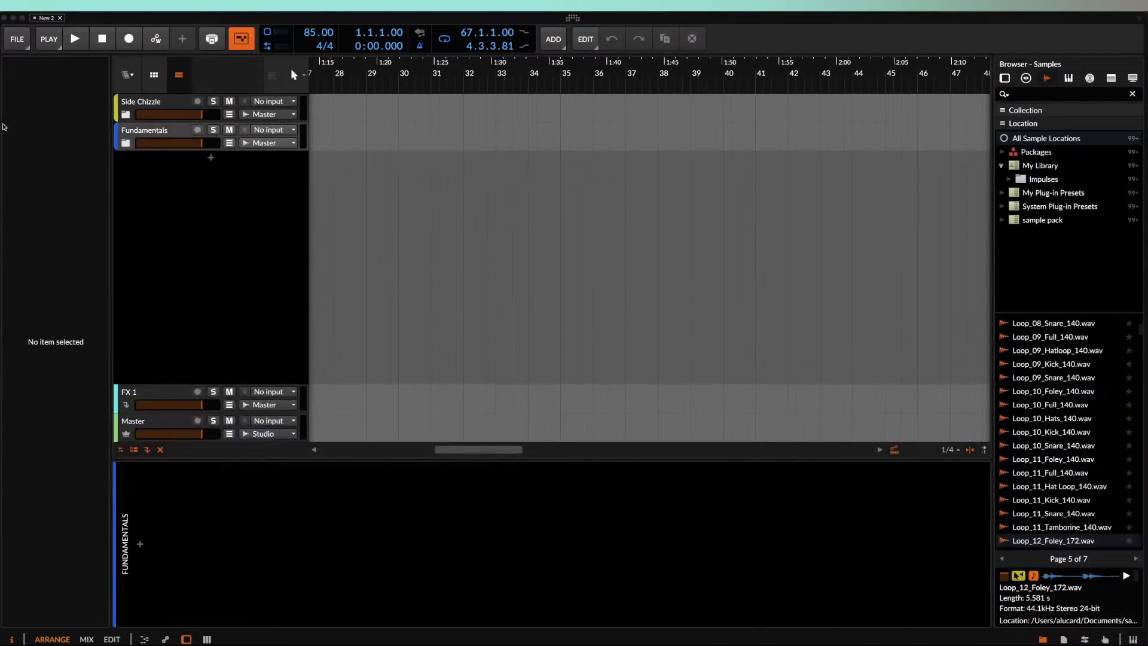
Step: Inspect the device chains of the Fundamentals and Side Chizzle groups, down to the side chain's Audio Sidechain layer
{"action": "left_click", "coordinate": [164, 128]}
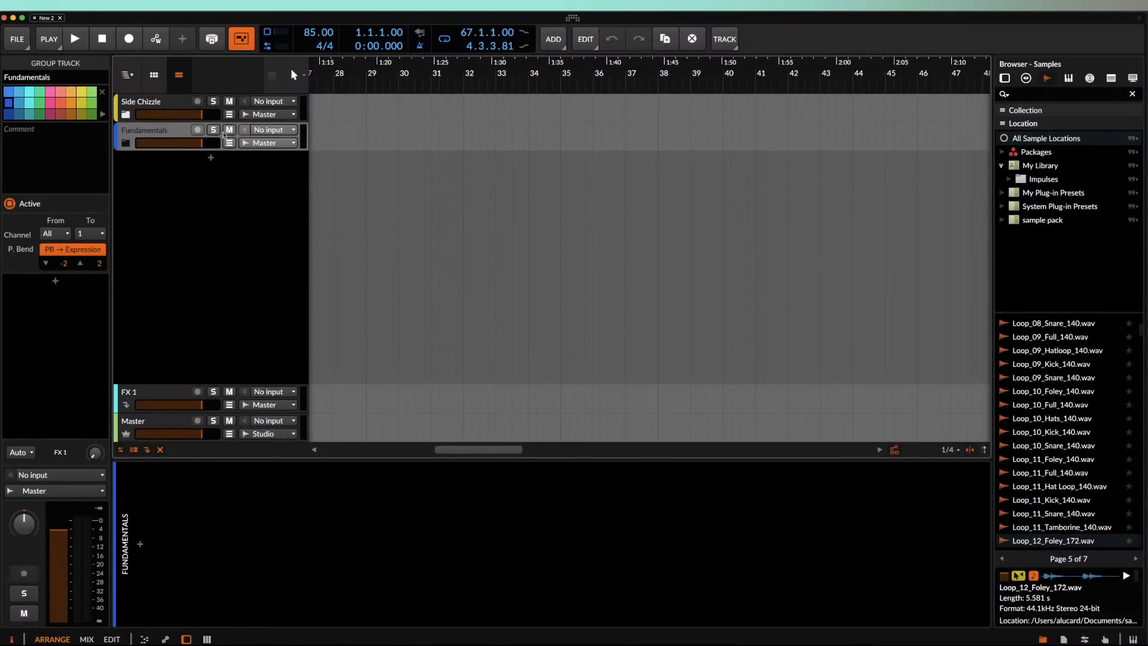
{"action": "left_click", "coordinate": [162, 107]}
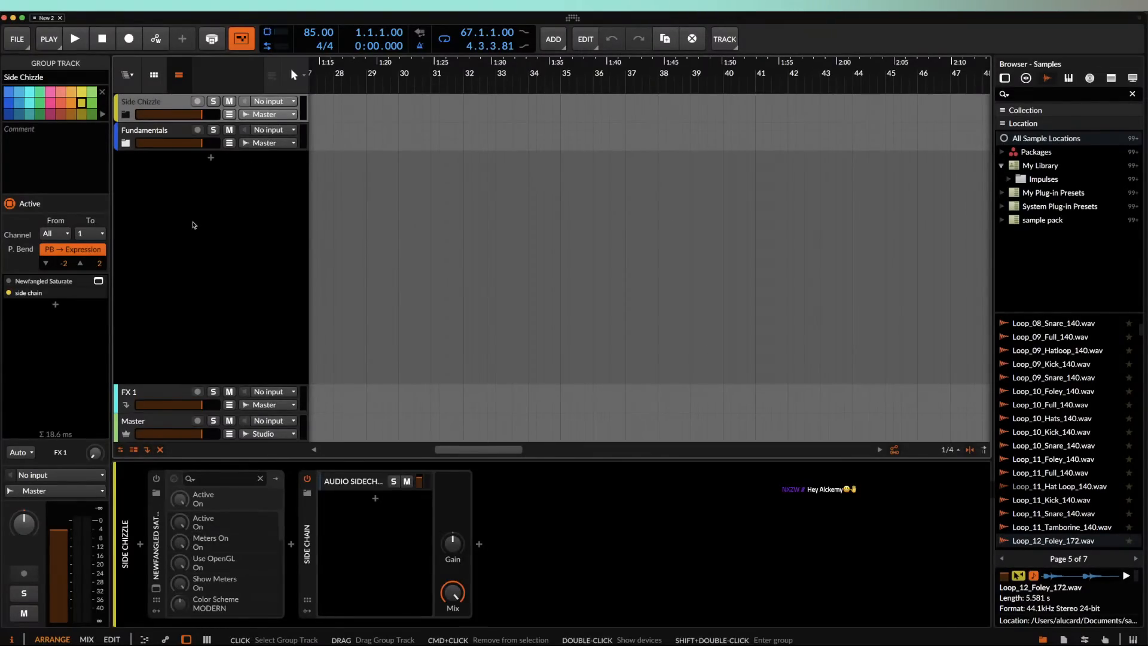
{"action": "left_click", "coordinate": [313, 515]}
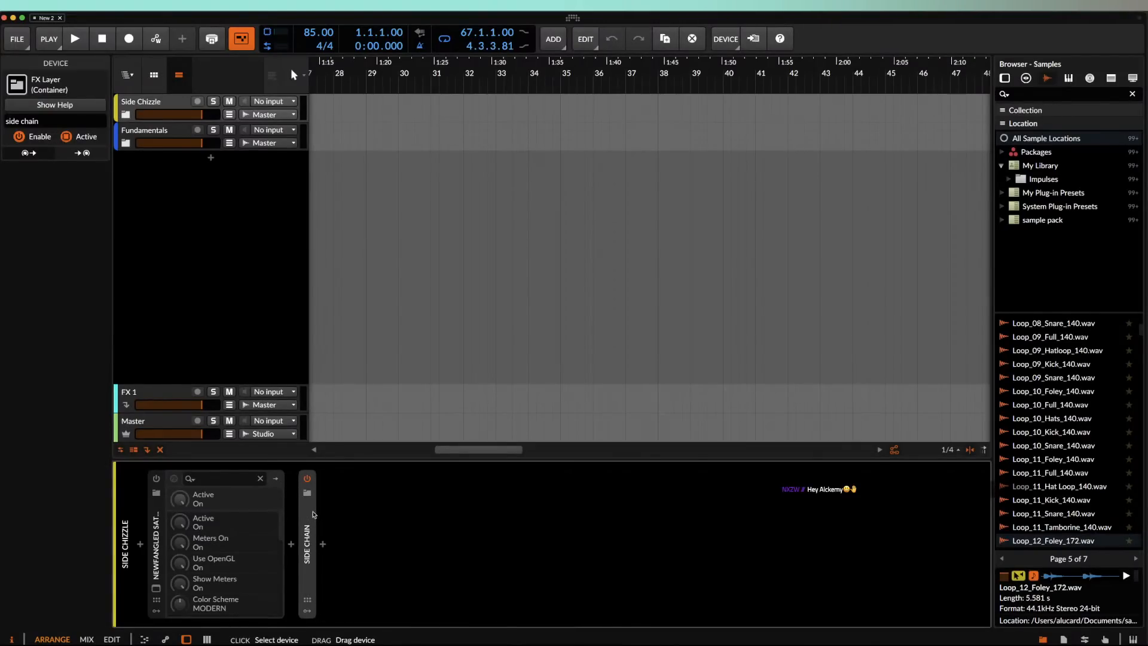
{"action": "double_click", "coordinate": [314, 515]}
{"action": "left_click", "coordinate": [362, 486]}
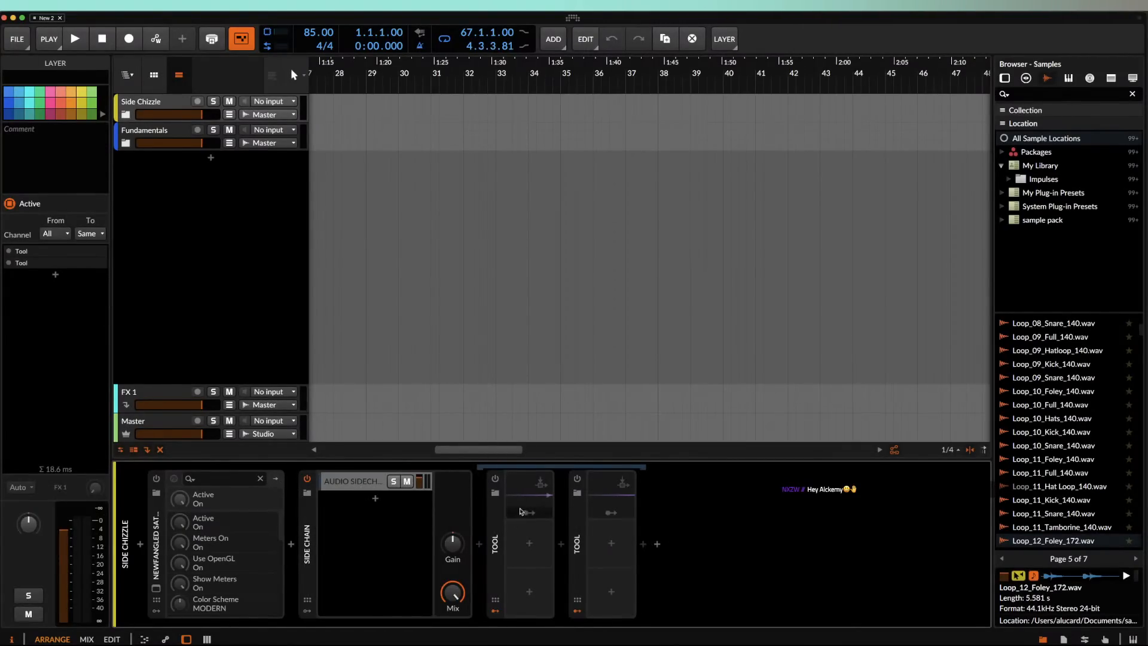
Step: Duplicate a Tool device in the Audio Sidechain layer and collapse the side chain container
{"action": "left_click", "coordinate": [501, 519]}
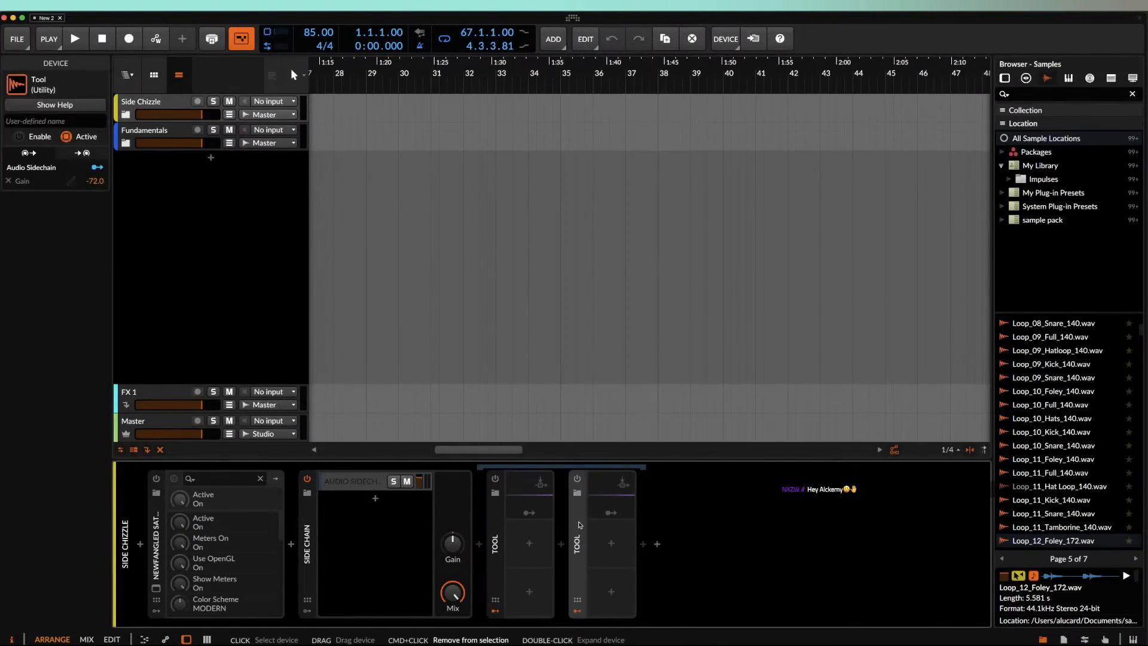
{"action": "key", "text": "super+d"}
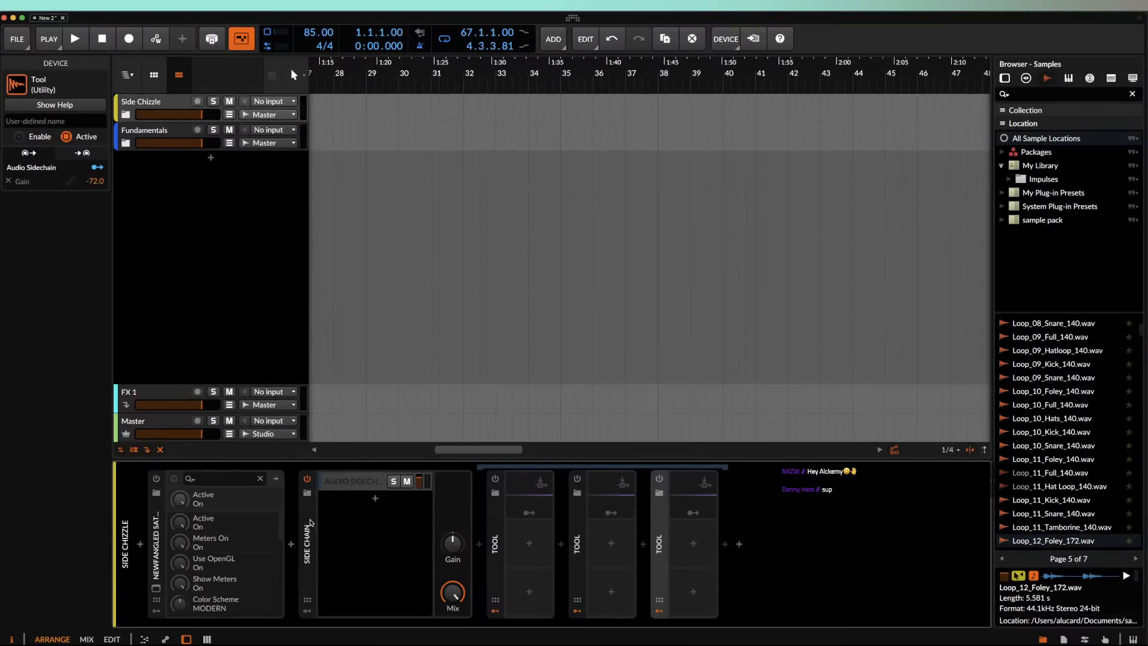
{"action": "key", "text": "Delete"}
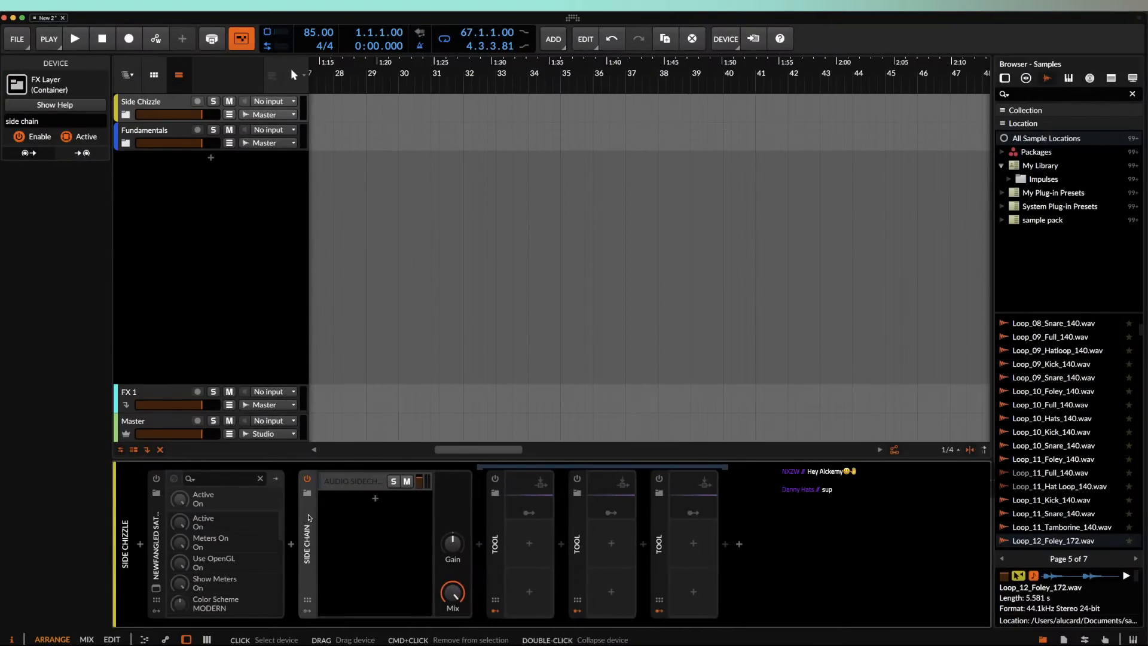
{"action": "key", "text": "super+z"}
{"action": "double_click", "coordinate": [311, 515]}
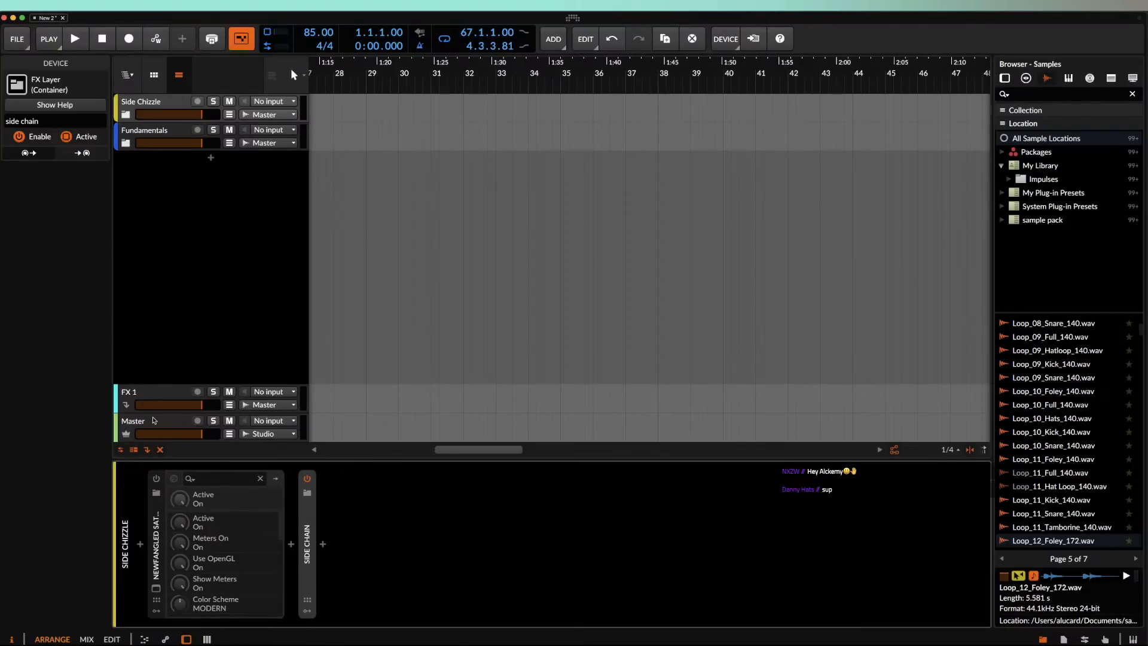
Step: Collapse Pro-L 2 on the Master track and save the project as the template "Default template" with external files collected
{"action": "left_click", "coordinate": [151, 418]}
{"action": "double_click", "coordinate": [220, 514]}
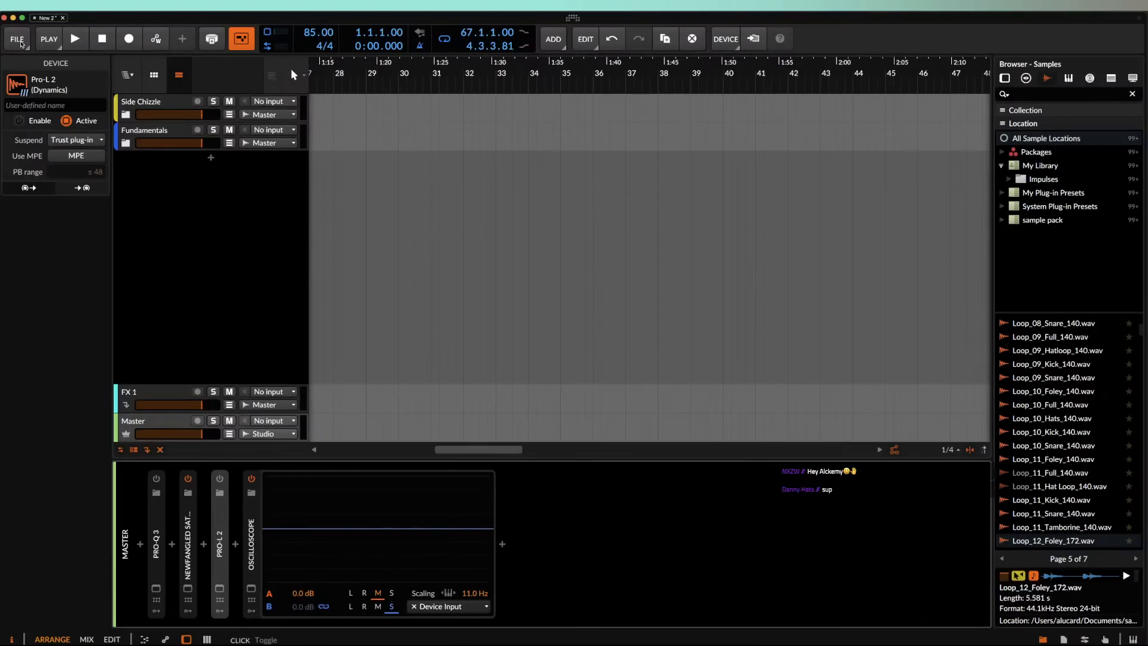
{"action": "left_click", "coordinate": [22, 45]}
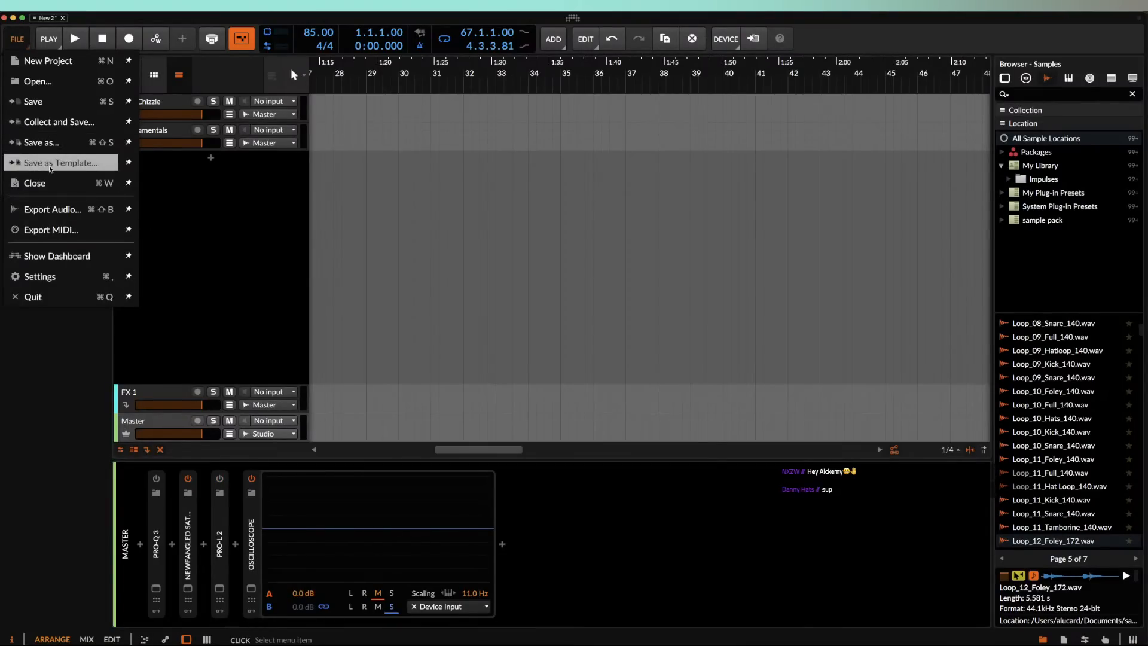
{"action": "left_click", "coordinate": [52, 167]}
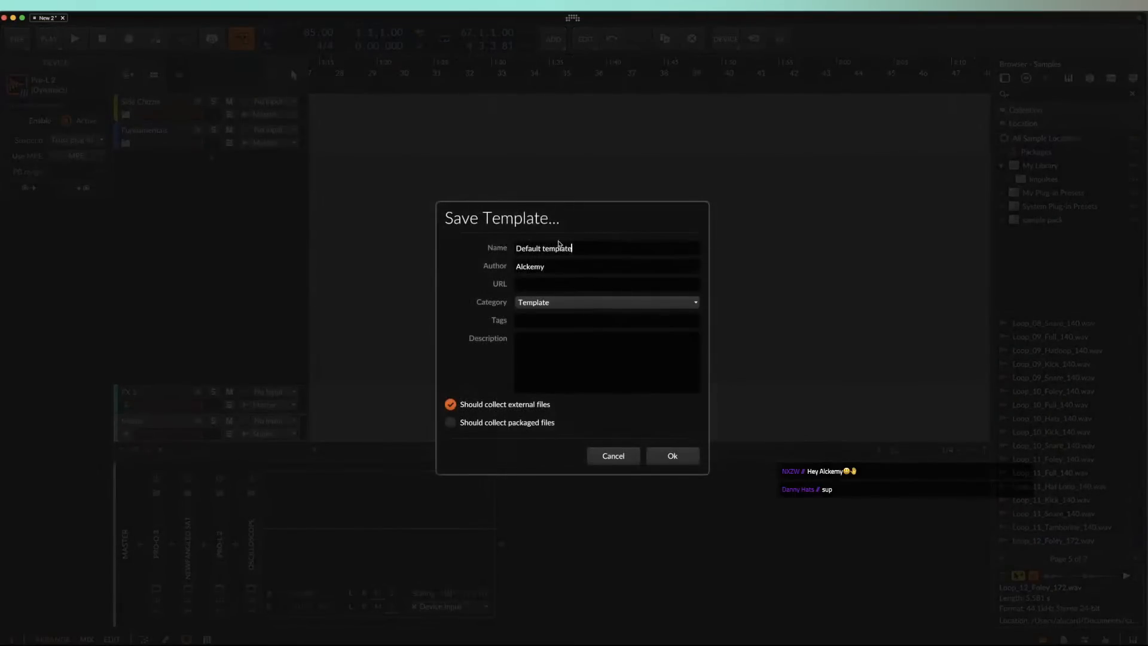
{"action": "left_click", "coordinate": [672, 456]}
{"action": "left_click", "coordinate": [670, 376]}
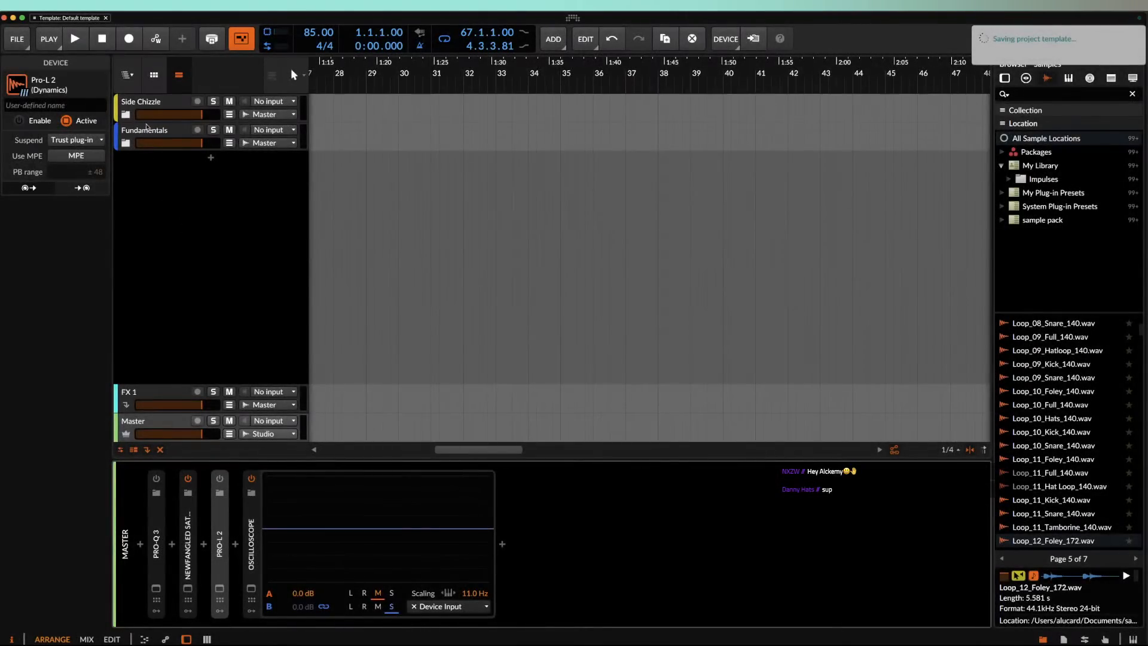
Step: Add an instrument track below the Fundamentals group and insert Phase Plant as its device
{"action": "left_click", "coordinate": [151, 102]}
{"action": "double_click", "coordinate": [203, 158]}
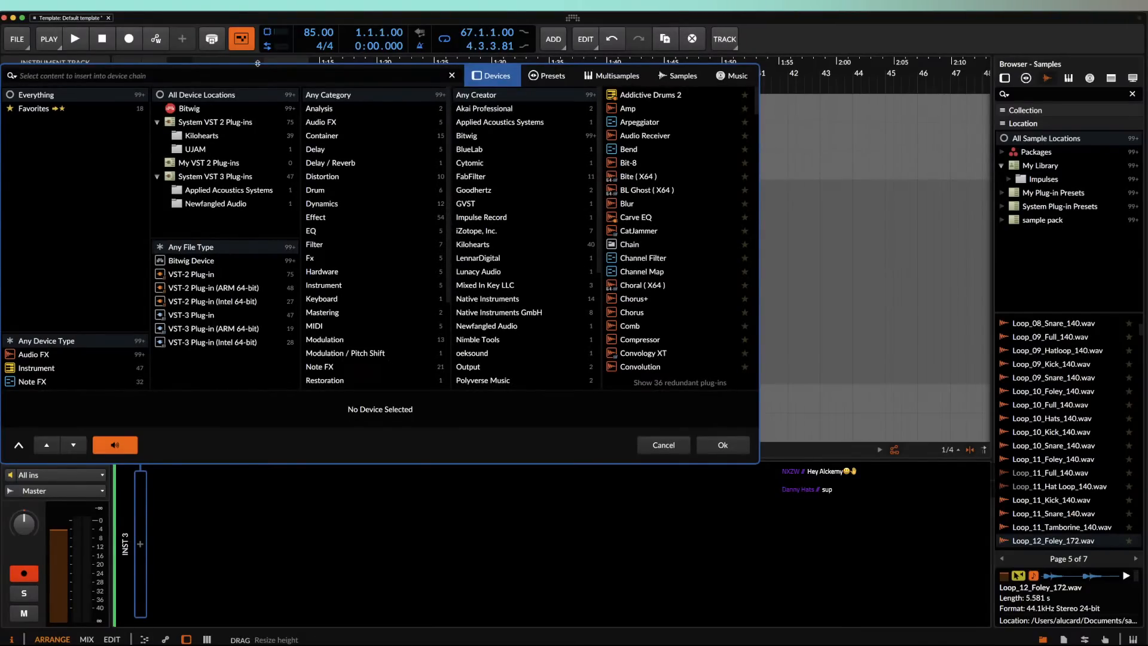
{"action": "type", "text": "phase"}
{"action": "double_click", "coordinate": [639, 95]}
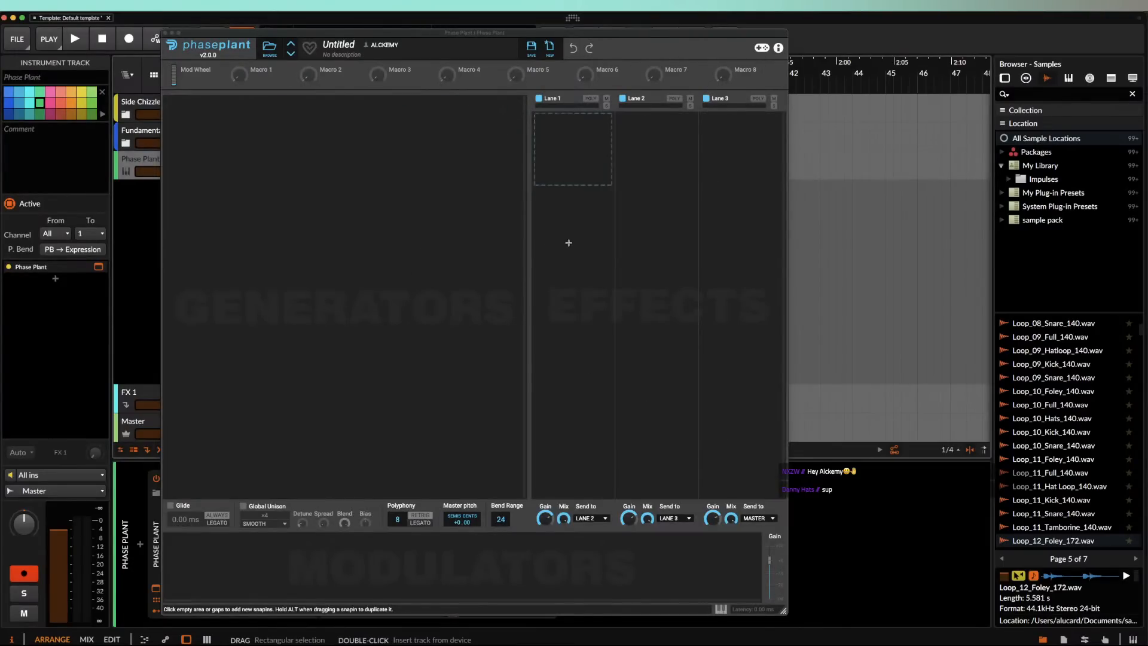
Step: Show Phase Plant's favorite presets, move its window to the screen's corner and enlarge it
{"action": "left_click", "coordinate": [273, 51]}
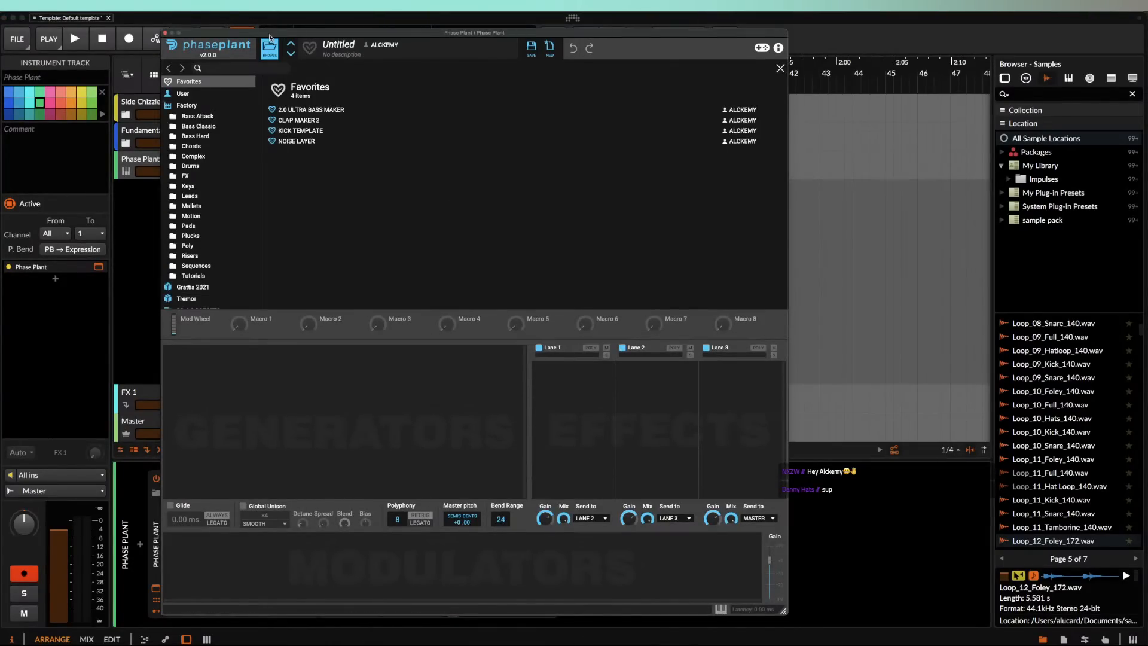
{"action": "left_click_drag", "start_coordinate": [270, 38], "coordinate": [108, 22]}
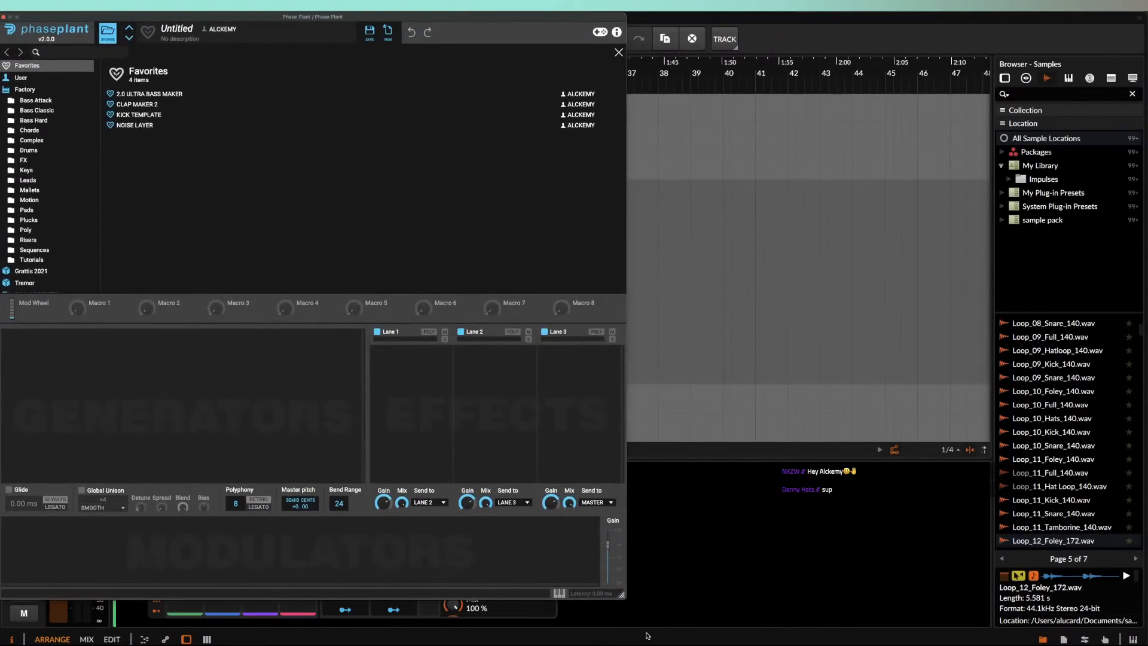
{"action": "left_click_drag", "start_coordinate": [622, 596], "coordinate": [849, 601]}
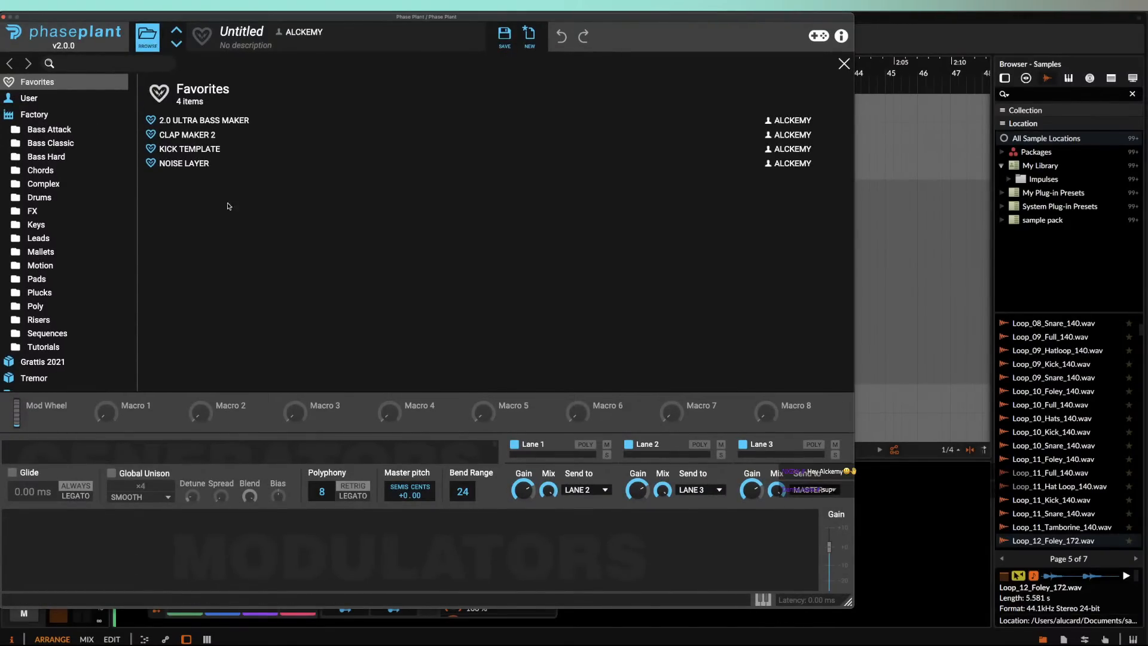
Step: Load the 2.0 ULTRA BASS MAKER preset and examine its generators, modulators and the Neuro racks' Multipass patch
{"action": "left_click", "coordinate": [196, 122]}
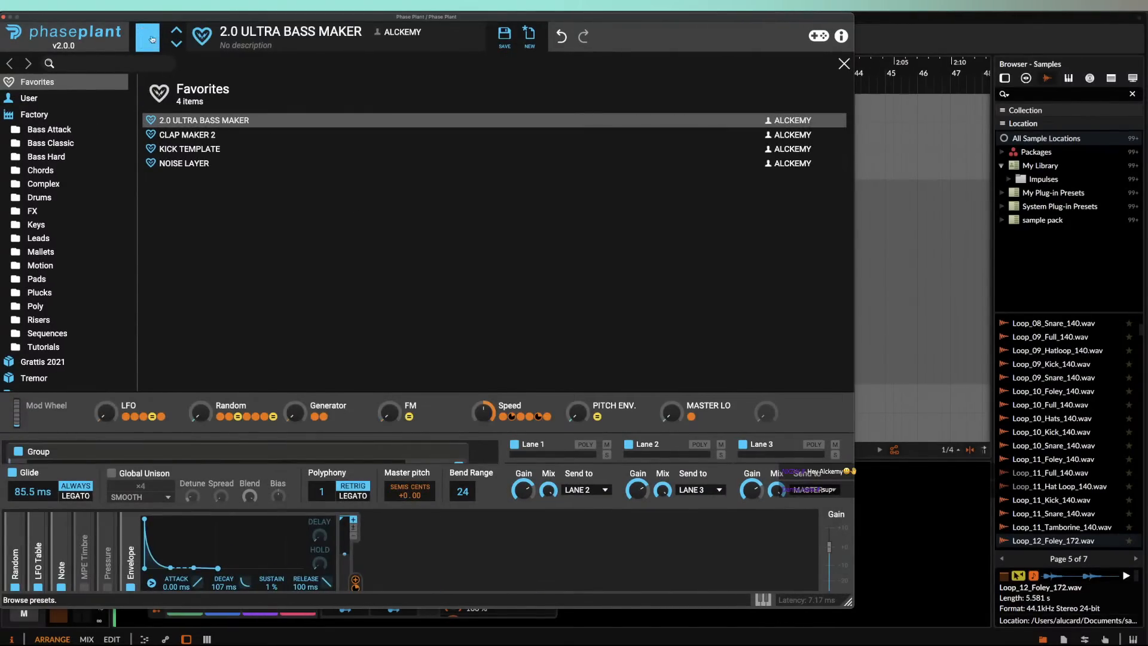
{"action": "left_click", "coordinate": [152, 39]}
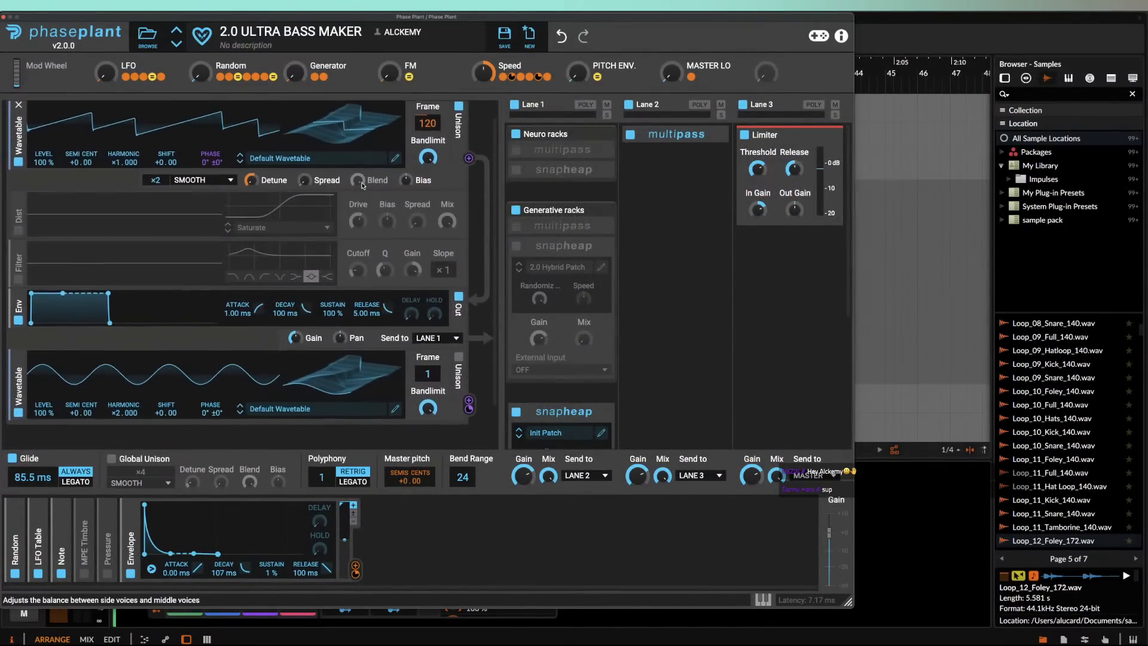
{"action": "scroll", "coordinate": [361, 186], "scroll_direction": "down", "scroll_amount": 2}
{"action": "scroll", "coordinate": [362, 186], "scroll_direction": "up", "scroll_amount": 3}
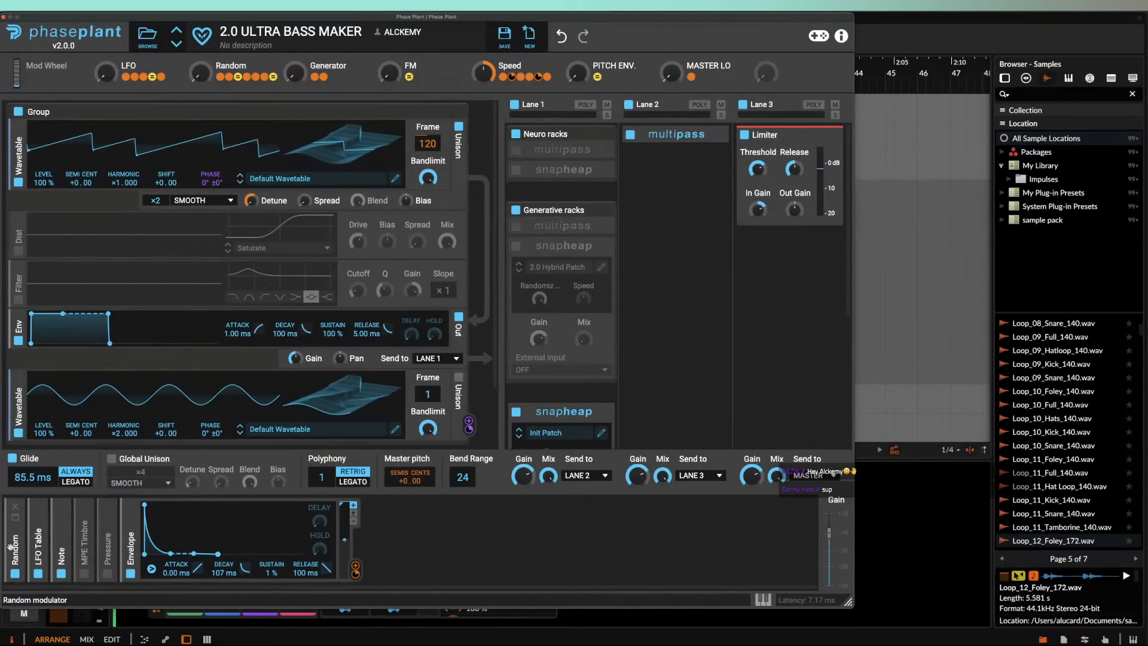
{"action": "left_click", "coordinate": [62, 518]}
{"action": "left_click", "coordinate": [62, 518]}
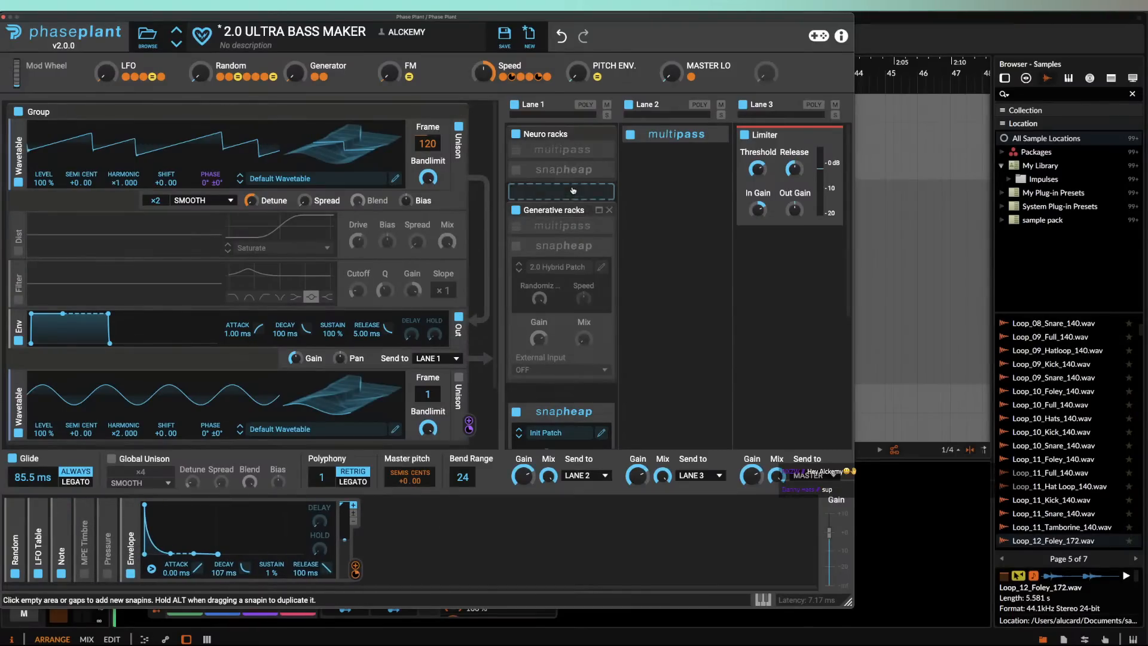
{"action": "left_click", "coordinate": [599, 154]}
{"action": "left_click", "coordinate": [604, 173]}
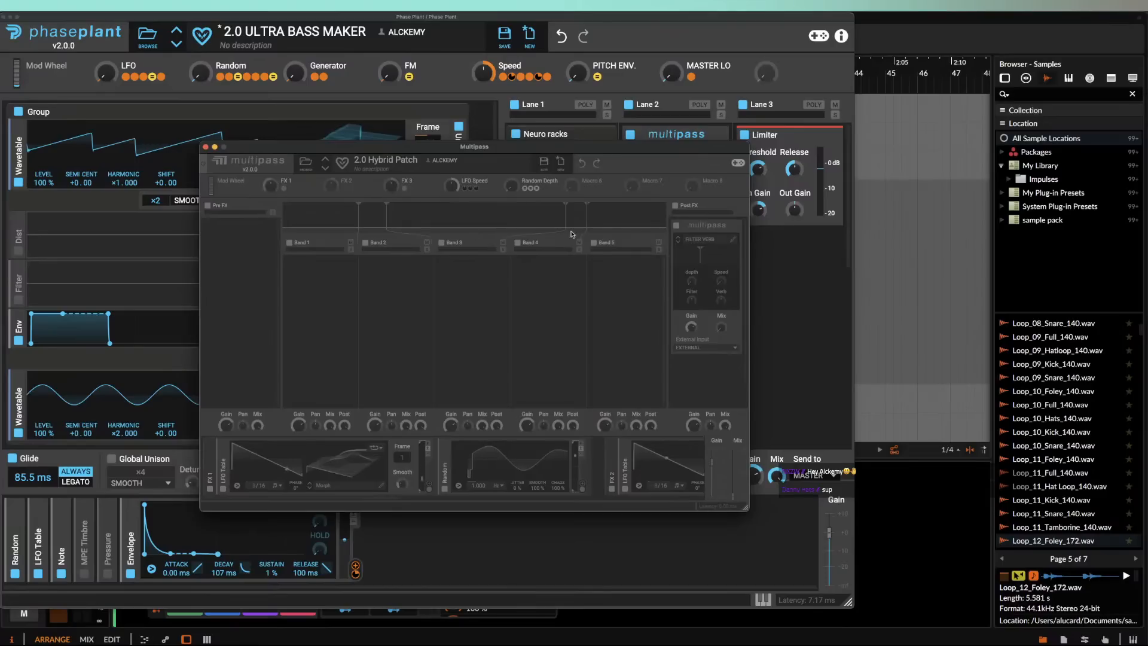
{"action": "left_click", "coordinate": [736, 239]}
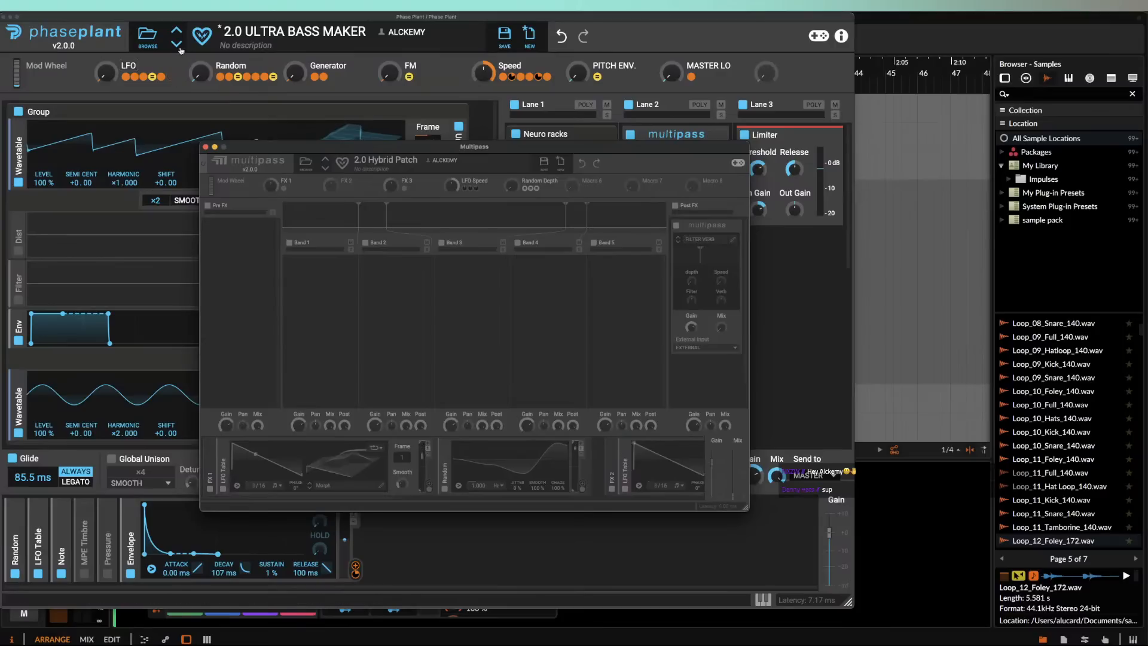
Step: Start a new blank Phase Plant patch and add an Analog generator
{"action": "left_click", "coordinate": [529, 34]}
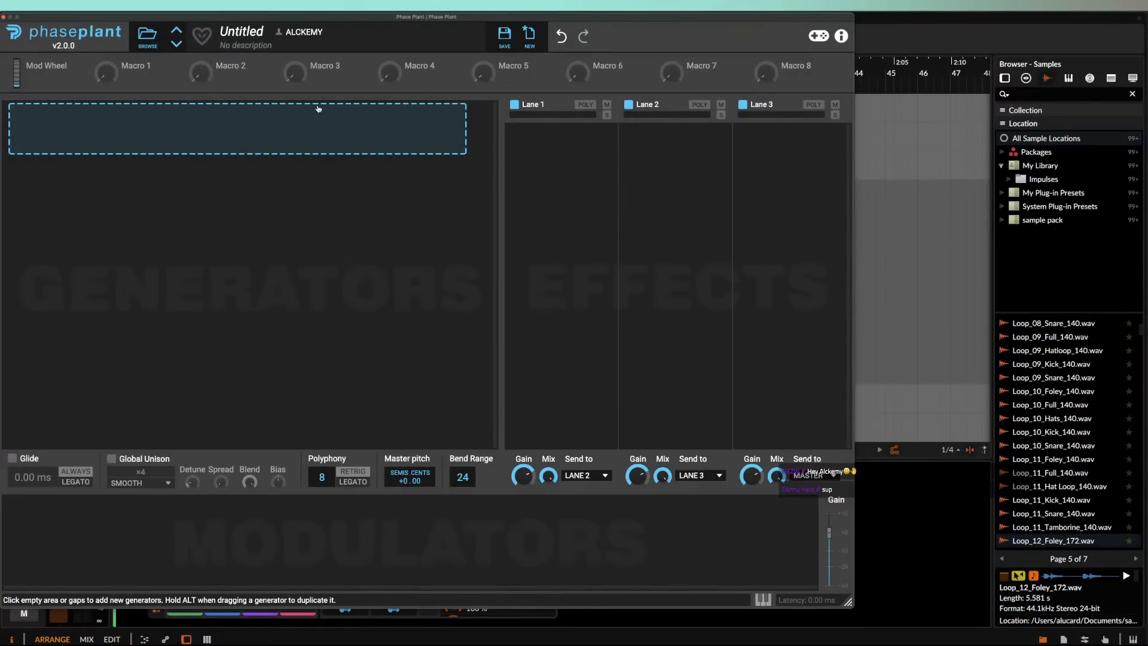
{"action": "left_click", "coordinate": [95, 142]}
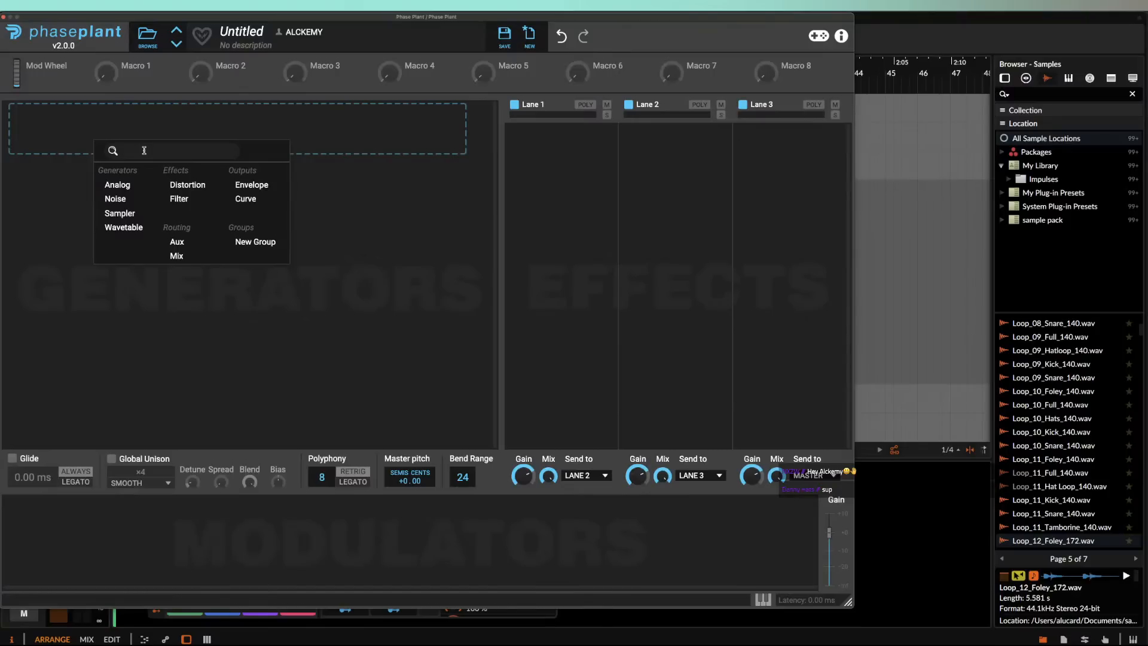
{"action": "left_click", "coordinate": [124, 184]}
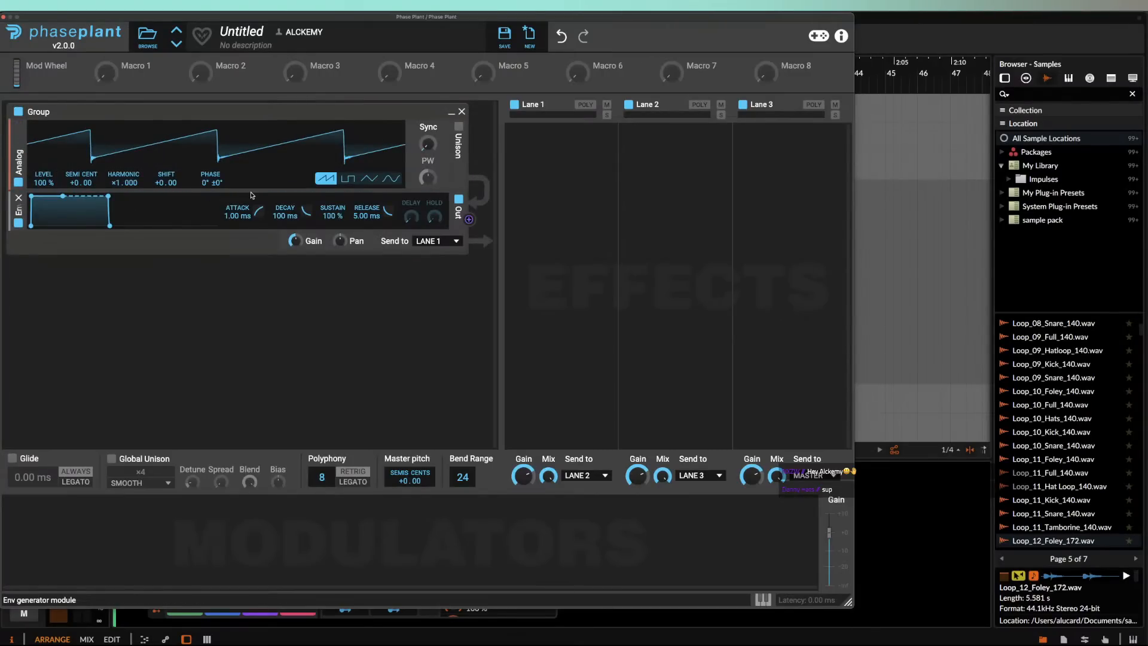
Step: Replace the Analog generator in the group with a Wavetable generator
{"action": "left_click", "coordinate": [19, 125]}
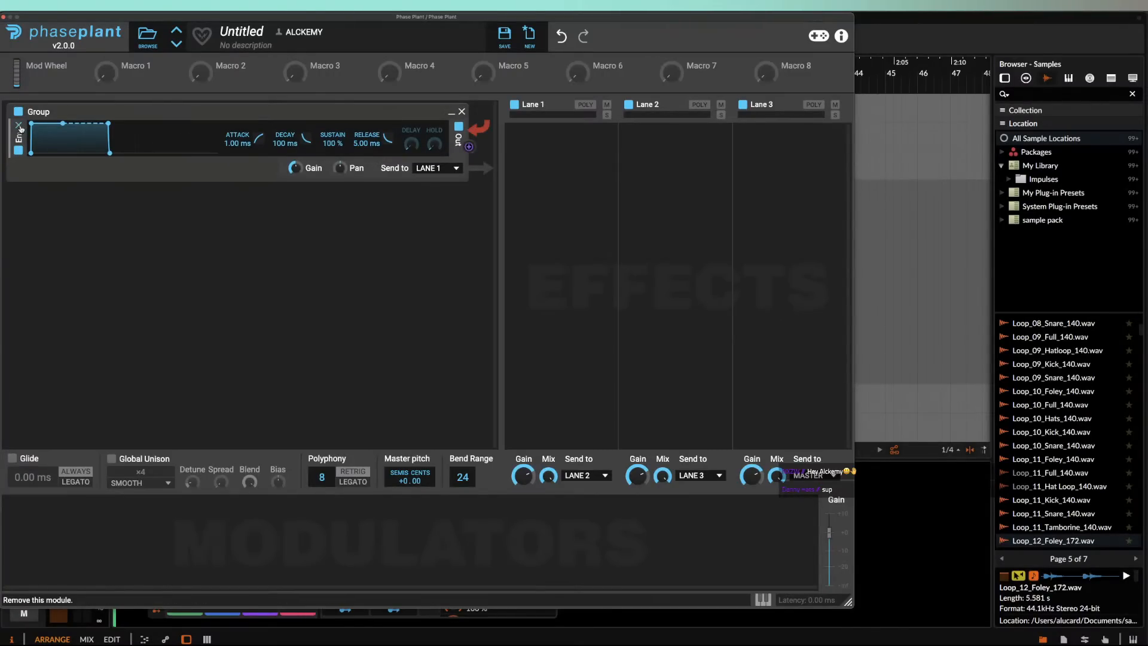
{"action": "left_click", "coordinate": [38, 120]}
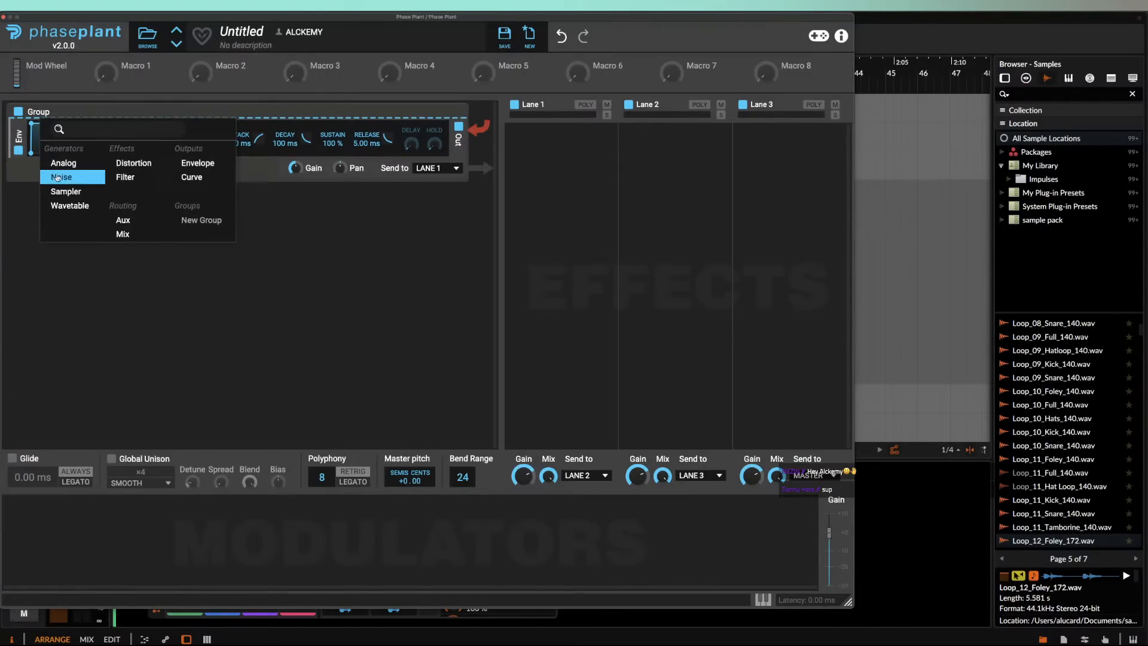
{"action": "left_click", "coordinate": [82, 210]}
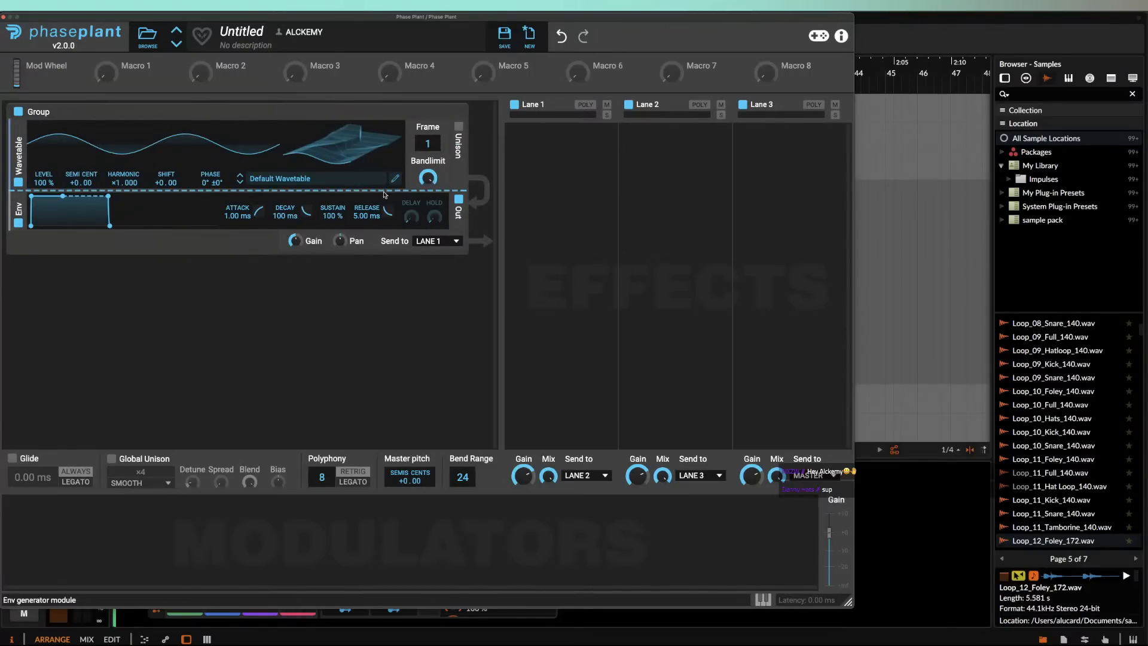
Step: Replace the group's Envelope output below the wavetable with a Curve output
{"action": "left_click", "coordinate": [19, 197]}
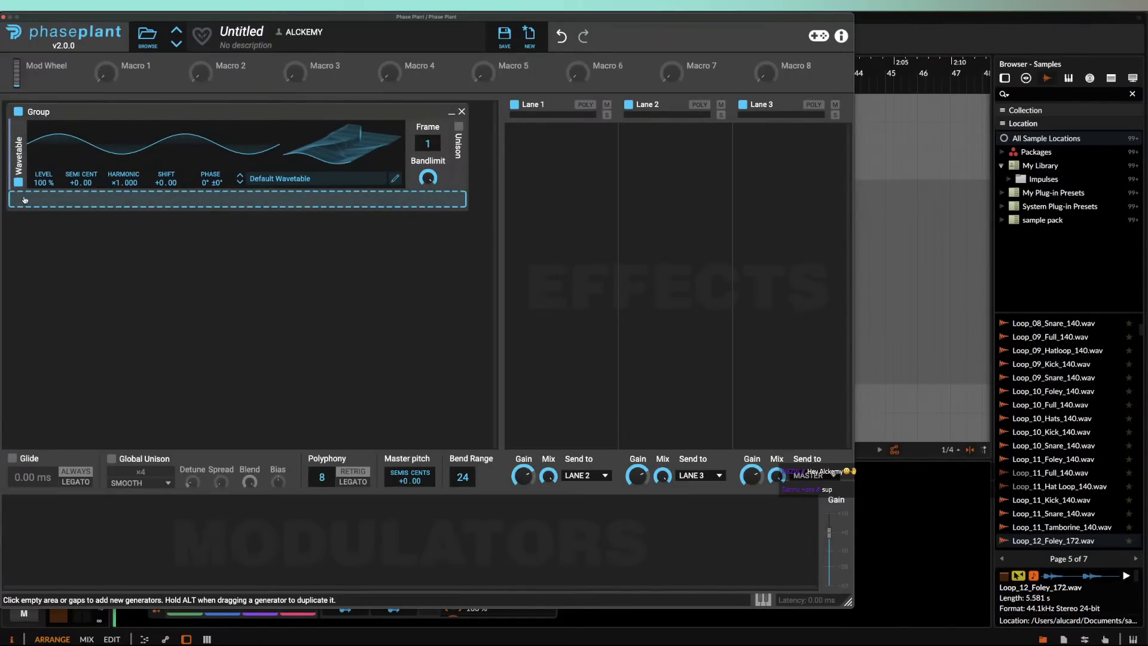
{"action": "left_click", "coordinate": [30, 201]}
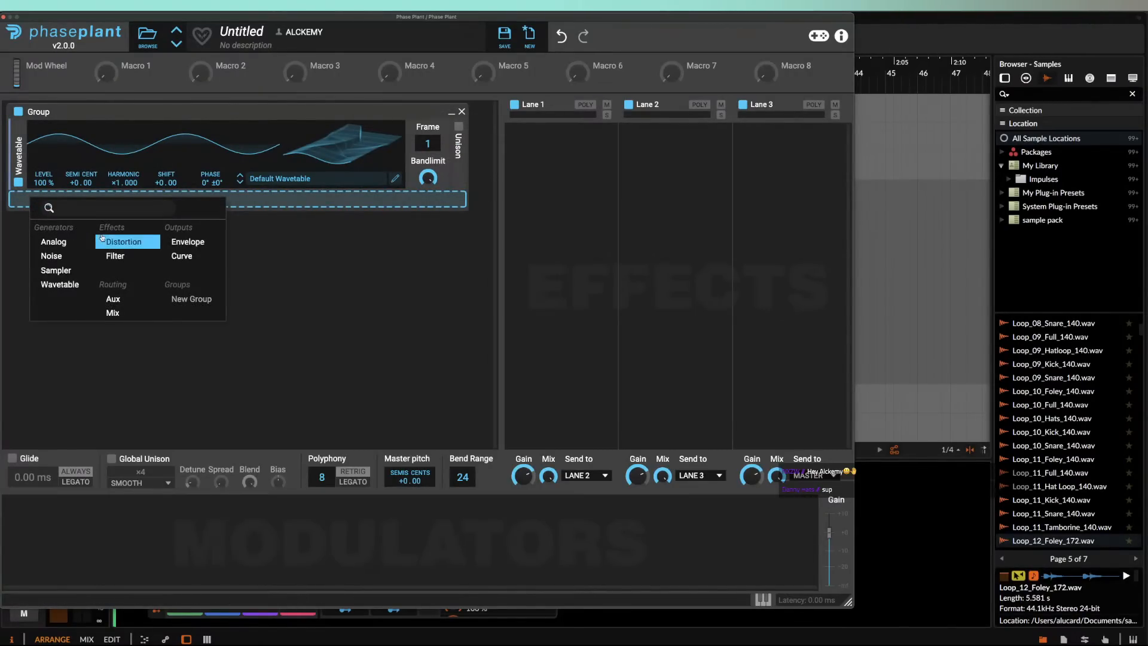
{"action": "left_click", "coordinate": [185, 257]}
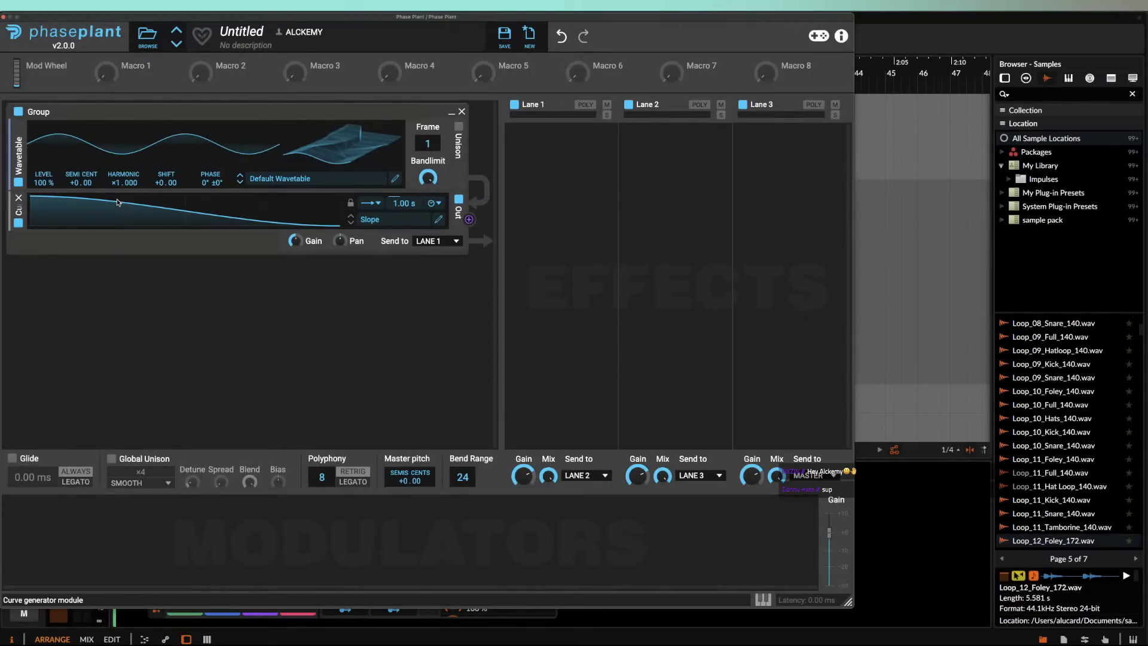
Step: Reshape the output curve with 100% peaks at about 750 and 1375 ms, 0% valleys at 250, 1000 and 1875 ms, and sync it to tempo
{"action": "left_click", "coordinate": [437, 218]}
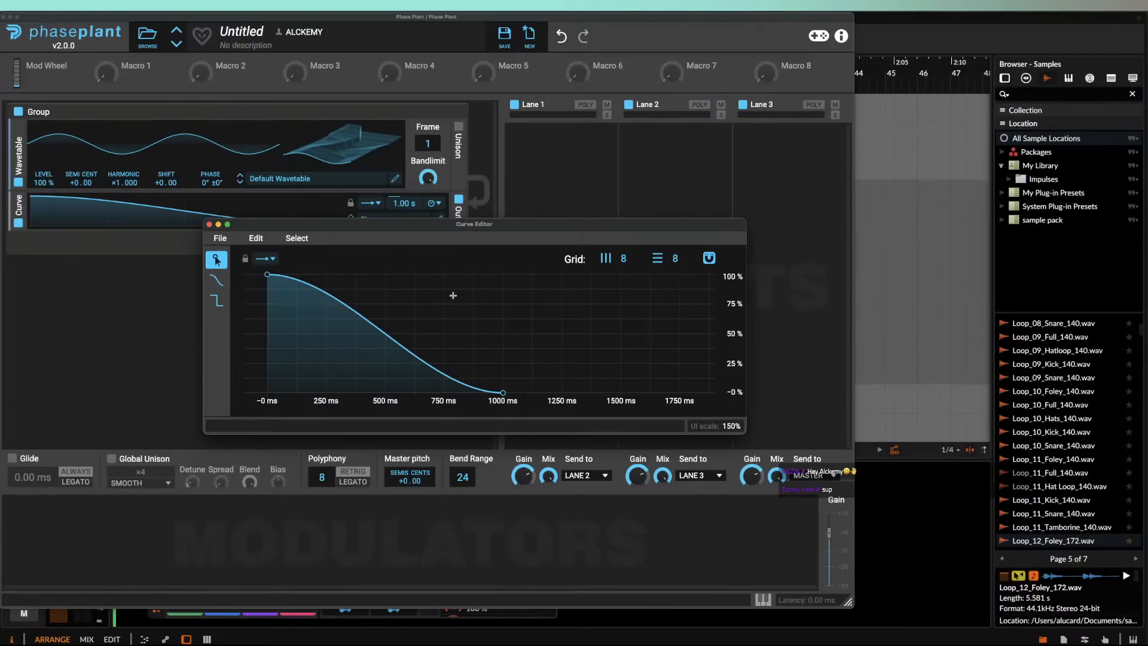
{"action": "left_click_drag", "start_coordinate": [371, 326], "coordinate": [473, 269]}
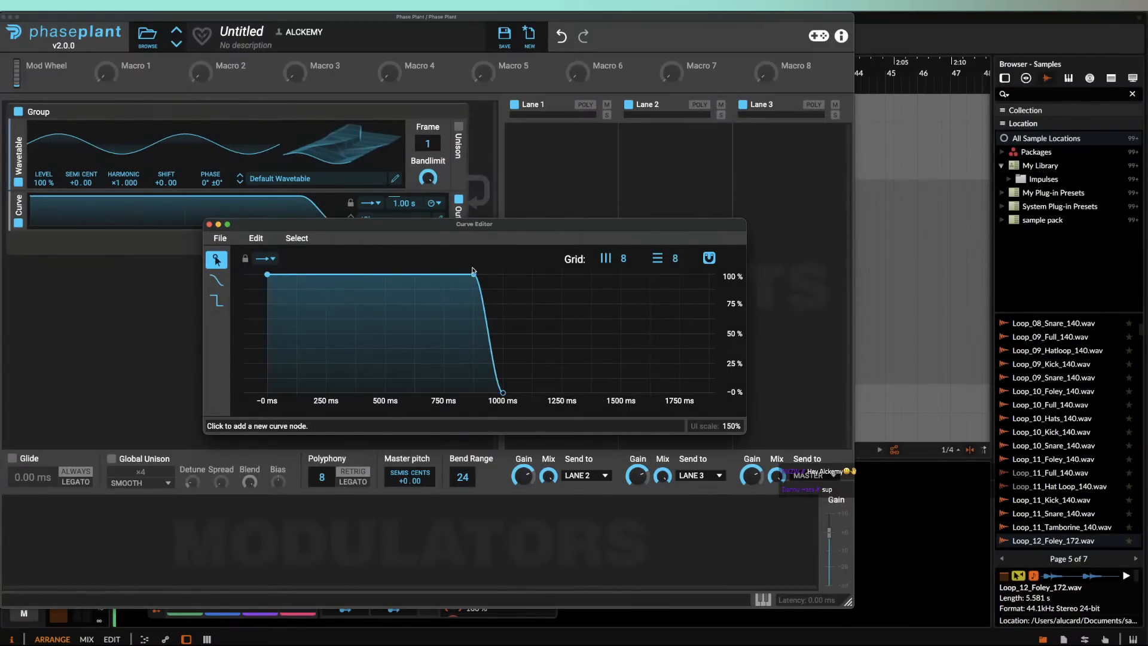
{"action": "left_click", "coordinate": [335, 275]}
{"action": "left_click_drag", "start_coordinate": [334, 278], "coordinate": [335, 396]}
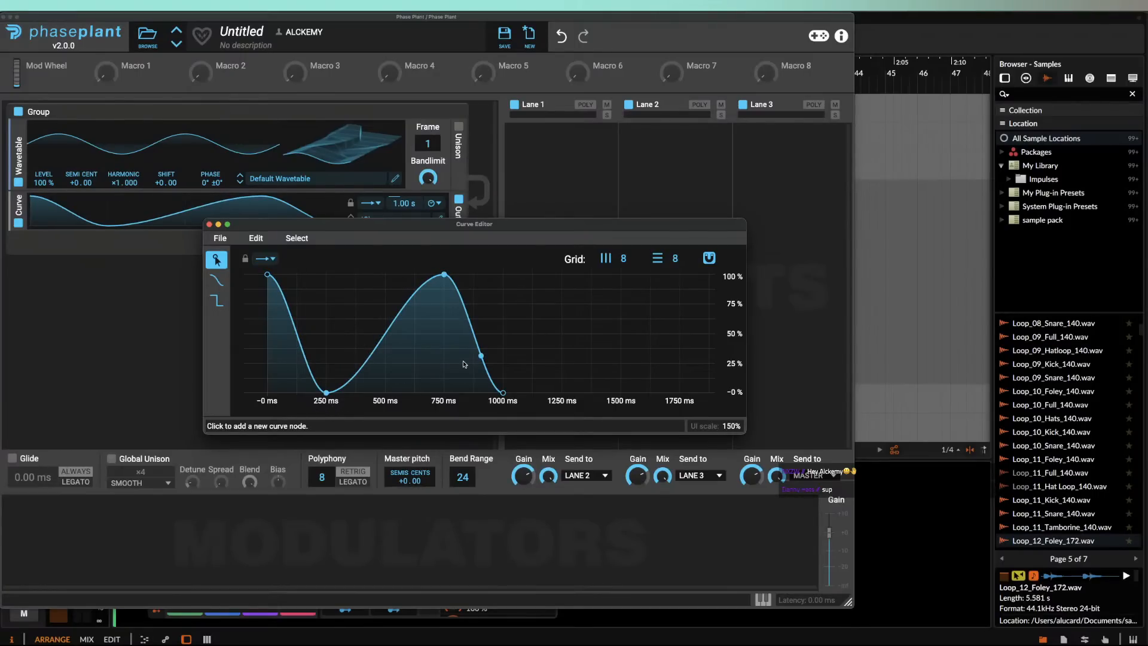
{"action": "left_click_drag", "start_coordinate": [504, 335], "coordinate": [590, 281]}
{"action": "left_click", "coordinate": [590, 280]}
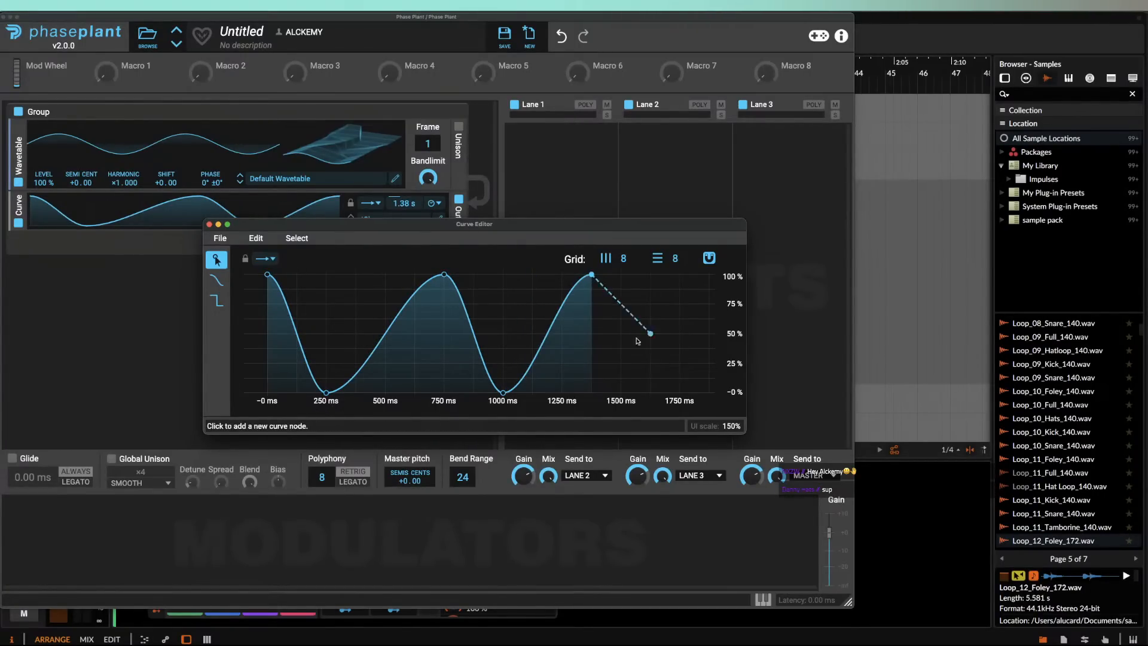
{"action": "left_click", "coordinate": [653, 393]}
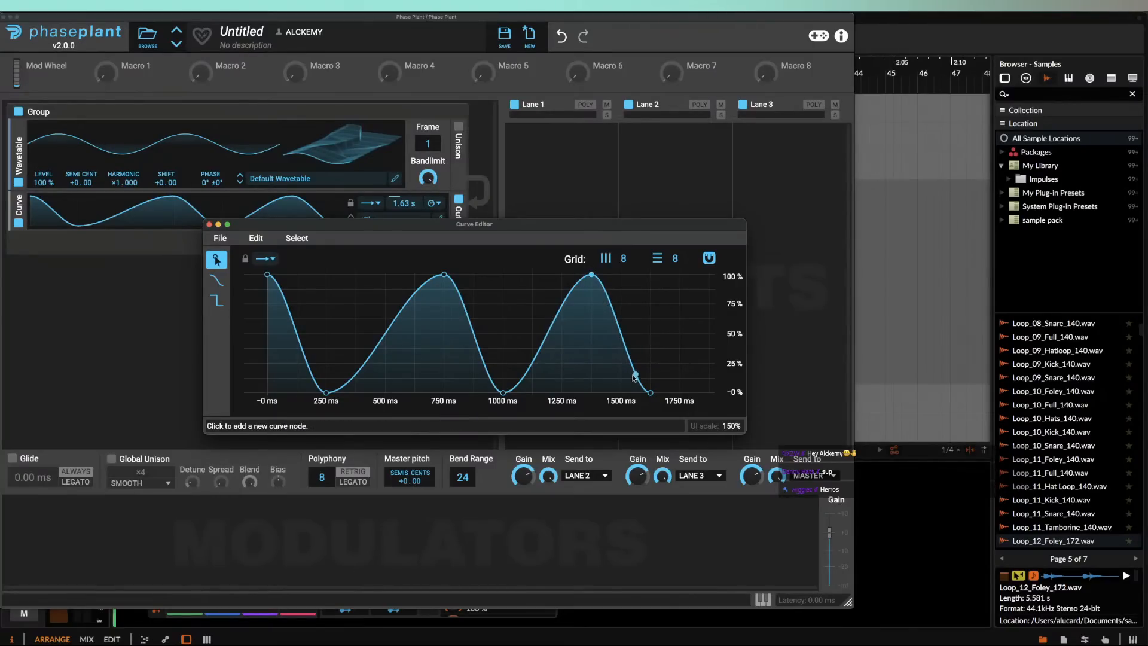
{"action": "left_click_drag", "start_coordinate": [651, 393], "coordinate": [709, 393]}
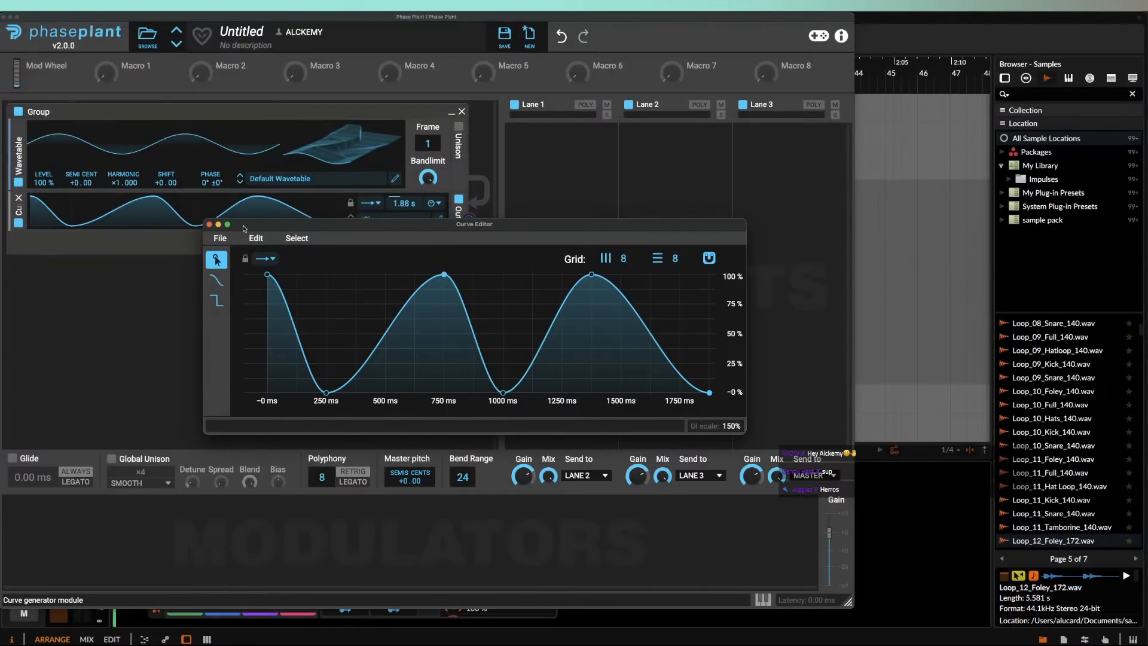
{"action": "left_click", "coordinate": [209, 225]}
{"action": "left_click", "coordinate": [434, 203]}
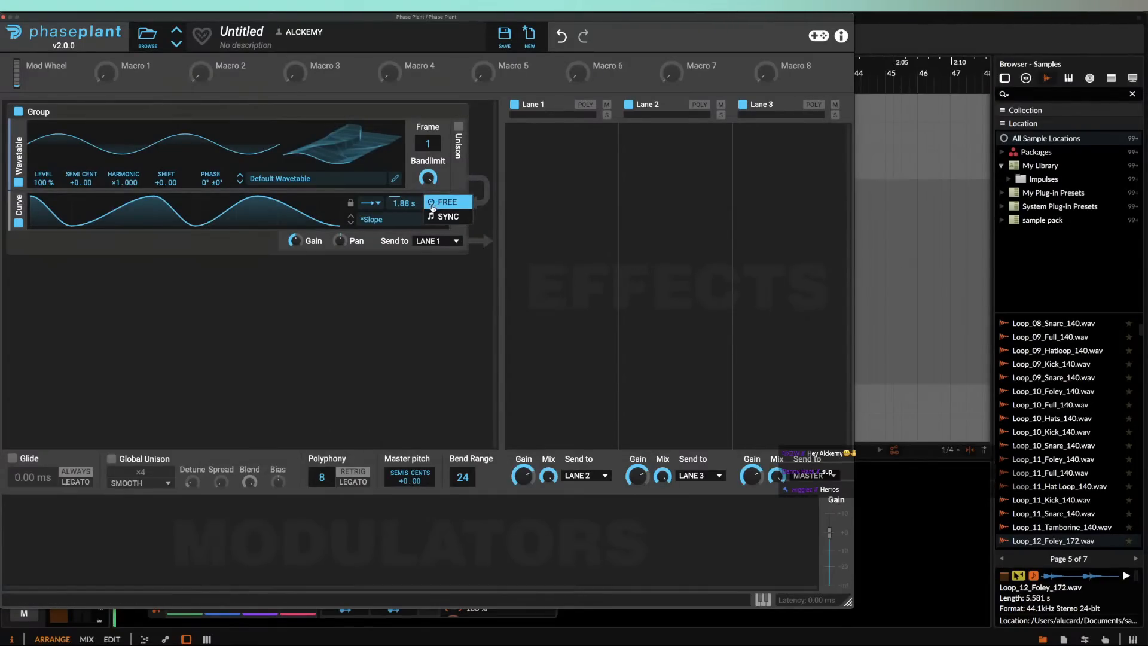
{"action": "left_click", "coordinate": [440, 216]}
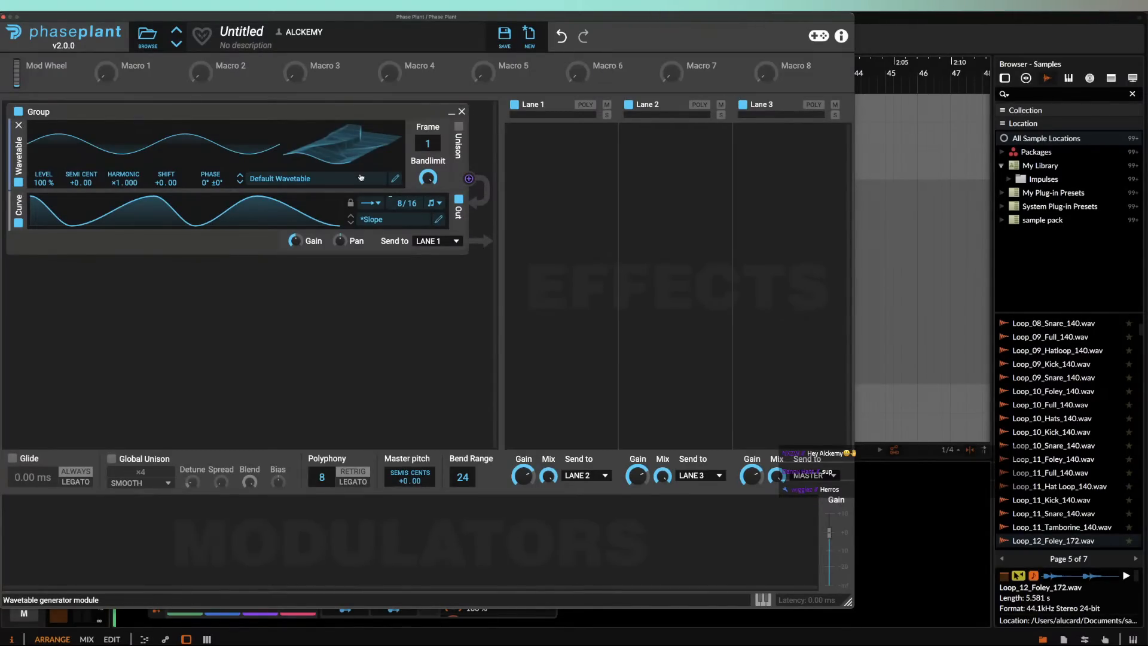
Step: Redraw frames 1 and 256 of the Default Wavetable with freehand angular waveforms using the Brush Tool, and apply the changes
{"action": "left_click", "coordinate": [395, 178]}
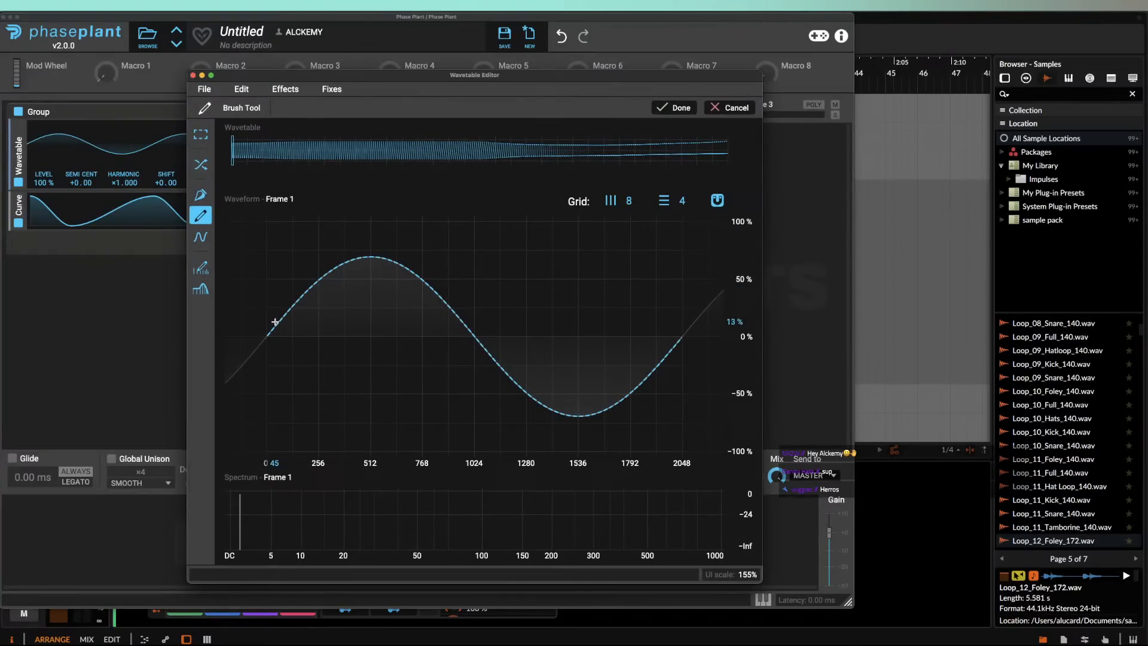
{"action": "mouse_move", "coordinate": [269, 333]}
{"action": "left_mouse_down"}
{"action": "mouse_move", "coordinate": [398, 226]}
{"action": "mouse_move", "coordinate": [474, 325]}
{"action": "mouse_move", "coordinate": [546, 264]}
{"action": "mouse_move", "coordinate": [590, 384]}
{"action": "mouse_move", "coordinate": [643, 389]}
{"action": "mouse_move", "coordinate": [694, 221]}
{"action": "mouse_move", "coordinate": [605, 354]}
{"action": "mouse_move", "coordinate": [436, 336]}
{"action": "mouse_move", "coordinate": [278, 220]}
{"action": "mouse_move", "coordinate": [443, 383]}
{"action": "mouse_move", "coordinate": [616, 325]}
{"action": "mouse_move", "coordinate": [685, 220]}
{"action": "left_mouse_up"}
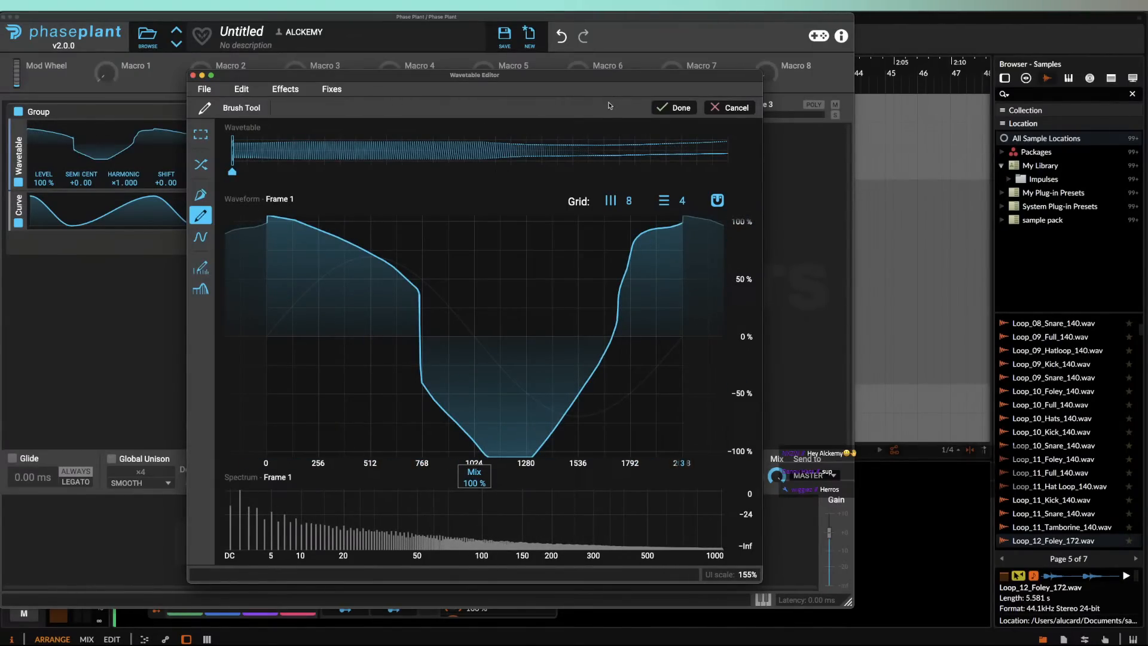
{"action": "left_click", "coordinate": [727, 173]}
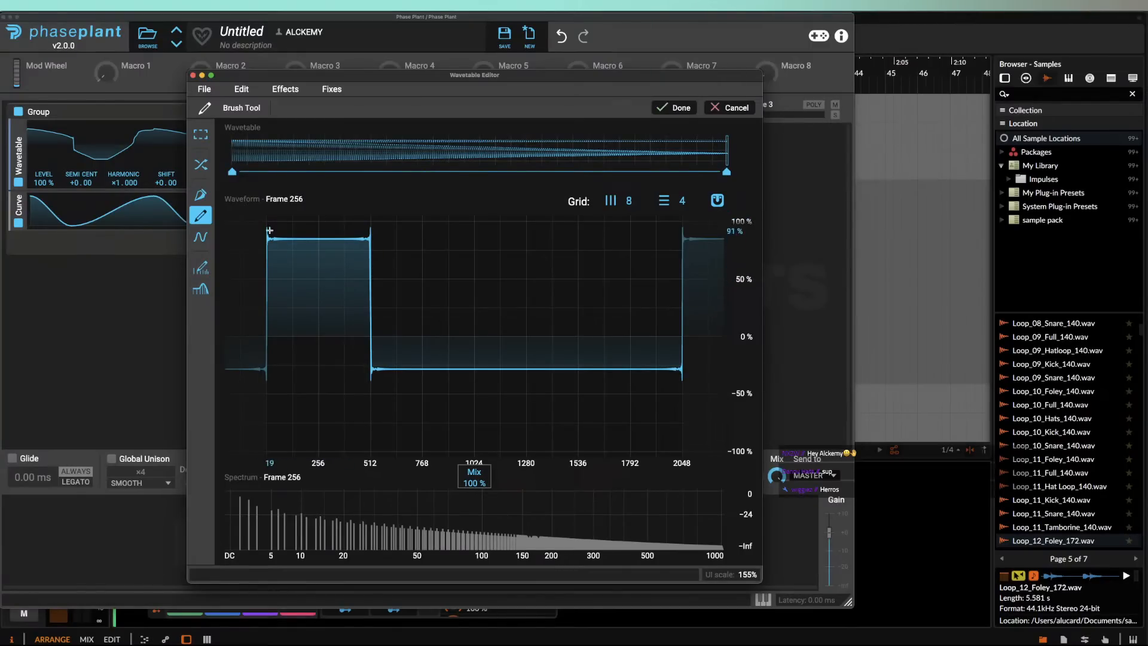
{"action": "mouse_move", "coordinate": [267, 218]}
{"action": "left_mouse_down"}
{"action": "mouse_move", "coordinate": [338, 347]}
{"action": "mouse_move", "coordinate": [422, 442]}
{"action": "mouse_move", "coordinate": [467, 331]}
{"action": "mouse_move", "coordinate": [494, 210]}
{"action": "mouse_move", "coordinate": [680, 452]}
{"action": "mouse_move", "coordinate": [721, 454]}
{"action": "left_mouse_up"}
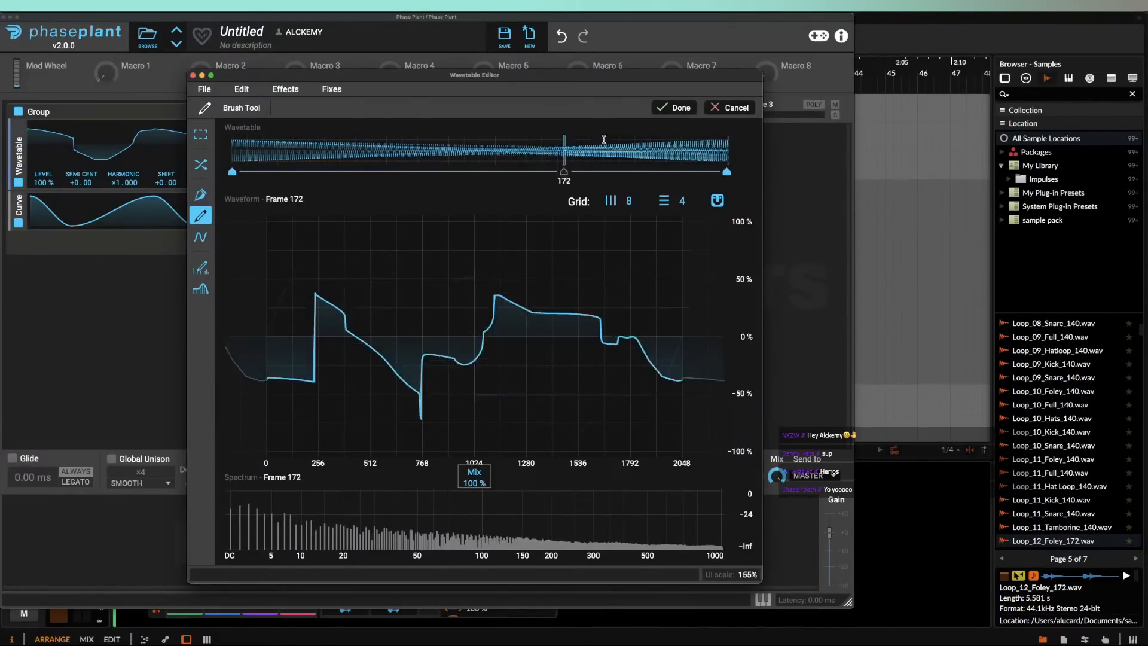
{"action": "left_click", "coordinate": [671, 110]}
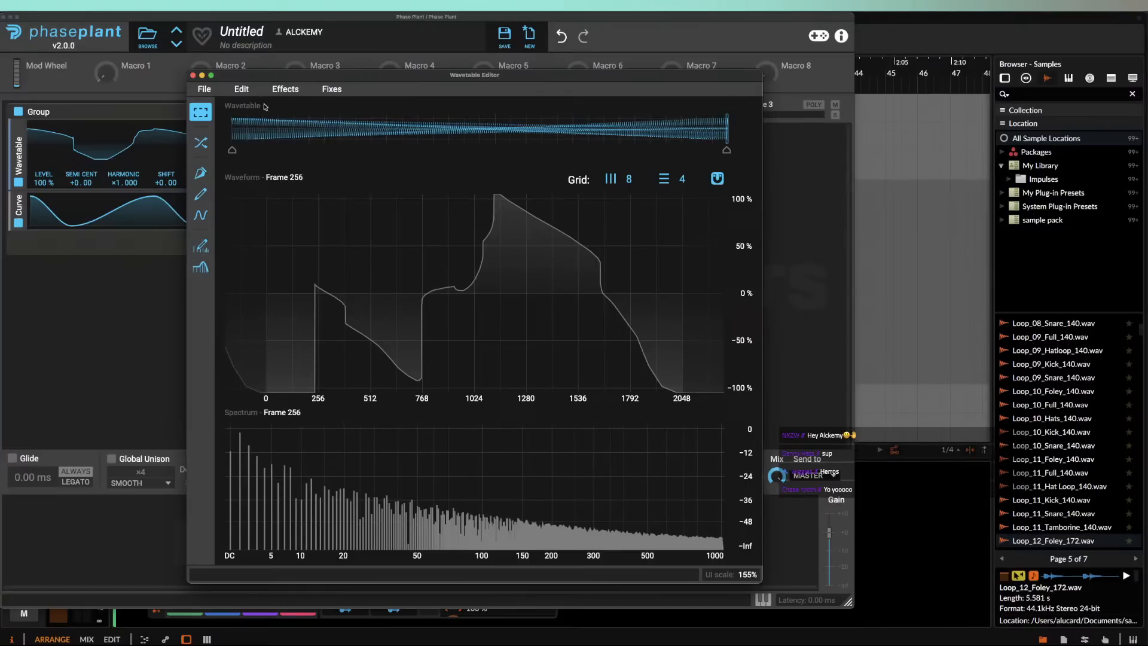
{"action": "left_click", "coordinate": [193, 75]}
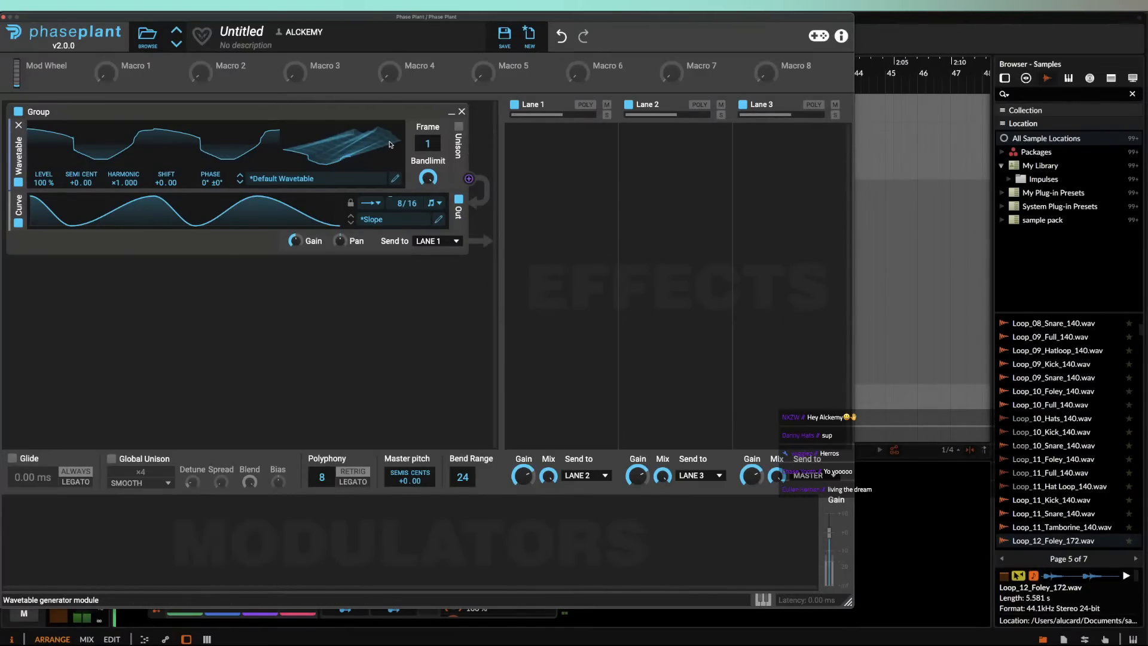
Step: Turn on looping for the output curve and extend the loop end to the end of the curve
{"action": "left_click", "coordinate": [374, 202]}
{"action": "left_click", "coordinate": [380, 215]}
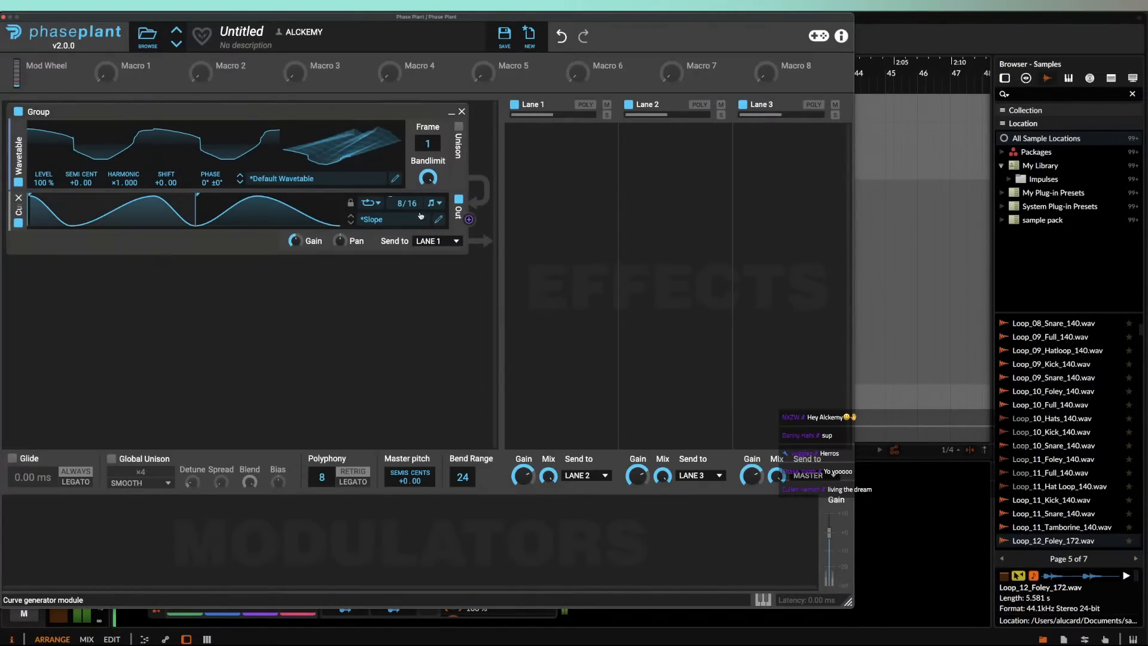
{"action": "left_click_drag", "start_coordinate": [195, 203], "coordinate": [340, 204]}
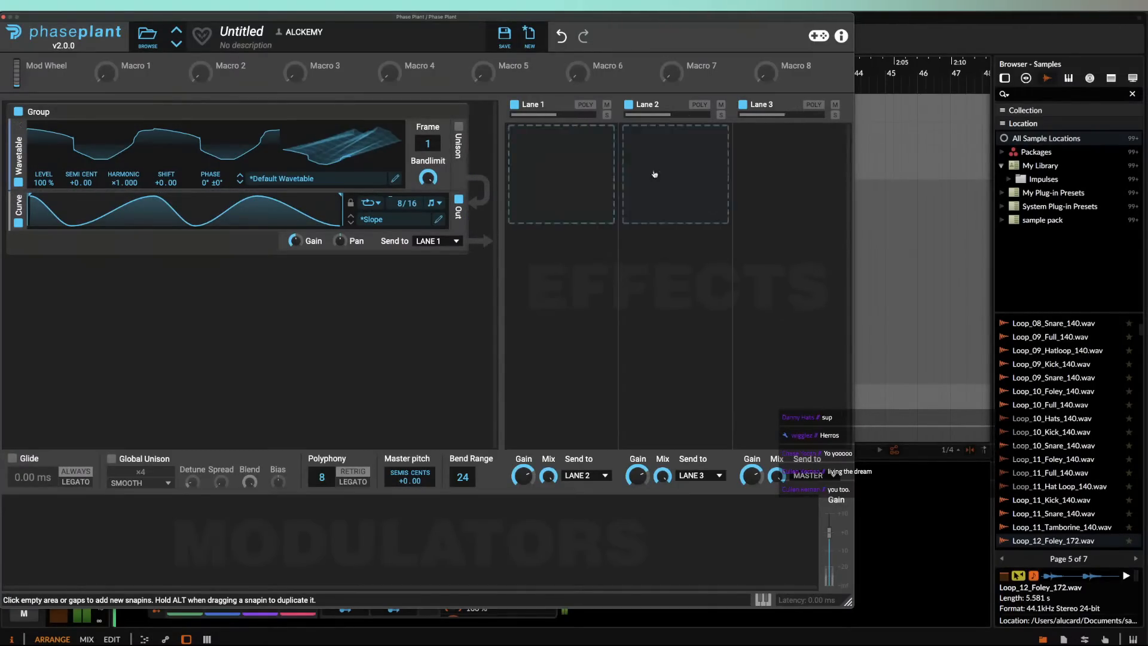
Step: Add a Limiter effect to Lane 3
{"action": "left_click", "coordinate": [789, 173]}
{"action": "left_click", "coordinate": [646, 265]}
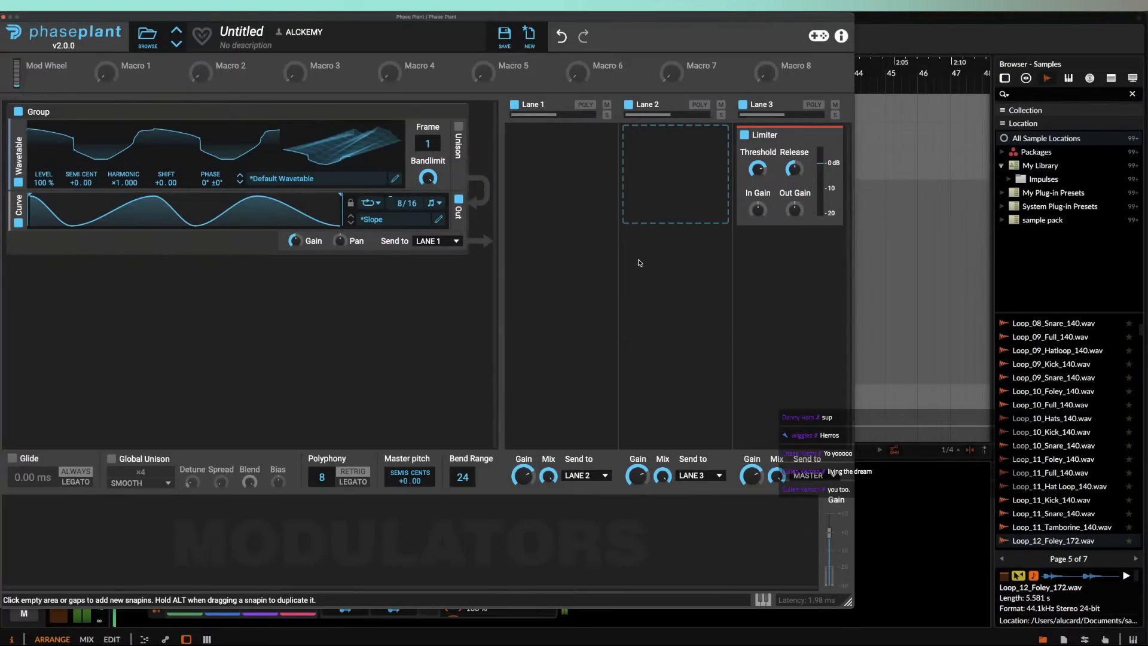
Step: Start an Automatic EQ effect on the wavetable with Tone 7.24 dB/oct and Bandwidth 3.08 oct
{"action": "left_click", "coordinate": [374, 185]}
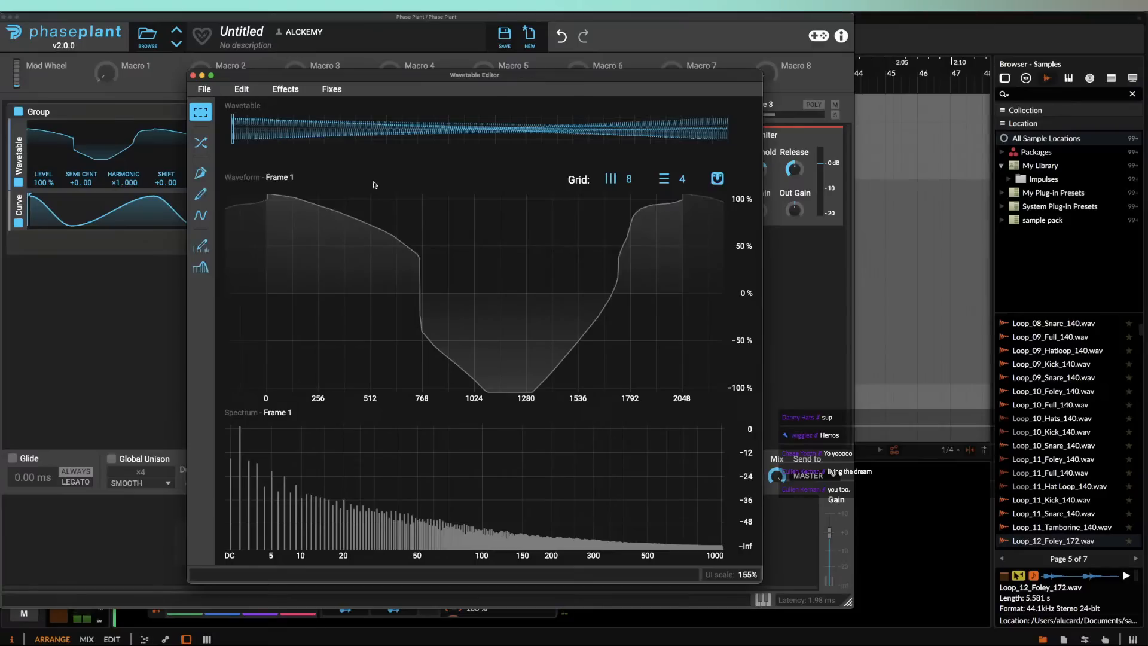
{"action": "left_click", "coordinate": [201, 245]}
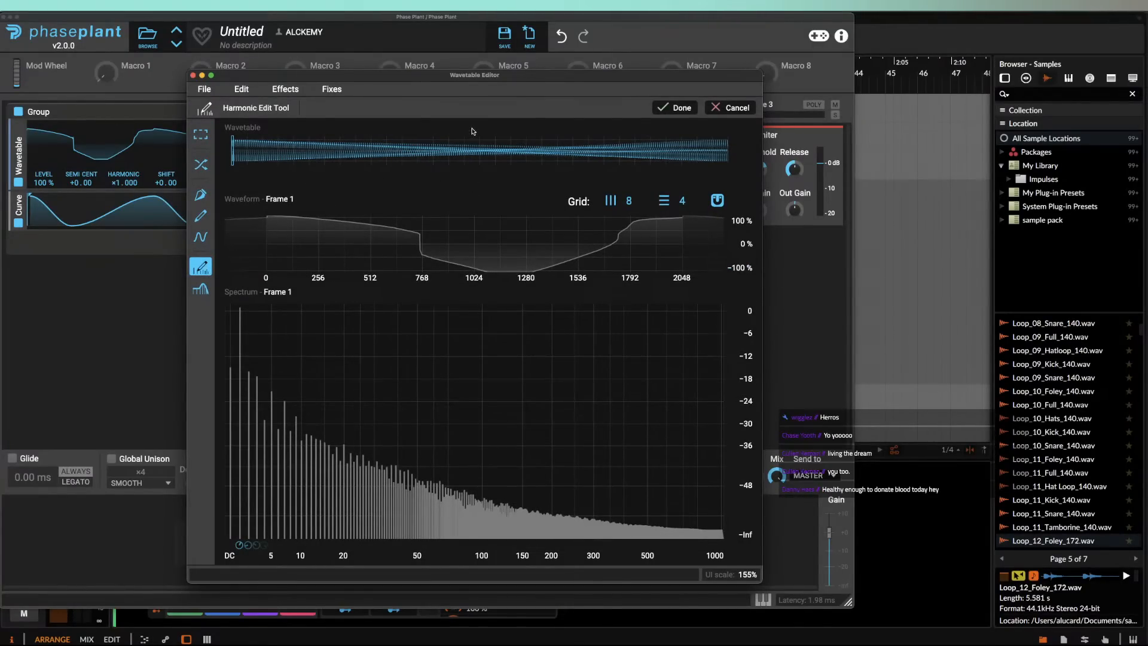
{"action": "left_click", "coordinate": [285, 88]}
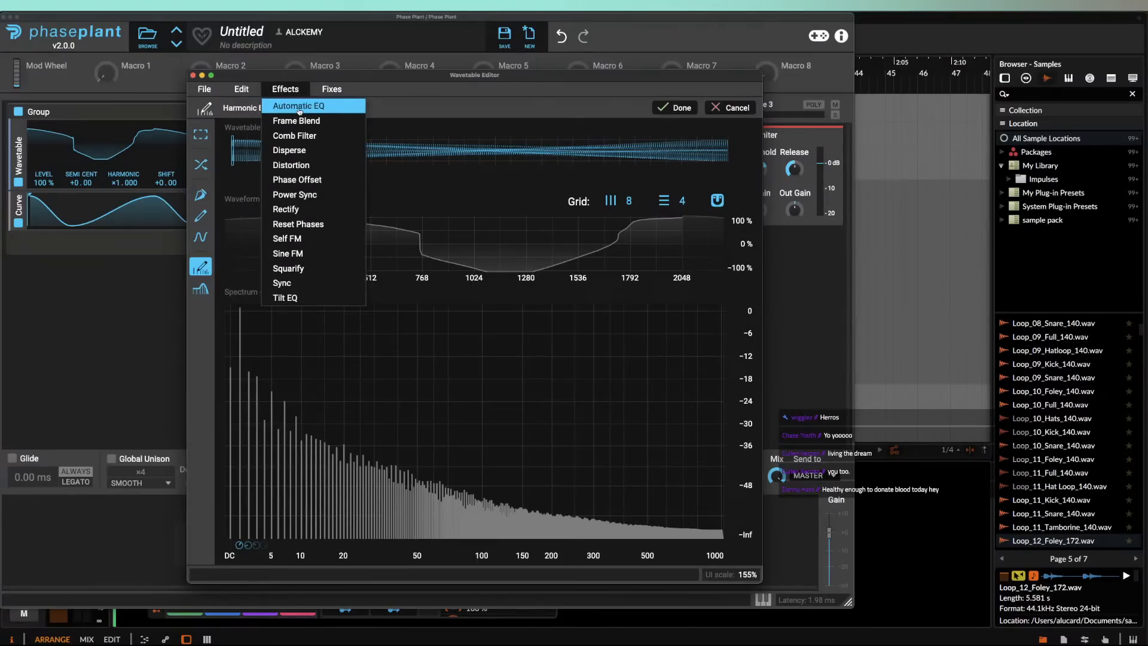
{"action": "mouse_move", "coordinate": [367, 91]}
{"action": "mouse_move", "coordinate": [286, 90]}
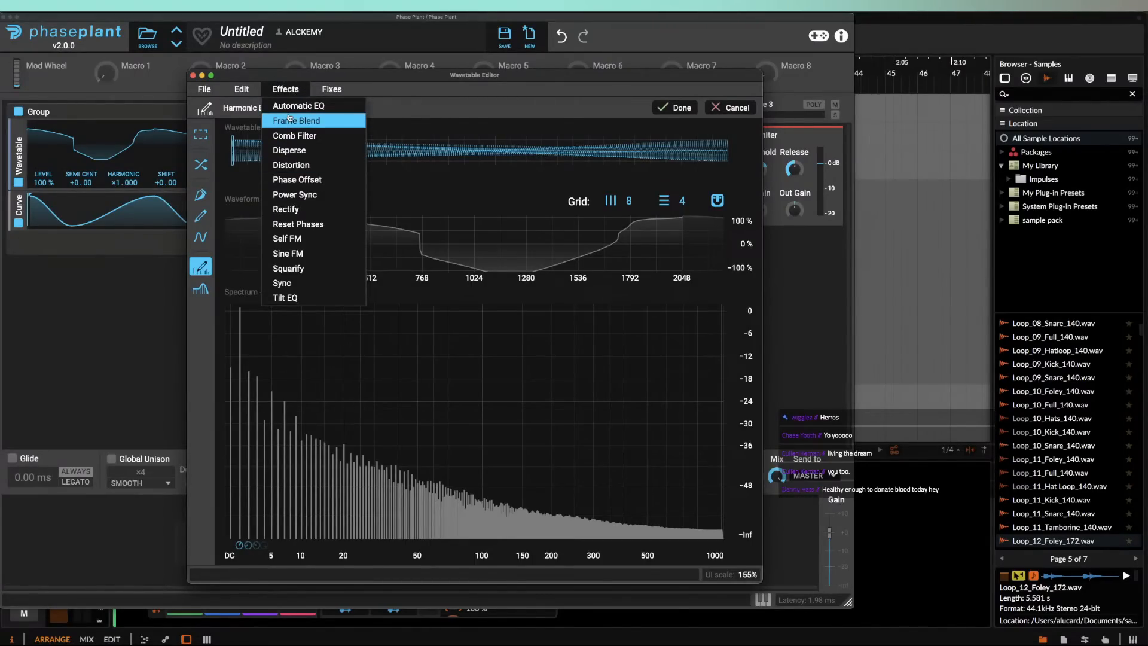
{"action": "left_click", "coordinate": [291, 108]}
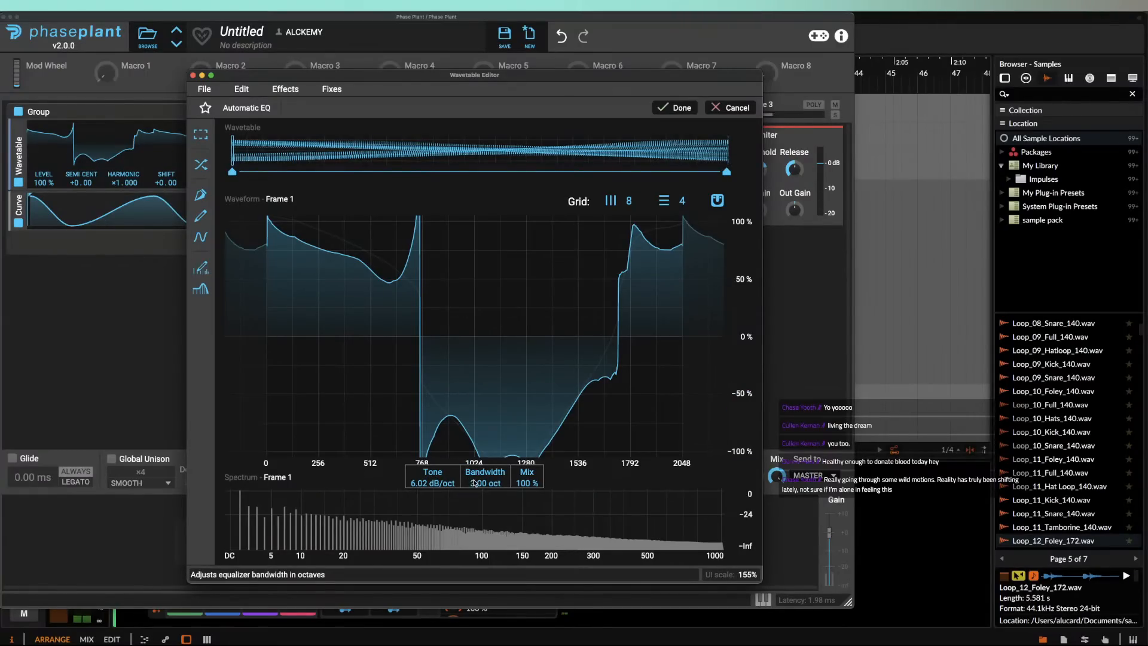
{"action": "mouse_move", "coordinate": [485, 483]}
{"action": "left_mouse_down"}
{"action": "mouse_move", "coordinate": [485, 496]}
{"action": "mouse_move", "coordinate": [485, 476]}
{"action": "mouse_move", "coordinate": [432, 471]}
{"action": "left_mouse_up"}
Step: Add EQ keyframes, lowering Mix at frame 101 and setting frame 215 to Tone 2.23 dB/oct, Bandwidth 8.00 oct and Mix 13%, and apply the effect
{"action": "left_click", "coordinate": [426, 152]}
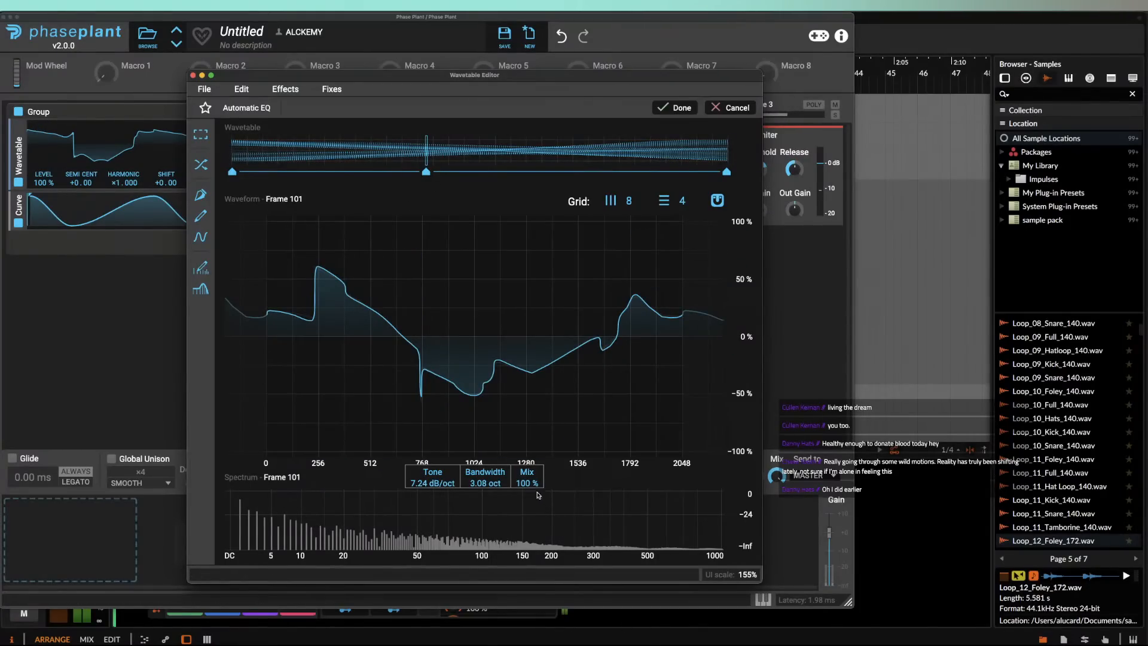
{"action": "left_click_drag", "start_coordinate": [526, 478], "coordinate": [527, 481]}
{"action": "left_click_drag", "start_coordinate": [576, 172], "coordinate": [647, 173]}
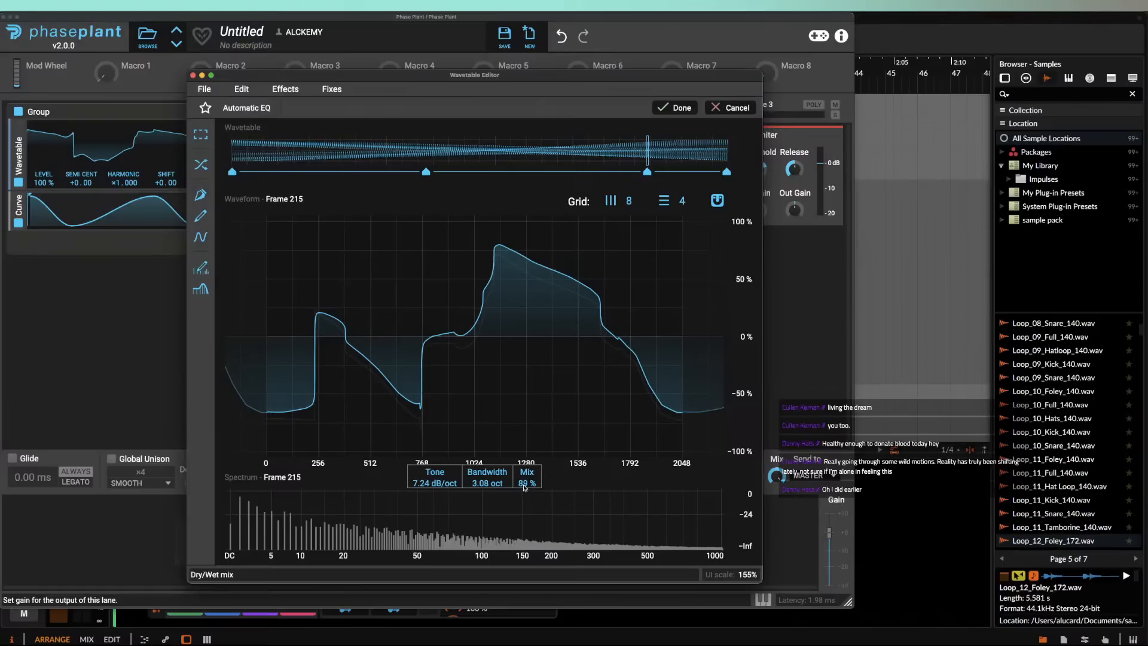
{"action": "left_click_drag", "start_coordinate": [524, 488], "coordinate": [435, 501]}
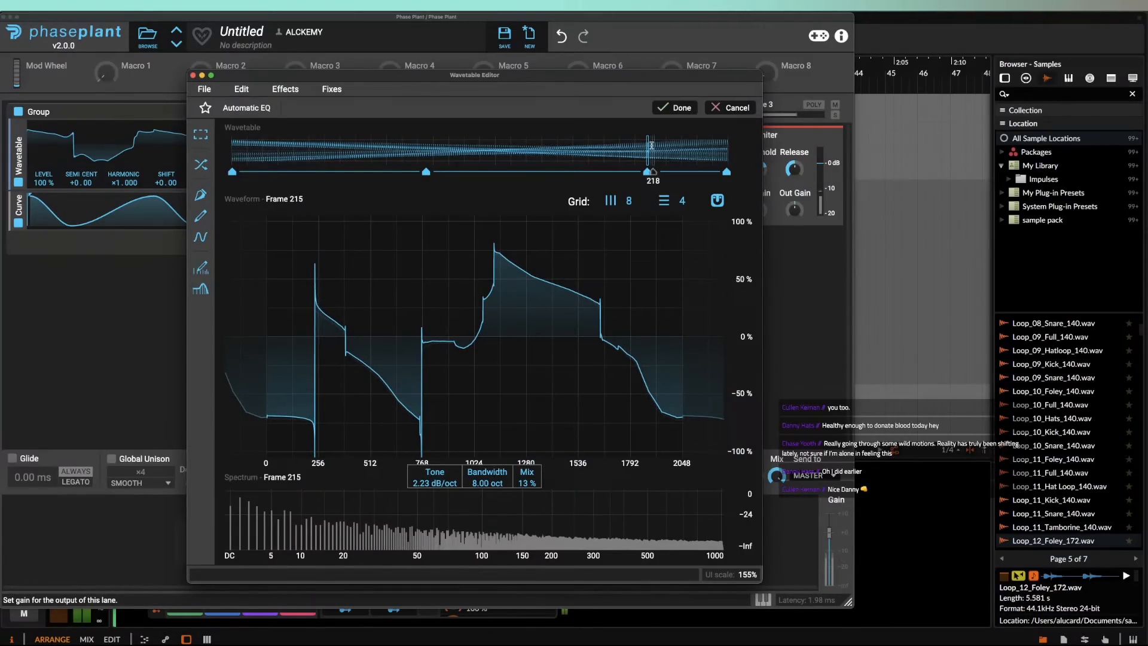
{"action": "left_click", "coordinate": [674, 108]}
{"action": "left_click", "coordinate": [193, 75]}
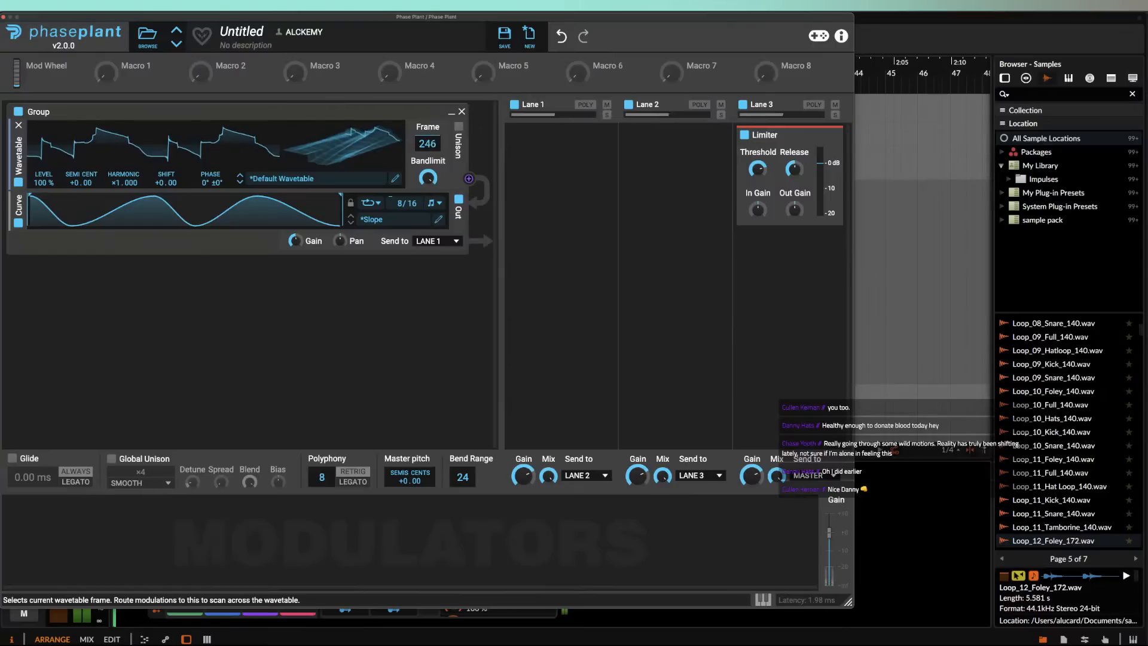
Step: Apply a Distortion effect of type Saturate to the wavetable with Drive +5.04 dB and Mix 50%
{"action": "left_click", "coordinate": [396, 179]}
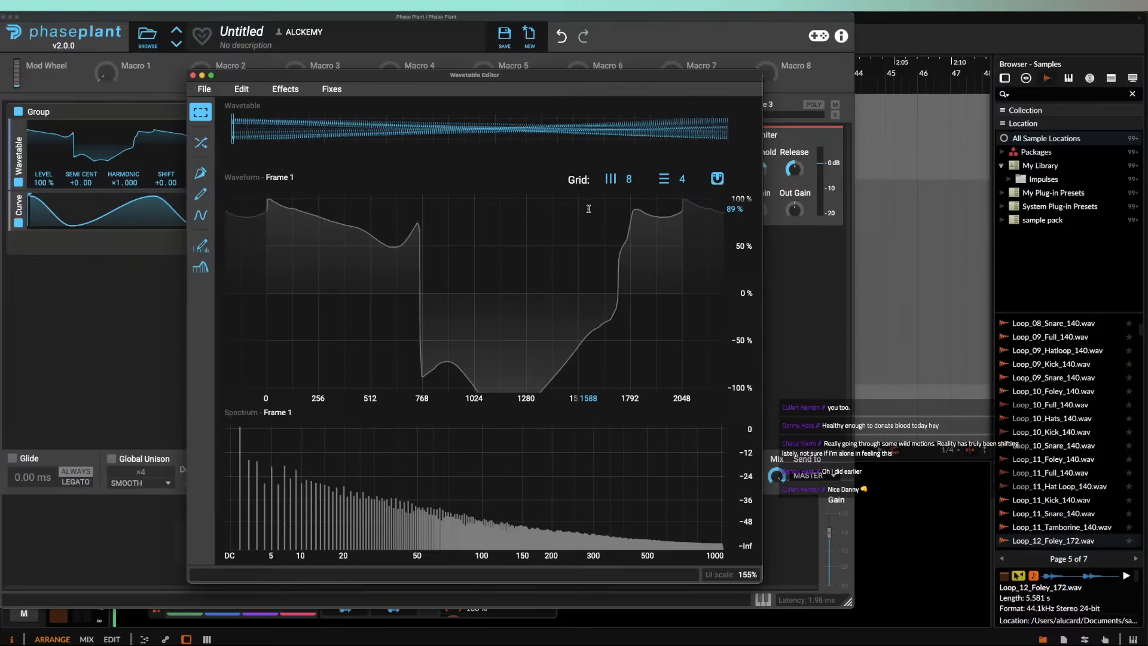
{"action": "left_click", "coordinate": [285, 89]}
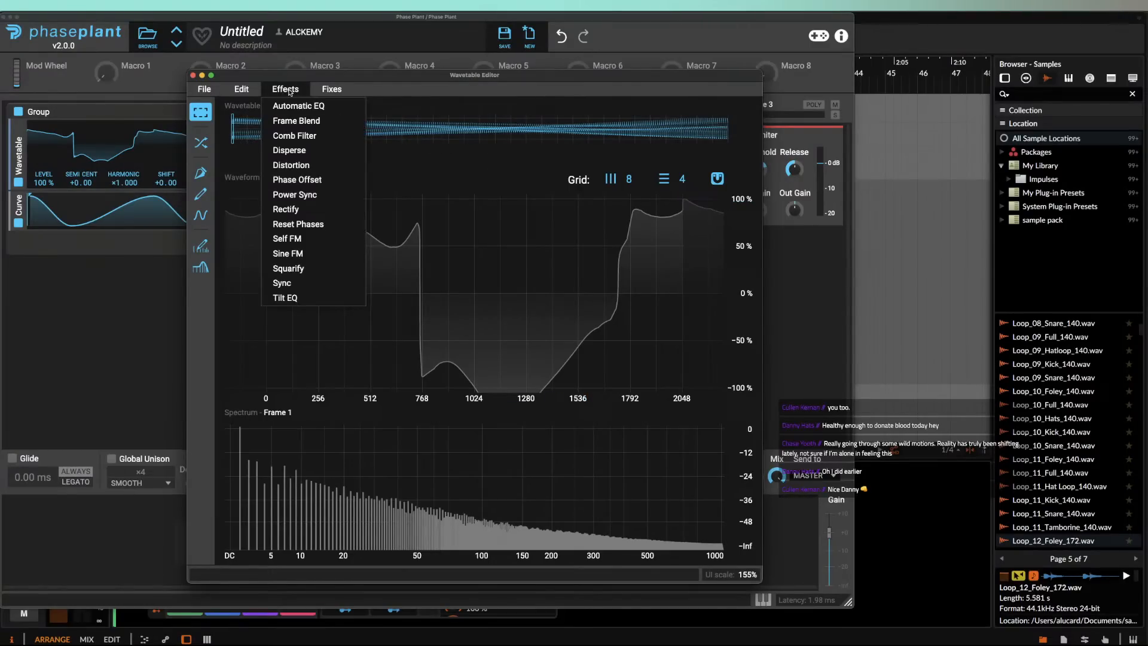
{"action": "left_click", "coordinate": [295, 165]}
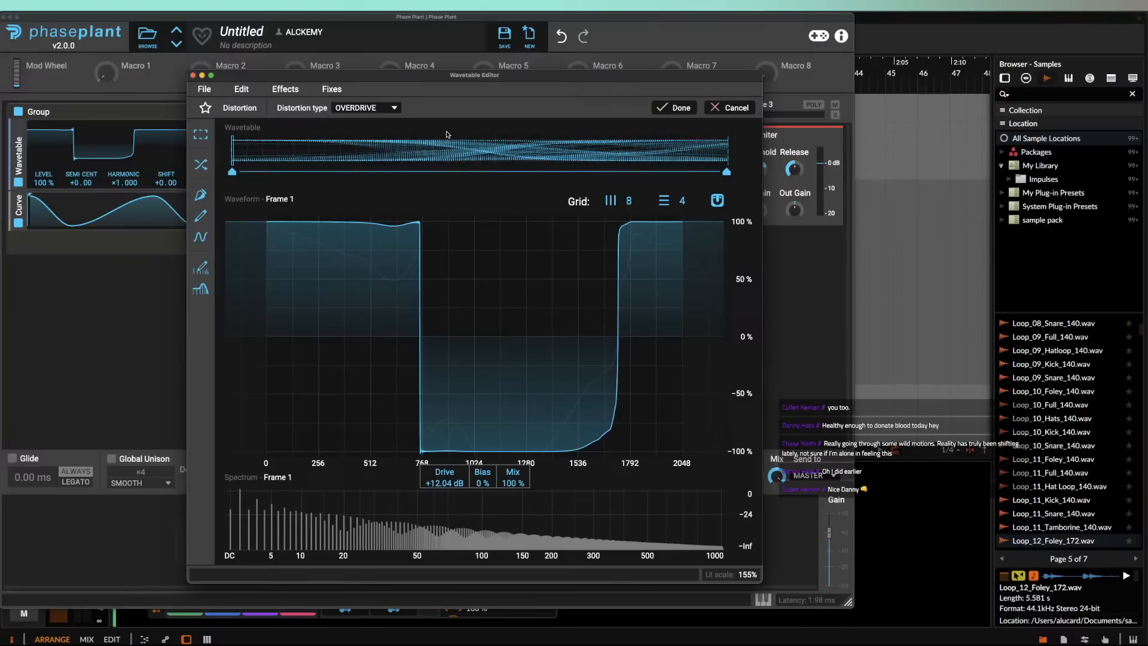
{"action": "left_click", "coordinate": [399, 108]}
{"action": "left_click", "coordinate": [378, 123]}
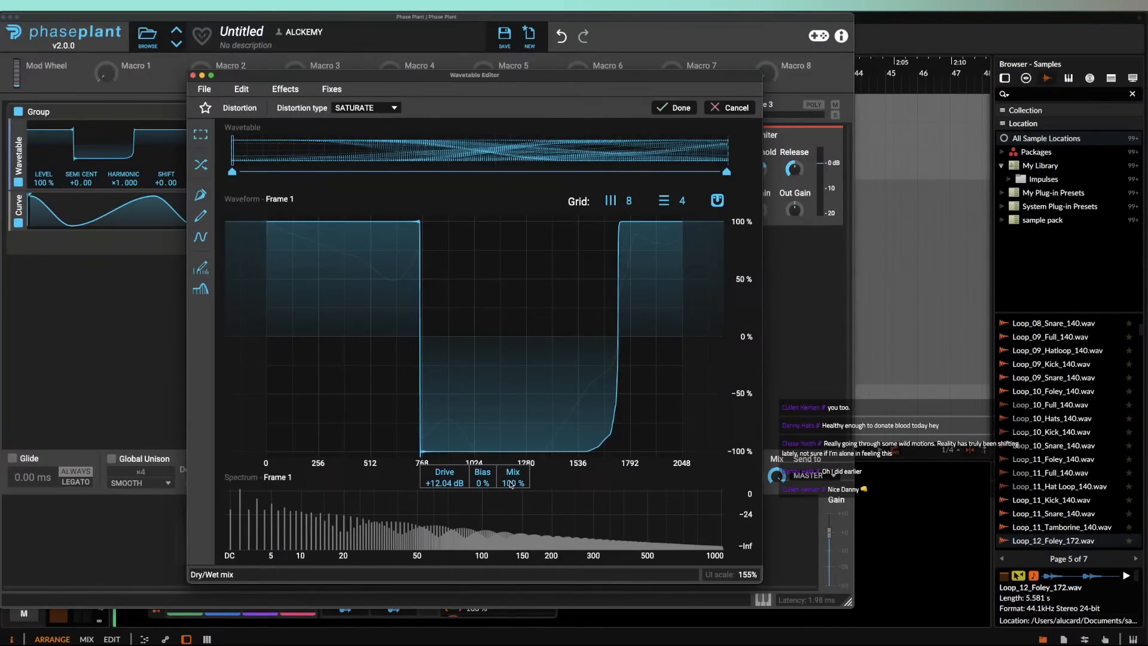
{"action": "left_click_drag", "start_coordinate": [511, 485], "coordinate": [511, 514]}
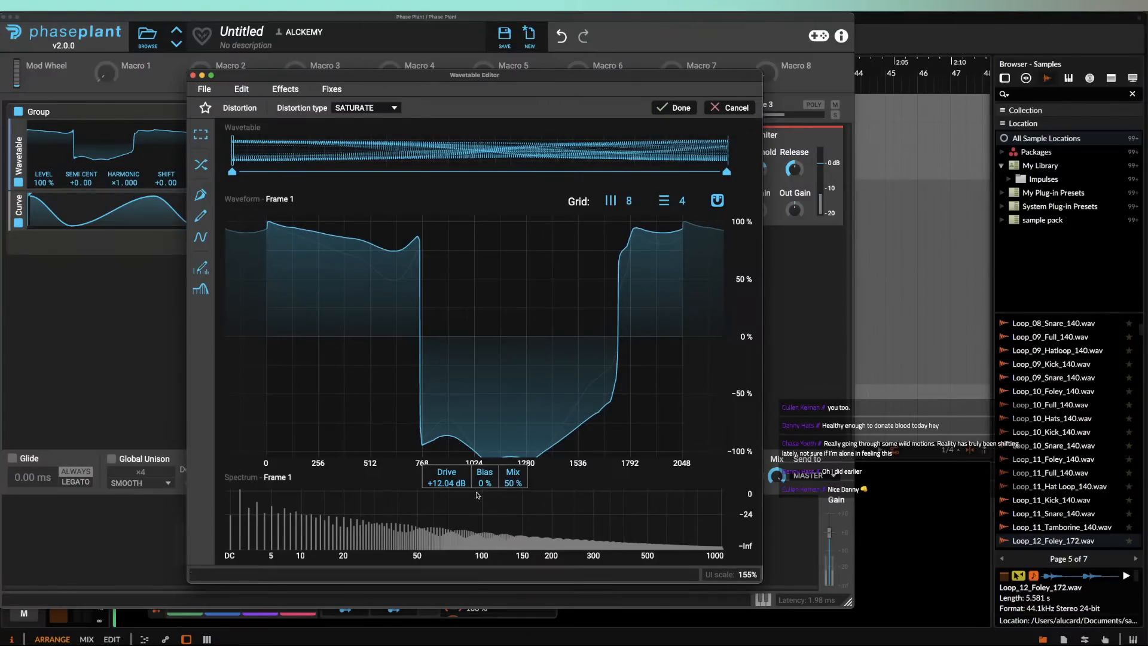
{"action": "left_click_drag", "start_coordinate": [446, 483], "coordinate": [446, 503]}
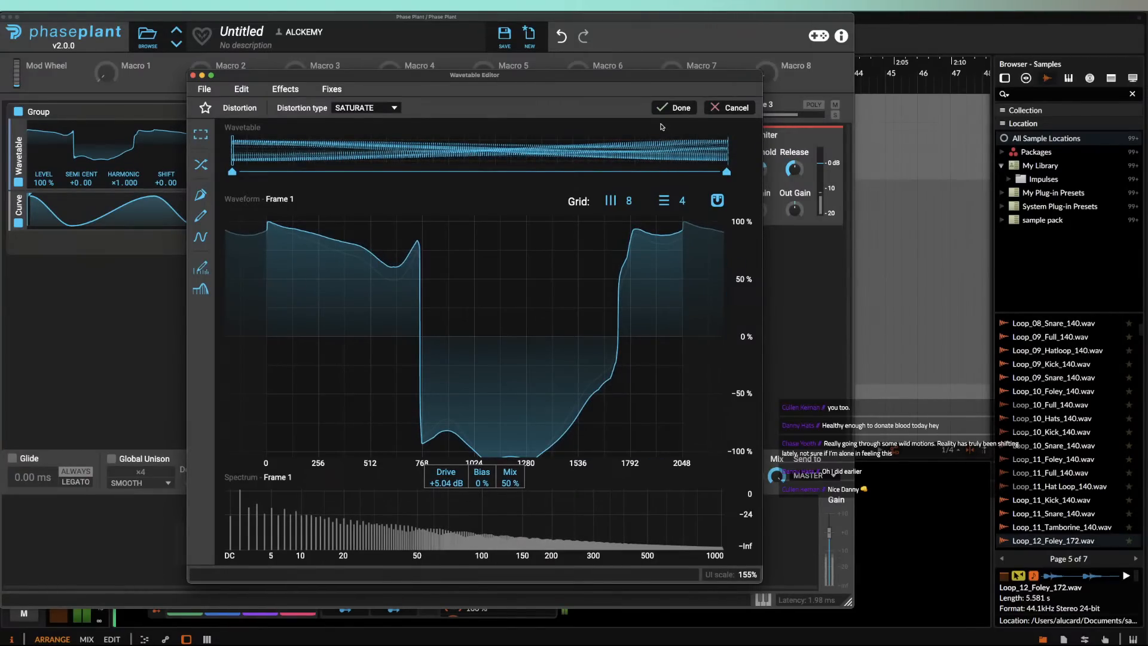
{"action": "left_click", "coordinate": [658, 109]}
Step: Start a band-pass filter on the wavetable at frame 1 with Cutoff 19.287, Q 0.500, Slope 3.00 dB/oct and Gain 4.23 dB
{"action": "left_click", "coordinate": [202, 268]}
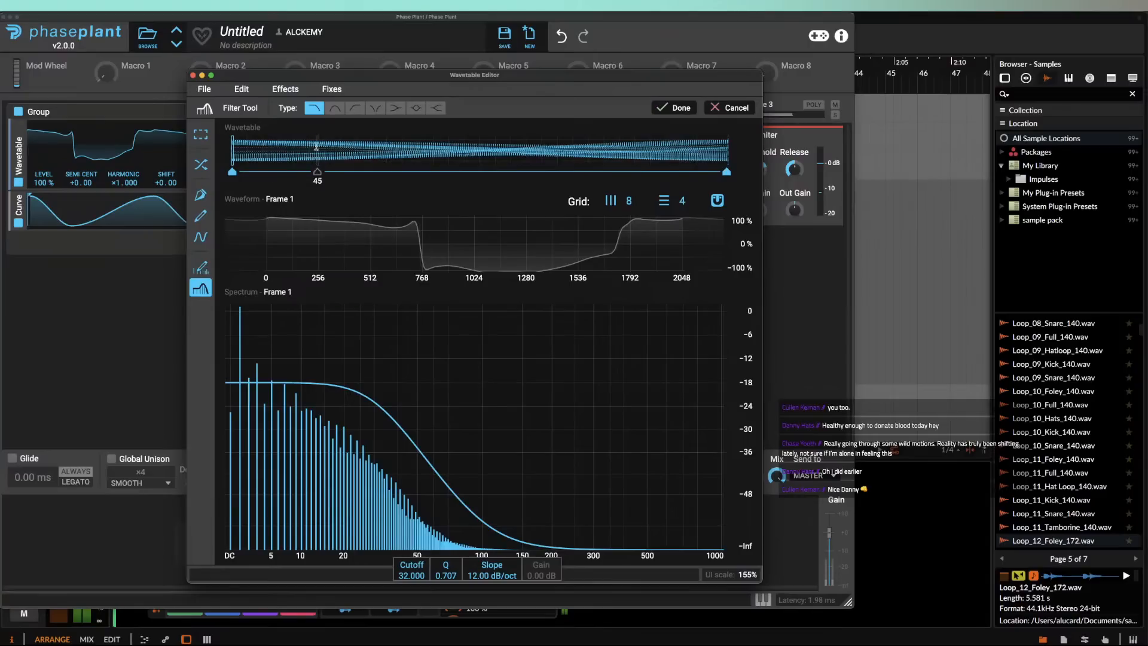
{"action": "left_click", "coordinate": [335, 111]}
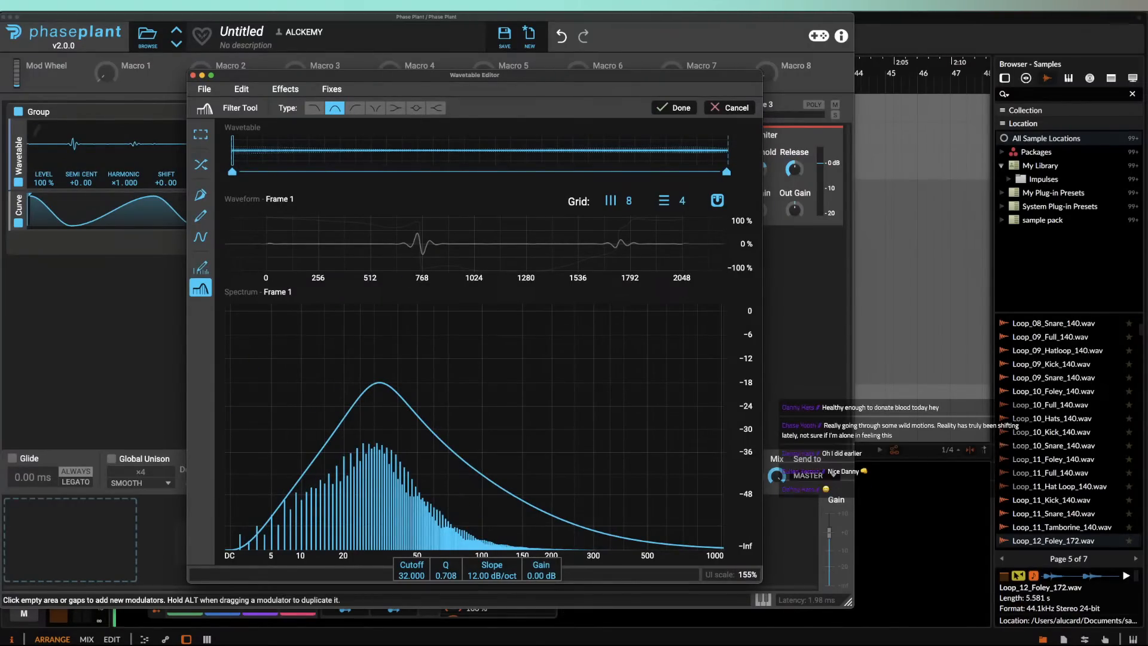
{"action": "left_click_drag", "start_coordinate": [446, 575], "coordinate": [491, 604]}
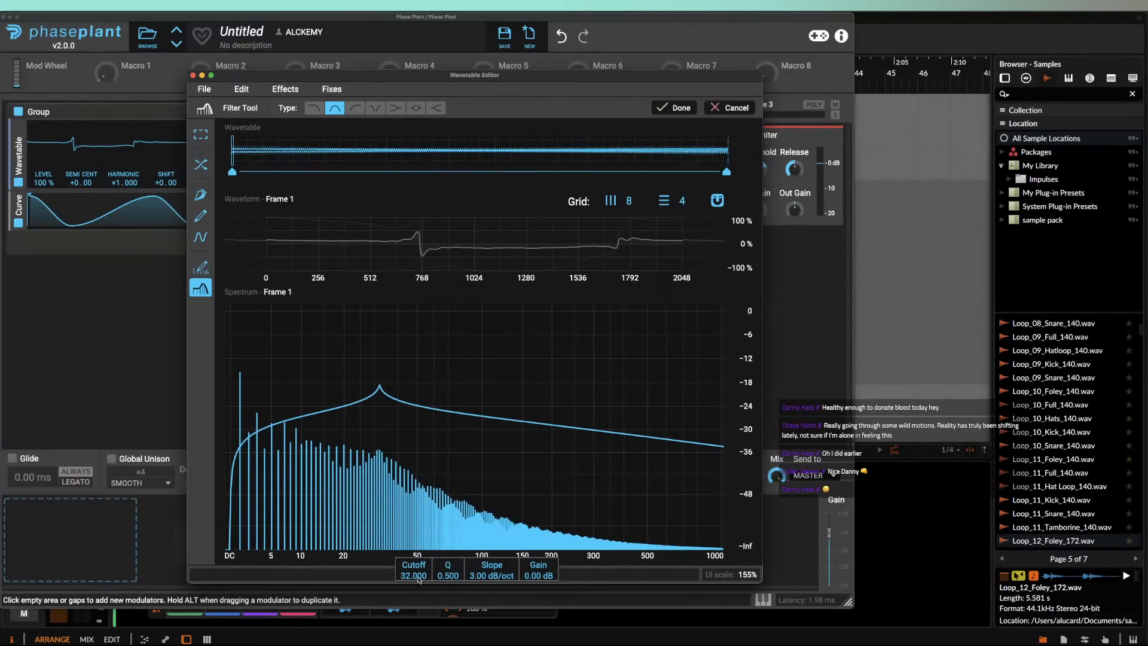
{"action": "mouse_move", "coordinate": [410, 579]}
{"action": "left_mouse_down"}
{"action": "mouse_move", "coordinate": [409, 568]}
{"action": "mouse_move", "coordinate": [411, 592]}
{"action": "left_mouse_up"}
{"action": "mouse_move", "coordinate": [538, 575]}
{"action": "left_mouse_down"}
{"action": "mouse_move", "coordinate": [539, 542]}
{"action": "mouse_move", "coordinate": [538, 569]}
{"action": "left_mouse_up"}
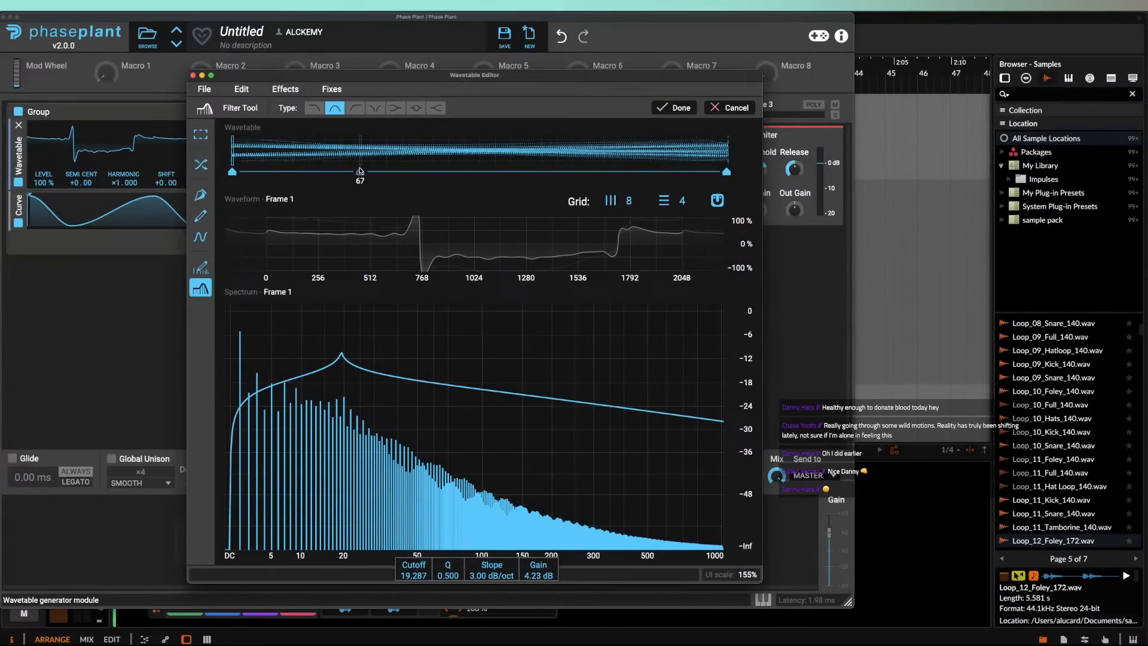
Step: Add filter keyframes at frame 70 (Cutoff 18.611, Slope 8.80 dB/oct) and frame 143 (Cutoff 83.347, Slope 22.45 dB/oct, Gain 12.95 dB)
{"action": "left_click", "coordinate": [366, 173]}
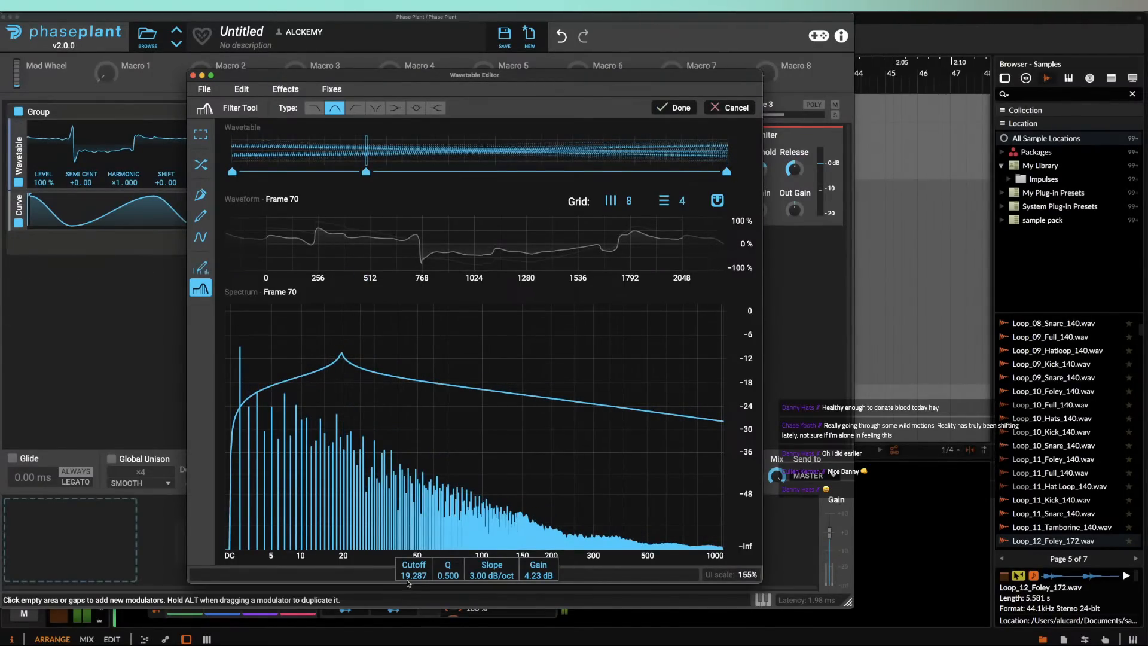
{"action": "left_click_drag", "start_coordinate": [405, 579], "coordinate": [477, 576]}
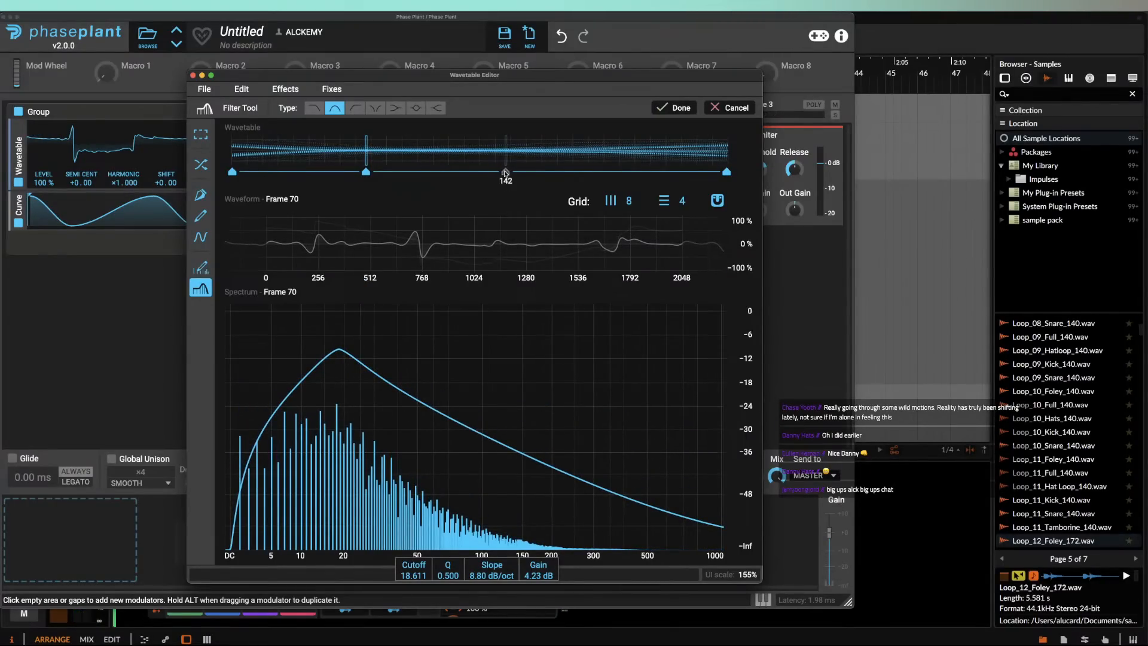
{"action": "left_click", "coordinate": [508, 157]}
{"action": "left_click_drag", "start_coordinate": [538, 575], "coordinate": [539, 564]}
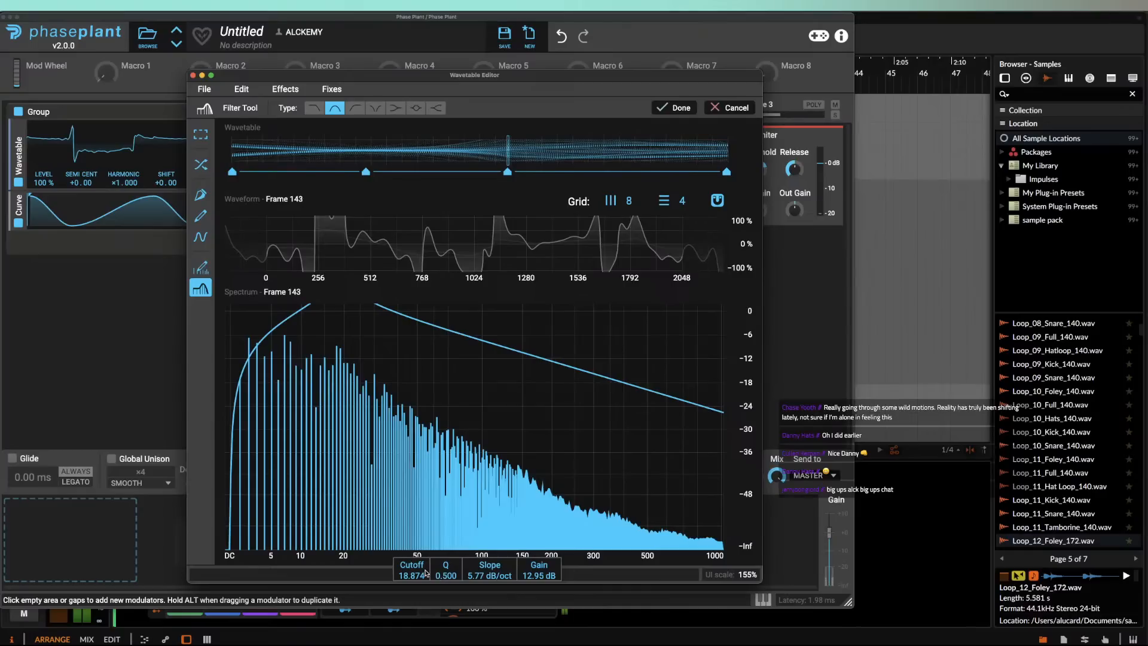
{"action": "left_click_drag", "start_coordinate": [412, 576], "coordinate": [411, 550]}
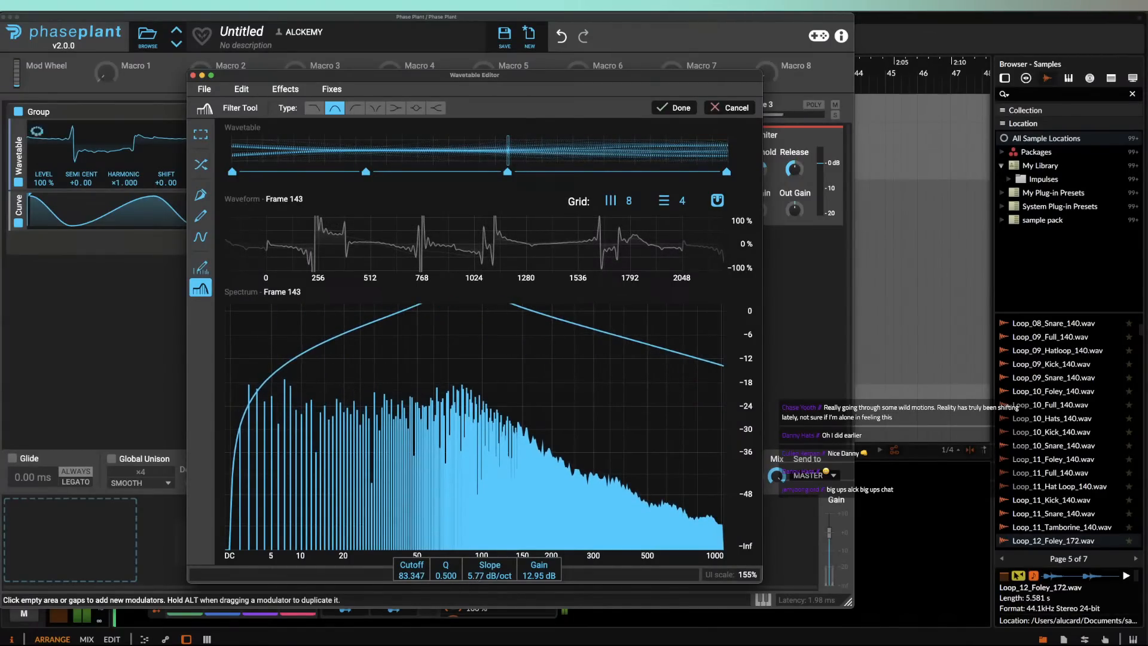
{"action": "left_click_drag", "start_coordinate": [479, 575], "coordinate": [478, 553]}
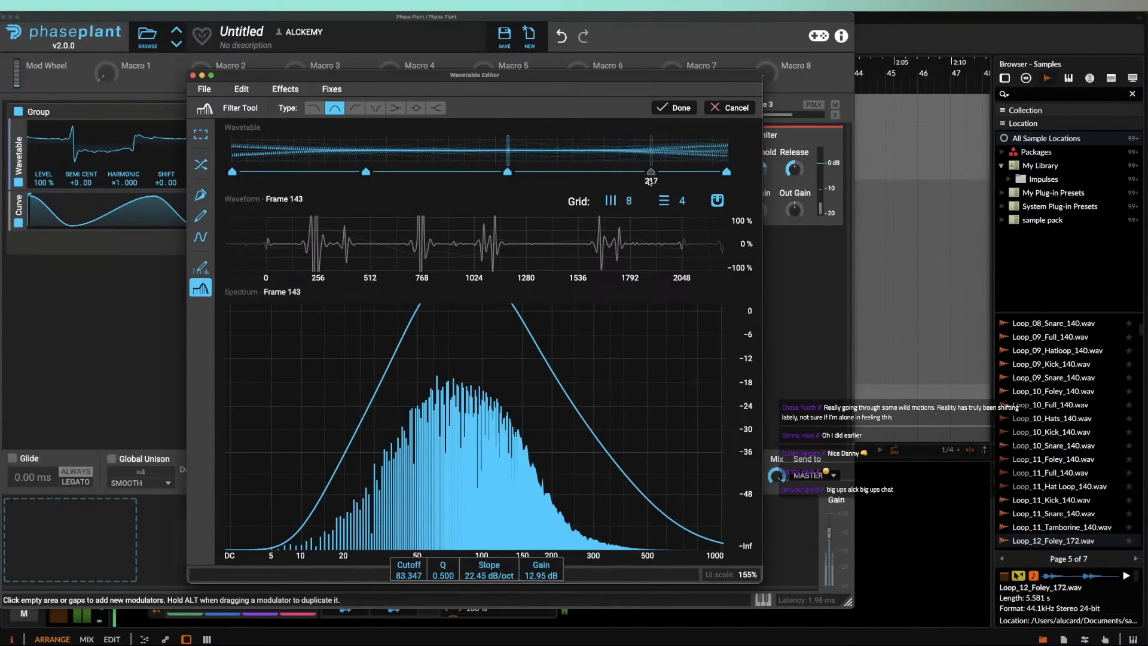
Step: Add a filter keyframe at frame 216 with a lower Cutoff and apply the filter to the wavetable
{"action": "left_click", "coordinate": [649, 172]}
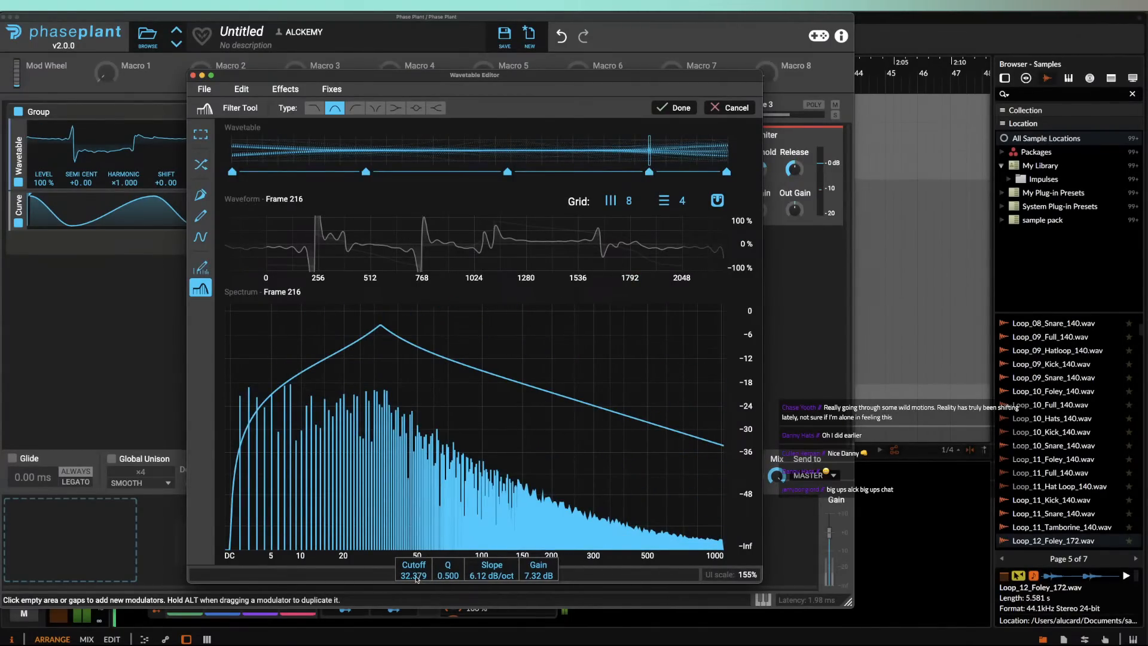
{"action": "left_click_drag", "start_coordinate": [417, 579], "coordinate": [417, 614]}
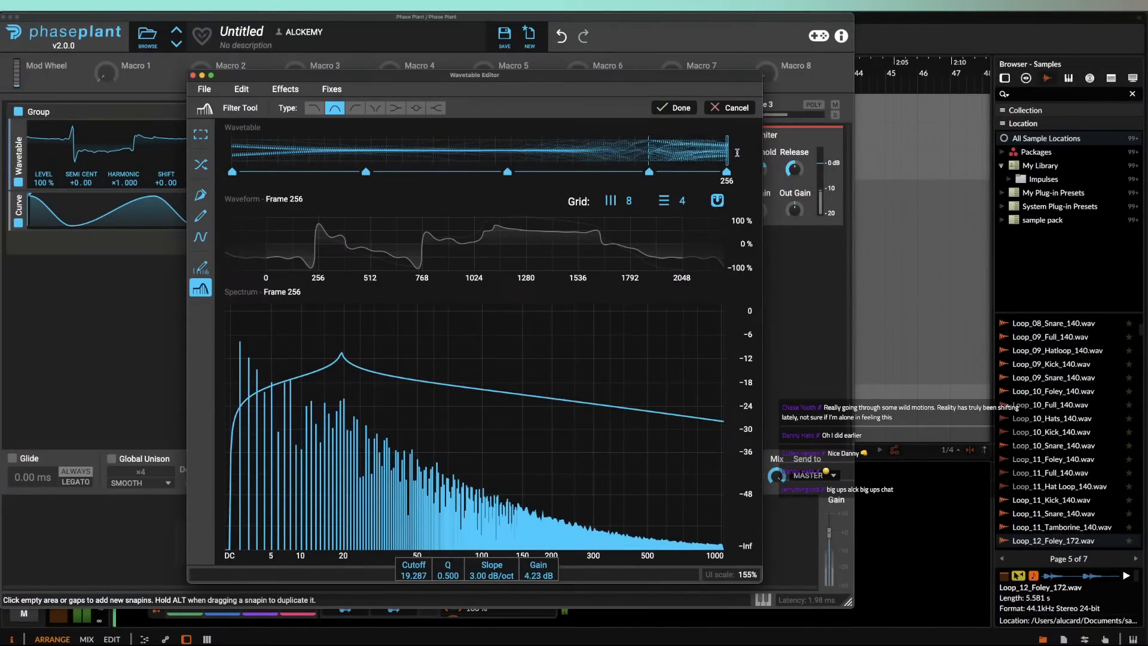
{"action": "left_click_drag", "start_coordinate": [650, 159], "coordinate": [232, 158]}
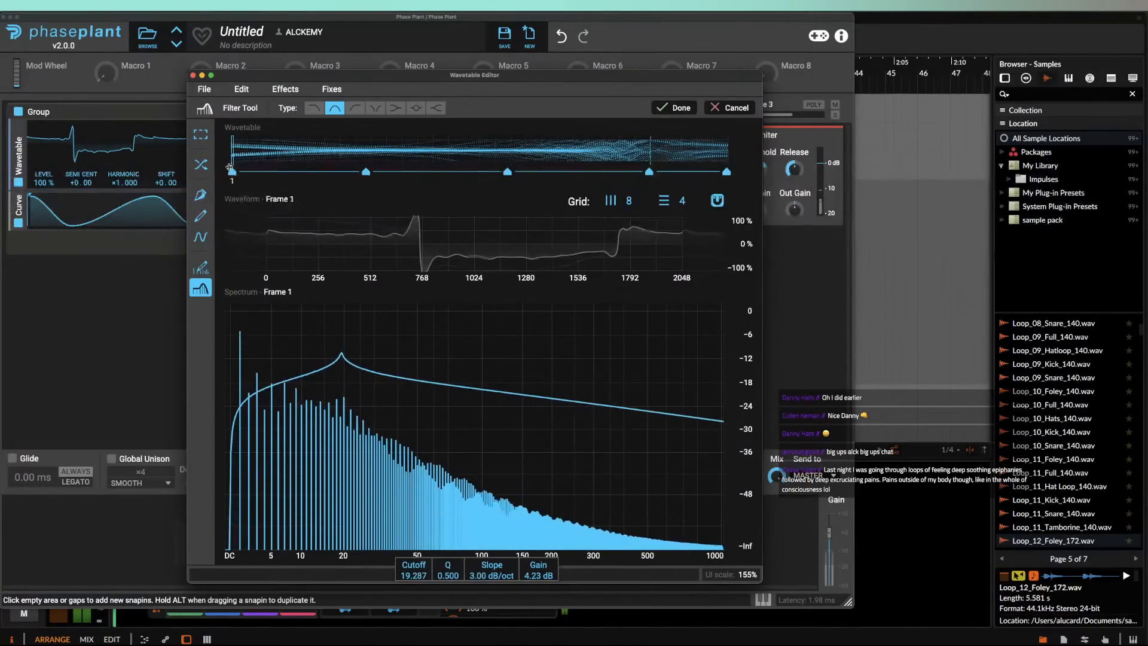
{"action": "left_click", "coordinate": [675, 107]}
{"action": "left_click_drag", "start_coordinate": [511, 77], "coordinate": [502, 271]}
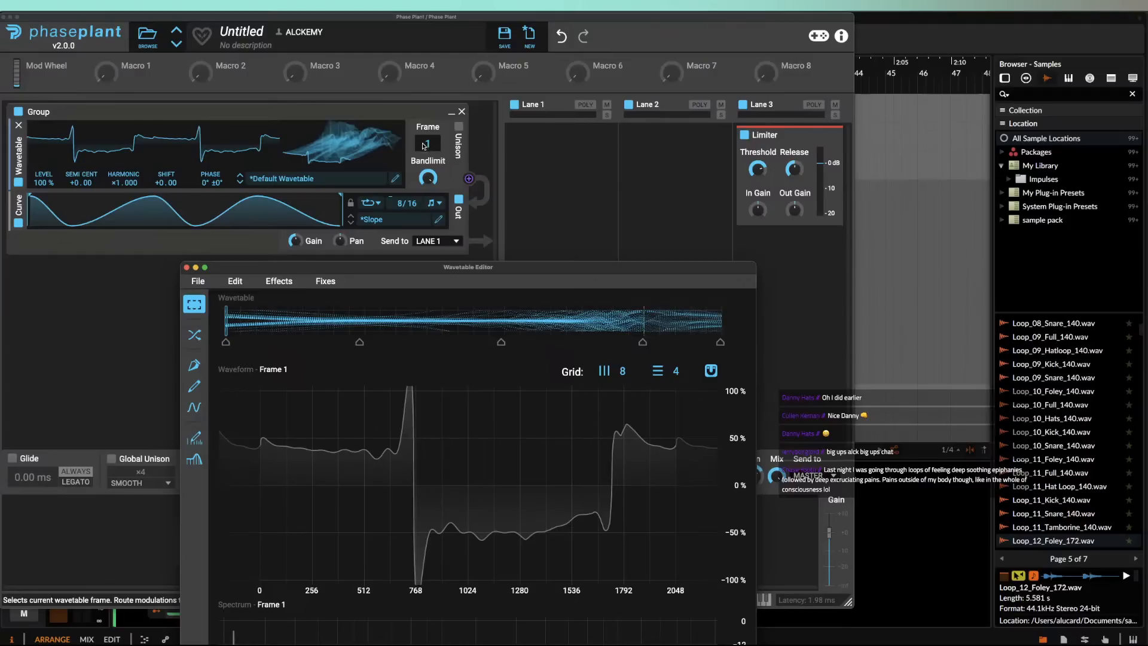
{"action": "left_click", "coordinate": [186, 268]}
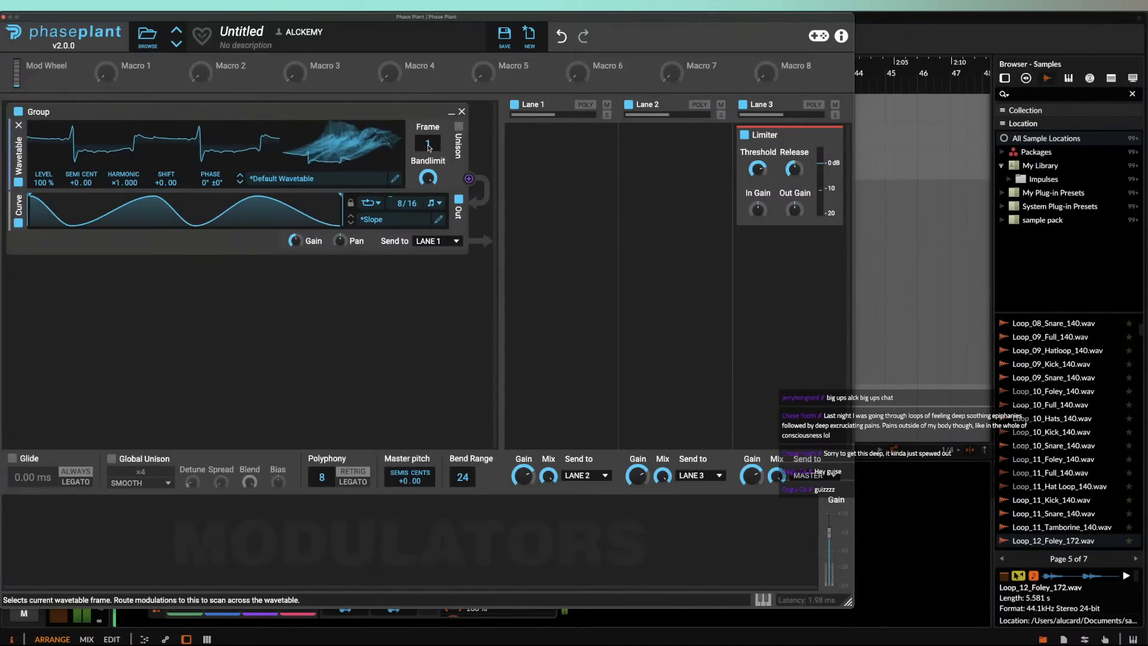
{"action": "left_click", "coordinate": [395, 179]}
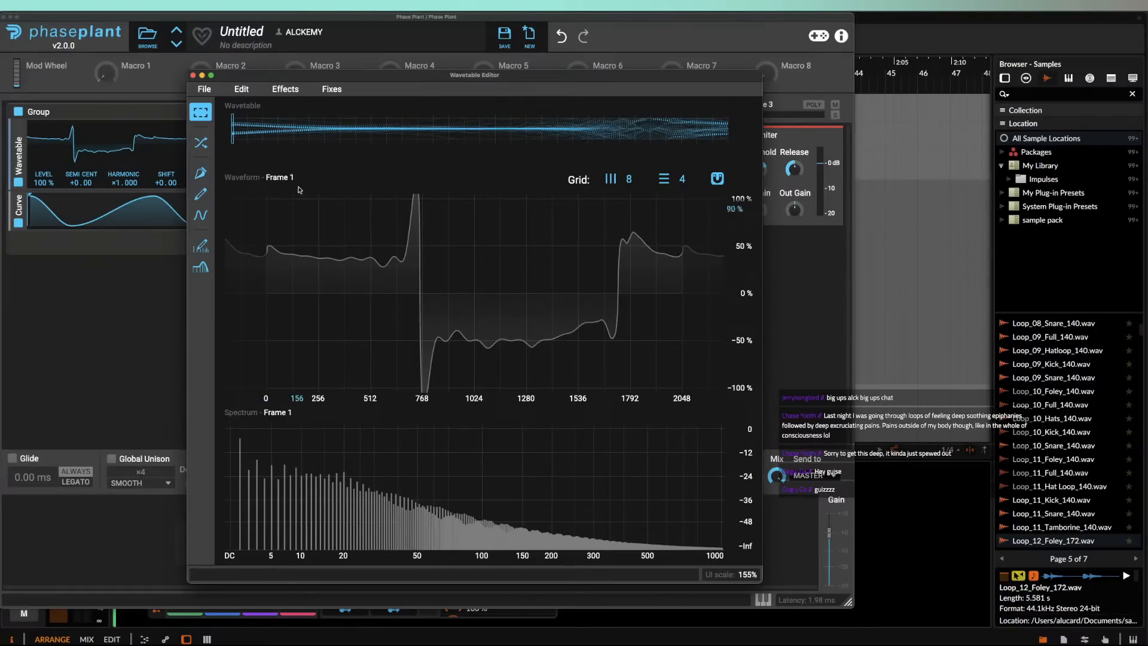
{"action": "left_click", "coordinate": [201, 245]}
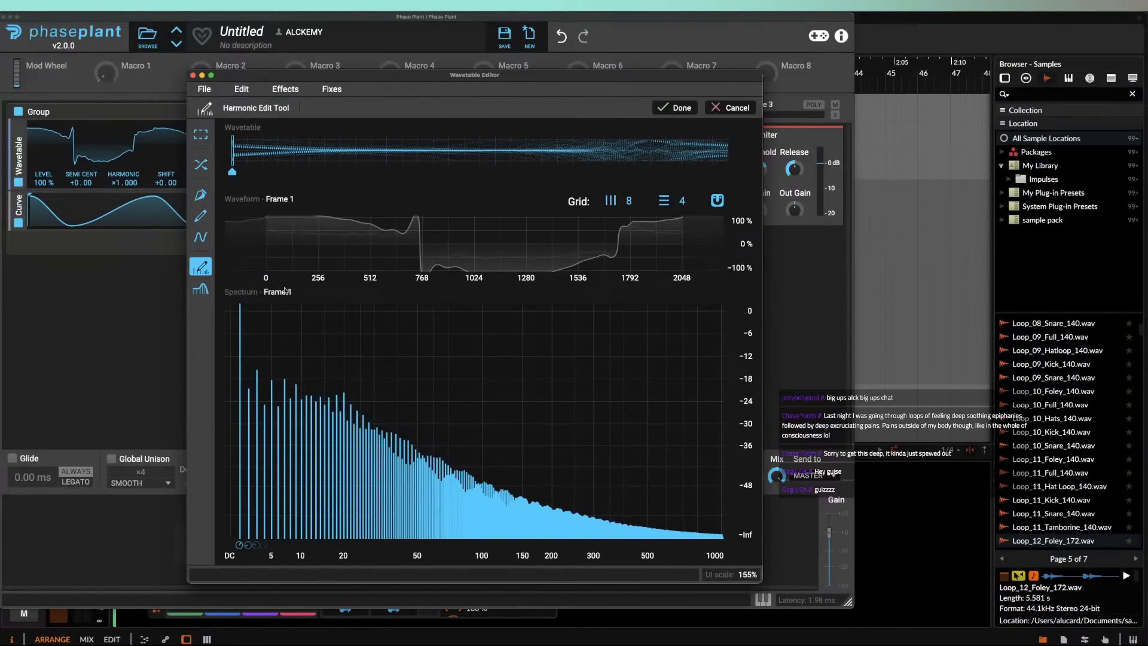
{"action": "left_click", "coordinate": [727, 173]}
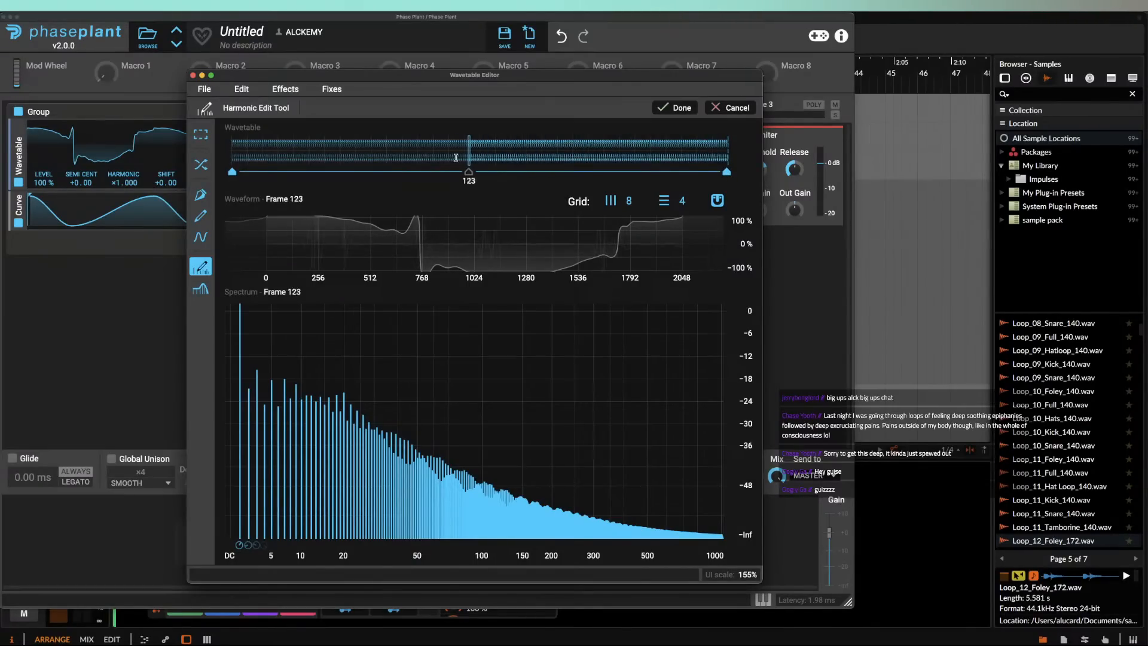
{"action": "left_click", "coordinate": [716, 109]}
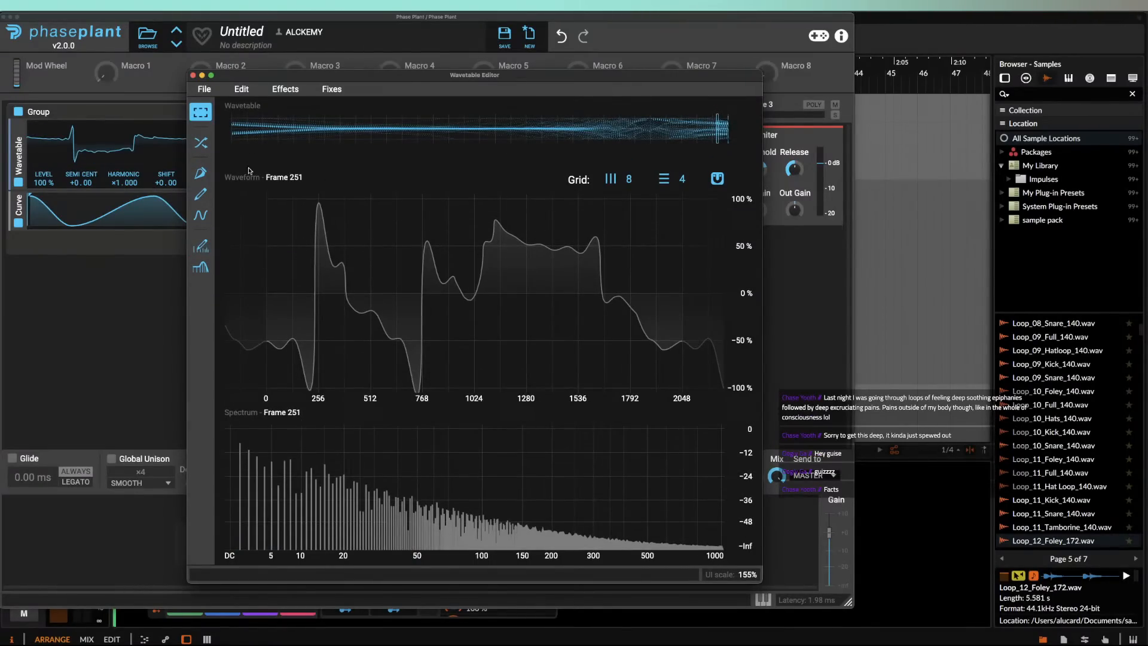
Step: Raise the wavetable's first harmonic to about full level at frames 1 and 256 with the Harmonic Edit Tool and apply it
{"action": "left_click", "coordinate": [201, 245]}
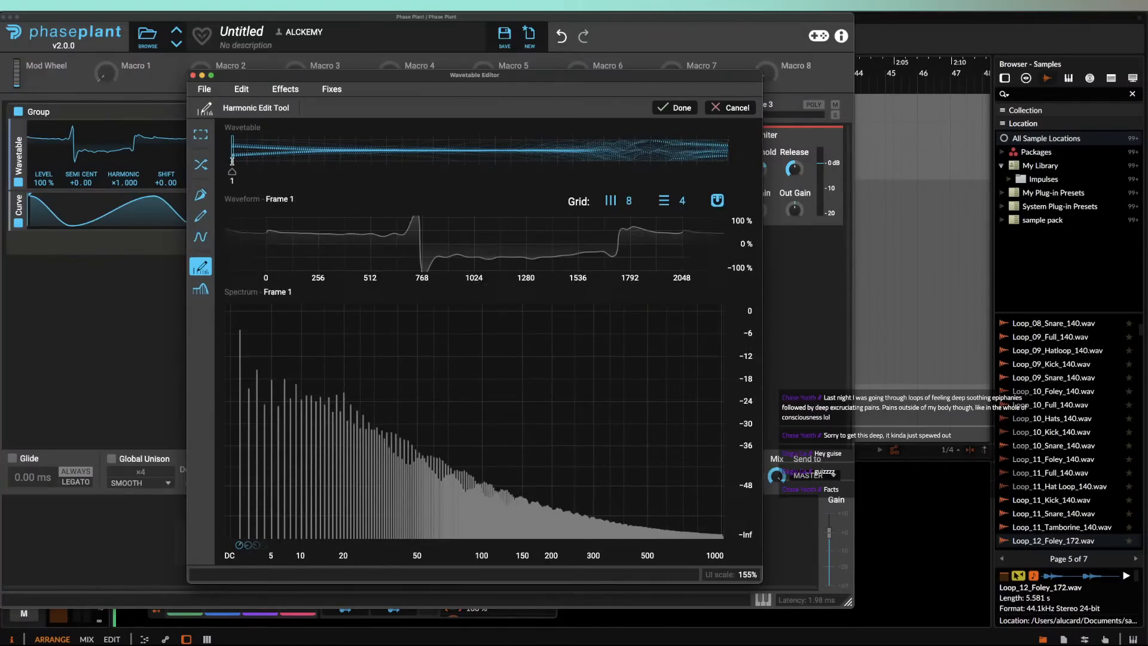
{"action": "left_click_drag", "start_coordinate": [241, 353], "coordinate": [241, 303]}
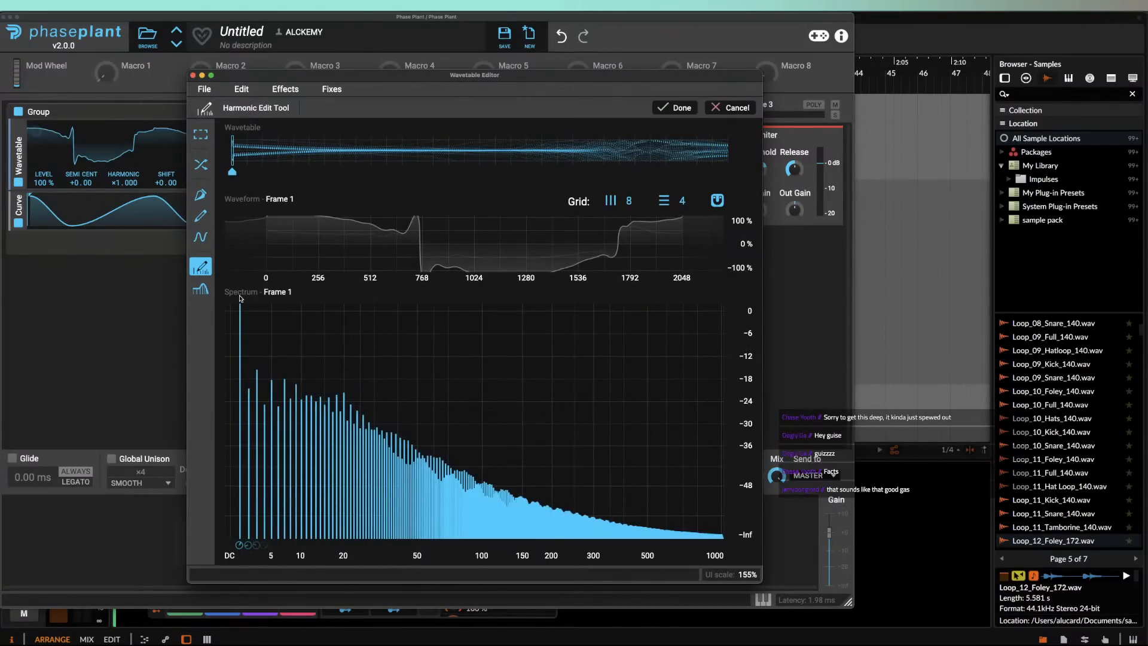
{"action": "left_click", "coordinate": [727, 178]}
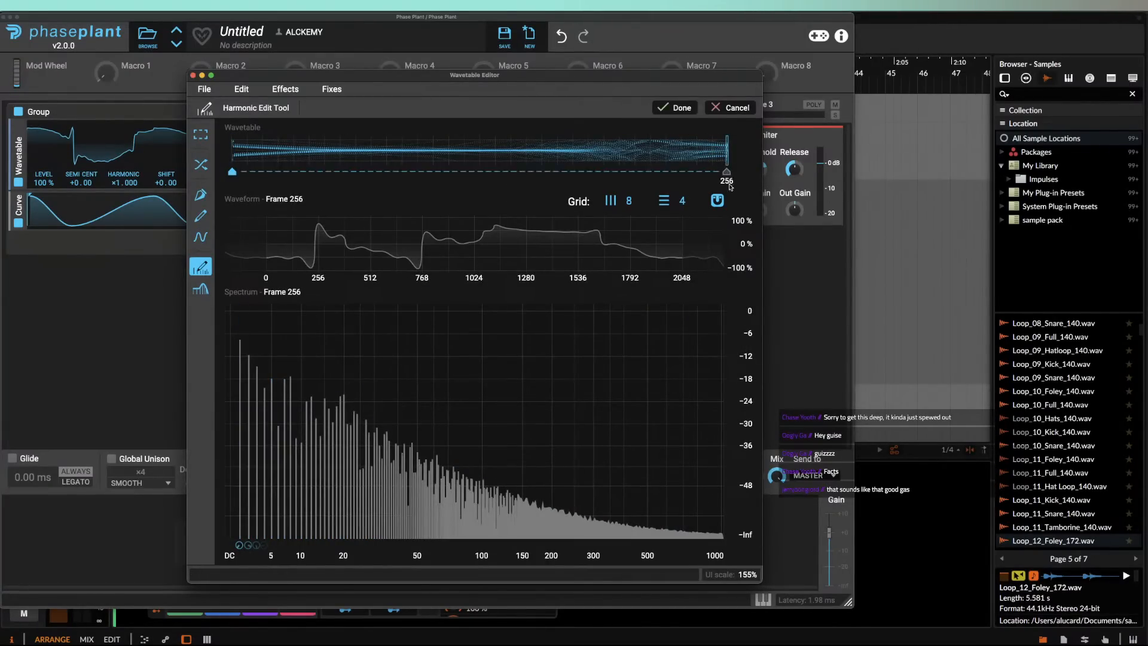
{"action": "left_click_drag", "start_coordinate": [245, 349], "coordinate": [240, 309]}
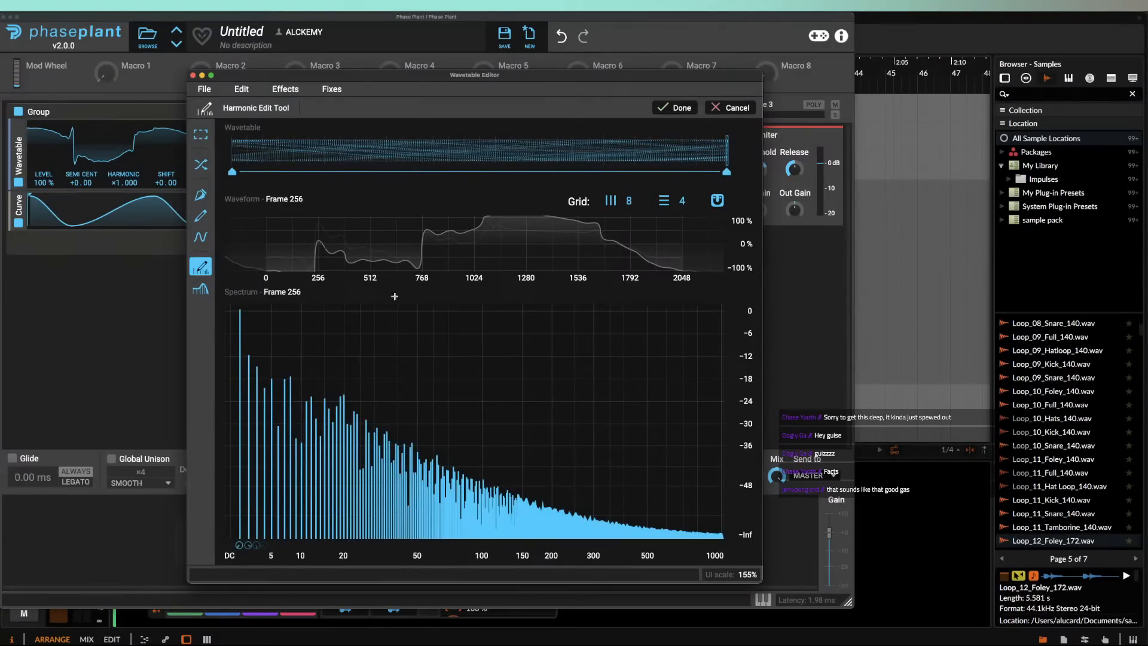
{"action": "left_click", "coordinate": [663, 109]}
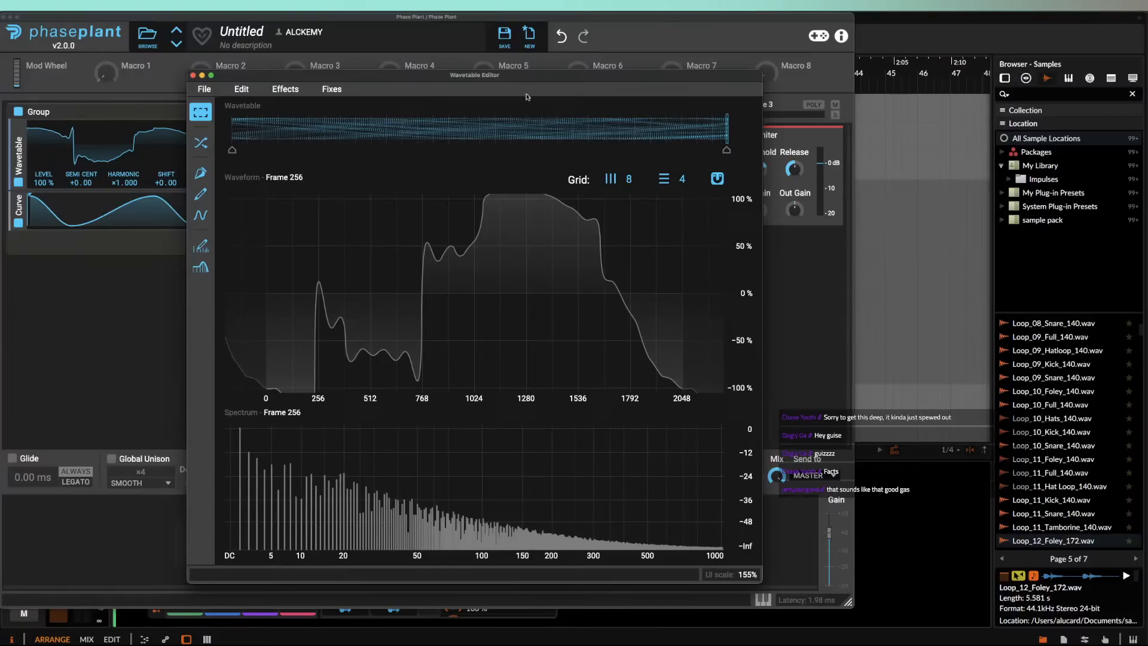
Step: Preview the last wavetable frames, close the wavetable editor and set the oscillator's Frame to 1
{"action": "left_click", "coordinate": [675, 128]}
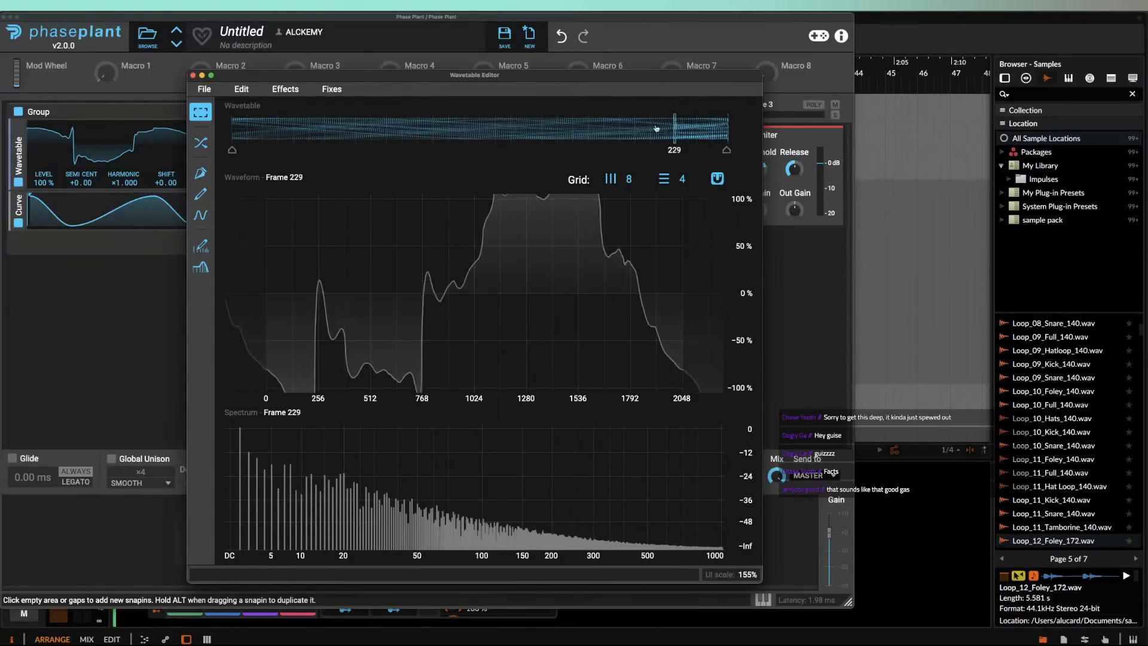
{"action": "mouse_move", "coordinate": [656, 128]}
{"action": "left_mouse_down"}
{"action": "mouse_move", "coordinate": [235, 127]}
{"action": "mouse_move", "coordinate": [727, 128]}
{"action": "left_mouse_up"}
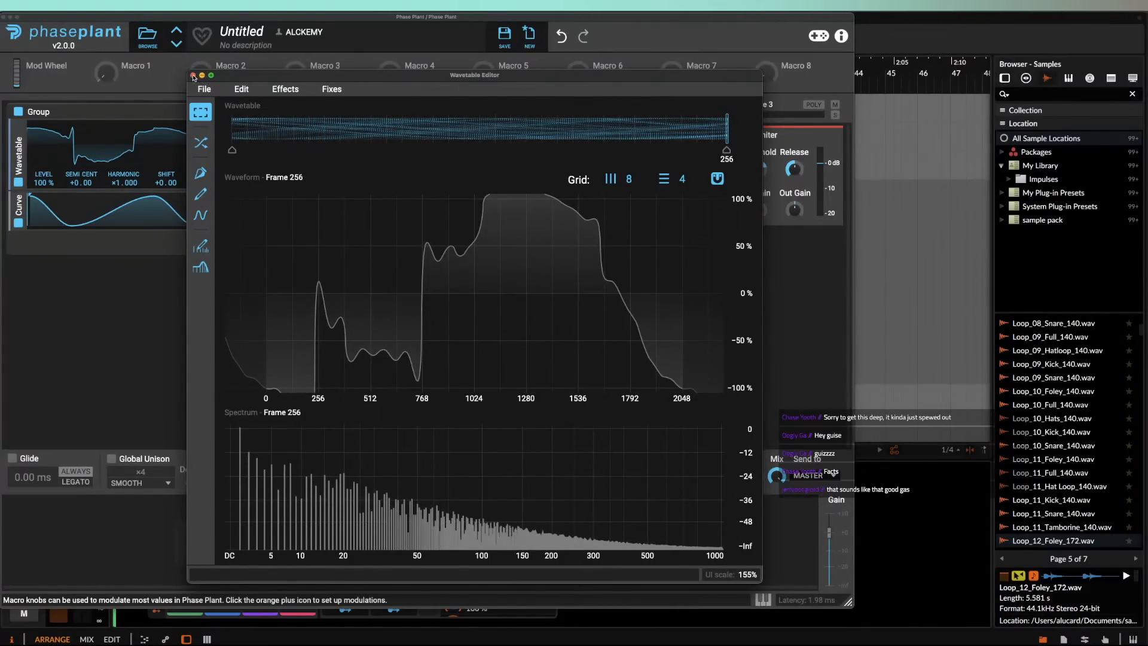
{"action": "left_click", "coordinate": [193, 76]}
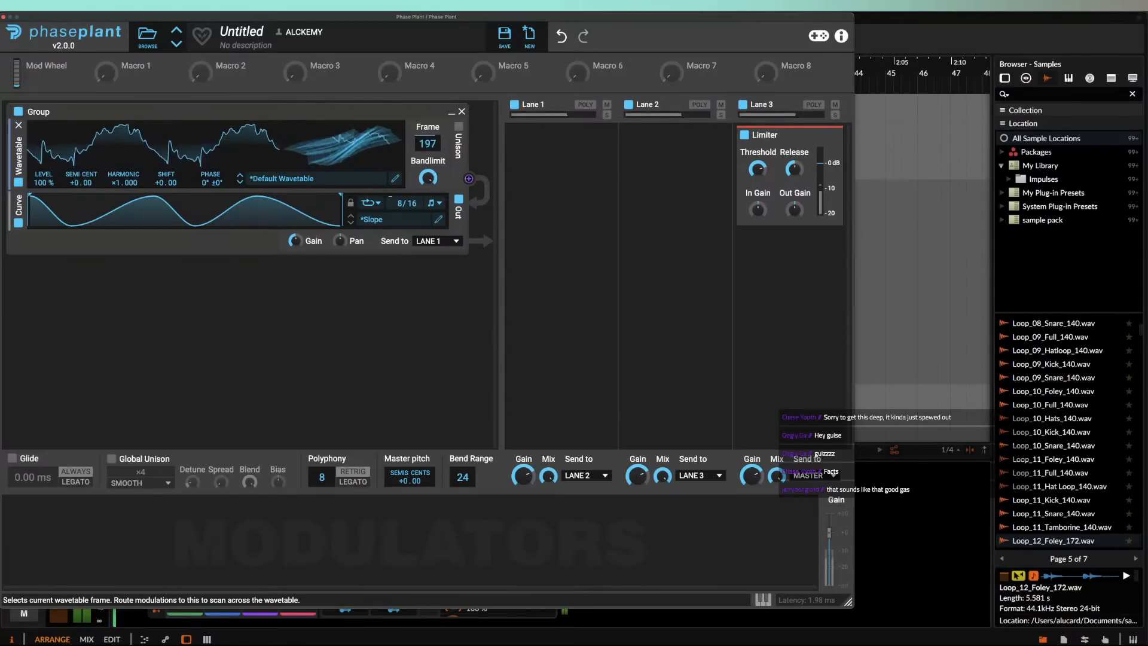
{"action": "left_click_drag", "start_coordinate": [427, 144], "coordinate": [428, 202]}
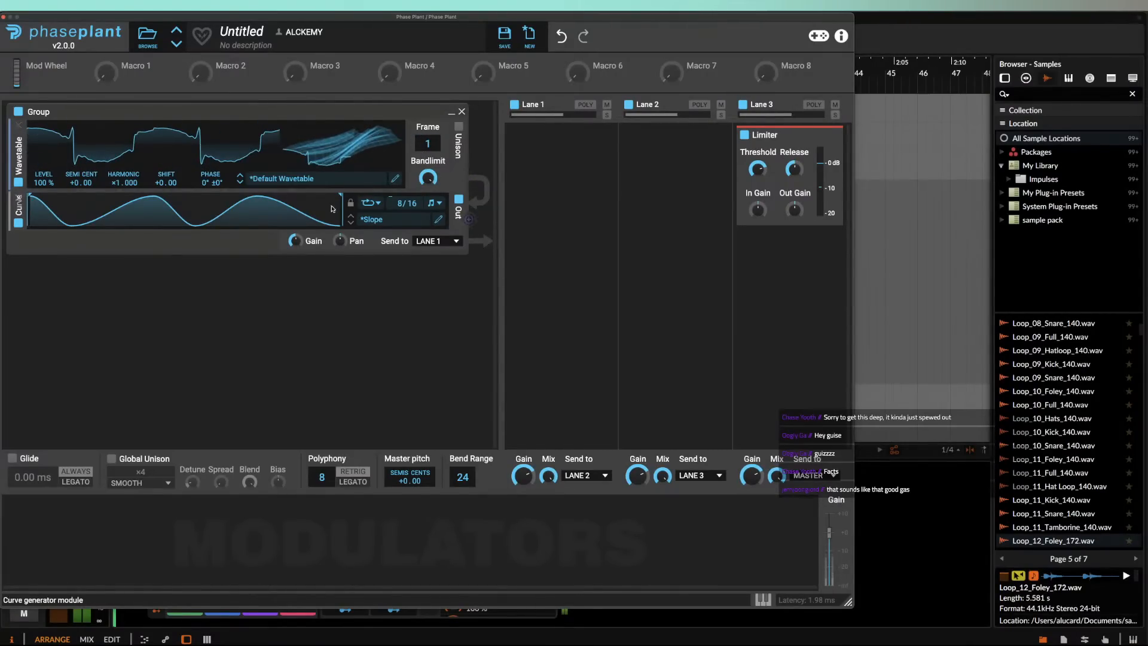
Step: Insert a Distortion module between the wavetable and curve, and enable ×2 Smooth unison on the wavetable with slightly reduced Detune
{"action": "left_click", "coordinate": [320, 189]}
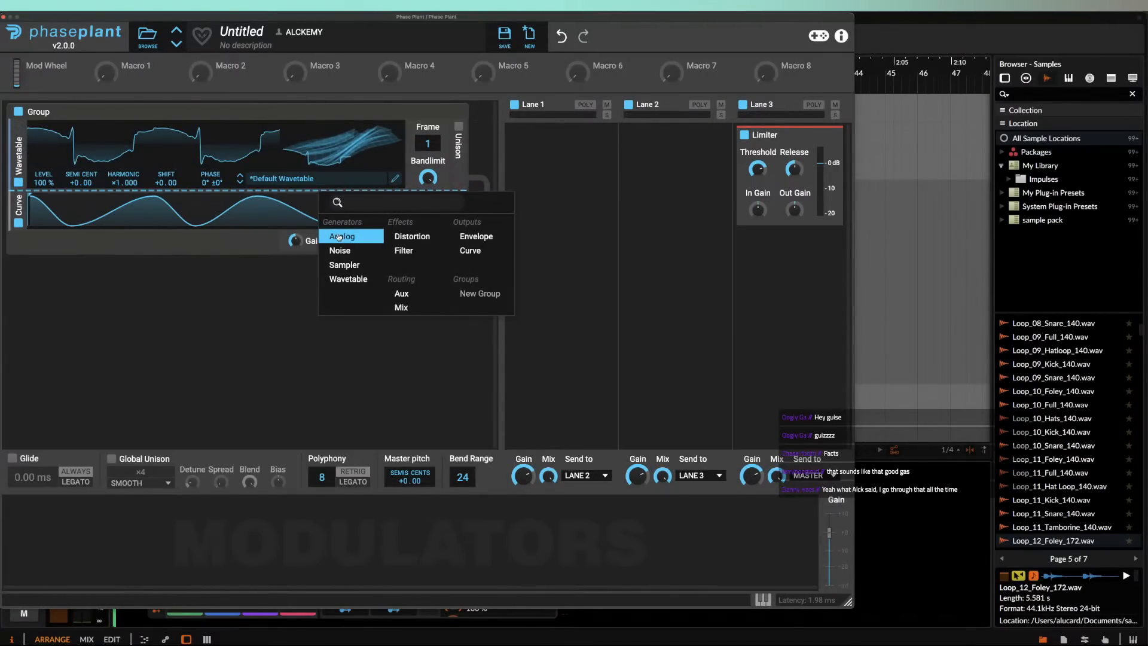
{"action": "left_click", "coordinate": [392, 241]}
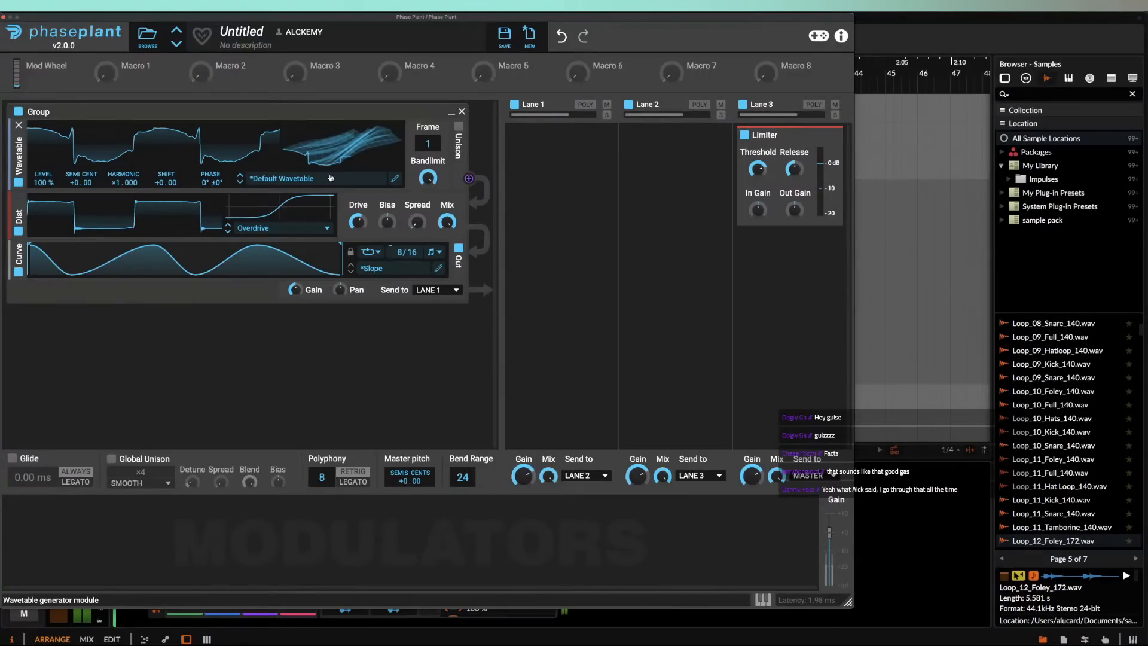
{"action": "left_click", "coordinate": [459, 126]}
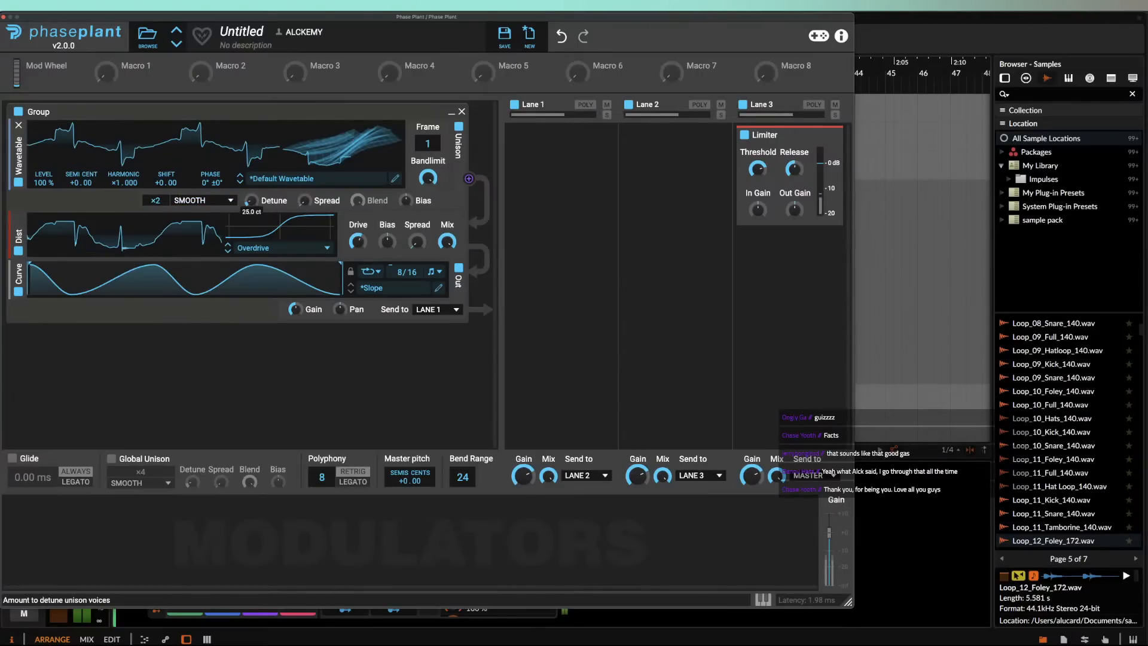
{"action": "mouse_move", "coordinate": [251, 201]}
{"action": "left_mouse_down"}
{"action": "mouse_move", "coordinate": [251, 177]}
{"action": "mouse_move", "coordinate": [251, 207]}
{"action": "left_mouse_up"}
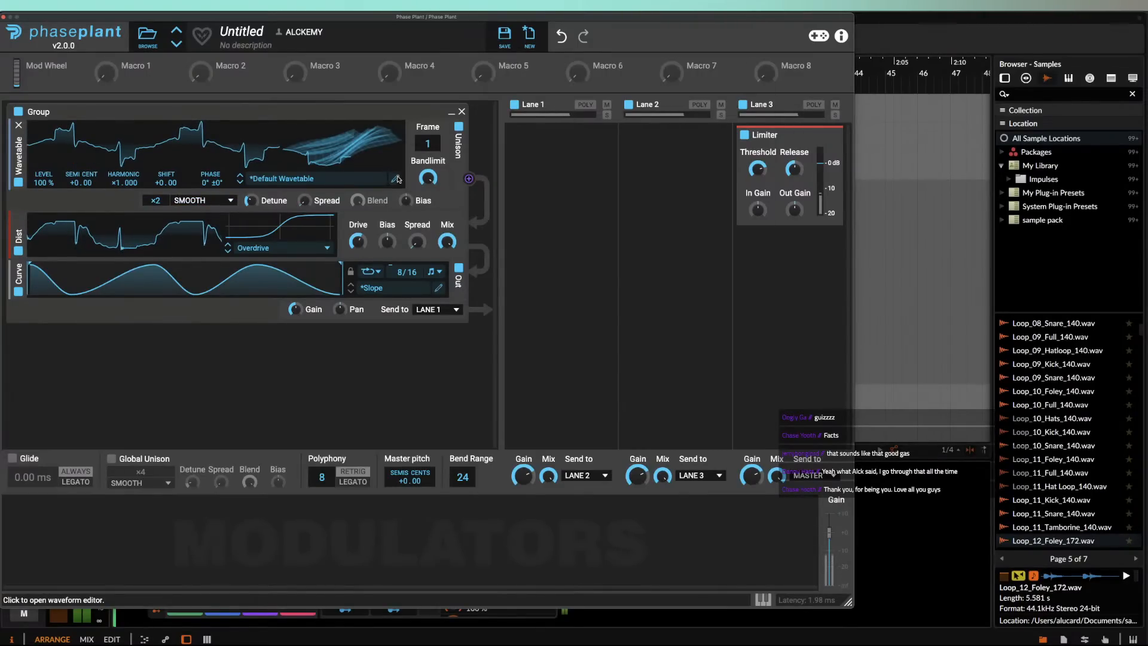
Step: Reopen the wavetable editor and start a high-shelf filter at frame 1 with Cutoff 32.000 and Gain 5.21 dB
{"action": "left_click", "coordinate": [395, 179]}
{"action": "left_click", "coordinate": [275, 90]}
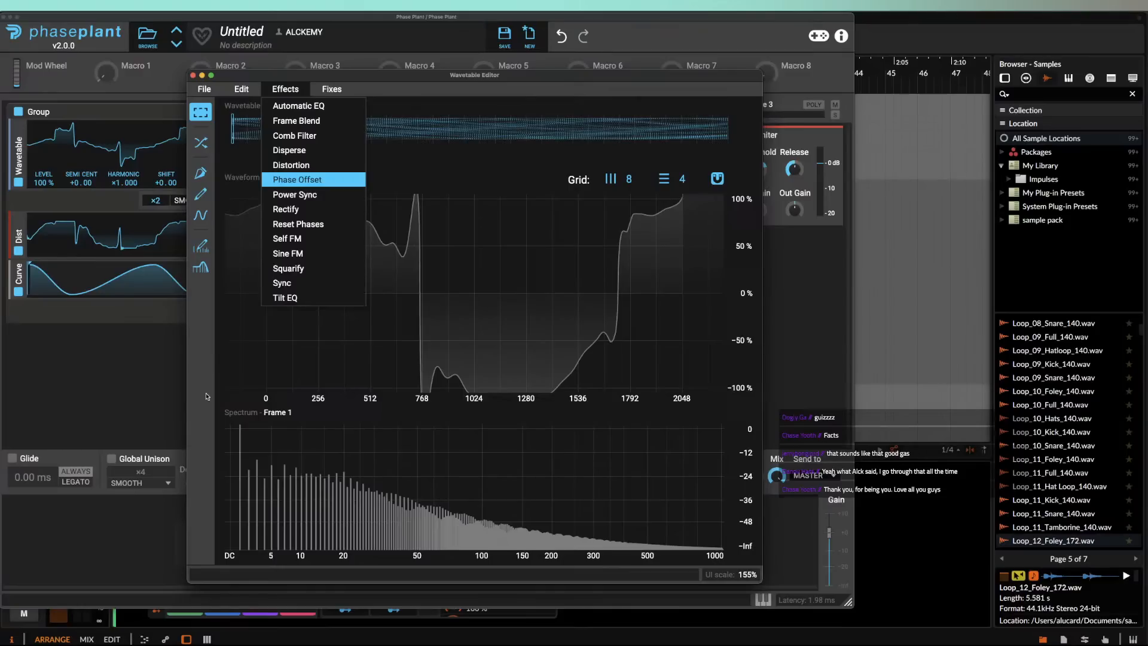
{"action": "left_click", "coordinate": [206, 329]}
{"action": "left_click", "coordinate": [202, 267]}
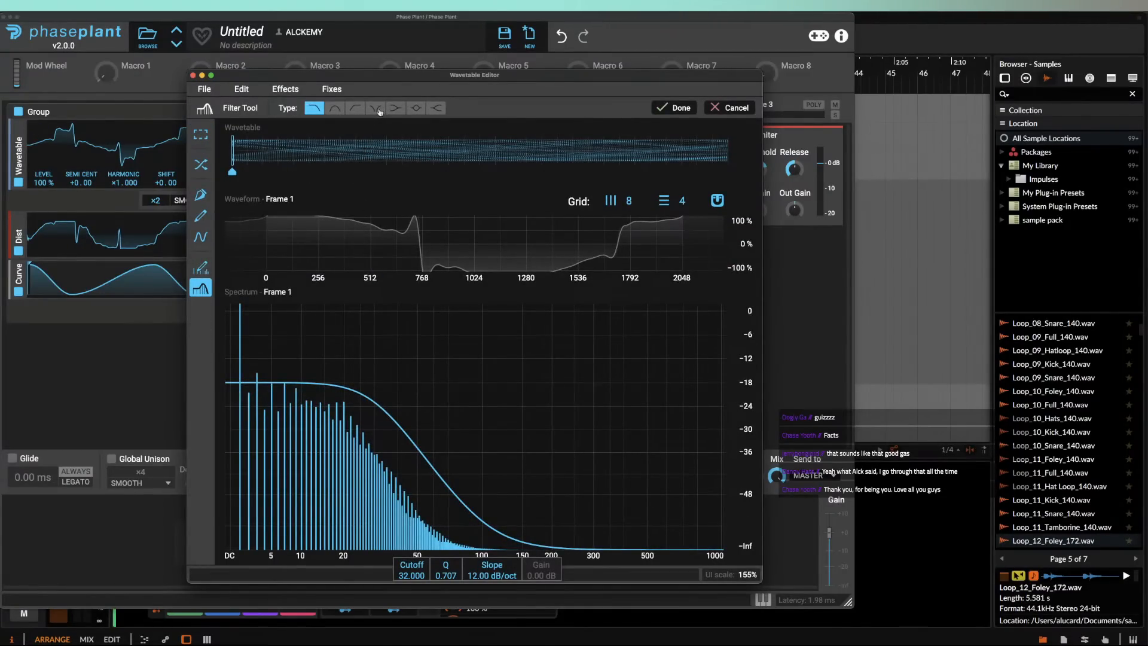
{"action": "left_click", "coordinate": [436, 108]}
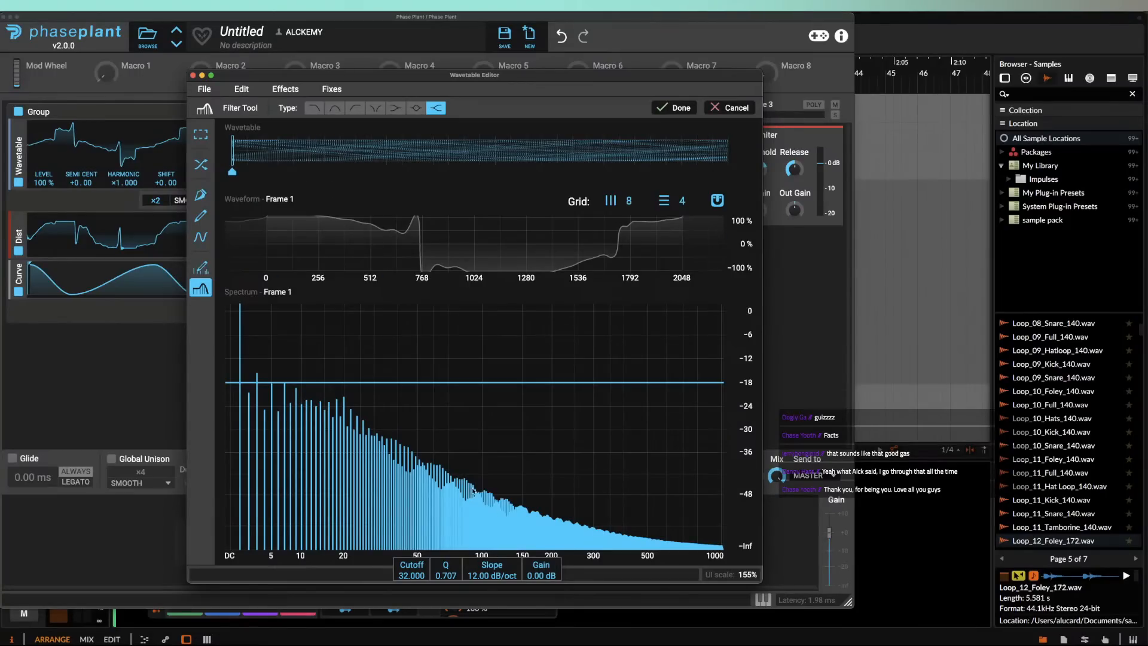
{"action": "left_click_drag", "start_coordinate": [541, 568], "coordinate": [541, 525]}
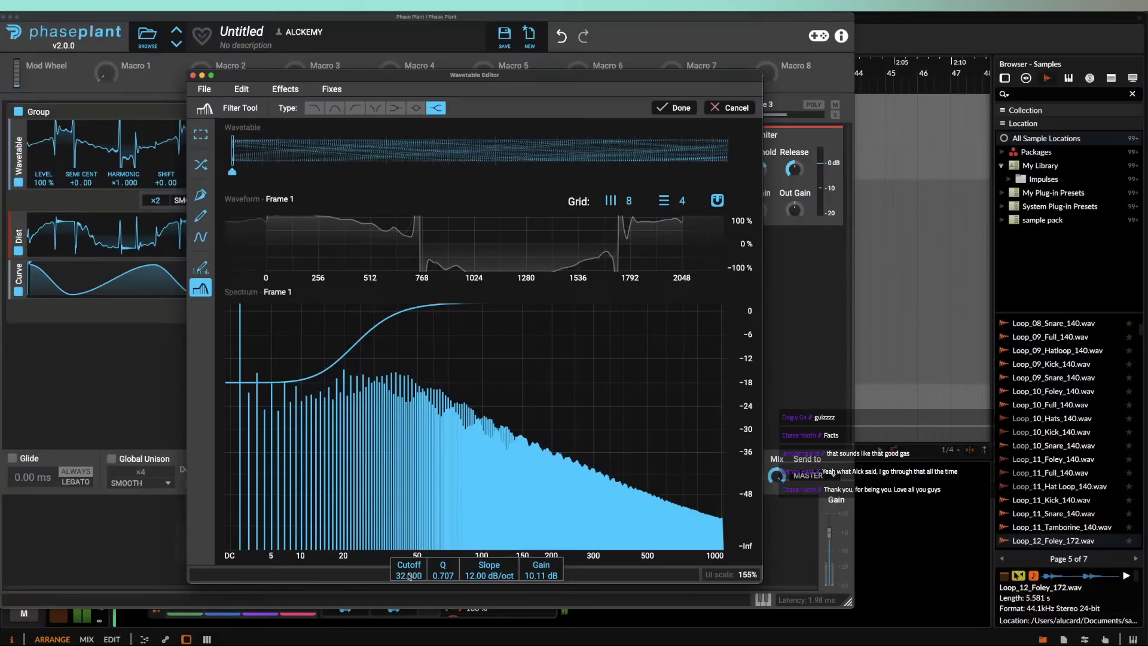
{"action": "left_click_drag", "start_coordinate": [541, 575], "coordinate": [541, 594]}
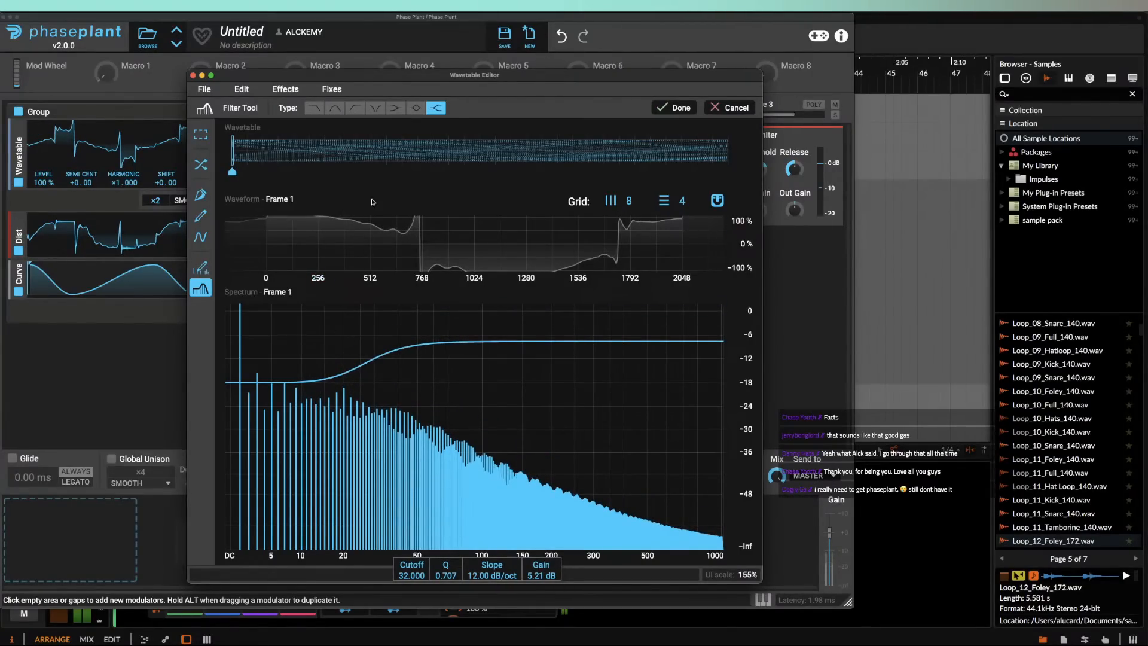
Step: Add shelf keyframes at frames 101 and 190 with Cutoff 25.201 and at frame 256 with a lower Cutoff, and apply the filter
{"action": "left_click", "coordinate": [426, 171]}
{"action": "mouse_move", "coordinate": [406, 575]}
{"action": "left_mouse_down"}
{"action": "mouse_move", "coordinate": [406, 544]}
{"action": "mouse_move", "coordinate": [416, 607]}
{"action": "left_mouse_up"}
{"action": "left_click", "coordinate": [599, 172]}
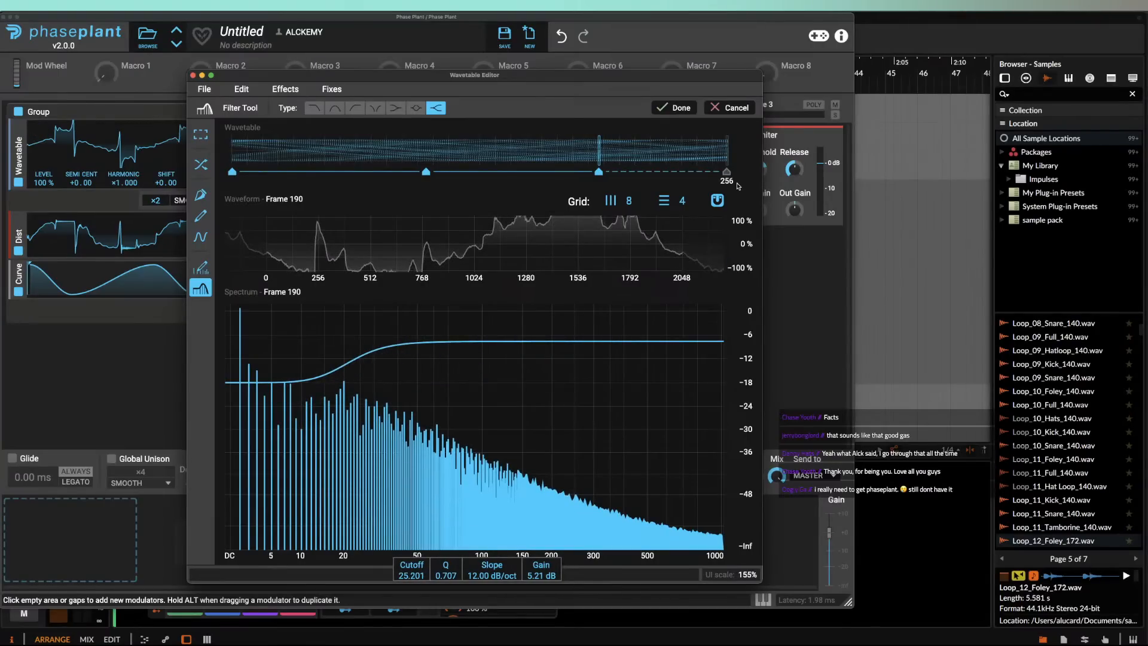
{"action": "left_click", "coordinate": [727, 172]}
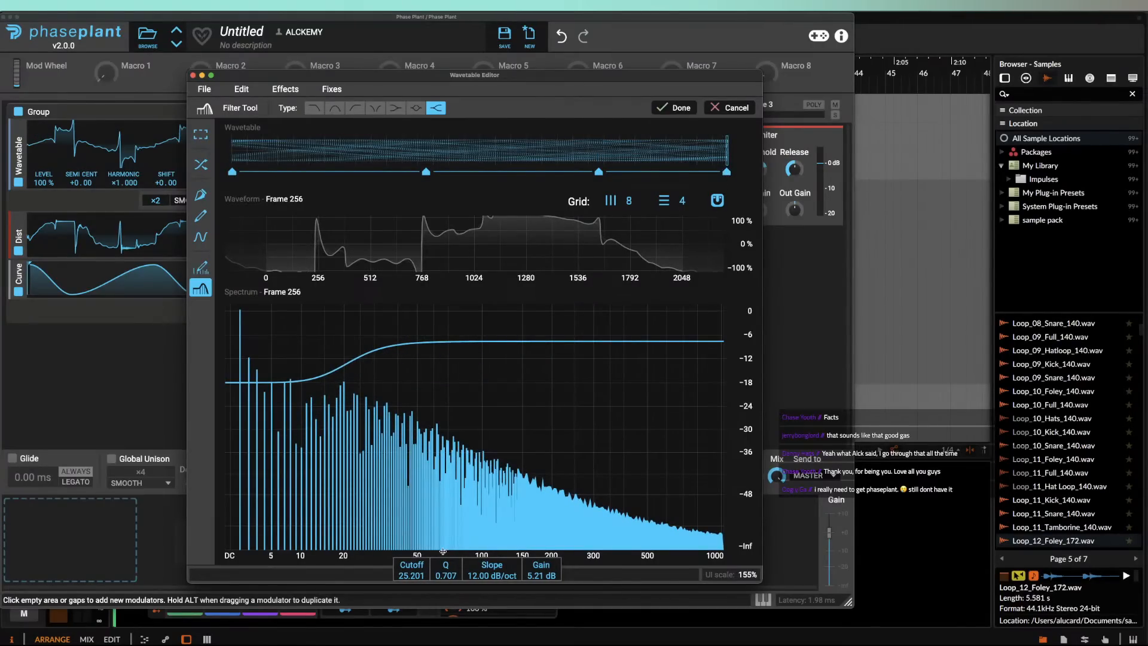
{"action": "left_click_drag", "start_coordinate": [417, 576], "coordinate": [544, 614]}
{"action": "left_click", "coordinate": [670, 109]}
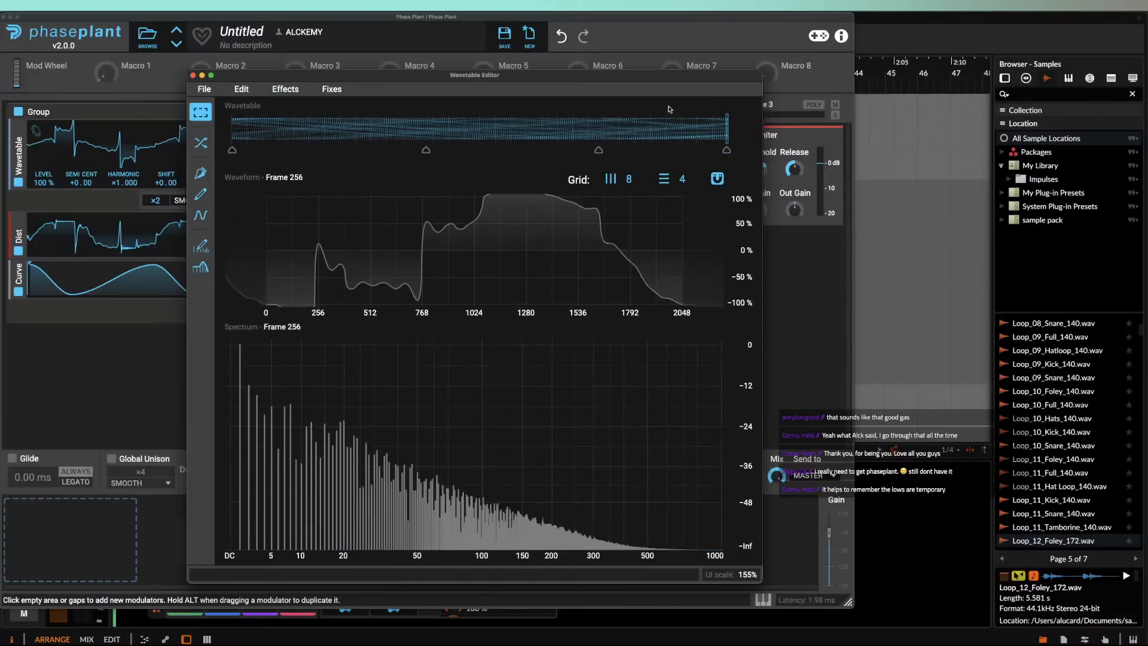
Step: Start a notch filter on the wavetable with Cutoff 10.171 at frame 256 and add a matching keyframe at frame 1
{"action": "mouse_move", "coordinate": [355, 77]}
{"action": "left_mouse_down"}
{"action": "mouse_move", "coordinate": [360, 302]}
{"action": "mouse_move", "coordinate": [377, 76]}
{"action": "left_mouse_up"}
{"action": "left_click", "coordinate": [225, 268]}
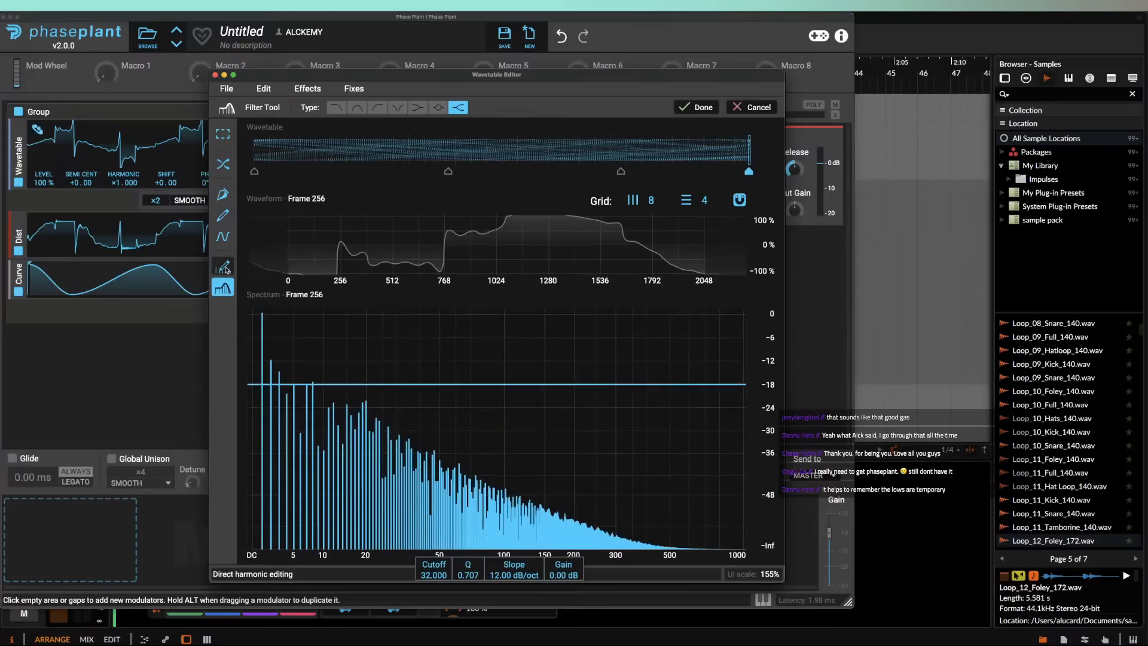
{"action": "left_click", "coordinate": [399, 108]}
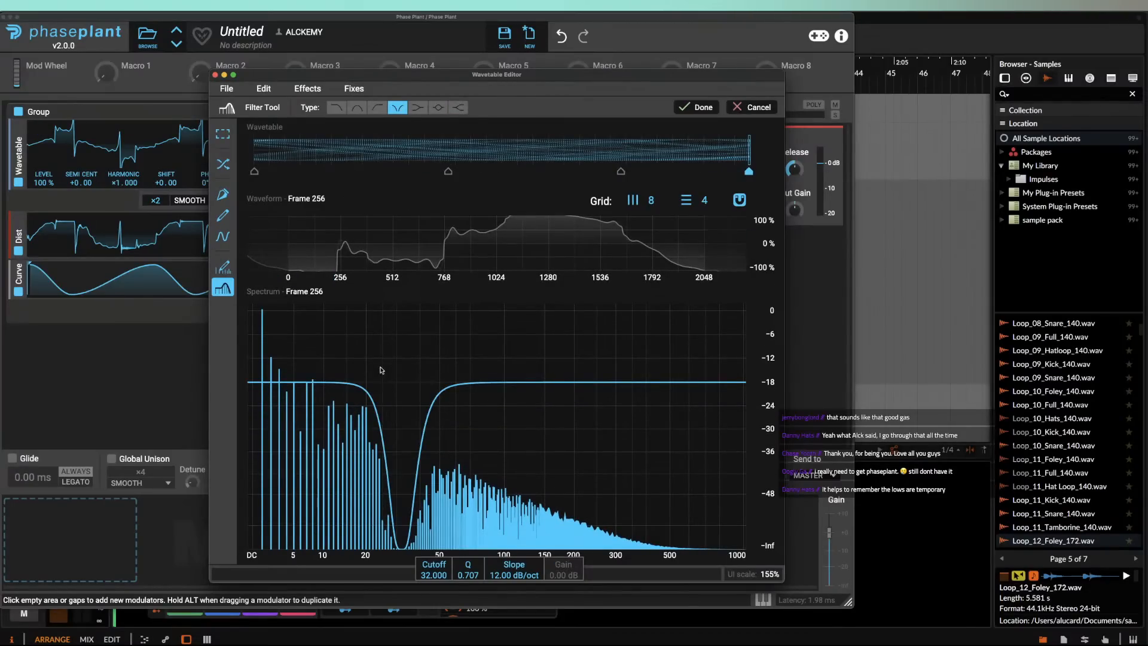
{"action": "left_click_drag", "start_coordinate": [402, 383], "coordinate": [324, 383]}
{"action": "left_click", "coordinate": [255, 173], "text": "shift"}
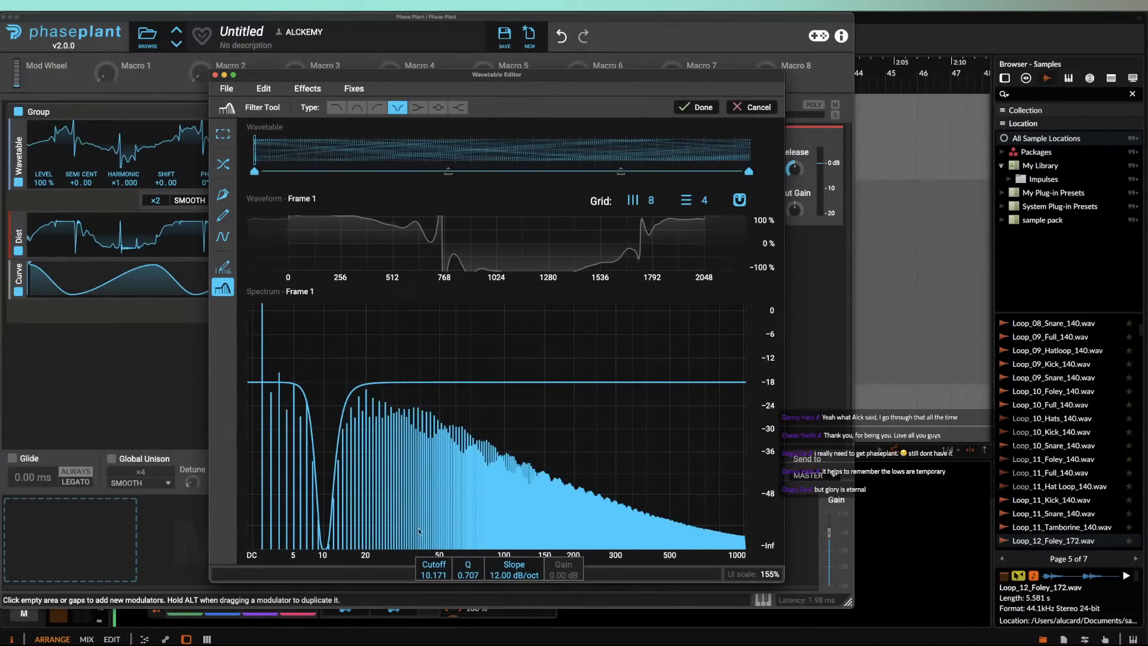
Step: Add notch keyframes at frame 101 with Cutoff 50.706 and at frame 190 with Cutoff 58.277
{"action": "left_click", "coordinate": [448, 172]}
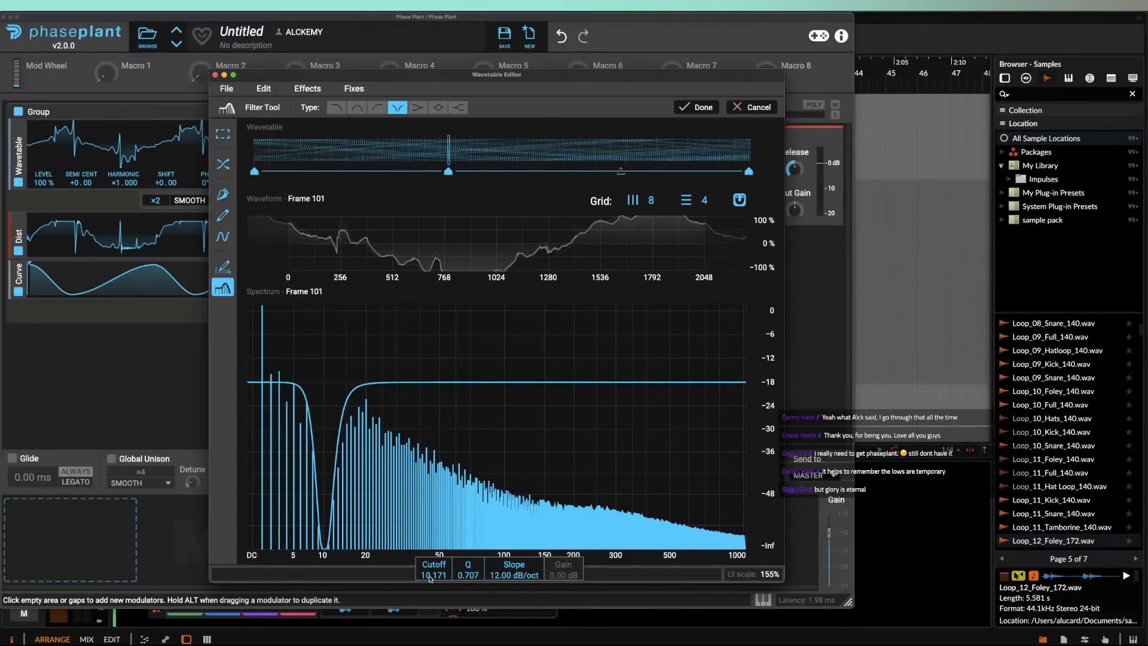
{"action": "left_click_drag", "start_coordinate": [430, 578], "coordinate": [430, 519]}
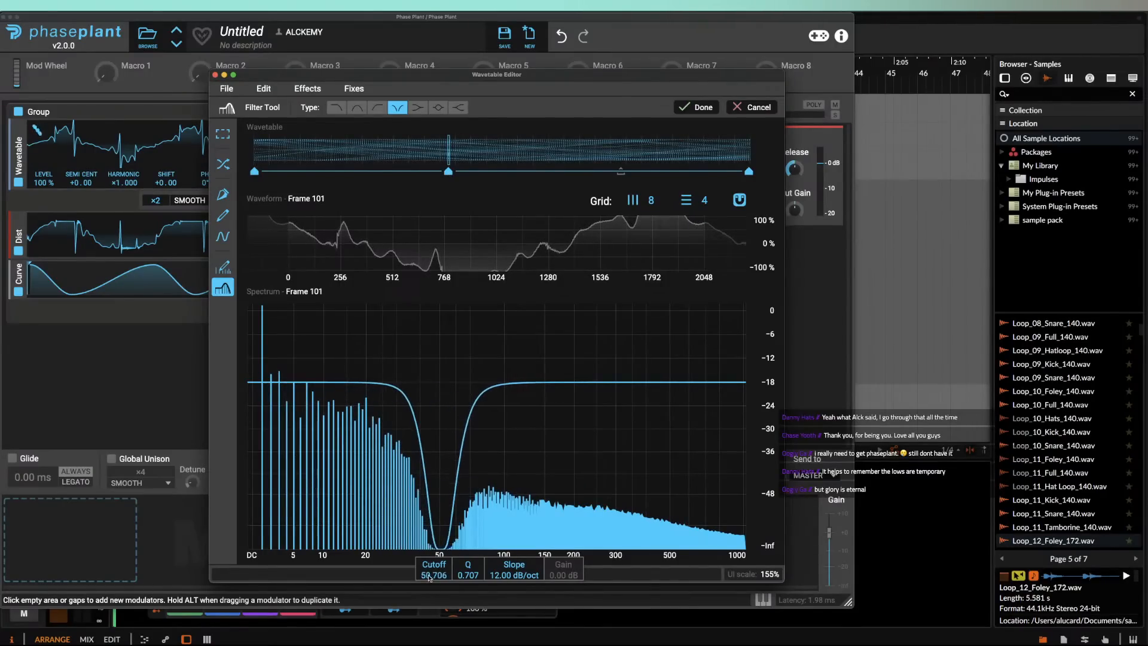
{"action": "left_click", "coordinate": [621, 173]}
{"action": "left_click_drag", "start_coordinate": [443, 574], "coordinate": [442, 551]}
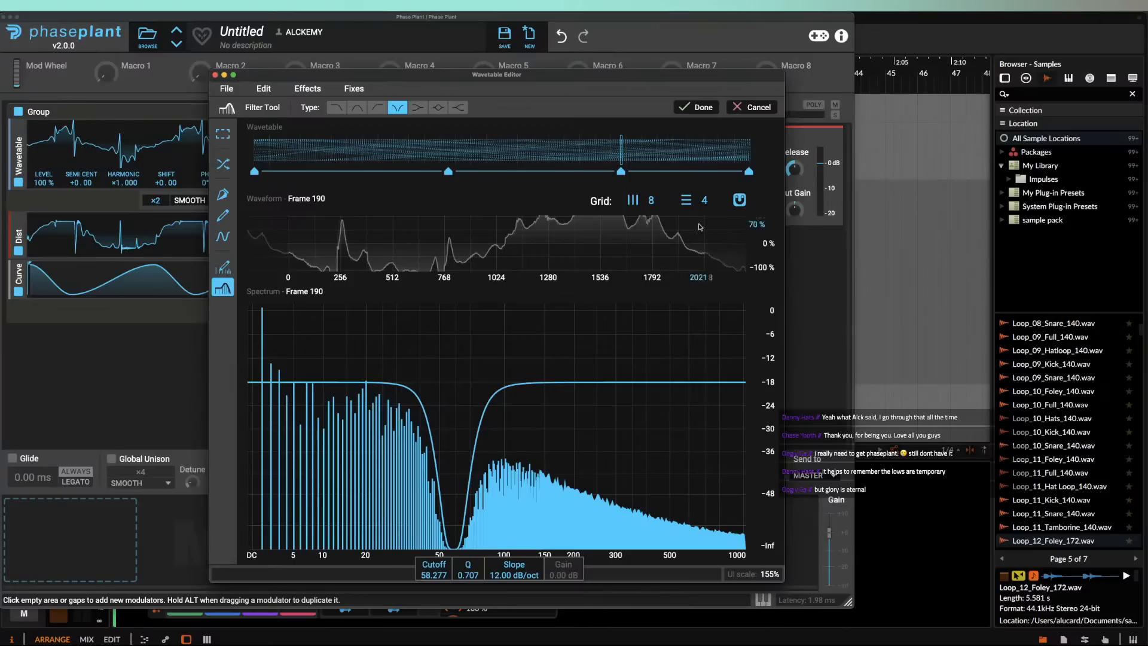
Step: Scrub through the filtered frames, apply the notch filter, close the wavetable editor and audition the oscillator's Frame, ending on 1
{"action": "left_click", "coordinate": [640, 151]}
{"action": "left_click_drag", "start_coordinate": [644, 150], "coordinate": [261, 152]}
{"action": "left_click", "coordinate": [693, 107]}
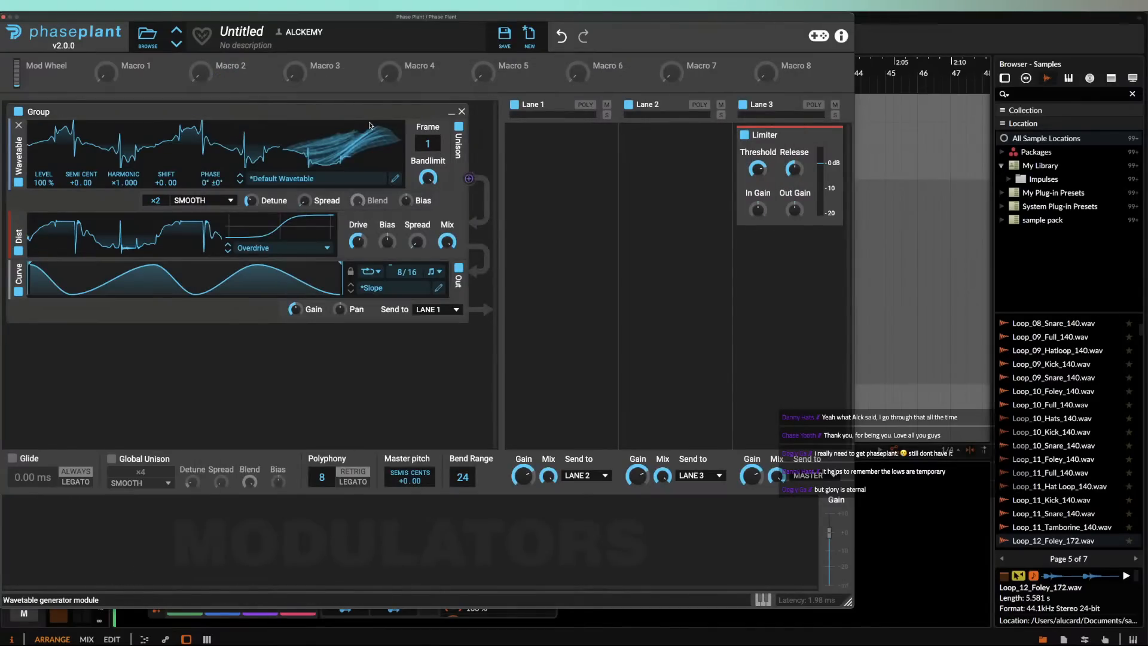
{"action": "mouse_move", "coordinate": [428, 144]}
{"action": "left_mouse_down"}
{"action": "mouse_move", "coordinate": [427, 65]}
{"action": "mouse_move", "coordinate": [420, 145]}
{"action": "left_mouse_up"}
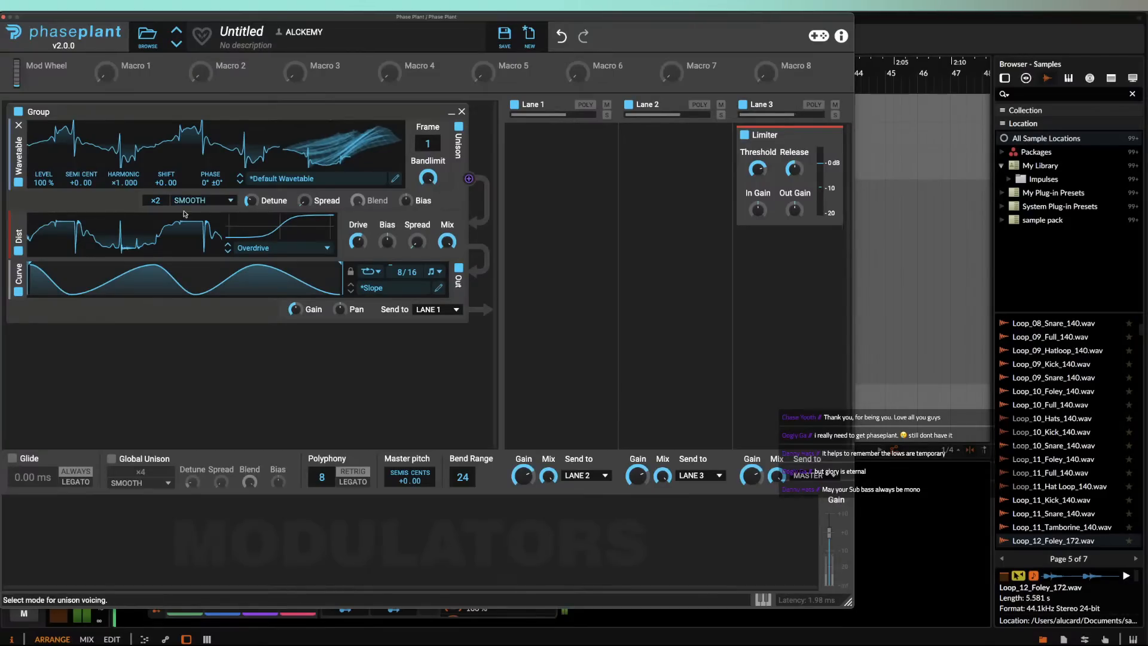
Step: Insert a peak Filter between the wavetable and distortion with lowered Cutoff and raised Gain, and fine-tune the unison Detune
{"action": "left_click_drag", "start_coordinate": [67, 248], "coordinate": [63, 210]}
{"action": "left_click", "coordinate": [63, 210]}
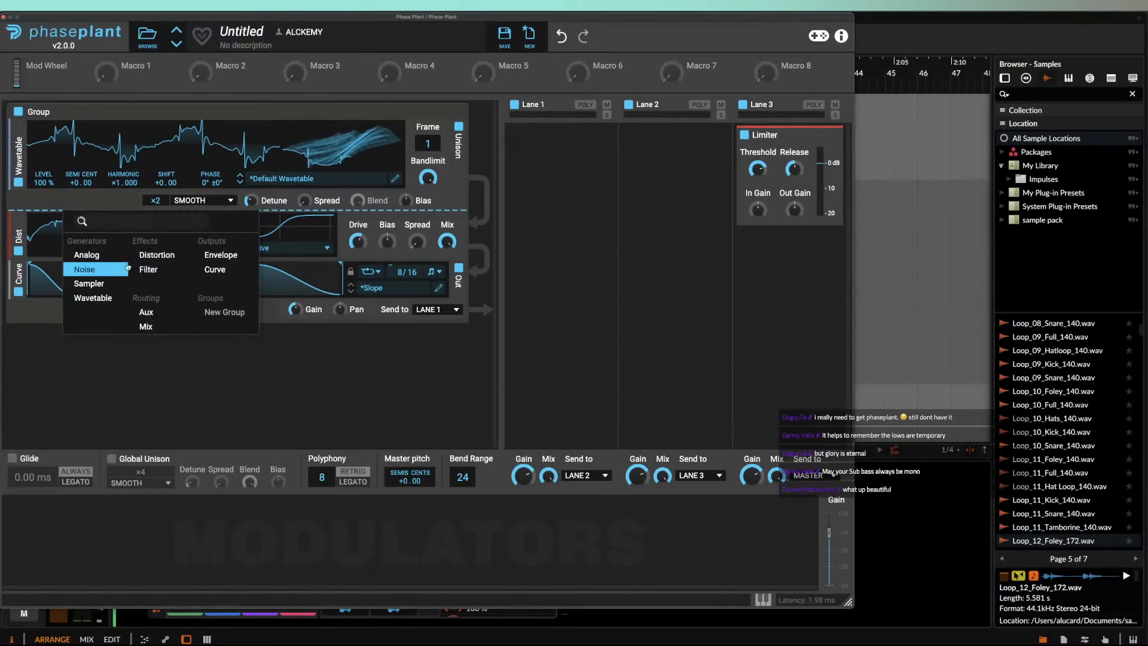
{"action": "left_click", "coordinate": [162, 257]}
{"action": "left_click", "coordinate": [311, 247]}
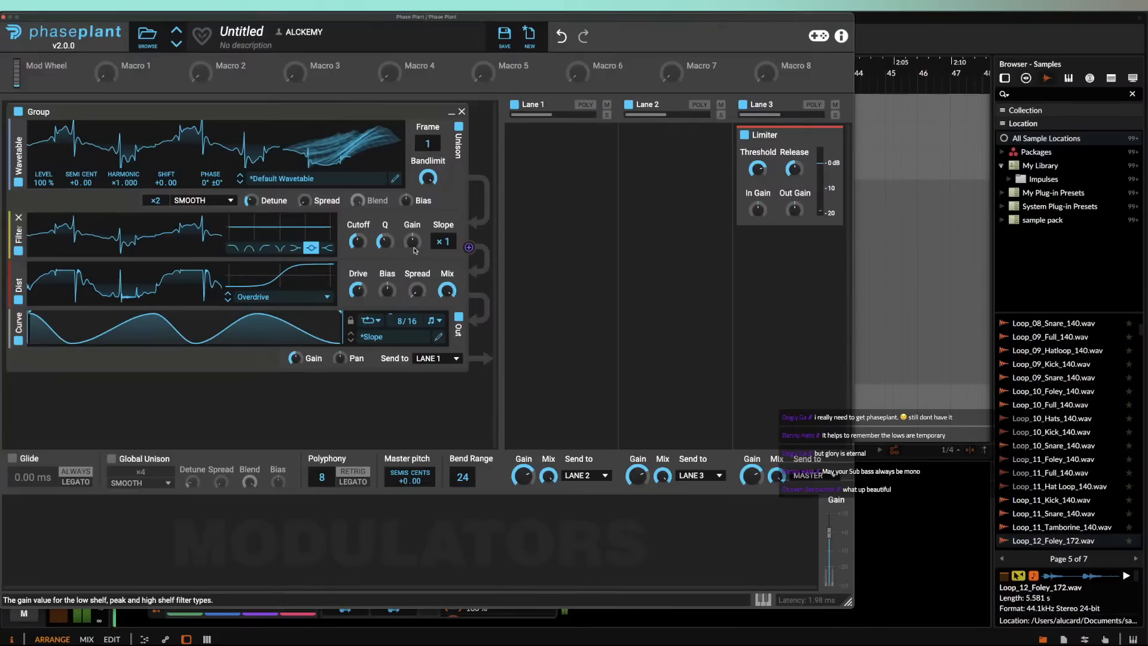
{"action": "left_click_drag", "start_coordinate": [358, 243], "coordinate": [358, 280]}
{"action": "left_click_drag", "start_coordinate": [413, 244], "coordinate": [358, 251]}
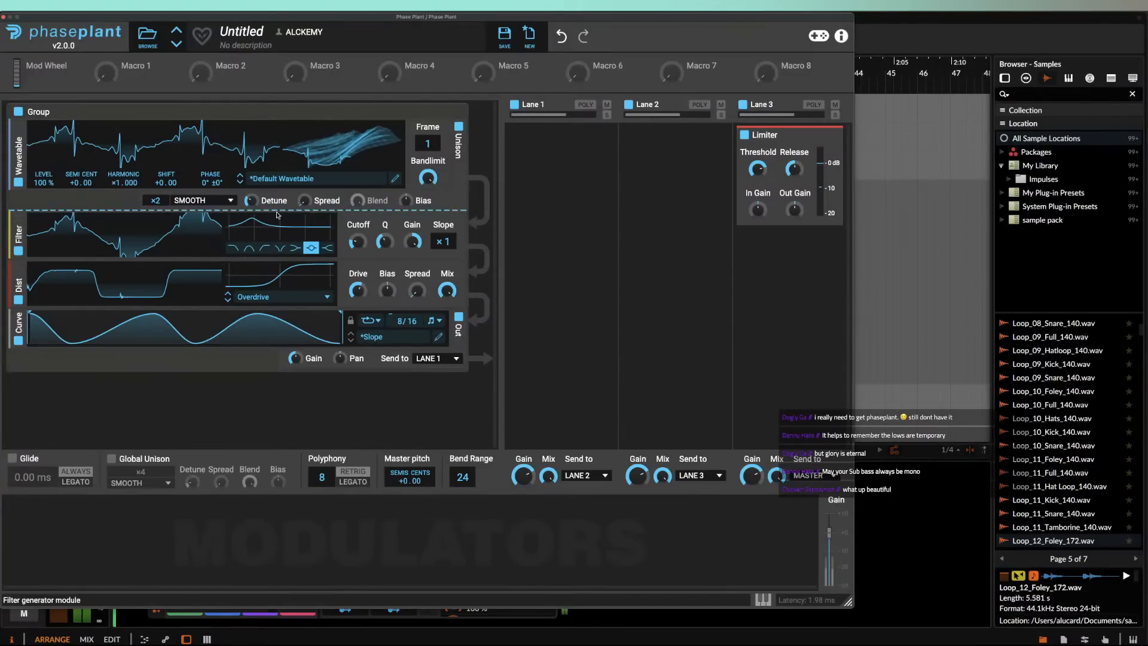
{"action": "left_click_drag", "start_coordinate": [251, 201], "coordinate": [251, 201]}
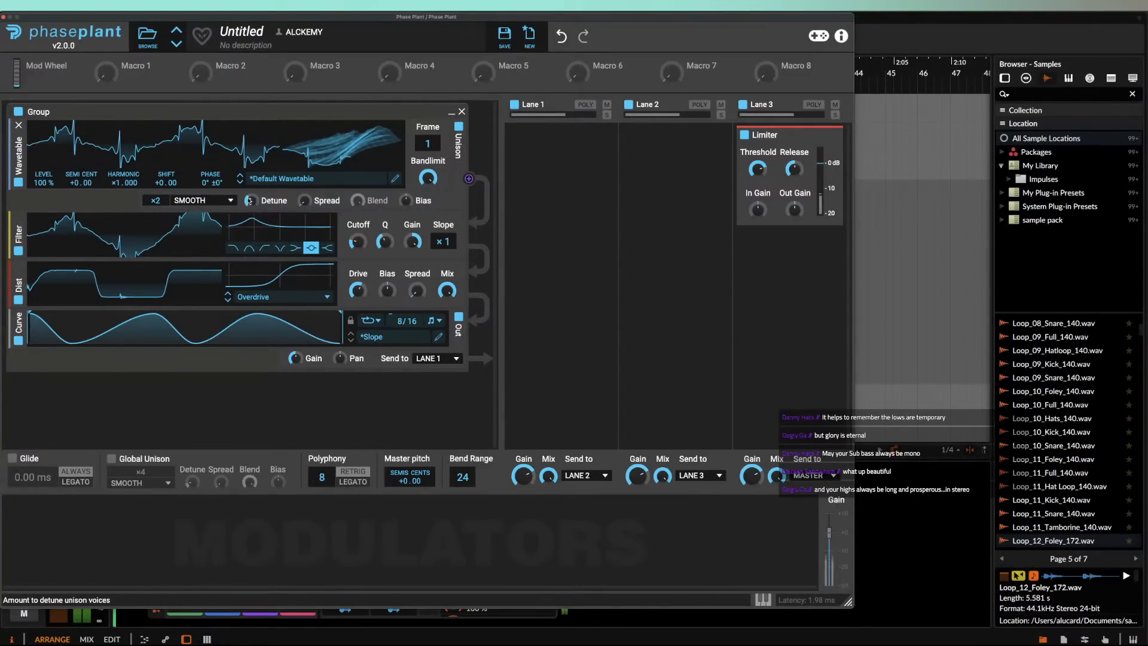
Step: Show the on-screen keyboard and audition the sound while bending the pitch wheel down
{"action": "left_click", "coordinate": [763, 599]}
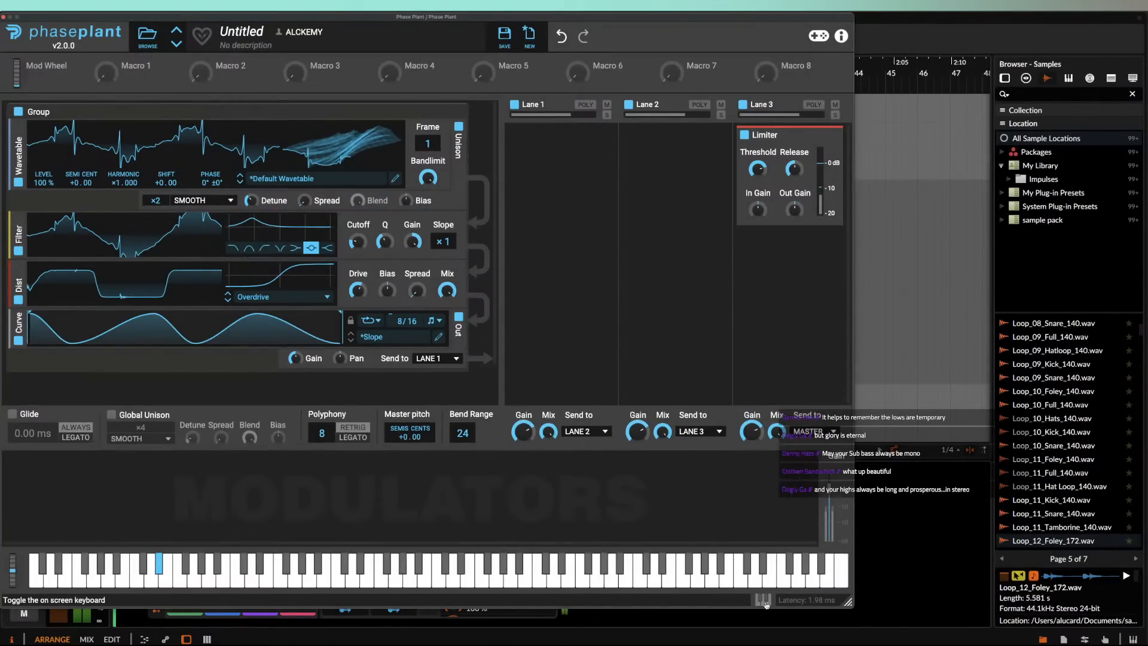
{"action": "left_click_drag", "start_coordinate": [10, 576], "coordinate": [34, 621]}
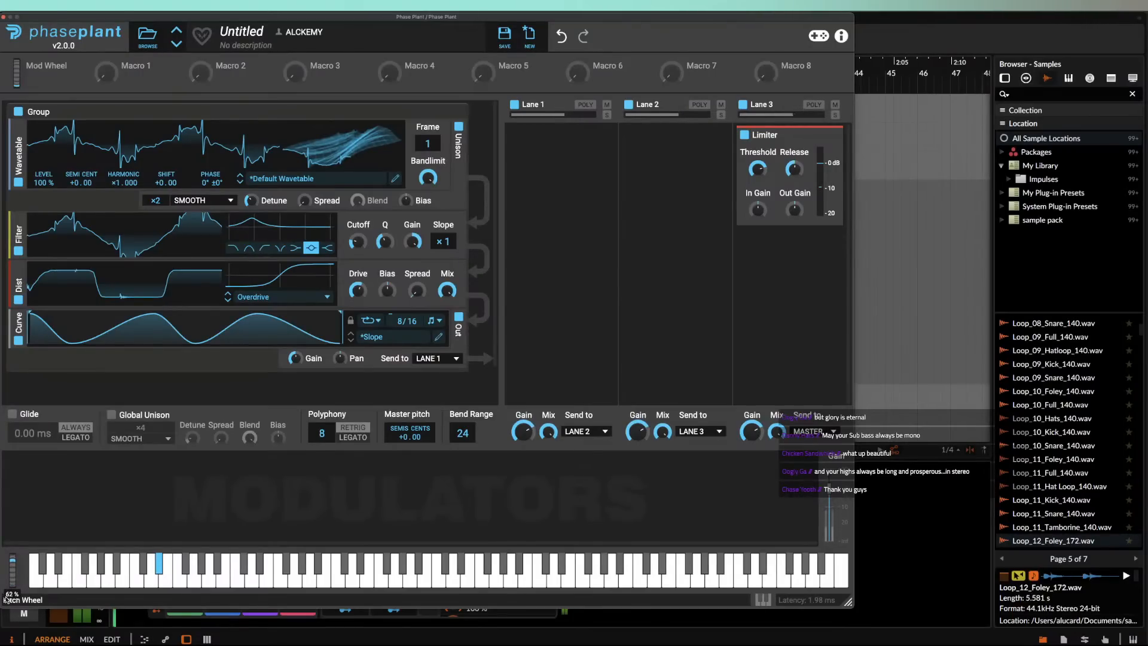
{"action": "left_click_drag", "start_coordinate": [5, 600], "coordinate": [29, 631]}
Step: Delete the Curve output module and replace it with an Envelope output
{"action": "left_click_drag", "start_coordinate": [18, 328], "coordinate": [20, 318]}
{"action": "left_click", "coordinate": [30, 316]}
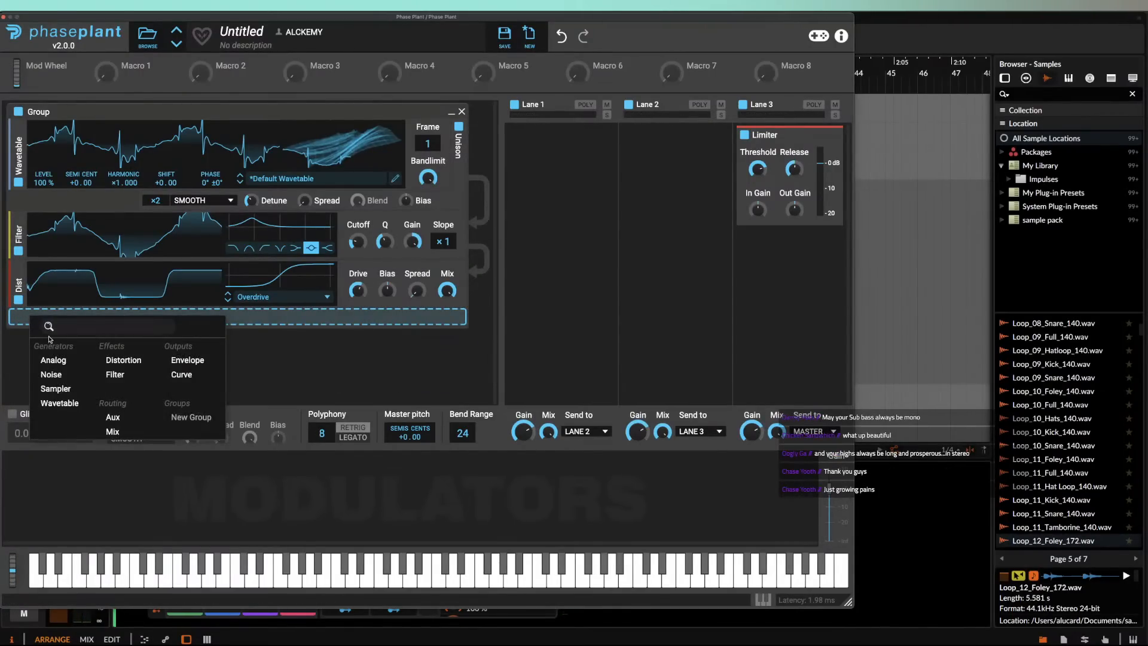
{"action": "left_click", "coordinate": [185, 360]}
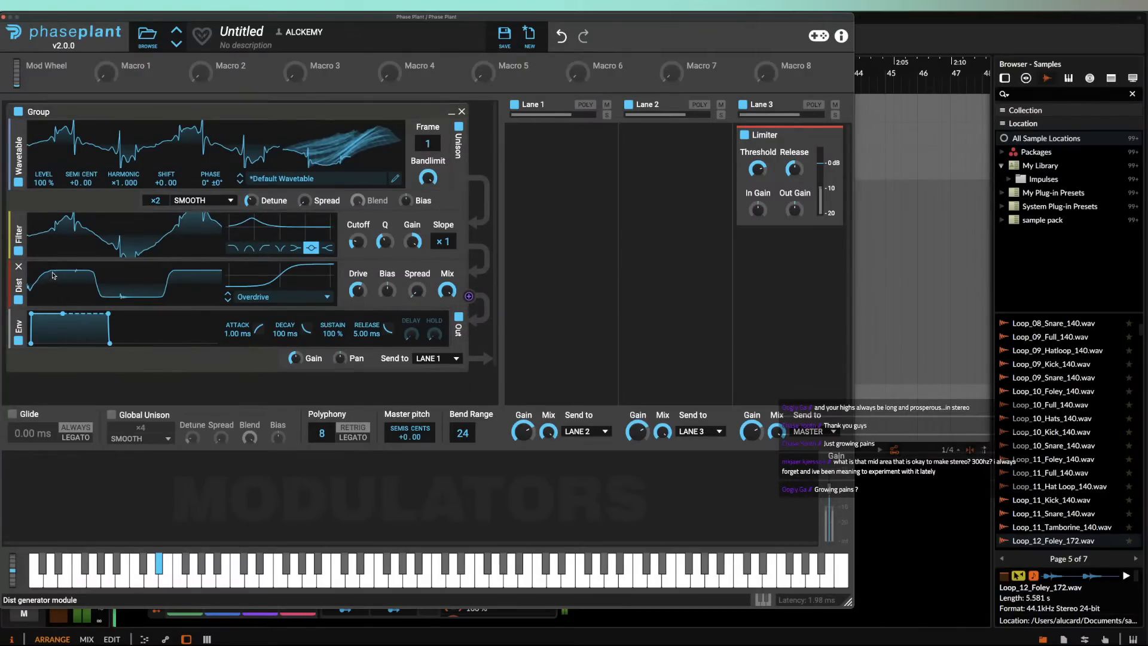
Step: Add an Analog sawtooth oscillator to the group, placed above the wavetable
{"action": "left_click", "coordinate": [52, 210]}
{"action": "left_click", "coordinate": [71, 251]}
{"action": "left_click_drag", "start_coordinate": [60, 216], "coordinate": [100, 193]}
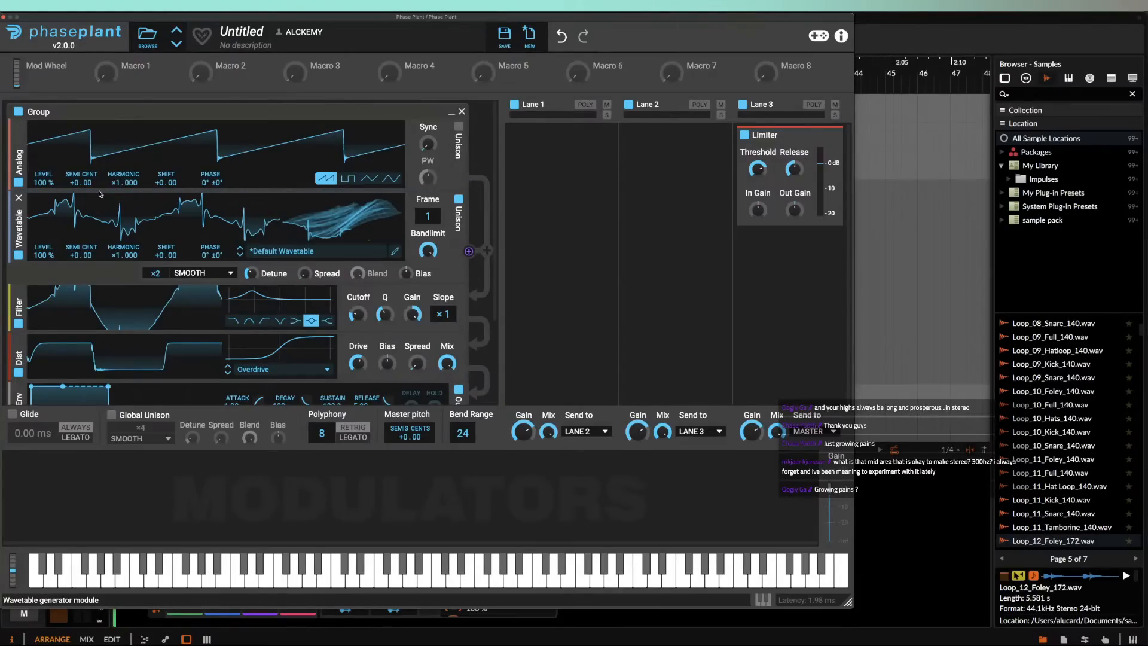
Step: Insert a low-pass Filter directly below the Analog oscillator with Cutoff about 86 Hz and Slope ×6
{"action": "left_click", "coordinate": [101, 192]}
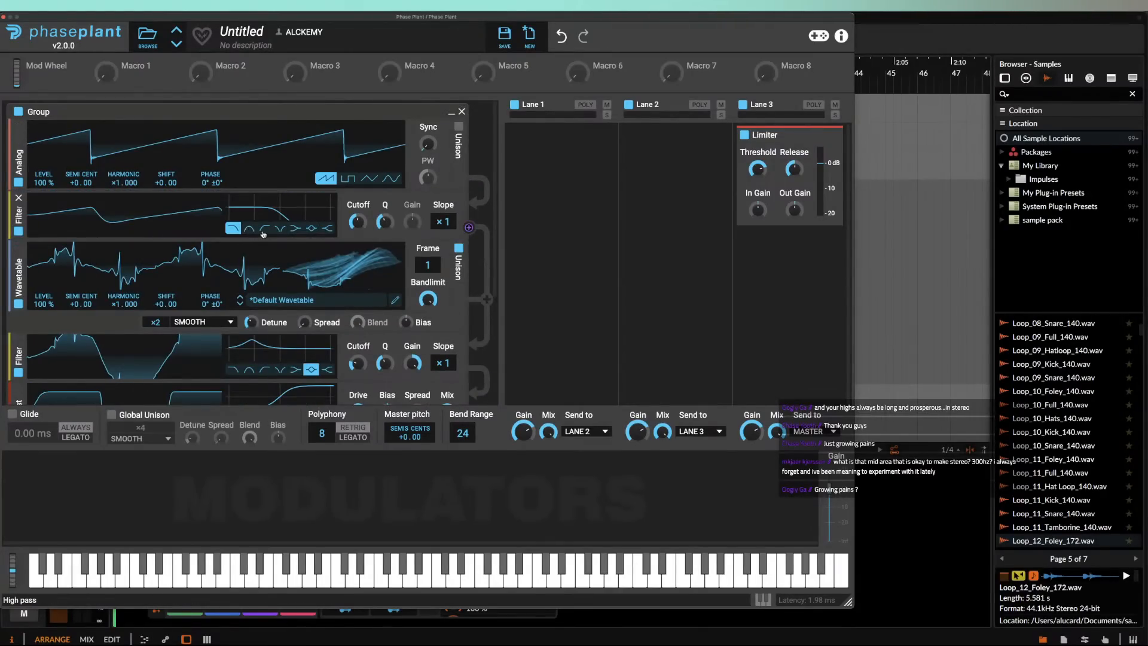
{"action": "left_click_drag", "start_coordinate": [357, 222], "coordinate": [357, 239]}
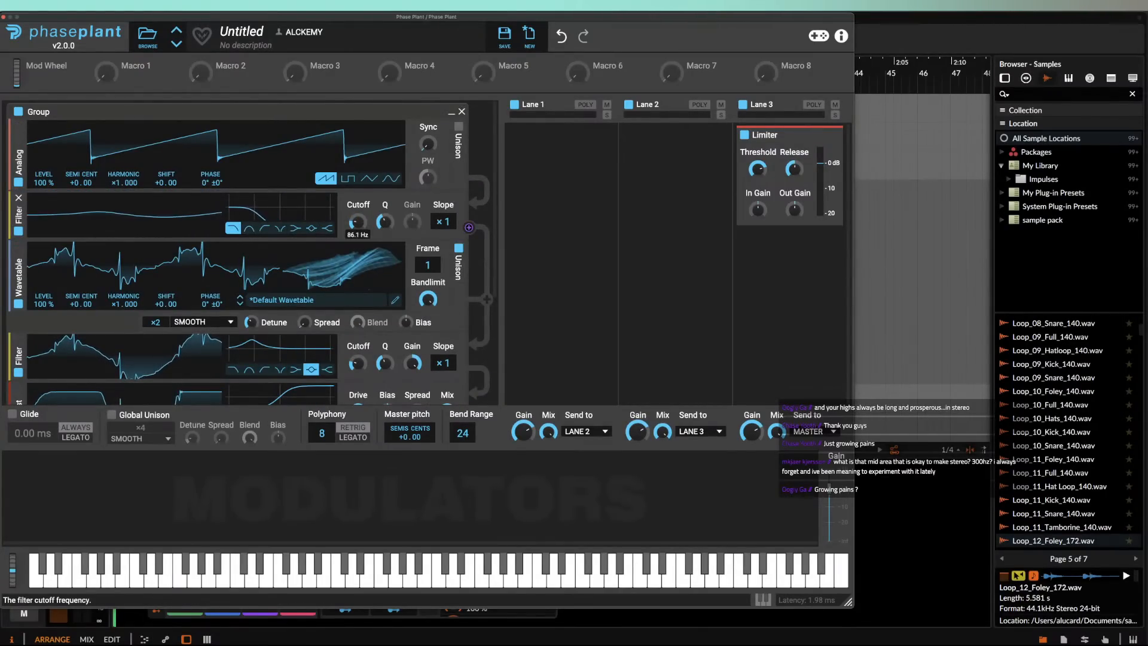
{"action": "left_click_drag", "start_coordinate": [450, 220], "coordinate": [452, 208]}
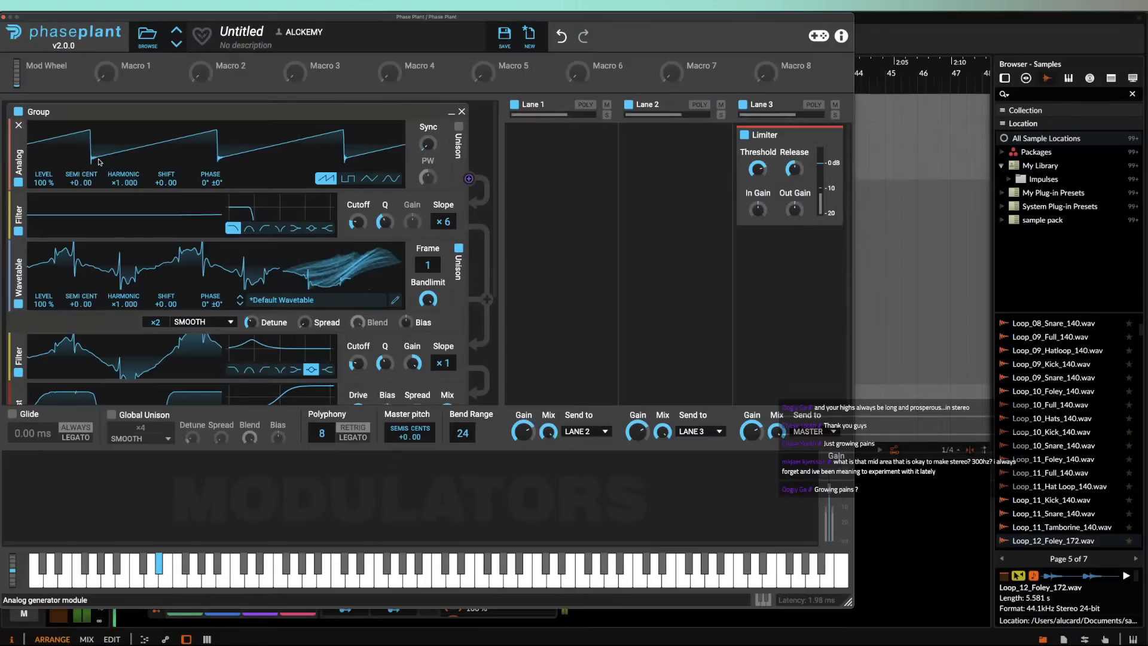
Step: Set the Analog oscillator's Level to 35 % and audition the sound with the pitch wheel bent down
{"action": "left_click_drag", "start_coordinate": [46, 184], "coordinate": [46, 210]}
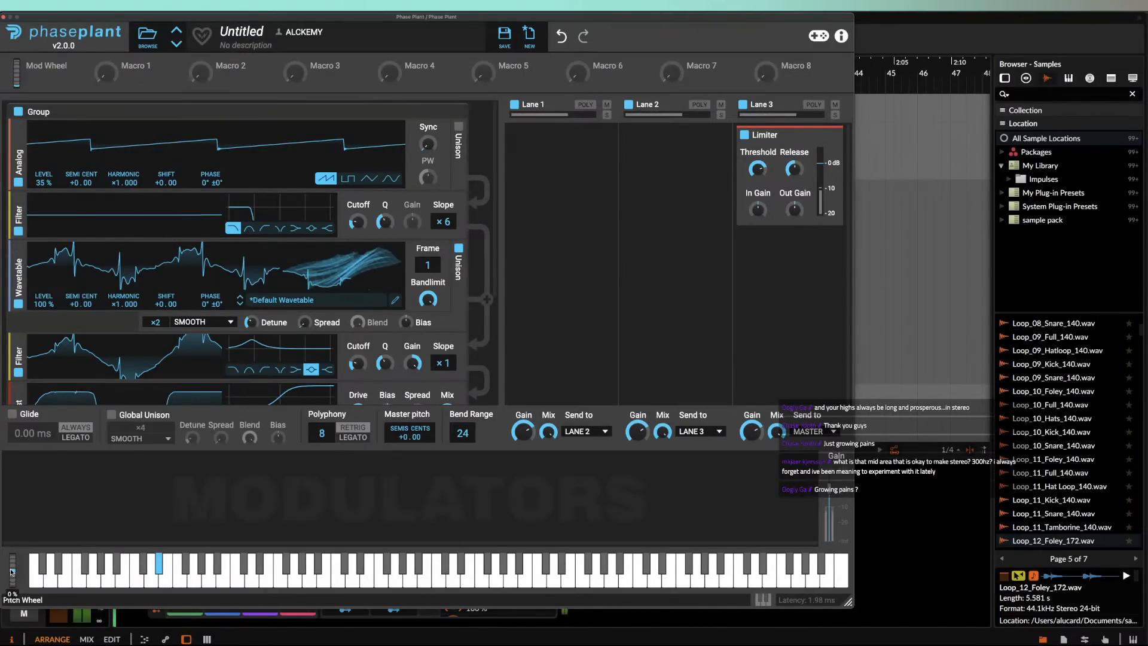
{"action": "left_click_drag", "start_coordinate": [11, 571], "coordinate": [12, 601]}
{"action": "left_click_drag", "start_coordinate": [11, 598], "coordinate": [12, 600]}
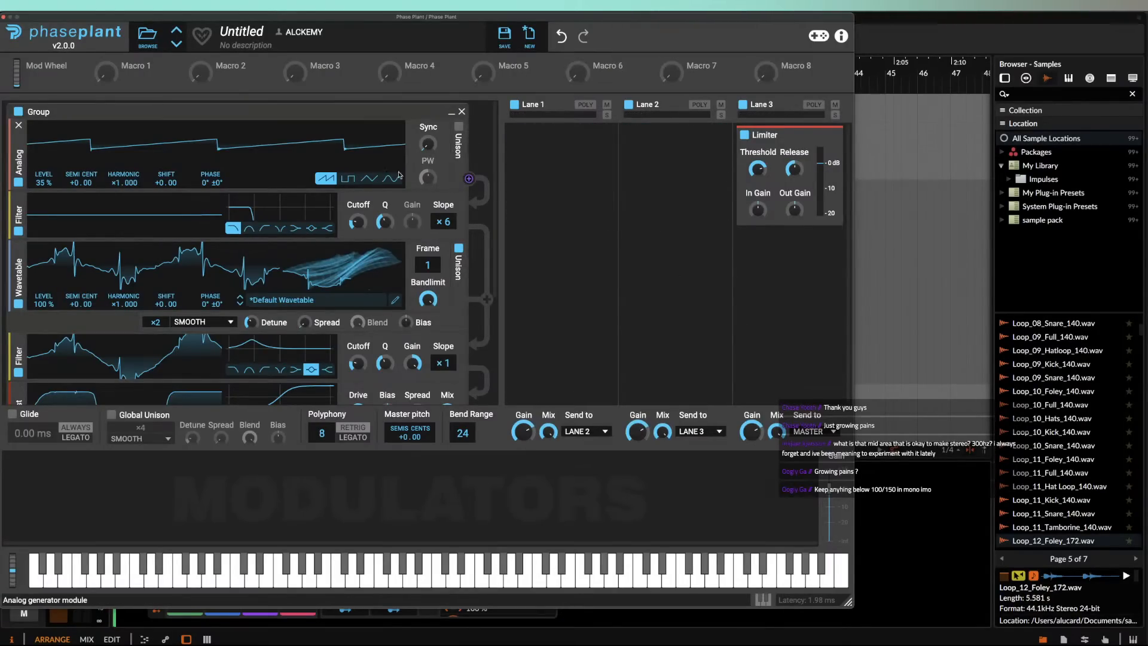
Step: Add a Note modulator with its Root set to D-1 and its Range set to 24 notes
{"action": "left_click", "coordinate": [86, 480]}
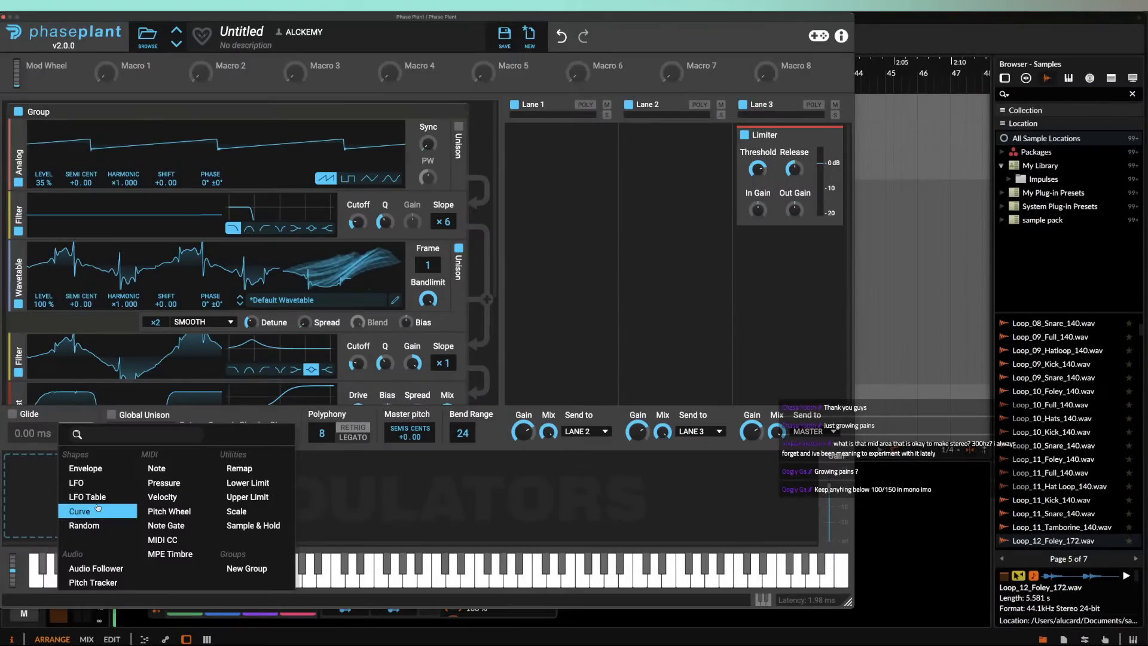
{"action": "left_click", "coordinate": [157, 468]}
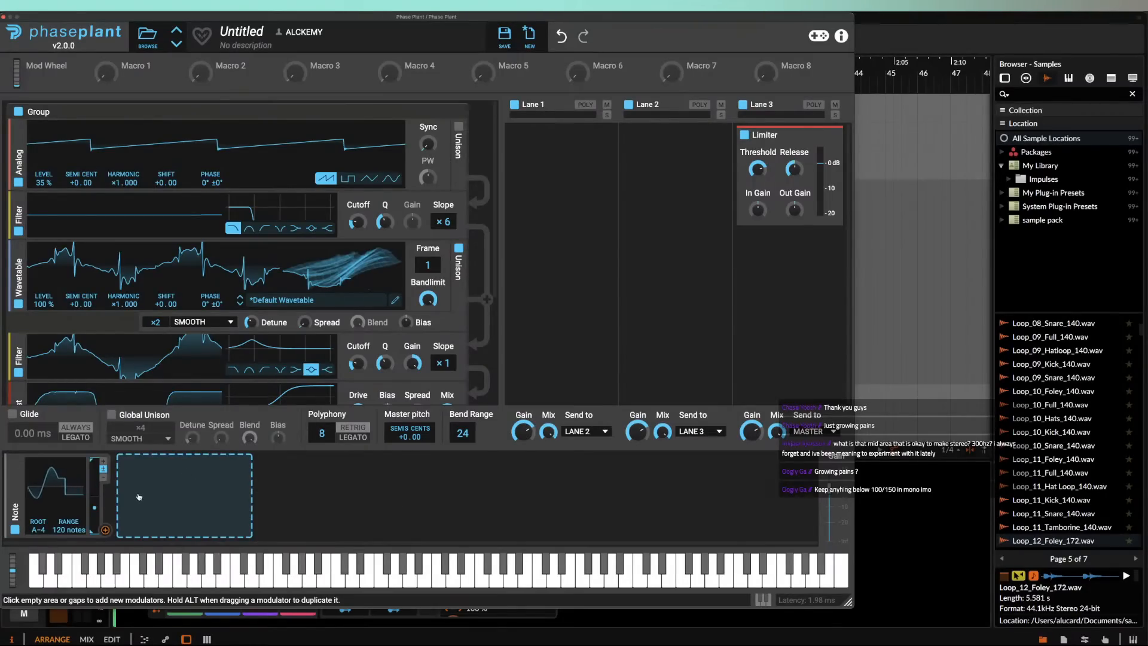
{"action": "right_click", "coordinate": [38, 530]}
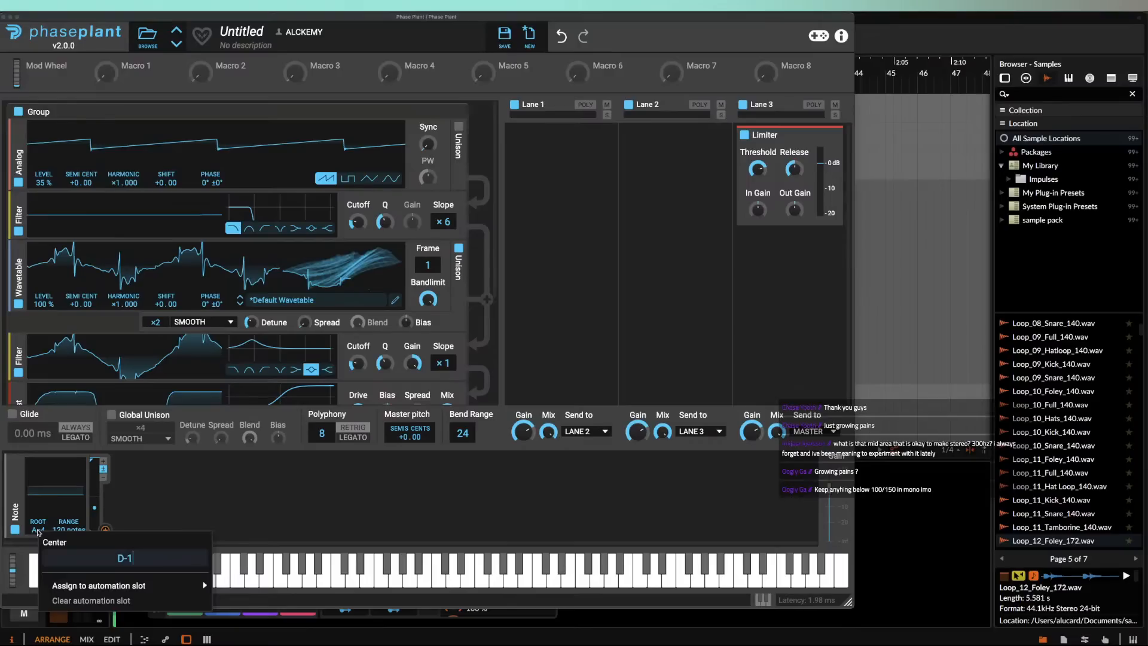
{"action": "key", "text": "Return"}
{"action": "right_click", "coordinate": [62, 530]}
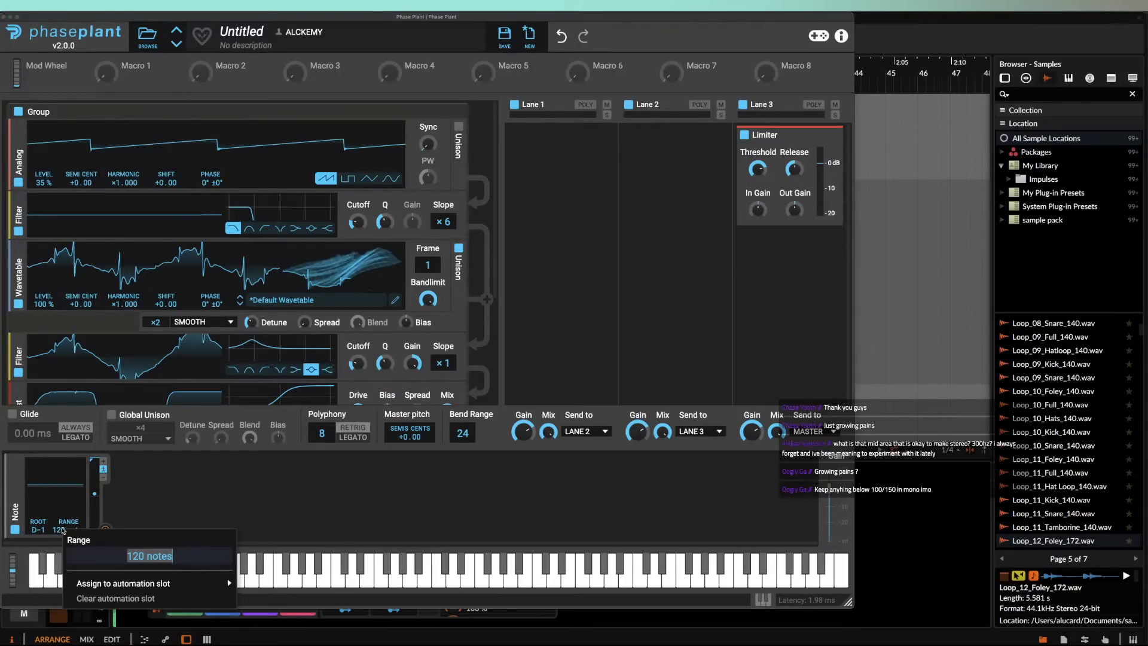
{"action": "type", "text": "24"}
{"action": "key", "text": "Return"}
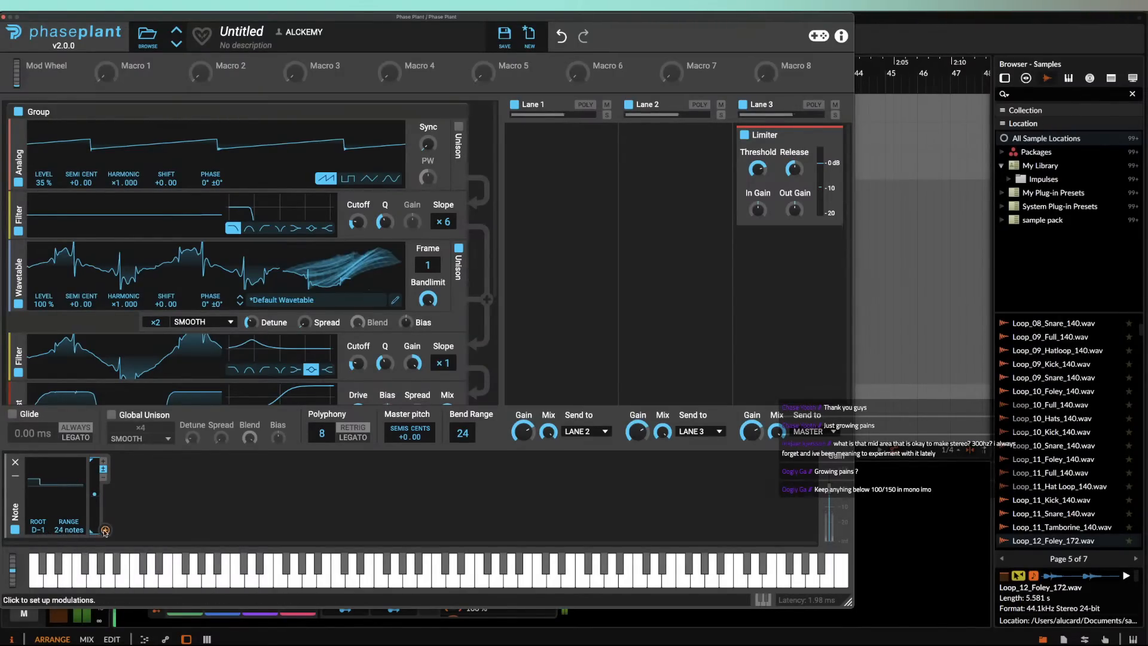
Step: Route the Note modulator to a parameter as a modulation source
{"action": "left_click_drag", "start_coordinate": [106, 530], "coordinate": [623, 98]}
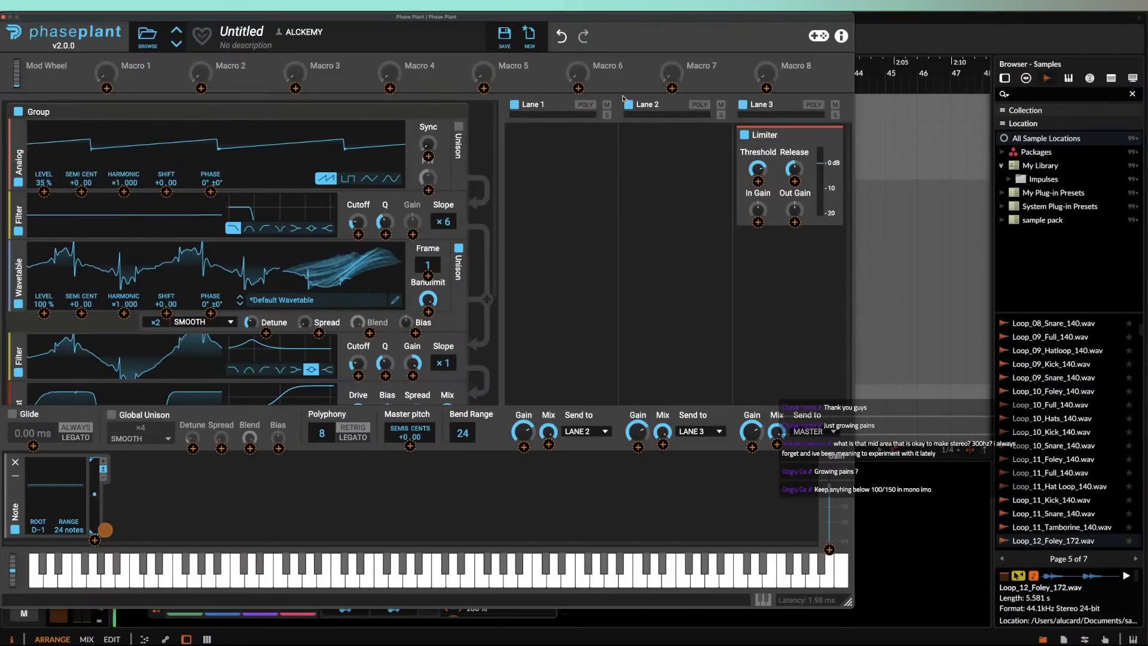
{"action": "left_click_drag", "start_coordinate": [750, 102], "coordinate": [763, 73]}
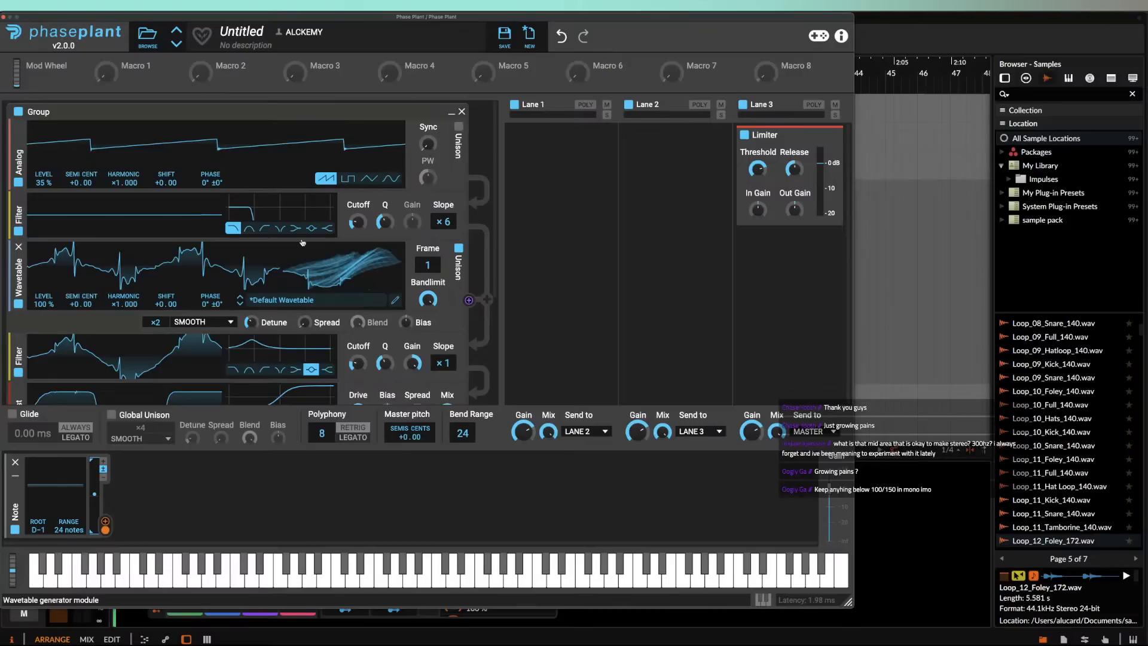
Step: Insert a Noise generator below the wavetable with Level 9 % and Stereo turned up, and audition it with the pitch wheel bent down
{"action": "scroll", "coordinate": [303, 243], "scroll_direction": "down", "scroll_amount": 2}
{"action": "scroll", "coordinate": [179, 248], "scroll_direction": "up", "scroll_amount": 1}
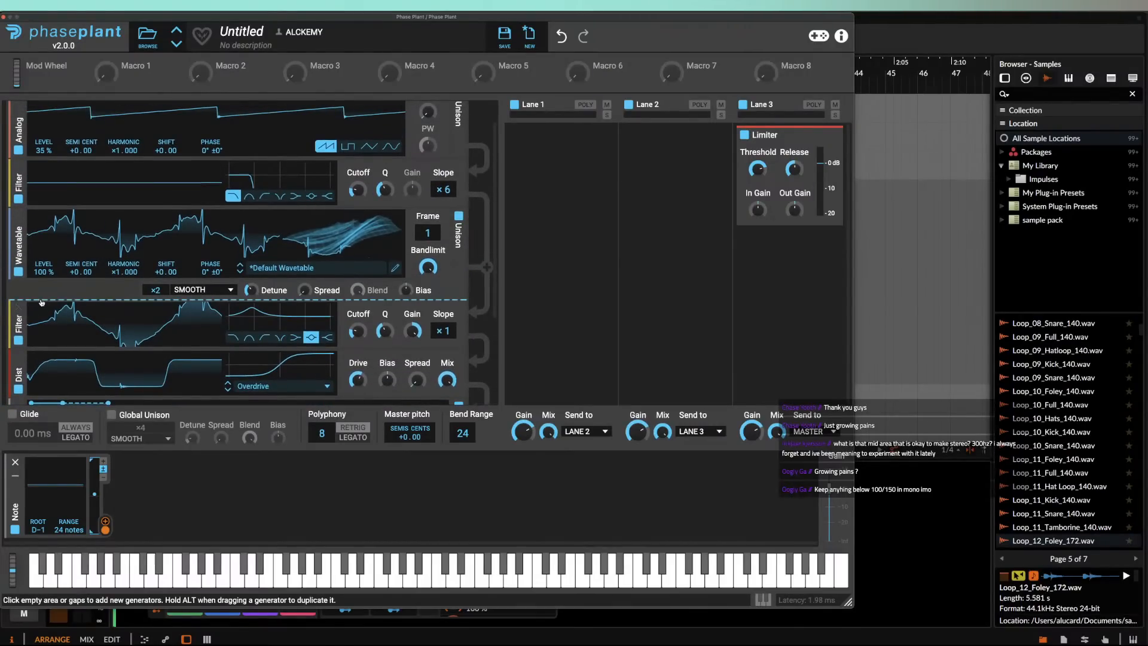
{"action": "left_click", "coordinate": [42, 302]}
{"action": "left_click", "coordinate": [59, 358]}
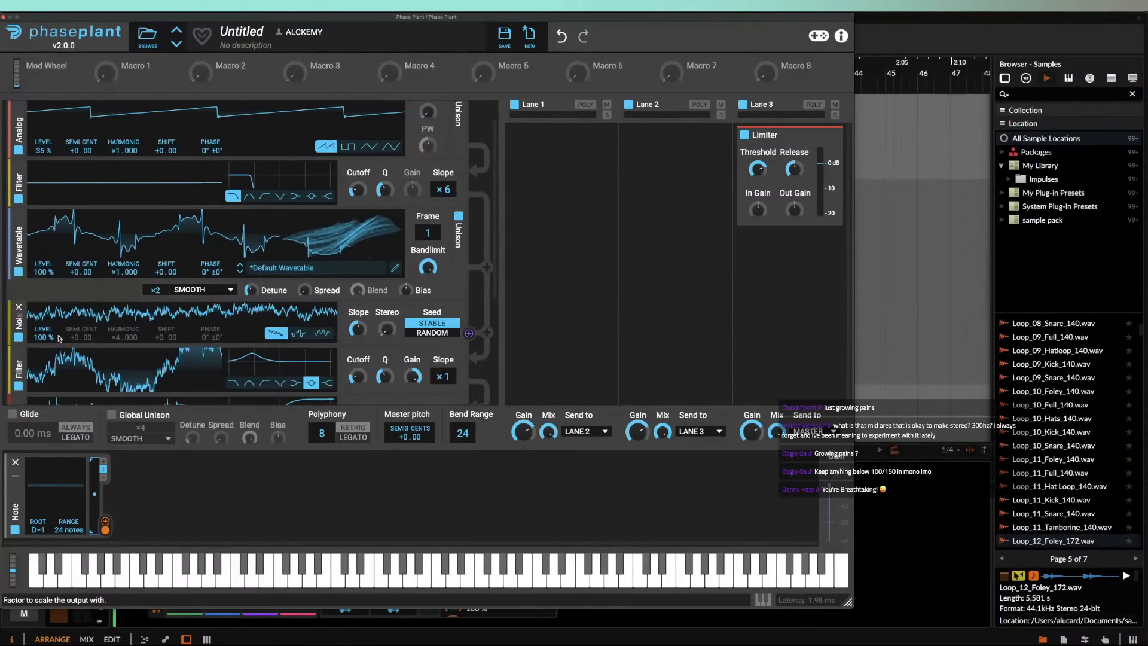
{"action": "left_click_drag", "start_coordinate": [46, 338], "coordinate": [45, 340]}
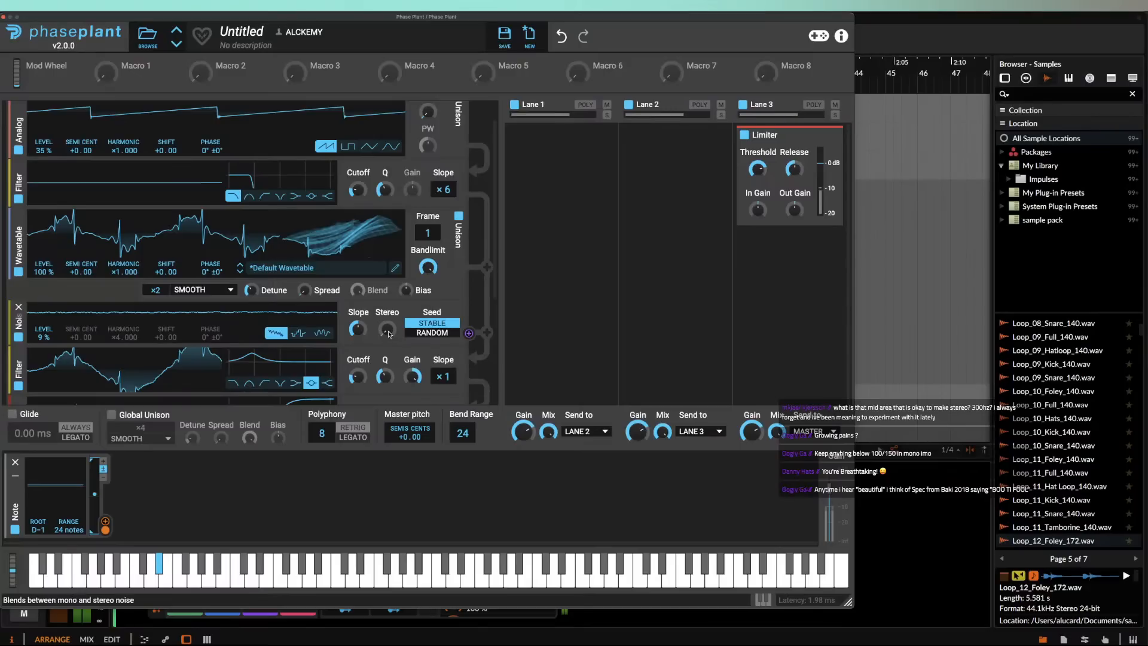
{"action": "scroll", "coordinate": [426, 265], "scroll_direction": "up", "scroll_amount": 2}
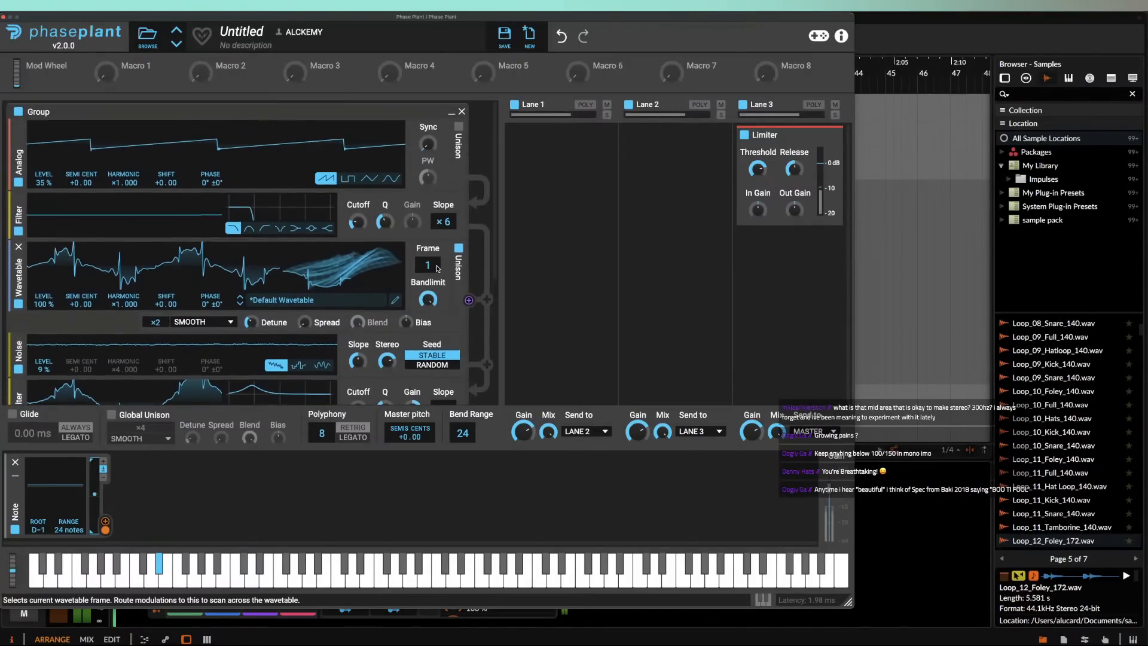
{"action": "left_click_drag", "start_coordinate": [12, 571], "coordinate": [14, 618]}
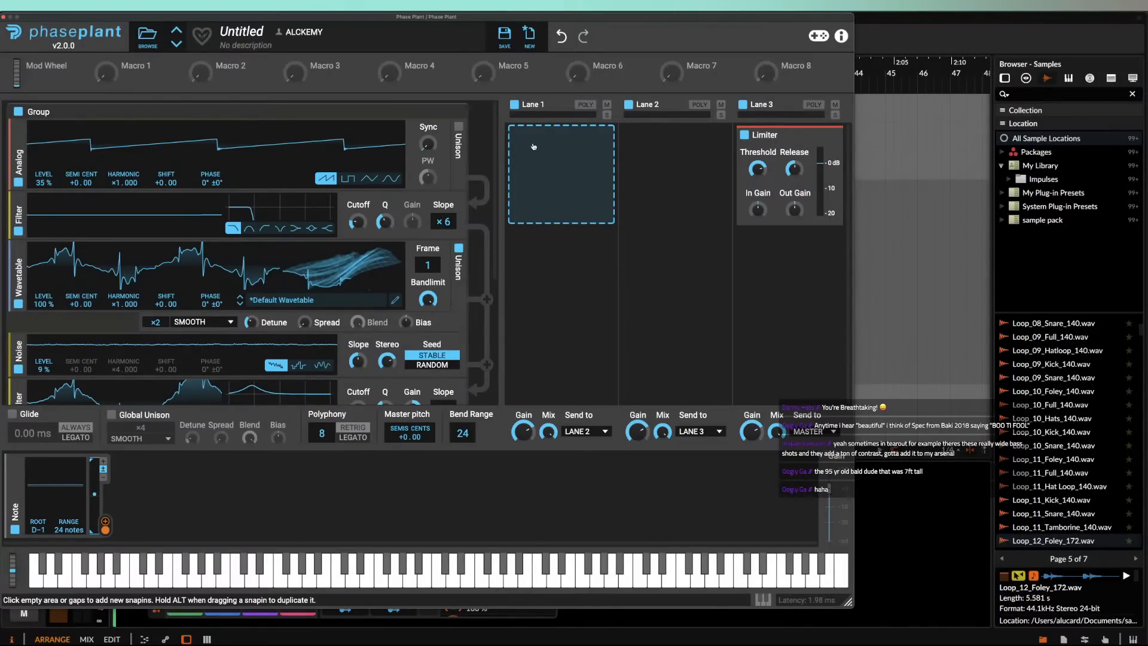
Step: Add a Multipass effect to Lane 1 and assign Macro 1 to its Mix over the range 0 % to 100 %
{"action": "left_click", "coordinate": [533, 146]}
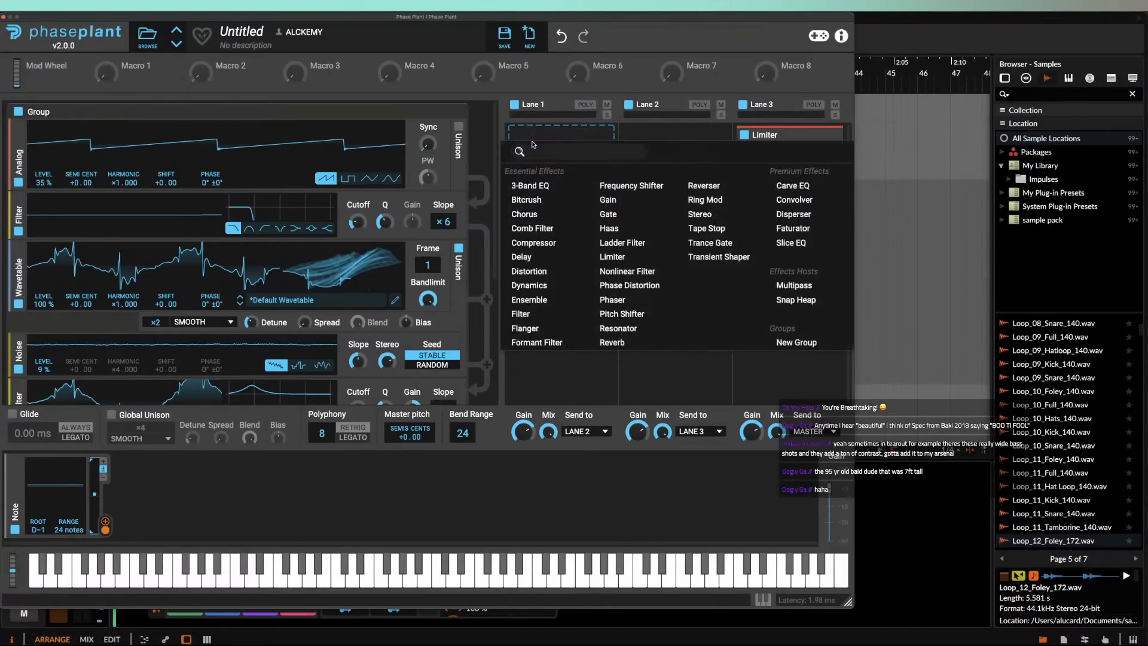
{"action": "left_click", "coordinate": [788, 284]}
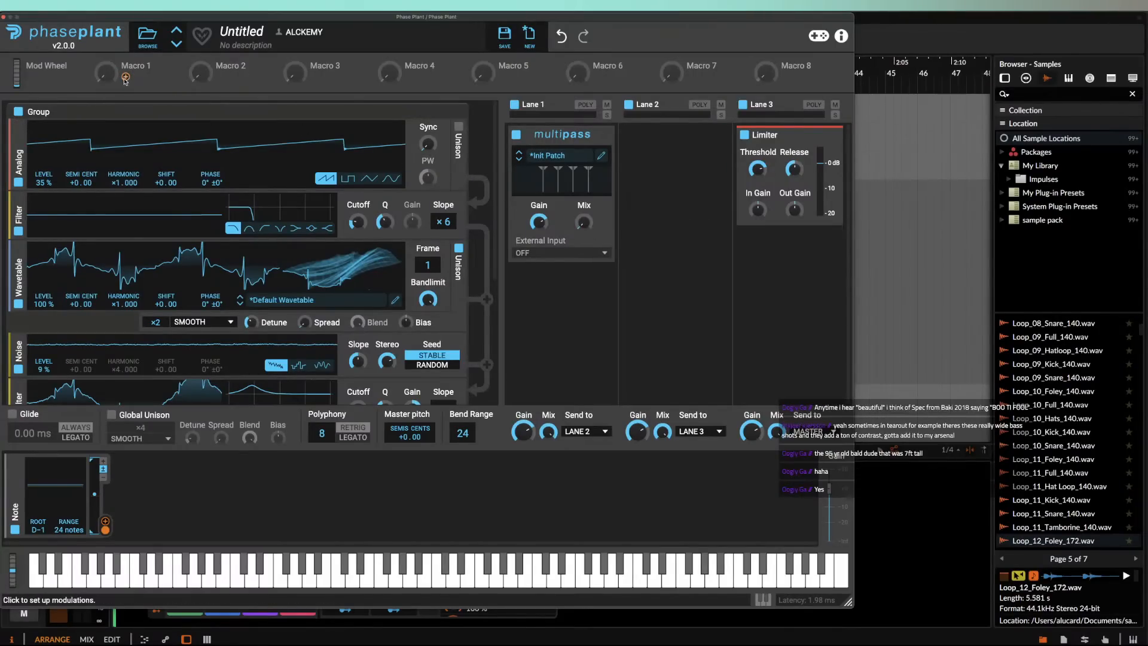
{"action": "left_click", "coordinate": [125, 78]}
{"action": "left_click_drag", "start_coordinate": [584, 234], "coordinate": [587, 224]}
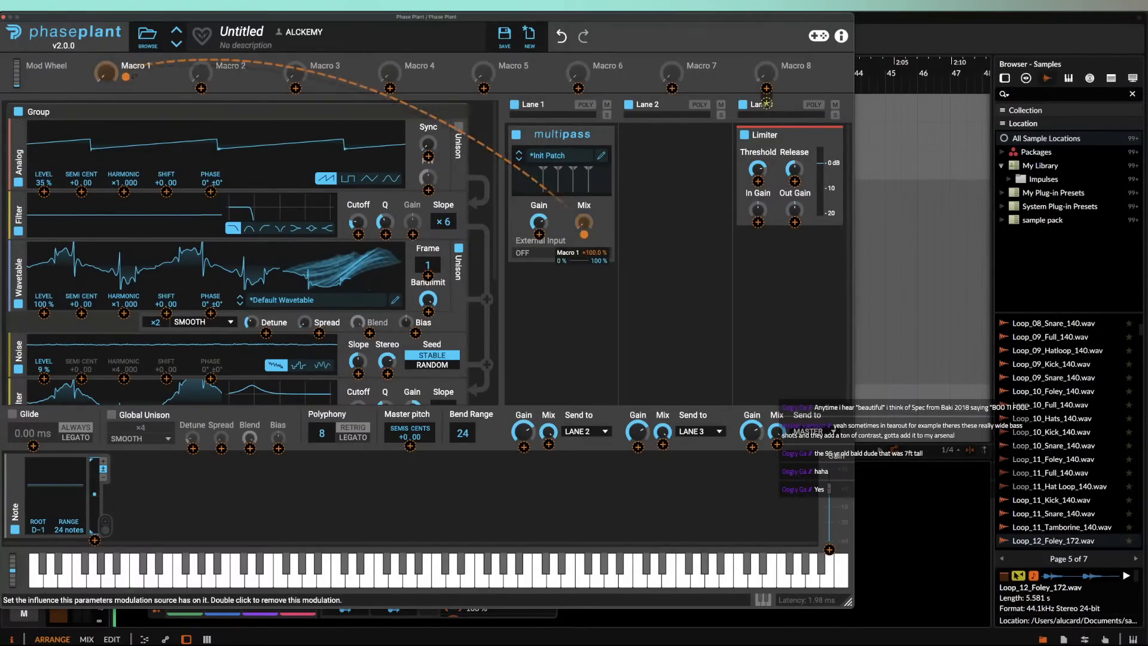
{"action": "left_click", "coordinate": [604, 208]}
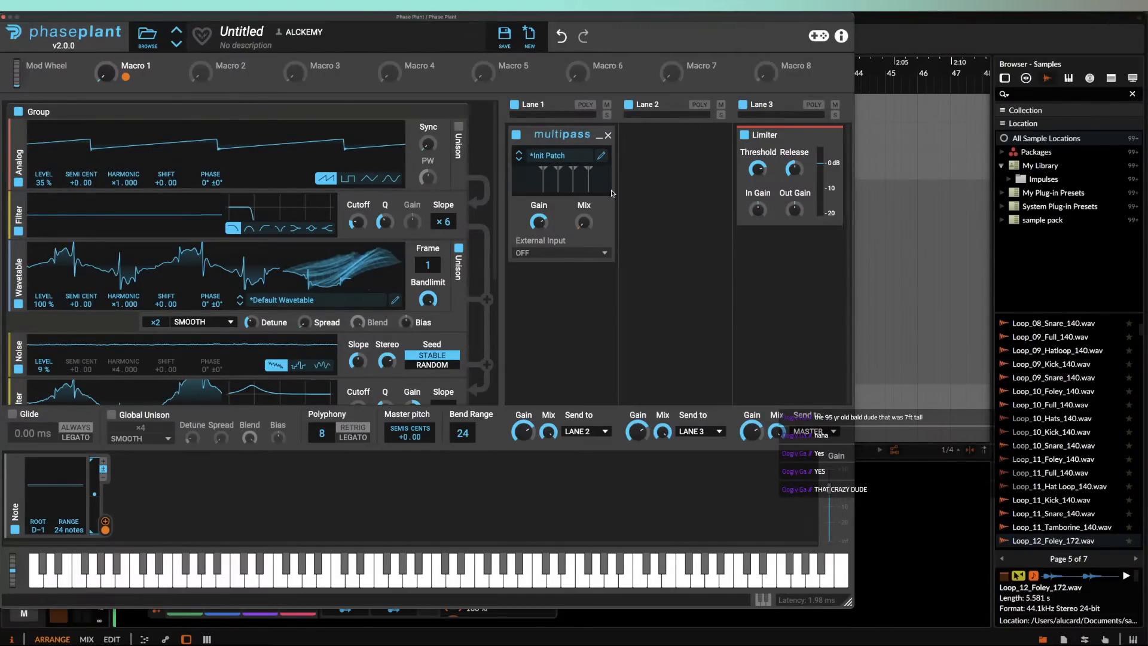
Step: Open the Multipass editor, move its window to the screen's upper-left corner and enlarge it
{"action": "left_click", "coordinate": [603, 157]}
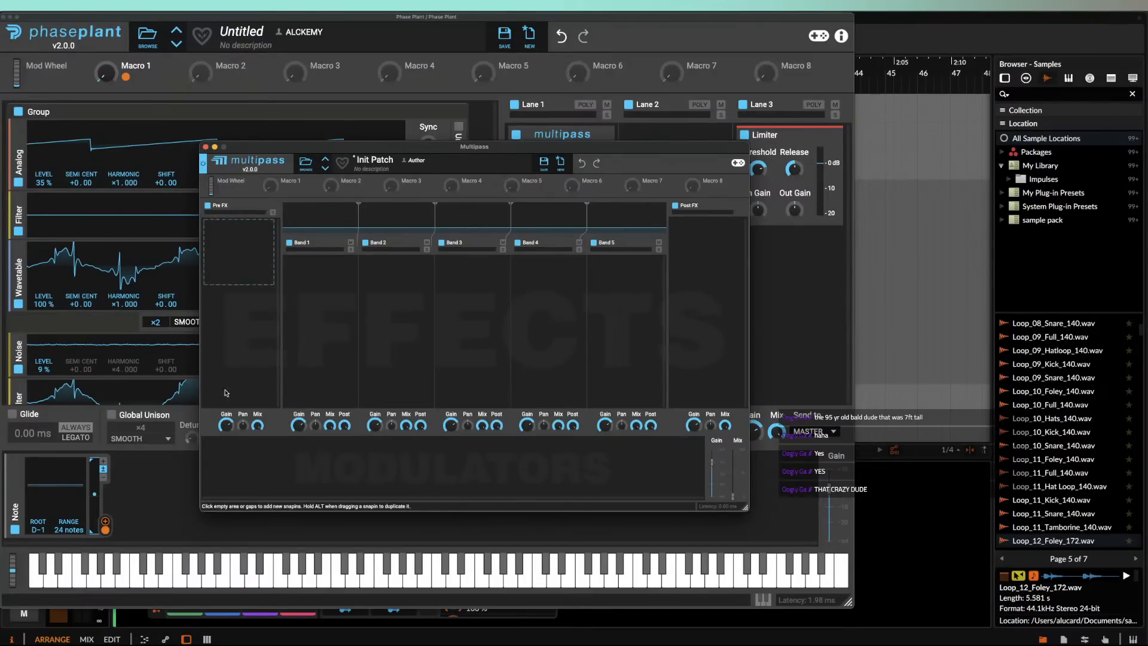
{"action": "left_click_drag", "start_coordinate": [251, 149], "coordinate": [54, 6]}
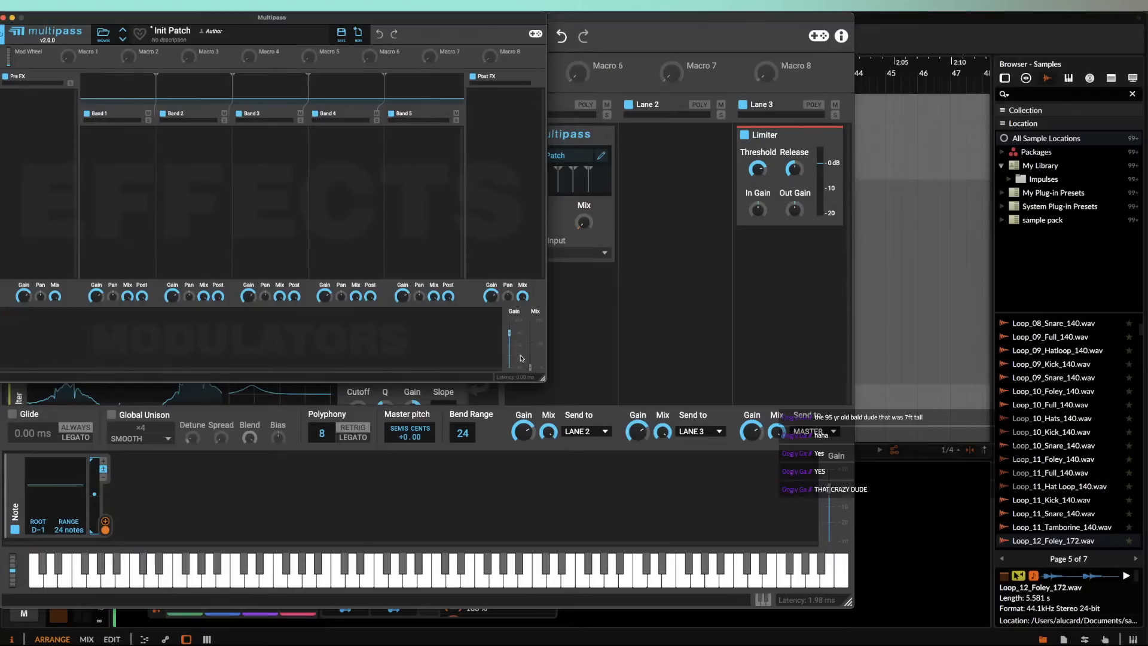
{"action": "left_click_drag", "start_coordinate": [542, 378], "coordinate": [956, 606]}
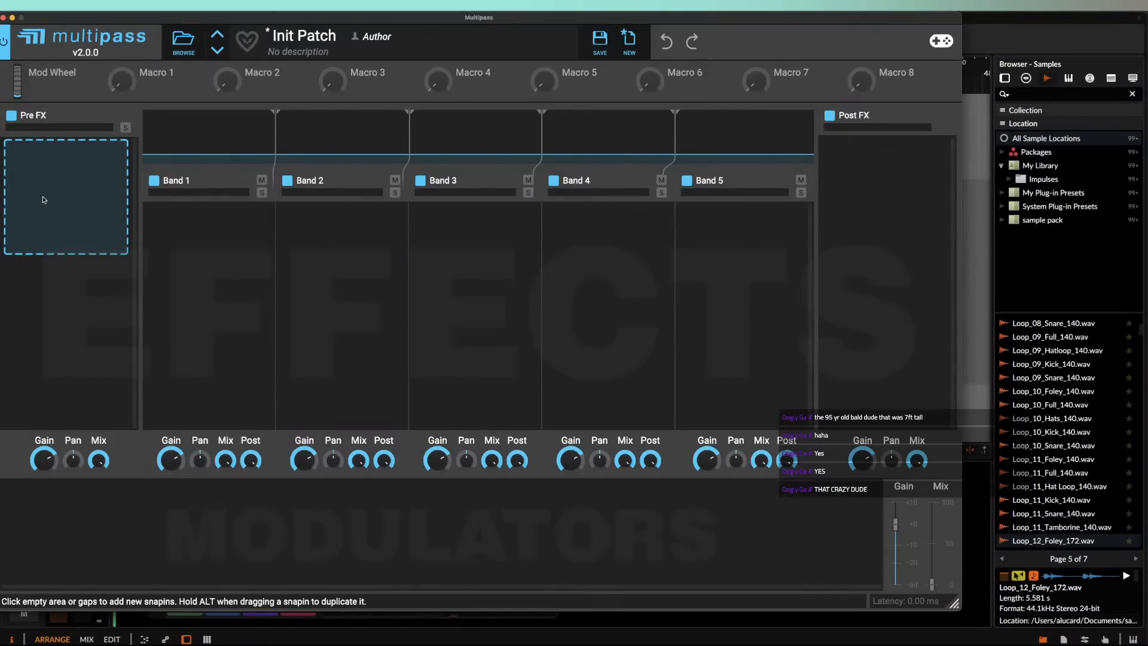
{"action": "left_click", "coordinate": [125, 526]}
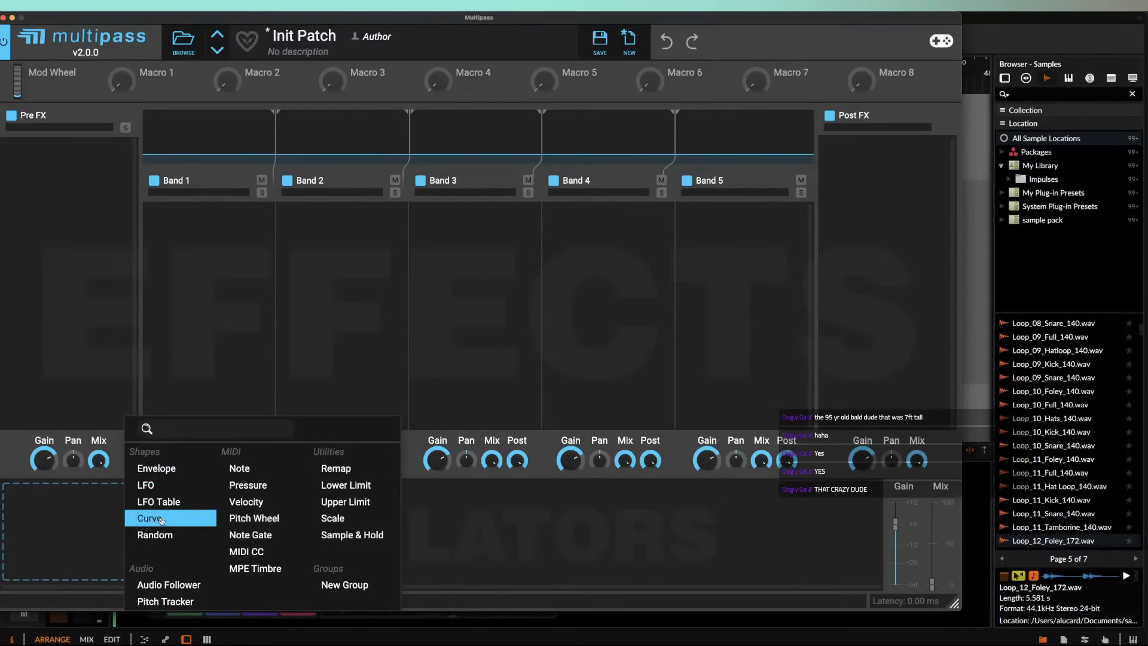
{"action": "left_click", "coordinate": [160, 520]}
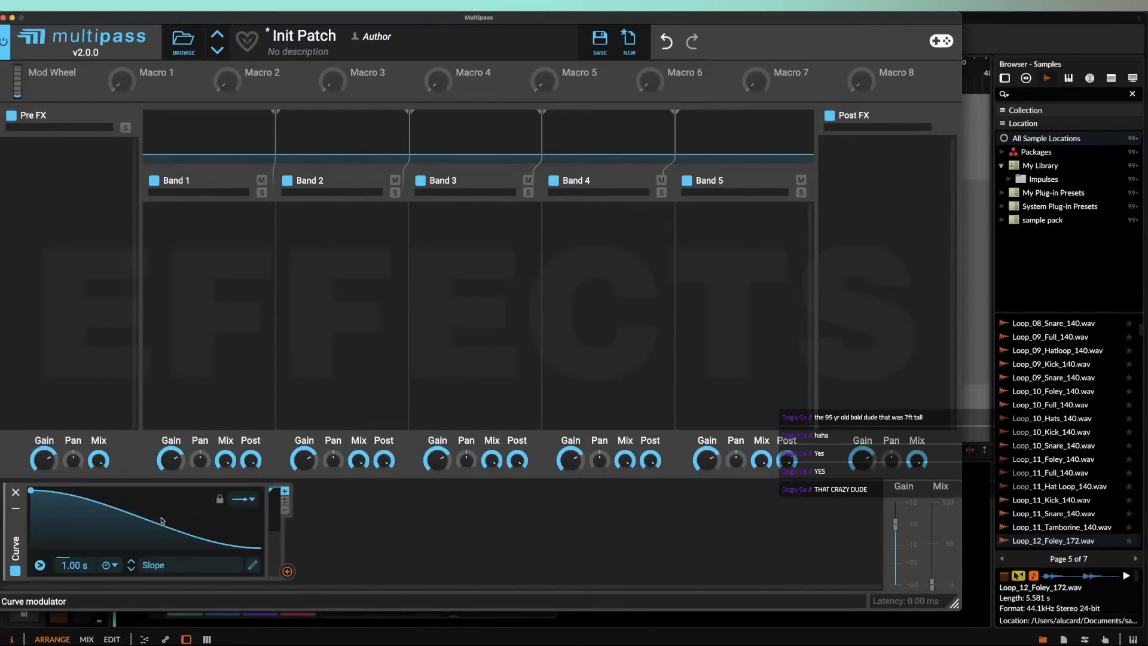
{"action": "left_click", "coordinate": [252, 565]}
{"action": "left_click_drag", "start_coordinate": [389, 326], "coordinate": [428, 271]}
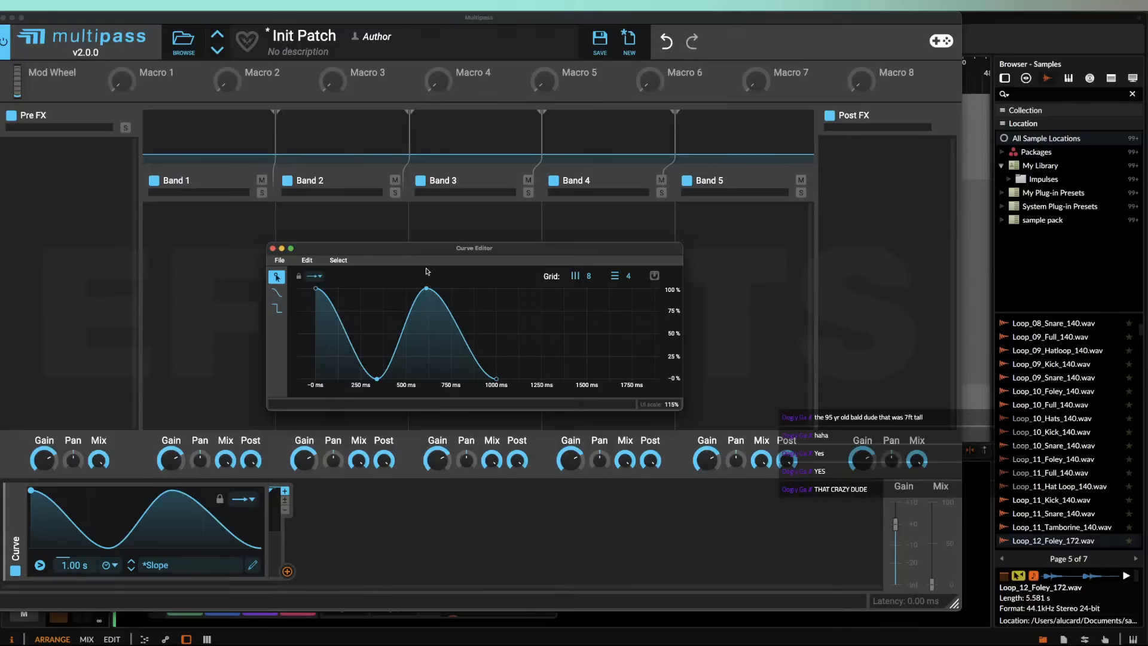
{"action": "mouse_move", "coordinate": [505, 379]}
{"action": "left_mouse_down"}
{"action": "mouse_move", "coordinate": [511, 338]}
{"action": "mouse_move", "coordinate": [490, 375]}
{"action": "left_mouse_up"}
{"action": "left_click_drag", "start_coordinate": [545, 341], "coordinate": [548, 289]}
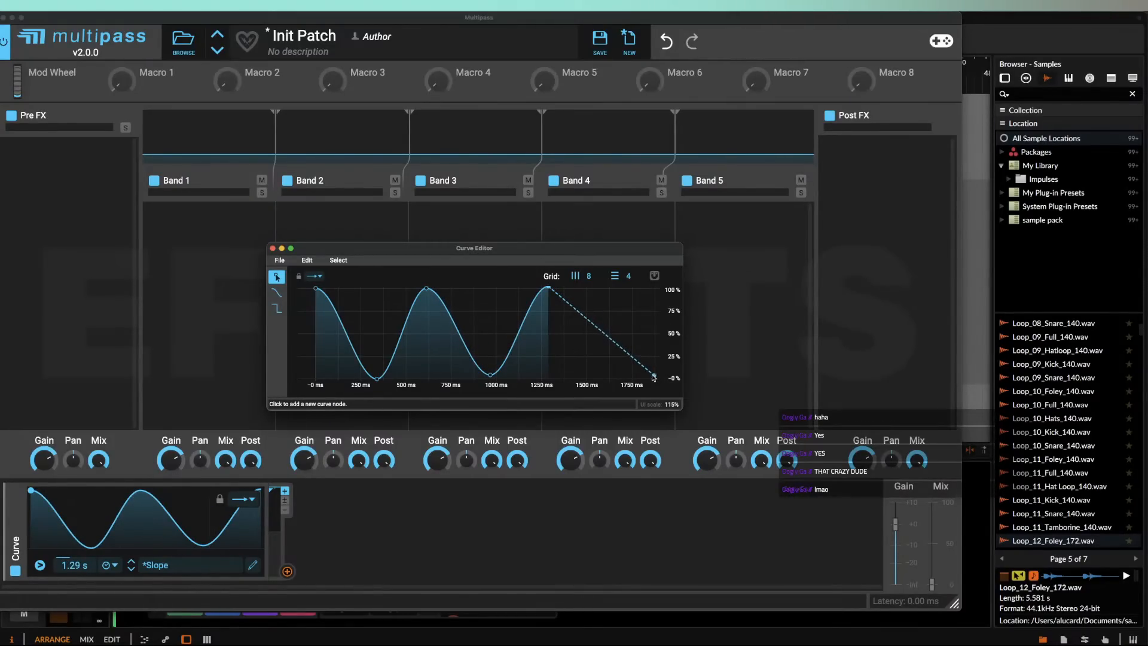
{"action": "left_click", "coordinate": [273, 248]}
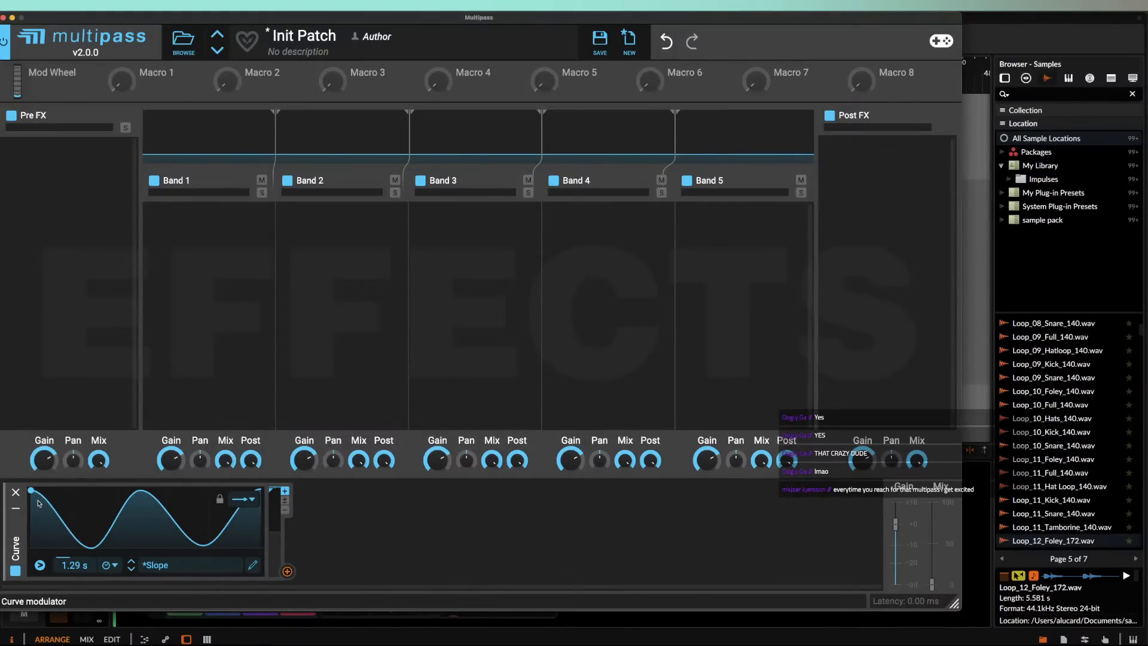
{"action": "left_click", "coordinate": [16, 492]}
Step: Add an LFO Table modulator to Multipass and open its table for editing
{"action": "left_click", "coordinate": [26, 500]}
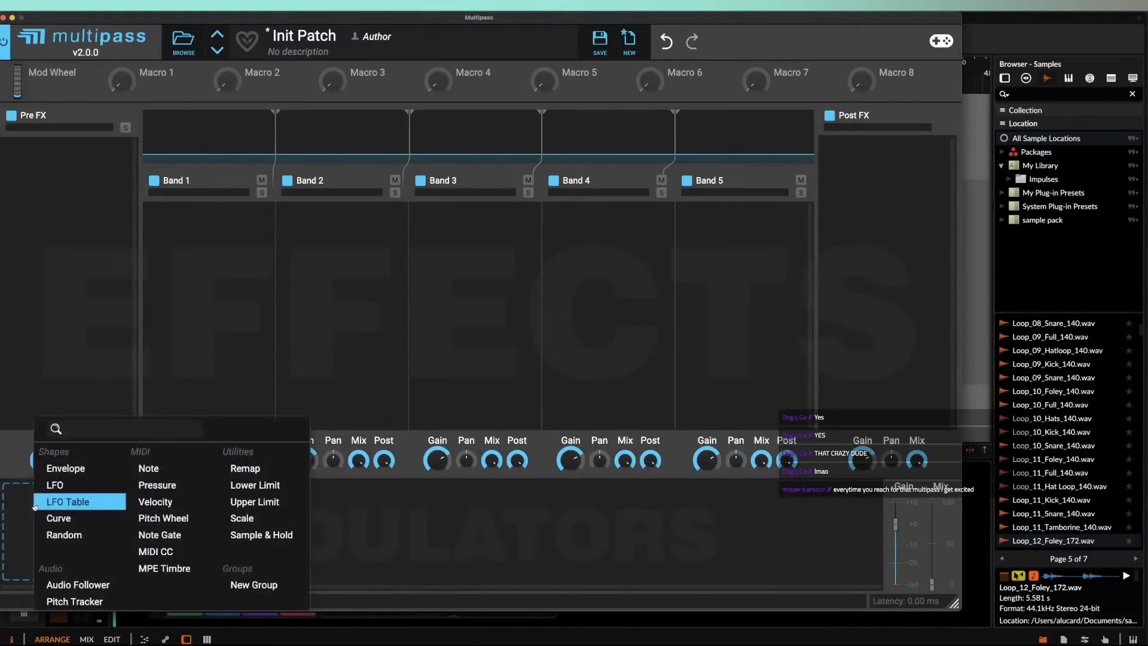
{"action": "left_click", "coordinate": [91, 504]}
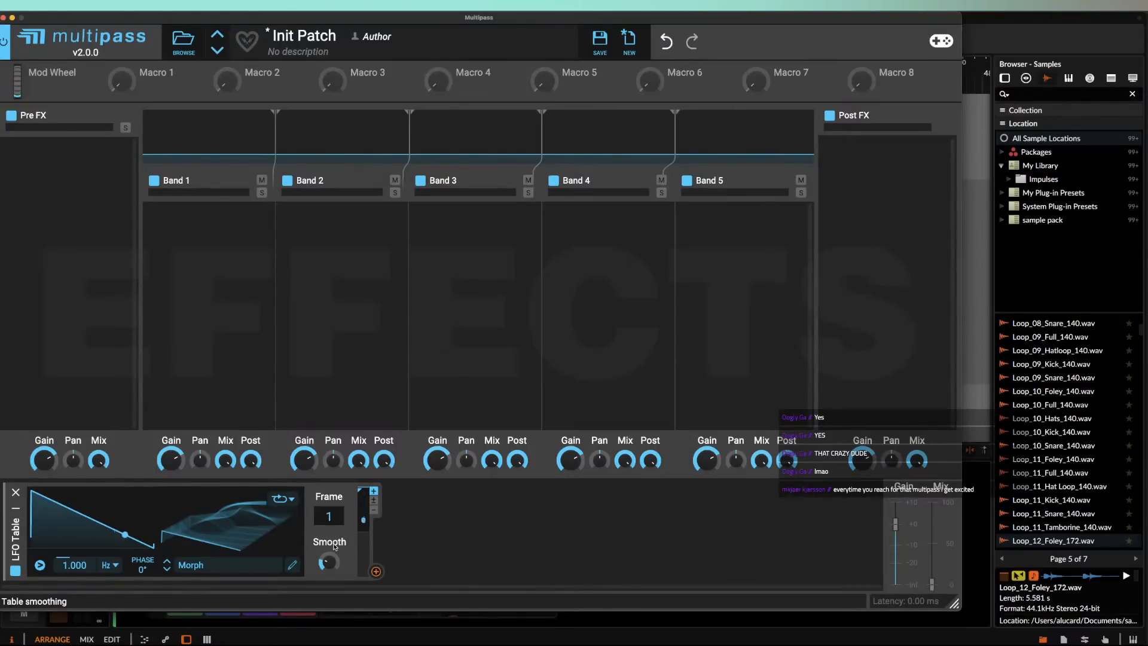
{"action": "left_click", "coordinate": [239, 526]}
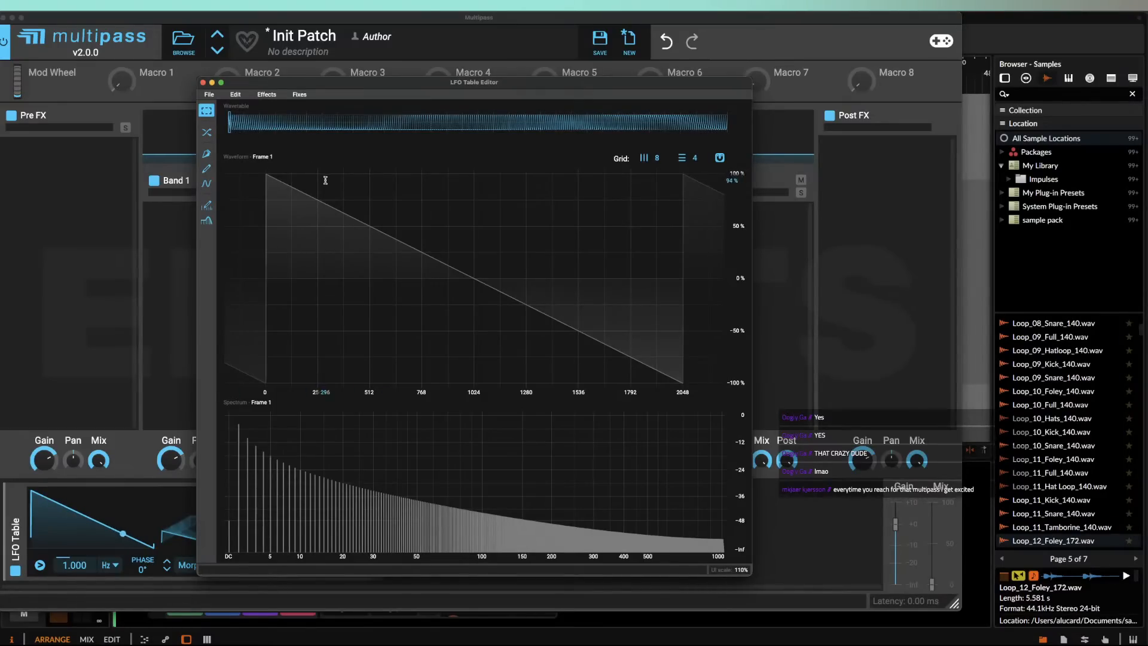
Step: Redraw frame 1 with the Pen tool as three curved falls from 100 % peaks at 0, 768 and 1792 to -100 %
{"action": "left_click", "coordinate": [206, 205]}
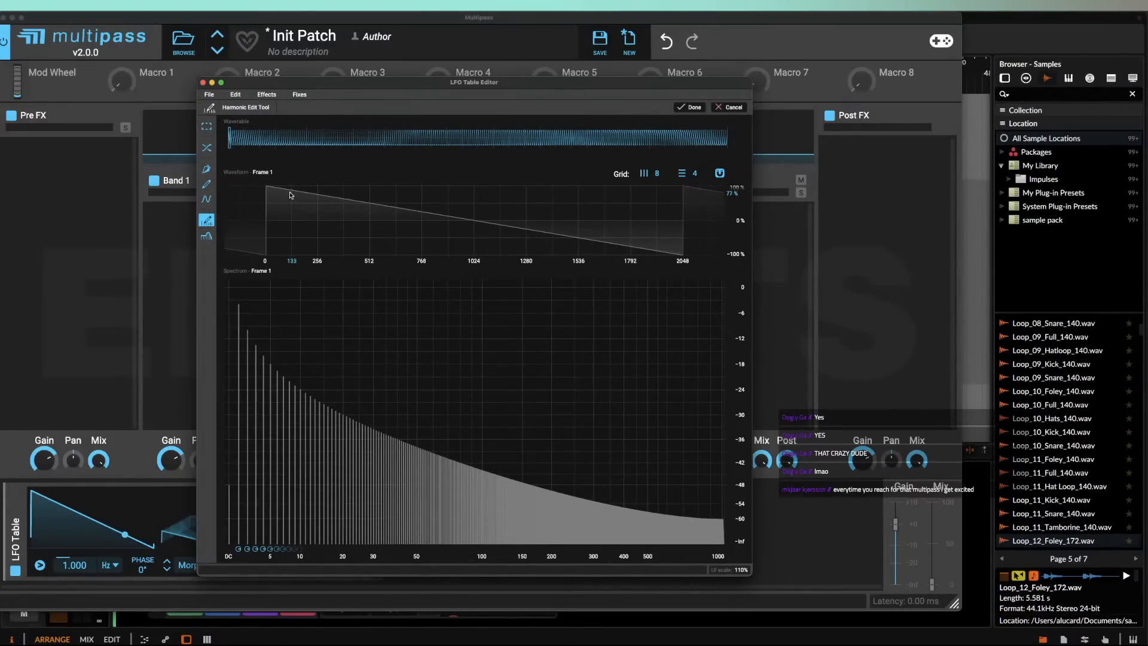
{"action": "left_click", "coordinate": [207, 184]}
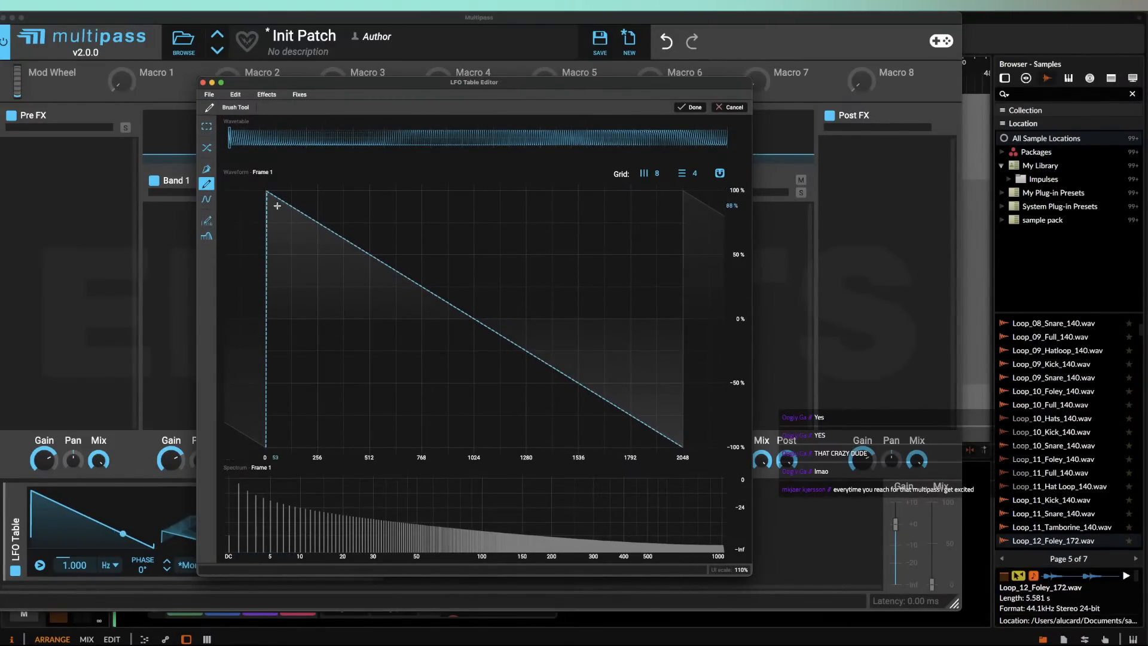
{"action": "left_click", "coordinate": [207, 169]}
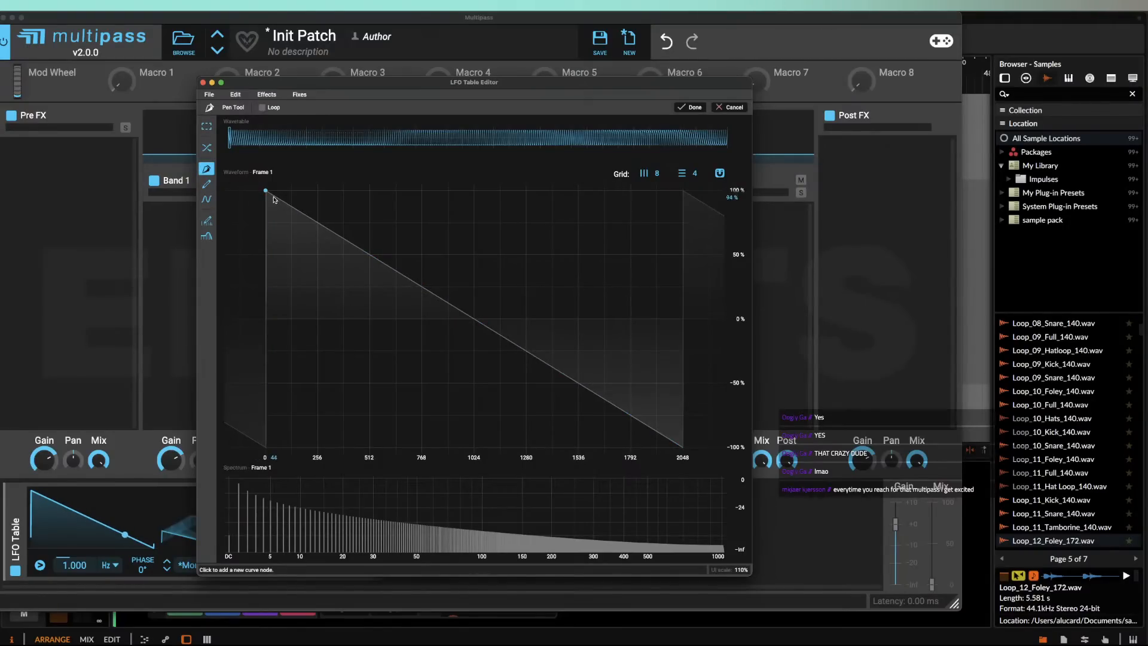
{"action": "left_click_drag", "start_coordinate": [376, 256], "coordinate": [413, 293]}
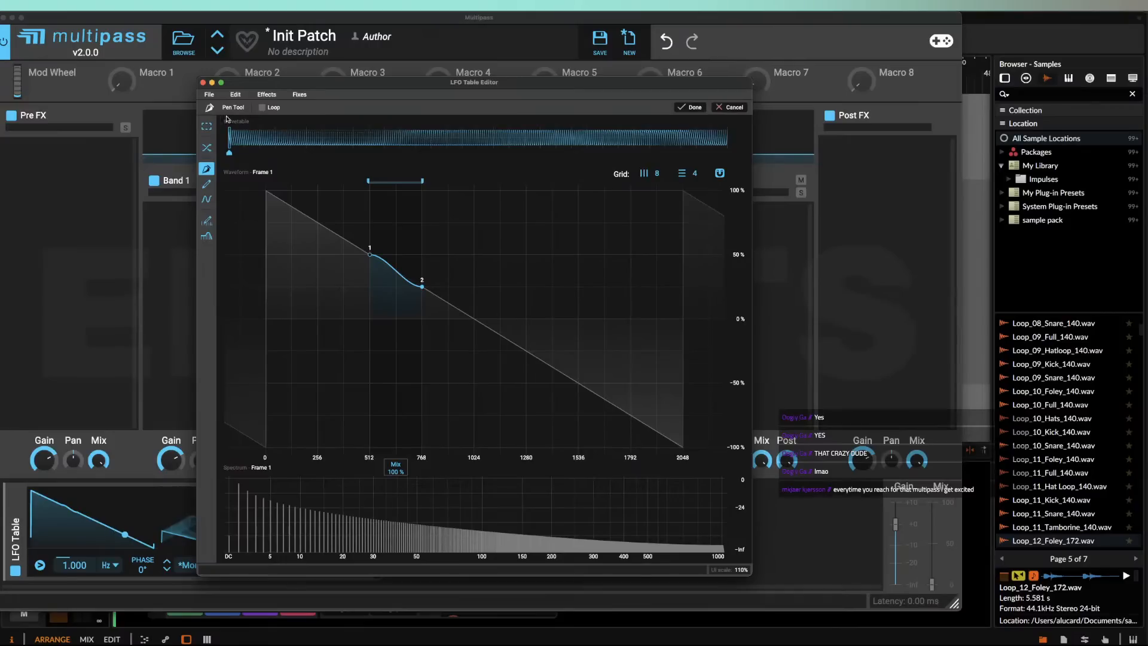
{"action": "left_click", "coordinate": [274, 200]}
{"action": "left_click_drag", "start_coordinate": [371, 256], "coordinate": [368, 459]}
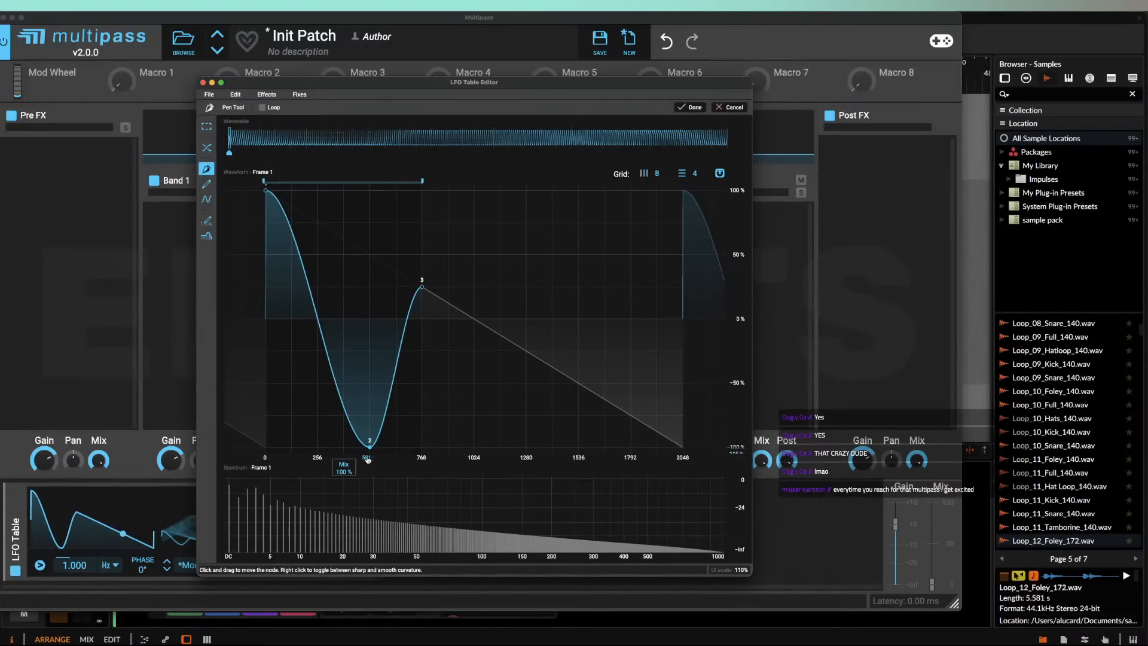
{"action": "left_click_drag", "start_coordinate": [421, 287], "coordinate": [631, 190]}
{"action": "left_click", "coordinate": [448, 190]}
{"action": "left_click", "coordinate": [579, 447]}
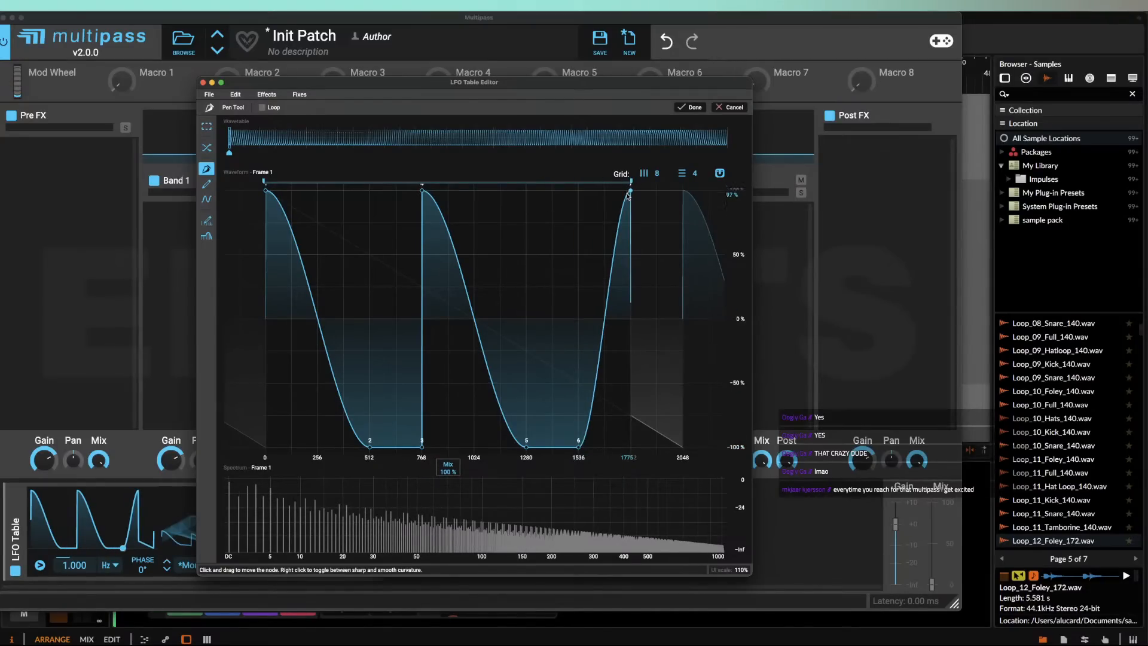
{"action": "left_click", "coordinate": [682, 447]}
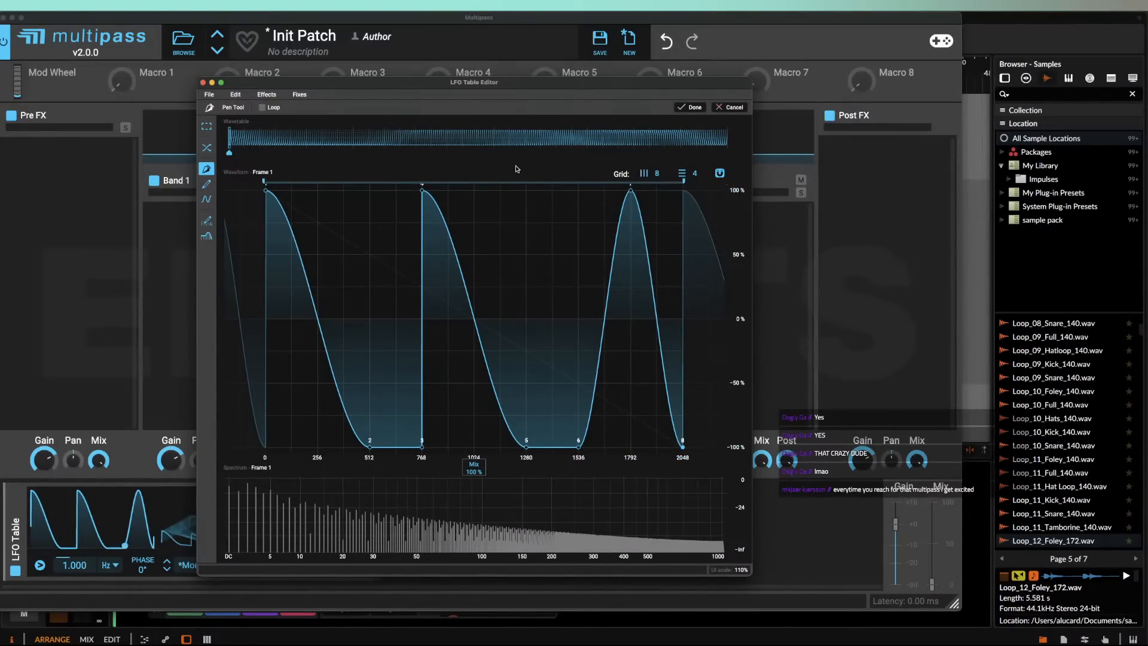
Step: Add a keyframe at frame 123 and redraw its waveform freehand with the Brush tool, making an irregular shape with several peaks
{"action": "left_click", "coordinate": [466, 154]}
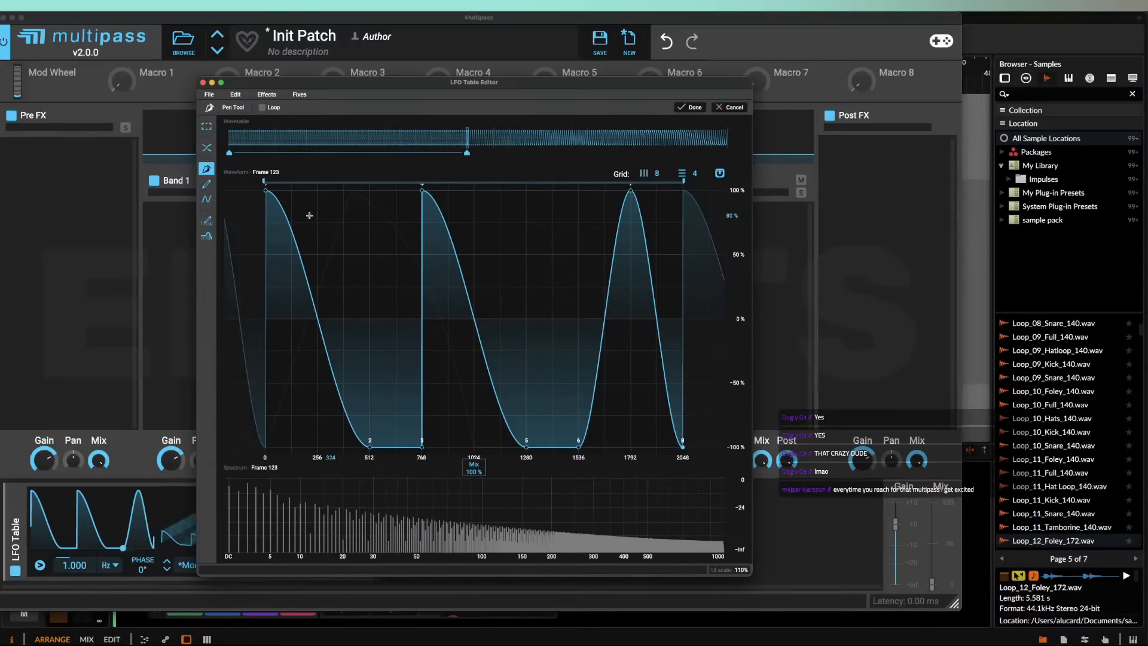
{"action": "left_click", "coordinate": [205, 185]}
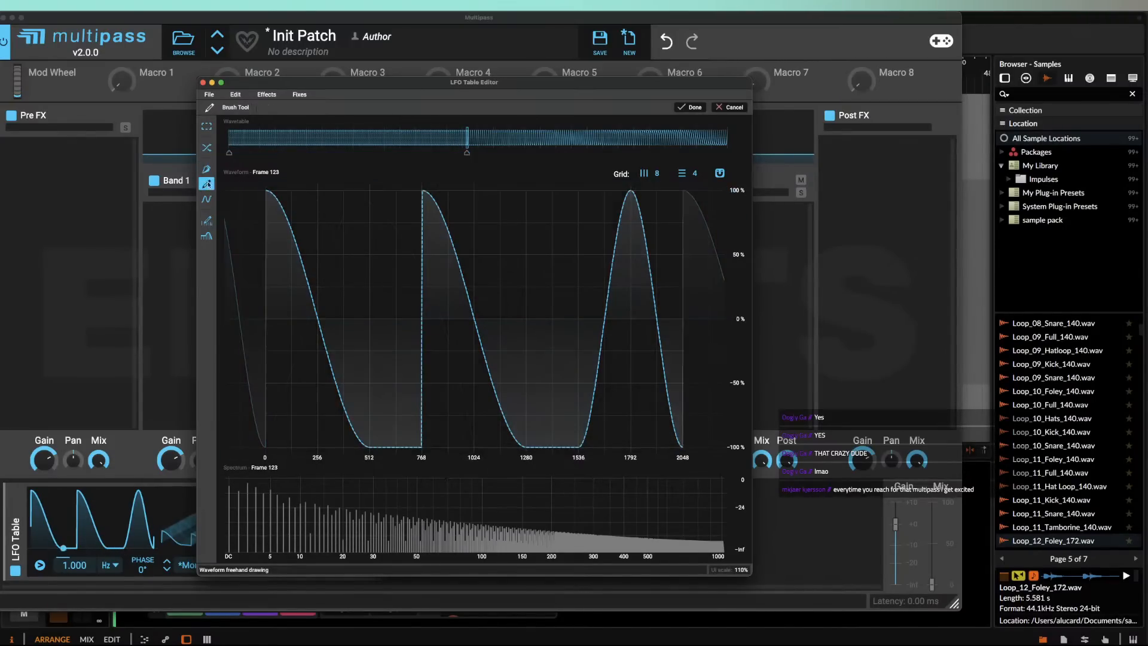
{"action": "left_click", "coordinate": [265, 185]}
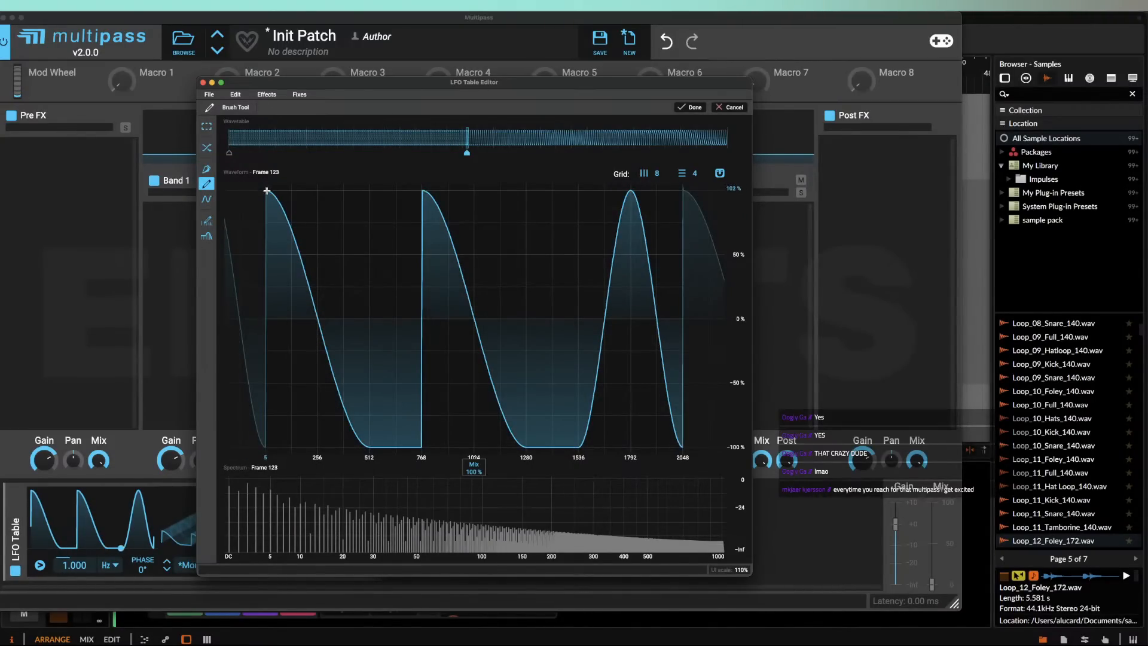
{"action": "mouse_move", "coordinate": [267, 191]}
{"action": "left_mouse_down"}
{"action": "mouse_move", "coordinate": [368, 446]}
{"action": "mouse_move", "coordinate": [363, 179]}
{"action": "mouse_move", "coordinate": [379, 184]}
{"action": "mouse_move", "coordinate": [430, 360]}
{"action": "mouse_move", "coordinate": [484, 450]}
{"action": "left_mouse_up"}
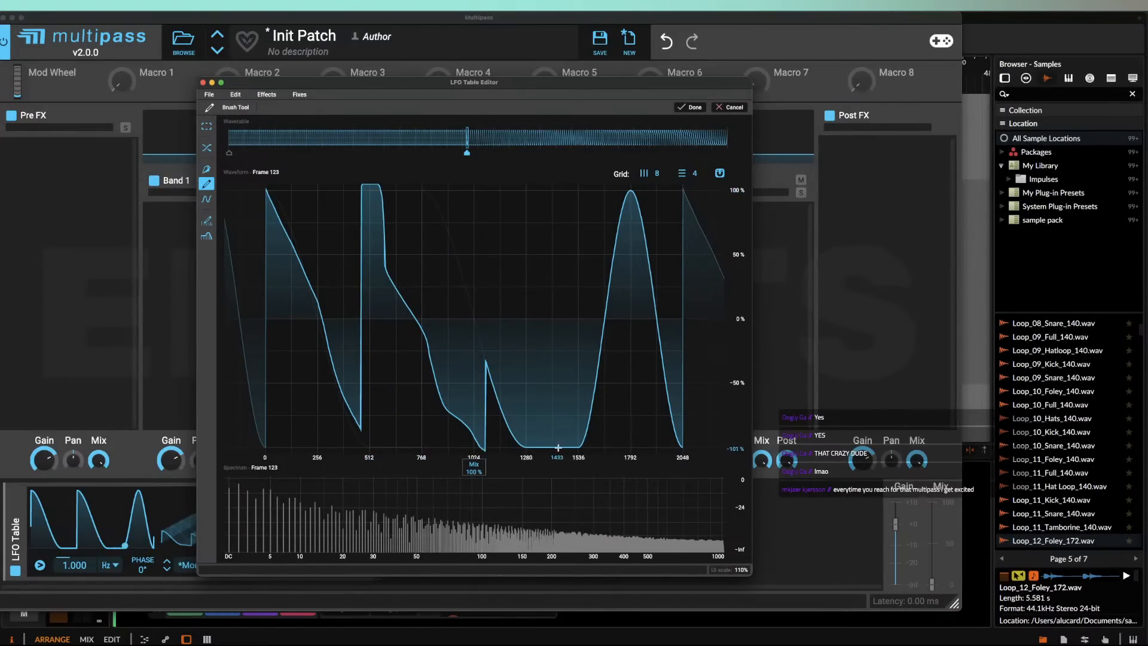
{"action": "mouse_move", "coordinate": [484, 449]}
{"action": "left_mouse_down"}
{"action": "mouse_move", "coordinate": [515, 375]}
{"action": "mouse_move", "coordinate": [589, 446]}
{"action": "mouse_move", "coordinate": [613, 244]}
{"action": "mouse_move", "coordinate": [647, 293]}
{"action": "mouse_move", "coordinate": [670, 434]}
{"action": "mouse_move", "coordinate": [685, 448]}
{"action": "left_mouse_up"}
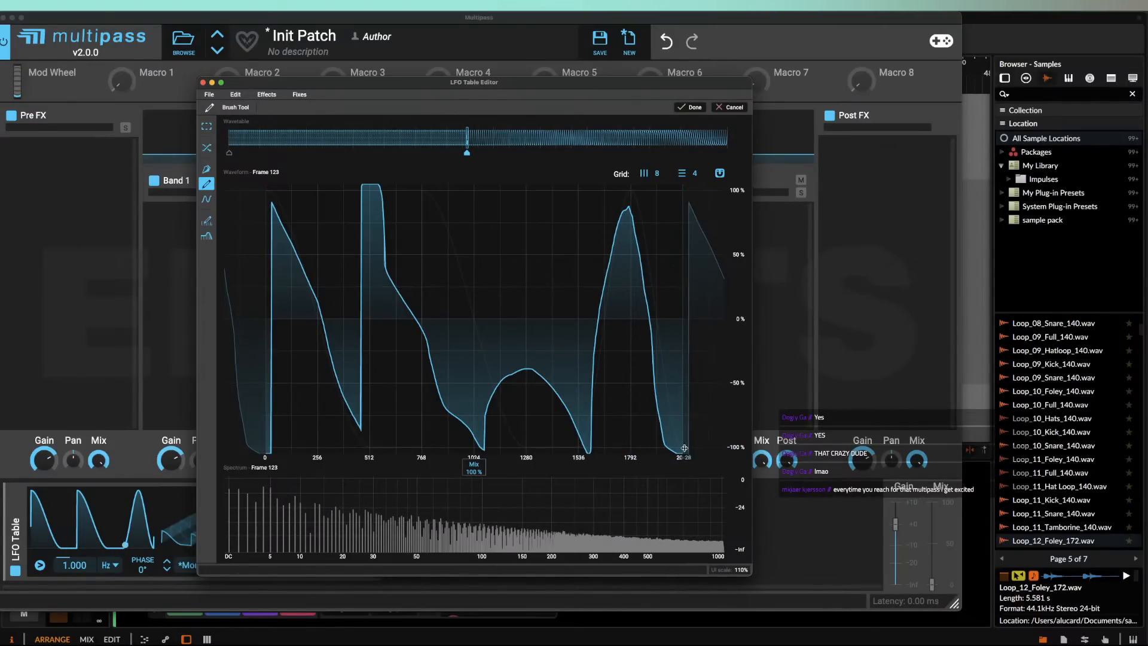
Step: Add a keyframe at frame 256, brush two rounded blocks and a long fall from 100 % at 1204 to -100 %, and apply the edits
{"action": "left_click", "coordinate": [726, 155]}
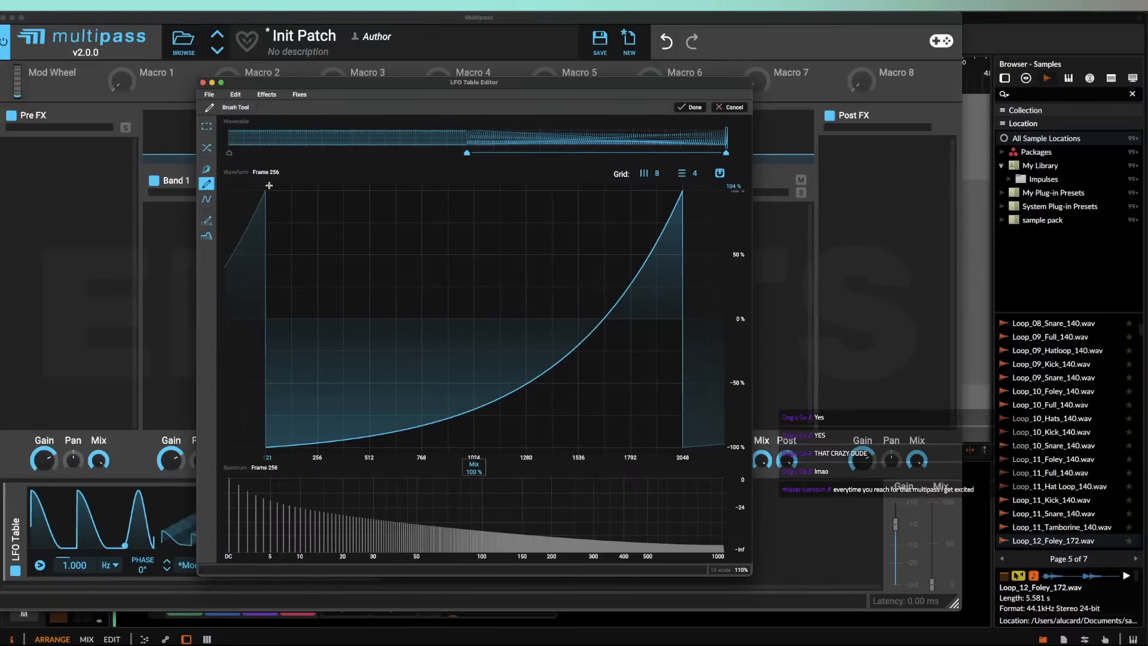
{"action": "mouse_move", "coordinate": [266, 185]}
{"action": "left_mouse_down"}
{"action": "mouse_move", "coordinate": [302, 206]}
{"action": "mouse_move", "coordinate": [326, 358]}
{"action": "mouse_move", "coordinate": [359, 445]}
{"action": "mouse_move", "coordinate": [407, 361]}
{"action": "mouse_move", "coordinate": [398, 192]}
{"action": "mouse_move", "coordinate": [446, 185]}
{"action": "mouse_move", "coordinate": [469, 333]}
{"action": "mouse_move", "coordinate": [442, 191]}
{"action": "mouse_move", "coordinate": [458, 280]}
{"action": "left_mouse_up"}
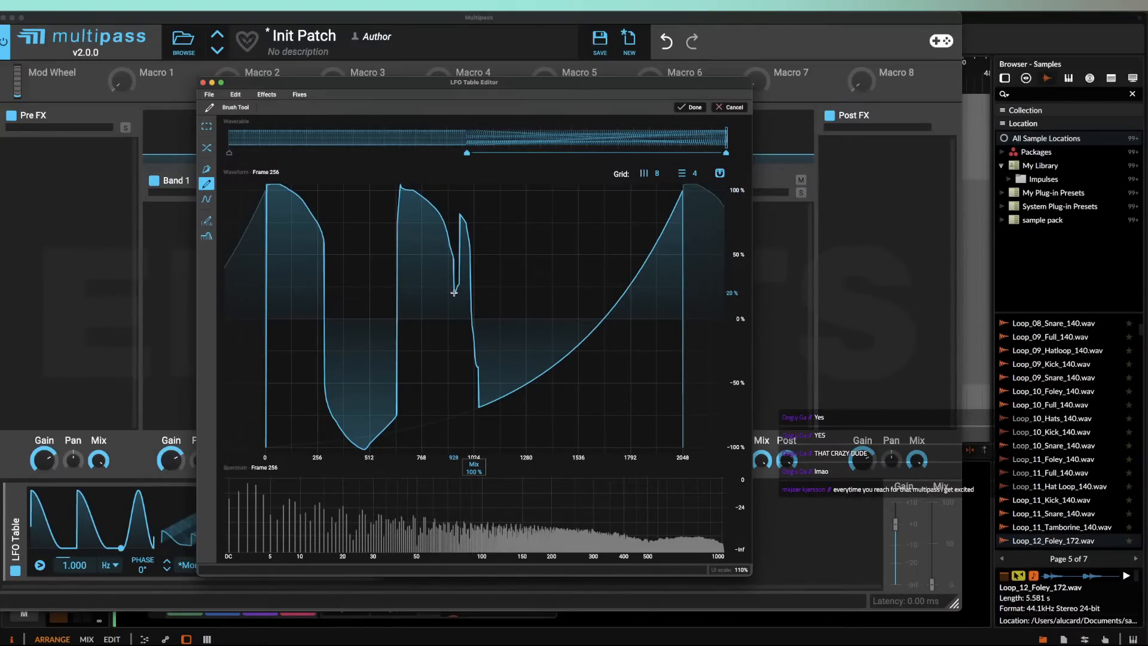
{"action": "mouse_move", "coordinate": [459, 355]}
{"action": "left_mouse_down"}
{"action": "mouse_move", "coordinate": [487, 446]}
{"action": "mouse_move", "coordinate": [544, 191]}
{"action": "mouse_move", "coordinate": [572, 217]}
{"action": "mouse_move", "coordinate": [583, 413]}
{"action": "mouse_move", "coordinate": [611, 280]}
{"action": "left_mouse_up"}
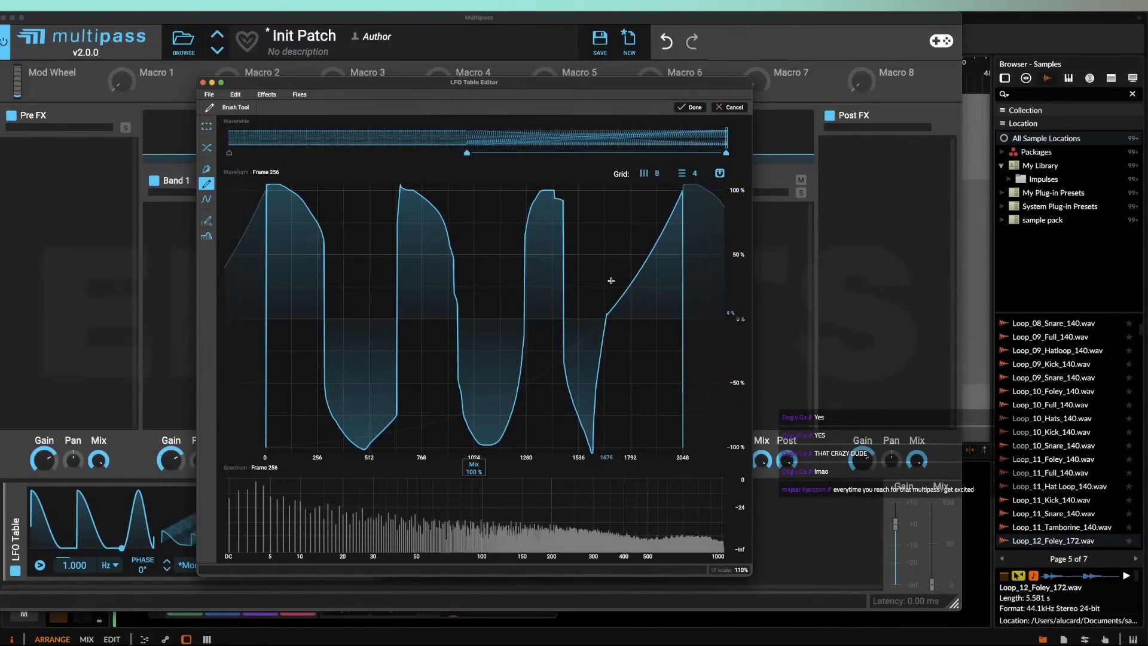
{"action": "mouse_move", "coordinate": [609, 211]}
{"action": "left_mouse_down"}
{"action": "mouse_move", "coordinate": [618, 185]}
{"action": "mouse_move", "coordinate": [678, 323]}
{"action": "mouse_move", "coordinate": [681, 442]}
{"action": "mouse_move", "coordinate": [577, 250]}
{"action": "mouse_move", "coordinate": [510, 182]}
{"action": "left_mouse_up"}
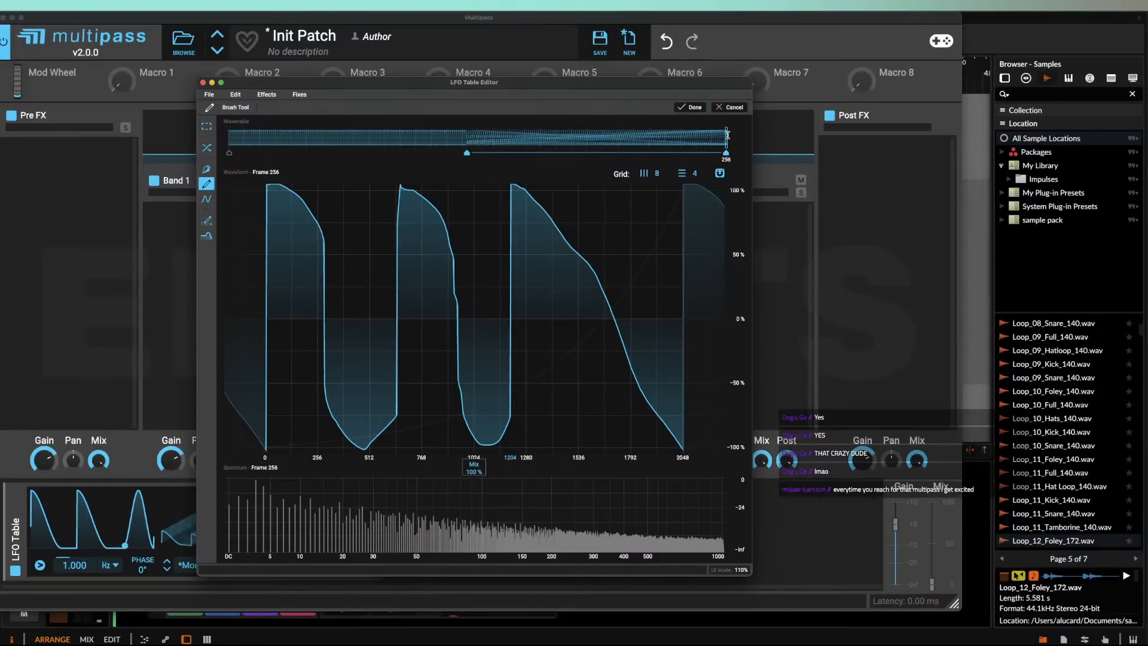
{"action": "left_click_drag", "start_coordinate": [728, 135], "coordinate": [472, 119]}
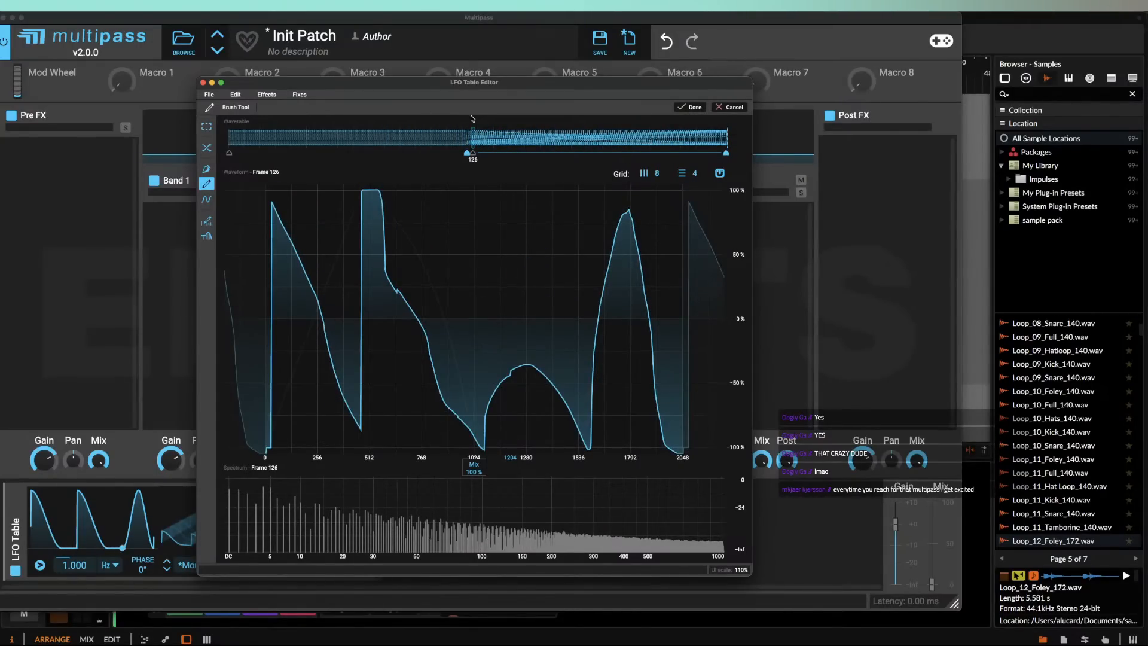
{"action": "left_click_drag", "start_coordinate": [228, 142], "coordinate": [815, 120]}
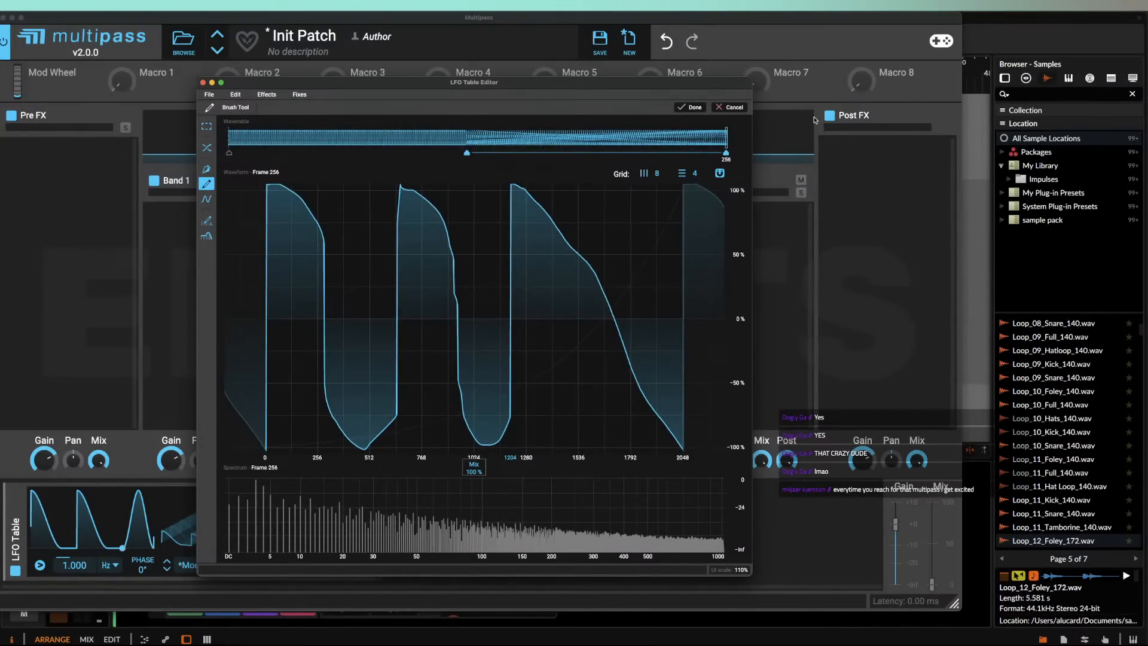
{"action": "left_click", "coordinate": [696, 109]}
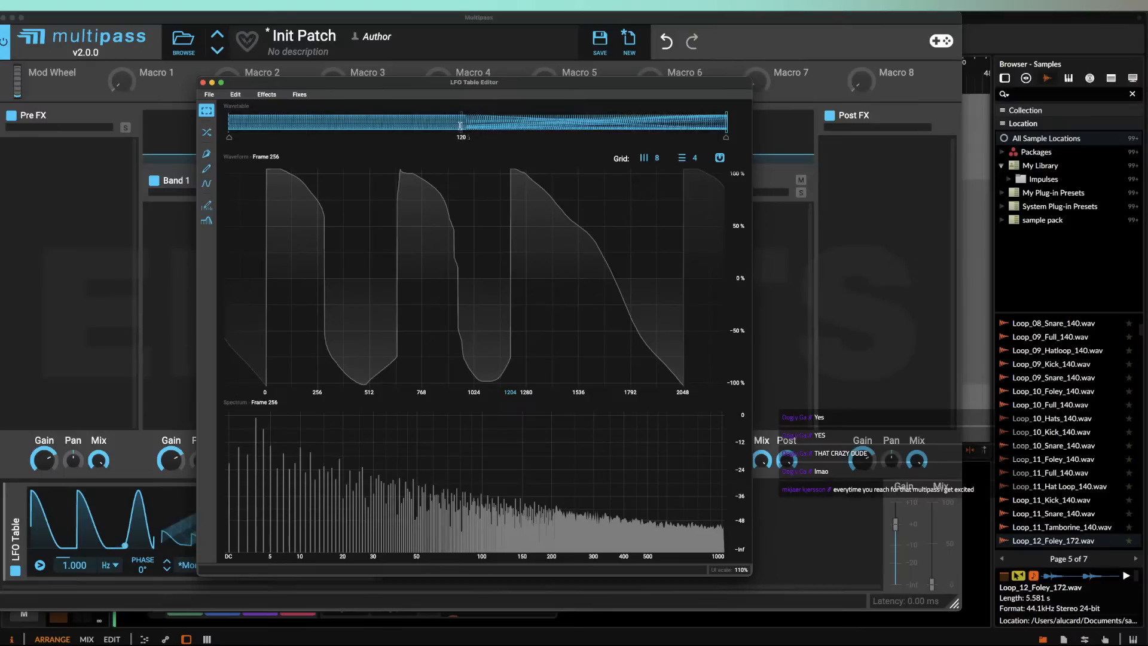
Step: Apply a linear morph across the whole LFO table, check its frames and close the LFO Table Editor
{"action": "left_click", "coordinate": [207, 132]}
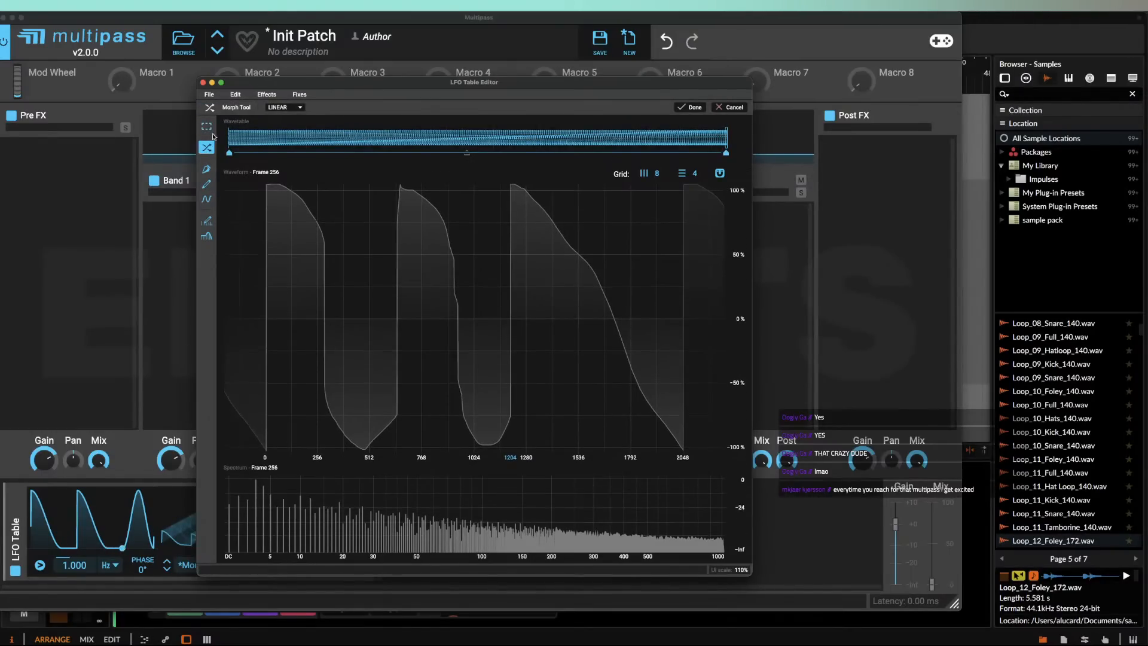
{"action": "left_click", "coordinate": [686, 108]}
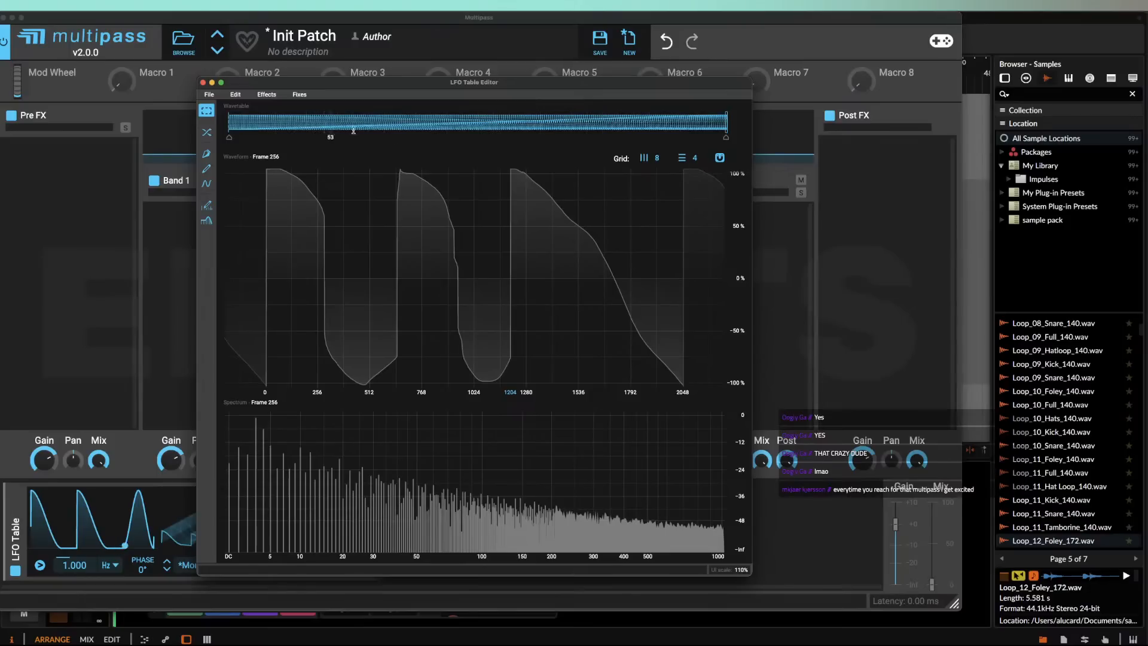
{"action": "mouse_move", "coordinate": [727, 117]}
{"action": "left_mouse_down"}
{"action": "mouse_move", "coordinate": [303, 119]}
{"action": "mouse_move", "coordinate": [196, 104]}
{"action": "left_mouse_up"}
{"action": "left_click", "coordinate": [202, 82]}
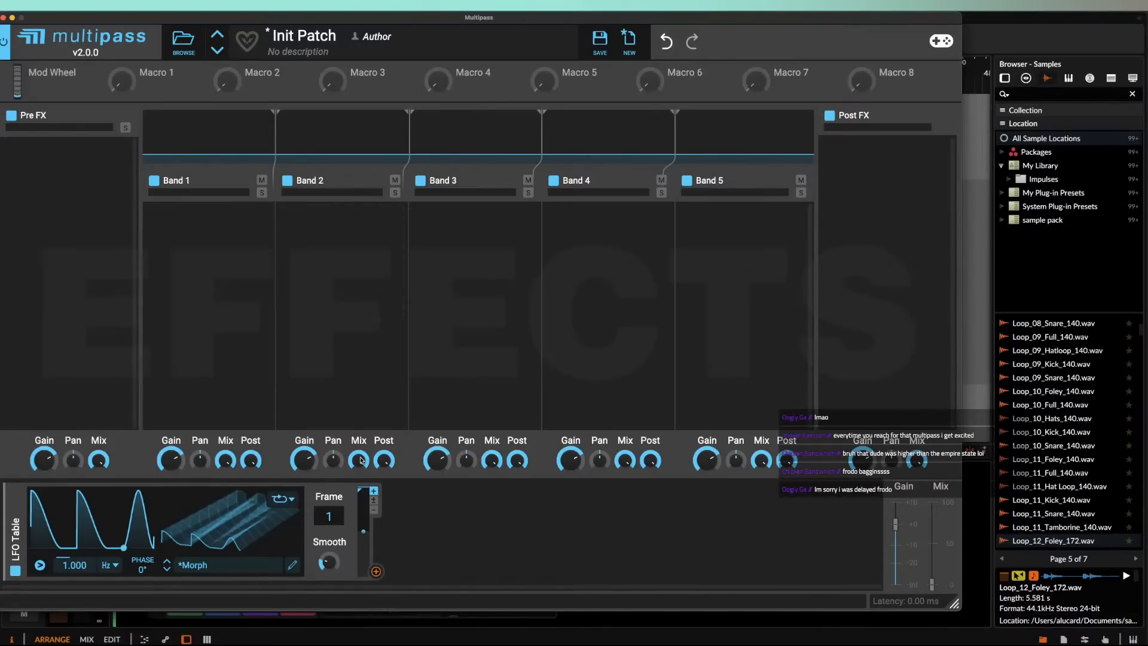
Step: Switch the LFO Table's rate to tempo sync at 4/16
{"action": "key", "text": "space"}
{"action": "mouse_move", "coordinate": [328, 519]}
{"action": "left_mouse_down"}
{"action": "mouse_move", "coordinate": [328, 419]}
{"action": "mouse_move", "coordinate": [327, 518]}
{"action": "left_mouse_up"}
{"action": "key", "text": "space"}
{"action": "left_click", "coordinate": [109, 565]}
{"action": "left_click", "coordinate": [108, 579]}
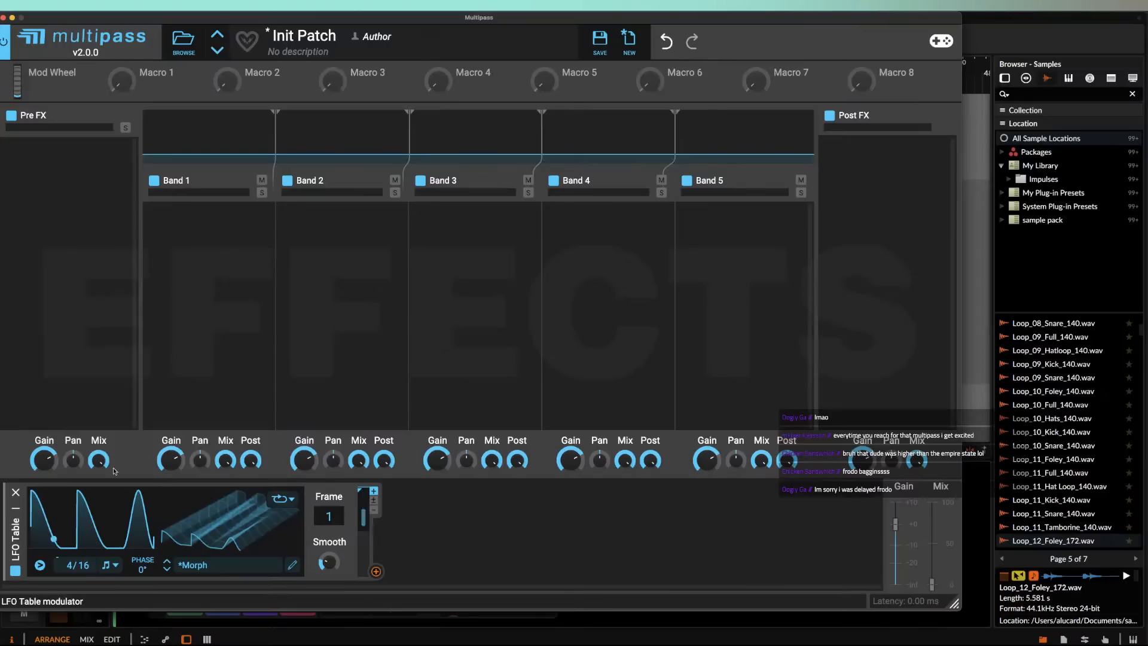
Step: Route the LFO Table to Macro 1 and duplicate the modulator at a rate of 8/16
{"action": "left_click", "coordinate": [355, 86]}
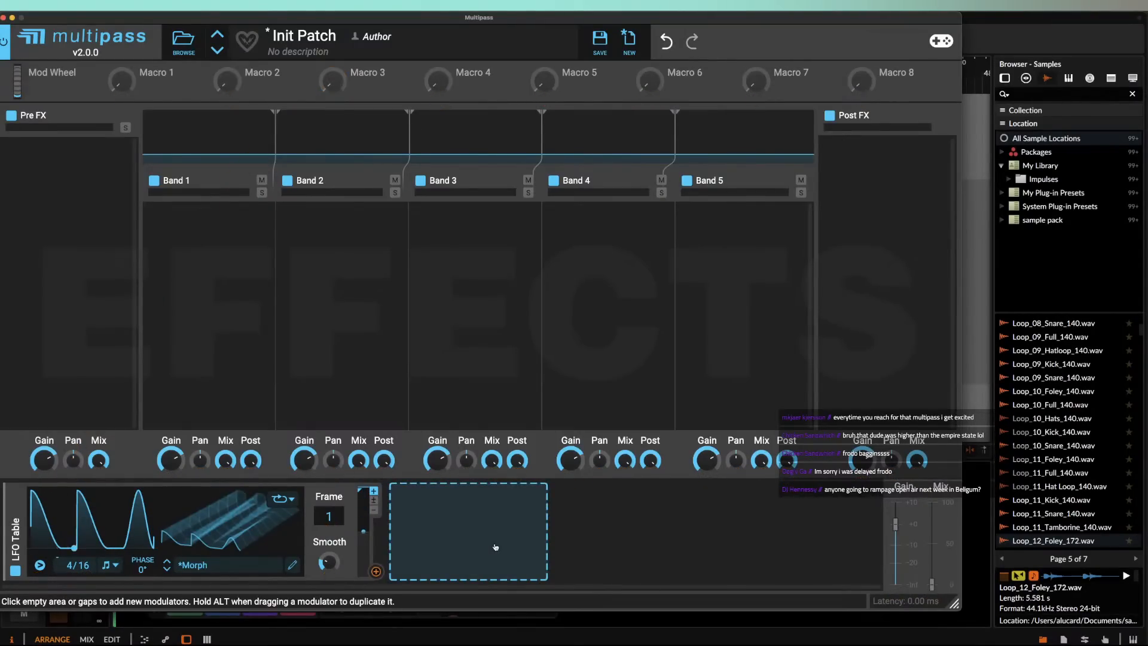
{"action": "left_click_drag", "start_coordinate": [383, 575], "coordinate": [124, 101]}
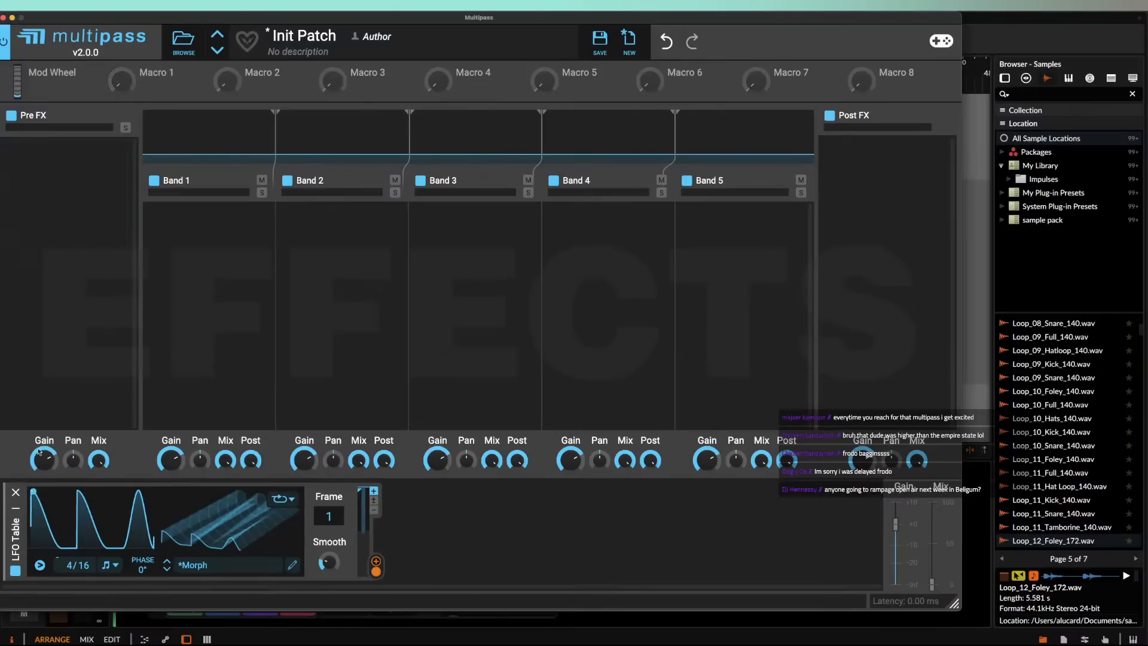
{"action": "left_click_drag", "start_coordinate": [16, 536], "coordinate": [38, 544]}
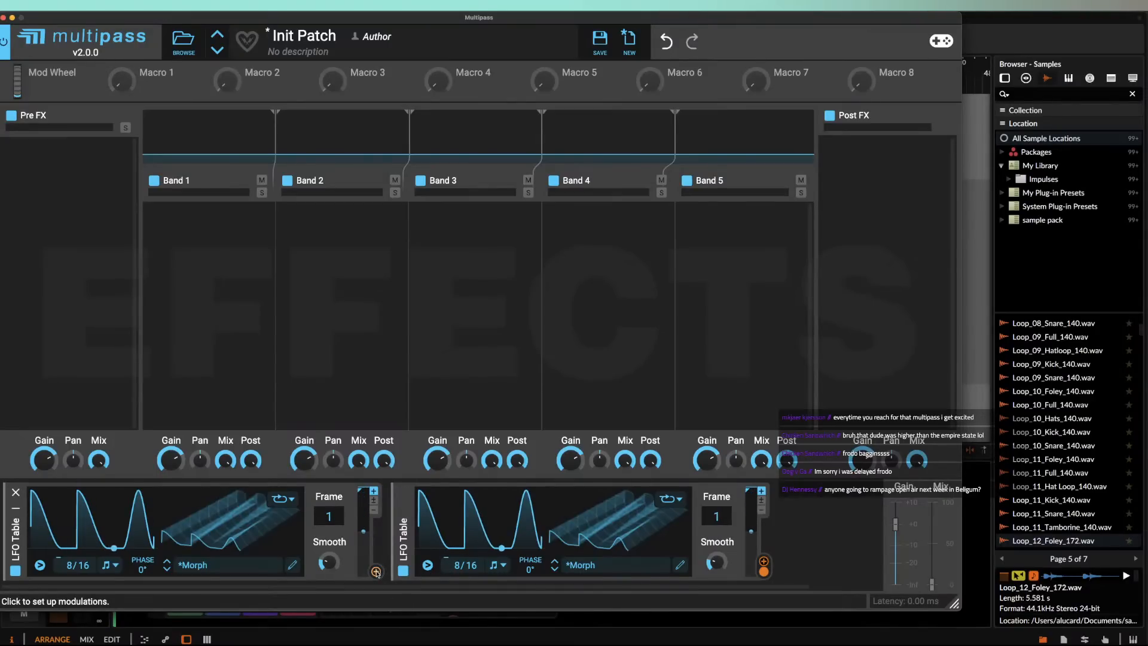
Step: Modulate the rates of both LFO Tables from Macro 5, with +25 on the second, and duplicate a modulator to make three
{"action": "left_click", "coordinate": [567, 85]}
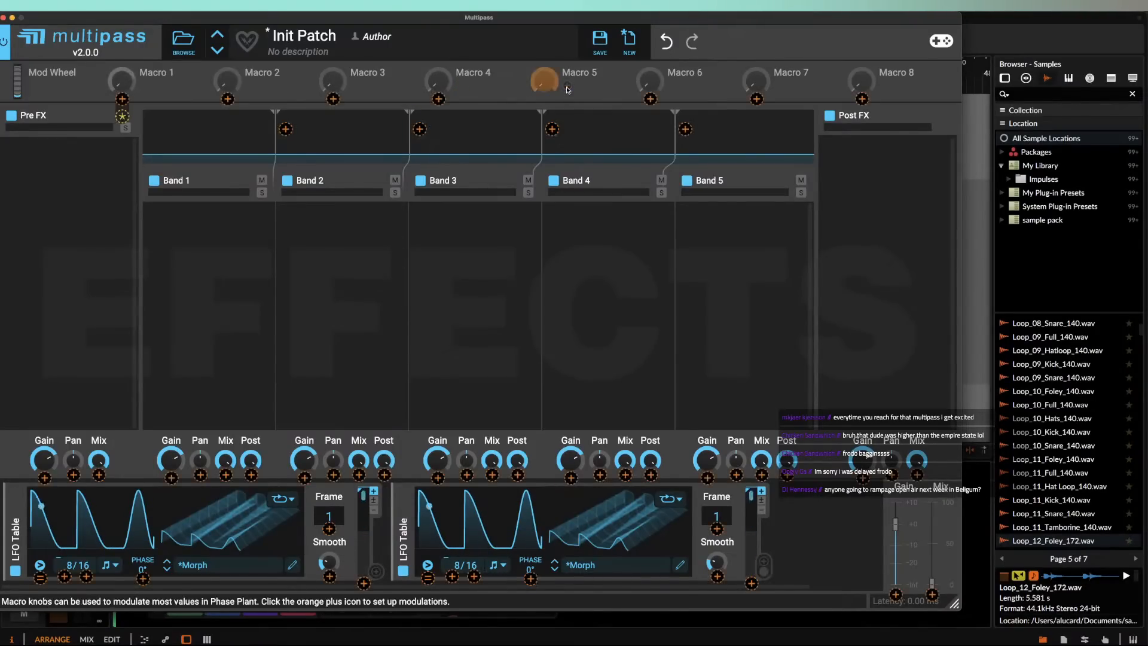
{"action": "left_click", "coordinate": [64, 576]}
{"action": "left_click_drag", "start_coordinate": [65, 577], "coordinate": [65, 539]}
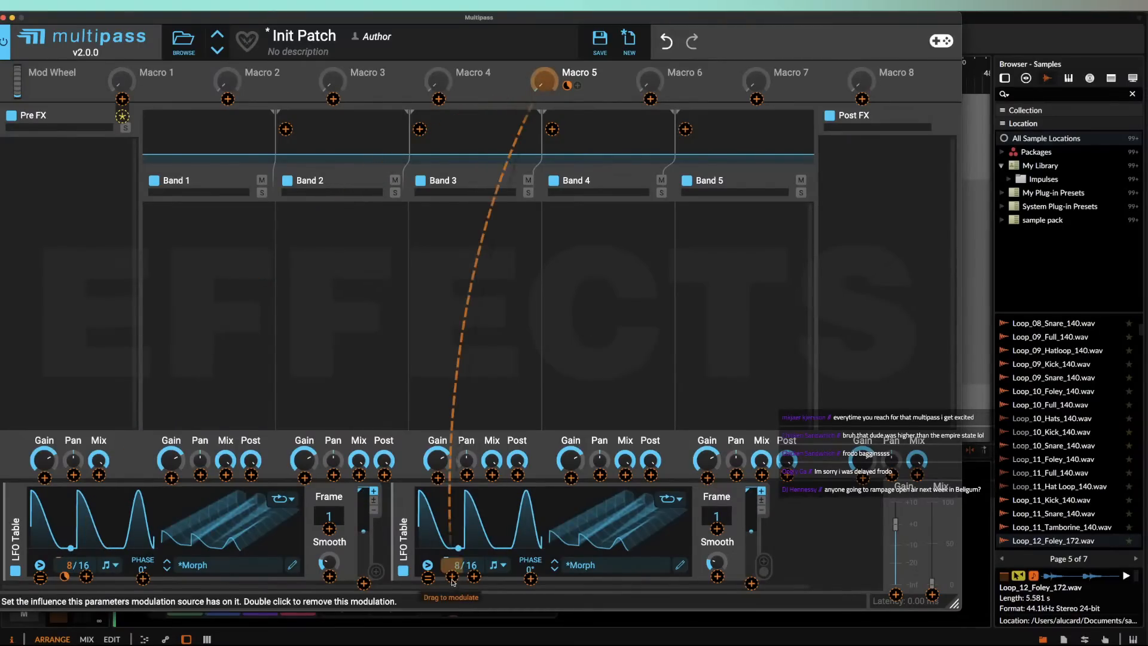
{"action": "left_click_drag", "start_coordinate": [452, 576], "coordinate": [452, 541]}
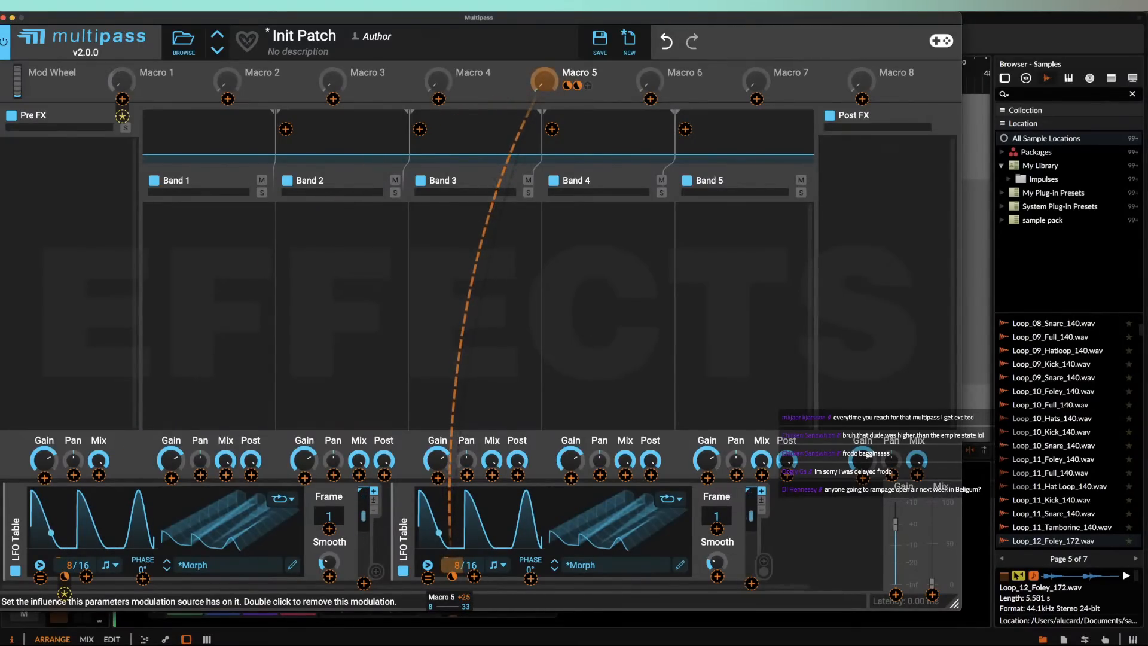
{"action": "left_click", "coordinate": [828, 532]}
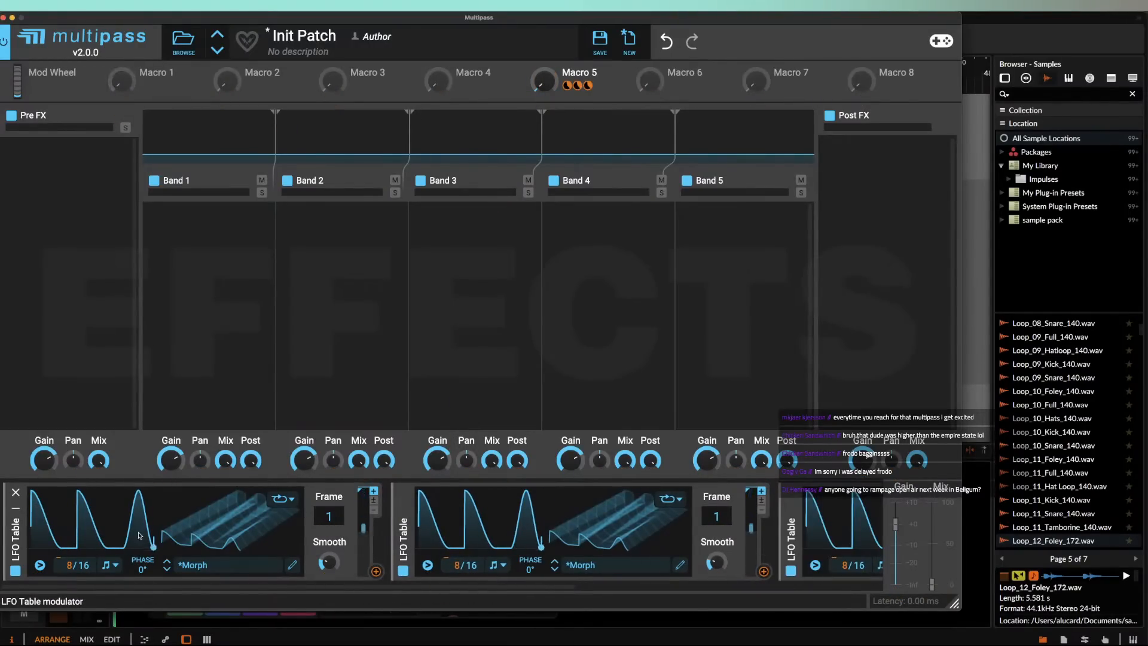
Step: Route the first LFO Table to Macro 2 and the second LFO Table to Macro 3
{"action": "left_click", "coordinate": [377, 572]}
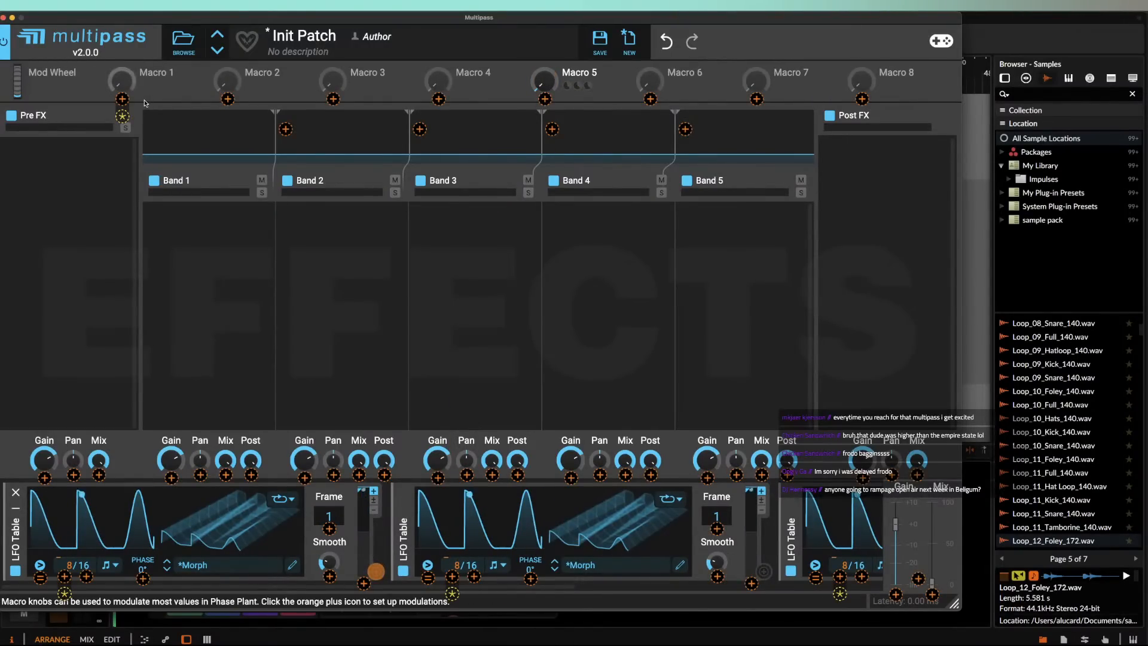
{"action": "left_click", "coordinate": [276, 106]}
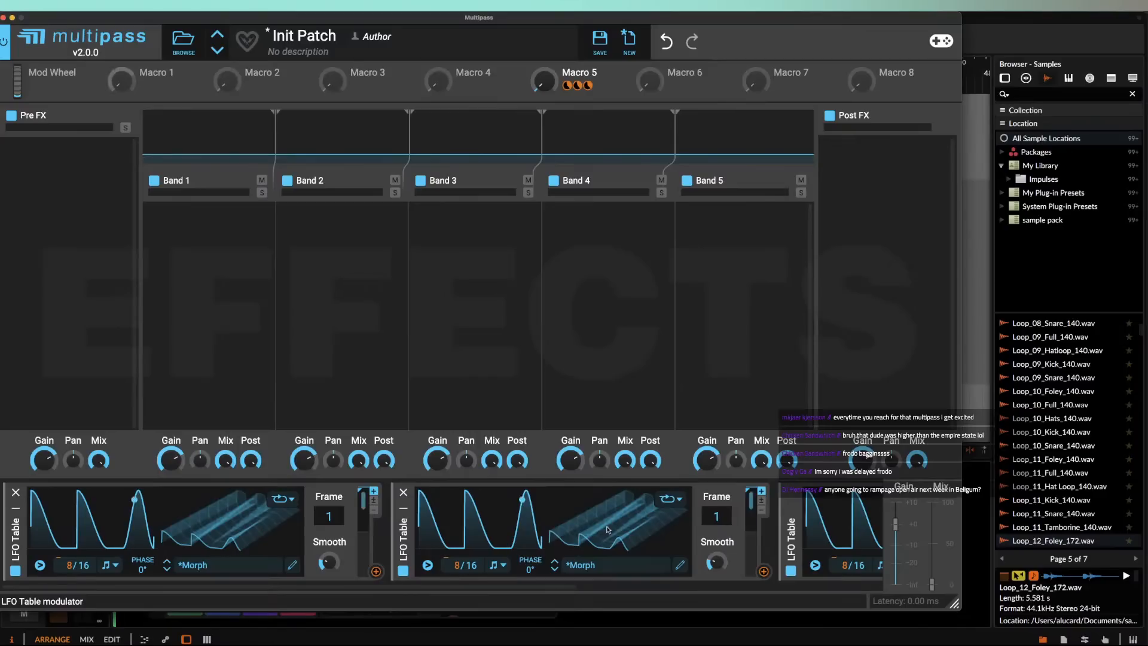
{"action": "left_click", "coordinate": [375, 571]}
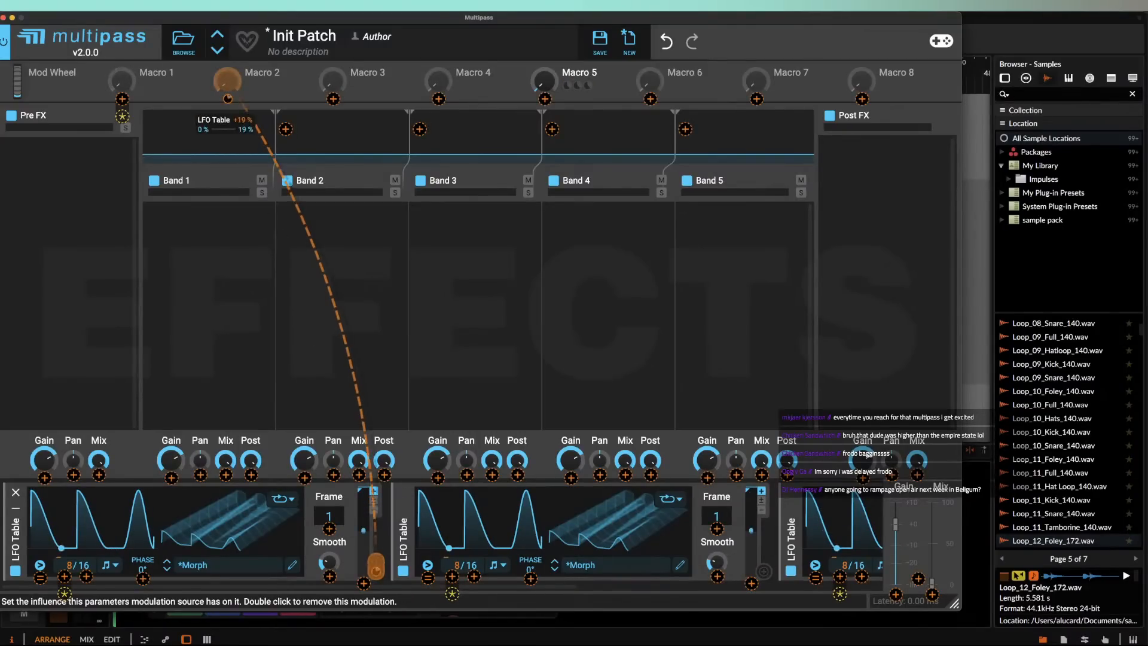
{"action": "left_click", "coordinate": [261, 97]}
{"action": "scroll", "coordinate": [711, 576], "scroll_direction": "right", "scroll_amount": 3}
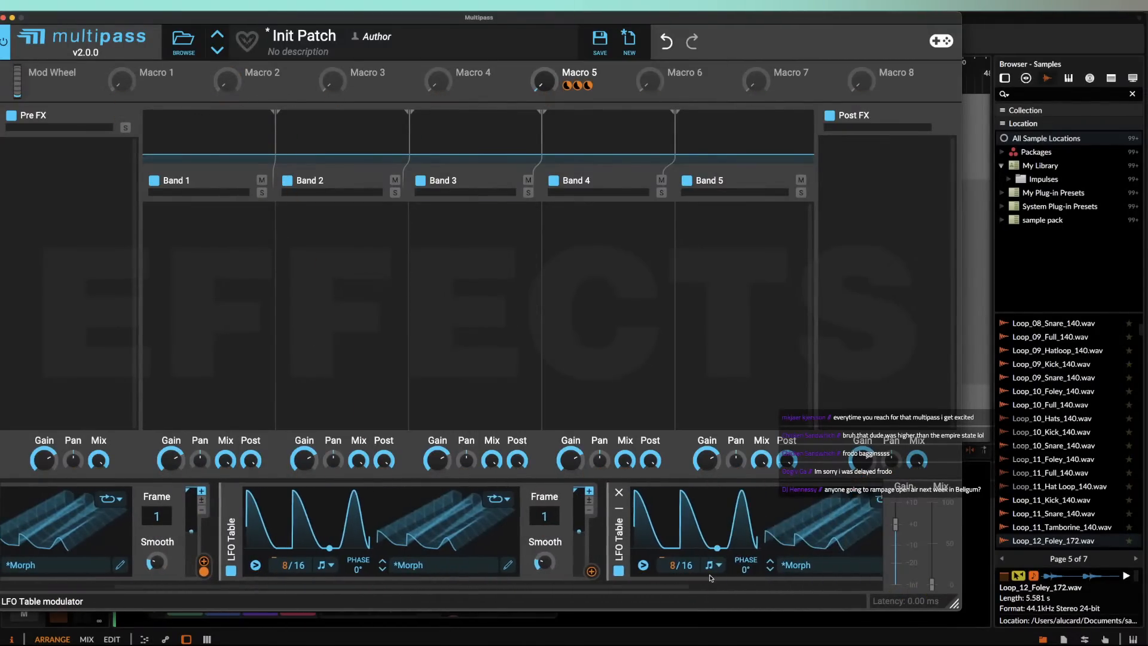
{"action": "left_click", "coordinate": [591, 571]}
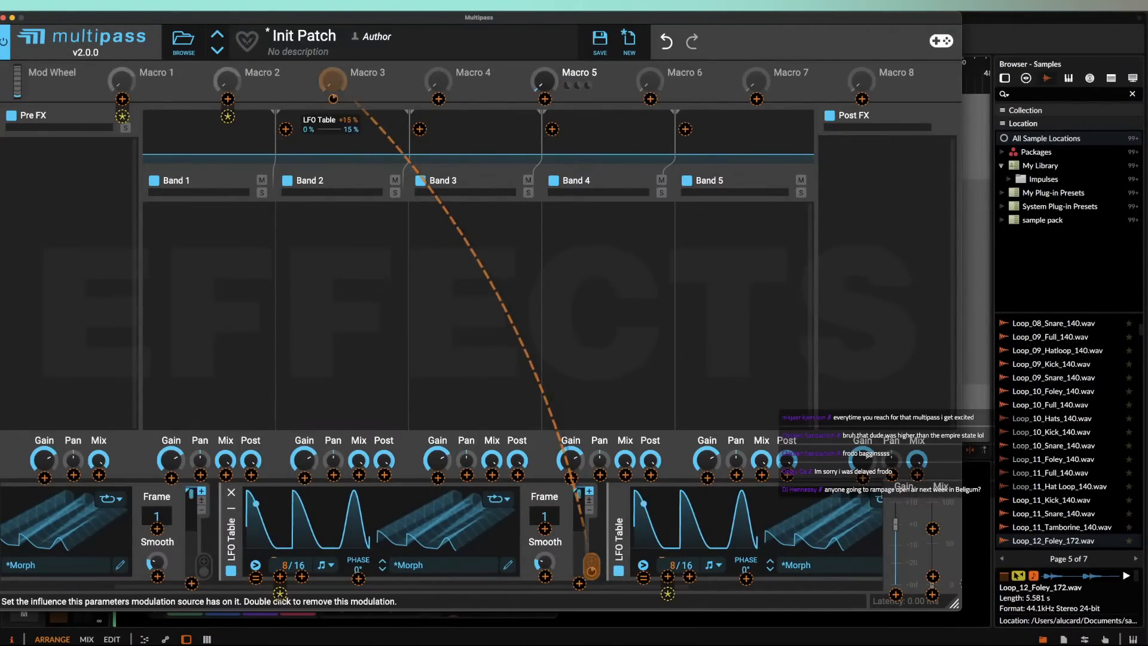
{"action": "left_click", "coordinate": [386, 94]}
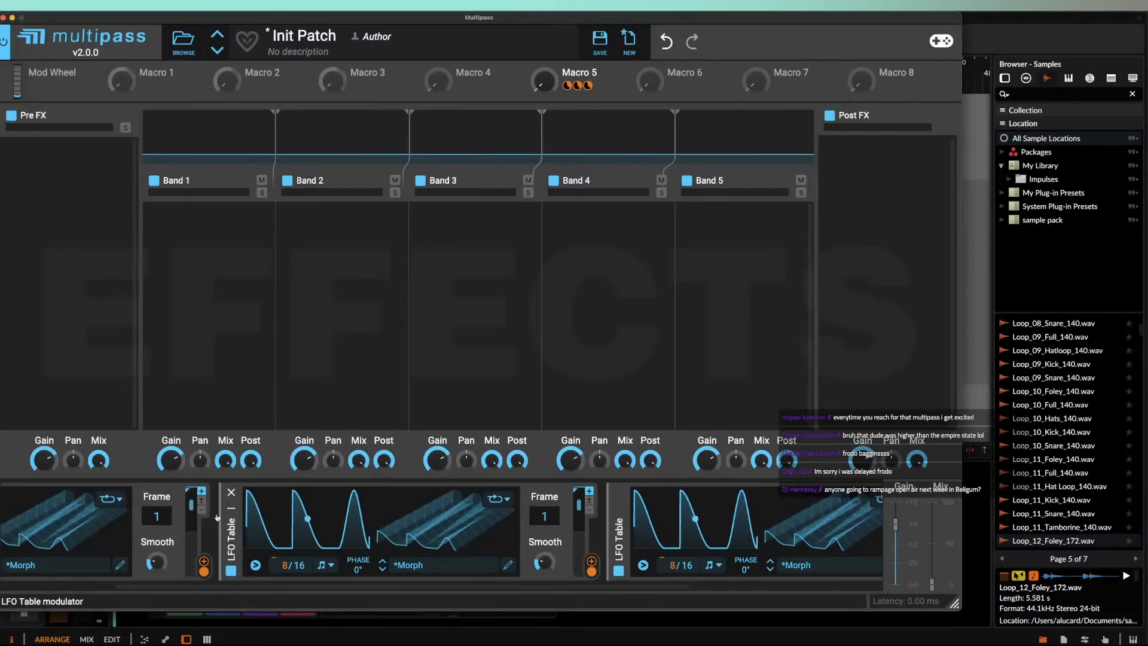
Step: Collapse all three LFO Table modulators and add a Random modulator after them
{"action": "scroll", "coordinate": [217, 517], "scroll_direction": "right", "scroll_amount": 3}
{"action": "left_click", "coordinate": [15, 509]}
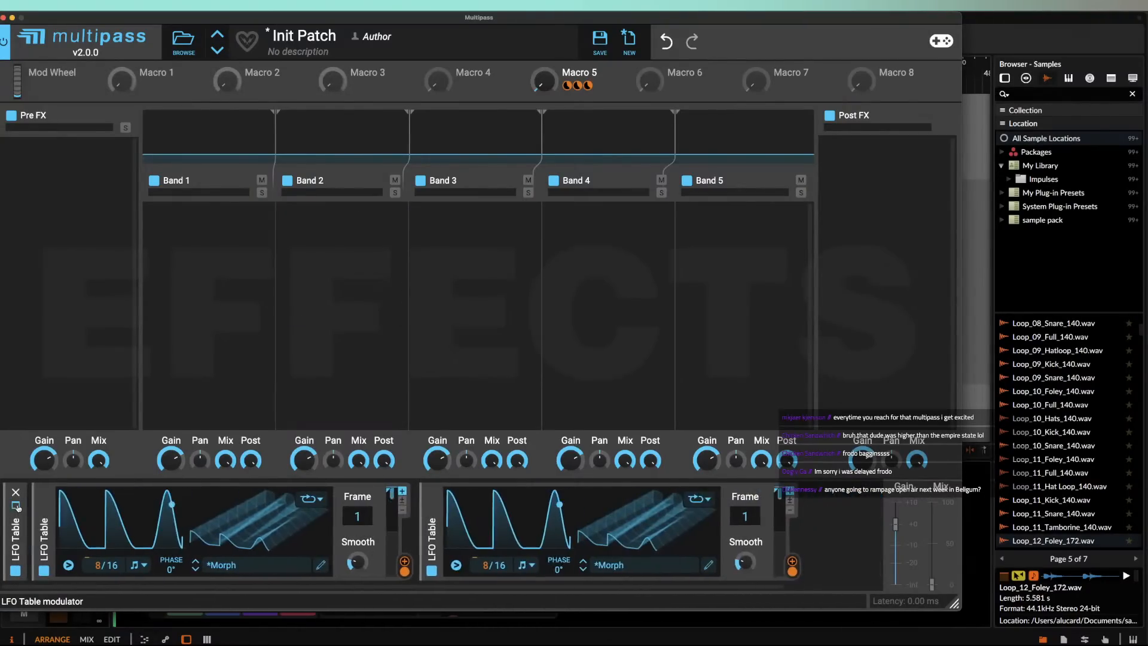
{"action": "left_click", "coordinate": [42, 506]}
{"action": "left_click", "coordinate": [68, 513]}
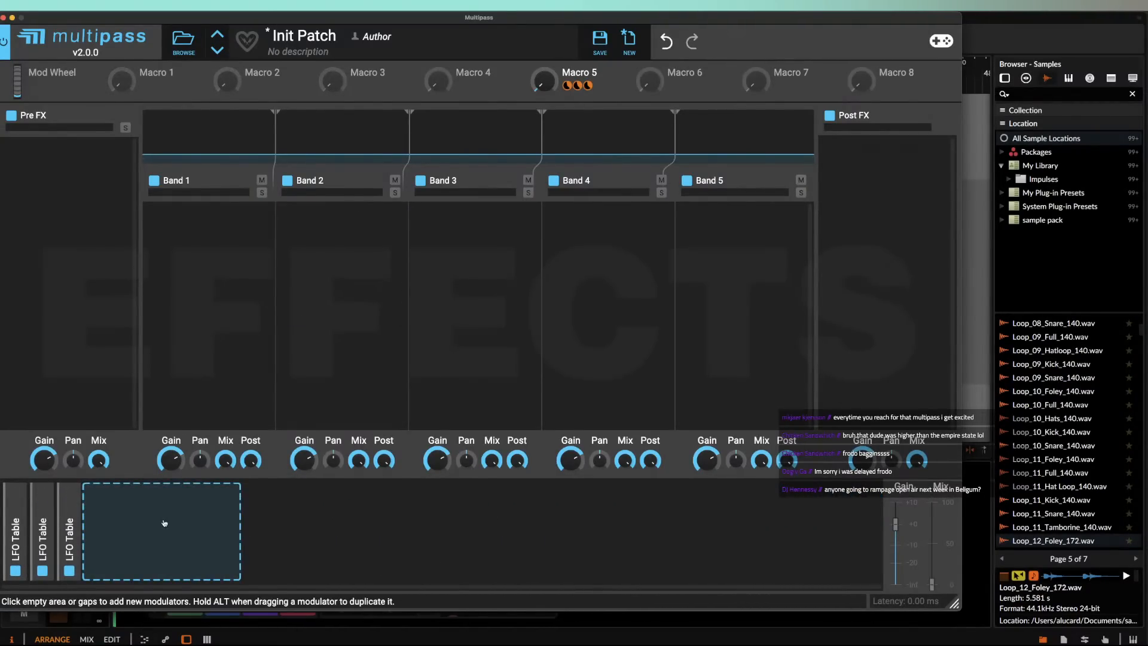
{"action": "left_click", "coordinate": [161, 522]}
{"action": "left_click", "coordinate": [183, 536]}
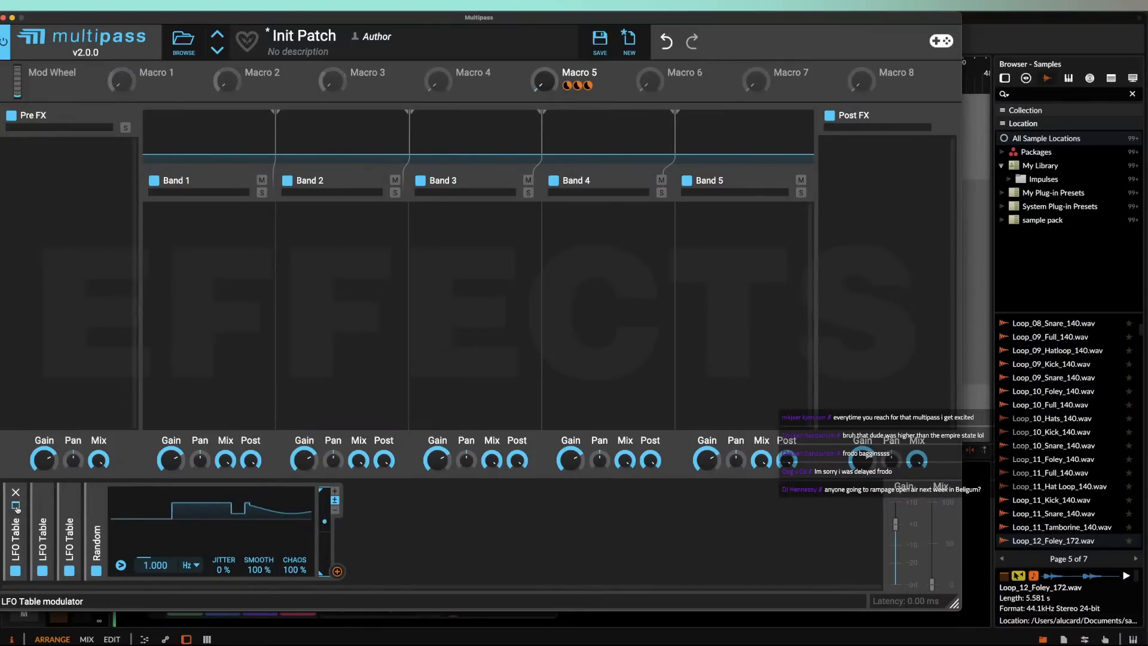
Step: Expand the first LFO Table, set its frame to 130 and route the Random modulator to that frame
{"action": "left_click", "coordinate": [15, 508]}
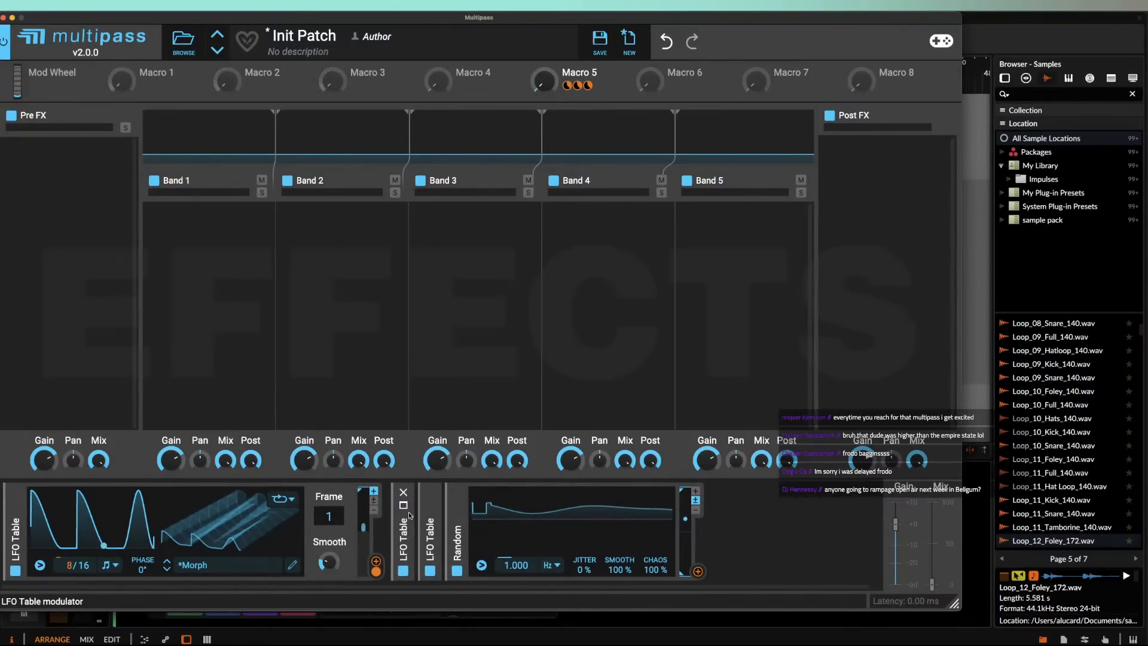
{"action": "left_click_drag", "start_coordinate": [329, 517], "coordinate": [329, 466]}
{"action": "left_click_drag", "start_coordinate": [328, 522], "coordinate": [327, 514]}
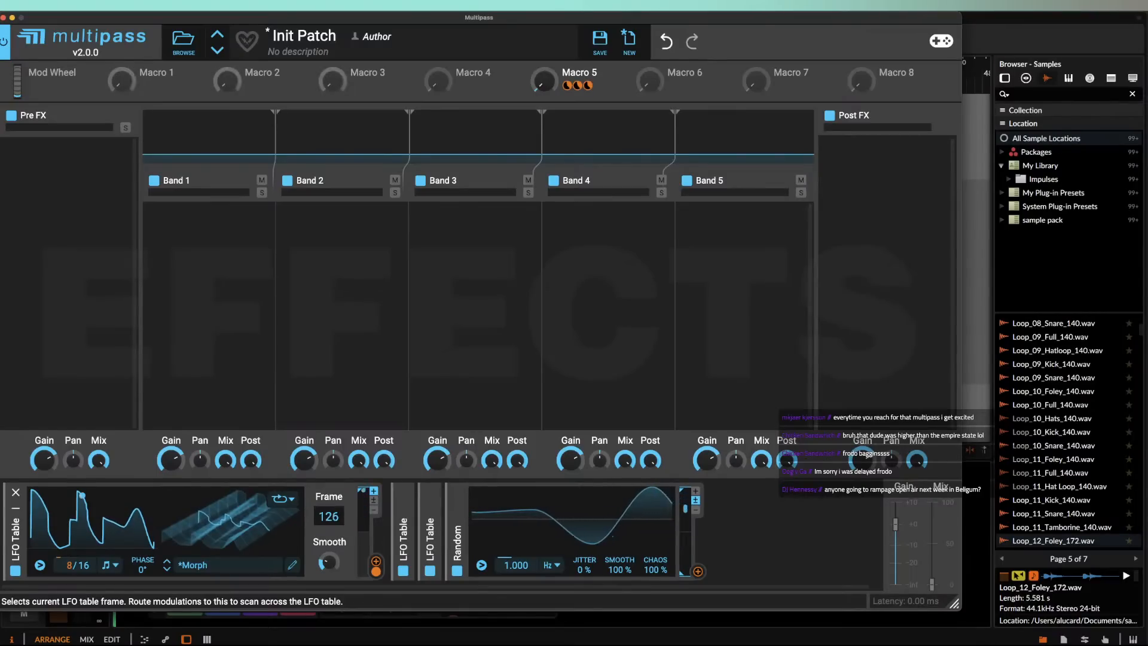
{"action": "left_click", "coordinate": [698, 572]}
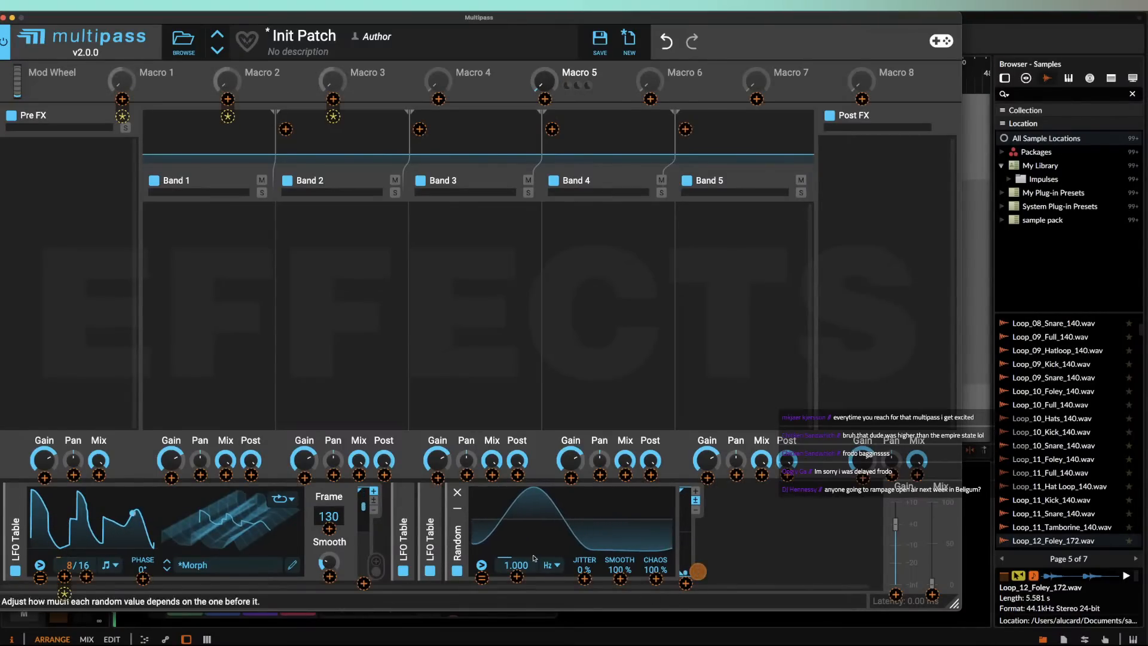
{"action": "left_click", "coordinate": [329, 529]}
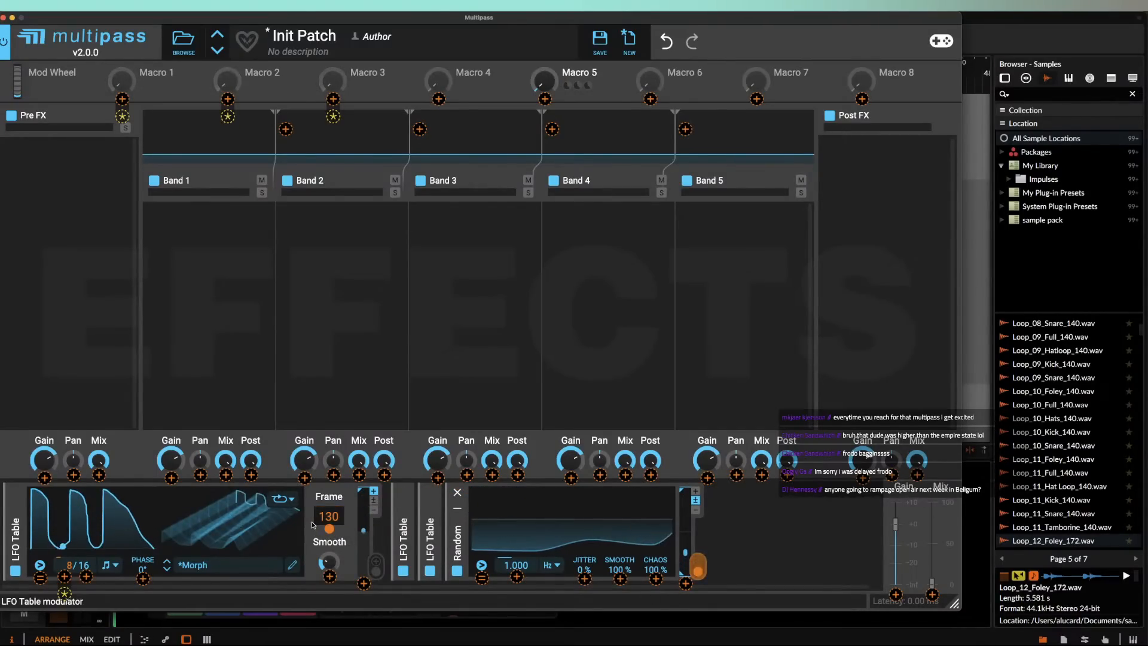
Step: Make Macro 6 control the amount of Random modulation on the first LFO Table's frame and rename the macro RANDOM
{"action": "left_click", "coordinate": [673, 86]}
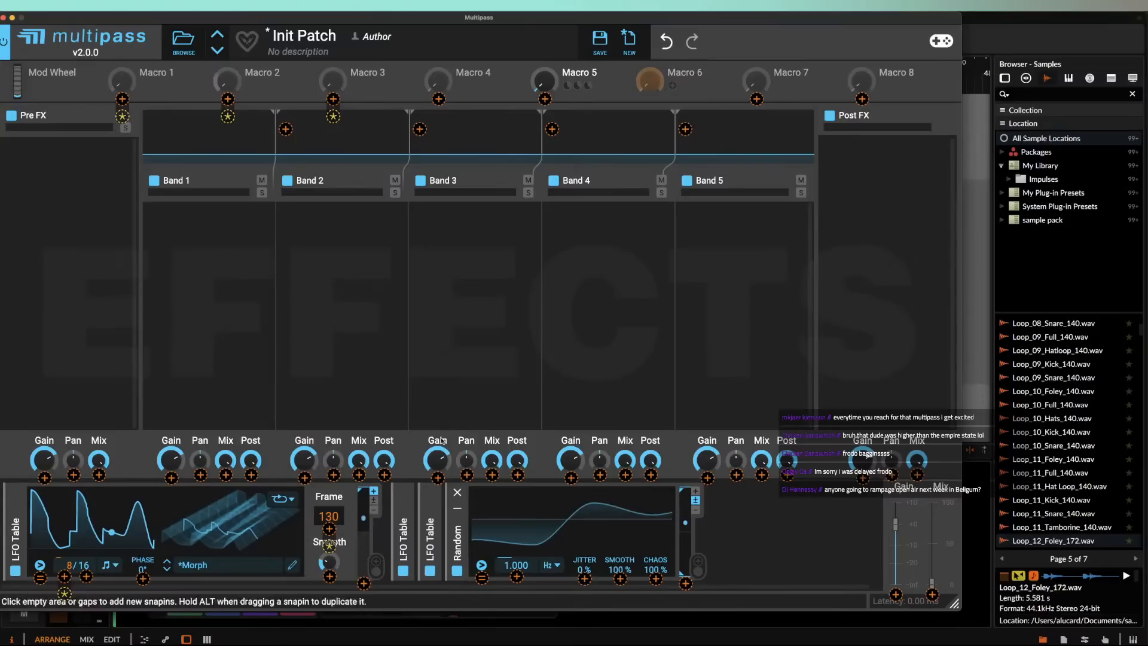
{"action": "left_click", "coordinate": [330, 545]}
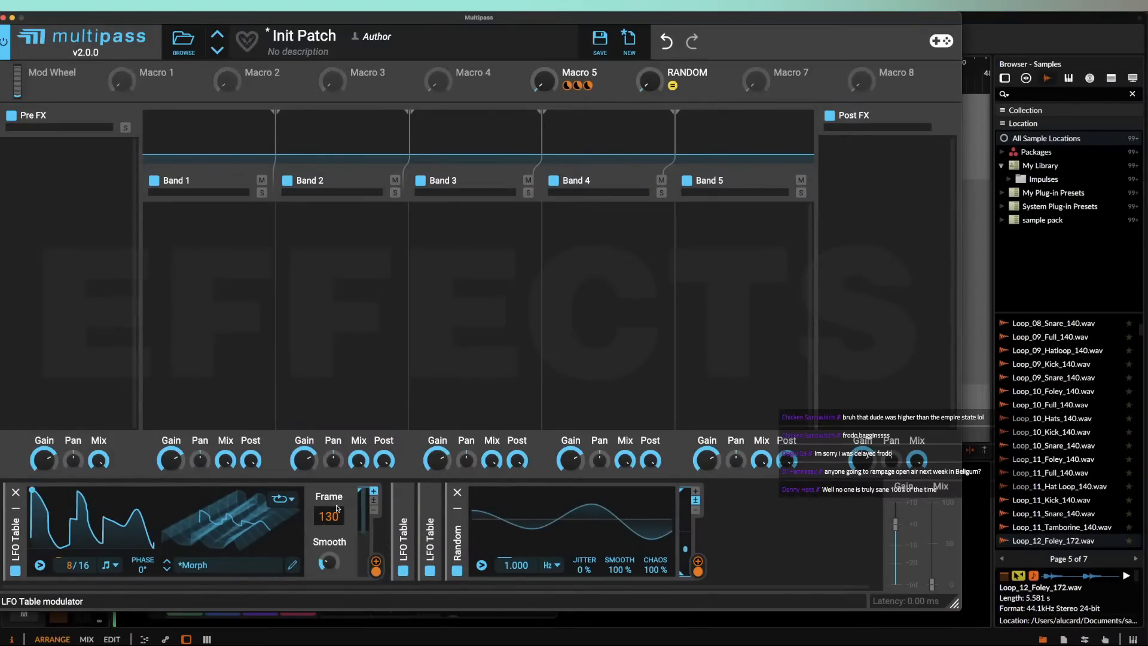
Step: Expand only the second LFO Table, duplicate the Random modulator, set the table's frame to 130 and route one Random modulator to it
{"action": "left_click", "coordinate": [17, 508]}
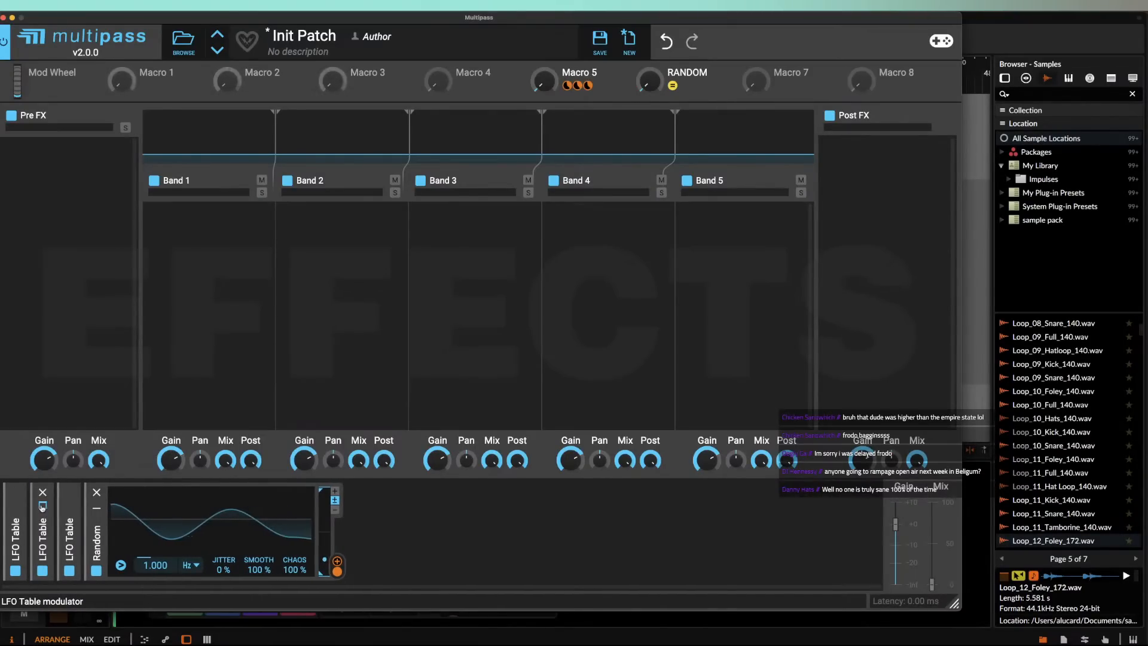
{"action": "left_click", "coordinate": [45, 510]}
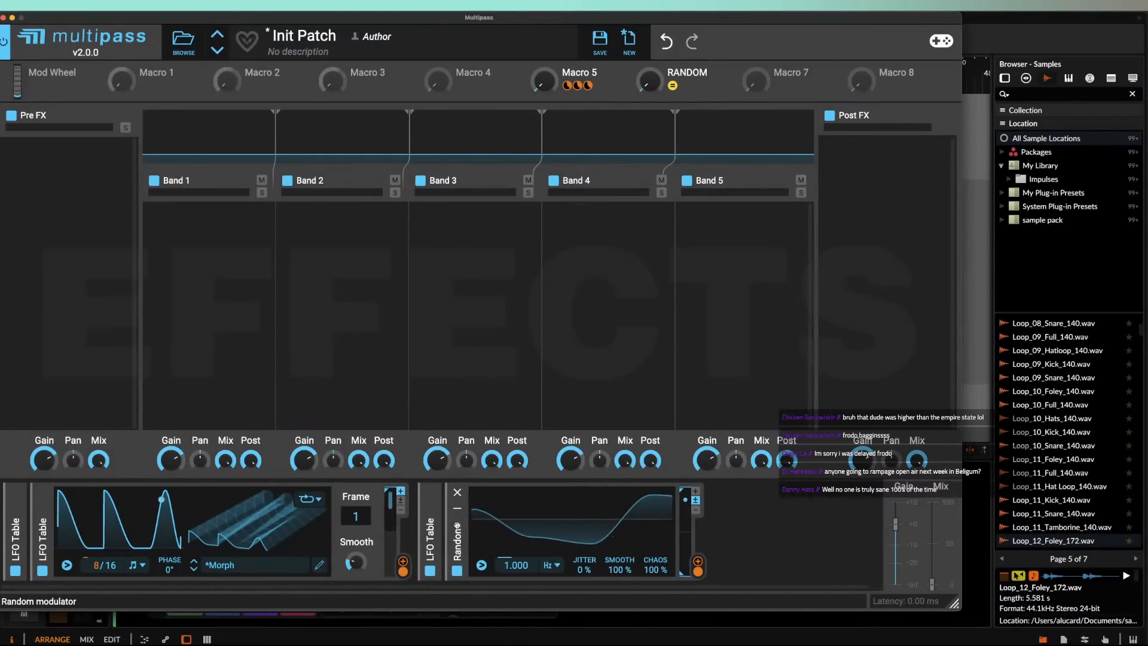
{"action": "left_click_drag", "start_coordinate": [458, 526], "coordinate": [736, 529]}
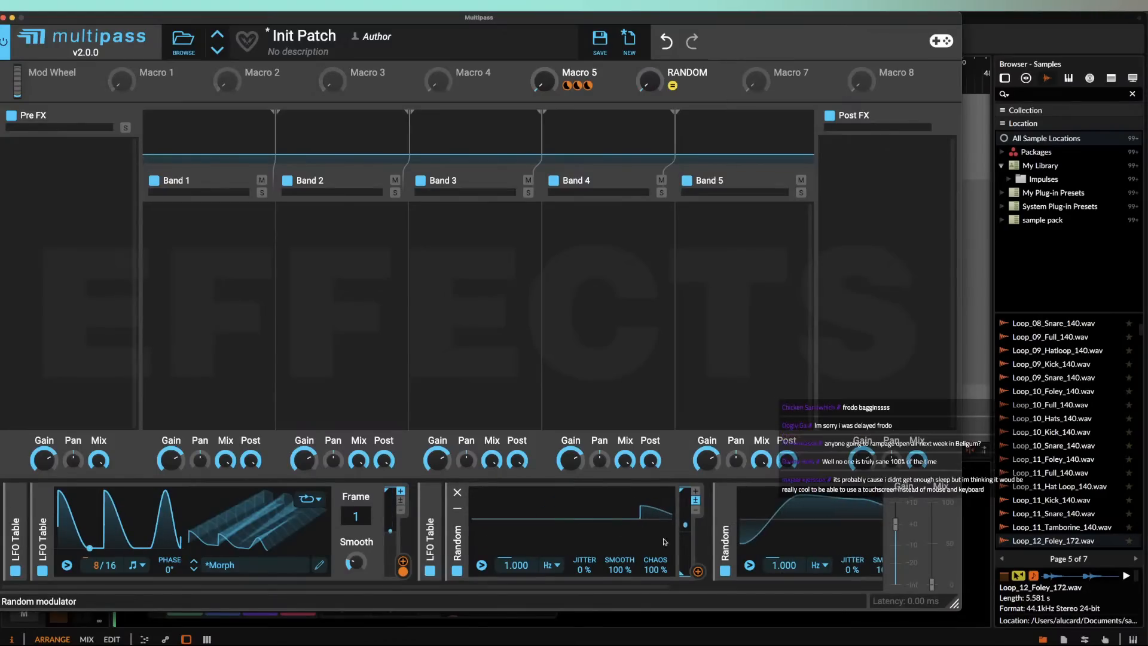
{"action": "left_click", "coordinate": [698, 571]}
{"action": "left_click", "coordinate": [357, 528]}
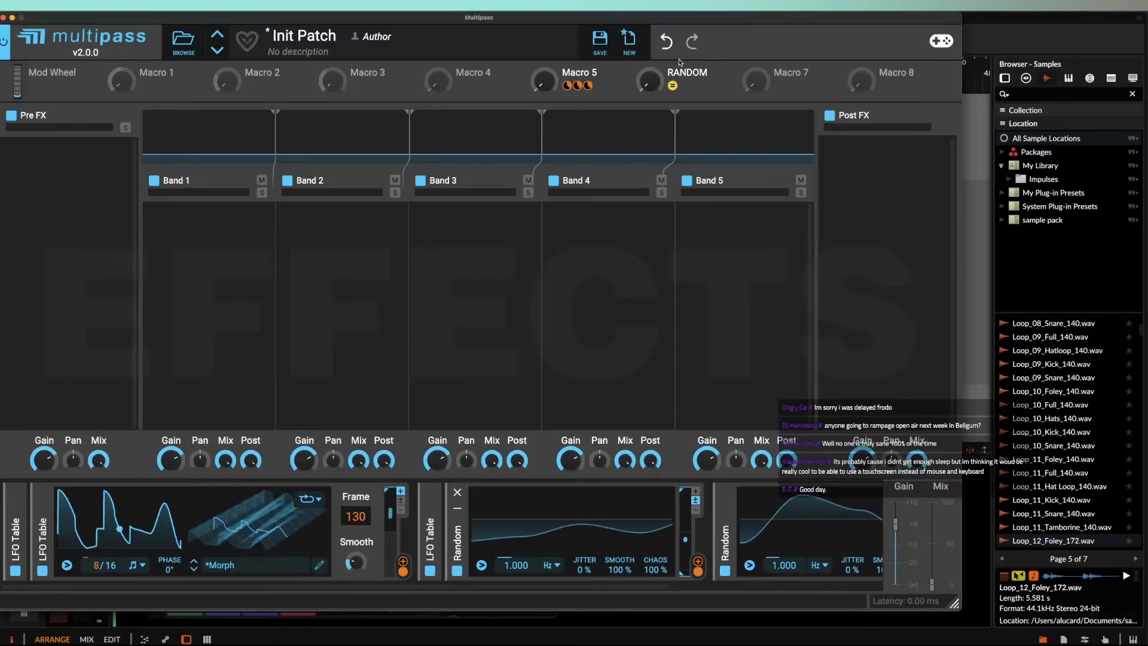
Step: Make the RANDOM macro control the amount of Random modulation on the second LFO Table's frame
{"action": "left_click", "coordinate": [683, 86]}
{"action": "left_click", "coordinate": [356, 546]}
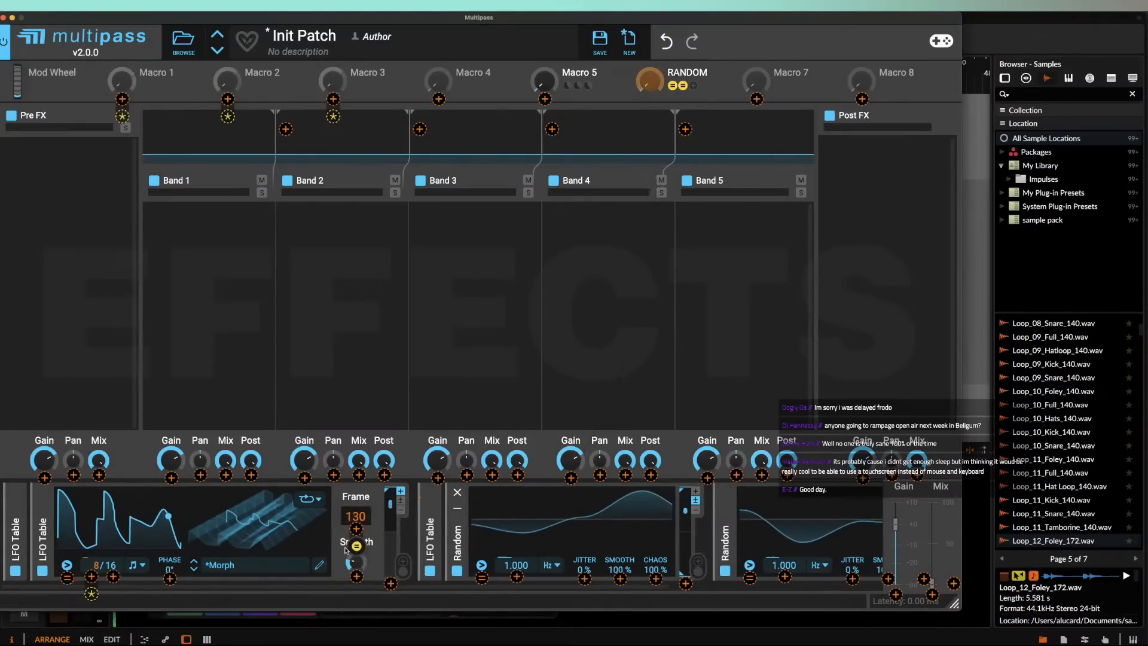
{"action": "left_click", "coordinate": [343, 532]}
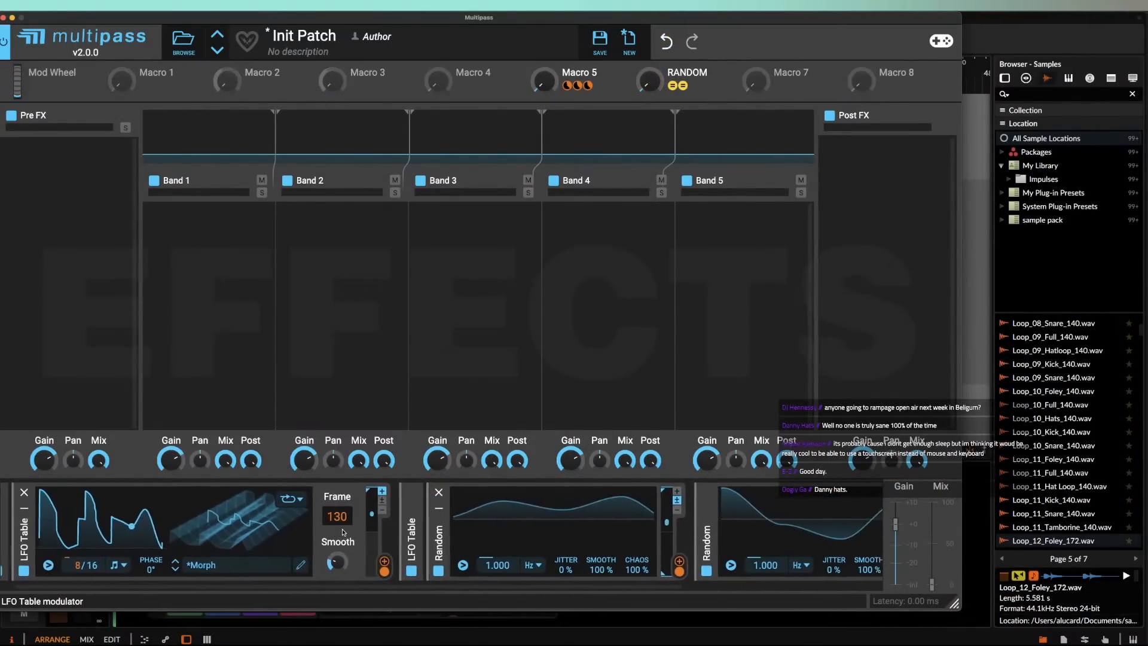
Step: Collapse the second LFO Table and duplicate a Random modulator to get a third one
{"action": "scroll", "coordinate": [342, 533], "scroll_direction": "right", "scroll_amount": 2}
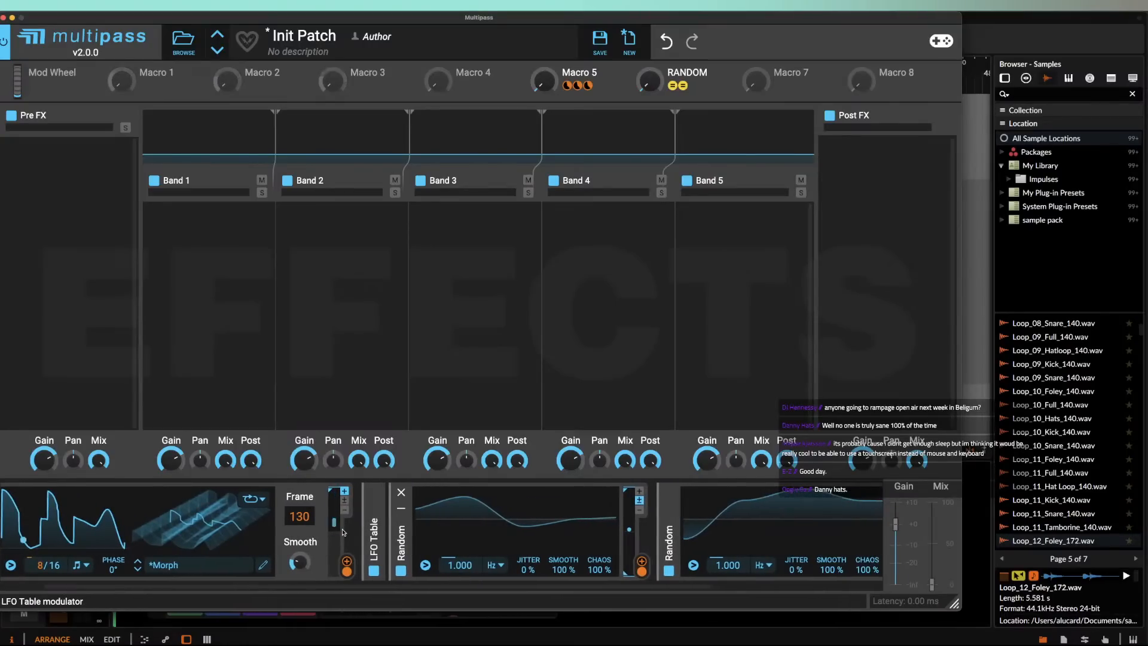
{"action": "scroll", "coordinate": [343, 533], "scroll_direction": "left", "scroll_amount": 3}
{"action": "left_click", "coordinate": [43, 509]}
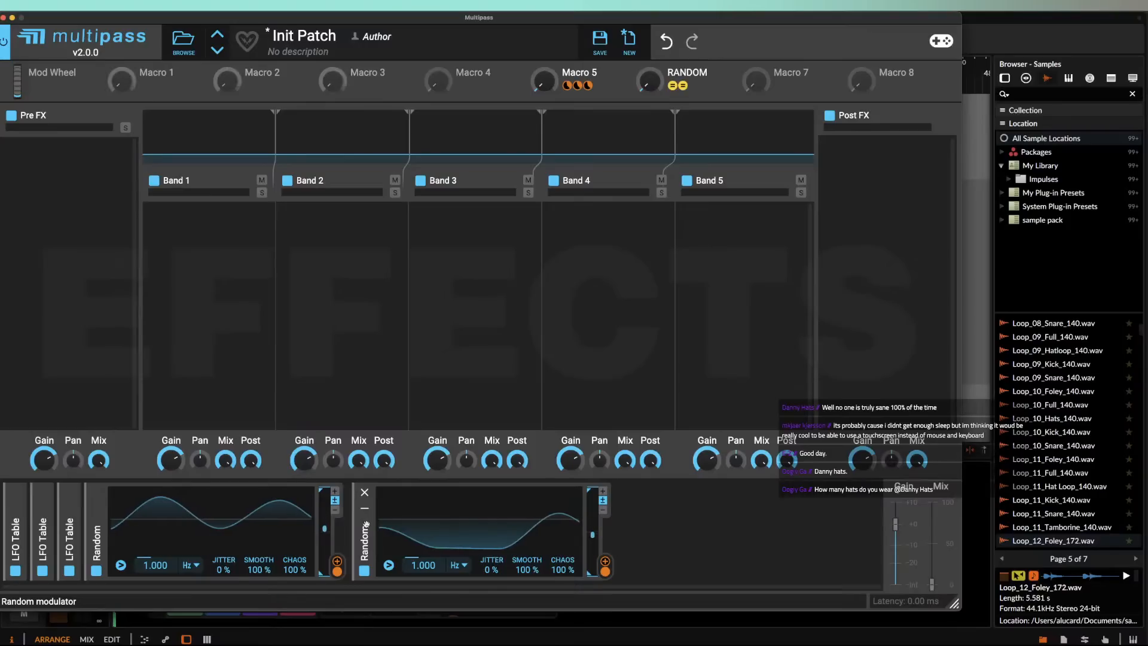
{"action": "left_click_drag", "start_coordinate": [367, 525], "coordinate": [395, 533]}
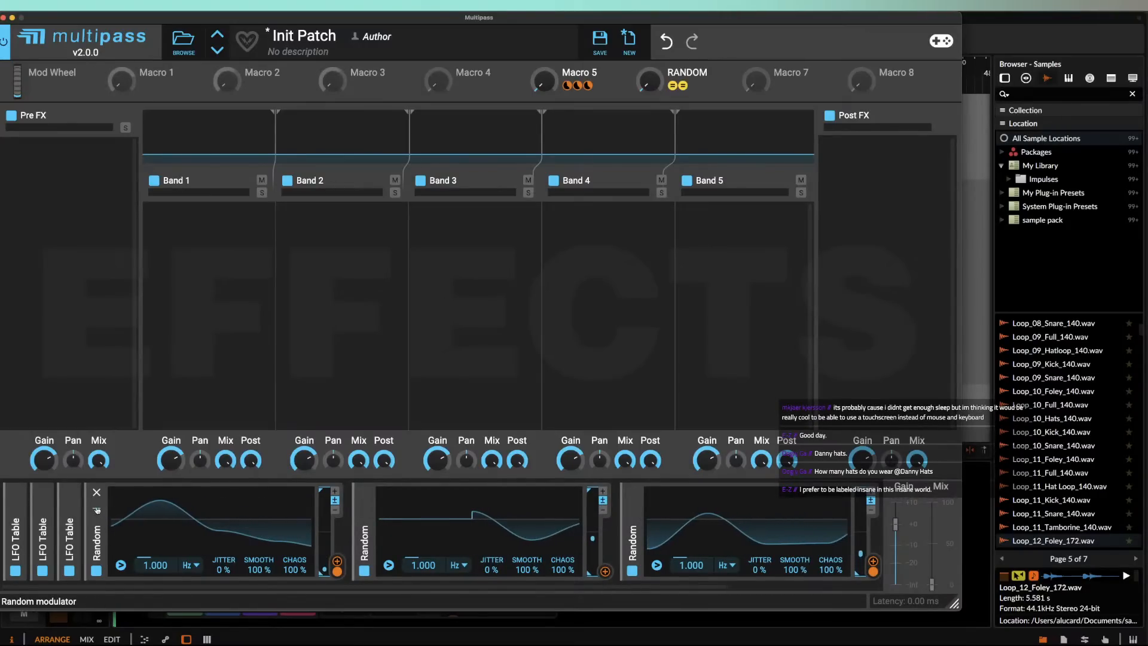
Step: Expand the third LFO Table, set its frame to 129 and route the unassigned Random modulator to that frame
{"action": "left_click", "coordinate": [97, 510]}
{"action": "left_click", "coordinate": [69, 510]}
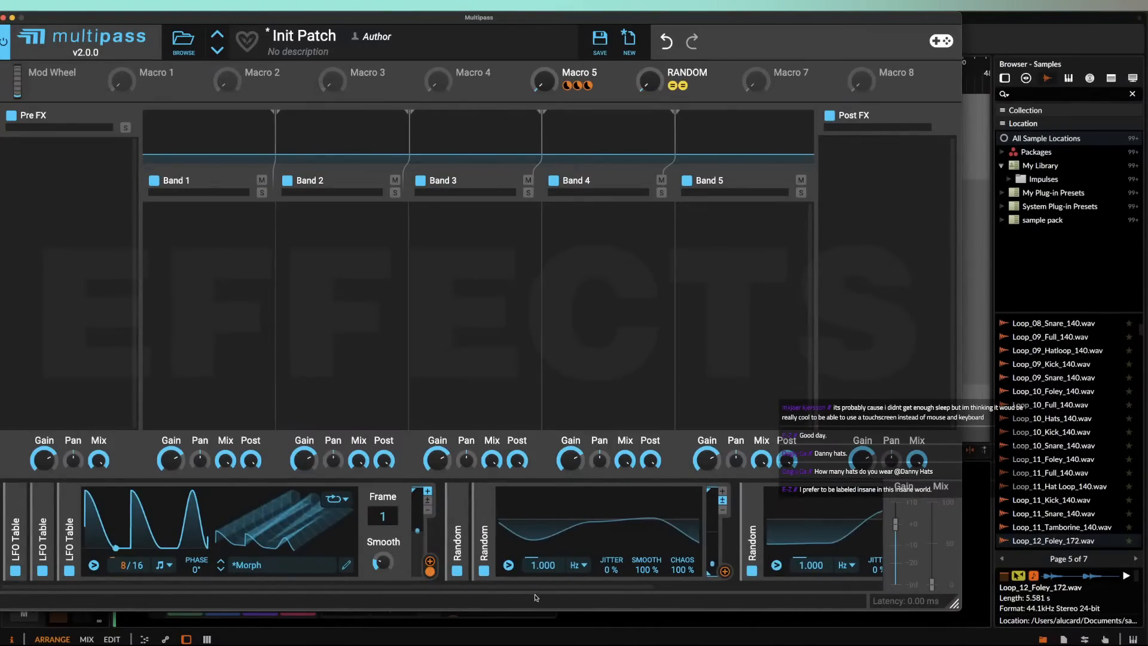
{"action": "left_click_drag", "start_coordinate": [724, 571], "coordinate": [383, 528]}
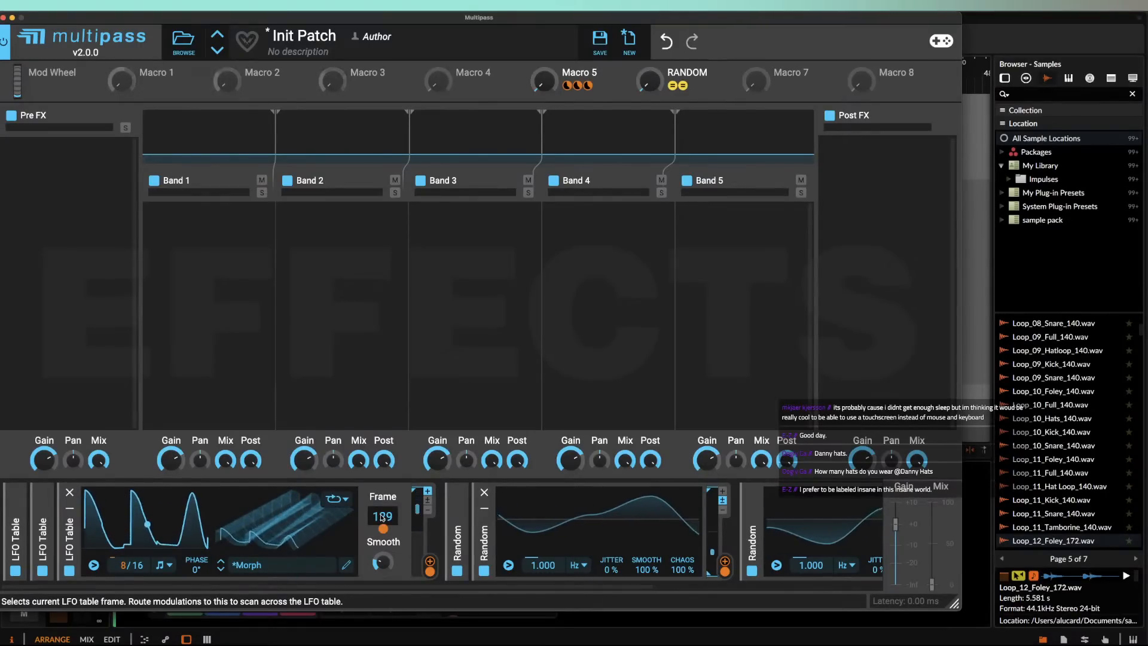
Step: Make the RANDOM macro control the amount of Random modulation on the third LFO Table's frame
{"action": "scroll", "coordinate": [383, 529], "scroll_direction": "right", "scroll_amount": 3}
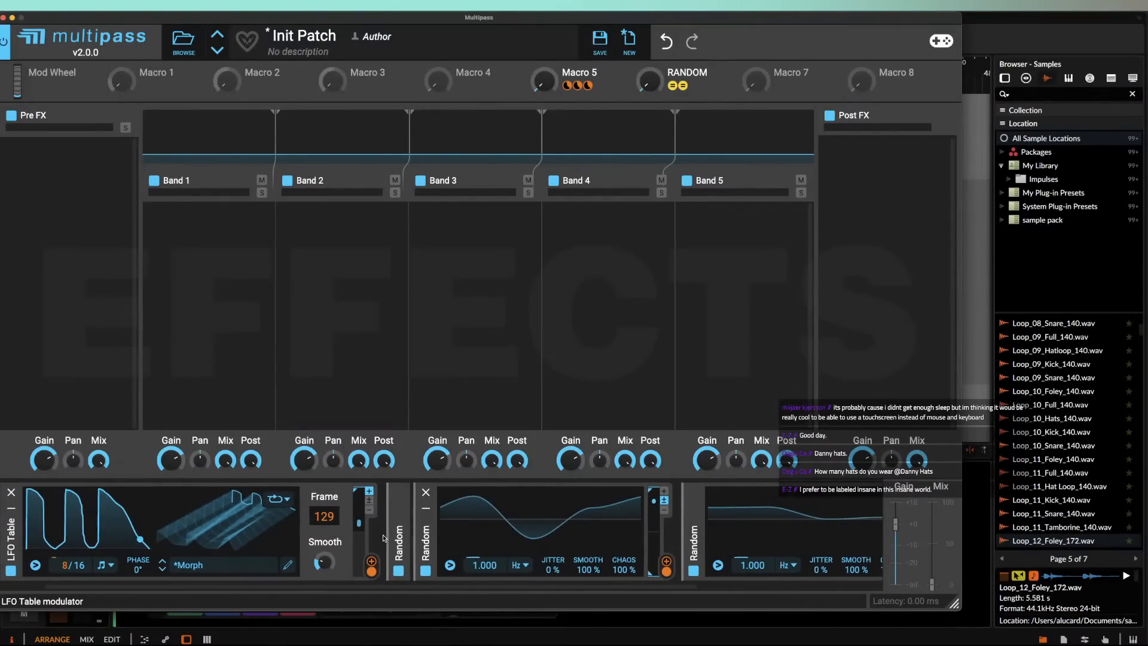
{"action": "scroll", "coordinate": [384, 538], "scroll_direction": "right", "scroll_amount": 10}
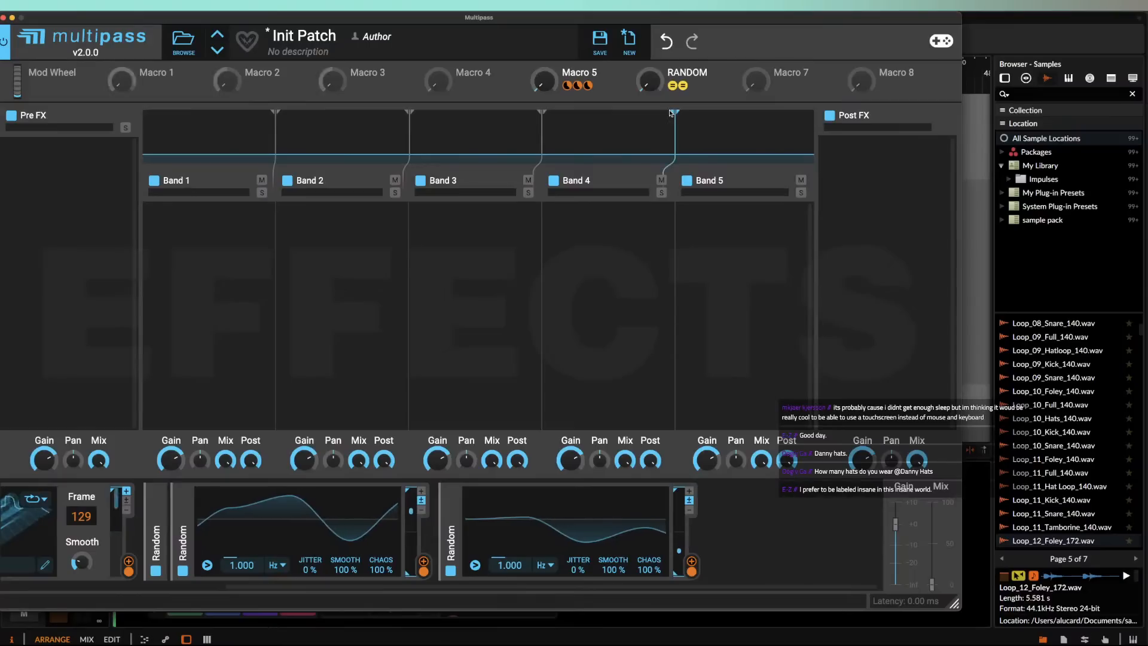
{"action": "left_click", "coordinate": [693, 86]}
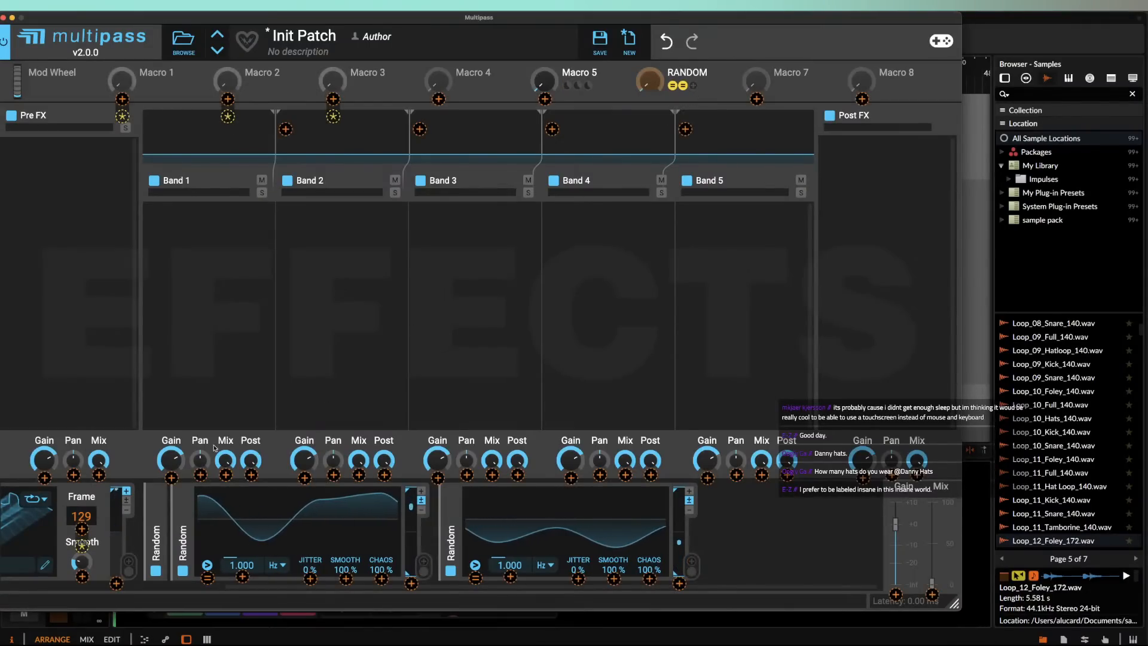
{"action": "left_click", "coordinate": [83, 546]}
{"action": "scroll", "coordinate": [80, 542], "scroll_direction": "left", "scroll_amount": 12}
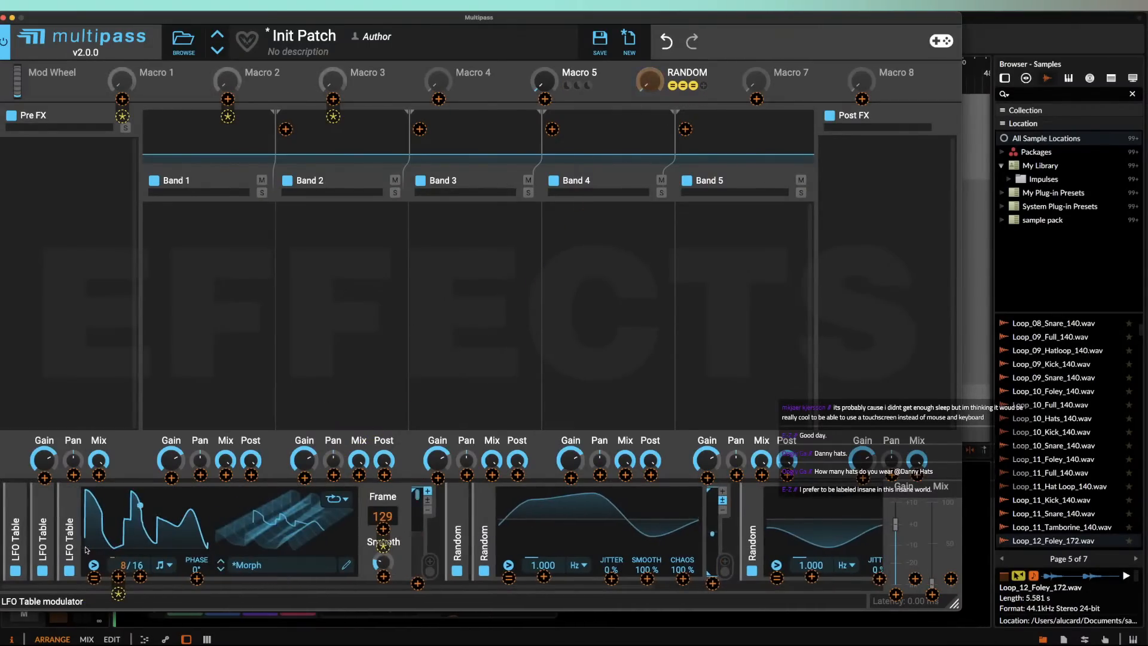
Step: Collapse the third LFO Table and the remaining expanded Random modulators
{"action": "left_click", "coordinate": [69, 510]}
{"action": "left_click", "coordinate": [69, 510]}
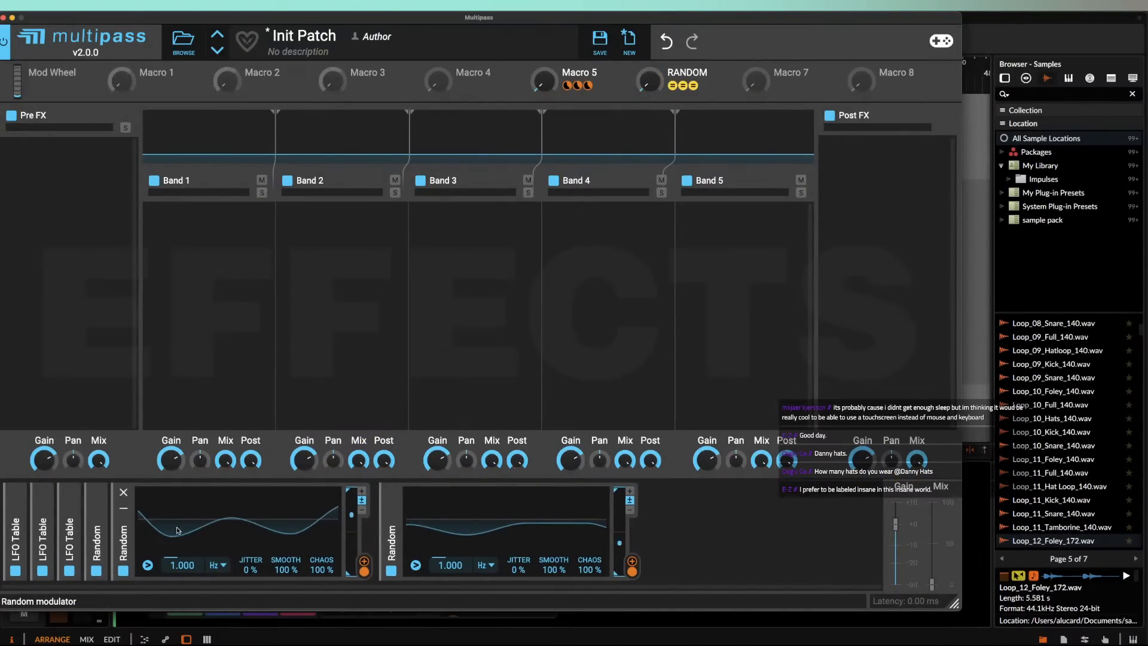
{"action": "left_click", "coordinate": [121, 511]}
{"action": "left_click", "coordinate": [148, 511]}
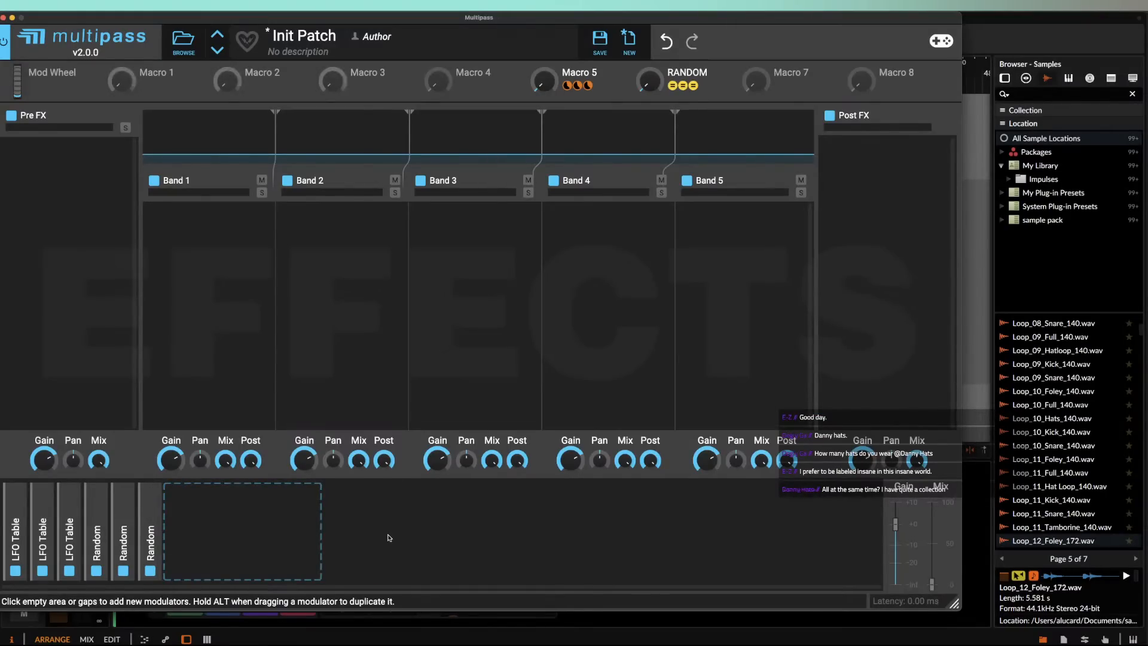
Step: Check the three LFO Tables one after another, leaving the third expanded, and turn the RANDOM macro up to maximum
{"action": "mouse_move", "coordinate": [52, 521]}
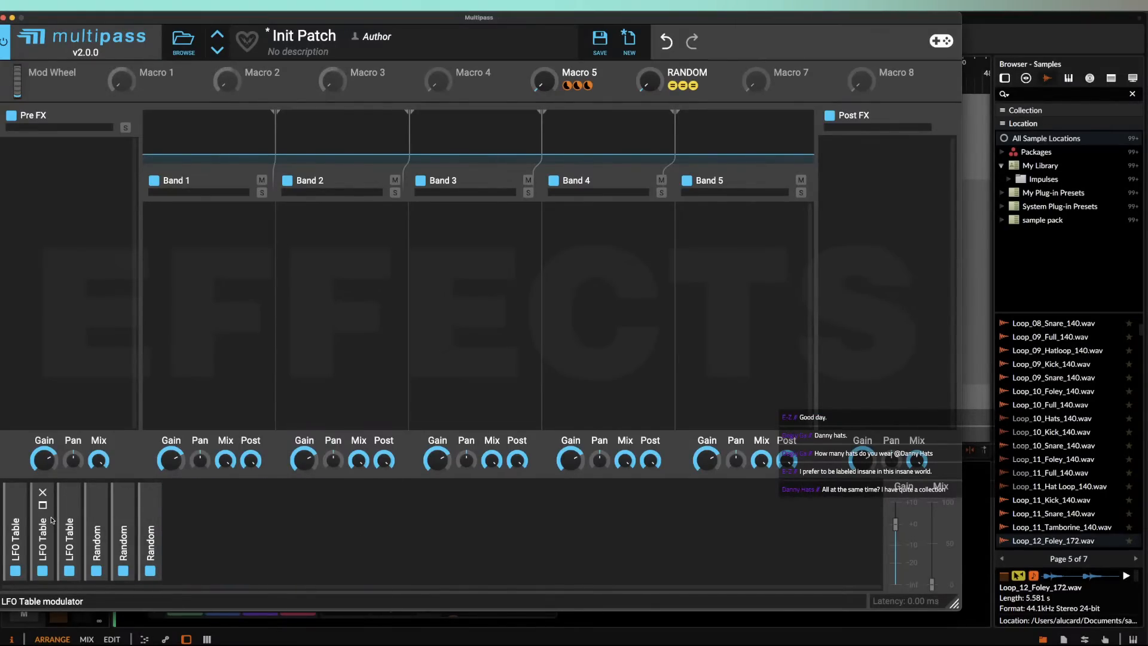
{"action": "left_click", "coordinate": [17, 505]}
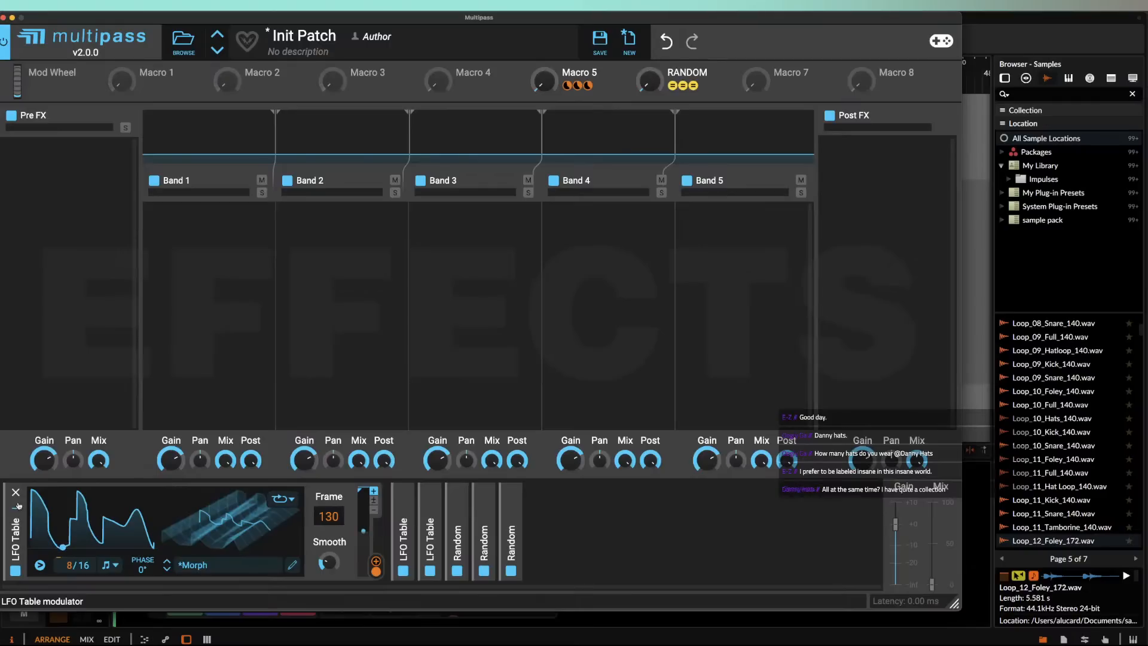
{"action": "left_click", "coordinate": [18, 505]}
{"action": "left_click", "coordinate": [43, 533]}
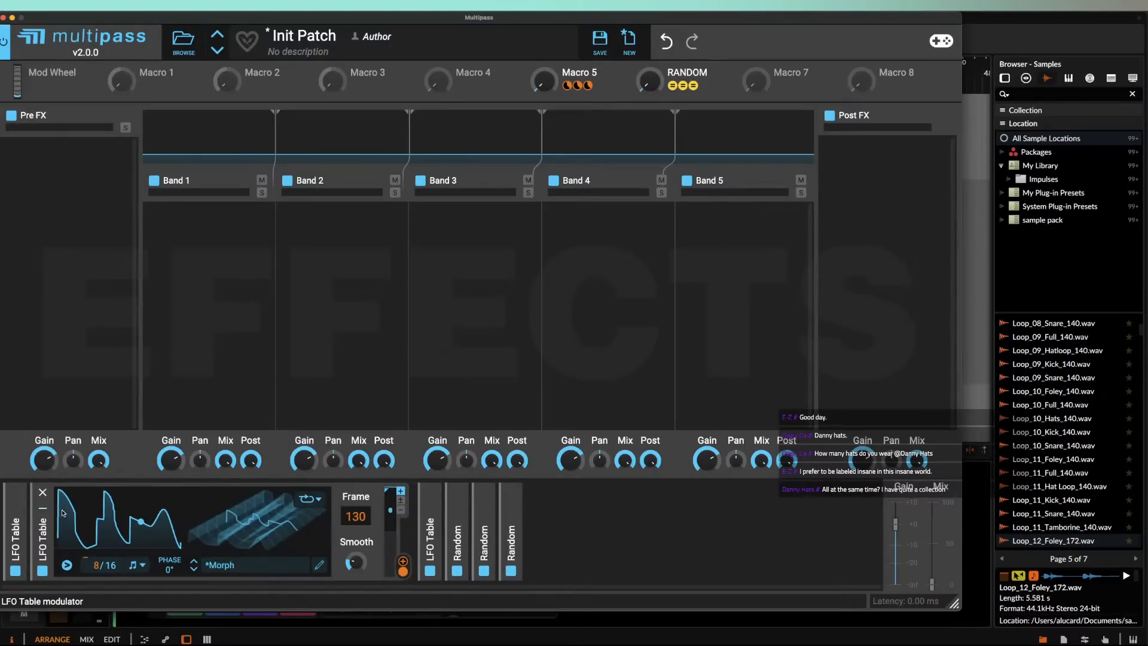
{"action": "left_click", "coordinate": [40, 512]}
{"action": "left_click", "coordinate": [69, 507]}
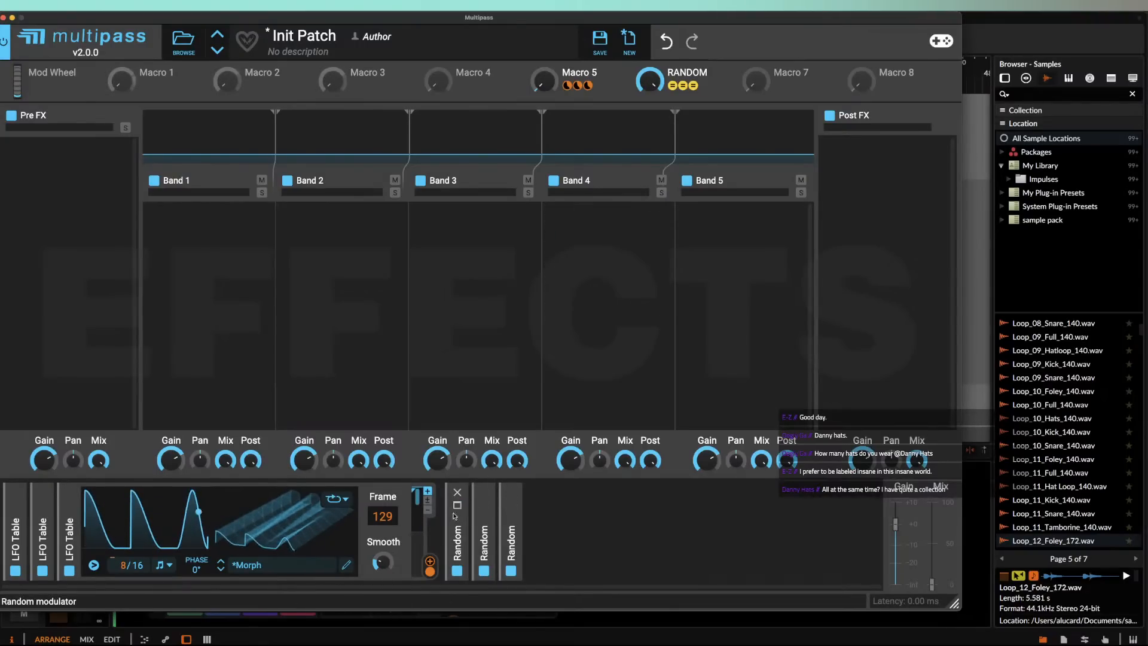
Step: Set the jitter of each of the three Random modulators to 100% and collapse them again
{"action": "left_click", "coordinate": [458, 505]}
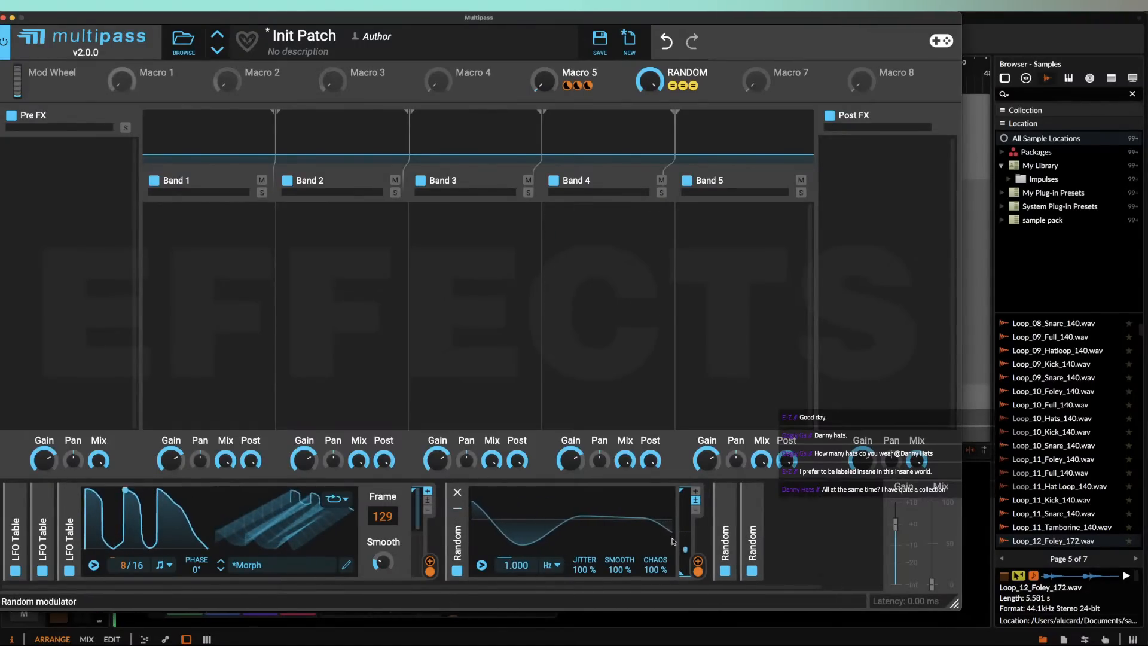
{"action": "left_click", "coordinate": [719, 518]}
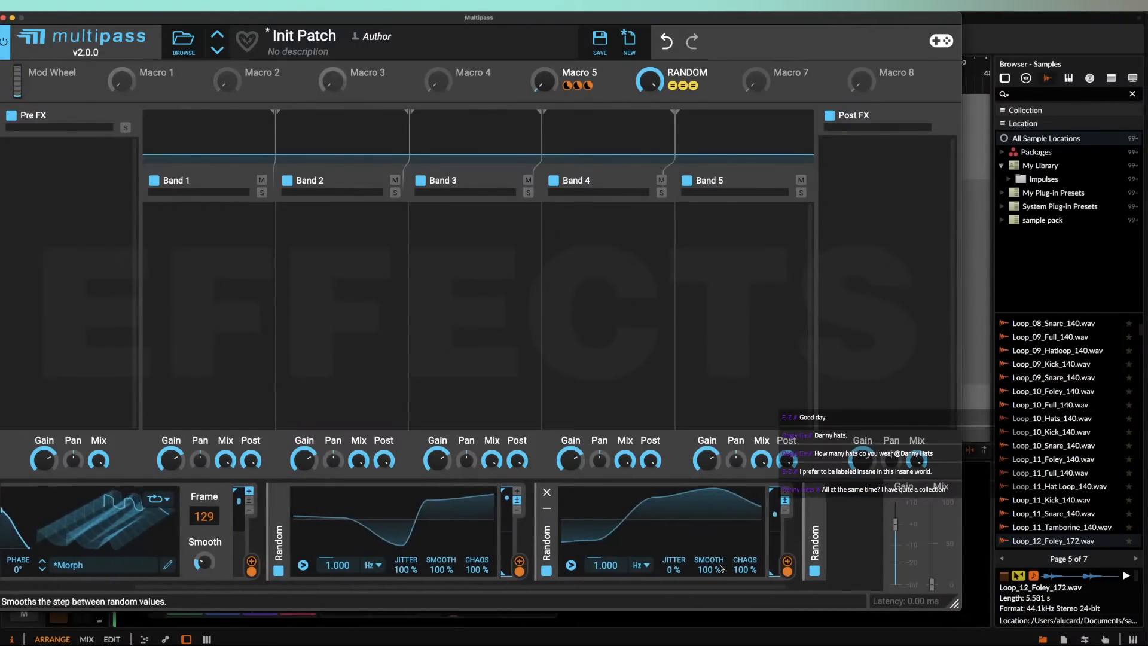
{"action": "left_click", "coordinate": [546, 509]}
{"action": "left_click", "coordinate": [390, 512]}
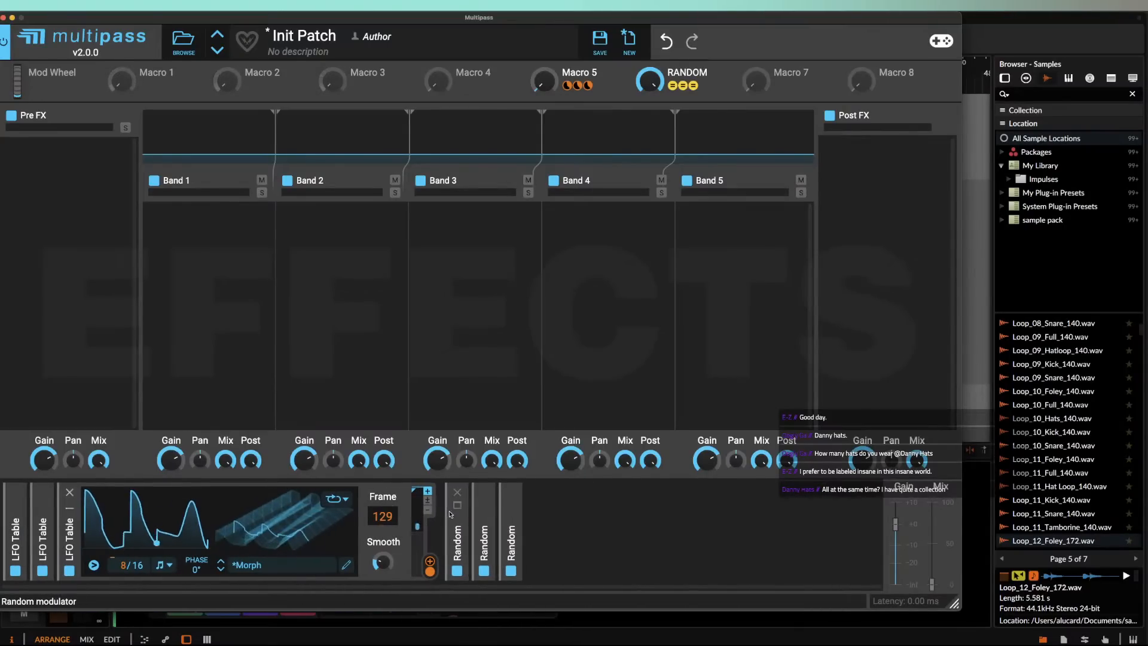
{"action": "left_click", "coordinate": [512, 506]}
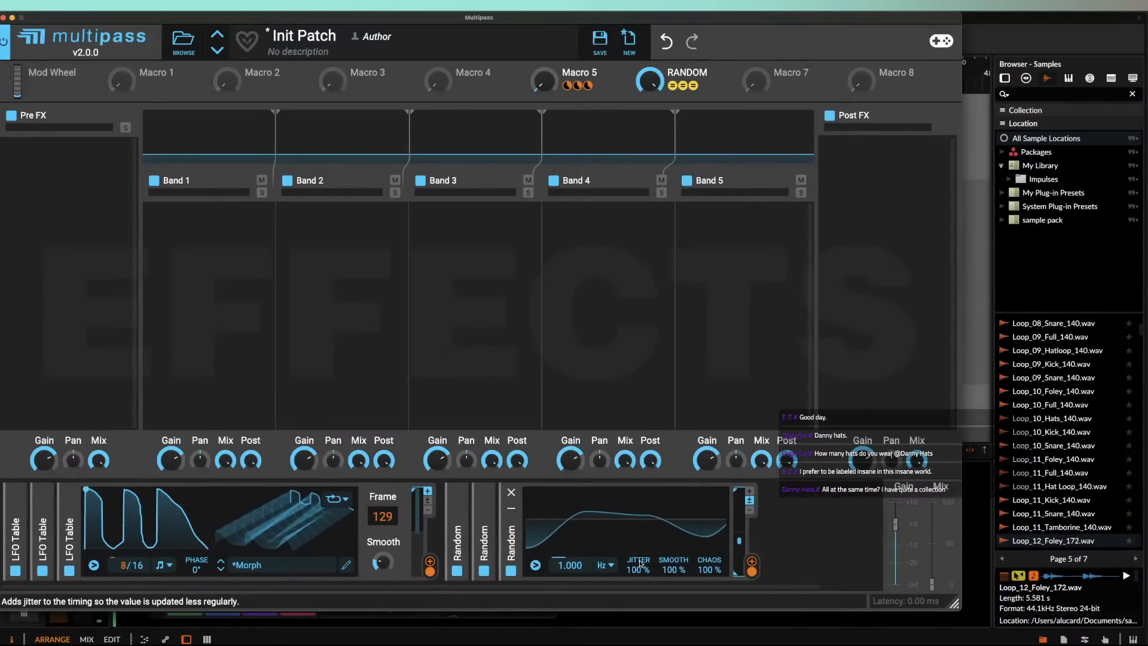
{"action": "left_click", "coordinate": [512, 512]}
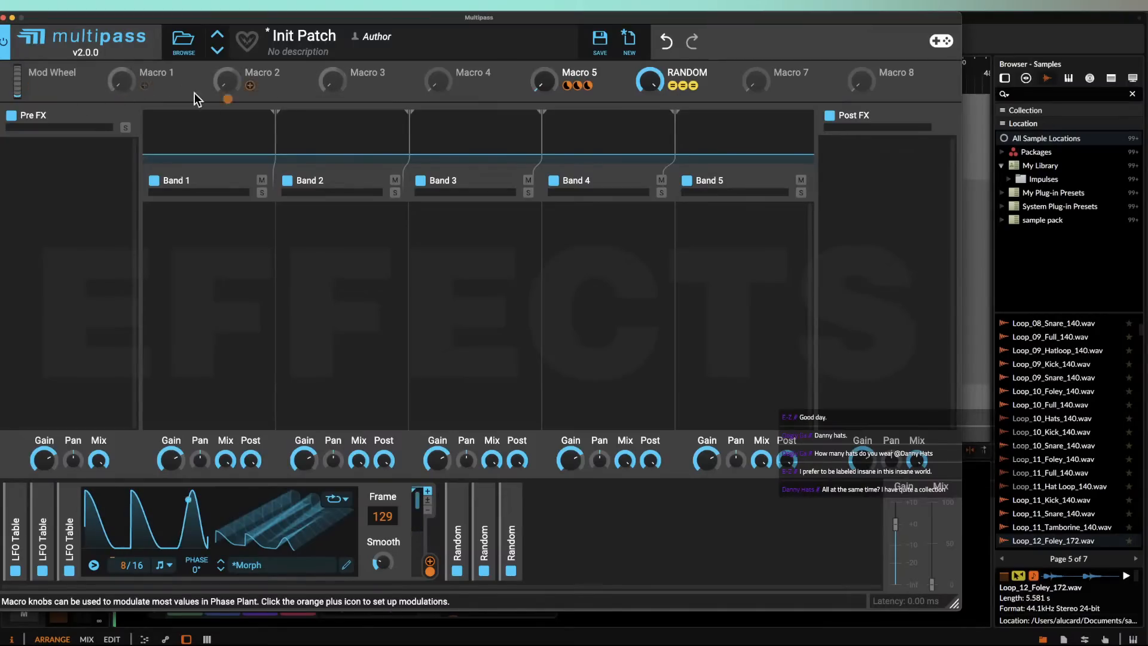
Step: Add a Slice EQ to the Pre FX lane and open its editor
{"action": "left_click", "coordinate": [114, 277]}
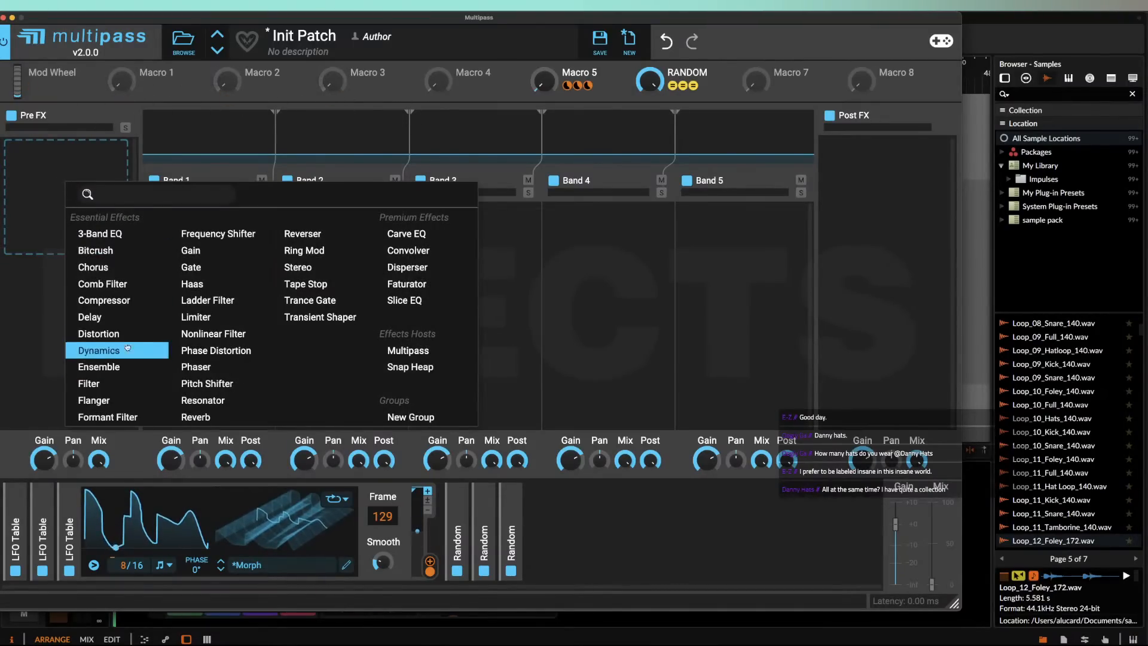
{"action": "left_click", "coordinate": [419, 300]}
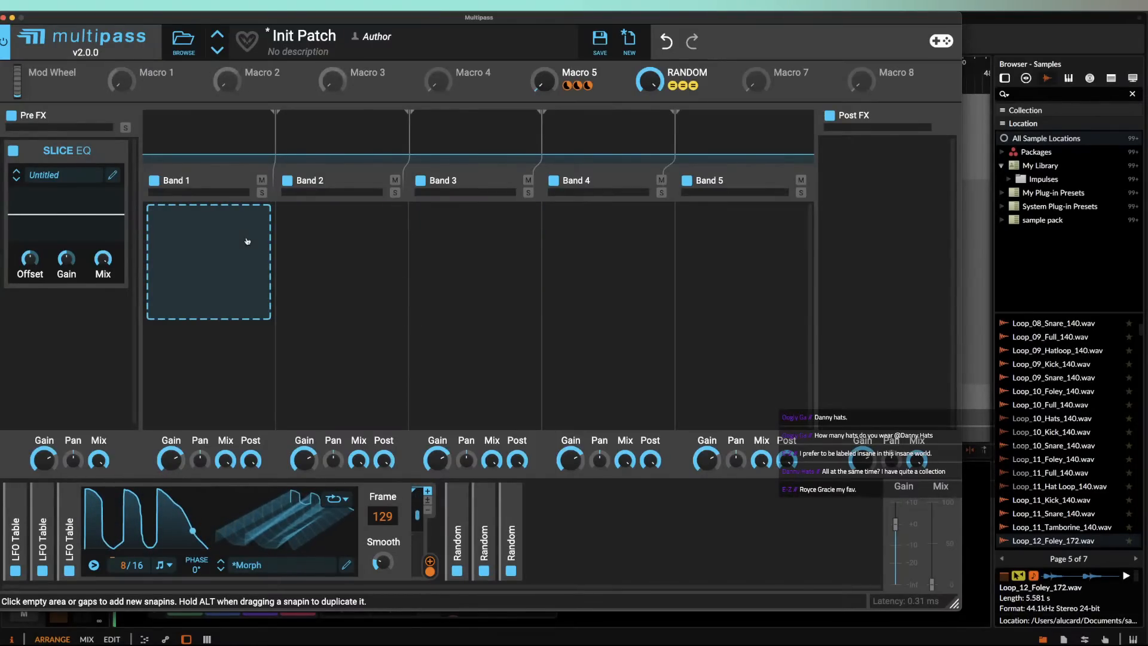
{"action": "left_click", "coordinate": [112, 176]}
Step: Add a peak boost at about 45 Hz and a peak cut at about 11 kHz, and show the filter list
{"action": "left_click_drag", "start_coordinate": [419, 342], "coordinate": [331, 266]}
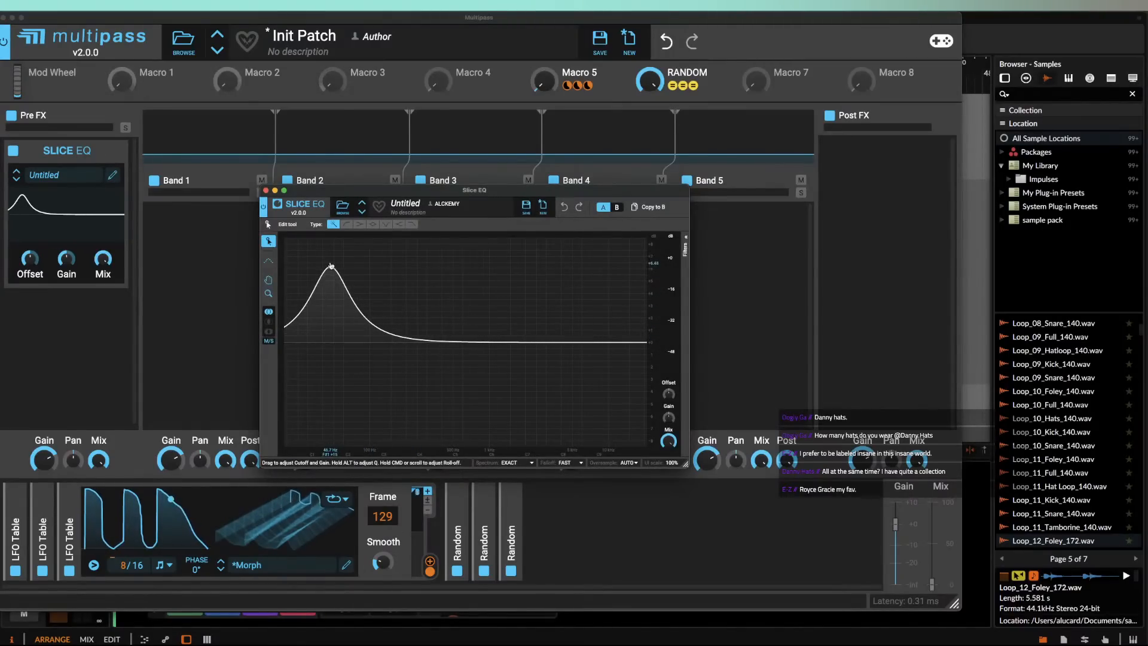
{"action": "left_click_drag", "start_coordinate": [440, 338], "coordinate": [629, 408]}
{"action": "left_click", "coordinate": [685, 246]}
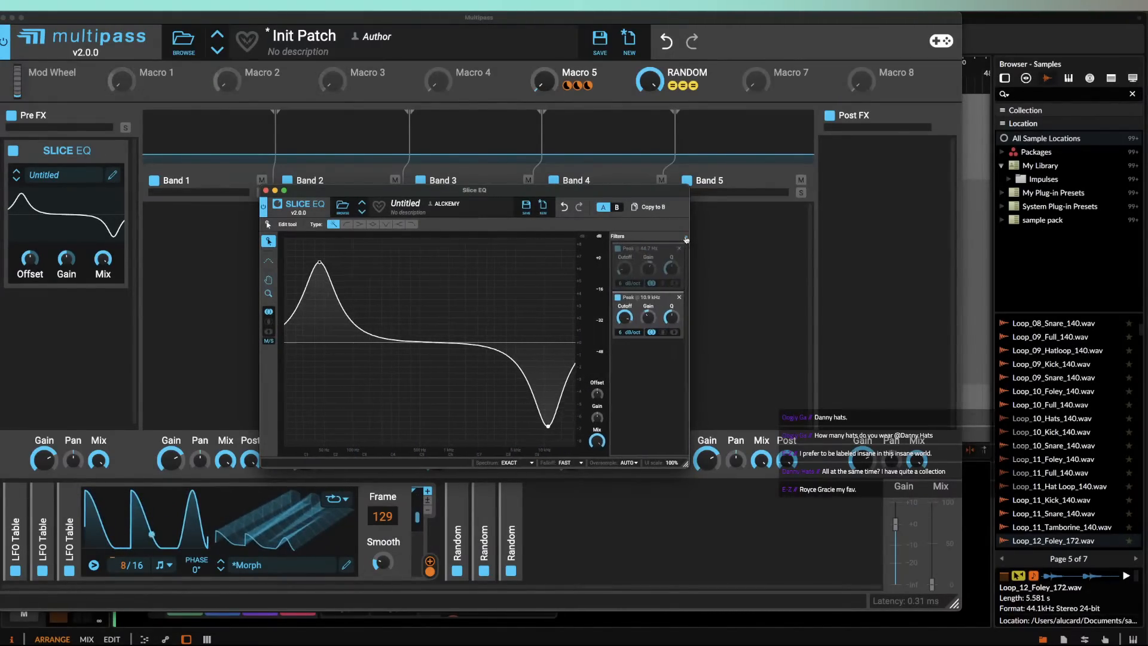
Step: Map Macro 1 to the cutoffs of both Slice EQ peaks in opposite directions, close the Slice EQ editor and reposition the Multipass window
{"action": "left_click", "coordinate": [145, 85]}
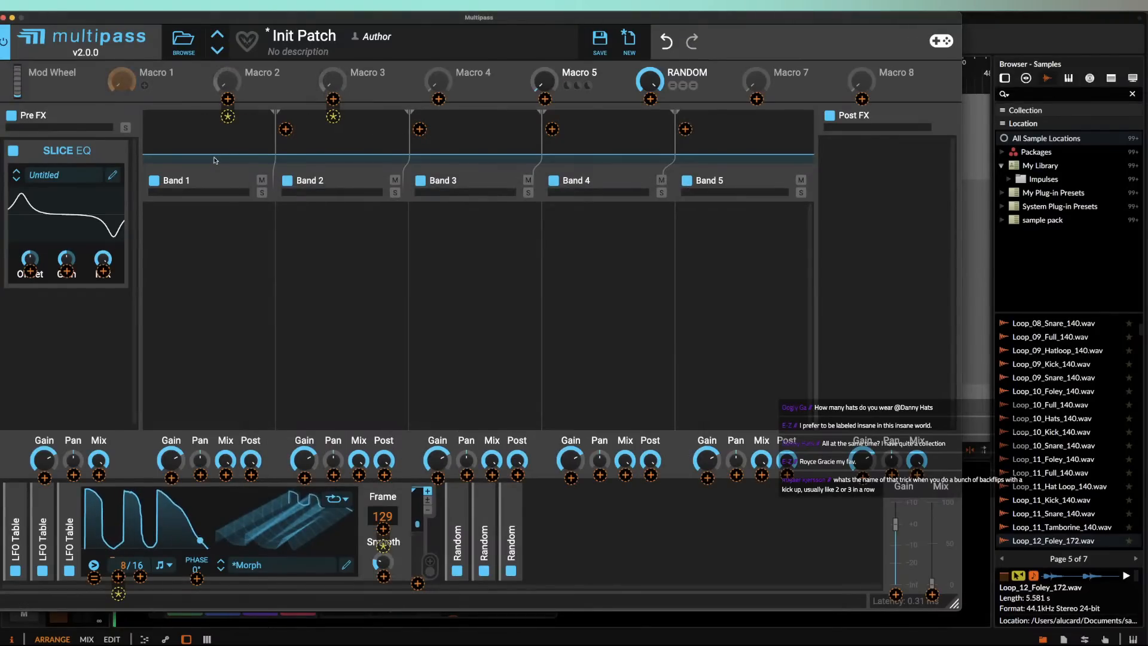
{"action": "left_click_drag", "start_coordinate": [305, 24], "coordinate": [670, 138]}
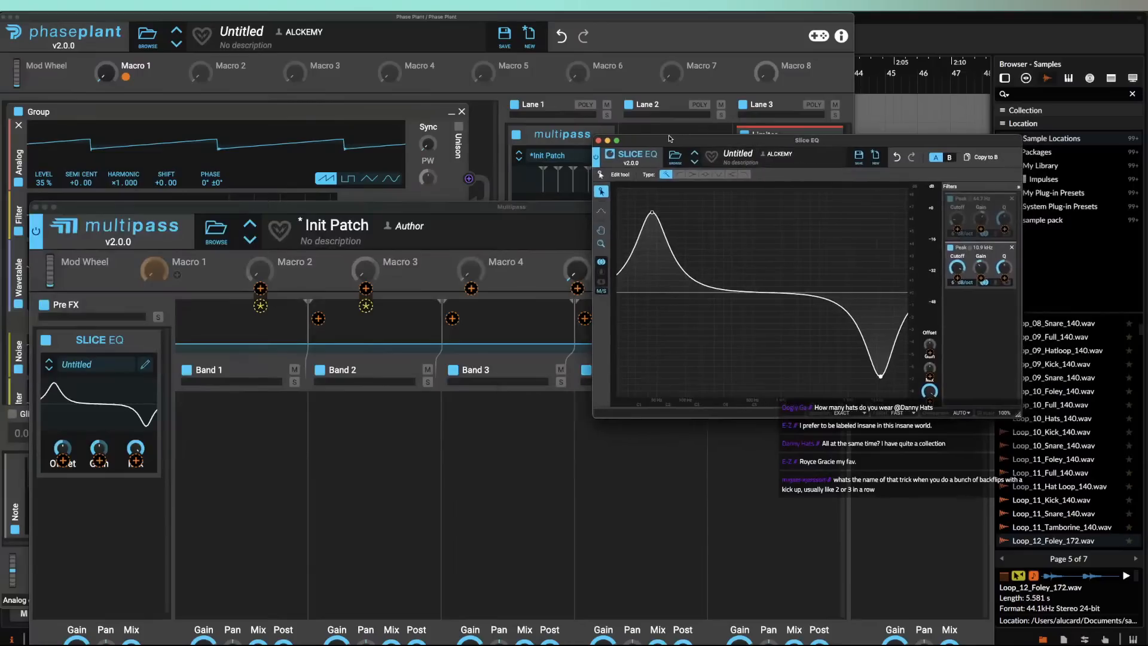
{"action": "mouse_move", "coordinate": [957, 230]}
{"action": "left_mouse_down"}
{"action": "mouse_move", "coordinate": [957, 192]}
{"action": "mouse_move", "coordinate": [958, 210]}
{"action": "left_mouse_up"}
{"action": "left_click_drag", "start_coordinate": [956, 278], "coordinate": [957, 270]}
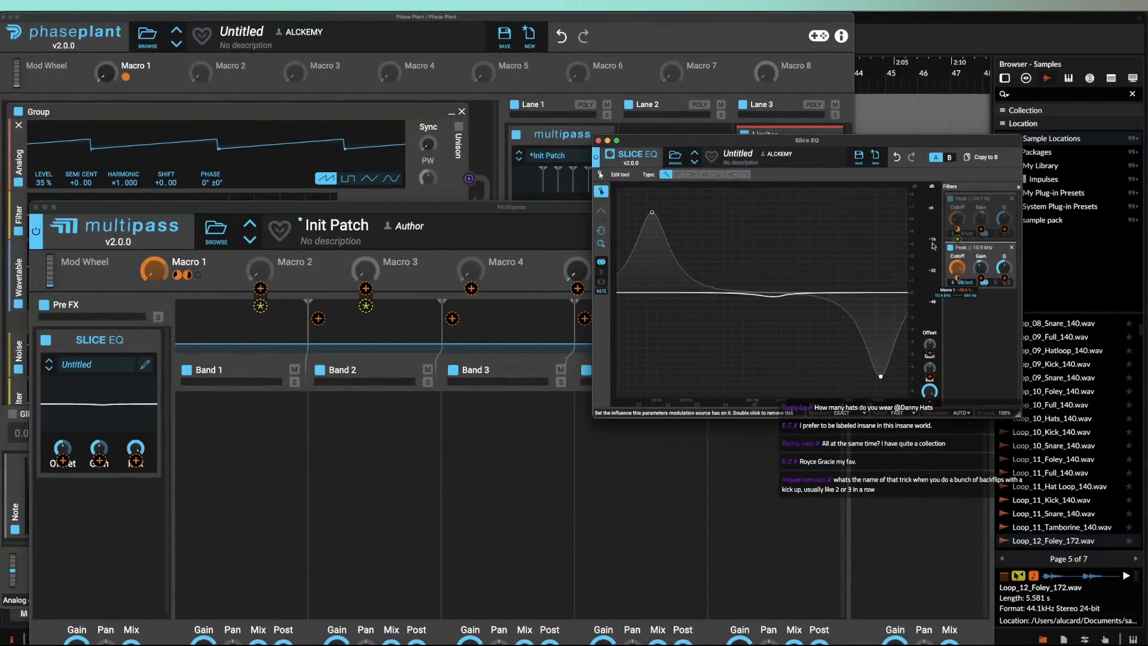
{"action": "left_click", "coordinate": [598, 140]}
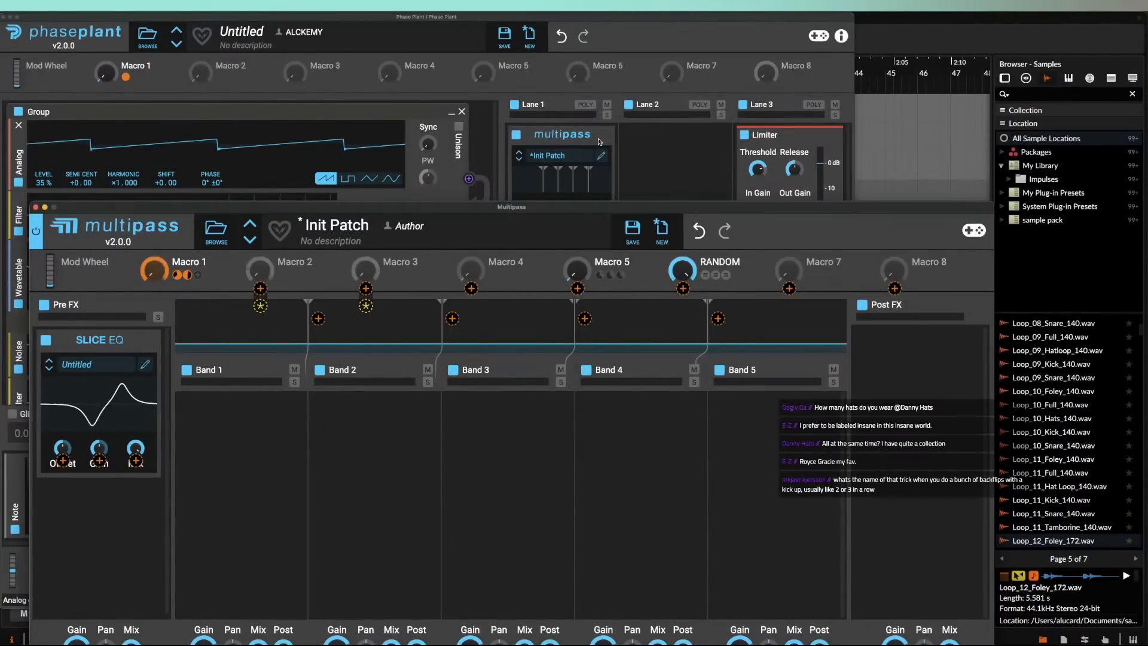
{"action": "left_click_drag", "start_coordinate": [466, 206], "coordinate": [463, 113]}
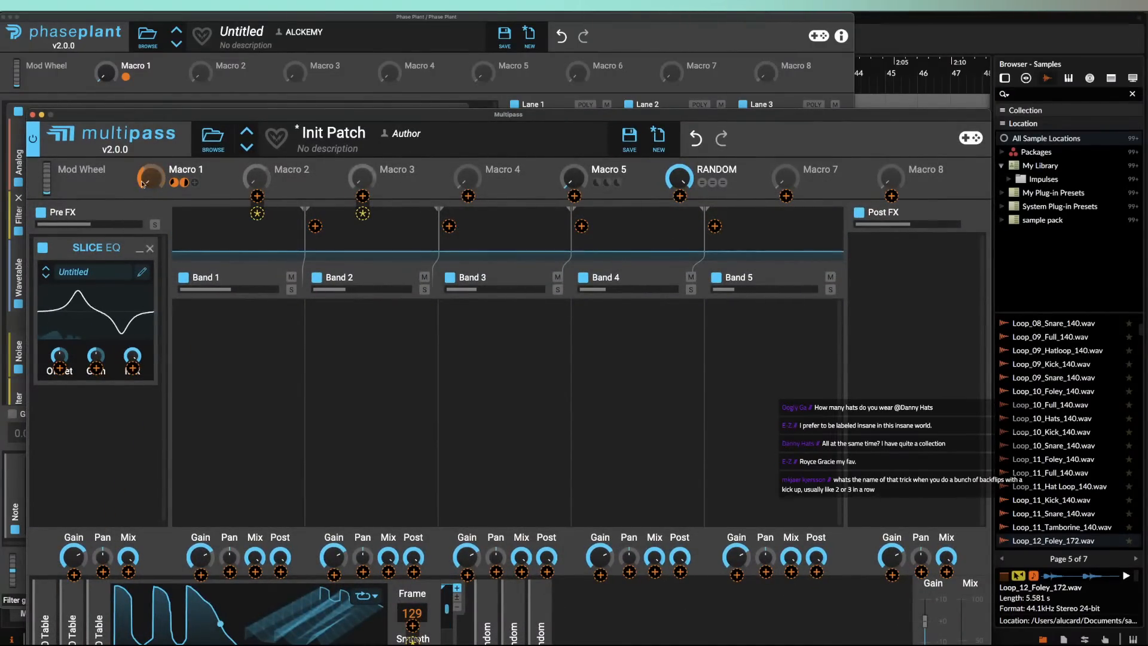
Step: Set the rate of all three LFO Table modulators to 16/16 and collapse the second and third ones
{"action": "left_click_drag", "start_coordinate": [148, 107], "coordinate": [148, 31]}
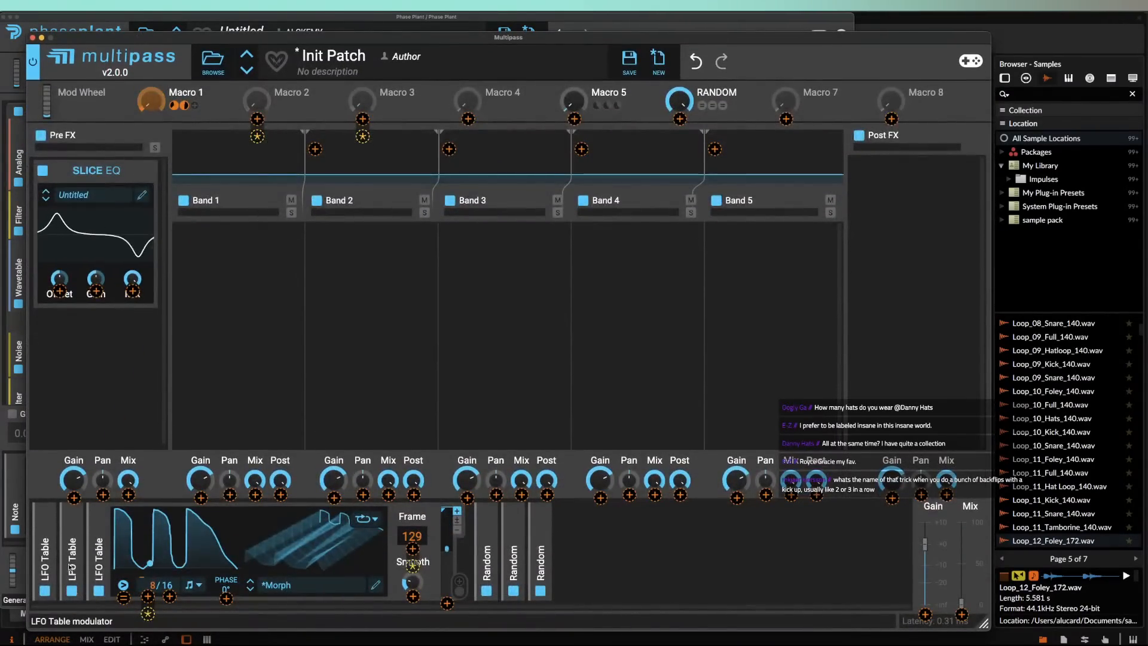
{"action": "left_click", "coordinate": [44, 527]}
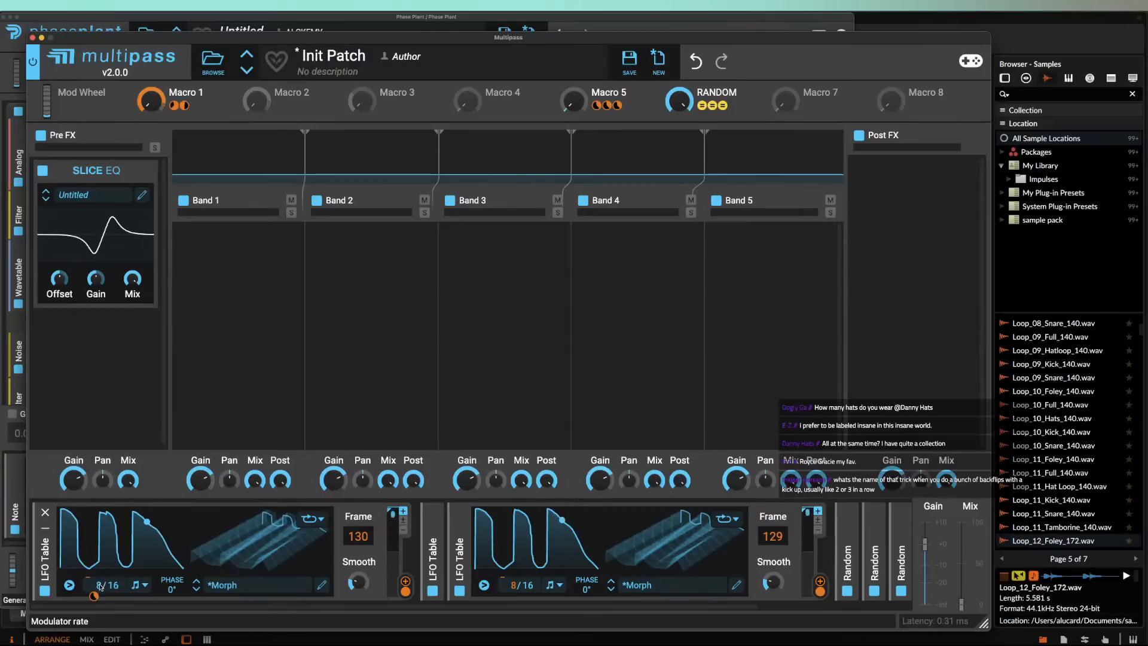
{"action": "left_click_drag", "start_coordinate": [96, 585], "coordinate": [97, 573]}
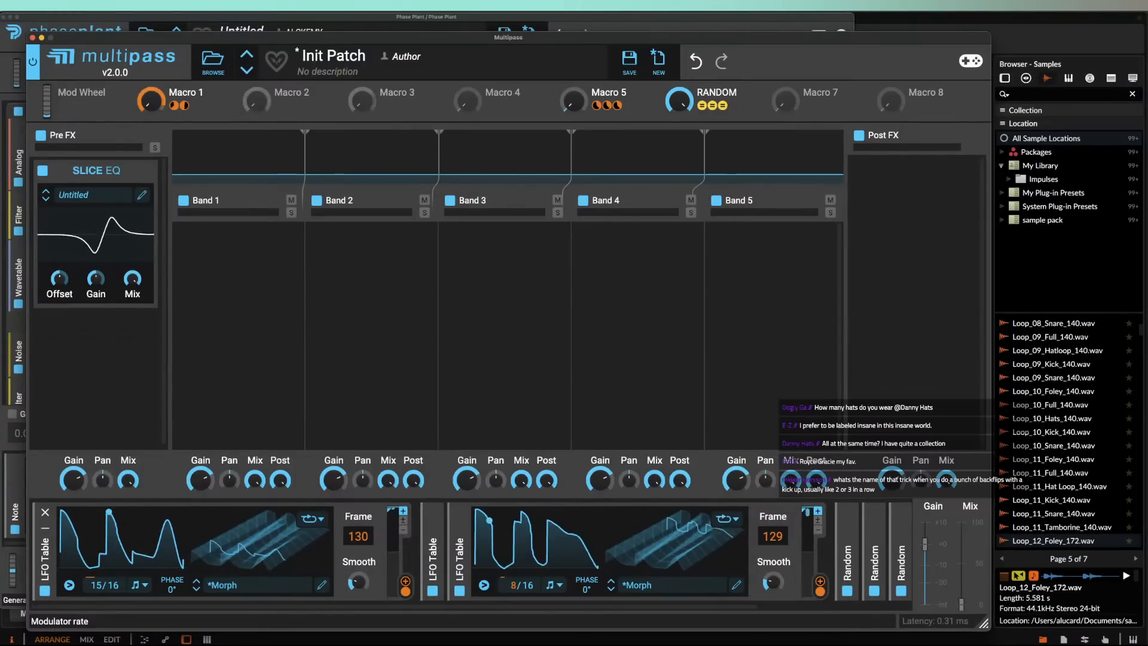
{"action": "left_click", "coordinate": [440, 531]}
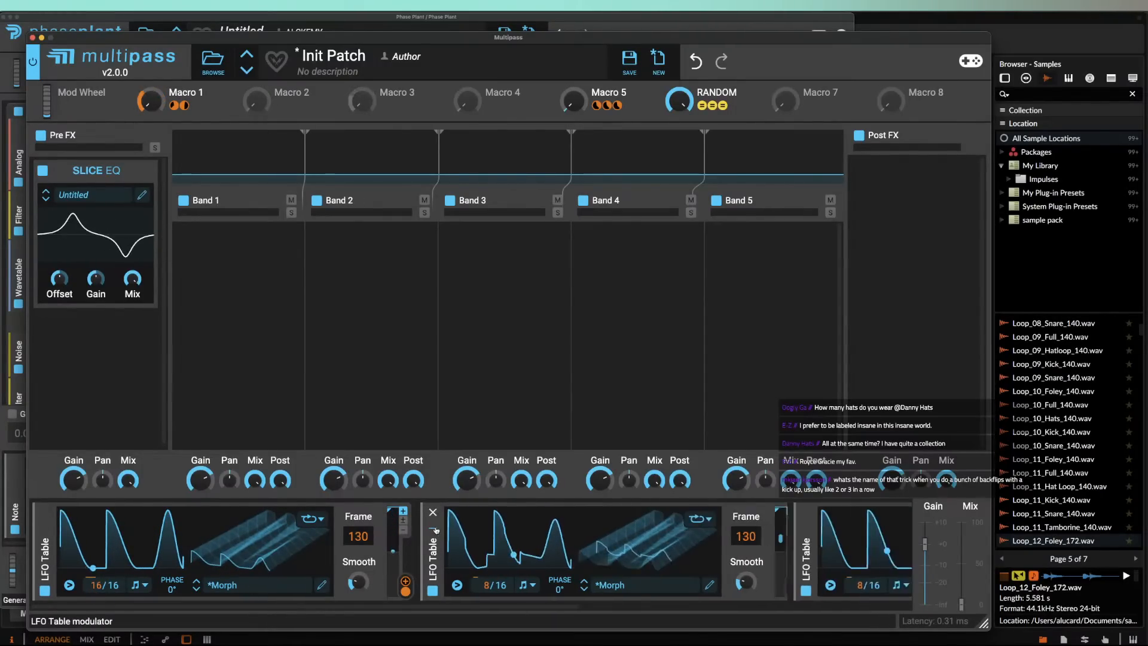
{"action": "left_click_drag", "start_coordinate": [482, 587], "coordinate": [482, 578]}
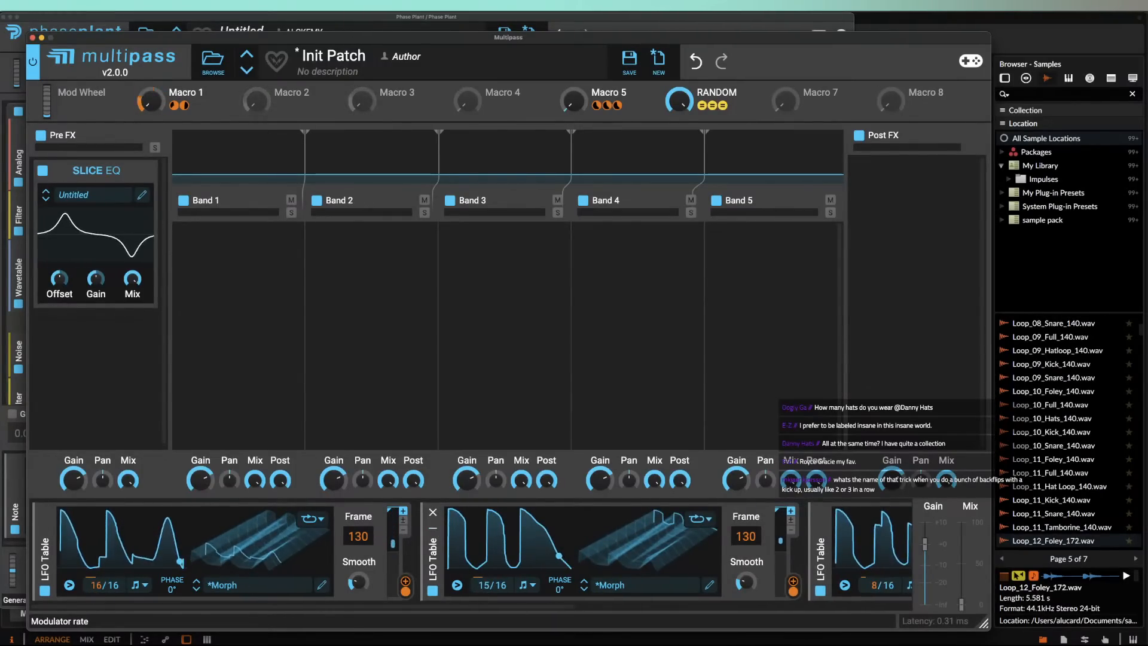
{"action": "left_click", "coordinate": [436, 532]}
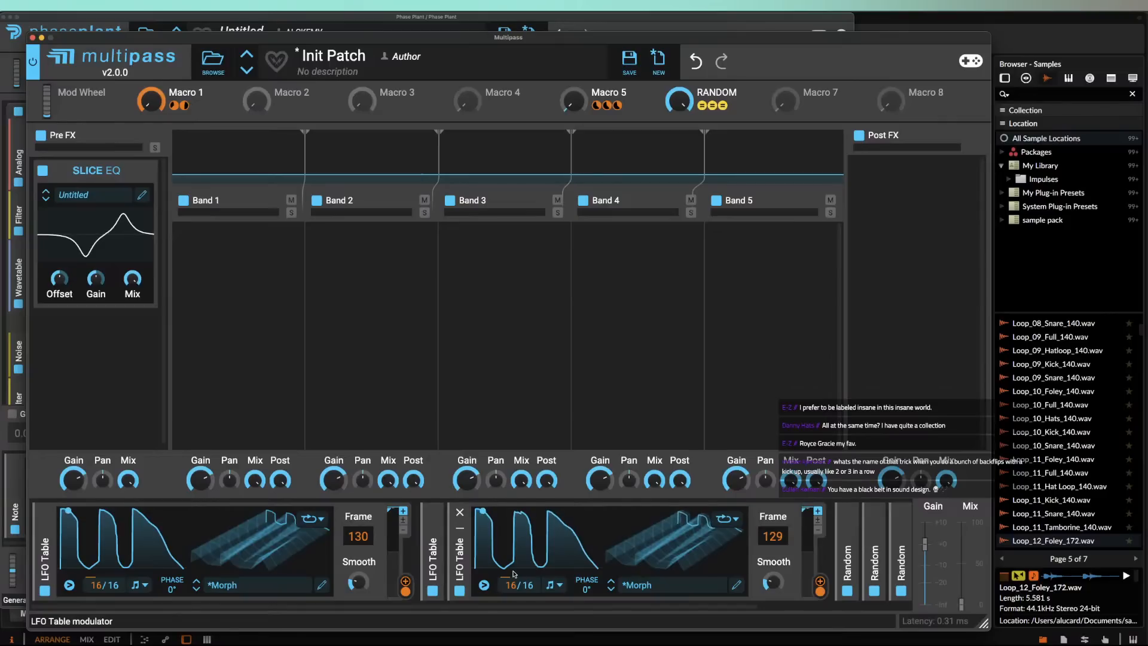
{"action": "left_click", "coordinate": [460, 513]}
Step: Open the Slice EQ editor and add a peak boost at about 179 Hz, a narrow cut at about 308 Hz and a narrow boost at about 615 Hz
{"action": "left_click", "coordinate": [139, 194]}
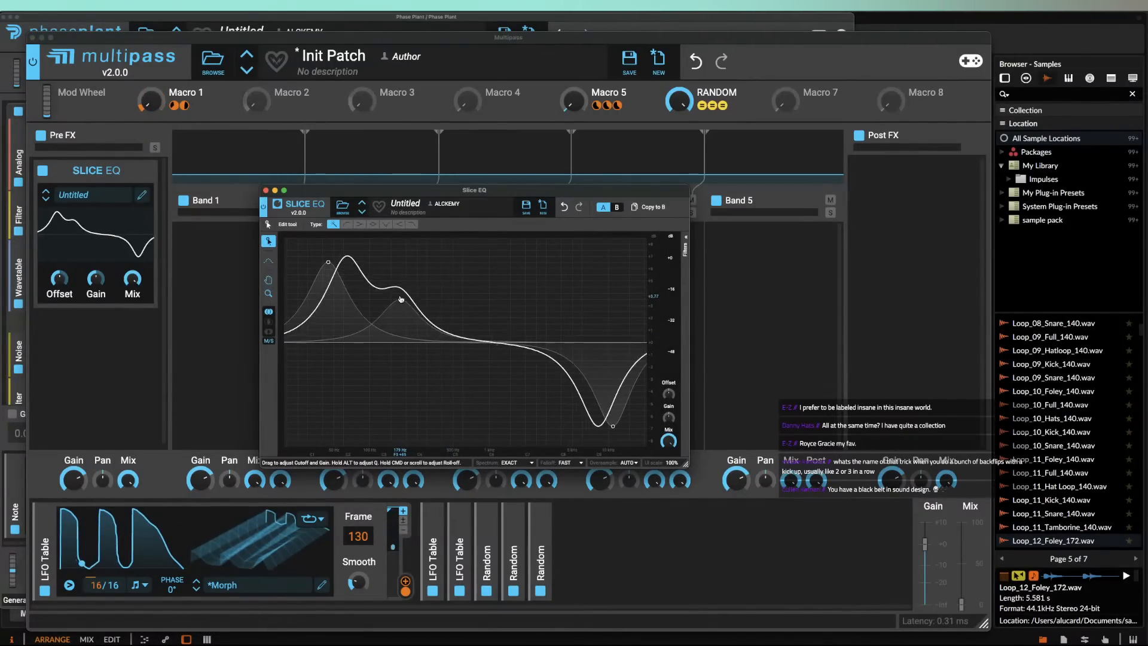
{"action": "left_click_drag", "start_coordinate": [436, 345], "coordinate": [430, 406]}
{"action": "left_click_drag", "start_coordinate": [457, 344], "coordinate": [467, 276]}
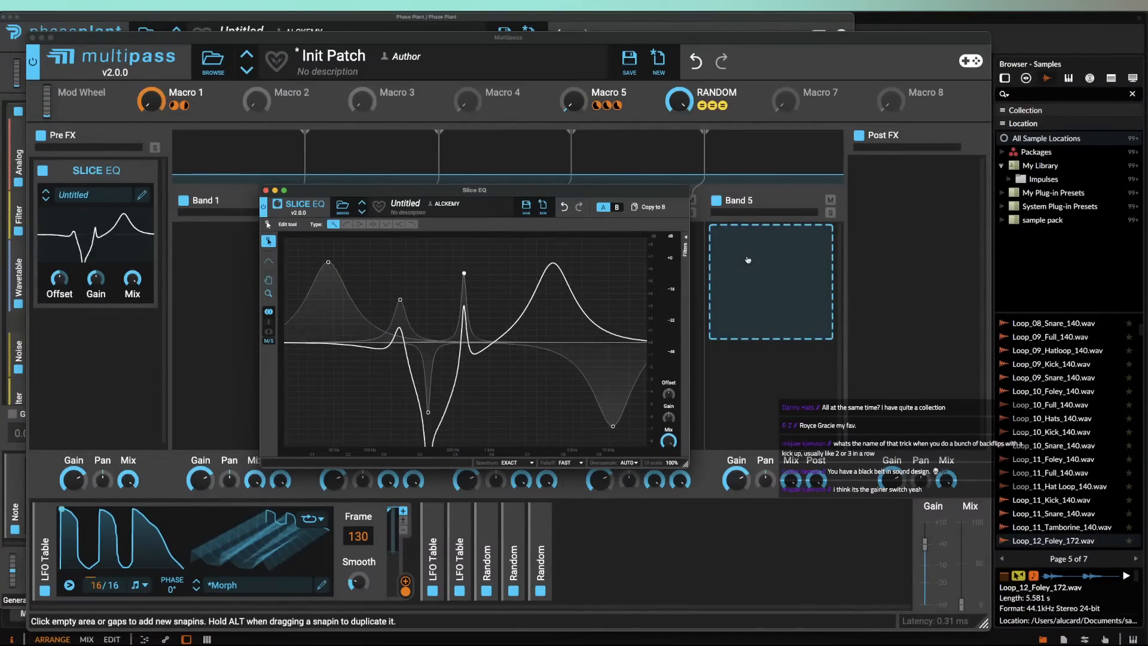
Step: Map Macro 2 to the gains of the first three Slice EQ peaks, and lower the narrow boost at about 608 Hz before closing the editor
{"action": "left_click", "coordinate": [685, 245]}
{"action": "left_click_drag", "start_coordinate": [606, 196], "coordinate": [1035, 186]}
{"action": "left_click", "coordinate": [279, 106]}
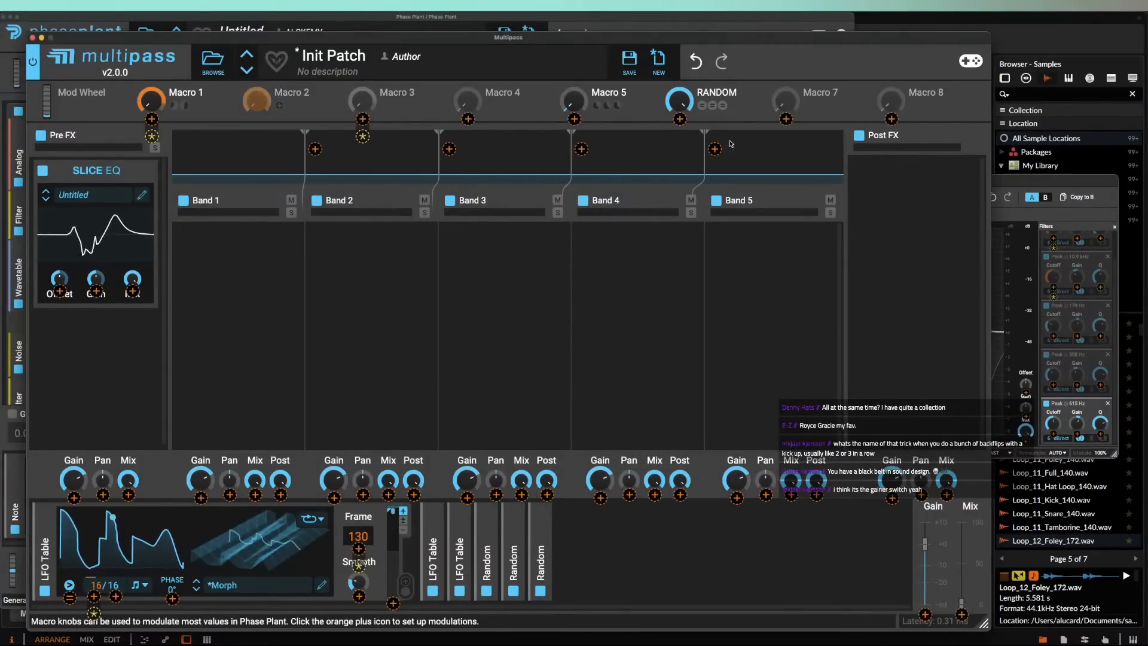
{"action": "scroll", "coordinate": [1074, 281], "scroll_direction": "up", "scroll_amount": 2}
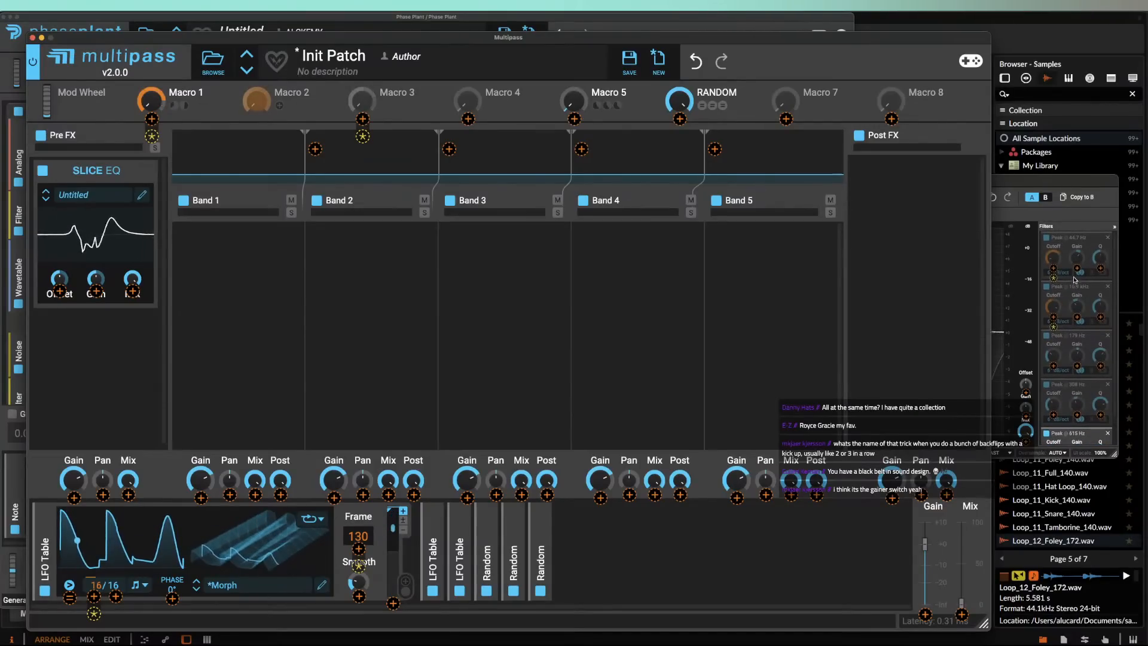
{"action": "left_click", "coordinate": [1077, 270]}
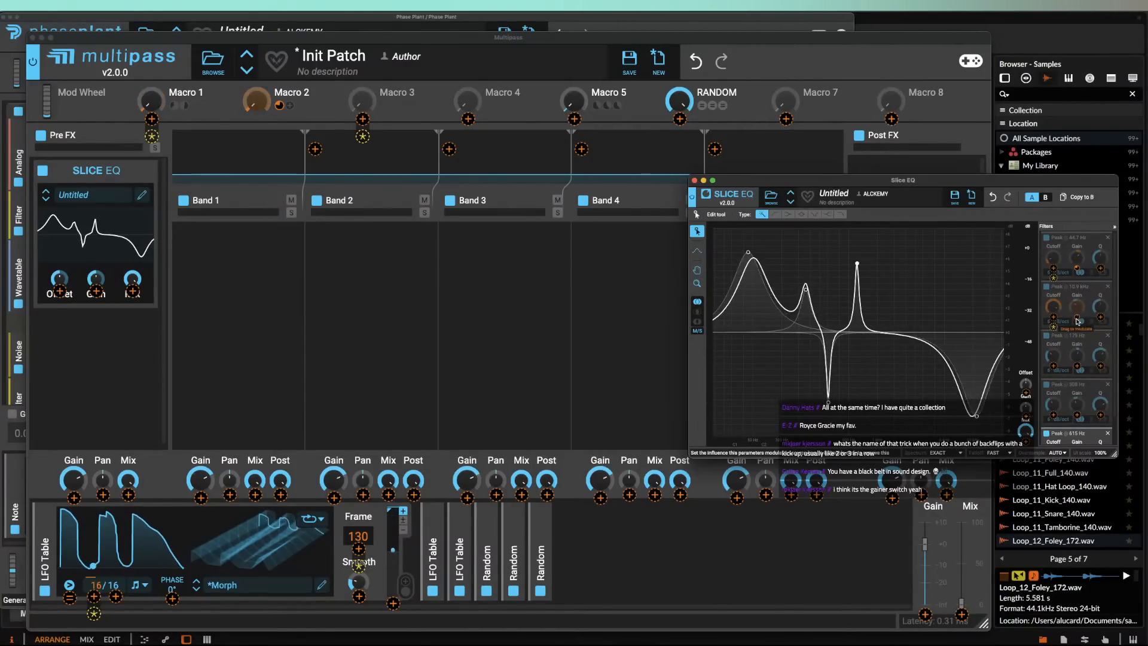
{"action": "left_click", "coordinate": [1078, 367]}
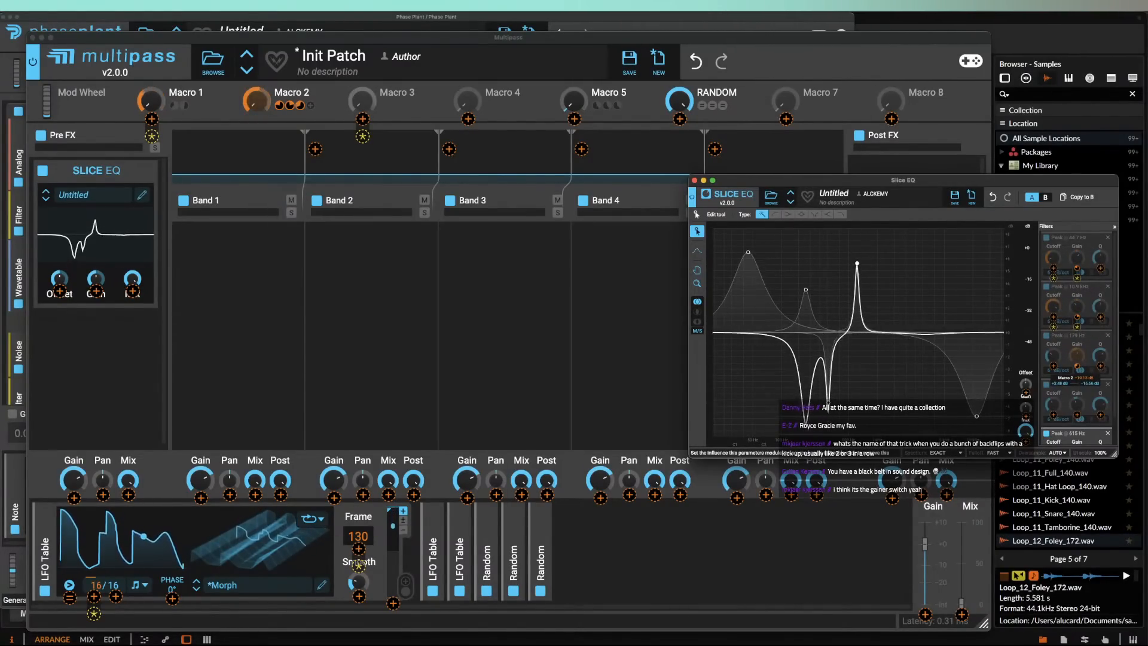
{"action": "left_click", "coordinate": [1091, 340]}
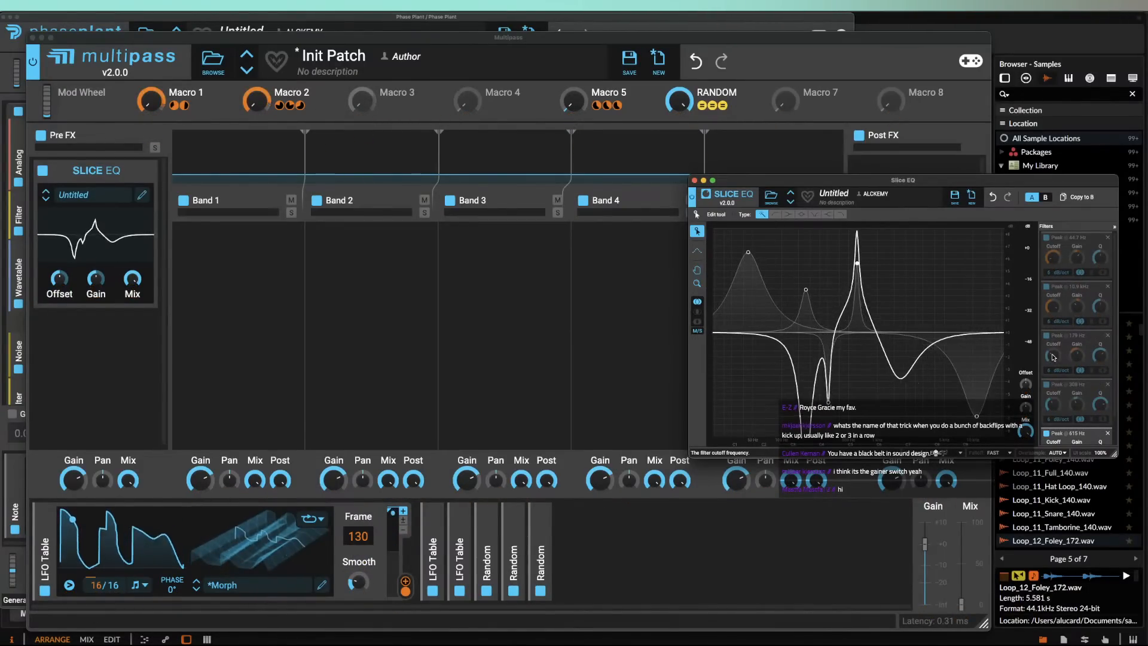
{"action": "left_click", "coordinate": [858, 264]}
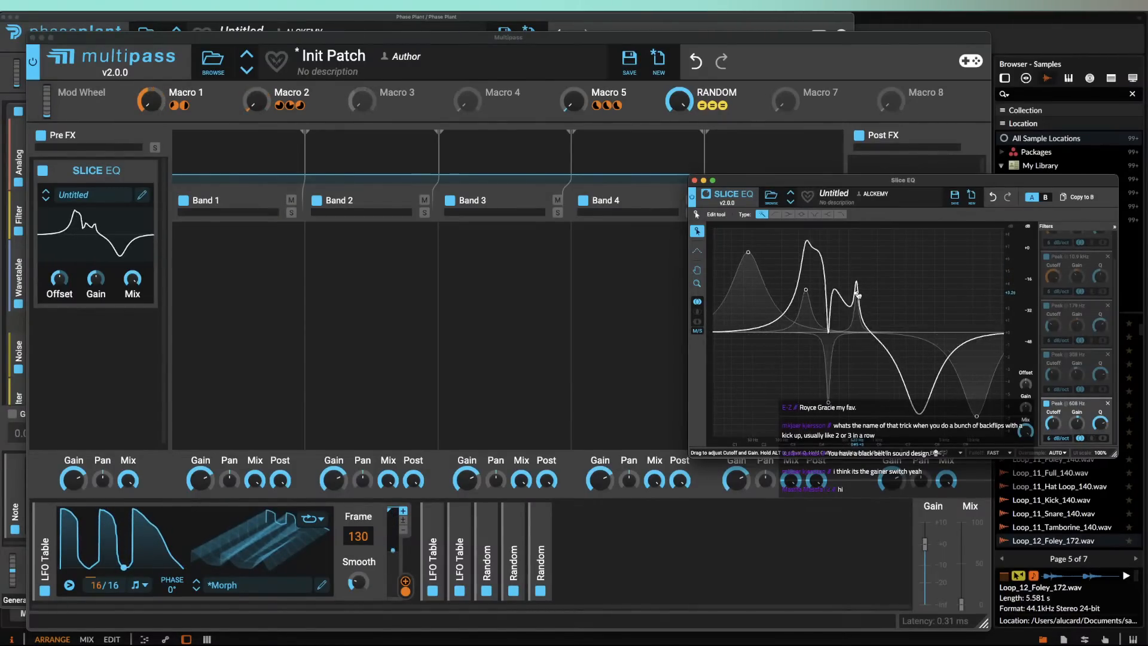
{"action": "left_click", "coordinate": [695, 180]}
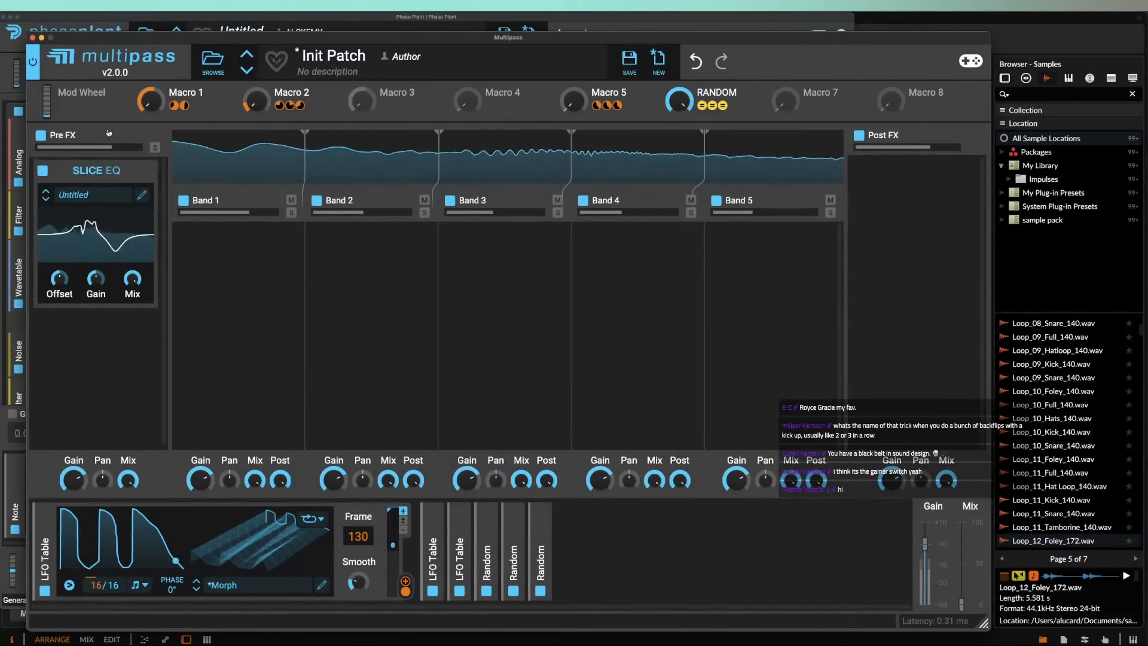
Step: Turn Phase Plant's Macro 1 up to 100% and bring the Multipass editor back up
{"action": "left_click_drag", "start_coordinate": [102, 42], "coordinate": [102, 122]}
{"action": "left_click", "coordinate": [110, 73]}
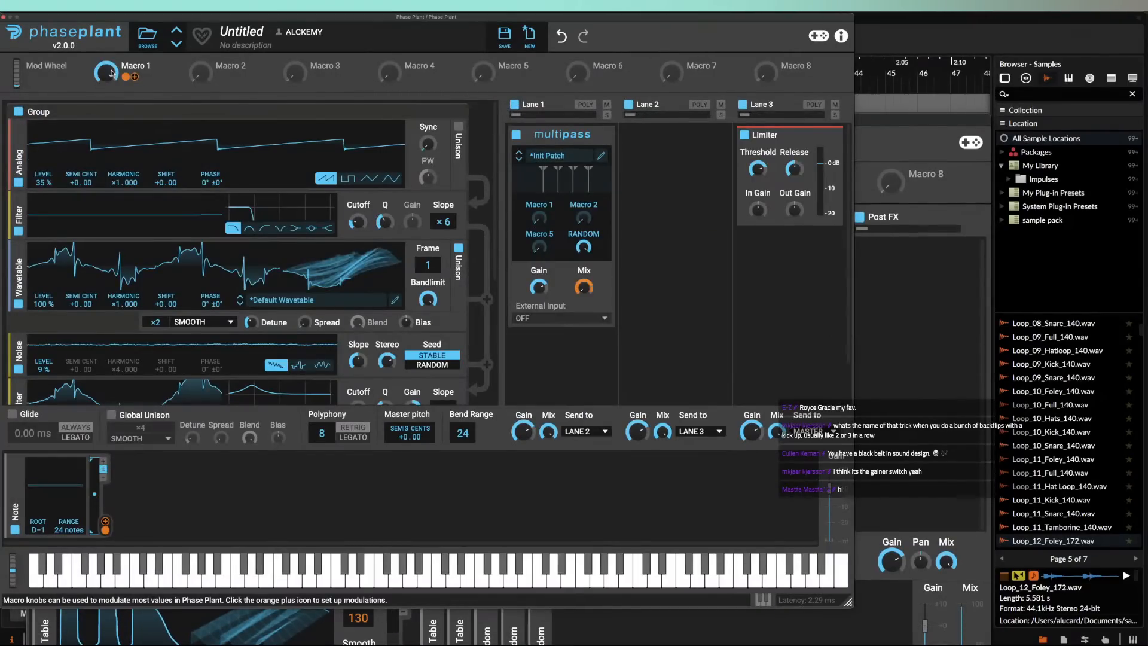
{"action": "left_click", "coordinate": [601, 153]}
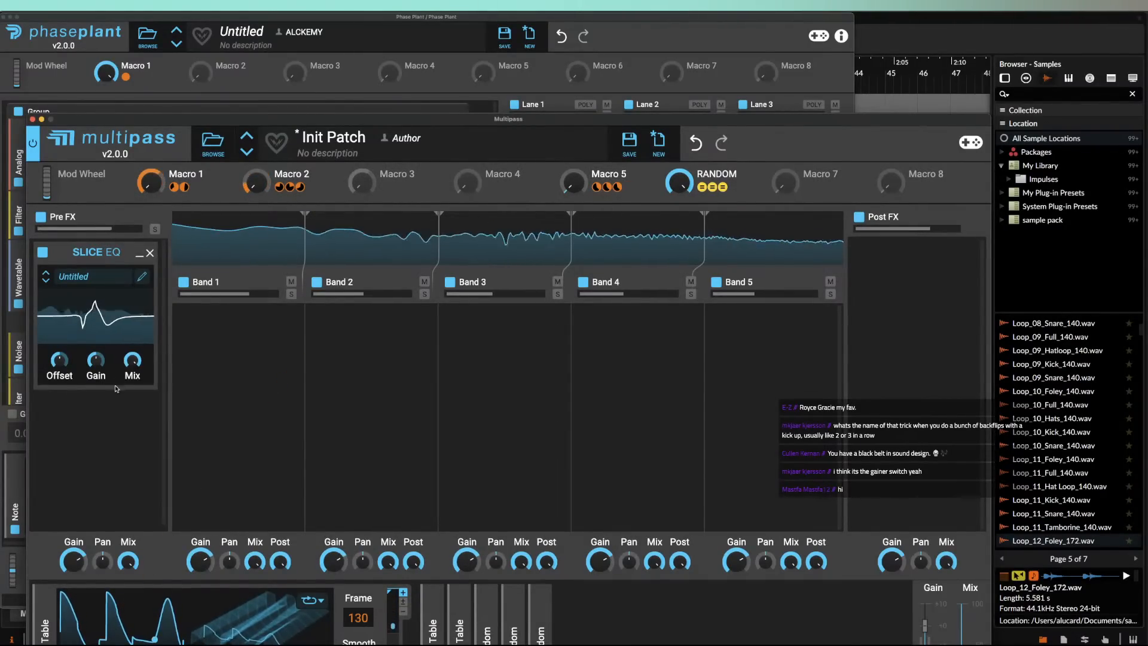
Step: Add a Distortion of type Saturate to the Pre FX lane, collapse it and place it ahead of the Slice EQ
{"action": "left_click", "coordinate": [139, 255]}
{"action": "left_click", "coordinate": [87, 287]}
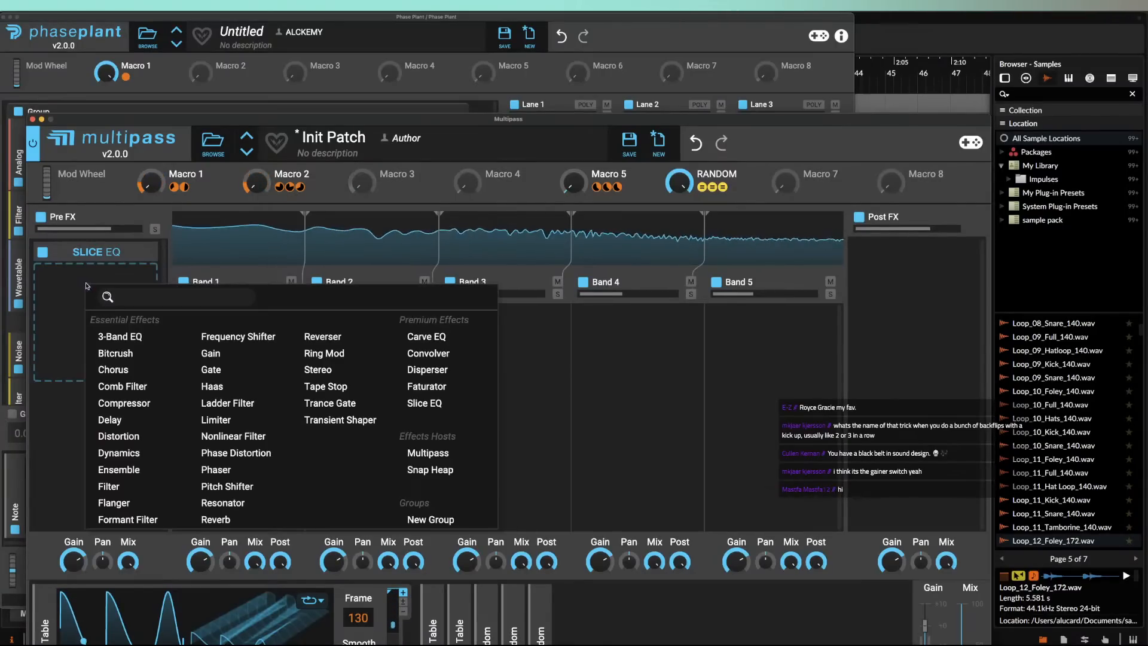
{"action": "left_click", "coordinate": [118, 436]}
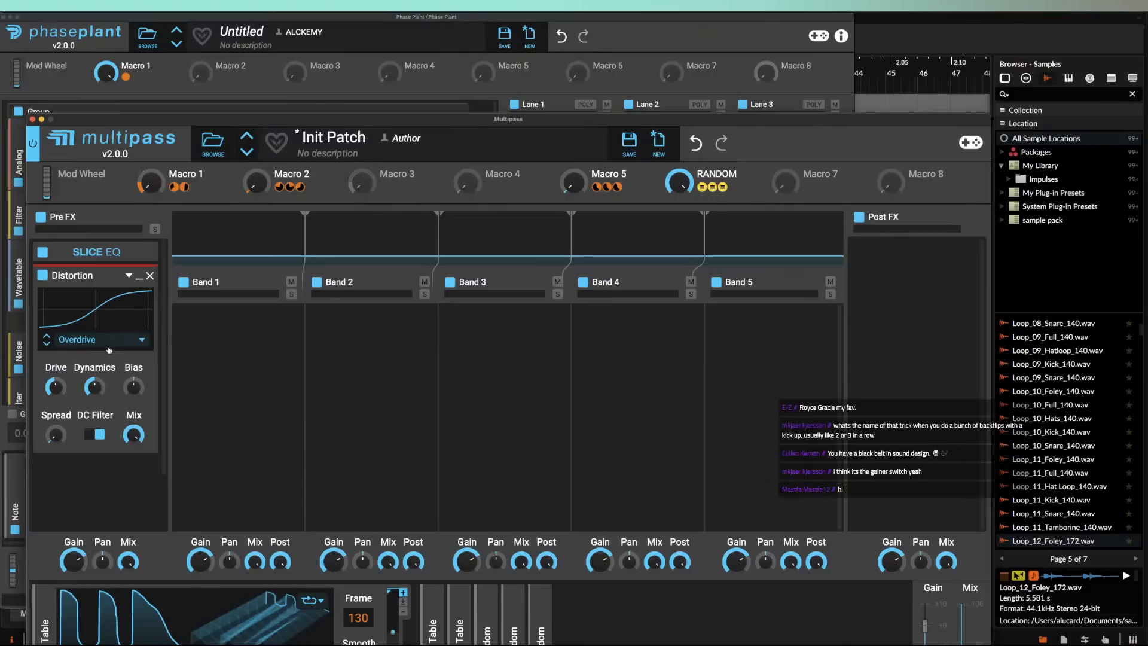
{"action": "left_click", "coordinate": [93, 346]}
{"action": "left_click", "coordinate": [91, 354]}
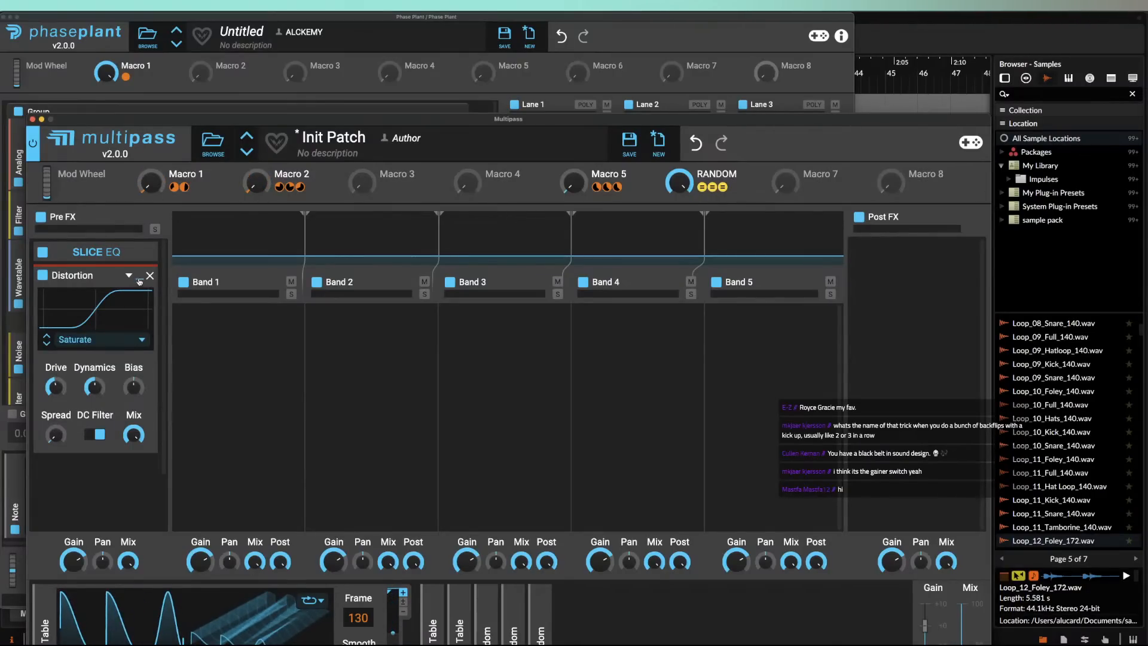
{"action": "left_click", "coordinate": [140, 279]}
{"action": "left_click_drag", "start_coordinate": [91, 274], "coordinate": [595, 147]}
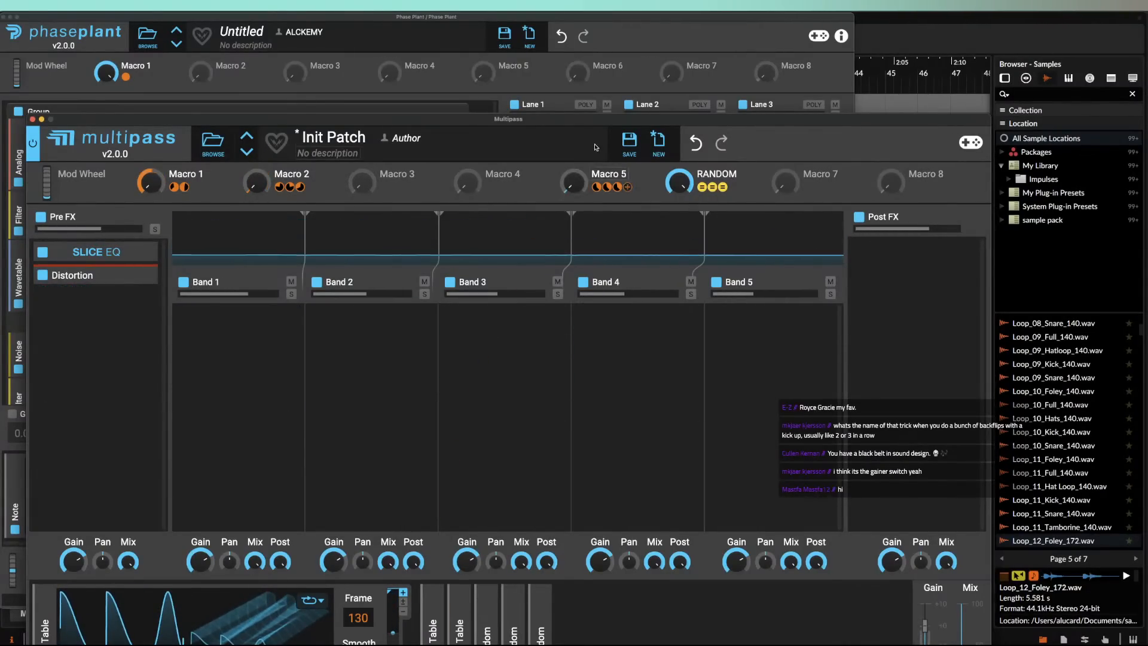
{"action": "left_click_drag", "start_coordinate": [74, 274], "coordinate": [102, 297]}
Step: Add a Filter after the Slice EQ in the Pre FX lane and set it to the notch type
{"action": "left_click", "coordinate": [102, 297]}
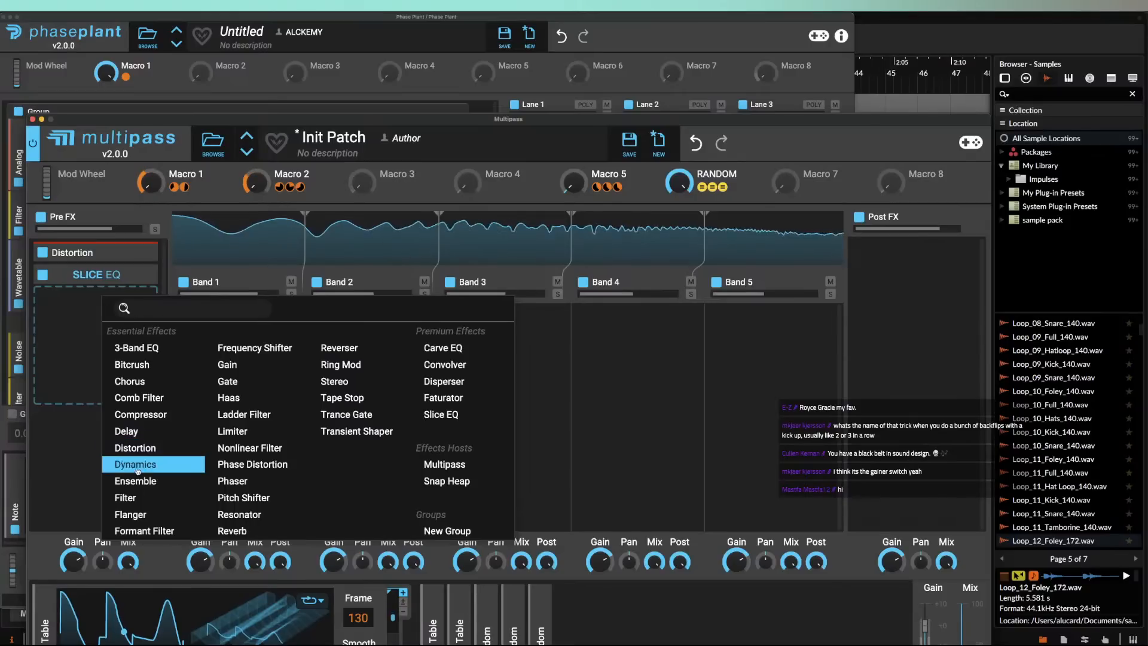
{"action": "left_click", "coordinate": [126, 497]}
{"action": "left_click", "coordinate": [94, 377]}
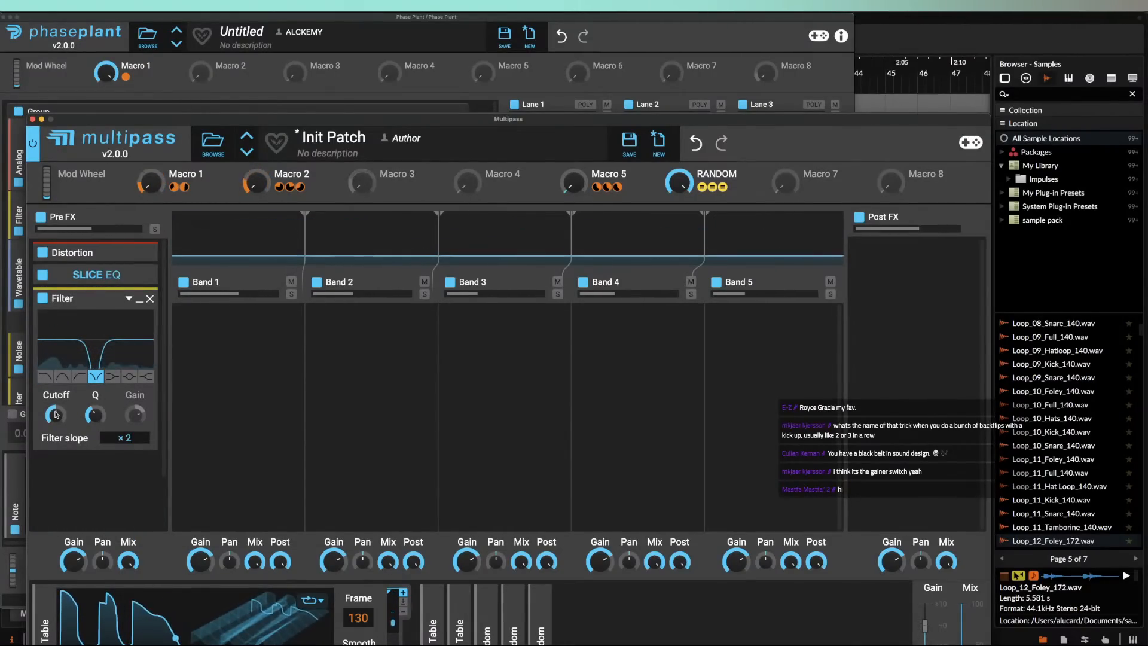
Step: Map Macro 3 to the notch filter's cutoff and Macro 1 to its Q, collapse the Filter and reposition the Multipass window
{"action": "left_click_drag", "start_coordinate": [385, 187], "coordinate": [69, 451]}
{"action": "left_click_drag", "start_coordinate": [69, 393], "coordinate": [61, 411]}
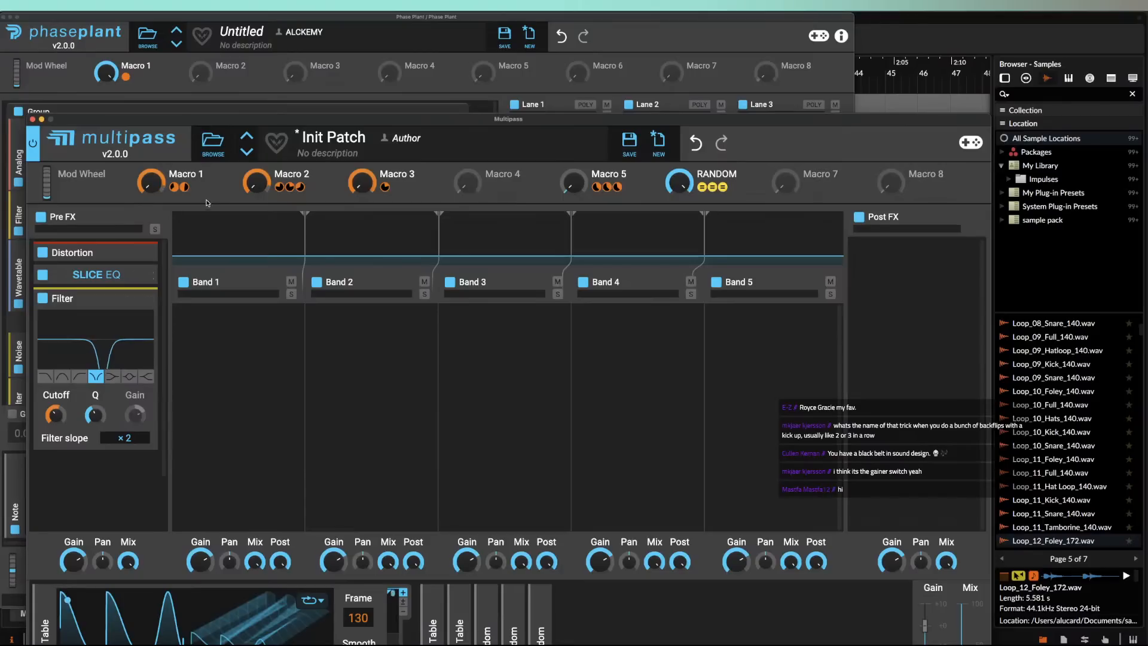
{"action": "left_click_drag", "start_coordinate": [196, 189], "coordinate": [97, 426]}
{"action": "left_click", "coordinate": [141, 300]}
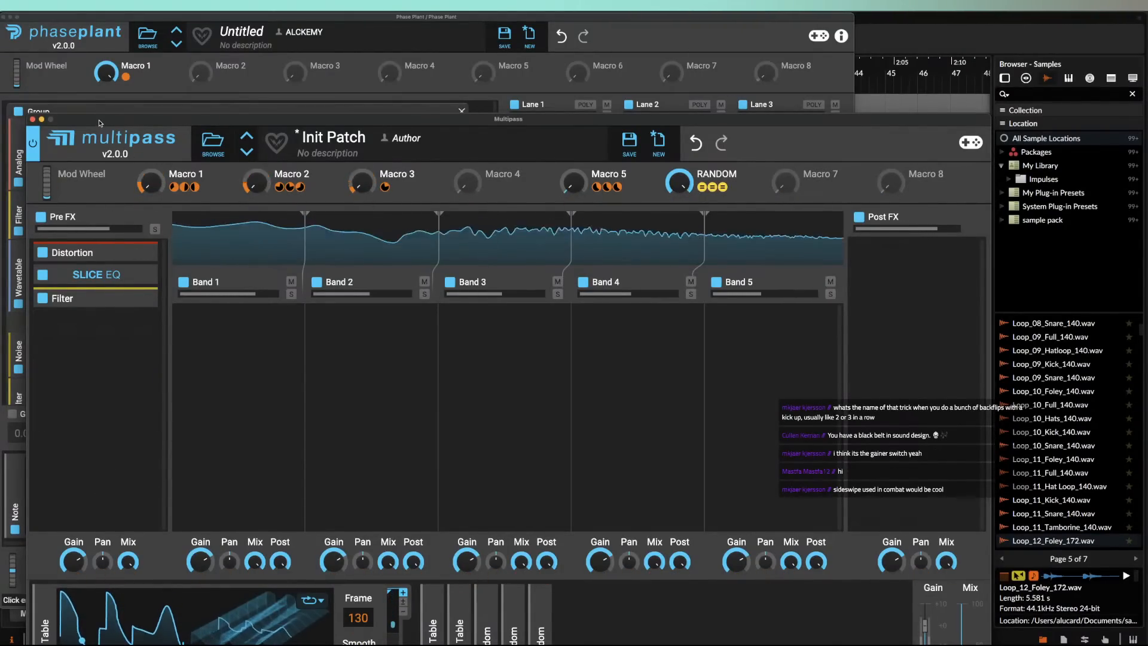
{"action": "left_click_drag", "start_coordinate": [99, 120], "coordinate": [153, 102]}
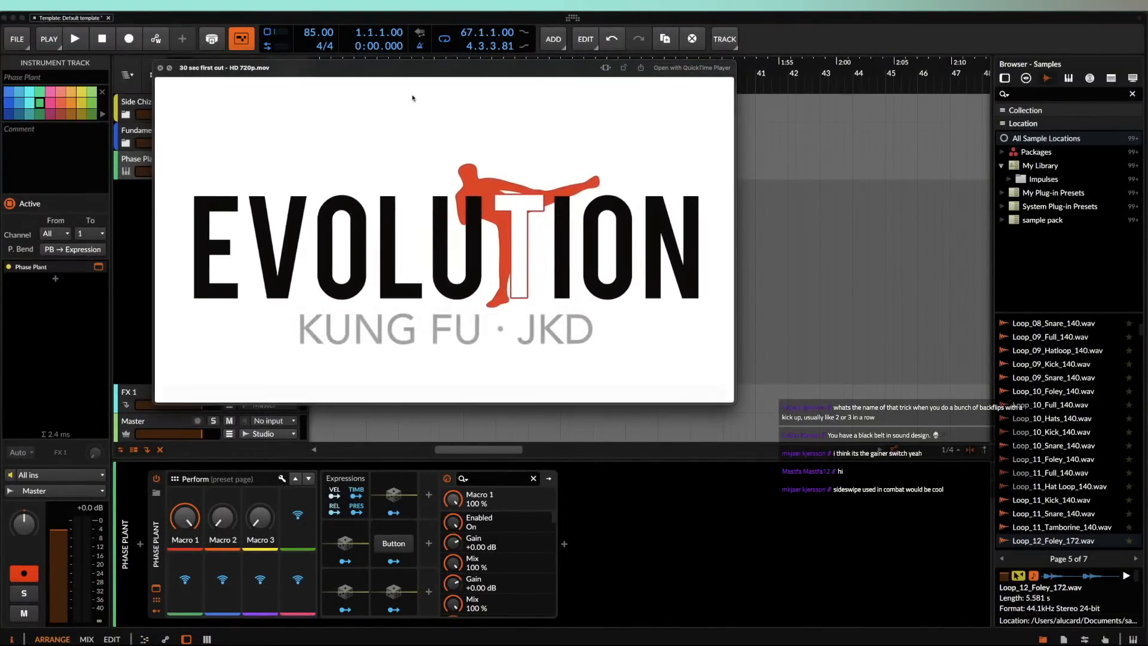
Step: Skim through the video "30 sec first cut - HD 720p.mov" and close it
{"action": "left_click", "coordinate": [358, 396]}
{"action": "left_click_drag", "start_coordinate": [358, 396], "coordinate": [420, 393]}
{"action": "left_click_drag", "start_coordinate": [427, 393], "coordinate": [383, 392]}
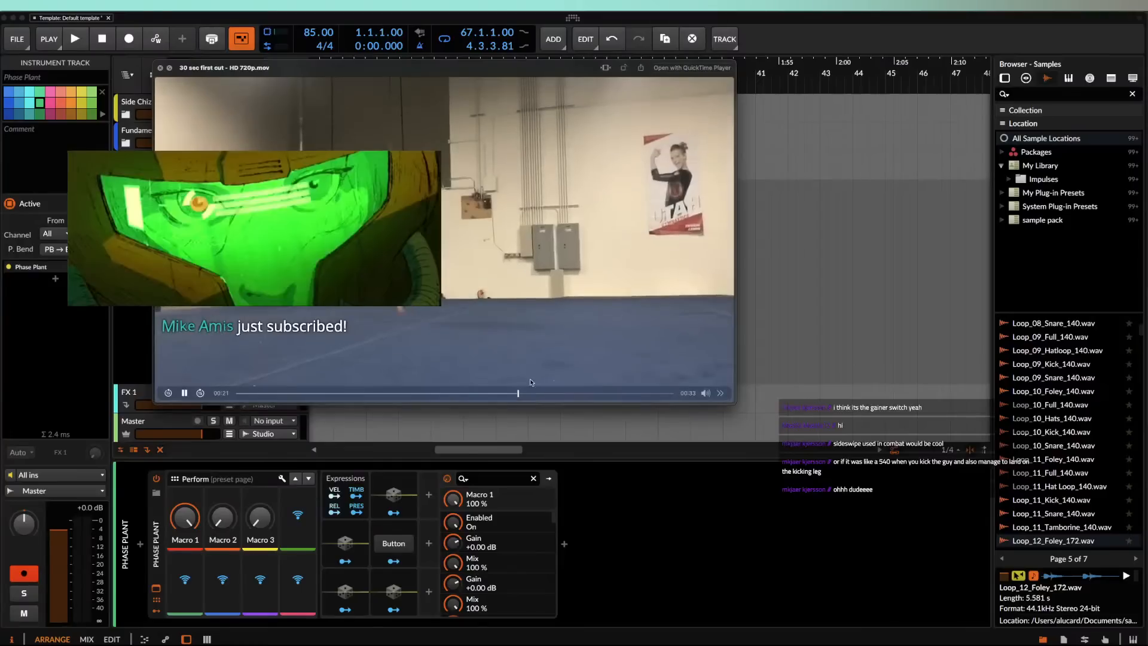
{"action": "left_click", "coordinate": [160, 69]}
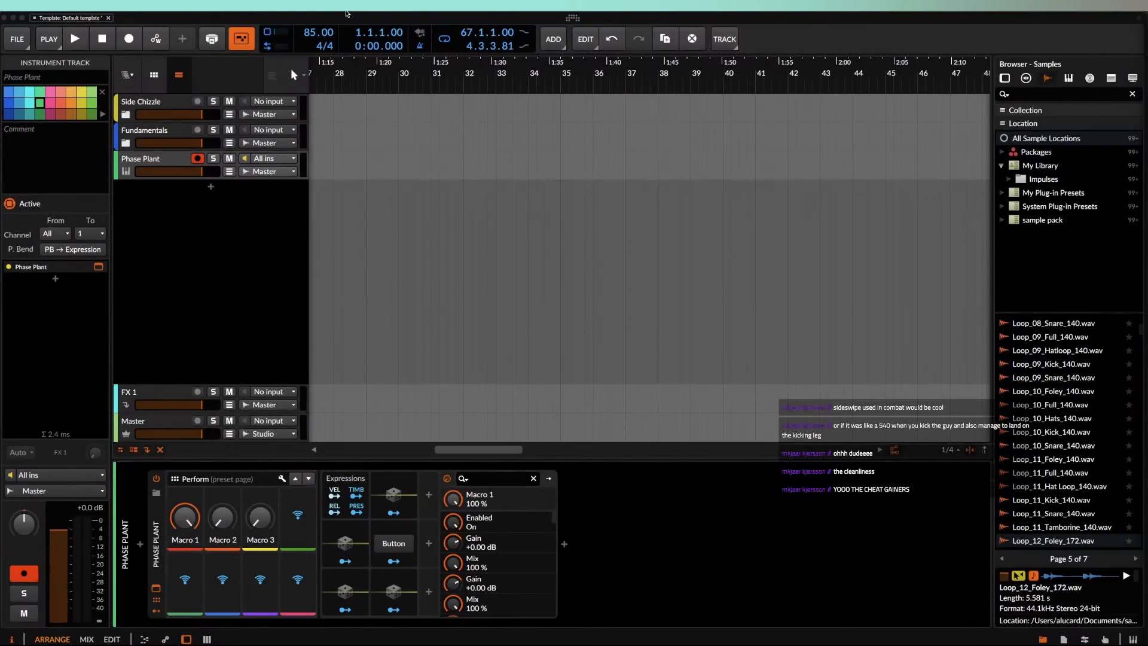
Step: Return to the Multipass editor, add a Gain after the Filter in the Pre FX lane and set it to -5.27 dB
{"action": "left_click", "coordinate": [346, 17]}
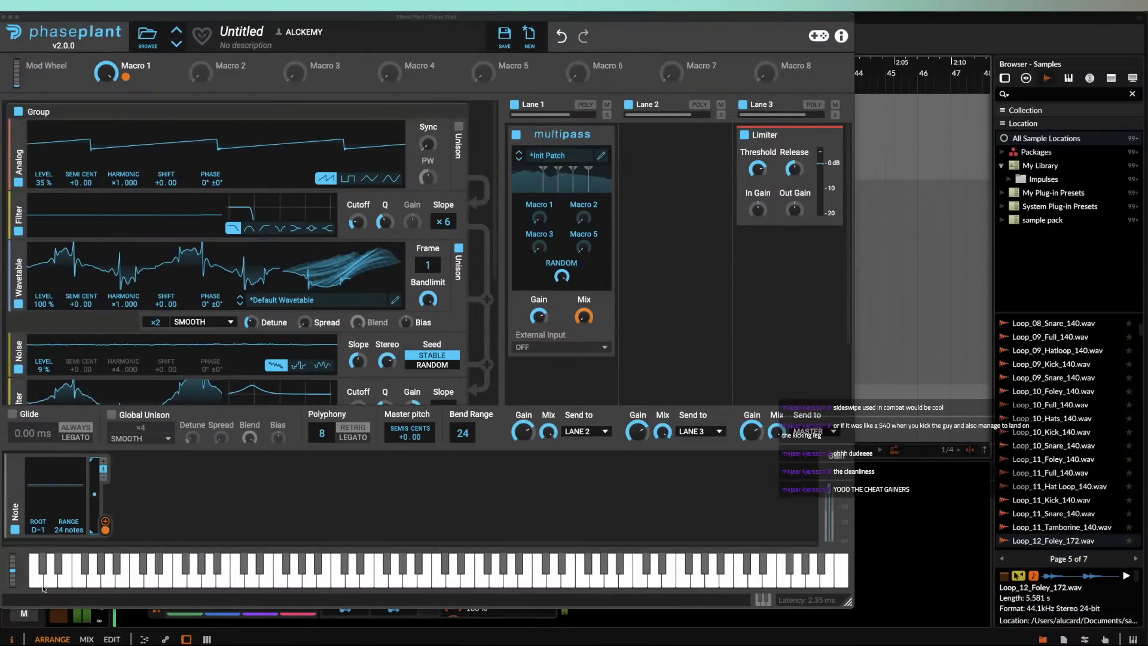
{"action": "left_click_drag", "start_coordinate": [12, 571], "coordinate": [21, 595]}
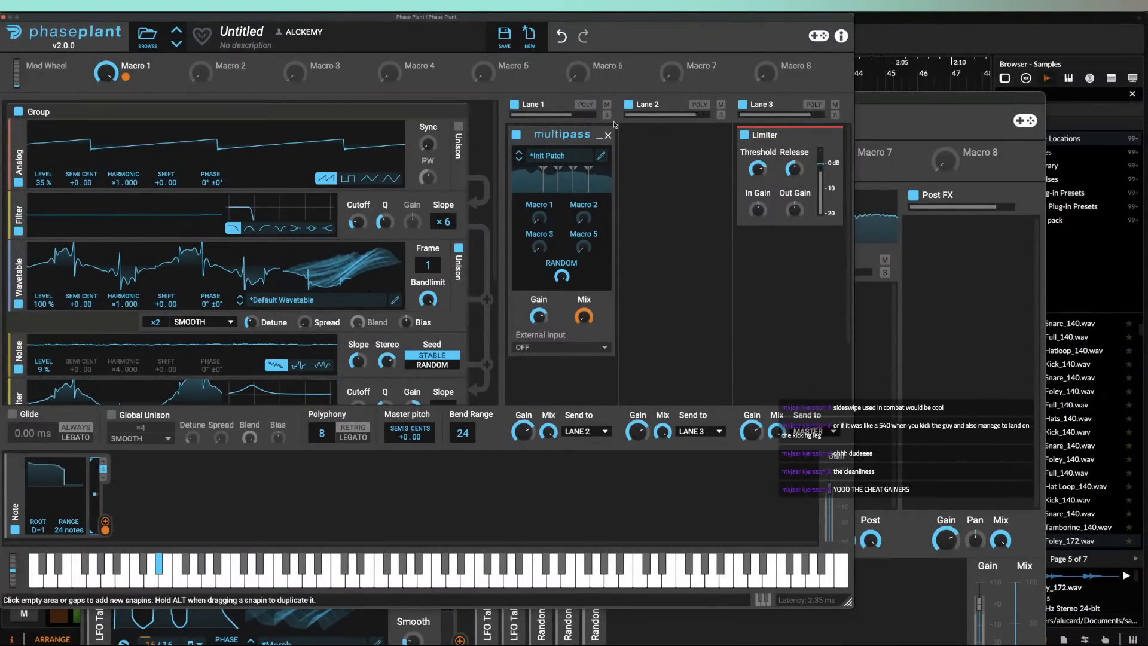
{"action": "left_click", "coordinate": [591, 175]}
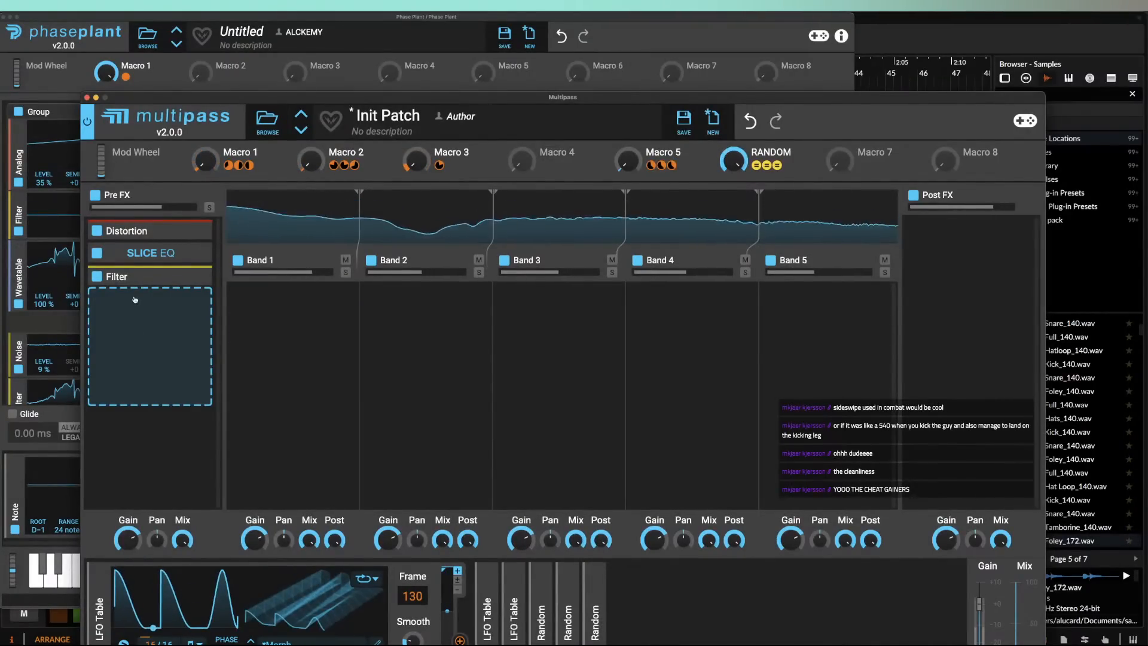
{"action": "left_click", "coordinate": [108, 309]}
{"action": "left_click", "coordinate": [109, 309]}
{"action": "left_click", "coordinate": [143, 313]}
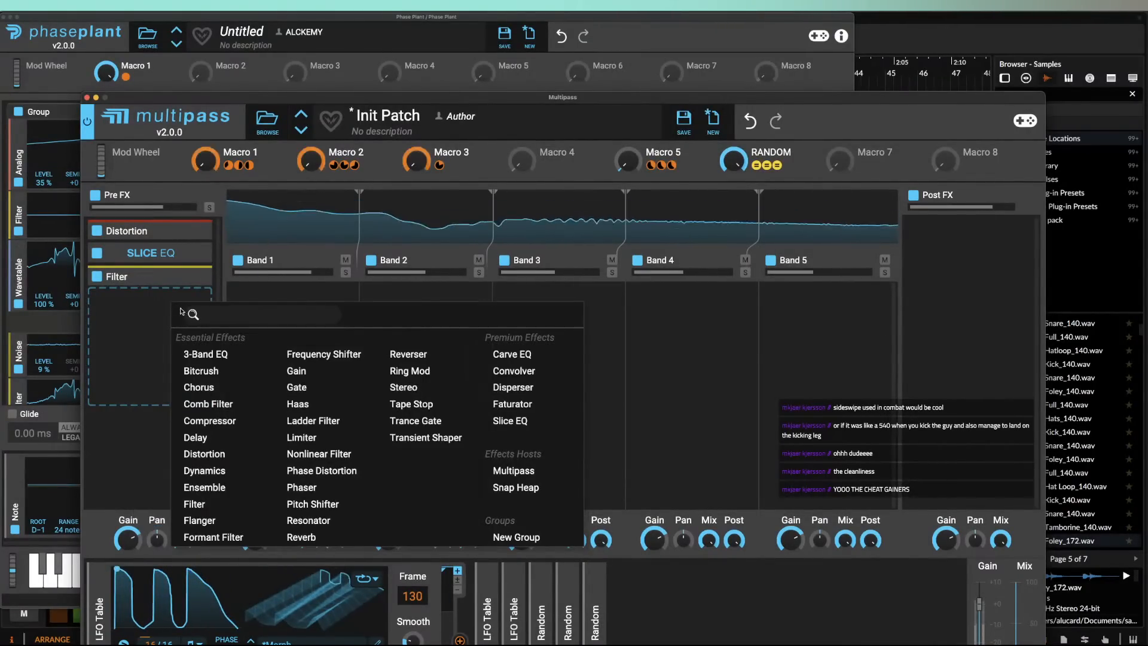
{"action": "left_click", "coordinate": [312, 371]}
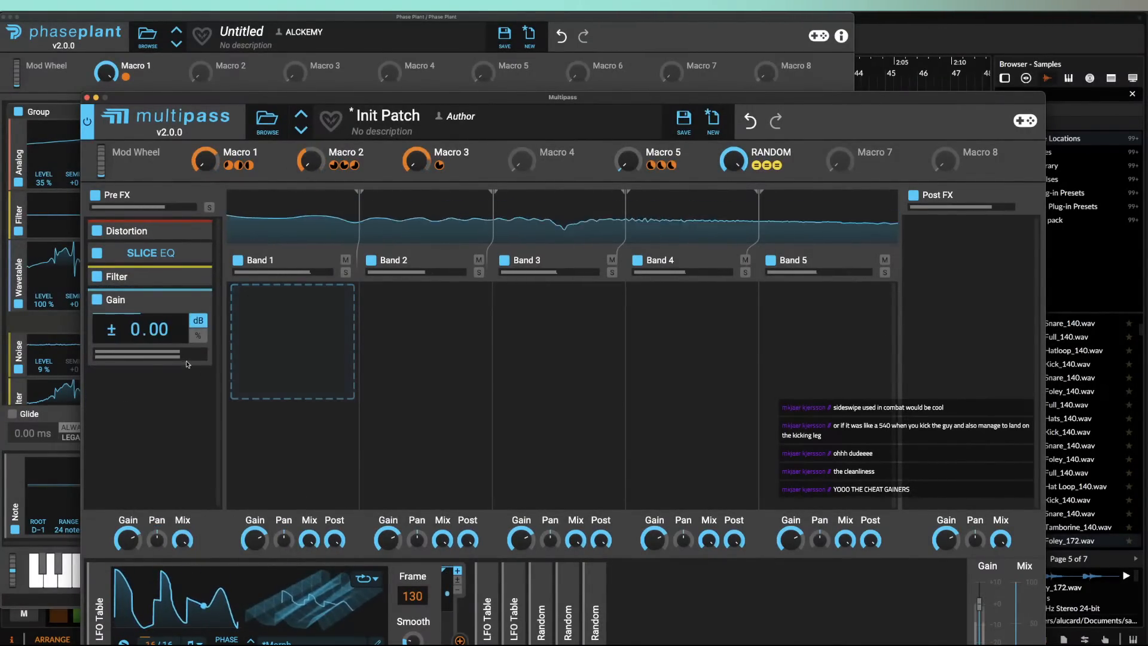
{"action": "left_click_drag", "start_coordinate": [144, 328], "coordinate": [143, 360]}
Step: Add a Stereo effect to Band 1 and turn its width down to the minimum
{"action": "left_click", "coordinate": [276, 302]}
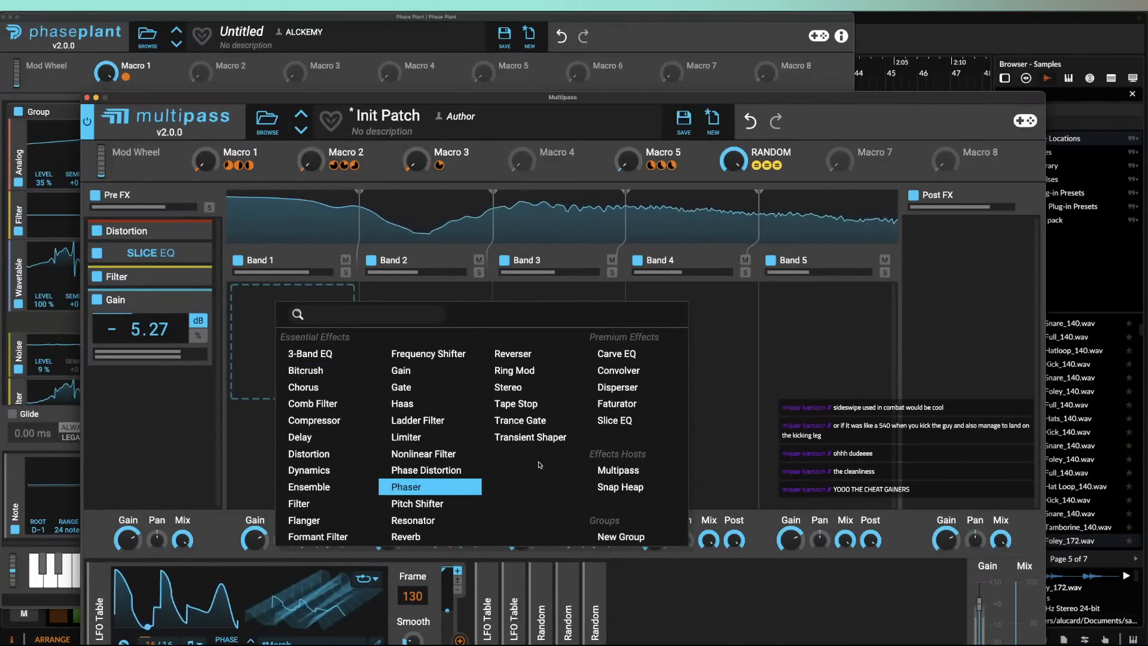
{"action": "left_click", "coordinate": [508, 387]}
{"action": "left_click_drag", "start_coordinate": [294, 337], "coordinate": [296, 400]}
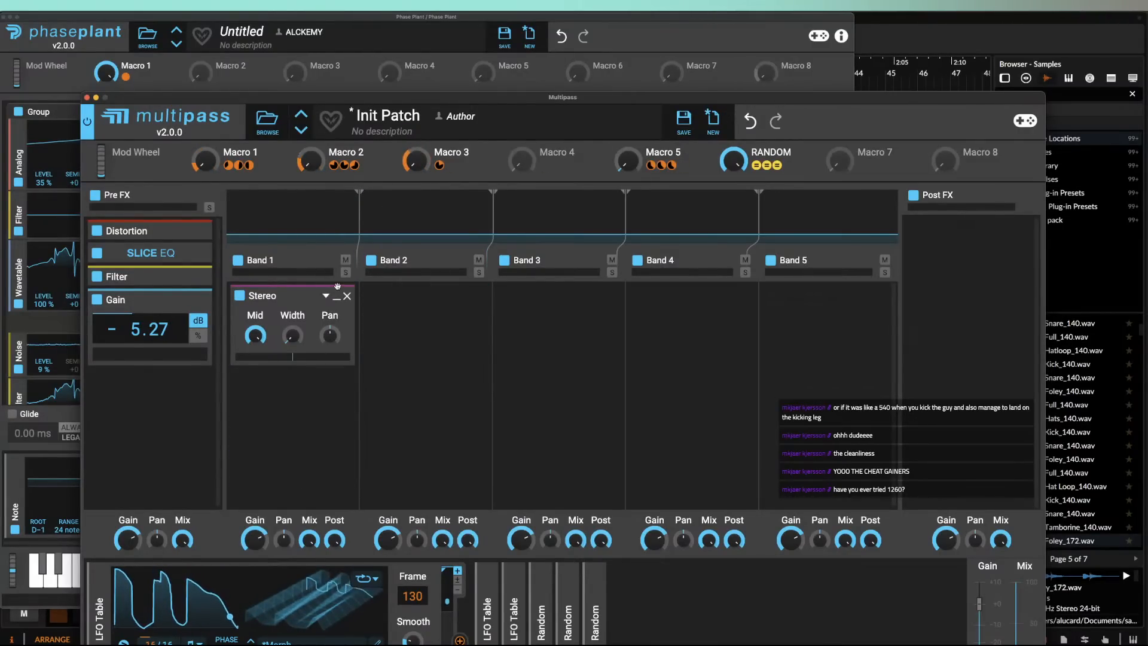
Step: Lower the crossover between the first two bands to 110 Hz and add a Formant Filter to the second band
{"action": "left_click_drag", "start_coordinate": [338, 286], "coordinate": [409, 288]}
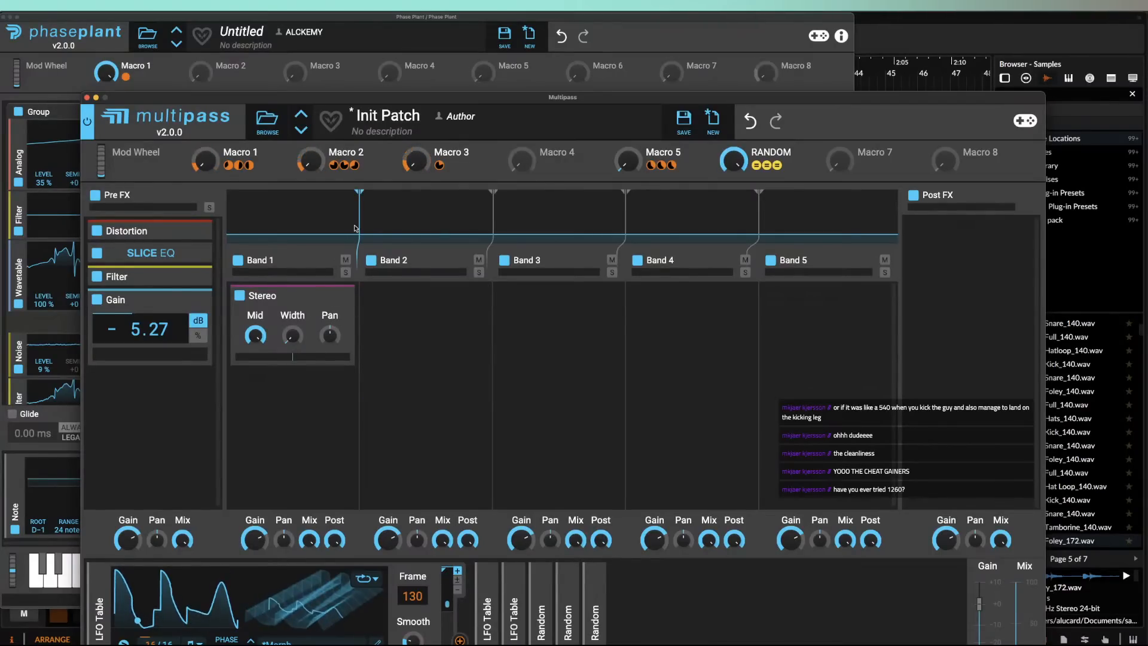
{"action": "left_click_drag", "start_coordinate": [358, 222], "coordinate": [306, 225]}
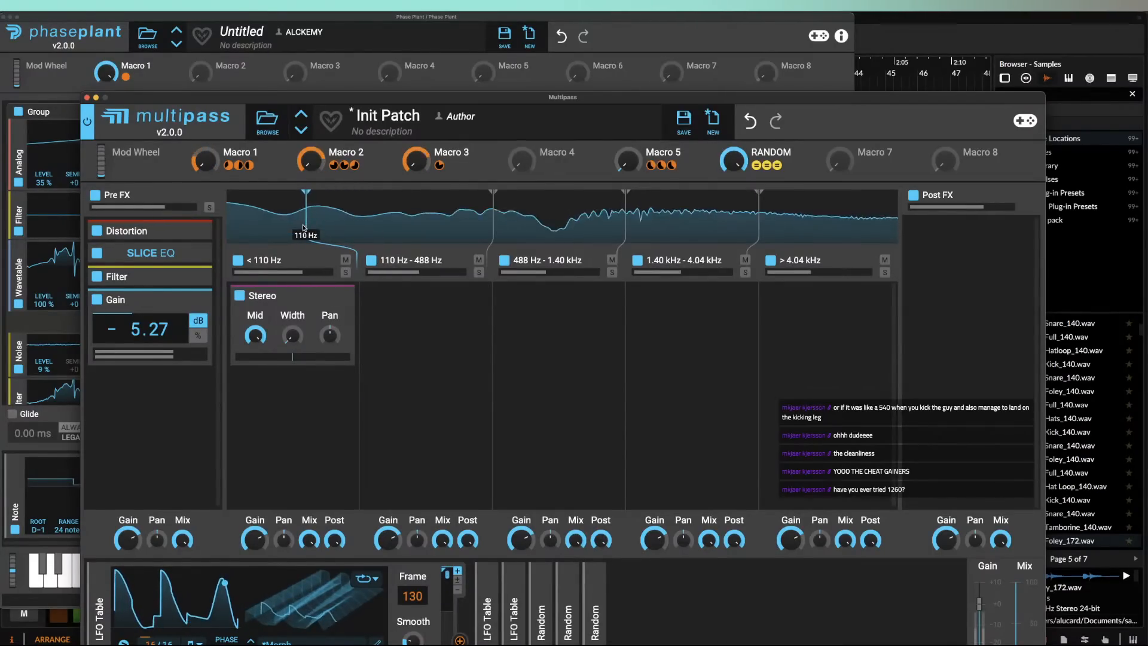
{"action": "left_click", "coordinate": [435, 310]}
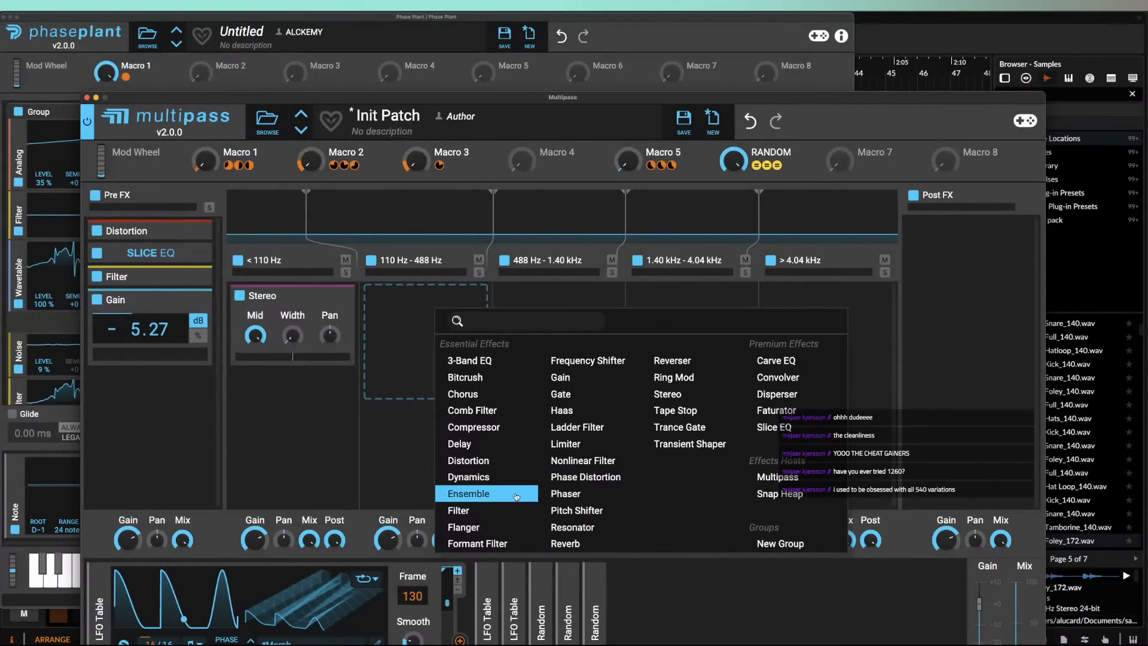
{"action": "left_click", "coordinate": [472, 542]}
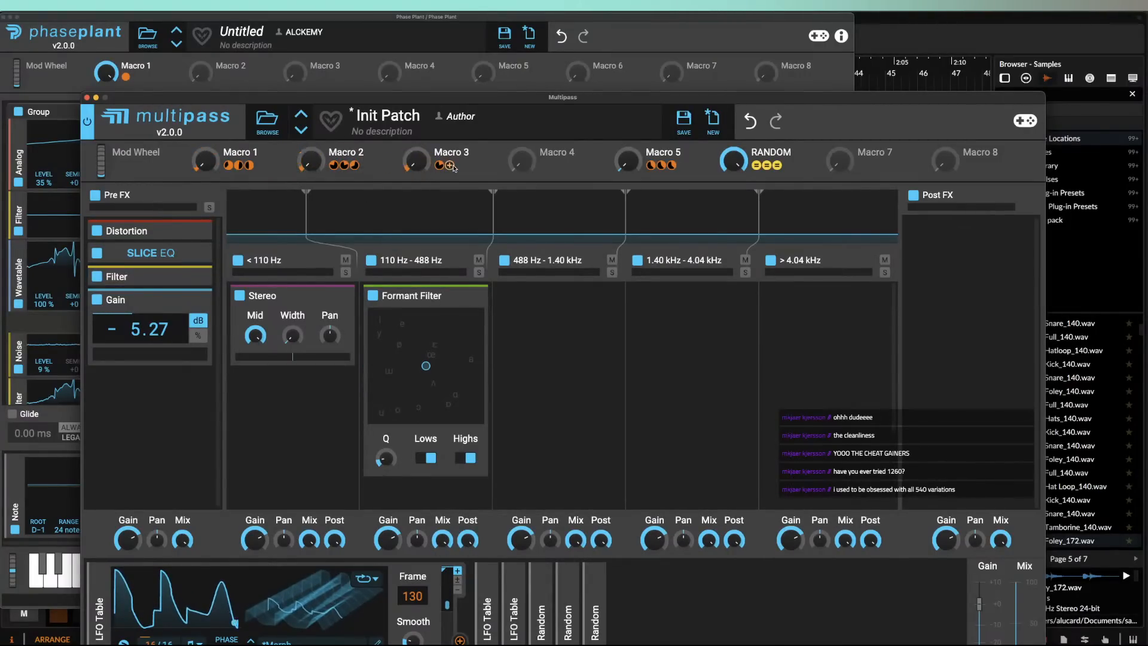
Step: Map Macro 3 to the Formant Filter's vertical position and Macro 1 to its horizontal position, move its point toward the lower-left vowels and collapse it
{"action": "left_click_drag", "start_coordinate": [439, 165], "coordinate": [375, 361]}
{"action": "left_click_drag", "start_coordinate": [260, 166], "coordinate": [378, 341]}
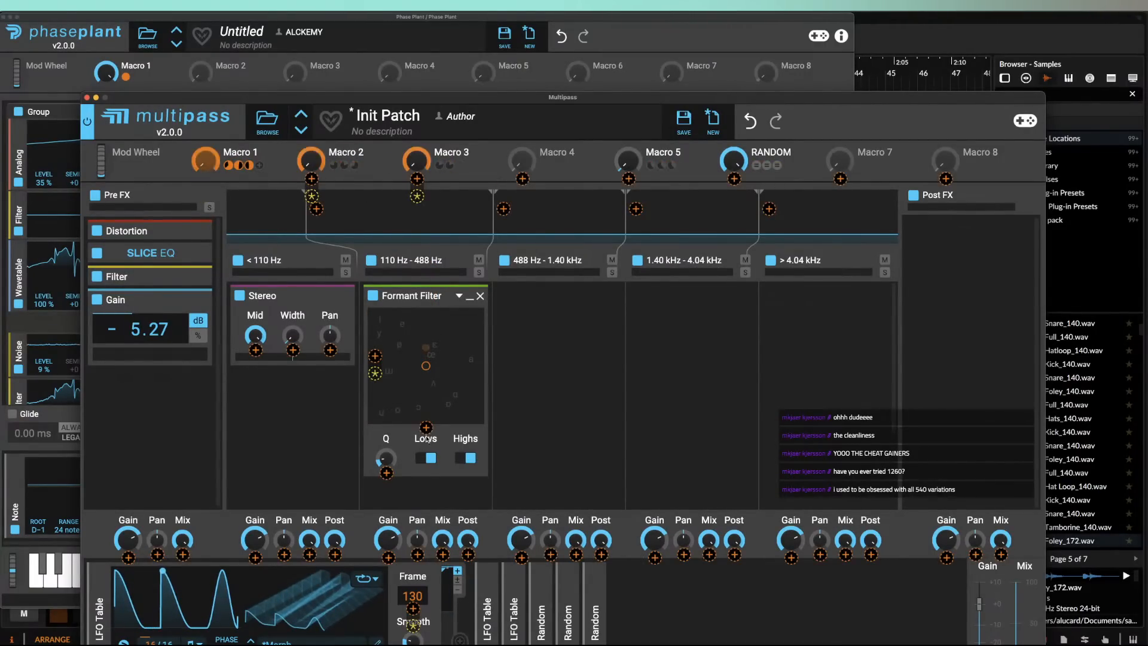
{"action": "left_click_drag", "start_coordinate": [427, 429], "coordinate": [426, 421]}
{"action": "left_click", "coordinate": [448, 400]}
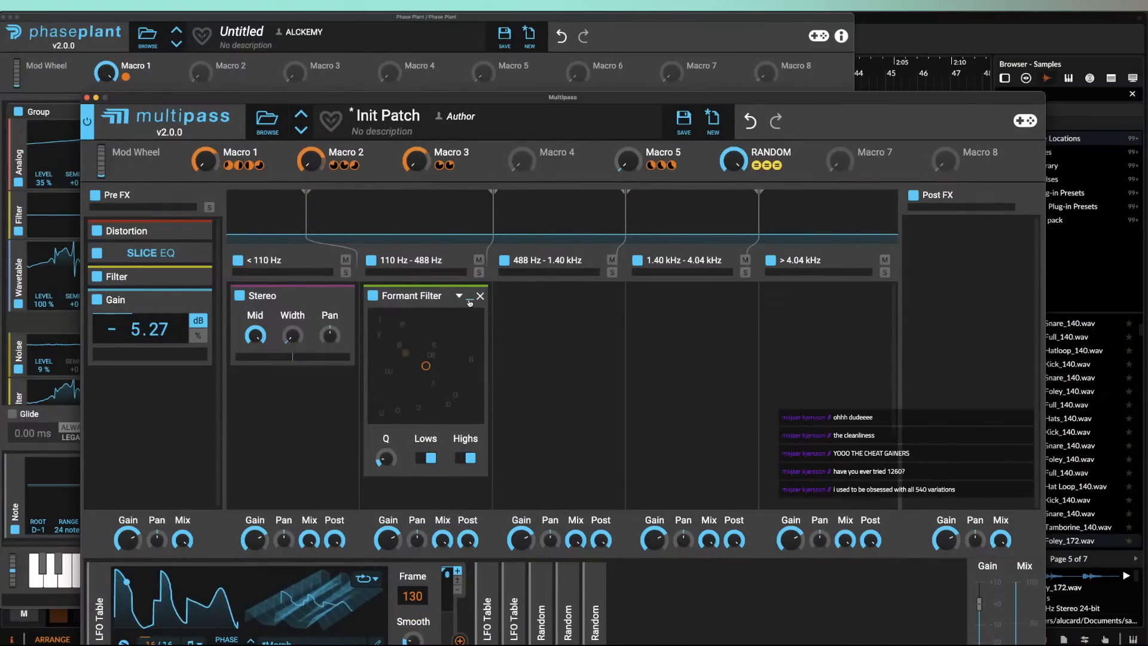
{"action": "left_click_drag", "start_coordinate": [429, 368], "coordinate": [408, 398]}
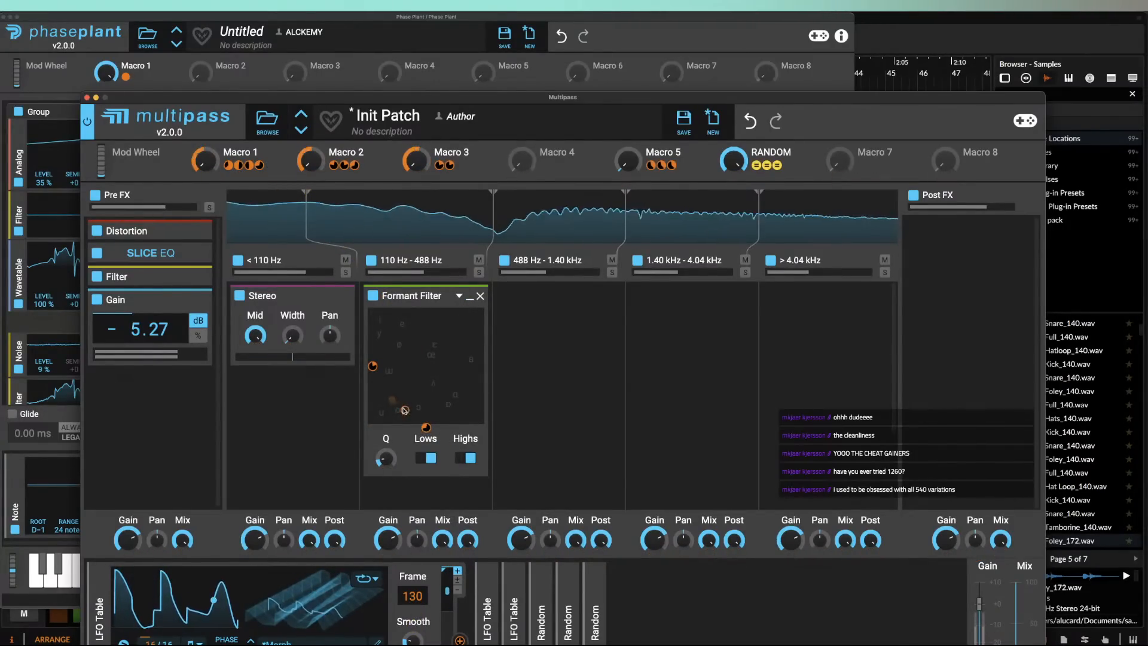
{"action": "left_click", "coordinate": [470, 297]}
Step: Add a Frequency Shifter below the Formant Filter and set its shift to -2.56 Hz
{"action": "left_click", "coordinate": [423, 323]}
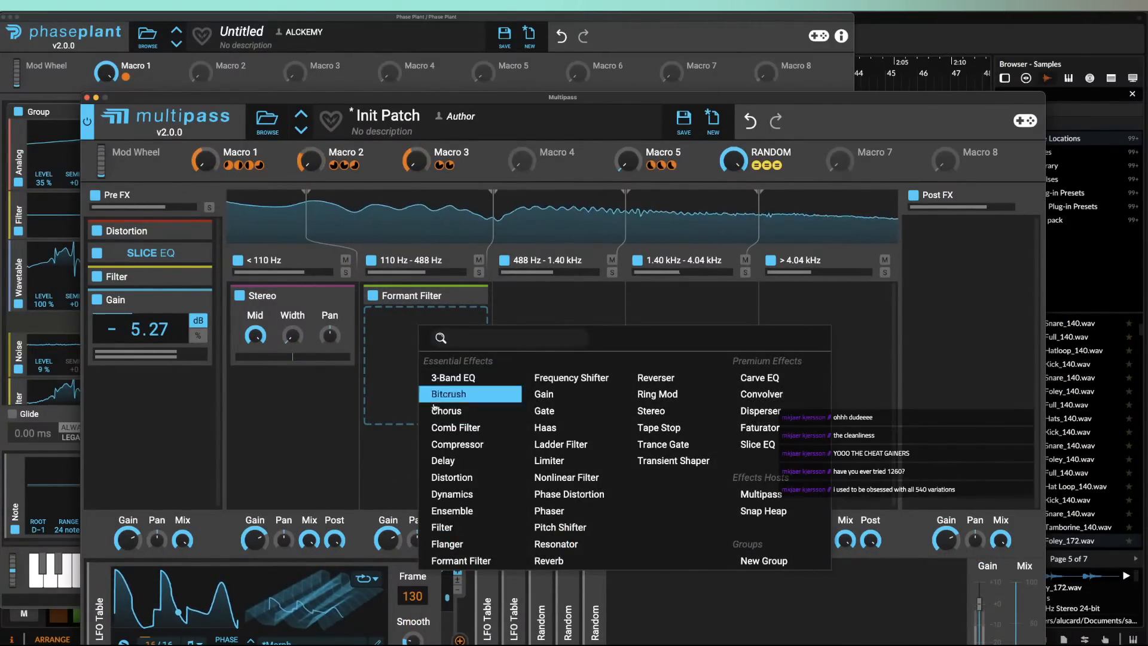
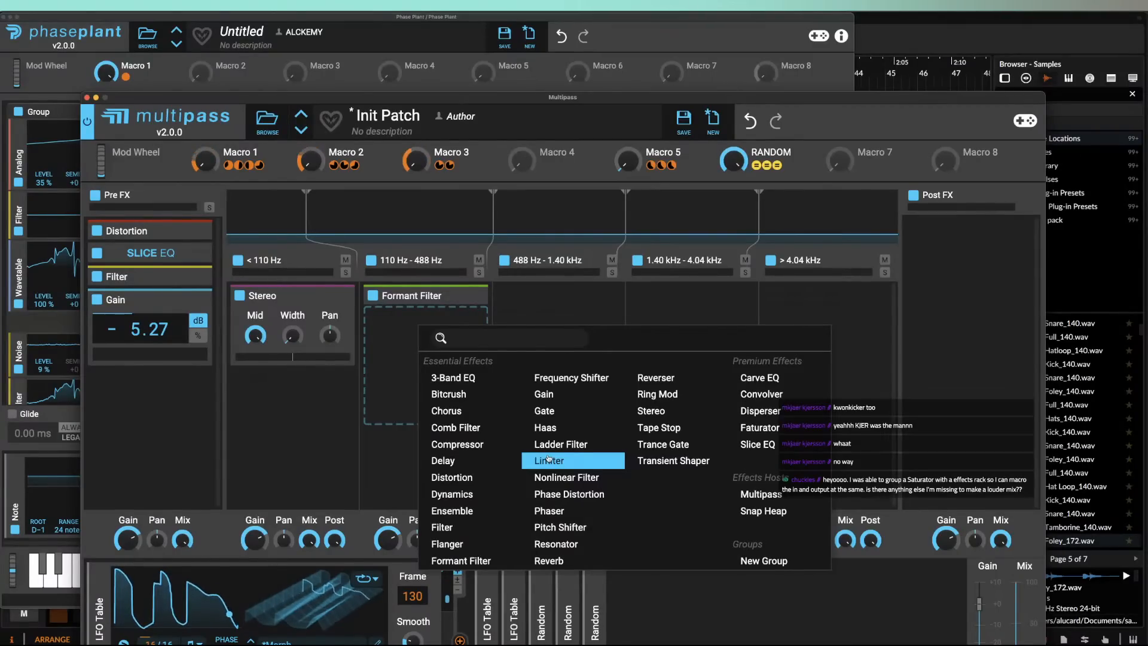
{"action": "left_click", "coordinate": [547, 378]}
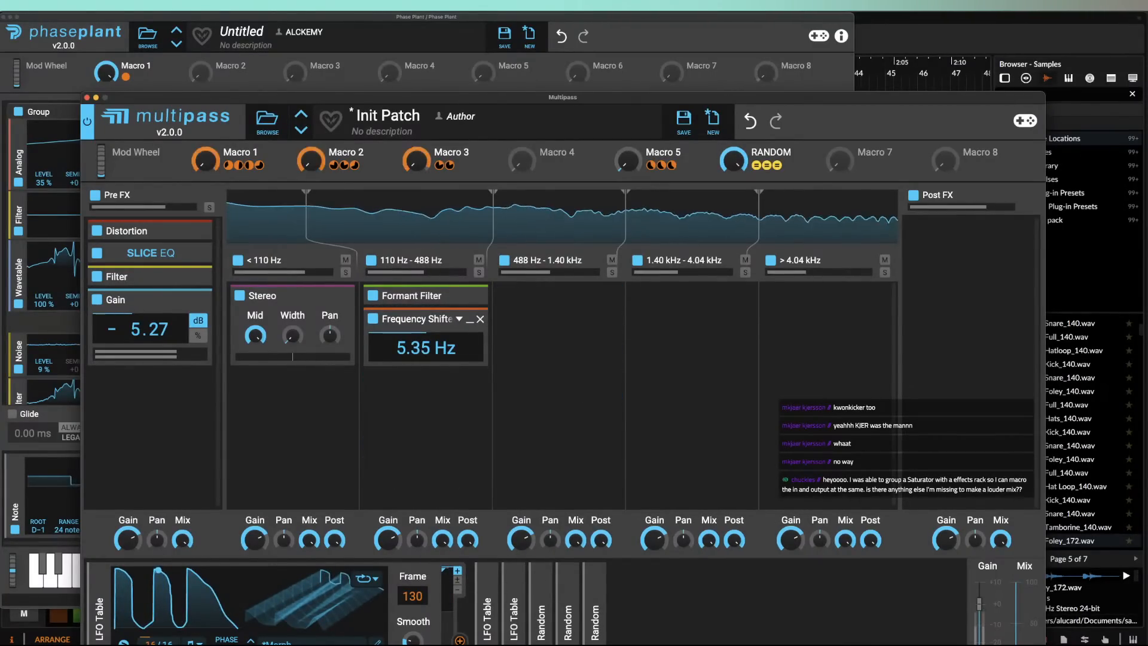
{"action": "left_click_drag", "start_coordinate": [420, 350], "coordinate": [420, 359]}
Step: Add a Nonlinear Filter below the Frequency Shifter and turn up its cutoff and drive
{"action": "left_click", "coordinate": [438, 399]}
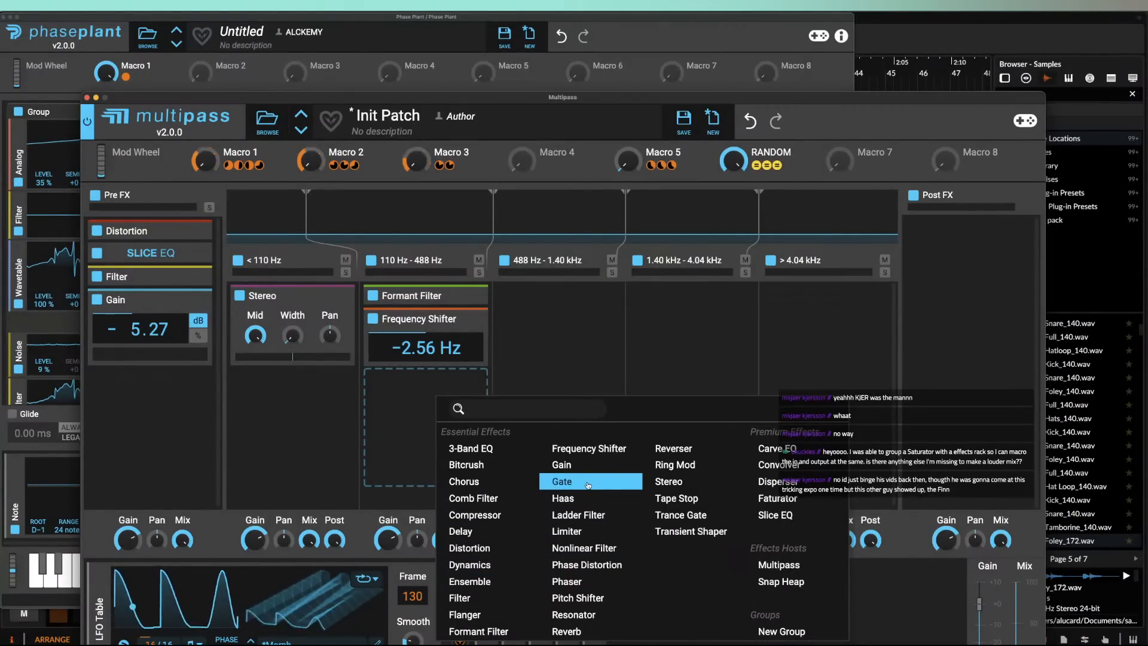
{"action": "left_click", "coordinate": [586, 549]}
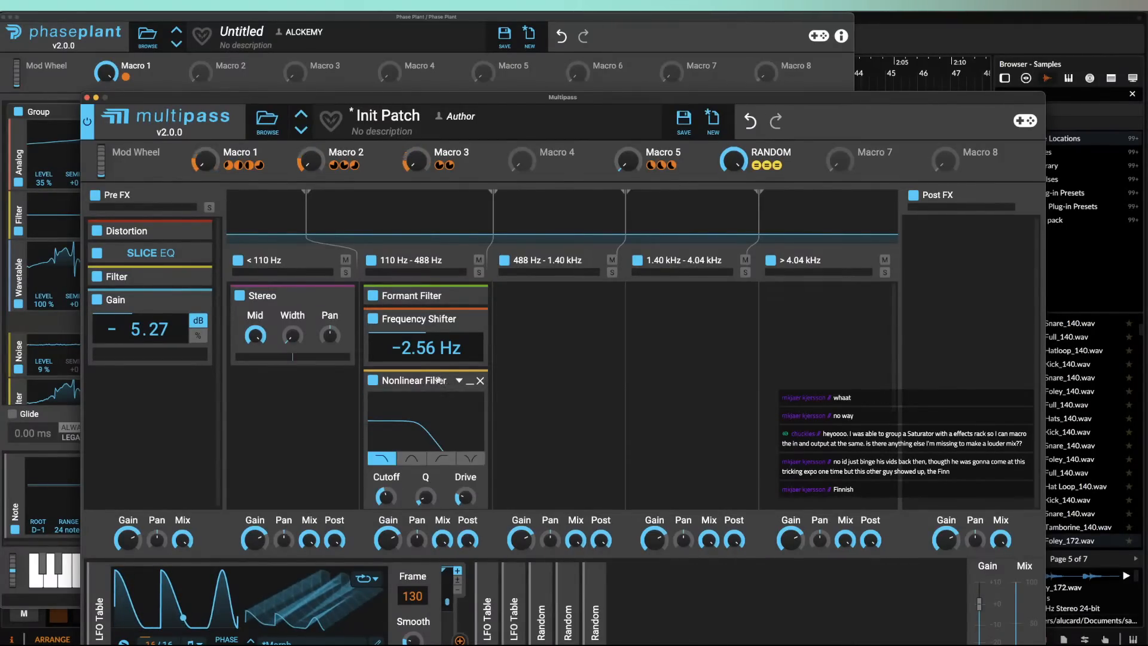
{"action": "scroll", "coordinate": [438, 380], "scroll_direction": "down", "scroll_amount": 2}
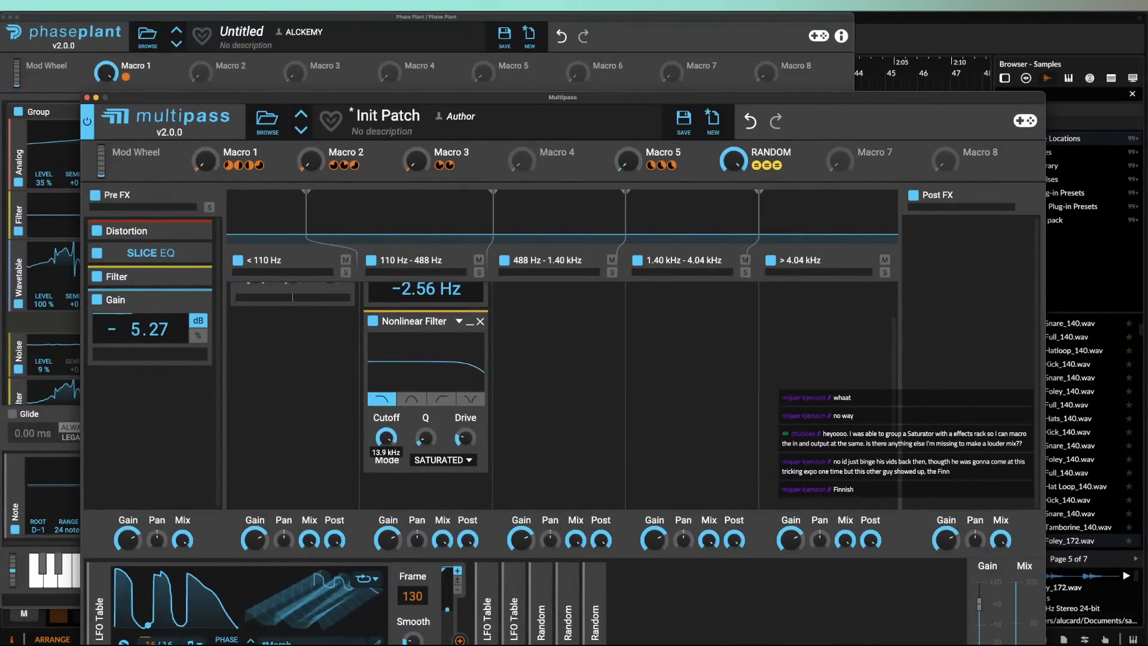
{"action": "left_click_drag", "start_coordinate": [465, 438], "coordinate": [465, 413]}
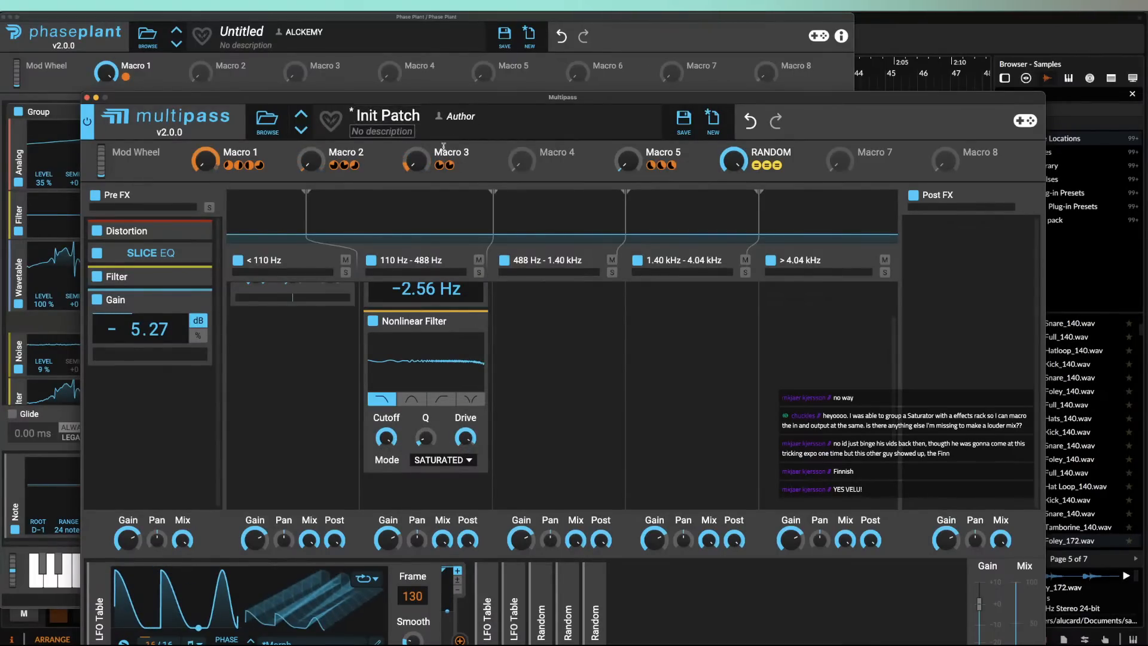
Step: Set the Nonlinear Filter to Metallic mode and map Macro 2 to its cutoff and Macro 3 to its drive
{"action": "left_click_drag", "start_coordinate": [311, 159], "coordinate": [387, 446]}
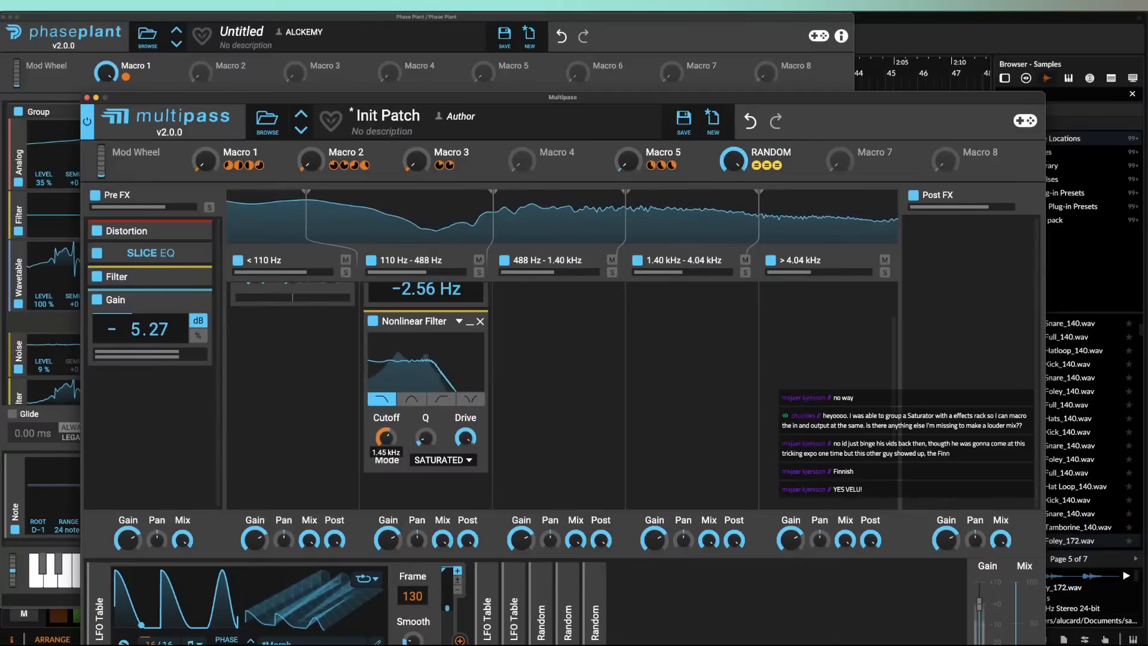
{"action": "left_click", "coordinate": [442, 459]}
{"action": "left_click", "coordinate": [444, 560]}
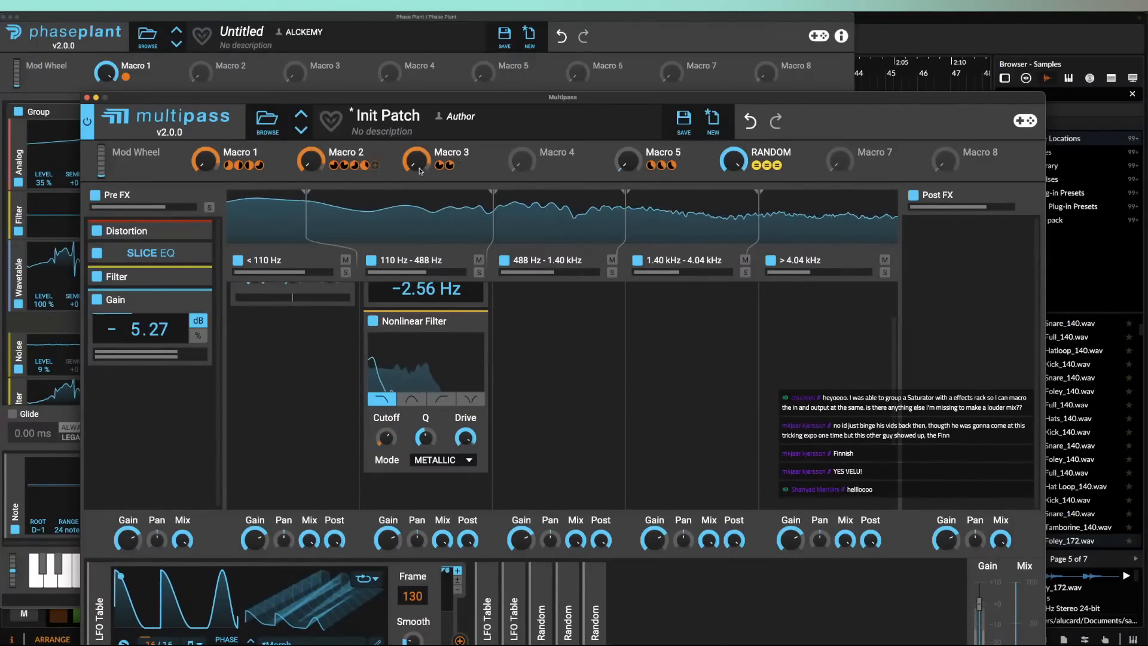
{"action": "left_click", "coordinate": [457, 164]}
{"action": "left_click_drag", "start_coordinate": [466, 453], "coordinate": [466, 389]}
{"action": "left_click", "coordinate": [445, 429]}
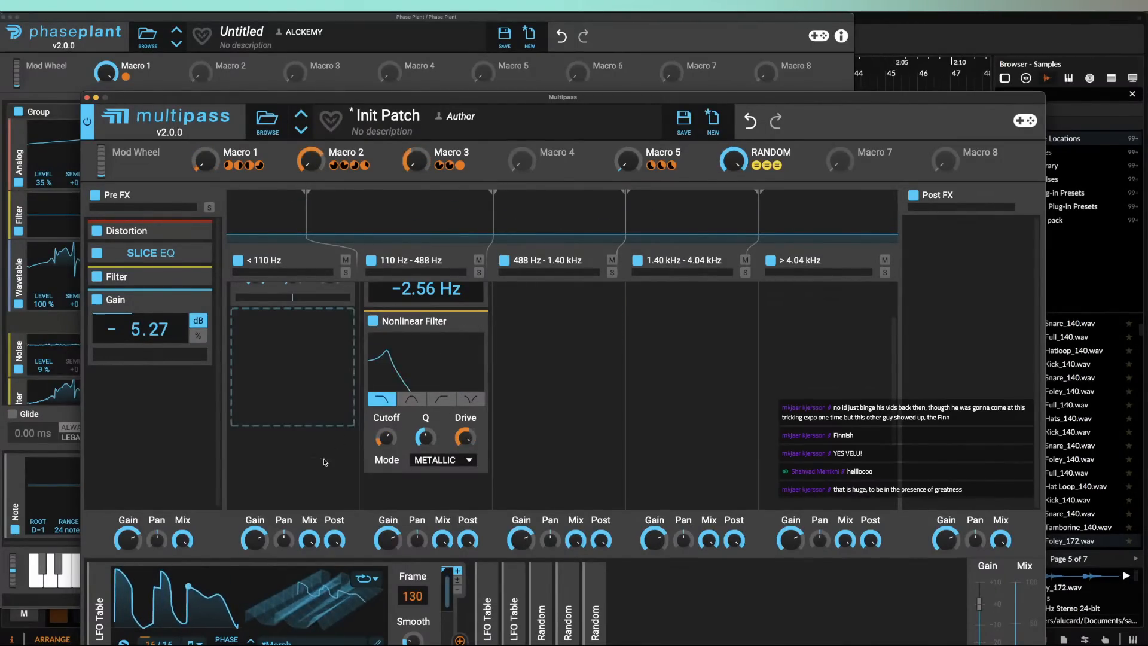
Step: Move the Multipass window fully into view and collapse the Frequency Shifter and Nonlinear Filter
{"action": "left_click_drag", "start_coordinate": [262, 98], "coordinate": [180, 17]}
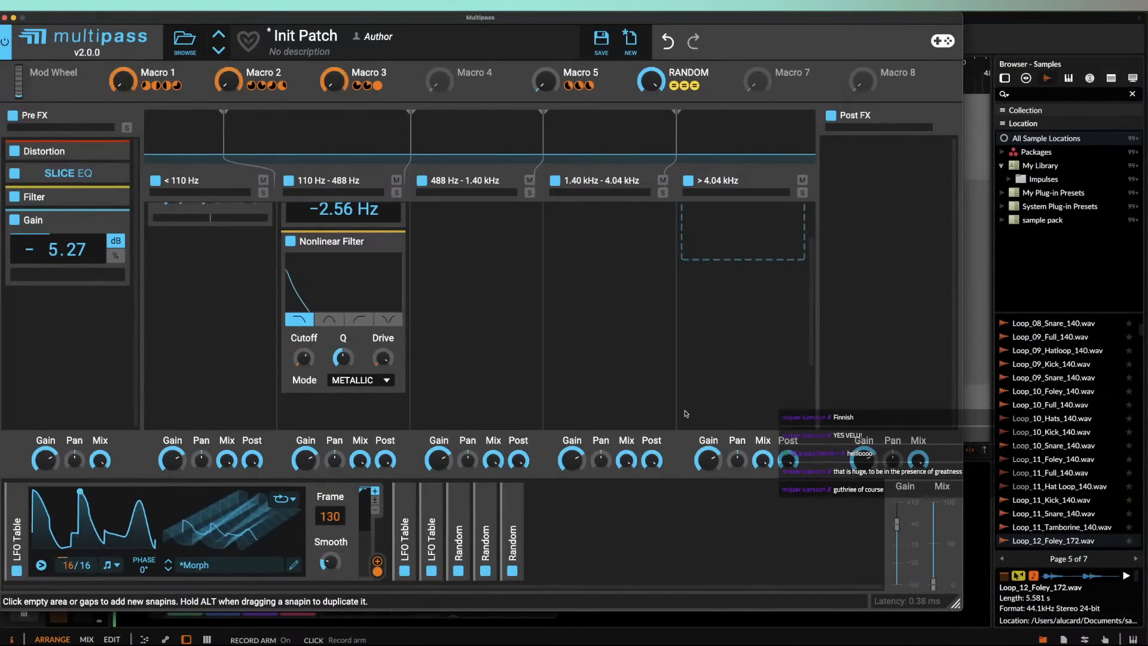
{"action": "scroll", "coordinate": [389, 250], "scroll_direction": "up", "scroll_amount": 3}
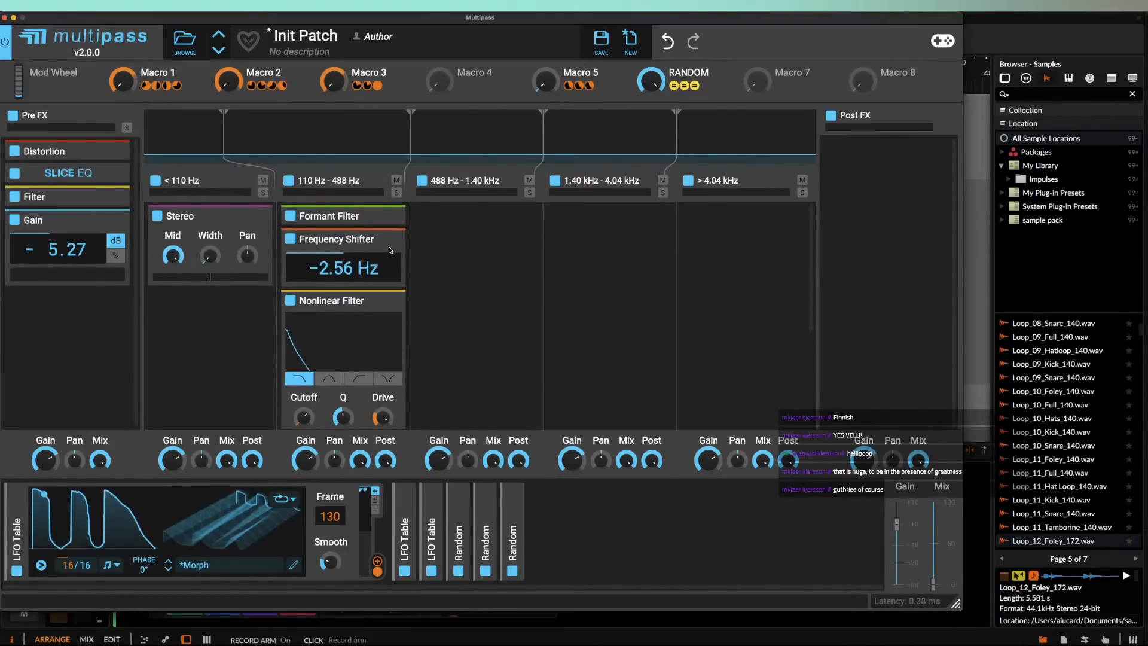
{"action": "left_click", "coordinate": [387, 242]}
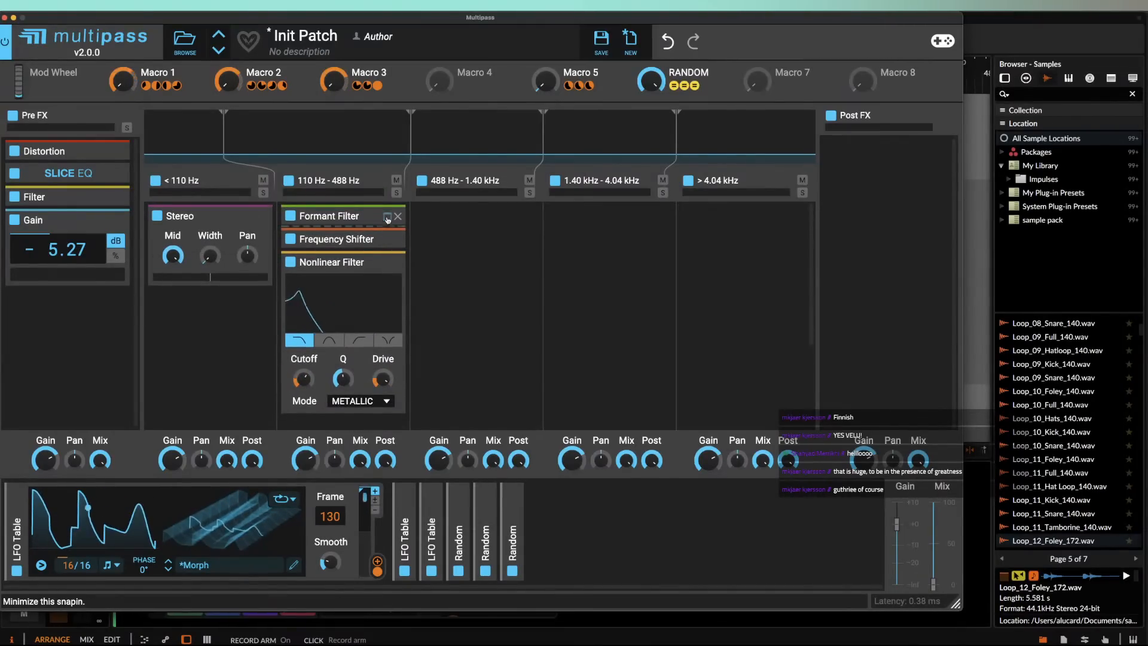
{"action": "left_click", "coordinate": [386, 266]}
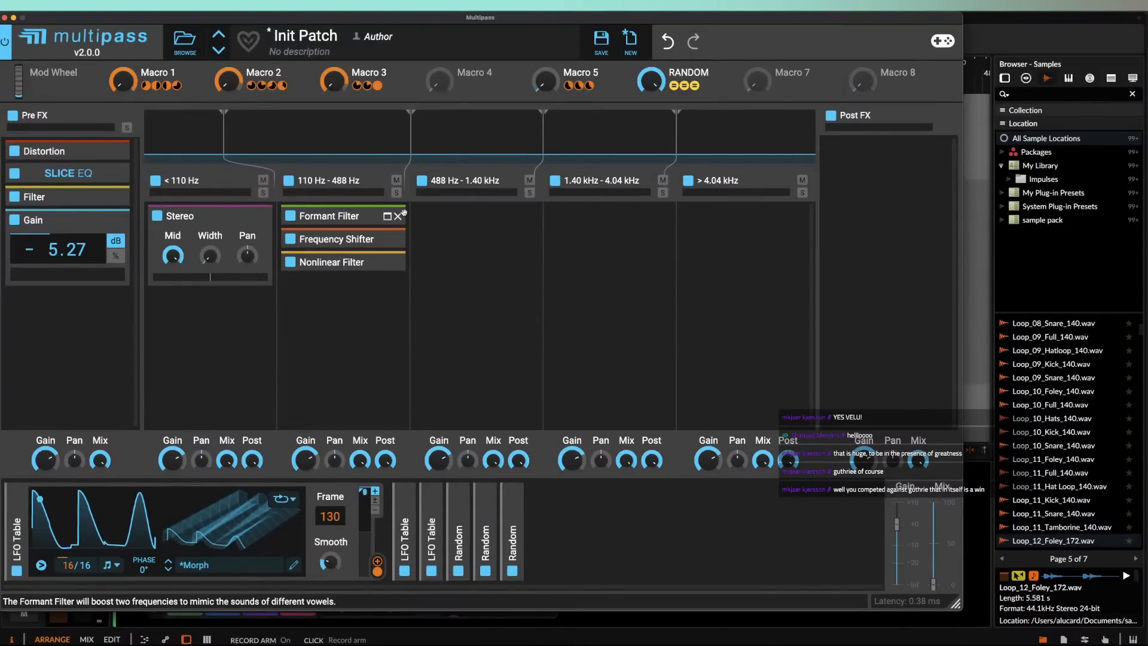
Step: Add a Slice EQ to the third band with two narrow boosts alternating with two deep cuts, the last at about 1.17 kHz, and move its editor aside
{"action": "left_click", "coordinate": [472, 217]}
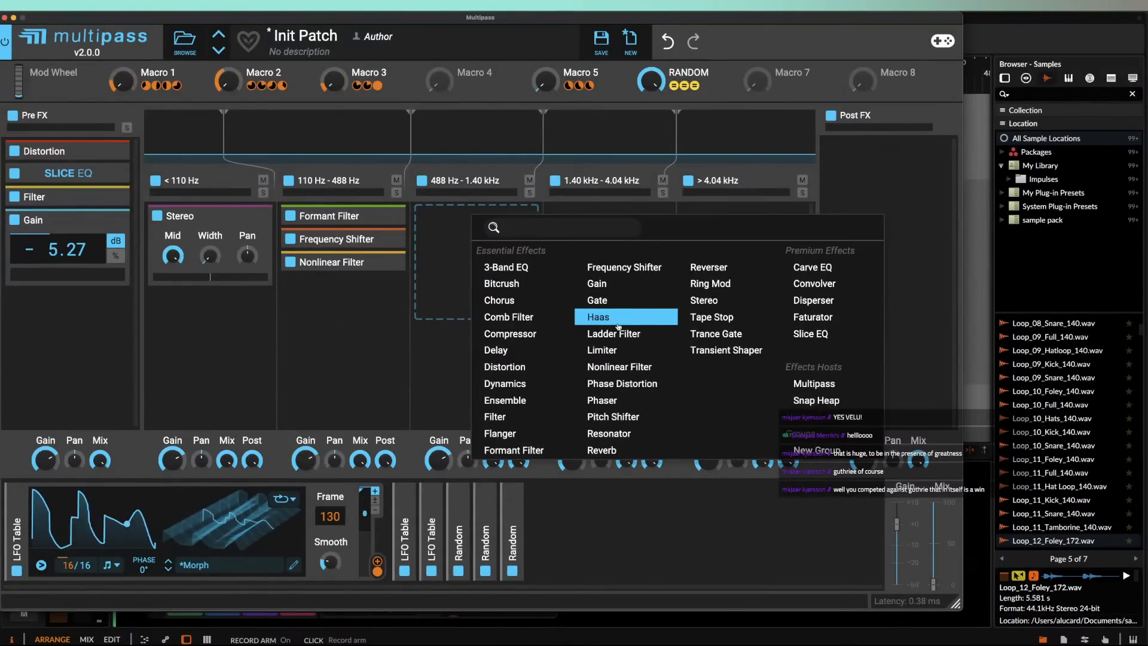
{"action": "left_click", "coordinate": [814, 334]}
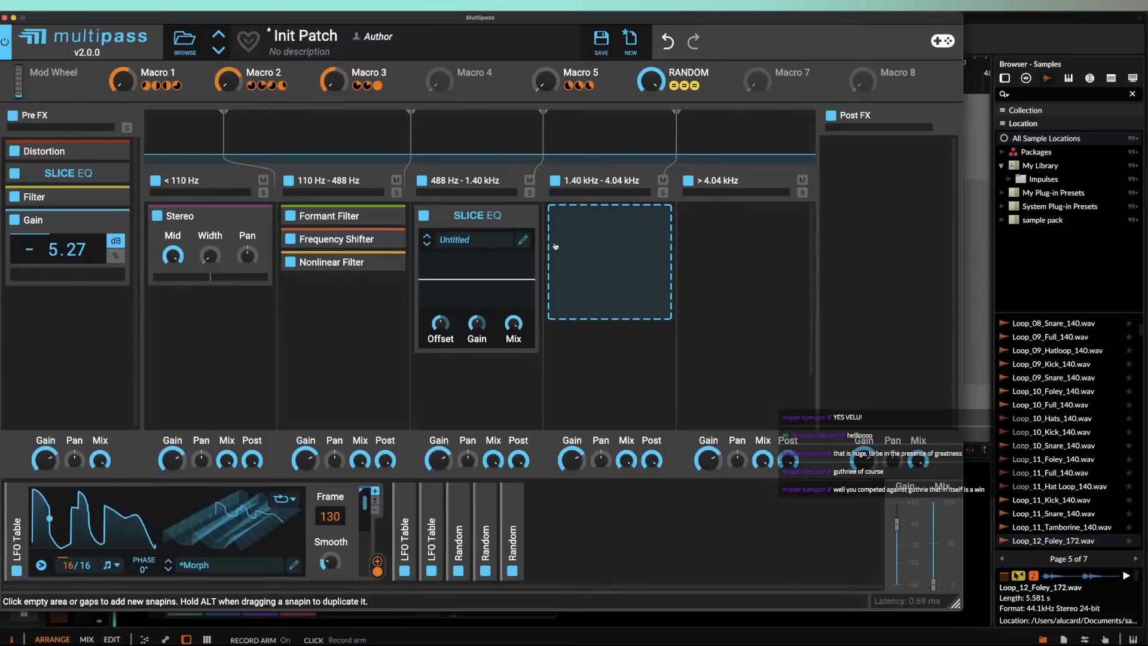
{"action": "left_click", "coordinate": [521, 235]}
{"action": "left_click_drag", "start_coordinate": [361, 343], "coordinate": [338, 262]}
{"action": "scroll", "coordinate": [337, 262], "scroll_direction": "up", "scroll_amount": 2}
{"action": "left_click_drag", "start_coordinate": [439, 344], "coordinate": [431, 257]}
{"action": "scroll", "coordinate": [432, 289], "scroll_direction": "up", "scroll_amount": 2}
{"action": "left_click_drag", "start_coordinate": [499, 330], "coordinate": [498, 443]}
{"action": "left_click", "coordinate": [688, 249]}
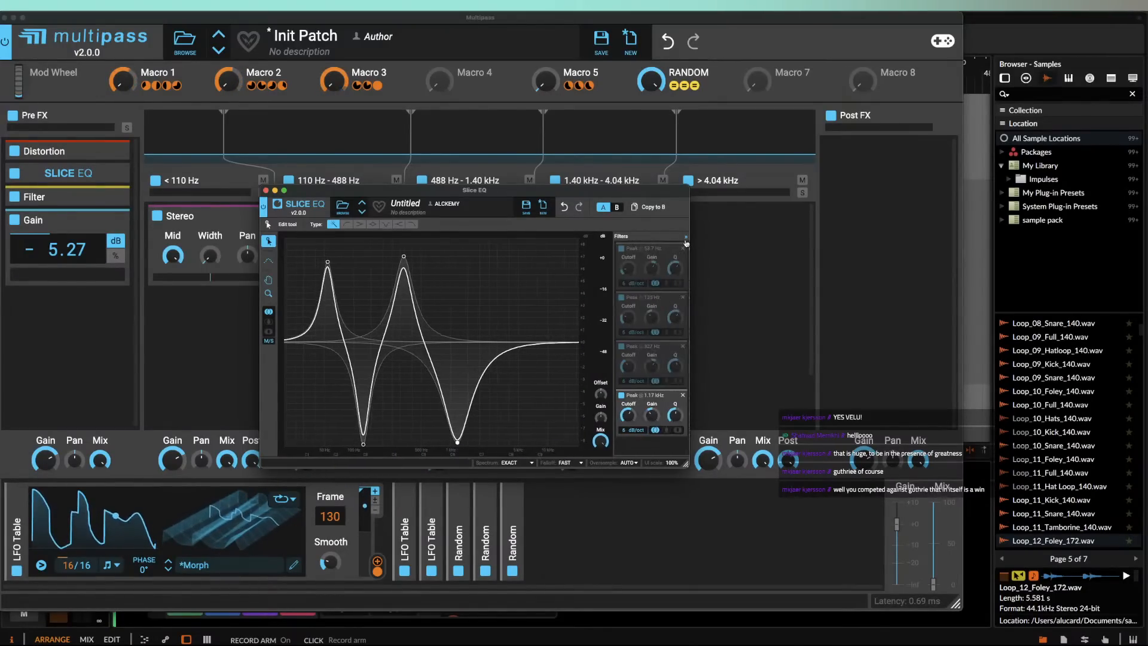
{"action": "left_click_drag", "start_coordinate": [607, 191], "coordinate": [981, 182]}
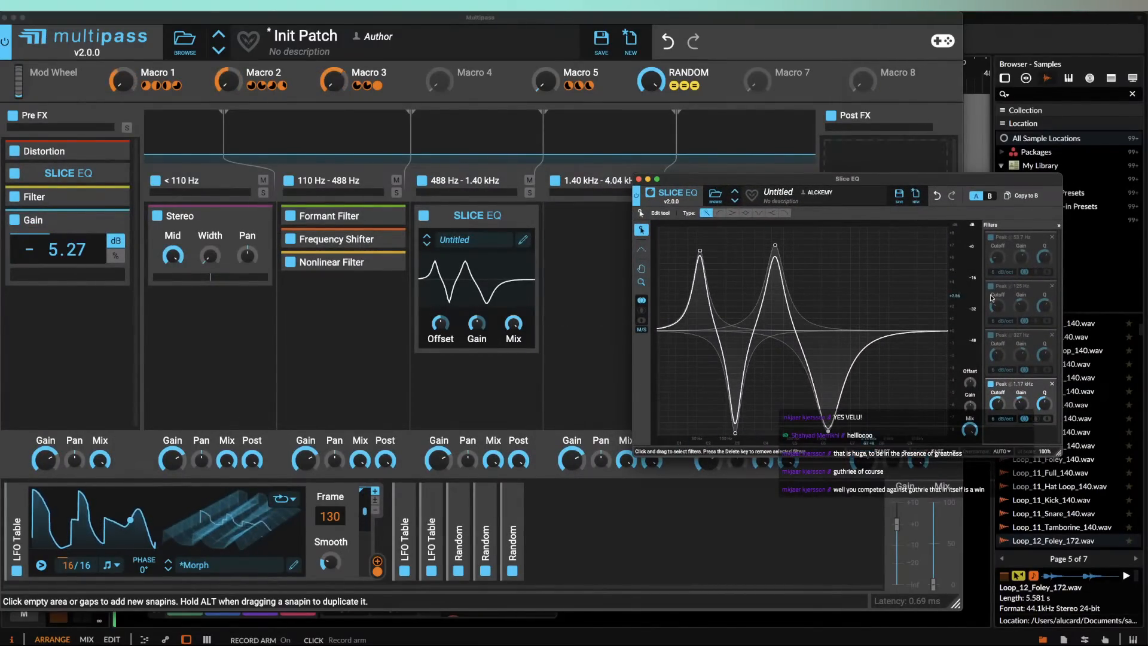
Step: Turn the third band's Slice EQ mix down to minimum, map Macro 2 to the mix and Macro 1 to the offset, and collapse it
{"action": "left_click_drag", "start_coordinate": [513, 324], "coordinate": [514, 330]}
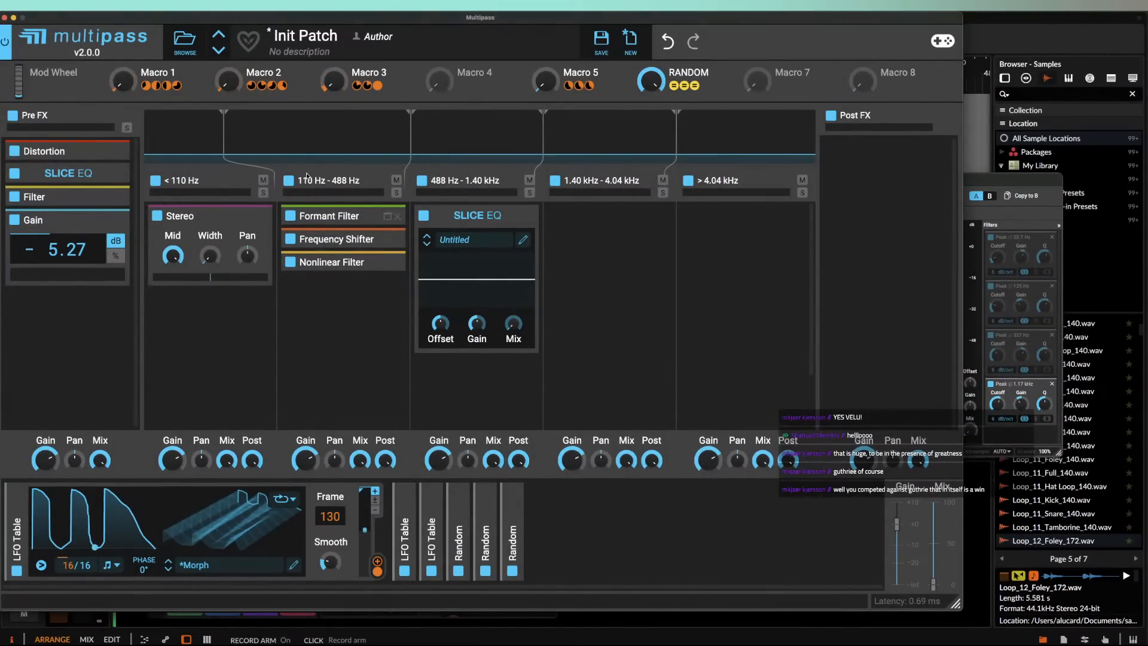
{"action": "left_click_drag", "start_coordinate": [293, 85], "coordinate": [514, 333]}
{"action": "left_click", "coordinate": [483, 208]}
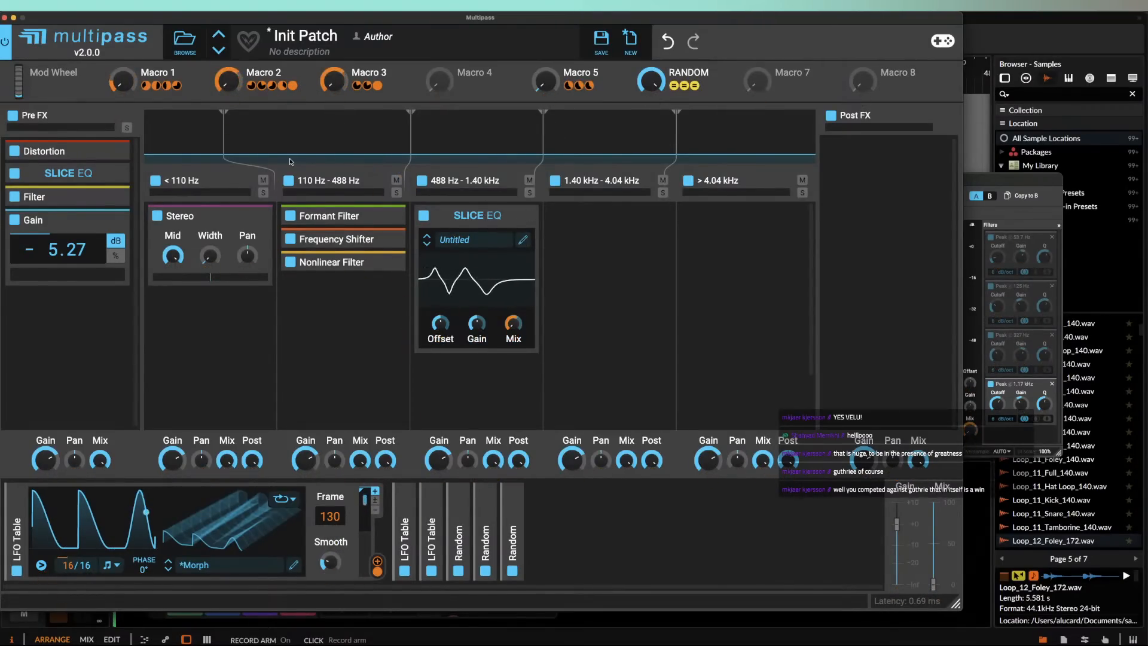
{"action": "left_click", "coordinate": [187, 87]}
{"action": "left_click_drag", "start_coordinate": [441, 337], "coordinate": [440, 320]}
{"action": "left_click", "coordinate": [474, 221]}
{"action": "key", "text": "space"}
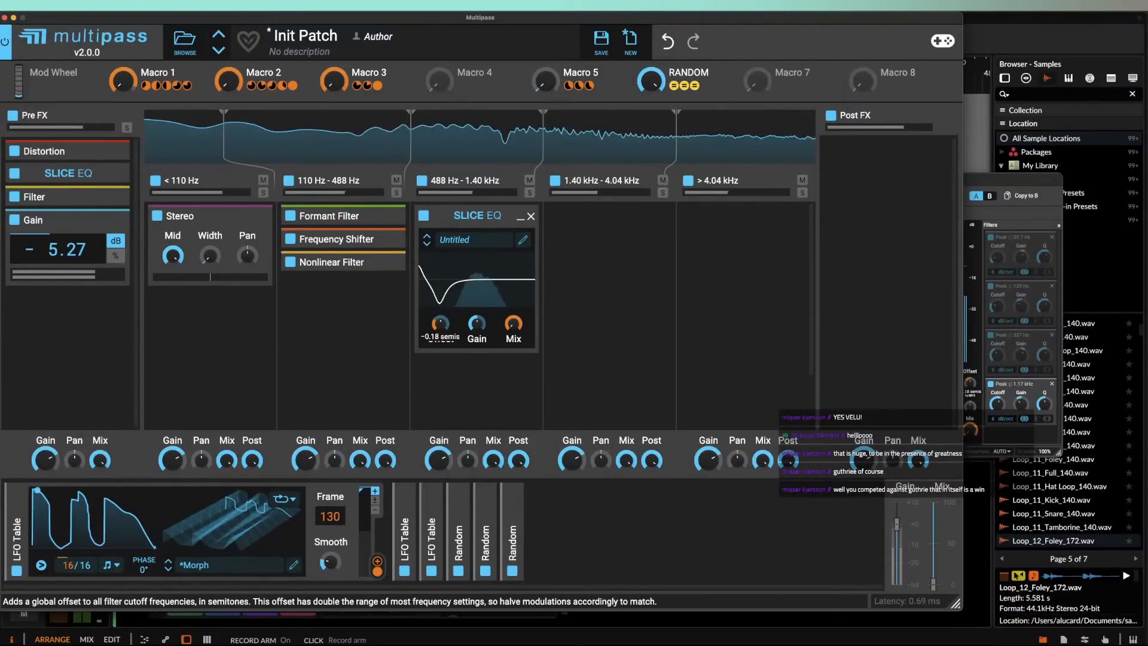
{"action": "left_click", "coordinate": [521, 217]}
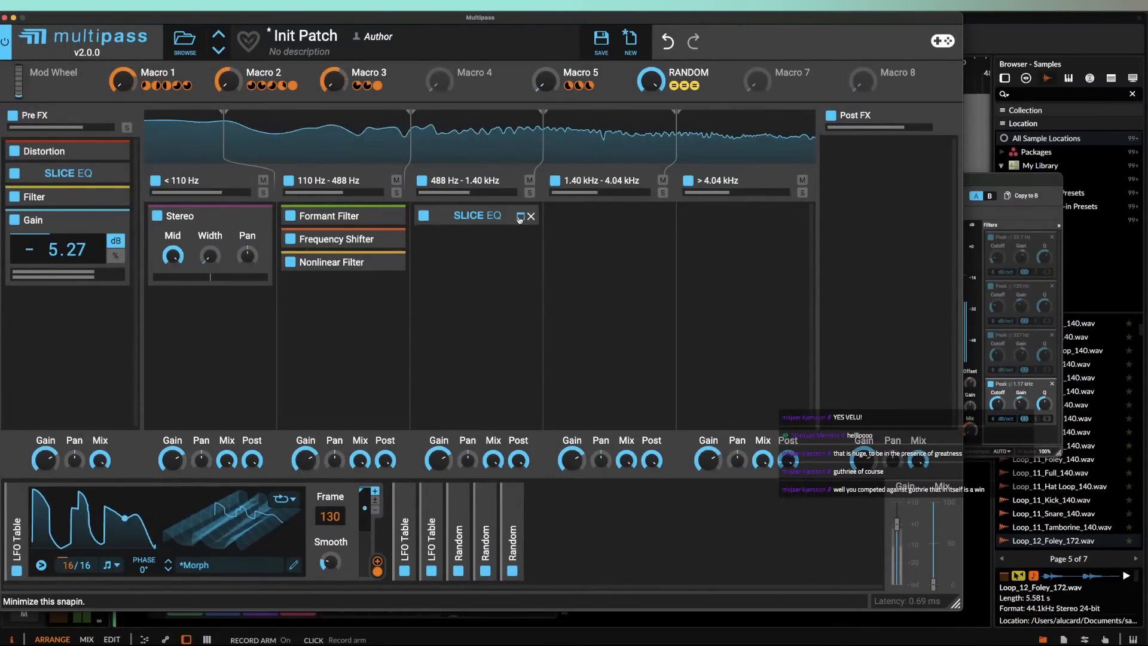
Step: Add a 3-tap Chorus with minimum spread below the Slice EQ, map Macro 2 to its mix and collapse it
{"action": "left_click", "coordinate": [479, 258]}
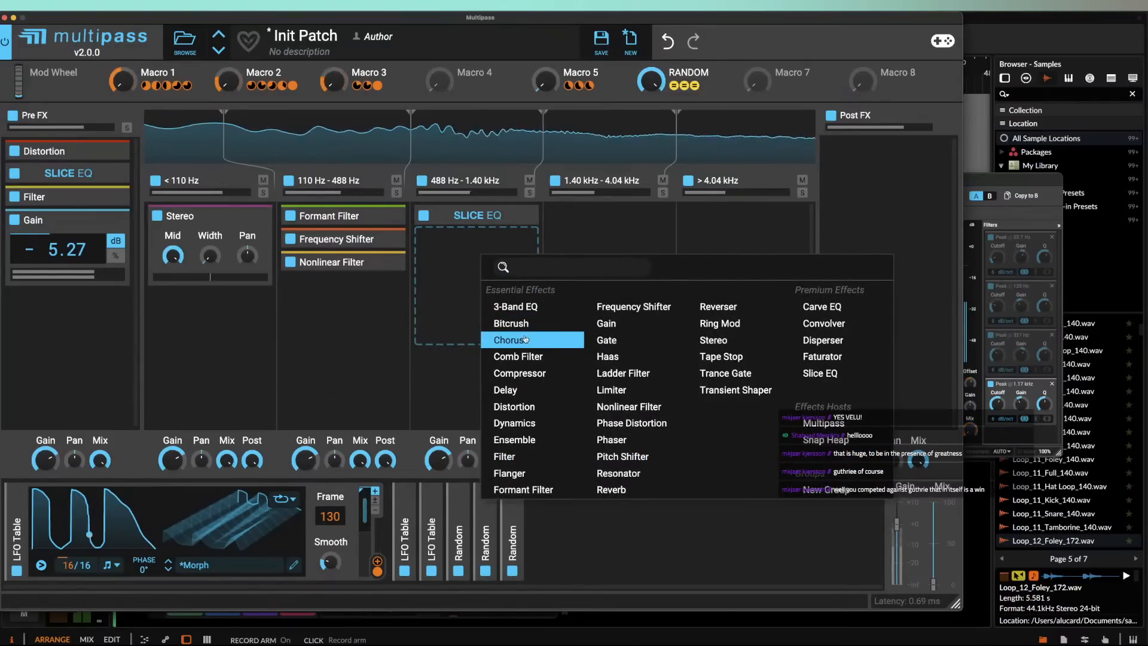
{"action": "left_click", "coordinate": [454, 336]}
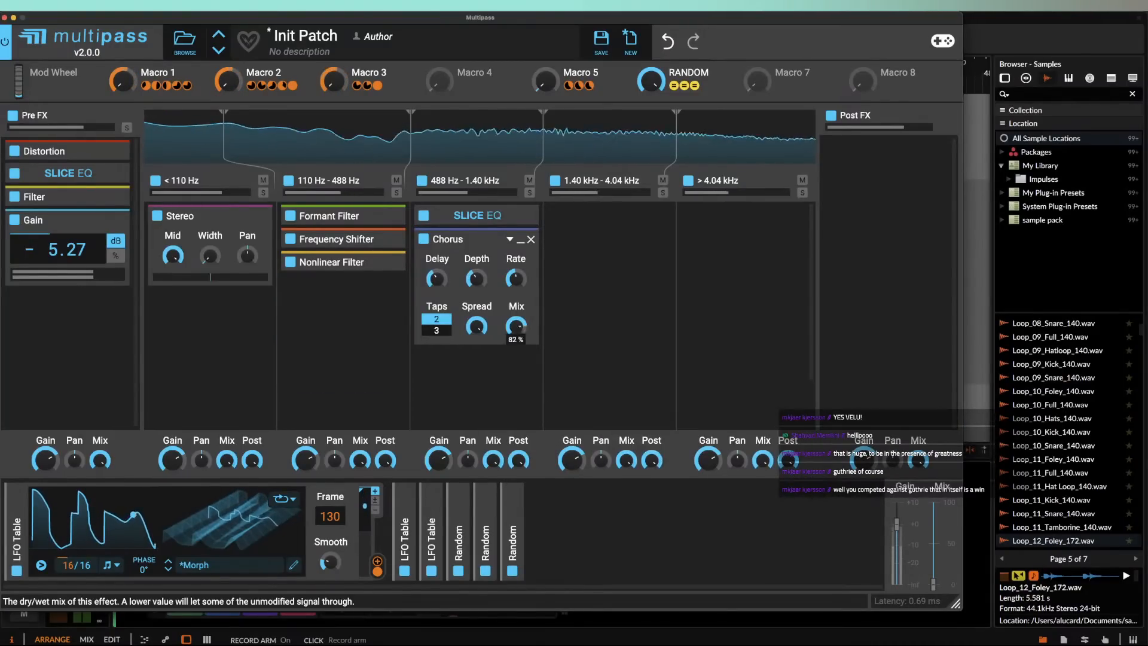
{"action": "left_click", "coordinate": [292, 85]}
{"action": "left_click", "coordinate": [517, 340]}
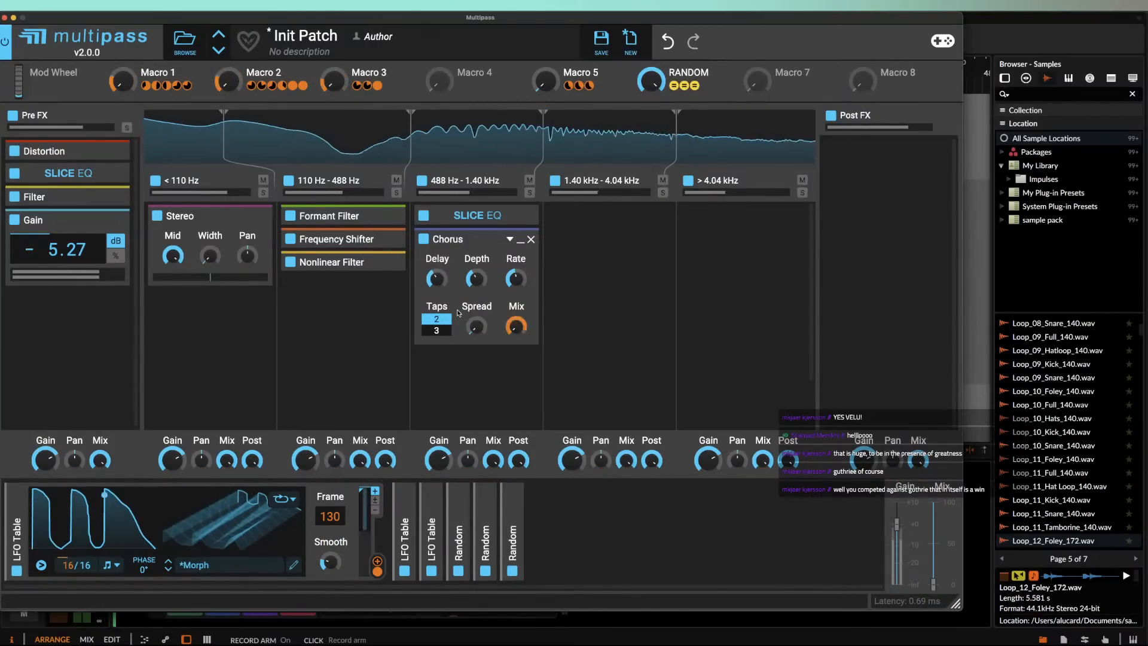
{"action": "left_click", "coordinate": [436, 330]}
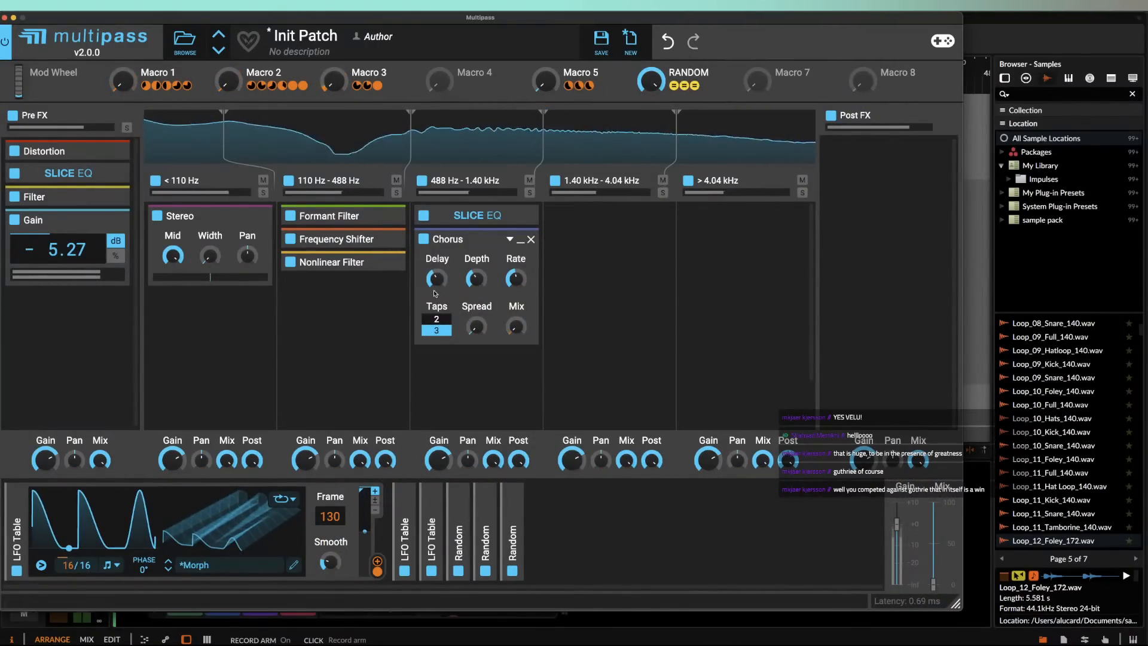
{"action": "left_click", "coordinate": [521, 239]}
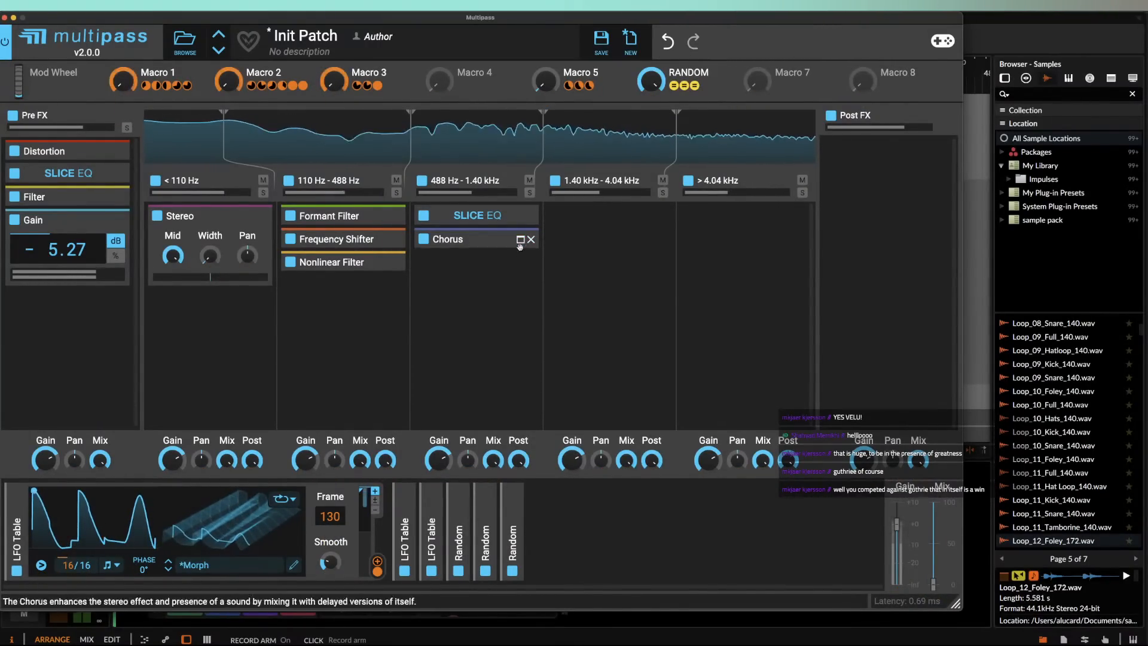
Step: Add a Flanger with scroll enabled below the third band's Chorus, set its mix to minimum and map Macro 1 to the mix at +60.6%
{"action": "left_click", "coordinate": [472, 277]}
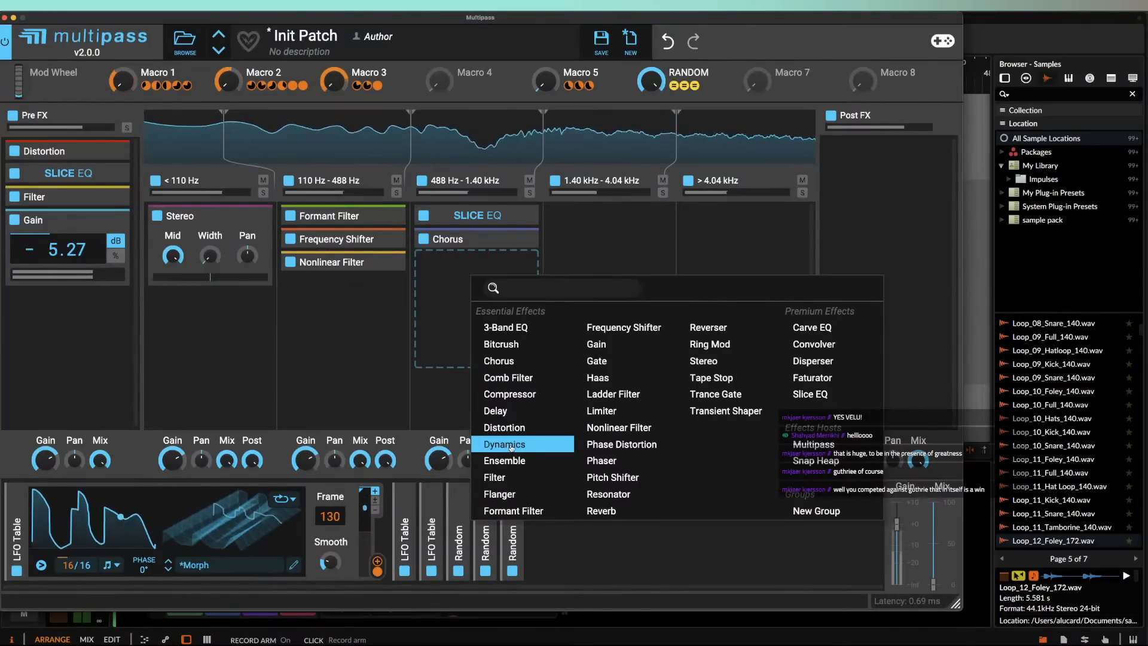
{"action": "left_click", "coordinate": [505, 497]}
{"action": "scroll", "coordinate": [475, 286], "scroll_direction": "down", "scroll_amount": 3}
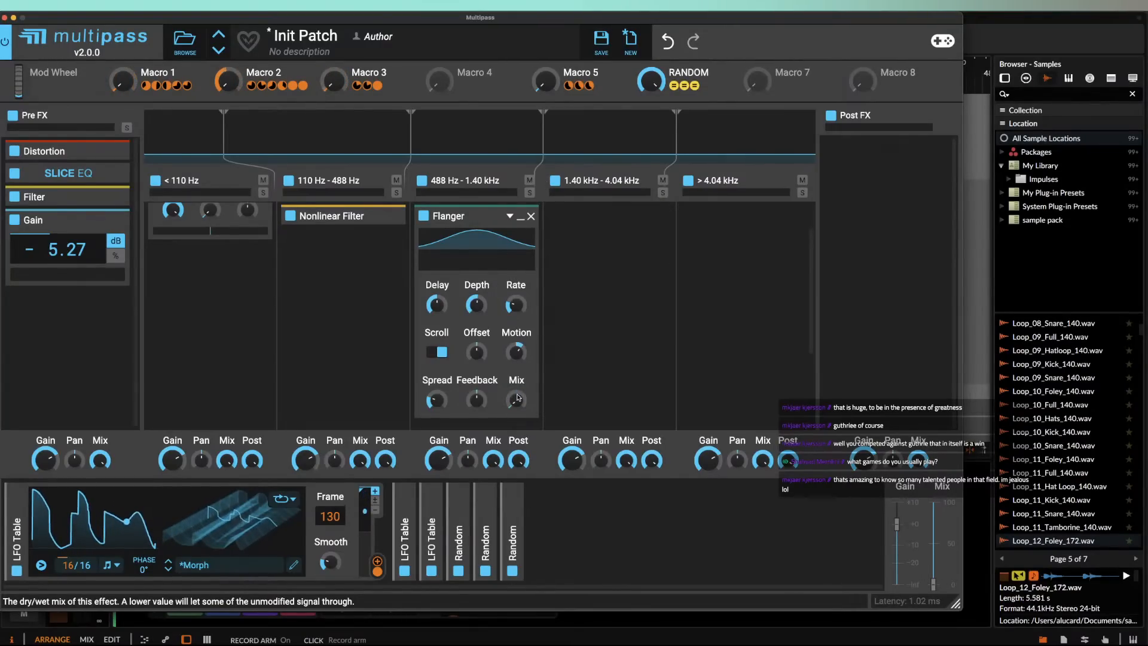
{"action": "left_click_drag", "start_coordinate": [197, 85], "coordinate": [517, 404]}
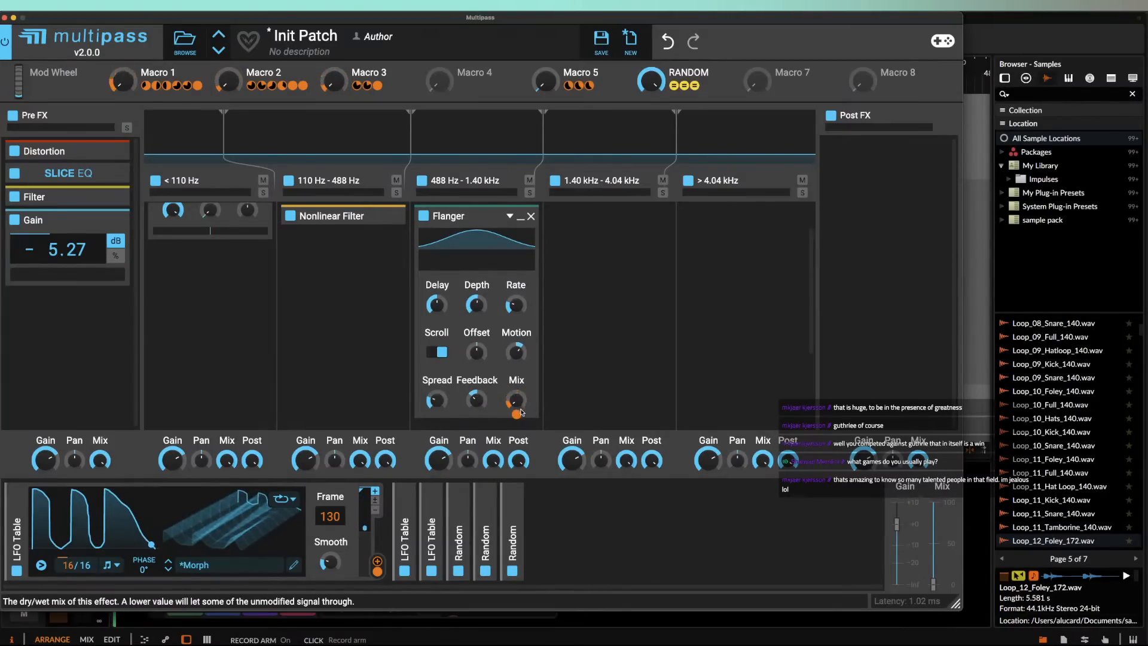
{"action": "mouse_move", "coordinate": [517, 413]}
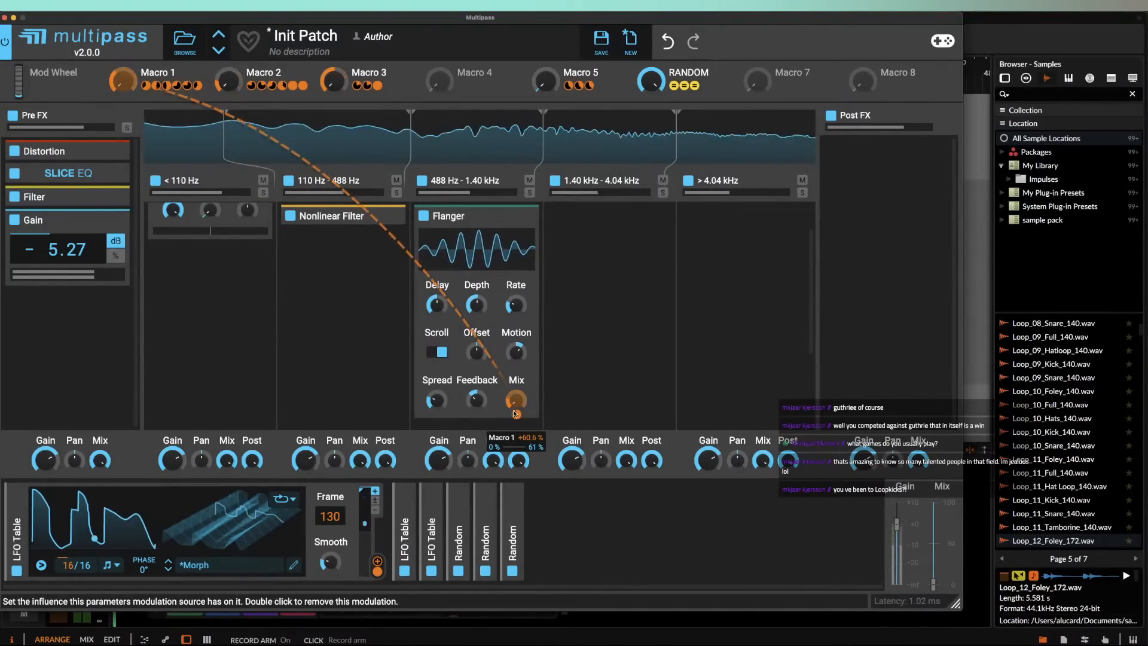
Step: Close the Multipass editor, try out Phase Plant's pitch wheel and reopen the Multipass editor
{"action": "left_click", "coordinate": [5, 18]}
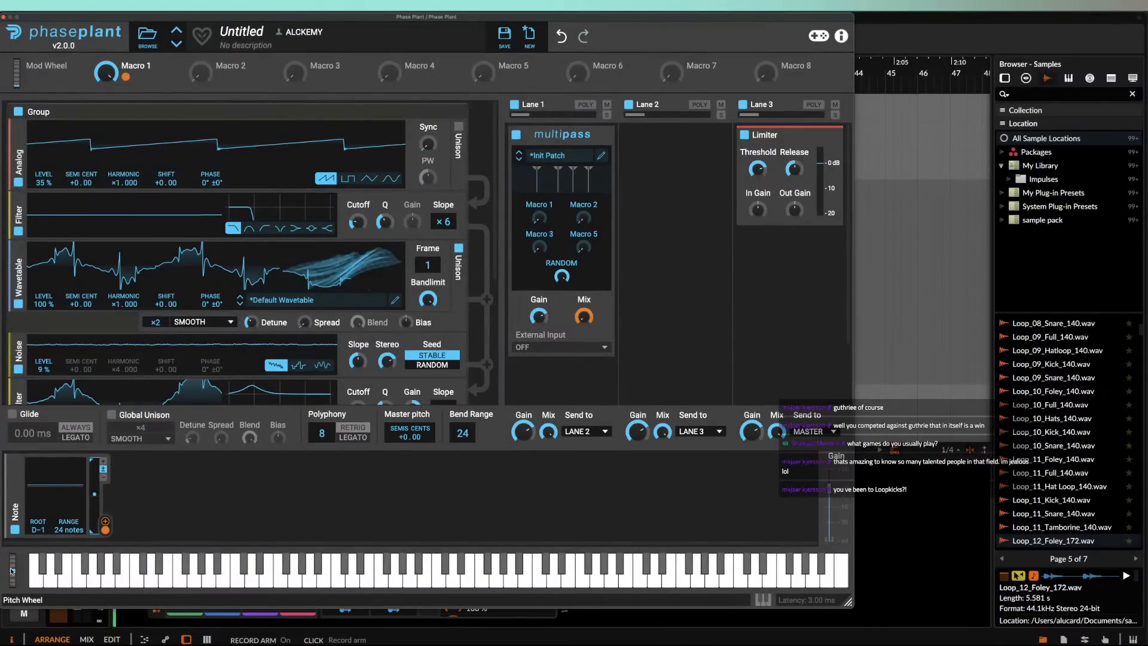
{"action": "left_click_drag", "start_coordinate": [12, 568], "coordinate": [5, 601]}
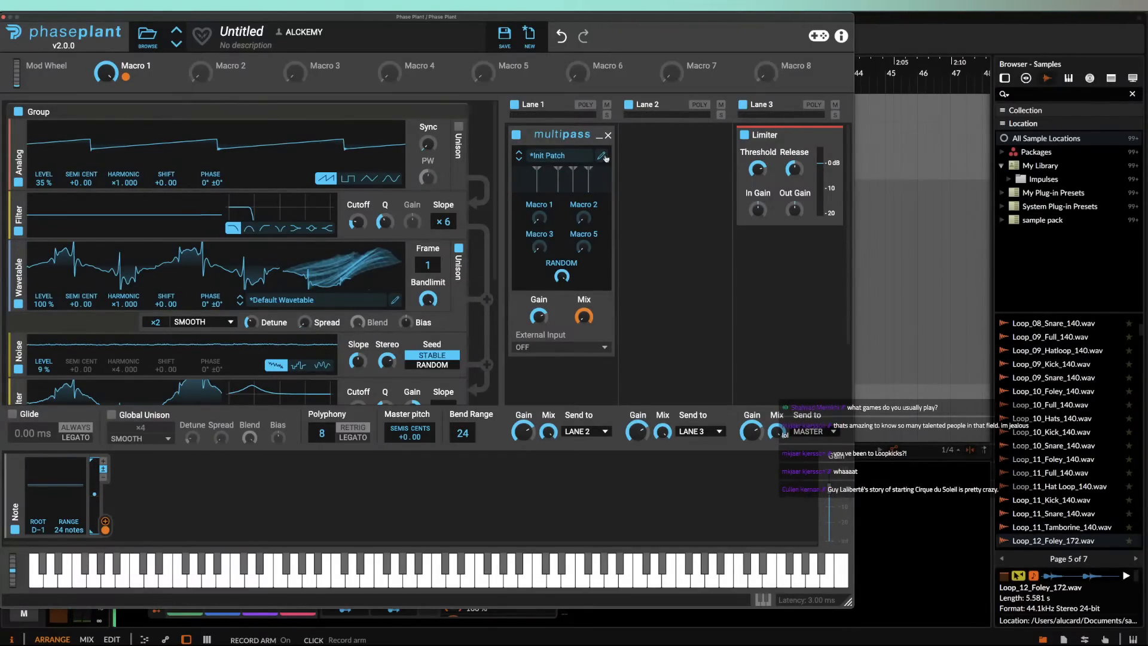
{"action": "left_click", "coordinate": [599, 156]}
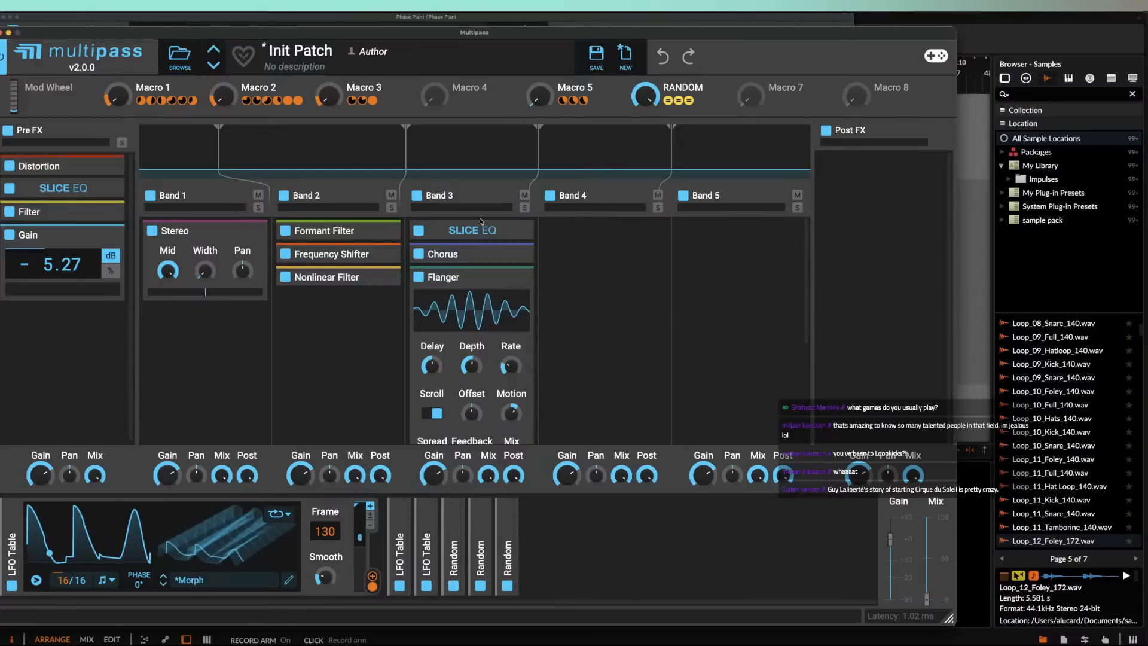
Step: Add an Overdrive Distortion below the Flanger in Band 3, lower its drive, set its dynamics to about 13% and collapse it
{"action": "left_click", "coordinate": [470, 361]}
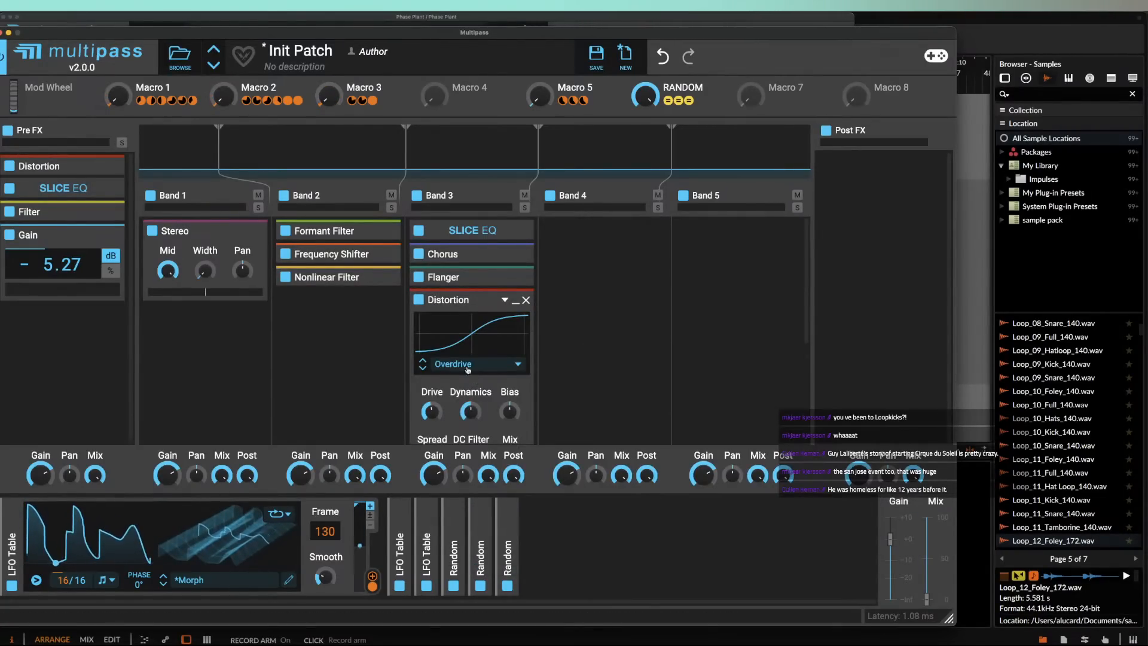
{"action": "scroll", "coordinate": [470, 335], "scroll_direction": "down", "scroll_amount": 4}
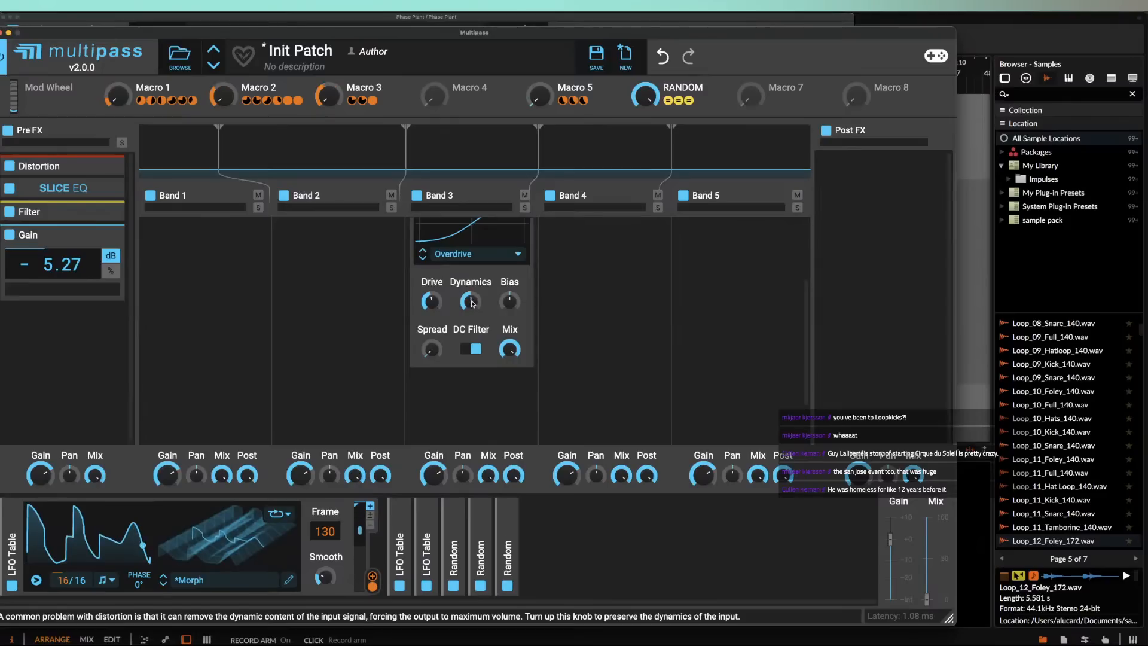
{"action": "left_click_drag", "start_coordinate": [432, 302], "coordinate": [471, 317]}
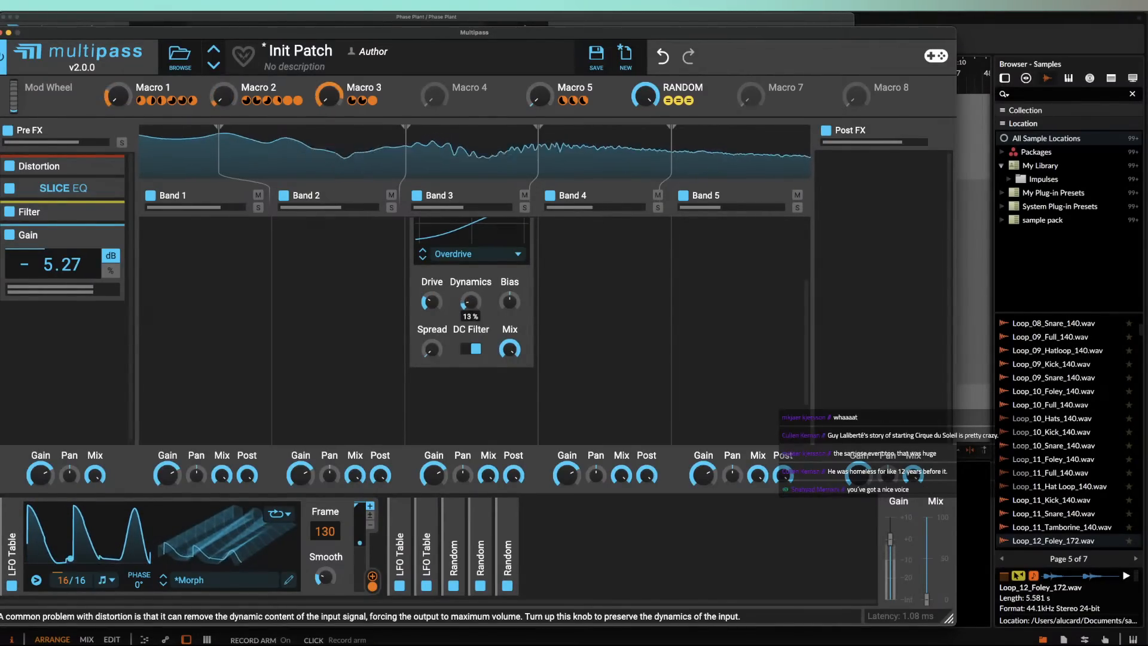
{"action": "key", "text": "space"}
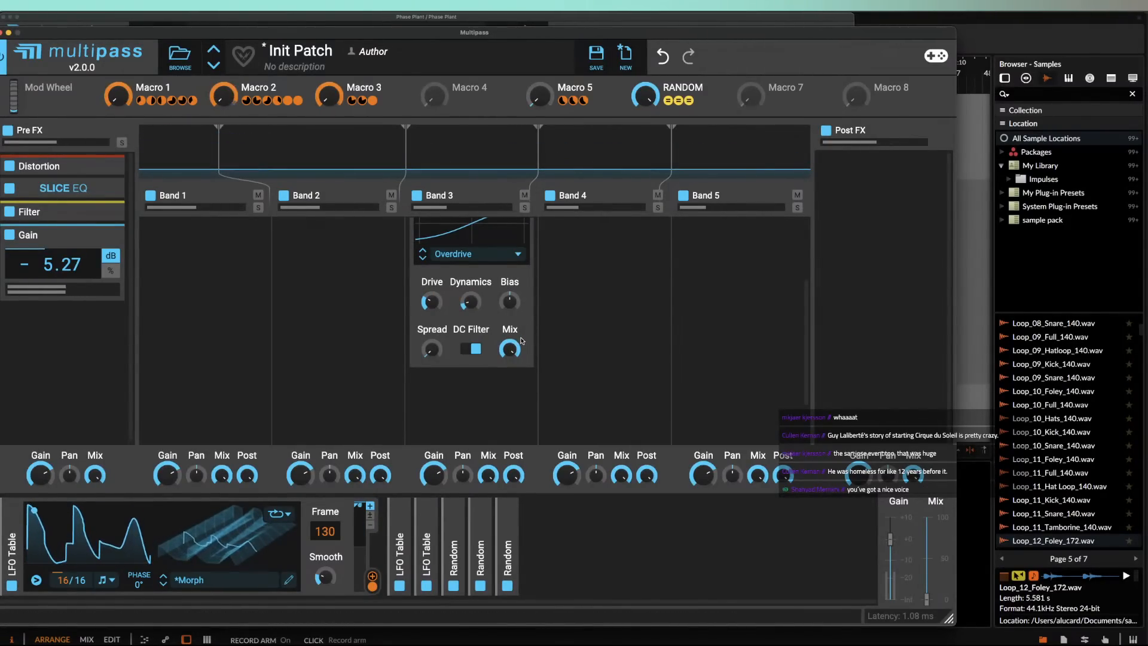
{"action": "scroll", "coordinate": [523, 337], "scroll_direction": "up", "scroll_amount": 5}
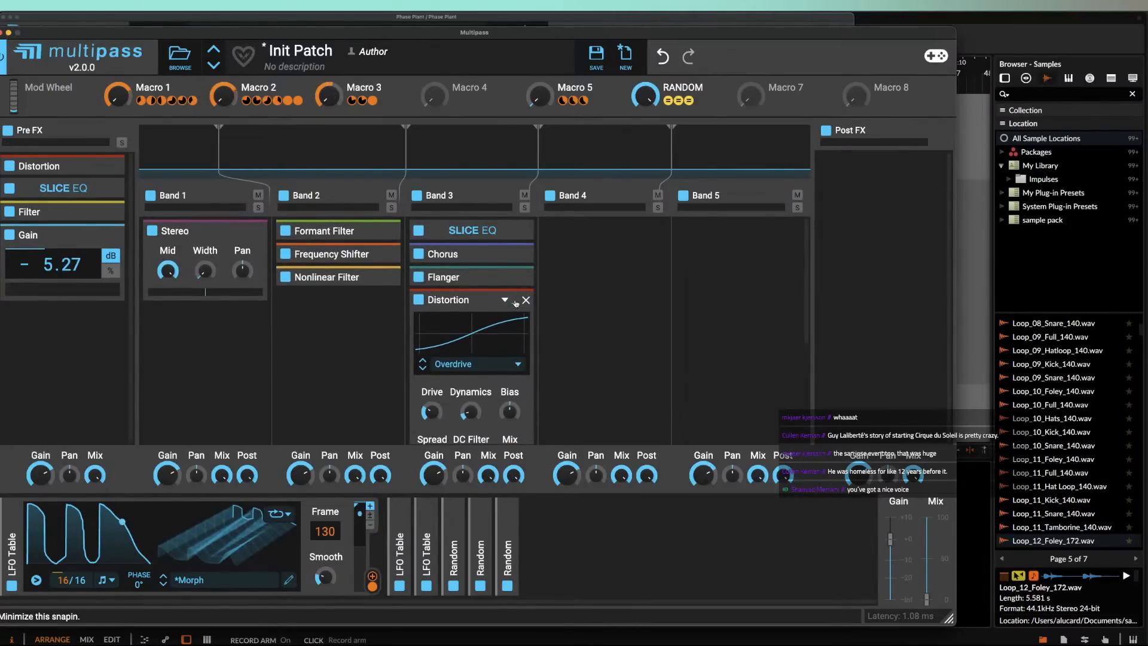
{"action": "left_click", "coordinate": [515, 300]}
{"action": "key", "text": "space"}
Step: Add a notch Filter with slope ×3 below Band 3's Distortion, map Macro 1 to its cutoff and Macro 3 to its Q, and collapse it
{"action": "left_click", "coordinate": [446, 328]}
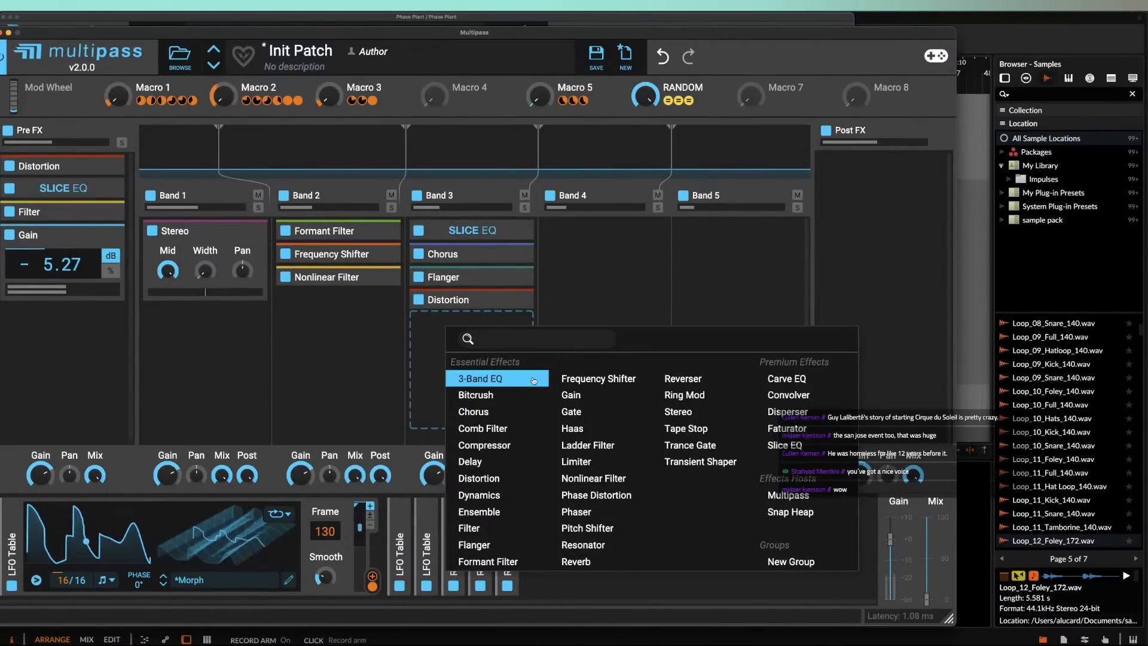
{"action": "left_click", "coordinate": [478, 526]}
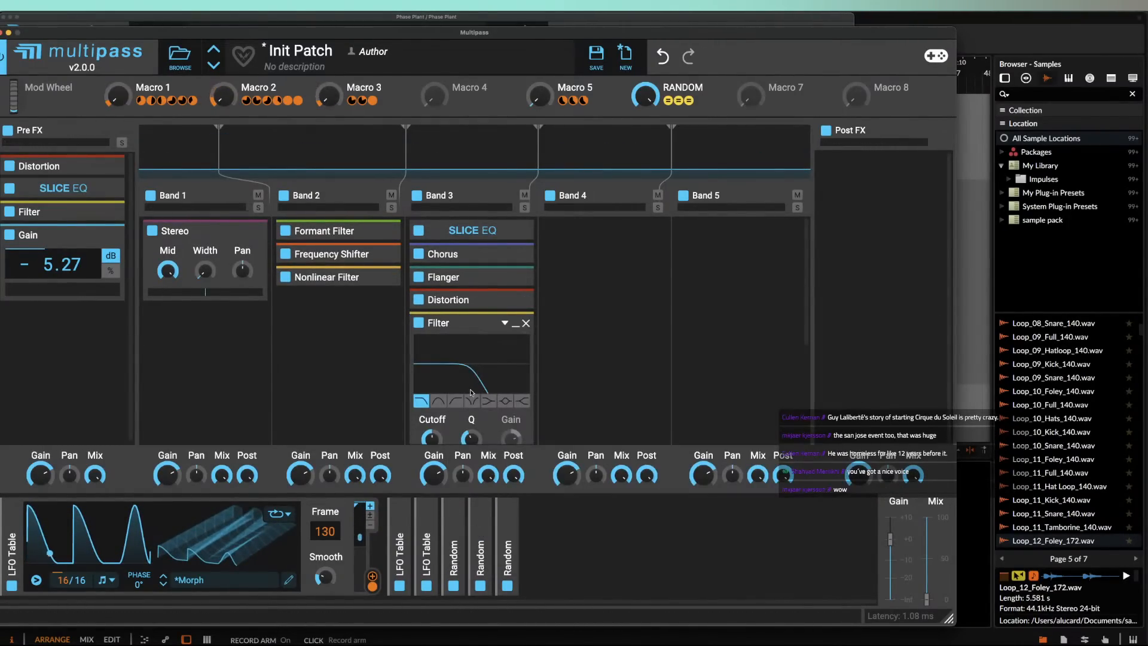
{"action": "scroll", "coordinate": [472, 390], "scroll_direction": "down", "scroll_amount": 3}
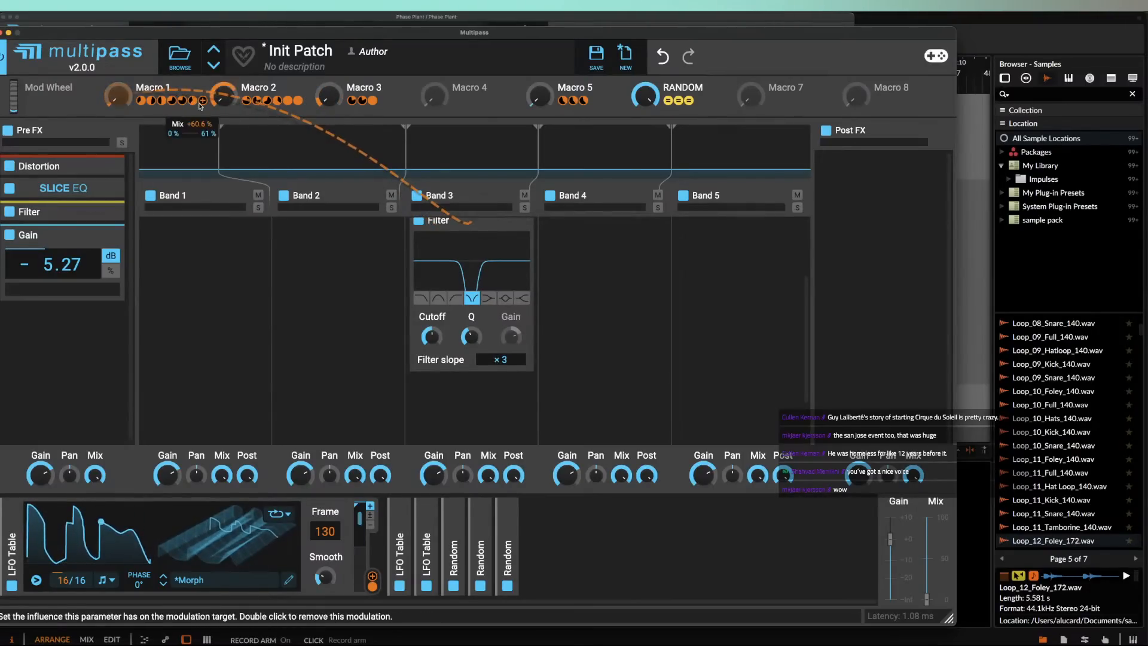
{"action": "left_click_drag", "start_coordinate": [201, 106], "coordinate": [431, 340]}
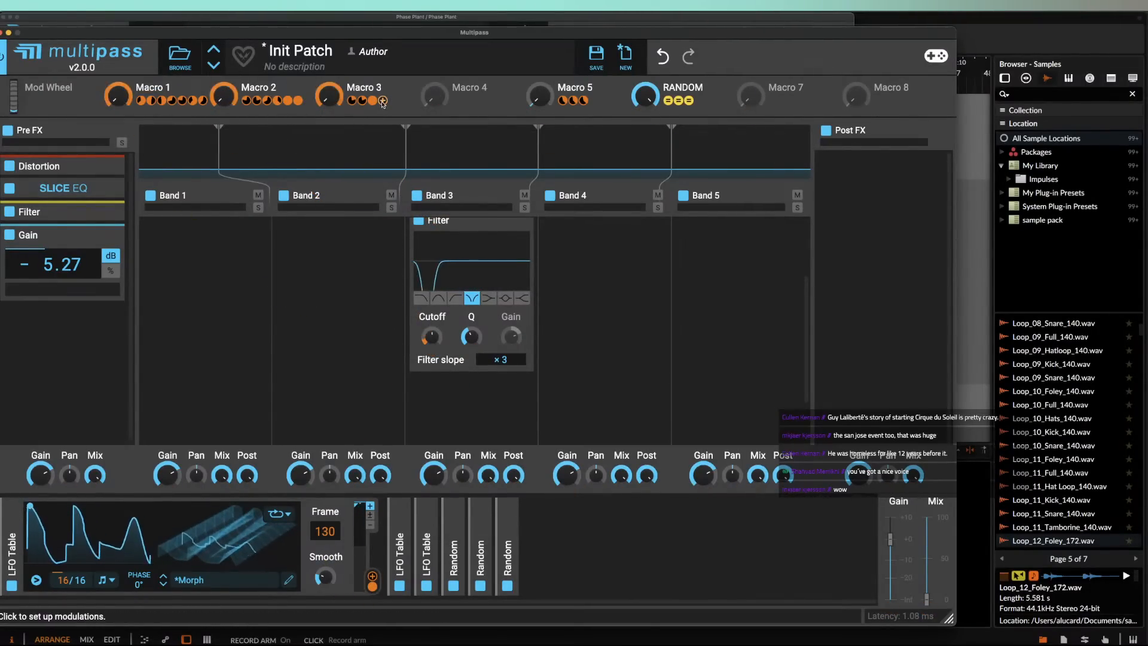
{"action": "left_click_drag", "start_coordinate": [382, 103], "coordinate": [474, 353]}
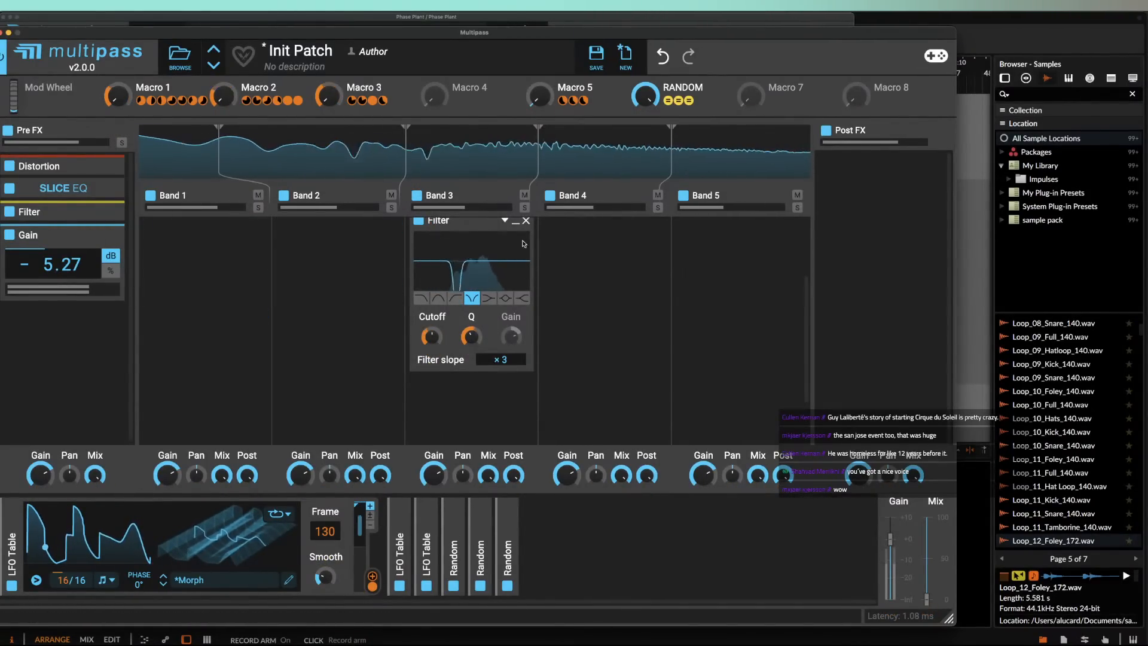
{"action": "left_click", "coordinate": [516, 222]}
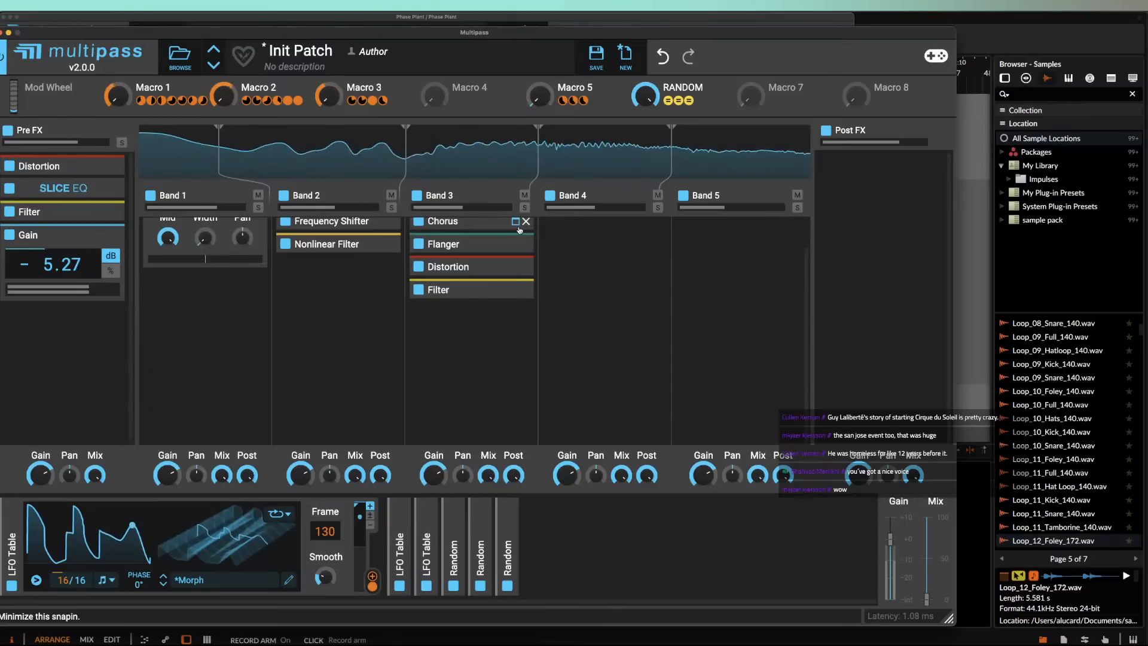
{"action": "scroll", "coordinate": [603, 256], "scroll_direction": "up", "scroll_amount": 2}
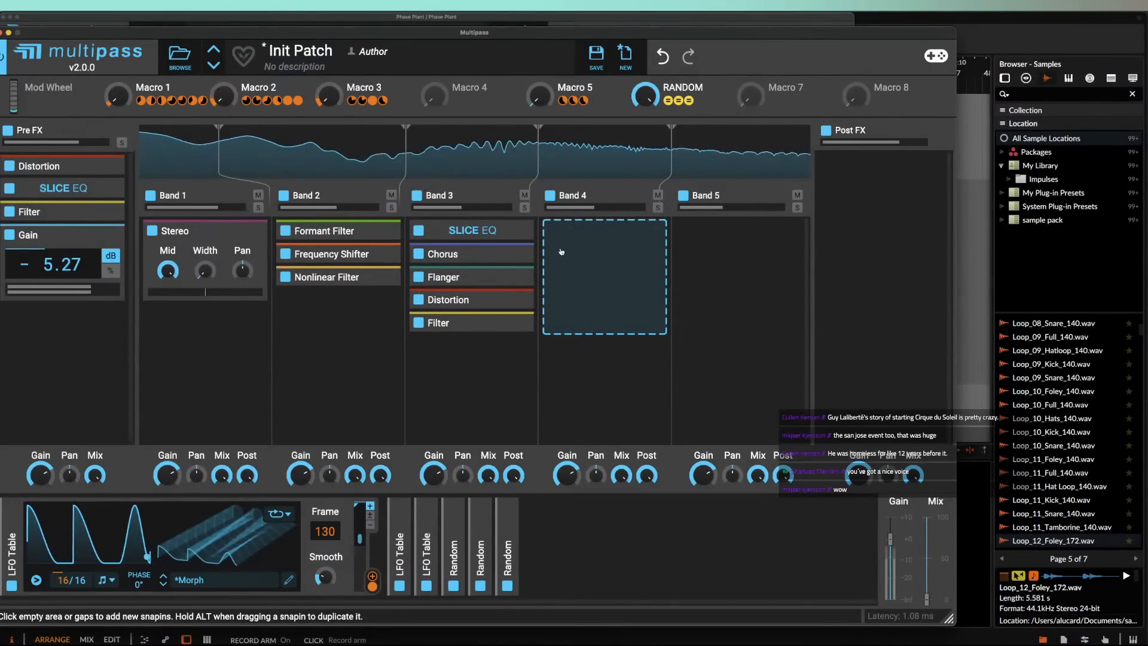
Step: Turn the RANDOM macro to minimum and add a collapsed, saturated low-pass Nonlinear Filter to Band 4 with Macro 1 mapped to its cutoff at +100%
{"action": "left_click_drag", "start_coordinate": [648, 101], "coordinate": [648, 116]}
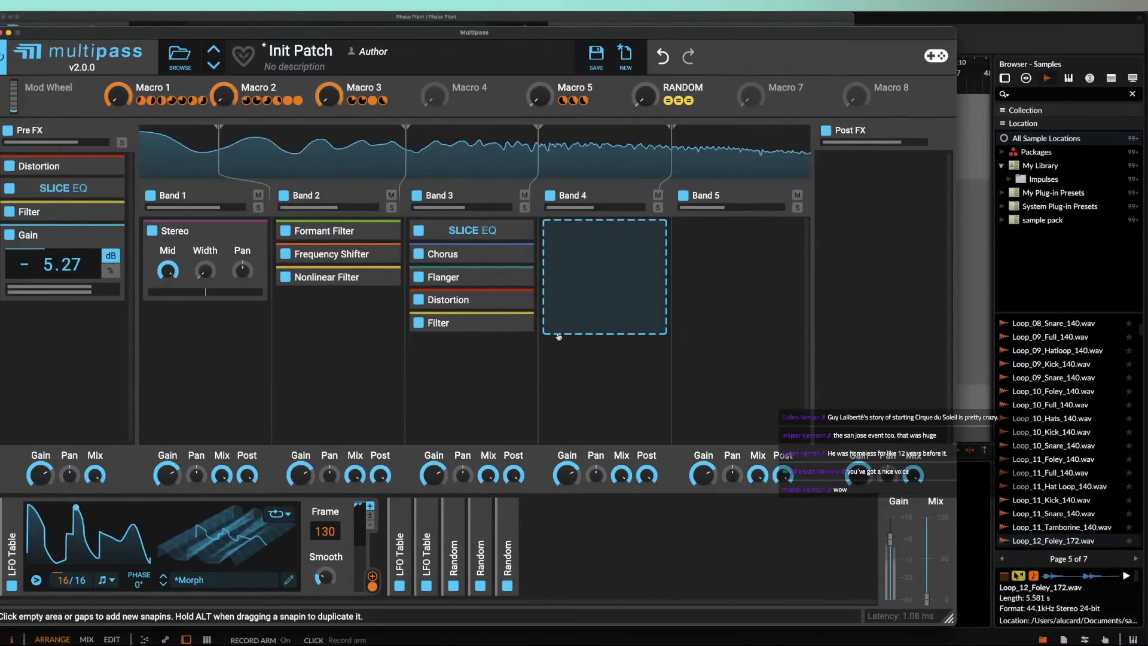
{"action": "left_click", "coordinate": [548, 241]}
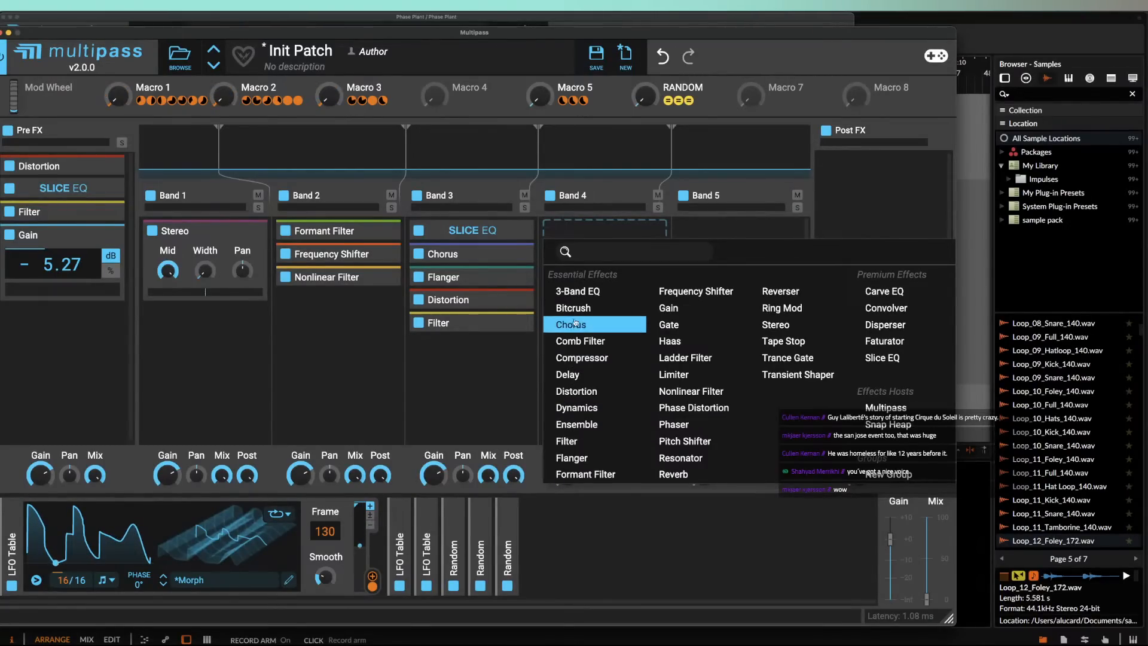
{"action": "left_click", "coordinate": [685, 392]}
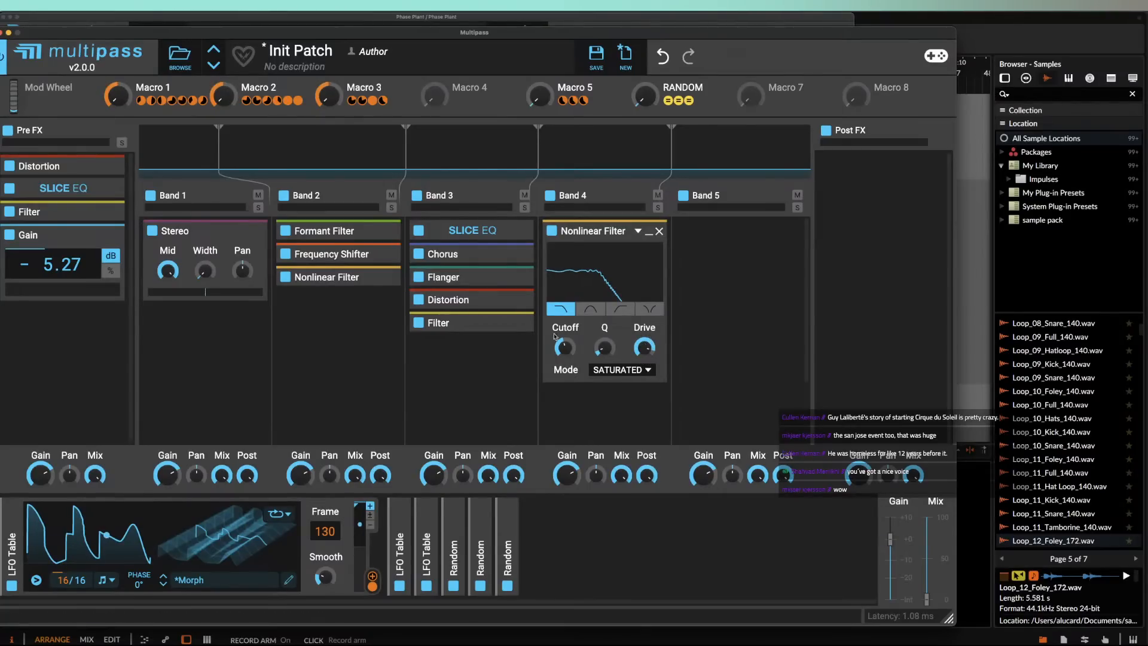
{"action": "left_click", "coordinate": [141, 111]}
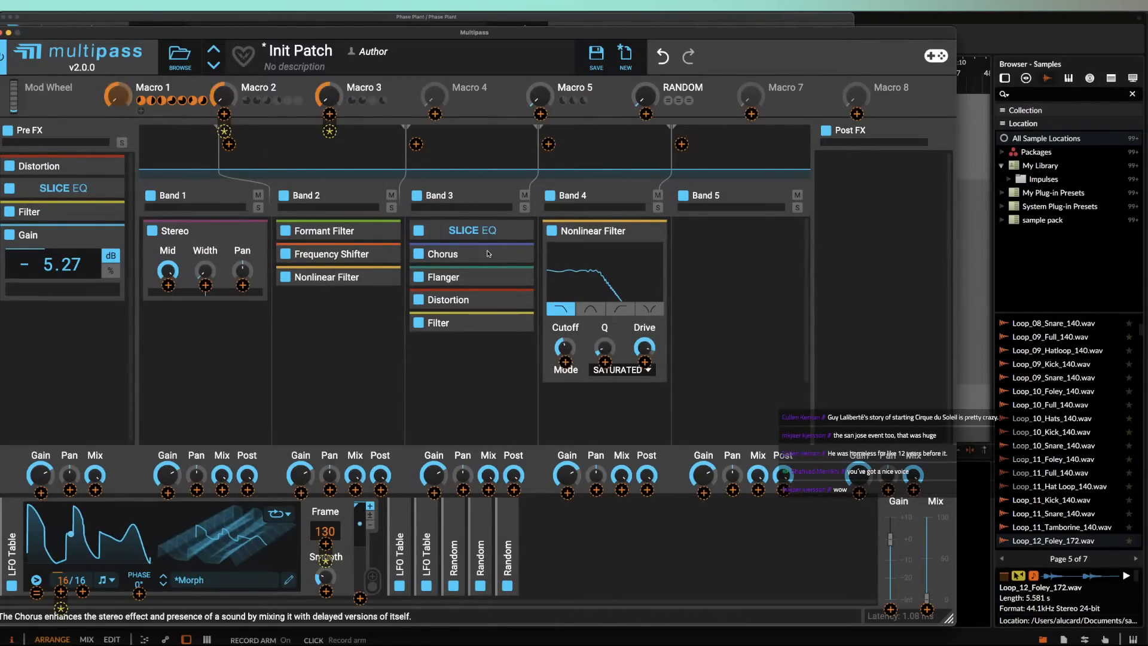
{"action": "left_click_drag", "start_coordinate": [566, 363], "coordinate": [565, 357]}
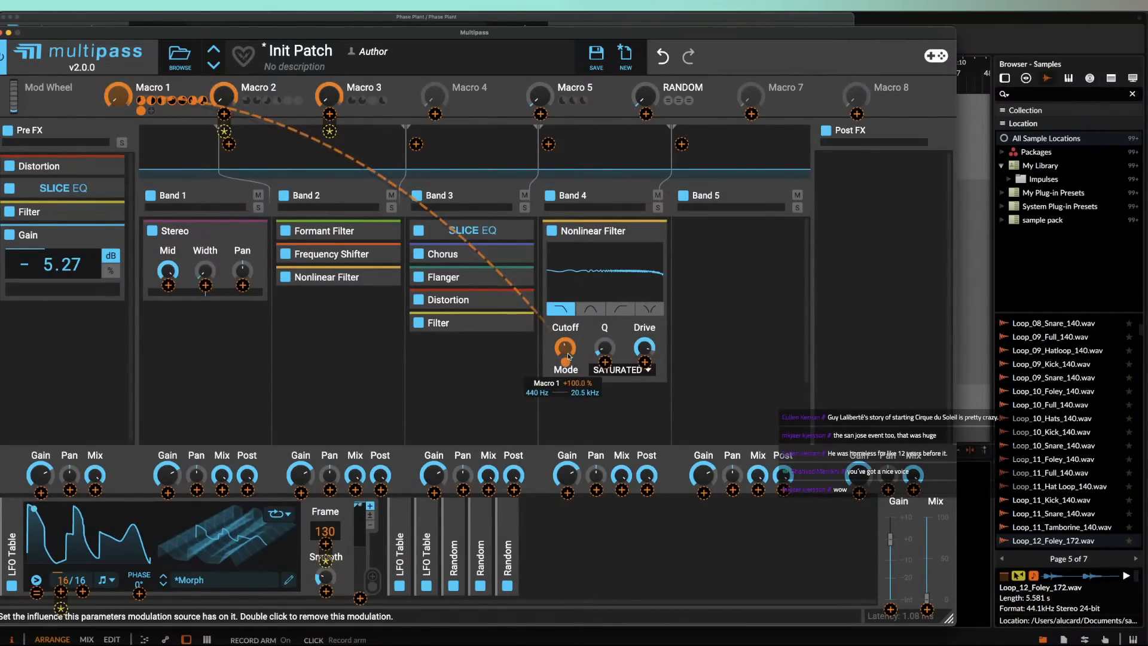
{"action": "left_click", "coordinate": [588, 330]}
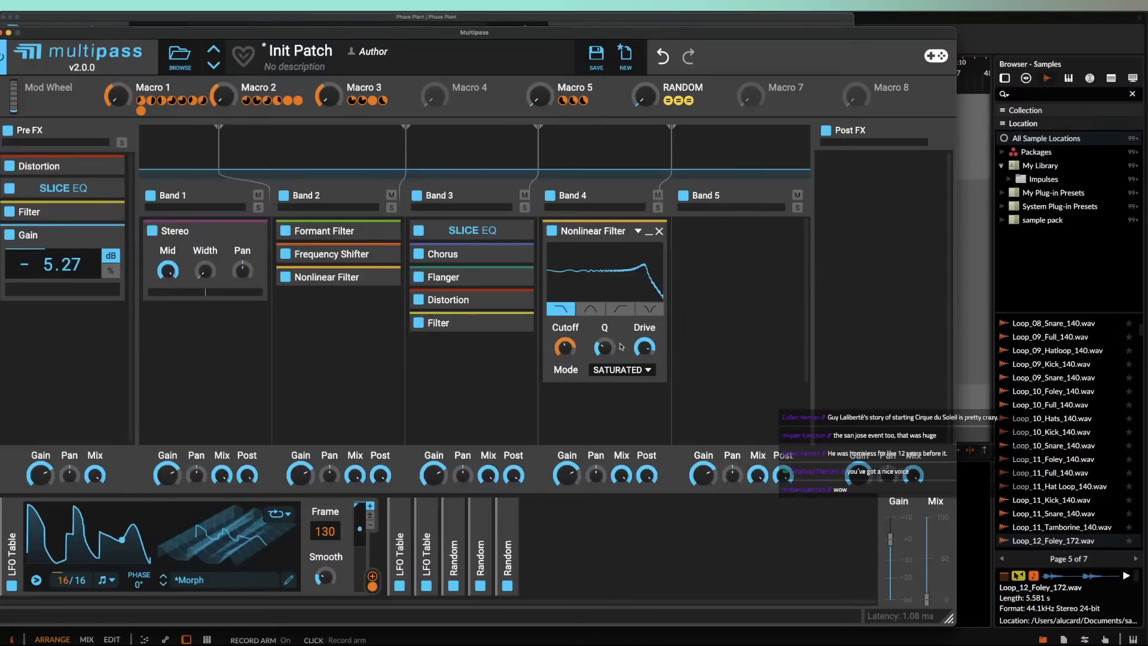
{"action": "left_click", "coordinate": [648, 236]}
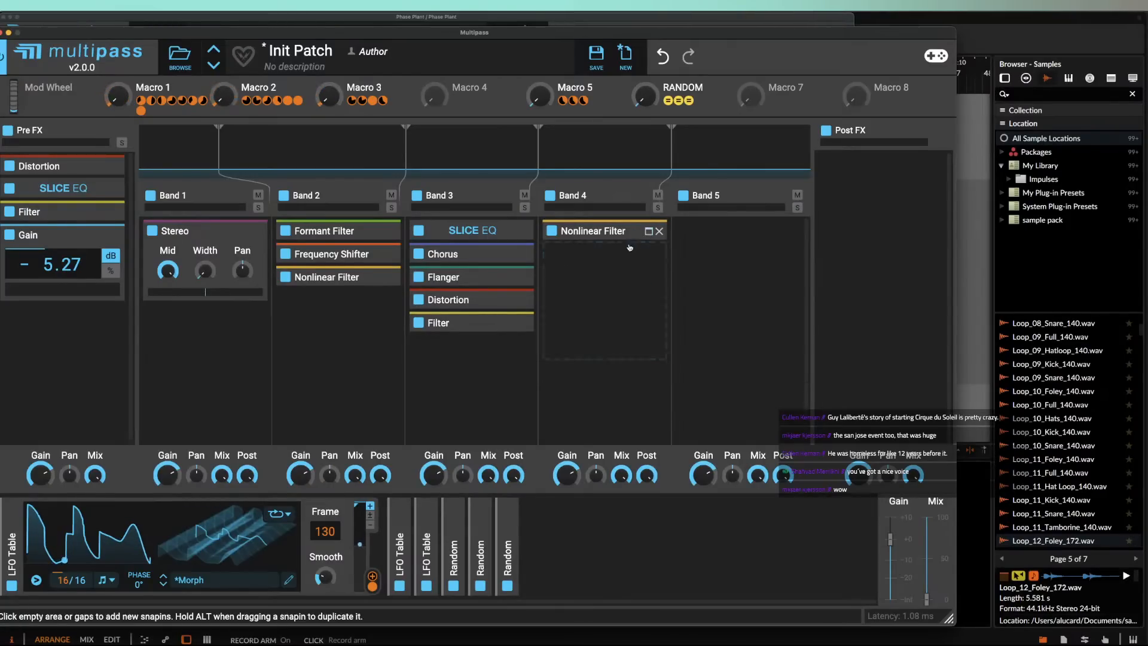
Step: Add a Formant Filter below Band 4's Nonlinear Filter, map Macros 3 and 2 to its two frequencies, shift its vowel point and collapse it
{"action": "left_click", "coordinate": [577, 282]}
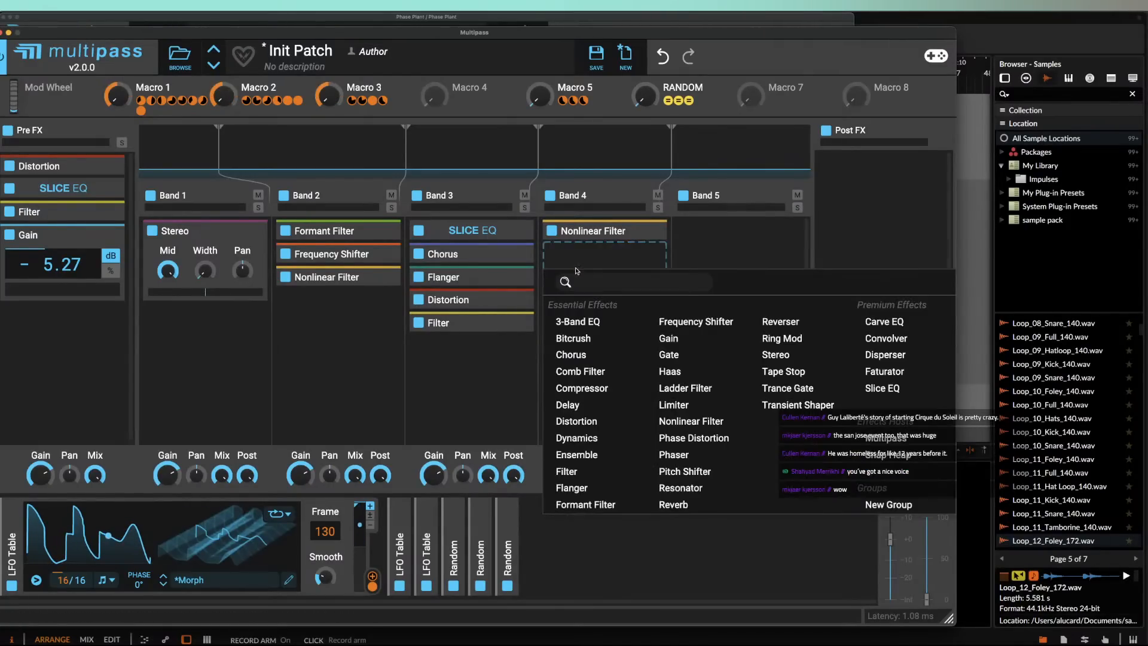
{"action": "left_click", "coordinate": [583, 504]}
{"action": "left_click", "coordinate": [393, 100]}
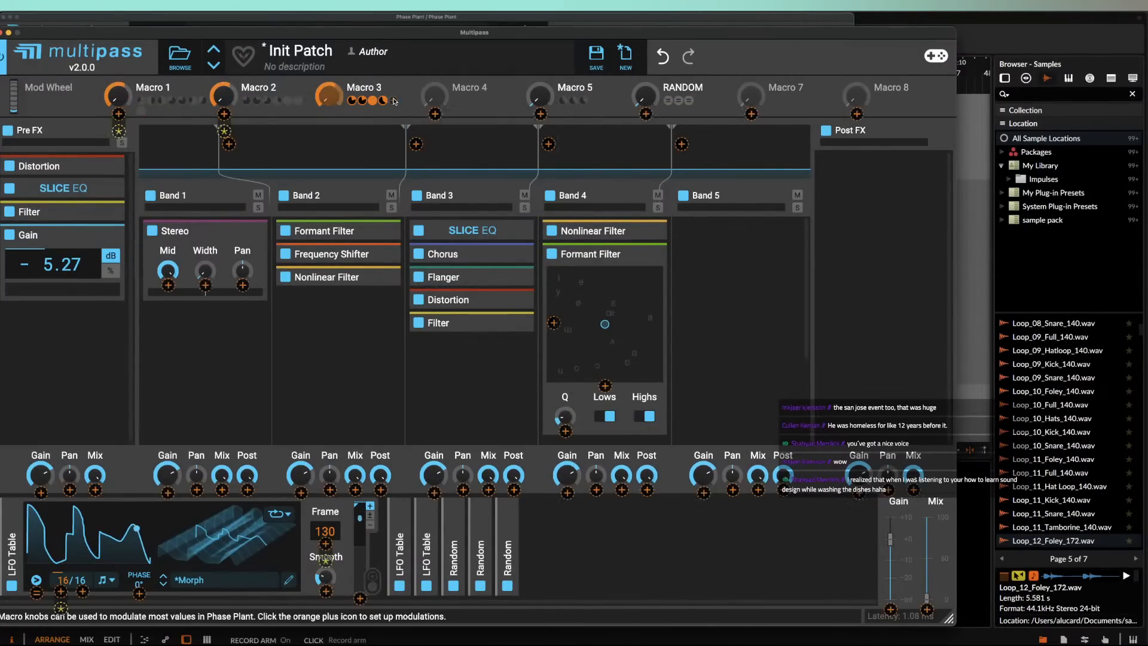
{"action": "left_click", "coordinate": [555, 323]}
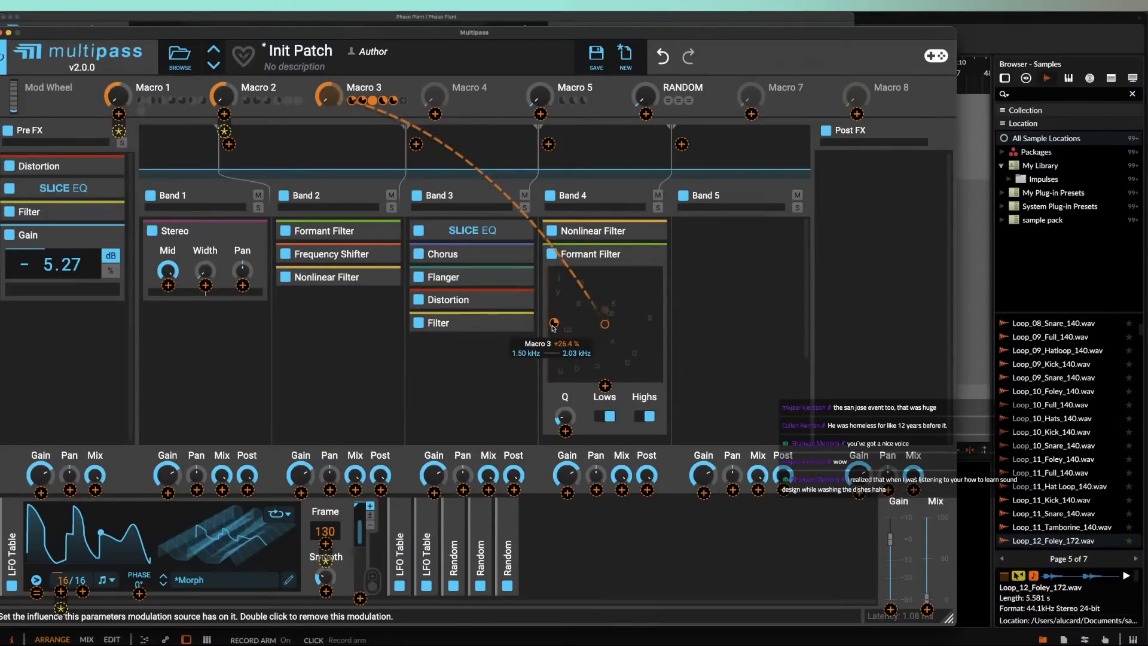
{"action": "left_click", "coordinate": [307, 120]}
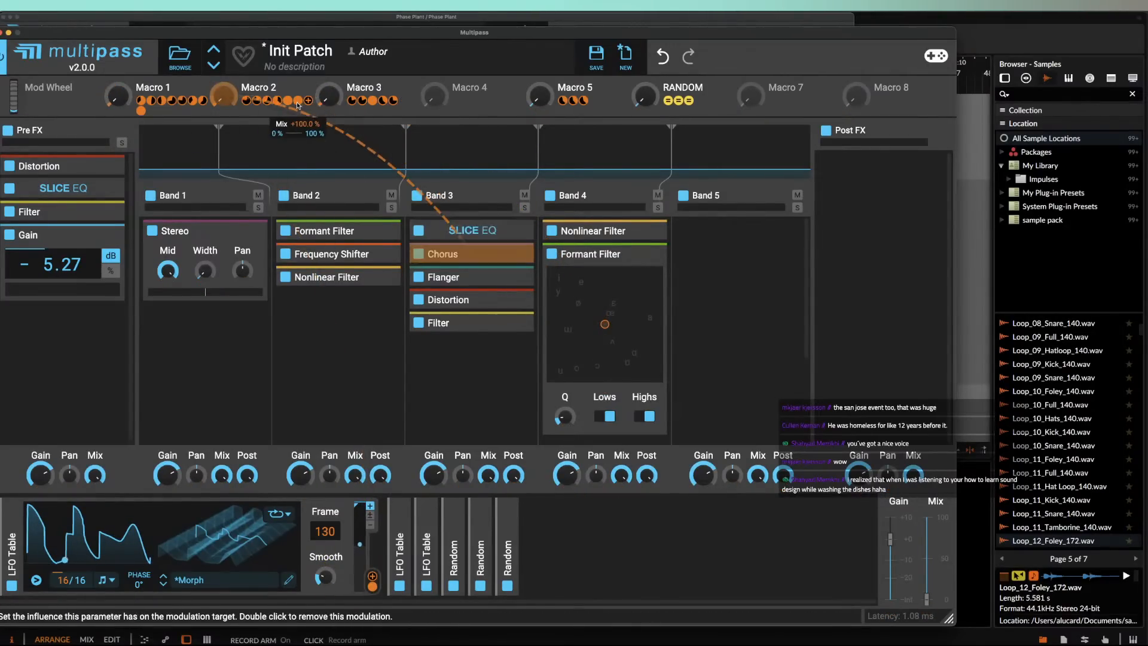
{"action": "left_click", "coordinate": [308, 103]}
{"action": "left_click_drag", "start_coordinate": [605, 386], "coordinate": [605, 396]}
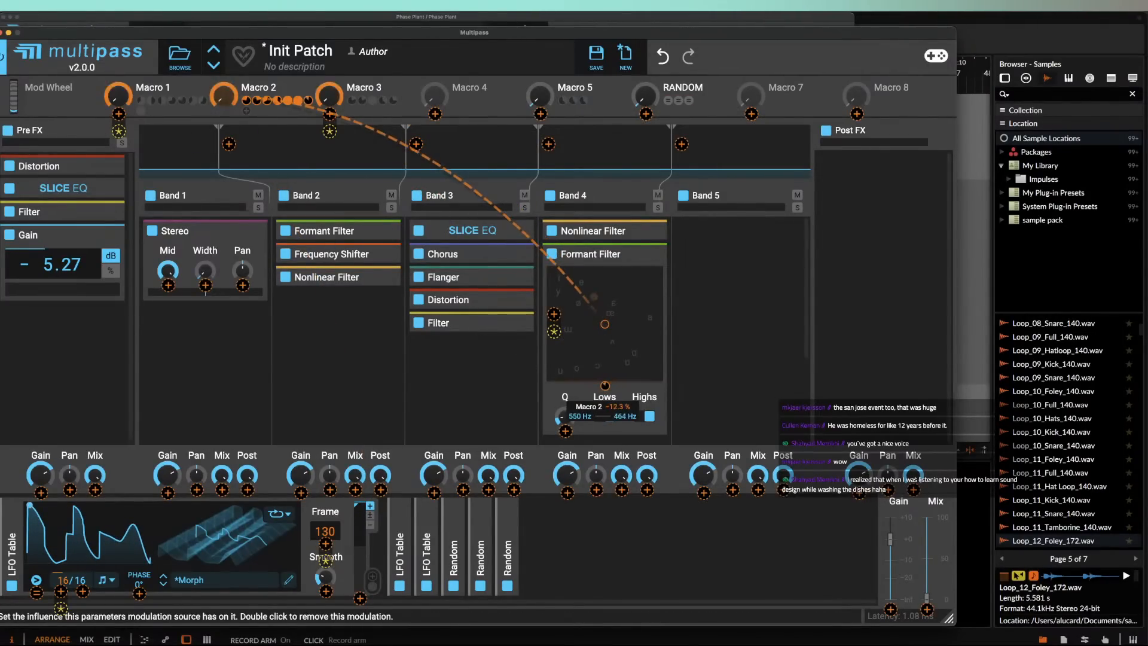
{"action": "left_click", "coordinate": [559, 382]}
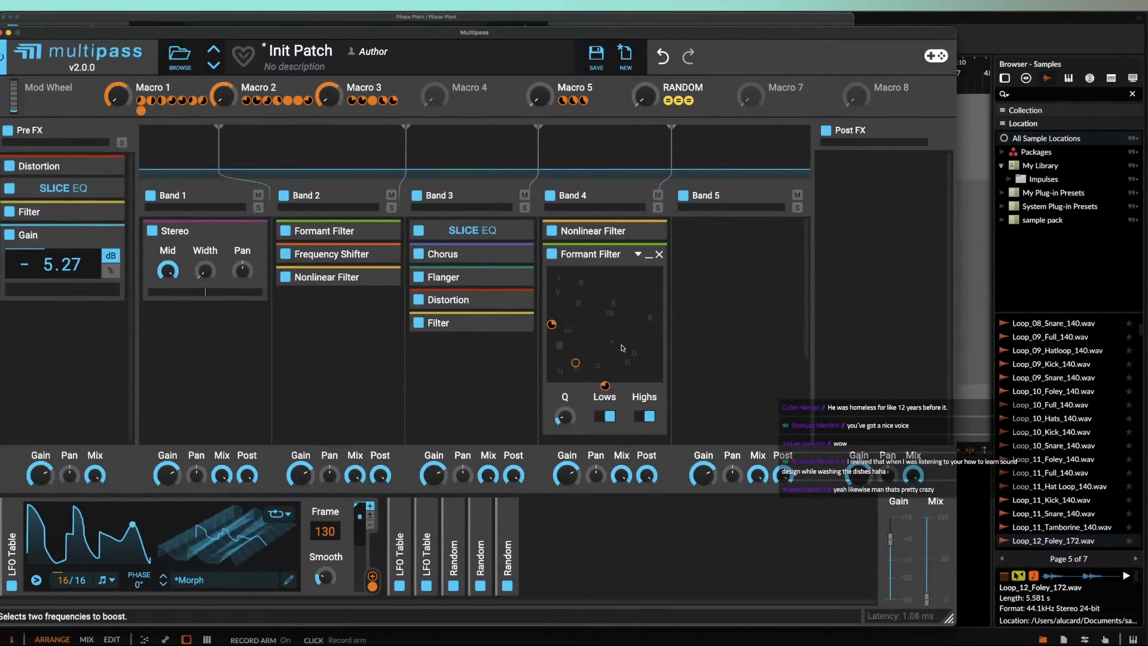
{"action": "left_click", "coordinate": [649, 260]}
Step: Add a Reverb below Band 3's Filter, lower its Mix to minimum, map Macro 2 to the Mix and collapse it
{"action": "left_click", "coordinate": [599, 281]}
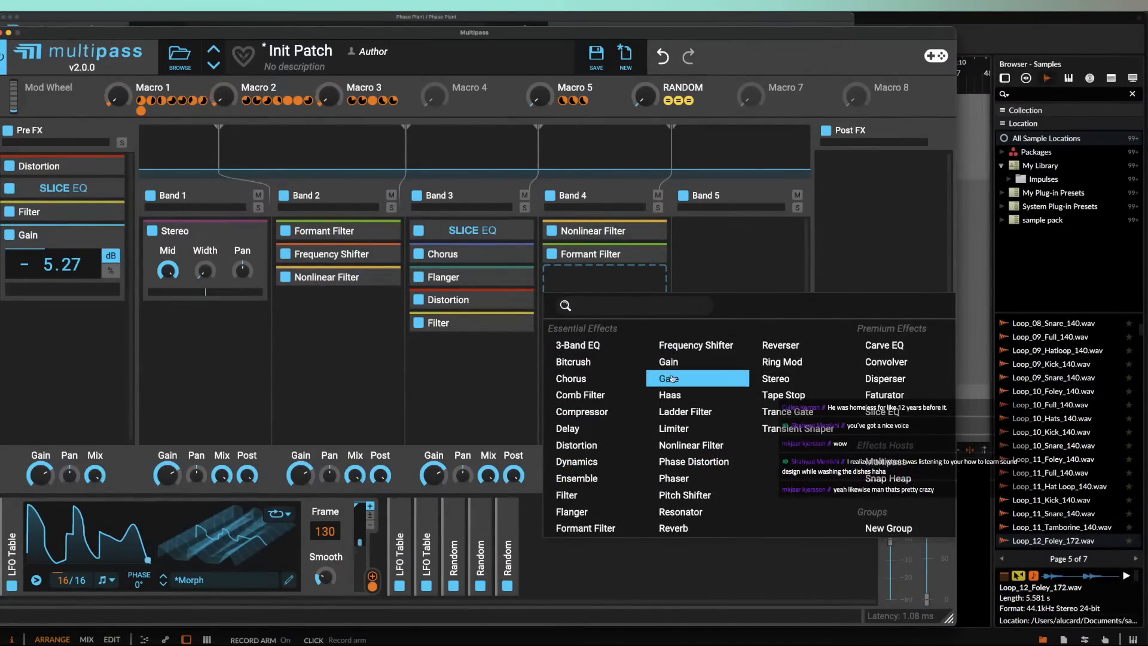
{"action": "key", "text": "Escape"}
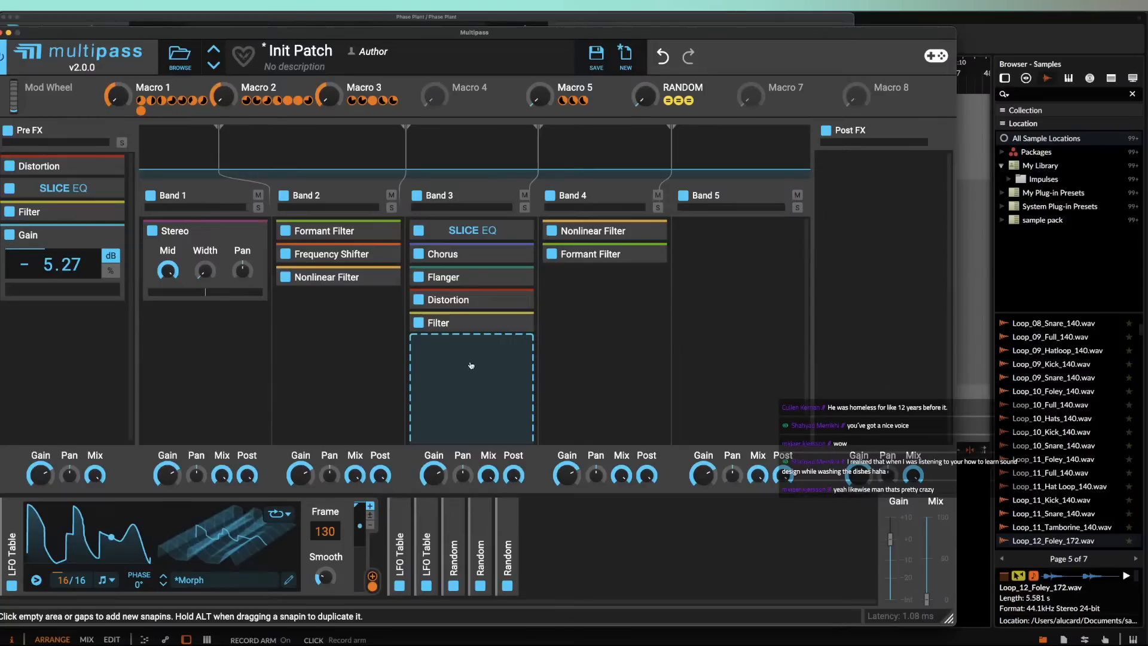
{"action": "left_click", "coordinate": [480, 354]}
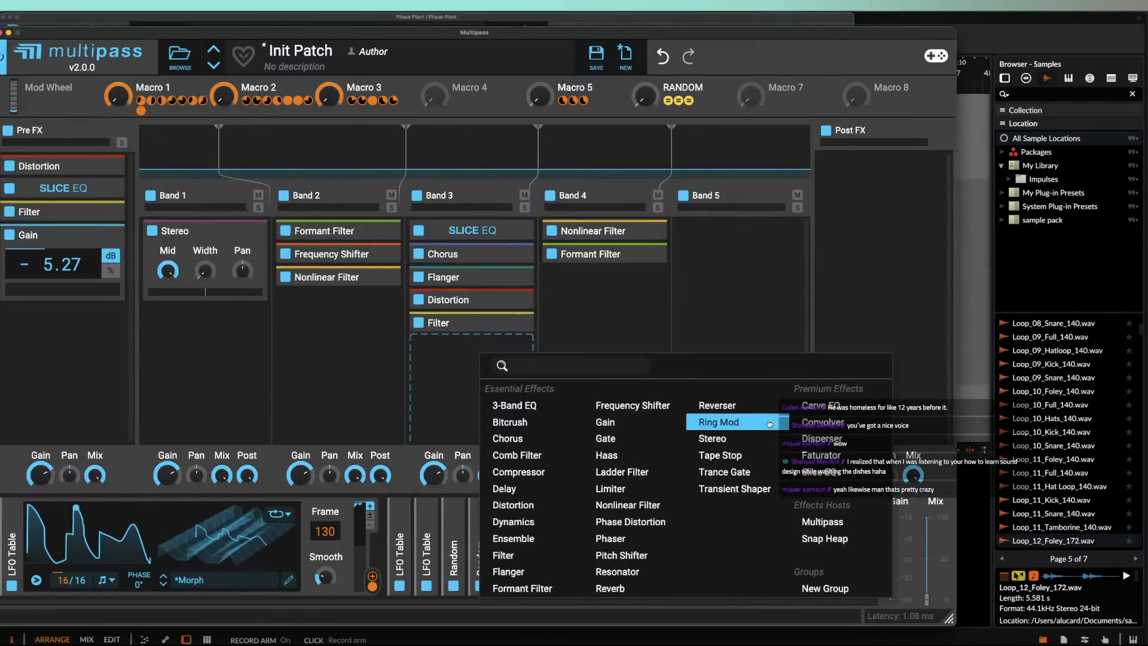
{"action": "left_click", "coordinate": [610, 589]}
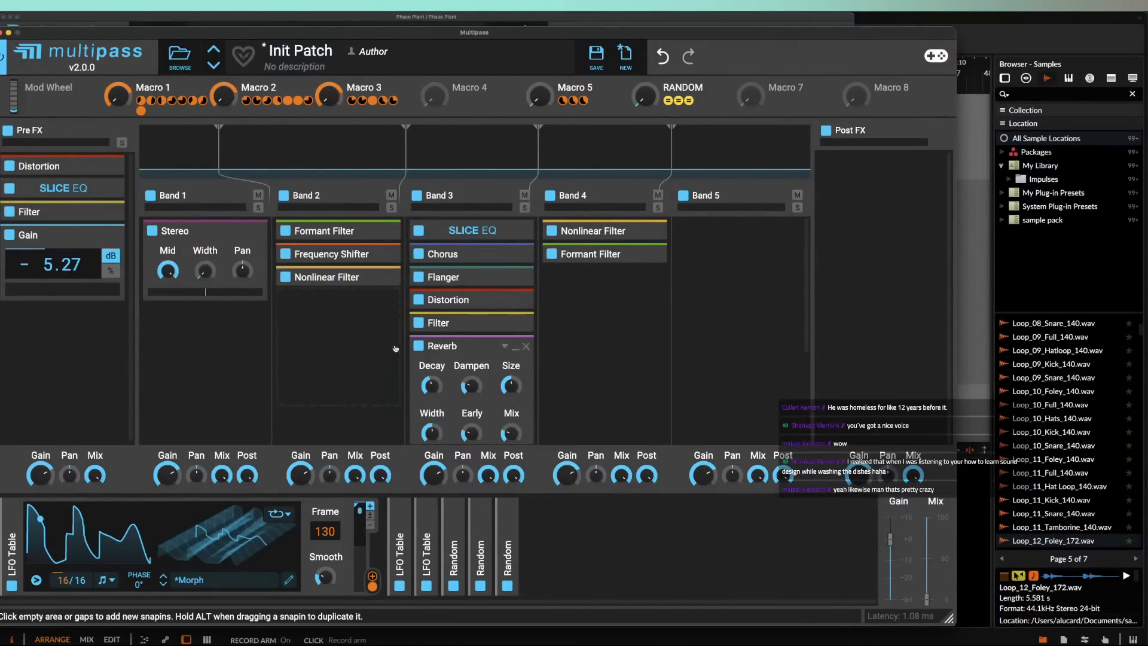
{"action": "scroll", "coordinate": [474, 353], "scroll_direction": "down", "scroll_amount": 3}
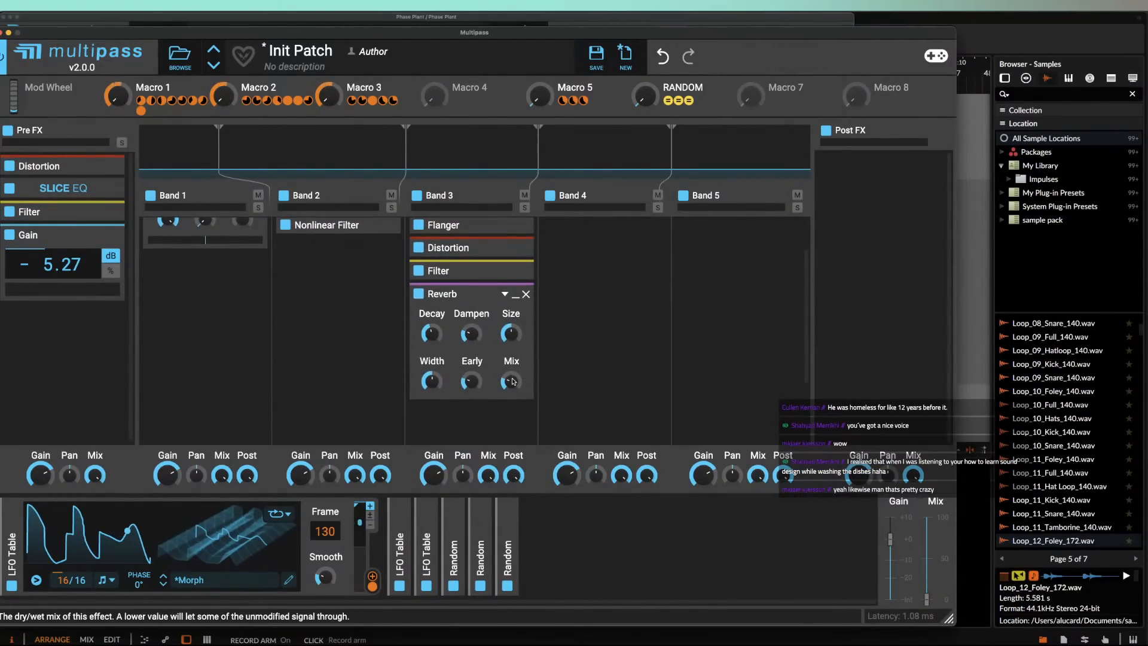
{"action": "left_click", "coordinate": [247, 110]}
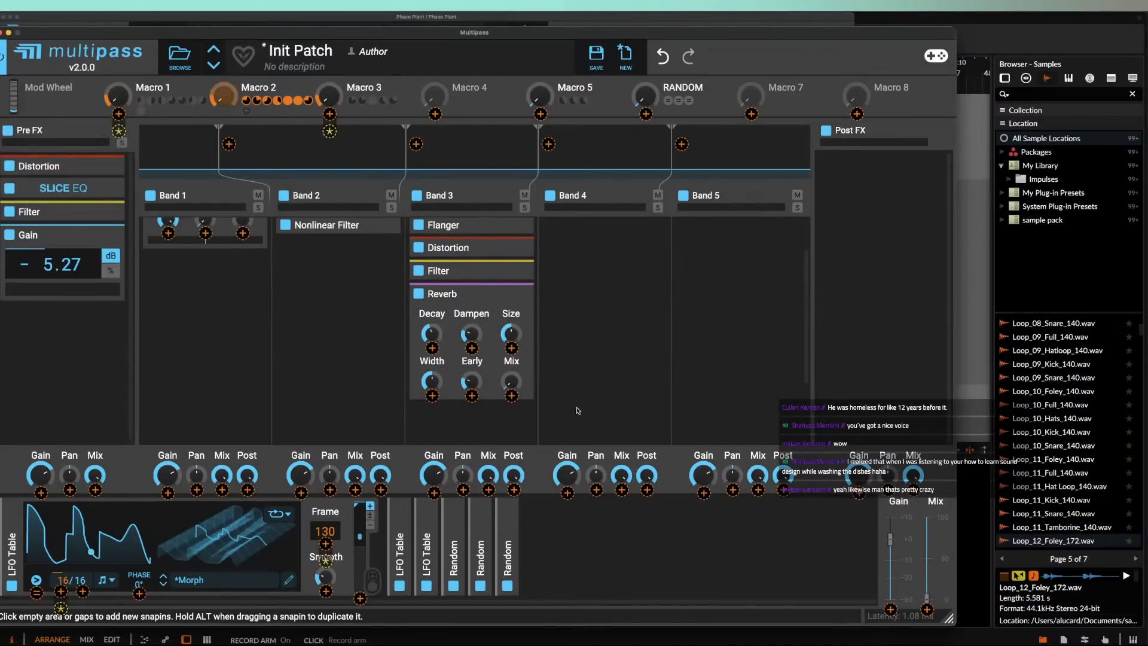
{"action": "left_click_drag", "start_coordinate": [512, 396], "coordinate": [511, 383]}
{"action": "left_click_drag", "start_coordinate": [512, 338], "coordinate": [511, 336]}
{"action": "left_click", "coordinate": [494, 392]}
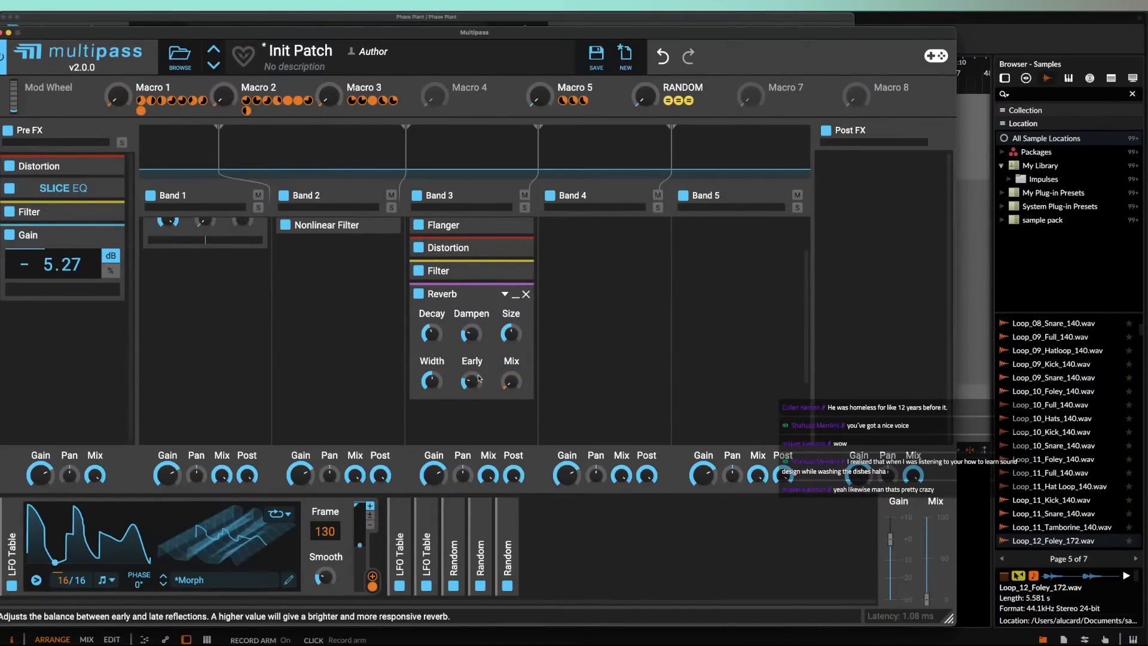
{"action": "key", "text": "space"}
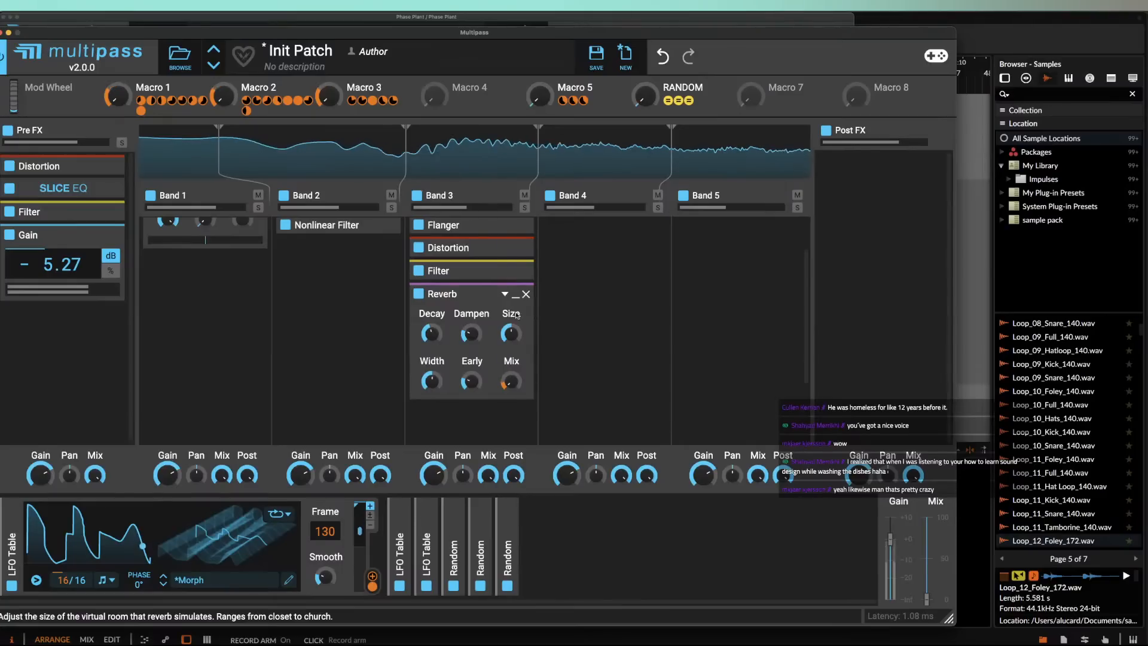
{"action": "scroll", "coordinate": [513, 302], "scroll_direction": "up", "scroll_amount": 2}
{"action": "scroll", "coordinate": [514, 303], "scroll_direction": "up", "scroll_amount": 1}
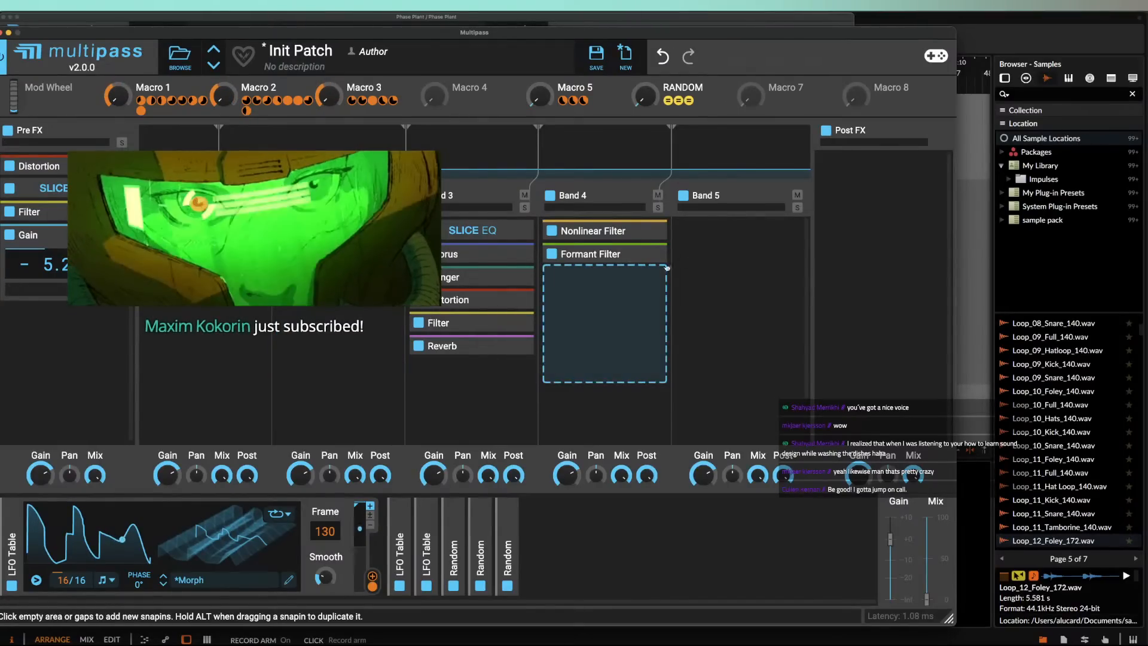
Step: Add a Faturator to Band 5, then map Macro 1 to the Band 3/4 crossover and Macro 3 negatively to the Band 4/5 crossover
{"action": "left_click", "coordinate": [737, 232]}
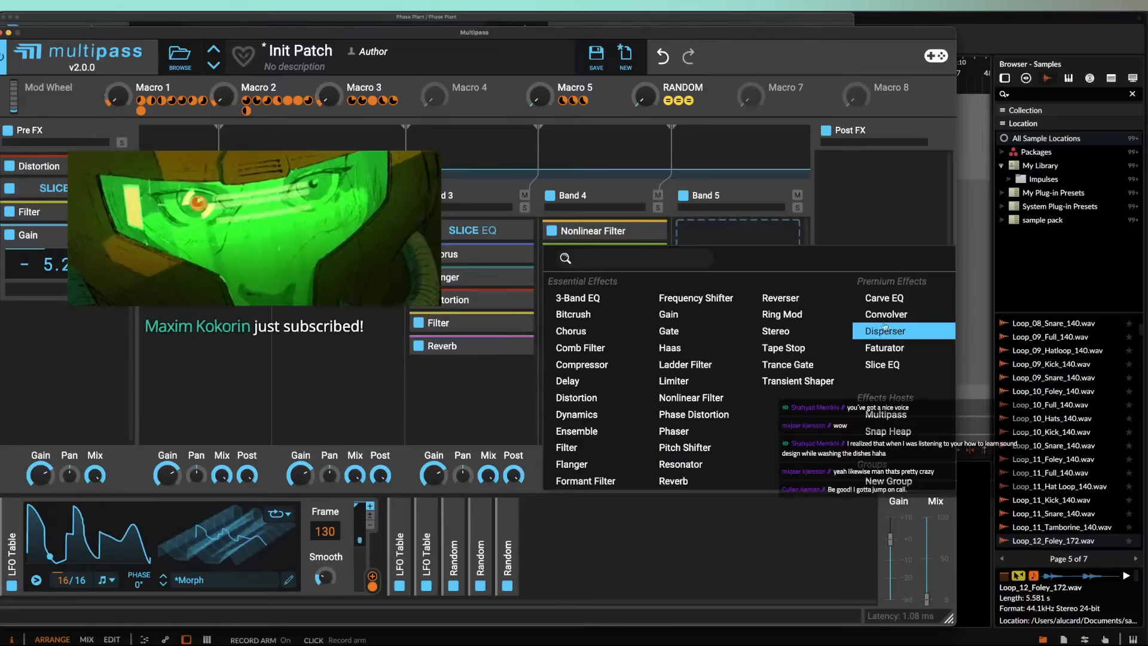
{"action": "left_click", "coordinate": [885, 348]}
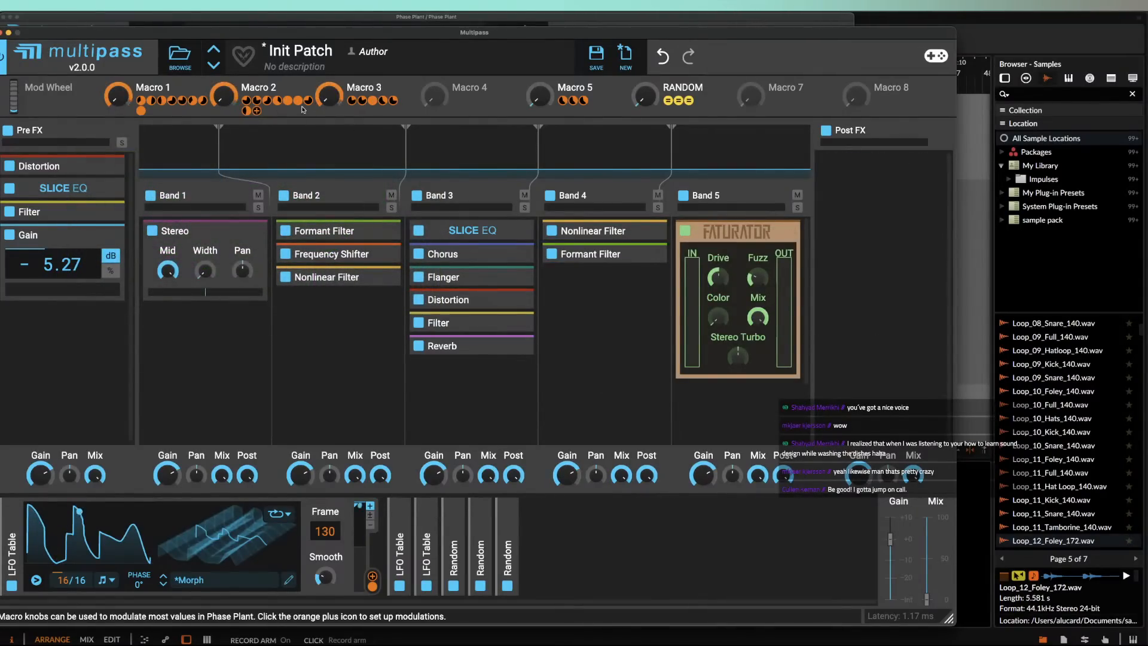
{"action": "left_click_drag", "start_coordinate": [151, 111], "coordinate": [549, 142]}
{"action": "left_click", "coordinate": [384, 111]}
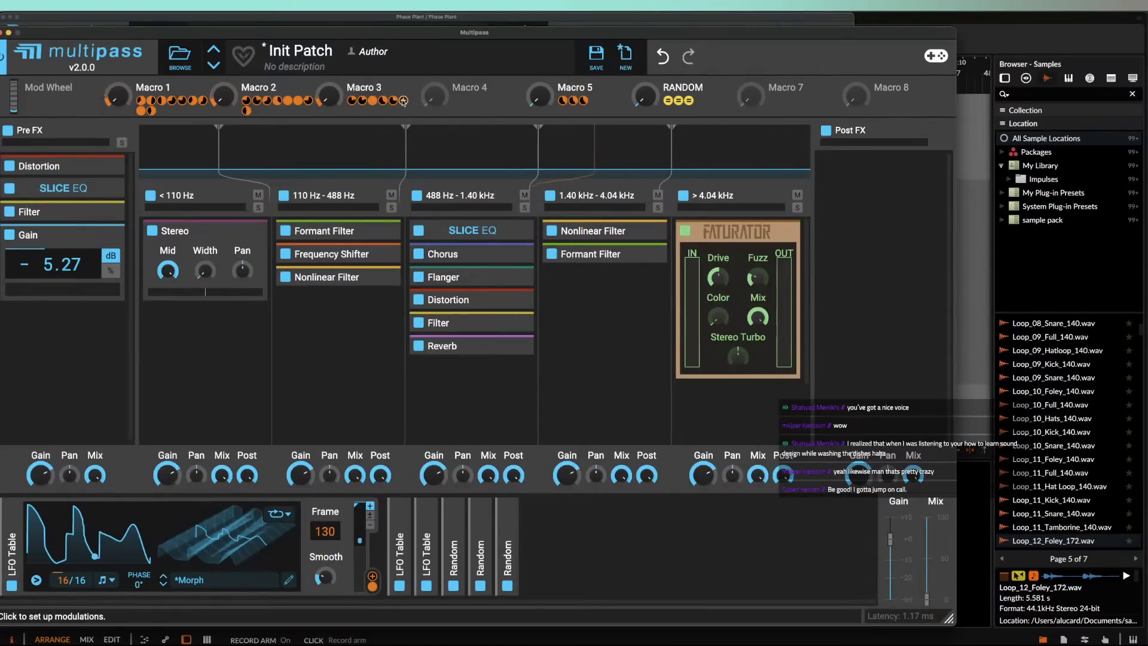
{"action": "left_click_drag", "start_coordinate": [403, 102], "coordinate": [682, 149]}
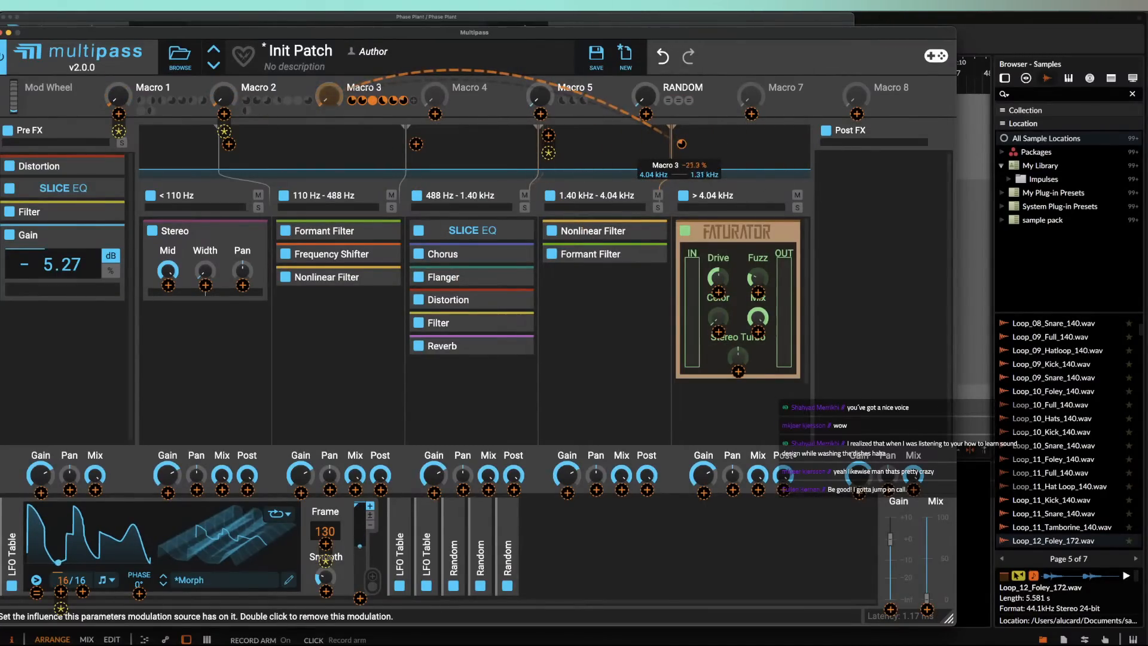
{"action": "left_click_drag", "start_coordinate": [682, 149], "coordinate": [682, 148]}
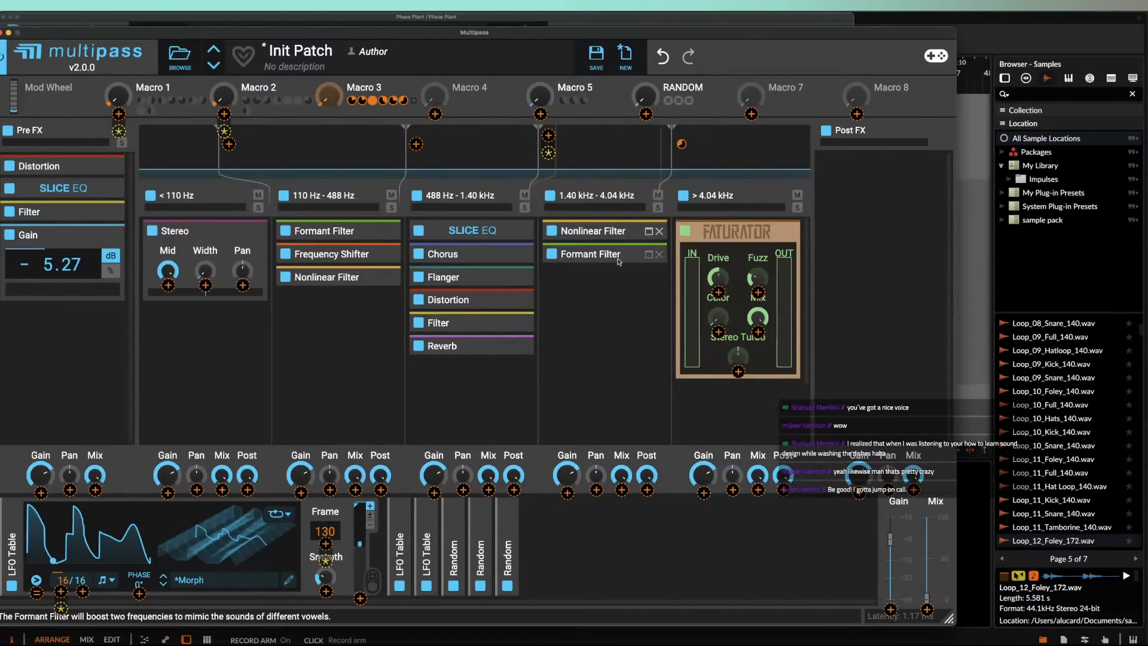
Step: Add a Convolver to Band 4, load the Chapel Center impulse, set stretch to 118% and lower its Mix to minimum
{"action": "left_click", "coordinate": [615, 305]}
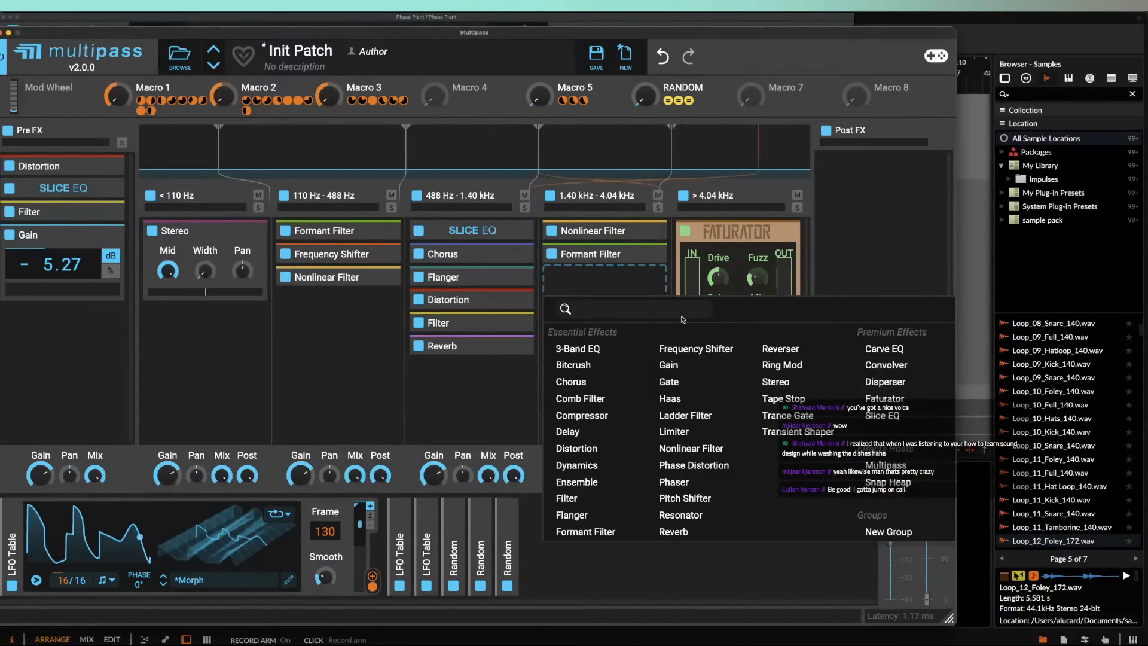
{"action": "left_click", "coordinate": [875, 364]}
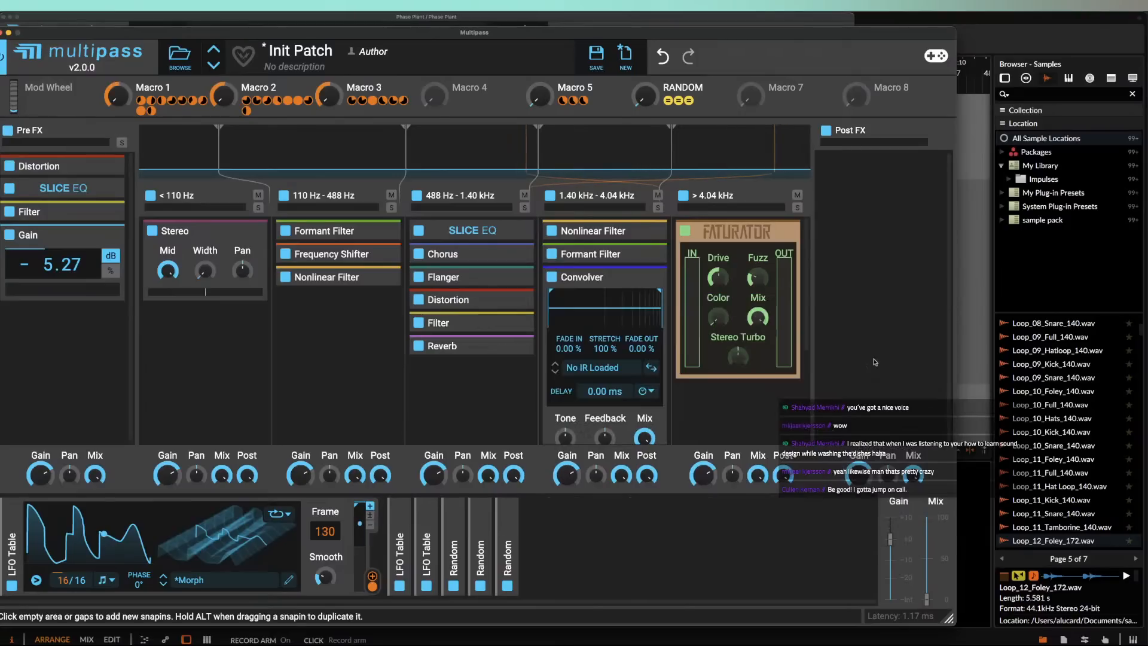
{"action": "left_click", "coordinate": [603, 366]}
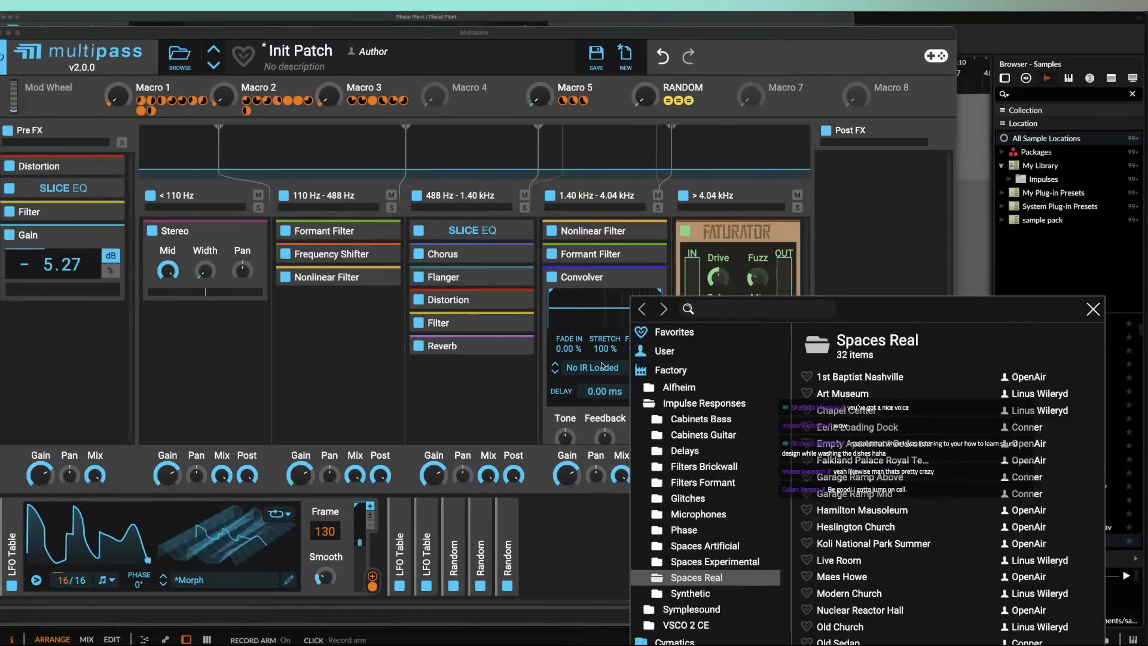
{"action": "double_click", "coordinate": [849, 410]}
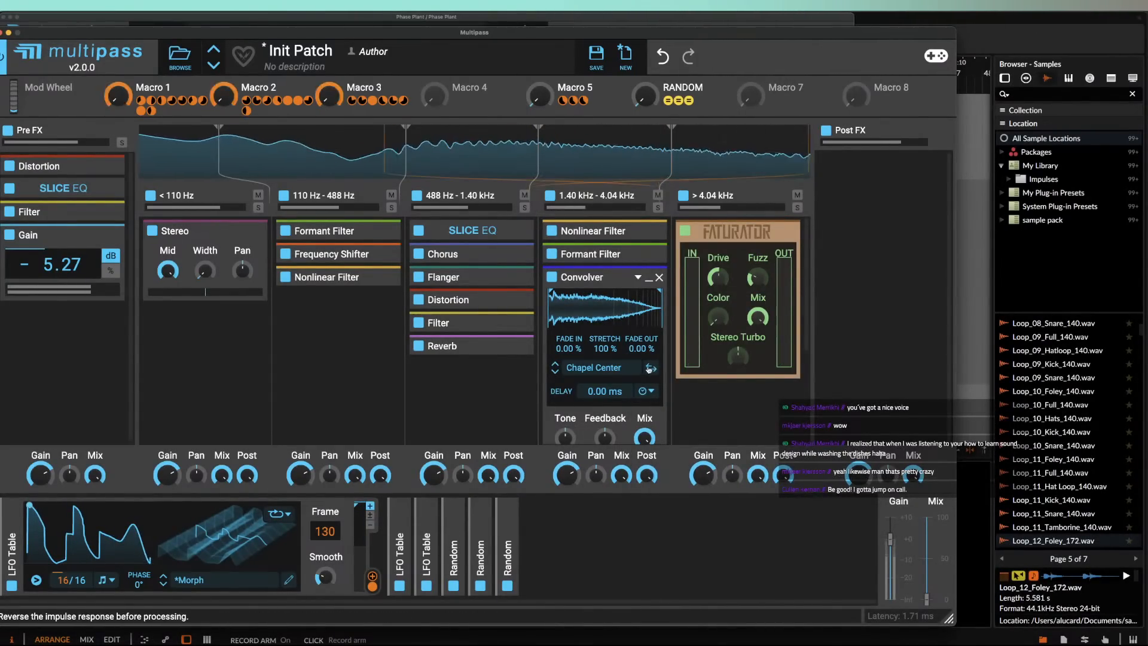
{"action": "left_click_drag", "start_coordinate": [605, 349], "coordinate": [605, 338]}
{"action": "left_click_drag", "start_coordinate": [645, 438], "coordinate": [645, 509]}
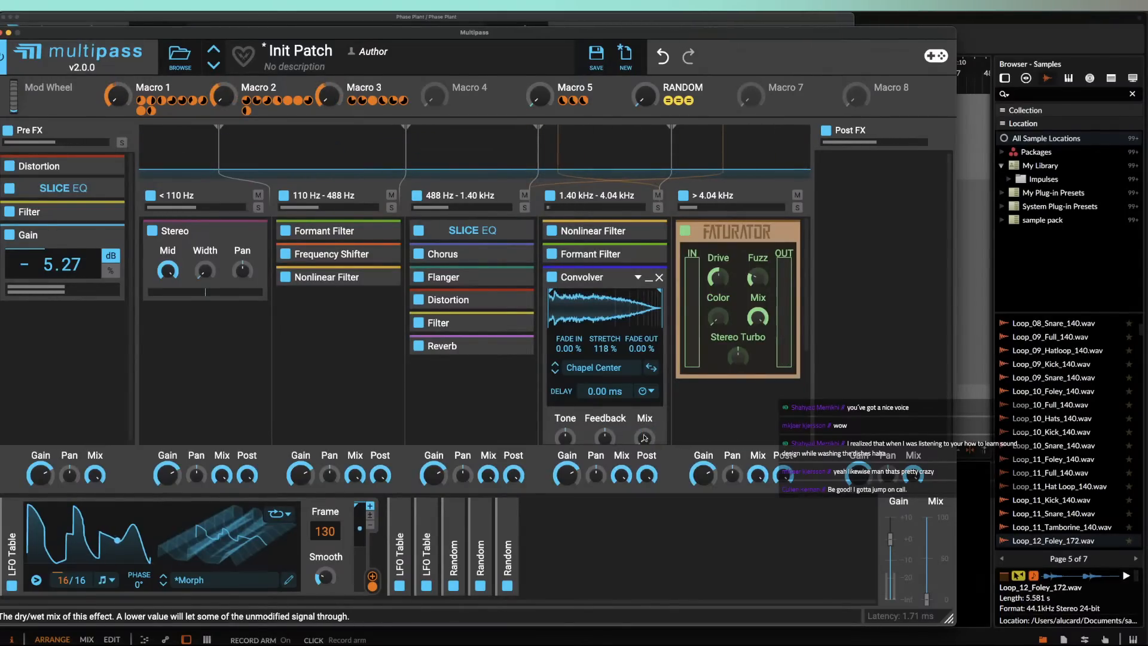
Step: Map Macro 1 to the Convolver's Mix, collapse the Convolver and move it above the Nonlinear Filter in Band 4
{"action": "left_click", "coordinate": [162, 111]}
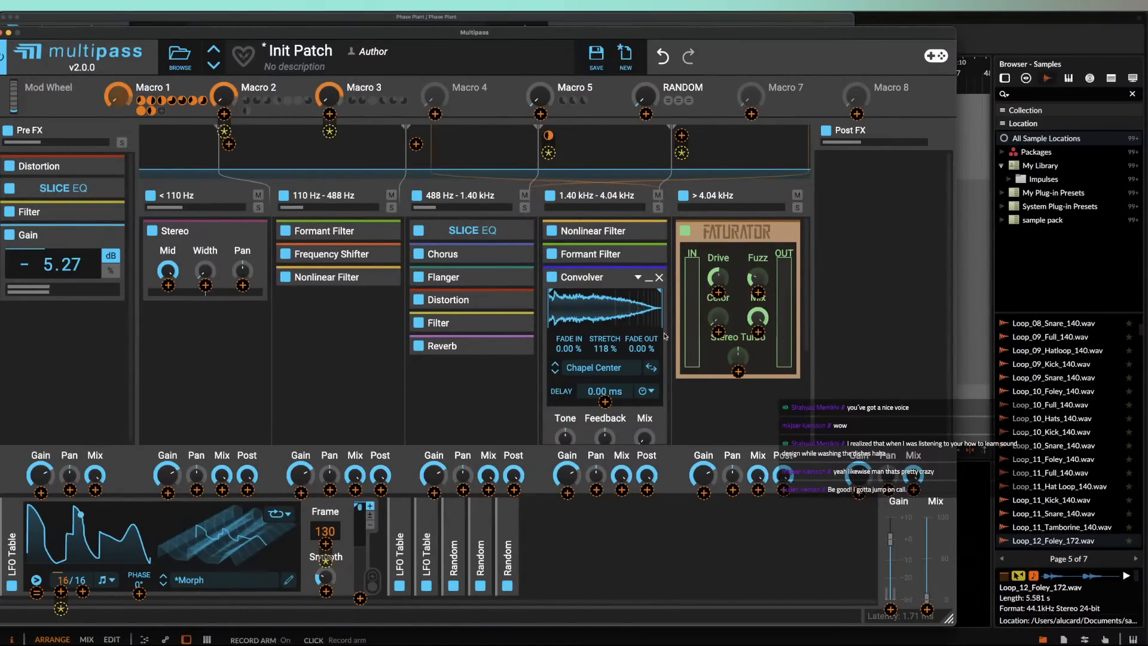
{"action": "scroll", "coordinate": [665, 336], "scroll_direction": "down", "scroll_amount": 3}
{"action": "left_click", "coordinate": [644, 365]}
{"action": "scroll", "coordinate": [638, 299], "scroll_direction": "up", "scroll_amount": 3}
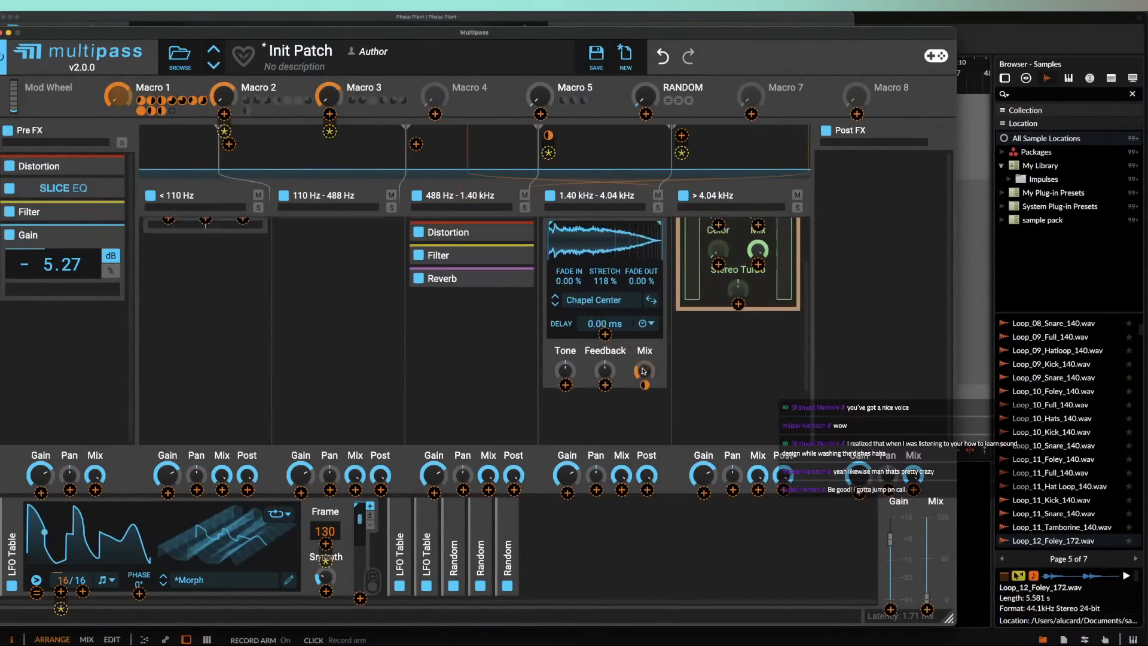
{"action": "left_click", "coordinate": [650, 279]}
{"action": "left_click", "coordinate": [614, 280]}
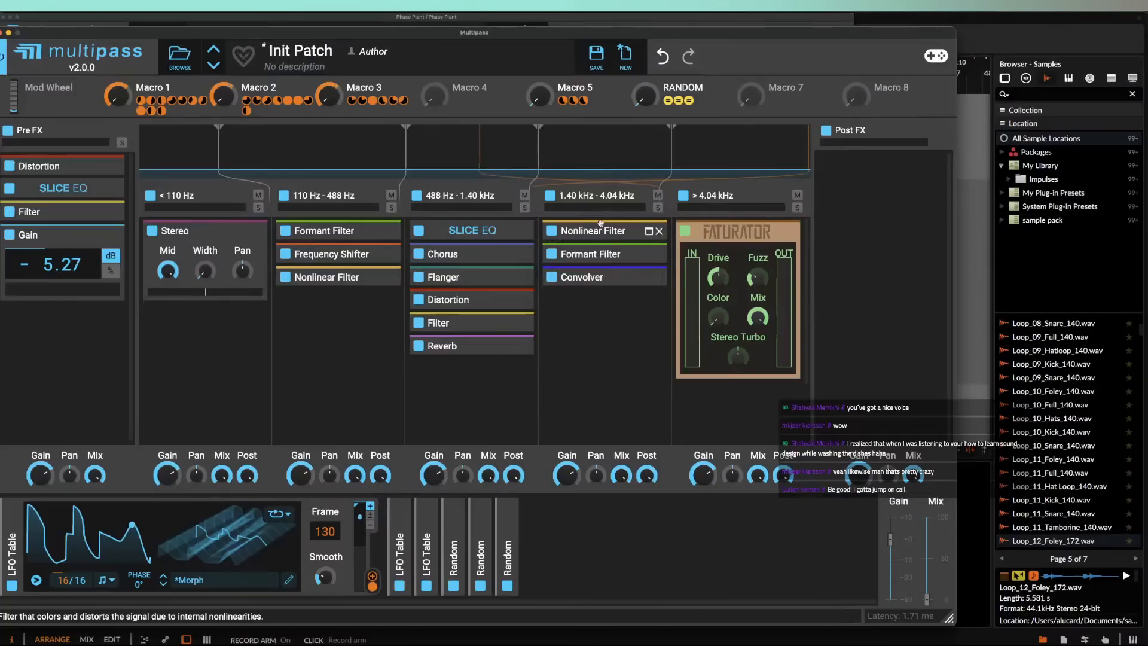
{"action": "left_click_drag", "start_coordinate": [600, 275], "coordinate": [600, 227]}
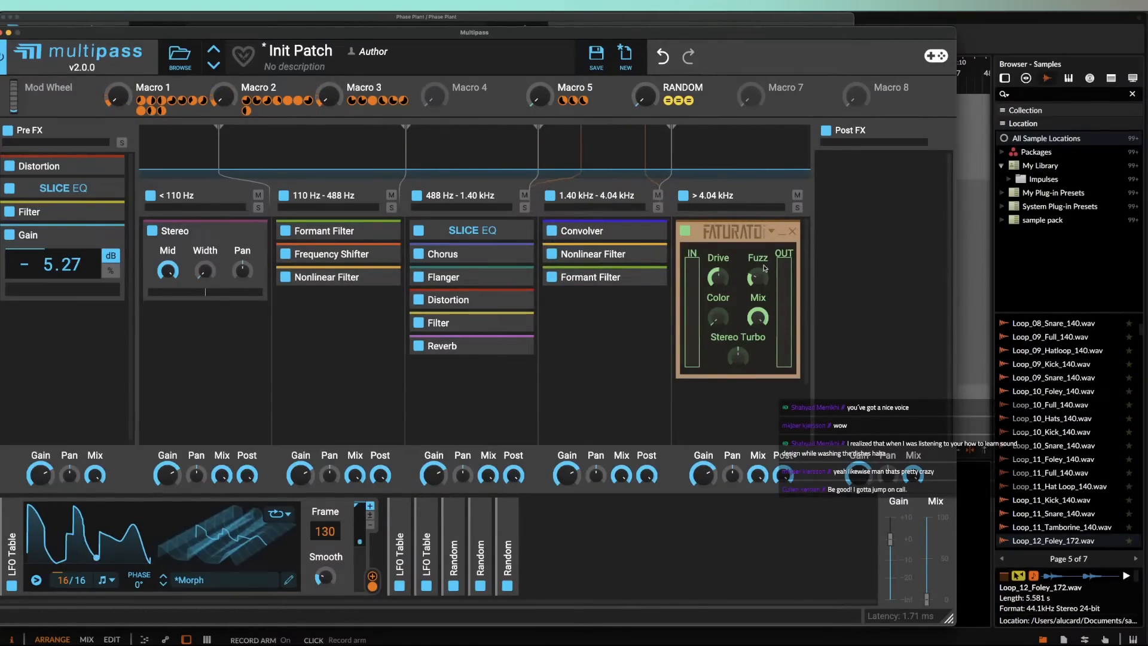
Step: Add a nested Multipass to Post FX, load the favorite preset FILTER VERB into it and raise its Mix to full
{"action": "key", "text": "space"}
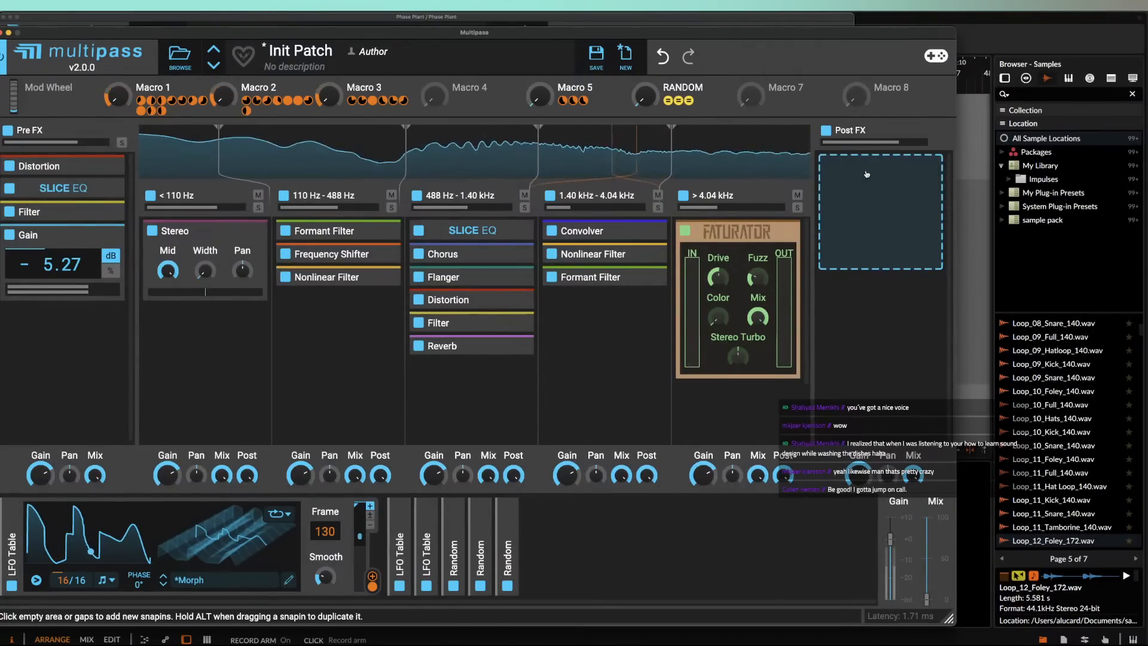
{"action": "left_click", "coordinate": [876, 186]}
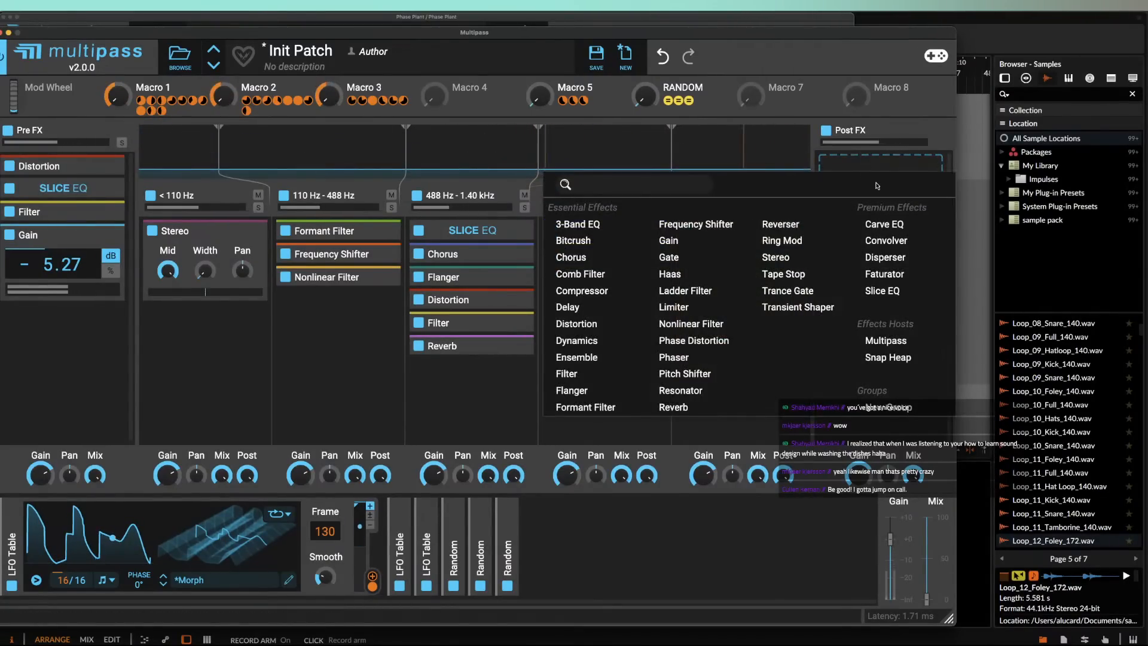
{"action": "left_click", "coordinate": [886, 340]}
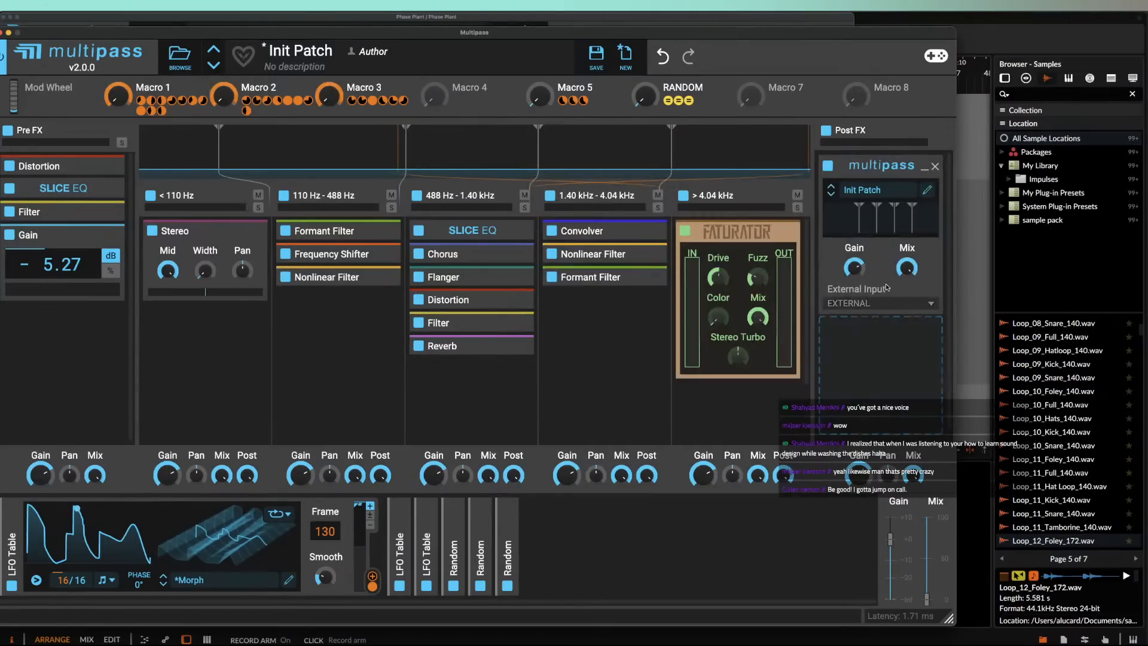
{"action": "left_click", "coordinate": [928, 190]}
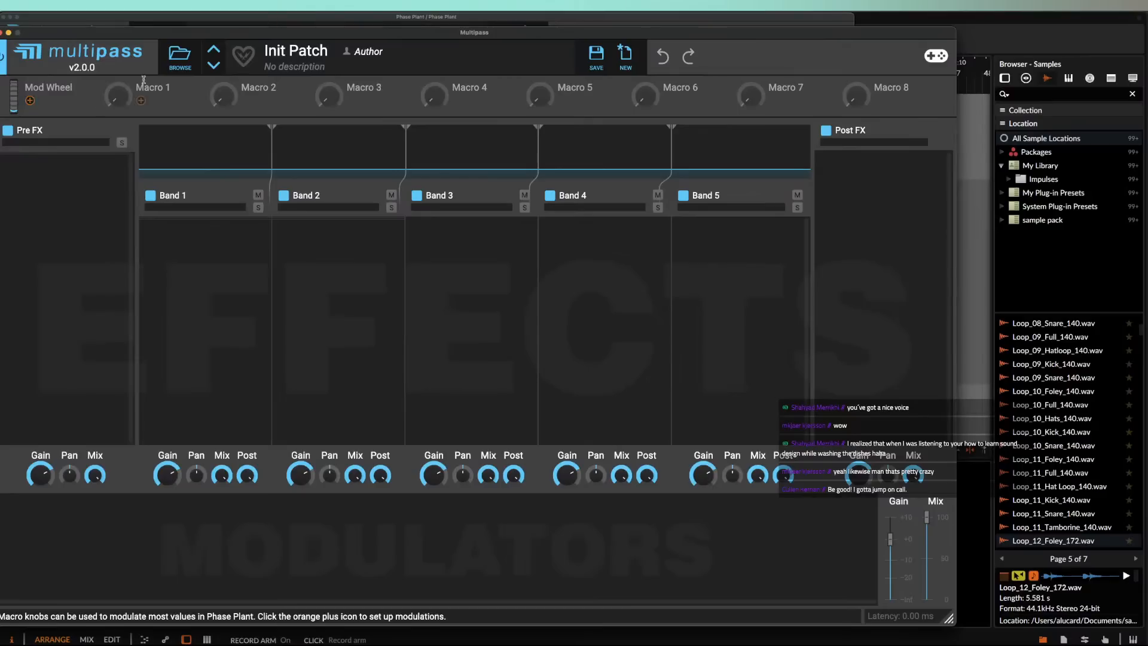
{"action": "left_click", "coordinate": [180, 57]}
{"action": "left_click", "coordinate": [221, 204]}
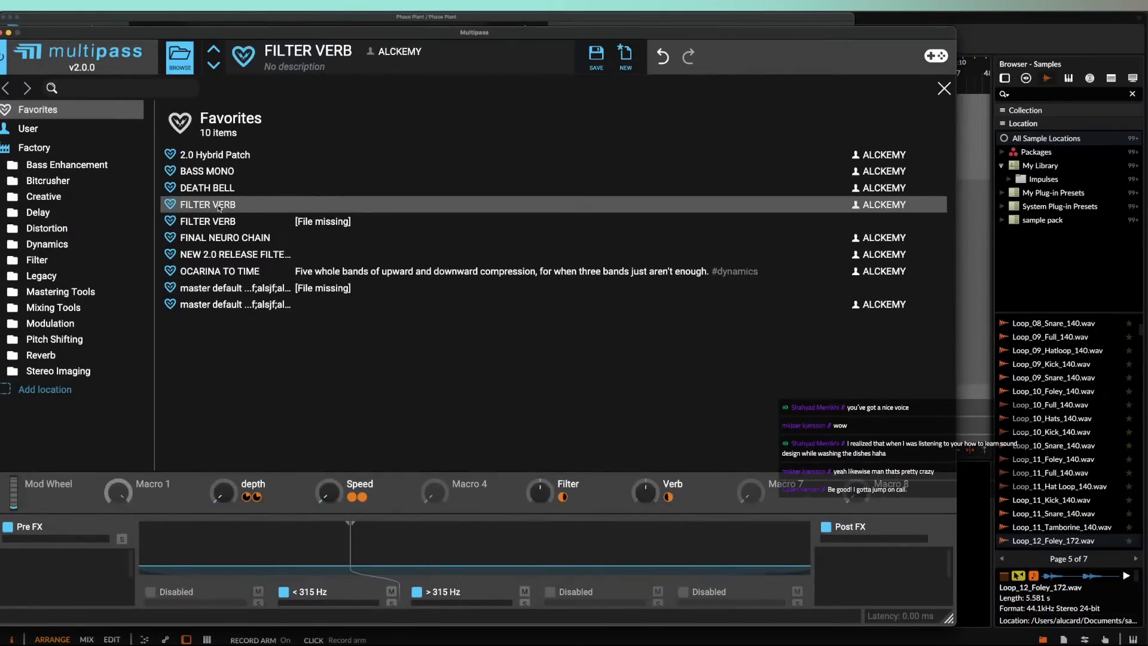
{"action": "left_click", "coordinate": [168, 71]}
{"action": "left_click", "coordinate": [1, 33]}
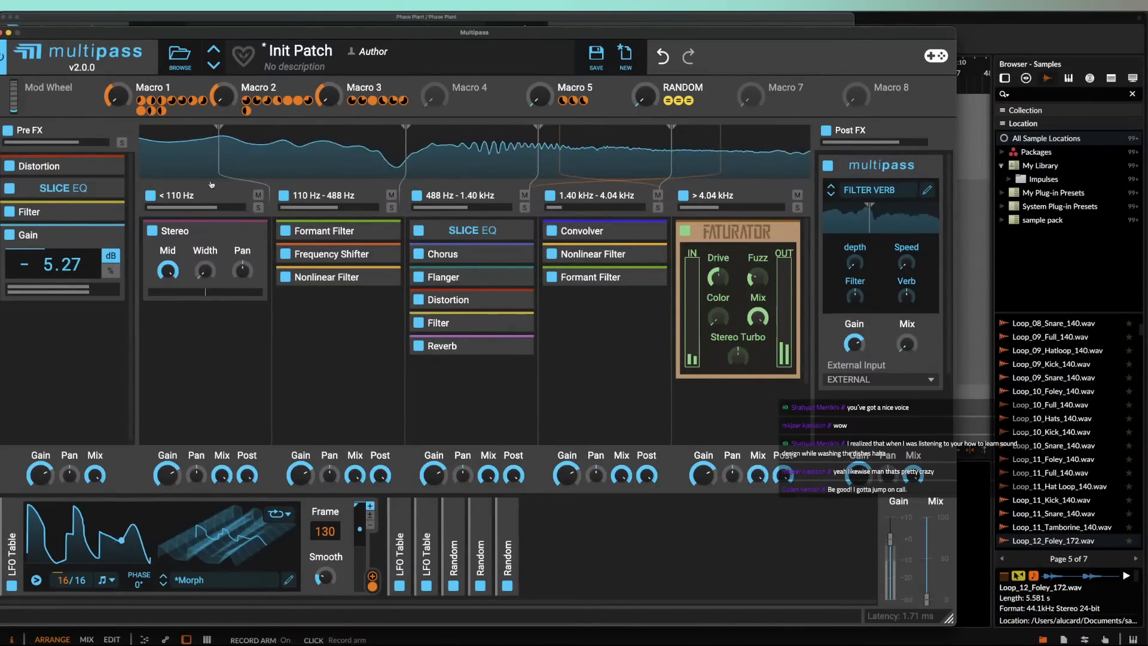
{"action": "left_click_drag", "start_coordinate": [913, 345], "coordinate": [941, 322]}
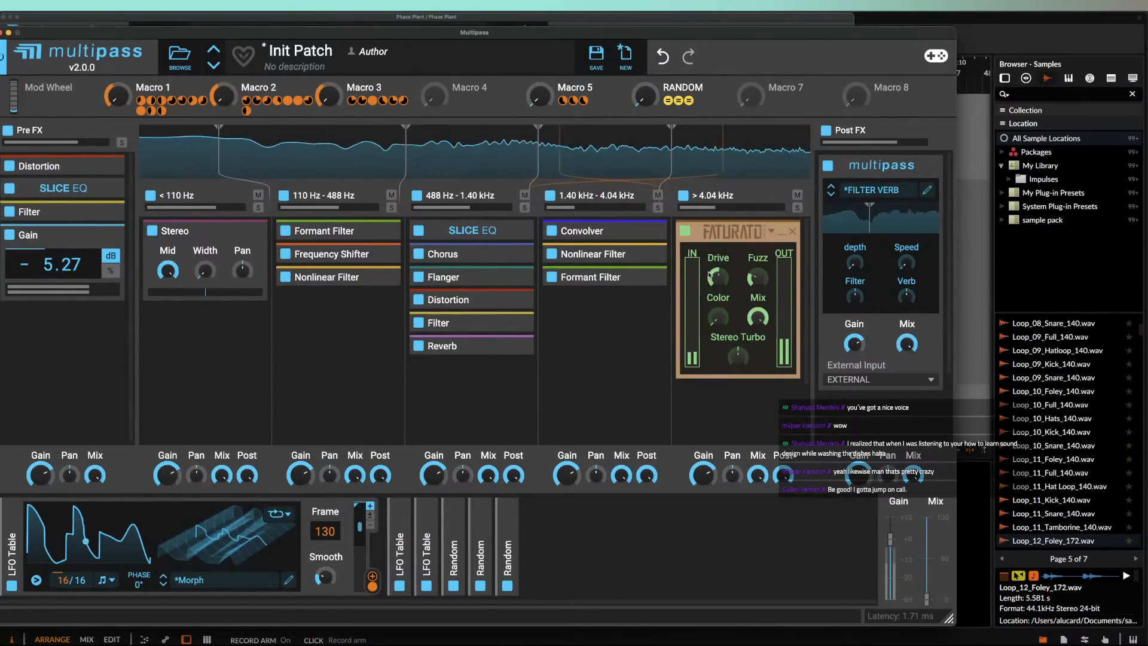
Step: Map Macro 2 to the nested Multipass's Filter macro and Macro 3 to its Verb macro
{"action": "left_click", "coordinate": [257, 111]}
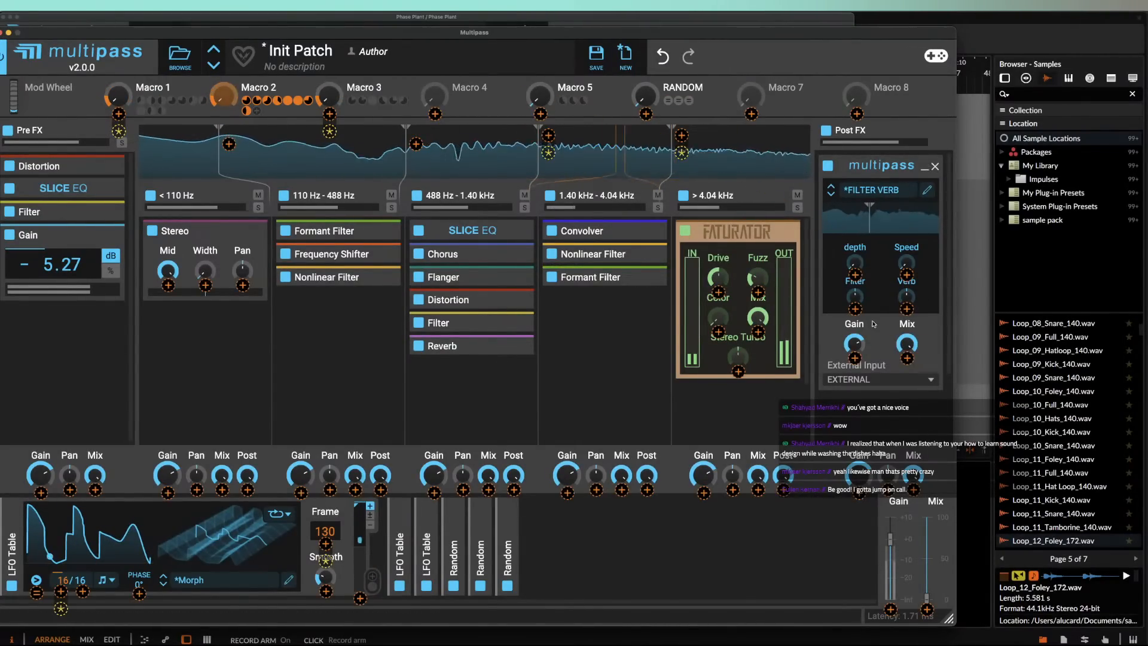
{"action": "left_click_drag", "start_coordinate": [855, 309], "coordinate": [855, 280]}
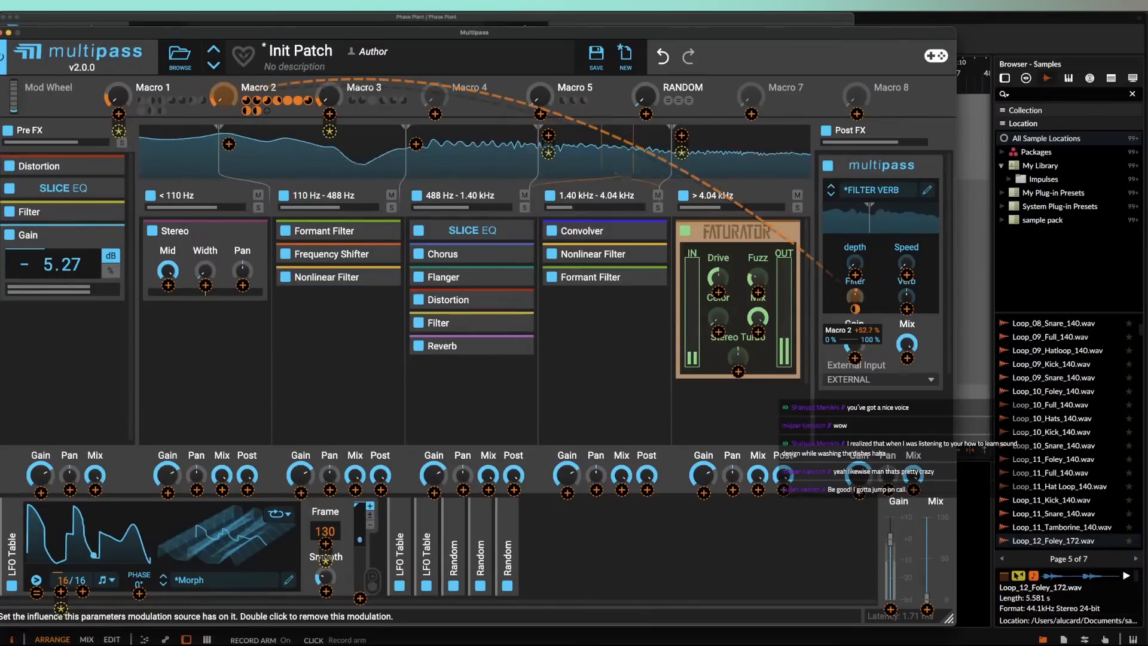
{"action": "left_click", "coordinate": [877, 289]}
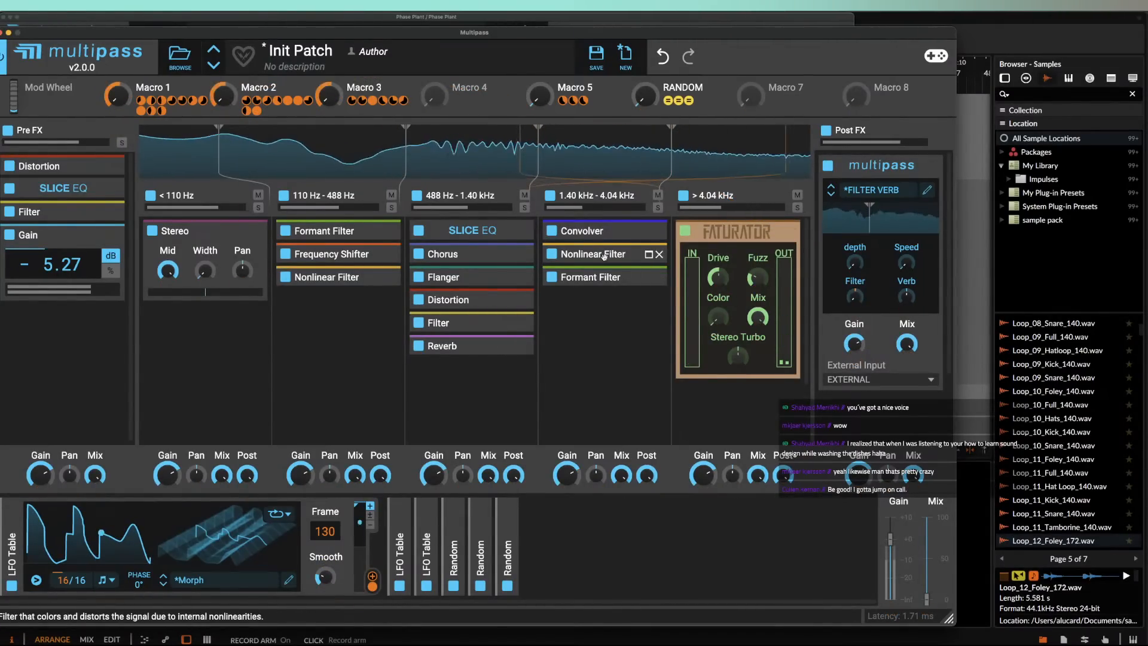
{"action": "left_click_drag", "start_coordinate": [413, 103], "coordinate": [919, 292]}
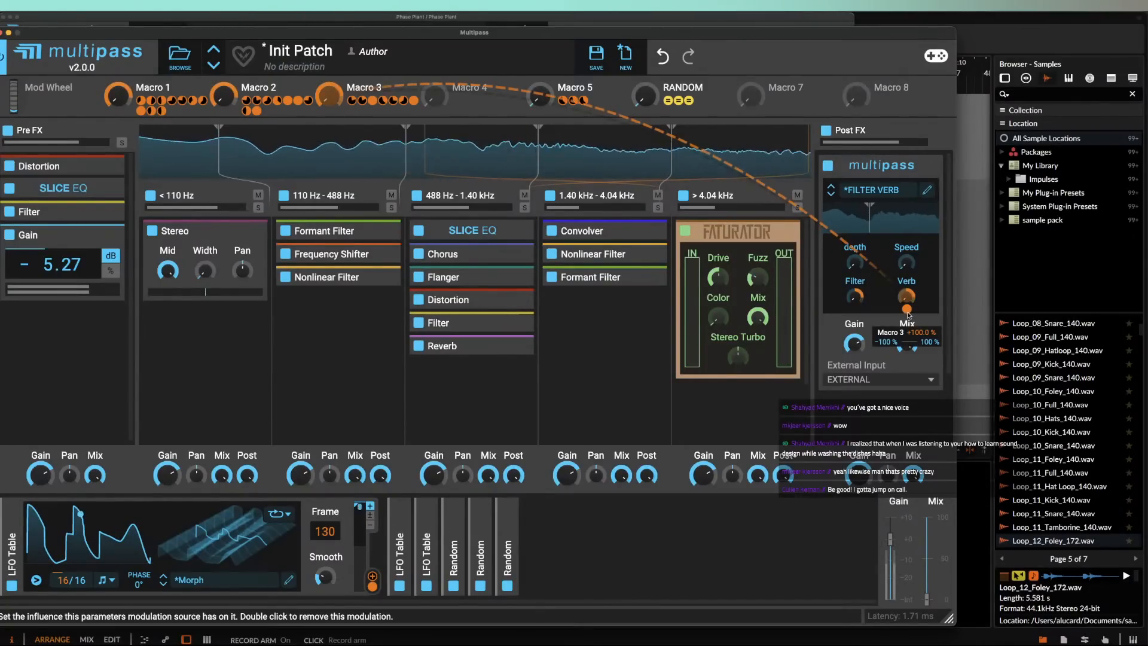
{"action": "double_click", "coordinate": [908, 310]}
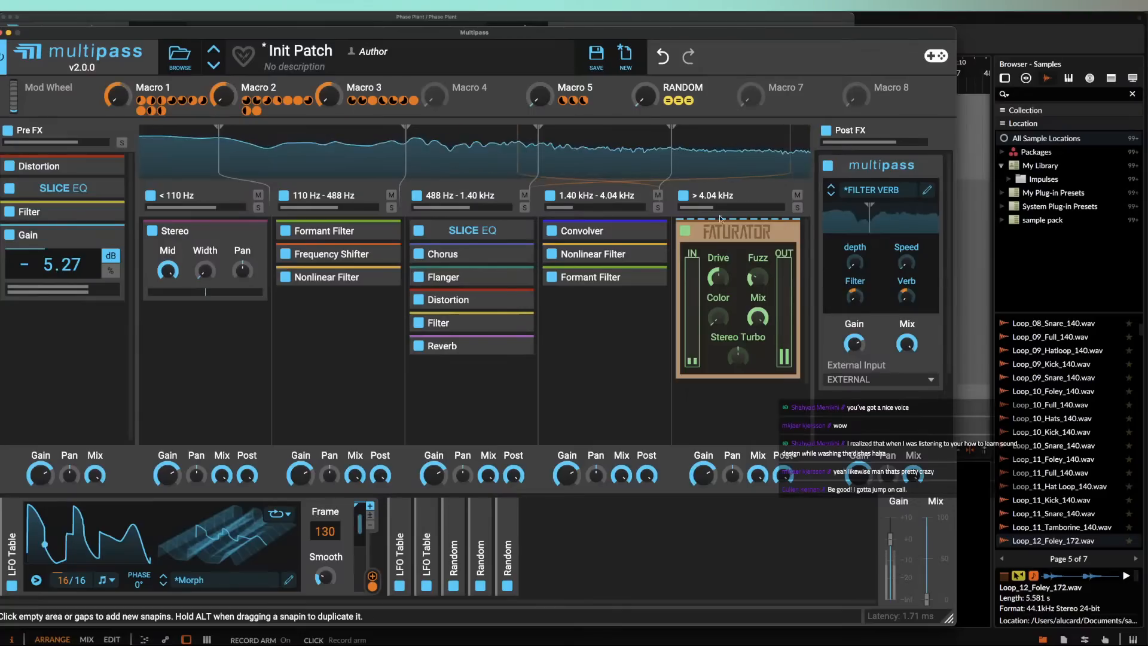
Step: Map Macro 5 to the nested Multipass's Speed macro, try out the Macro 5 knob and close the Multipass editor
{"action": "left_click_drag", "start_coordinate": [907, 275], "coordinate": [907, 264]}
{"action": "left_click", "coordinate": [908, 264]}
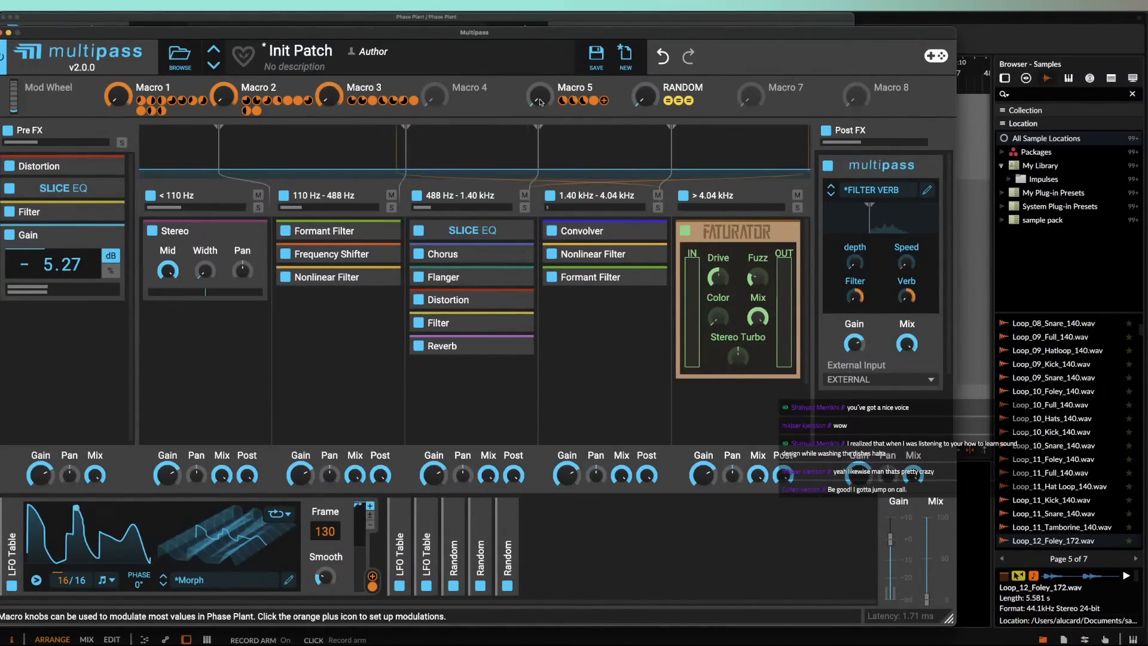
{"action": "left_click_drag", "start_coordinate": [540, 97], "coordinate": [540, 91]}
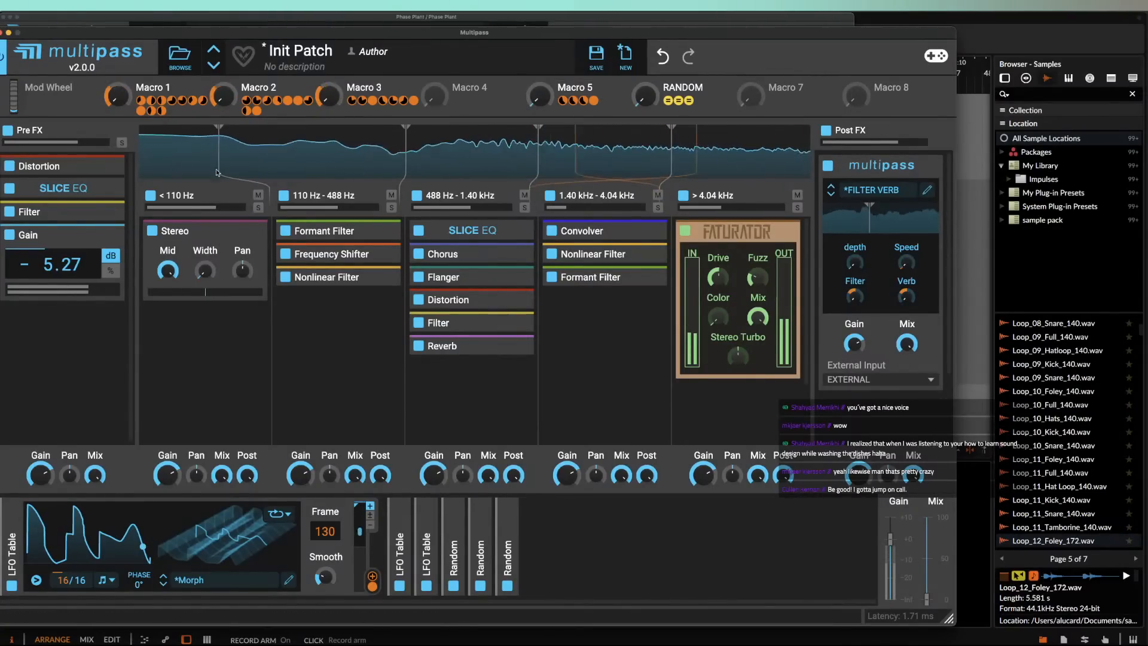
{"action": "left_click", "coordinate": [3, 32]}
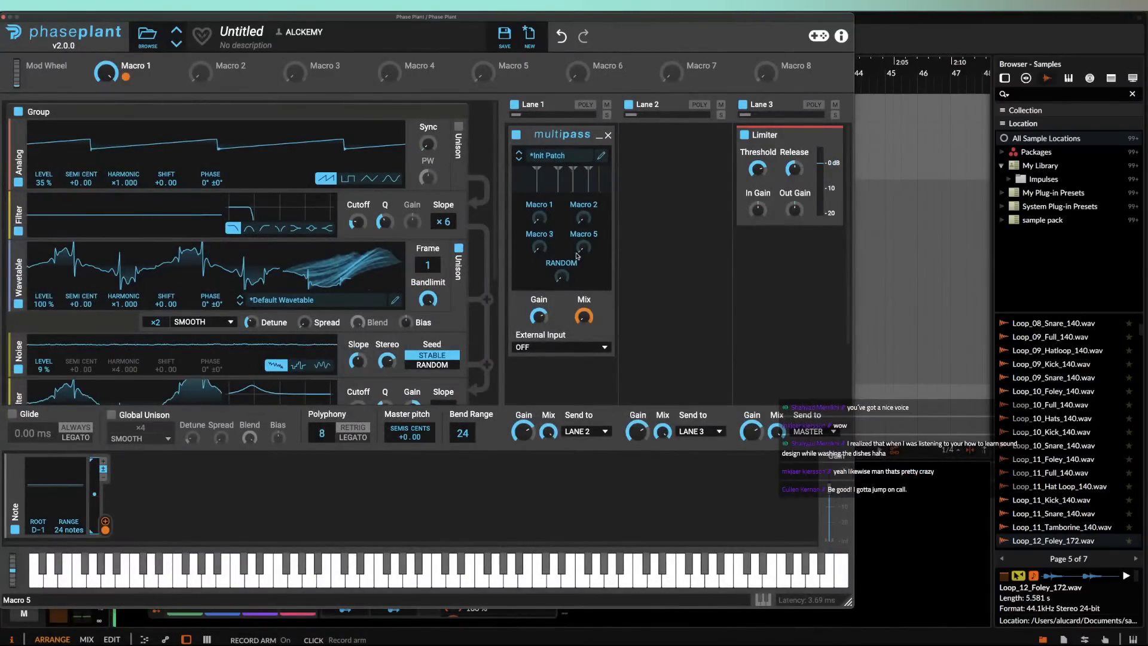
Step: Raise the Lane 1 Multipass's Macro 5 to full, map the Note modulator to it and audition with a pitch bend
{"action": "left_click_drag", "start_coordinate": [585, 248], "coordinate": [585, 228]}
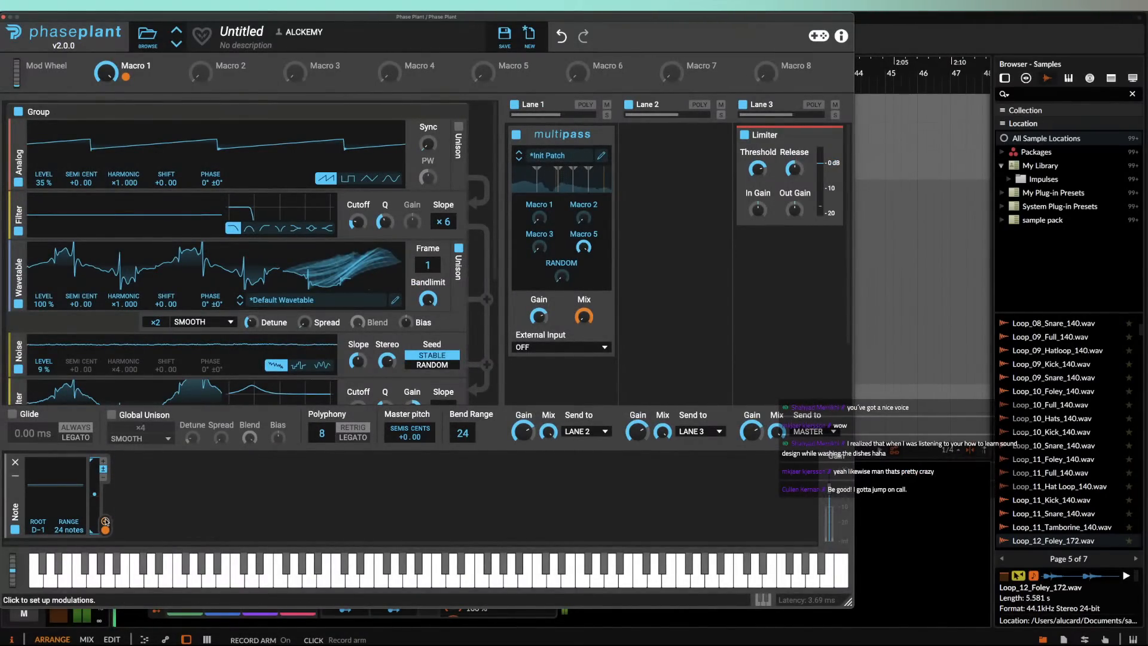
{"action": "left_click_drag", "start_coordinate": [105, 524], "coordinate": [540, 312]}
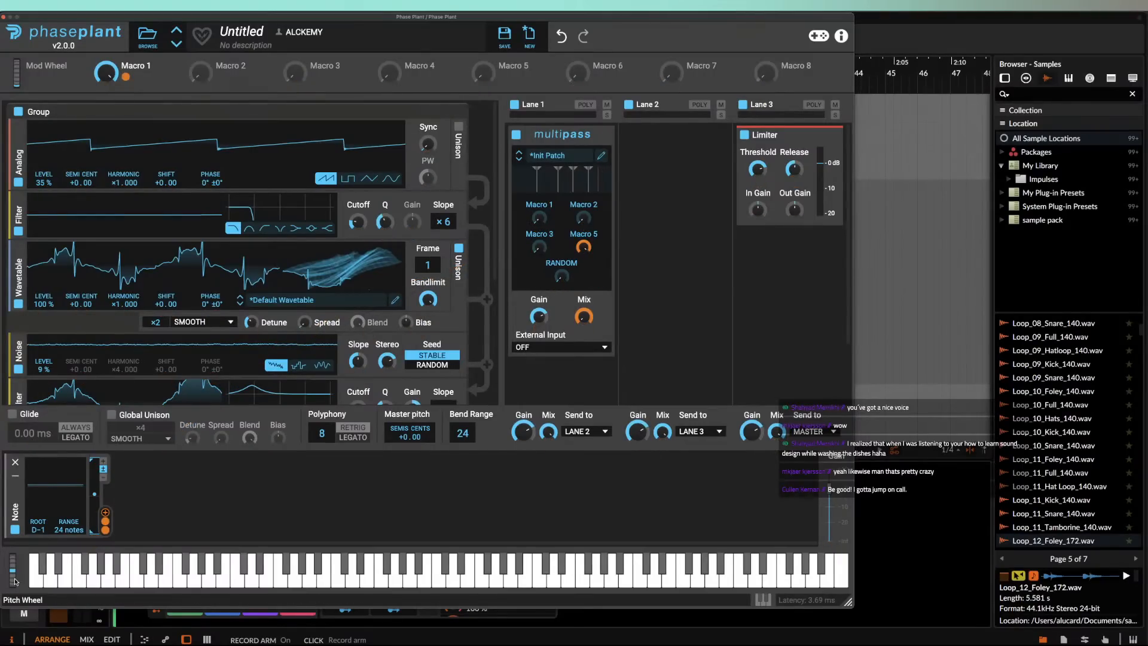
{"action": "mouse_move", "coordinate": [15, 581]}
{"action": "left_mouse_down"}
{"action": "mouse_move", "coordinate": [15, 621]}
{"action": "mouse_move", "coordinate": [18, 591]}
{"action": "left_mouse_up"}
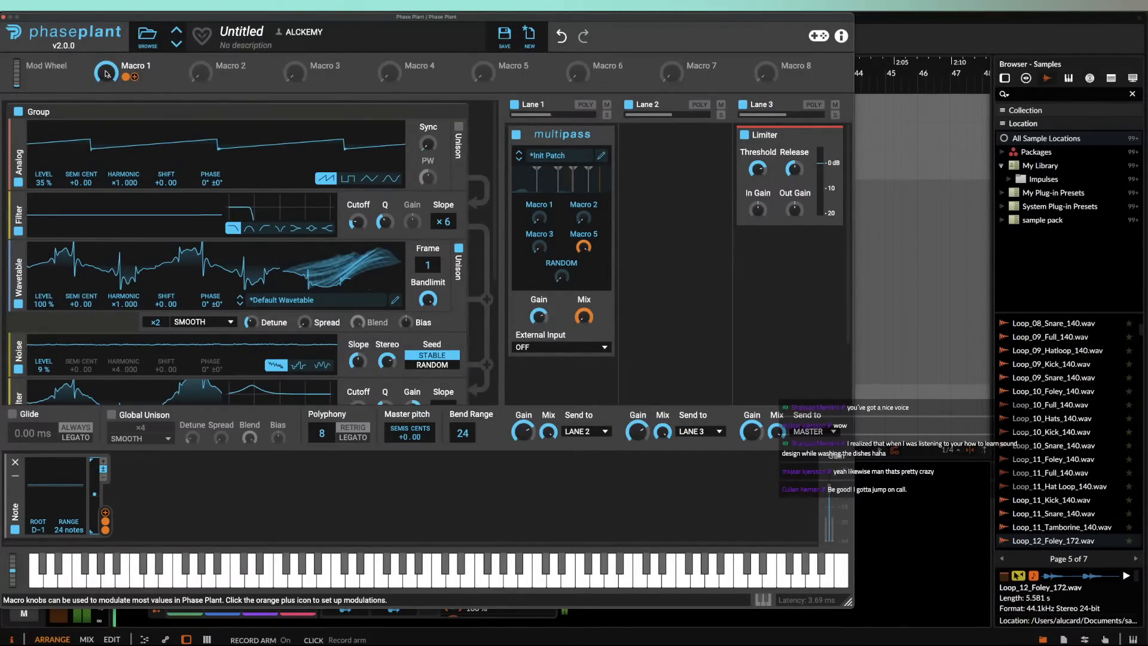
Step: Map Phase Plant's Macro 1 to the Multipass's RANDOM macro as well and rename Macro 1 to RANDOM
{"action": "double_click", "coordinate": [107, 73]}
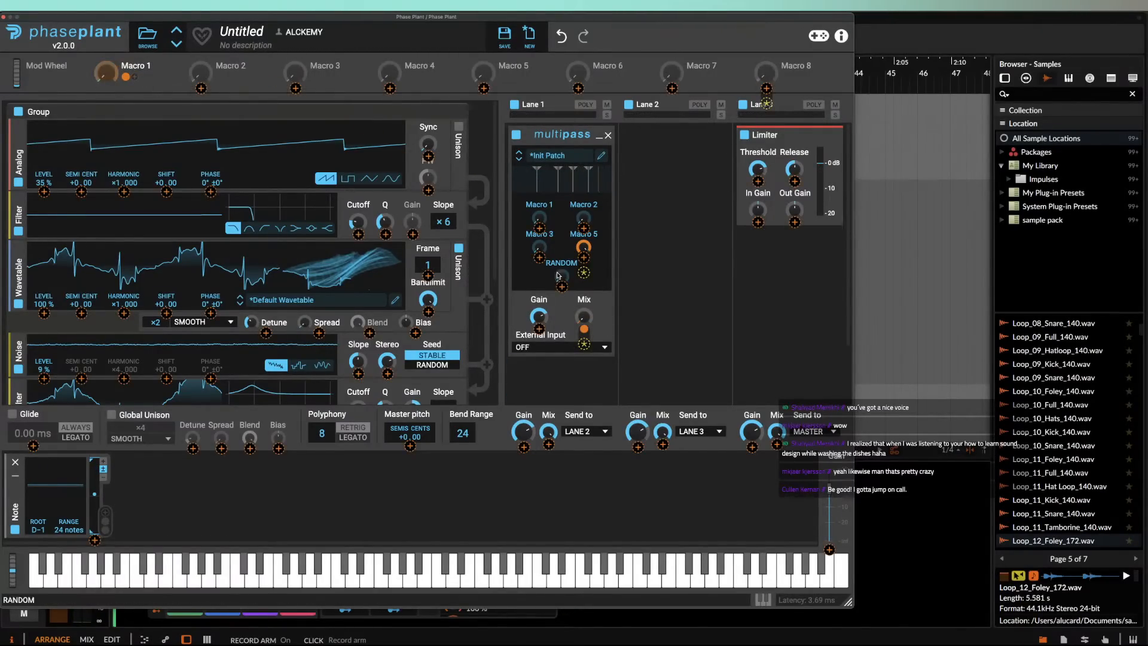
{"action": "left_click_drag", "start_coordinate": [133, 75], "coordinate": [543, 276]}
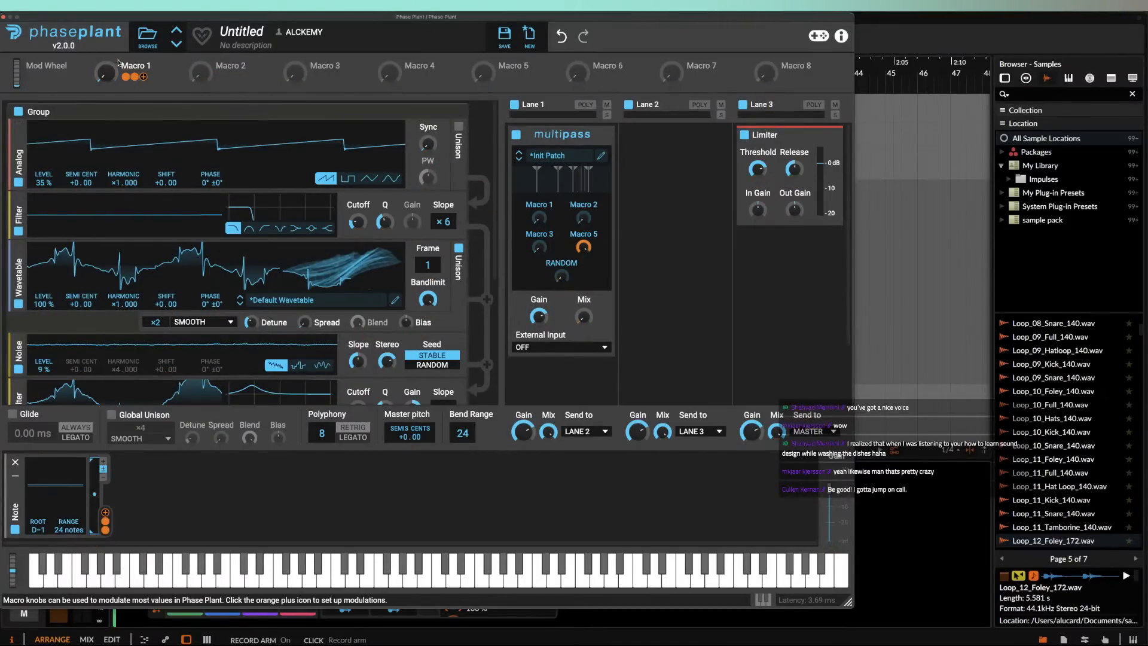
{"action": "double_click", "coordinate": [130, 67]}
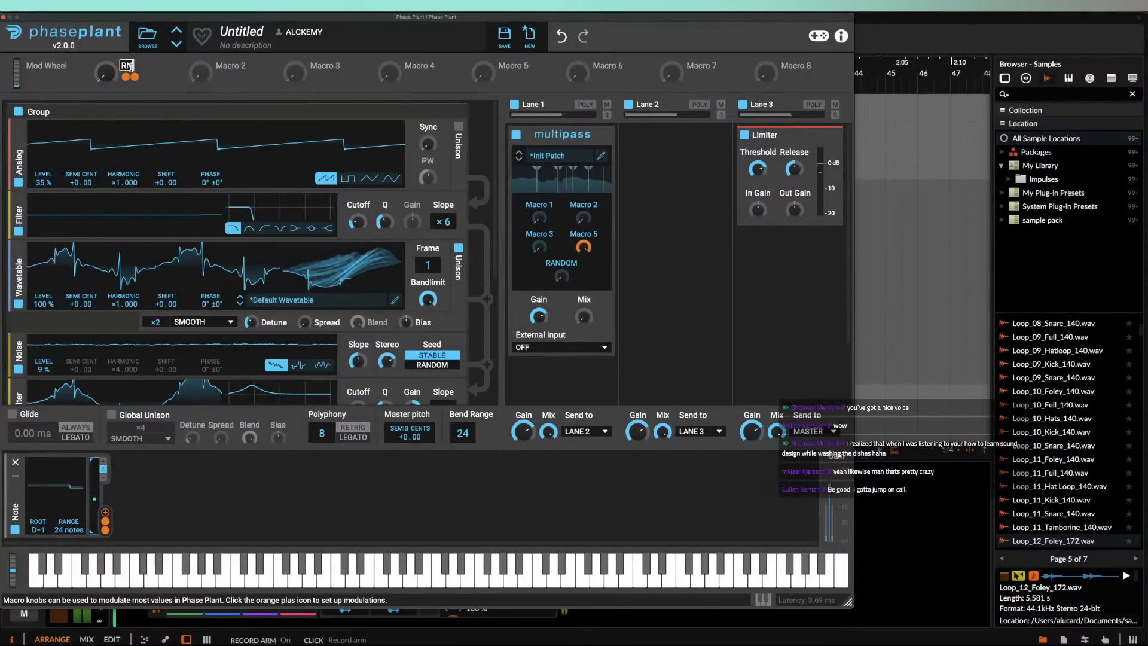
{"action": "type", "text": "RANDOM"}
{"action": "key", "text": "Return"}
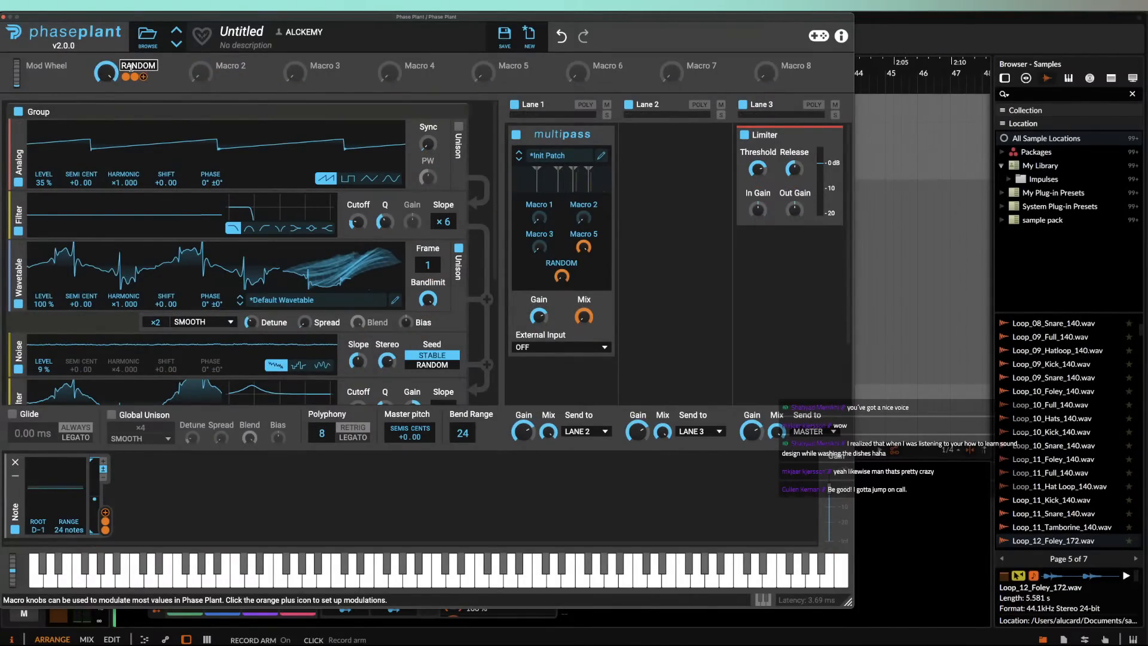
Step: Rename Phase Plant's Macro 2 to LFO and map it to the Lane 1 Multipass's Mix
{"action": "double_click", "coordinate": [221, 70]}
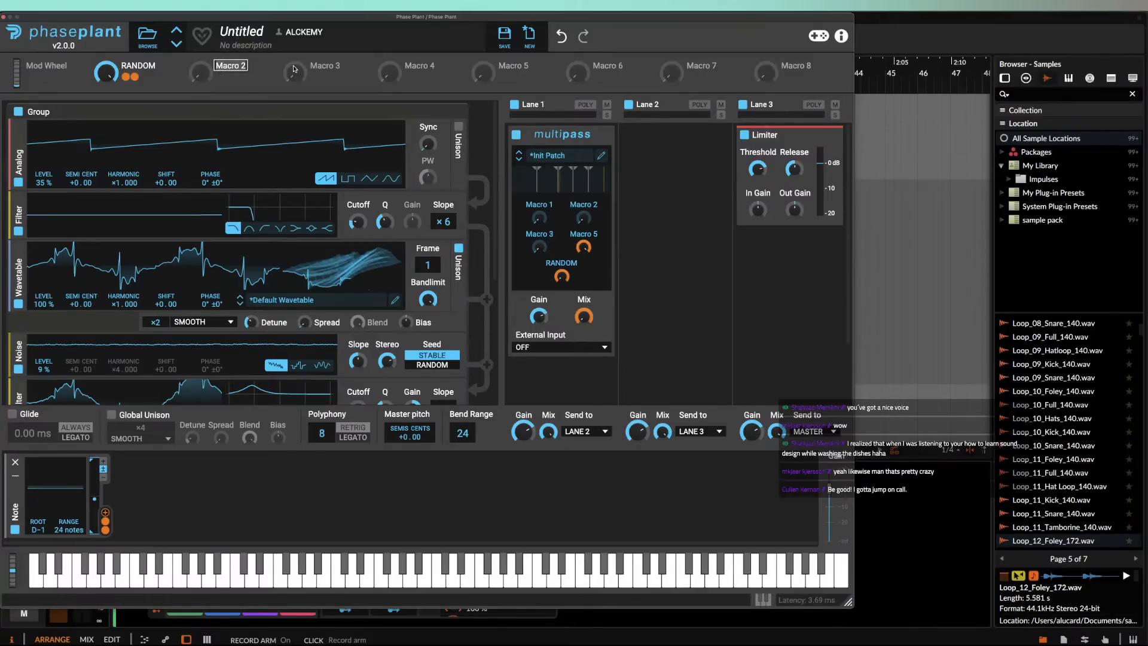
{"action": "type", "text": "LFO"}
{"action": "key", "text": "Return"}
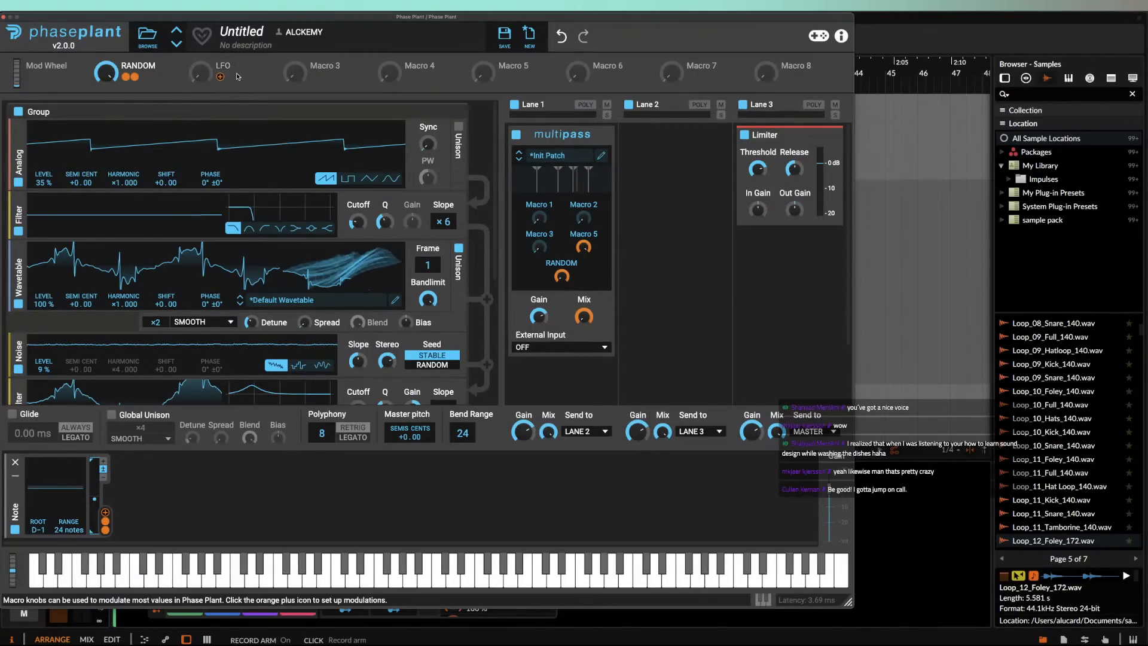
{"action": "left_click", "coordinate": [220, 78]}
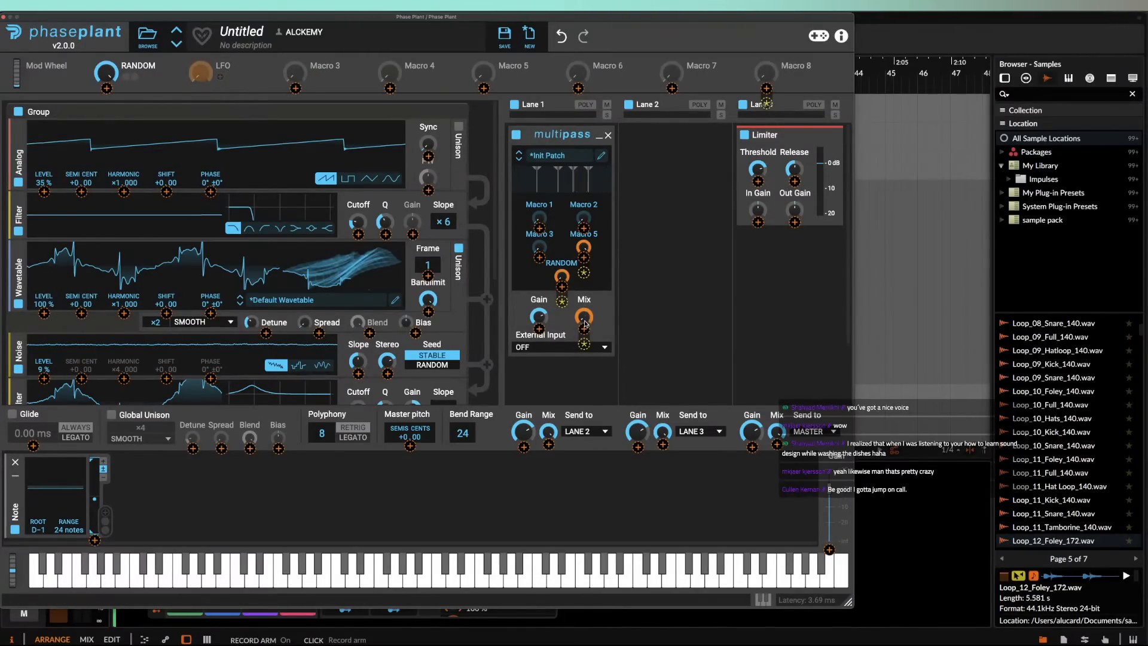
{"action": "left_click_drag", "start_coordinate": [584, 329], "coordinate": [584, 318]}
{"action": "left_click", "coordinate": [587, 379]}
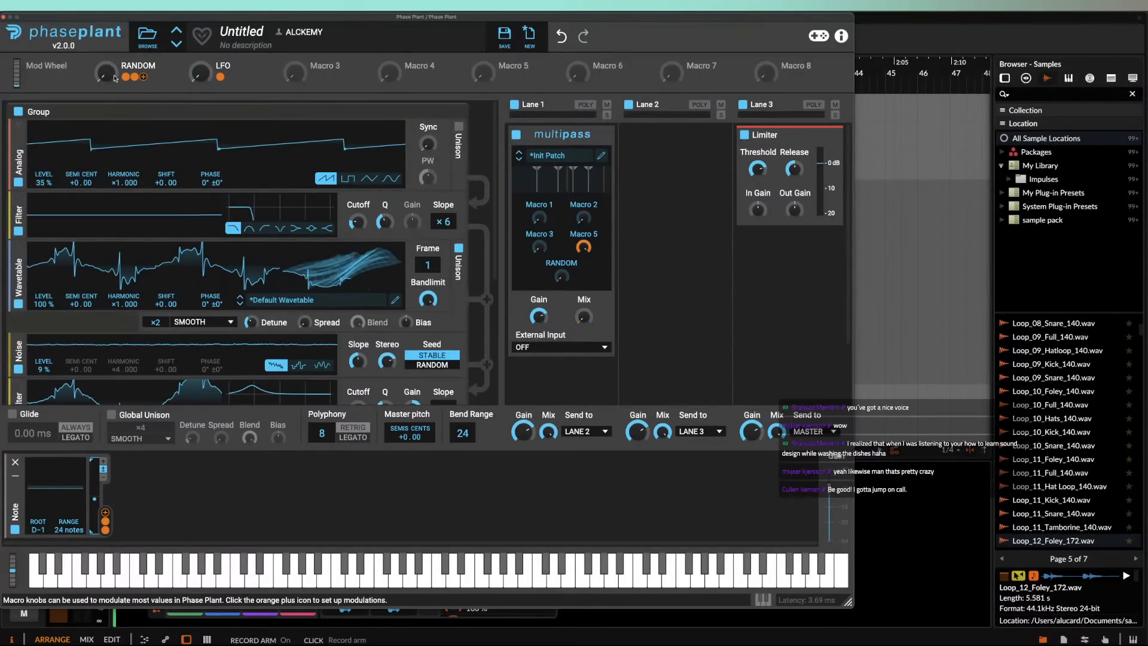
Step: Lower the RANDOM macro to minimum, raise the LFO macro to full and audition the bass with pitch bends
{"action": "left_click_drag", "start_coordinate": [107, 73], "coordinate": [106, 120]}
{"action": "left_click_drag", "start_coordinate": [201, 75], "coordinate": [203, 30]}
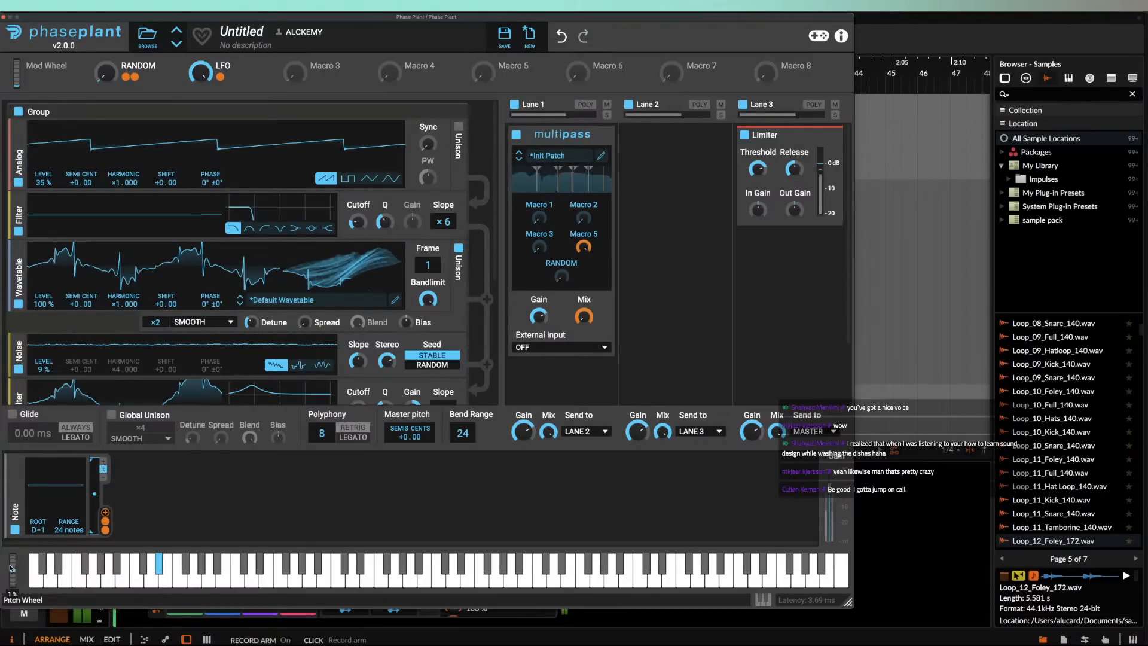
{"action": "mouse_move", "coordinate": [13, 572]}
{"action": "left_mouse_down"}
{"action": "mouse_move", "coordinate": [29, 590]}
{"action": "mouse_move", "coordinate": [12, 559]}
{"action": "mouse_move", "coordinate": [13, 586]}
{"action": "mouse_move", "coordinate": [12, 557]}
{"action": "mouse_move", "coordinate": [13, 586]}
{"action": "left_mouse_up"}
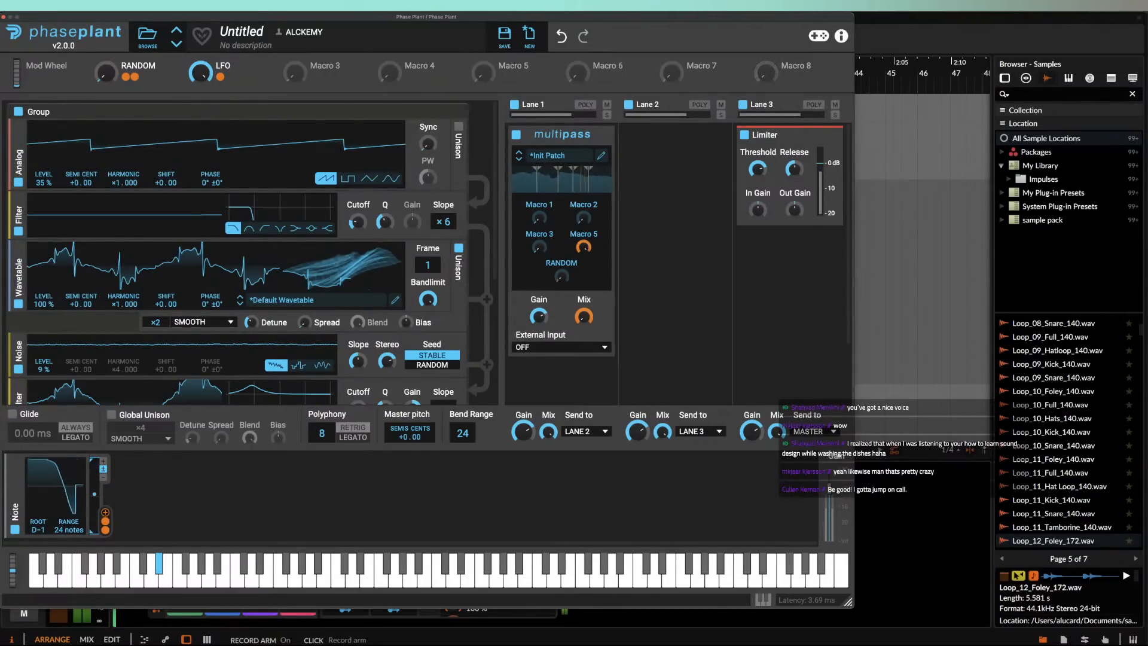
Step: Add a Multipass to Lane 2, open its editor and start a new patch
{"action": "left_click", "coordinate": [676, 158]}
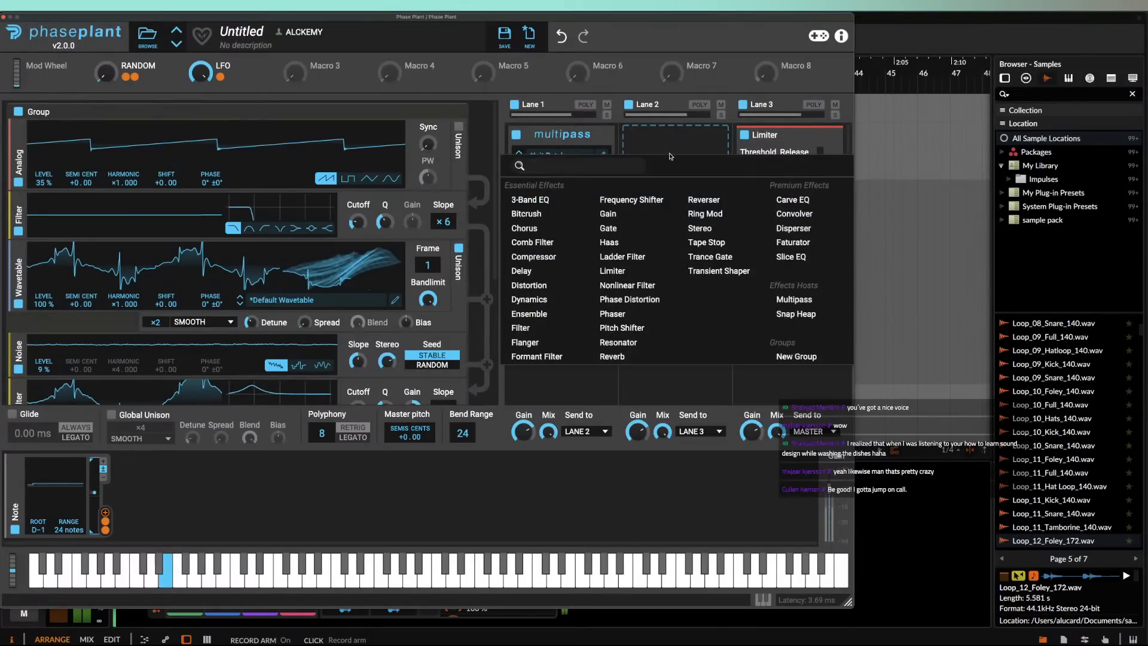
{"action": "left_click", "coordinate": [805, 300]}
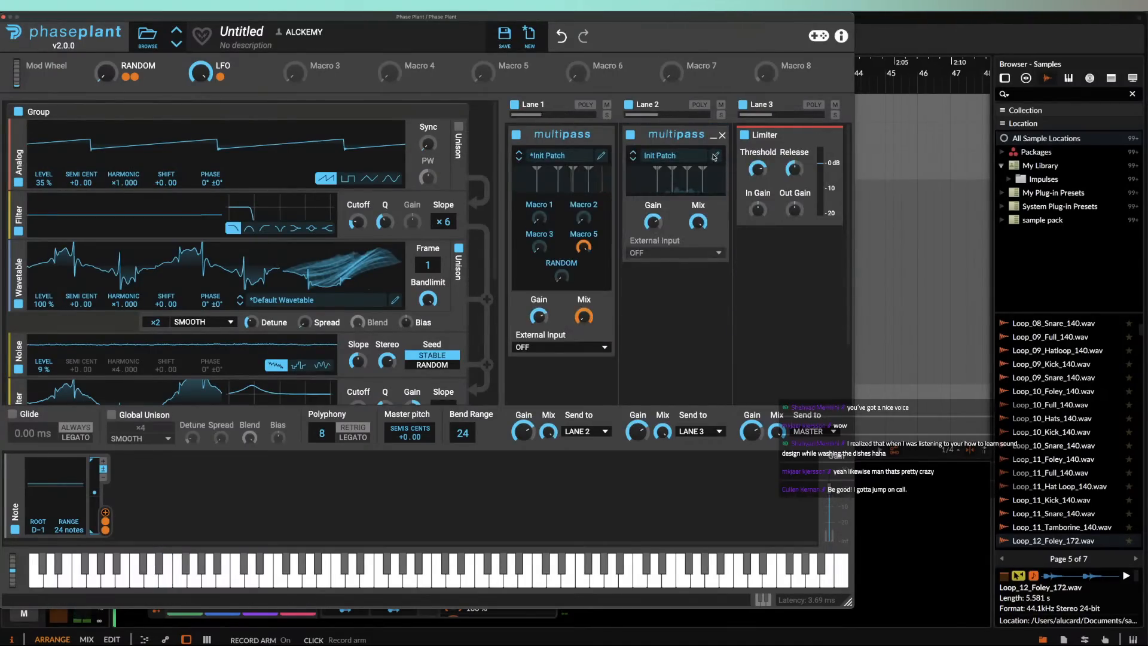
{"action": "left_click", "coordinate": [717, 156]}
{"action": "left_click", "coordinate": [695, 244]}
{"action": "left_click", "coordinate": [626, 238]}
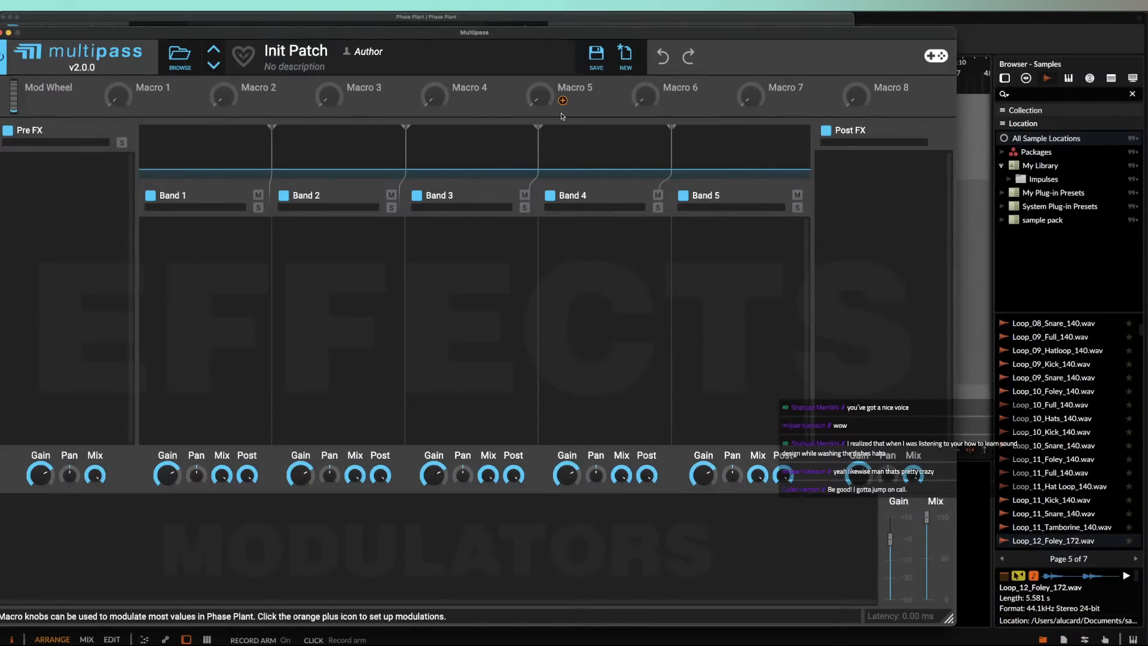
{"action": "left_click", "coordinate": [619, 62]}
Step: Add a Dynamics effect to the band above 3.00 kHz and lower the low crossover to 144 Hz
{"action": "left_click", "coordinate": [604, 228]}
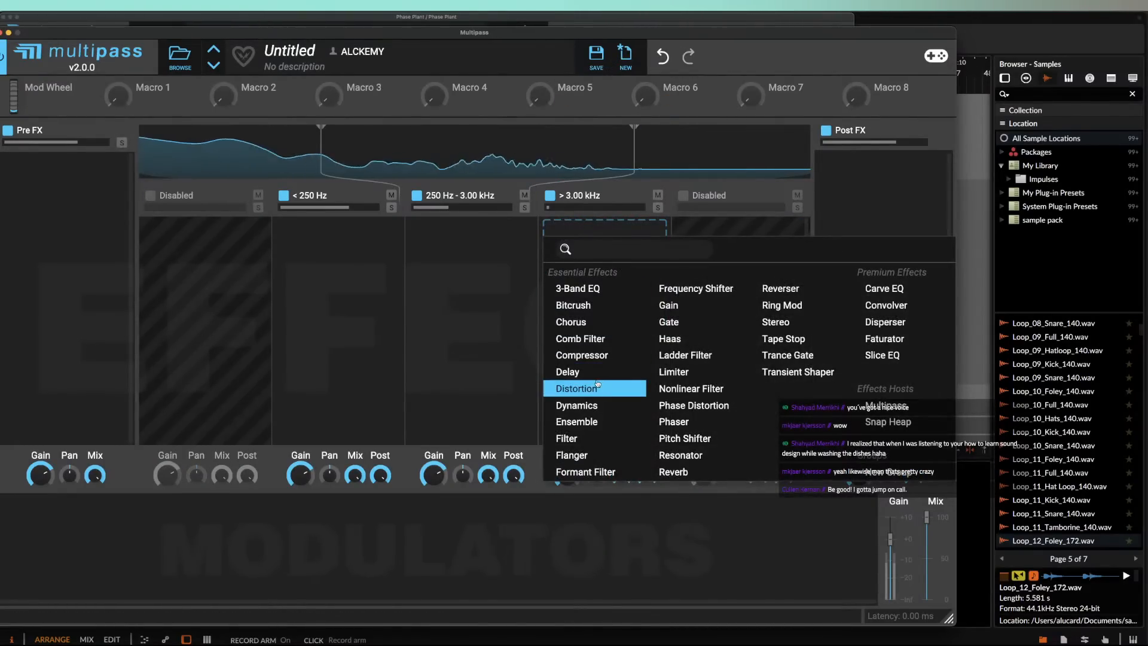
{"action": "left_click", "coordinate": [589, 405]}
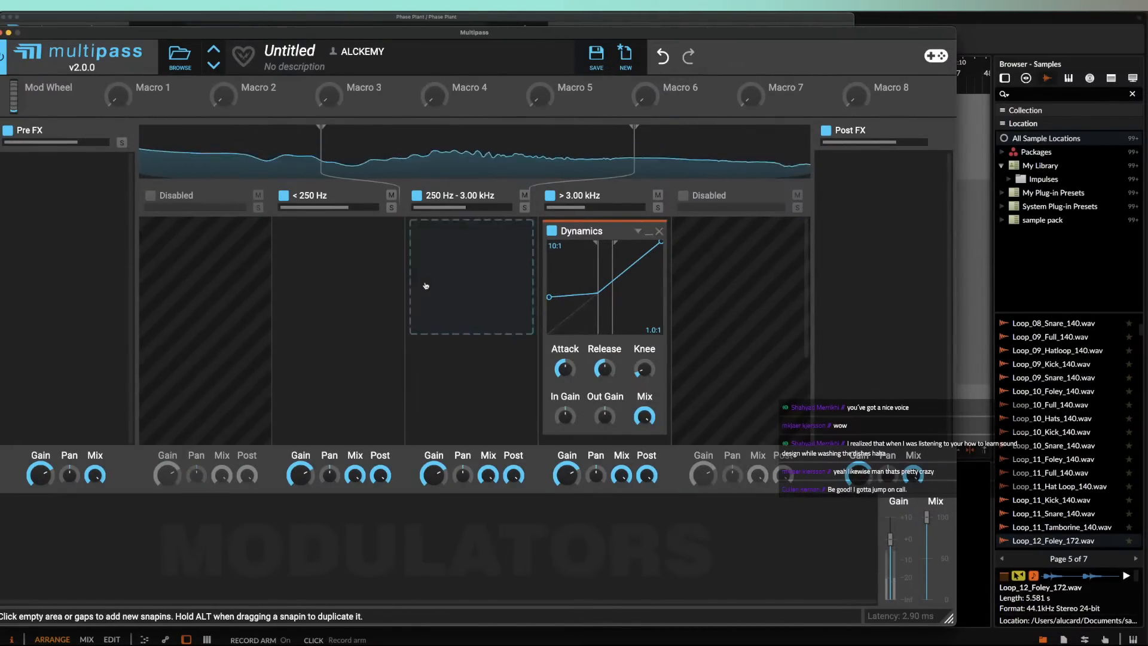
{"action": "left_click_drag", "start_coordinate": [322, 169], "coordinate": [251, 168]}
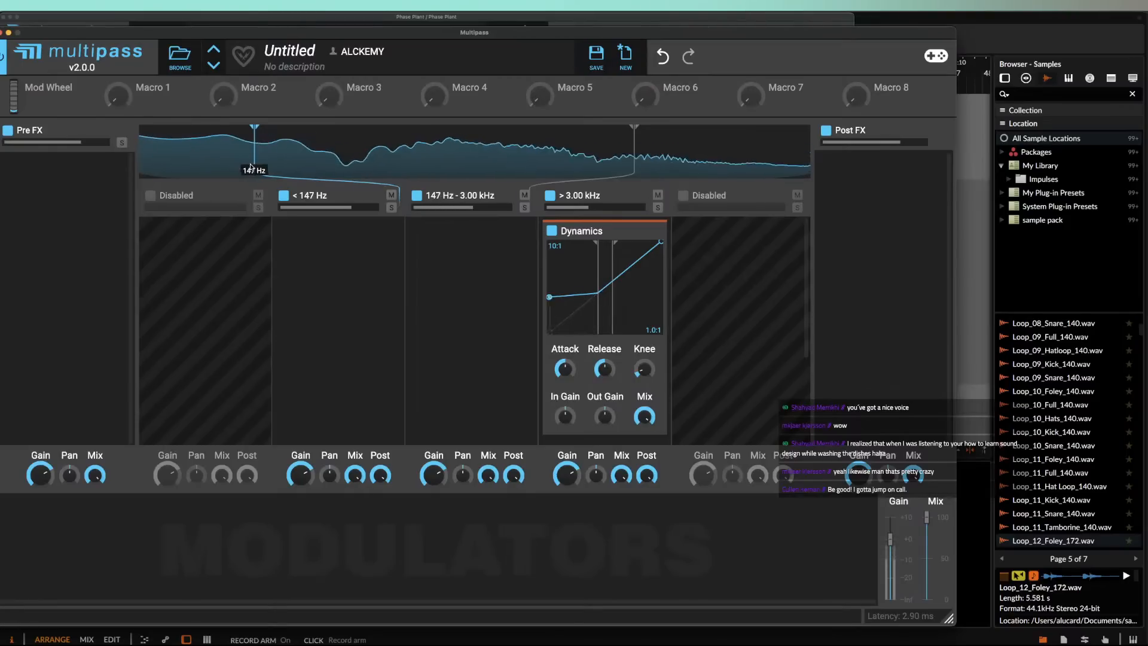
Step: Add a Stereo effect with minimum Width to the band below 144 Hz and another Stereo to the middle band
{"action": "left_click", "coordinate": [326, 254]}
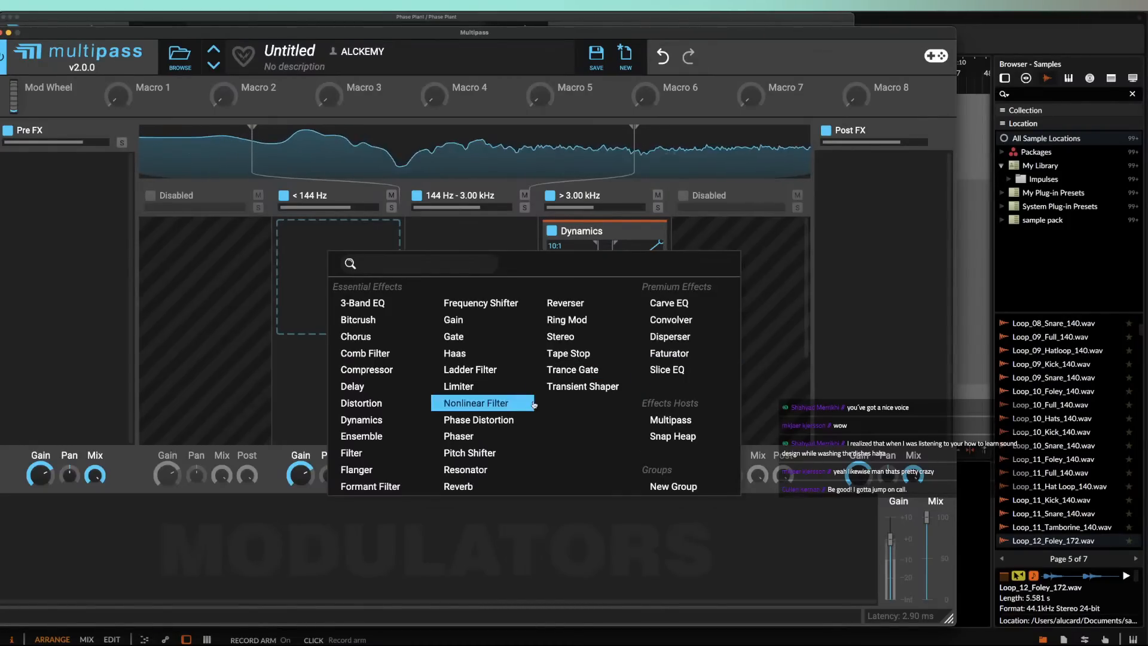
{"action": "left_click", "coordinate": [549, 338]}
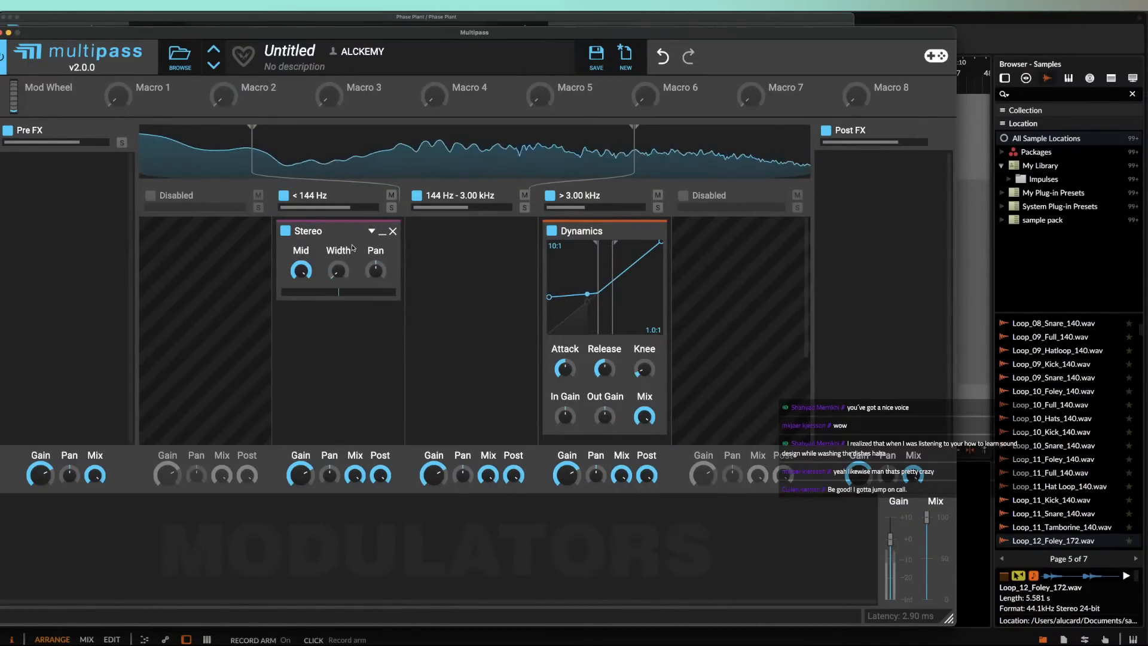
{"action": "left_click", "coordinate": [490, 248]}
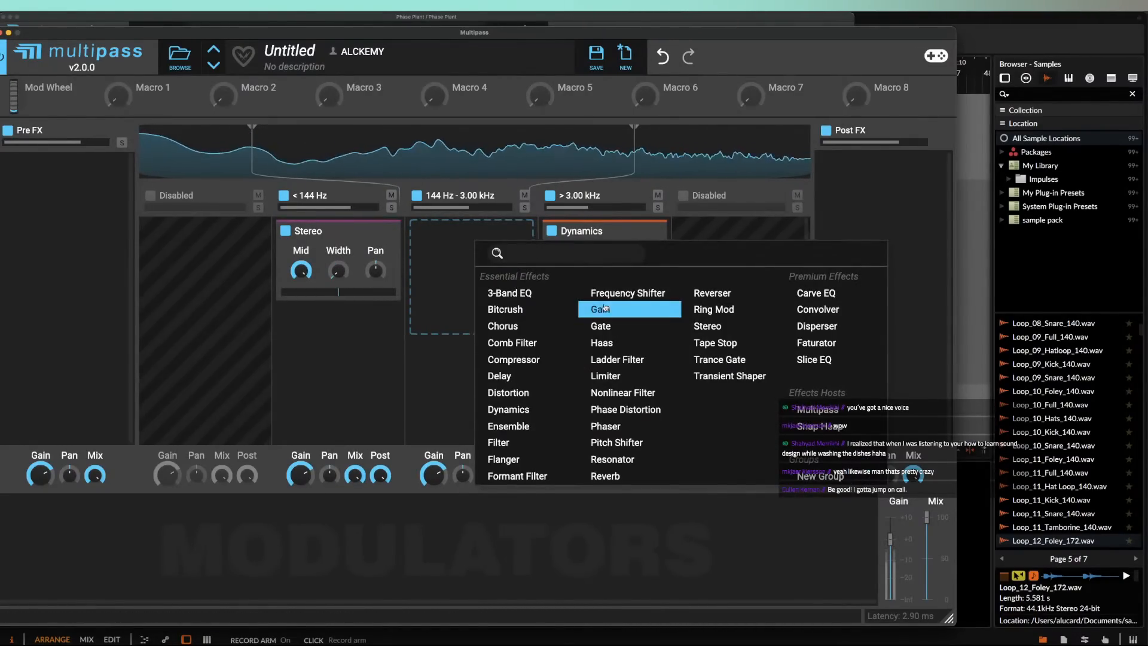
{"action": "left_click", "coordinate": [687, 333]}
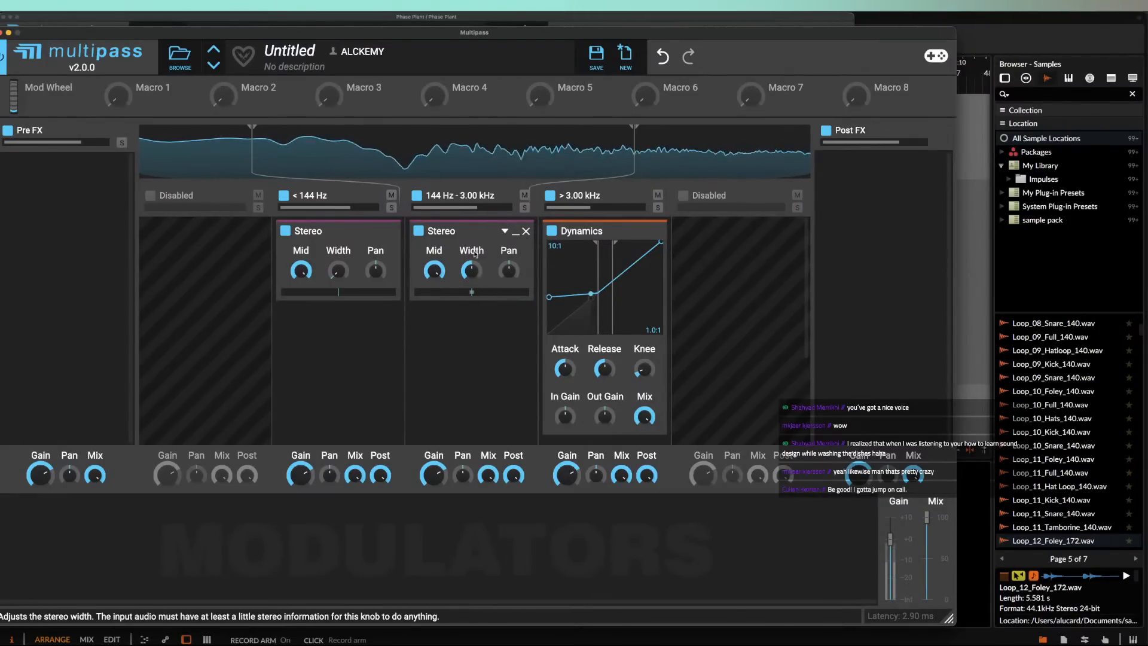
Step: Copy the Stereo snapin from the middle band above Dynamics in the > 3.00 kHz band and collapse both modules
{"action": "left_click_drag", "start_coordinate": [465, 231], "coordinate": [585, 262]}
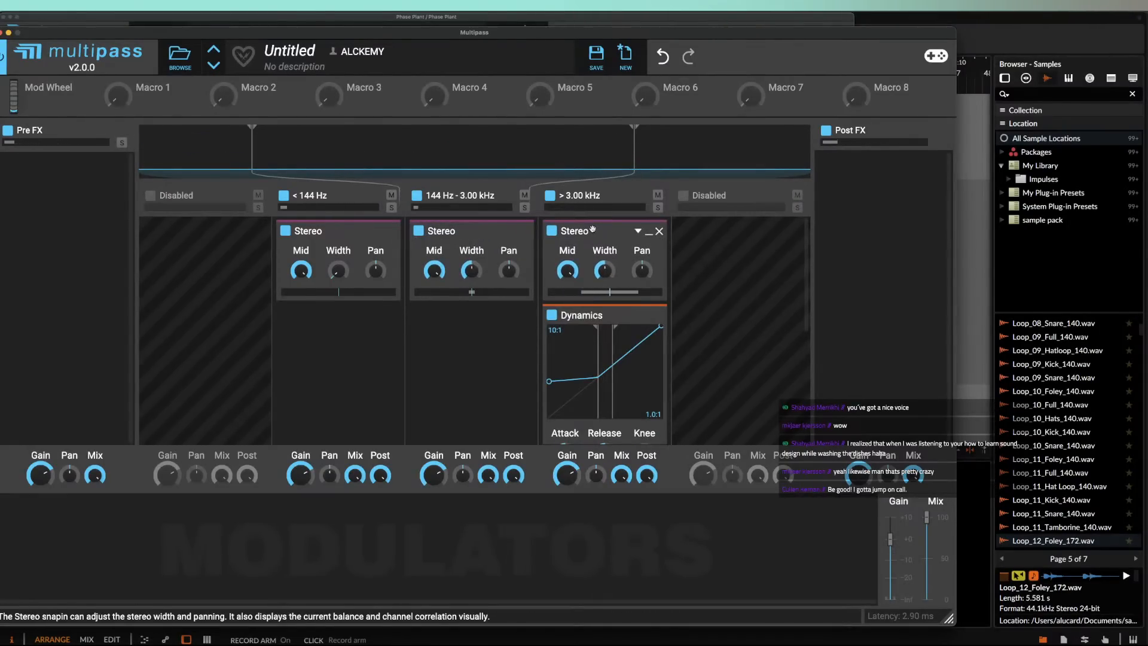
{"action": "left_click", "coordinate": [649, 232]}
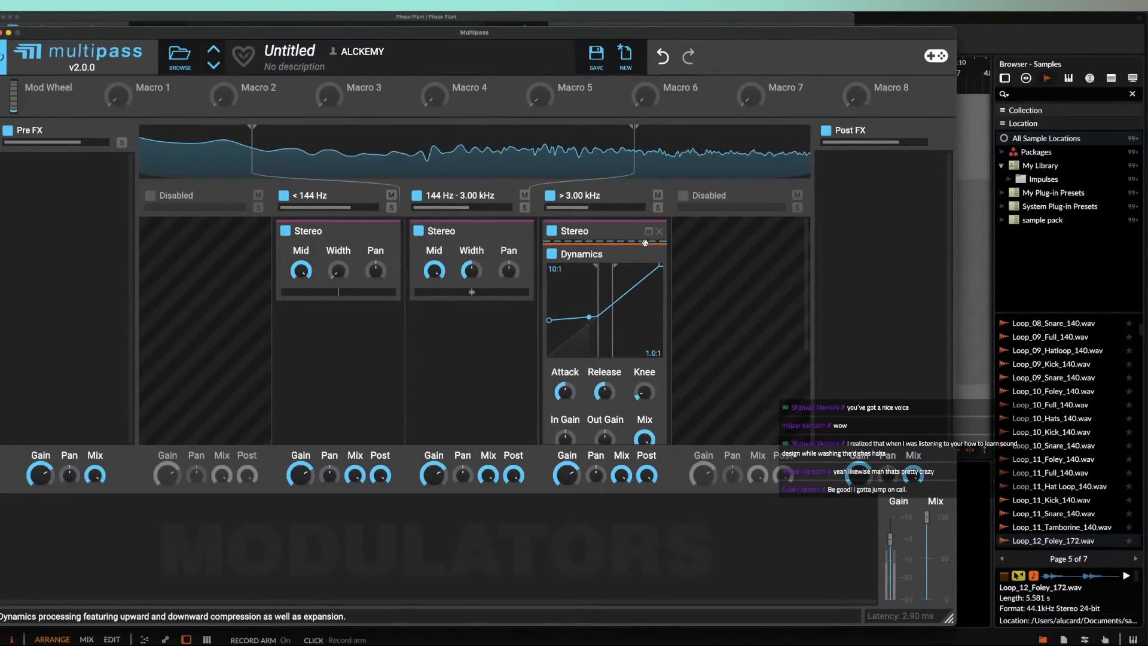
{"action": "left_click", "coordinate": [650, 255]}
{"action": "left_click", "coordinate": [584, 323]}
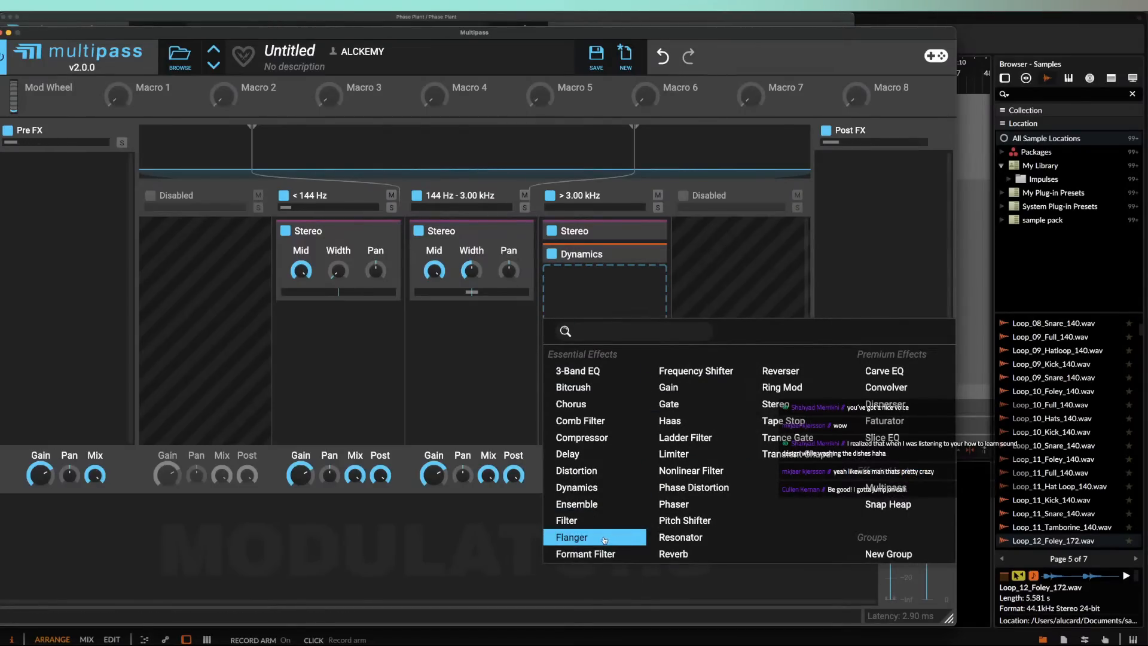
{"action": "left_click", "coordinate": [585, 553]}
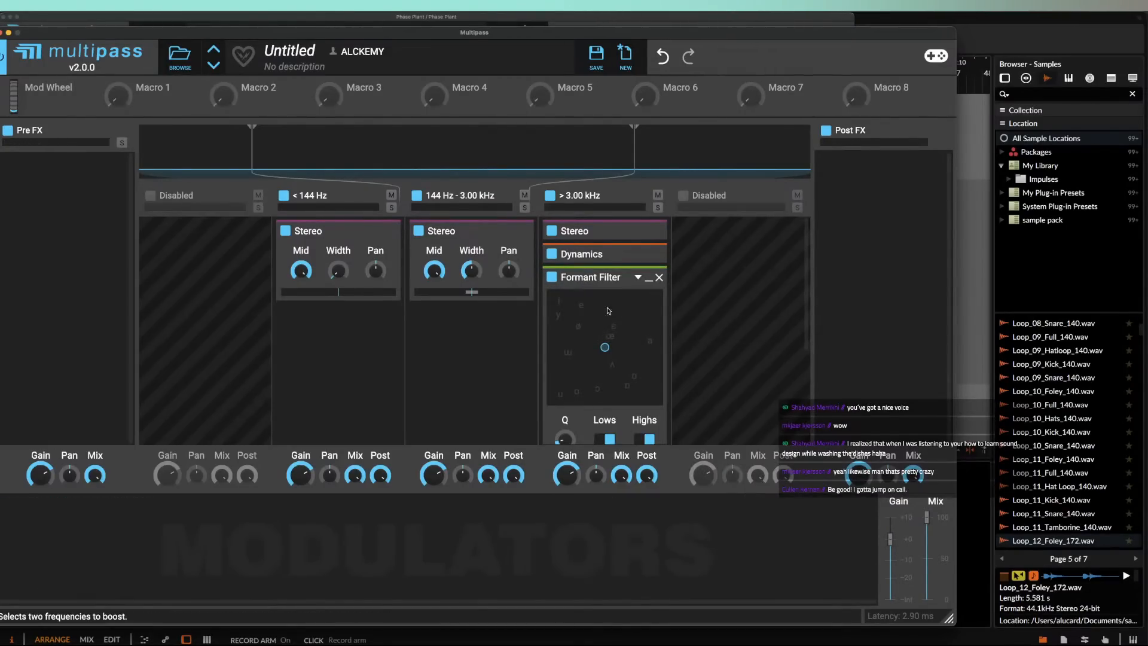
{"action": "left_click", "coordinate": [659, 278]}
Step: Add a Faturator with low Drive to the > 3.00 kHz band and place it between Stereo and Dynamics
{"action": "left_click", "coordinate": [660, 278]}
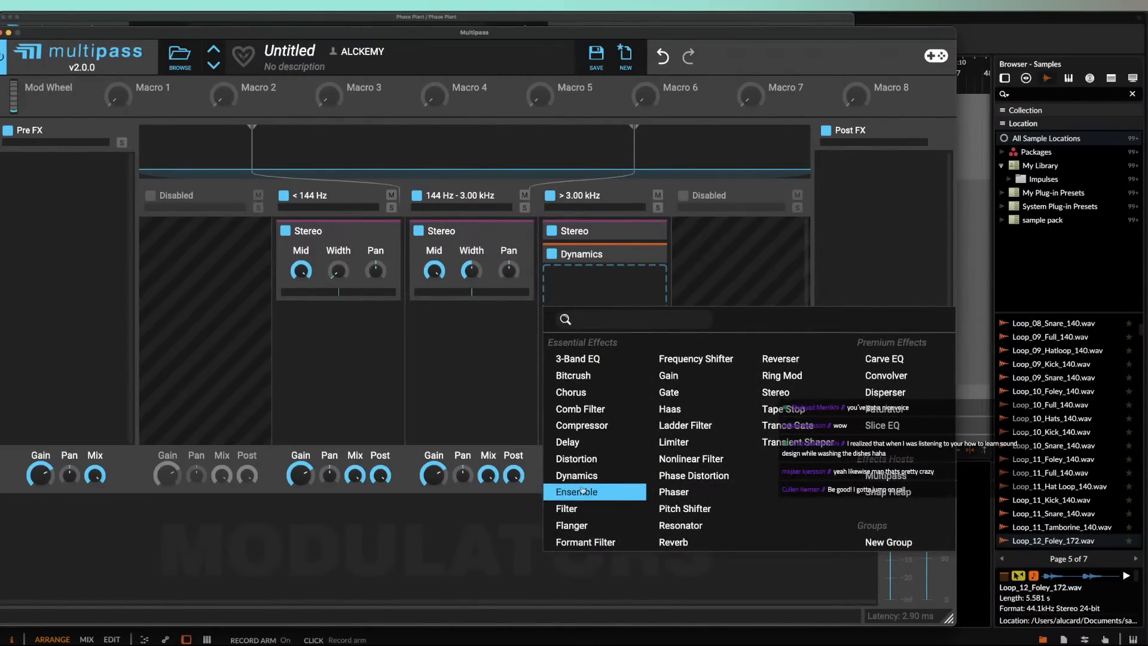
{"action": "left_click", "coordinate": [885, 409]}
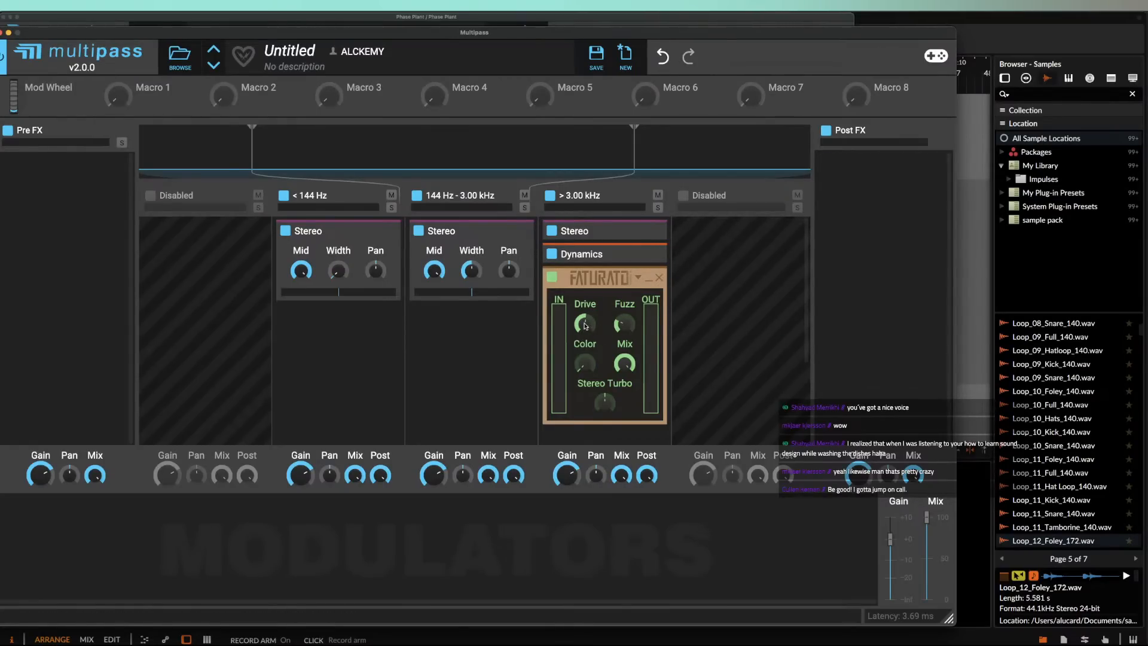
{"action": "left_click_drag", "start_coordinate": [585, 325], "coordinate": [585, 342]}
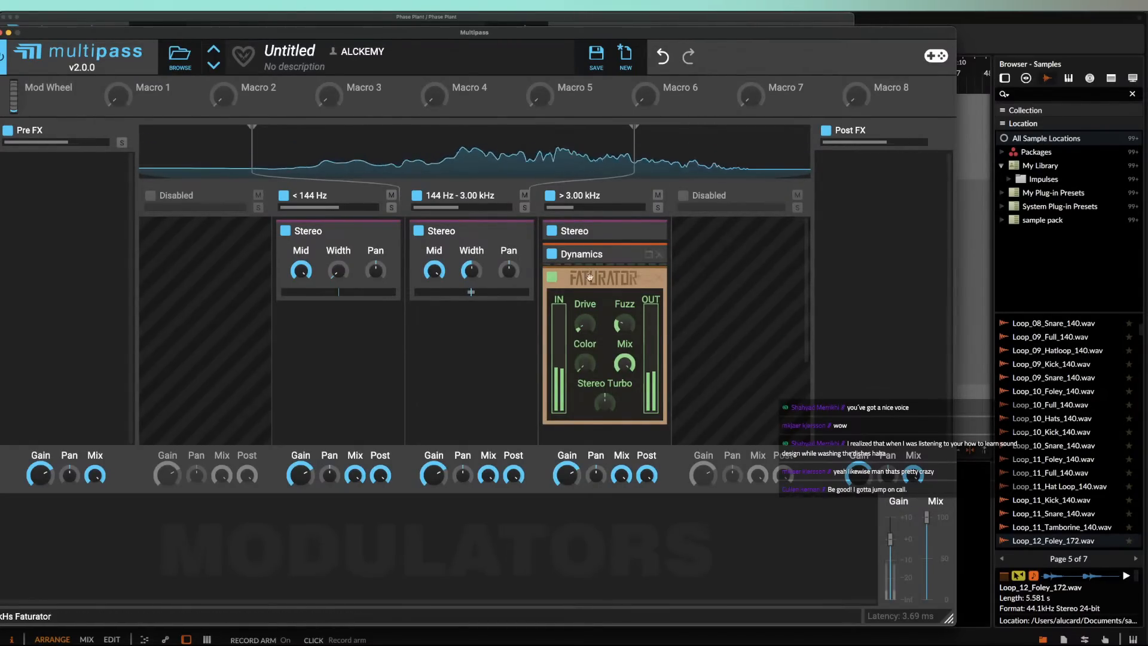
{"action": "left_click_drag", "start_coordinate": [590, 277], "coordinate": [607, 414]}
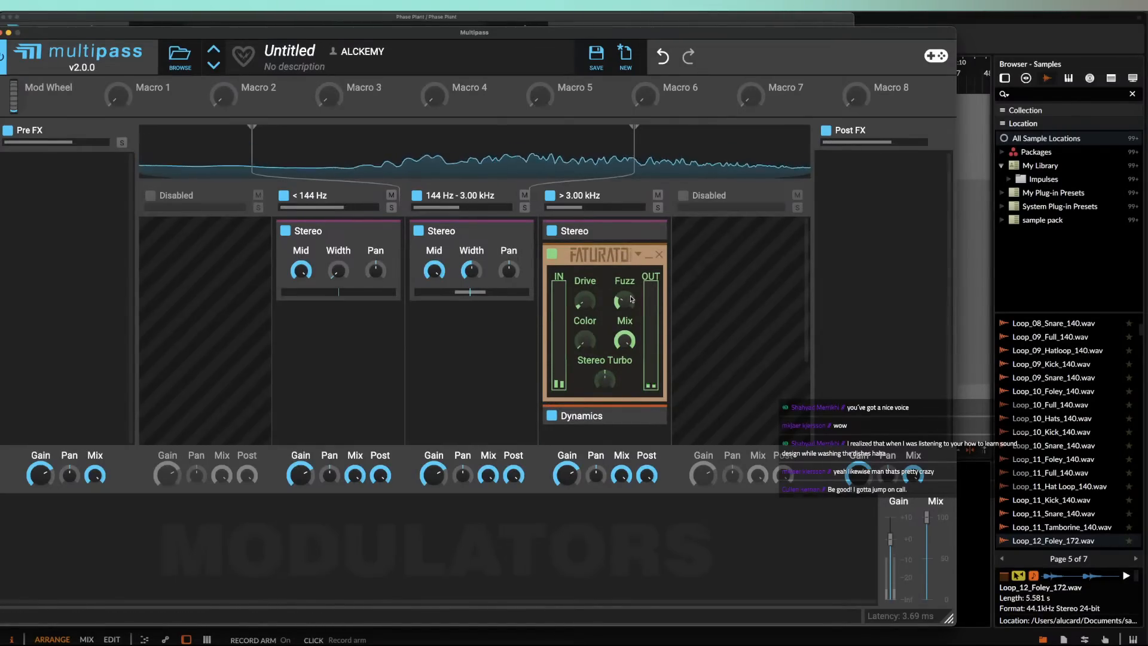
Step: Turn the Faturator's Drive down to minimum, set its Mix to about half, and collapse the module
{"action": "left_click_drag", "start_coordinate": [631, 299], "coordinate": [586, 309]}
{"action": "left_click_drag", "start_coordinate": [625, 341], "coordinate": [624, 374]}
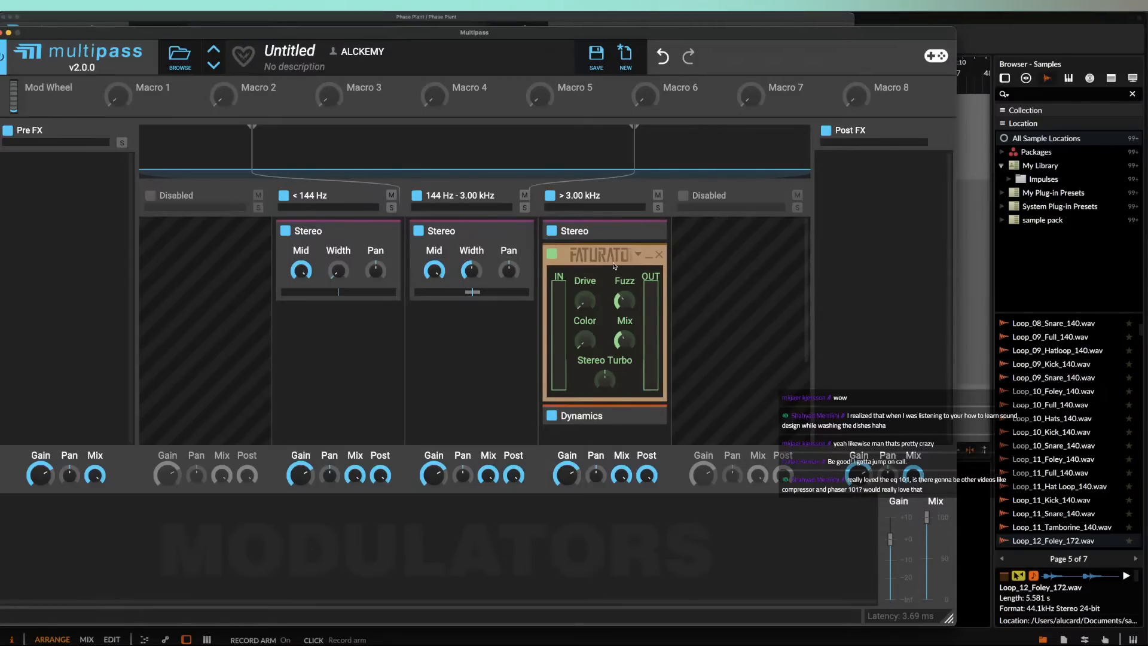
{"action": "left_click", "coordinate": [647, 258]}
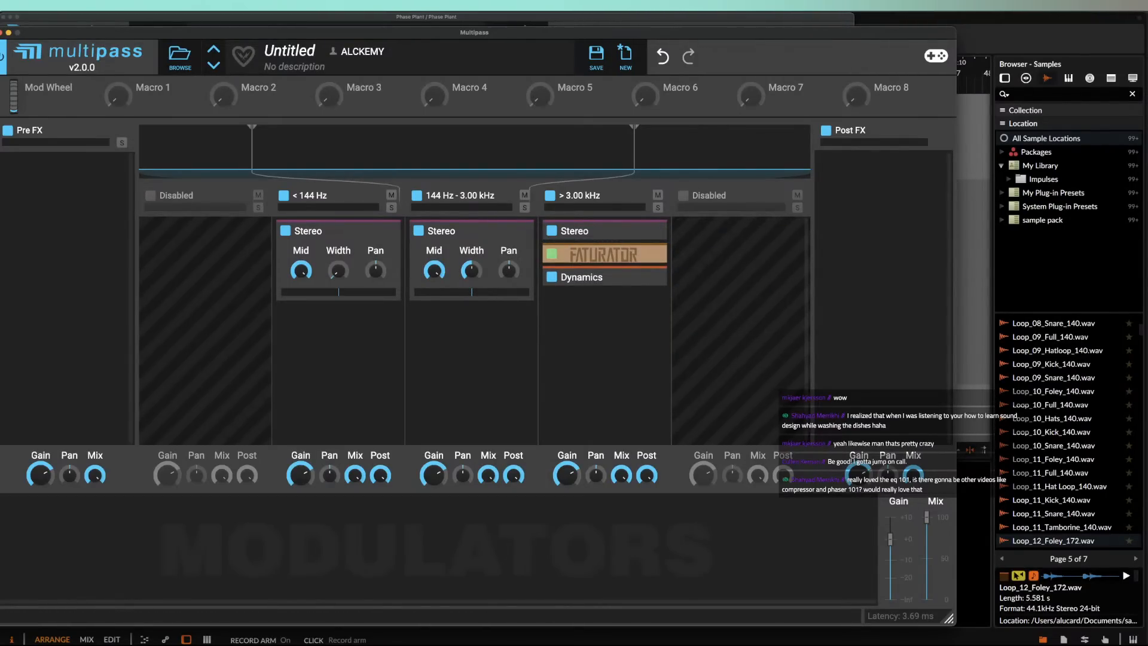
Step: Preview the two Snap Heap screenshots of the available effects in Finder's Quick Look, closing each one
{"action": "key", "text": "super+Tab"}
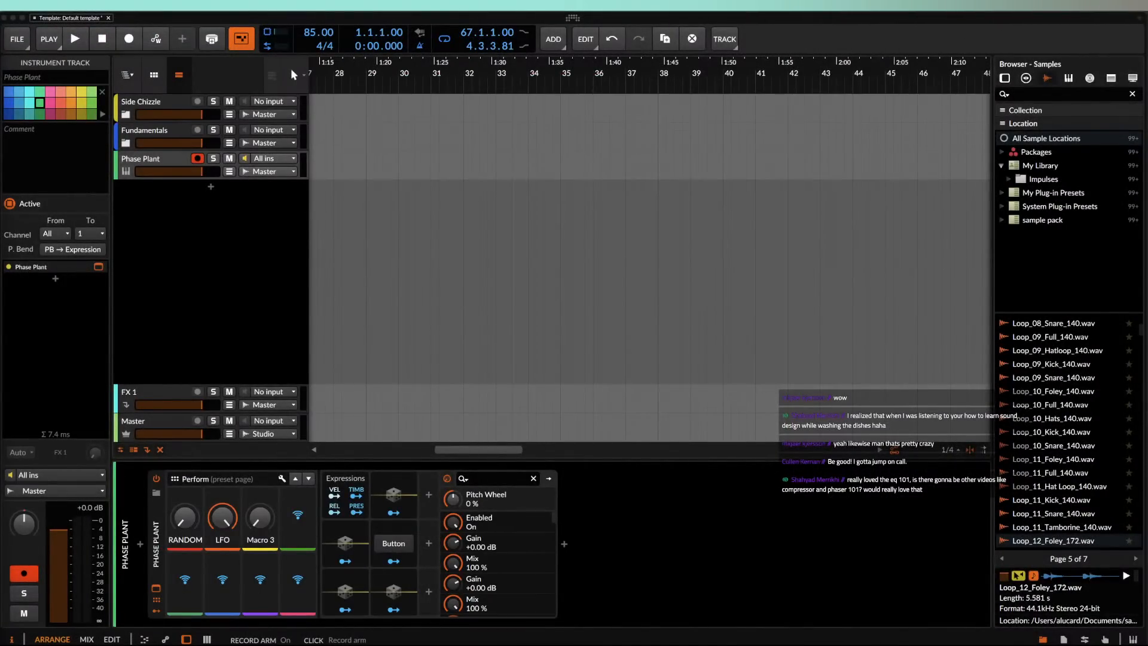
{"action": "key", "text": "space"}
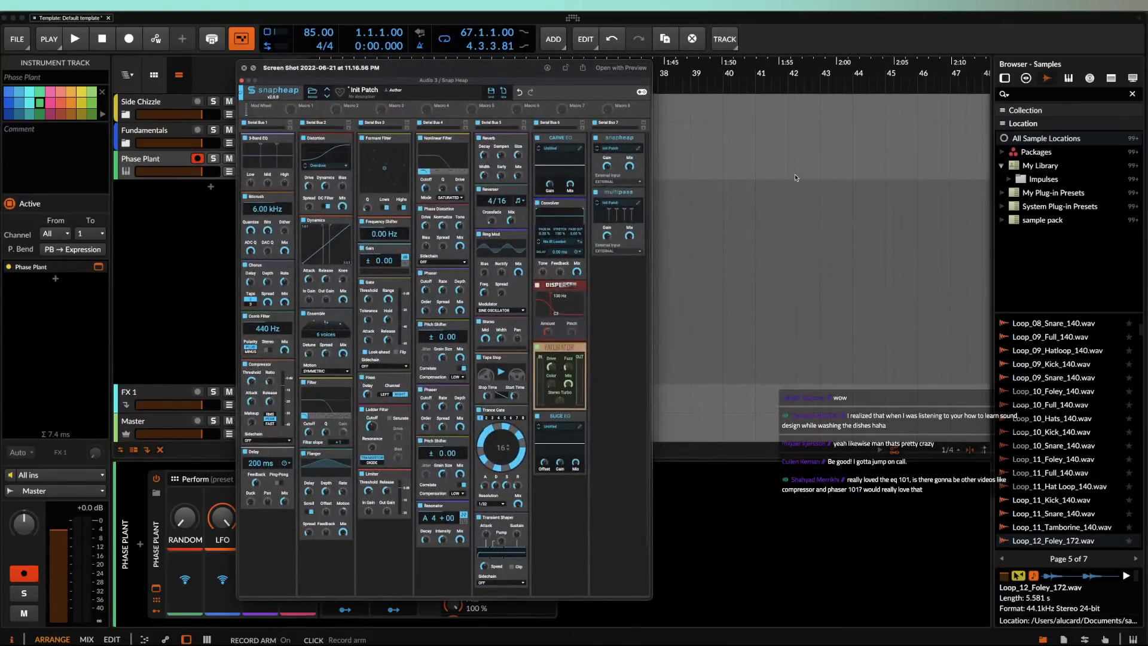
{"action": "left_click", "coordinate": [245, 68]}
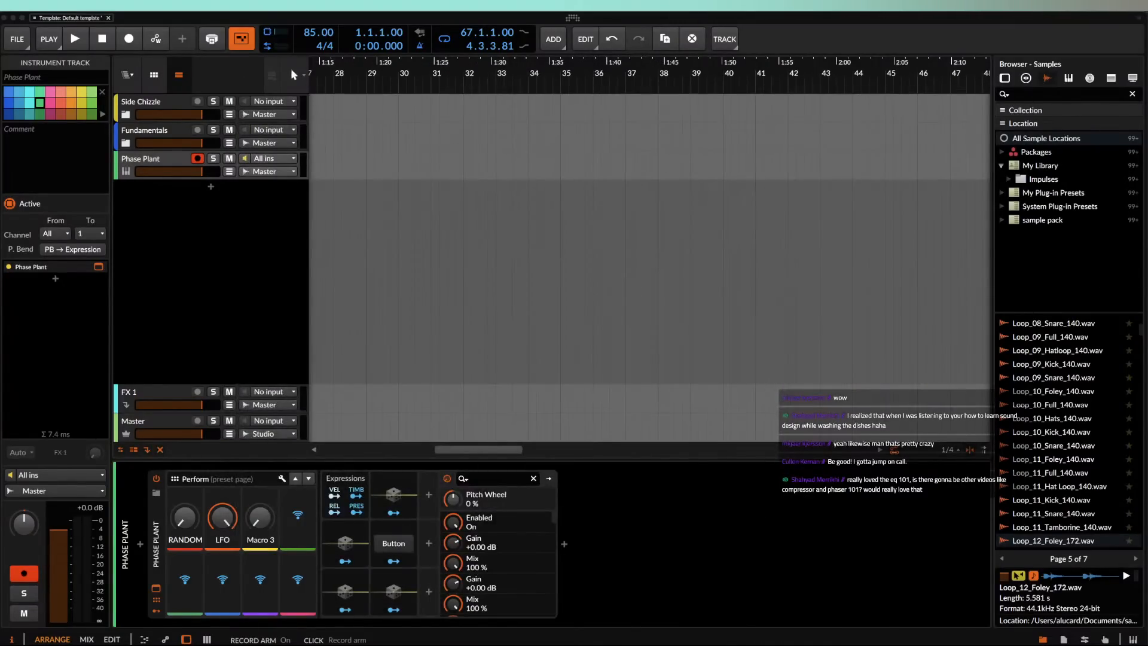
{"action": "key", "text": "space"}
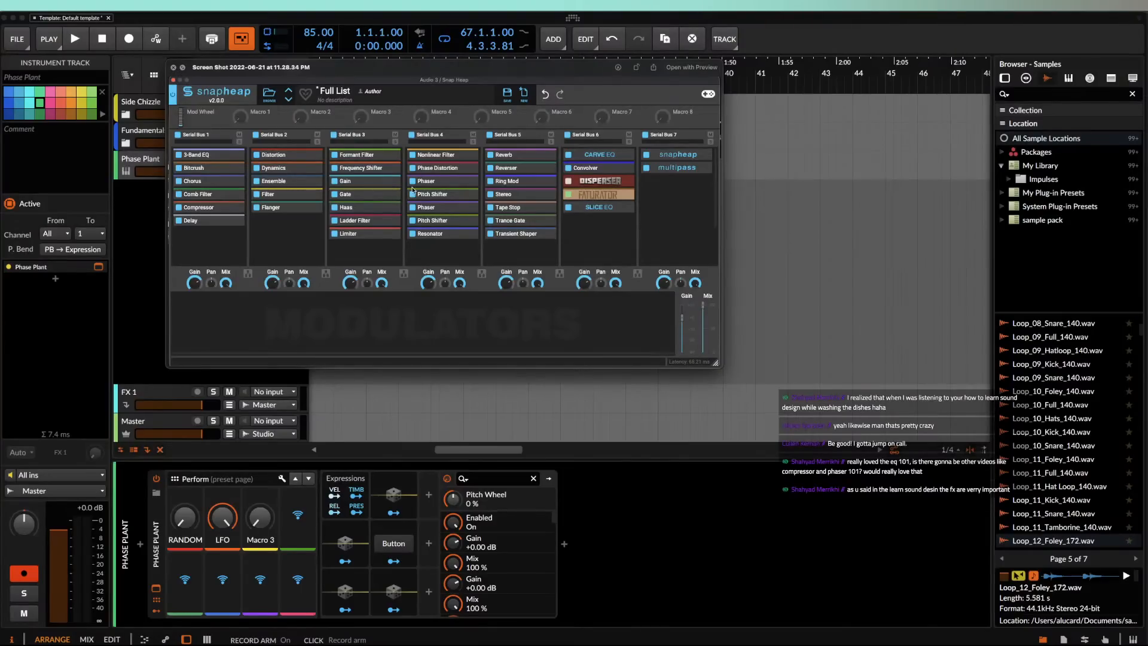
{"action": "left_click", "coordinate": [173, 68]}
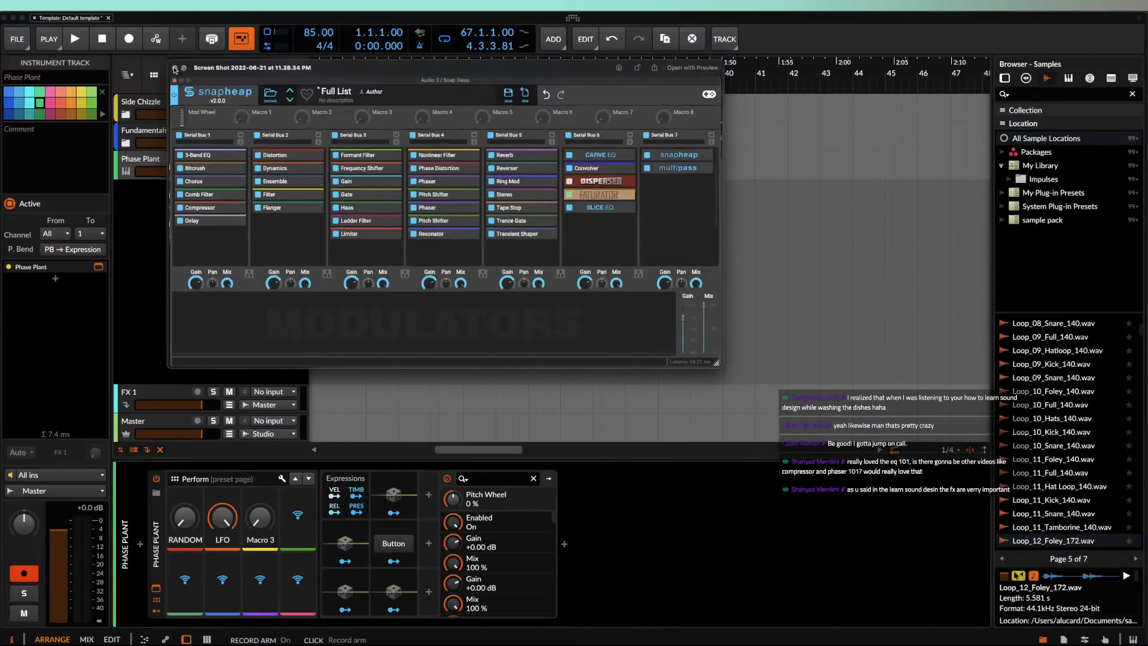
Step: Return to Phase Plant and examine Lane 1's Init Patch Multipass while playing sound, closing its editor when done
{"action": "left_click", "coordinate": [169, 153]}
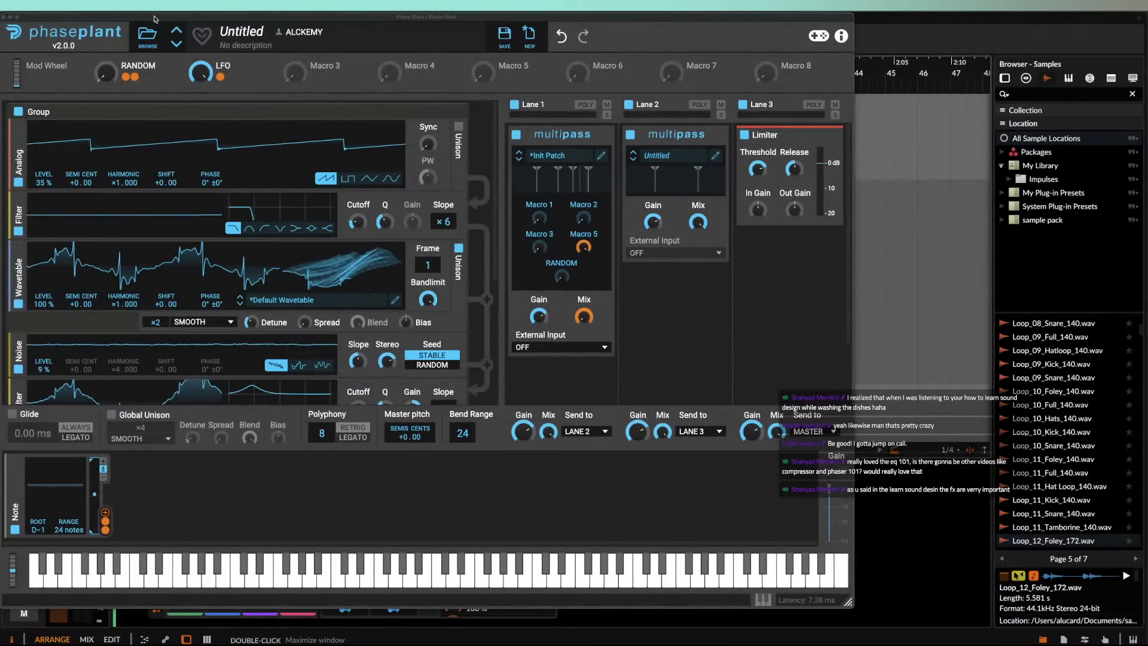
{"action": "mouse_move", "coordinate": [152, 18]}
{"action": "left_mouse_down"}
{"action": "mouse_move", "coordinate": [199, 18]}
{"action": "mouse_move", "coordinate": [150, 17]}
{"action": "left_mouse_up"}
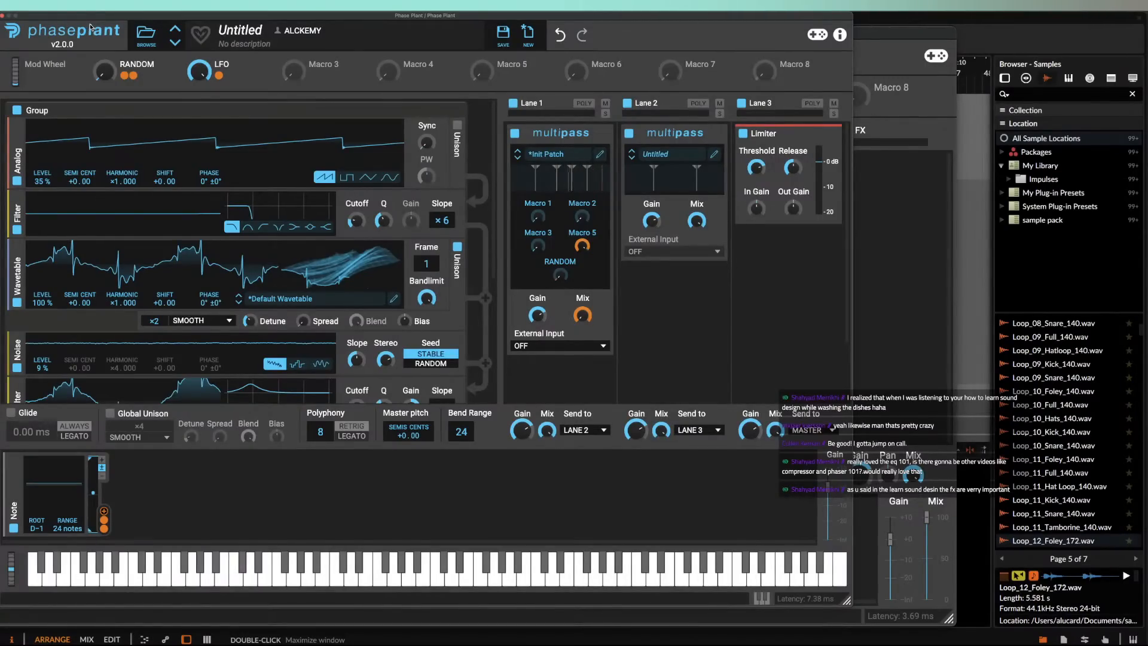
{"action": "left_click", "coordinate": [598, 156]}
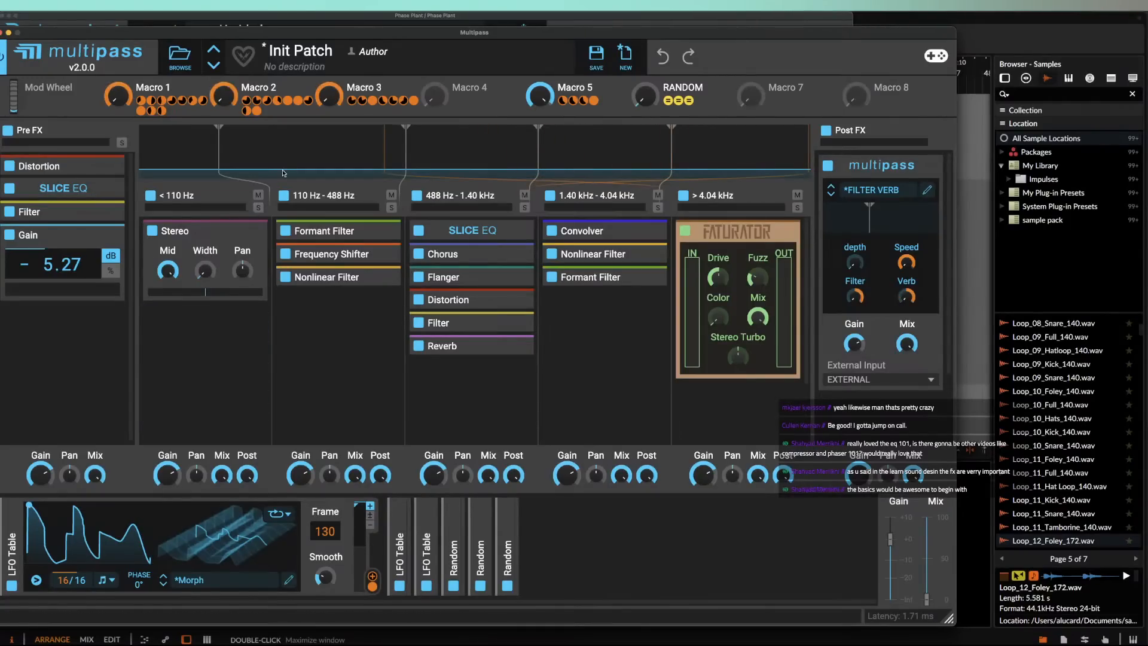
{"action": "key", "text": "space"}
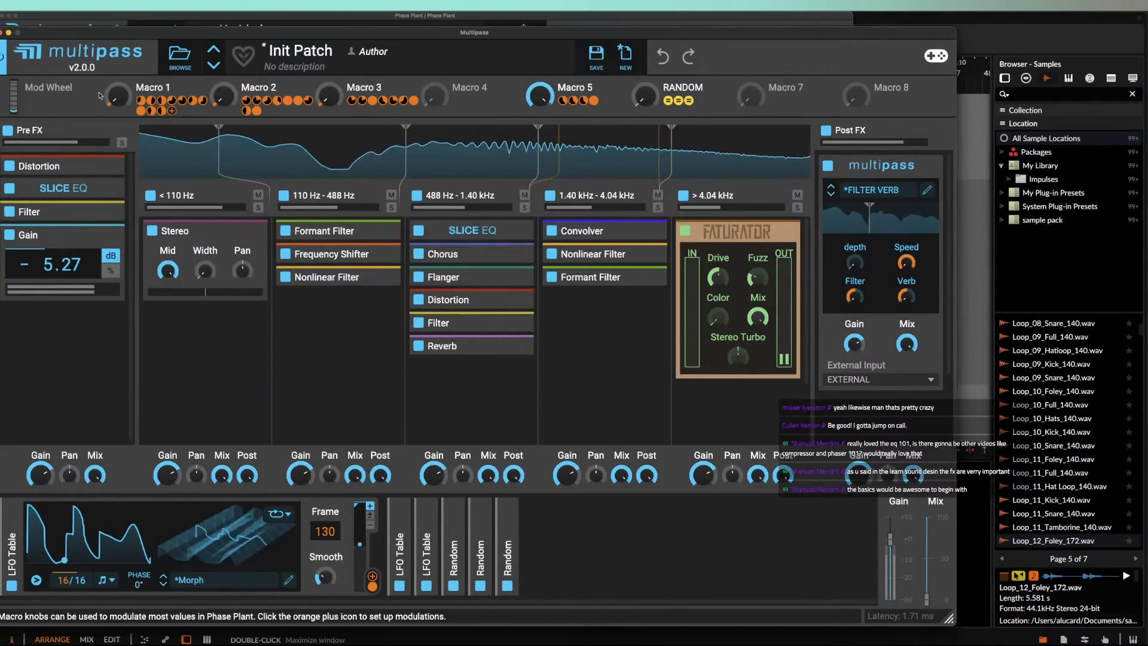
{"action": "left_click", "coordinate": [8, 32]}
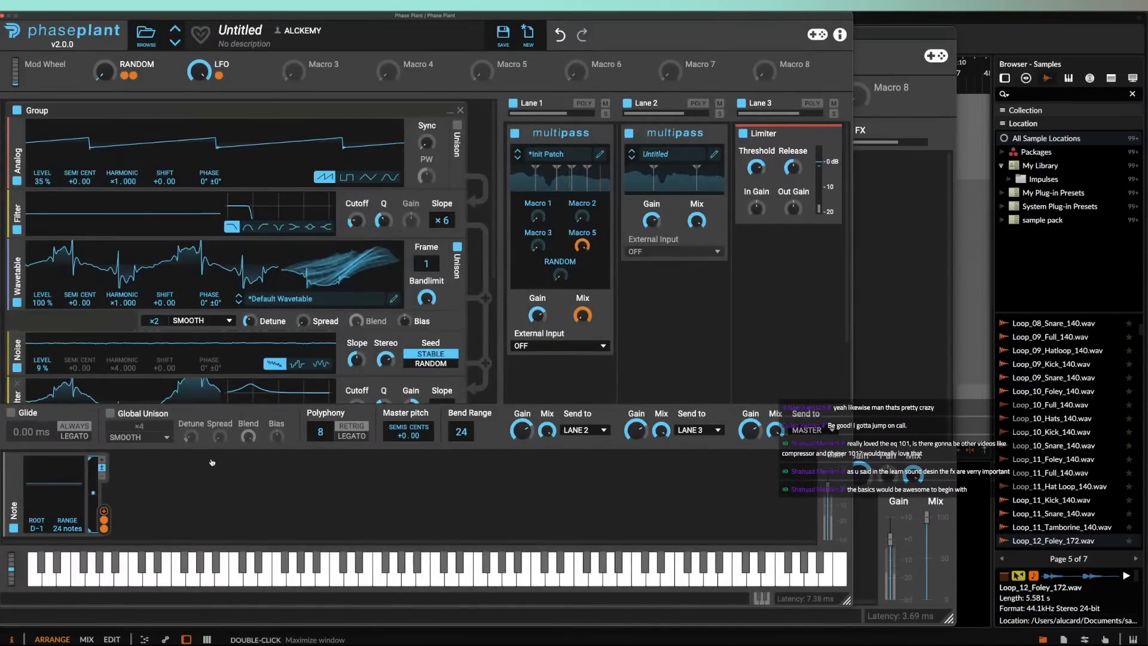
Step: Try the patch with the mod wheel lowered and the LFO macro turned fully down
{"action": "left_click_drag", "start_coordinate": [7, 576], "coordinate": [2, 596]}
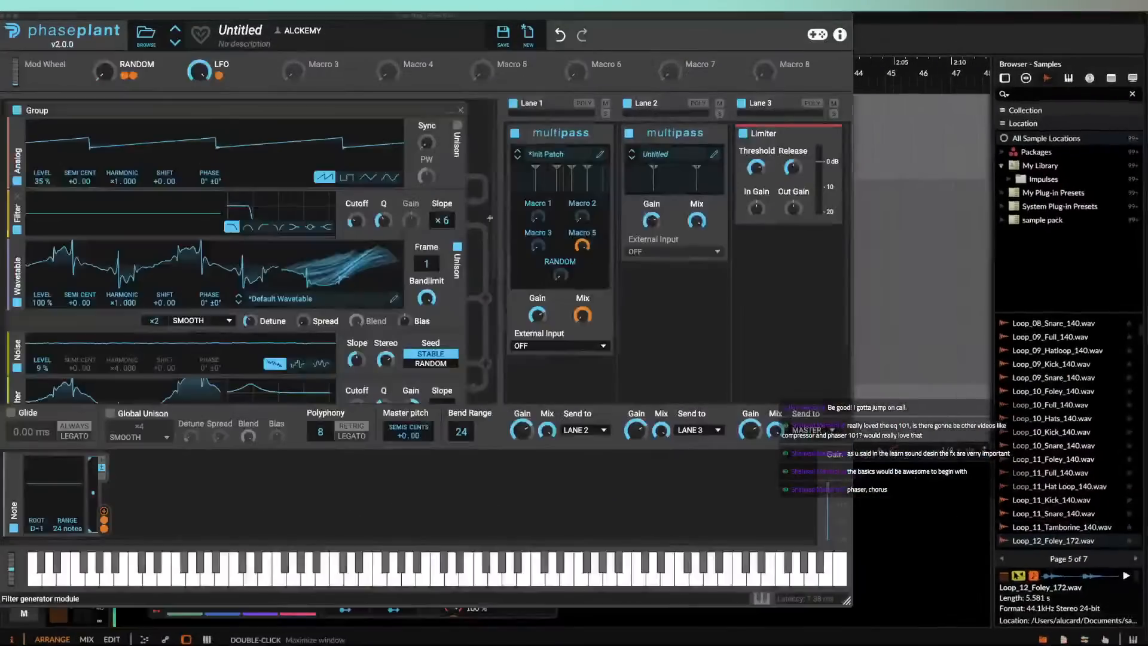
{"action": "mouse_move", "coordinate": [460, 16]}
{"action": "left_mouse_down"}
{"action": "mouse_move", "coordinate": [497, 9]}
{"action": "mouse_move", "coordinate": [457, 6]}
{"action": "left_mouse_up"}
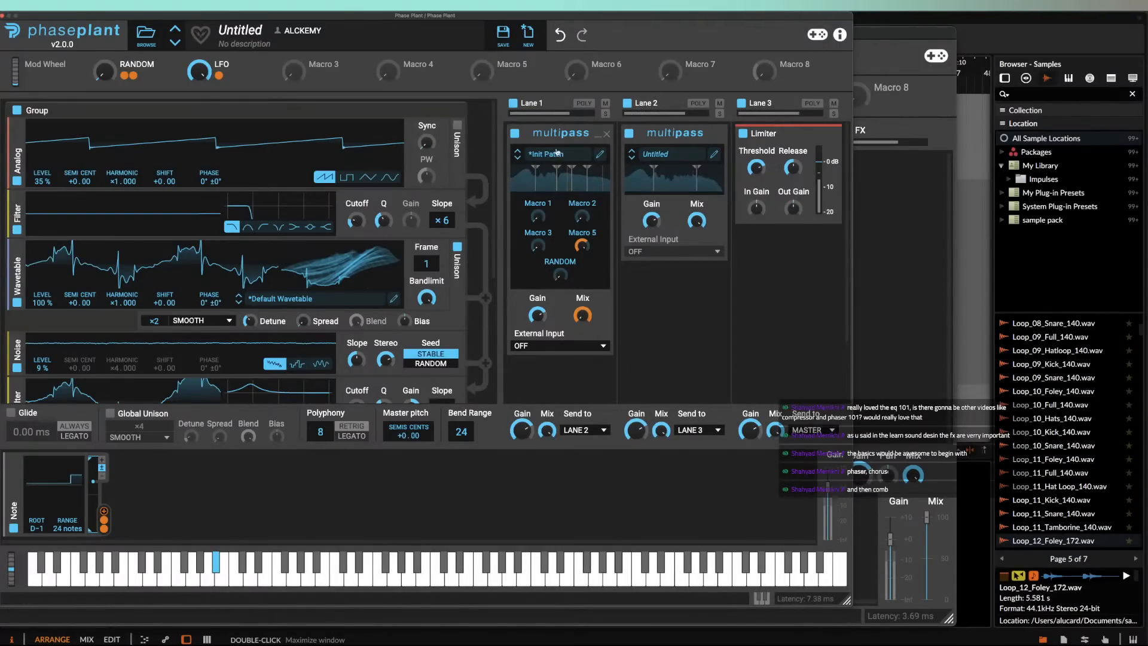
{"action": "left_click_drag", "start_coordinate": [203, 80], "coordinate": [202, 91]}
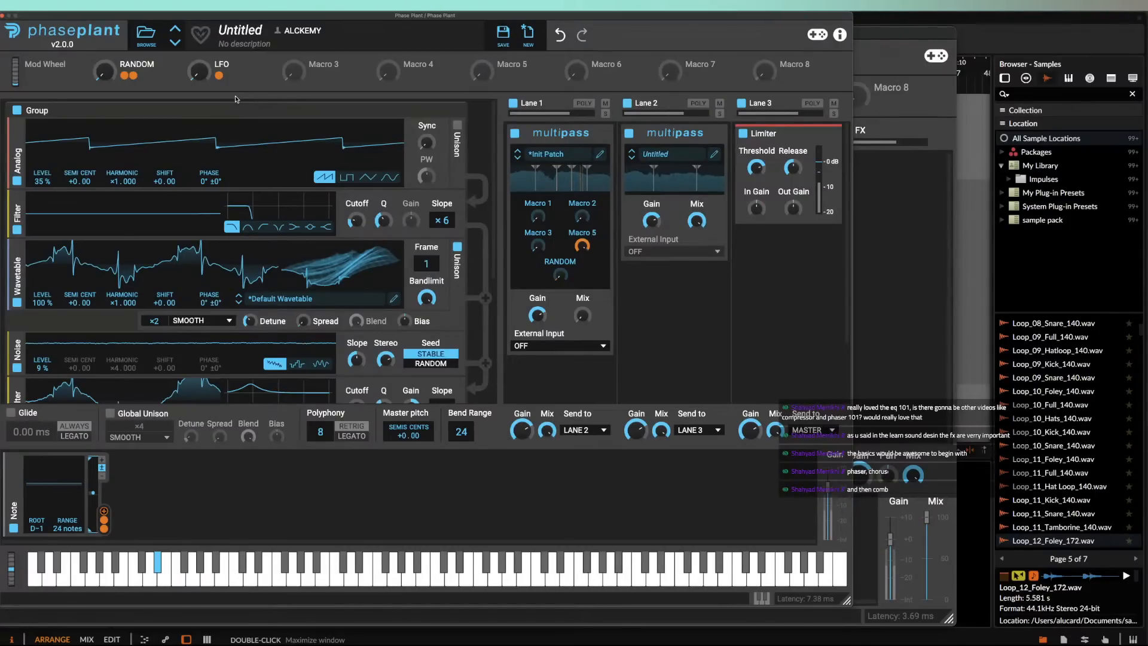
Step: Set the Noise generator's level to 19%, raise its Stereo amount, and return the mod wheel to its lowest position
{"action": "scroll", "coordinate": [54, 326], "scroll_direction": "down", "scroll_amount": 2}
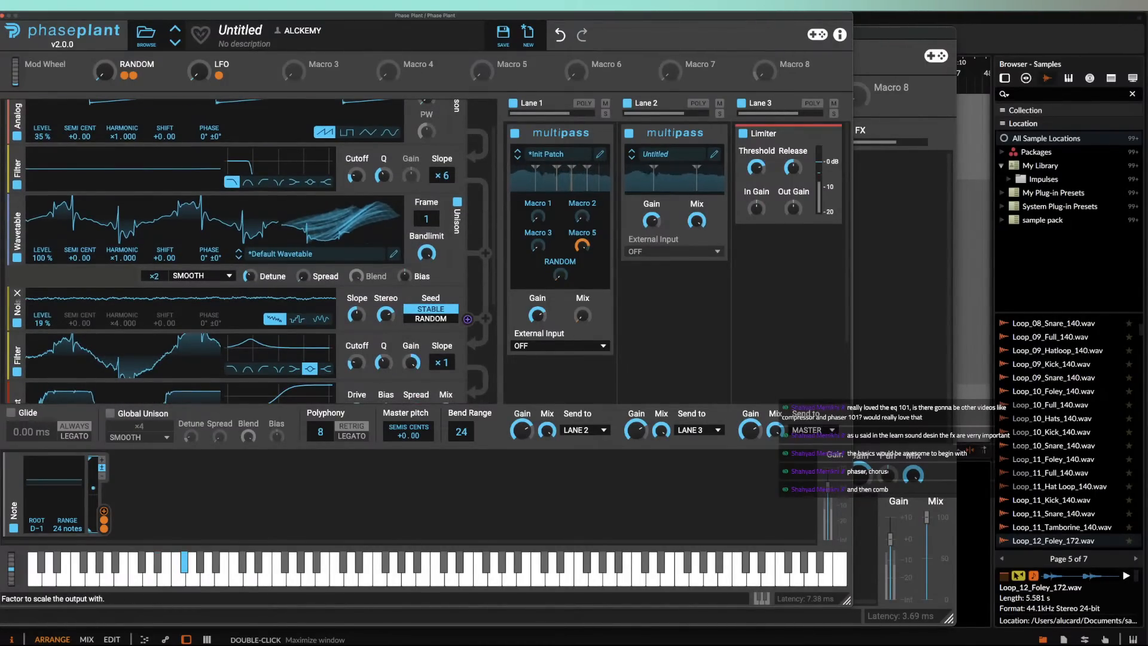
{"action": "left_click_drag", "start_coordinate": [387, 315], "coordinate": [387, 317]}
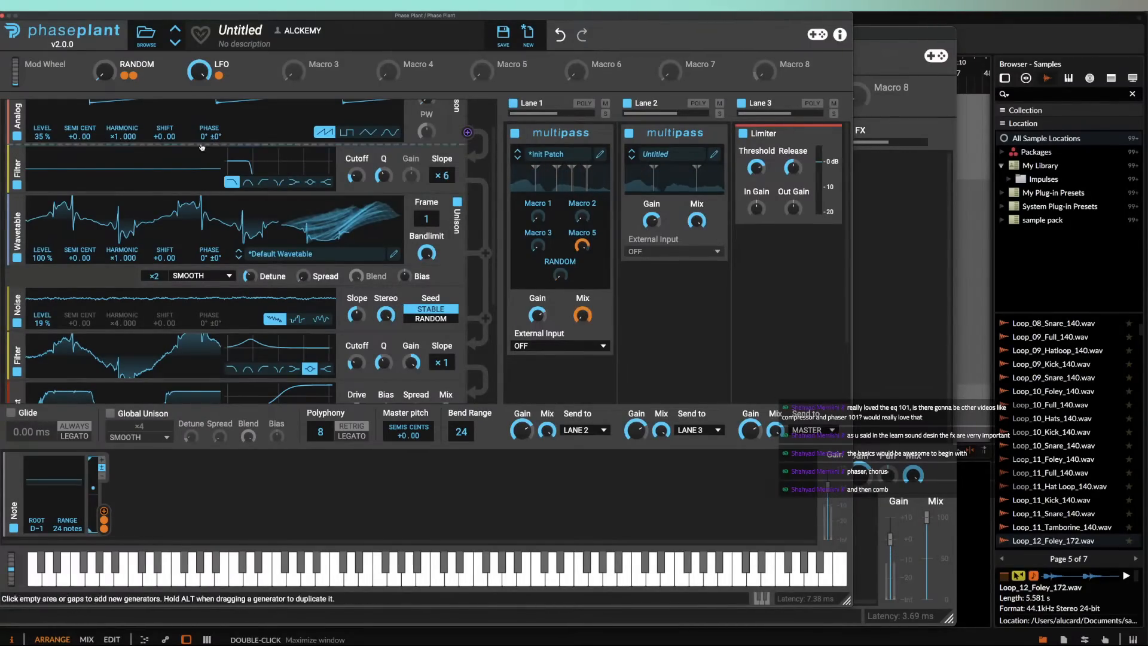
{"action": "left_click_drag", "start_coordinate": [13, 570], "coordinate": [3, 597]}
Step: In Lane 1's Multipass, add a ×2 slope notch Filter after the Faturator in the > 4.04 kHz band and lower its Cutoff
{"action": "left_click", "coordinate": [603, 156]}
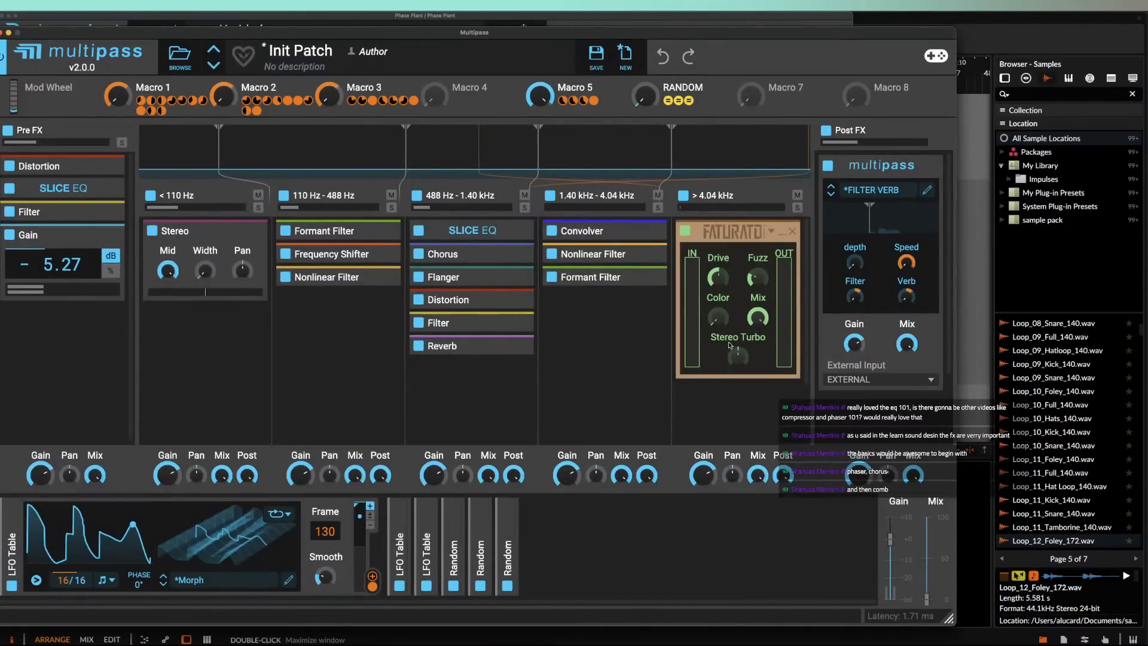
{"action": "left_click", "coordinate": [744, 389]}
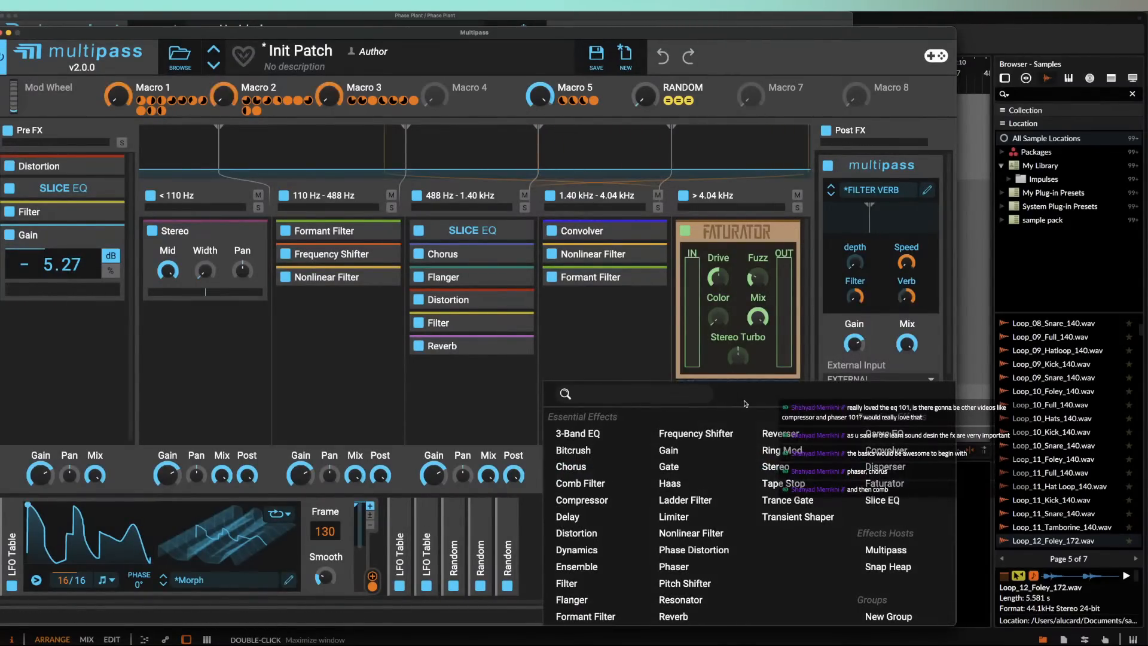
{"action": "left_click", "coordinate": [566, 583]}
{"action": "scroll", "coordinate": [716, 362], "scroll_direction": "down", "scroll_amount": 3}
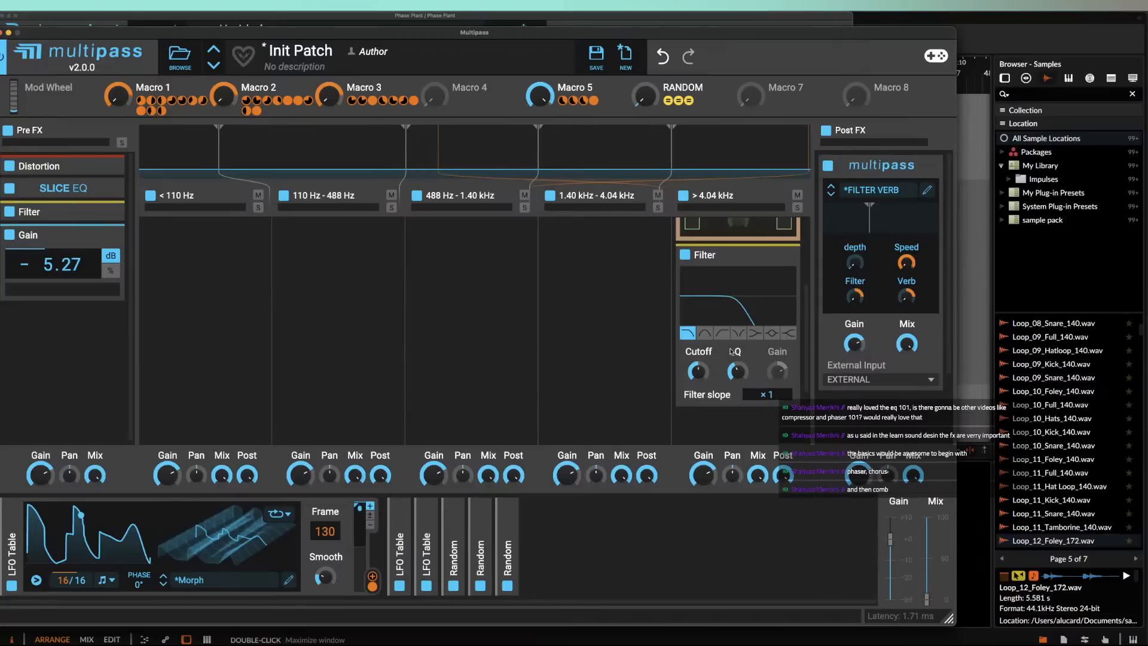
{"action": "left_click", "coordinate": [738, 333]}
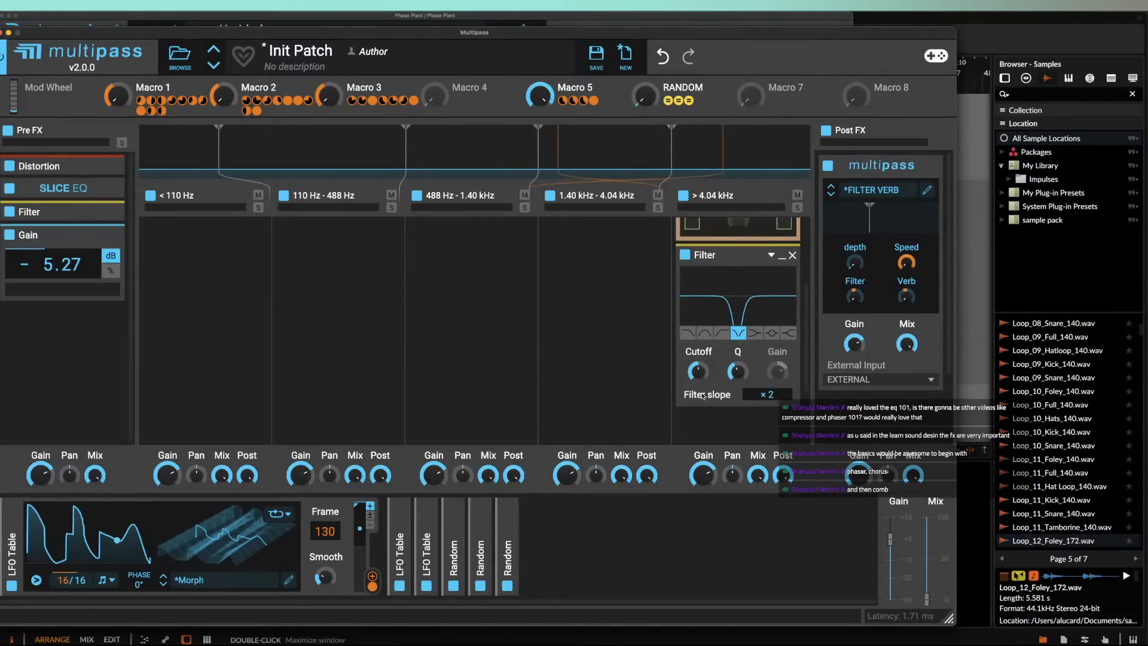
{"action": "left_click_drag", "start_coordinate": [699, 372], "coordinate": [698, 412]}
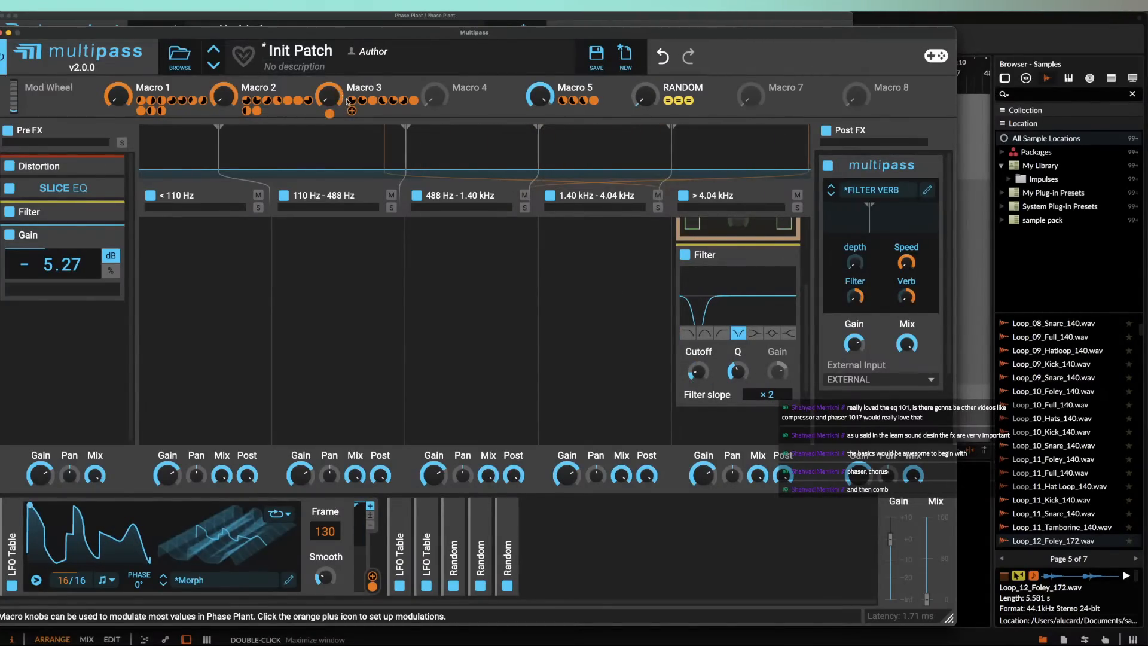
Step: Assign Macro 3 to modulate the new notch filter's Cutoff and Macro 1 to modulate its Q
{"action": "left_click", "coordinate": [352, 111]}
{"action": "left_click", "coordinate": [700, 387]}
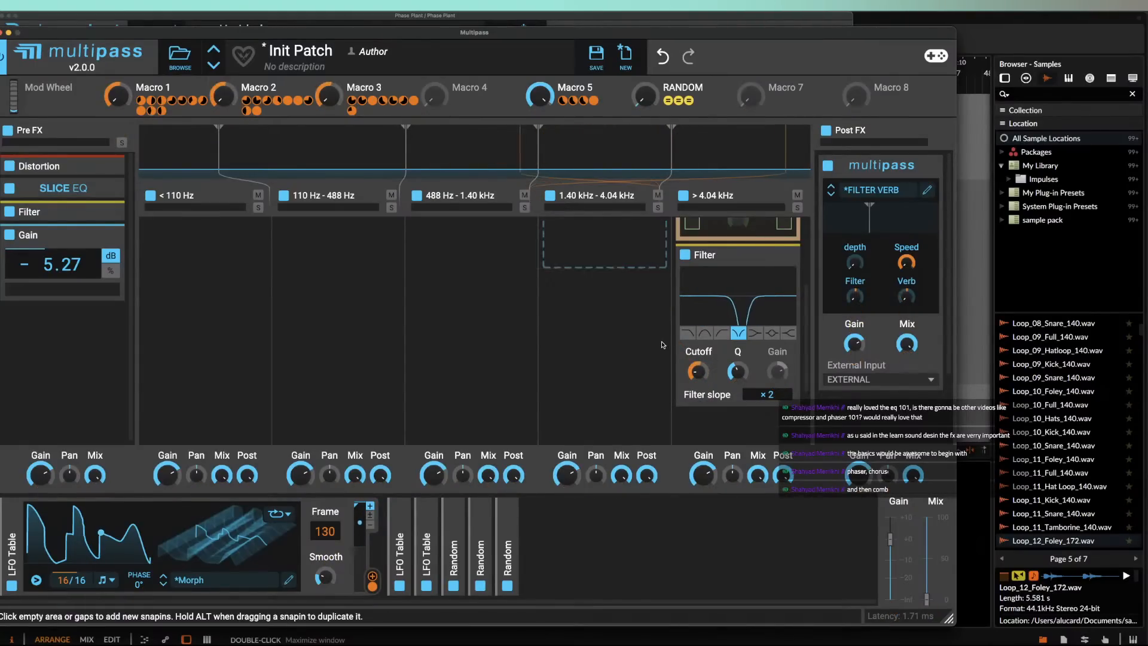
{"action": "left_click", "coordinate": [173, 110]}
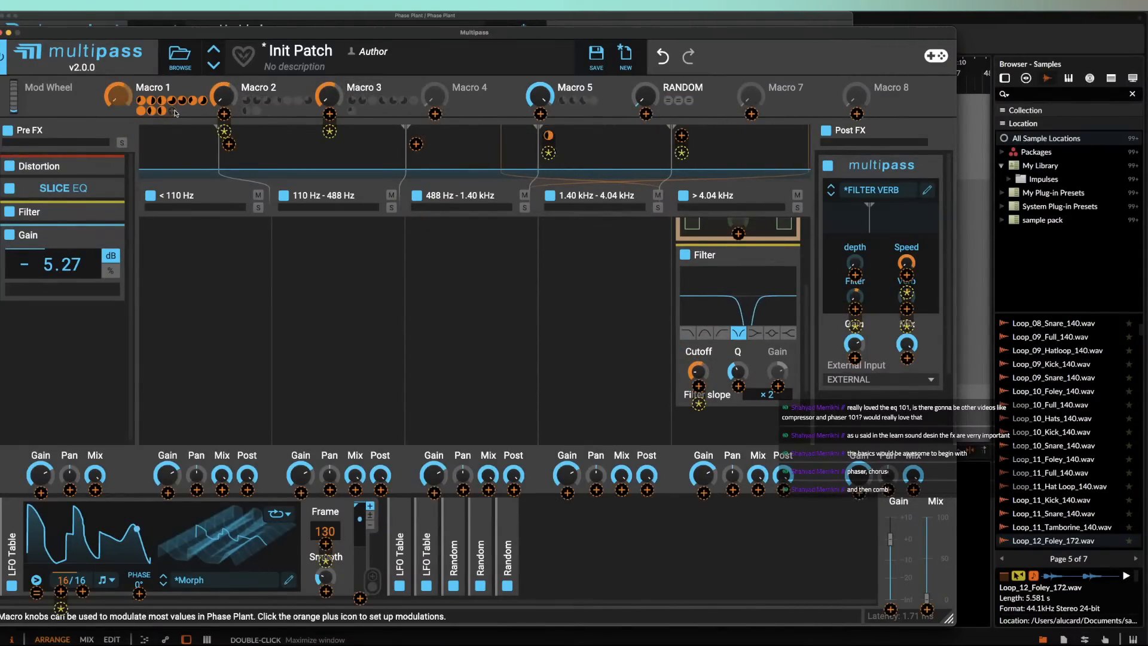
{"action": "left_click", "coordinate": [738, 386]}
{"action": "left_click_drag", "start_coordinate": [738, 386], "coordinate": [738, 379]}
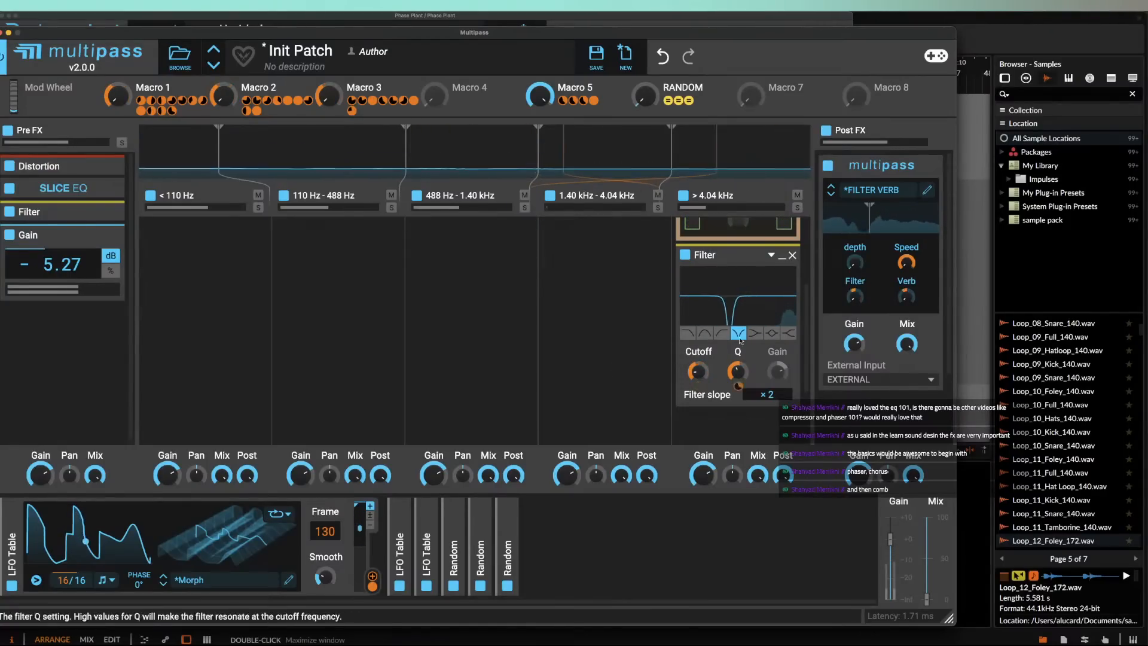
Step: Collapse the Filter and Faturator modules in the > 4.04 kHz band
{"action": "left_click", "coordinate": [780, 256]}
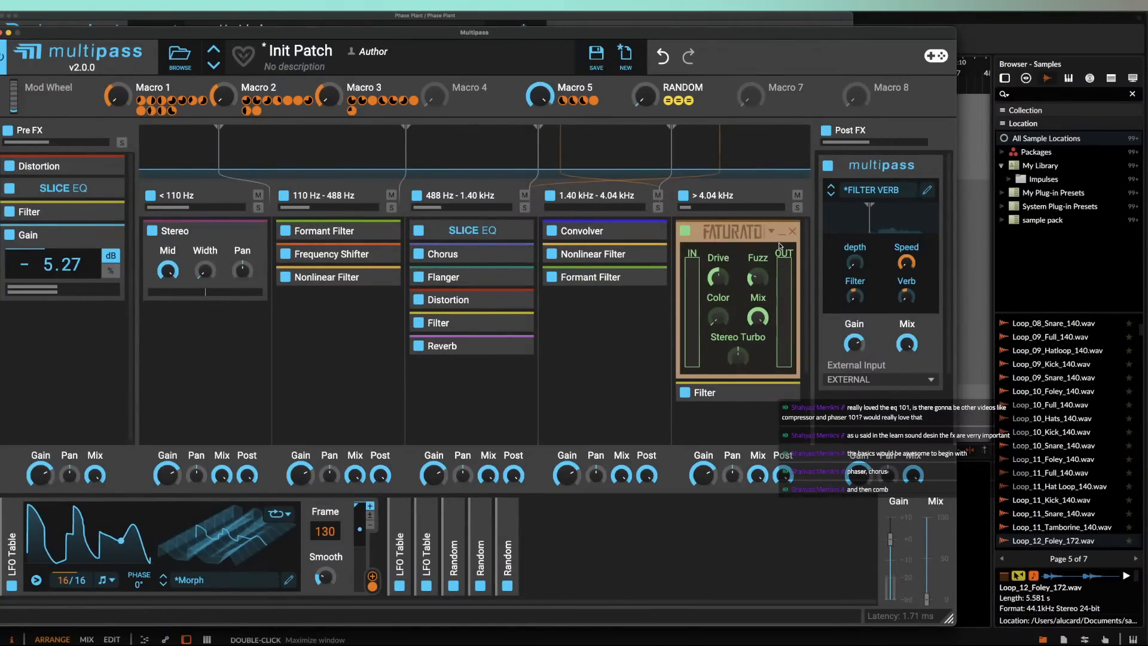
{"action": "left_click", "coordinate": [724, 231]}
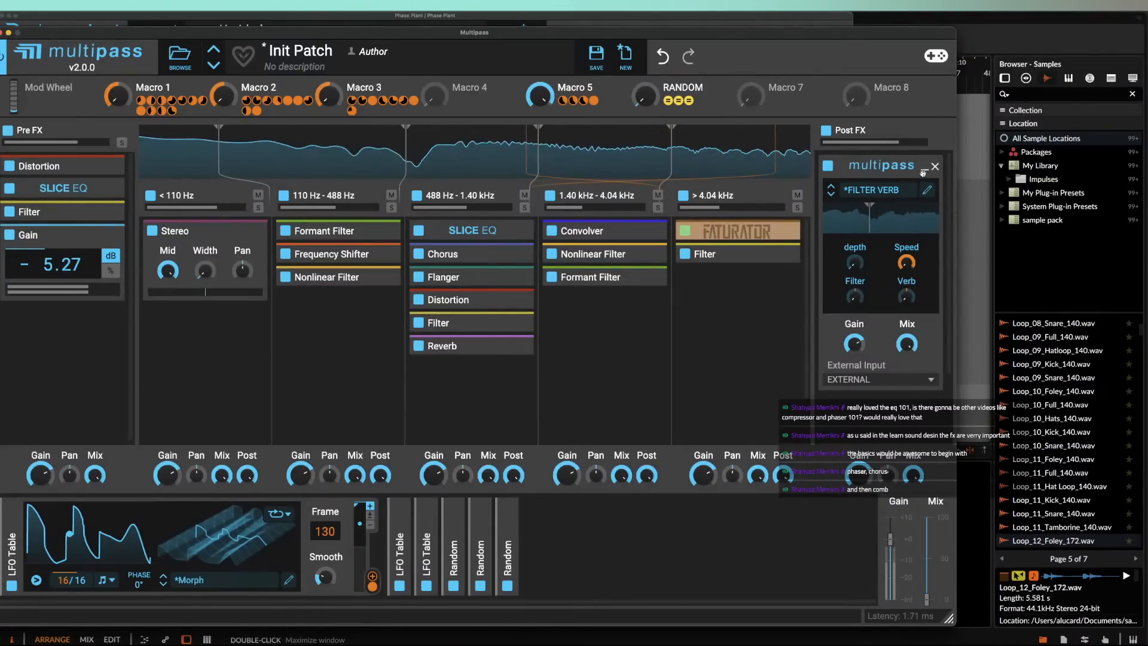
Step: Collapse the nested Multipass in the Post FX lane and close the editor of Lane 1's Multipass
{"action": "left_click", "coordinate": [880, 167]}
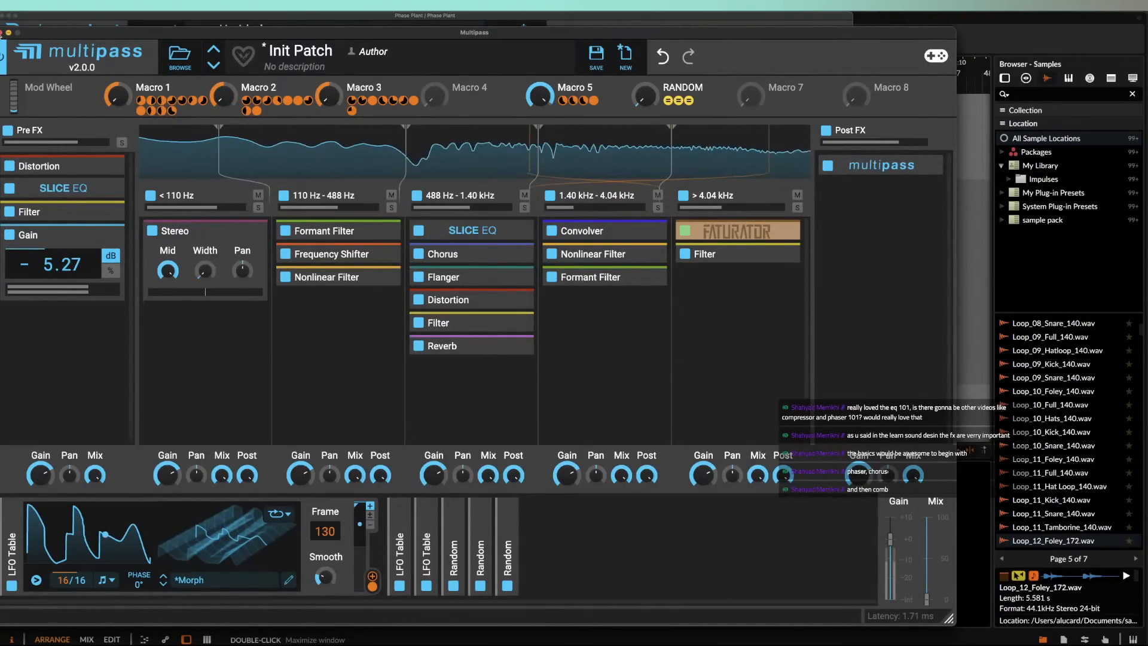
{"action": "left_click", "coordinate": [3, 32]}
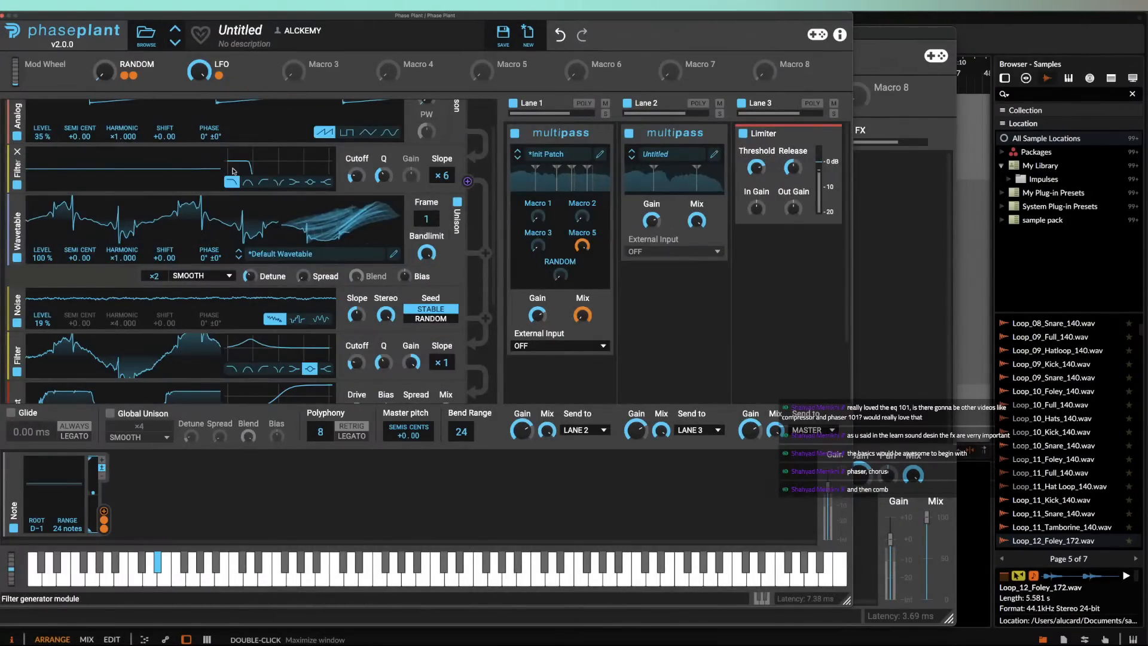
Step: In Lane 2's Multipass, add a Slice EQ to the Post FX lane, collapse it, and close the Multipass editor
{"action": "left_click", "coordinate": [714, 154]}
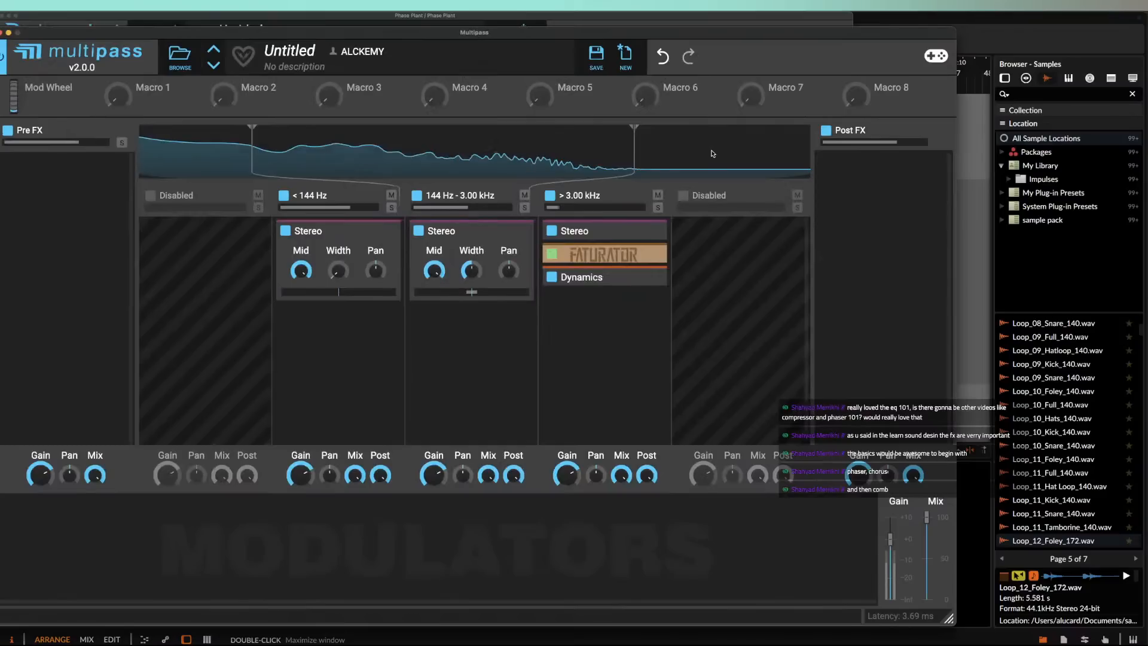
{"action": "left_click", "coordinate": [897, 204]}
{"action": "left_click", "coordinate": [882, 311]}
{"action": "left_click", "coordinate": [879, 236]}
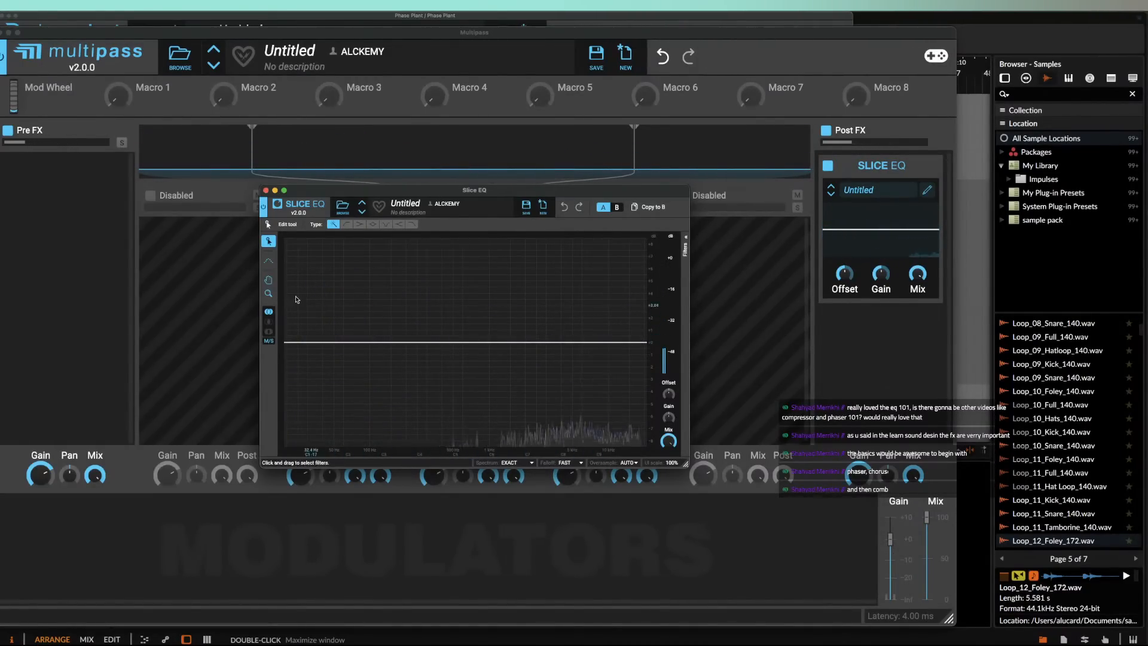
{"action": "left_click", "coordinate": [267, 191]}
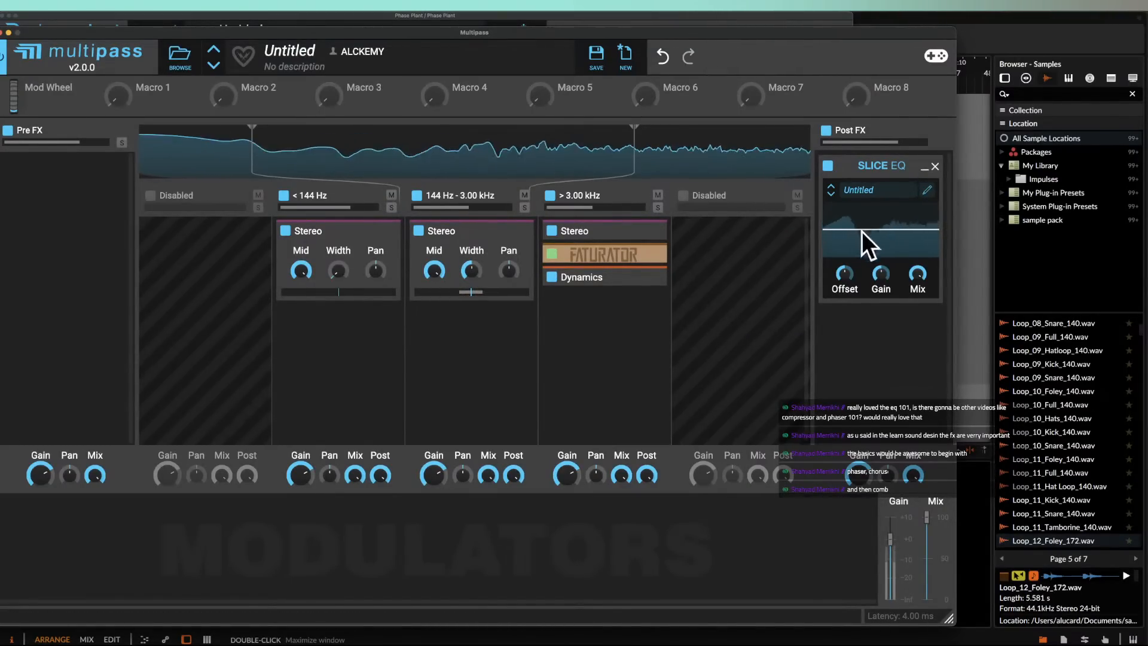
{"action": "left_click", "coordinate": [924, 167]}
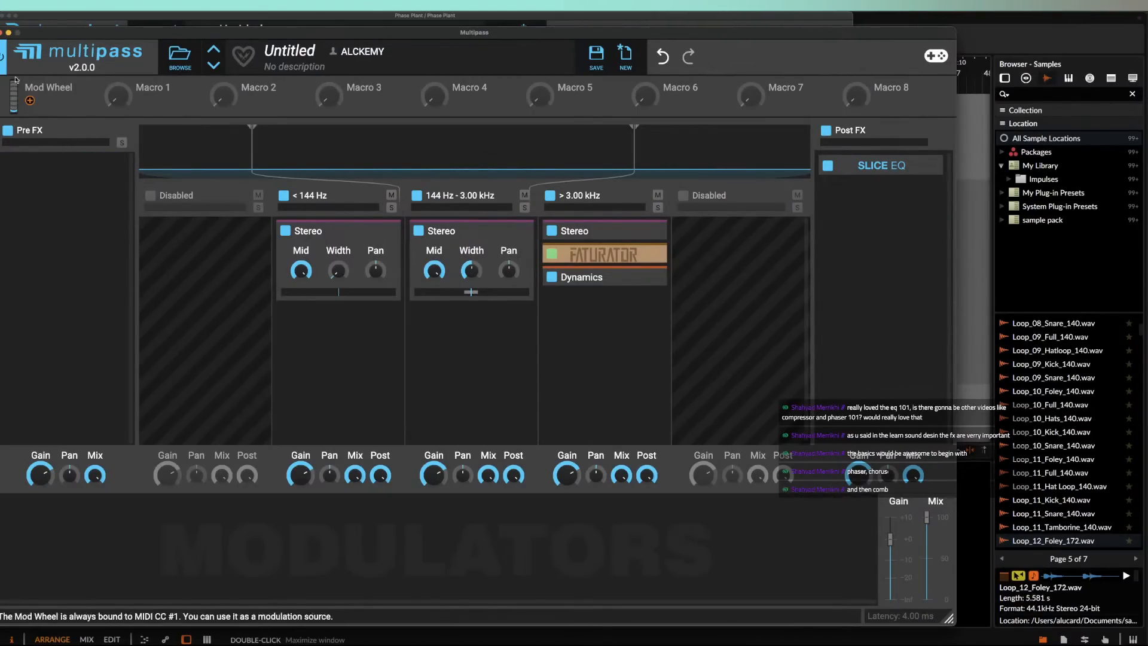
{"action": "left_click", "coordinate": [3, 33]}
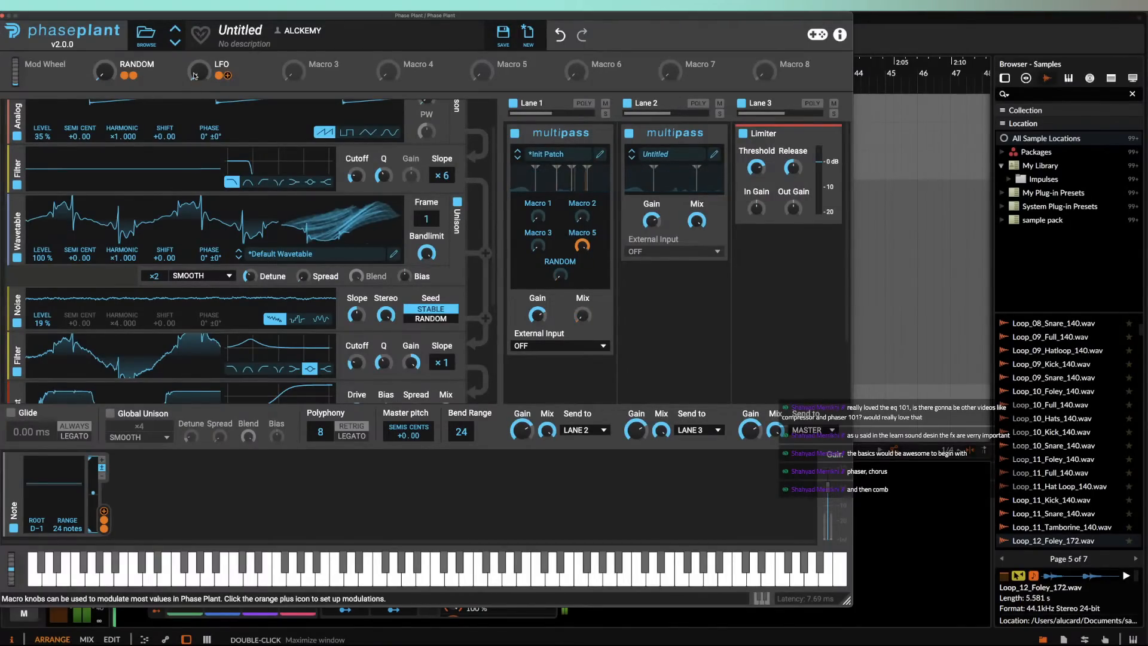
Step: Collapse Lane 1's Multipass, add a Snap Heap below it, and open the Snap Heap editor
{"action": "left_click", "coordinate": [596, 137]}
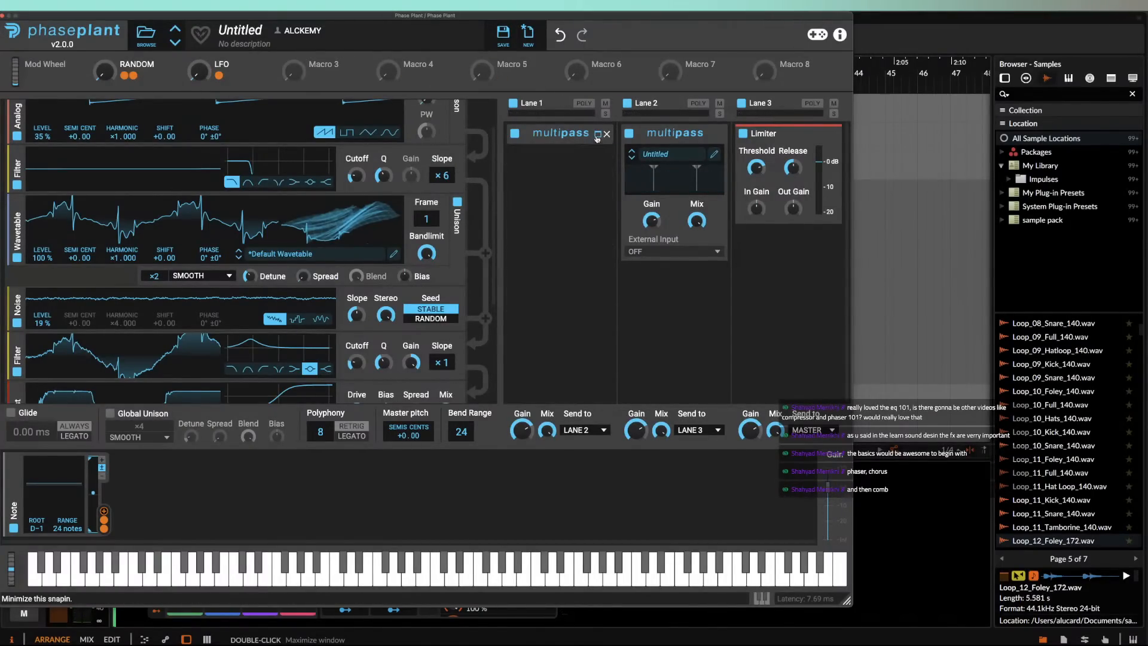
{"action": "left_click", "coordinate": [540, 186]}
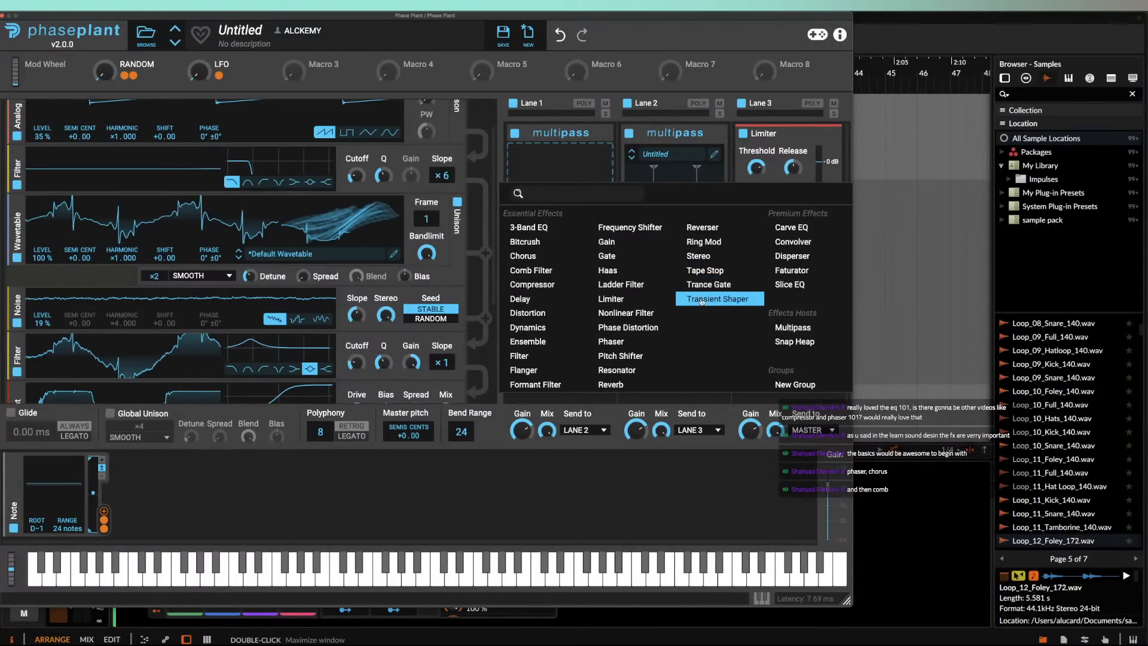
{"action": "left_click", "coordinate": [790, 341]}
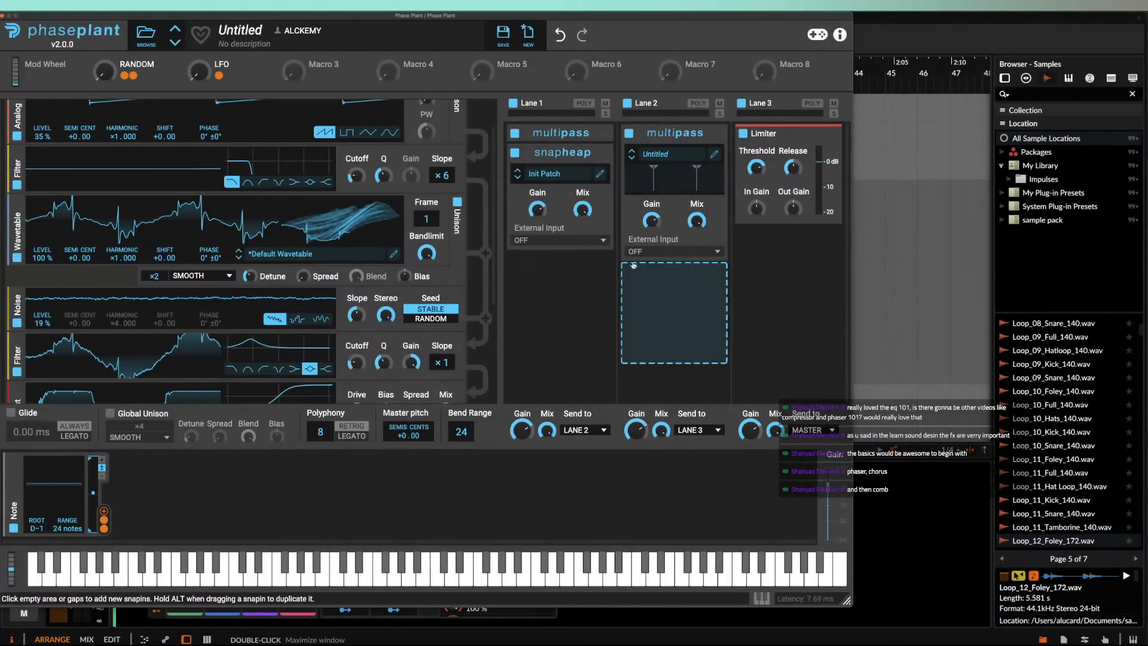
{"action": "left_click", "coordinate": [596, 176]}
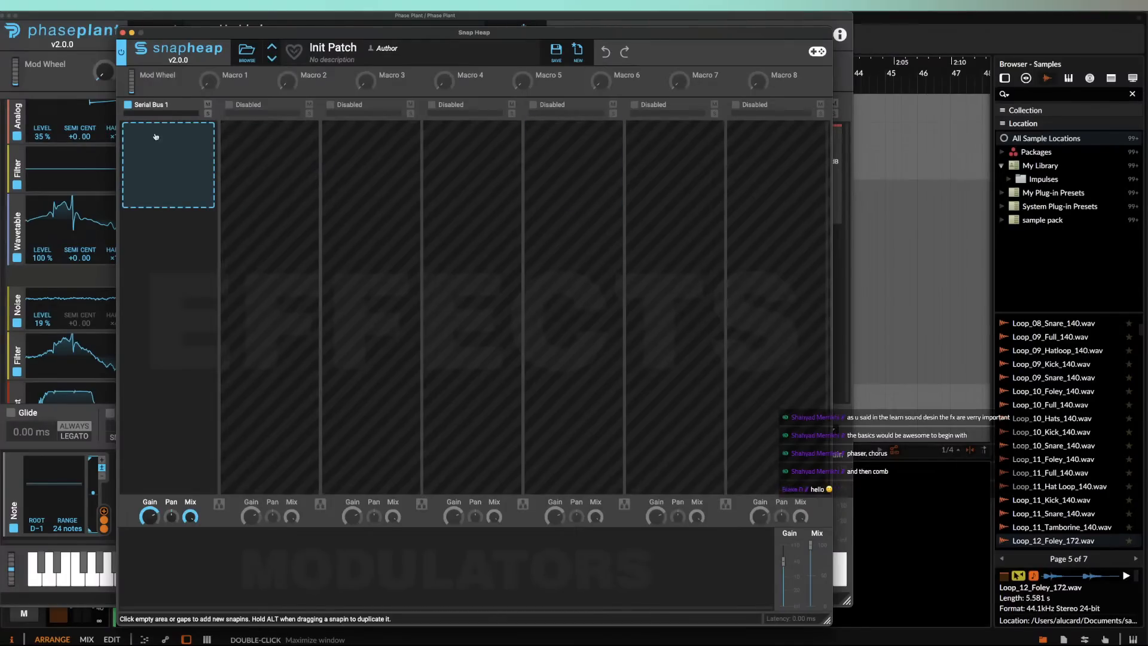
{"action": "left_click", "coordinate": [139, 147]}
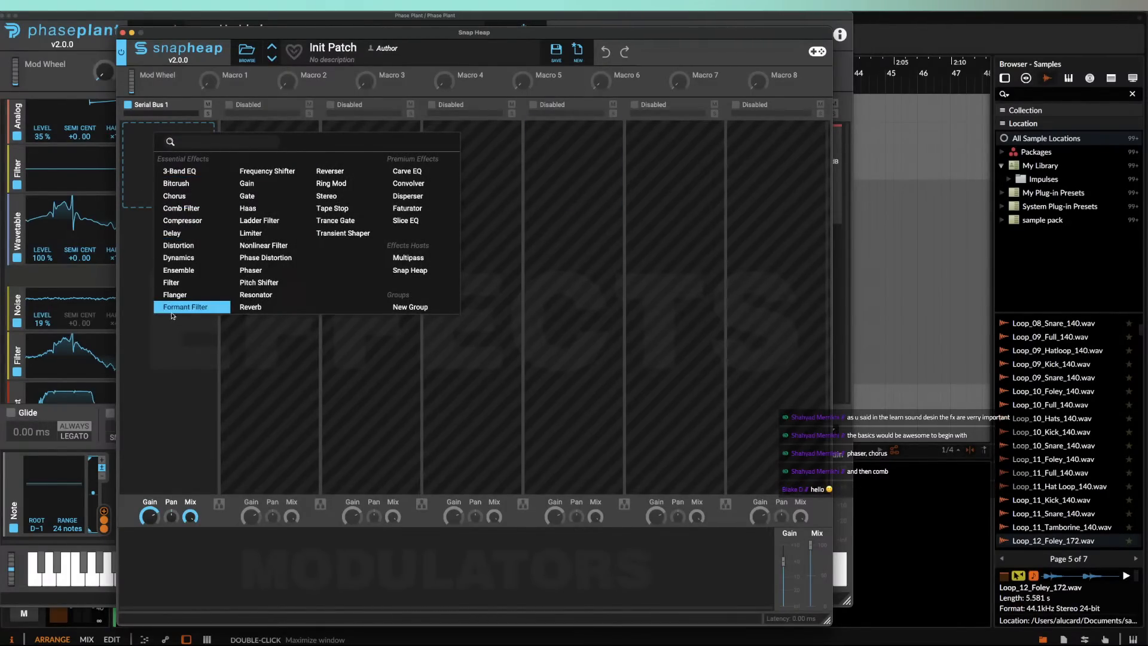
{"action": "left_click", "coordinate": [178, 270]}
{"action": "left_click", "coordinate": [203, 139]}
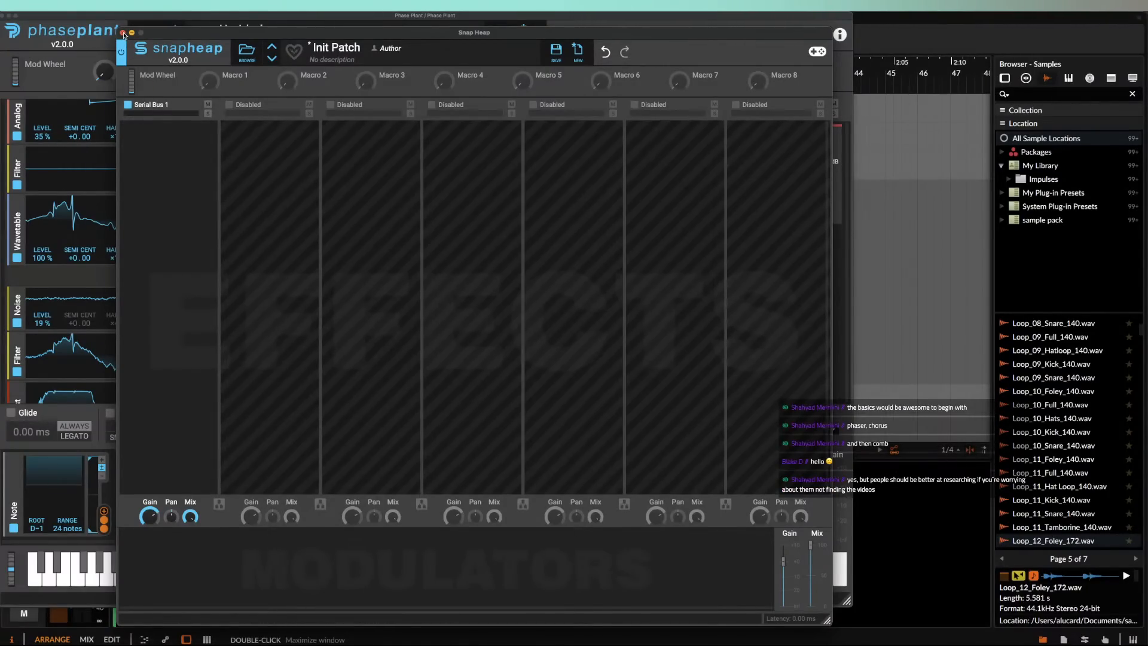
Step: Add a Filter to Snap Heap's first bus, enable the second bus, and link the two buses in parallel
{"action": "left_click", "coordinate": [169, 174]}
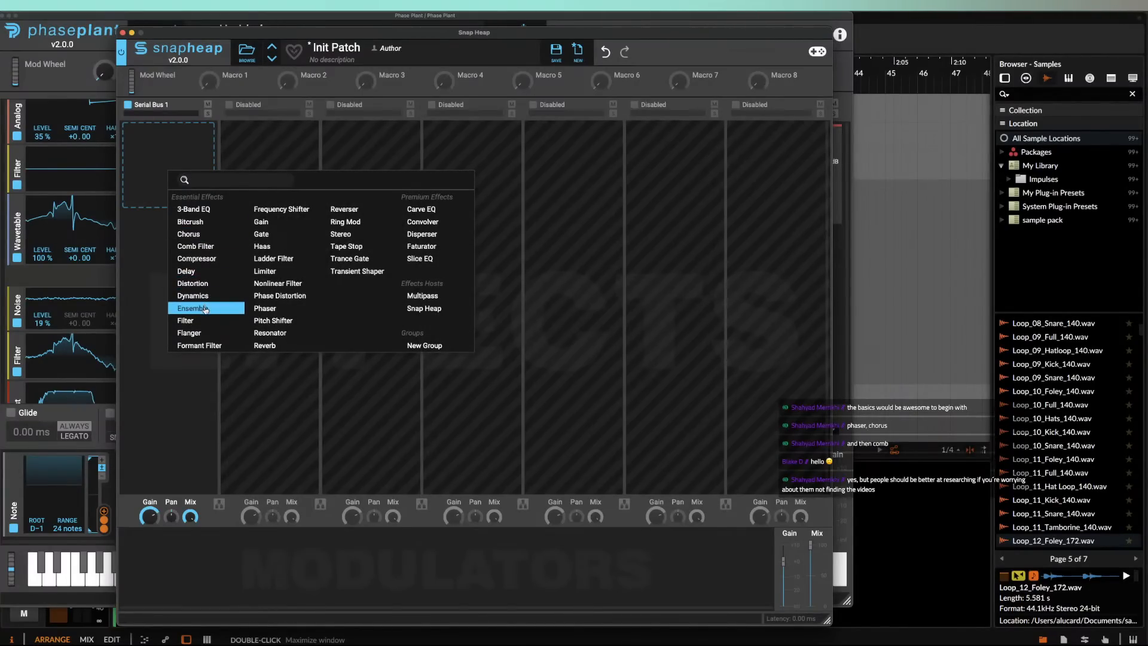
{"action": "left_click", "coordinate": [187, 320]}
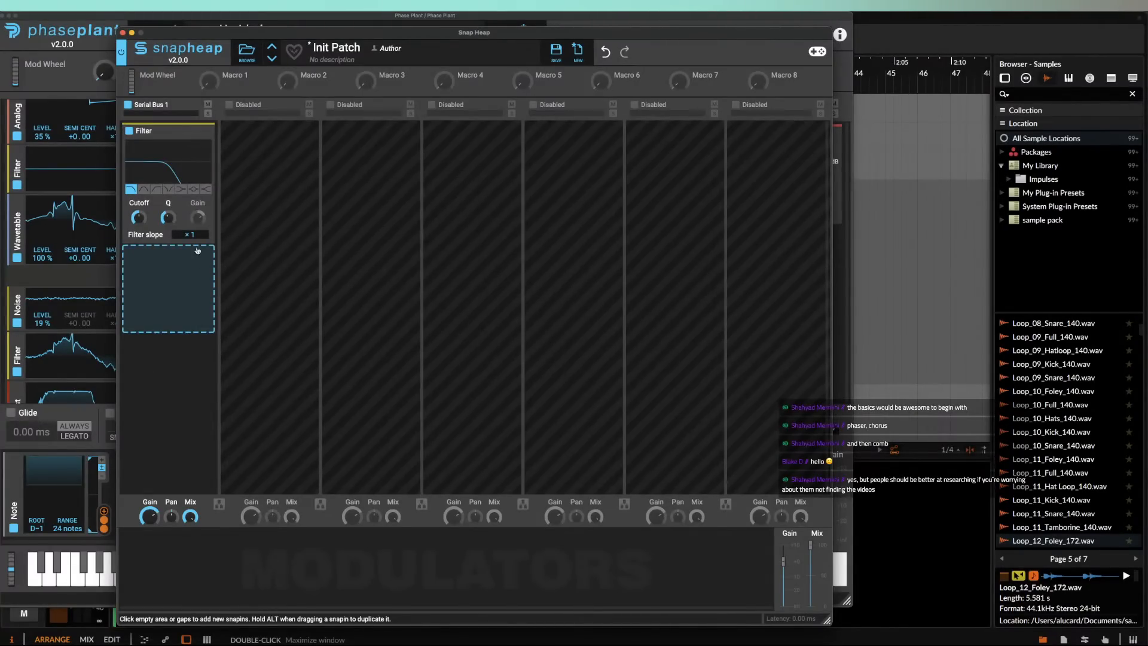
{"action": "left_click", "coordinate": [229, 104]}
{"action": "left_click", "coordinate": [219, 504]}
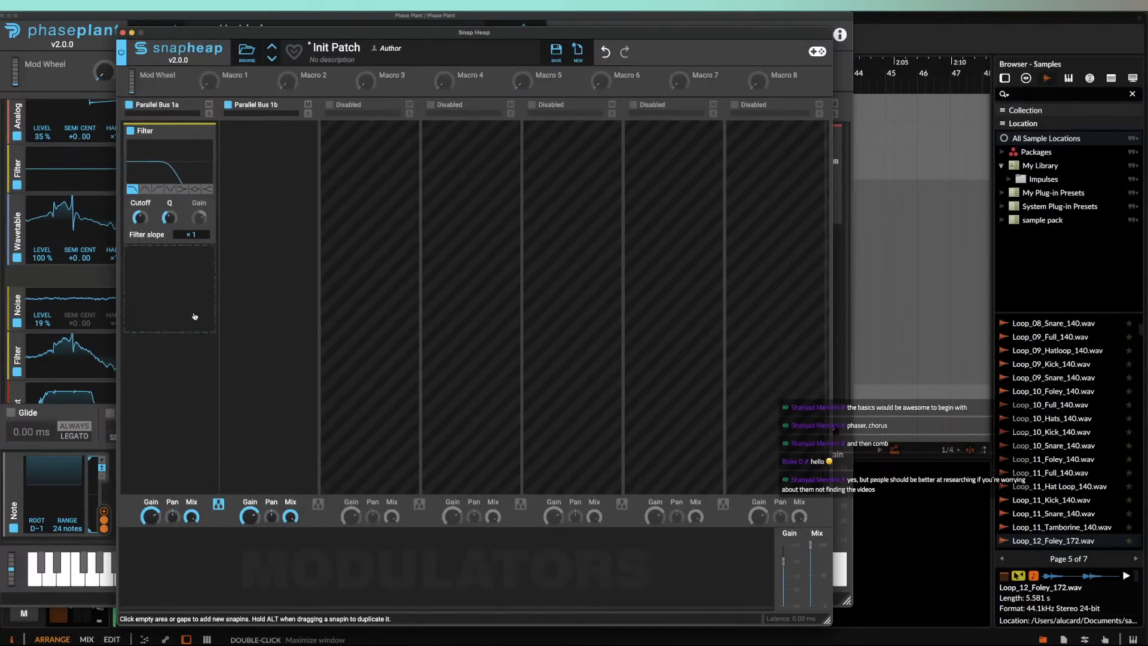
Step: Duplicate the Filter into Parallel Bus 1b as a high-pass, lower the cutoffs, and set both filter slopes to ×3
{"action": "left_click_drag", "start_coordinate": [155, 130], "coordinate": [235, 170]}
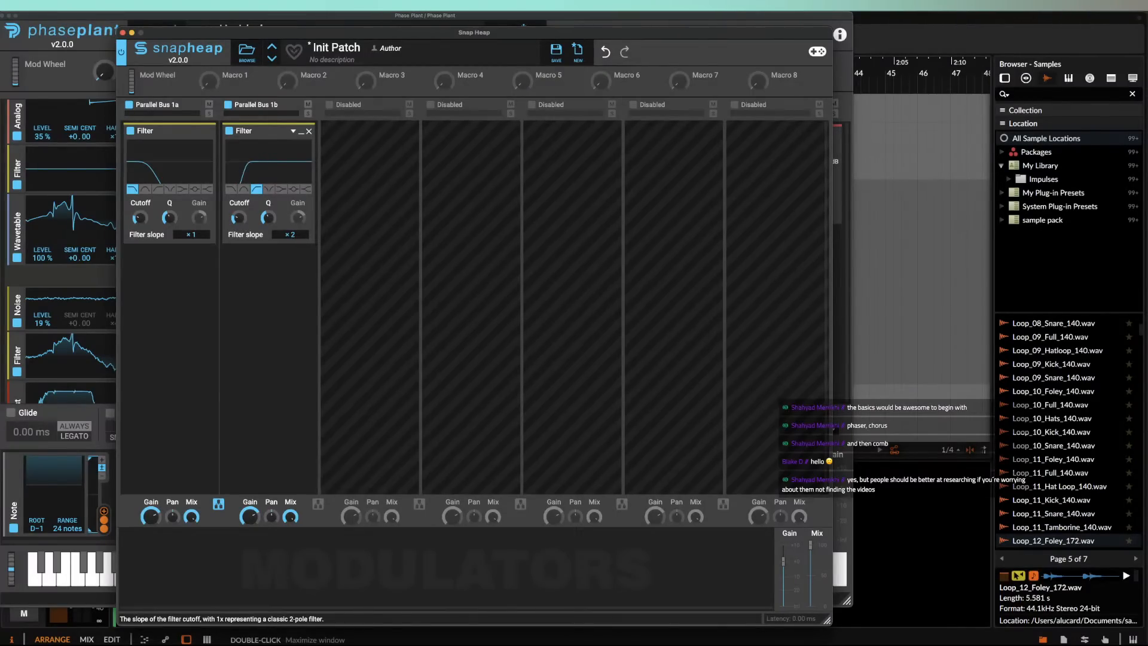
{"action": "left_click_drag", "start_coordinate": [290, 235], "coordinate": [291, 225]}
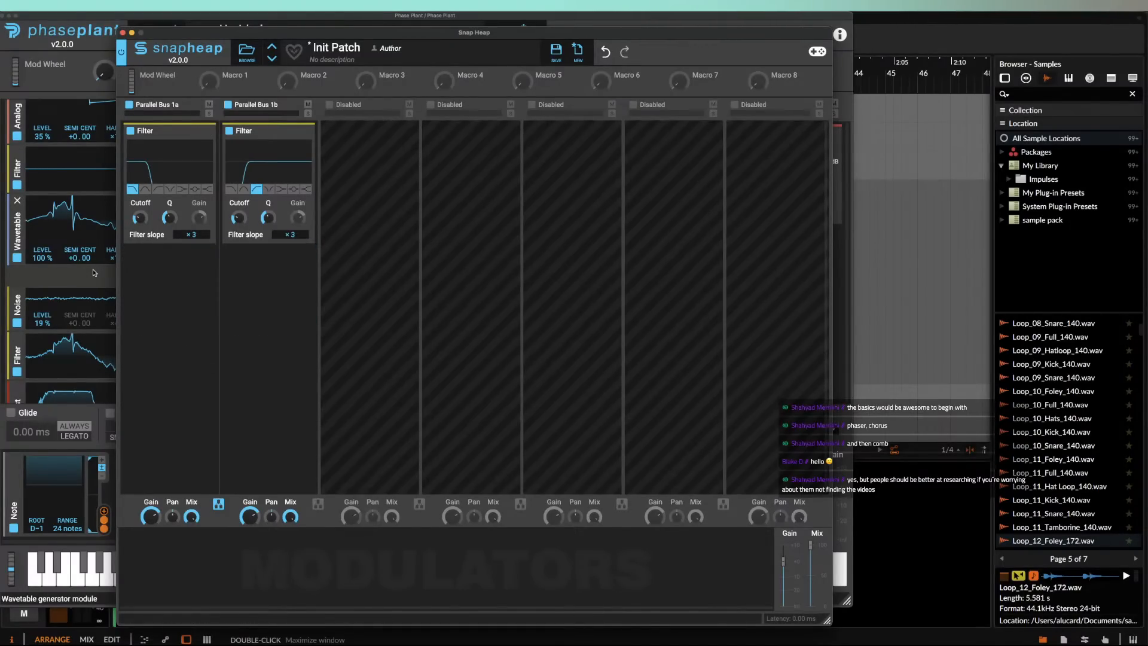
{"action": "left_click", "coordinate": [161, 270]}
{"action": "left_click", "coordinate": [149, 256]}
{"action": "left_click", "coordinate": [167, 260]}
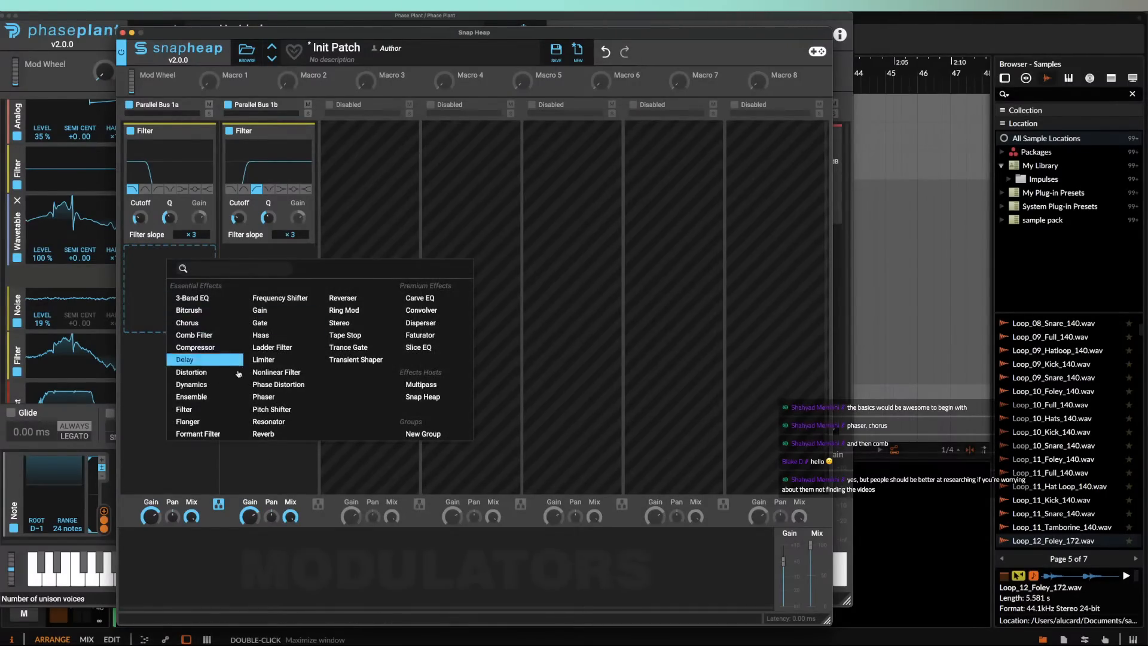
{"action": "left_click", "coordinate": [200, 546]}
Step: Add two Random modulators in Snap Heap, assigning the first to modulate Macro 1 and the second to modulate Macro 2
{"action": "left_click", "coordinate": [167, 557]}
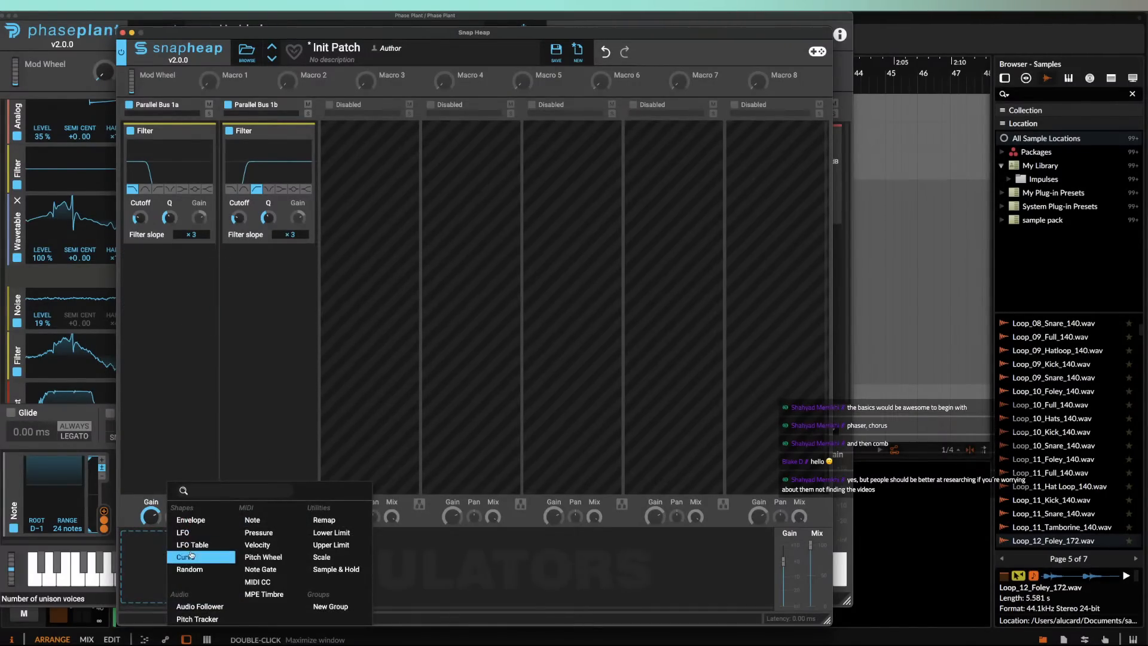
{"action": "left_click", "coordinate": [191, 569]}
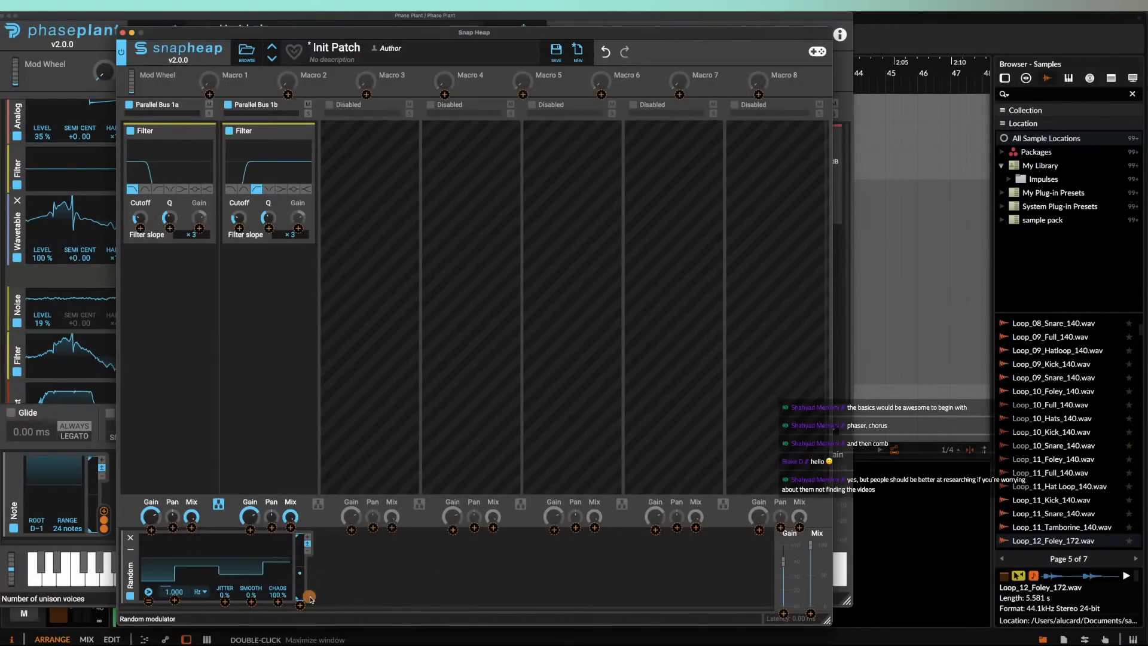
{"action": "left_click_drag", "start_coordinate": [309, 596], "coordinate": [211, 89]}
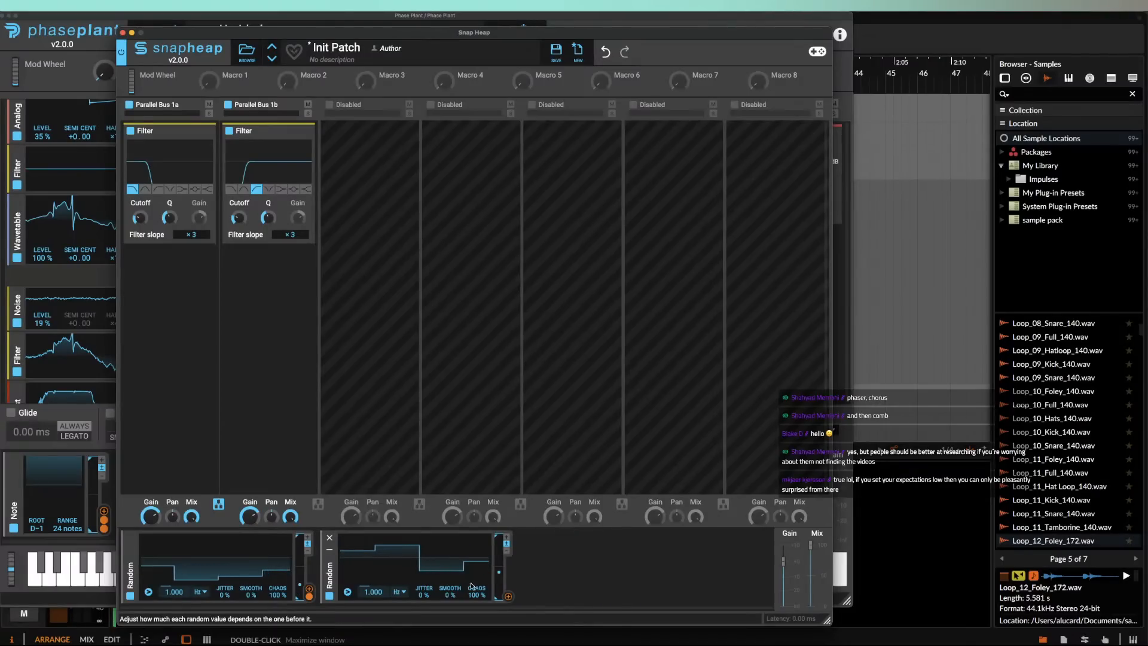
{"action": "left_click_drag", "start_coordinate": [508, 596], "coordinate": [288, 94]}
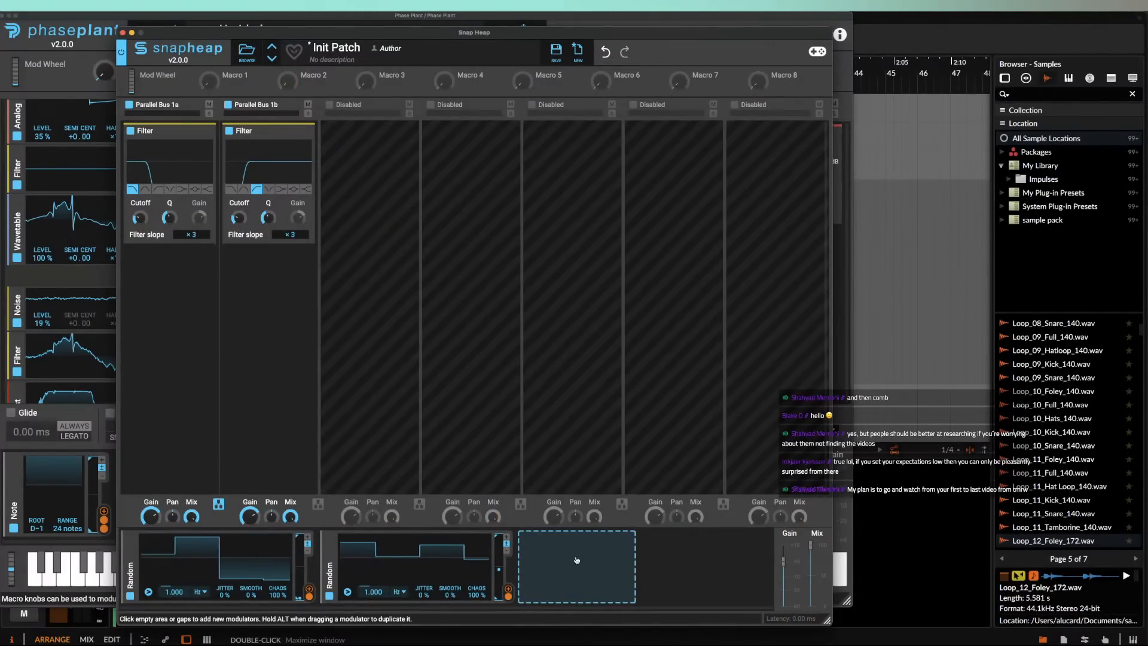
{"action": "left_click", "coordinate": [577, 559]}
{"action": "key", "text": "Escape"}
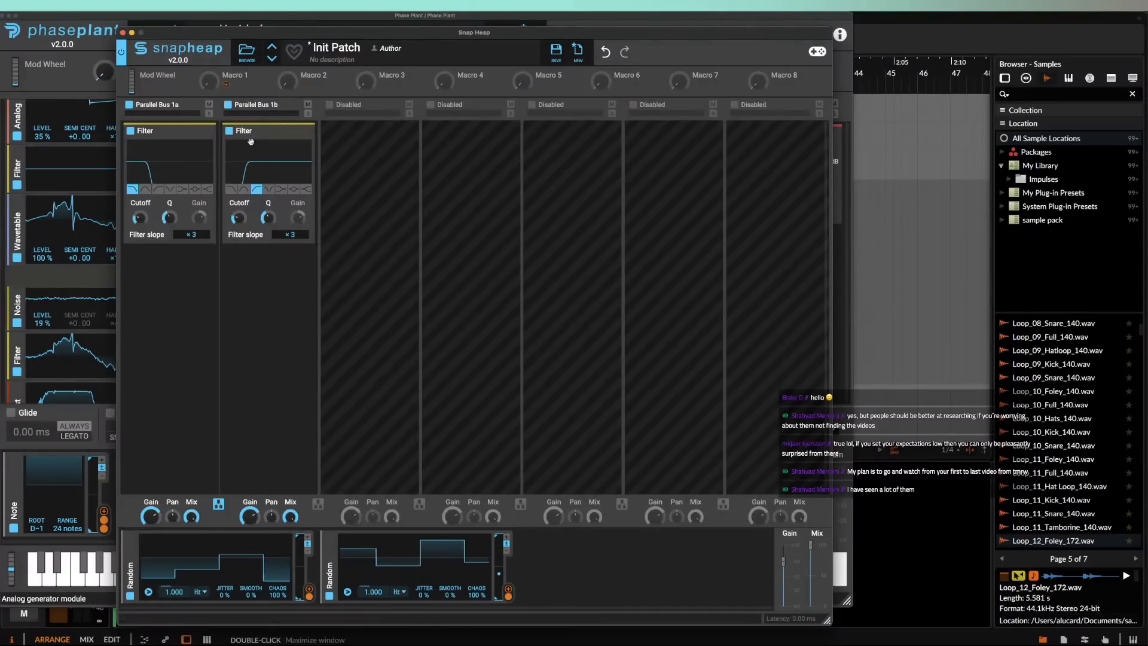
Step: Add a Pitch Shifter to Parallel Bus 1a and place it before the Filter
{"action": "left_click", "coordinate": [158, 267]}
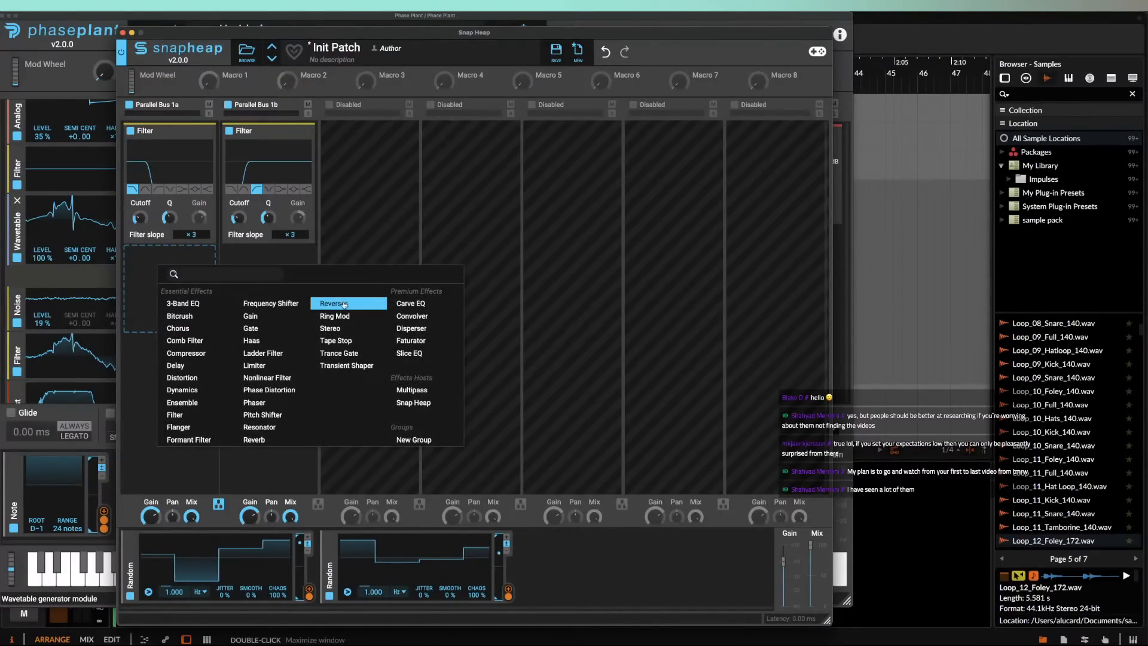
{"action": "left_click", "coordinate": [280, 413]}
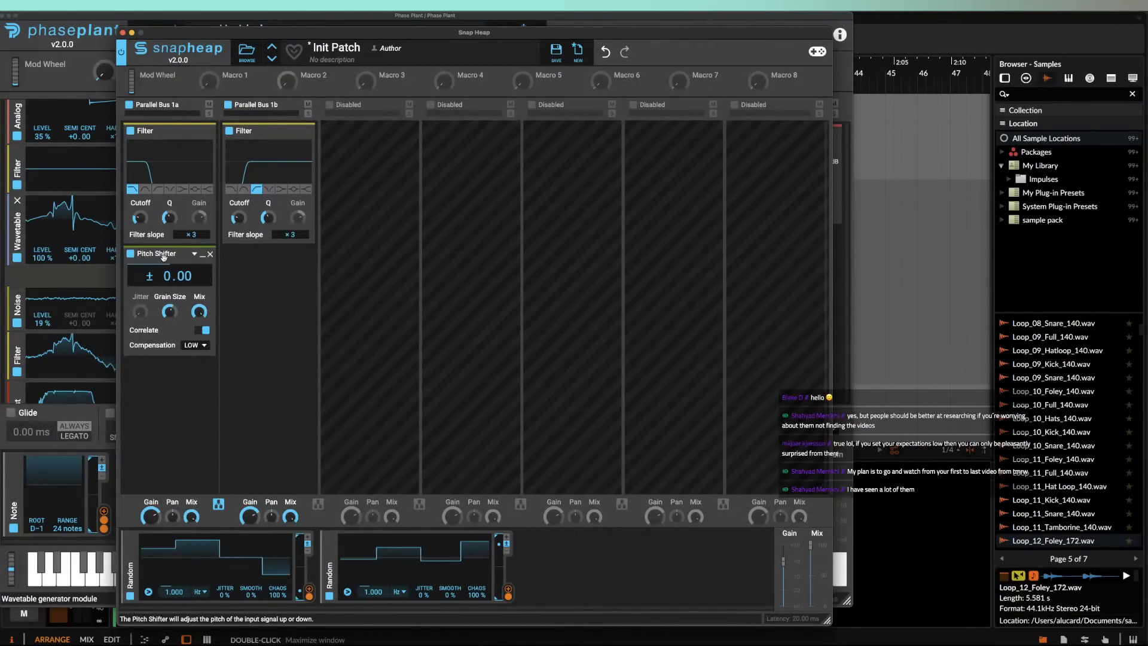
{"action": "left_click_drag", "start_coordinate": [156, 250], "coordinate": [168, 154]}
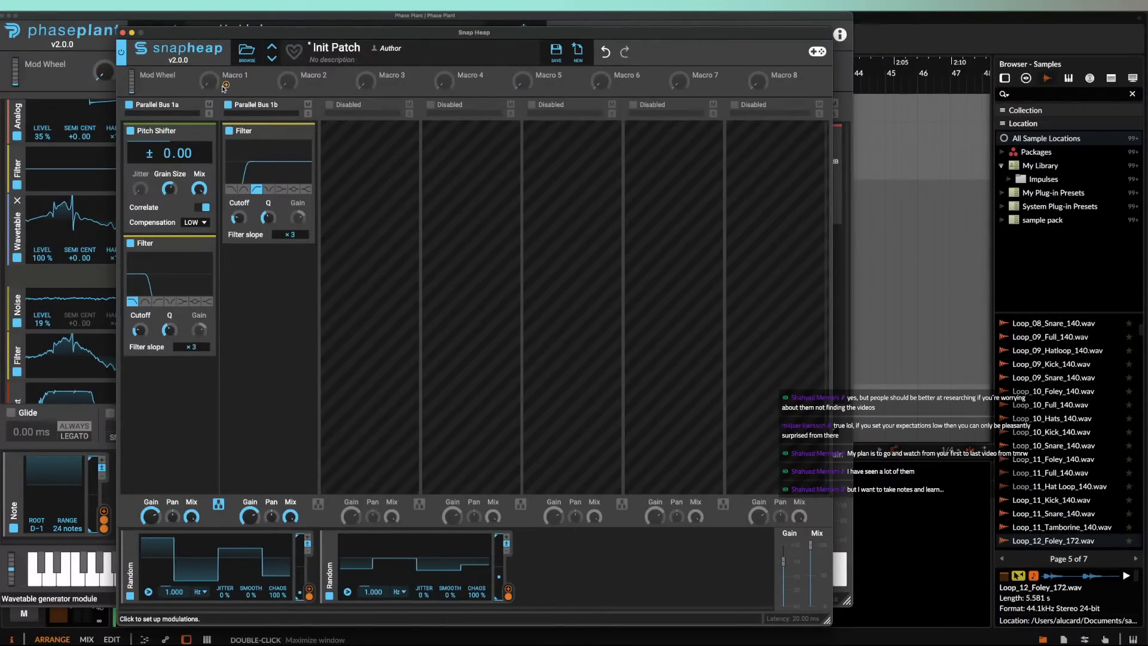
Step: Set the polarity of Macro 1 and Macro 2 to bipolar
{"action": "left_click", "coordinate": [224, 87]}
{"action": "left_click", "coordinate": [345, 210]}
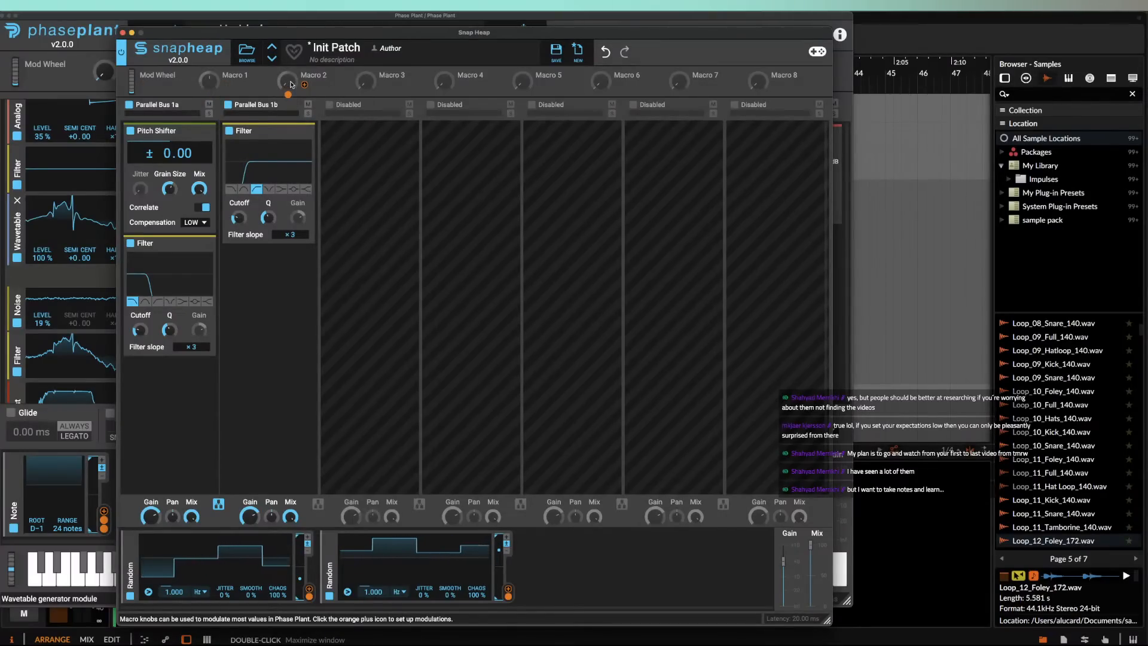
{"action": "left_click", "coordinate": [304, 85]}
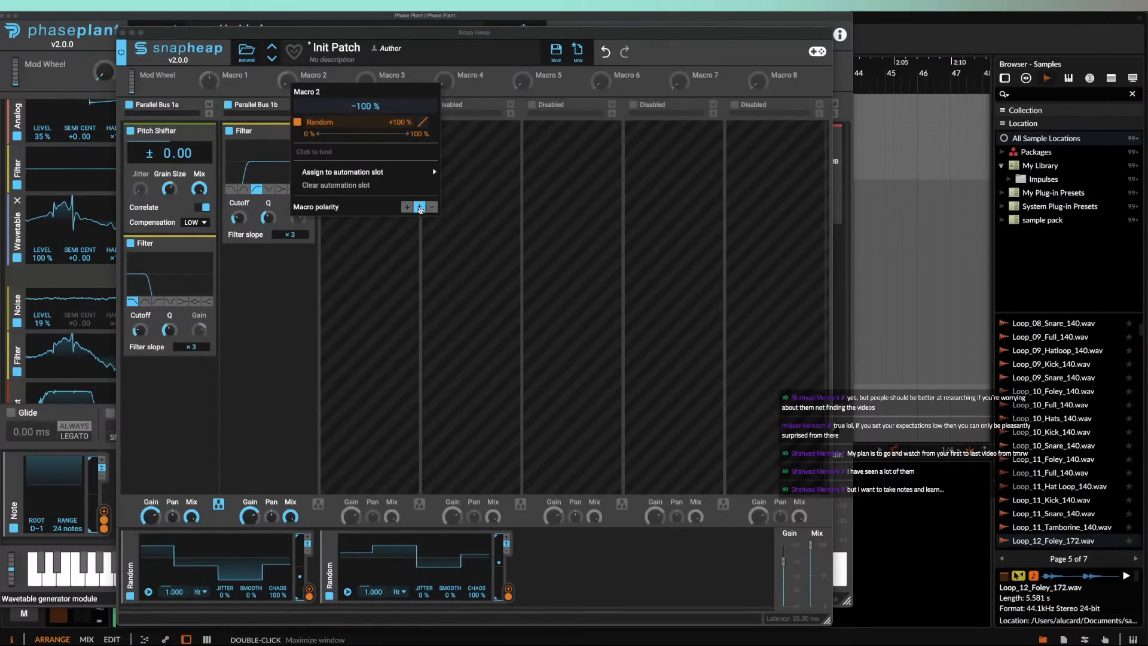
{"action": "left_click", "coordinate": [237, 90]}
Step: Assign Macro 1 to modulate the Pitch Shifter's pitch in Parallel Bus 1a and adjust the modulation depth
{"action": "left_click", "coordinate": [226, 84]}
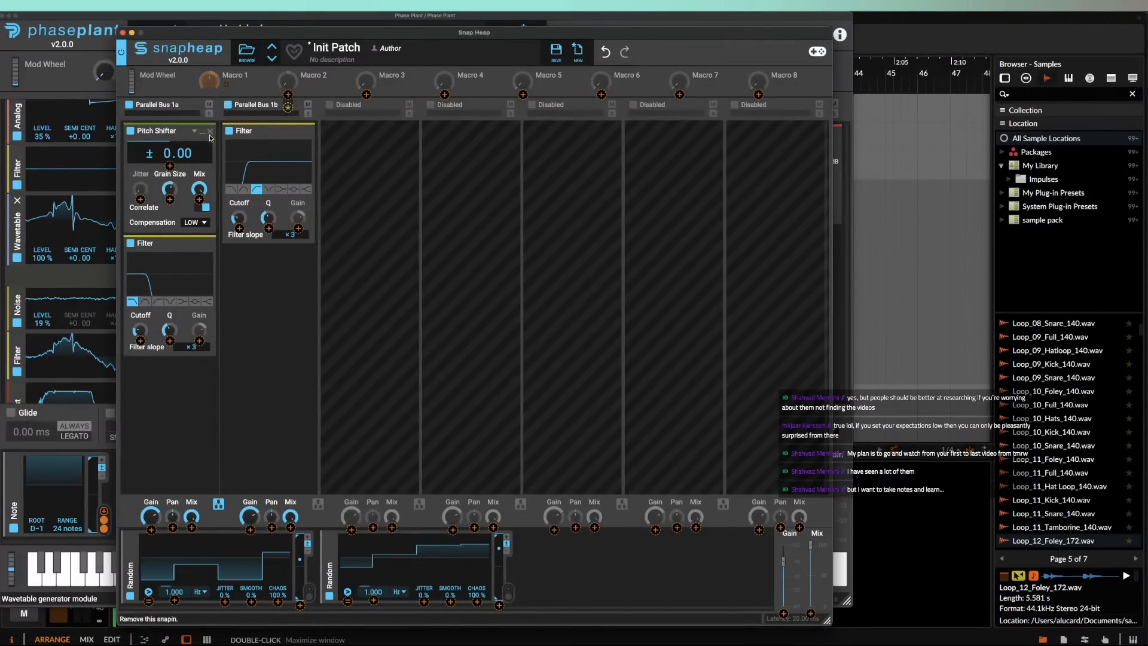
{"action": "left_click", "coordinate": [170, 166]}
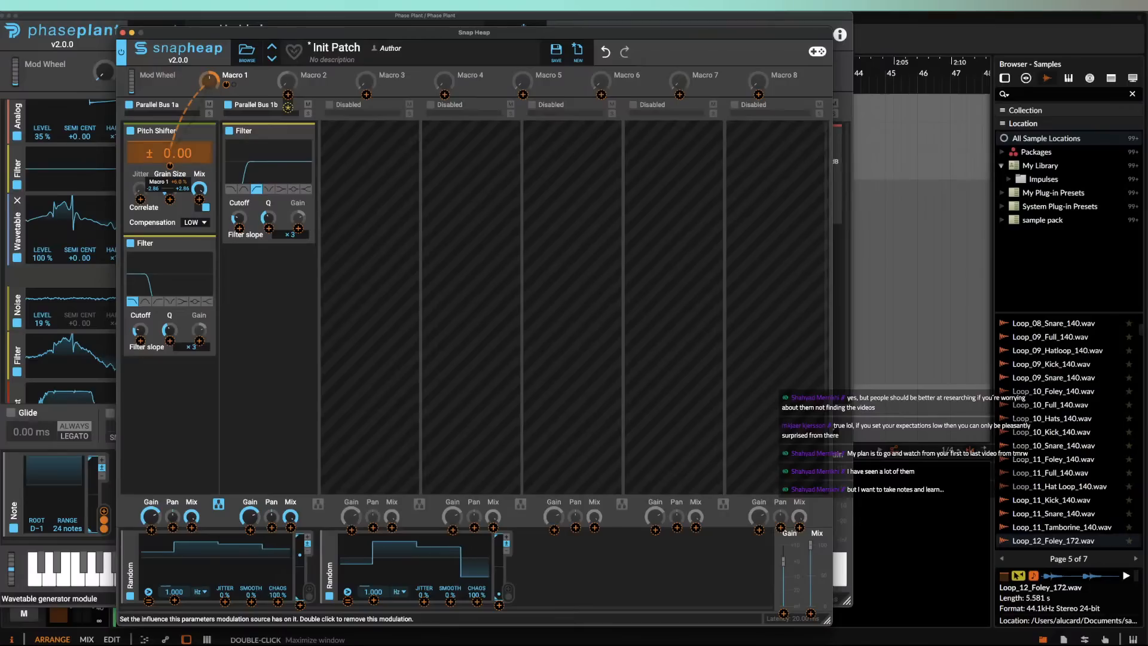
{"action": "left_click_drag", "start_coordinate": [170, 165], "coordinate": [170, 144]}
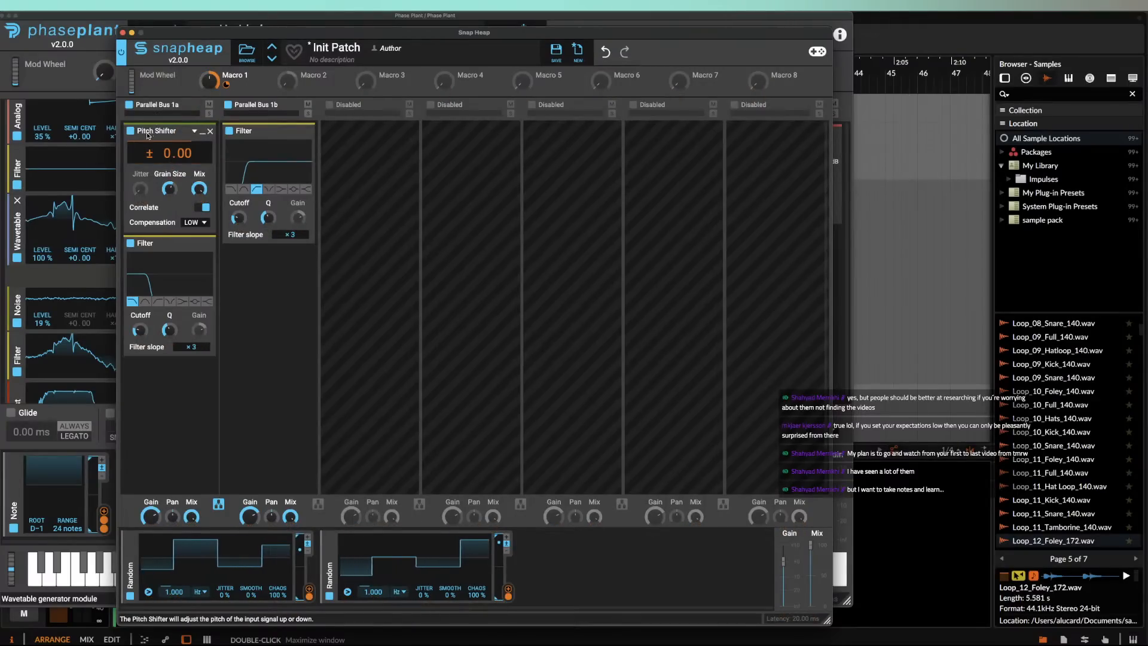
Step: Duplicate the Pitch Shifter into Parallel Bus 1b before its Filter and collapse both Pitch Shifters
{"action": "left_click_drag", "start_coordinate": [150, 132], "coordinate": [266, 133]}
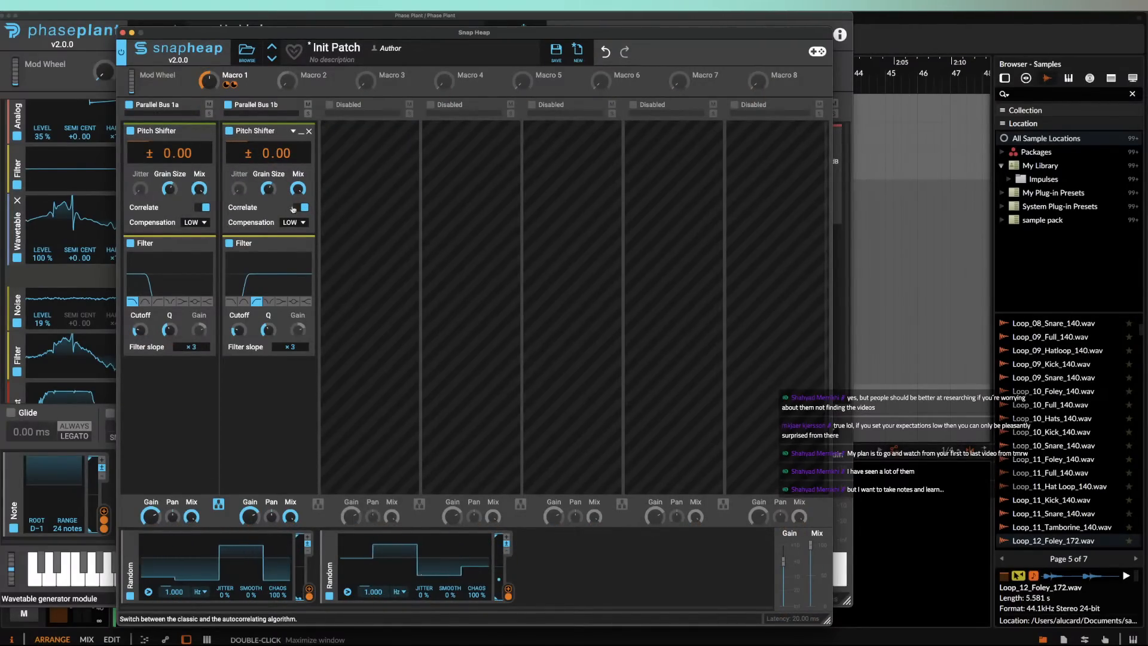
{"action": "left_click", "coordinate": [301, 131]}
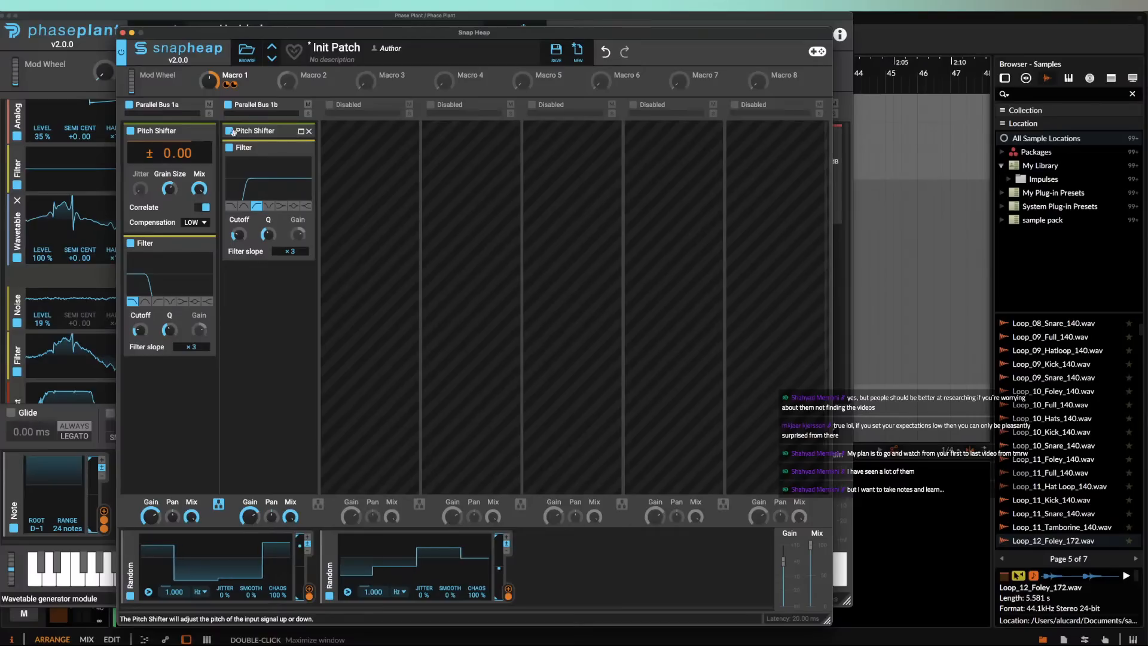
{"action": "left_click", "coordinate": [203, 132]}
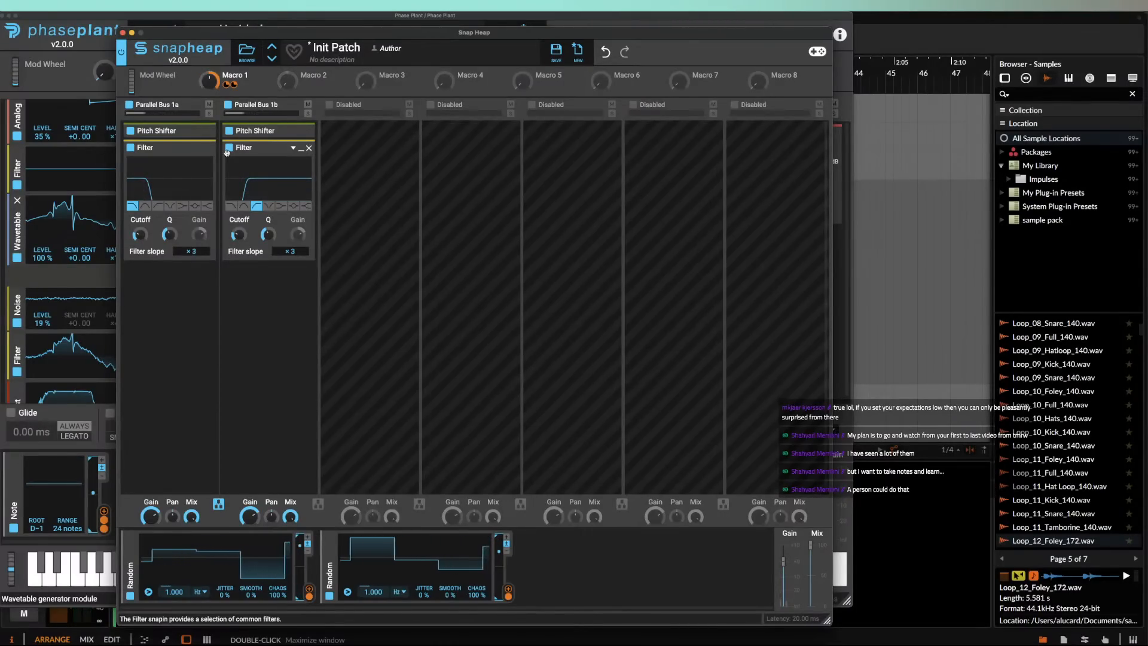
Step: Add a Frequency Shifter to Parallel Bus 1b and place it between the Pitch Shifter and the Filter
{"action": "left_click", "coordinate": [255, 270]}
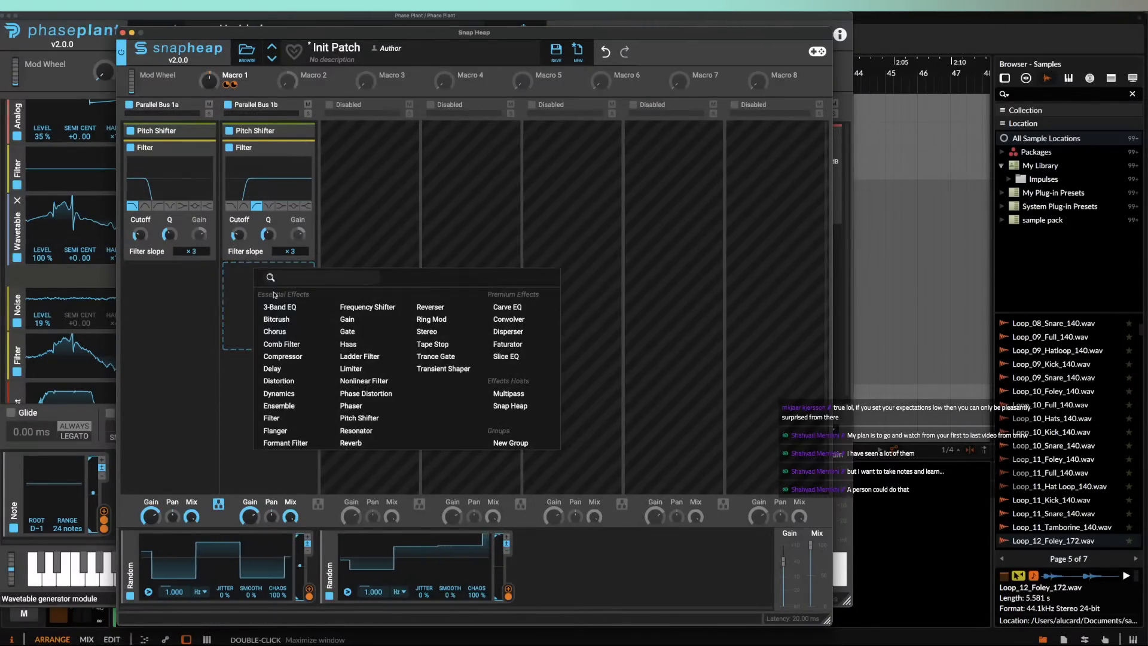
{"action": "left_click", "coordinate": [338, 311]}
{"action": "left_click_drag", "start_coordinate": [261, 267], "coordinate": [259, 165]}
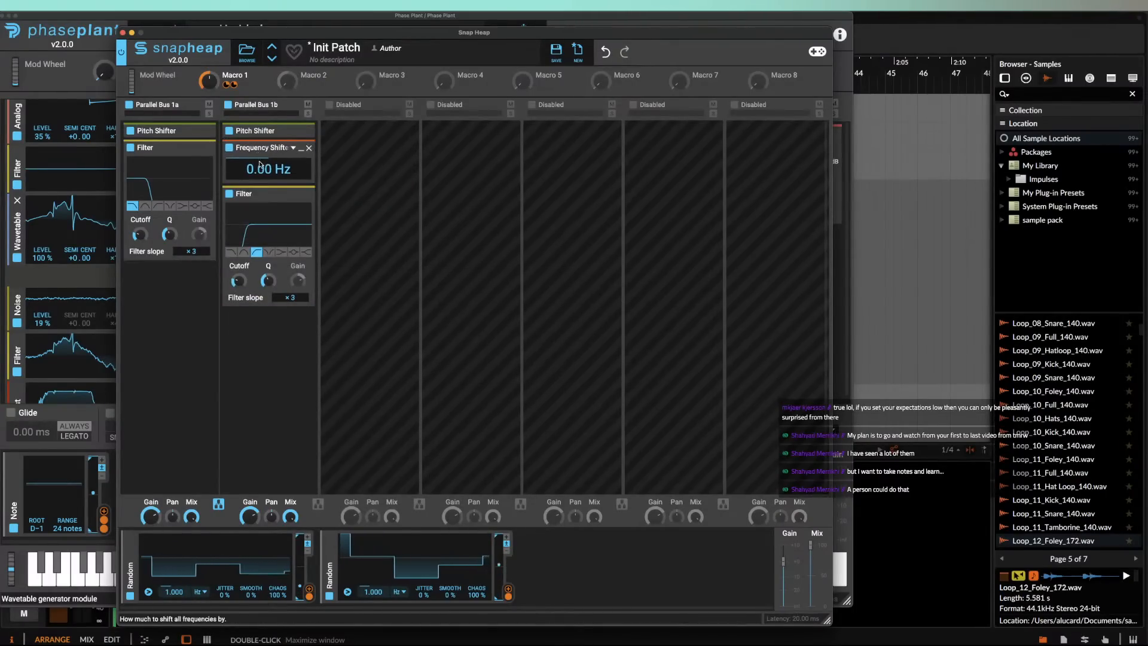
Step: Assign Macro 2 to modulate the Frequency Shifter's shift amount in Parallel Bus 1b and adjust the modulation depth
{"action": "left_click", "coordinate": [305, 84]}
{"action": "left_click_drag", "start_coordinate": [270, 183], "coordinate": [269, 156]}
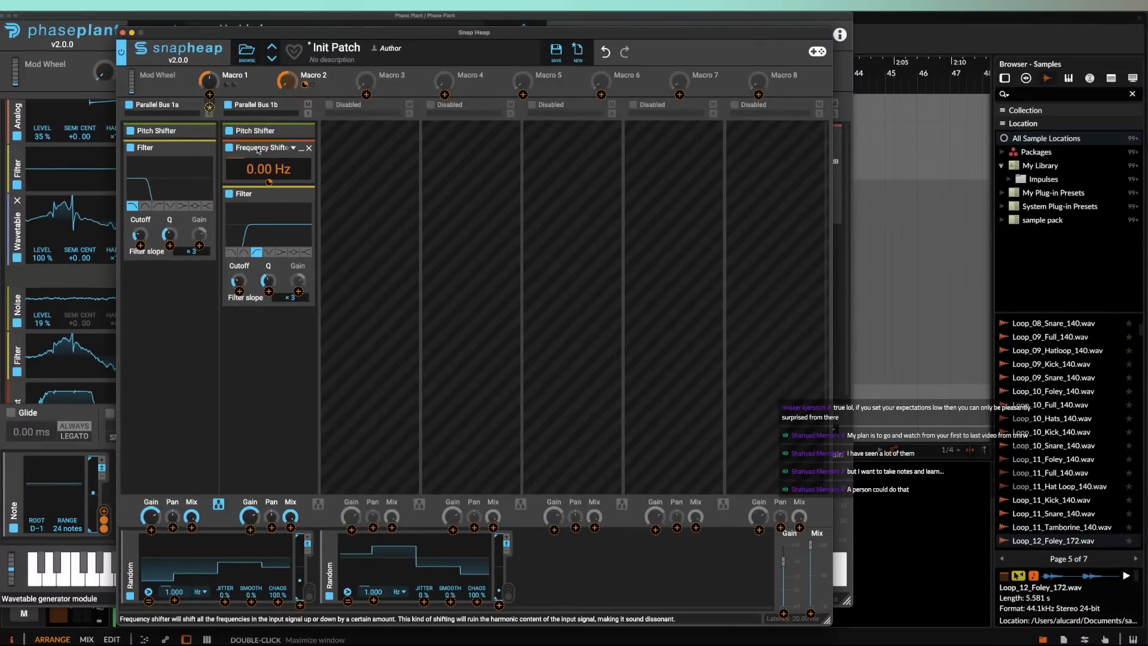
{"action": "left_click", "coordinate": [278, 151]}
{"action": "mouse_move", "coordinate": [269, 183]}
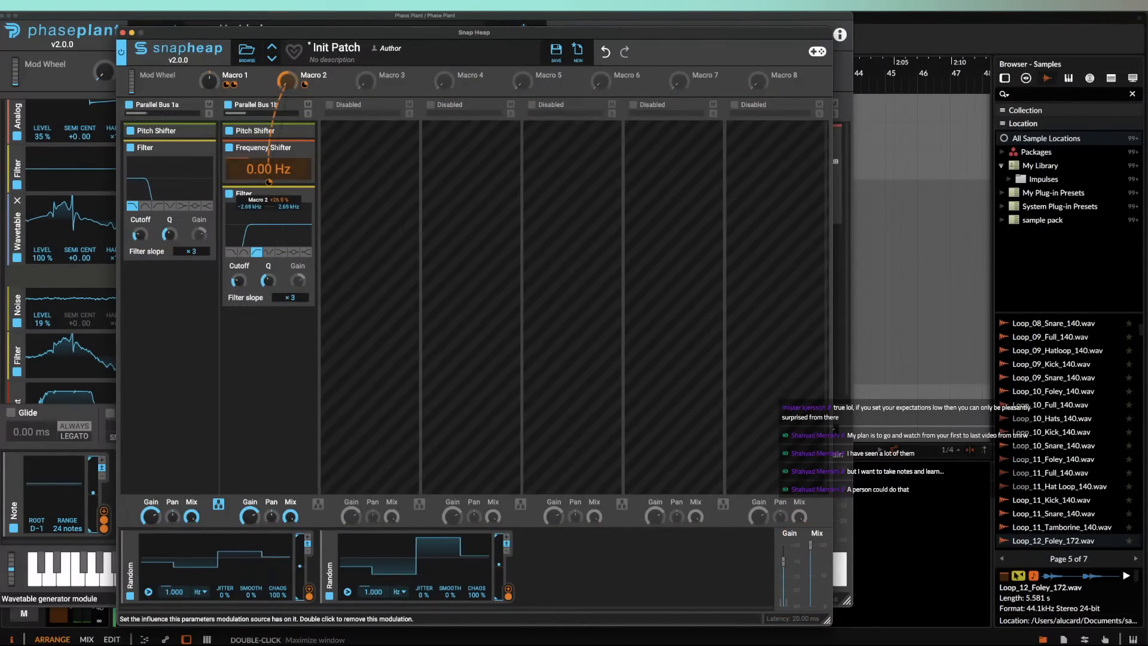
{"action": "mouse_move", "coordinate": [269, 182]}
{"action": "left_mouse_down"}
{"action": "mouse_move", "coordinate": [269, 195]}
{"action": "mouse_move", "coordinate": [270, 180]}
{"action": "left_mouse_up"}
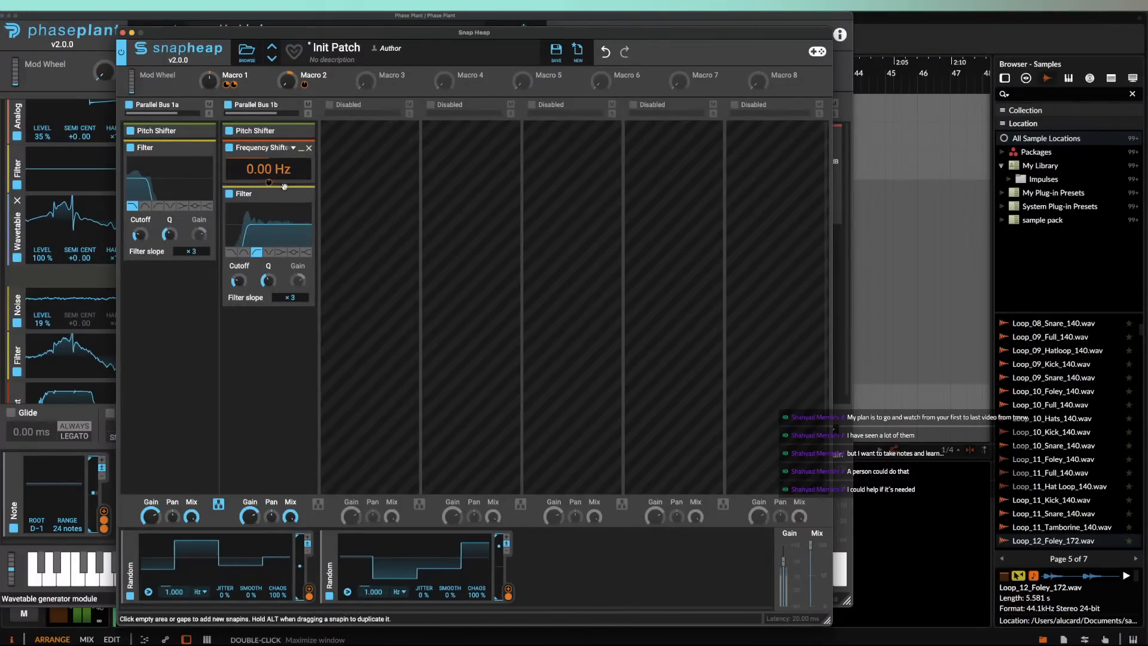
Step: Add a Phaser with 0% Mix before the Filter in Parallel Bus 1b and modulate its Mix with Macro 1
{"action": "left_click", "coordinate": [270, 330]}
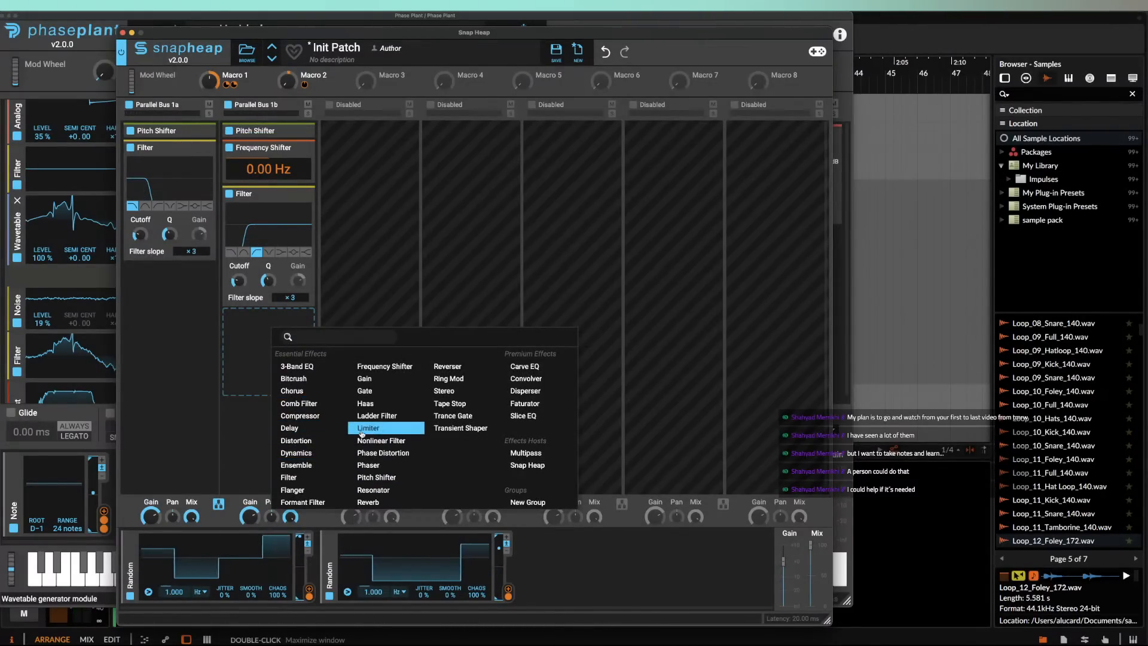
{"action": "left_click", "coordinate": [368, 465]}
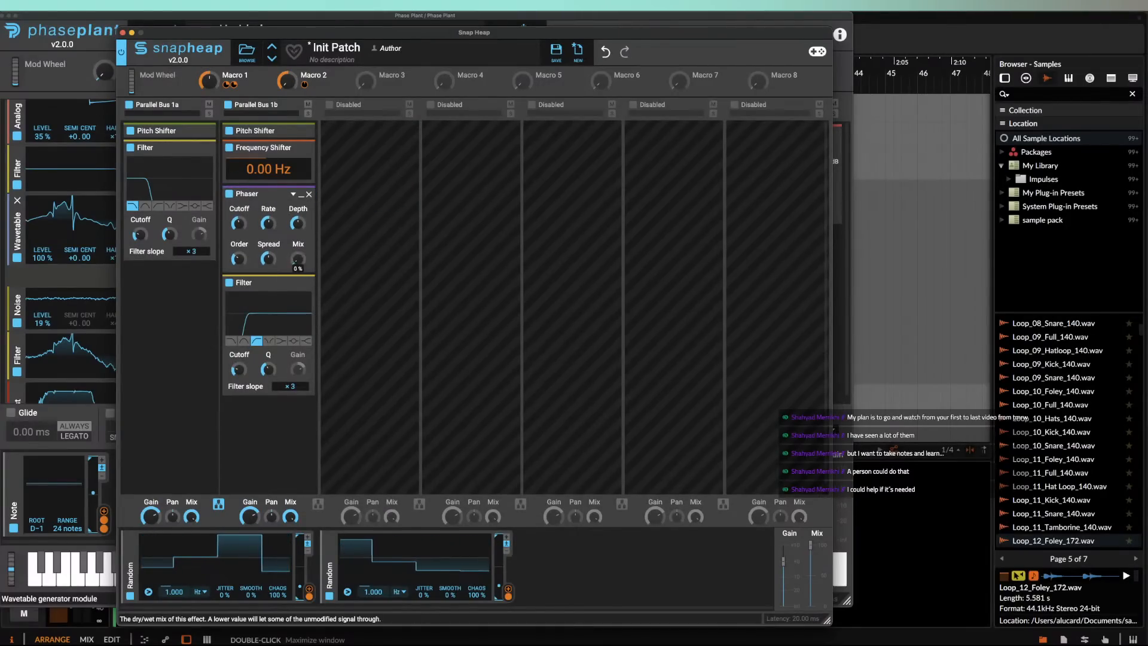
{"action": "left_click", "coordinate": [241, 85]}
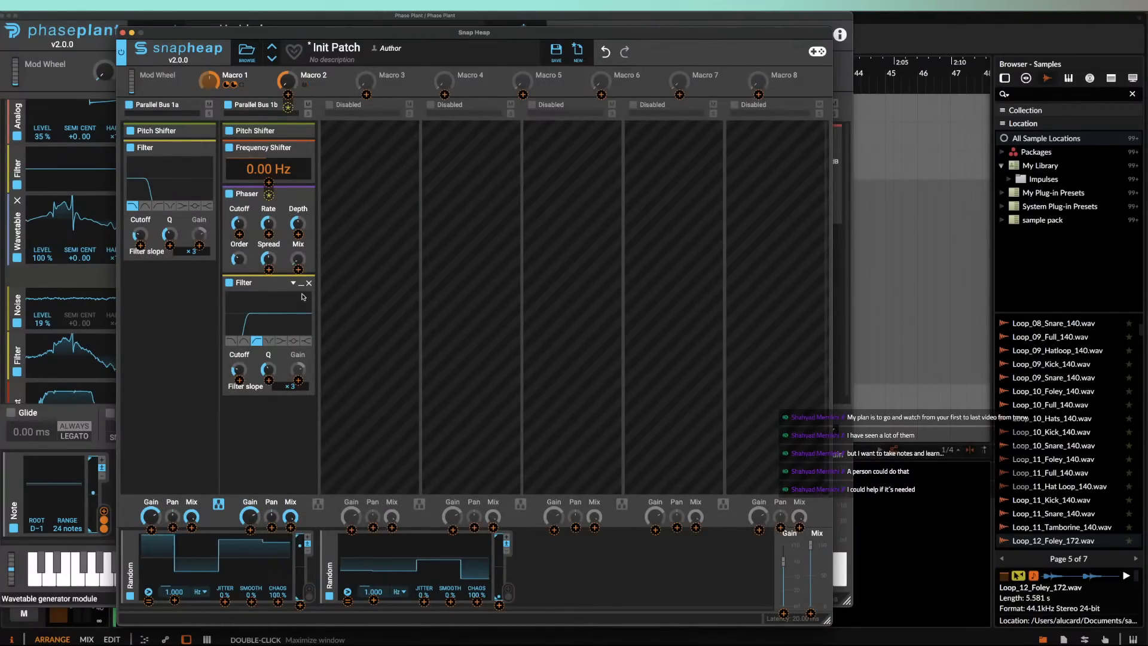
{"action": "left_click", "coordinate": [298, 269]}
{"action": "left_click", "coordinate": [284, 238]}
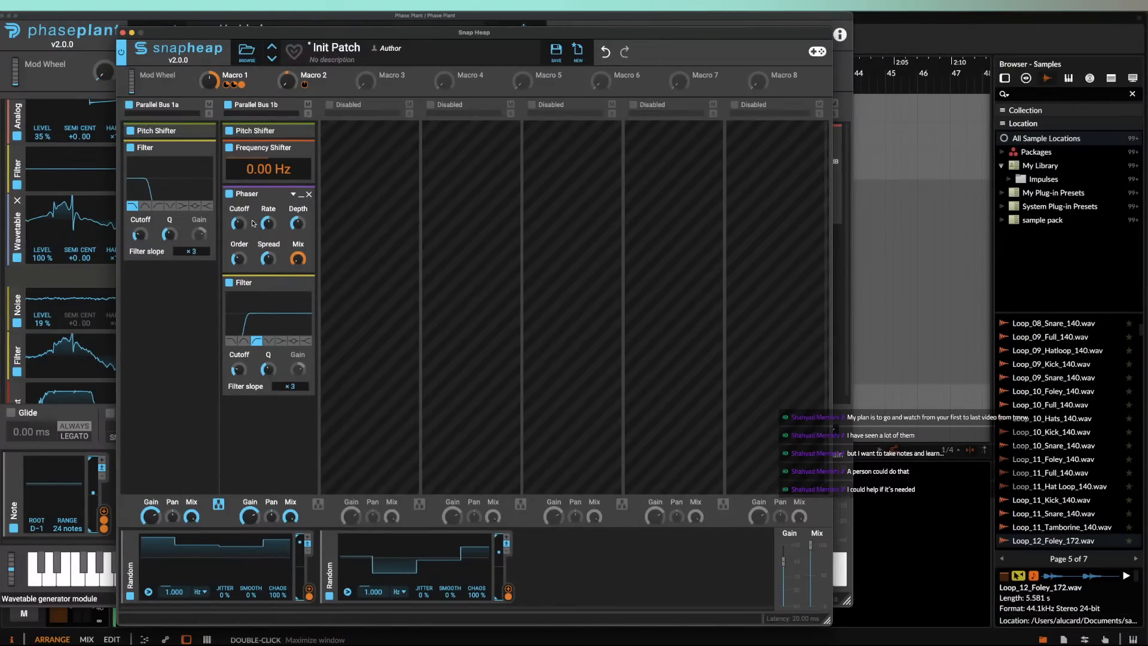
Step: Assign Macro 2 to modulate the Phaser's Cutoff and collapse the Phaser
{"action": "left_click", "coordinate": [293, 90]}
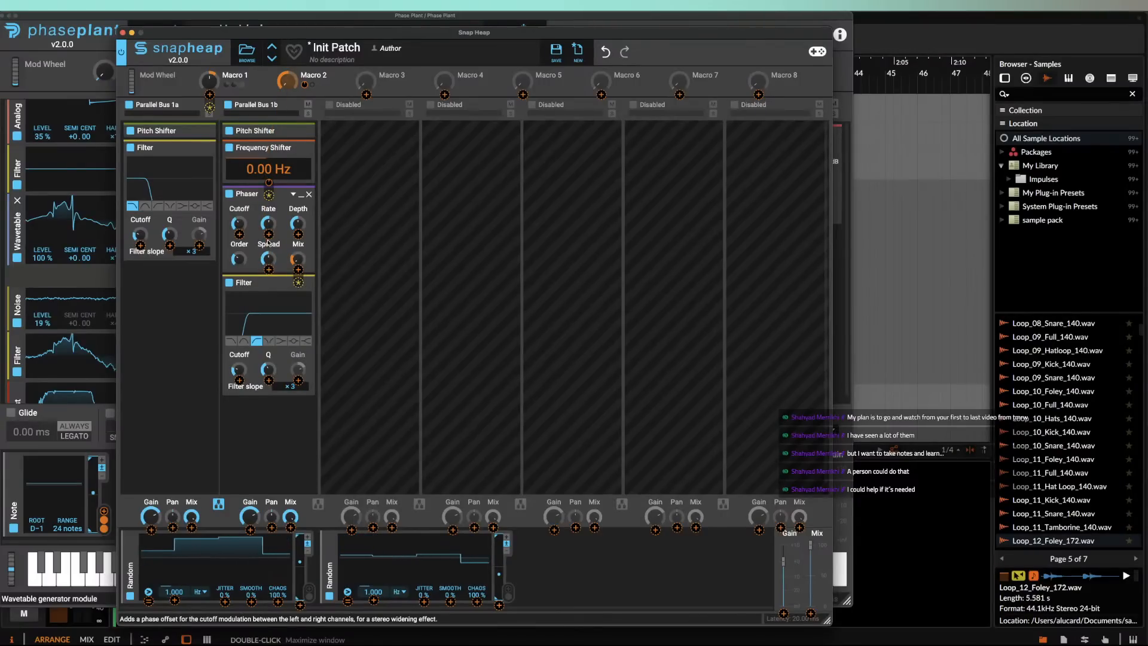
{"action": "left_click", "coordinate": [239, 234]}
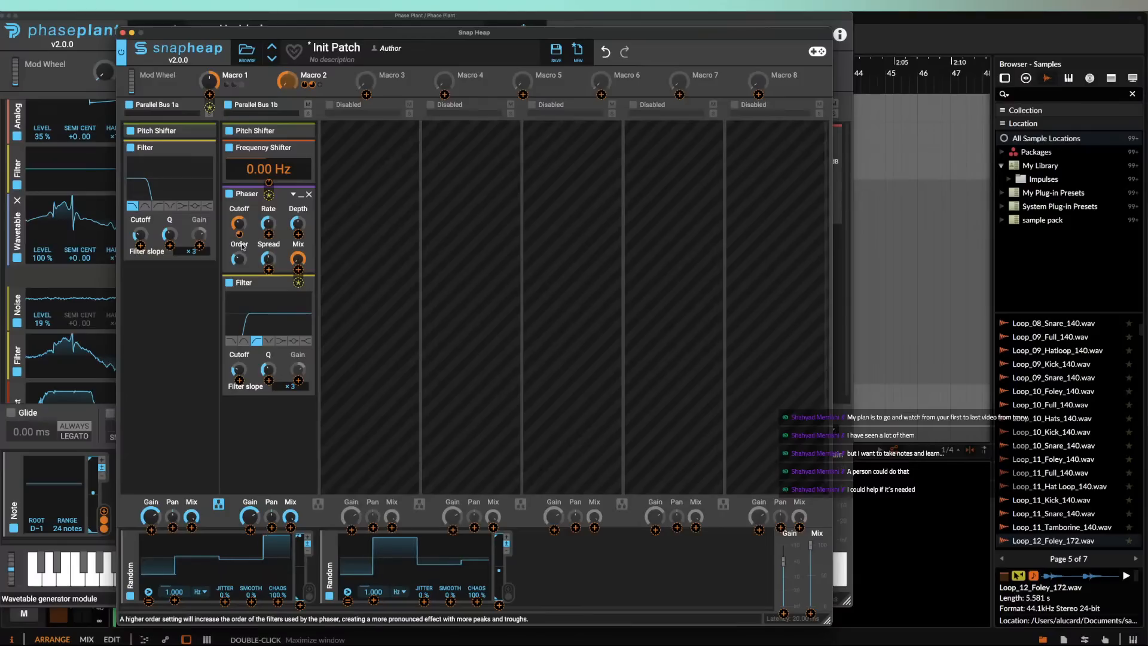
{"action": "left_click", "coordinate": [257, 262]}
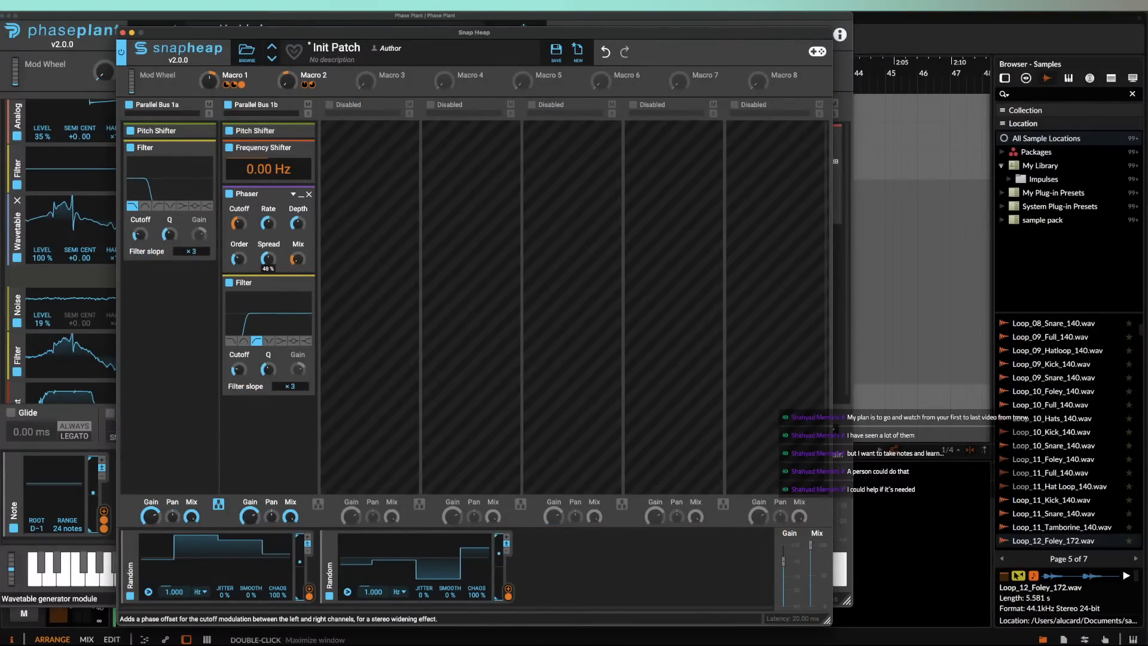
{"action": "left_click", "coordinate": [294, 195]}
Step: Add an Ensemble after the Phaser, modulate its Mix with Macro 1 by about 50%, and collapse it
{"action": "left_click", "coordinate": [269, 205]}
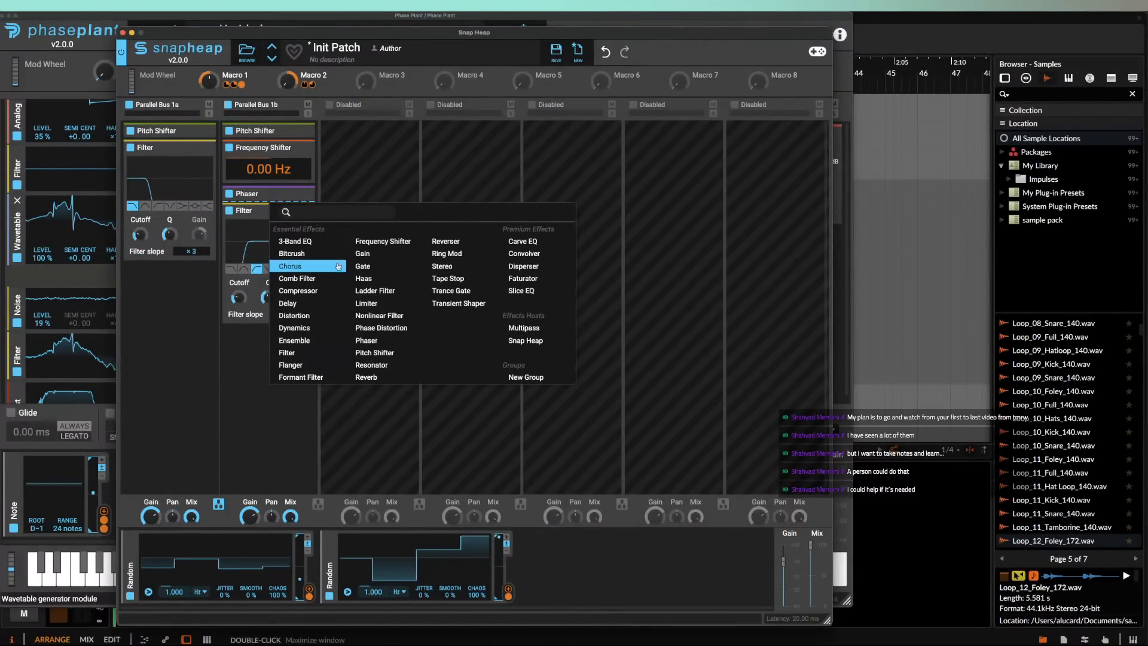
{"action": "left_click", "coordinate": [297, 340]}
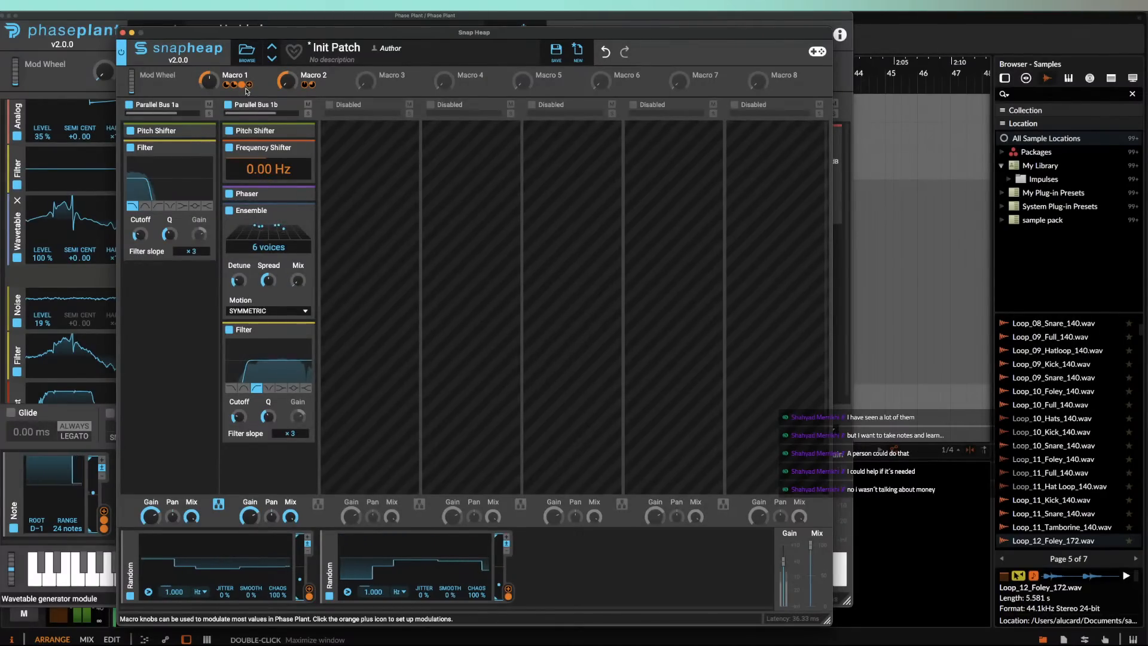
{"action": "left_click", "coordinate": [249, 85]}
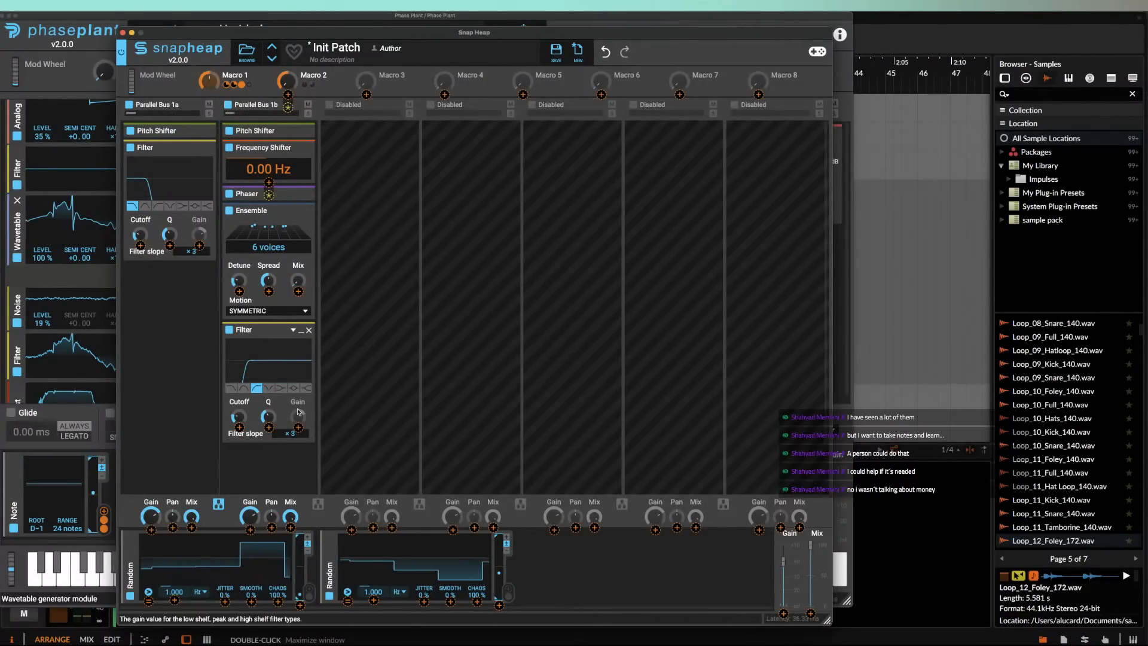
{"action": "left_click", "coordinate": [298, 291]}
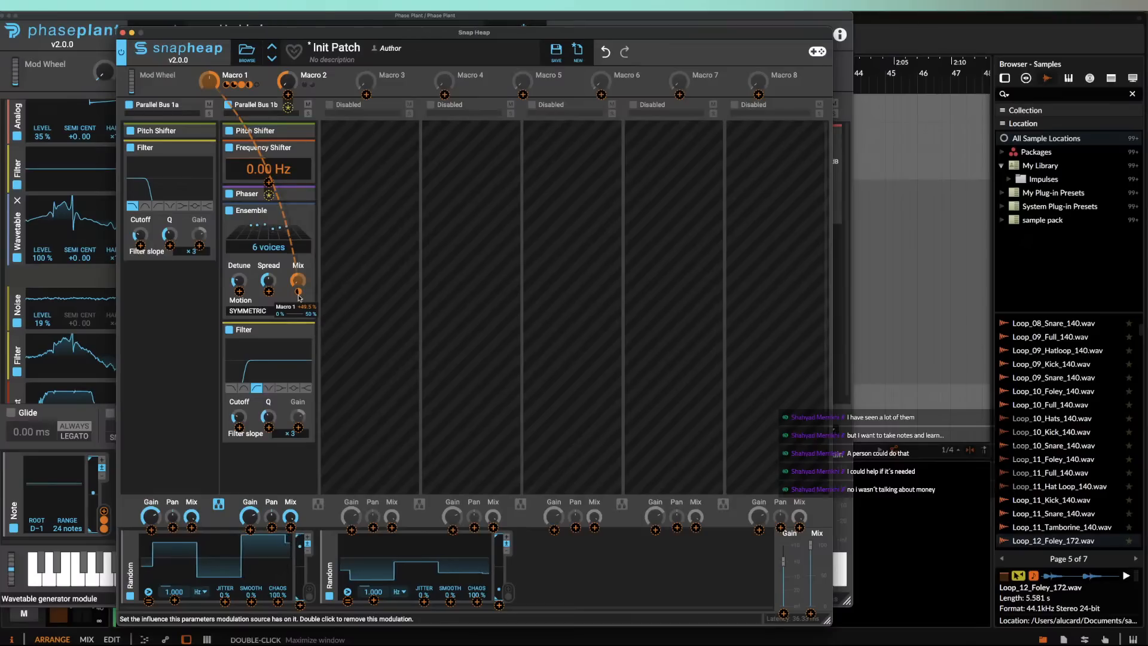
{"action": "left_click", "coordinate": [301, 212]}
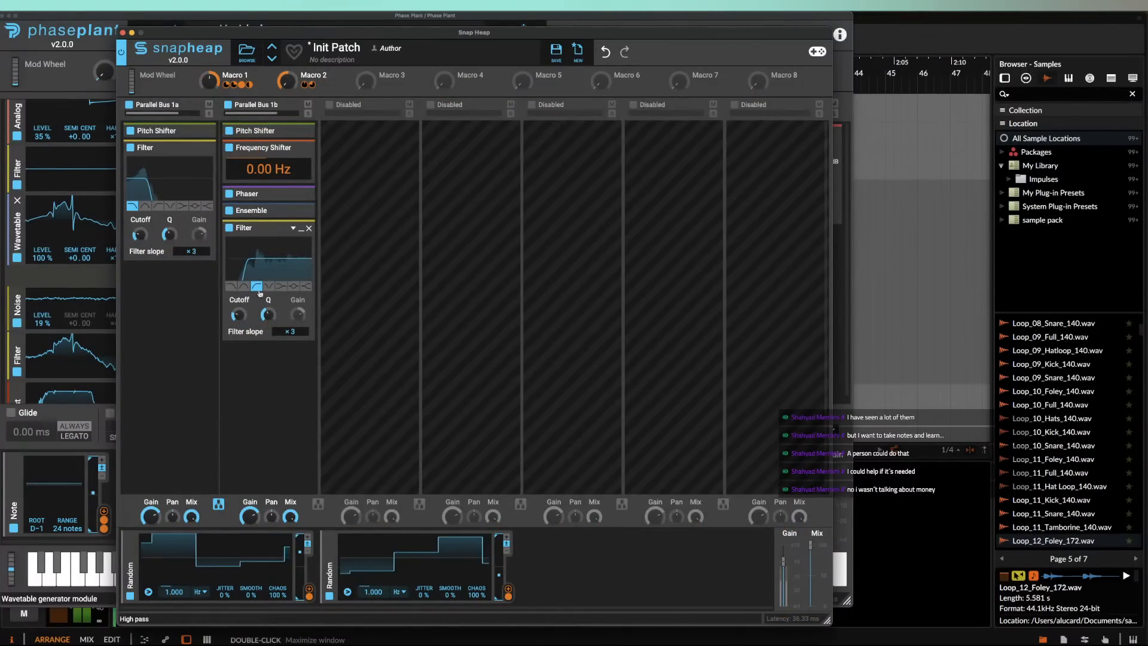
Step: Add a Delay between the Ensemble and the Filter and set its delay time to 61.6 ms
{"action": "left_click", "coordinate": [263, 220]}
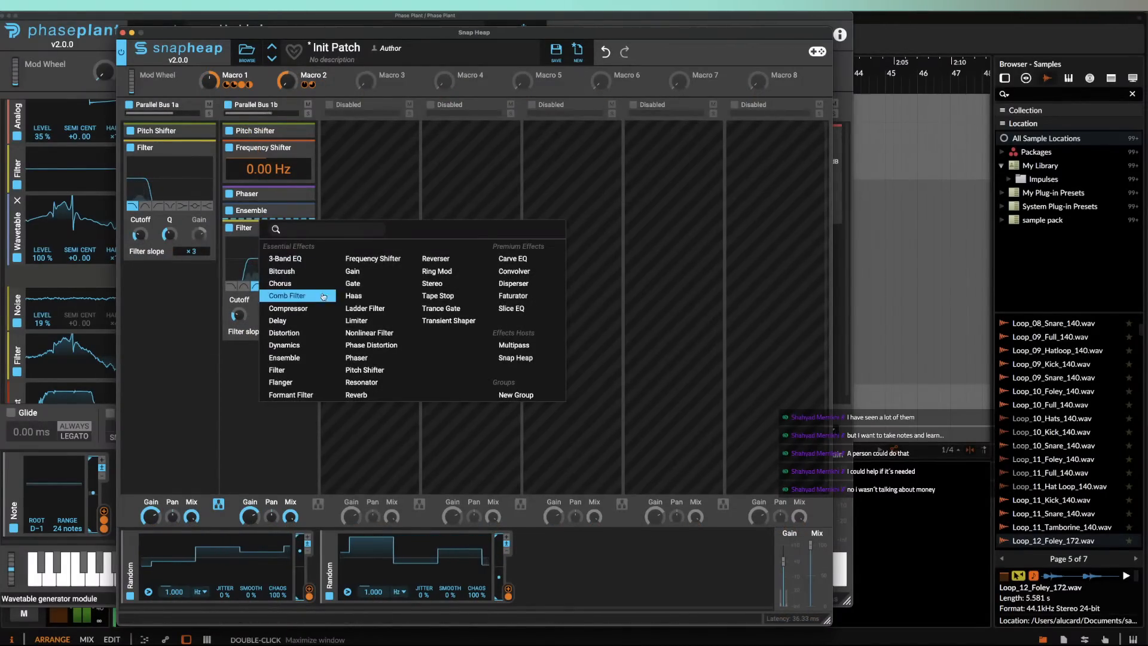
{"action": "left_click", "coordinate": [278, 321]}
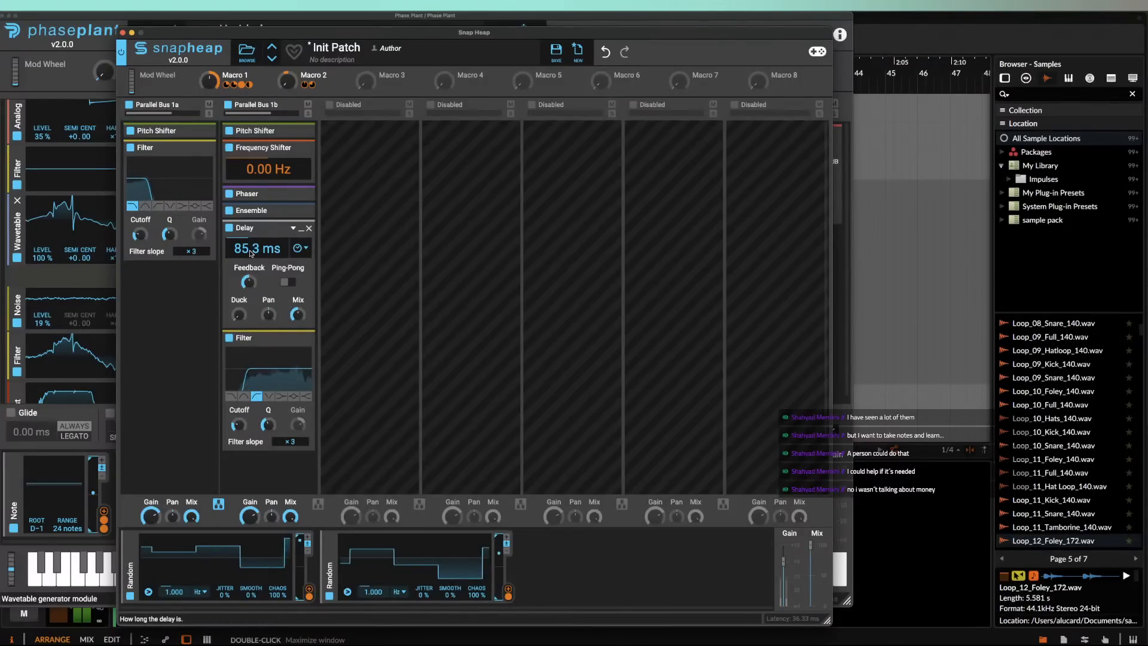
{"action": "left_click_drag", "start_coordinate": [250, 253], "coordinate": [250, 266]}
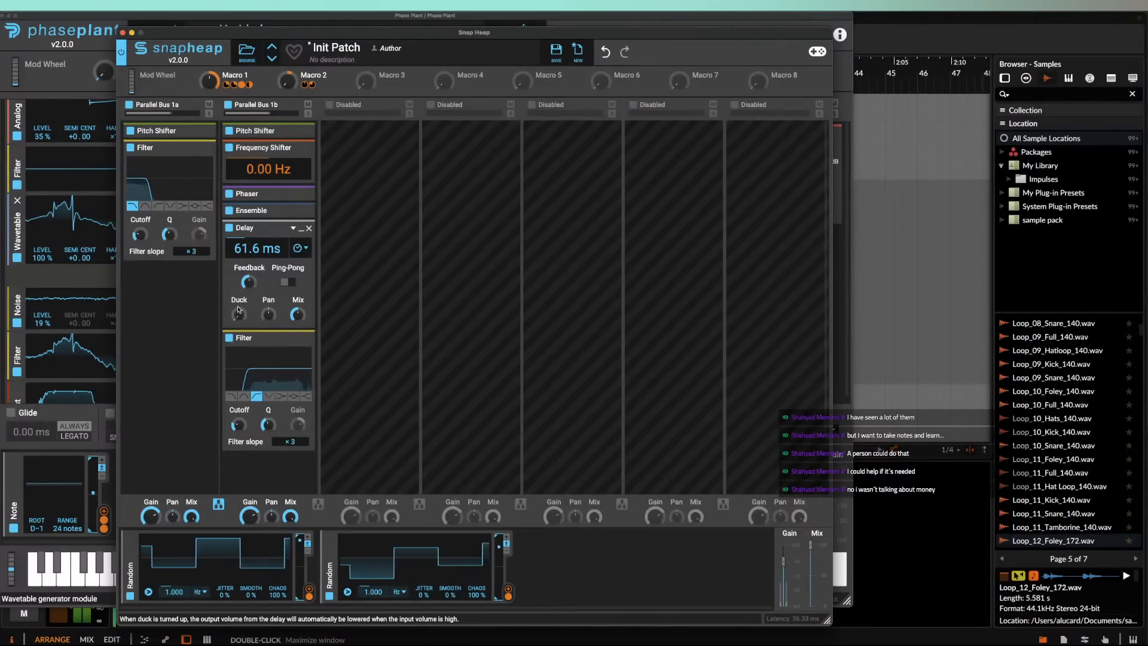
Step: Assign Macro 1 to modulate the Delay's Duck amount in Parallel Bus 1b
{"action": "left_click", "coordinate": [257, 85]}
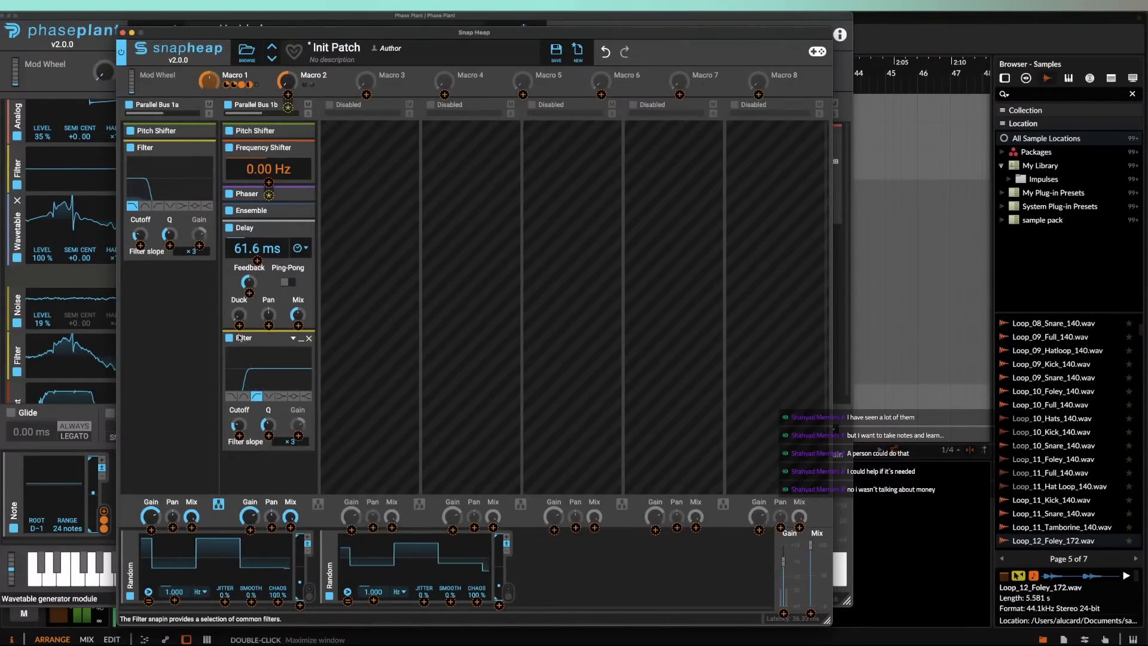
{"action": "left_click_drag", "start_coordinate": [239, 325], "coordinate": [239, 287]}
{"action": "left_click", "coordinate": [213, 290]}
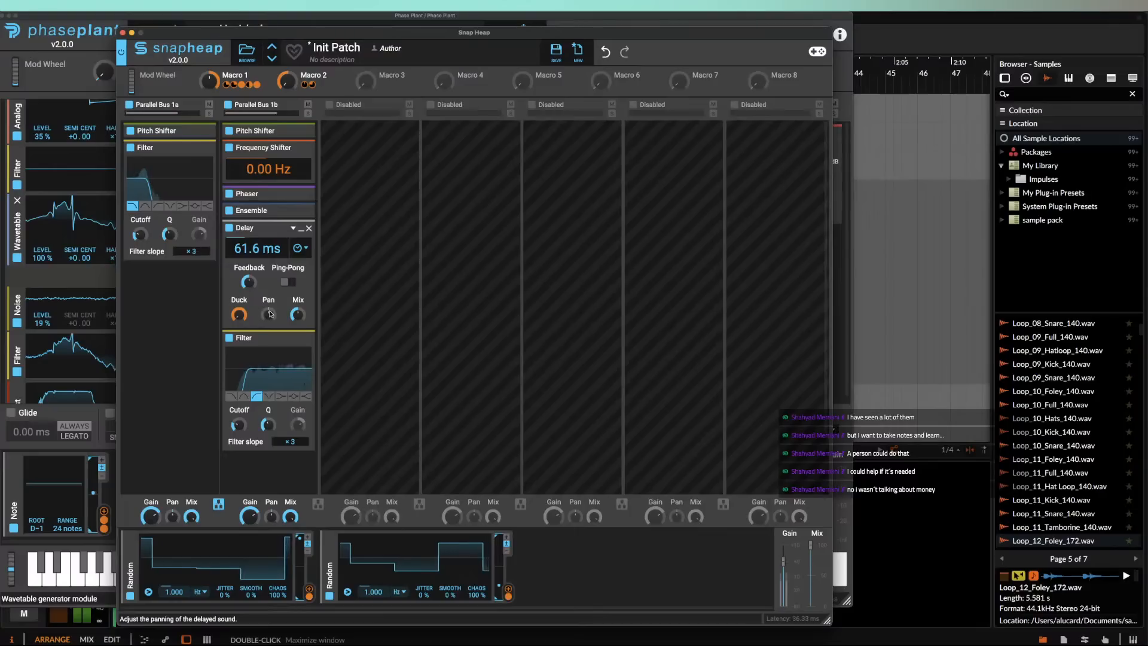
Step: Assign Macro 2 to modulate the Delay's delay time and collapse the Delay
{"action": "left_click", "coordinate": [320, 84]}
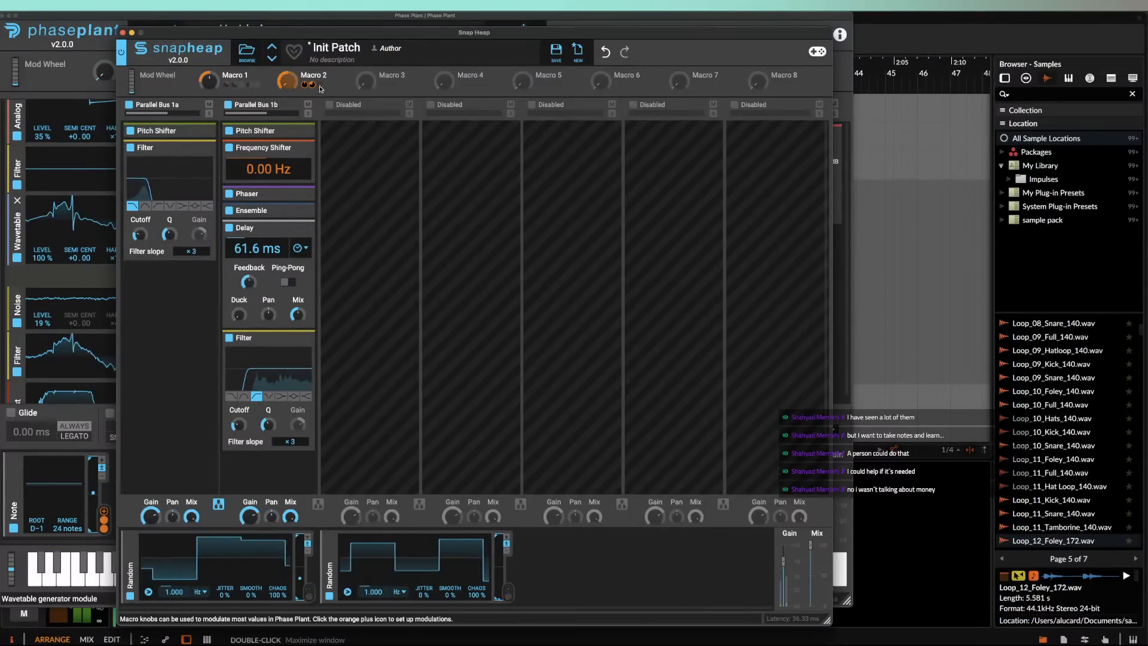
{"action": "left_click_drag", "start_coordinate": [257, 261], "coordinate": [258, 244]}
{"action": "left_click", "coordinate": [270, 281]}
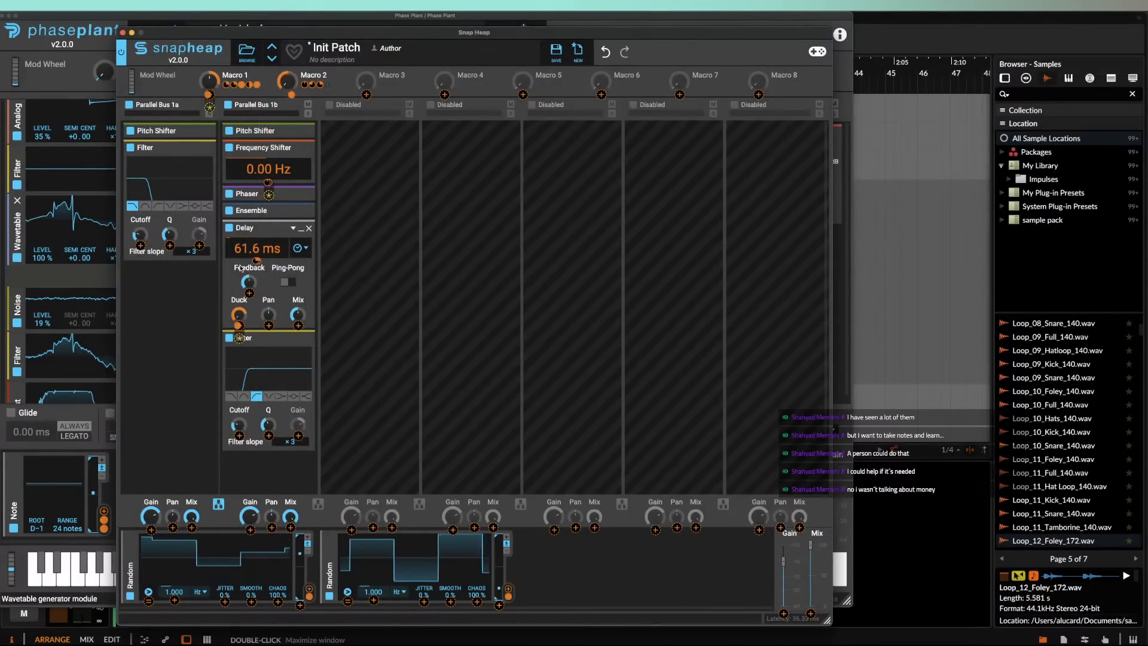
{"action": "left_click", "coordinate": [244, 229]}
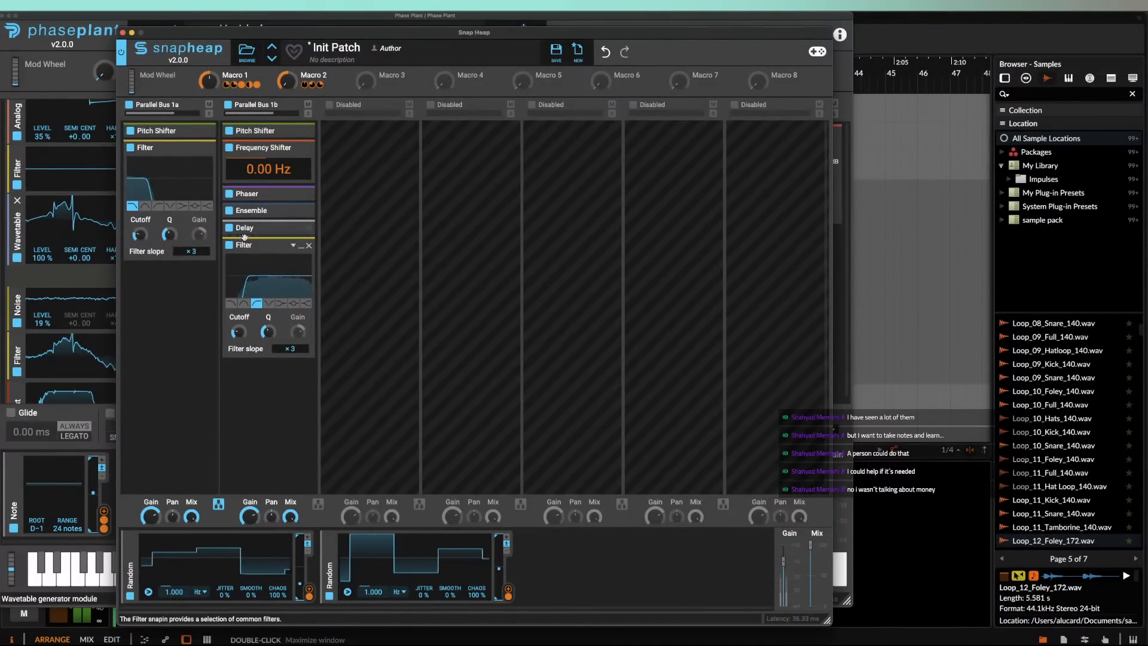
Step: Add a Reverb with 0% Mix after the Delay, modulate its Mix with Macro 1 by about 38%, and collapse it
{"action": "left_click", "coordinate": [245, 237]}
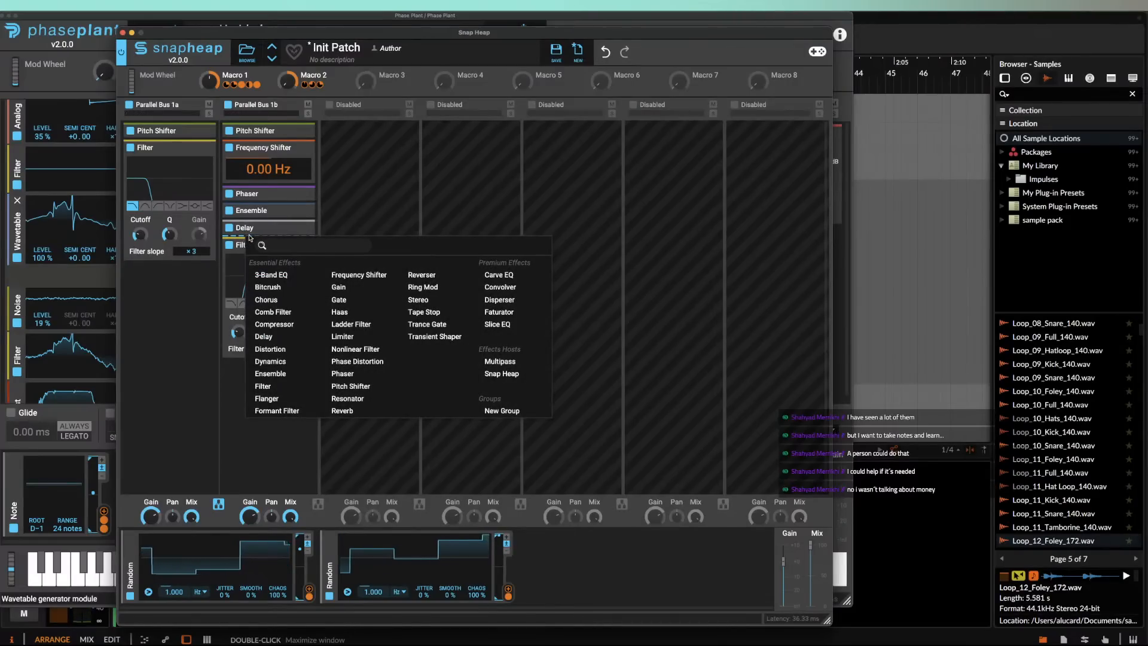
{"action": "left_click", "coordinate": [342, 411]}
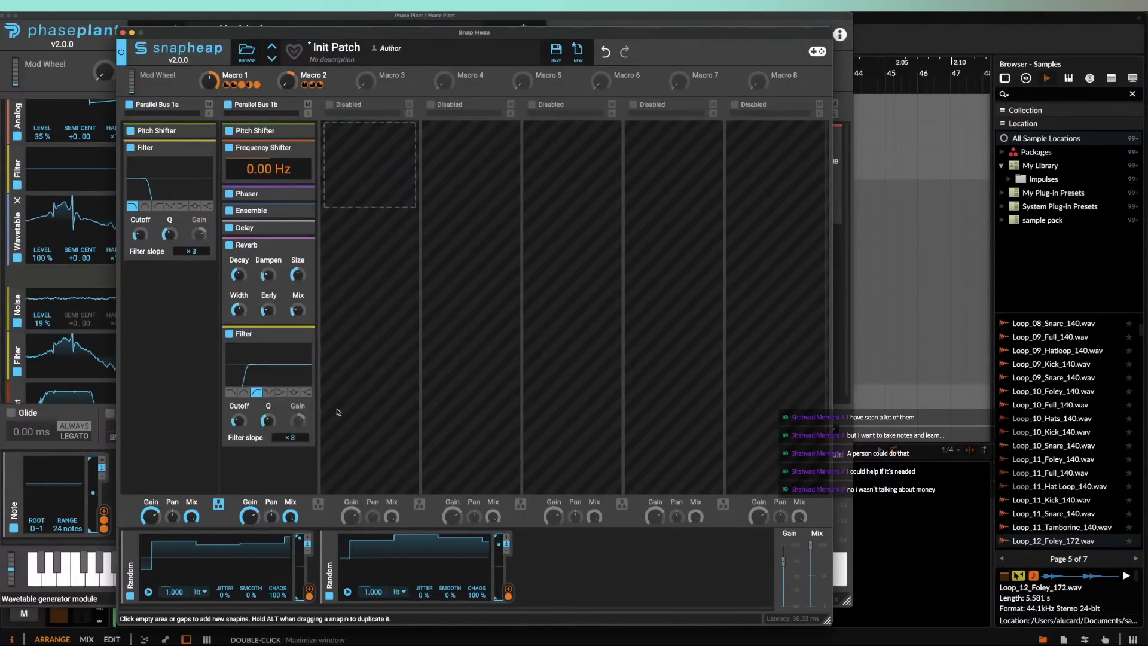
{"action": "mouse_move", "coordinate": [298, 311]}
{"action": "left_mouse_down"}
{"action": "mouse_move", "coordinate": [299, 347]}
{"action": "mouse_move", "coordinate": [298, 317]}
{"action": "left_mouse_up"}
{"action": "left_click", "coordinate": [265, 85]}
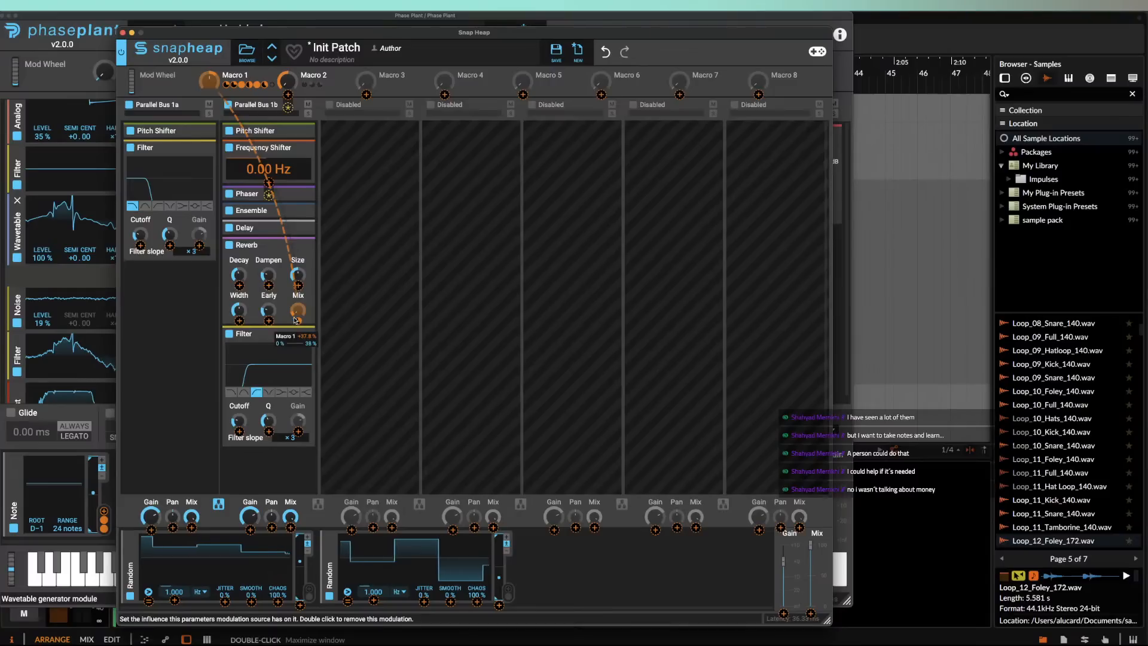
{"action": "left_click", "coordinate": [288, 246]}
{"action": "left_click", "coordinate": [301, 247]}
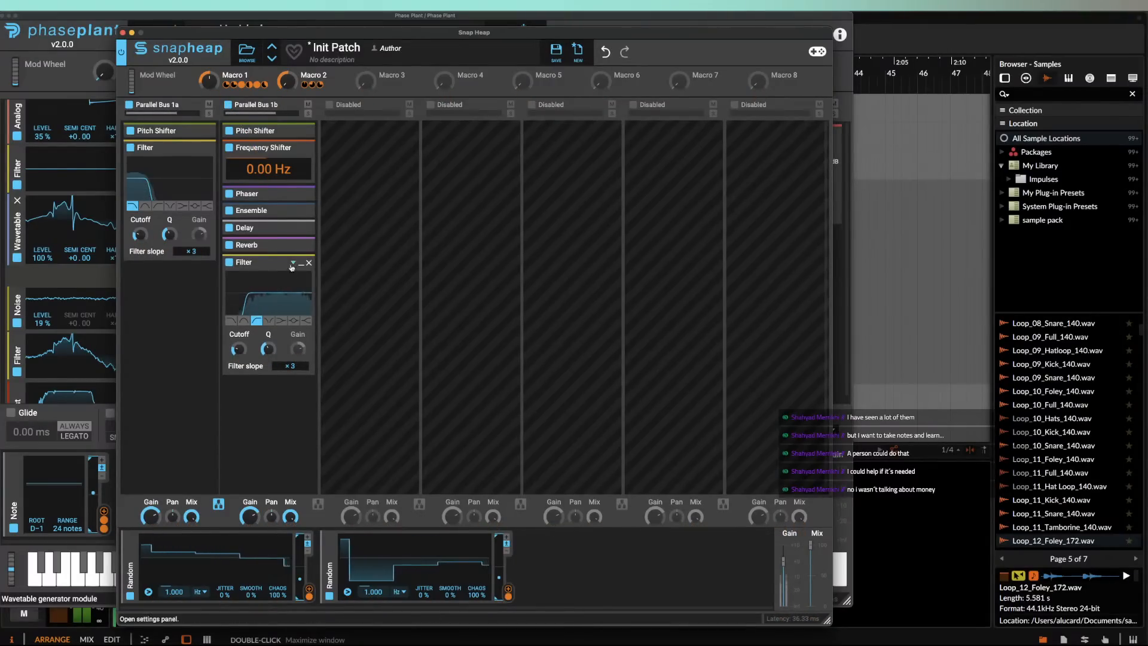
Step: Expand the Delay in Parallel Bus 1b and set its delay time to 200 ms
{"action": "left_click", "coordinate": [293, 264]}
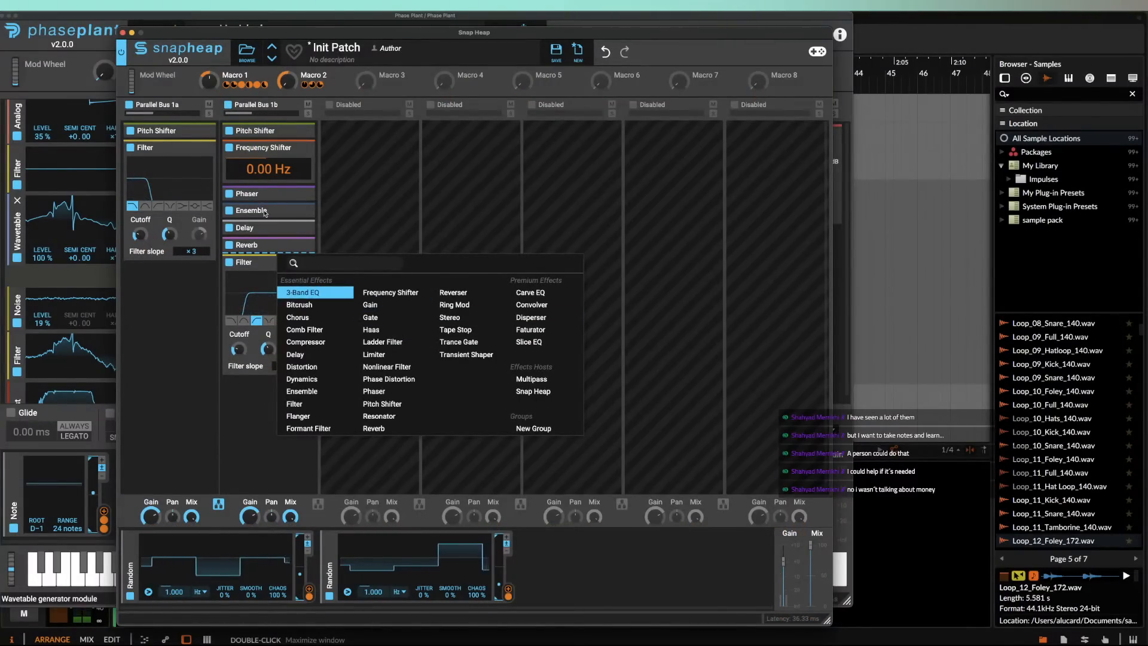
{"action": "left_click", "coordinate": [262, 230]}
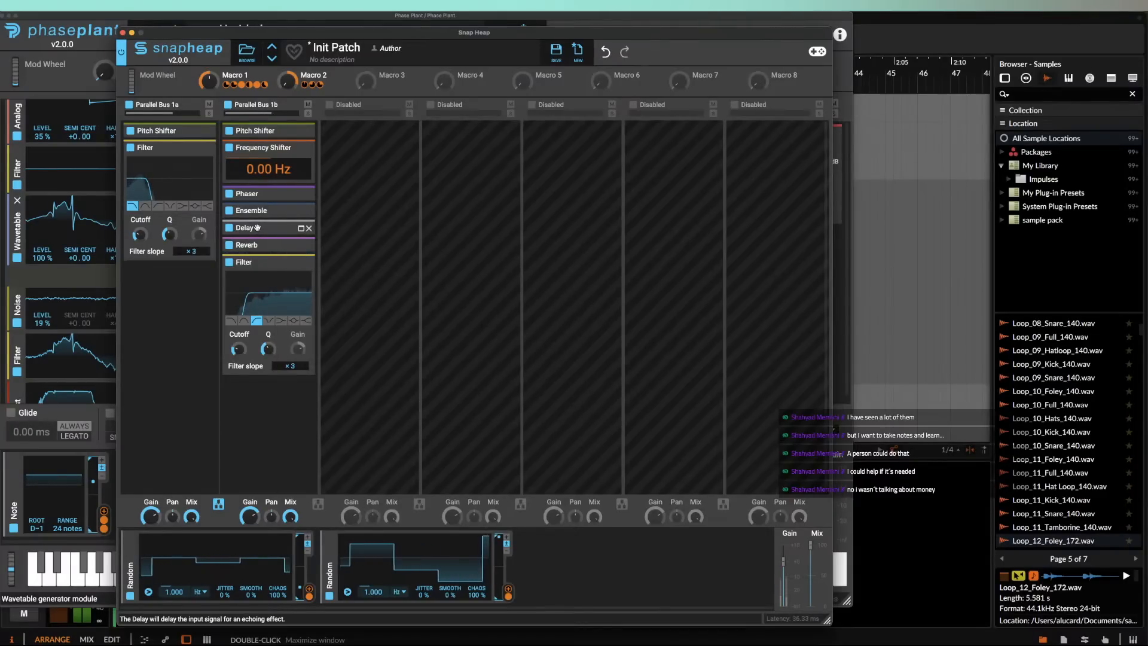
{"action": "left_click", "coordinate": [292, 232]}
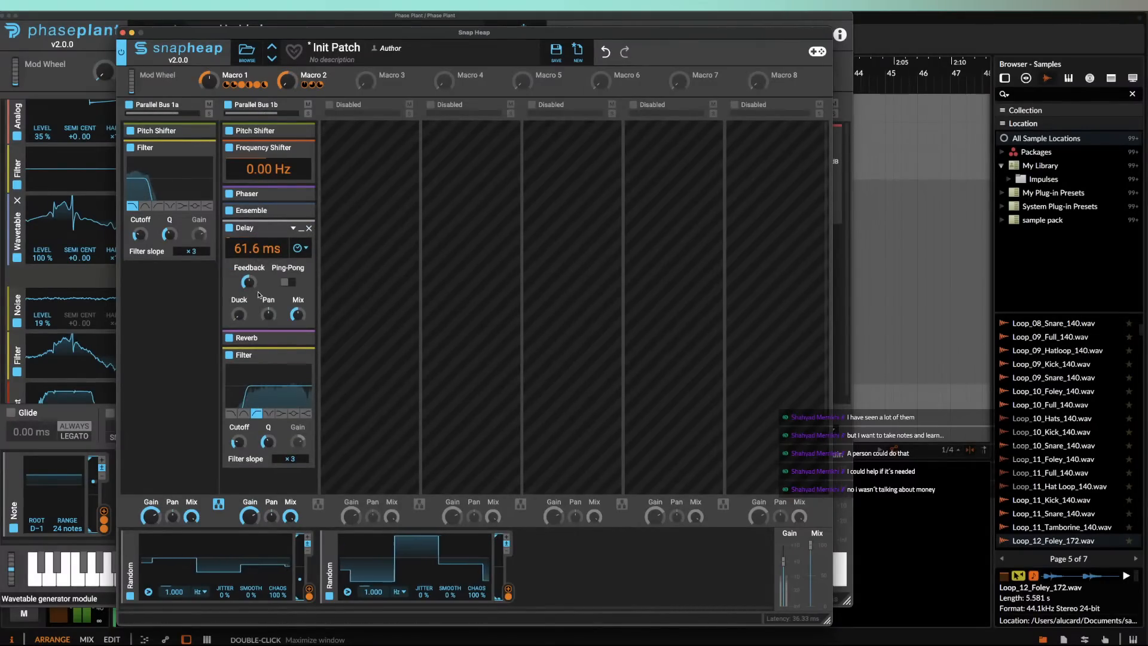
{"action": "left_click_drag", "start_coordinate": [257, 250], "coordinate": [258, 240]}
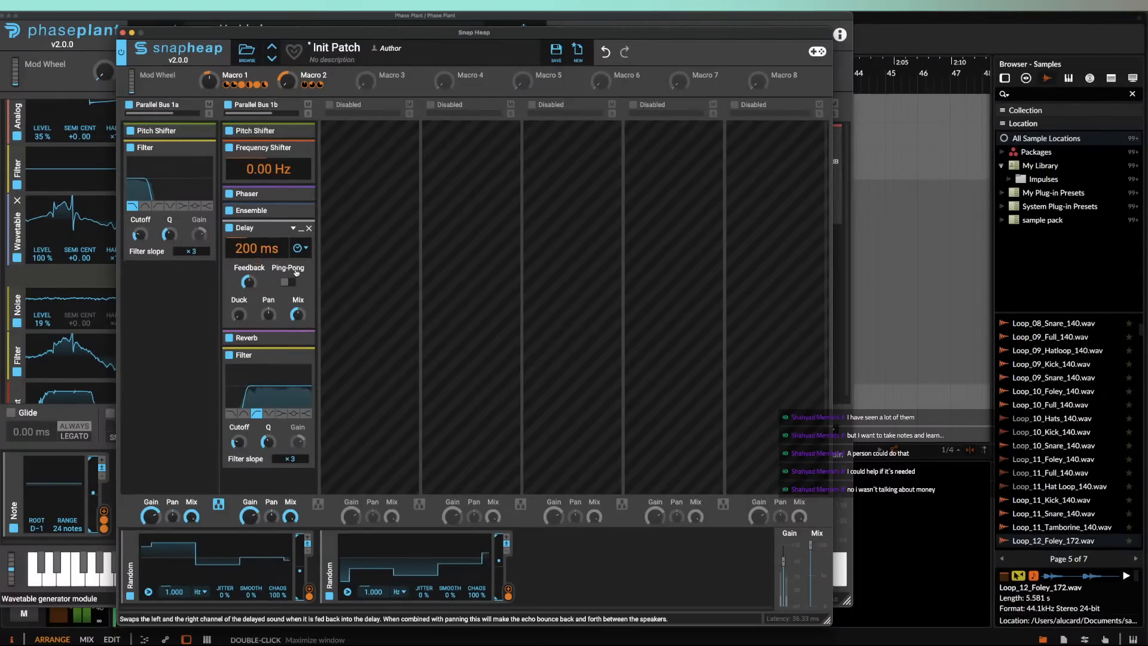
Step: Insert a Chorus between the Delay and Reverb with its Mix modulated by Macro 2, and collapse the Delay and Chorus
{"action": "left_click", "coordinate": [257, 329]}
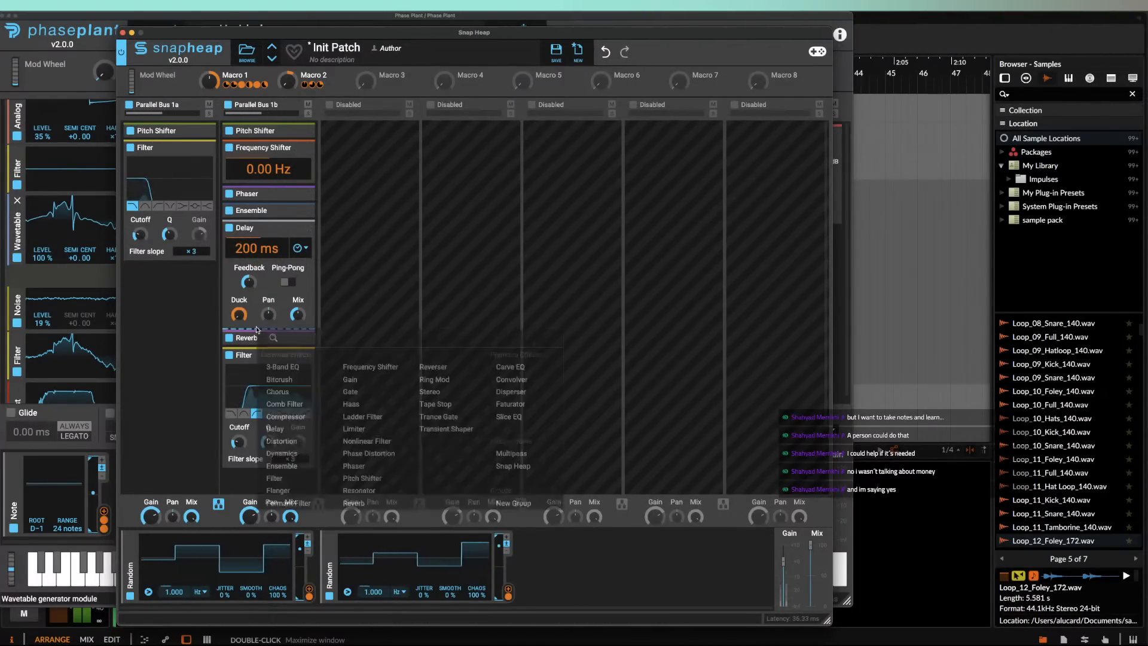
{"action": "left_click", "coordinate": [282, 395]}
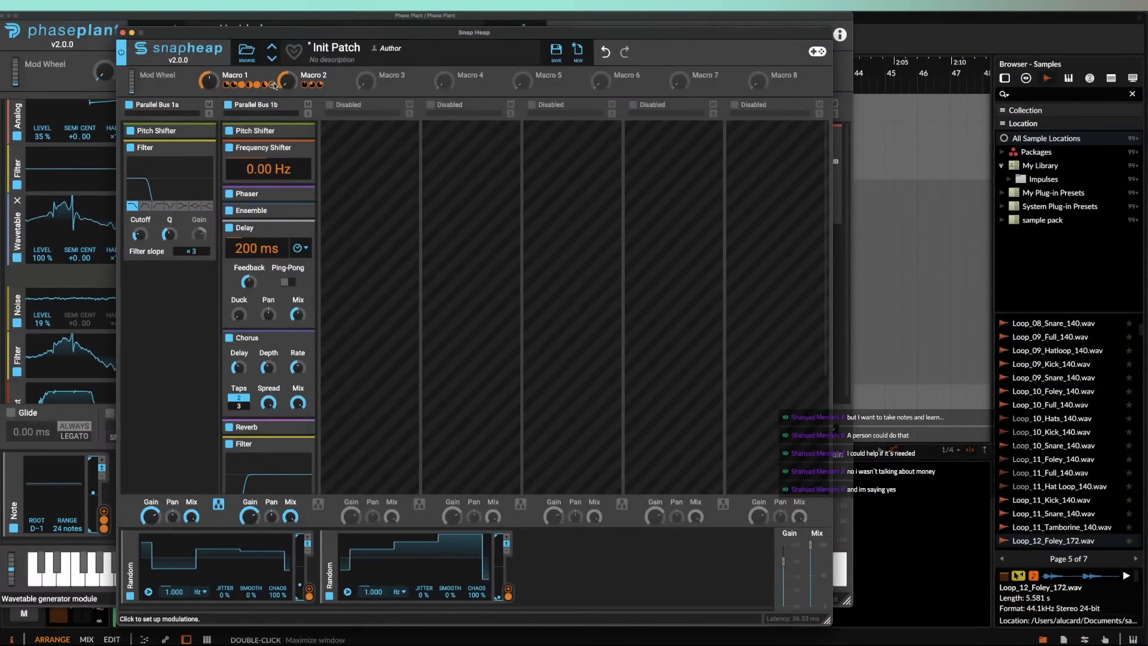
{"action": "left_click_drag", "start_coordinate": [274, 86], "coordinate": [299, 413]}
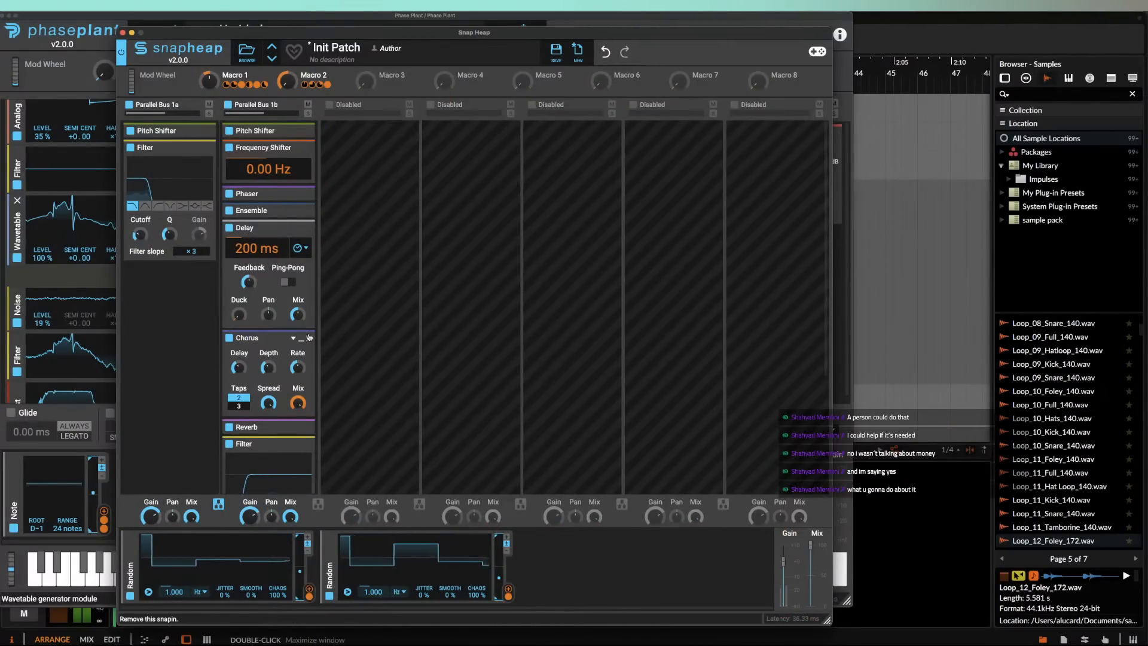
{"action": "left_click", "coordinate": [302, 228]}
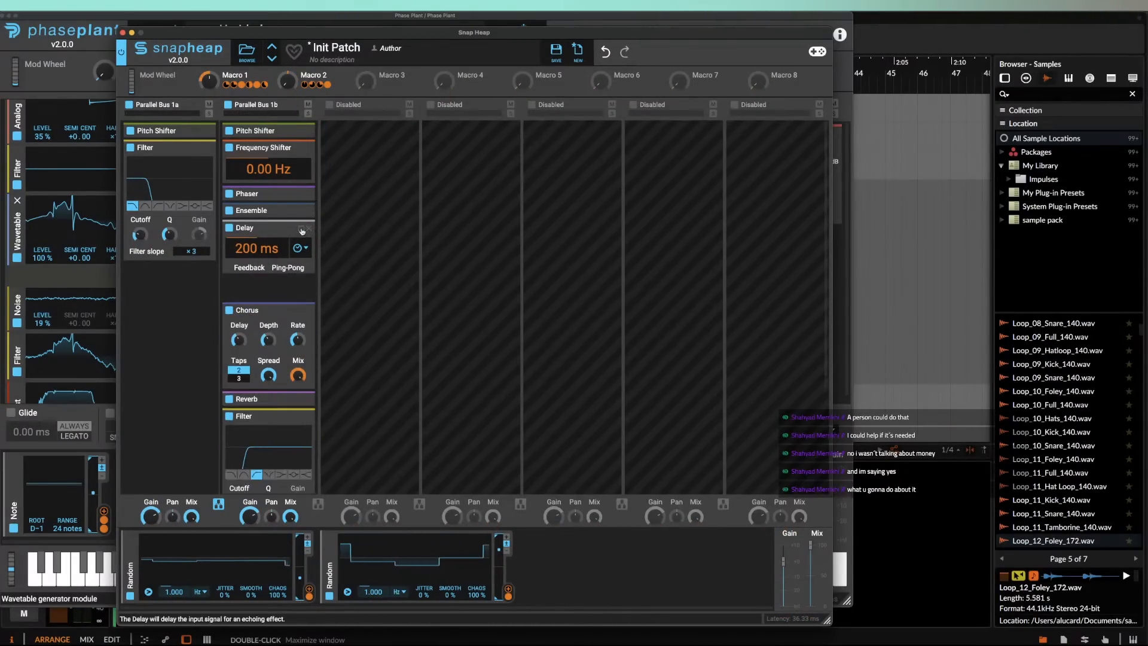
{"action": "left_click", "coordinate": [290, 246]}
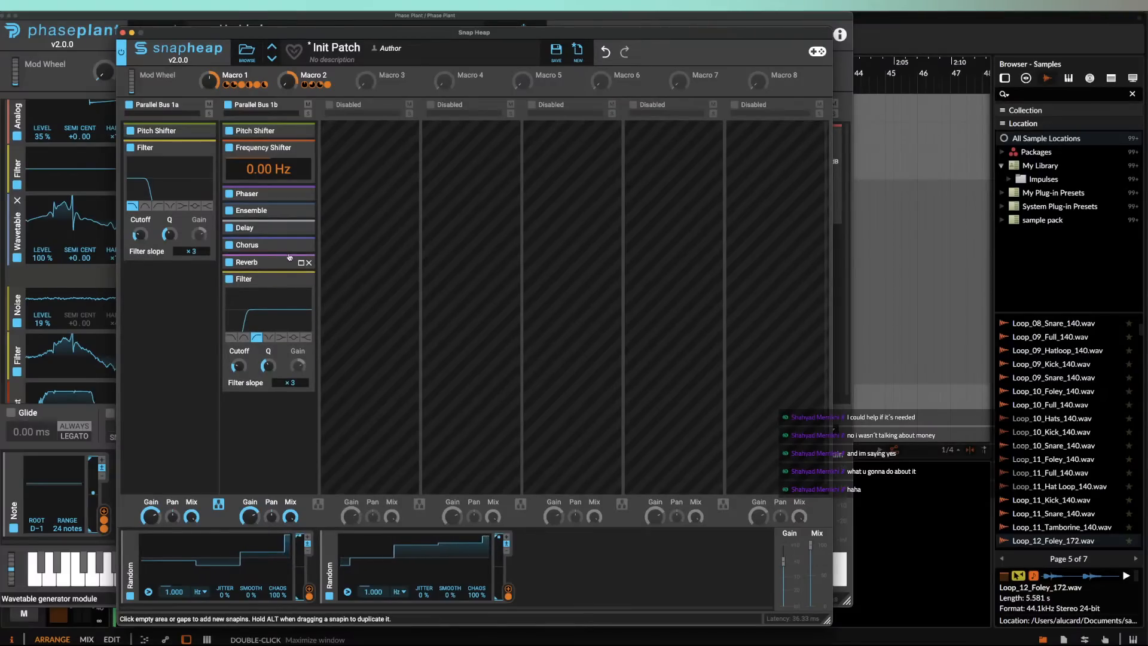
Step: Add a low-pass Filter after the Reverb in Parallel Bus 1b with its raised Cutoff modulated by Macro 2, and collapse it
{"action": "left_click", "coordinate": [290, 254]}
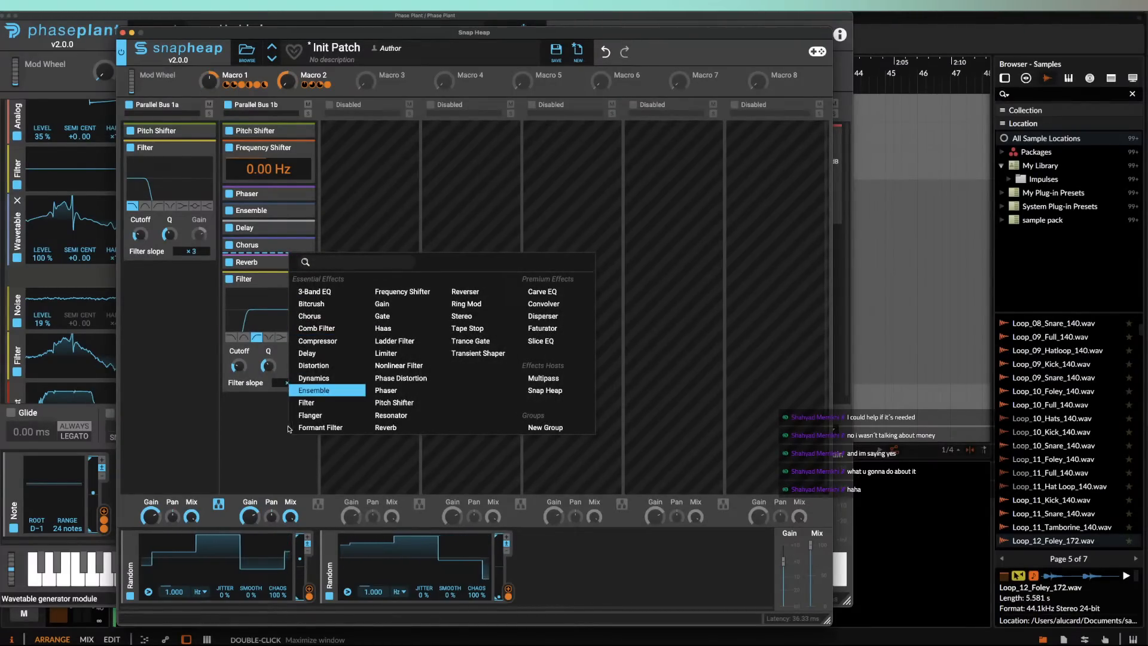
{"action": "left_click", "coordinate": [308, 403]}
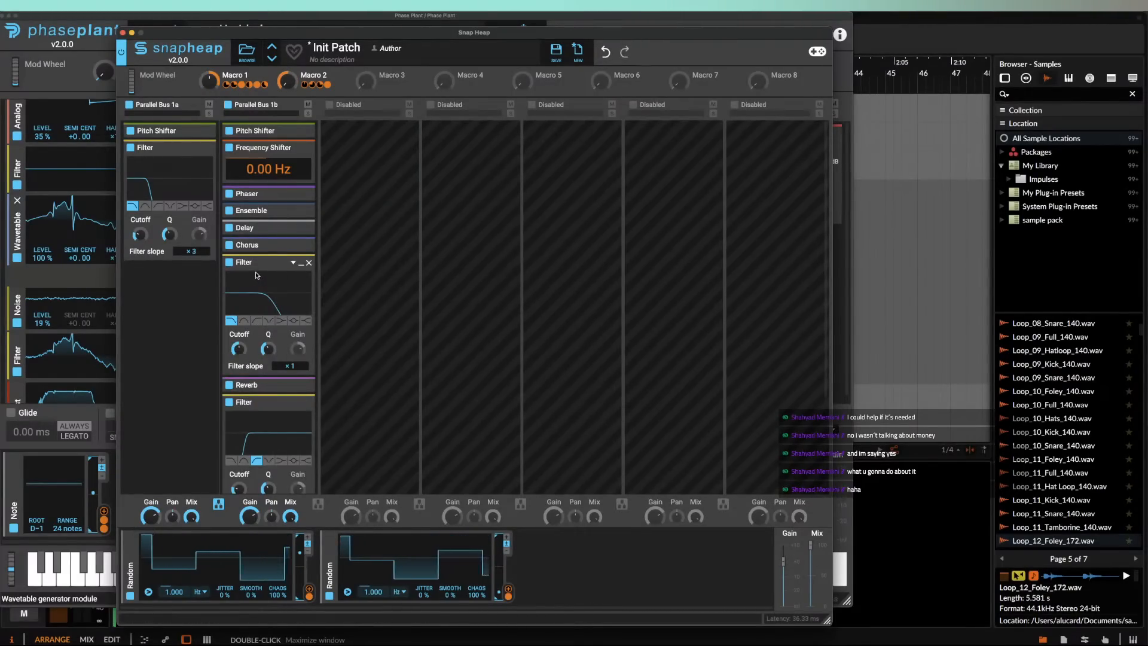
{"action": "left_click_drag", "start_coordinate": [254, 264], "coordinate": [264, 404]}
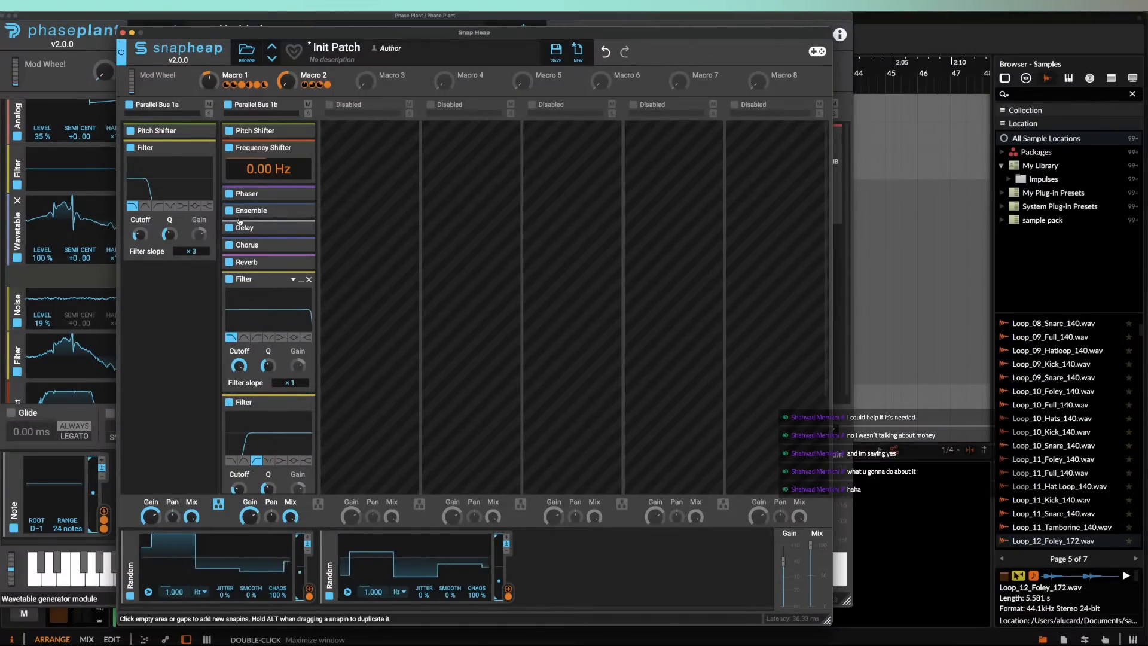
{"action": "left_click_drag", "start_coordinate": [283, 88], "coordinate": [239, 381]}
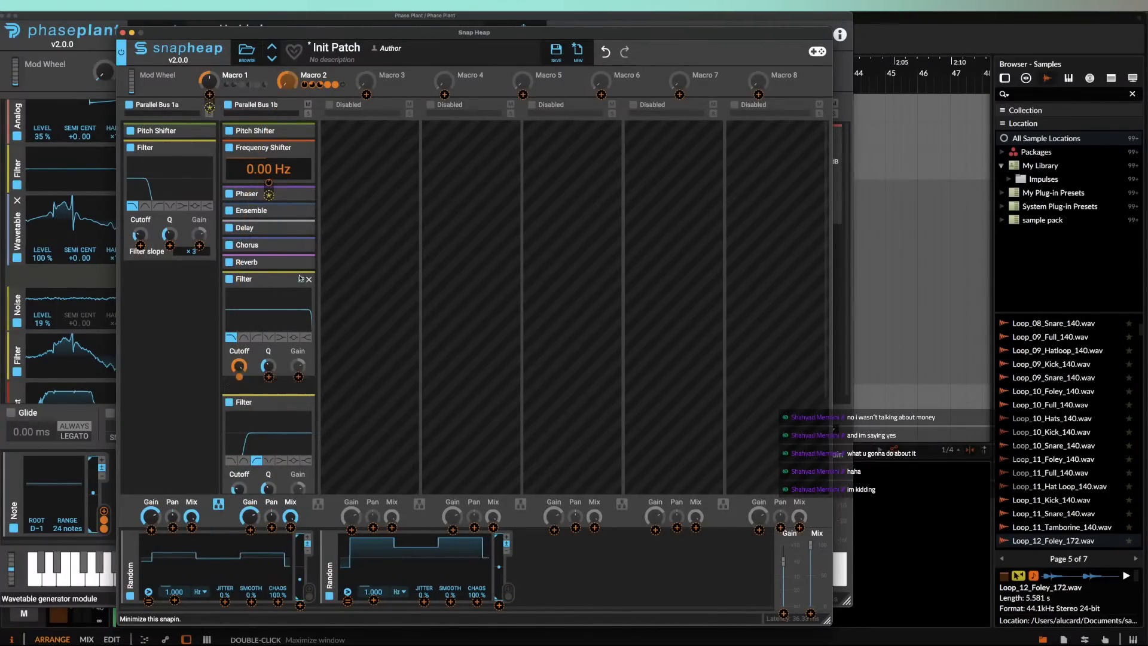
{"action": "double_click", "coordinate": [286, 280]}
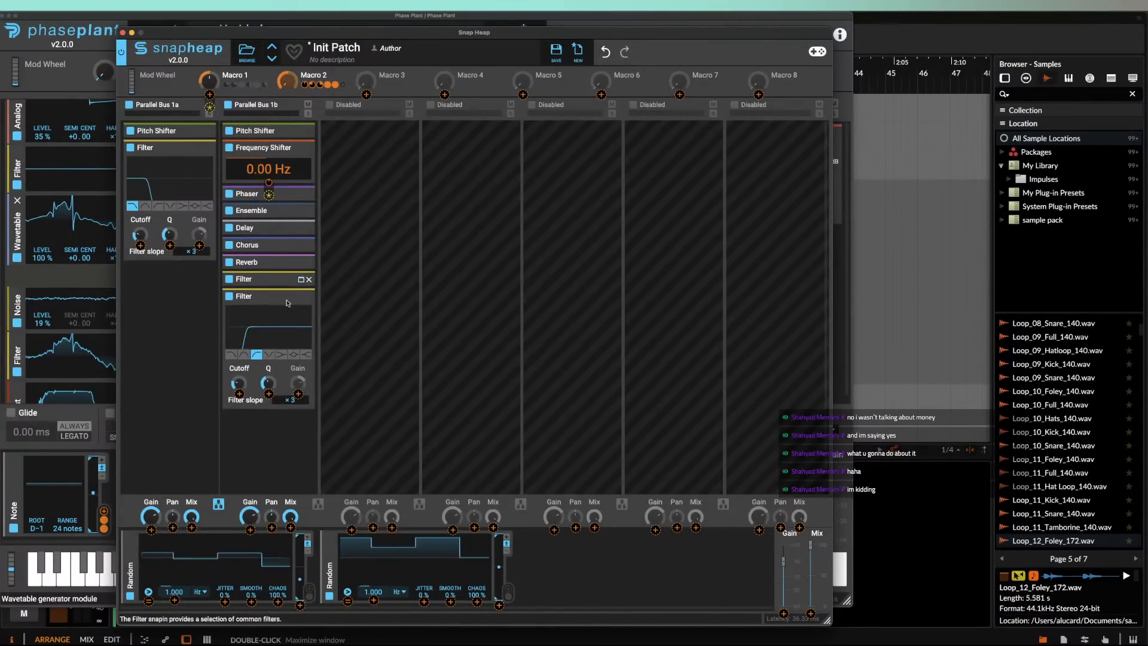
Step: Insert a Slice EQ between the two Filters in Parallel Bus 1b and open its editor
{"action": "left_click", "coordinate": [245, 291]}
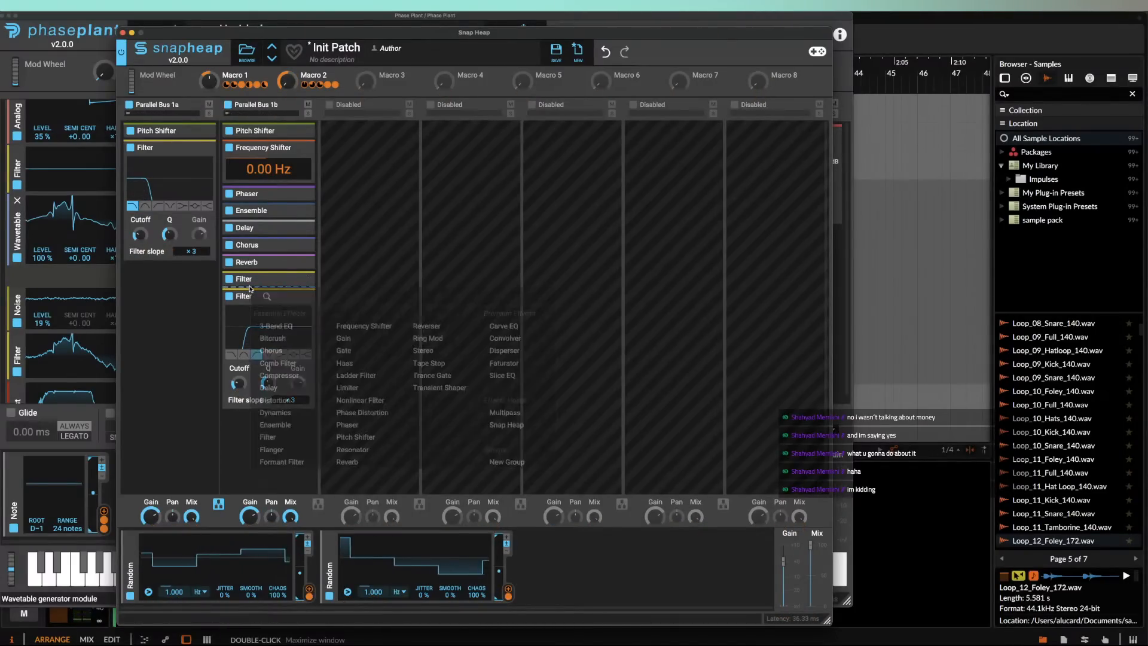
{"action": "left_click", "coordinate": [512, 377]}
{"action": "left_click", "coordinate": [303, 314]}
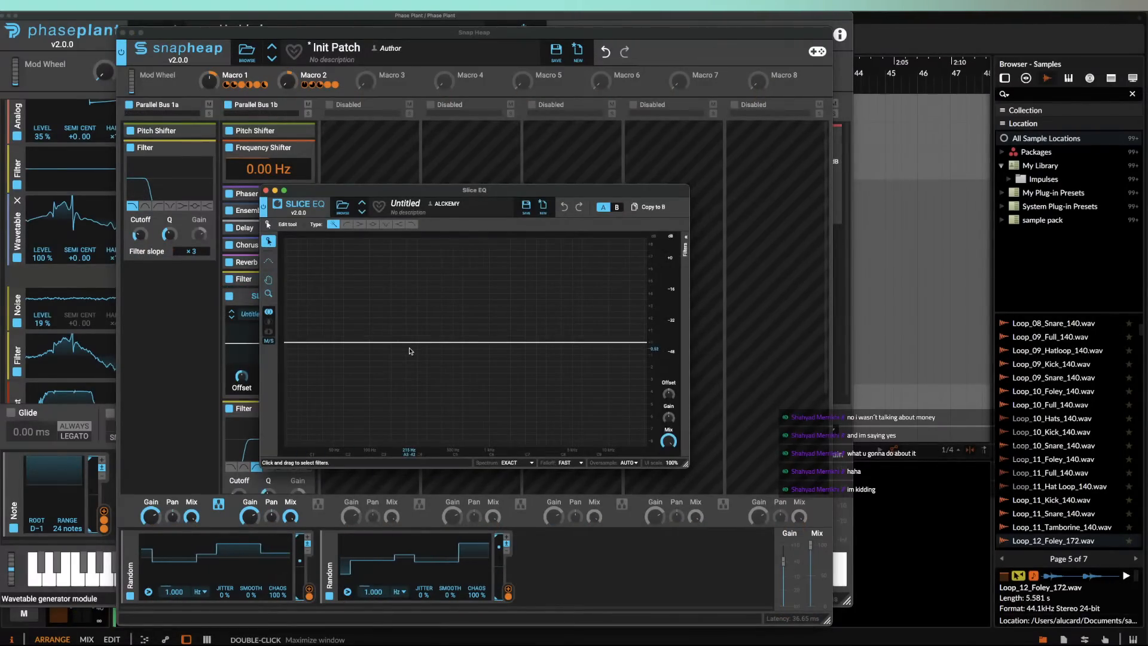
Step: Shape the Slice EQ curve with a broad low boost, narrow peaks near 112 Hz and 439 Hz, and deep low-mid and high cuts
{"action": "left_click_drag", "start_coordinate": [318, 342], "coordinate": [325, 248]}
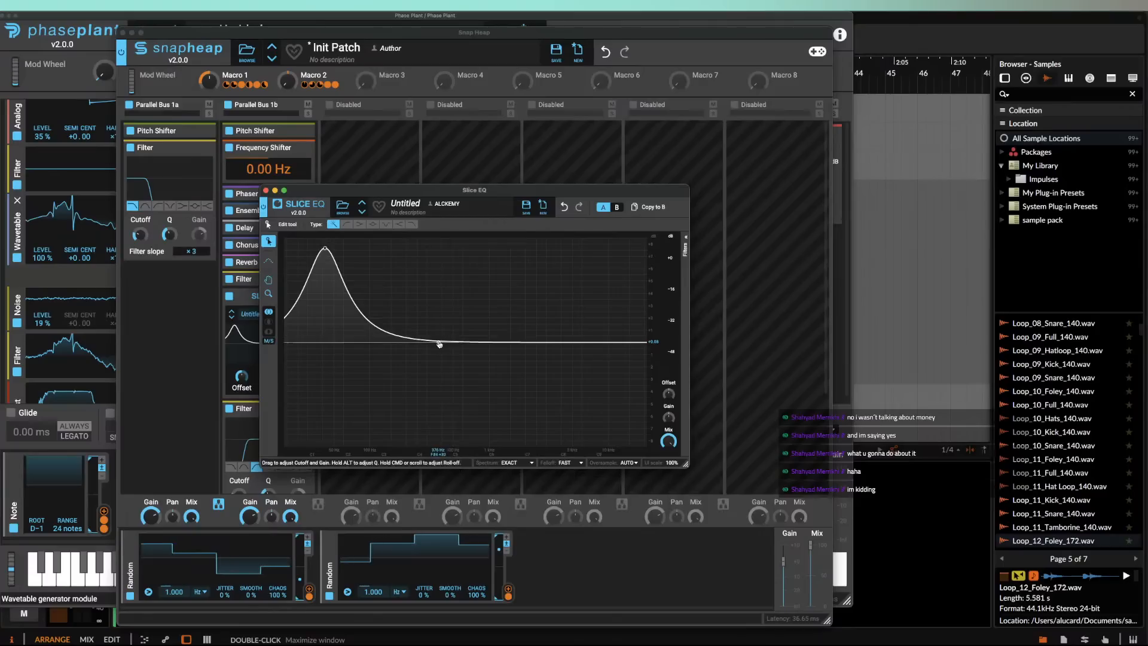
{"action": "left_click_drag", "start_coordinate": [439, 343], "coordinate": [593, 431]}
{"action": "left_click_drag", "start_coordinate": [459, 342], "coordinate": [407, 428]}
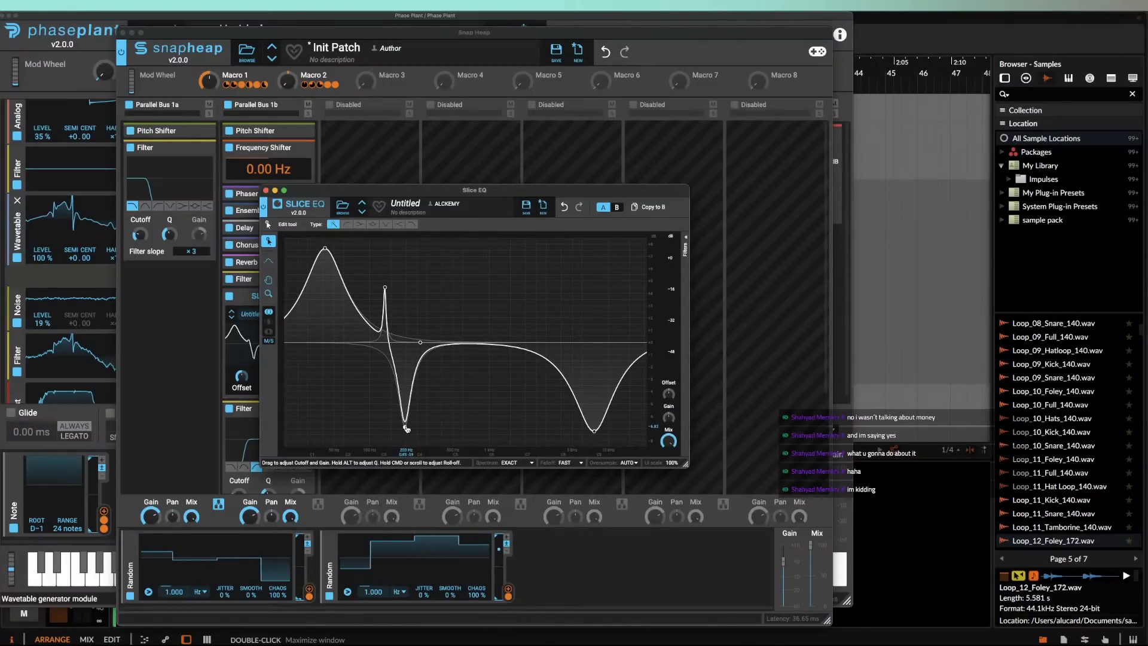
{"action": "left_click_drag", "start_coordinate": [456, 341], "coordinate": [447, 295]}
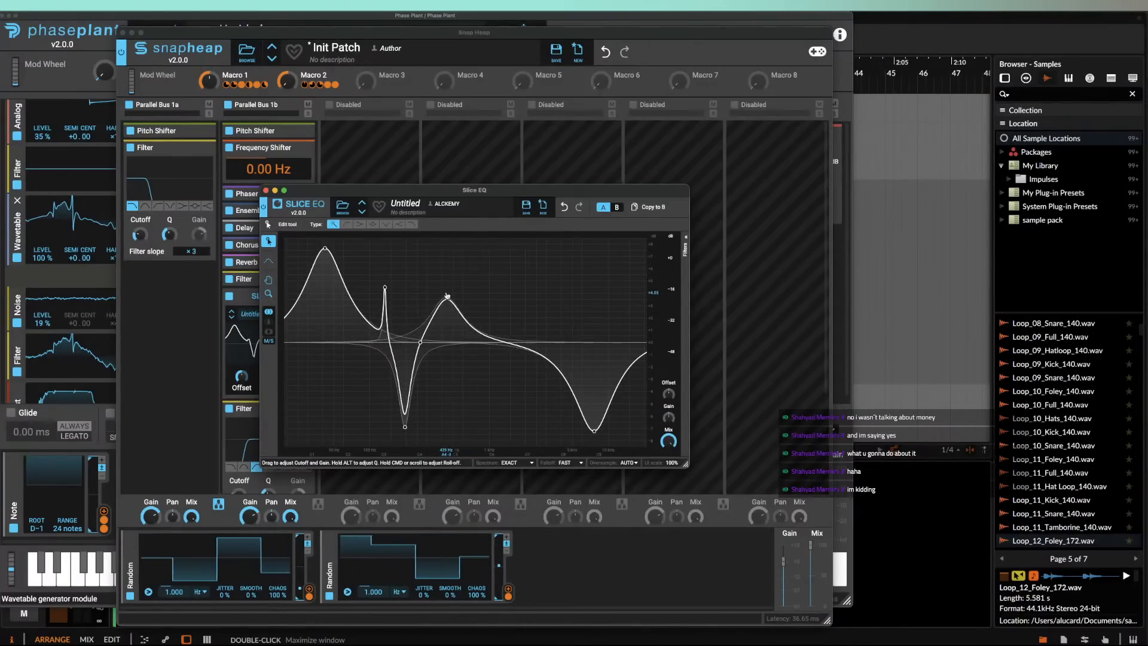
{"action": "scroll", "coordinate": [447, 297], "scroll_direction": "up", "scroll_amount": 3}
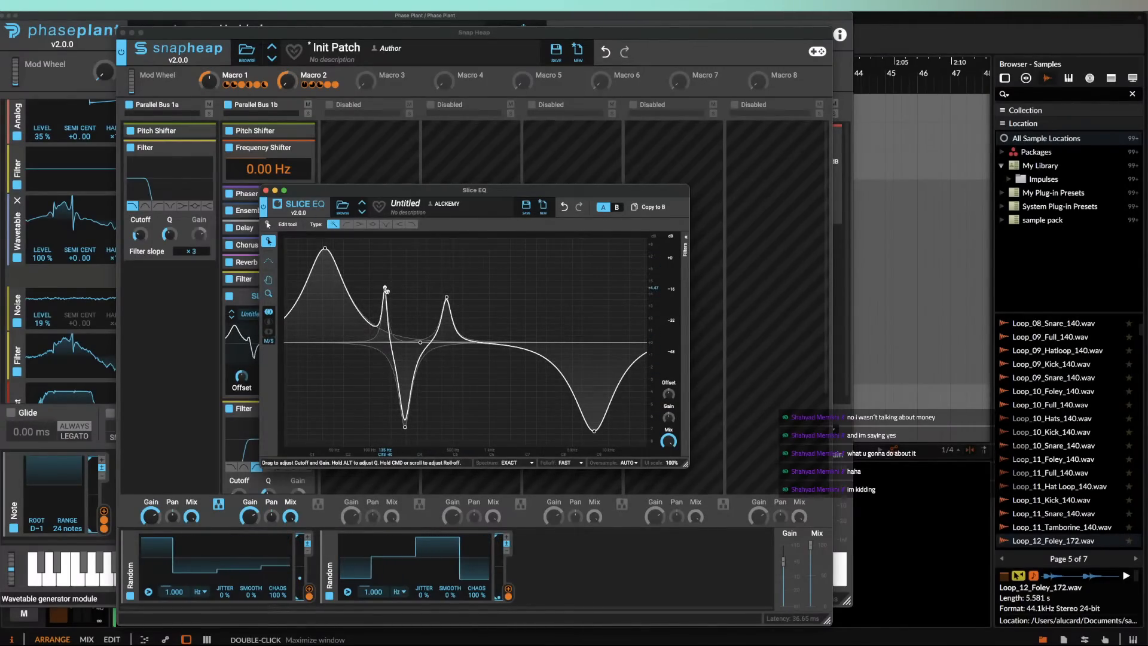
{"action": "left_click_drag", "start_coordinate": [385, 290], "coordinate": [377, 275]}
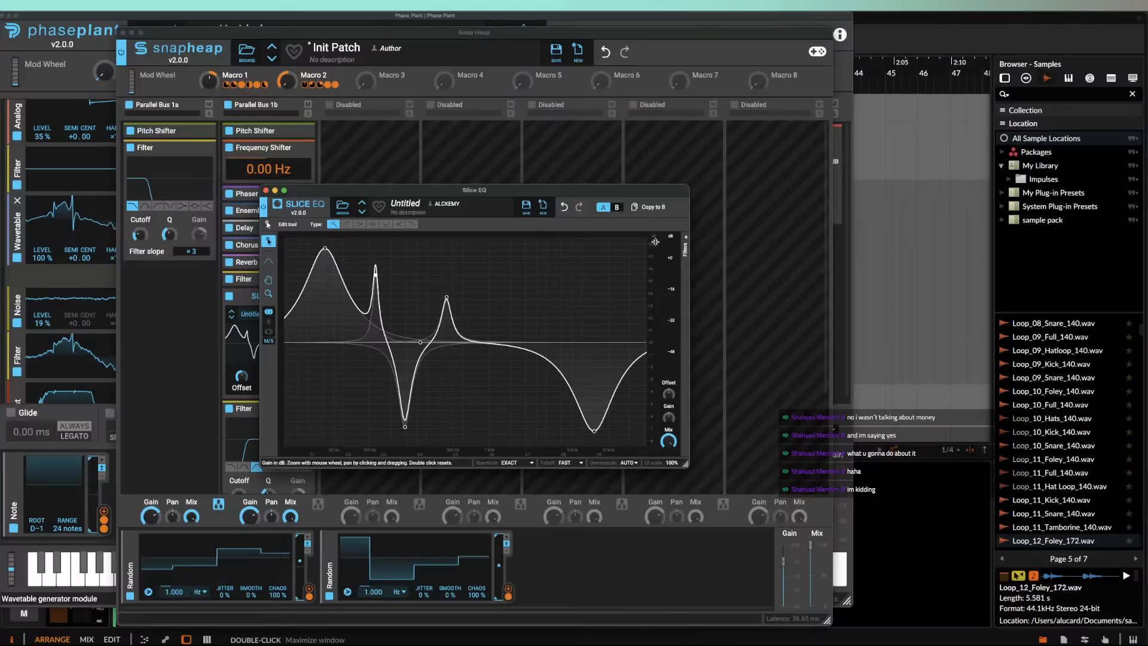
Step: Show the Slice EQ's filter list beside Snap Heap and modulate the Cutoff of the first two peaks with Macro 1
{"action": "left_click", "coordinate": [685, 247]}
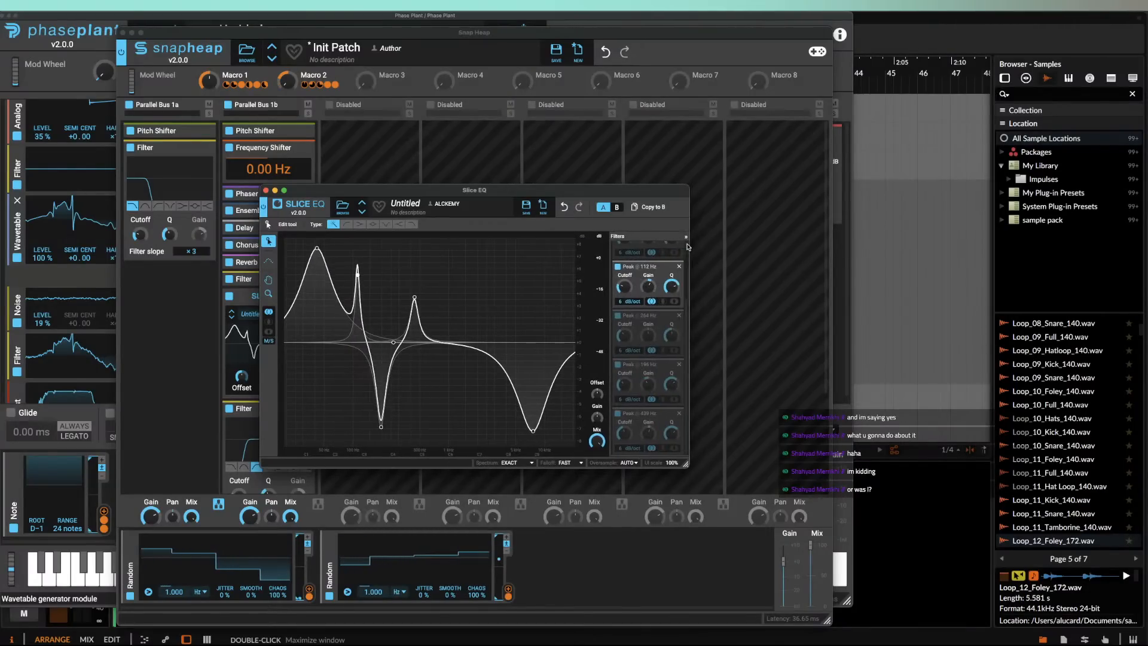
{"action": "left_click_drag", "start_coordinate": [639, 196], "coordinate": [54, 213]}
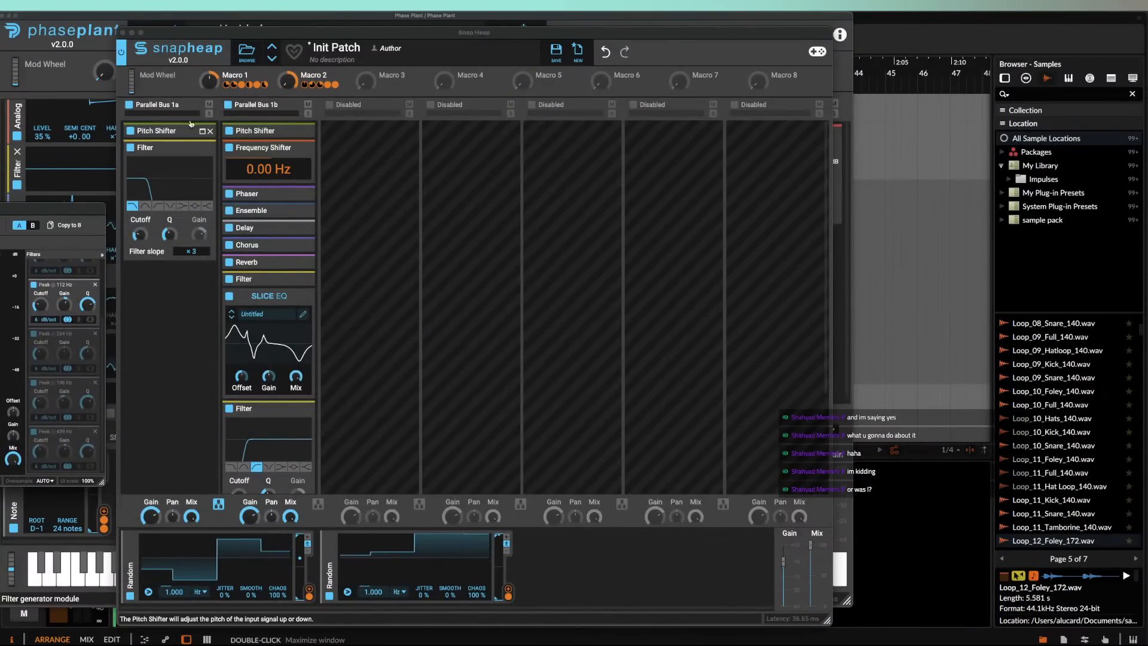
{"action": "left_click", "coordinate": [272, 84]}
{"action": "scroll", "coordinate": [66, 295], "scroll_direction": "up", "scroll_amount": 3}
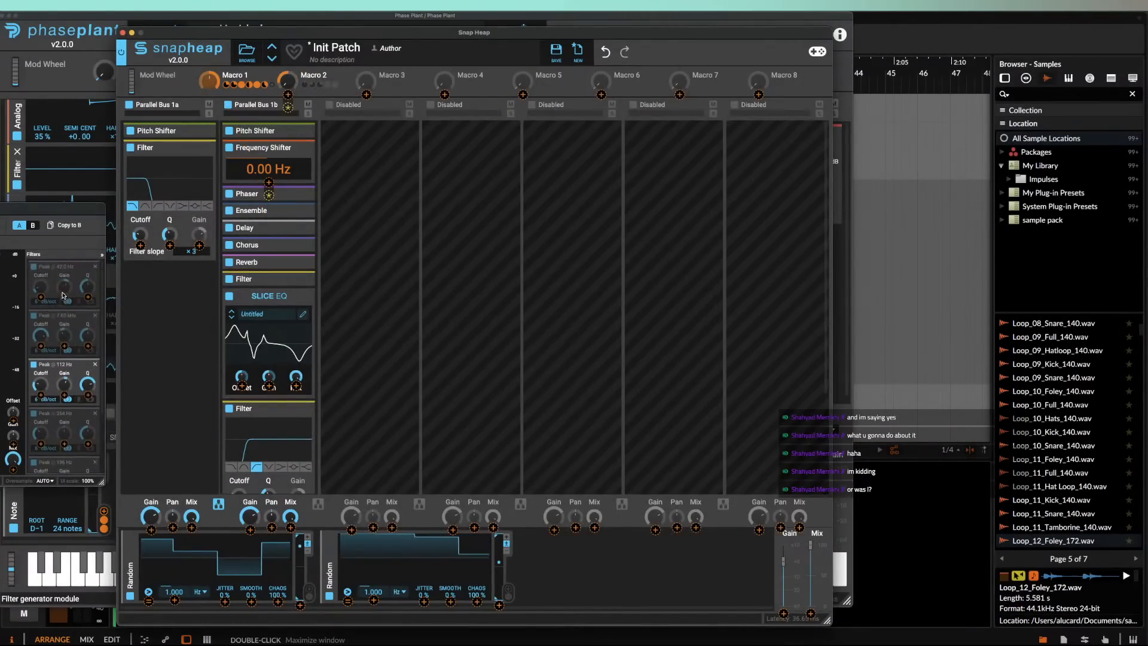
{"action": "left_click_drag", "start_coordinate": [40, 297], "coordinate": [41, 304]}
{"action": "left_click_drag", "start_coordinate": [41, 250], "coordinate": [40, 249]}
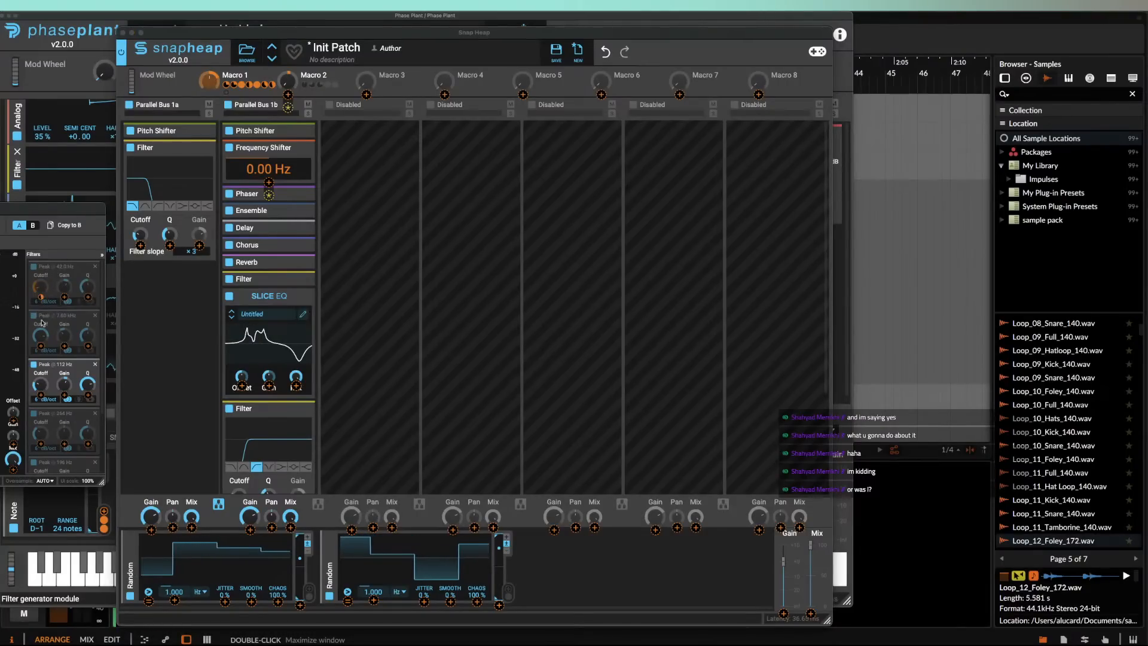
{"action": "left_click_drag", "start_coordinate": [41, 346], "coordinate": [41, 389]}
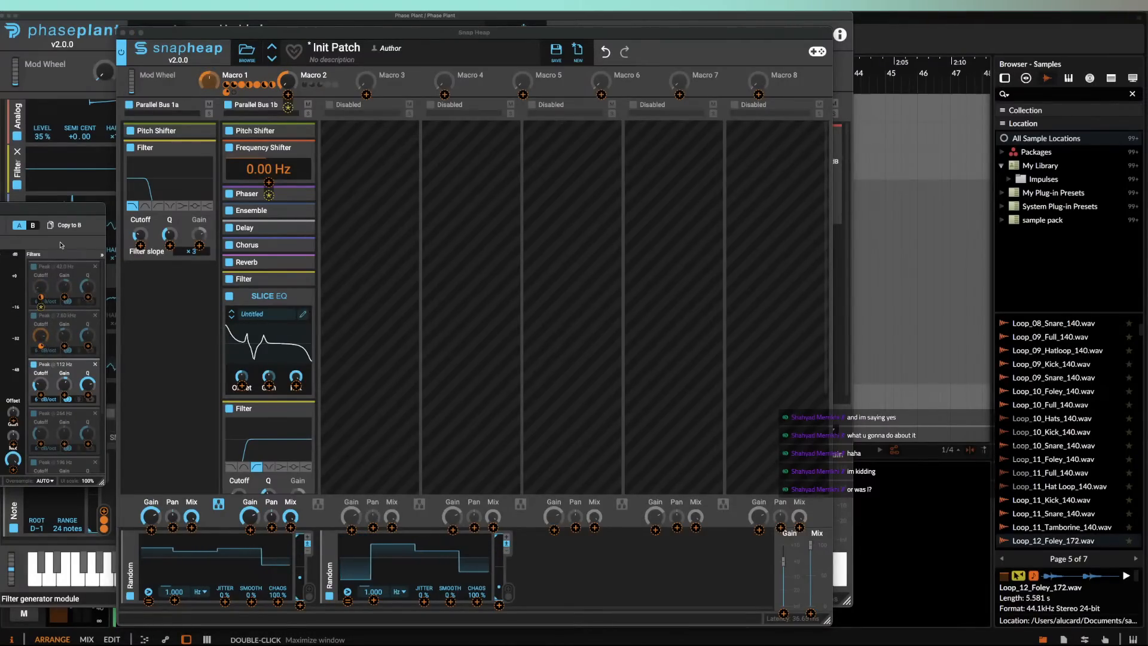
Step: Modulate the Gain of the 112 Hz peak and its neighbouring Slice EQ peaks with Macro 2, and close the EQ editor
{"action": "left_click", "coordinate": [328, 94]}
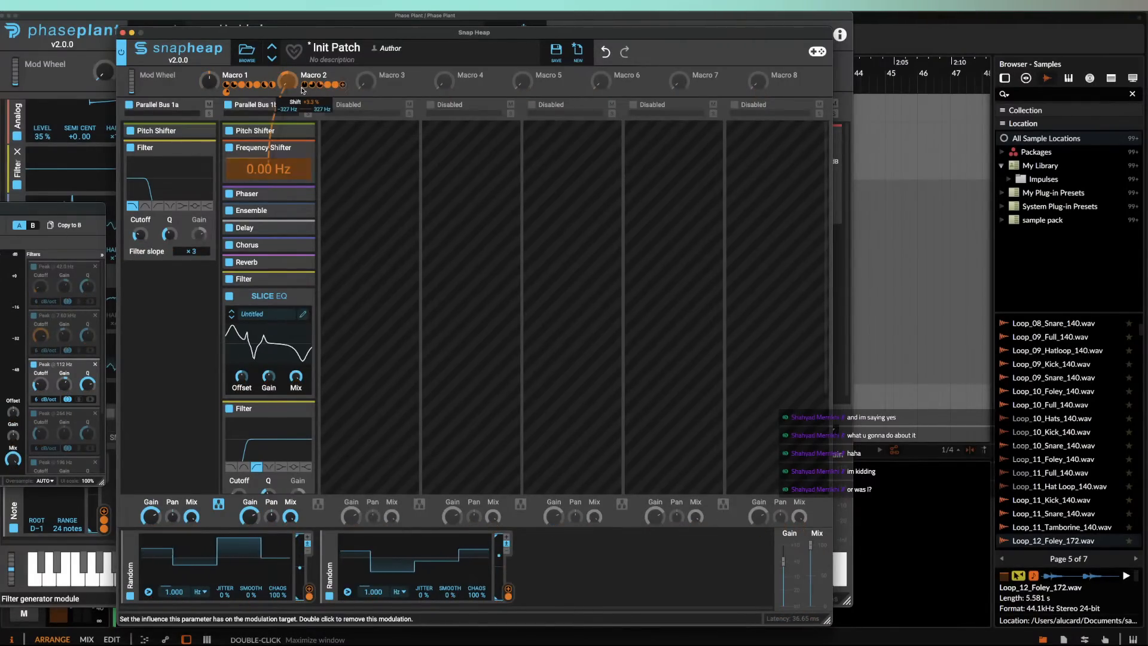
{"action": "left_click", "coordinate": [342, 87]}
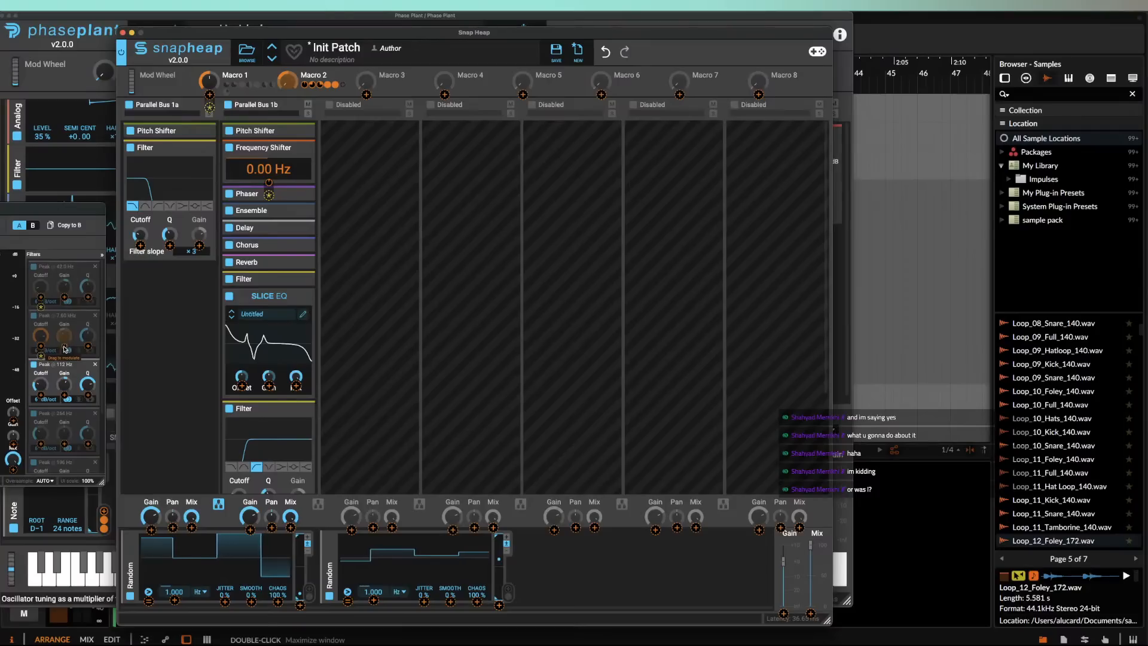
{"action": "left_click_drag", "start_coordinate": [63, 349], "coordinate": [64, 347]}
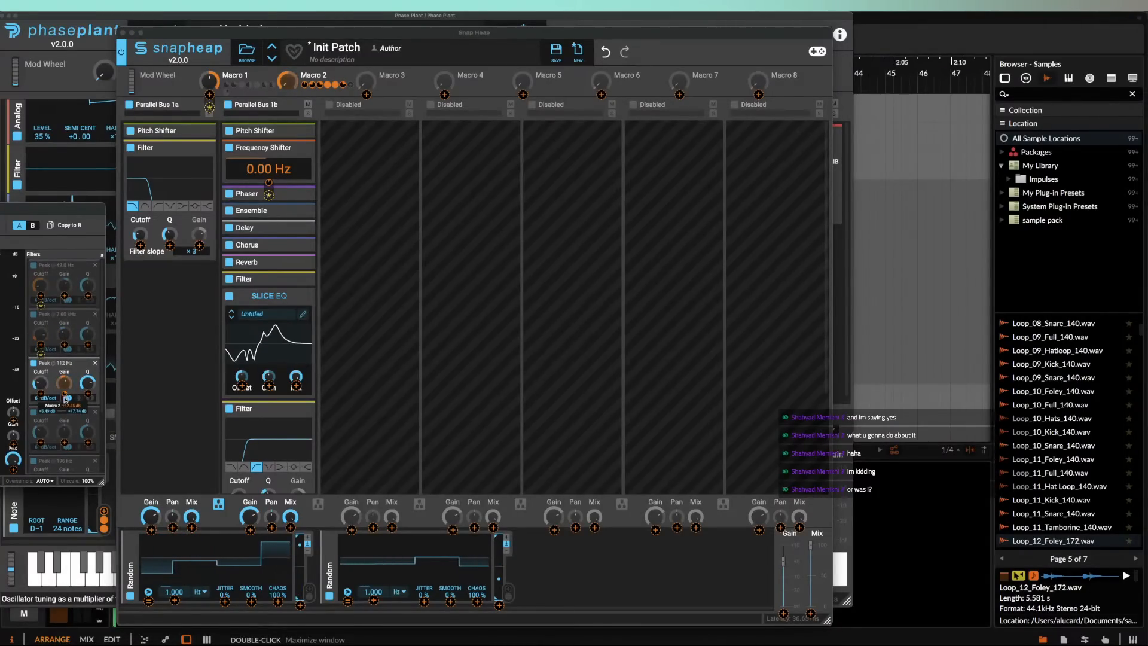
{"action": "scroll", "coordinate": [64, 400], "scroll_direction": "down", "scroll_amount": 2}
{"action": "left_click_drag", "start_coordinate": [64, 403], "coordinate": [64, 401]}
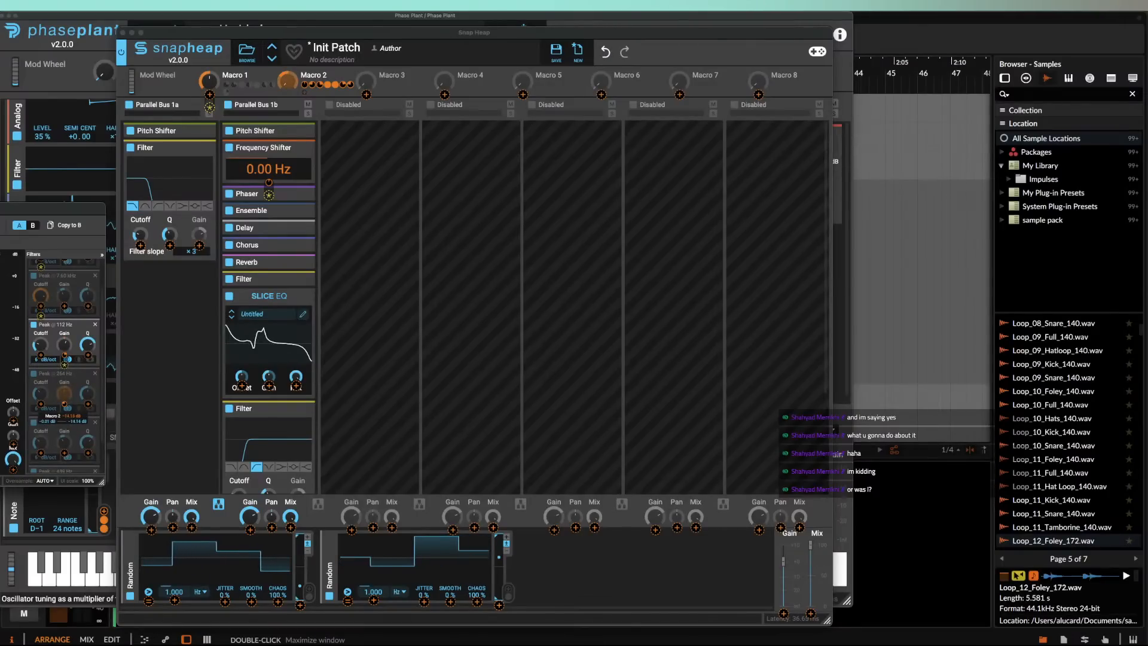
{"action": "scroll", "coordinate": [66, 427], "scroll_direction": "down", "scroll_amount": 1}
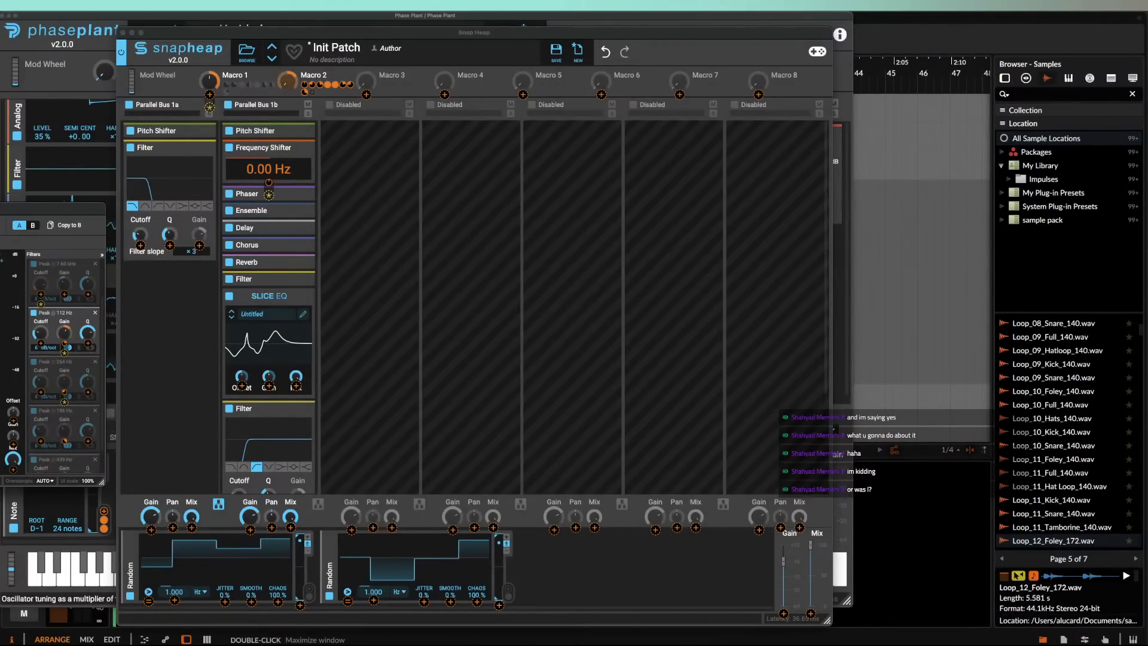
{"action": "key", "text": "super+w"}
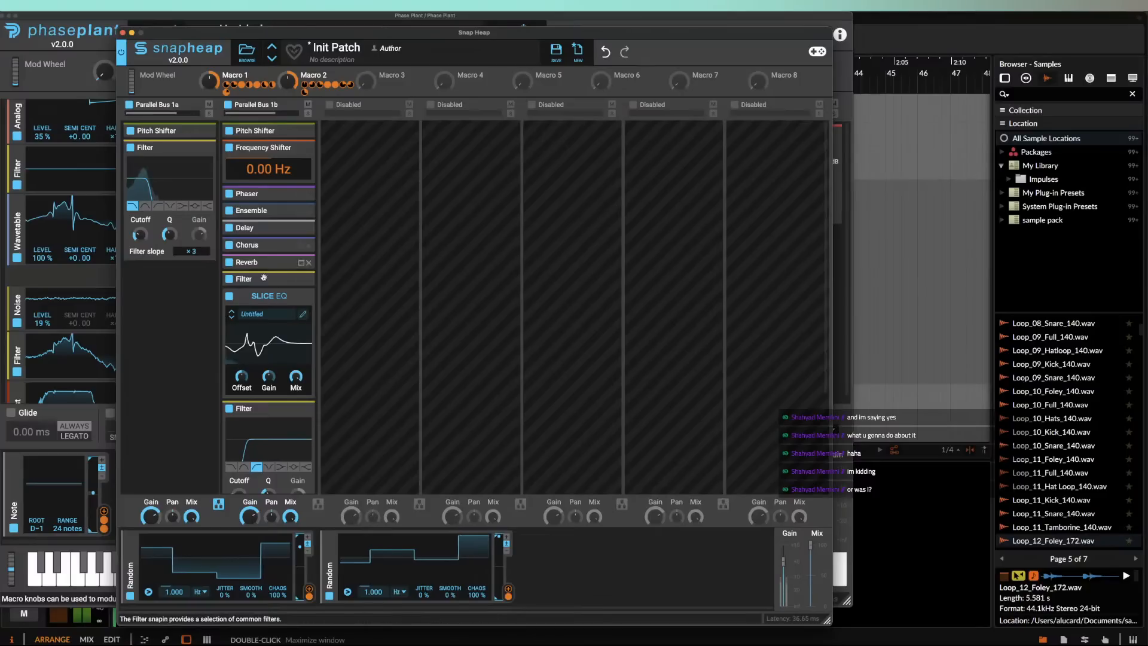
Step: Collapse the Slice EQ and last Filter, and insert a Delay between them set to 61.2 ms with Ping-Pong enabled
{"action": "left_click", "coordinate": [302, 296]}
{"action": "left_click", "coordinate": [301, 313]}
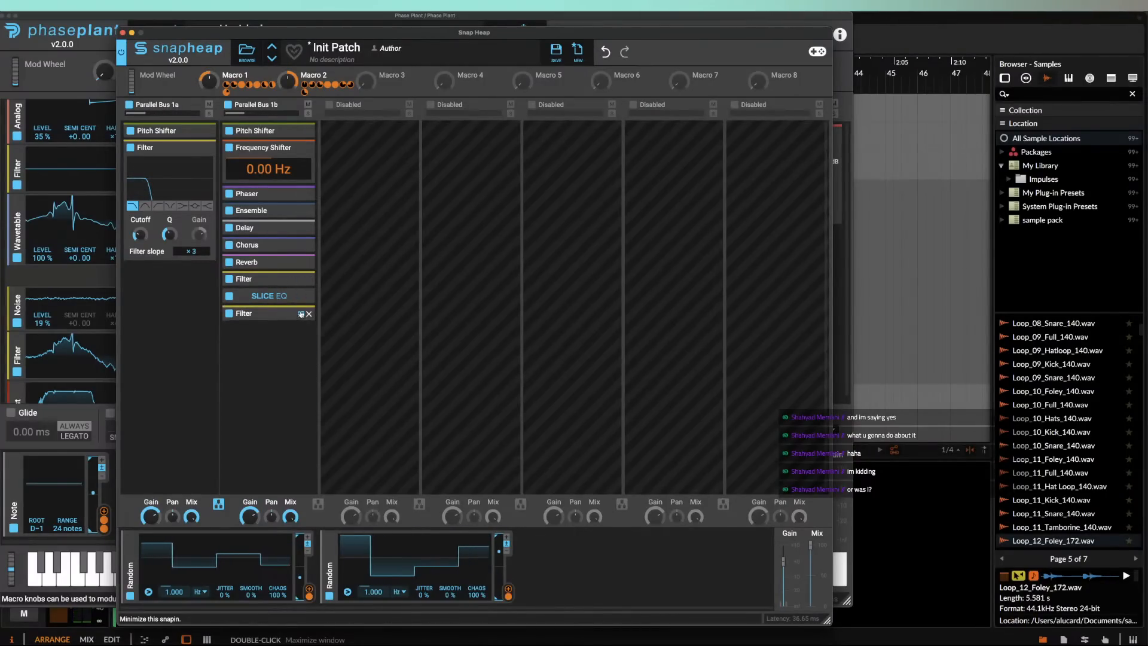
{"action": "left_click", "coordinate": [251, 305]}
{"action": "left_click", "coordinate": [260, 405]}
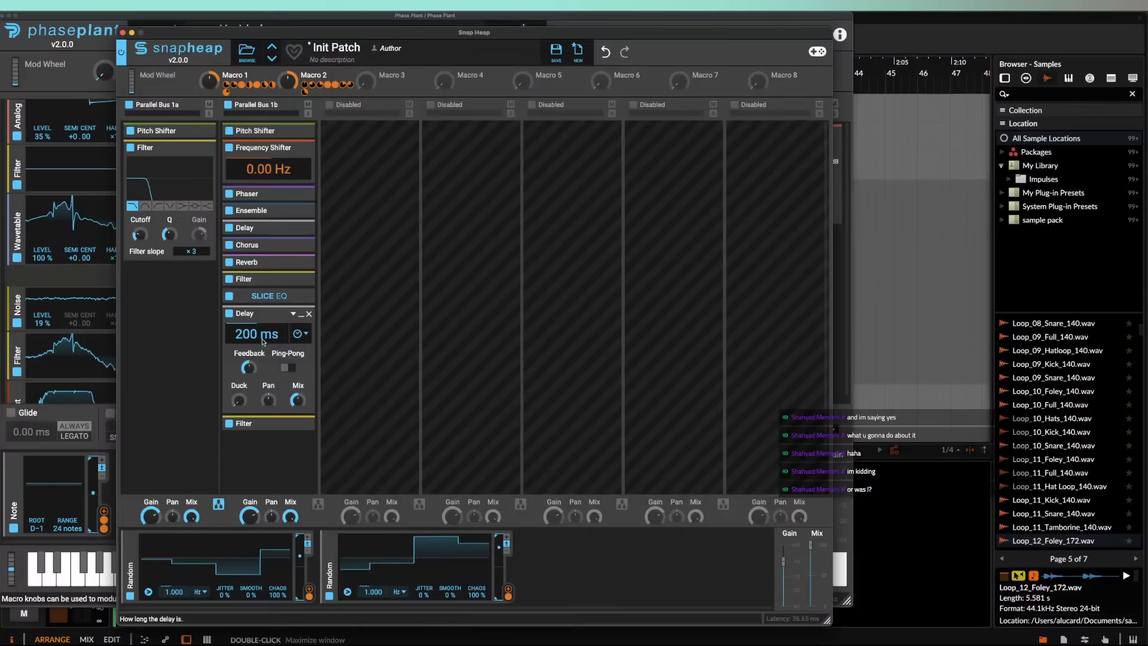
{"action": "left_click", "coordinate": [288, 367]}
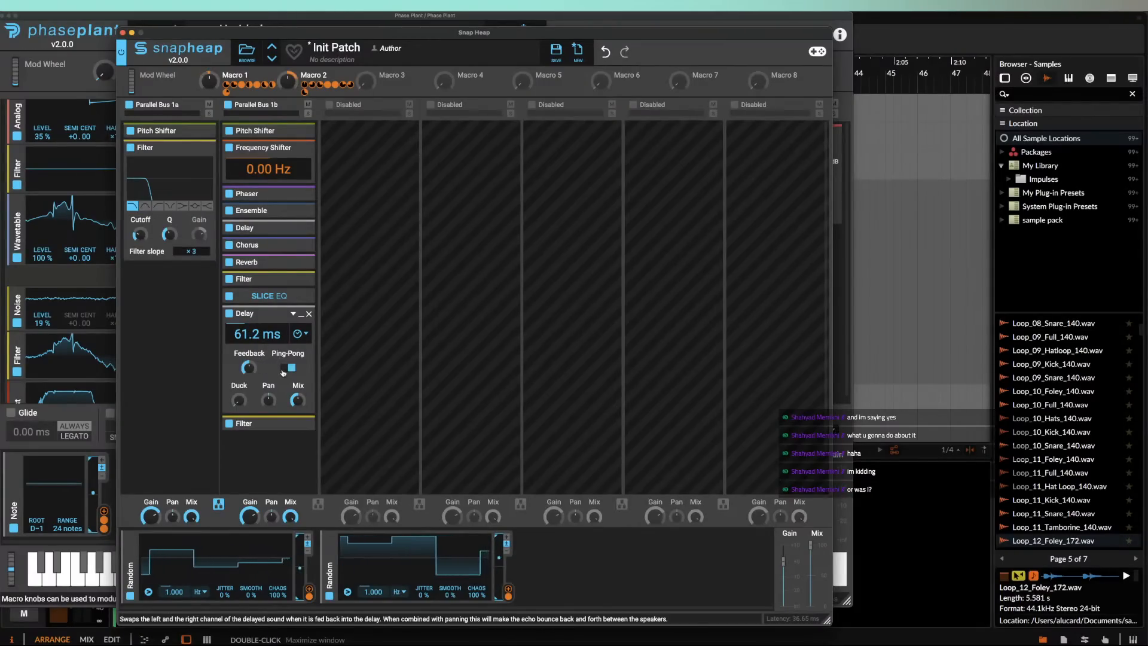
Step: Modulate the new Delay's Mix with Macro 1, and set its delay time to 172 ms before collapsing it
{"action": "left_click", "coordinate": [234, 92]}
{"action": "left_click_drag", "start_coordinate": [298, 411], "coordinate": [296, 394]}
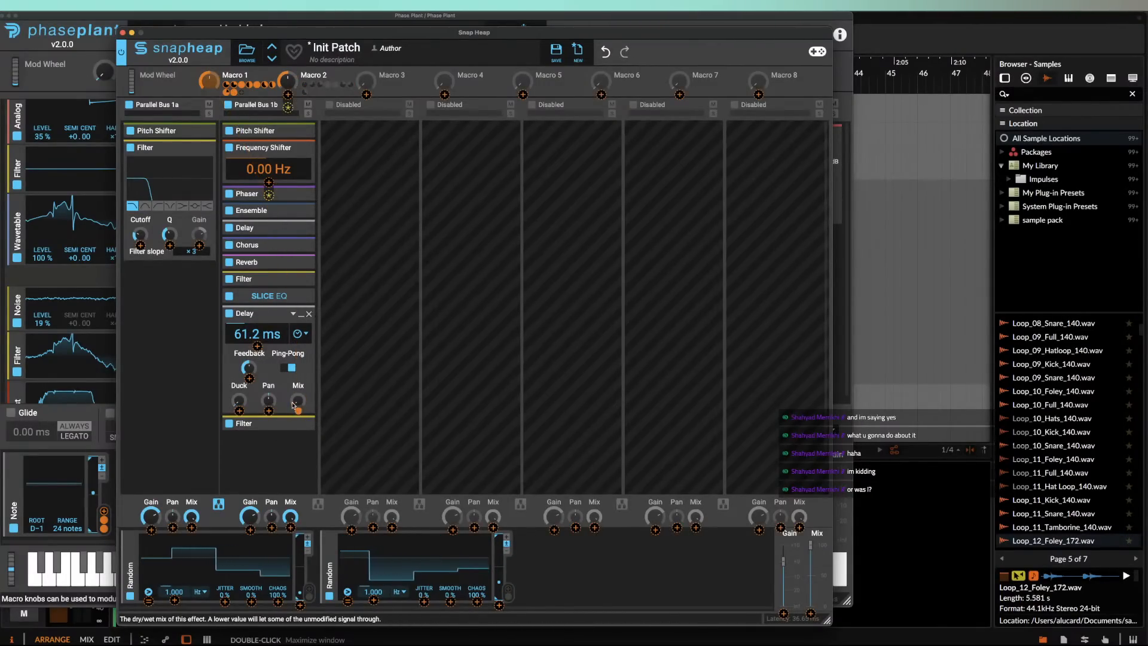
{"action": "left_click", "coordinate": [286, 391]}
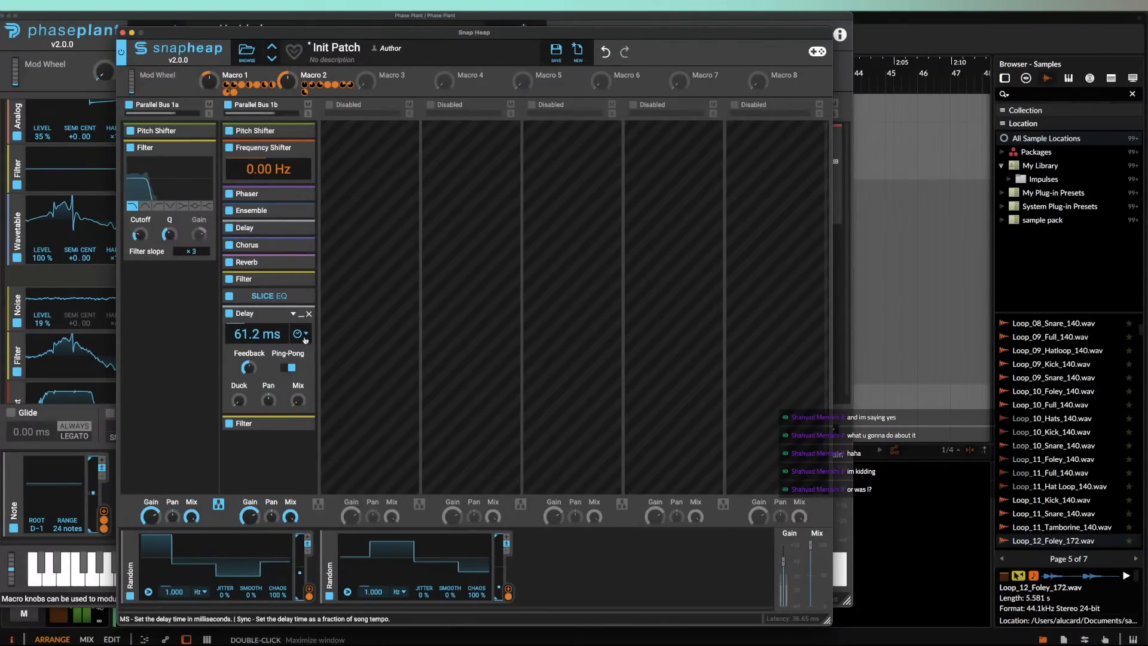
{"action": "left_click_drag", "start_coordinate": [267, 336], "coordinate": [267, 318]}
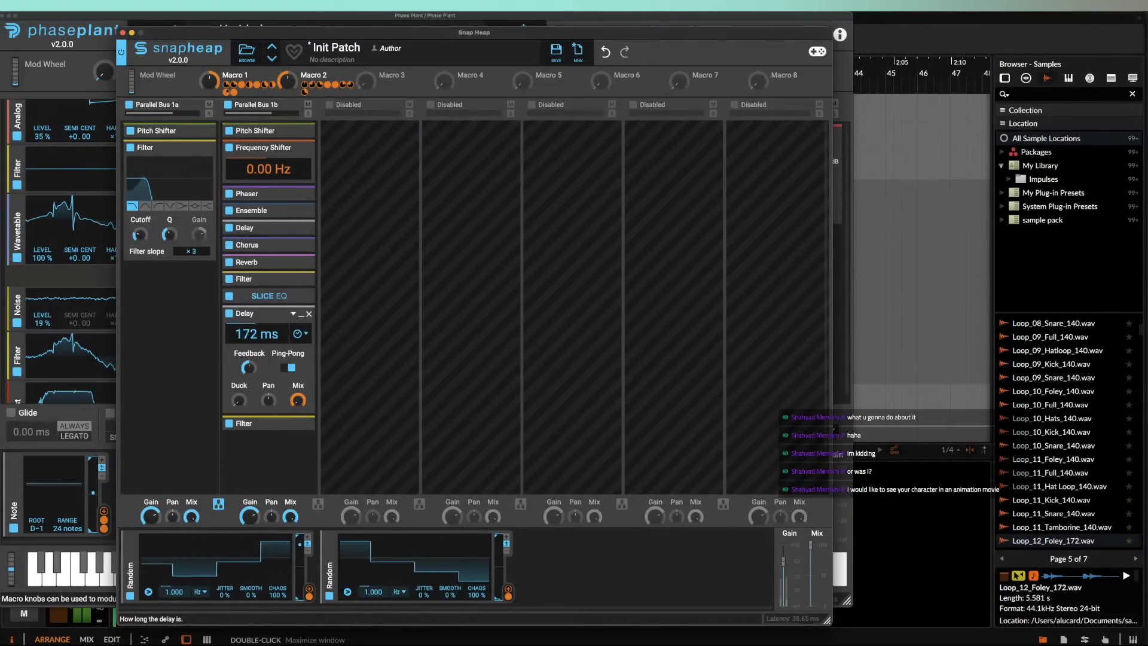
{"action": "left_click", "coordinate": [301, 314]}
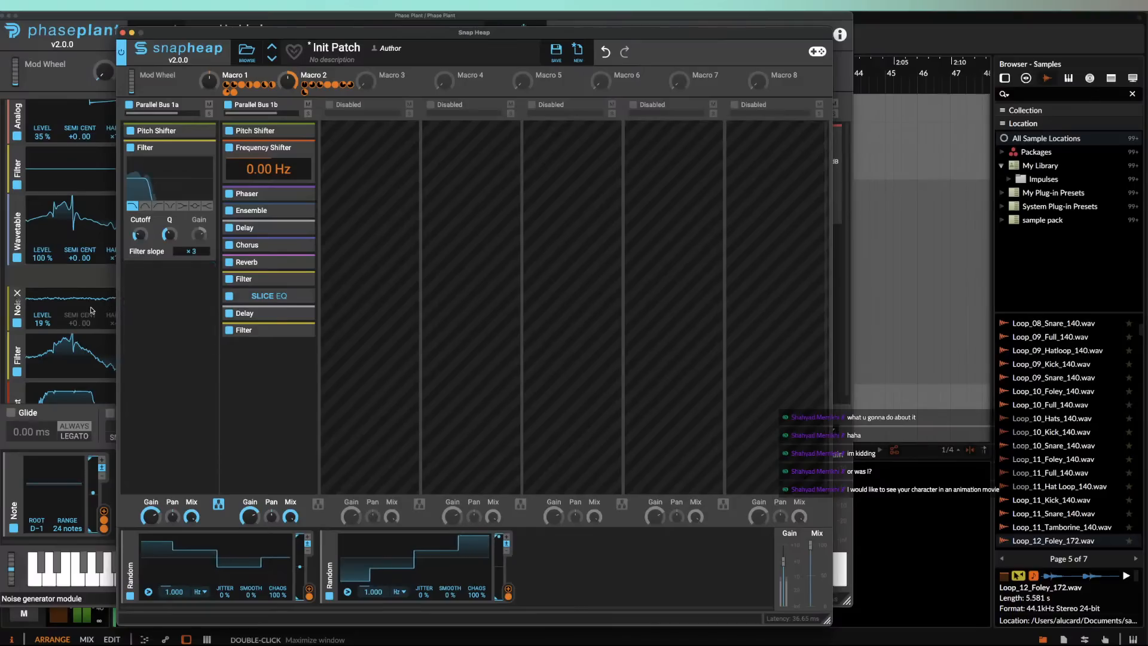
Step: Add a Convolver to Parallel Bus 1b and place it between the Phaser and Ensemble
{"action": "left_click", "coordinate": [248, 348]}
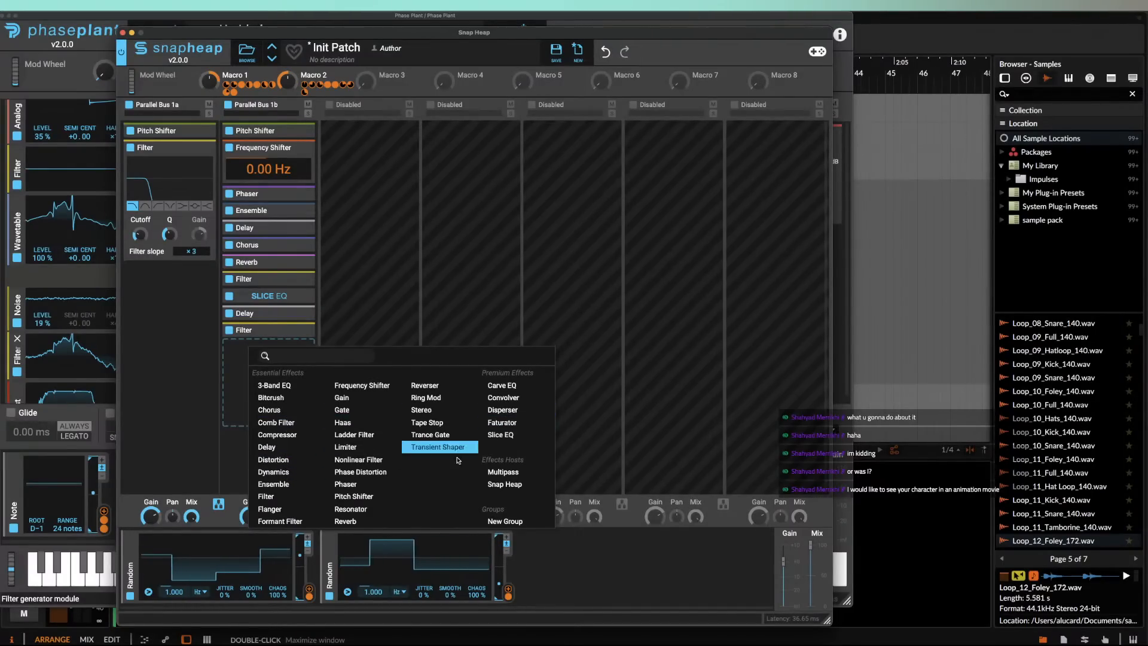
{"action": "left_click", "coordinate": [502, 398]}
{"action": "left_click_drag", "start_coordinate": [268, 346], "coordinate": [266, 215]}
Step: Load an Alckem Pork Fat Sat sample as the Convolver's impulse from sample pack > Recent Drums > alckemy quick pork expork > Fat Sat
{"action": "left_click", "coordinate": [269, 279]}
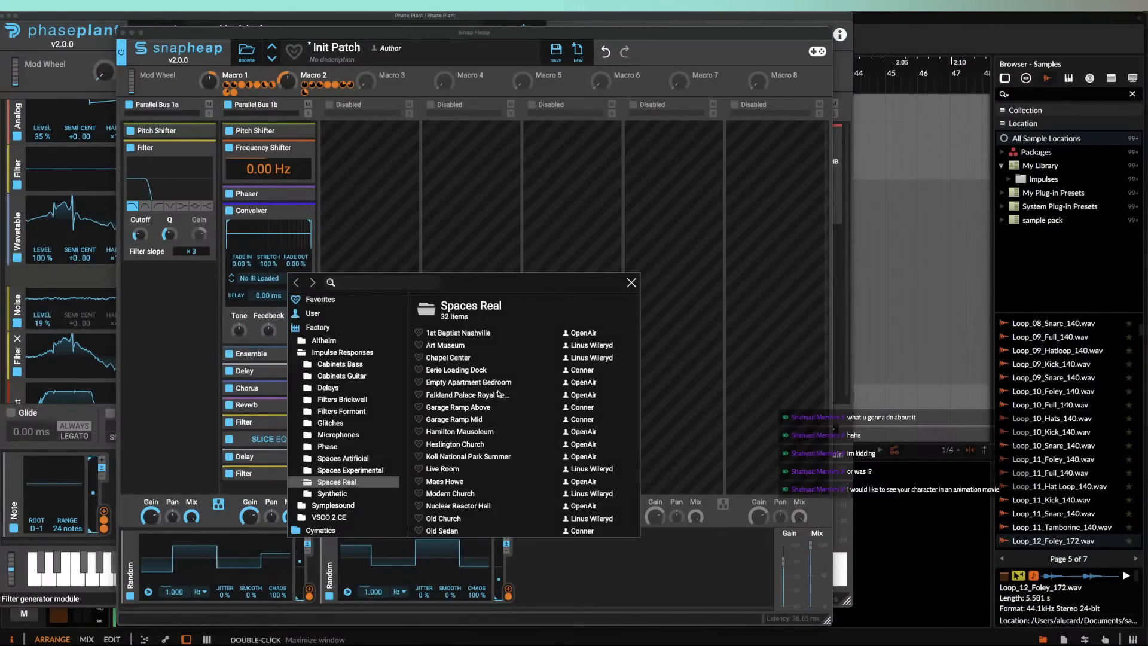
{"action": "scroll", "coordinate": [500, 394], "scroll_direction": "down", "scroll_amount": 5}
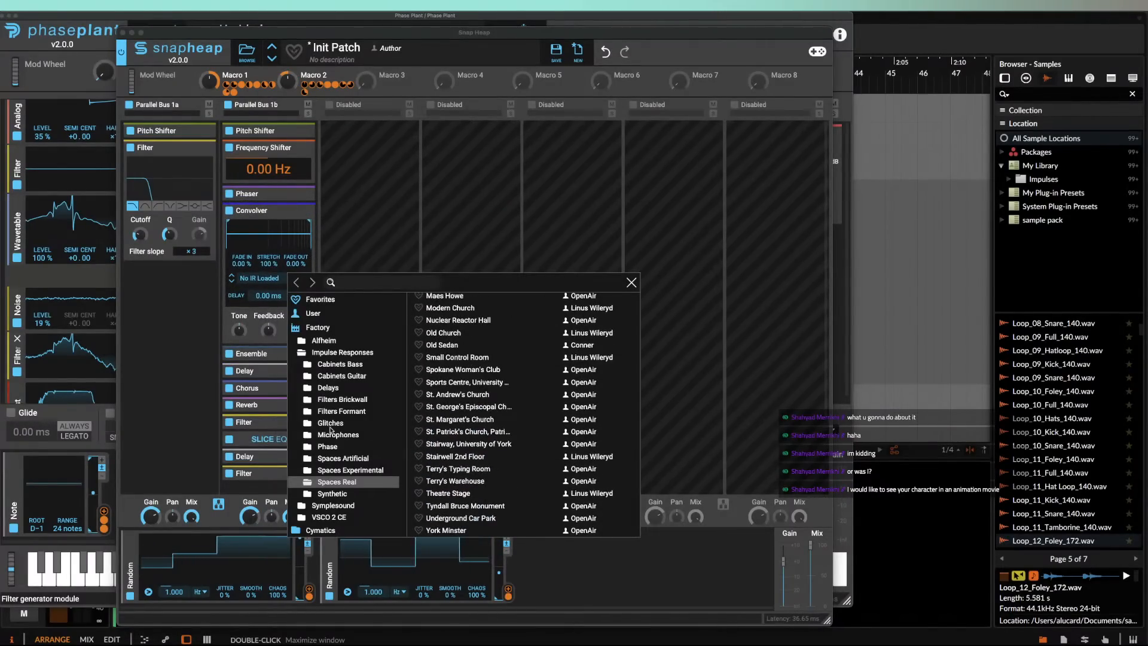
{"action": "left_click", "coordinate": [312, 315]}
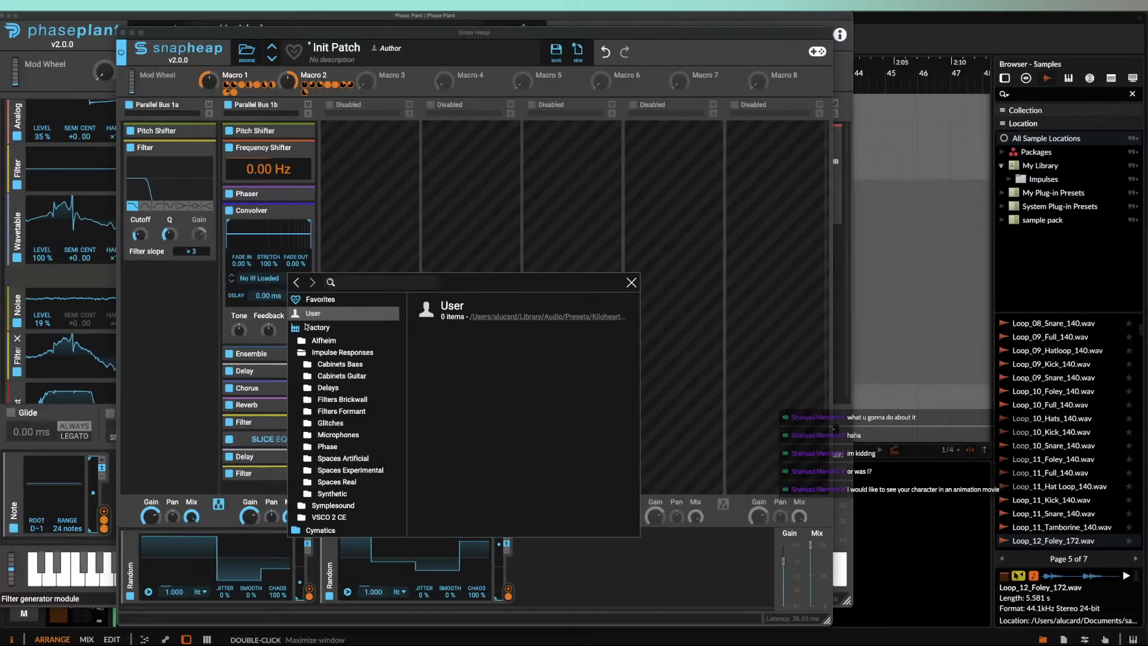
{"action": "scroll", "coordinate": [307, 326], "scroll_direction": "down", "scroll_amount": 3}
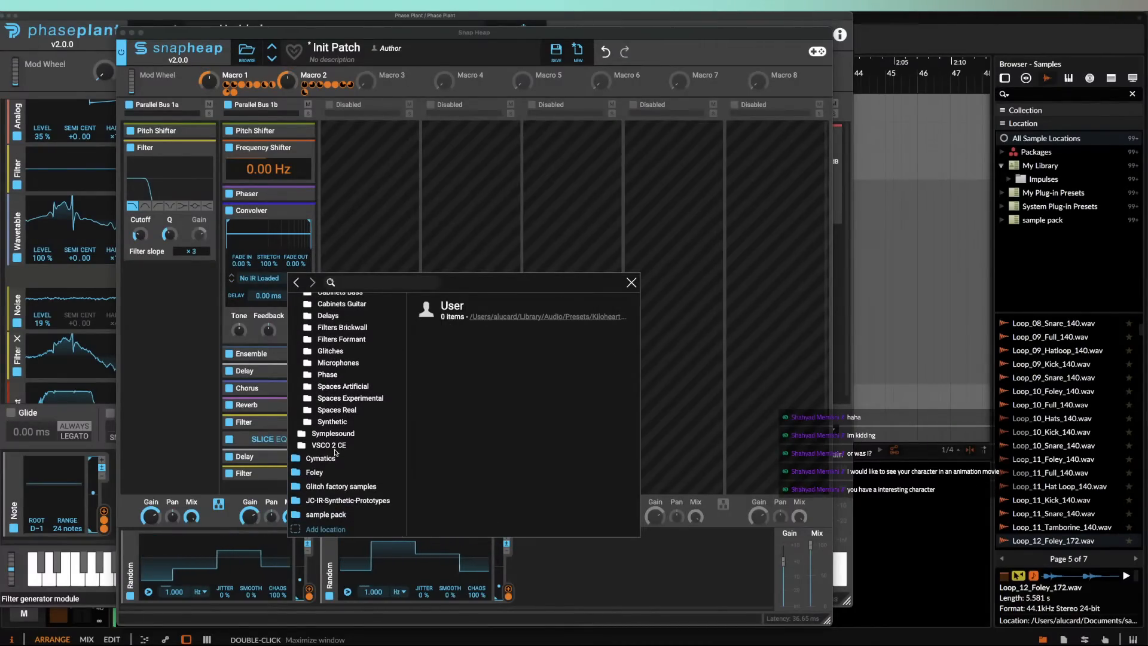
{"action": "left_click", "coordinate": [326, 514]}
{"action": "scroll", "coordinate": [443, 388], "scroll_direction": "down", "scroll_amount": 10}
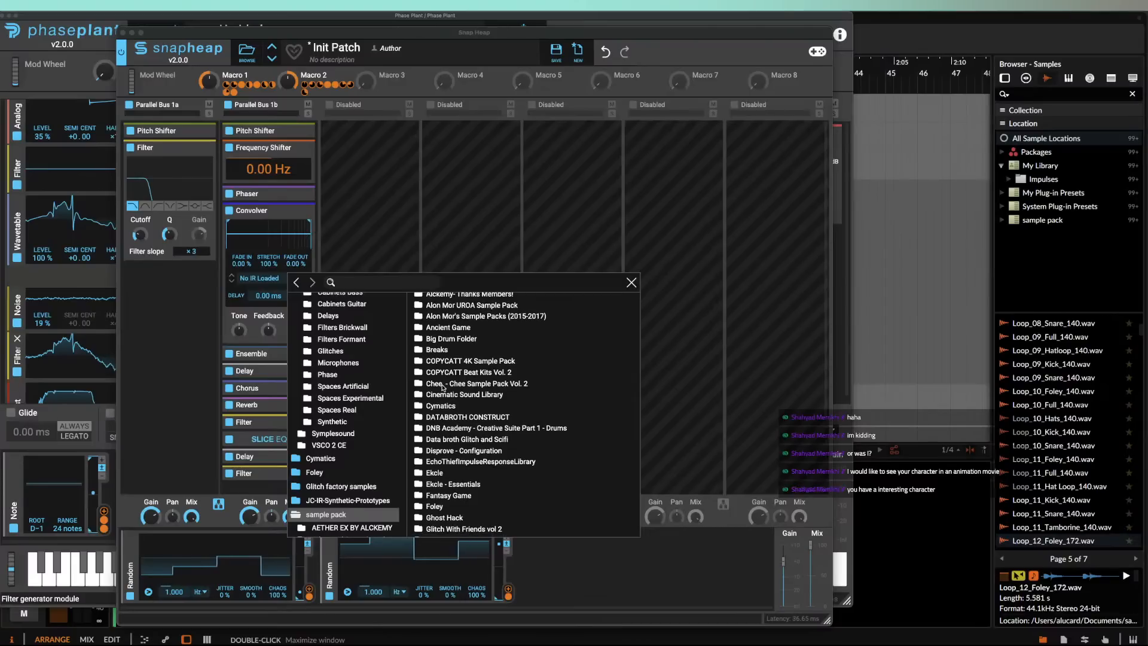
{"action": "scroll", "coordinate": [442, 388], "scroll_direction": "down", "scroll_amount": 5}
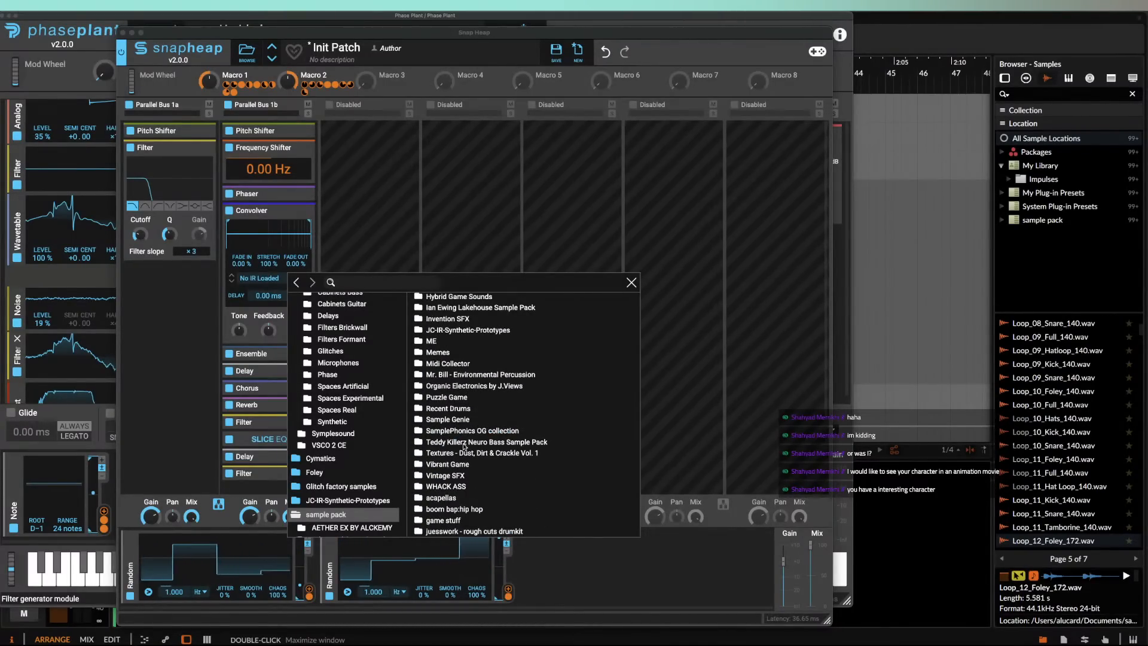
{"action": "double_click", "coordinate": [443, 408]}
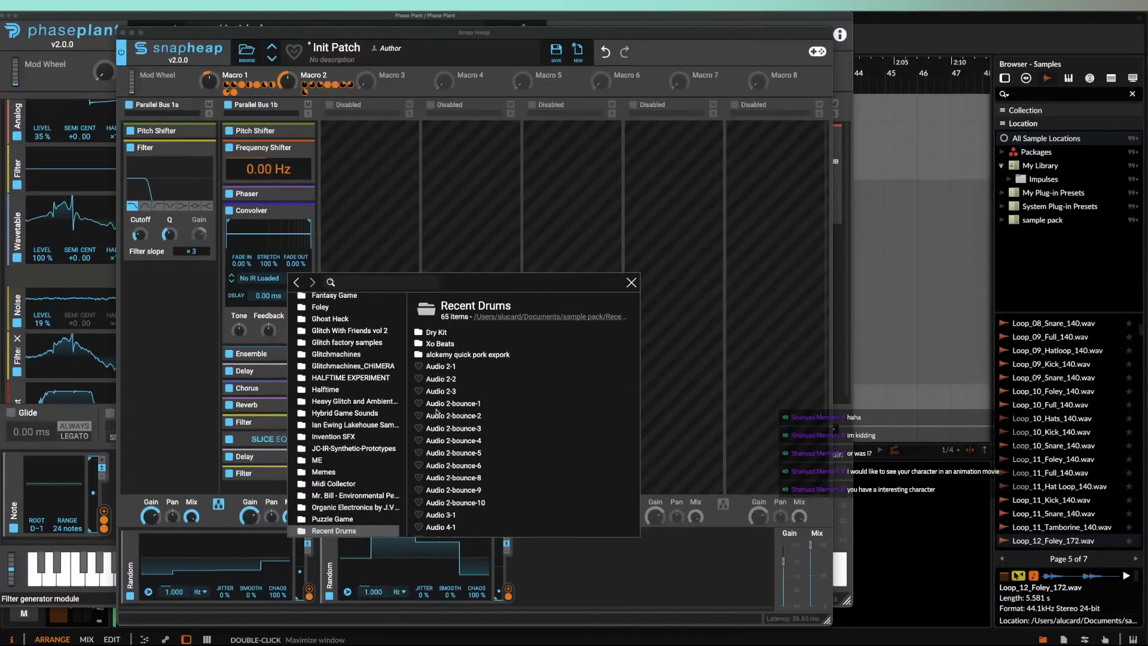
{"action": "double_click", "coordinate": [434, 356]}
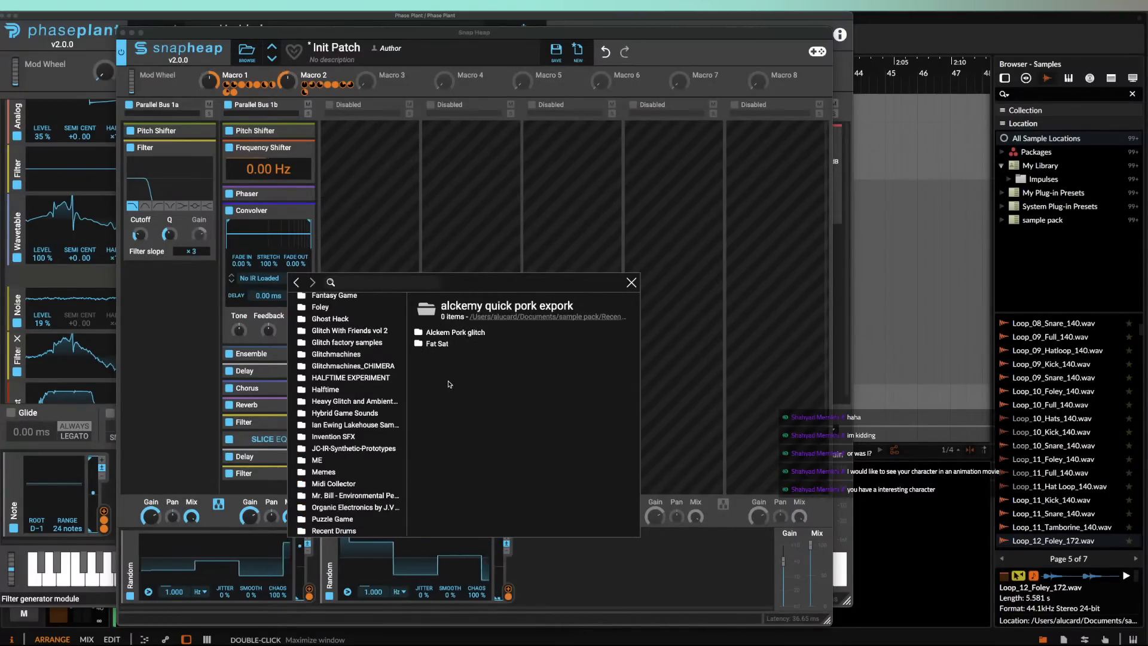
{"action": "double_click", "coordinate": [437, 344]}
{"action": "scroll", "coordinate": [458, 395], "scroll_direction": "down", "scroll_amount": 2}
{"action": "double_click", "coordinate": [498, 437]}
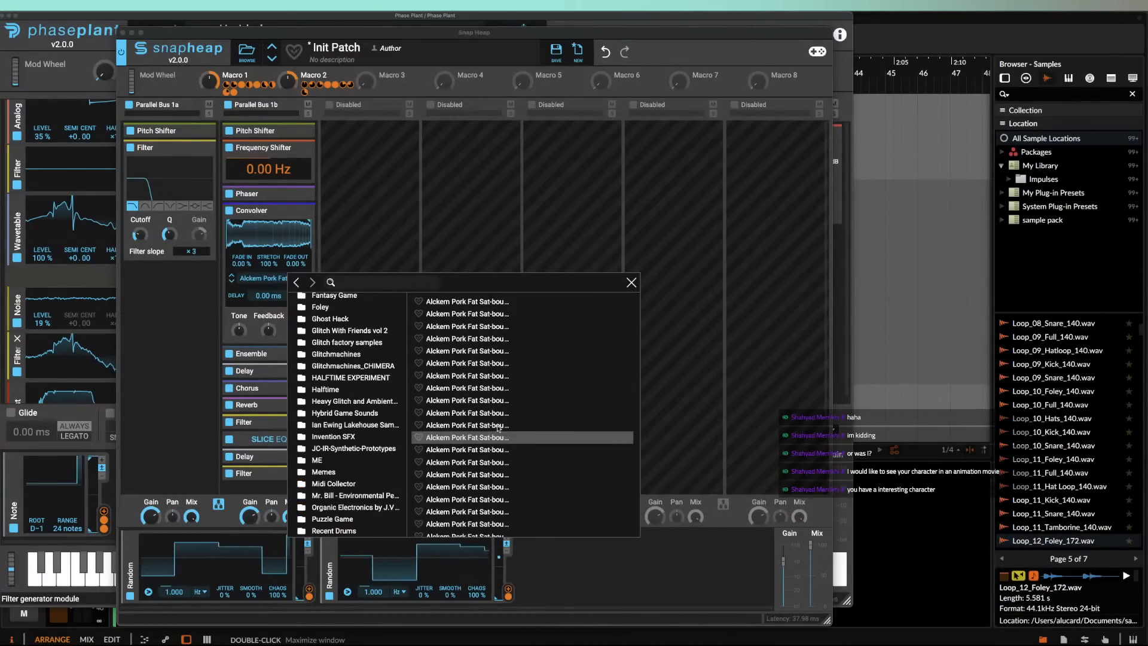
{"action": "left_click", "coordinate": [631, 282]}
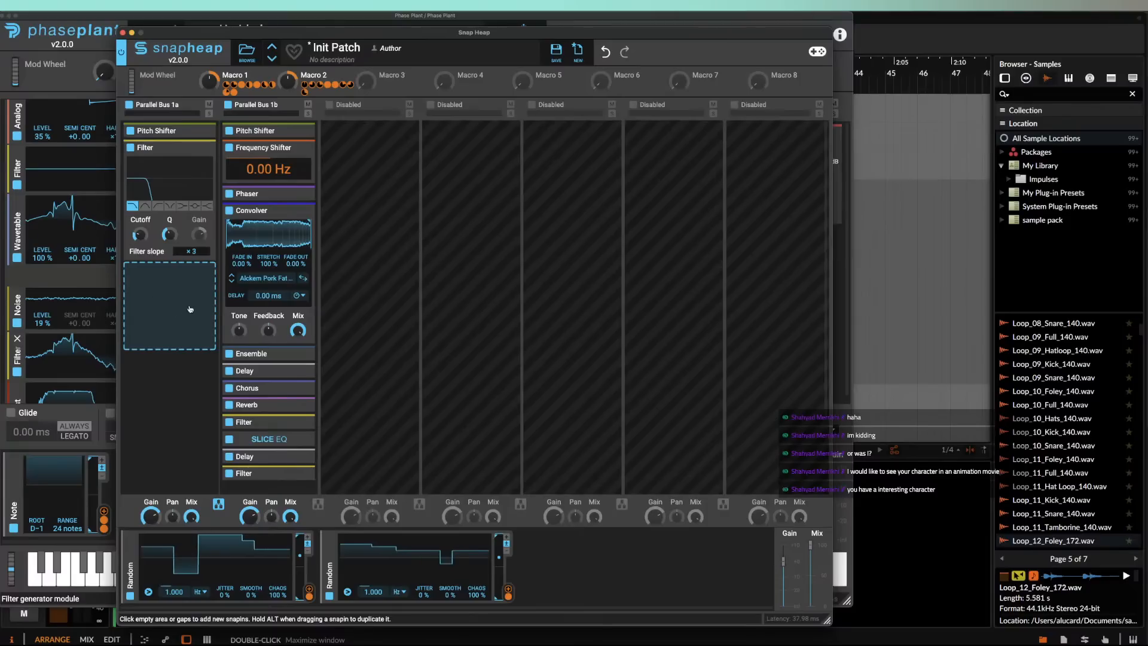
Step: Reverse the Convolver's impulse, set Stretch to 134%, and set both Fade In and Fade Out to 100%
{"action": "left_click_drag", "start_coordinate": [296, 263], "coordinate": [297, 254]}
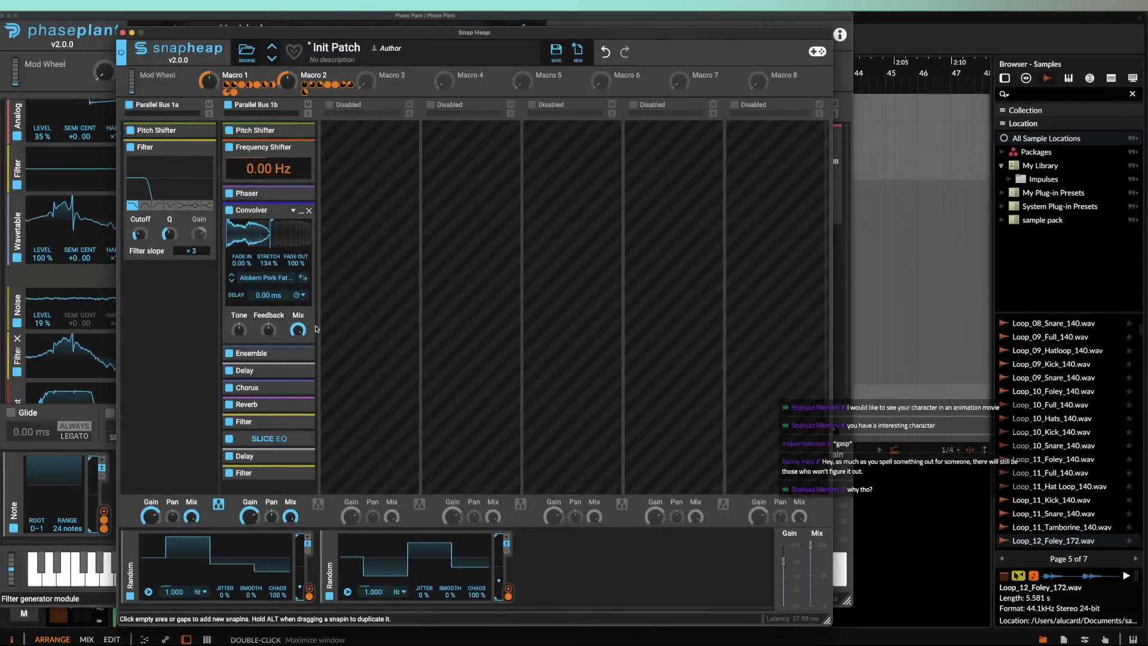
{"action": "left_click", "coordinate": [300, 278]}
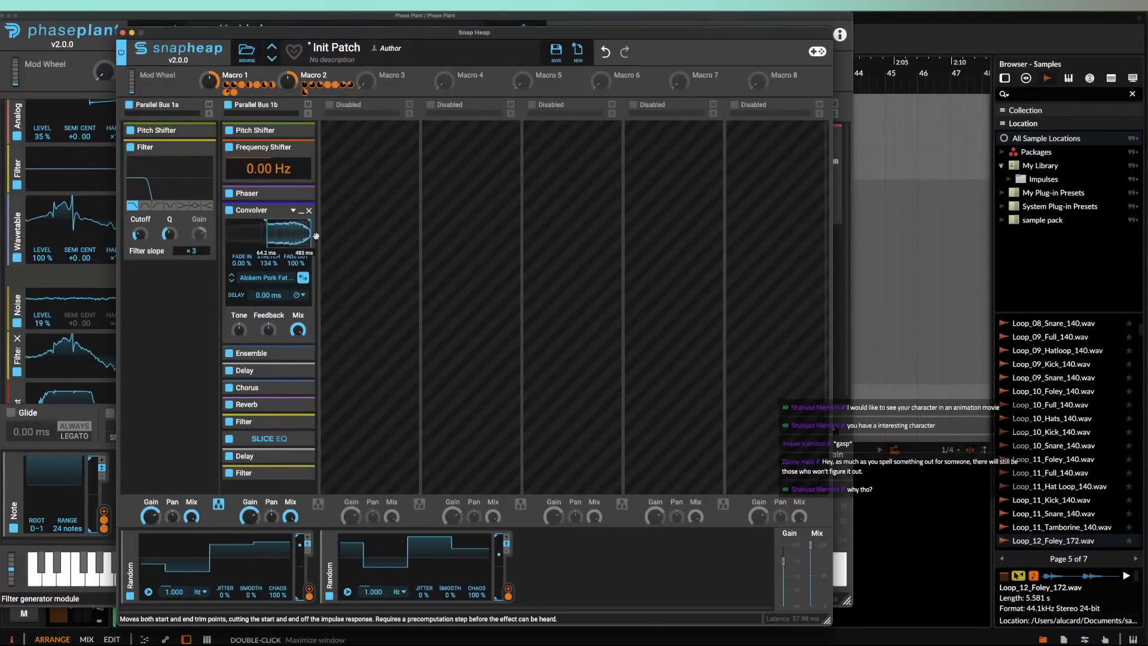
{"action": "left_click_drag", "start_coordinate": [242, 263], "coordinate": [243, 200]}
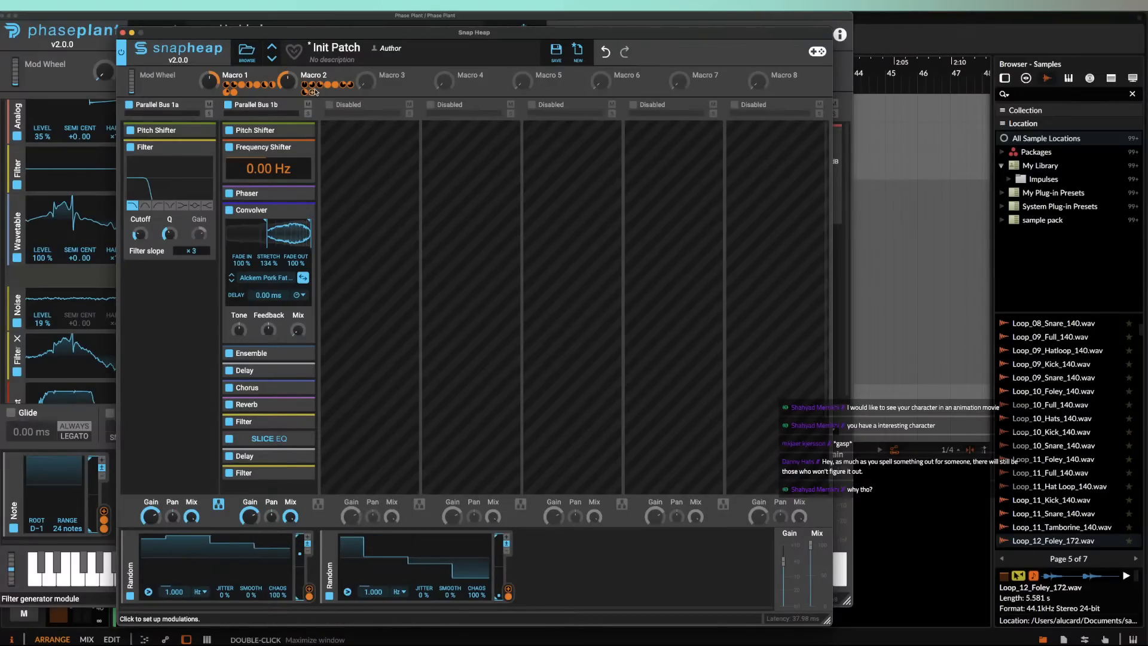
Step: Modulate the Convolver's Mix with Macro 2, and collapse the Convolver and Frequency Shifter
{"action": "left_click_drag", "start_coordinate": [313, 91], "coordinate": [296, 344]}
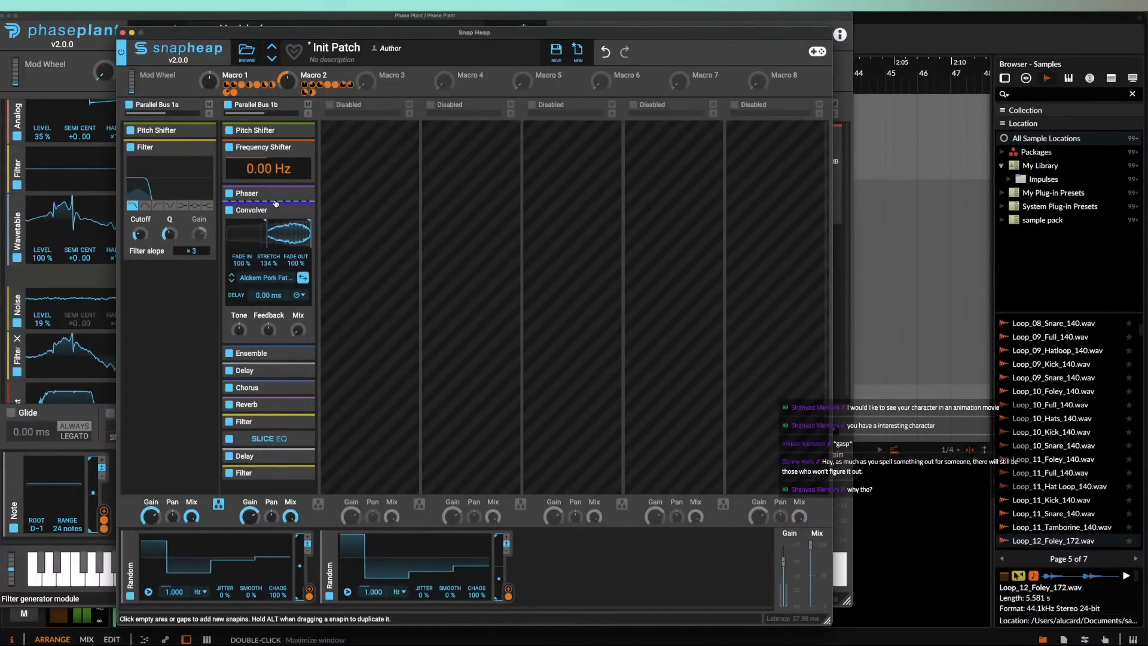
{"action": "left_click", "coordinate": [300, 214]}
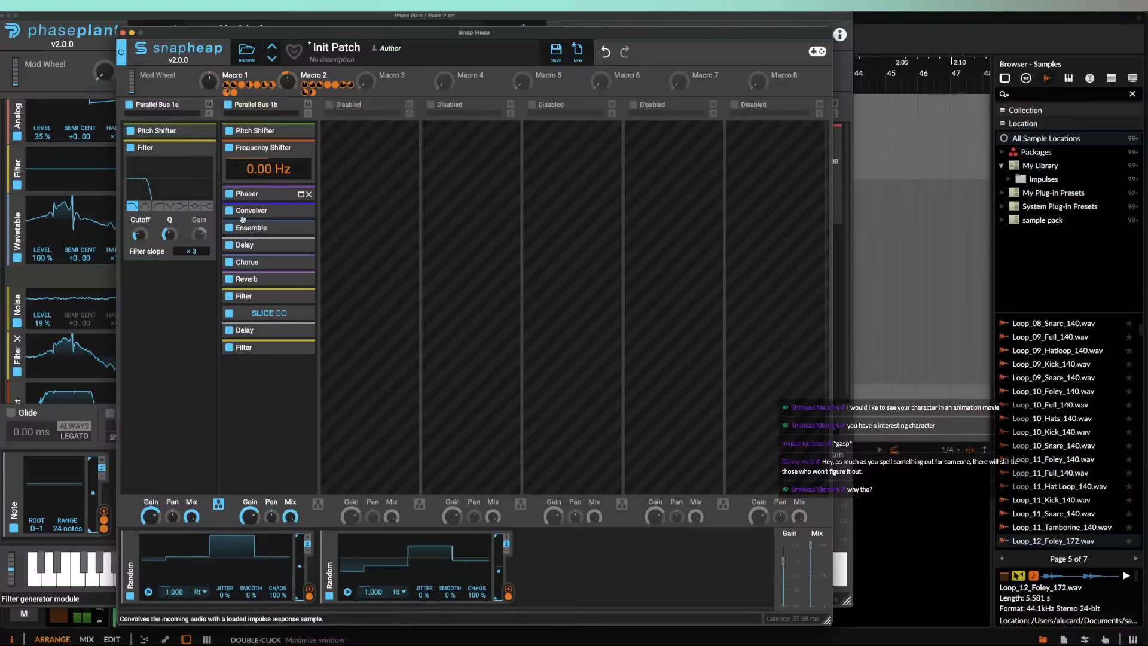
{"action": "left_click", "coordinate": [300, 148]}
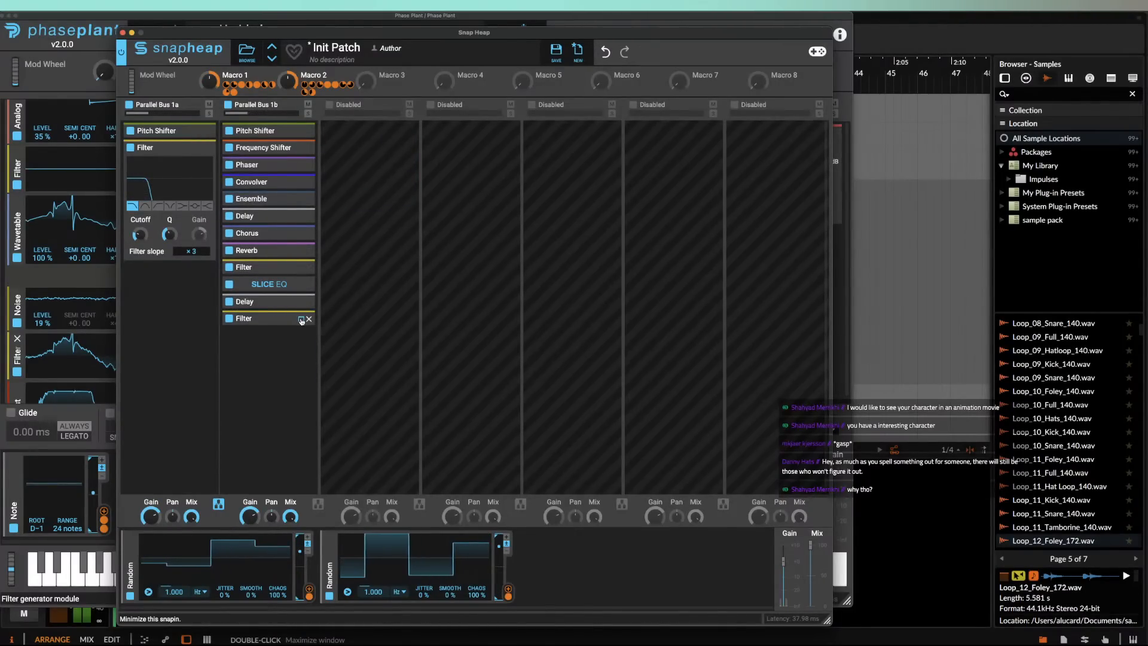
{"action": "left_click", "coordinate": [301, 320]}
{"action": "left_click", "coordinate": [301, 320]}
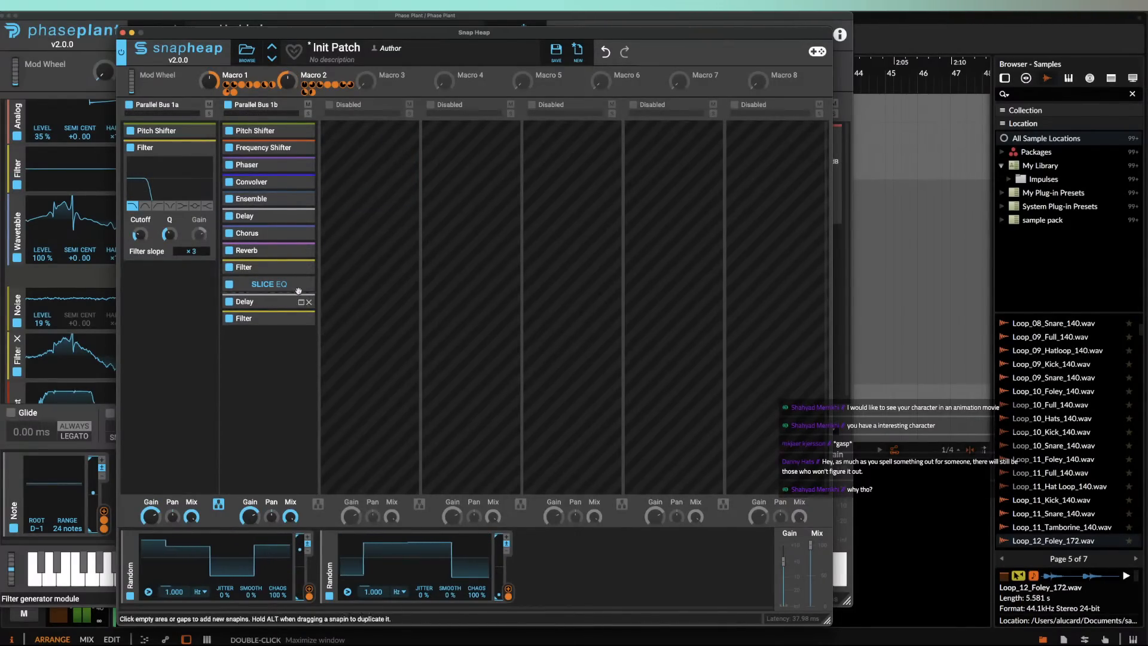
Step: Move the Slice EQ directly after the Convolver, the second Delay after the Reverb, and the Phaser between the Chorus and Reverb
{"action": "left_click_drag", "start_coordinate": [278, 298], "coordinate": [243, 205]}
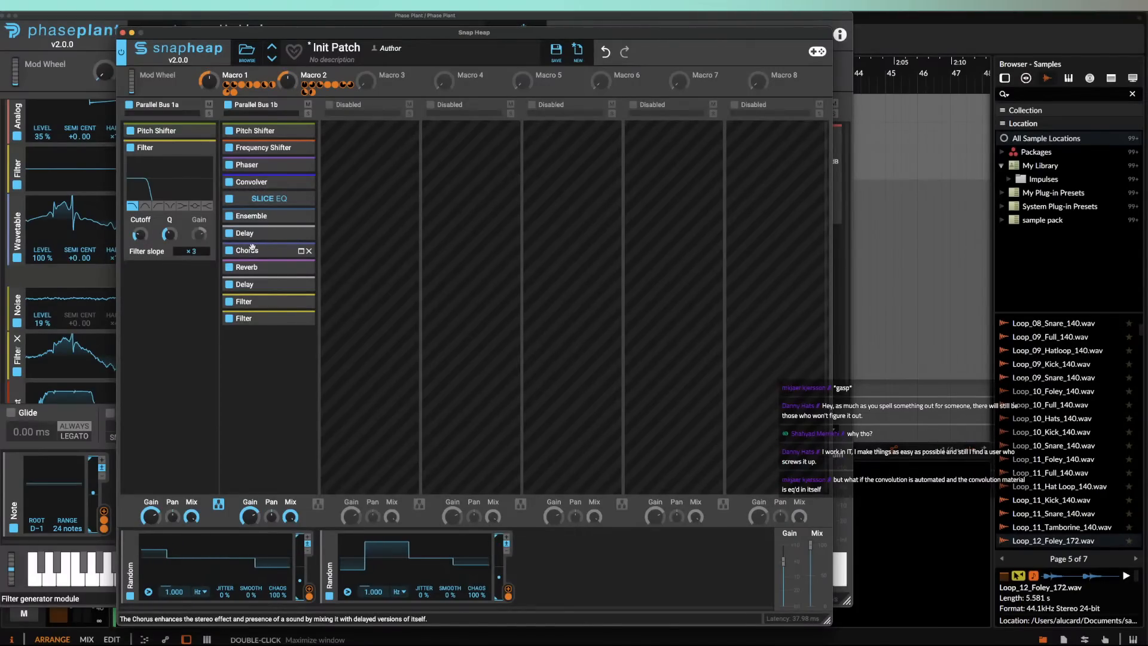
{"action": "left_click", "coordinate": [301, 183]}
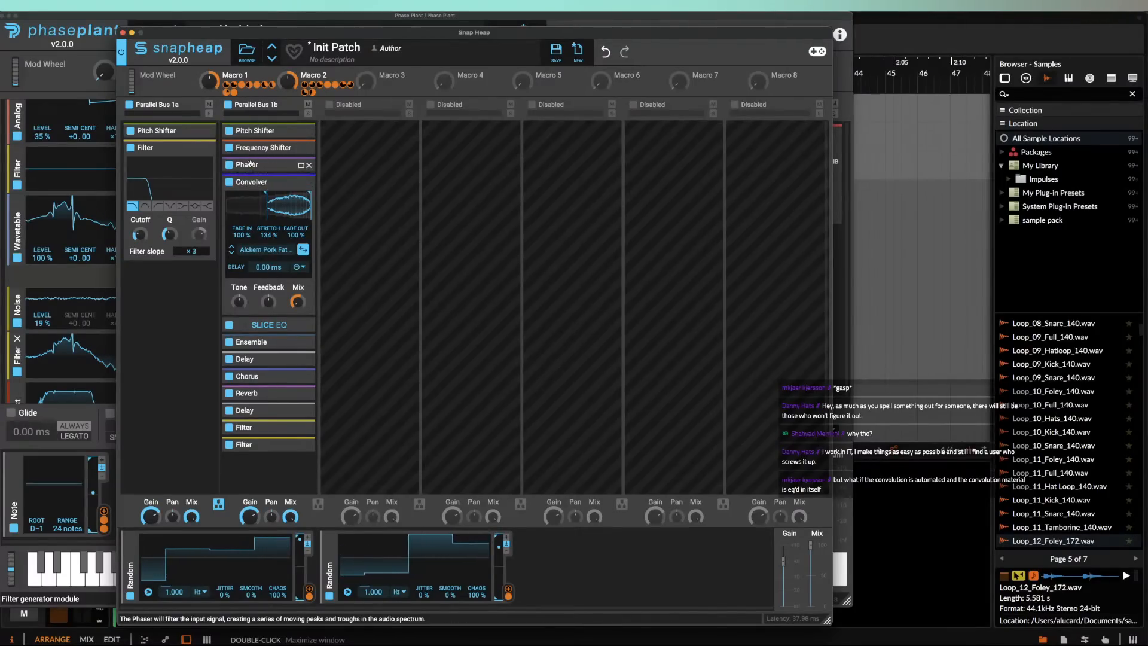
{"action": "left_click_drag", "start_coordinate": [250, 163], "coordinate": [252, 389]}
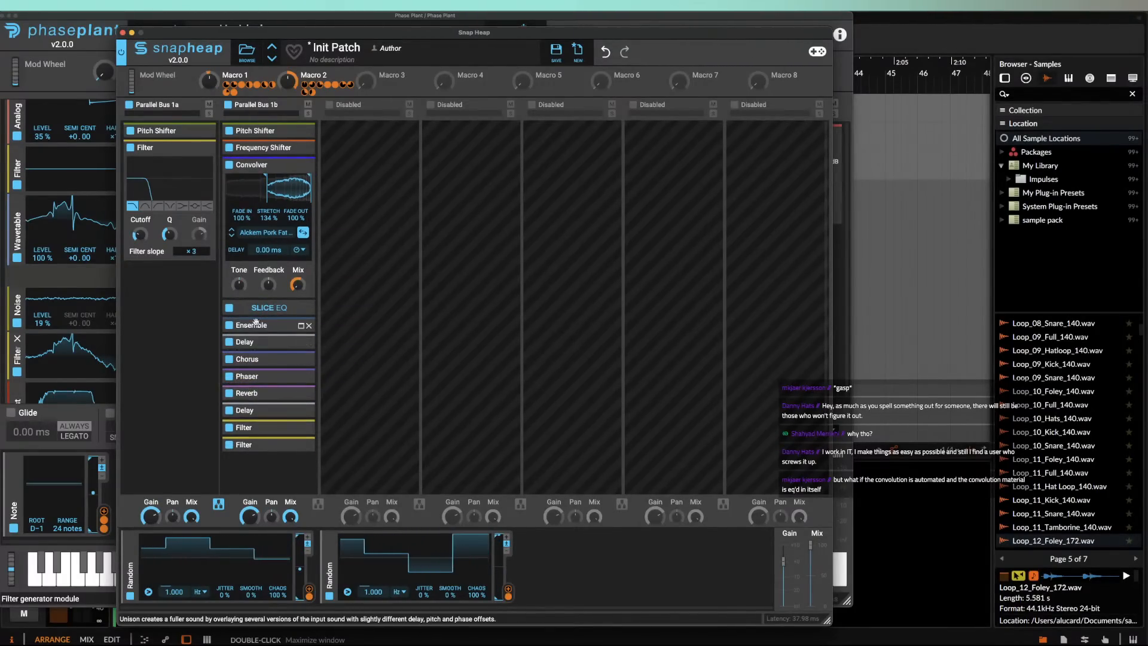
{"action": "left_click", "coordinate": [300, 165]}
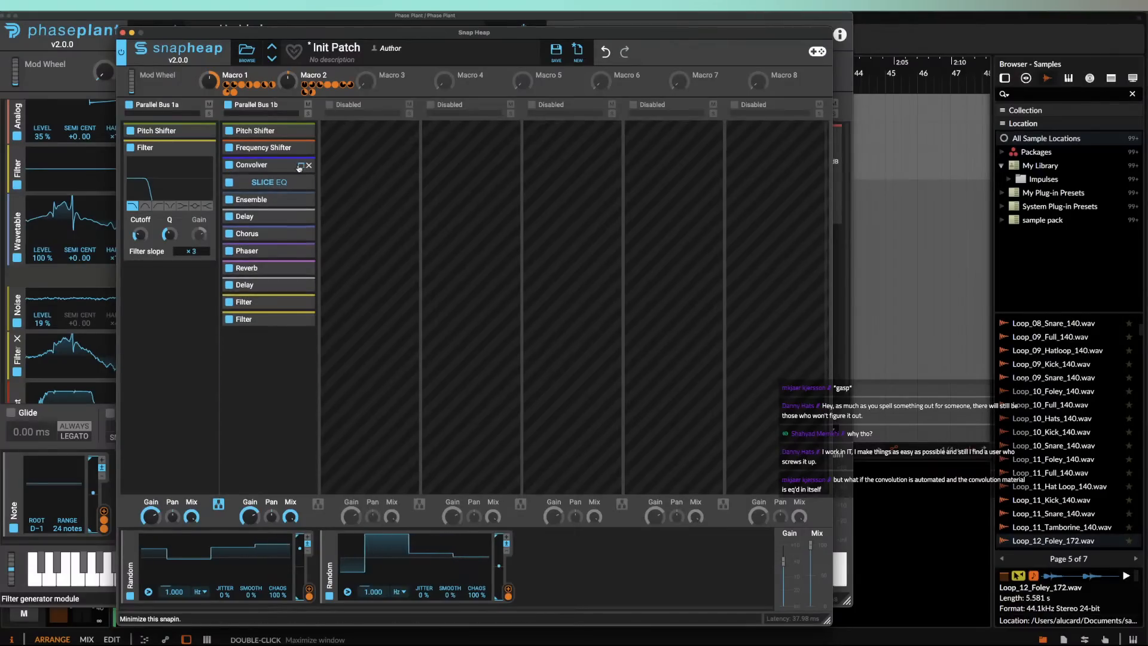
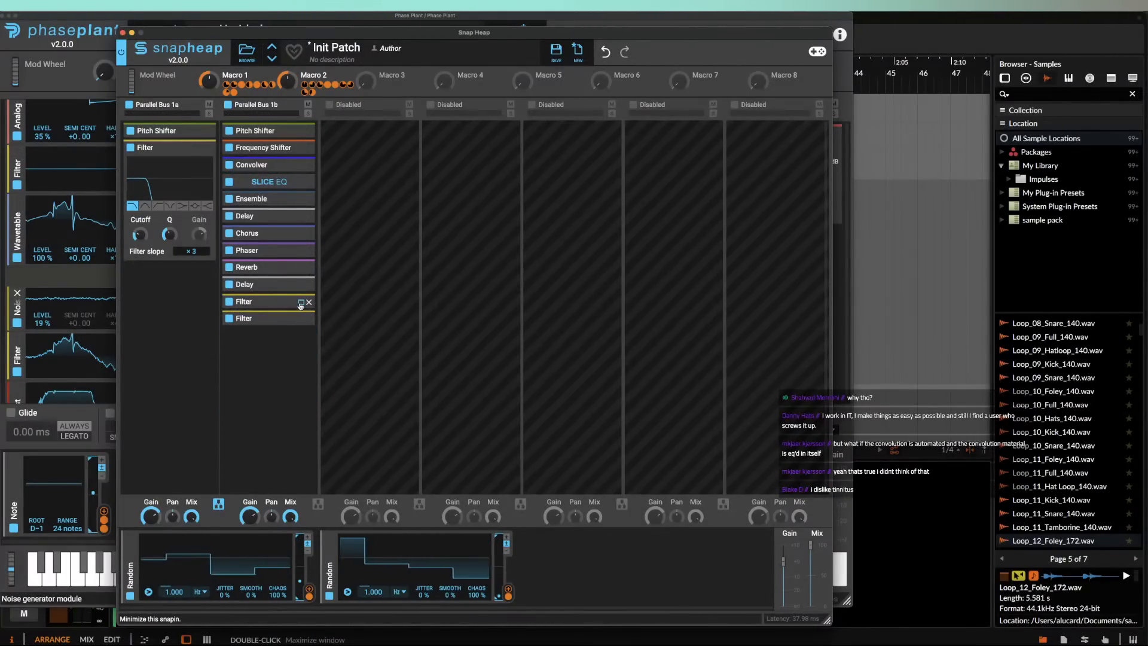
Step: Adjust the Cutoff of the Filter after the second Delay, and set the two Random modulators' rates to 1.607 Hz and 2.148 Hz
{"action": "left_click", "coordinate": [263, 301]}
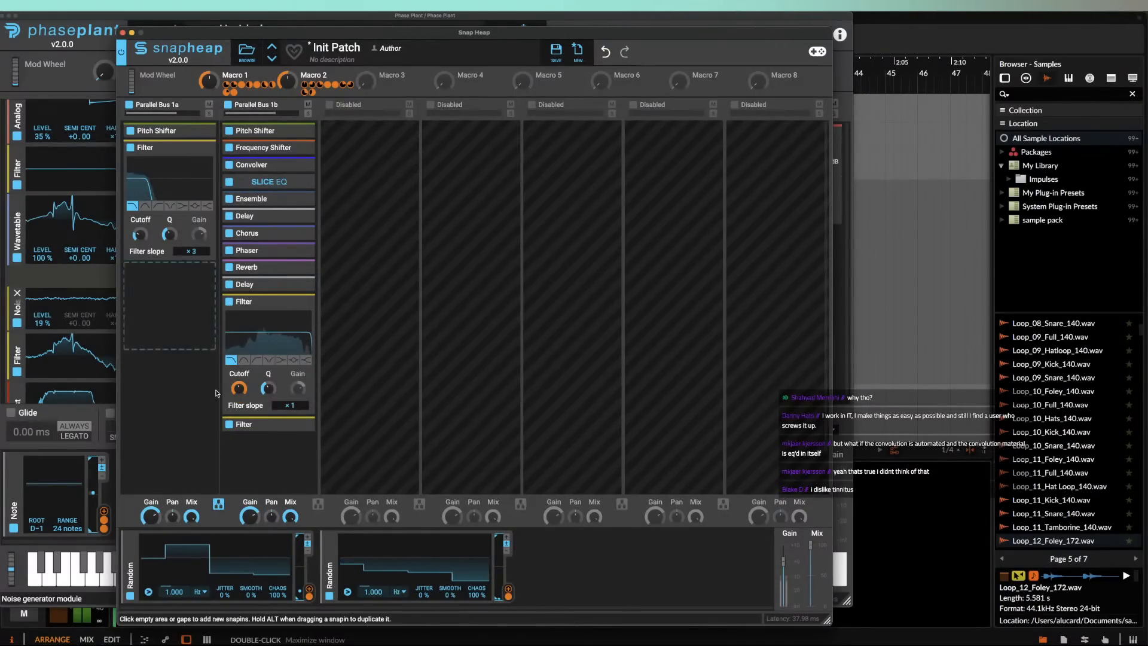
{"action": "left_click_drag", "start_coordinate": [238, 388], "coordinate": [247, 401]}
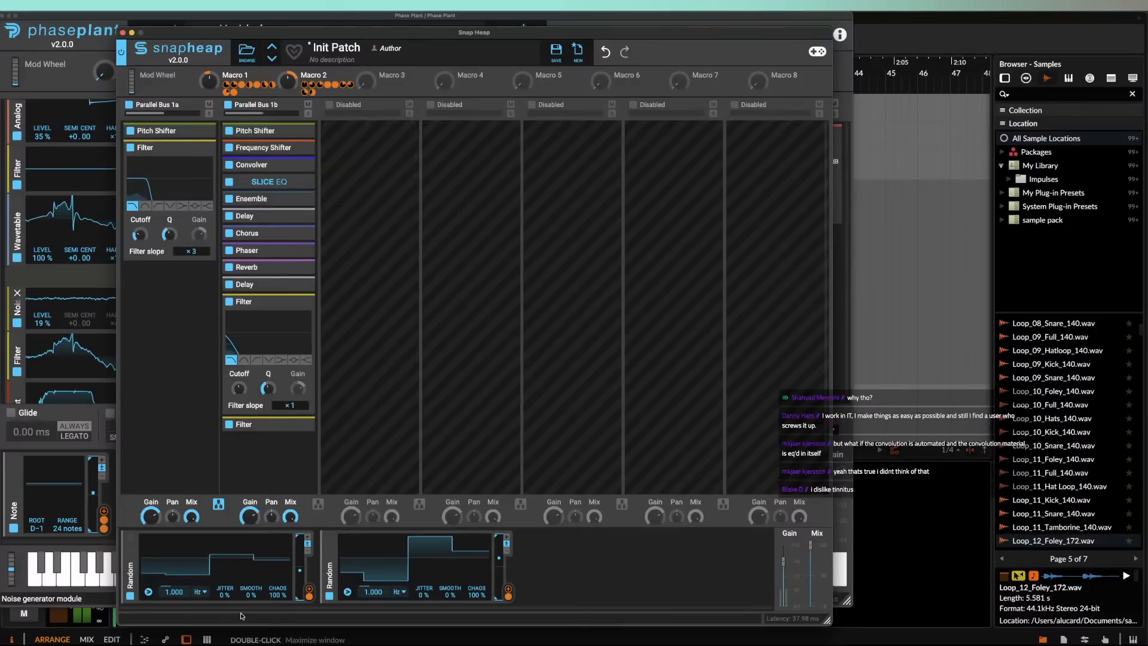
{"action": "left_click_drag", "start_coordinate": [174, 591], "coordinate": [174, 578]}
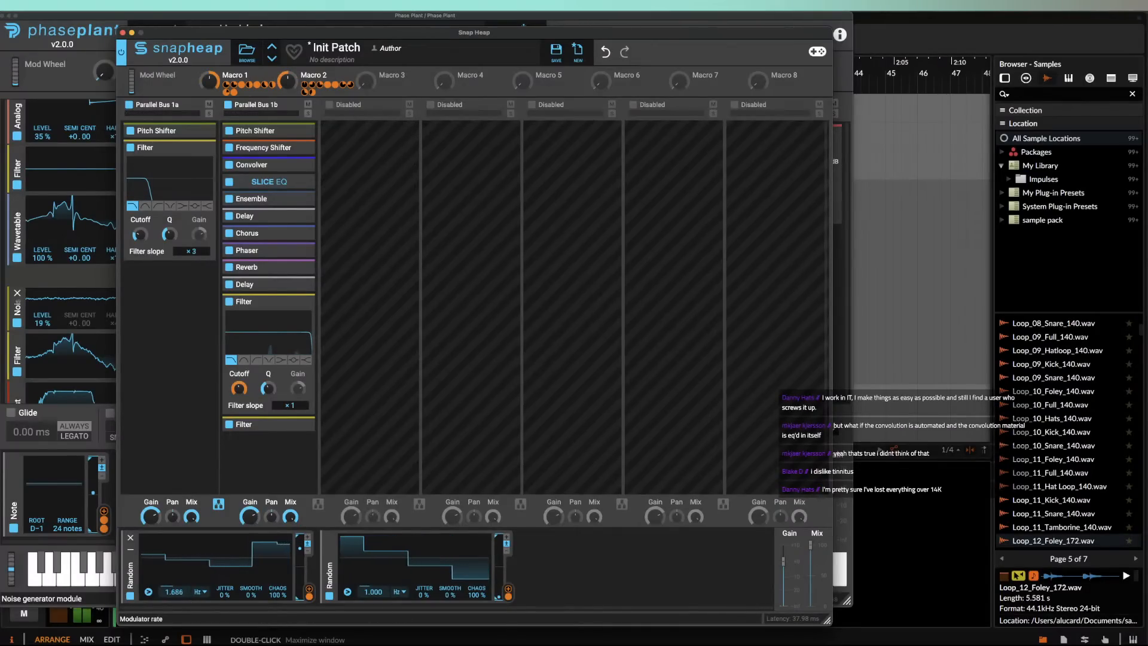
{"action": "left_click_drag", "start_coordinate": [374, 592], "coordinate": [374, 573]}
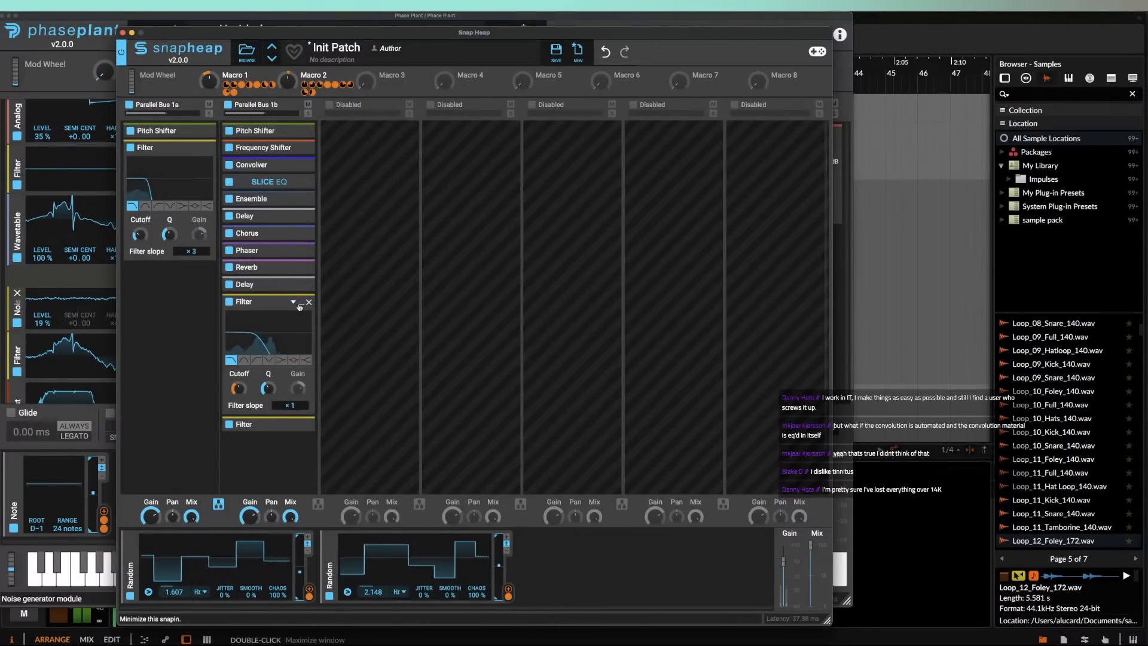
{"action": "left_click", "coordinate": [302, 304]}
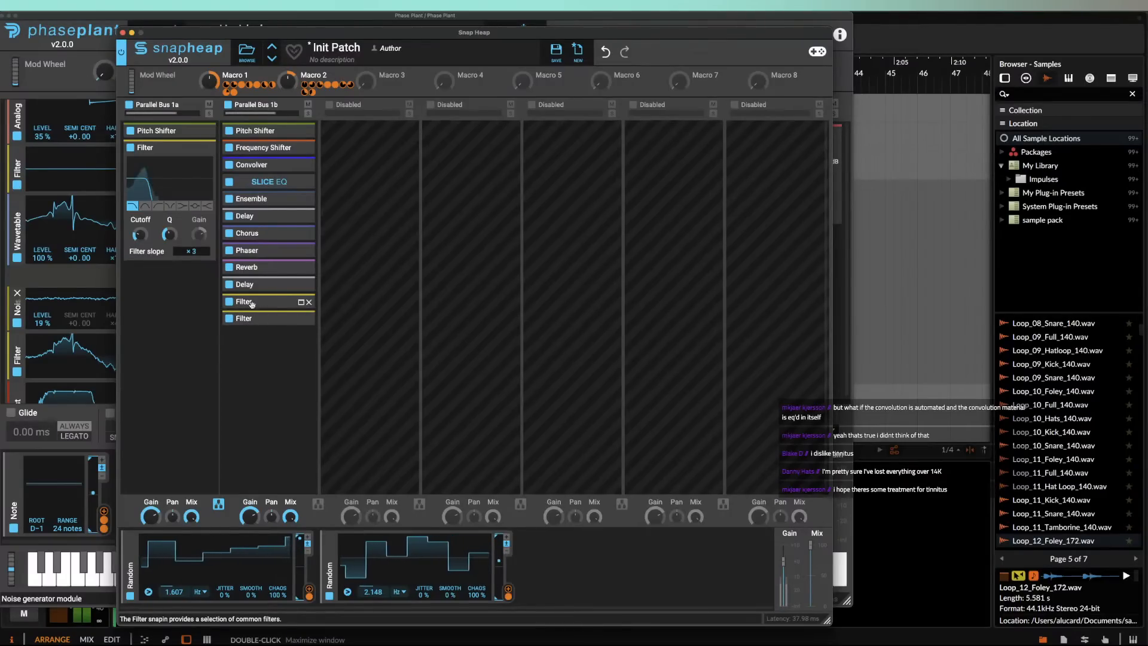
Step: Remove the second Delay and the Frequency Shifter from Parallel Bus 1b
{"action": "left_click", "coordinate": [263, 328]}
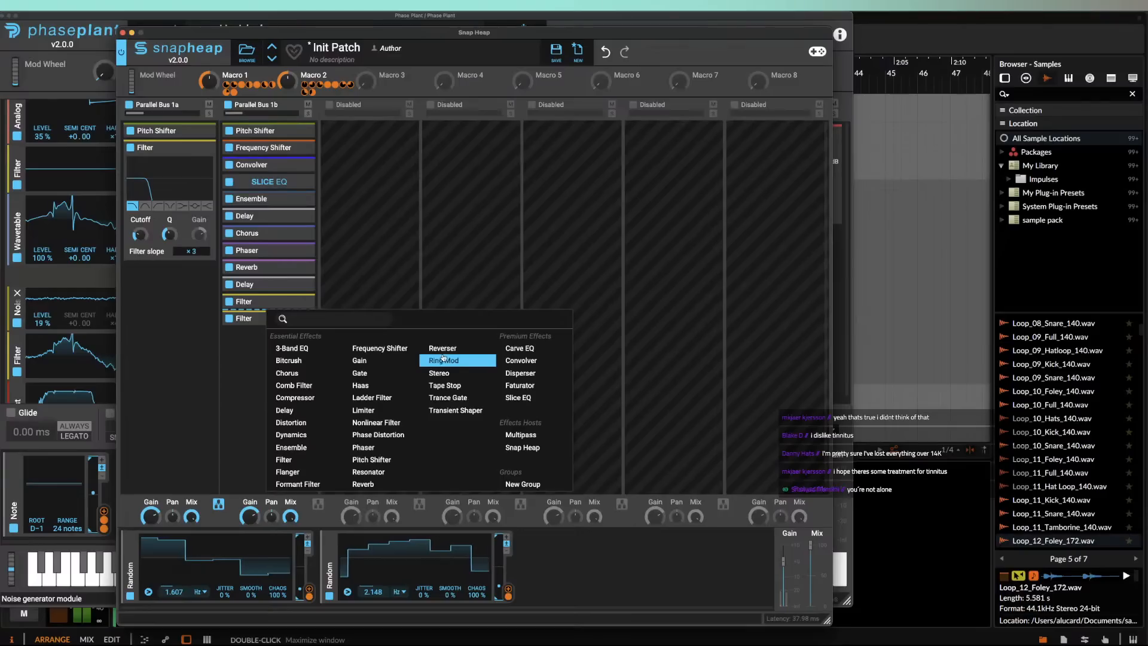
{"action": "left_click", "coordinate": [261, 313]}
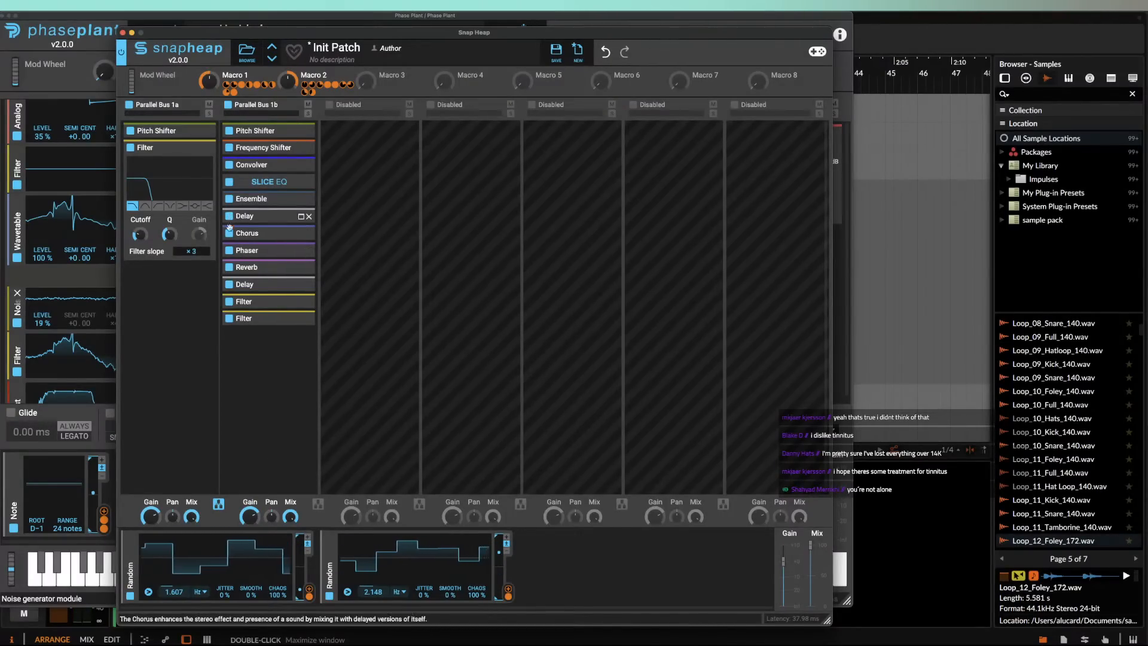
{"action": "left_click", "coordinate": [309, 284]}
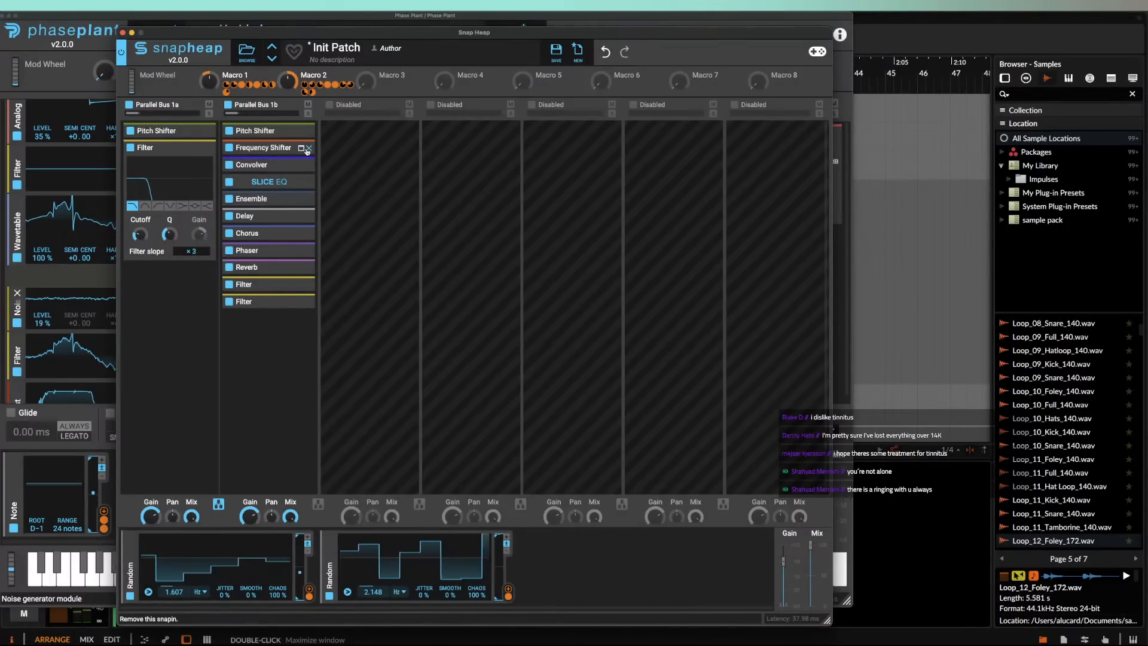
{"action": "left_click", "coordinate": [307, 149]}
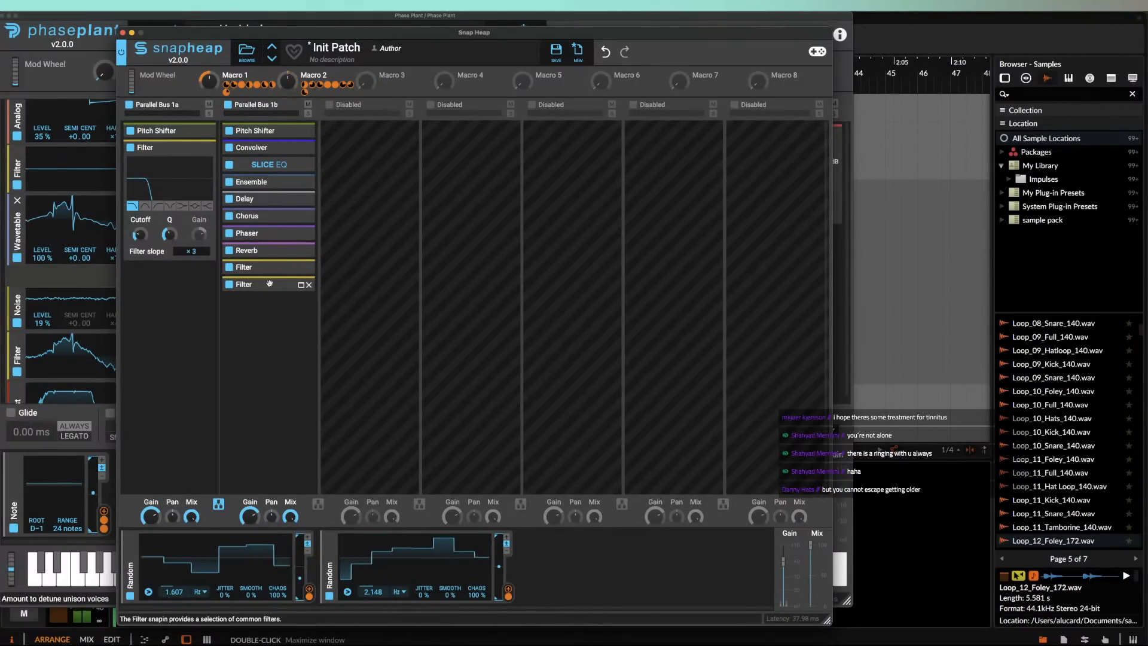
Step: Add a Filter to Parallel Bus 1b, place it between the Phaser and Reverb, and set its type to notch
{"action": "left_click", "coordinate": [263, 303]}
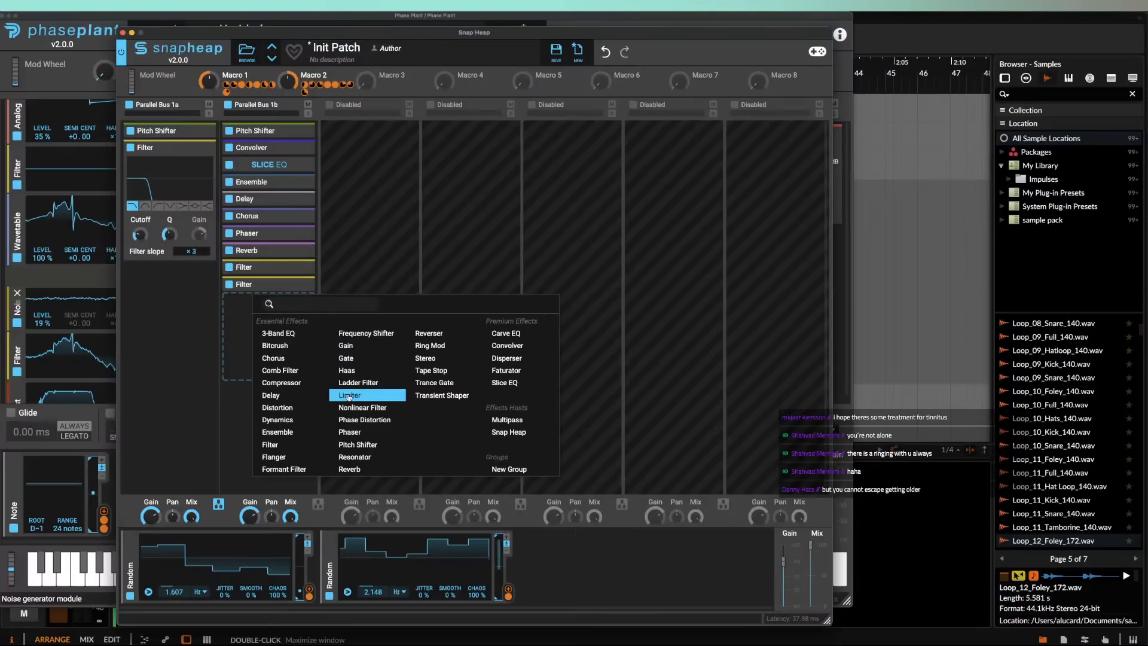
{"action": "left_click", "coordinate": [270, 445]}
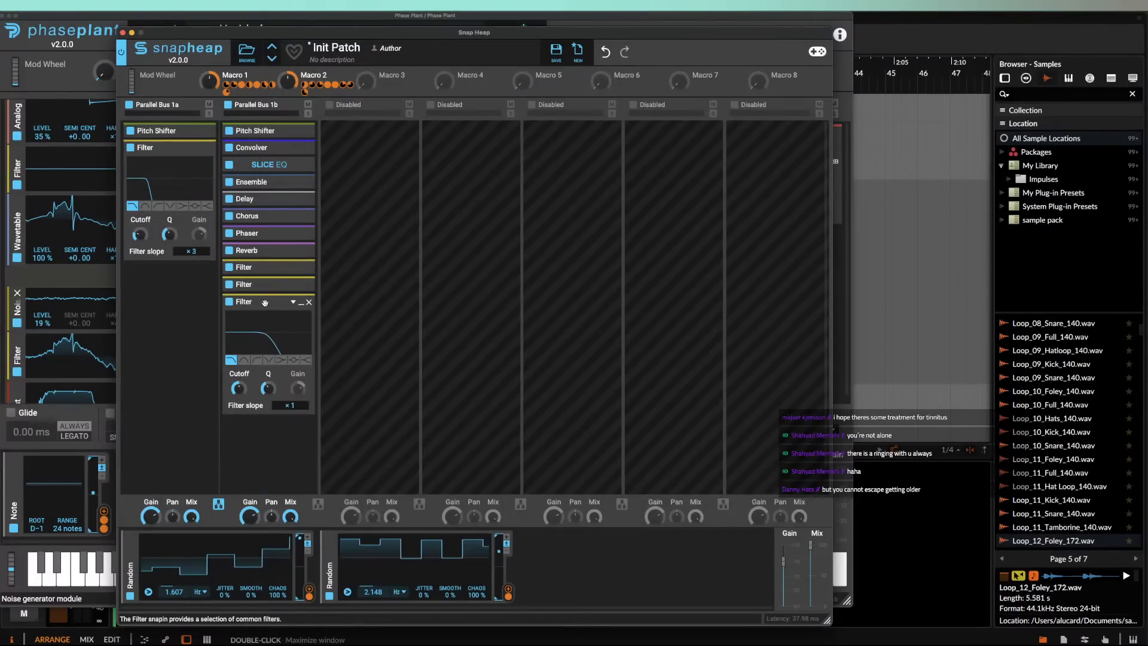
{"action": "left_click_drag", "start_coordinate": [265, 302], "coordinate": [260, 252]}
{"action": "left_click", "coordinate": [264, 277]}
{"action": "left_click", "coordinate": [257, 284]}
{"action": "left_click", "coordinate": [268, 309]}
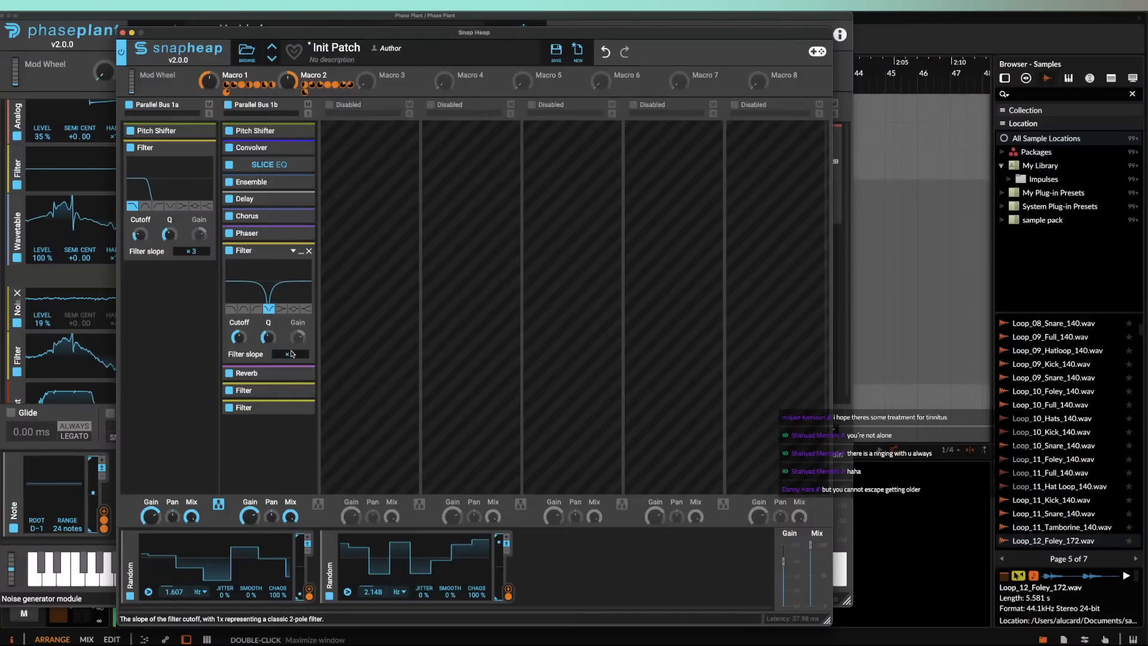
Step: Set the notch Filter's slope to ×4, and assign Macro 1 to its Cutoff and Macro 2 to its Q
{"action": "left_click_drag", "start_coordinate": [291, 354], "coordinate": [239, 359]}
{"action": "left_click", "coordinate": [240, 85]}
{"action": "left_click", "coordinate": [254, 346]}
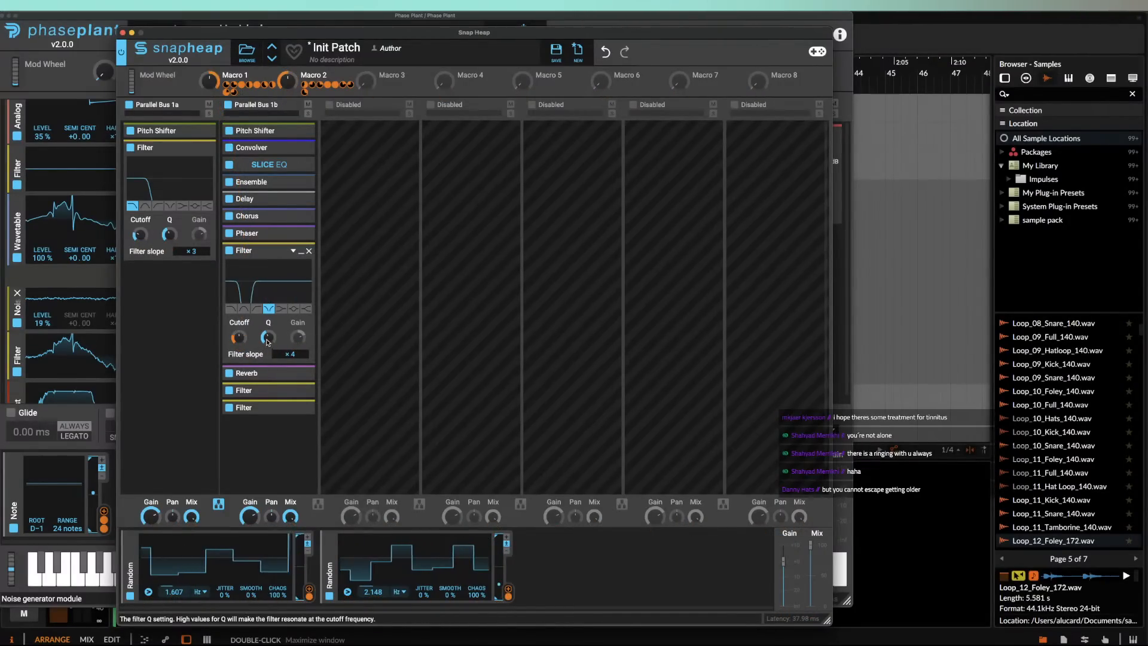
{"action": "left_click", "coordinate": [312, 92]}
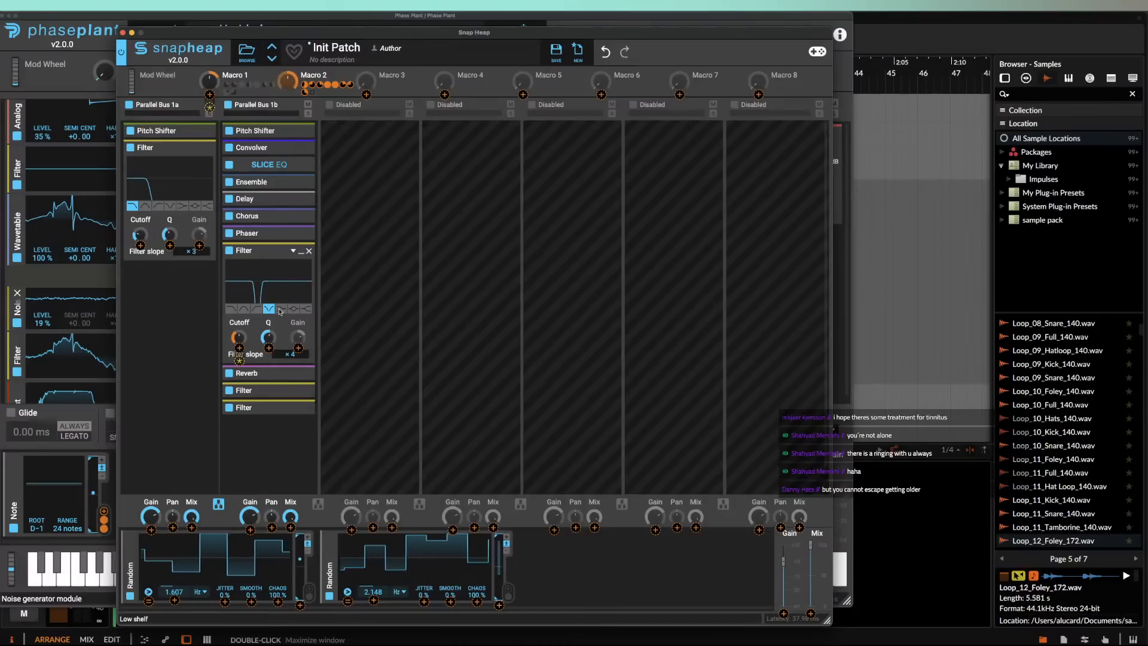
{"action": "left_click", "coordinate": [268, 338]}
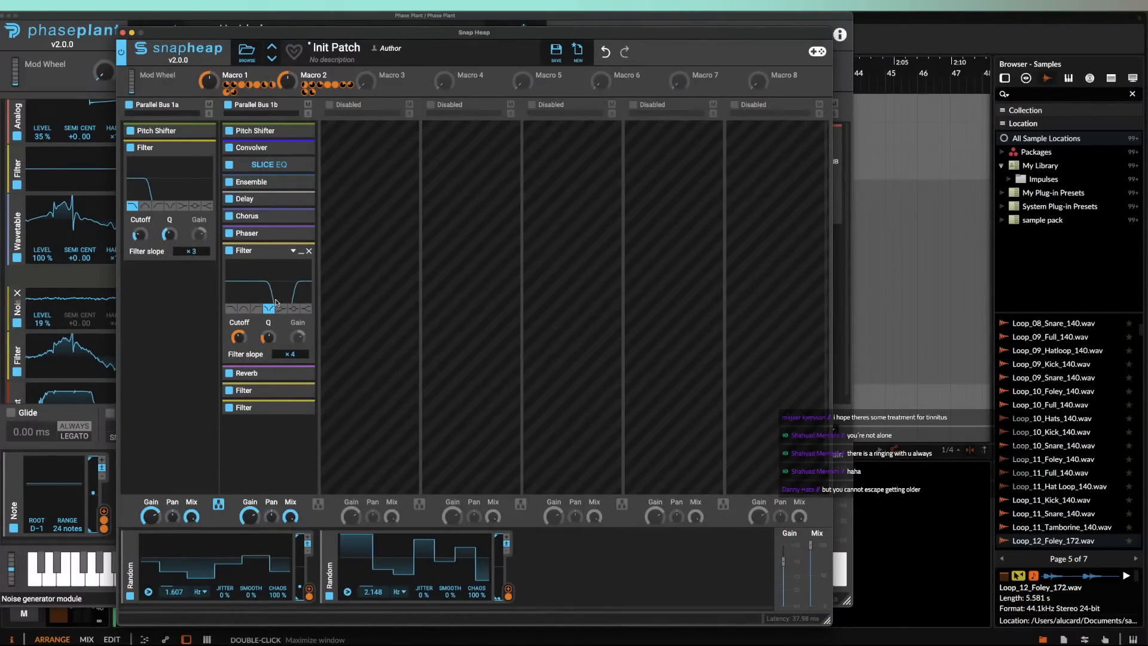
{"action": "left_click", "coordinate": [301, 252]}
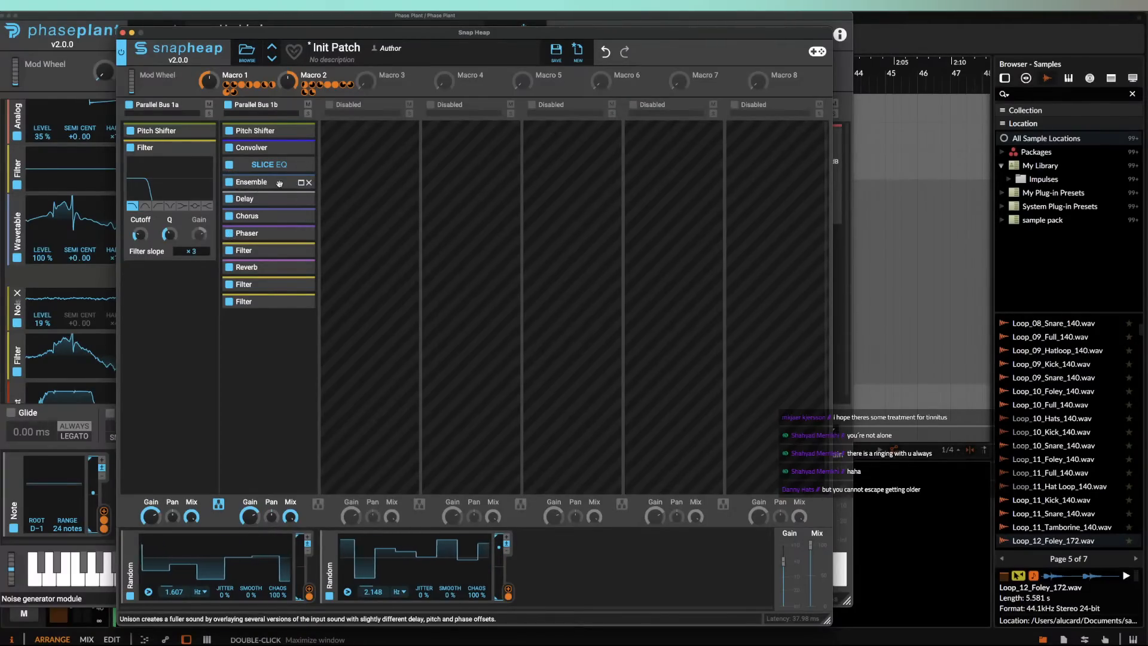
Step: Lower the modulation amount on the Ensemble's Mix and inspect the Pitch Shifter in Parallel Bus 1b
{"action": "left_click", "coordinate": [301, 182]}
{"action": "left_click_drag", "start_coordinate": [298, 263], "coordinate": [299, 289]}
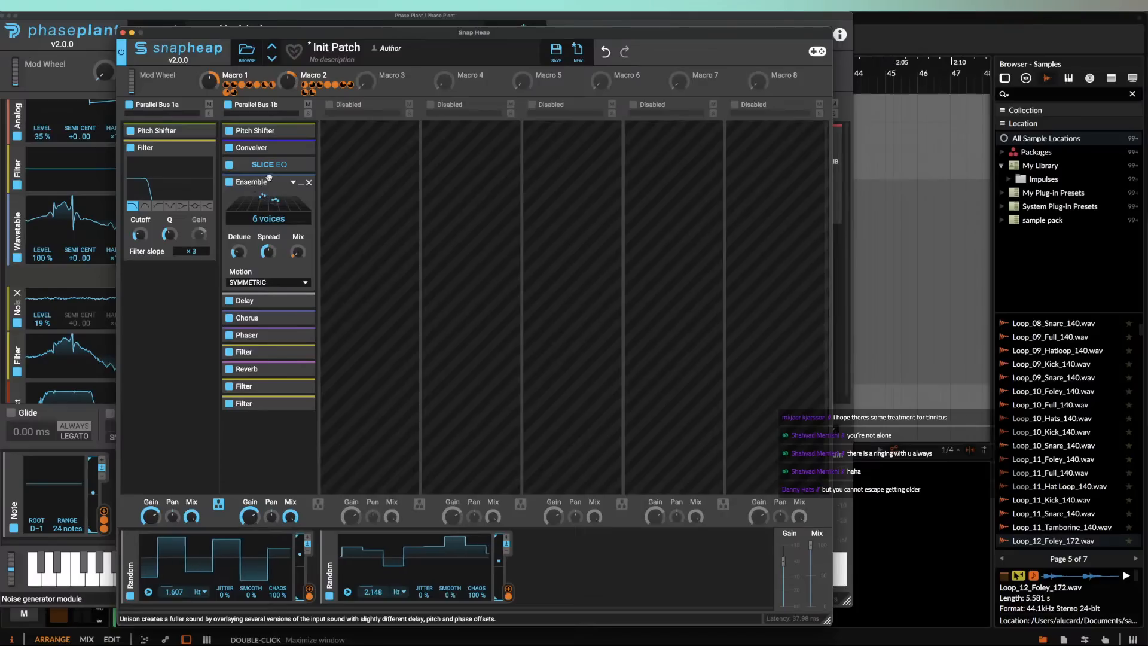
{"action": "left_click", "coordinate": [301, 181]}
{"action": "left_click", "coordinate": [301, 131]}
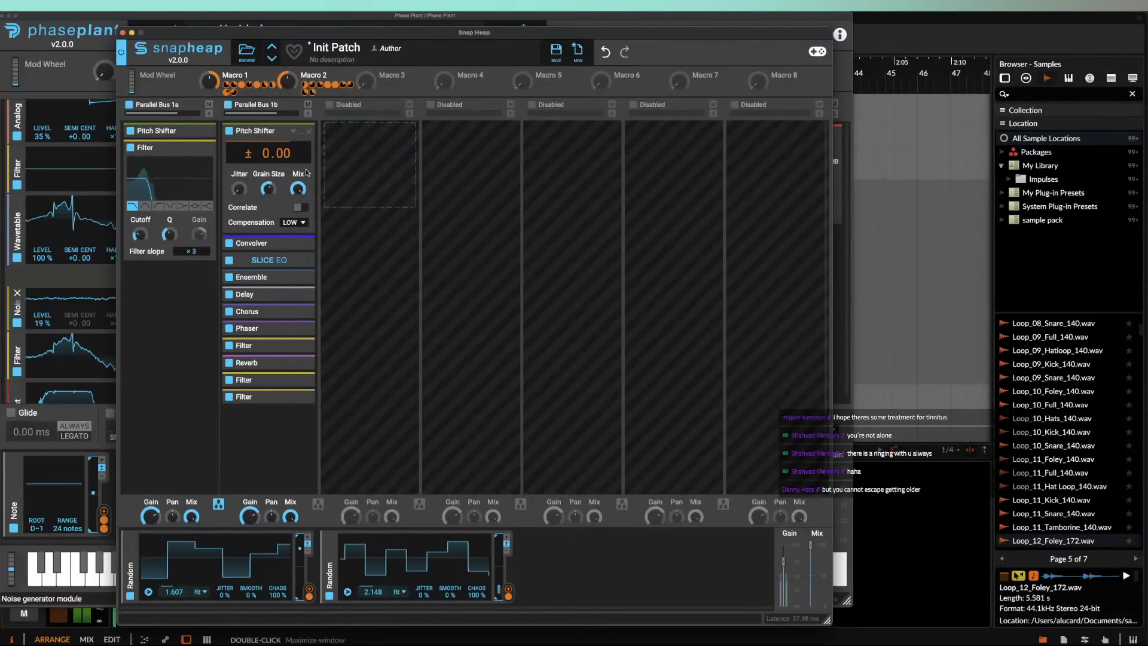
{"action": "left_click", "coordinate": [299, 133]}
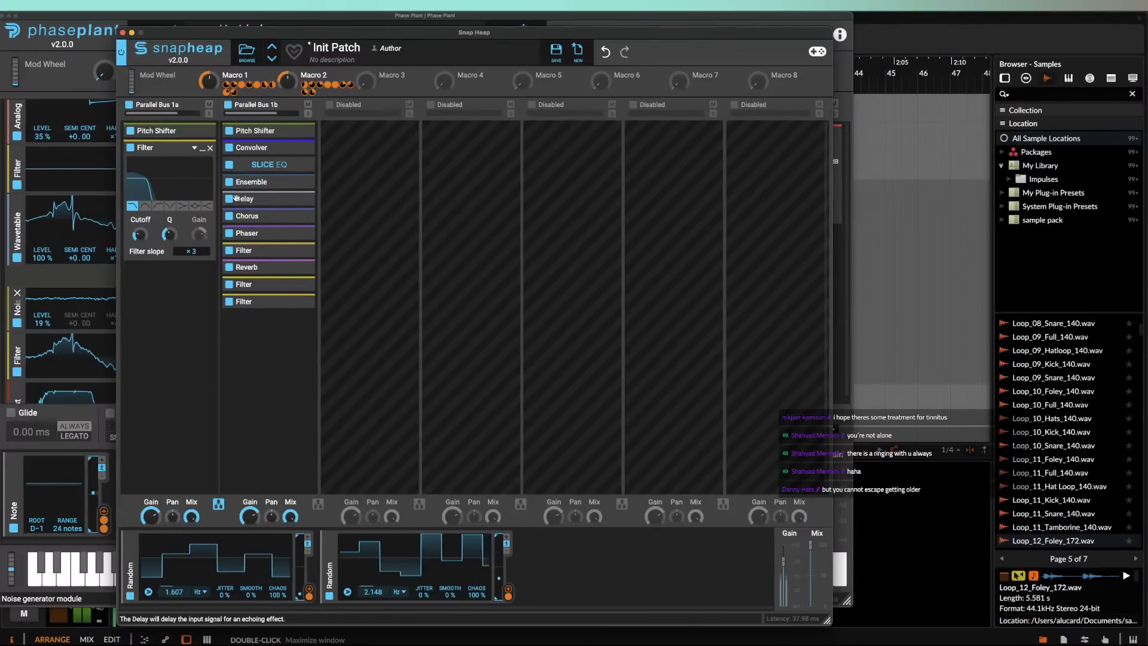
Step: Adjust Macro 2's modulation amount on the Convolver's Mix and set the impulse Stretch to 272%
{"action": "left_click", "coordinate": [301, 149]}
{"action": "left_click_drag", "start_coordinate": [298, 279], "coordinate": [298, 272]}
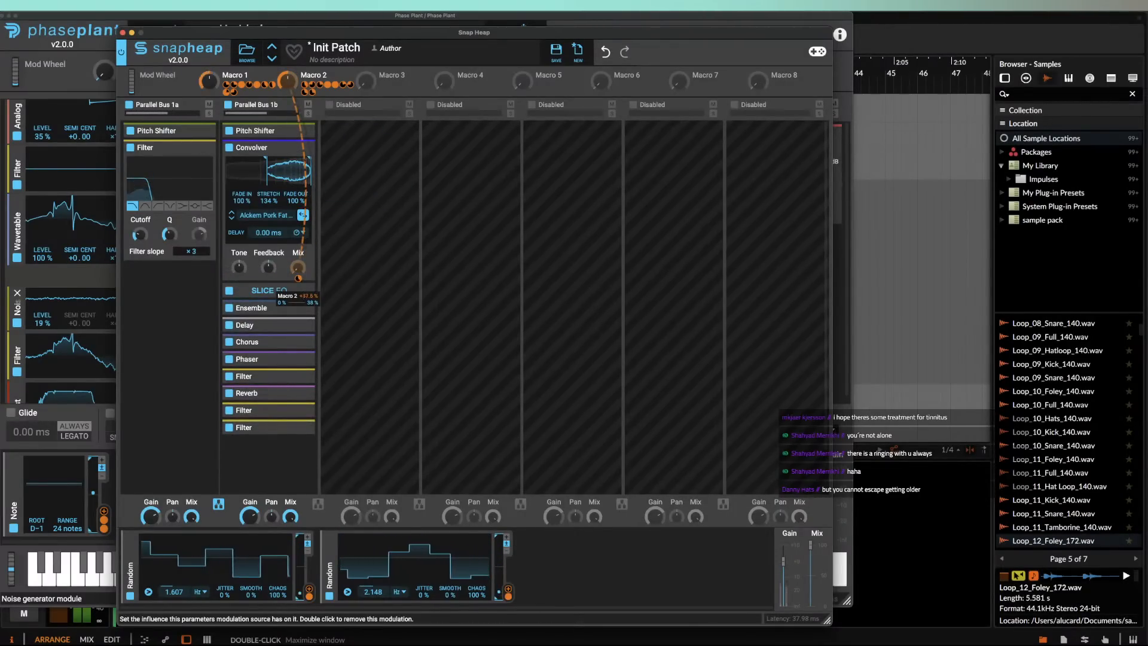
{"action": "left_click_drag", "start_coordinate": [268, 202], "coordinate": [268, 178]}
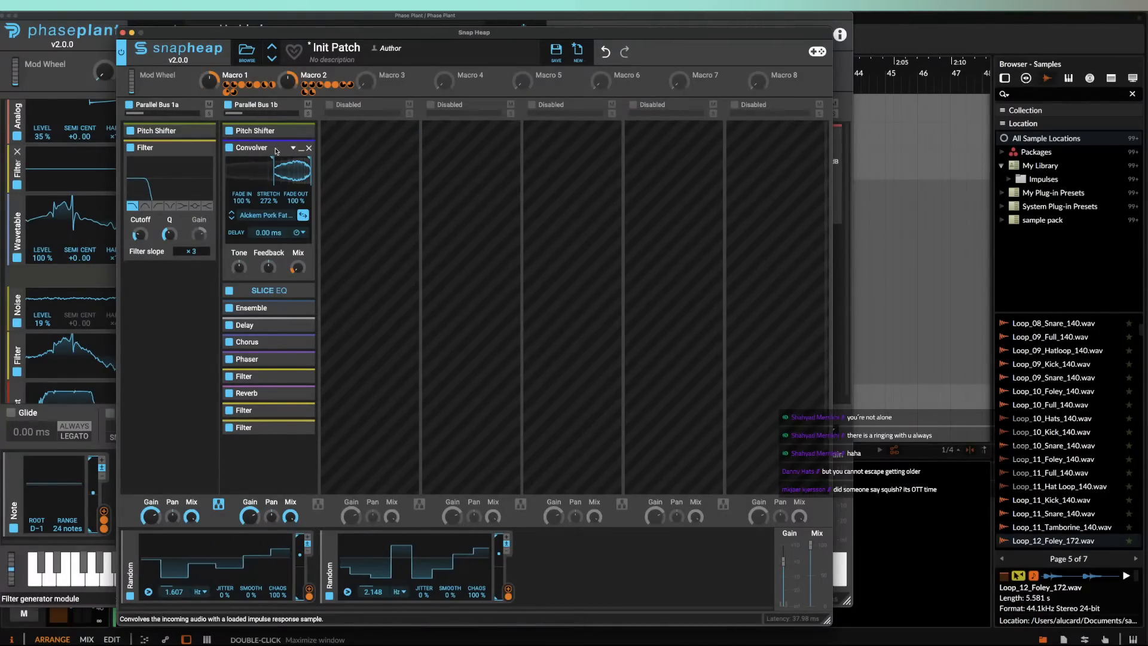
{"action": "left_click", "coordinate": [300, 148]}
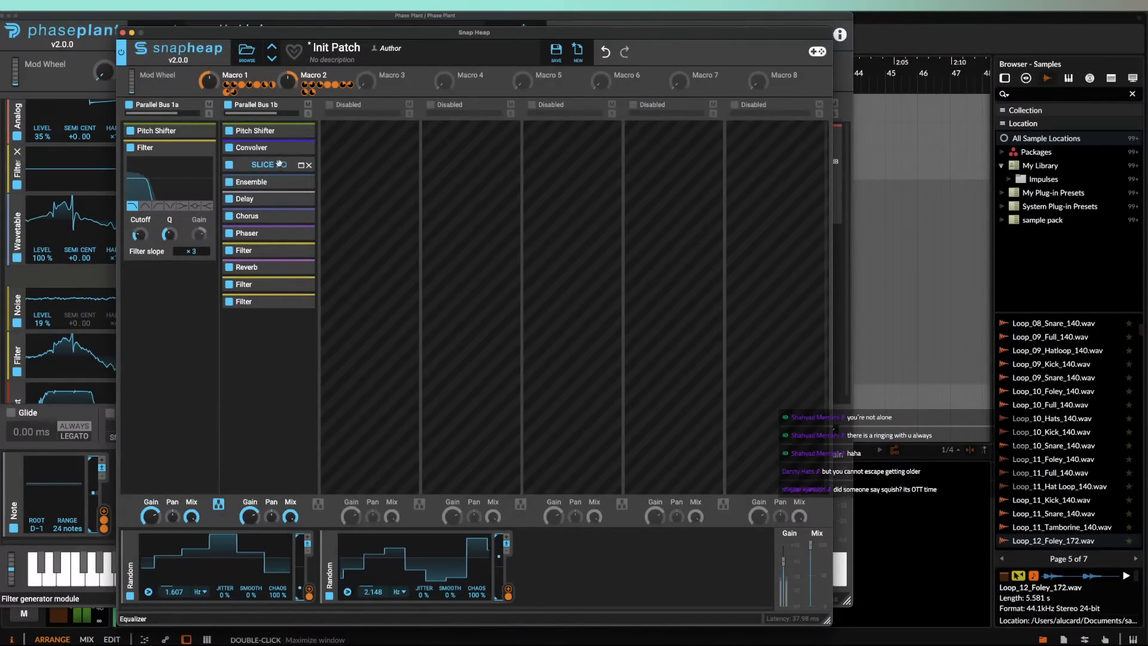
Step: Assign Macro 1 to the Slice EQ's Offset and move the notch Filter between the Delay and Chorus
{"action": "left_click", "coordinate": [302, 167]}
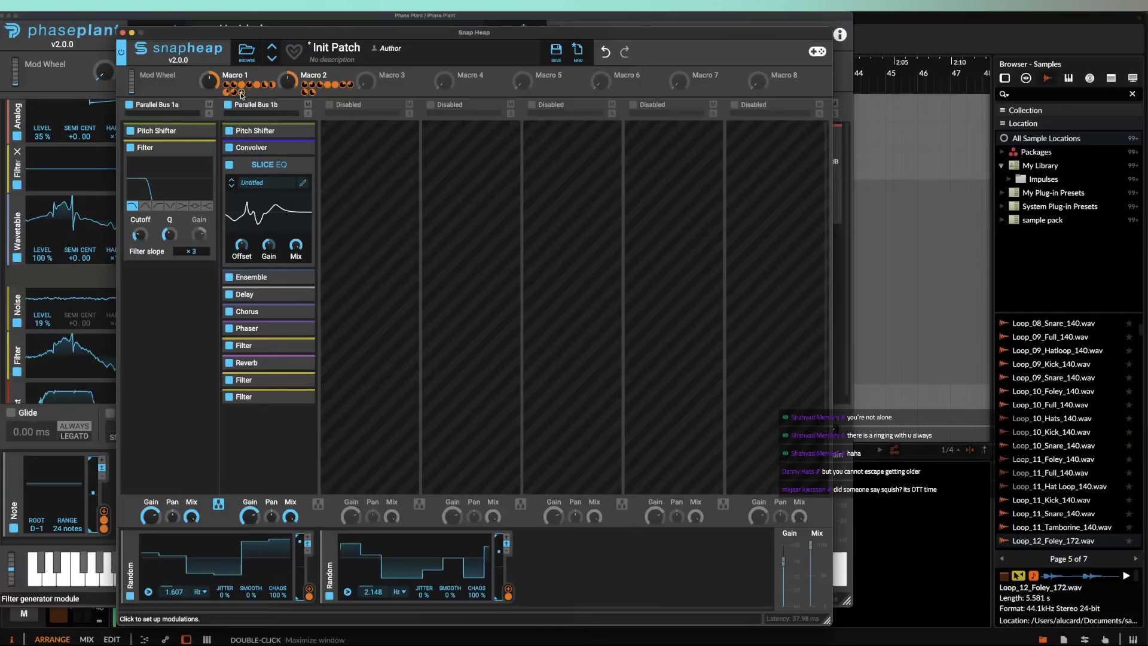
{"action": "left_click_drag", "start_coordinate": [242, 94], "coordinate": [293, 222]}
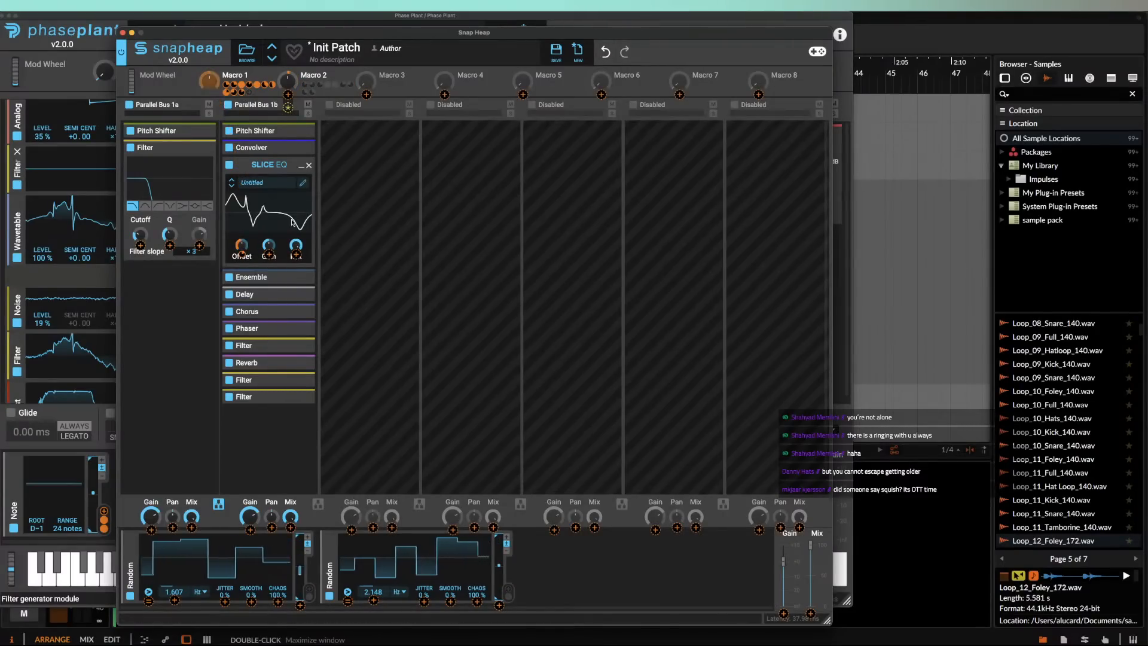
{"action": "left_click", "coordinate": [302, 165]}
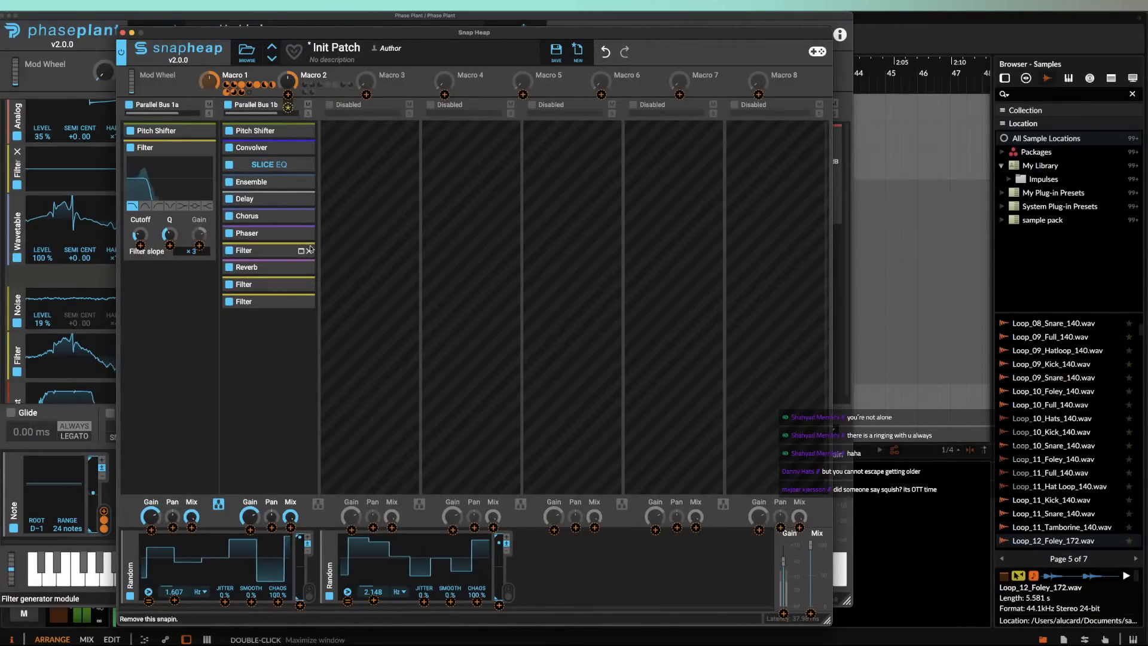
{"action": "left_click", "coordinate": [276, 235]}
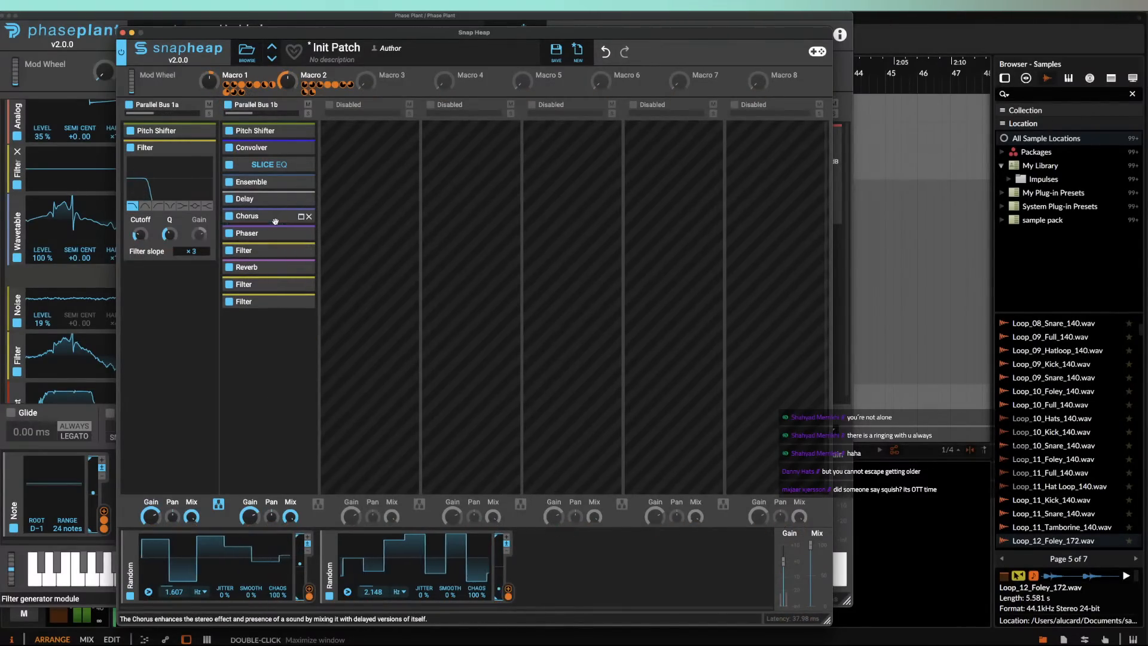
{"action": "left_click_drag", "start_coordinate": [260, 248], "coordinate": [259, 216]}
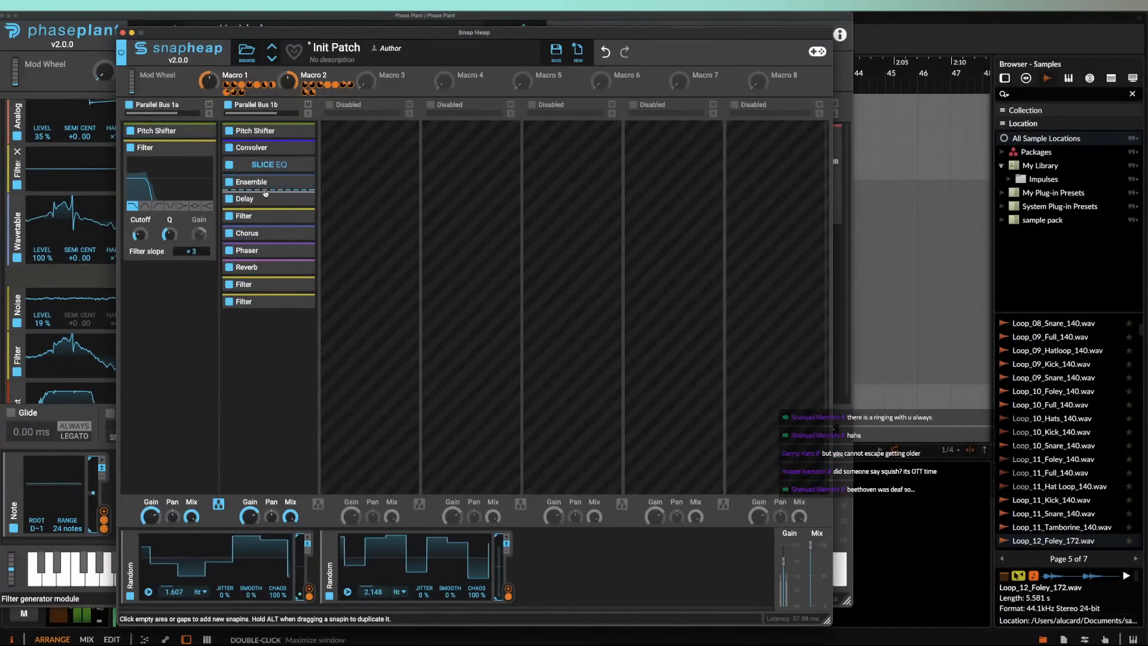
Step: Examine the parameters of the Chorus, Phaser and Reverb in Parallel Bus 1b
{"action": "left_click", "coordinate": [292, 233]}
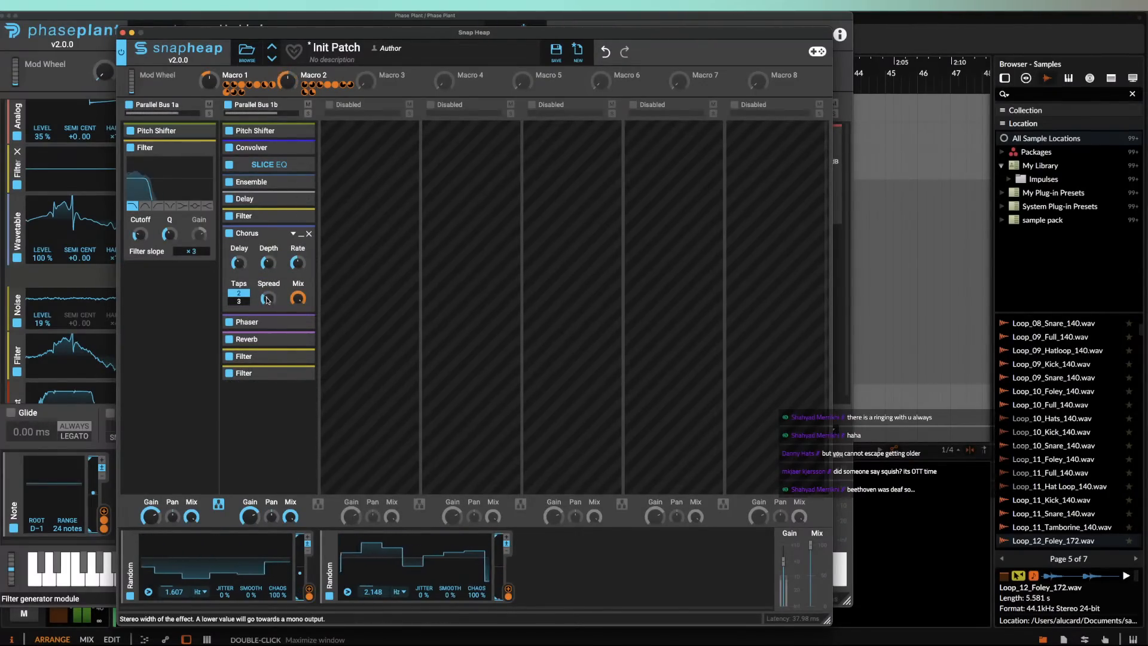
{"action": "mouse_move", "coordinate": [300, 309]}
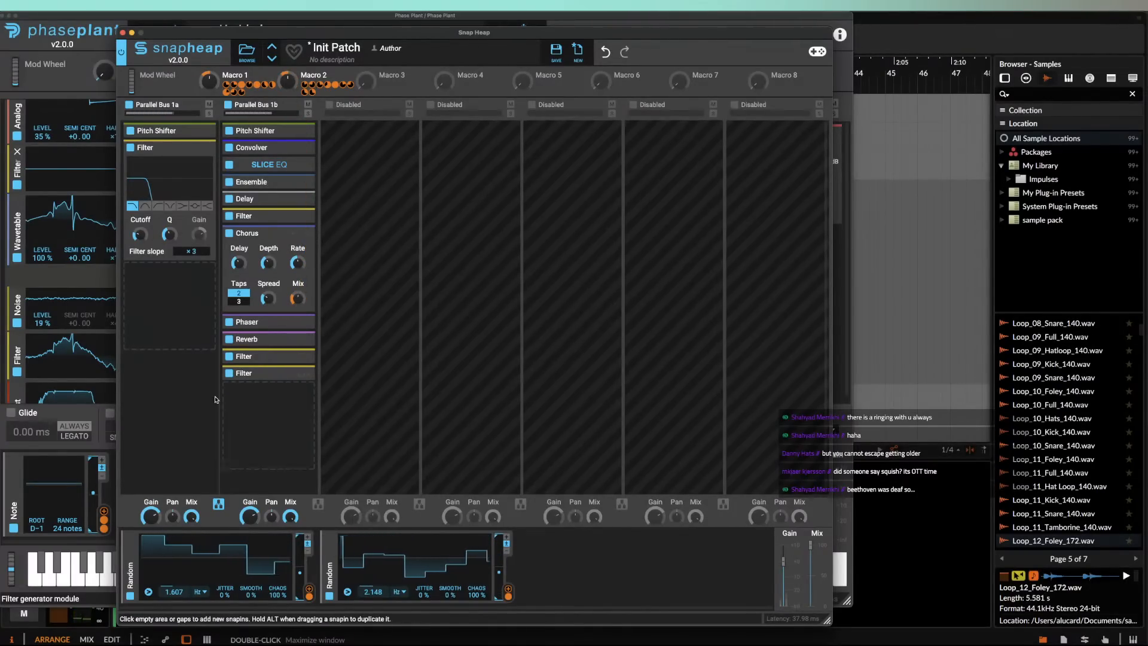
{"action": "left_click", "coordinate": [301, 323]}
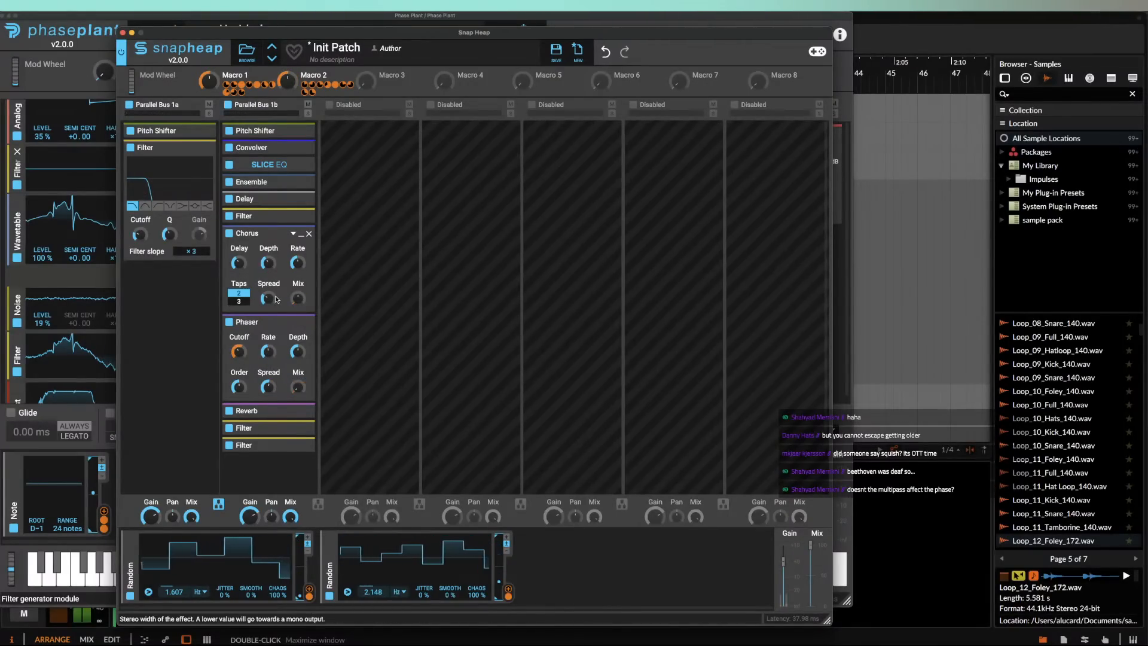
{"action": "left_click", "coordinate": [302, 323]}
{"action": "left_click", "coordinate": [302, 235]}
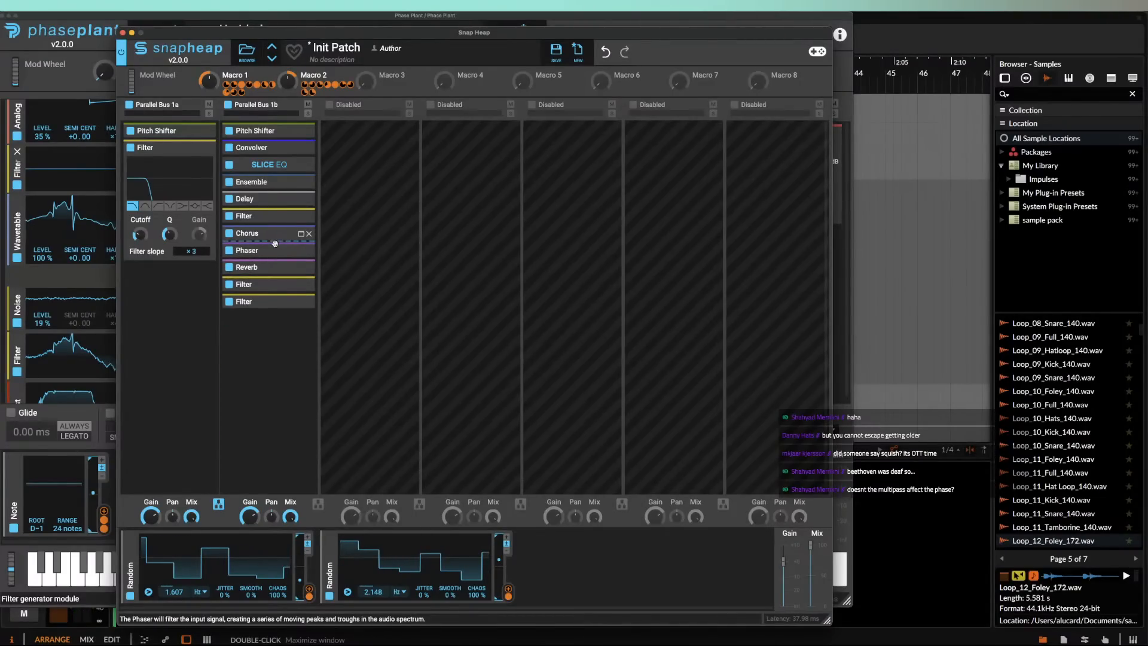
{"action": "left_click", "coordinate": [300, 269]}
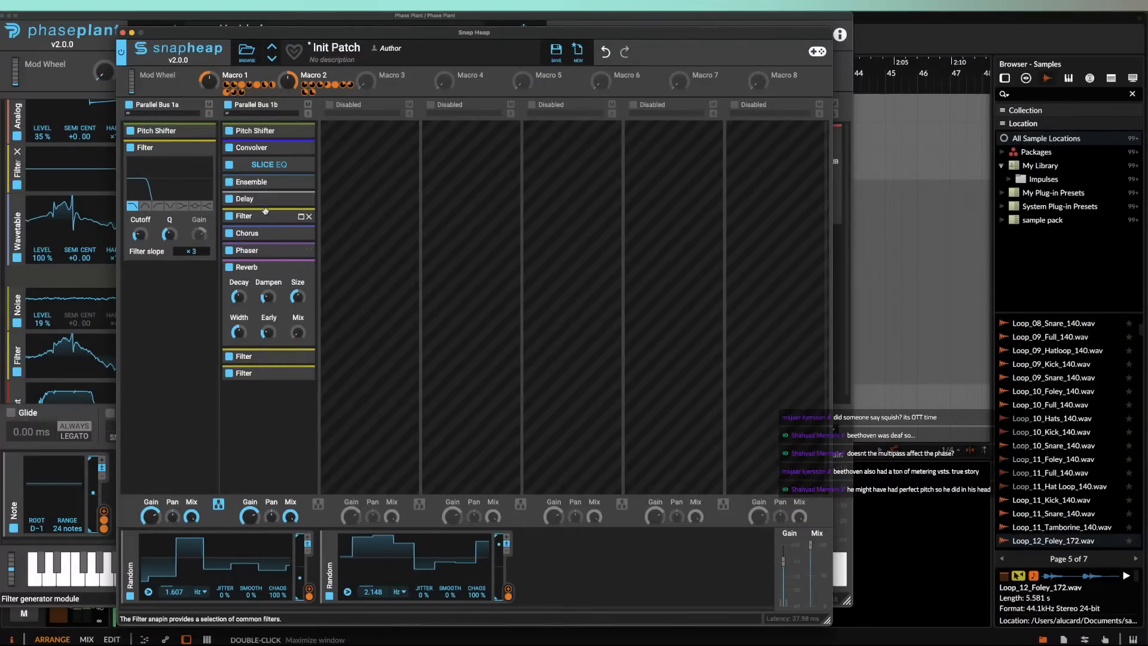
{"action": "left_click", "coordinate": [299, 271]}
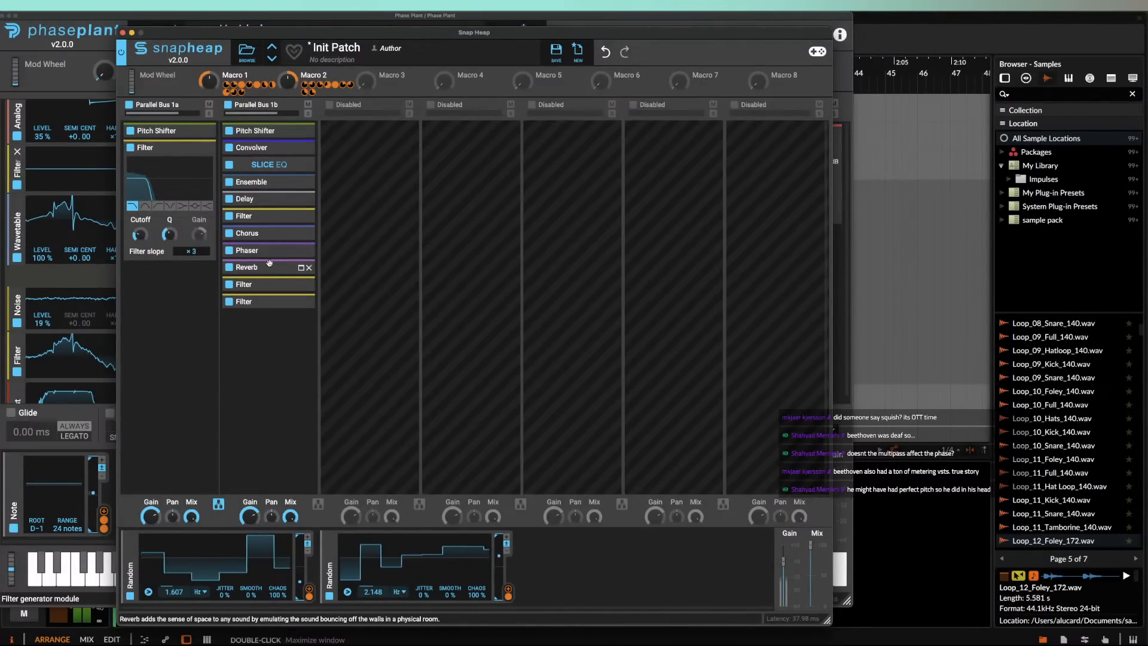
Step: Add a Delay directly after the Reverb in Parallel Bus 1b and enable its Ping-Pong option
{"action": "left_click", "coordinate": [258, 279]}
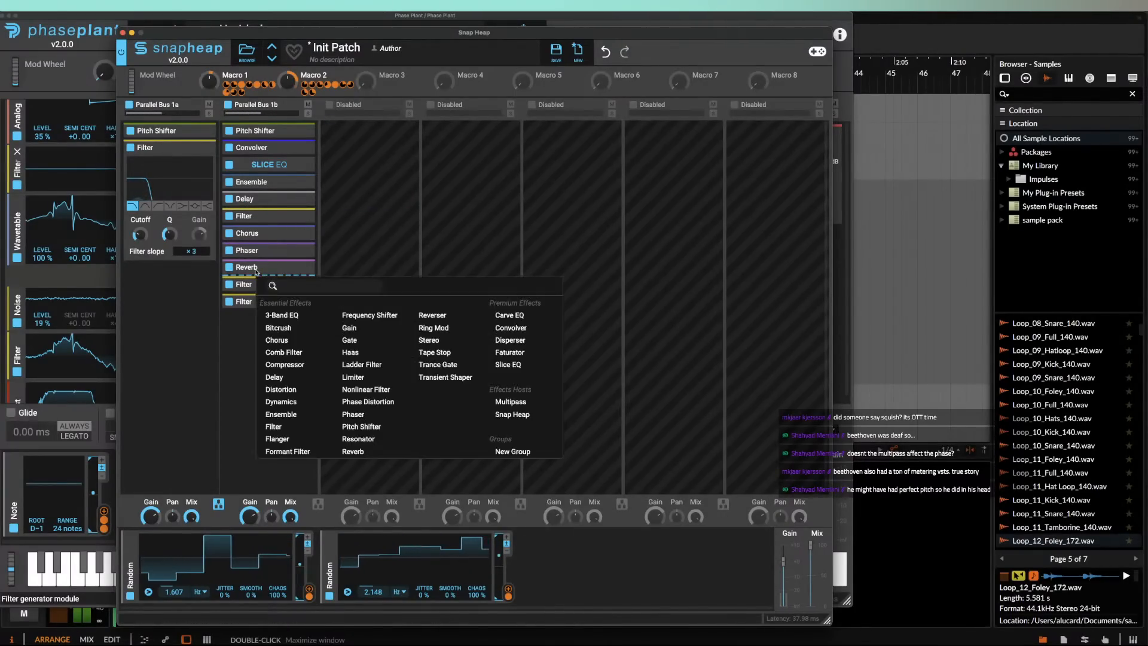
{"action": "left_click", "coordinate": [291, 378]}
{"action": "left_click", "coordinate": [289, 338]}
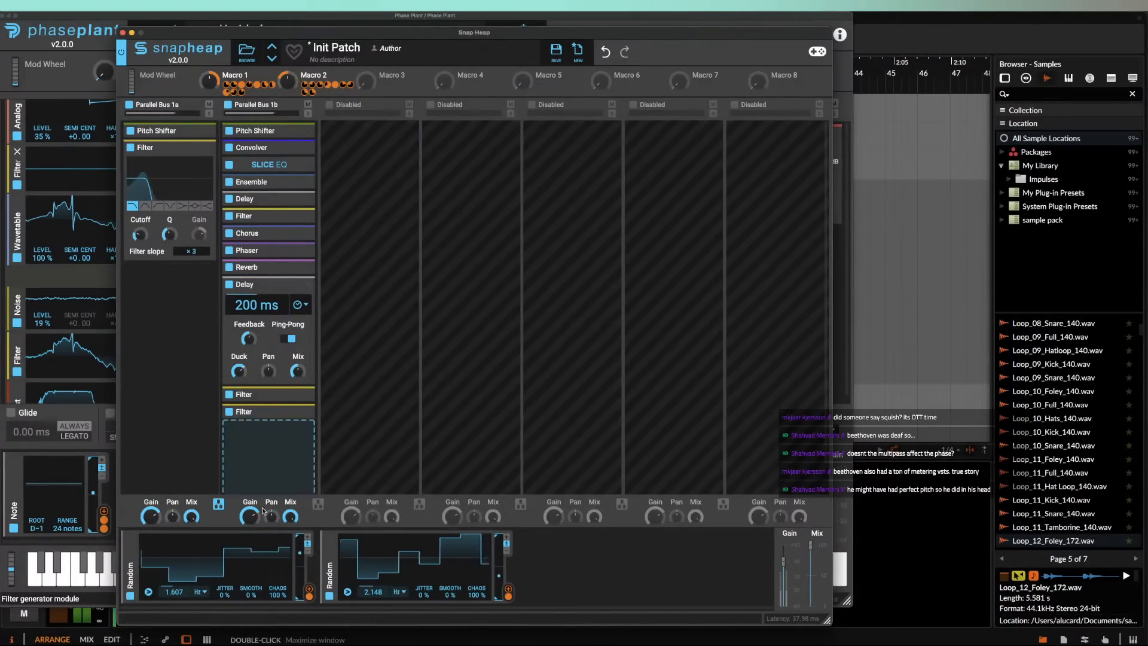
{"action": "left_click", "coordinate": [301, 285]}
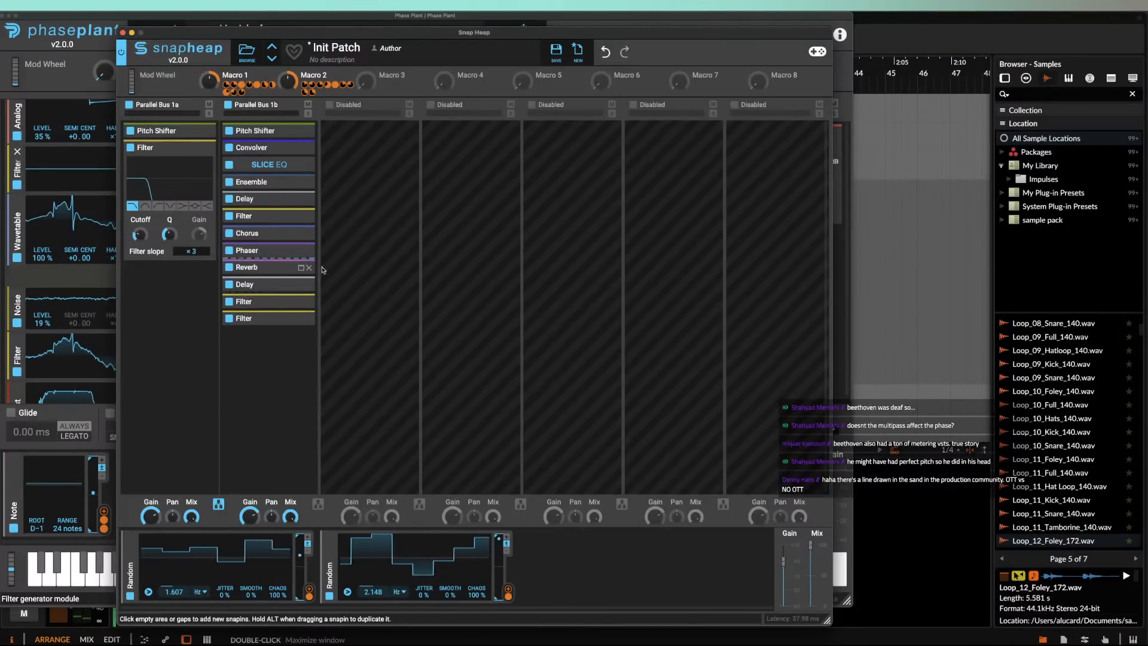
Step: Add a second Slice EQ directly after the new Delay in Parallel Bus 1b
{"action": "left_click", "coordinate": [252, 295]}
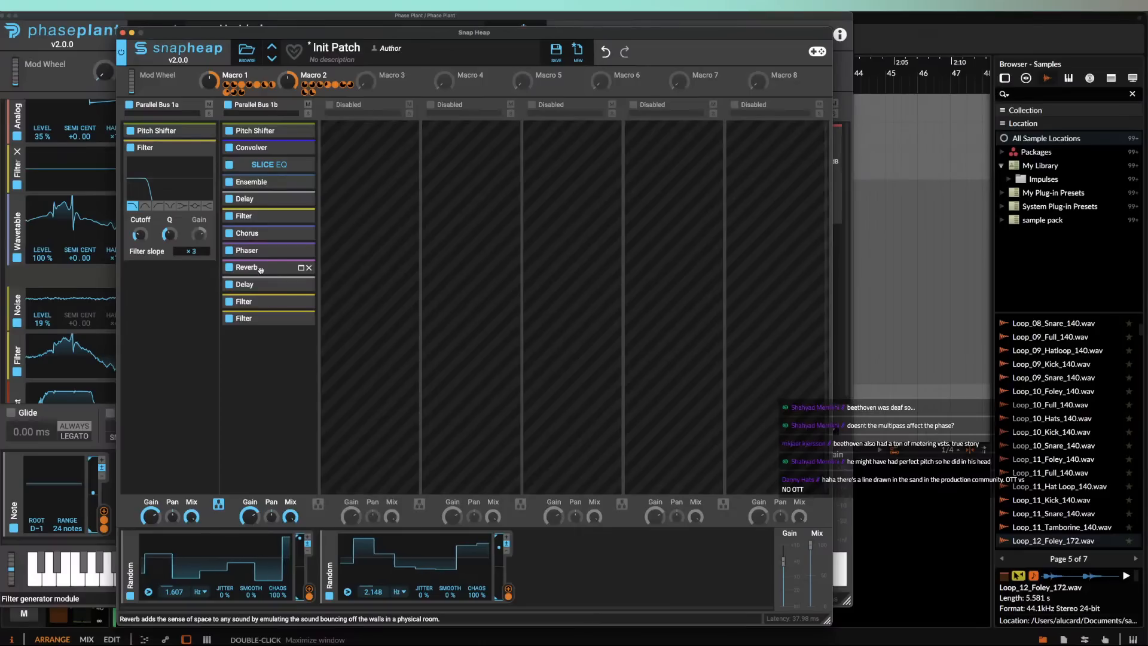
{"action": "left_click", "coordinate": [259, 294]}
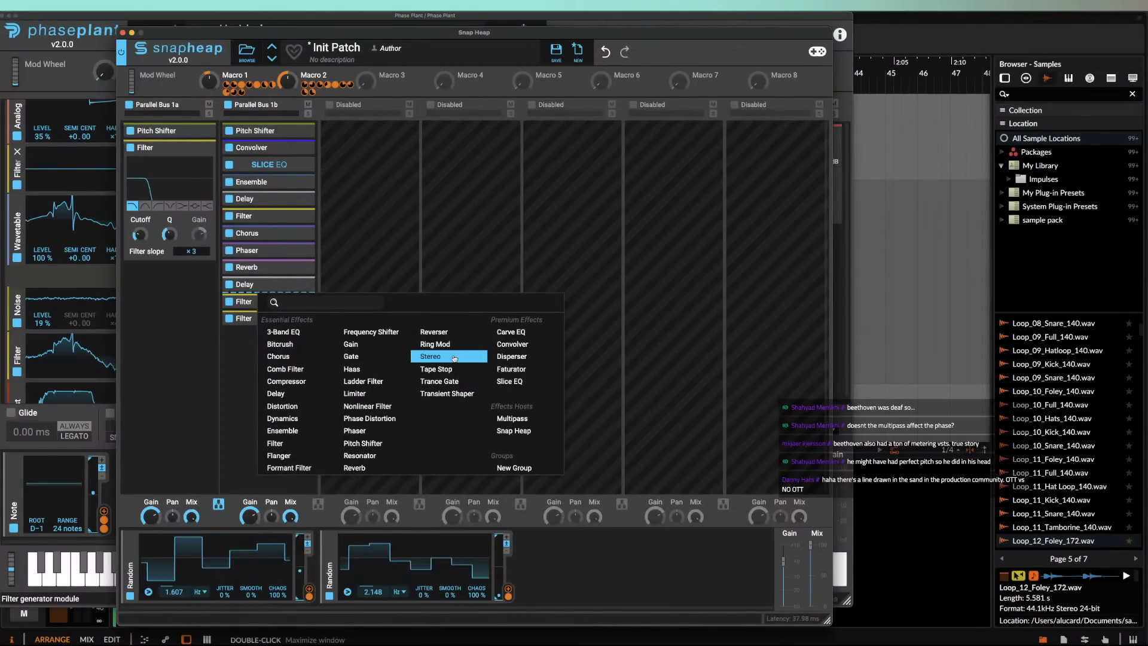
{"action": "left_click", "coordinate": [509, 381]}
Step: Shape the second Slice EQ's curve with six bands alternating between peaks and dips from low to high frequencies, then close its editor
{"action": "left_click_drag", "start_coordinate": [389, 342], "coordinate": [330, 248]}
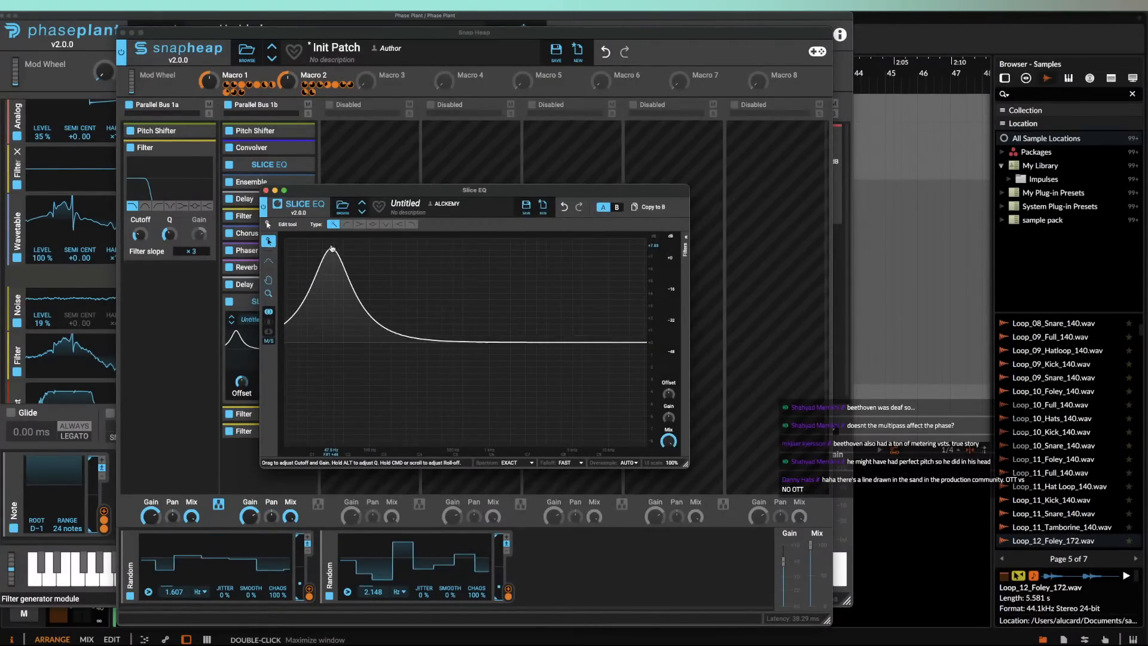
{"action": "left_click_drag", "start_coordinate": [430, 342], "coordinate": [416, 422]}
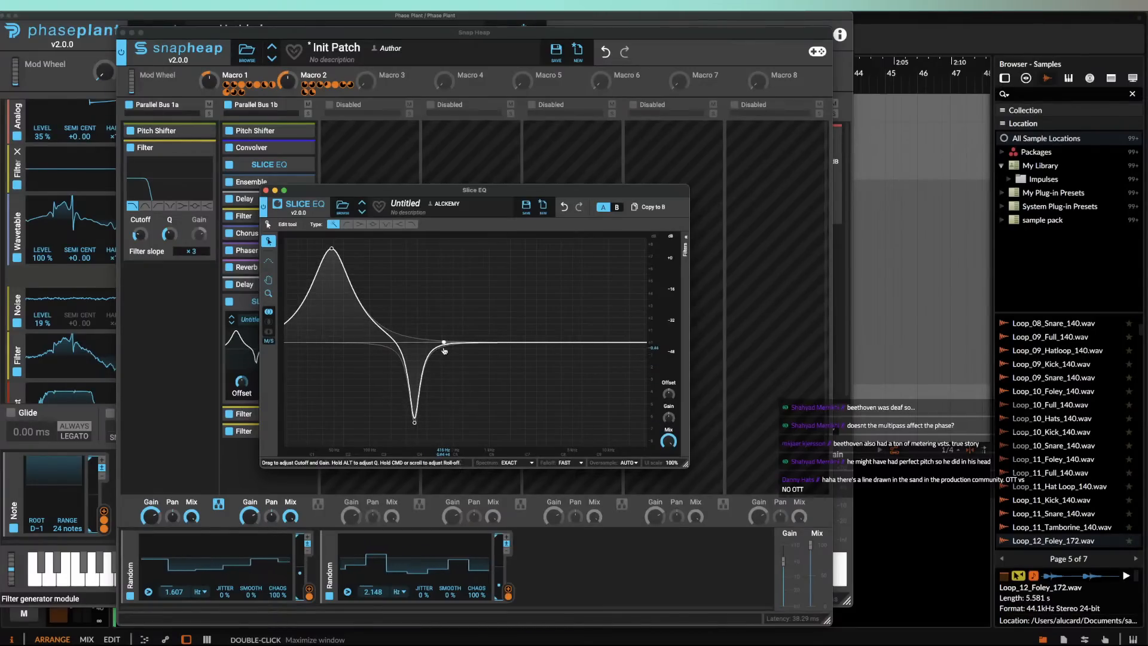
{"action": "left_click_drag", "start_coordinate": [444, 342], "coordinate": [443, 293]}
{"action": "left_click_drag", "start_coordinate": [476, 342], "coordinate": [470, 392]}
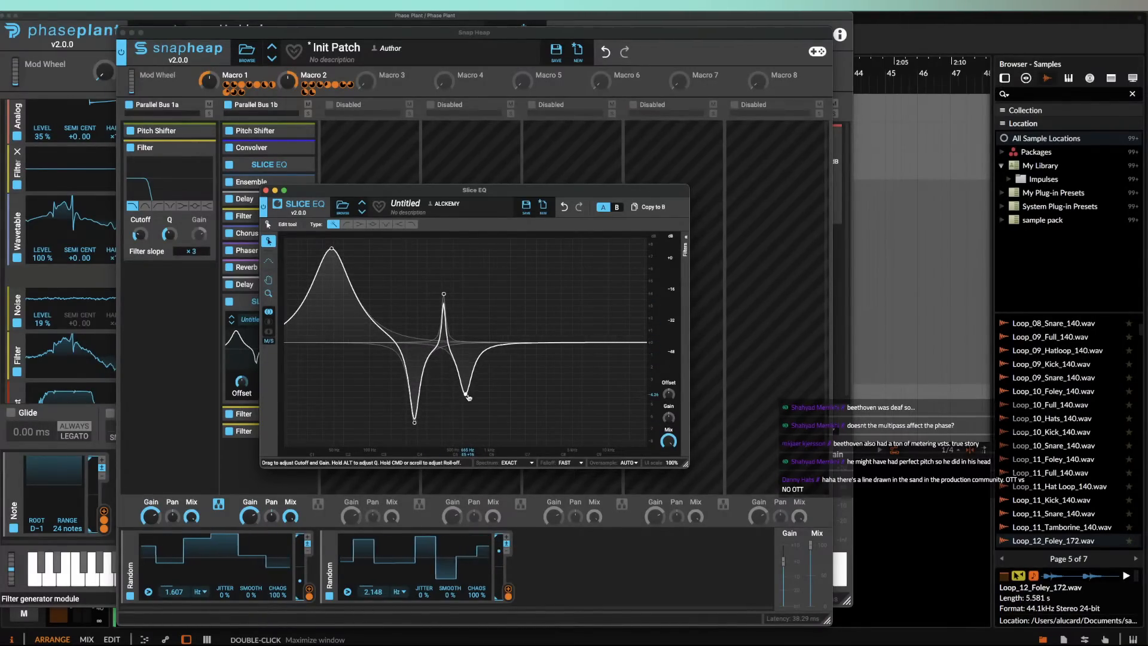
{"action": "left_click_drag", "start_coordinate": [502, 343], "coordinate": [504, 292]}
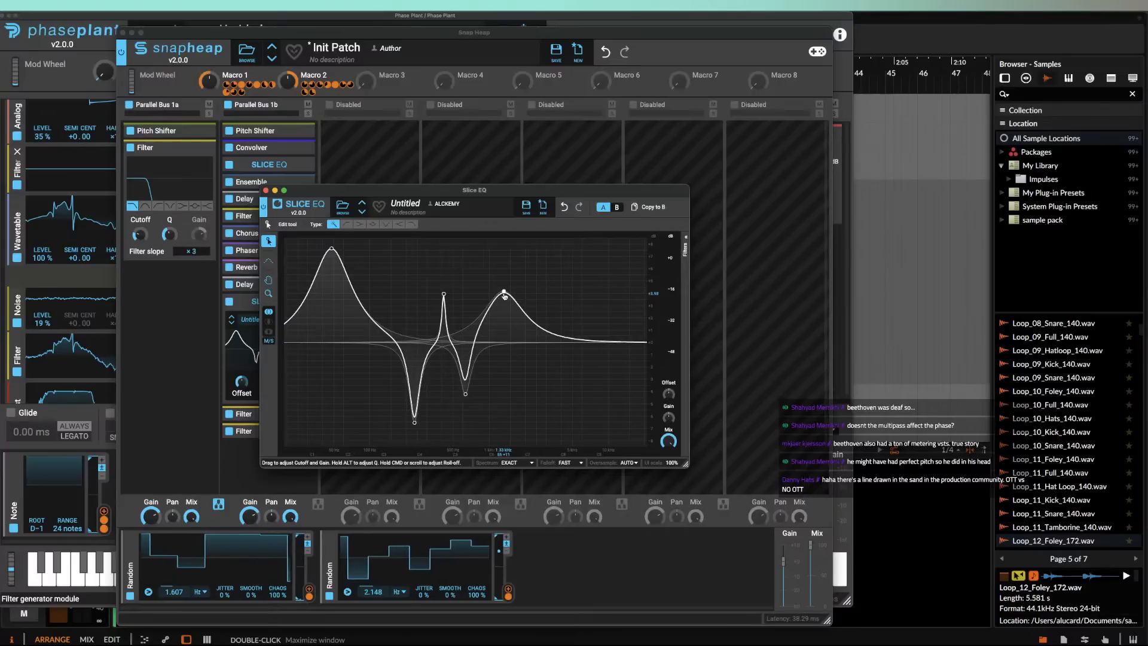
{"action": "left_click_drag", "start_coordinate": [567, 342], "coordinate": [576, 429]}
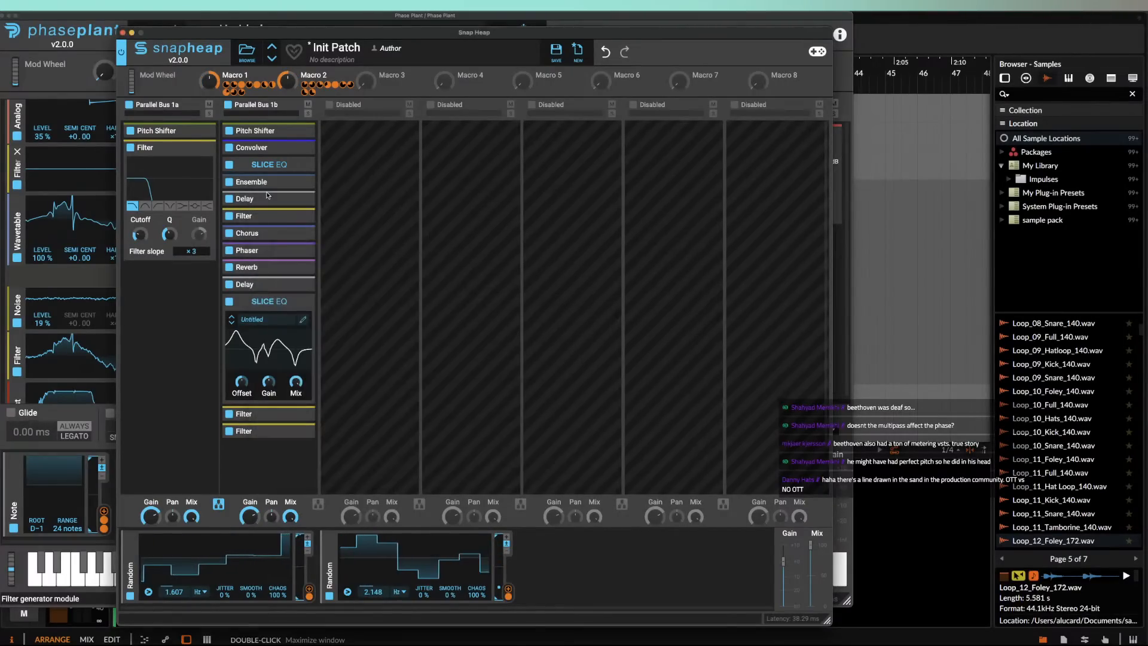
{"action": "left_click", "coordinate": [265, 190]}
Step: Add a third Random modulator, assign it to the second Slice EQ's Offset, and duplicate the modulator
{"action": "left_click", "coordinate": [556, 546]}
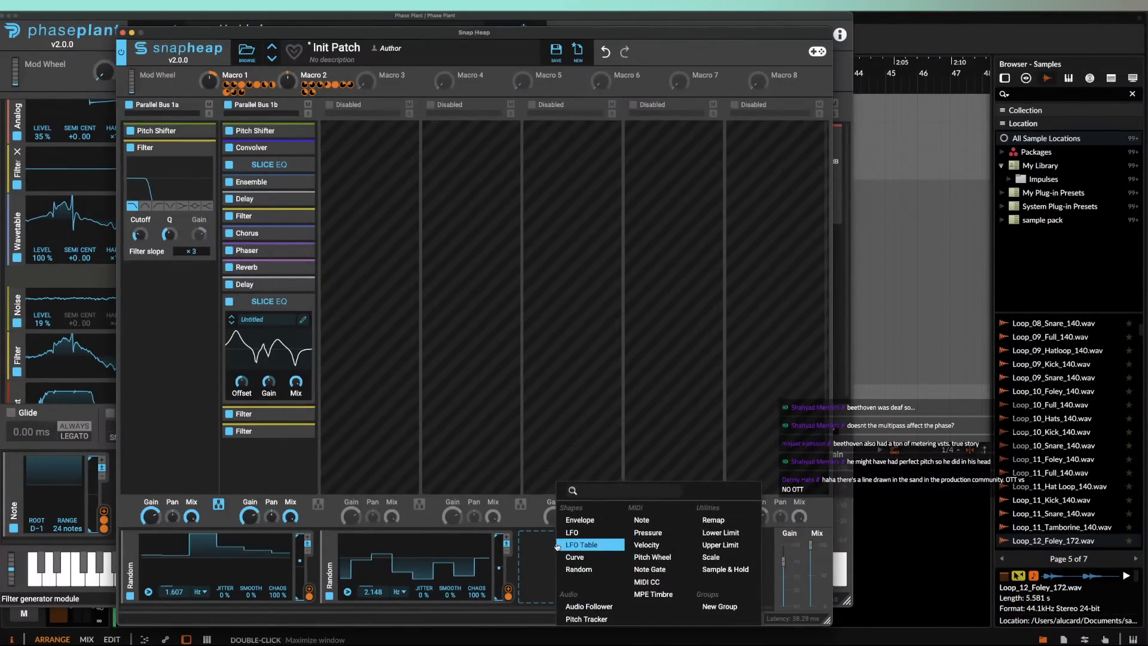
{"action": "left_click", "coordinate": [578, 568]}
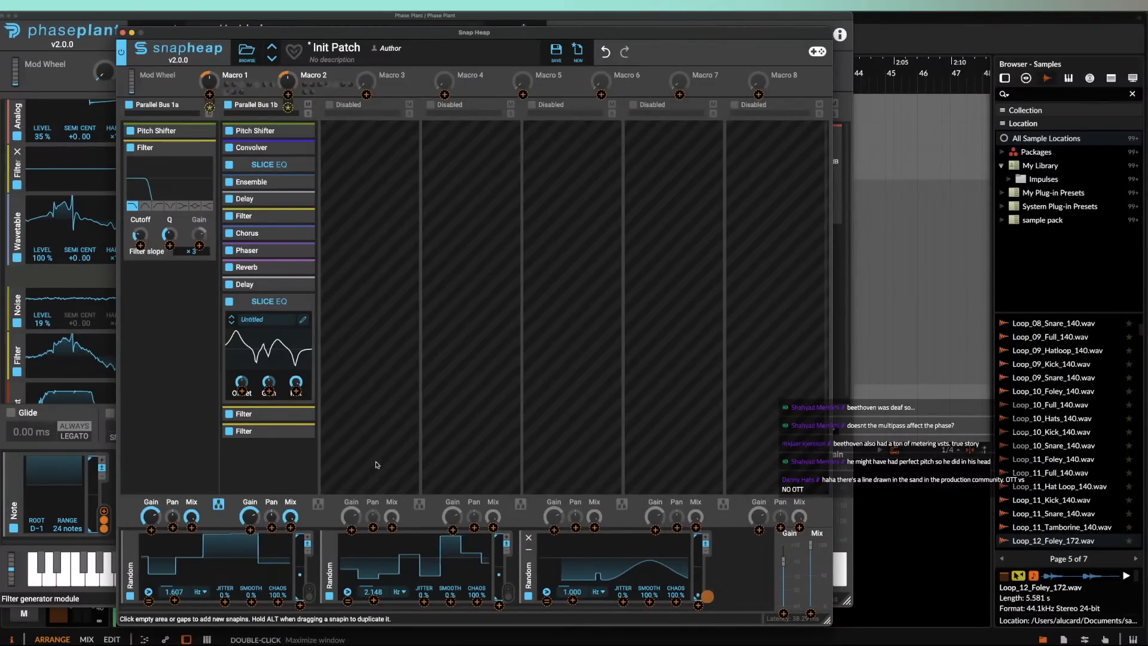
{"action": "left_click_drag", "start_coordinate": [708, 596], "coordinate": [242, 384]}
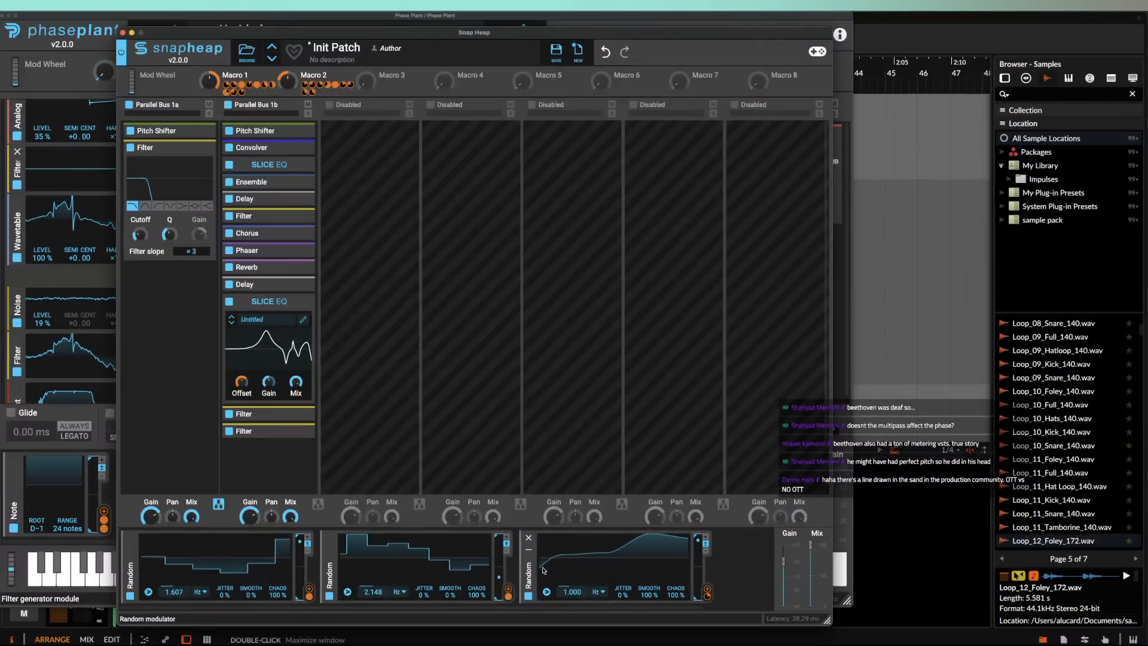
{"action": "left_click_drag", "start_coordinate": [530, 565], "coordinate": [542, 566]}
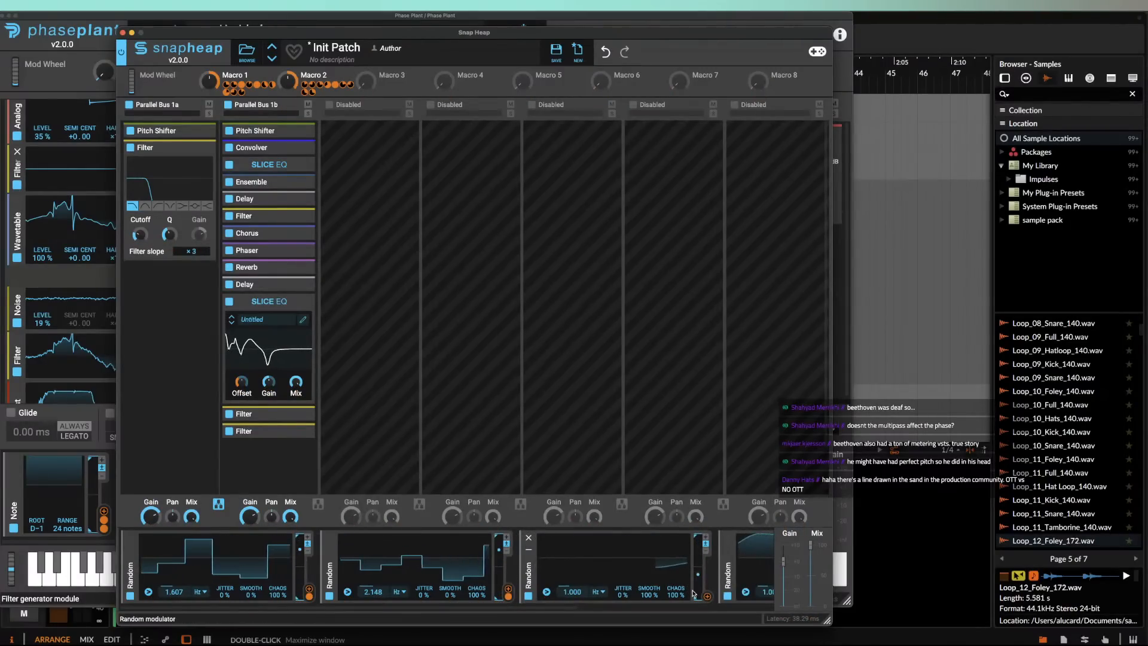
Step: Assign the third Random modulator to the second Slice EQ's Mix, then close the Snap Heap editor
{"action": "left_click_drag", "start_coordinate": [708, 597], "coordinate": [709, 598]}
{"action": "left_click_drag", "start_coordinate": [296, 391], "coordinate": [298, 411]}
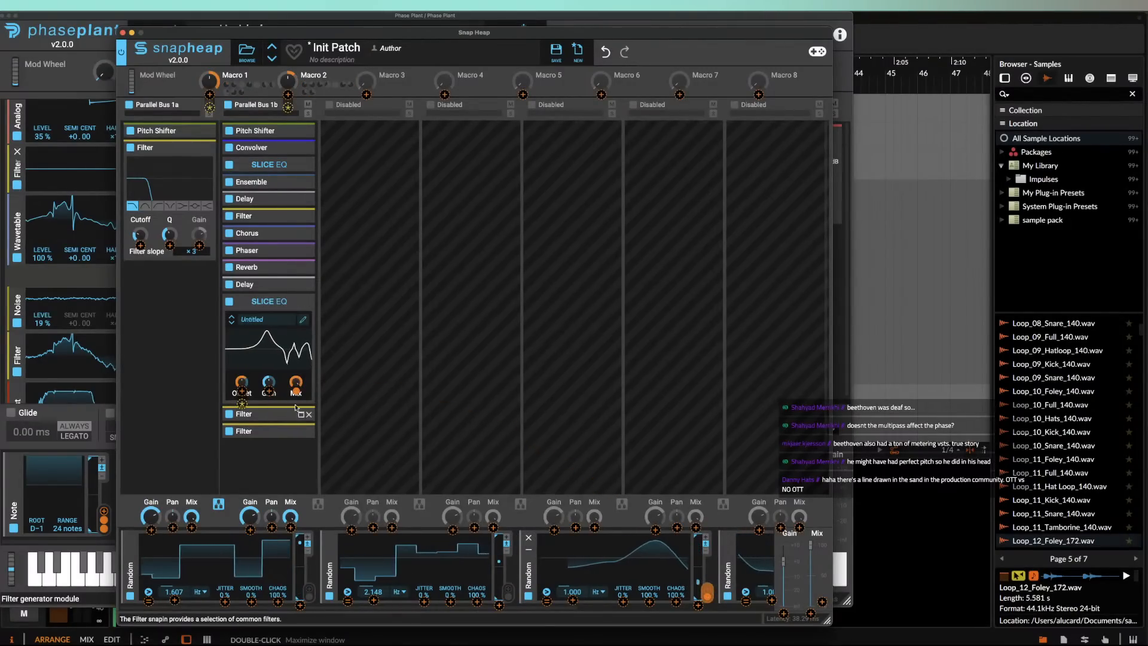
{"action": "left_click", "coordinate": [273, 307]}
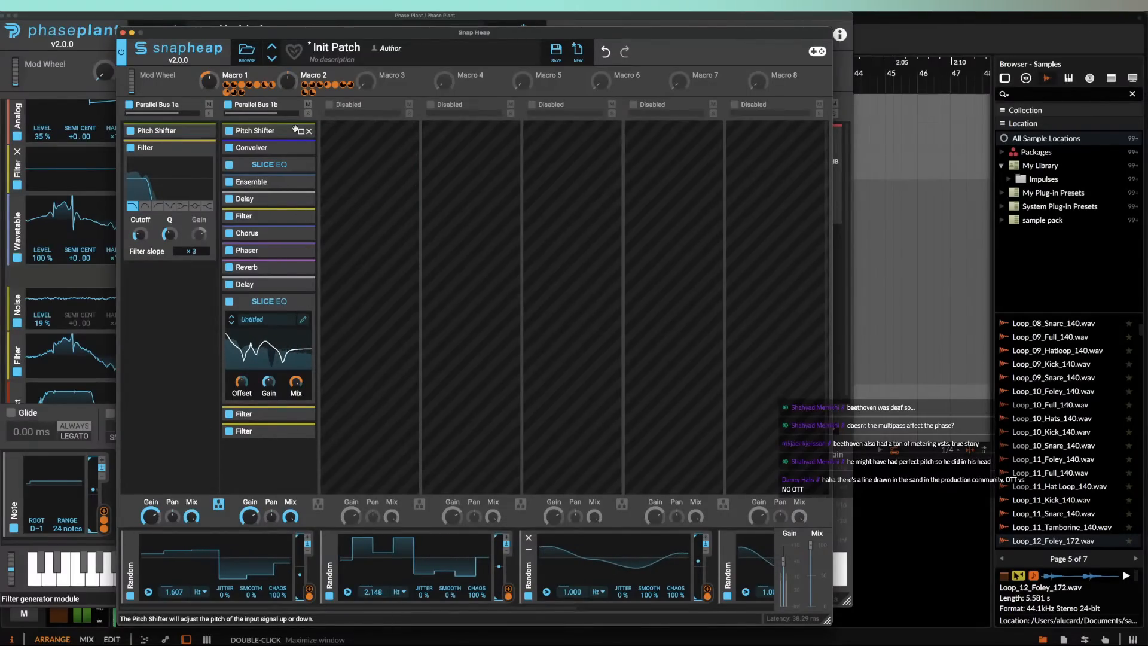
{"action": "key", "text": "super+w"}
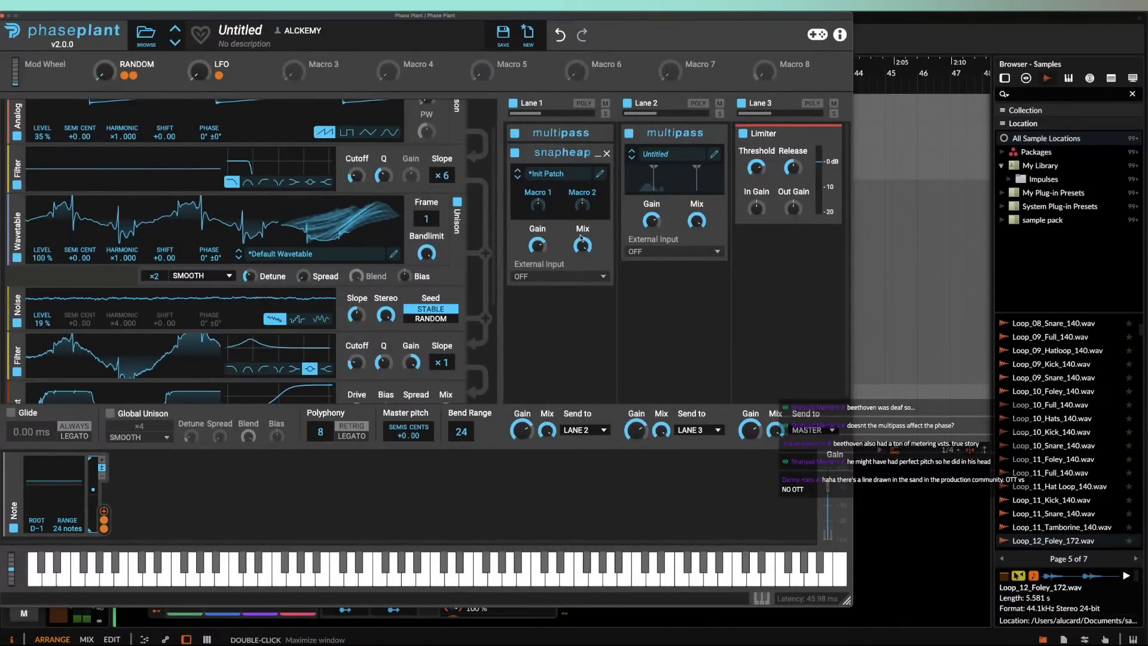
Step: Assign Macro 3 to the Mix of Lane 1's Snap Heap at full depth, with the base Mix fully down
{"action": "left_click", "coordinate": [313, 76]}
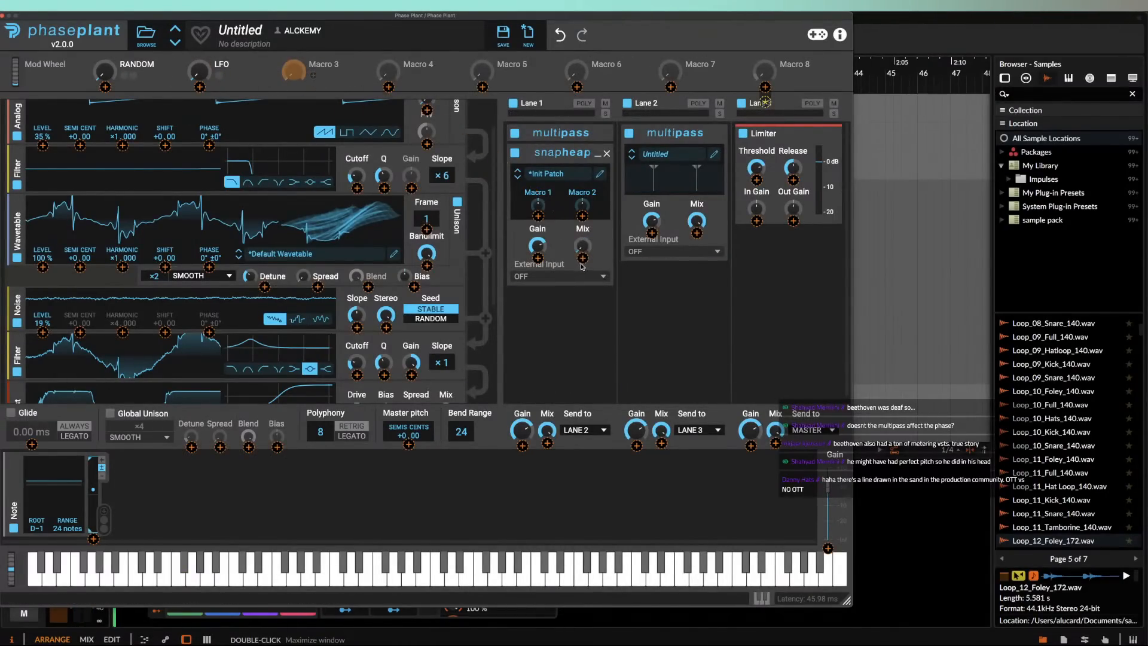
{"action": "left_click_drag", "start_coordinate": [582, 247], "coordinate": [580, 192]}
{"action": "left_click", "coordinate": [569, 230]}
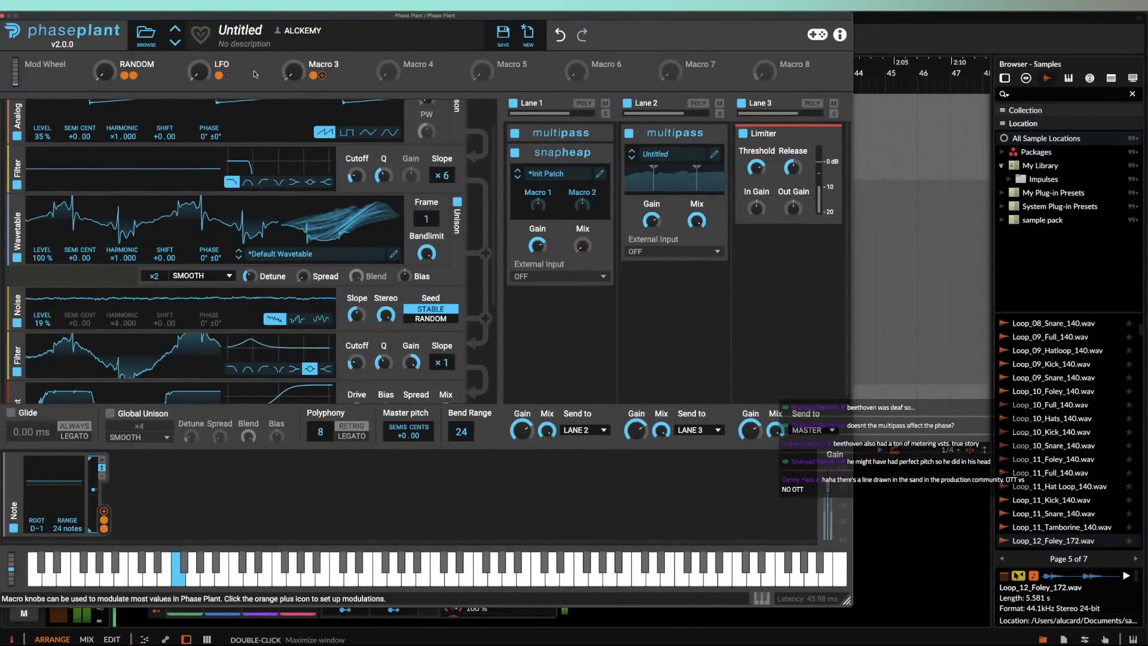
Step: Audition the patch by sweeping Macro 3 and the LFO macro and bending the pitch wheel
{"action": "left_click_drag", "start_coordinate": [293, 71], "coordinate": [294, 12]}
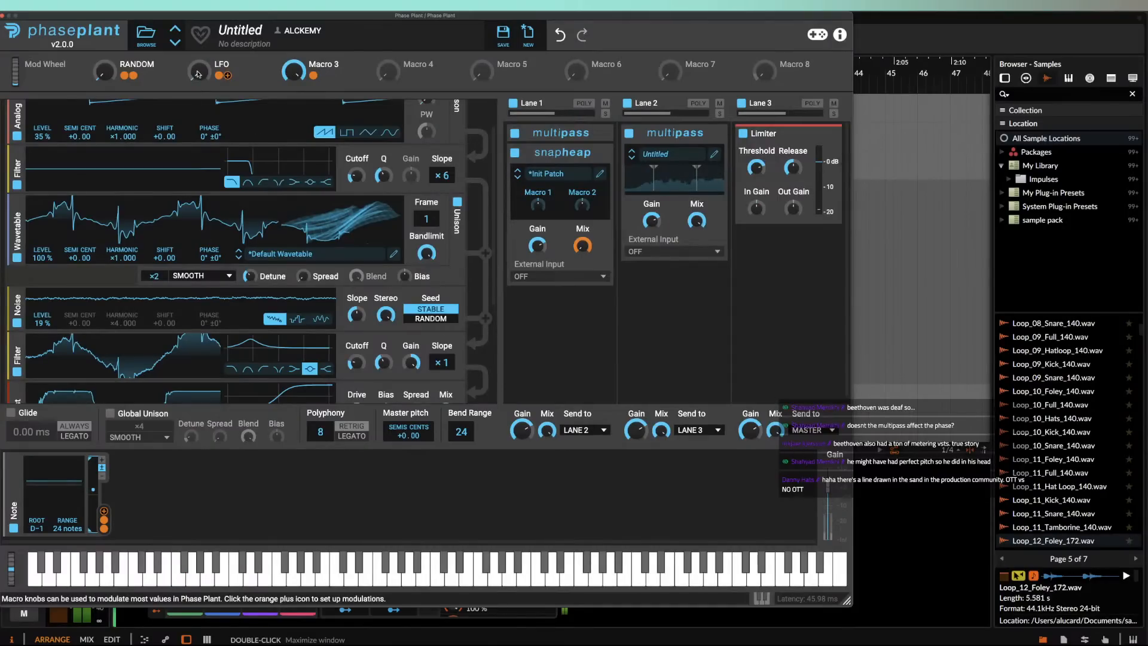
{"action": "left_click_drag", "start_coordinate": [198, 73], "coordinate": [201, 12]}
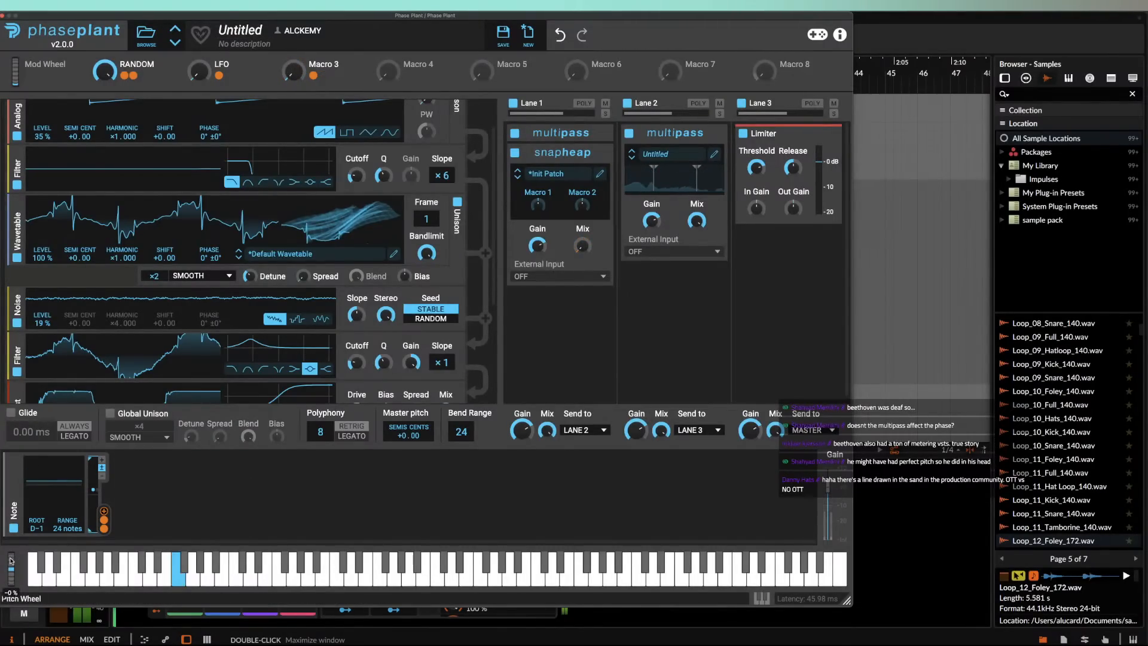
{"action": "mouse_move", "coordinate": [27, 561]}
{"action": "left_mouse_down"}
{"action": "mouse_move", "coordinate": [24, 580]}
{"action": "mouse_move", "coordinate": [18, 556]}
{"action": "mouse_move", "coordinate": [12, 569]}
{"action": "left_mouse_up"}
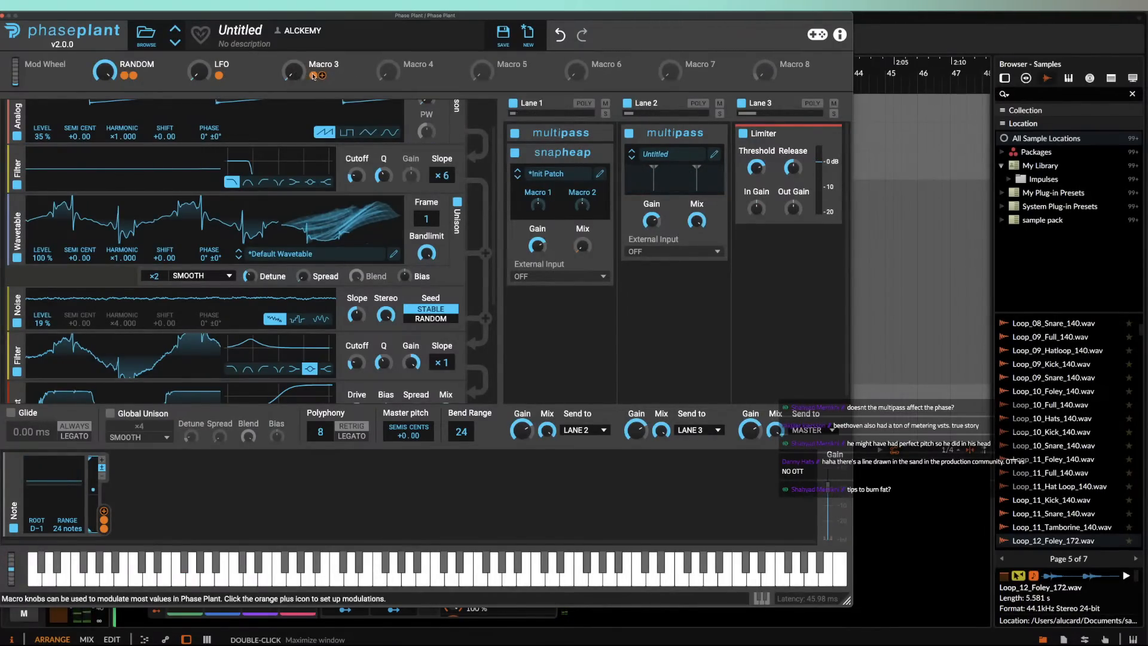
{"action": "left_click_drag", "start_coordinate": [313, 76], "coordinate": [582, 245]}
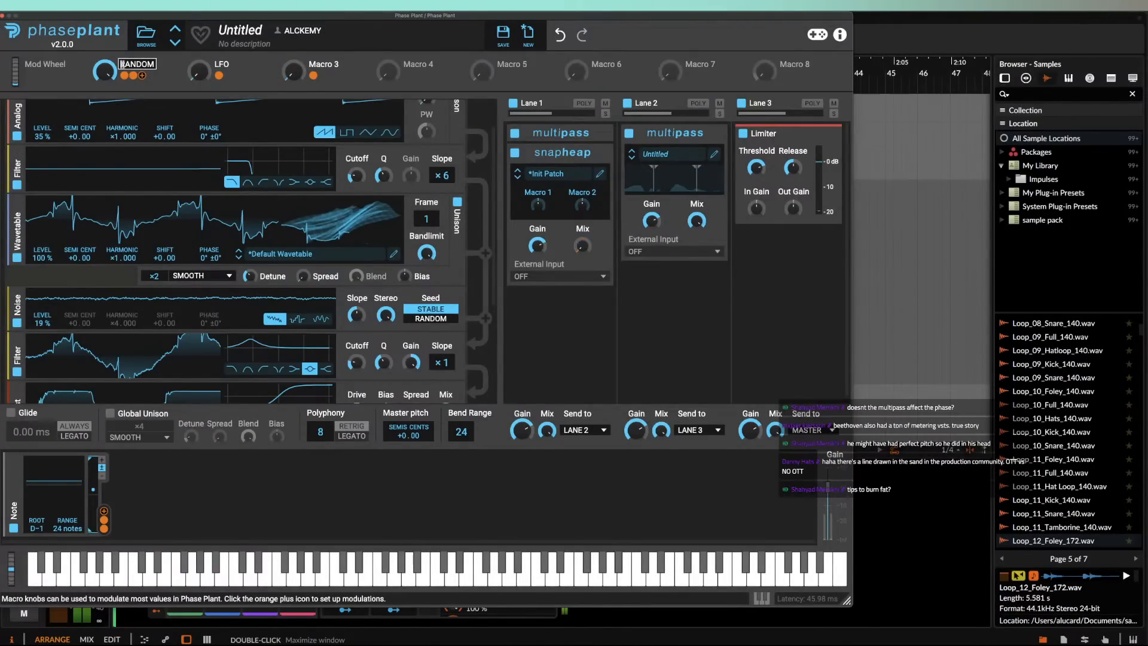
{"action": "left_click_drag", "start_coordinate": [300, 74], "coordinate": [300, 36]}
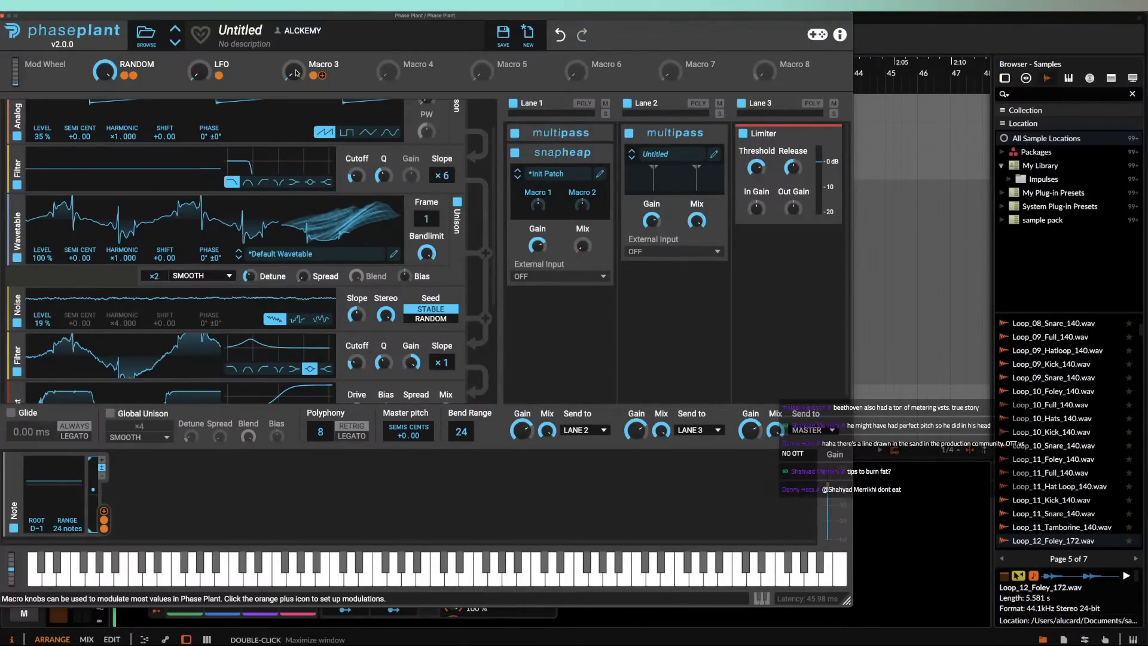
{"action": "left_click_drag", "start_coordinate": [296, 73], "coordinate": [296, 66]}
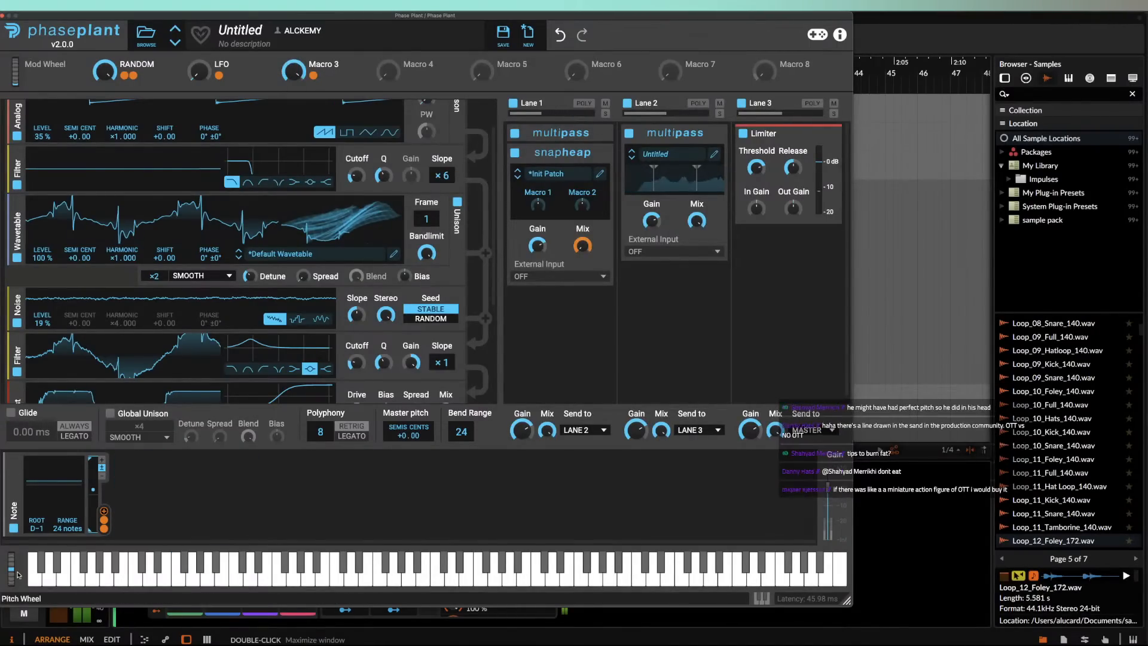
{"action": "left_click_drag", "start_coordinate": [11, 570], "coordinate": [0, 545]}
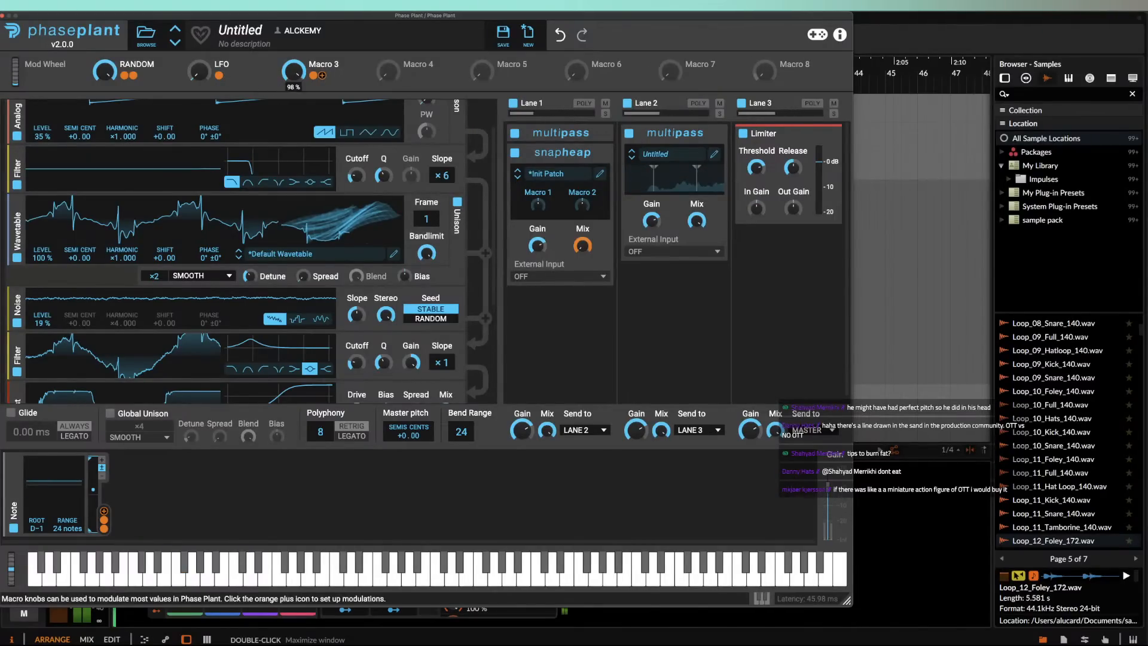
Step: Rename Macro 3 as GENERATOR
{"action": "double_click", "coordinate": [294, 73]}
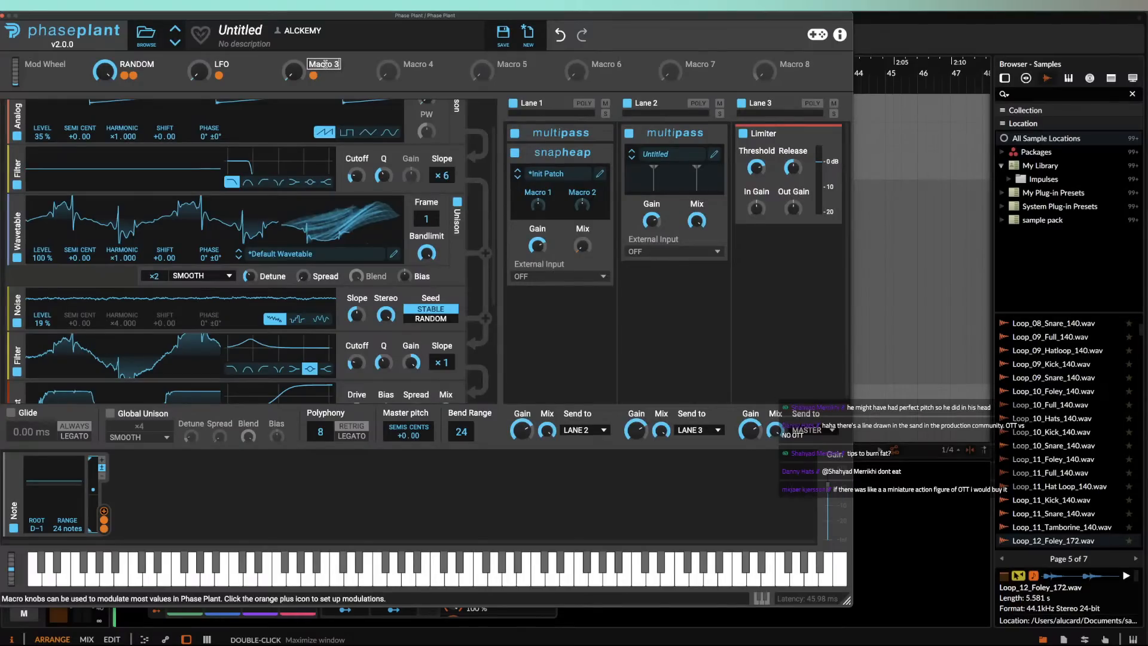
{"action": "type", "text": "GENERTOR"}
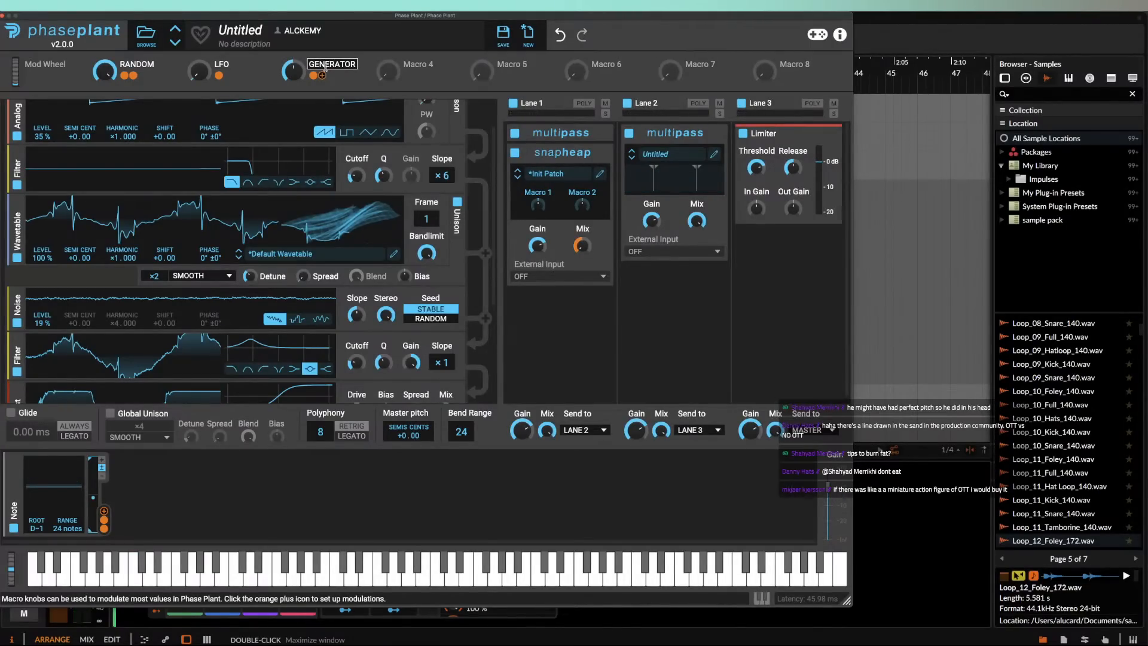
{"action": "key", "text": "Return"}
Step: Audition the GENERATOR and RANDOM macros by sweeping each between its minimum and maximum
{"action": "double_click", "coordinate": [107, 76]}
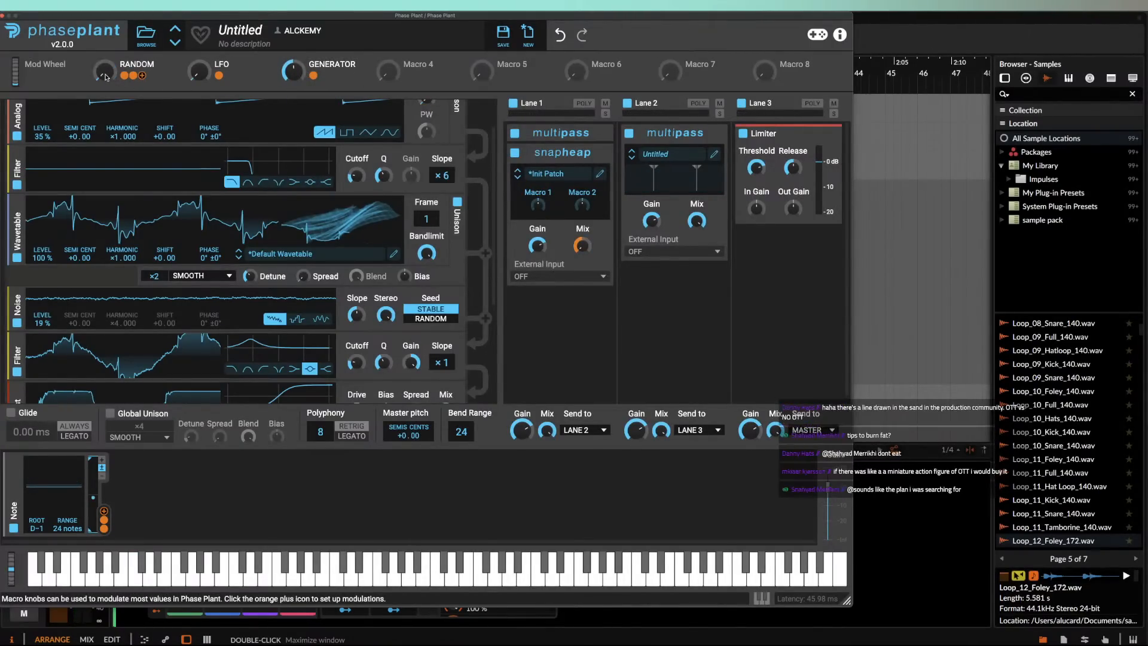
{"action": "left_click_drag", "start_coordinate": [293, 71], "coordinate": [293, 88]}
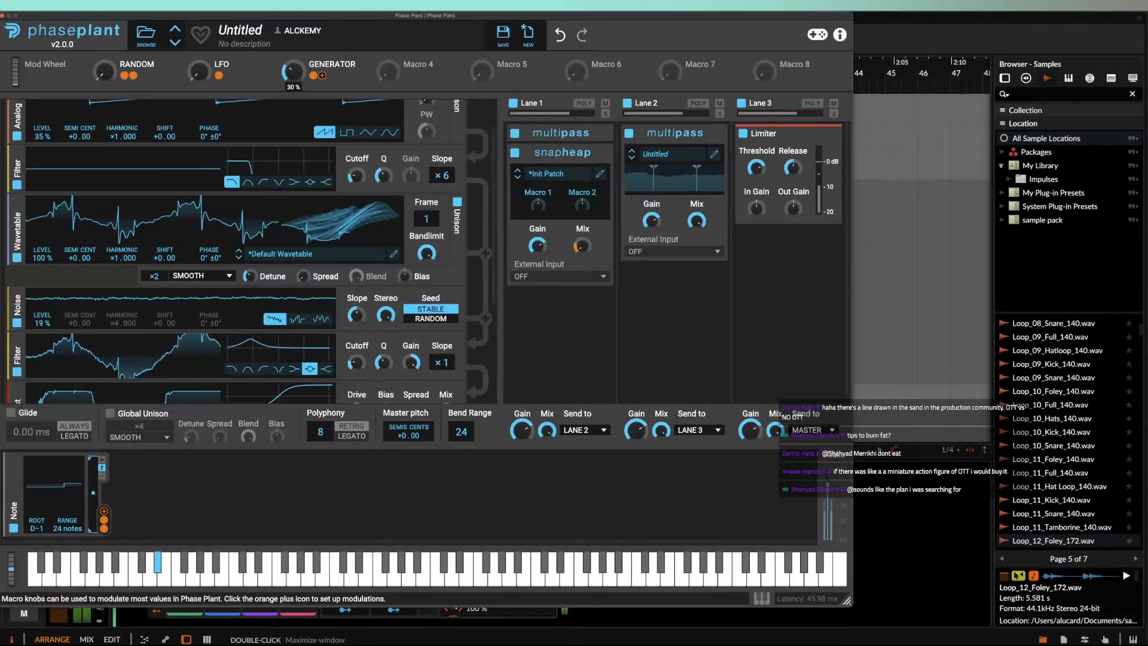
{"action": "double_click", "coordinate": [299, 74]}
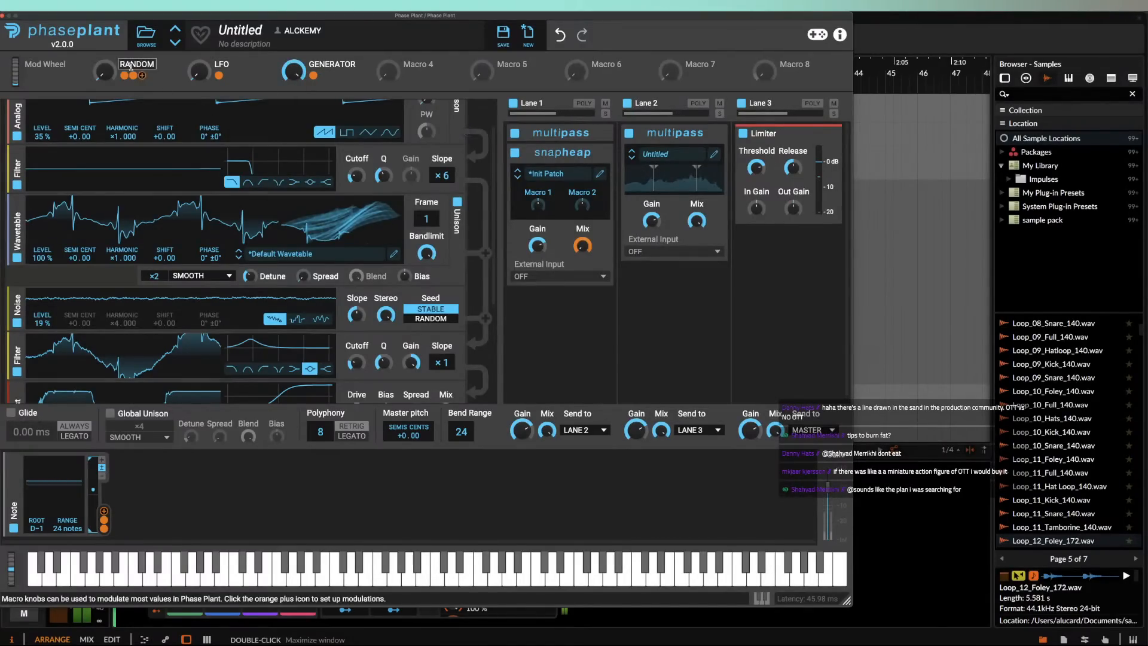
{"action": "left_click_drag", "start_coordinate": [108, 73], "coordinate": [123, 57]}
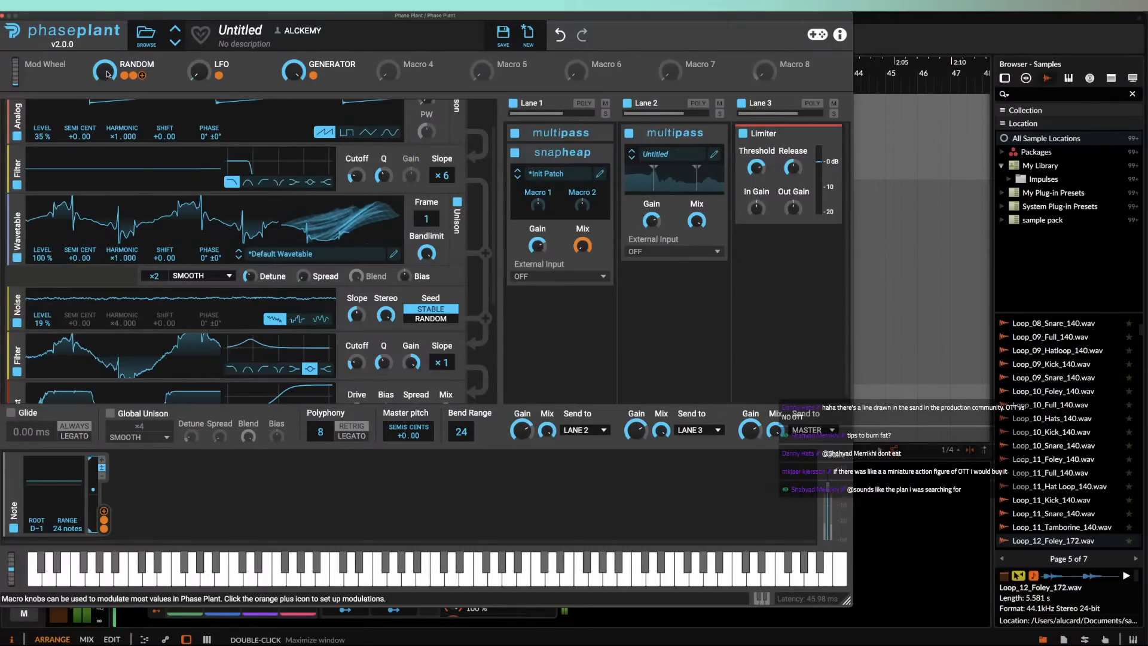
{"action": "left_click_drag", "start_coordinate": [104, 70], "coordinate": [105, 90]}
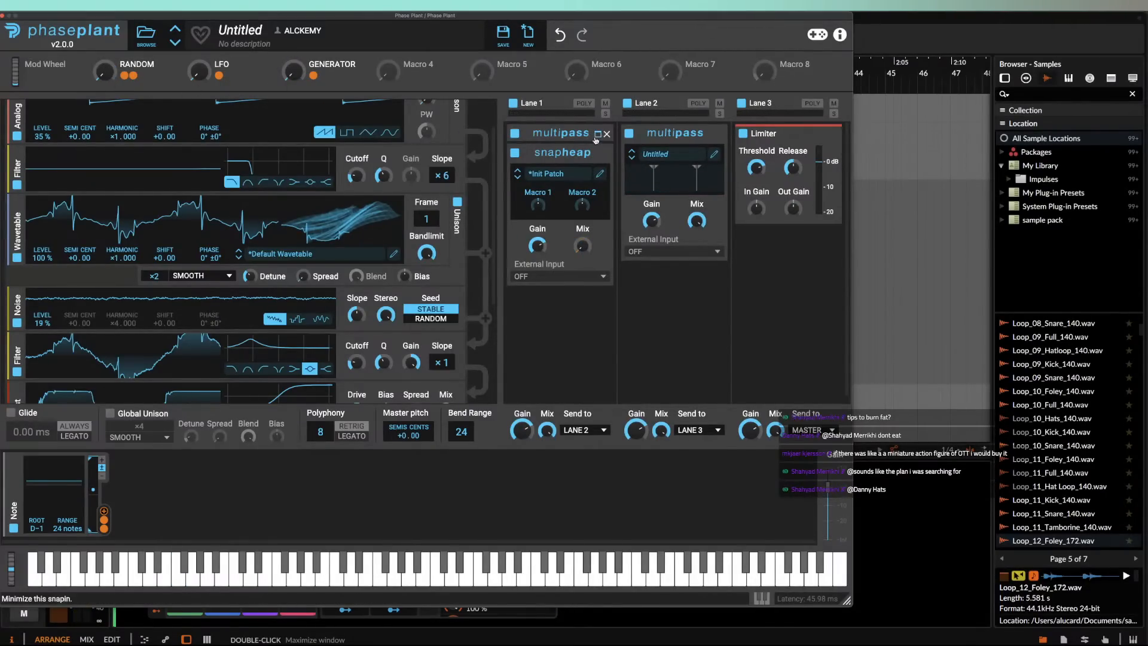
Step: Open Lane 1's Multipass editor and remove the Random modulation from the Frame of all three LFO Table modulators
{"action": "left_click", "coordinate": [597, 135]}
{"action": "left_click", "coordinate": [599, 155]}
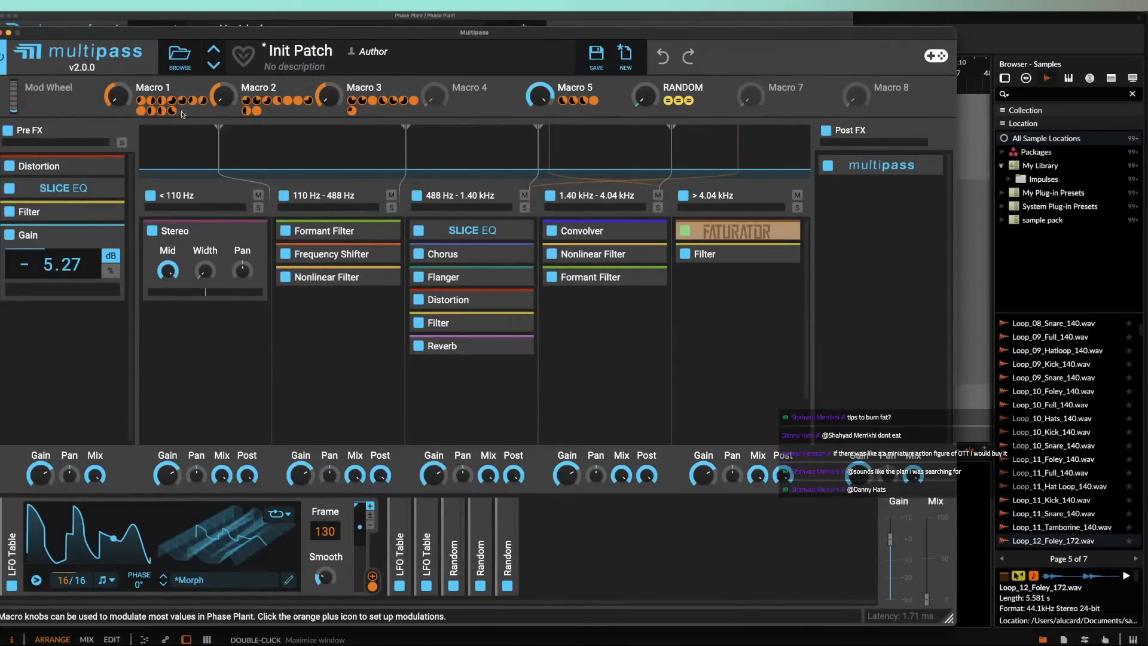
{"action": "mouse_move", "coordinate": [327, 543]}
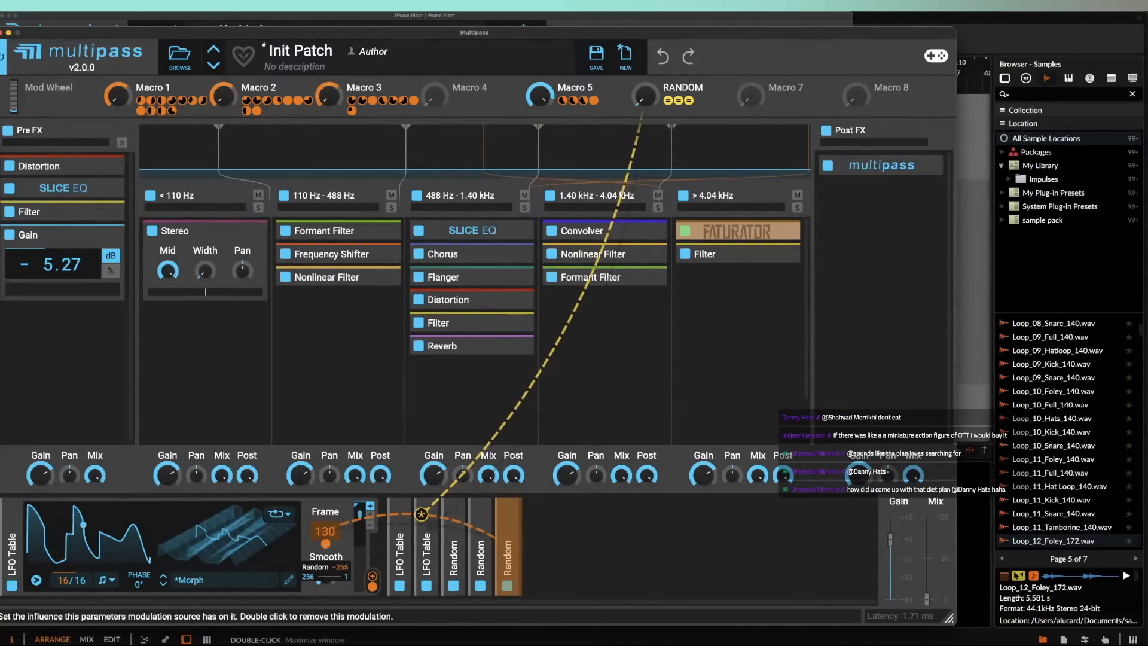
{"action": "double_click", "coordinate": [325, 543]}
{"action": "left_click", "coordinate": [400, 521]}
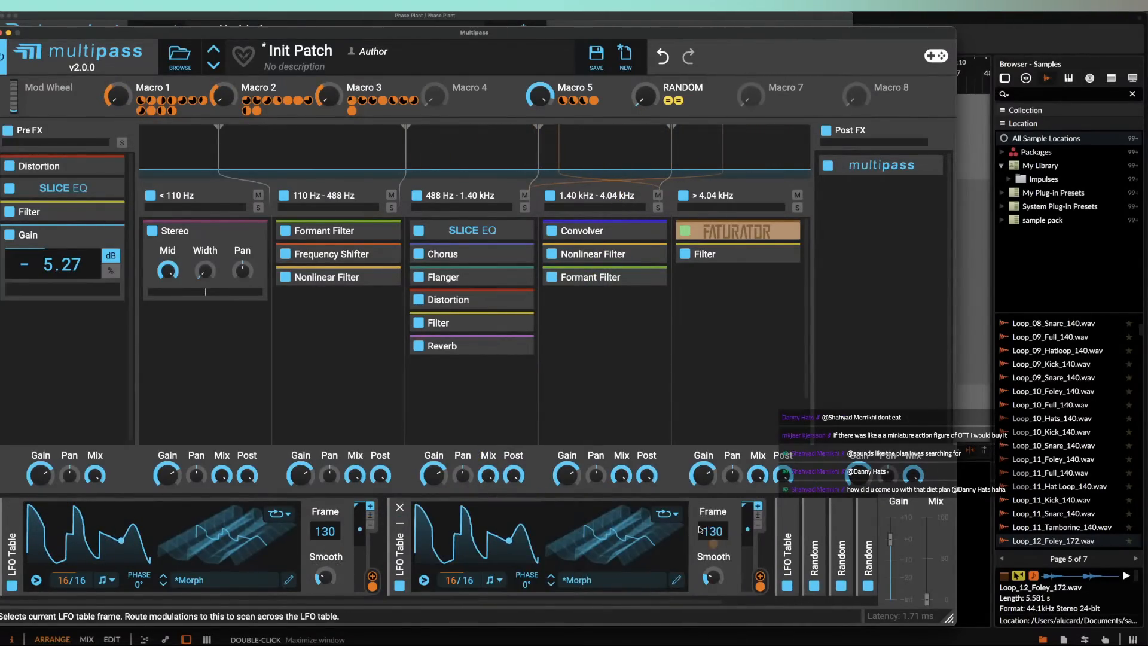
{"action": "double_click", "coordinate": [713, 544]}
{"action": "left_click", "coordinate": [787, 538]}
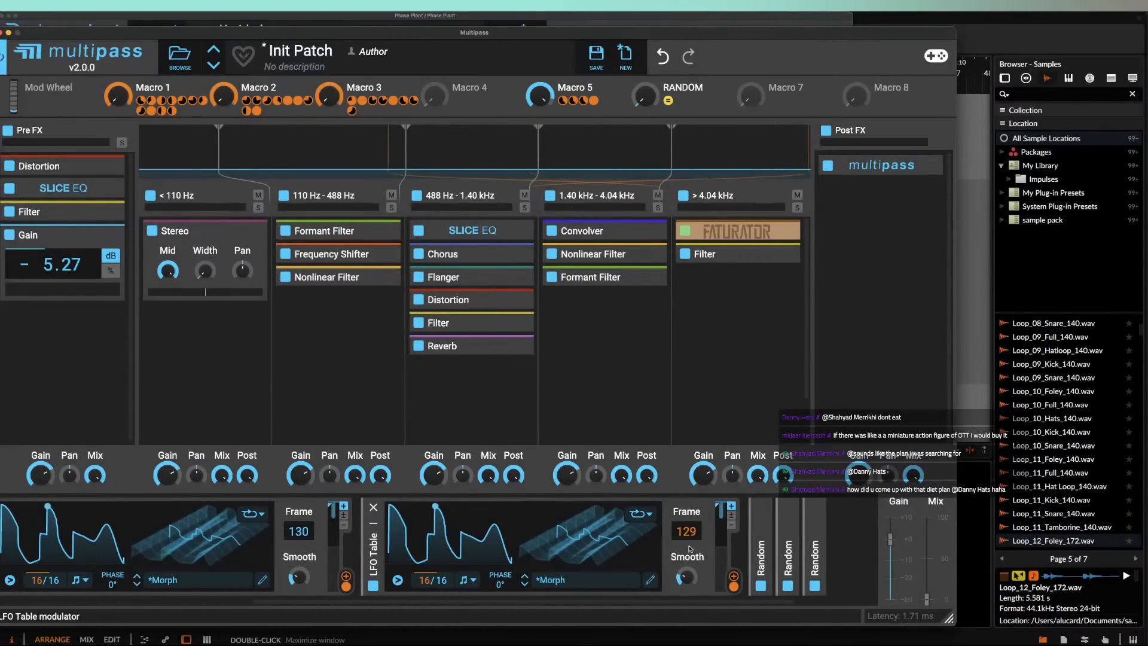
{"action": "double_click", "coordinate": [687, 545]}
{"action": "scroll", "coordinate": [415, 538], "scroll_direction": "left", "scroll_amount": 3}
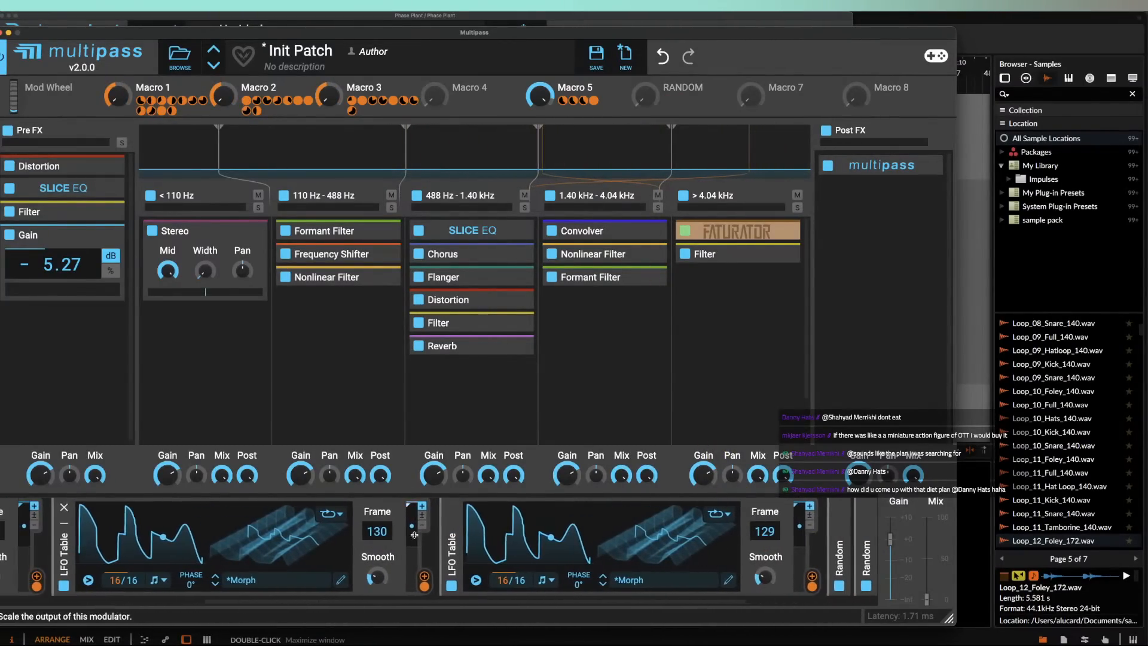
Step: Expand the first Random modulator after the three LFO Tables
{"action": "scroll", "coordinate": [284, 511], "scroll_direction": "right", "scroll_amount": 6}
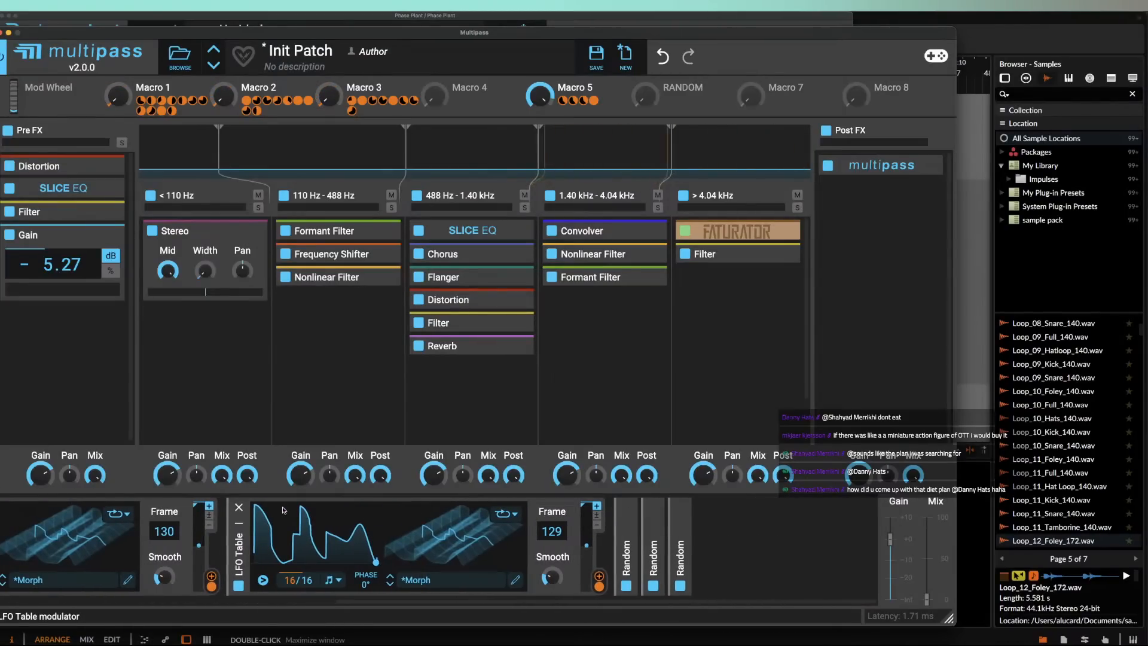
{"action": "left_click", "coordinate": [627, 526]}
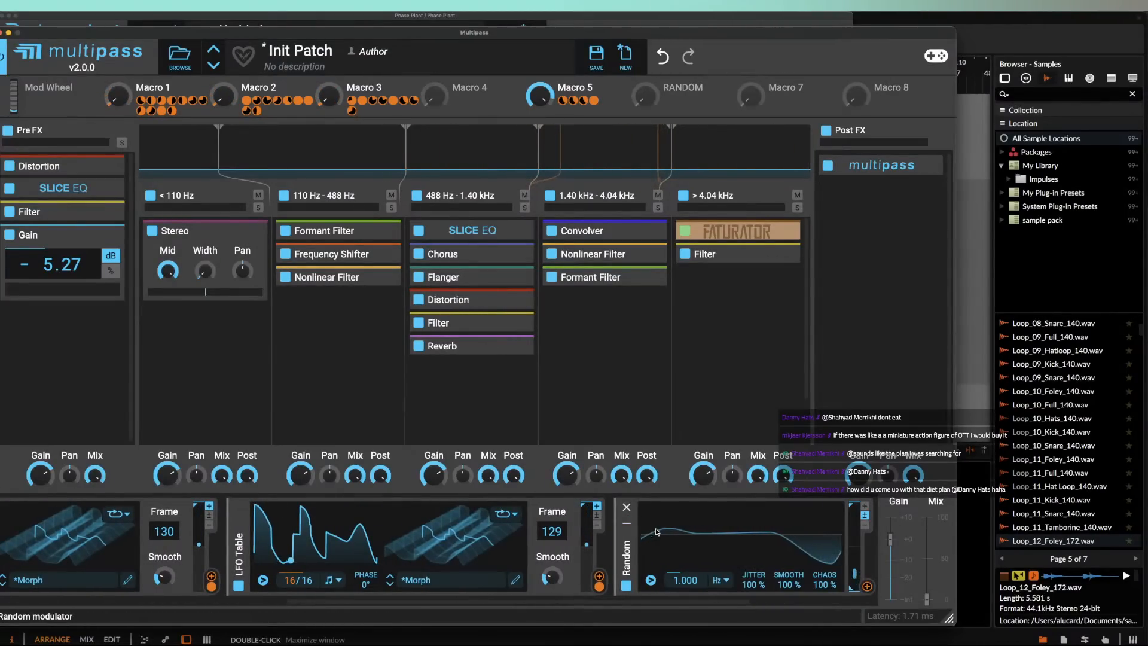
{"action": "scroll", "coordinate": [628, 527], "scroll_direction": "right", "scroll_amount": 3}
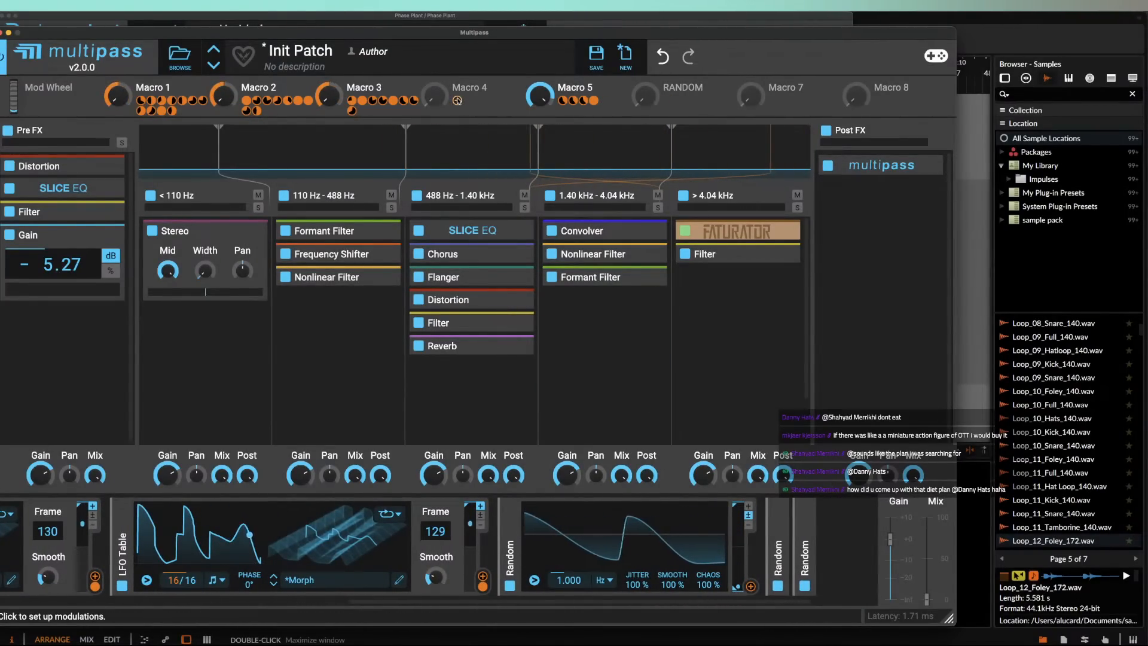
Step: Assign Macro 4 to scale the existing modulations on Macros 1, 2 and 3, and rename it LFO
{"action": "left_click", "coordinate": [458, 101]}
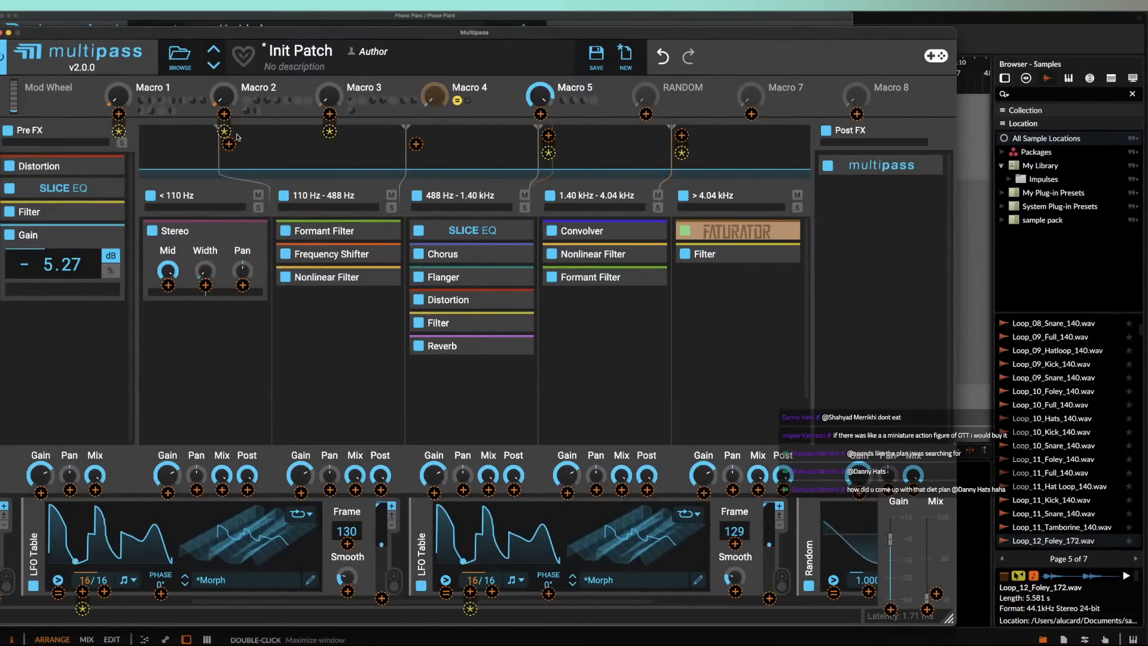
{"action": "left_click", "coordinate": [118, 114]}
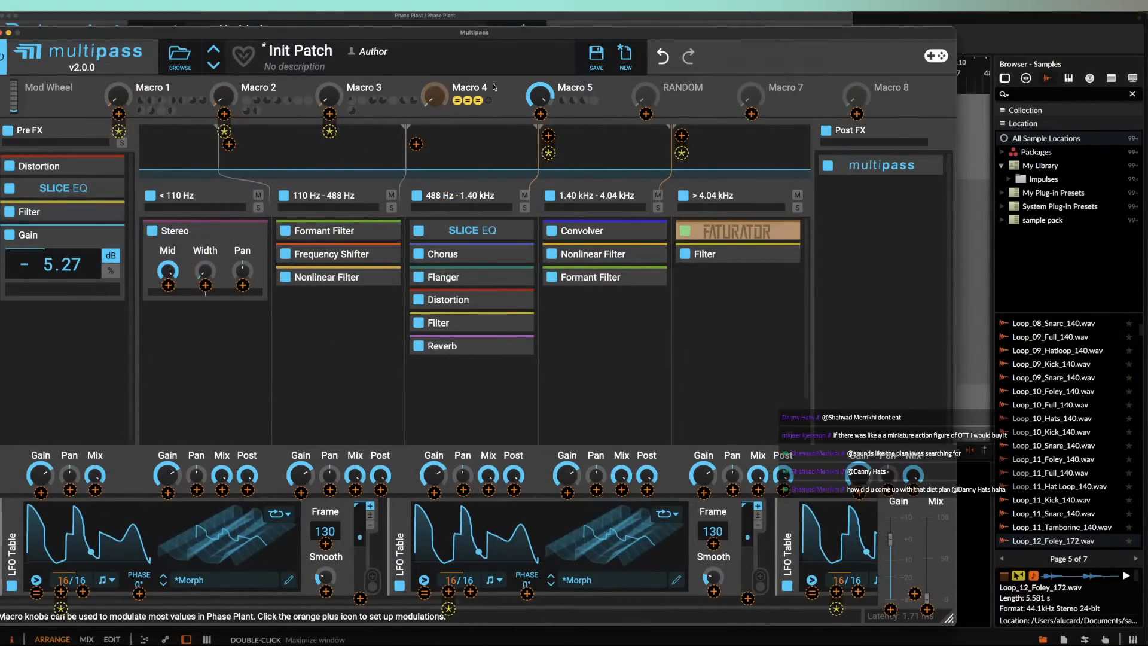
{"action": "double_click", "coordinate": [474, 88]}
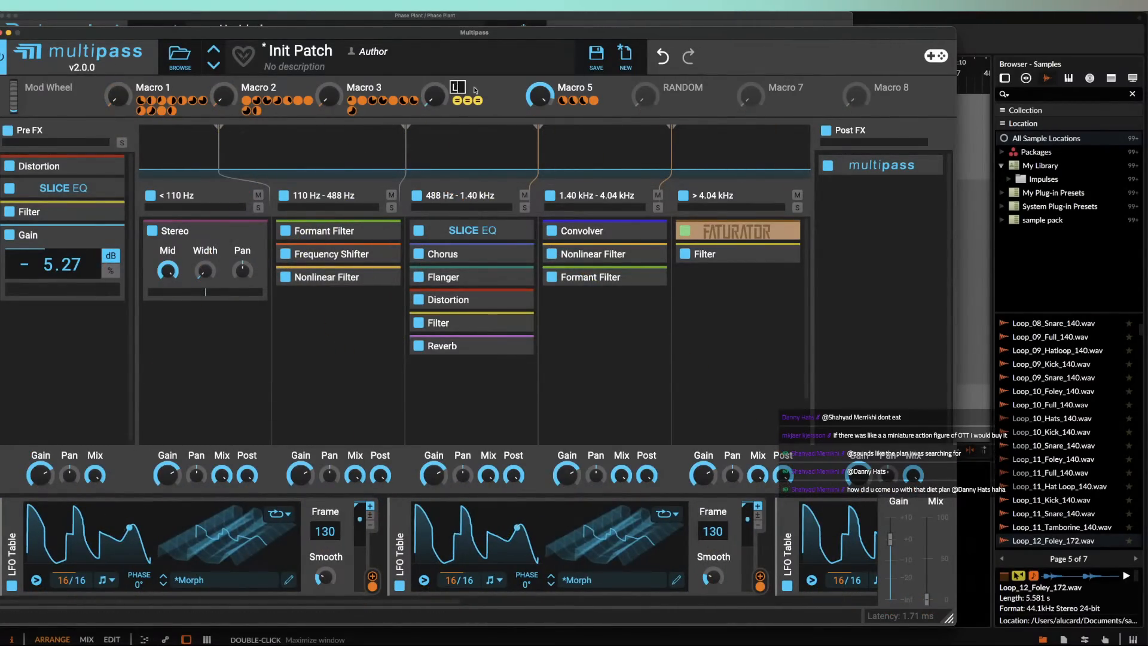
{"action": "type", "text": "LFO"}
{"action": "key", "text": "Return"}
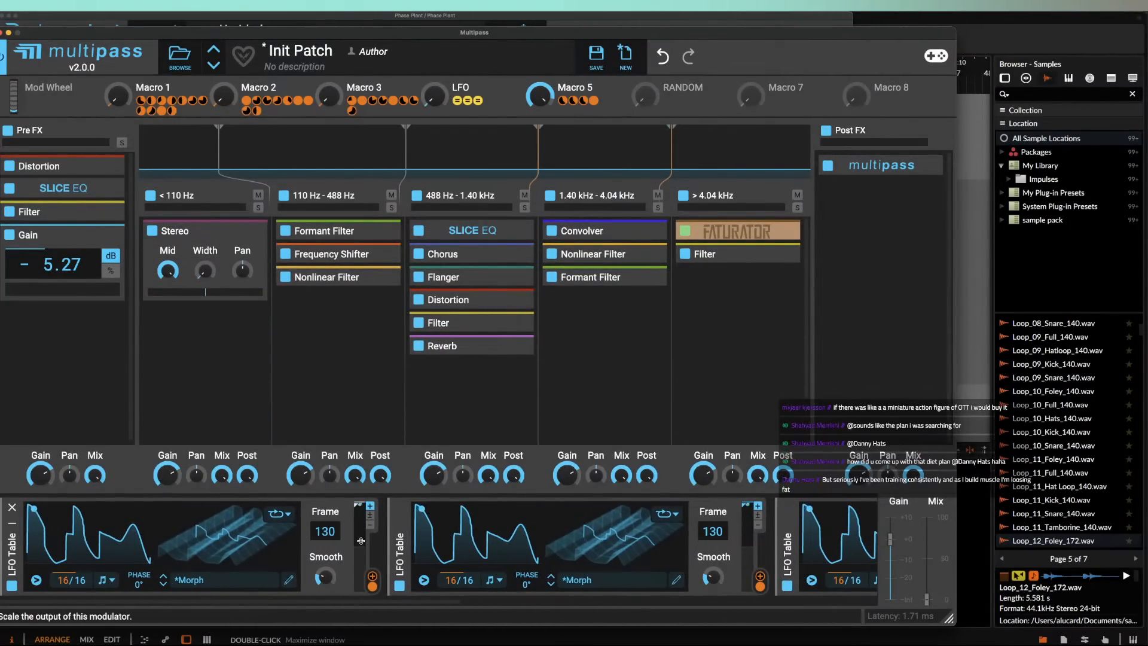
Step: Collapse the second and third LFO Table modulators and assign the first Random modulator to Macro 1
{"action": "scroll", "coordinate": [247, 572], "scroll_direction": "right", "scroll_amount": 3}
{"action": "scroll", "coordinate": [248, 573], "scroll_direction": "right", "scroll_amount": 3}
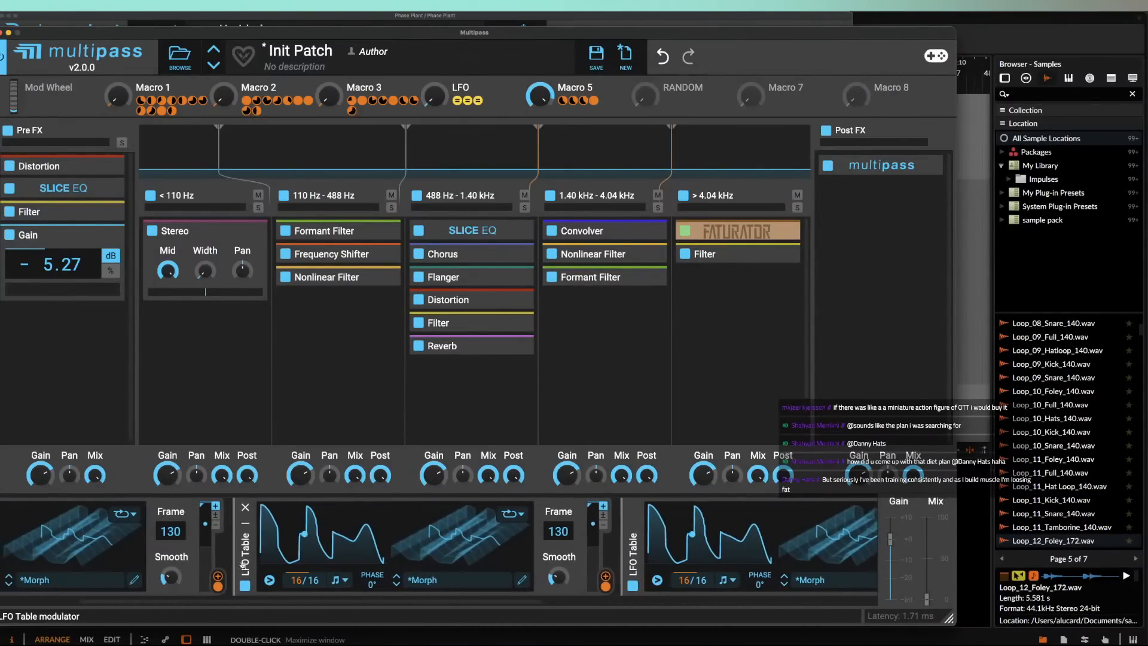
{"action": "scroll", "coordinate": [247, 538], "scroll_direction": "right", "scroll_amount": 10}
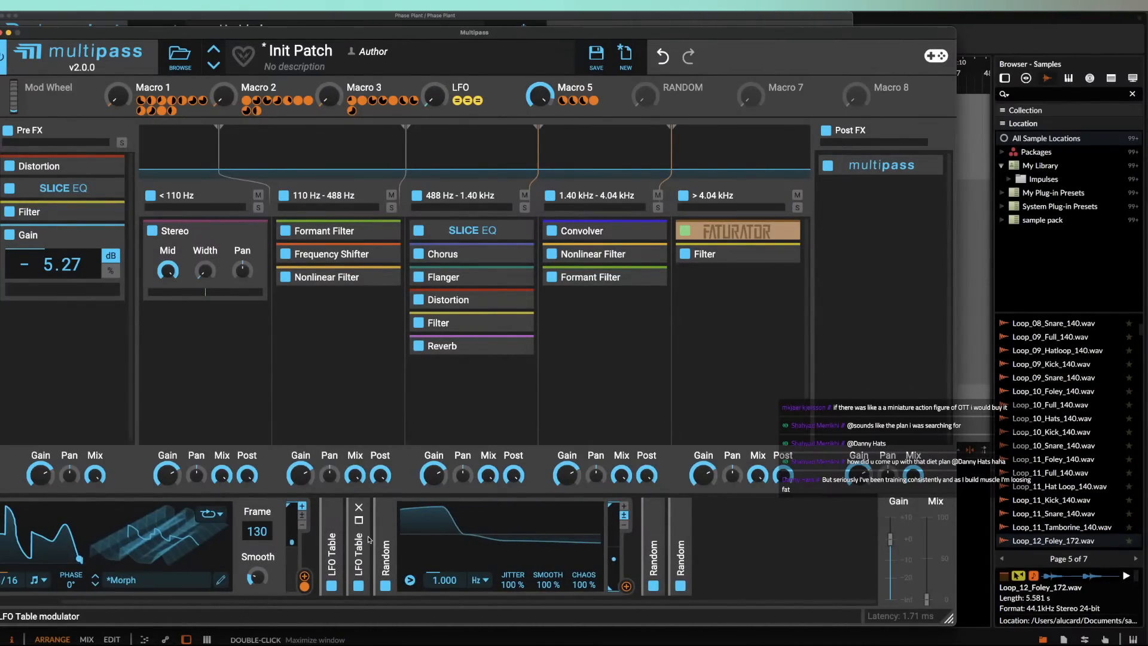
{"action": "left_click", "coordinate": [626, 586]}
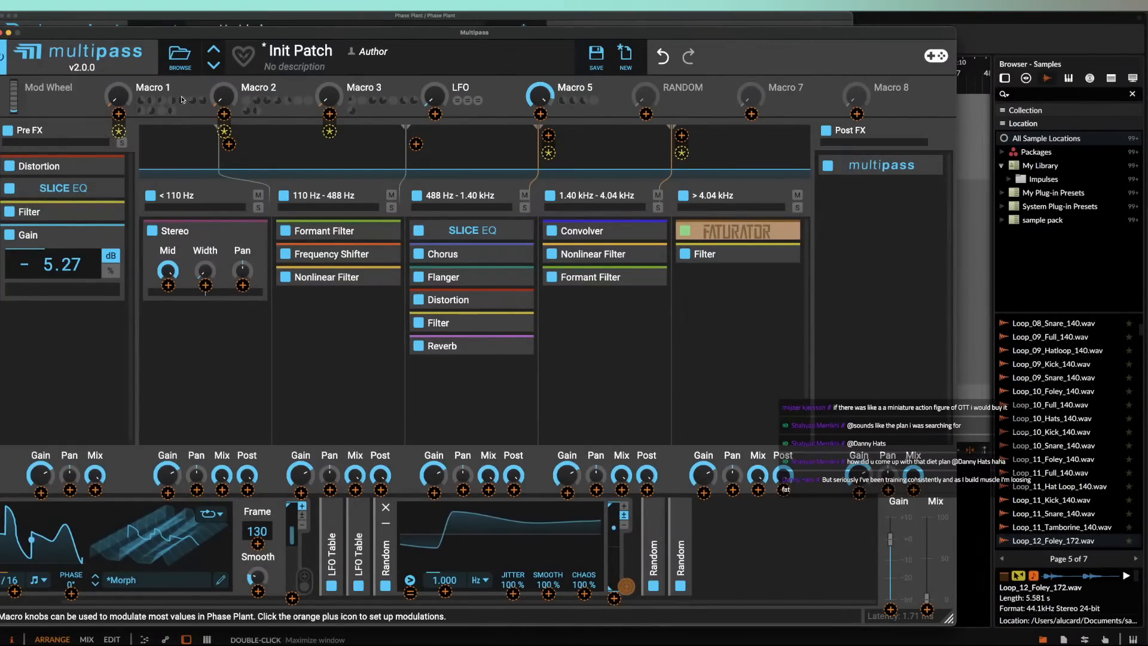
{"action": "left_click", "coordinate": [119, 114]}
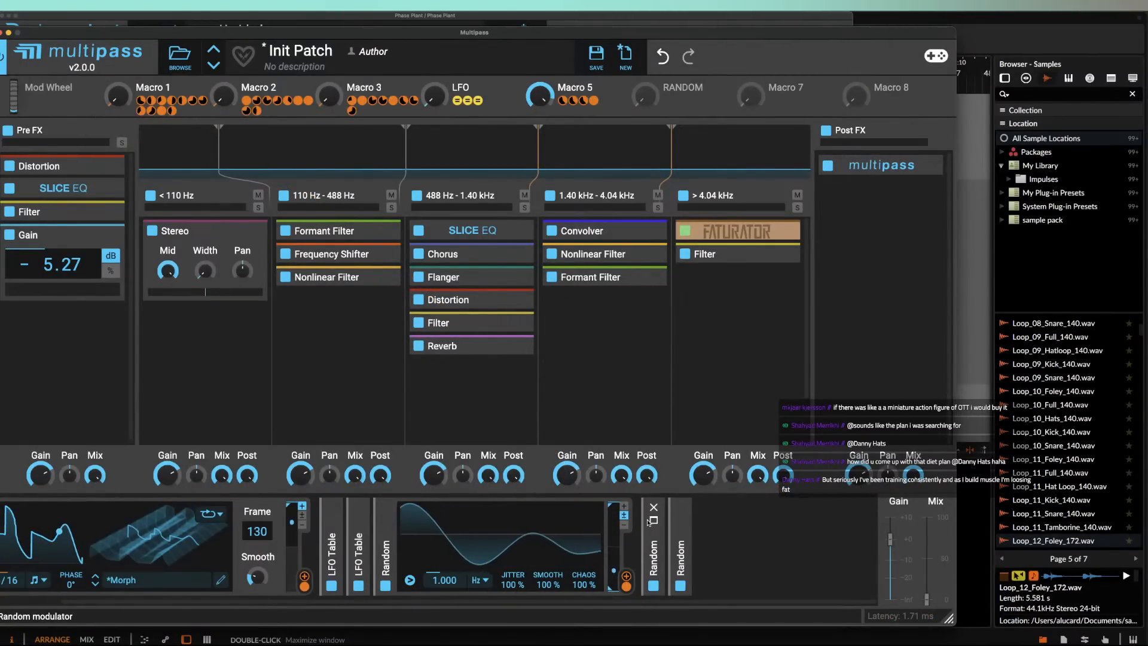
Step: Assign the second Random modulator to Macro 2 and the third Random modulator to Macro 3
{"action": "left_click_drag", "start_coordinate": [656, 521], "coordinate": [343, 526]}
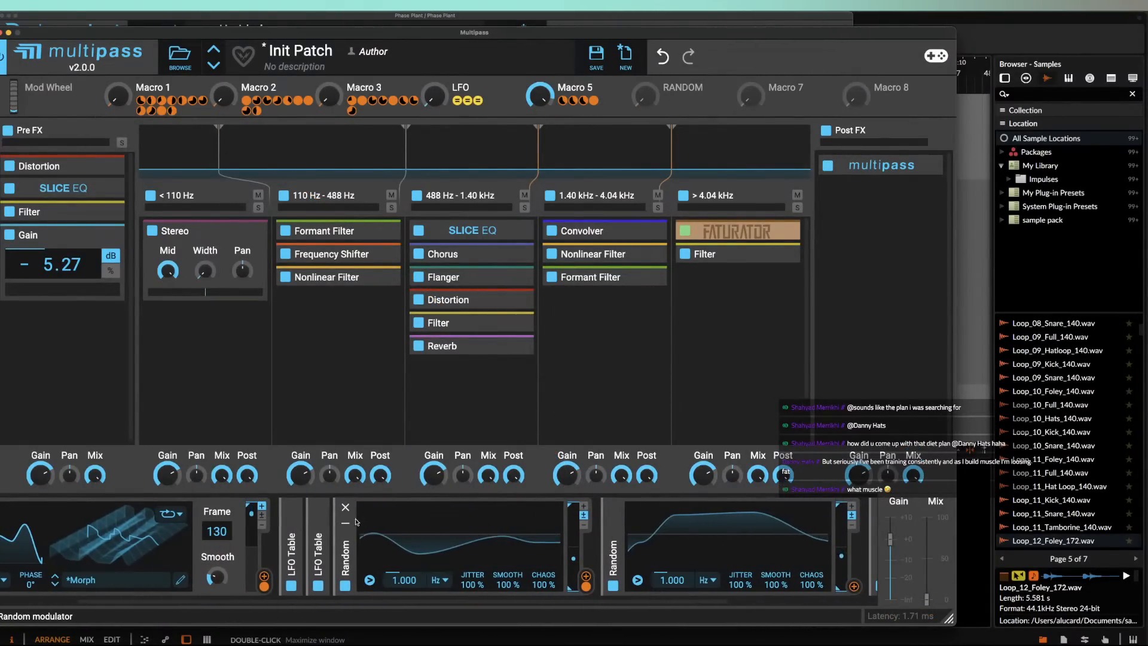
{"action": "left_click_drag", "start_coordinate": [654, 587], "coordinate": [225, 93]}
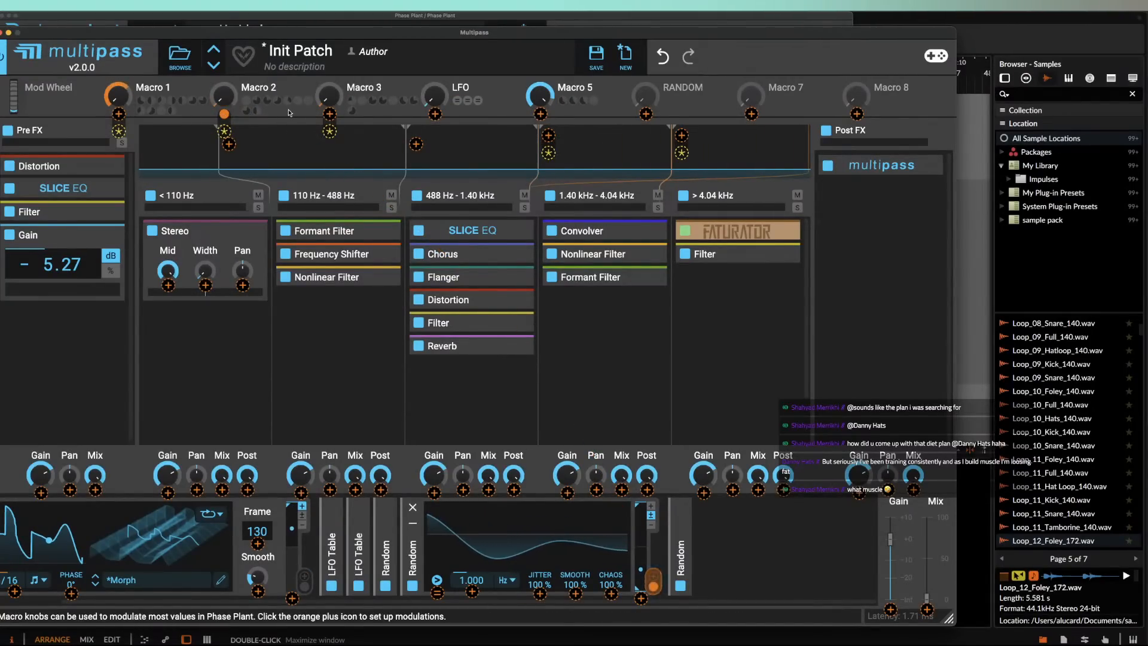
{"action": "left_click", "coordinate": [412, 523]}
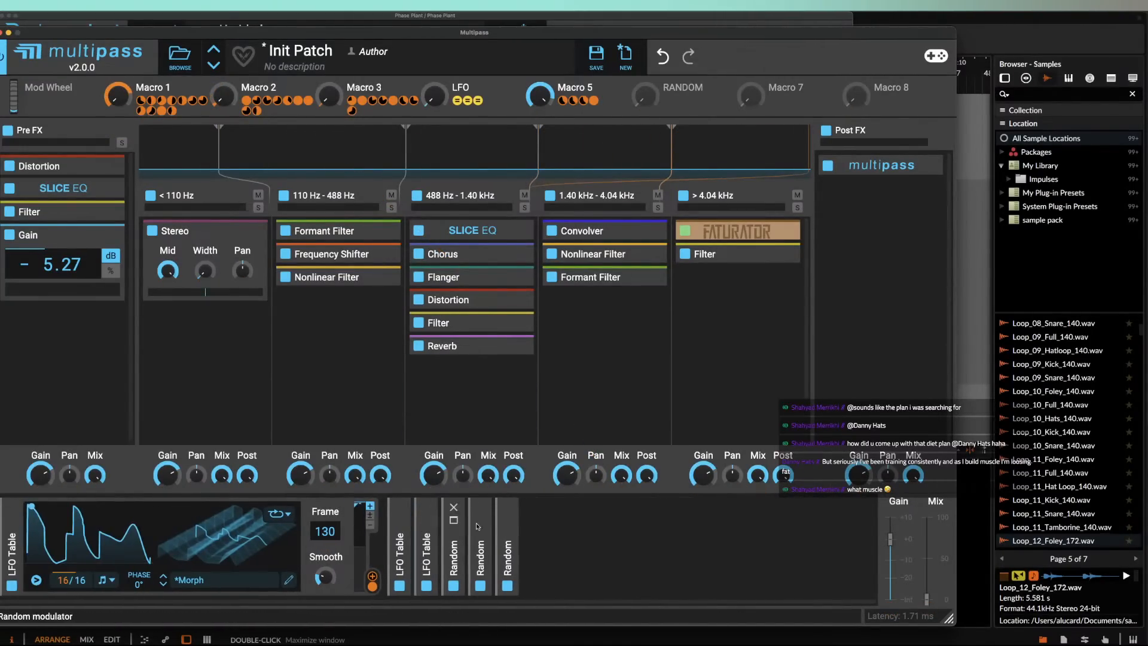
{"action": "left_click", "coordinate": [508, 522]}
{"action": "left_click_drag", "start_coordinate": [749, 586], "coordinate": [330, 97]}
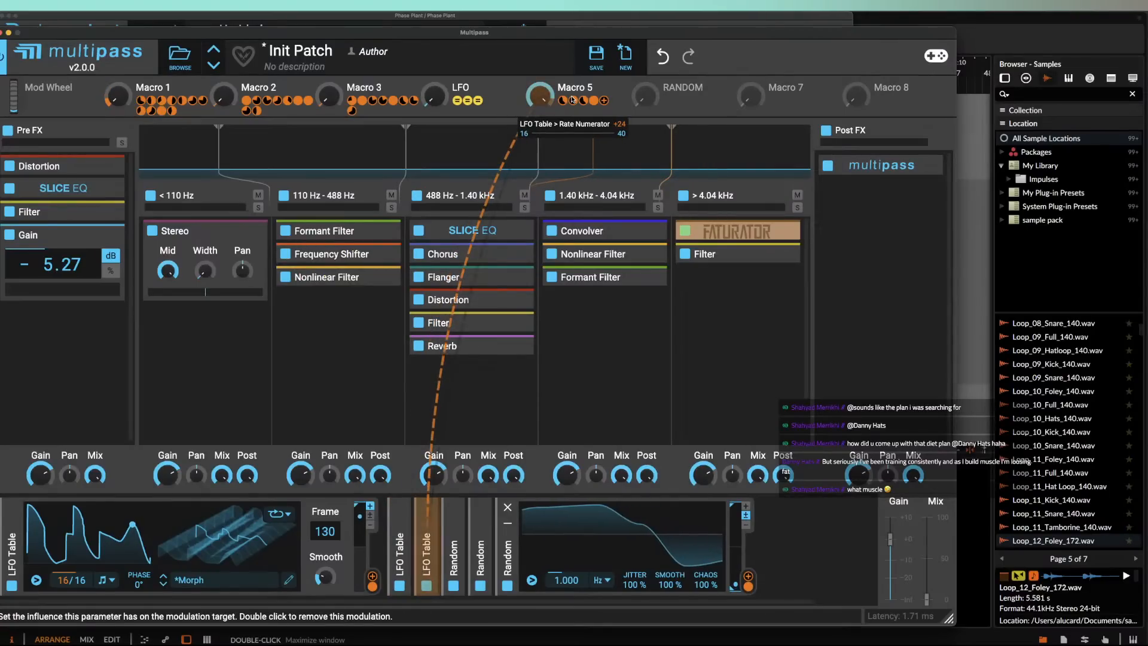
Step: Rename Macro 5 as SPEED and assign the RANDOM macro to scale the Random modulations on Macros 1, 2 and 3
{"action": "type", "text": "SPEED"}
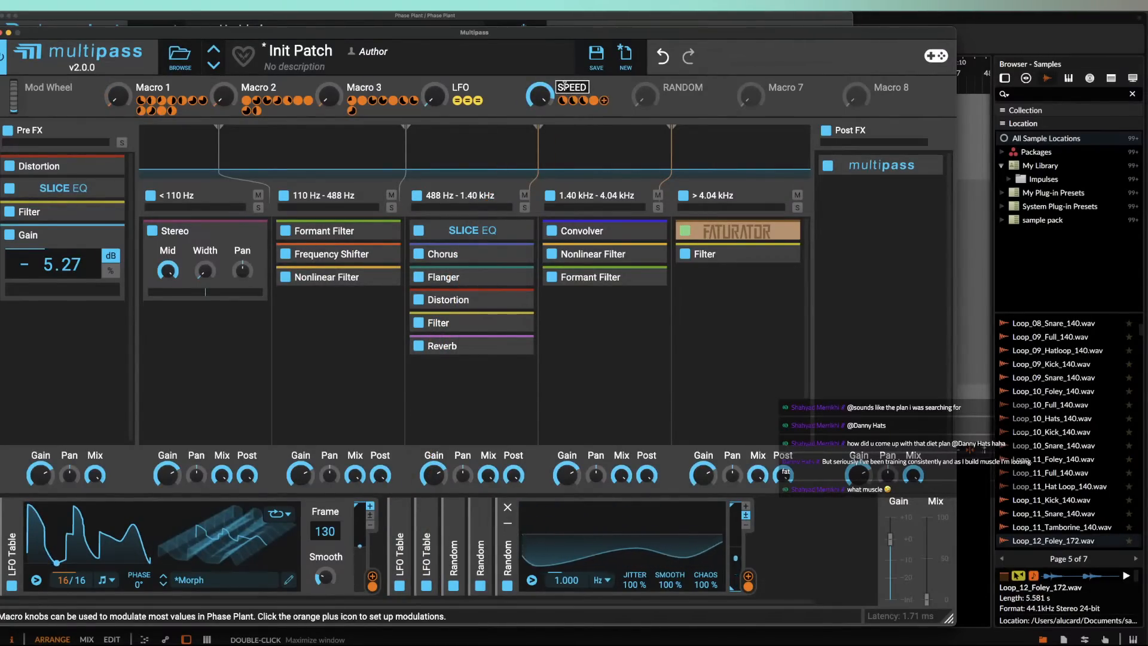
{"action": "key", "text": "Return"}
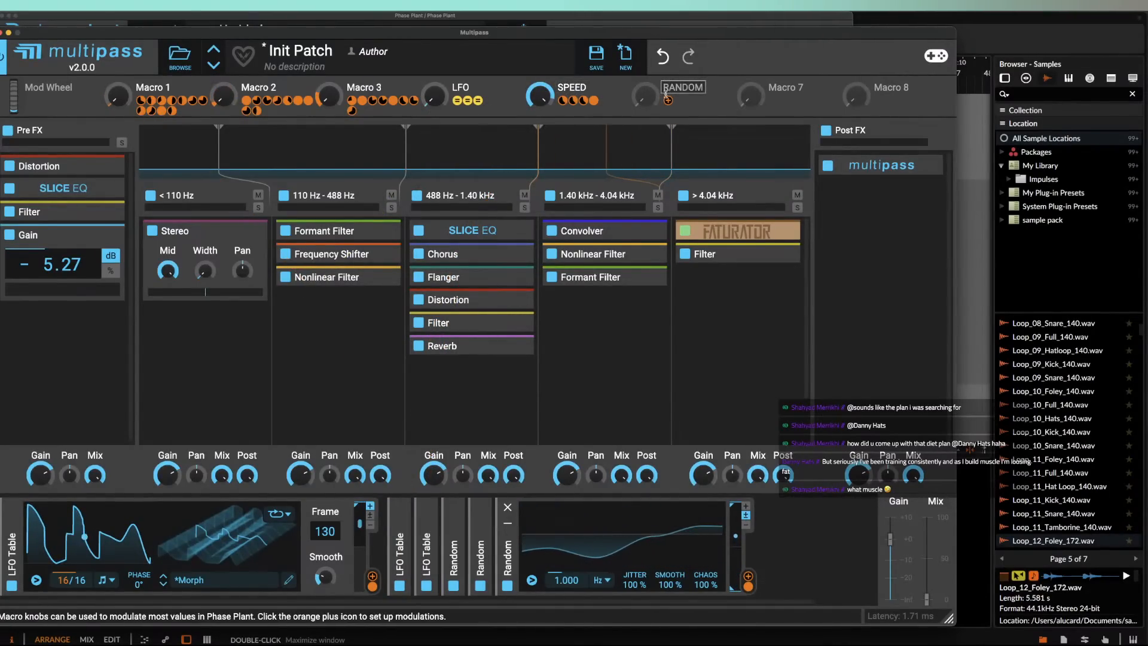
{"action": "left_click_drag", "start_coordinate": [670, 103], "coordinate": [126, 133]}
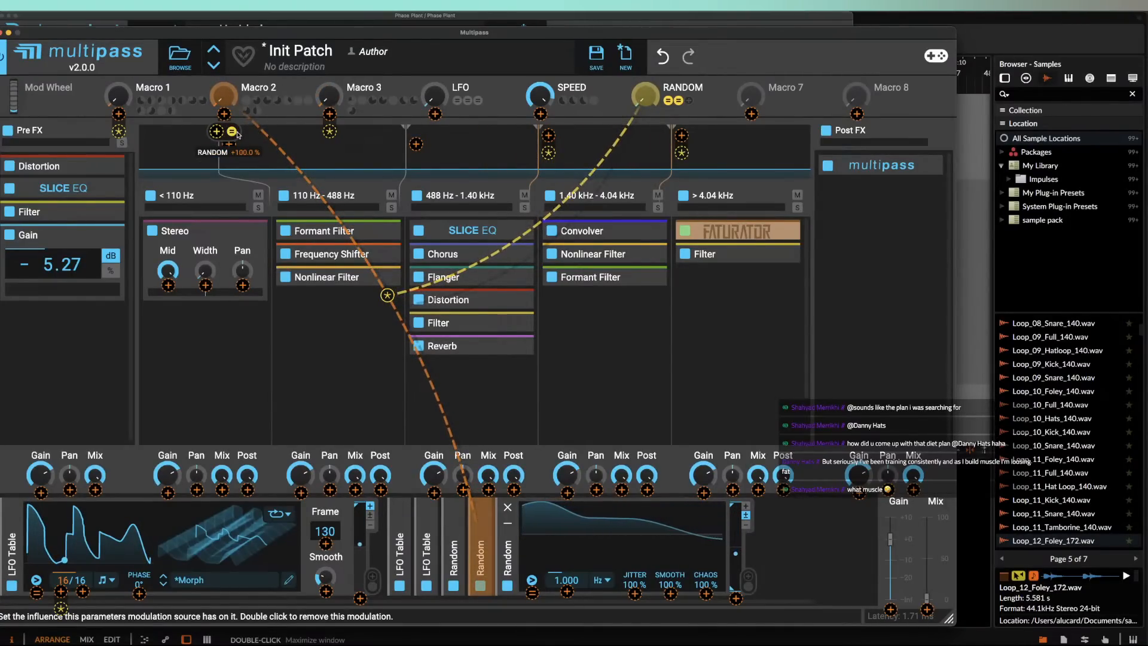
{"action": "left_click", "coordinate": [233, 132]}
{"action": "left_click", "coordinate": [329, 131]}
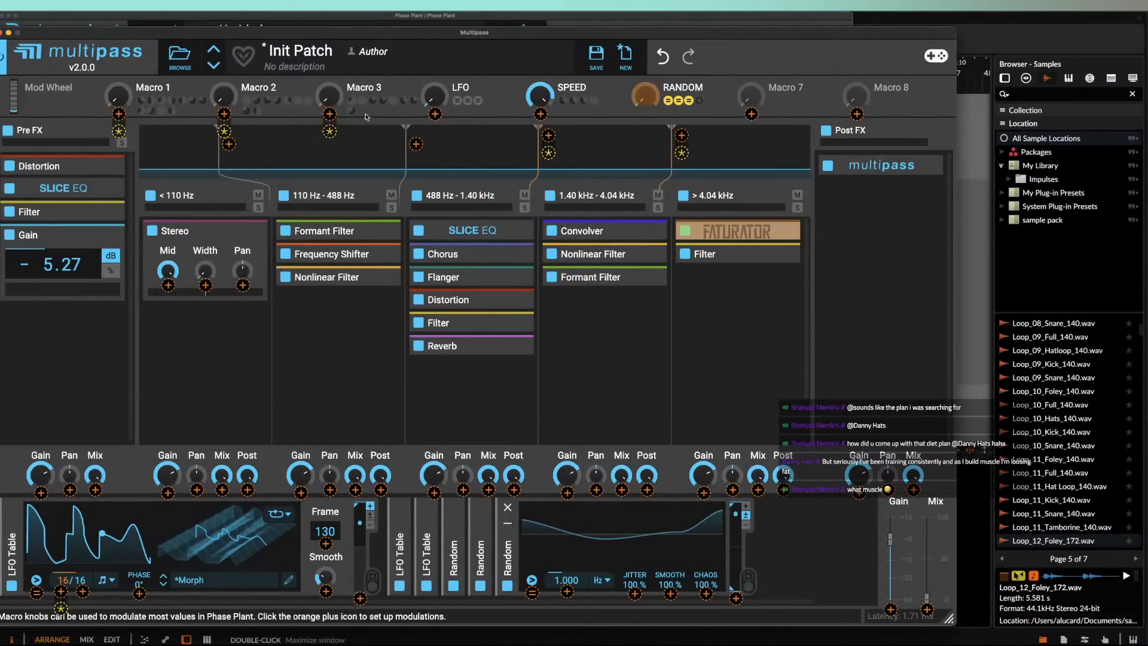
{"action": "left_click", "coordinate": [393, 93]}
{"action": "left_click_drag", "start_coordinate": [646, 96], "coordinate": [646, 57]}
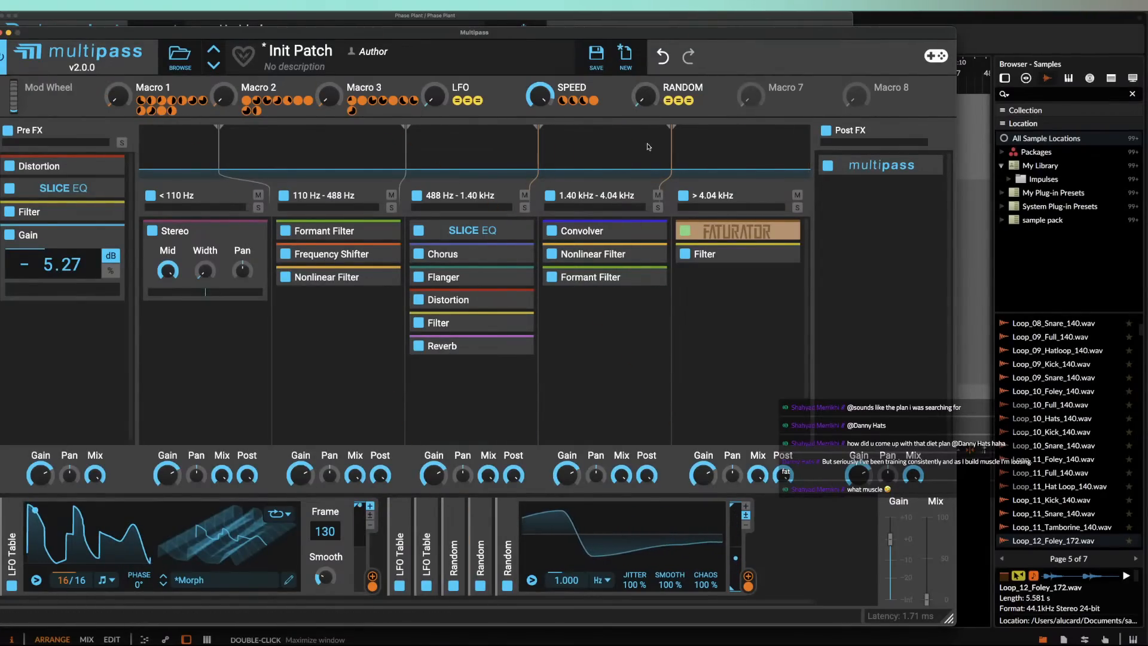
Step: Close the Multipass editor, test Phase Plant's RANDOM macro at 100%, and assign the LFO macro to the Lane 1 Multipass's LFO macro
{"action": "left_click", "coordinate": [3, 32]}
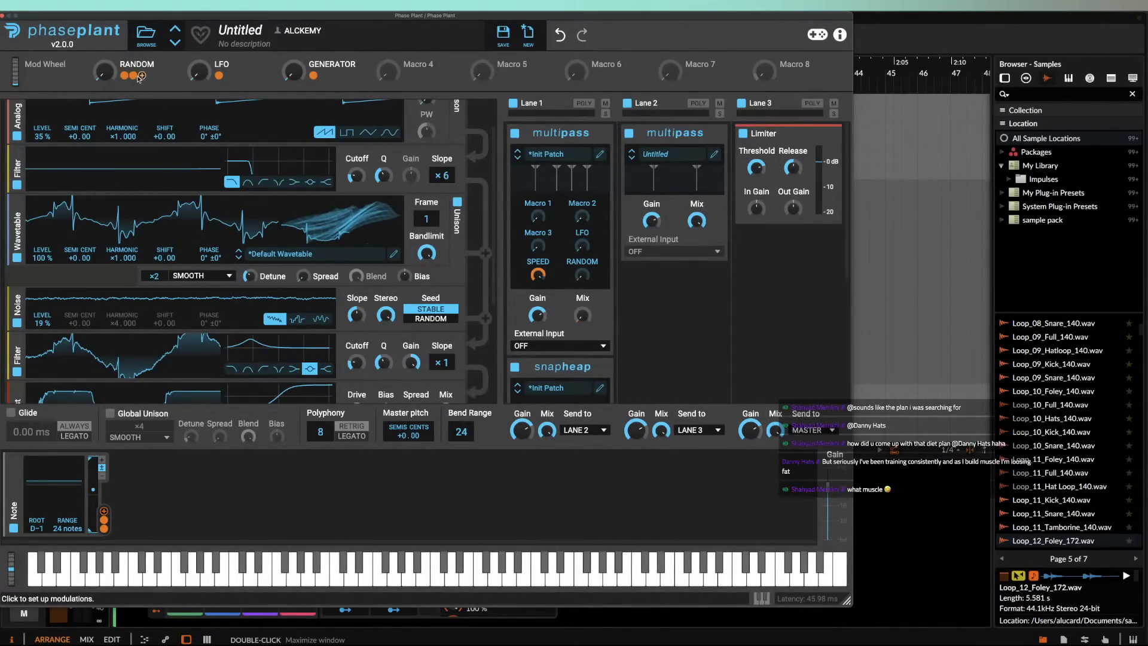
{"action": "mouse_move", "coordinate": [134, 78]}
{"action": "left_click_drag", "start_coordinate": [105, 72], "coordinate": [106, 12]}
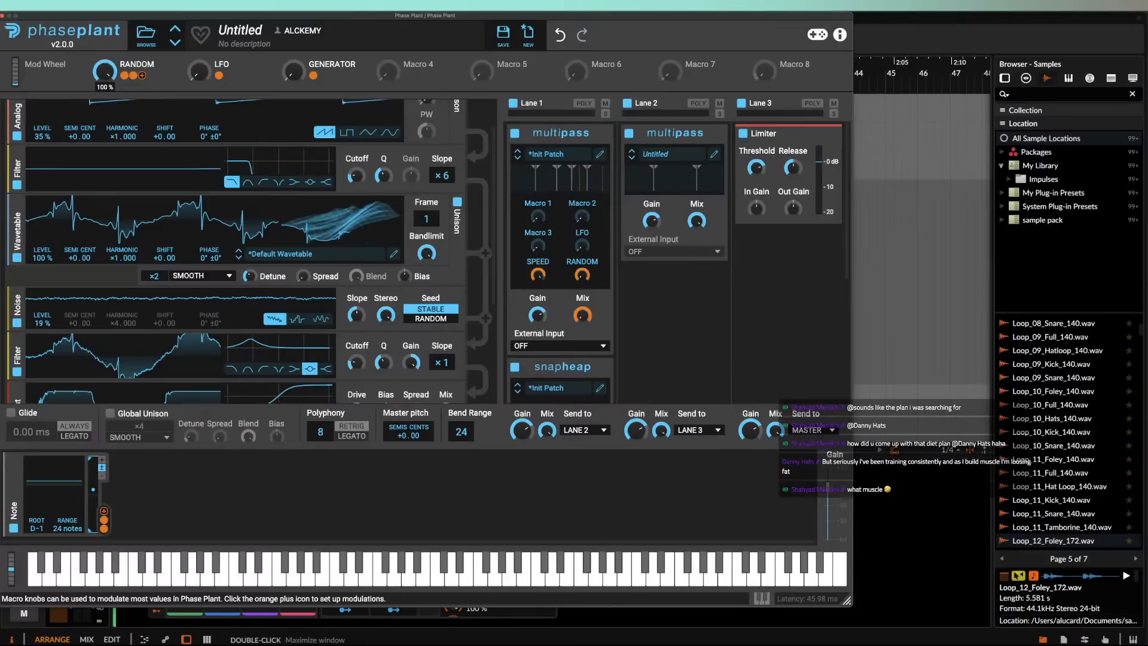
{"action": "left_click", "coordinate": [228, 76]}
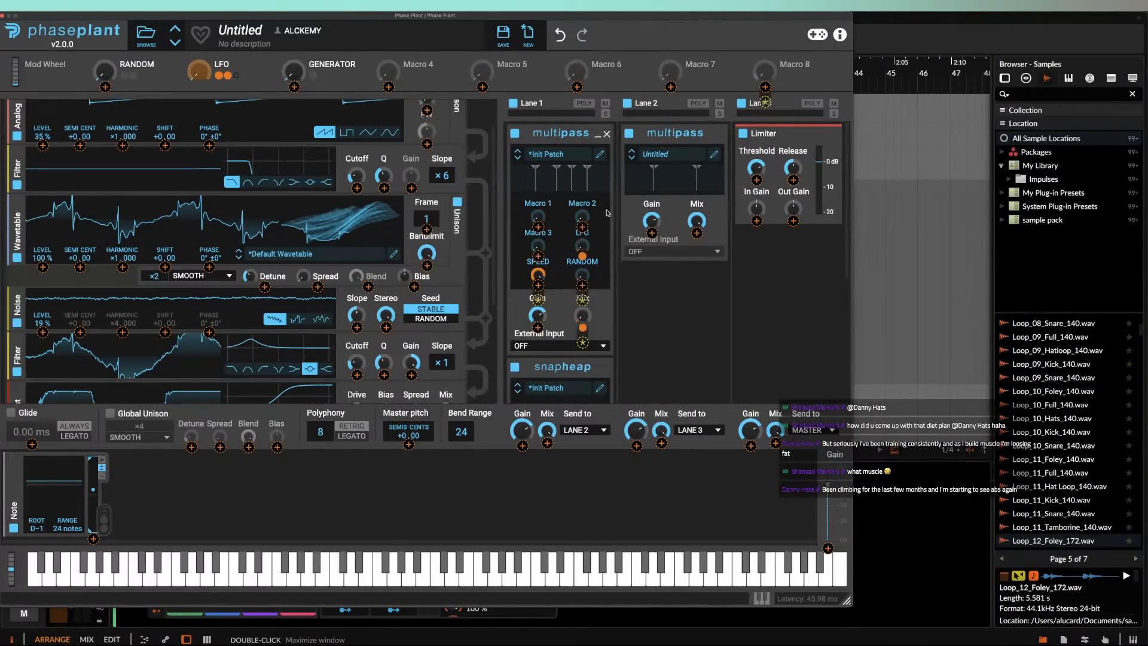
{"action": "left_click", "coordinate": [582, 254]}
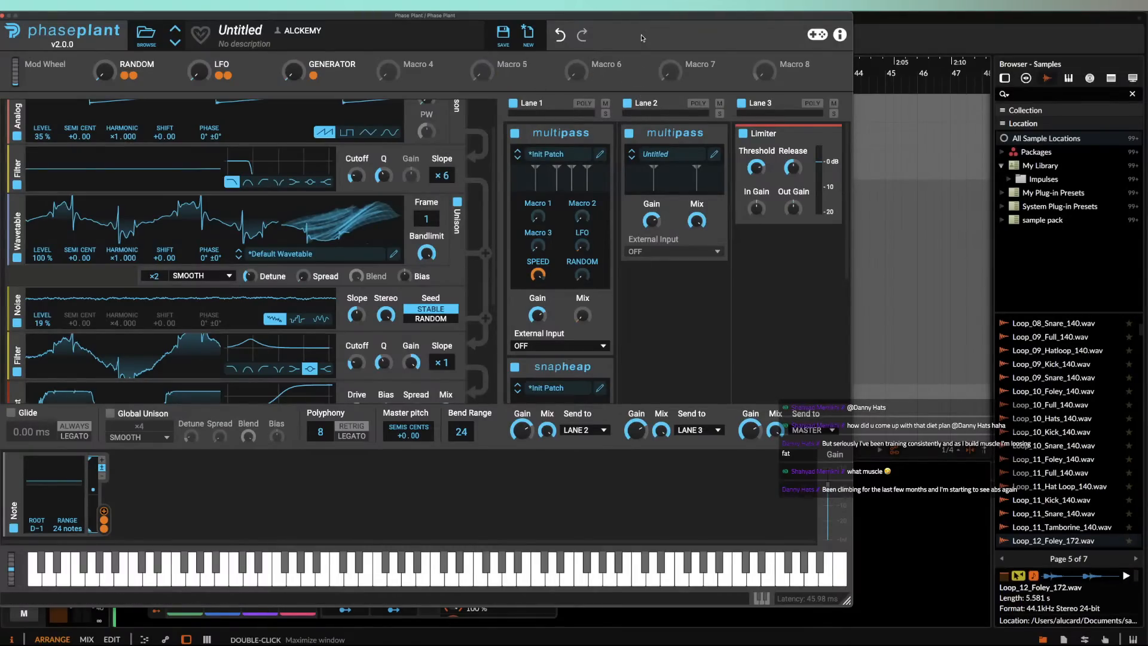
Step: Audition the patch by bending the pitch wheel while a note plays
{"action": "mouse_move", "coordinate": [446, 89]}
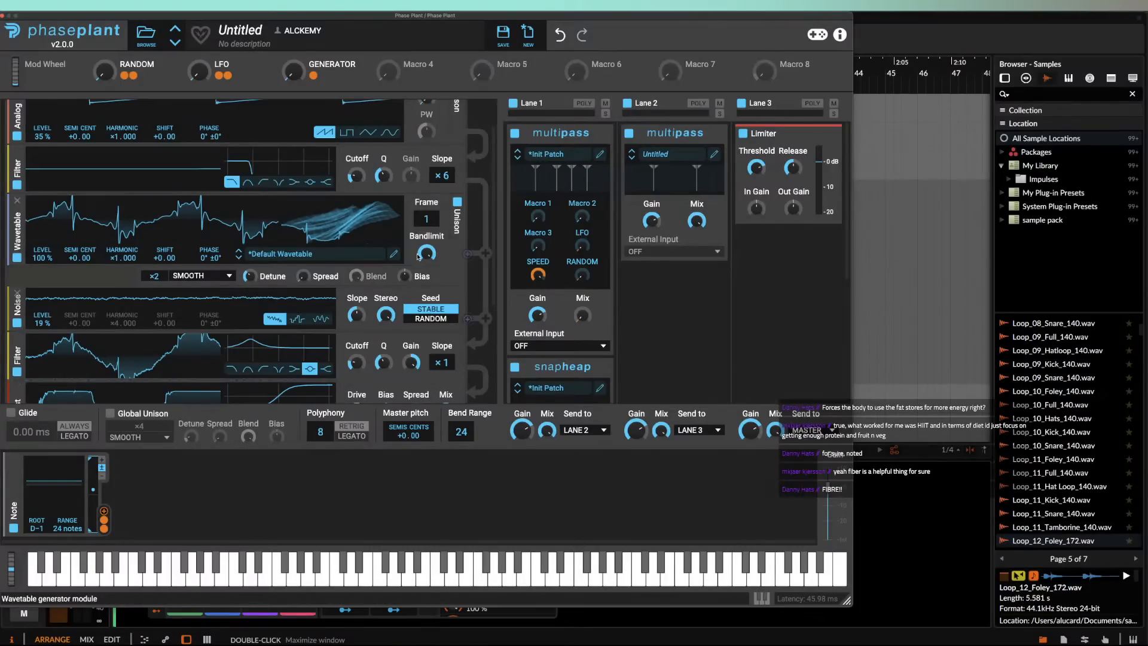
{"action": "scroll", "coordinate": [335, 245], "scroll_direction": "up", "scroll_amount": 2}
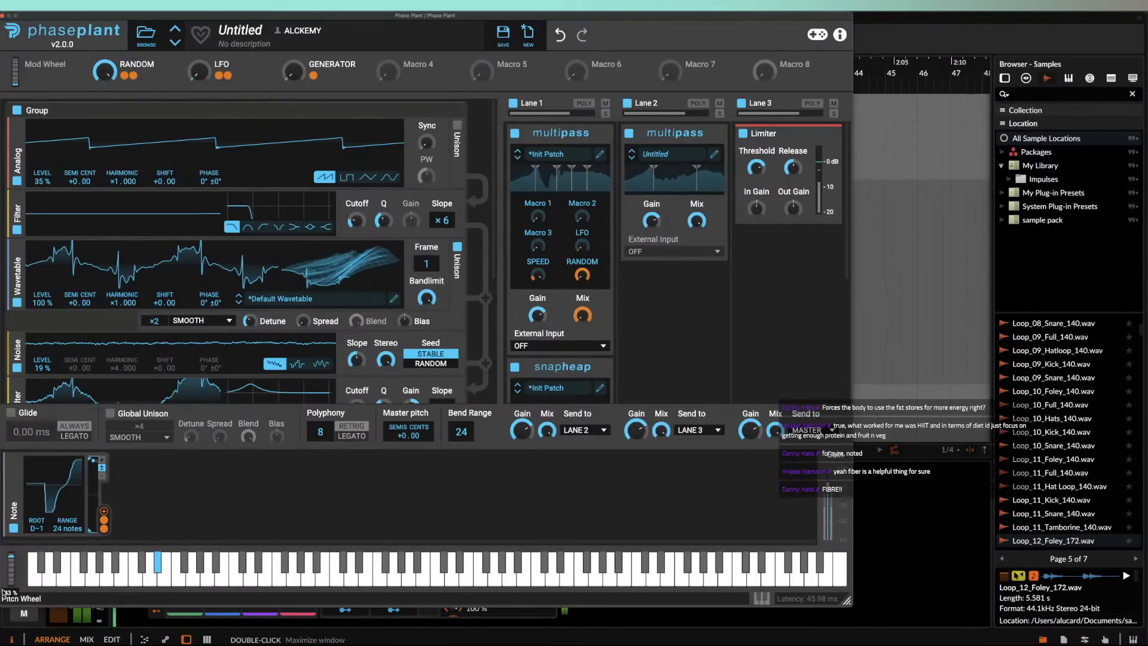
{"action": "left_click_drag", "start_coordinate": [3, 590], "coordinate": [11, 556]}
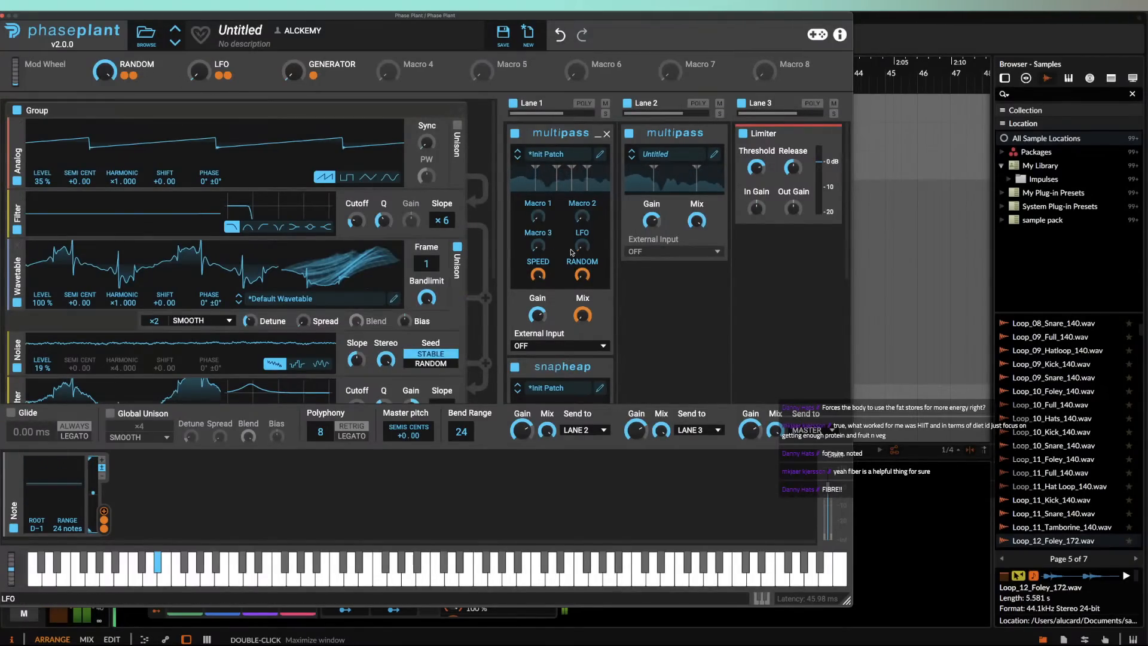
Step: Set the polarity of Macros 3, 2 and 1 in Lane 1's Multipass to bipolar
{"action": "left_click", "coordinate": [601, 154]}
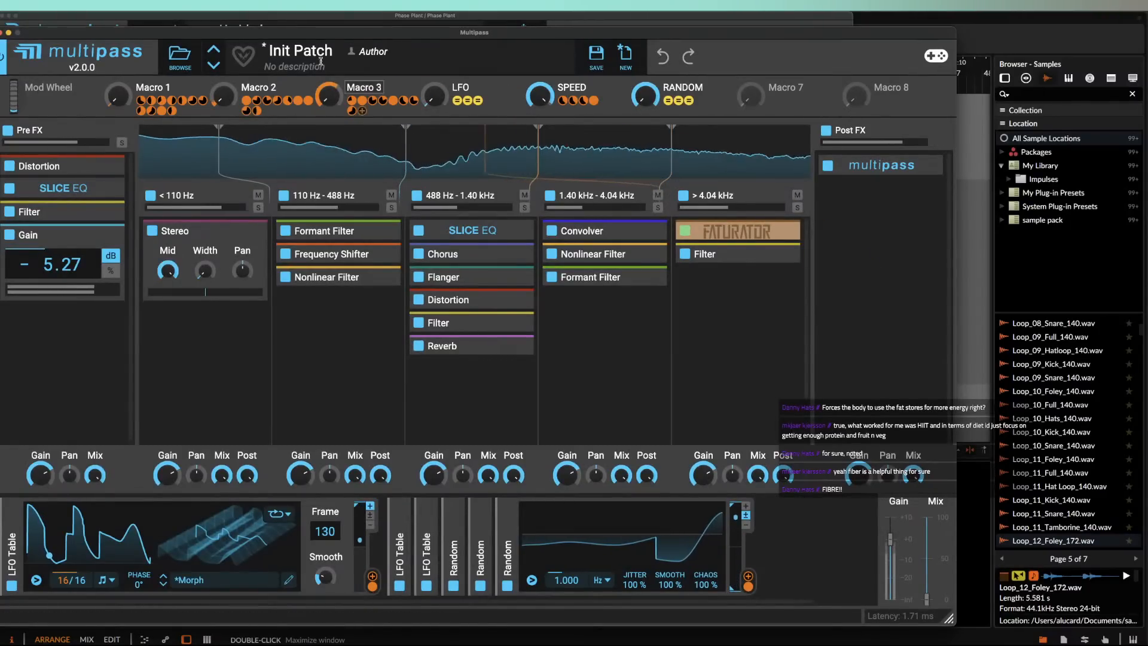
{"action": "right_click", "coordinate": [329, 97]}
{"action": "left_click", "coordinate": [504, 338]}
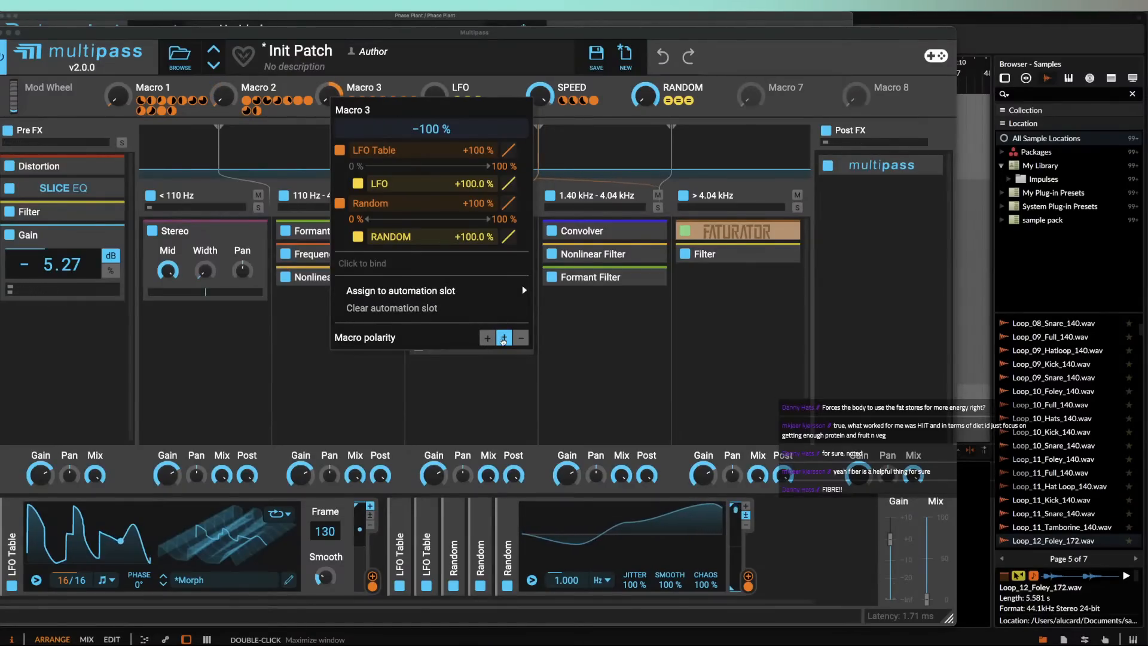
{"action": "right_click", "coordinate": [223, 96]}
{"action": "right_click", "coordinate": [223, 96]}
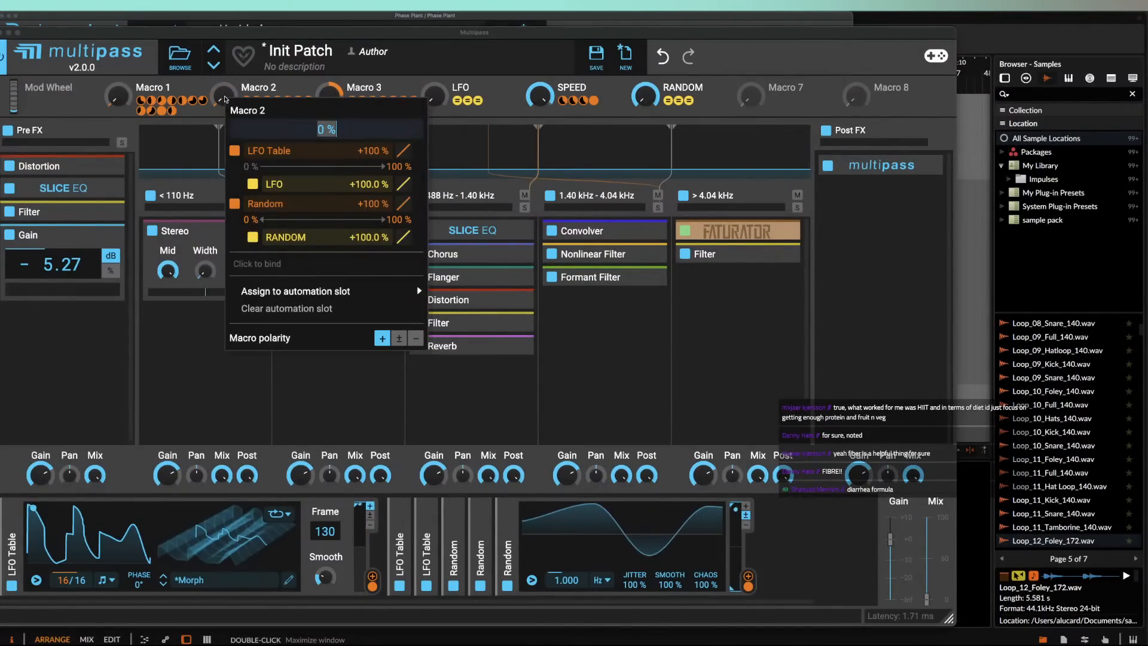
{"action": "left_click", "coordinate": [399, 338]}
{"action": "left_click", "coordinate": [119, 100]}
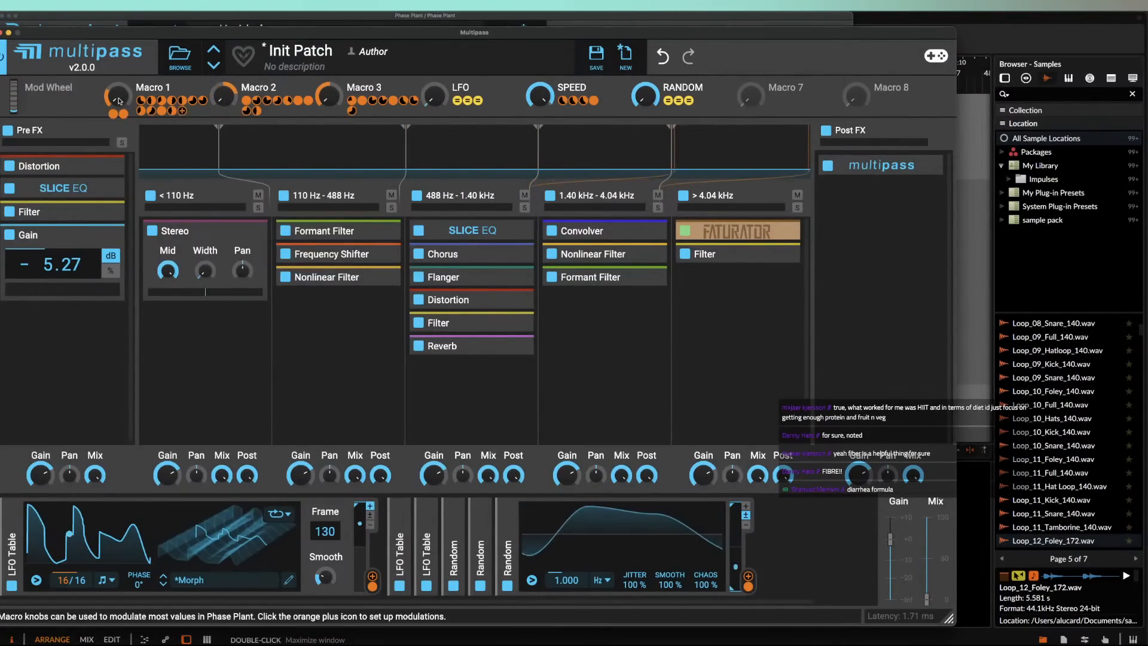
{"action": "right_click", "coordinate": [119, 101]}
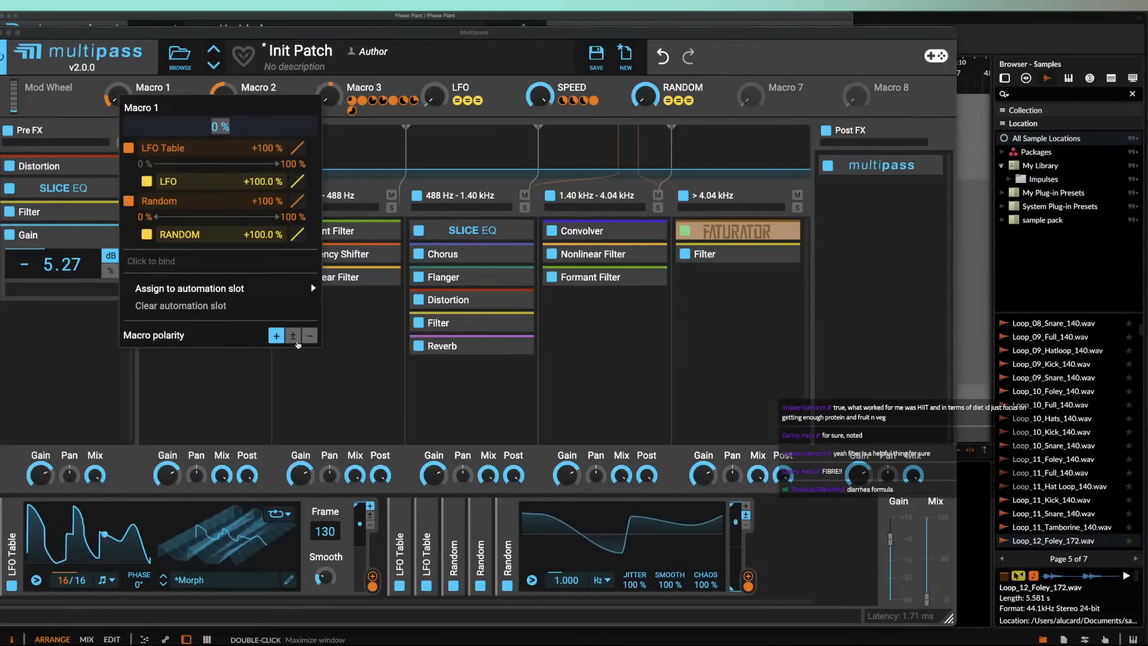
{"action": "left_click", "coordinate": [294, 336]}
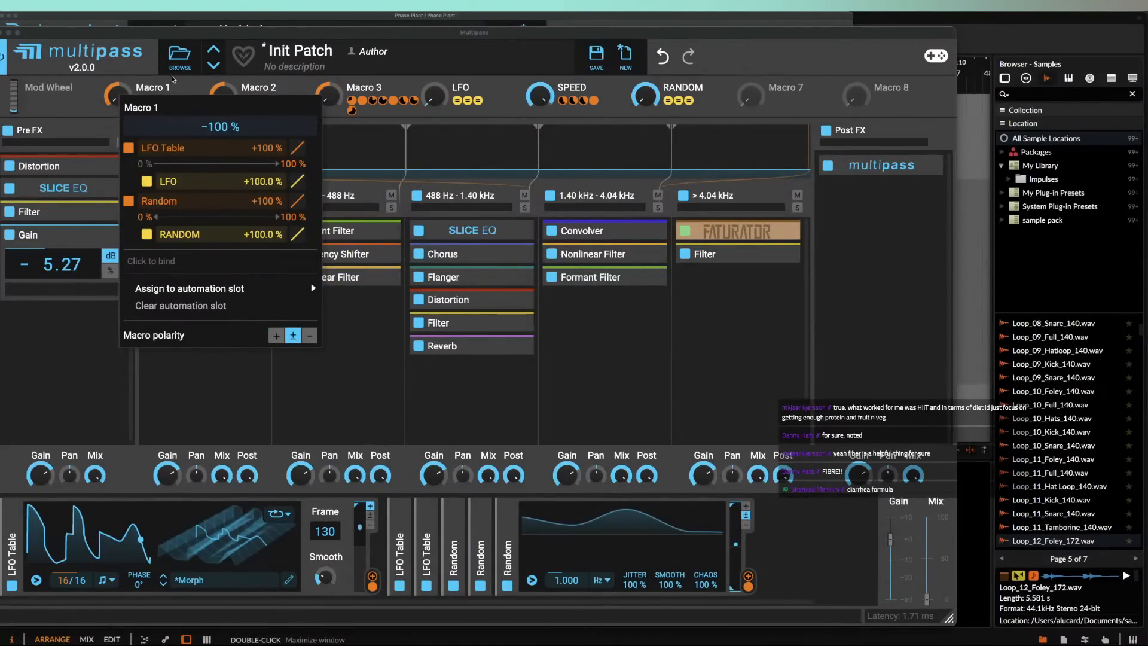
{"action": "left_click", "coordinate": [211, 86]}
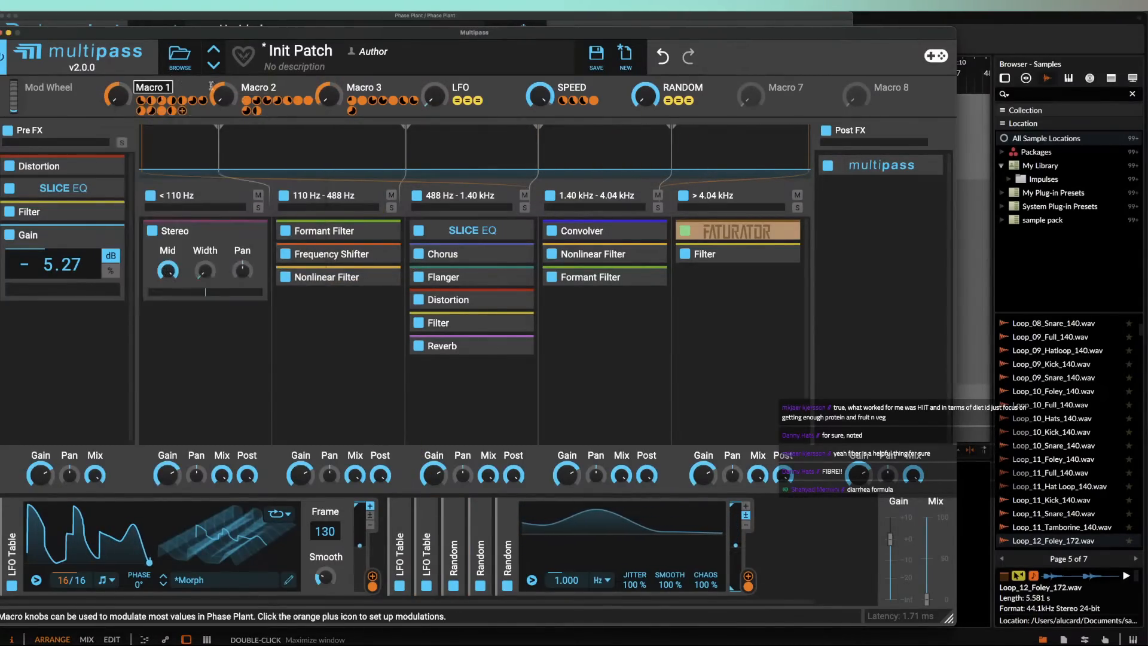
Step: Close the Multipass editor and audition the bipolar macros with pitch wheel bends
{"action": "left_click", "coordinate": [3, 32]}
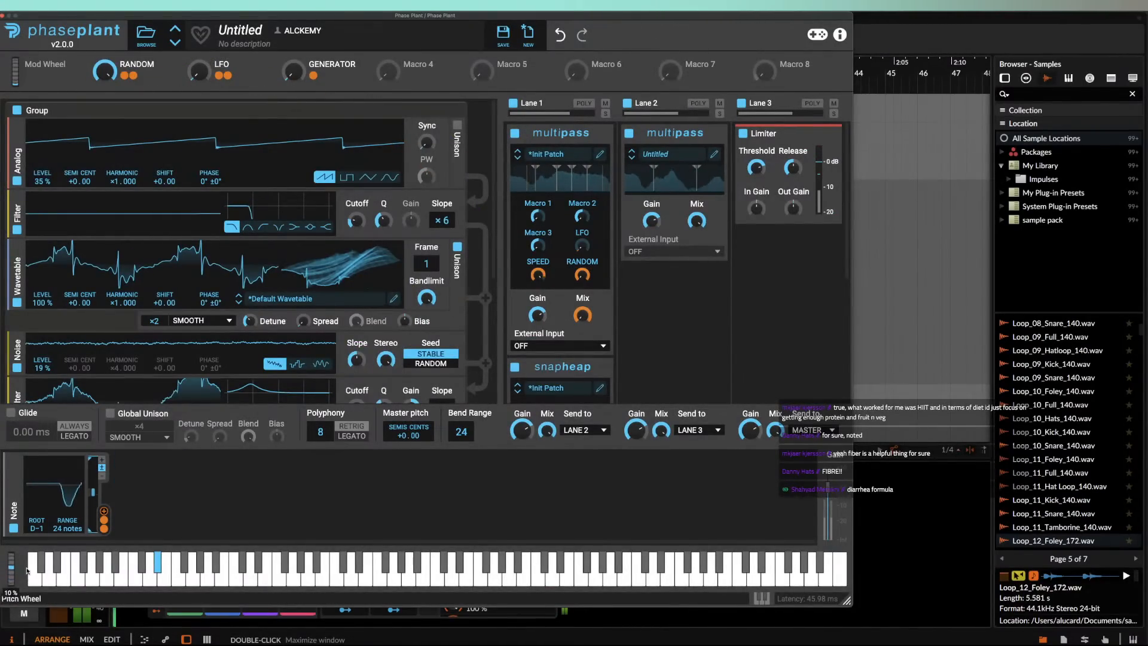
{"action": "left_click_drag", "start_coordinate": [7, 553], "coordinate": [7, 555]}
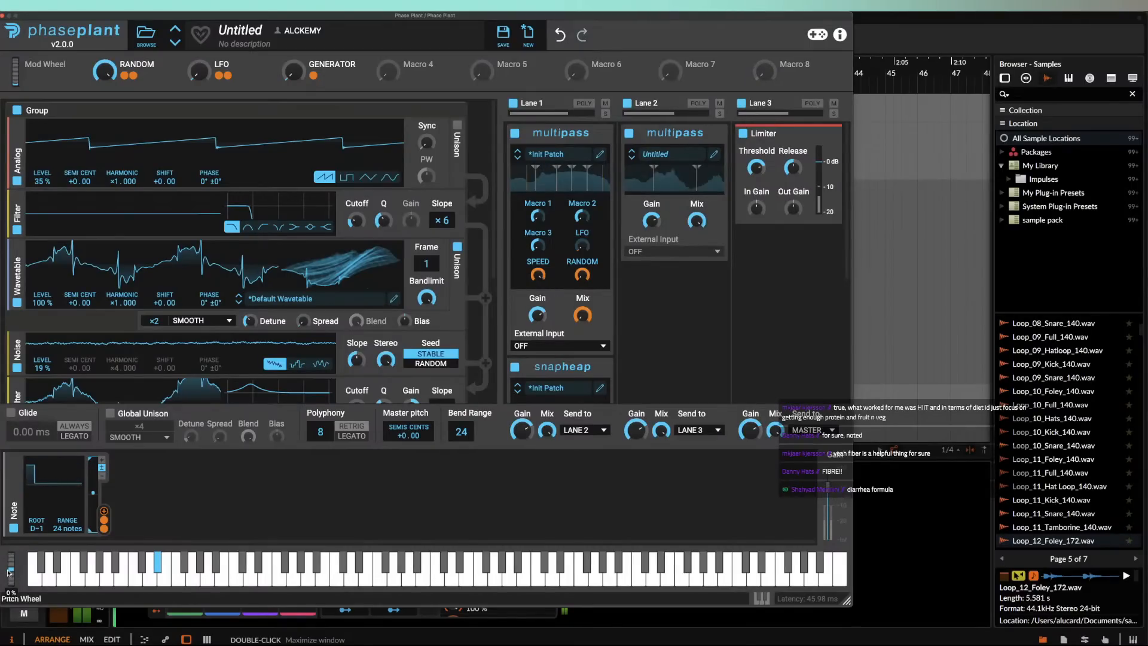
{"action": "mouse_move", "coordinate": [20, 597]}
{"action": "left_mouse_down"}
{"action": "mouse_move", "coordinate": [1, 588]}
{"action": "mouse_move", "coordinate": [11, 556]}
{"action": "mouse_move", "coordinate": [31, 573]}
{"action": "left_mouse_up"}
Step: Expand the third LFO Table and the first two Random modulators in Lane 1's Multipass and audition the patch with the pitch wheel
{"action": "left_click", "coordinate": [599, 154]}
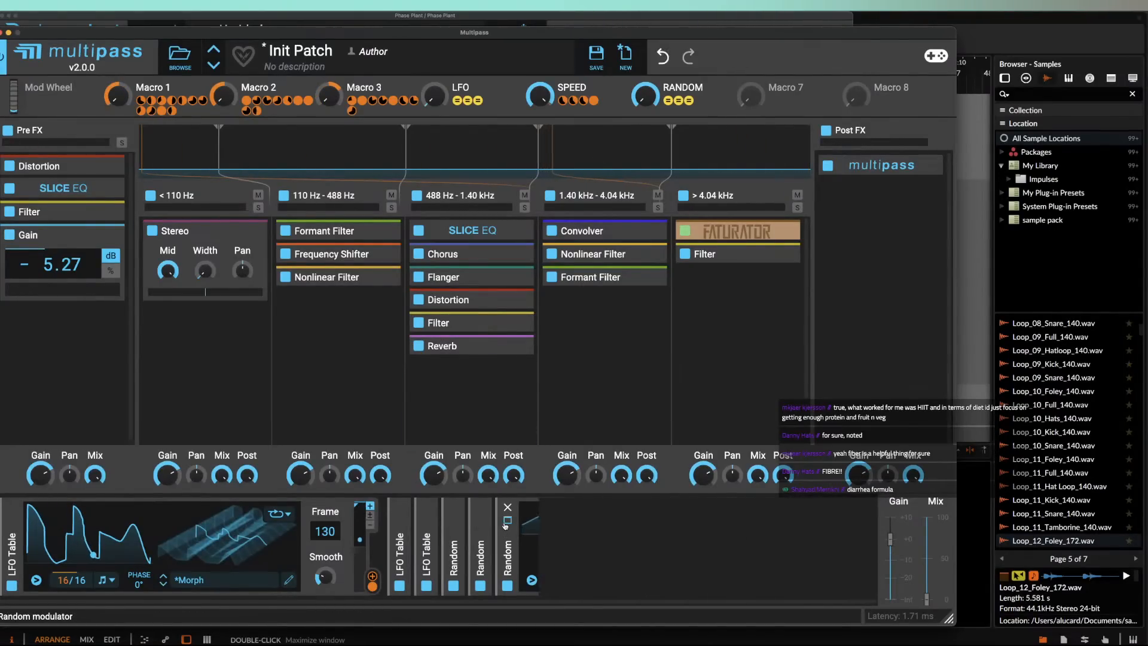
{"action": "left_click_drag", "start_coordinate": [504, 528], "coordinate": [468, 521]}
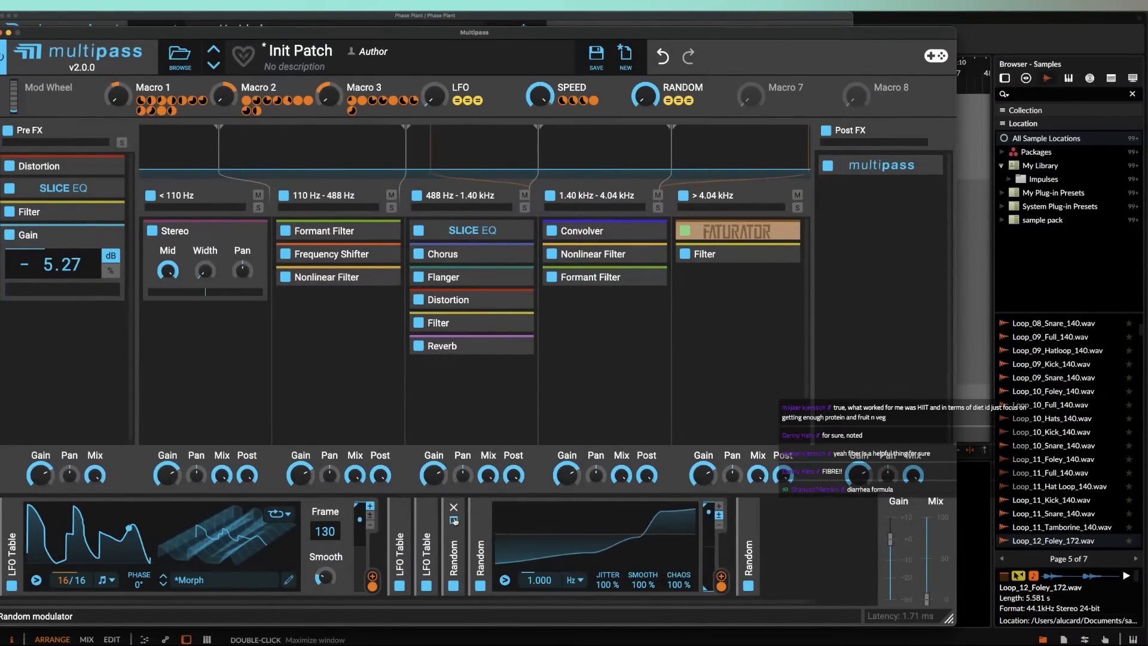
{"action": "left_click", "coordinate": [429, 525]}
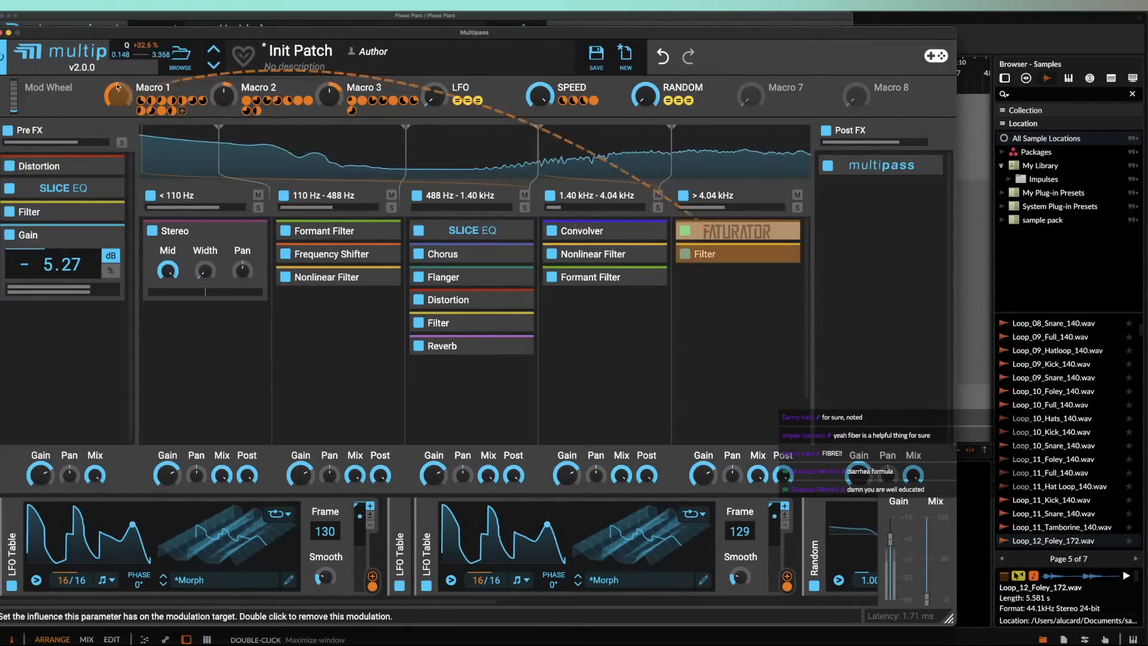
{"action": "left_click", "coordinate": [3, 32]}
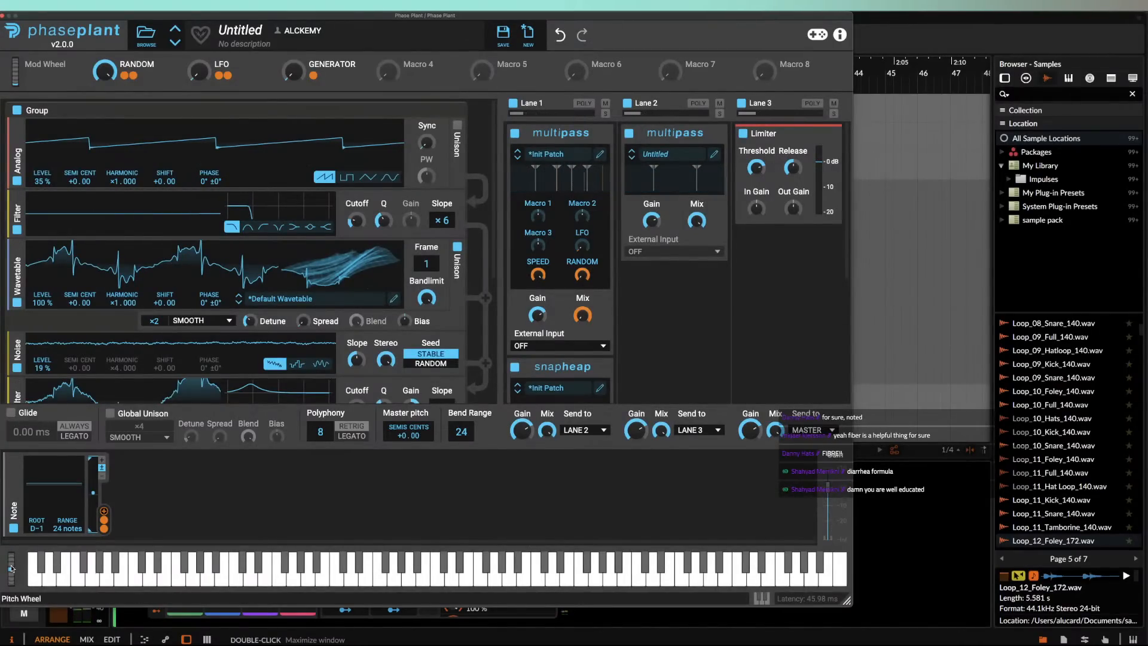
{"action": "left_click_drag", "start_coordinate": [9, 572], "coordinate": [8, 603]}
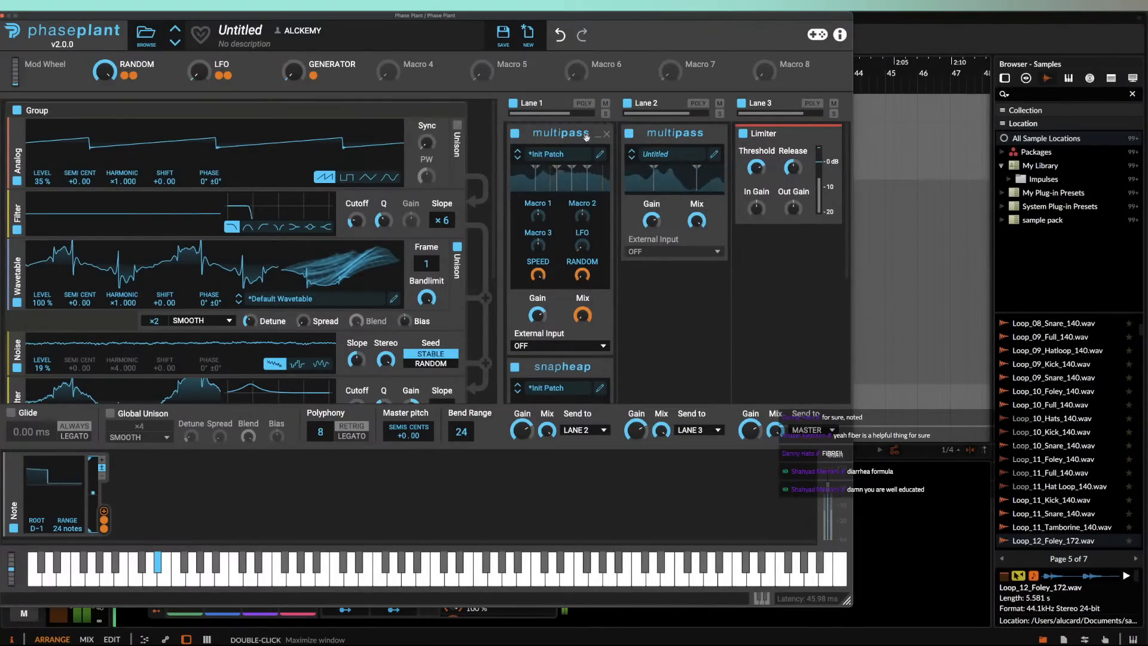
Step: Move the Formant Filter from Multipass's 1.40–4.04 kHz band to the end of the 110–488 Hz band and expand it
{"action": "left_click", "coordinate": [600, 155]}
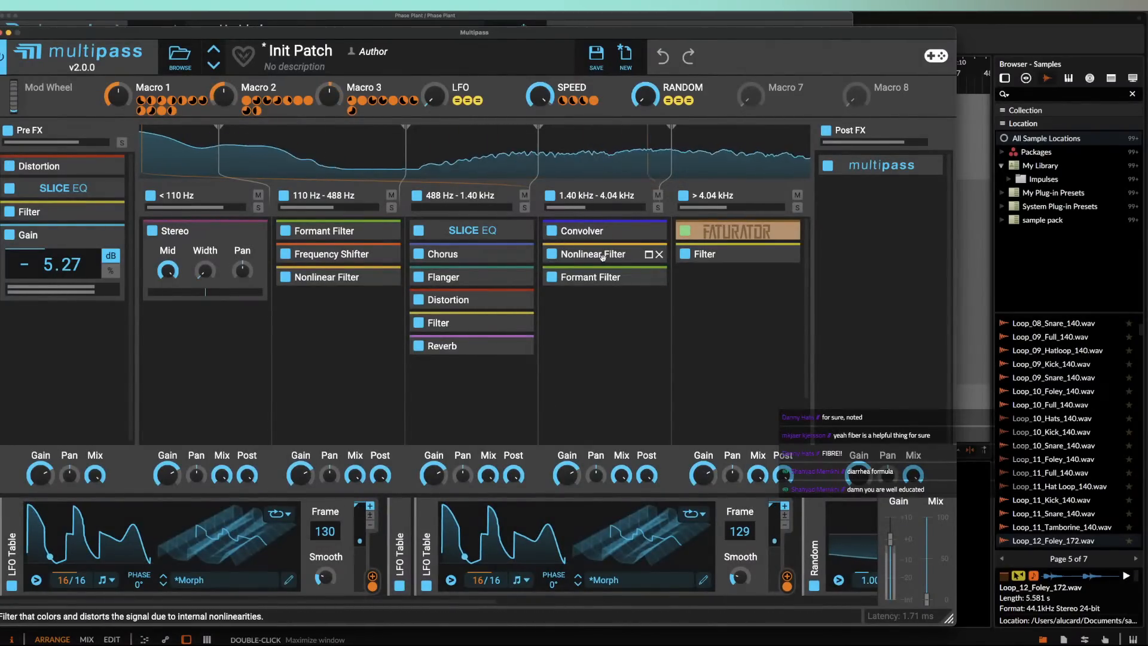
{"action": "left_click", "coordinate": [644, 276]}
{"action": "scroll", "coordinate": [578, 308], "scroll_direction": "down", "scroll_amount": 3}
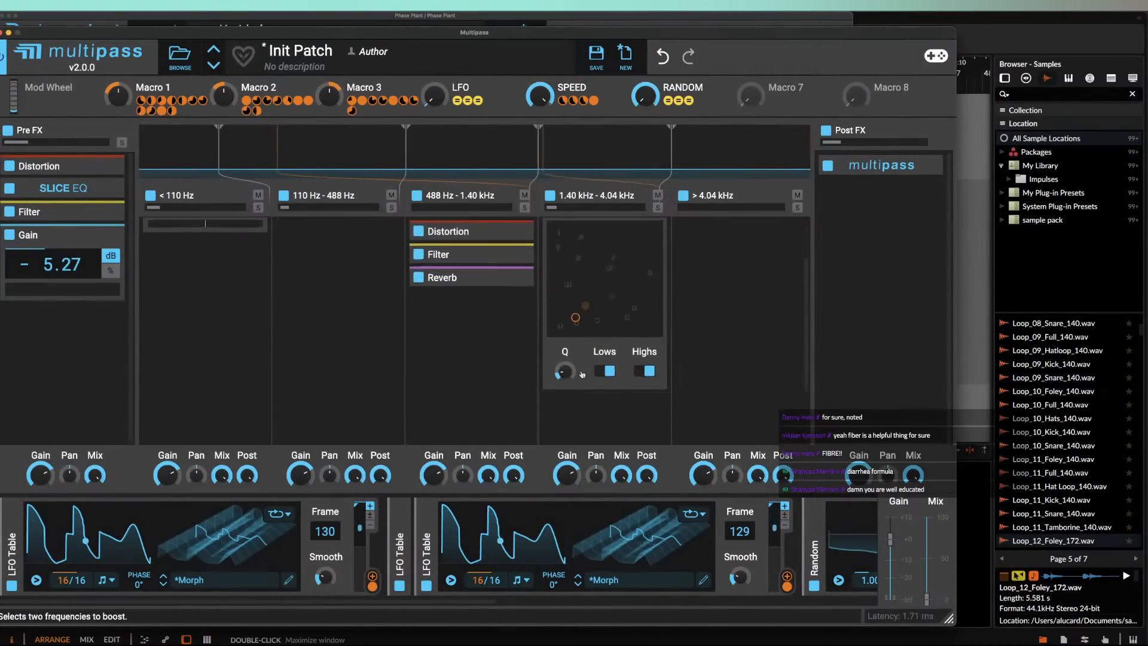
{"action": "scroll", "coordinate": [578, 309], "scroll_direction": "up", "scroll_amount": 3}
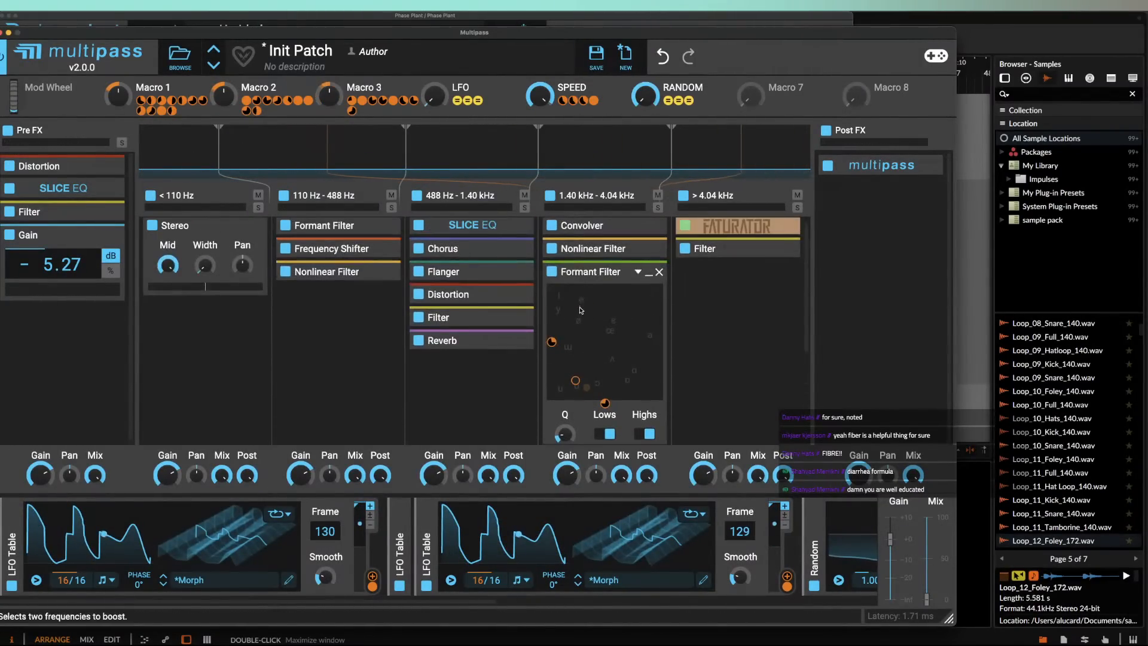
{"action": "left_click", "coordinate": [621, 271]}
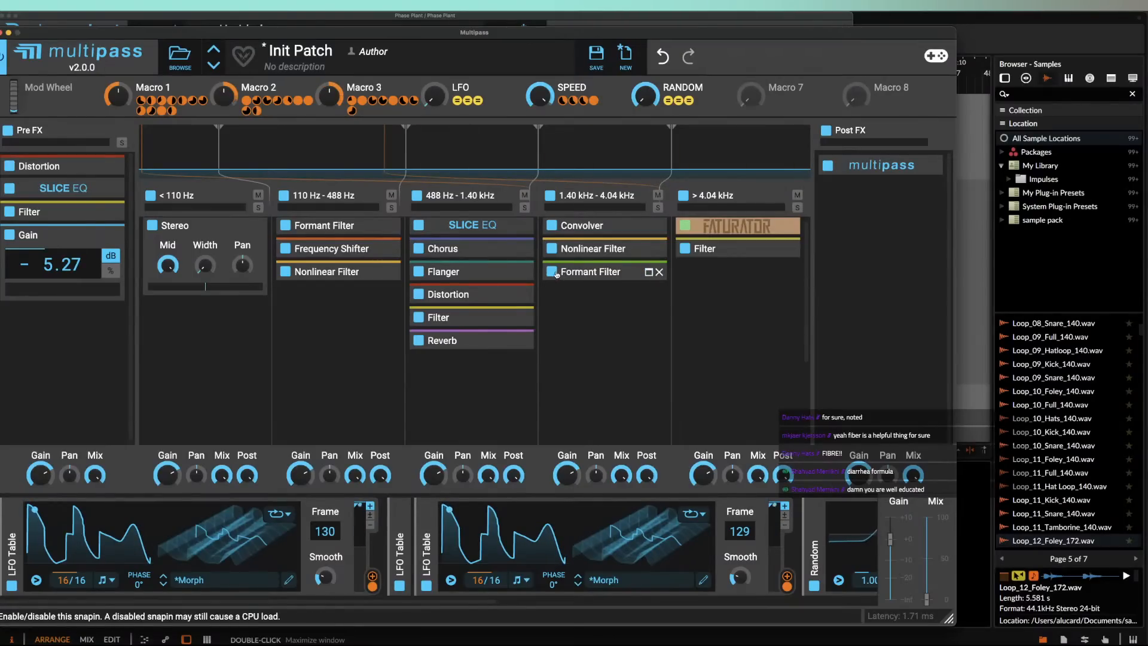
{"action": "left_click_drag", "start_coordinate": [575, 272], "coordinate": [311, 307]}
{"action": "left_click", "coordinate": [382, 294]}
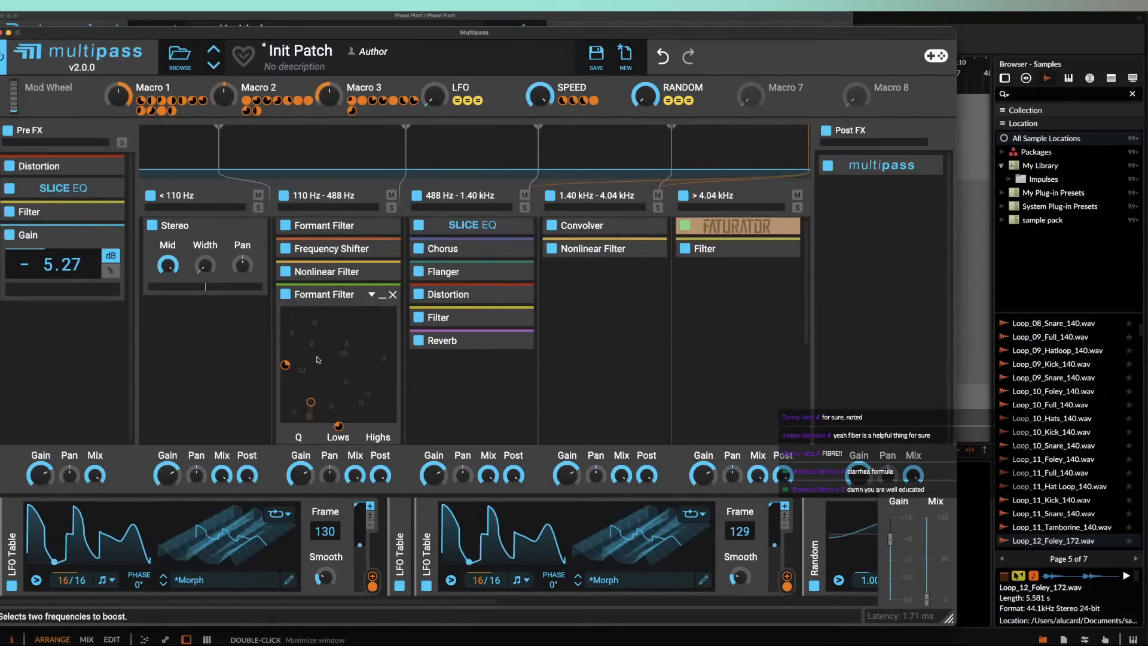
Step: Collapse and bypass the second Formant Filter, the last effect in the 110–488 Hz band
{"action": "scroll", "coordinate": [318, 358], "scroll_direction": "up", "scroll_amount": 1}
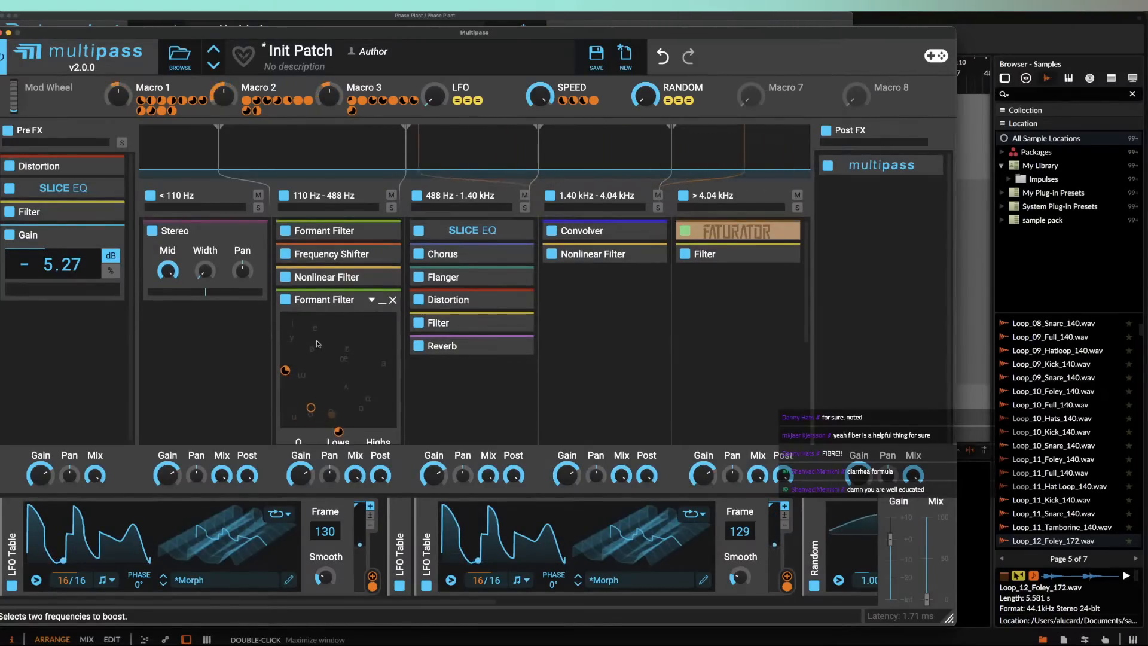
{"action": "left_click", "coordinate": [382, 300]}
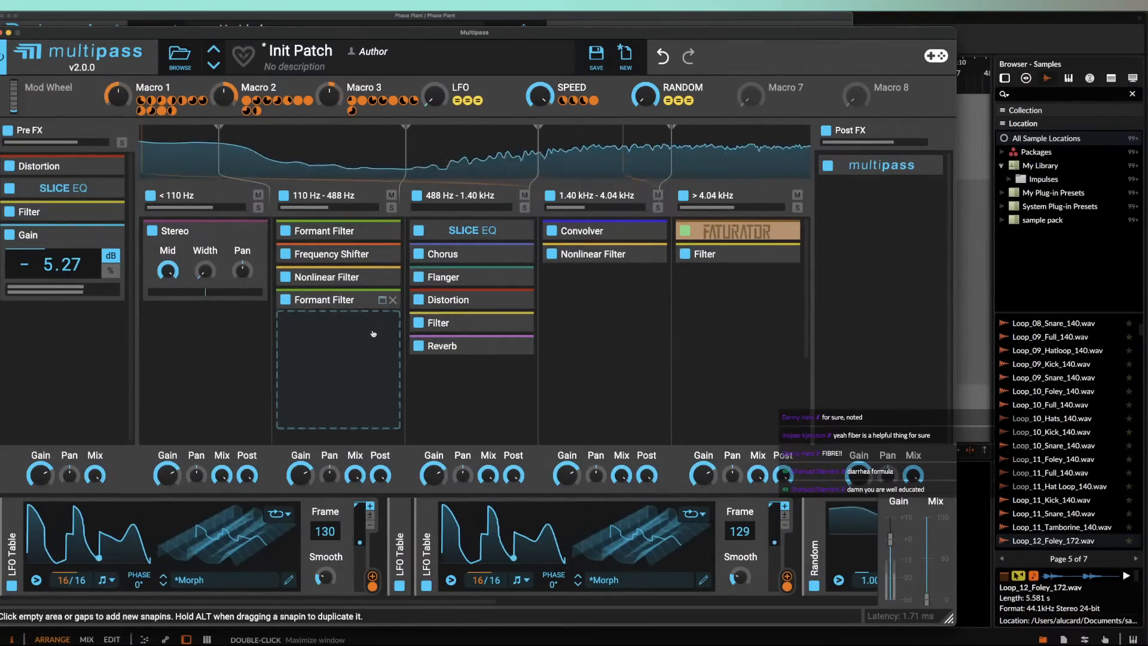
{"action": "left_click", "coordinate": [286, 299]}
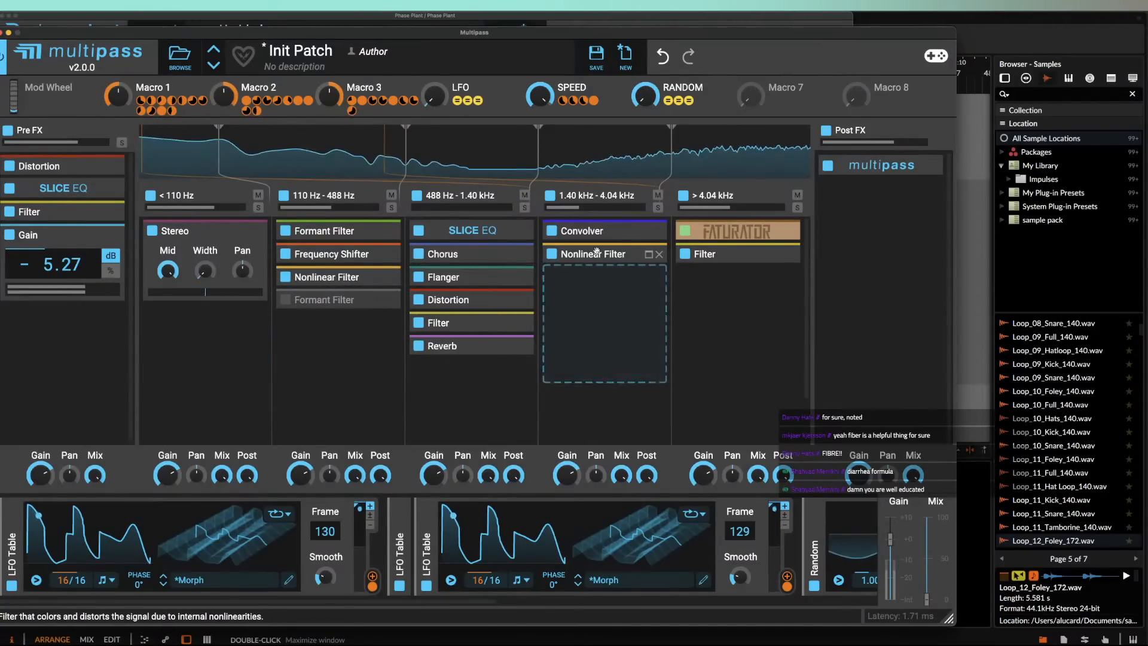
Step: Expand the Filter in the > 4.04 kHz band and adjust Macro 3's modulation amount on its cutoff
{"action": "left_click", "coordinate": [647, 257]}
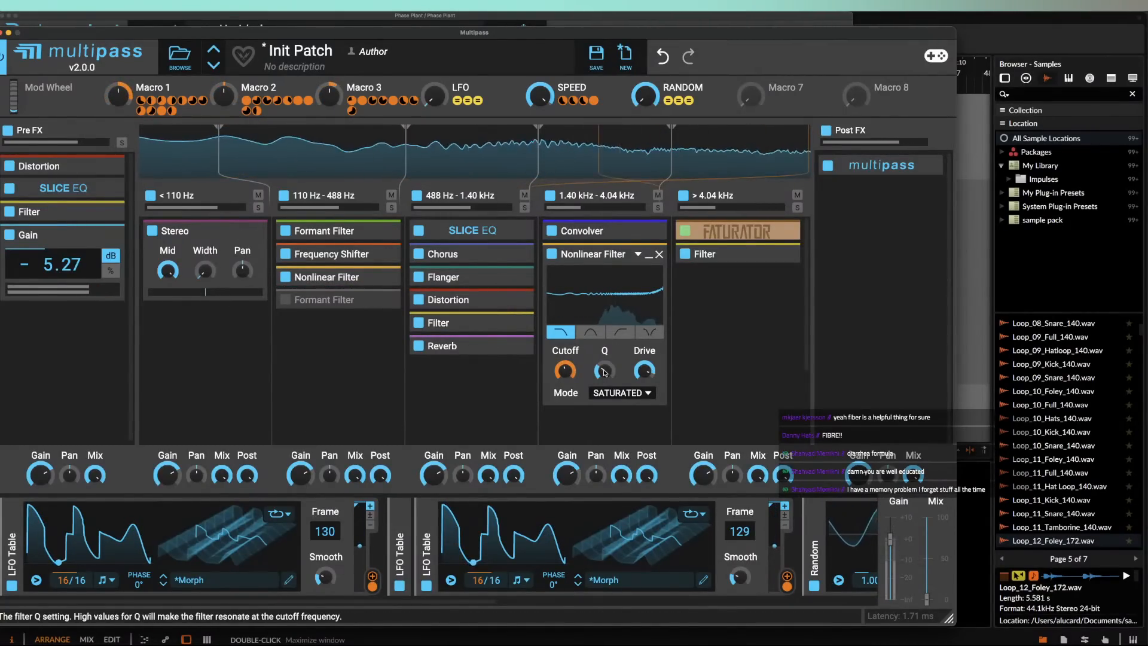
{"action": "left_click", "coordinate": [782, 254]}
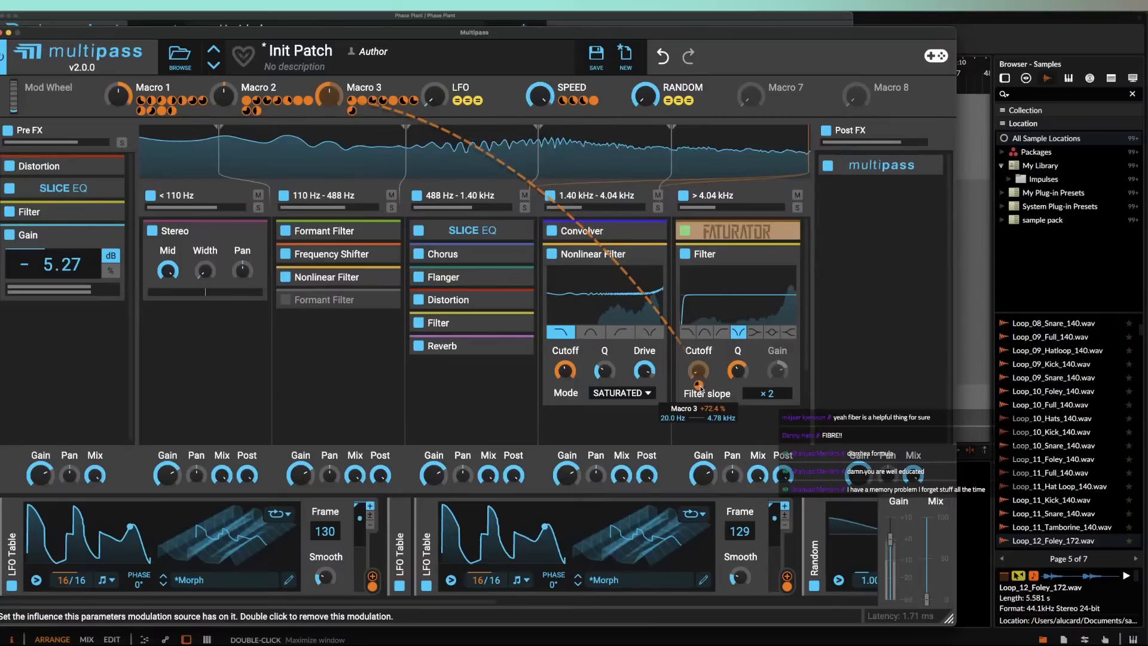
{"action": "left_click_drag", "start_coordinate": [698, 385], "coordinate": [698, 428]}
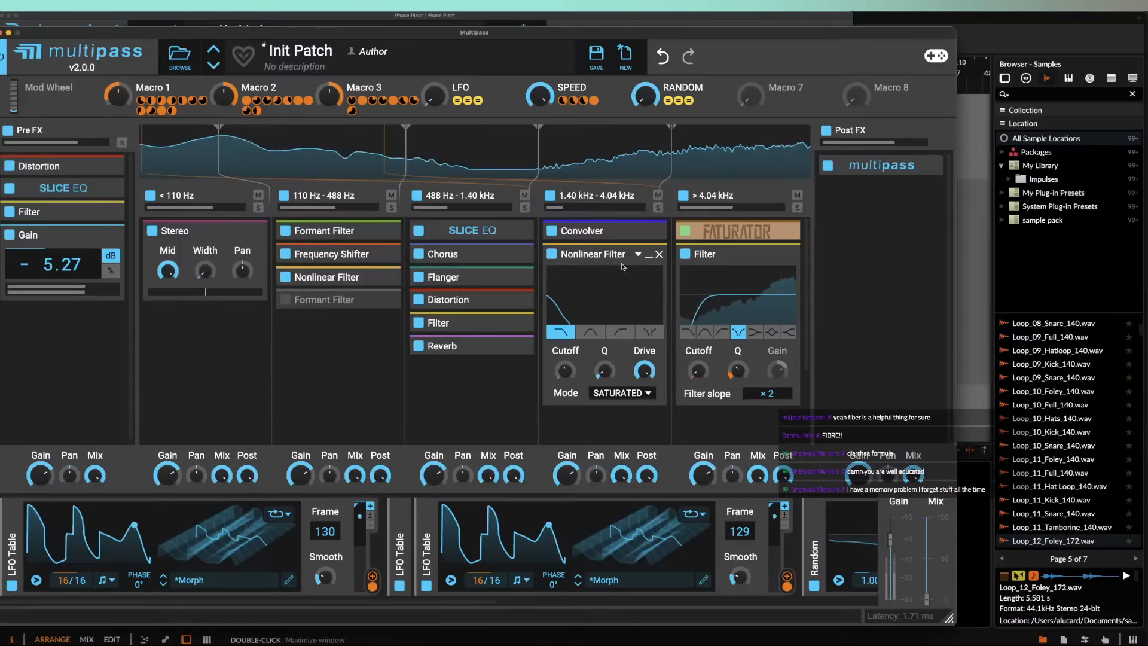
{"action": "left_click", "coordinate": [646, 255]}
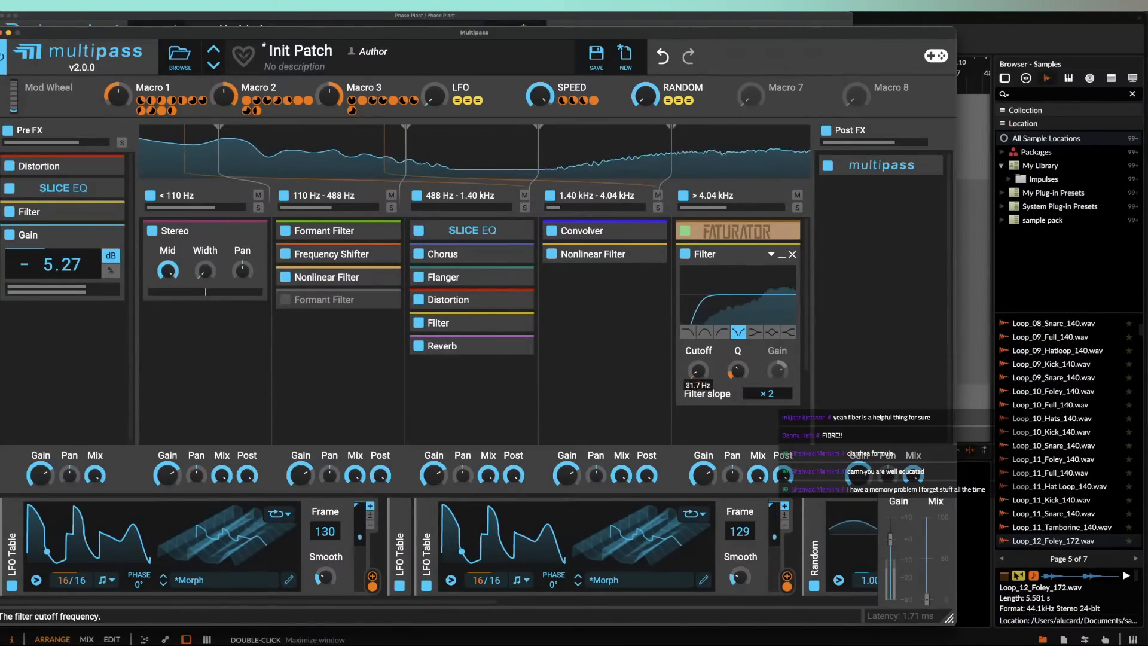
Step: Set Macro 1's modulation of the > 4.04 kHz Filter's Q to about -31.7 % and lower the Q to about 1.03
{"action": "mouse_move", "coordinate": [738, 384]}
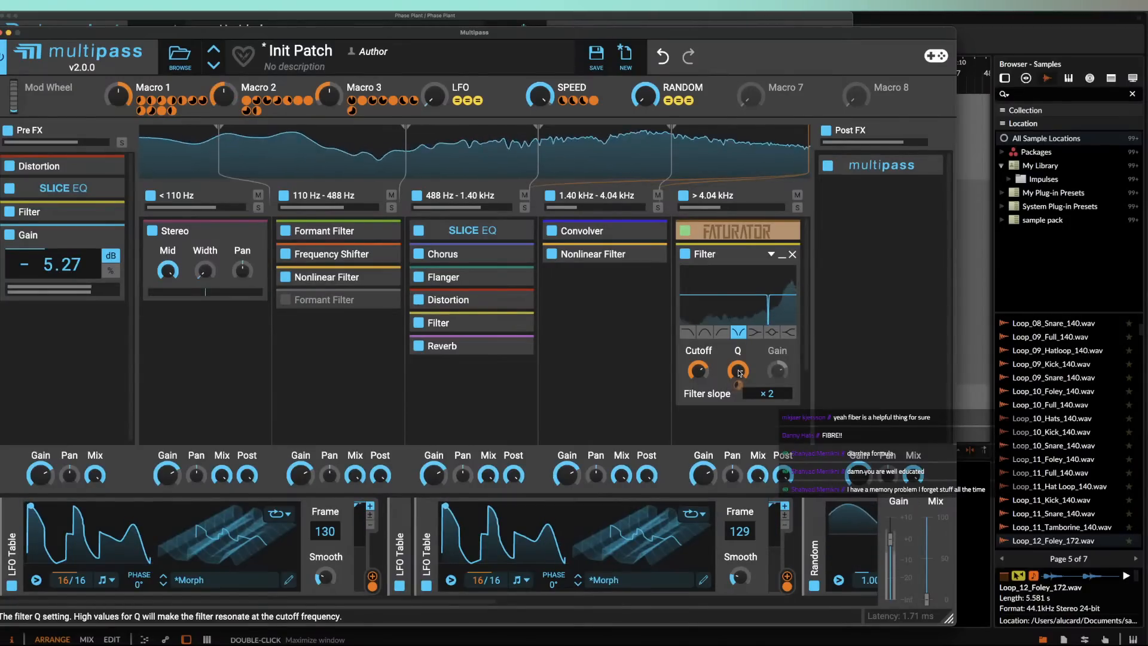
{"action": "left_click_drag", "start_coordinate": [739, 385], "coordinate": [739, 421]}
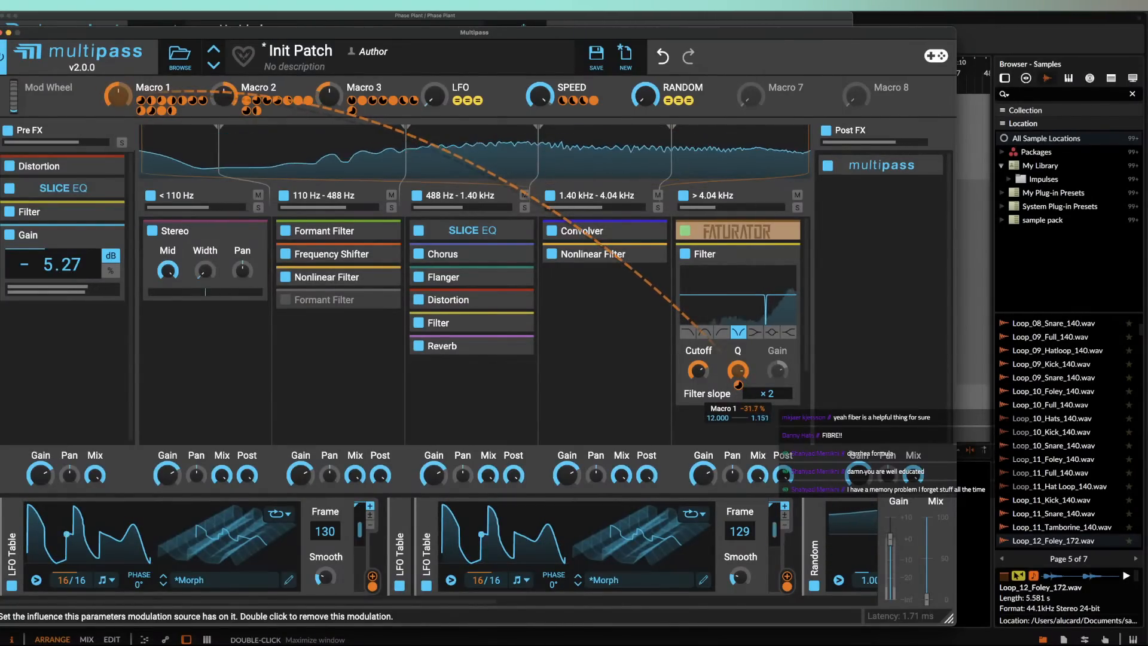
{"action": "left_click_drag", "start_coordinate": [738, 370], "coordinate": [738, 387]}
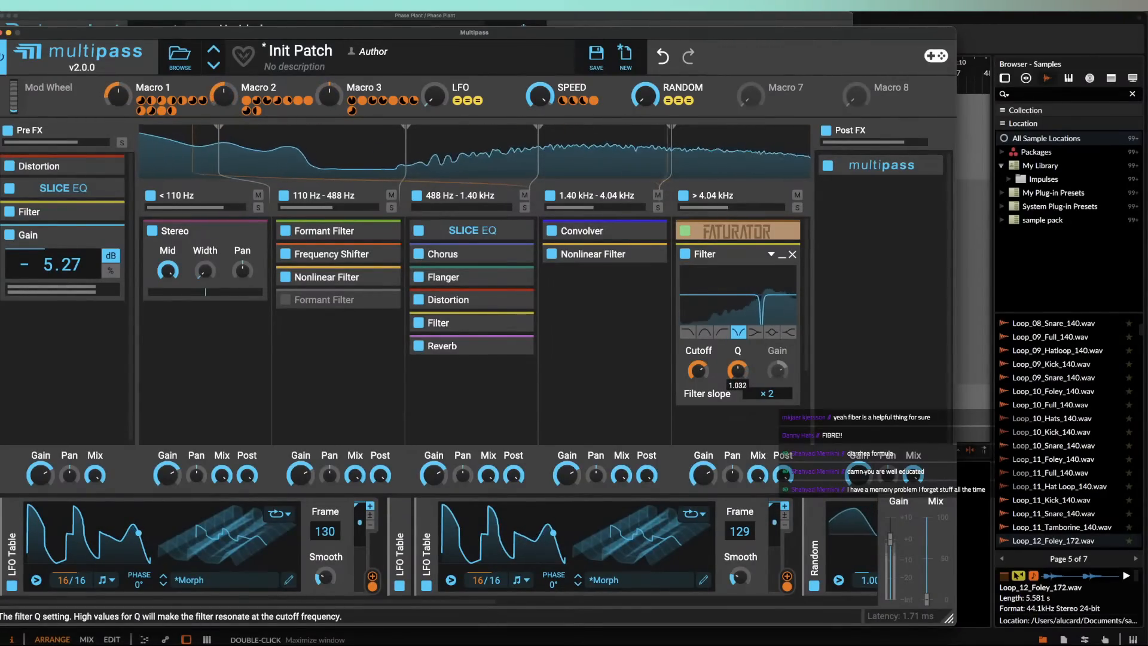
{"action": "mouse_move", "coordinate": [698, 387]}
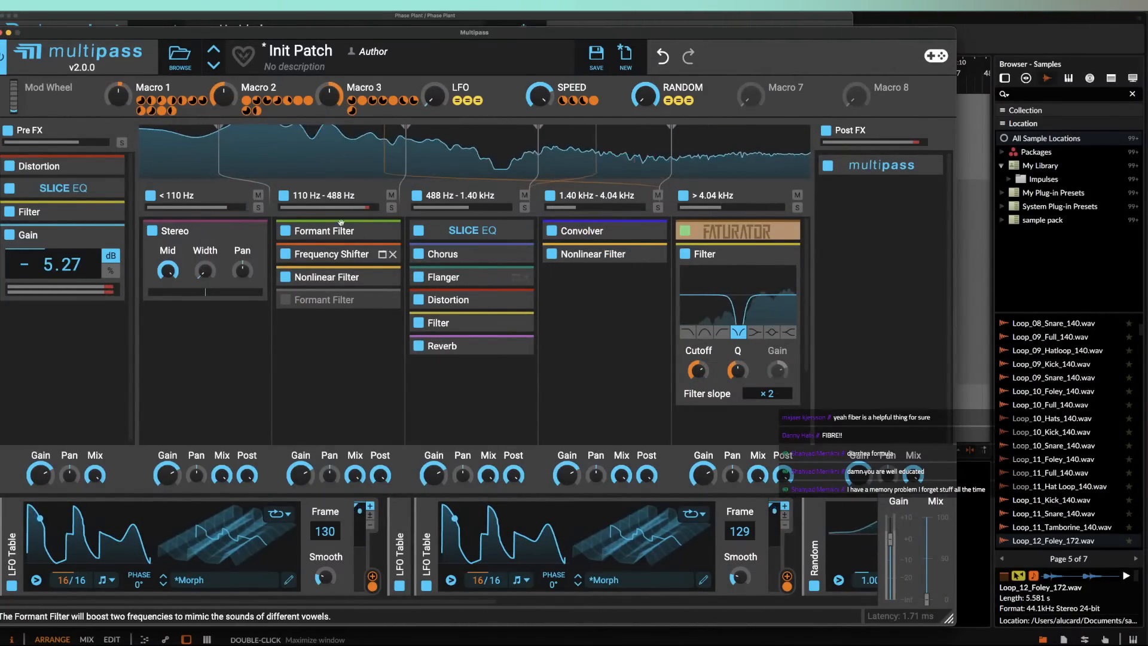
Step: Solo the 488 Hz–1.40 kHz band and expand its Slice EQ and Filter
{"action": "left_click", "coordinate": [518, 239]}
{"action": "left_click", "coordinate": [525, 208]}
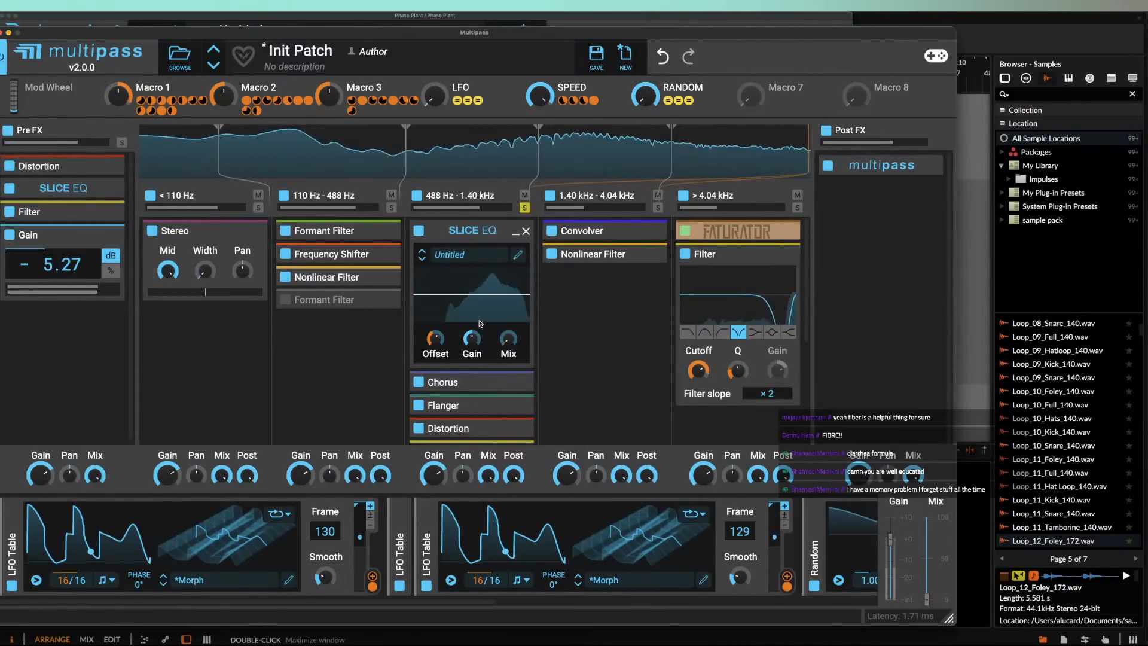
{"action": "scroll", "coordinate": [479, 325], "scroll_direction": "down", "scroll_amount": 5}
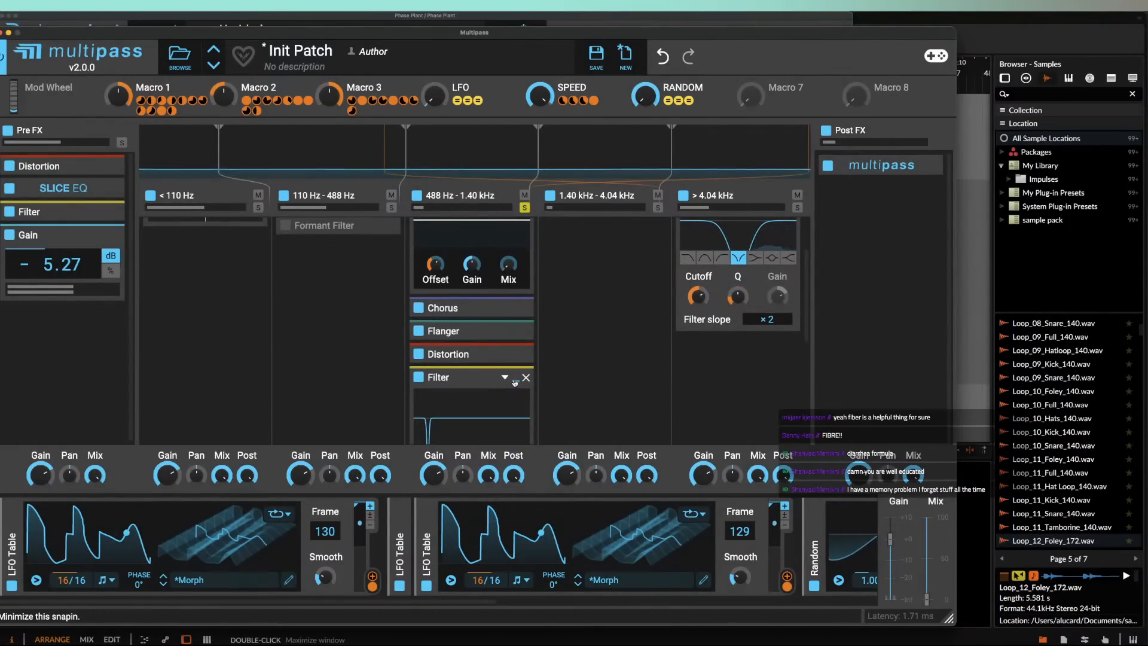
{"action": "scroll", "coordinate": [491, 372], "scroll_direction": "down", "scroll_amount": 2}
{"action": "mouse_move", "coordinate": [472, 386]}
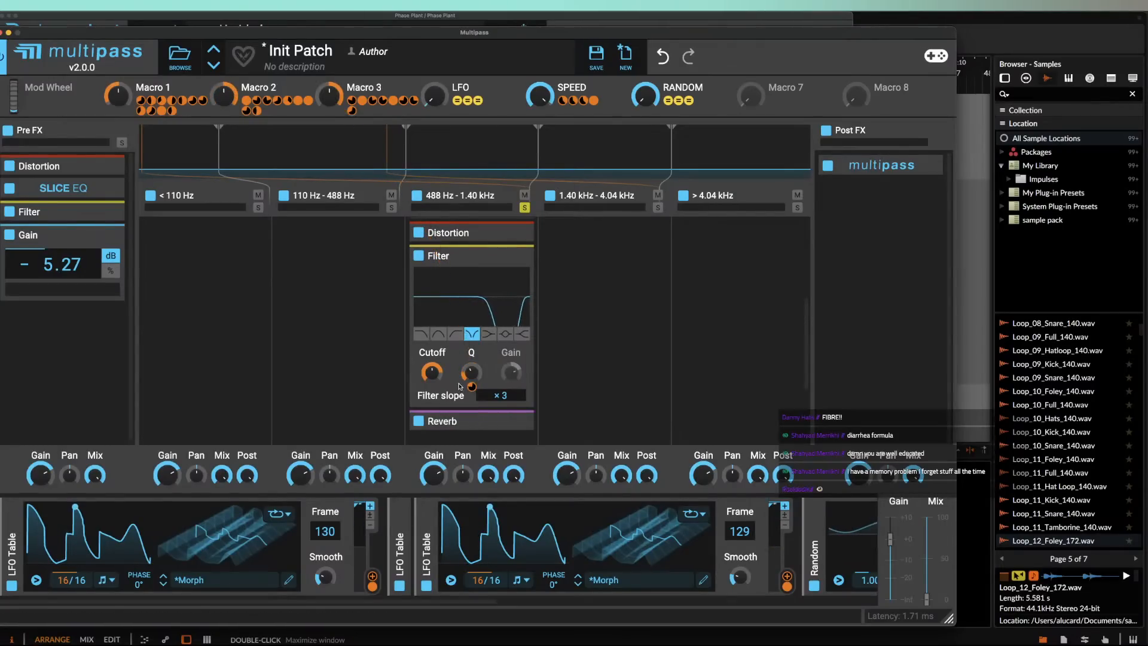
Step: Adjust the cutoff modulation, the Q modulation and the Q of the Filter in the 488 Hz–1.40 kHz band
{"action": "left_click_drag", "start_coordinate": [431, 387], "coordinate": [471, 375]}
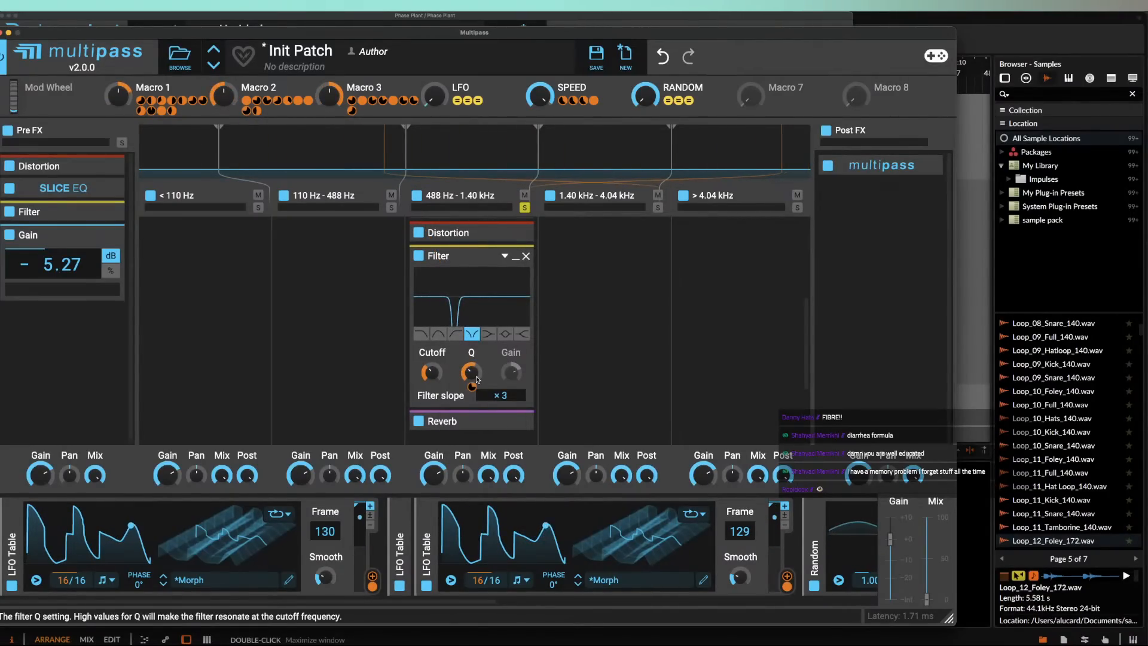
{"action": "left_click_drag", "start_coordinate": [472, 388], "coordinate": [472, 385]}
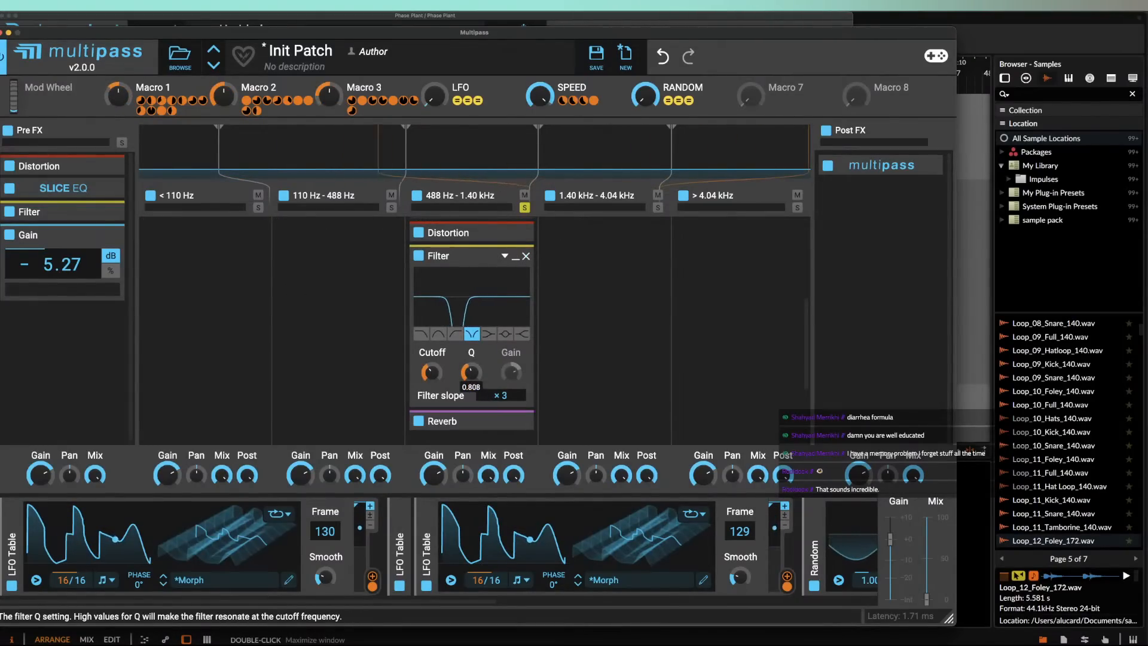
{"action": "left_click_drag", "start_coordinate": [471, 372], "coordinate": [471, 369]}
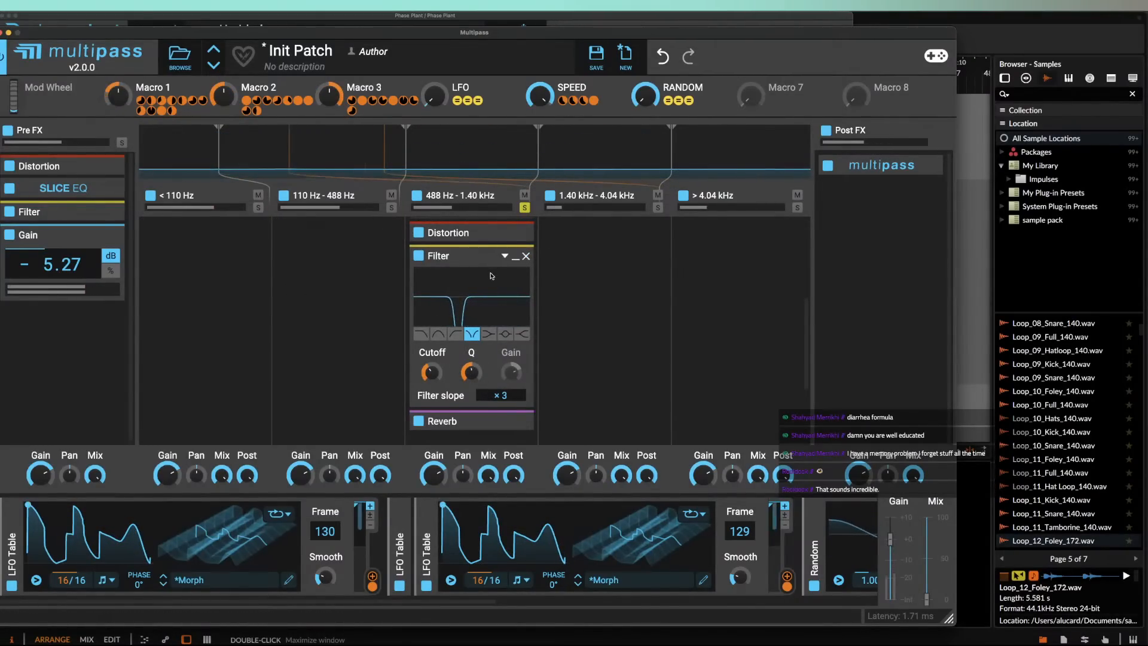
Step: Expand the Flanger and Chorus in the 488 Hz–1.40 kHz band and examine the macro modulation in the band's effect chain
{"action": "scroll", "coordinate": [491, 277], "scroll_direction": "down", "scroll_amount": 2}
{"action": "scroll", "coordinate": [490, 276], "scroll_direction": "up", "scroll_amount": 8}
{"action": "scroll", "coordinate": [484, 277], "scroll_direction": "down", "scroll_amount": 3}
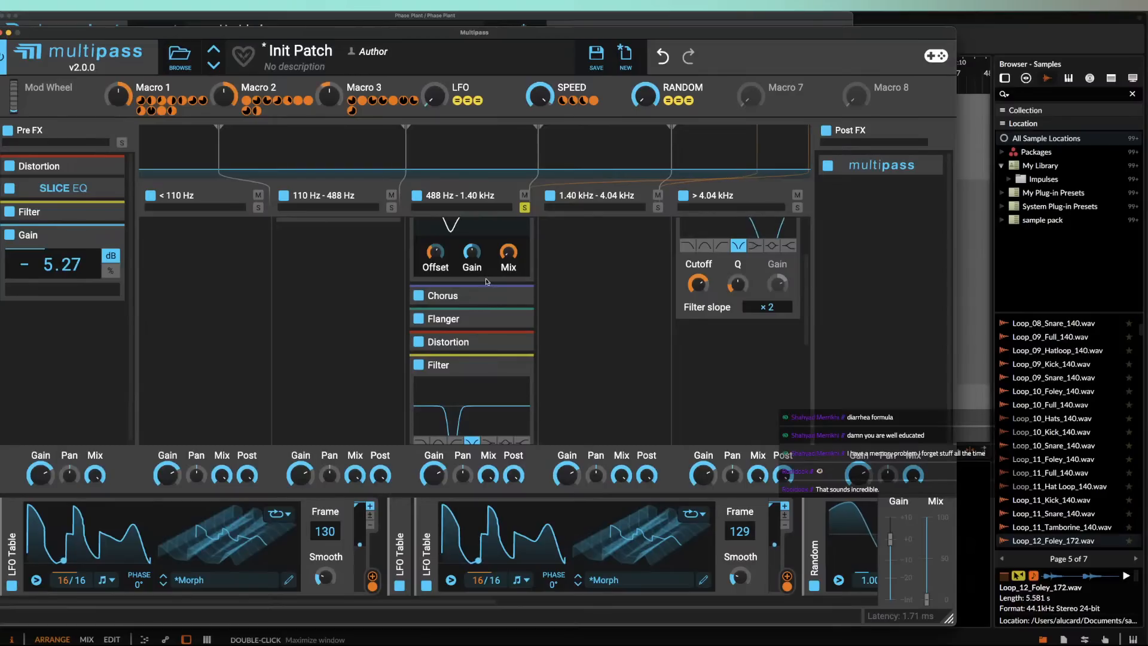
{"action": "left_click", "coordinate": [467, 319]}
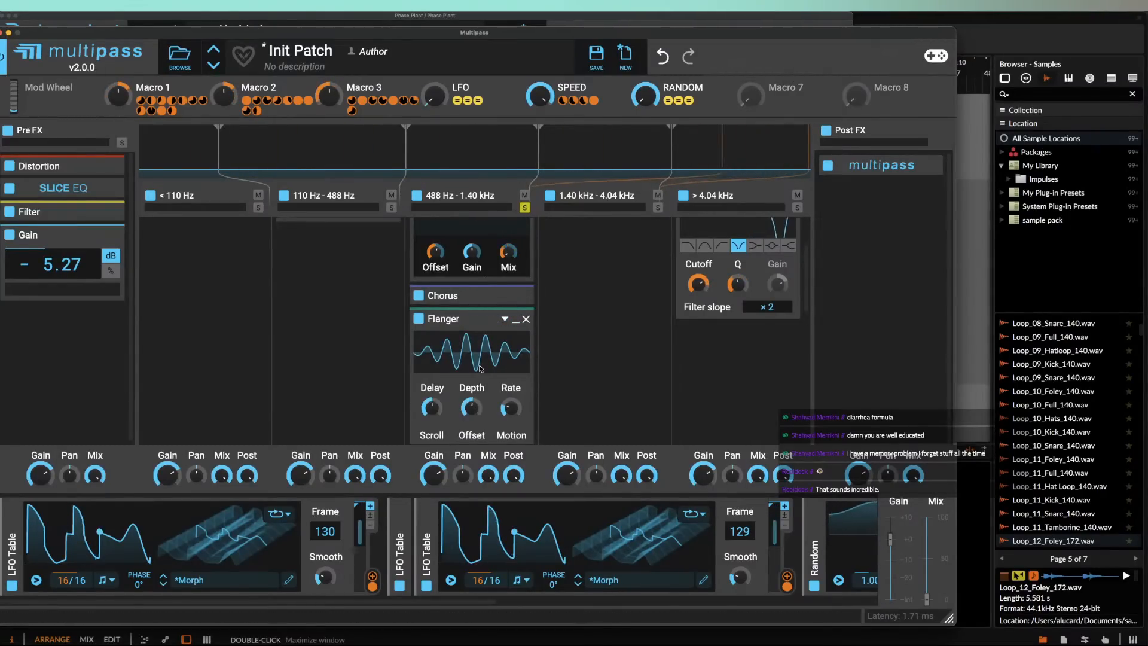
{"action": "scroll", "coordinate": [480, 368], "scroll_direction": "down", "scroll_amount": 4}
{"action": "mouse_move", "coordinate": [511, 300]}
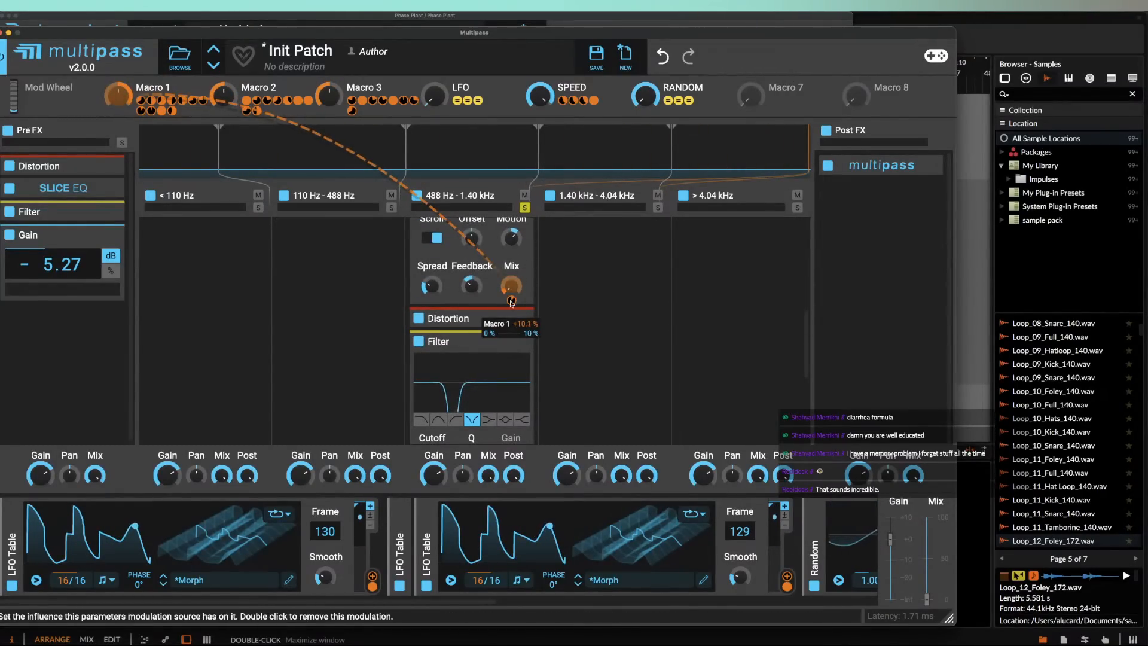
{"action": "scroll", "coordinate": [513, 308], "scroll_direction": "up", "scroll_amount": 5}
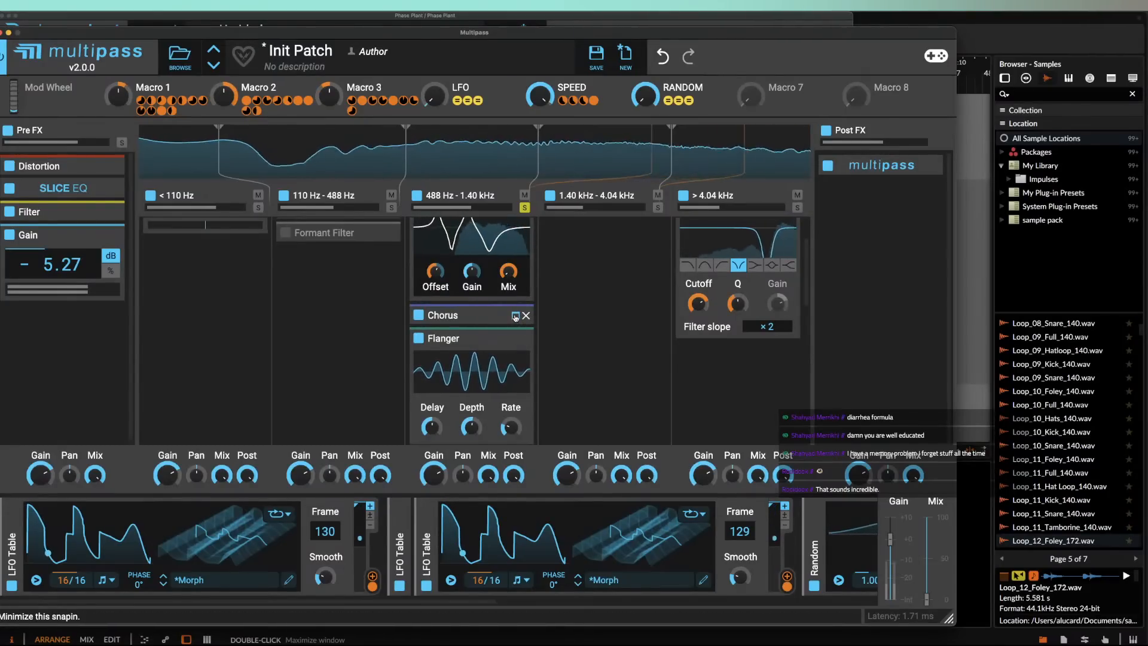
{"action": "left_click", "coordinate": [515, 316]}
{"action": "scroll", "coordinate": [394, 383], "scroll_direction": "up", "scroll_amount": 3}
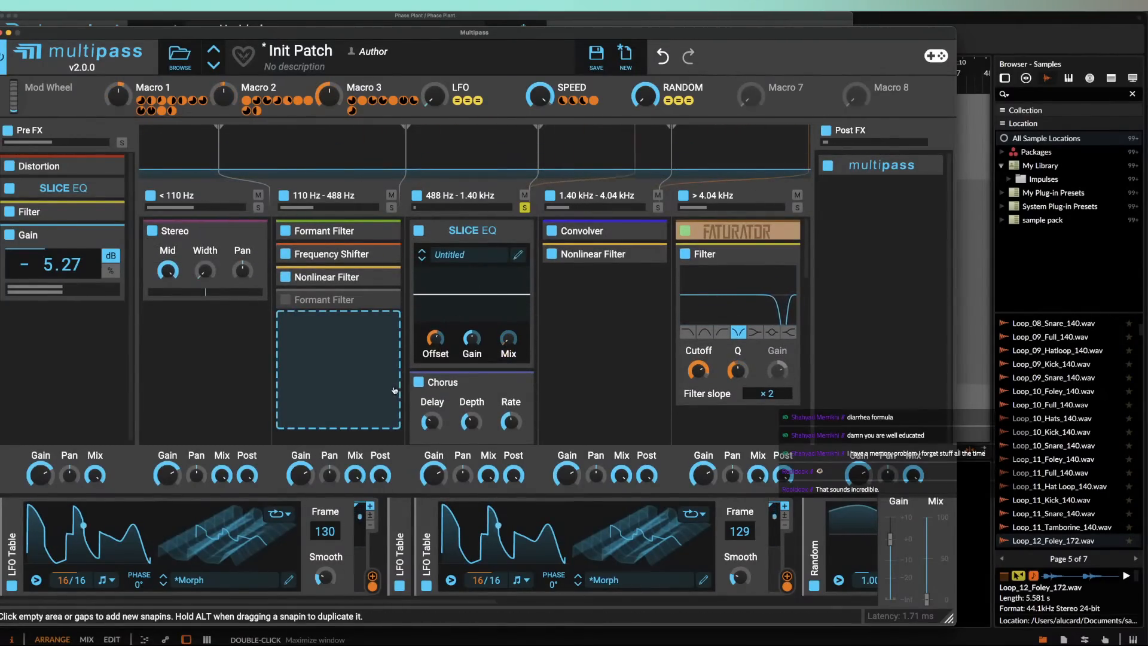
{"action": "mouse_move", "coordinate": [435, 351]}
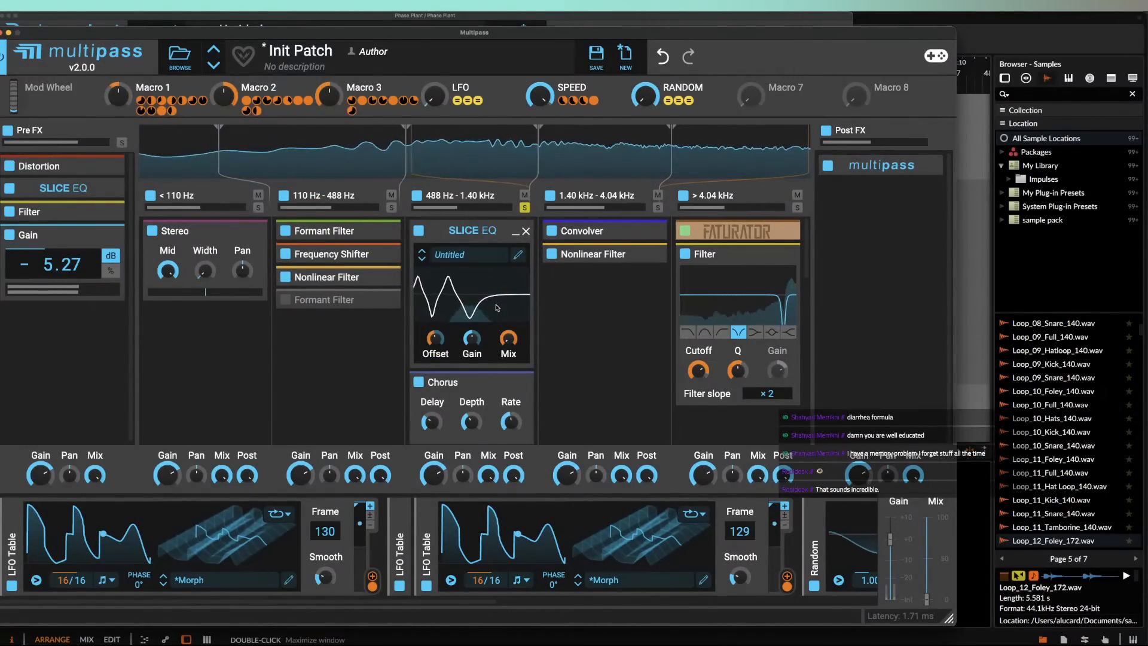
Step: Open the Pre FX Slice EQ in its own editor, show its filter list and select the 179 Hz peak filter
{"action": "left_click", "coordinate": [106, 190]}
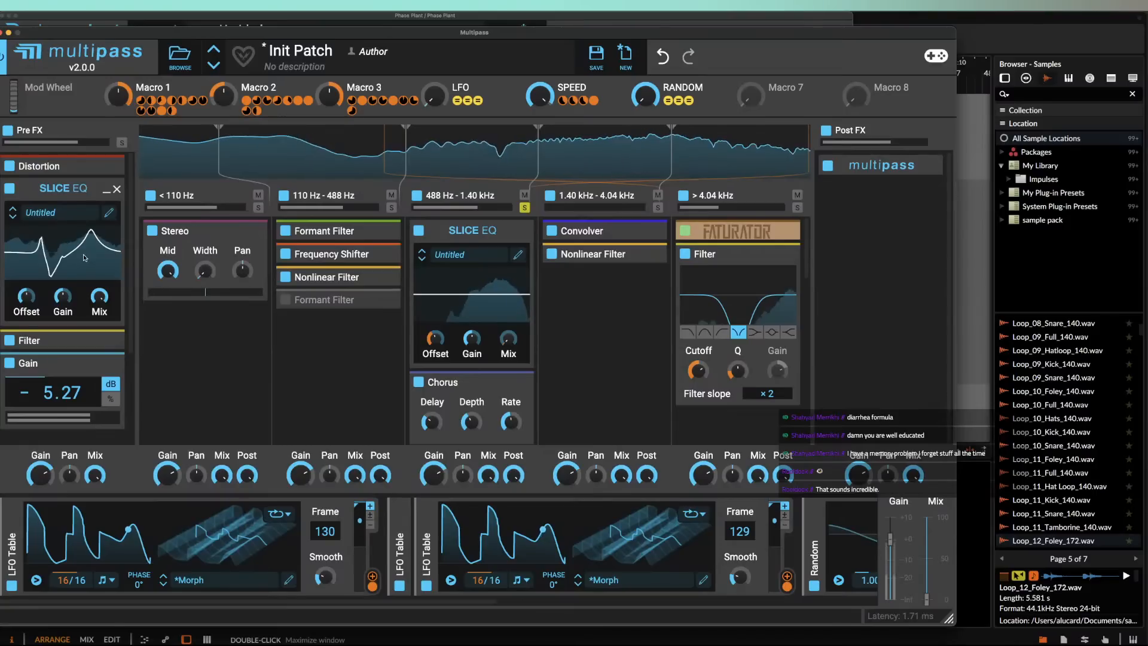
{"action": "left_click", "coordinate": [110, 215]}
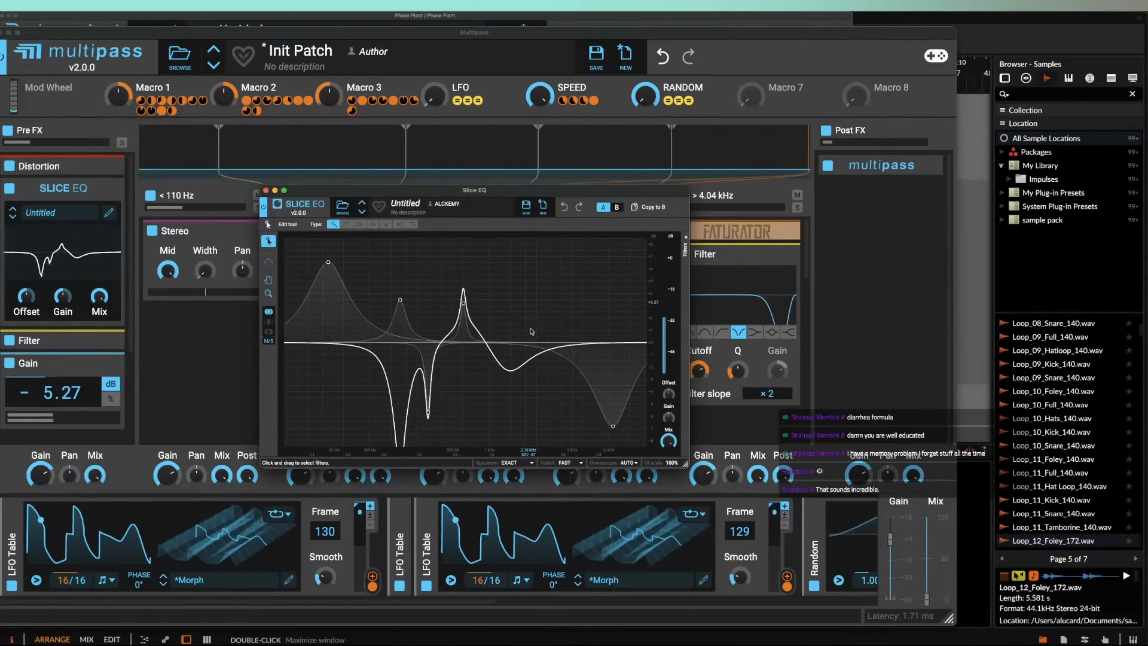
{"action": "left_click", "coordinate": [686, 247]}
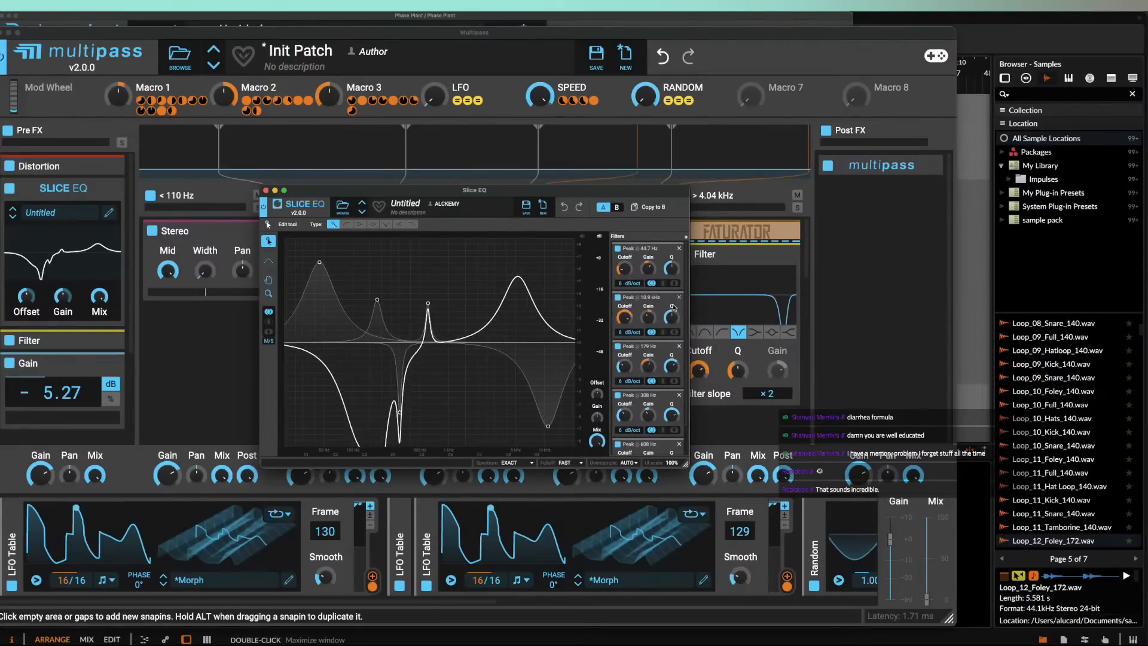
{"action": "mouse_move", "coordinate": [649, 378]}
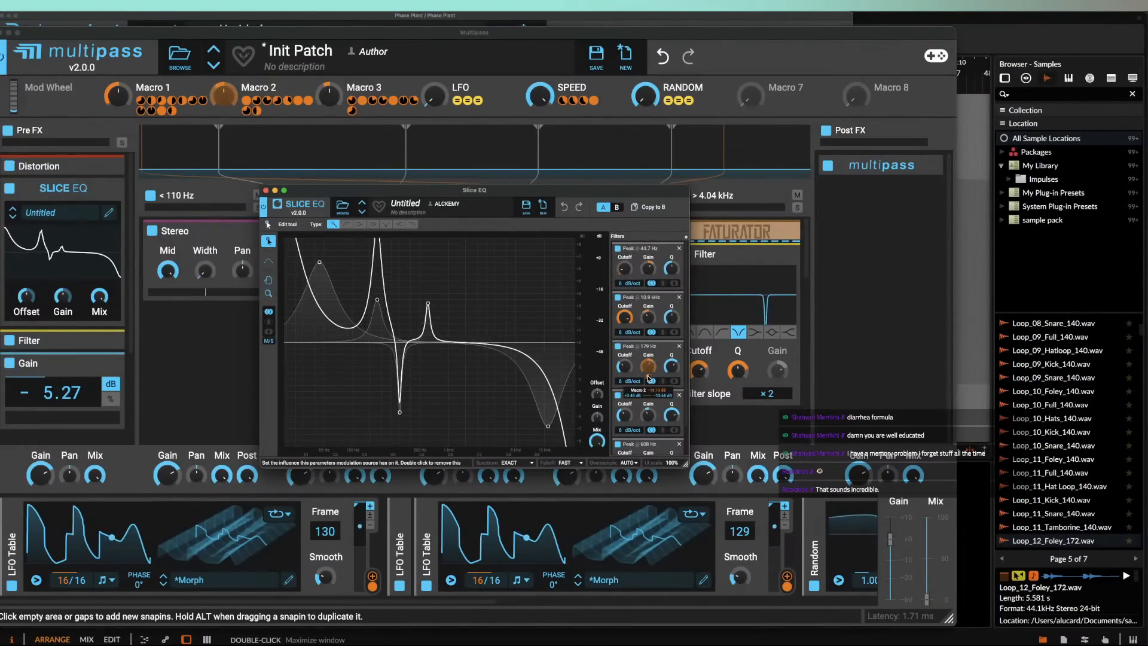
{"action": "left_click", "coordinate": [619, 347]}
{"action": "left_click", "coordinate": [619, 348]}
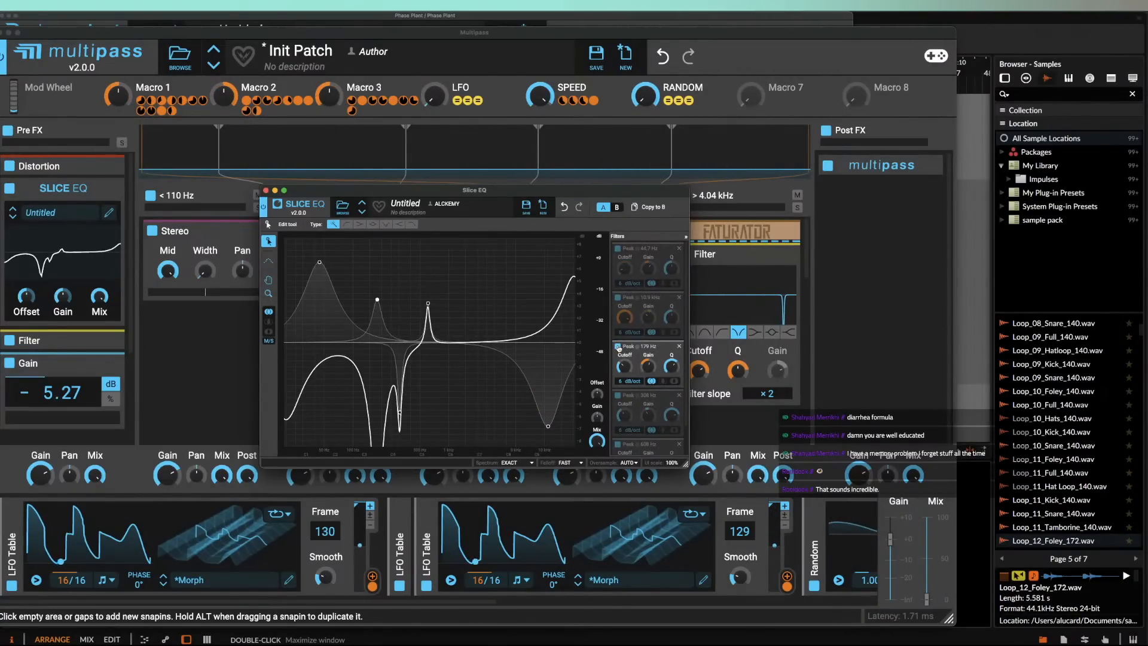
{"action": "mouse_move", "coordinate": [648, 376]}
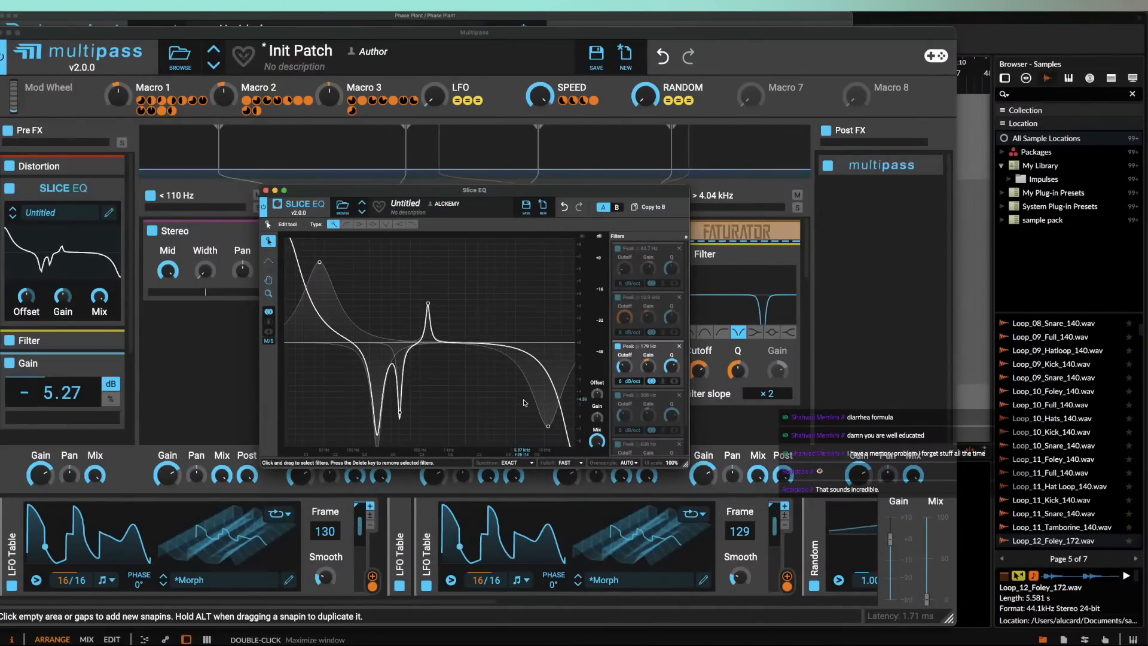
Step: Review the Slice EQ's 179 Hz and 308 Hz peak filters and move the editor window aside to uncover Multipass's bands
{"action": "scroll", "coordinate": [649, 418], "scroll_direction": "down", "scroll_amount": 1}
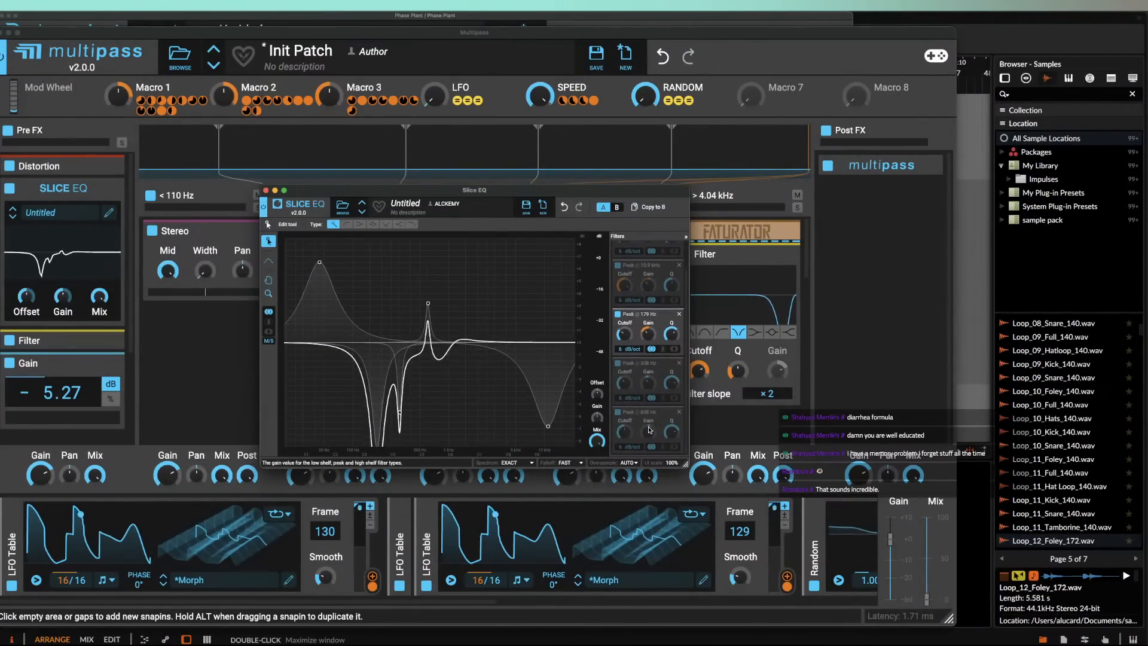
{"action": "scroll", "coordinate": [650, 429], "scroll_direction": "up", "scroll_amount": 1}
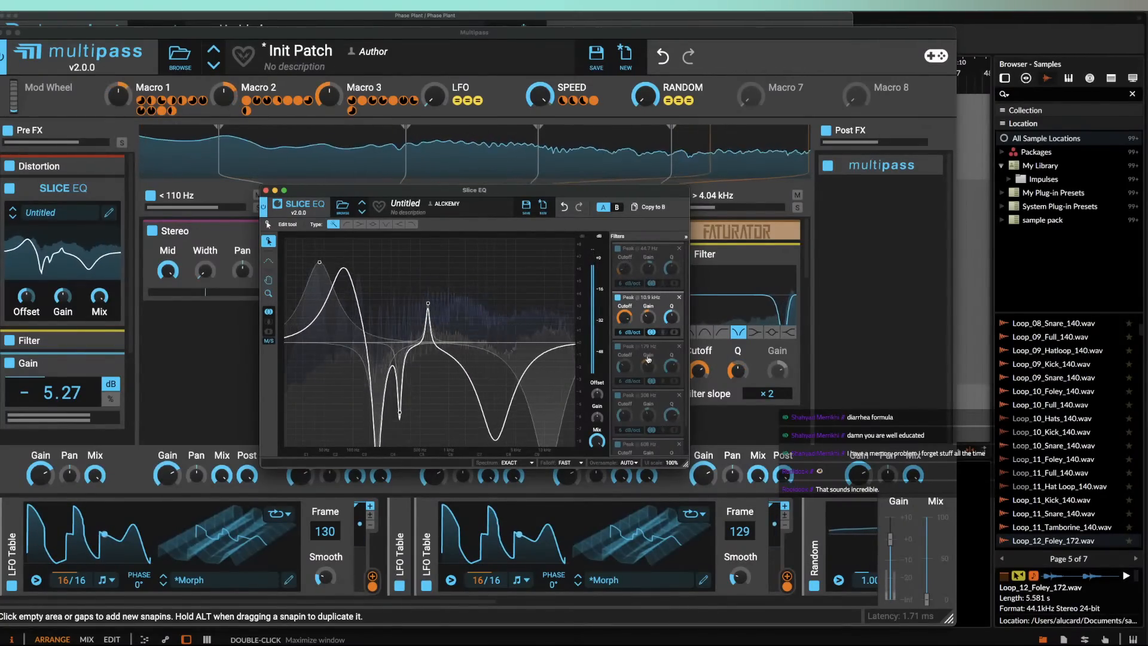
{"action": "scroll", "coordinate": [643, 323], "scroll_direction": "down", "scroll_amount": 2}
{"action": "scroll", "coordinate": [640, 368], "scroll_direction": "up", "scroll_amount": 2}
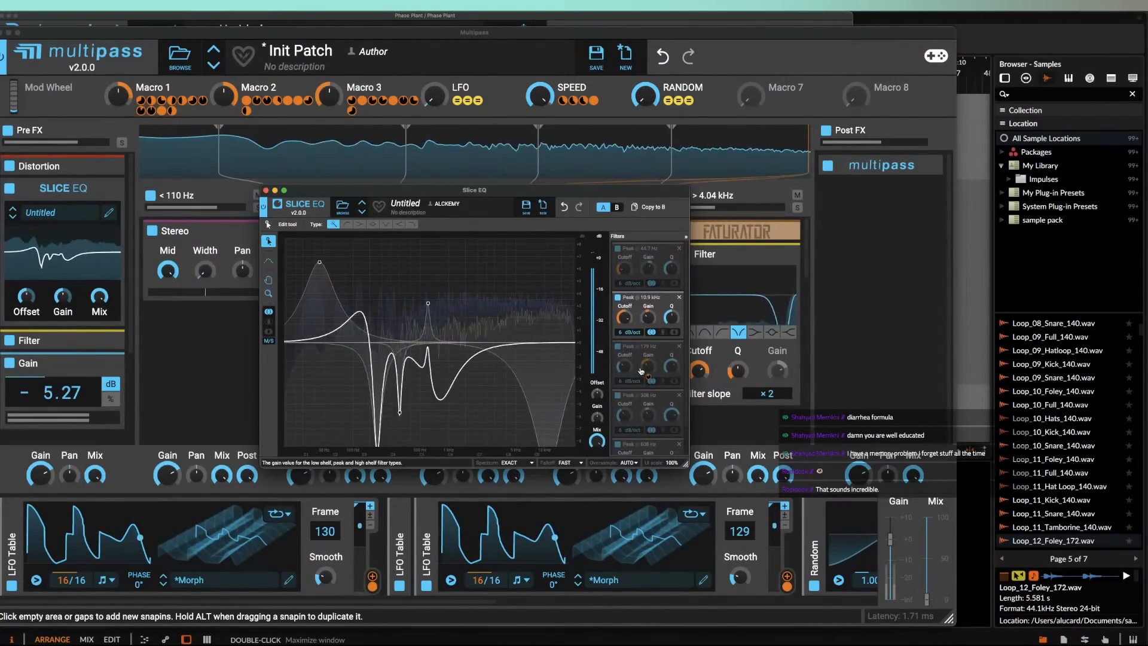
{"action": "left_click", "coordinate": [618, 347]}
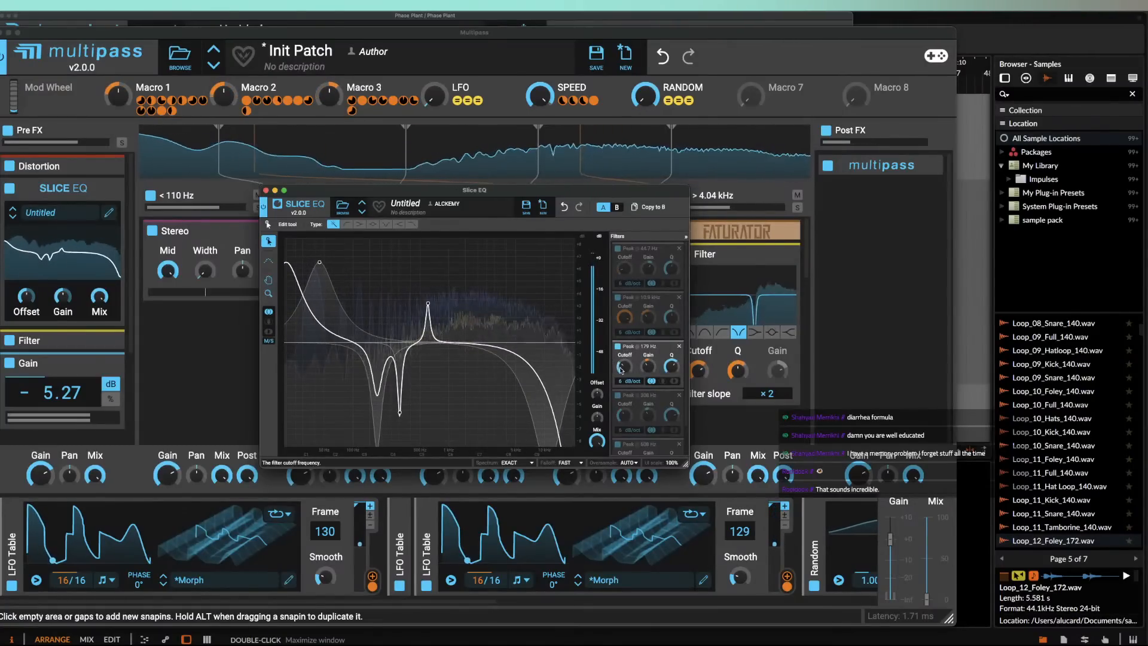
{"action": "left_click", "coordinate": [618, 396]}
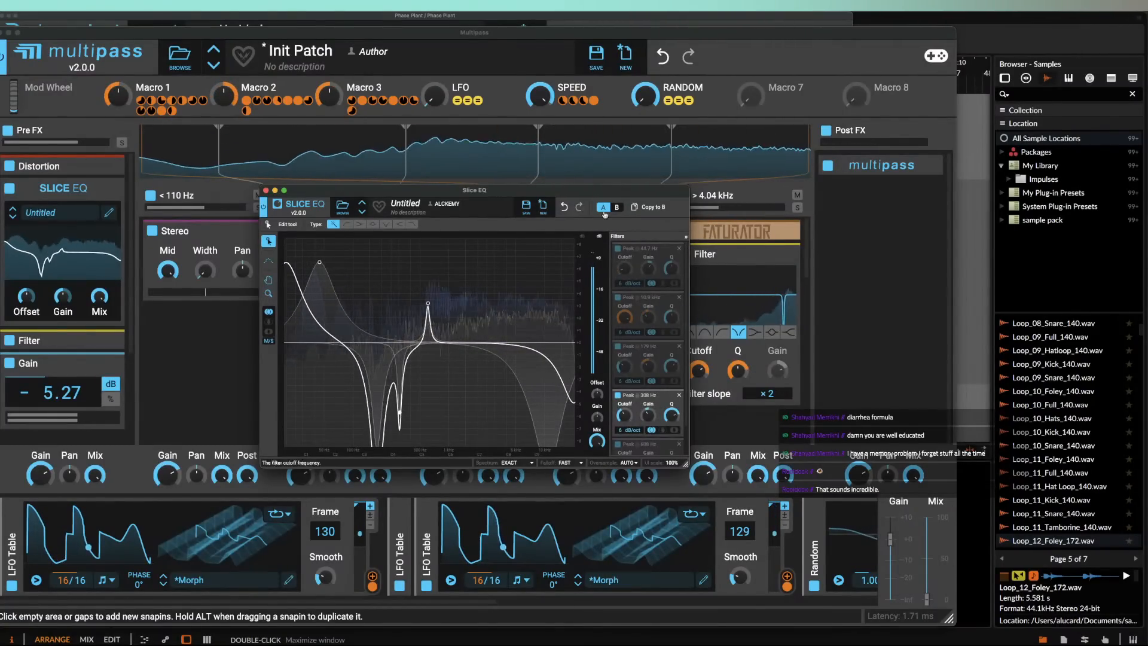
{"action": "left_click_drag", "start_coordinate": [589, 193], "coordinate": [964, 234]}
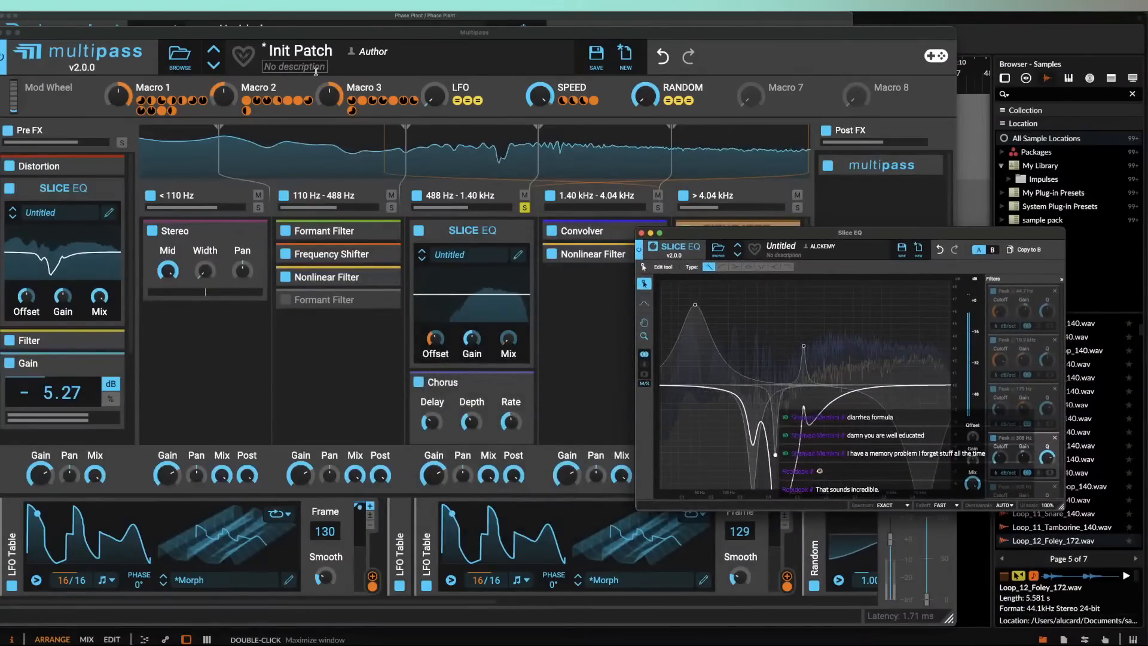
Step: Review Macro 1's modulations alongside the Pre FX Slice EQ's filter list and reposition one of the EQ's peak filter cuts
{"action": "left_click", "coordinate": [183, 111]}
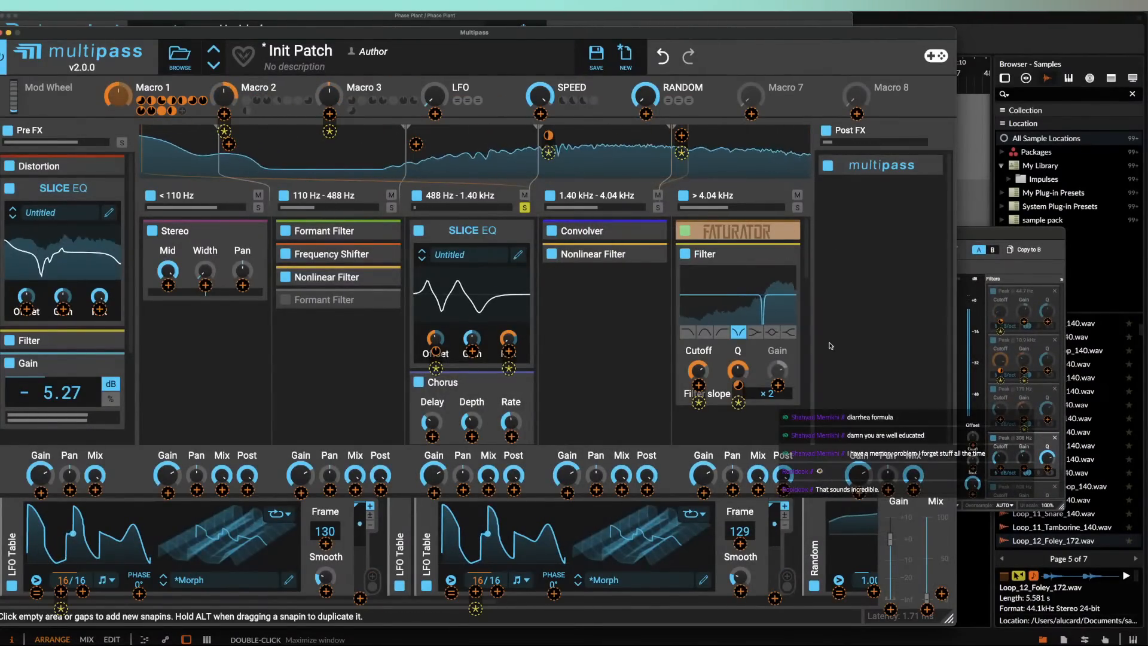
{"action": "left_click", "coordinate": [1019, 253]}
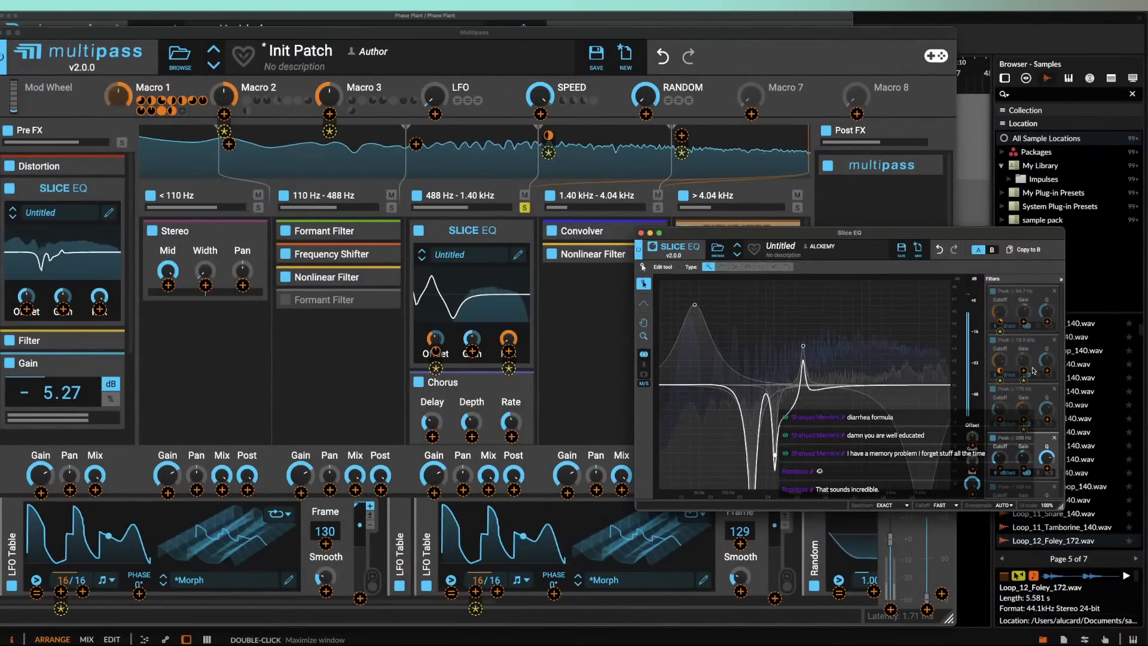
{"action": "scroll", "coordinate": [1034, 371], "scroll_direction": "down", "scroll_amount": 2}
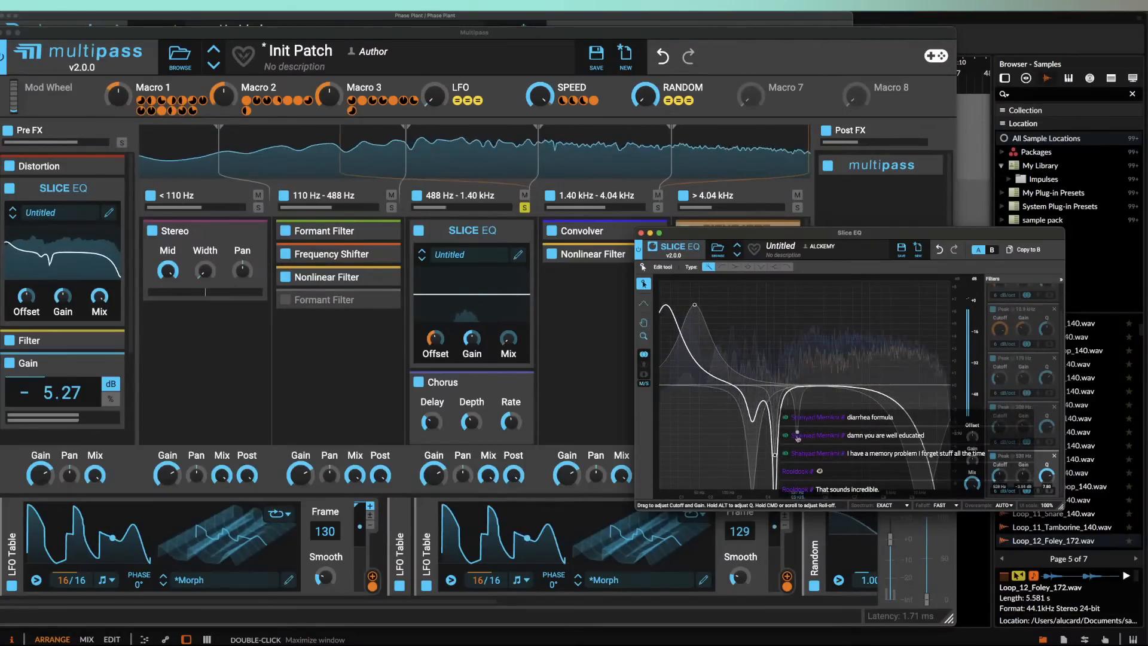
{"action": "left_click_drag", "start_coordinate": [798, 434], "coordinate": [804, 447]}
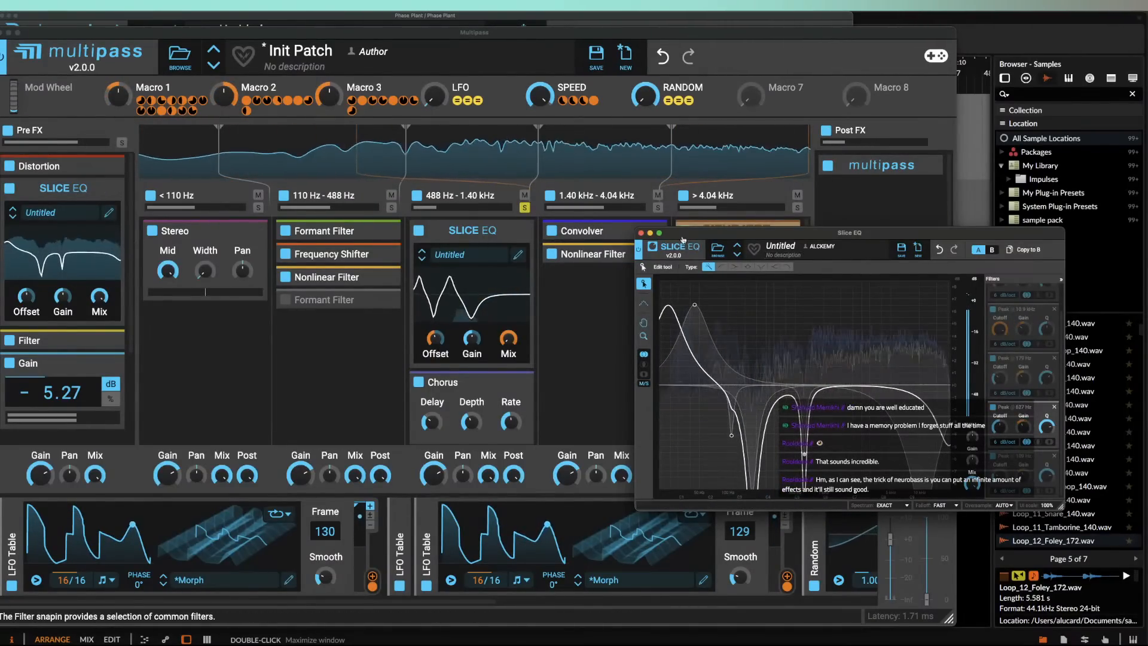
Step: Close the Slice EQ editor, unsolo the 488 Hz–1.40 kHz band and collapse the Slice EQs and the > 4.04 kHz Filter
{"action": "left_click", "coordinate": [641, 233]}
{"action": "left_click", "coordinate": [524, 209]}
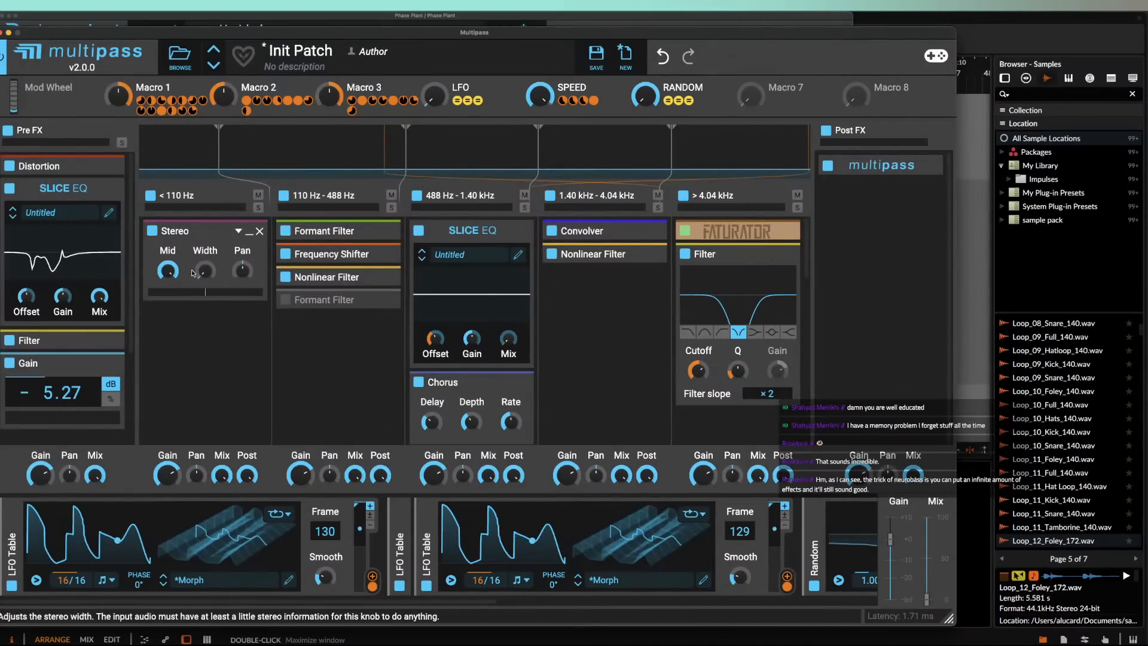
{"action": "left_click", "coordinate": [107, 191]}
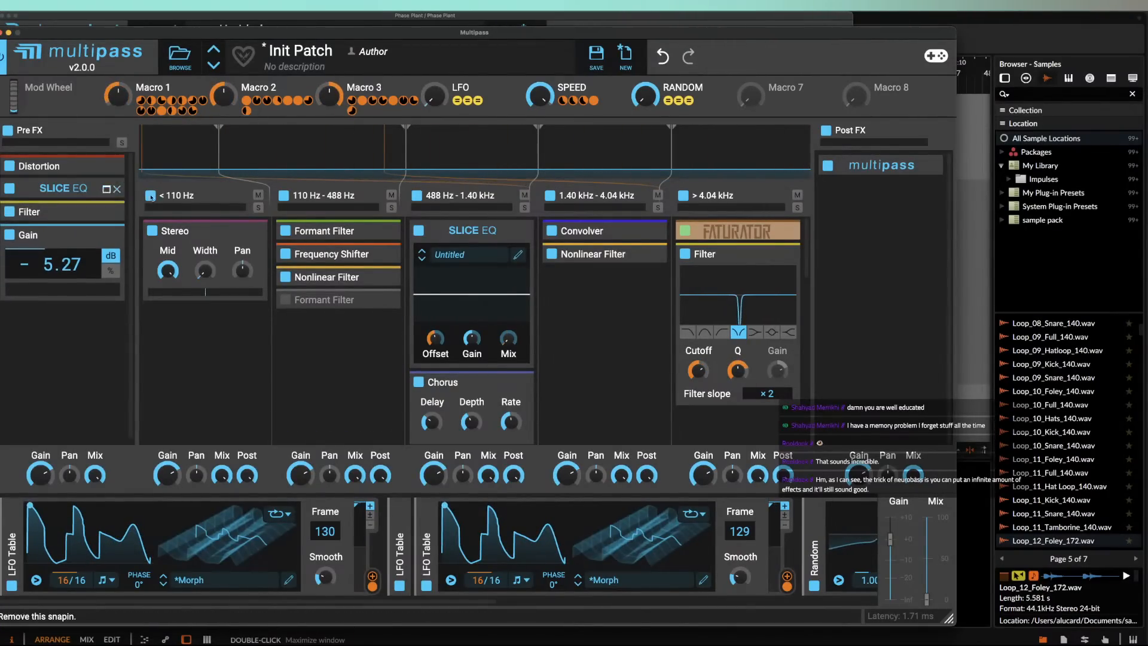
{"action": "left_click", "coordinate": [516, 232]}
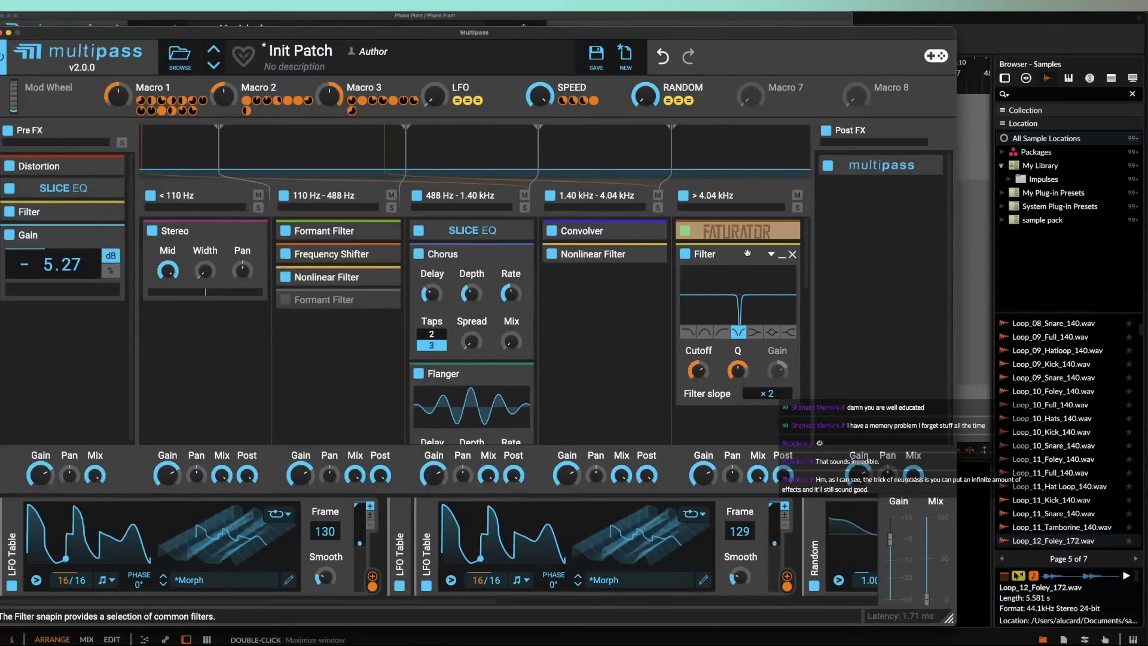
{"action": "left_click", "coordinate": [782, 259]}
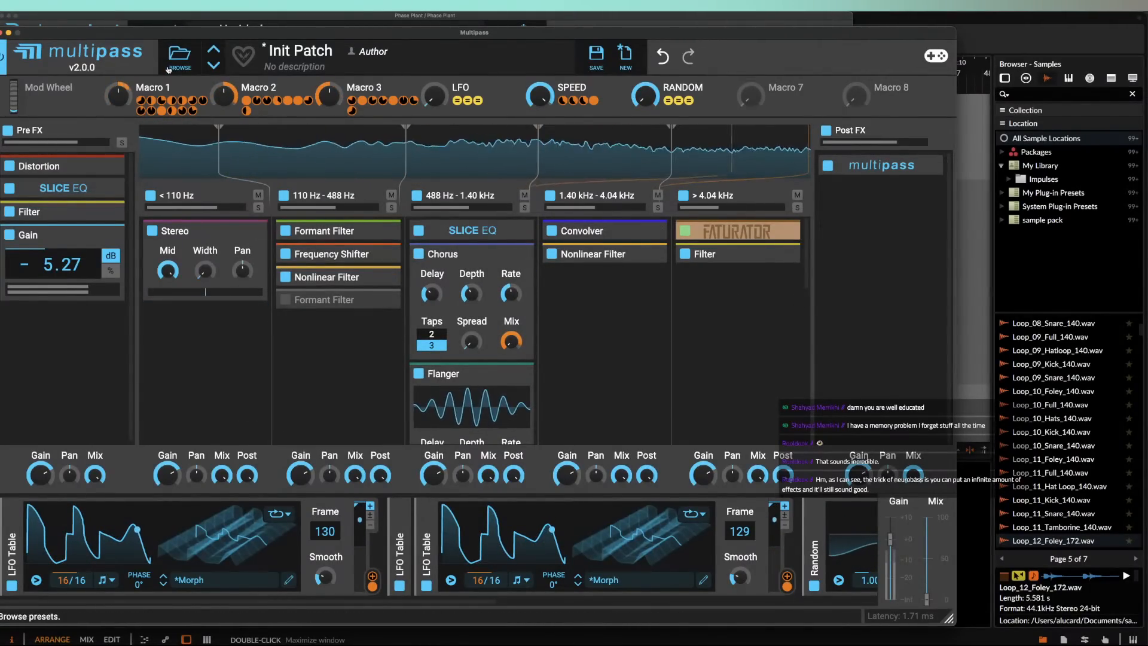
Step: Audition the patch with pitch bend and compare Lane 1 Multipass's > 4.04 kHz band with its Faturator bypassed and active
{"action": "left_click", "coordinate": [1, 33]}
{"action": "mouse_move", "coordinate": [12, 569]}
{"action": "left_mouse_down"}
{"action": "mouse_move", "coordinate": [14, 614]}
{"action": "mouse_move", "coordinate": [16, 594]}
{"action": "mouse_move", "coordinate": [4, 600]}
{"action": "left_mouse_up"}
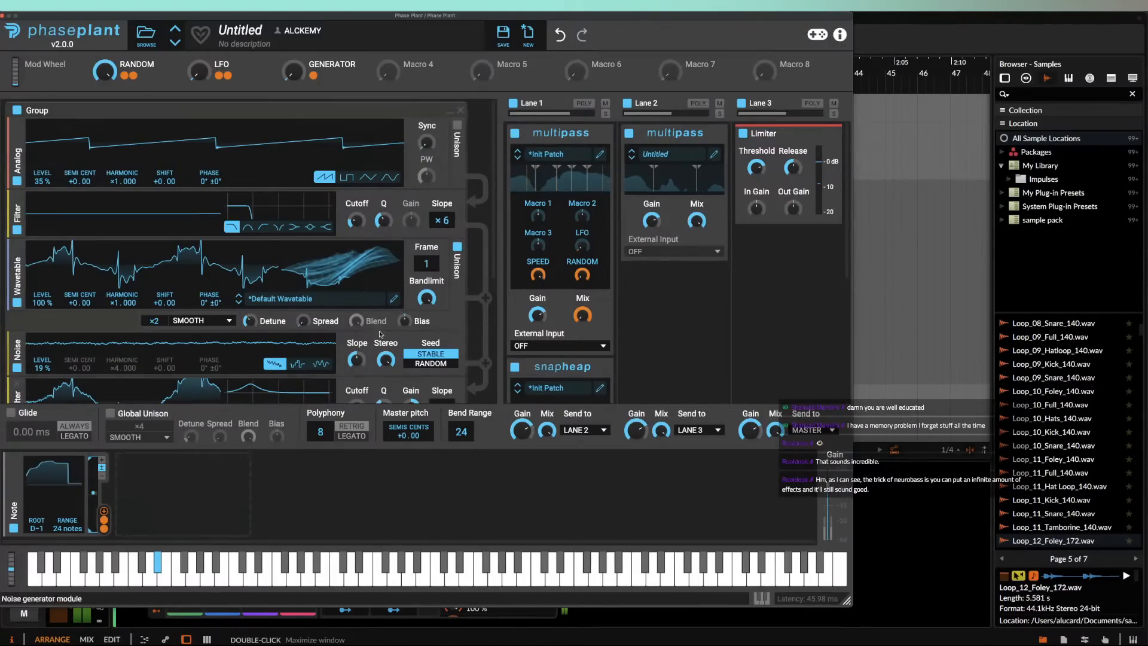
{"action": "left_click", "coordinate": [600, 154]}
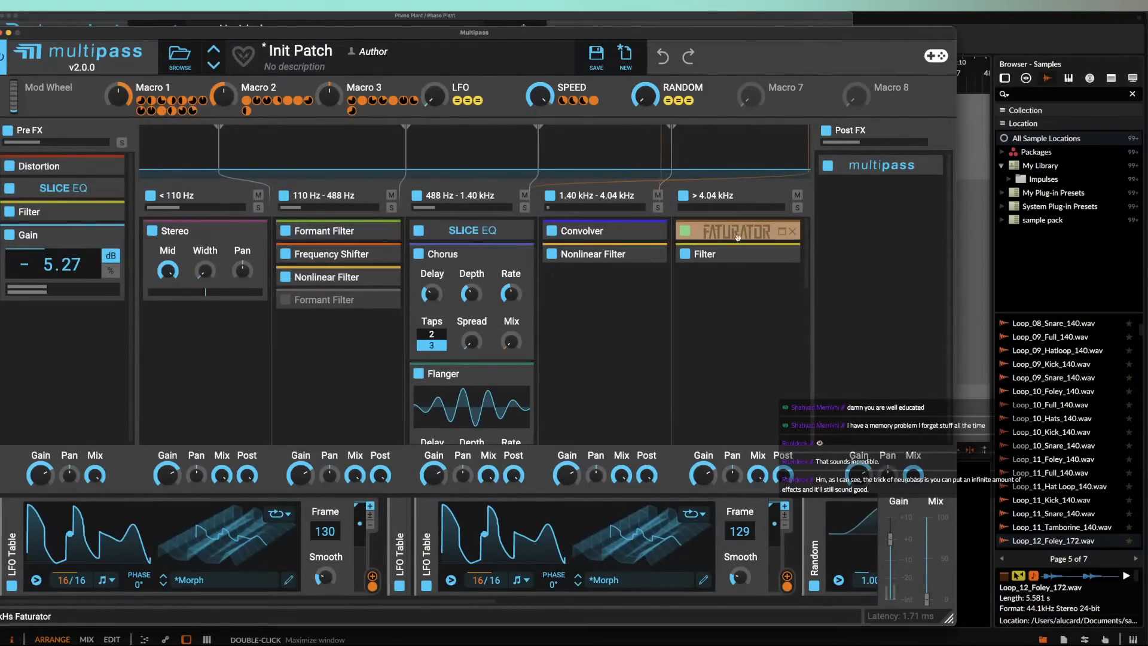
{"action": "left_click", "coordinate": [686, 231]}
{"action": "left_click", "coordinate": [686, 231]}
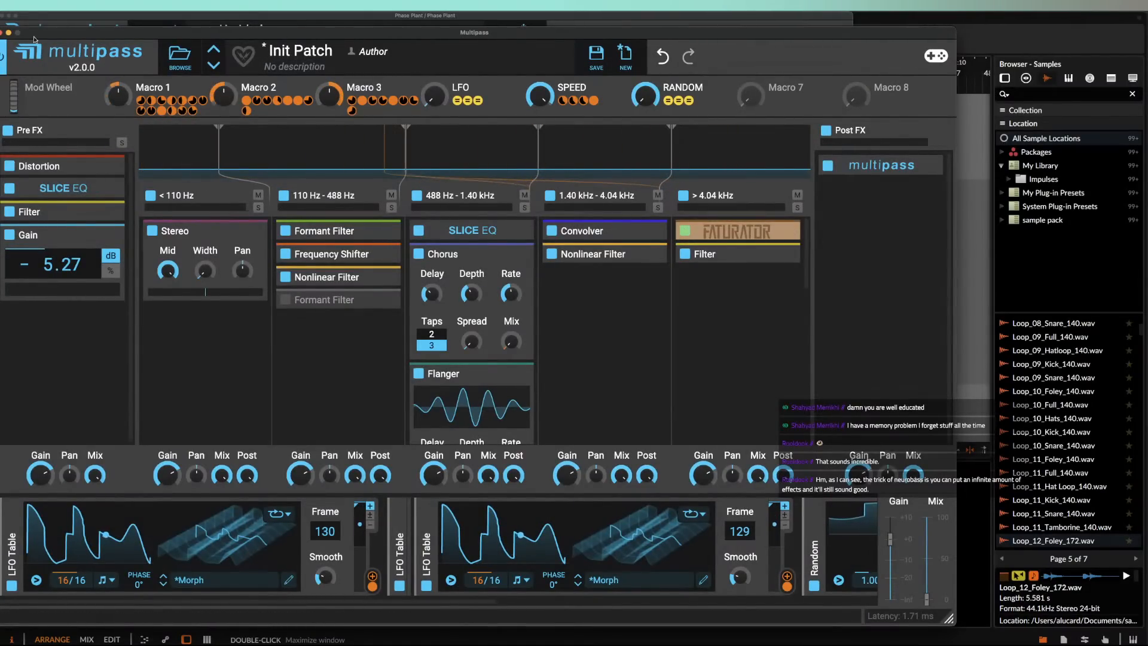
Step: Bypass the Faturator in Band 4 of the Lane 2 Multipass and audition the patch with pitch bend
{"action": "left_click", "coordinate": [2, 32]}
{"action": "left_click", "coordinate": [600, 155]}
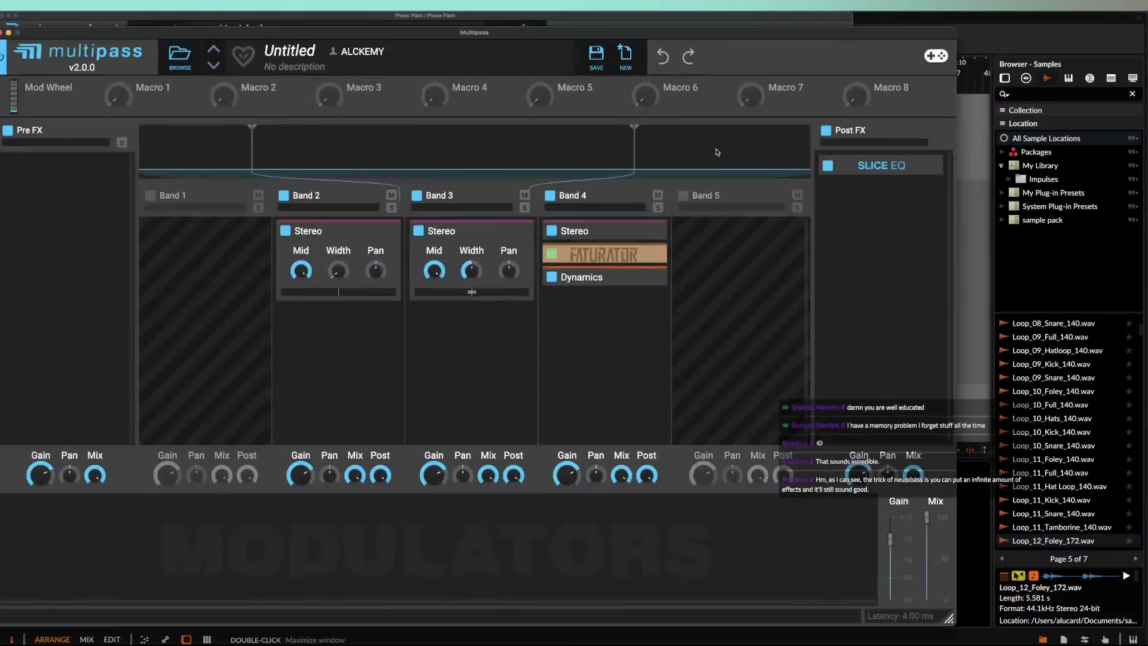
{"action": "left_click", "coordinate": [552, 257]}
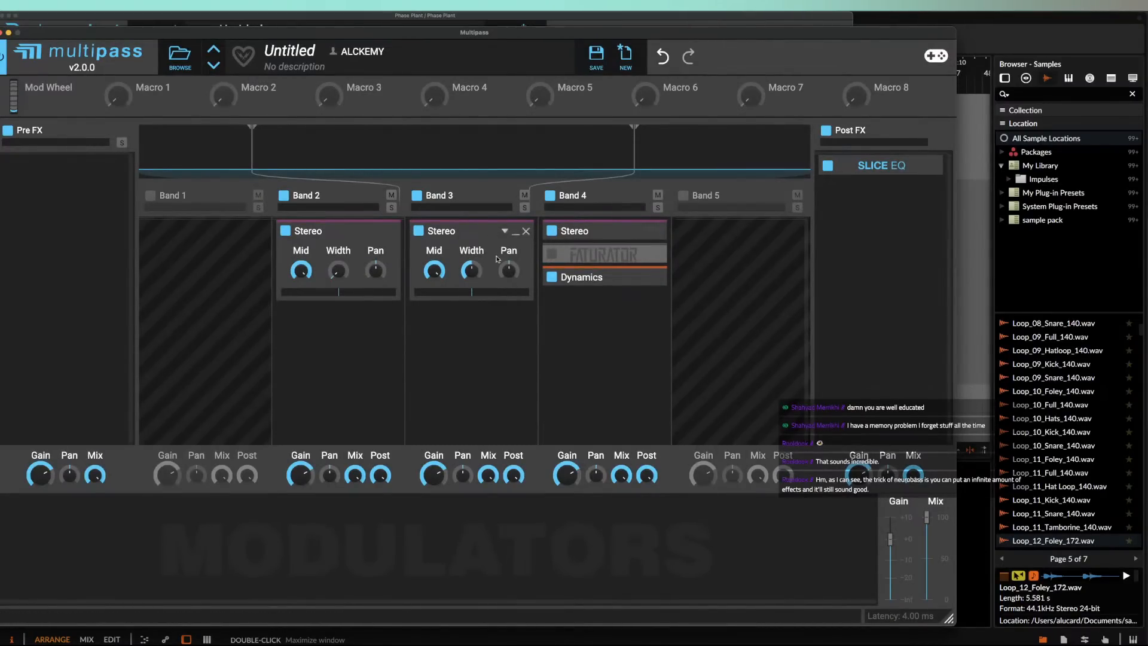
{"action": "left_click", "coordinate": [3, 32]}
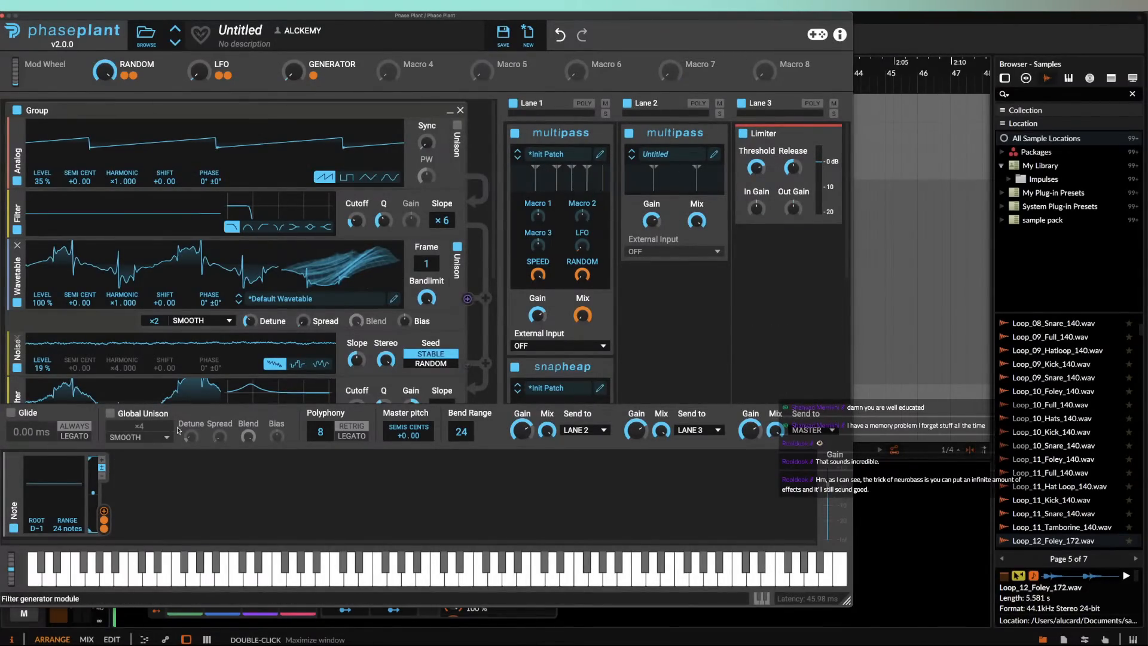
{"action": "mouse_move", "coordinate": [11, 593]}
{"action": "left_mouse_down"}
{"action": "mouse_move", "coordinate": [12, 539]}
{"action": "mouse_move", "coordinate": [14, 591]}
{"action": "mouse_move", "coordinate": [10, 559]}
{"action": "left_mouse_up"}
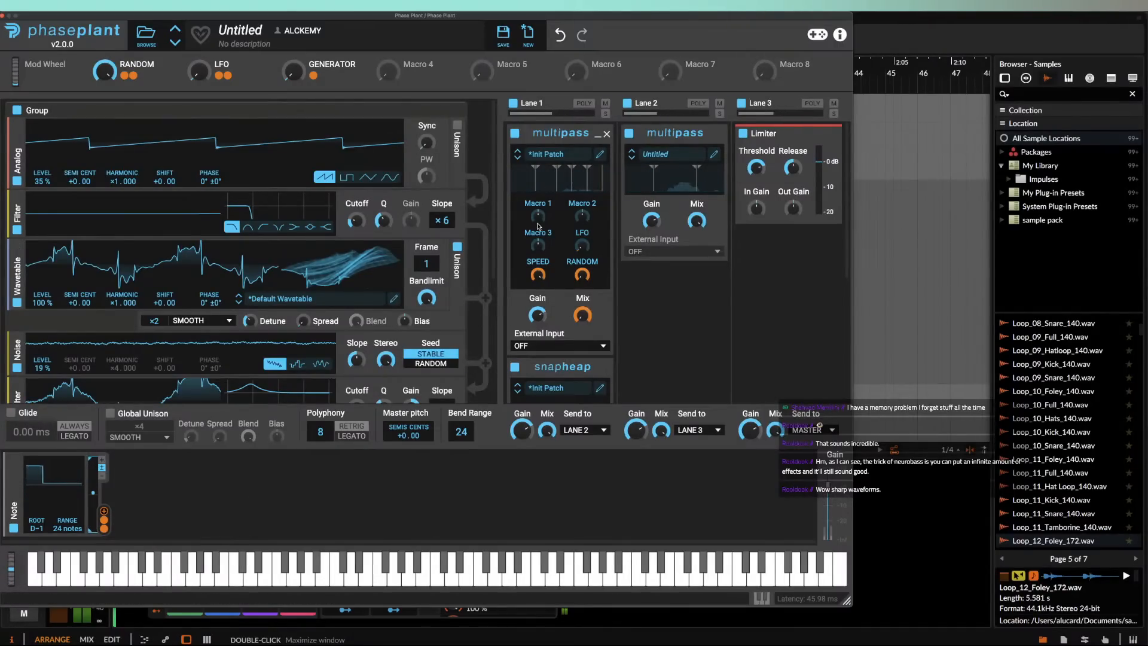
Step: Open the FILTER VERB Multipass in the Post FX of Lane 1's Multipass and examine its Band 3 effects and modulators
{"action": "left_click", "coordinate": [600, 155]}
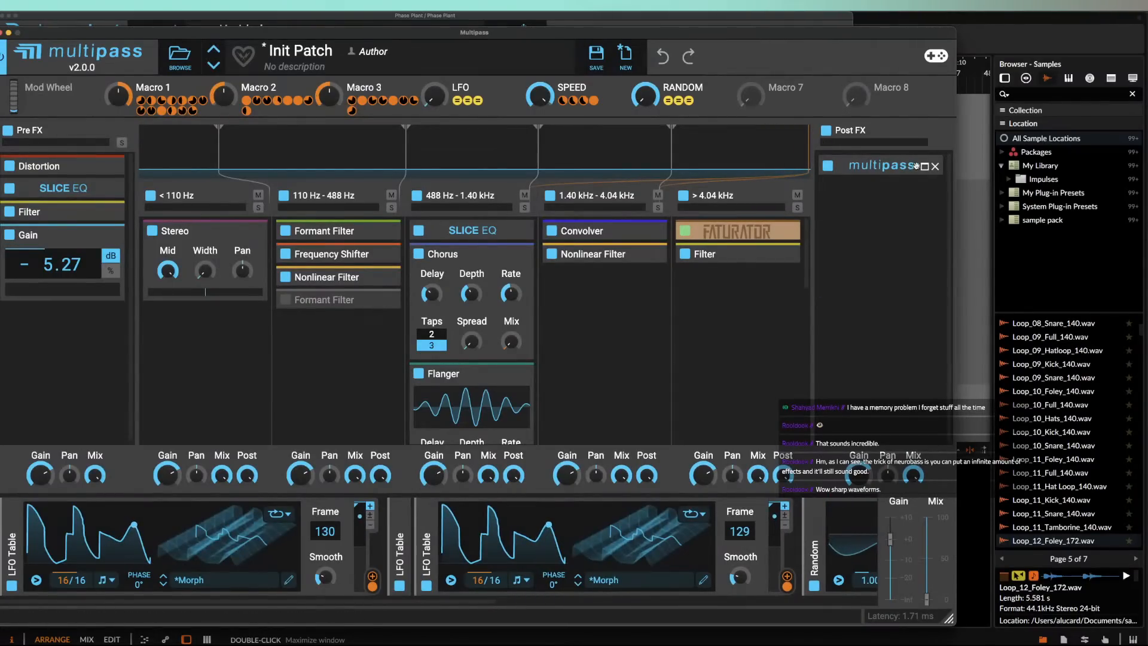
{"action": "left_click", "coordinate": [925, 168]}
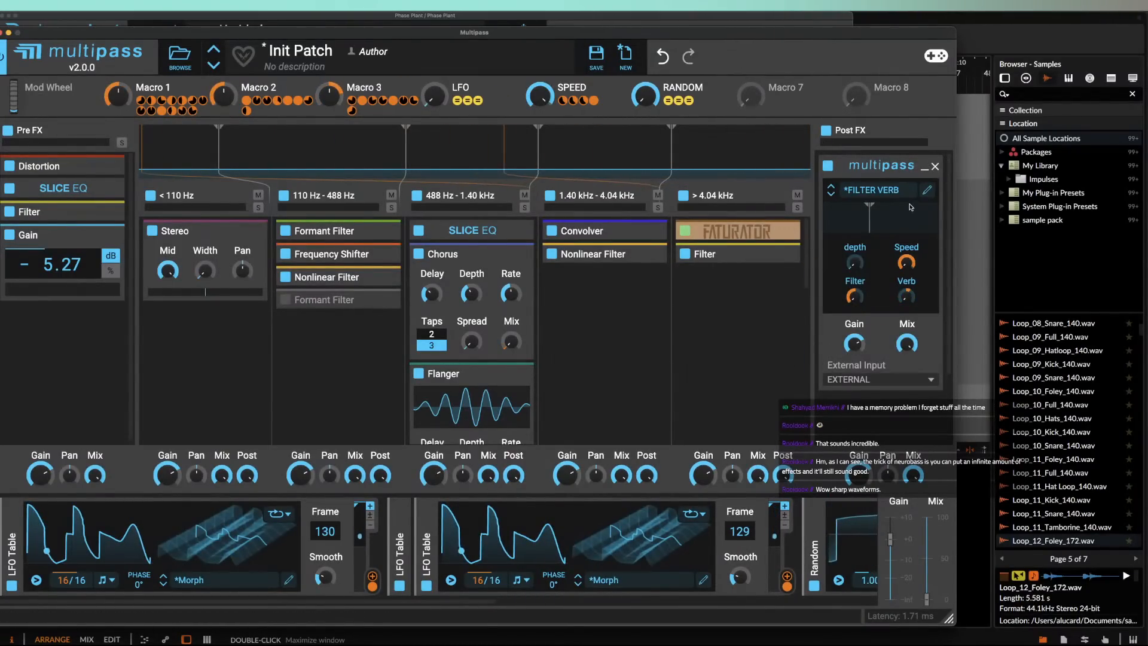
{"action": "left_click", "coordinate": [926, 191]}
{"action": "scroll", "coordinate": [462, 374], "scroll_direction": "down", "scroll_amount": 3}
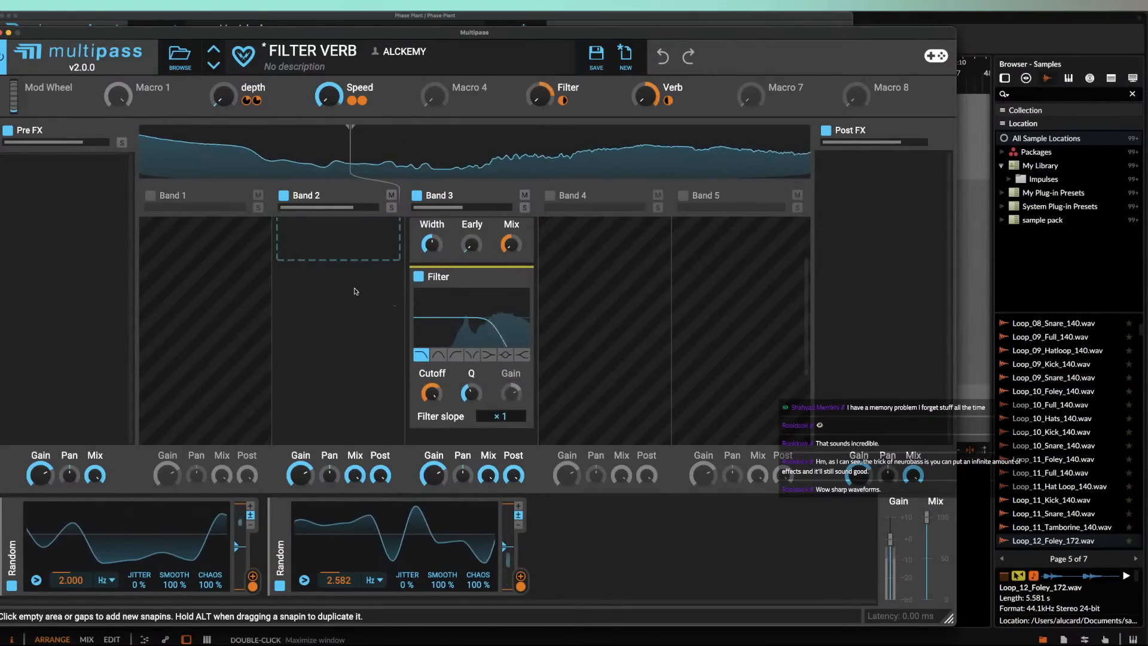
{"action": "left_click", "coordinate": [77, 60]}
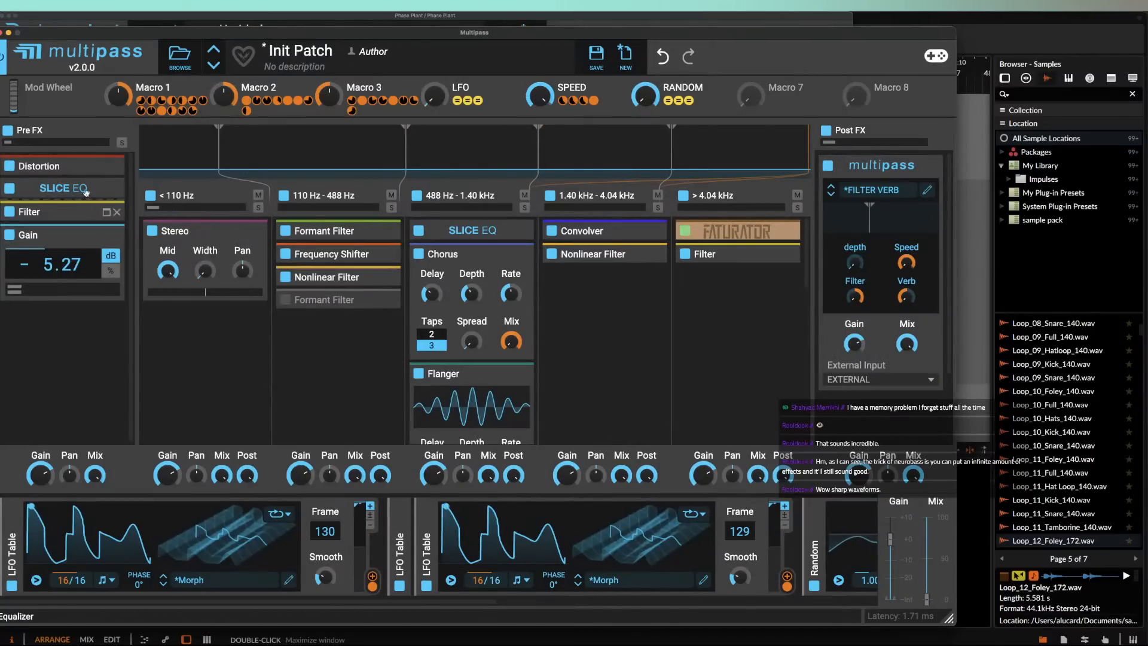
Step: Move the Pre FX Slice EQ ahead of the Distortion and remove the Gain from the Pre FX chain
{"action": "left_click", "coordinate": [63, 189]}
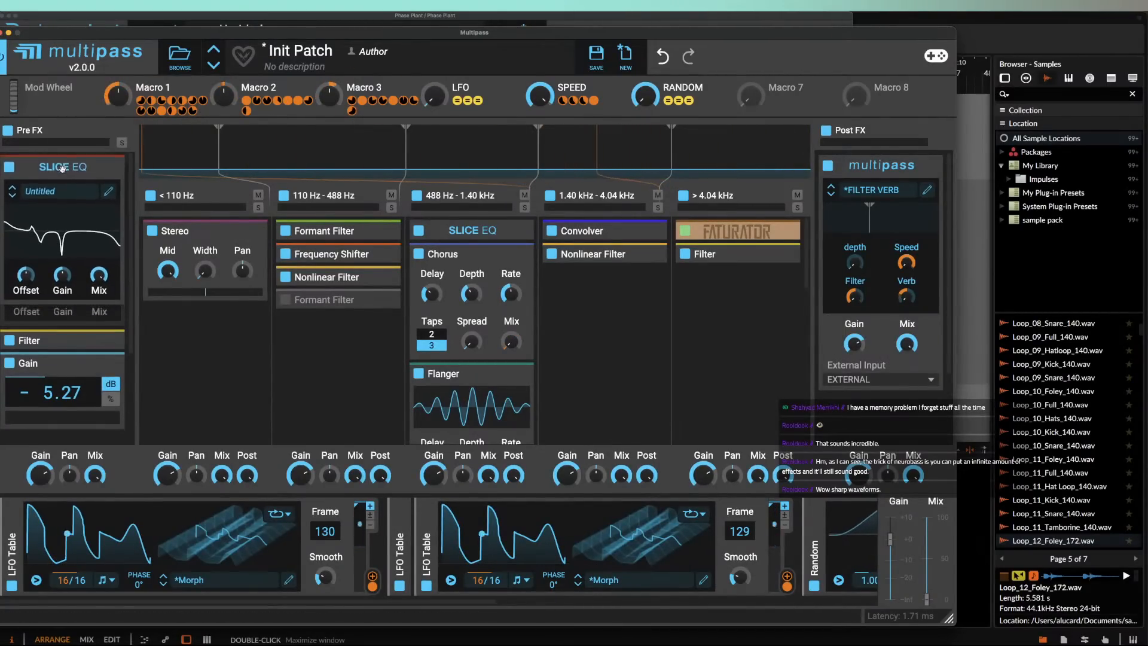
{"action": "left_click", "coordinate": [105, 191]}
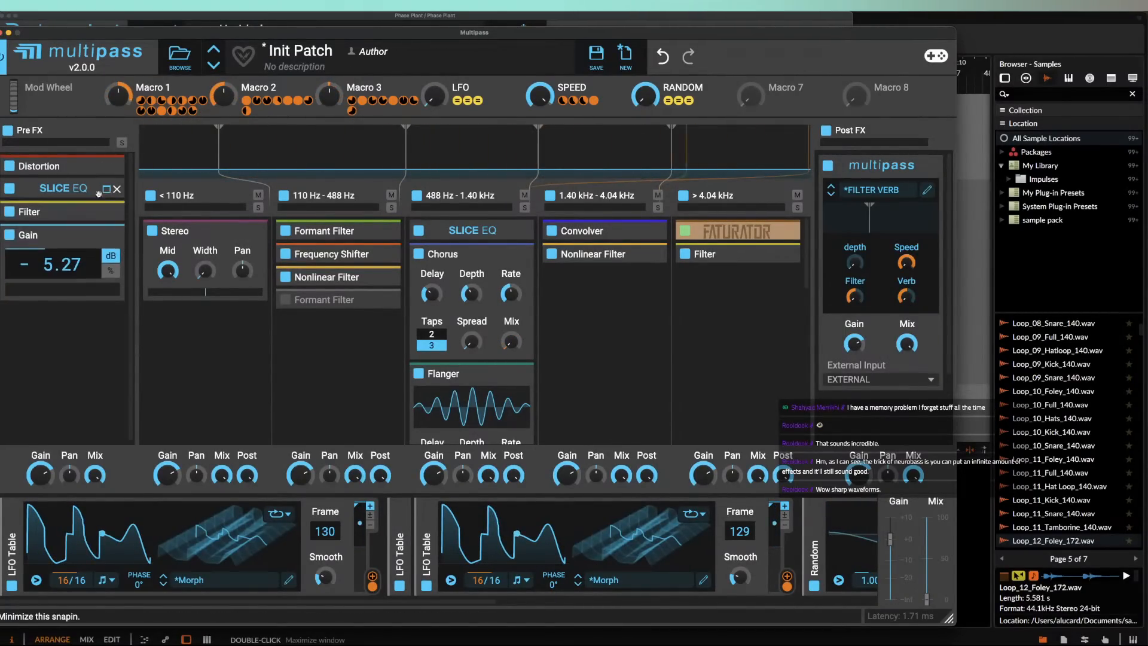
{"action": "left_click_drag", "start_coordinate": [62, 189], "coordinate": [63, 165]}
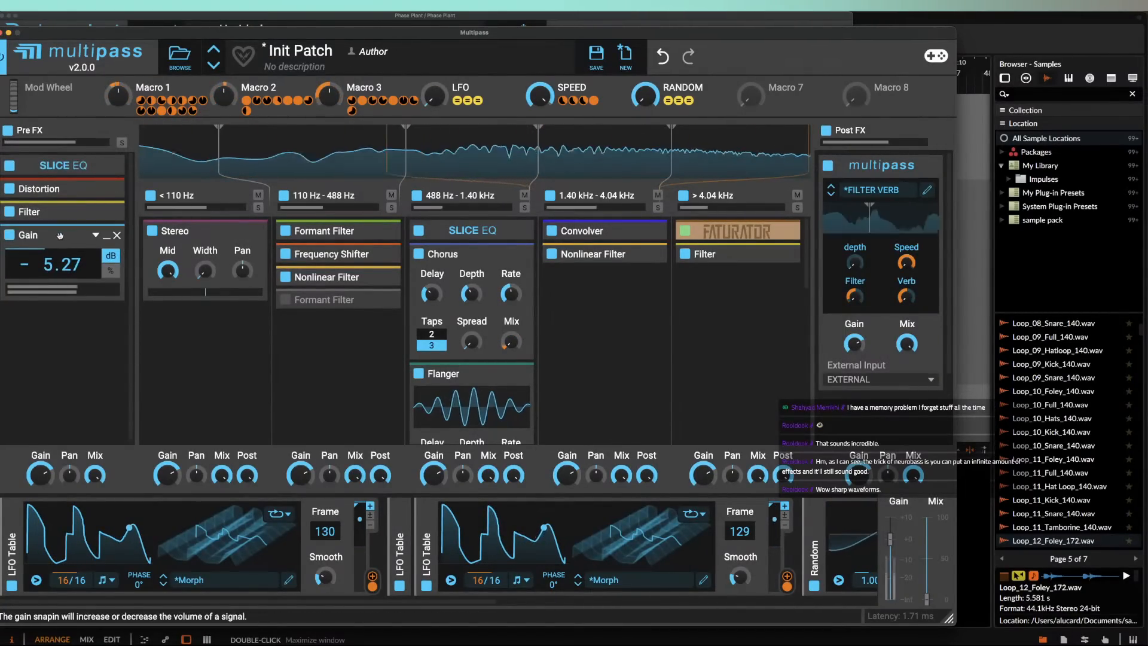
{"action": "left_click", "coordinate": [10, 235]}
{"action": "left_click", "coordinate": [115, 237]}
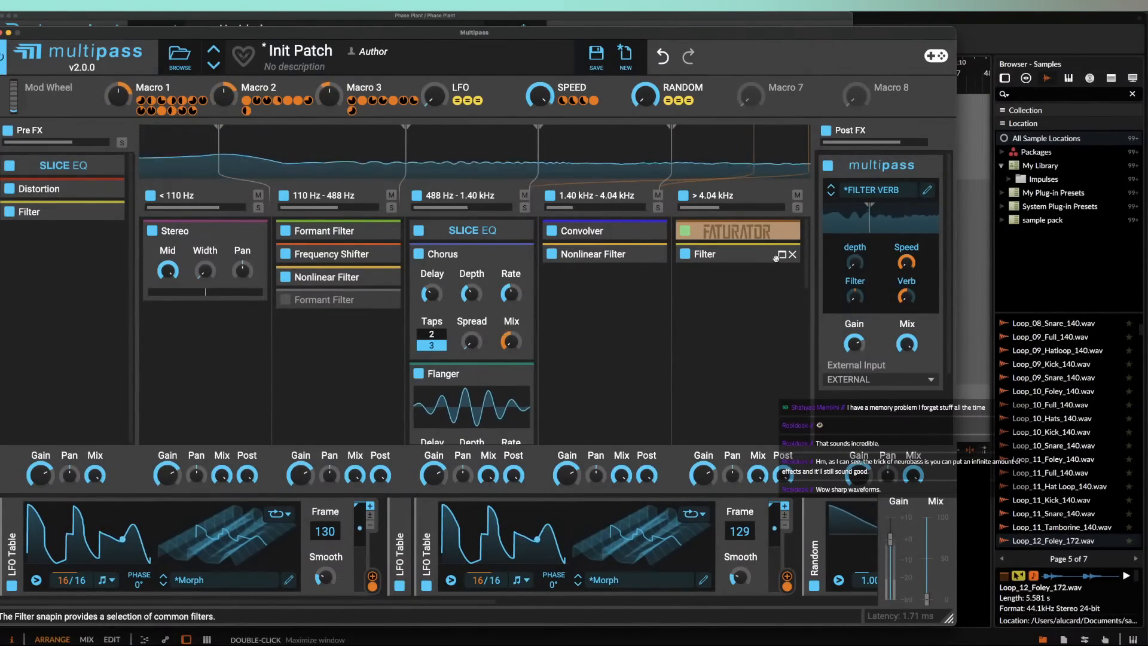
Step: Review the > 4.04 kHz band's Filter settings, collapsing that Filter and the 488 Hz–1.40 kHz band's Chorus
{"action": "left_click", "coordinate": [724, 254]}
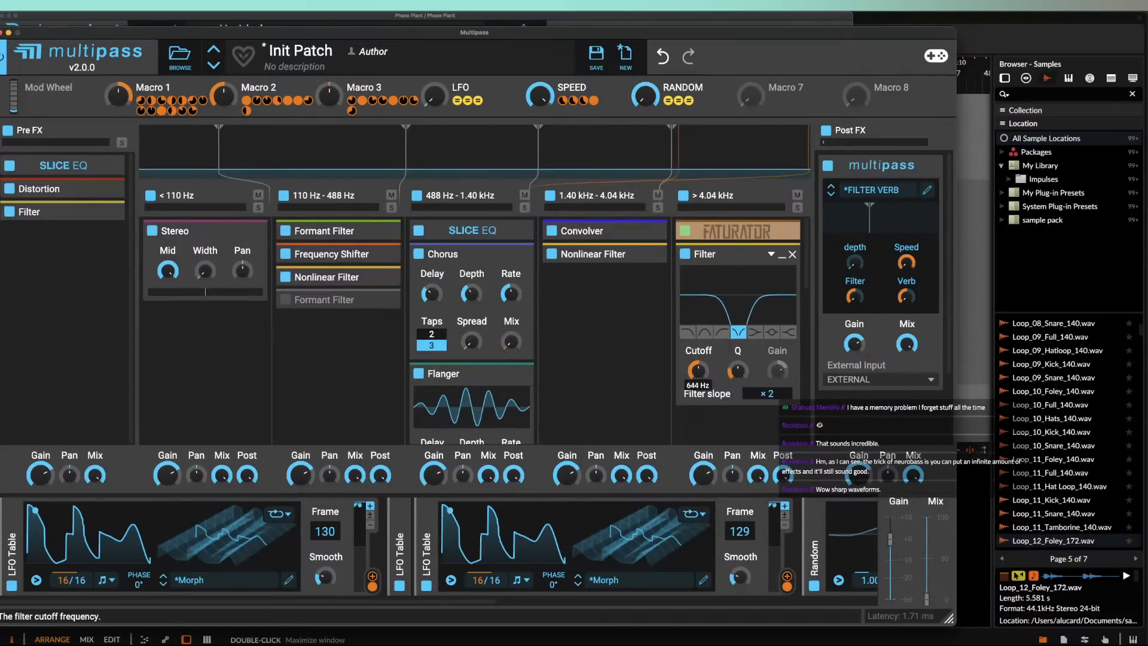
{"action": "mouse_move", "coordinate": [739, 387]}
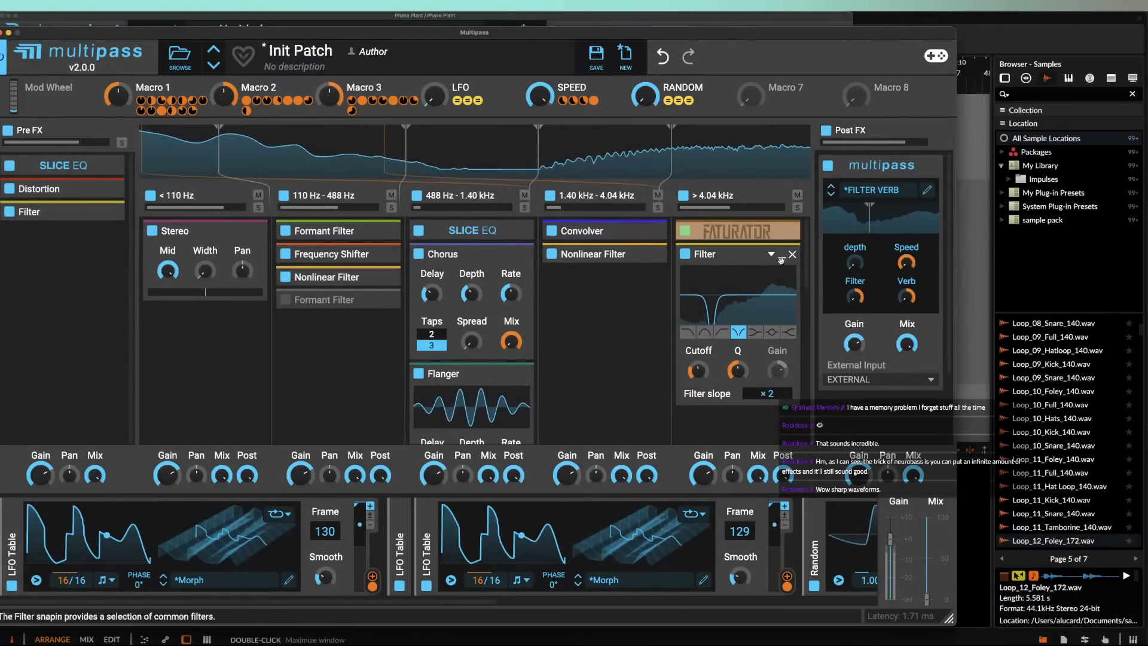
{"action": "left_click", "coordinate": [756, 254]}
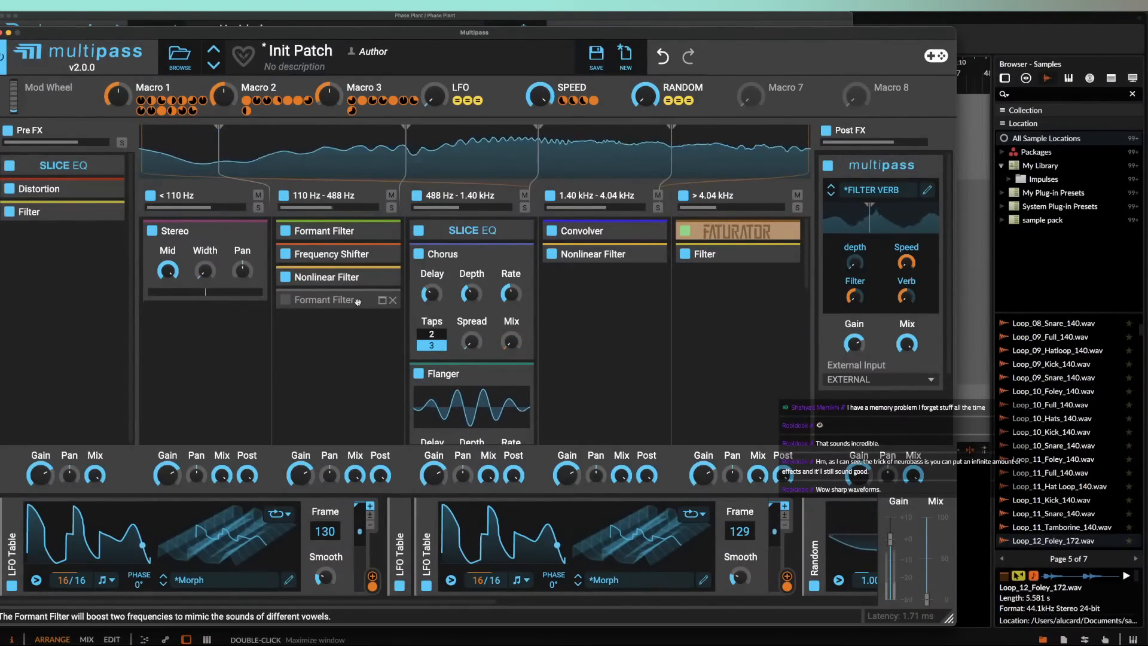
{"action": "left_click", "coordinate": [454, 254]}
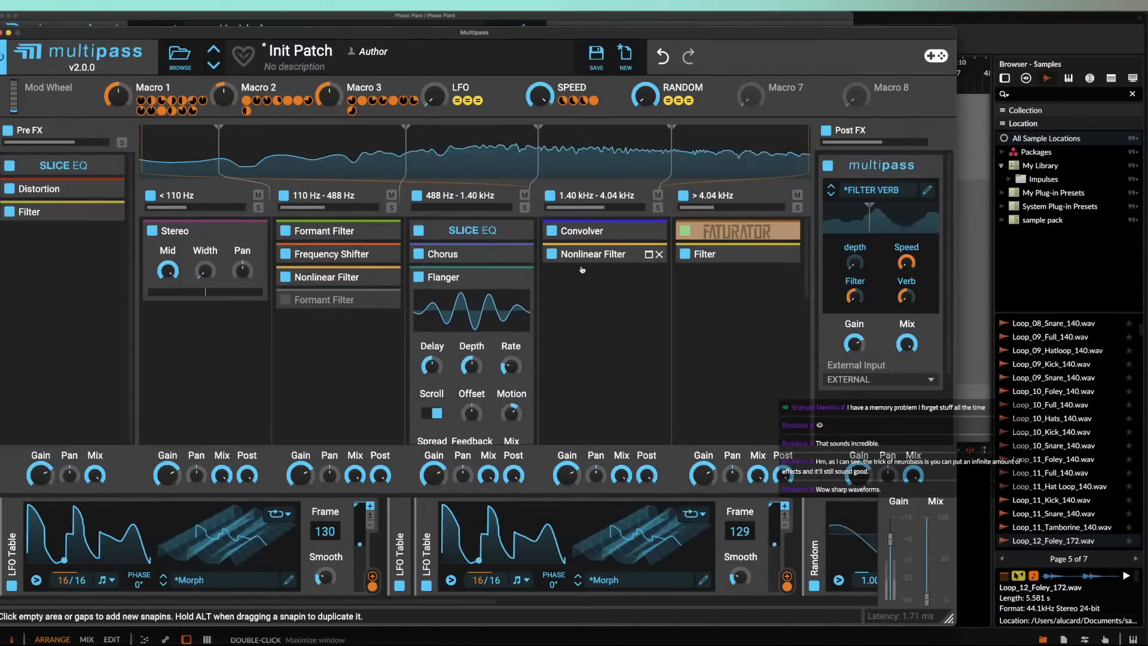
Step: Solo the 1.40 kHz–4.04 kHz band and remove its Convolver with the Chapel Center impulse
{"action": "left_click", "coordinate": [658, 208]}
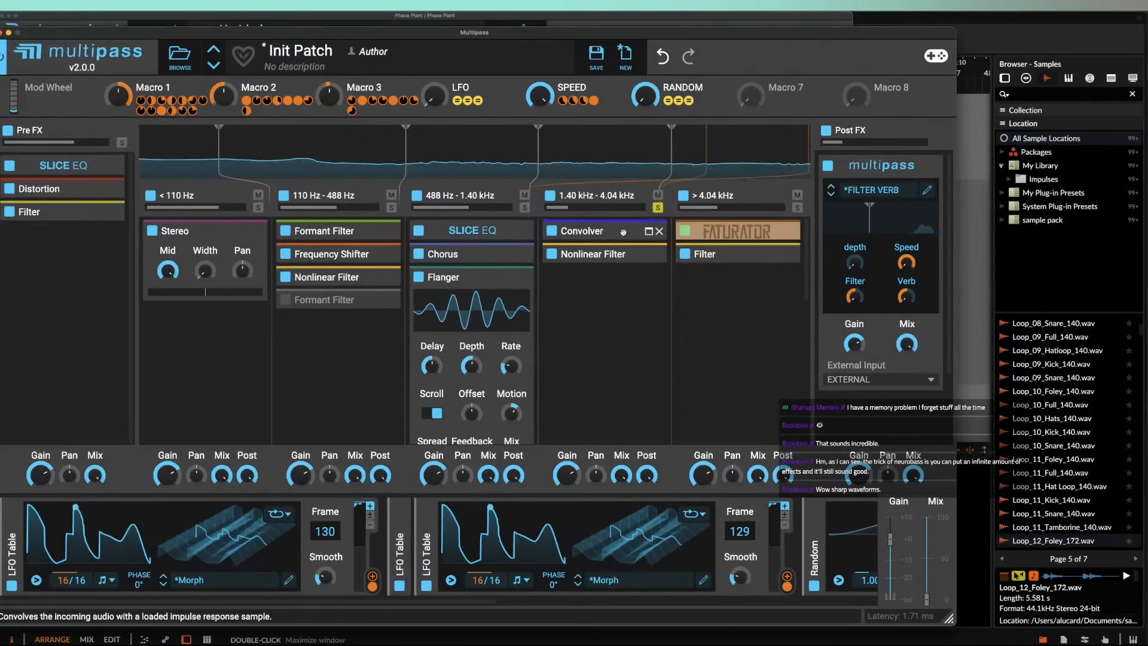
{"action": "left_click", "coordinate": [650, 232]}
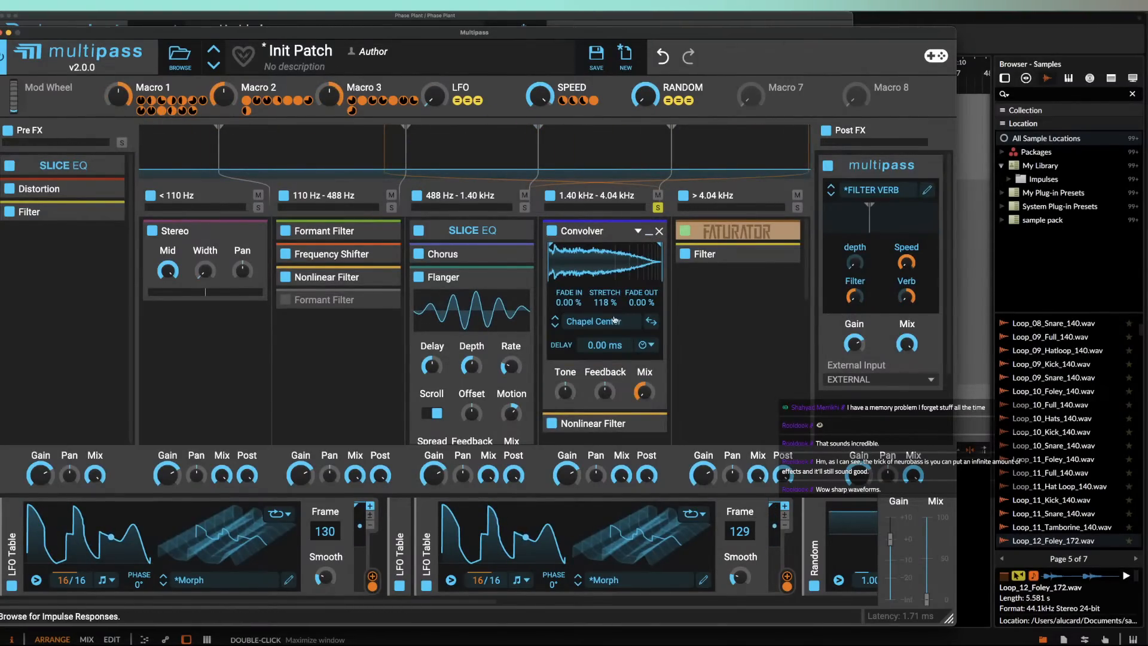
{"action": "left_click", "coordinate": [660, 231]}
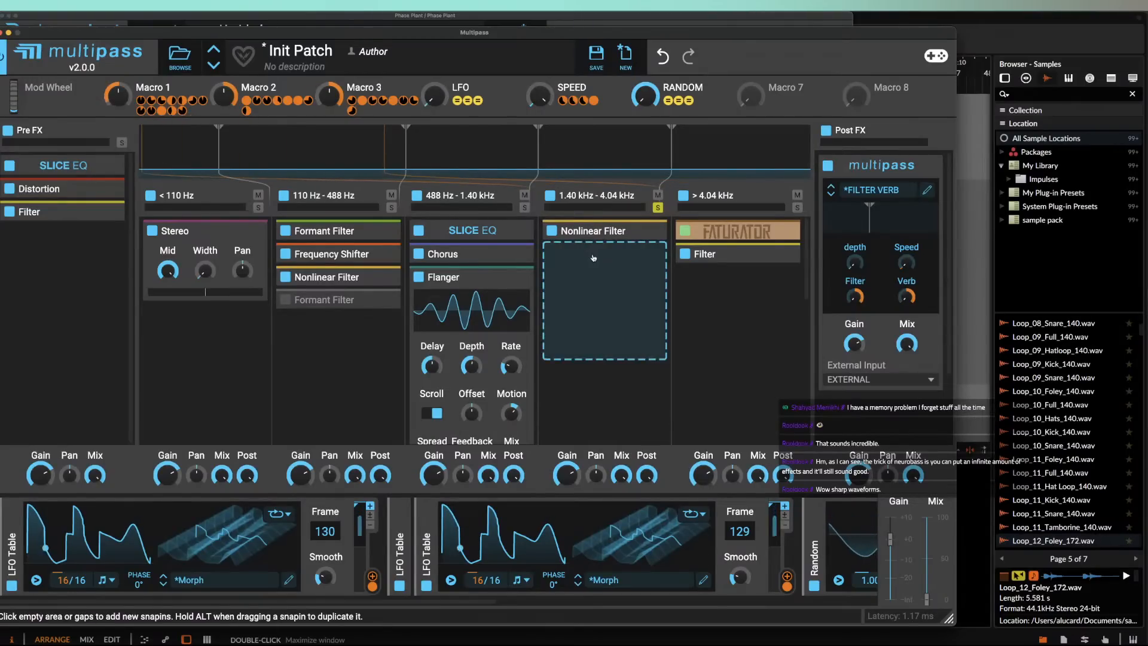
Step: Add an Ensemble ahead of the Nonlinear Filter in the 1.40 kHz–4.04 kHz band, with its Mix turned down and modulated by Macro 2
{"action": "left_click", "coordinate": [604, 248]}
{"action": "left_click", "coordinate": [607, 442]}
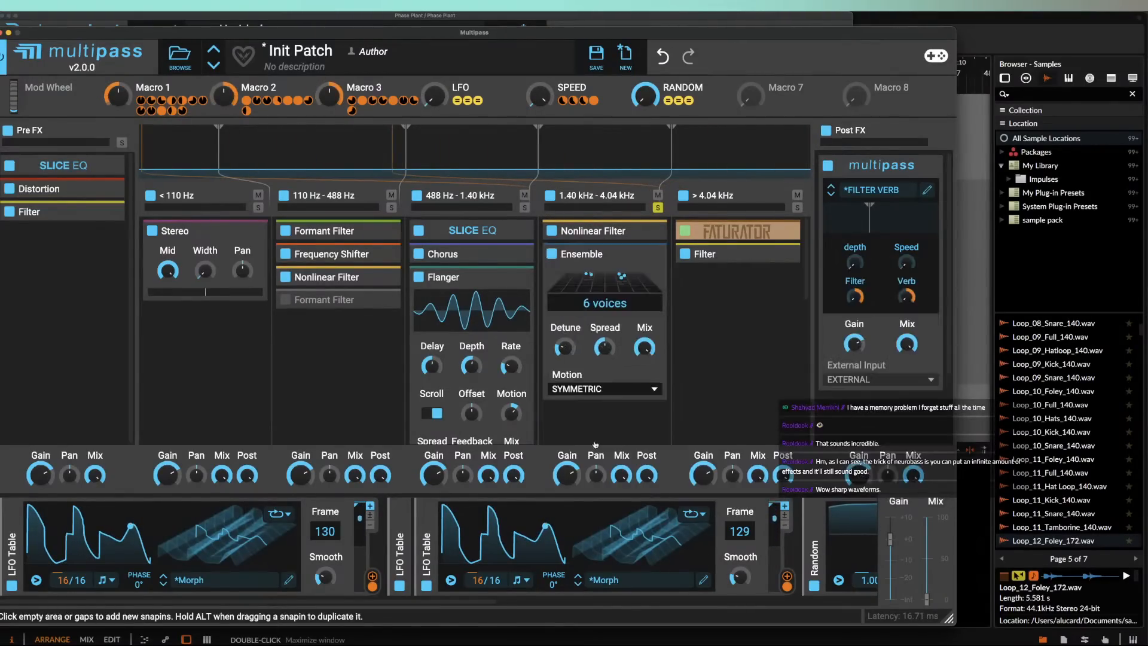
{"action": "left_click_drag", "start_coordinate": [598, 252], "coordinate": [601, 226]}
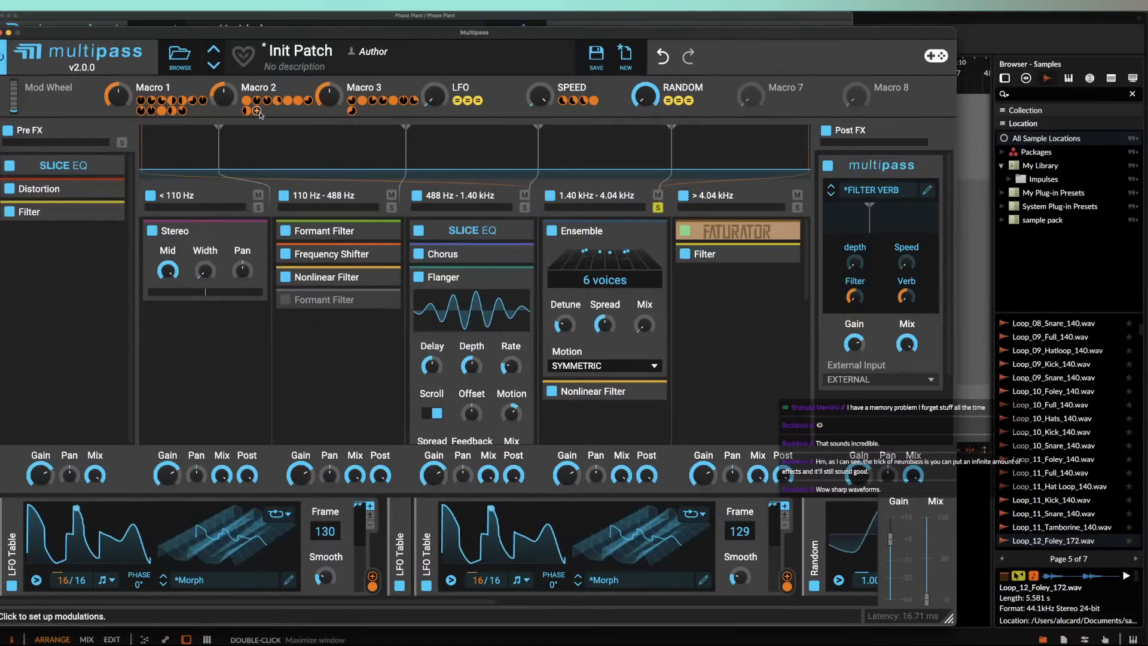
{"action": "left_click_drag", "start_coordinate": [305, 102], "coordinate": [640, 331]}
{"action": "left_click", "coordinate": [649, 232]}
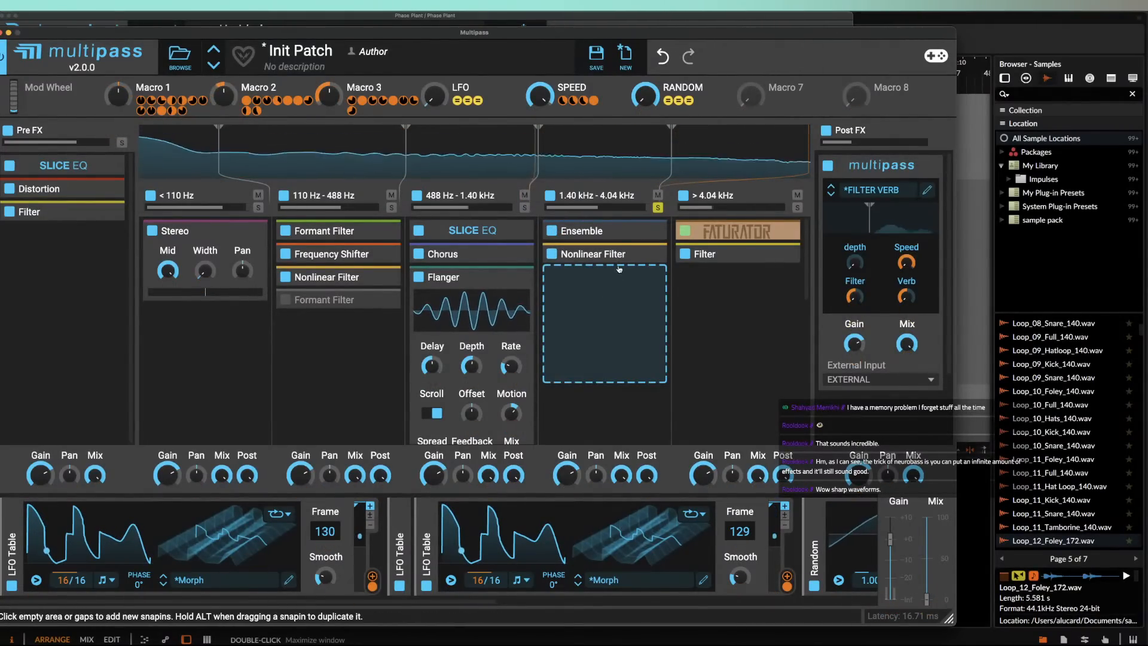
Step: Insert a Chorus between the Ensemble and the Nonlinear Filter in the 1.40 kHz–4.04 kHz band
{"action": "left_click", "coordinate": [614, 242]}
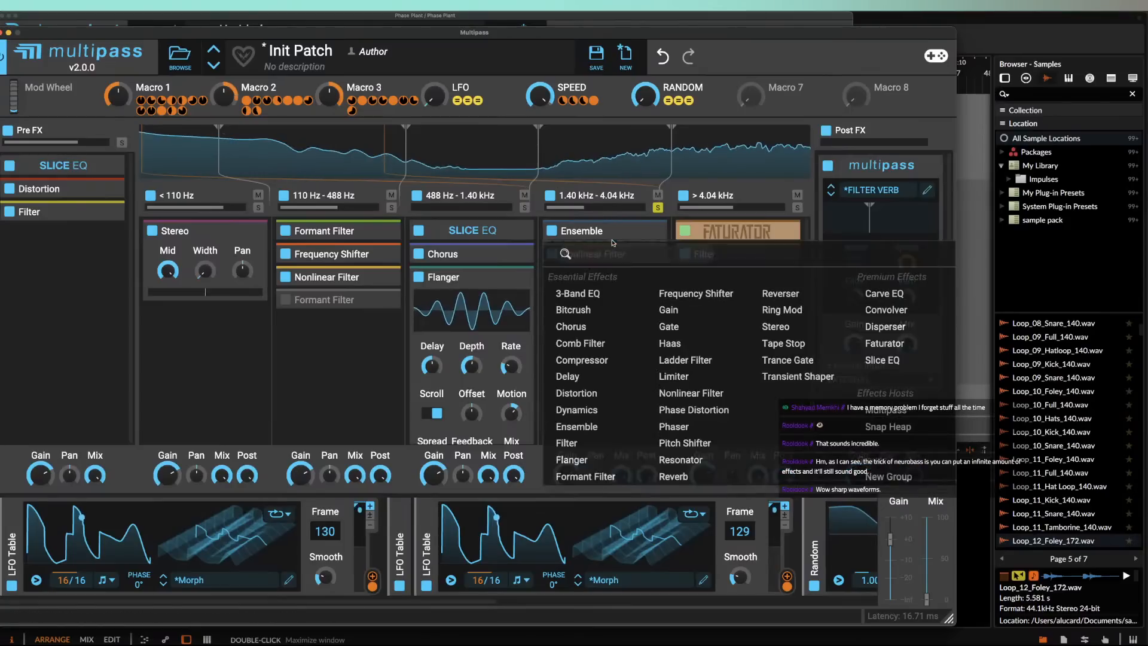
{"action": "left_click", "coordinate": [570, 327]}
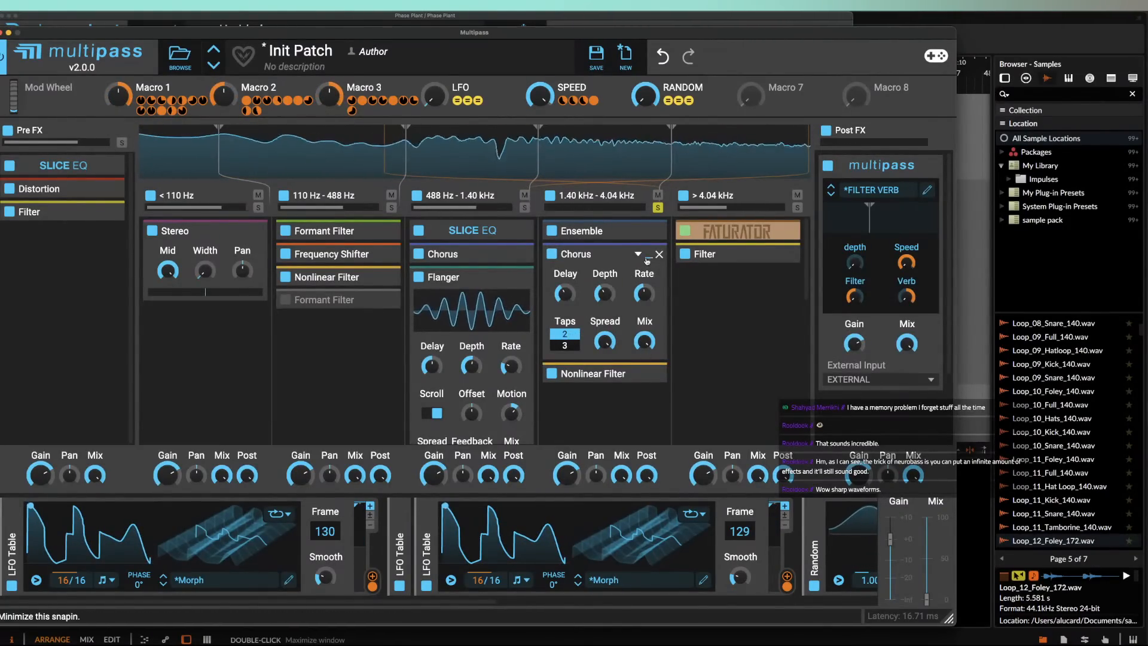
Step: Collapse the 1.40 kHz–4.04 kHz band's Chorus, close the Multipass editor and collapse the Multipass in Lane 1
{"action": "left_click", "coordinate": [647, 261]}
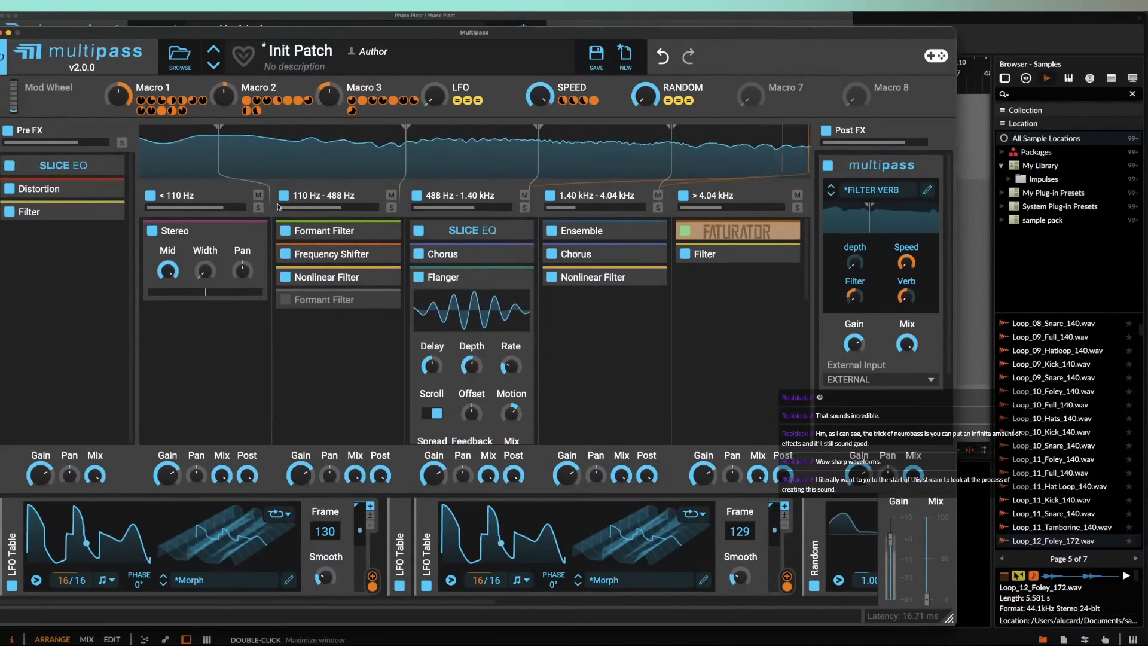
{"action": "left_click", "coordinate": [9, 33]}
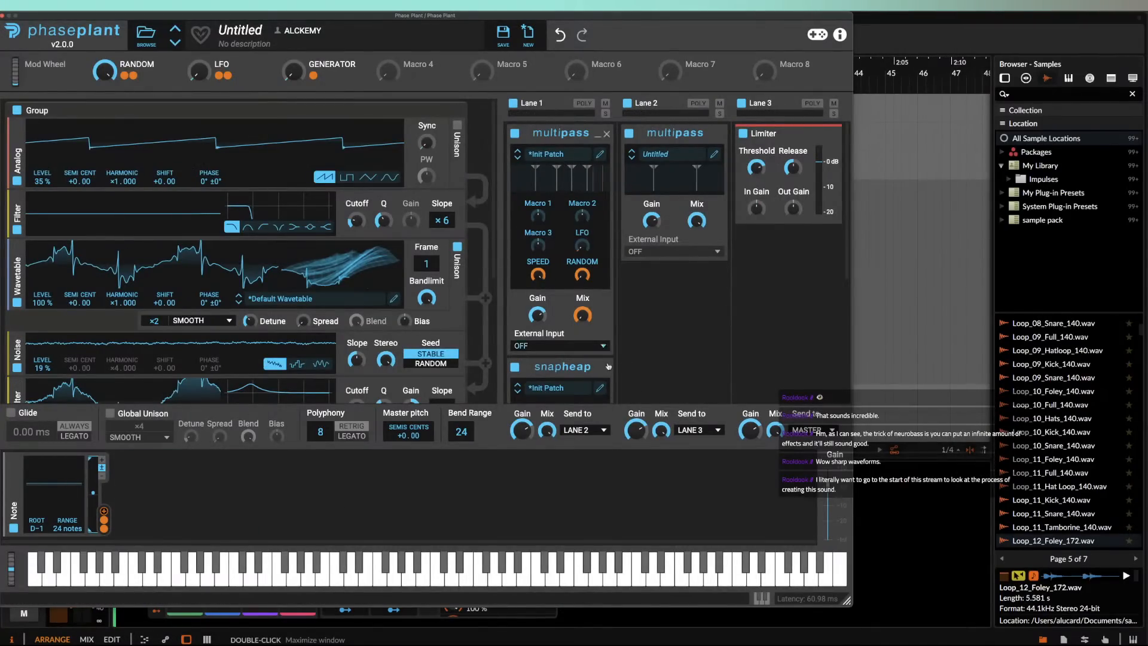
{"action": "left_click", "coordinate": [597, 132]}
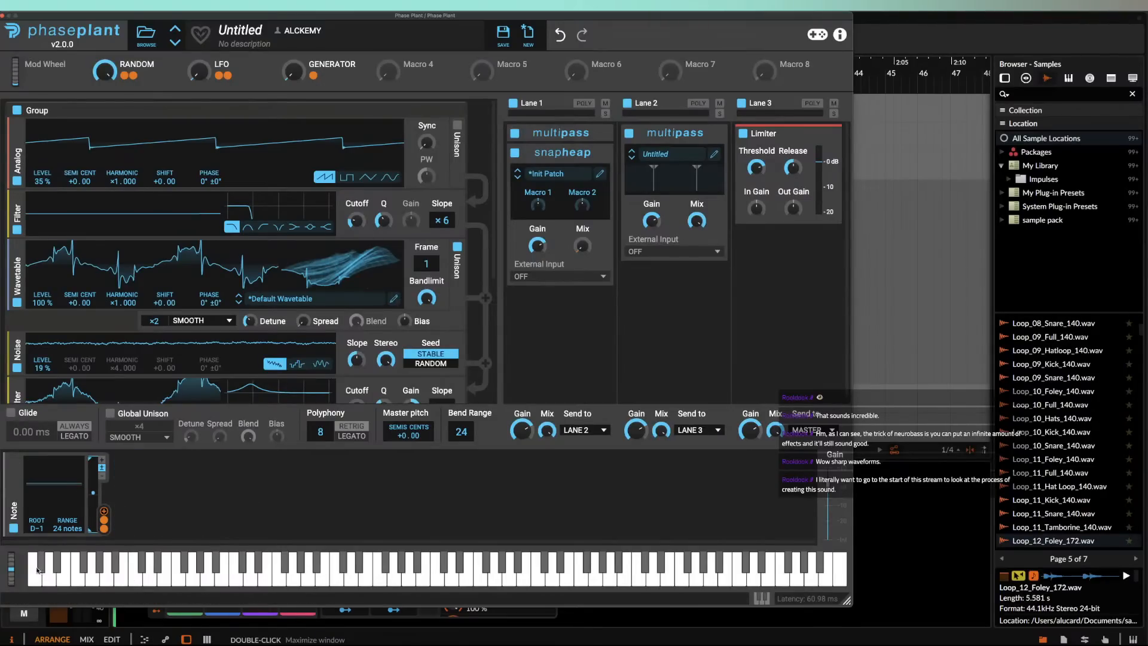
Step: Audition the patch with pitch bend and review the effect chain of Lane 1's Snap Heap, closing its editor
{"action": "mouse_move", "coordinate": [10, 570]}
{"action": "left_mouse_down"}
{"action": "mouse_move", "coordinate": [18, 606]}
{"action": "mouse_move", "coordinate": [3, 589]}
{"action": "left_mouse_up"}
{"action": "left_click", "coordinate": [600, 174]}
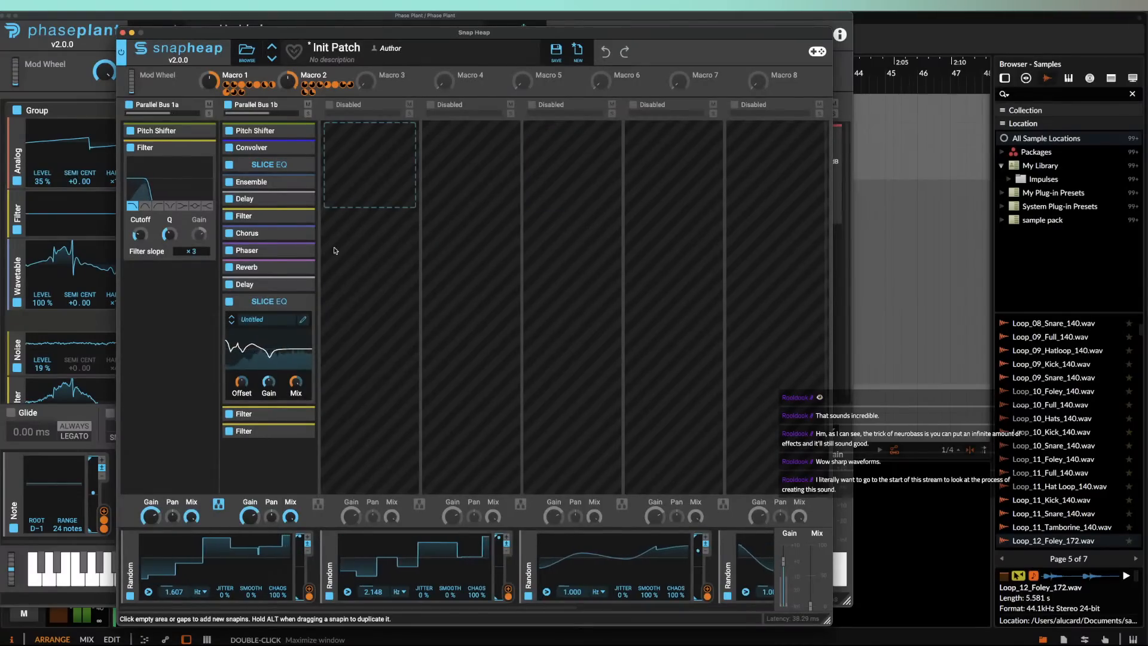
{"action": "left_click", "coordinate": [133, 33]}
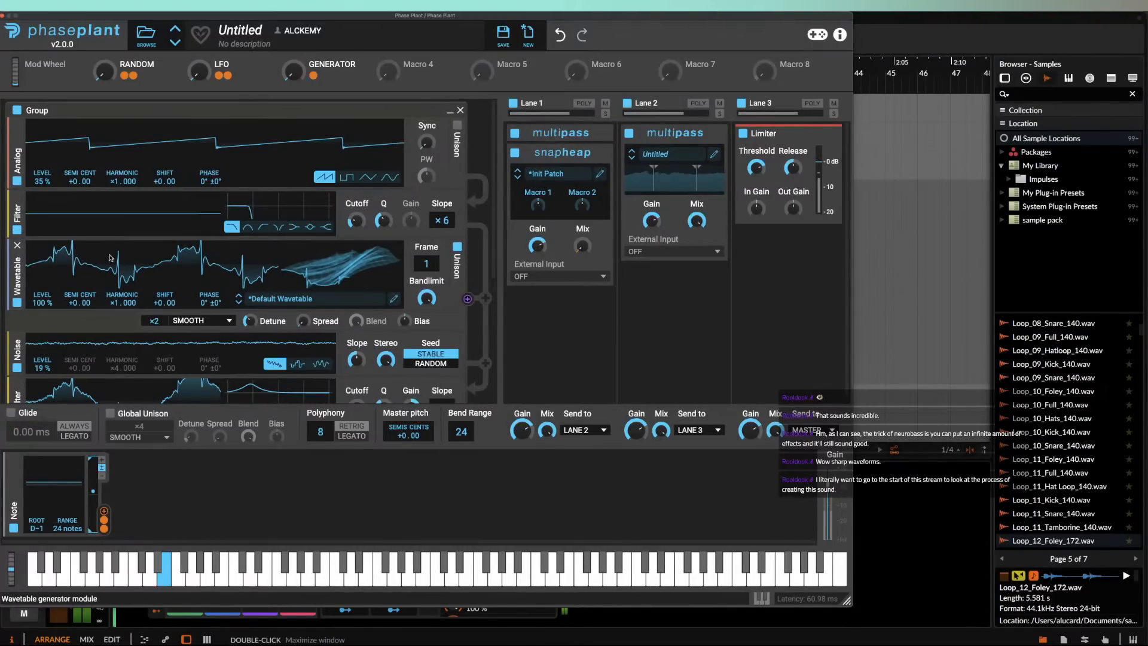
Step: Add a Filter after the Wavetable in the generator group, set it to a notch with a ×3 slope and adjust its cutoff
{"action": "left_click", "coordinate": [47, 329]}
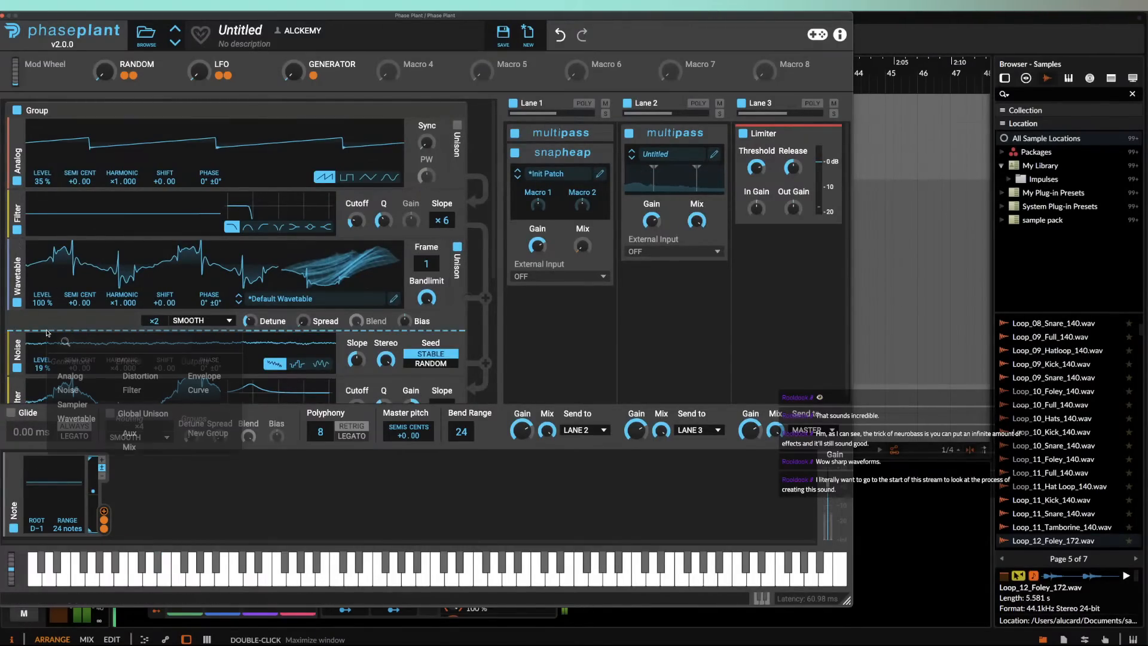
{"action": "left_click", "coordinate": [136, 392]}
{"action": "scroll", "coordinate": [263, 335], "scroll_direction": "down", "scroll_amount": 1}
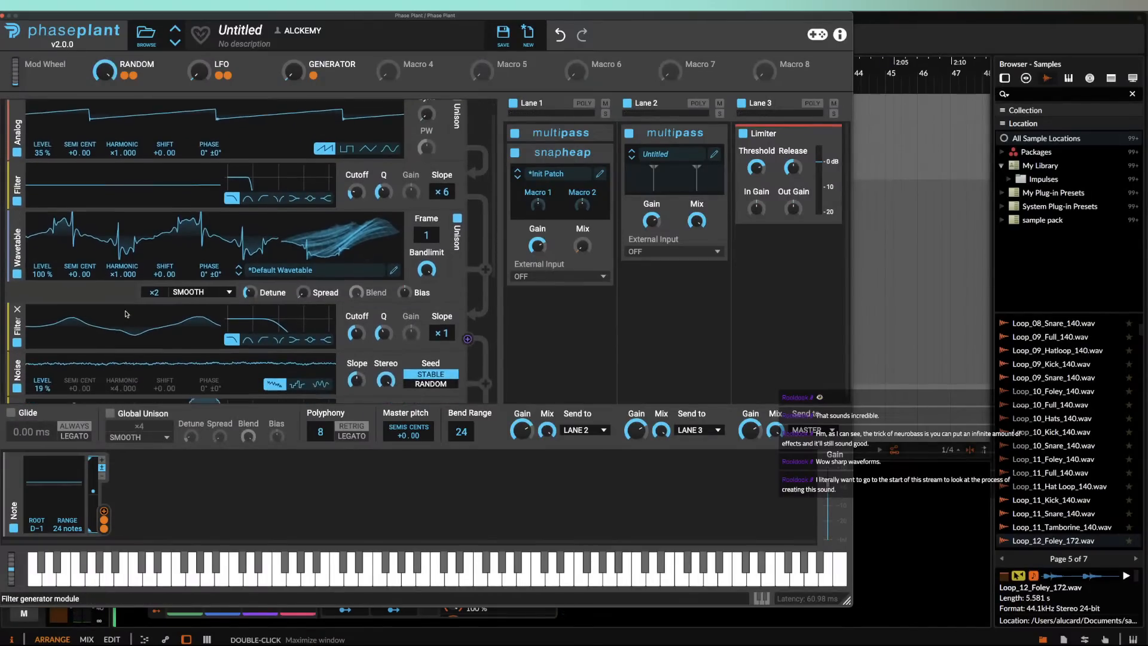
{"action": "left_click", "coordinate": [278, 334]}
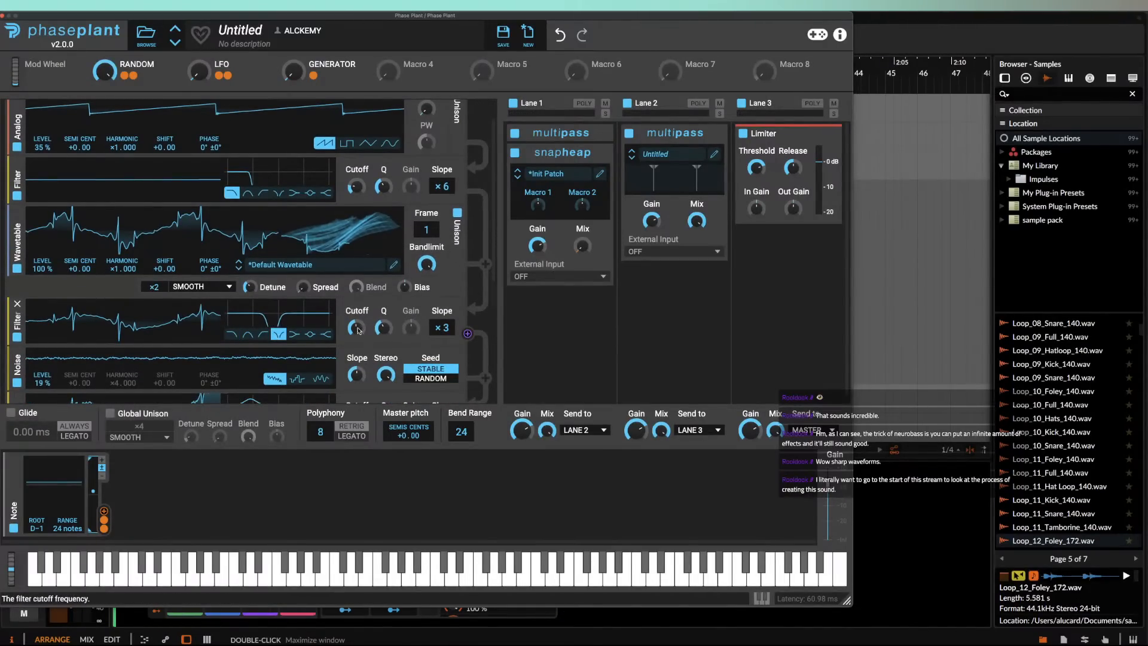
{"action": "left_click_drag", "start_coordinate": [357, 327], "coordinate": [356, 334]}
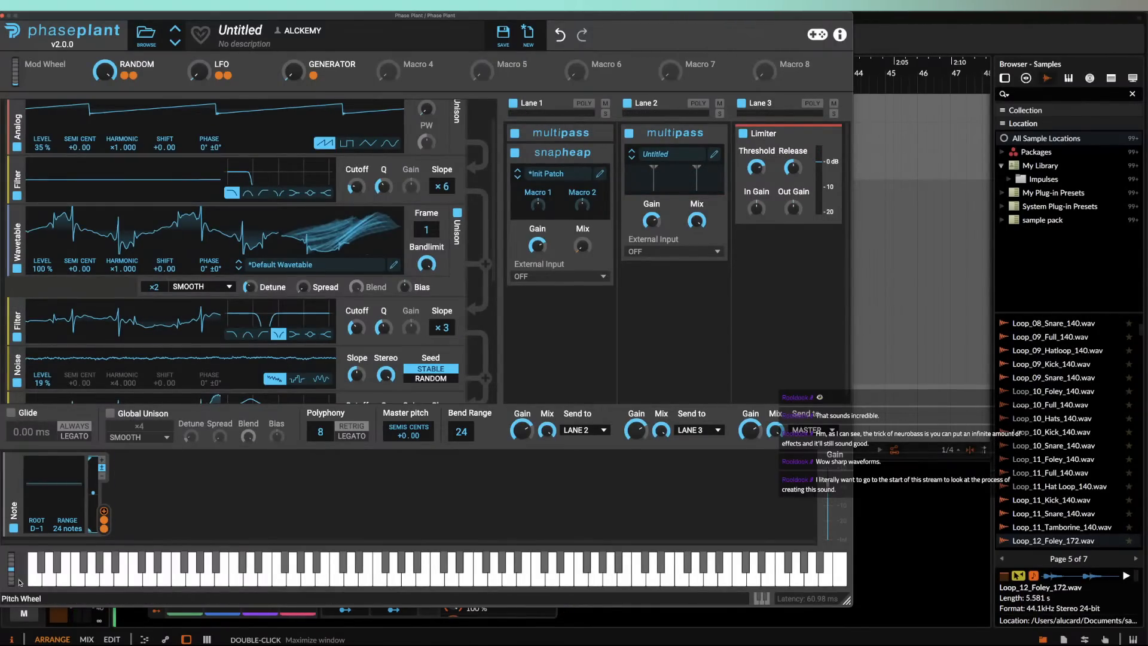
Step: Audition the patch with repeated pitch bends to hear the notch Filter on the Wavetable
{"action": "mouse_move", "coordinate": [10, 584]}
{"action": "left_mouse_down"}
{"action": "mouse_move", "coordinate": [10, 556]}
{"action": "mouse_move", "coordinate": [10, 632]}
{"action": "left_mouse_up"}
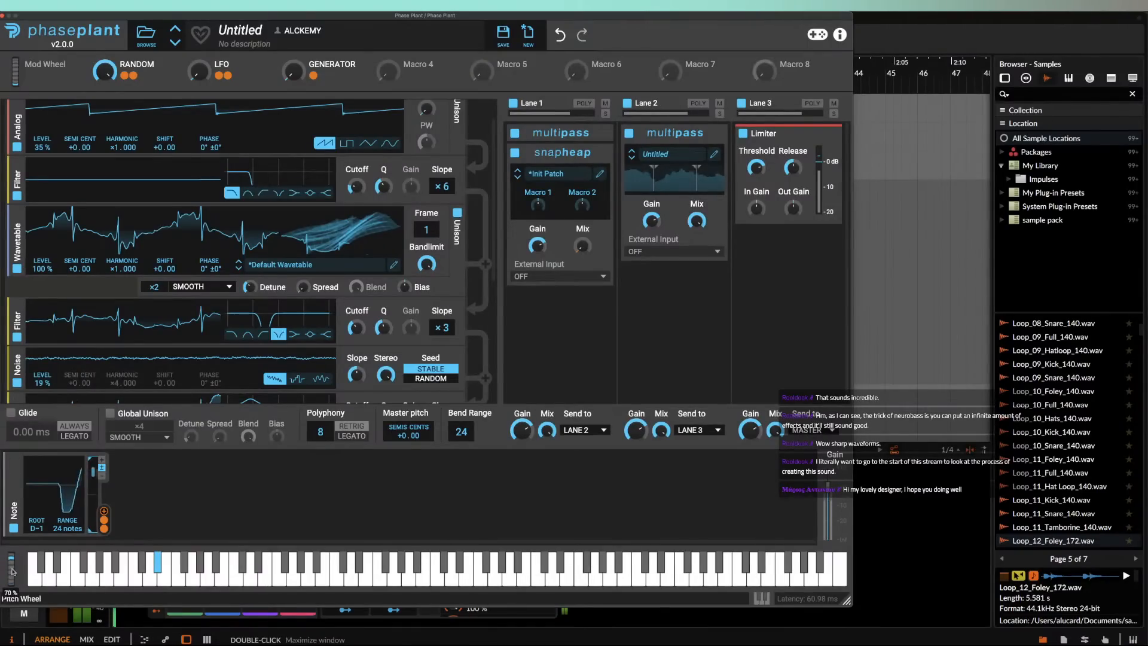
{"action": "left_click_drag", "start_coordinate": [11, 567], "coordinate": [6, 603]}
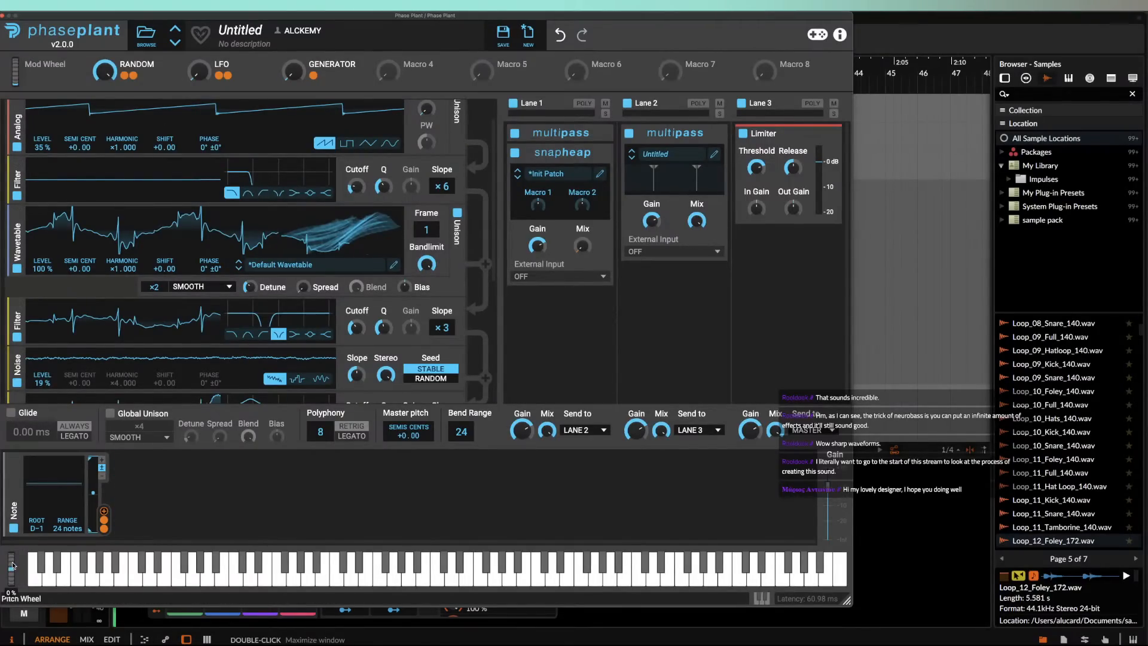
{"action": "left_click_drag", "start_coordinate": [13, 565], "coordinate": [3, 600]}
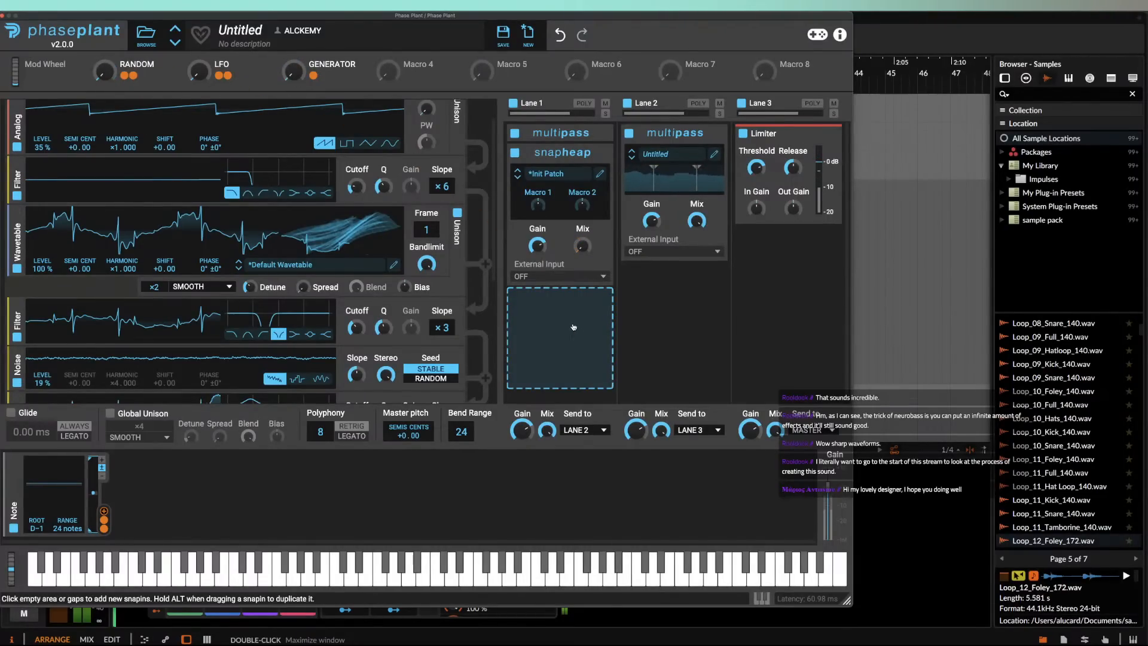
Step: Add a second Snap Heap at the end of Lane 1 and insert a Filter in its Serial Bus 1
{"action": "left_click", "coordinate": [573, 327]}
{"action": "left_click", "coordinate": [800, 481]}
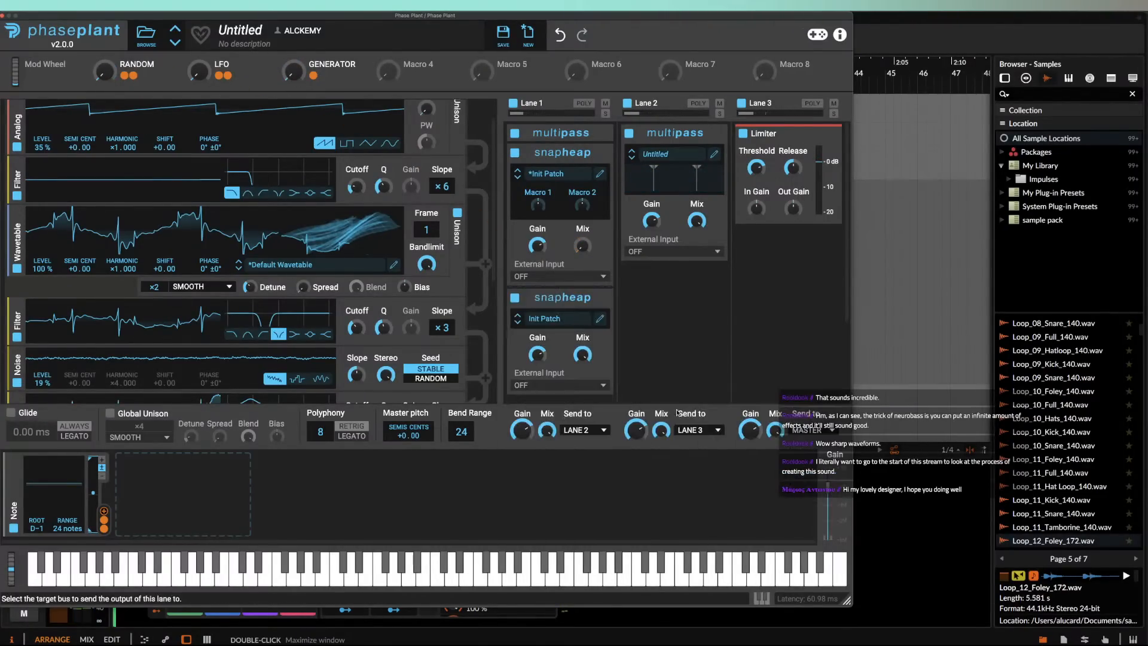
{"action": "left_click", "coordinate": [600, 318]}
{"action": "left_click", "coordinate": [157, 154]}
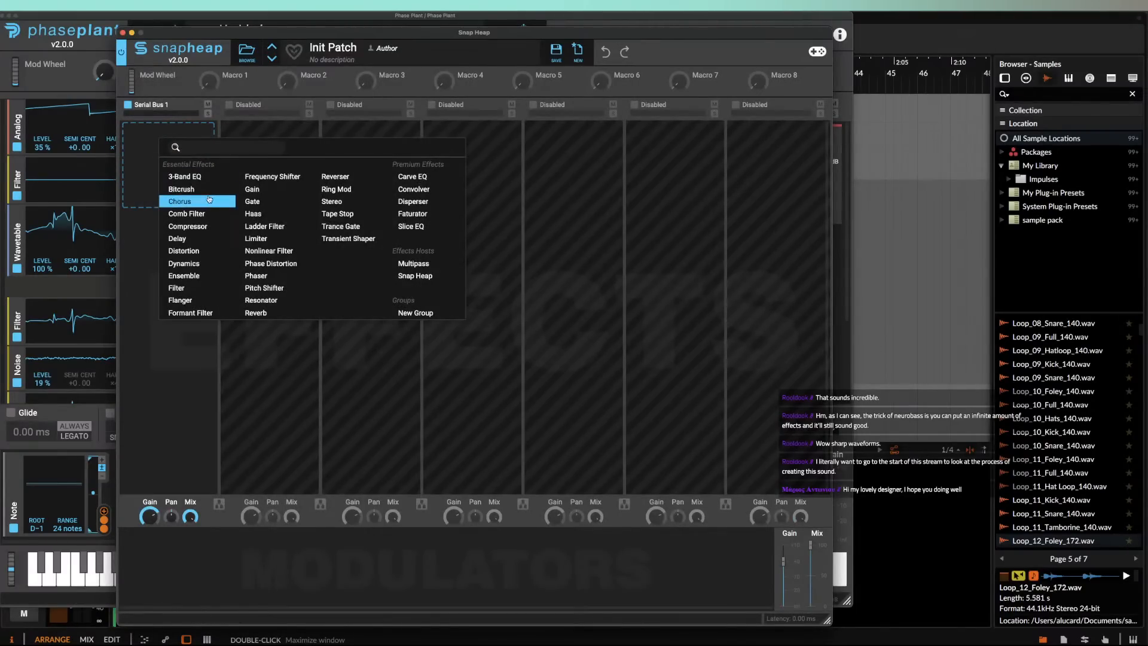
{"action": "left_click", "coordinate": [179, 287]}
Step: Try a Random modulator on the Filter's cutoff with its rate modulated by Macro 1, and remove the modulator
{"action": "left_click", "coordinate": [168, 565]}
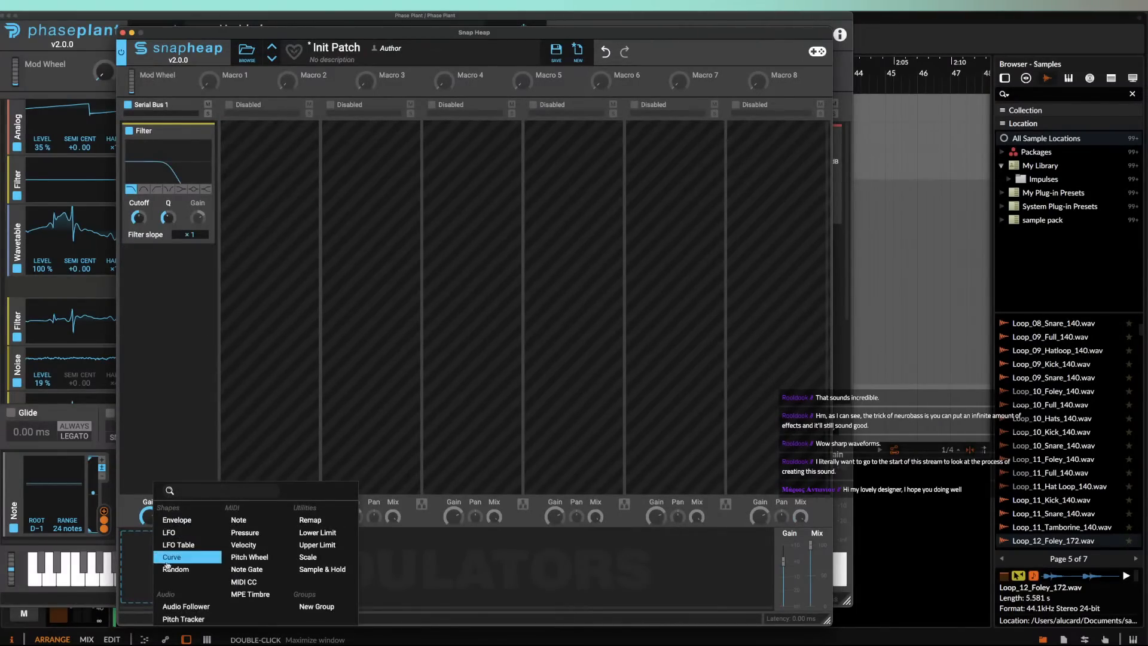
{"action": "left_click", "coordinate": [179, 570]}
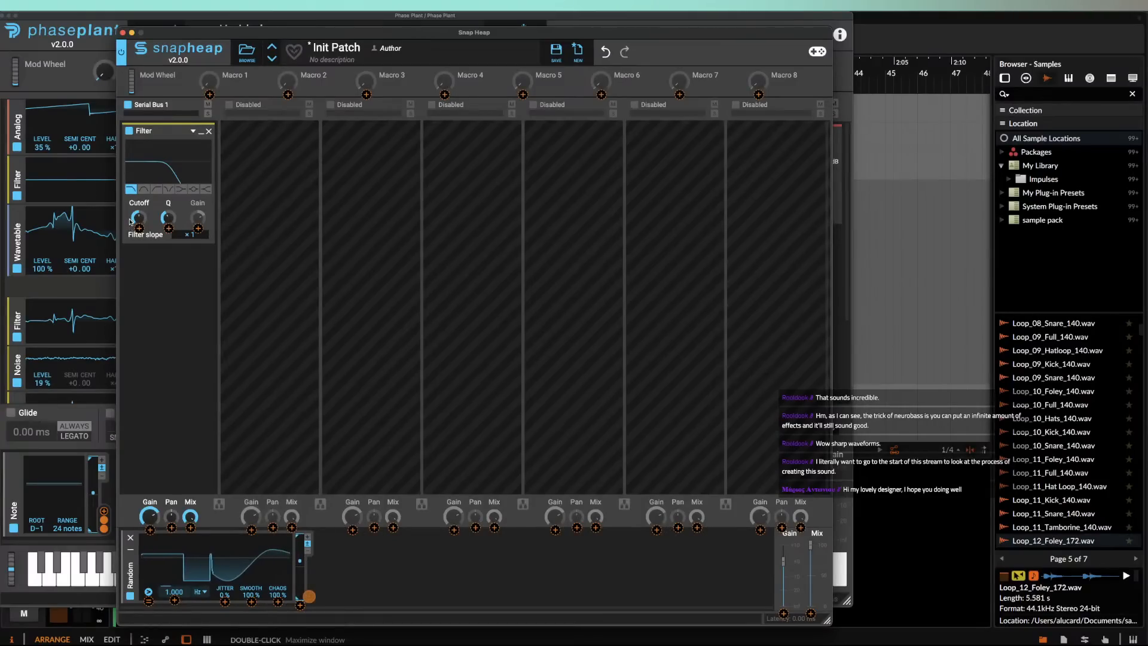
{"action": "left_click_drag", "start_coordinate": [131, 221], "coordinate": [141, 228]}
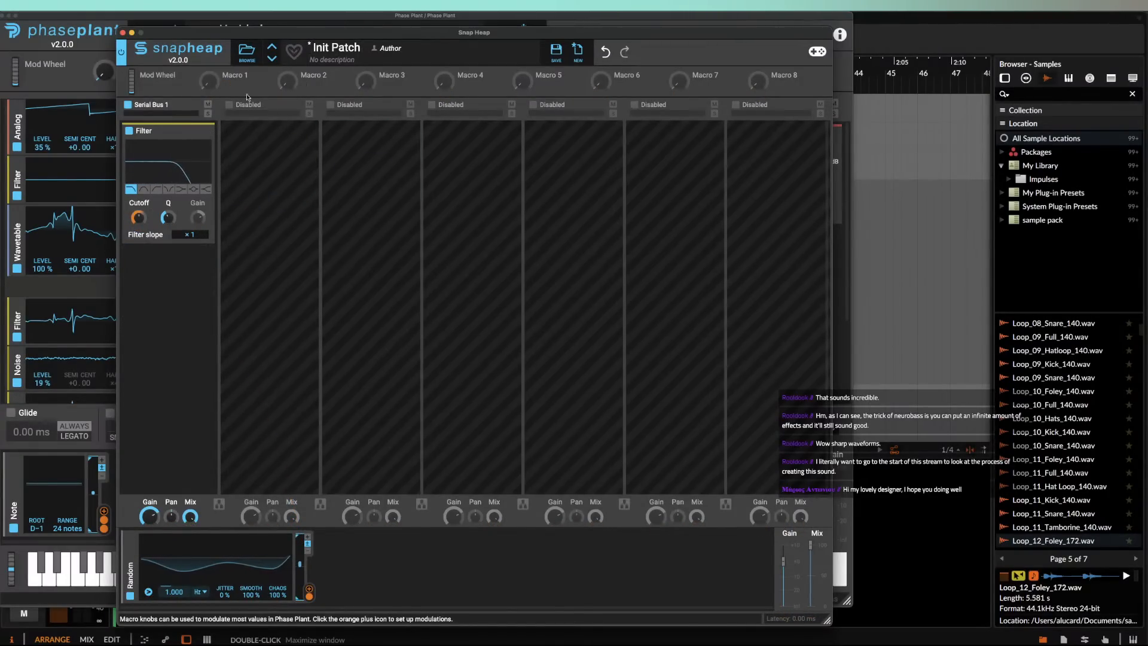
{"action": "left_click", "coordinate": [226, 85]}
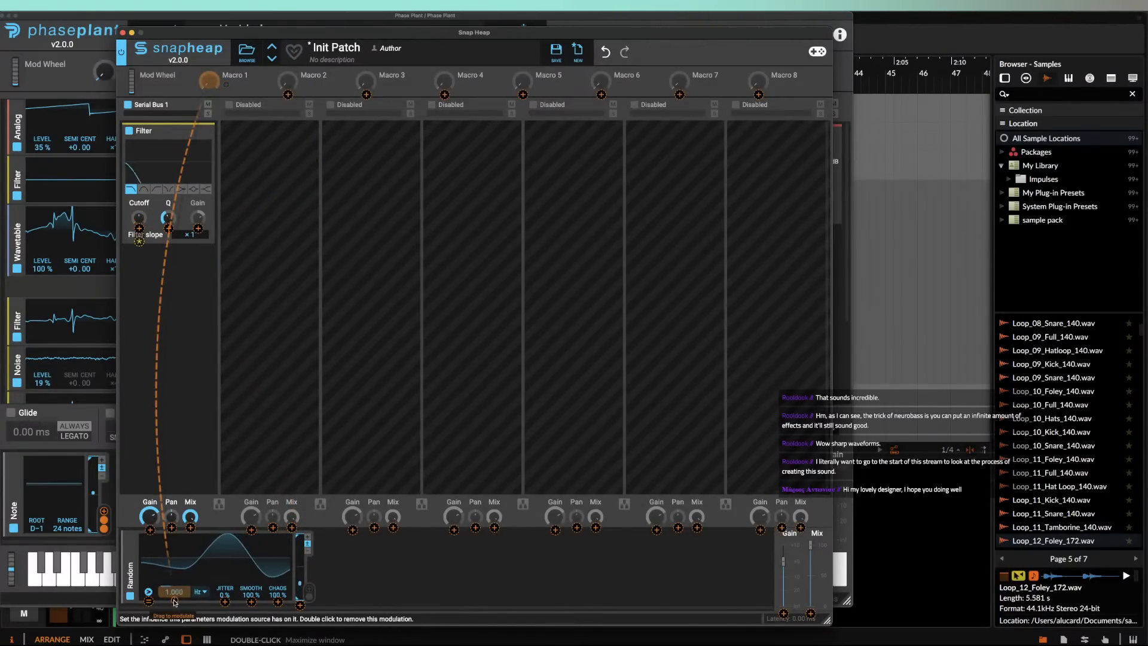
{"action": "left_click_drag", "start_coordinate": [174, 600], "coordinate": [175, 583]}
{"action": "left_click", "coordinate": [184, 344]}
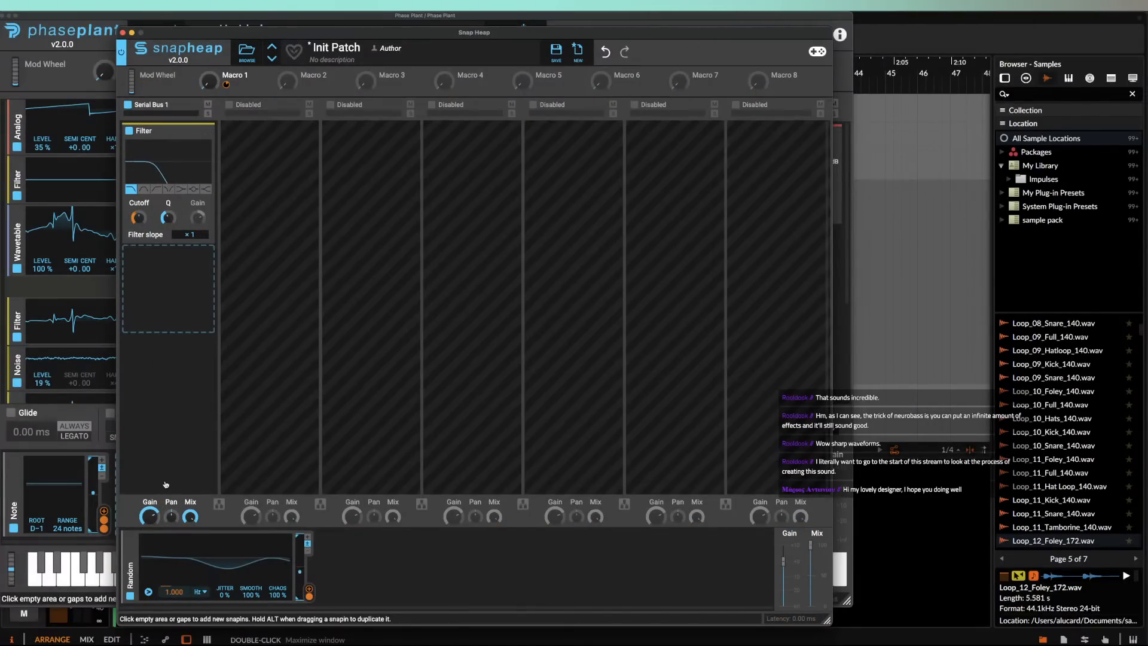
{"action": "left_click", "coordinate": [130, 537]}
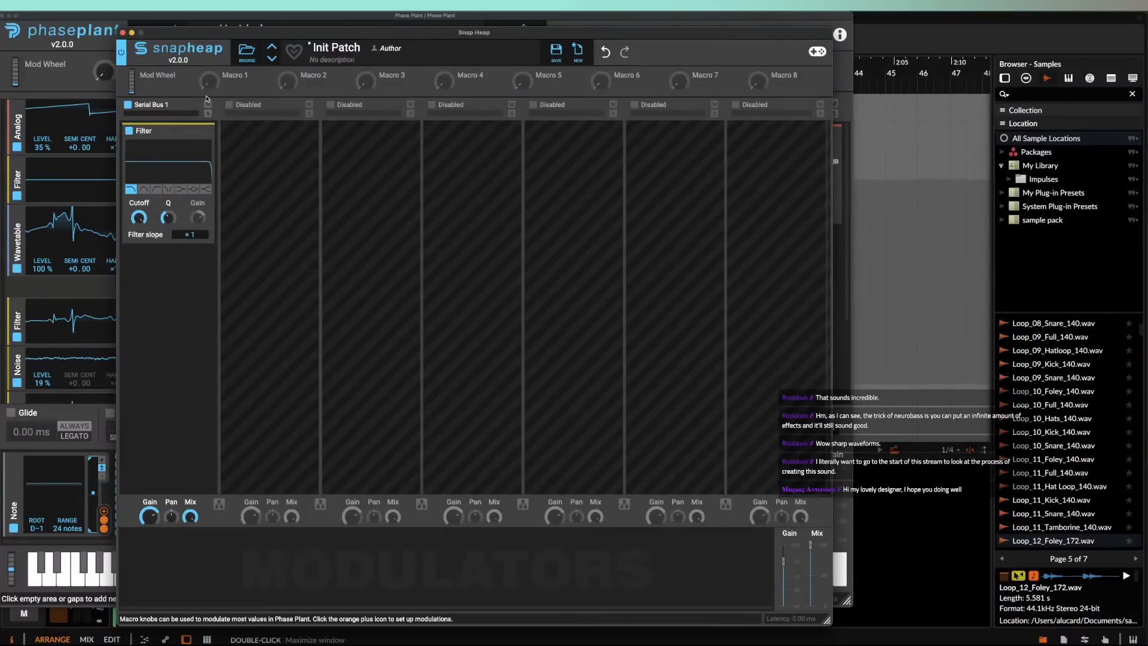
Step: Modulate the Filter's cutoff with Macro 1, sweeping from 20.5 kHz down to 158 Hz, and close the Snap Heap editor
{"action": "left_click", "coordinate": [226, 84]}
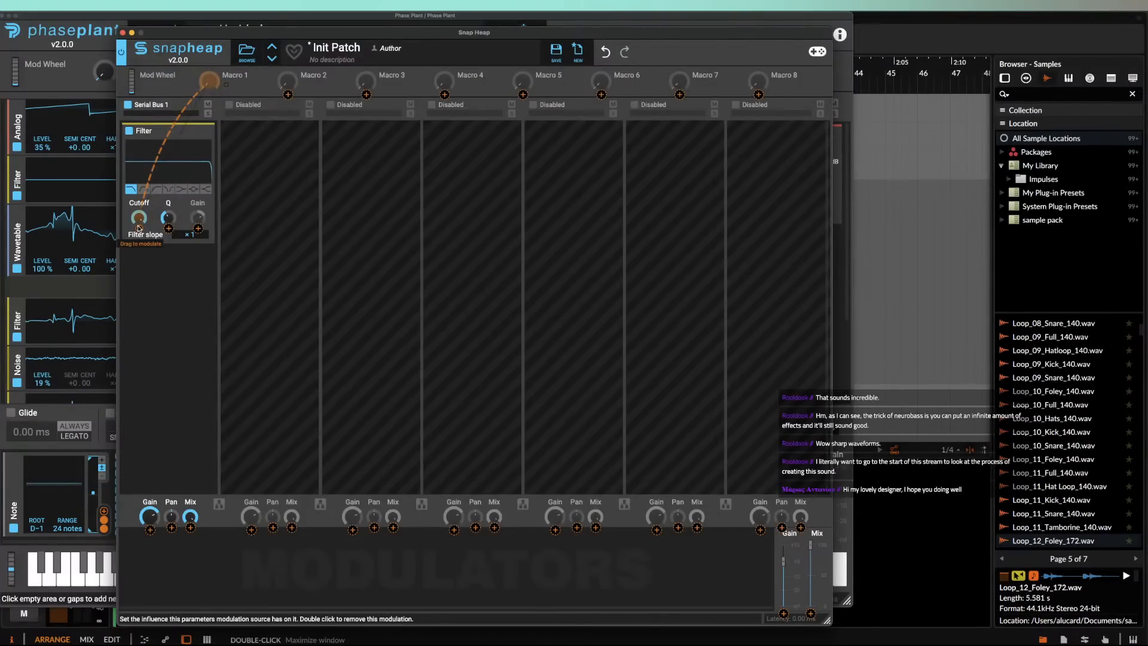
{"action": "left_click", "coordinate": [138, 229]}
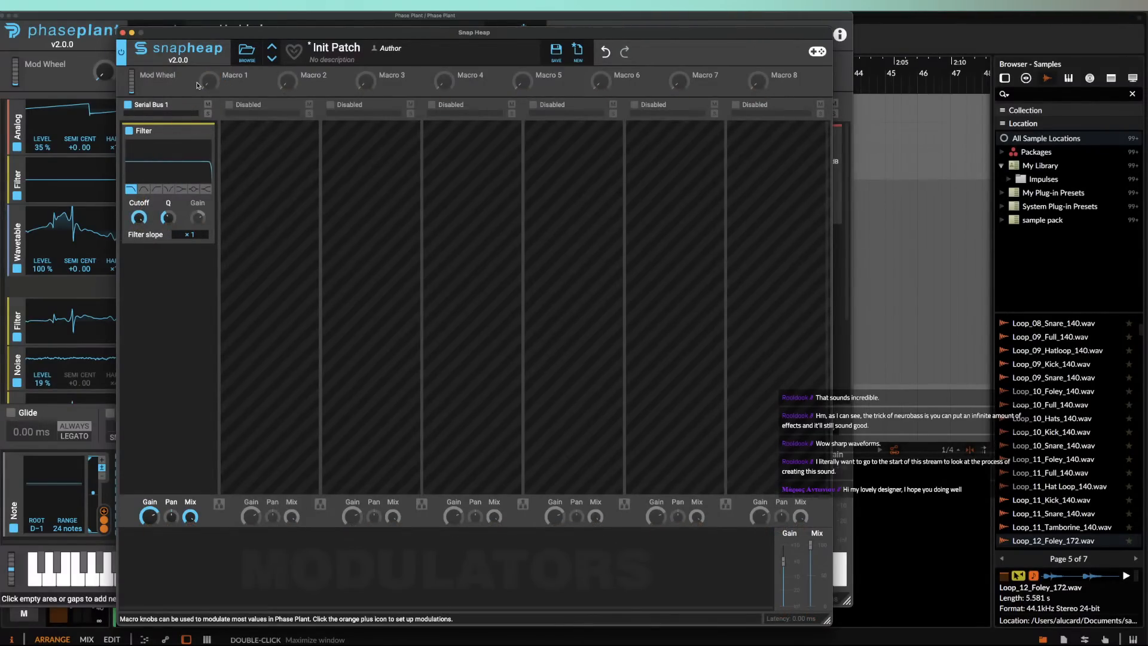
{"action": "left_click", "coordinate": [226, 84]}
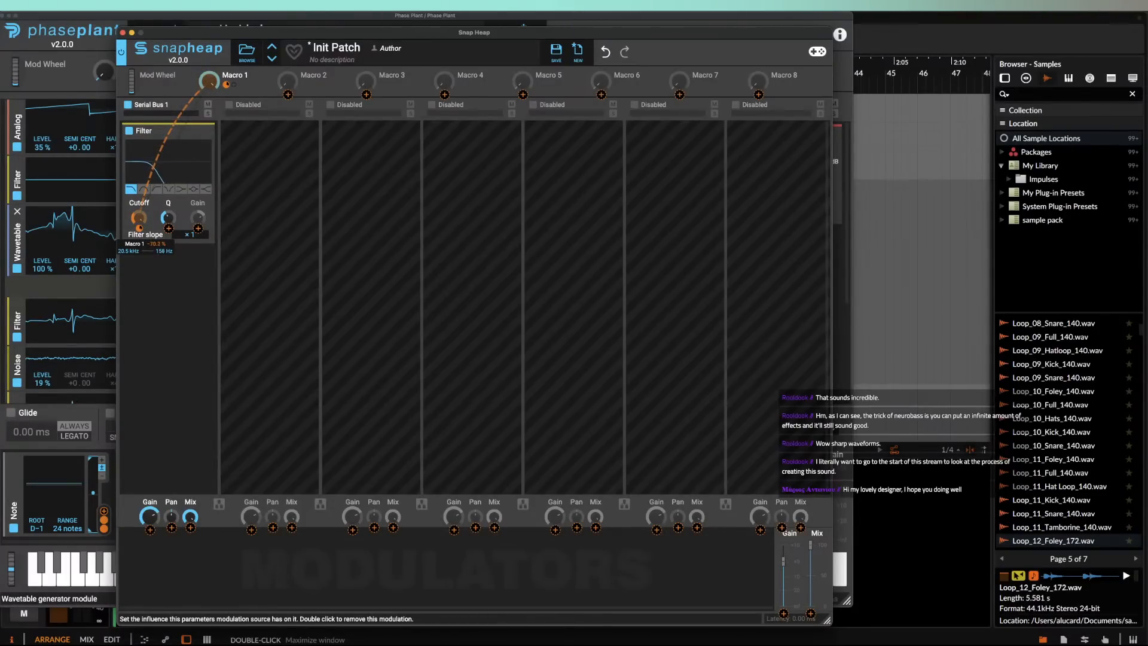
{"action": "left_click", "coordinate": [122, 32]}
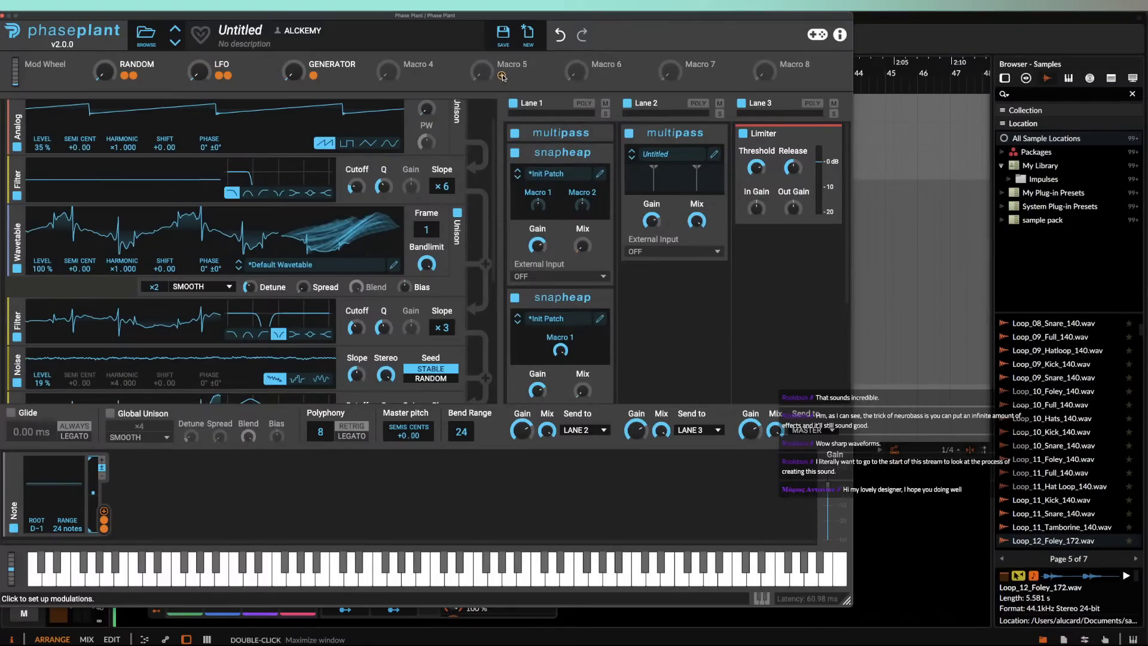
Step: Modulate the second Snap Heap's Mix and its Macro 1 with Macro 4, using a turned-down Mix
{"action": "left_click_drag", "start_coordinate": [408, 76], "coordinate": [585, 372]}
{"action": "left_click", "coordinate": [566, 381]}
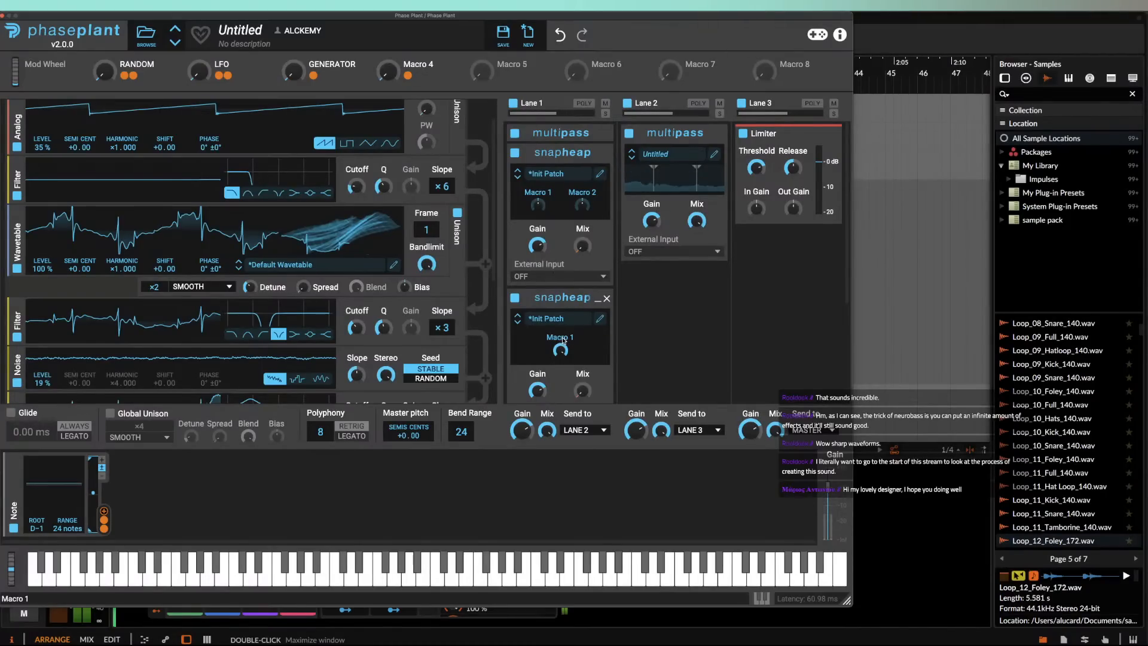
{"action": "left_click", "coordinate": [417, 78]}
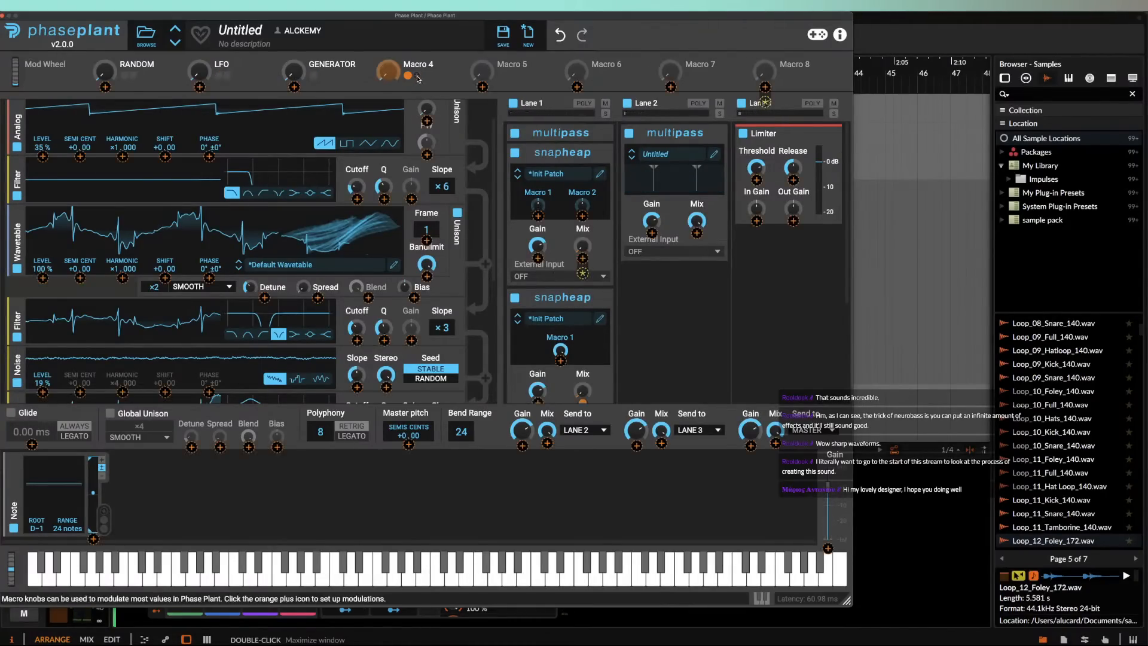
{"action": "left_click", "coordinate": [560, 360]}
{"action": "left_click", "coordinate": [560, 363]}
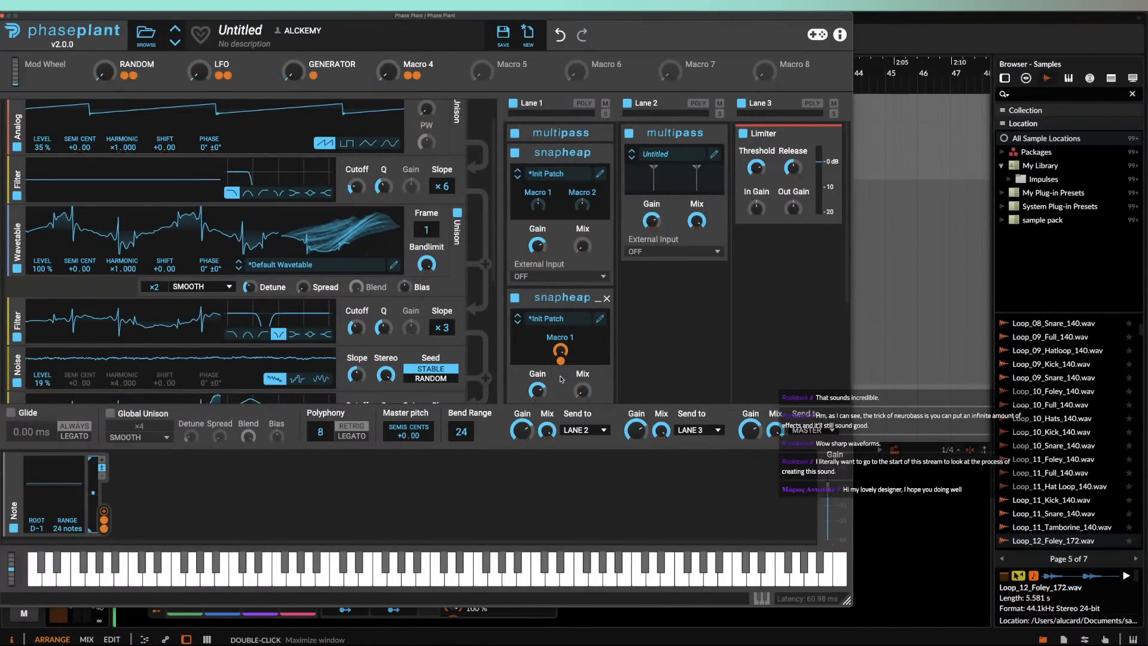
Step: Set Macro 4 to 100% and deepen Macro 1's modulation of the second Snap Heap's Filter cutoff to full negative depth
{"action": "left_click_drag", "start_coordinate": [387, 70], "coordinate": [387, 70]}
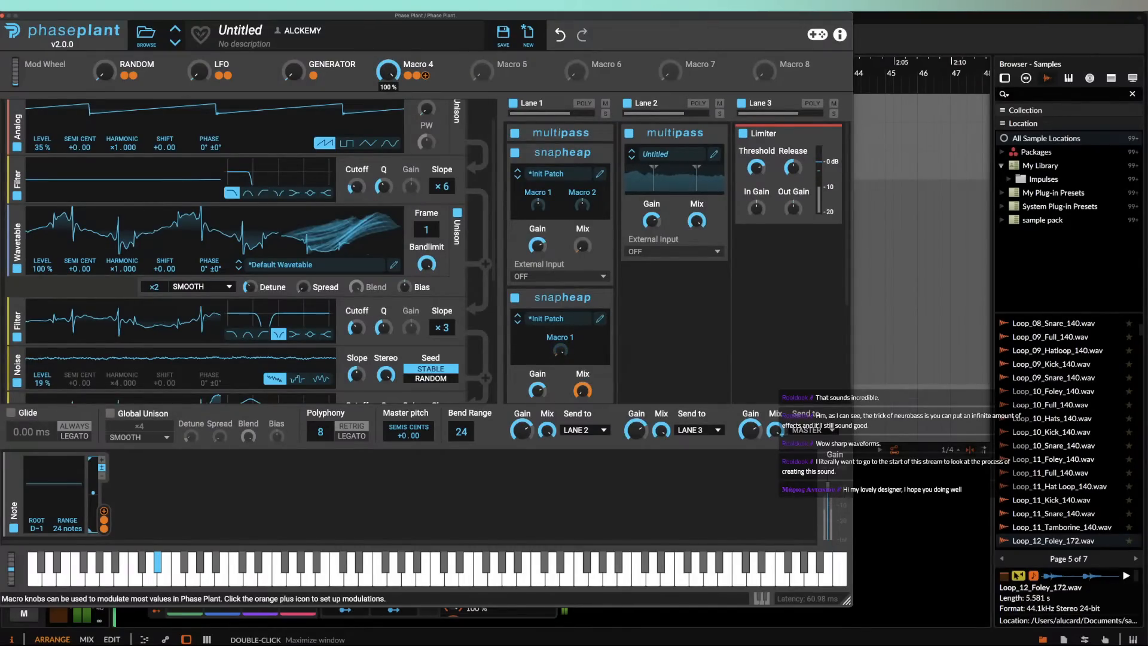
{"action": "left_click", "coordinate": [598, 320]}
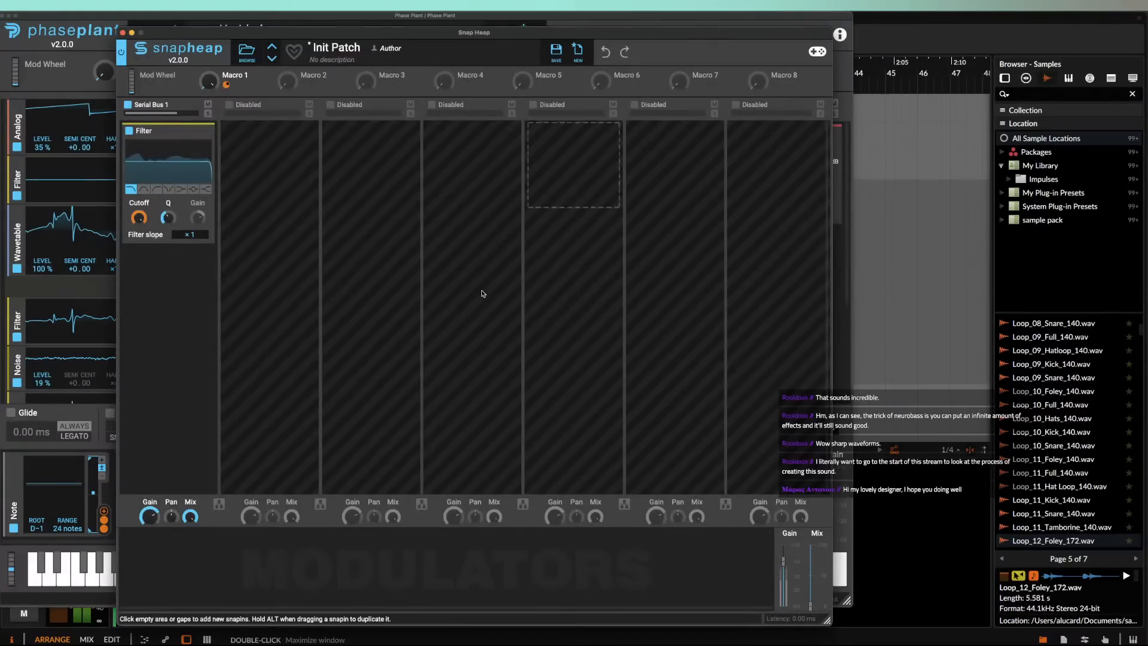
{"action": "mouse_move", "coordinate": [140, 229]}
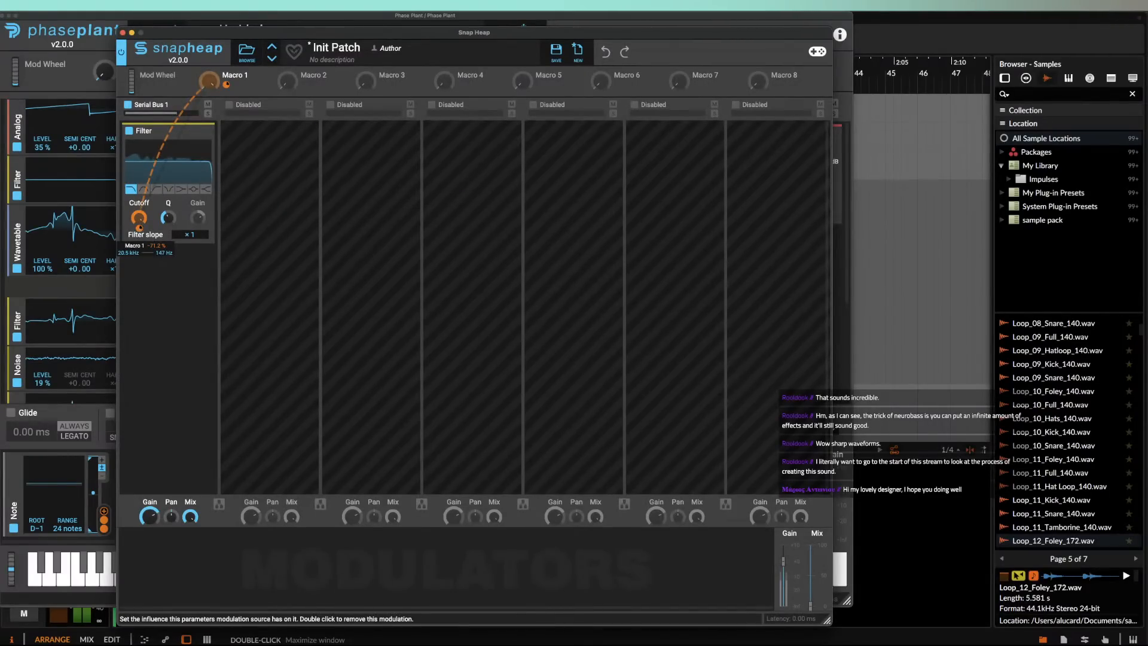
{"action": "left_click_drag", "start_coordinate": [140, 228], "coordinate": [139, 246]}
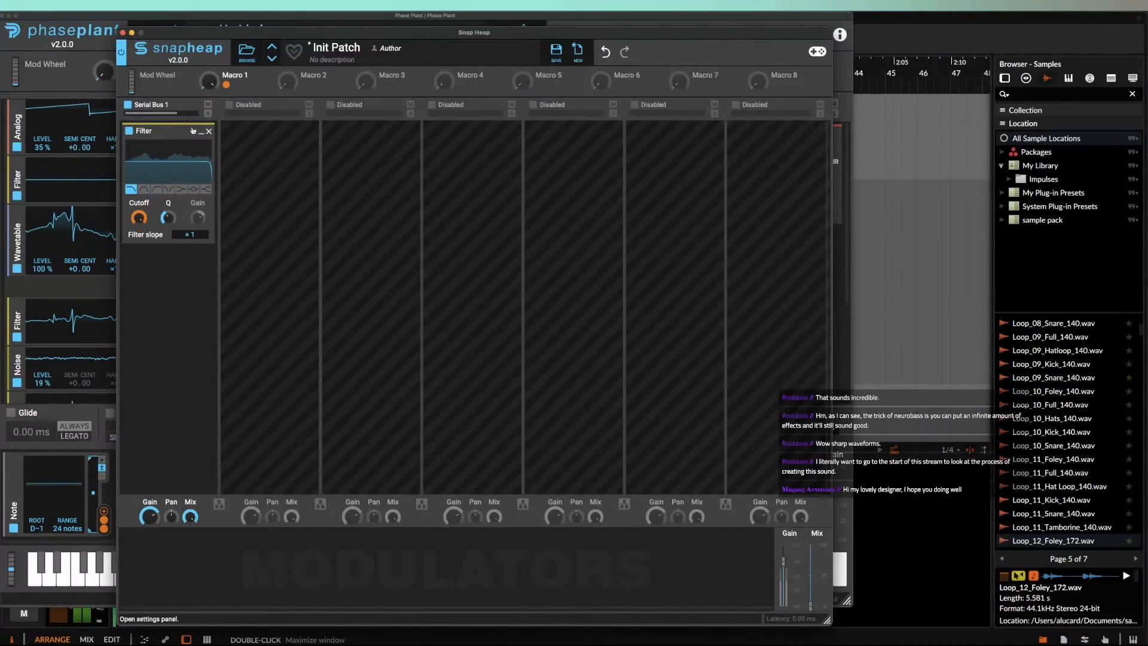
Step: Remove Macro 1's modulation from the second Snap Heap's Filter, set its cutoff to about 122 Hz, and close the editor
{"action": "mouse_move", "coordinate": [208, 82]}
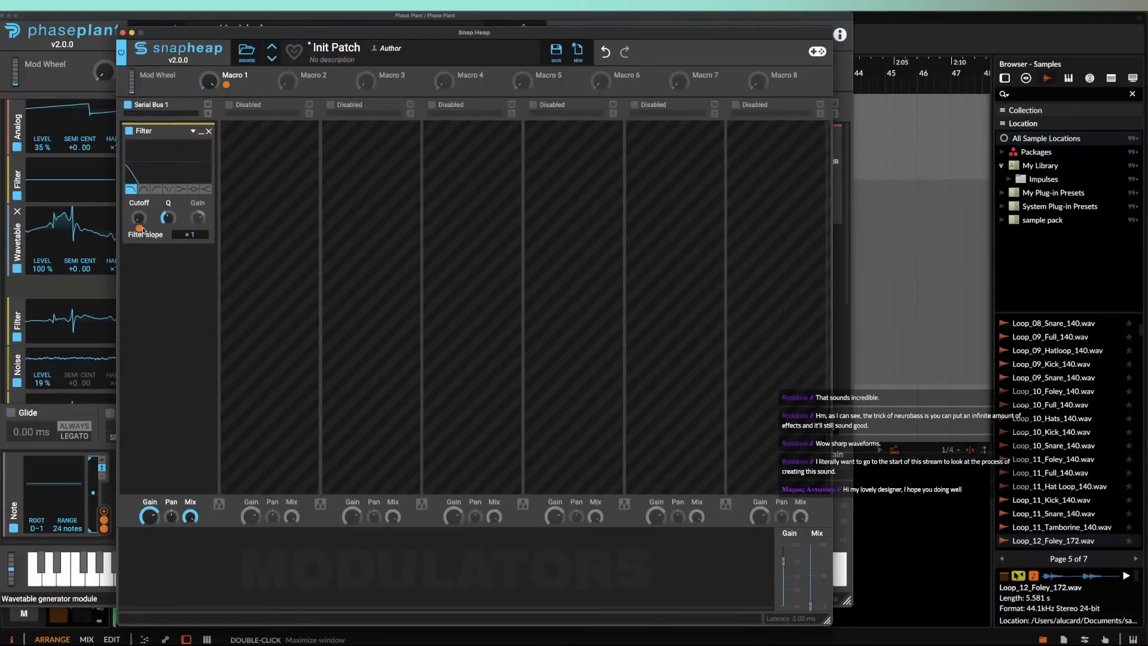
{"action": "mouse_move", "coordinate": [140, 228]}
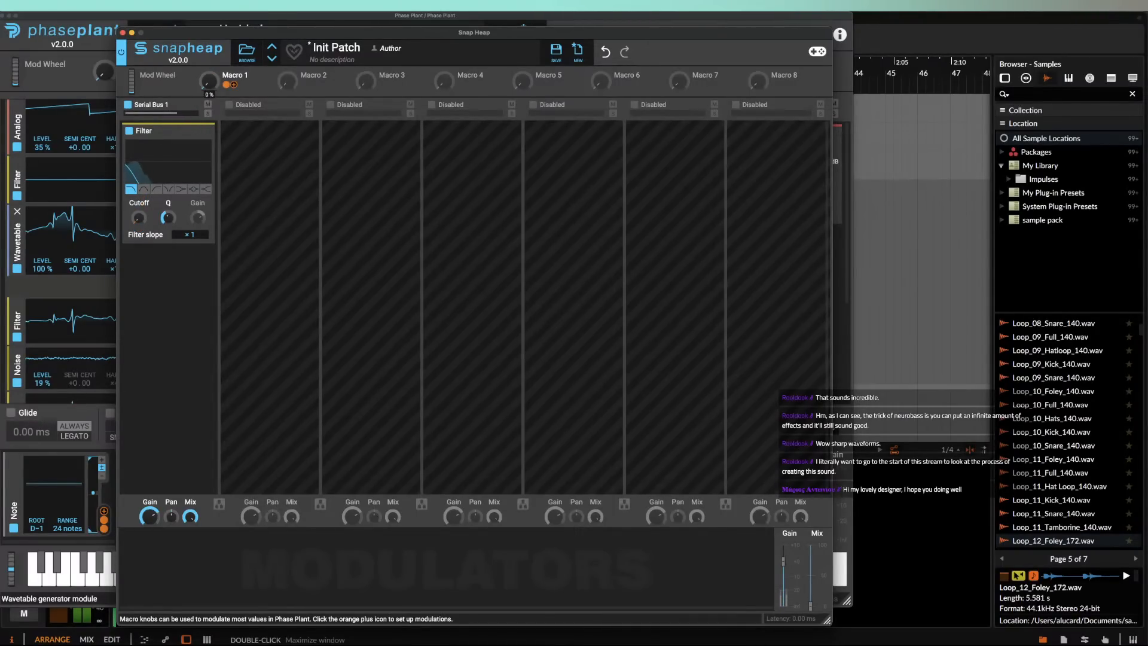
{"action": "left_click", "coordinate": [123, 33]}
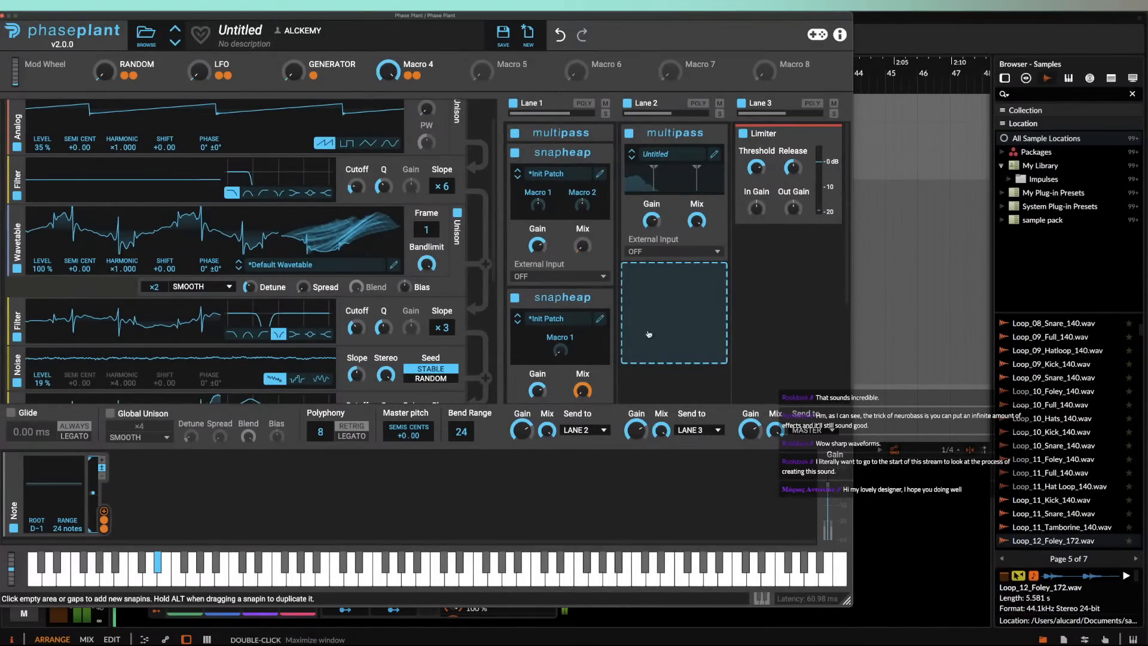
{"action": "left_click", "coordinate": [600, 319]}
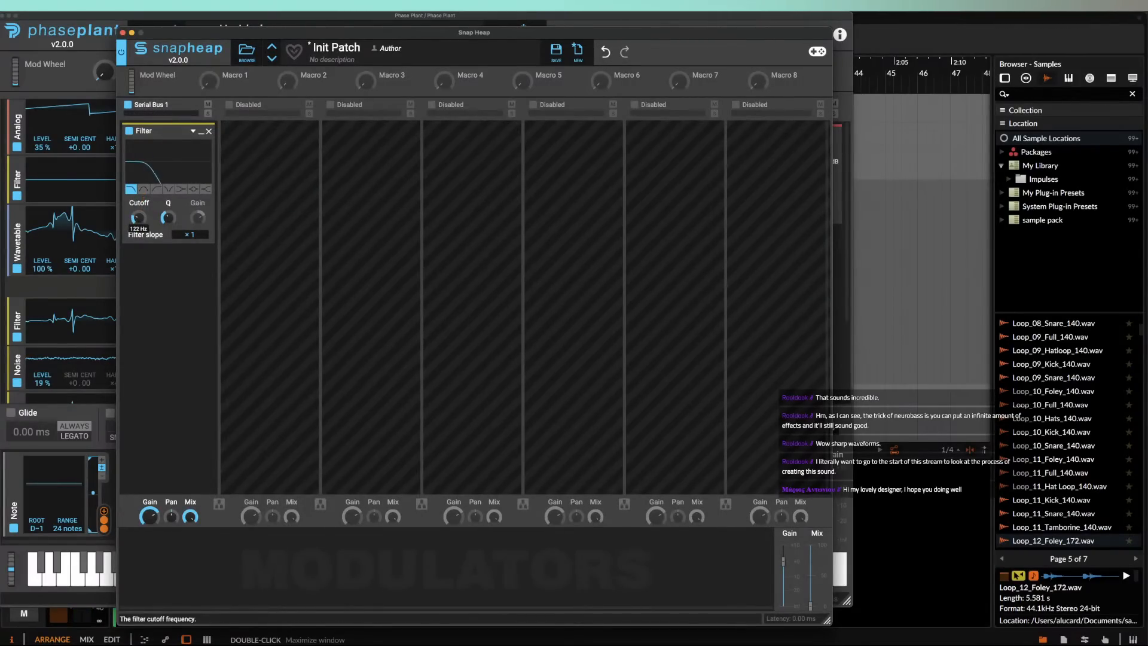
{"action": "left_click", "coordinate": [131, 34]}
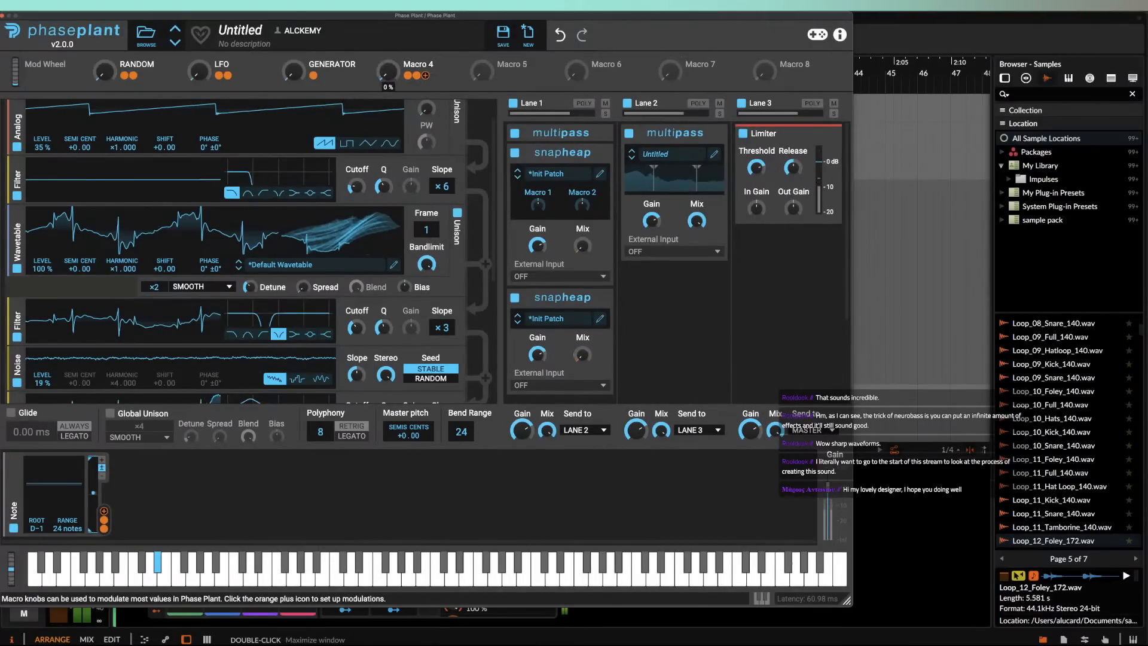
Step: Rename Macro 4 as LOW
{"action": "double_click", "coordinate": [418, 65]}
{"action": "type", "text": "L"}
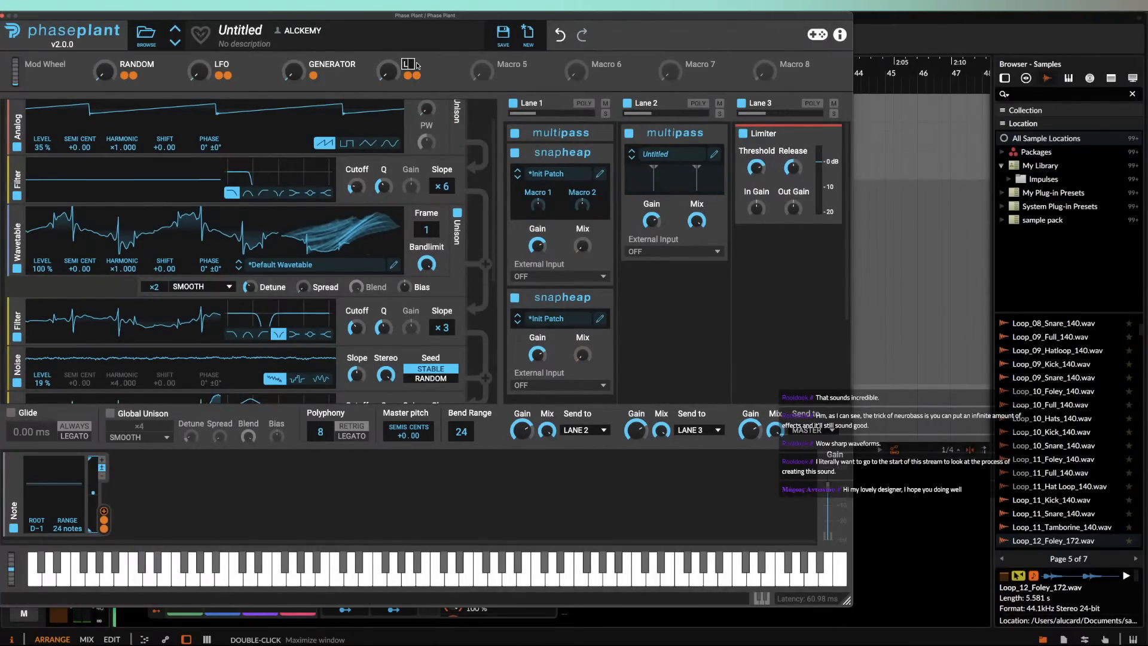
{"action": "type", "text": "OW"}
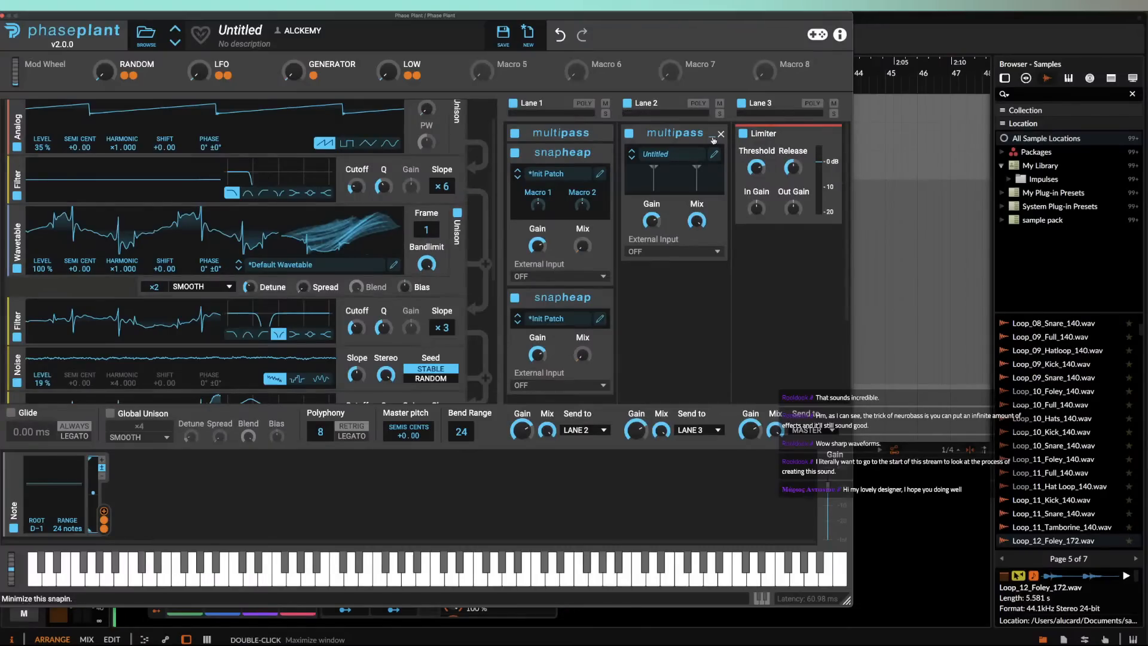
Step: Add a Limiter after the nested Multipass in the Lane 1 Multipass's Post FX, with a threshold of -2 dB, and close the editor
{"action": "left_click", "coordinate": [713, 139]}
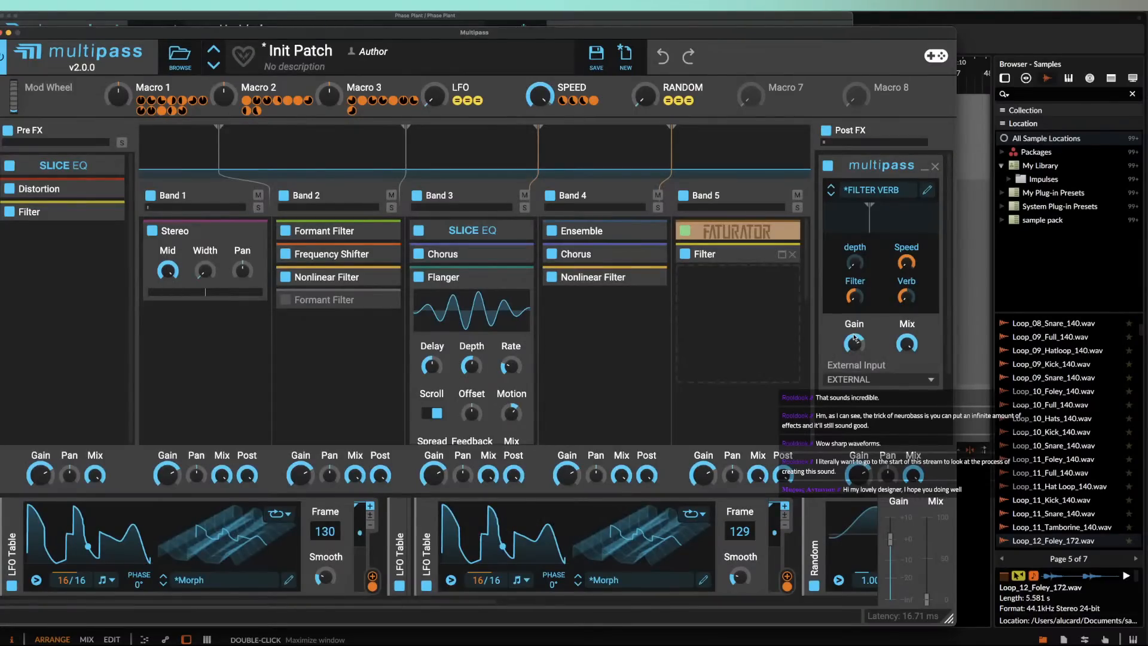
{"action": "left_click", "coordinate": [855, 418]}
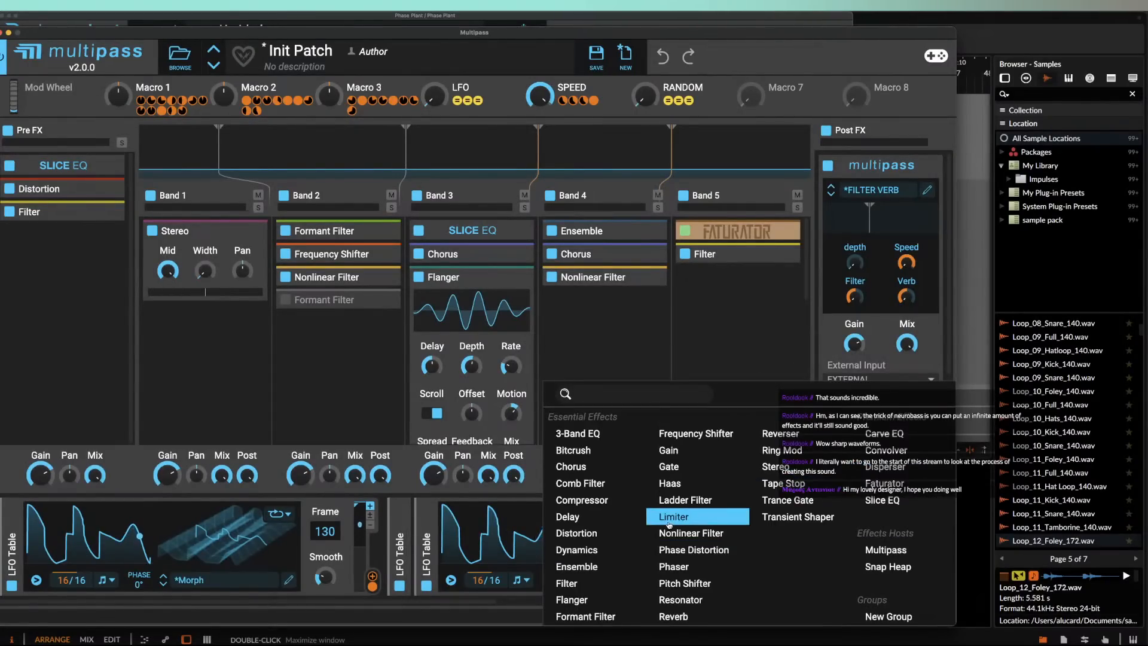
{"action": "left_click", "coordinate": [683, 518]}
{"action": "scroll", "coordinate": [855, 339], "scroll_direction": "down", "scroll_amount": 4}
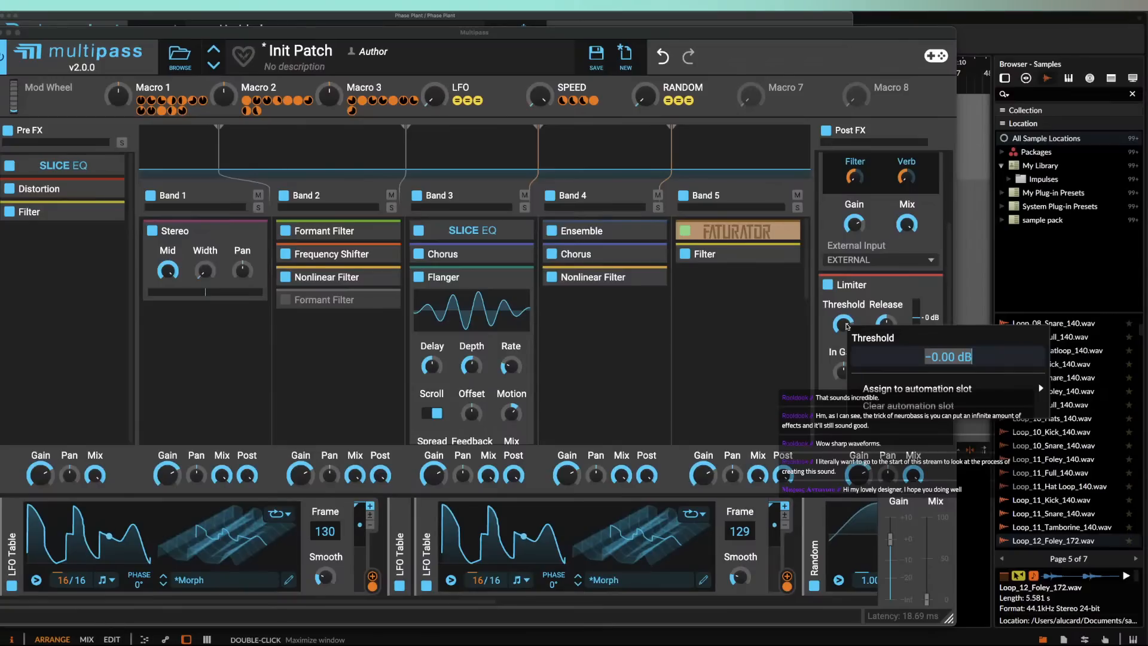
{"action": "right_click", "coordinate": [847, 326]}
{"action": "type", "text": "-2"}
{"action": "key", "text": "Return"}
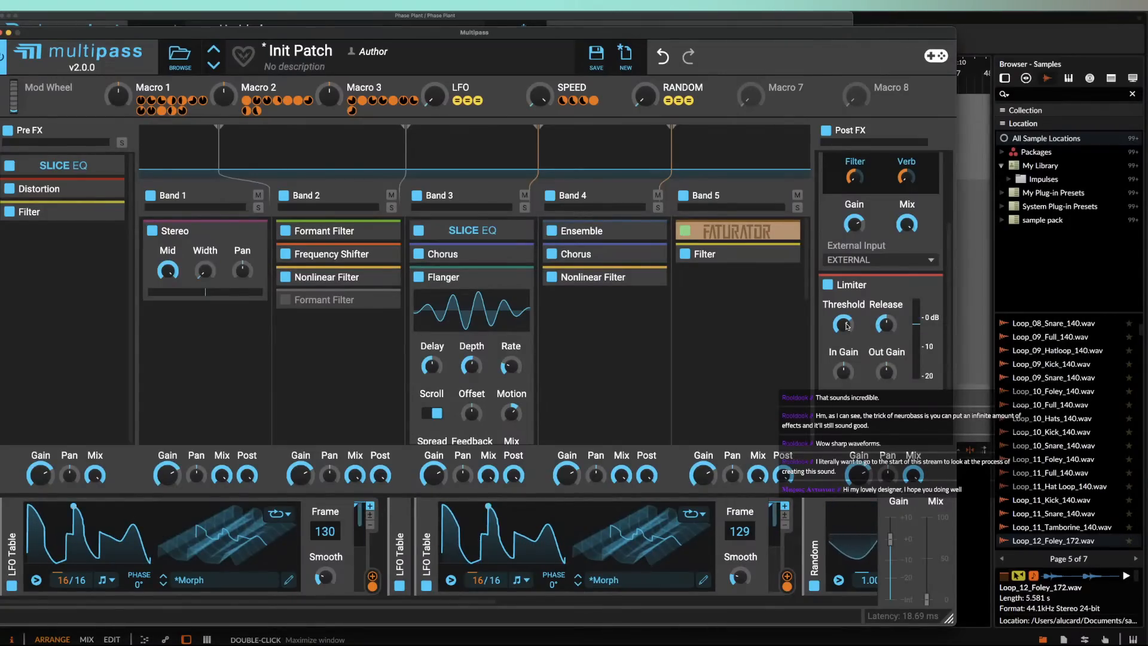
{"action": "left_click", "coordinate": [9, 32]}
Step: Add a third parallel bus to the first Snap Heap and open the list of effects for it
{"action": "scroll", "coordinate": [586, 297], "scroll_direction": "down", "scroll_amount": 5}
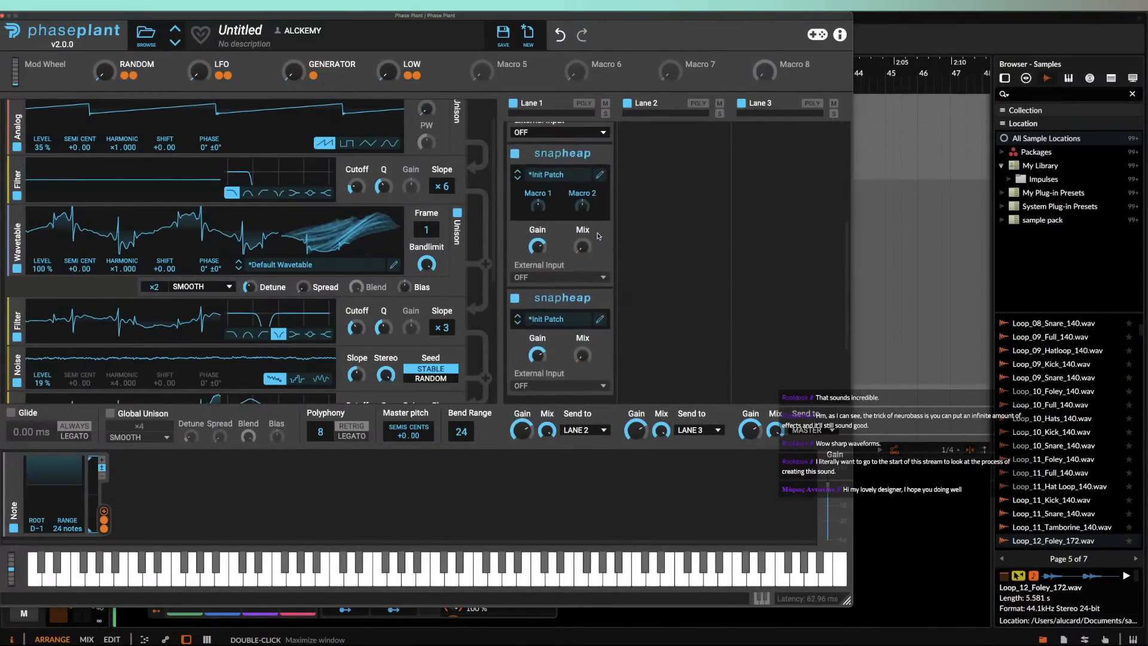
{"action": "left_click", "coordinate": [601, 218]}
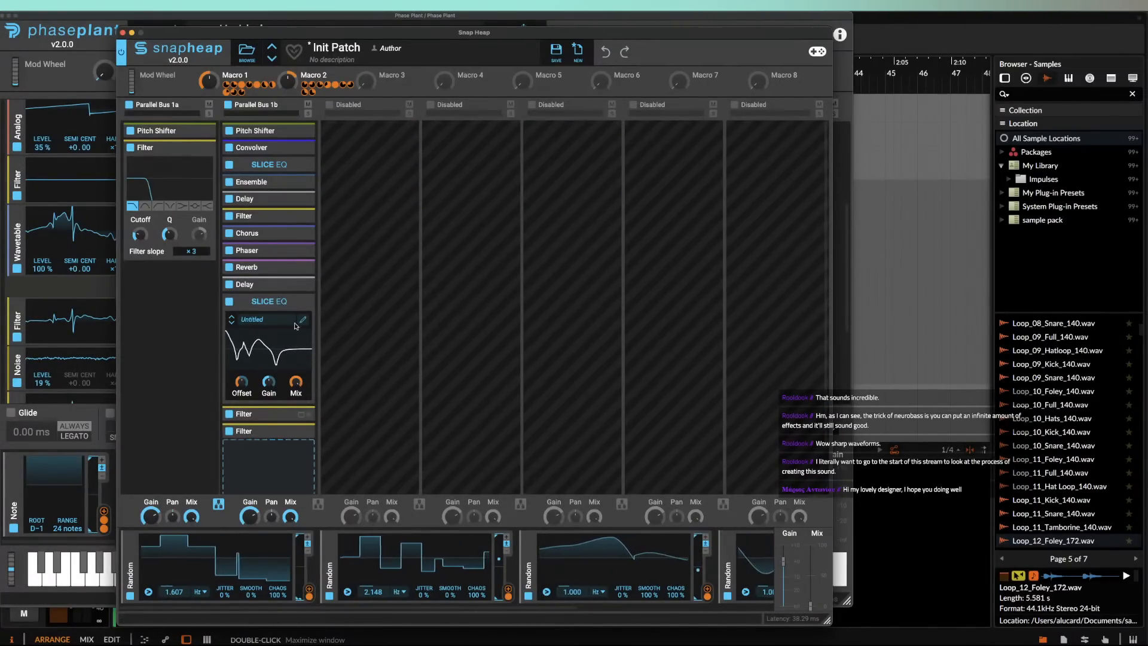
{"action": "left_click", "coordinate": [316, 509]}
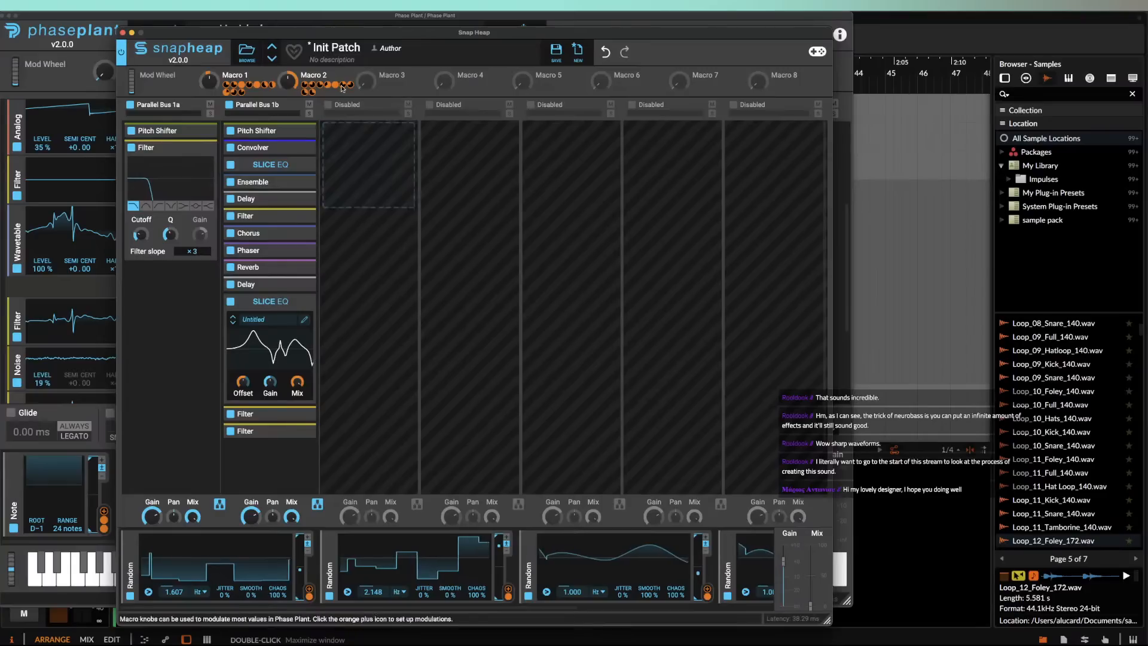
{"action": "left_click", "coordinate": [364, 148]}
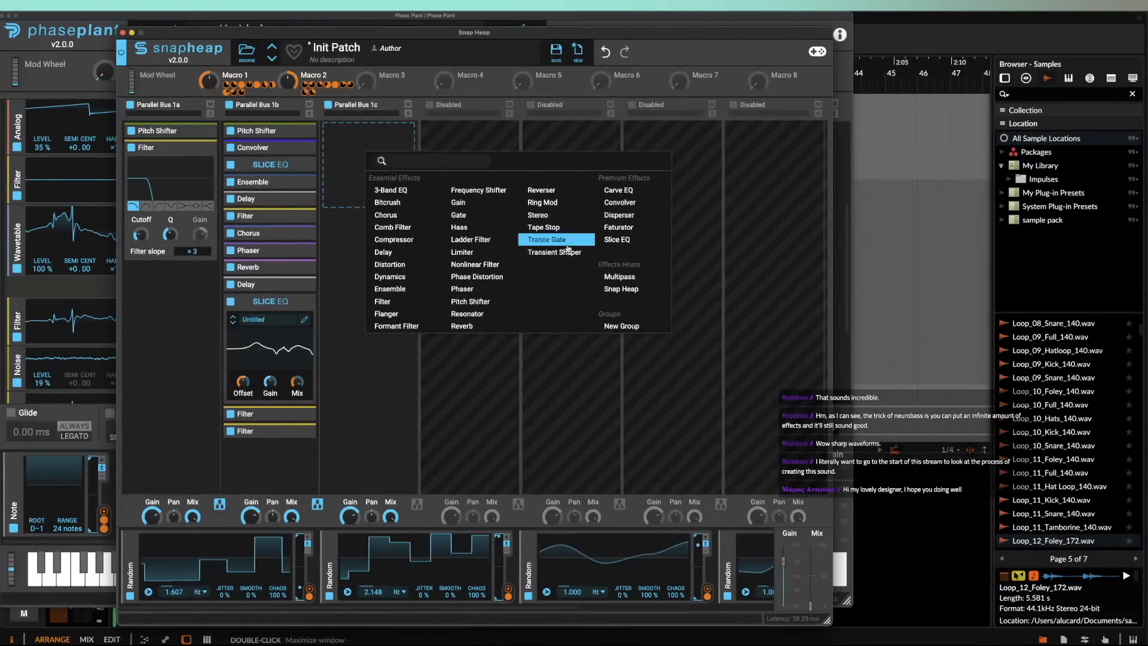
Step: Switch the third Snap Heap lane from parallel to serial processing and add a Limiter to it
{"action": "left_click", "coordinate": [231, 500]}
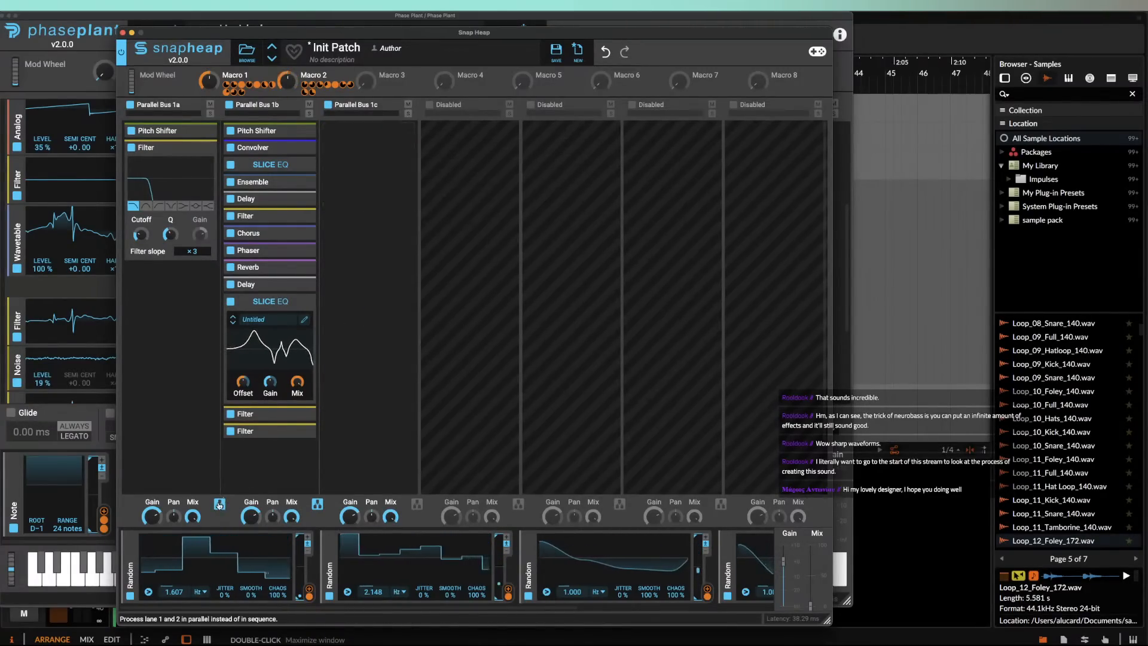
{"action": "left_click", "coordinate": [318, 505]}
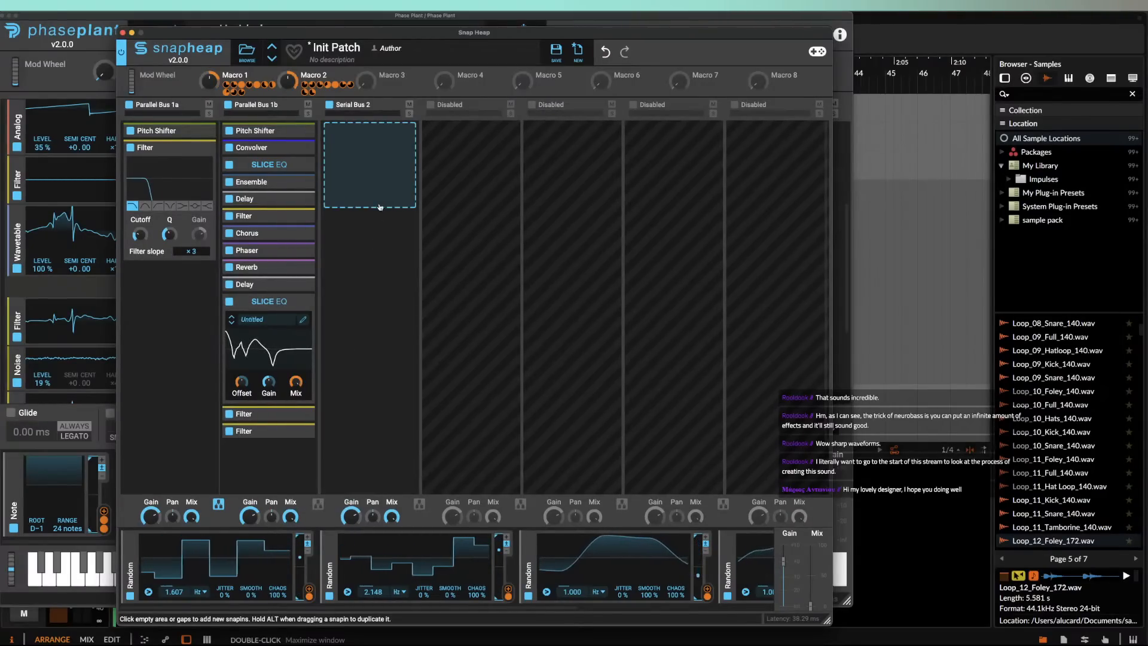
{"action": "left_click", "coordinate": [369, 173]}
{"action": "left_click", "coordinate": [466, 275]}
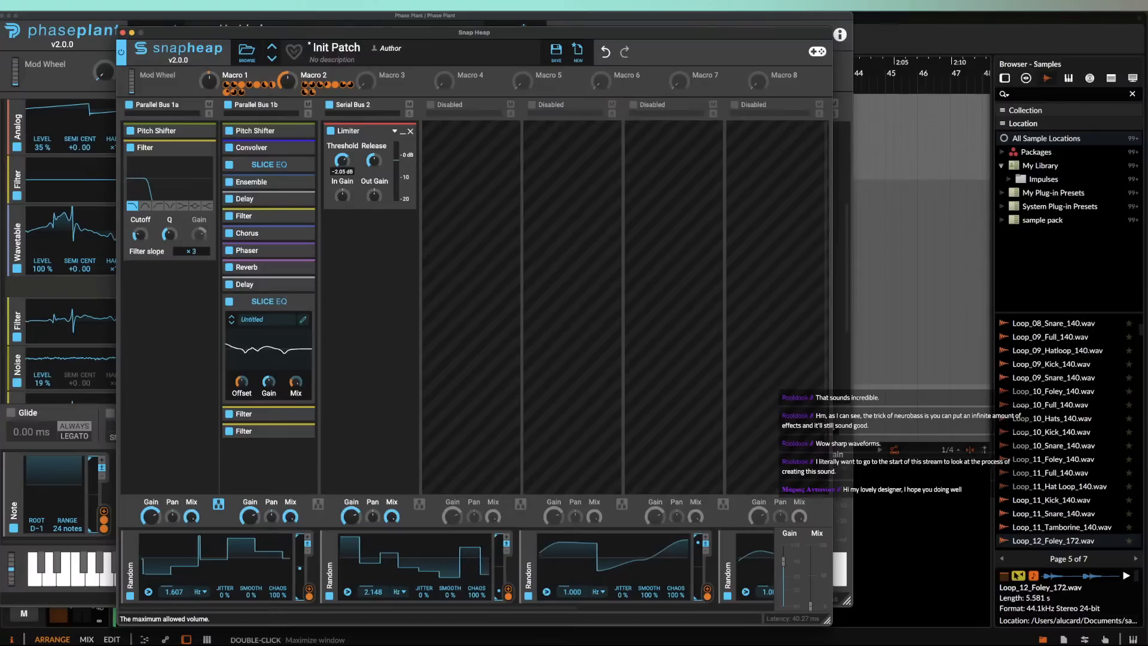
Step: Set the Limiter's threshold to about -2.38 dB, close the Snap Heap editor and collapse the Snap Heap in lane 1
{"action": "right_click", "coordinate": [345, 159]}
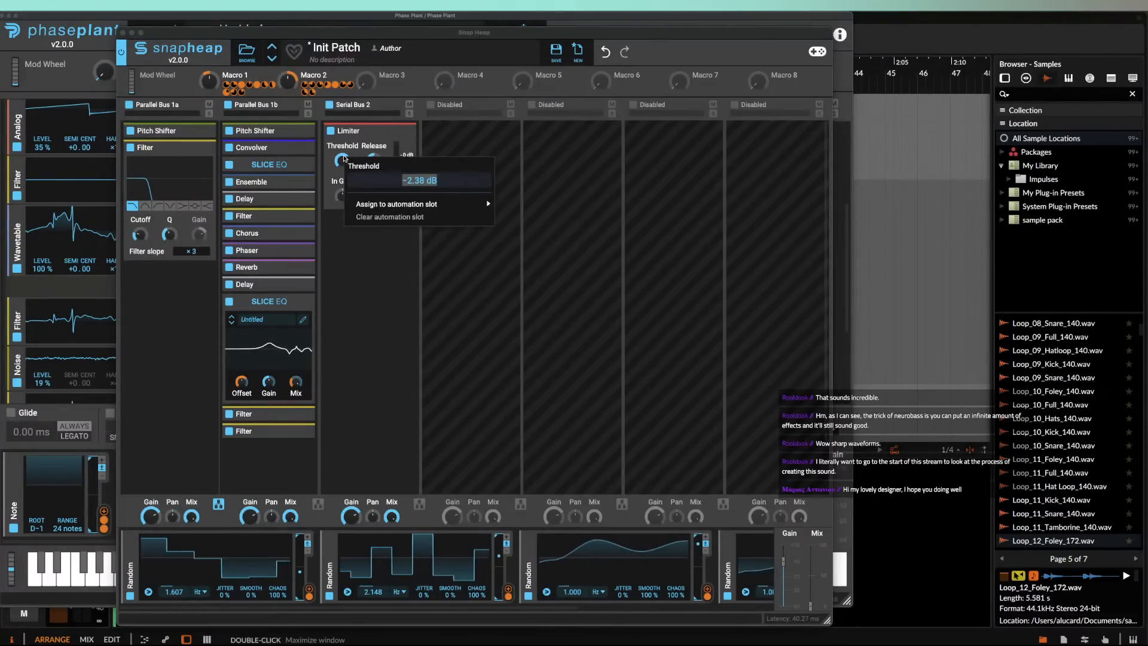
{"action": "key", "text": "Escape"}
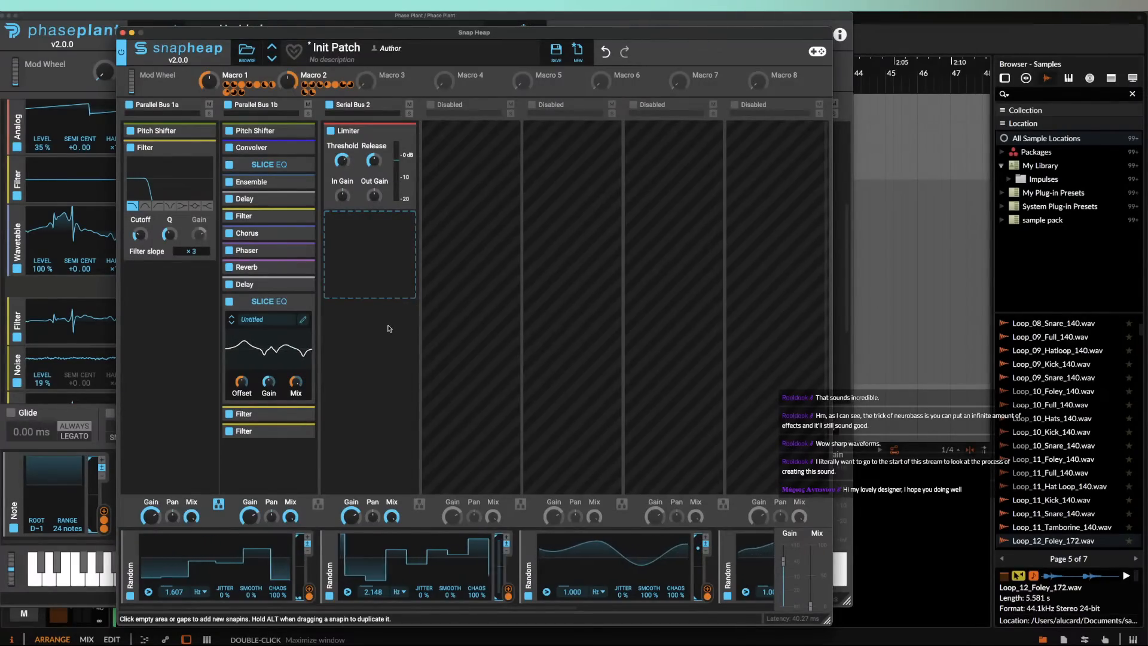
{"action": "left_click", "coordinate": [123, 32]}
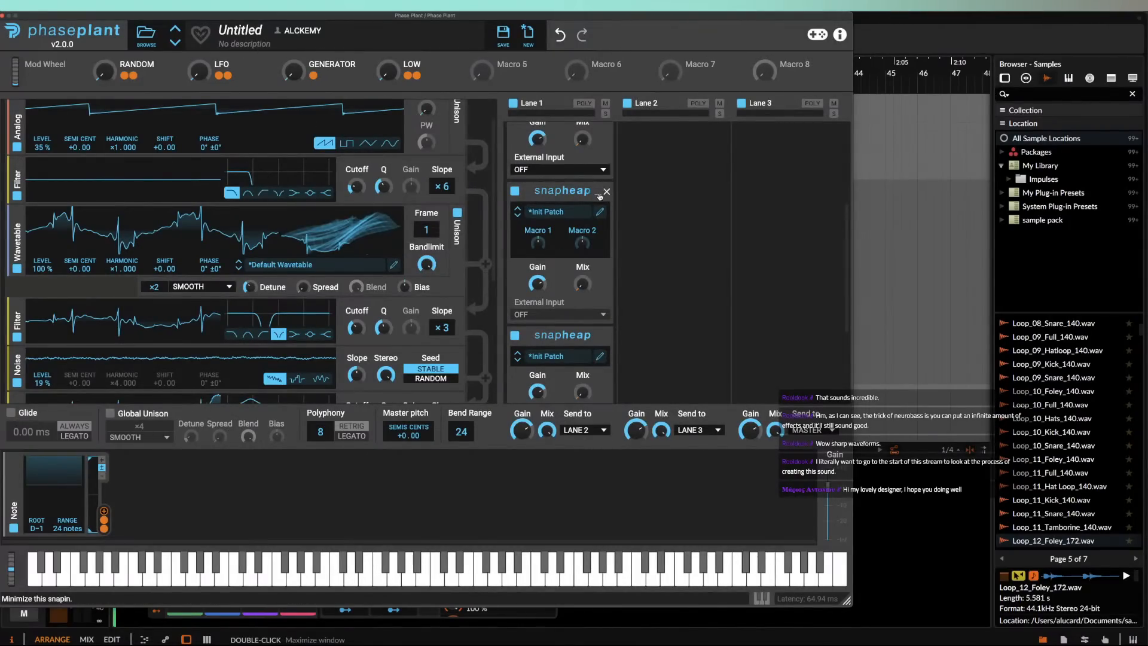
{"action": "left_click", "coordinate": [598, 191]}
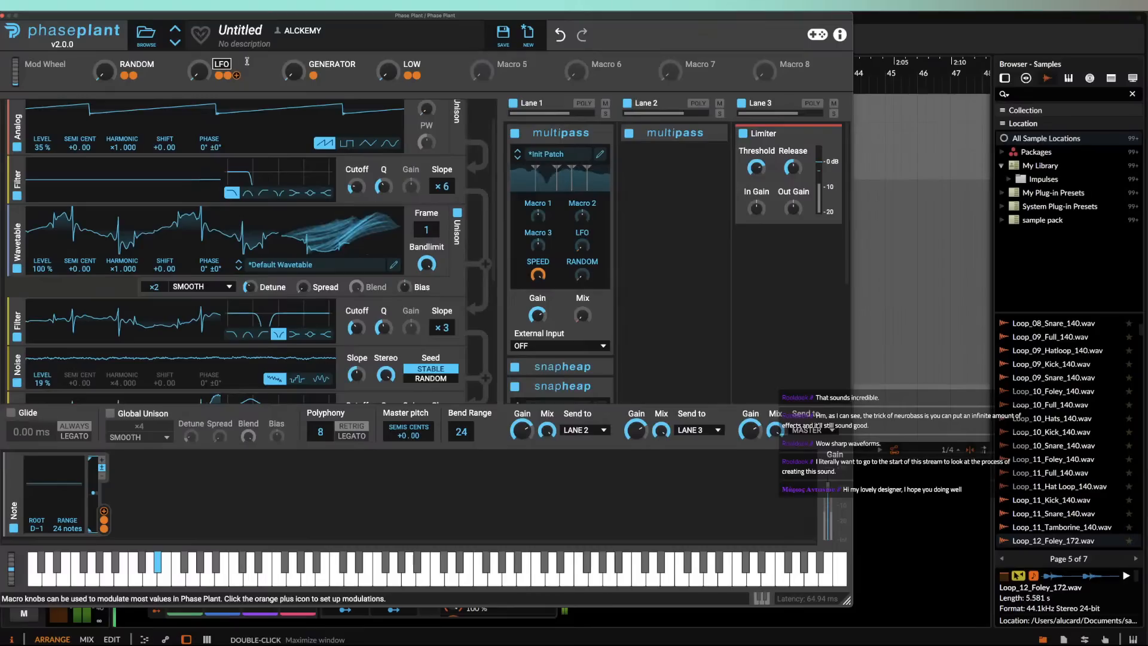
Step: Turn the RANDOM macro up fully and audition the patch with downward and upward pitch bends
{"action": "left_click_drag", "start_coordinate": [108, 73], "coordinate": [107, 13]}
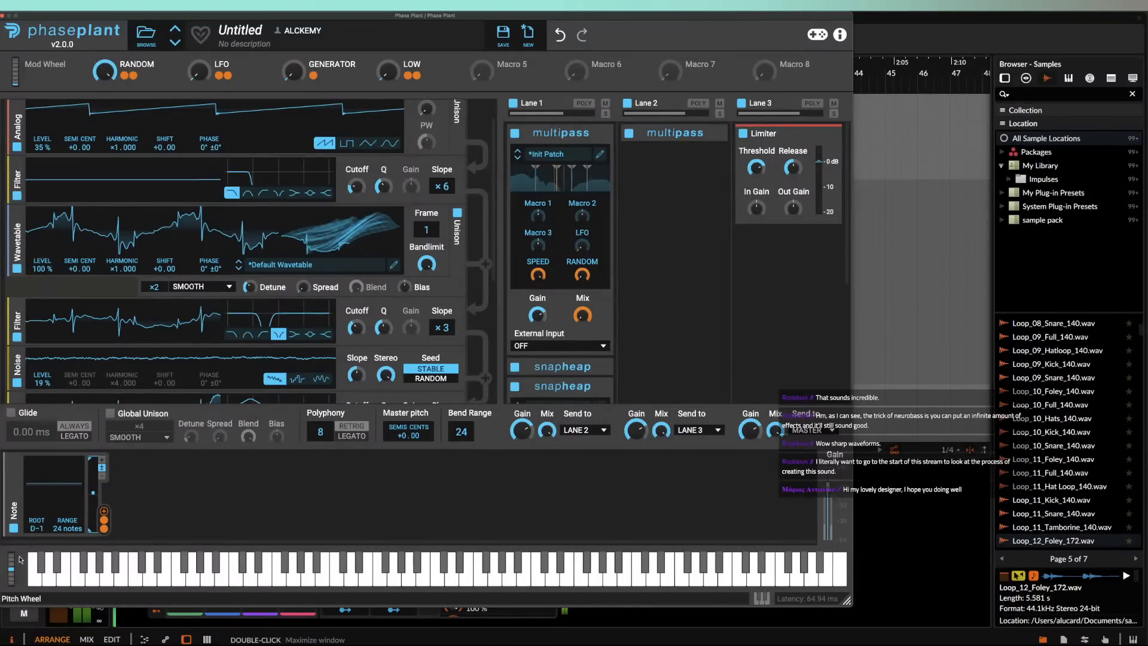
{"action": "left_click_drag", "start_coordinate": [12, 567], "coordinate": [8, 628]}
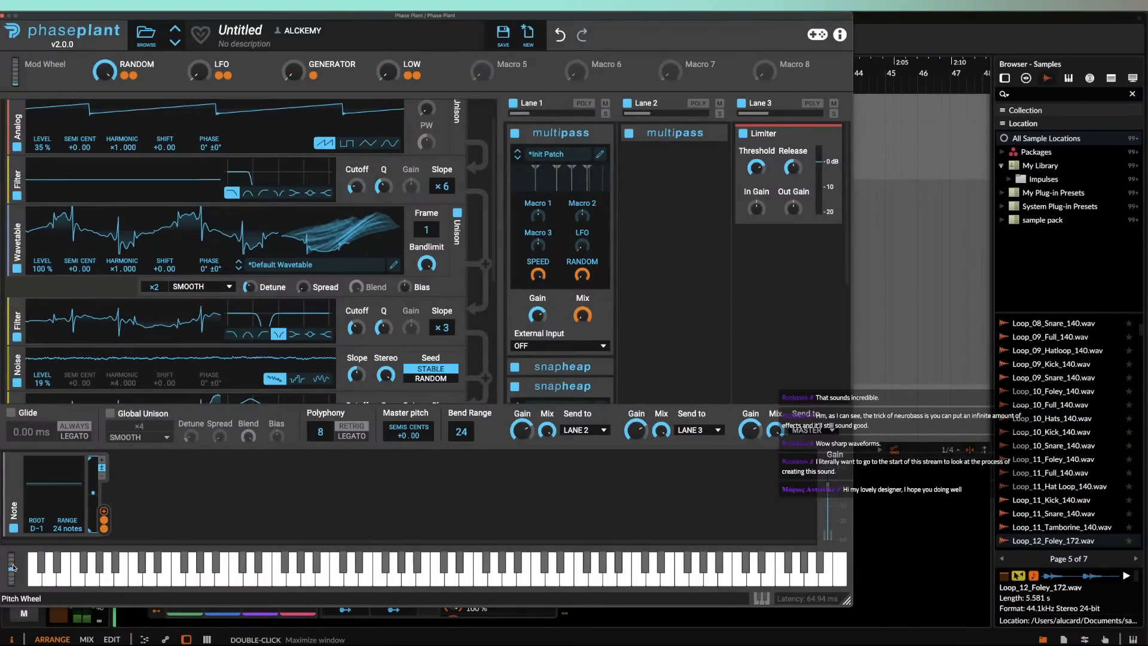
{"action": "mouse_move", "coordinate": [13, 567]}
{"action": "left_mouse_down"}
{"action": "mouse_move", "coordinate": [6, 596]}
{"action": "mouse_move", "coordinate": [11, 563]}
{"action": "left_mouse_up"}
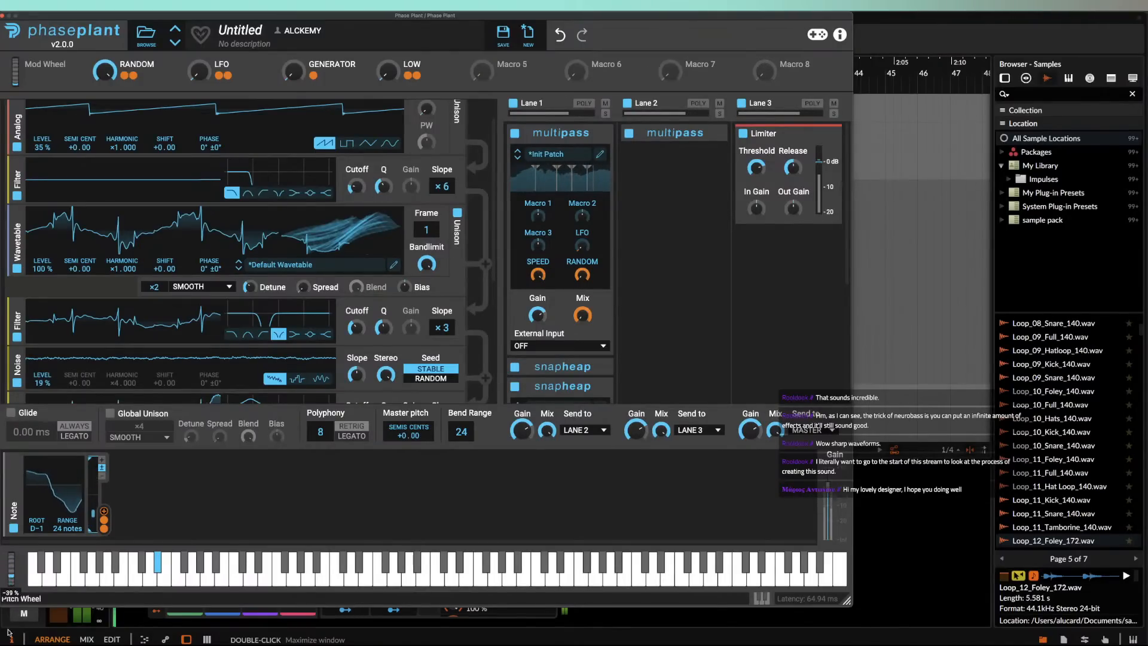
{"action": "left_click_drag", "start_coordinate": [9, 633], "coordinate": [9, 618]}
{"action": "mouse_move", "coordinate": [11, 569]}
{"action": "left_mouse_down"}
{"action": "mouse_move", "coordinate": [11, 583]}
{"action": "mouse_move", "coordinate": [10, 555]}
{"action": "left_mouse_up"}
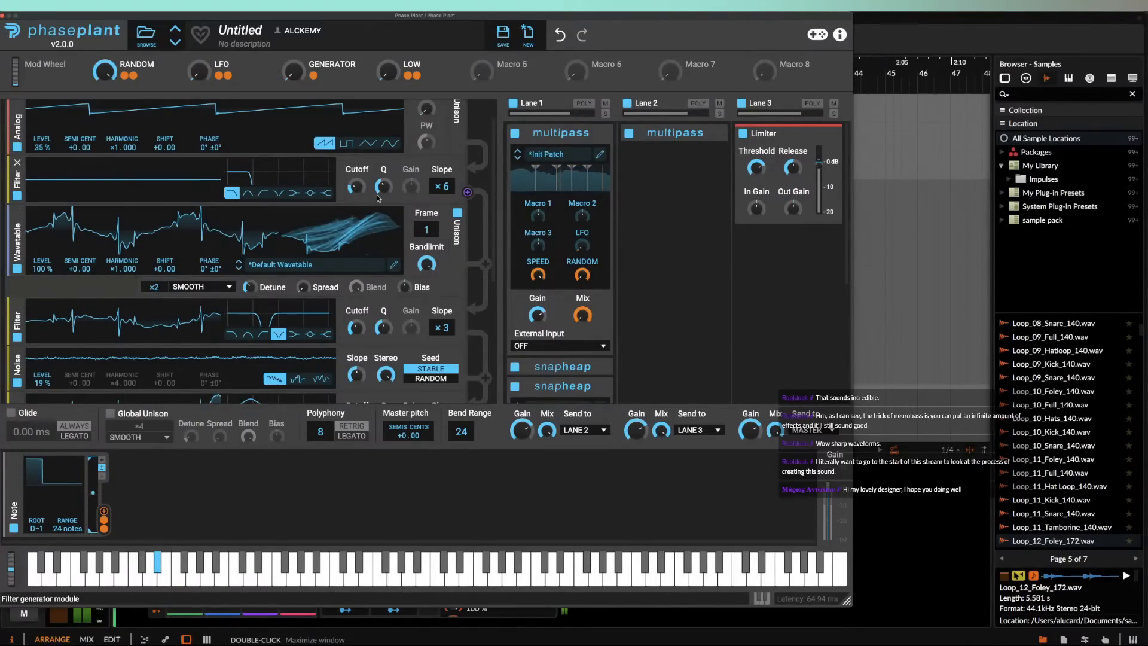
Step: Expand the Nonlinear Filter in the lane 1 Multipass's 110 Hz - 488 Hz band and raise its cutoff slightly
{"action": "left_click", "coordinate": [601, 156]}
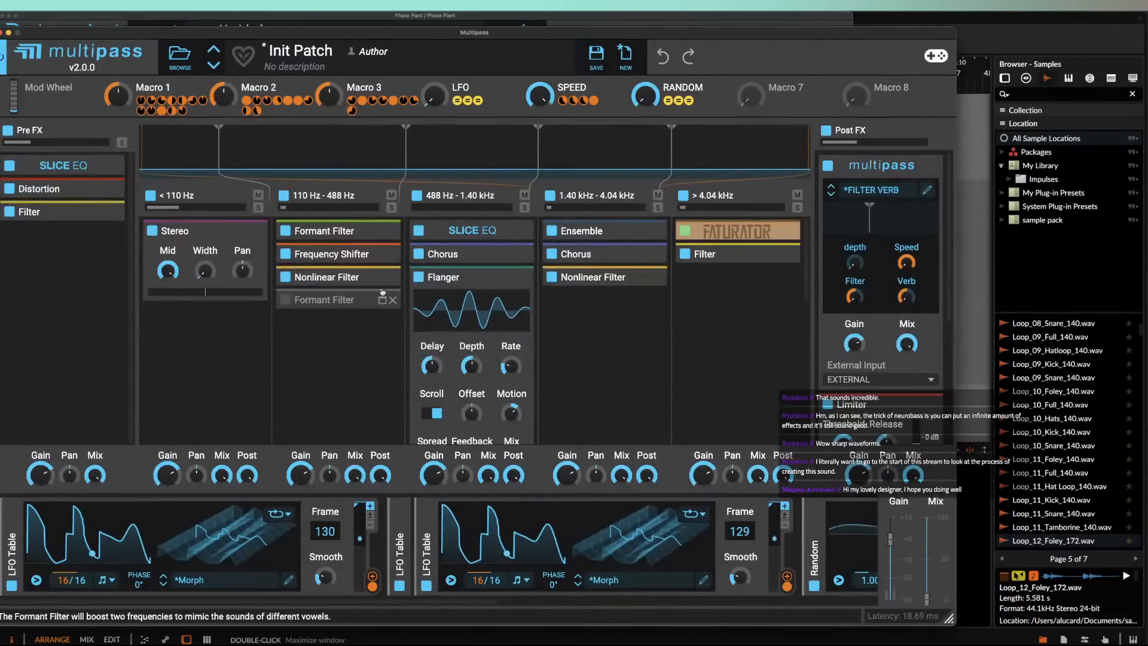
{"action": "left_click", "coordinate": [357, 279]}
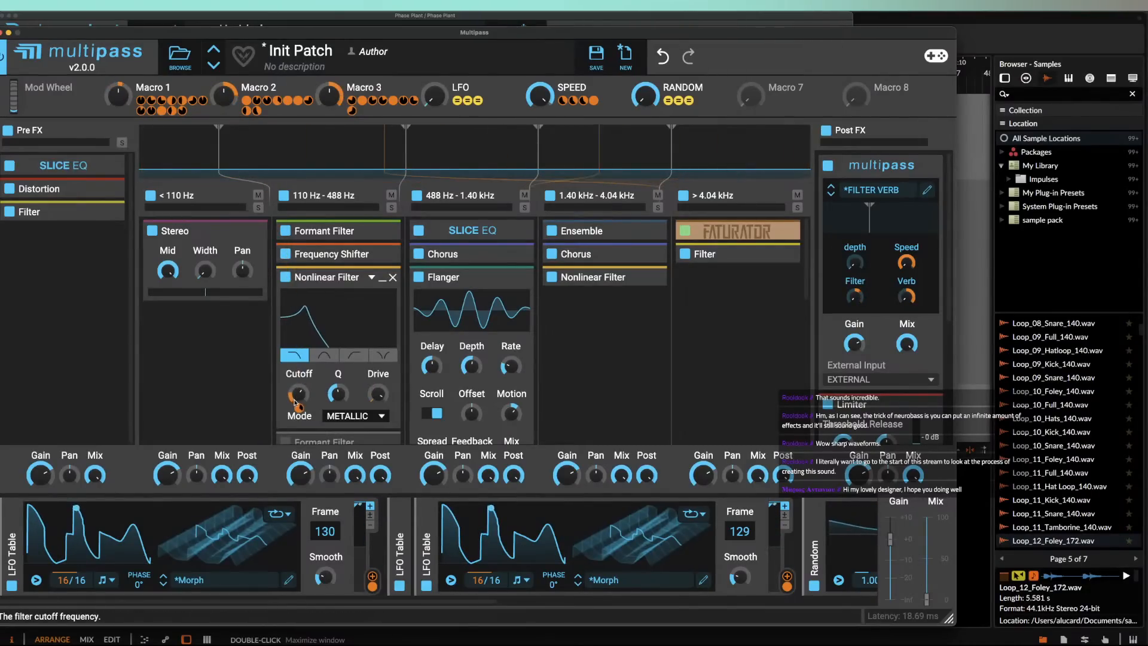
{"action": "left_click_drag", "start_coordinate": [299, 394], "coordinate": [299, 383]}
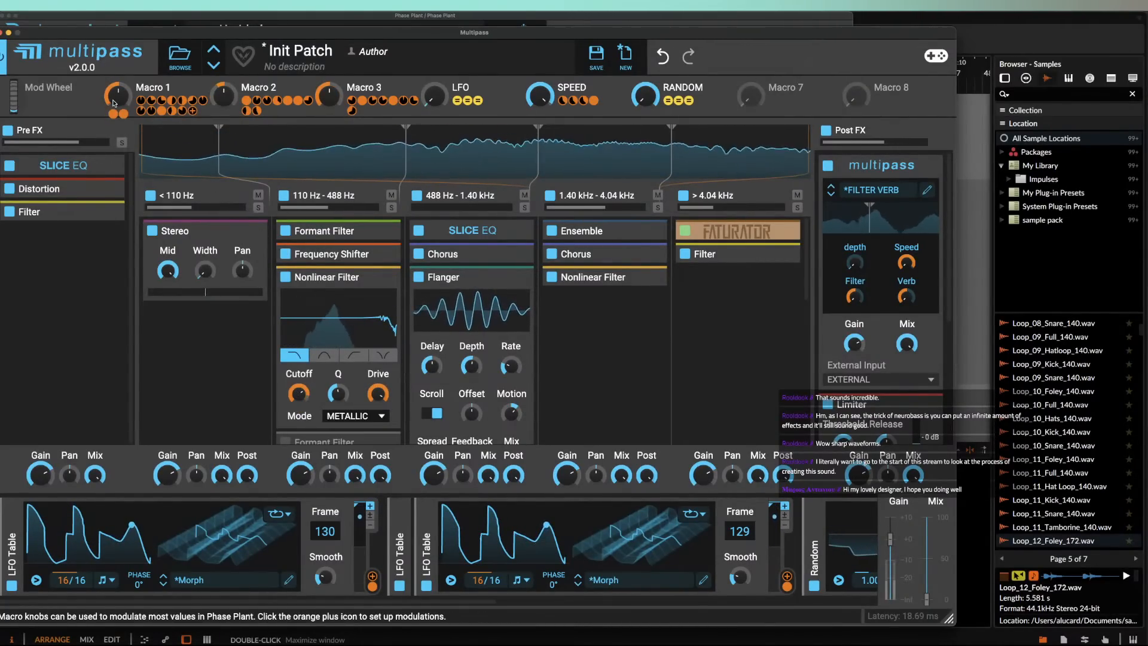
{"action": "left_click", "coordinate": [9, 32]}
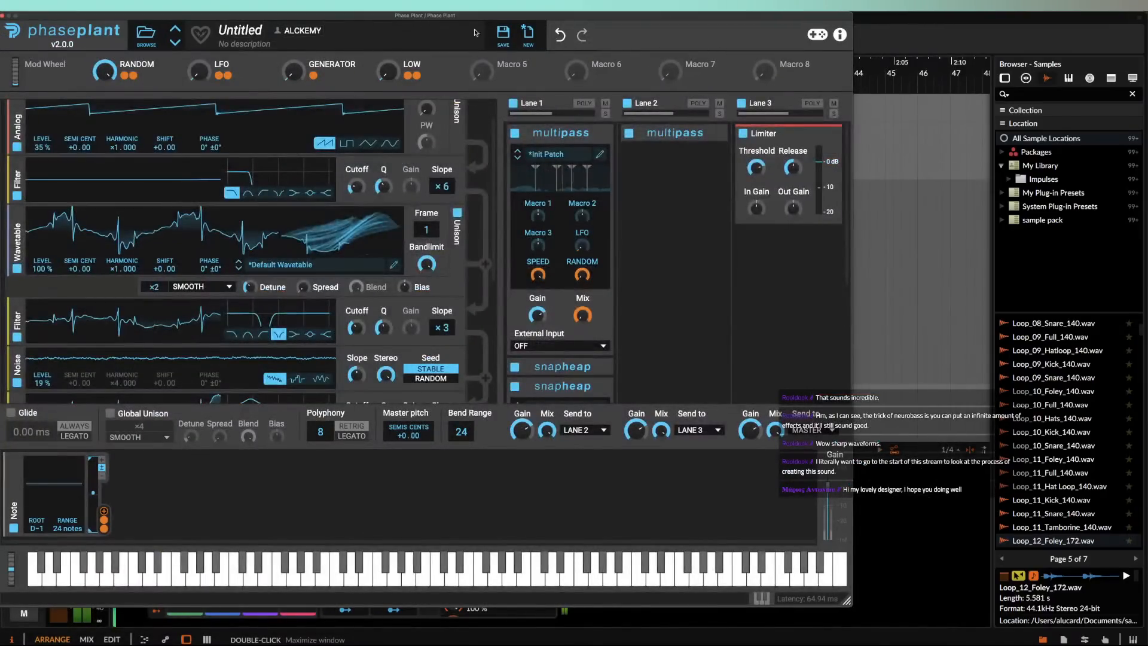
Step: Start saving the patch and review the existing preset names in the ÆTURNUM 4 and User folders
{"action": "left_click", "coordinate": [503, 35]}
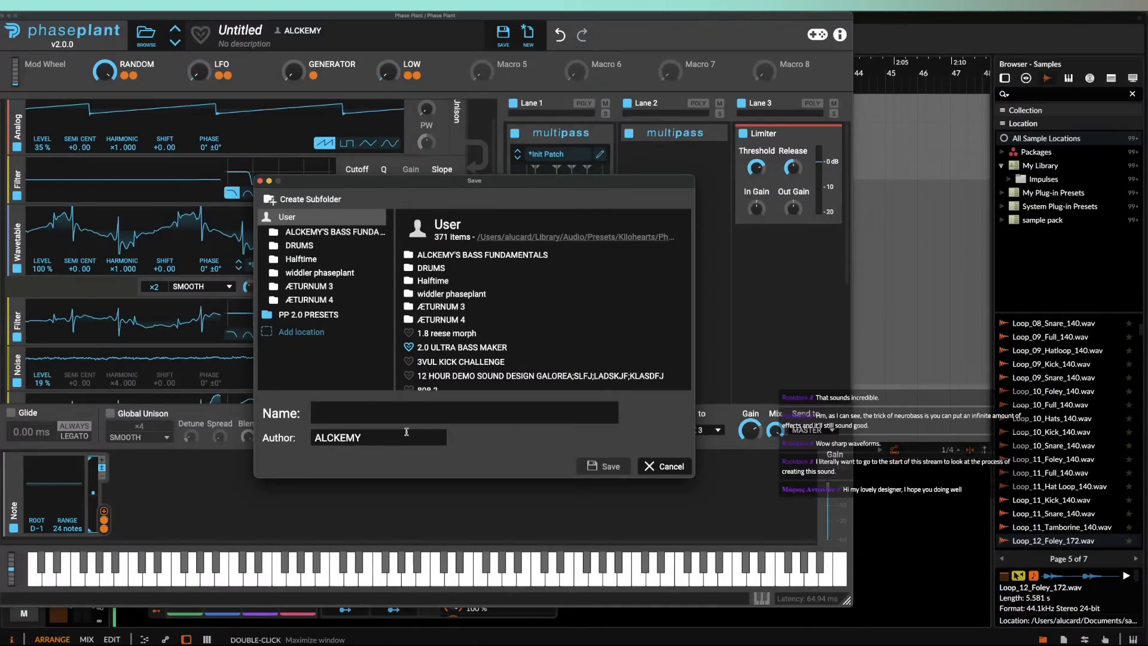
{"action": "left_click", "coordinate": [315, 301]}
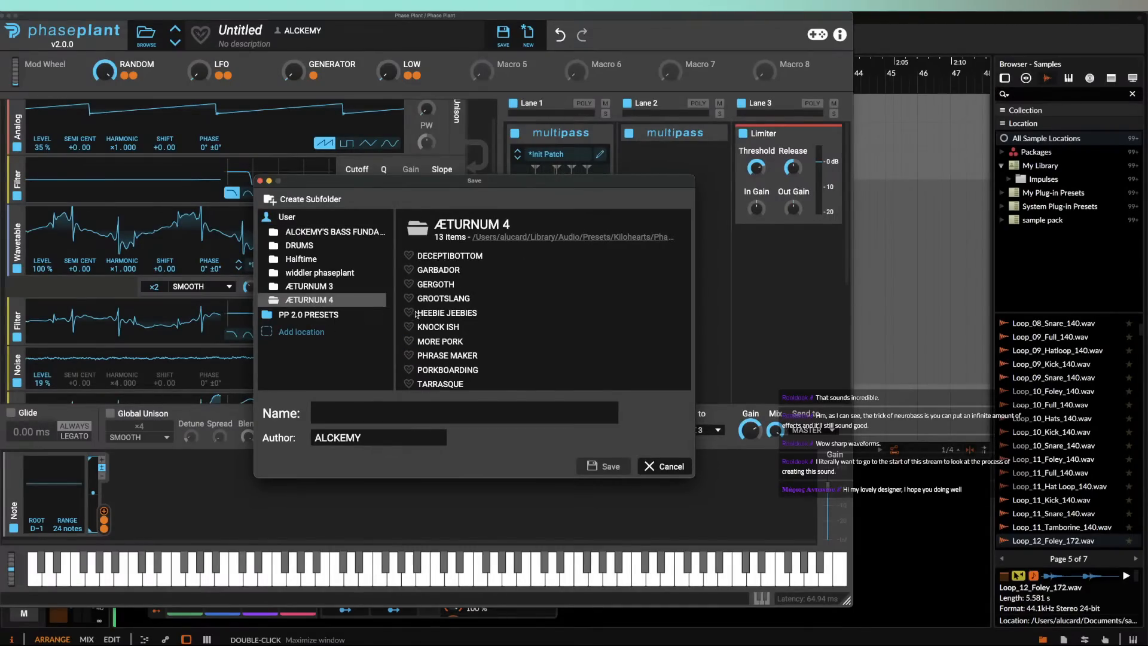
{"action": "scroll", "coordinate": [479, 270], "scroll_direction": "down", "scroll_amount": 2}
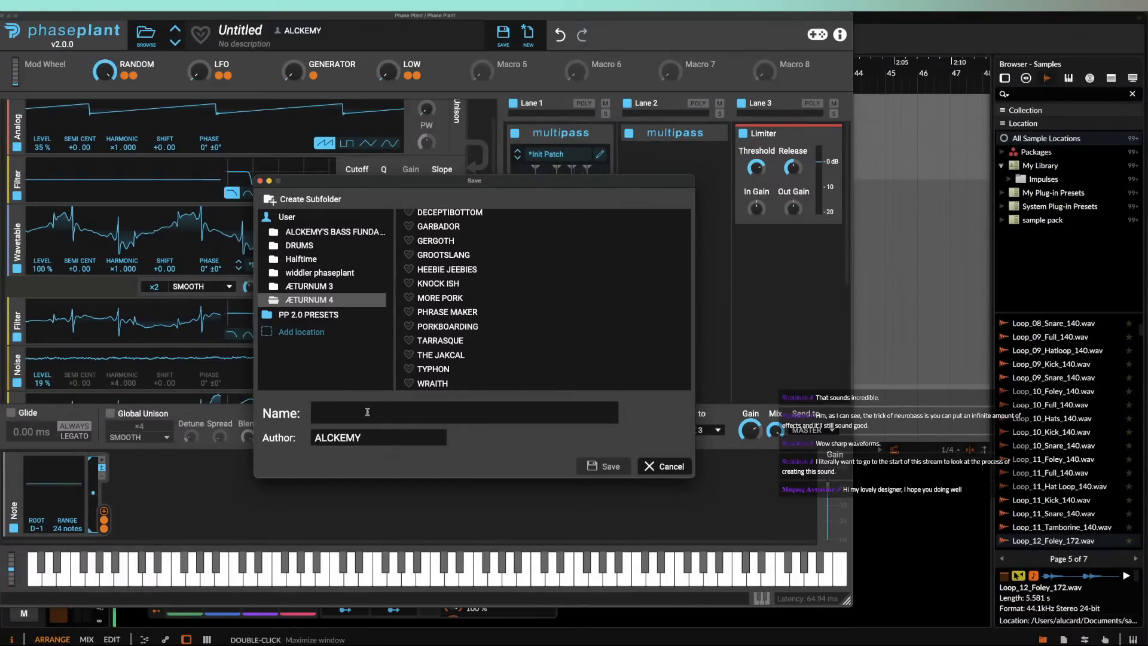
{"action": "scroll", "coordinate": [503, 328], "scroll_direction": "up", "scroll_amount": 2}
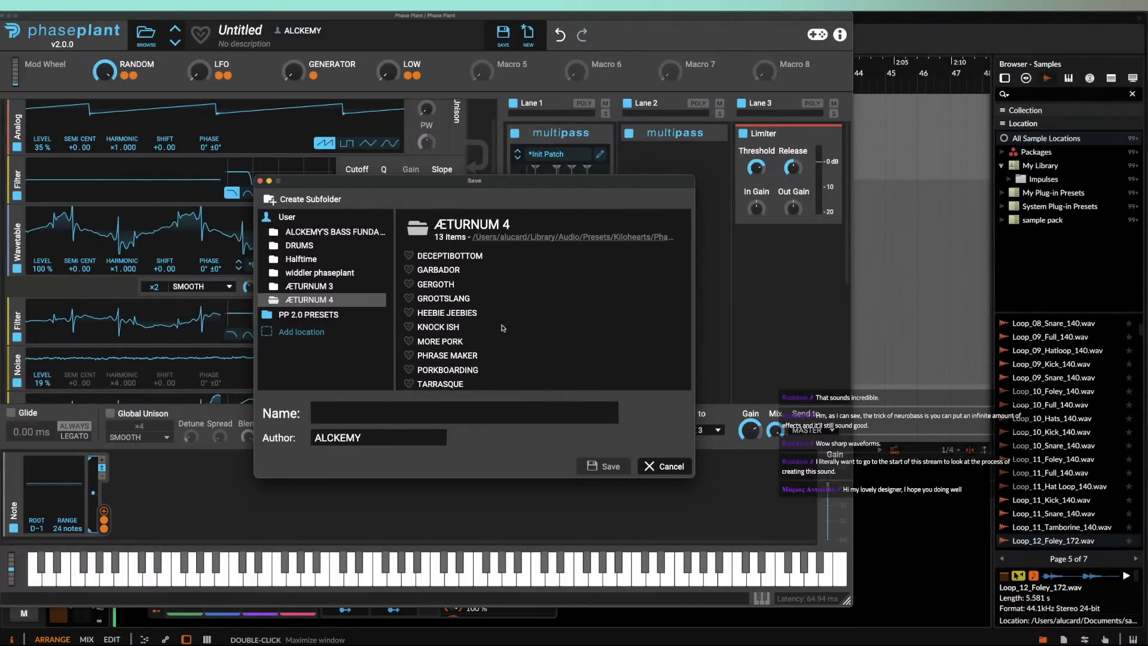
{"action": "scroll", "coordinate": [475, 289], "scroll_direction": "down", "scroll_amount": 2}
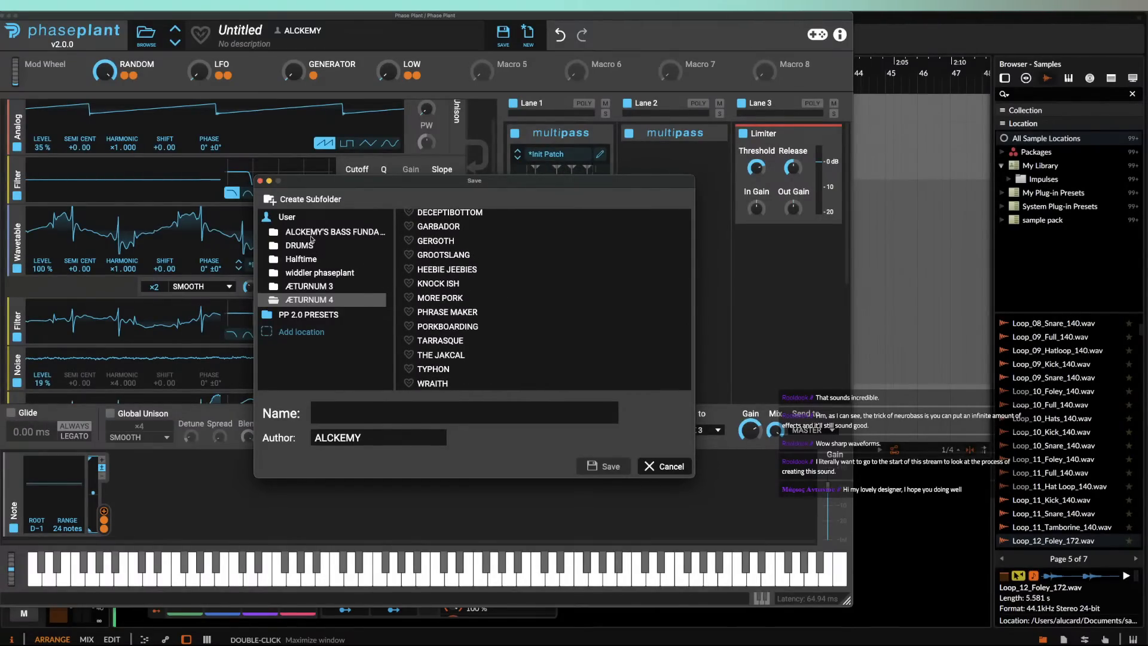
{"action": "left_click", "coordinate": [287, 218]}
{"action": "scroll", "coordinate": [440, 269], "scroll_direction": "down", "scroll_amount": 10}
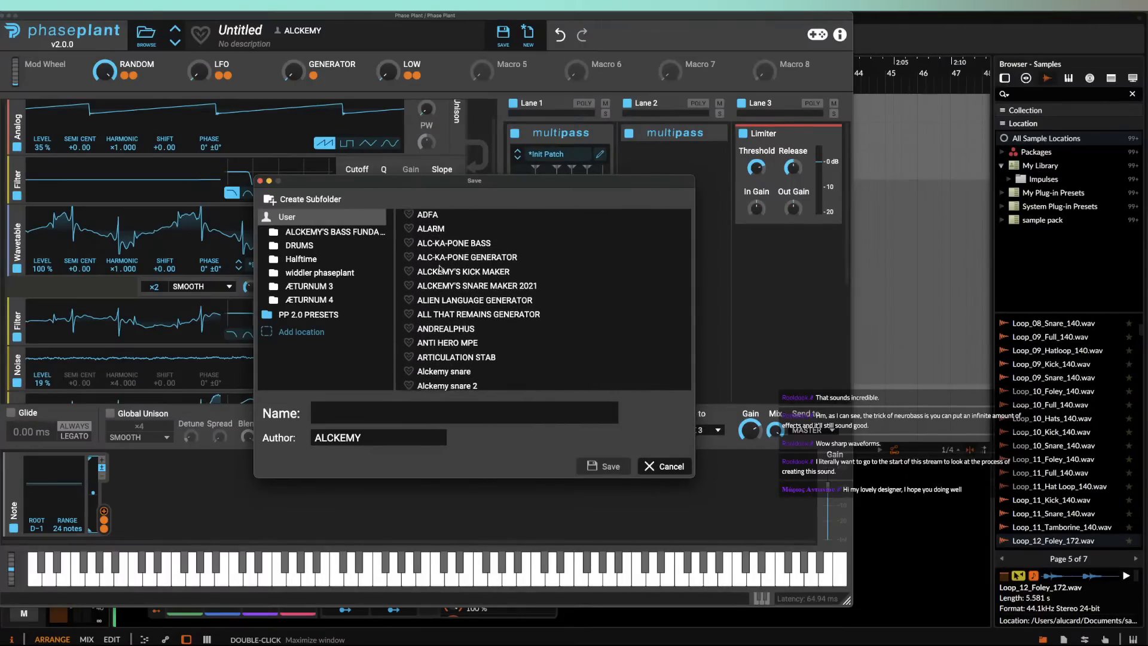
{"action": "scroll", "coordinate": [440, 269], "scroll_direction": "down", "scroll_amount": 8}
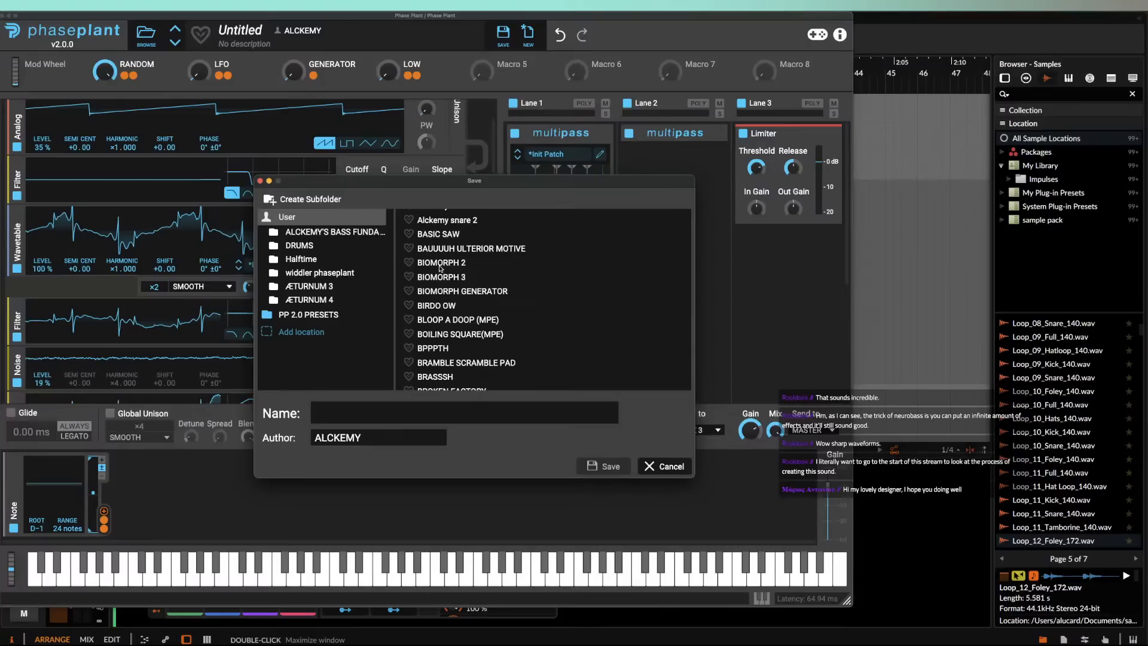
{"action": "scroll", "coordinate": [440, 268], "scroll_direction": "up", "scroll_amount": 4}
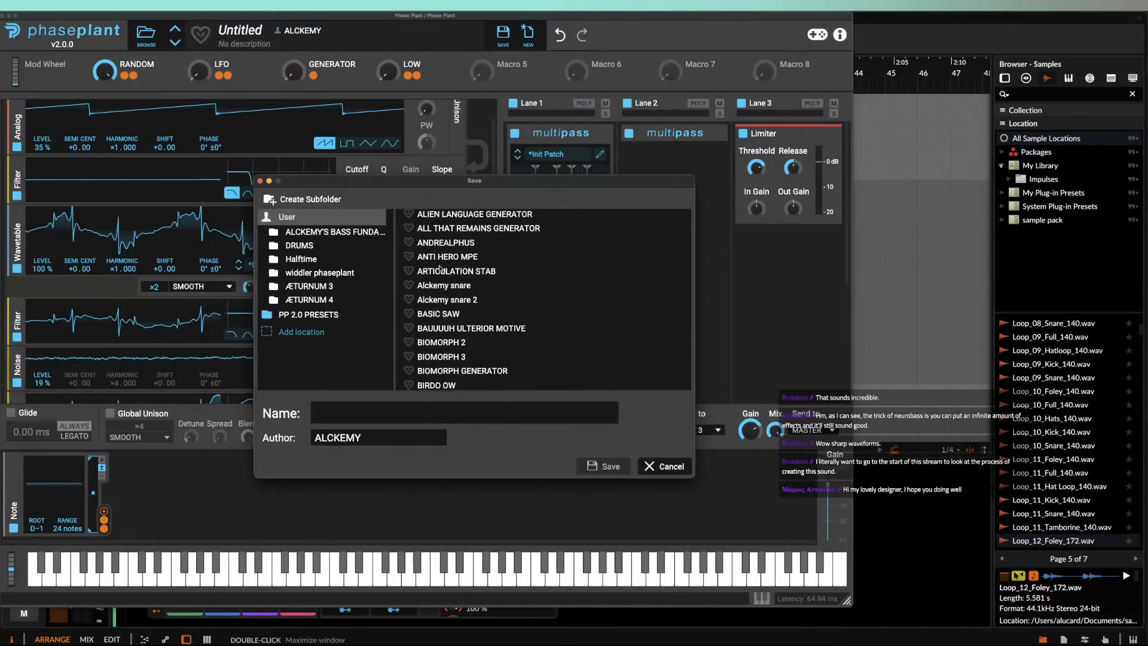
{"action": "scroll", "coordinate": [440, 269], "scroll_direction": "down", "scroll_amount": 10}
{"action": "scroll", "coordinate": [440, 268], "scroll_direction": "up", "scroll_amount": 12}
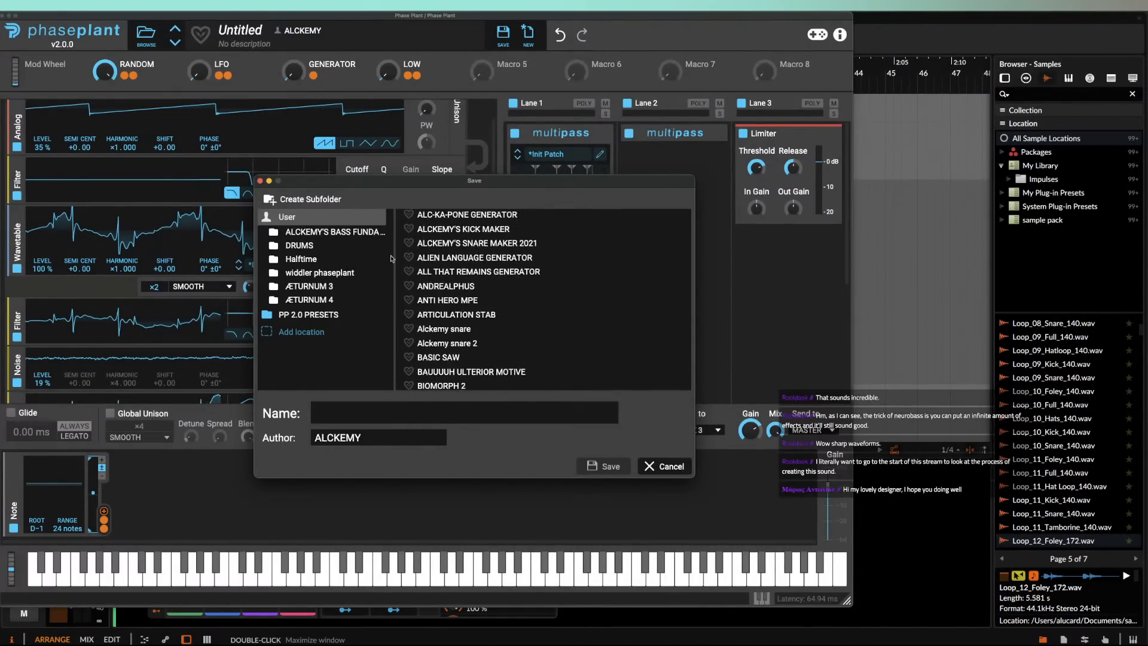
Step: Save the patch as BAEL in the ÆTURNUM 4 folder
{"action": "left_click", "coordinate": [302, 314]}
{"action": "left_click", "coordinate": [302, 300]}
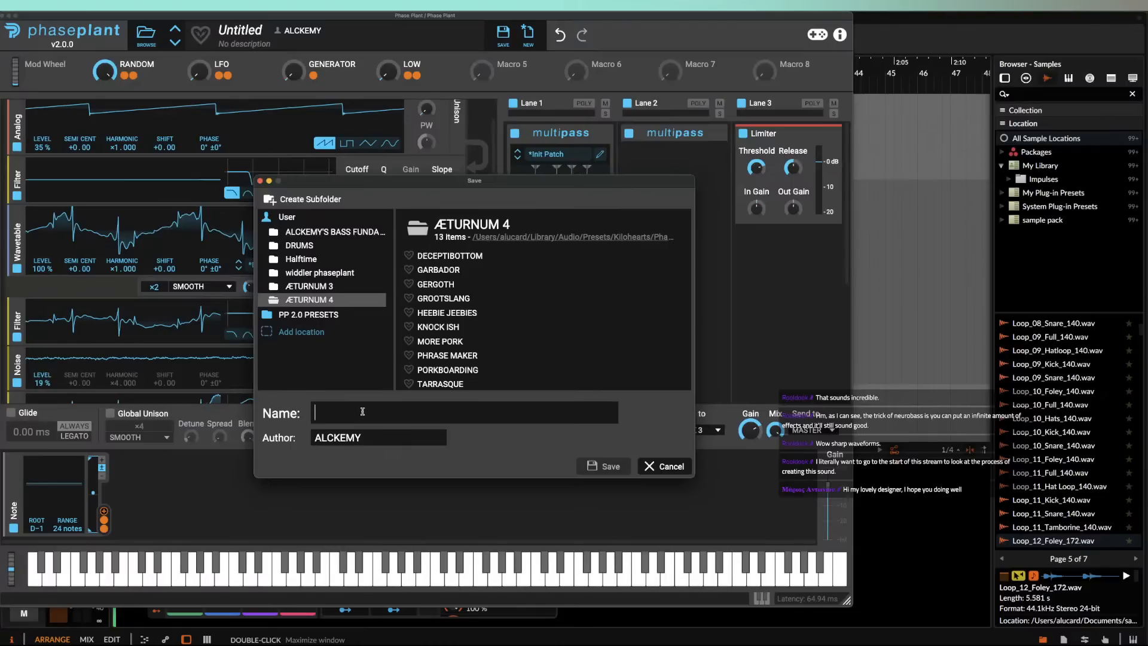
{"action": "type", "text": "BAEL"}
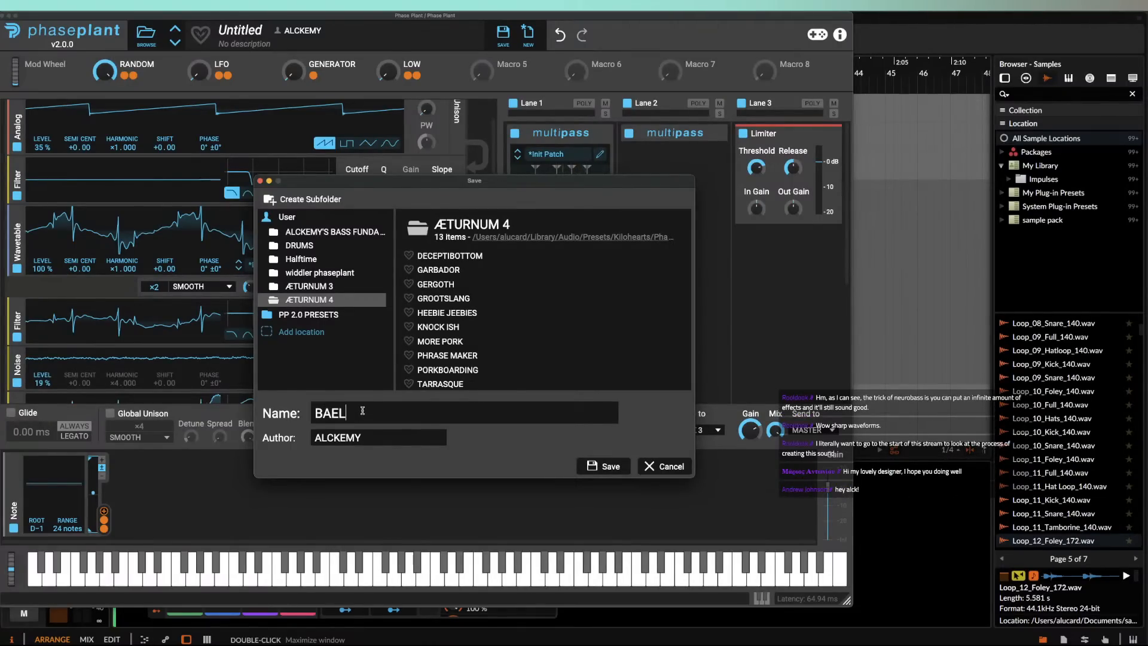
{"action": "key", "text": "Return"}
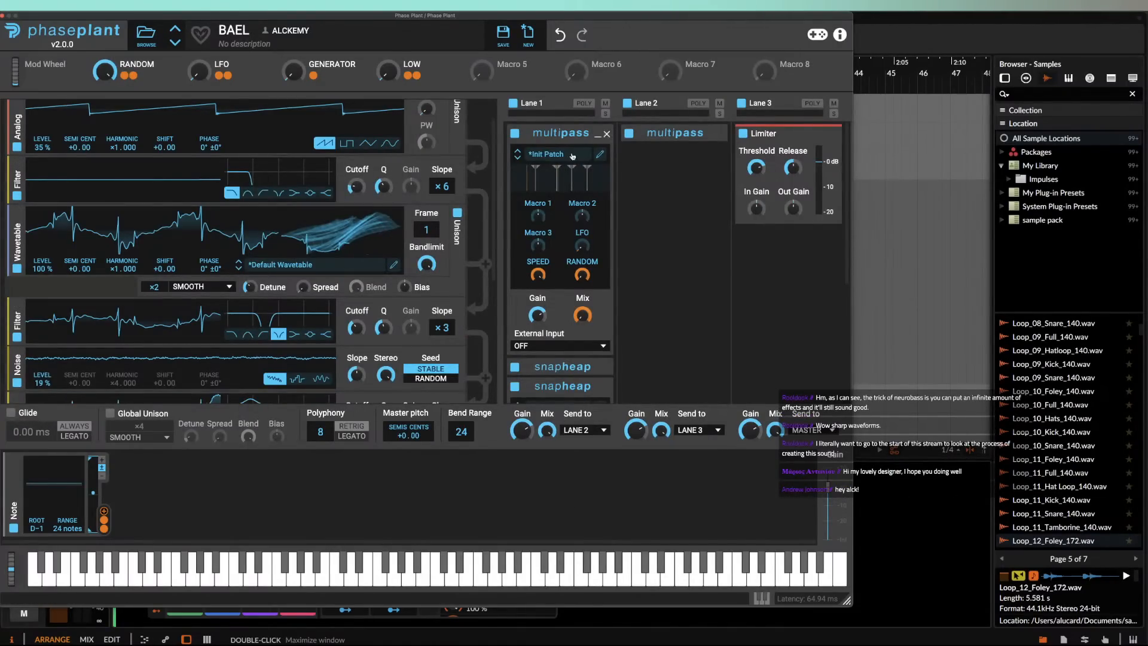
Step: Save the lane 1 Multipass as a User preset called BAEL FILTER, filling in the author's name, and close its editor
{"action": "left_click", "coordinate": [599, 155]}
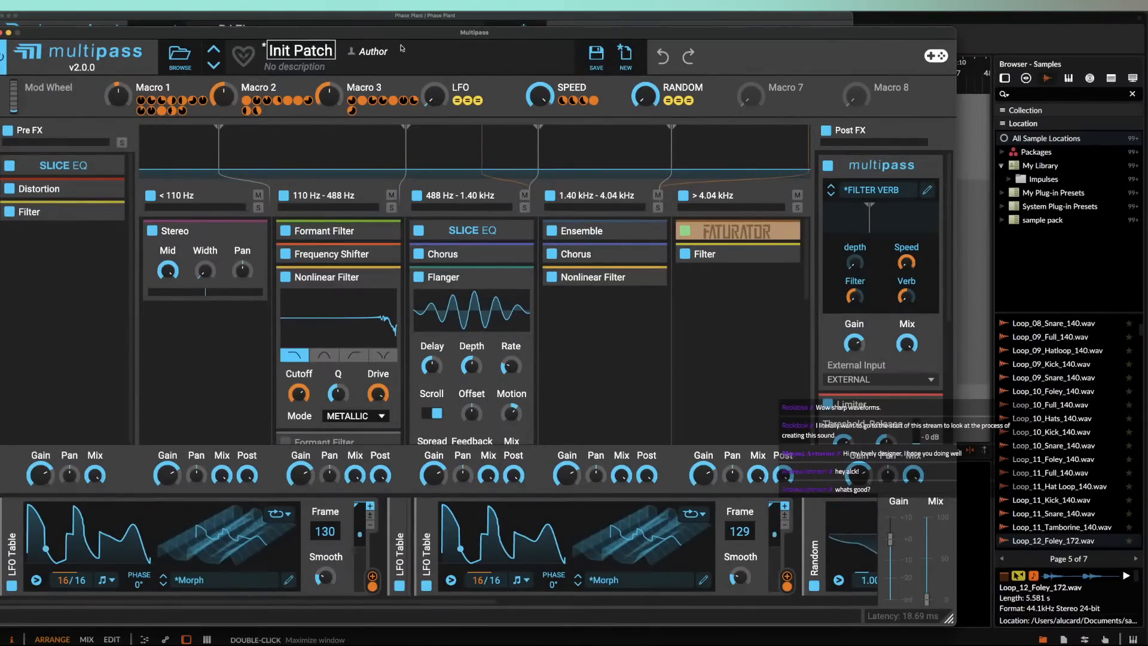
{"action": "left_click", "coordinate": [596, 55]}
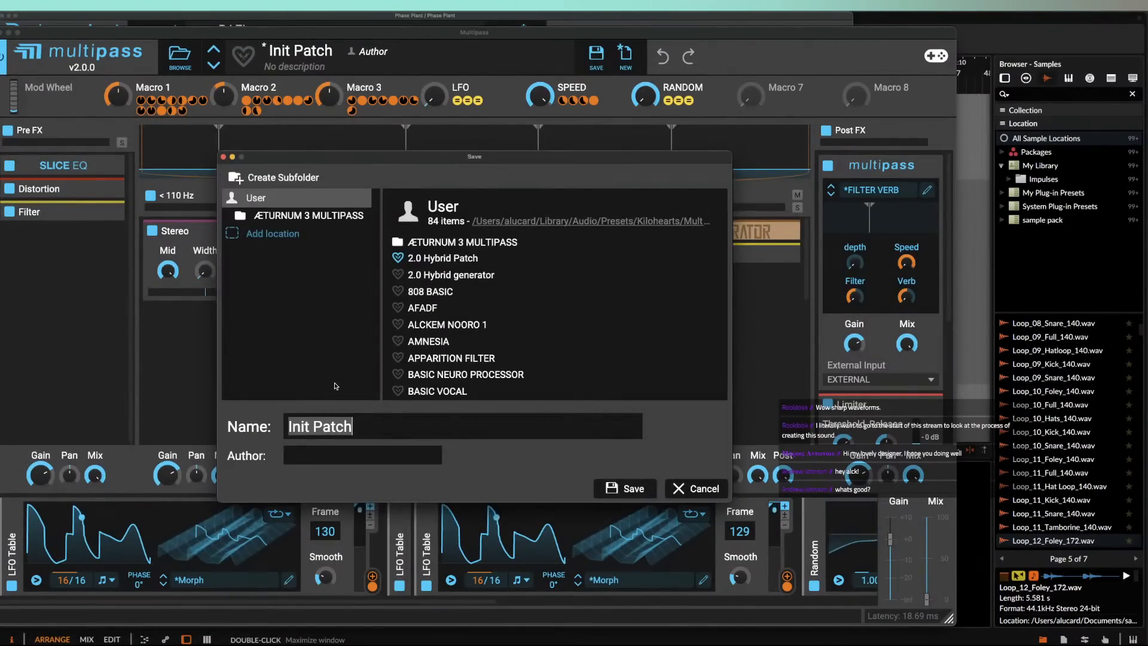
{"action": "type", "text": "BAEL "}
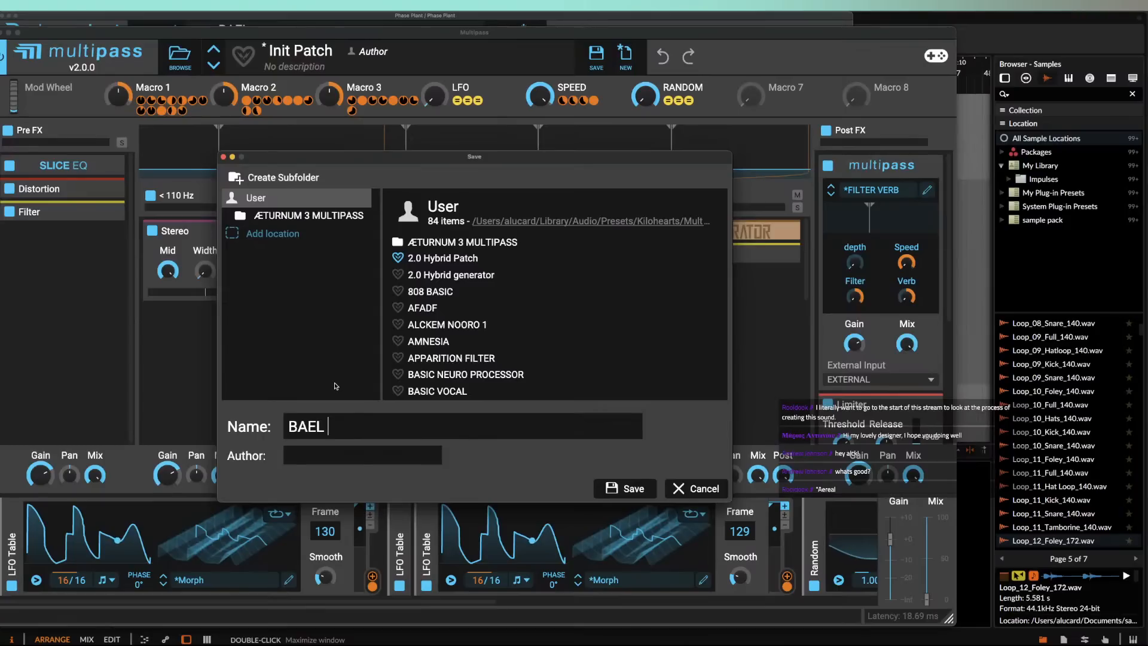
{"action": "type", "text": "FILTER"}
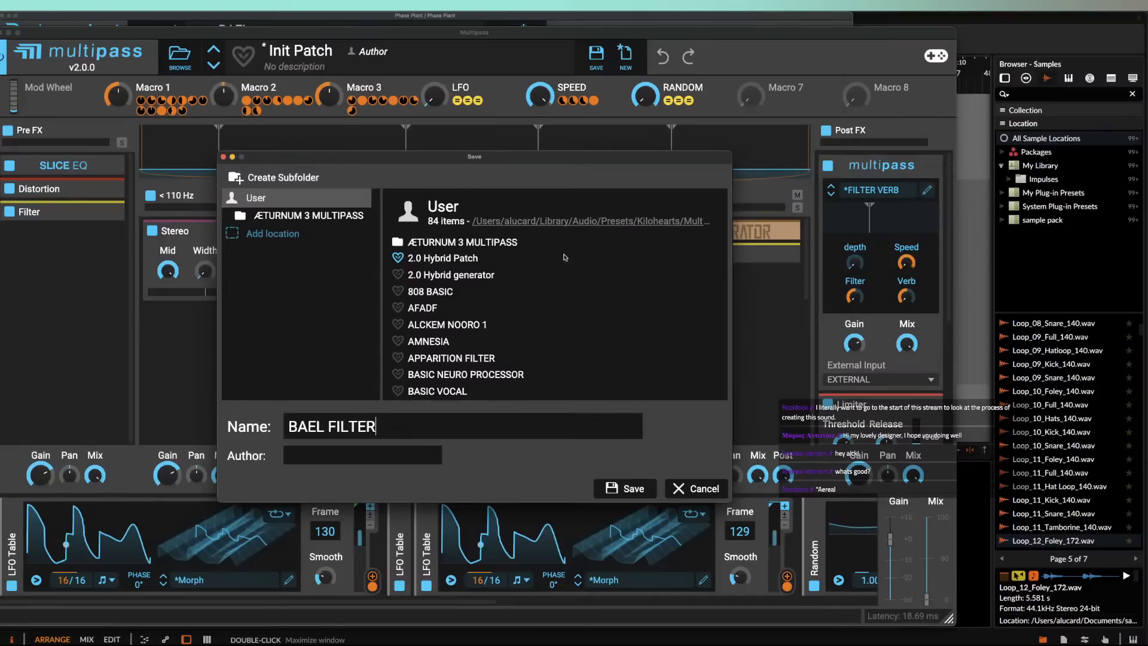
{"action": "left_click", "coordinate": [333, 454]}
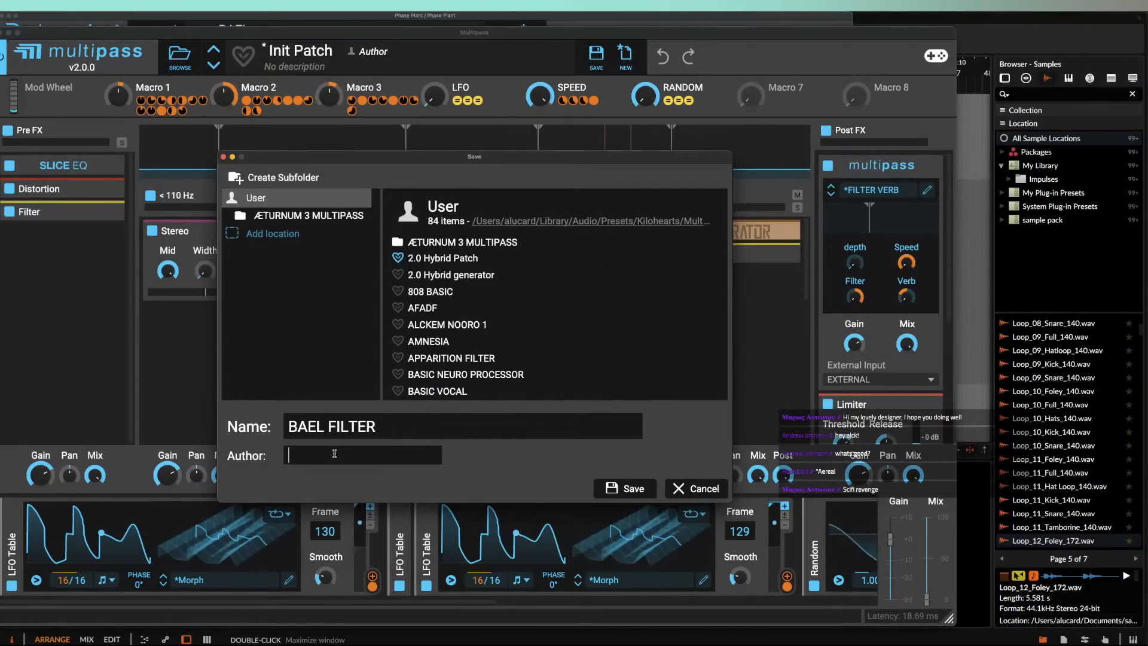
{"action": "type", "text": "ALCKEMY"}
{"action": "key", "text": "Return"}
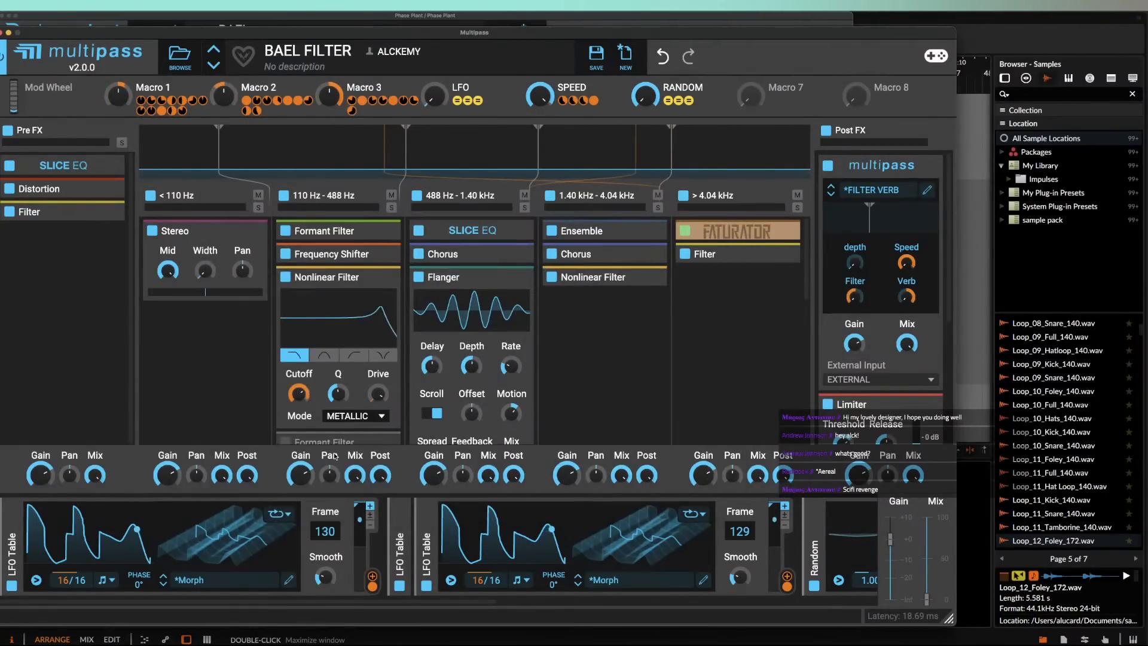
{"action": "left_click", "coordinate": [1, 32]}
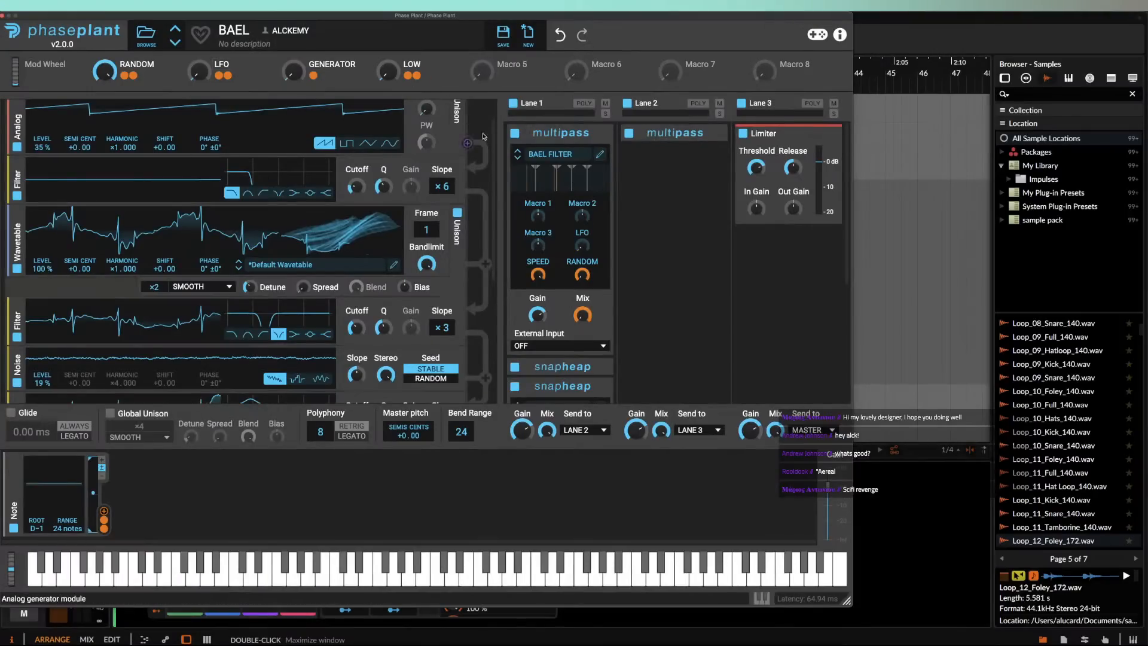
Step: Save the lane 1 Snap Heap as a User preset called BAEL GENERATOR, filling in the author's name, and close its editor
{"action": "scroll", "coordinate": [581, 283], "scroll_direction": "down", "scroll_amount": 3}
{"action": "left_click", "coordinate": [607, 287]}
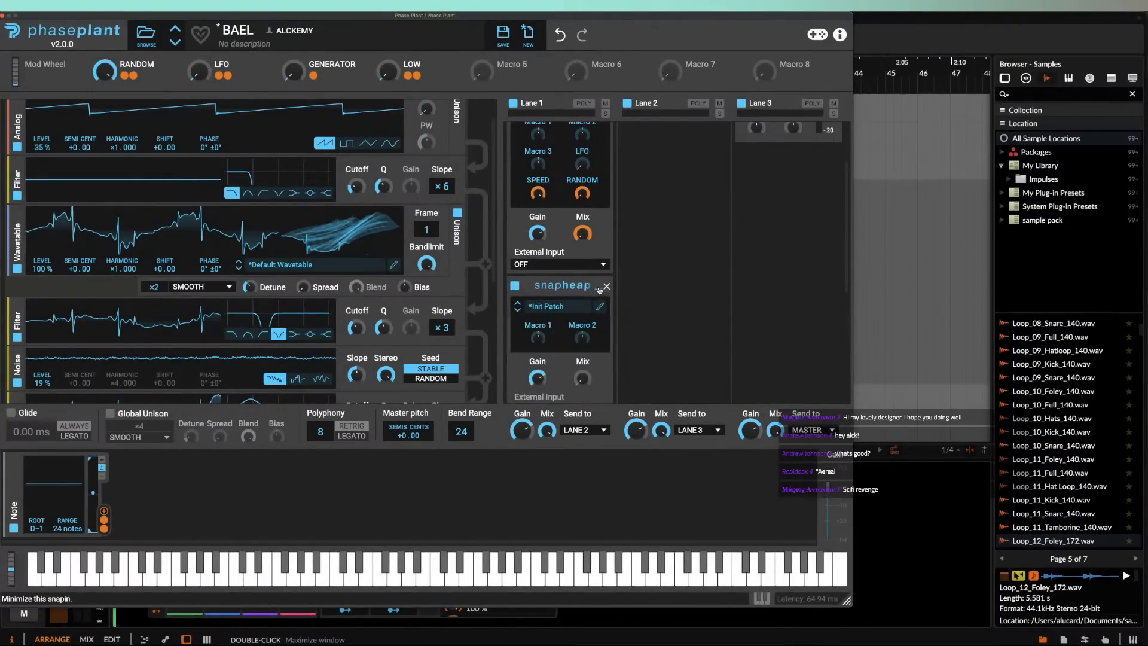
{"action": "left_click", "coordinate": [601, 307]}
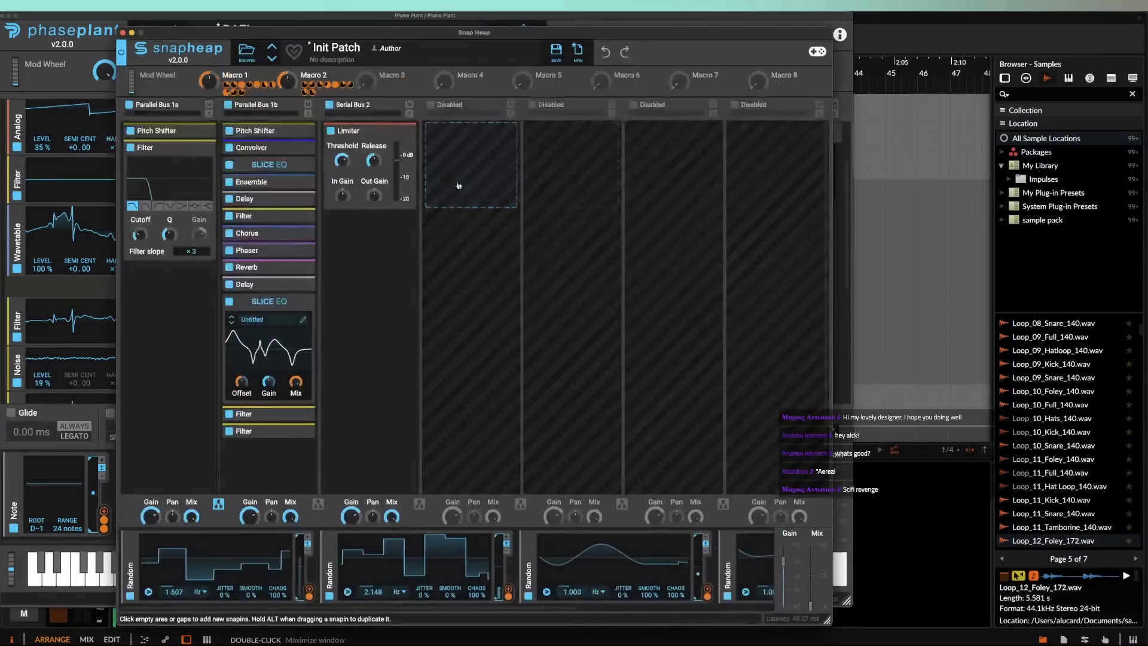
{"action": "left_click", "coordinate": [556, 50]}
{"action": "type", "text": "BAE"}
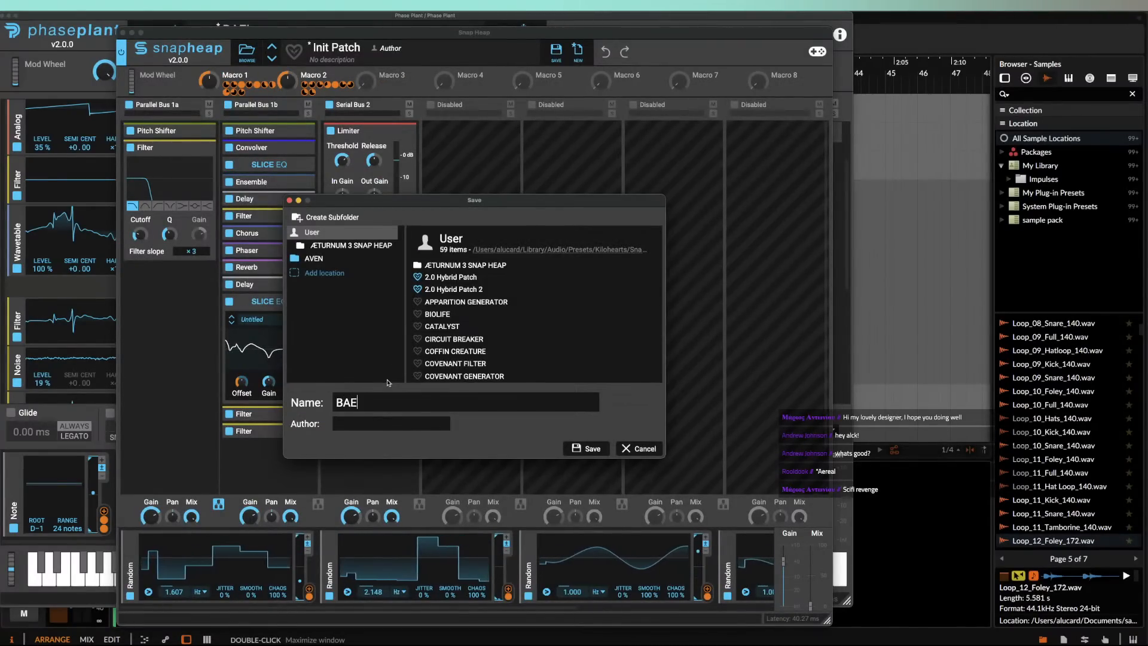
{"action": "type", "text": "L GENERATOR"}
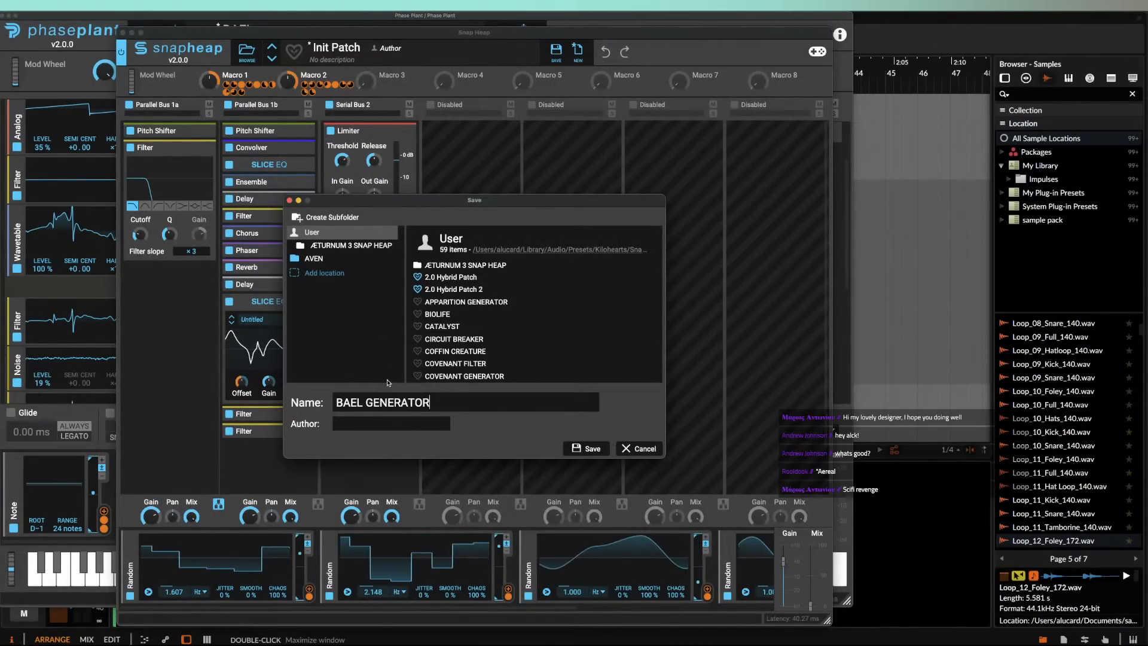
{"action": "left_click", "coordinate": [372, 427]}
{"action": "type", "text": "ALCKEMY"}
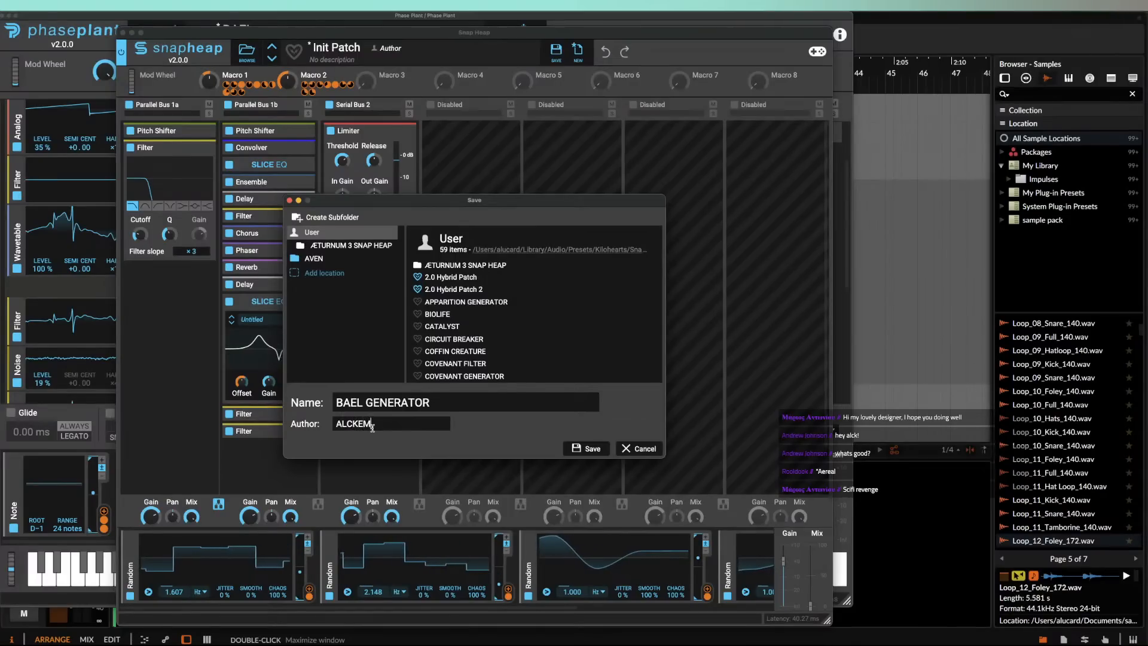
{"action": "key", "text": "Return"}
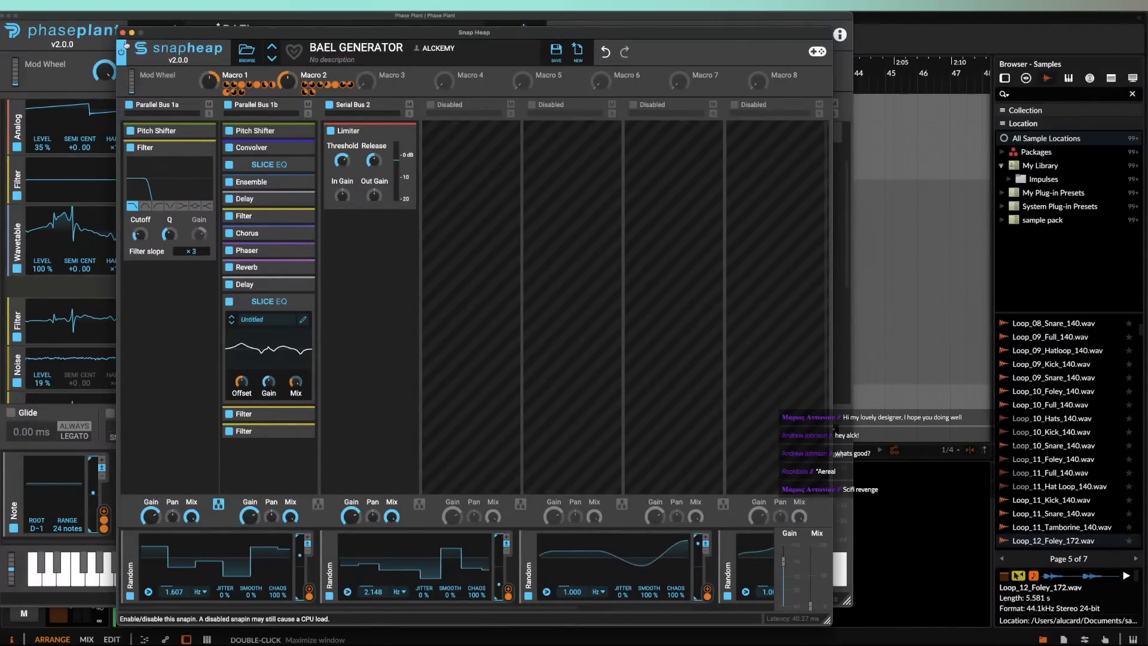
{"action": "left_click", "coordinate": [123, 32]}
Step: Resave the patch as BAEL in the ÆTURNUM 4 folder, overwriting the existing preset, and audition it with the pitch wheel bent down
{"action": "left_click", "coordinate": [503, 33]}
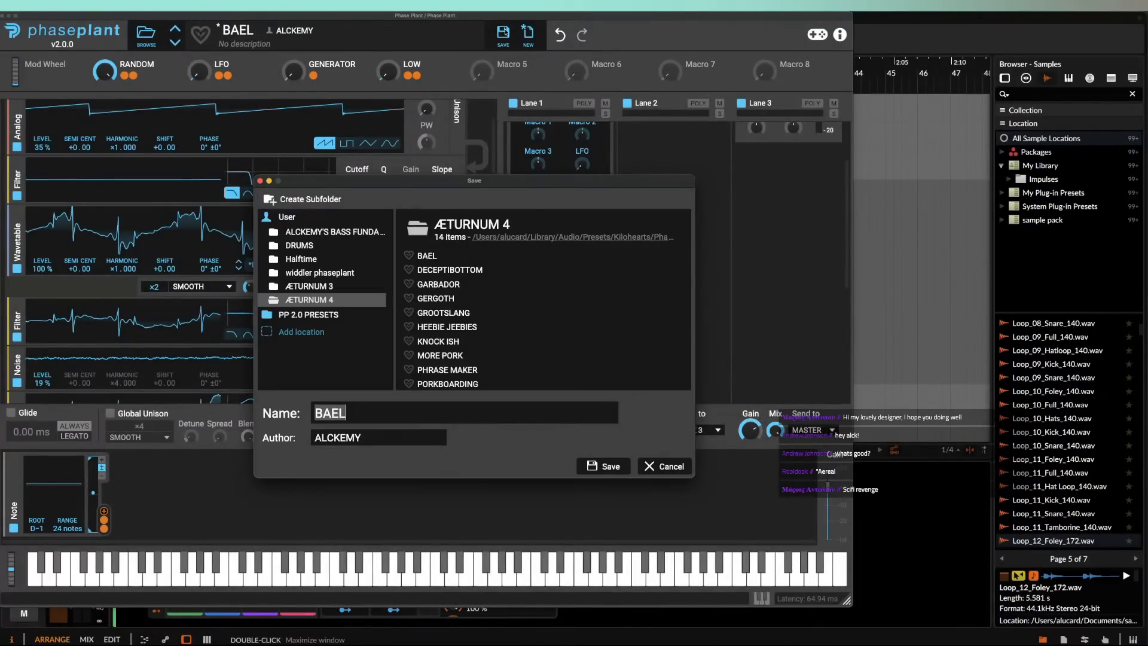
{"action": "left_click", "coordinate": [604, 467]}
{"action": "left_click", "coordinate": [486, 345]}
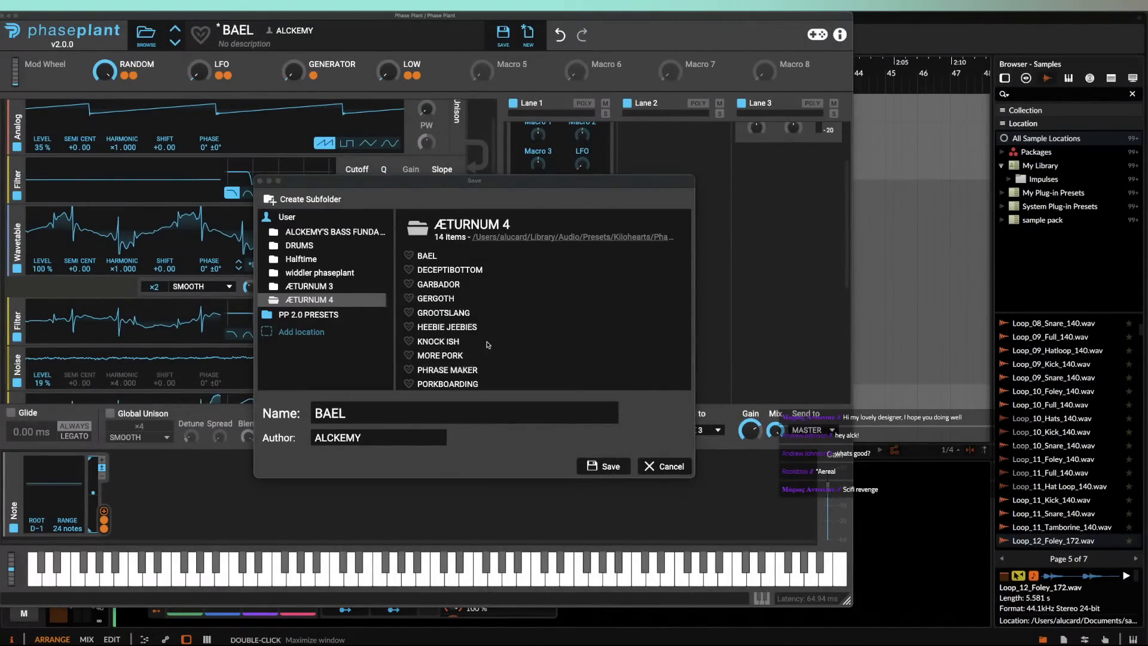
{"action": "scroll", "coordinate": [114, 336], "scroll_direction": "up", "scroll_amount": 2}
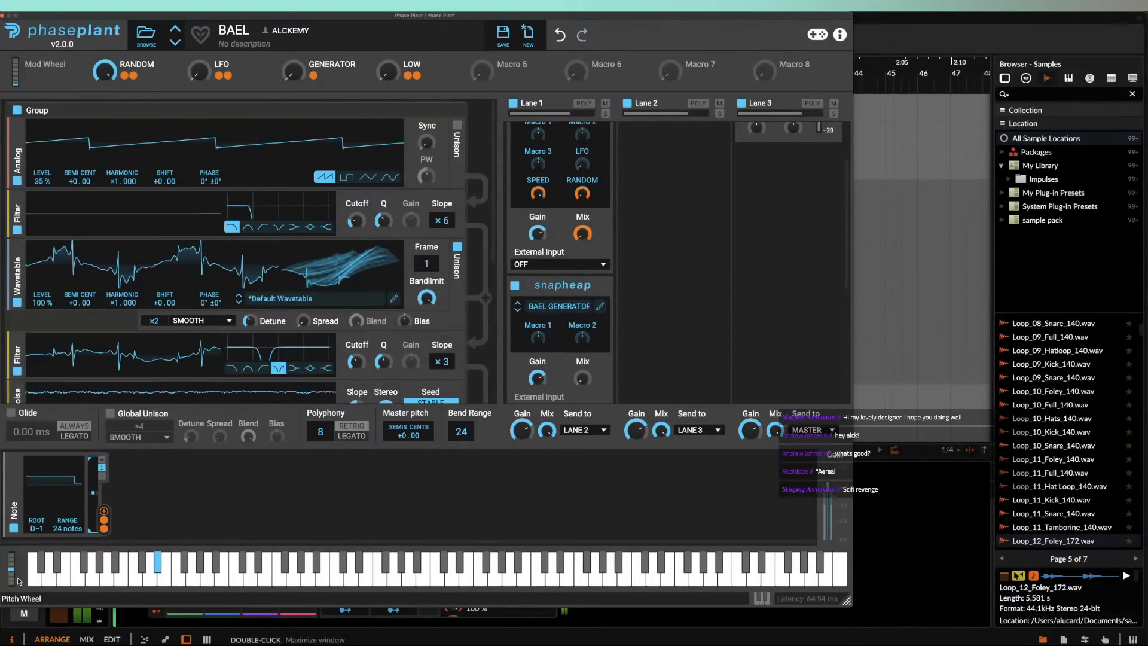
{"action": "mouse_move", "coordinate": [13, 578]}
{"action": "left_mouse_down"}
{"action": "mouse_move", "coordinate": [10, 598]}
{"action": "mouse_move", "coordinate": [11, 559]}
{"action": "mouse_move", "coordinate": [9, 597]}
{"action": "left_mouse_up"}
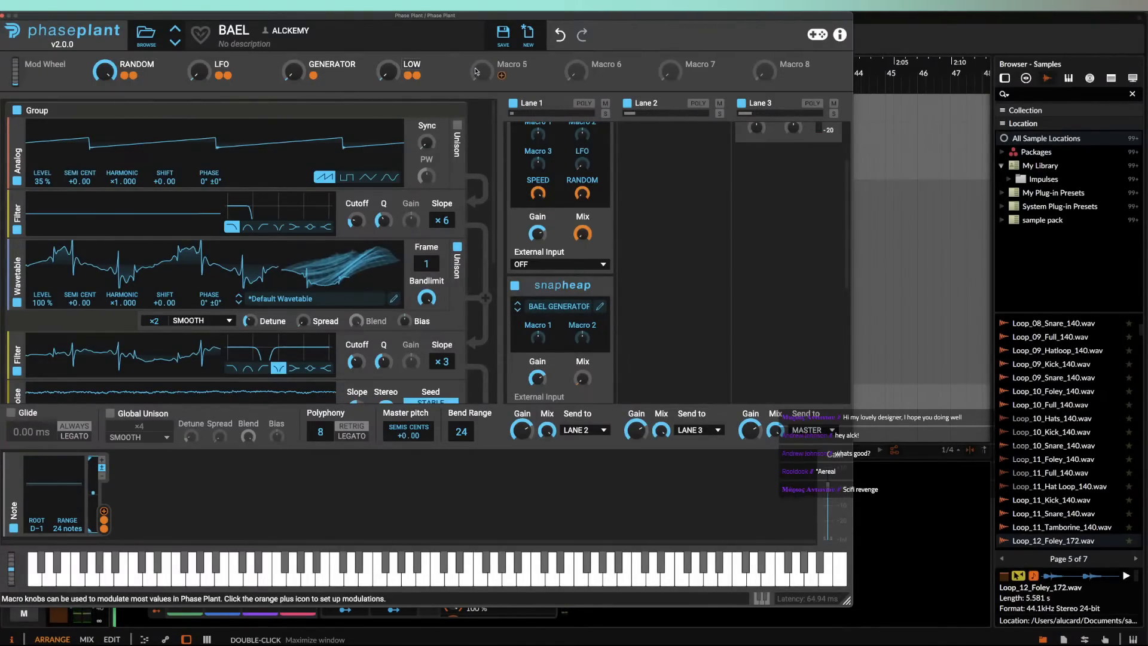
Step: Start a new patch and load the 2.0 ULTRA BASS MAKER preset from Favorites
{"action": "left_click", "coordinate": [528, 34]}
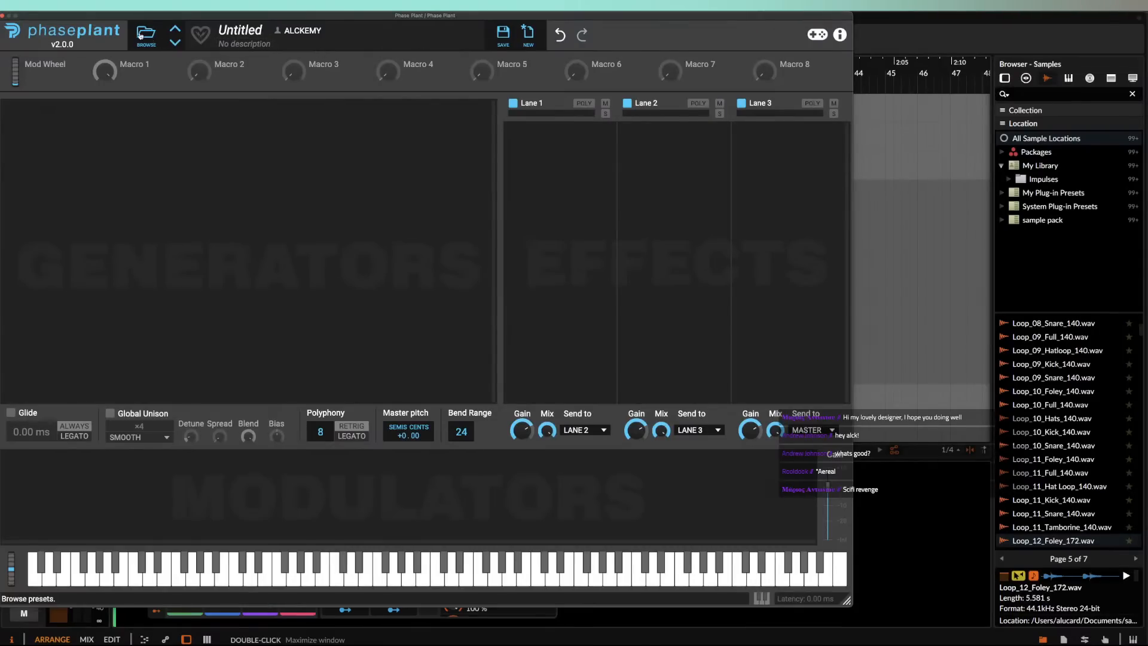
{"action": "key", "text": "super+z"}
{"action": "left_click", "coordinate": [529, 35]}
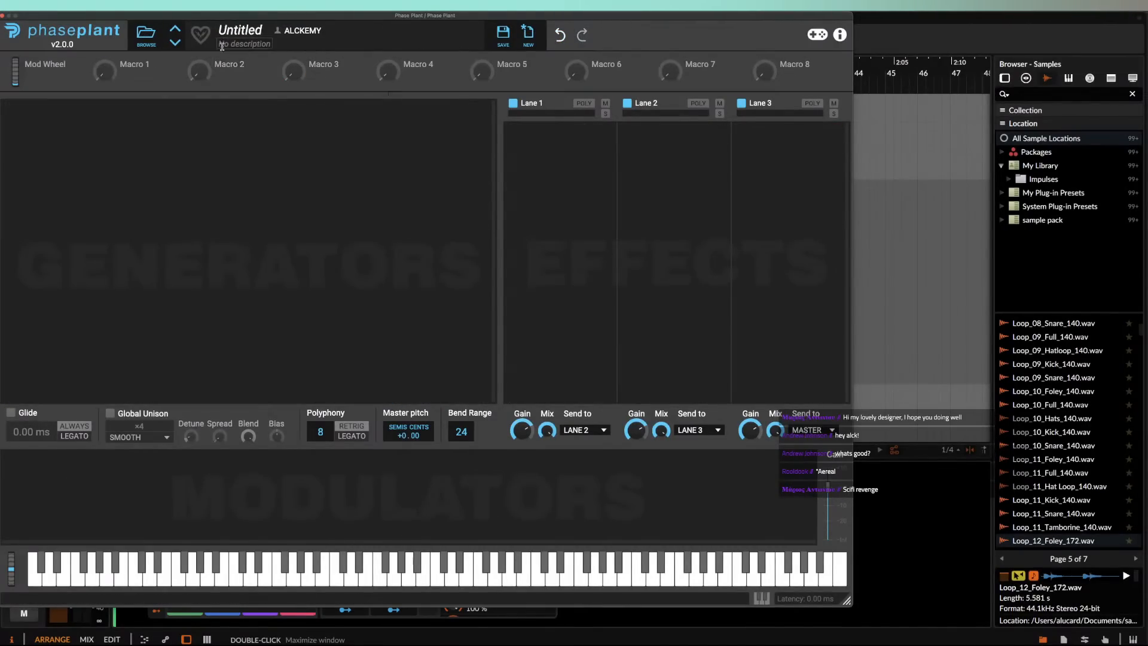
{"action": "left_click", "coordinate": [146, 34]}
{"action": "left_click", "coordinate": [31, 96]}
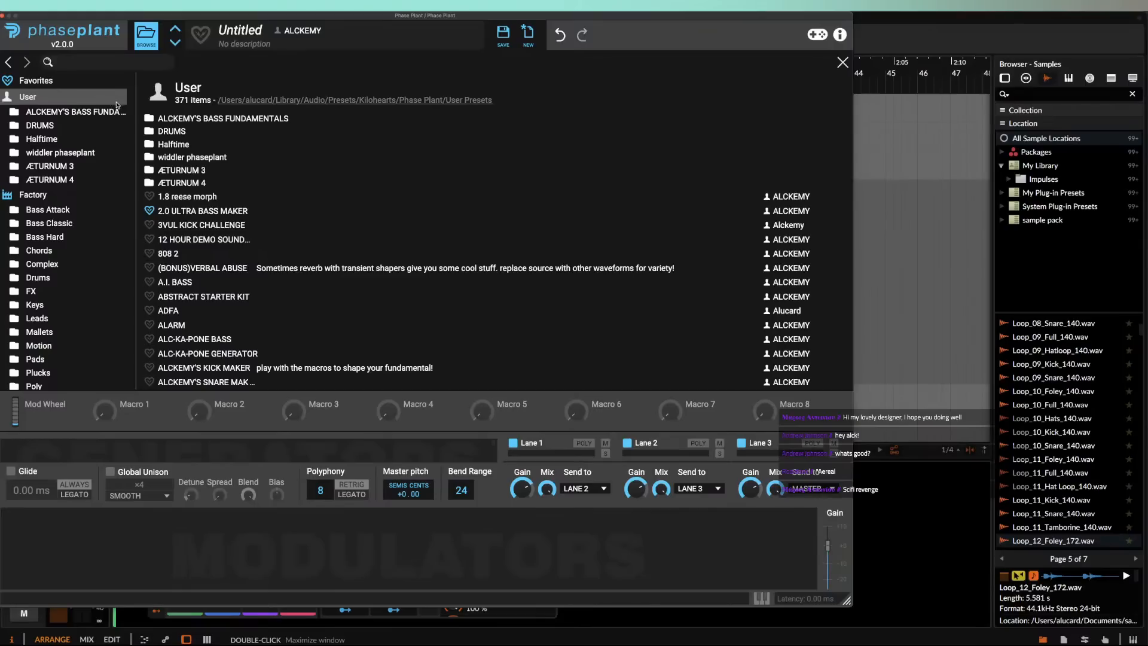
{"action": "left_click", "coordinate": [45, 85]}
{"action": "double_click", "coordinate": [173, 119]}
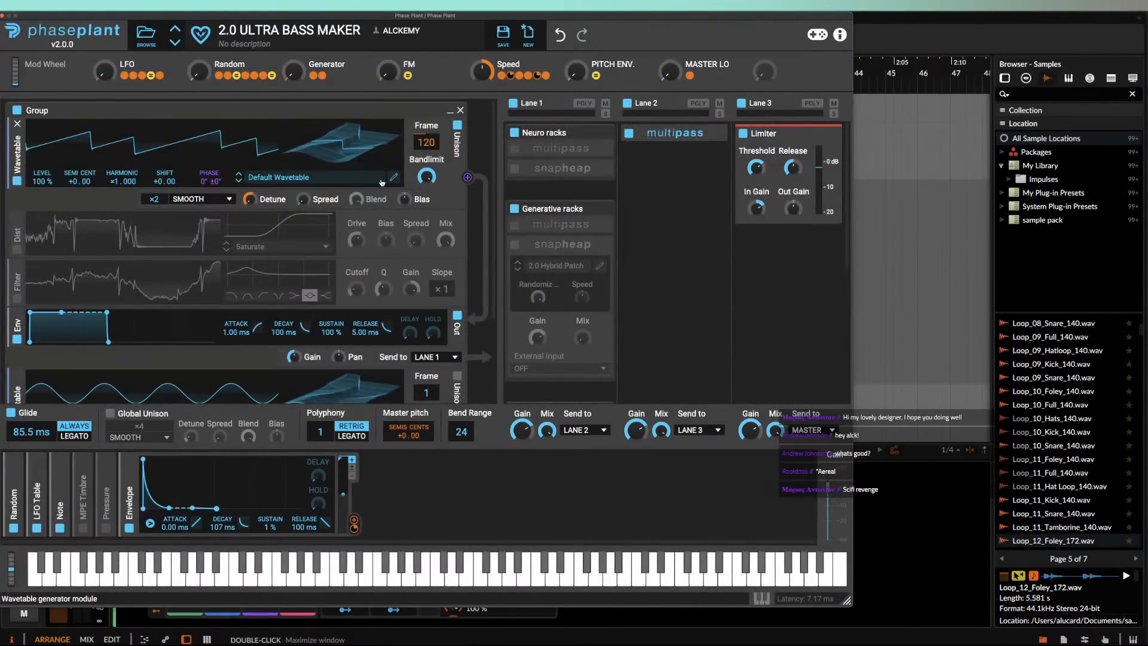
Step: Open the first Wavetable generator's wavetable for editing and redraw frame 1 freehand with the Brush Tool
{"action": "left_click", "coordinate": [394, 179]}
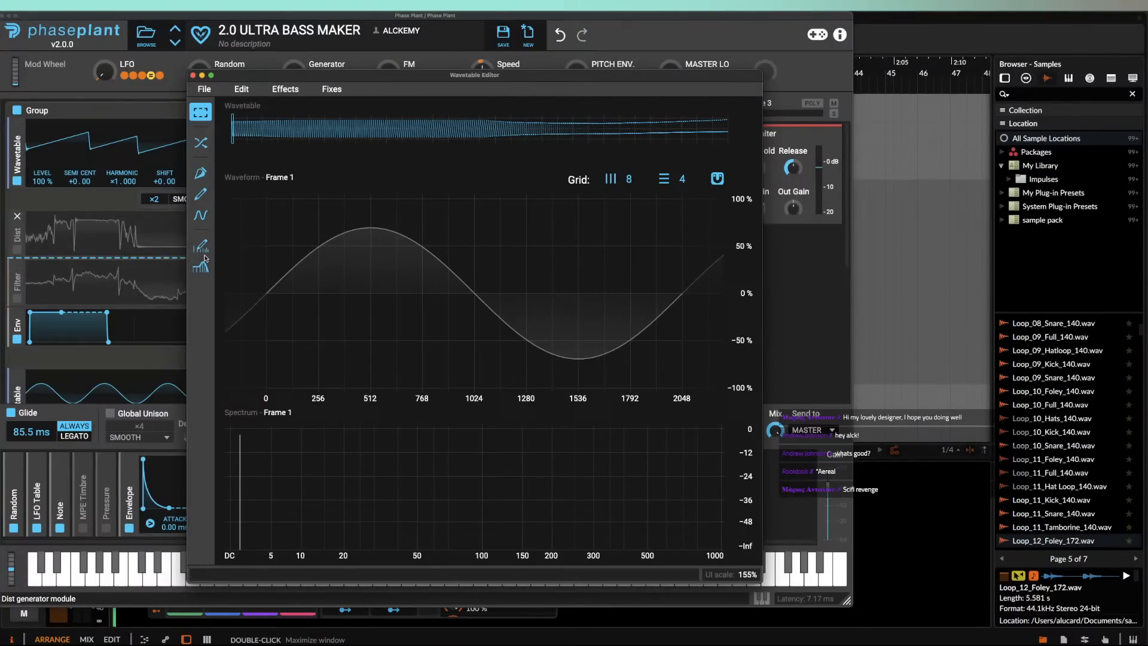
{"action": "left_click", "coordinate": [200, 214]}
{"action": "left_click", "coordinate": [200, 215]}
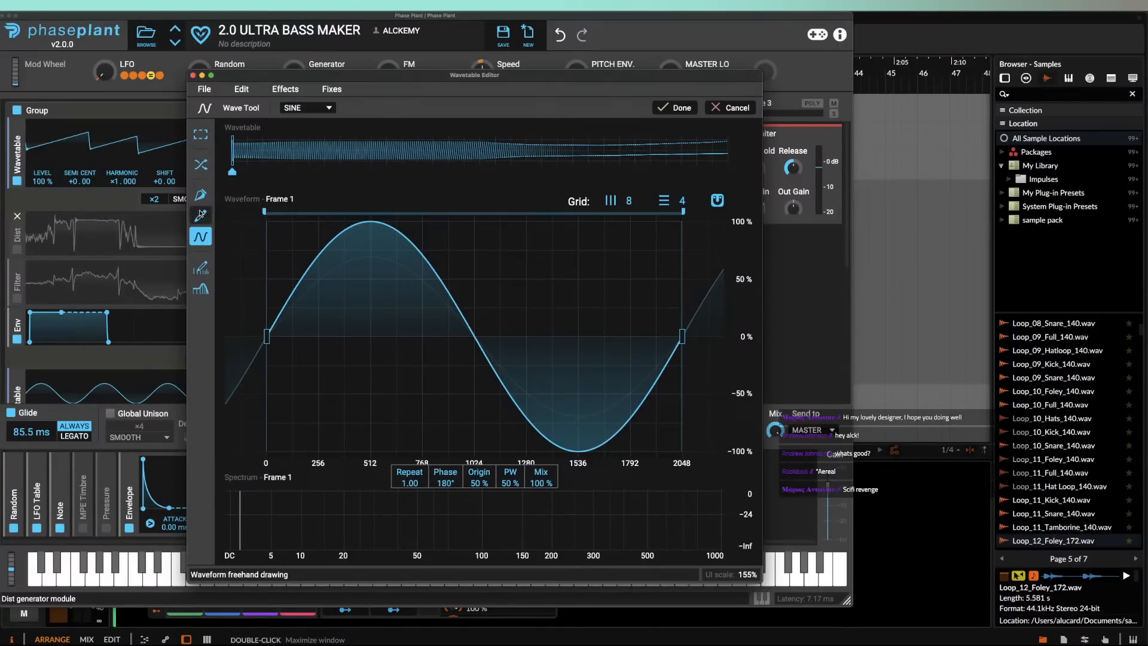
{"action": "mouse_move", "coordinate": [267, 330]}
{"action": "left_mouse_down"}
{"action": "mouse_move", "coordinate": [302, 240]}
{"action": "mouse_move", "coordinate": [371, 383]}
{"action": "mouse_move", "coordinate": [491, 370]}
{"action": "mouse_move", "coordinate": [479, 216]}
{"action": "mouse_move", "coordinate": [281, 231]}
{"action": "mouse_move", "coordinate": [486, 419]}
{"action": "mouse_move", "coordinate": [634, 251]}
{"action": "mouse_move", "coordinate": [718, 220]}
{"action": "left_mouse_up"}
{"action": "mouse_move", "coordinate": [643, 186]}
{"action": "left_mouse_down"}
{"action": "mouse_move", "coordinate": [514, 455]}
{"action": "mouse_move", "coordinate": [292, 203]}
{"action": "left_mouse_up"}
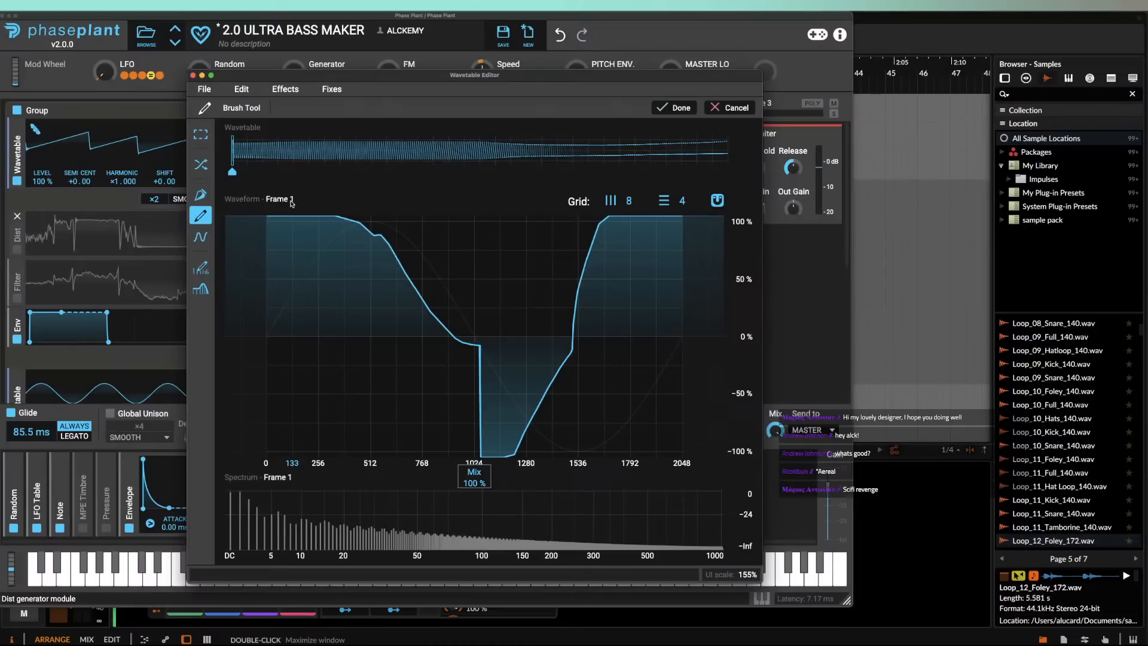
Step: Redraw frame 256 of the wavetable freehand with the Brush Tool and apply the brush edits
{"action": "left_click", "coordinate": [725, 157]}
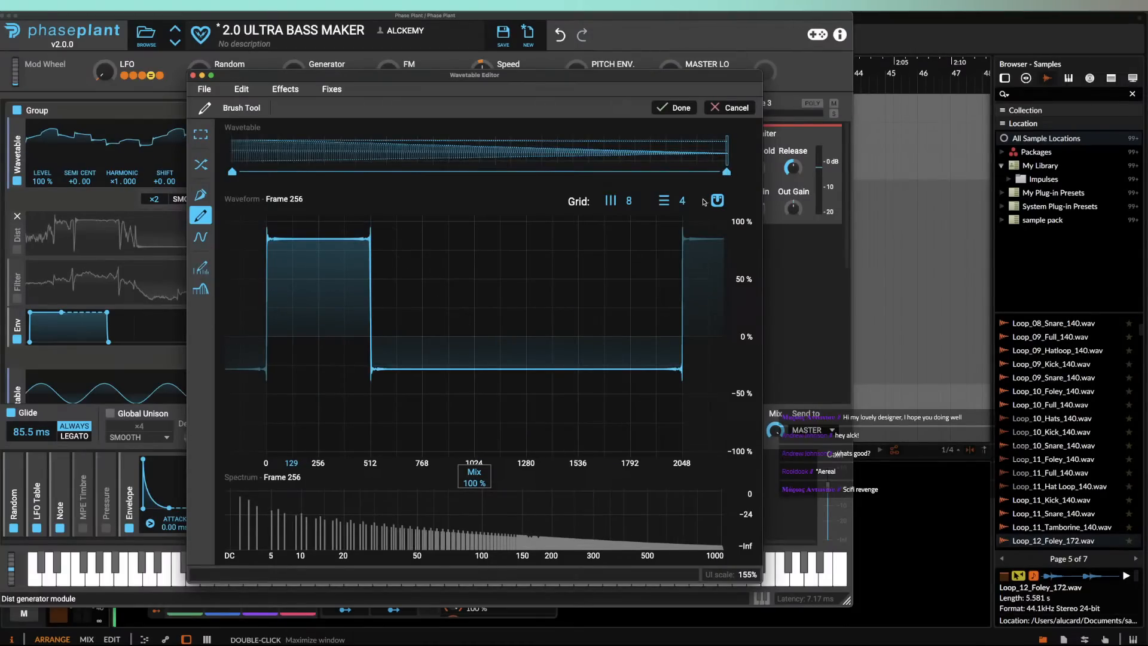
{"action": "mouse_move", "coordinate": [678, 233]}
{"action": "left_mouse_down"}
{"action": "mouse_move", "coordinate": [562, 418]}
{"action": "mouse_move", "coordinate": [239, 218]}
{"action": "left_mouse_up"}
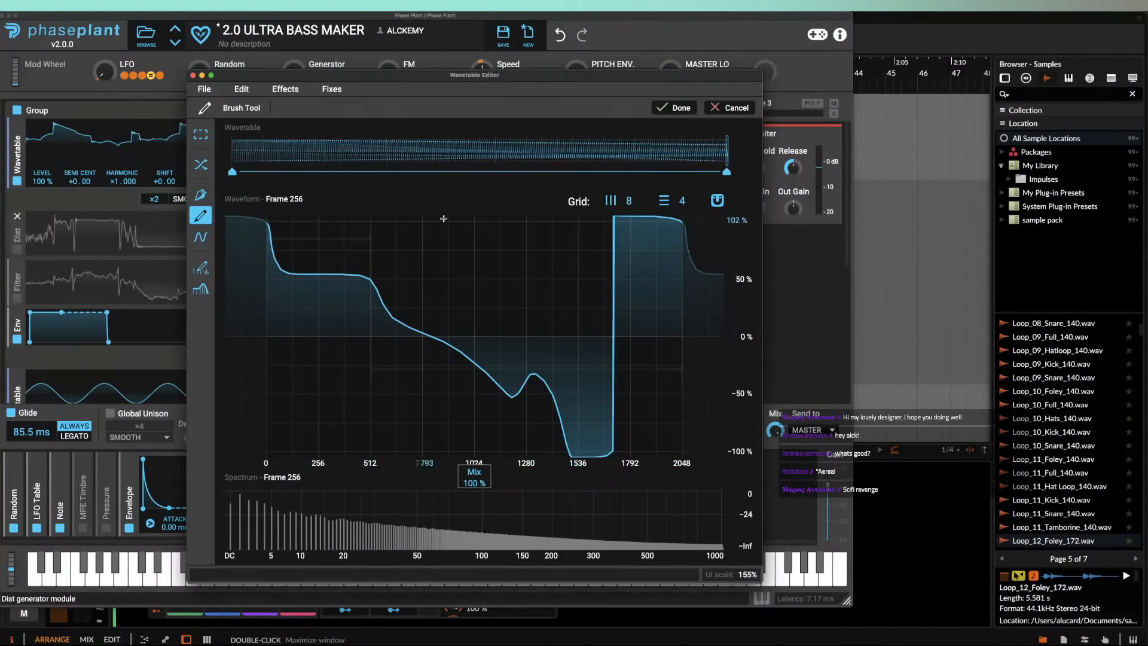
{"action": "left_click", "coordinate": [682, 107]}
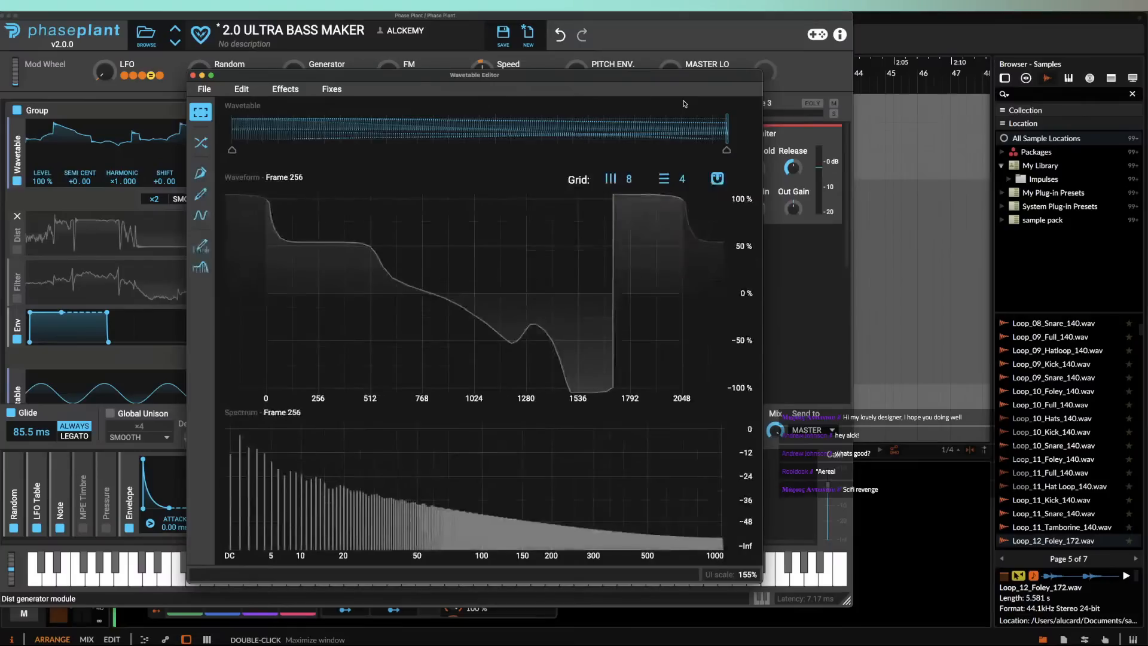
Step: Apply a low-pass Filter Tool across the wavetable with cutoffs of 32 at frame 1, about 1025 at frame 141 and 381.916 at frame 256
{"action": "left_click", "coordinate": [200, 267]}
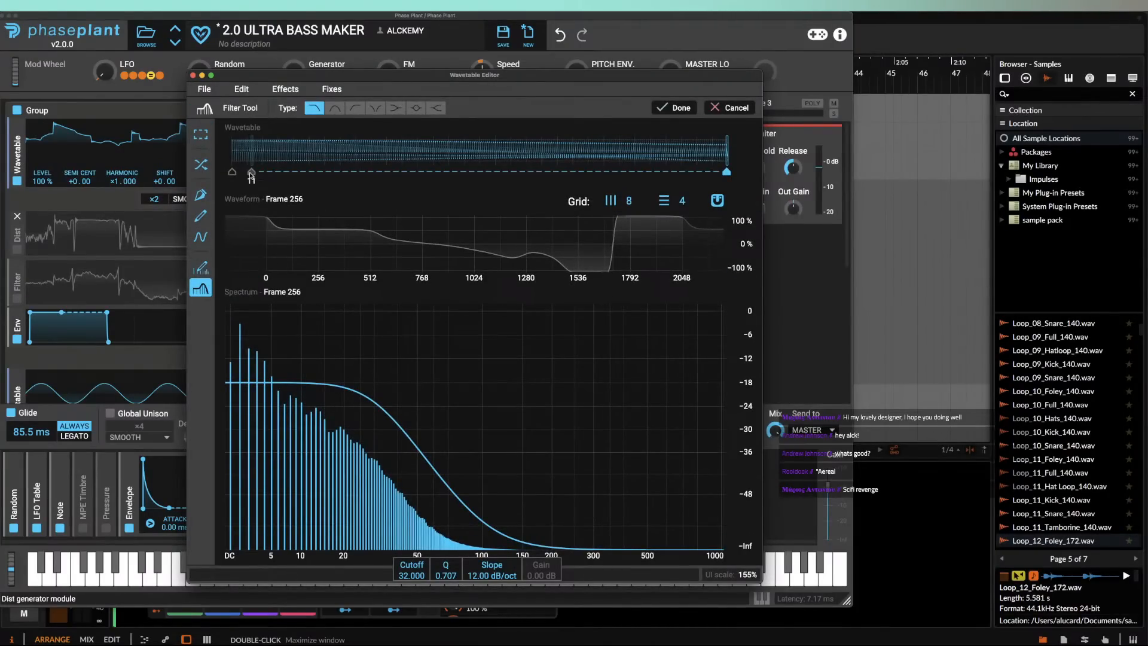
{"action": "left_click_drag", "start_coordinate": [251, 176], "coordinate": [232, 176]}
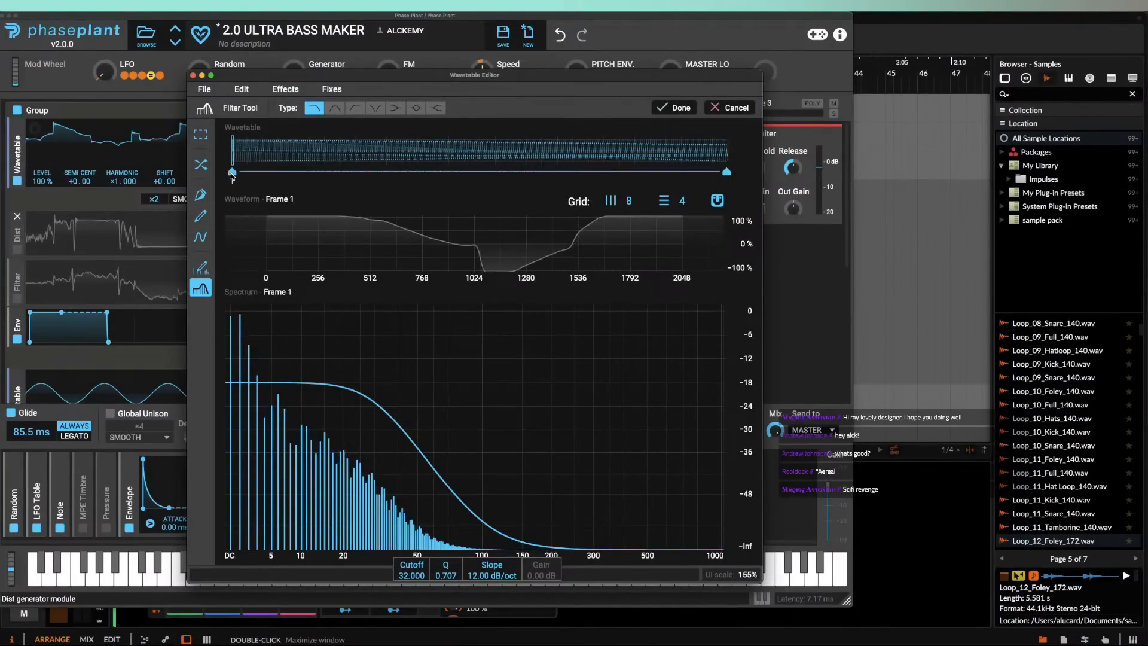
{"action": "left_click", "coordinate": [504, 157]}
{"action": "left_click_drag", "start_coordinate": [414, 565], "coordinate": [419, 419]}
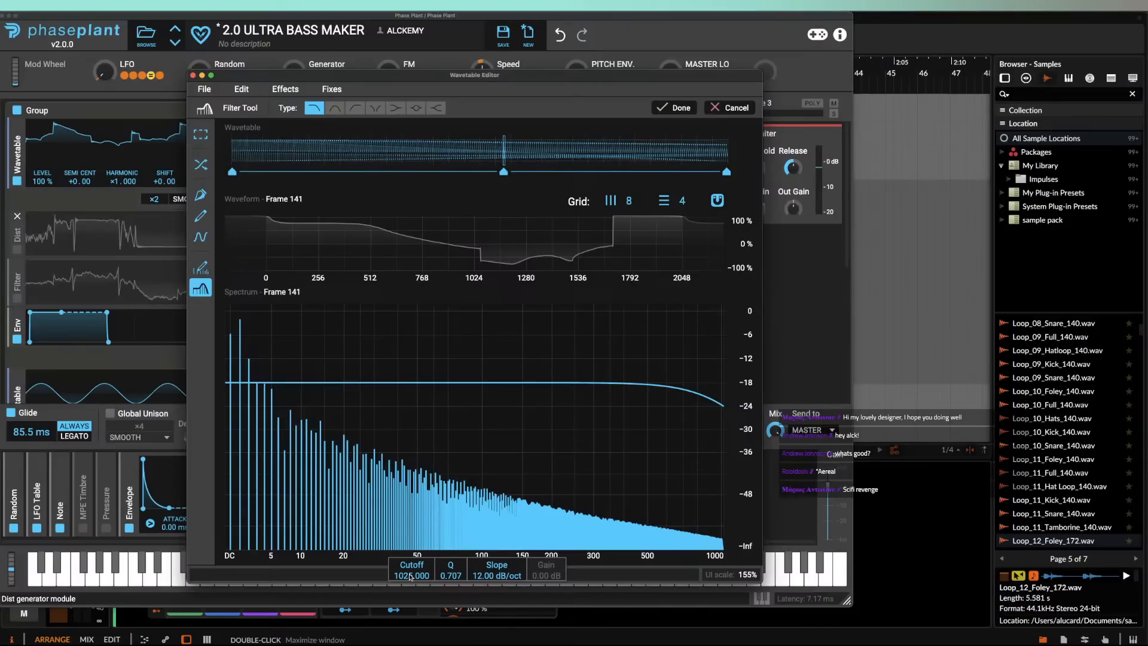
{"action": "left_click", "coordinate": [727, 172]}
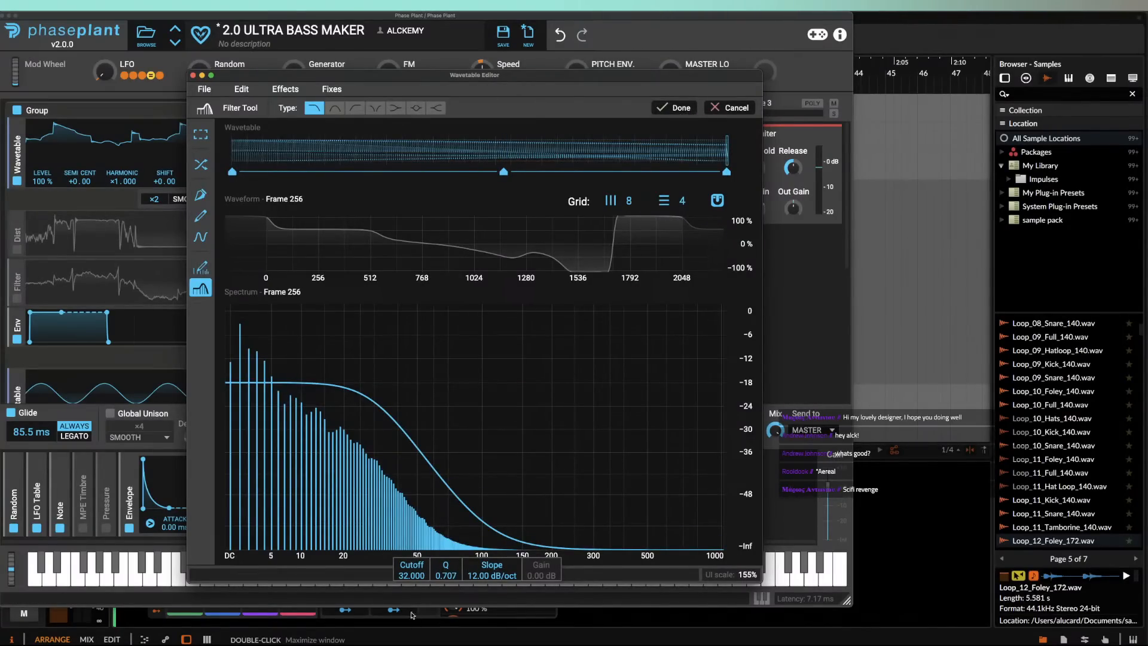
{"action": "left_click_drag", "start_coordinate": [411, 570], "coordinate": [414, 454]}
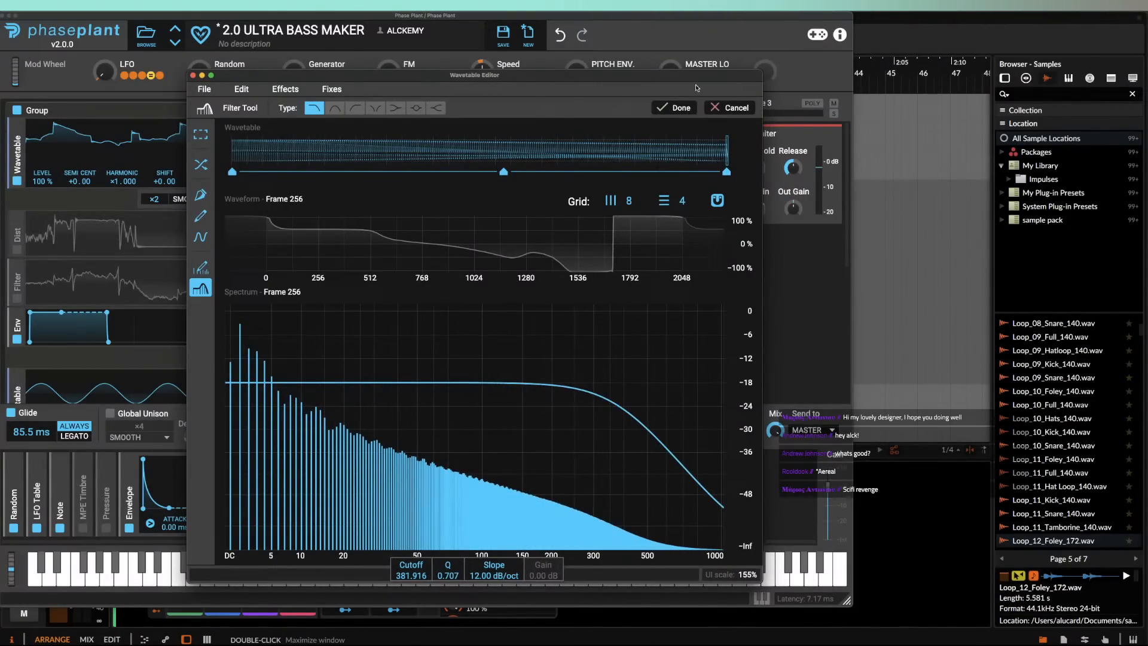
{"action": "left_click", "coordinate": [675, 108]}
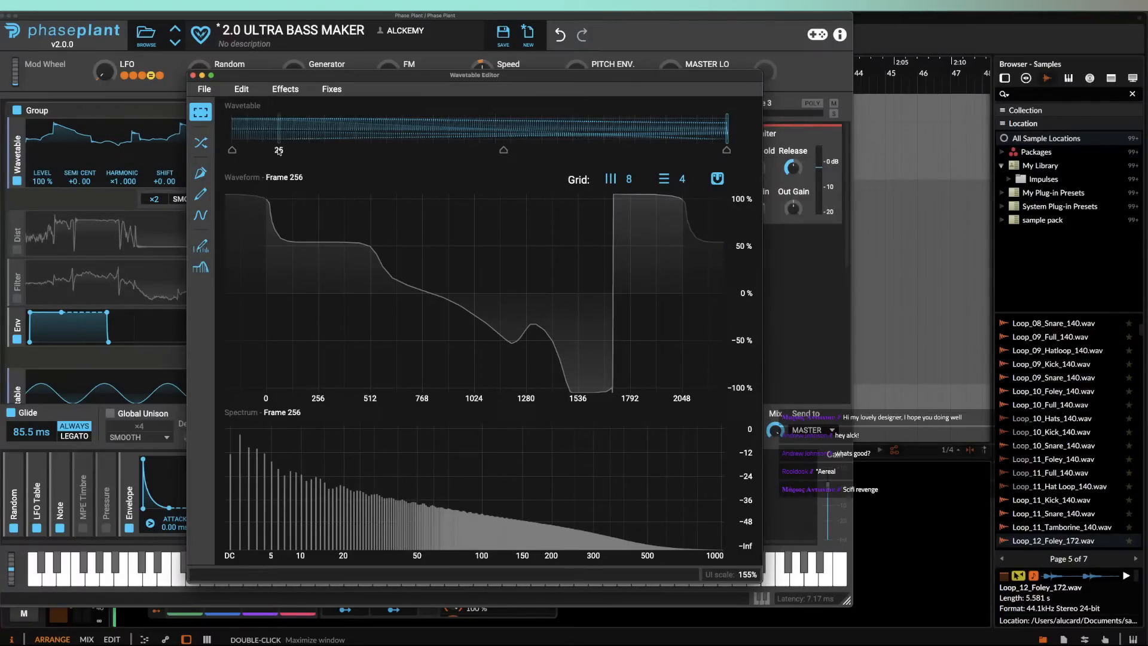
Step: Apply a notch Filter Tool across the wavetable with cutoff 26.713 at frame 1 and 8.726 at frame 256
{"action": "left_click", "coordinate": [200, 267]}
{"action": "left_click", "coordinate": [375, 108]}
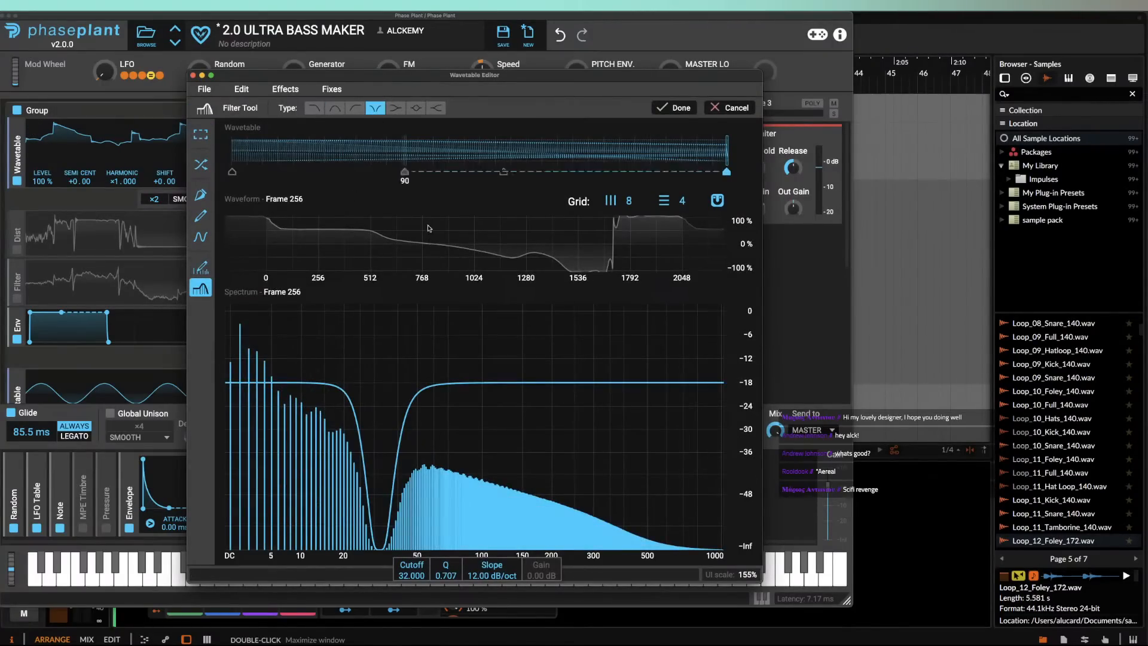
{"action": "left_click_drag", "start_coordinate": [414, 577], "coordinate": [414, 616]}
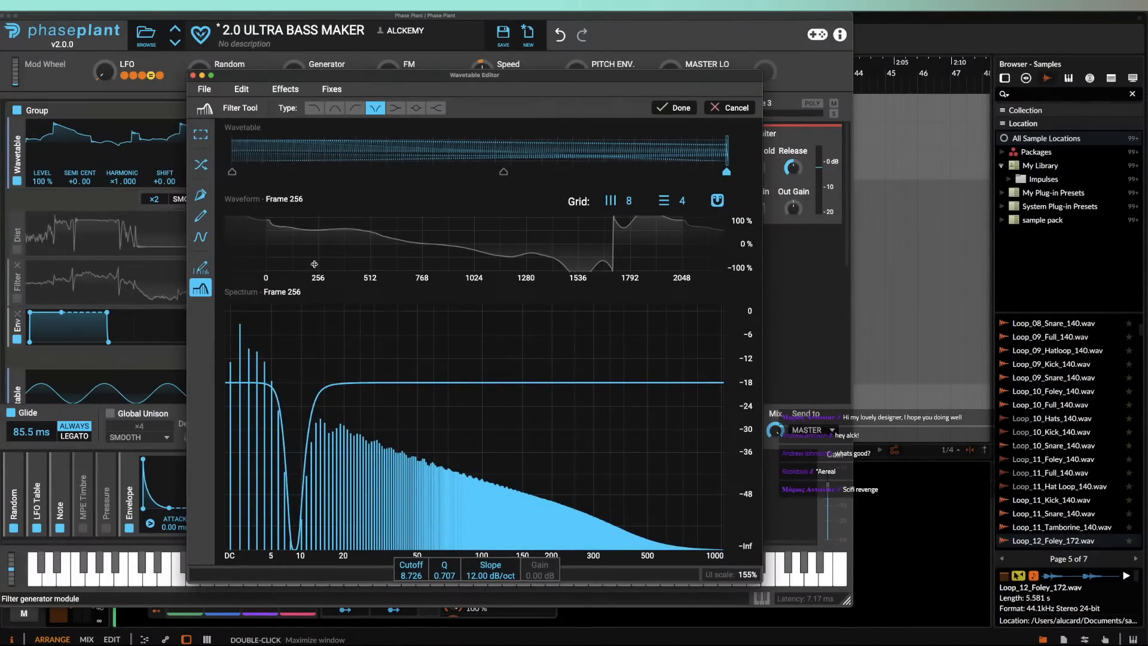
{"action": "left_click", "coordinate": [231, 172]}
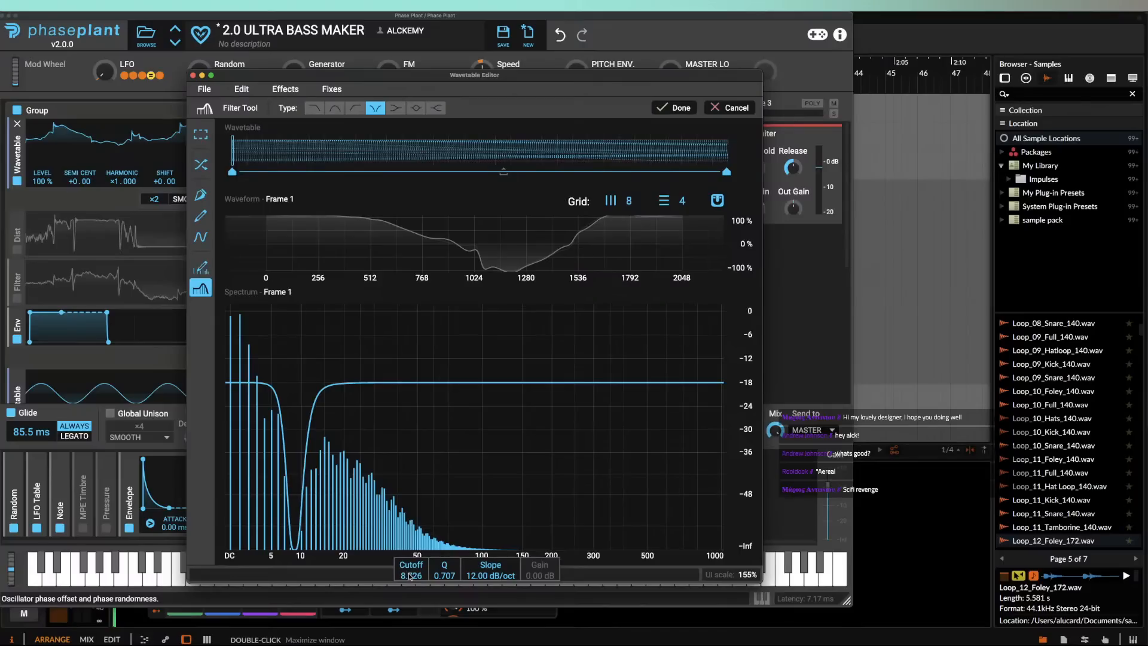
{"action": "scroll", "coordinate": [410, 576], "scroll_direction": "up", "scroll_amount": 5}
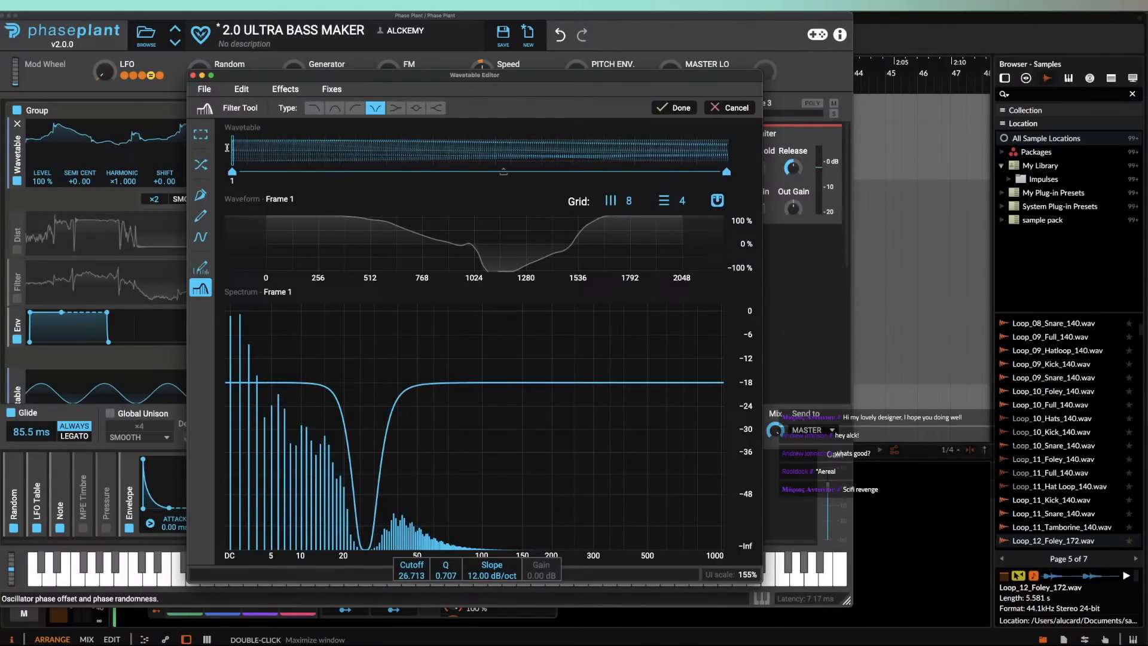
{"action": "left_click_drag", "start_coordinate": [227, 148], "coordinate": [755, 167]}
{"action": "left_click", "coordinate": [672, 108]}
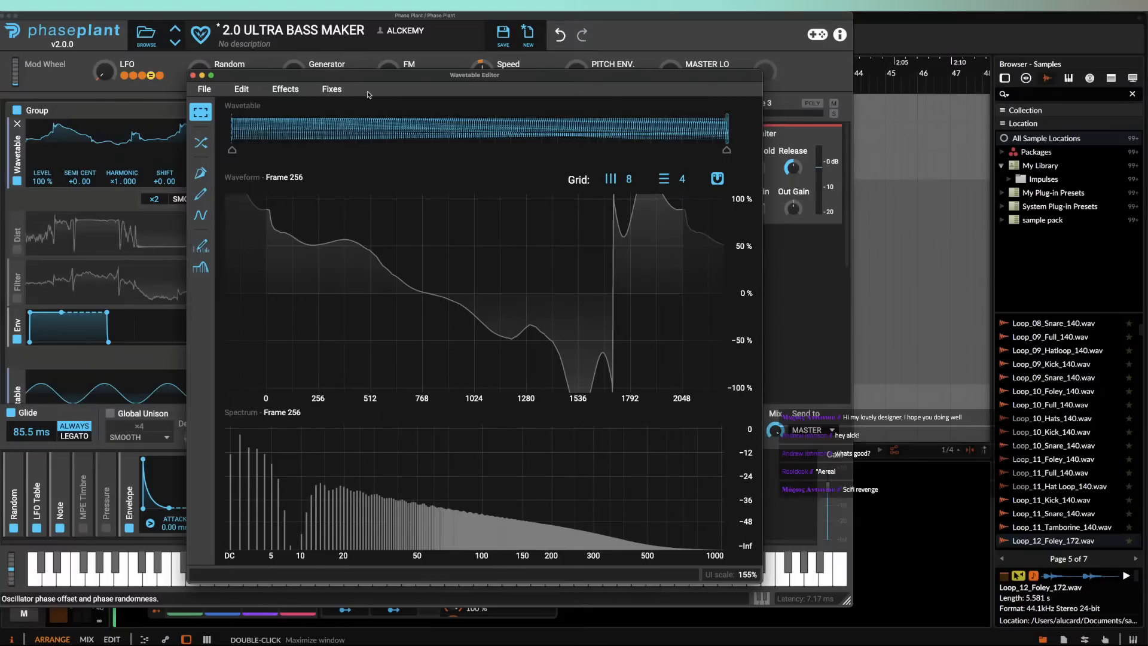
Step: Apply a Distortion effect of type Saturate to the wavetable with +0.00 dB drive and 51% mix
{"action": "left_click", "coordinate": [285, 88]}
{"action": "left_click", "coordinate": [289, 164]}
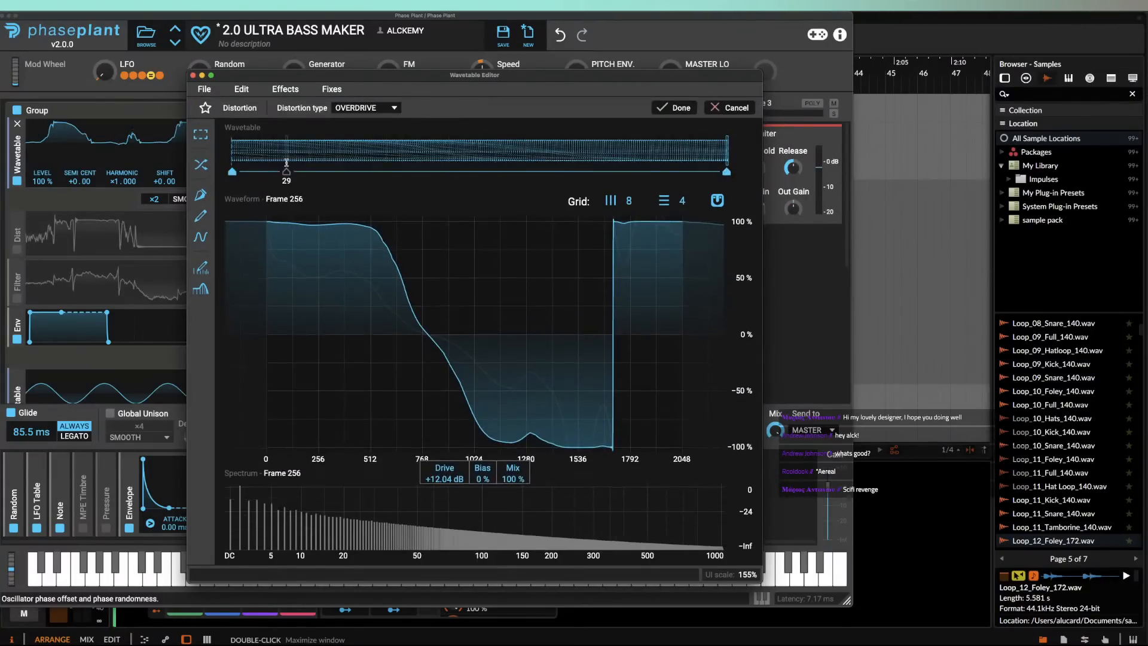
{"action": "left_click", "coordinate": [357, 108]}
{"action": "left_click", "coordinate": [369, 121]}
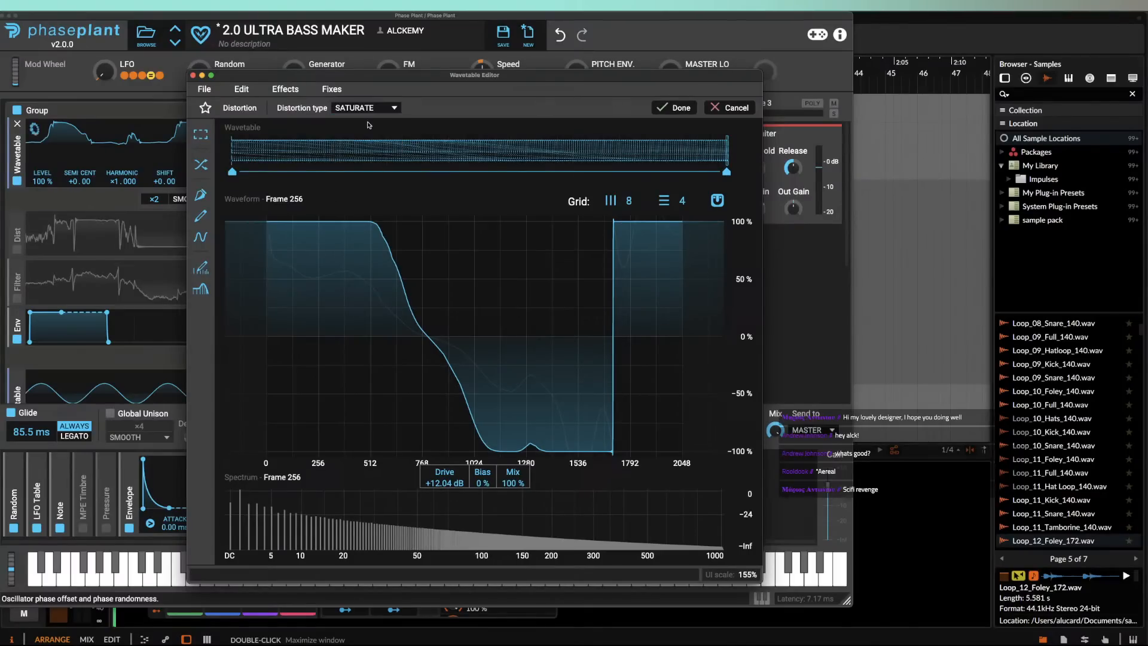
{"action": "left_click_drag", "start_coordinate": [512, 489], "coordinate": [440, 488]}
{"action": "double_click", "coordinate": [440, 488]}
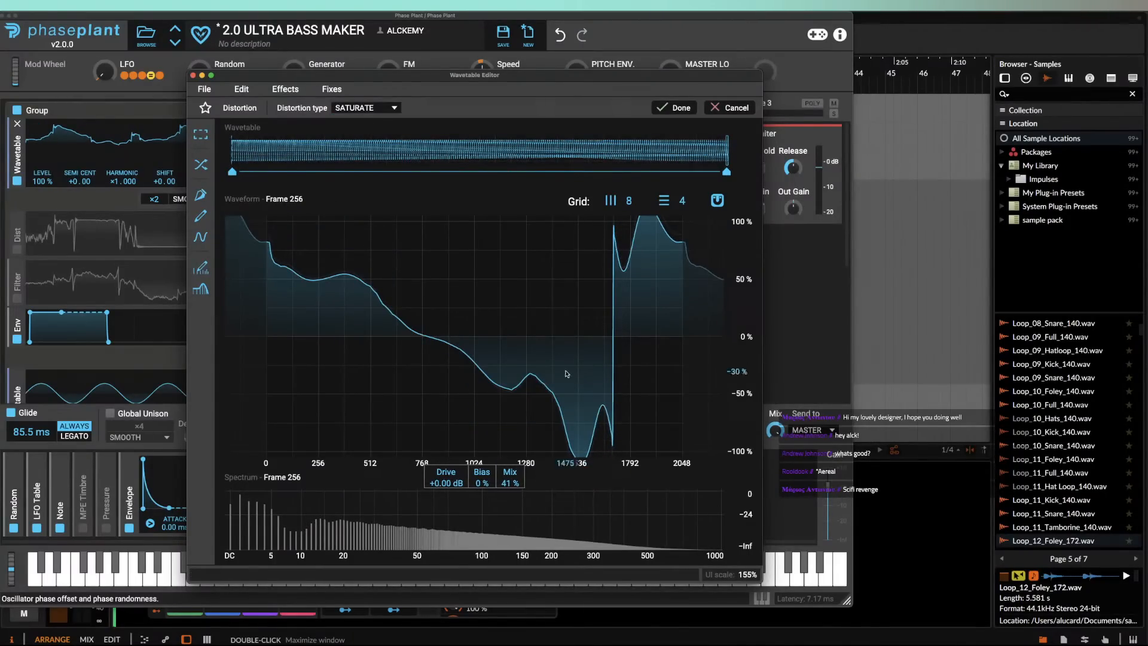
{"action": "left_click_drag", "start_coordinate": [575, 81], "coordinate": [840, 68]}
{"action": "left_click_drag", "start_coordinate": [774, 470], "coordinate": [778, 172]}
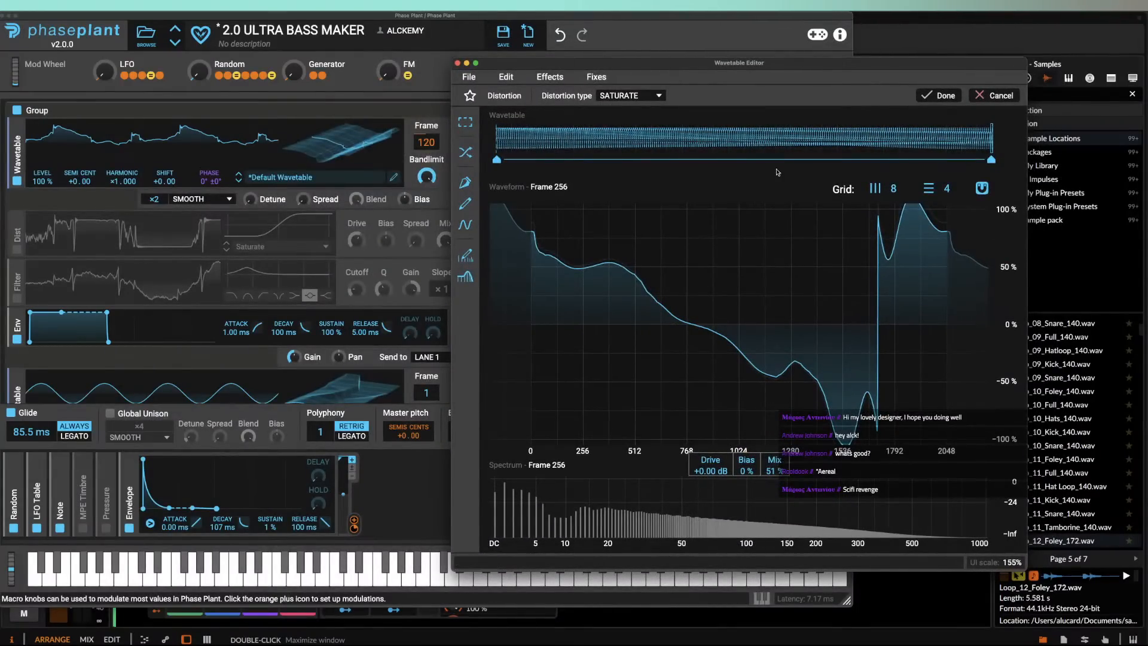
{"action": "left_click", "coordinate": [941, 95]}
Step: Add an Automatic EQ to the wavetable with 5.91 dB/oct tone, 3.90 oct bandwidth and 76% mix, and set the generator's Frame to 1
{"action": "left_click", "coordinate": [550, 77]}
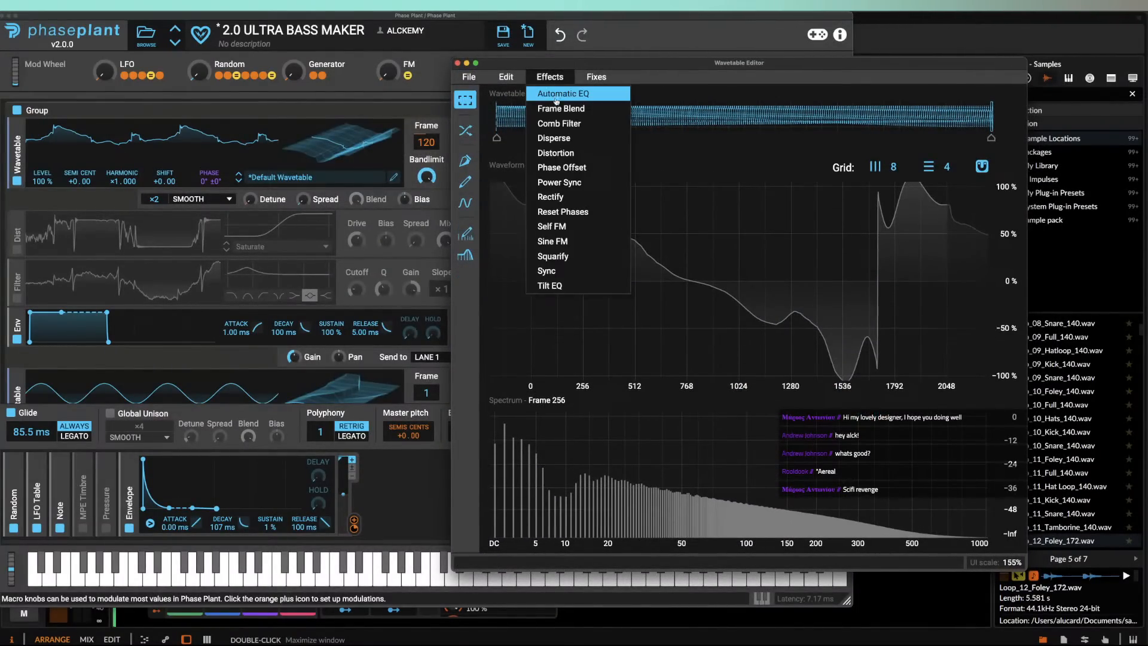
{"action": "left_click", "coordinate": [556, 94]}
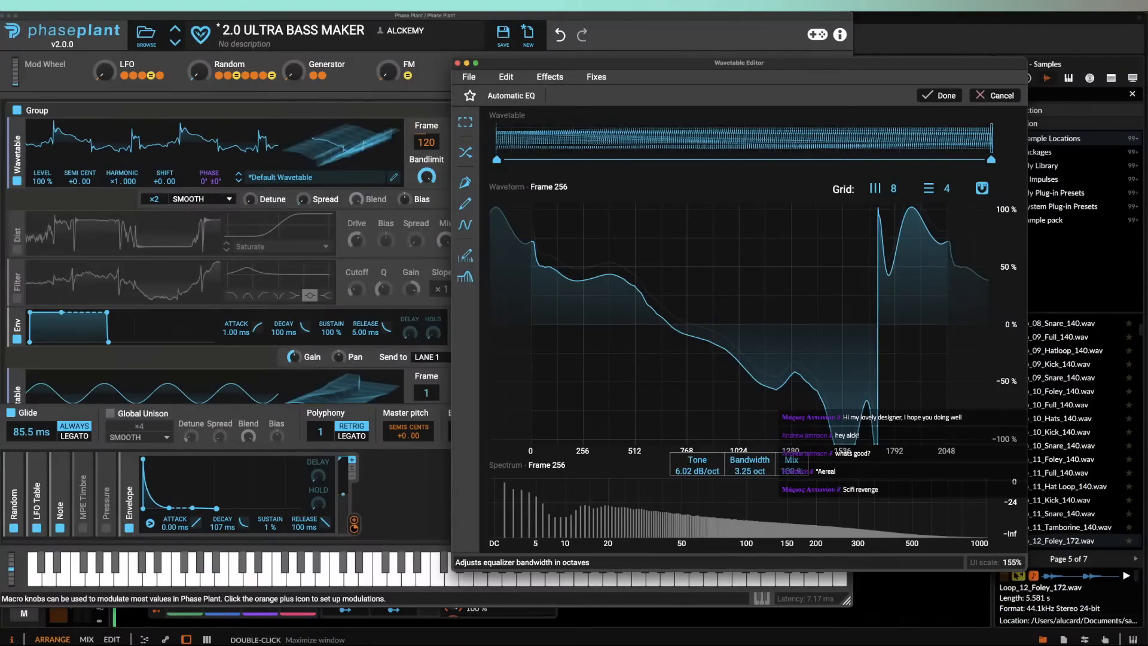
{"action": "left_click_drag", "start_coordinate": [749, 467], "coordinate": [690, 479]}
{"action": "left_click_drag", "start_coordinate": [791, 471], "coordinate": [791, 479]}
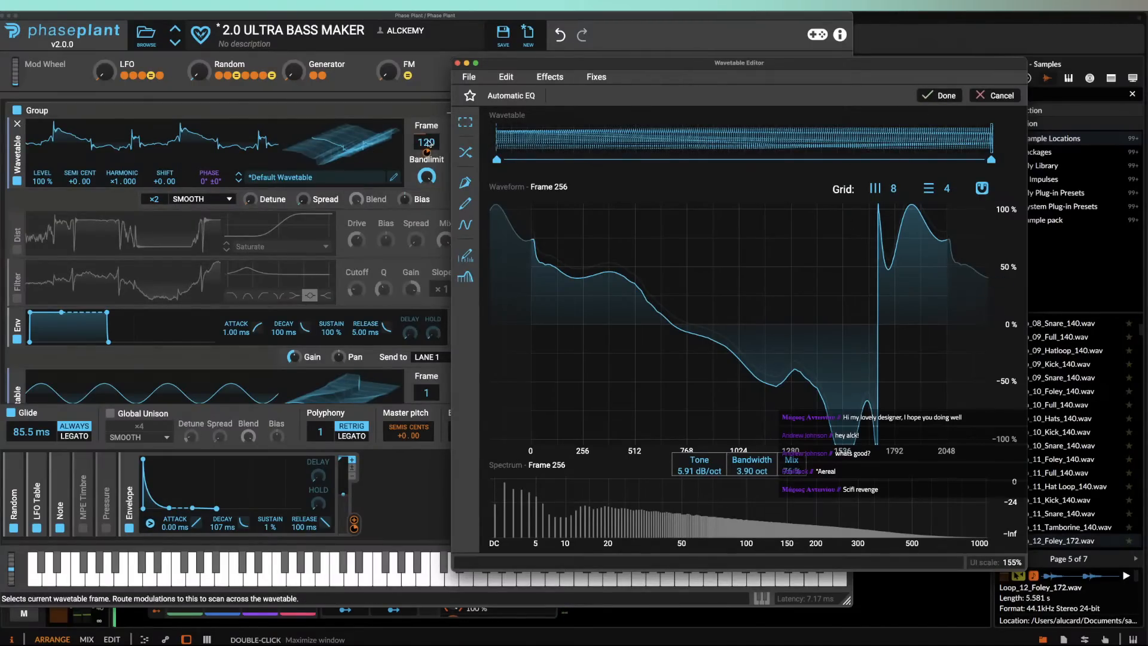
{"action": "mouse_move", "coordinate": [429, 143]}
{"action": "left_mouse_down"}
{"action": "mouse_move", "coordinate": [428, 173]}
{"action": "mouse_move", "coordinate": [437, 99]}
{"action": "mouse_move", "coordinate": [437, 142]}
{"action": "left_mouse_up"}
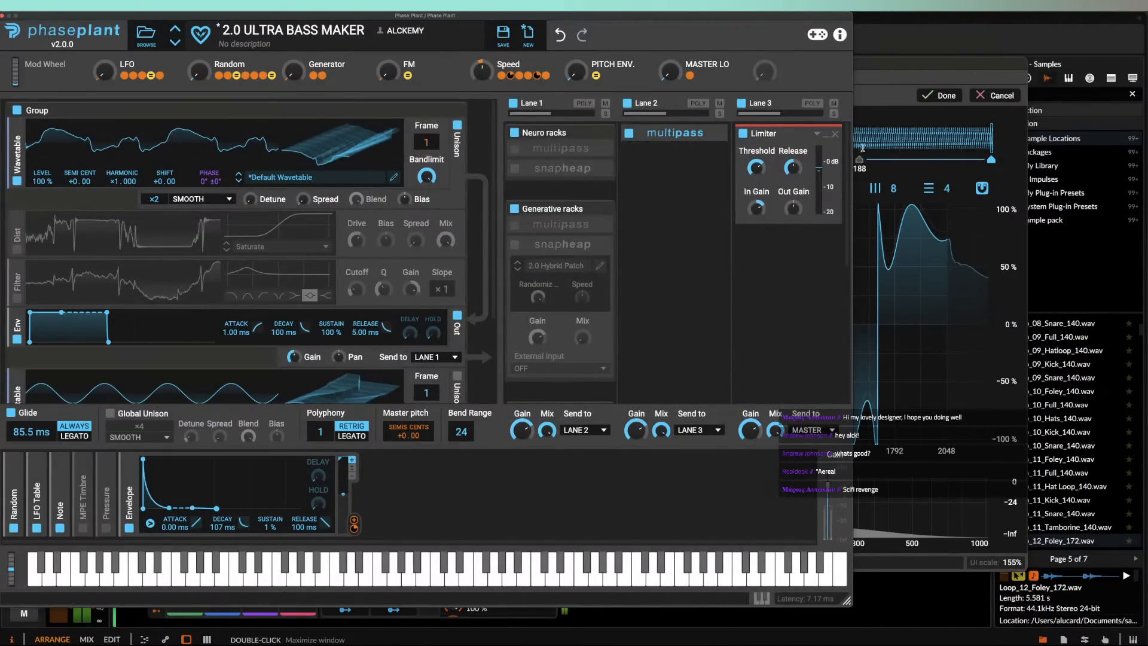
Step: Apply a Self FM effect to the wavetable with 25% amount and 71% mix
{"action": "left_click", "coordinate": [862, 146]}
{"action": "left_click_drag", "start_coordinate": [933, 45], "coordinate": [728, 45]}
{"action": "left_click", "coordinate": [345, 60]}
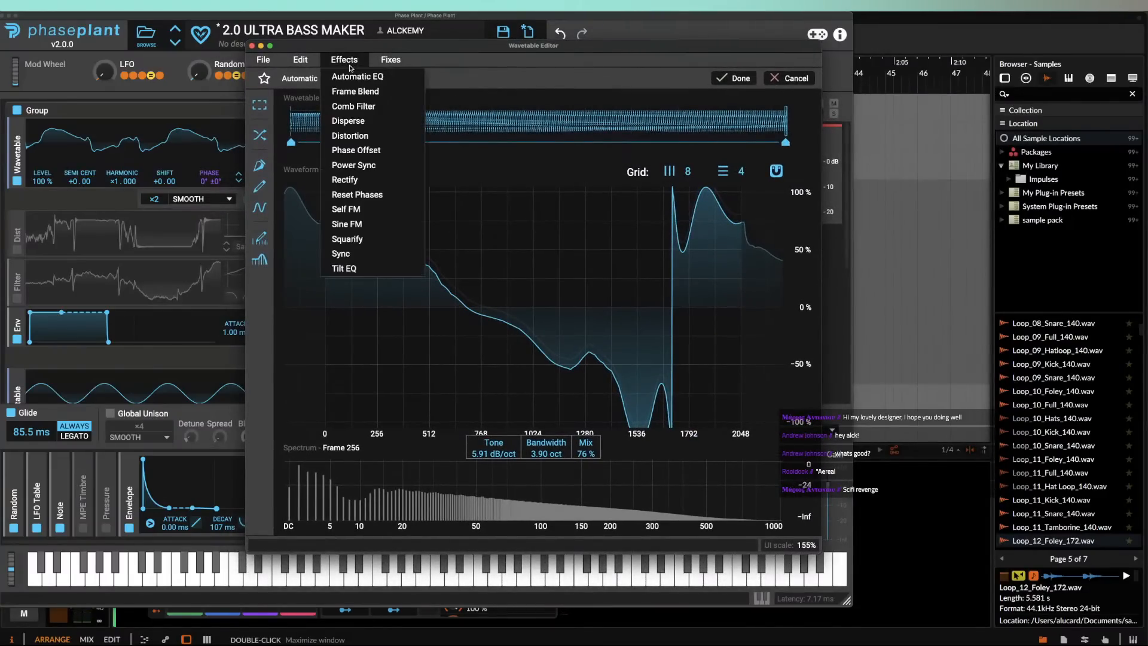
{"action": "left_click", "coordinate": [346, 209]}
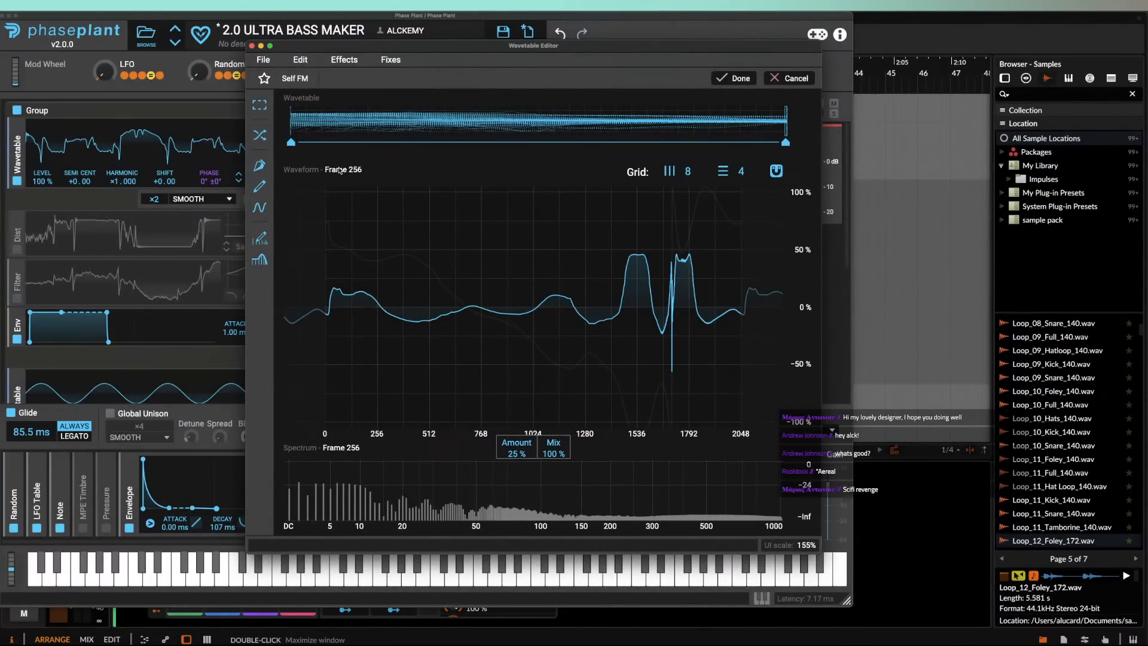
{"action": "left_click_drag", "start_coordinate": [553, 449], "coordinate": [553, 461]}
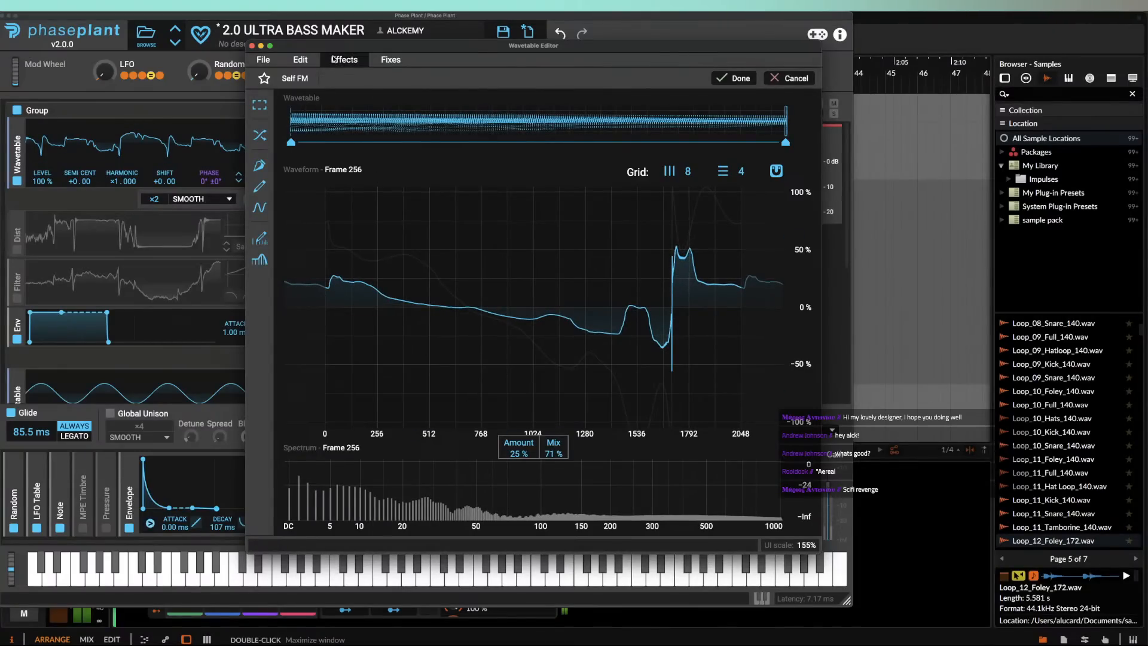
{"action": "left_click_drag", "start_coordinate": [335, 46], "coordinate": [263, 209]}
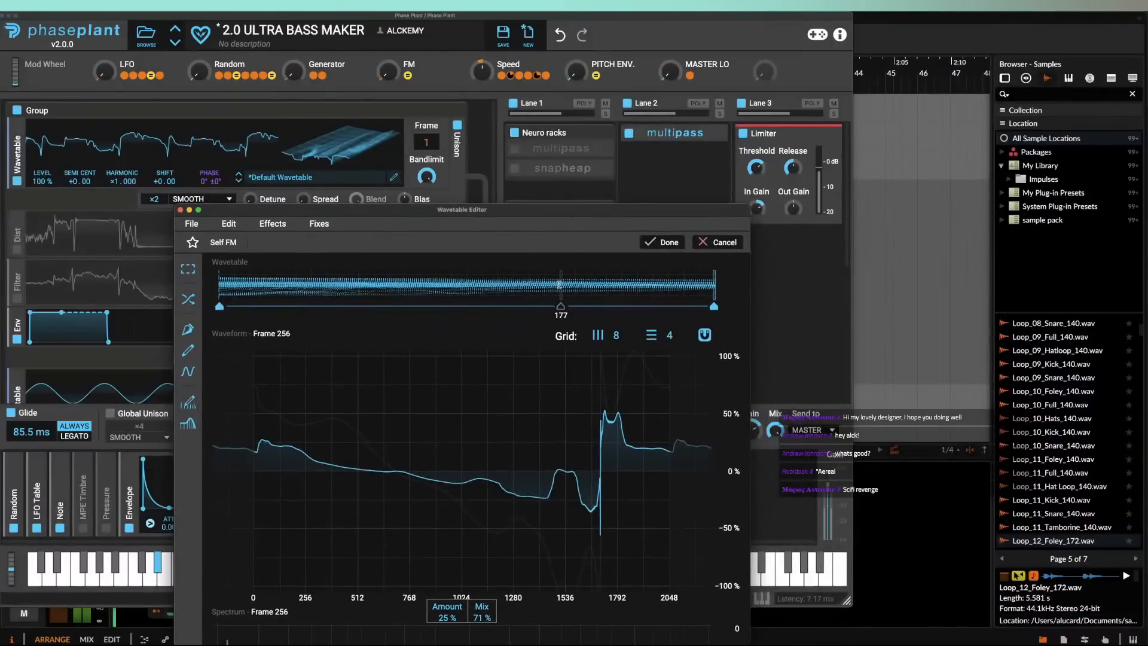
{"action": "left_click", "coordinate": [662, 242]}
Step: Apply a notch Filter Tool with varying cutoffs at frames 1, 104, 183 and 225, using 78.778 at frame 225
{"action": "left_click_drag", "start_coordinate": [512, 210], "coordinate": [743, 47]}
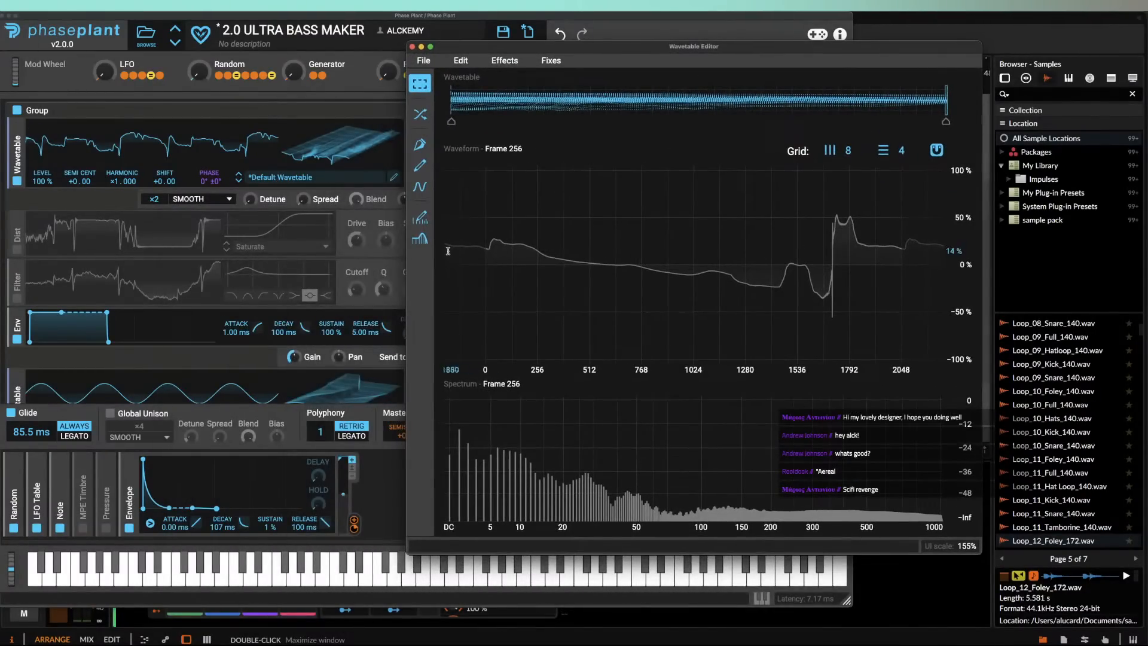
{"action": "left_click", "coordinate": [420, 239]}
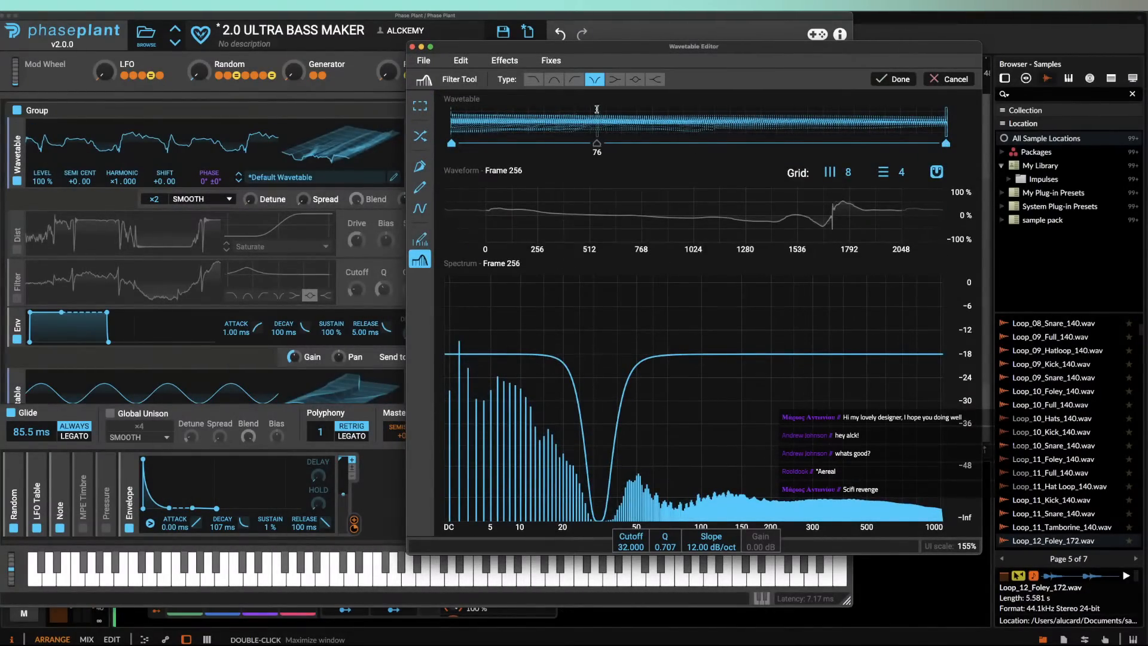
{"action": "left_click", "coordinate": [453, 117]}
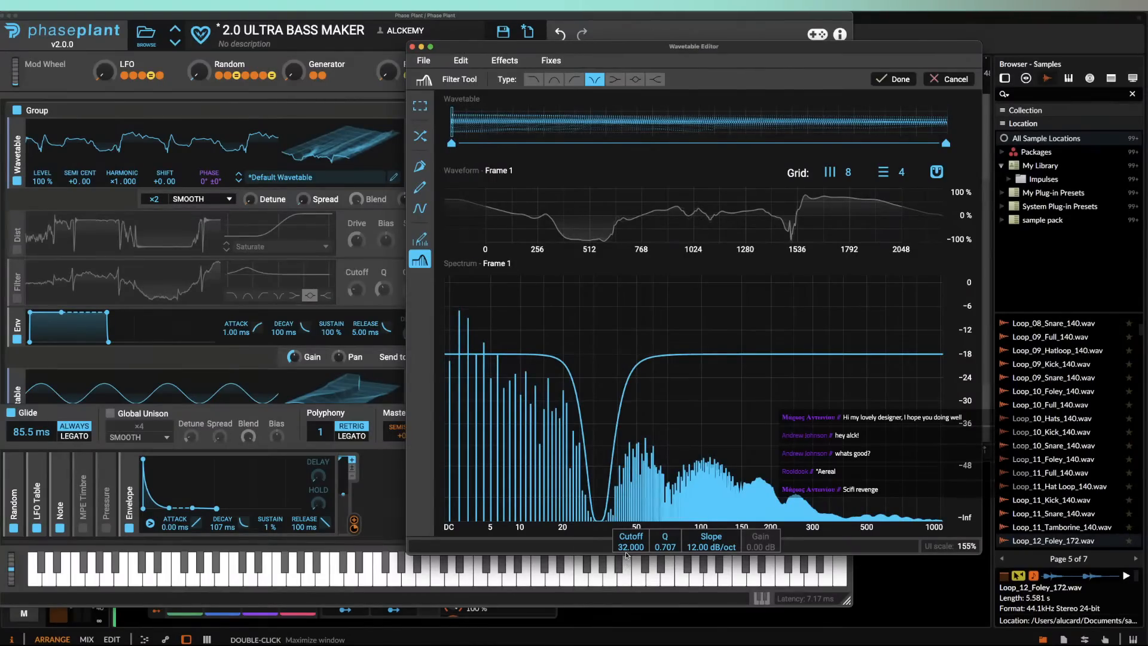
{"action": "left_click_drag", "start_coordinate": [628, 547], "coordinate": [628, 602]}
{"action": "left_click", "coordinate": [650, 145]}
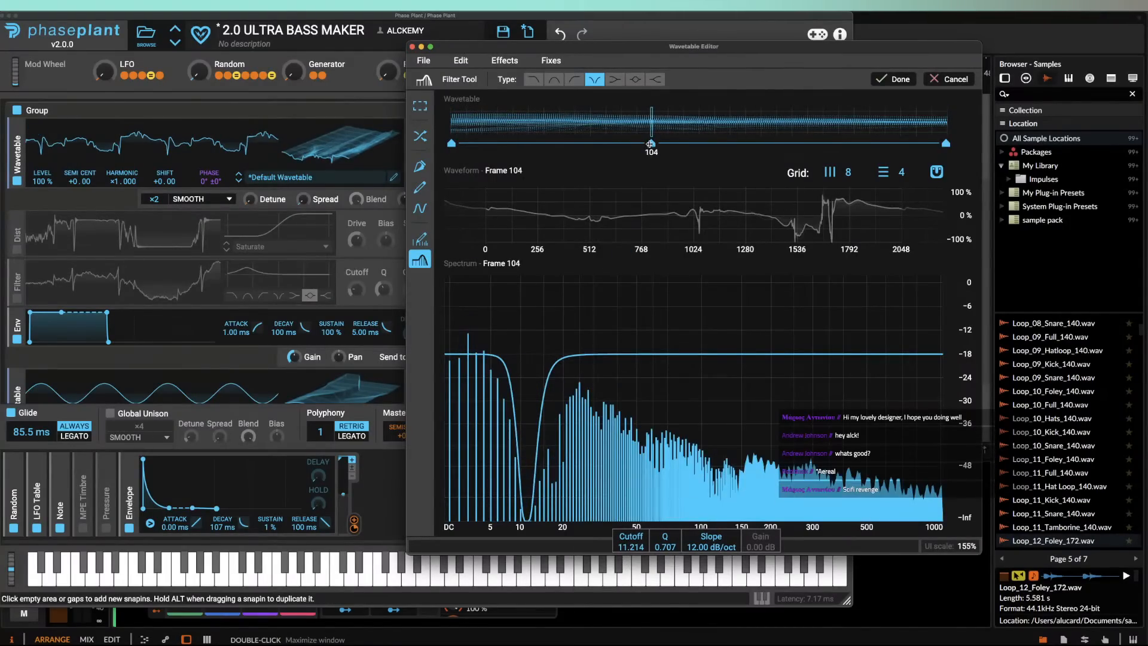
{"action": "left_click_drag", "start_coordinate": [622, 553], "coordinate": [635, 553]}
{"action": "left_click", "coordinate": [805, 145]}
{"action": "left_click", "coordinate": [884, 143]}
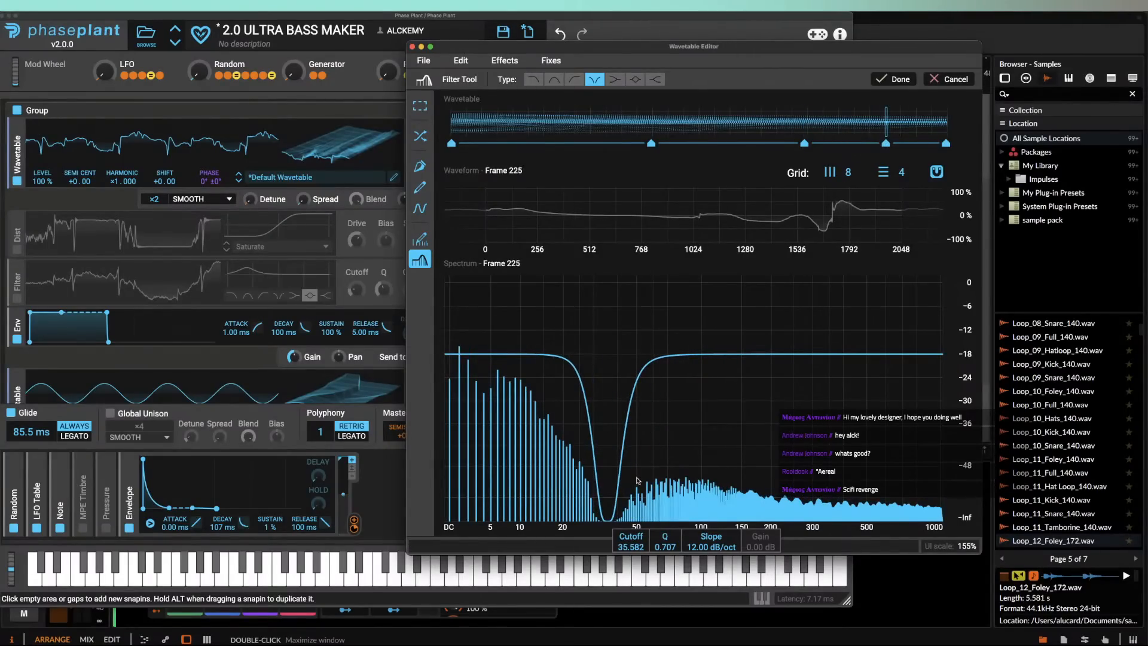
{"action": "scroll", "coordinate": [623, 545], "scroll_direction": "up", "scroll_amount": 5}
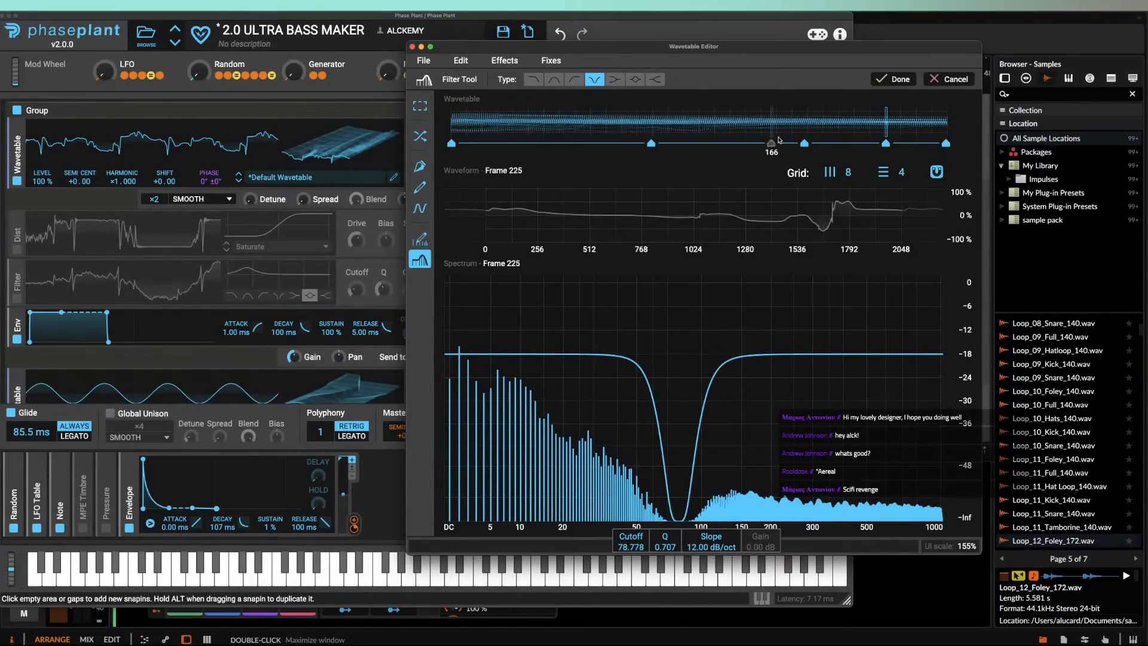
{"action": "left_click", "coordinate": [894, 79]}
Step: Start a peak Filter Tool on frame 225 with cutoff 7.482, Q 1.475 and 3.66 dB gain
{"action": "left_click", "coordinate": [420, 239]}
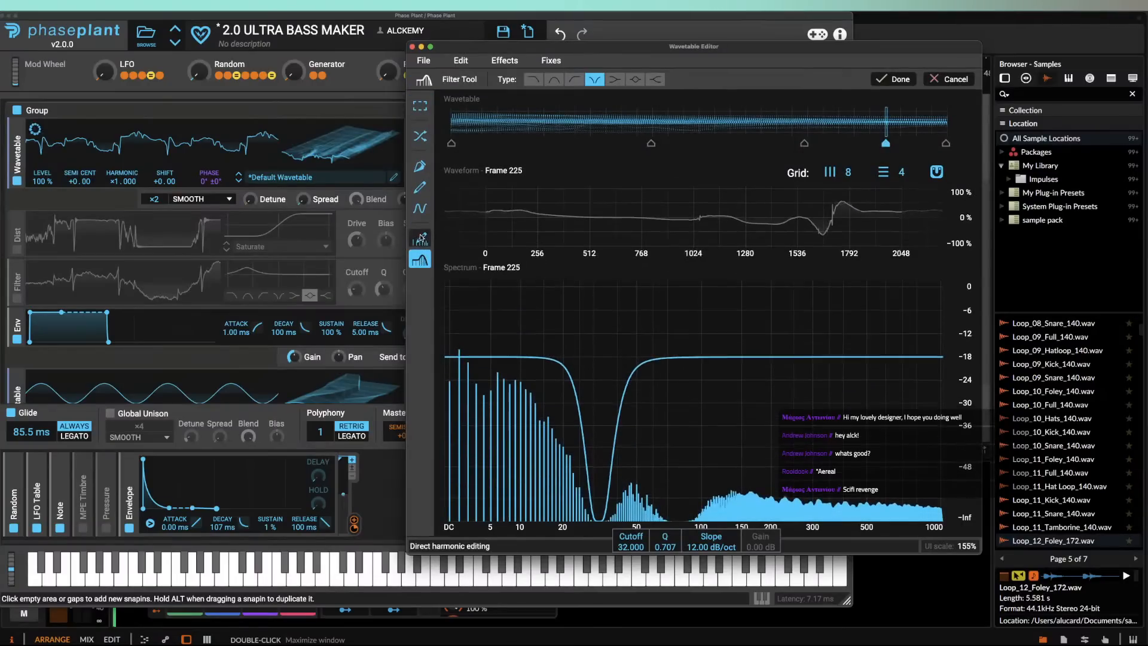
{"action": "left_click", "coordinate": [636, 81]}
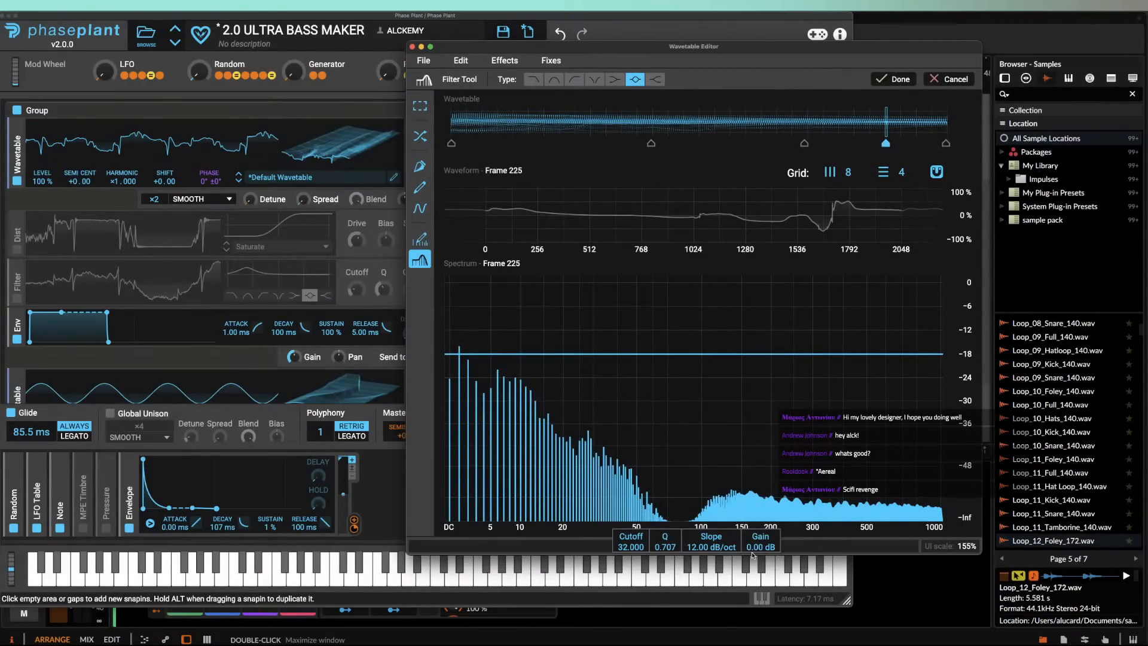
{"action": "scroll", "coordinate": [755, 547], "scroll_direction": "up", "scroll_amount": 5}
{"action": "scroll", "coordinate": [744, 551], "scroll_direction": "down", "scroll_amount": 4}
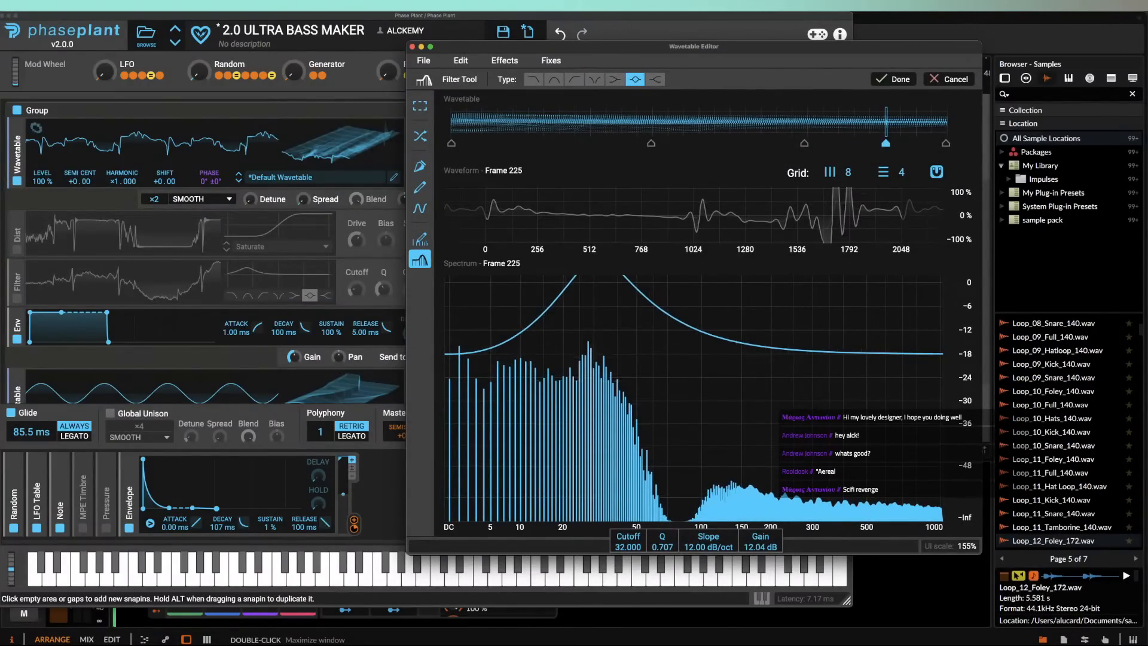
{"action": "scroll", "coordinate": [666, 548], "scroll_direction": "up", "scroll_amount": 4}
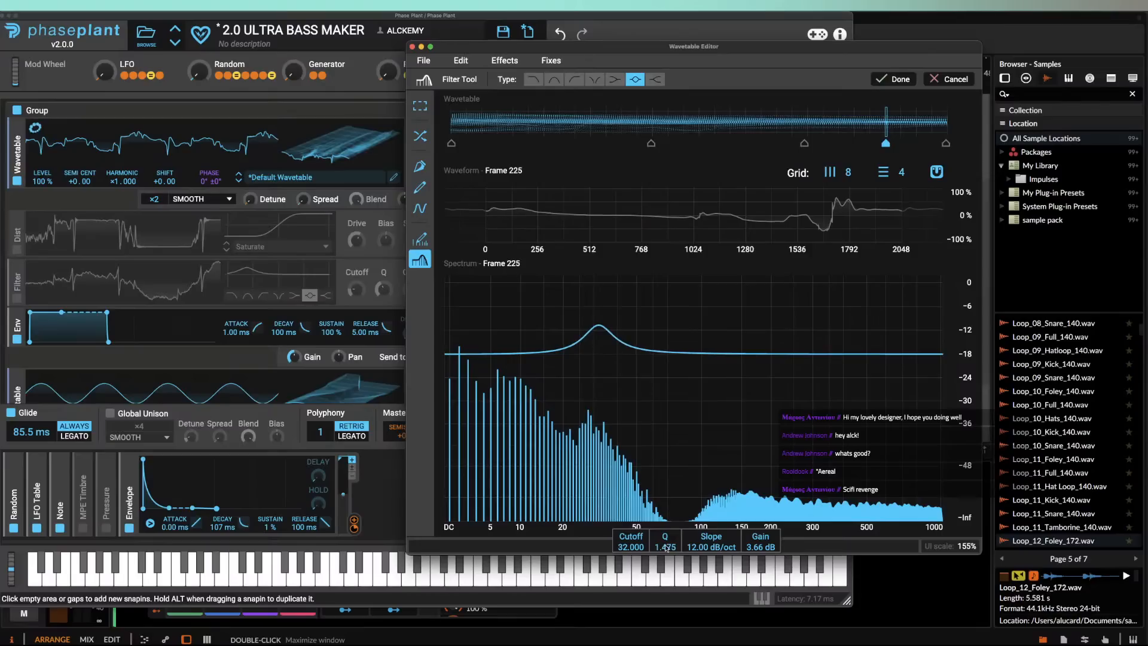
{"action": "scroll", "coordinate": [630, 545], "scroll_direction": "down", "scroll_amount": 5}
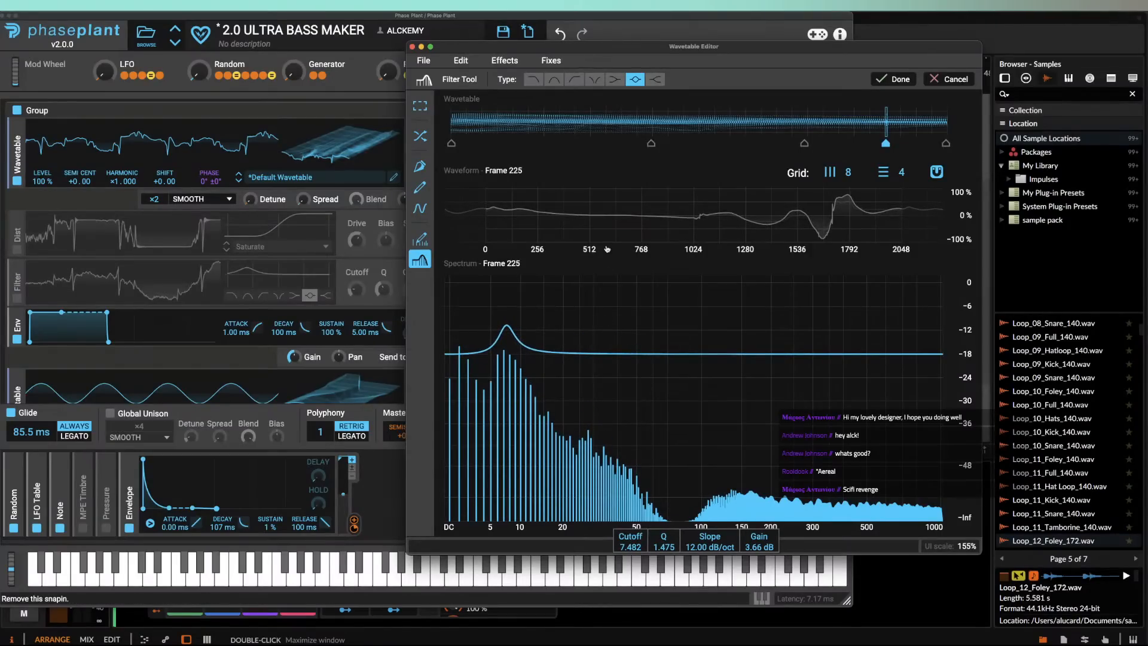
Step: Vary the peak filter's cutoff across frames 1 (13.960), 104 and 183 (101.699), include frame 256, and apply the filter
{"action": "left_click", "coordinate": [452, 134]}
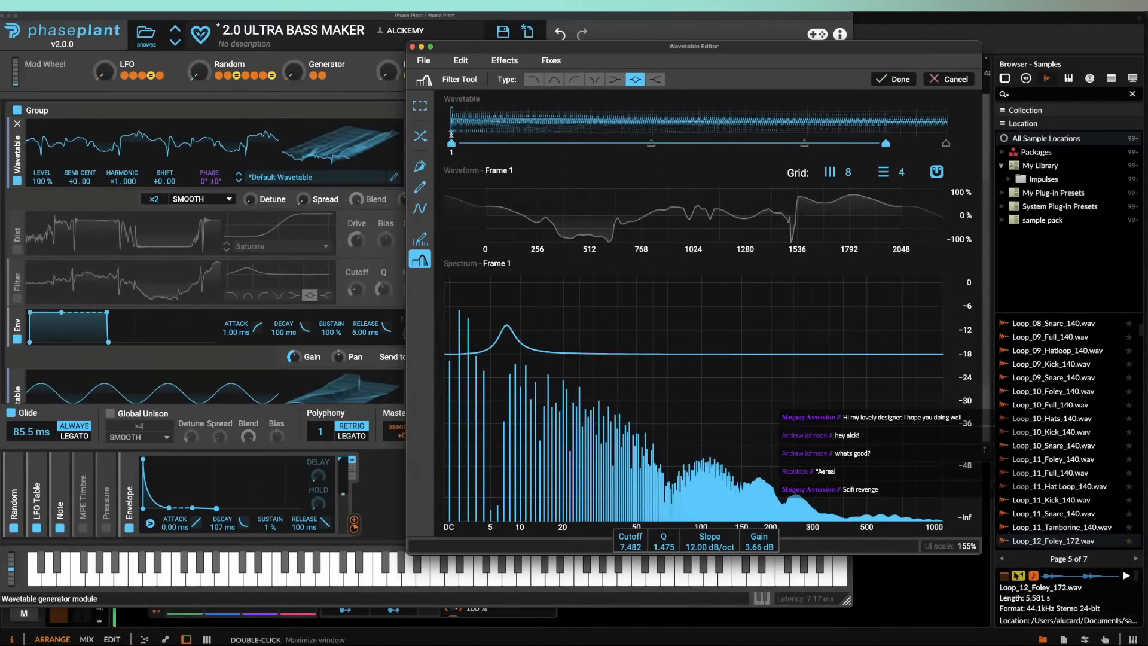
{"action": "scroll", "coordinate": [622, 549], "scroll_direction": "up", "scroll_amount": 2}
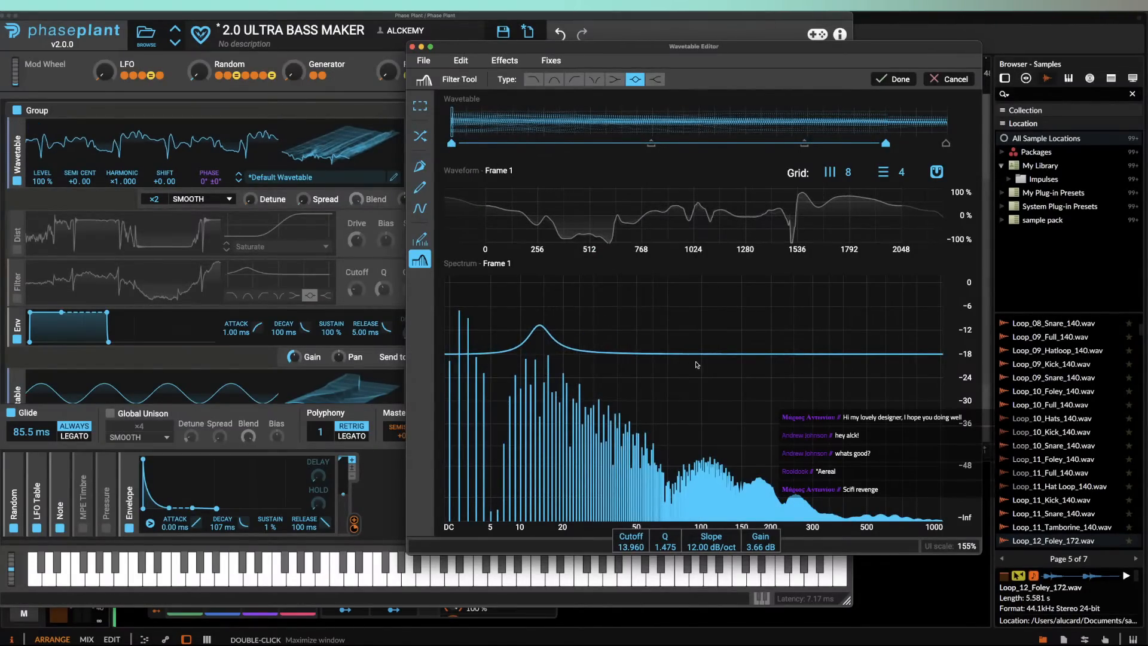
{"action": "left_click", "coordinate": [651, 144]}
{"action": "scroll", "coordinate": [630, 548], "scroll_direction": "up", "scroll_amount": 2}
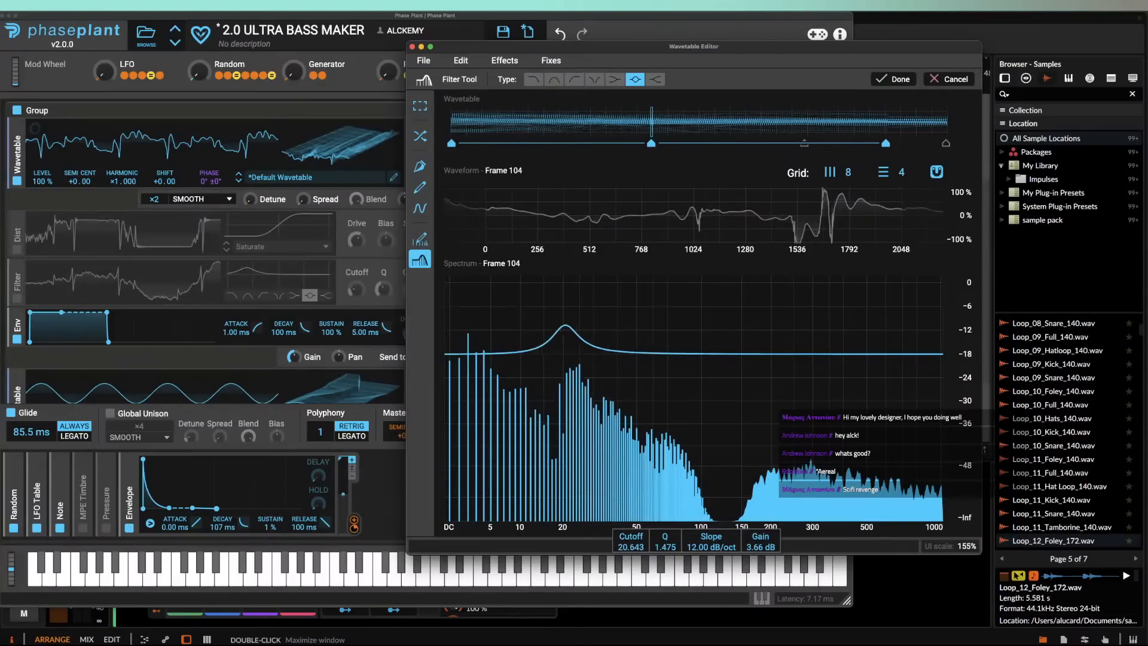
{"action": "left_click", "coordinate": [802, 144]}
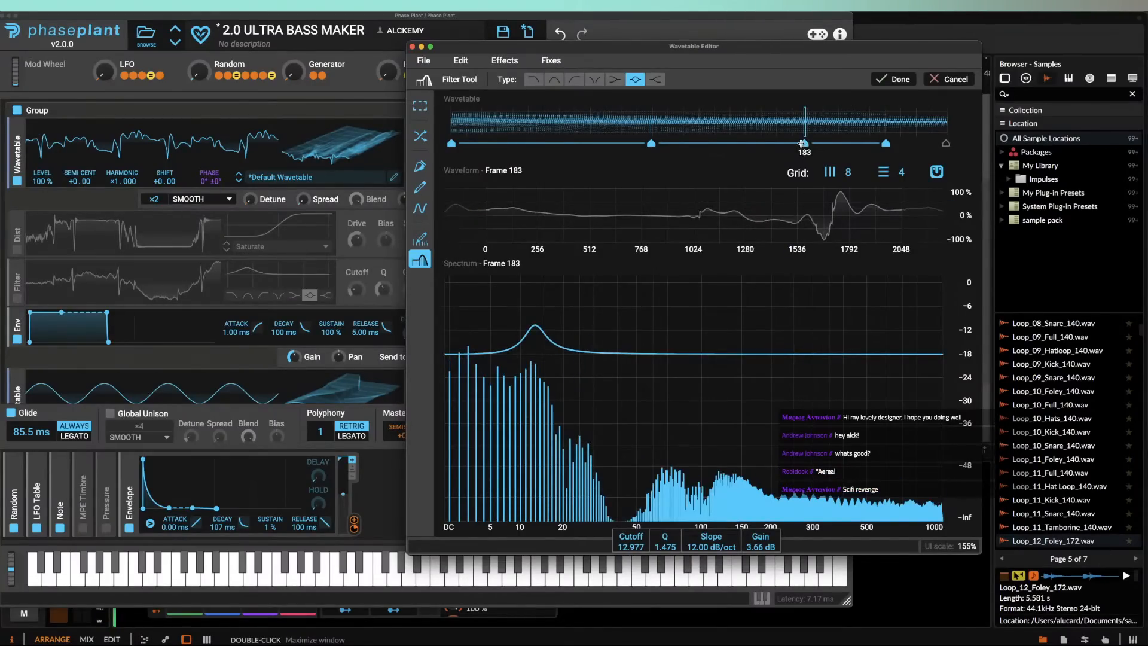
{"action": "scroll", "coordinate": [626, 549], "scroll_direction": "up", "scroll_amount": 3}
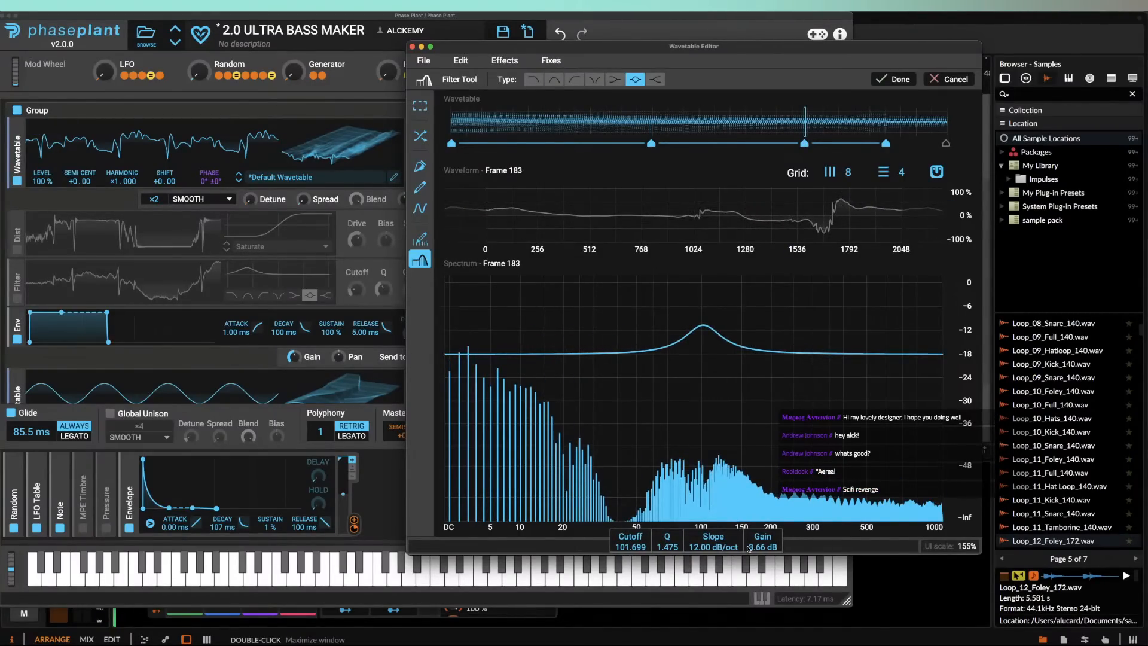
{"action": "left_click_drag", "start_coordinate": [748, 548], "coordinate": [749, 583]}
{"action": "left_click", "coordinate": [946, 144]}
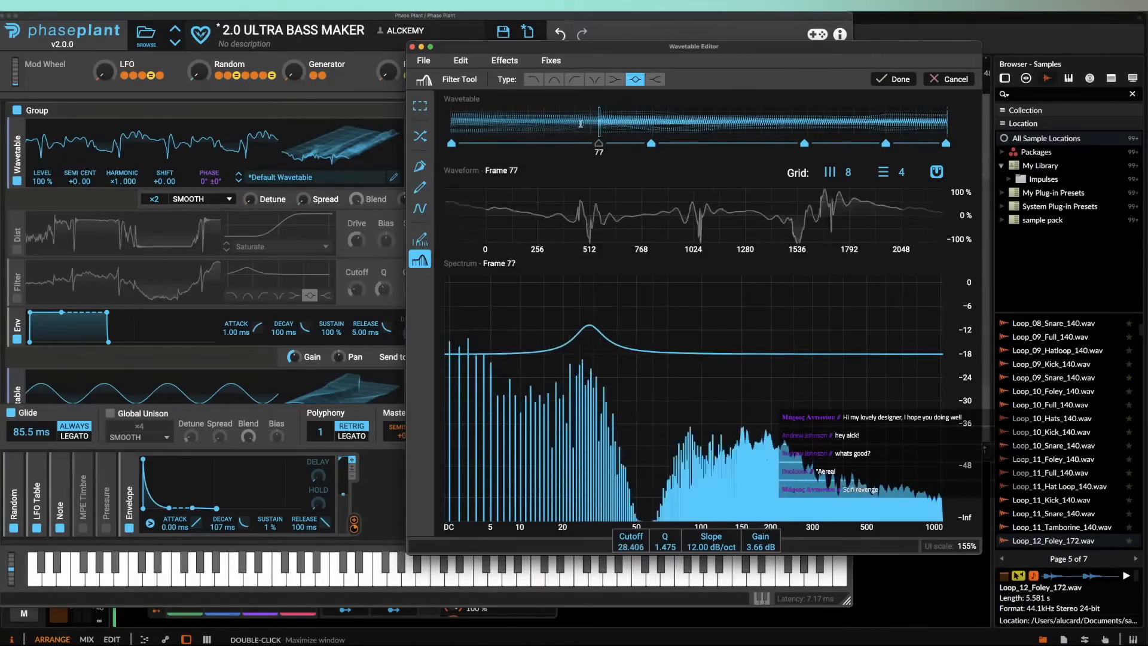
{"action": "left_click", "coordinate": [895, 80]}
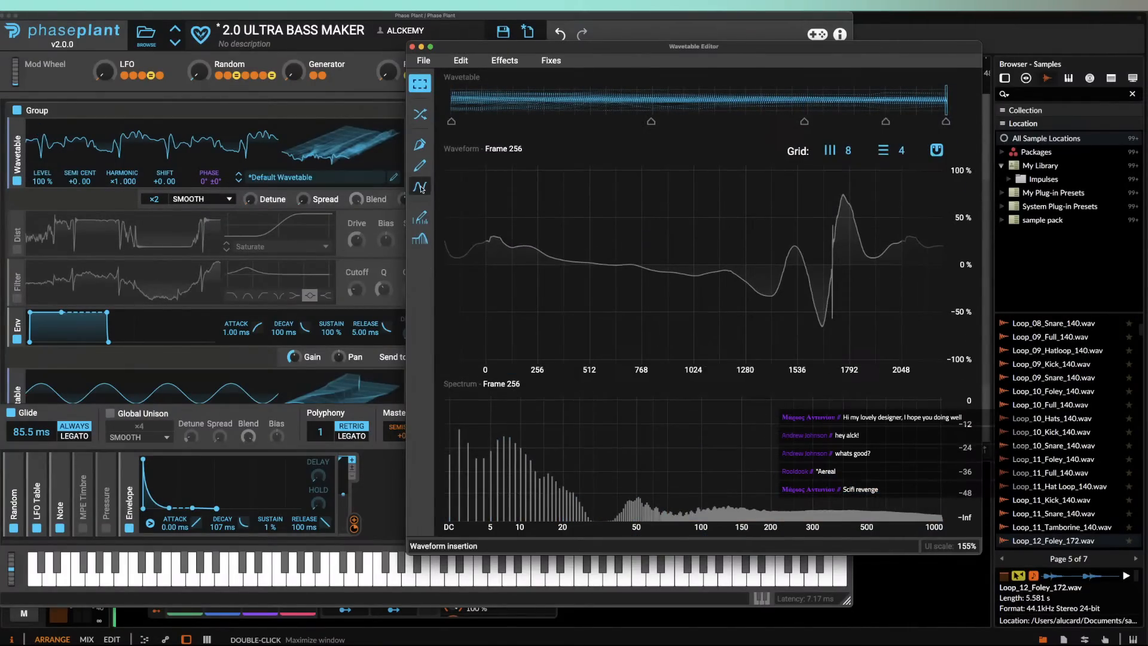
Step: Audition the edited wavetable in the first generator by sweeping its Frame value
{"action": "left_click", "coordinate": [346, 127]}
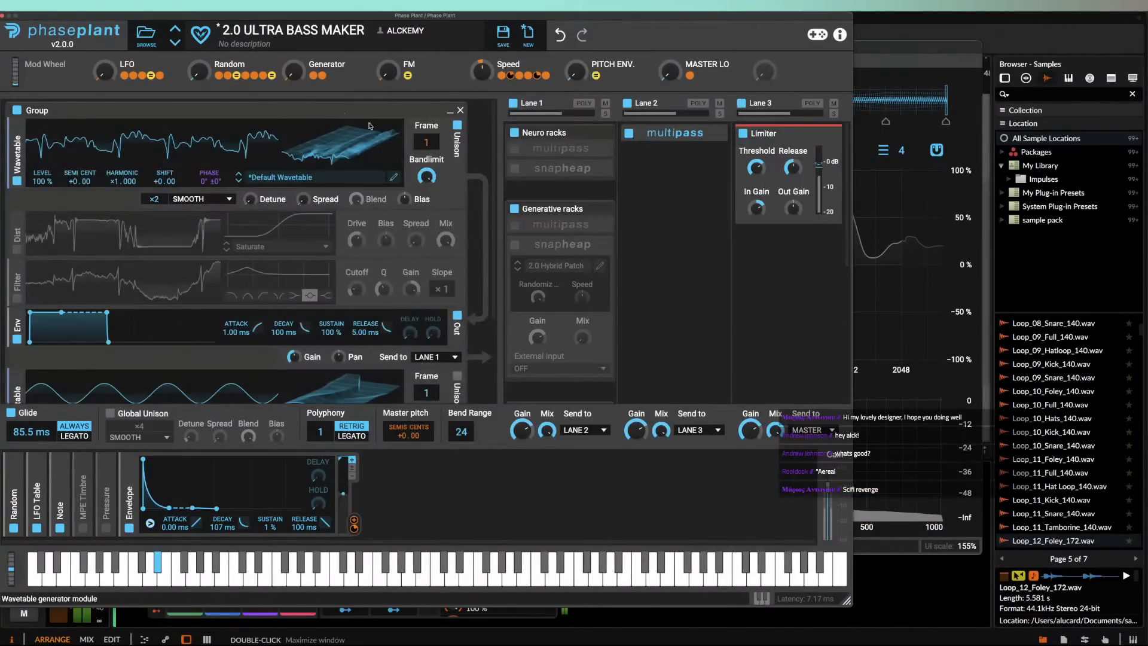
{"action": "mouse_move", "coordinate": [427, 143]}
{"action": "left_mouse_down"}
{"action": "mouse_move", "coordinate": [427, 76]}
{"action": "mouse_move", "coordinate": [427, 142]}
{"action": "left_mouse_up"}
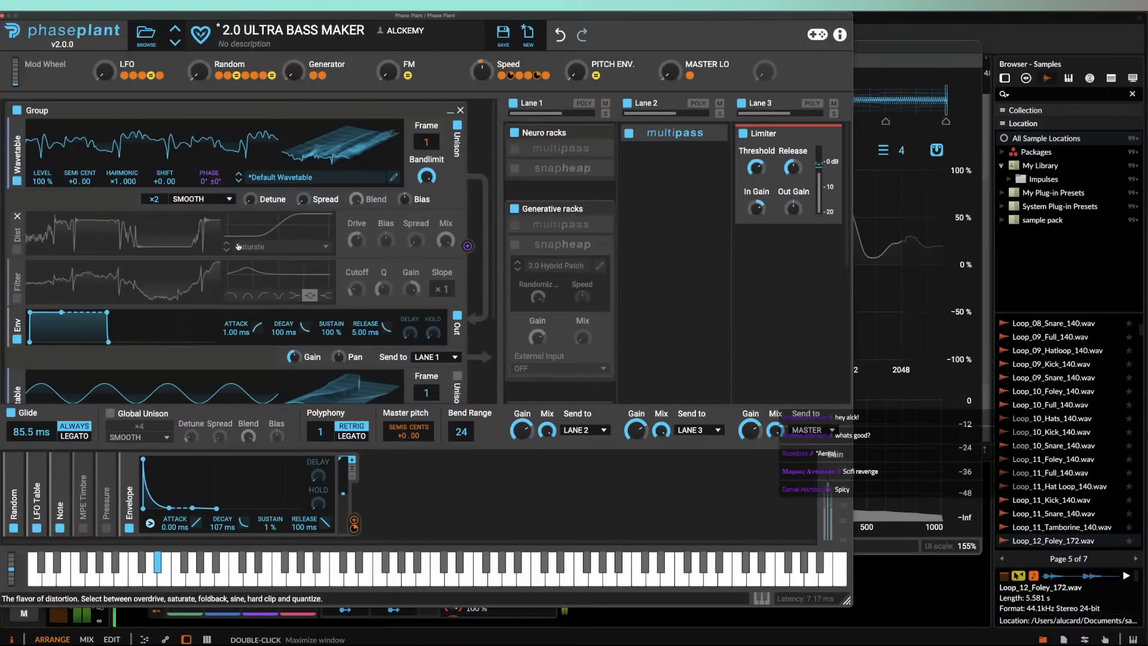
{"action": "mouse_move", "coordinate": [427, 142]}
{"action": "left_mouse_down"}
{"action": "mouse_move", "coordinate": [426, 112]}
{"action": "mouse_move", "coordinate": [426, 144]}
{"action": "left_mouse_up"}
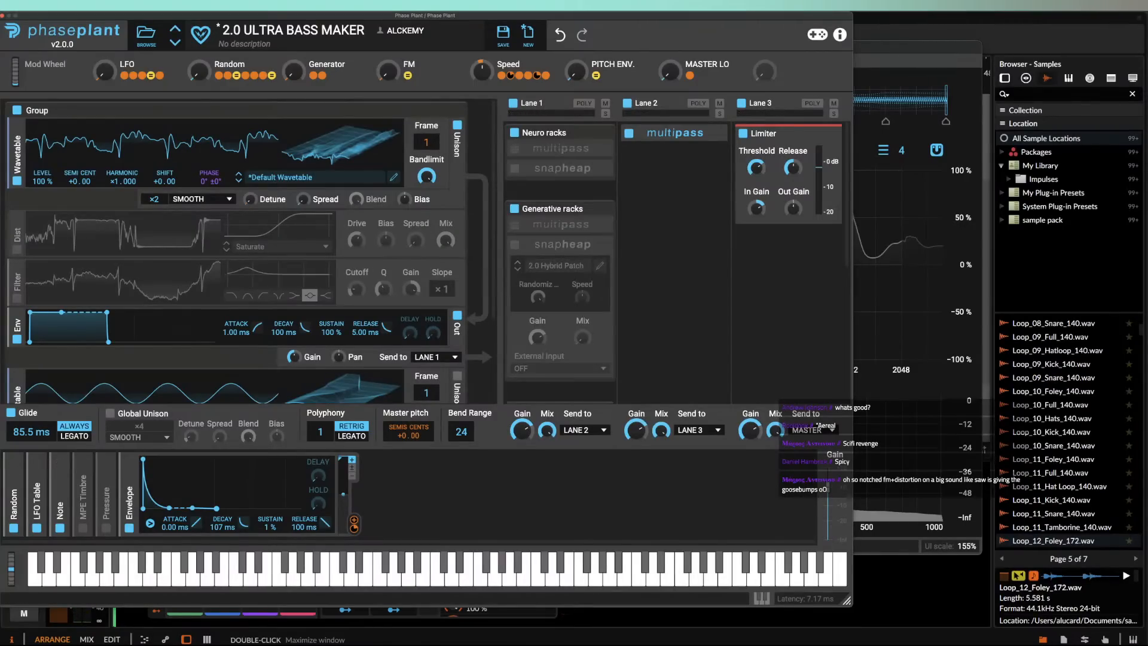
Step: Audition the sound with pitch bends and reset the first Wavetable generator's unison Detune
{"action": "left_click_drag", "start_coordinate": [10, 573], "coordinate": [17, 533]}
{"action": "left_click_drag", "start_coordinate": [17, 603], "coordinate": [18, 605]}
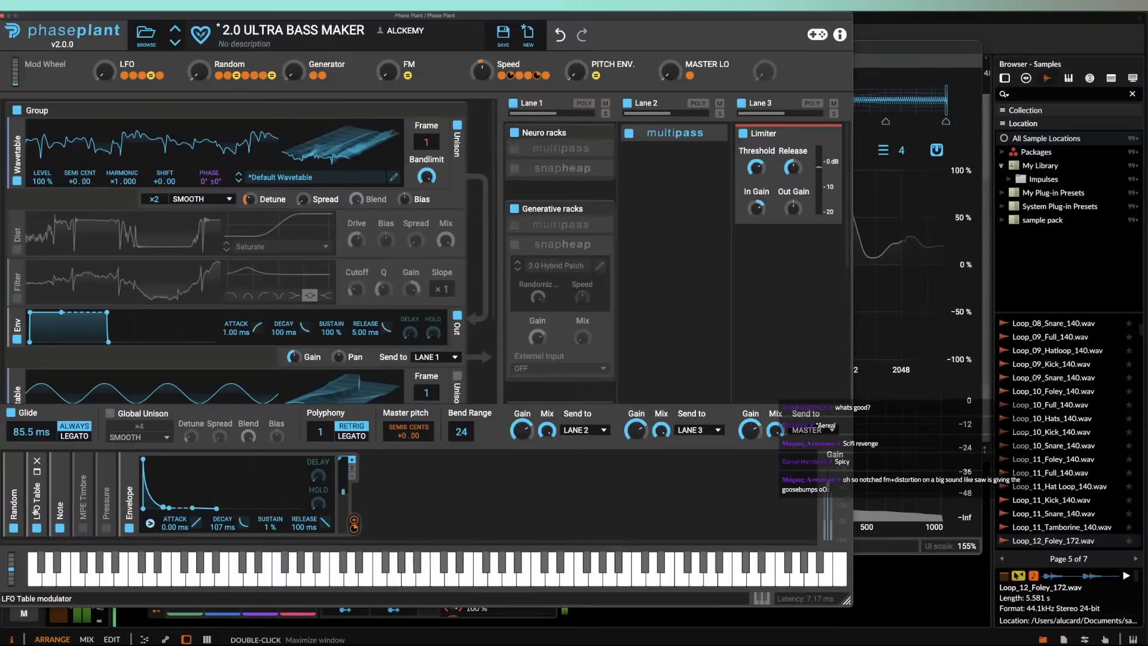
{"action": "double_click", "coordinate": [266, 213]}
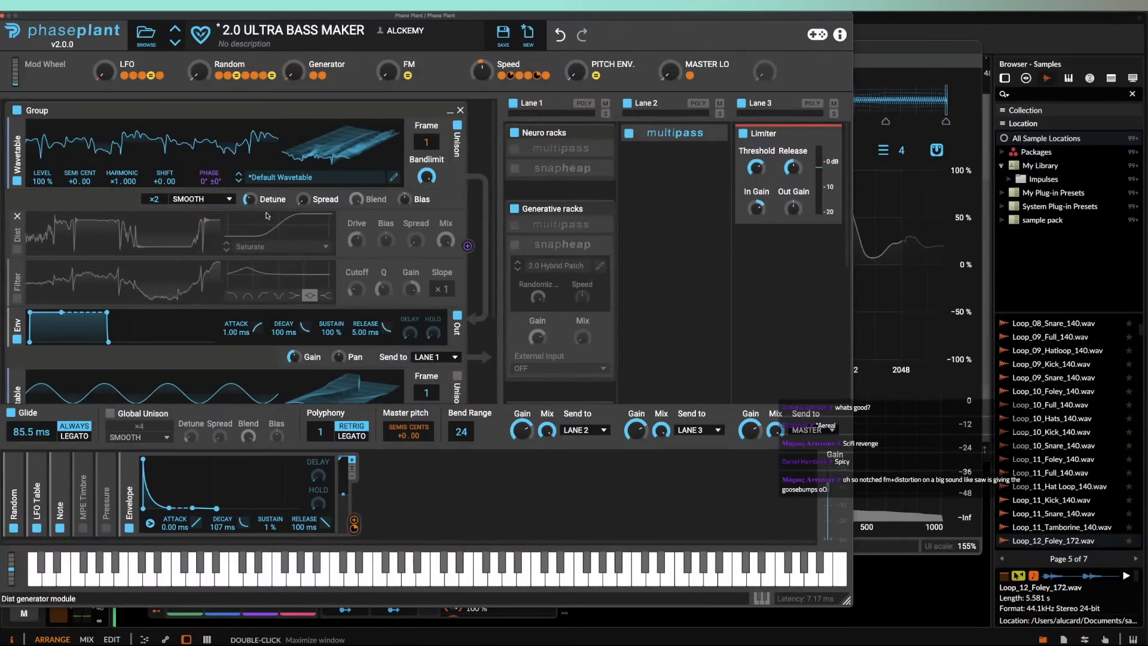
Step: Enable the first group's Distortion and Filter modules, and insert a notch filter with ×2 slope and lowered cutoff above the distortion
{"action": "left_click", "coordinate": [16, 251]}
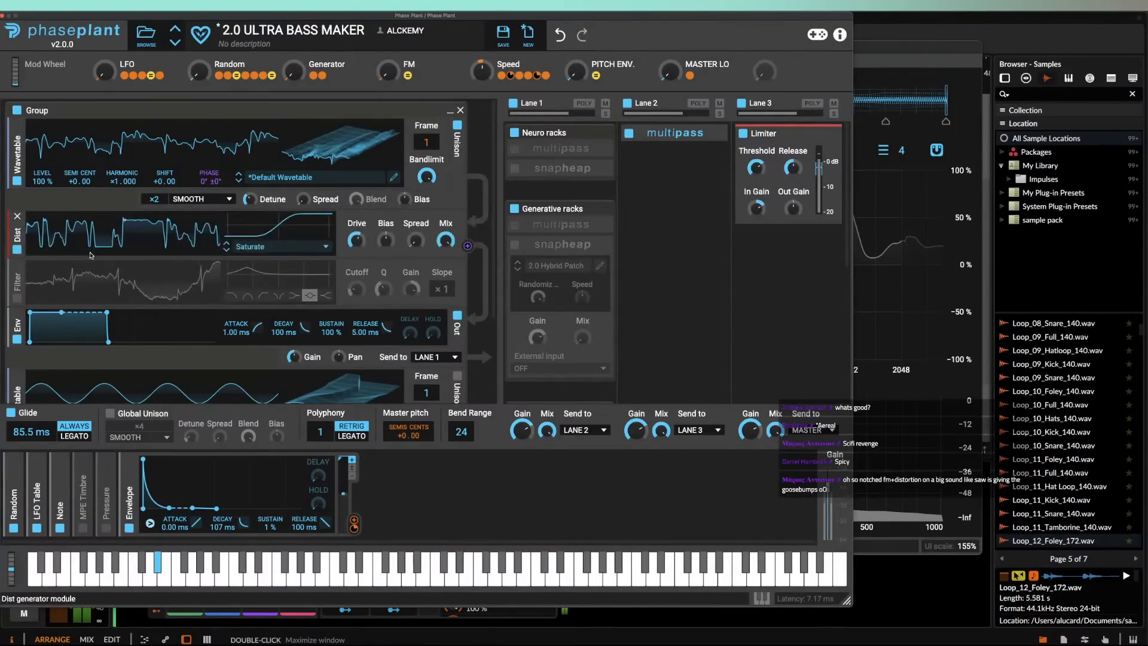
{"action": "left_click", "coordinate": [17, 299]}
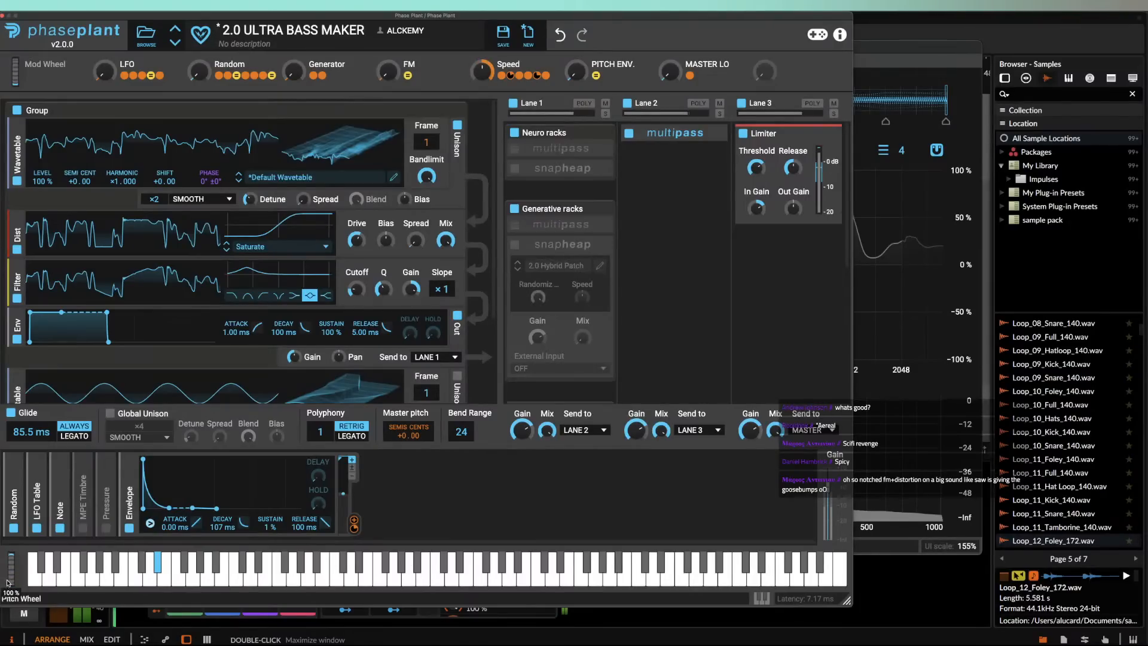
{"action": "left_click", "coordinate": [45, 208]}
{"action": "left_click", "coordinate": [132, 267]}
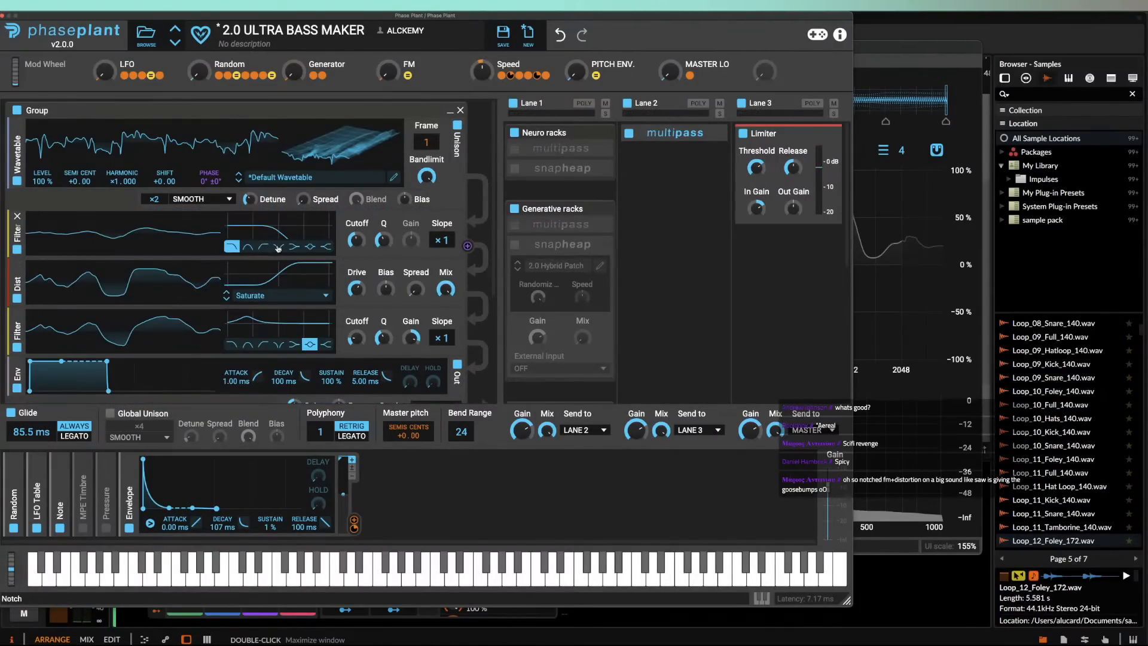
{"action": "left_click", "coordinate": [278, 247]}
{"action": "left_click", "coordinate": [442, 240]}
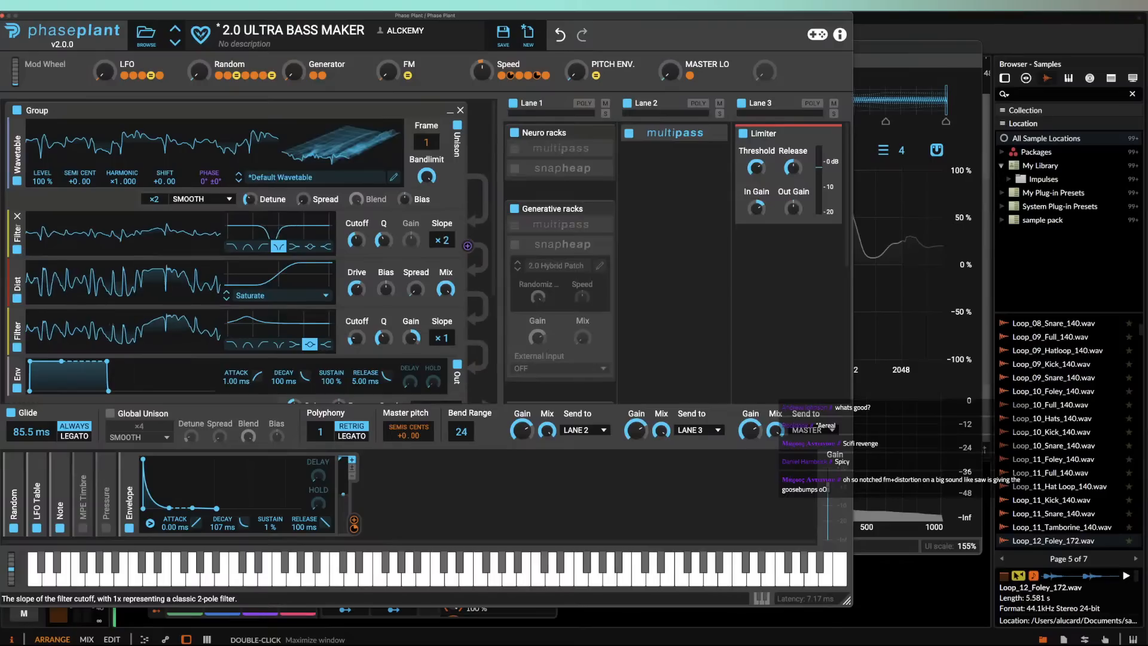
{"action": "left_click_drag", "start_coordinate": [355, 240], "coordinate": [356, 245]}
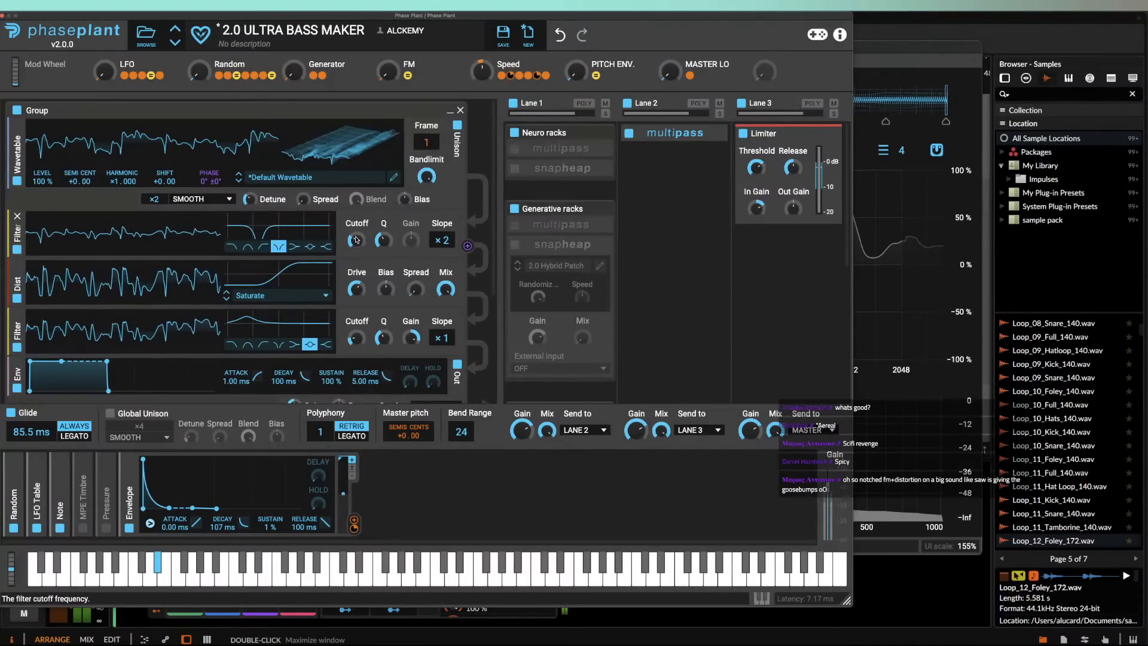
{"action": "left_click", "coordinate": [127, 209]}
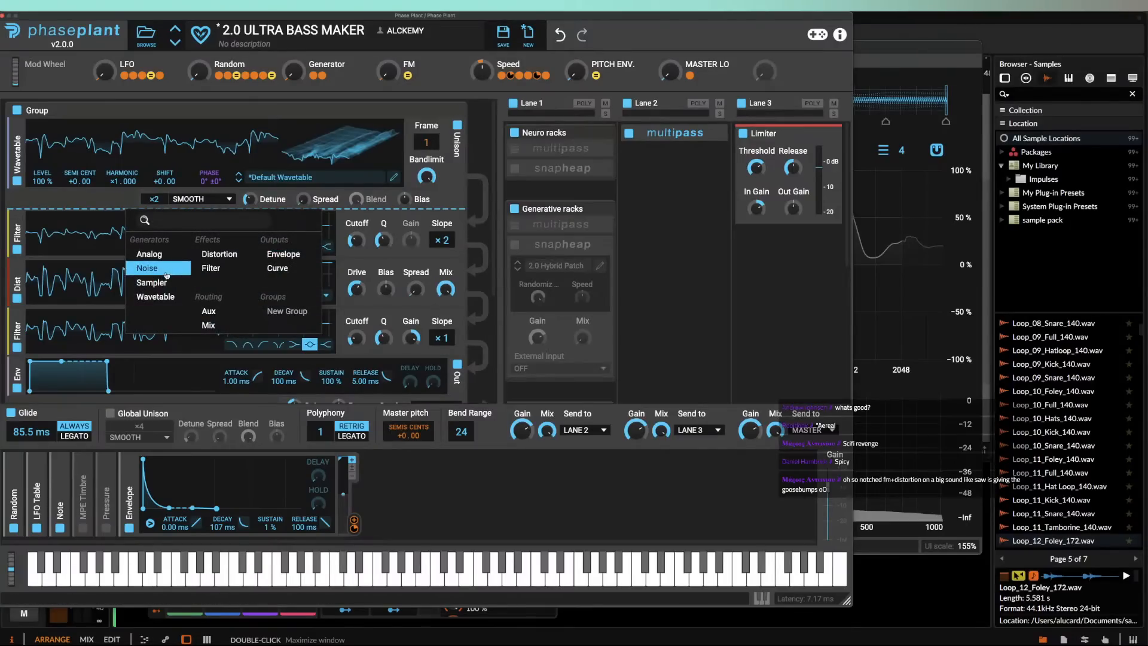
{"action": "left_click", "coordinate": [157, 279]}
{"action": "left_click", "coordinate": [18, 217]}
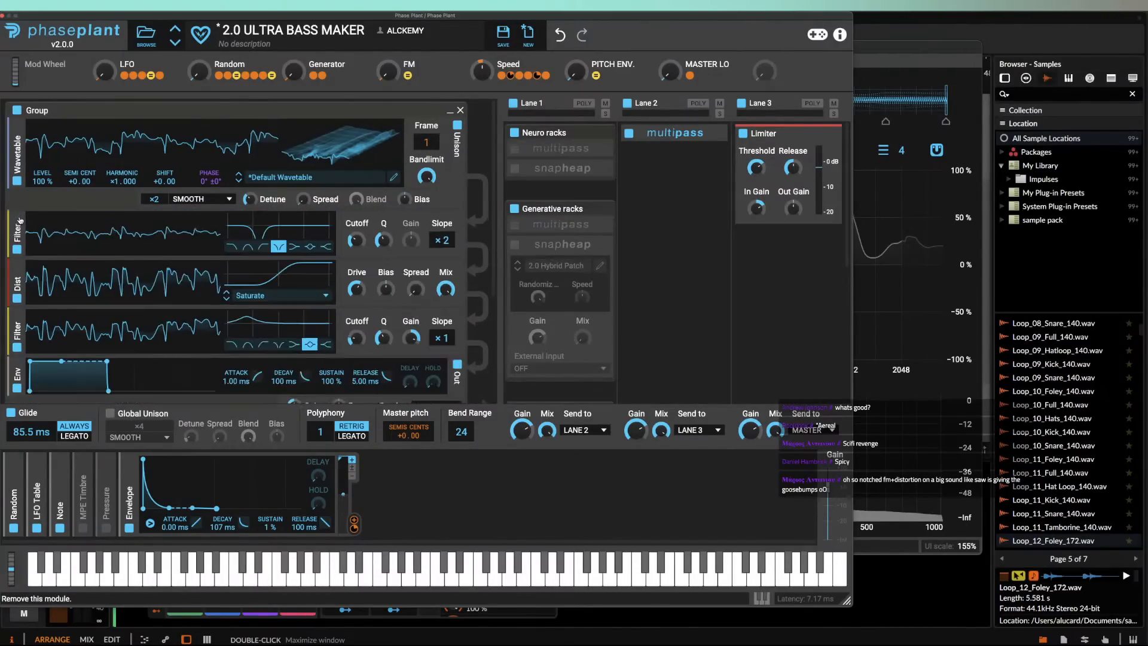
Step: Insert a Noise generator between the first Wavetable generator and the notch filter, and set its level to 4%
{"action": "left_click", "coordinate": [76, 211]}
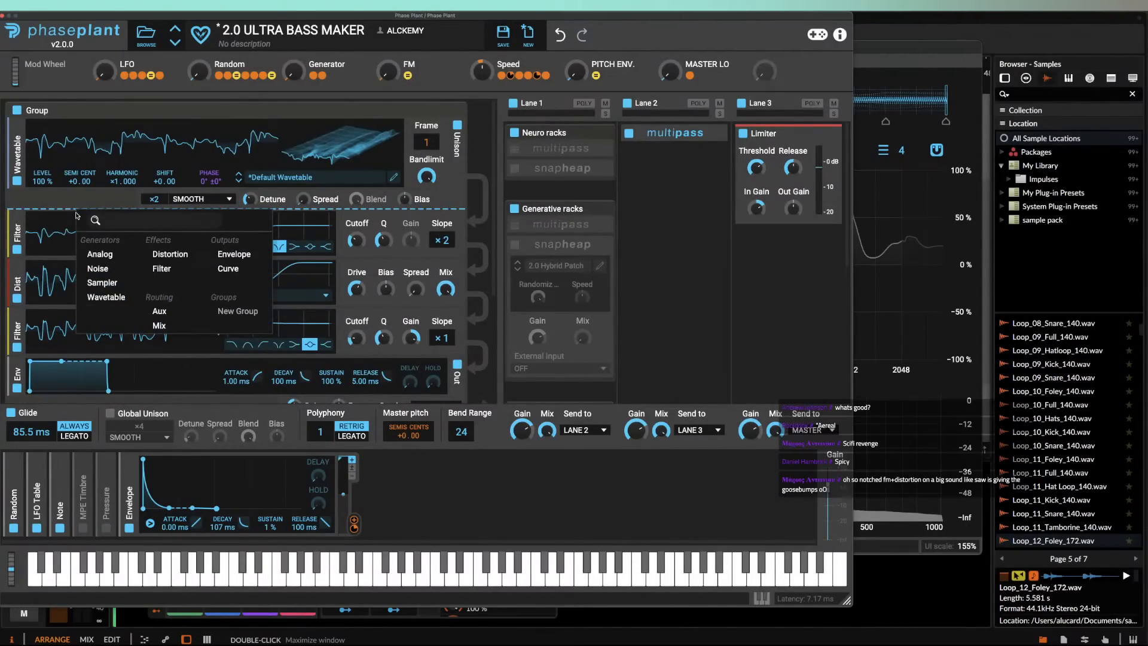
{"action": "left_click", "coordinate": [77, 261]}
{"action": "left_click_drag", "start_coordinate": [41, 246], "coordinate": [42, 281]}
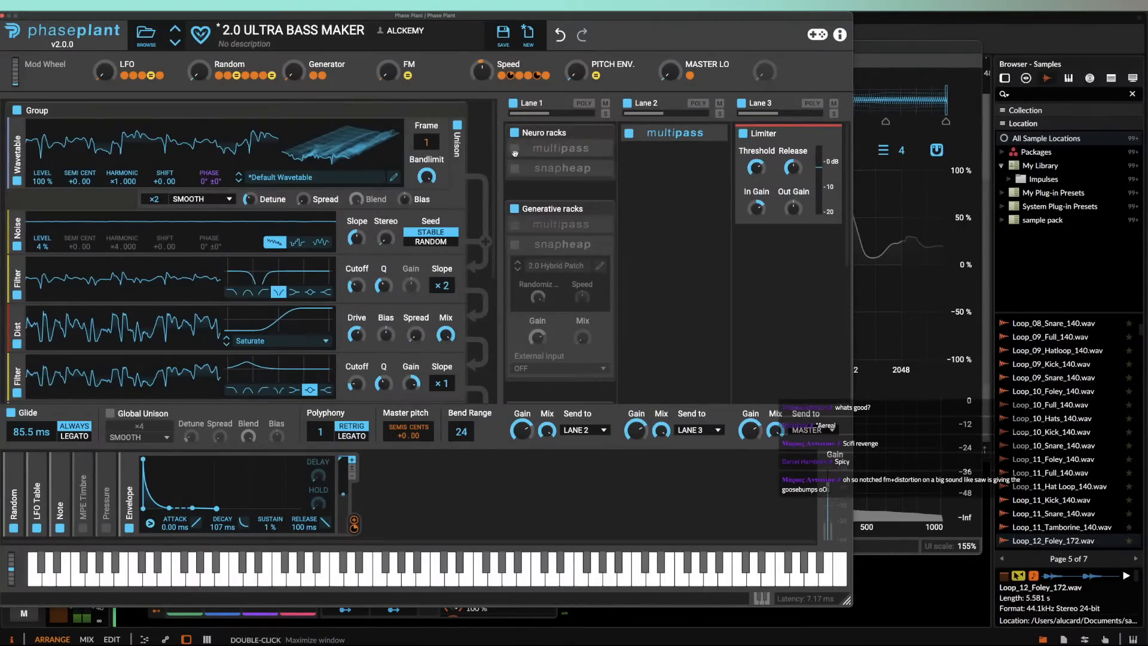
Step: Move the Multipass out of Lane 1's Neuro racks group, delete the group, and enable and expand the Multipass
{"action": "left_click_drag", "start_coordinate": [515, 154], "coordinate": [515, 154]}
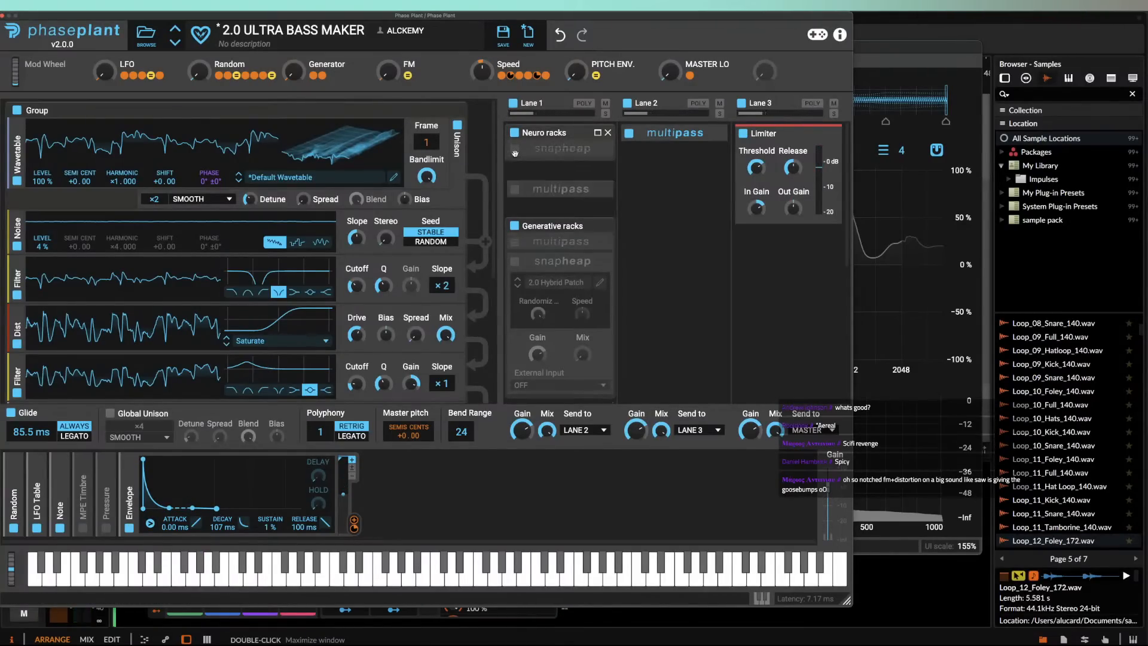
{"action": "left_click", "coordinate": [607, 134]}
{"action": "left_click", "coordinate": [514, 134]}
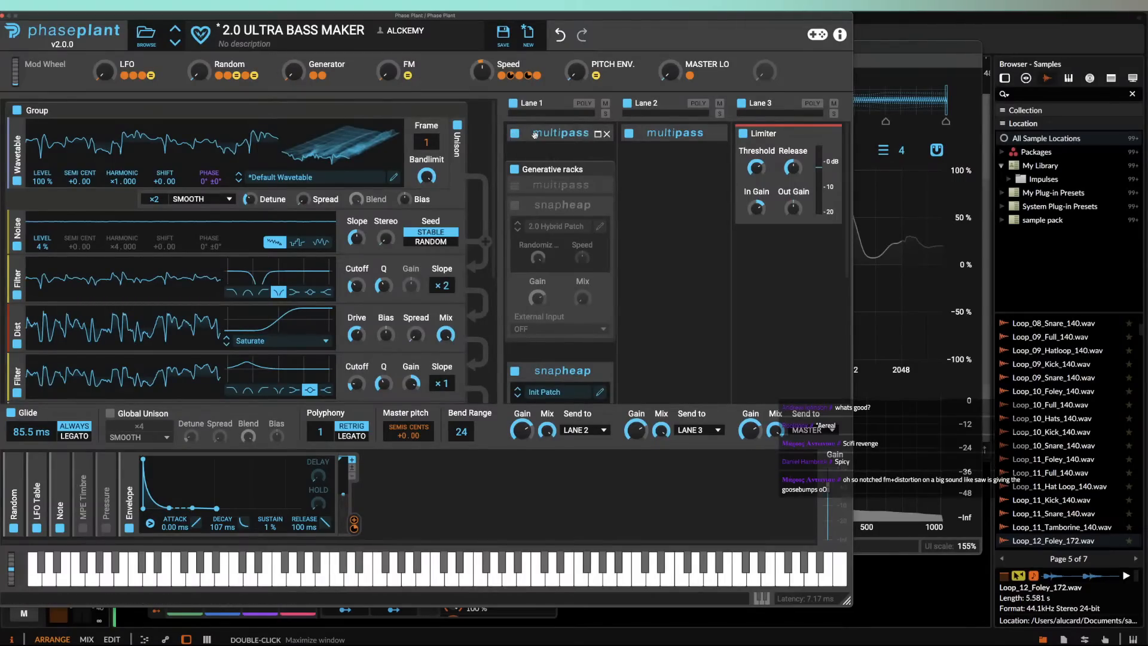
{"action": "left_click", "coordinate": [598, 134]}
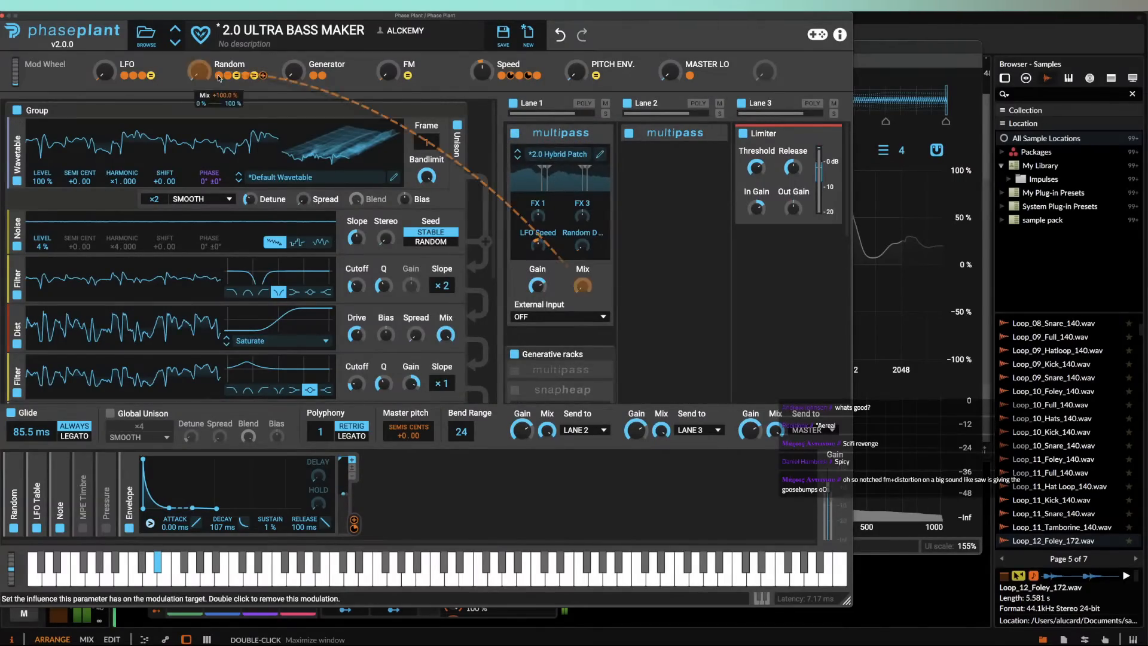
Step: Raise the Random macro to maximum and add a Slice EQ to the Pre FX section of Lane 1's Multipass
{"action": "left_click_drag", "start_coordinate": [199, 71], "coordinate": [201, 18]}
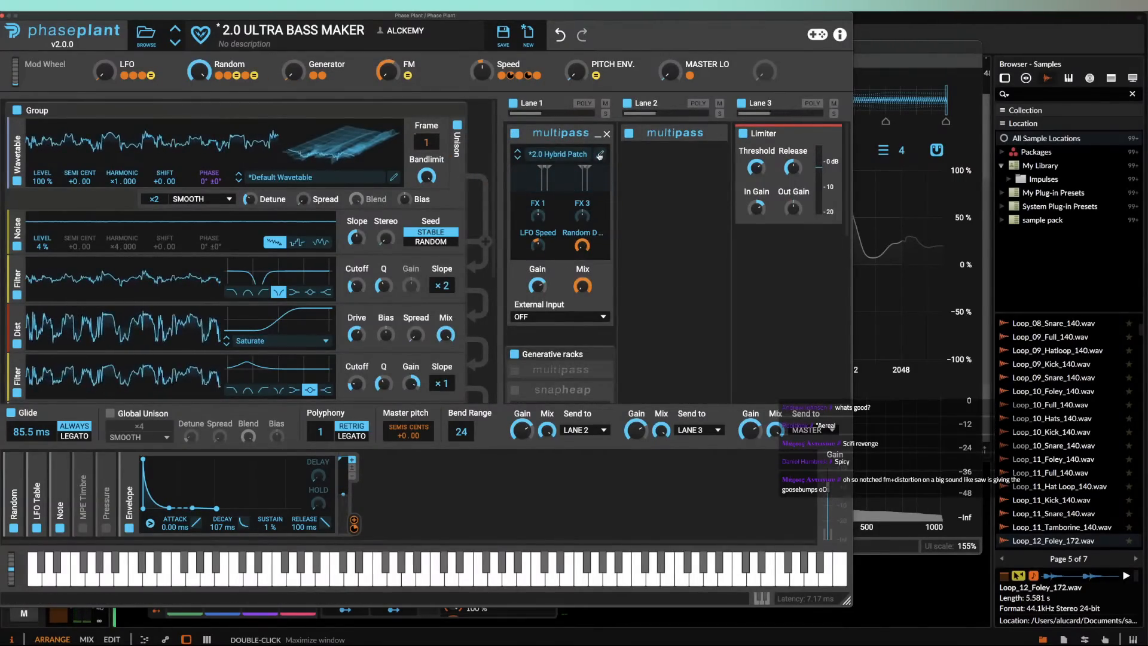
{"action": "left_click", "coordinate": [582, 145]}
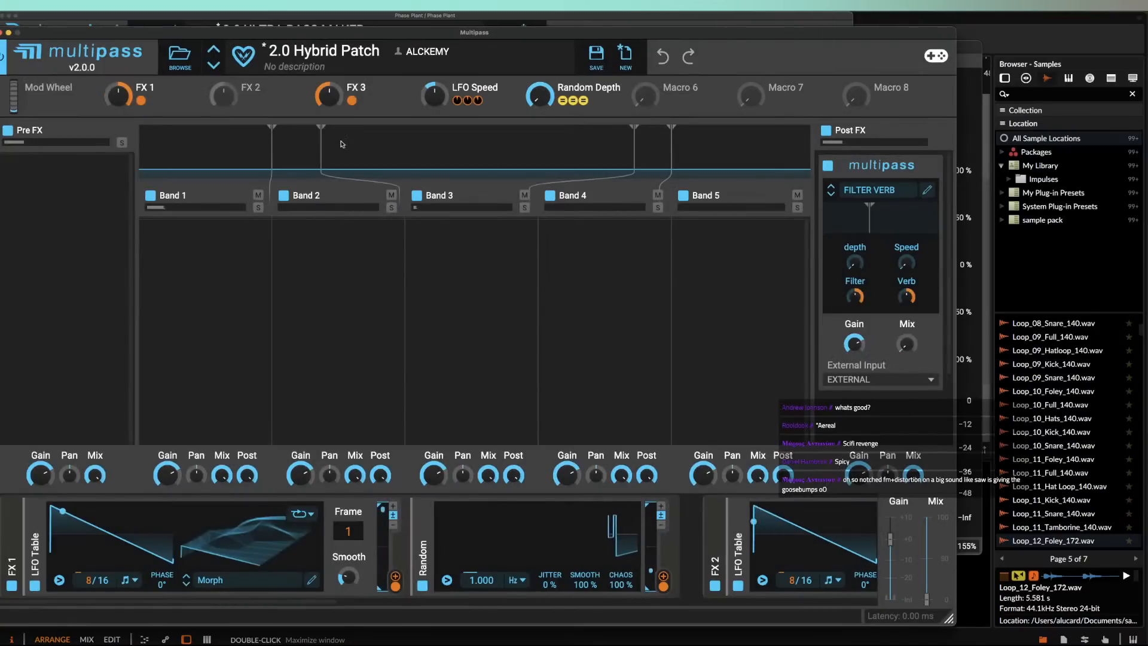
{"action": "left_click", "coordinate": [72, 189]}
{"action": "left_click", "coordinate": [396, 310]}
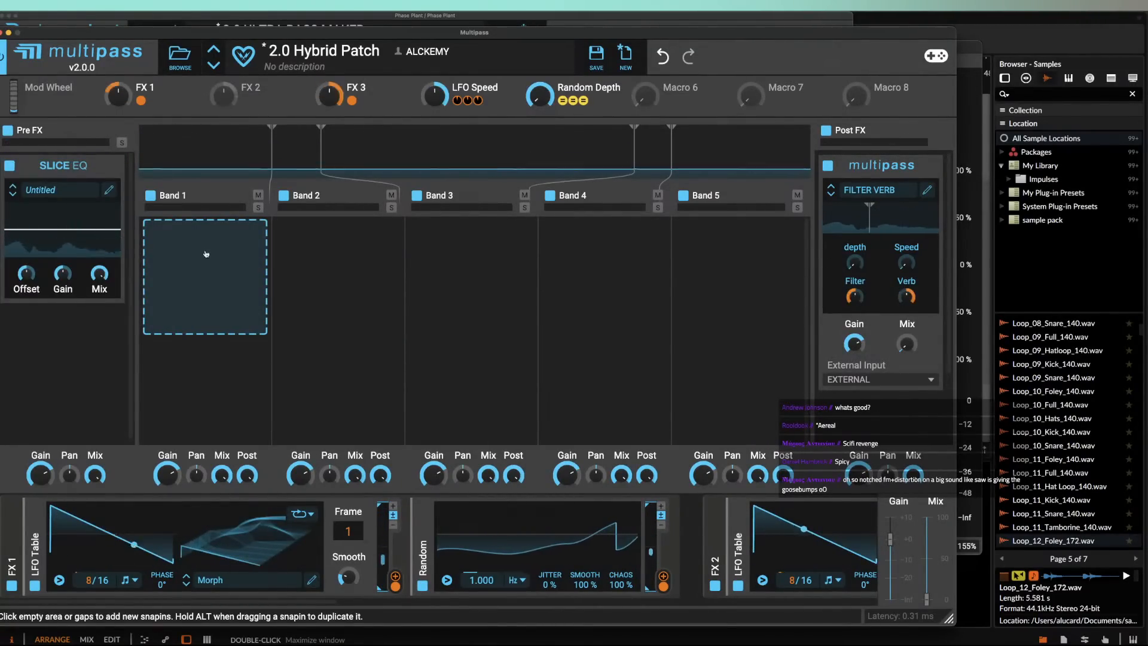
Step: Shape the Slice EQ with a peak boost around 46 Hz and a deep peak cut around 5.4 kHz, and show its filter list
{"action": "left_click_drag", "start_coordinate": [334, 342], "coordinate": [329, 262]}
{"action": "left_click_drag", "start_coordinate": [448, 344], "coordinate": [577, 426]}
{"action": "left_click_drag", "start_coordinate": [614, 196], "coordinate": [975, 234]}
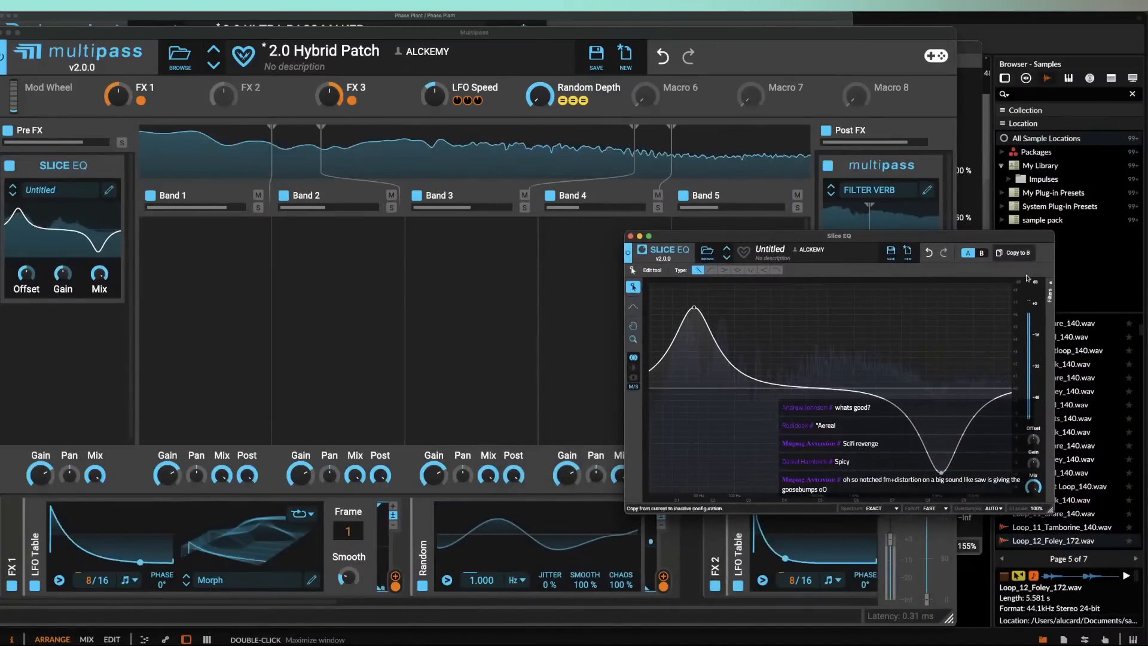
{"action": "left_click", "coordinate": [1050, 286]}
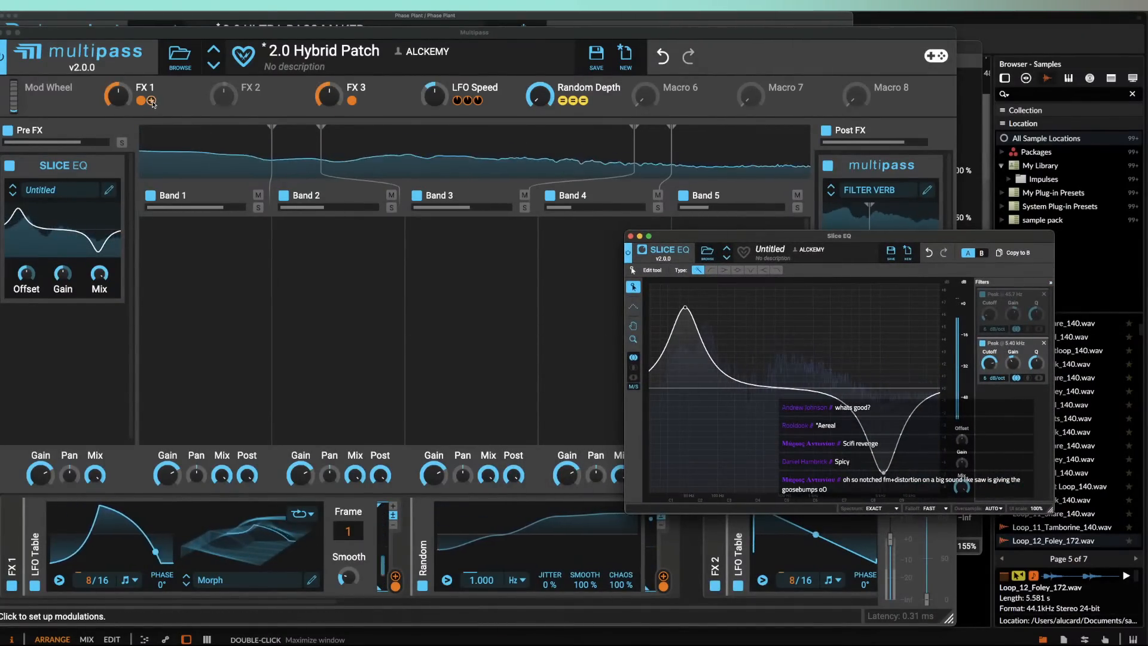
Step: Map the Multipass FX 1 macro to the cutoffs of both the low boost and the high cut in the Slice EQ
{"action": "mouse_move", "coordinate": [144, 104]}
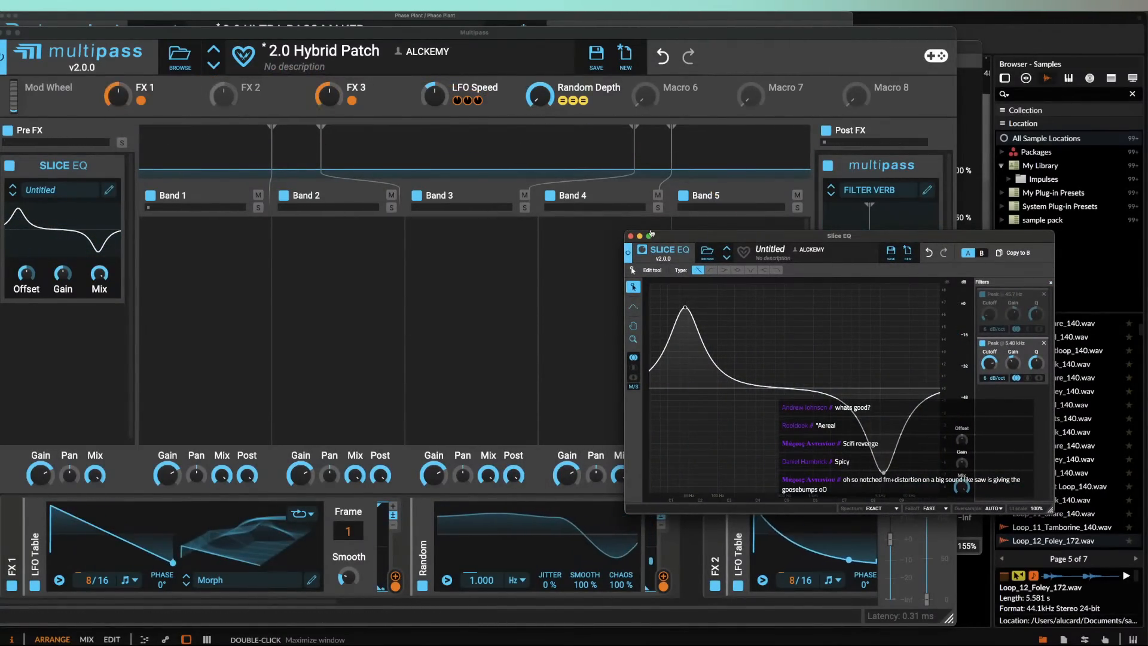
{"action": "left_click_drag", "start_coordinate": [720, 240], "coordinate": [660, 237]}
{"action": "left_click", "coordinate": [152, 100]}
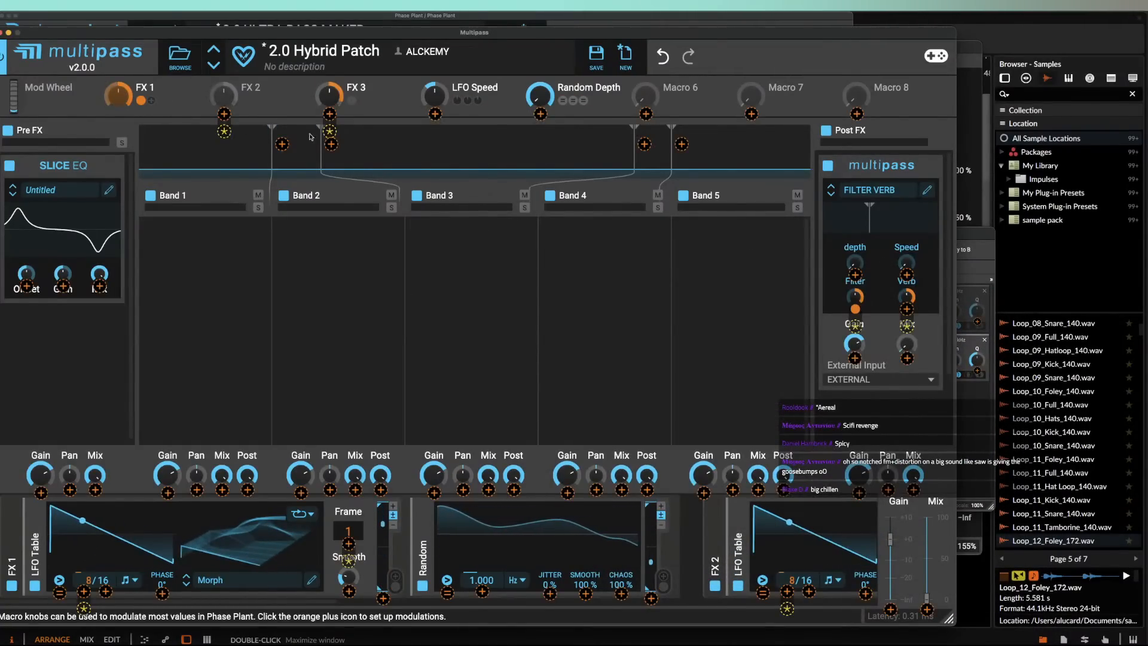
{"action": "left_click", "coordinate": [977, 243]}
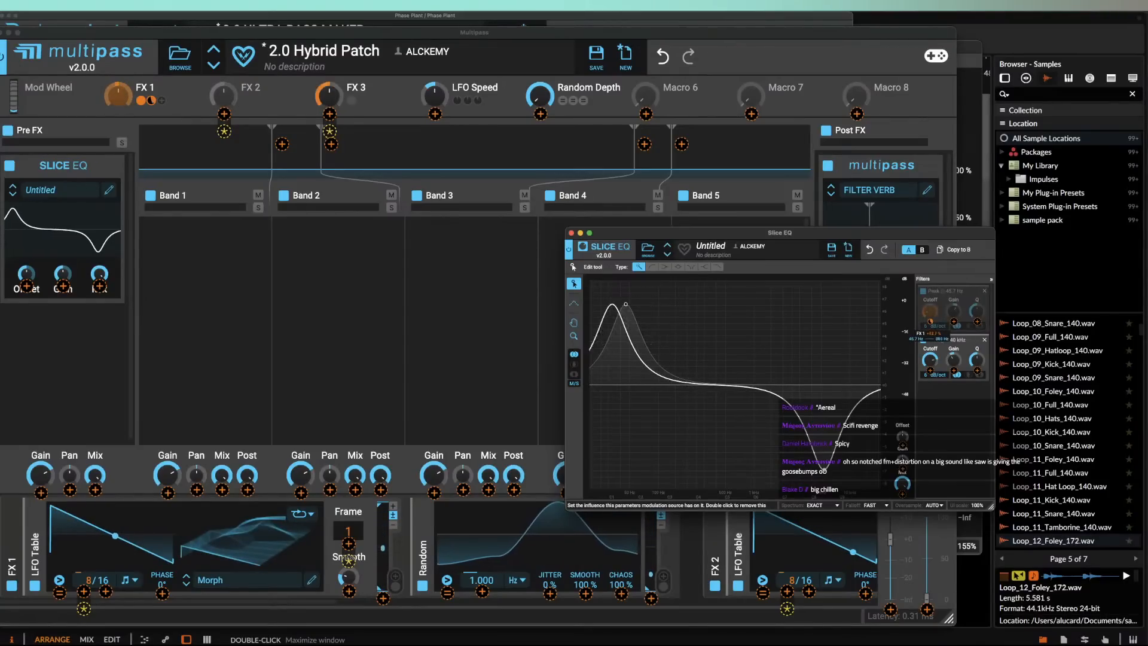
{"action": "left_click_drag", "start_coordinate": [930, 371], "coordinate": [930, 408]}
{"action": "left_click", "coordinate": [951, 423]}
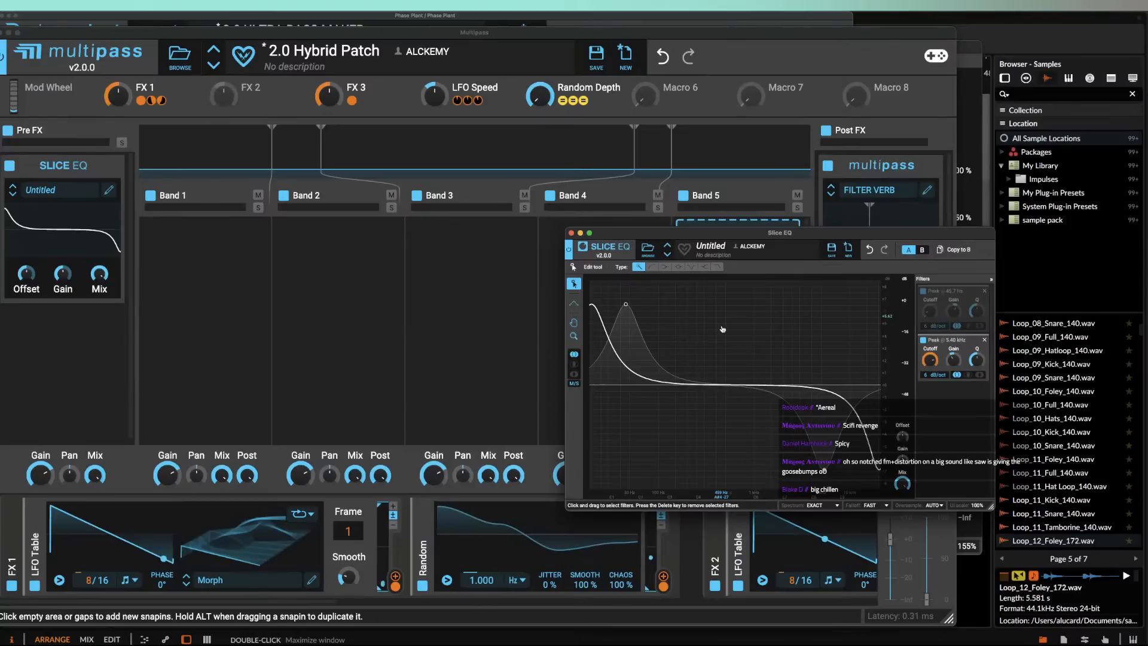
Step: Add three Slice EQ peak filters: boosts near 210 Hz and just under 1 kHz, and a cut between the two lowest boosts
{"action": "double_click", "coordinate": [689, 320]}
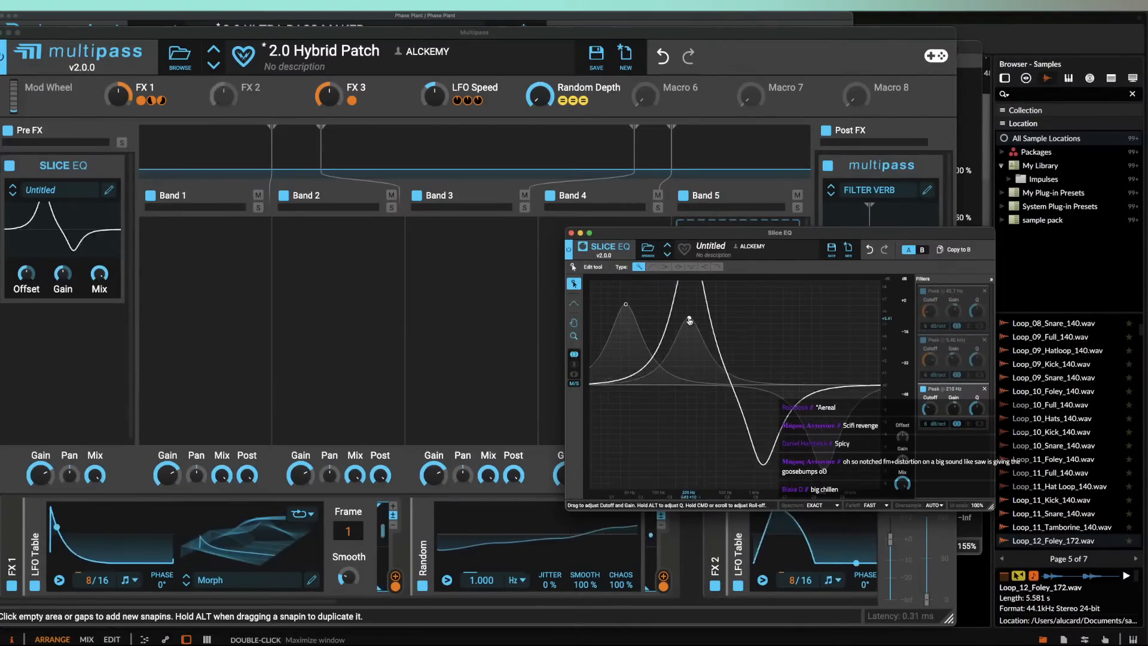
{"action": "left_click_drag", "start_coordinate": [689, 321], "coordinate": [687, 318]}
{"action": "double_click", "coordinate": [744, 404]}
{"action": "left_click_drag", "start_coordinate": [744, 405], "coordinate": [727, 453]}
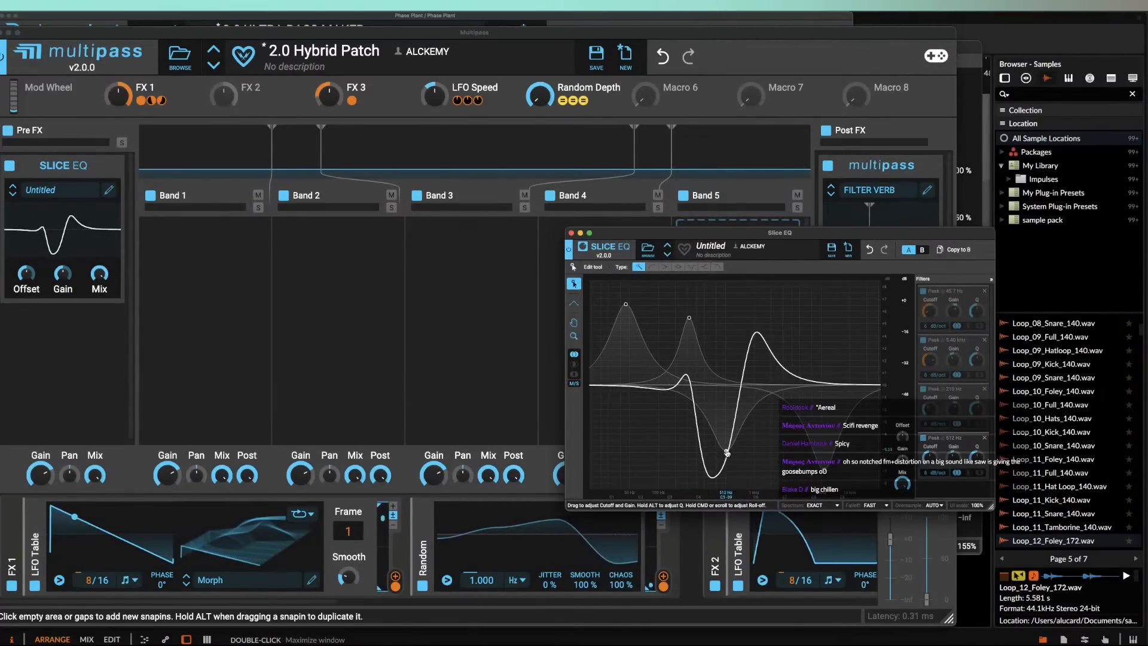
{"action": "double_click", "coordinate": [770, 387]}
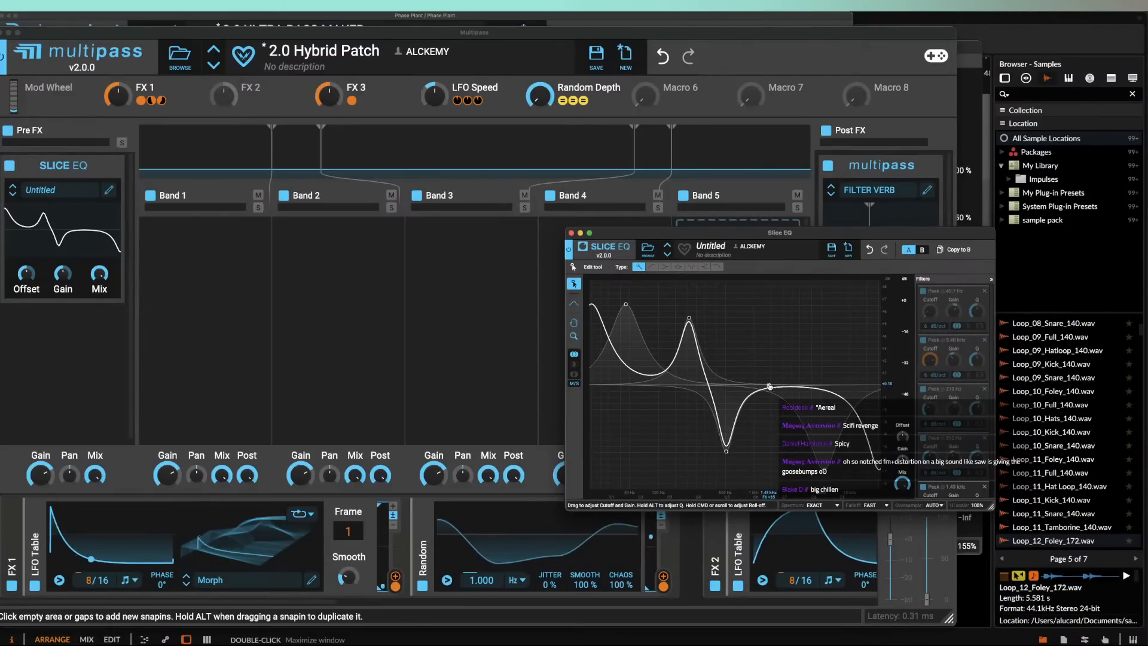
{"action": "left_click_drag", "start_coordinate": [769, 387], "coordinate": [760, 340]}
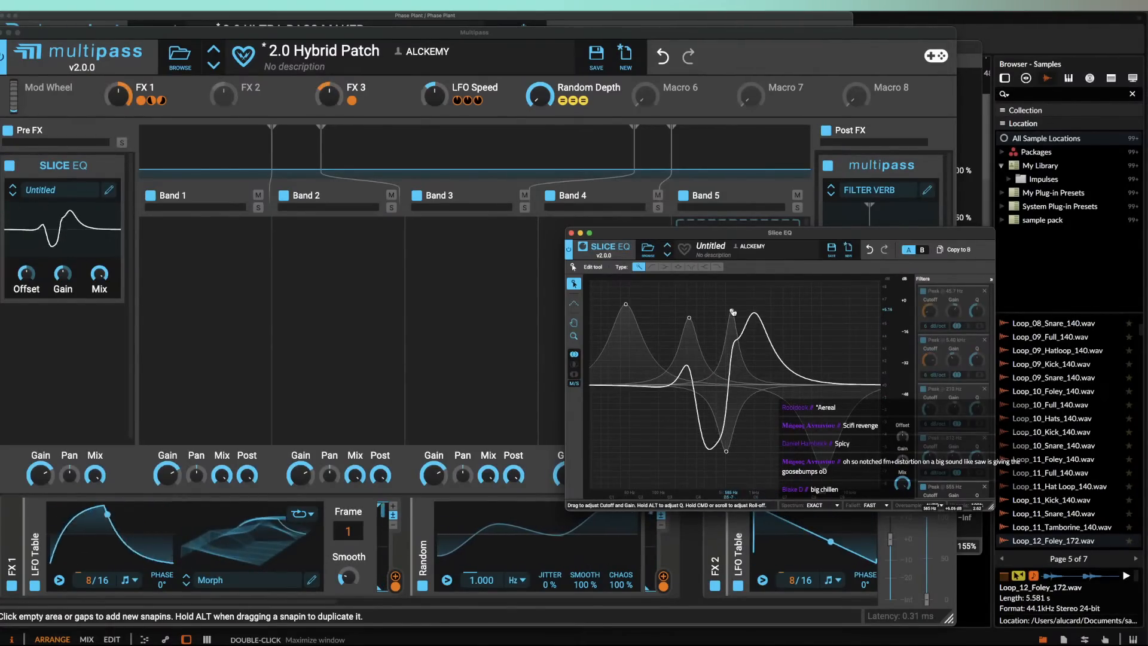
{"action": "left_click_drag", "start_coordinate": [727, 453], "coordinate": [650, 461]}
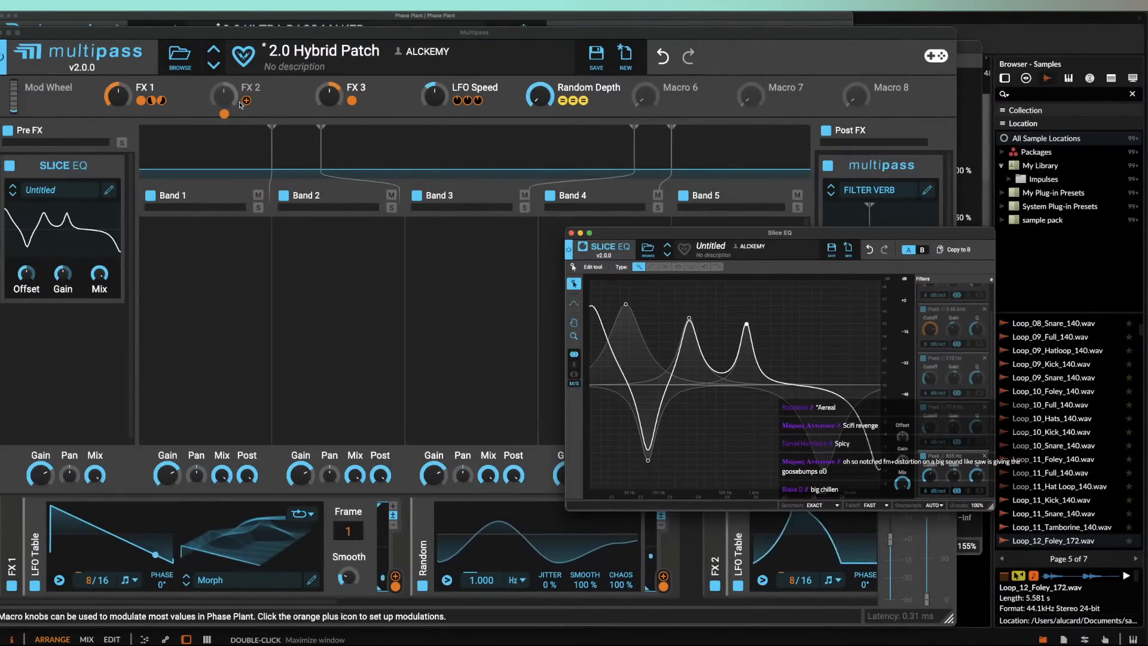
Step: Map the Multipass FX 2 macro to the gain of the Slice EQ's peak near 210 Hz
{"action": "left_click", "coordinate": [246, 101]}
{"action": "left_click", "coordinate": [968, 357]}
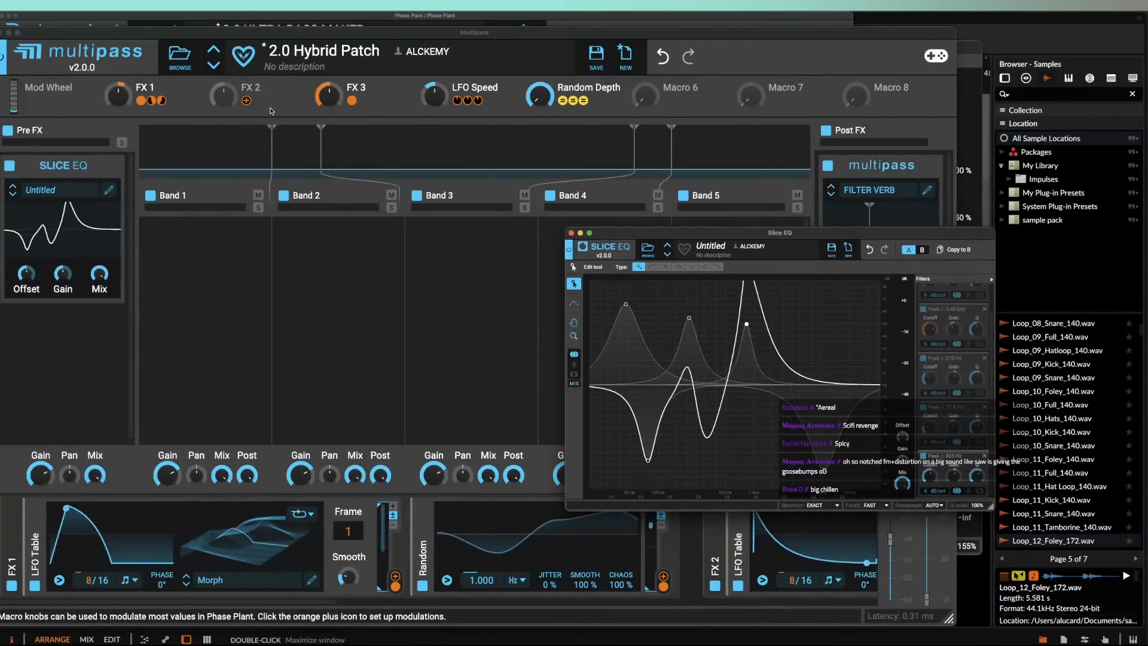
{"action": "left_click", "coordinate": [245, 101]}
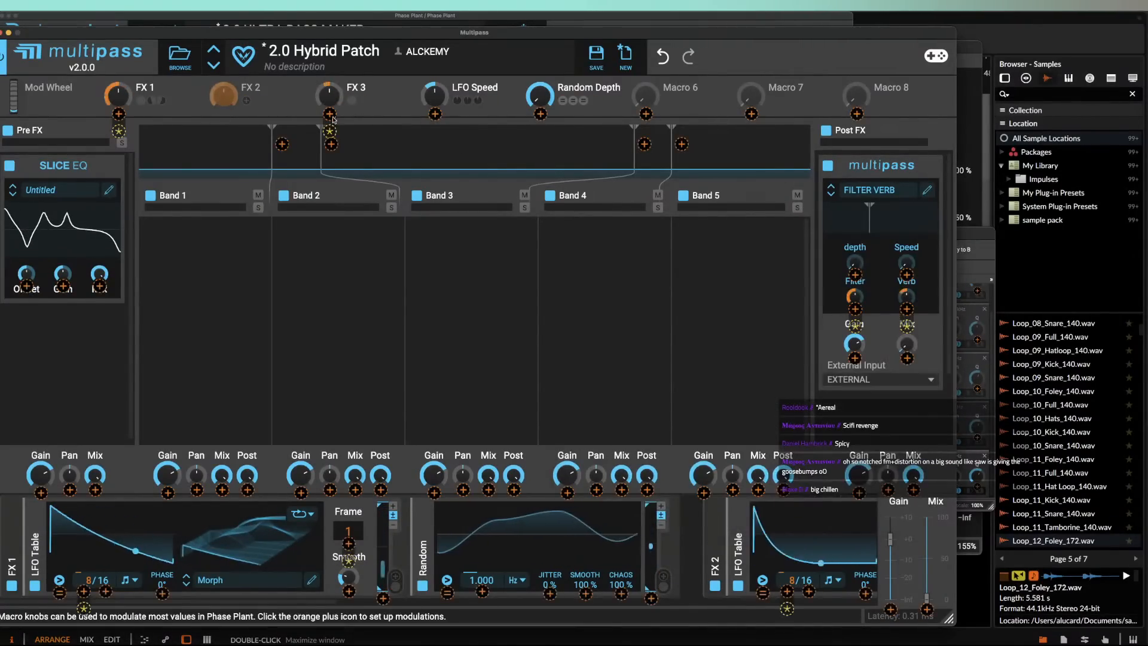
{"action": "left_click", "coordinate": [972, 230]}
{"action": "left_click", "coordinate": [953, 388]}
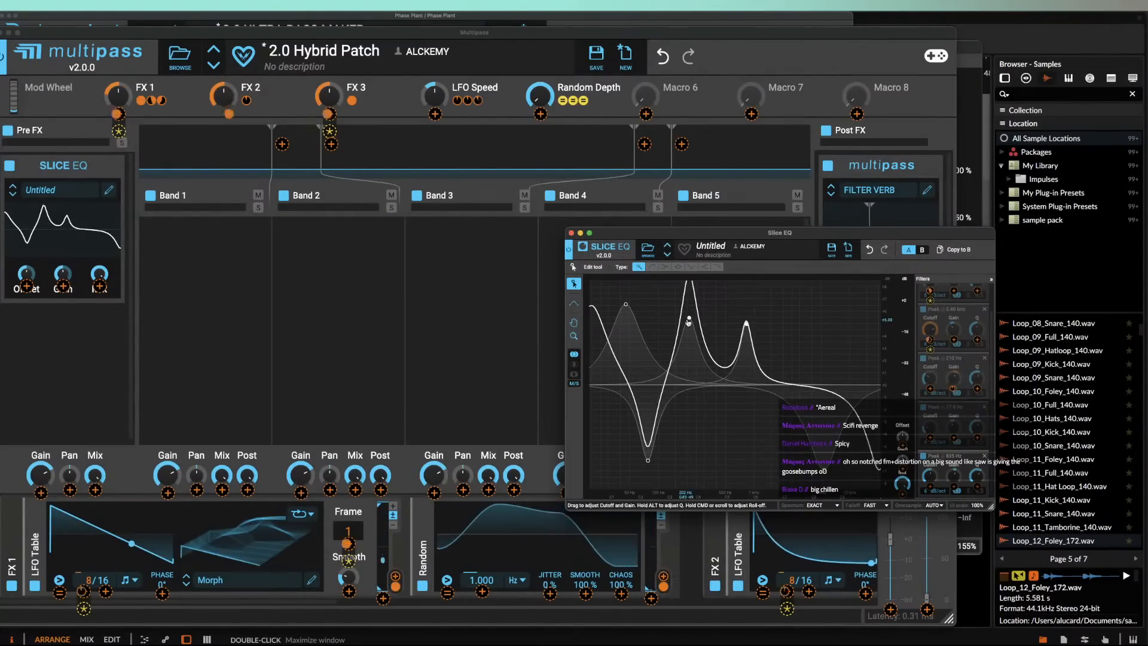
Step: Lower the Slice EQ peaks near 210 Hz and just under 1 kHz to almost zero gain
{"action": "left_click", "coordinate": [689, 339]}
{"action": "left_click", "coordinate": [689, 339]}
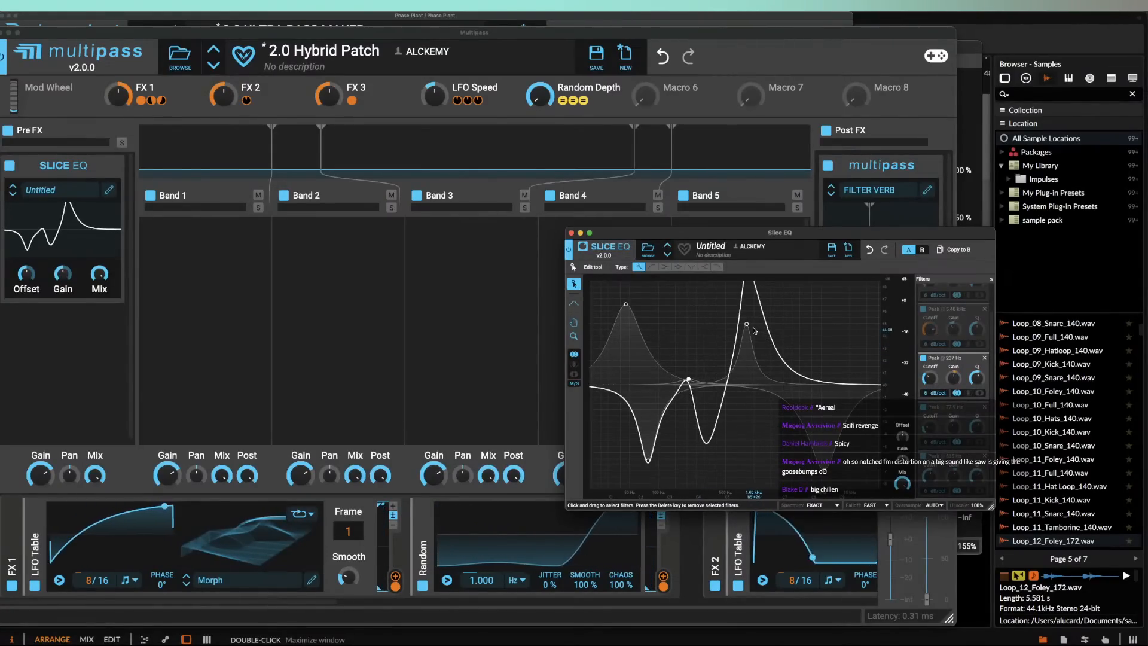
{"action": "left_click", "coordinate": [746, 377]}
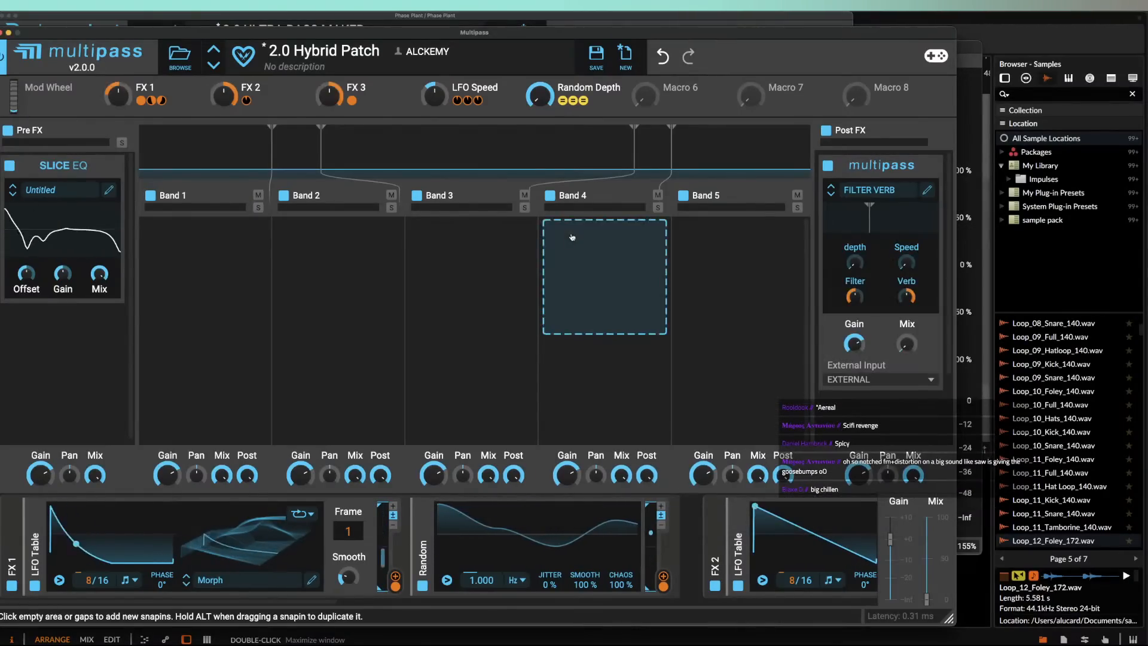
Step: Collapse the Slice EQ in Pre FX, add a Distortion set to Saturate below it, and collapse that too
{"action": "left_click", "coordinate": [571, 232]}
{"action": "left_click", "coordinate": [105, 171]}
{"action": "left_click", "coordinate": [43, 246]}
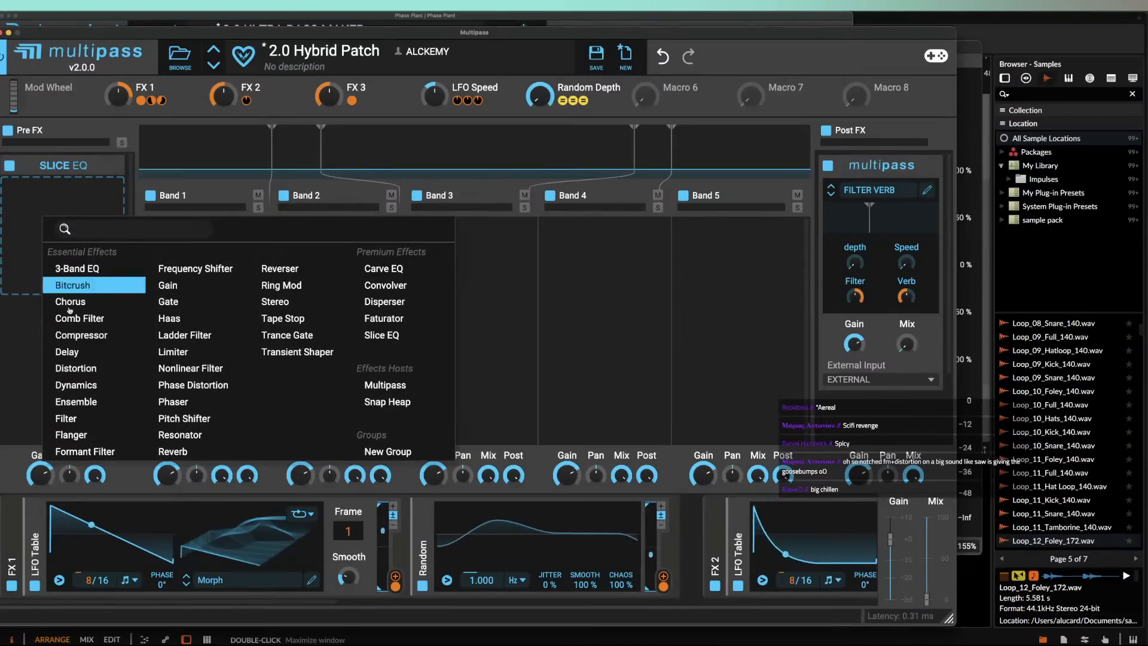
{"action": "left_click", "coordinate": [49, 290]}
{"action": "left_click", "coordinate": [42, 253]}
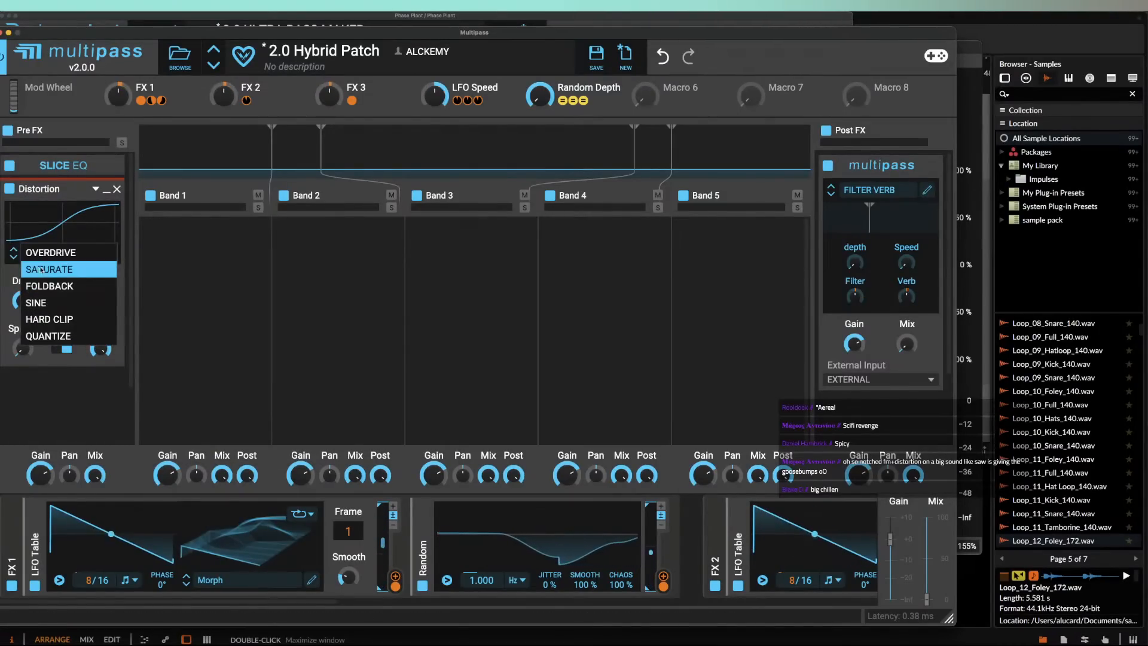
{"action": "left_click", "coordinate": [40, 270]}
{"action": "left_click", "coordinate": [54, 189]}
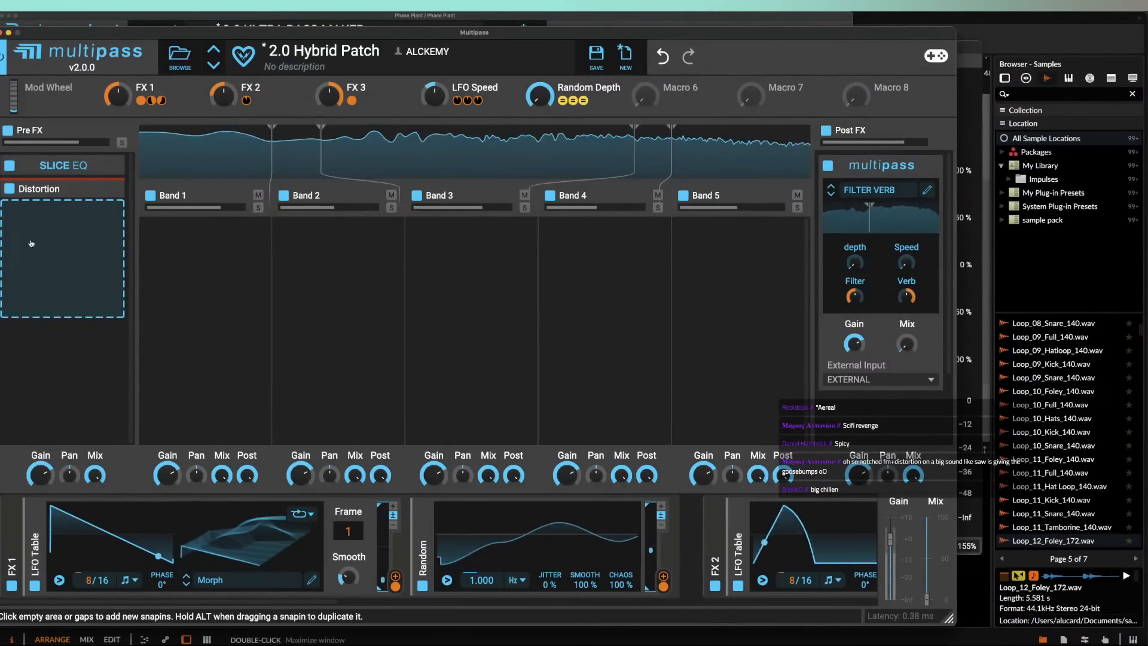
Step: Add a Filter snapin below the Distortion in the Multipass Pre FX section
{"action": "left_click", "coordinate": [32, 243]}
{"action": "left_click", "coordinate": [54, 512]}
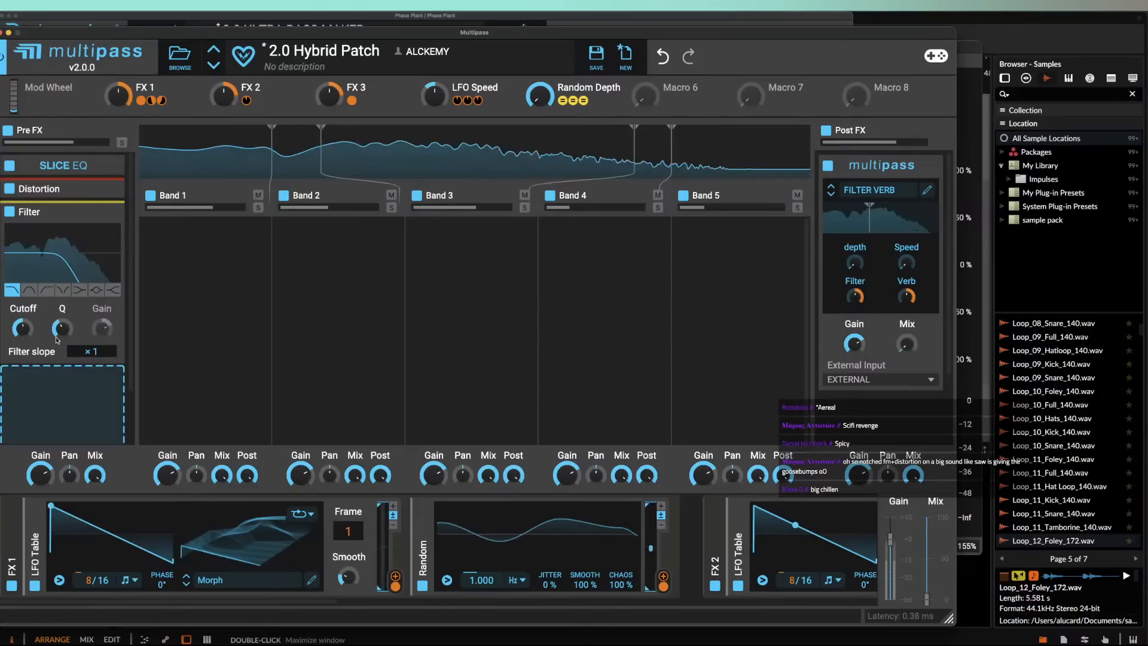
Step: Set the Pre FX Filter to a notch with slope ×3, mapping FX 3 to its cutoff and FX 1 to its Q
{"action": "left_click", "coordinate": [64, 291]}
{"action": "left_click_drag", "start_coordinate": [92, 351], "coordinate": [92, 336]}
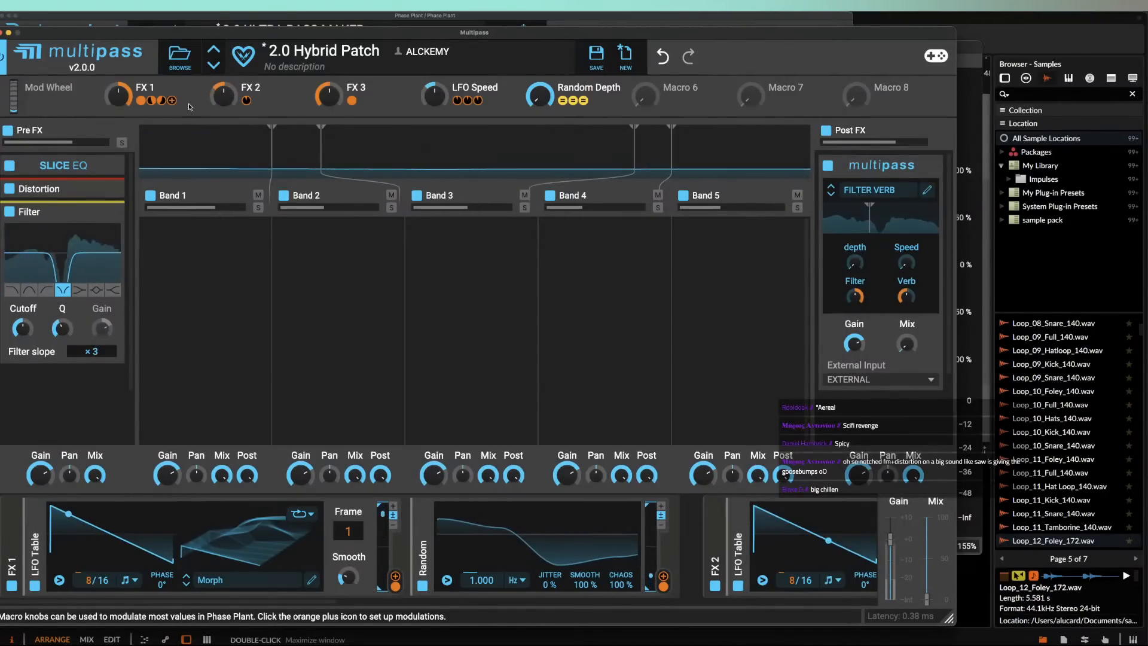
{"action": "left_click_drag", "start_coordinate": [329, 94], "coordinate": [23, 345]}
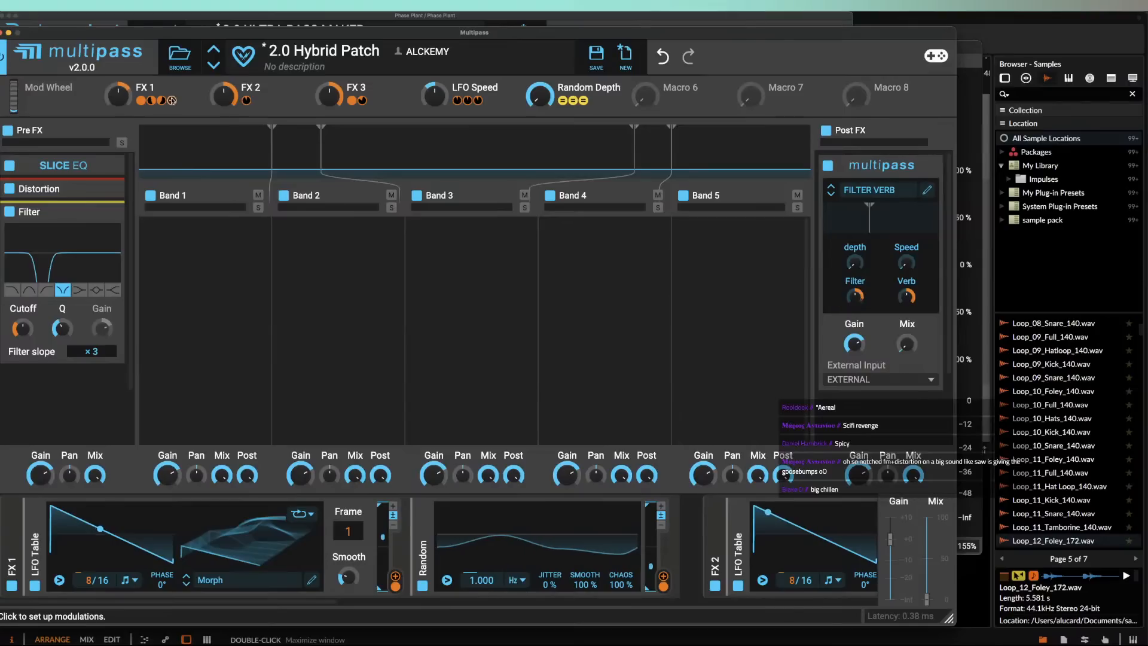
{"action": "left_click_drag", "start_coordinate": [172, 100], "coordinate": [62, 328]}
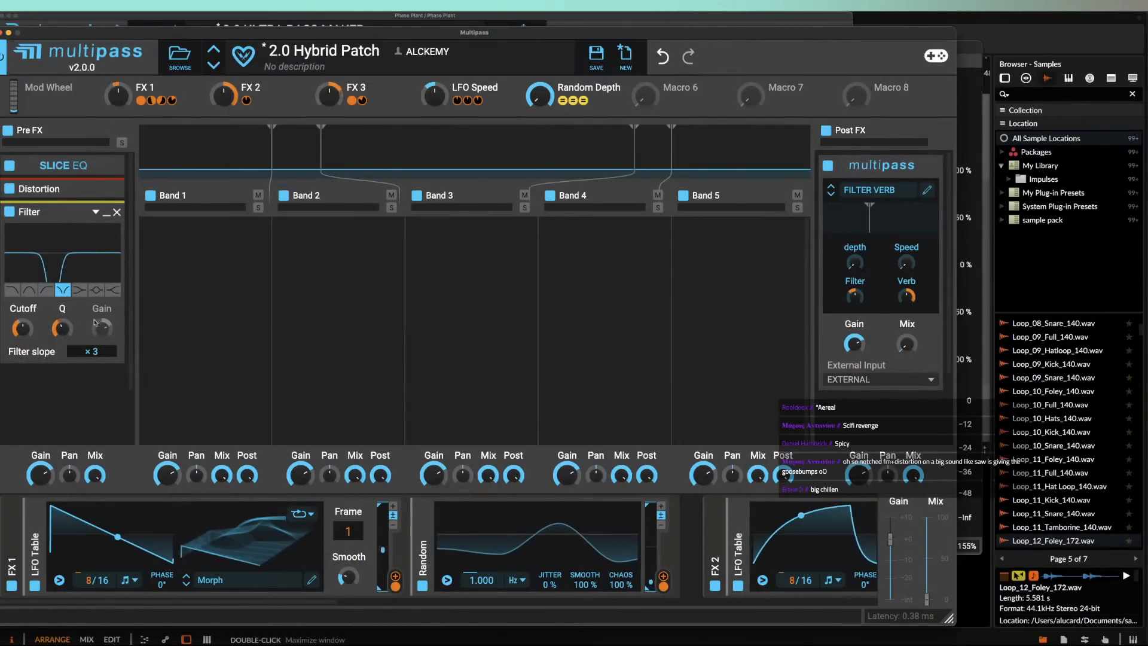
{"action": "key", "text": "space"}
{"action": "left_click", "coordinate": [107, 213]}
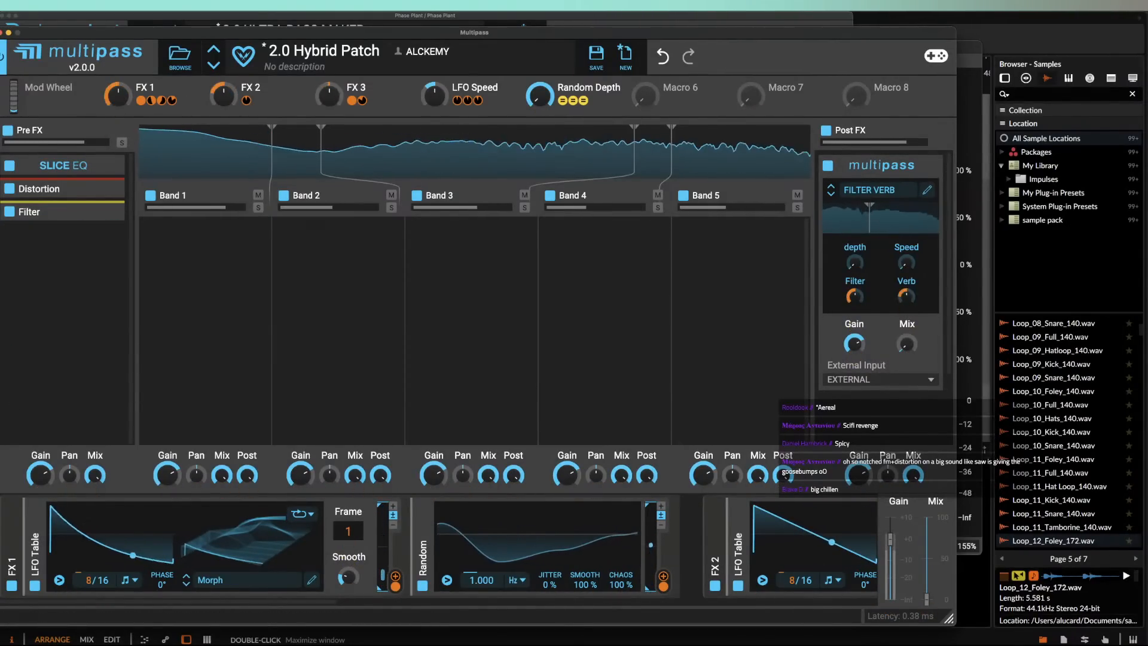
Step: Lower the Speed macro slightly in Phase Plant and return to the Lane 1 Multipass rack
{"action": "left_click_drag", "start_coordinate": [117, 37], "coordinate": [161, 125]}
{"action": "left_click_drag", "start_coordinate": [482, 71], "coordinate": [482, 76]}
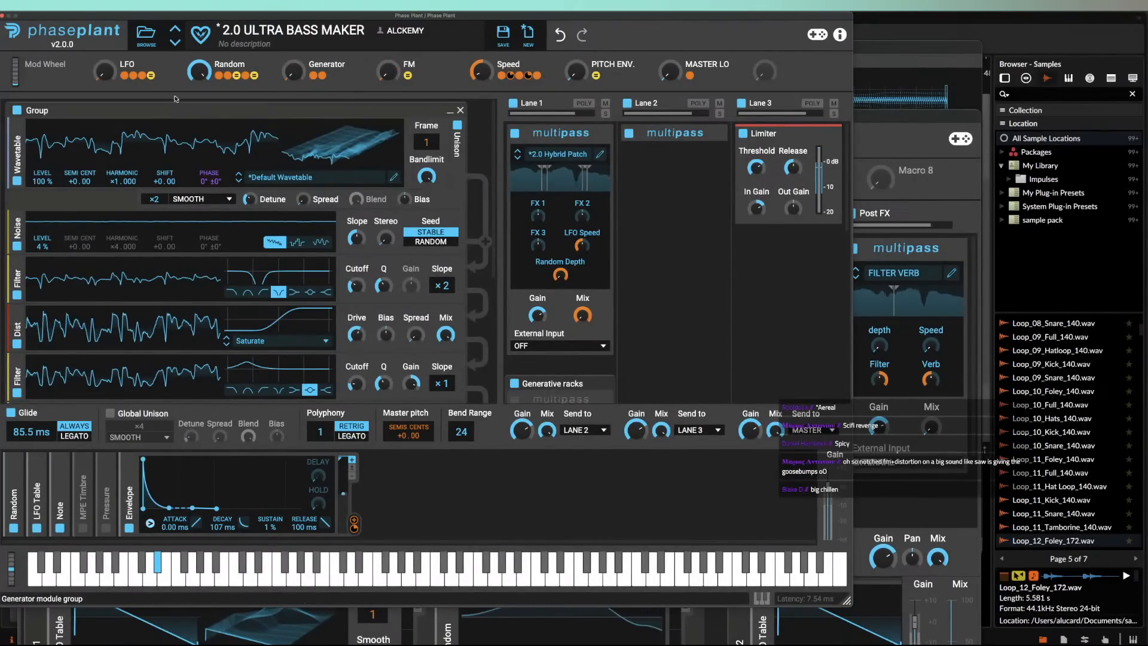
{"action": "left_click", "coordinate": [569, 186]}
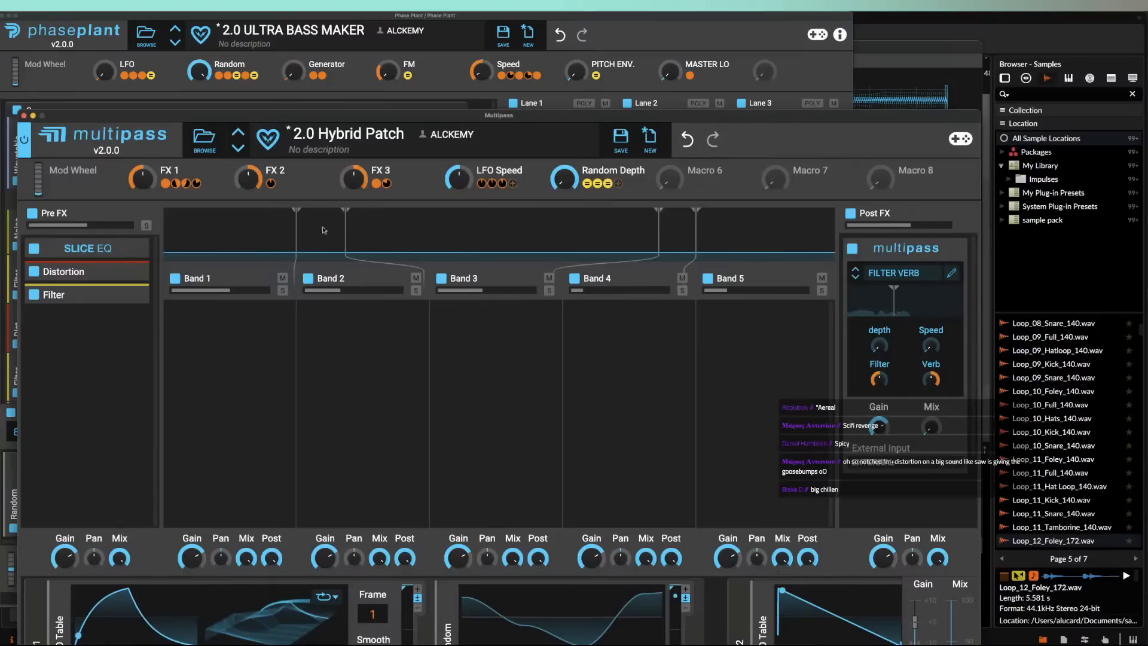
Step: Add a Nonlinear Filter to the end of Pre FX with raised cutoff and drive, map FX 3 to its cutoff, and collapse it
{"action": "left_click", "coordinate": [46, 383]}
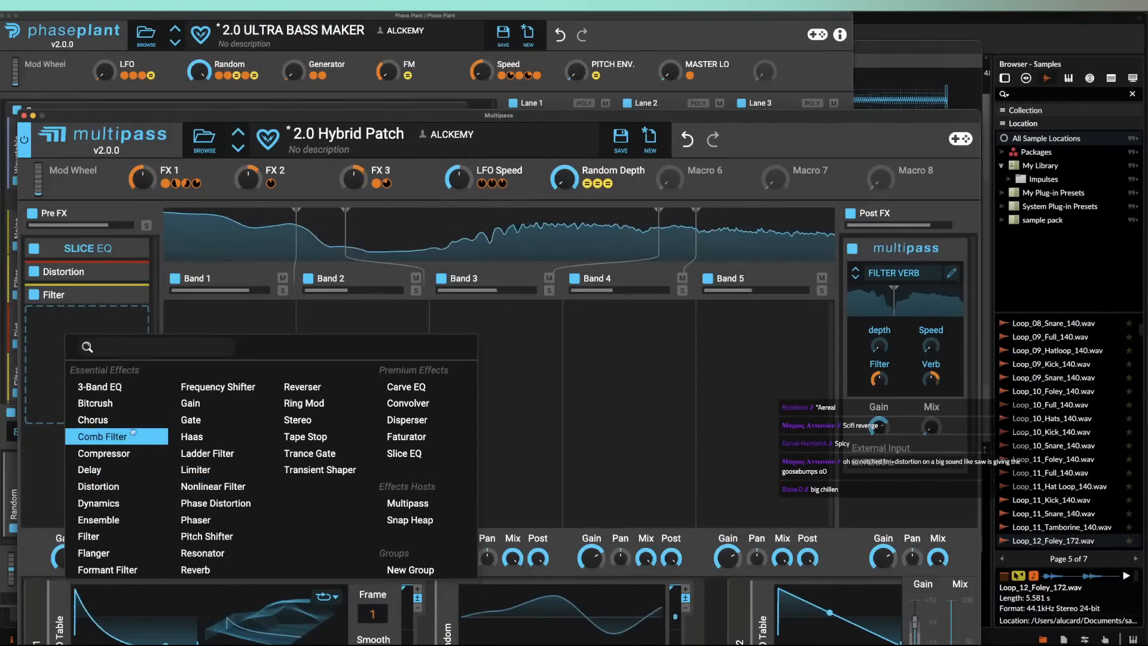
{"action": "left_click", "coordinate": [220, 488]}
{"action": "left_click_drag", "start_coordinate": [47, 432], "coordinate": [47, 394]}
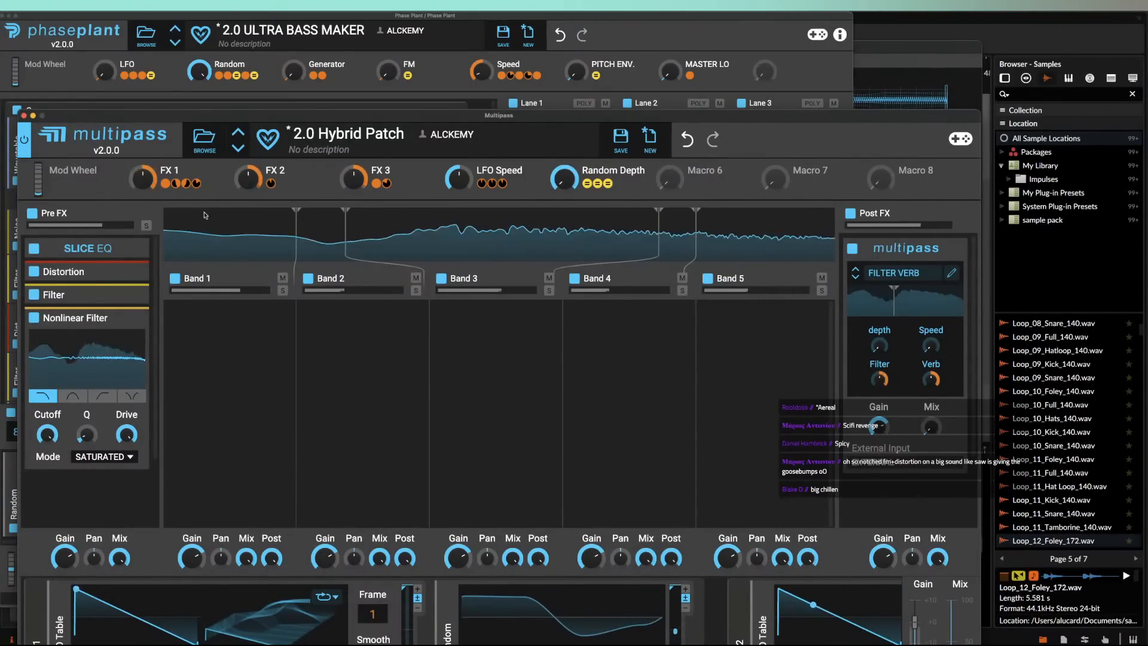
{"action": "left_click_drag", "start_coordinate": [205, 185], "coordinate": [223, 220]}
{"action": "left_click_drag", "start_coordinate": [228, 178], "coordinate": [46, 454]}
{"action": "left_click", "coordinate": [129, 324]}
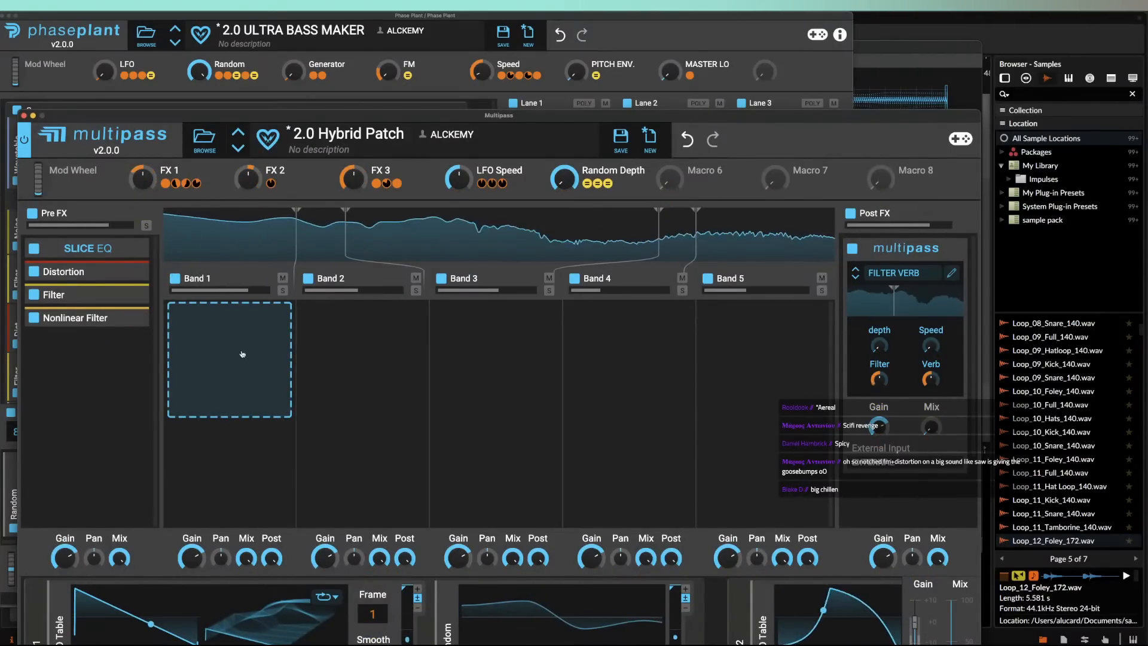
Step: Lower the crossover between Band 1 and Band 2 to 119 Hz
{"action": "left_click", "coordinate": [244, 353]}
{"action": "left_click", "coordinate": [241, 249]}
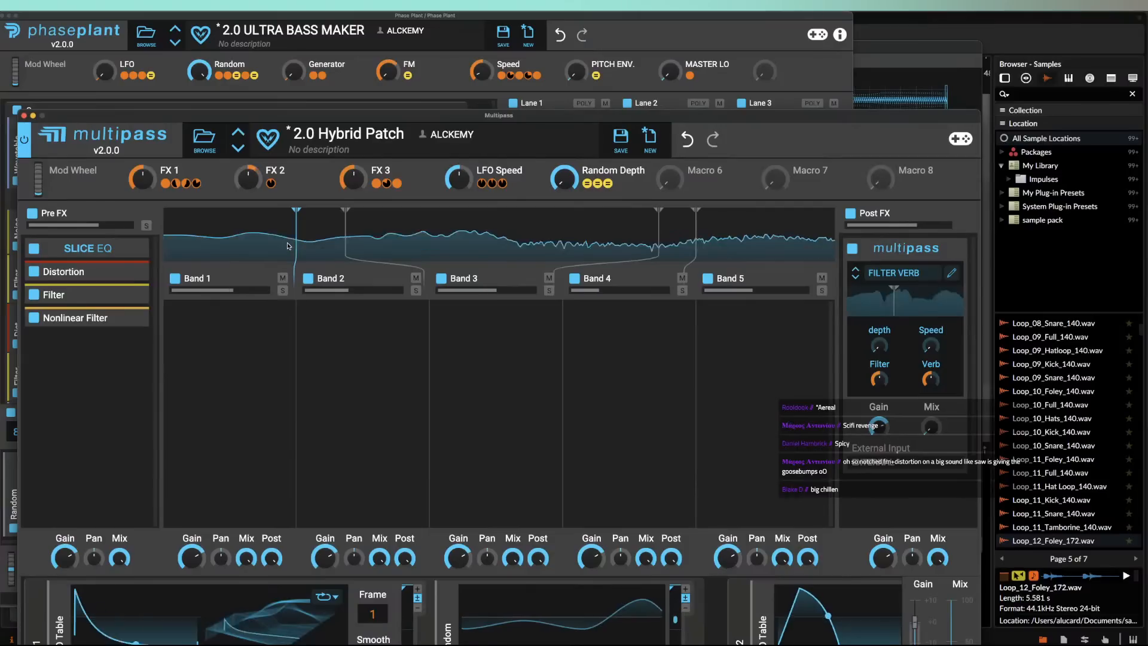
{"action": "left_click_drag", "start_coordinate": [287, 246], "coordinate": [250, 243]}
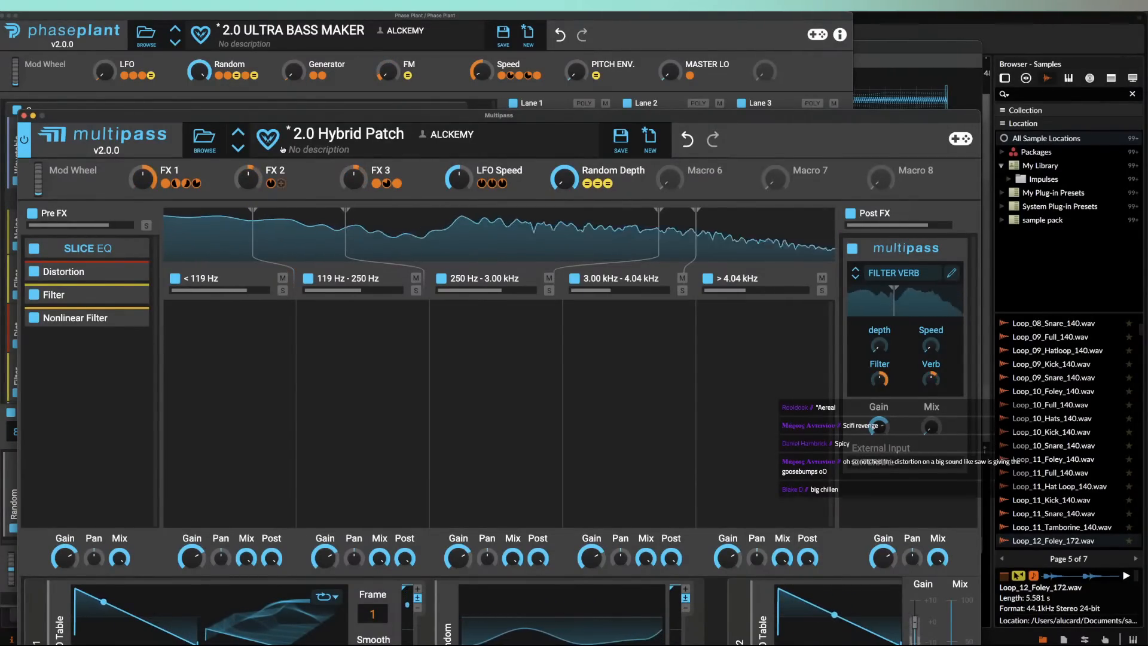
Step: Add a Stereo snapin to the lowest band and turn its width all the way down
{"action": "left_click_drag", "start_coordinate": [267, 115], "coordinate": [266, 18]}
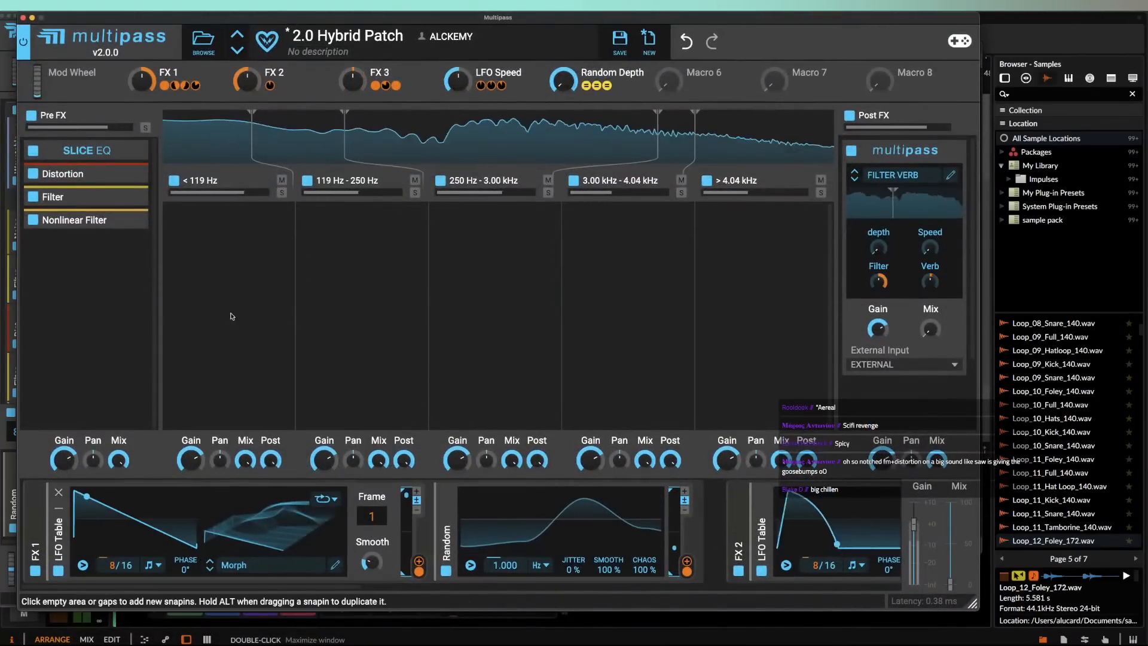
{"action": "left_click", "coordinate": [218, 226]}
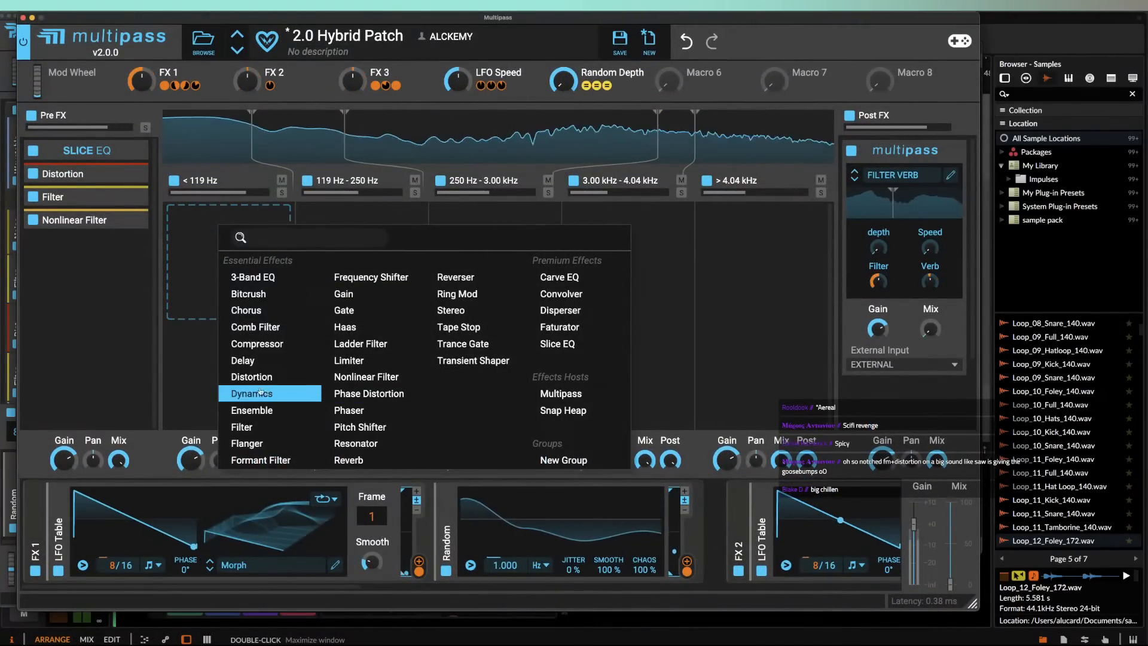
{"action": "left_click", "coordinate": [451, 310]}
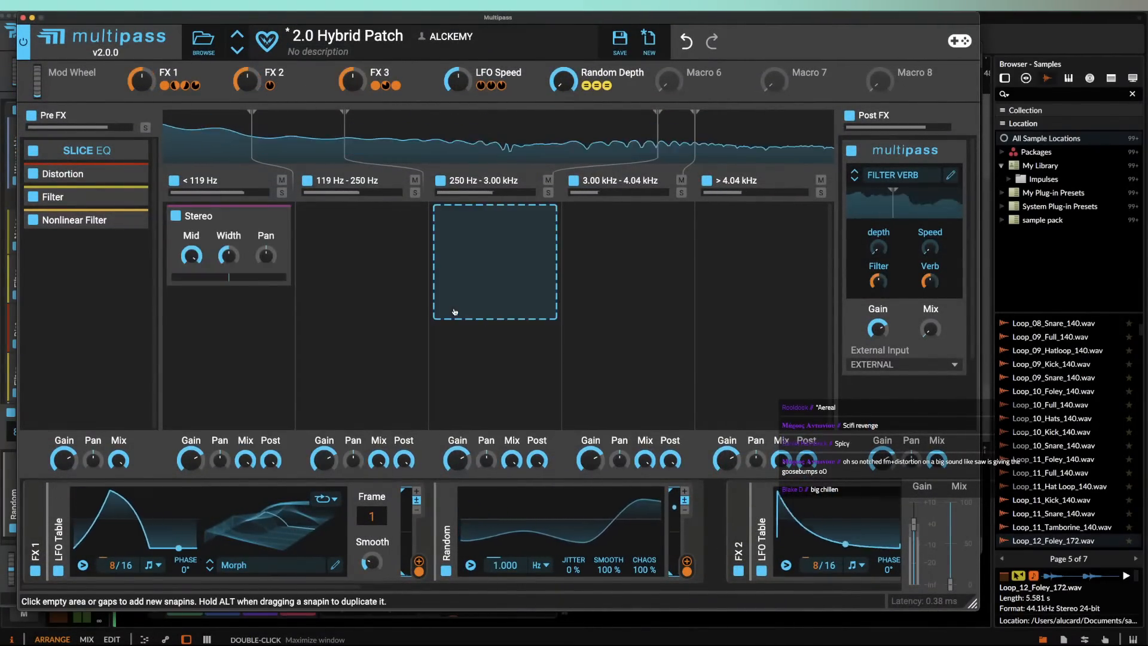
Step: Add a Nonlinear Filter with raised drive and Q to the 119–250 Hz band, map FX 2 to its cutoff, and collapse it
{"action": "left_click", "coordinate": [320, 252]}
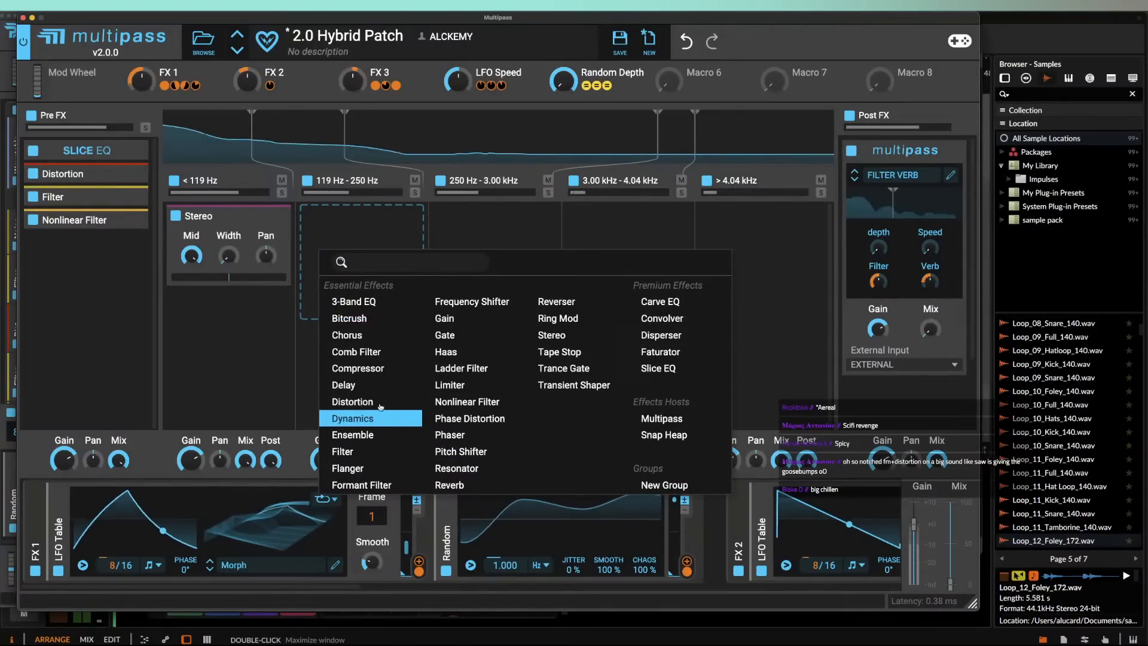
{"action": "left_click", "coordinate": [460, 404]}
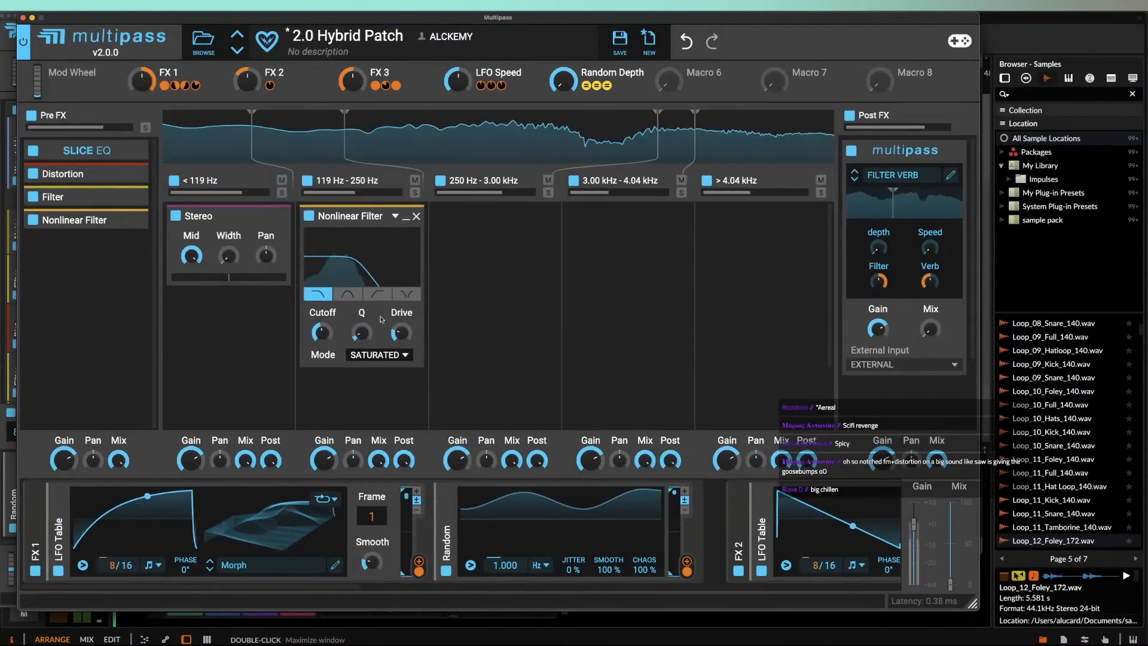
{"action": "left_click_drag", "start_coordinate": [402, 334], "coordinate": [402, 269]}
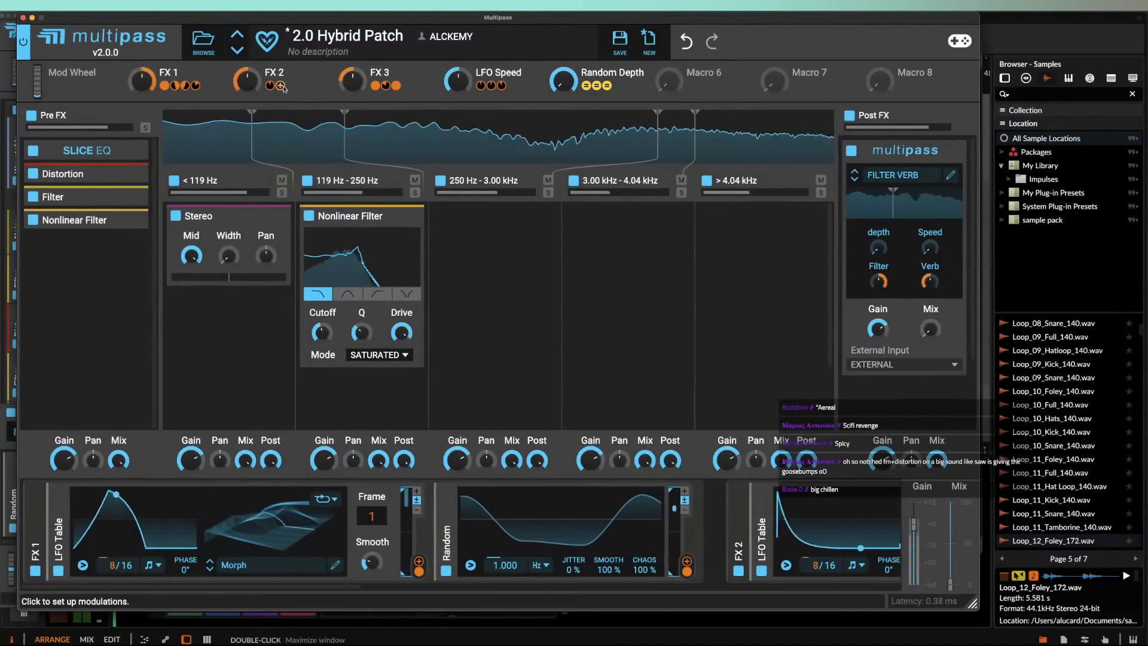
{"action": "left_click_drag", "start_coordinate": [246, 80], "coordinate": [326, 338]}
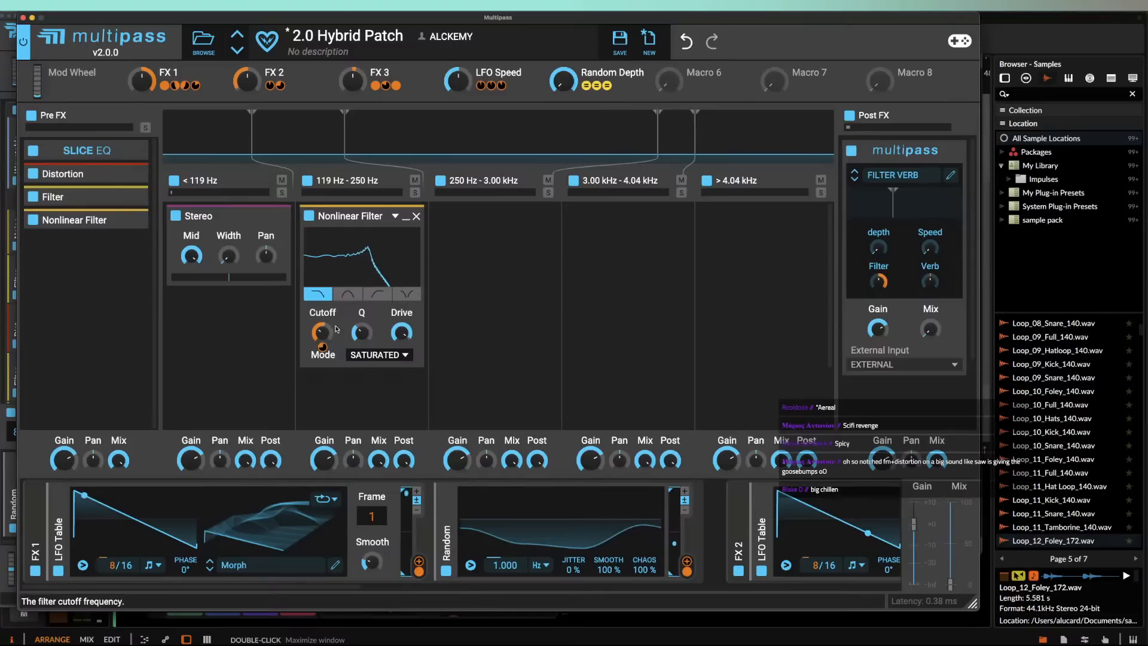
{"action": "left_click", "coordinate": [406, 217]}
Step: Add a Formant Filter below the 119–250 Hz band's Nonlinear Filter and move its formant point to the lower-left corner
{"action": "left_click", "coordinate": [359, 275]}
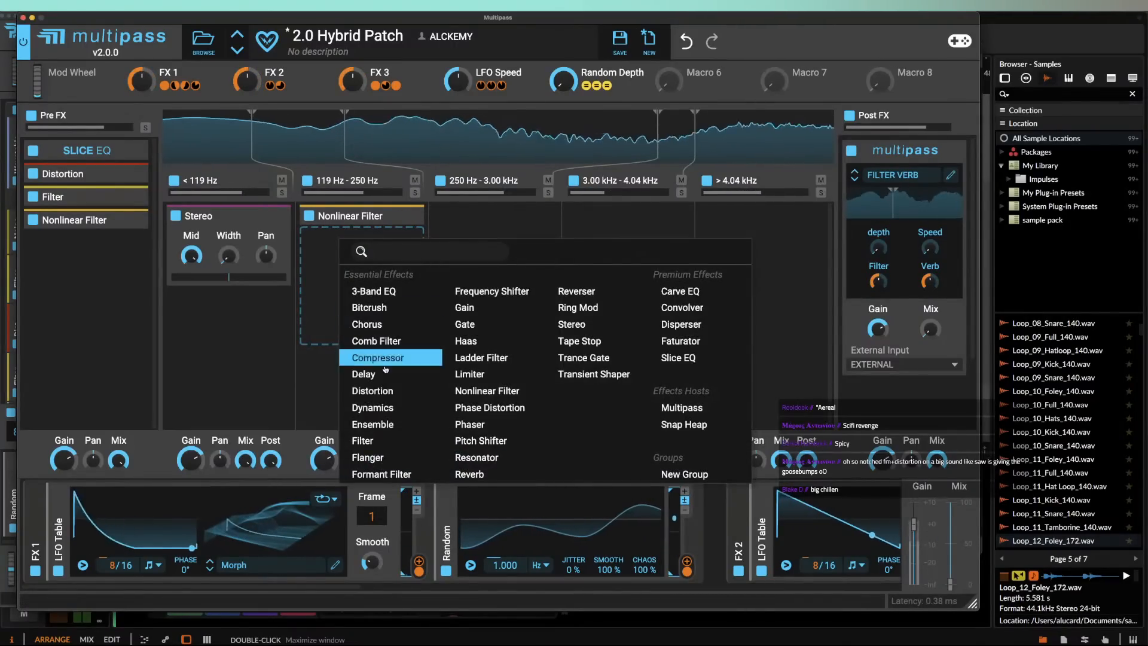
{"action": "left_click", "coordinate": [381, 474]}
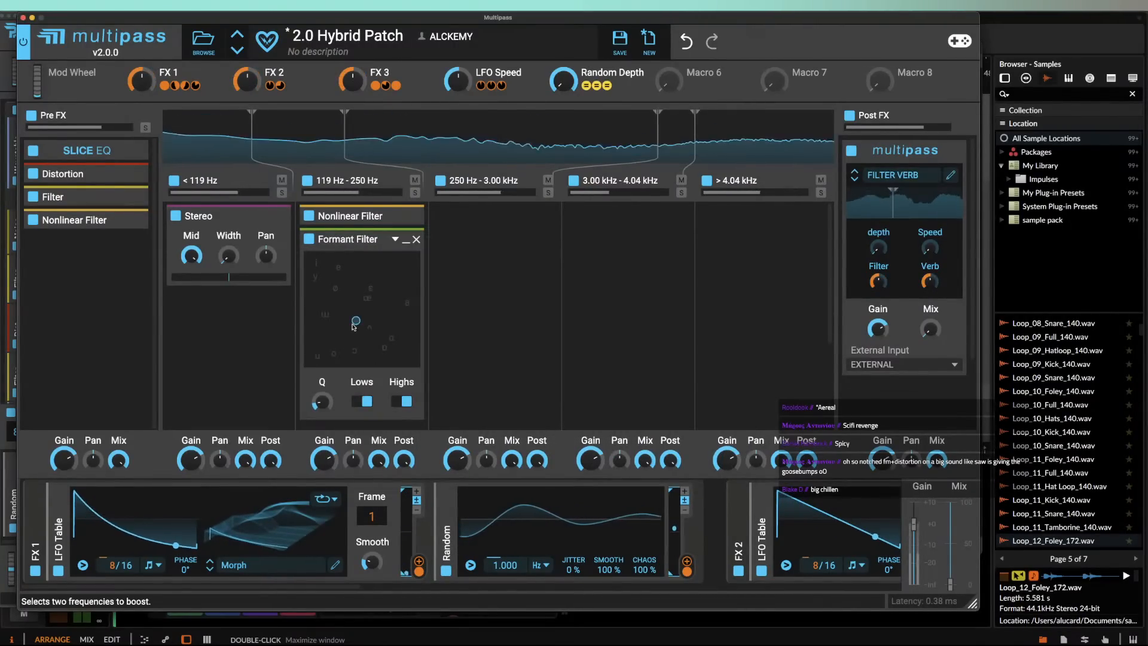
{"action": "left_click_drag", "start_coordinate": [353, 327], "coordinate": [323, 359]}
Step: Map the FX 1 and FX 3 macros to the Formant Filter and add a Phaser below it
{"action": "left_click", "coordinate": [205, 86]}
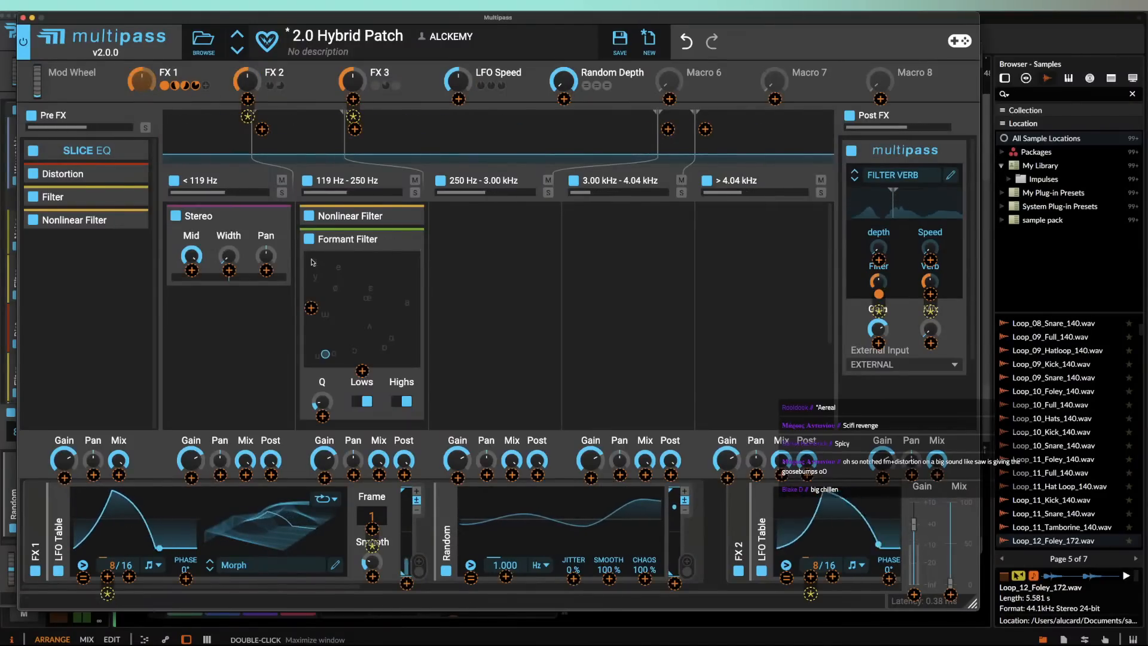
{"action": "left_click_drag", "start_coordinate": [311, 308], "coordinate": [313, 337]}
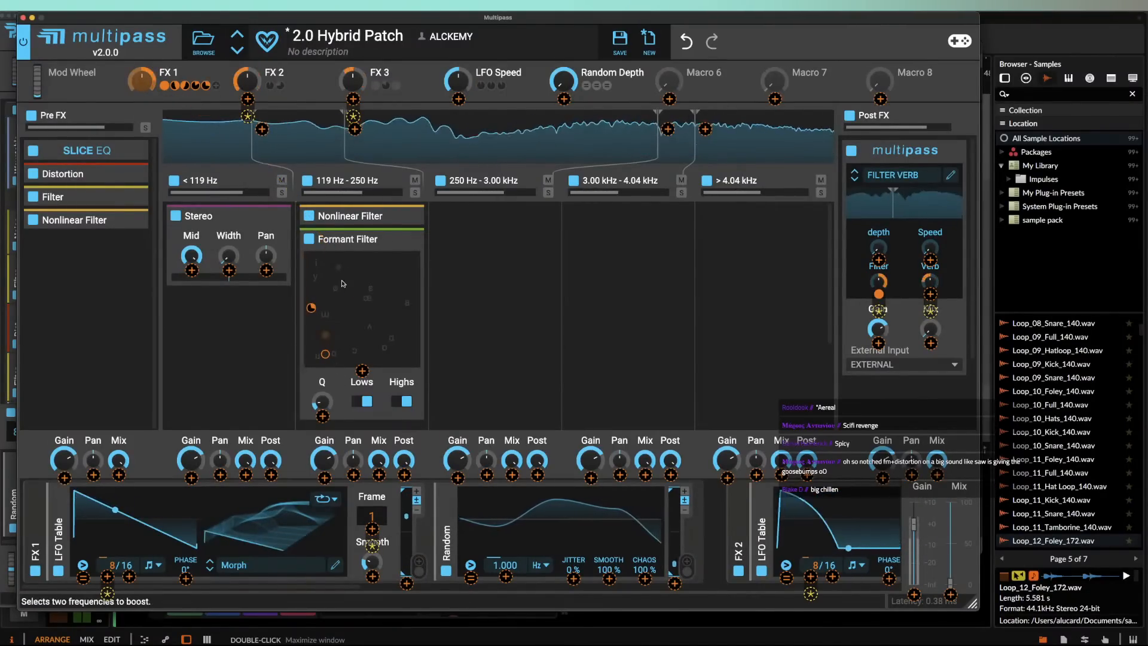
{"action": "left_click", "coordinate": [396, 95]}
{"action": "left_click", "coordinate": [406, 85]}
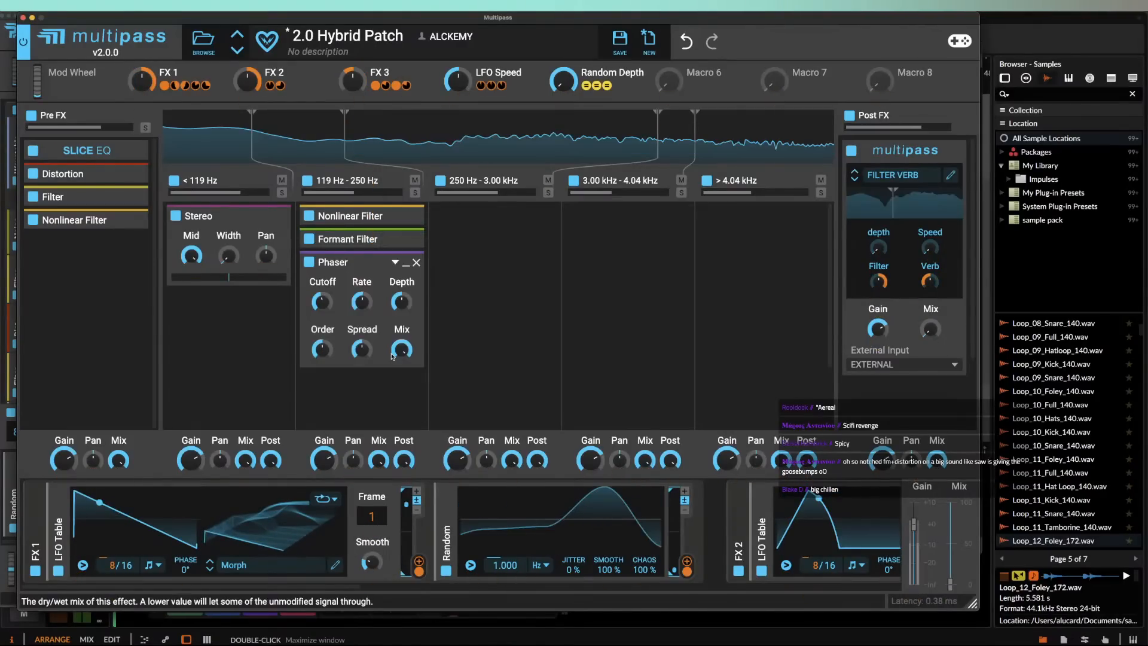
Step: Set the Phaser's cutoff to about 161 Hz, map the FX 2 macro to that cutoff, and collapse the Phaser
{"action": "left_click_drag", "start_coordinate": [322, 302], "coordinate": [322, 323]}
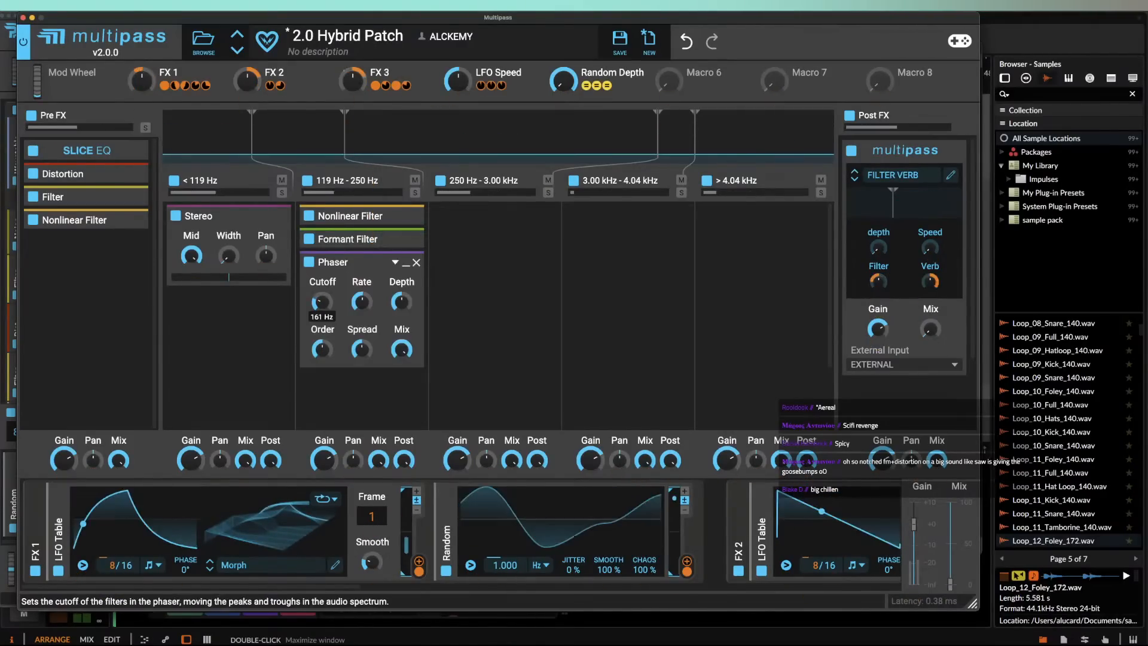
{"action": "left_click_drag", "start_coordinate": [322, 316], "coordinate": [323, 314]}
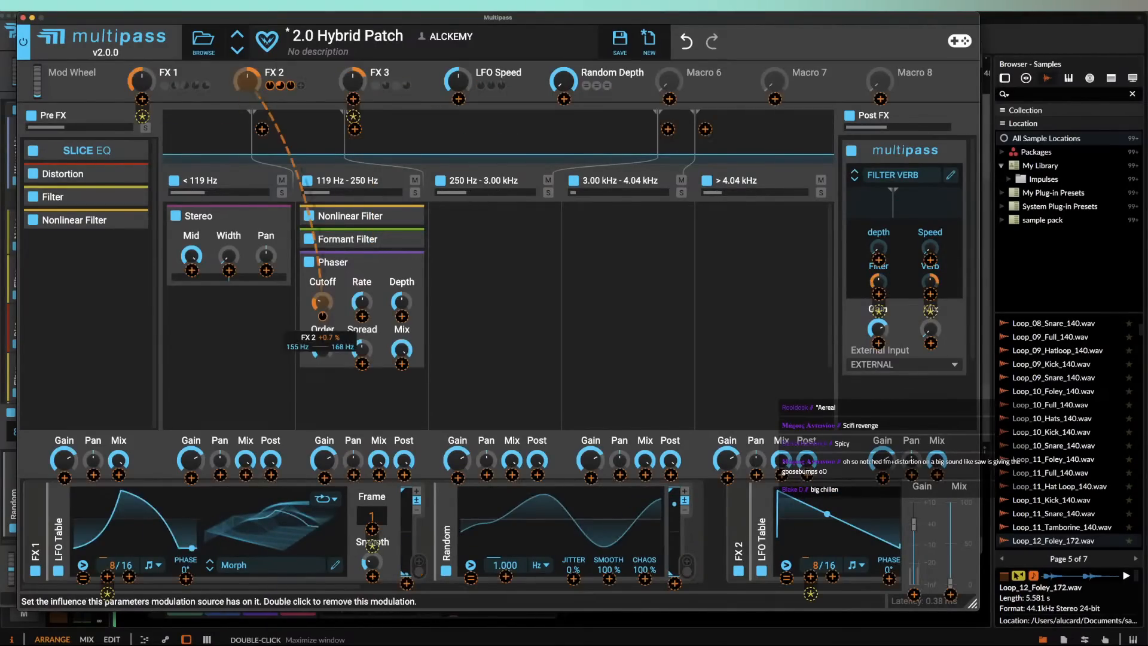
{"action": "double_click", "coordinate": [318, 263]}
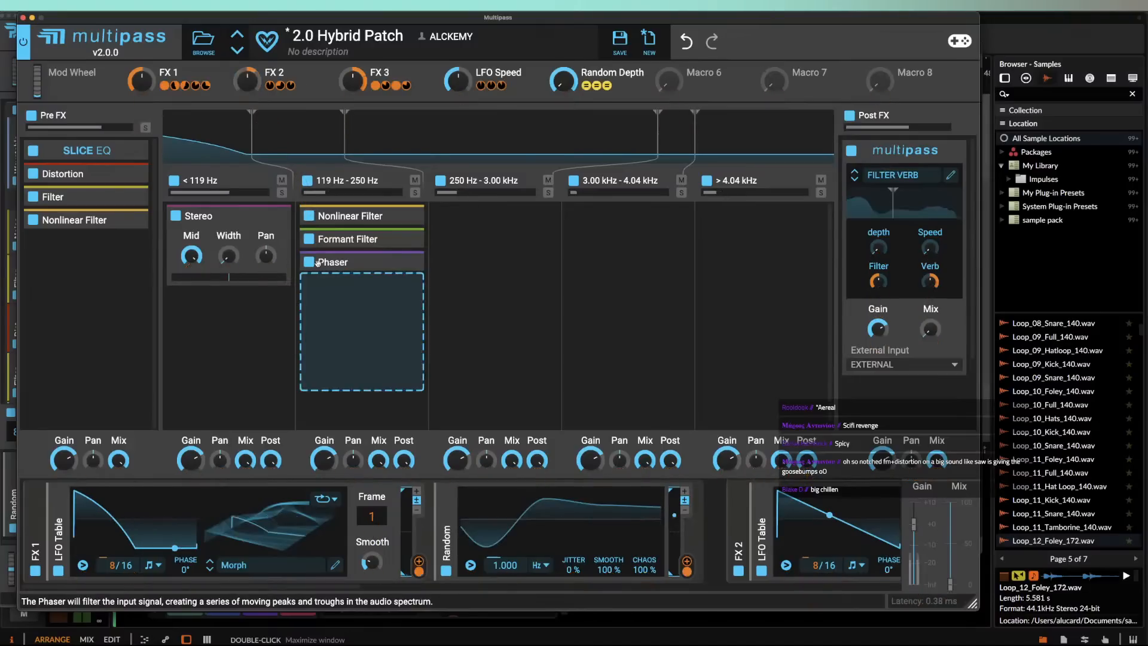
{"action": "left_click", "coordinate": [341, 306]}
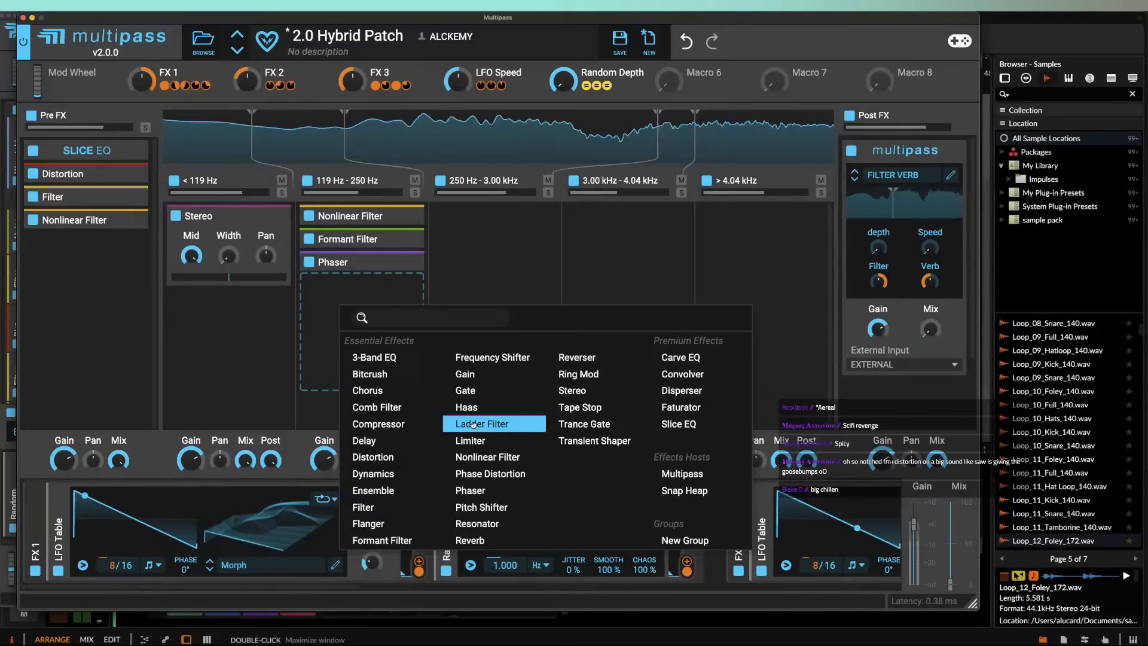
{"action": "left_click", "coordinate": [354, 288]}
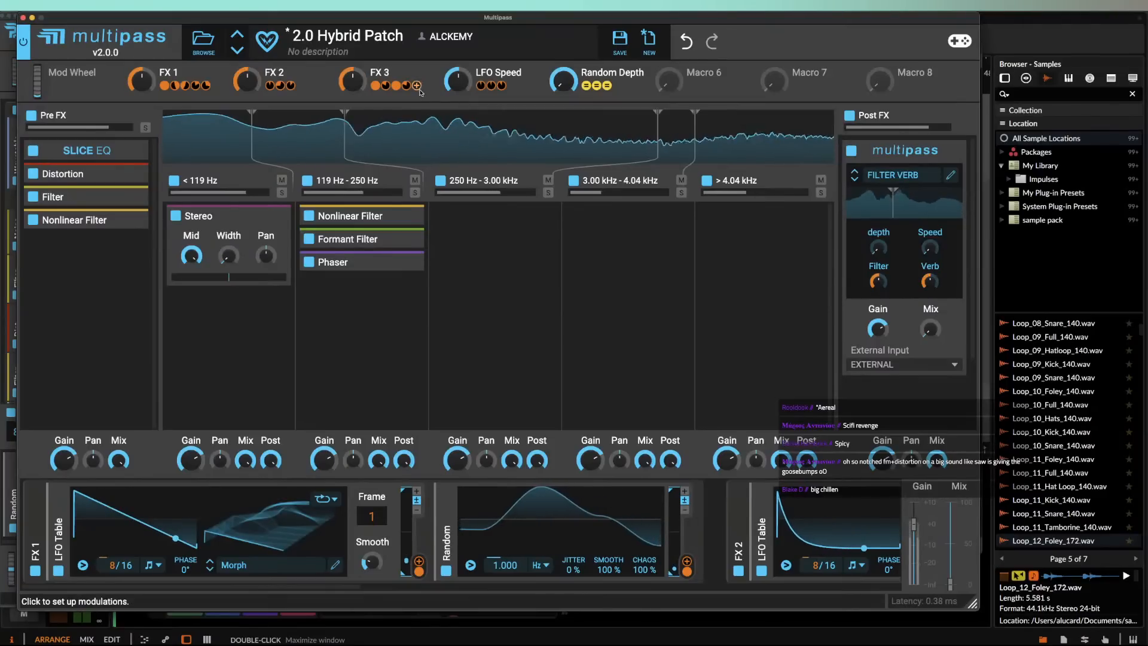
{"action": "left_click", "coordinate": [417, 86]}
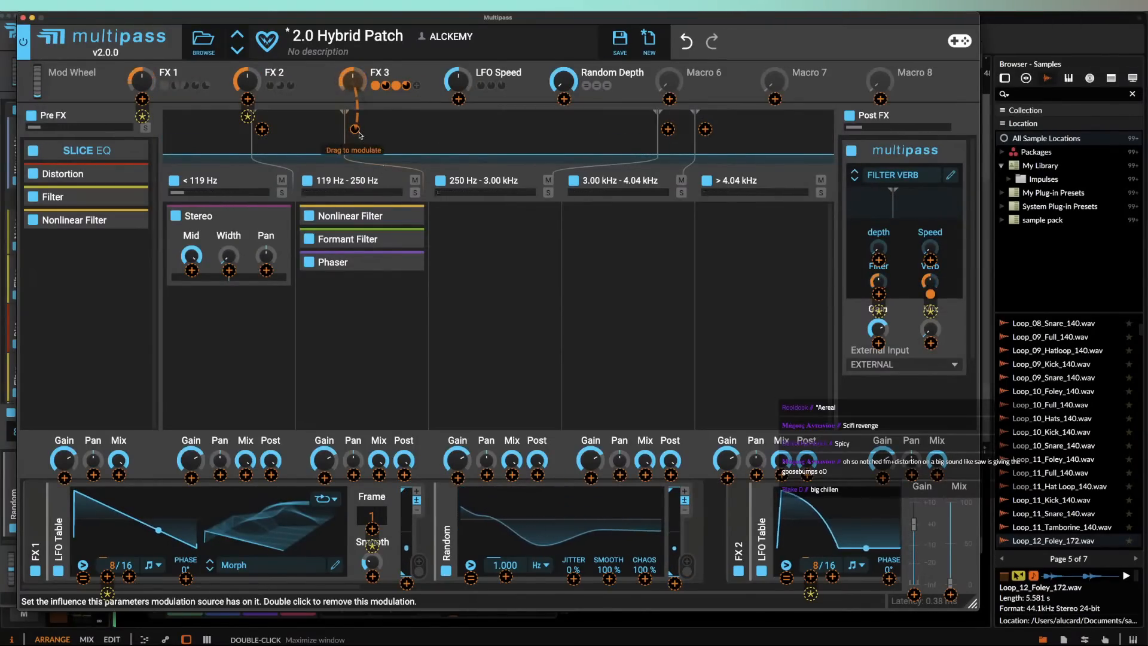
{"action": "left_click", "coordinate": [354, 82]}
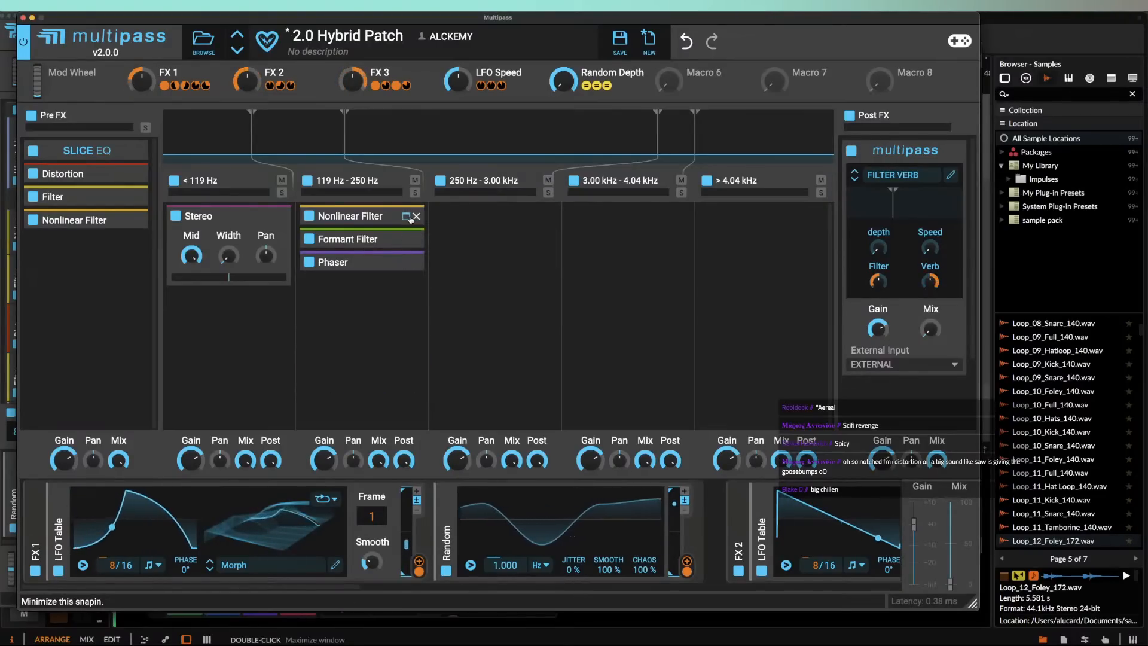
Step: Collapse the FX 1 Random modulator and the LFO Table and Random modulators in the FX 2 and FX 3 groups
{"action": "left_click", "coordinate": [446, 511]}
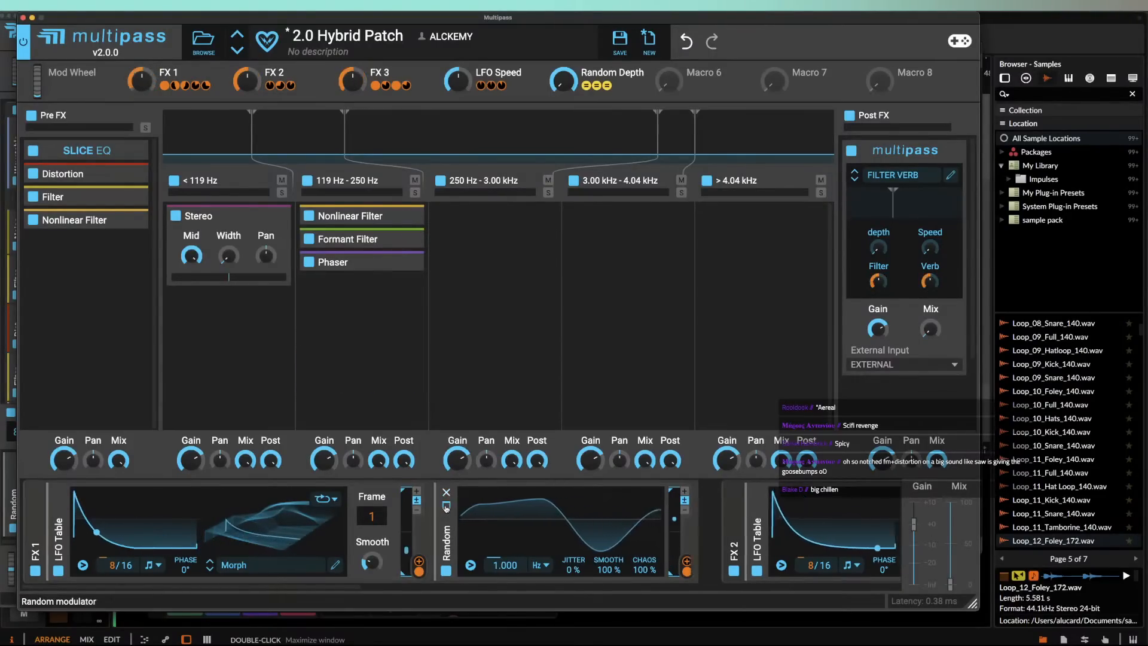
{"action": "left_click", "coordinate": [521, 511]}
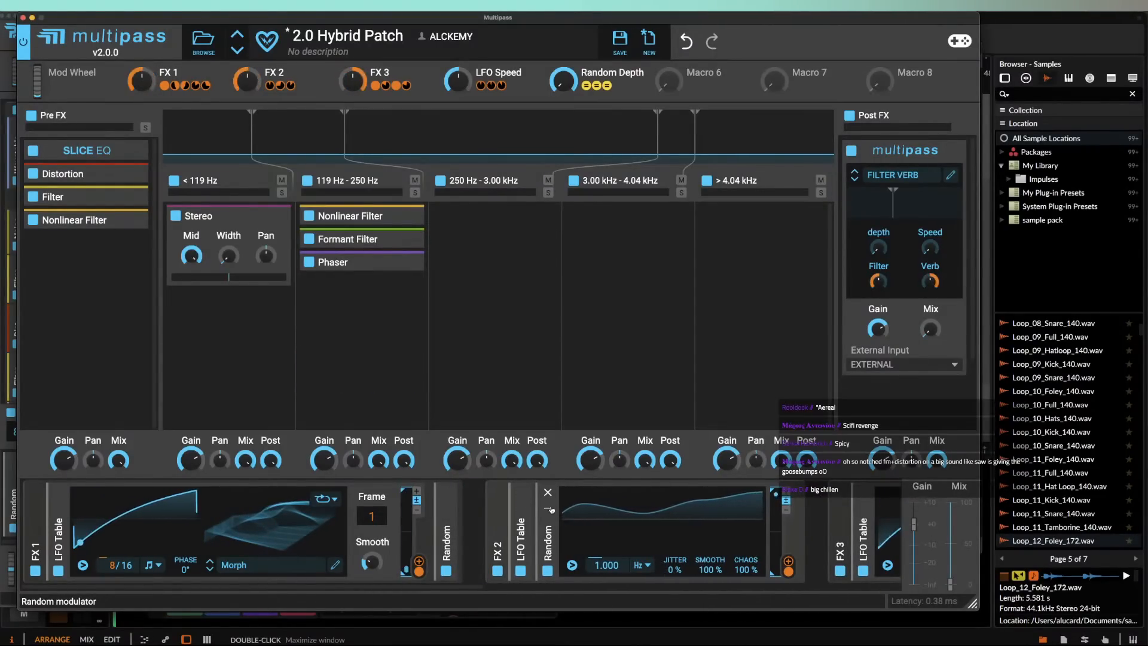
{"action": "left_click", "coordinate": [552, 509]}
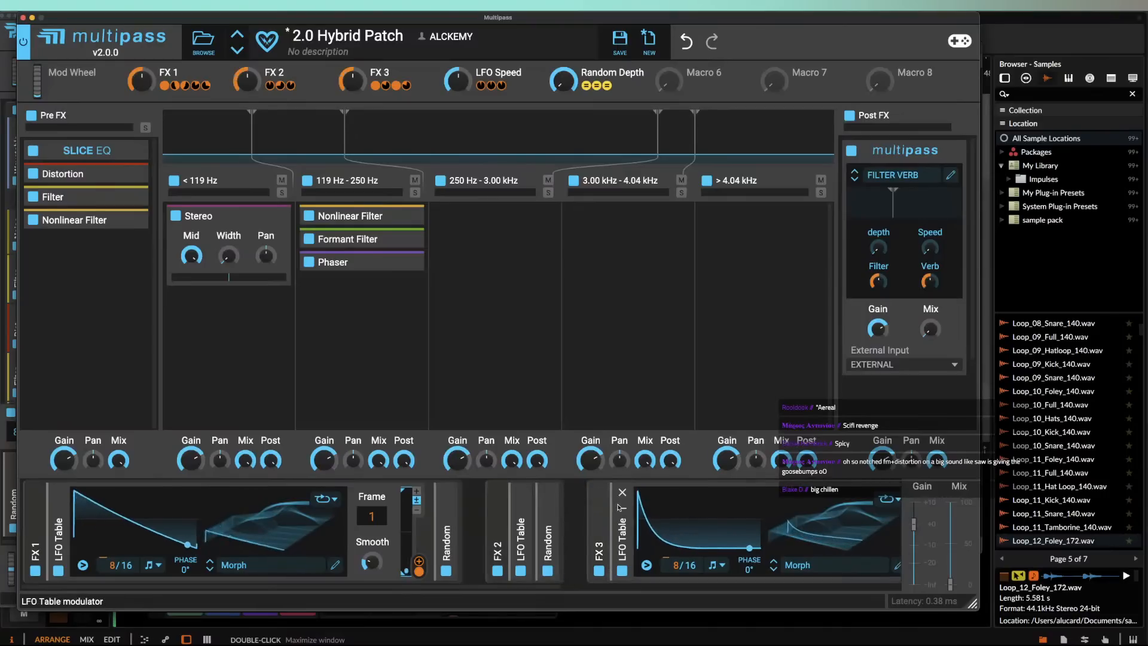
{"action": "left_click", "coordinate": [622, 507]}
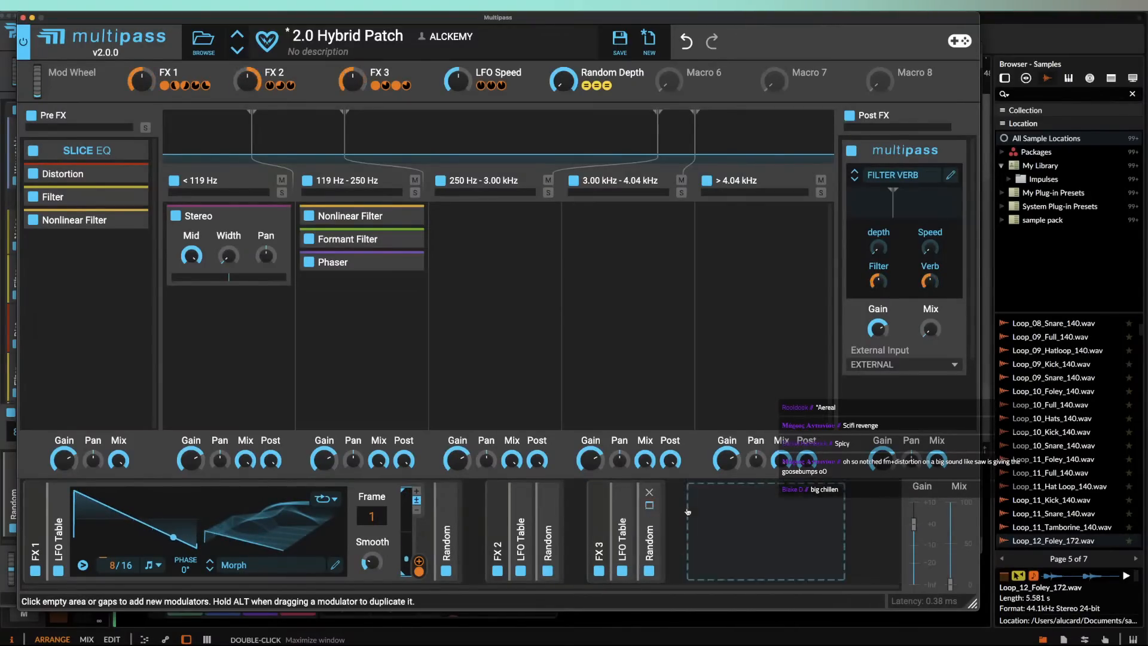
Step: Add a Random modulator after the FX 3 group with 100% smooth and map it to the 250 Hz band crossover
{"action": "left_click", "coordinate": [688, 512]}
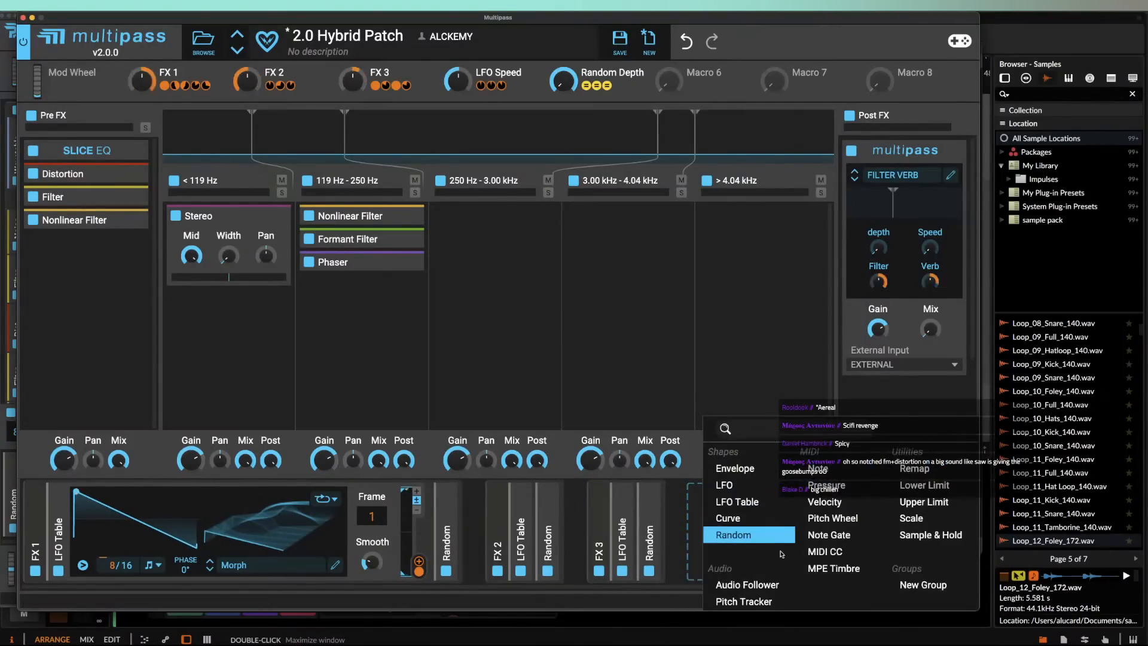
{"action": "left_click", "coordinate": [746, 530]}
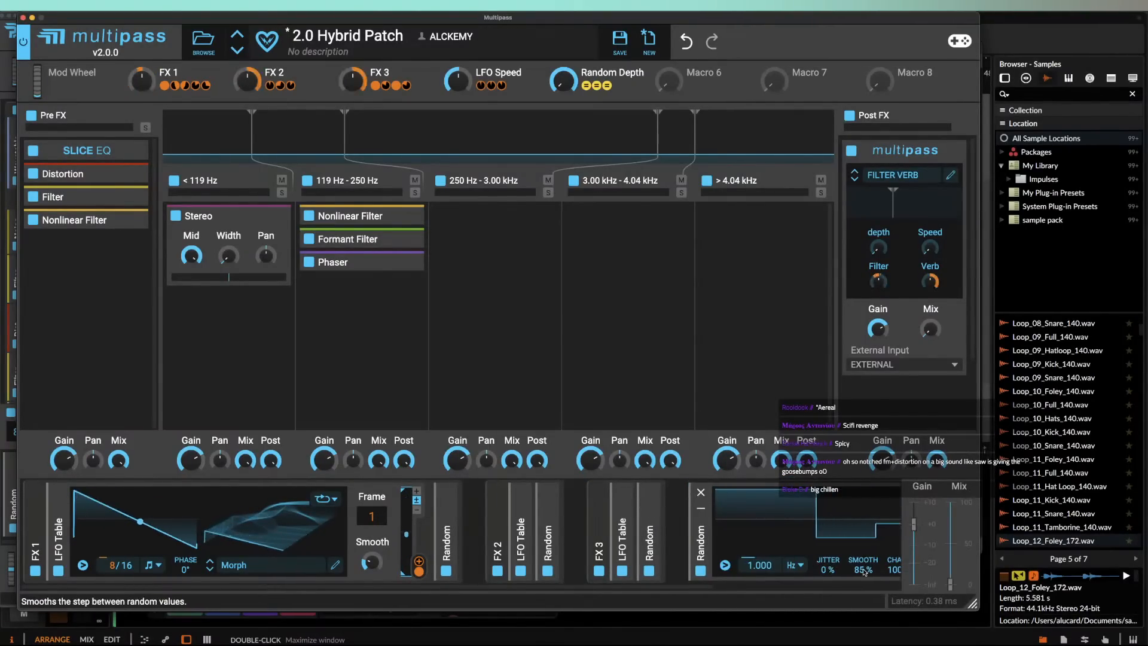
{"action": "scroll", "coordinate": [796, 558], "scroll_direction": "right", "scroll_amount": 5}
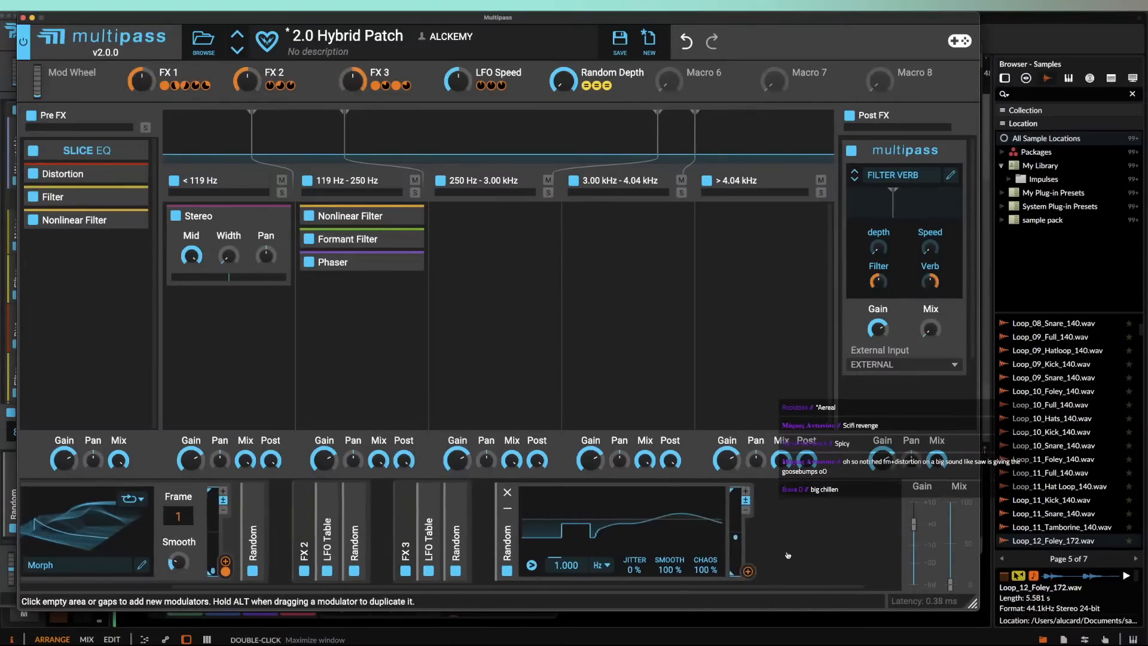
{"action": "left_click_drag", "start_coordinate": [704, 572], "coordinate": [705, 574]}
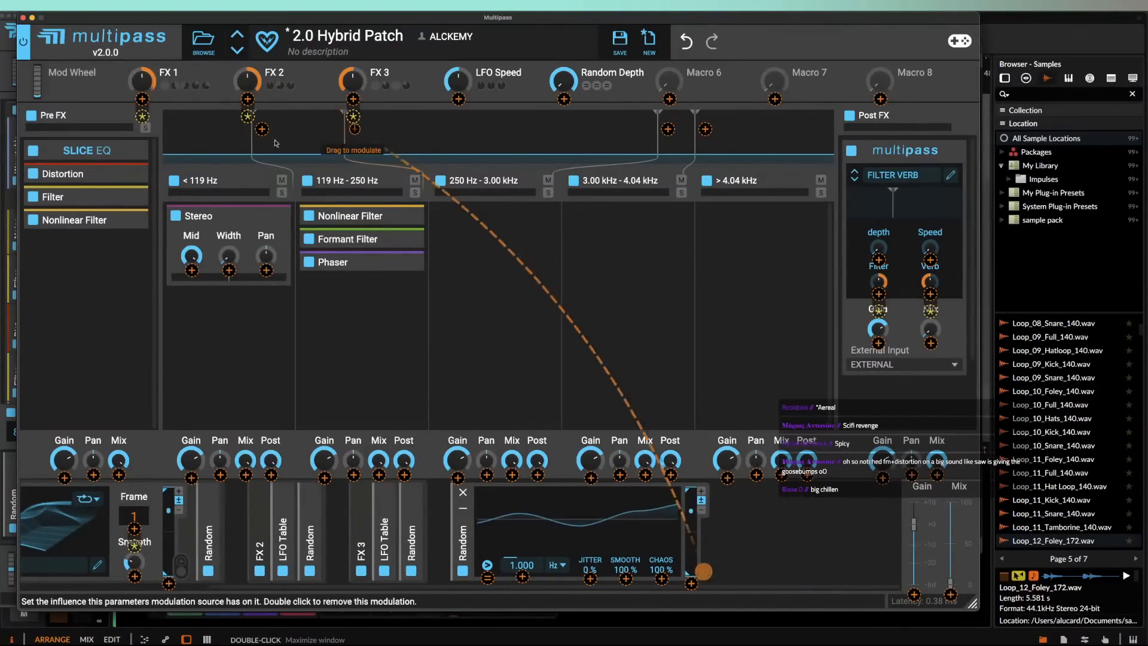
{"action": "left_click_drag", "start_coordinate": [347, 134], "coordinate": [353, 130]}
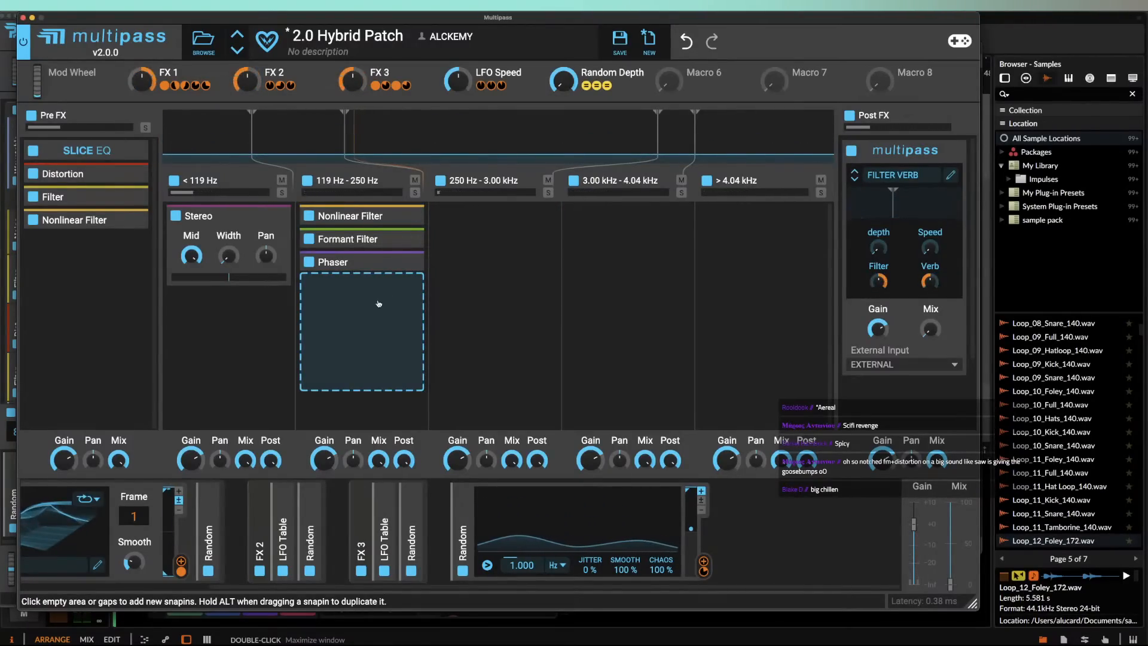
Step: Add a Slice EQ to the 250 Hz–3.00 kHz band and shape its curve with two peaks alternating with two deep notches
{"action": "left_click", "coordinate": [494, 227]}
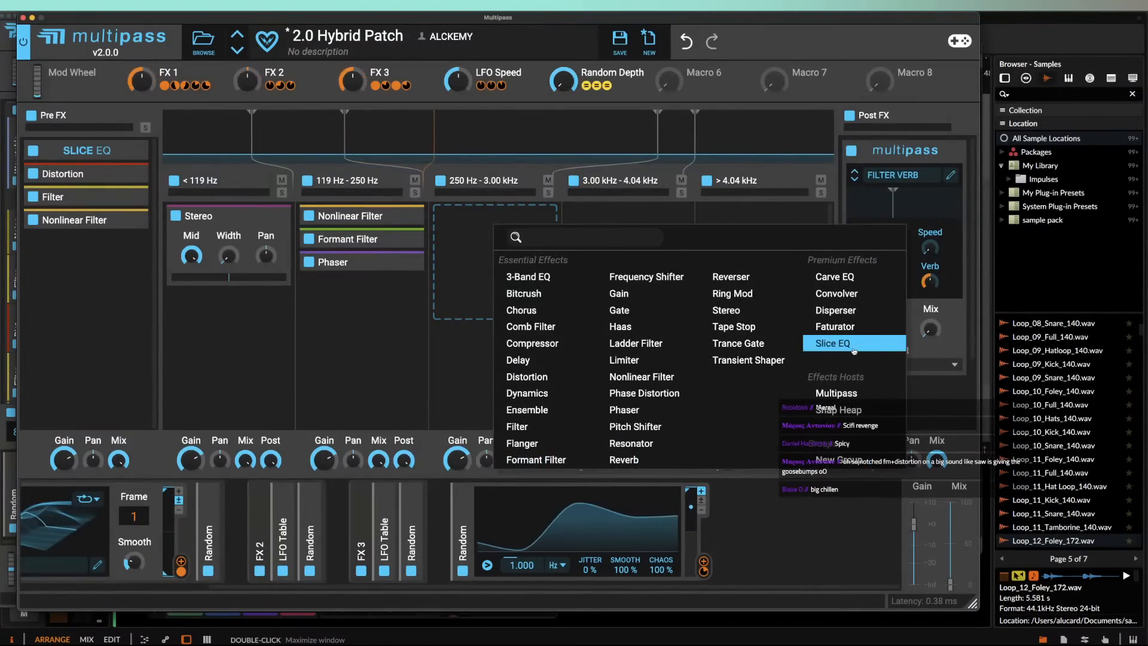
{"action": "left_click", "coordinate": [833, 344]}
{"action": "left_click", "coordinate": [542, 245]}
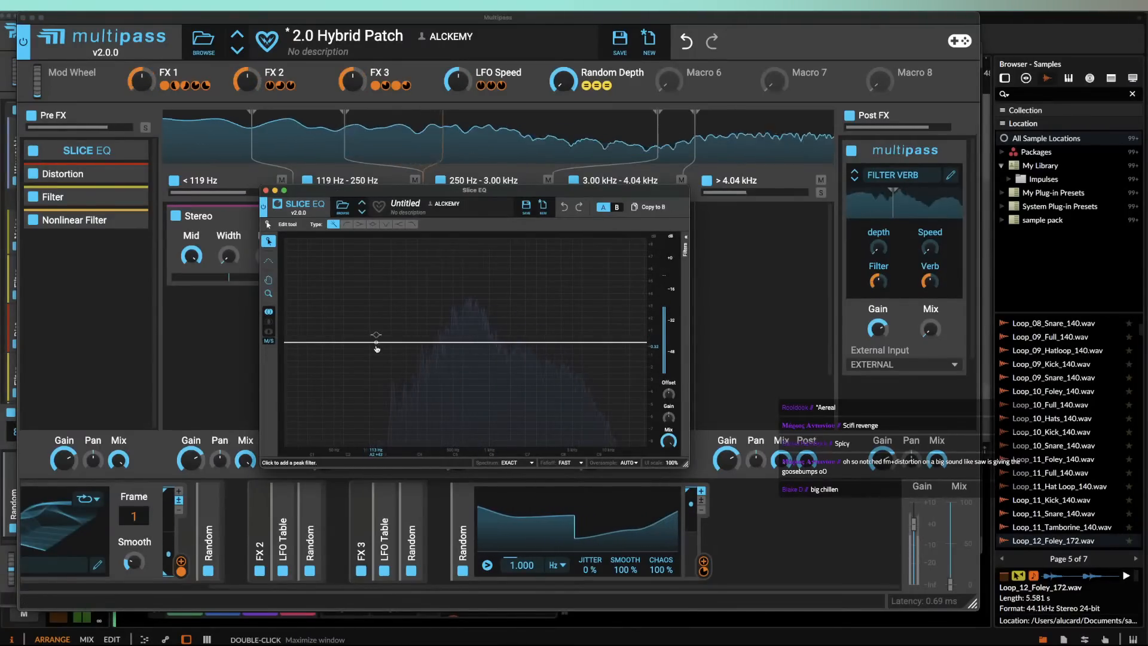
{"action": "mouse_move", "coordinate": [377, 341]}
{"action": "left_mouse_down"}
{"action": "mouse_move", "coordinate": [328, 303]}
{"action": "mouse_move", "coordinate": [366, 263]}
{"action": "mouse_move", "coordinate": [334, 258]}
{"action": "left_mouse_up"}
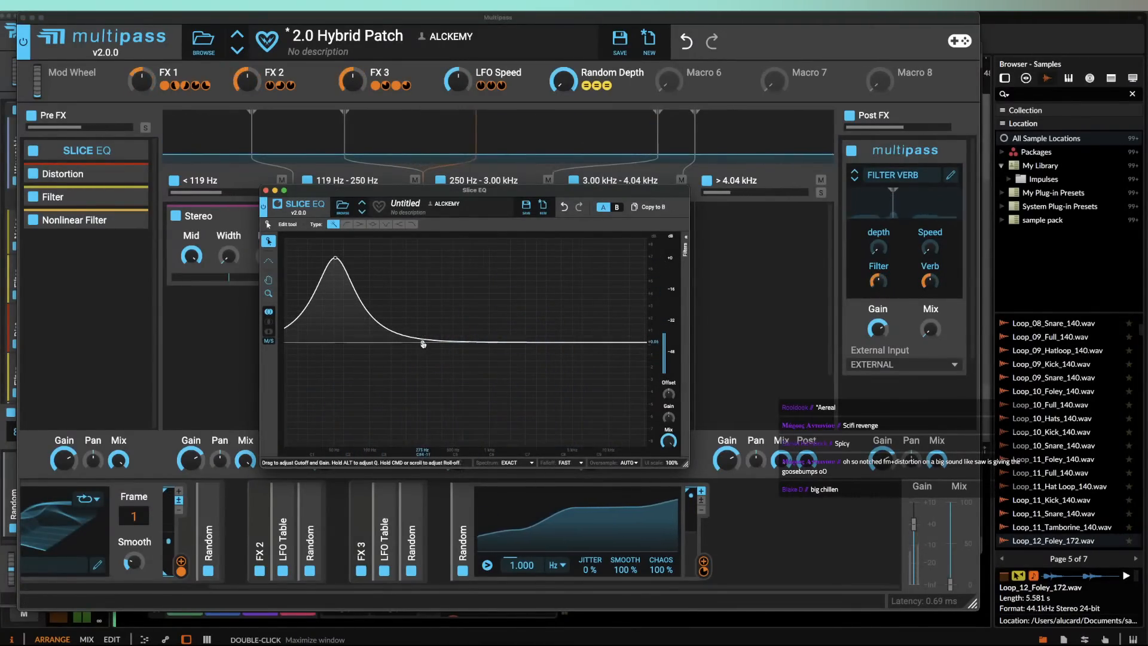
{"action": "left_click_drag", "start_coordinate": [423, 342], "coordinate": [393, 422]}
{"action": "left_click_drag", "start_coordinate": [433, 344], "coordinate": [432, 291]}
{"action": "left_click_drag", "start_coordinate": [470, 342], "coordinate": [470, 443]}
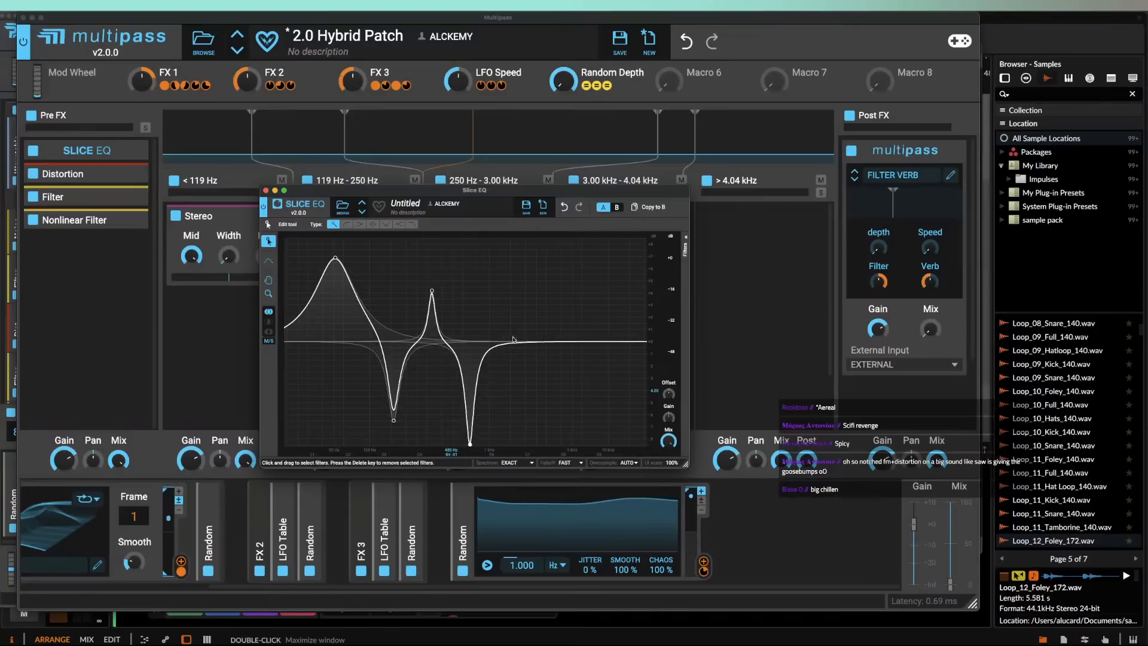
{"action": "left_click", "coordinate": [266, 190]}
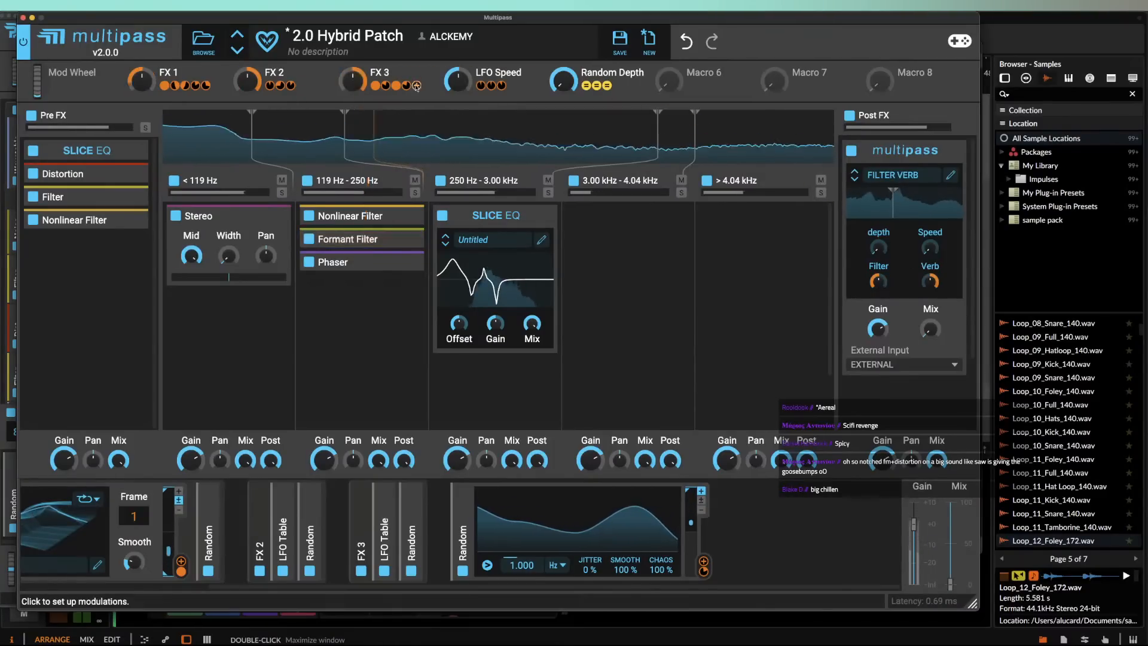
Step: Map the FX 3 macro to the Slice EQ's Offset and collapse the Slice EQ
{"action": "left_click", "coordinate": [417, 86]}
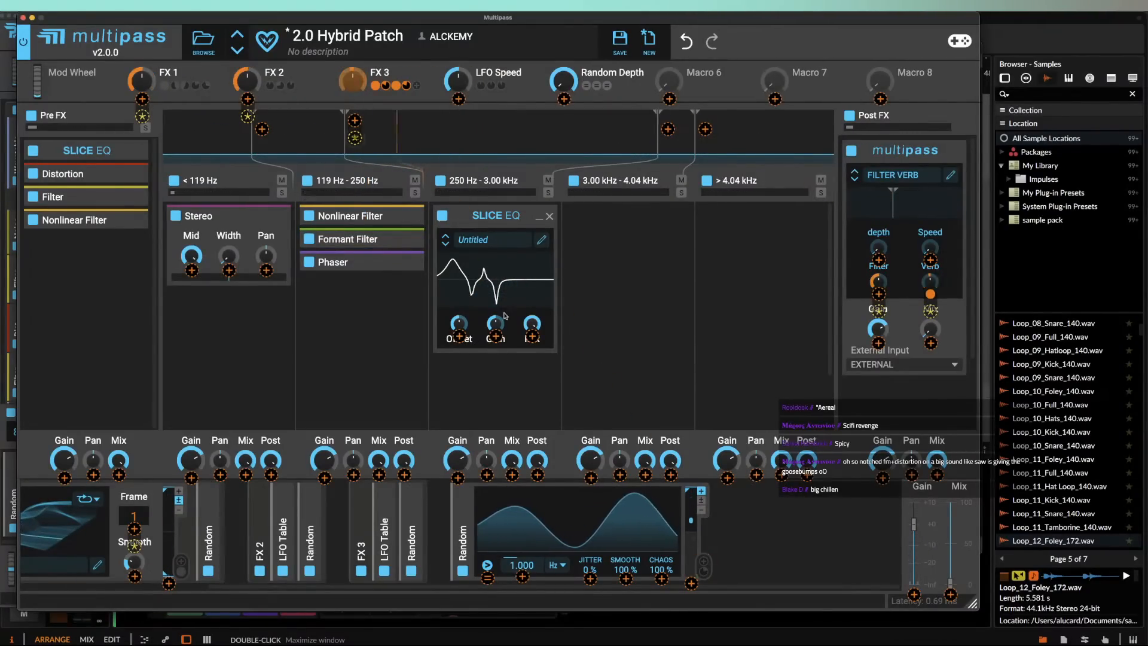
{"action": "left_click", "coordinate": [459, 336]}
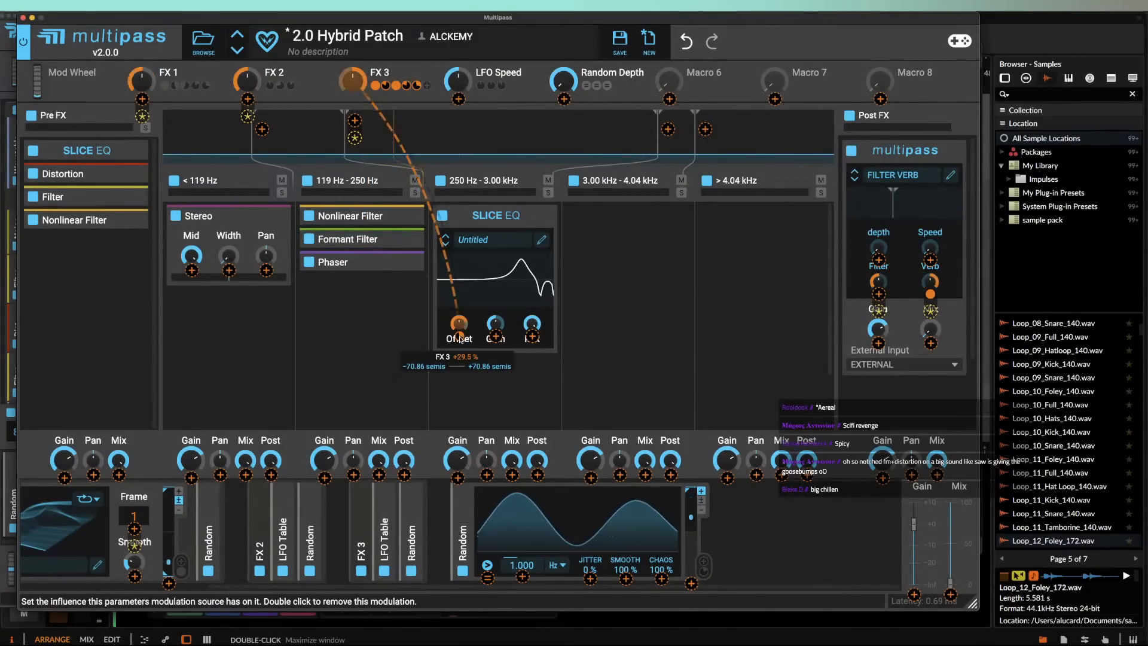
{"action": "left_click", "coordinate": [475, 326]}
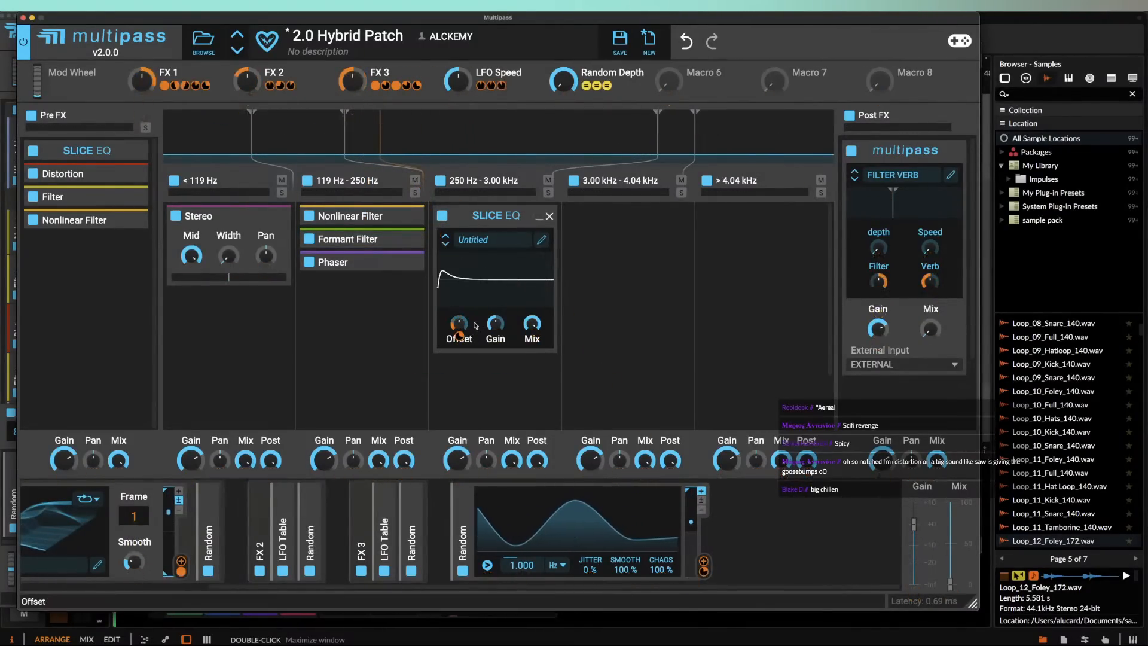
{"action": "left_click", "coordinate": [539, 217]}
{"action": "left_click", "coordinate": [458, 244]}
{"action": "left_click", "coordinate": [470, 214]}
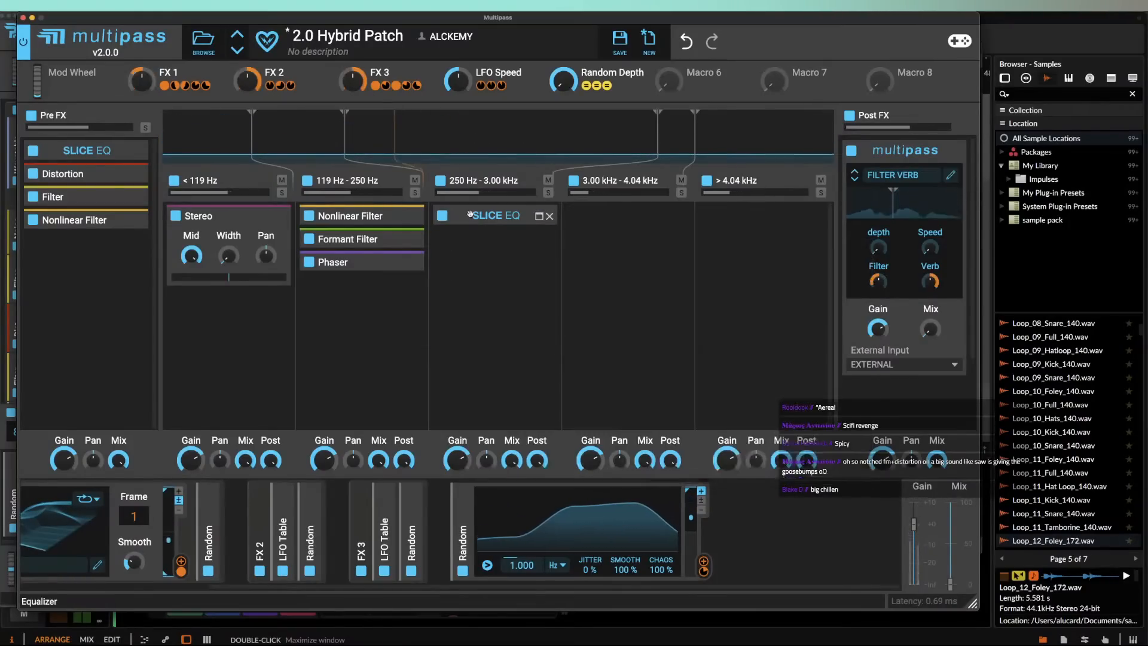
Step: Expand the Slice EQ, map the FX 1 macro to its Mix, and collapse it again
{"action": "left_click", "coordinate": [538, 216]}
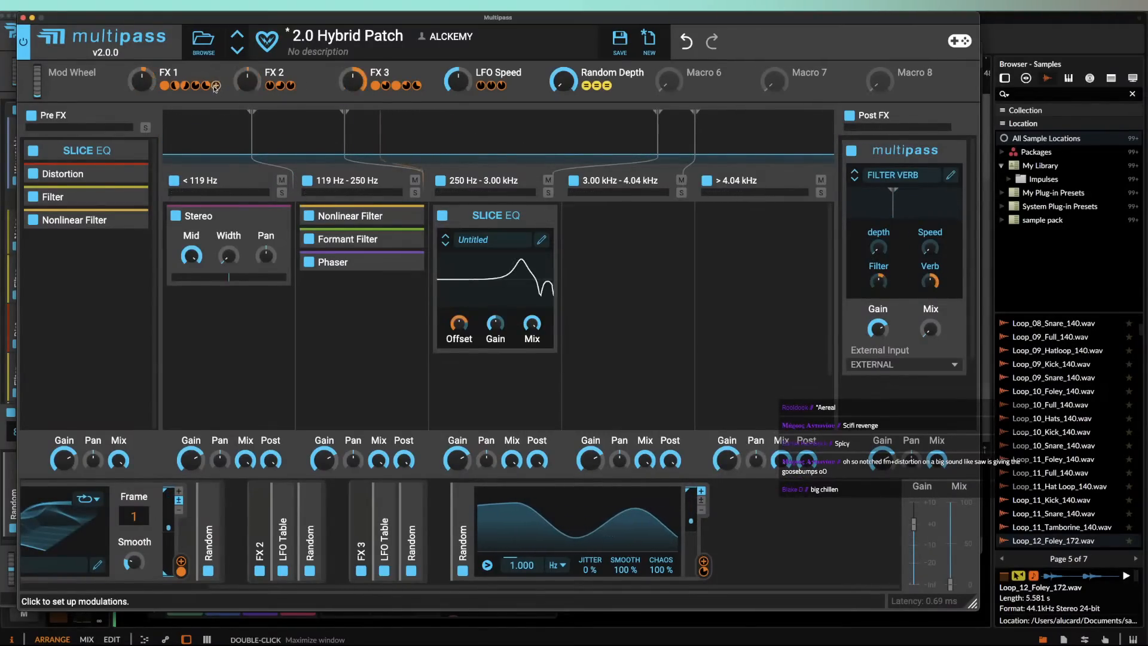
{"action": "left_click", "coordinate": [216, 86]}
{"action": "left_click_drag", "start_coordinate": [532, 339], "coordinate": [532, 389]}
{"action": "left_click", "coordinate": [539, 256]}
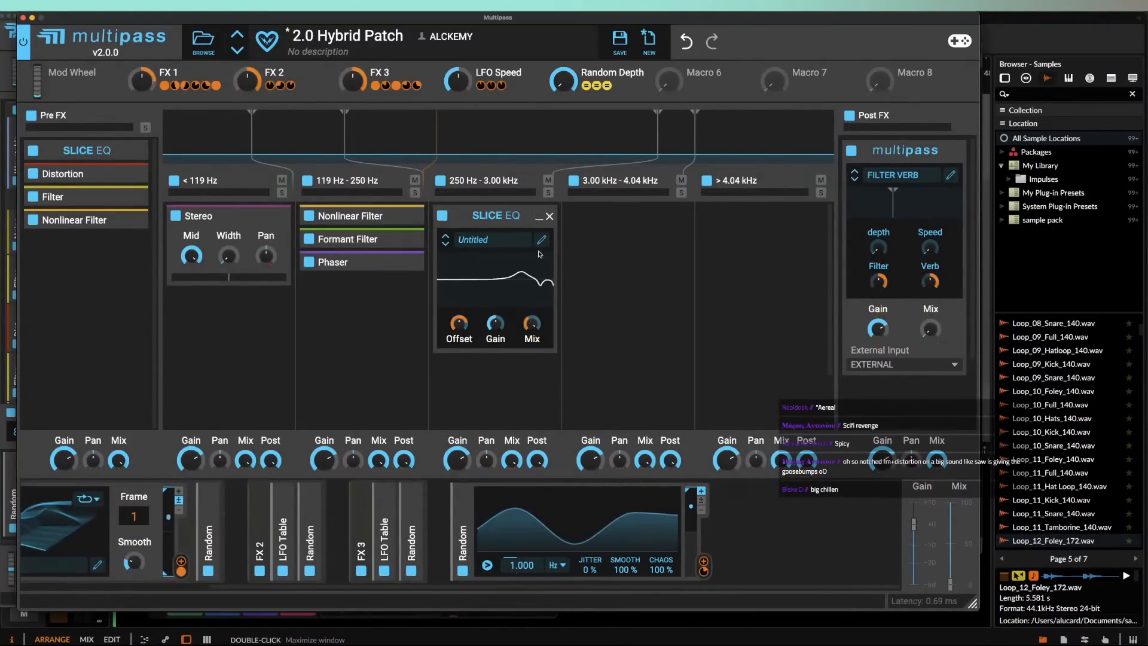
{"action": "left_click", "coordinate": [539, 217]}
Step: Add a Saturate-type Distortion below the Slice EQ, lower its drive, dynamics and mix (about 30%), and collapse it
{"action": "left_click", "coordinate": [485, 267]}
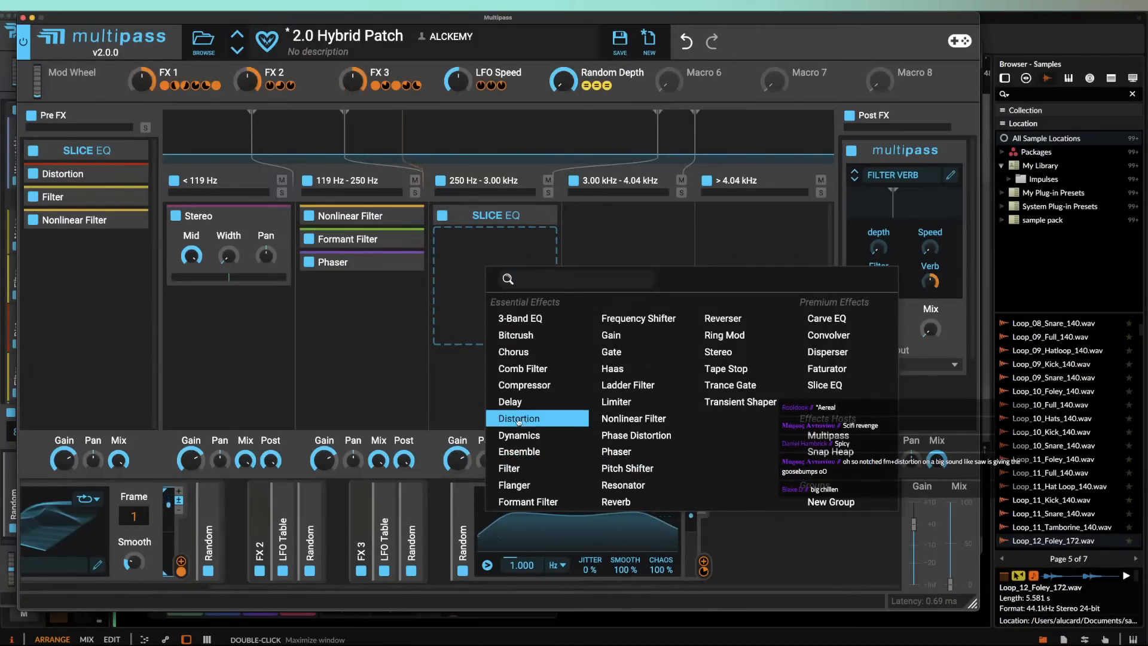
{"action": "left_click", "coordinate": [518, 419]}
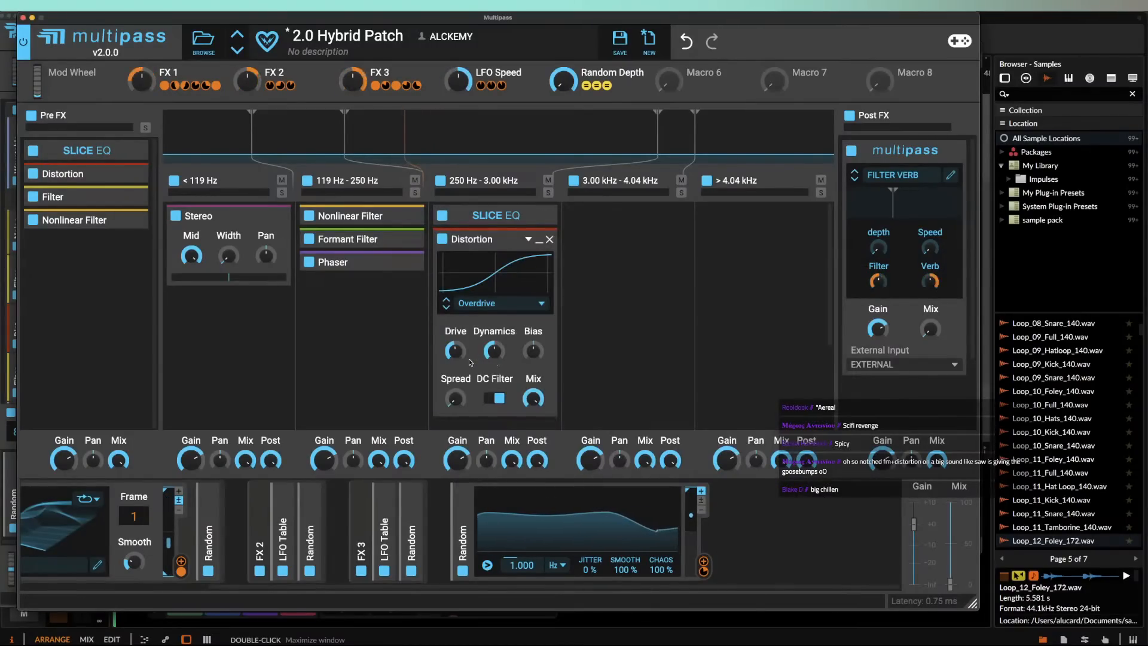
{"action": "left_click", "coordinate": [467, 313]}
{"action": "left_click", "coordinate": [470, 318]}
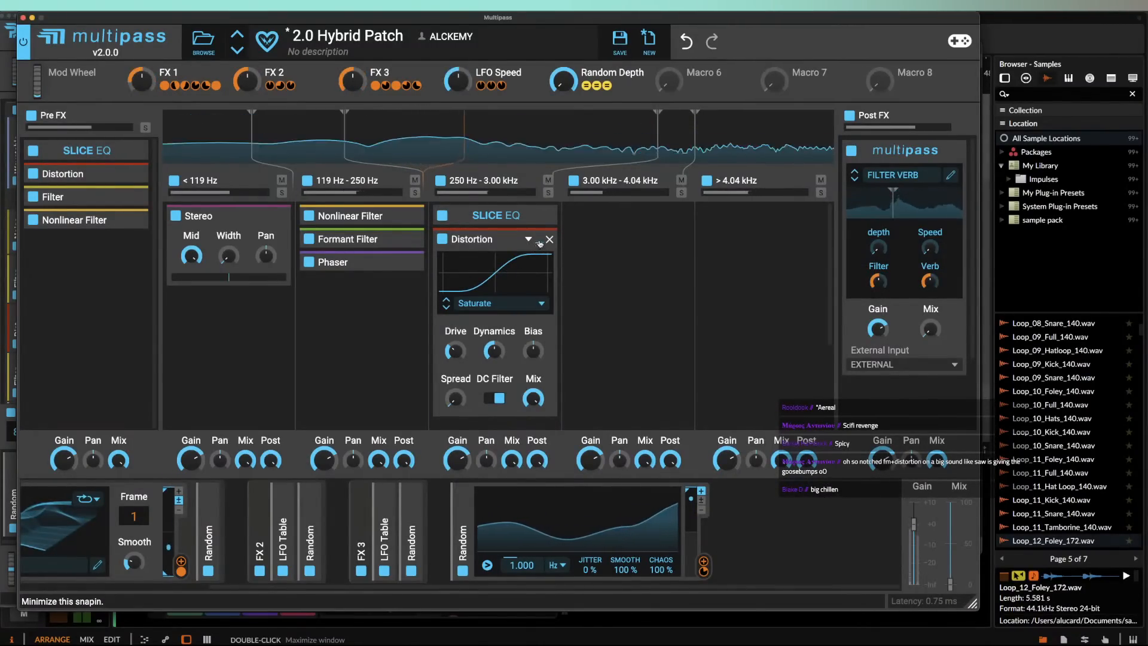
{"action": "left_click_drag", "start_coordinate": [456, 352], "coordinate": [493, 350]}
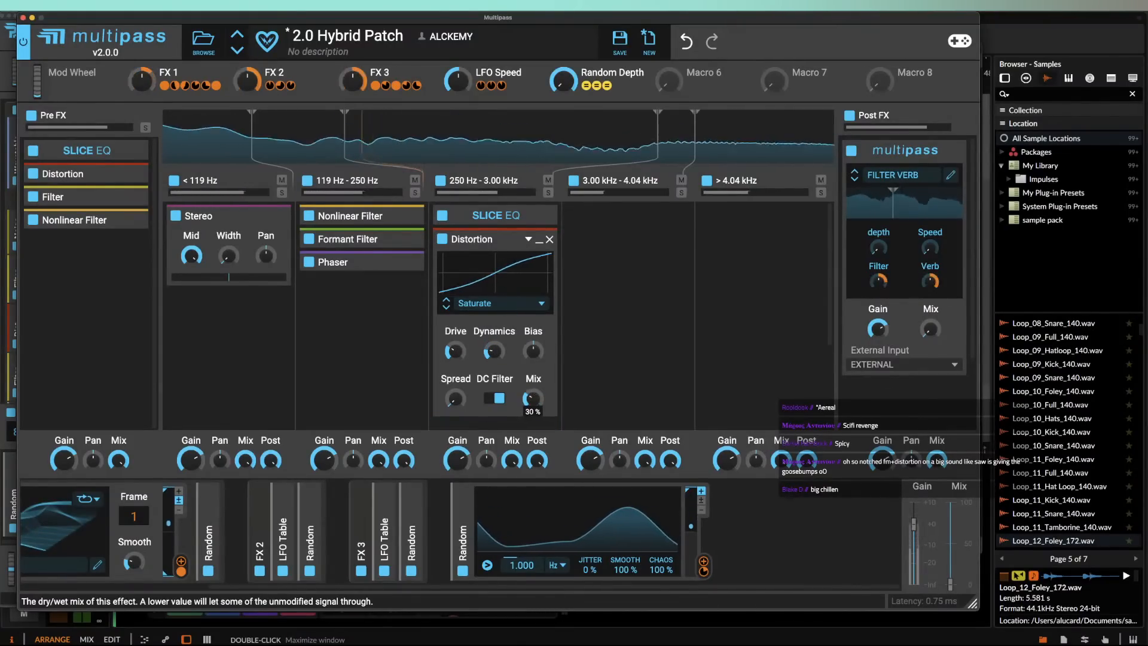
{"action": "left_click", "coordinate": [539, 240]}
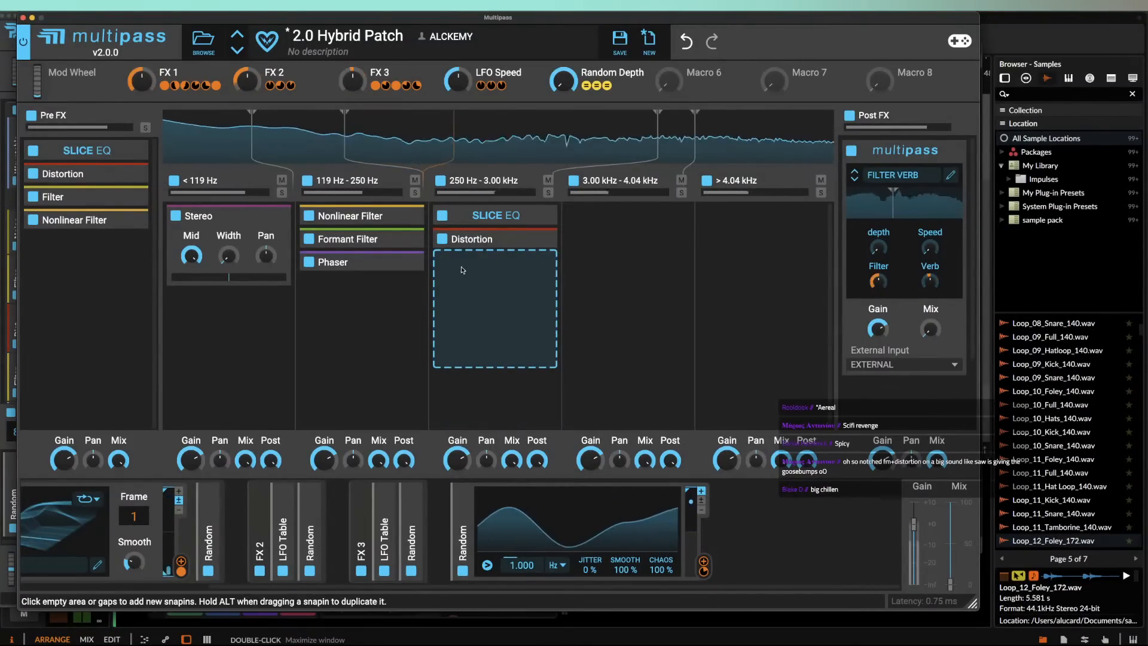
Step: Add a three-tap Chorus below the Distortion with its Mix at minimum, map the FX 2 macro to that Mix, and collapse it
{"action": "left_click", "coordinate": [513, 287]}
{"action": "left_click", "coordinate": [489, 357]}
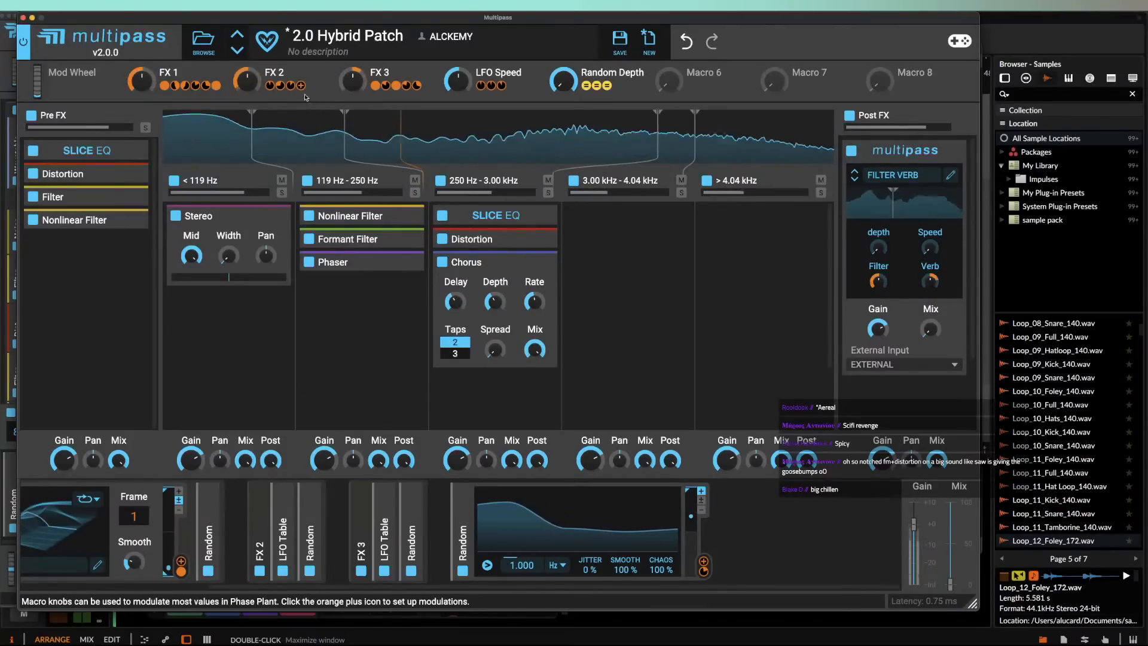
{"action": "left_click", "coordinate": [300, 86]}
{"action": "left_click", "coordinate": [513, 331]}
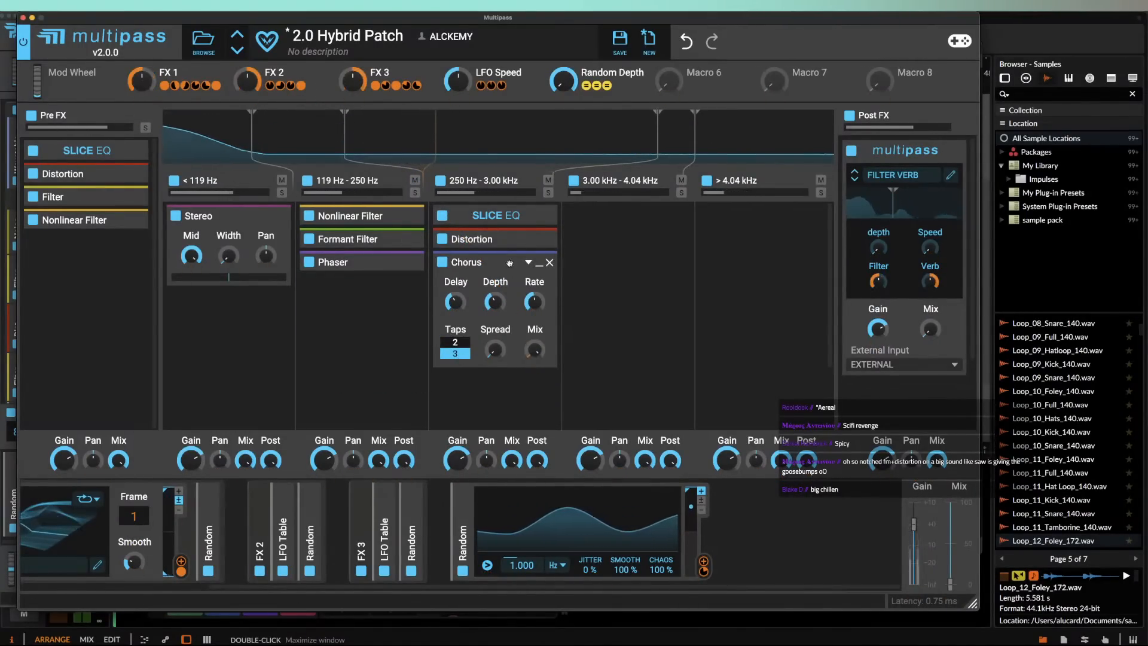
{"action": "left_click", "coordinate": [537, 264]}
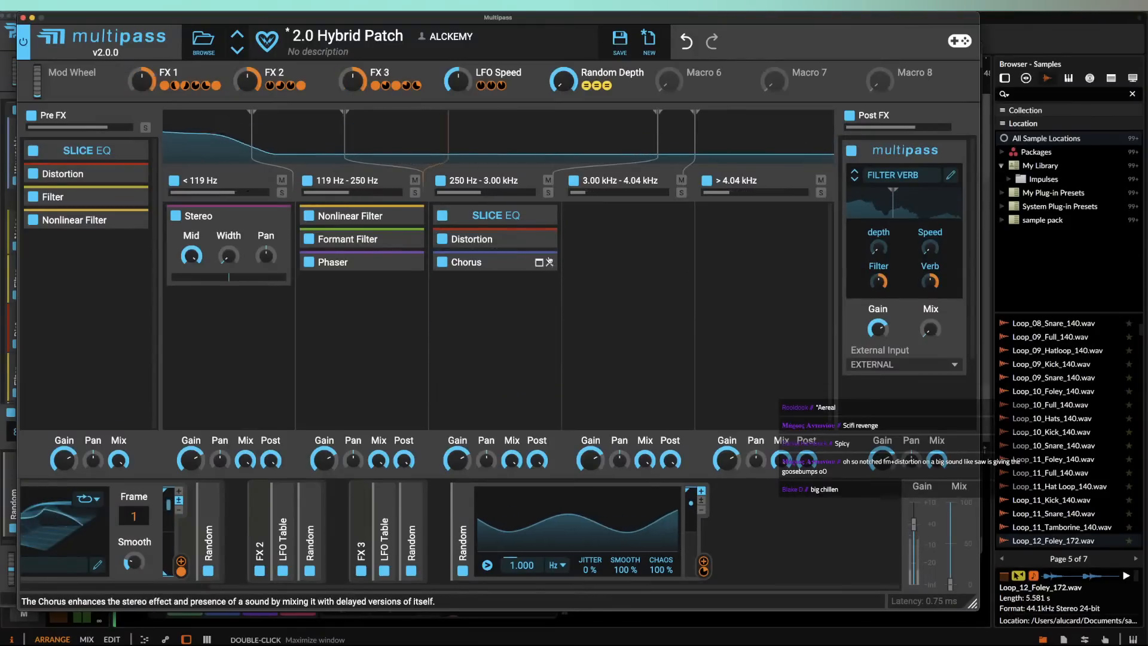
{"action": "left_click", "coordinate": [540, 263]}
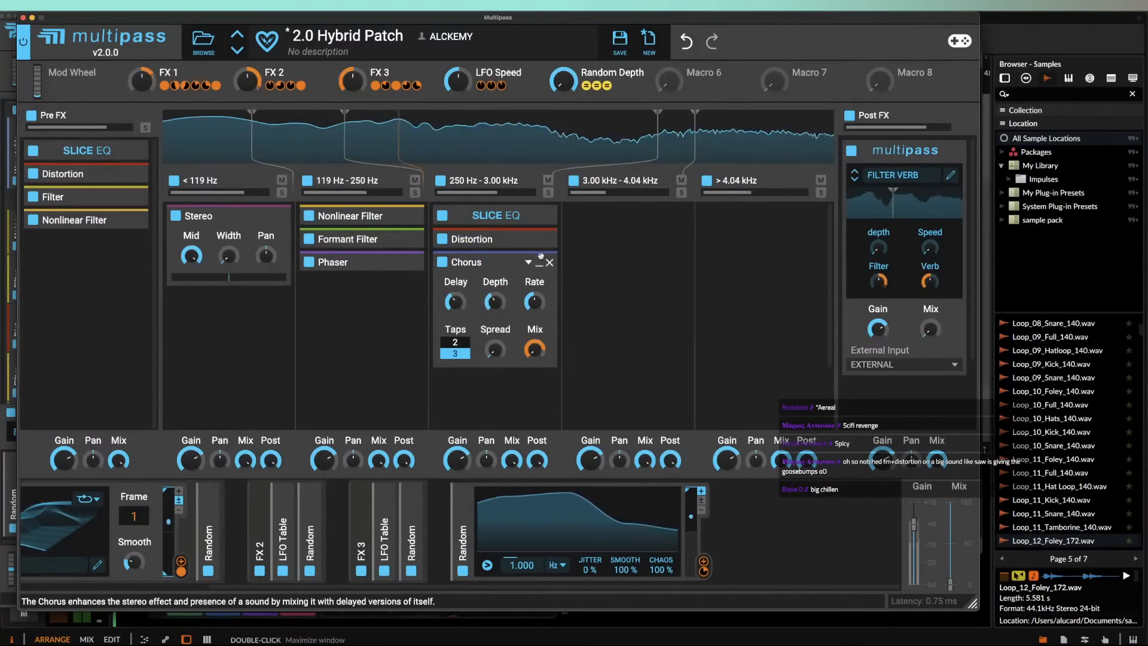
{"action": "left_click", "coordinate": [539, 262]}
{"action": "left_click", "coordinate": [452, 294]}
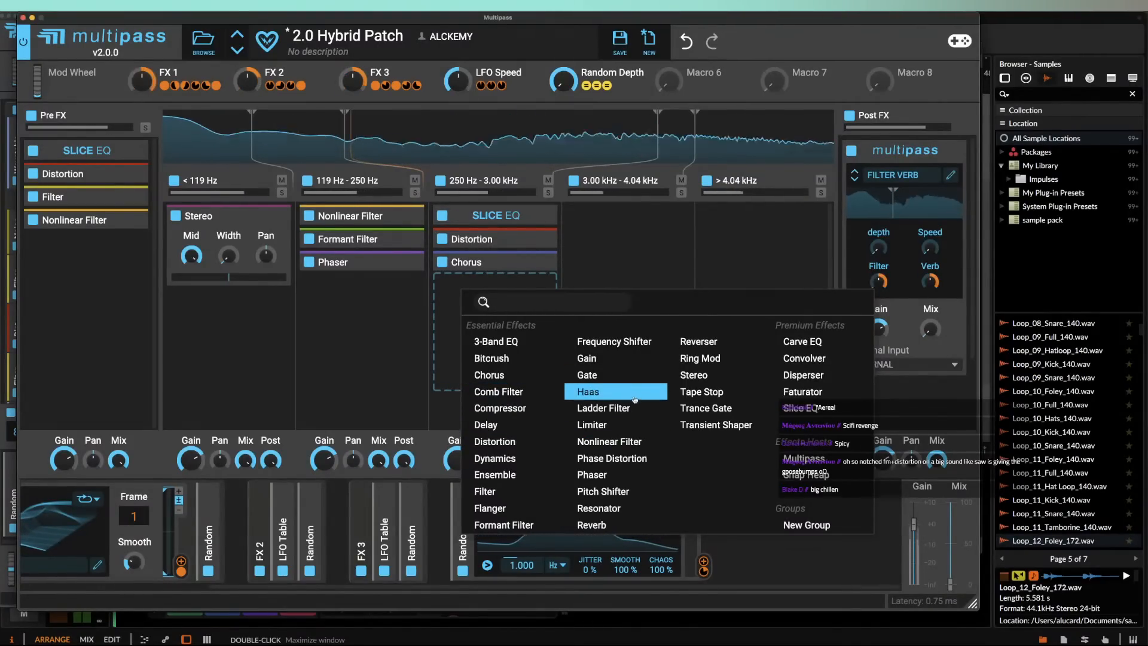
{"action": "left_click", "coordinate": [619, 357]}
{"action": "left_click", "coordinate": [549, 285]}
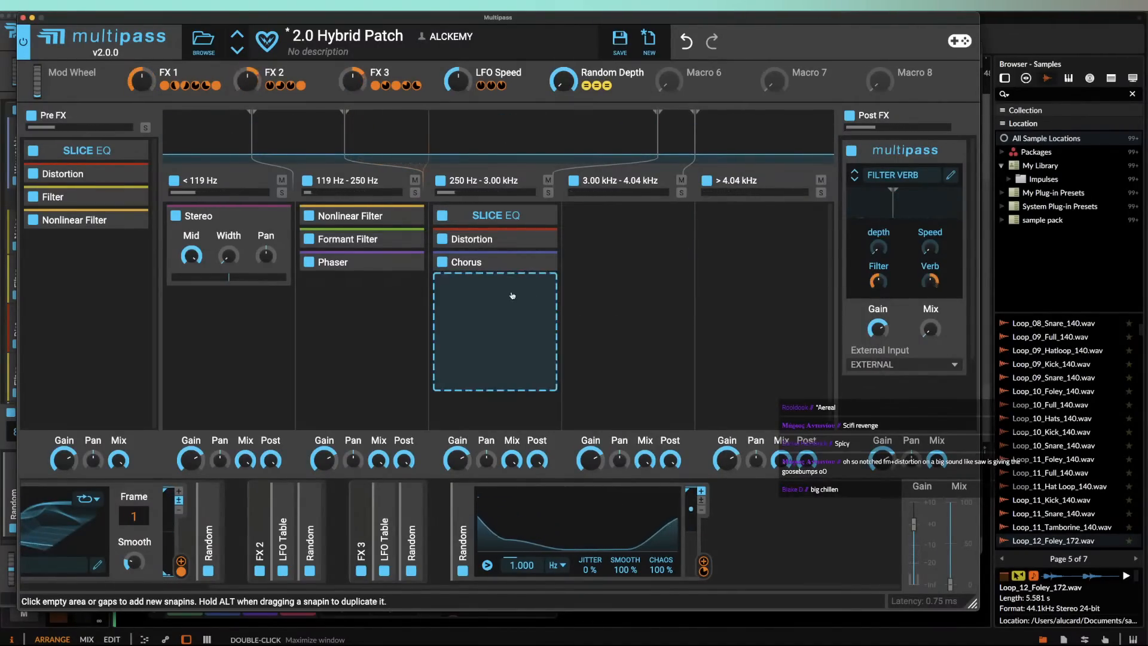
Step: Add a Frequency Shifter below the Chorus in the 250 Hz–3.00 kHz band and collapse it
{"action": "left_click", "coordinate": [512, 294]}
{"action": "left_click", "coordinate": [546, 350]}
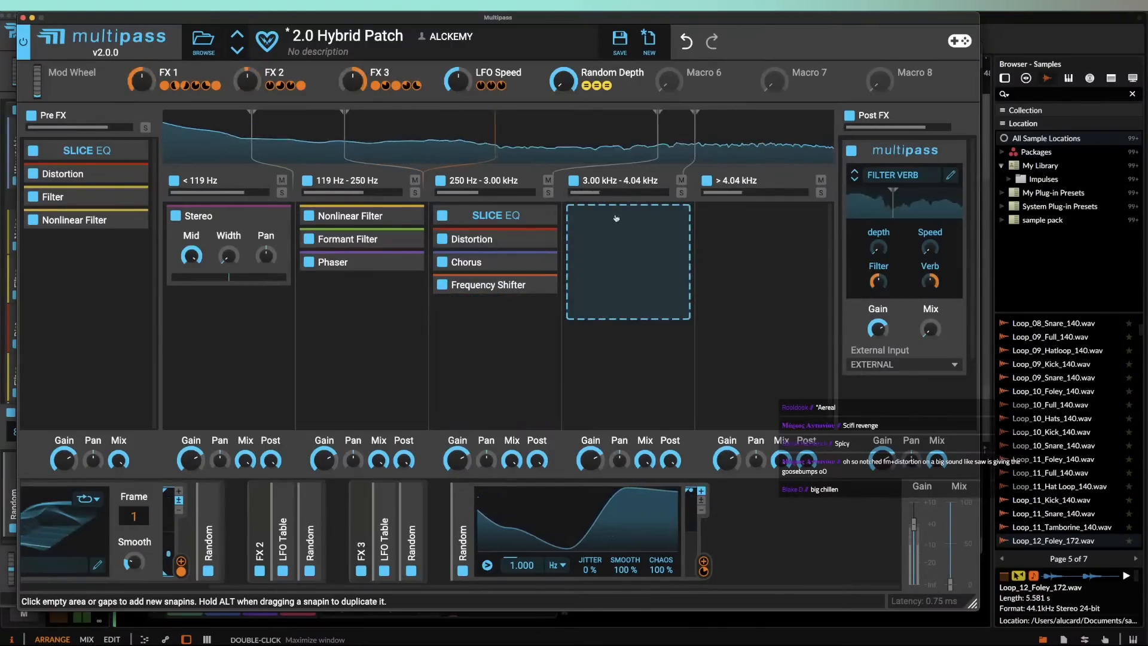
Step: Add a Snap Heap below the Frequency Shifter and open its editor
{"action": "left_click", "coordinate": [493, 317]}
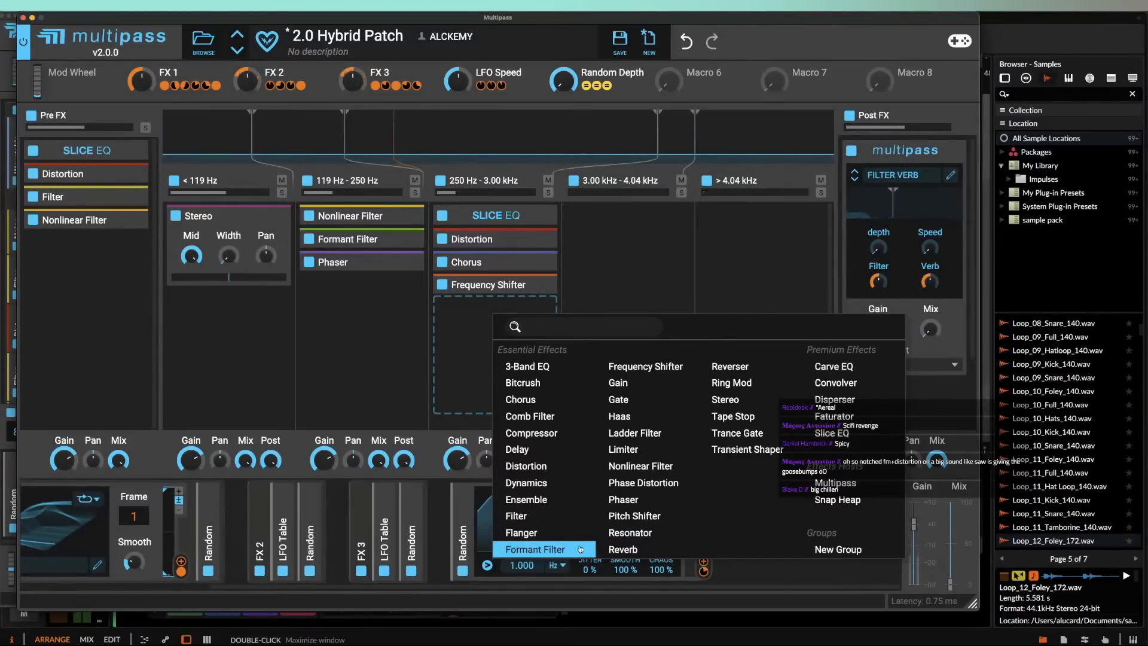
{"action": "left_click", "coordinate": [472, 311]}
{"action": "left_click", "coordinate": [472, 311]}
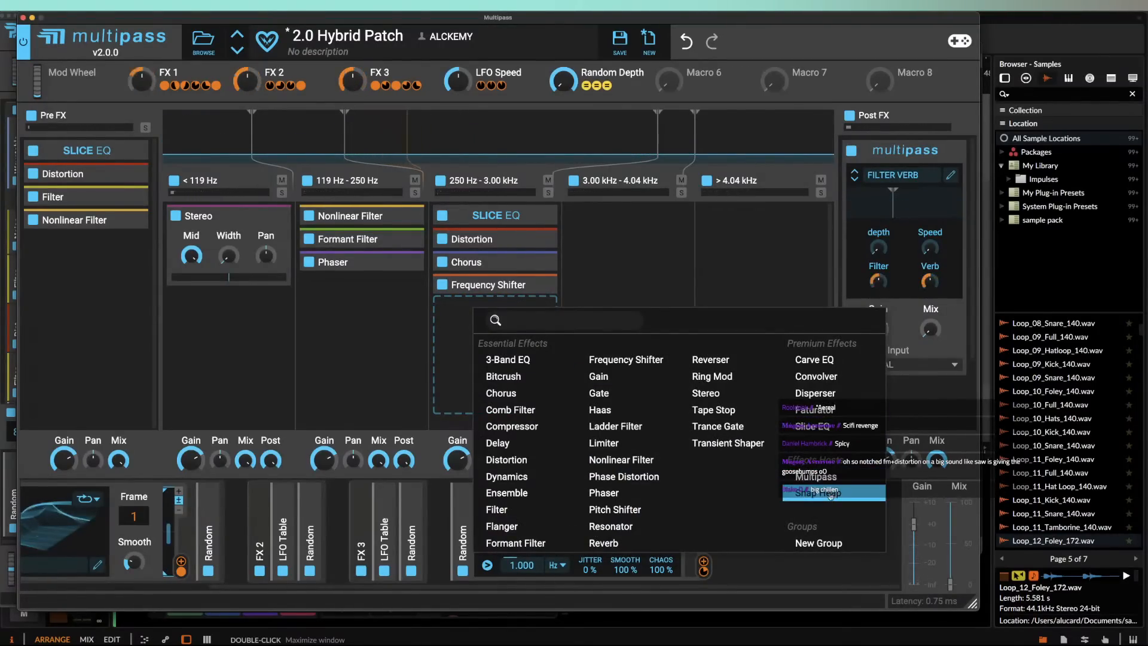
{"action": "left_click", "coordinate": [807, 494]}
{"action": "left_click", "coordinate": [542, 331]}
Step: Add a band-pass Filter to the Snap Heap's Serial Bus 1 and map Macro 1 to its cutoff
{"action": "left_click", "coordinate": [161, 147]}
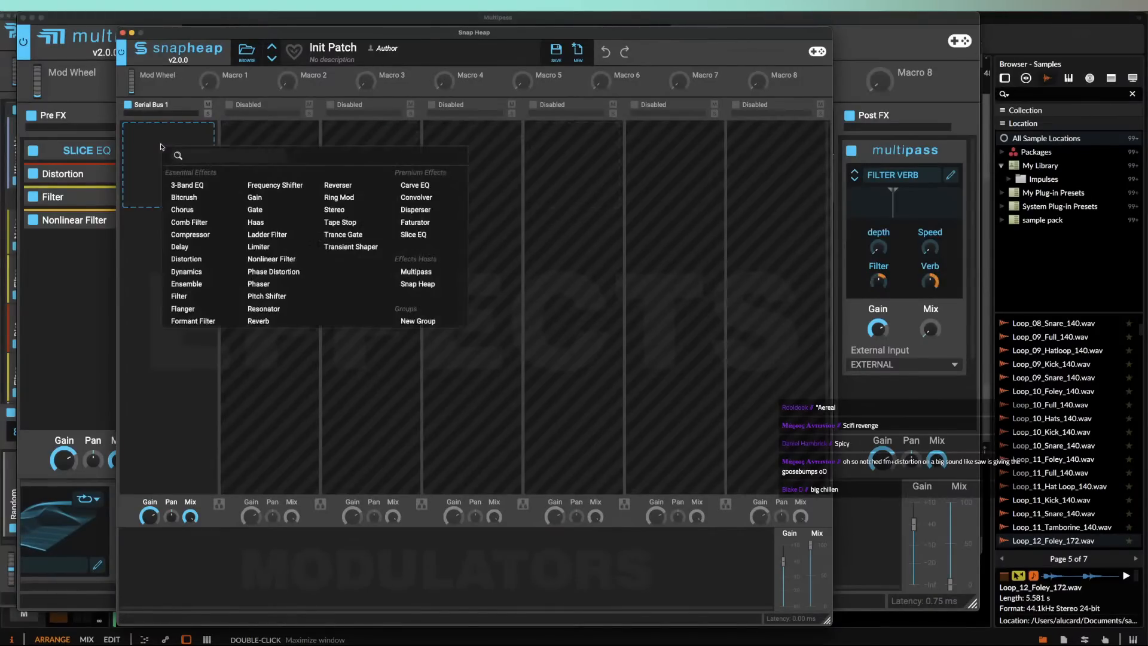
{"action": "left_click", "coordinate": [204, 296]}
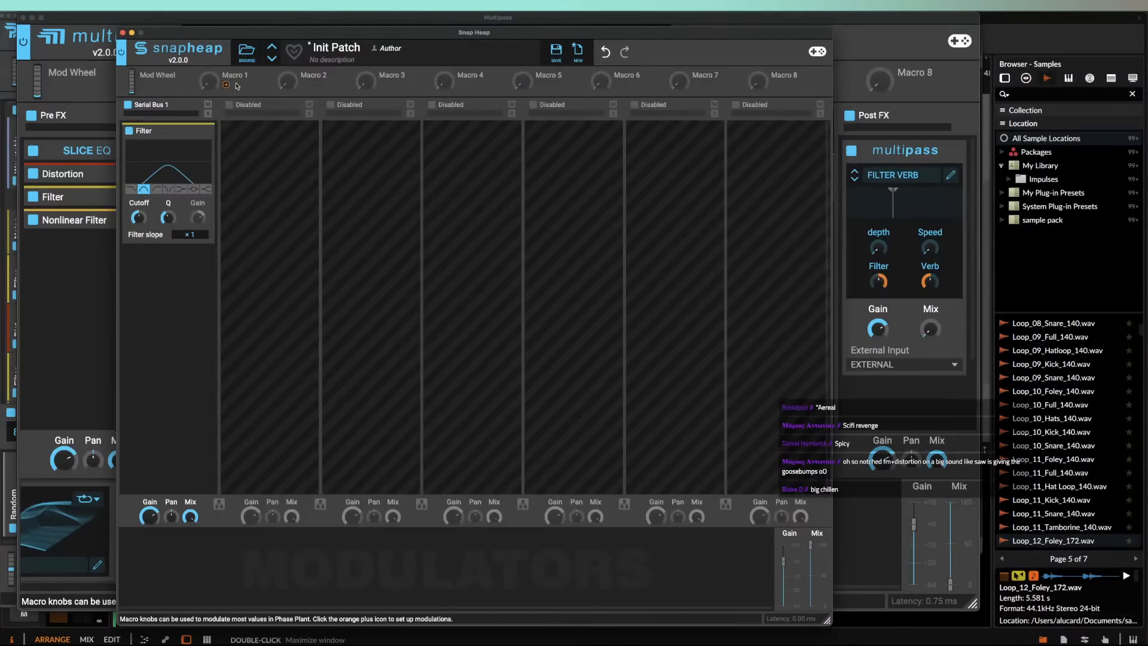
{"action": "left_click_drag", "start_coordinate": [225, 86], "coordinate": [138, 222]}
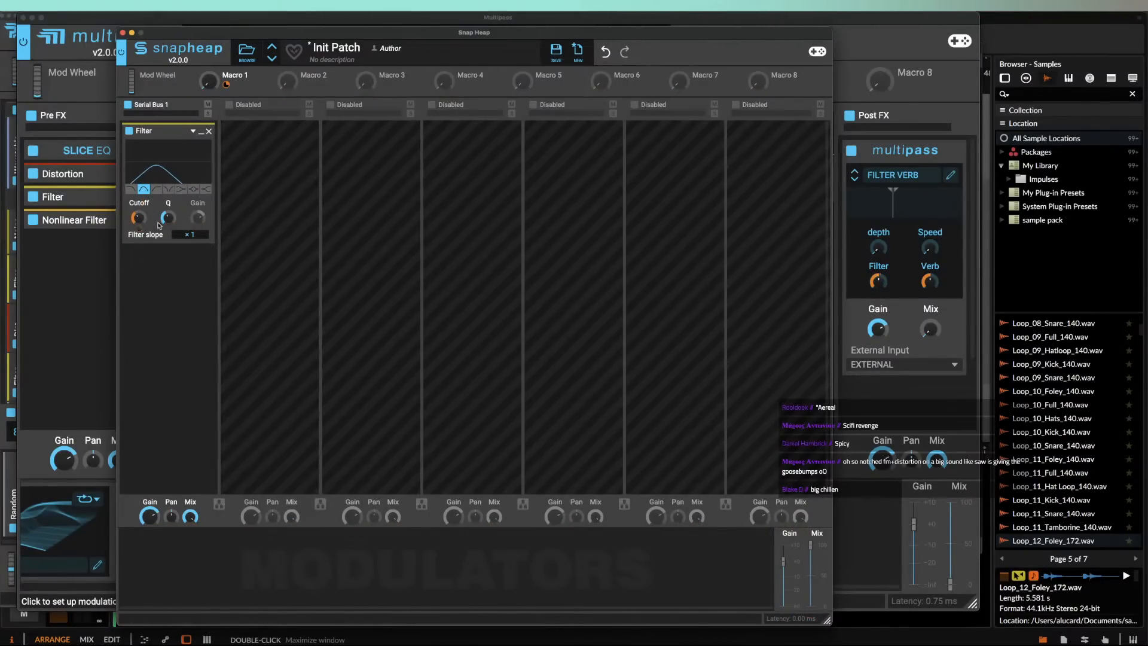
Step: Add a Formant Filter below the Snap Heap's Filter and map Macro 1 to its formant position
{"action": "left_click", "coordinate": [150, 261]}
{"action": "left_click", "coordinate": [174, 435]}
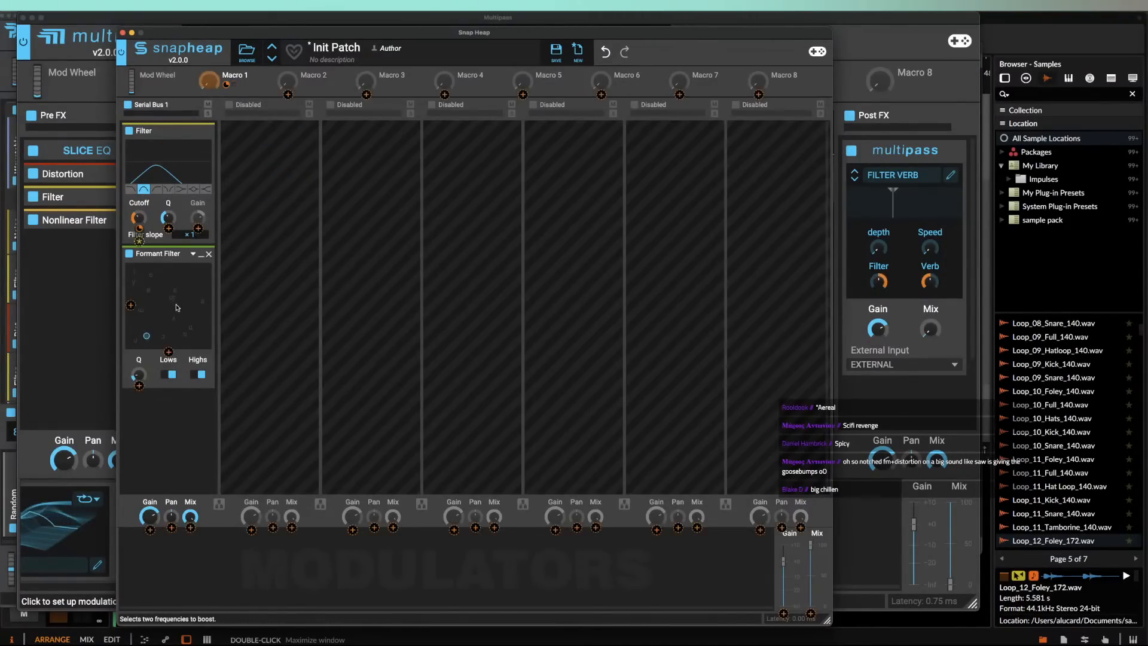
{"action": "left_click_drag", "start_coordinate": [228, 85], "coordinate": [169, 353]}
{"action": "left_click_drag", "start_coordinate": [168, 296], "coordinate": [166, 291]}
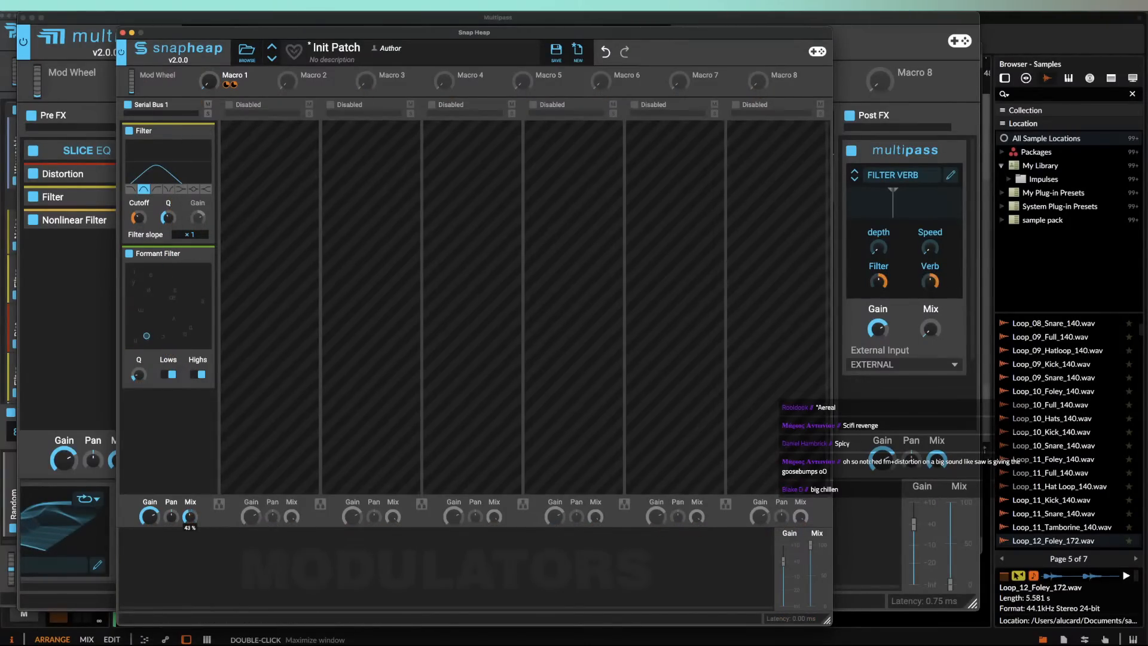
Step: Close the Snap Heap editor and map the FX 2 macro to the Snap Heap's Macro 1
{"action": "left_click", "coordinate": [124, 32]}
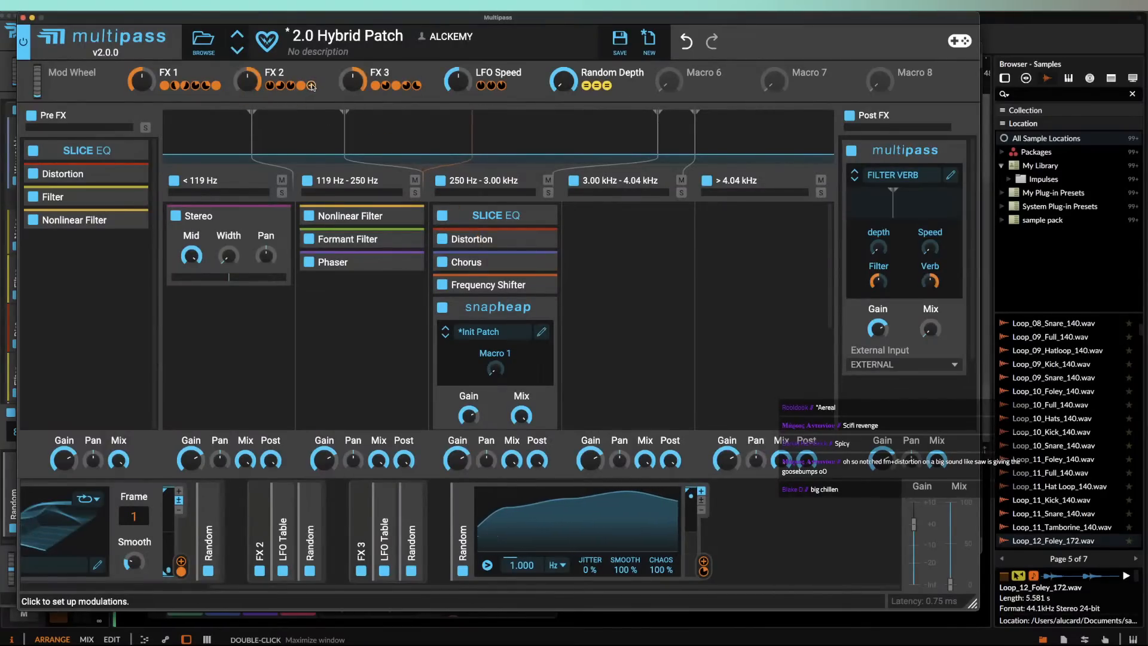
{"action": "left_click_drag", "start_coordinate": [496, 381], "coordinate": [494, 364]}
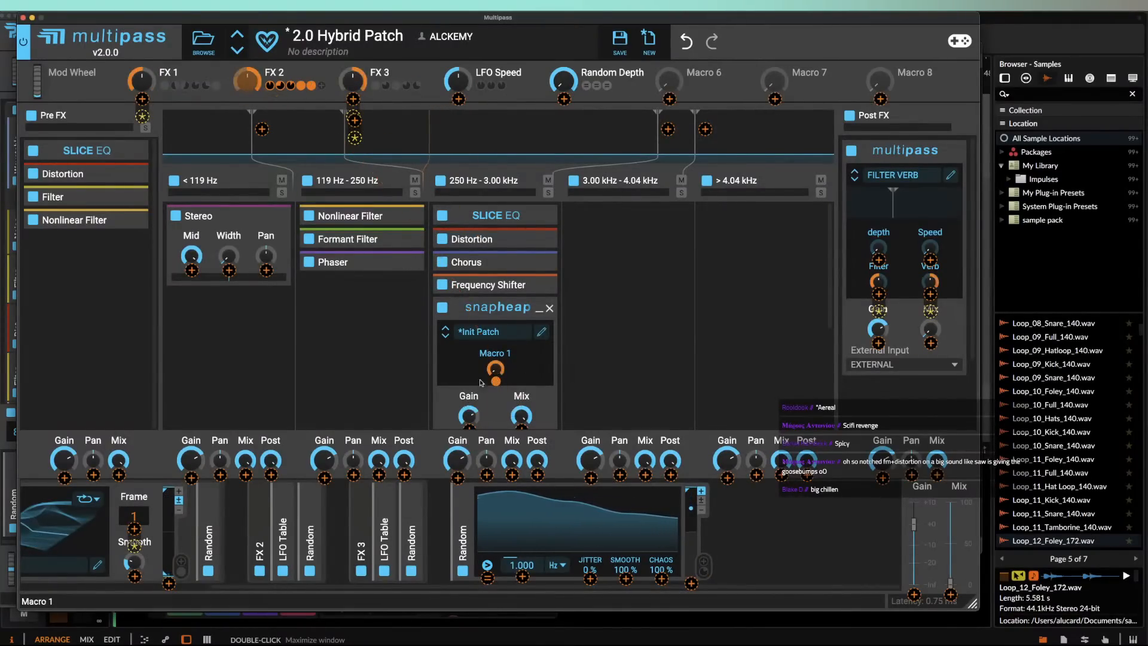
{"action": "left_click", "coordinate": [492, 363]}
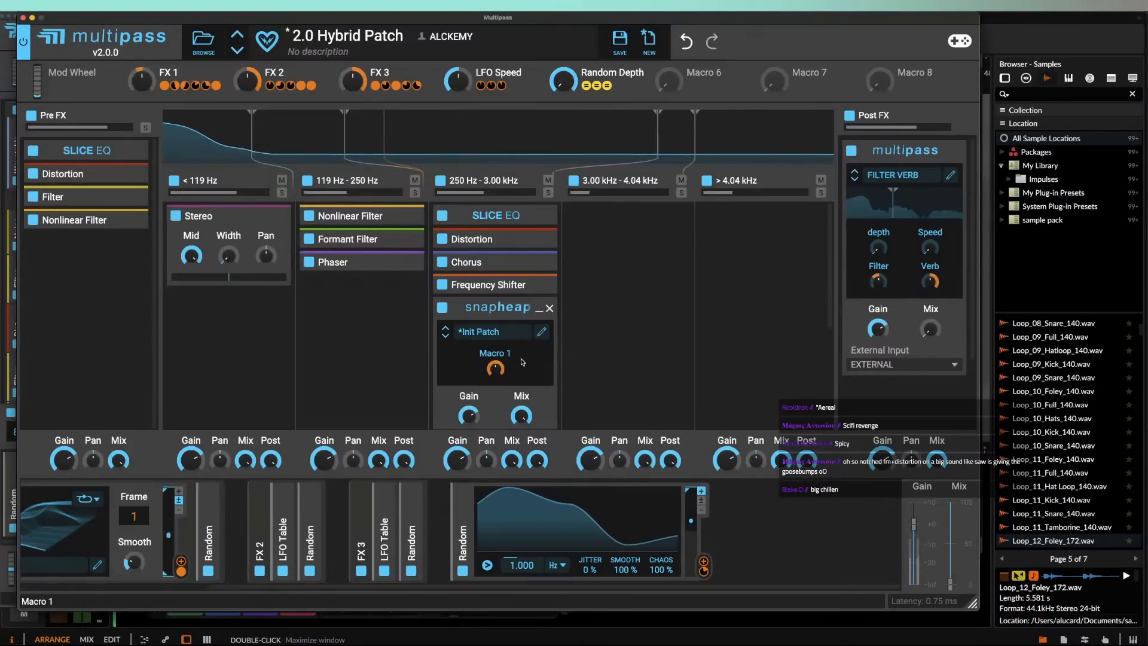
Step: Collapse the Snap Heap and move it directly below the band's Slice EQ, and set the Post FX FILTER VERB mix to full
{"action": "left_click", "coordinate": [537, 313]}
{"action": "left_click_drag", "start_coordinate": [497, 308], "coordinate": [491, 238]}
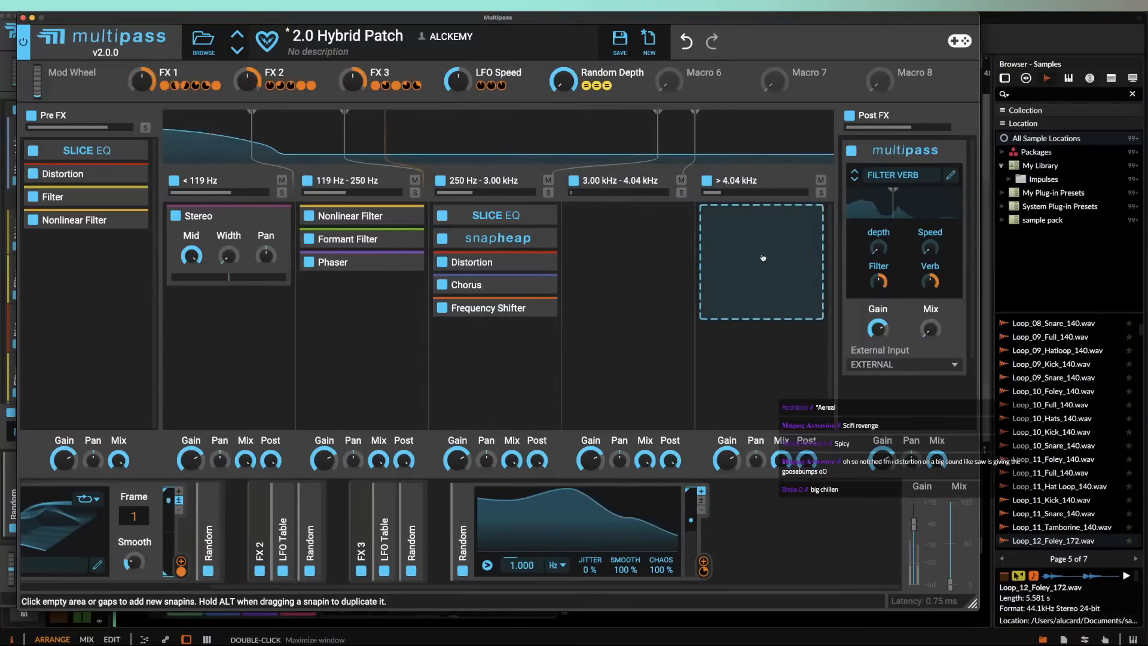
{"action": "double_click", "coordinate": [931, 327]}
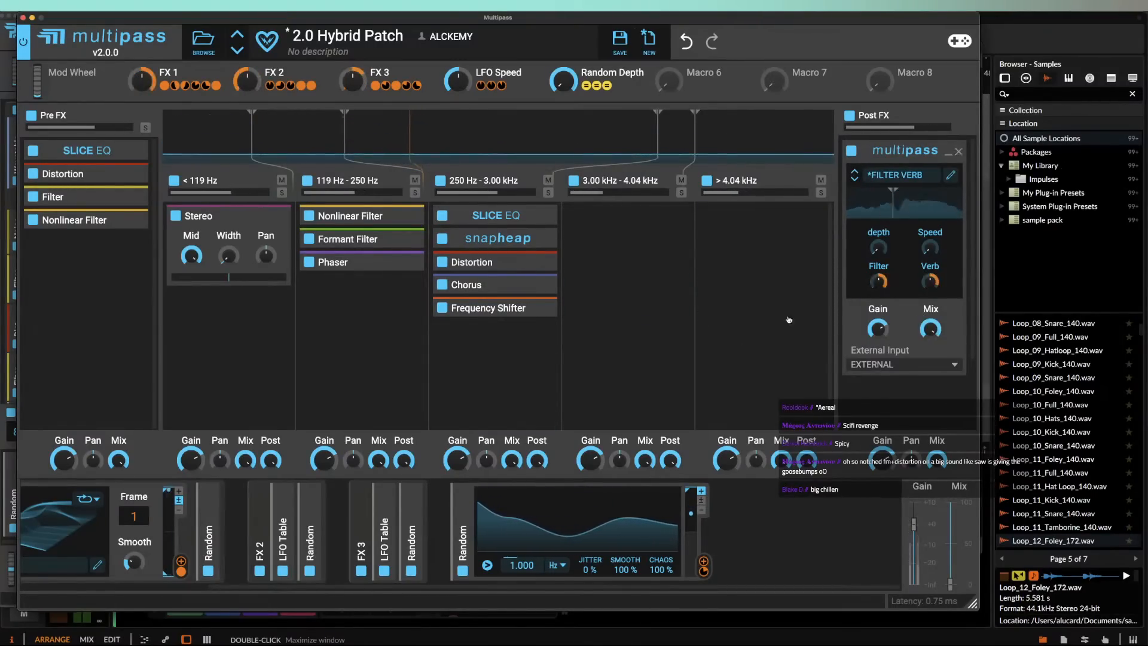
Step: Add an Ensemble to the 3.00–4.04 kHz band, map FX 3 to its mix and collapse it
{"action": "left_click", "coordinate": [595, 221]}
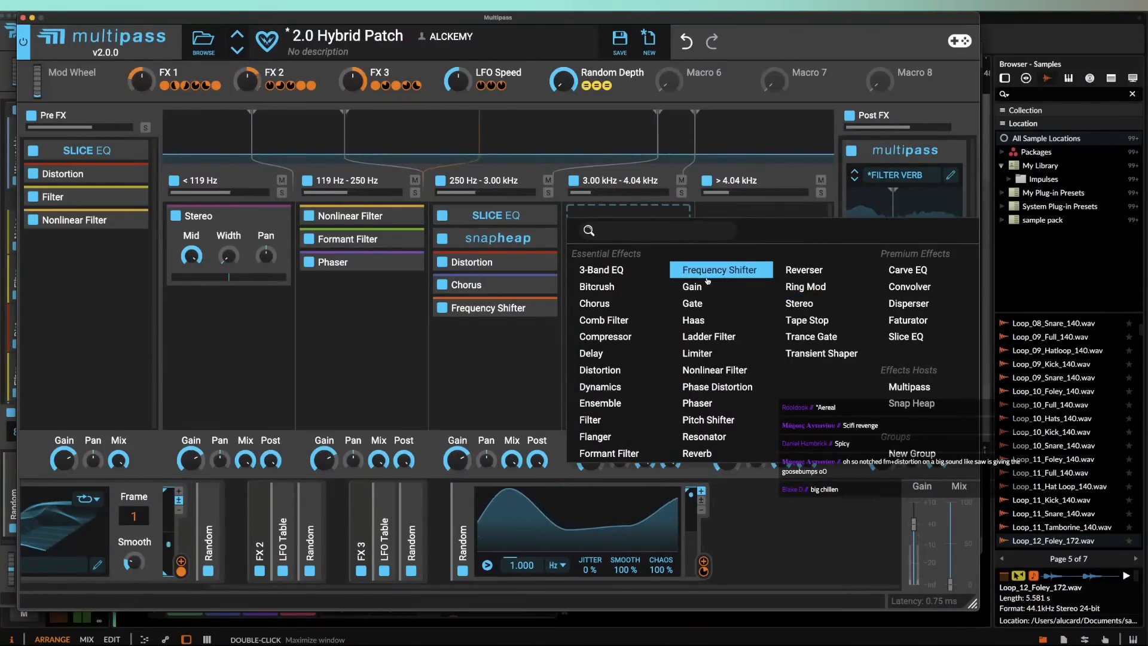
{"action": "left_click", "coordinate": [617, 406]}
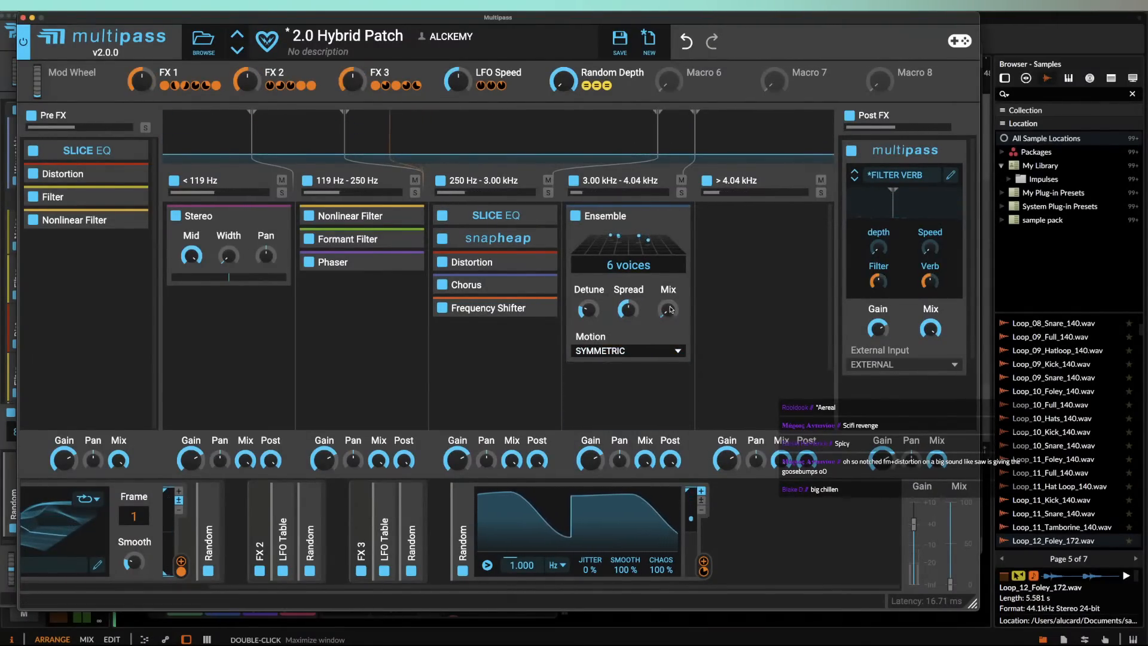
{"action": "left_click", "coordinate": [427, 86]}
{"action": "left_click_drag", "start_coordinate": [669, 324], "coordinate": [668, 264]}
{"action": "left_click", "coordinate": [672, 223]}
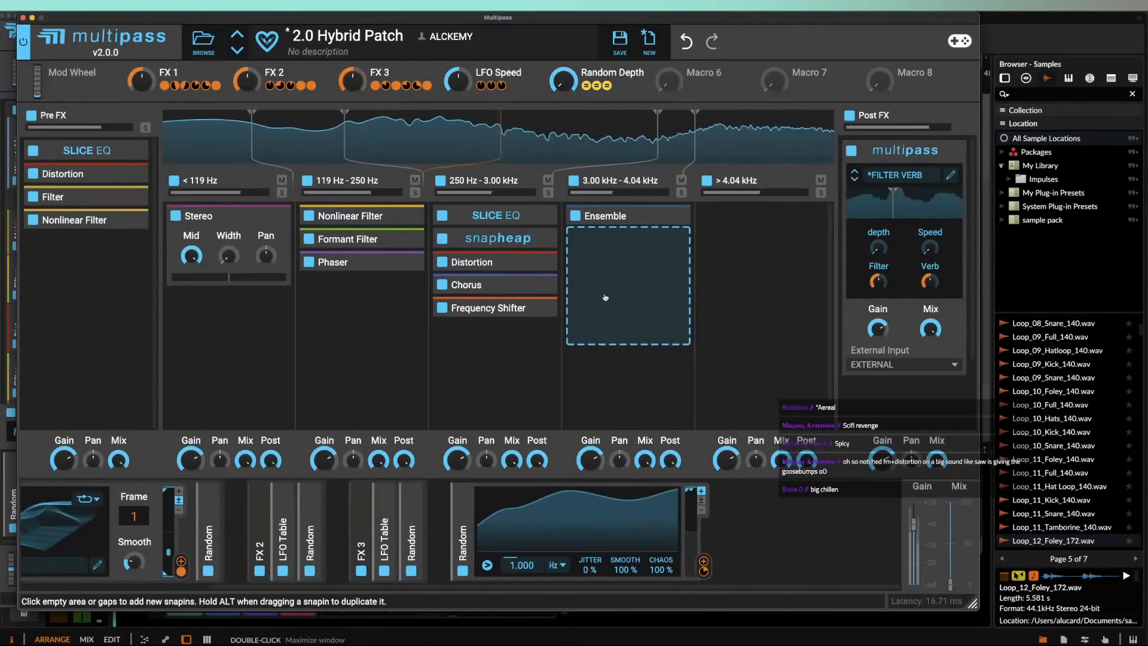
{"action": "left_click", "coordinate": [605, 297]}
{"action": "left_click", "coordinate": [590, 498]}
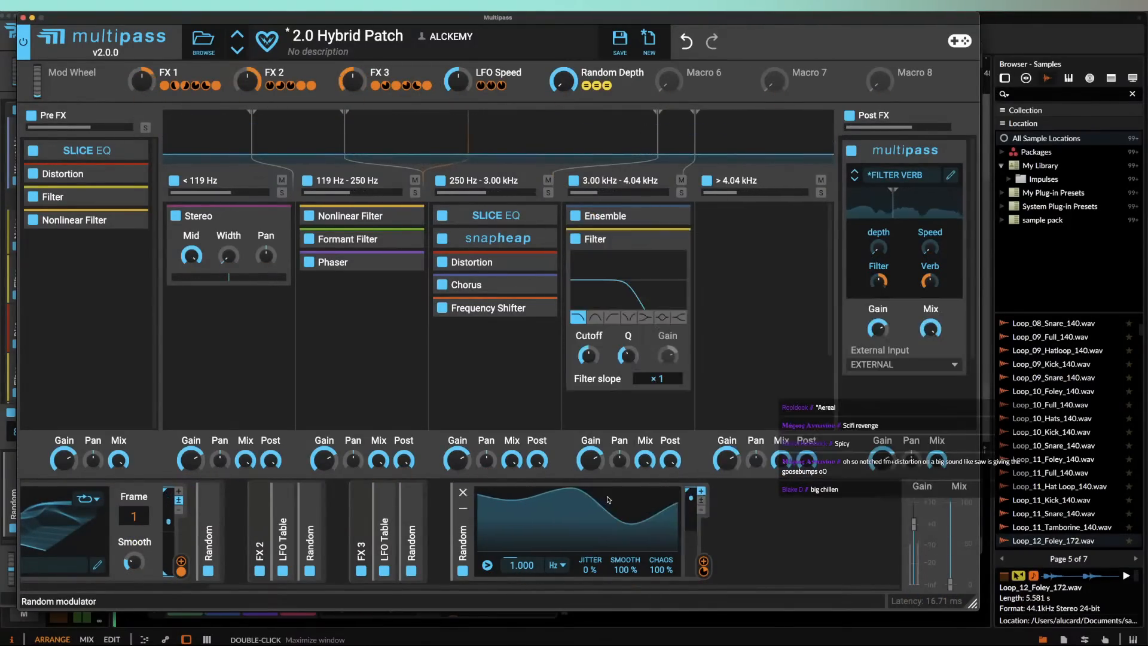
{"action": "left_click", "coordinate": [683, 240]}
Step: Add a Slice EQ below the Ensemble and shape its curve with one low-frequency boost and three narrow cuts
{"action": "left_click", "coordinate": [628, 264]}
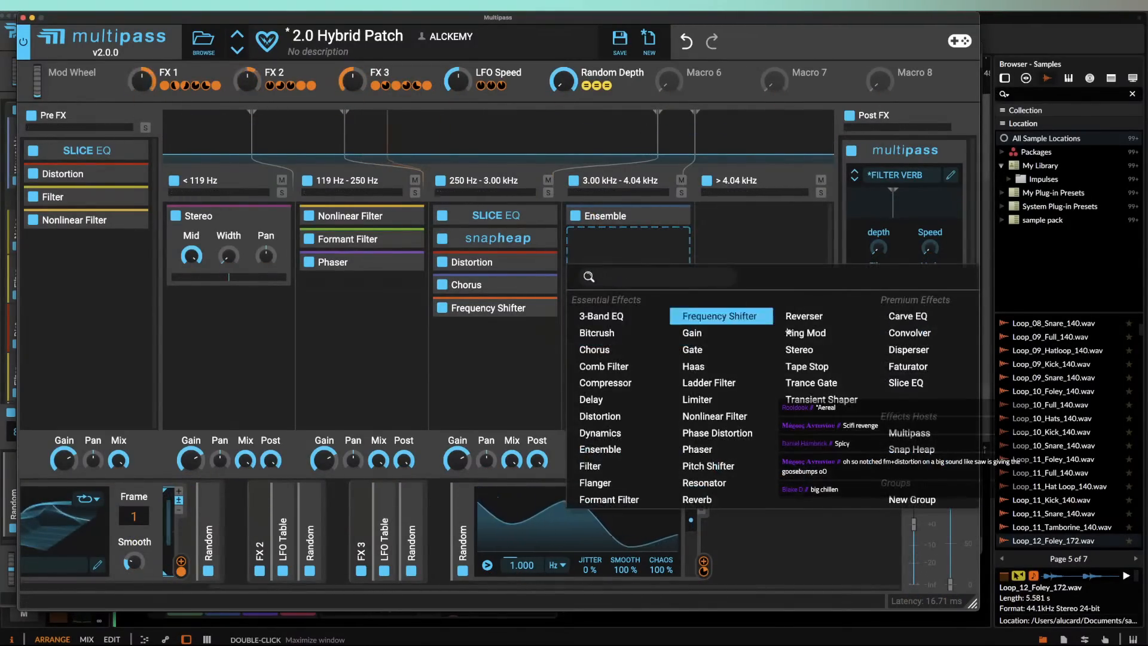
{"action": "left_click", "coordinate": [905, 383]}
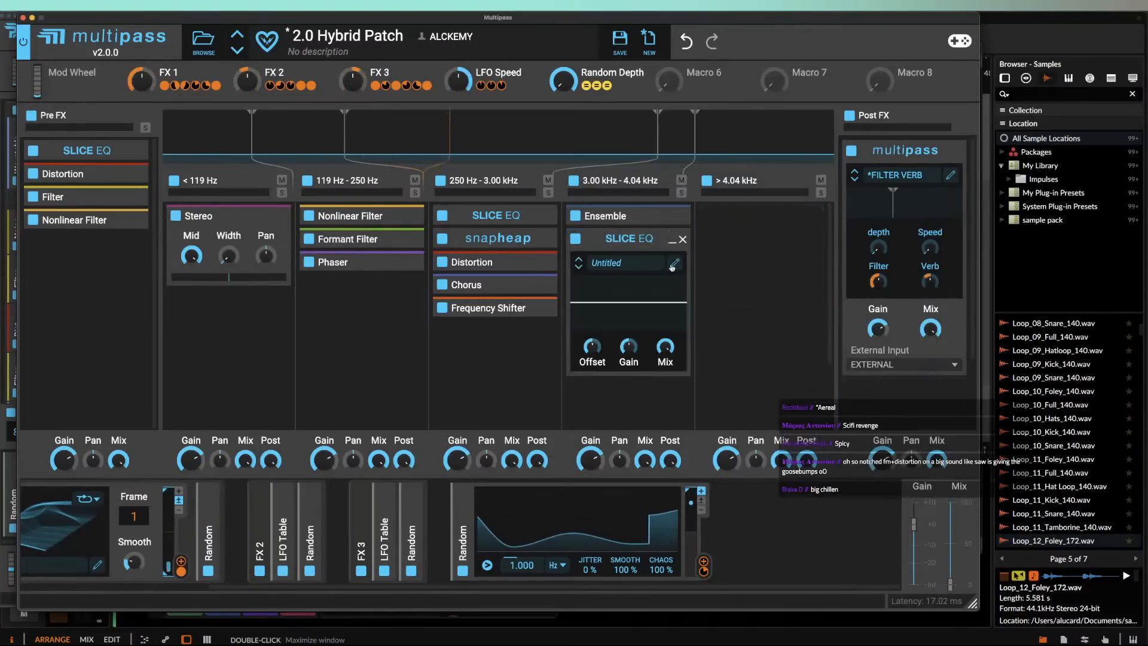
{"action": "left_click_drag", "start_coordinate": [408, 349], "coordinate": [505, 415]}
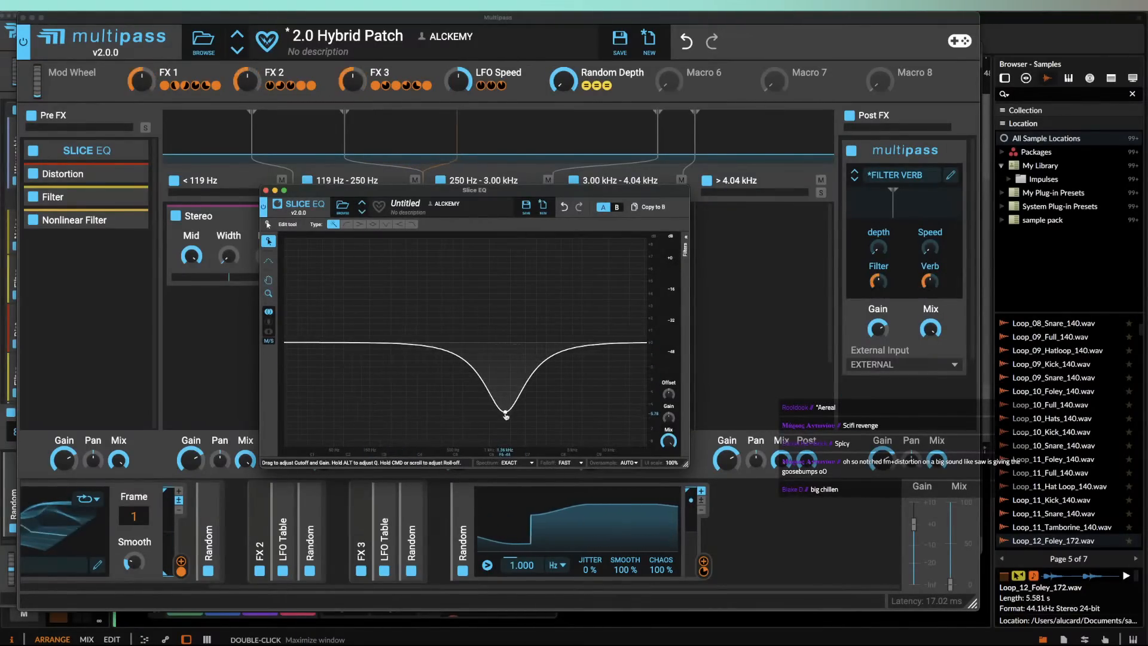
{"action": "left_click_drag", "start_coordinate": [402, 344], "coordinate": [325, 269]}
{"action": "left_click_drag", "start_coordinate": [425, 344], "coordinate": [388, 404]}
{"action": "left_click_drag", "start_coordinate": [506, 414], "coordinate": [442, 420]}
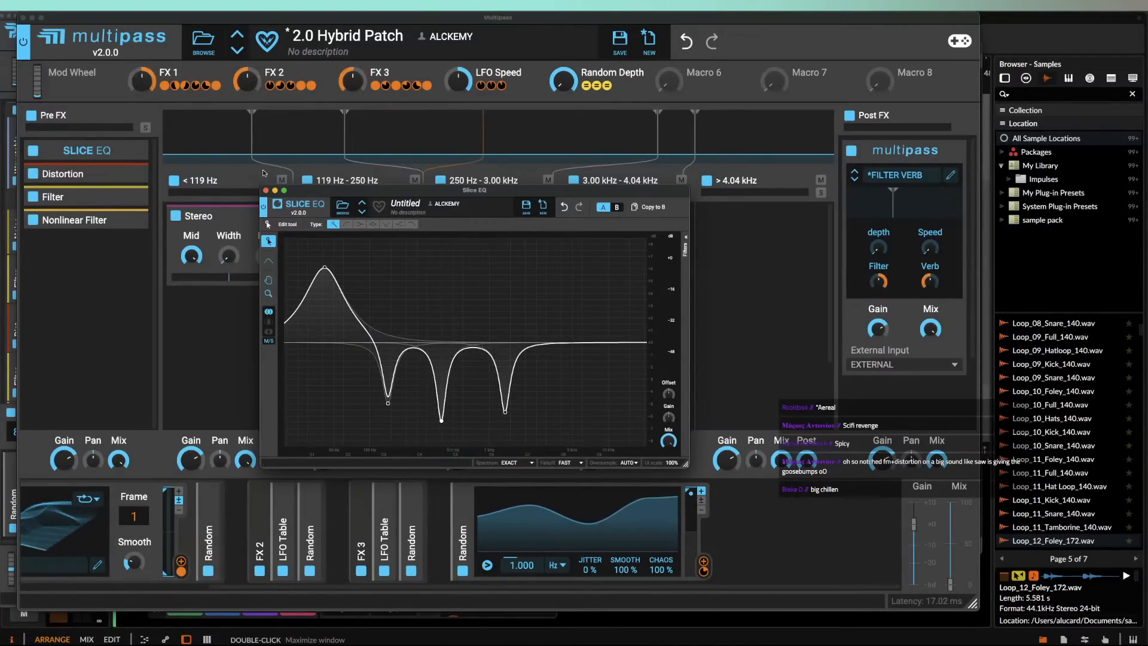
{"action": "left_click", "coordinate": [266, 190]}
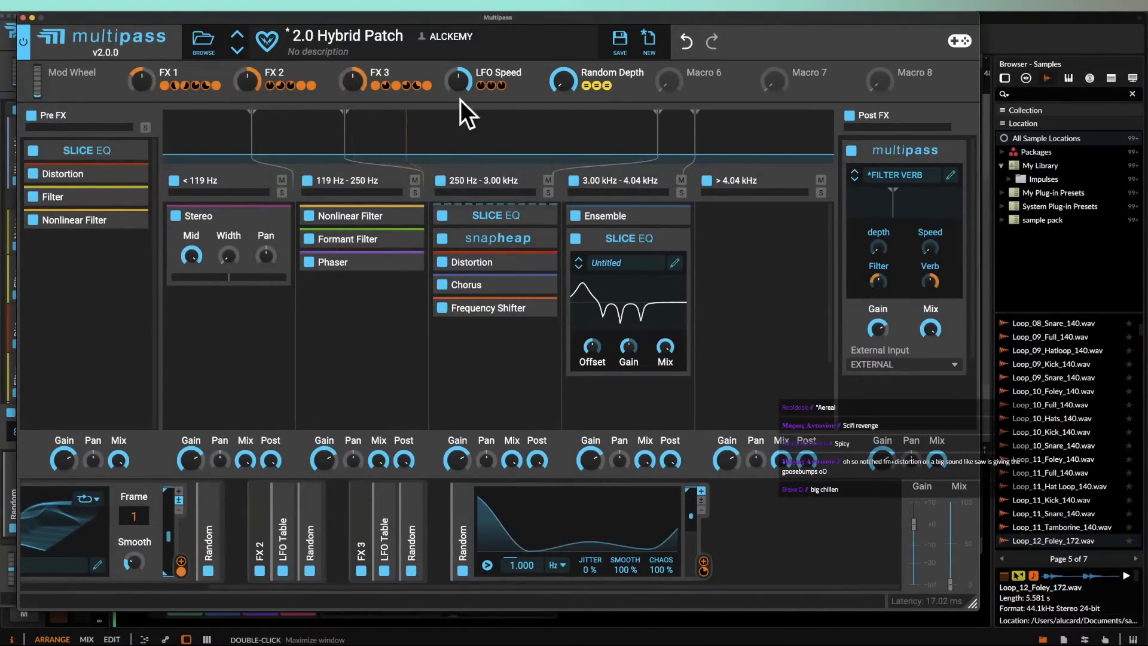
Step: Map FX 2 to the Offset of the Slice EQ in the 3.00–4.04 kHz band and collapse the effect
{"action": "left_click", "coordinate": [321, 86]}
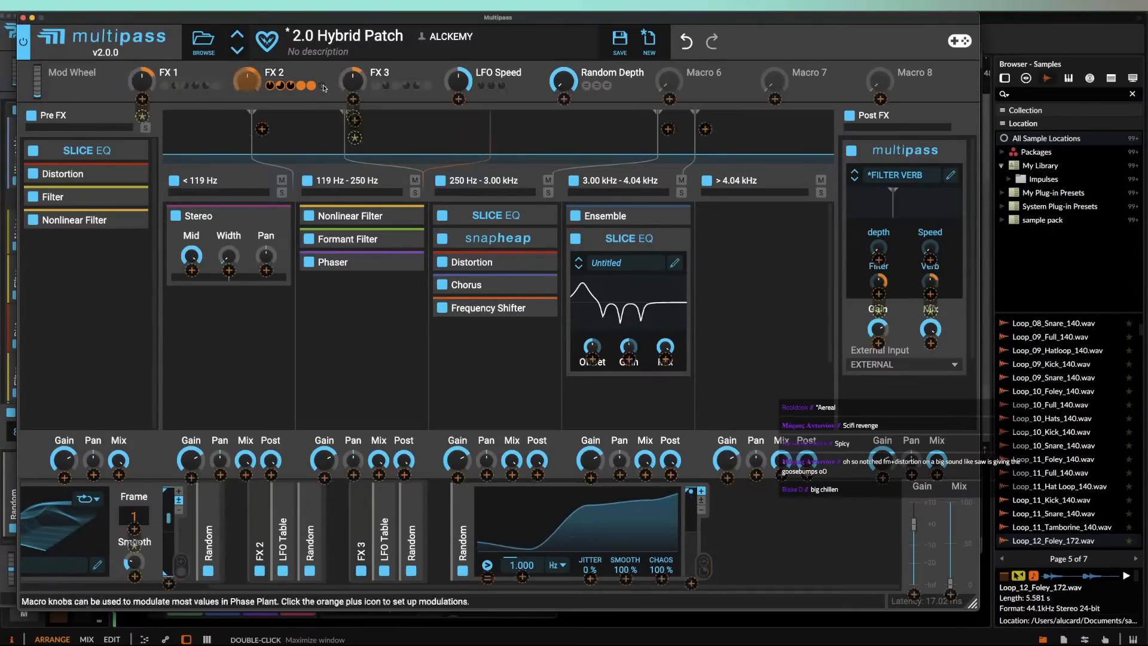
{"action": "left_click", "coordinate": [593, 354]}
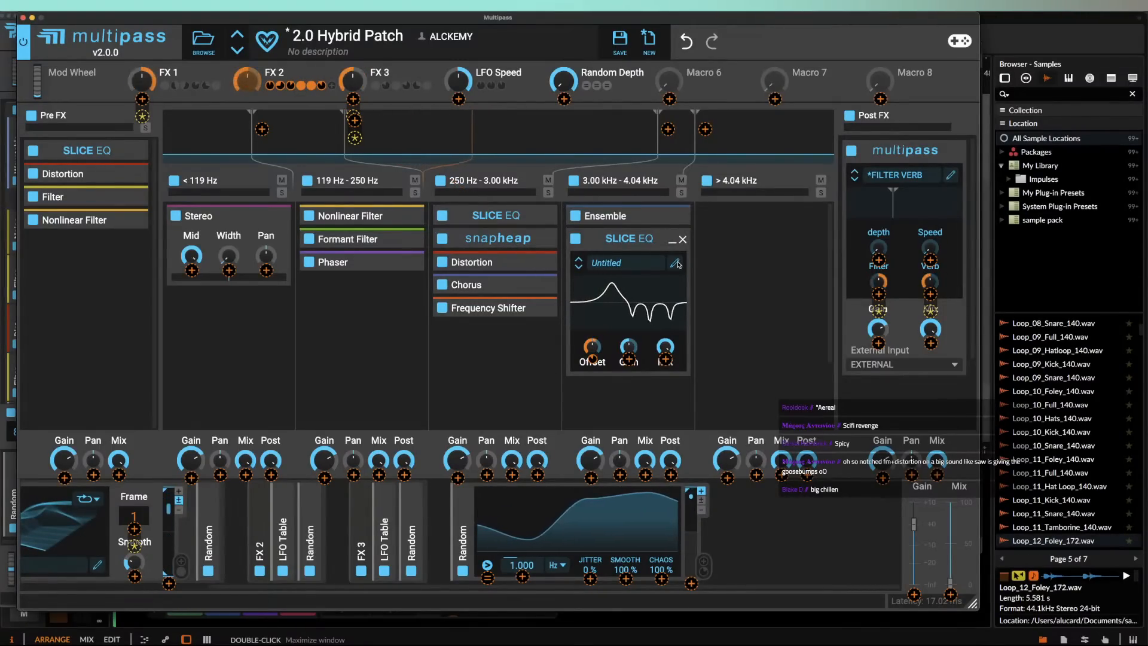
{"action": "left_click", "coordinate": [533, 395]}
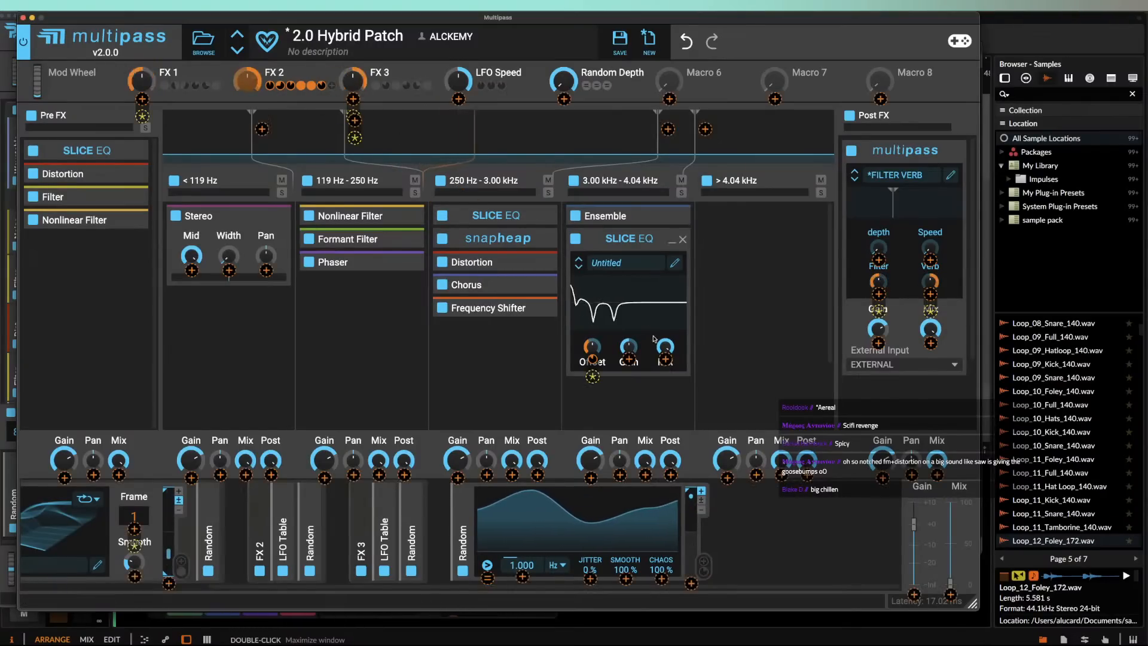
{"action": "left_click", "coordinate": [672, 240]}
Step: Add a Reverb above the Ensemble in the 3.00–4.04 kHz band, map FX 3 to its mix and collapse it
{"action": "left_click", "coordinate": [628, 272]}
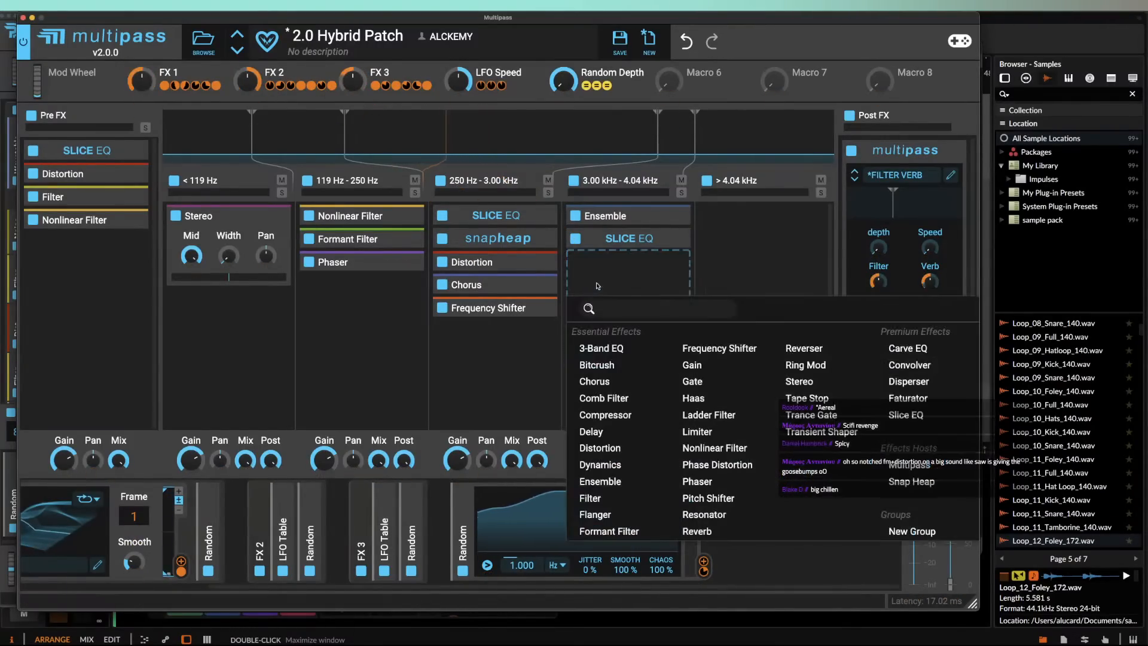
{"action": "left_click", "coordinate": [688, 530]}
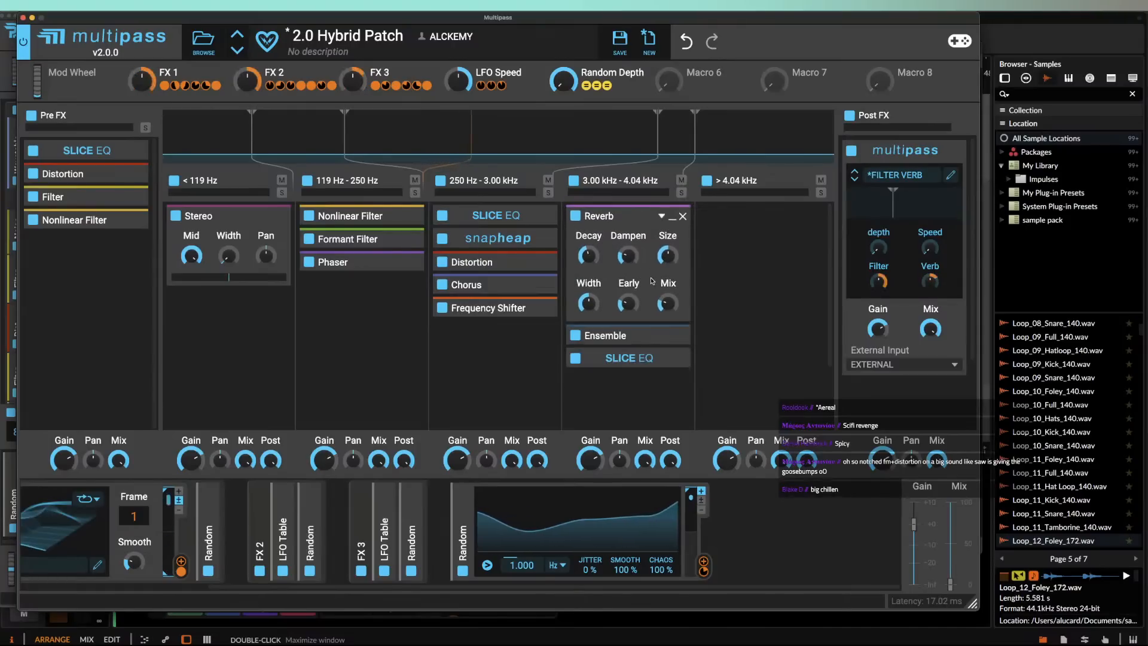
{"action": "left_click_drag", "start_coordinate": [407, 85], "coordinate": [667, 318]}
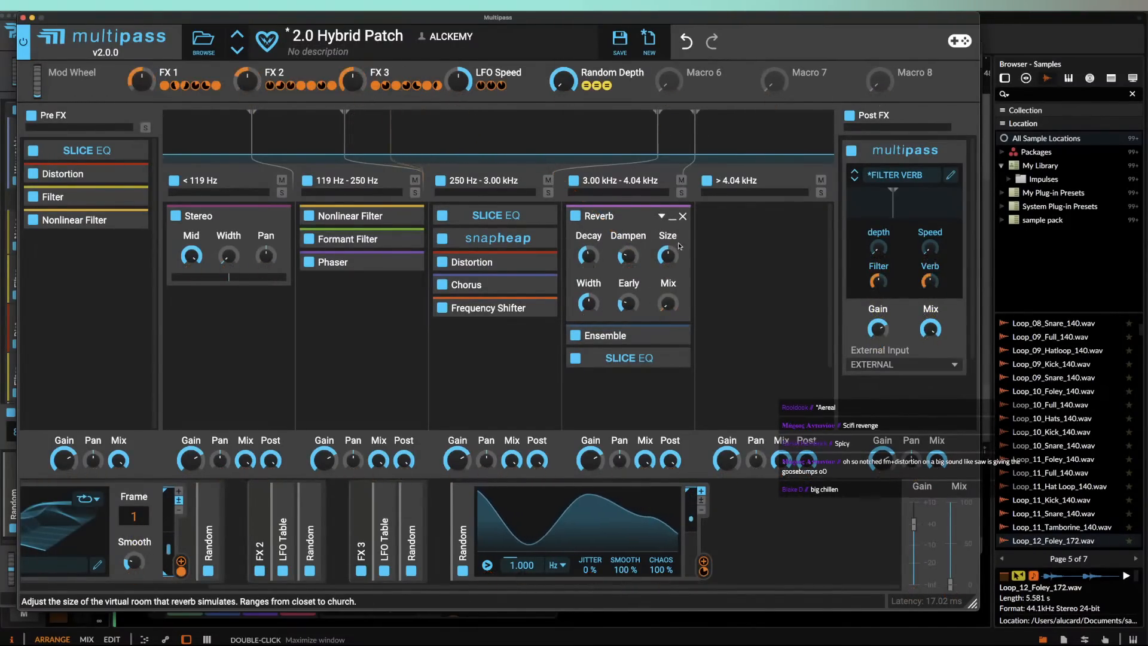
{"action": "left_click", "coordinate": [672, 216]}
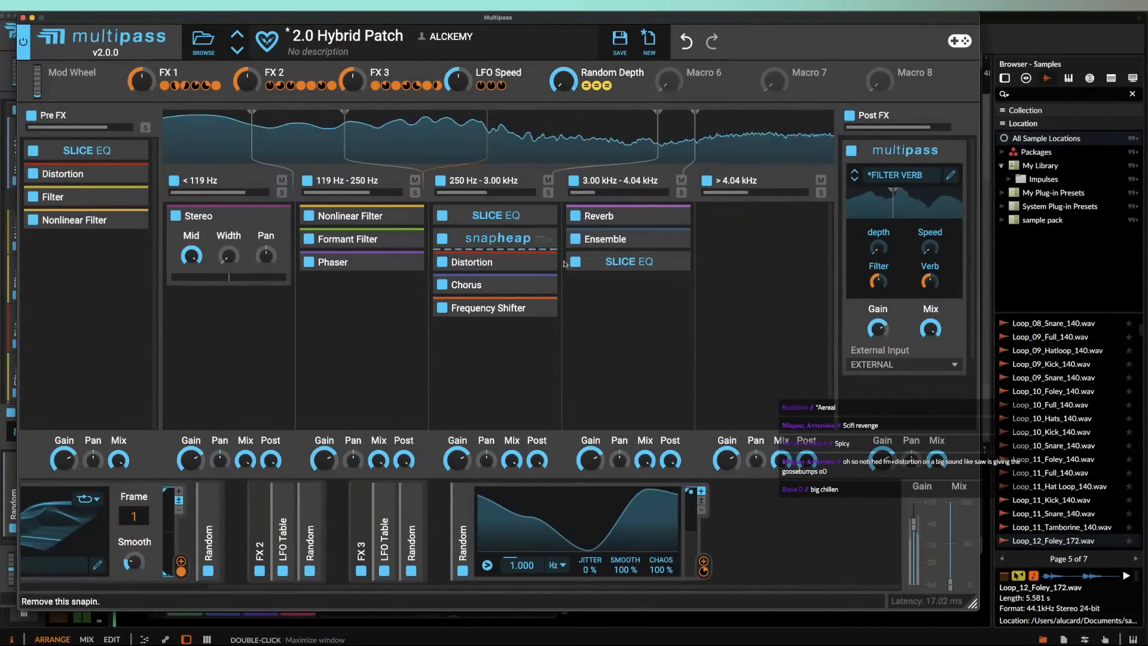
Step: Add a low-pass Filter below the band's Slice EQ, map FX 1 to its cutoff at +100% and lower the base cutoff to minimum
{"action": "left_click", "coordinate": [666, 397]}
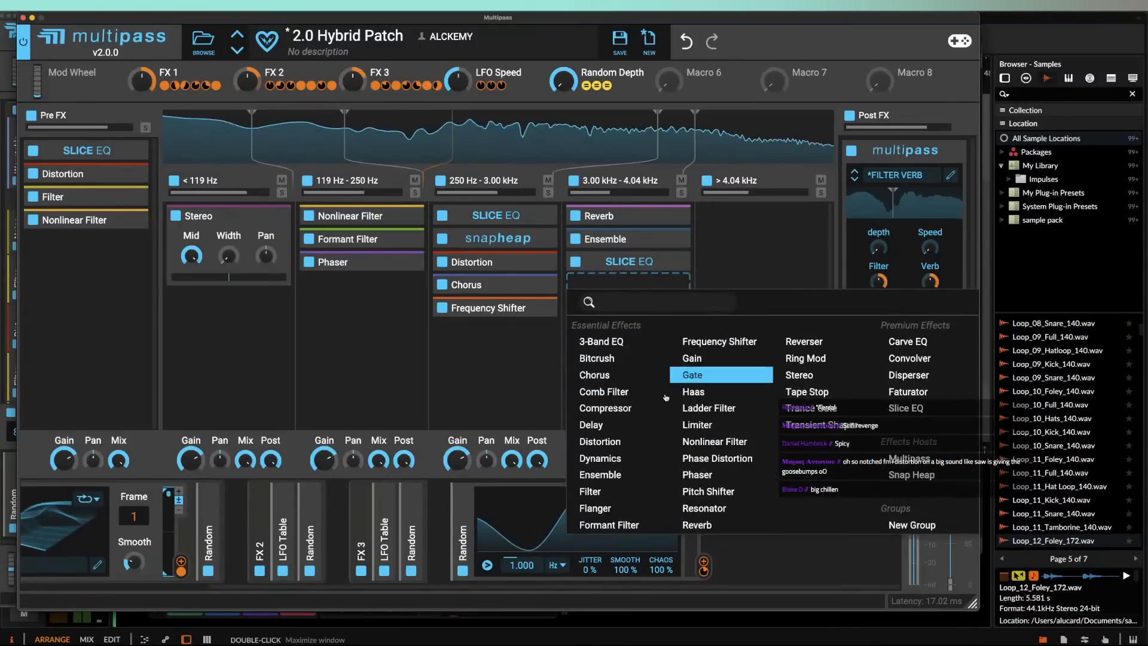
{"action": "left_click", "coordinate": [598, 492]}
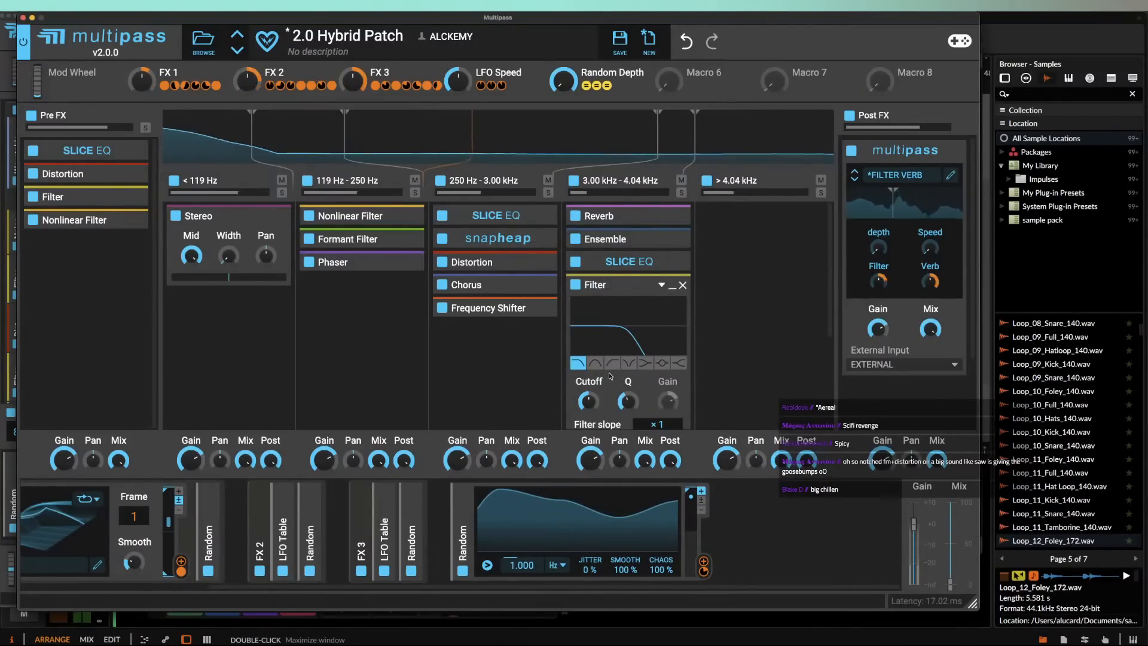
{"action": "left_click", "coordinate": [226, 86]}
{"action": "left_click", "coordinate": [589, 417]}
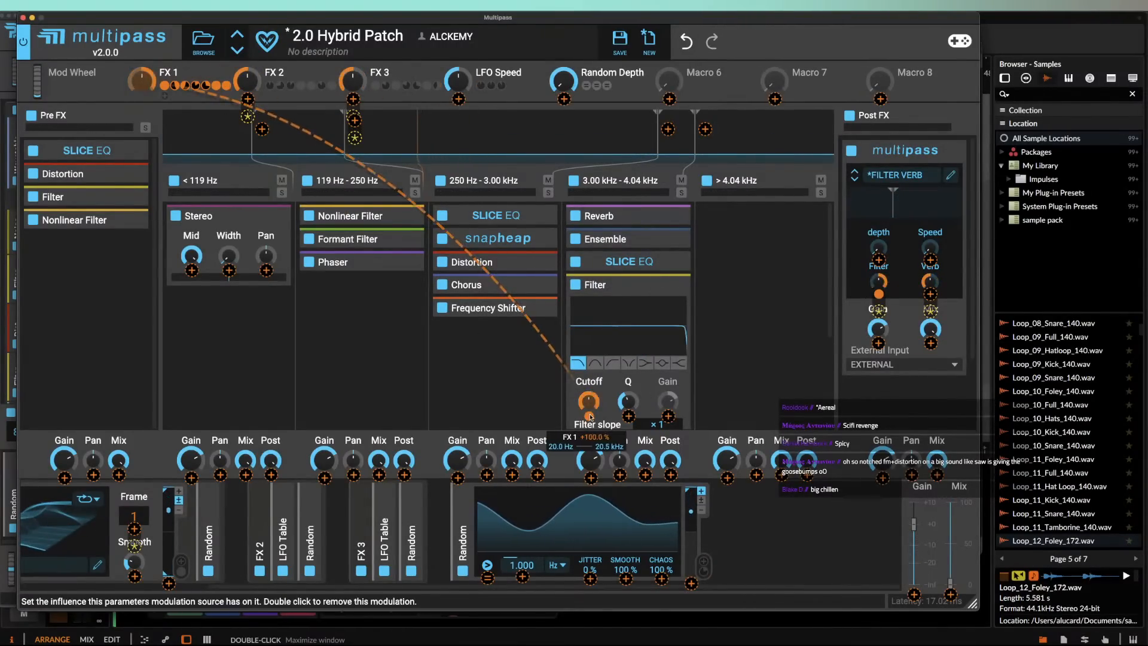
{"action": "left_click_drag", "start_coordinate": [589, 402], "coordinate": [589, 502]}
Step: Add a Faturator to the > 4.04 kHz band and collapse the Filter in the neighbouring band
{"action": "left_click", "coordinate": [725, 233]}
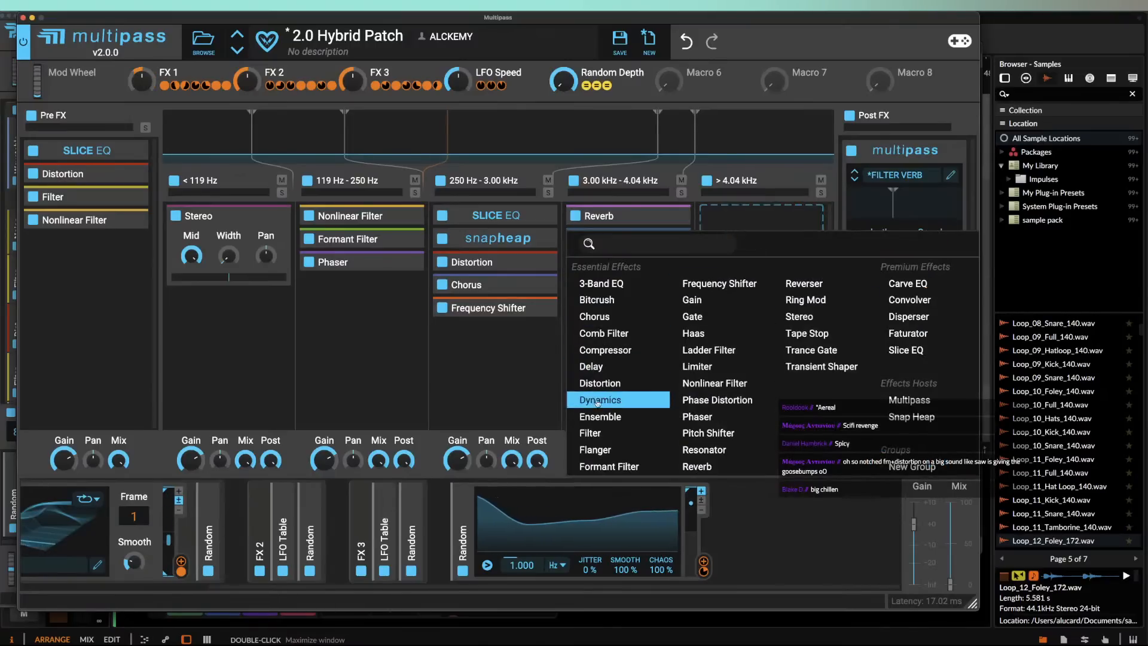
{"action": "left_click", "coordinate": [908, 333]}
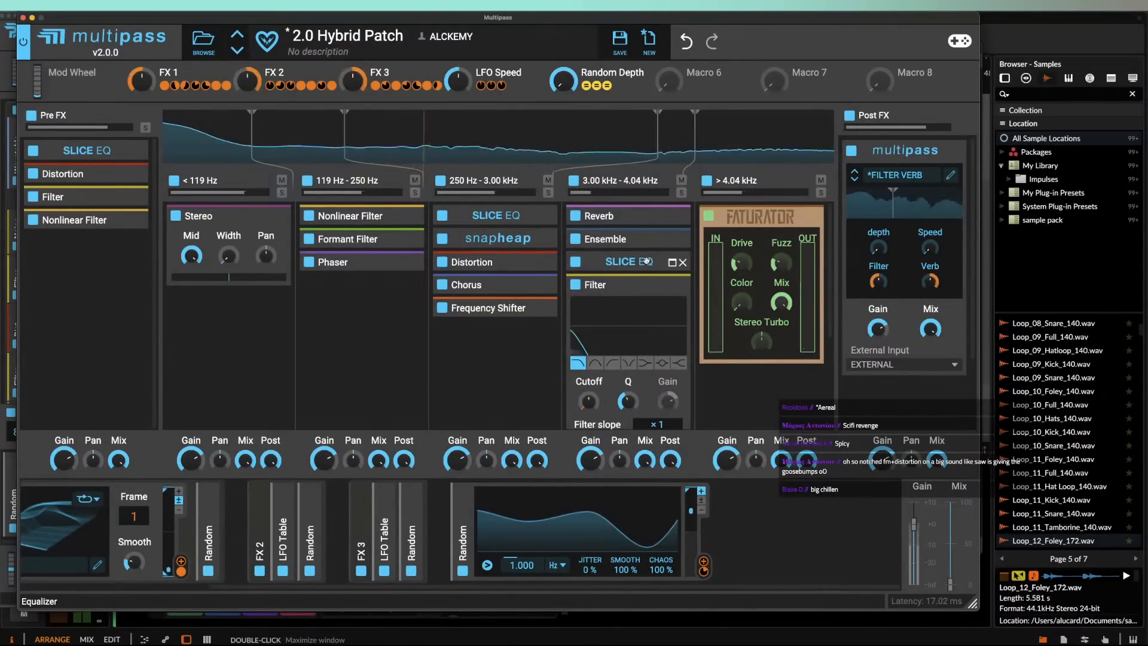
{"action": "left_click", "coordinate": [672, 285]}
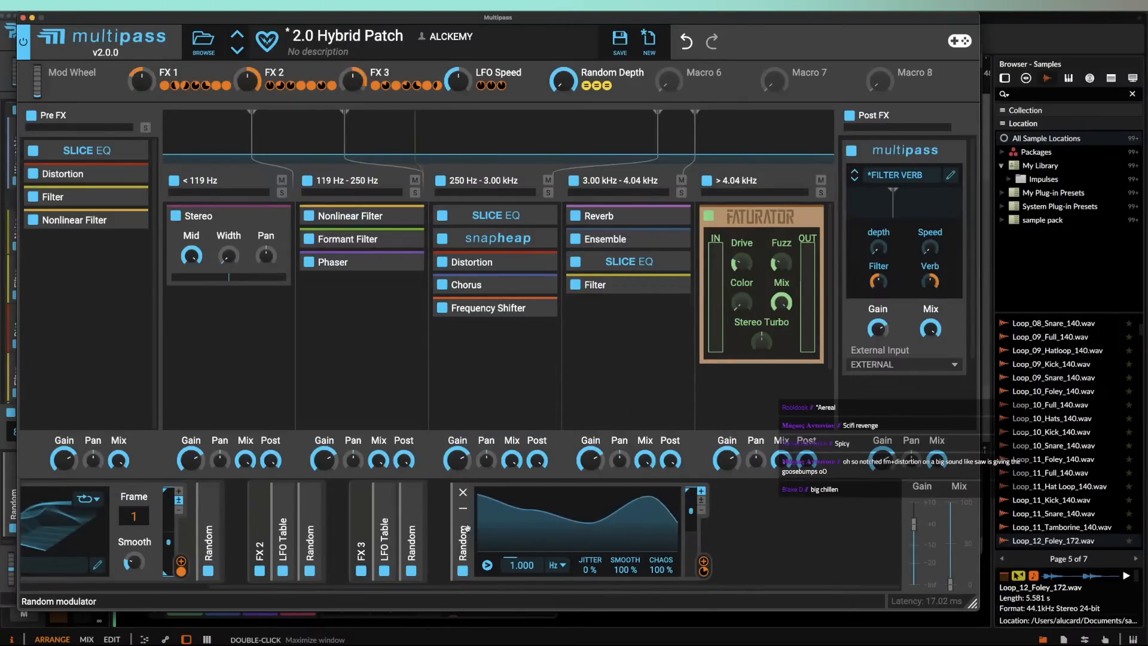
Step: Duplicate the Random modulator, modulate the 4.04 kHz crossover with Random, and close the Multipass editor to audition a pitch bend
{"action": "left_click_drag", "start_coordinate": [468, 529], "coordinate": [550, 561]}
{"action": "left_click_drag", "start_coordinate": [704, 571], "coordinate": [705, 126]}
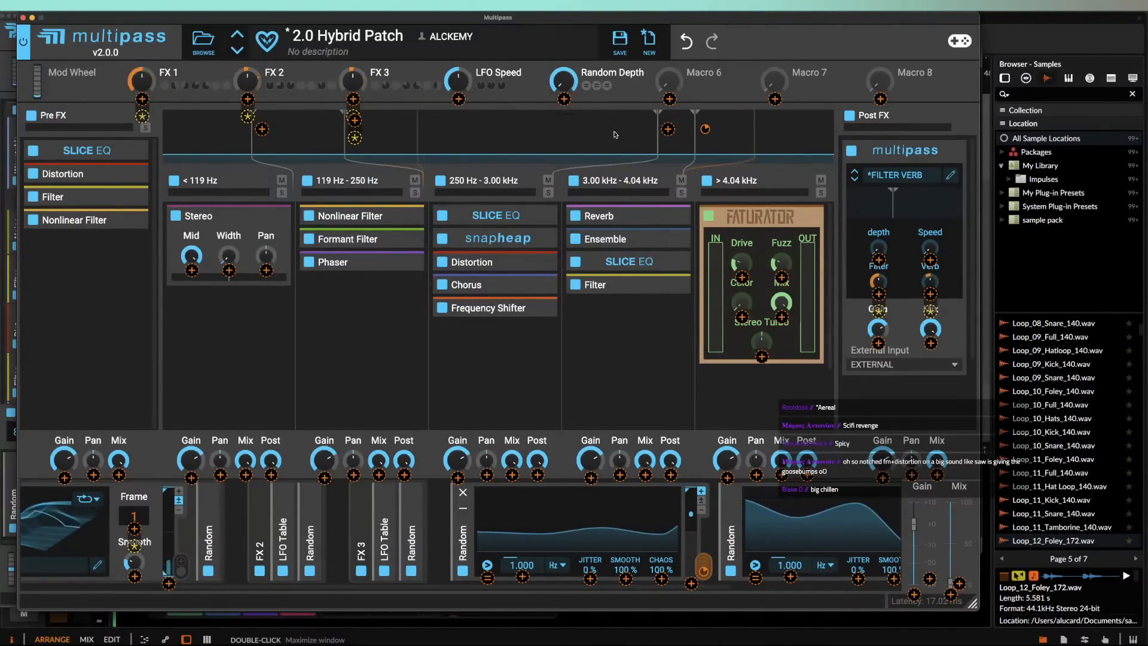
{"action": "left_click", "coordinate": [23, 18]}
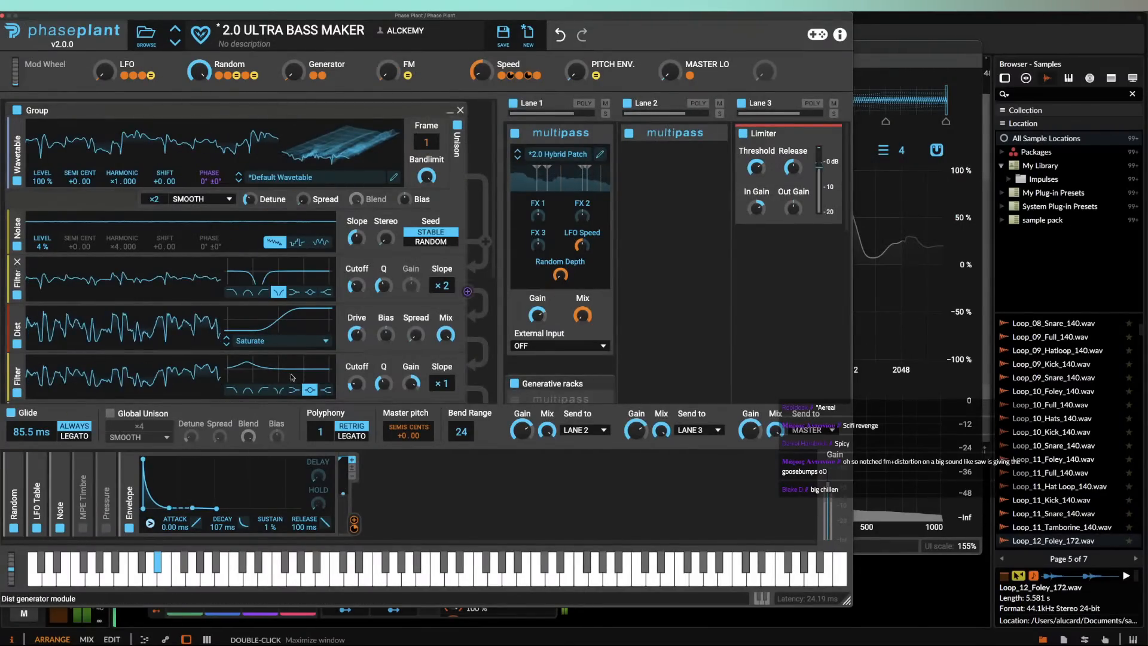
{"action": "left_click_drag", "start_coordinate": [11, 561], "coordinate": [10, 558]}
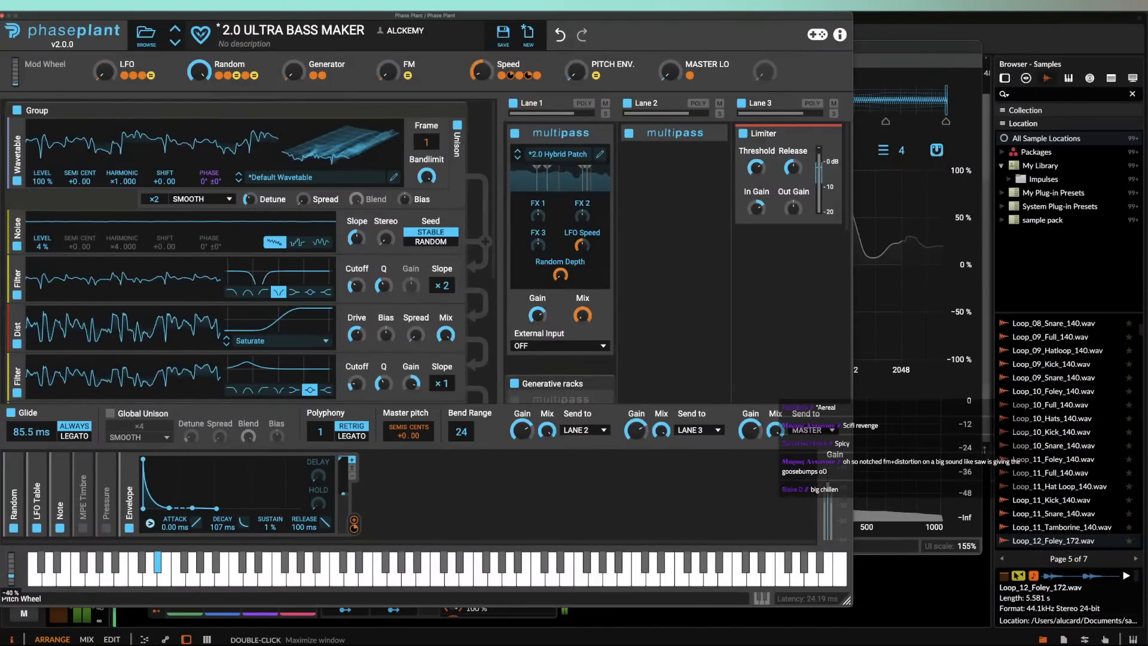
Step: Reopen the 2.0 Hybrid Patch Multipass, lower the Reverb's decay and size in the 3.00–4.04 kHz band, and collapse it
{"action": "left_click", "coordinate": [599, 154]}
{"action": "left_click", "coordinate": [638, 231]}
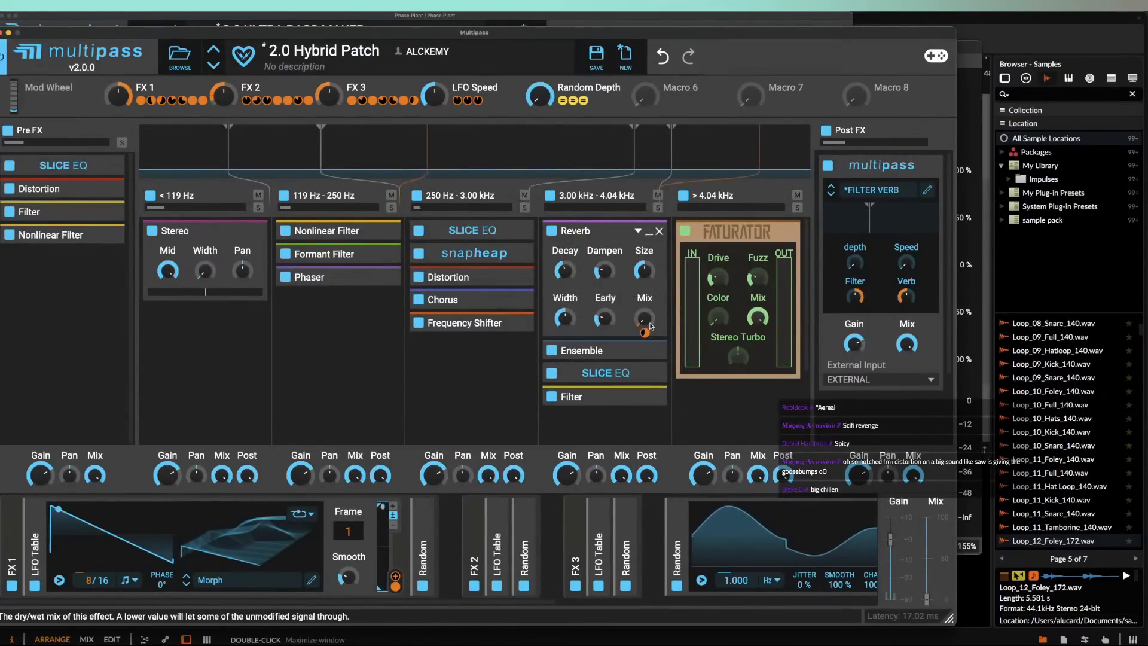
{"action": "mouse_move", "coordinate": [565, 271]}
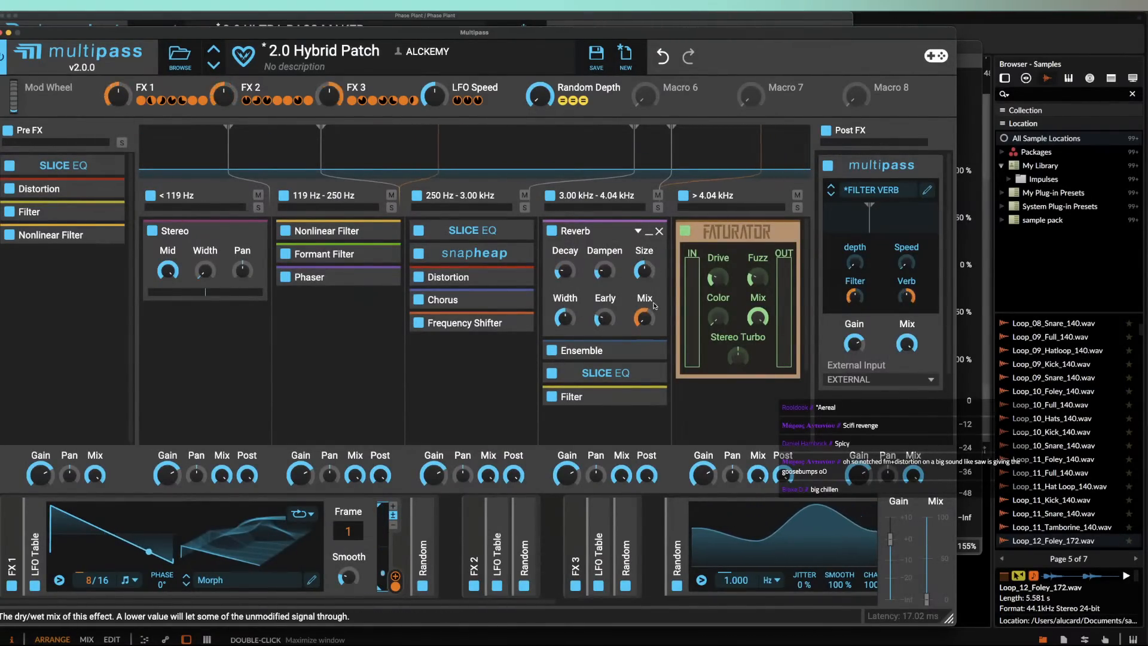
{"action": "mouse_move", "coordinate": [643, 270]}
{"action": "left_click_drag", "start_coordinate": [644, 270], "coordinate": [644, 302]}
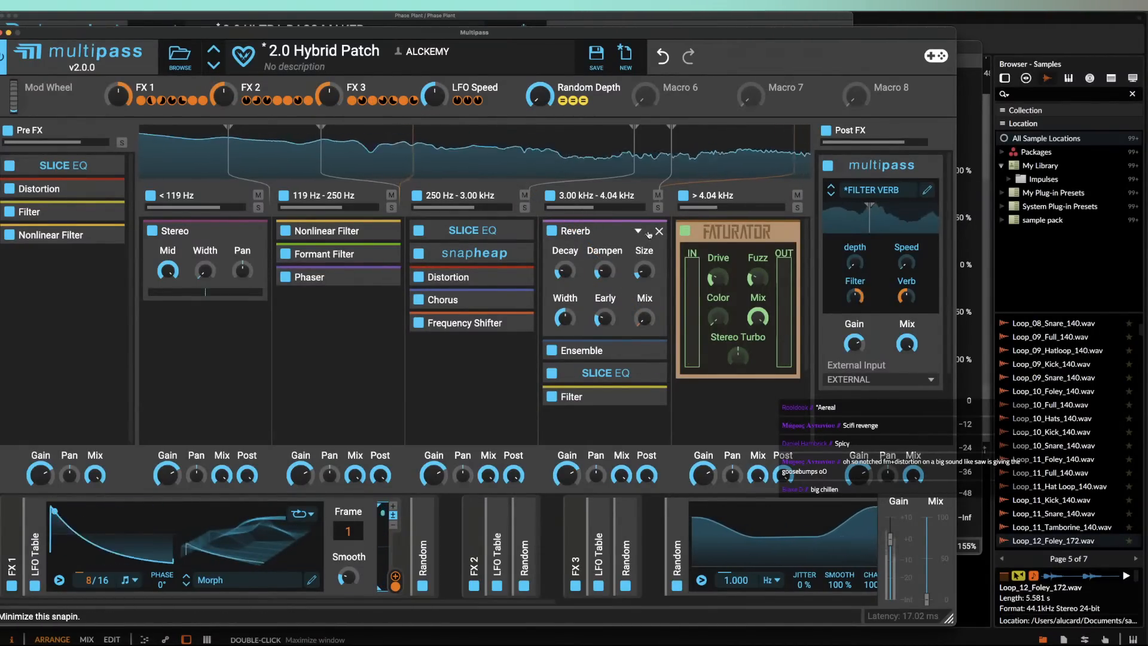
{"action": "left_click", "coordinate": [649, 233]}
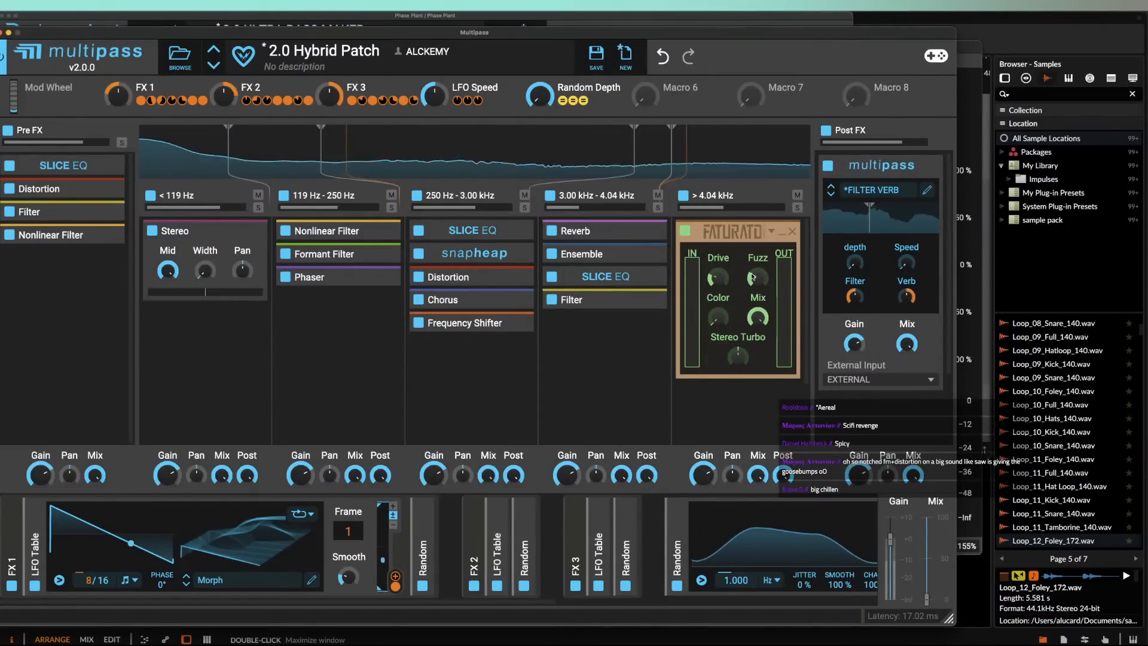
Step: Open Lane 2's FINAL NEURO CHAIN Multipass, enable Band 4's Dynamics and set its upward compression ratio to 3.7:1
{"action": "left_click", "coordinate": [4, 33]}
{"action": "left_click", "coordinate": [712, 134]}
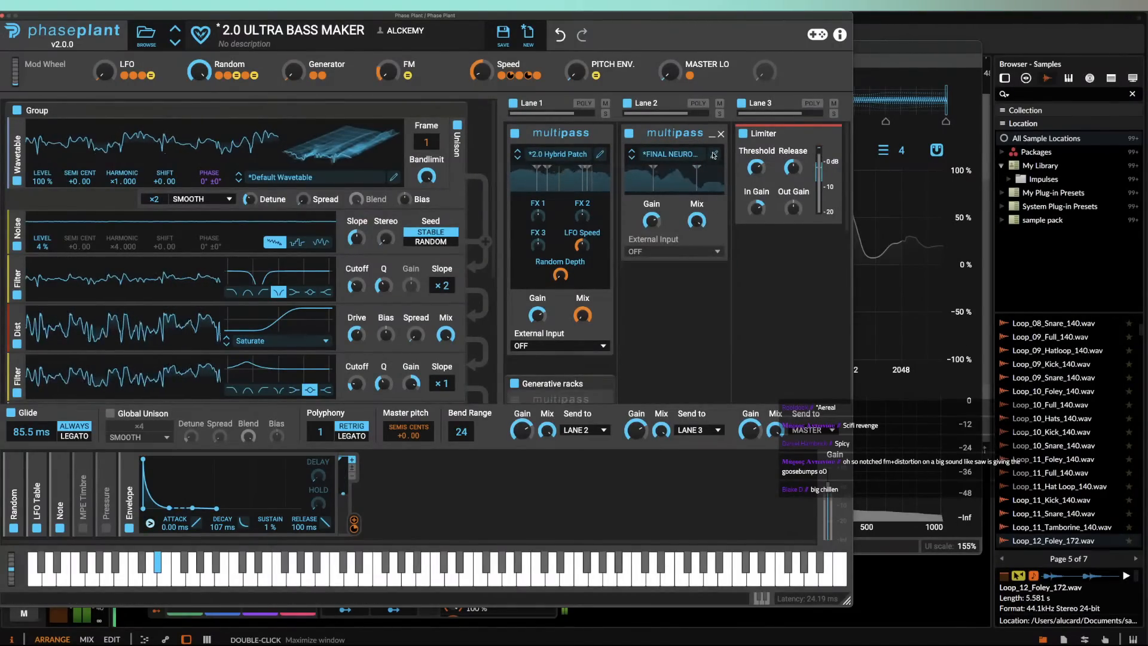
{"action": "left_click", "coordinate": [714, 154]}
{"action": "scroll", "coordinate": [564, 233], "scroll_direction": "down", "scroll_amount": 2}
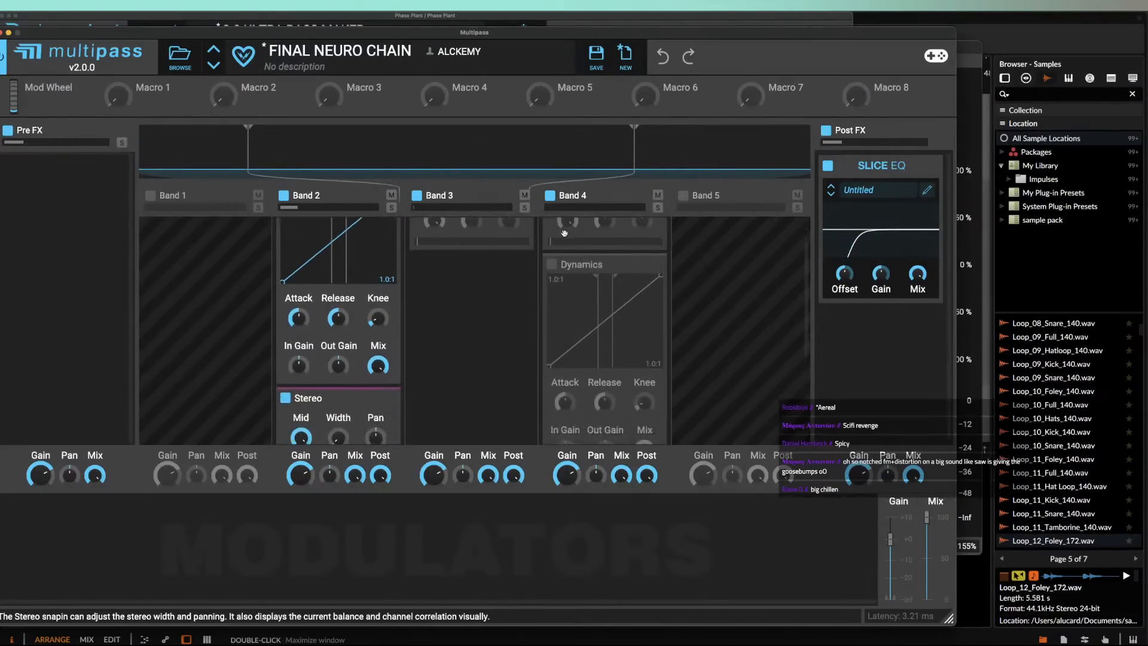
{"action": "scroll", "coordinate": [564, 234], "scroll_direction": "up", "scroll_amount": 2}
{"action": "left_click", "coordinate": [554, 317]}
{"action": "scroll", "coordinate": [562, 323], "scroll_direction": "down", "scroll_amount": 3}
{"action": "scroll", "coordinate": [564, 320], "scroll_direction": "up", "scroll_amount": 3}
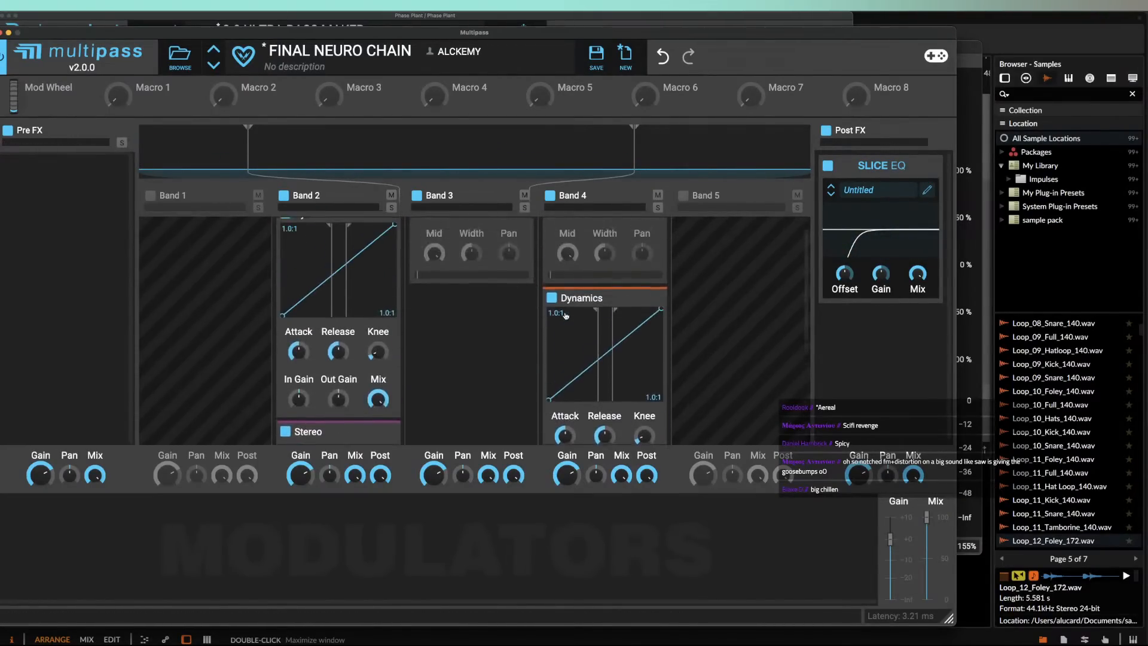
{"action": "scroll", "coordinate": [566, 355], "scroll_direction": "down", "scroll_amount": 1}
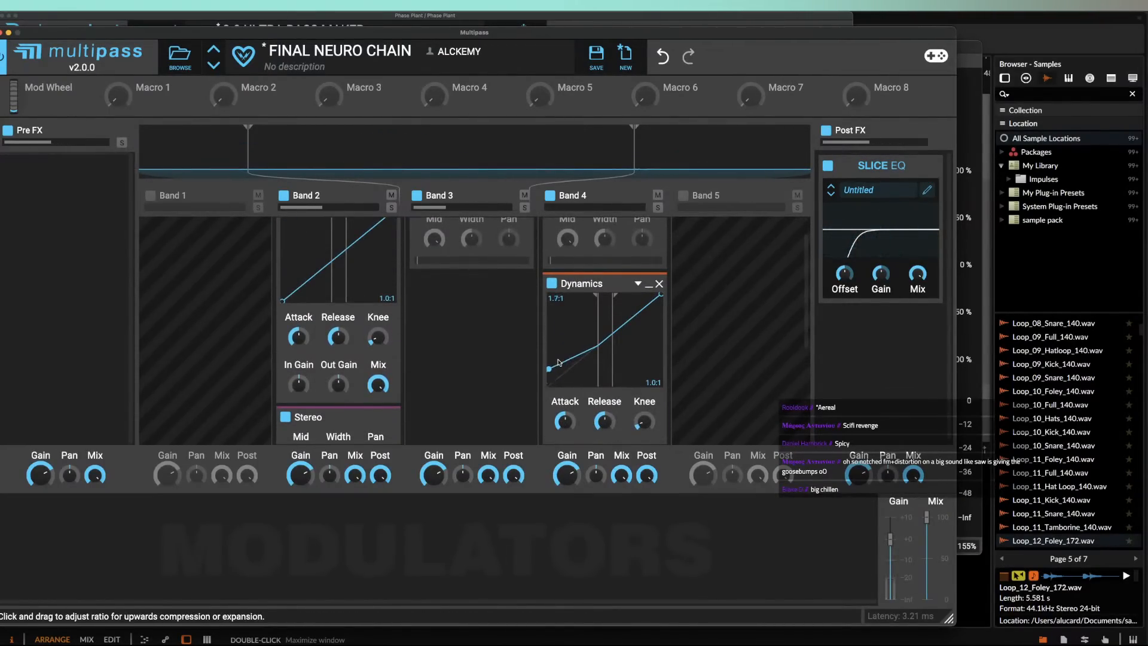
{"action": "scroll", "coordinate": [473, 305], "scroll_direction": "up", "scroll_amount": 1}
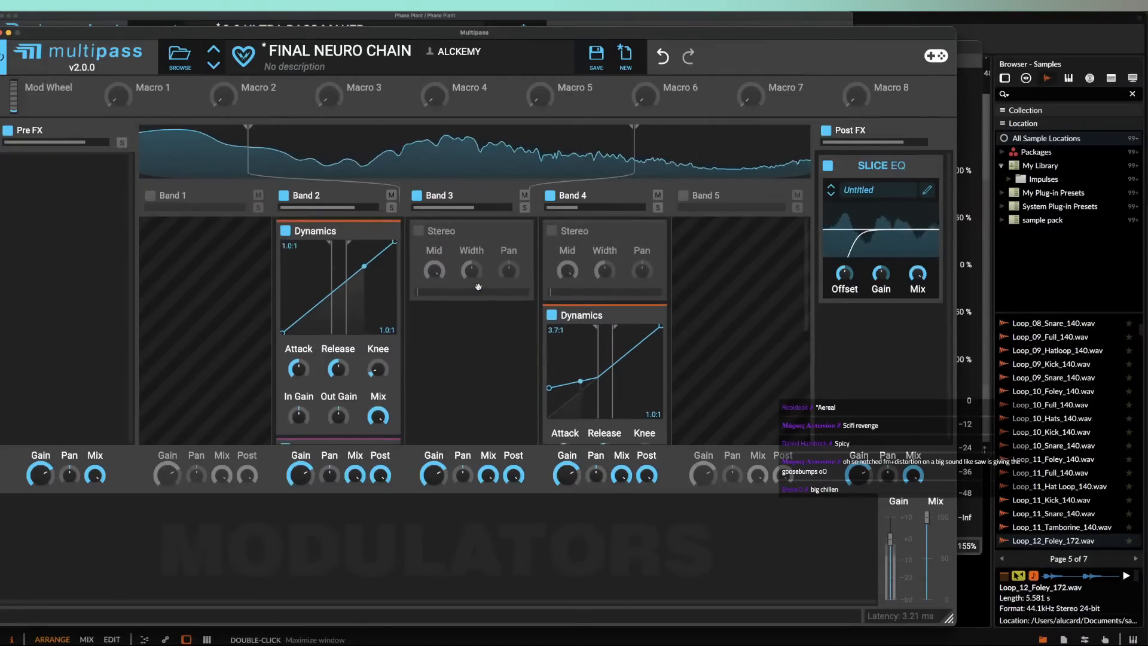
Step: Enable the Stereo snapins in Bands 3 and 4 and set Band 2's Dynamics downward compression ratio to 1.3:1
{"action": "left_click", "coordinate": [419, 231]}
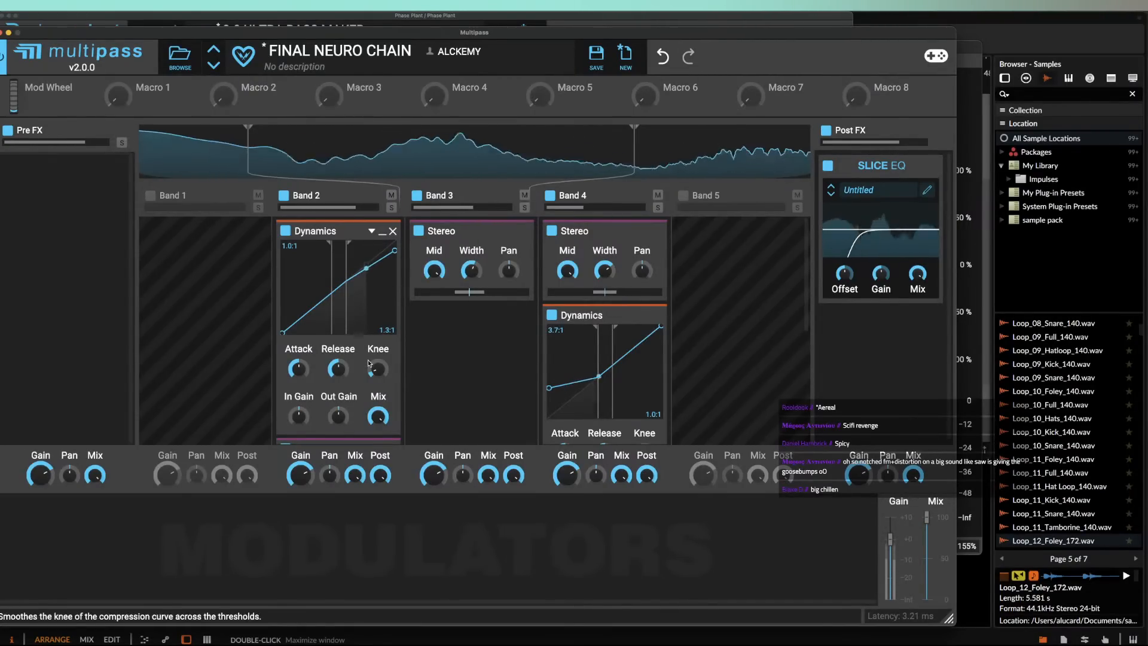
{"action": "scroll", "coordinate": [369, 363], "scroll_direction": "down", "scroll_amount": 4}
{"action": "scroll", "coordinate": [374, 360], "scroll_direction": "up", "scroll_amount": 4}
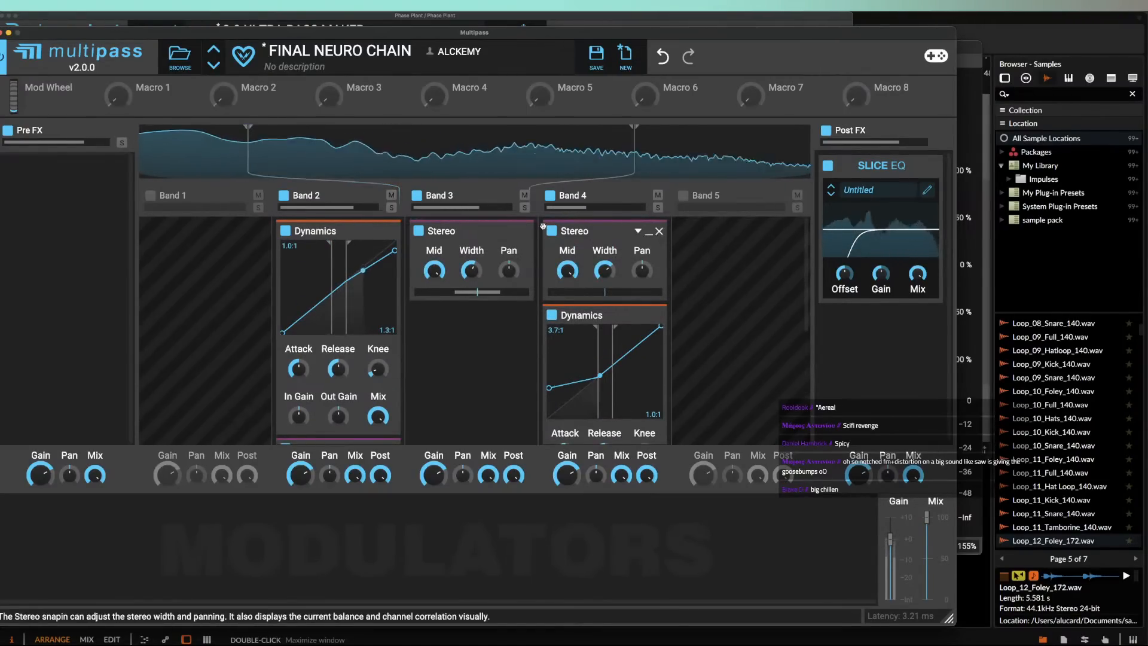
{"action": "left_click", "coordinate": [648, 235]}
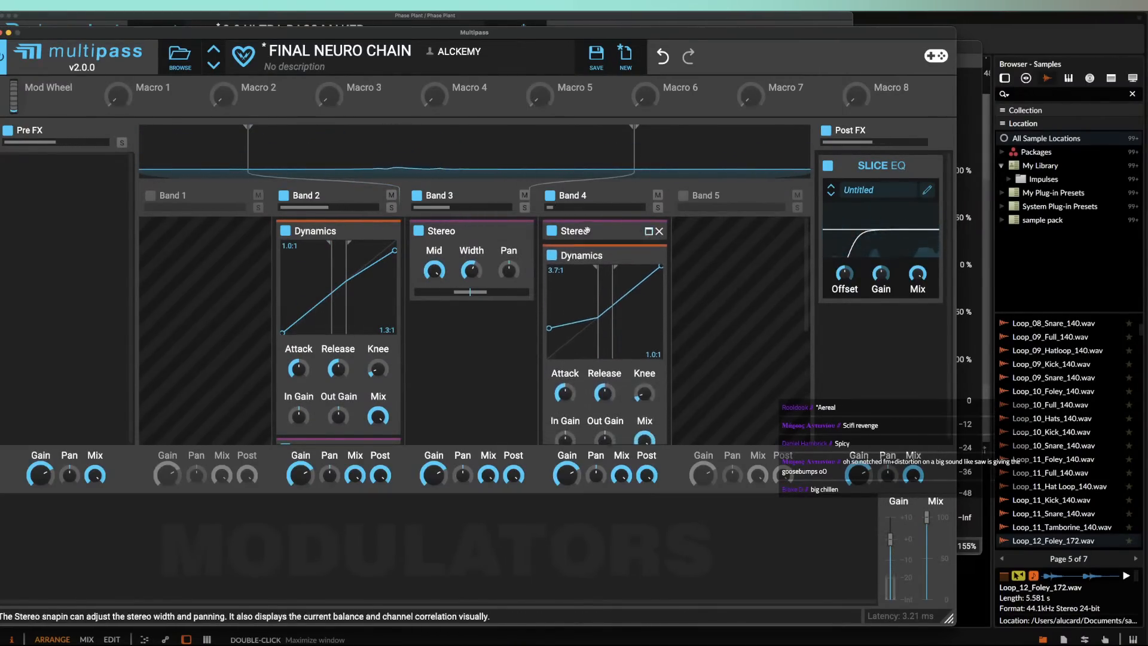
{"action": "left_click", "coordinate": [8, 32]}
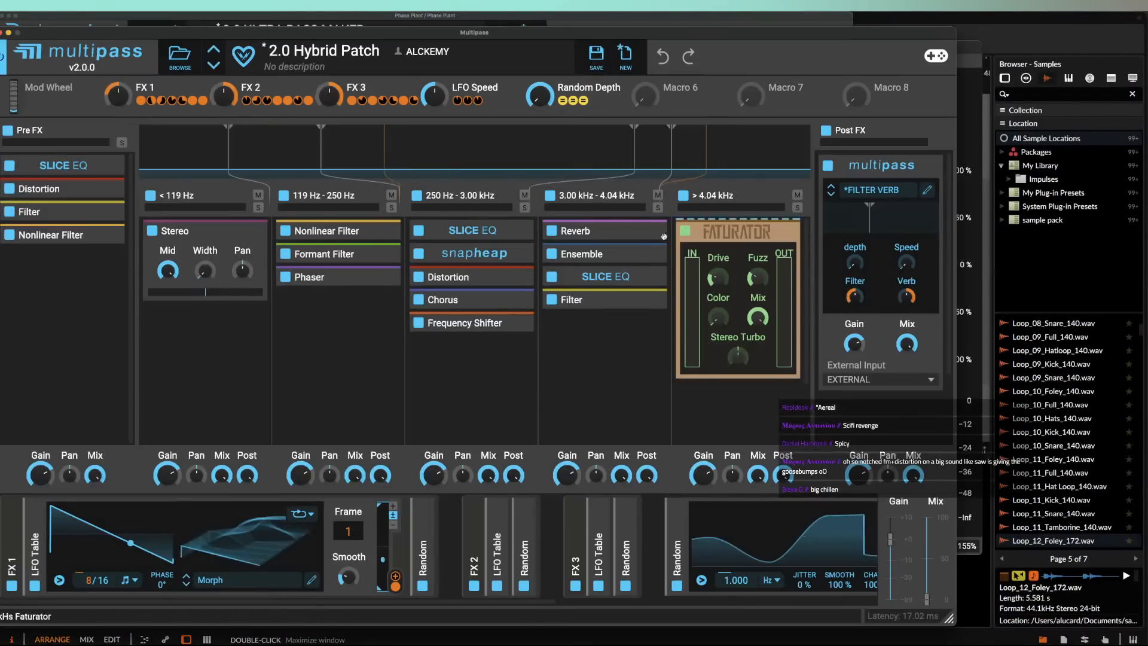
Step: In the 2.0 Hybrid Patch Multipass, replace the Reverb in the 3.00–4.04 kHz band with a Reverser
{"action": "left_click", "coordinate": [551, 231]}
{"action": "left_click", "coordinate": [659, 231]}
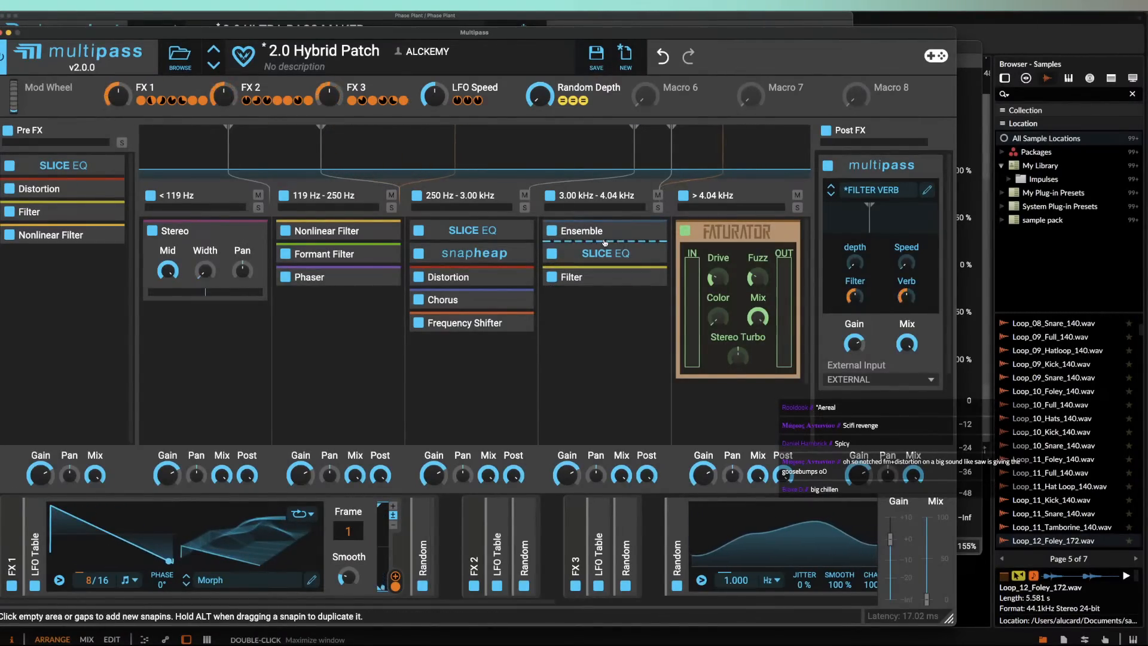
{"action": "left_click", "coordinate": [581, 304]}
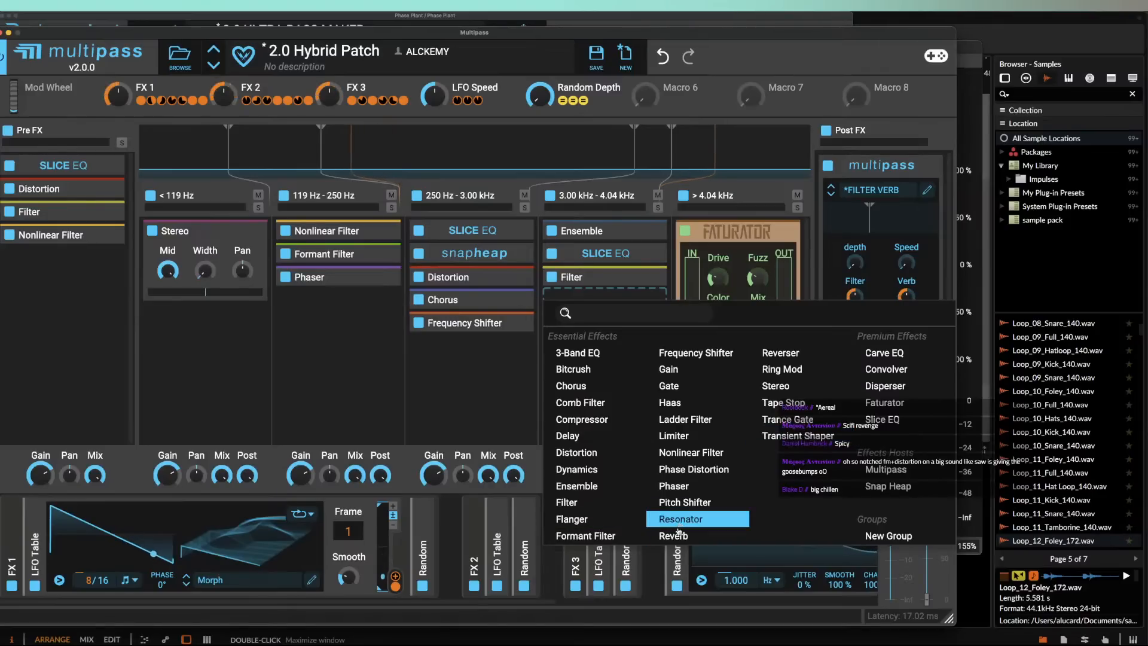
{"action": "left_click", "coordinate": [769, 355]}
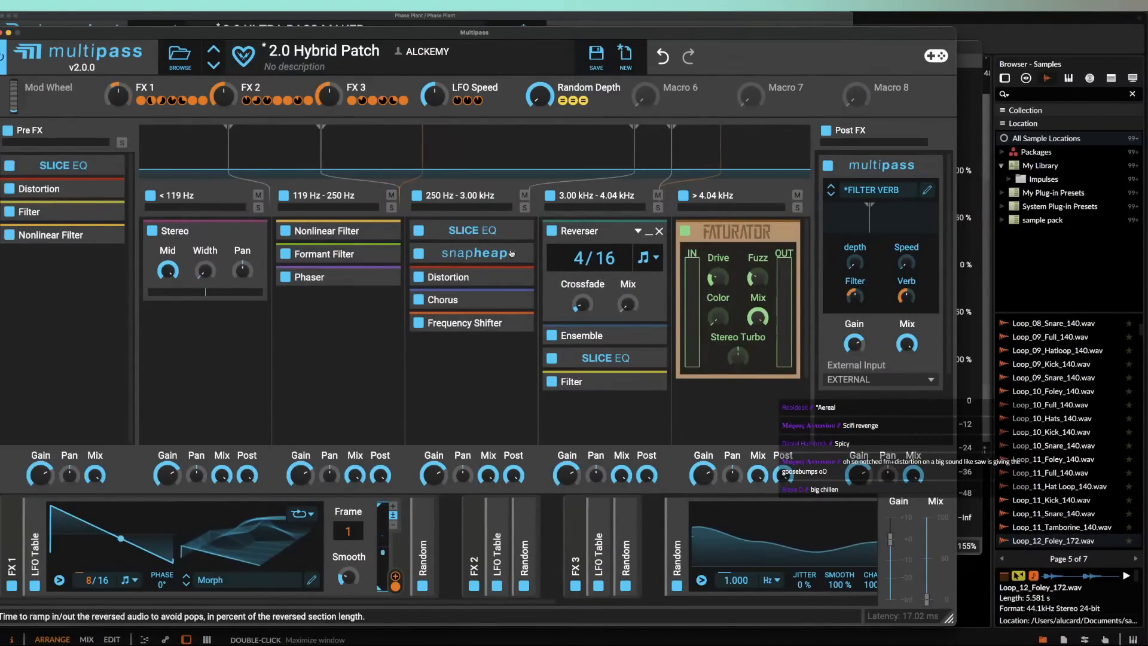
Step: Map the FX 1 macro to the Reverser's Mix, keeping the Reverser first in the 3.00–4.04 kHz band
{"action": "left_click_drag", "start_coordinate": [143, 111], "coordinate": [611, 274]}
{"action": "left_click_drag", "start_coordinate": [626, 321], "coordinate": [611, 300]}
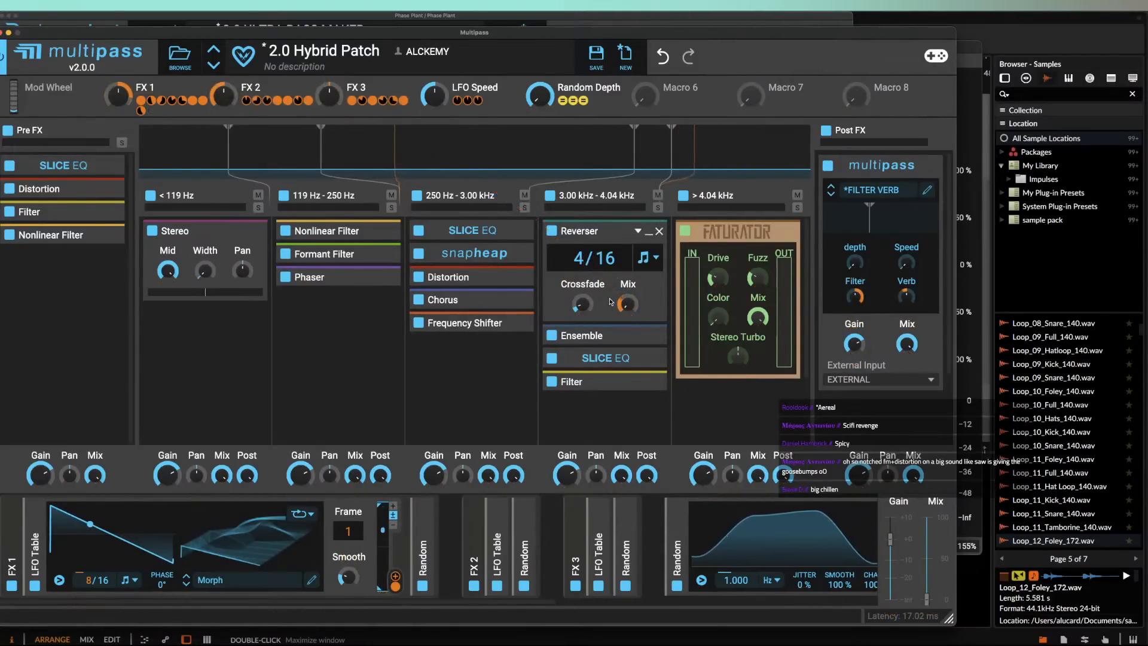
{"action": "left_click_drag", "start_coordinate": [614, 232], "coordinate": [613, 263]}
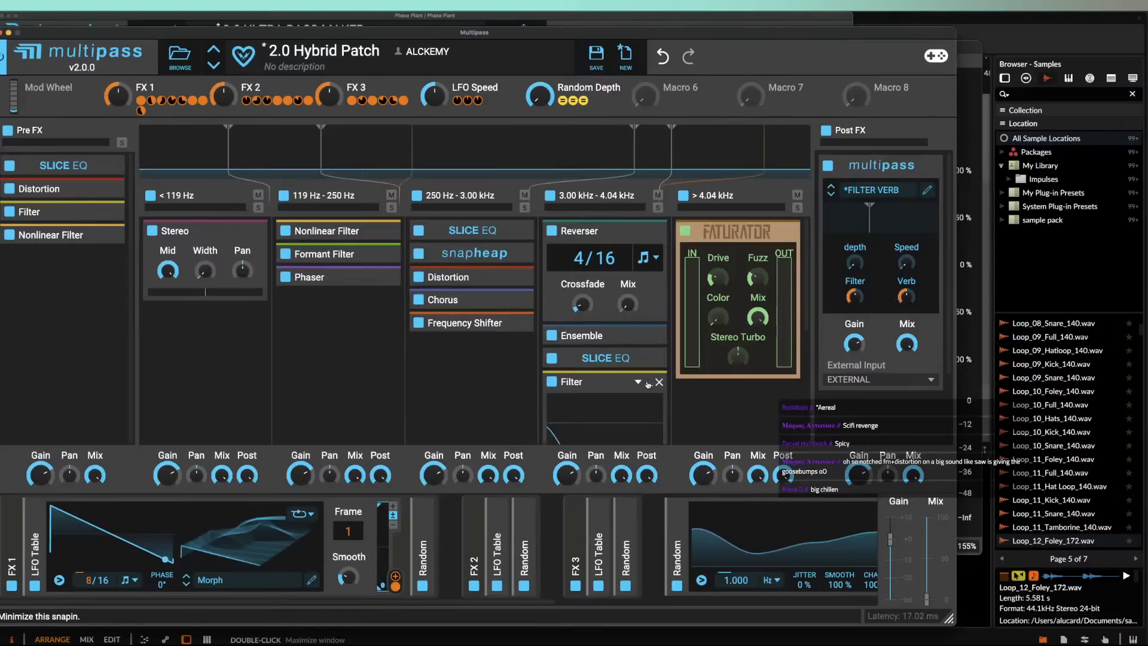
Step: Delete the low-pass Filter from the 3.00–4.04 kHz band and collapse the Reverser
{"action": "scroll", "coordinate": [649, 384], "scroll_direction": "down", "scroll_amount": 3}
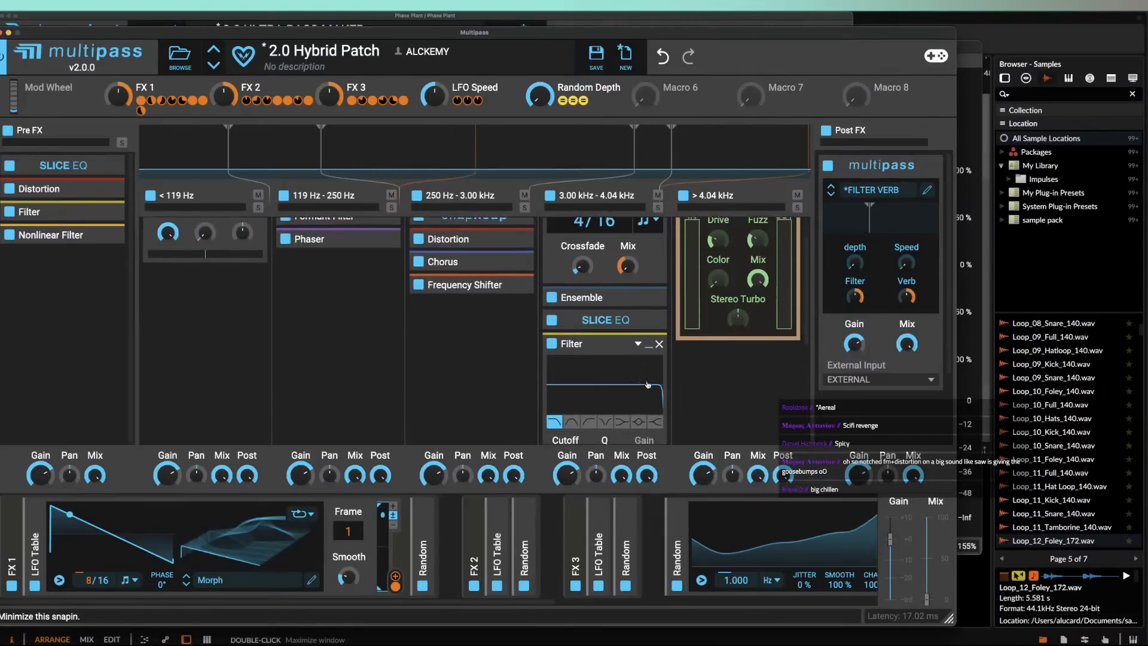
{"action": "left_click", "coordinate": [659, 339]}
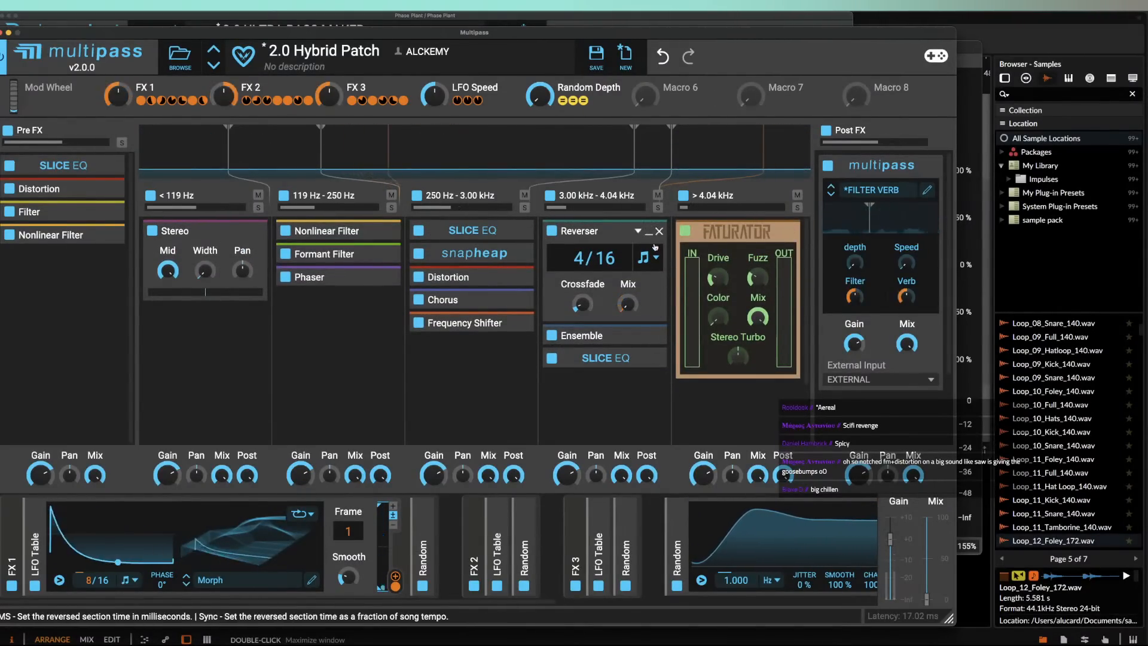
{"action": "left_click", "coordinate": [649, 232]}
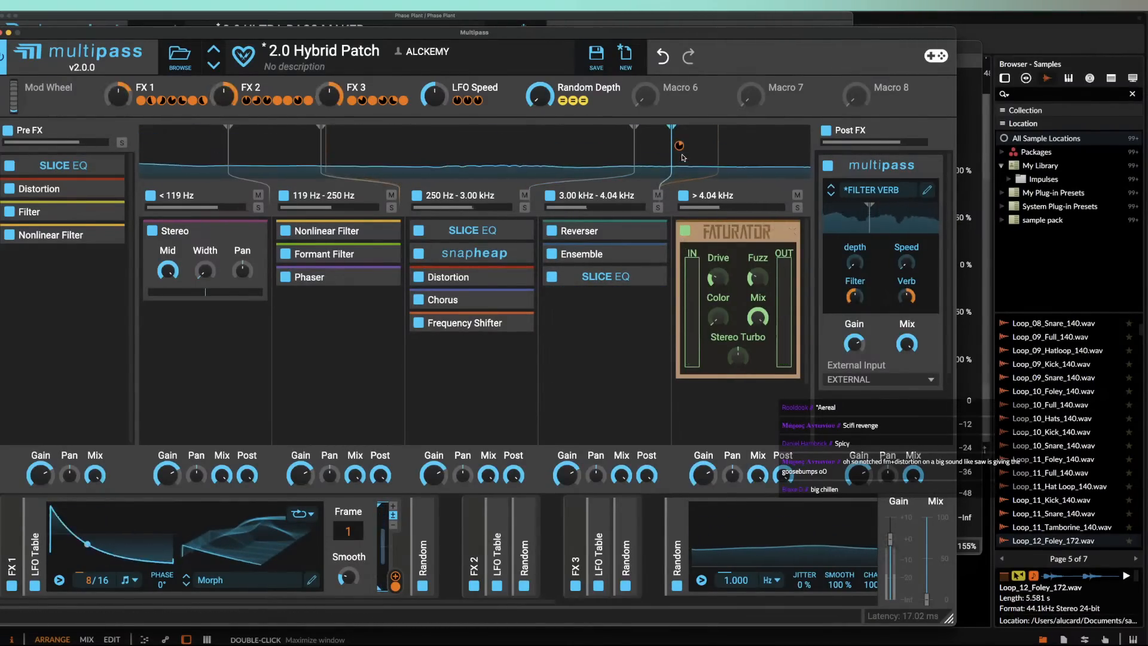
Step: Disable the Random modulator driving the 4.04 kHz crossover and solo the 3.00–4.04 kHz band to check its Slice EQ
{"action": "left_click", "coordinate": [678, 144]}
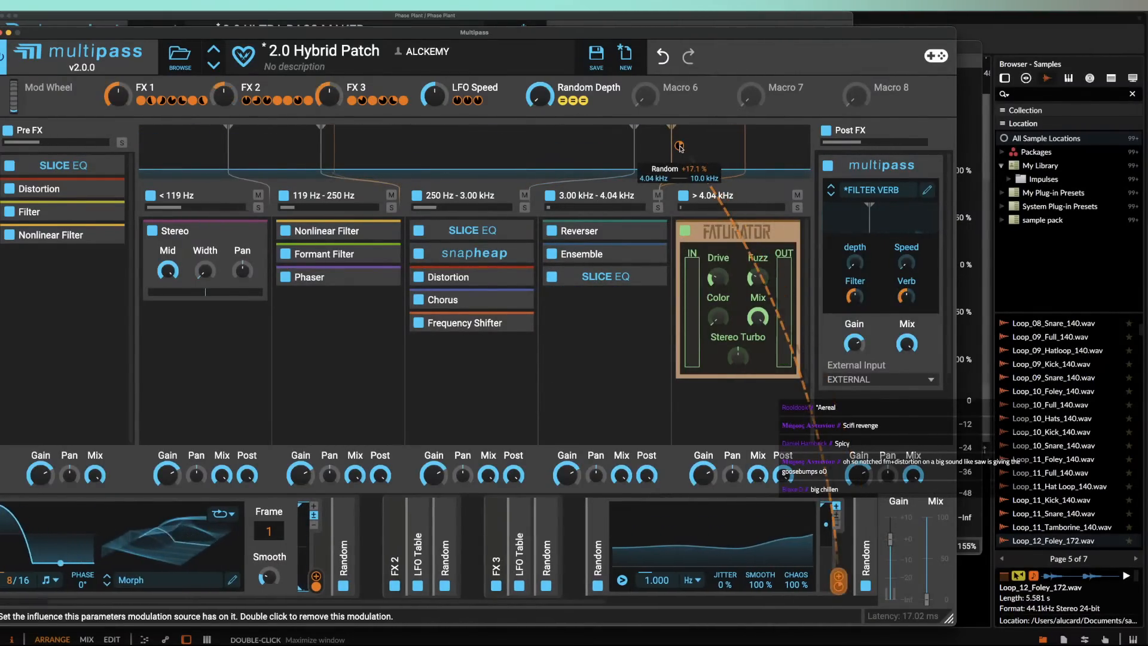
{"action": "left_click", "coordinate": [597, 586]}
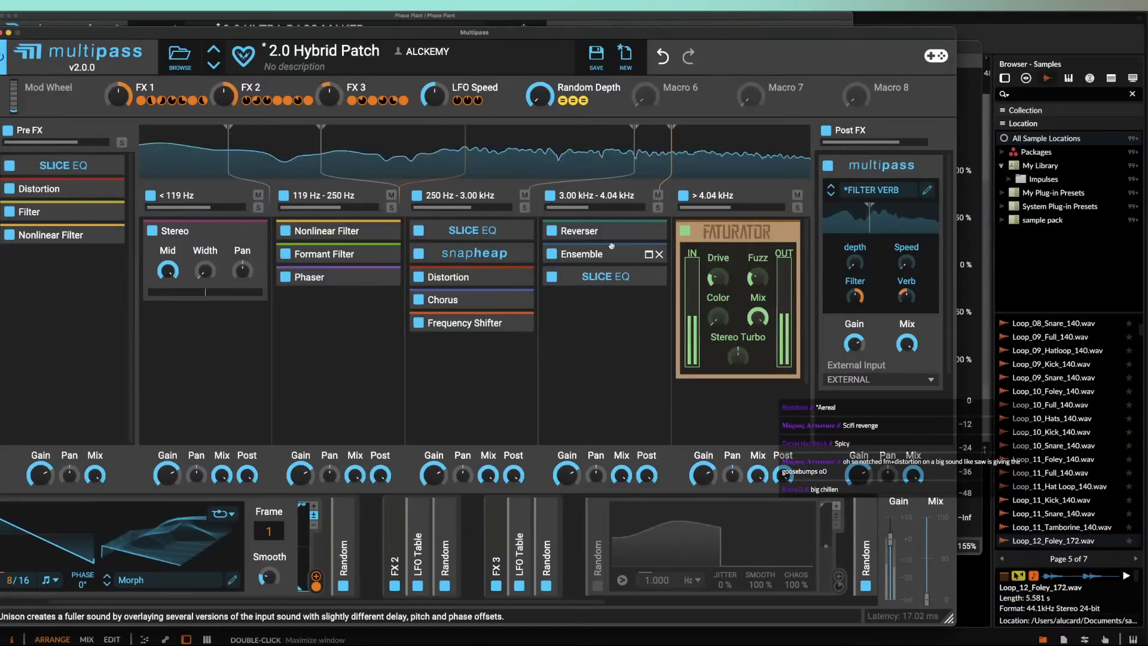
{"action": "left_click", "coordinate": [658, 207]}
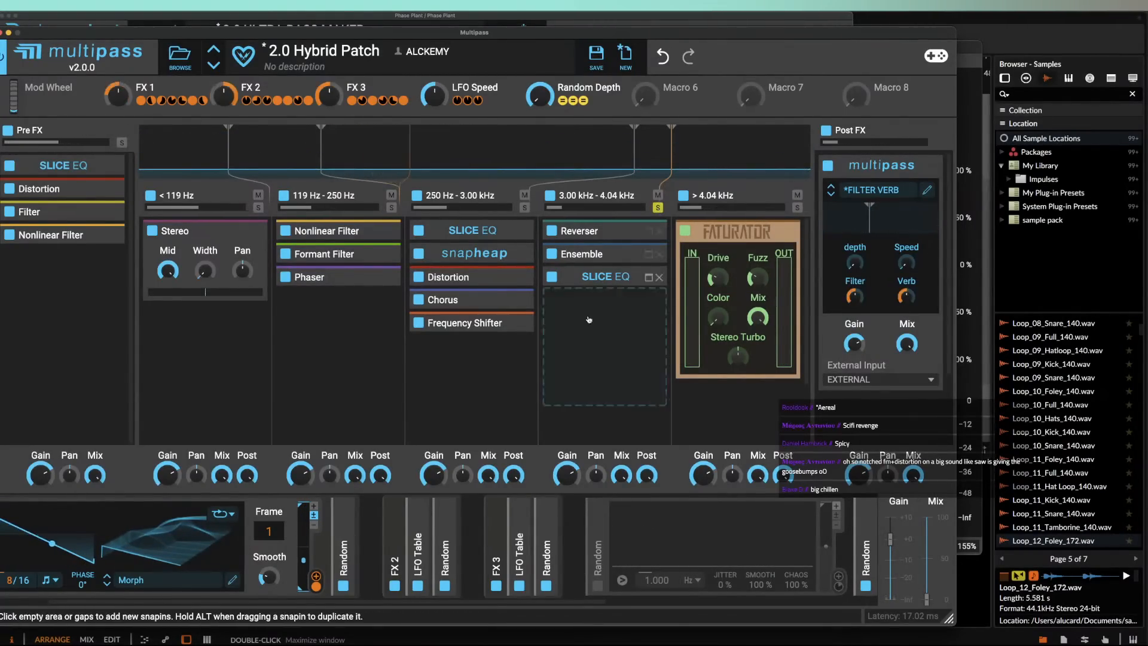
{"action": "left_click", "coordinate": [624, 290]}
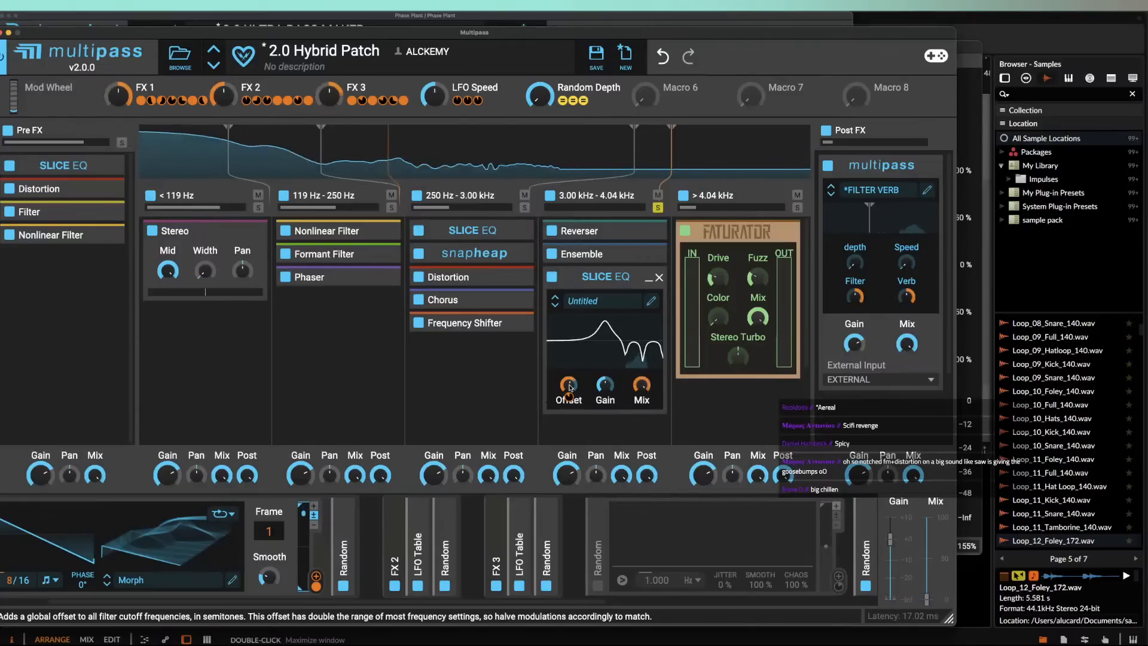
{"action": "left_click", "coordinate": [648, 278]}
Step: Add a notch Filter with ×2 slope below the band's Slice EQ and map FX 1 to its cutoff
{"action": "left_click", "coordinate": [634, 304]}
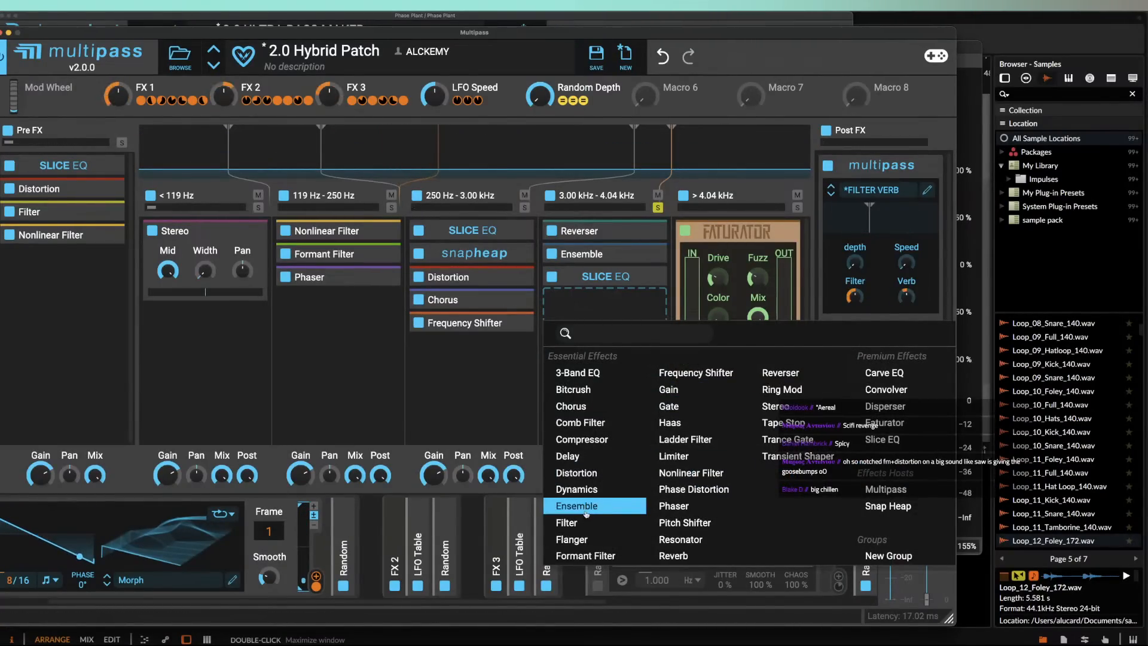
{"action": "left_click", "coordinate": [568, 522]}
{"action": "left_click", "coordinate": [606, 379]}
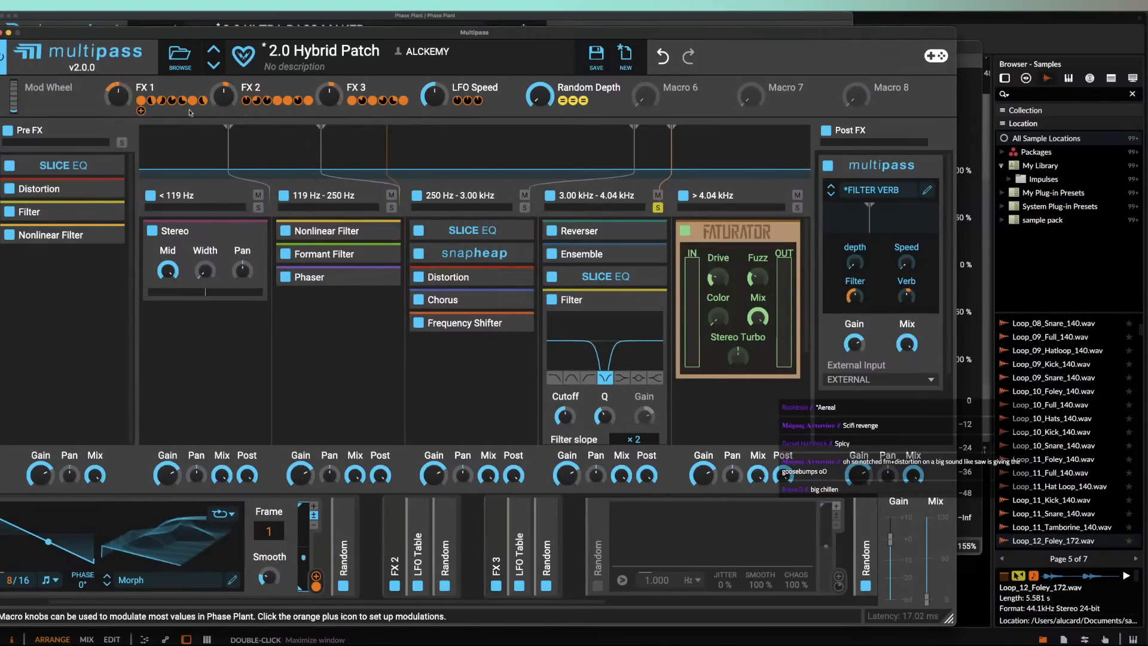
{"action": "left_click_drag", "start_coordinate": [140, 111], "coordinate": [564, 414]}
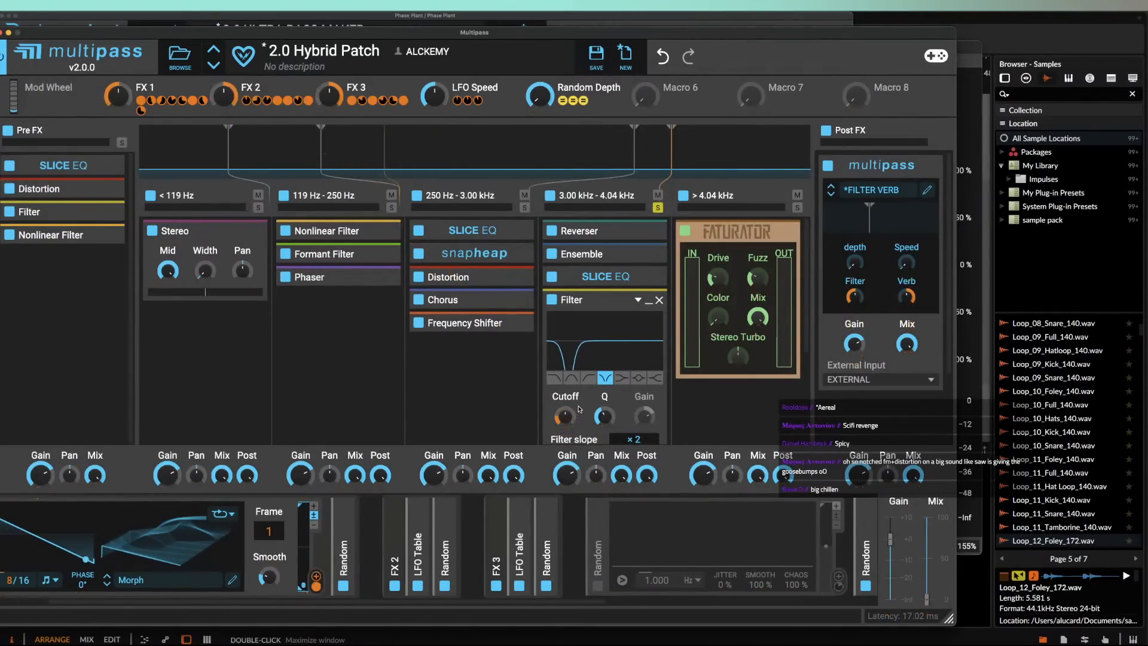
{"action": "left_click", "coordinate": [649, 300]}
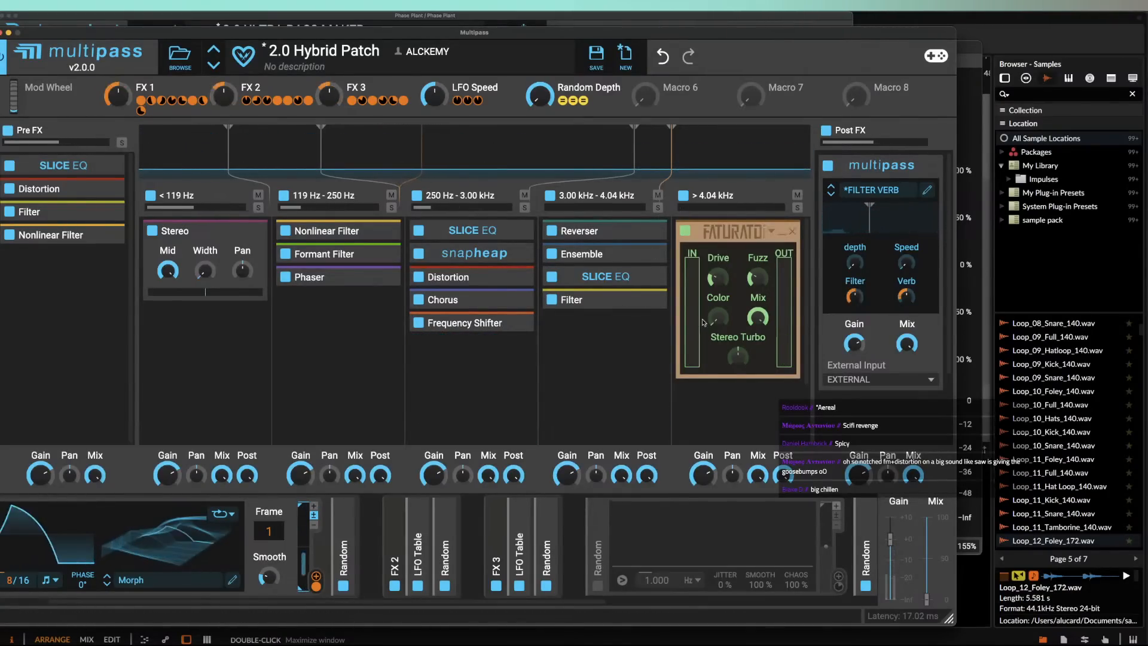
Step: Inspect the Reverb and Filter inside the Post FX FILTER VERB Multipass, collapsing the Reverb
{"action": "left_click", "coordinate": [927, 190]}
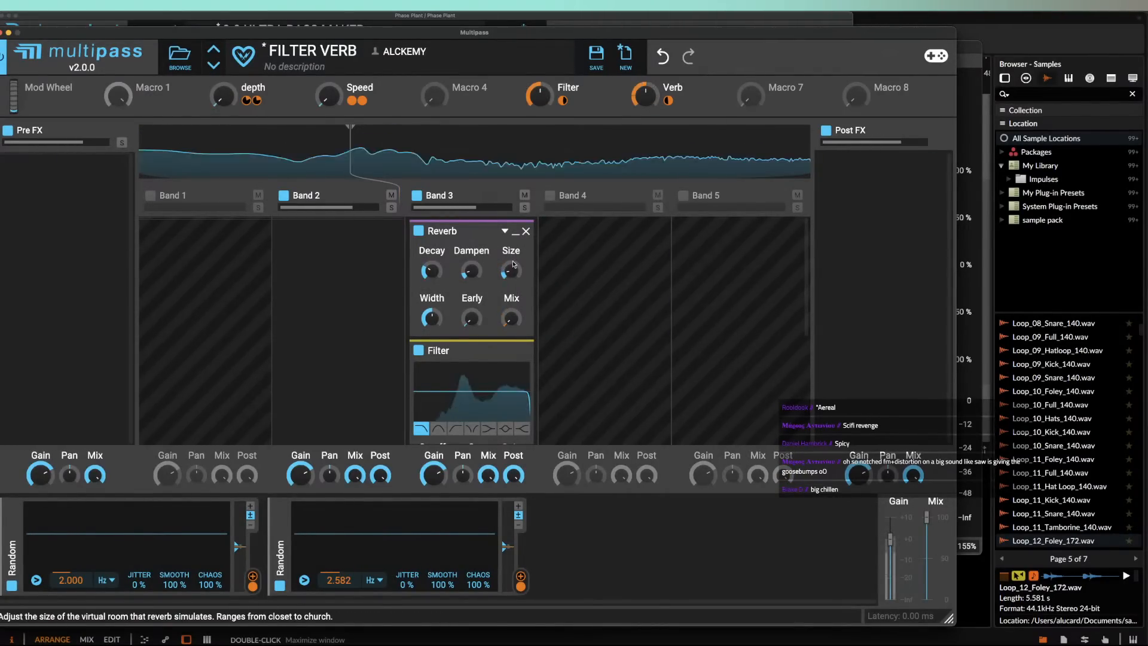
{"action": "left_click", "coordinate": [515, 232]}
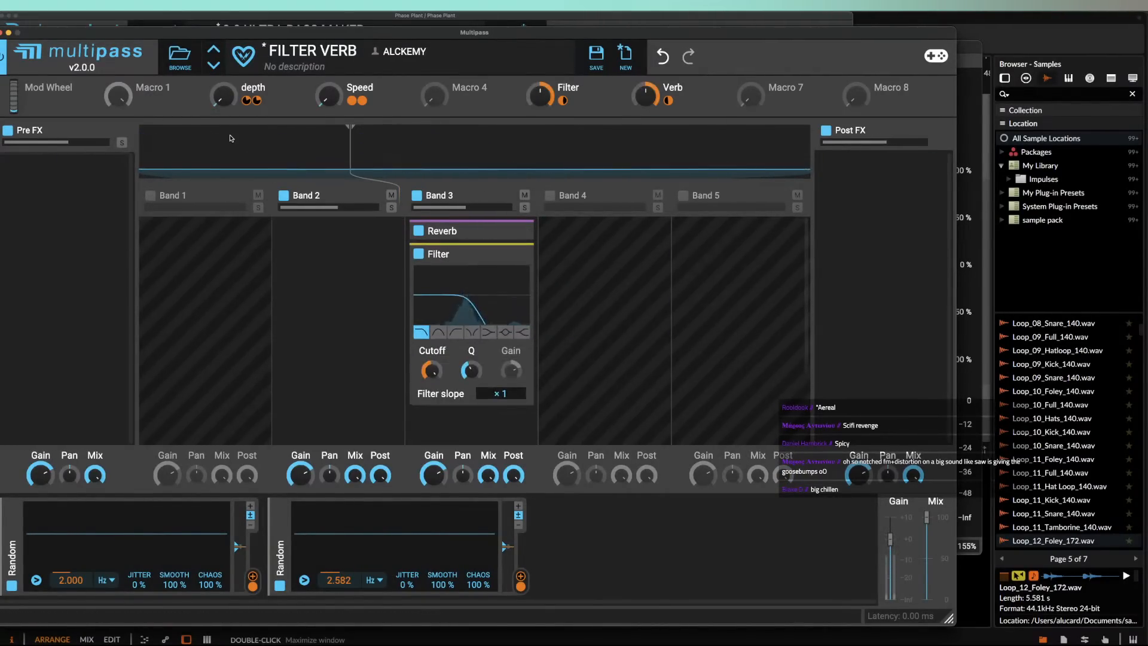
{"action": "left_click", "coordinate": [1, 33]}
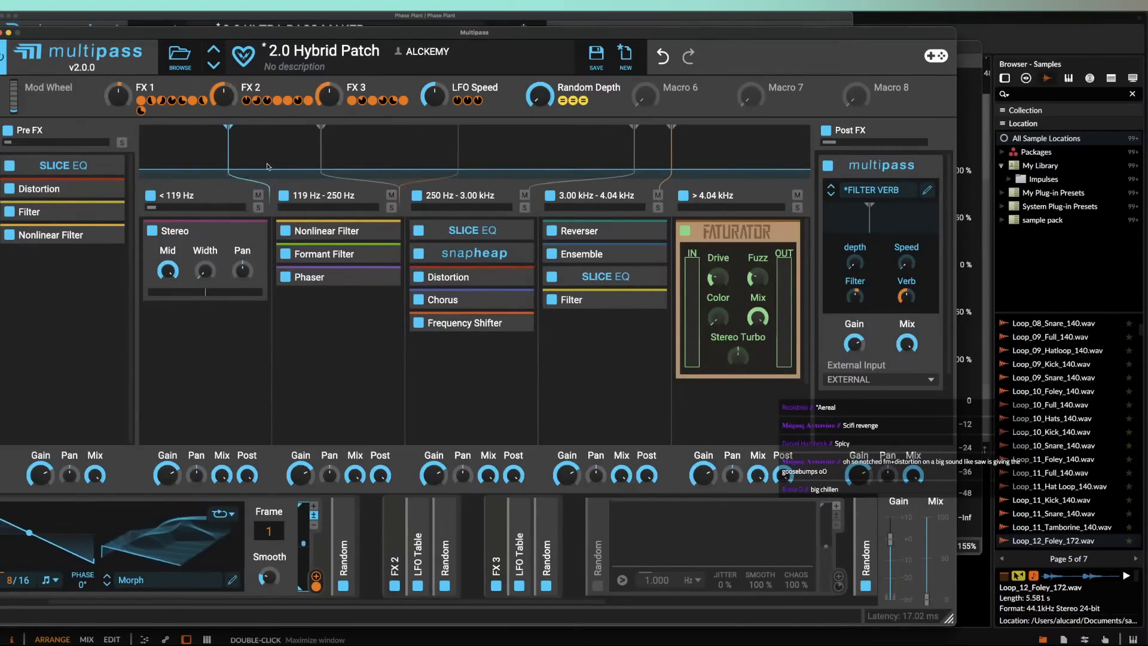
Step: Solo the 119–250 Hz band and delete its Formant Filter
{"action": "left_click", "coordinate": [391, 207]}
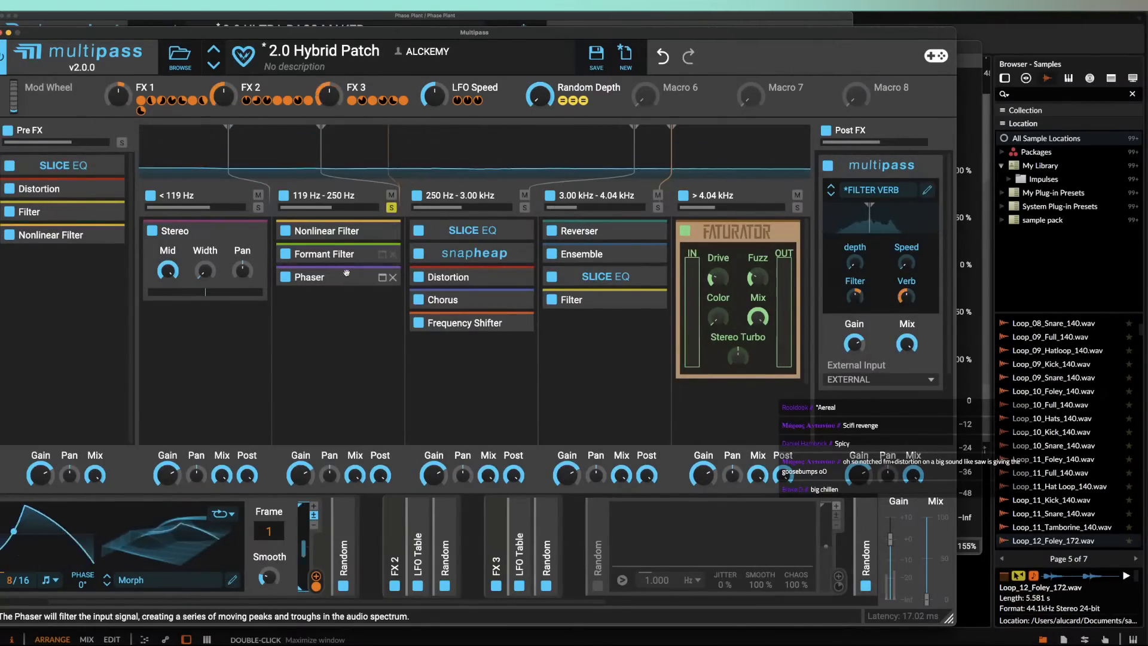
{"action": "left_click", "coordinate": [359, 254]}
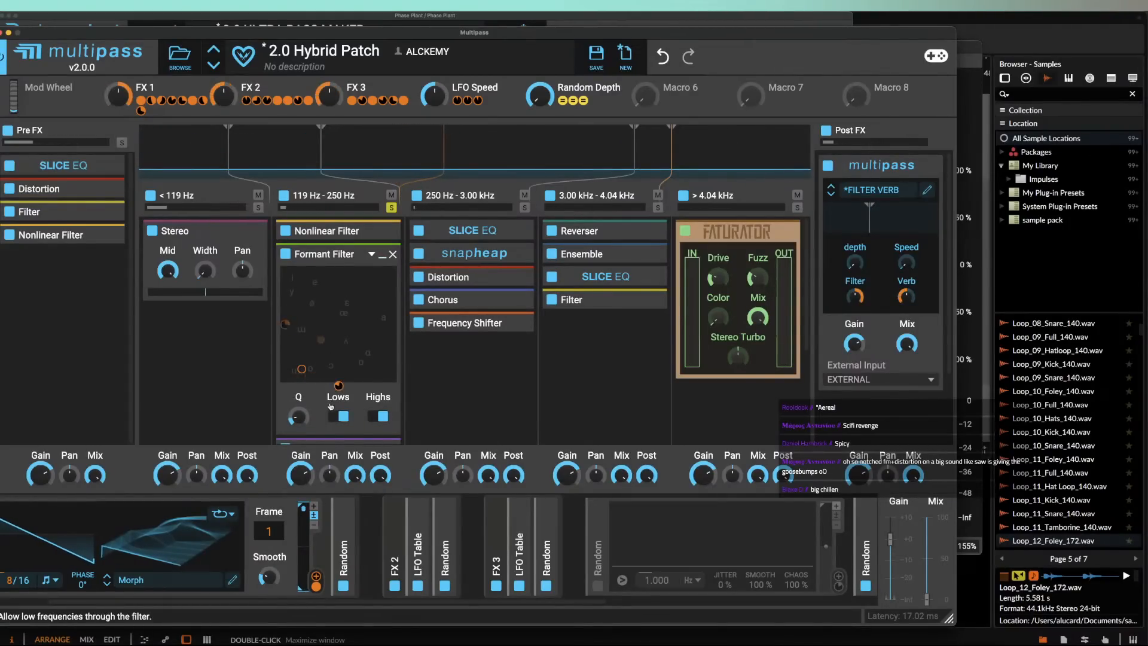
{"action": "left_click", "coordinate": [323, 250]}
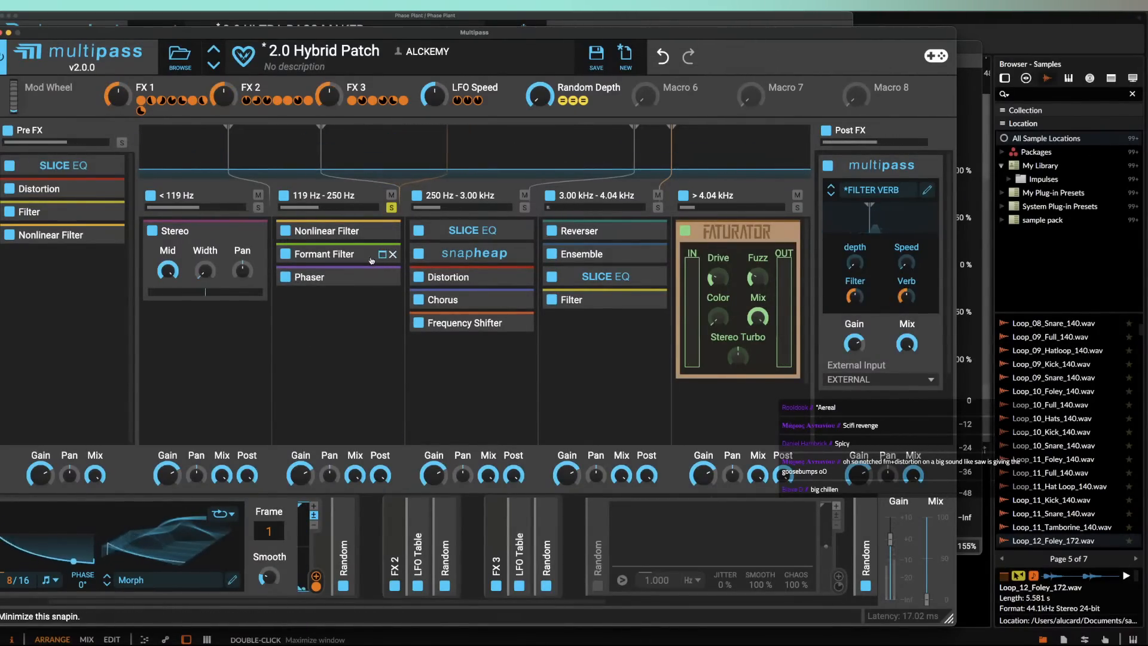
{"action": "left_click", "coordinate": [388, 254]}
Step: Add a Snap Heap below the Phaser in the 119–250 Hz band, with a Formant Filter in its Serial Bus 1
{"action": "left_click", "coordinate": [337, 285]}
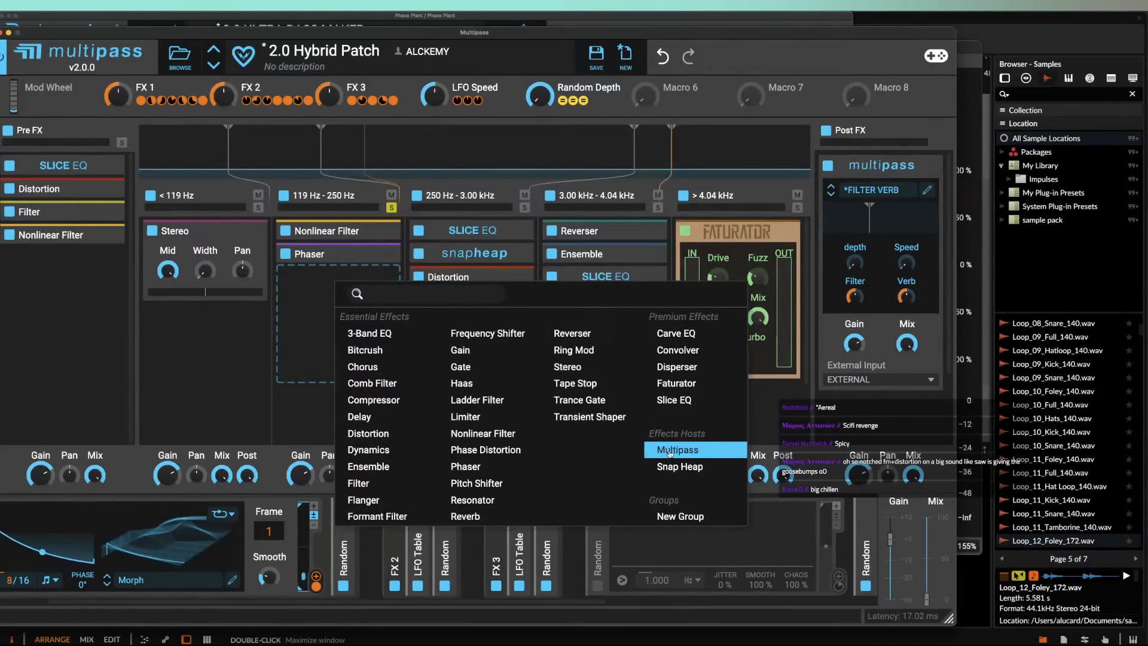
{"action": "left_click", "coordinate": [679, 466]}
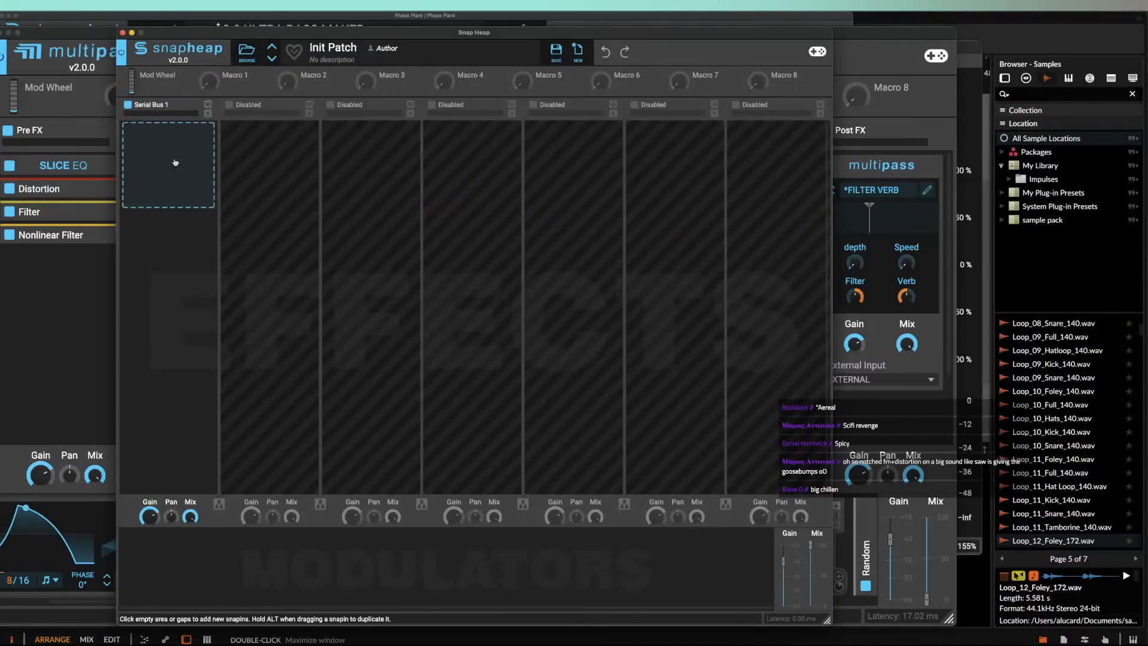
{"action": "left_click", "coordinate": [176, 162]}
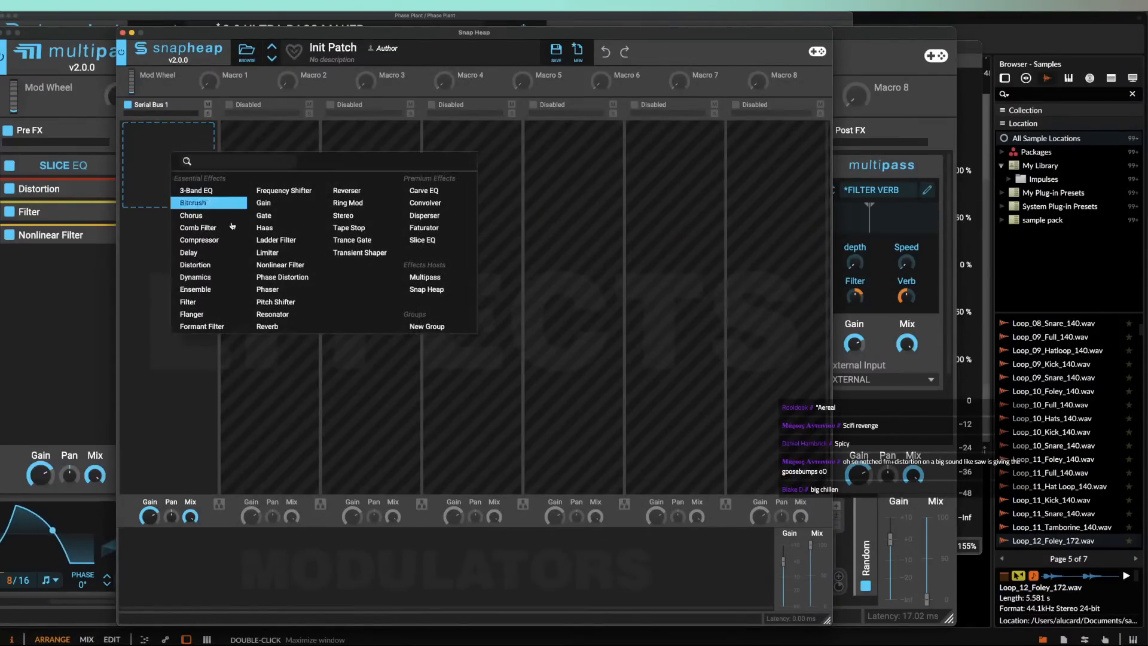
{"action": "left_click", "coordinate": [194, 329]}
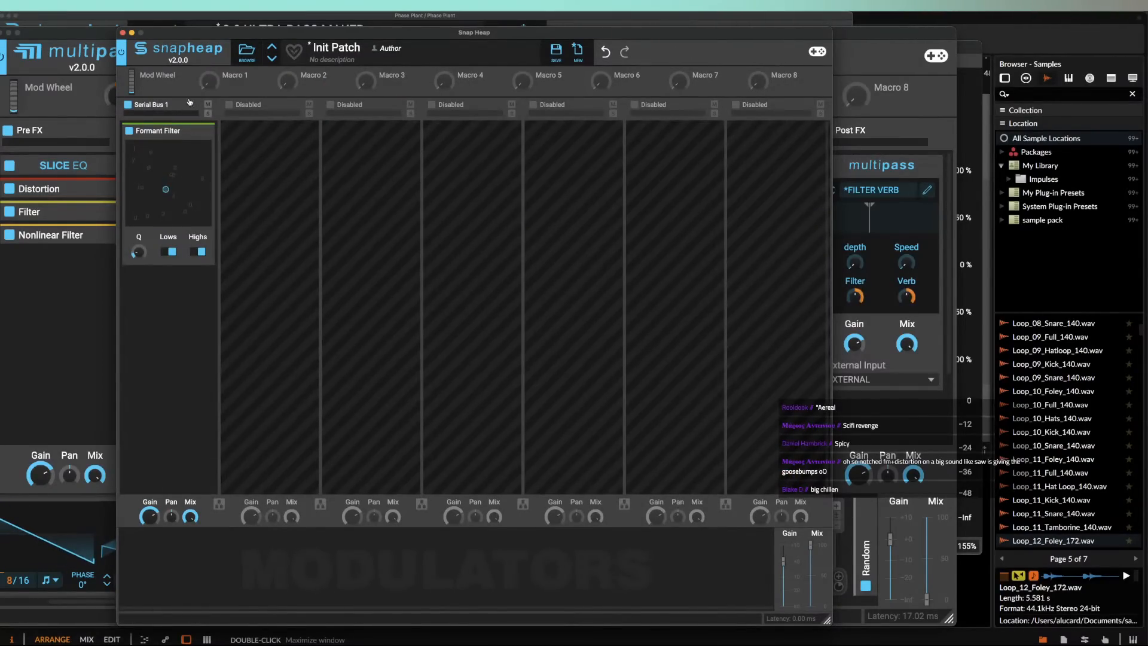
Step: Map Macro 1 to the Formant Filter's position in the Snap Heap and assign the Multipass FX 3 macro to that Macro 1
{"action": "left_click", "coordinate": [225, 85]}
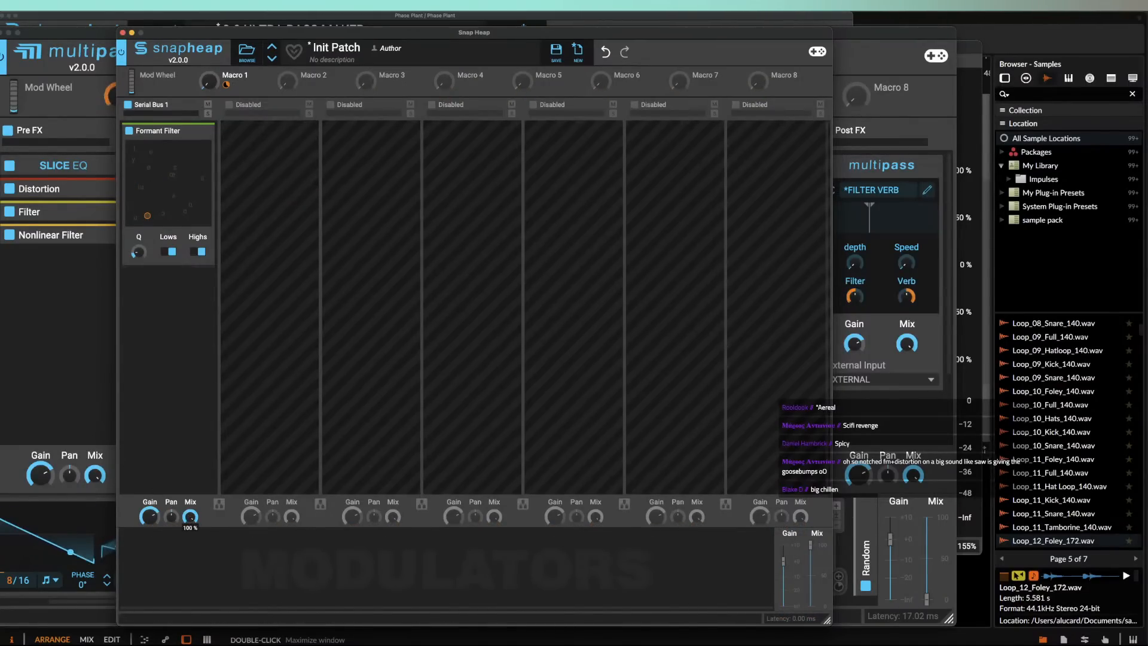
{"action": "left_click", "coordinate": [124, 33]}
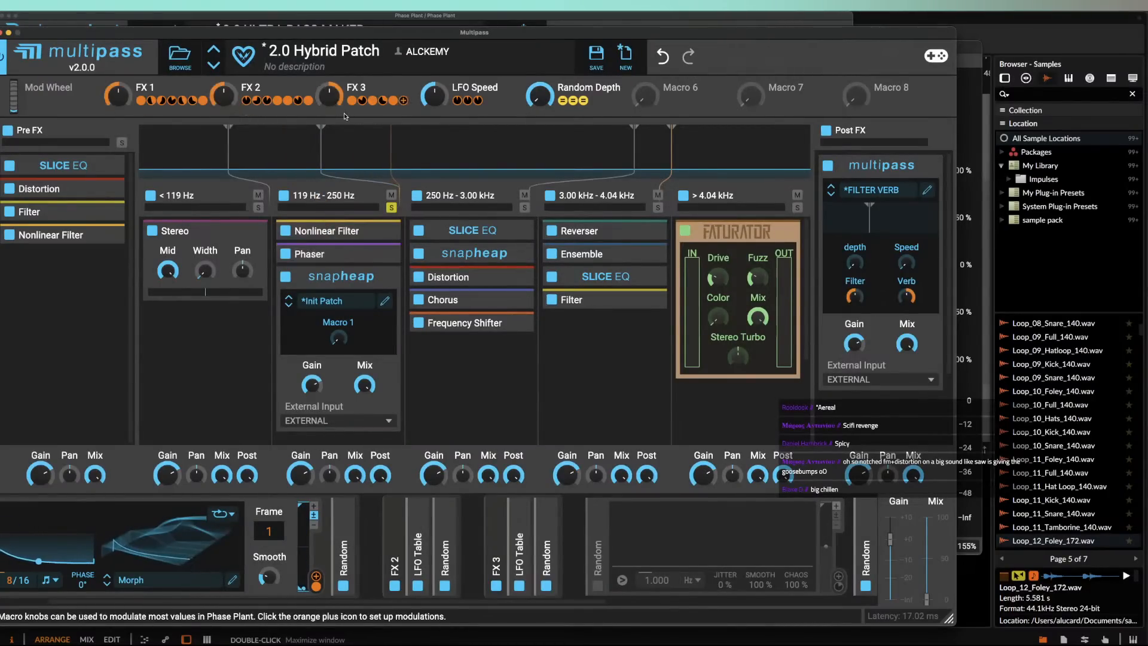
{"action": "left_click_drag", "start_coordinate": [328, 94], "coordinate": [338, 350]}
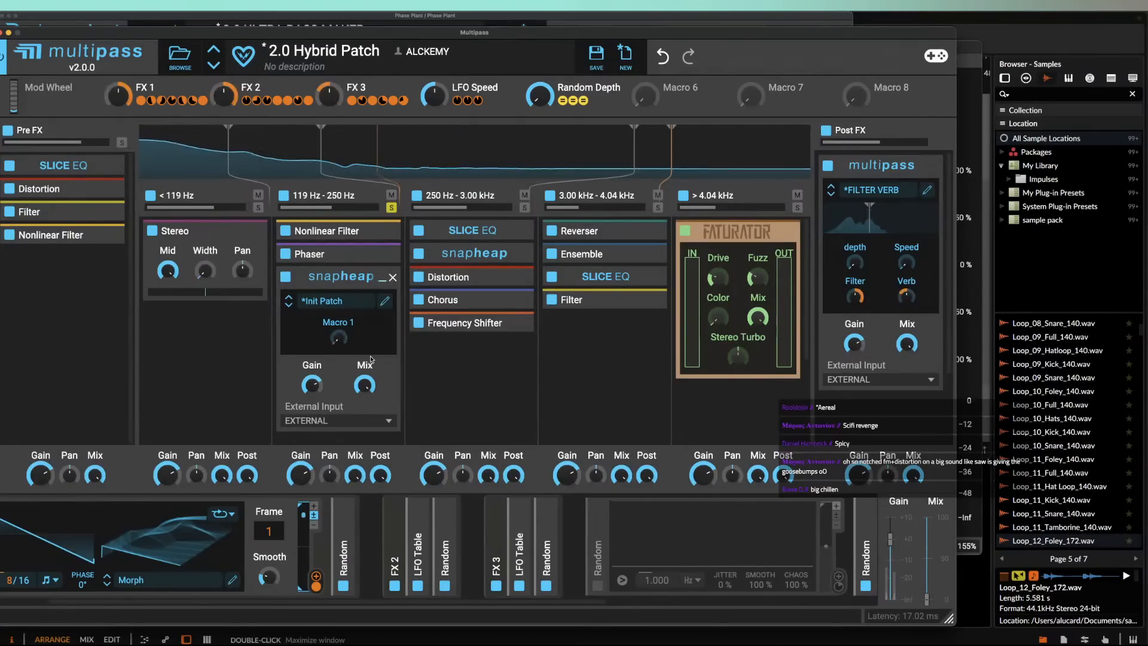
Step: Slightly lower the Snap Heap's Mix and review the 119–250 Hz band's Nonlinear Filter and Phaser, leaving all three devices collapsed
{"action": "left_click_drag", "start_coordinate": [364, 385], "coordinate": [363, 386]}
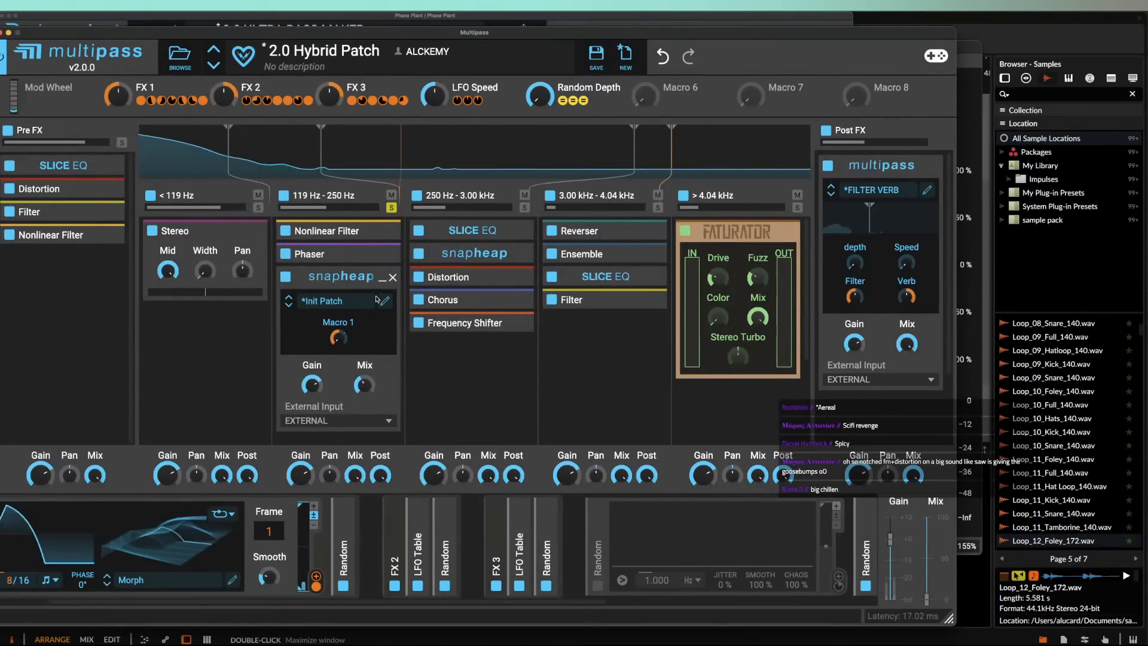
{"action": "left_click", "coordinate": [382, 277]}
{"action": "left_click", "coordinate": [382, 231]}
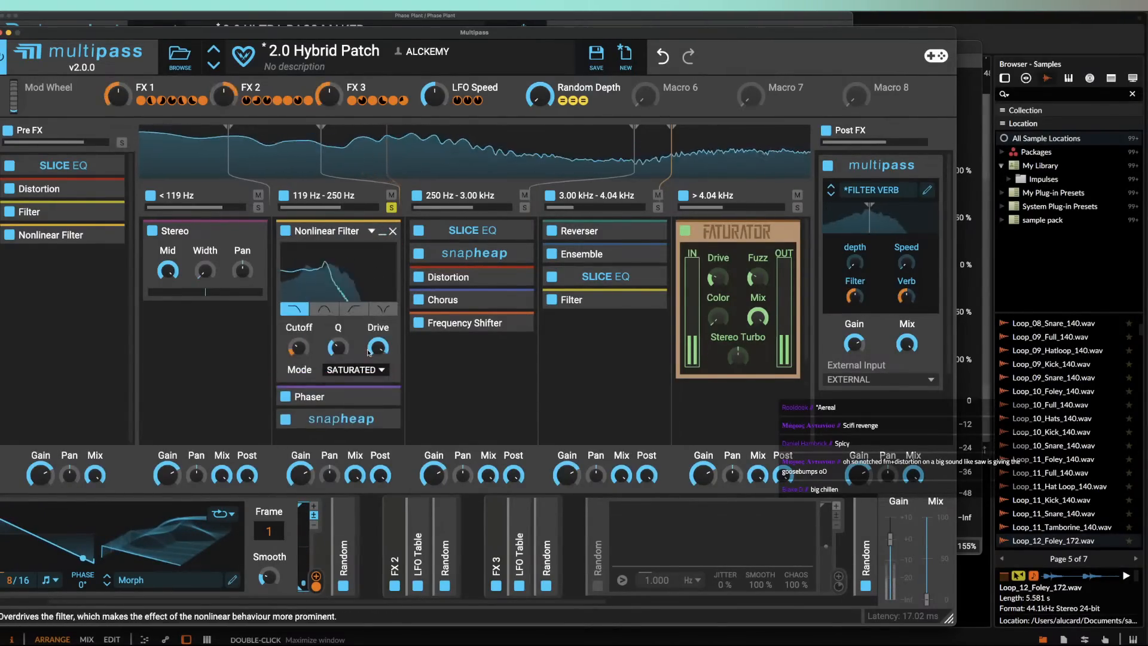
{"action": "left_click", "coordinate": [383, 232]}
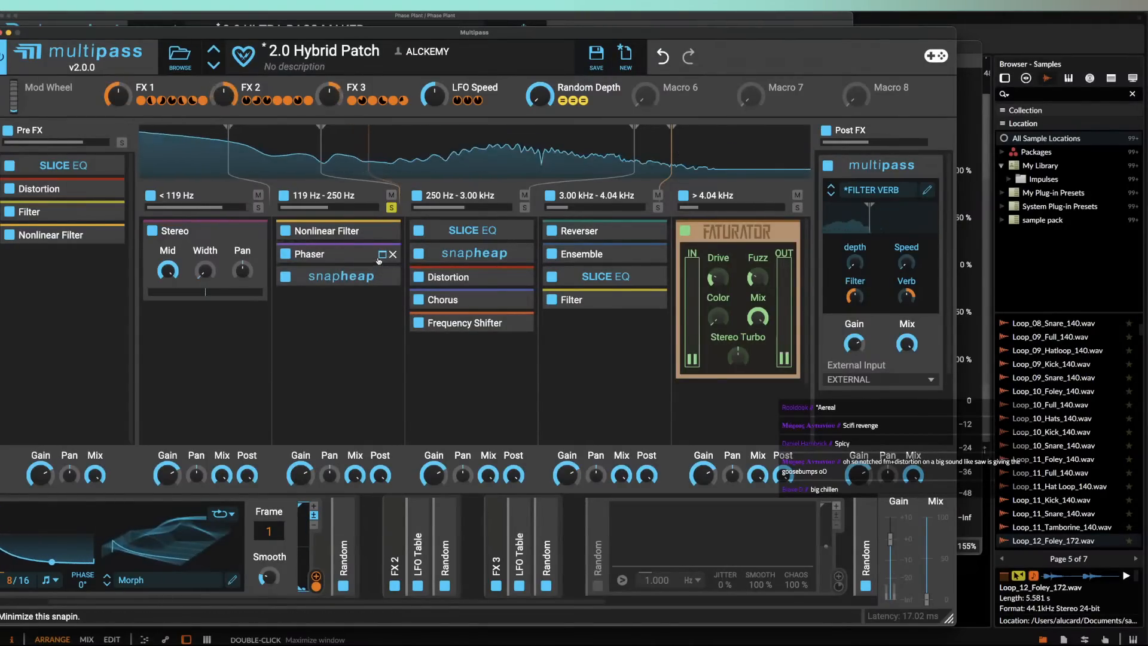
{"action": "left_click", "coordinate": [382, 254]}
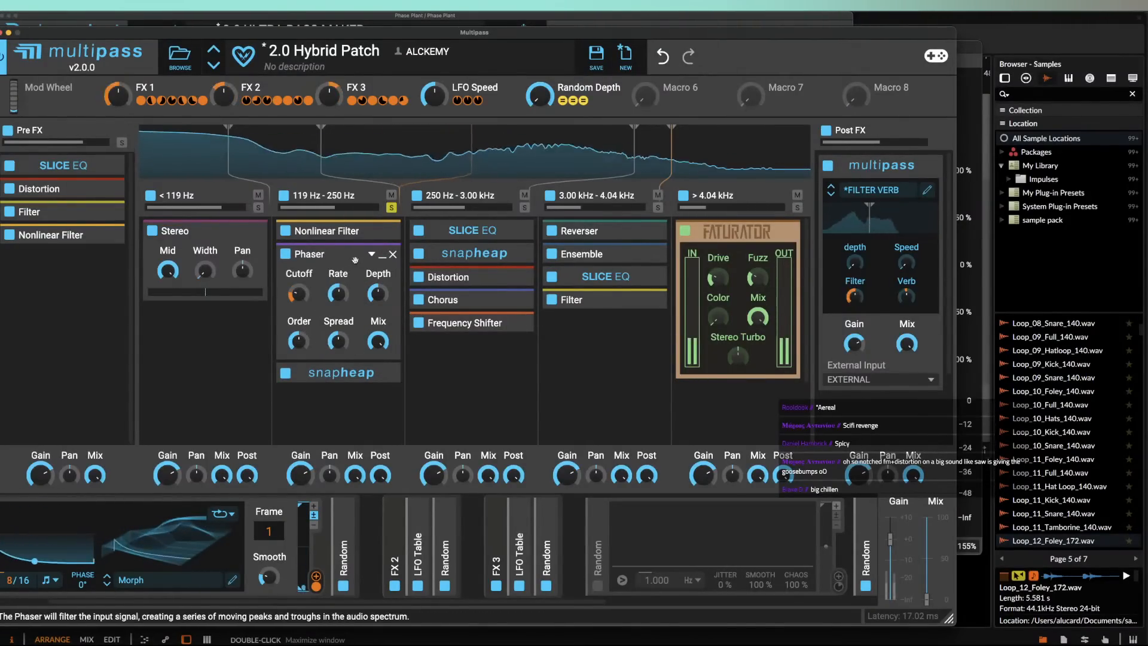
{"action": "left_click", "coordinate": [382, 255]}
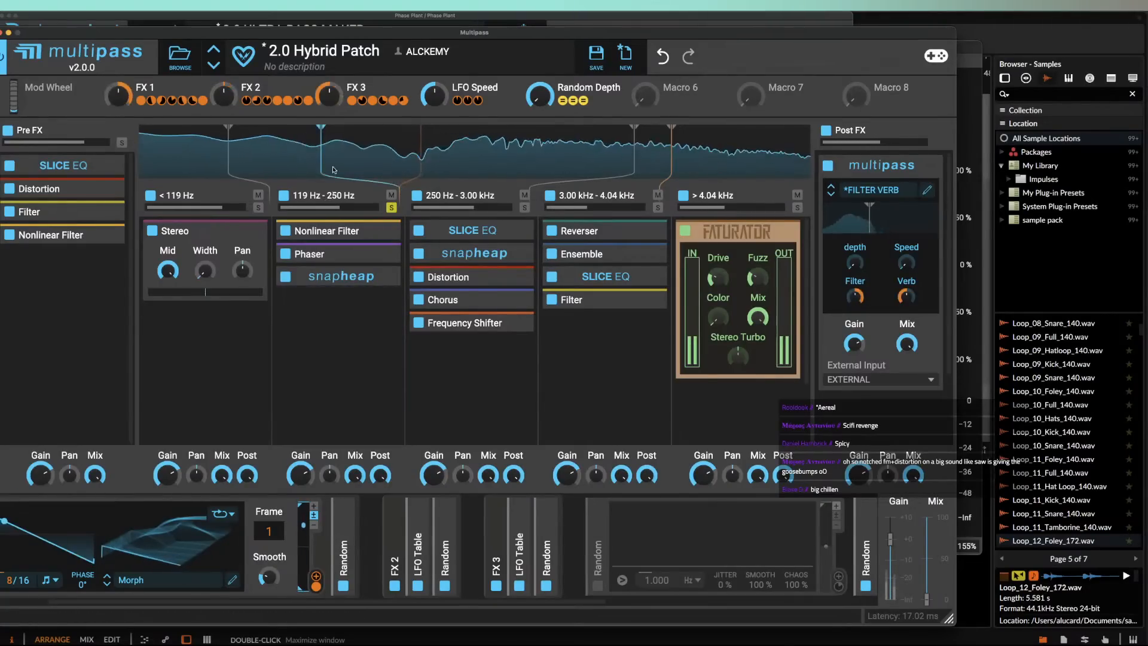
Step: Add a notch Filter with ×3 slope below the band's Snap Heap, map FX 3 to its cutoff, and collapse it
{"action": "left_click", "coordinate": [305, 304]}
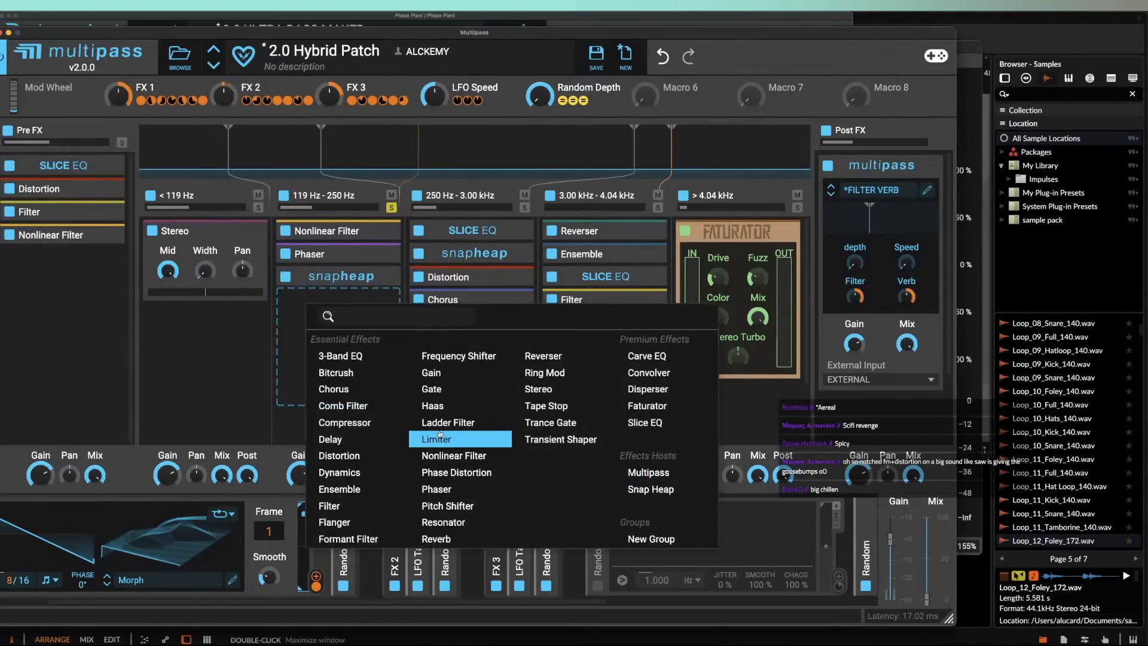
{"action": "left_click", "coordinate": [329, 506]}
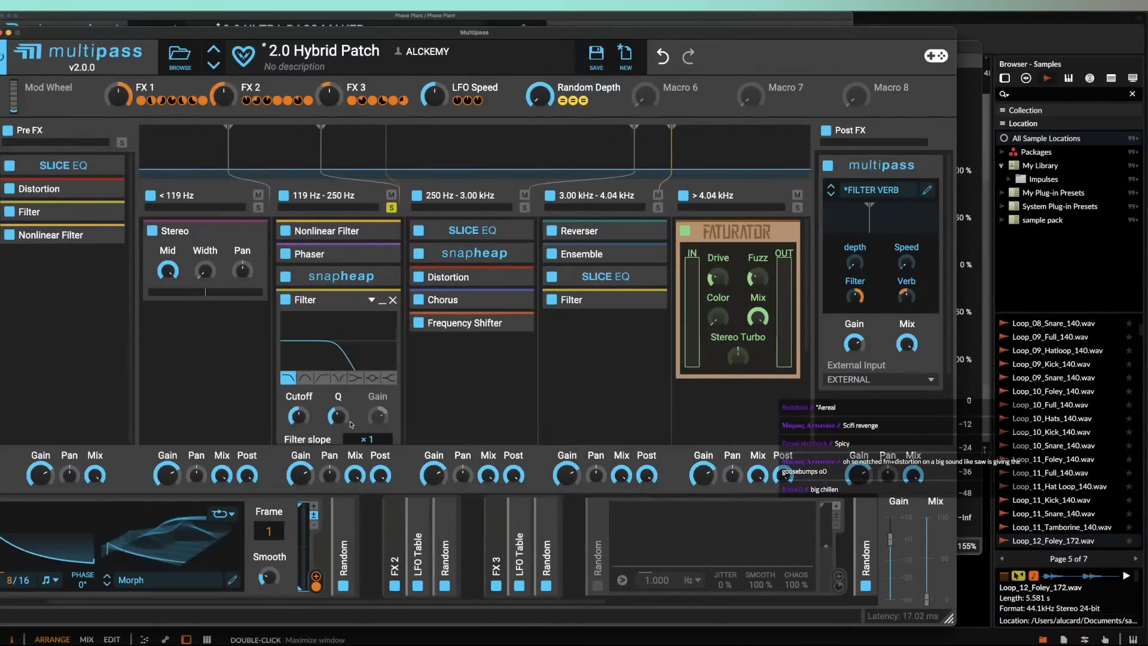
{"action": "left_click", "coordinate": [339, 377]}
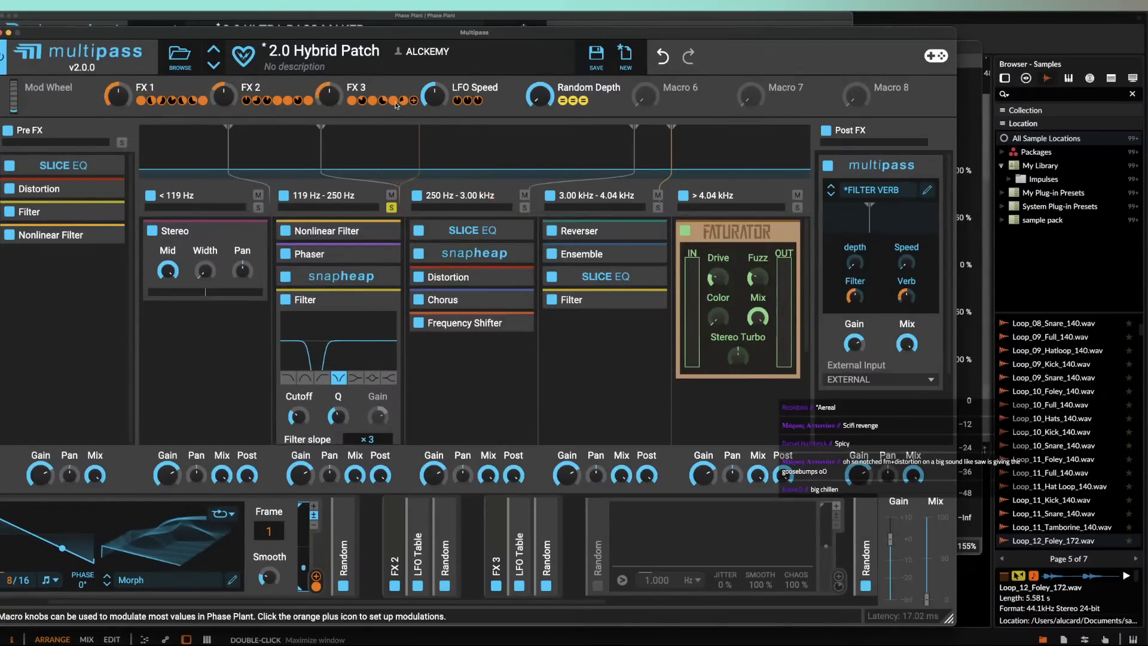
{"action": "left_click_drag", "start_coordinate": [413, 102], "coordinate": [371, 273]}
{"action": "left_click_drag", "start_coordinate": [306, 418], "coordinate": [299, 416]}
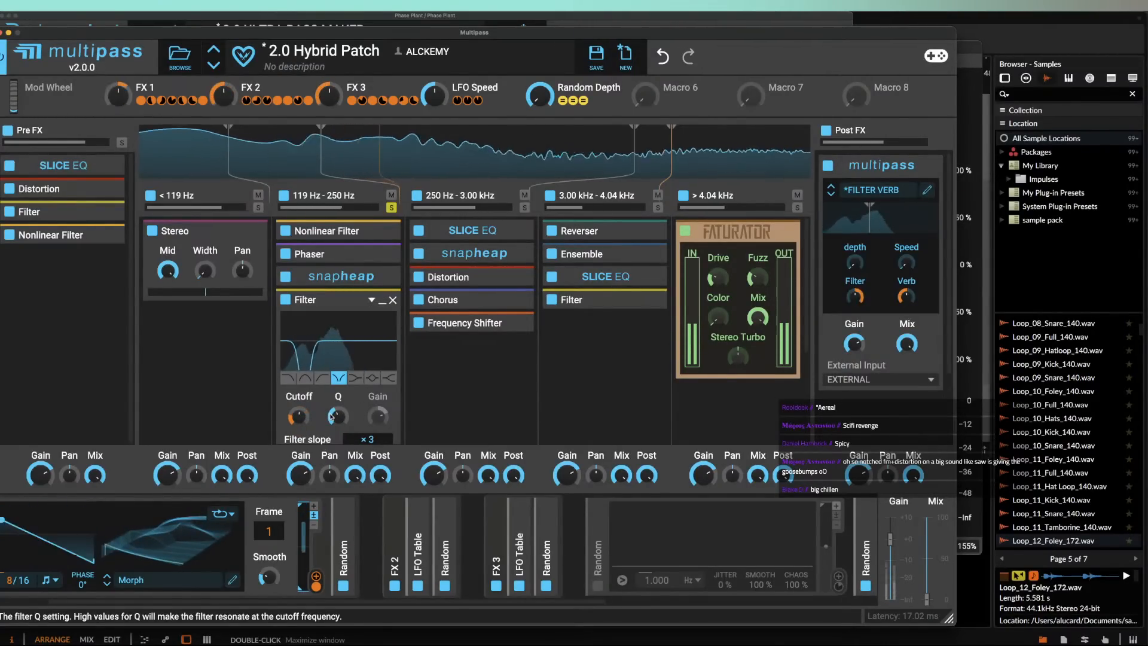
{"action": "left_click", "coordinate": [382, 299]}
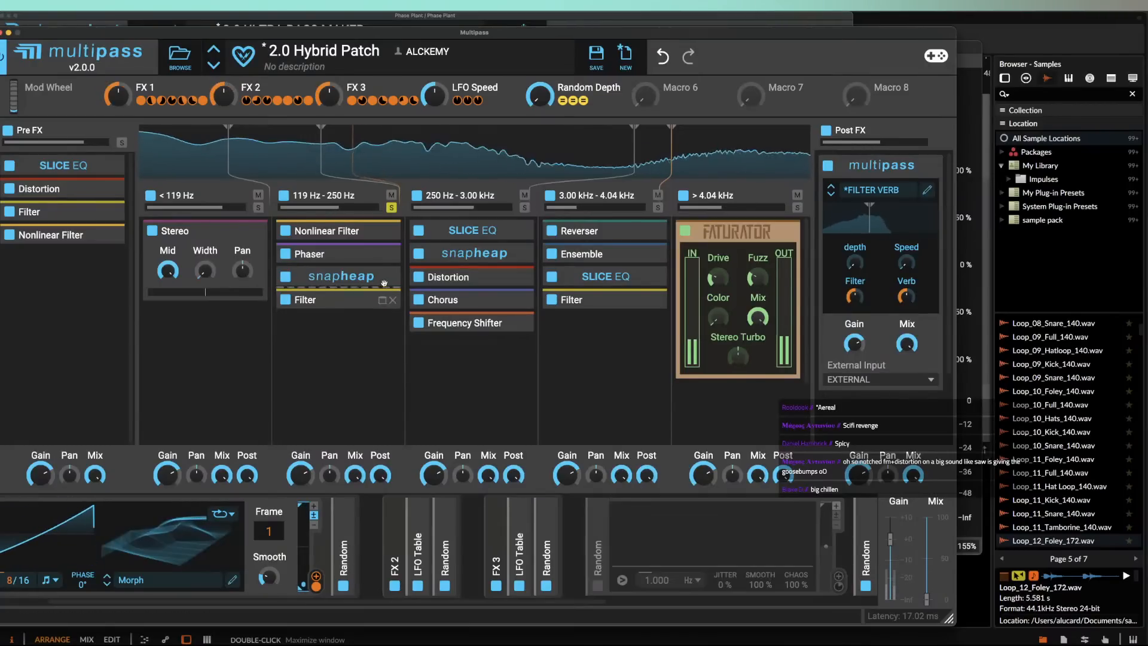
Step: Add a Dynamics effect below the Filter in the 119–250 Hz band, collapse it, and unsolo the band
{"action": "left_click", "coordinate": [353, 333]}
{"action": "left_click", "coordinate": [374, 500]}
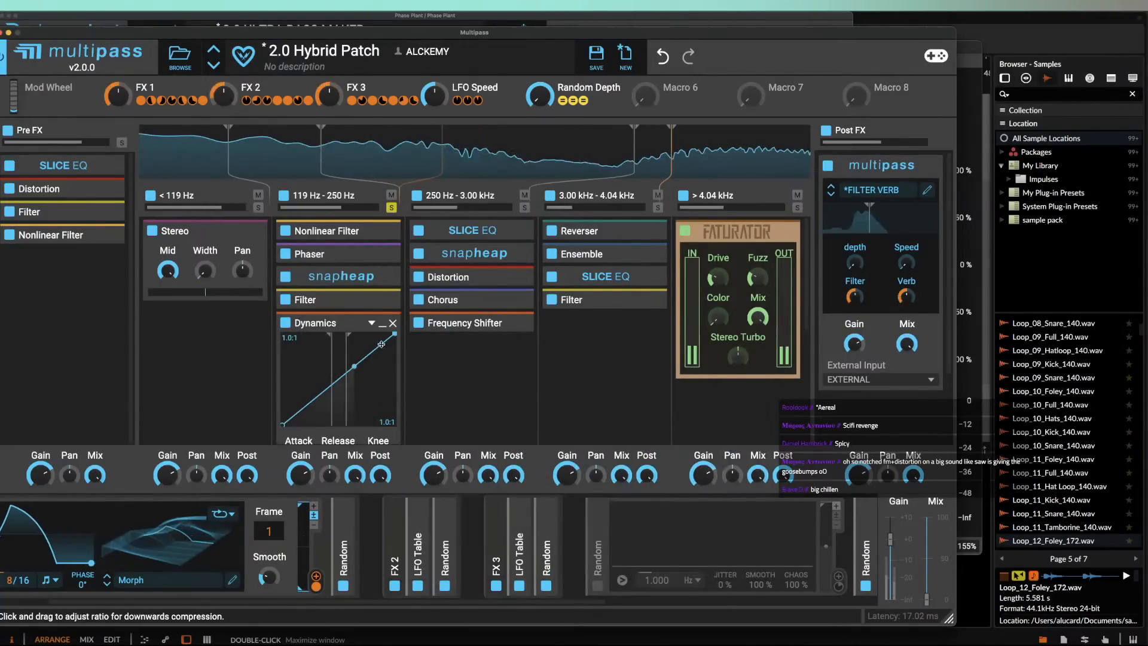
{"action": "left_click", "coordinate": [382, 323]}
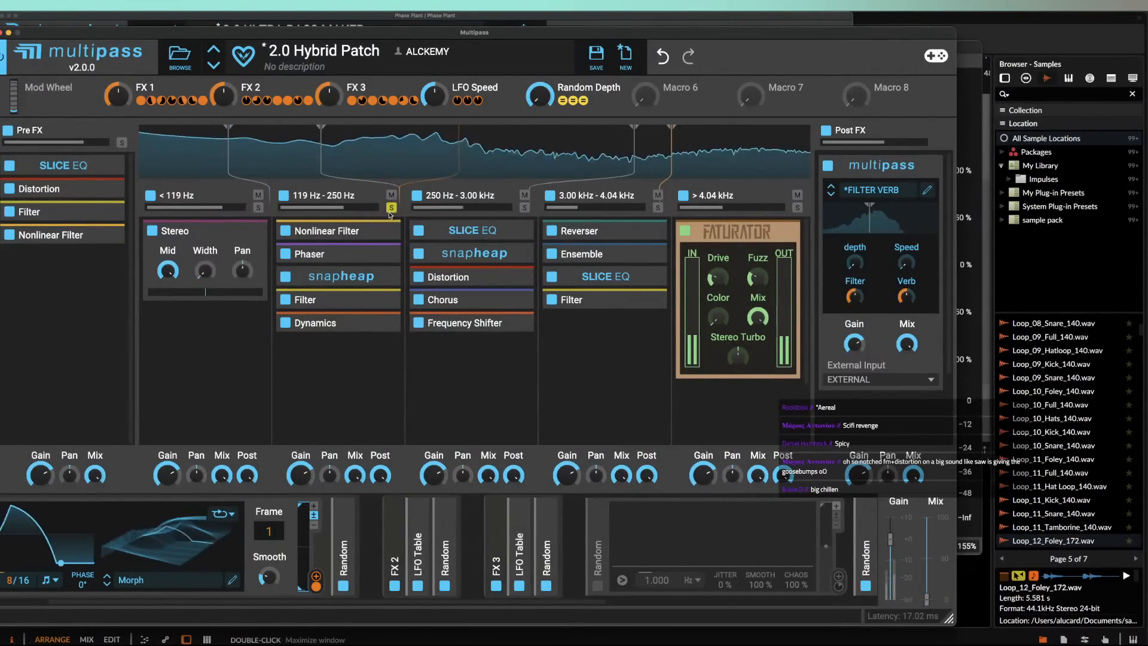
{"action": "left_click", "coordinate": [391, 207]}
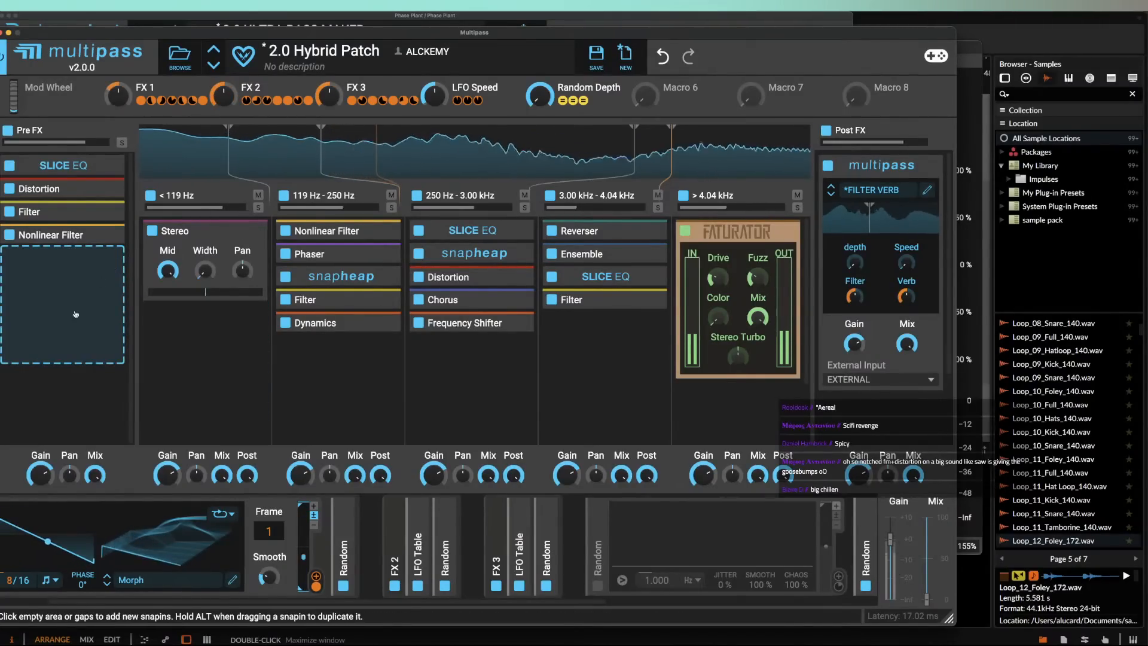
Step: Audition the patch with a pitch bend and inspect Lane 2's FINAL NEURO CHAIN Multipass, collapsing Band 4's Dynamics
{"action": "left_click", "coordinate": [6, 32]}
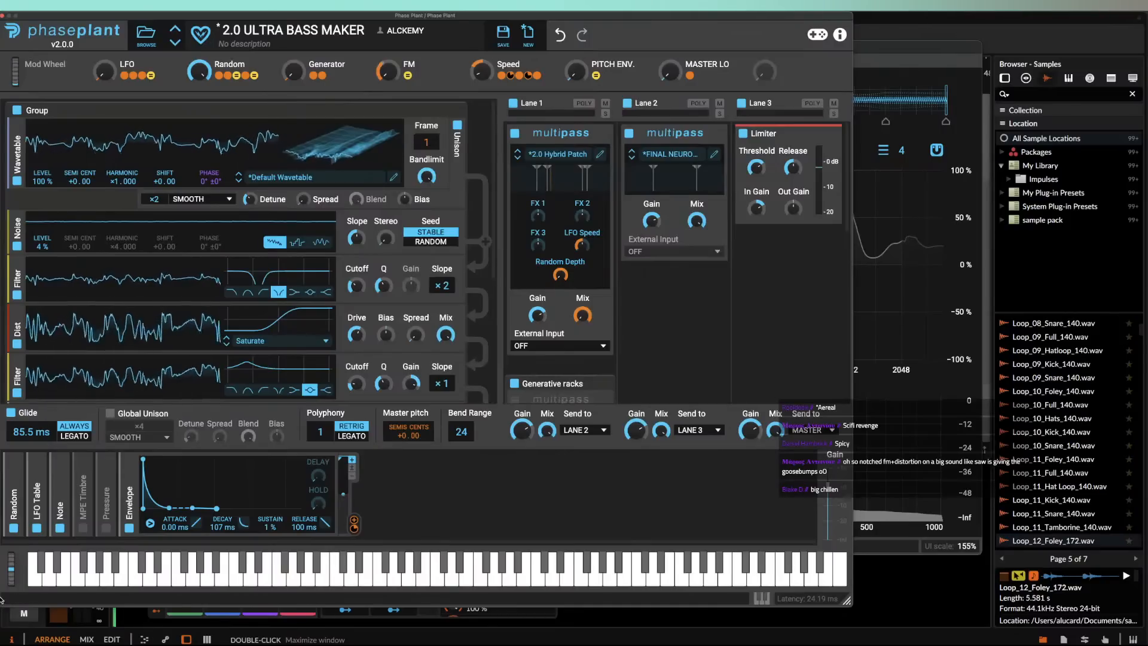
{"action": "left_click_drag", "start_coordinate": [13, 568], "coordinate": [1, 598]}
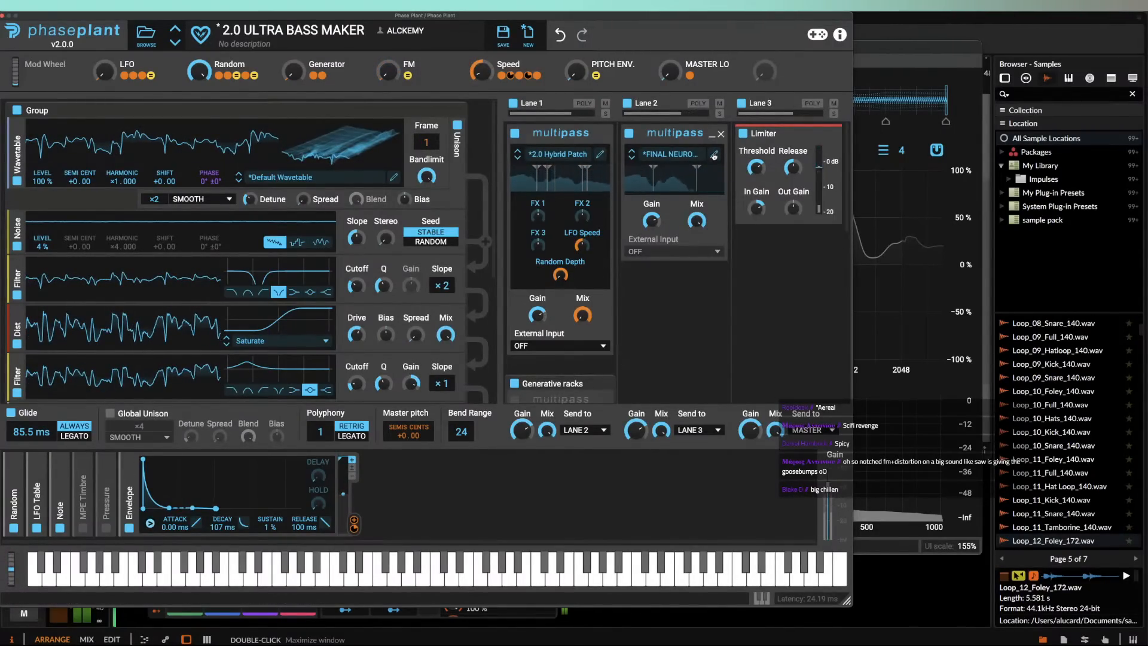
{"action": "left_click", "coordinate": [714, 154]}
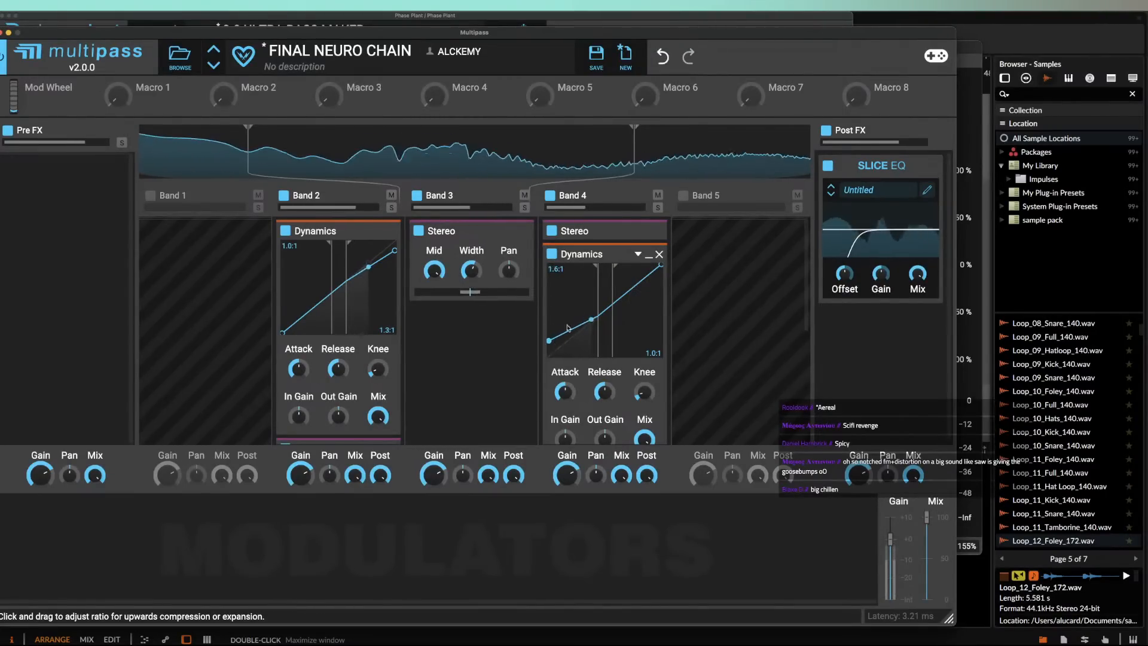
{"action": "left_click", "coordinate": [649, 254]}
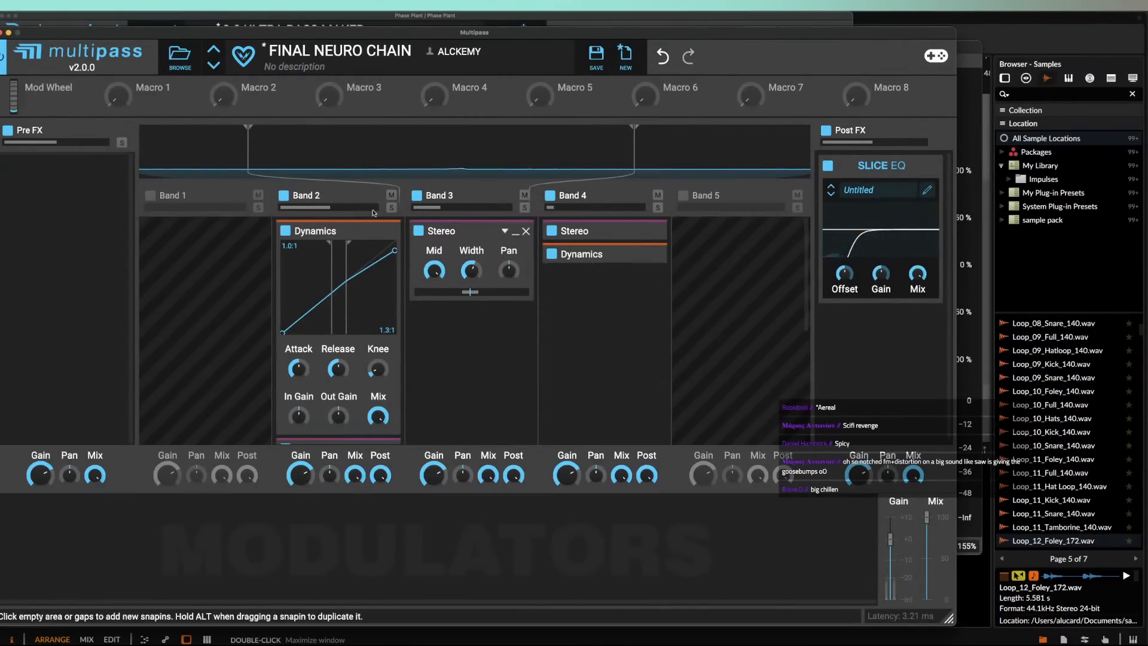
{"action": "left_click", "coordinate": [3, 32]}
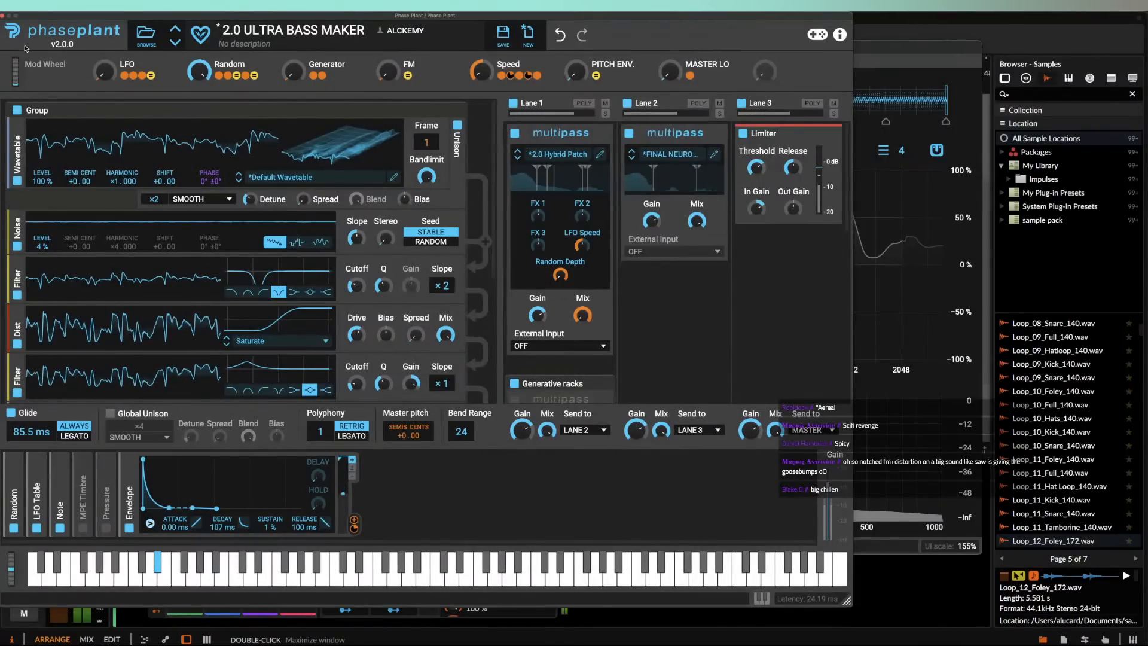
Step: Add a Limiter below the FILTER VERB Multipass in the Post FX of Lane 1's 2.0 Hybrid Patch and close the Multipass editor
{"action": "left_click", "coordinate": [600, 155]}
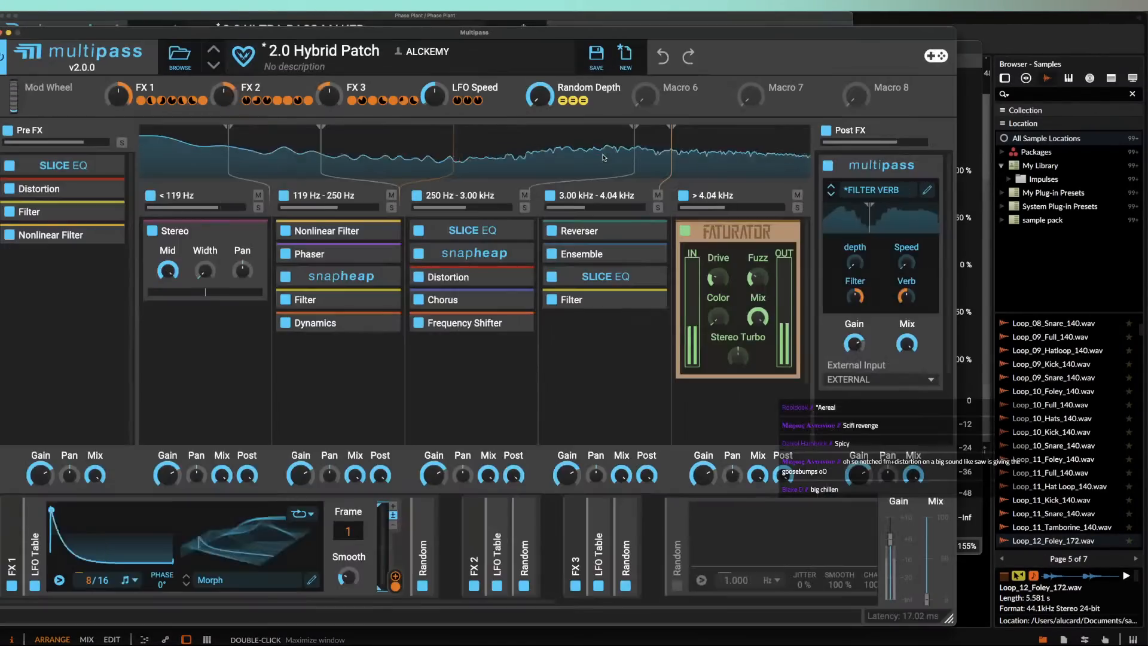
{"action": "left_click", "coordinate": [882, 396]}
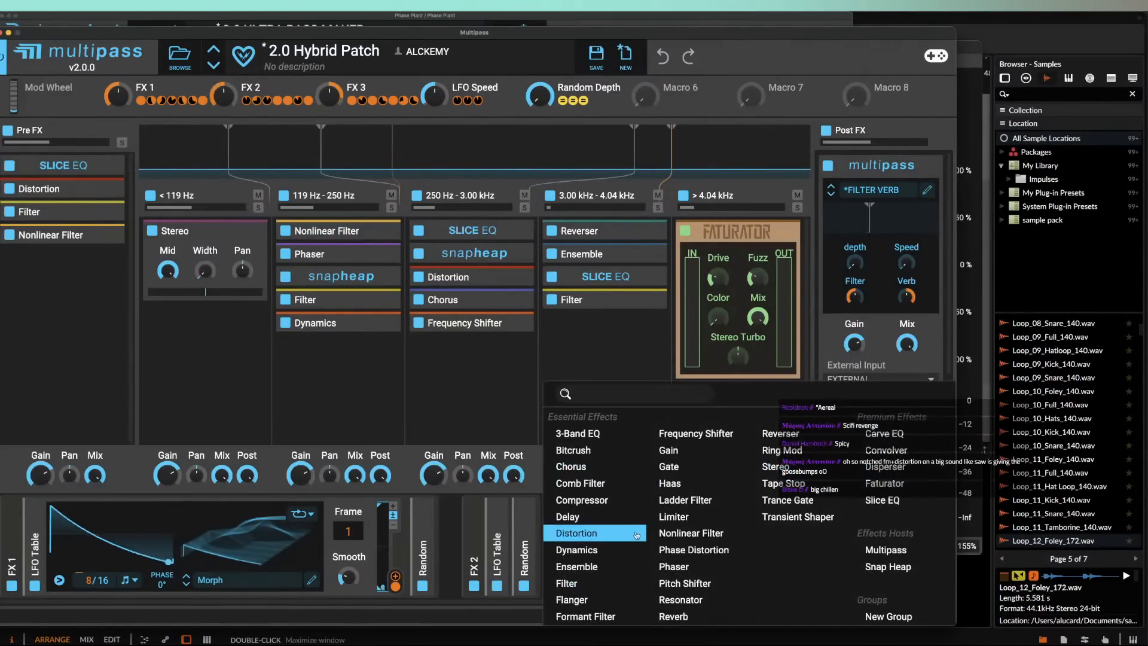
{"action": "left_click", "coordinate": [667, 515]}
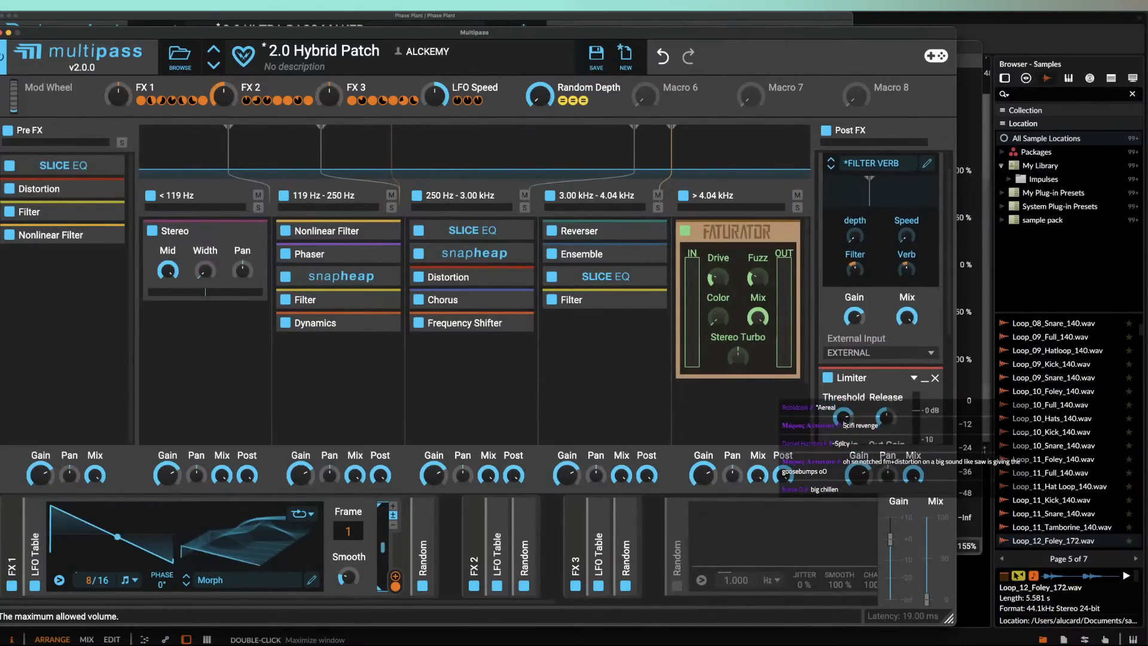
{"action": "right_click", "coordinate": [844, 419]}
{"action": "key", "text": "Escape"}
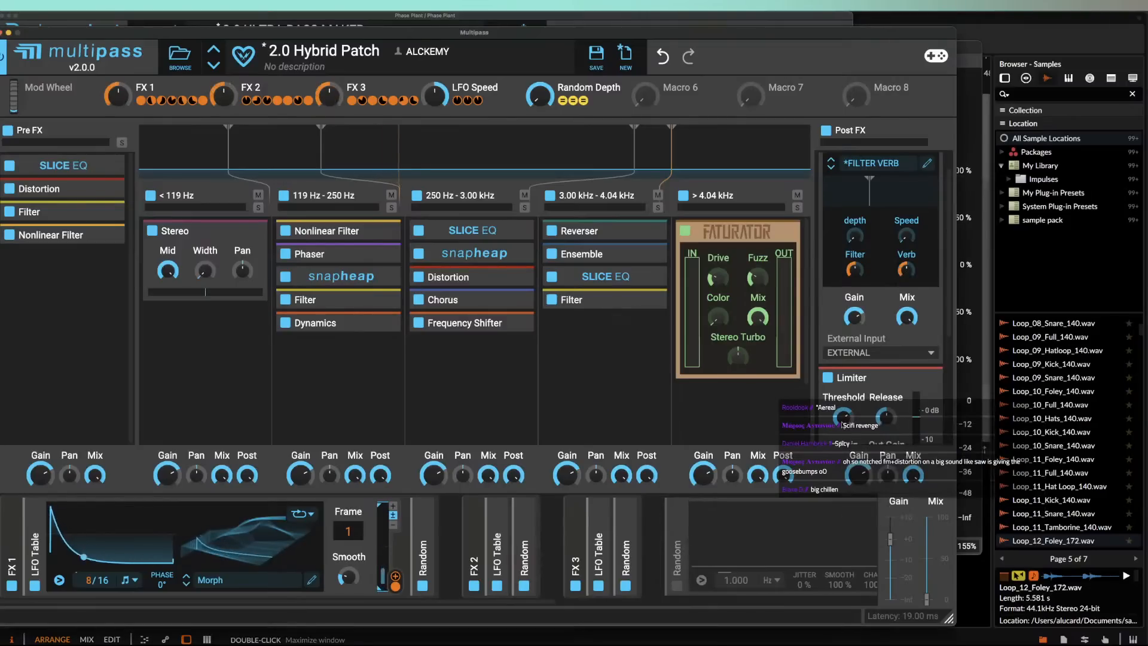
{"action": "left_click", "coordinate": [1, 32]}
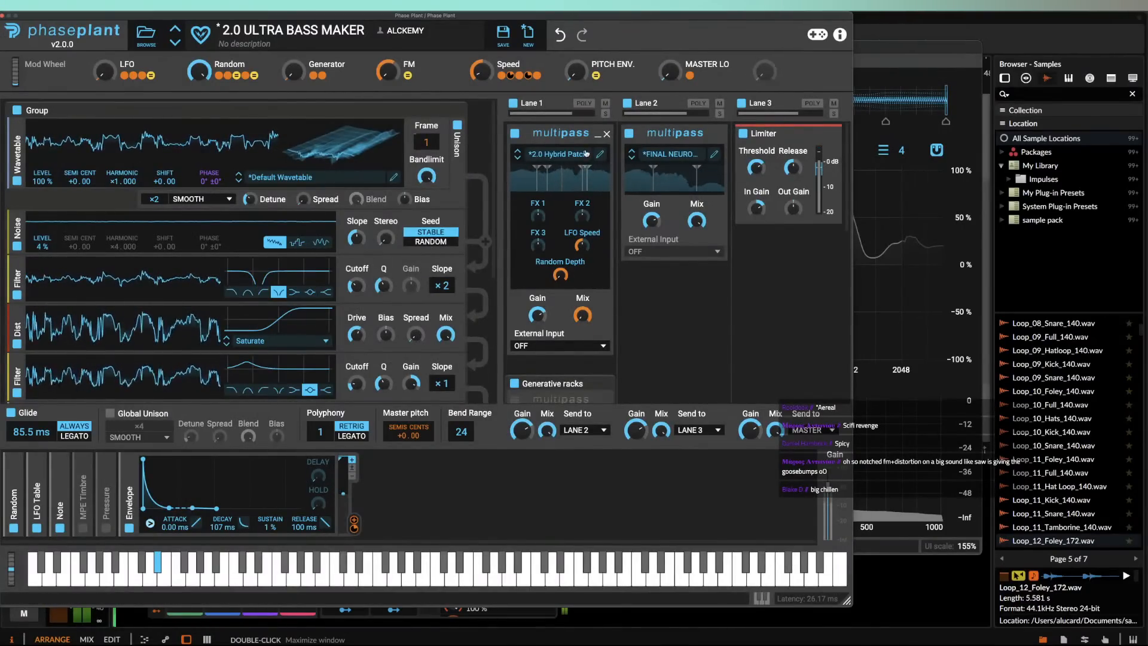
Step: Collapse Lane 1's main Multipass, delete the disabled Multipass from Generative racks, and enable the Snap Heap in that group
{"action": "left_click_drag", "start_coordinate": [575, 132], "coordinate": [599, 171]}
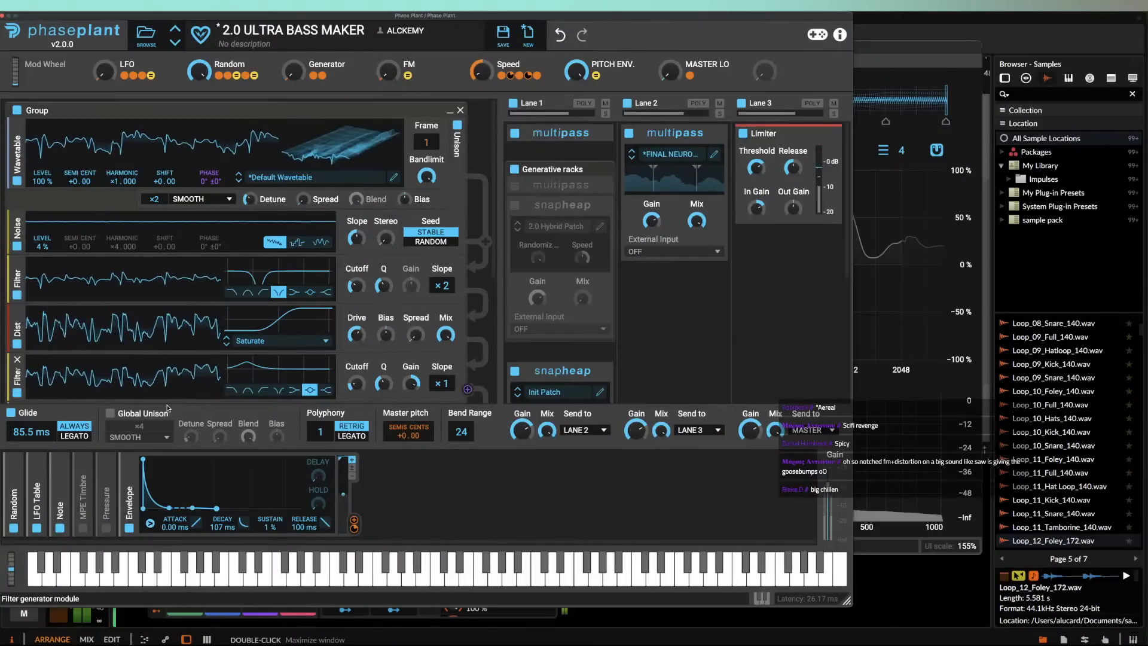
{"action": "left_click_drag", "start_coordinate": [10, 566], "coordinate": [18, 628]}
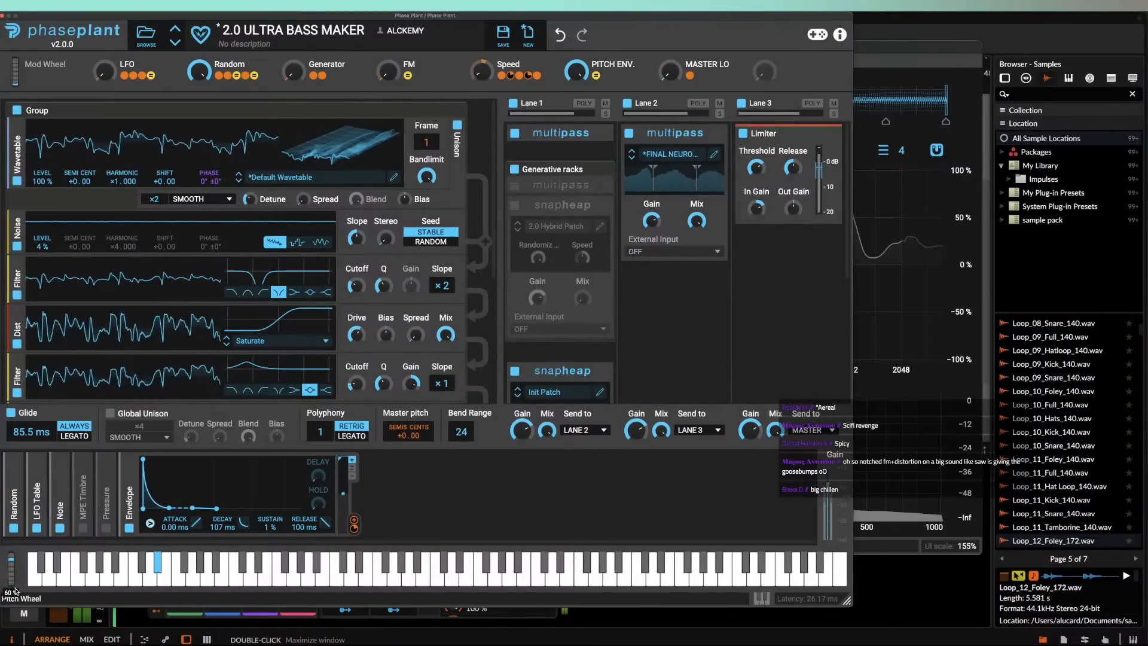
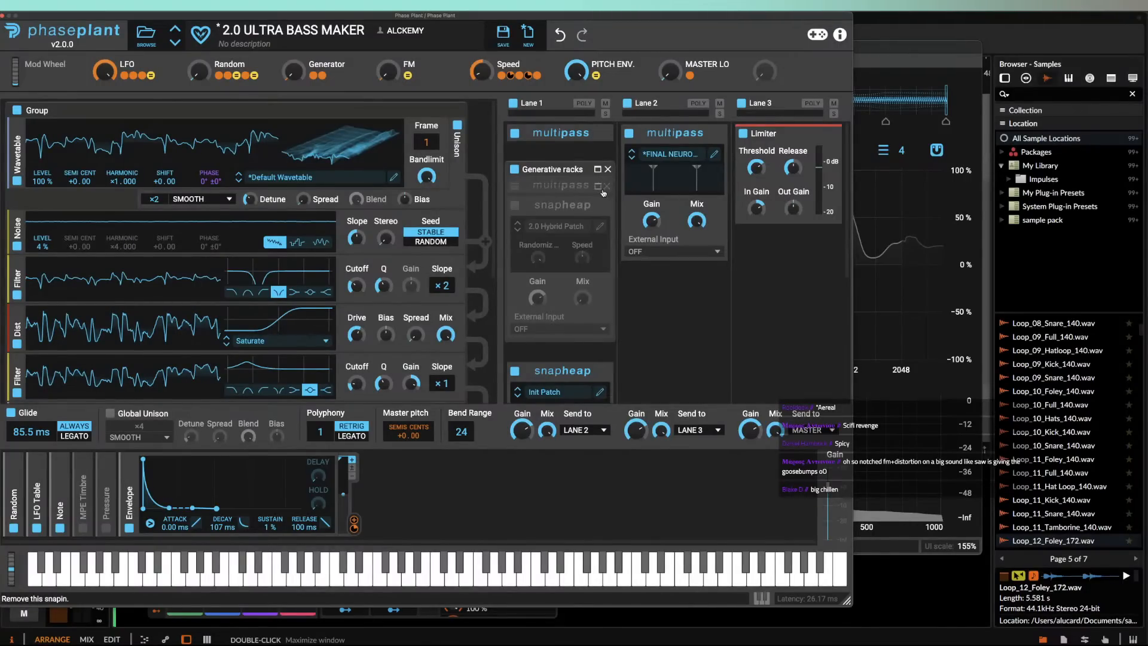
{"action": "left_click", "coordinate": [605, 188]}
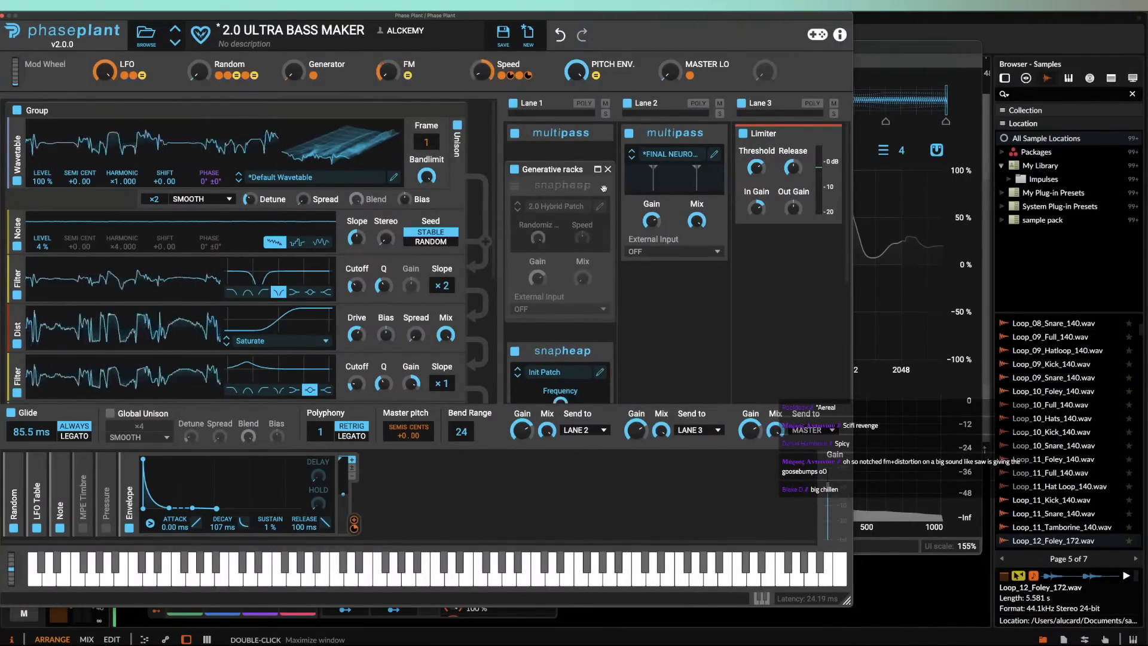
{"action": "left_click", "coordinate": [515, 186]}
Step: Expand the Gen 1 and GEN 2 modulator groups in the Generative racks' Snap Heap, collapsing Gen 1's LFO Table and Curve
{"action": "left_click", "coordinate": [599, 207]}
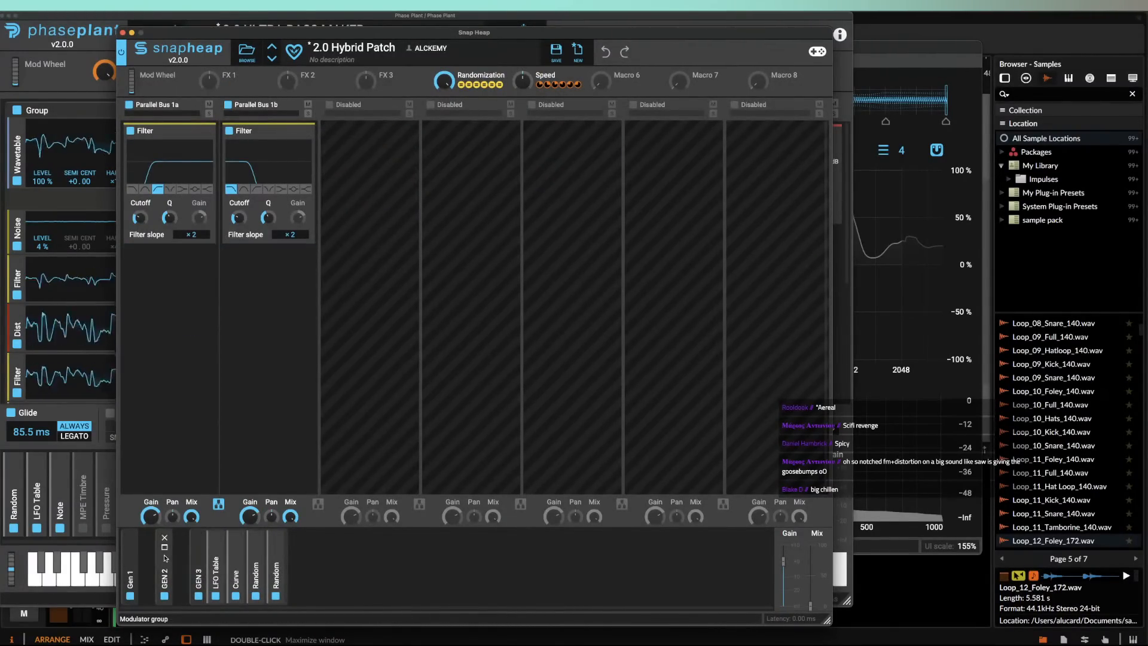
{"action": "left_click", "coordinate": [165, 549]}
{"action": "left_click", "coordinate": [130, 549]}
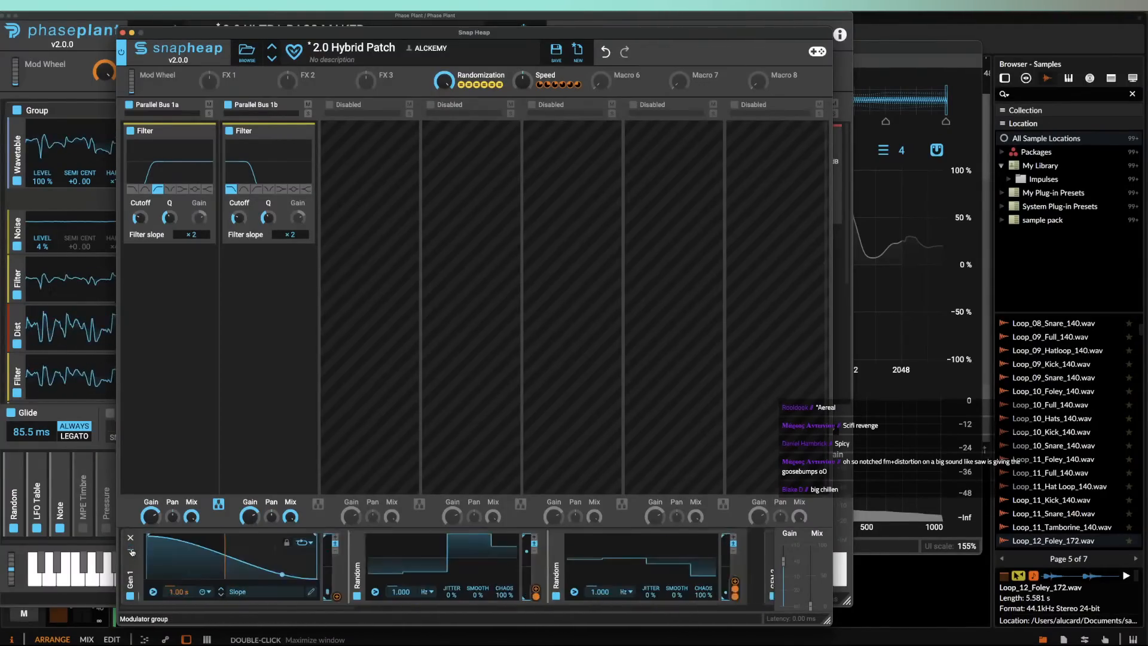
{"action": "left_click", "coordinate": [168, 568]}
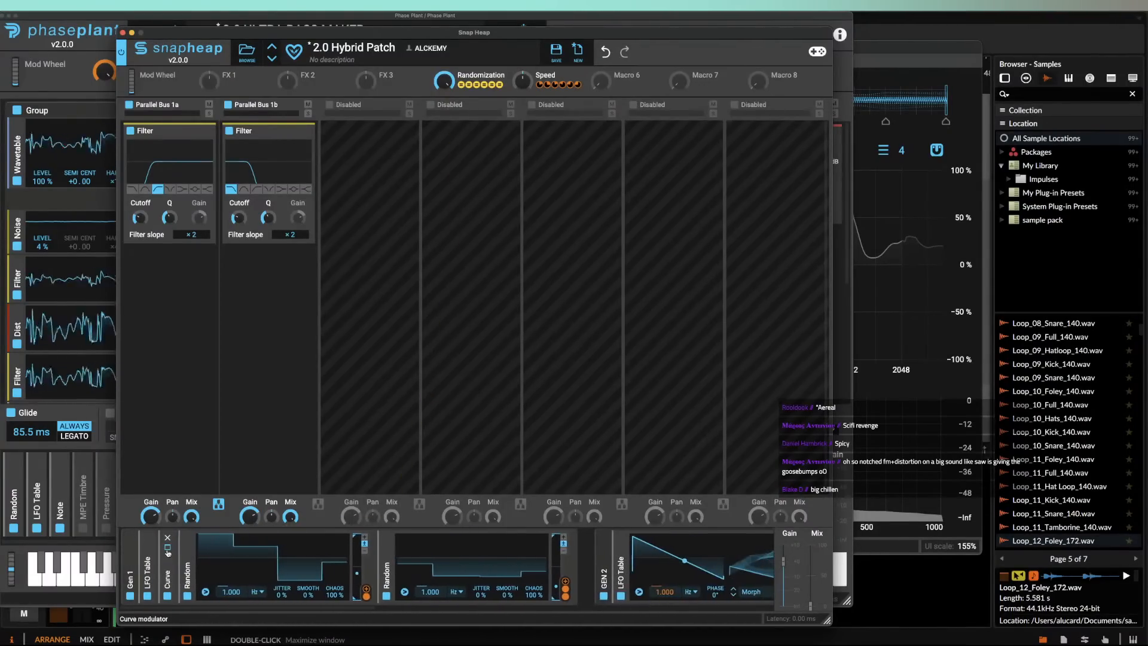
{"action": "scroll", "coordinate": [410, 551], "scroll_direction": "right", "scroll_amount": 2}
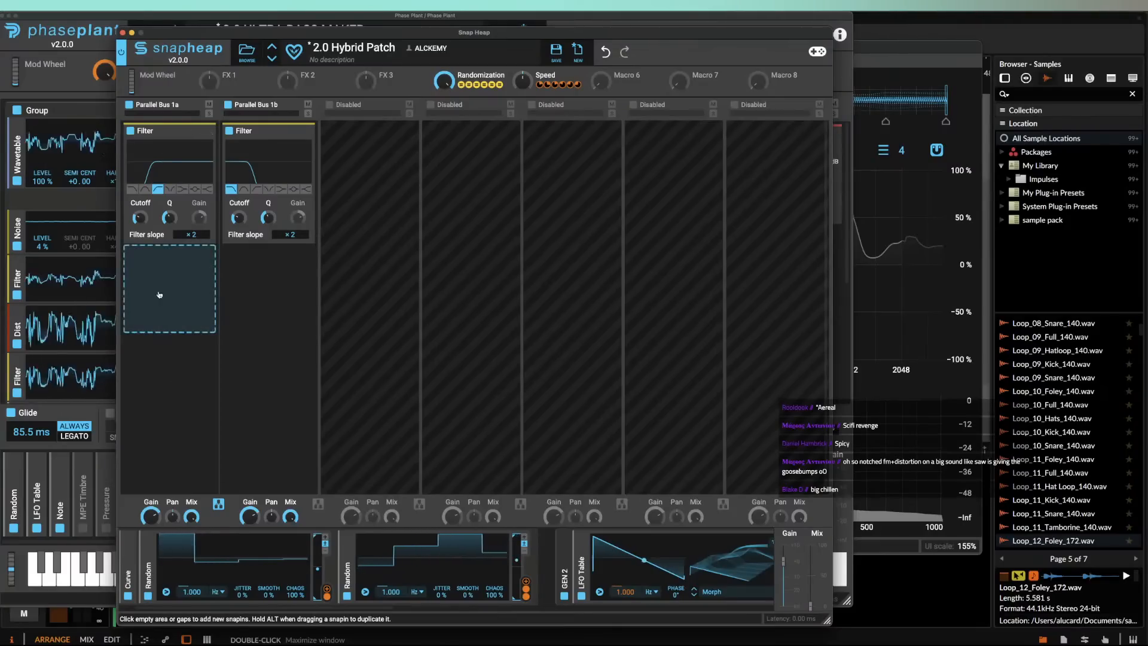
{"action": "left_click", "coordinate": [158, 292]}
{"action": "left_click", "coordinate": [152, 286]}
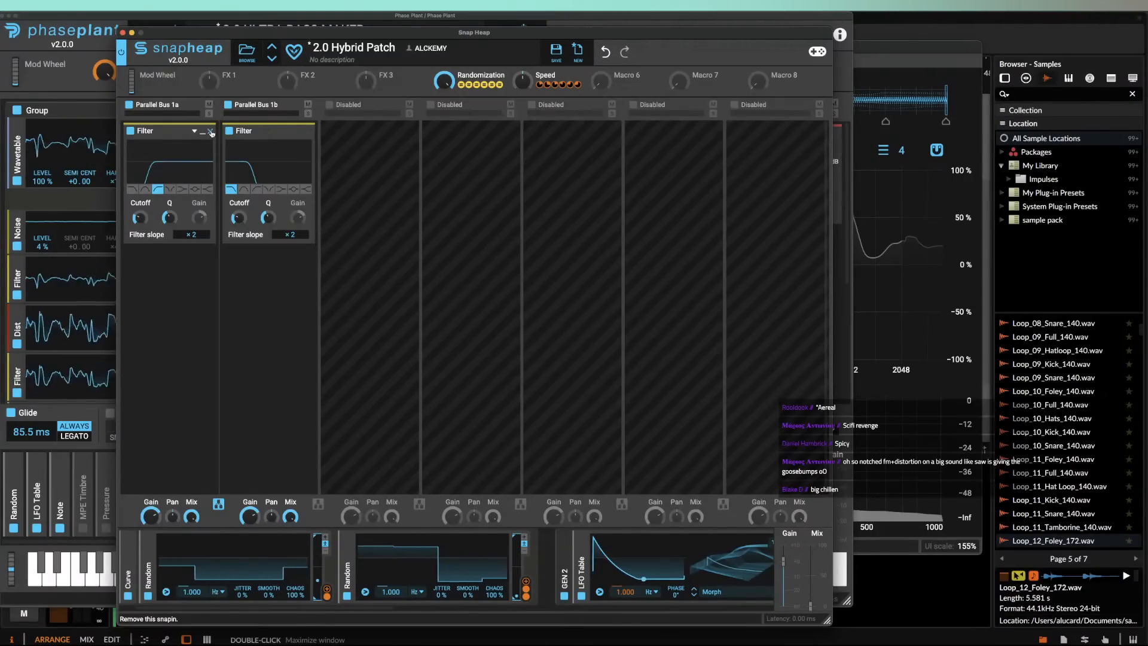
Step: Add a Pitch Shifter to Parallel Bus 1a of the Snap Heap and place it above the Filter
{"action": "left_click", "coordinate": [178, 263]}
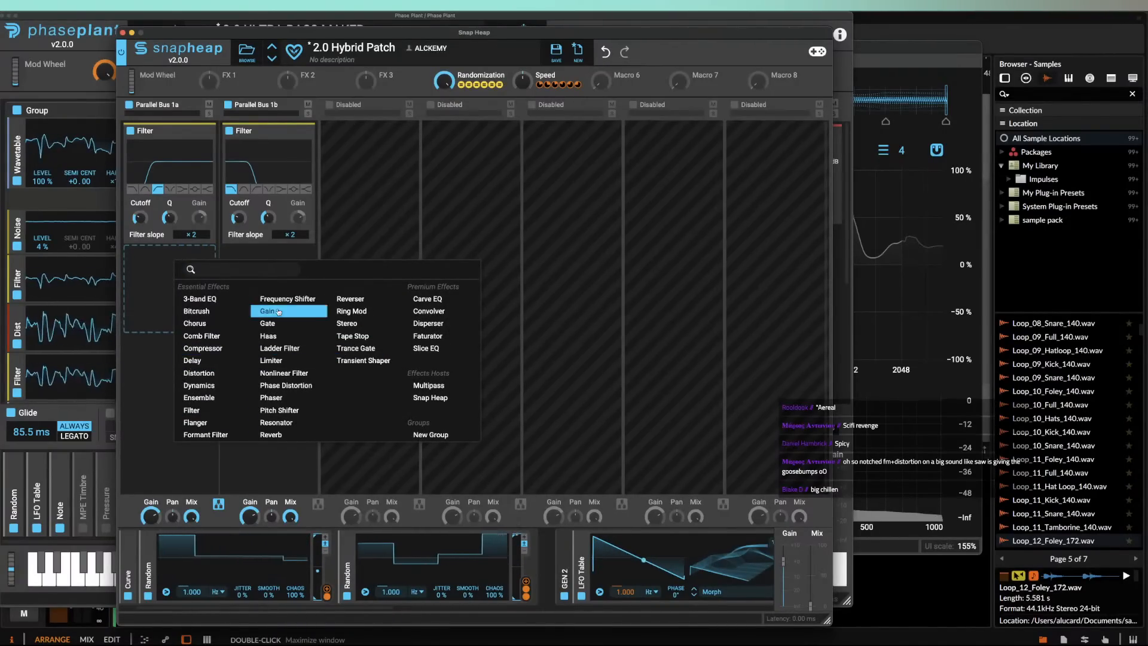
{"action": "left_click", "coordinate": [271, 411]}
{"action": "left_click_drag", "start_coordinate": [160, 251], "coordinate": [222, 126]}
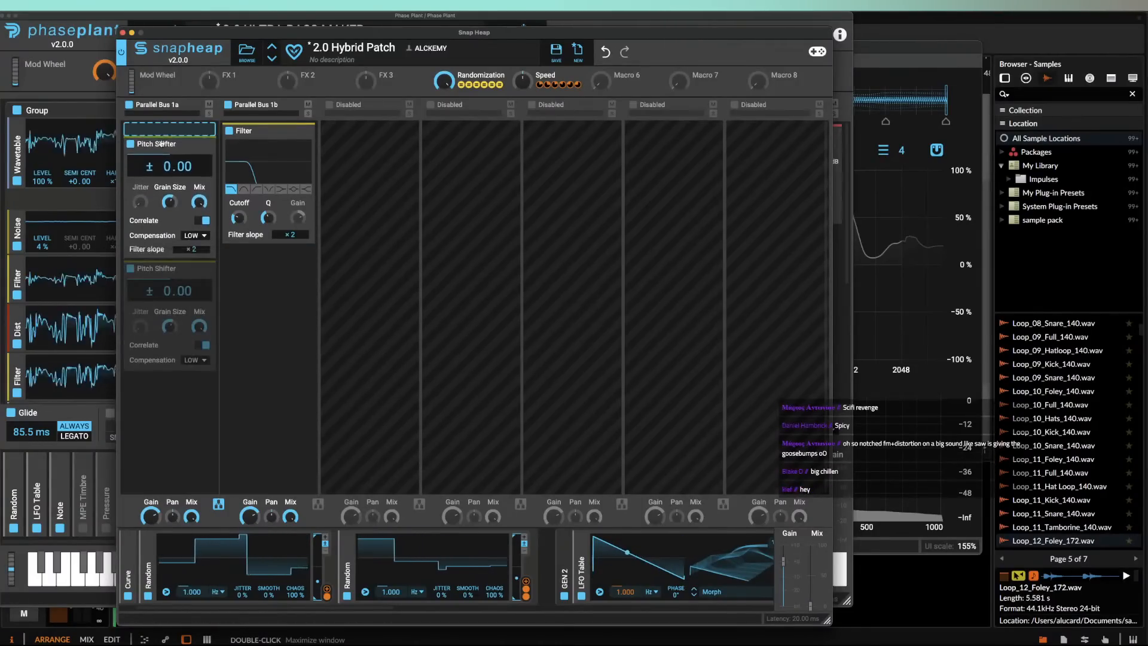
Step: Modulate the Pitch Shifter's pitch with the FX 1 macro and drive FX 1 with the first Random modulator
{"action": "left_click_drag", "start_coordinate": [226, 85], "coordinate": [170, 148]}
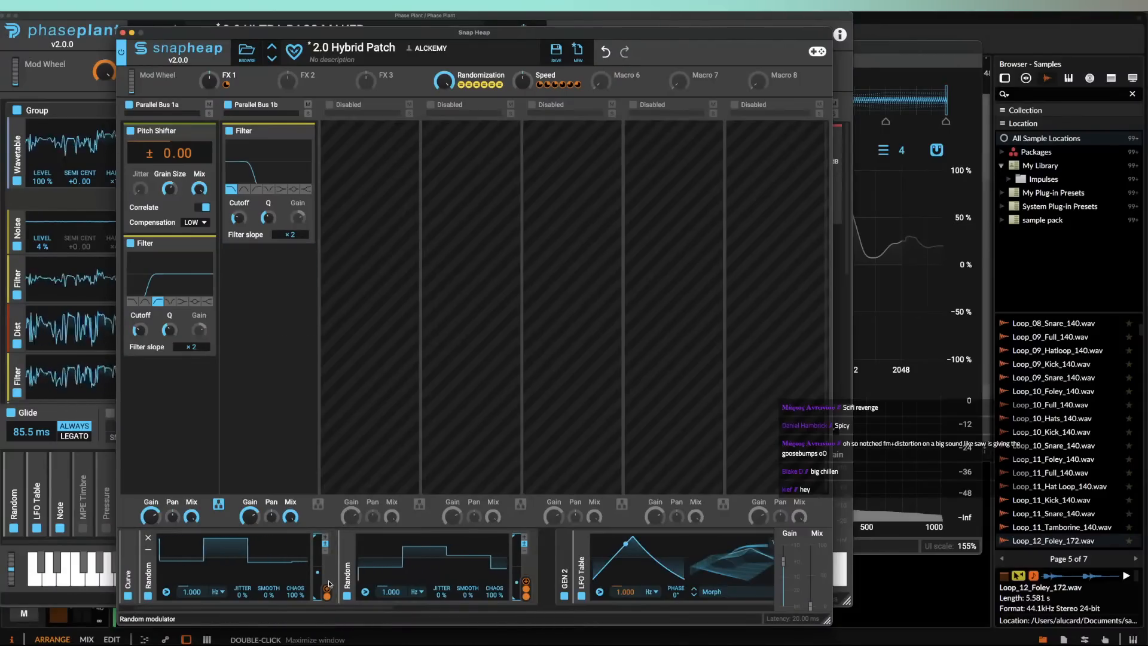
{"action": "left_click_drag", "start_coordinate": [326, 591], "coordinate": [187, 189]}
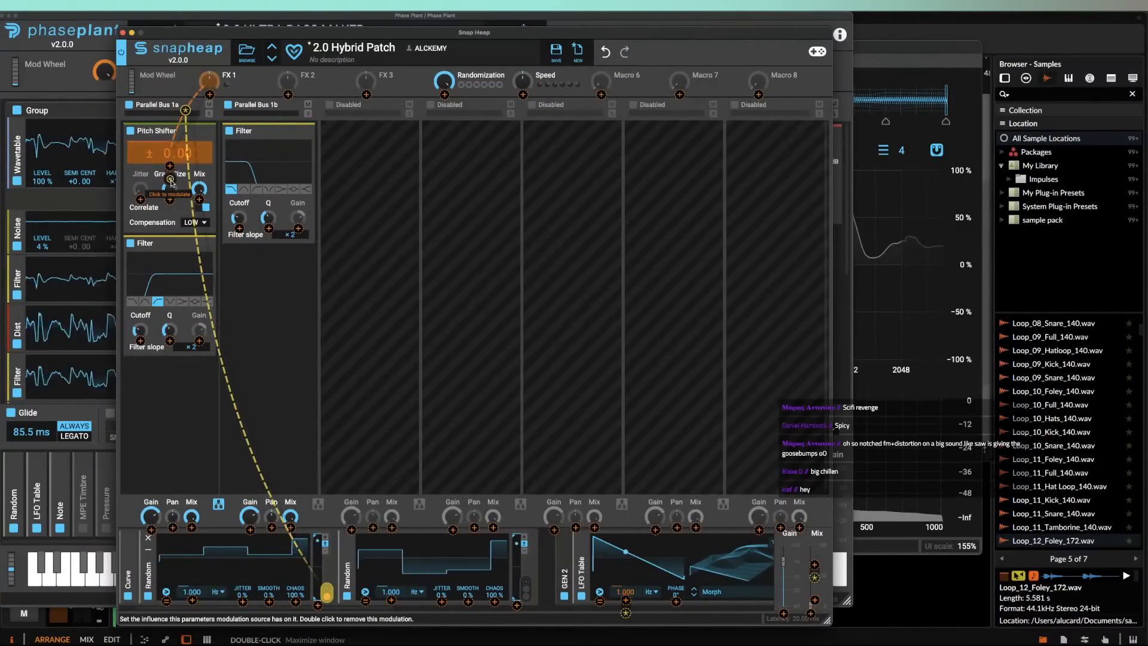
{"action": "left_click_drag", "start_coordinate": [204, 117], "coordinate": [209, 79]}
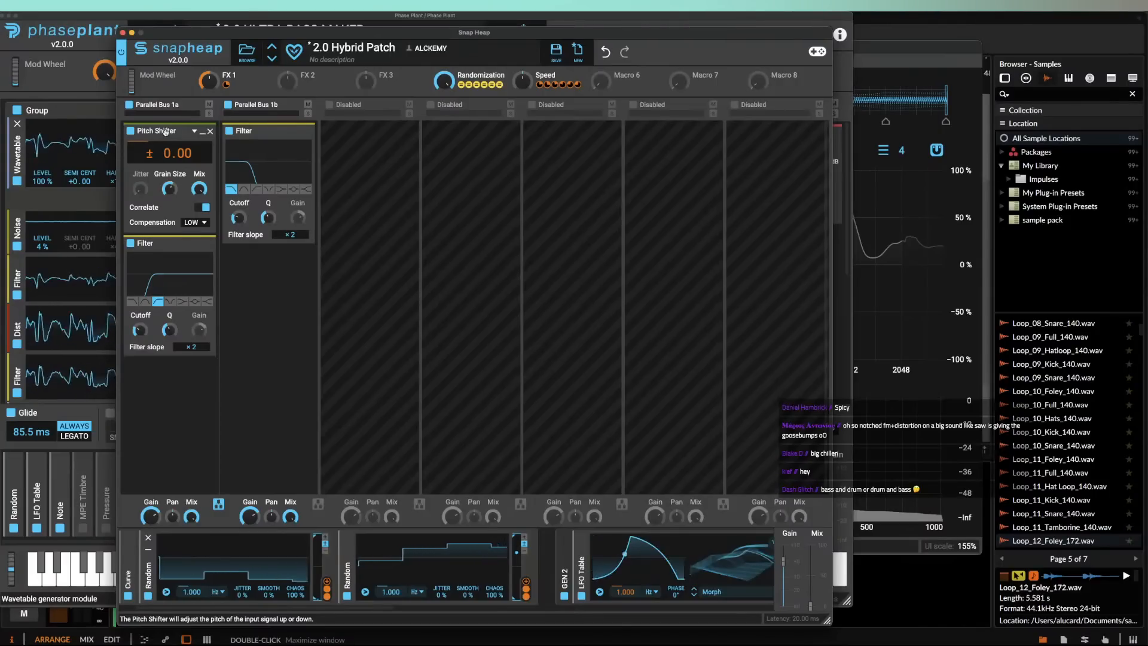
Step: Duplicate the Pitch Shifter above the Filter on Parallel Bus 1b and disable Correlate on the Bus 1a Pitch Shifter
{"action": "left_click_drag", "start_coordinate": [165, 132], "coordinate": [287, 183]}
{"action": "left_click", "coordinate": [304, 208]}
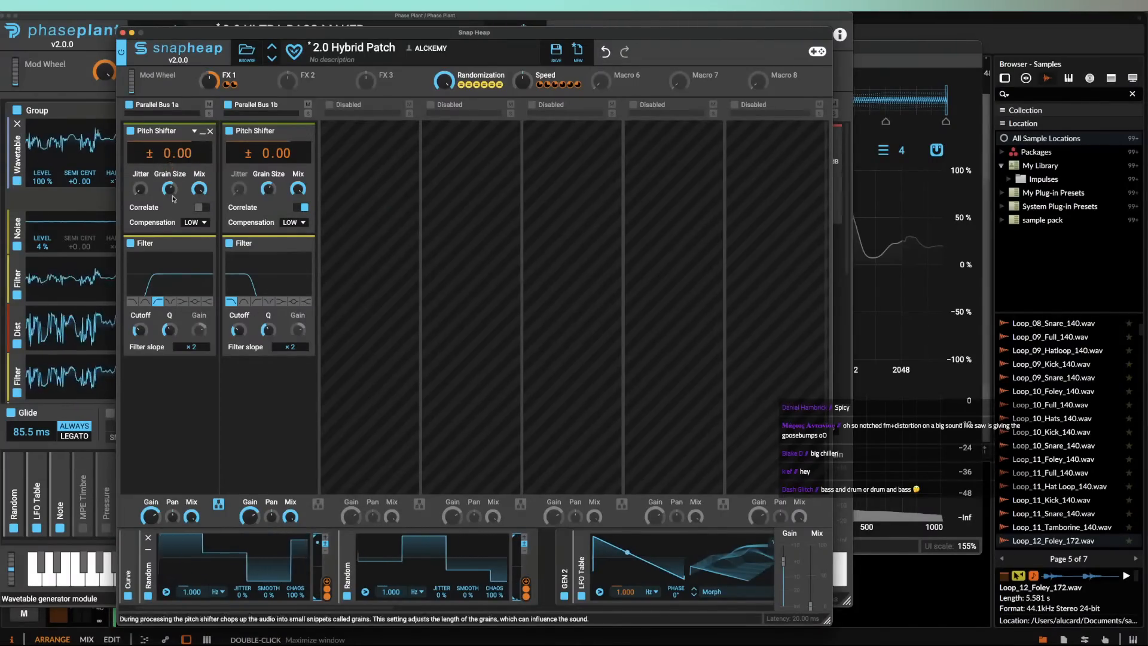
Step: Insert a Reverb below the Pitch Shifter on Parallel Bus 1a and modulate the FX 2 macro with the second Random modulator
{"action": "left_click", "coordinate": [163, 234]}
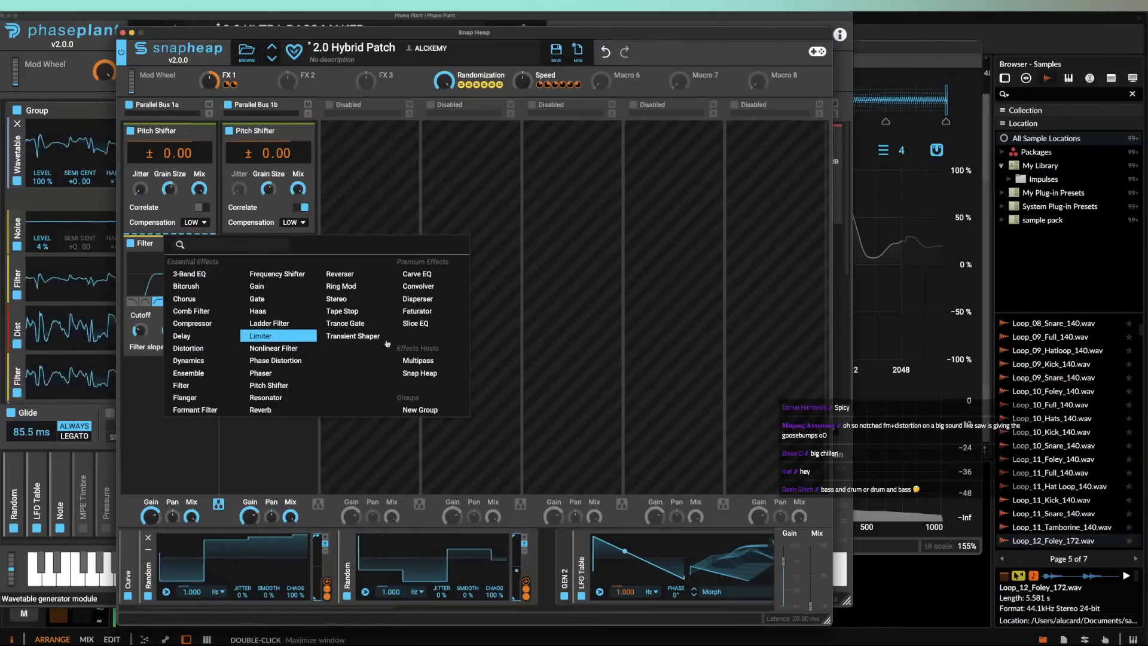
{"action": "left_click", "coordinate": [261, 410]}
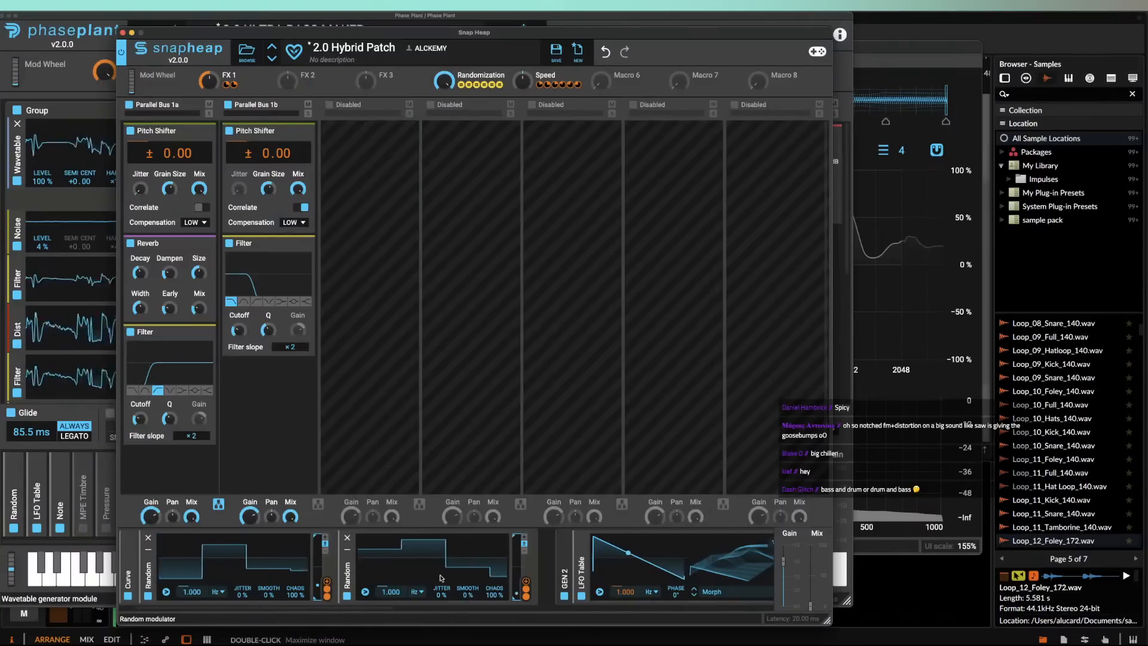
{"action": "left_click", "coordinate": [526, 582]}
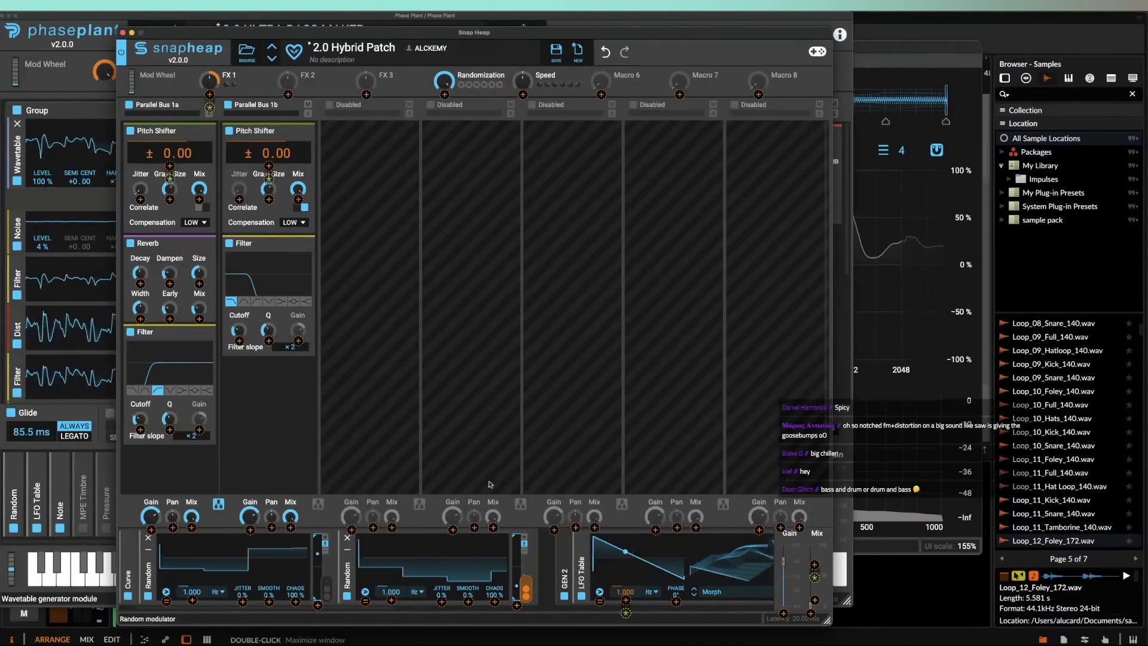
{"action": "left_click", "coordinate": [289, 95]}
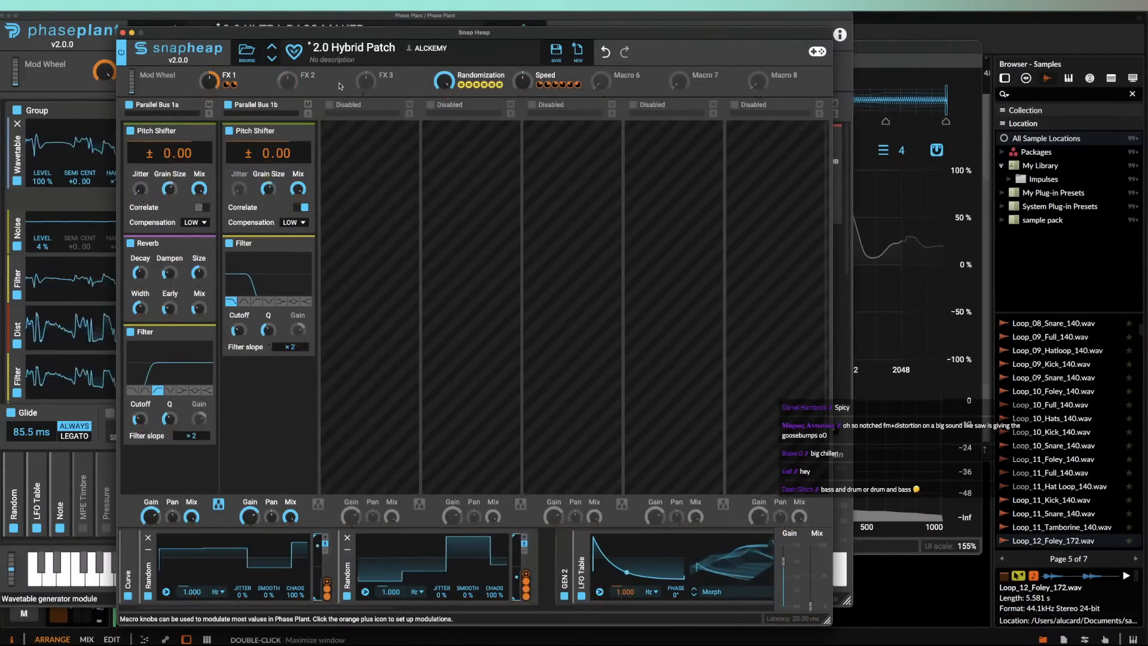
Step: Modulate the Reverb's Mix with the FX 2 macro and collapse the Reverb
{"action": "mouse_move", "coordinate": [306, 86]}
{"action": "left_mouse_down"}
{"action": "mouse_move", "coordinate": [180, 293]}
{"action": "mouse_move", "coordinate": [199, 308]}
{"action": "left_mouse_up"}
{"action": "left_click", "coordinate": [200, 317]}
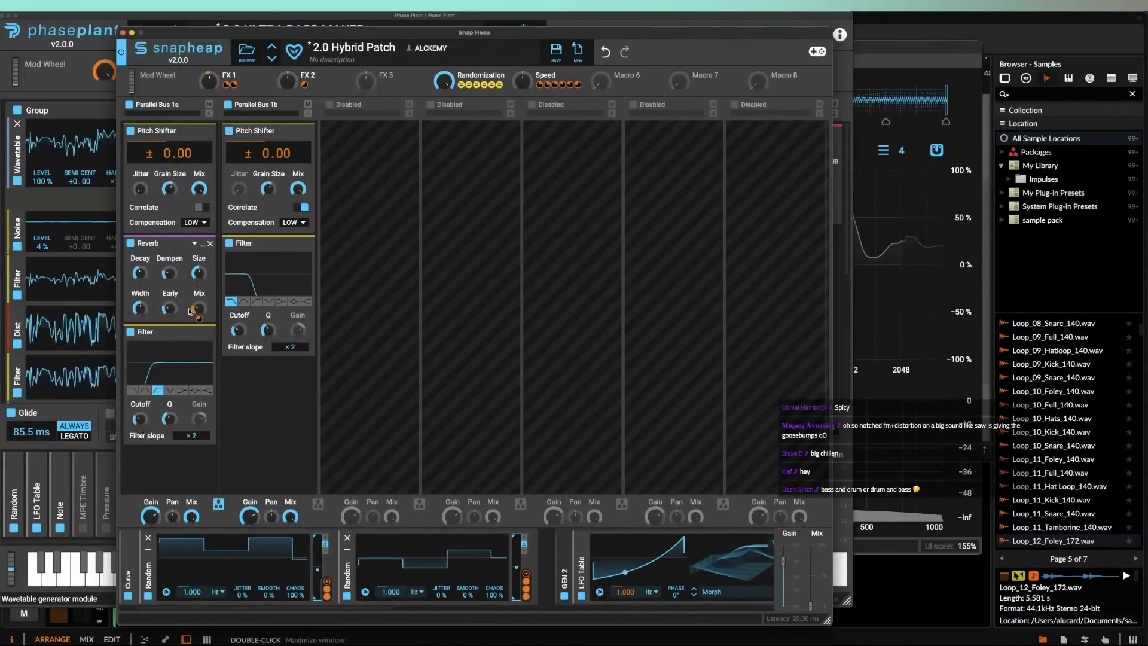
{"action": "left_click", "coordinate": [202, 244]}
Step: Insert a Filter below the Reverb on Parallel Bus 1a and modulate its Cutoff negatively with the FX 1 macro
{"action": "left_click", "coordinate": [182, 252]}
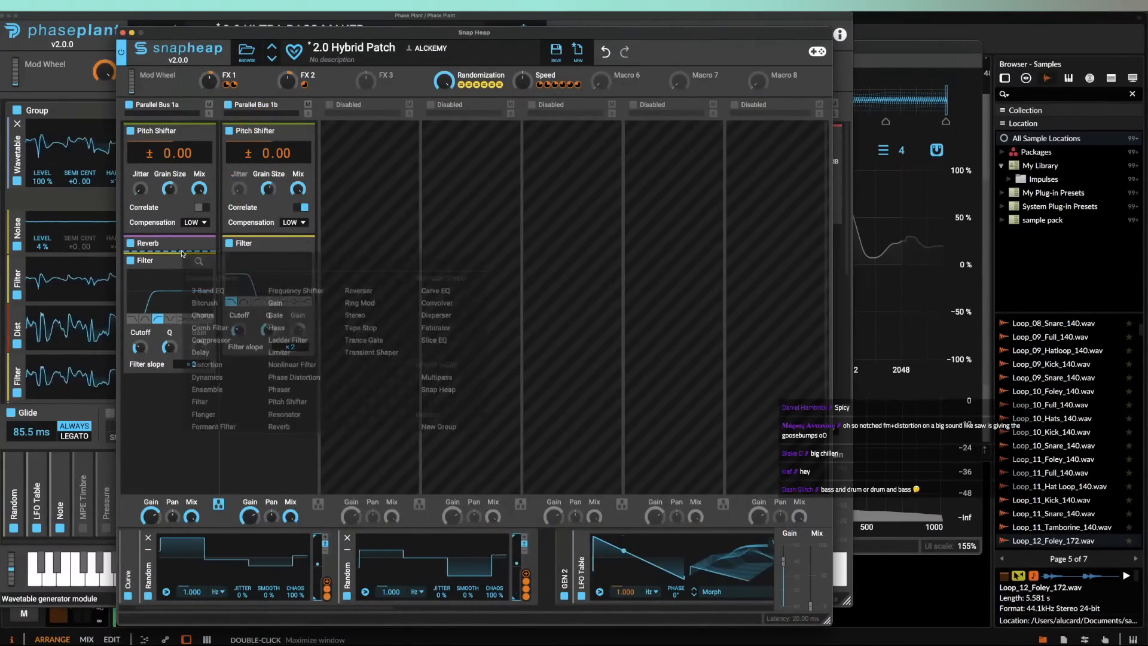
{"action": "left_click", "coordinate": [216, 402]}
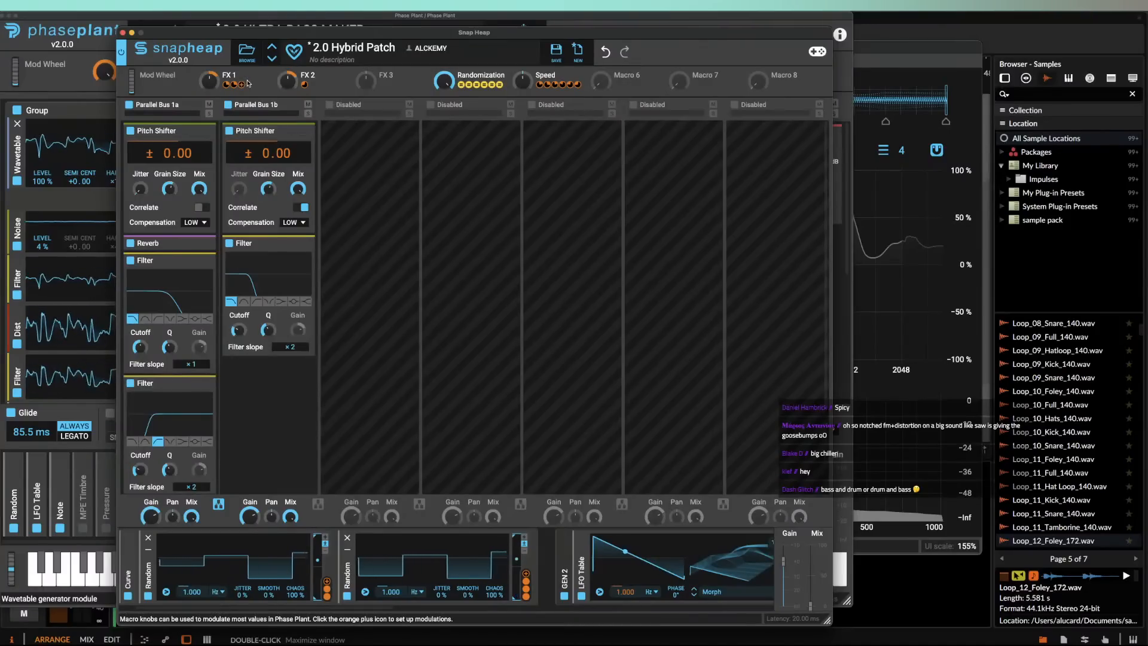
{"action": "left_click", "coordinate": [242, 85]}
{"action": "left_click", "coordinate": [141, 358]}
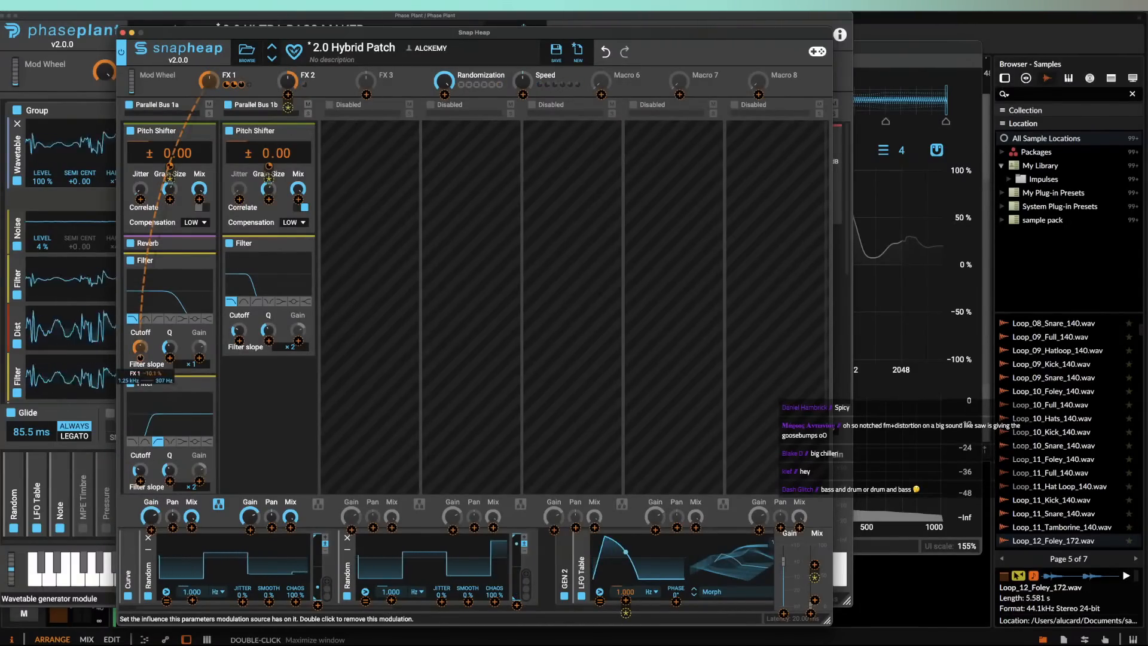
Step: Make the new Filter a notch with a ×2 slope, modulate its Q with FX 2, and collapse it
{"action": "left_click", "coordinate": [168, 321]}
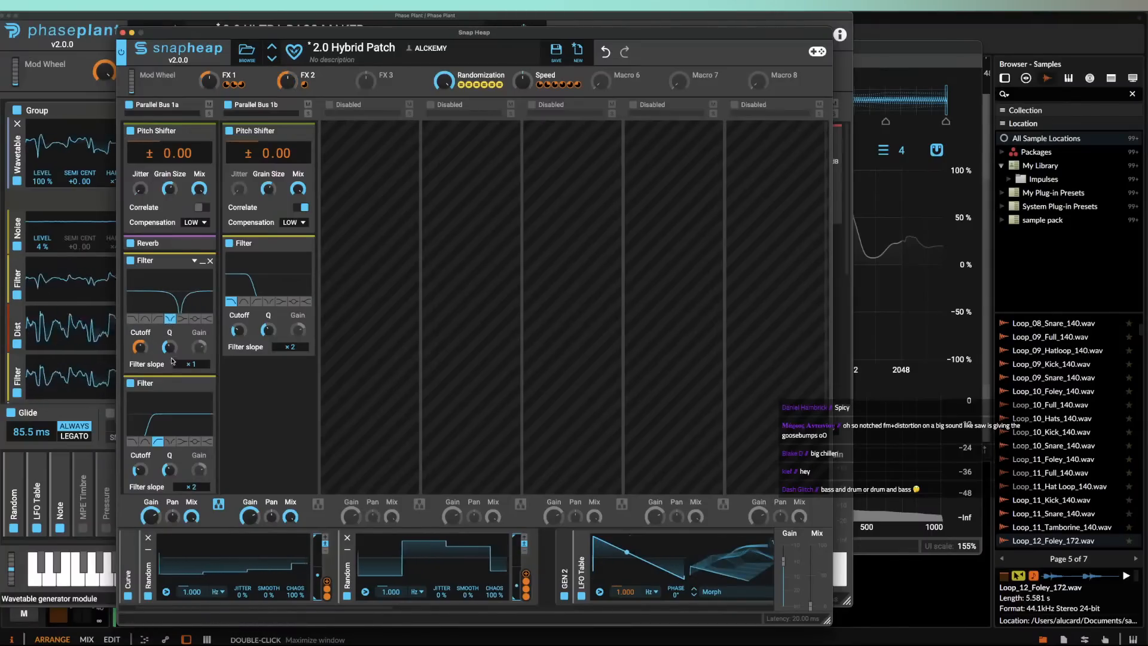
{"action": "left_click", "coordinate": [190, 363]}
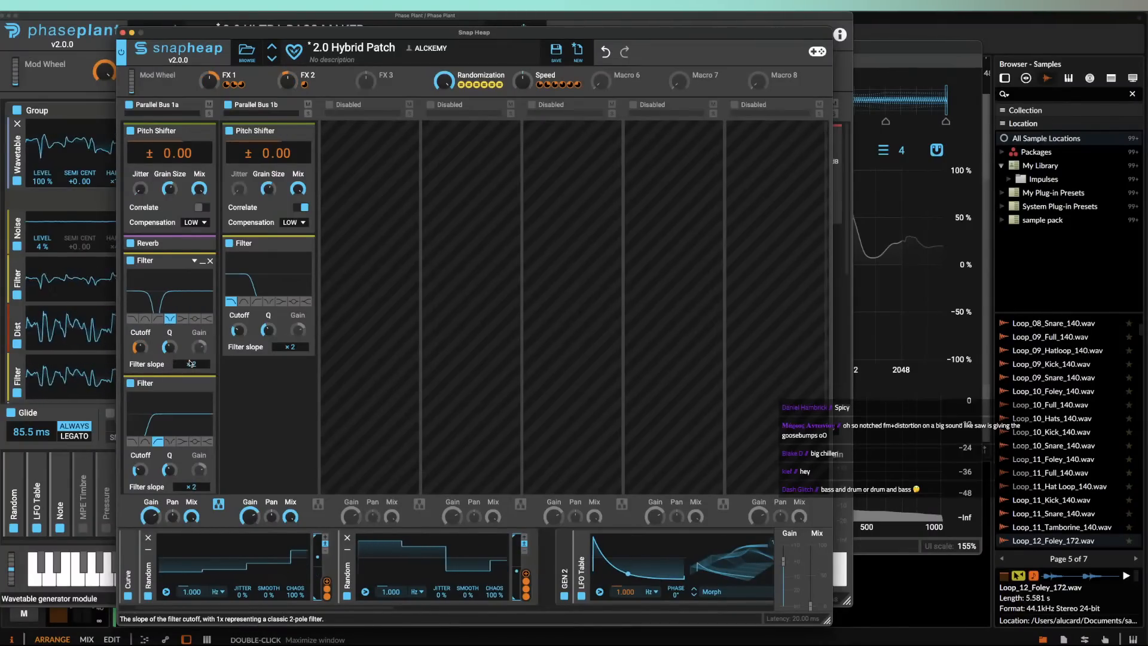
{"action": "left_click", "coordinate": [312, 85]}
{"action": "left_click_drag", "start_coordinate": [169, 357], "coordinate": [170, 343]}
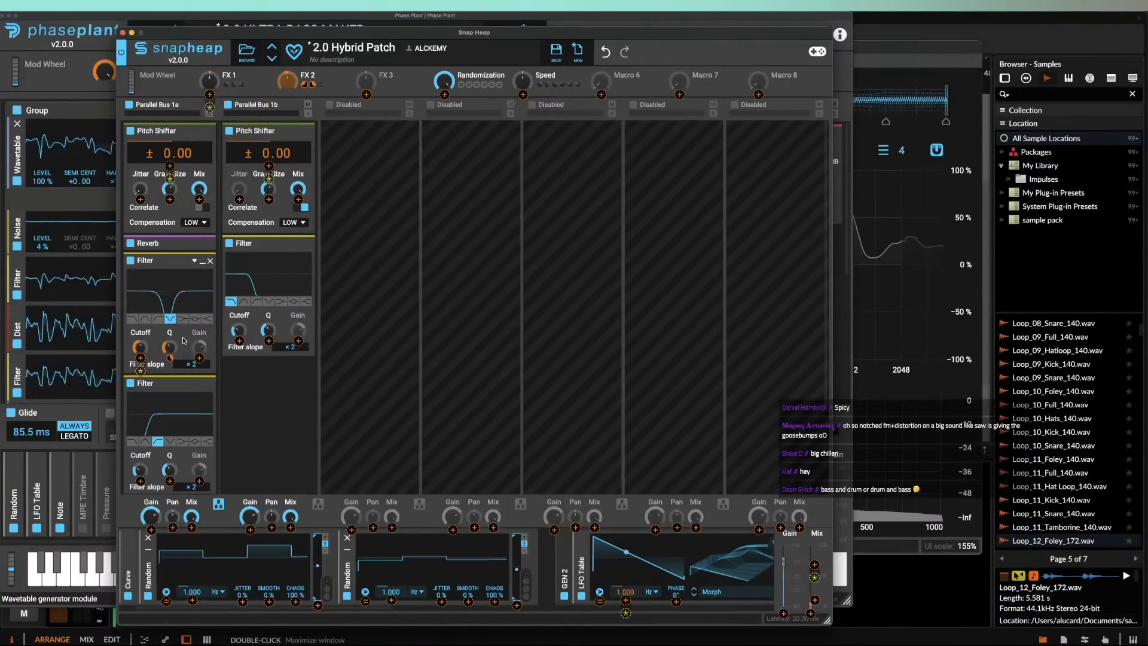
{"action": "left_click", "coordinate": [202, 263]}
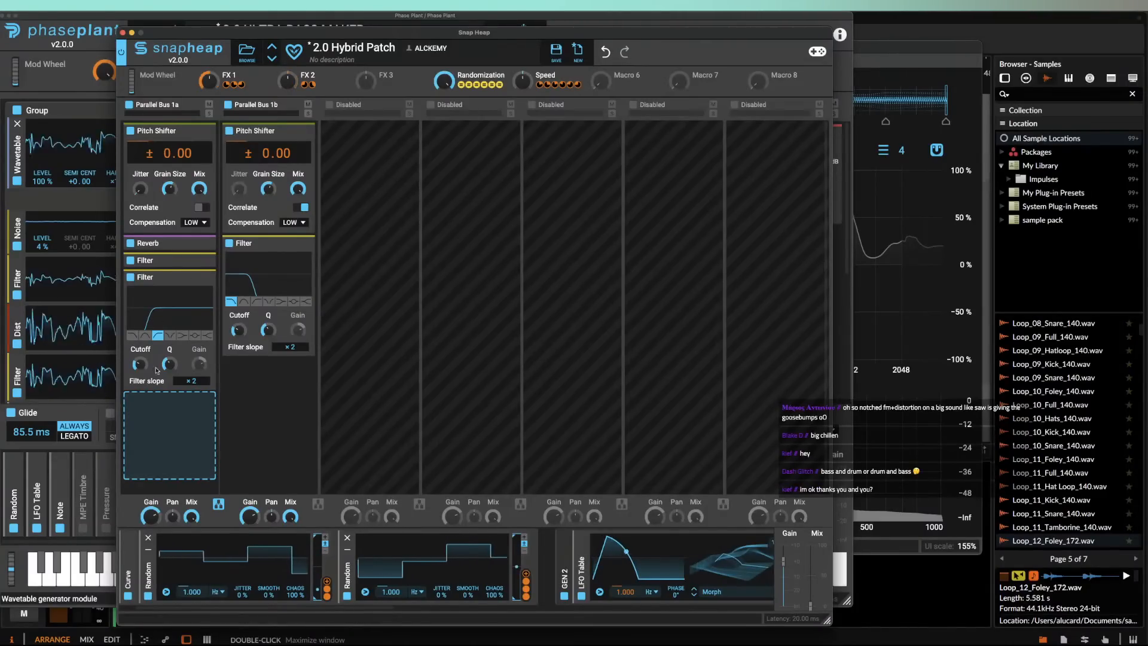
Step: Insert a Phaser below the Reverb on Parallel Bus 1a, lower its Mix to minimum, and modulate the Mix with FX 1
{"action": "left_click", "coordinate": [161, 254]}
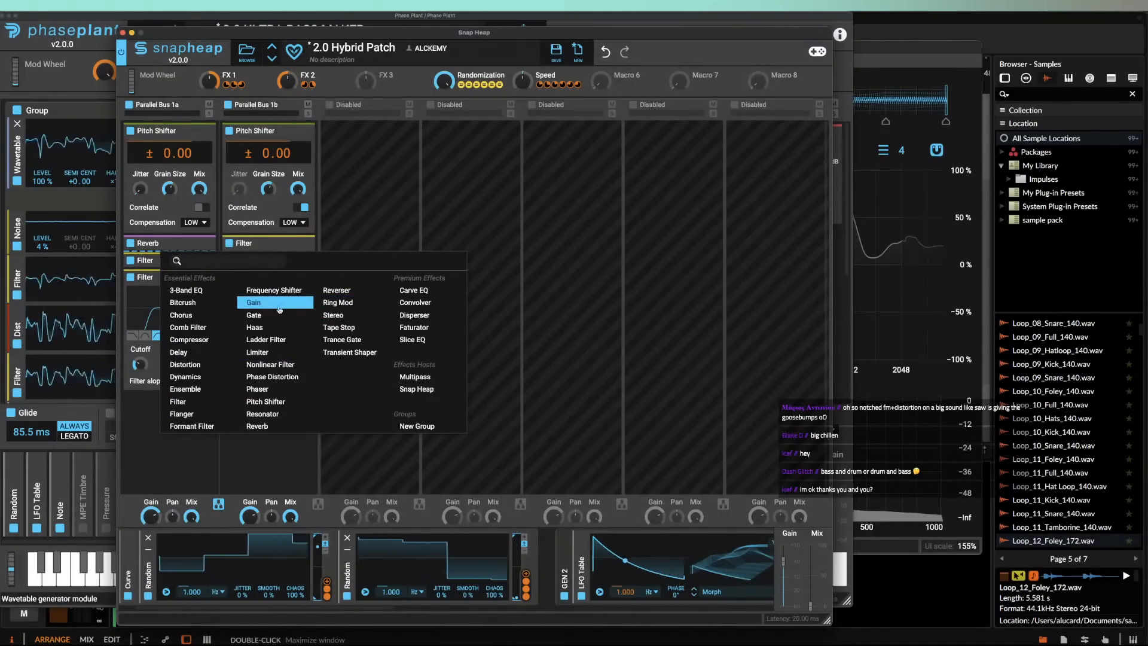
{"action": "left_click", "coordinate": [257, 389]}
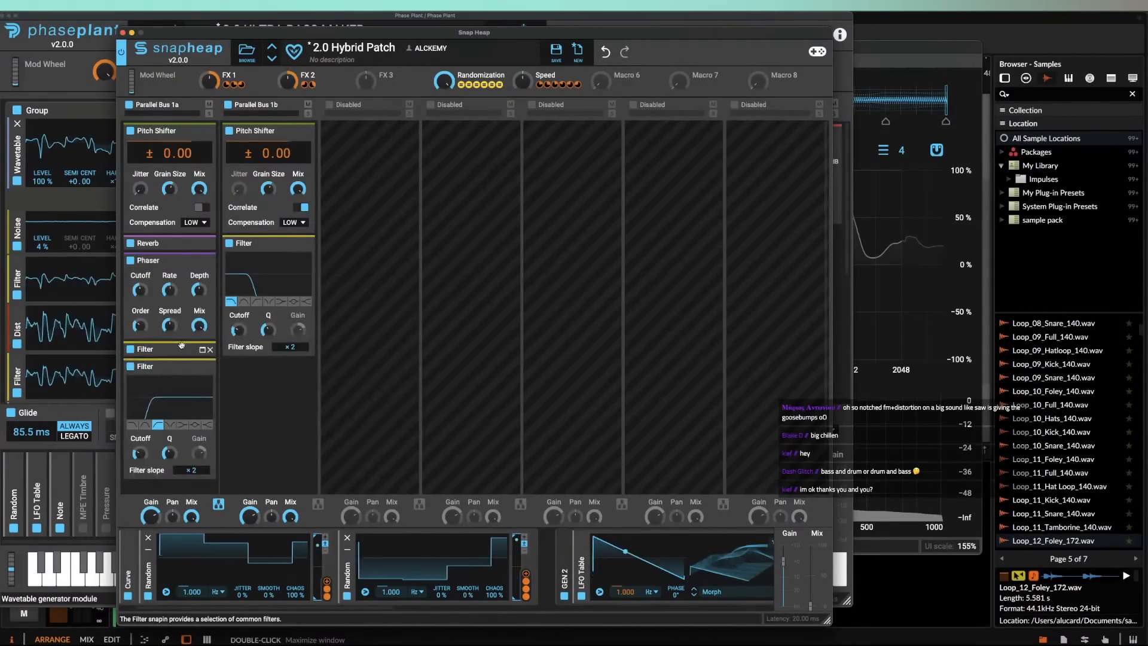
{"action": "left_click_drag", "start_coordinate": [197, 329], "coordinate": [198, 344]}
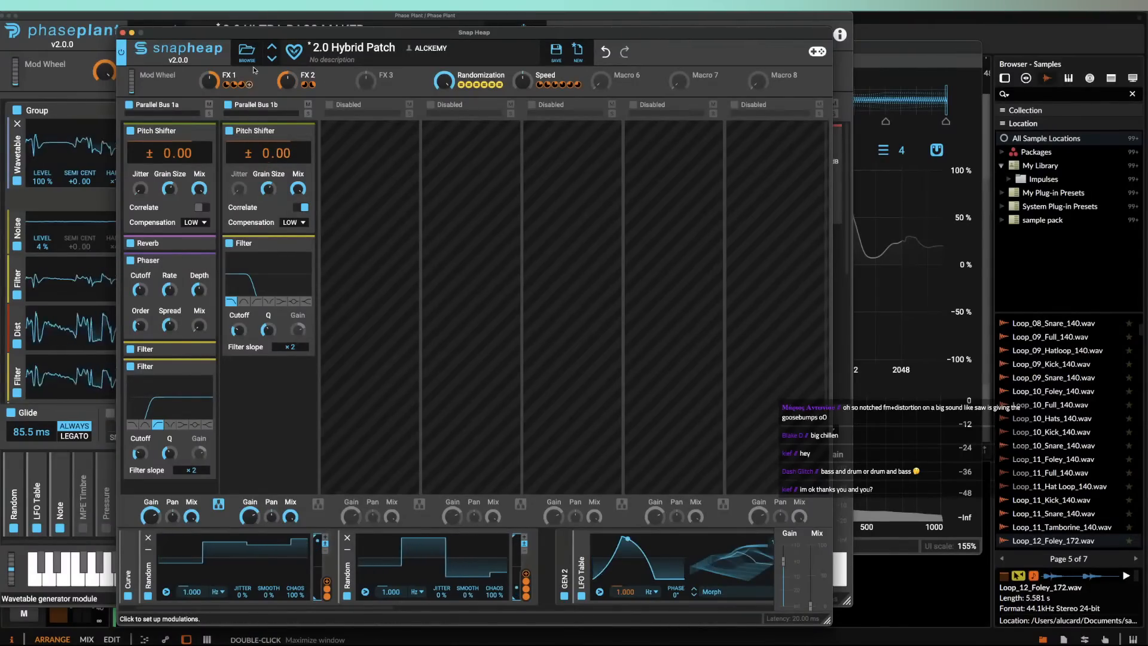
{"action": "left_click_drag", "start_coordinate": [249, 85], "coordinate": [197, 324]}
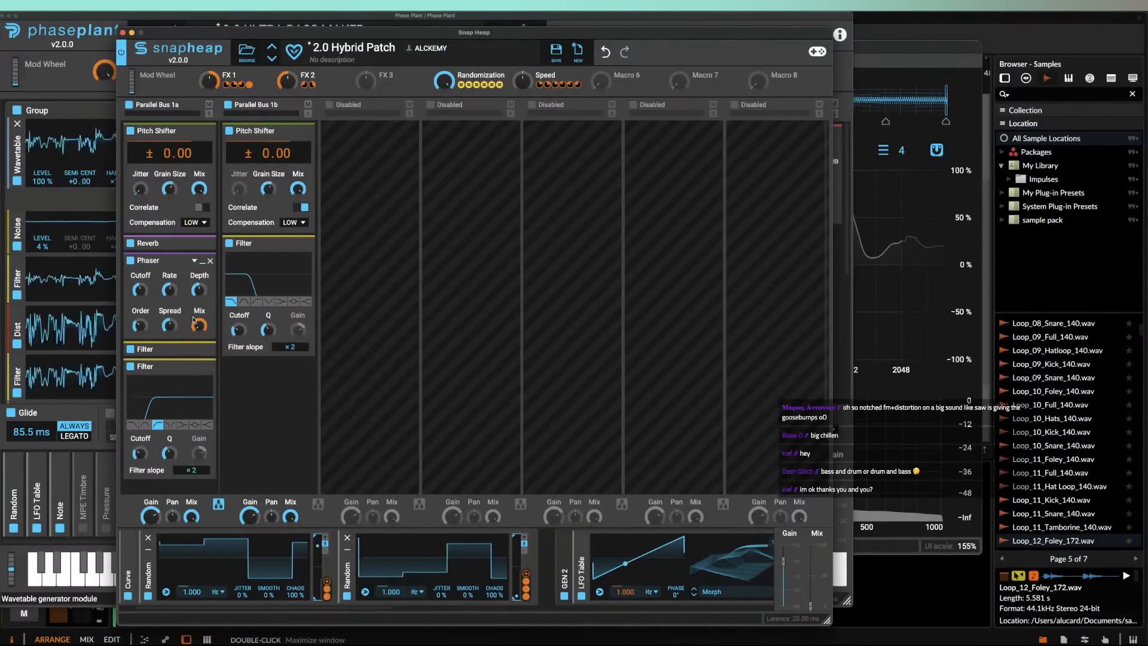
{"action": "left_click_drag", "start_coordinate": [137, 329], "coordinate": [136, 324]}
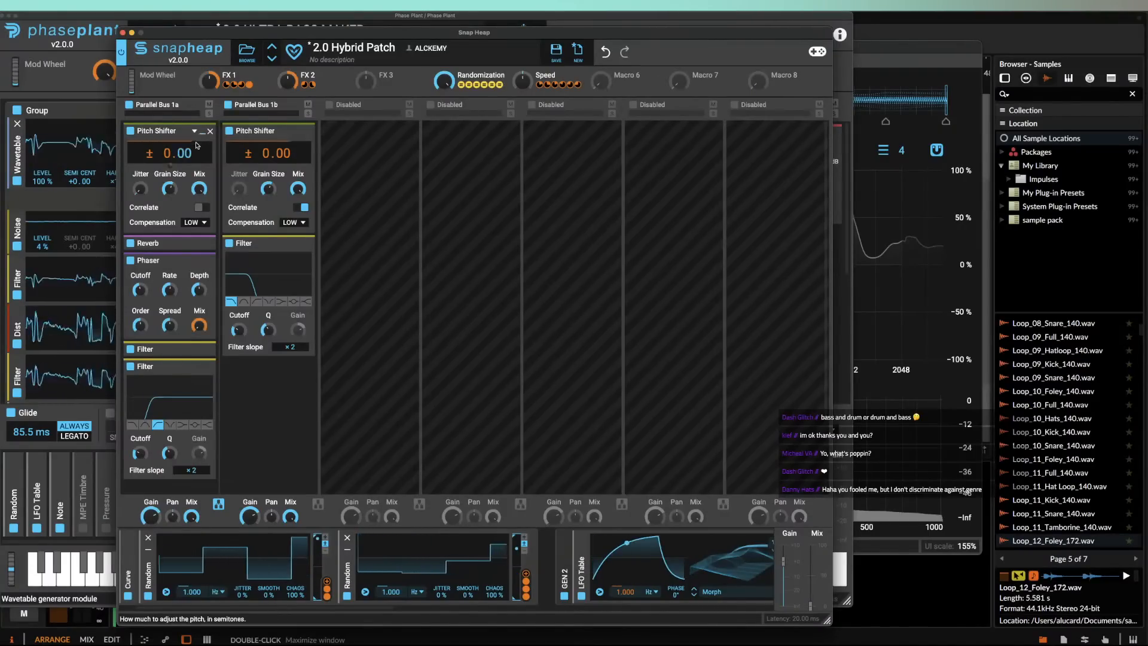
Step: Set the Compensation of Parallel Bus 1a's Pitch Shifter to HIGH
{"action": "left_click", "coordinate": [190, 222]}
{"action": "left_click", "coordinate": [189, 226]}
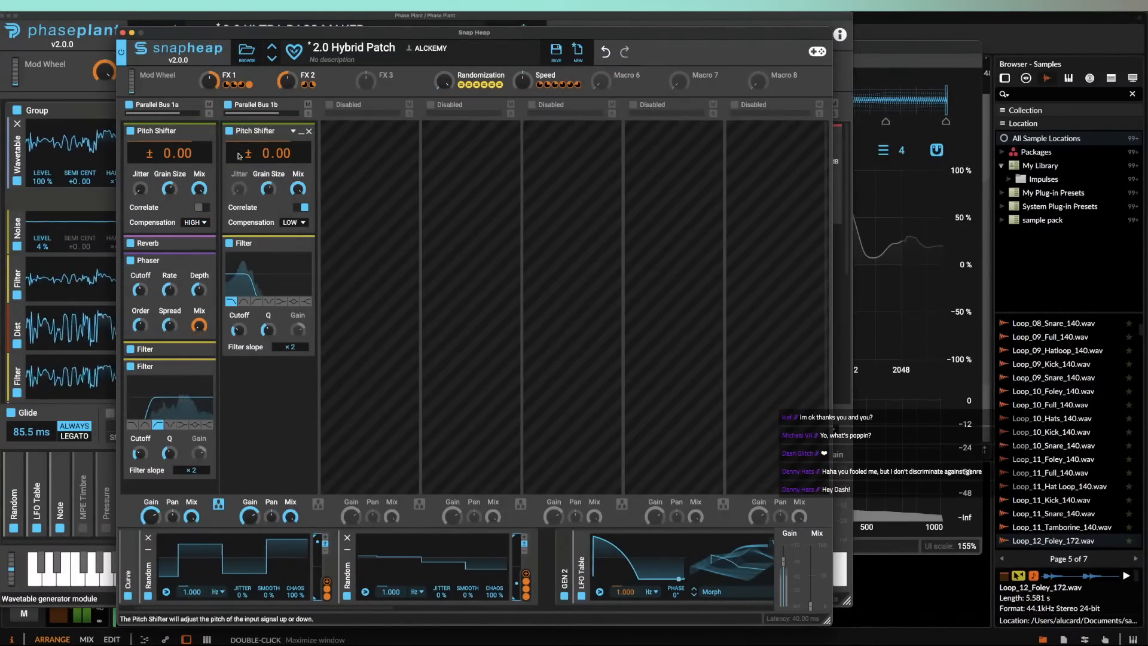
Step: Move the Snap Heap window aside, turn Phase Plant's Generator macro fully up, and return to the Snap Heap
{"action": "left_click_drag", "start_coordinate": [168, 33], "coordinate": [178, 205]}
{"action": "left_click", "coordinate": [174, 189]}
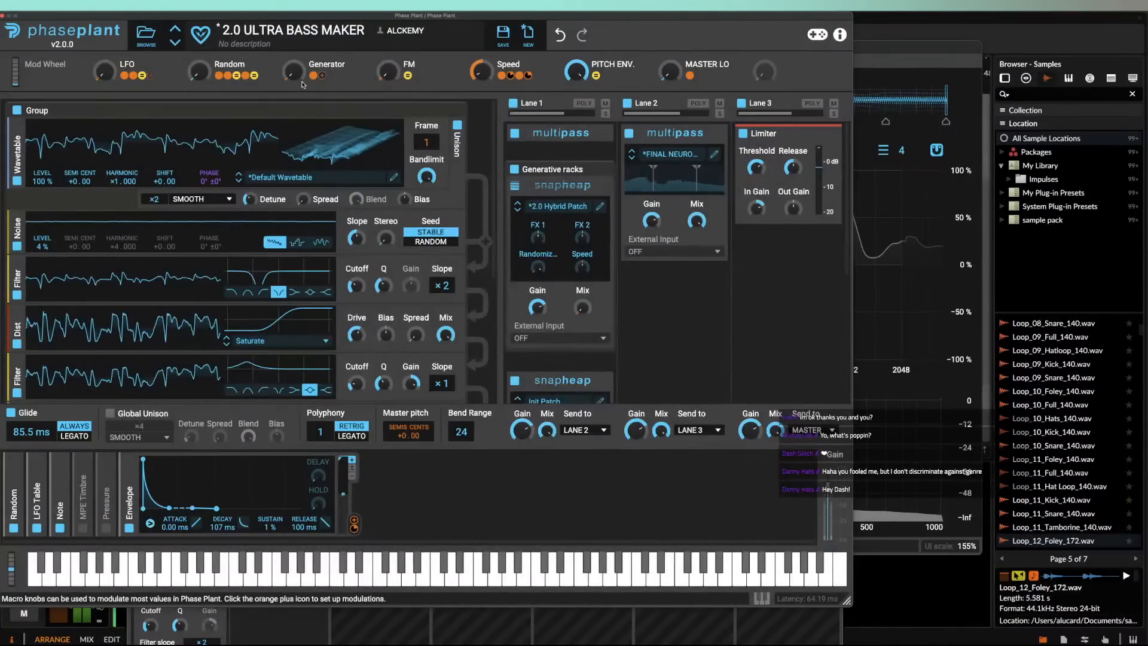
{"action": "left_click", "coordinate": [604, 199]}
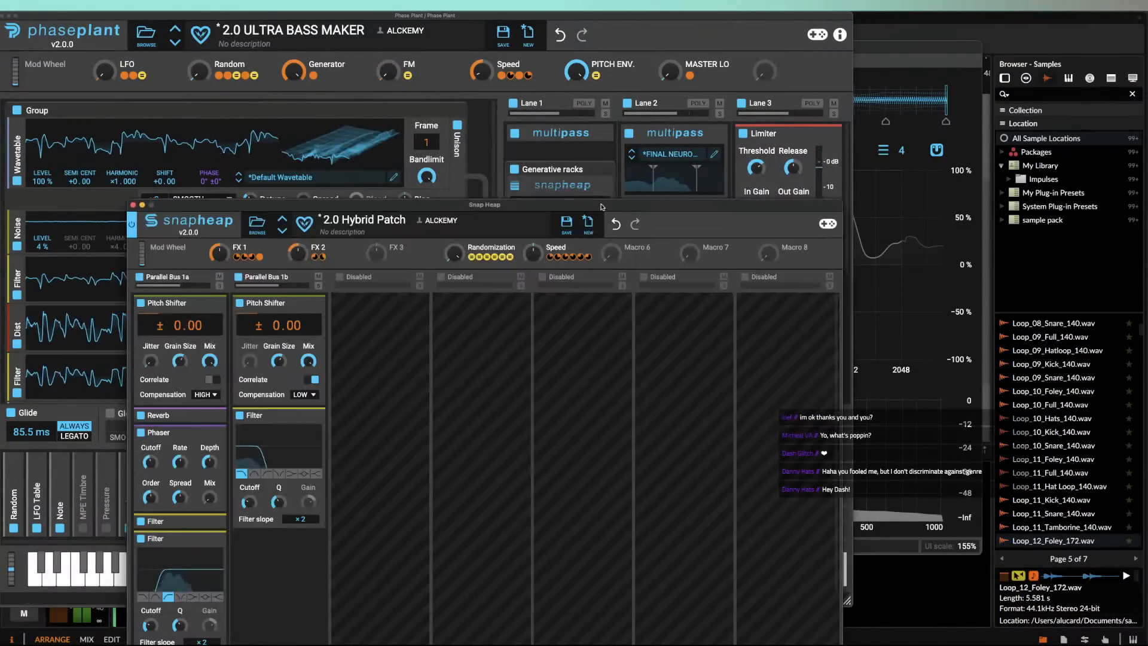
Step: Collapse Parallel Bus 1a's Pitch Shifter, then insert a Flanger below the Phaser and collapse it too
{"action": "left_click", "coordinate": [213, 303]}
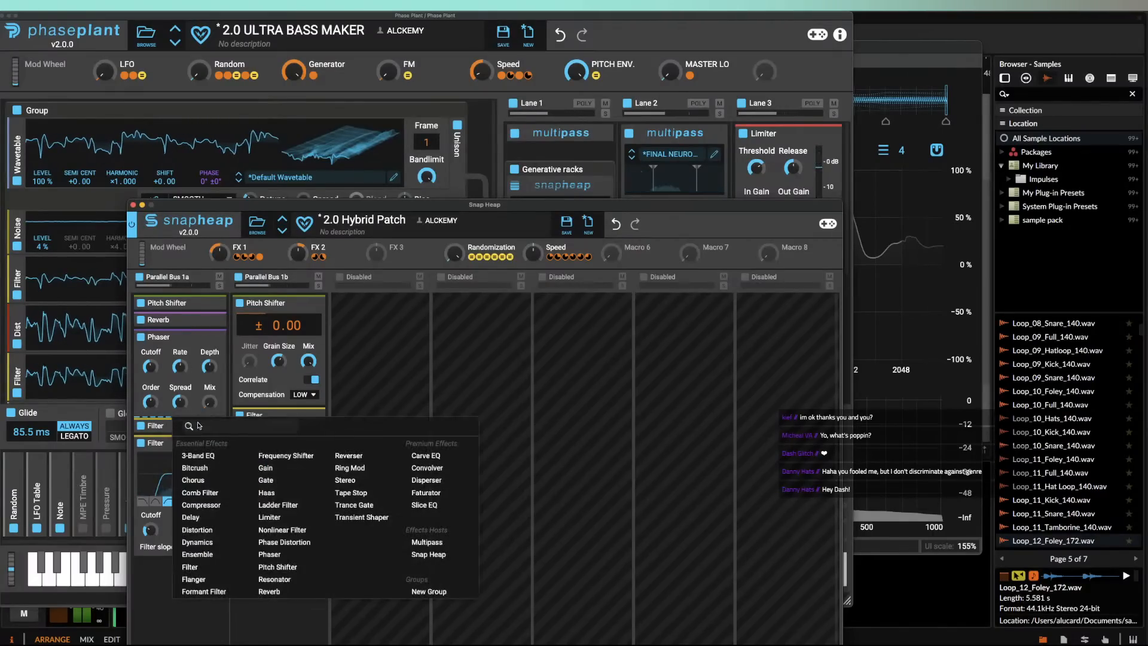
{"action": "left_click", "coordinate": [176, 417]}
{"action": "left_click", "coordinate": [198, 579]}
{"action": "scroll", "coordinate": [188, 519], "scroll_direction": "down", "scroll_amount": 2}
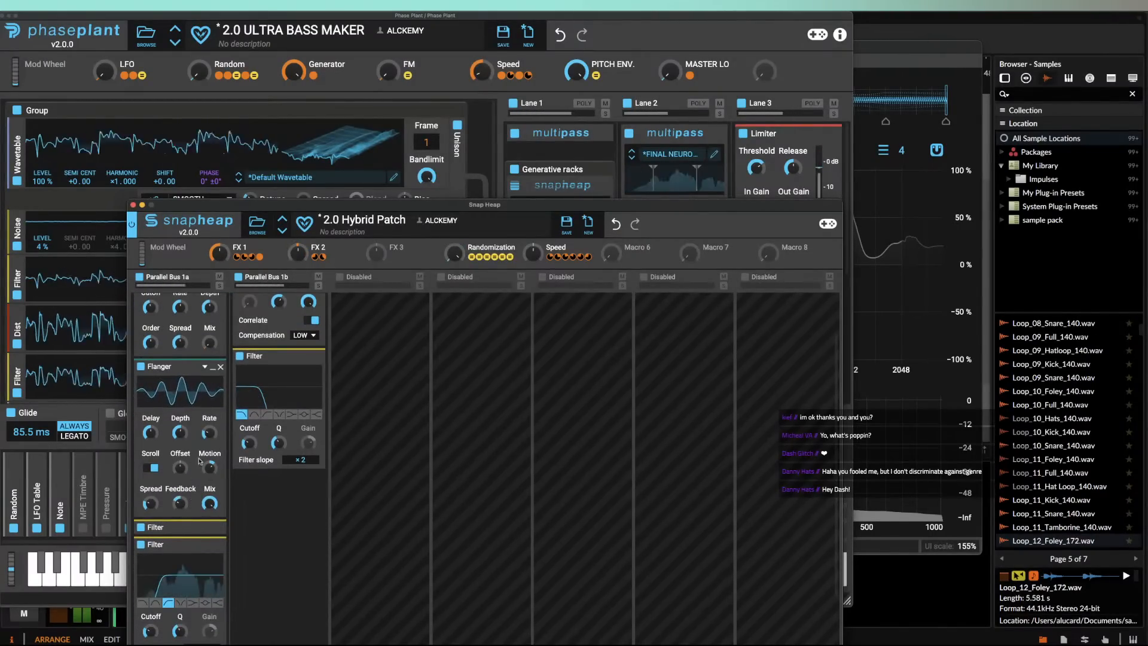
{"action": "left_click", "coordinate": [212, 367]}
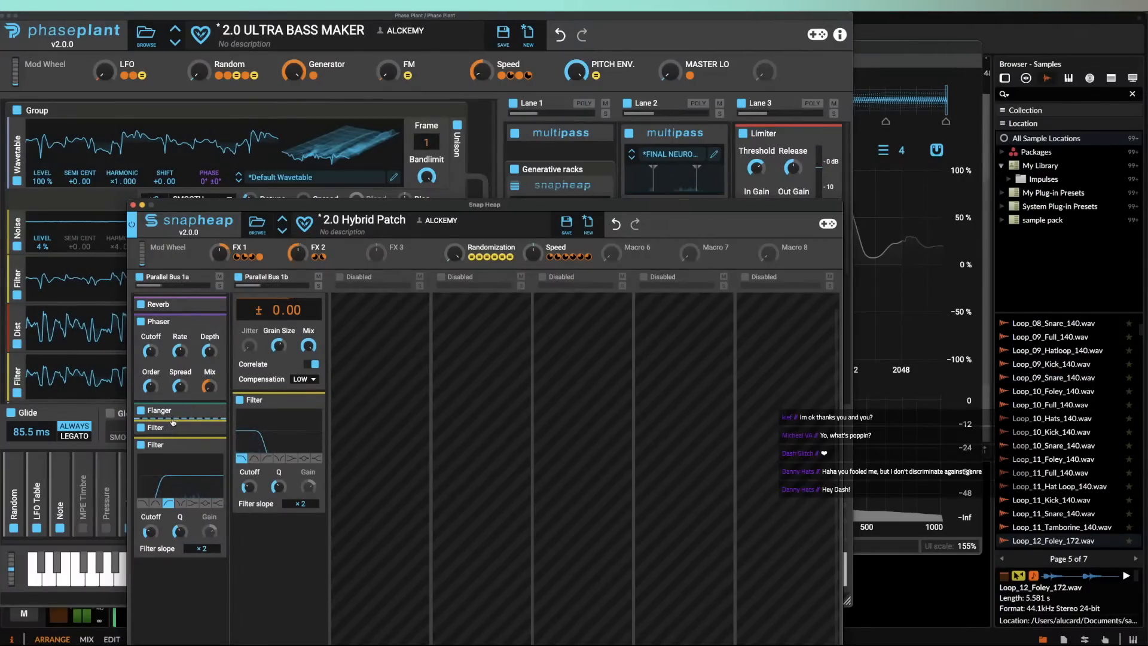
Step: Insert a Slice EQ below the Flanger on Parallel Bus 1a and open its editor
{"action": "left_click", "coordinate": [173, 422]}
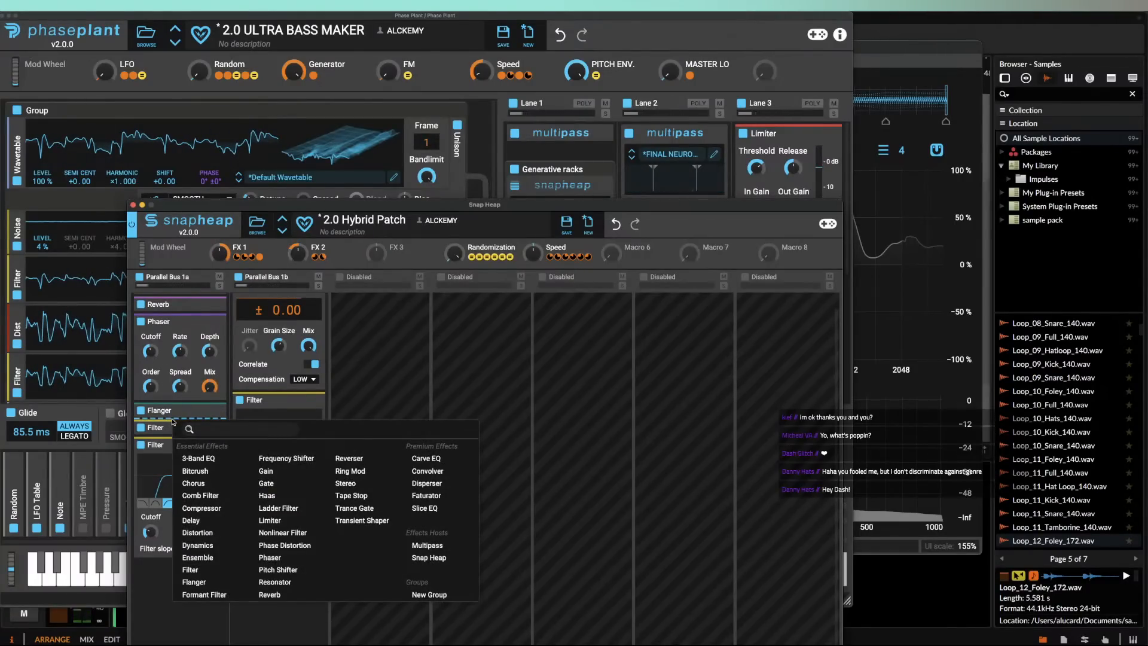
{"action": "left_click", "coordinate": [423, 509]}
{"action": "left_click", "coordinate": [216, 446]}
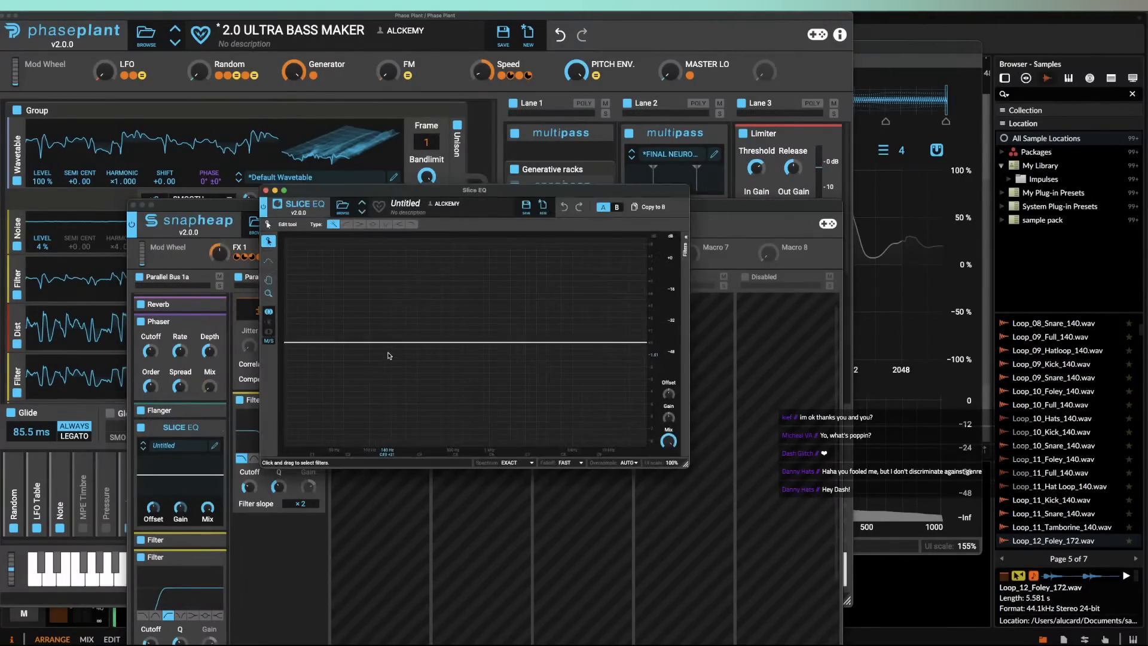
Step: Add four peak filters to the Slice EQ curve, alternating strong boosts and deep cuts from low to high frequencies
{"action": "double_click", "coordinate": [344, 342]}
{"action": "left_click_drag", "start_coordinate": [344, 342], "coordinate": [322, 261]}
{"action": "double_click", "coordinate": [444, 342]}
{"action": "left_click_drag", "start_coordinate": [445, 342], "coordinate": [393, 421]}
{"action": "double_click", "coordinate": [483, 342]}
{"action": "left_click_drag", "start_coordinate": [483, 342], "coordinate": [443, 272]}
{"action": "double_click", "coordinate": [488, 342]}
{"action": "left_click_drag", "start_coordinate": [488, 342], "coordinate": [494, 420]}
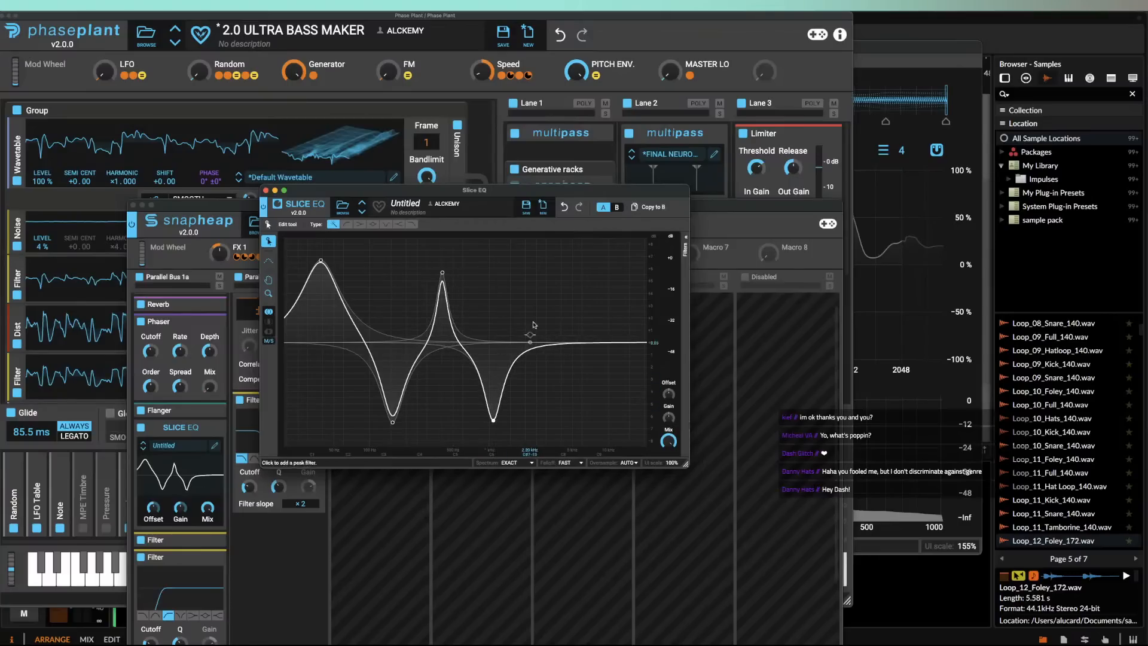
Step: Expand the Slice EQ's Filters list and rearrange the Slice EQ and Snap Heap windows so both fit on screen
{"action": "left_click", "coordinate": [685, 247]}
{"action": "left_click_drag", "start_coordinate": [600, 198], "coordinate": [896, 217]}
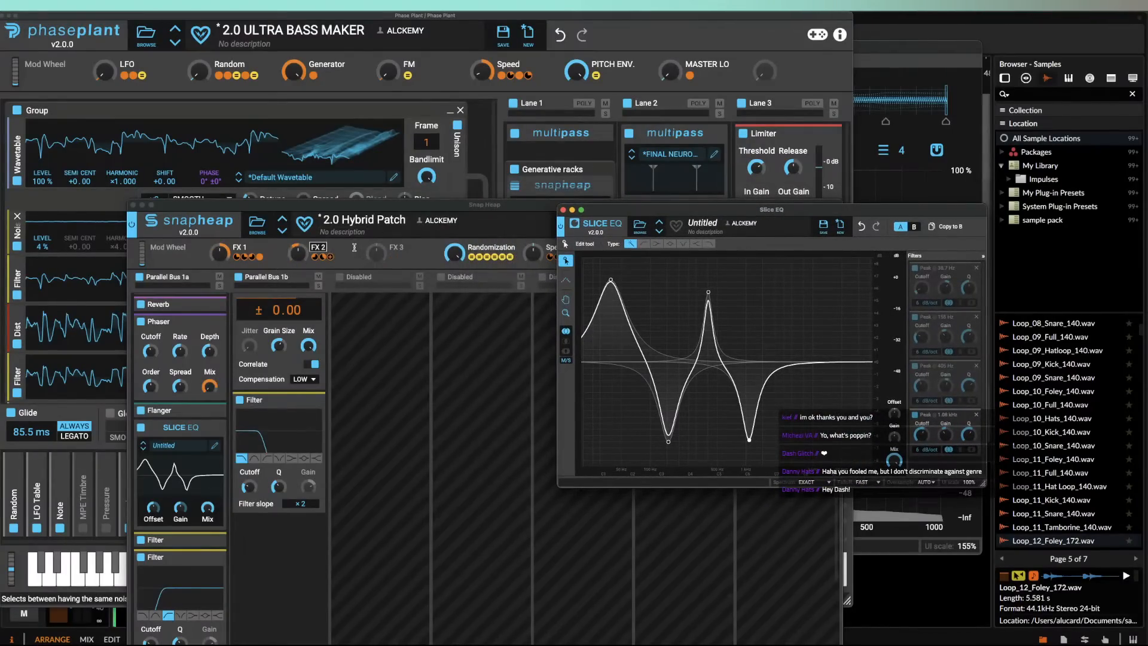
{"action": "left_click", "coordinate": [421, 254]}
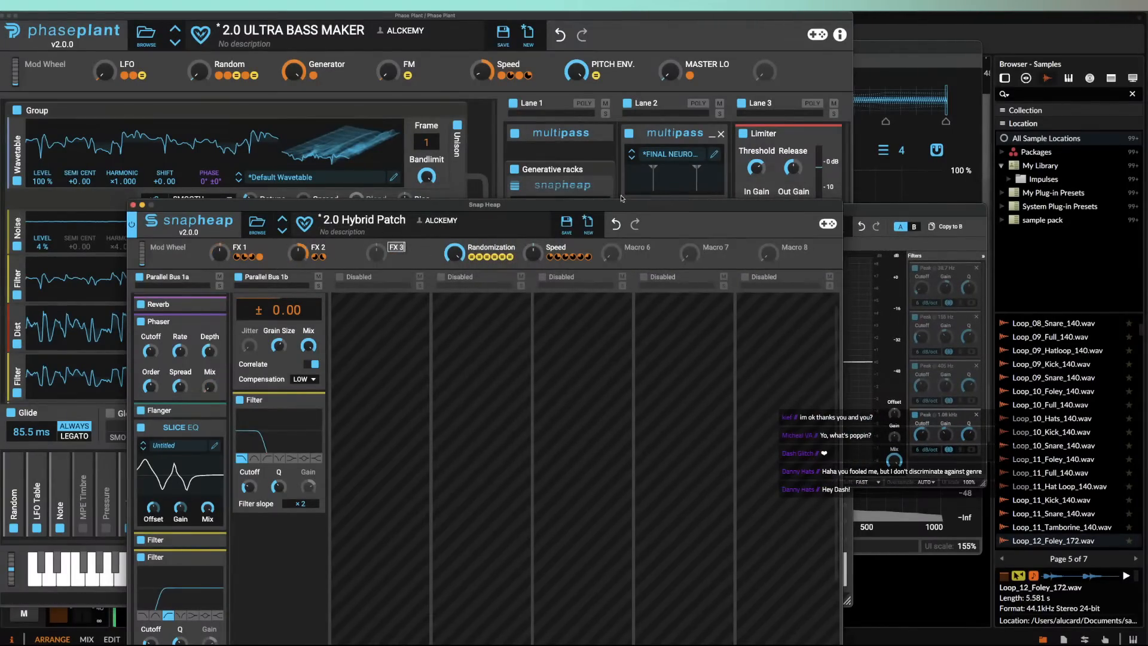
{"action": "left_click_drag", "start_coordinate": [604, 205], "coordinate": [486, 47]}
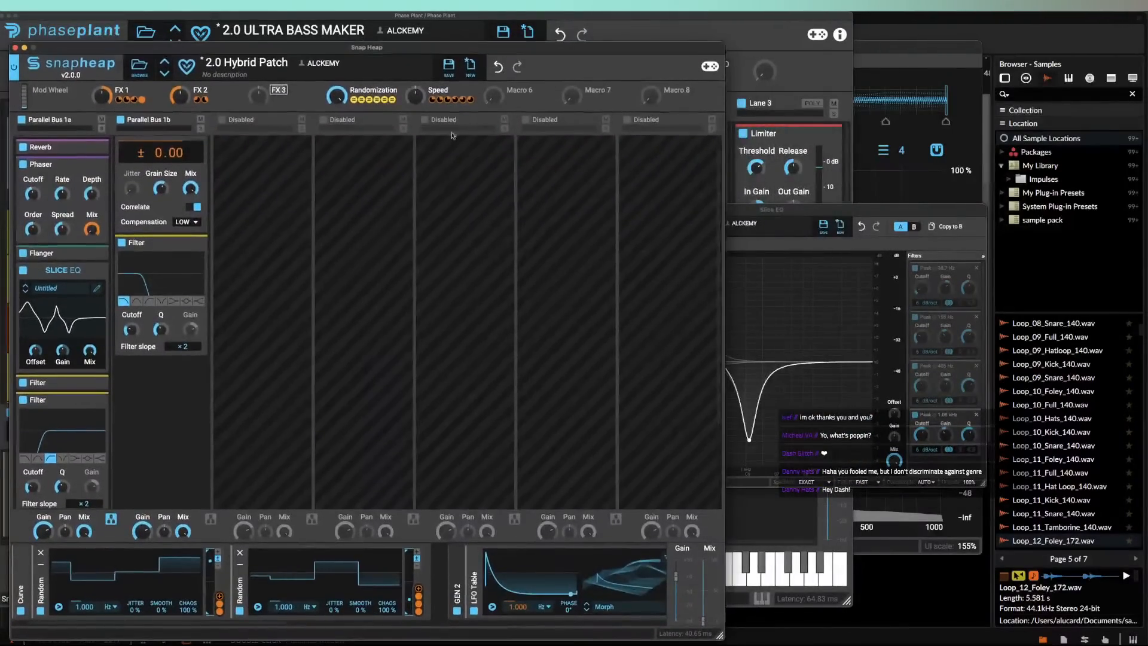
Step: Collapse the modulators ahead of GEN 2's last two Random modulators and set the first of those two's Smooth to 100%
{"action": "left_click", "coordinate": [41, 565]}
{"action": "left_click", "coordinate": [62, 566]}
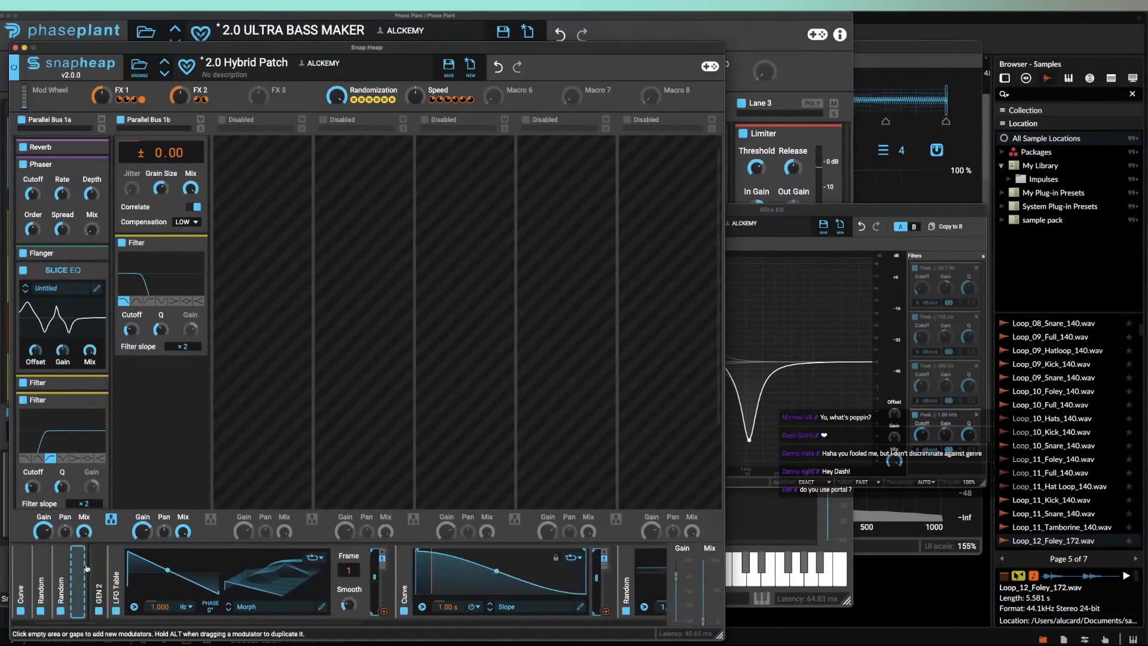
{"action": "left_click", "coordinate": [113, 565]}
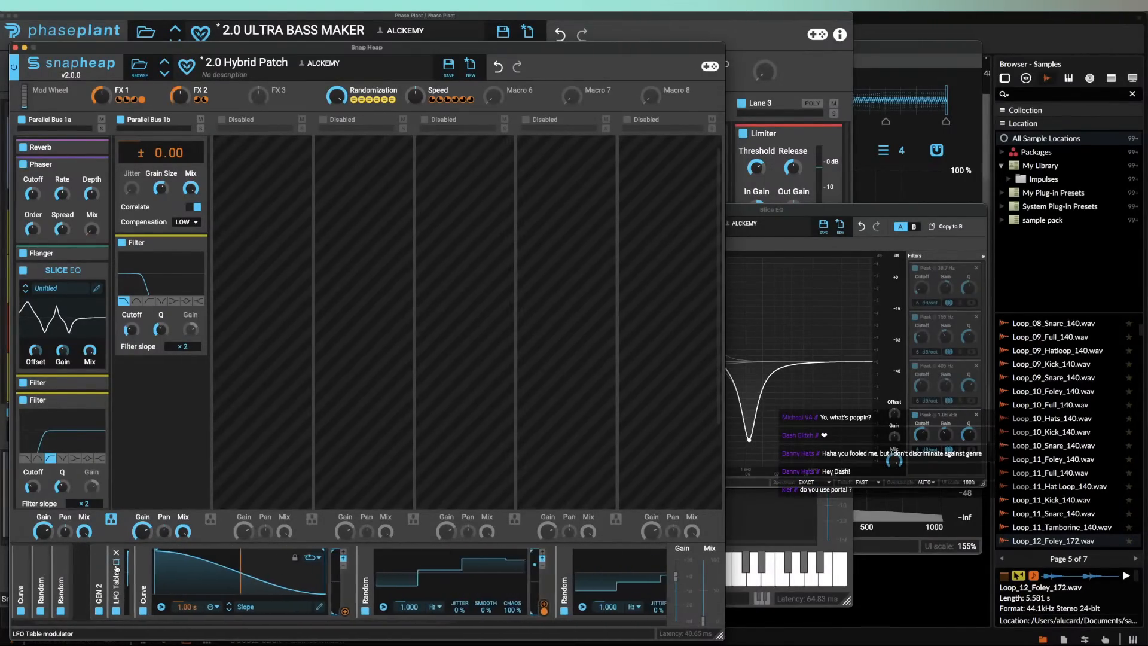
{"action": "left_click", "coordinate": [136, 566]}
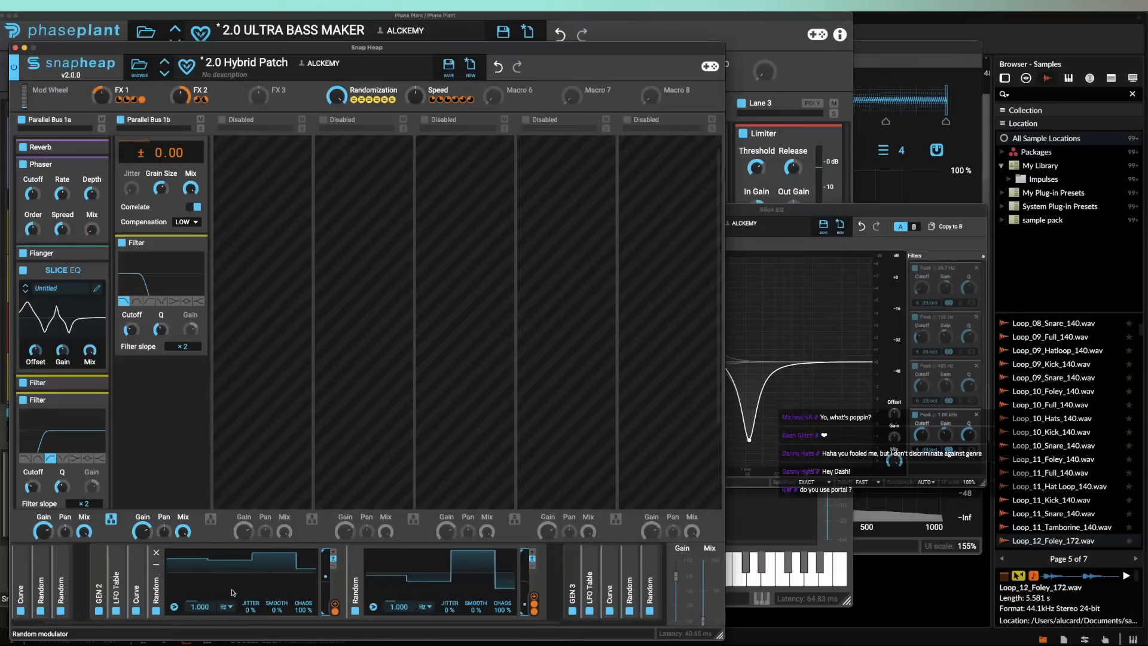
{"action": "left_click_drag", "start_coordinate": [277, 610], "coordinate": [276, 550]}
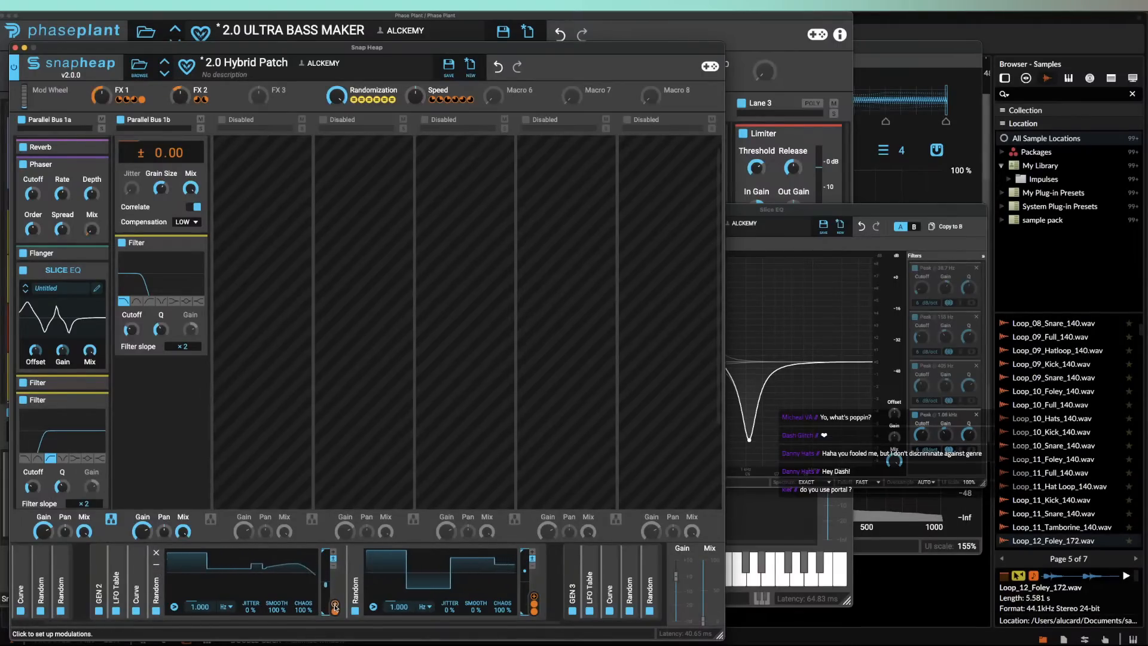
Step: Assign GEN 2's smoothed Random modulator to the Cutoff of the Slice EQ's first and fourth peak filters
{"action": "left_click", "coordinate": [335, 609]}
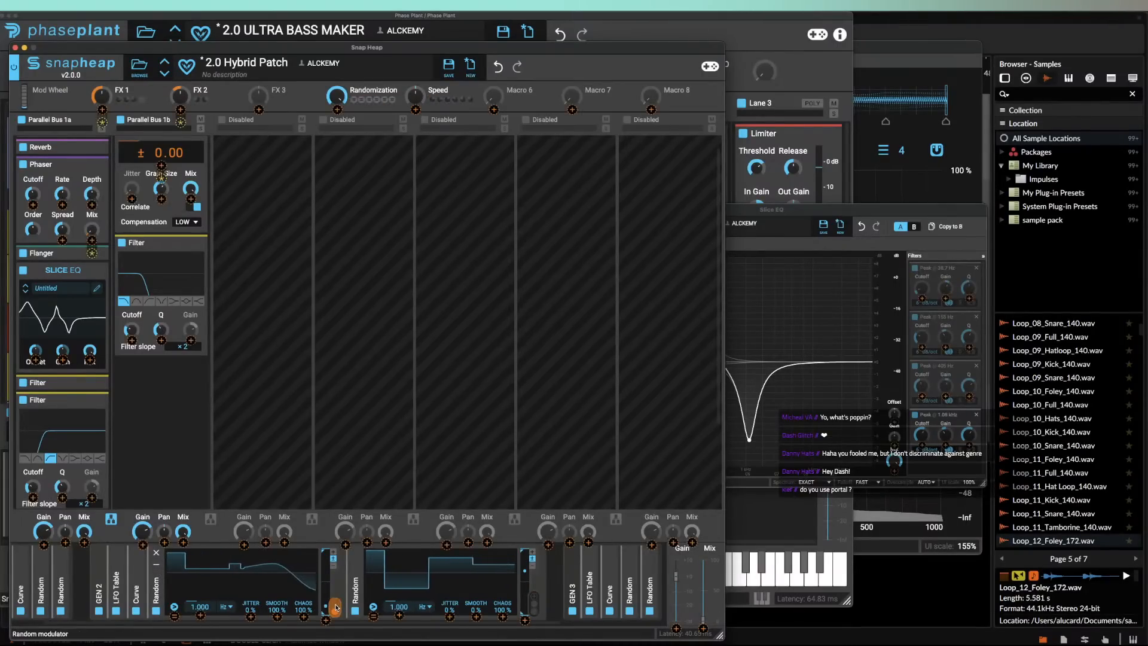
{"action": "left_click", "coordinate": [926, 302]}
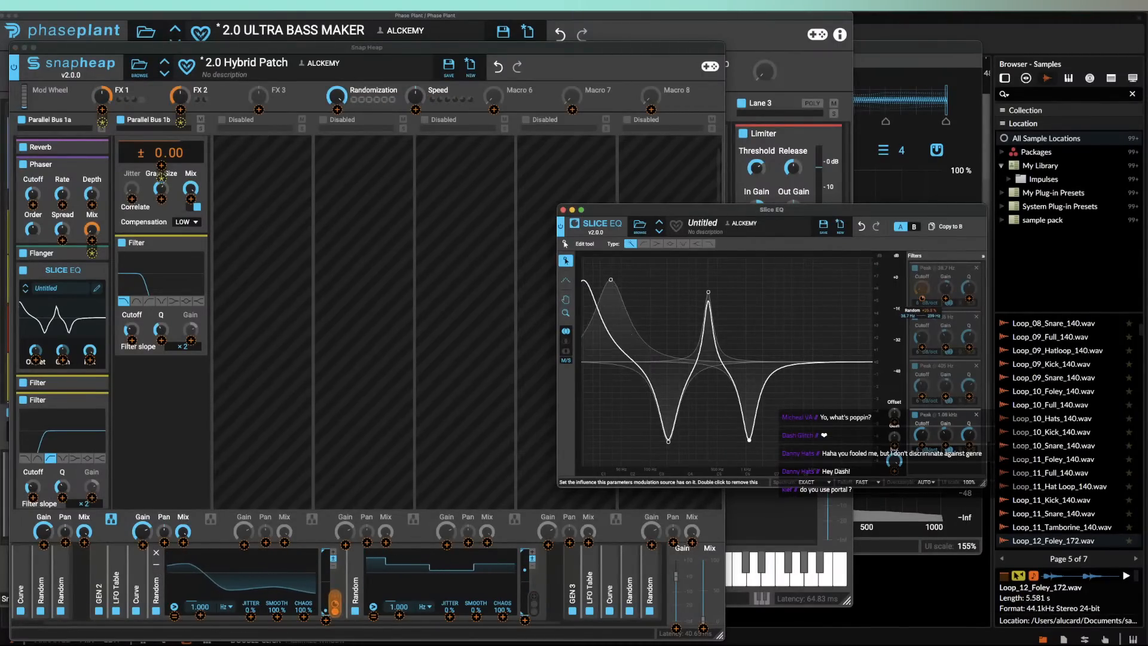
{"action": "left_click", "coordinate": [924, 398]}
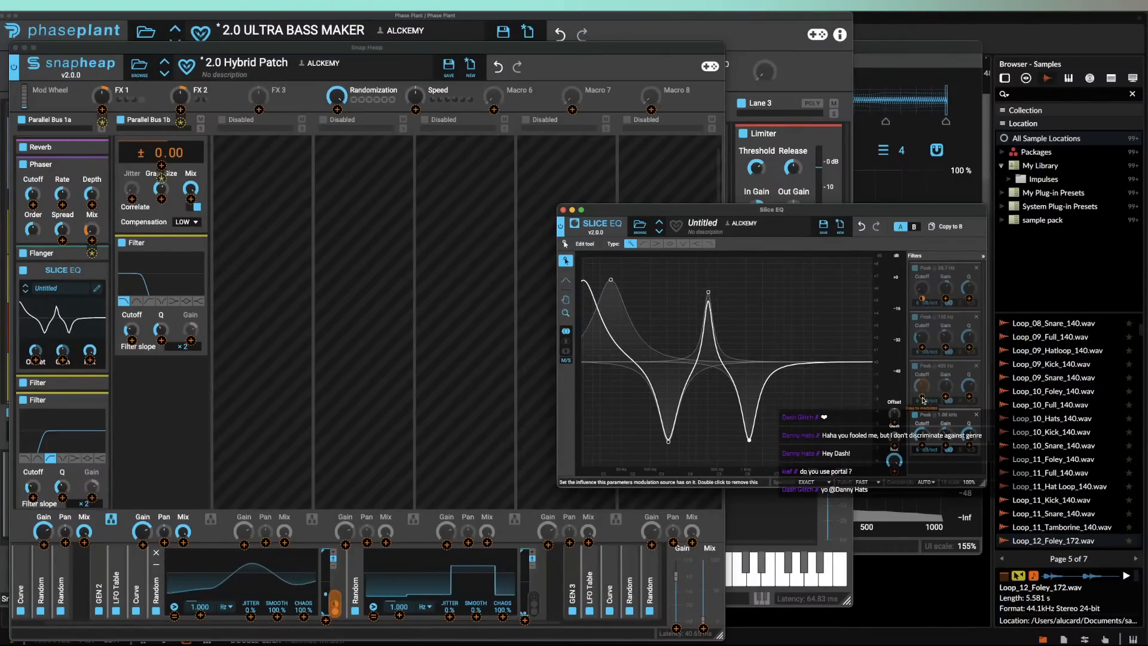
{"action": "left_click_drag", "start_coordinate": [923, 447], "coordinate": [923, 475]}
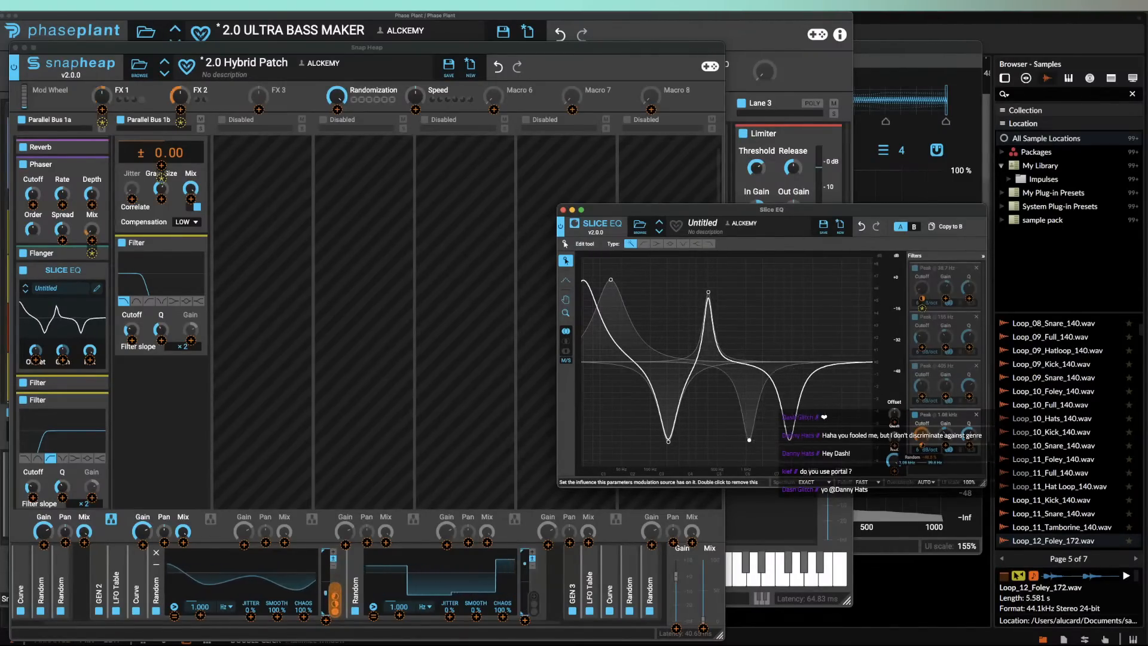
{"action": "left_click", "coordinate": [939, 469]}
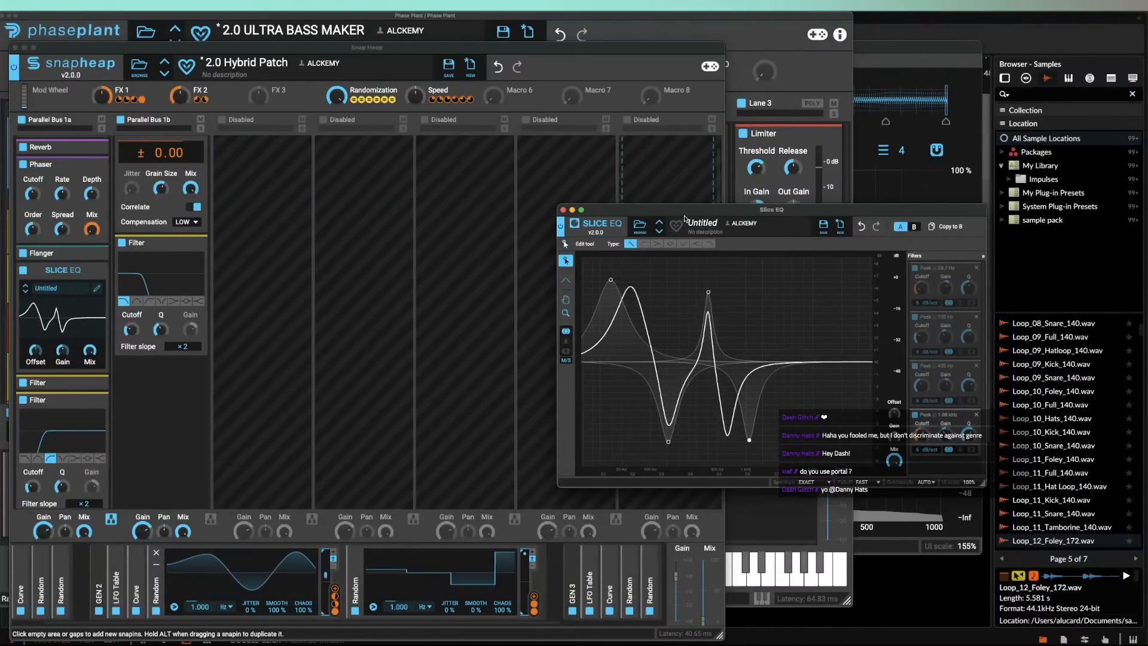
Step: Set GEN 2's last Random modulator's Smooth to 100% and assign it to the Slice EQ's Mix at -100%
{"action": "left_click", "coordinate": [410, 572]}
{"action": "left_click_drag", "start_coordinate": [476, 610], "coordinate": [476, 538]}
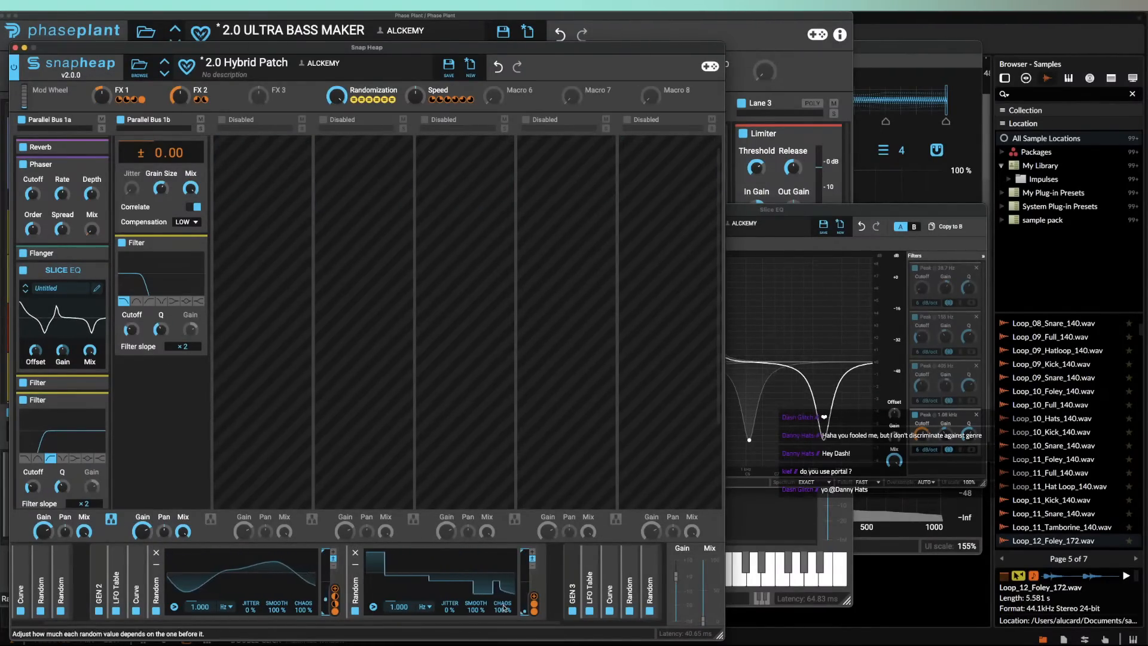
{"action": "left_click", "coordinate": [534, 604]}
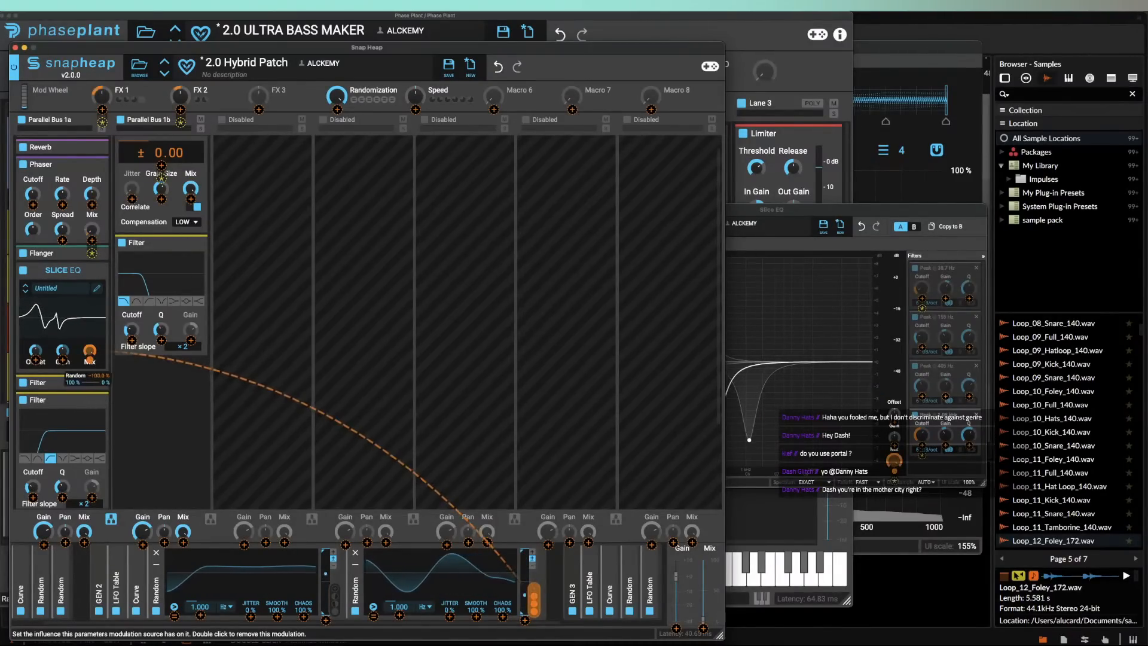
{"action": "left_click", "coordinate": [87, 352]}
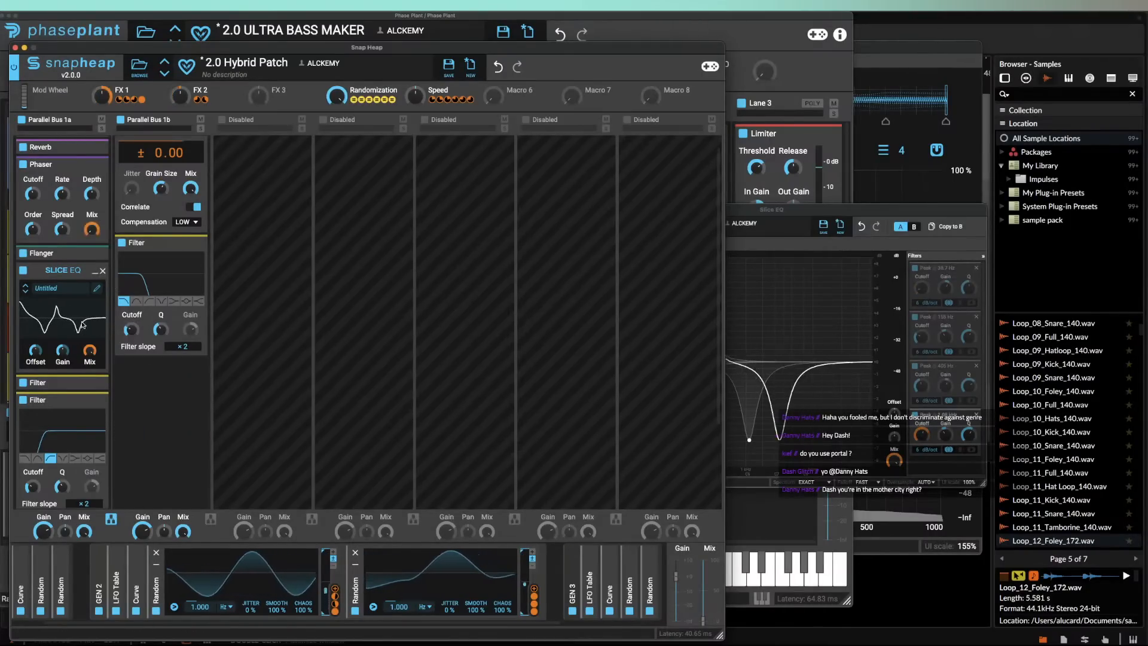
Step: Collapse the Slice EQ on Parallel Bus 1a and insert a Limiter at the end of the chain
{"action": "left_click", "coordinate": [95, 272]}
{"action": "left_click", "coordinate": [57, 278]}
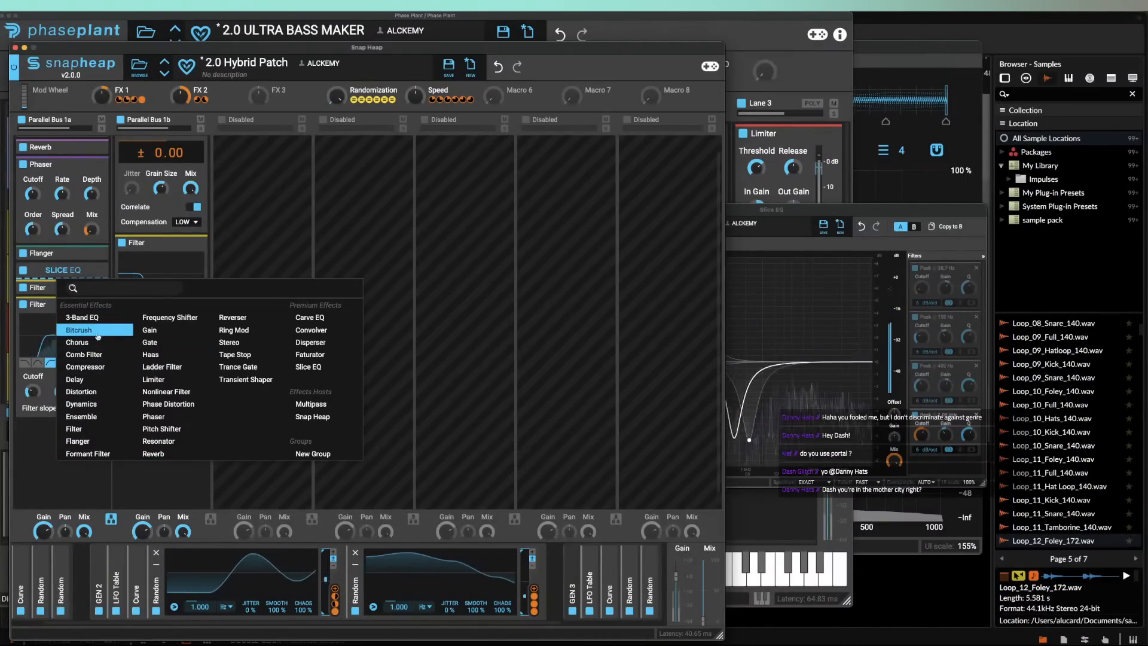
{"action": "left_click", "coordinate": [40, 469]}
{"action": "left_click", "coordinate": [40, 469]}
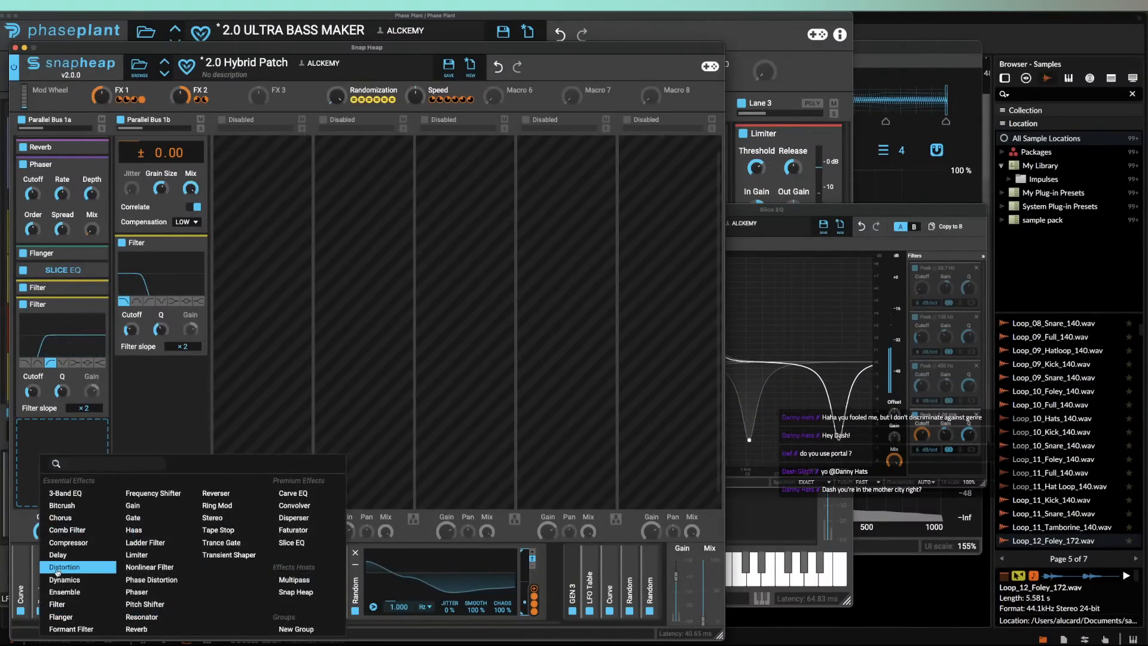
{"action": "left_click", "coordinate": [137, 554]}
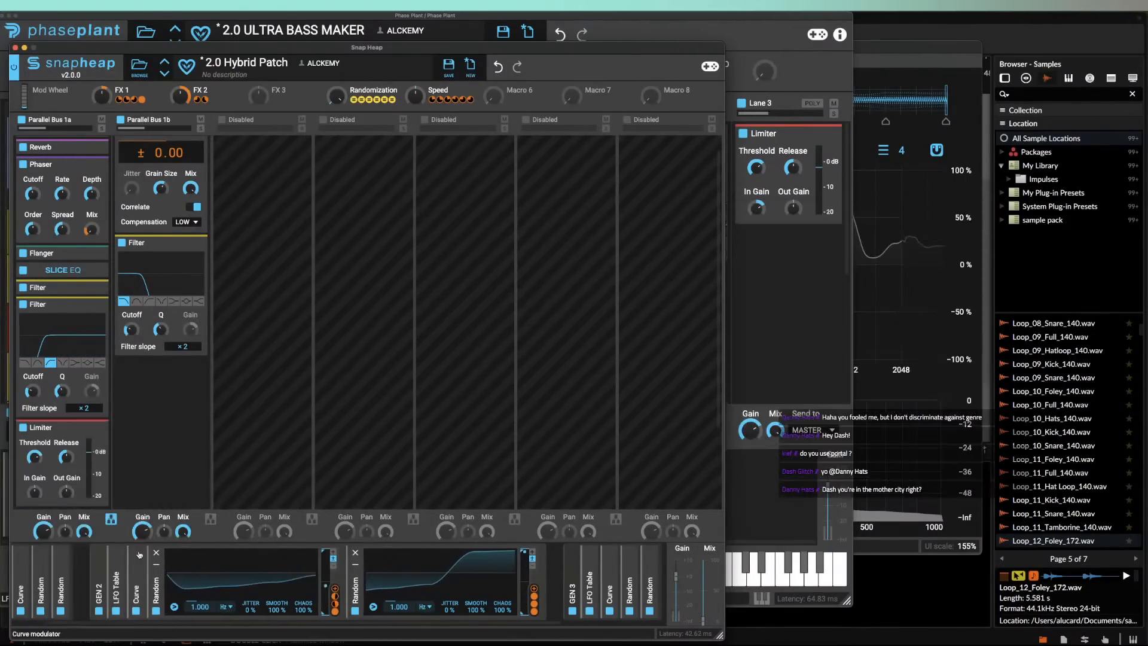
Step: Set the Limiter's Threshold to -3 dB, then collapse the Limiter
{"action": "right_click", "coordinate": [33, 457]}
{"action": "type", "text": "-3"}
{"action": "key", "text": "Return"}
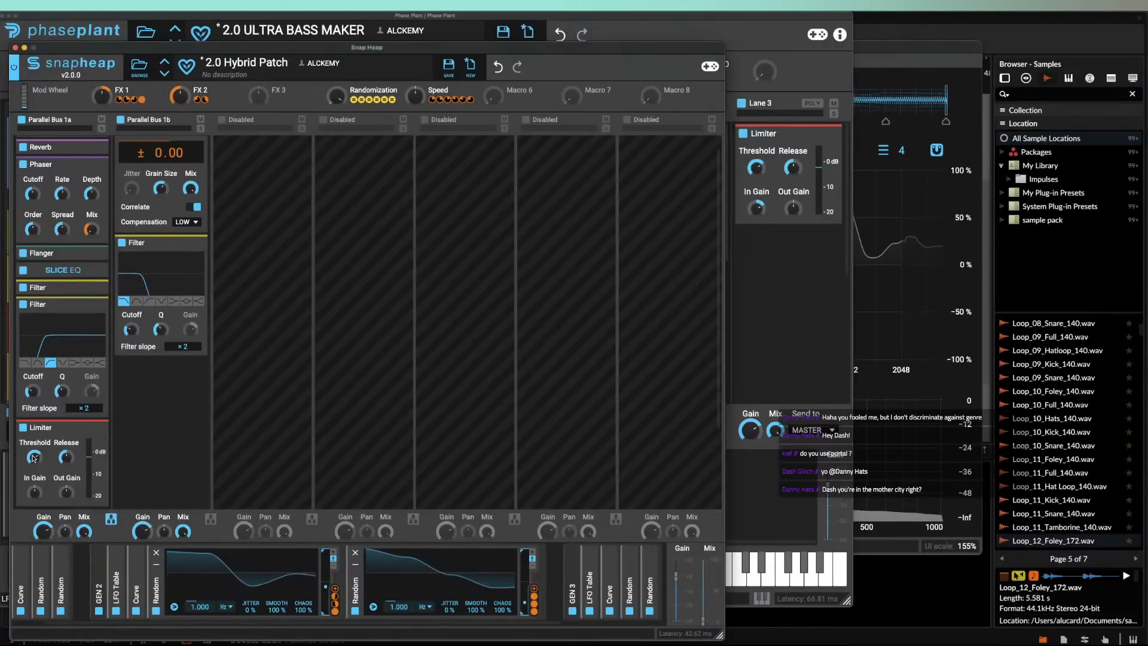
{"action": "left_click", "coordinate": [95, 428]}
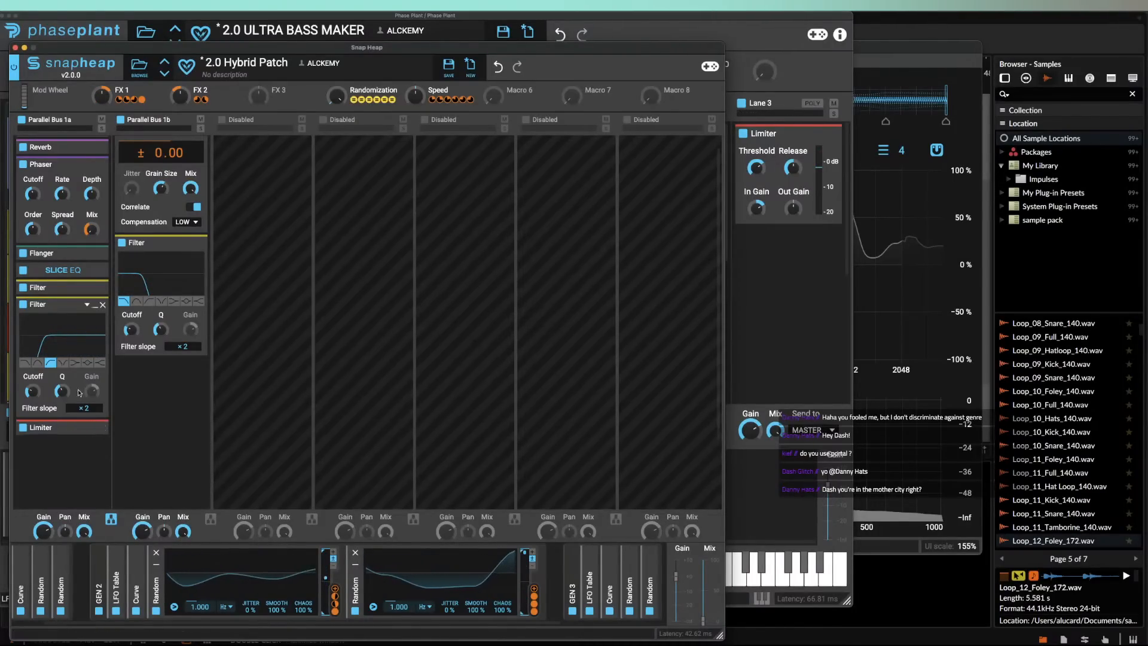
Step: Expand the Slice EQ, reopen its editor and add a high cut filter at about 17.4 kHz
{"action": "left_click", "coordinate": [73, 297]}
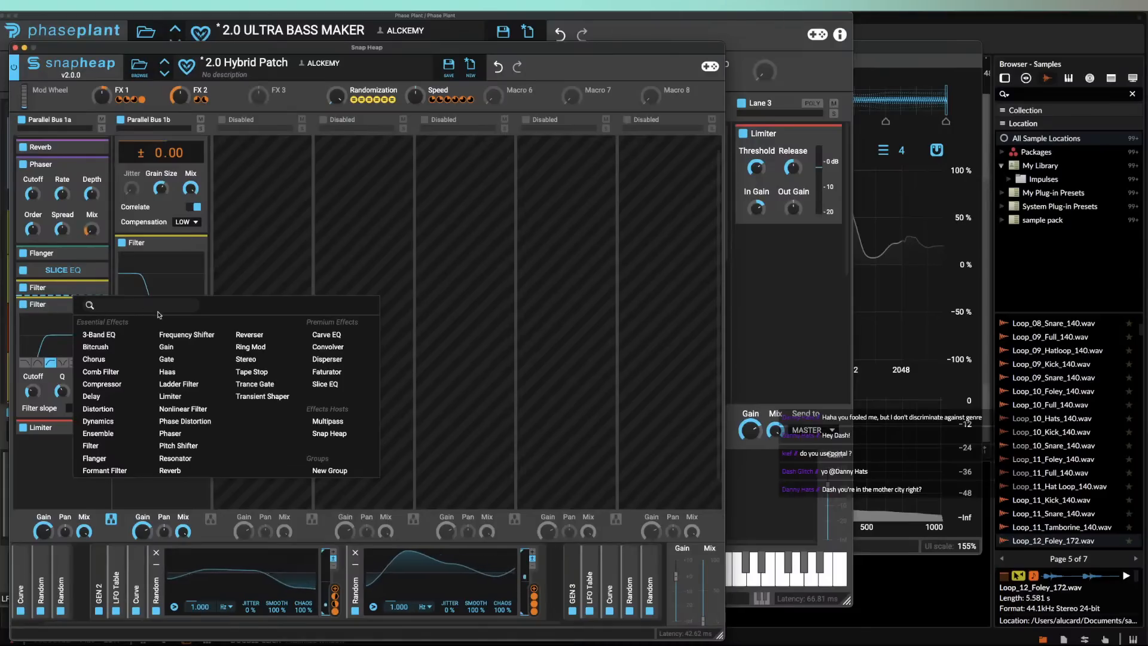
{"action": "left_click", "coordinate": [39, 298]}
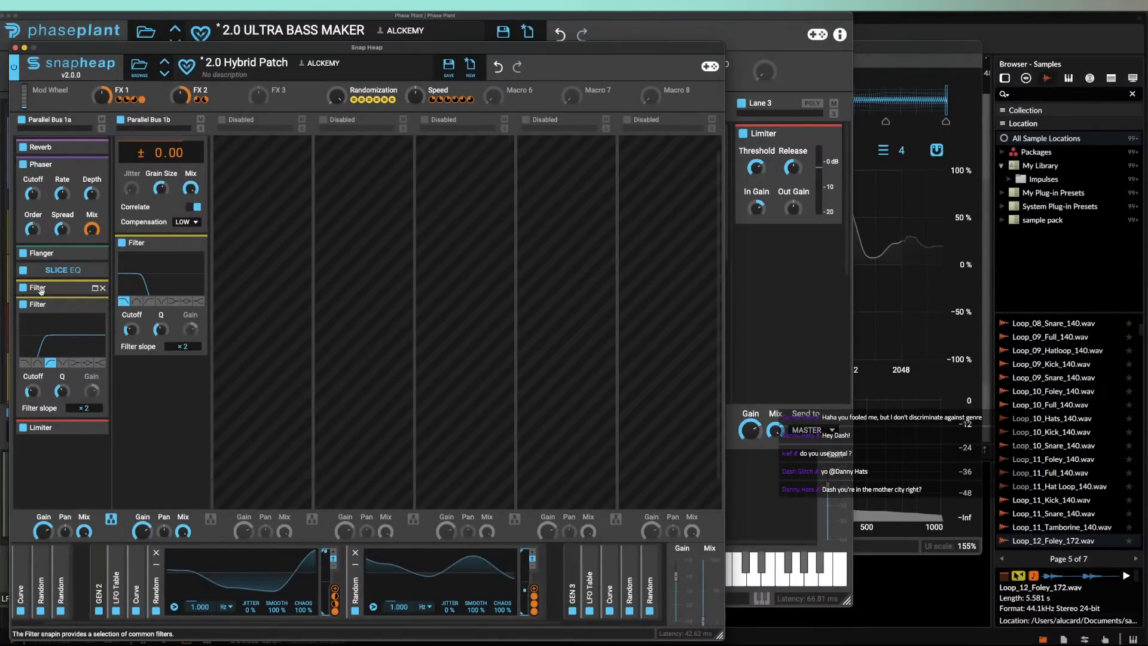
{"action": "left_click", "coordinate": [94, 273]}
{"action": "left_click", "coordinate": [96, 288]}
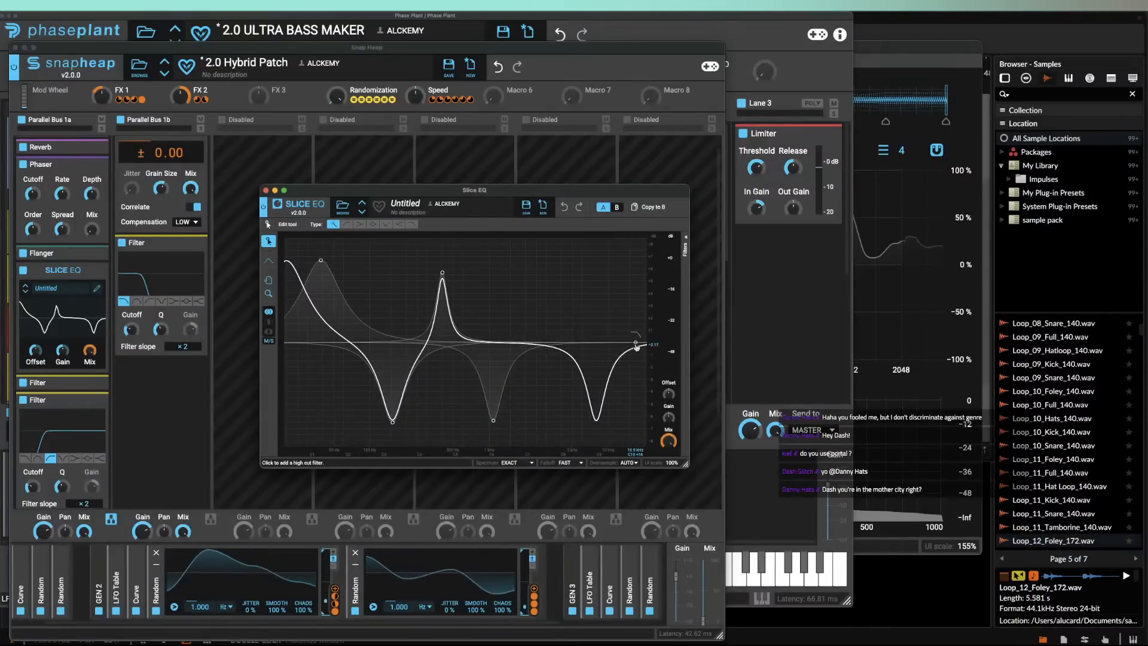
{"action": "left_click_drag", "start_coordinate": [636, 344], "coordinate": [637, 380]}
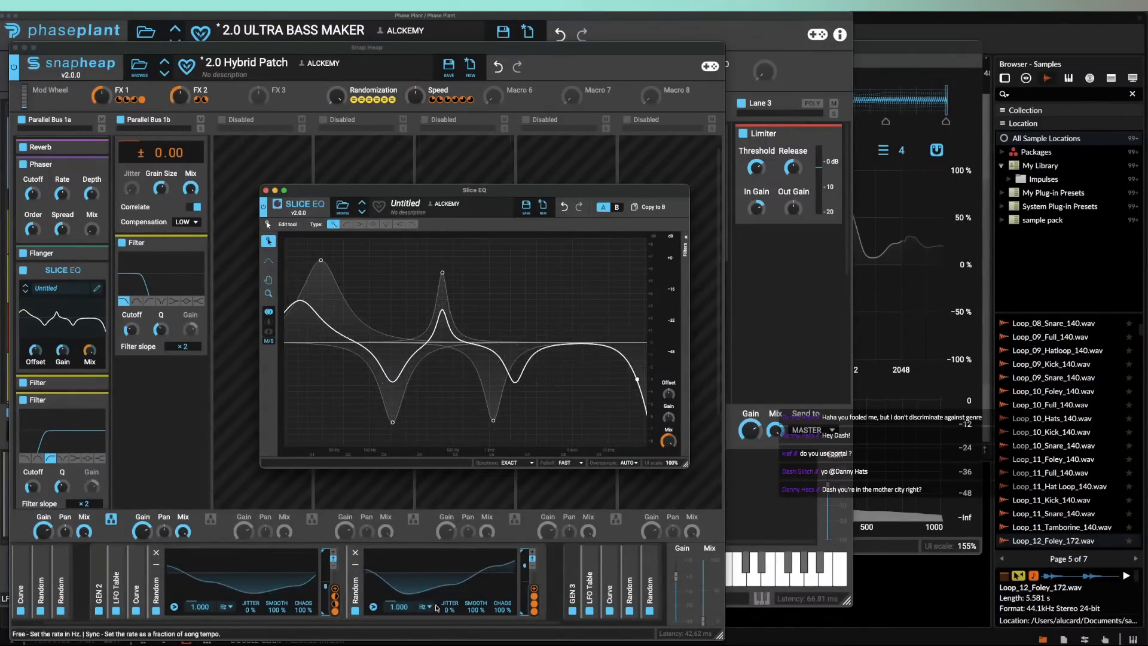
Step: Reopen the 2.0 Hybrid Patch Snap Heap and its Slice EQ editor, placing the editor clear of the modulators
{"action": "left_click", "coordinate": [529, 589]}
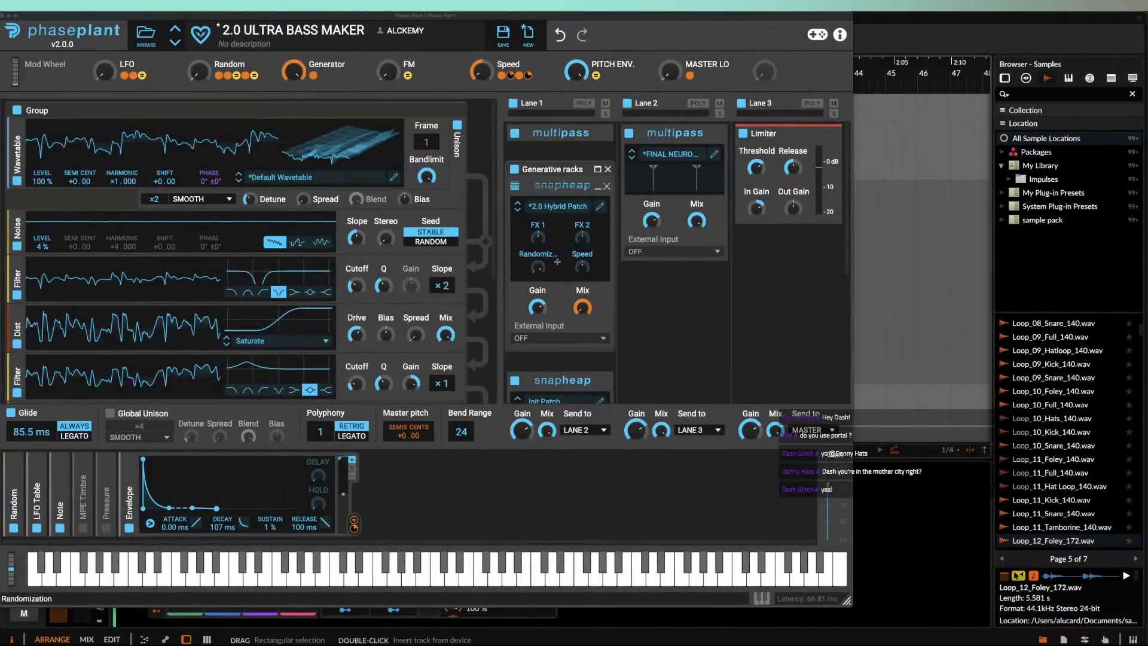
{"action": "scroll", "coordinate": [556, 262], "scroll_direction": "down", "scroll_amount": 4}
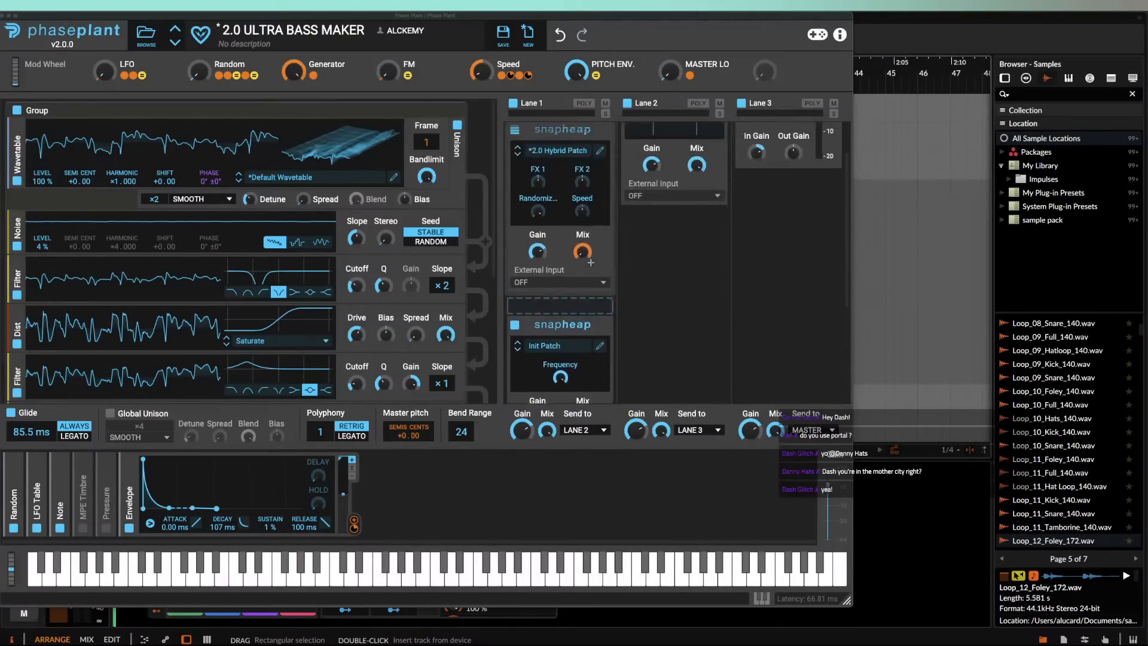
{"action": "scroll", "coordinate": [590, 263], "scroll_direction": "up", "scroll_amount": 4}
{"action": "left_click", "coordinate": [599, 206]}
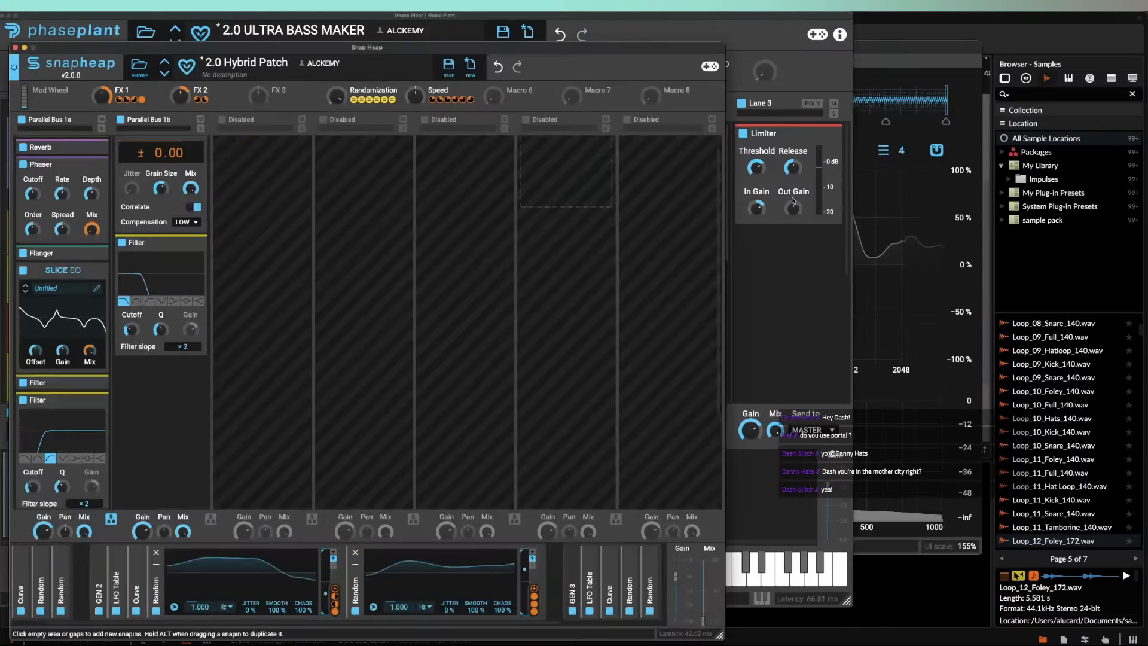
{"action": "left_click", "coordinate": [96, 288]}
{"action": "left_click_drag", "start_coordinate": [435, 186], "coordinate": [687, 183]}
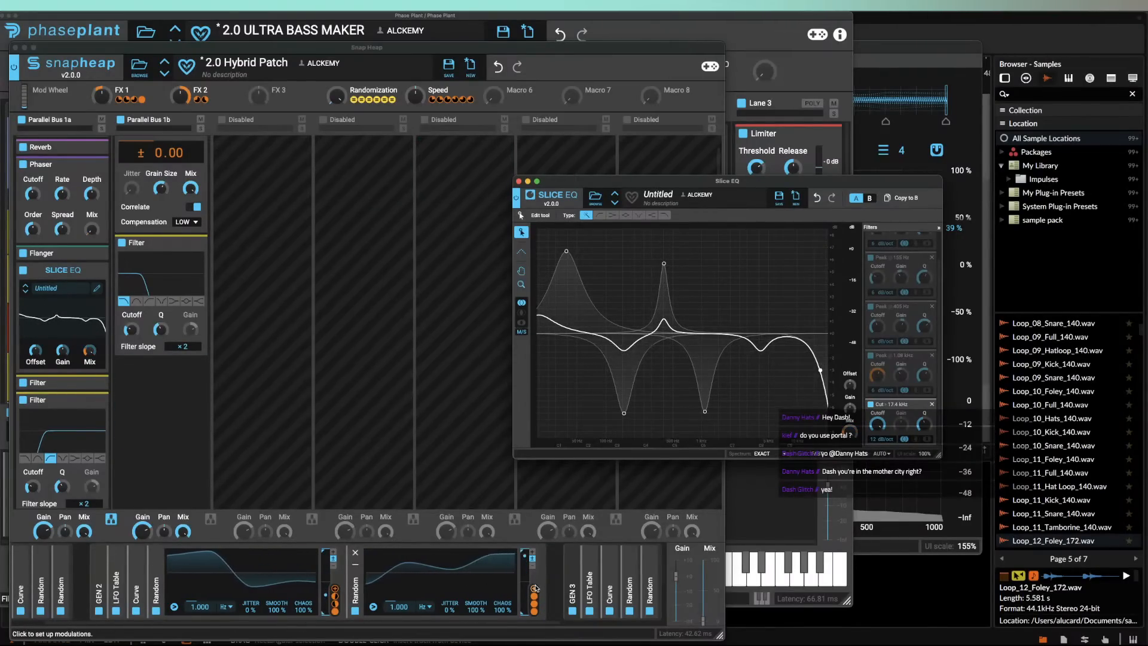
Step: Assign GEN 2's last Random modulator to the Slice EQ high cut filter's Cutoff and close the Slice EQ editor
{"action": "left_click_drag", "start_coordinate": [536, 589], "coordinate": [537, 589]}
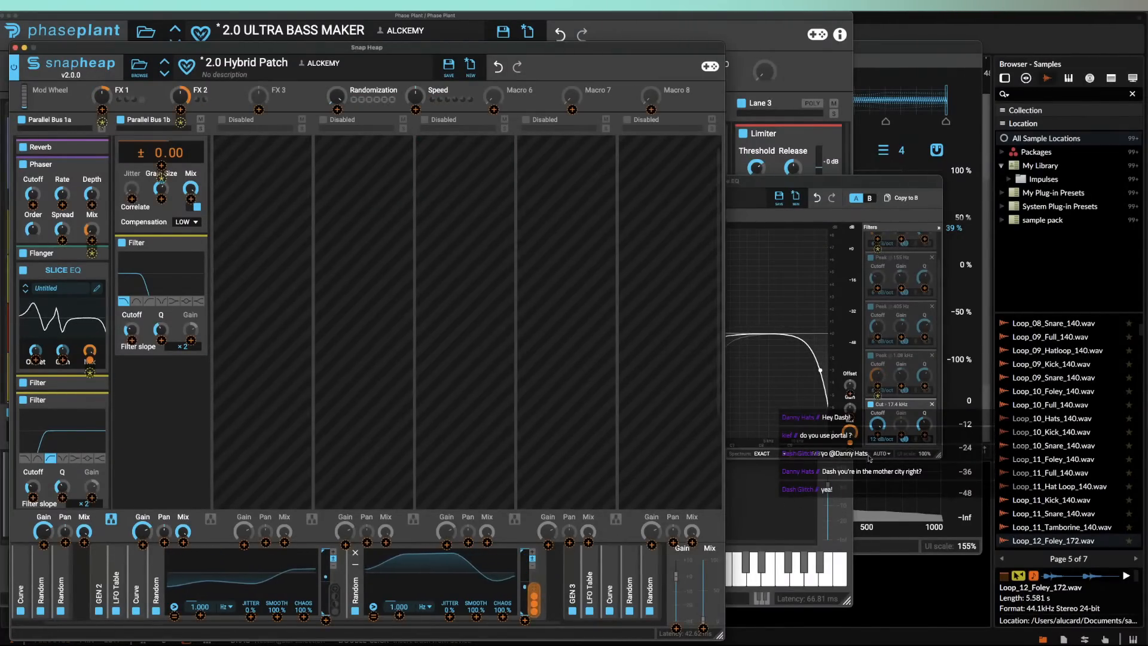
{"action": "left_click_drag", "start_coordinate": [878, 437], "coordinate": [878, 425]}
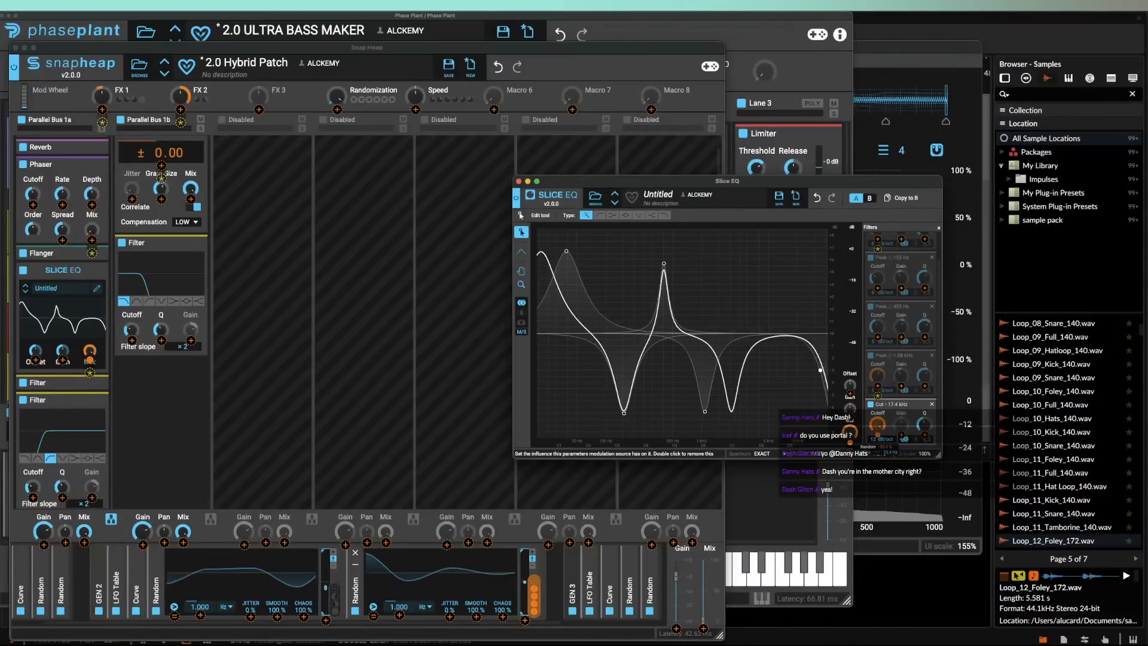
{"action": "left_click", "coordinate": [519, 181]}
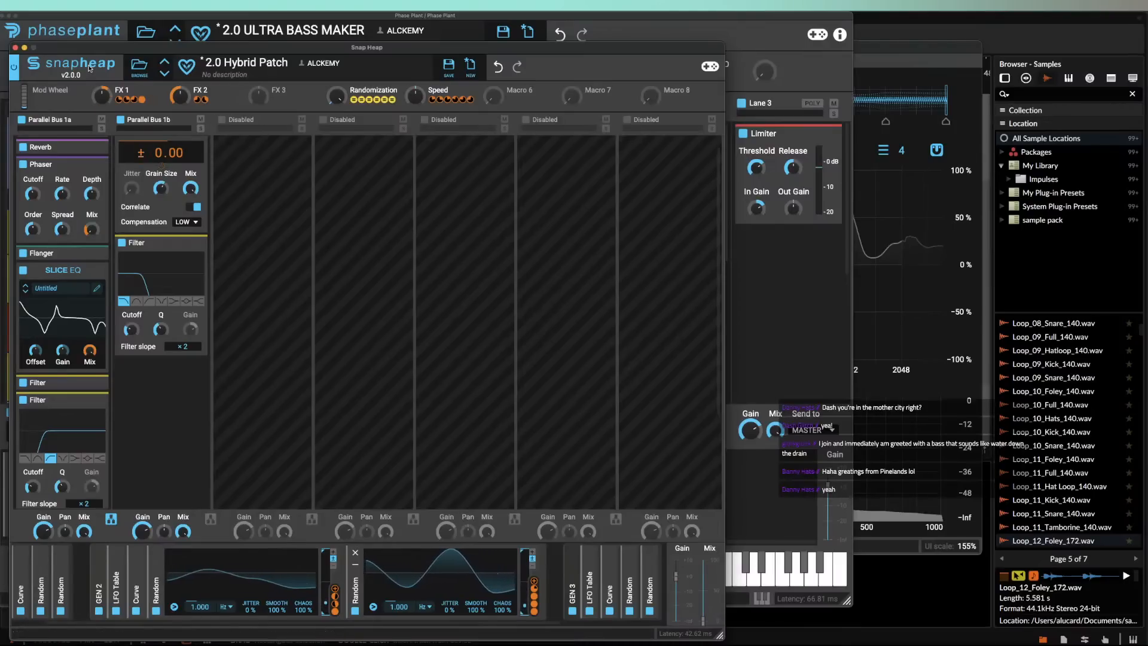
Step: Move the Snap Heap window up, assign the FX 2 macro to the Flanger's Mix, and leave the Flanger collapsed
{"action": "left_click_drag", "start_coordinate": [79, 53], "coordinate": [64, 7]}
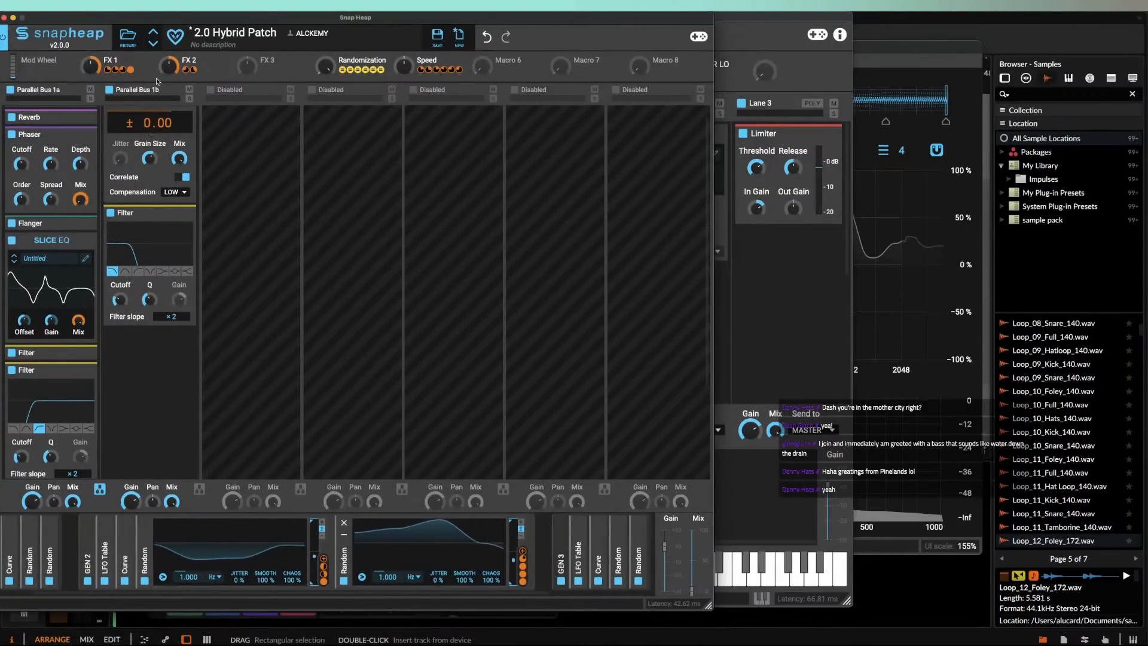
{"action": "mouse_move", "coordinate": [126, 23]}
{"action": "left_mouse_down"}
{"action": "mouse_move", "coordinate": [231, 58]}
{"action": "mouse_move", "coordinate": [122, 3]}
{"action": "left_mouse_up"}
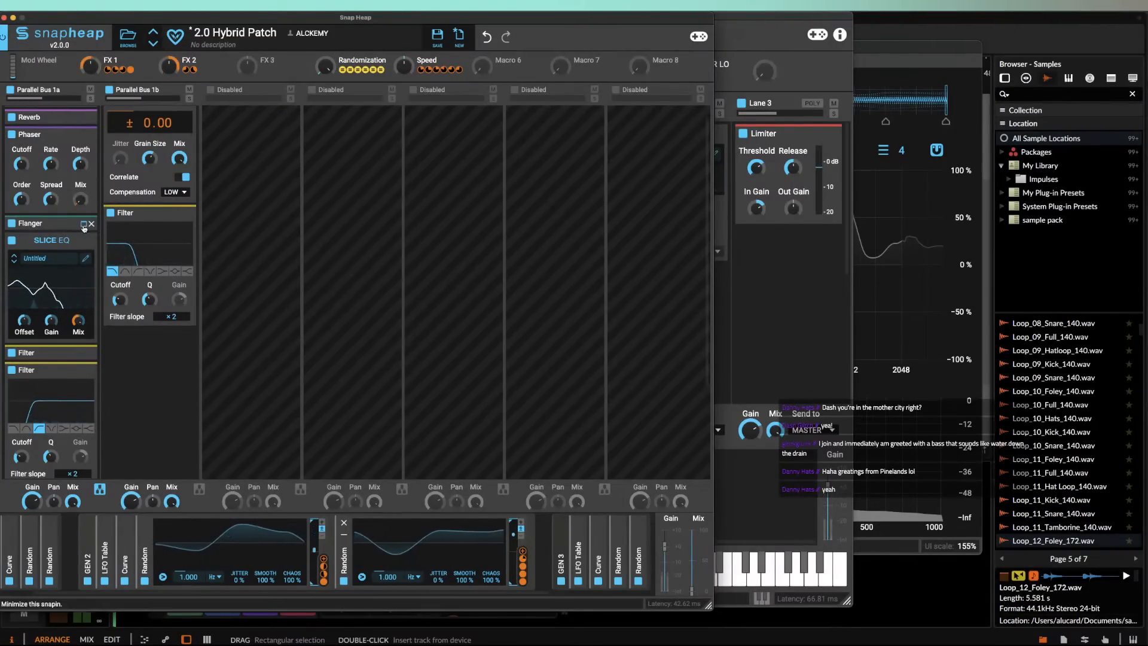
{"action": "left_click", "coordinate": [83, 225]}
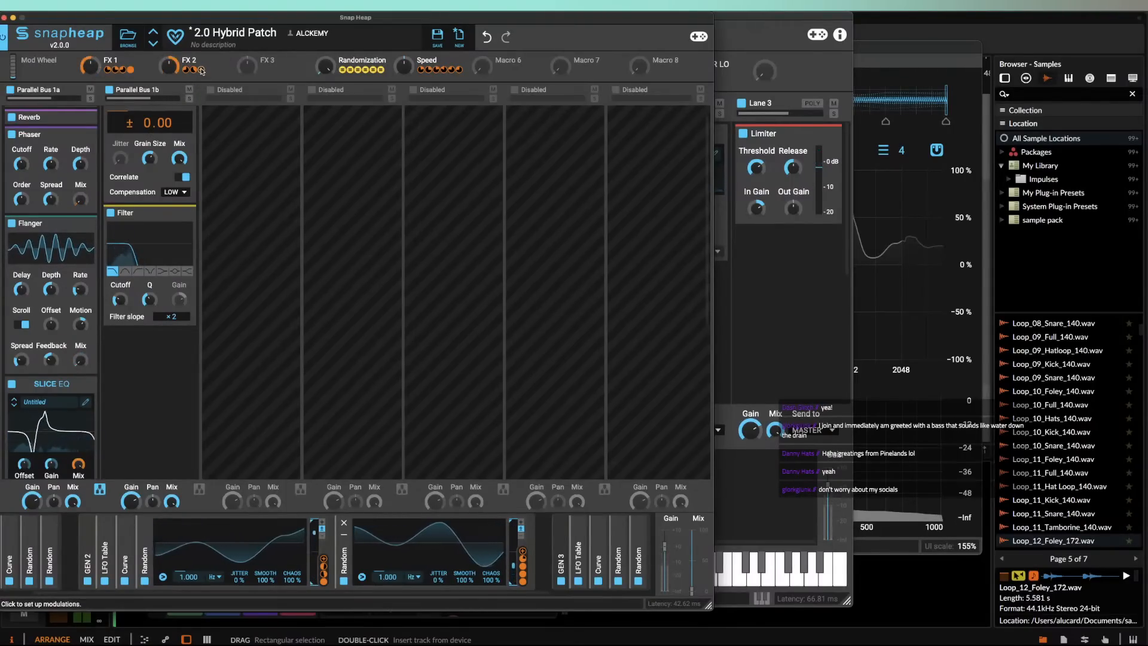
{"action": "left_click_drag", "start_coordinate": [201, 71], "coordinate": [82, 368]}
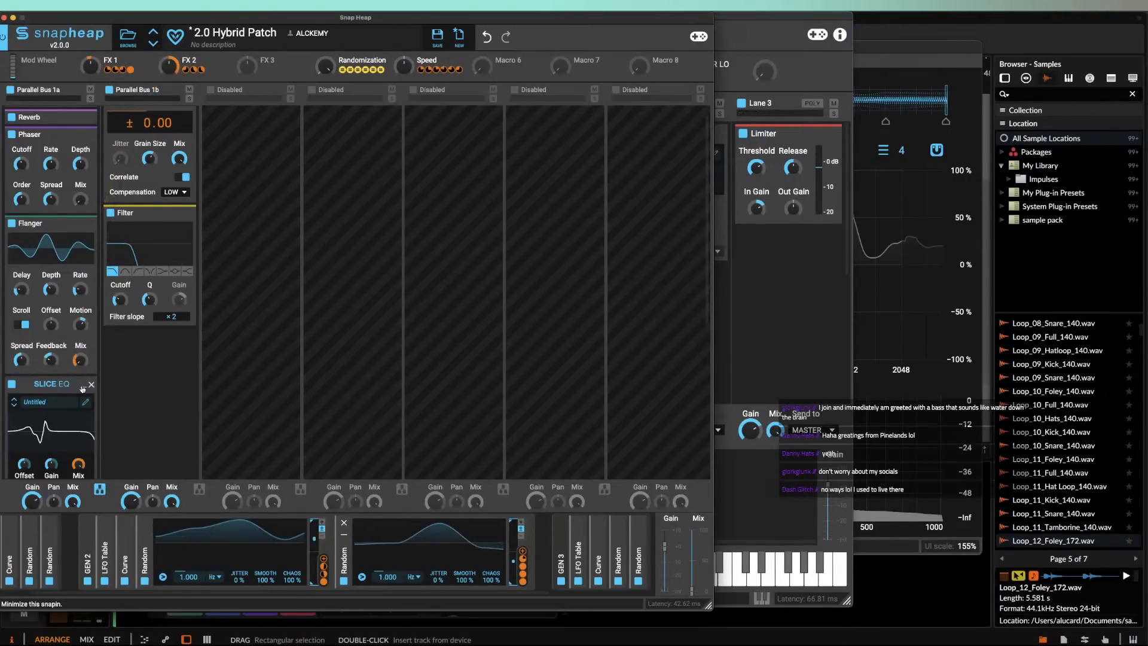
{"action": "left_click", "coordinate": [82, 389]}
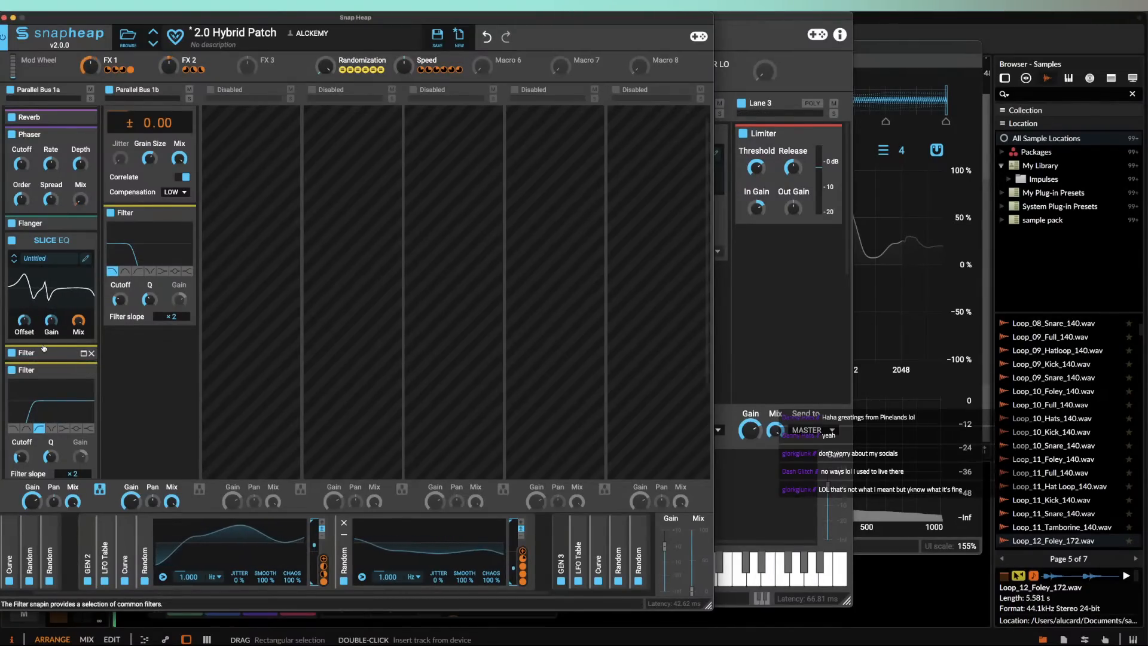
{"action": "left_click", "coordinate": [83, 353]}
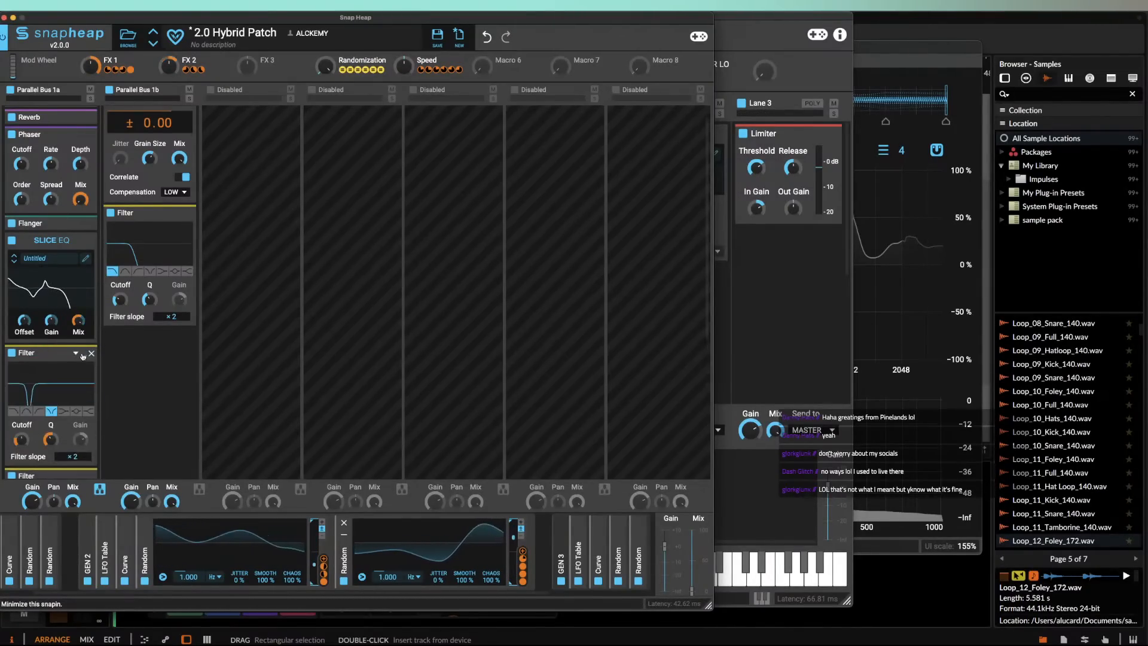
{"action": "left_click", "coordinate": [83, 354]}
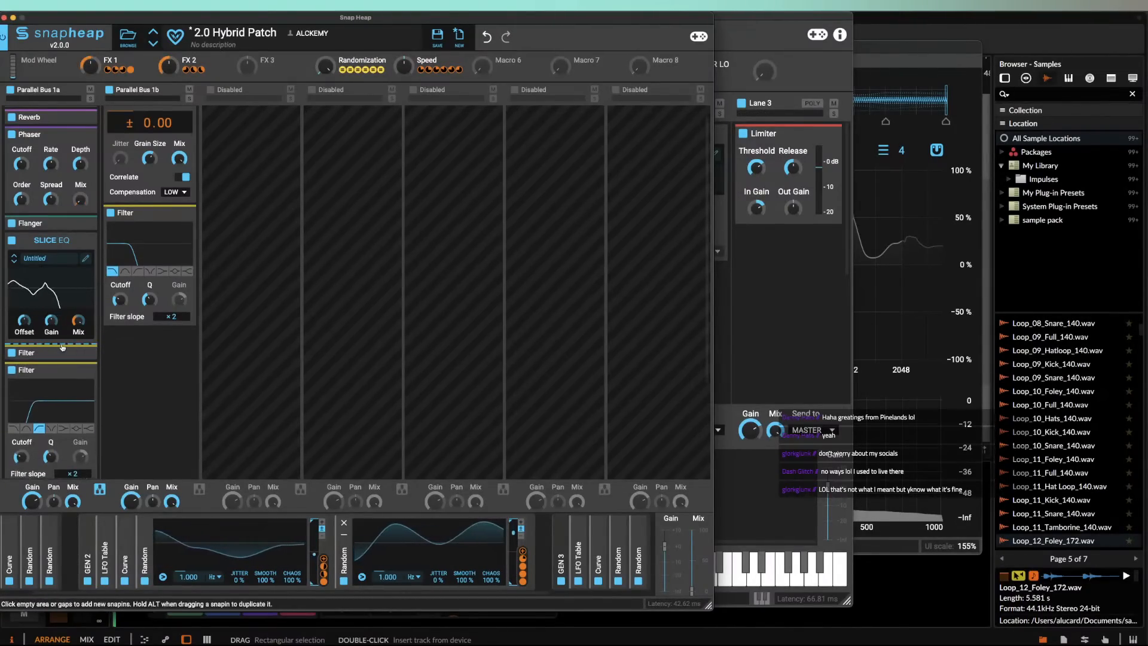
Step: Add a Chorus after the Slice EQ, assign GEN 3's first Random modulator to its Spread, and collapse the Chorus
{"action": "left_click", "coordinate": [62, 346]}
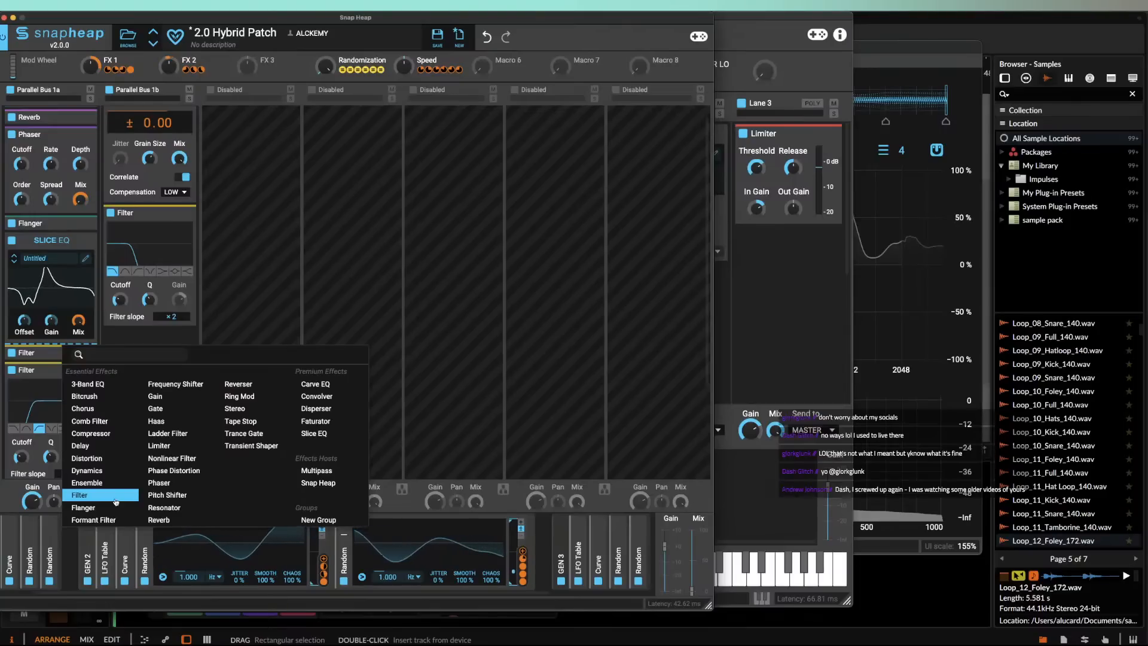
{"action": "left_click", "coordinate": [90, 413]}
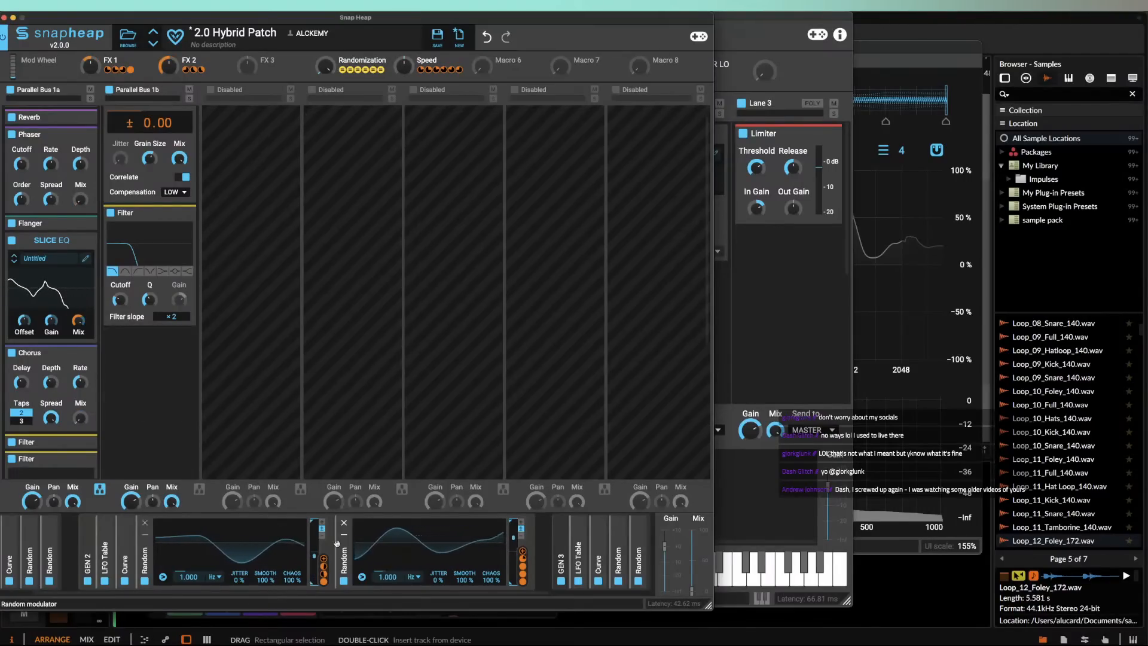
{"action": "scroll", "coordinate": [512, 544], "scroll_direction": "right", "scroll_amount": 3}
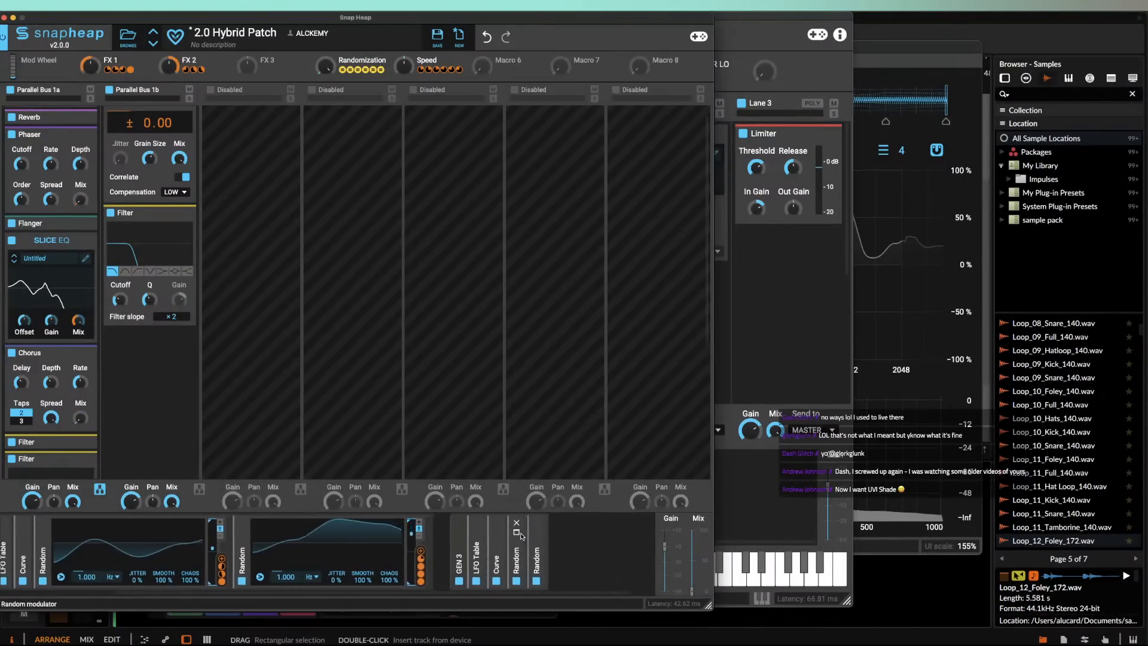
{"action": "left_click", "coordinate": [518, 533]}
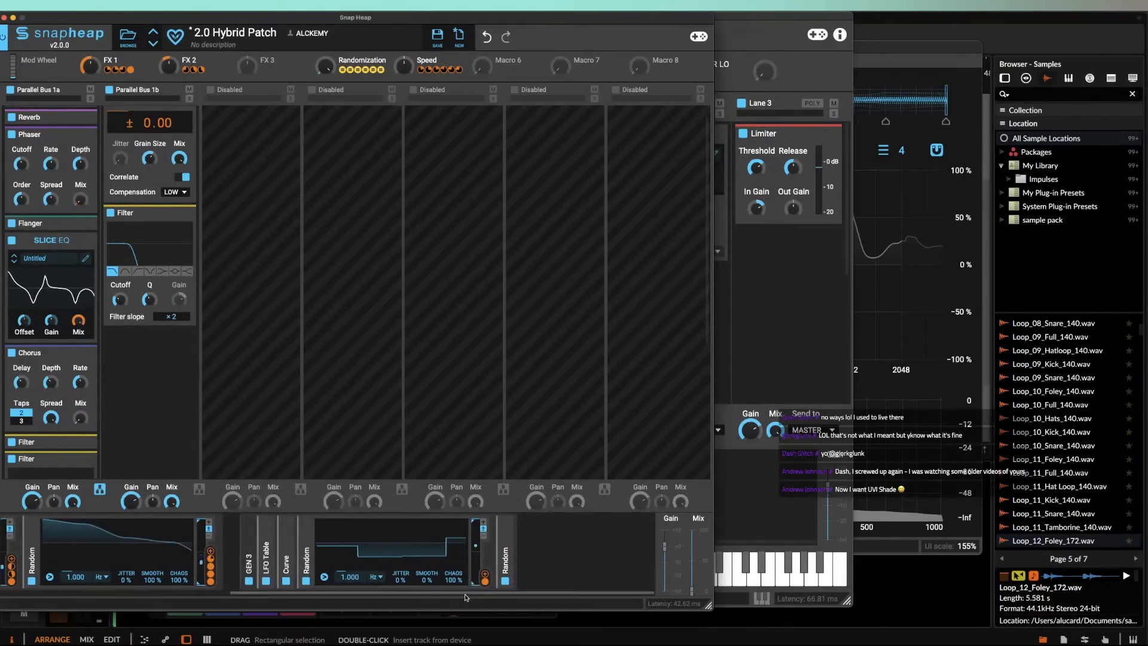
{"action": "left_click_drag", "start_coordinate": [486, 573], "coordinate": [51, 417]}
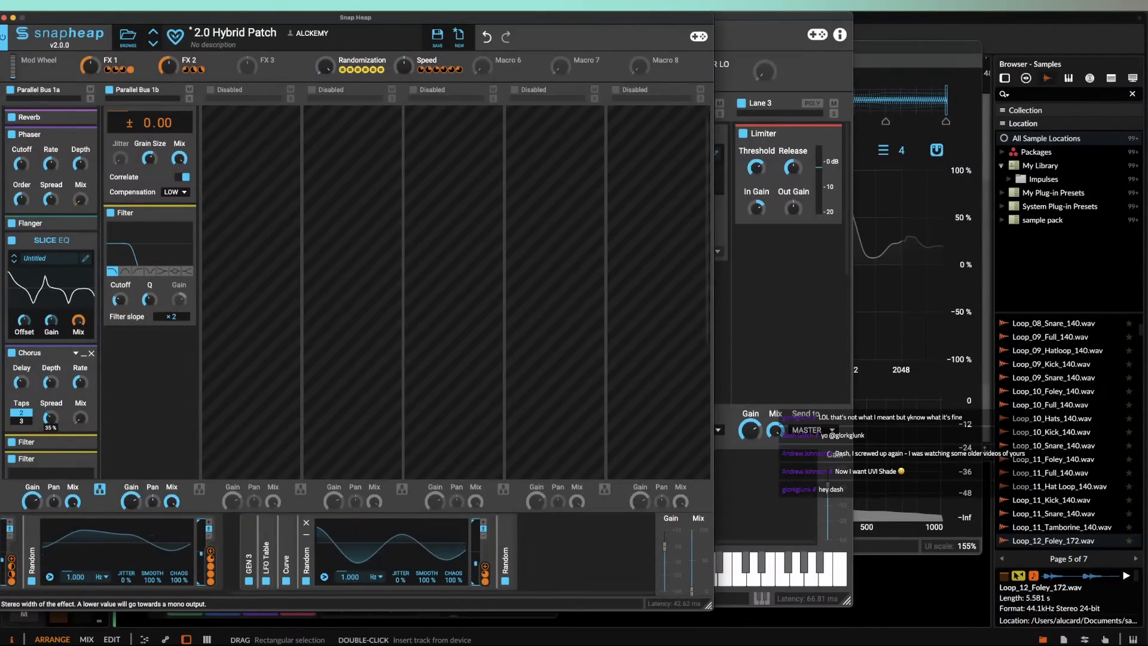
{"action": "left_click", "coordinate": [84, 354]}
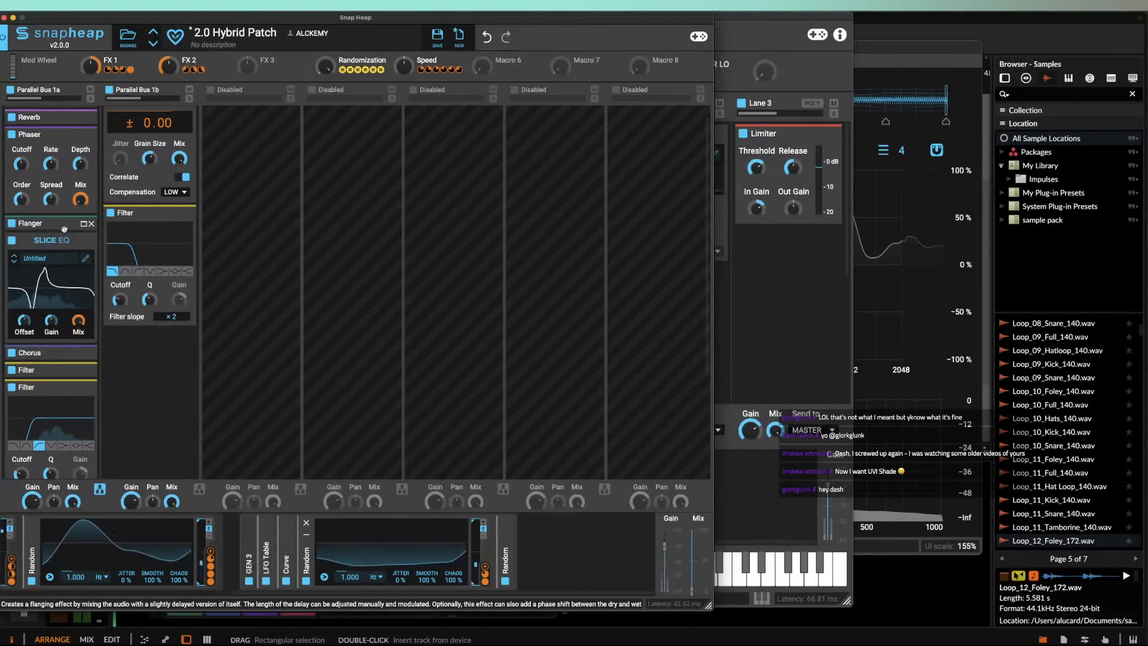
Step: Look over the Reverb and the Filter after the Chorus in Parallel Bus 1a, leaving both and the Slice EQ collapsed
{"action": "scroll", "coordinate": [78, 131], "scroll_direction": "up", "scroll_amount": 1}
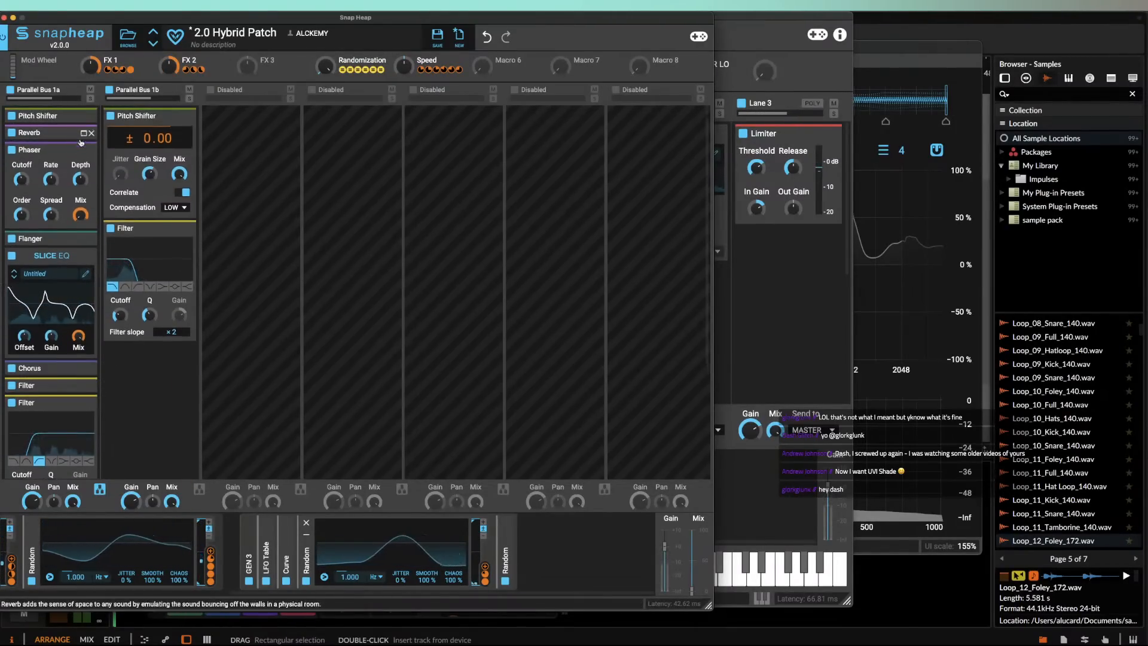
{"action": "left_click", "coordinate": [83, 137]}
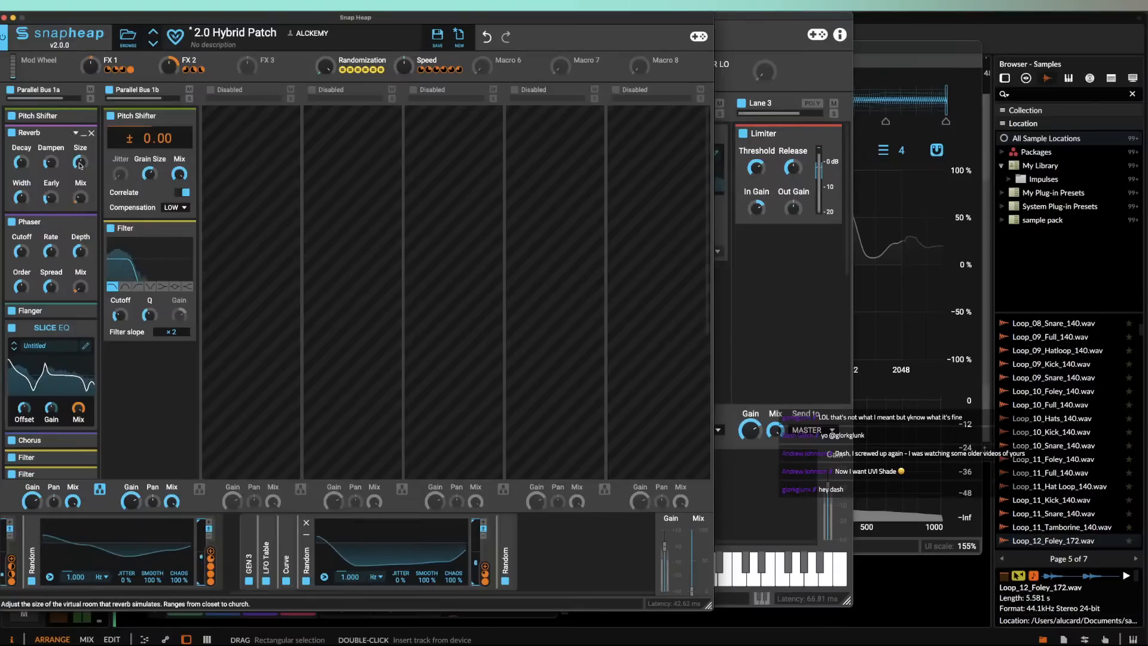
{"action": "left_click", "coordinate": [83, 134]}
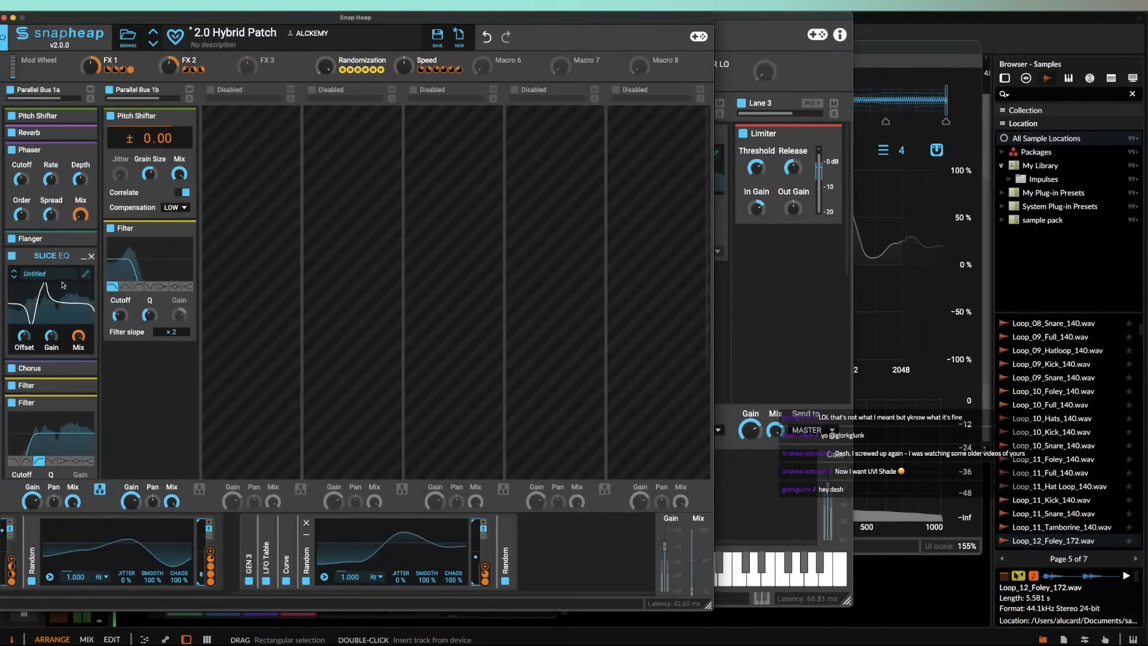
{"action": "left_click", "coordinate": [60, 256]}
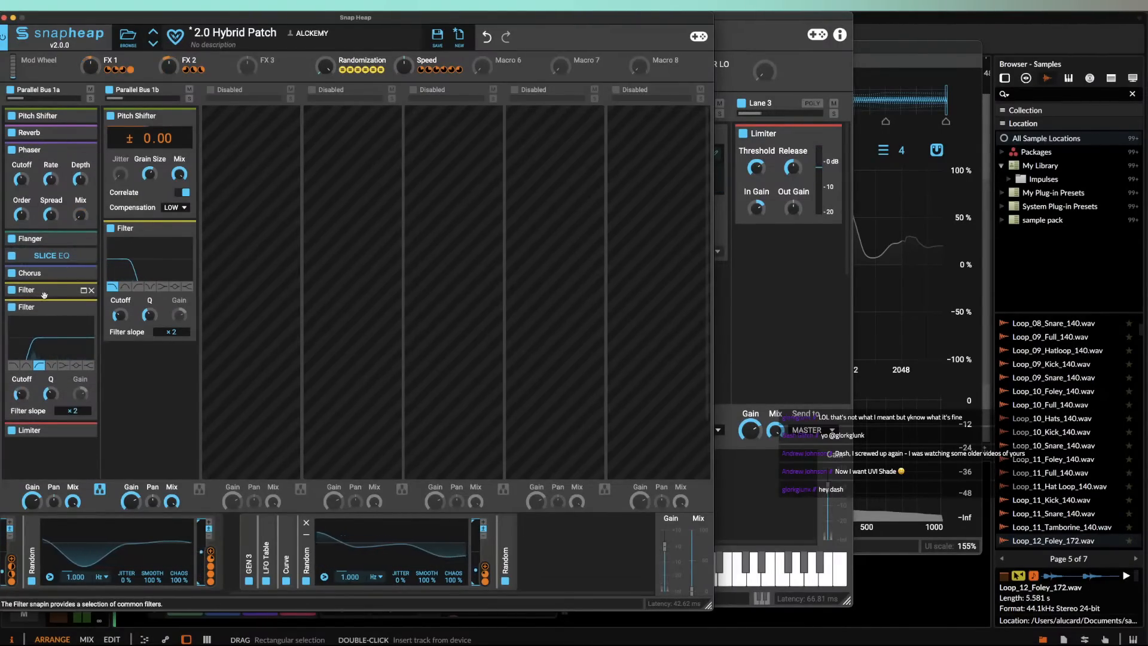
{"action": "left_click", "coordinate": [82, 293]}
{"action": "left_click", "coordinate": [83, 293]}
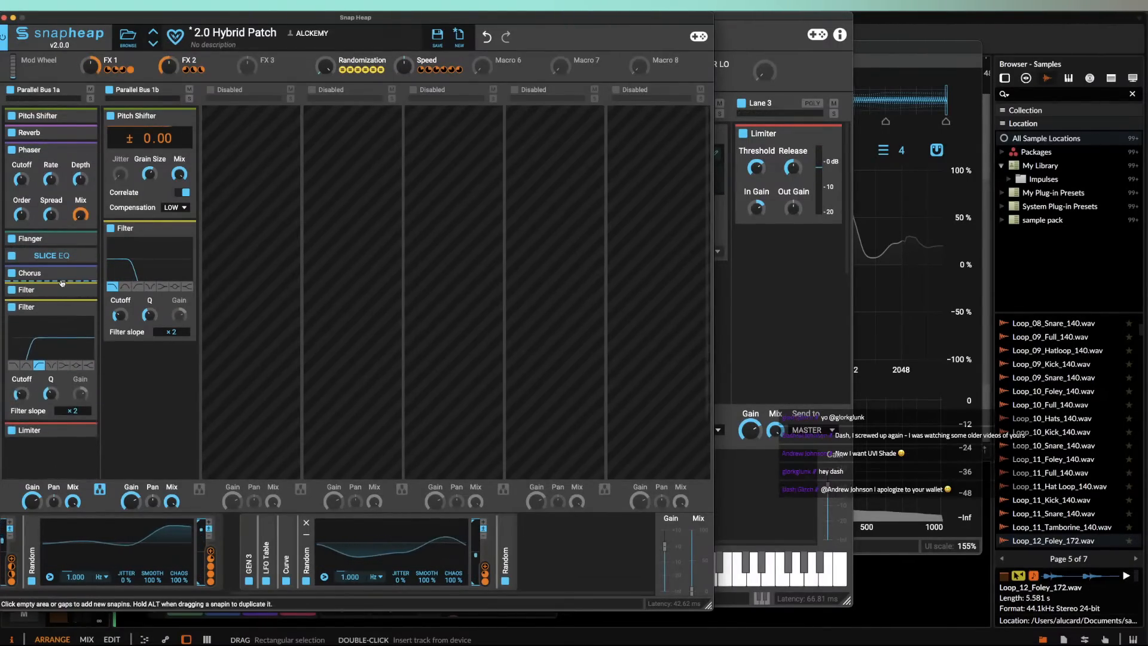
Step: Add a Filter directly after the Chorus and assign GEN 3's second Random modulator to its Cutoff
{"action": "left_click", "coordinate": [61, 282]}
{"action": "left_click", "coordinate": [84, 431]}
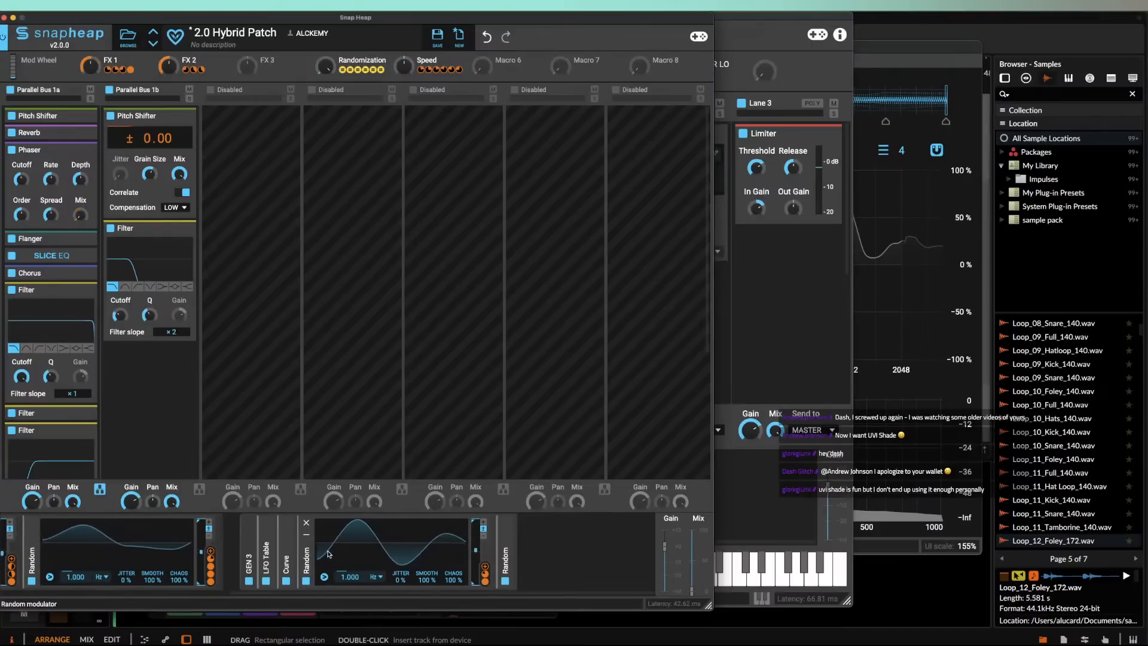
{"action": "left_click", "coordinate": [504, 533]}
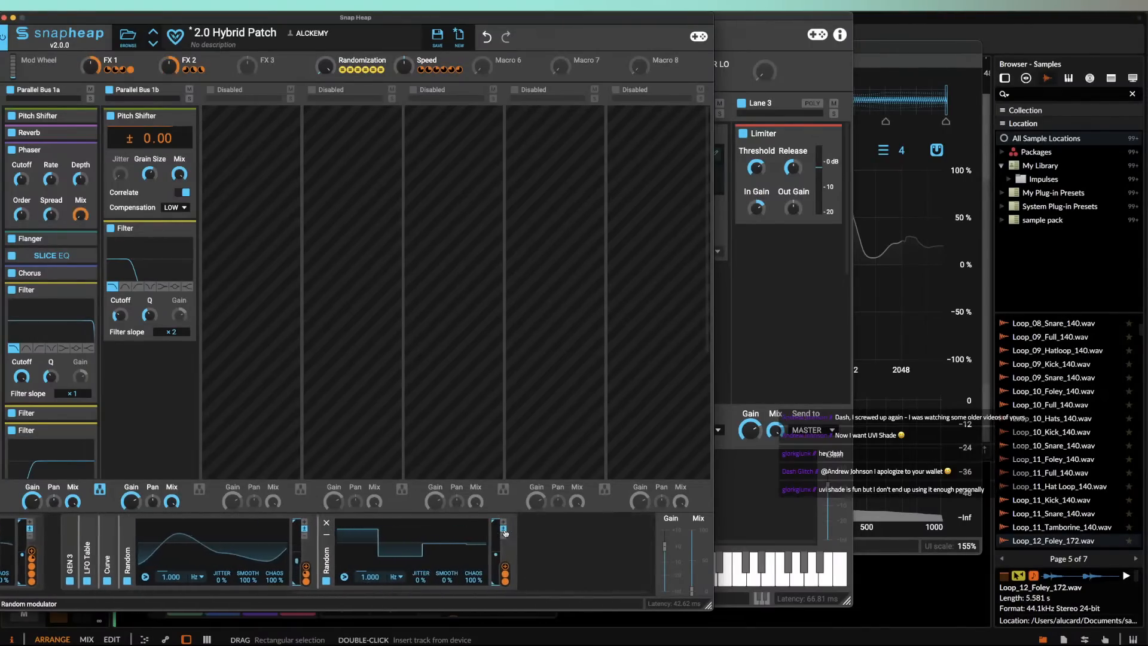
{"action": "left_click_drag", "start_coordinate": [505, 569], "coordinate": [206, 408]}
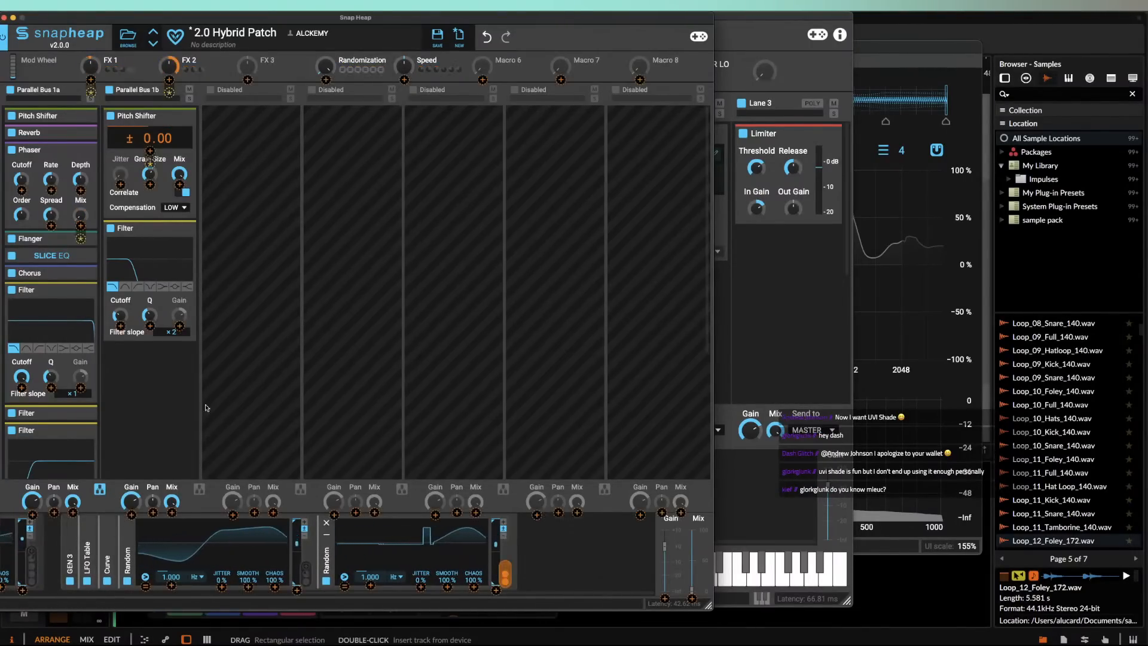
{"action": "left_click_drag", "start_coordinate": [22, 383], "coordinate": [22, 378]}
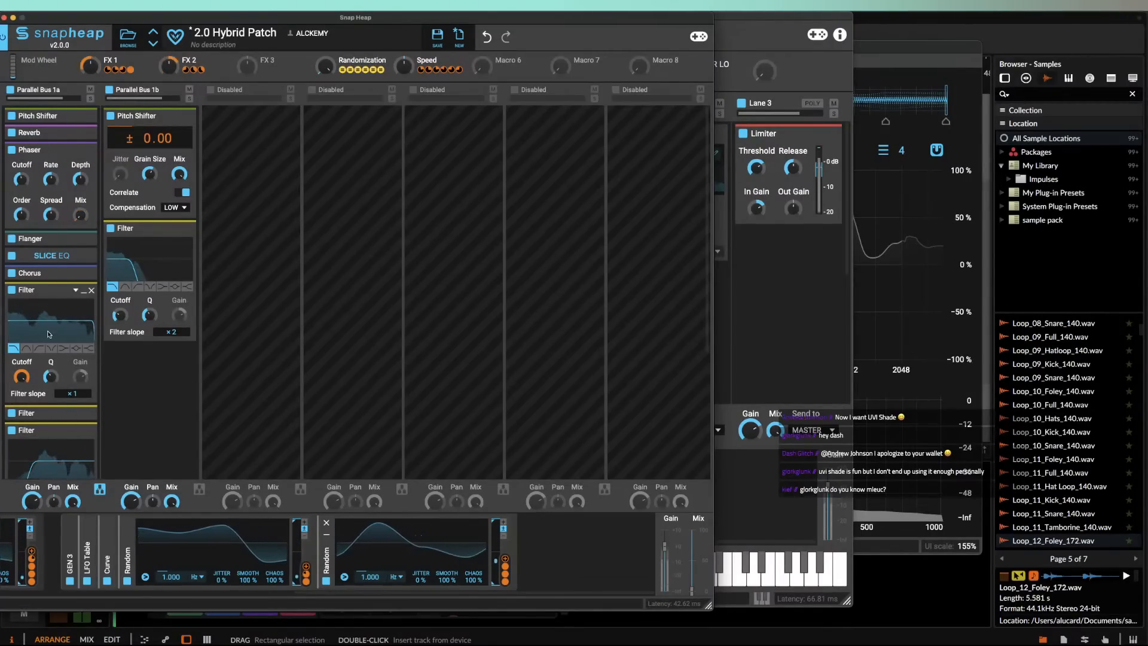
Step: Collapse the expanded Filter directly below Chorus in Parallel Bus 1a
{"action": "left_click", "coordinate": [67, 289]}
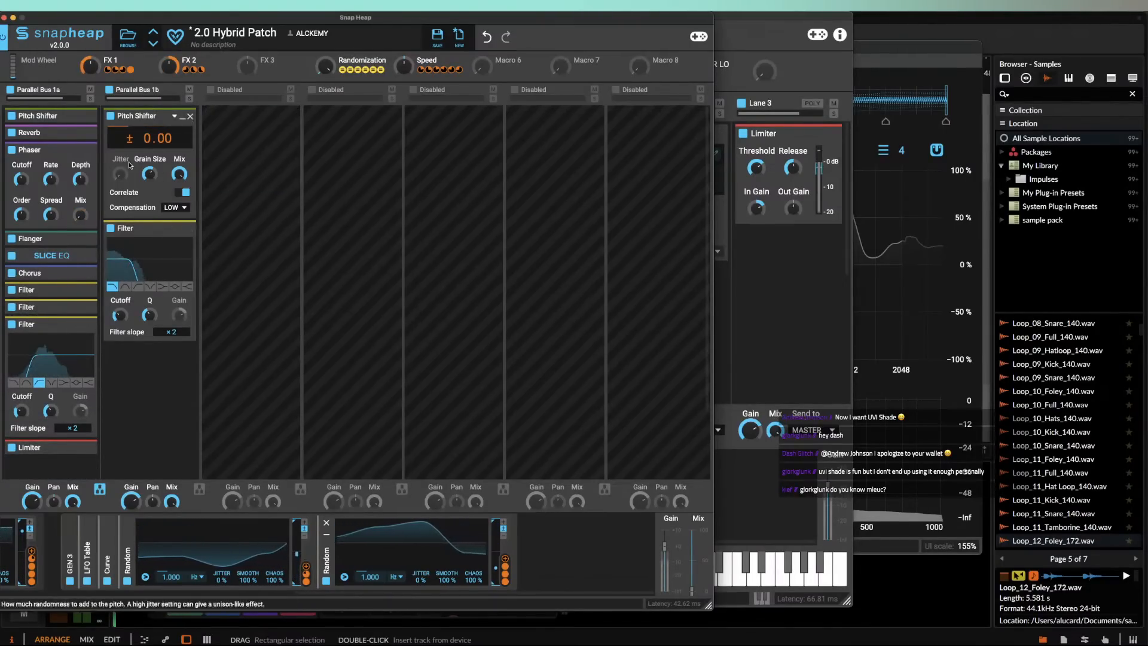
Step: Examine the contents of the Init Patch Snap Heap in Phase Plant's Lane 1, then return to the 2.0 Hybrid Patch Snap Heap
{"action": "left_click", "coordinate": [761, 244]}
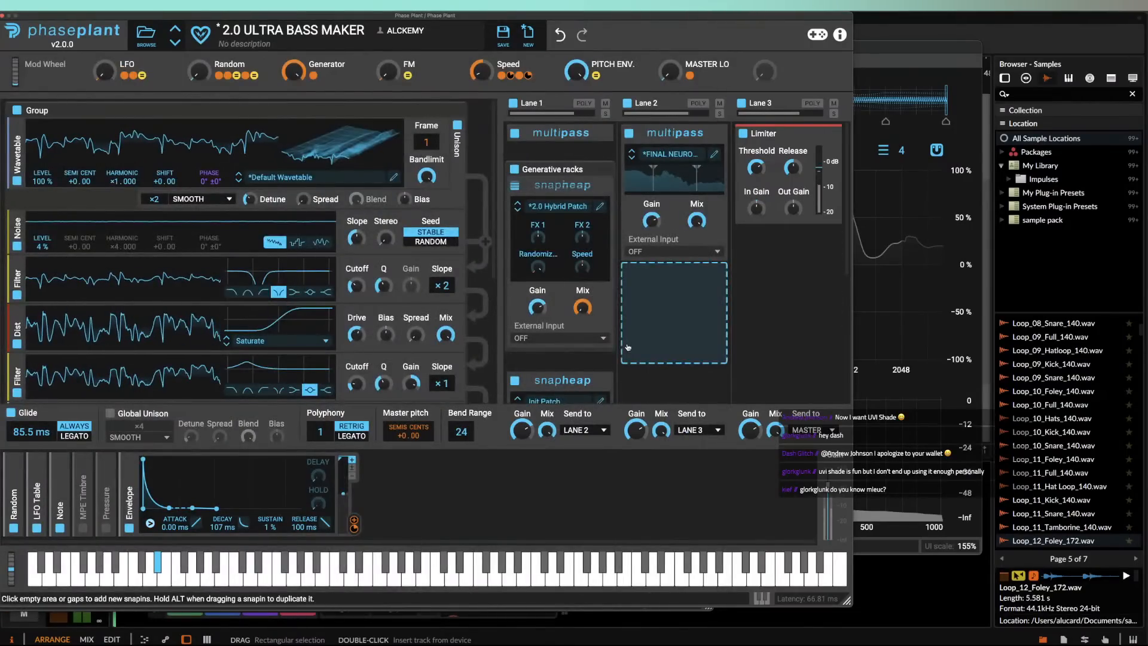
{"action": "scroll", "coordinate": [586, 323], "scroll_direction": "down", "scroll_amount": 2}
{"action": "left_click", "coordinate": [586, 323]}
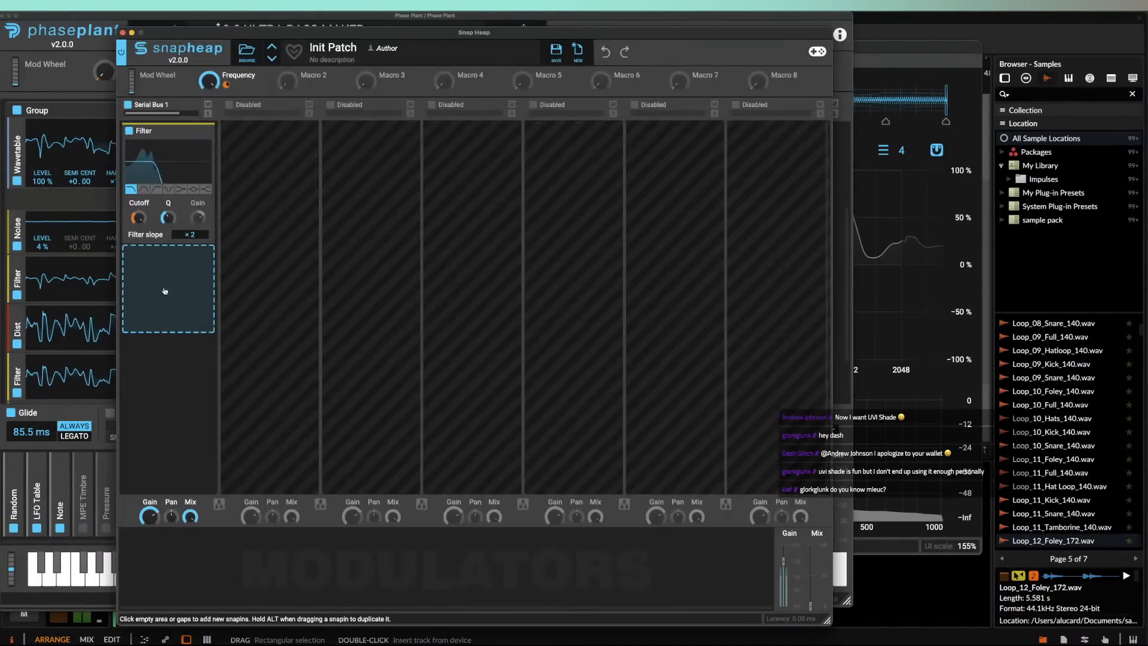
{"action": "left_click", "coordinate": [123, 33]}
{"action": "scroll", "coordinate": [598, 176], "scroll_direction": "up", "scroll_amount": 3}
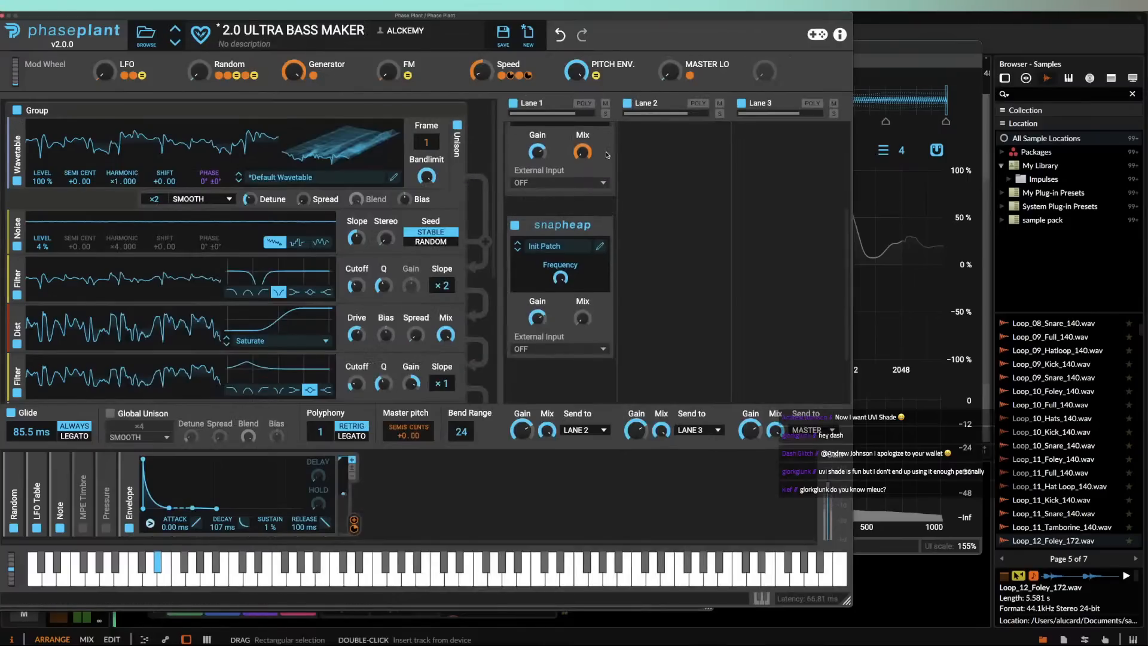
{"action": "left_click", "coordinate": [599, 164]}
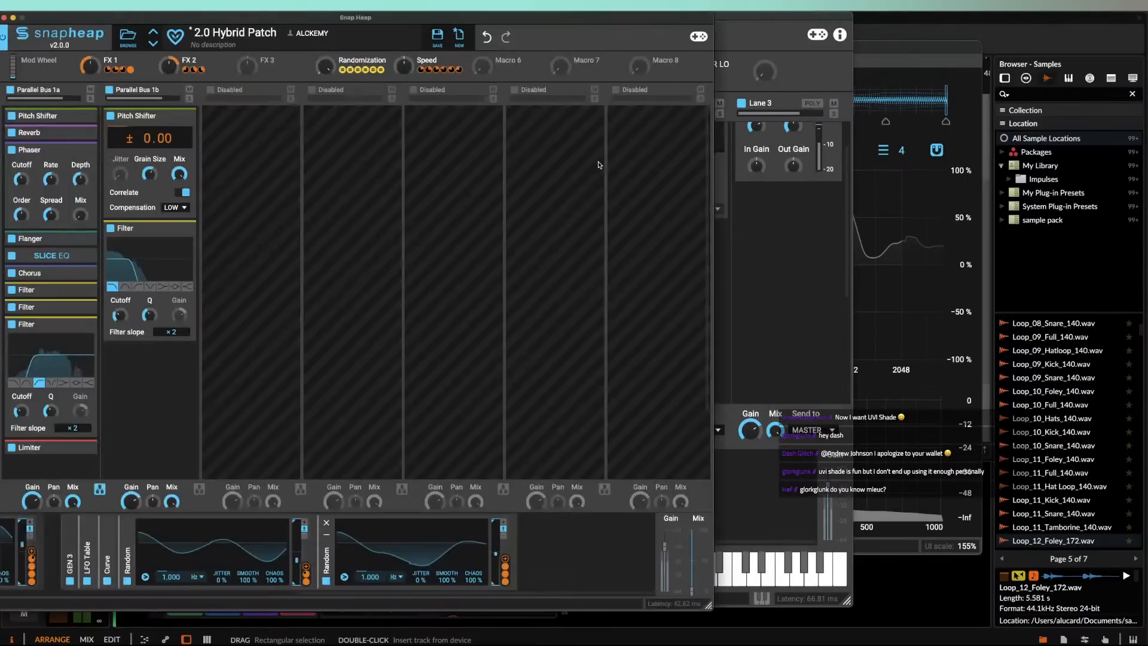
Step: Insert a Delay between Slice EQ and Chorus in Parallel Bus 1a and modulate its delay time with the FX 2 macro
{"action": "left_click", "coordinate": [62, 267]}
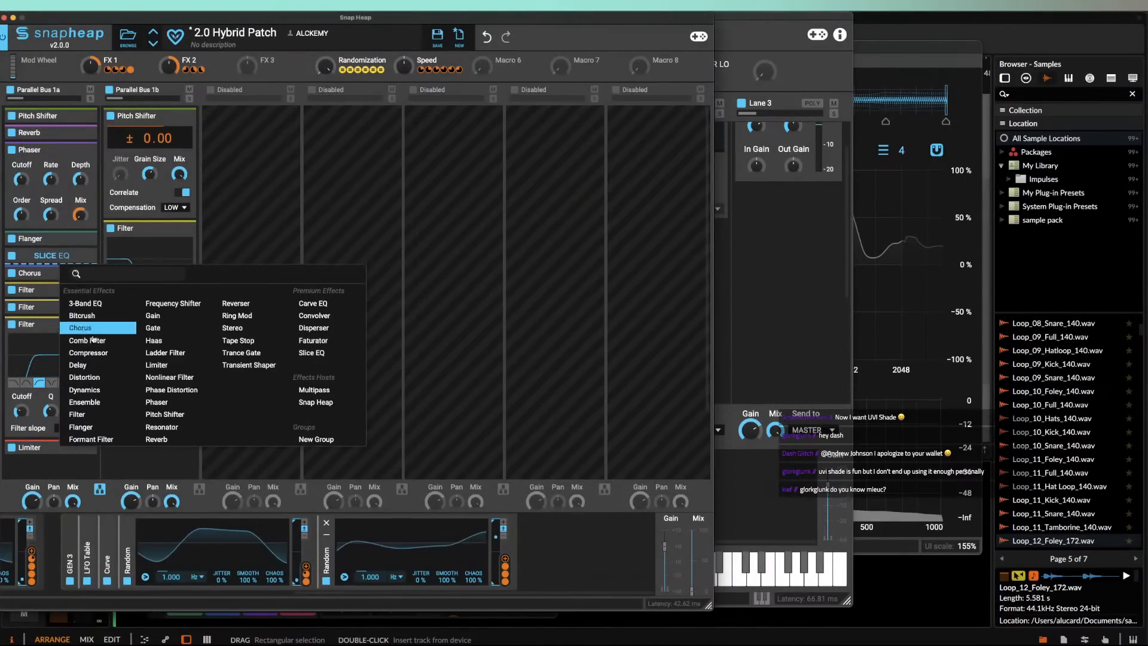
{"action": "left_click", "coordinate": [83, 366]}
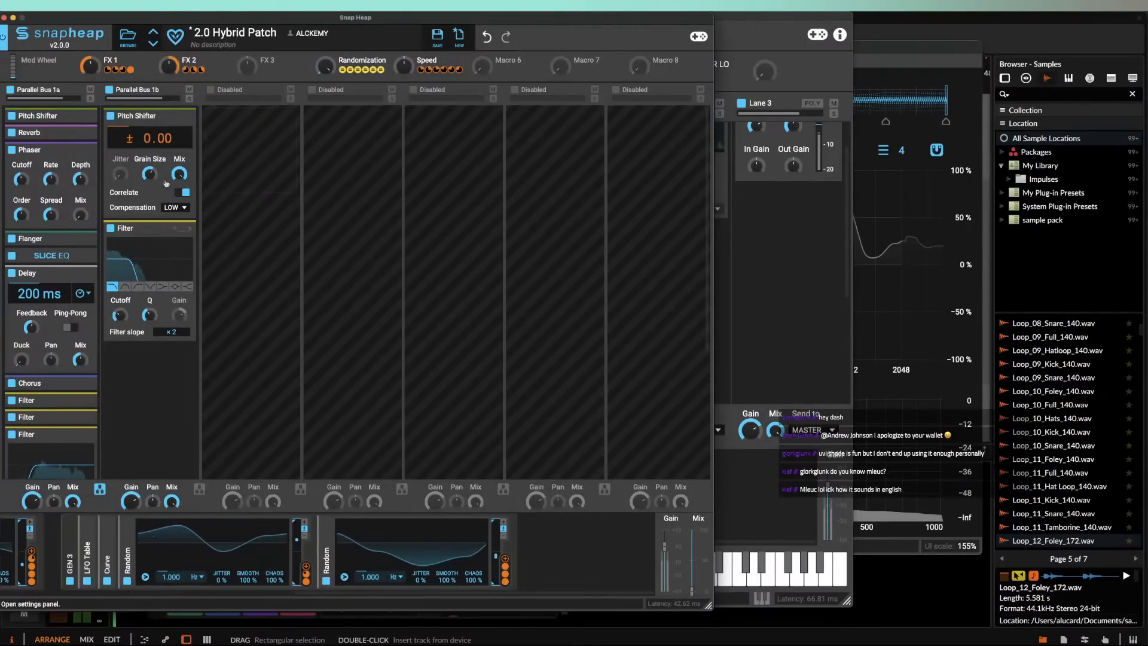
{"action": "left_click", "coordinate": [208, 69]}
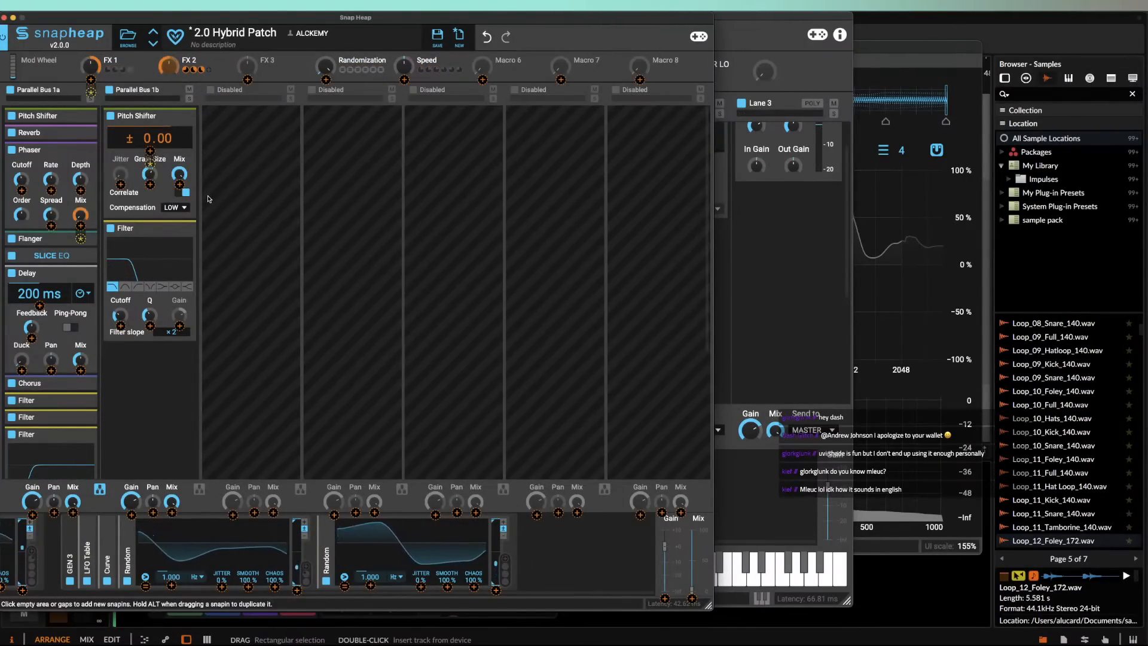
{"action": "left_click", "coordinate": [52, 299]}
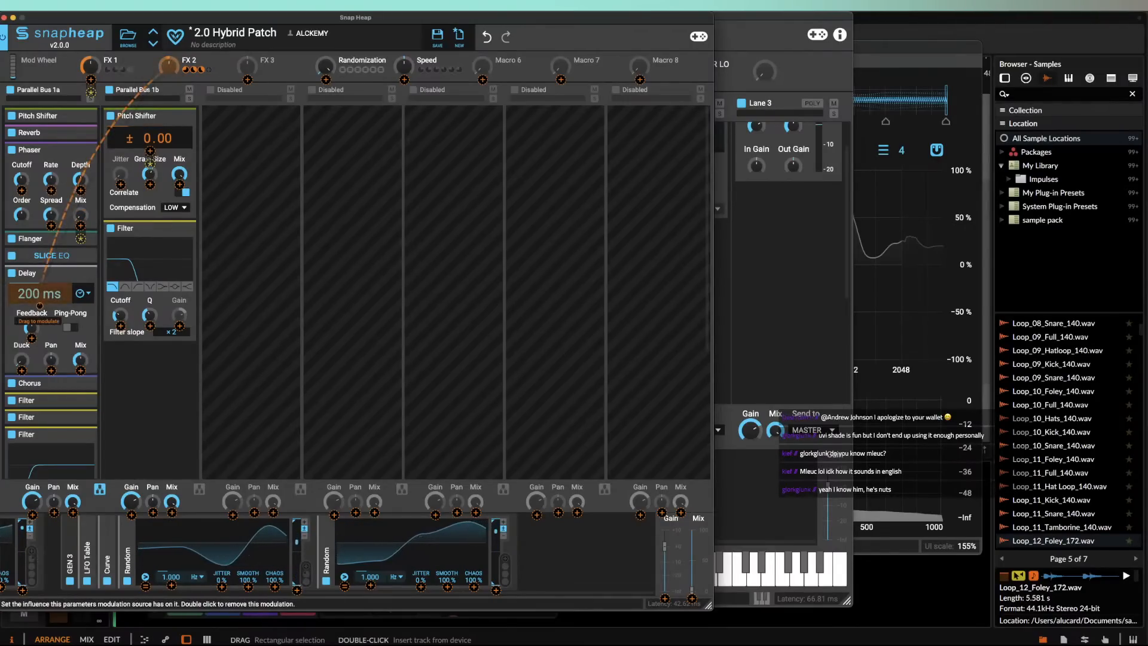
{"action": "left_click", "coordinate": [17, 316]}
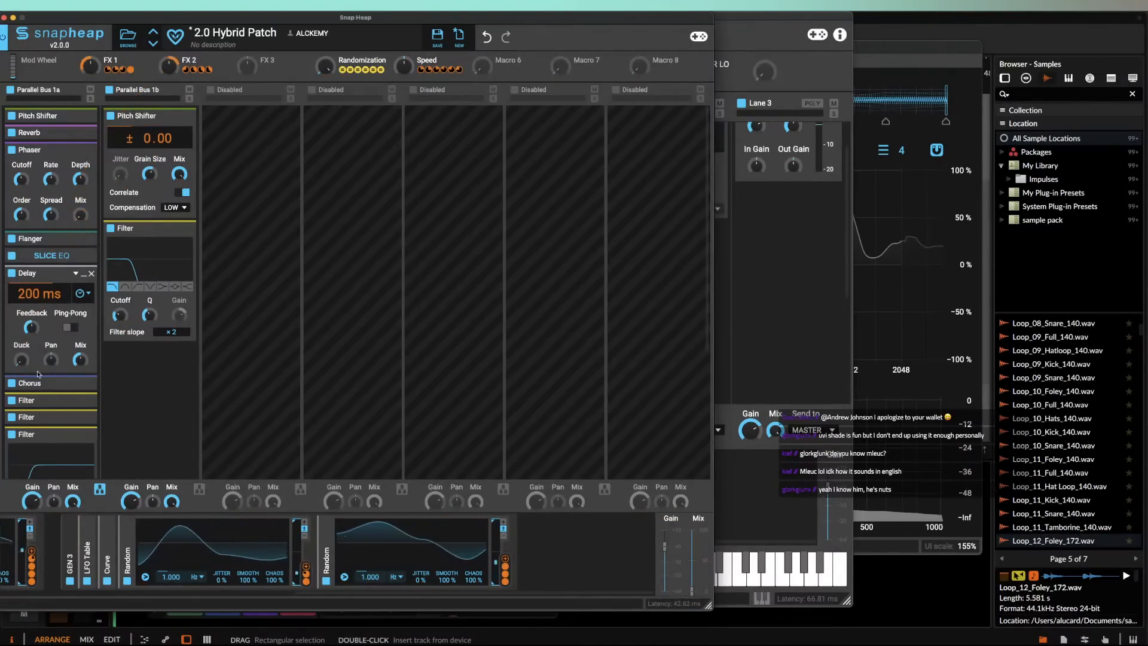
Step: Add an FX 1 macro modulation to the Delay and collapse the Delay snapin
{"action": "left_click", "coordinate": [138, 70]}
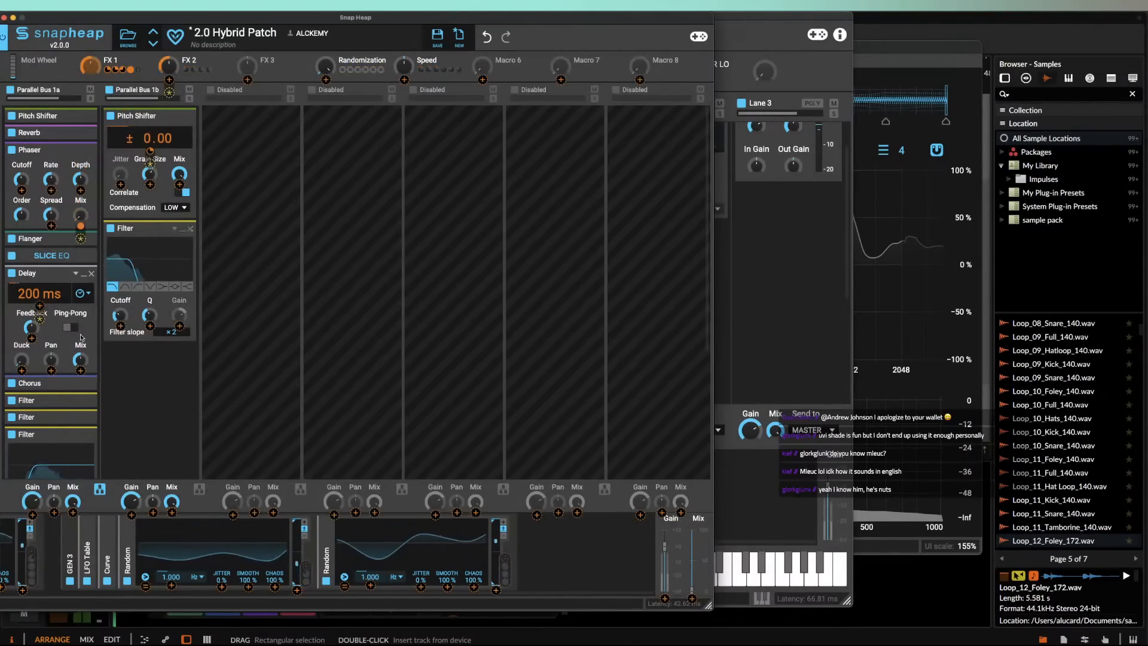
{"action": "left_click", "coordinate": [23, 371]}
{"action": "left_click", "coordinate": [18, 317]}
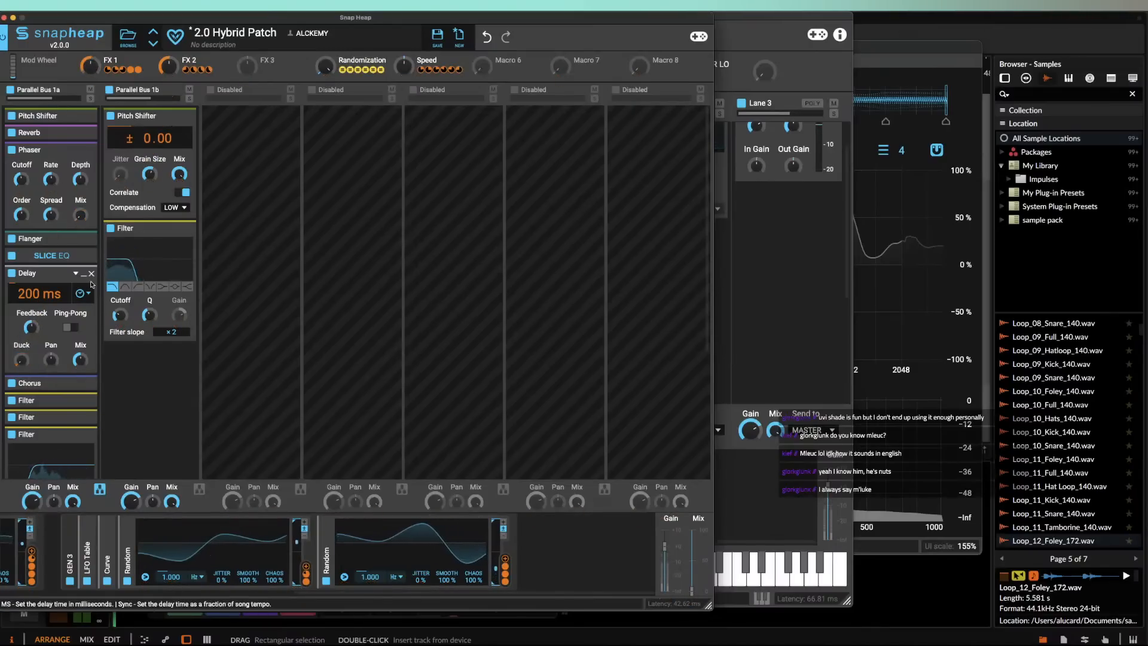
{"action": "left_click", "coordinate": [83, 275]}
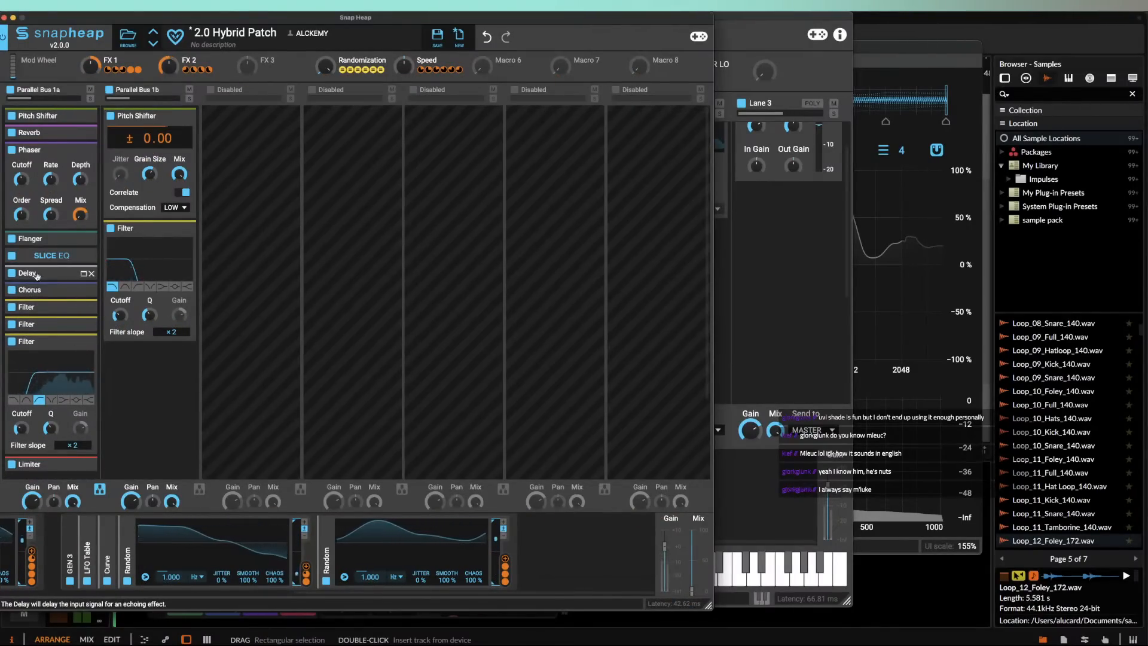
Step: Insert a Ring Mod below Chorus in Parallel Bus 1a and modulate its frequency with the FX 2 macro
{"action": "left_click", "coordinate": [36, 298]}
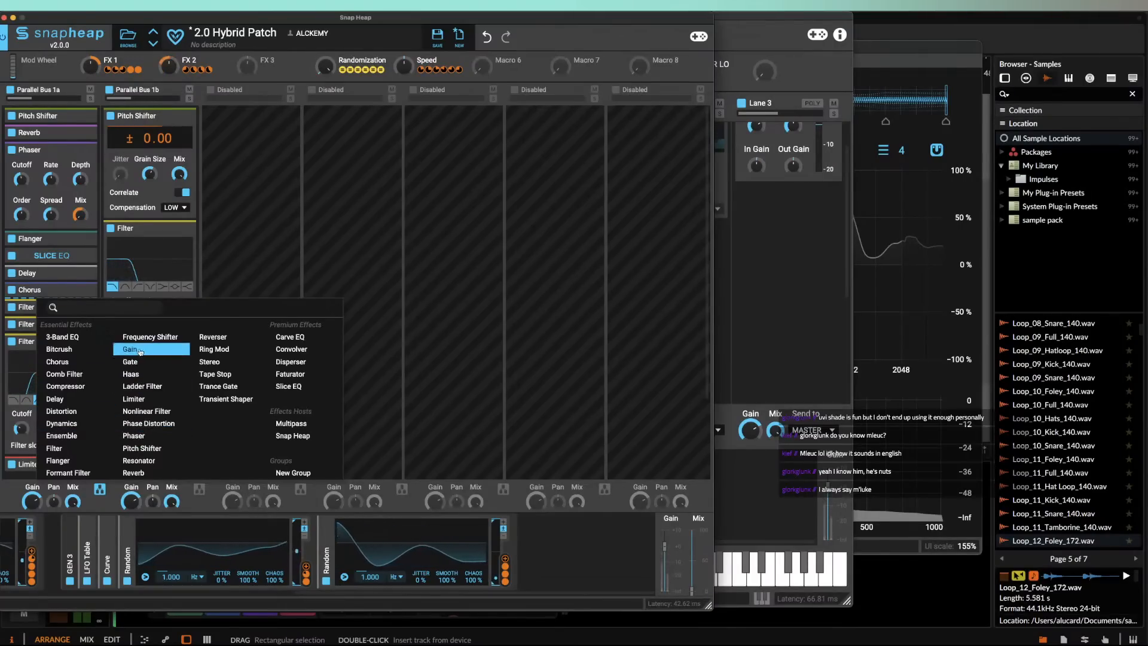
{"action": "left_click", "coordinate": [203, 350]}
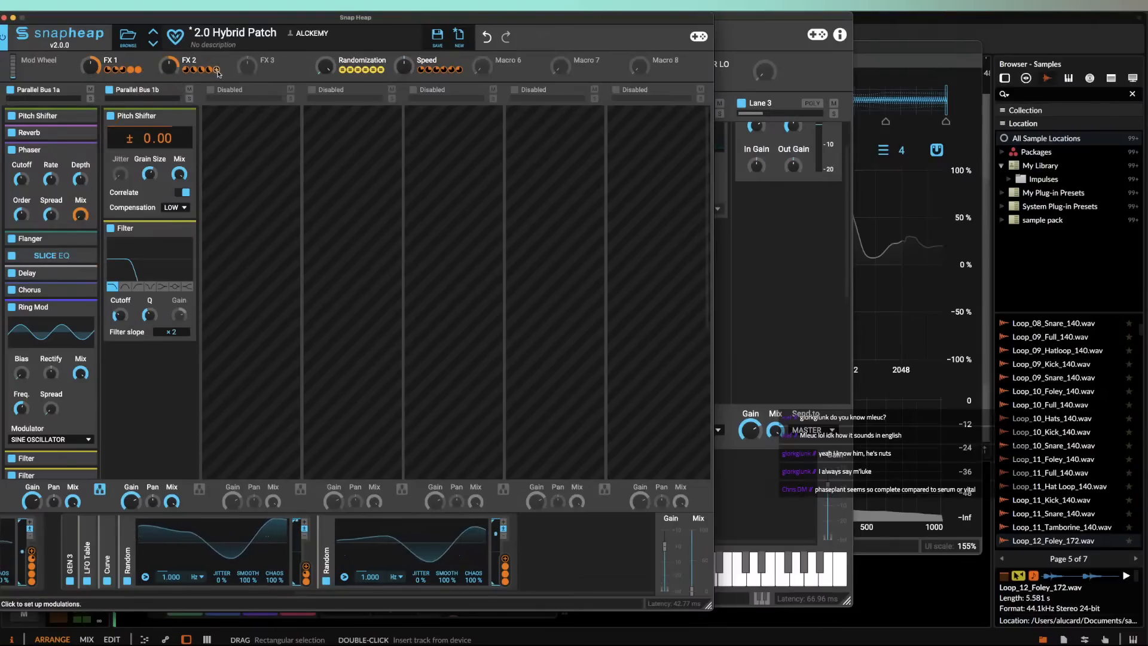
{"action": "left_click", "coordinate": [173, 62]}
{"action": "left_click_drag", "start_coordinate": [24, 420], "coordinate": [23, 413]}
{"action": "left_click", "coordinate": [34, 406]}
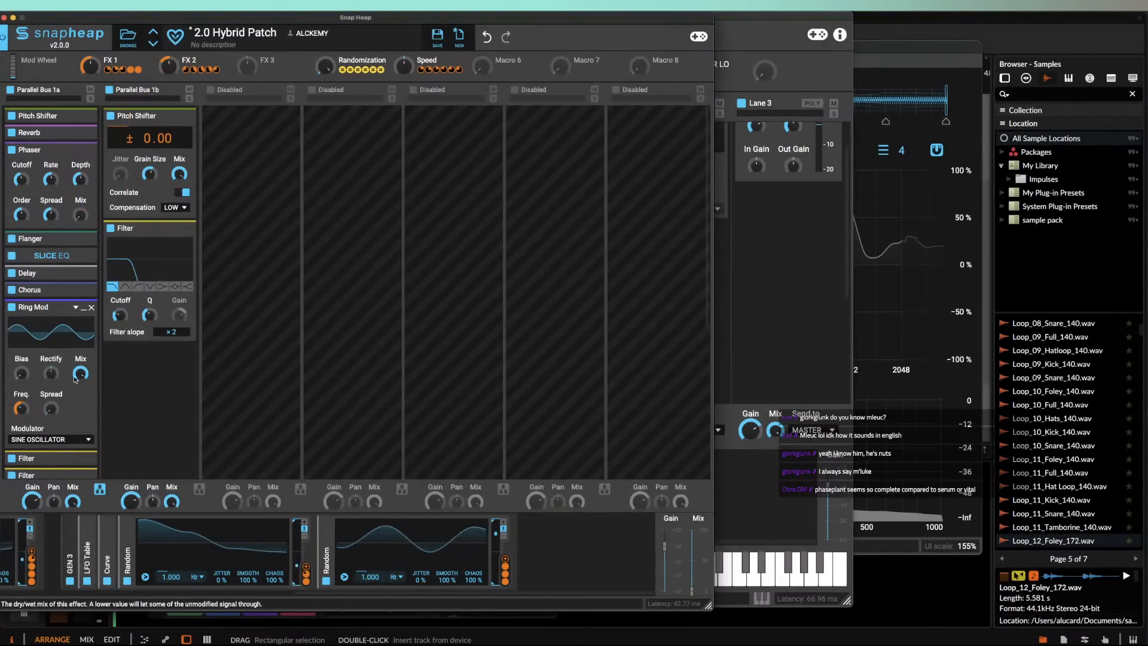
Step: Modulate the Ring Mod's mix with the FX 2 macro and collapse the Ring Mod snapin
{"action": "left_click", "coordinate": [169, 80]}
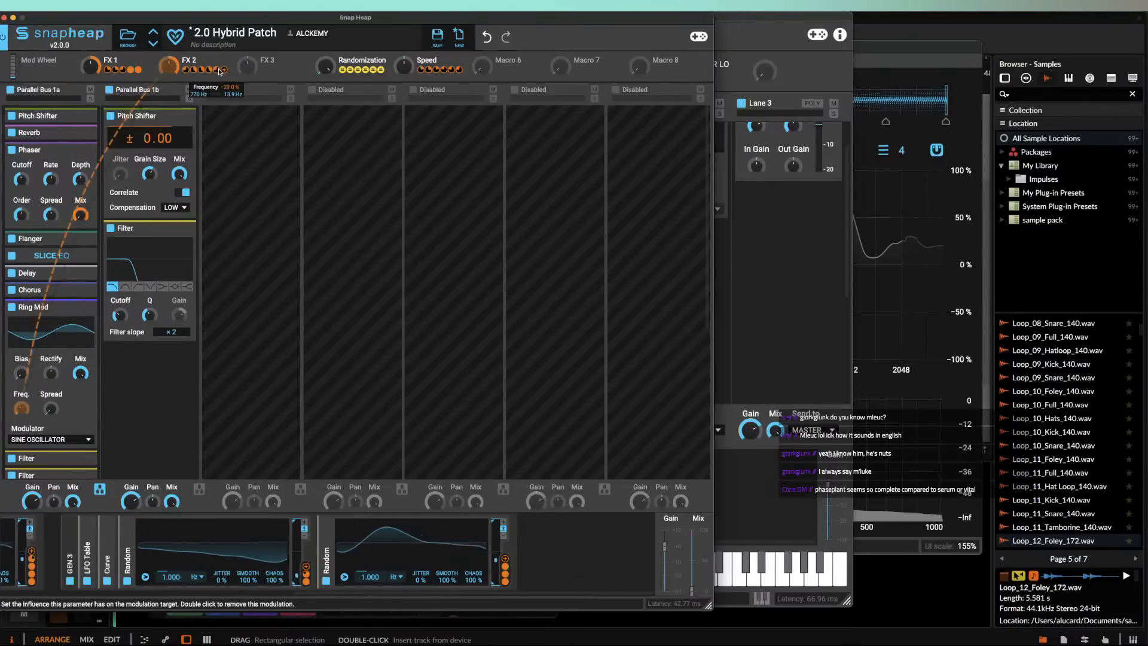
{"action": "left_click_drag", "start_coordinate": [226, 73], "coordinate": [81, 385]}
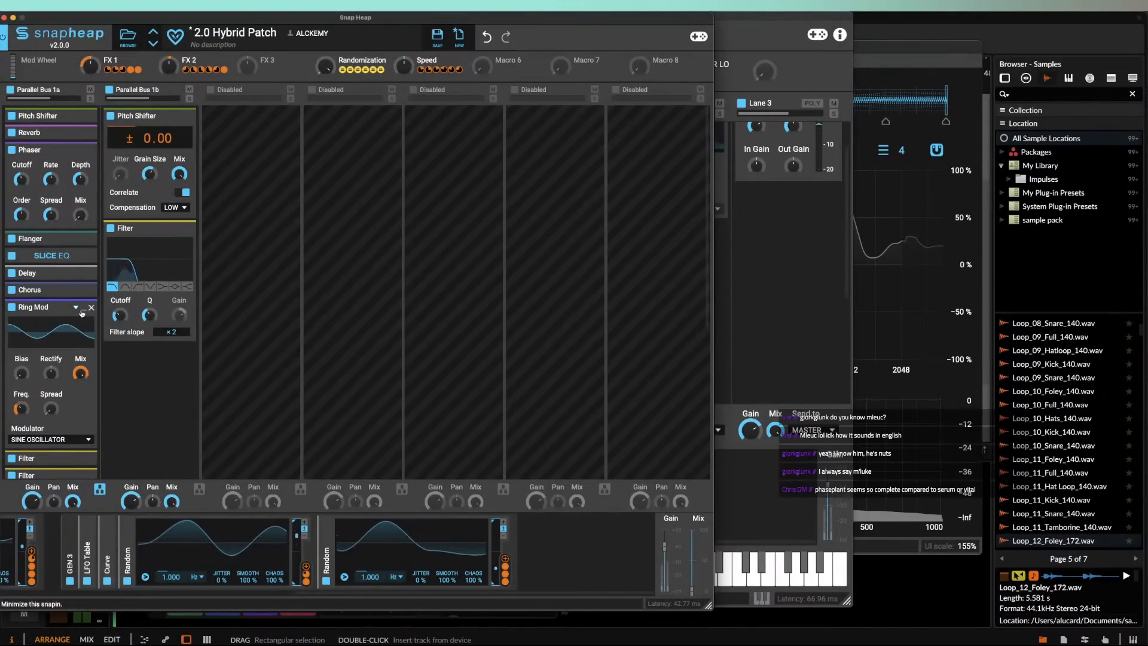
{"action": "left_click", "coordinate": [83, 312]}
Step: Enable Serial Bus 2 and move the Limiter from Parallel Bus 1a into it
{"action": "scroll", "coordinate": [62, 389], "scroll_direction": "down", "scroll_amount": 2}
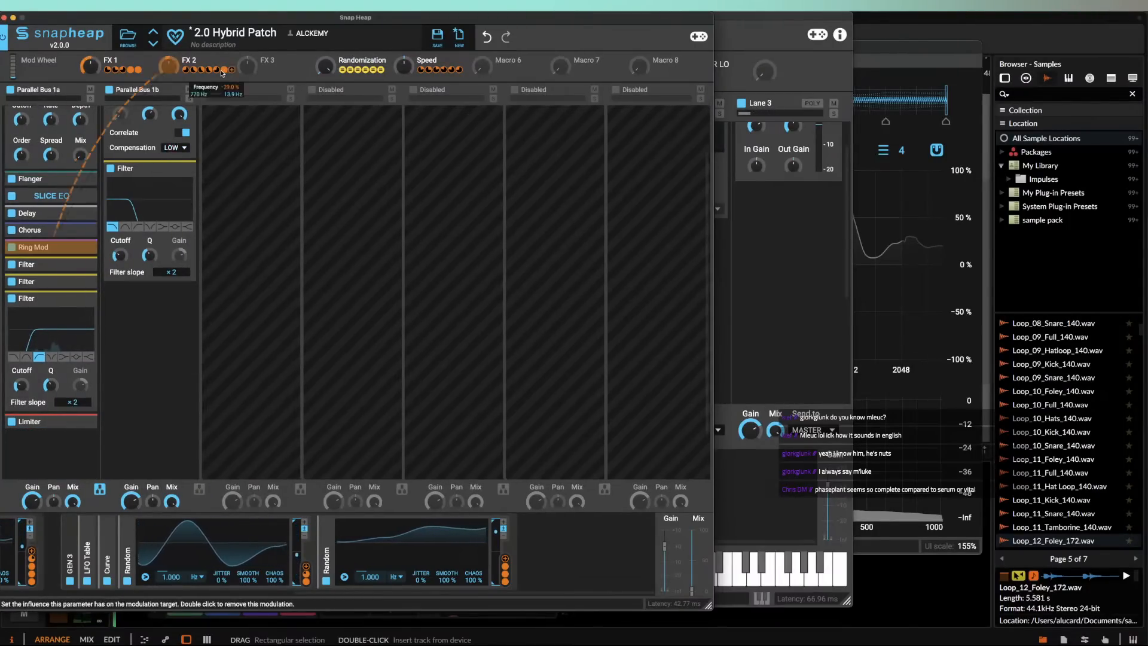
{"action": "left_click", "coordinate": [211, 89]}
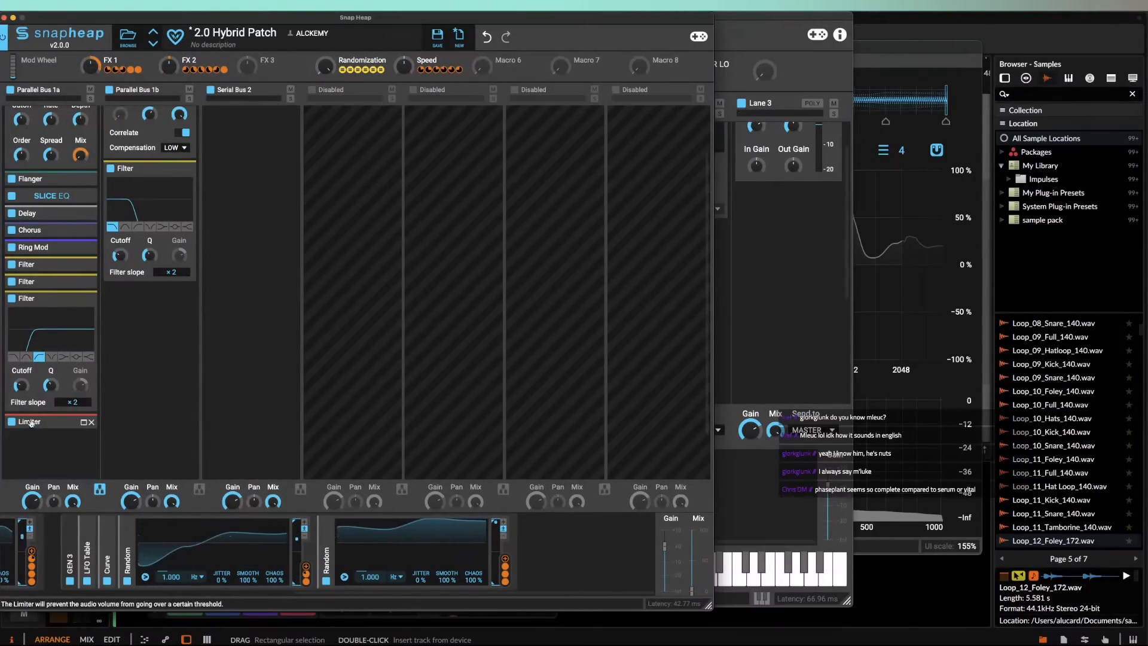
{"action": "left_click_drag", "start_coordinate": [31, 422], "coordinate": [225, 204]}
{"action": "scroll", "coordinate": [72, 345], "scroll_direction": "up", "scroll_amount": 3}
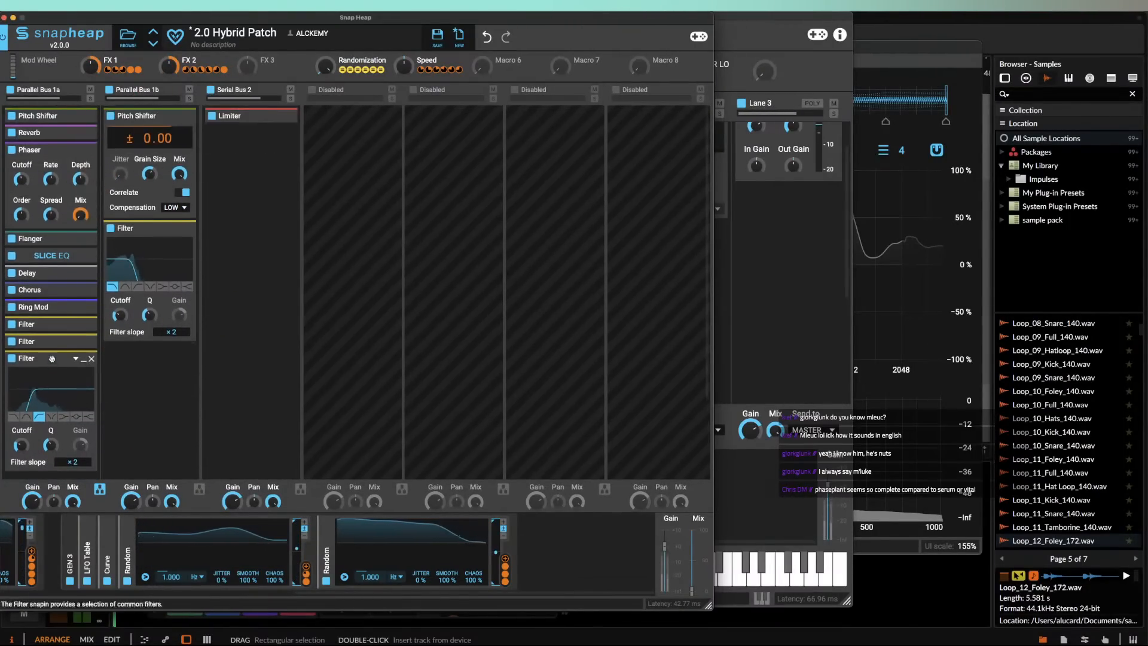
Step: Collapse the last Filter in Parallel Bus 1a and reorder the chain so one Filter and Reverb sit between Chorus and Ring Mod
{"action": "left_click", "coordinate": [84, 359]}
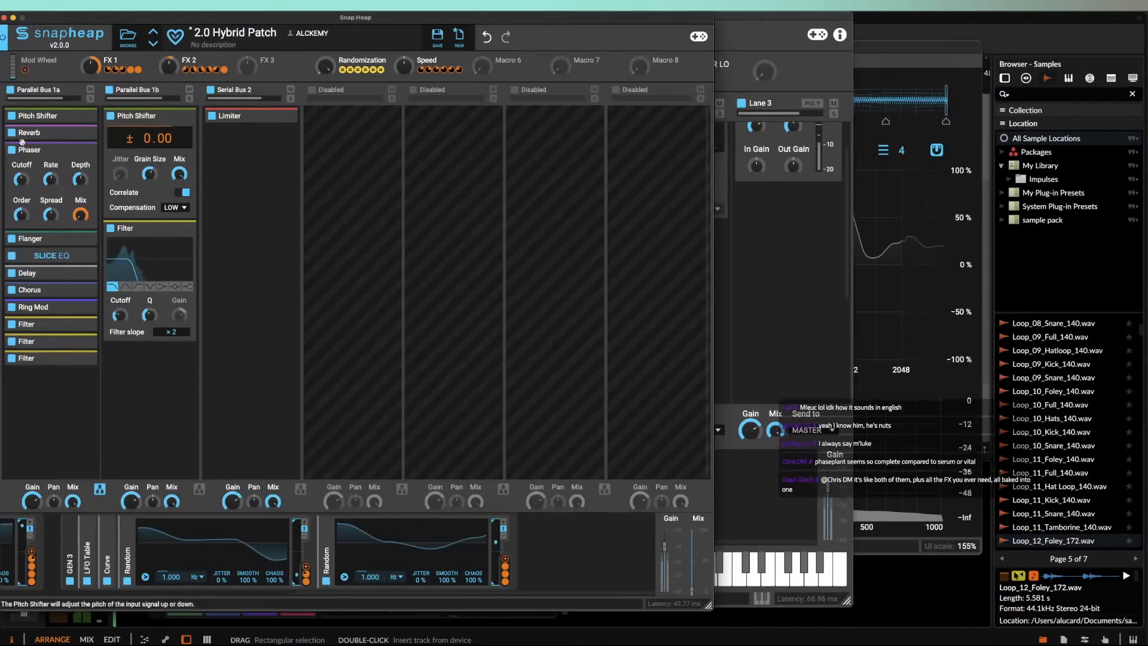
{"action": "left_click_drag", "start_coordinate": [30, 133], "coordinate": [42, 317]}
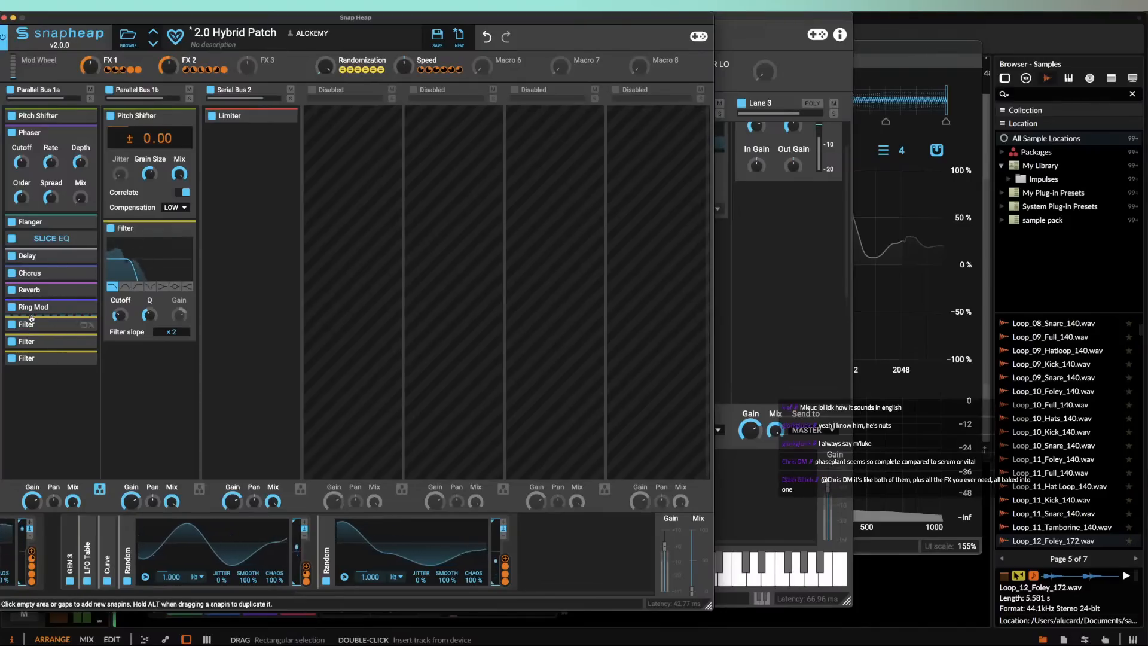
{"action": "left_click_drag", "start_coordinate": [38, 323], "coordinate": [38, 293]}
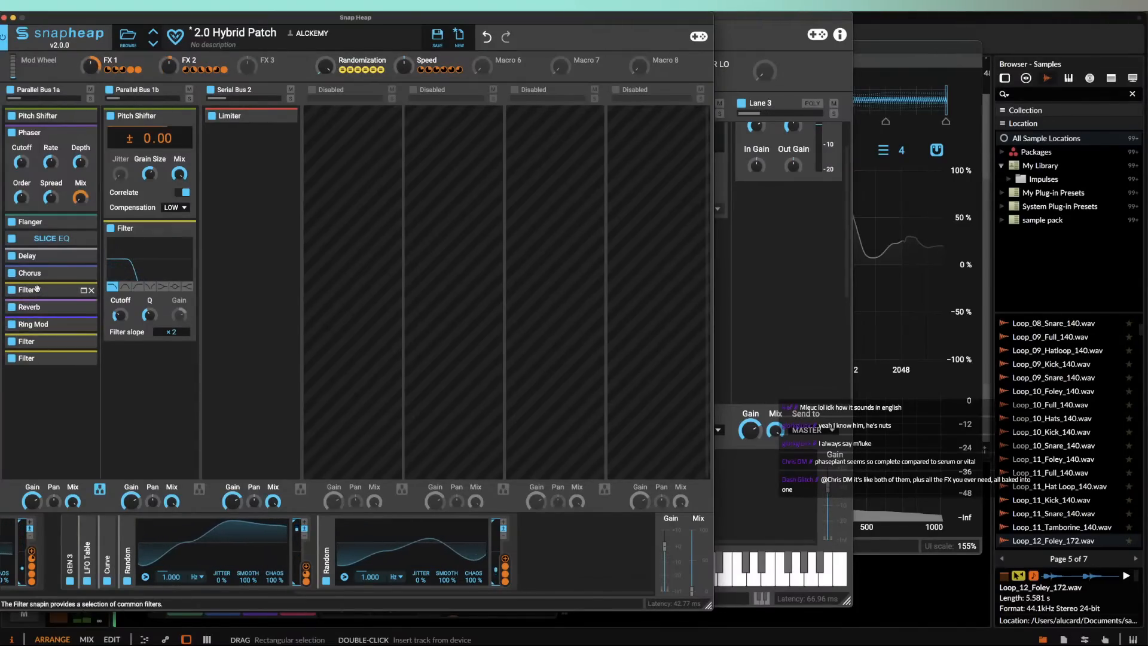
Step: Insert a Convolver between Phaser and Flanger and load an Alckem Pork Fat Sat bounce from the sample pack's Recent Drums folder as its impulse
{"action": "left_click", "coordinate": [41, 217]}
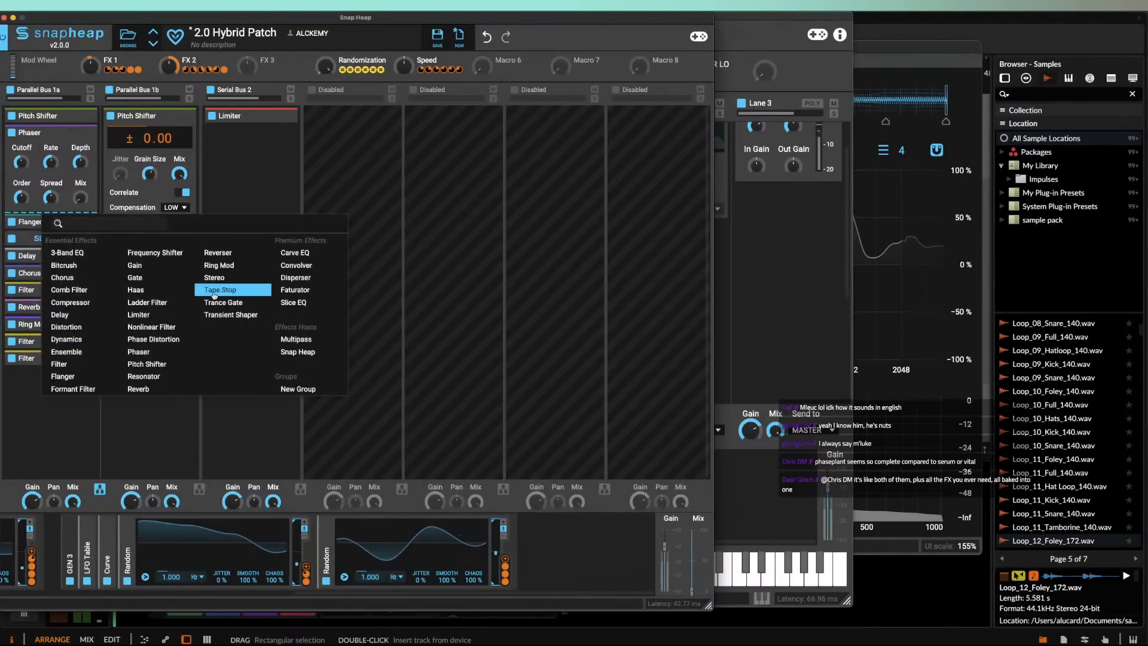
{"action": "left_click", "coordinate": [299, 280]}
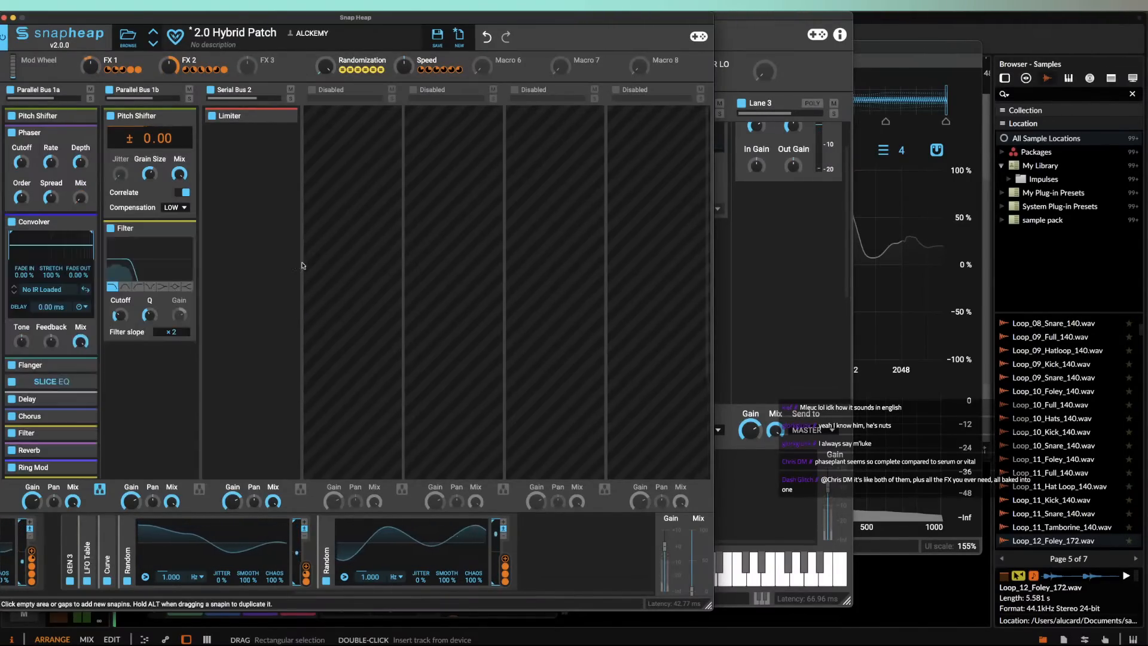
{"action": "left_click", "coordinate": [42, 289]}
{"action": "scroll", "coordinate": [103, 503], "scroll_direction": "down", "scroll_amount": 3}
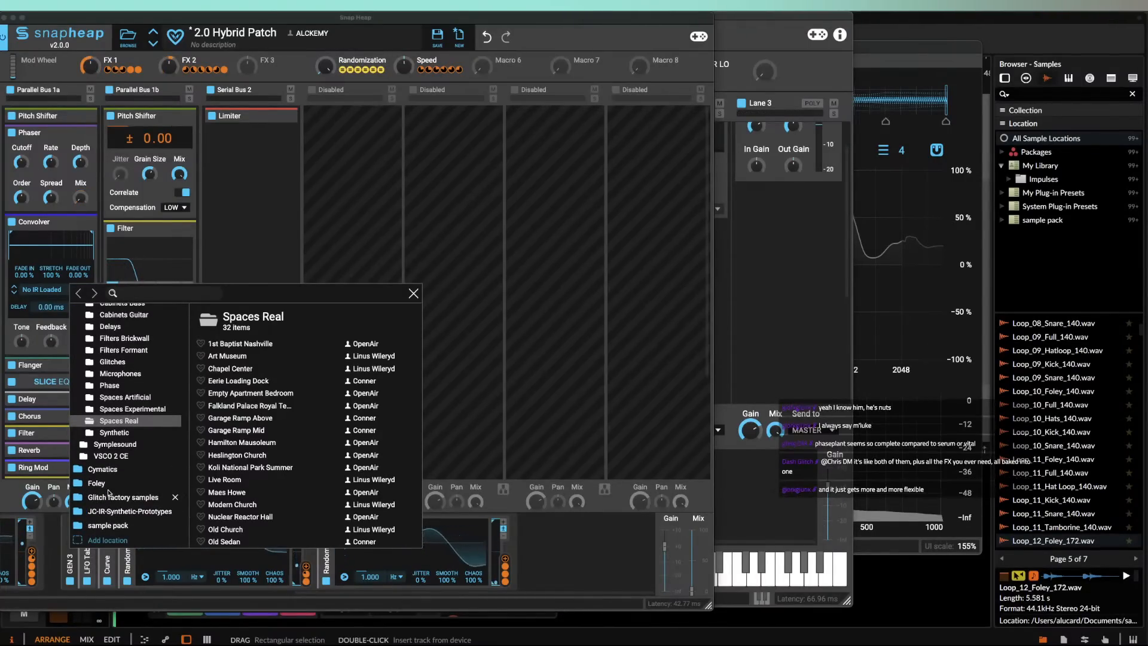
{"action": "left_click", "coordinate": [107, 526]}
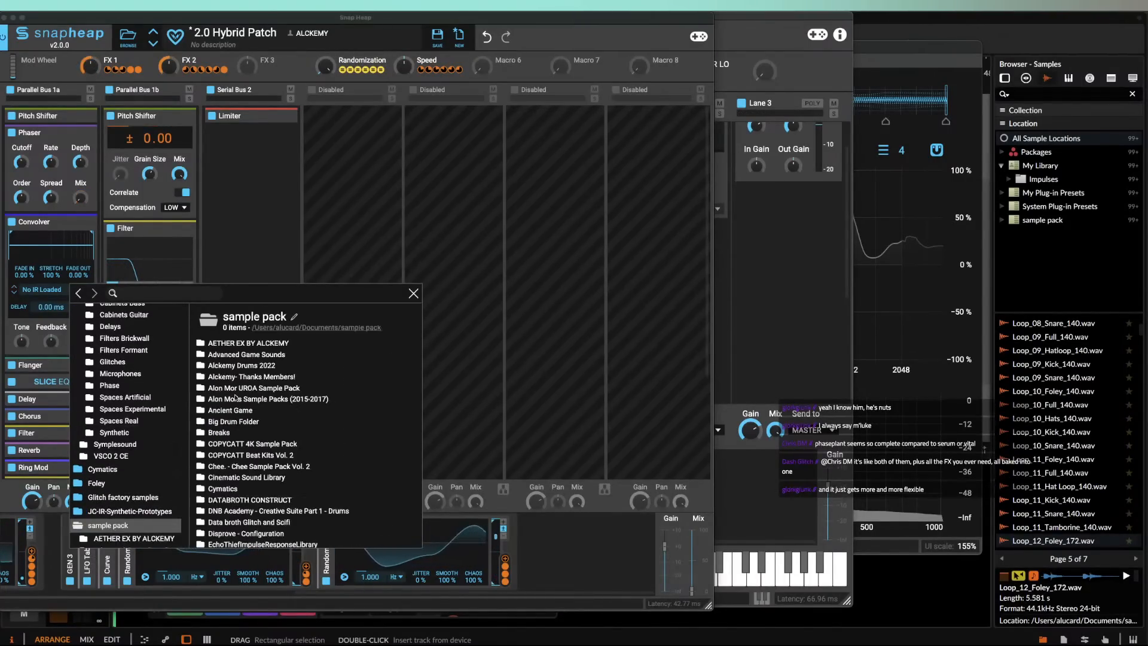
{"action": "scroll", "coordinate": [239, 368], "scroll_direction": "down", "scroll_amount": 5}
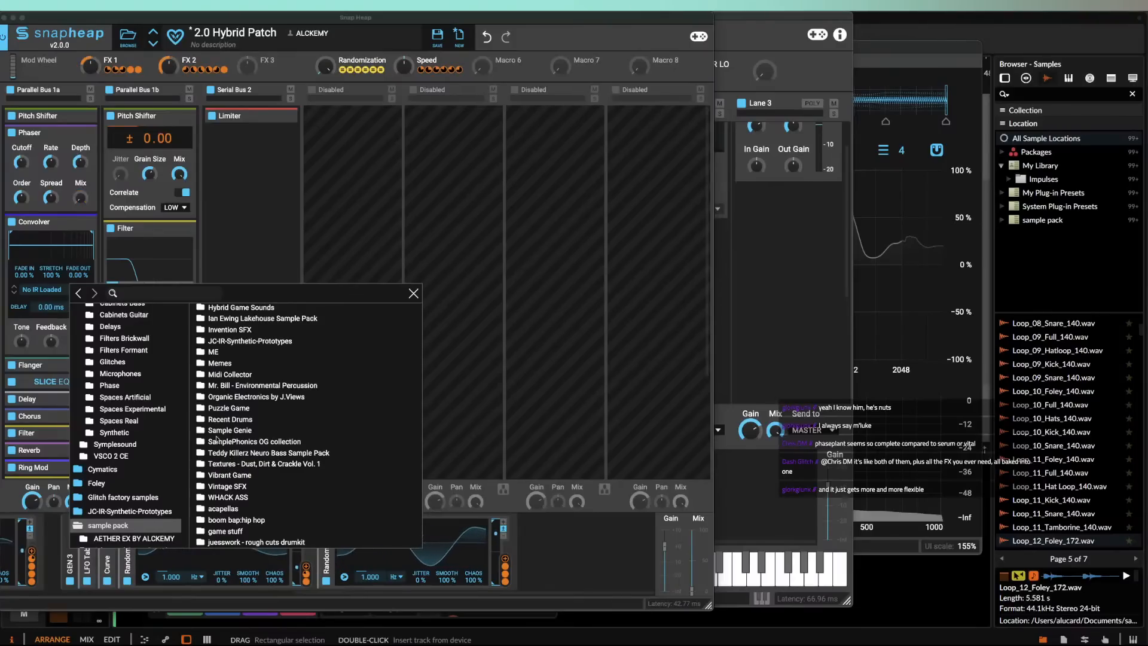
{"action": "double_click", "coordinate": [233, 420]}
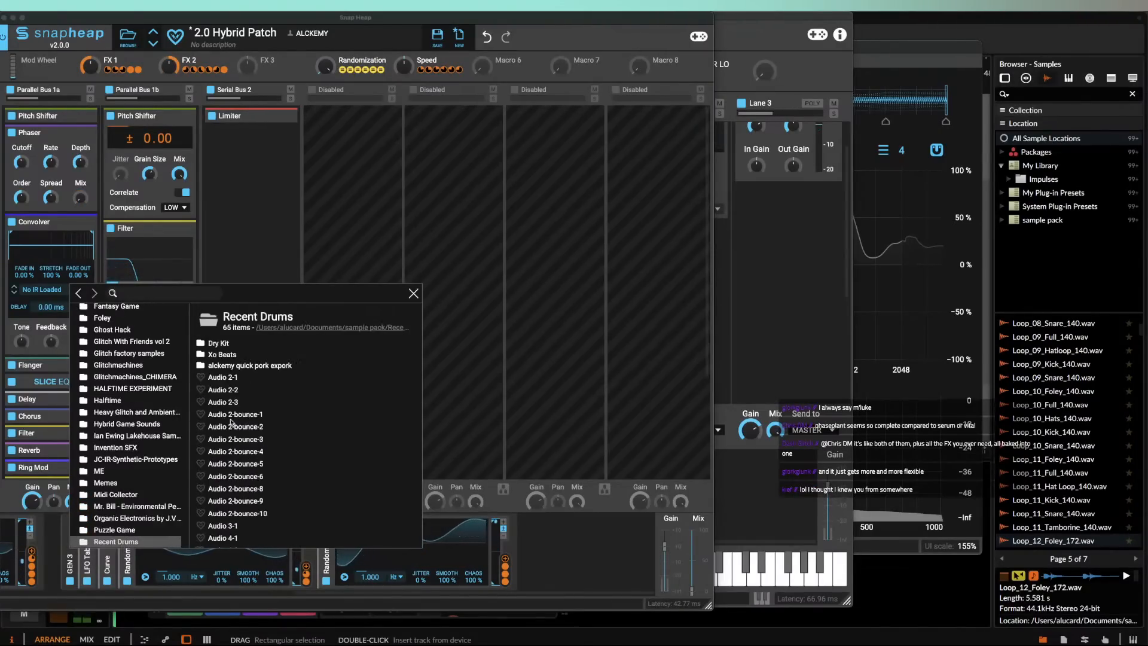
{"action": "double_click", "coordinate": [226, 366]}
{"action": "double_click", "coordinate": [221, 356]}
{"action": "scroll", "coordinate": [240, 418], "scroll_direction": "down", "scroll_amount": 2}
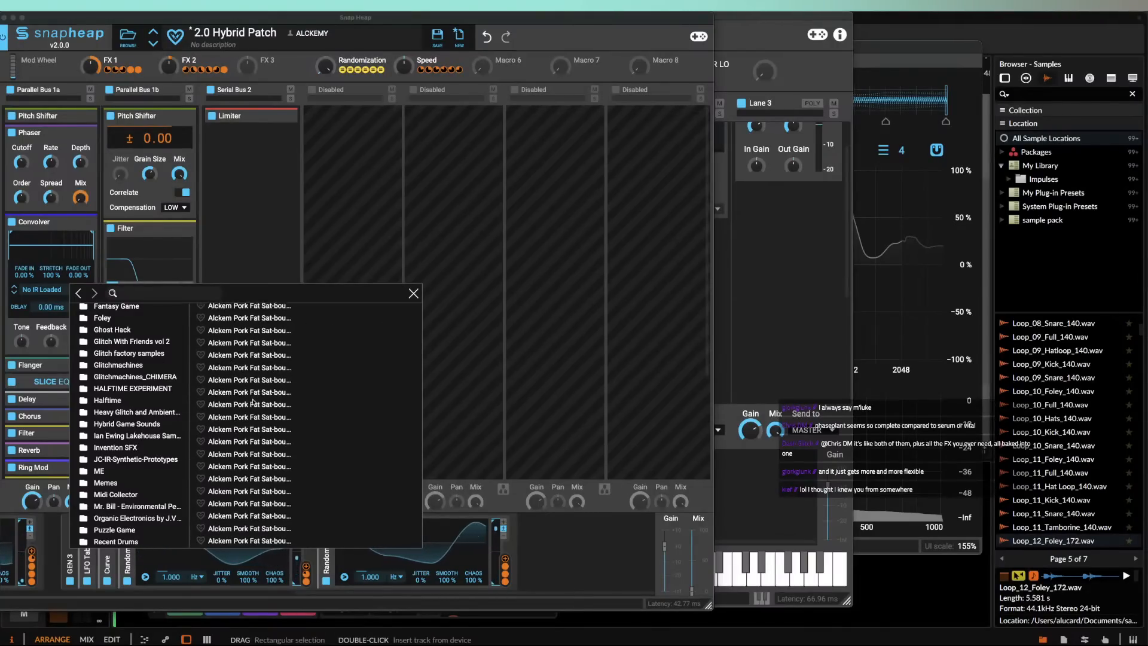
{"action": "left_click", "coordinate": [227, 437]}
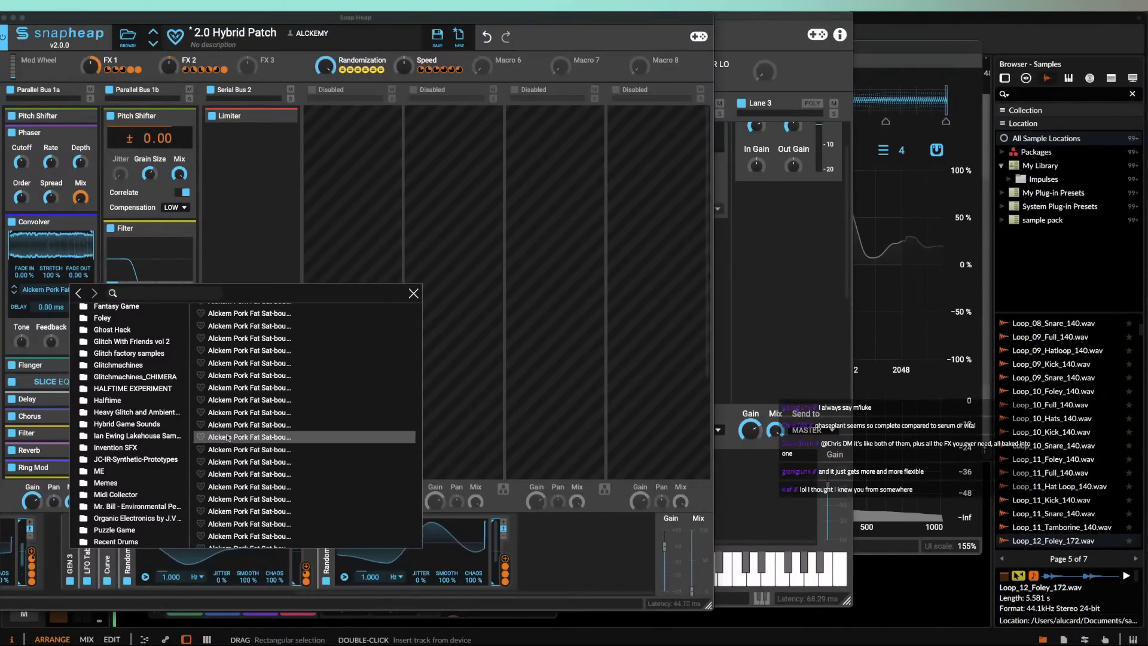
{"action": "left_click", "coordinate": [412, 294]}
Step: Reverse the Convolver's impulse, trim its start, and set fade in to 100 %, stretch to 200 % and fade out to 46.3 %
{"action": "left_click", "coordinate": [86, 289]}
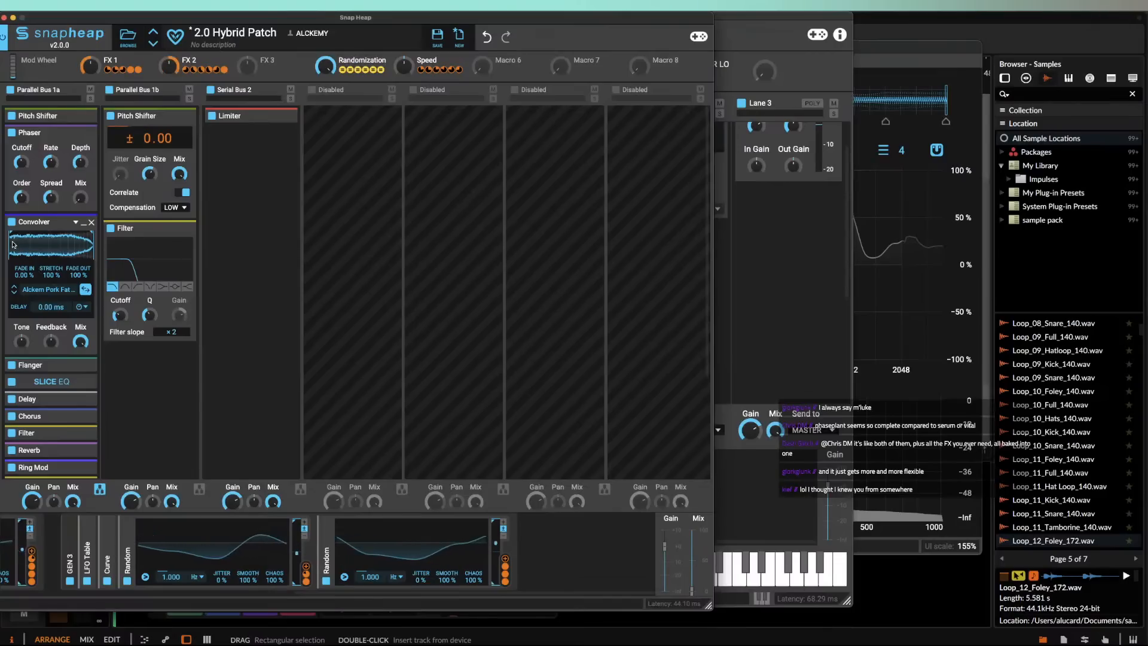
{"action": "left_click_drag", "start_coordinate": [10, 239], "coordinate": [61, 232]}
{"action": "left_click_drag", "start_coordinate": [24, 275], "coordinate": [24, 231]}
{"action": "left_click_drag", "start_coordinate": [79, 276], "coordinate": [51, 231]}
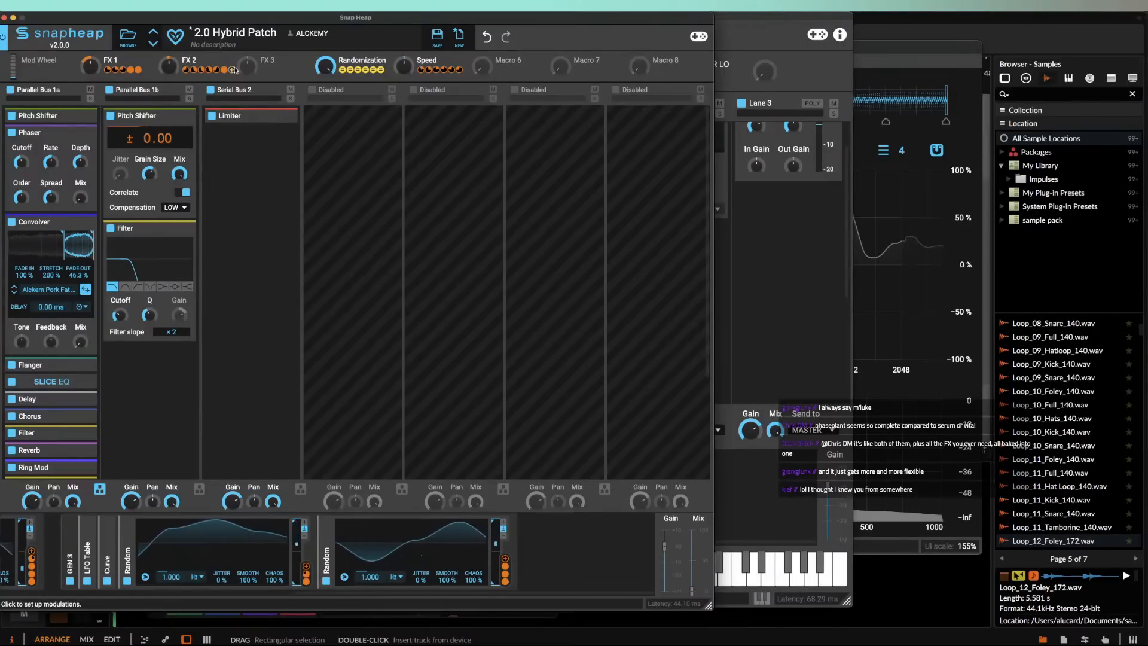
Step: Assign the FX 1 macro to modulate the Convolver's Mix, minimize the Convolver, and close the Snap Heap editor
{"action": "left_click", "coordinate": [146, 70]}
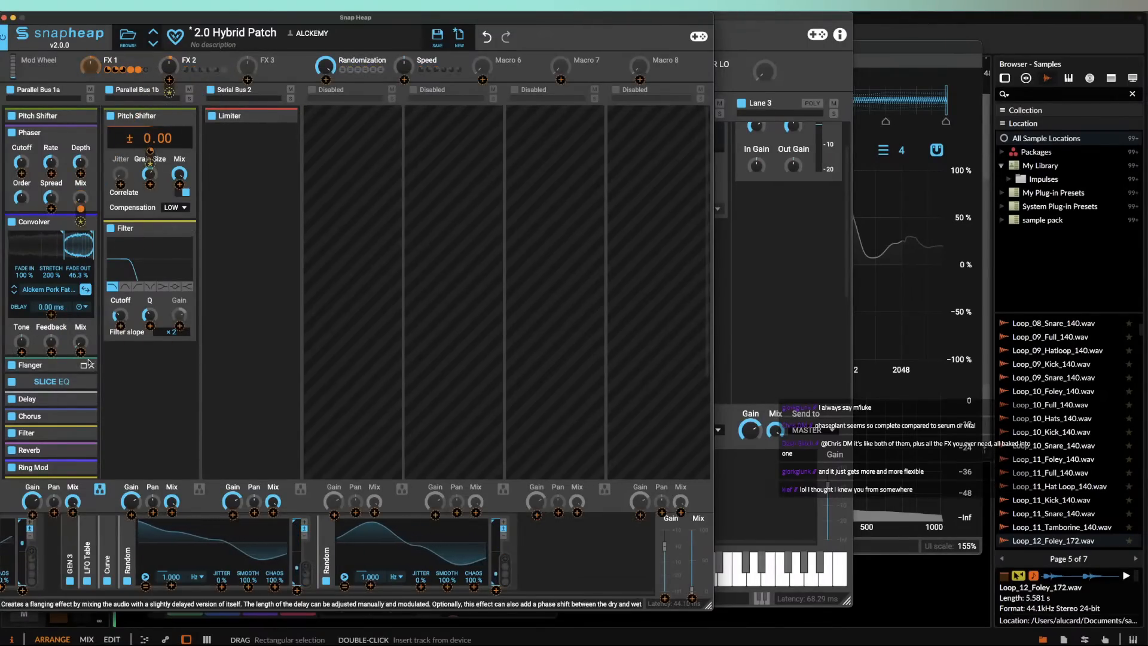
{"action": "left_click_drag", "start_coordinate": [81, 353], "coordinate": [81, 342]}
{"action": "left_click", "coordinate": [70, 339]}
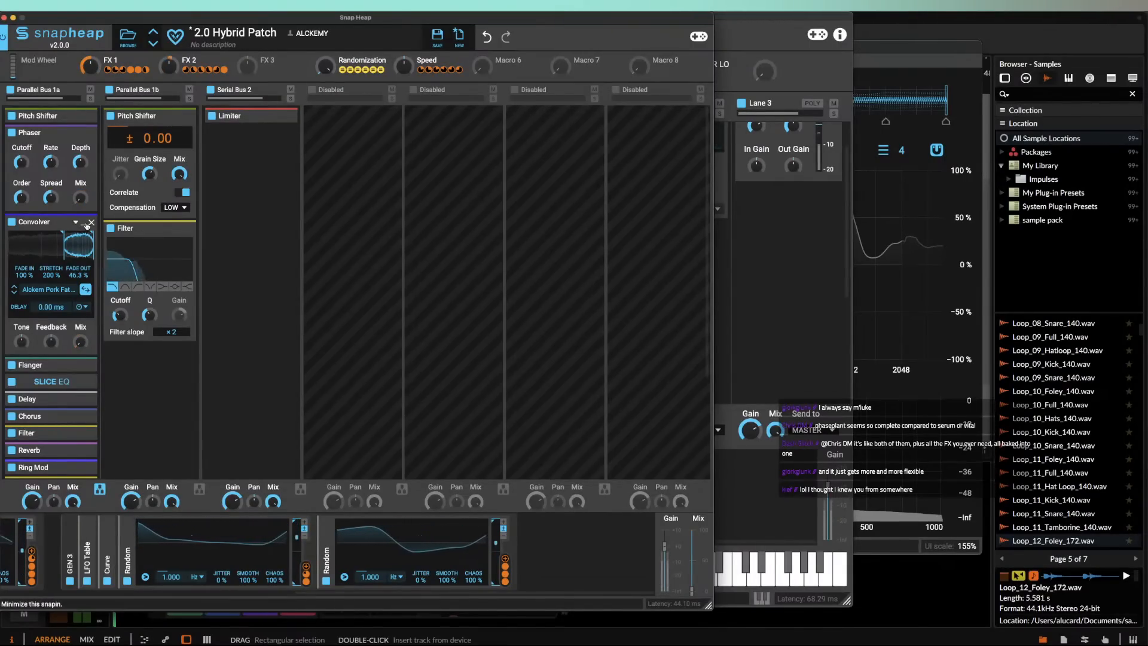
{"action": "left_click", "coordinate": [86, 224]}
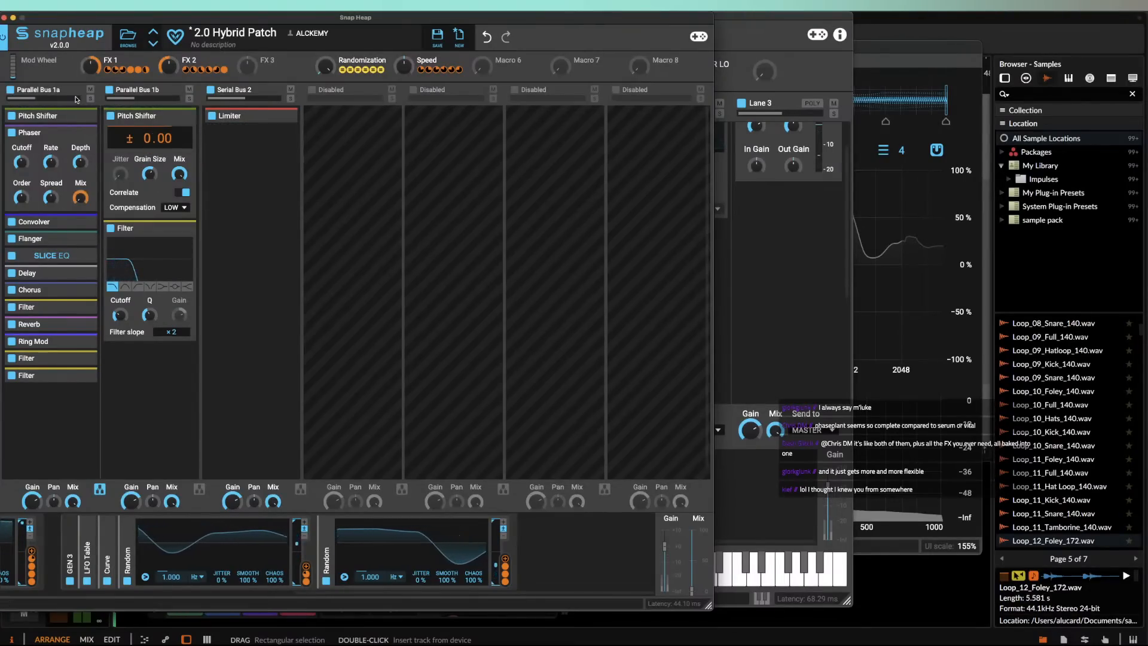
{"action": "left_click", "coordinate": [4, 18]}
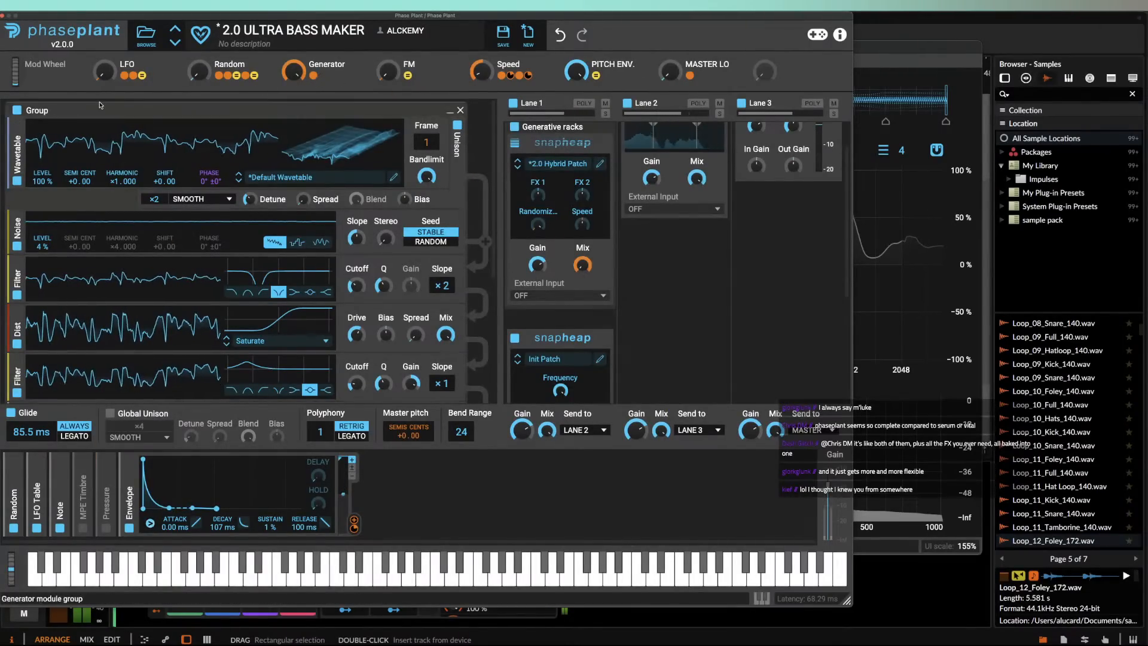
Step: Audition the Phase Plant macros by sweeping Random and Generator, resetting Generator to zero and setting Random to 100 %
{"action": "left_click_drag", "start_coordinate": [200, 73], "coordinate": [199, 18]}
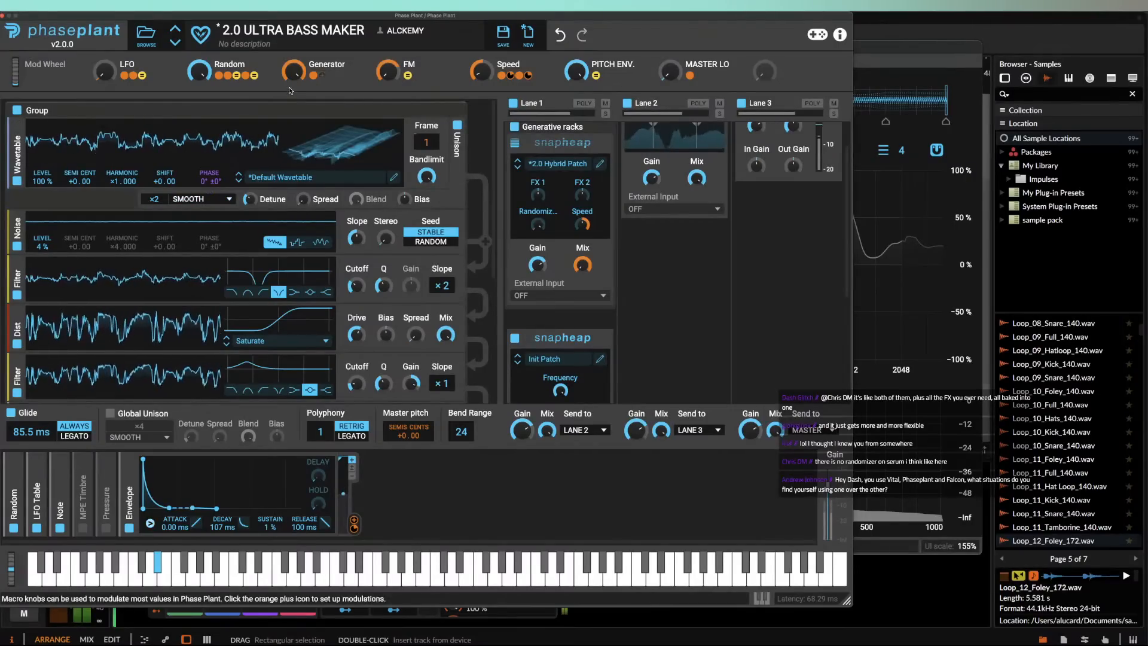
{"action": "left_click_drag", "start_coordinate": [294, 71], "coordinate": [293, 180]}
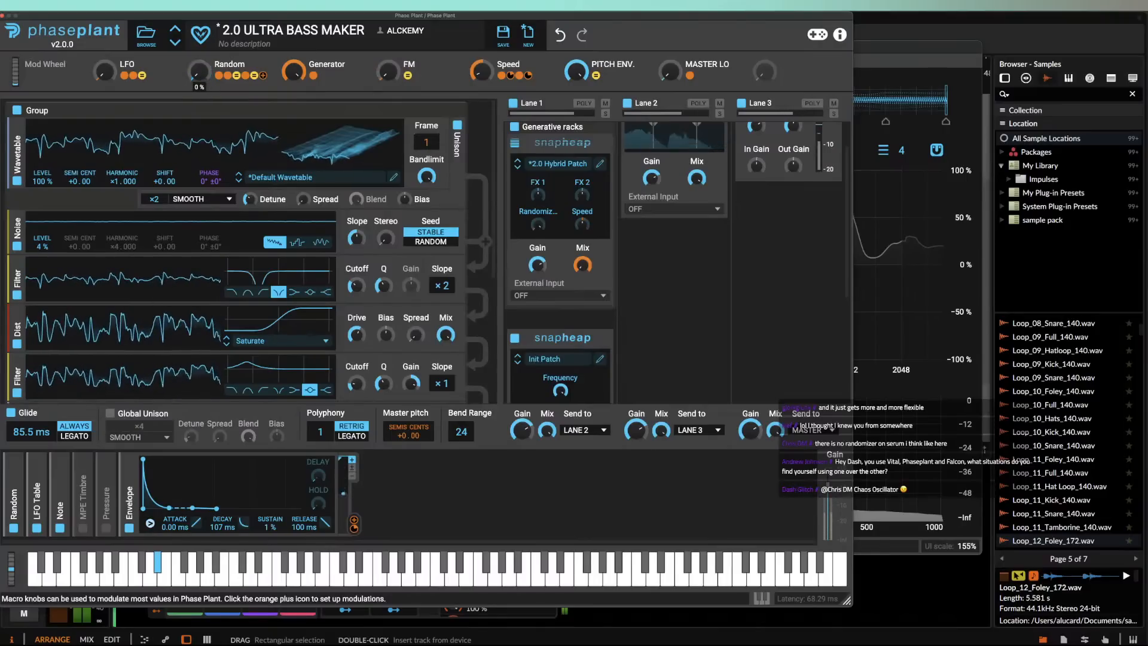
{"action": "left_click_drag", "start_coordinate": [293, 71], "coordinate": [294, 27]}
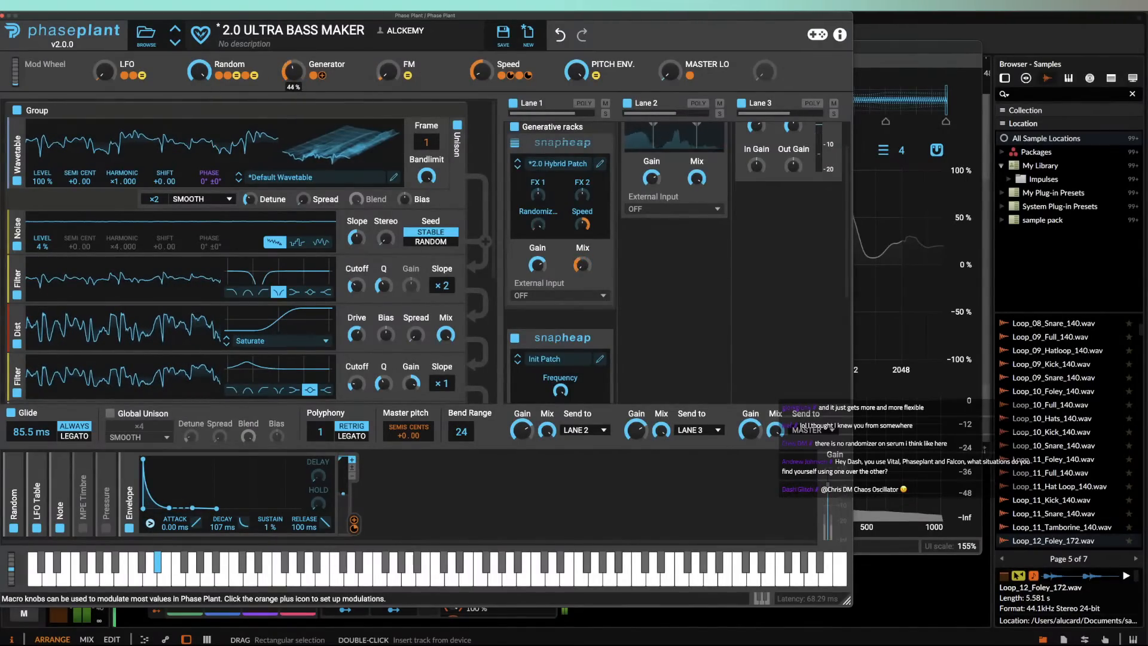
{"action": "double_click", "coordinate": [294, 71]}
{"action": "left_click_drag", "start_coordinate": [199, 71], "coordinate": [190, 42]}
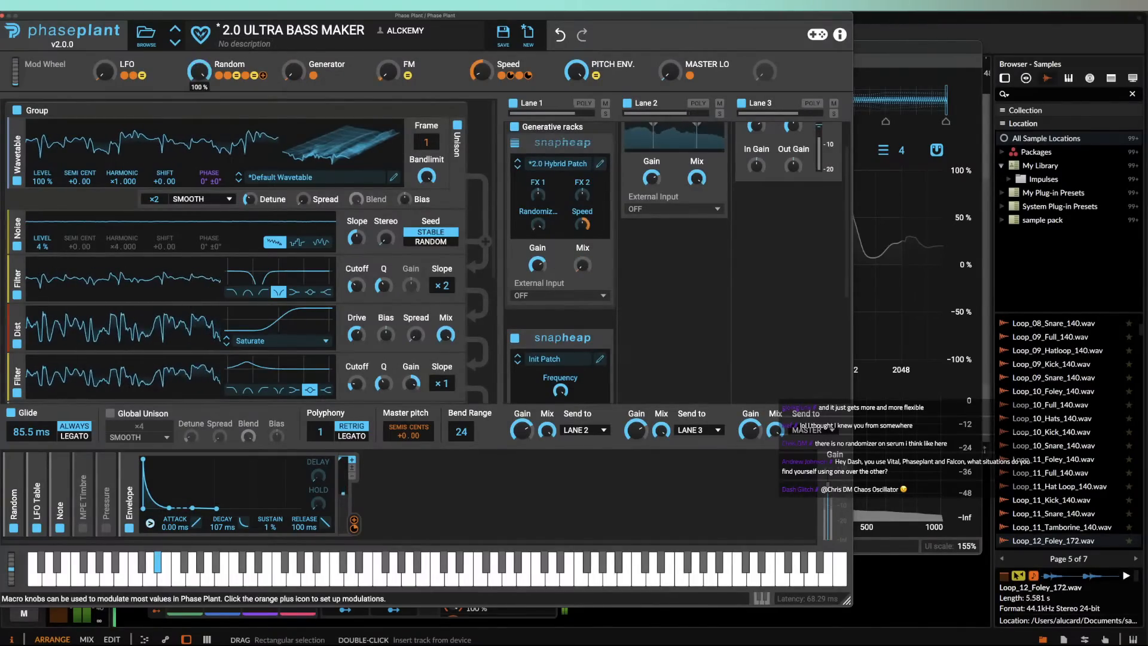
{"action": "mouse_move", "coordinate": [298, 70]}
{"action": "left_mouse_down"}
{"action": "mouse_move", "coordinate": [297, 12]}
{"action": "mouse_move", "coordinate": [298, 69]}
{"action": "left_mouse_up"}
Step: Minimize the 2.0 Hybrid Patch Snap Heap inside Lane 1's Generative racks group
{"action": "scroll", "coordinate": [618, 224], "scroll_direction": "up", "scroll_amount": 3}
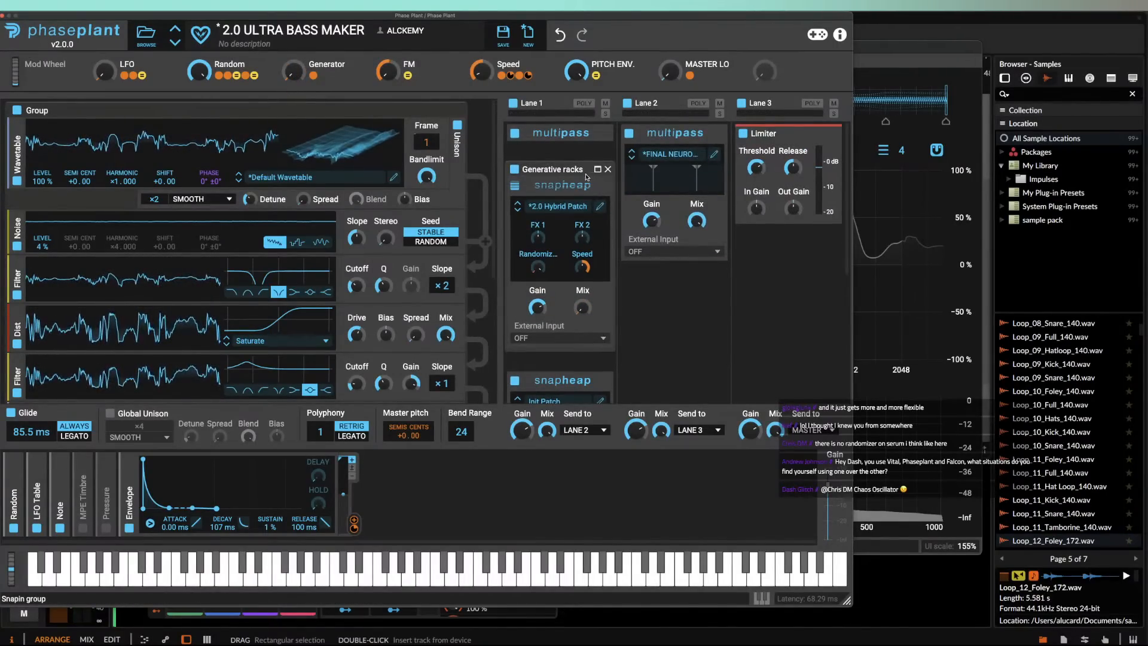
{"action": "scroll", "coordinate": [592, 184], "scroll_direction": "down", "scroll_amount": 3}
{"action": "scroll", "coordinate": [592, 184], "scroll_direction": "up", "scroll_amount": 3}
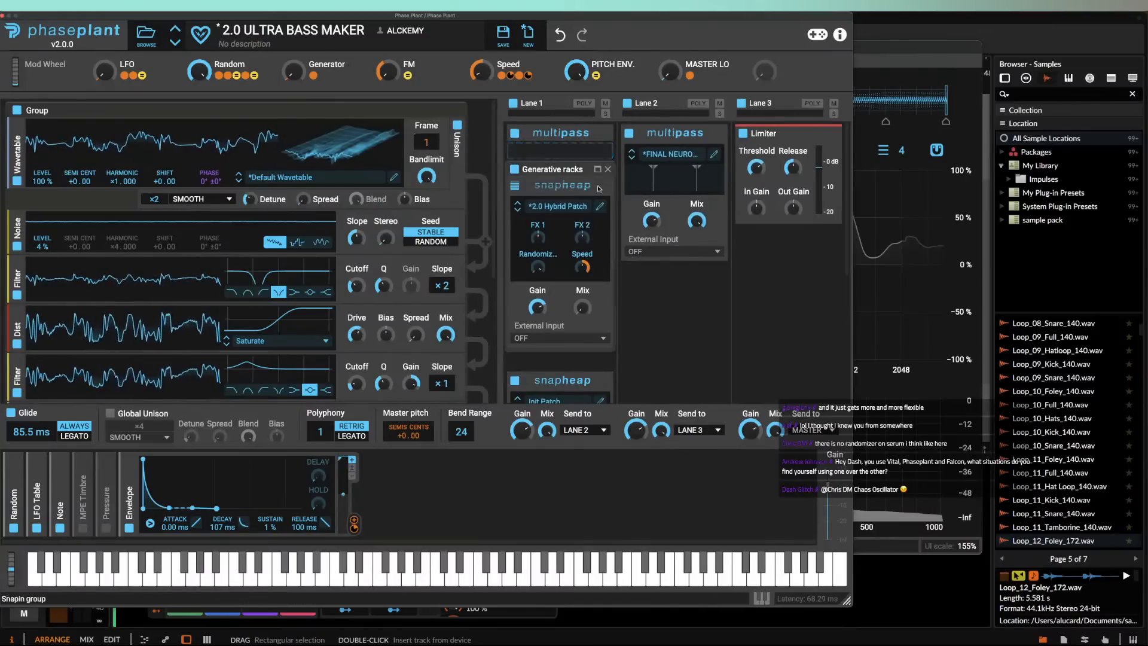
{"action": "left_click", "coordinate": [599, 188]}
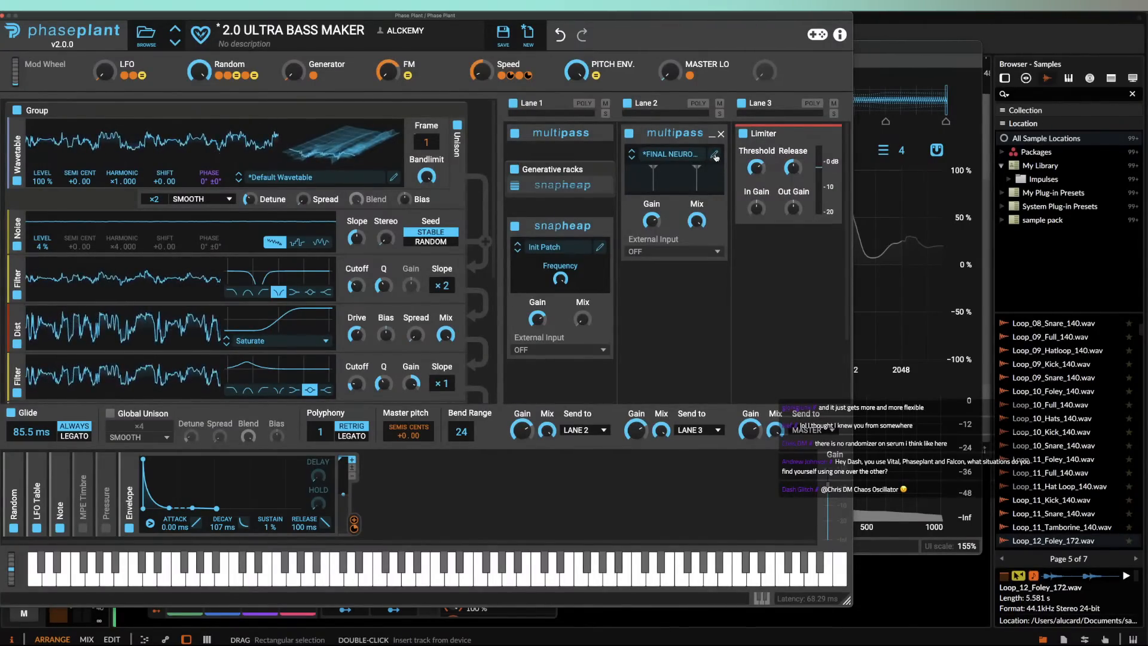
Step: Open the FINAL NEURO CHAIN Multipass in Lane 2, minimize the Slice EQ in its Post FX, and close the editor
{"action": "left_click", "coordinate": [715, 156]}
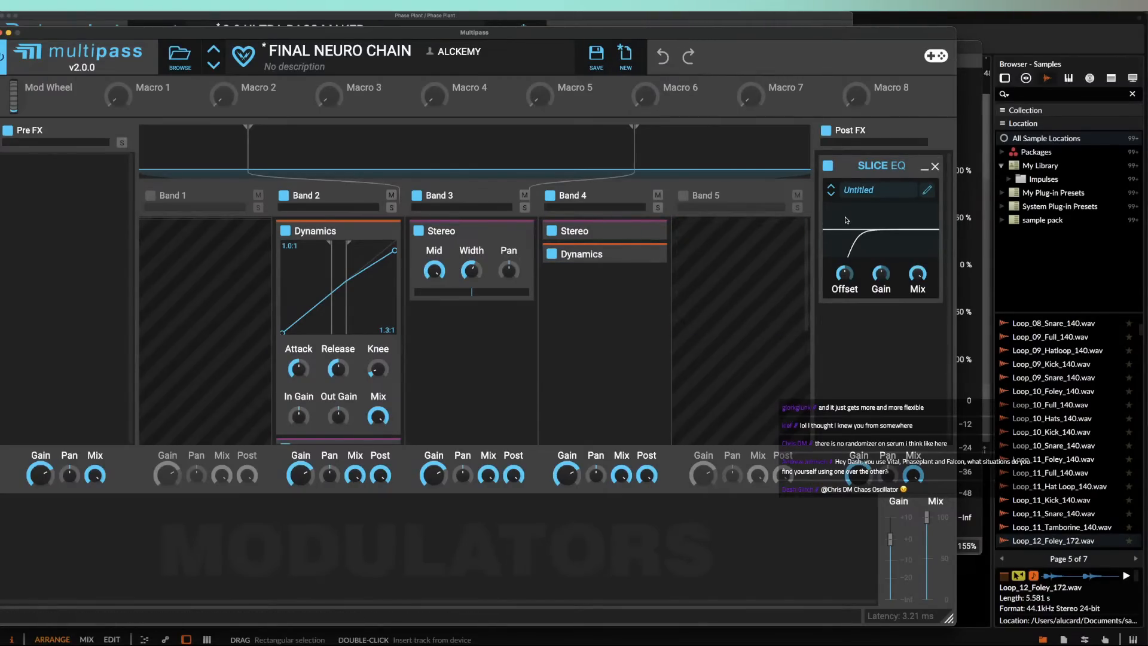
{"action": "left_click", "coordinate": [925, 167]}
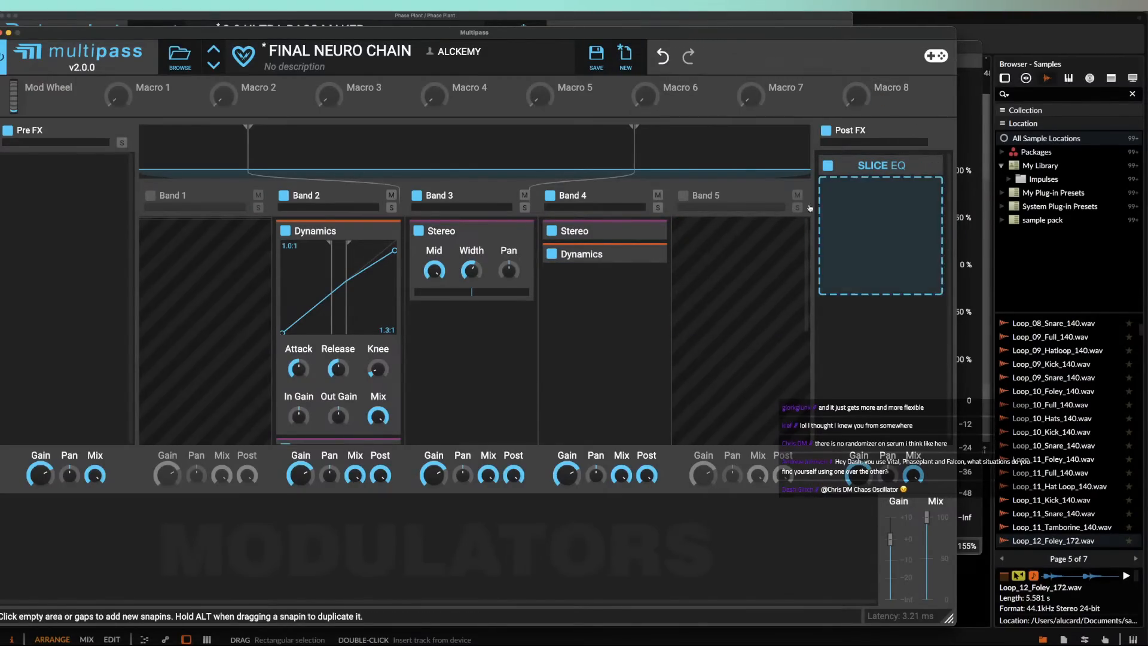
{"action": "left_click", "coordinate": [8, 33]}
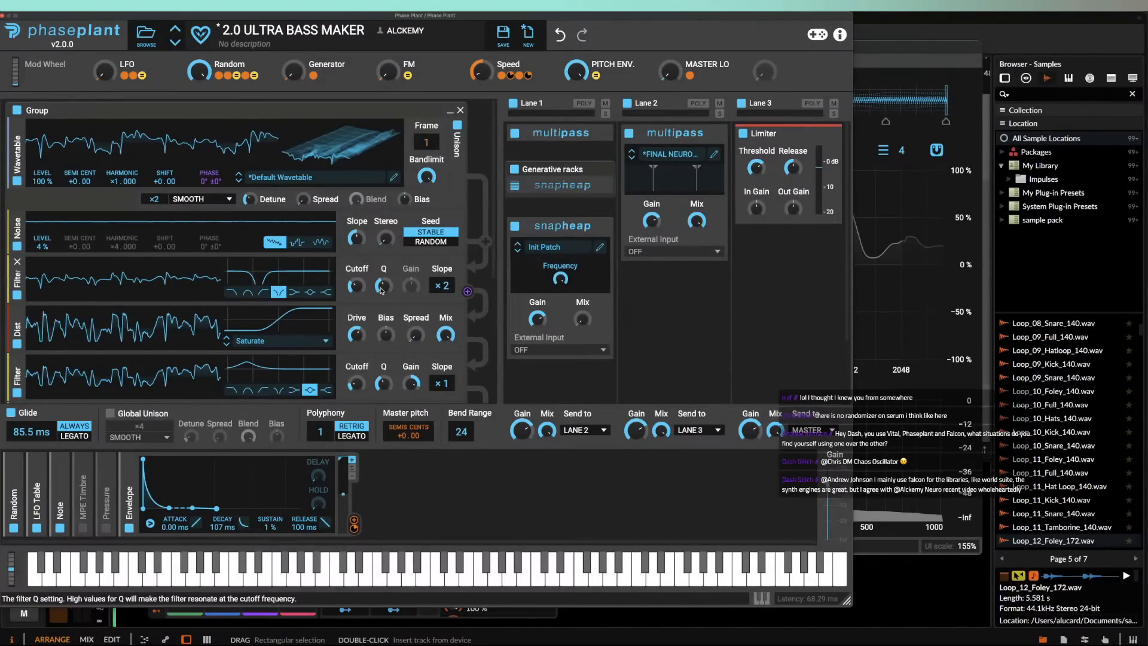
Step: Minimize the Init Patch Snap Heap in Lane 1, the Multipass in Lane 2 and the Limiter in Lane 3
{"action": "left_click", "coordinate": [597, 226]}
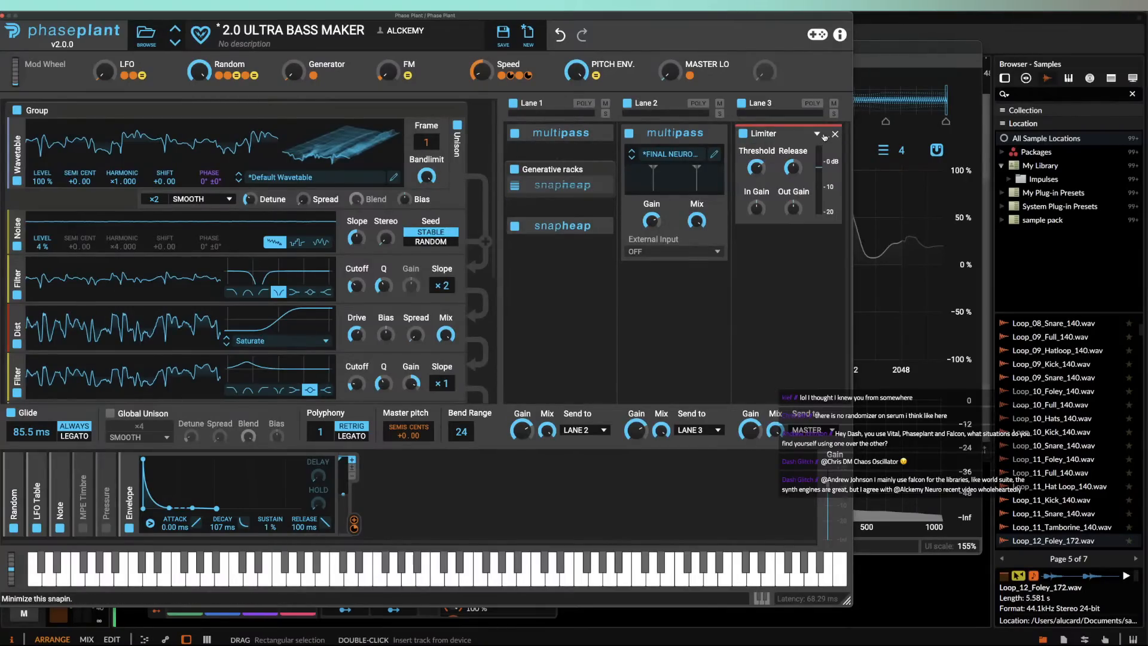
{"action": "left_click", "coordinate": [825, 136]}
{"action": "left_click", "coordinate": [706, 134]}
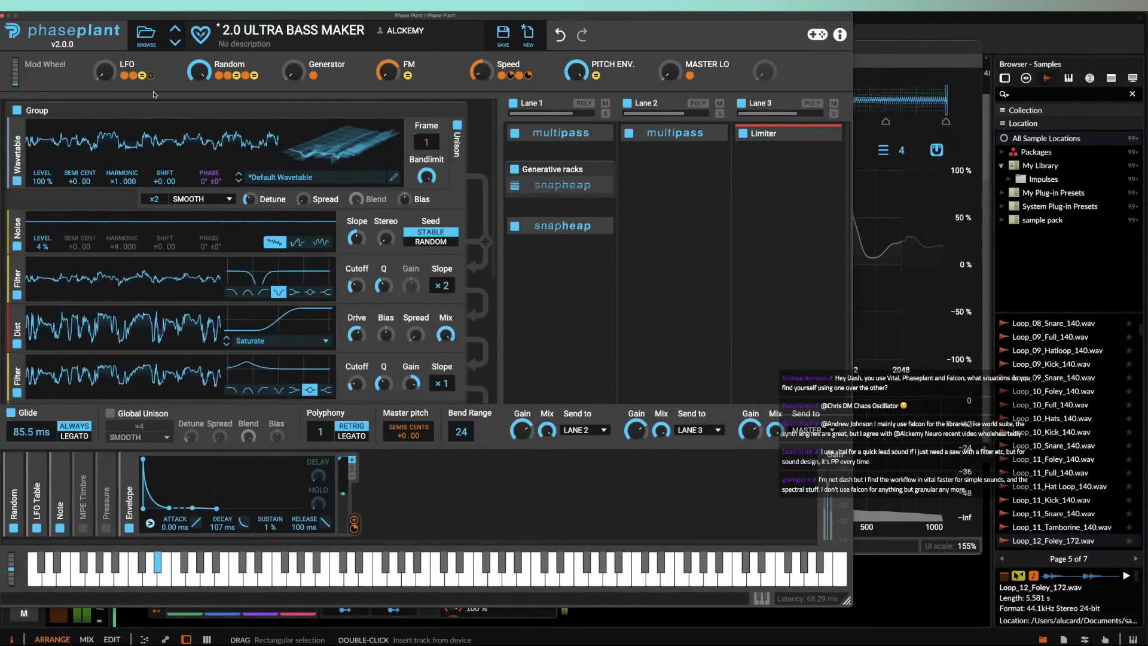
Step: Enable the MPE Timbre and Pressure modulators and switch both off again
{"action": "mouse_move", "coordinate": [199, 72]}
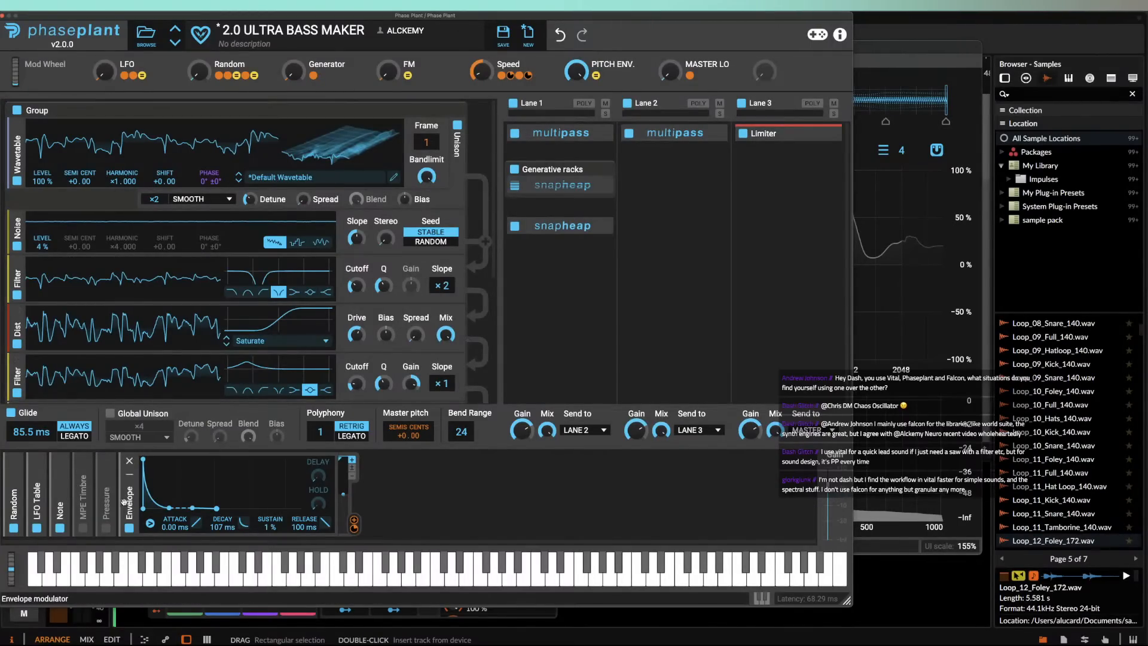
{"action": "left_click", "coordinate": [83, 528]}
{"action": "left_click", "coordinate": [107, 528]}
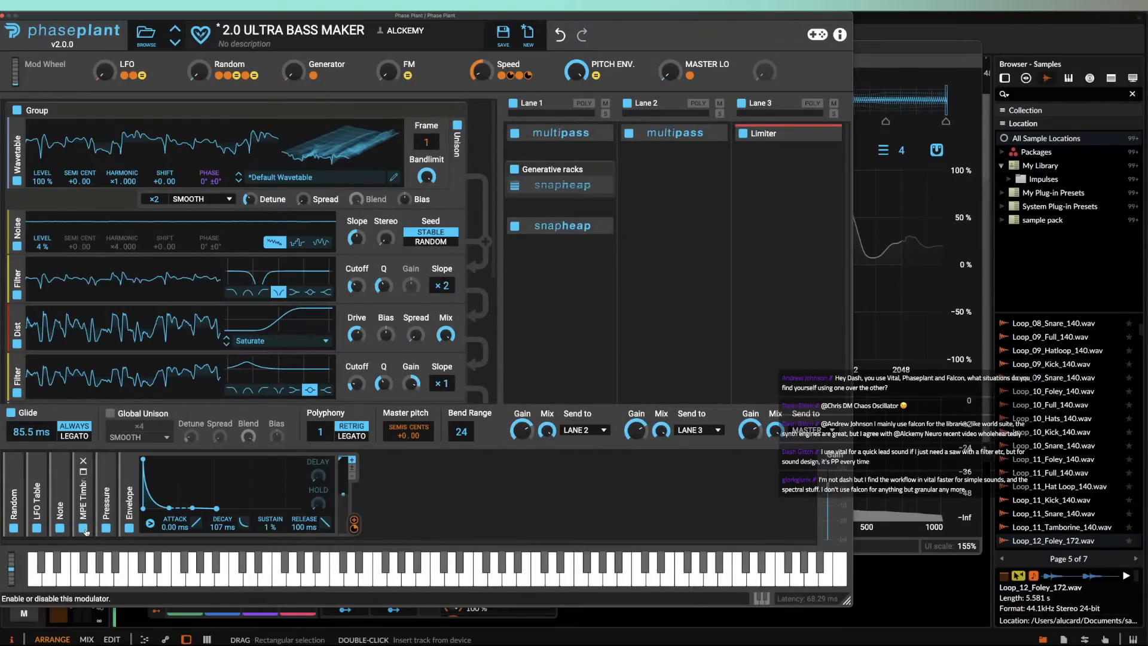
{"action": "left_click", "coordinate": [83, 528]}
{"action": "left_click", "coordinate": [107, 528]}
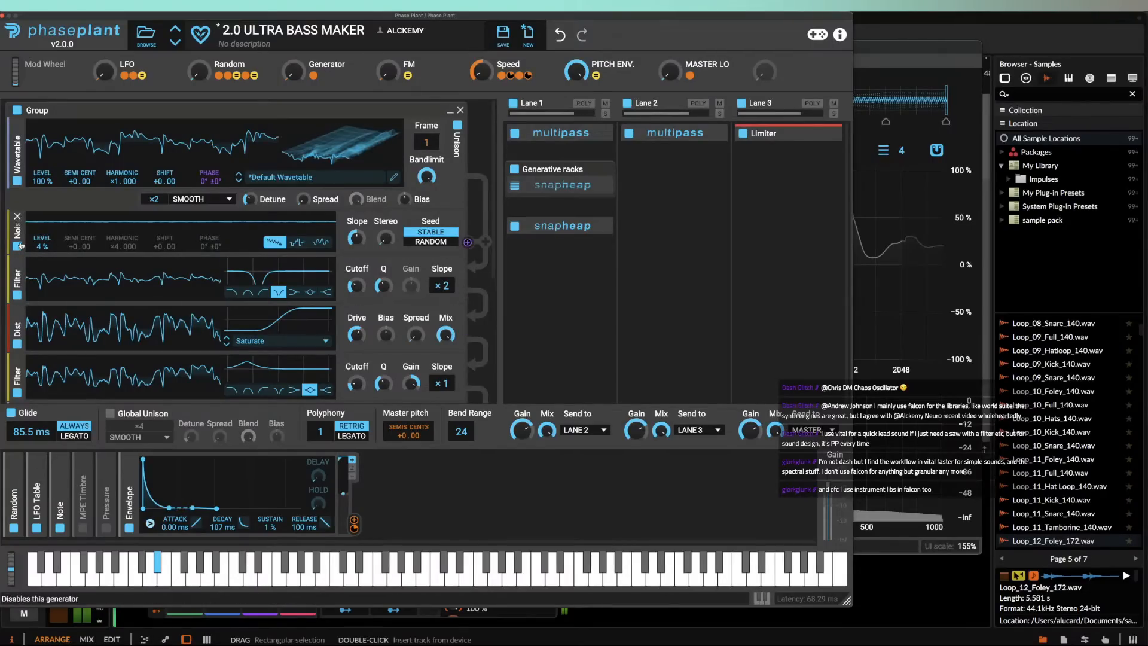
Step: Try the Noise generator between the first Filter and the Distortion, and remove it from the group
{"action": "left_click_drag", "start_coordinate": [18, 232], "coordinate": [22, 323]}
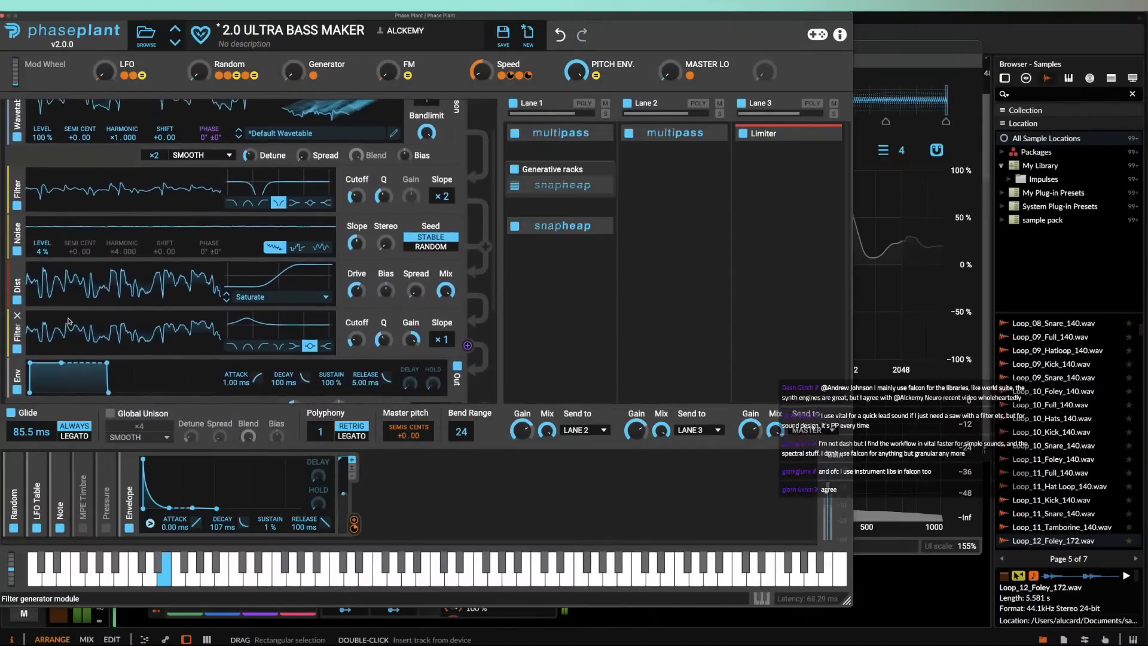
{"action": "scroll", "coordinate": [68, 321], "scroll_direction": "down", "scroll_amount": 2}
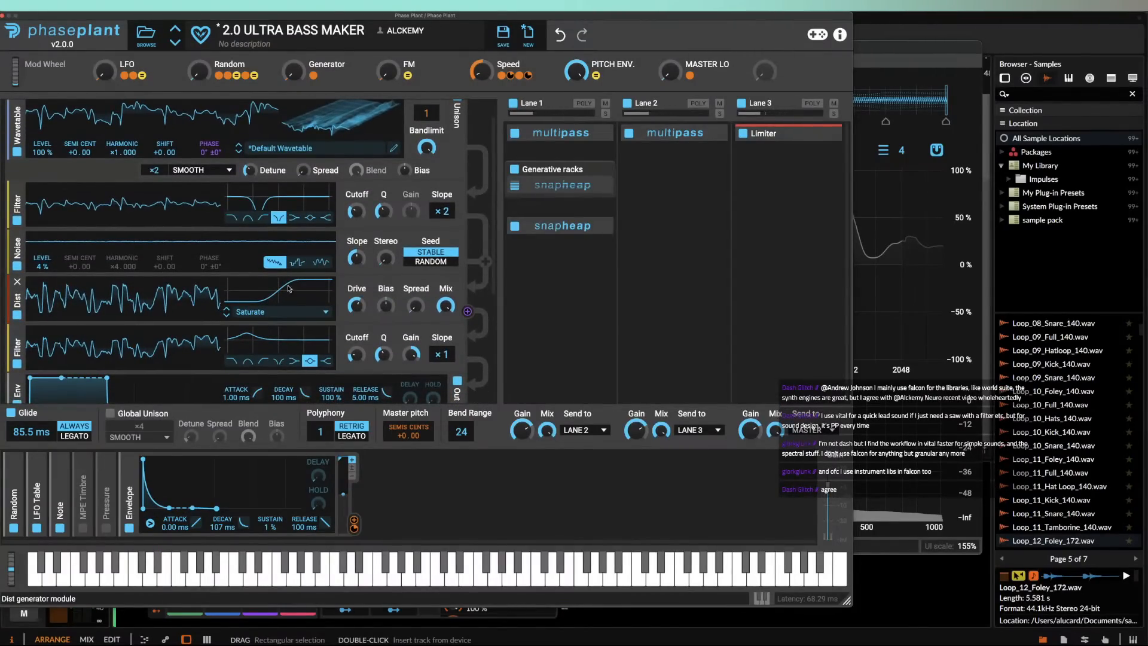
{"action": "left_click", "coordinate": [17, 236]}
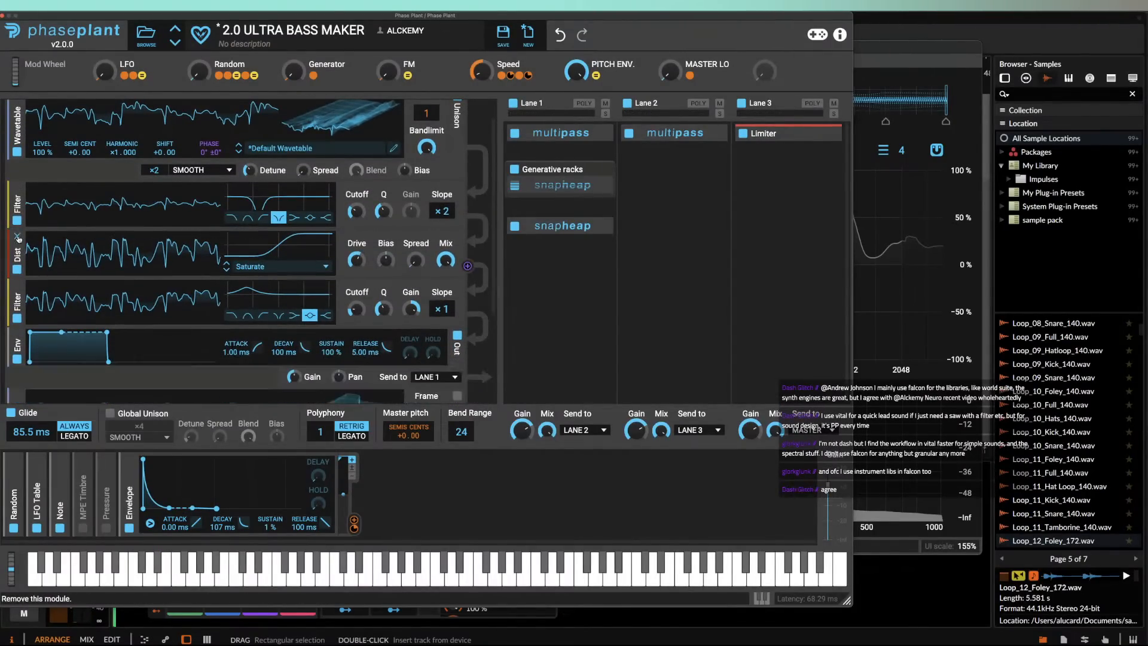
Step: Minimize the first generator group and add an Analog generator with a sine waveform in a new group below it
{"action": "scroll", "coordinate": [44, 229], "scroll_direction": "up", "scroll_amount": 2}
{"action": "left_click", "coordinate": [460, 110]}
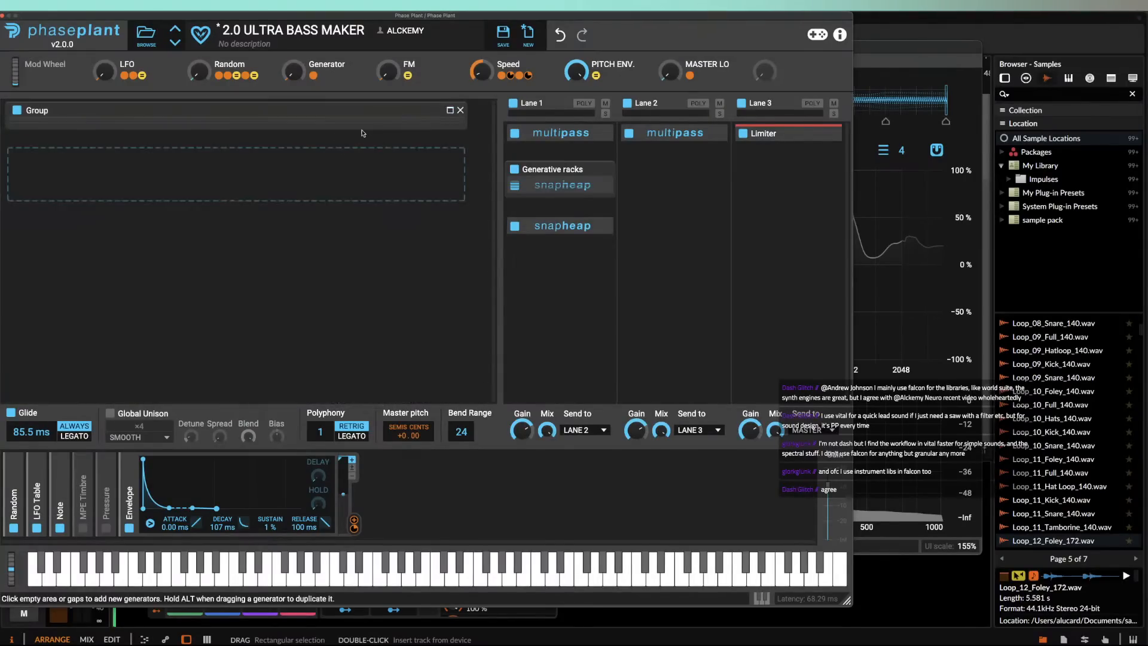
{"action": "left_click", "coordinate": [110, 166]}
{"action": "left_click", "coordinate": [142, 207]}
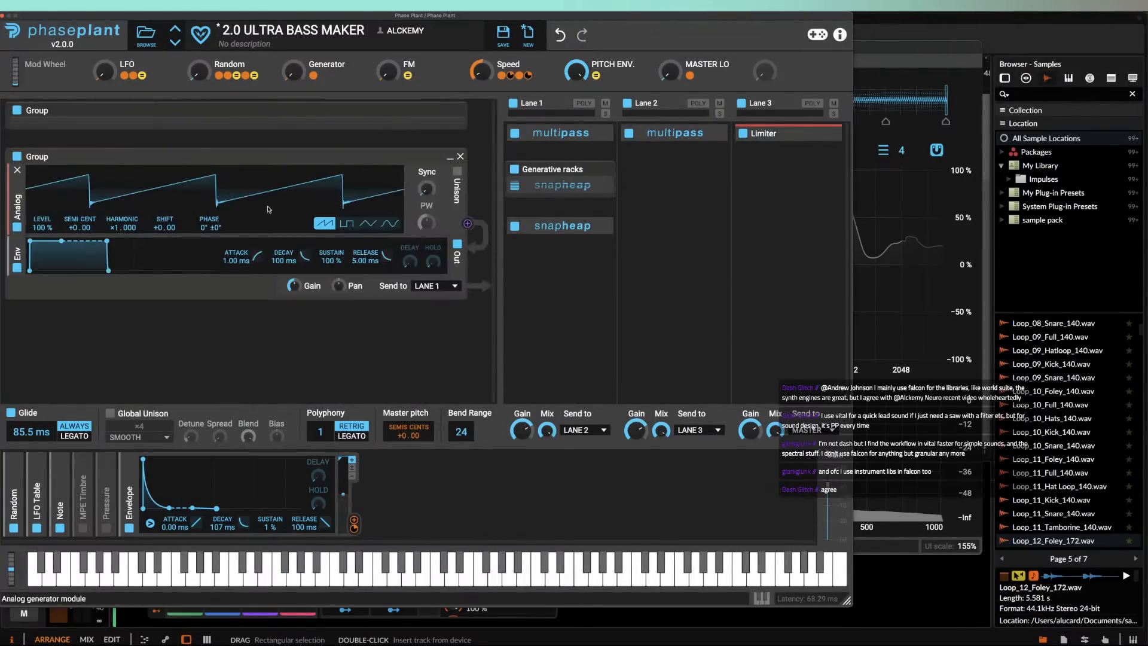
{"action": "left_click", "coordinate": [388, 222]}
Step: Add a Noise generator below the Analog generator and set its level to 18 %
{"action": "left_click", "coordinate": [315, 238]}
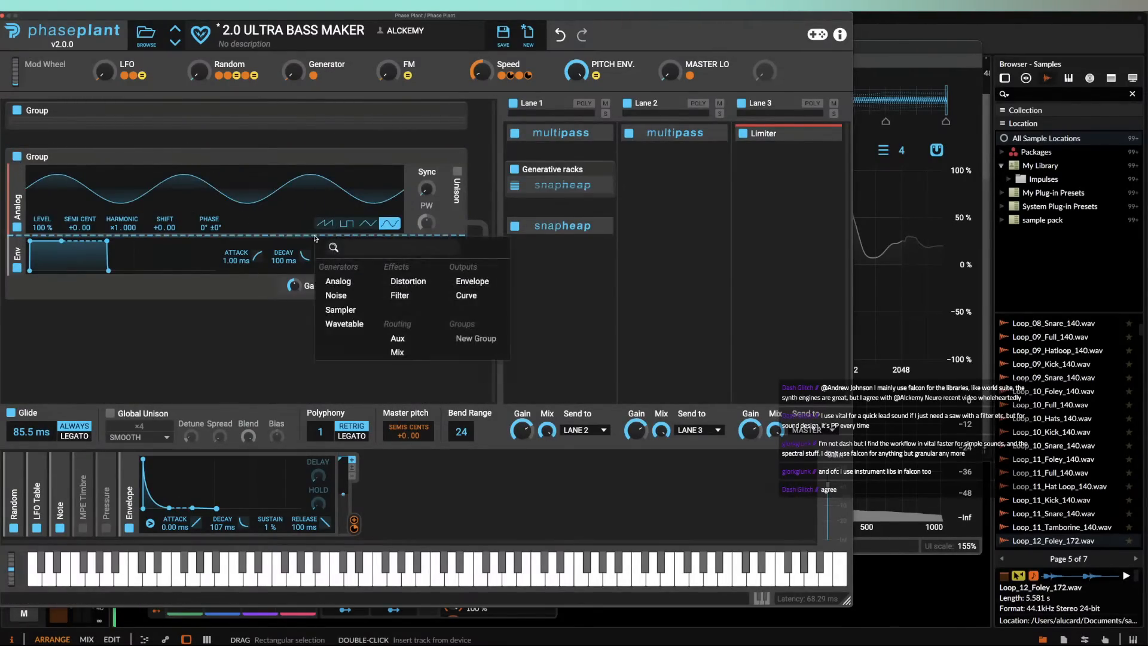
{"action": "left_click", "coordinate": [335, 295]}
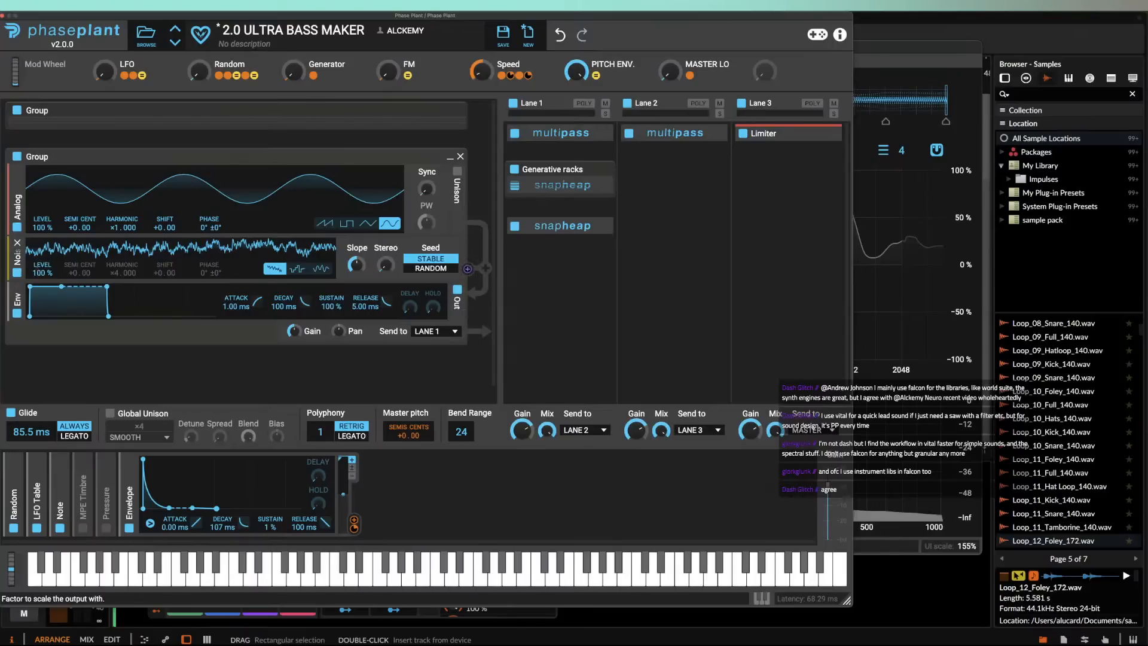
{"action": "left_click_drag", "start_coordinate": [42, 272], "coordinate": [42, 332]}
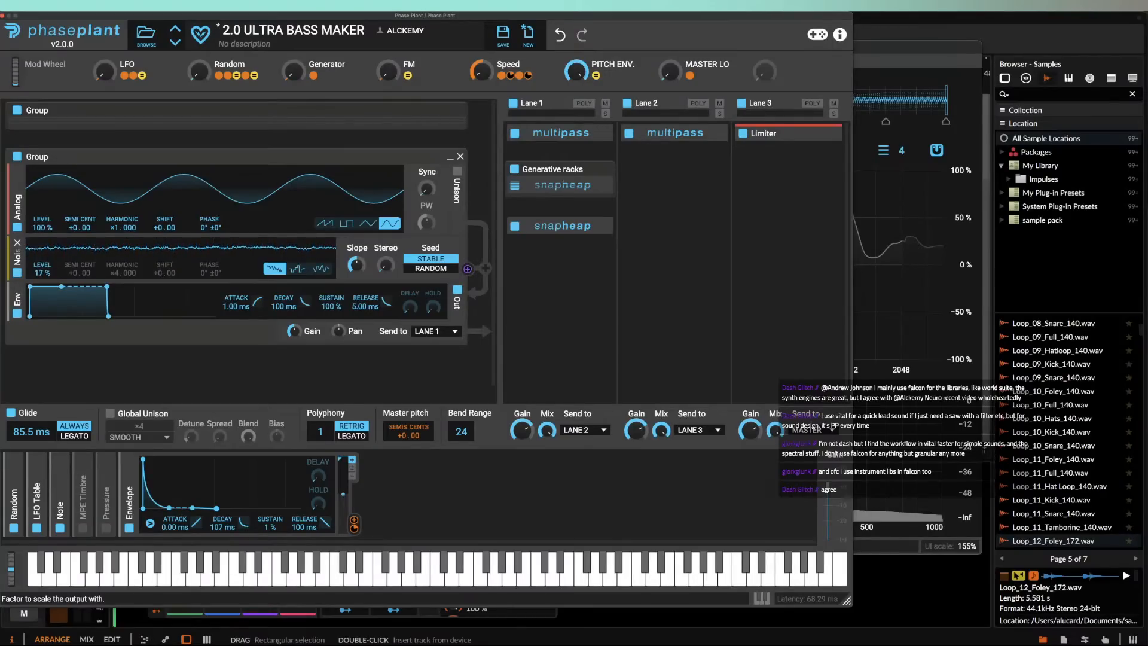
Step: Add a high-pass Filter with its cutoff at about 619 Hz after the Noise, and insert an Overdrive Distortion between them
{"action": "left_click", "coordinate": [62, 280]}
{"action": "left_click", "coordinate": [157, 342]}
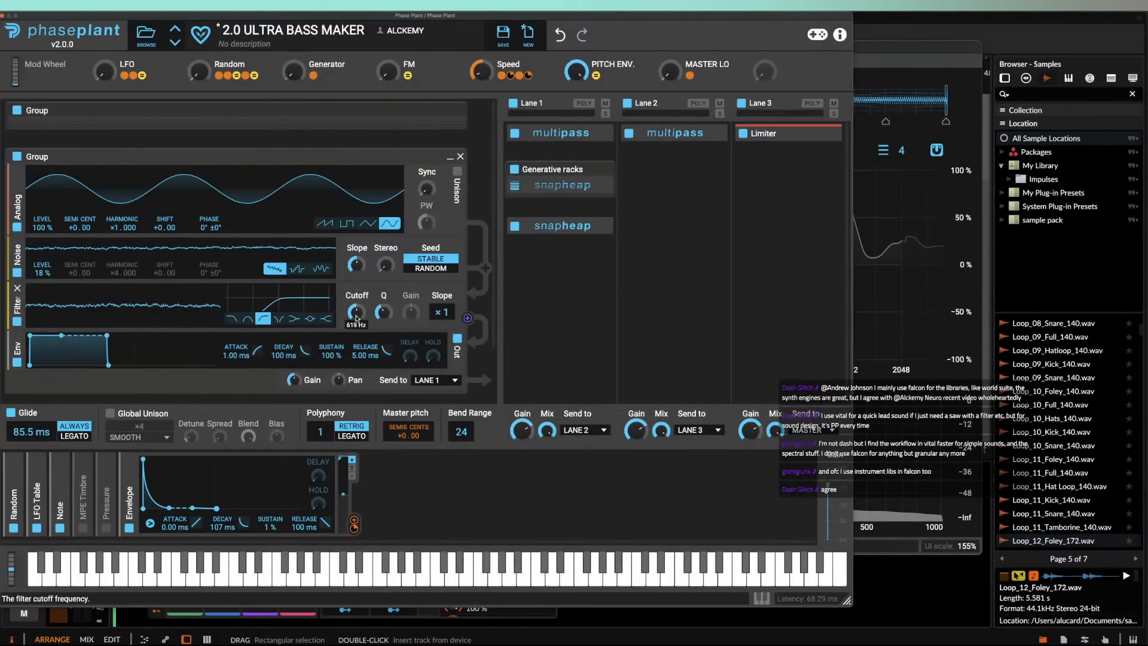
{"action": "left_click", "coordinate": [104, 282]}
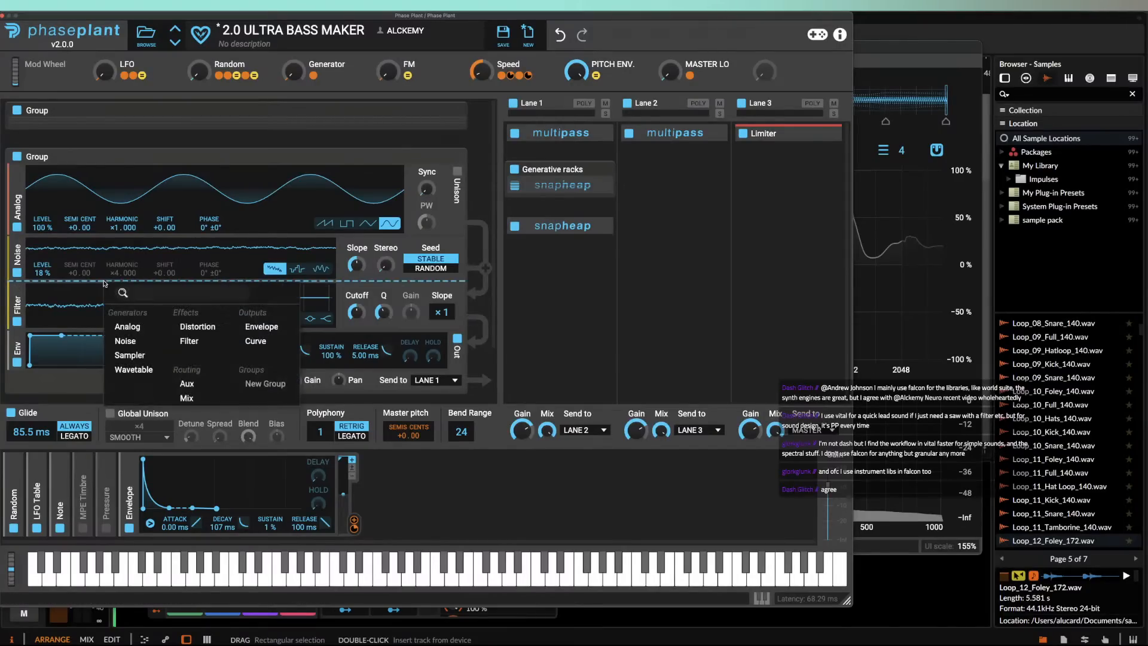
{"action": "left_click", "coordinate": [187, 330]}
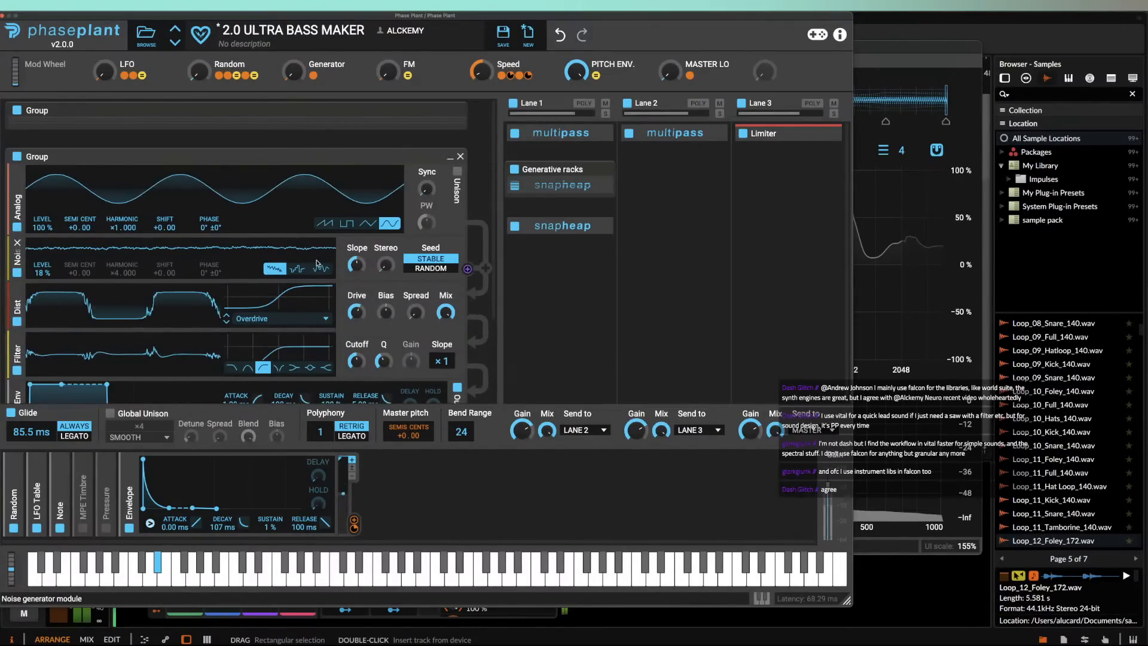
Step: Disable the first group and refine the new one with 25 % Noise level, wider Noise stereo and a lower Filter cutoff
{"action": "left_click", "coordinate": [16, 110]}
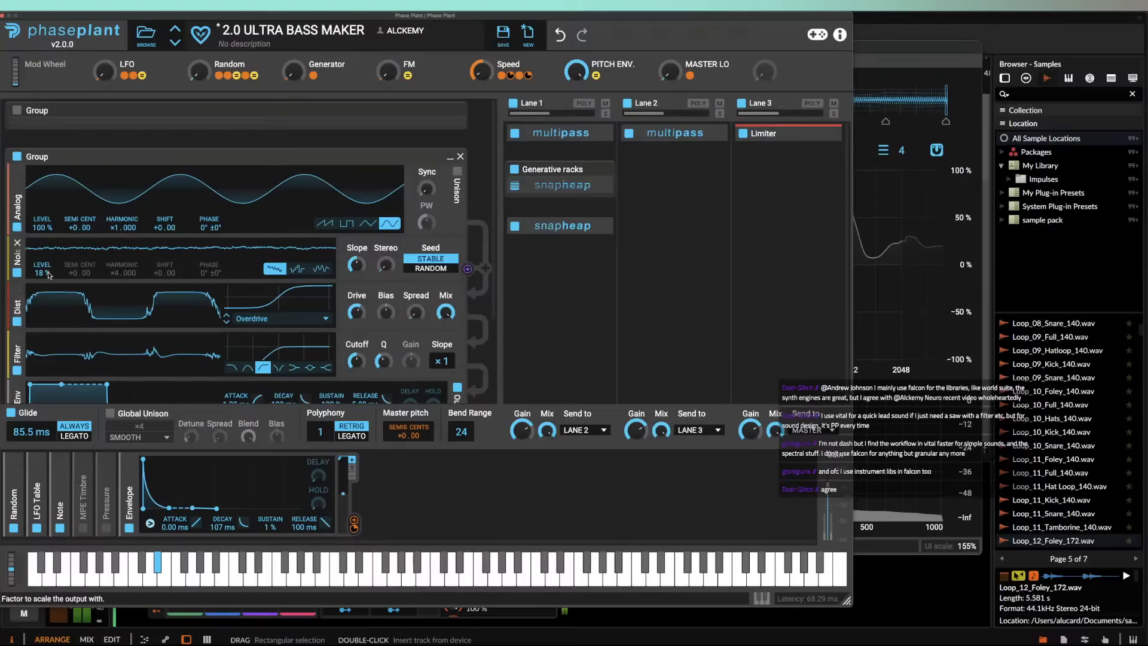
{"action": "mouse_move", "coordinate": [47, 272]}
{"action": "left_mouse_down"}
{"action": "mouse_move", "coordinate": [47, 257]}
{"action": "mouse_move", "coordinate": [46, 276]}
{"action": "left_mouse_up"}
{"action": "left_click_drag", "start_coordinate": [356, 360], "coordinate": [356, 380]}
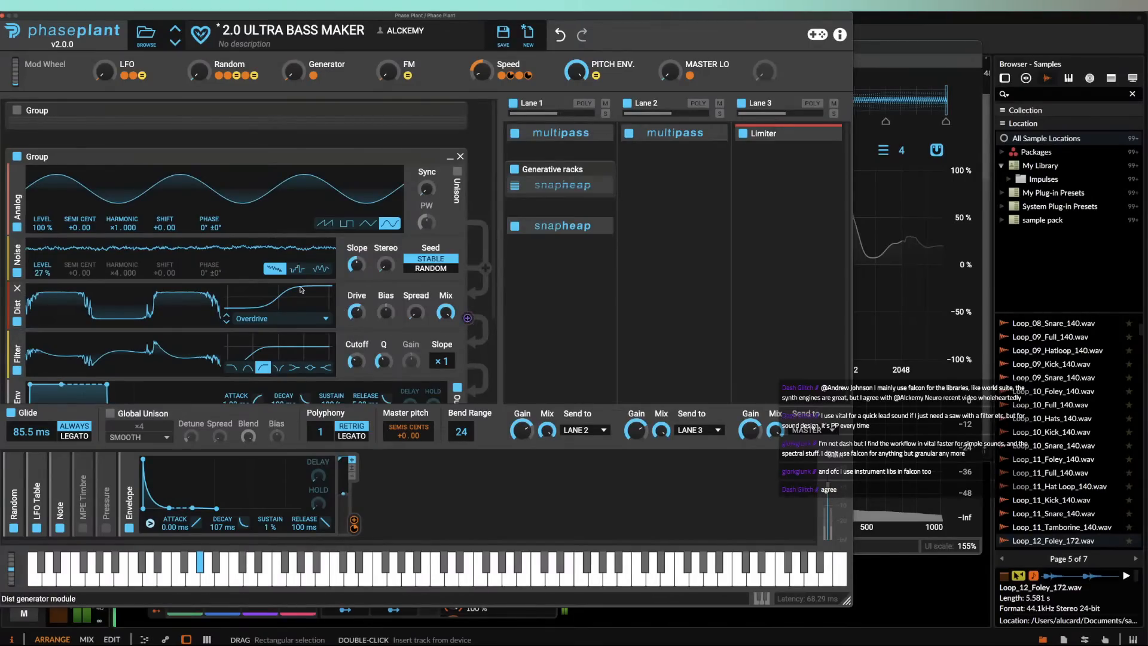
{"action": "mouse_move", "coordinate": [42, 272]}
{"action": "left_mouse_down"}
{"action": "mouse_move", "coordinate": [43, 290]}
{"action": "mouse_move", "coordinate": [42, 274]}
{"action": "left_mouse_up"}
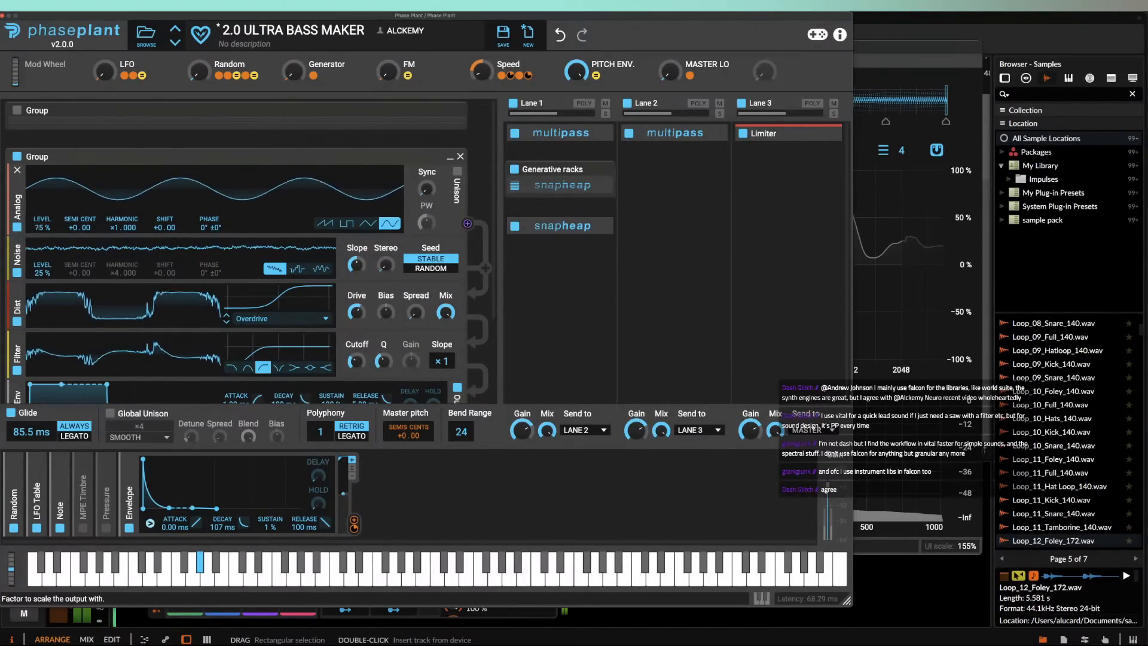
{"action": "mouse_move", "coordinate": [42, 228]}
{"action": "left_mouse_down"}
{"action": "mouse_move", "coordinate": [42, 215]}
{"action": "mouse_move", "coordinate": [42, 228]}
{"action": "left_mouse_up"}
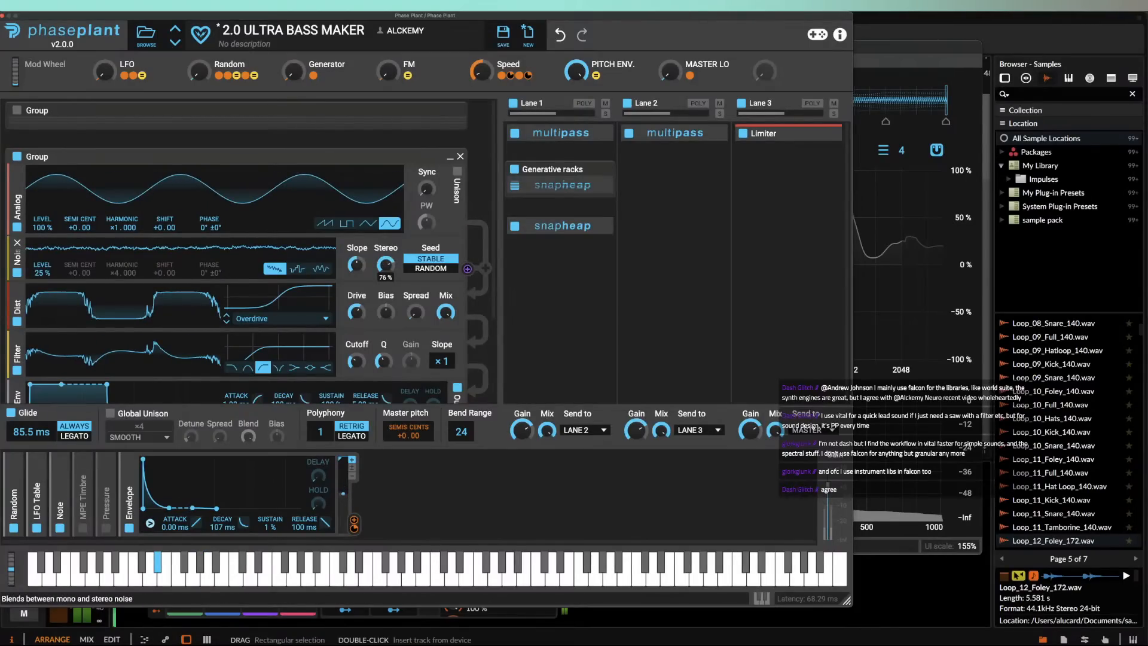
{"action": "scroll", "coordinate": [215, 361], "scroll_direction": "down", "scroll_amount": 3}
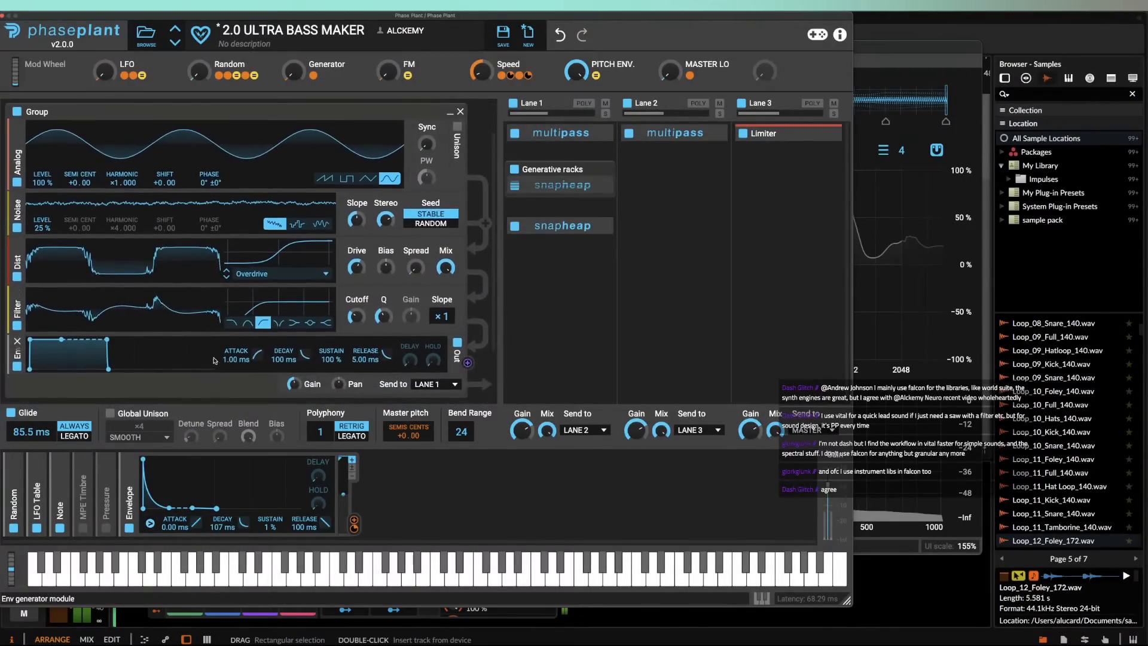
Step: Audition the sine-and-noise generator group with its output gain slightly adjusted and the pitch bent, and delete that group
{"action": "left_click_drag", "start_coordinate": [294, 384], "coordinate": [294, 383]}
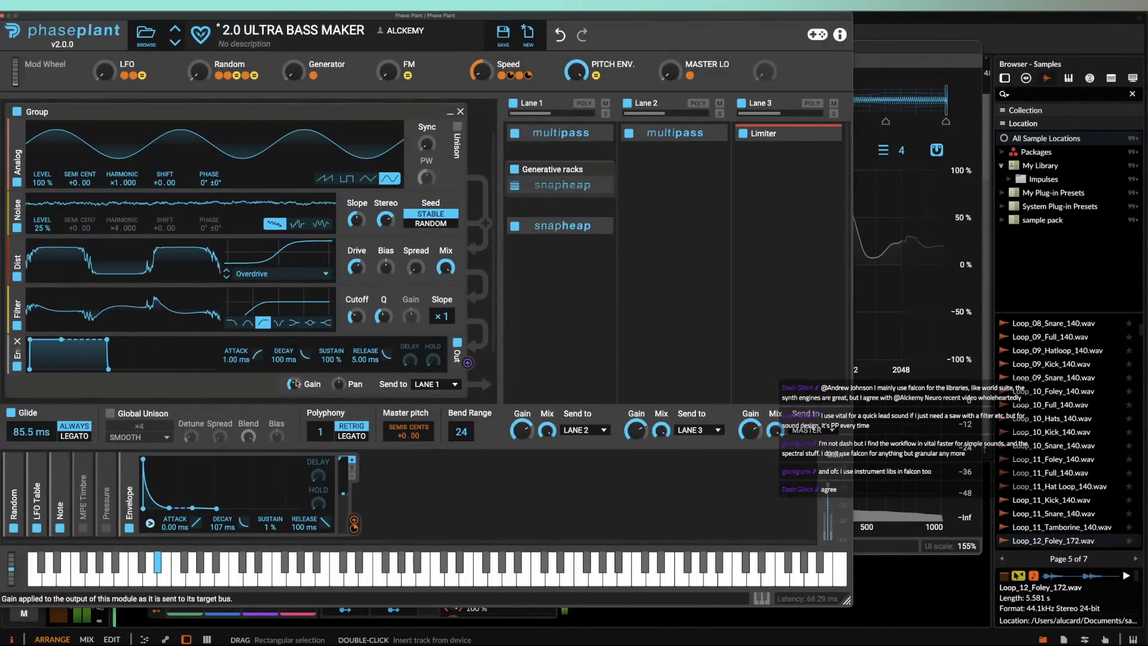
{"action": "scroll", "coordinate": [102, 133], "scroll_direction": "up", "scroll_amount": 3}
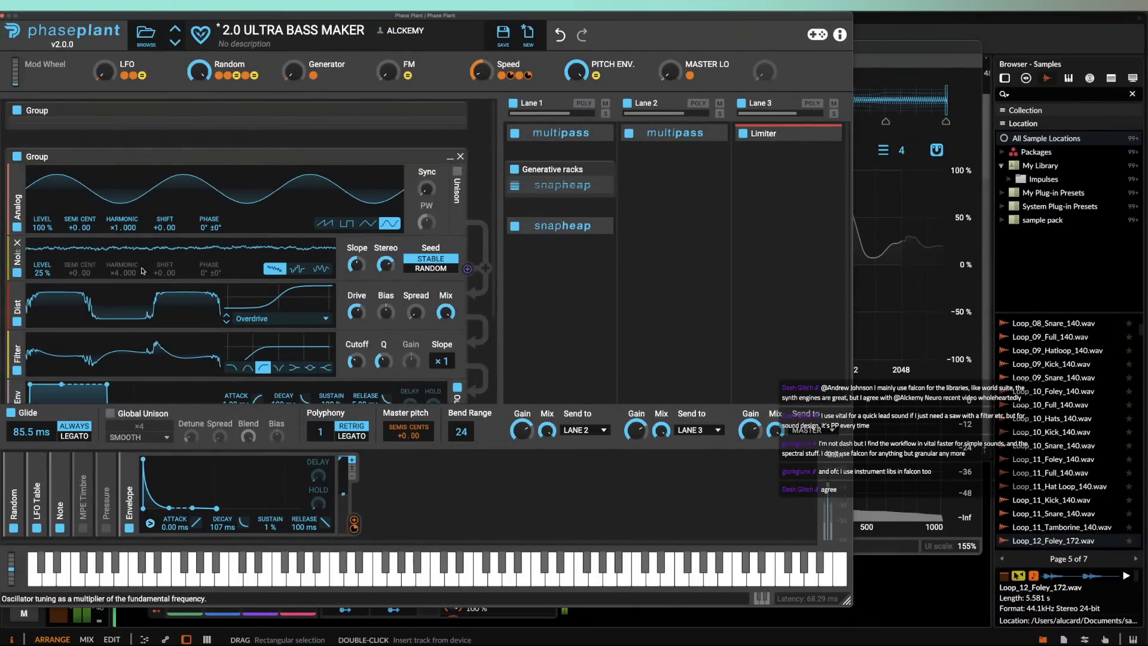
{"action": "left_click_drag", "start_coordinate": [11, 570], "coordinate": [1, 548]}
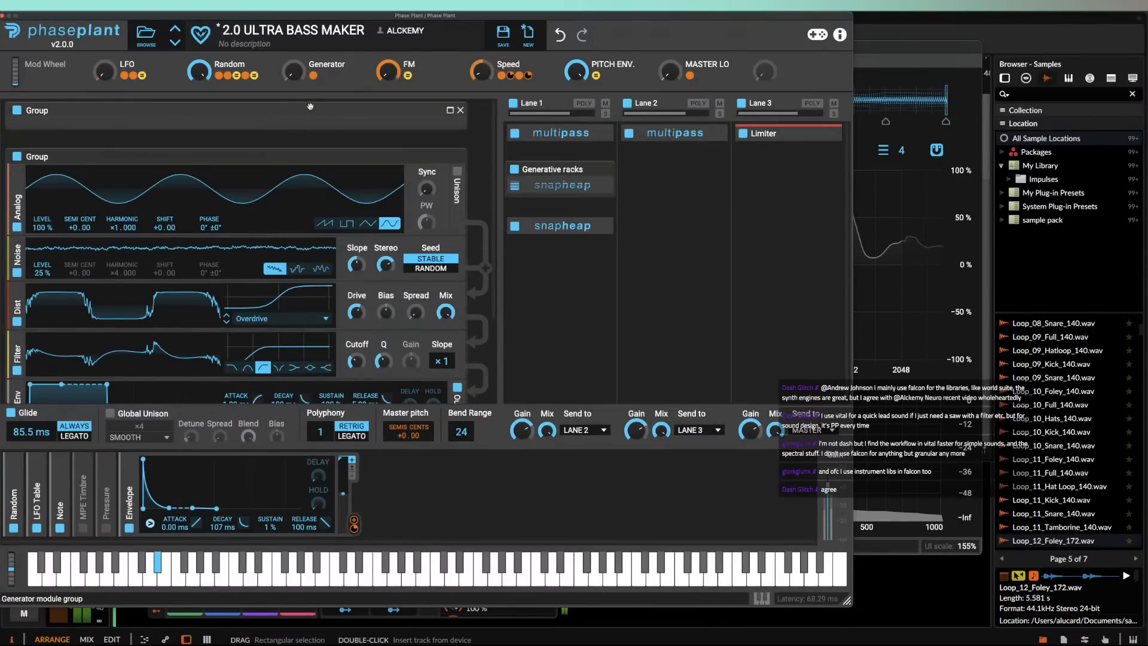
{"action": "left_click", "coordinate": [16, 156]}
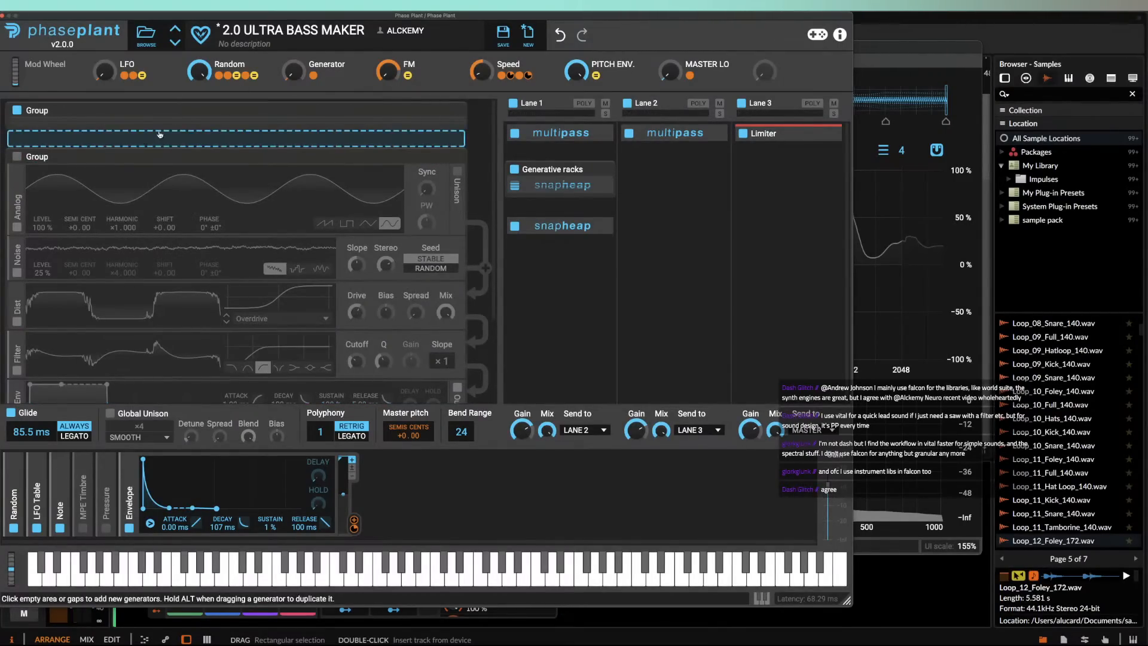
{"action": "left_click", "coordinate": [457, 158]}
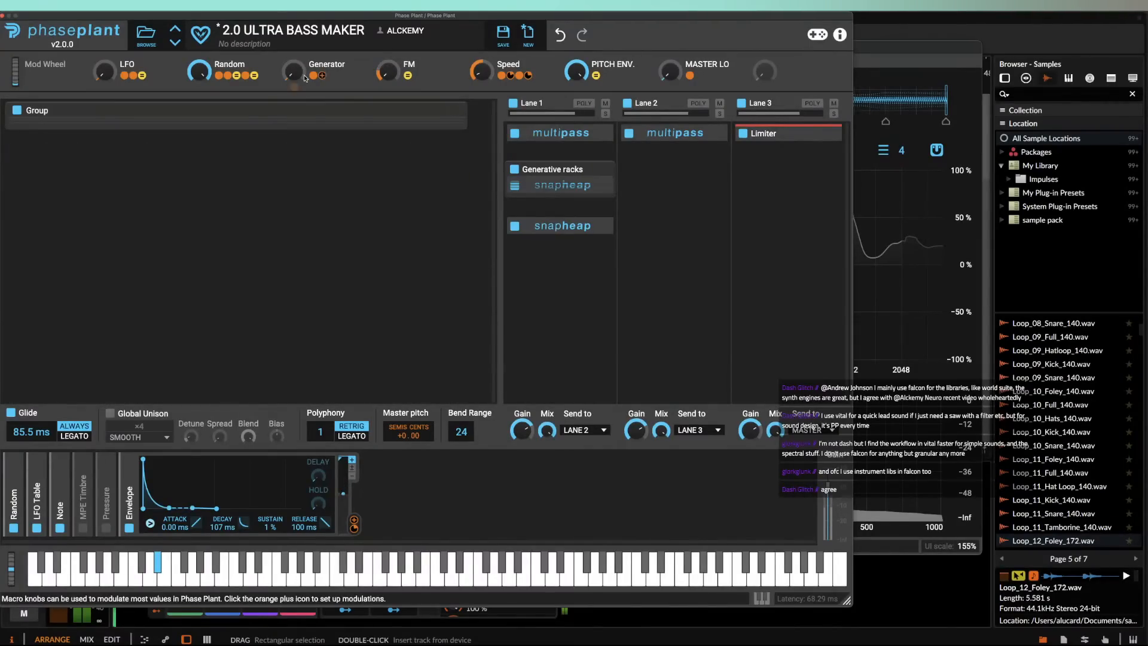
Step: Audition the remaining generator group while sweeping the Generator and Random macros between their extremes
{"action": "left_click_drag", "start_coordinate": [293, 77], "coordinate": [294, 24]}
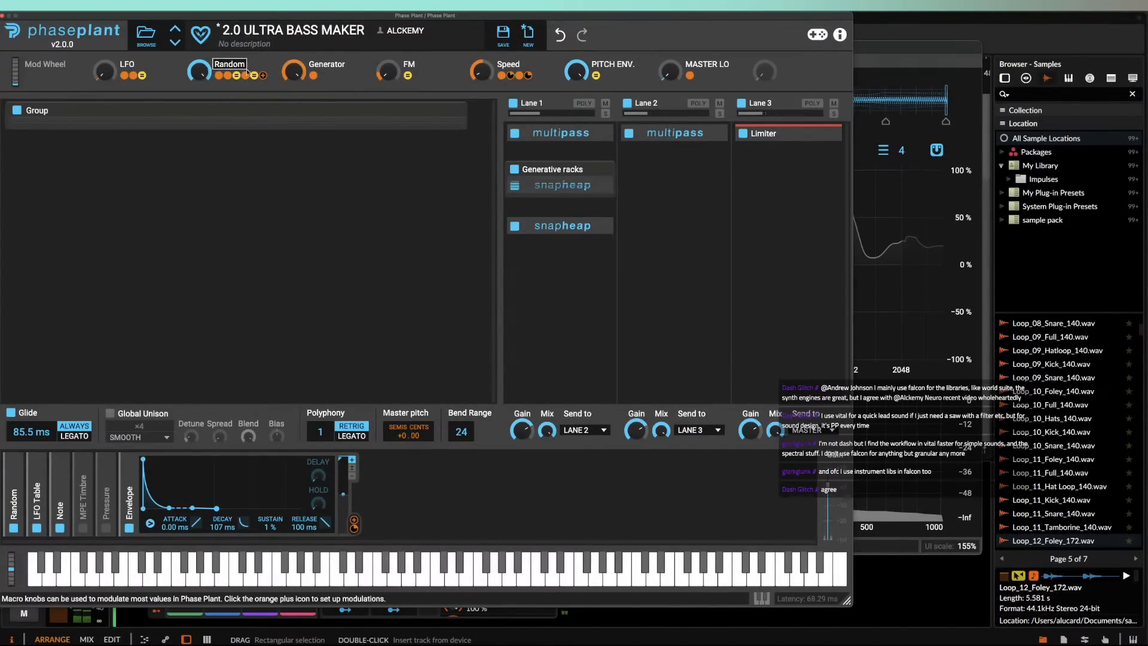
{"action": "left_click_drag", "start_coordinate": [293, 73], "coordinate": [294, 125]}
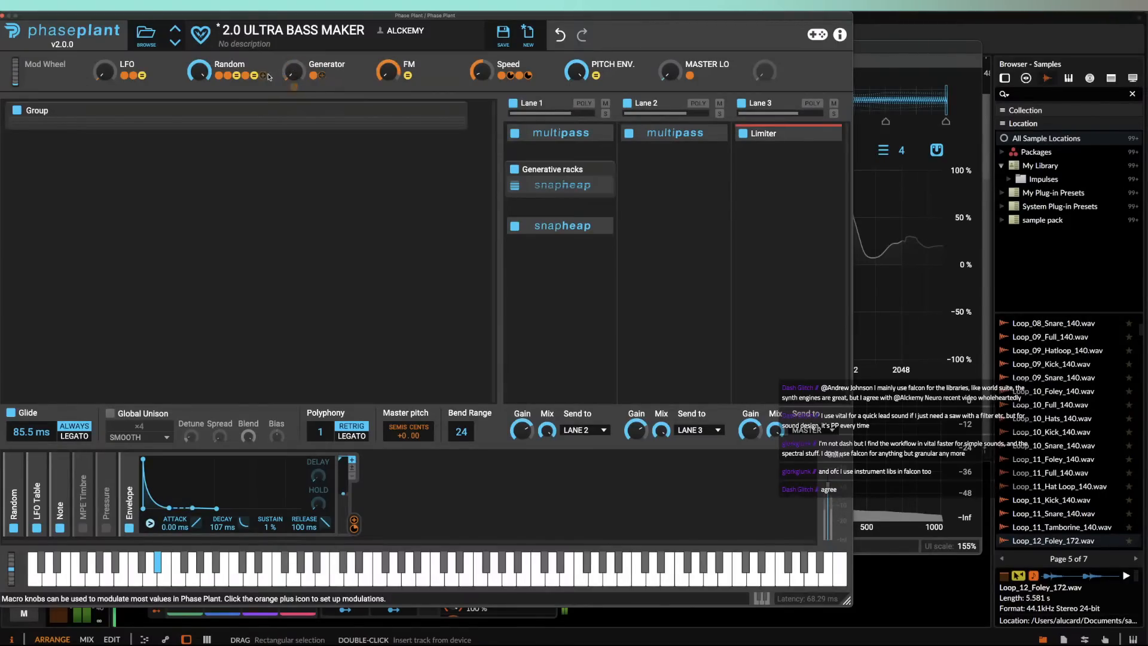
{"action": "left_click_drag", "start_coordinate": [205, 77], "coordinate": [205, 131]}
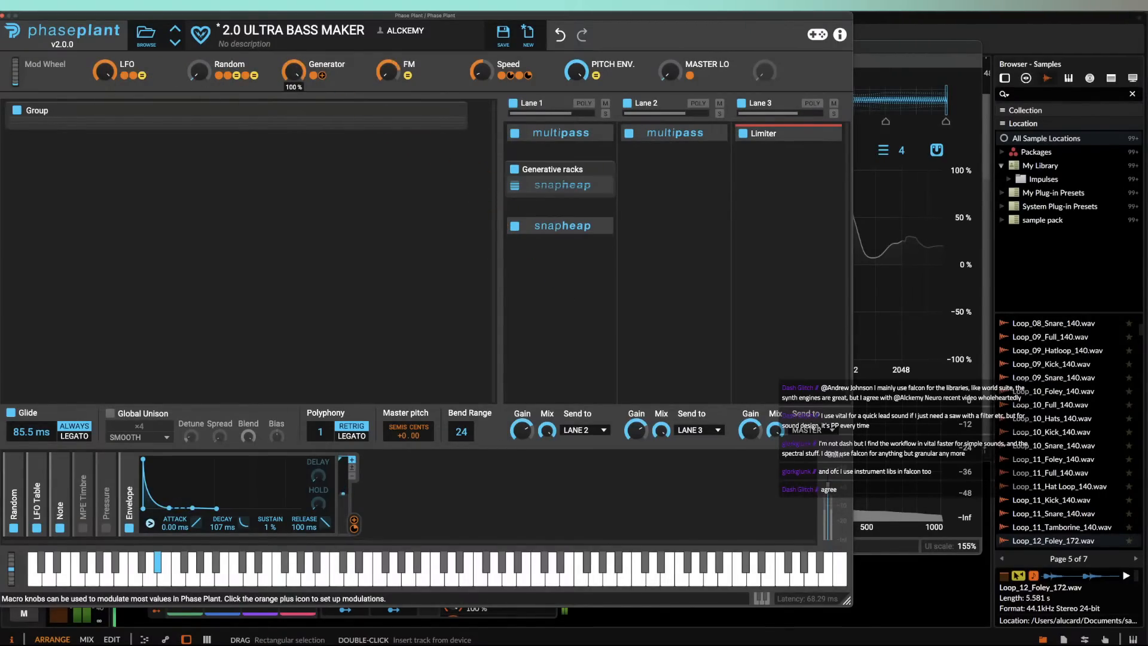
{"action": "mouse_move", "coordinate": [295, 73]}
{"action": "left_mouse_down"}
{"action": "mouse_move", "coordinate": [294, 84]}
{"action": "mouse_move", "coordinate": [295, 59]}
{"action": "left_mouse_up"}
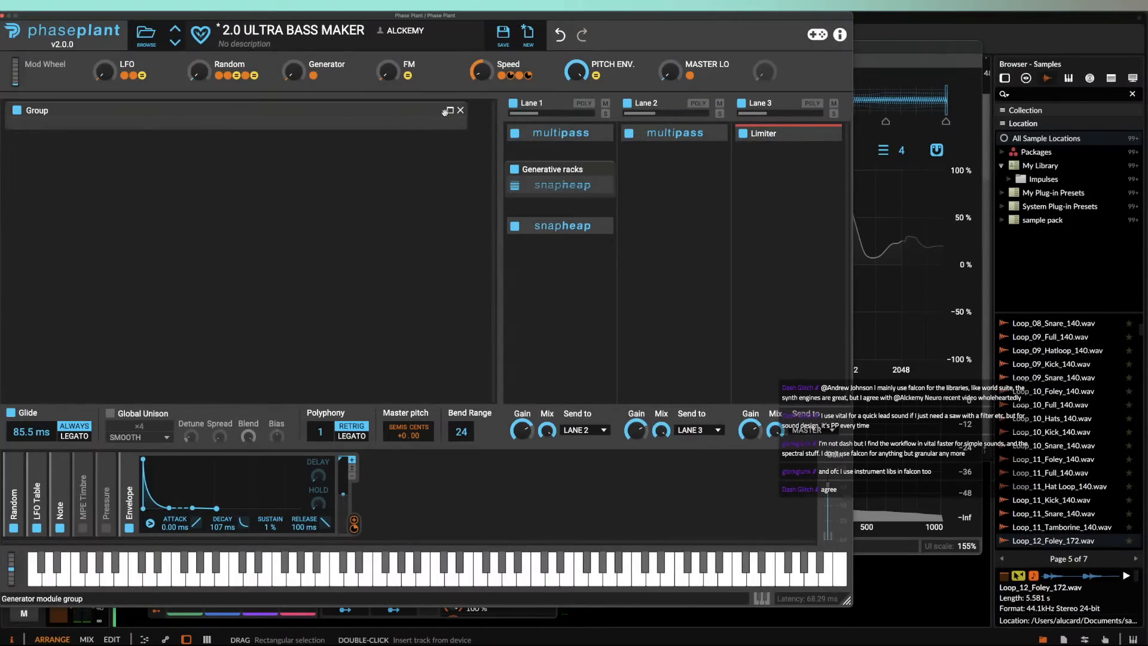
Step: Expand the remaining group, insert a Noise generator above its first Filter at 11 % level, and widen the Noise stereo
{"action": "left_click", "coordinate": [445, 112]}
{"action": "scroll", "coordinate": [54, 233], "scroll_direction": "down", "scroll_amount": 3}
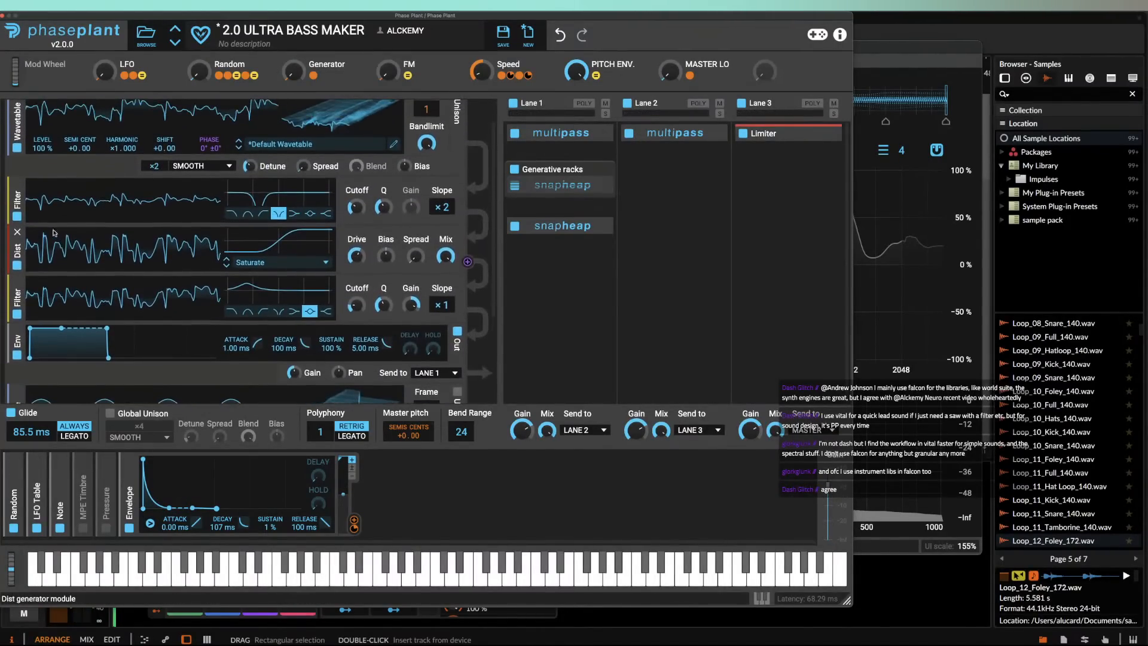
{"action": "left_click", "coordinate": [35, 224]}
{"action": "left_click", "coordinate": [51, 282]}
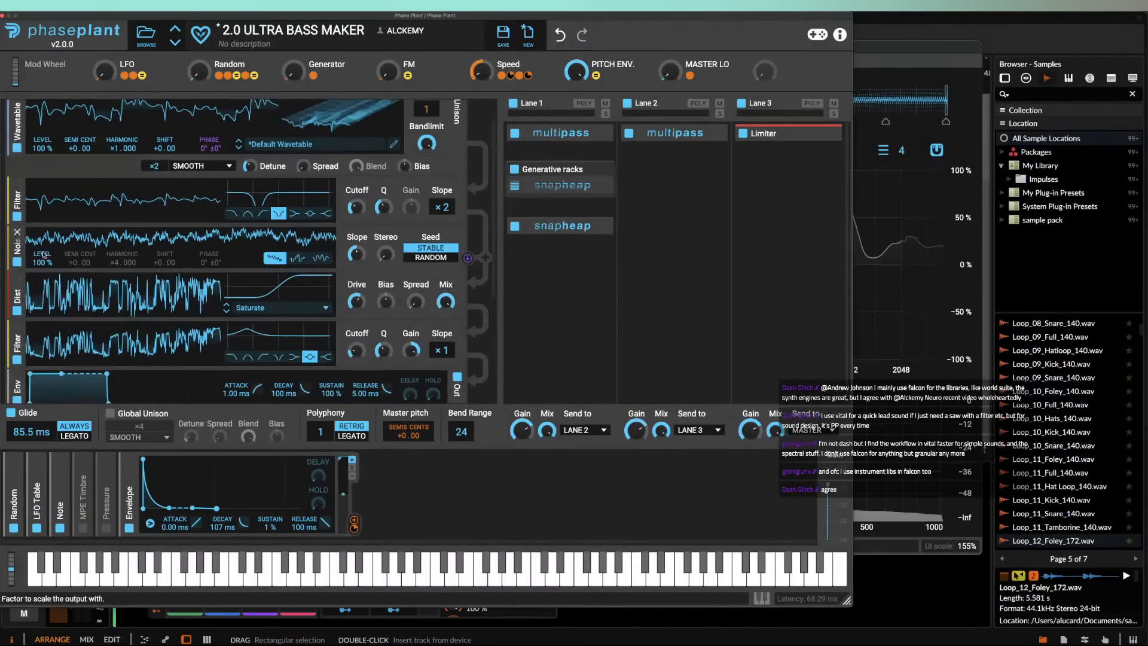
{"action": "left_click_drag", "start_coordinate": [43, 256], "coordinate": [43, 299]}
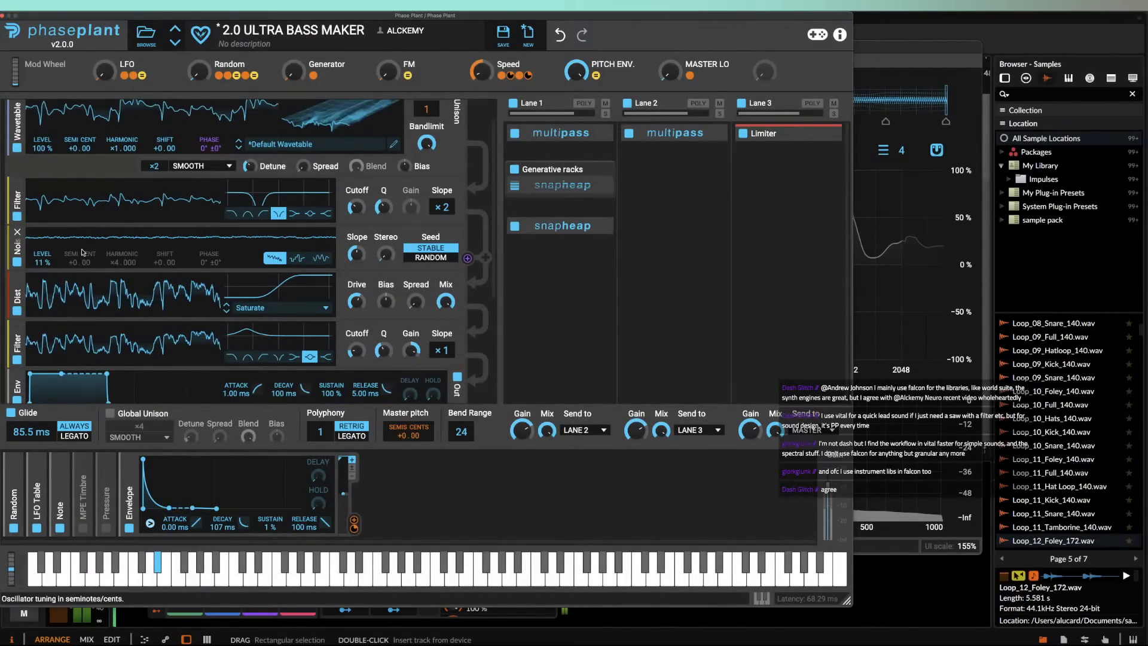
{"action": "left_click_drag", "start_coordinate": [20, 251], "coordinate": [13, 195]}
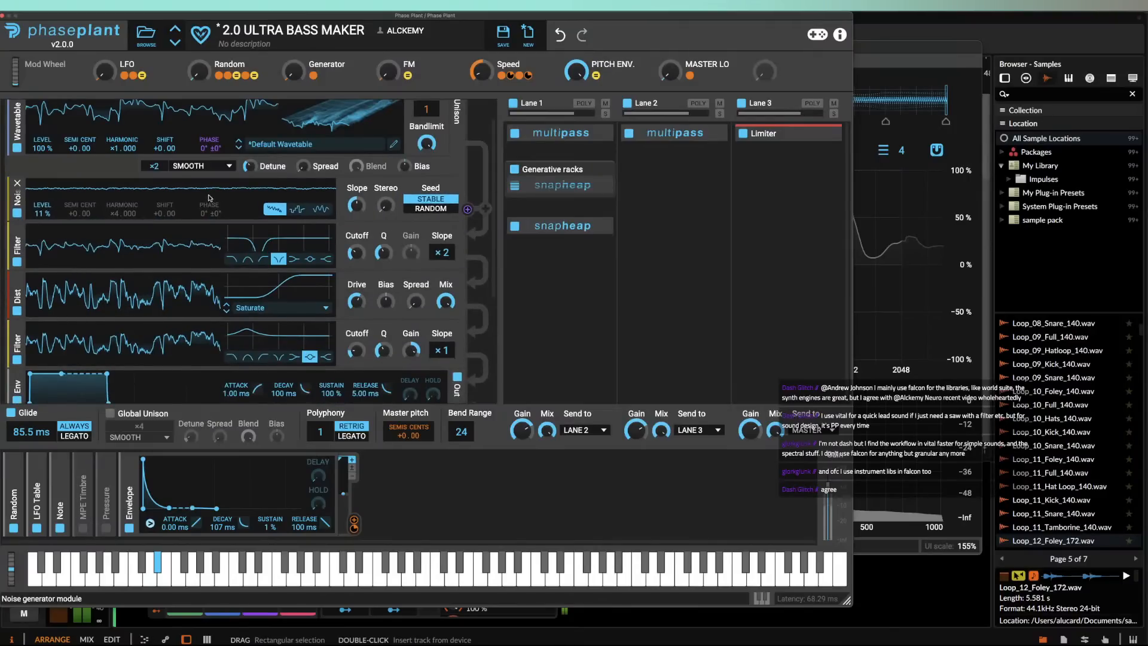
{"action": "left_click_drag", "start_coordinate": [384, 206], "coordinate": [385, 180]}
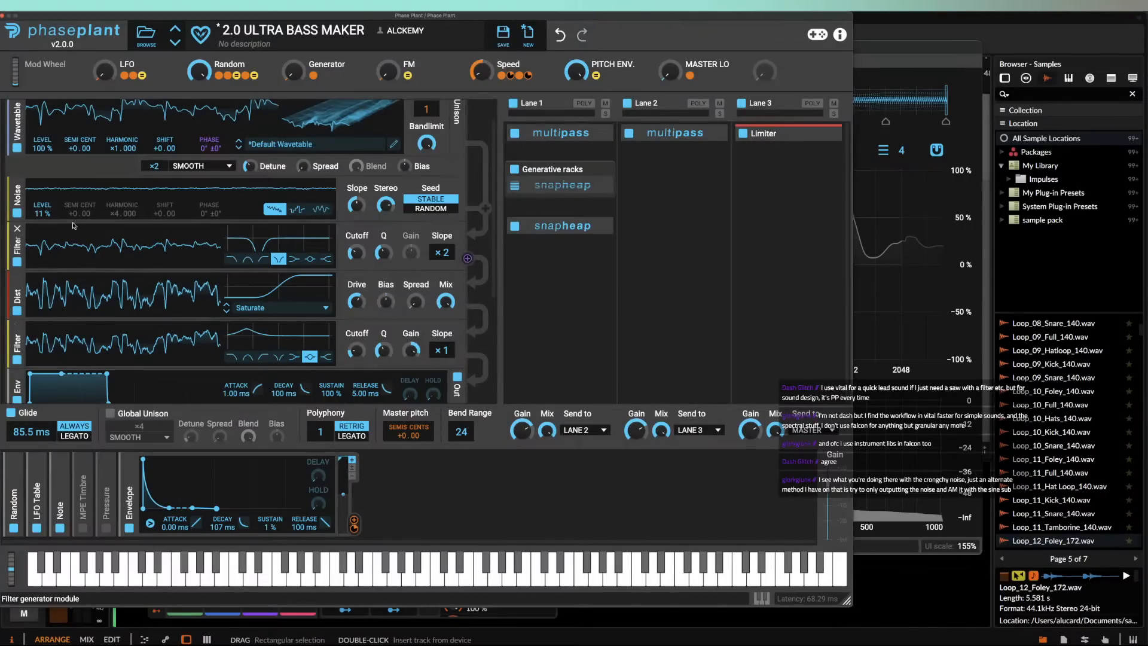
Step: Create a new group below the second Wavetable, replacing its Noise with a saw-wave Analog generator with unison enabled
{"action": "scroll", "coordinate": [74, 226], "scroll_direction": "down", "scroll_amount": 2}
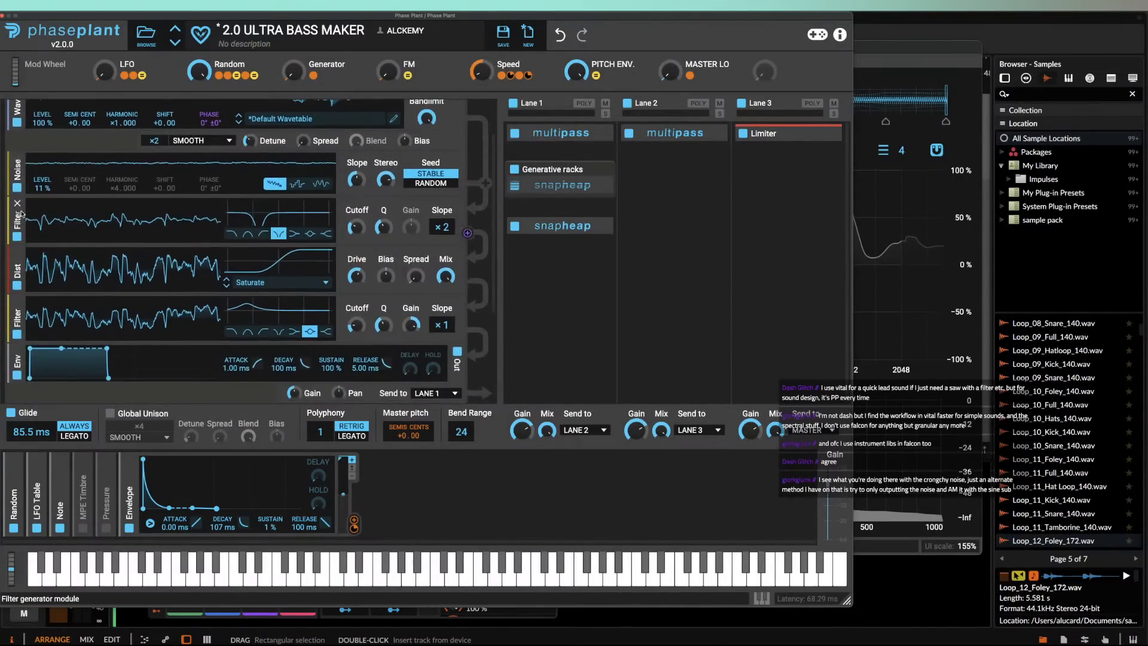
{"action": "scroll", "coordinate": [145, 223], "scroll_direction": "down", "scroll_amount": 5}
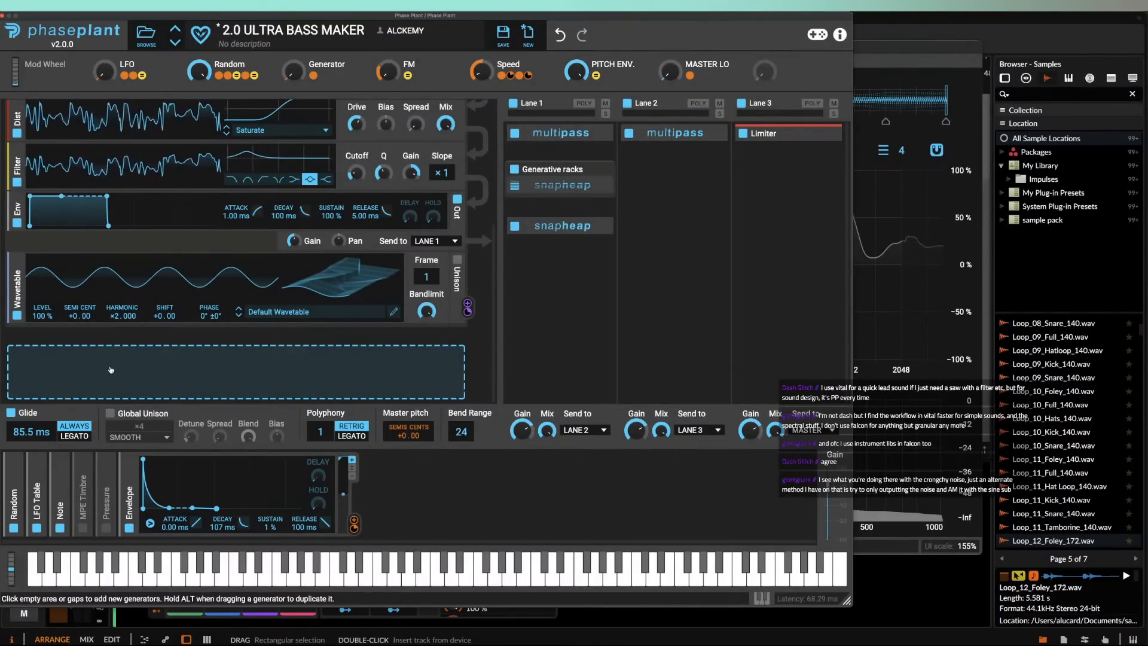
{"action": "left_click", "coordinate": [120, 372]}
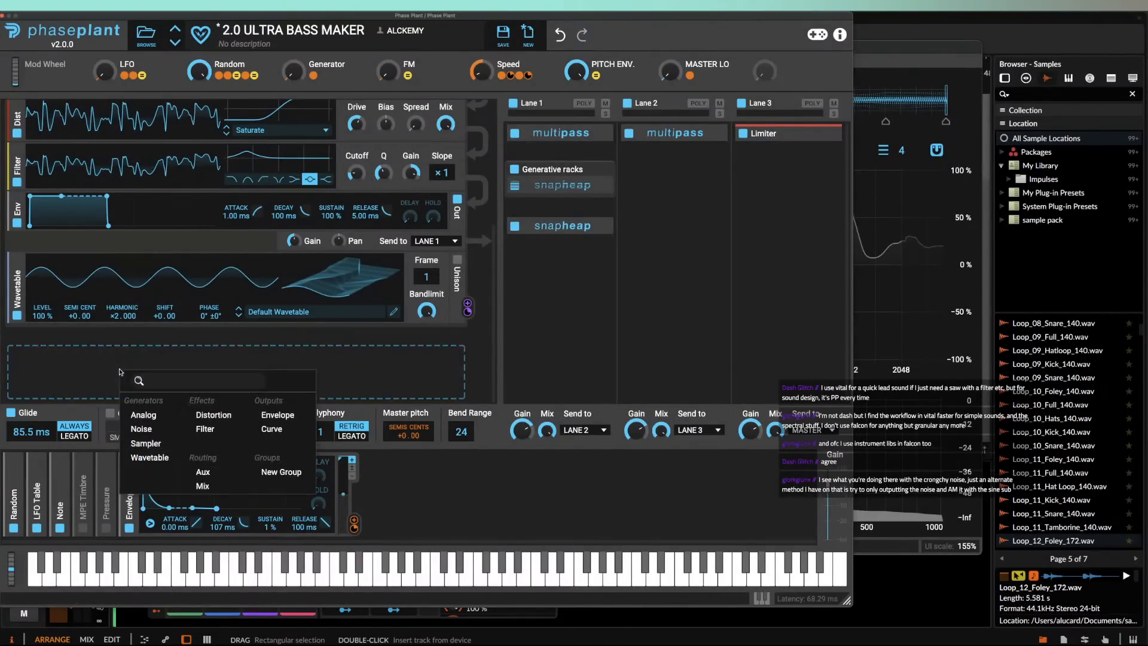
{"action": "left_click", "coordinate": [141, 429]}
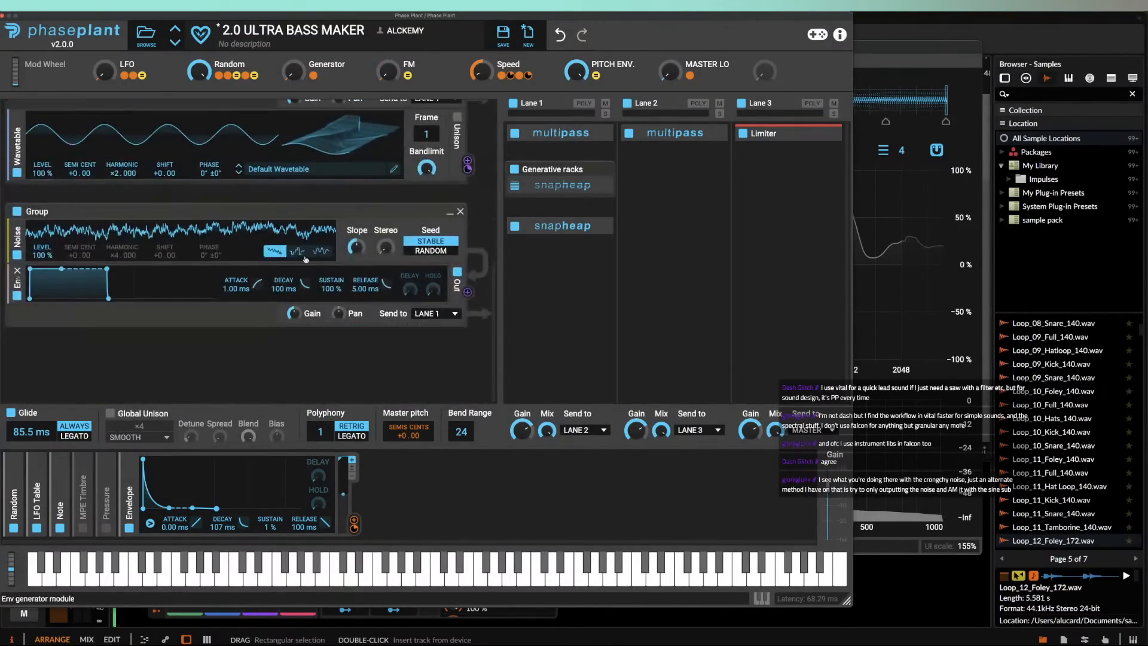
{"action": "left_click", "coordinate": [16, 225]}
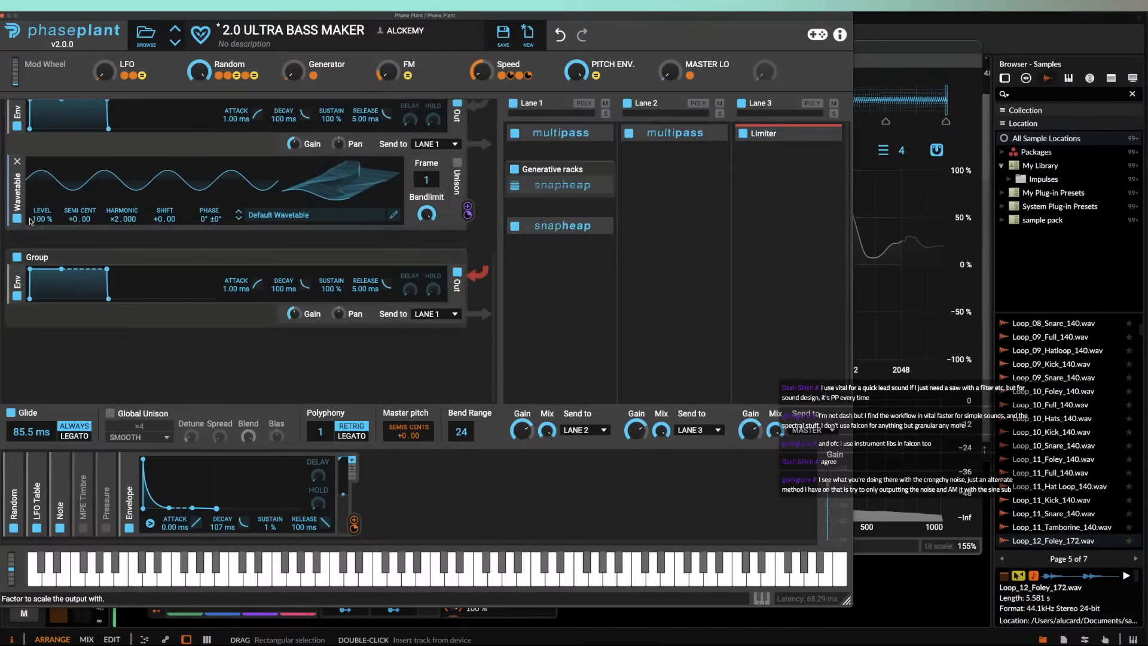
{"action": "left_click", "coordinate": [74, 265]}
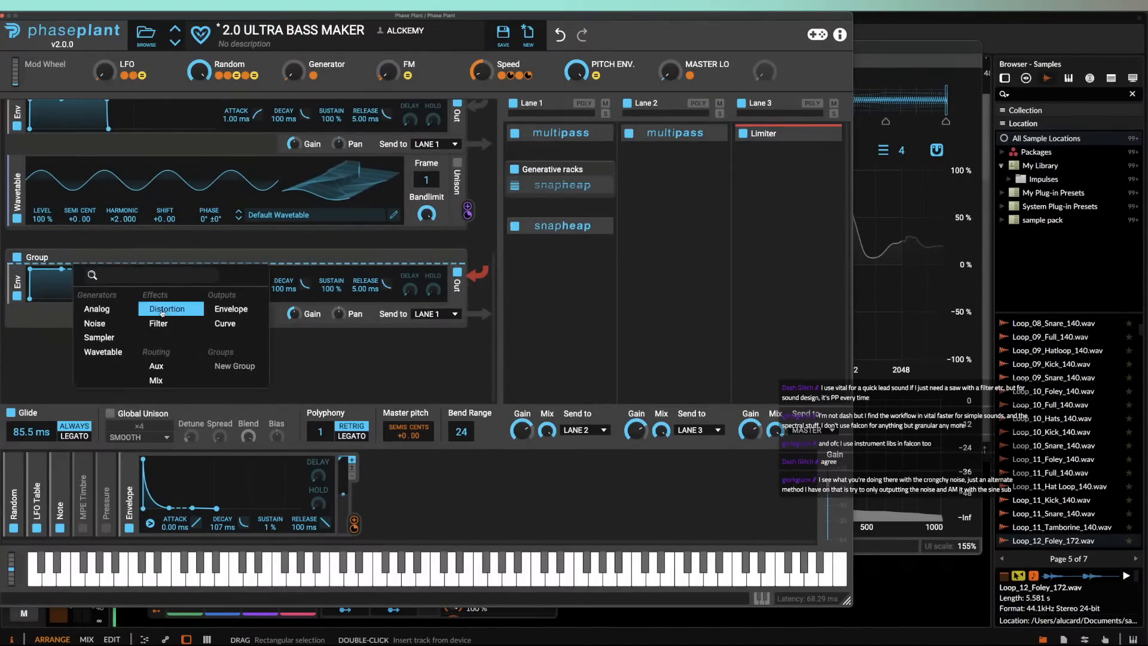
{"action": "left_click", "coordinate": [104, 307]}
{"action": "left_click", "coordinate": [457, 272]}
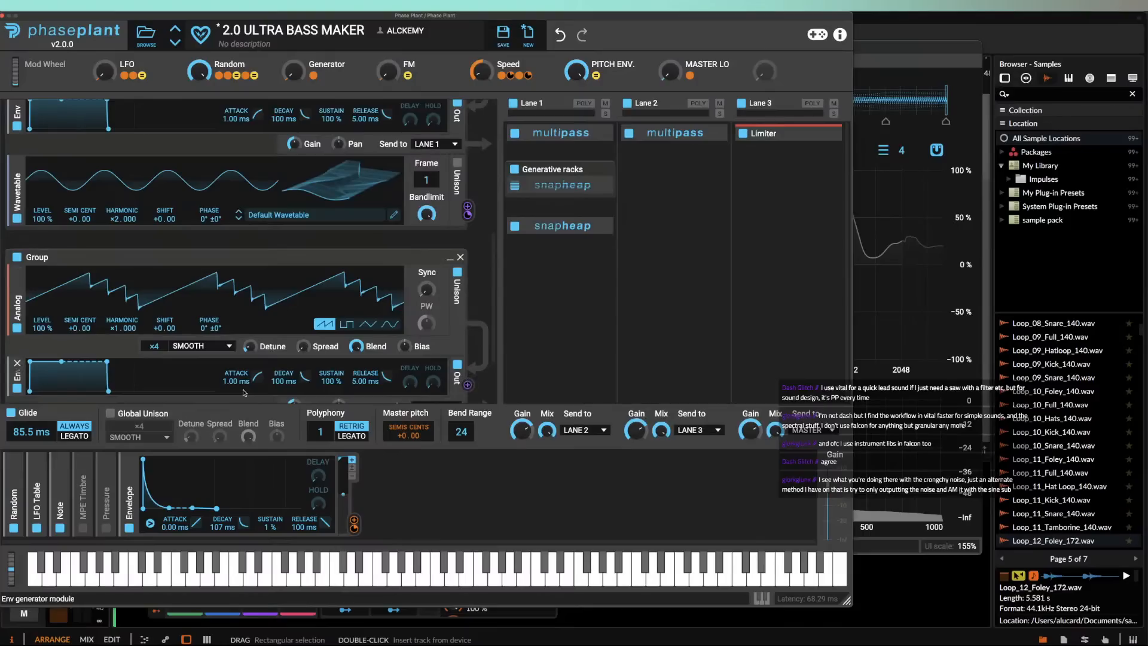
Step: Disable the generators above the new group to isolate its Analog, and increase the Analog's unison detune slightly
{"action": "scroll", "coordinate": [157, 326], "scroll_direction": "down", "scroll_amount": 2}
{"action": "scroll", "coordinate": [141, 293], "scroll_direction": "up", "scroll_amount": 10}
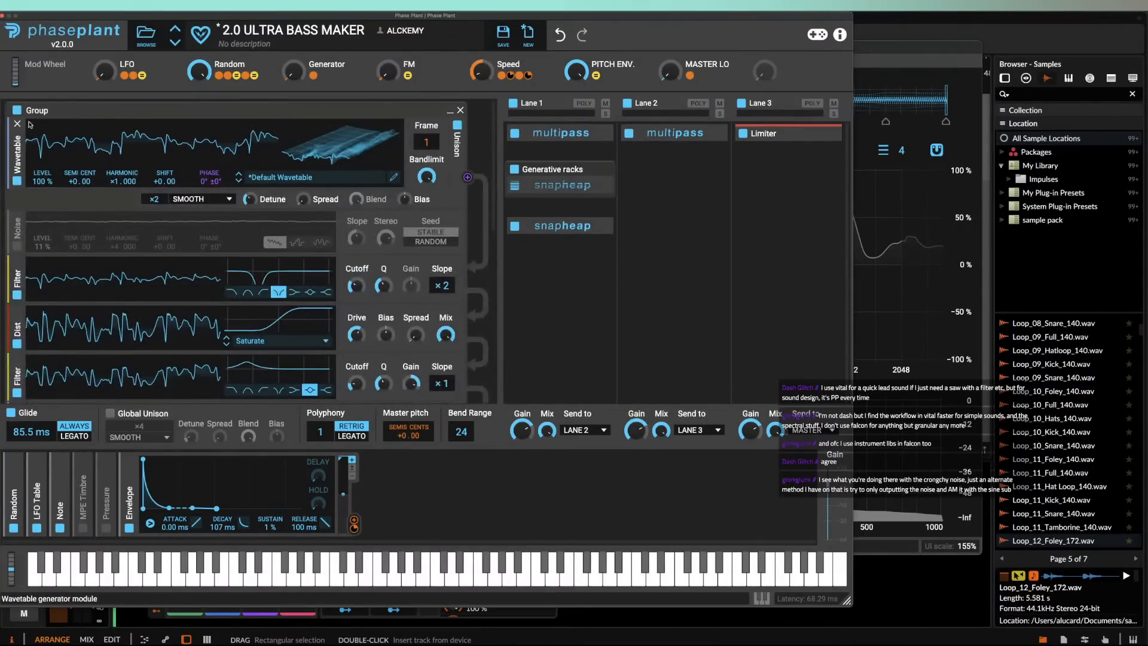
{"action": "scroll", "coordinate": [90, 156], "scroll_direction": "down", "scroll_amount": 2}
{"action": "scroll", "coordinate": [163, 173], "scroll_direction": "down", "scroll_amount": 5}
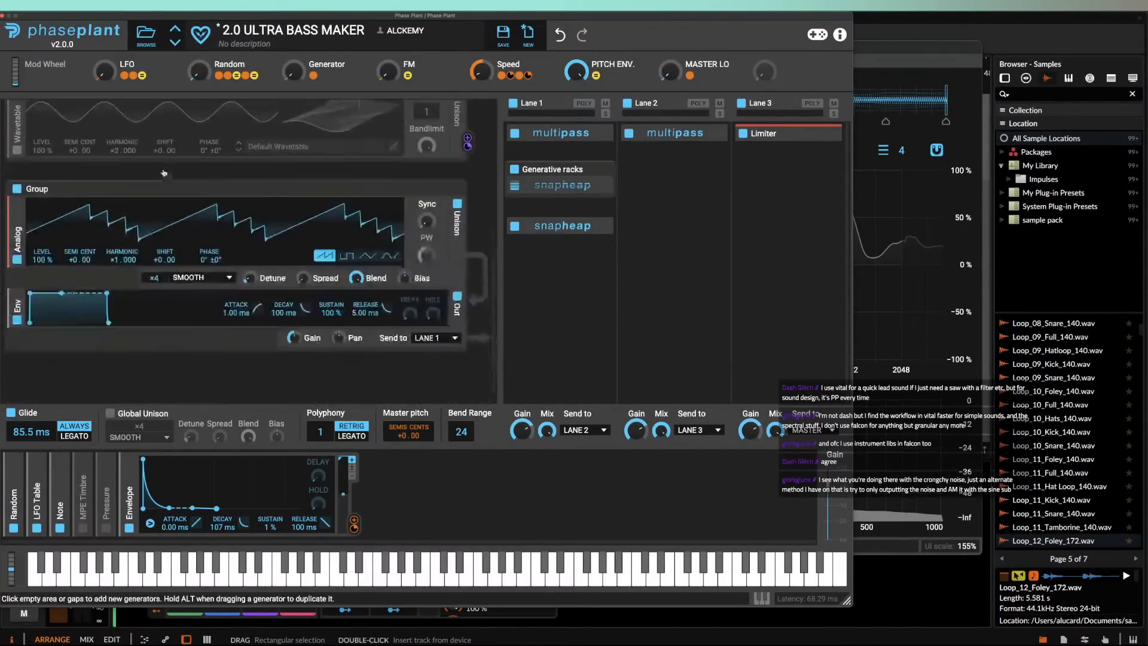
{"action": "scroll", "coordinate": [163, 172], "scroll_direction": "down", "scroll_amount": 1}
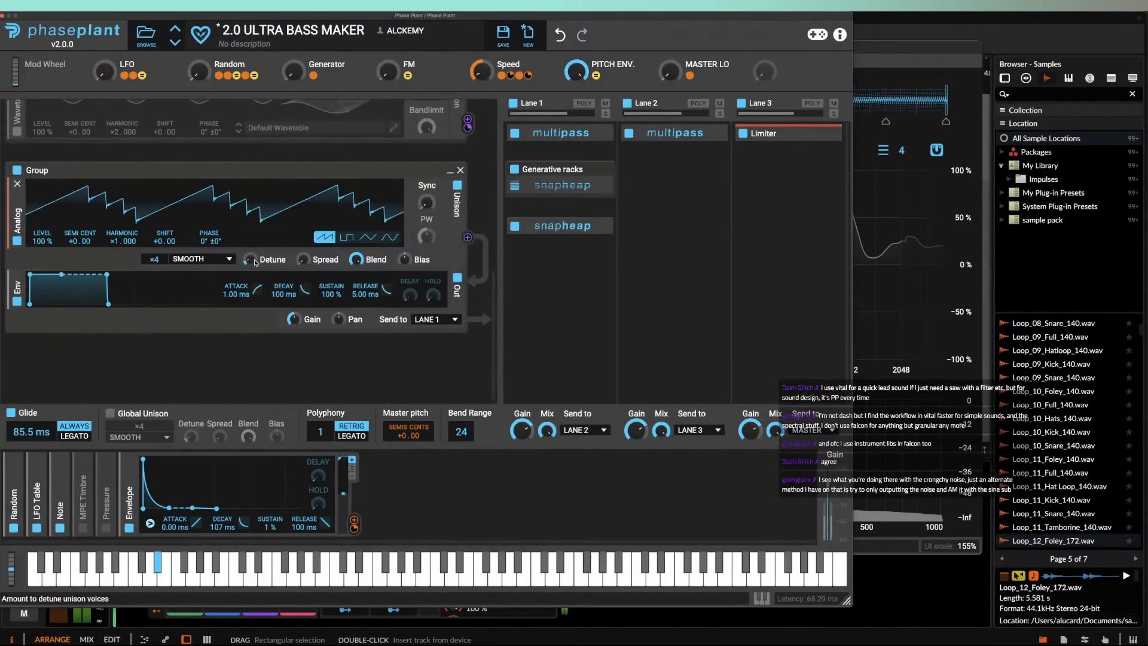
{"action": "left_click_drag", "start_coordinate": [249, 259], "coordinate": [248, 245]}
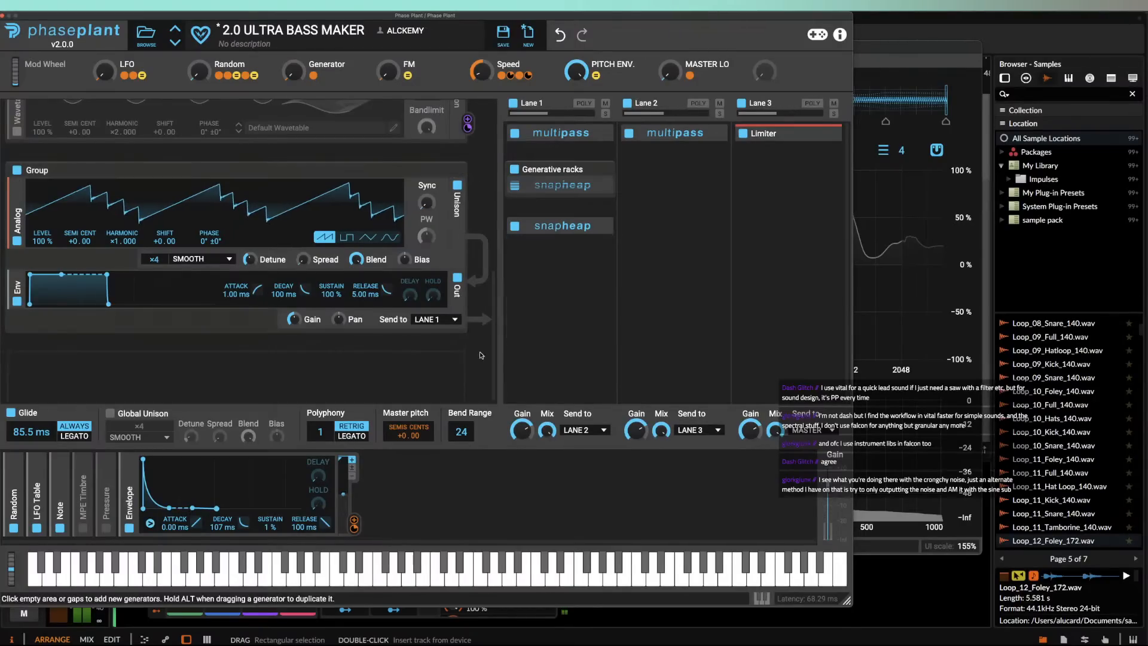
Step: Add a Noise generator below the new group's envelope and use it to modulate the Analog's Phase
{"action": "left_click", "coordinate": [304, 334]}
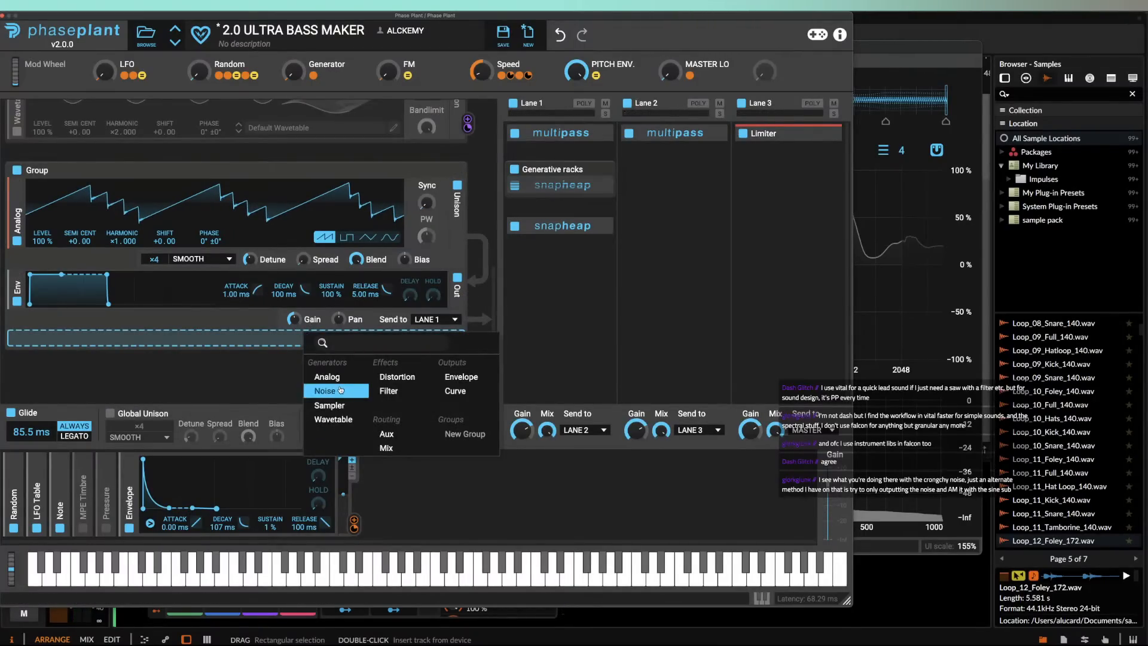
{"action": "left_click", "coordinate": [340, 390]}
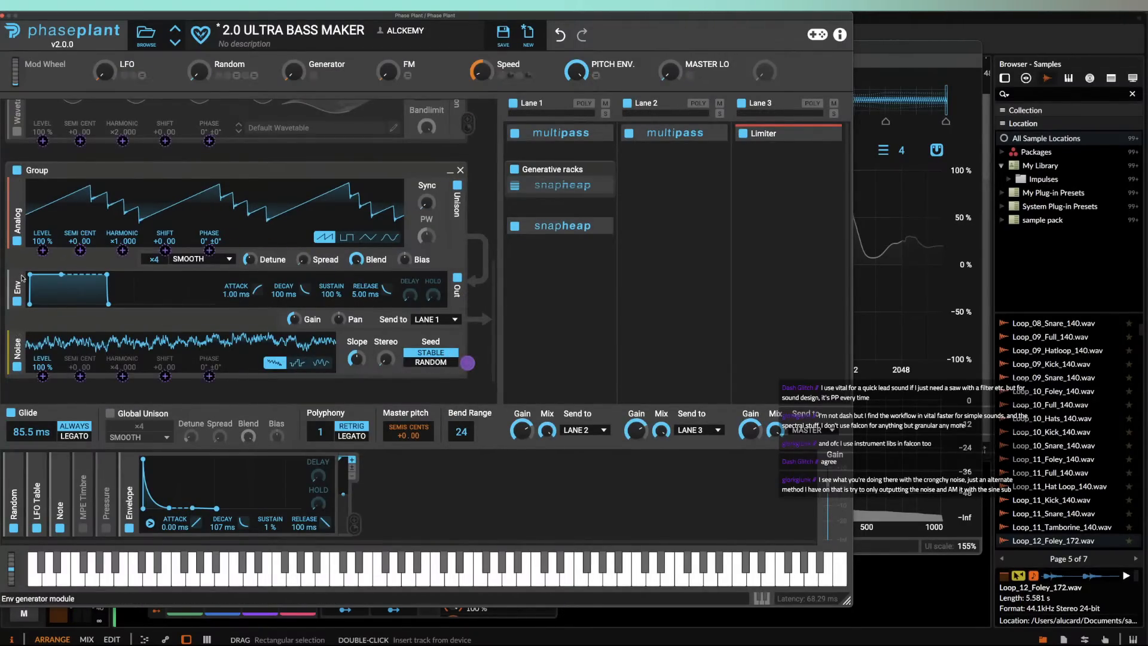
{"action": "left_click_drag", "start_coordinate": [209, 255], "coordinate": [208, 253]}
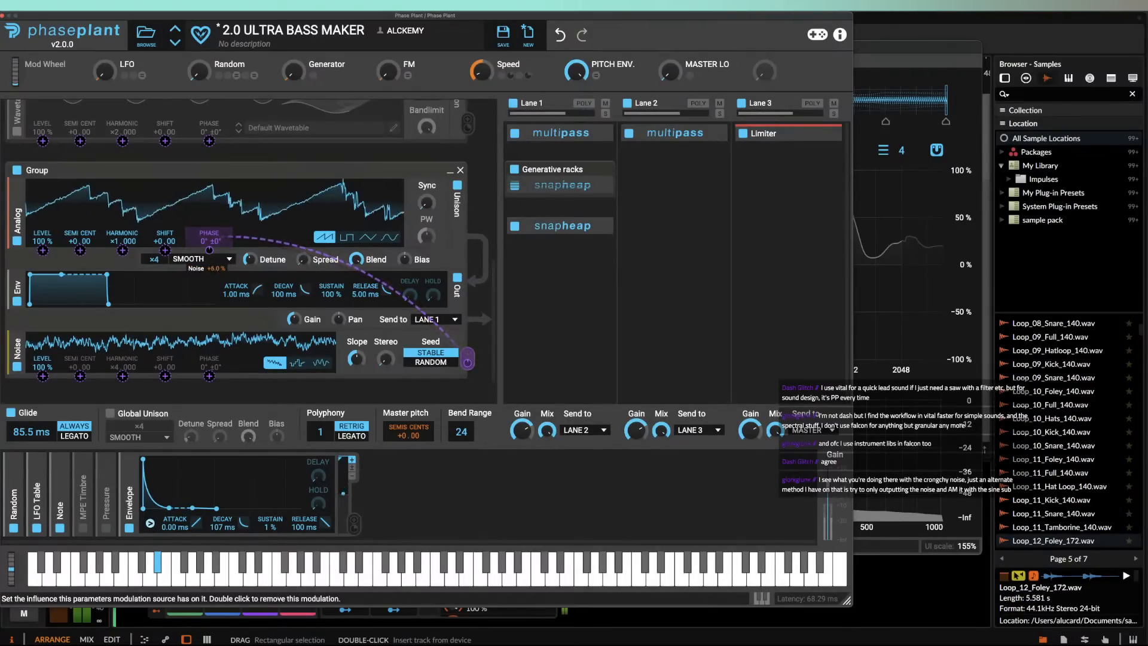
{"action": "left_click", "coordinate": [223, 232]}
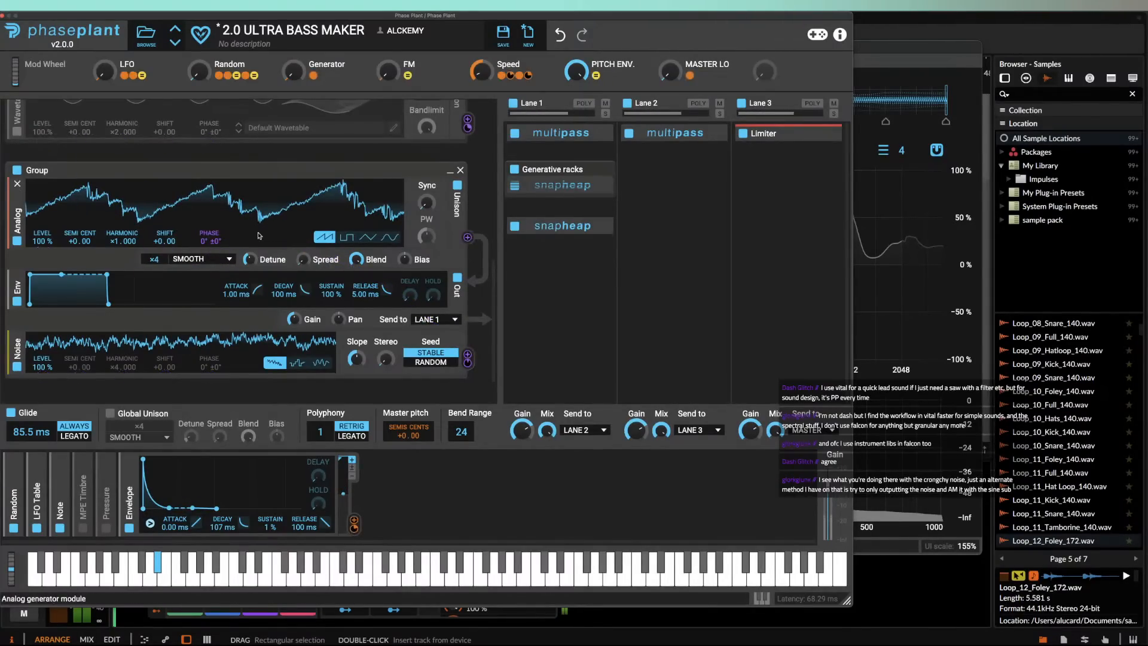
Step: Set the Analog's unison to 7 voices with a wider spread, and set the patch's polyphony to 4
{"action": "left_click_drag", "start_coordinate": [148, 261], "coordinate": [148, 238]}
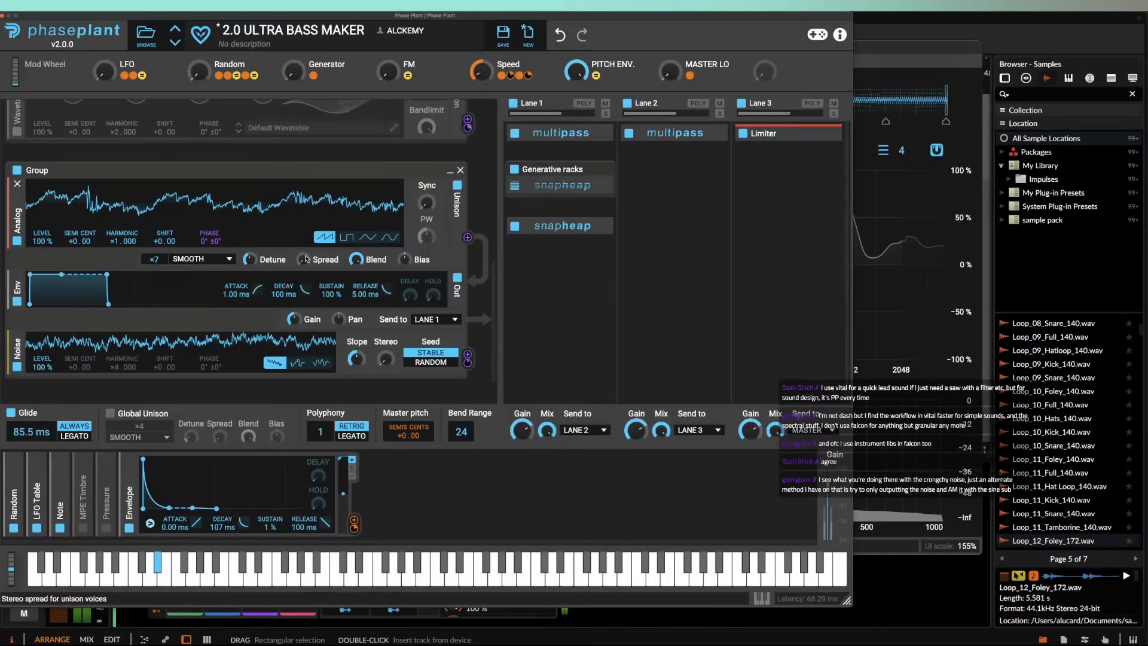
{"action": "left_click_drag", "start_coordinate": [304, 259], "coordinate": [304, 244]}
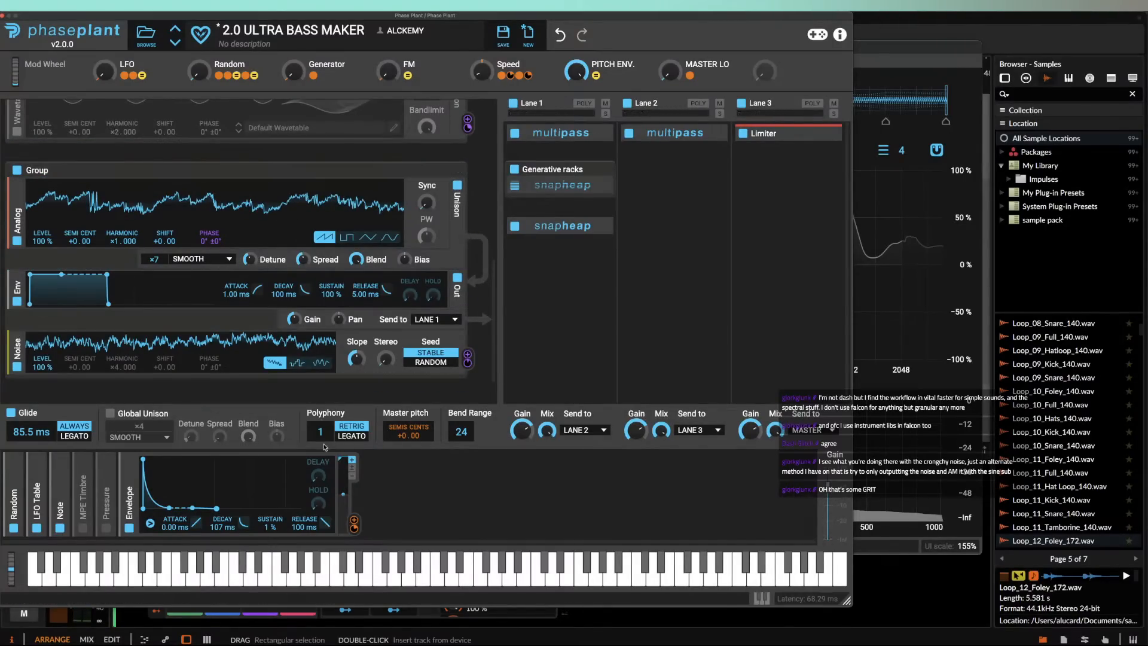
{"action": "left_click_drag", "start_coordinate": [321, 442], "coordinate": [321, 431]}
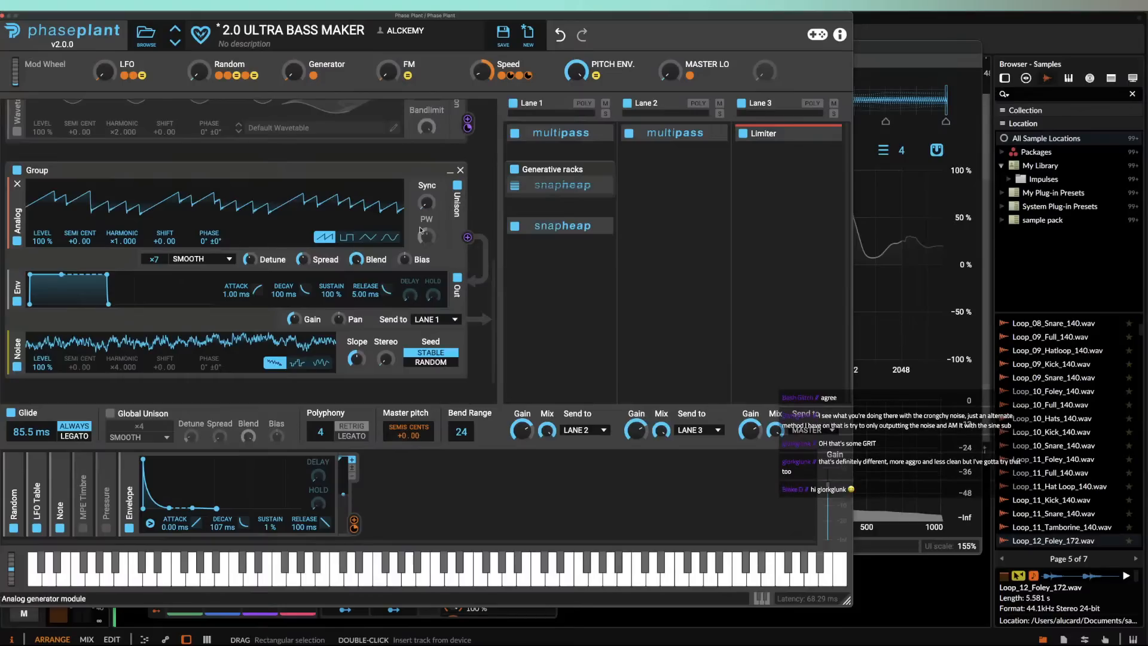
Step: Switch the Analog to a sine waveform without unison and modulate its Level with the Noise generator
{"action": "left_click", "coordinate": [389, 236]}
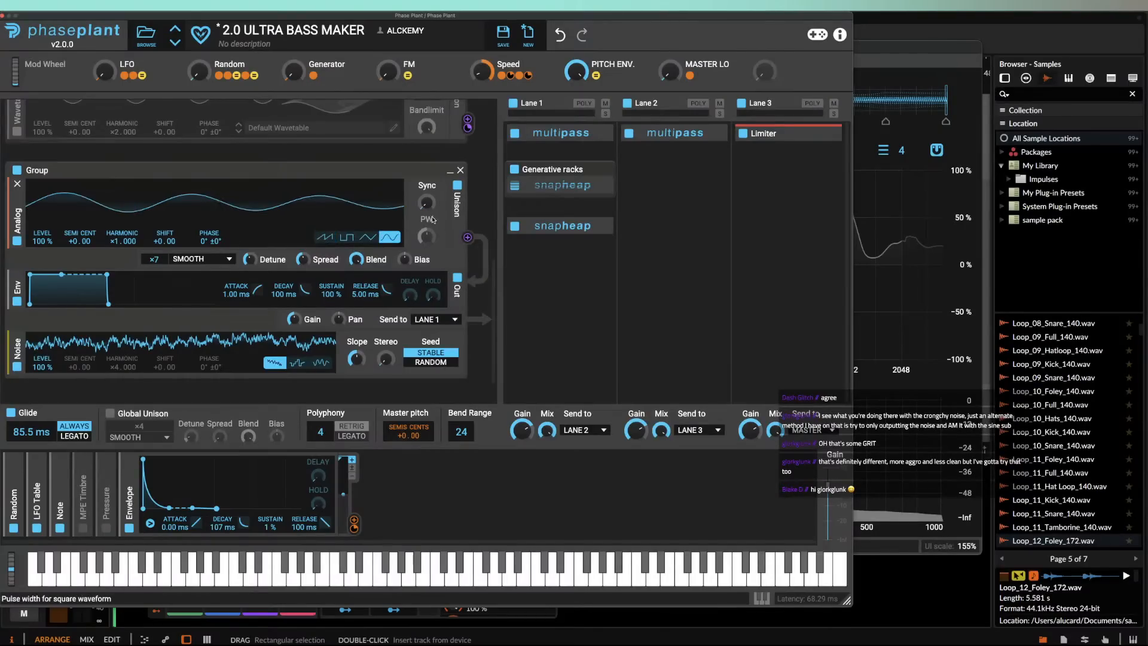
{"action": "left_click", "coordinate": [457, 185]}
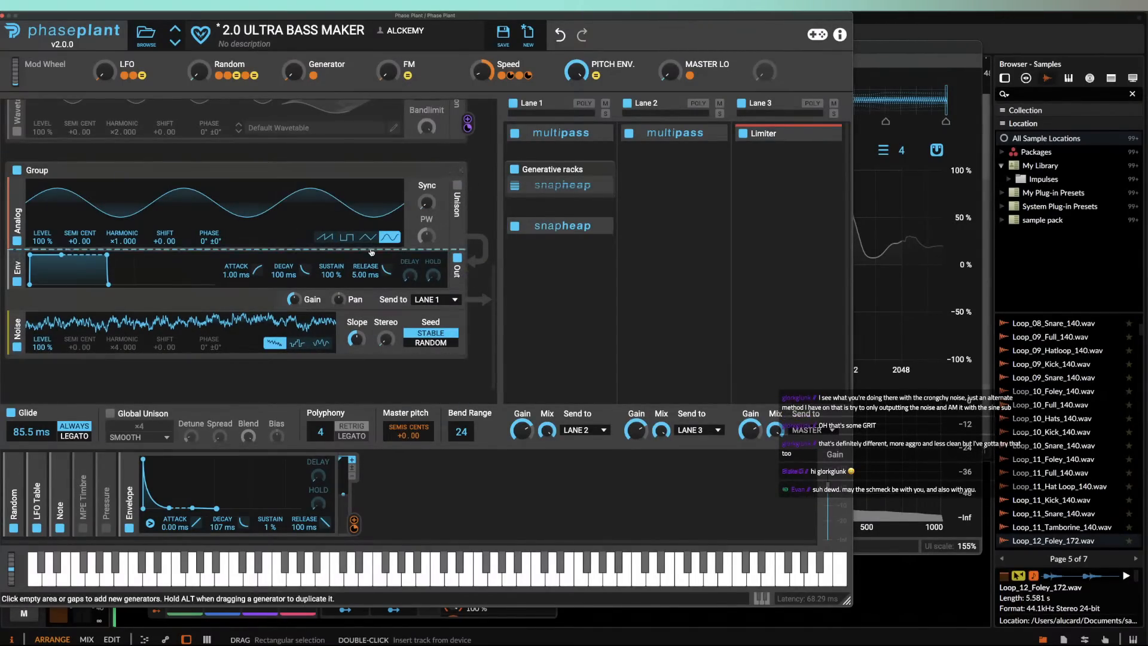
{"action": "left_click_drag", "start_coordinate": [467, 343], "coordinate": [42, 250]}
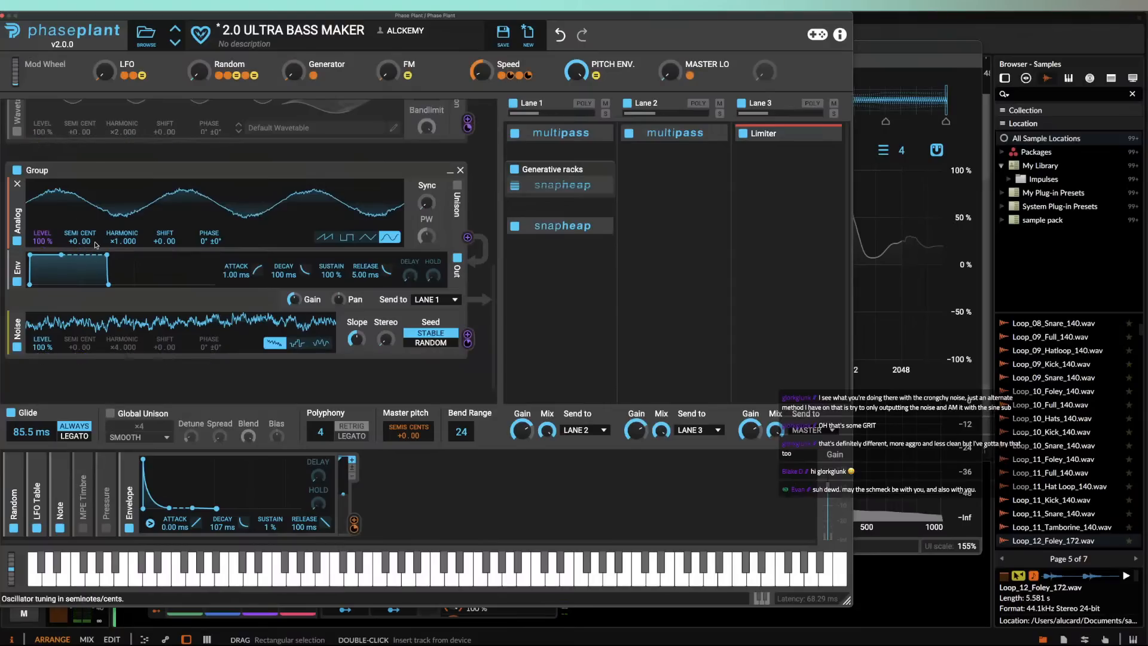
Step: Add an Overdrive Distortion after the sine Analog and move the Noise generator directly before it with its Level at 16%
{"action": "left_click", "coordinate": [80, 249]}
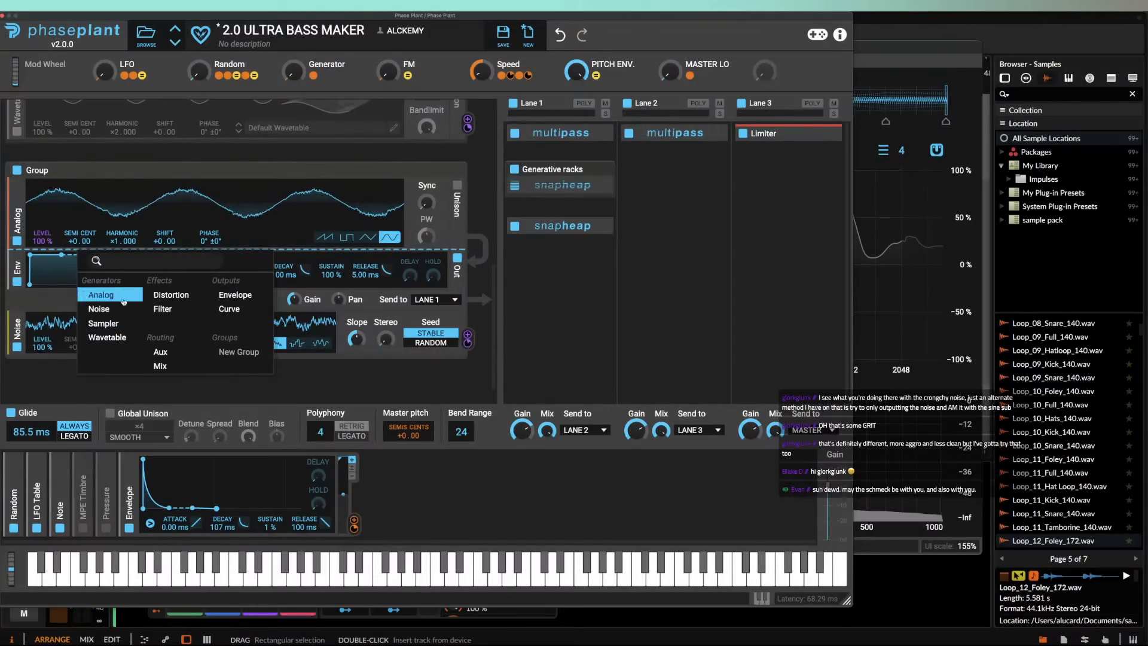
{"action": "left_click", "coordinate": [171, 295]}
{"action": "mouse_move", "coordinate": [42, 250]}
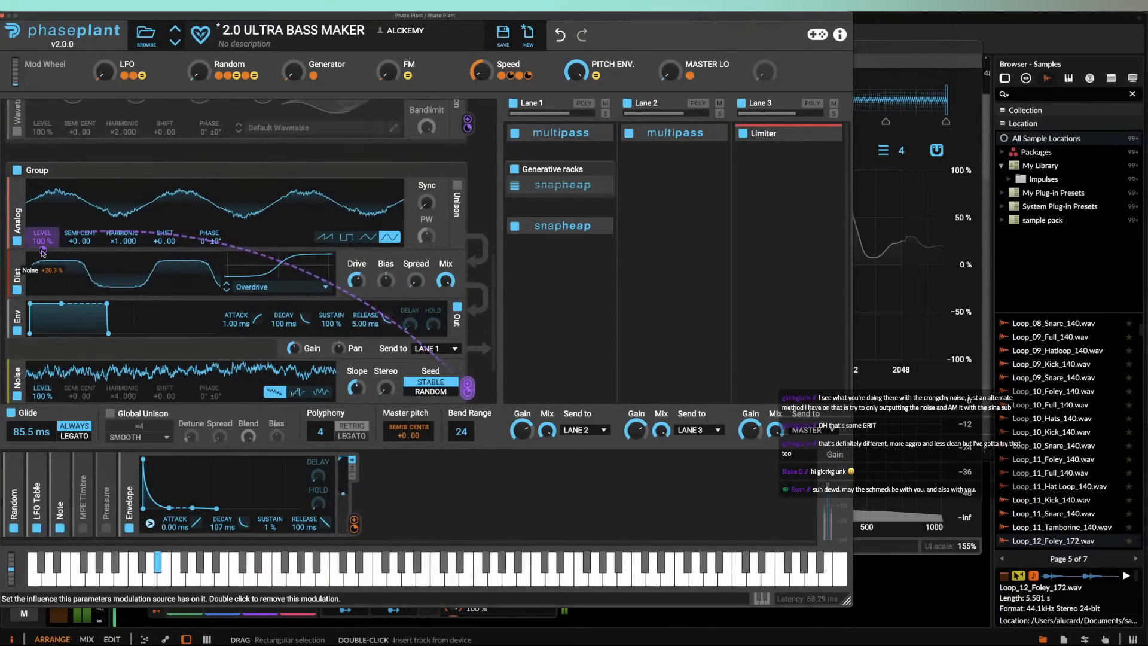
{"action": "mouse_move", "coordinate": [356, 388]}
{"action": "left_mouse_down"}
{"action": "mouse_move", "coordinate": [357, 413]}
{"action": "mouse_move", "coordinate": [356, 399]}
{"action": "left_mouse_up"}
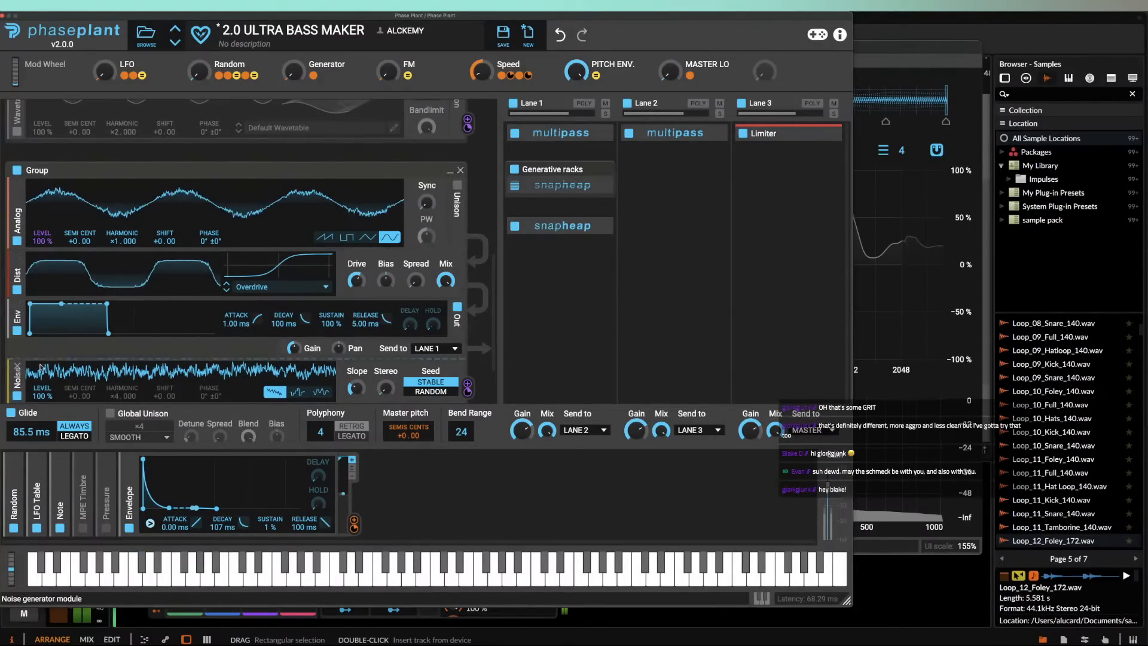
{"action": "left_click_drag", "start_coordinate": [34, 373], "coordinate": [62, 332]}
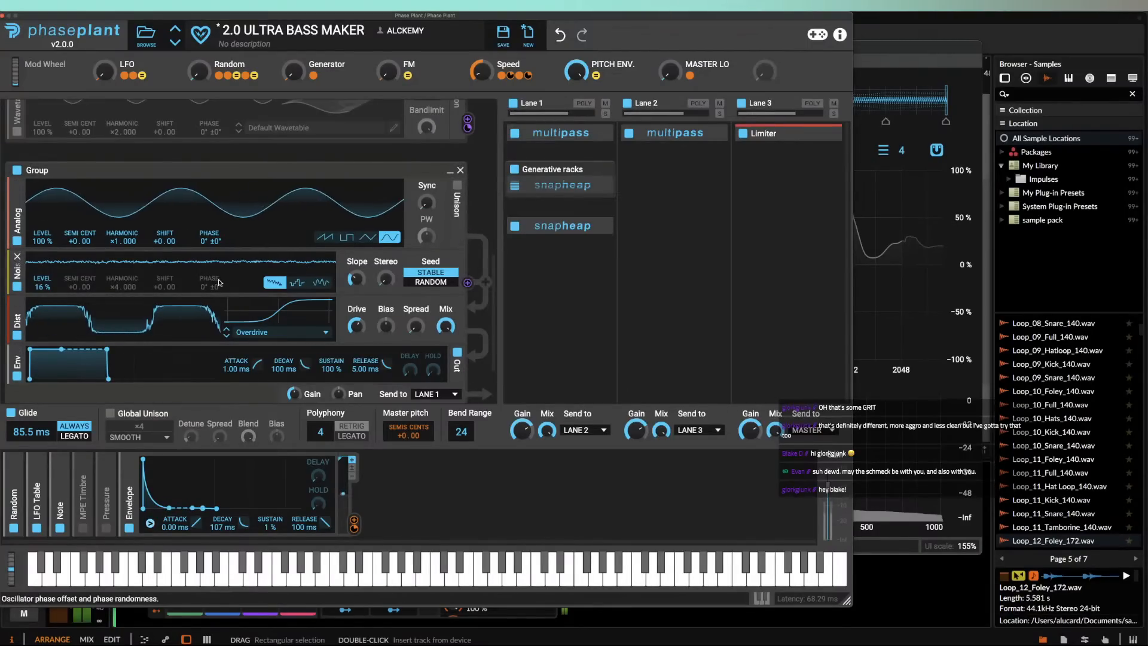
Step: Delete the noise test group and re-enable the generators in the original group
{"action": "left_click", "coordinate": [461, 170]}
{"action": "scroll", "coordinate": [460, 171], "scroll_direction": "up", "scroll_amount": 5}
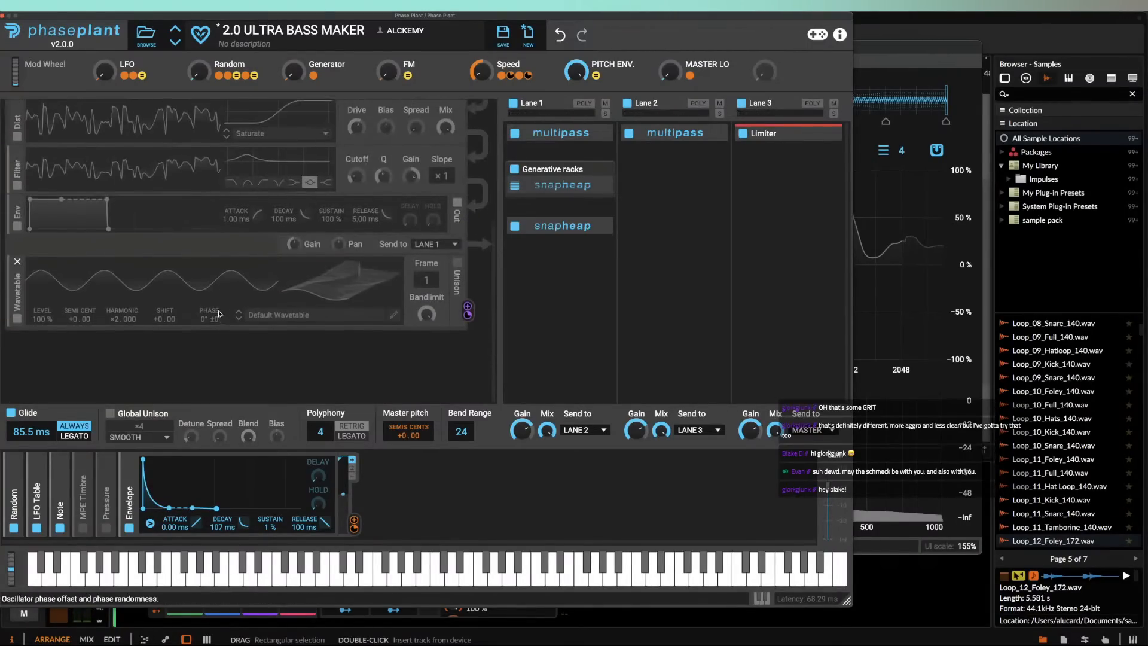
{"action": "left_click", "coordinate": [18, 112]}
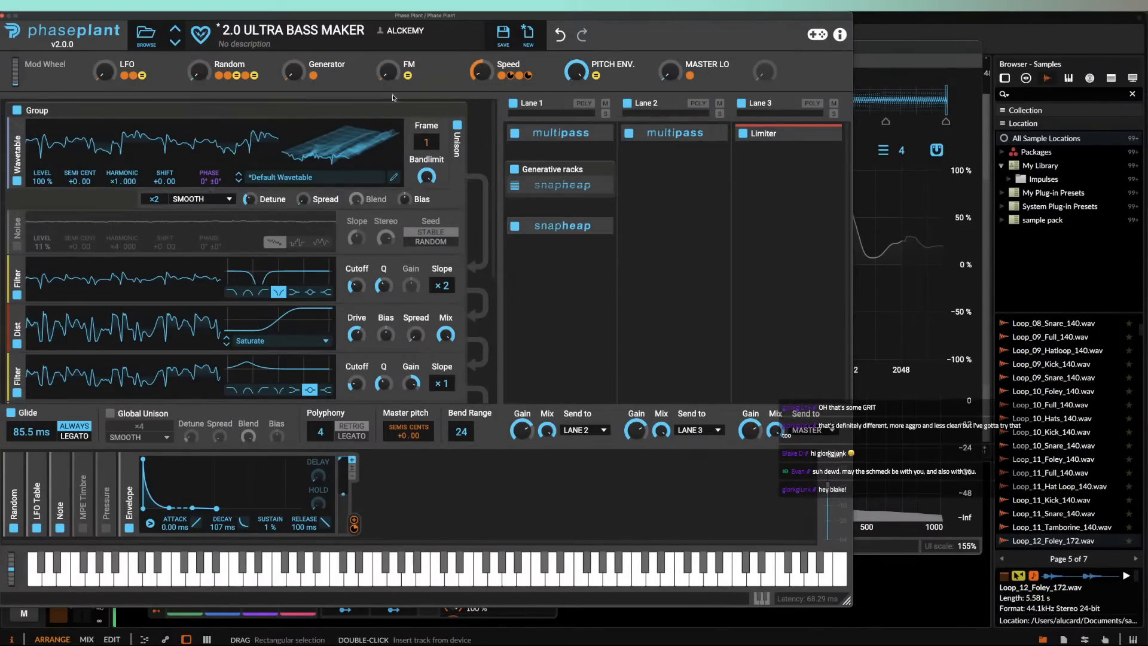
Step: Collapse the original group and disable it
{"action": "left_click", "coordinate": [450, 112]}
{"action": "left_click", "coordinate": [256, 183]}
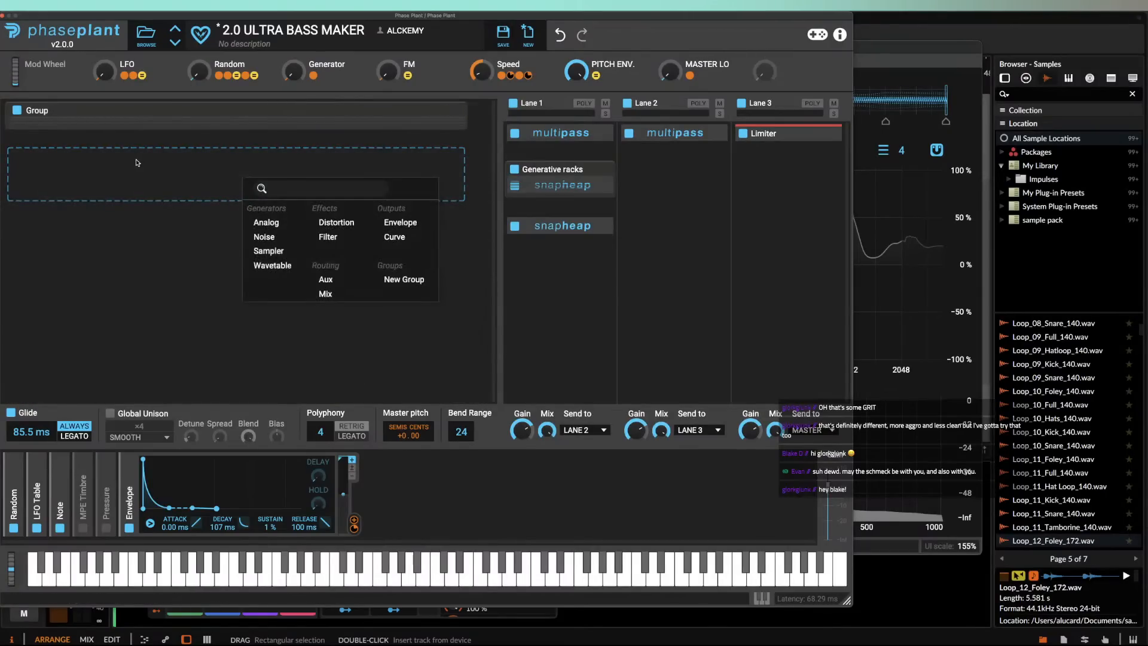
{"action": "left_click", "coordinate": [17, 114]}
Step: Add an Analog generator in a new group with a 2-voice Smooth unison detuned about 71.3 ct
{"action": "left_click", "coordinate": [69, 176]}
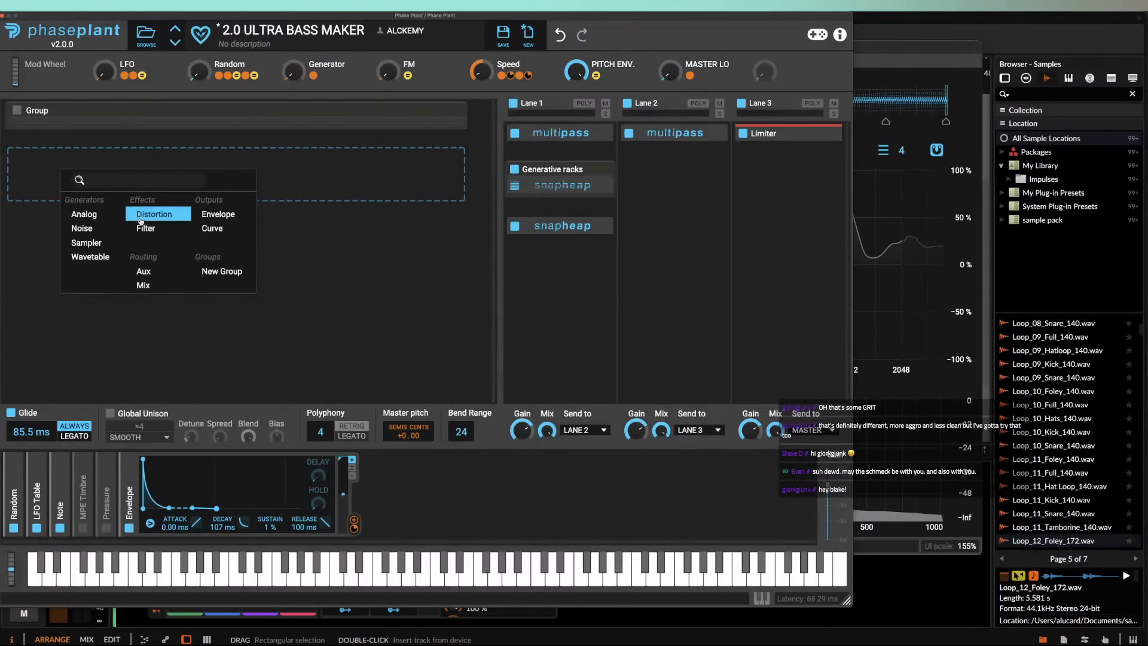
{"action": "left_click", "coordinate": [105, 214]}
{"action": "left_click", "coordinate": [458, 172]}
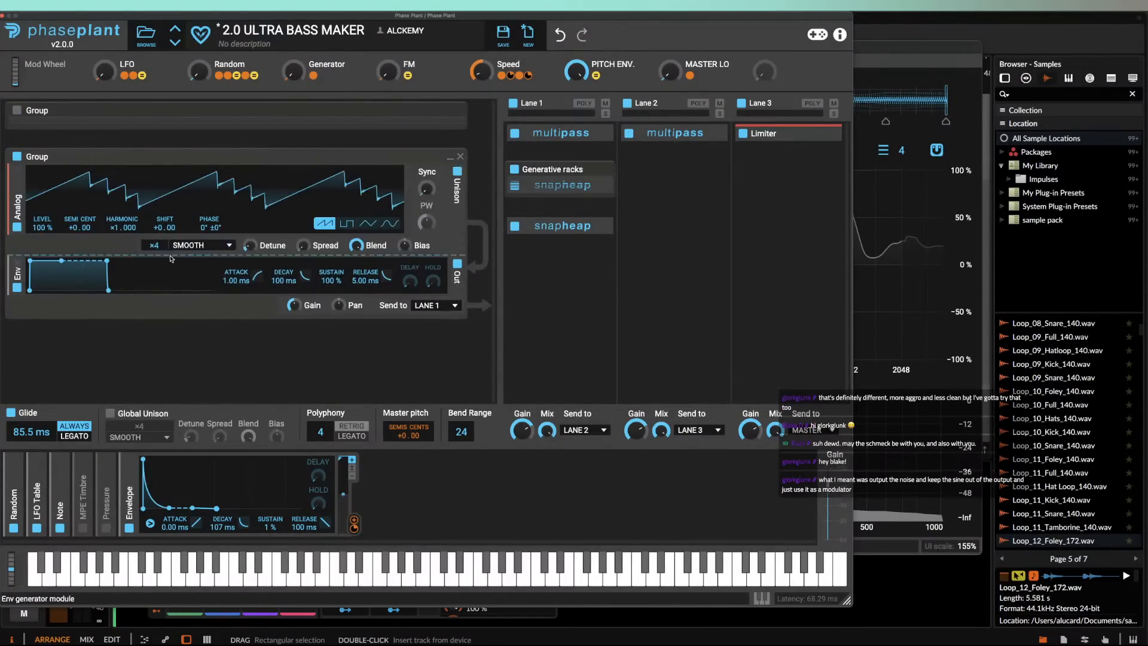
{"action": "left_click_drag", "start_coordinate": [155, 245], "coordinate": [154, 258]}
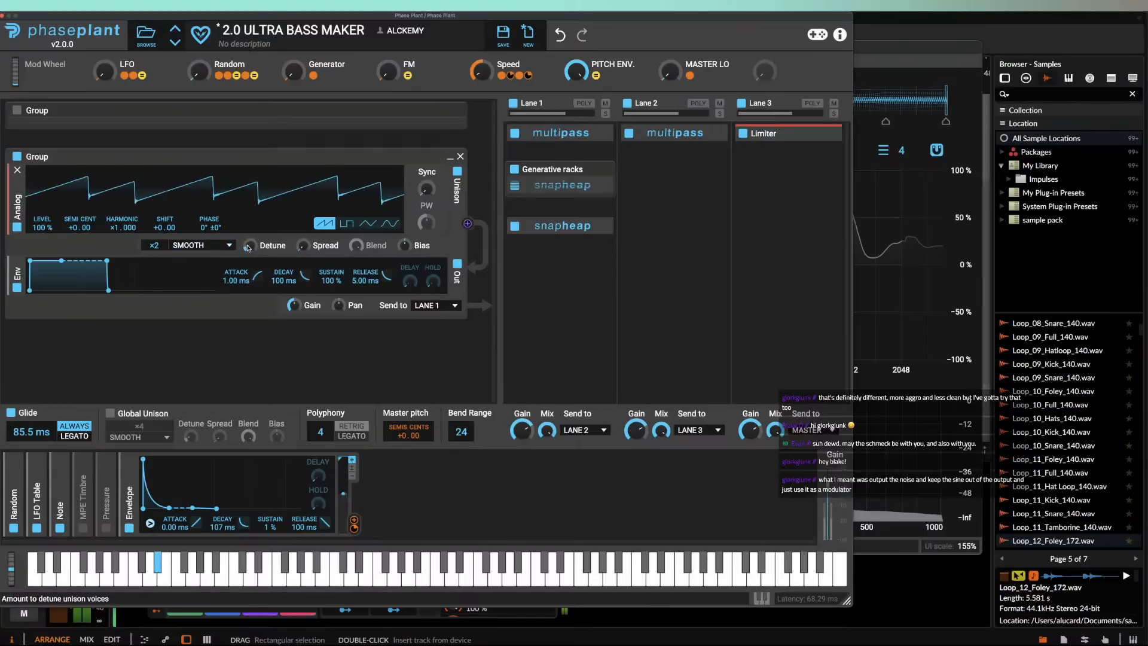
{"action": "left_click_drag", "start_coordinate": [250, 245], "coordinate": [250, 231]}
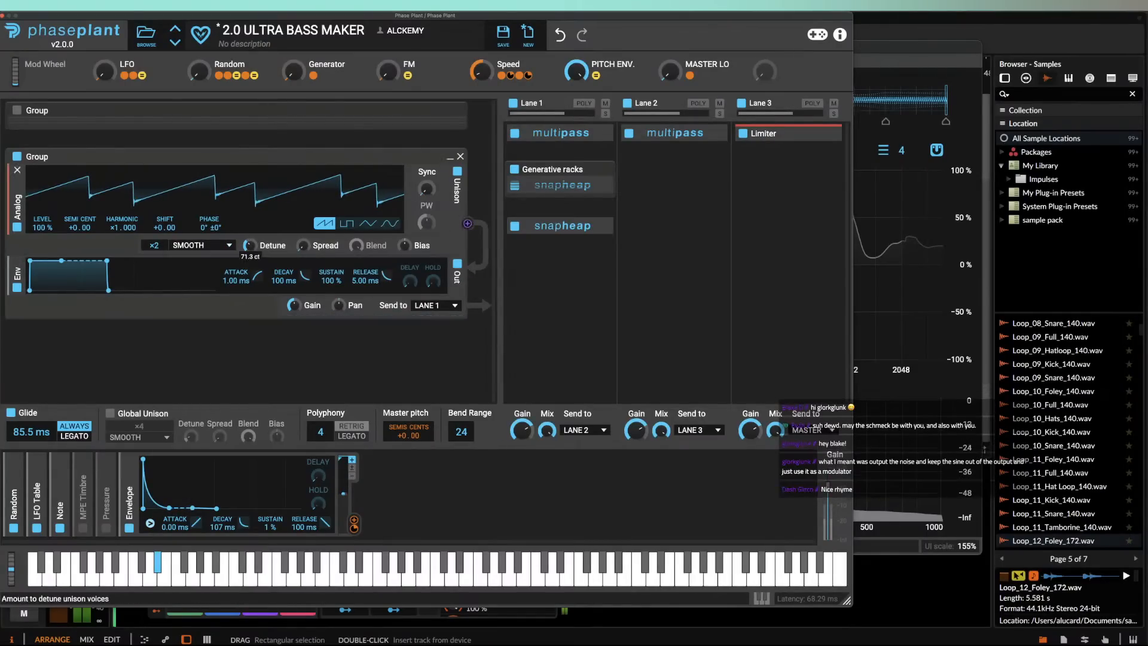
Step: Add an Overdrive Distortion after the Analog and raise its unison to 7 voices with some spread
{"action": "left_click", "coordinate": [207, 254]}
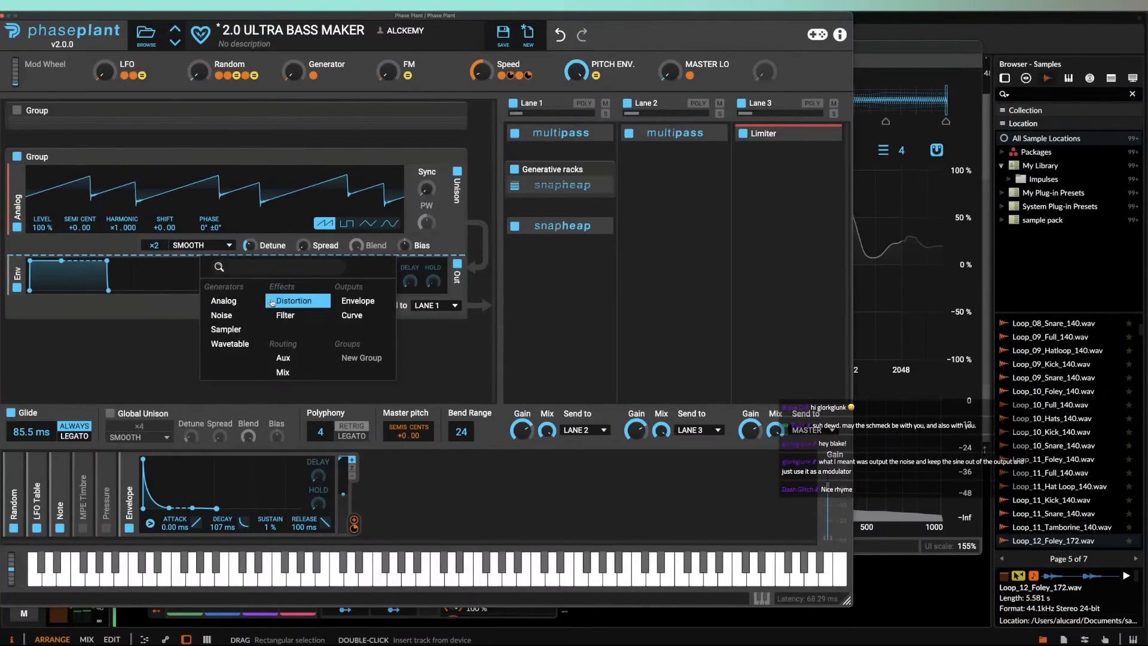
{"action": "left_click", "coordinate": [362, 299]}
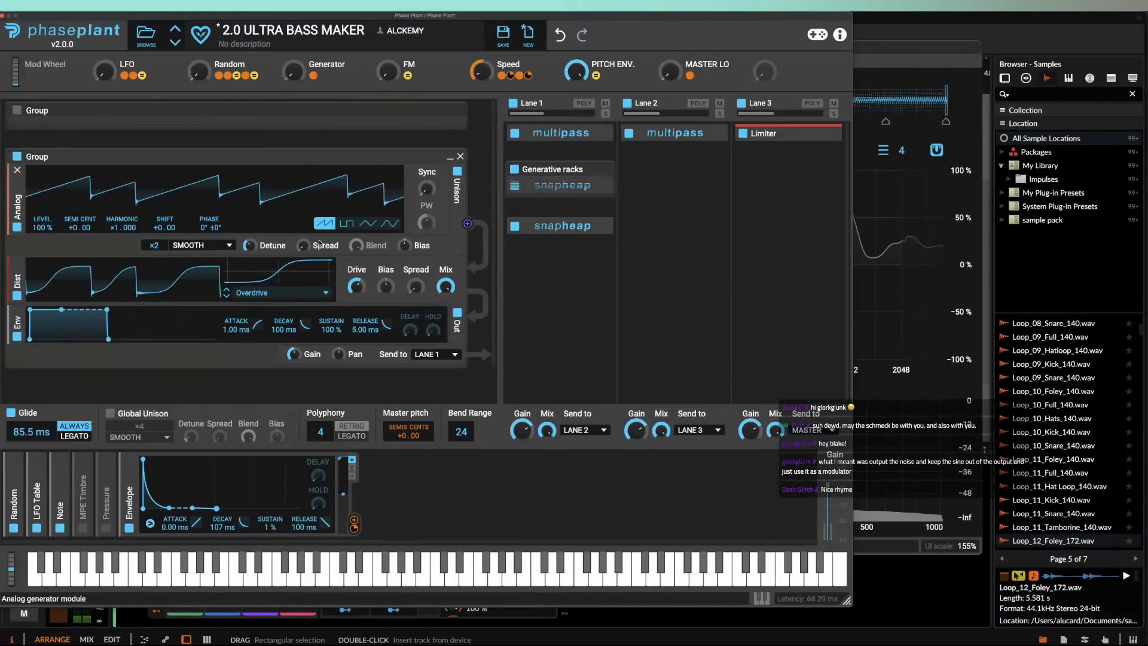
{"action": "left_click_drag", "start_coordinate": [156, 247], "coordinate": [156, 235]}
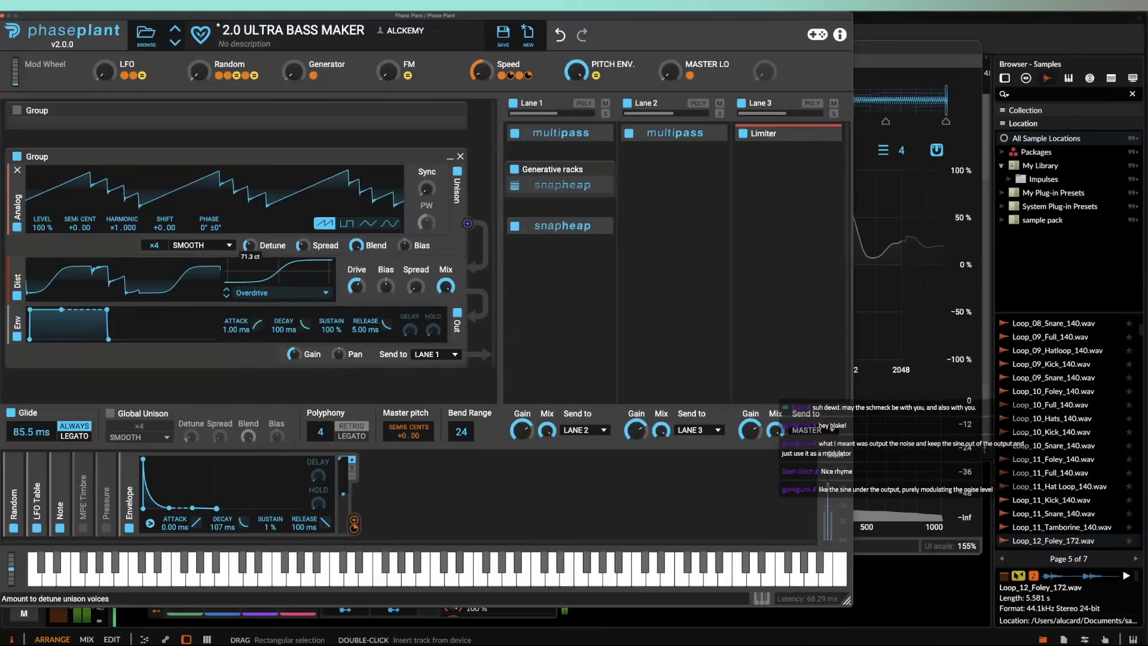
{"action": "left_click_drag", "start_coordinate": [155, 246], "coordinate": [155, 228]}
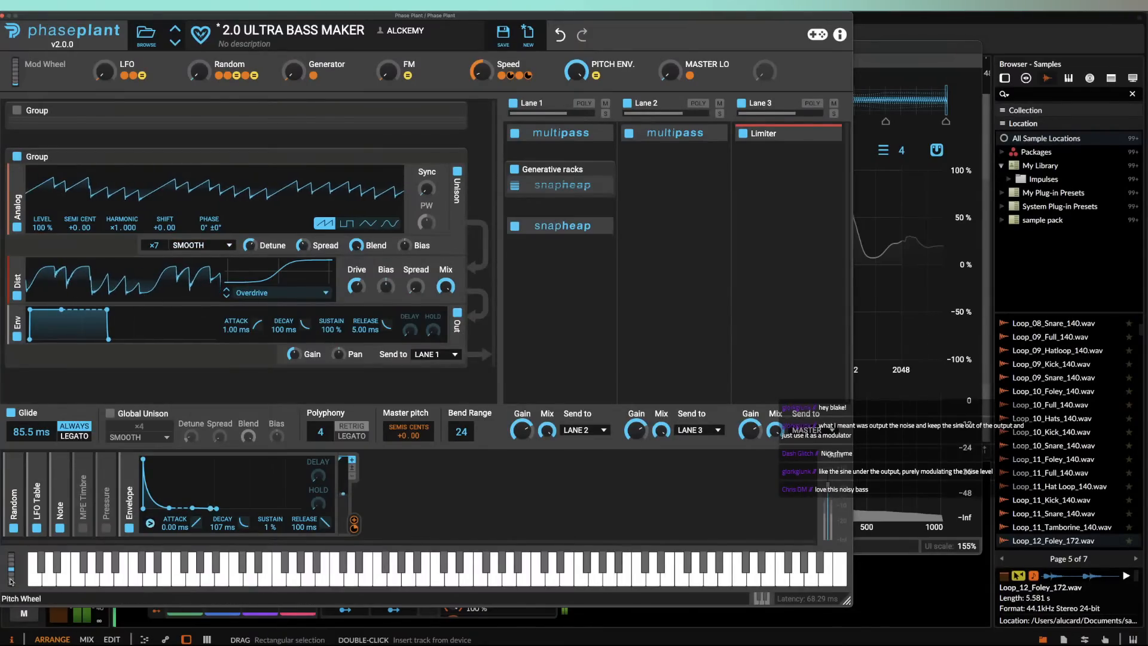
Step: Change the Analog's unison mode to Synthetic and audition the reese sound with pitch bends down and up
{"action": "left_click_drag", "start_coordinate": [11, 581], "coordinate": [11, 620]}
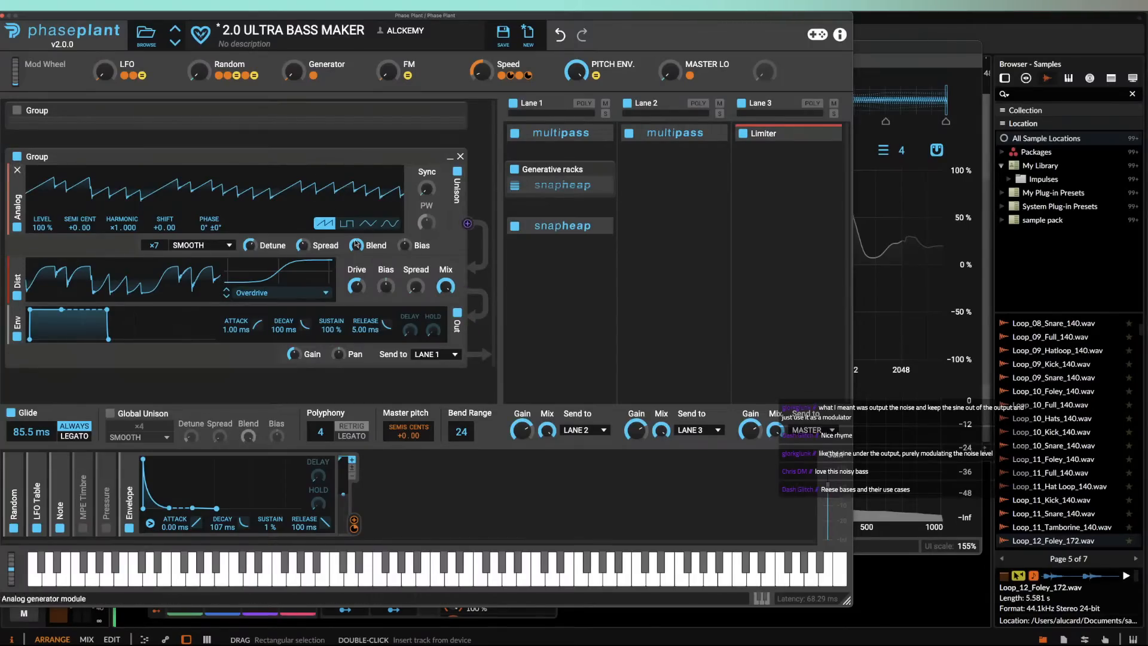
{"action": "left_click", "coordinate": [213, 247]}
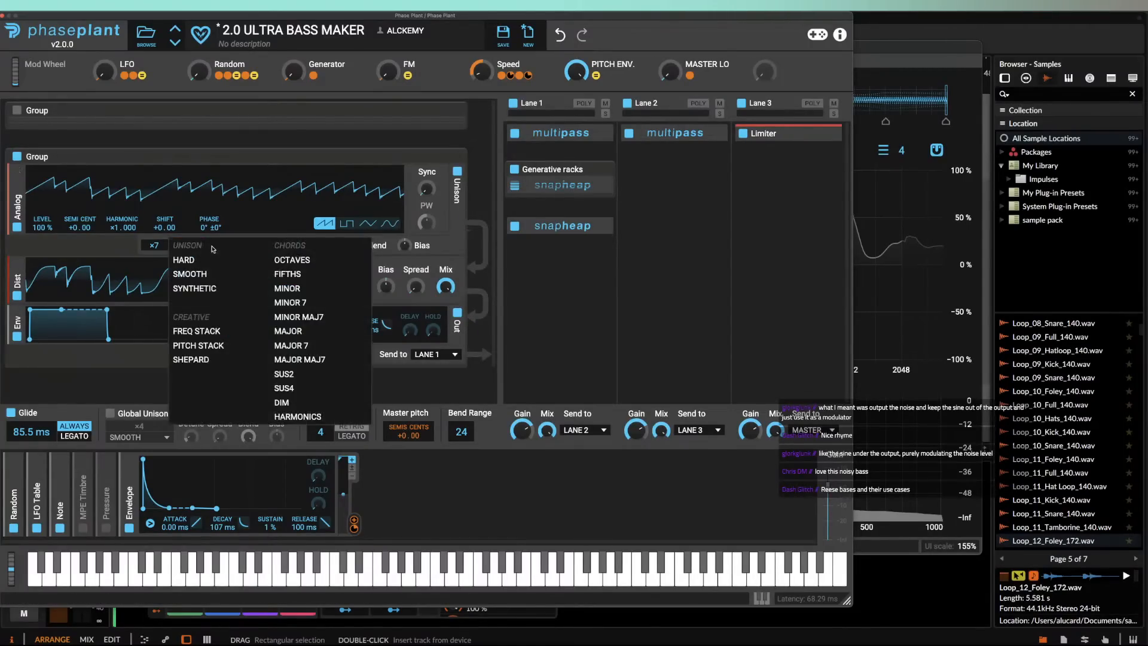
{"action": "left_click", "coordinate": [198, 290]}
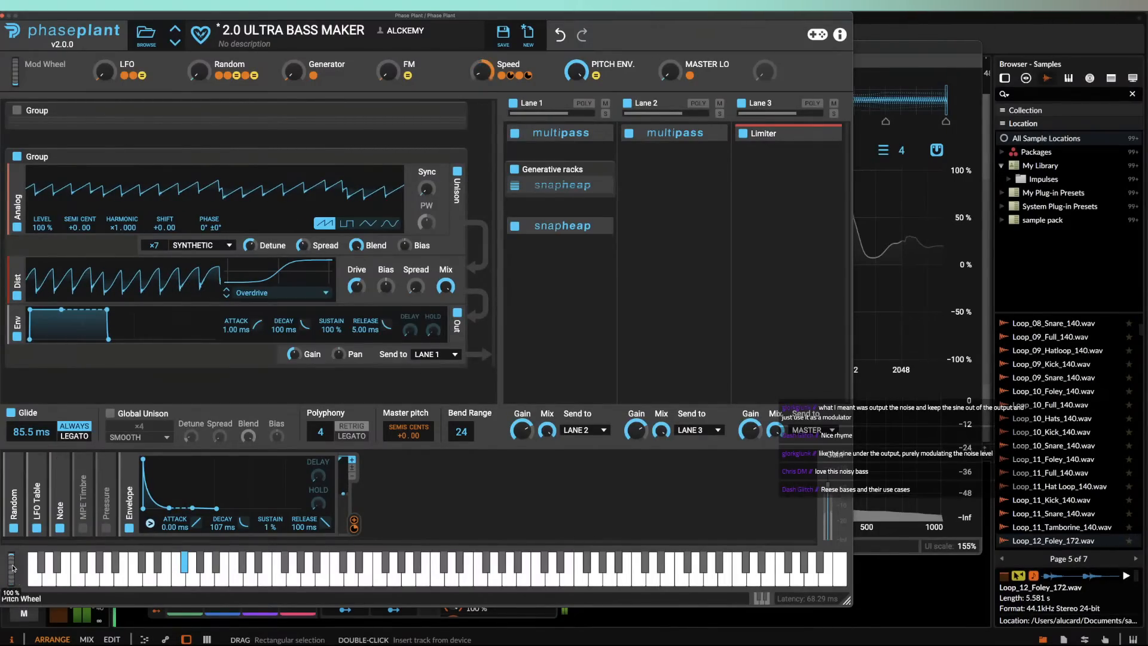
{"action": "left_click_drag", "start_coordinate": [8, 580], "coordinate": [7, 553]}
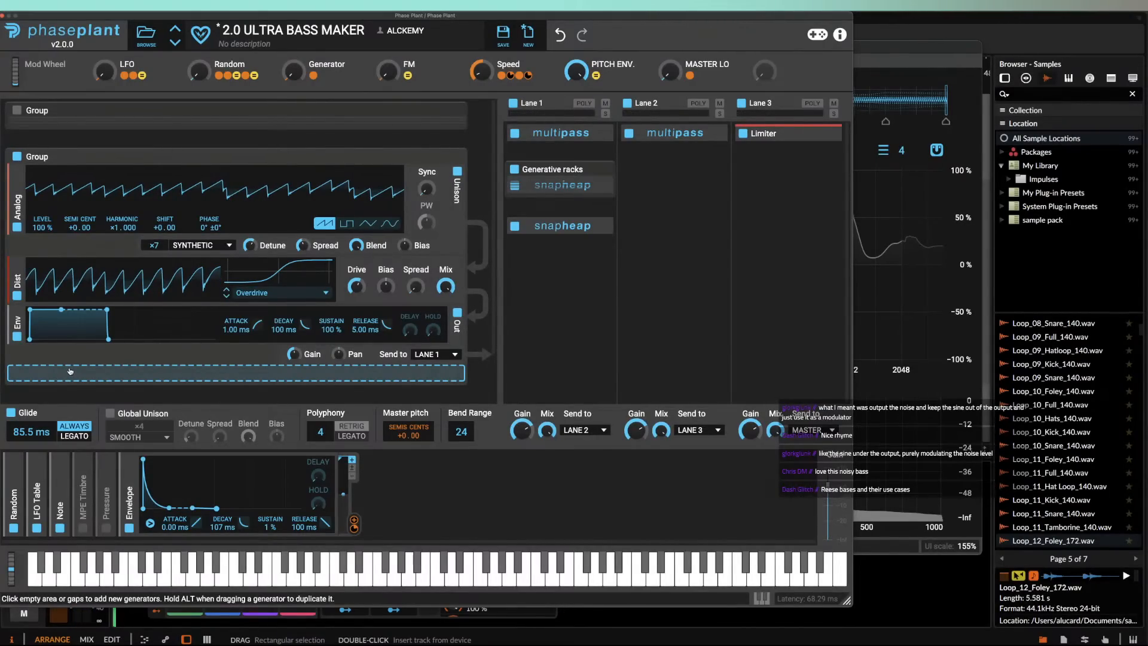
Step: Replace the new group's Analog and Distortion with a Noise generator above the envelope
{"action": "left_click", "coordinate": [17, 171]}
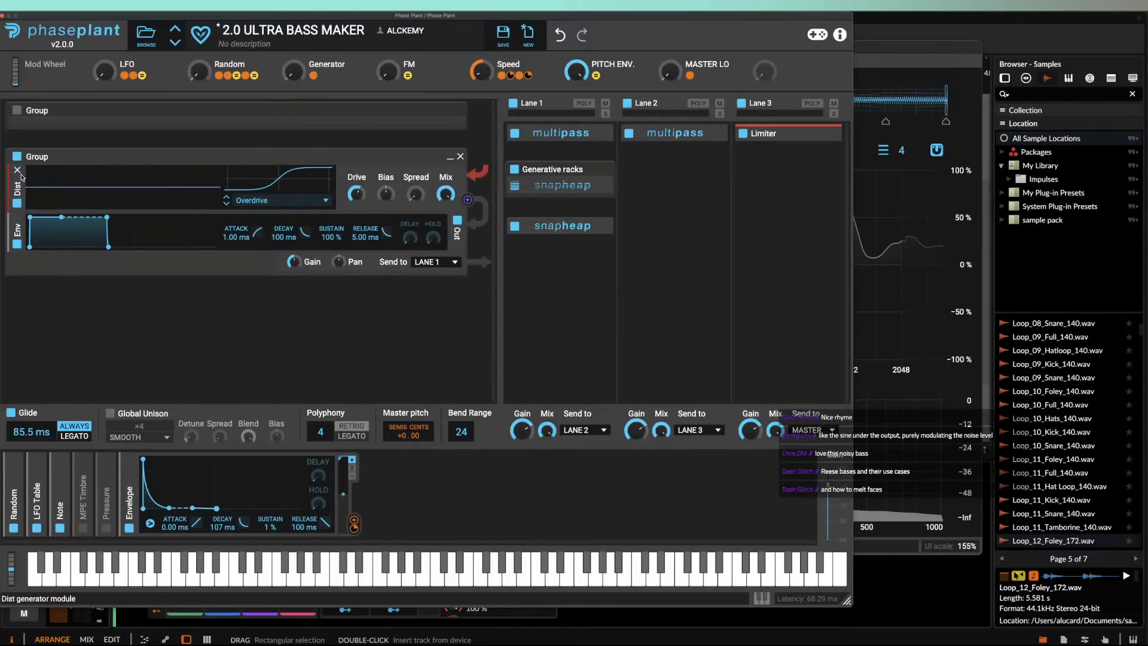
{"action": "left_click", "coordinate": [17, 170]}
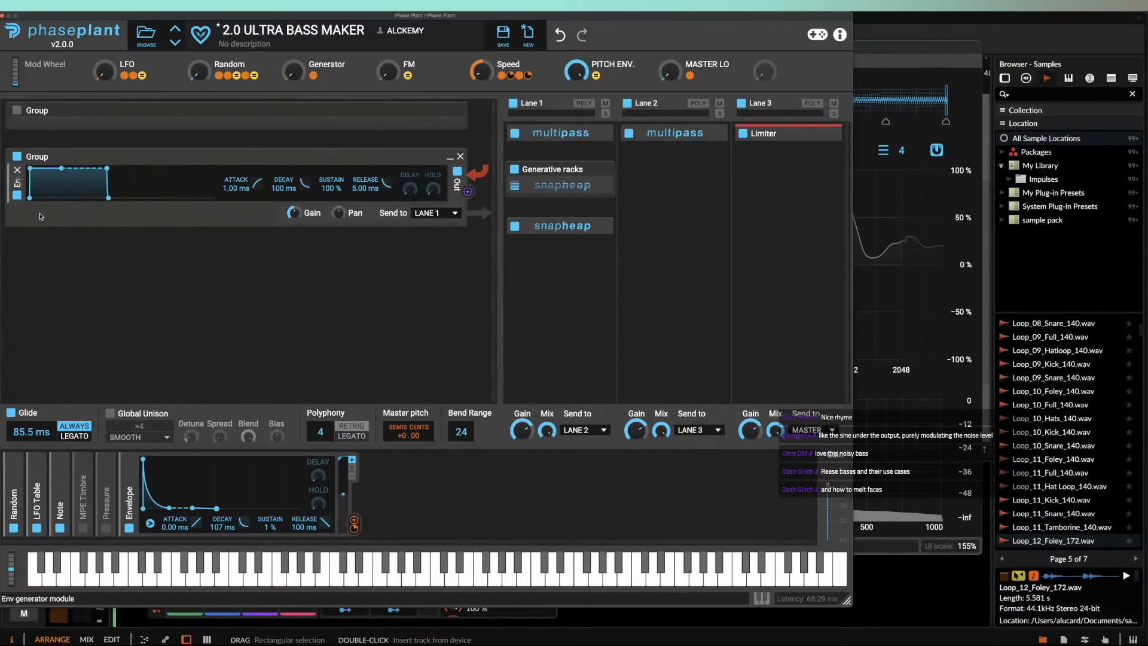
{"action": "left_click", "coordinate": [38, 166]}
{"action": "left_click", "coordinate": [70, 209]}
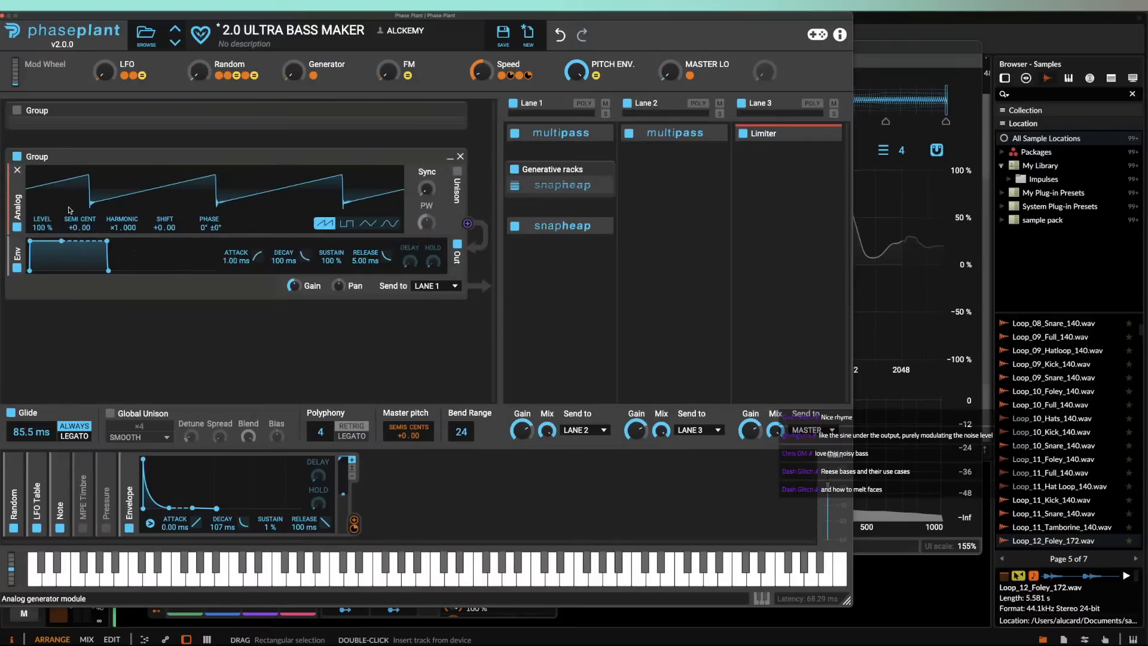
{"action": "left_click", "coordinate": [17, 170]}
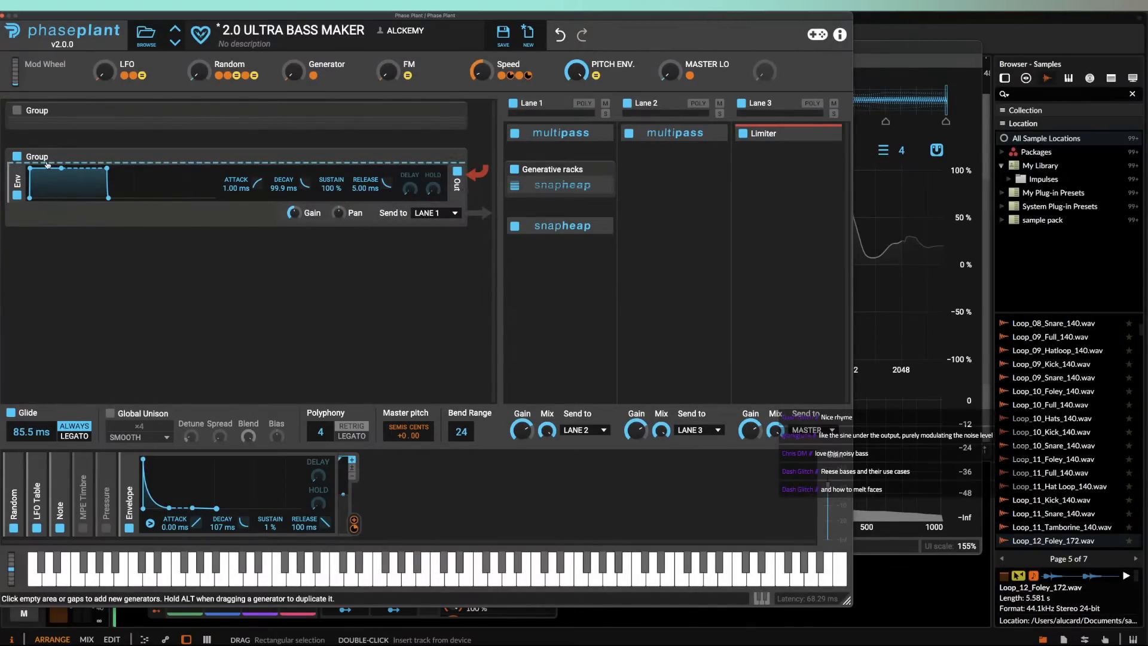
{"action": "left_click", "coordinate": [46, 166]}
{"action": "left_click", "coordinate": [65, 217]}
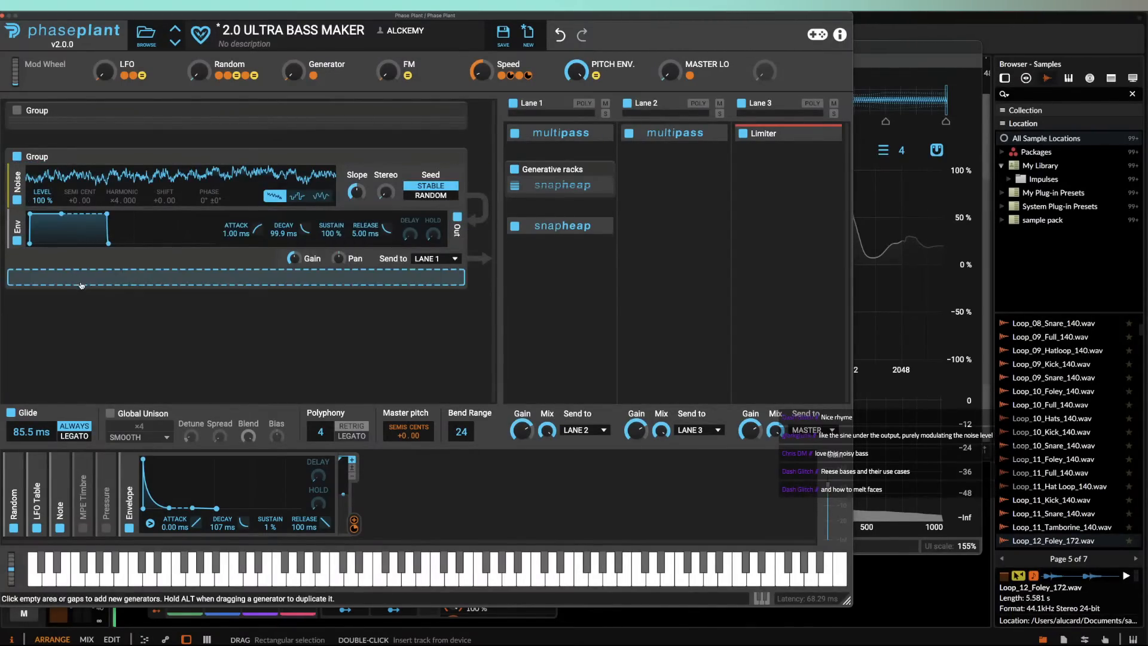
Step: Add a sine Analog below the envelope and use it to modulate the Noise generator's Level
{"action": "left_click", "coordinate": [58, 271]}
{"action": "left_click", "coordinate": [102, 327]}
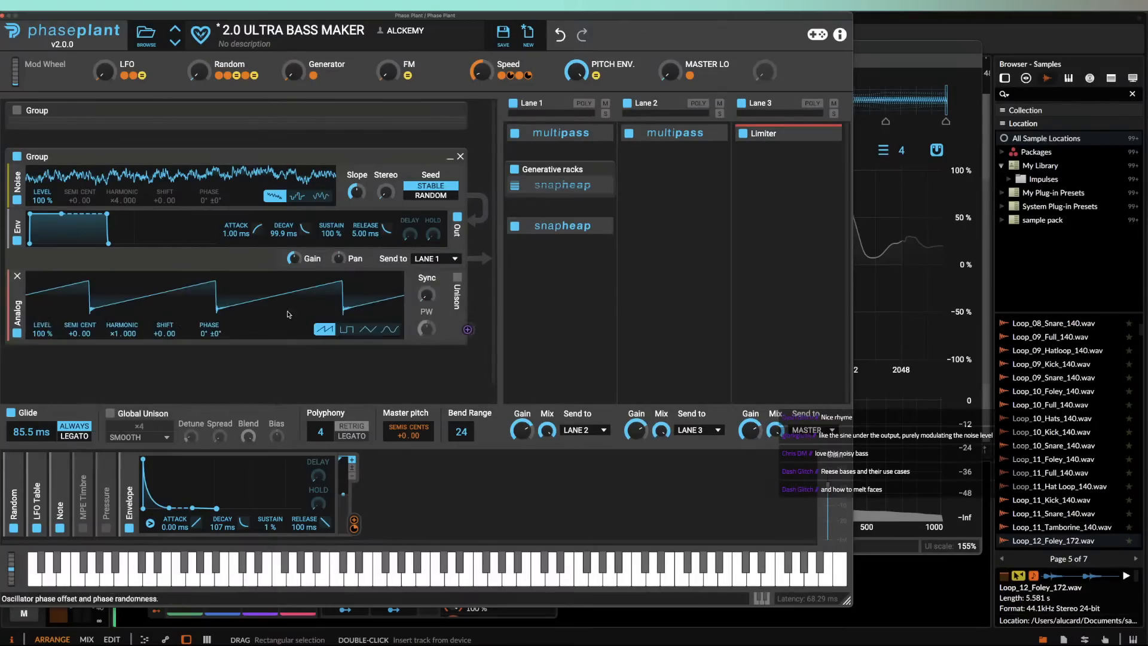
{"action": "left_click", "coordinate": [390, 329]}
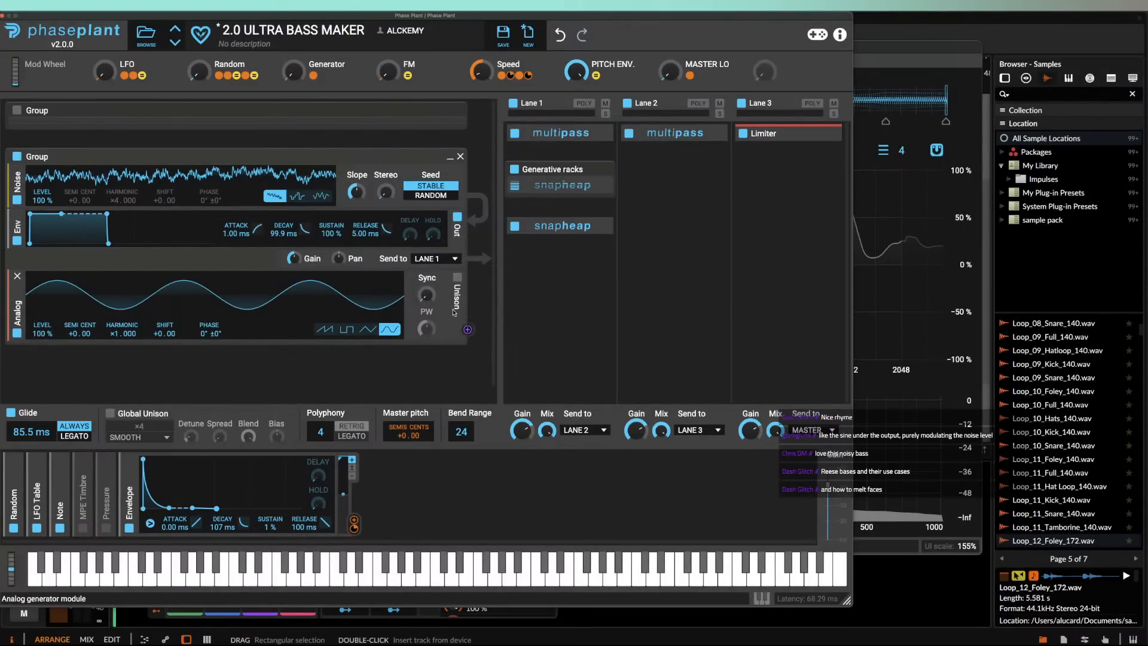
{"action": "left_click_drag", "start_coordinate": [467, 329], "coordinate": [43, 210]}
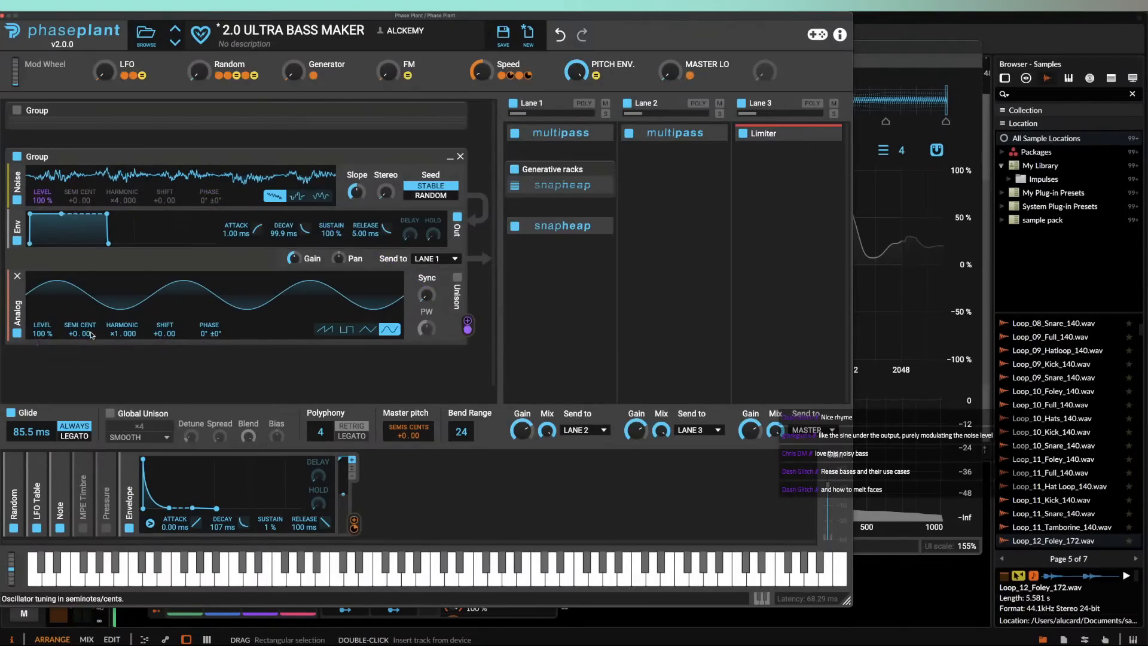
Step: Try different Analog modulation amounts on the Noise Level, including +56.8%, and adjust the Noise Slope
{"action": "mouse_move", "coordinate": [117, 337]}
{"action": "left_mouse_down"}
{"action": "mouse_move", "coordinate": [117, 326]}
{"action": "mouse_move", "coordinate": [117, 337]}
{"action": "left_mouse_up"}
{"action": "left_click_drag", "start_coordinate": [43, 209], "coordinate": [43, 202]}
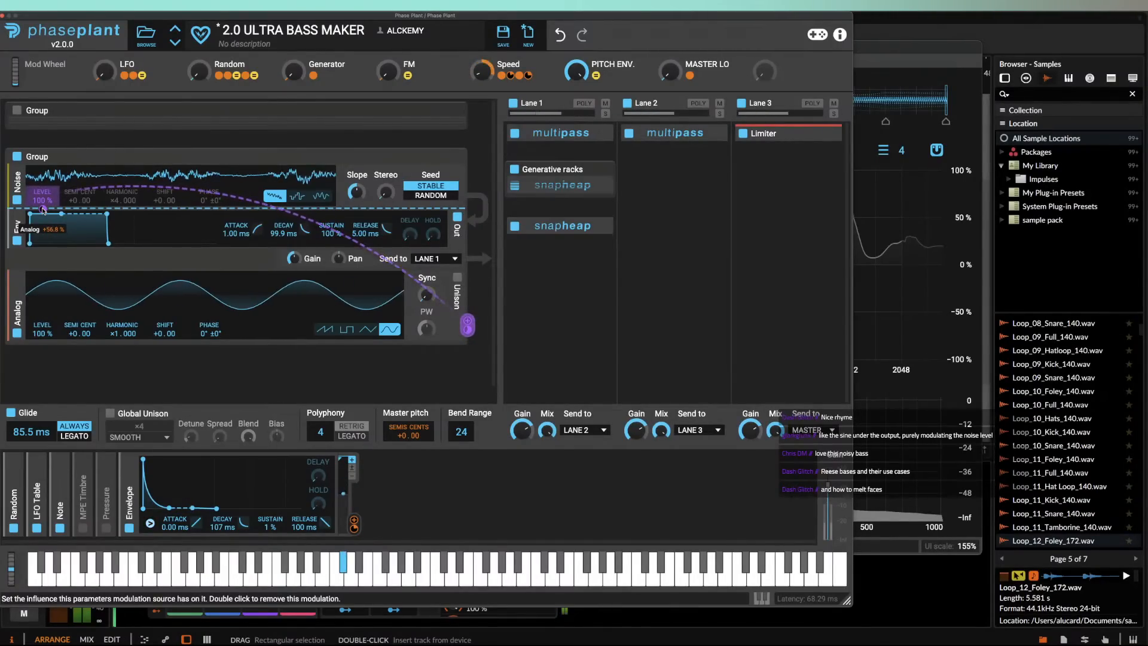
{"action": "double_click", "coordinate": [43, 209]}
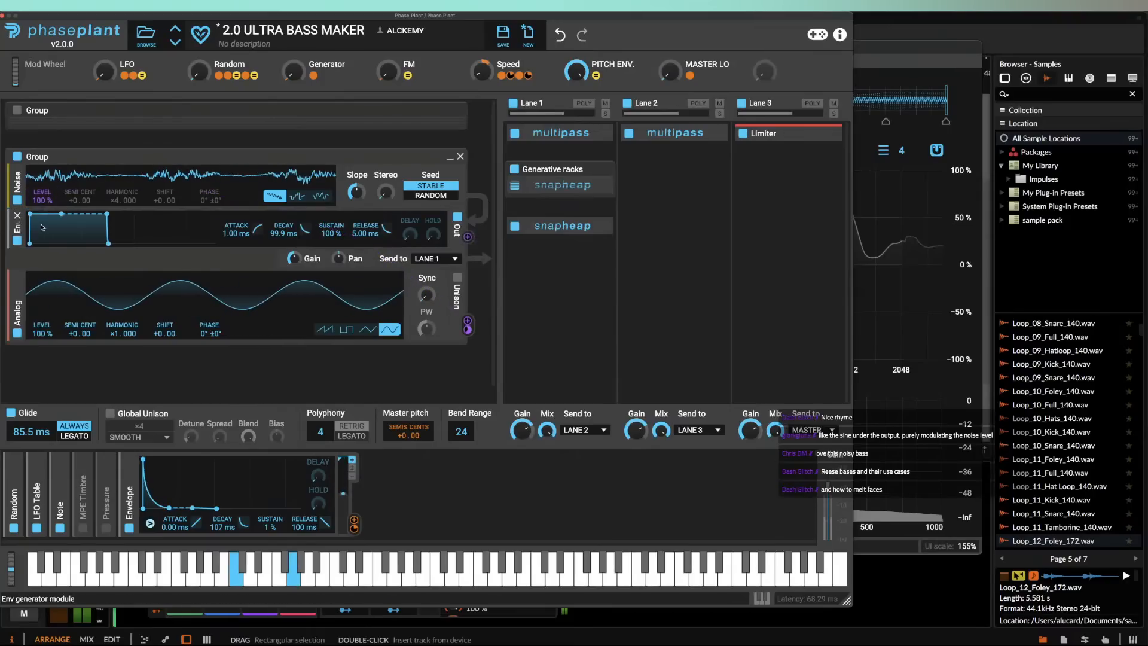
{"action": "mouse_move", "coordinate": [44, 210]}
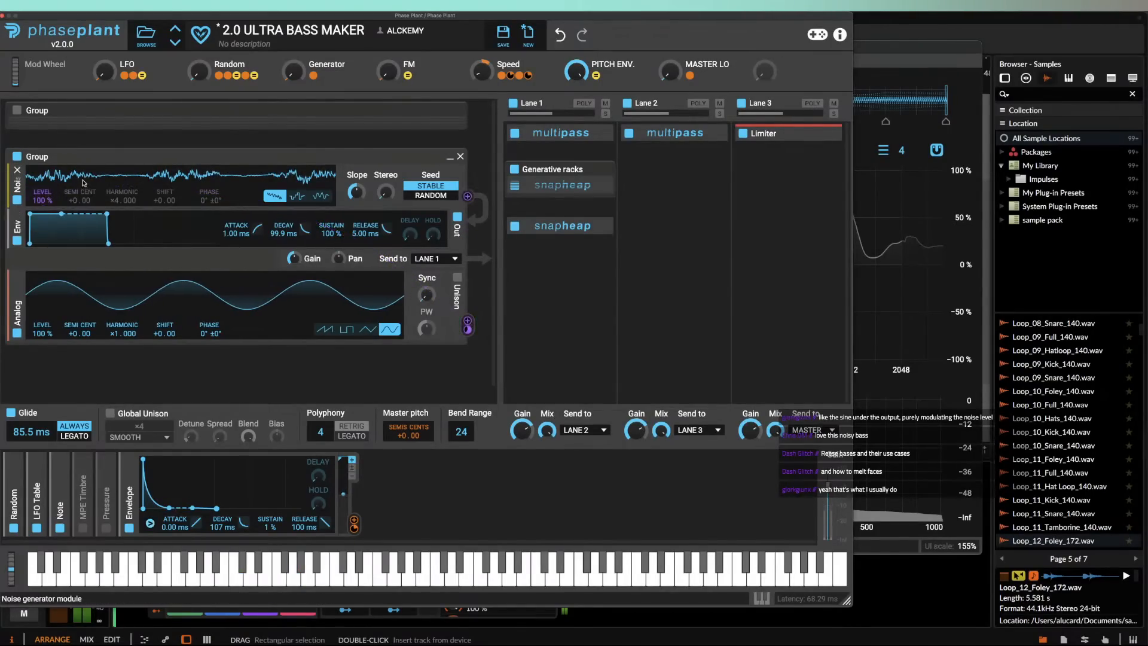
{"action": "mouse_move", "coordinate": [43, 209]}
{"action": "left_mouse_down"}
{"action": "mouse_move", "coordinate": [43, 170]}
{"action": "mouse_move", "coordinate": [43, 209]}
{"action": "left_mouse_up"}
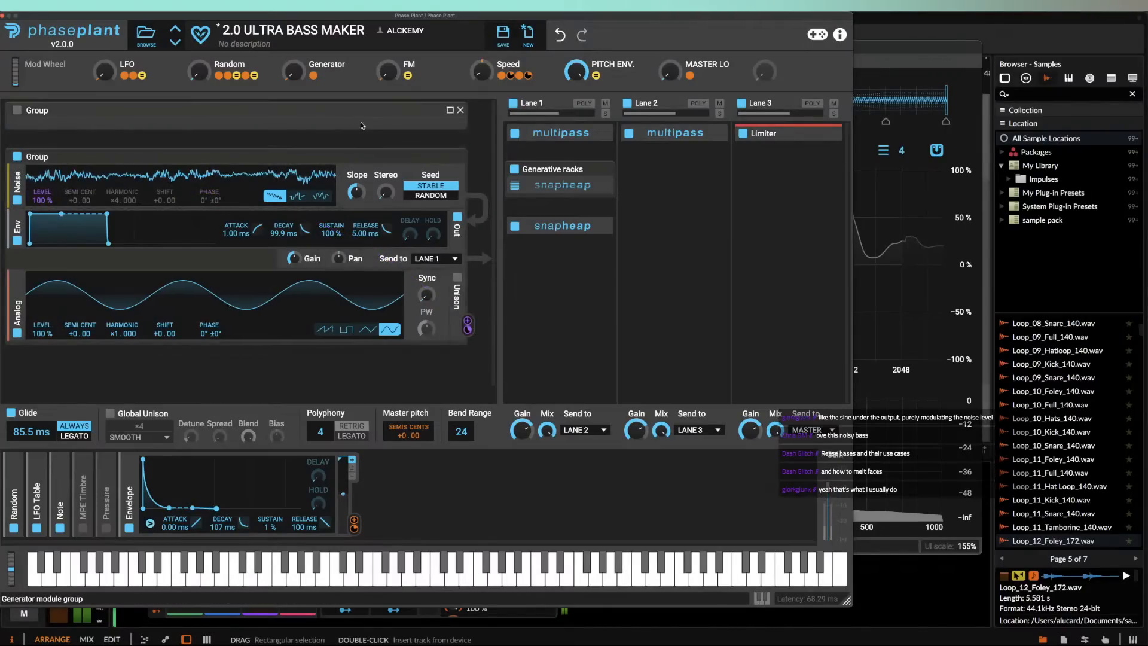
{"action": "left_click_drag", "start_coordinate": [357, 192], "coordinate": [376, 242]}
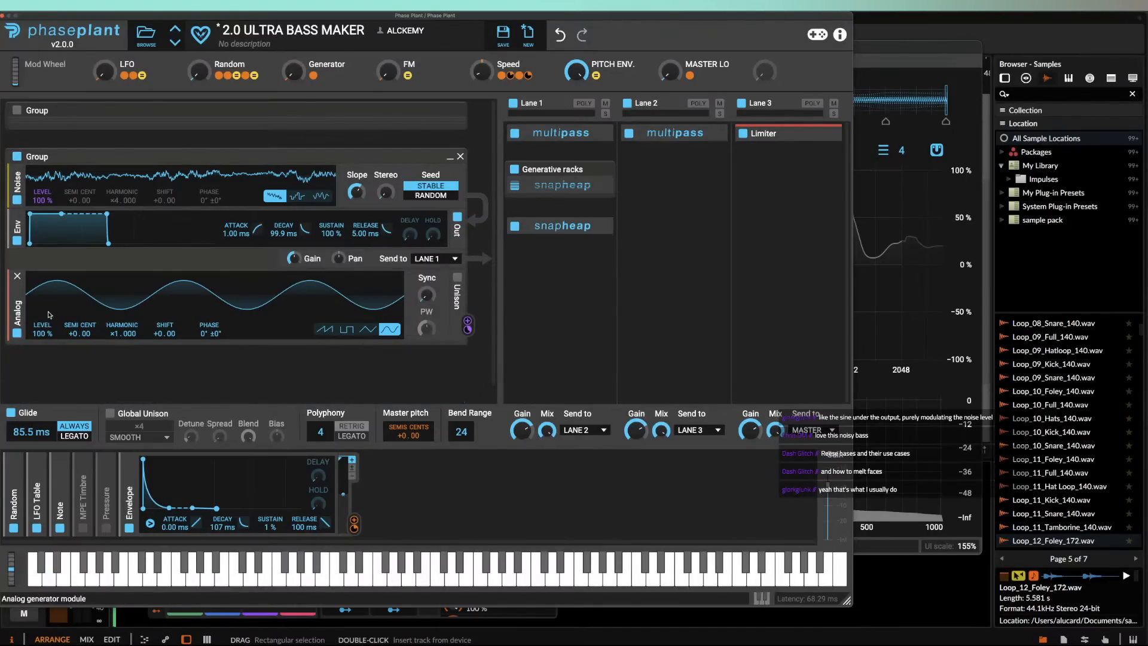
Step: Move the Analog above the envelope with the Noise Level at 29%, and add an Overdrive Distortion followed by a high-pass Filter
{"action": "left_click_drag", "start_coordinate": [18, 305], "coordinate": [43, 248]}
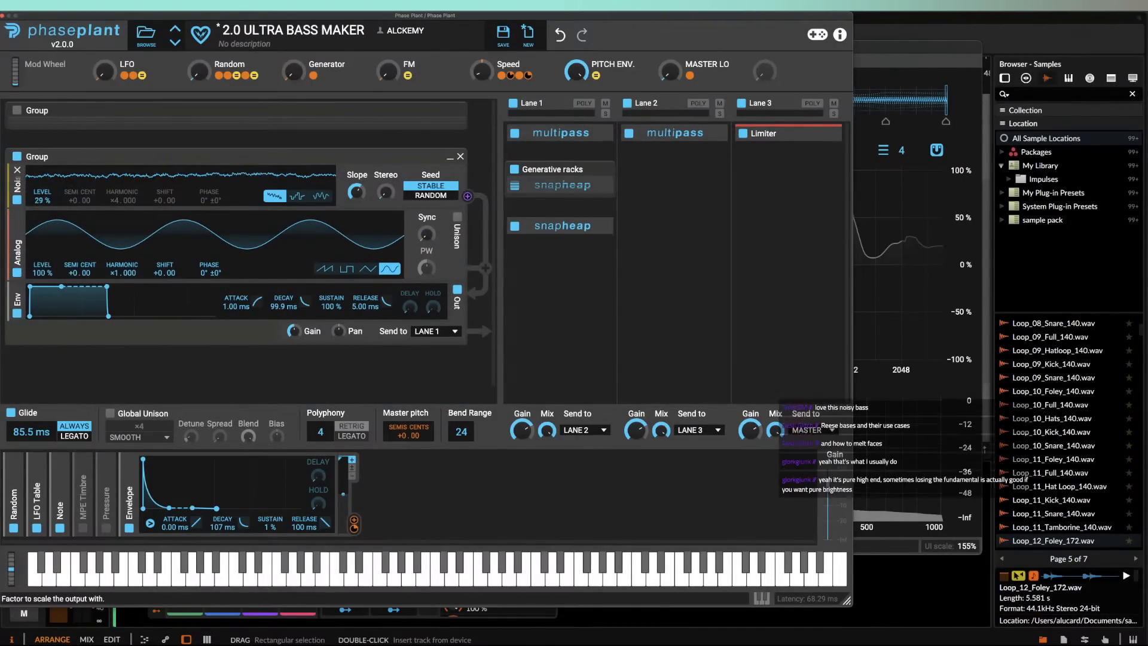
{"action": "left_click", "coordinate": [68, 281]}
{"action": "left_click", "coordinate": [160, 325]}
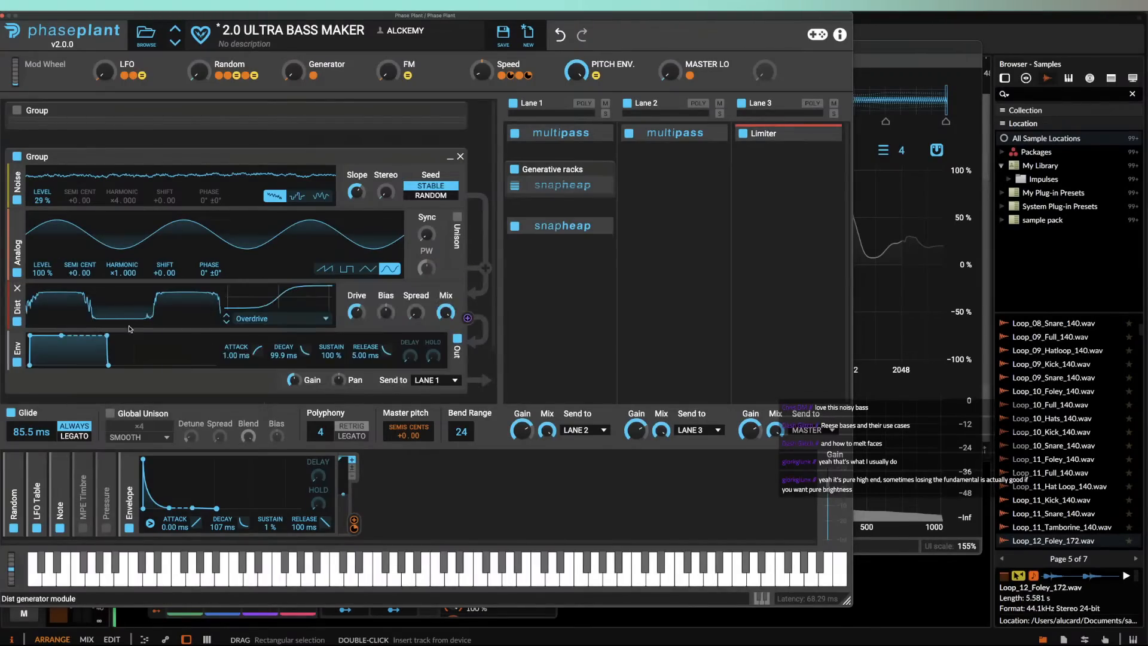
{"action": "left_click", "coordinate": [131, 329]}
{"action": "left_click", "coordinate": [214, 389]}
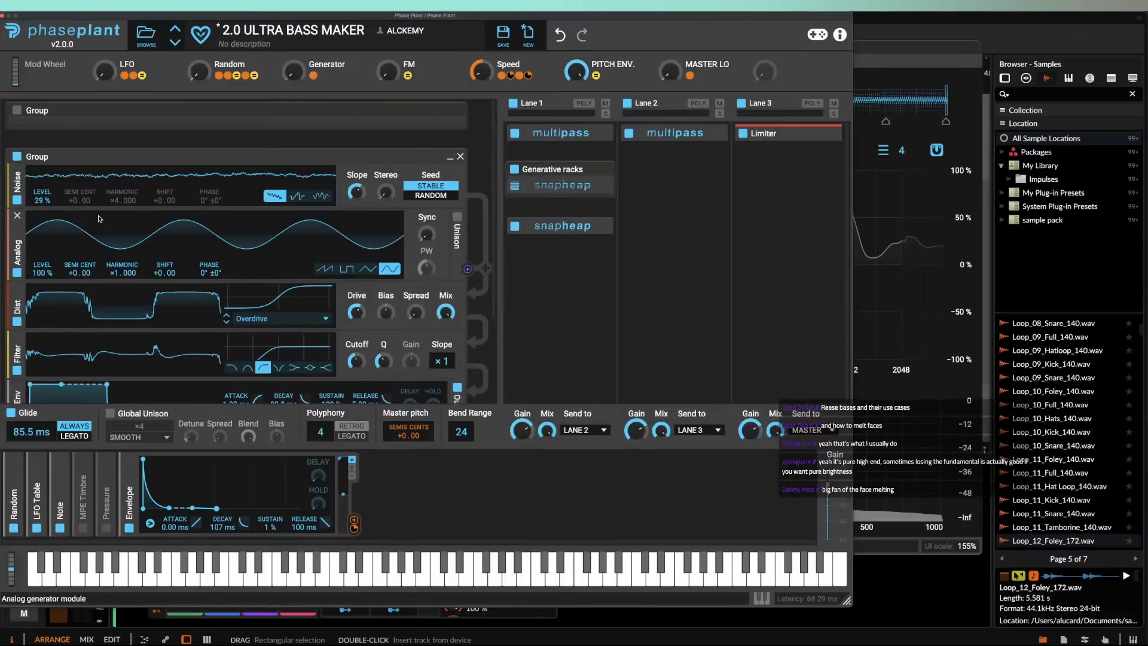
Step: Delete the noise group and enable the remaining group, with the Lane 3 Limiter expanded
{"action": "left_click", "coordinate": [460, 156]}
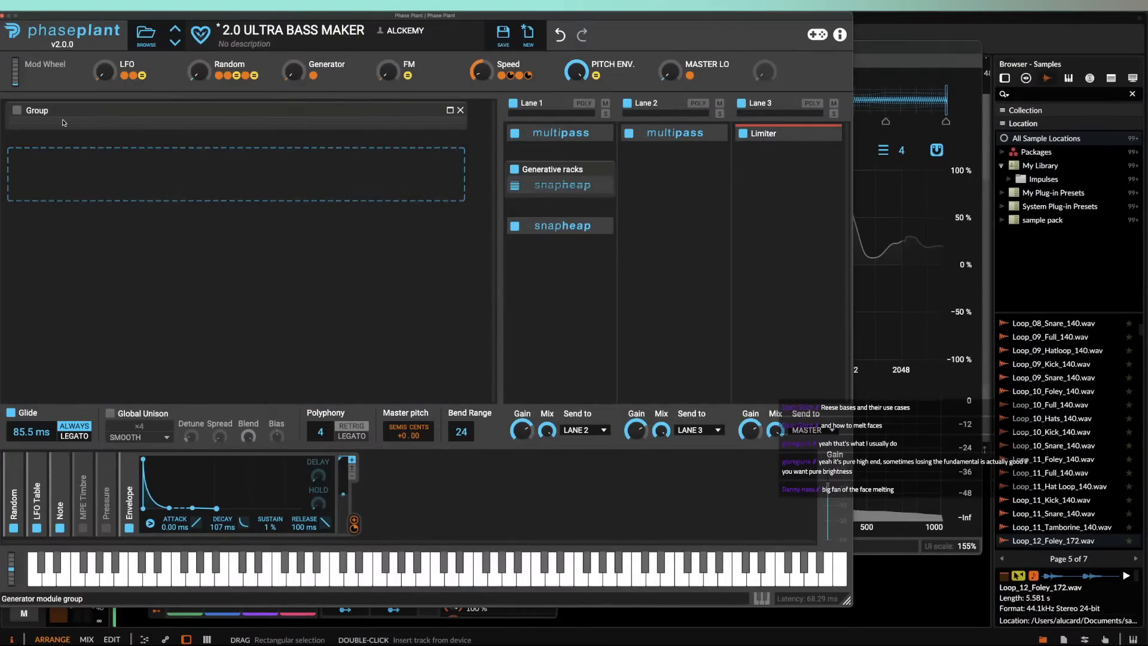
{"action": "left_click", "coordinate": [16, 110]}
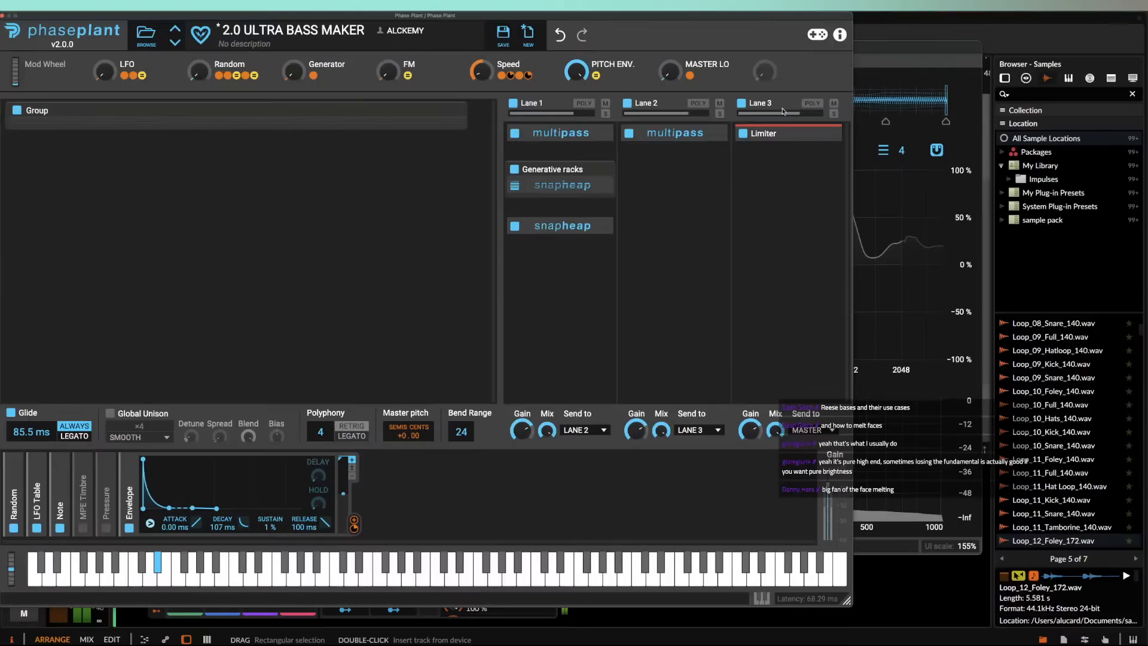
{"action": "left_click", "coordinate": [826, 134]}
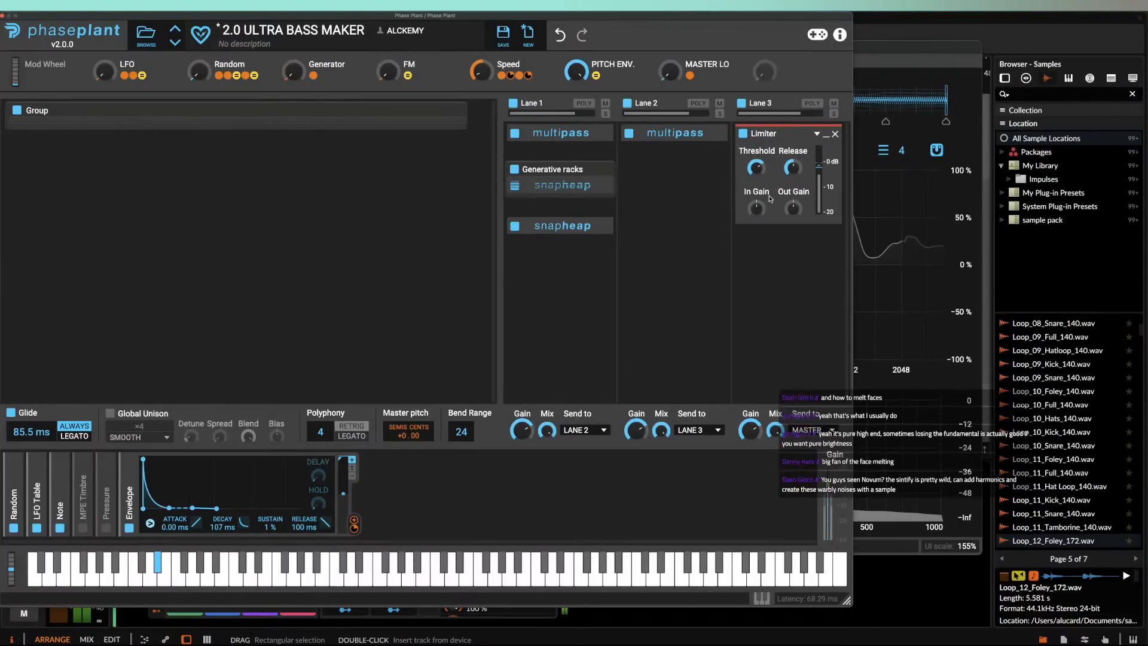
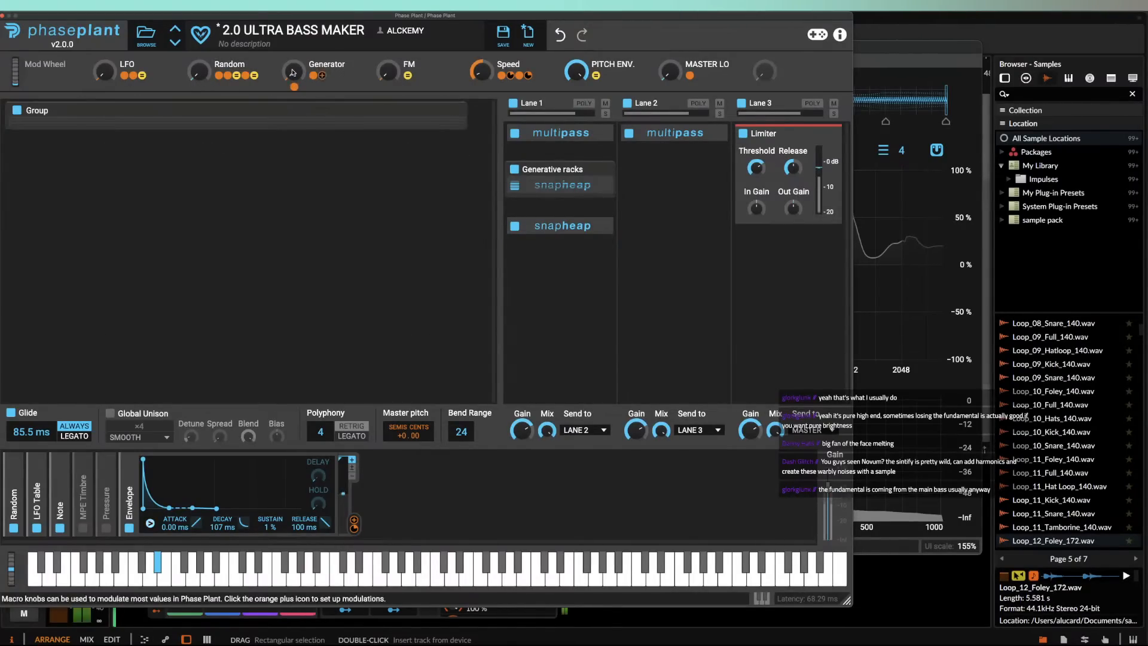
Step: Audition the bass with the Generator and Random macros raised, including Generator at 65%, and return both macros to zero
{"action": "left_click_drag", "start_coordinate": [292, 72], "coordinate": [292, 18]}
{"action": "left_click_drag", "start_coordinate": [205, 78], "coordinate": [204, 24]}
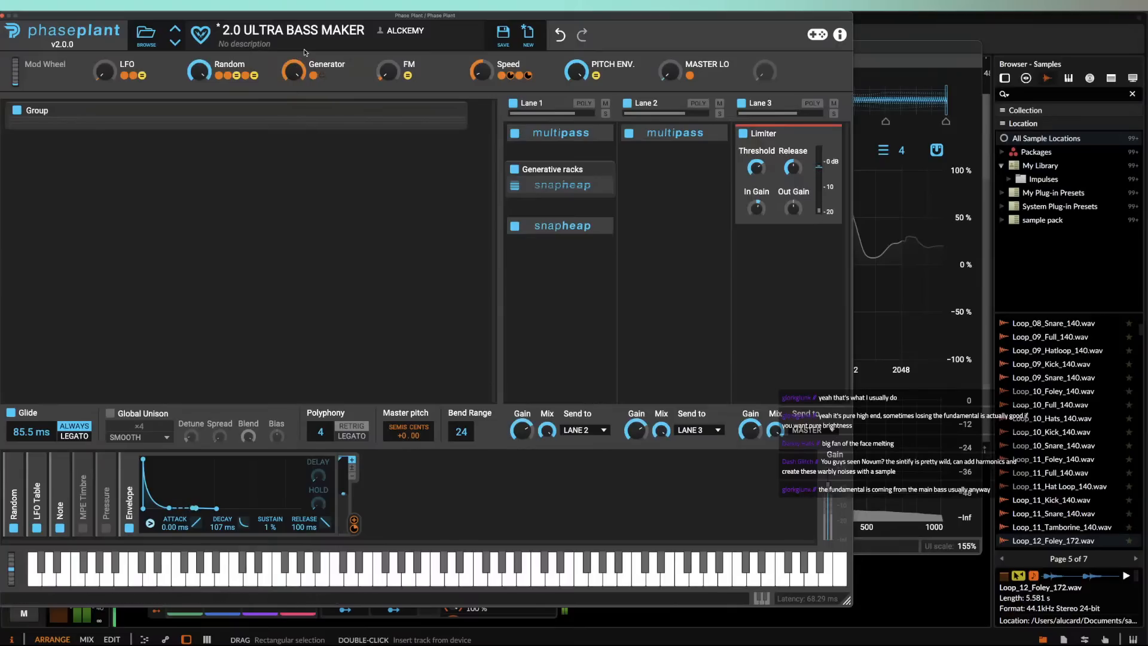
{"action": "mouse_move", "coordinate": [311, 79]}
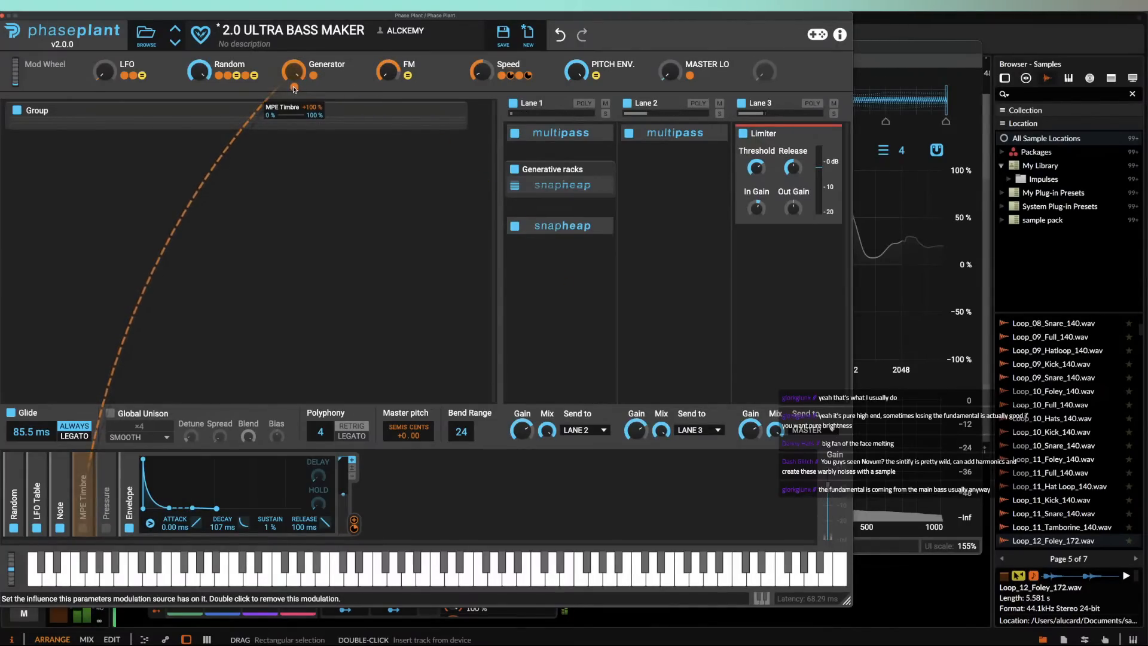
{"action": "left_click_drag", "start_coordinate": [294, 71], "coordinate": [293, 192]}
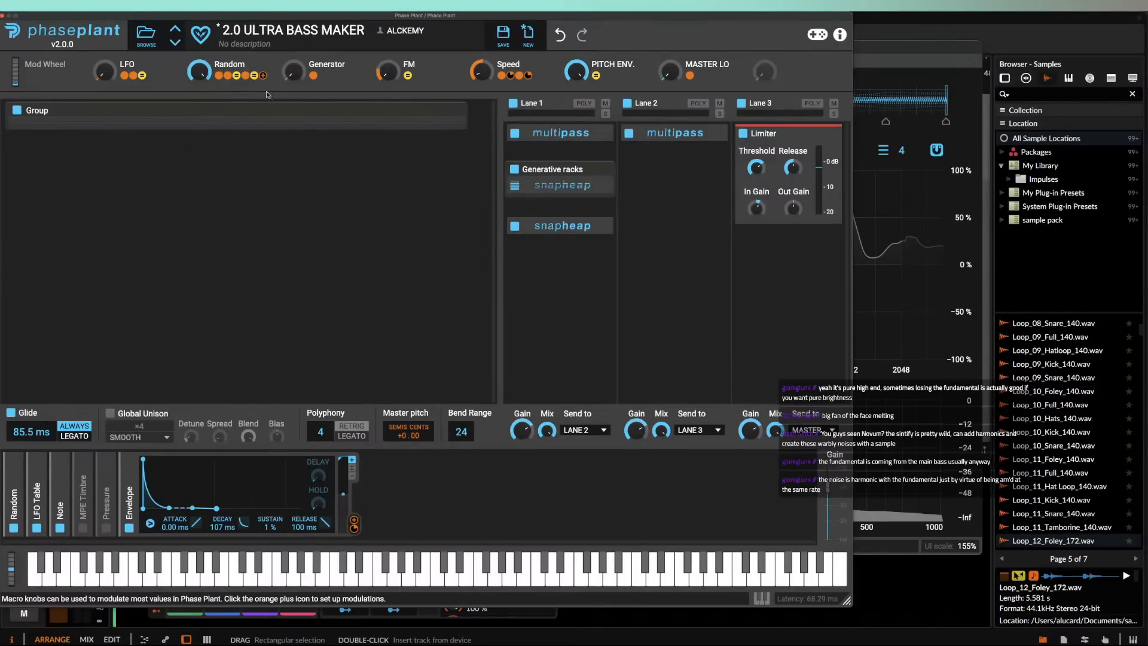
{"action": "mouse_move", "coordinate": [294, 76]}
{"action": "left_mouse_down"}
{"action": "mouse_move", "coordinate": [294, 36]}
{"action": "mouse_move", "coordinate": [294, 66]}
{"action": "left_mouse_up"}
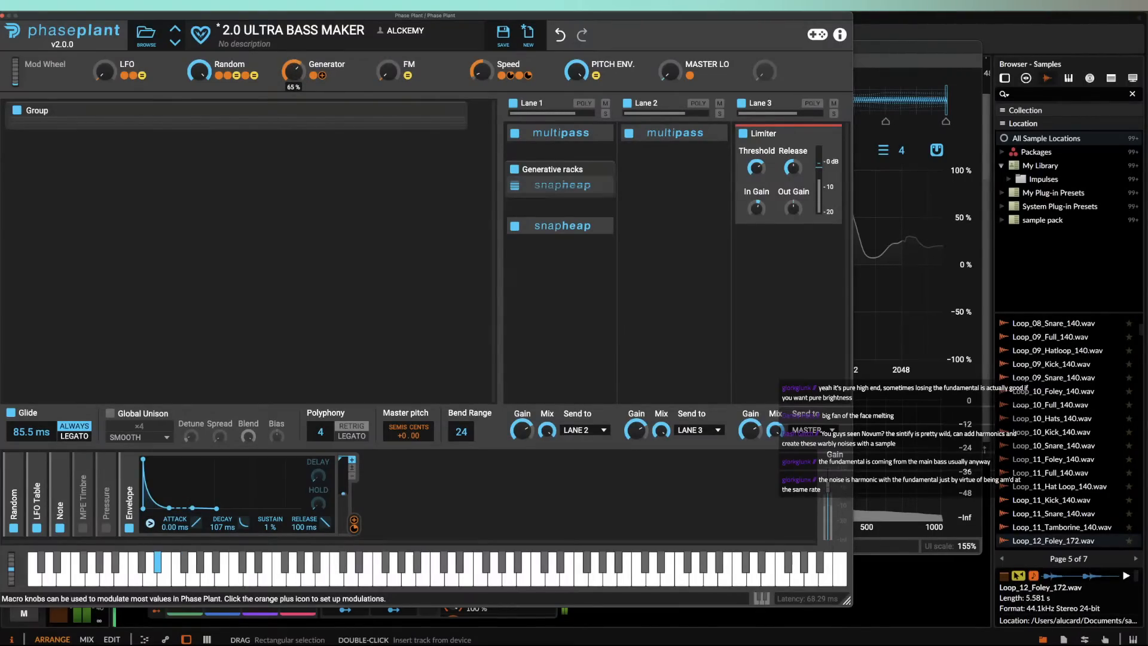
{"action": "left_click_drag", "start_coordinate": [294, 71], "coordinate": [295, 90]}
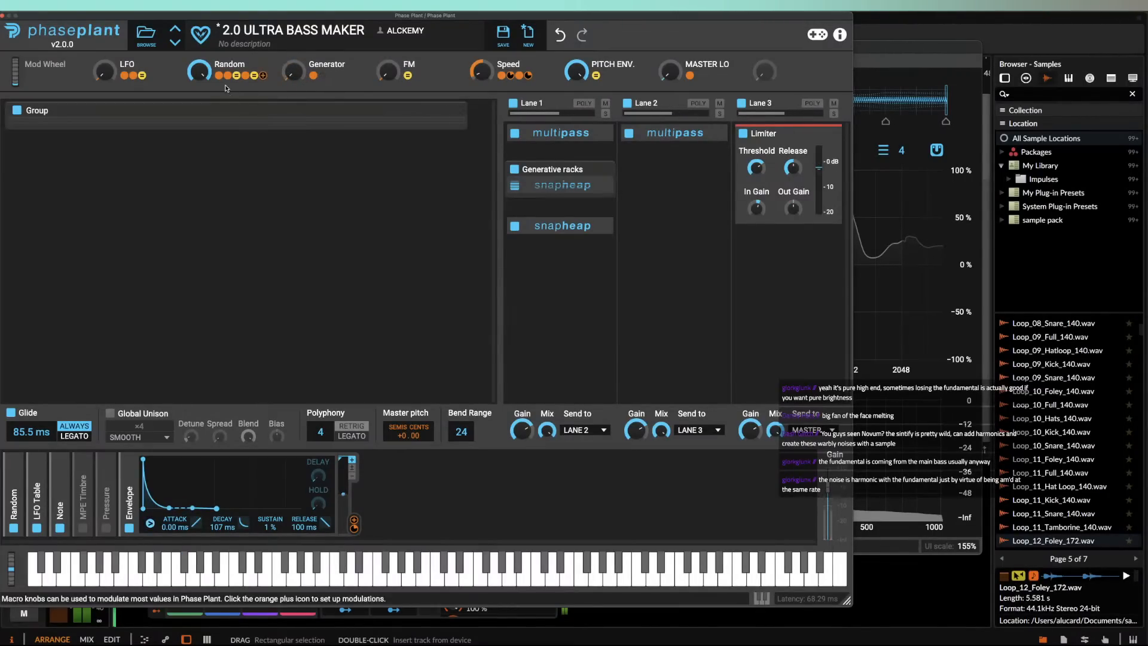
{"action": "left_click_drag", "start_coordinate": [199, 71], "coordinate": [199, 117]}
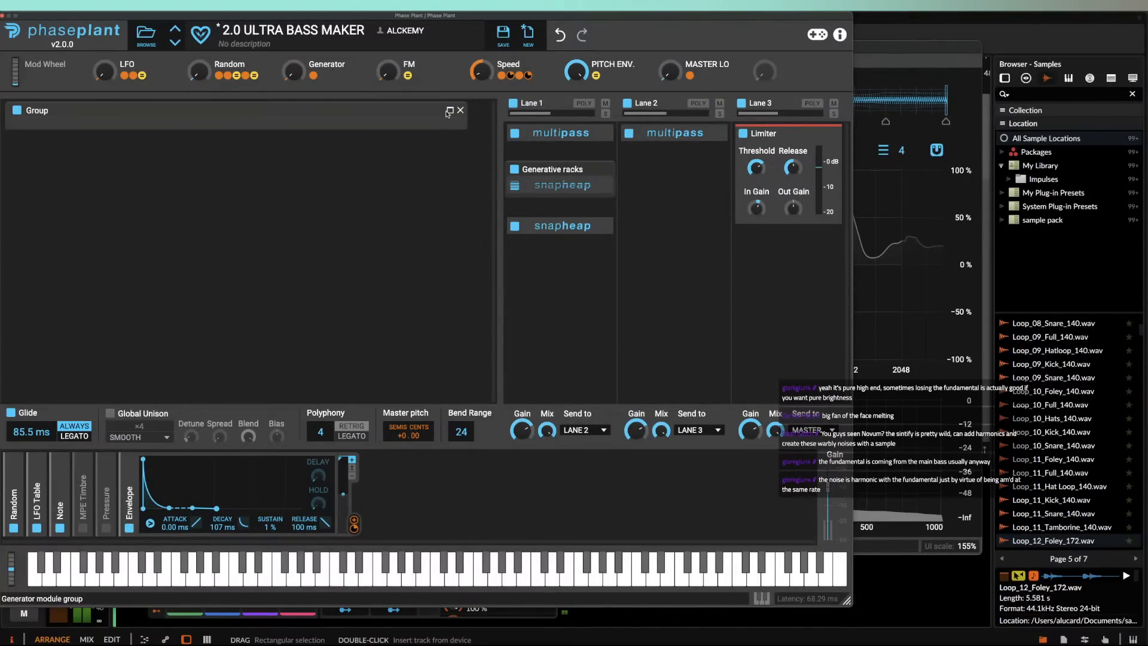
Step: Try Wavetable frames 96 and 256 in the expanded group with the Random macro at maximum, and reset the frame to 1
{"action": "left_click", "coordinate": [449, 111]}
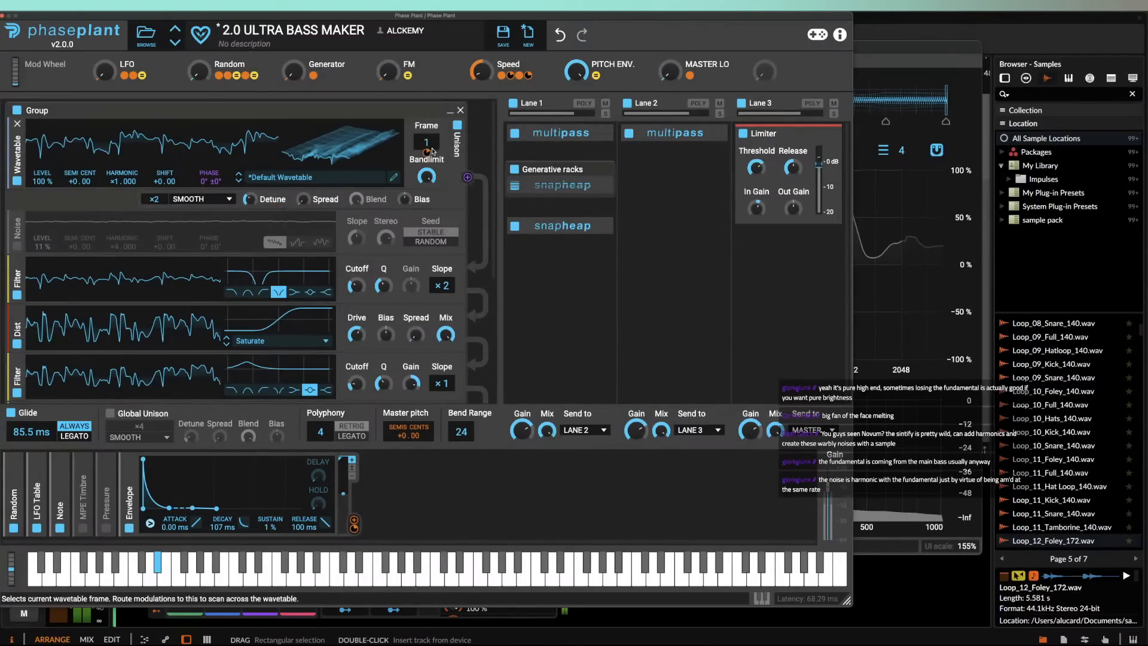
{"action": "mouse_move", "coordinate": [427, 155]}
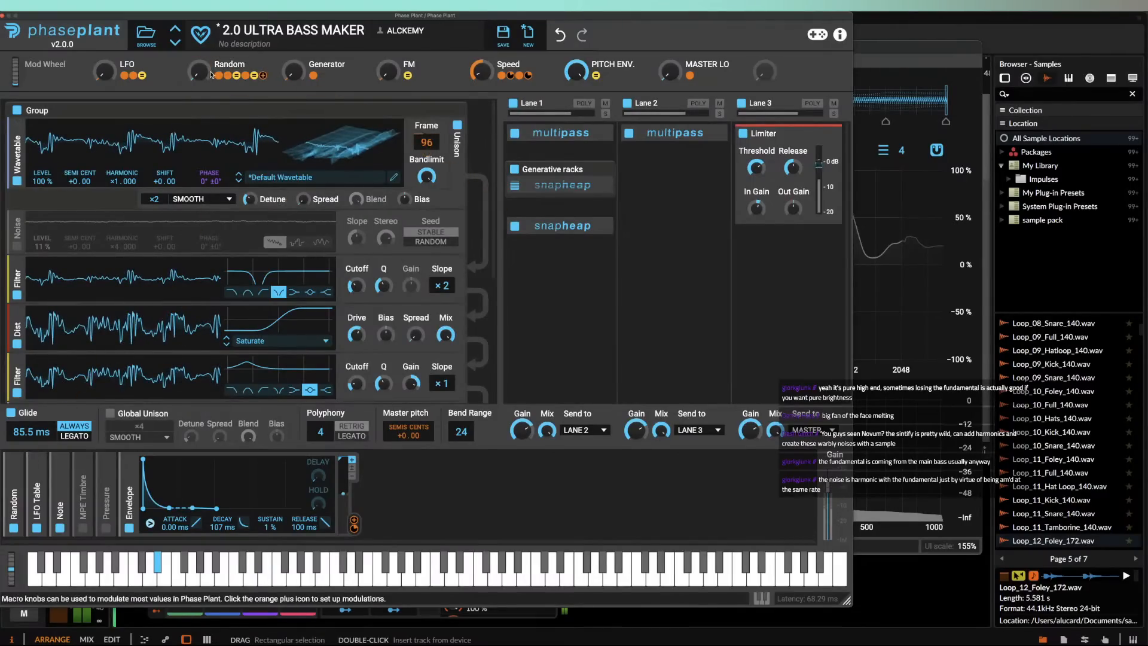
{"action": "left_click_drag", "start_coordinate": [199, 71], "coordinate": [199, 13]}
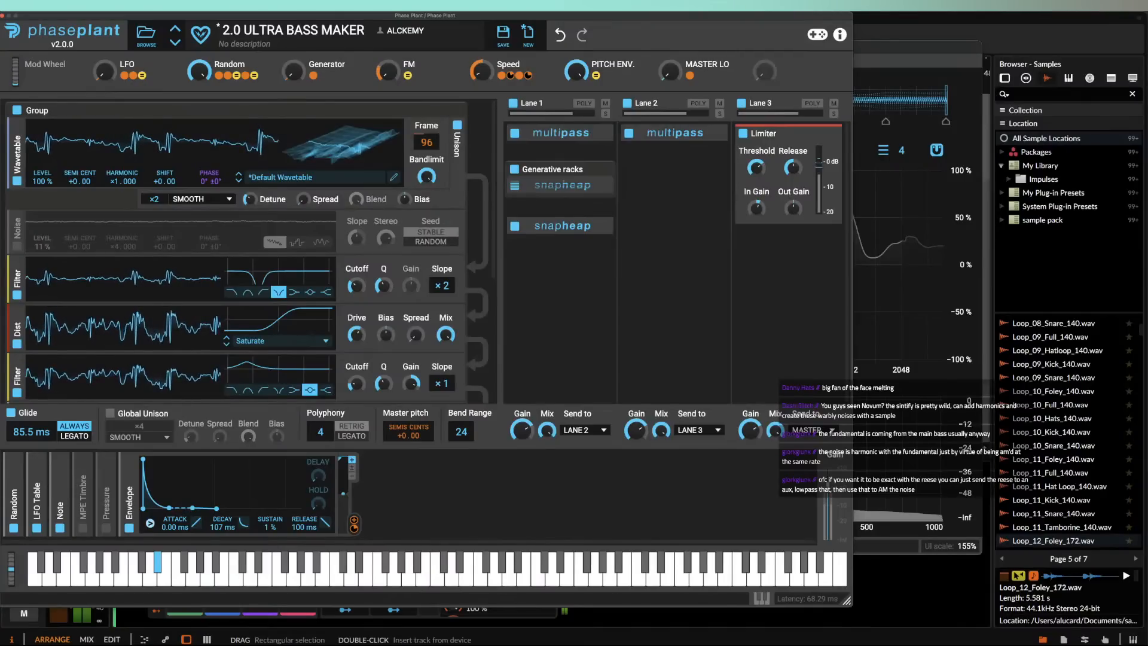
{"action": "left_click_drag", "start_coordinate": [12, 574], "coordinate": [1, 608]}
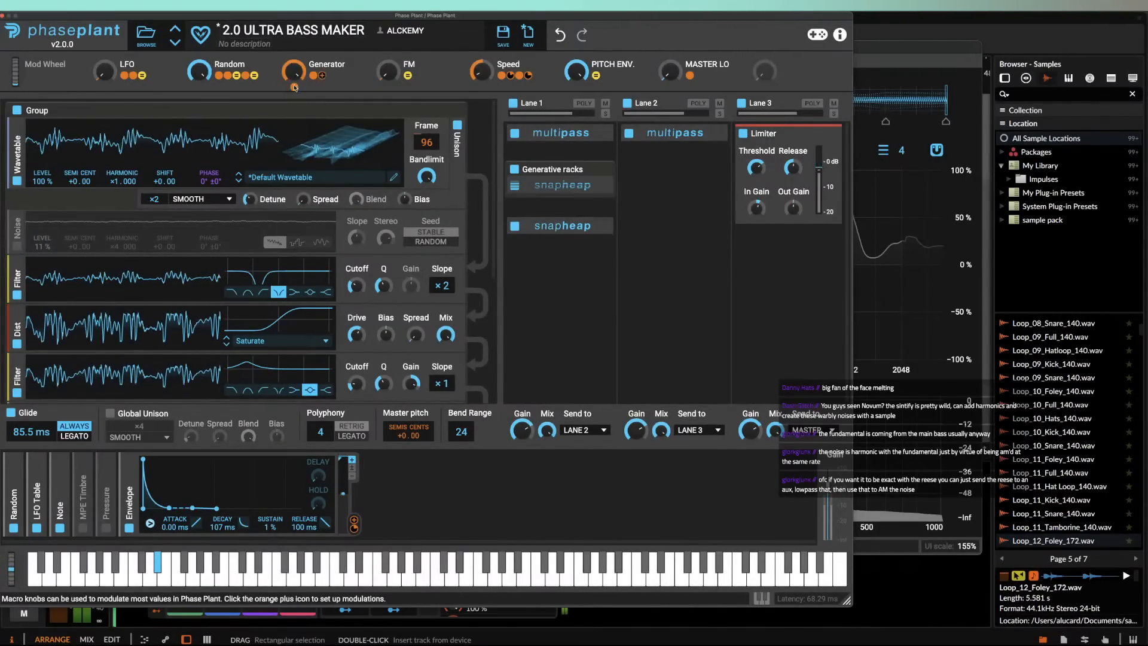
{"action": "left_click_drag", "start_coordinate": [422, 141], "coordinate": [421, 68]}
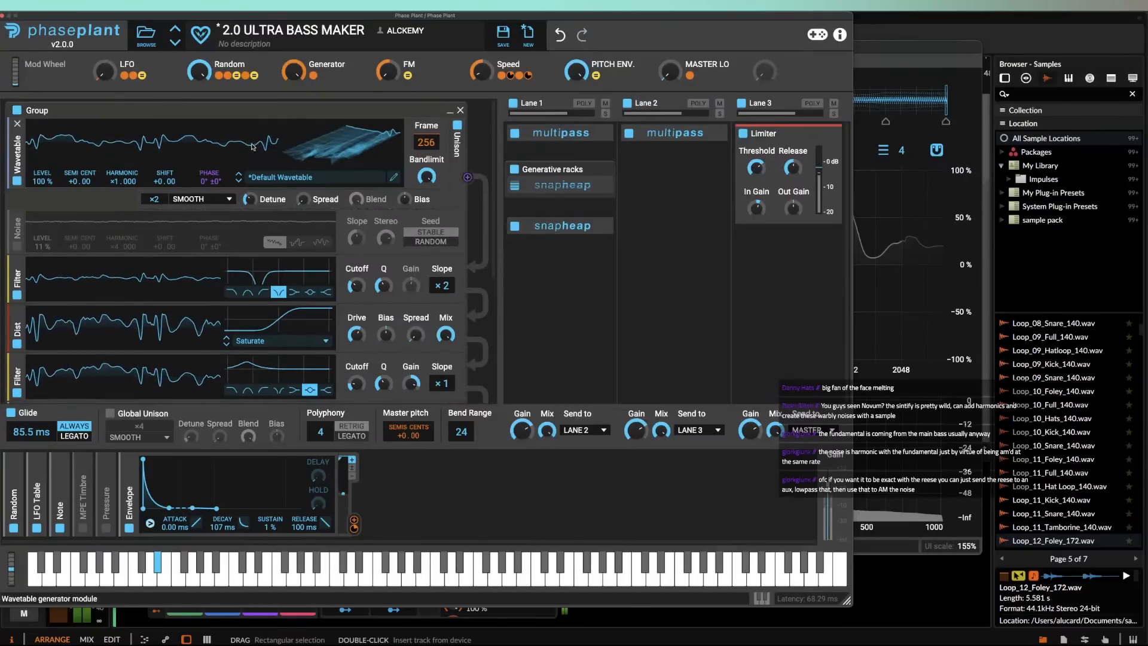
{"action": "mouse_move", "coordinate": [221, 78]}
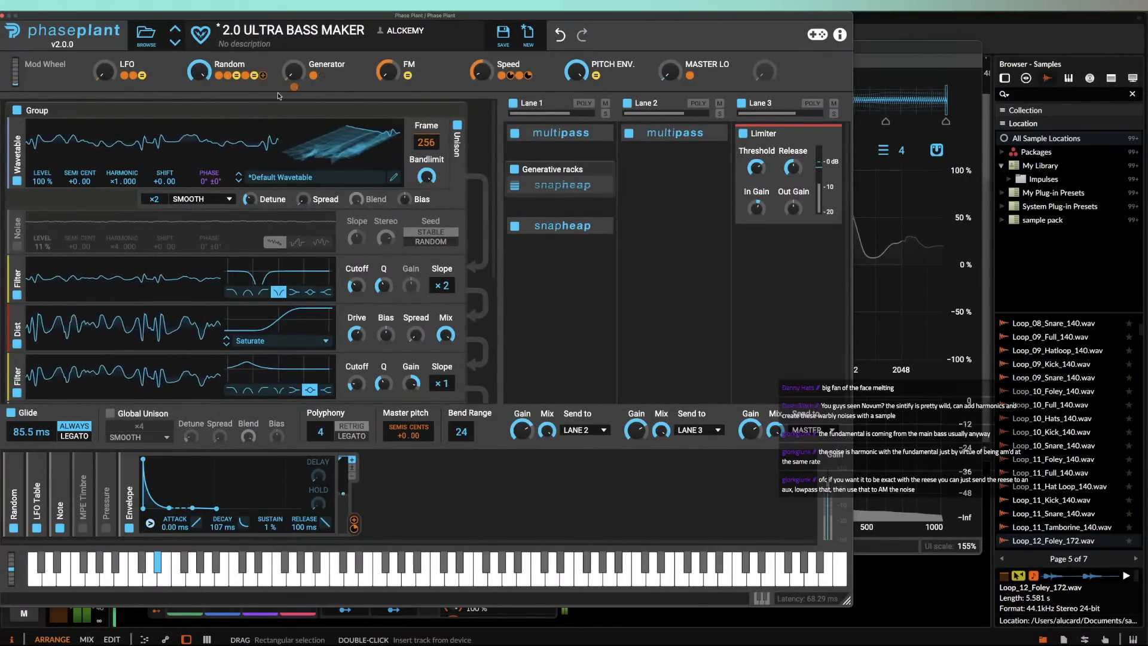
{"action": "double_click", "coordinate": [434, 148]}
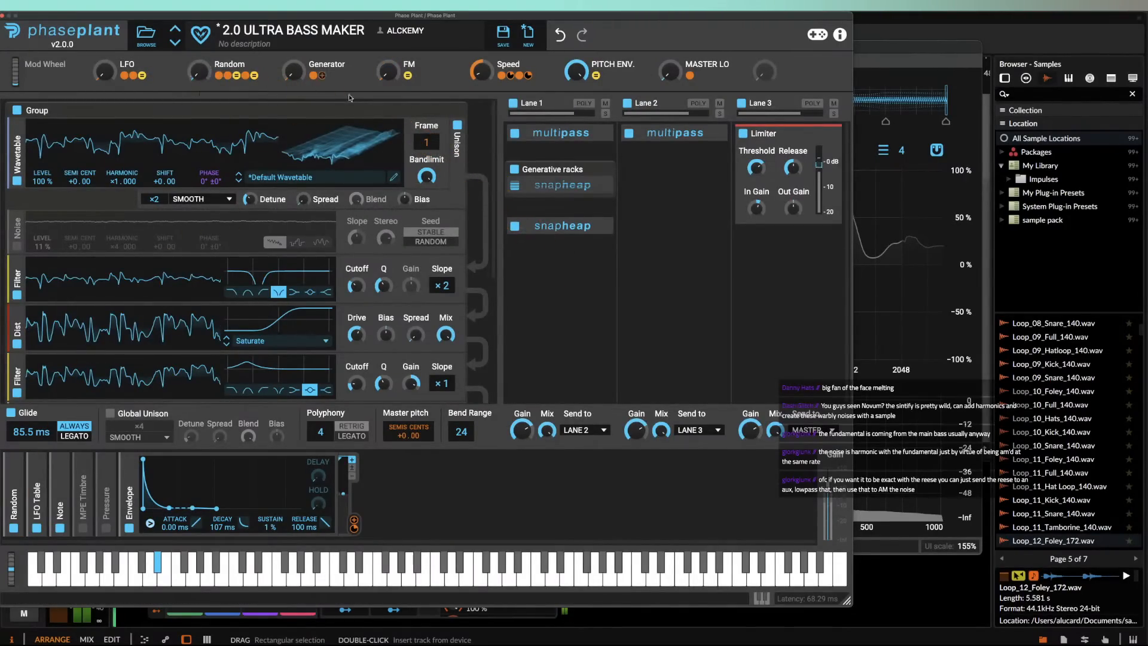
Step: Save the patch as a new preset named SPACE GHOST in the ÆTURNUM 4 folder
{"action": "left_click", "coordinate": [503, 35]}
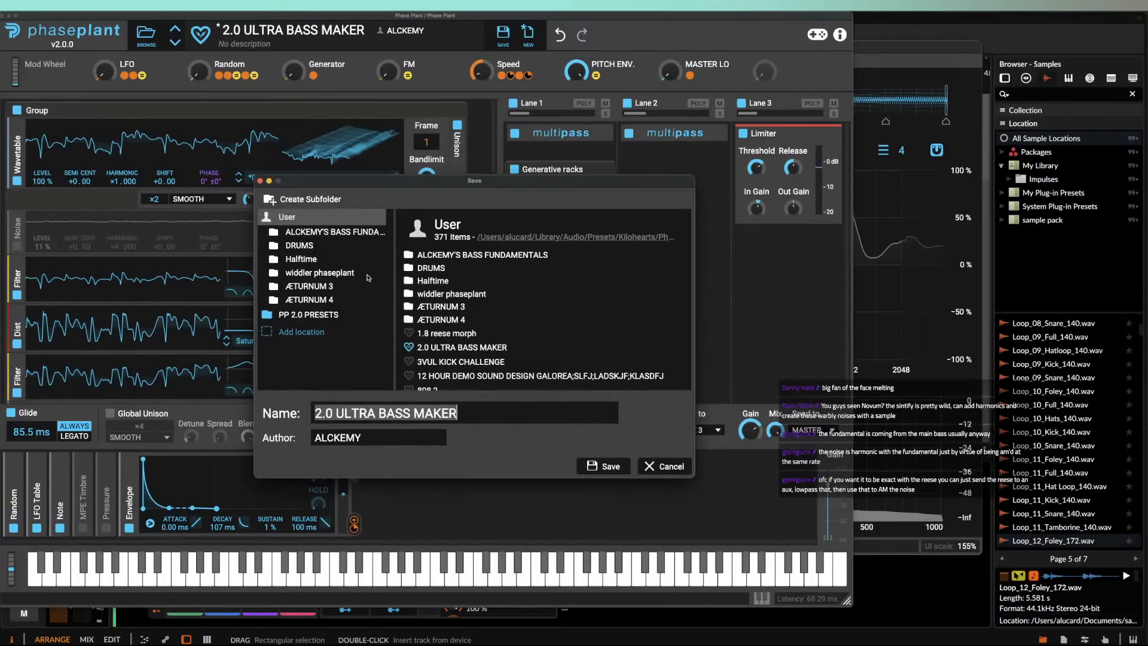
{"action": "double_click", "coordinate": [451, 320]}
{"action": "left_click", "coordinate": [465, 414]}
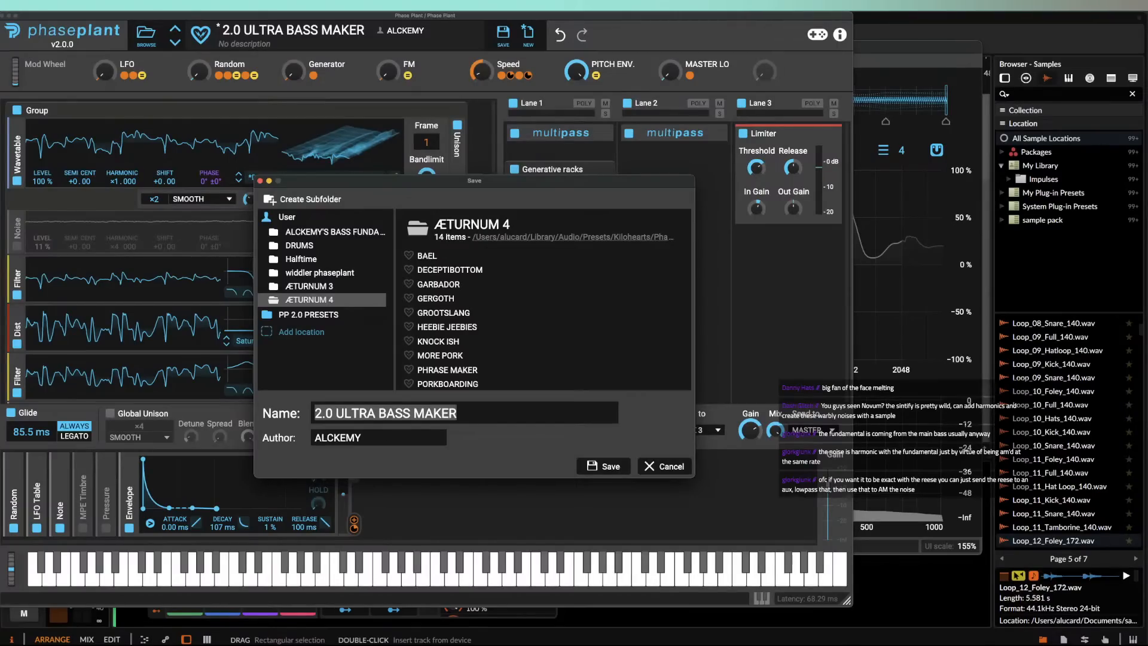
{"action": "type", "text": "SPACE GHOST"}
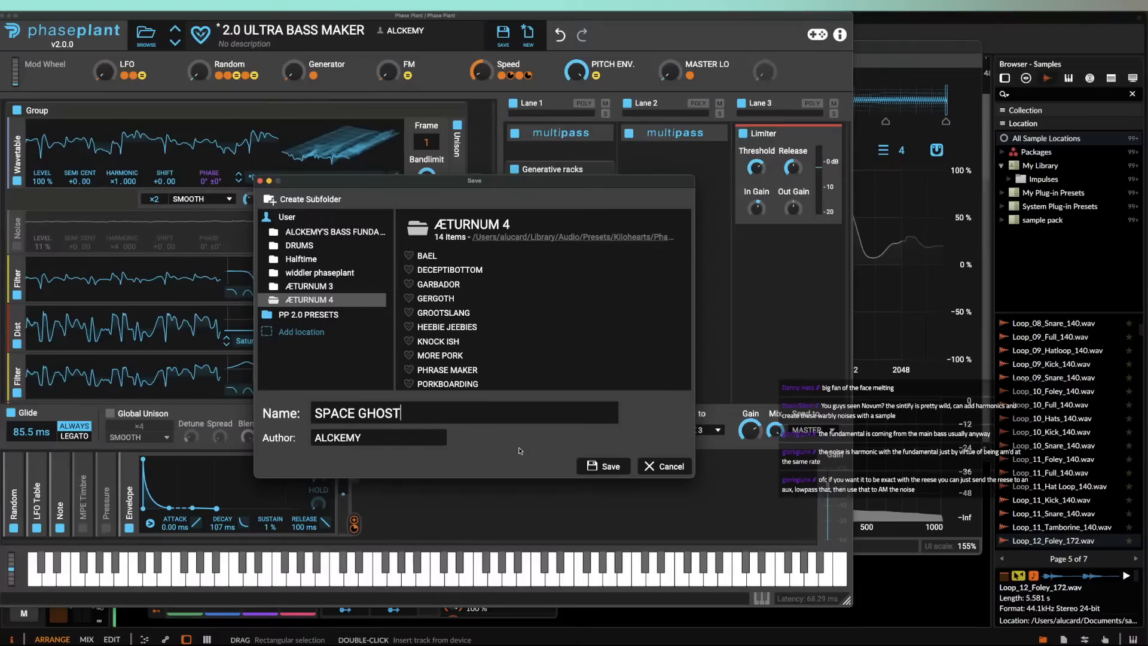
{"action": "key", "text": "Return"}
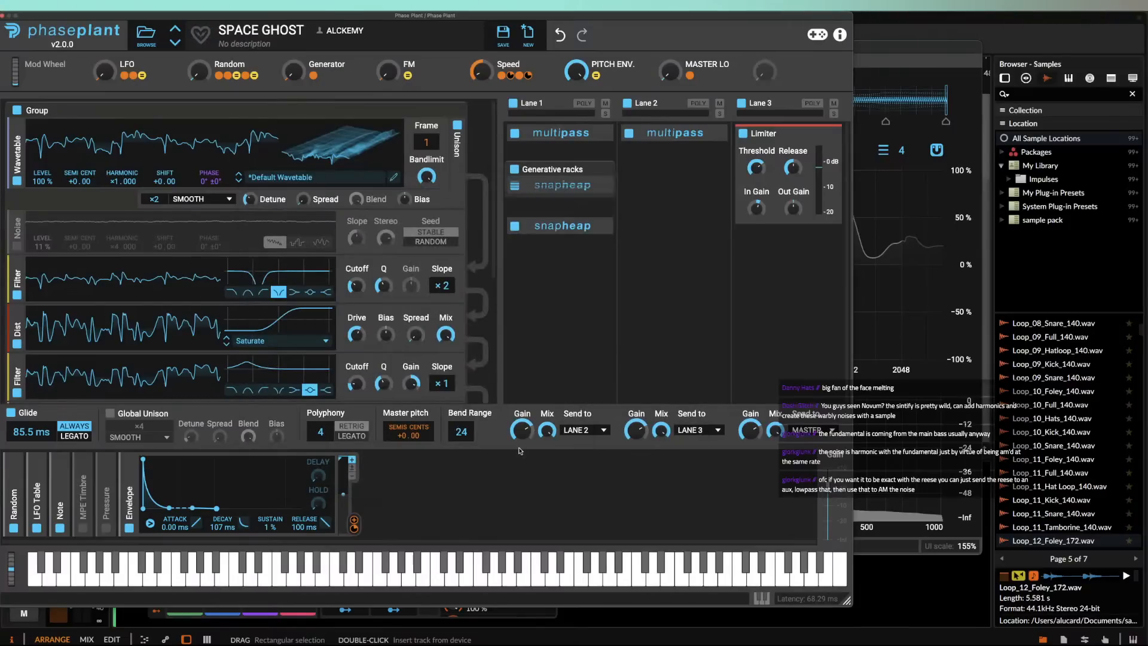
Step: Save the Lane 1 Multipass as a user preset named SPACE GHOST FILTER and close its editor
{"action": "left_click", "coordinate": [586, 135]}
{"action": "left_click", "coordinate": [598, 58]}
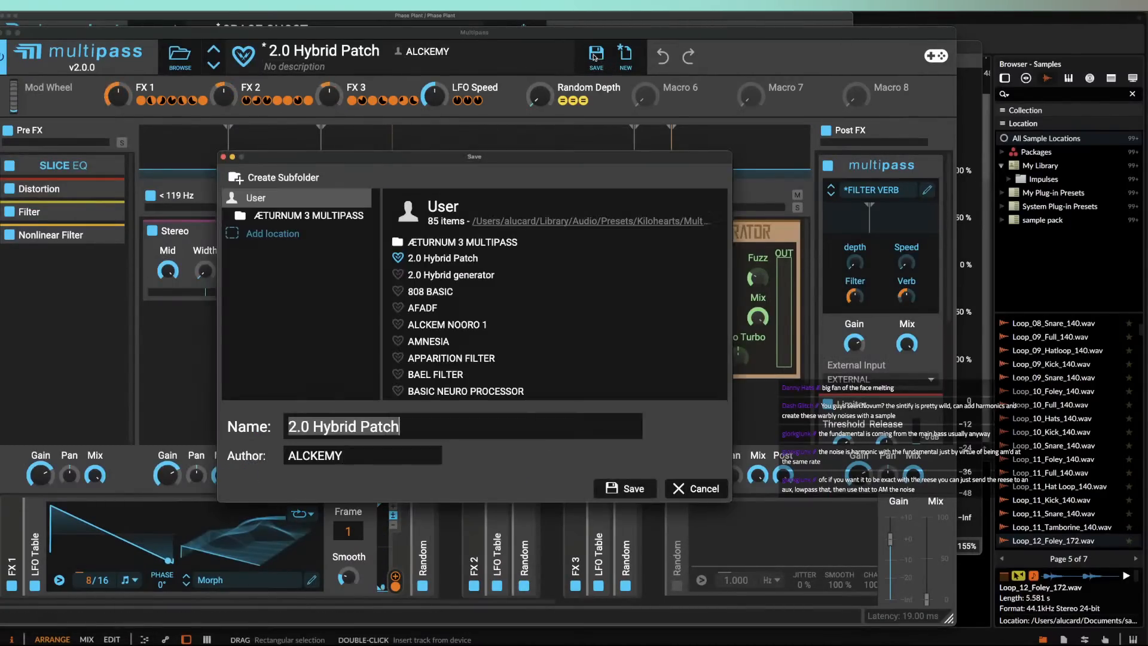
{"action": "type", "text": "W"}
{"action": "key", "text": "BackSpace"}
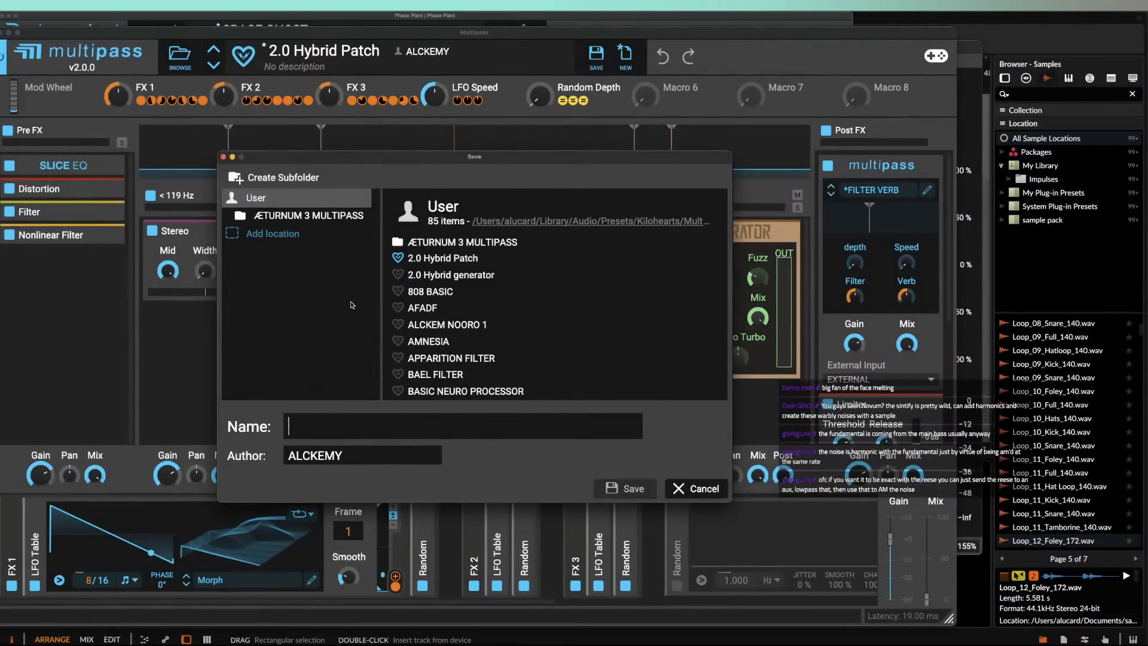
{"action": "type", "text": "S"}
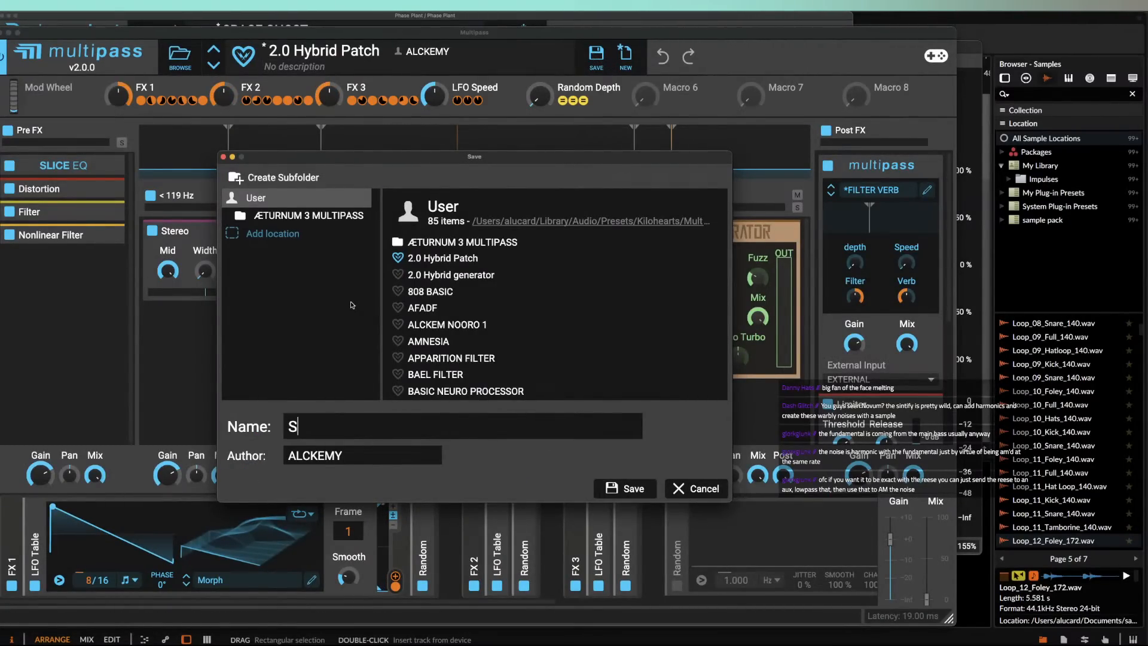
{"action": "type", "text": "PACE GHOST FILTER"}
{"action": "key", "text": "Return"}
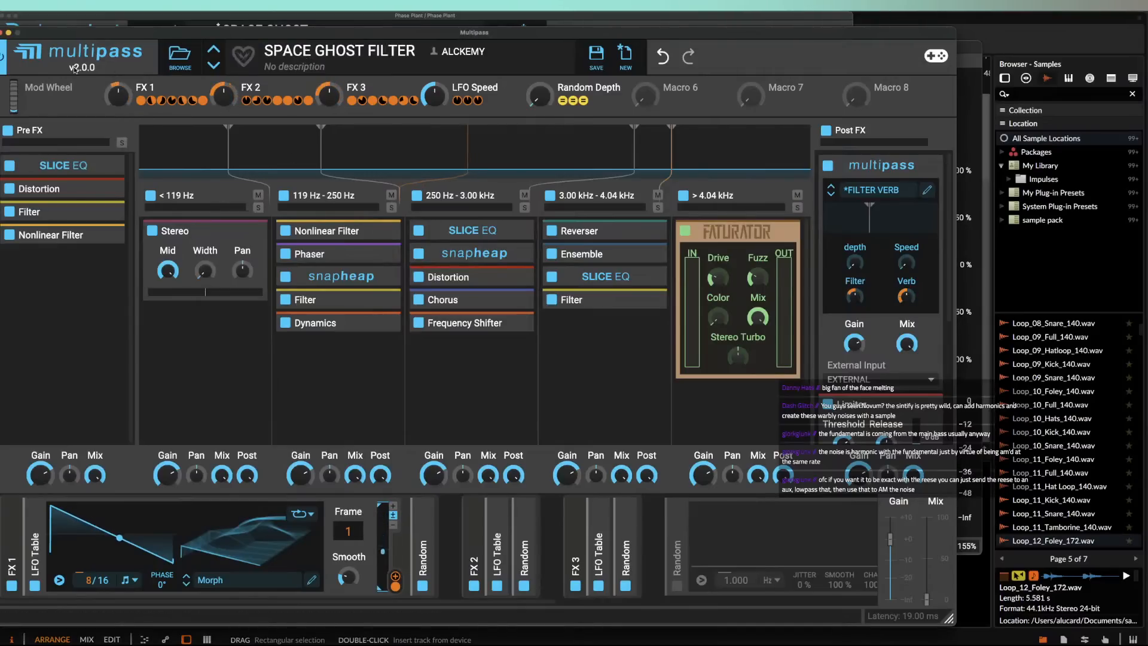
{"action": "left_click", "coordinate": [3, 33]}
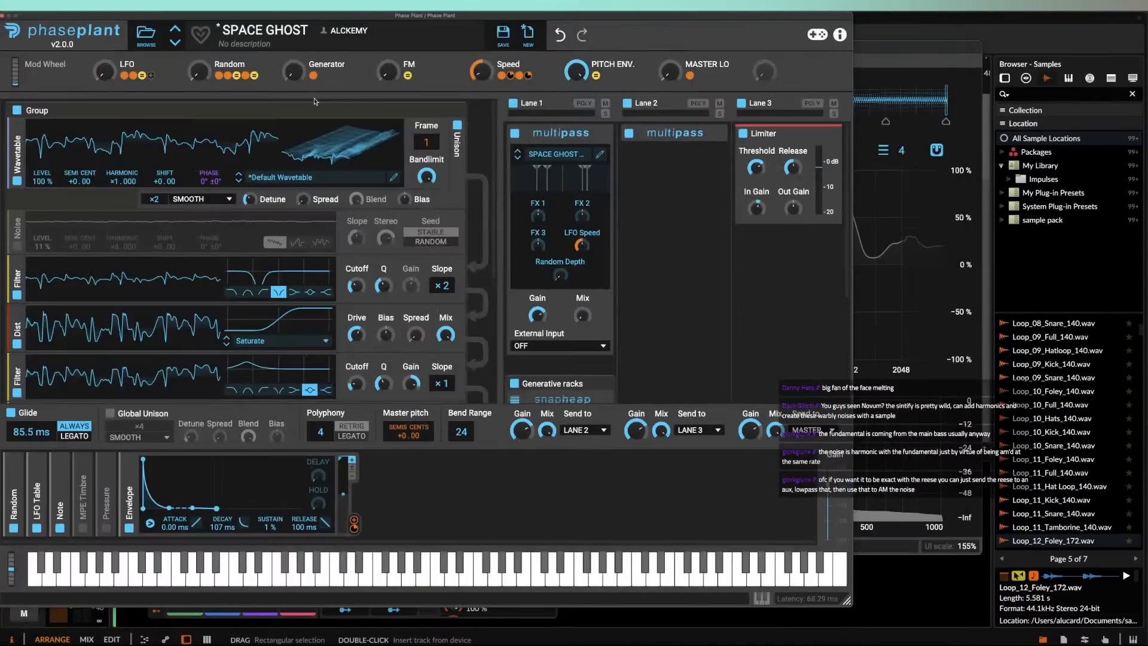
Step: Save the Snap Heap in Lane 1's Generative racks as a user preset named SPACE GHOST GENERATOR and close its editor
{"action": "left_click", "coordinate": [597, 136]}
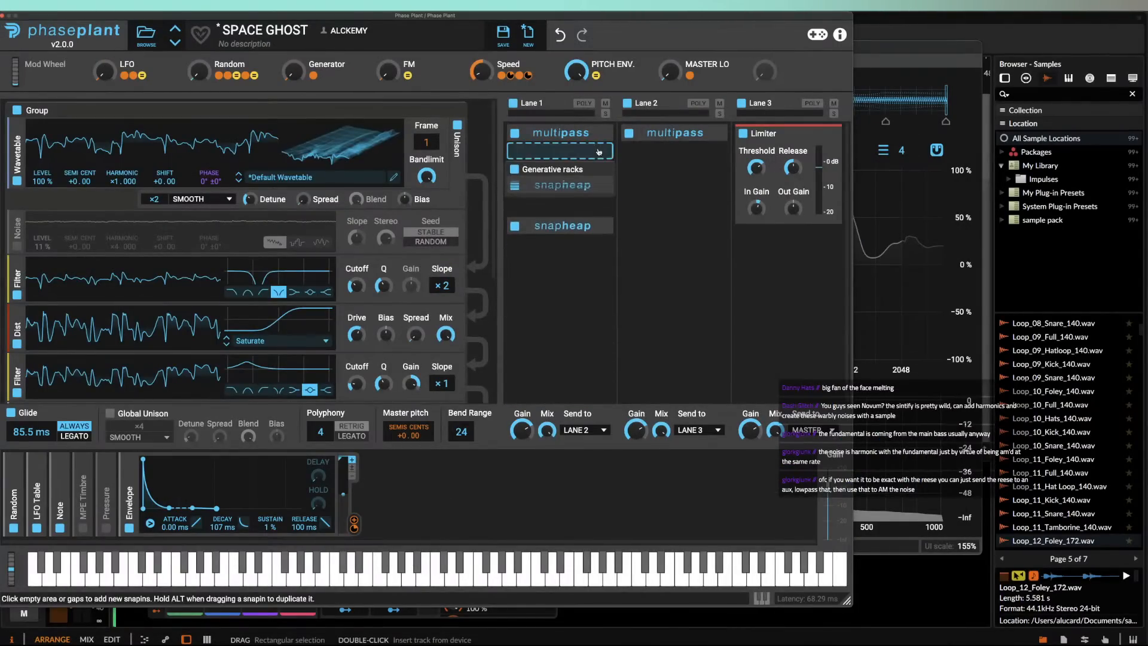
{"action": "left_click", "coordinate": [600, 190]}
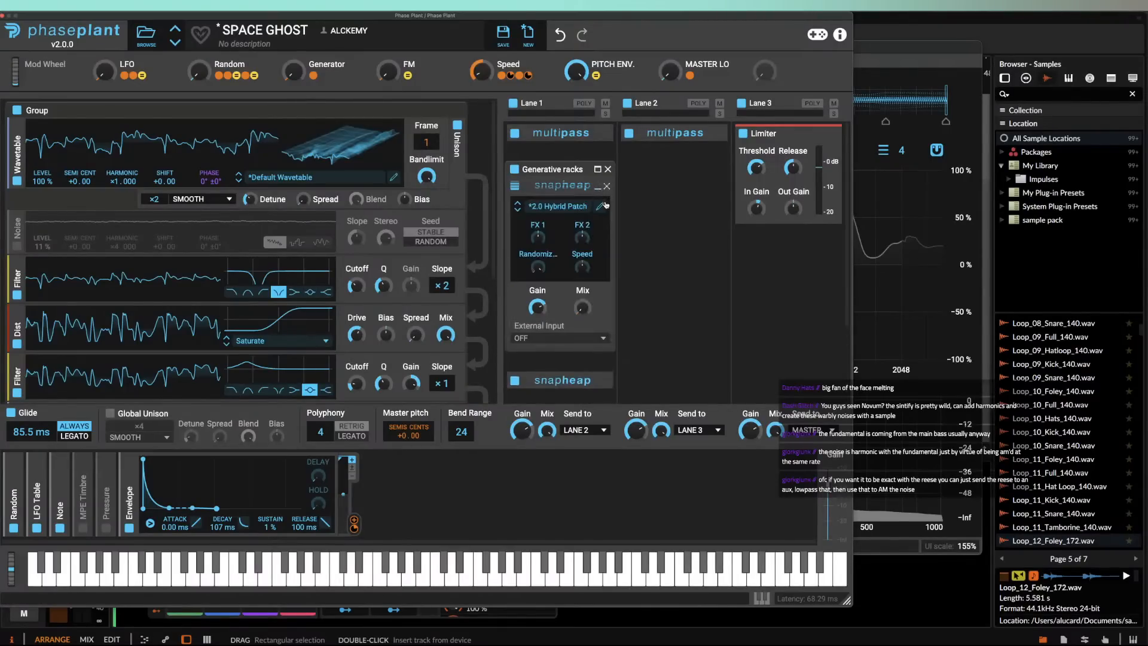
{"action": "left_click", "coordinate": [606, 207]}
{"action": "left_click", "coordinate": [555, 50]}
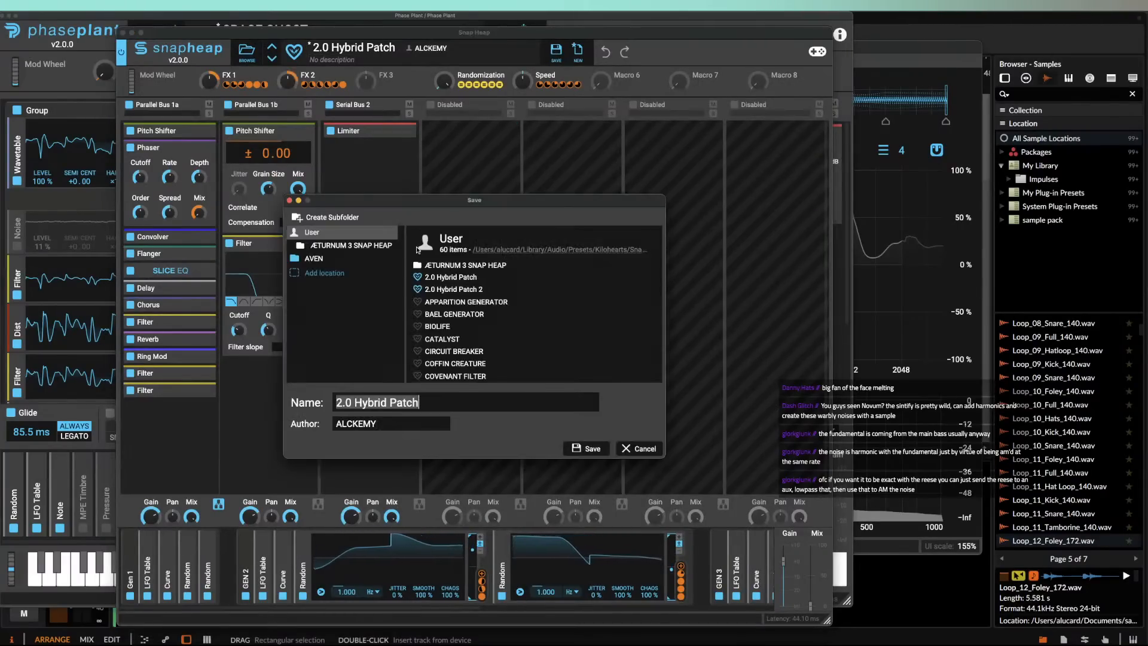
{"action": "type", "text": "SPACE "}
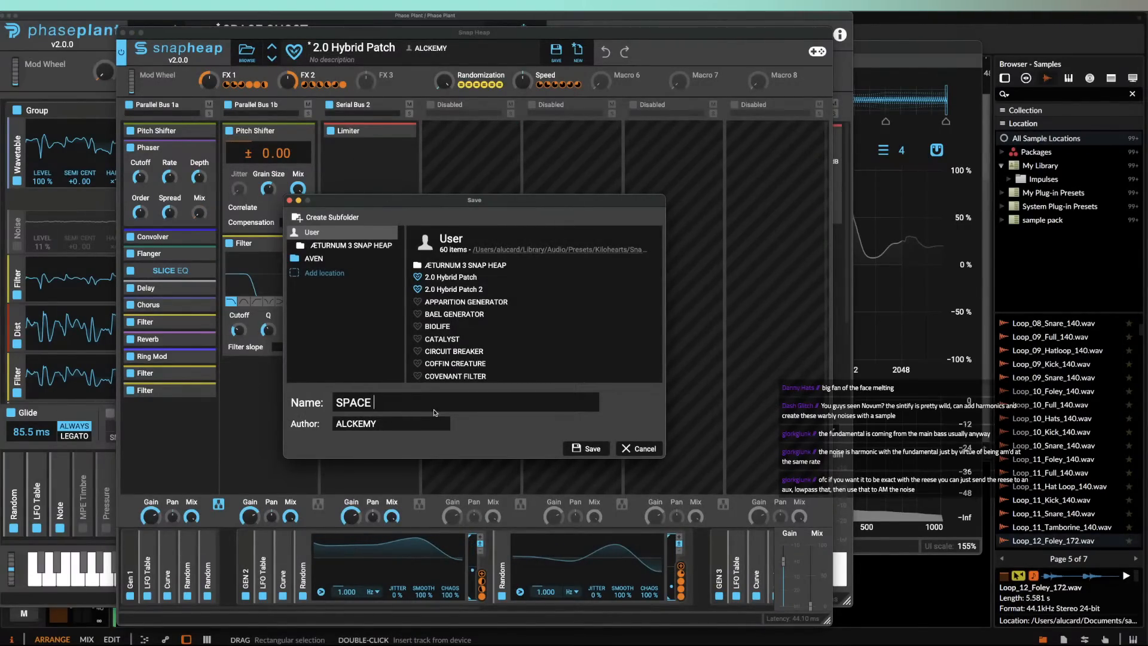
{"action": "type", "text": "GHOST"}
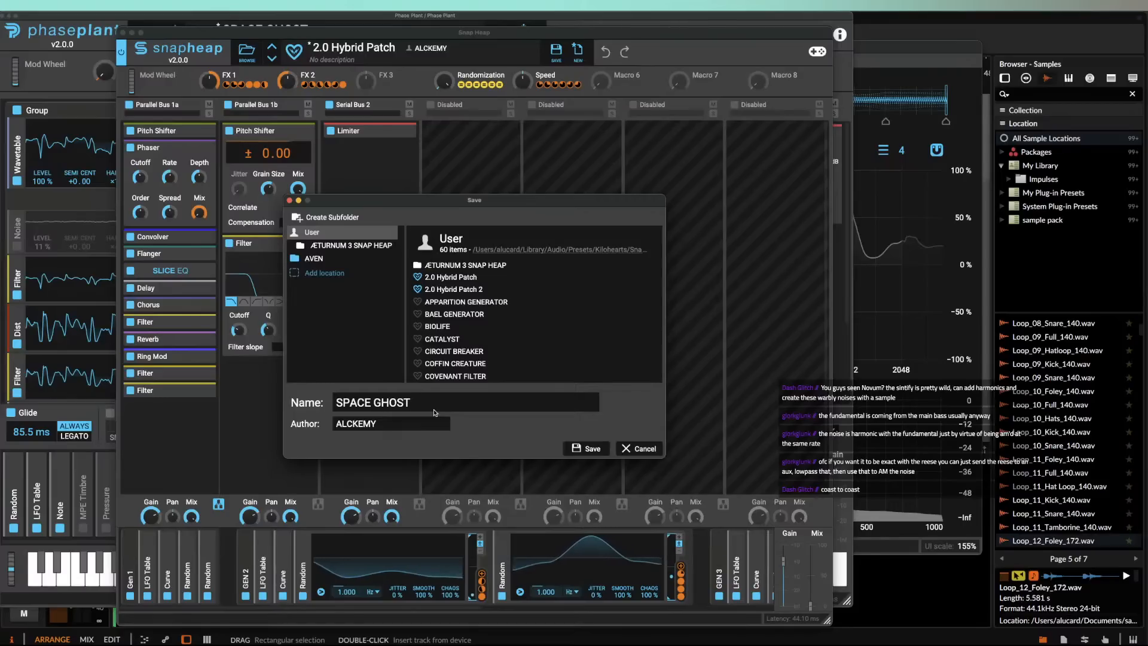
{"action": "type", "text": " GE"}
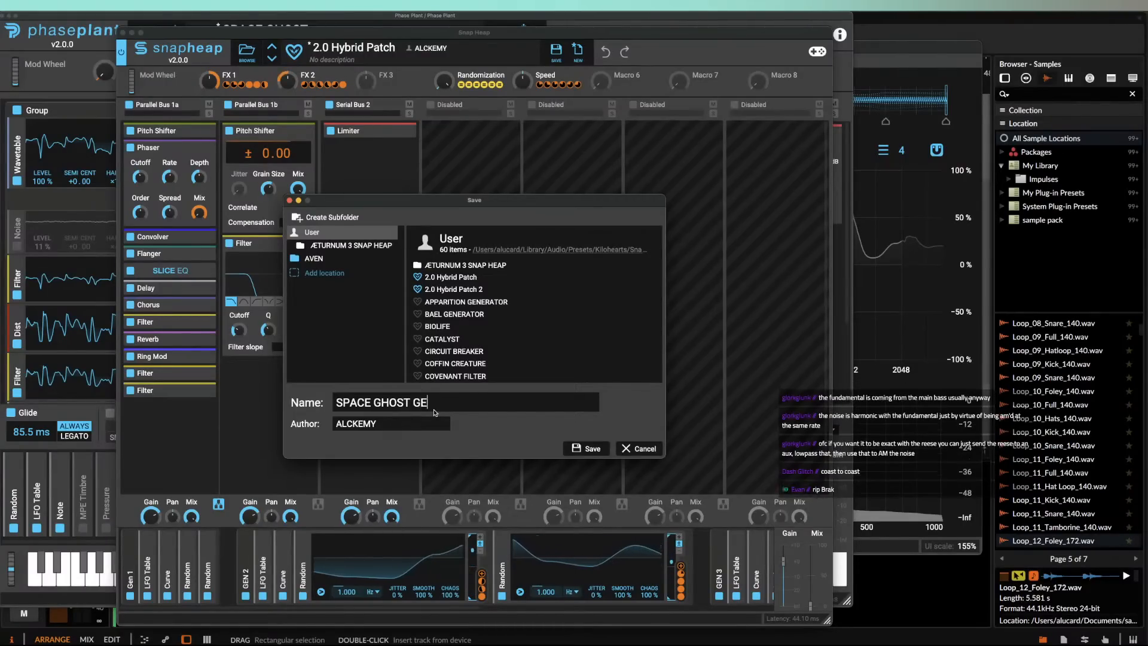
{"action": "type", "text": "NERATOR"}
{"action": "key", "text": "Return"}
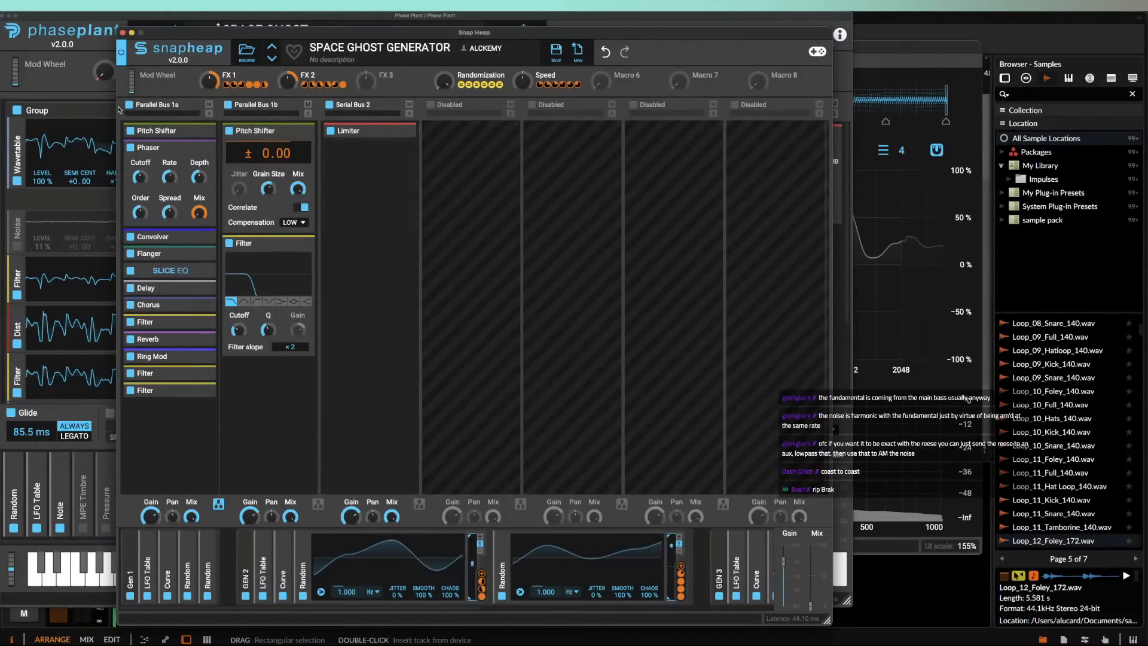
{"action": "left_click", "coordinate": [123, 32]}
Step: Raise the Random macro to maximum and audition the patch while bending the pitch wheel
{"action": "left_click_drag", "start_coordinate": [204, 79], "coordinate": [204, 18]}
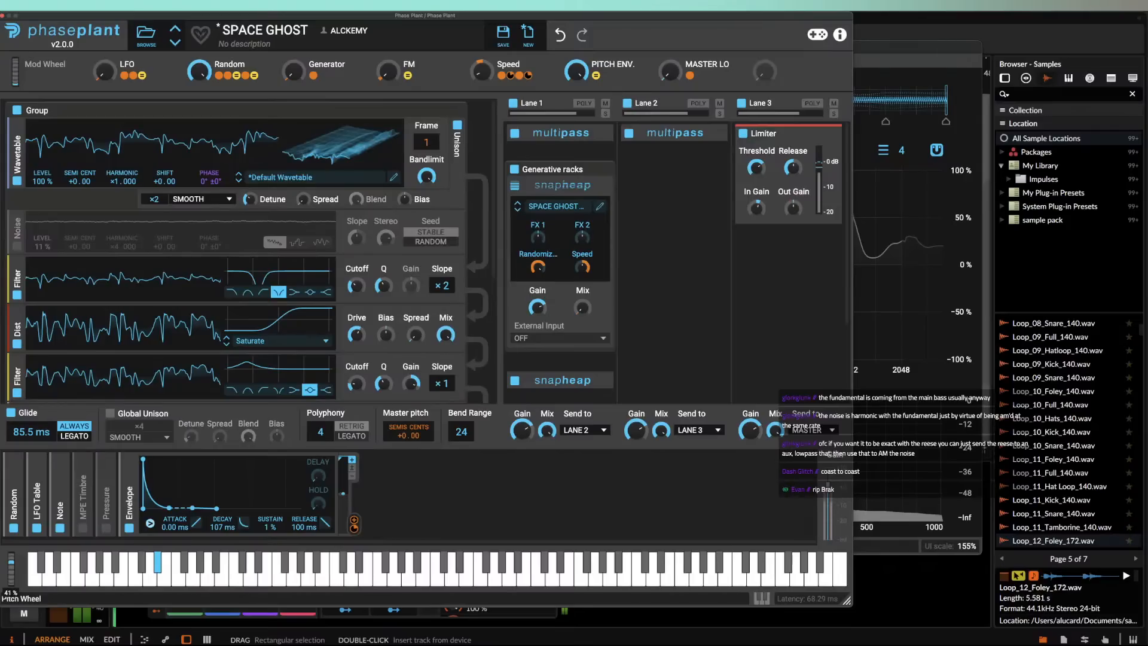
{"action": "left_click_drag", "start_coordinate": [11, 569], "coordinate": [11, 560]}
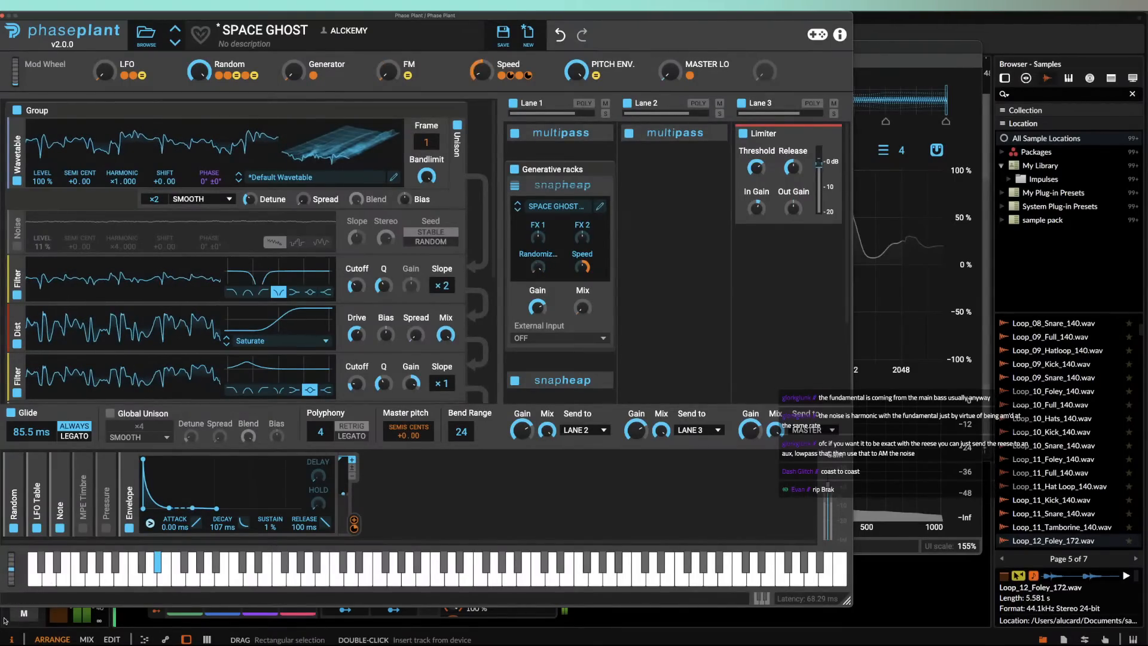
Step: Open the Lane 1 Multipass for editing and set the FX 1 LFO Table modulator's frame to 123
{"action": "left_click", "coordinate": [600, 206]}
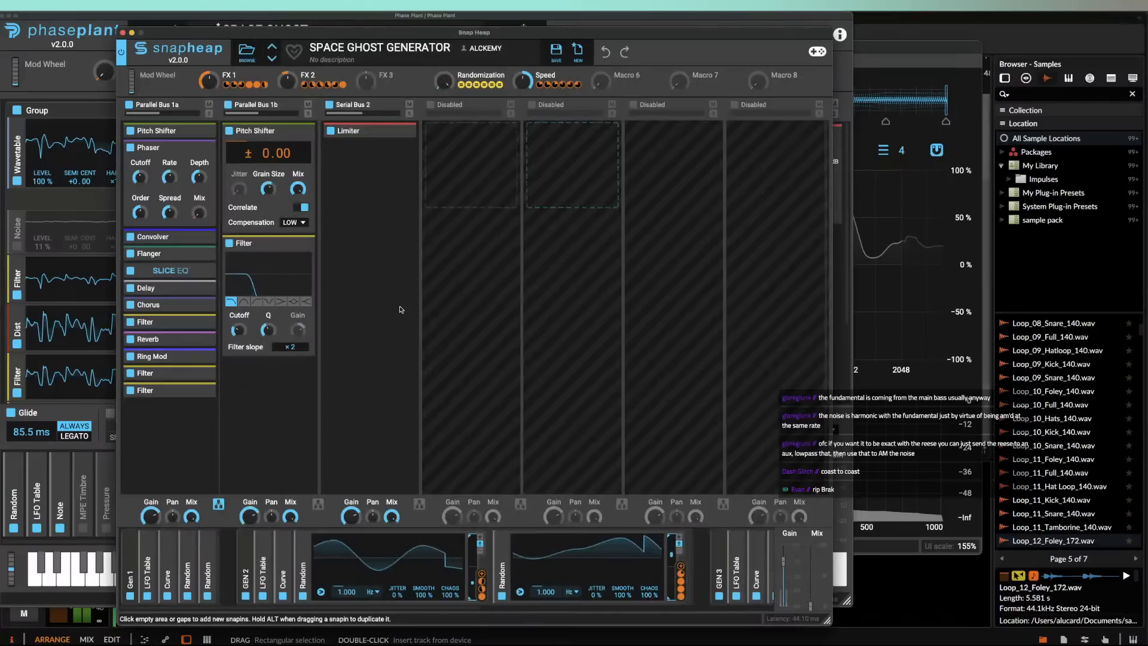
{"action": "left_click", "coordinate": [122, 33]}
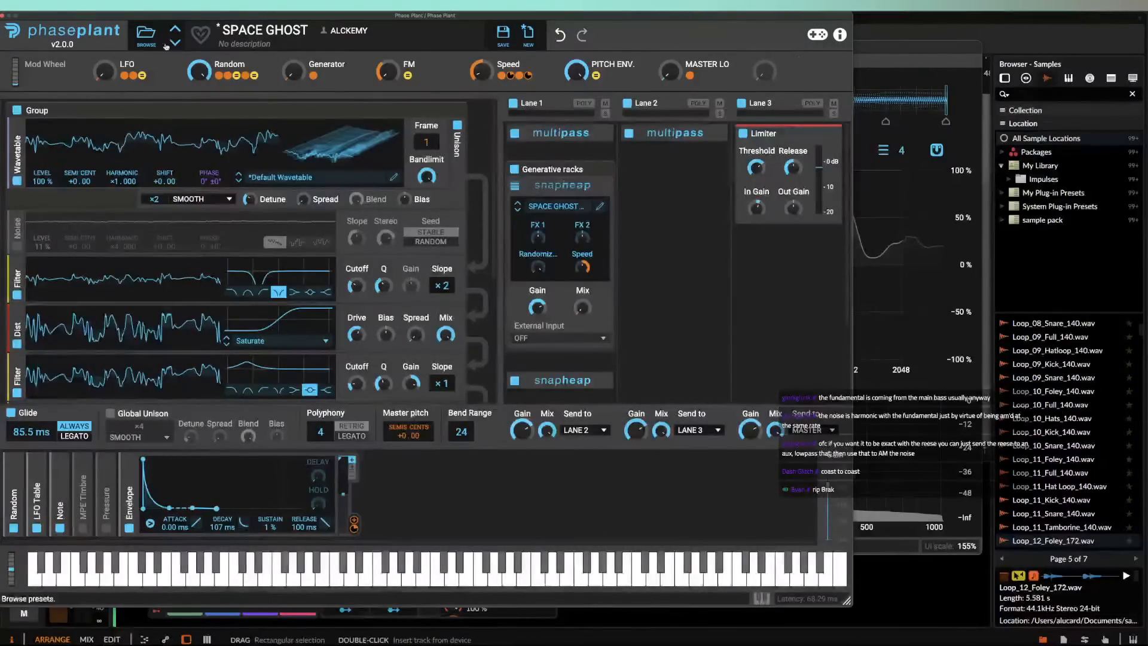
{"action": "left_click", "coordinate": [585, 134]}
{"action": "left_click", "coordinate": [600, 156]}
{"action": "mouse_move", "coordinate": [118, 114]}
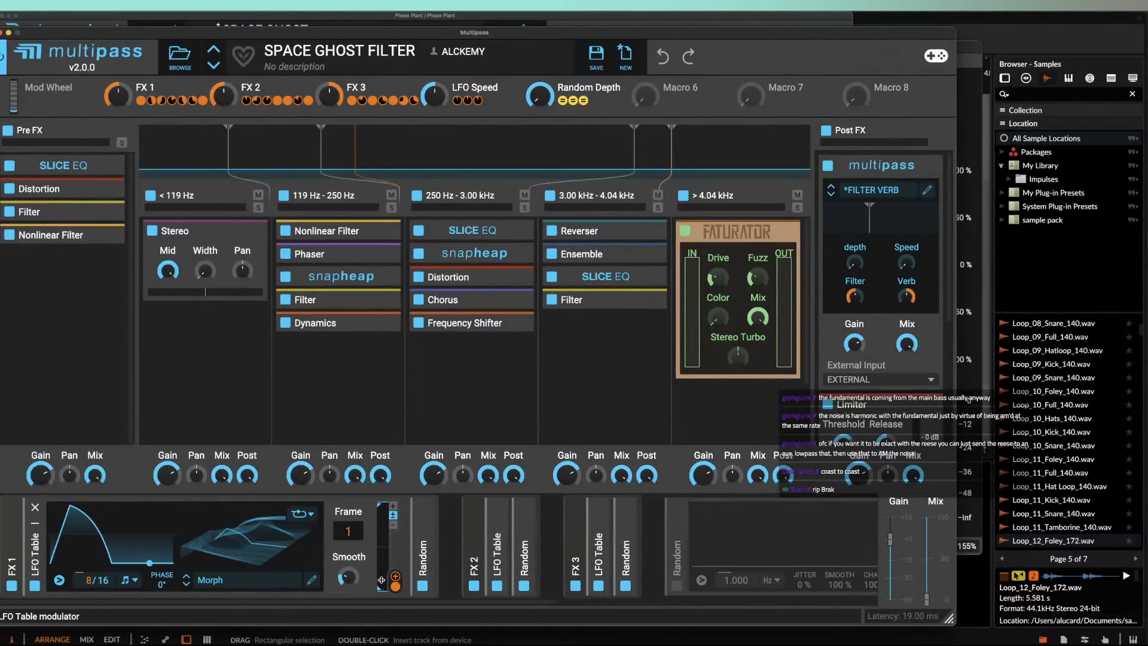
{"action": "left_click_drag", "start_coordinate": [381, 580], "coordinate": [381, 508]}
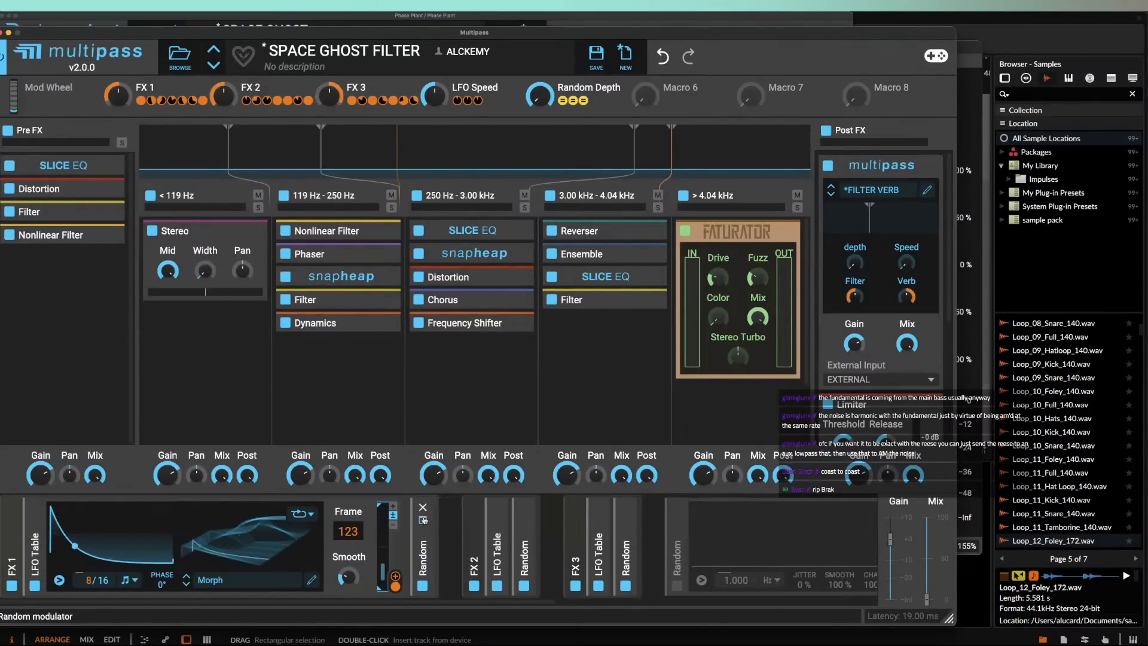
Step: Set the LFO Table frame to 129 for the FX 2 and FX 3 modulators in the Multipass
{"action": "left_click", "coordinate": [498, 526]}
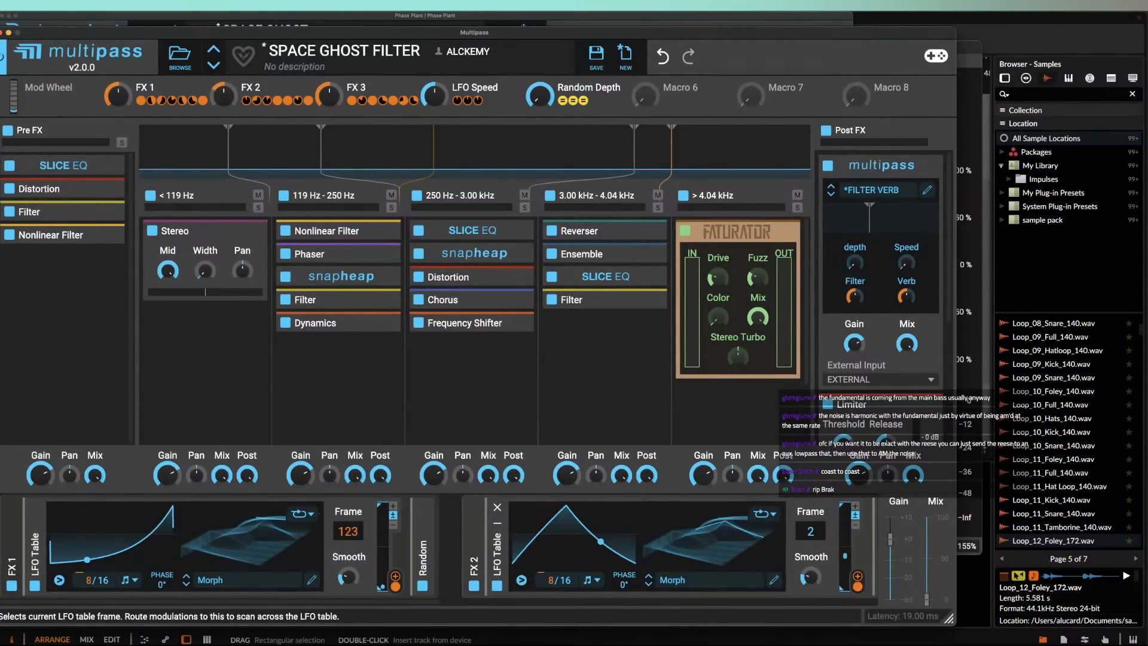
{"action": "scroll", "coordinate": [657, 538], "scroll_direction": "right", "scroll_amount": 5}
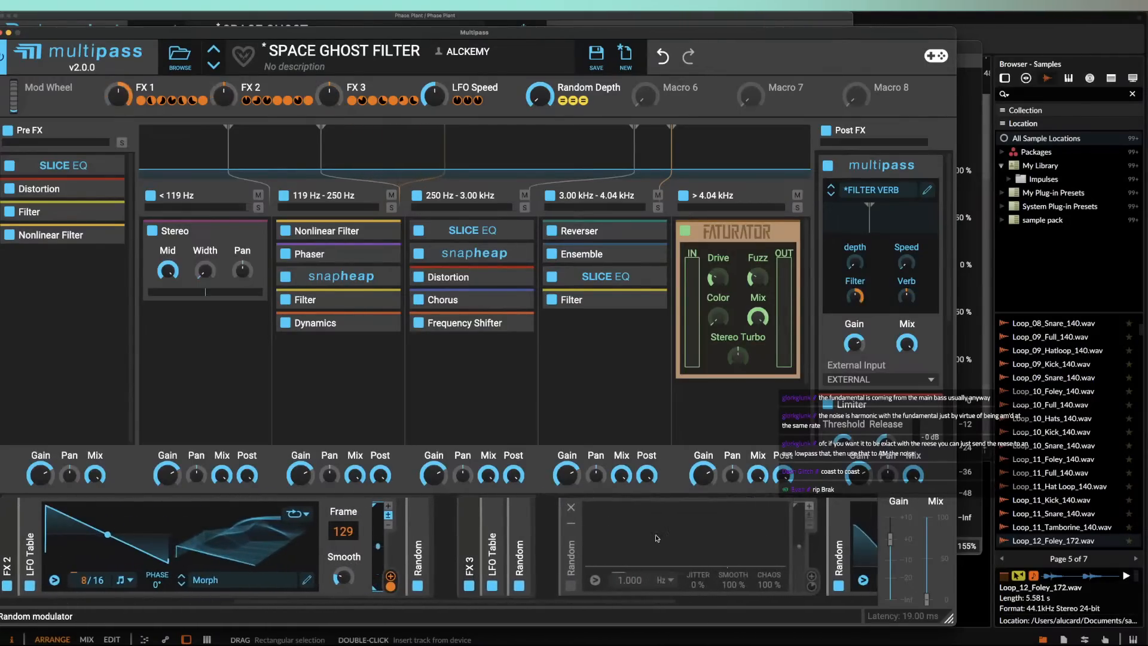
{"action": "left_click", "coordinate": [492, 544]}
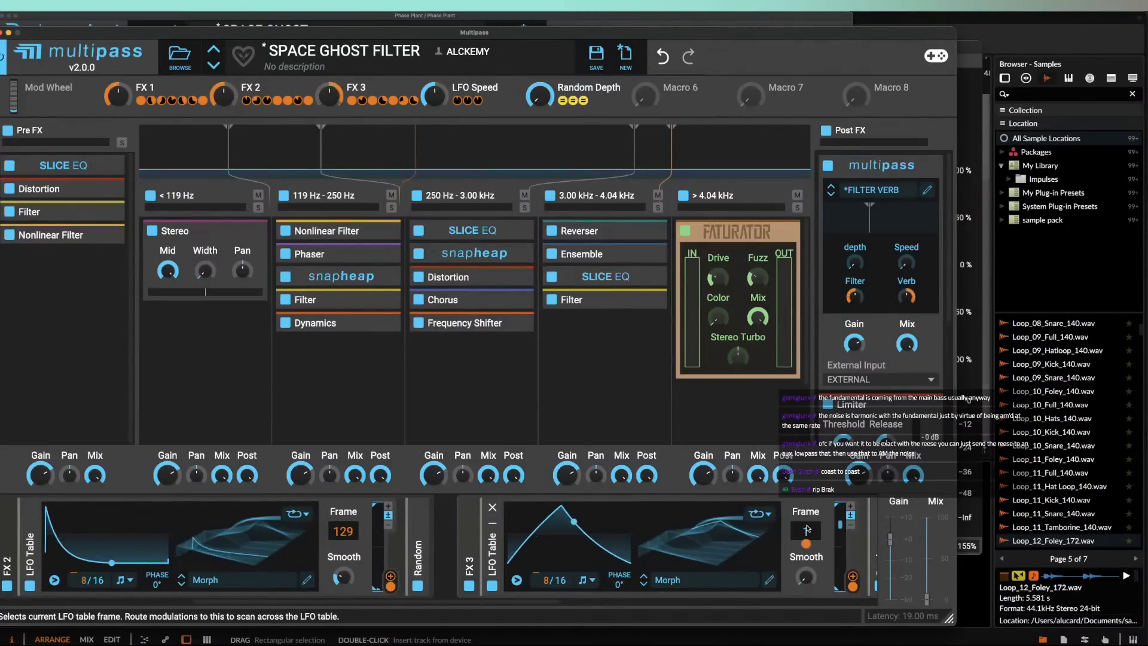
{"action": "left_click_drag", "start_coordinate": [807, 529], "coordinate": [807, 508]}
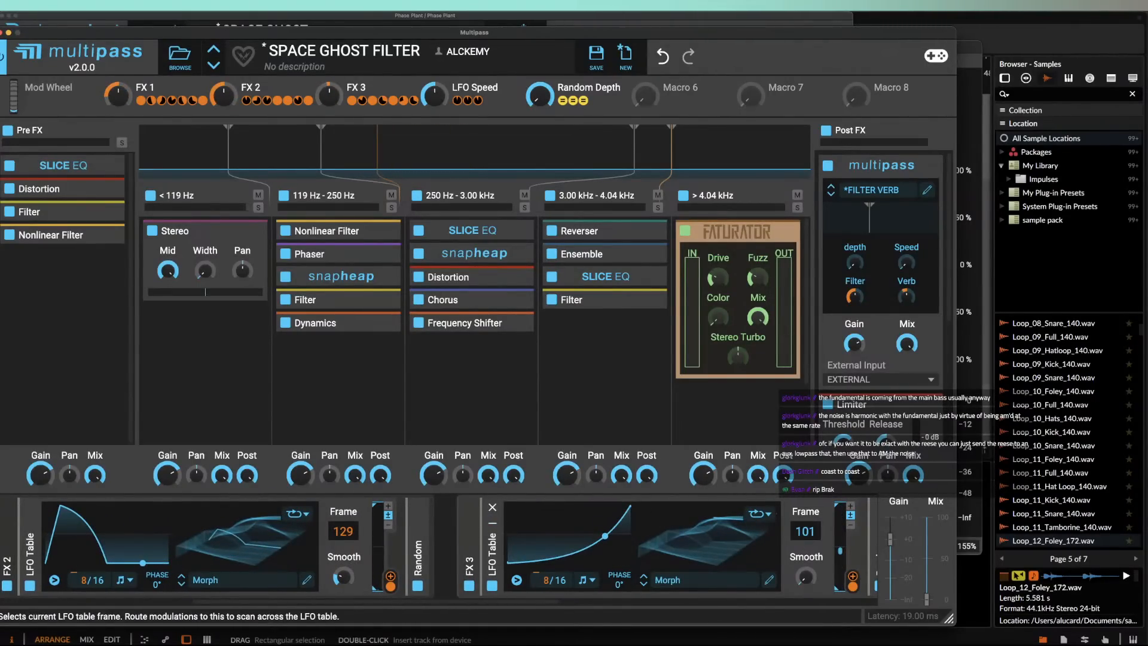
{"action": "scroll", "coordinate": [186, 543], "scroll_direction": "left", "scroll_amount": 5}
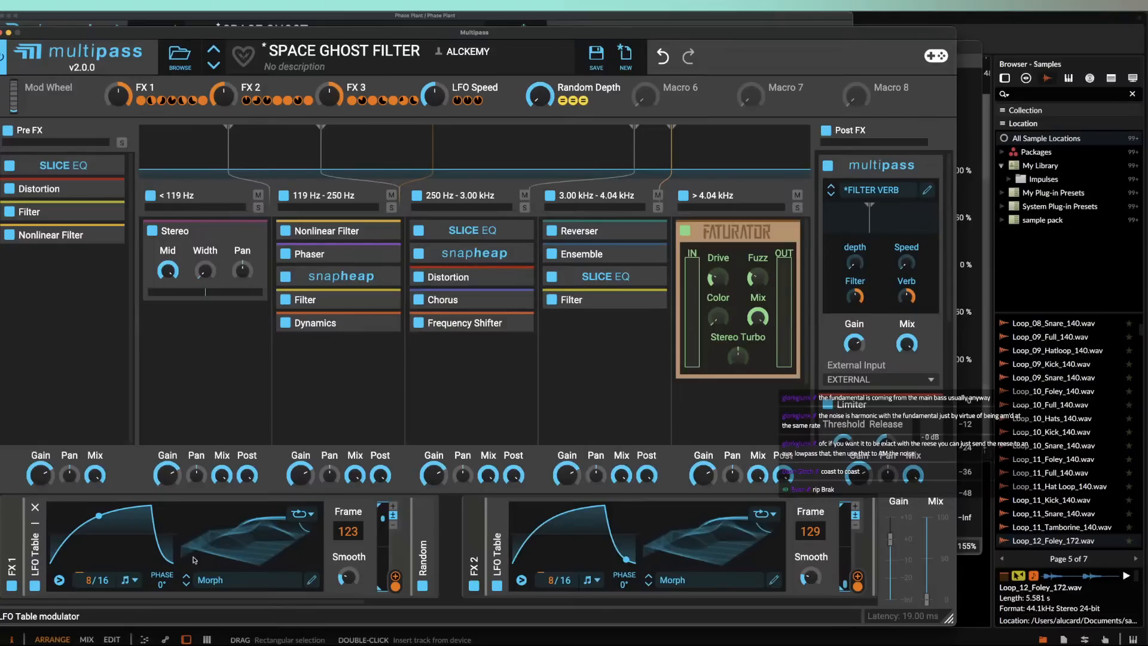
Step: Audition the patch while reviewing the Multipass modulators, close its editor and bend the pitch wheel
{"action": "key", "text": "space"}
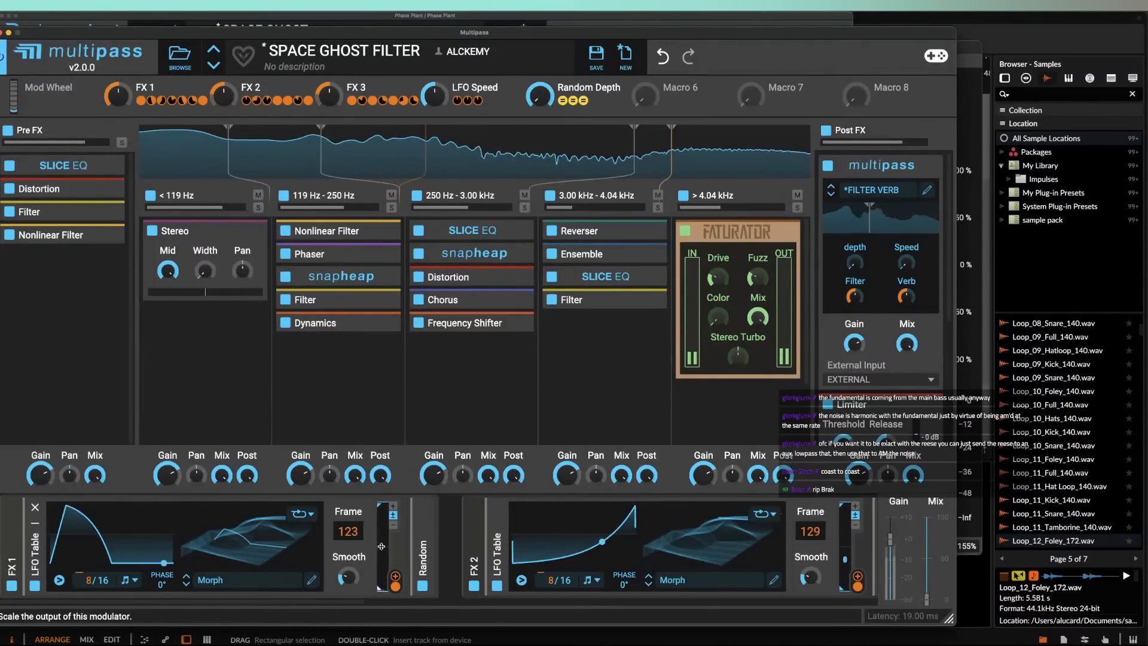
{"action": "scroll", "coordinate": [313, 545], "scroll_direction": "right", "scroll_amount": 3}
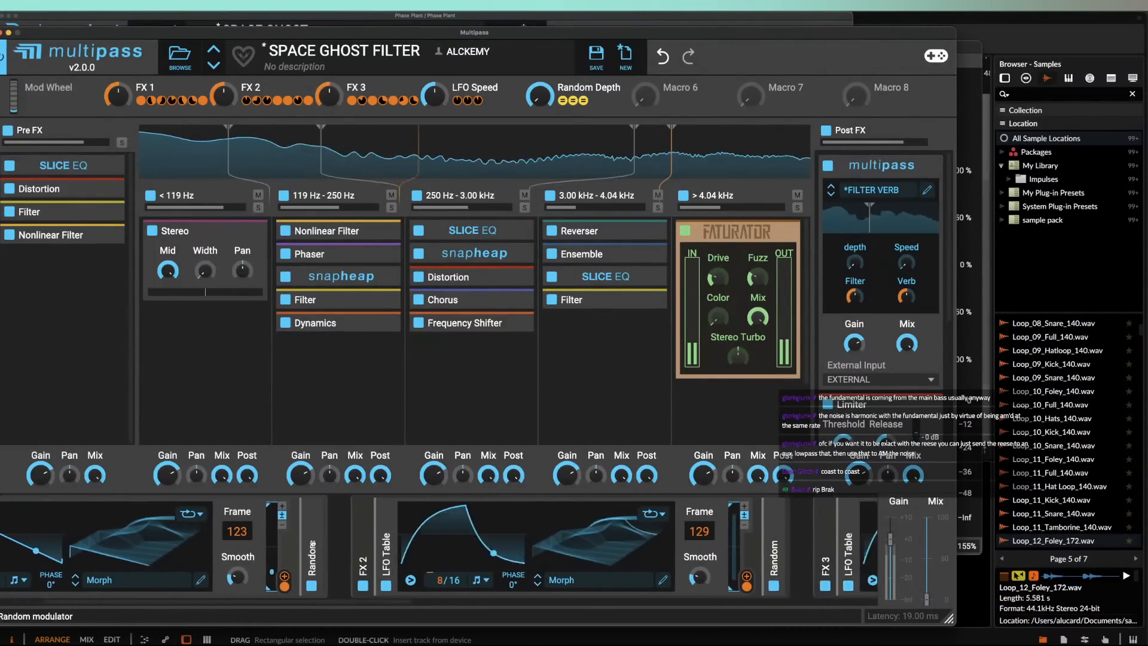
{"action": "scroll", "coordinate": [313, 546], "scroll_direction": "right", "scroll_amount": 10}
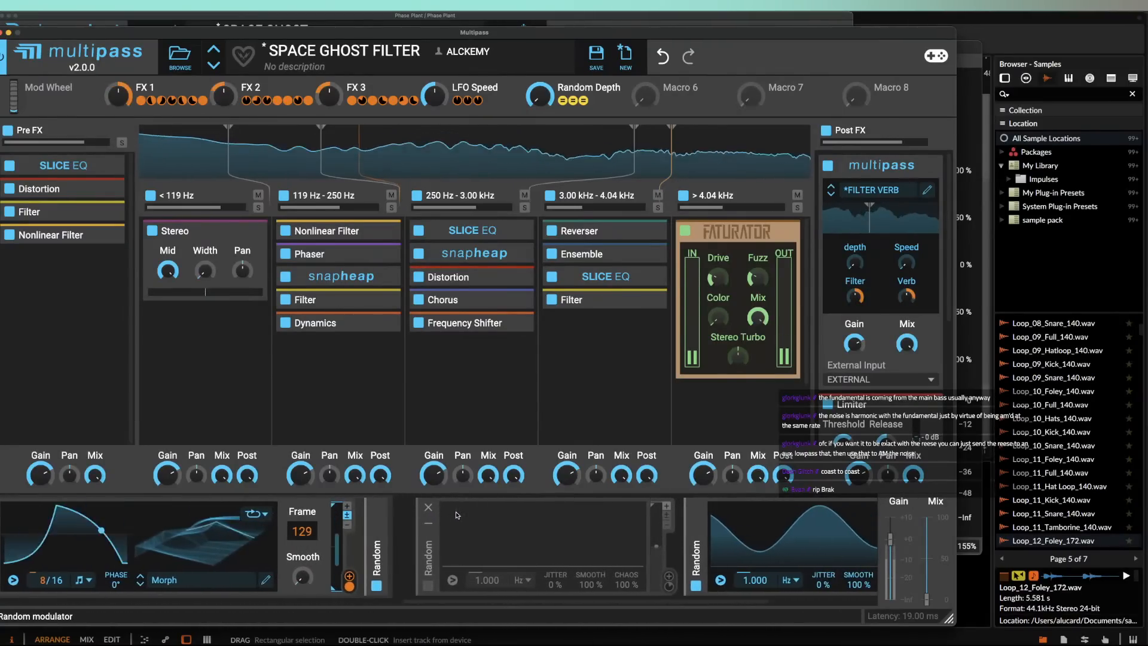
{"action": "scroll", "coordinate": [457, 515], "scroll_direction": "right", "scroll_amount": 6}
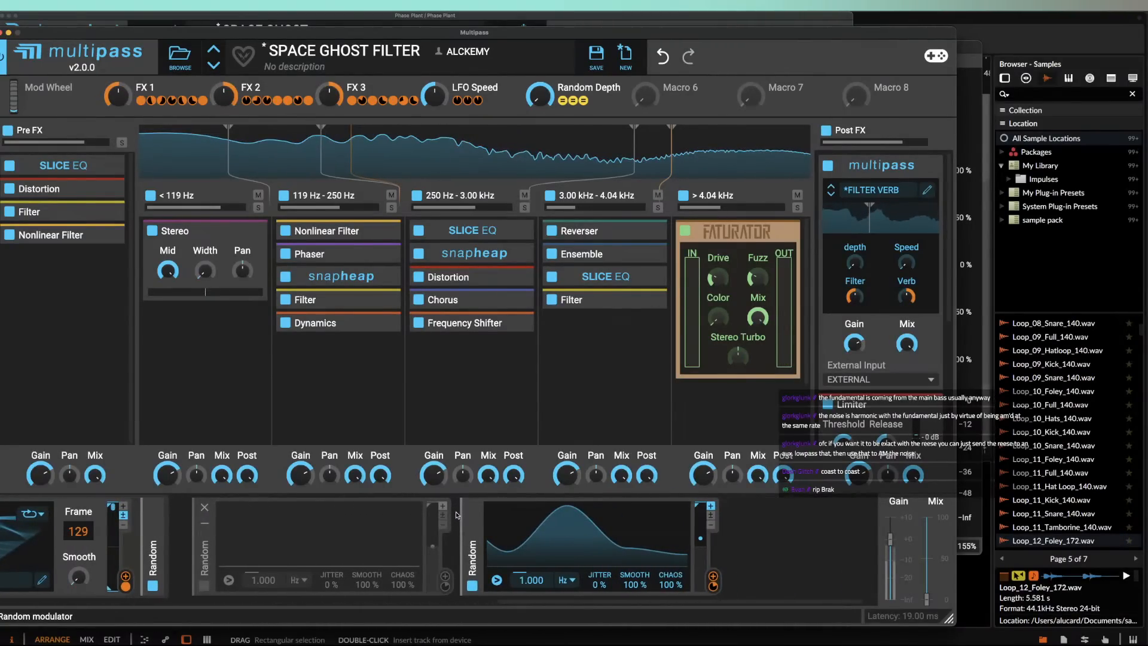
{"action": "left_click", "coordinate": [1, 32]}
{"action": "left_click_drag", "start_coordinate": [14, 566], "coordinate": [28, 636]}
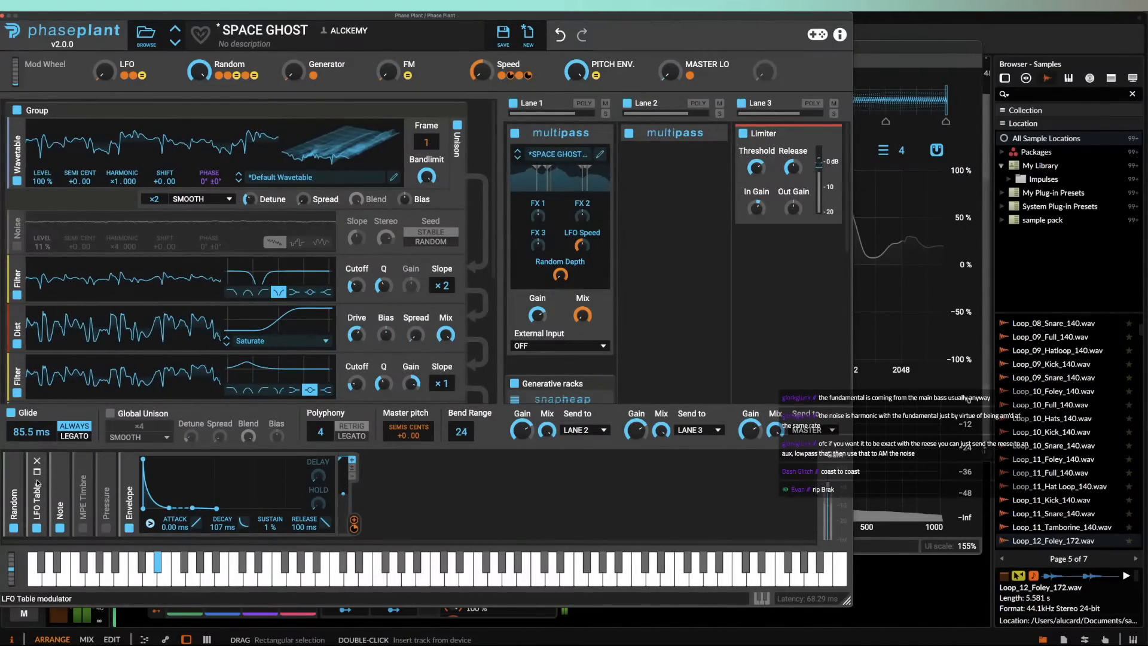
Step: Set the Note modulator's root to D-1 and audition the patch with pitch bends
{"action": "left_click", "coordinate": [63, 482]}
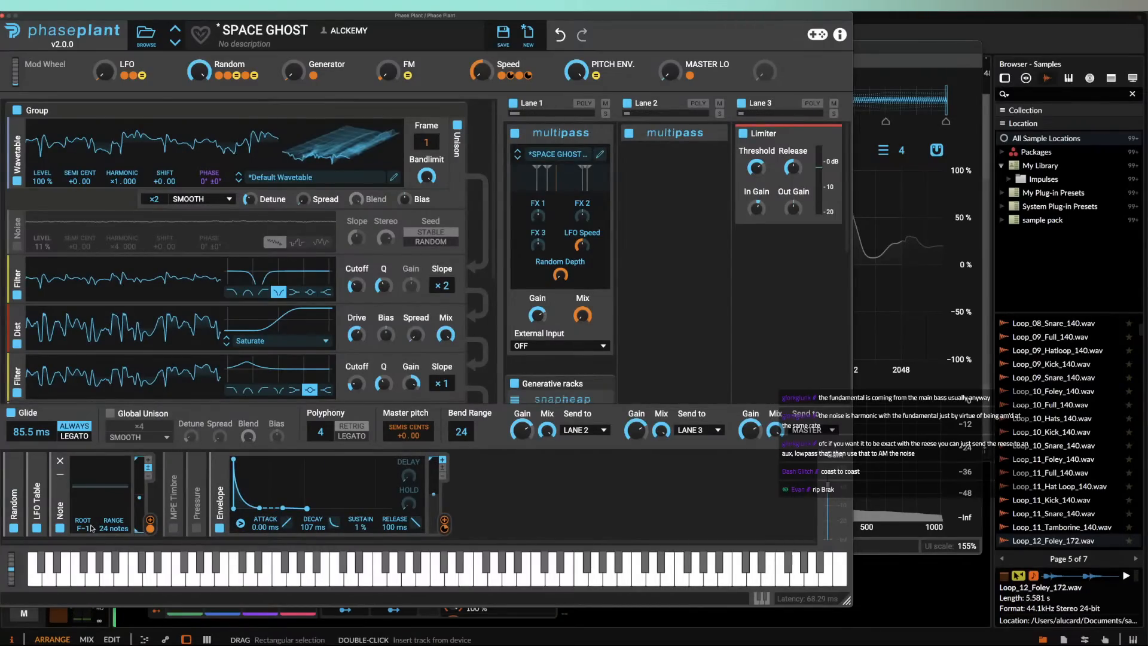
{"action": "right_click", "coordinate": [91, 528]}
{"action": "type", "text": "D-1"}
{"action": "key", "text": "Return"}
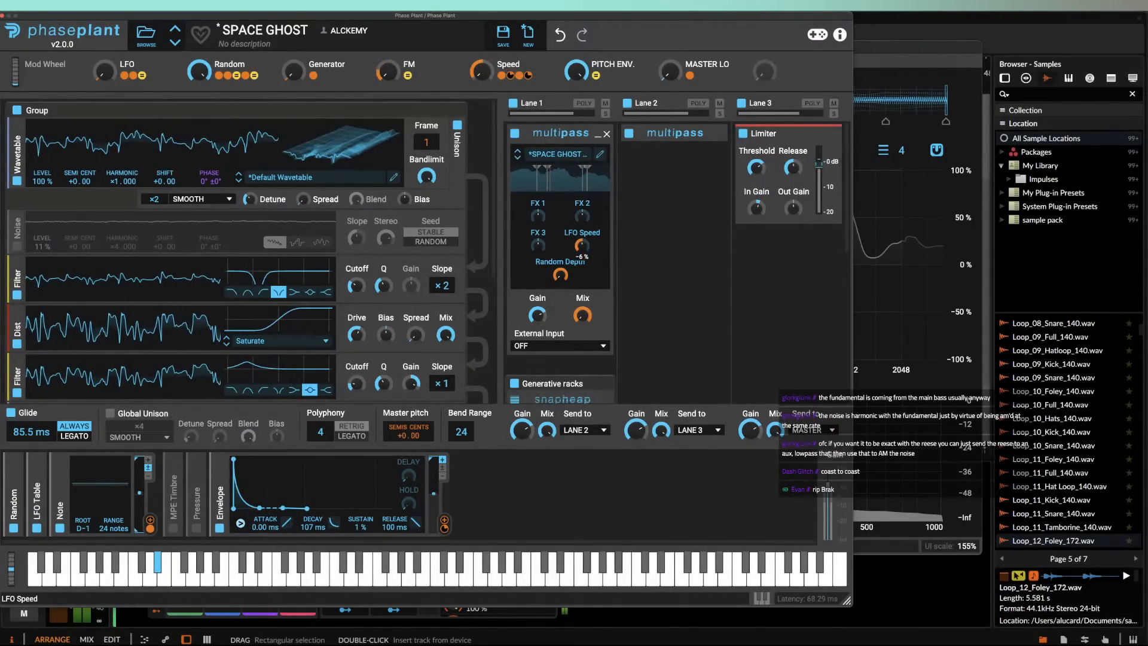
{"action": "left_click_drag", "start_coordinate": [582, 256], "coordinate": [583, 253]}
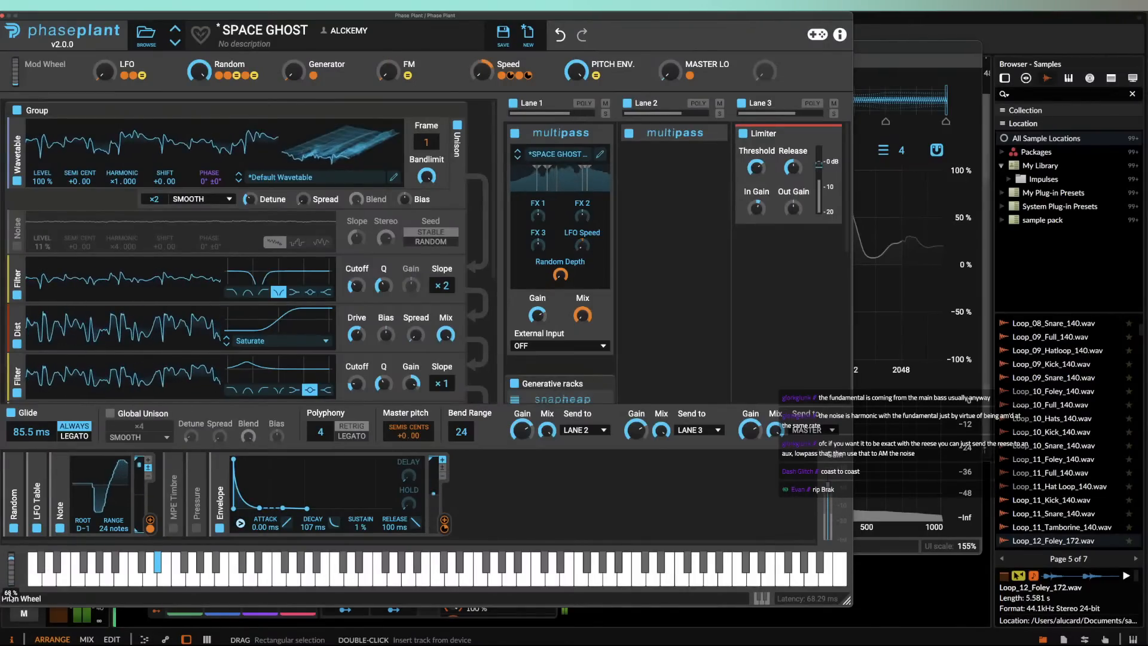
{"action": "mouse_move", "coordinate": [9, 597]}
{"action": "left_mouse_down"}
{"action": "mouse_move", "coordinate": [7, 640]}
{"action": "mouse_move", "coordinate": [7, 616]}
{"action": "left_mouse_up"}
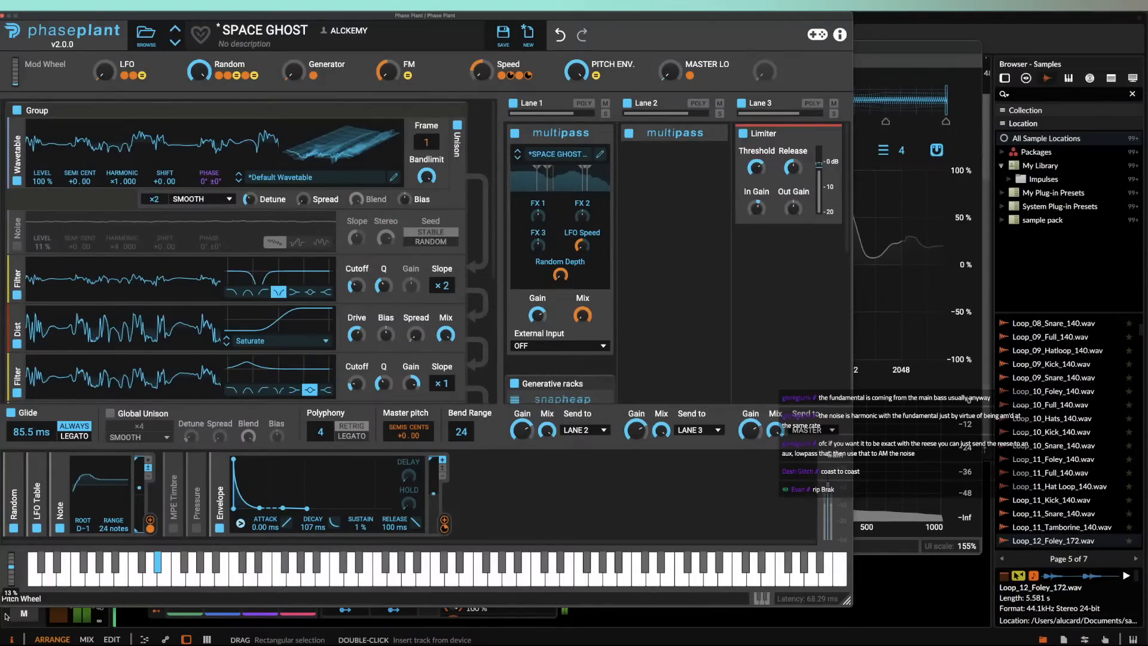
Step: Try the Lane 1 Multipass LFO Speed macro at 100%, turn it back down while auditioning the sound, and close the editor
{"action": "left_click", "coordinate": [600, 154]}
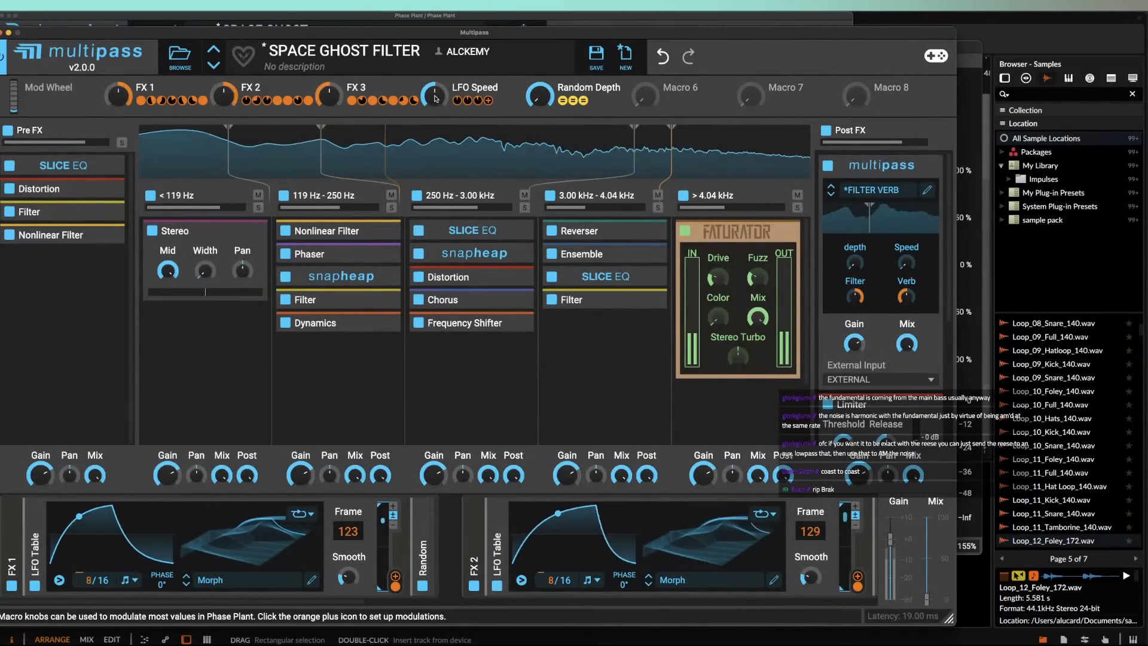
{"action": "mouse_move", "coordinate": [458, 104]}
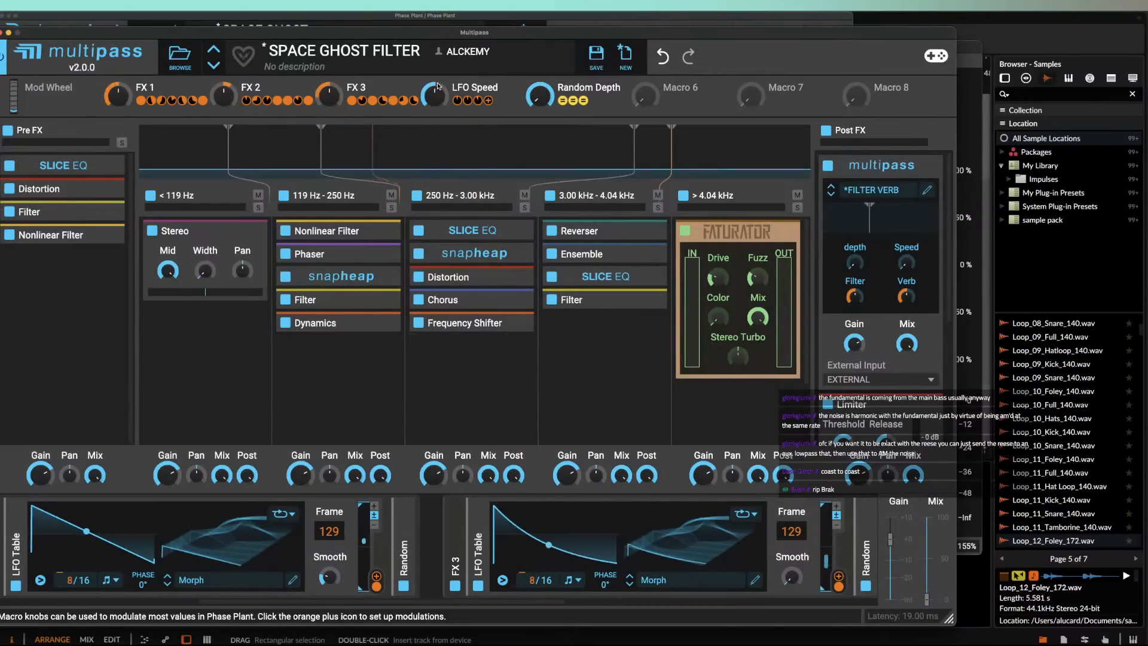
{"action": "left_click_drag", "start_coordinate": [438, 88], "coordinate": [438, 36]}
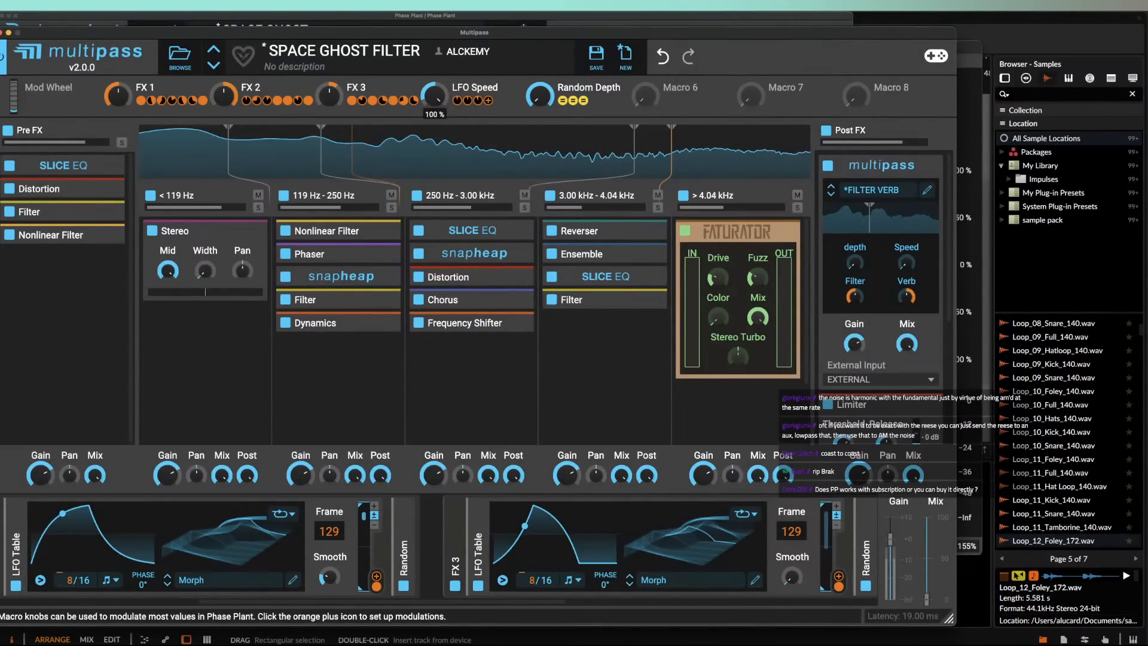
{"action": "left_click_drag", "start_coordinate": [435, 96], "coordinate": [439, 133]}
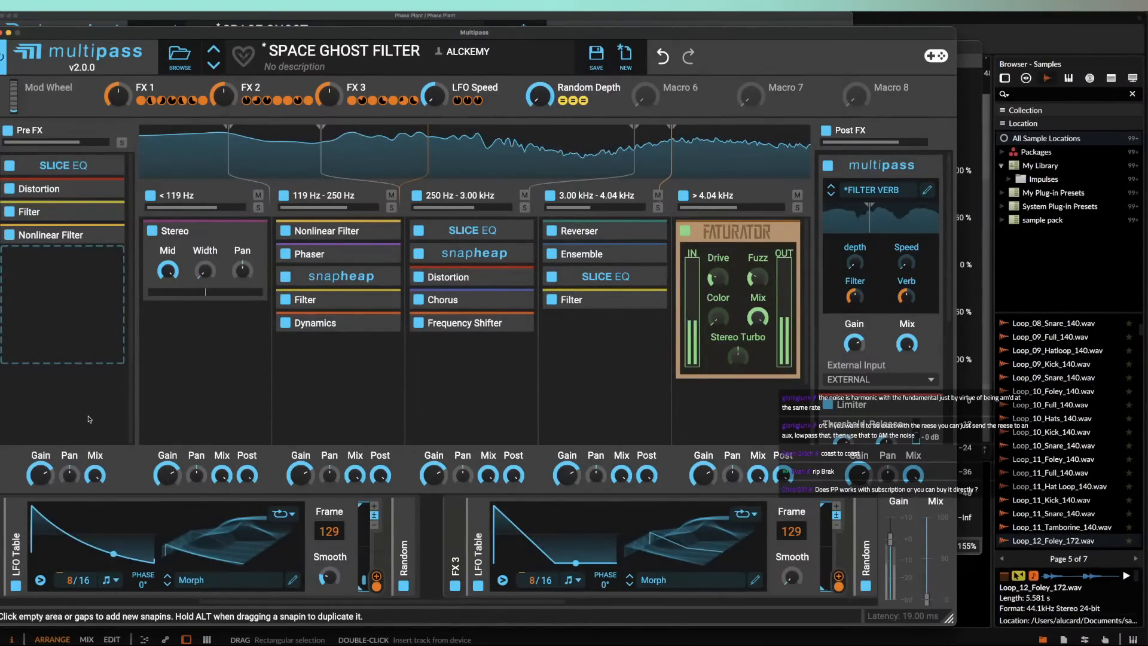
{"action": "key", "text": "space"}
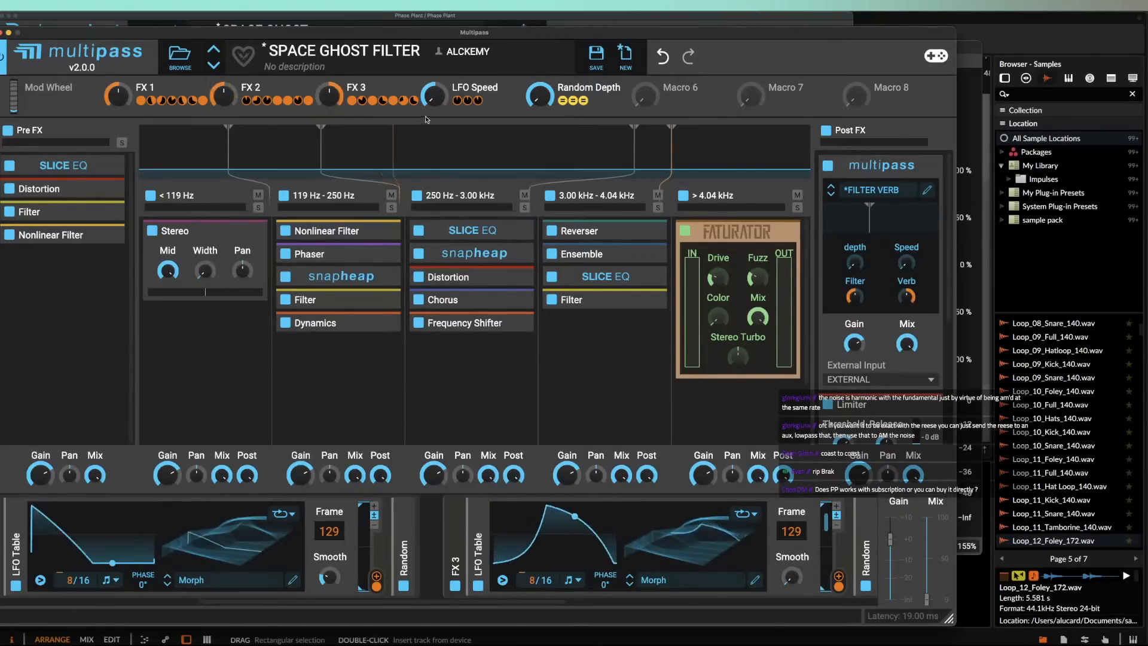
{"action": "key", "text": "space"}
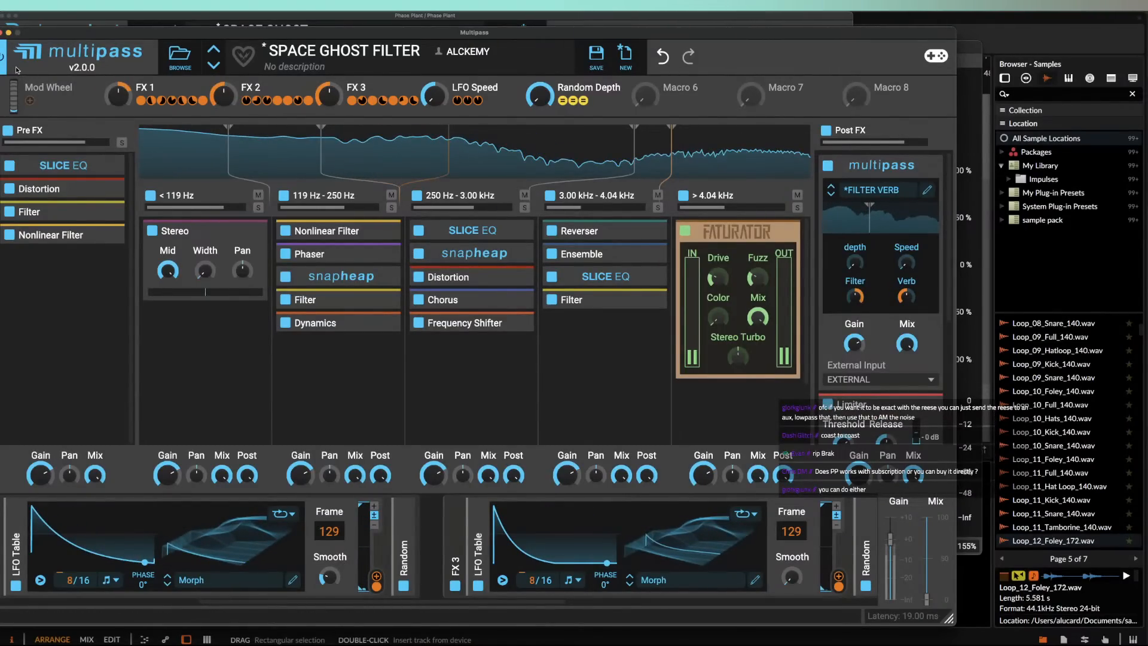
{"action": "left_click", "coordinate": [1, 33]}
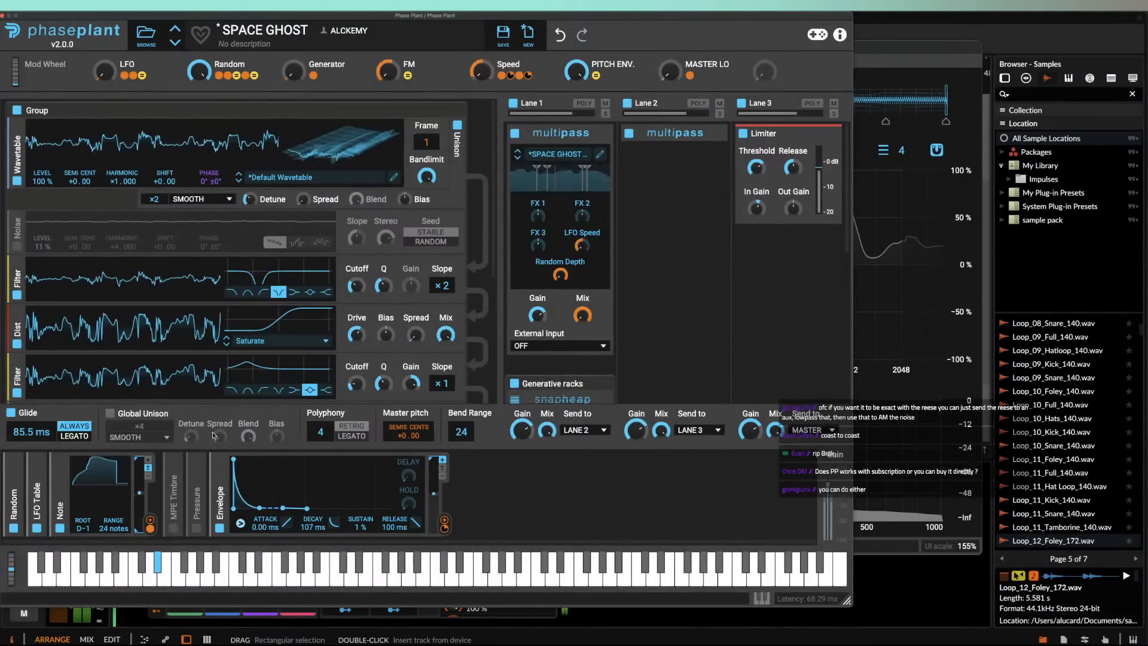
Step: Overwrite the saved SPACE GHOST preset with the current patch and close the synth window
{"action": "left_click", "coordinate": [504, 35]}
{"action": "key", "text": "Return"}
{"action": "left_click", "coordinate": [487, 345]}
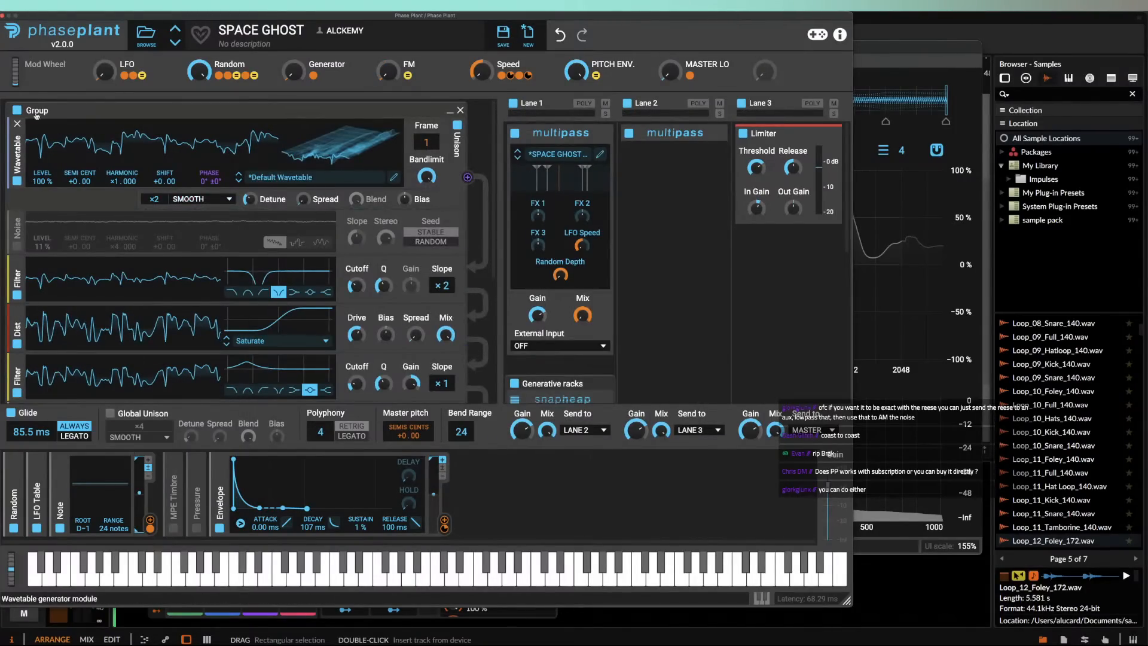
{"action": "left_click", "coordinate": [3, 15]}
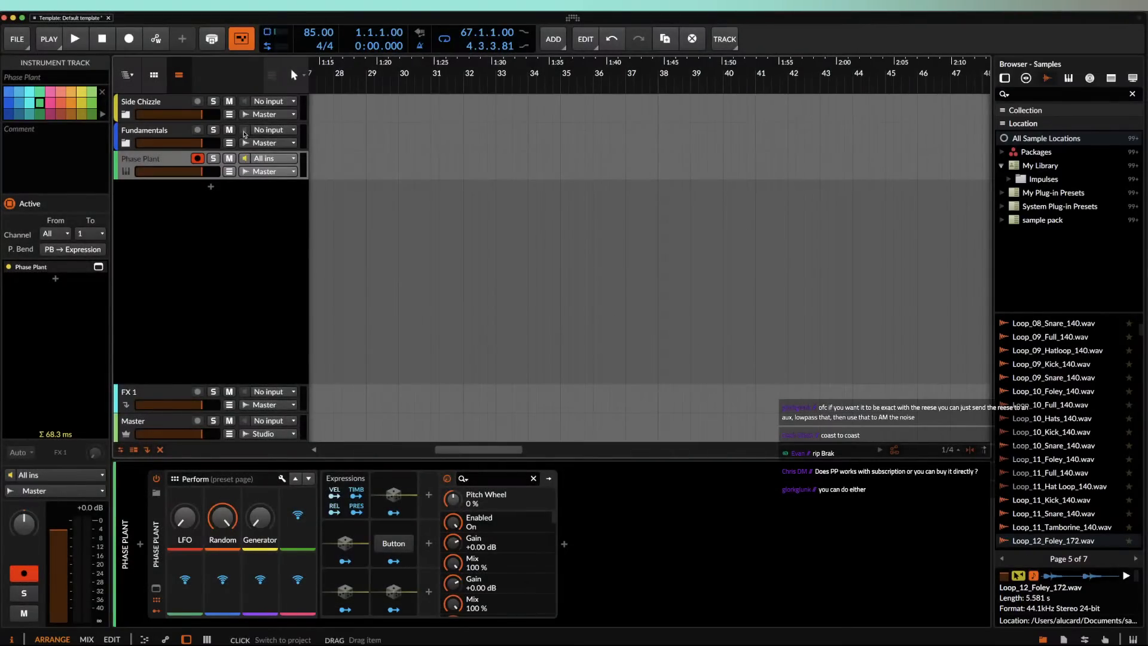
Step: Delete the Phase Plant track and create a new instrument track with a fresh Phase Plant
{"action": "key", "text": "Delete"}
{"action": "double_click", "coordinate": [206, 156]}
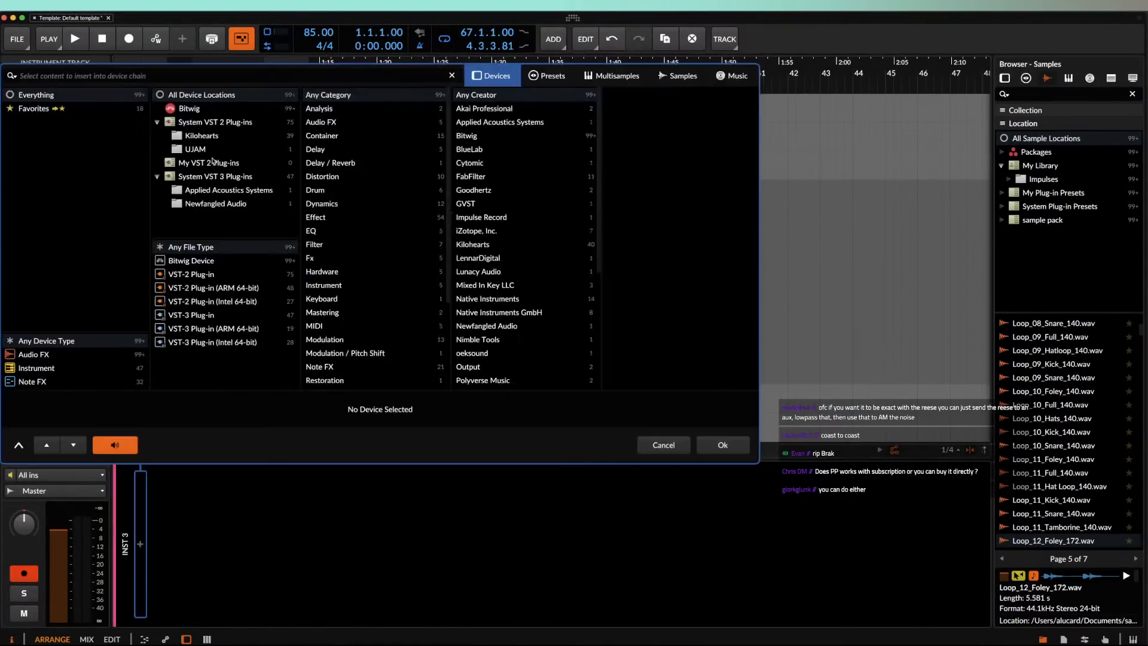
{"action": "type", "text": "PHASE"}
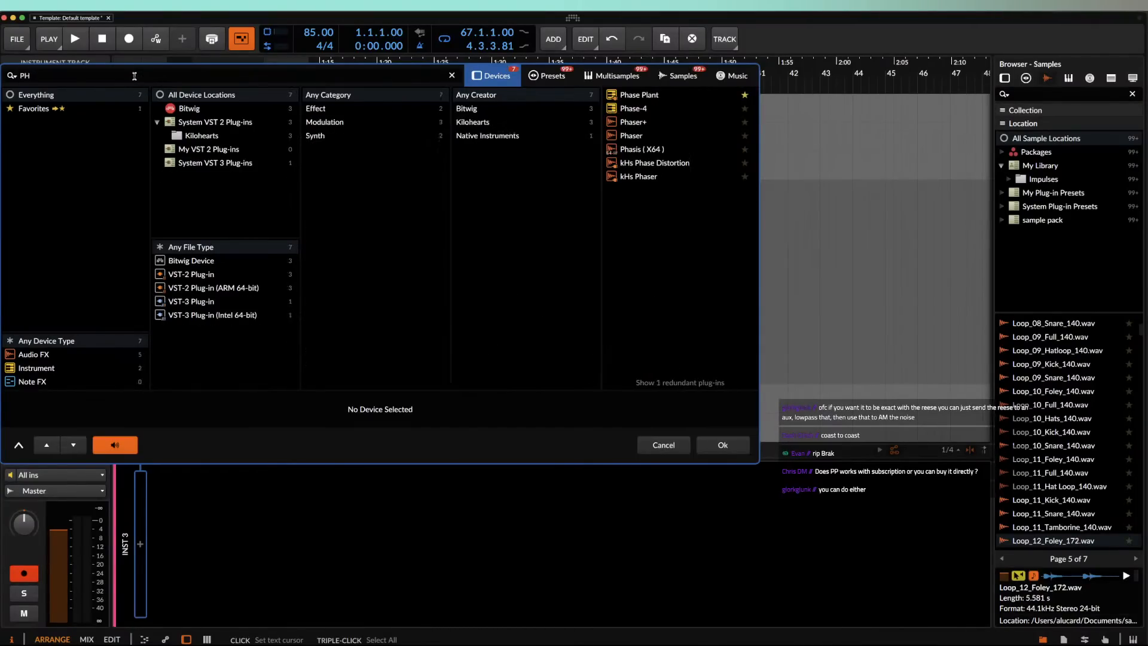
{"action": "left_click", "coordinate": [651, 97]}
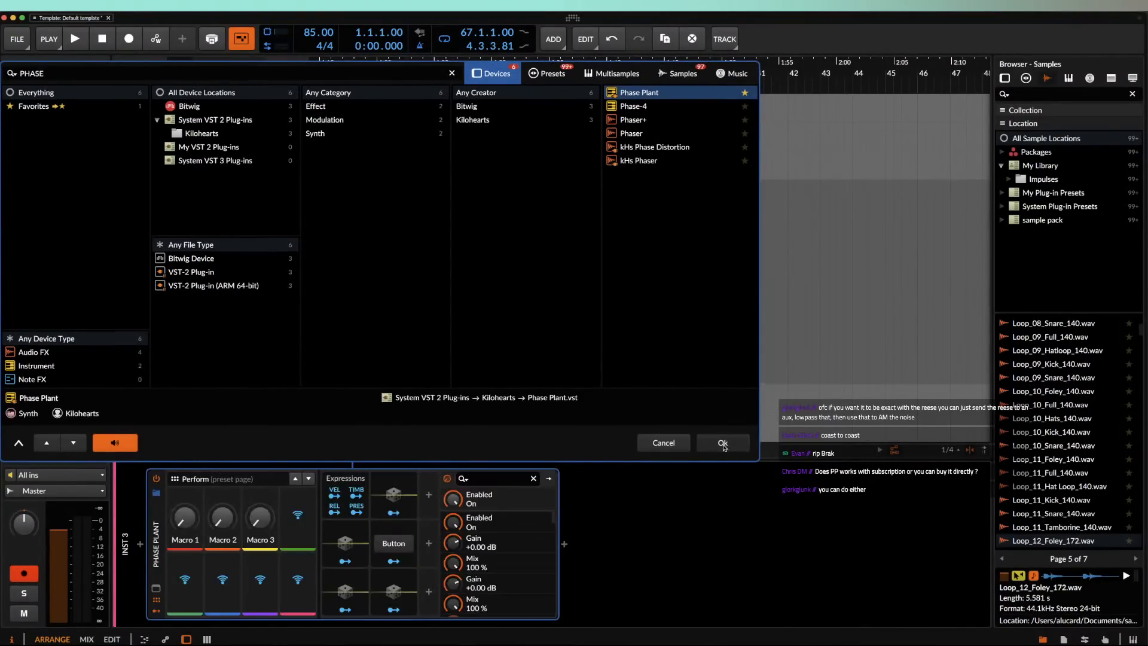
{"action": "left_click", "coordinate": [723, 445]}
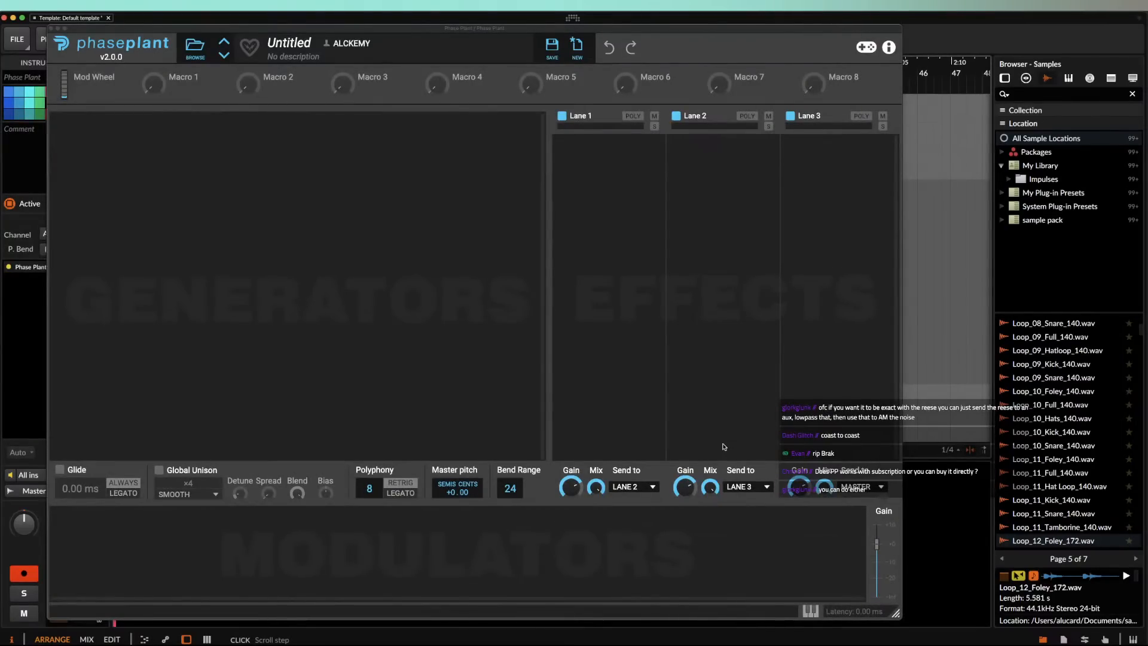
Step: Add an Analog sine oscillator and shape its envelope to 0 ms attack, 101 ms decay and 0% sustain
{"action": "left_click", "coordinate": [439, 190]}
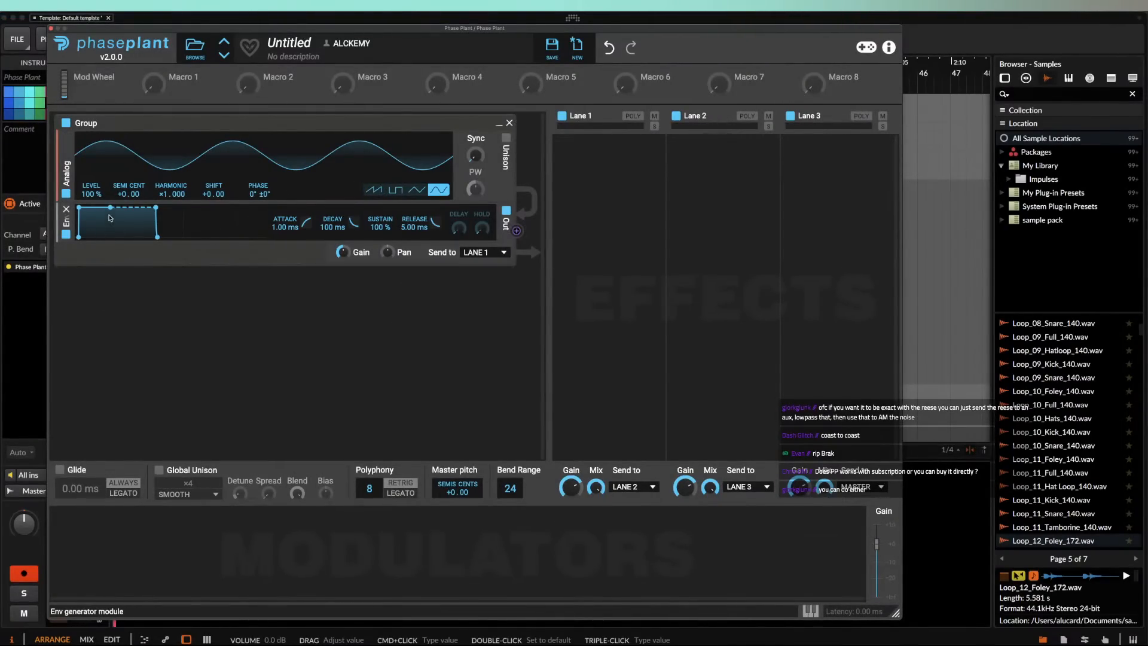
{"action": "left_click_drag", "start_coordinate": [110, 216], "coordinate": [110, 237]}
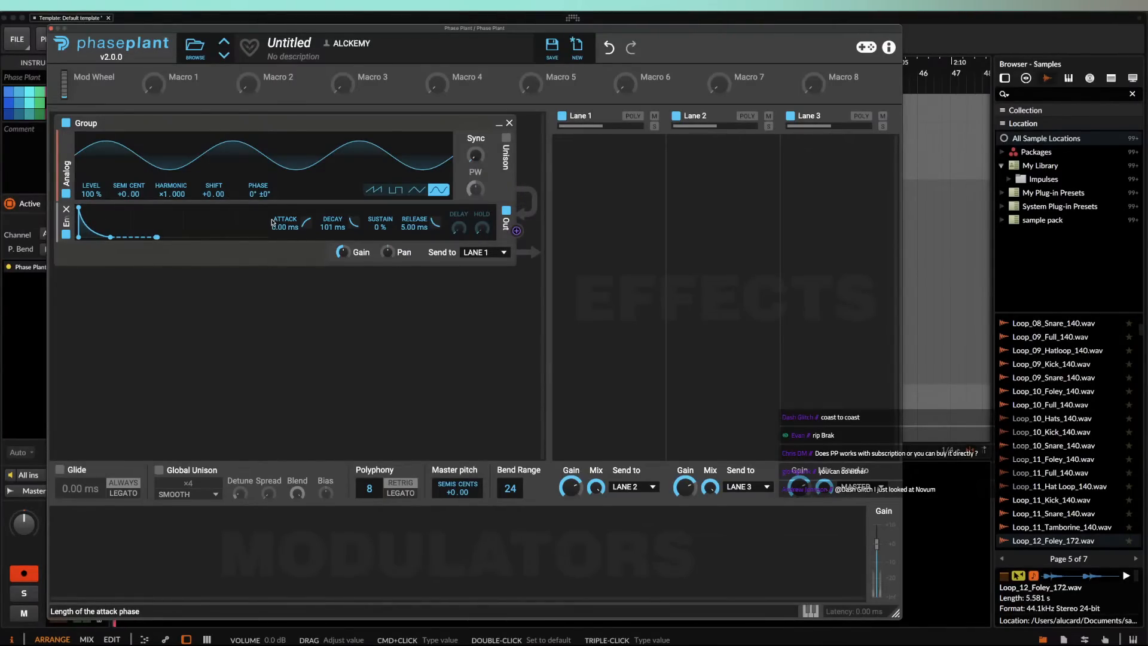
Step: Add a Distortion effect to Lane 1 and set its type to Saturate
{"action": "left_click", "coordinate": [602, 214]}
{"action": "left_click", "coordinate": [577, 292]}
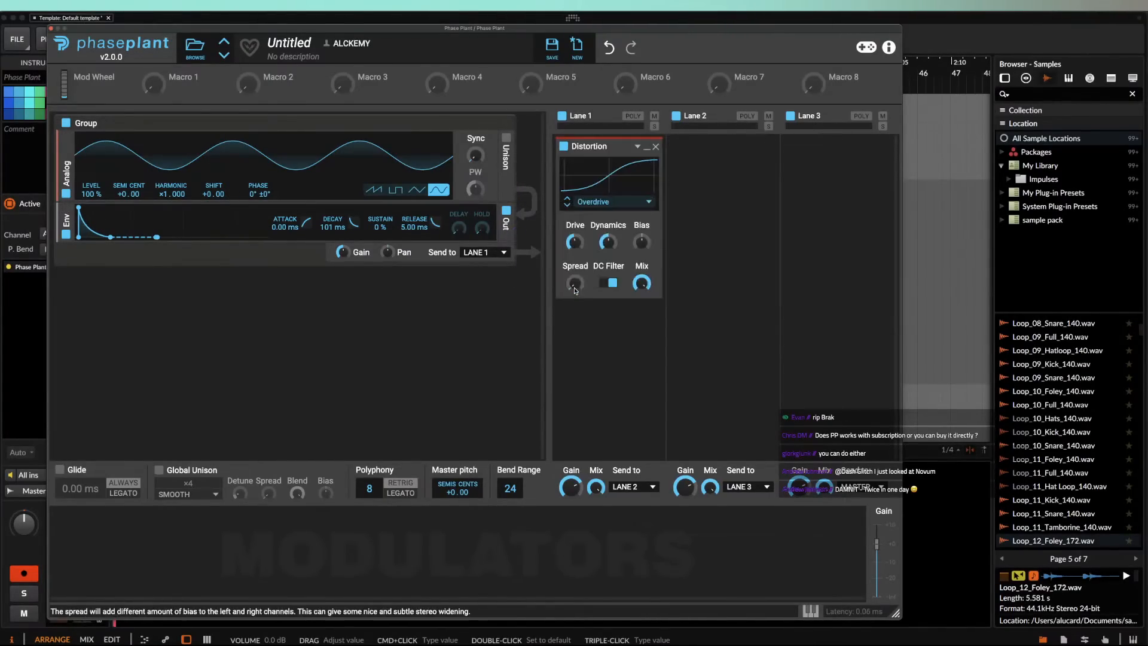
{"action": "left_click", "coordinate": [604, 214]}
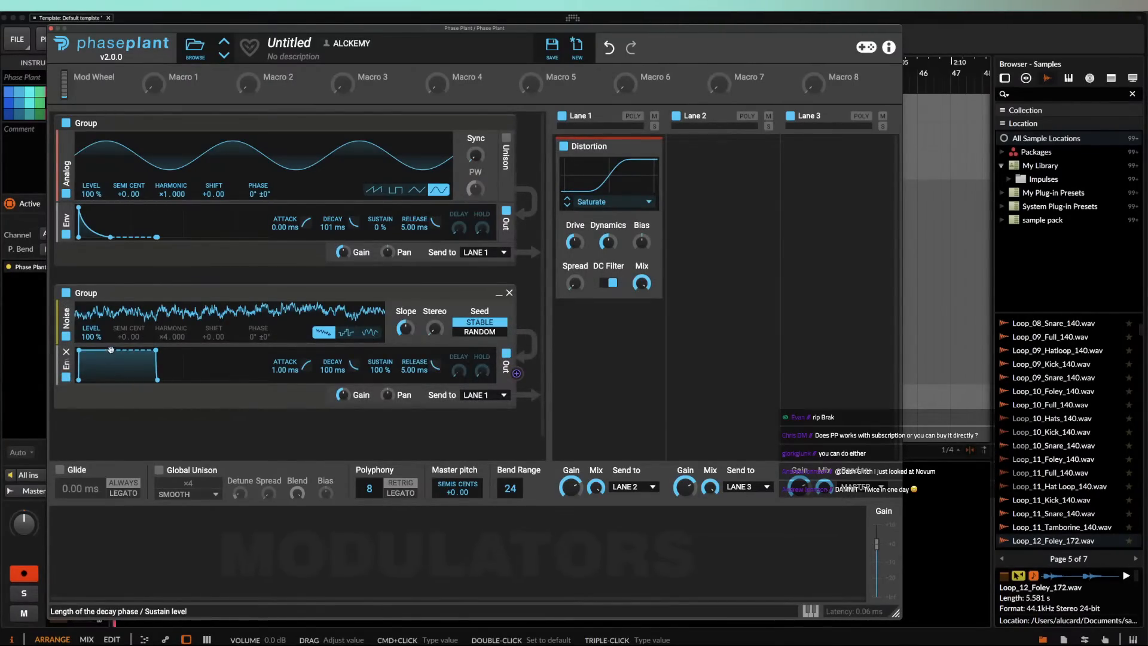
Step: Shape the Noise generator's output envelope to 89.3 ms decay and 0% sustain
{"action": "double_click", "coordinate": [111, 350]}
{"action": "mouse_move", "coordinate": [101, 383]}
{"action": "left_mouse_down"}
{"action": "mouse_move", "coordinate": [92, 406]}
{"action": "mouse_move", "coordinate": [108, 380]}
{"action": "left_mouse_up"}
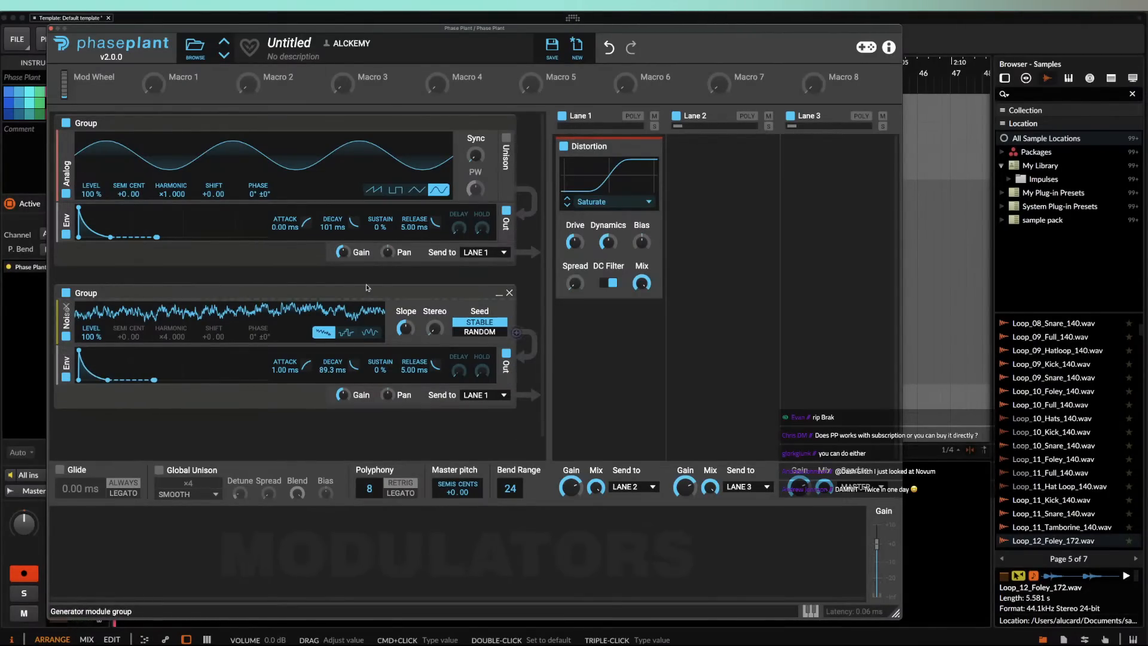
Step: Add a Filter after the Lane 1 Distortion, set its slope to ×1, and place a duplicate of the Distortion below it
{"action": "left_click", "coordinate": [645, 146]}
{"action": "left_click", "coordinate": [628, 167]}
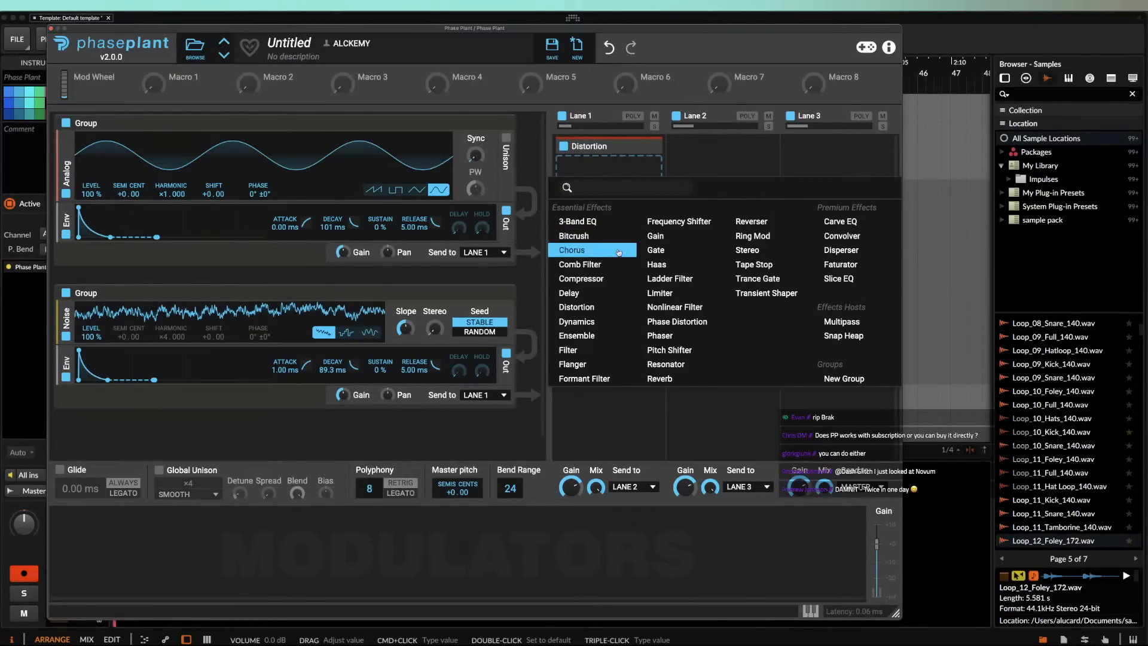
{"action": "left_click", "coordinate": [569, 350]}
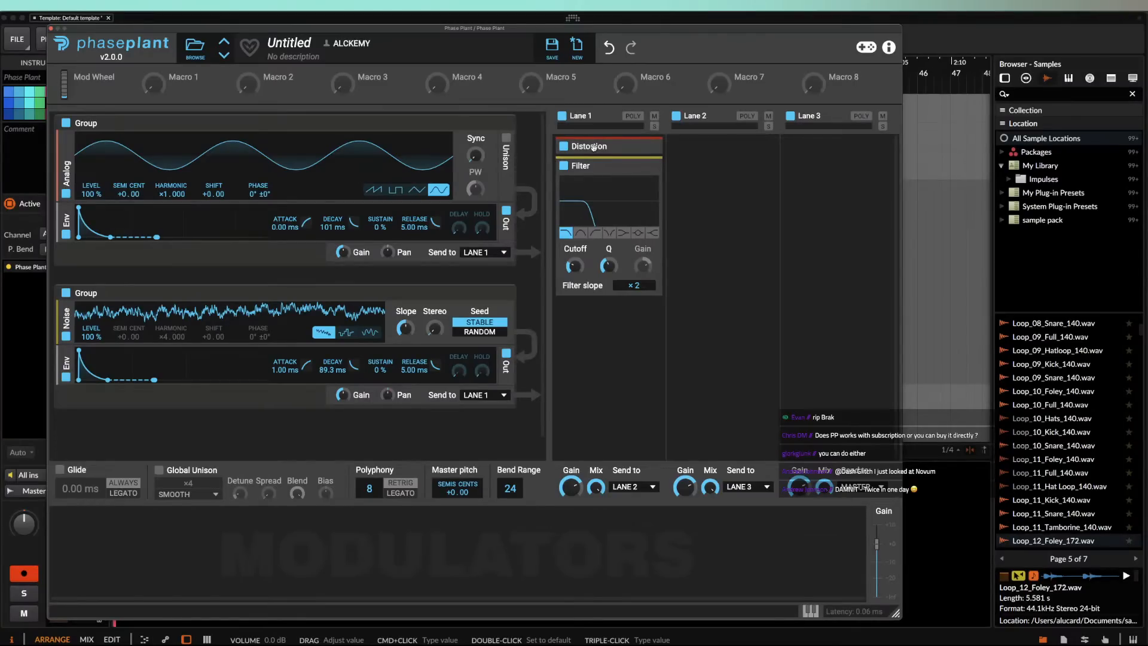
{"action": "left_click_drag", "start_coordinate": [594, 147], "coordinate": [589, 305]}
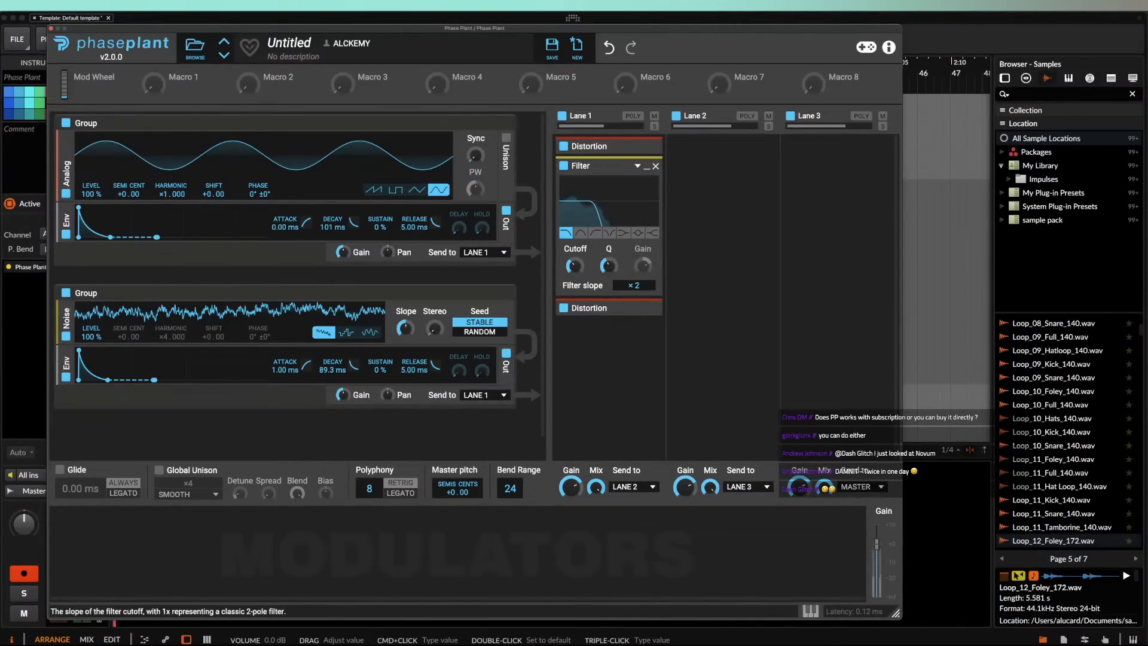
{"action": "left_click_drag", "start_coordinate": [634, 285], "coordinate": [634, 297]}
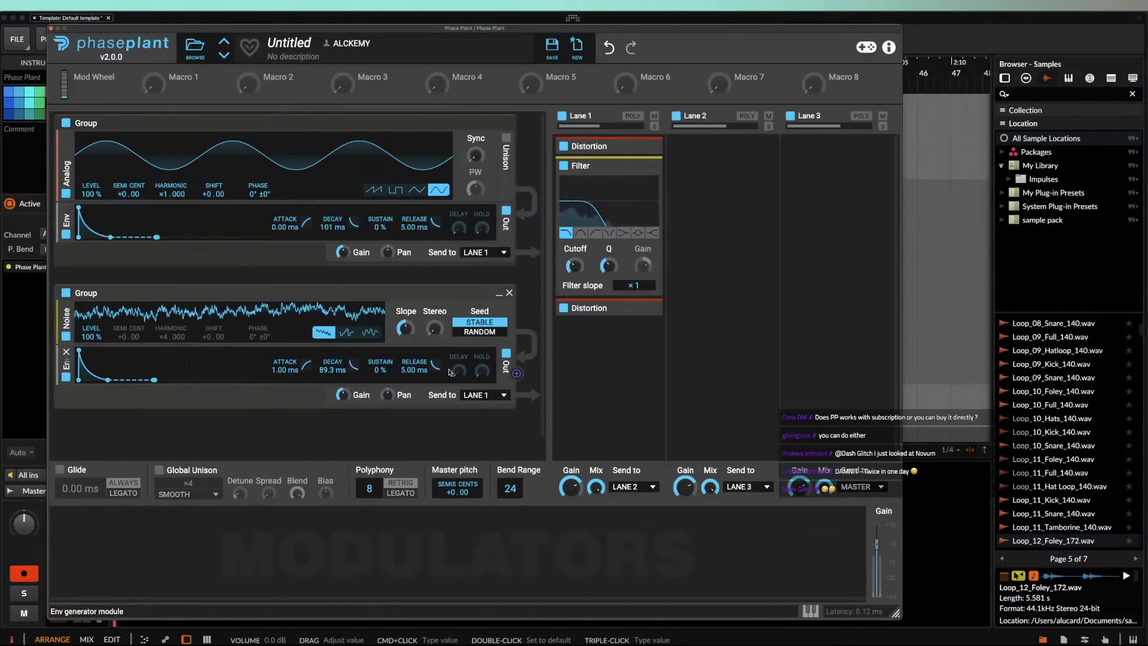
Step: Turn up the noise envelope's delay very slightly and set the sine envelope's decay to 160 ms
{"action": "left_click_drag", "start_coordinate": [459, 372], "coordinate": [459, 371]}
{"action": "left_click_drag", "start_coordinate": [332, 227], "coordinate": [333, 220]}
Step: Lower the Dynamics amount of the first Distortion and minimize the Filter and second Distortion
{"action": "left_click", "coordinate": [647, 148]}
{"action": "left_click_drag", "start_coordinate": [608, 242], "coordinate": [608, 259]}
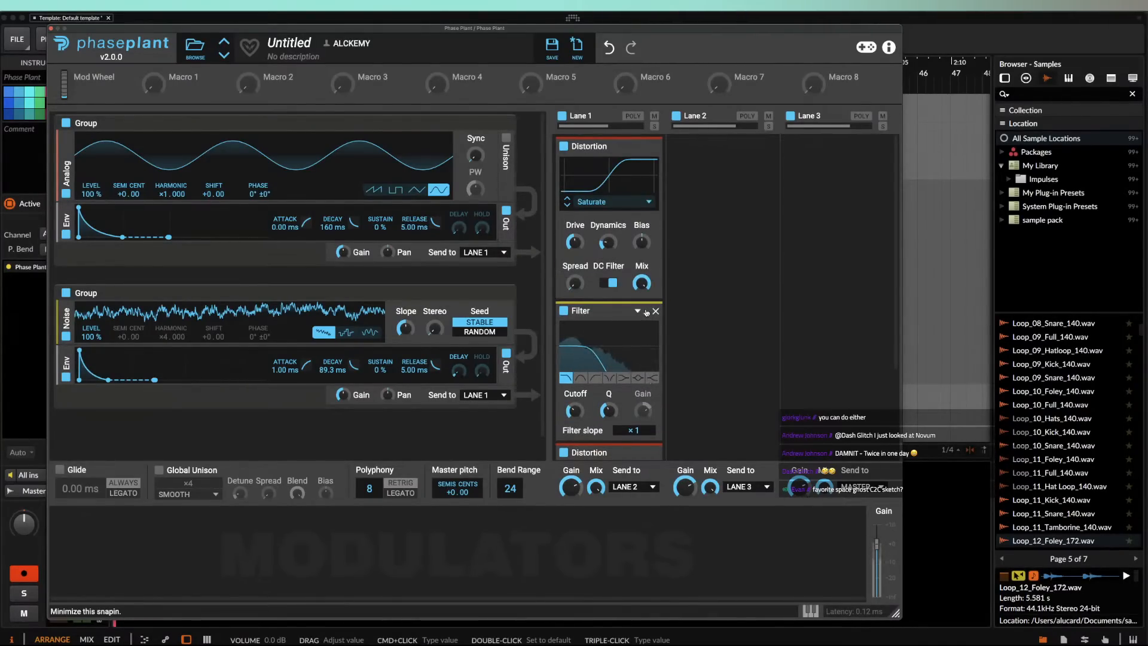
{"action": "left_click", "coordinate": [647, 312]}
{"action": "left_click", "coordinate": [646, 331]}
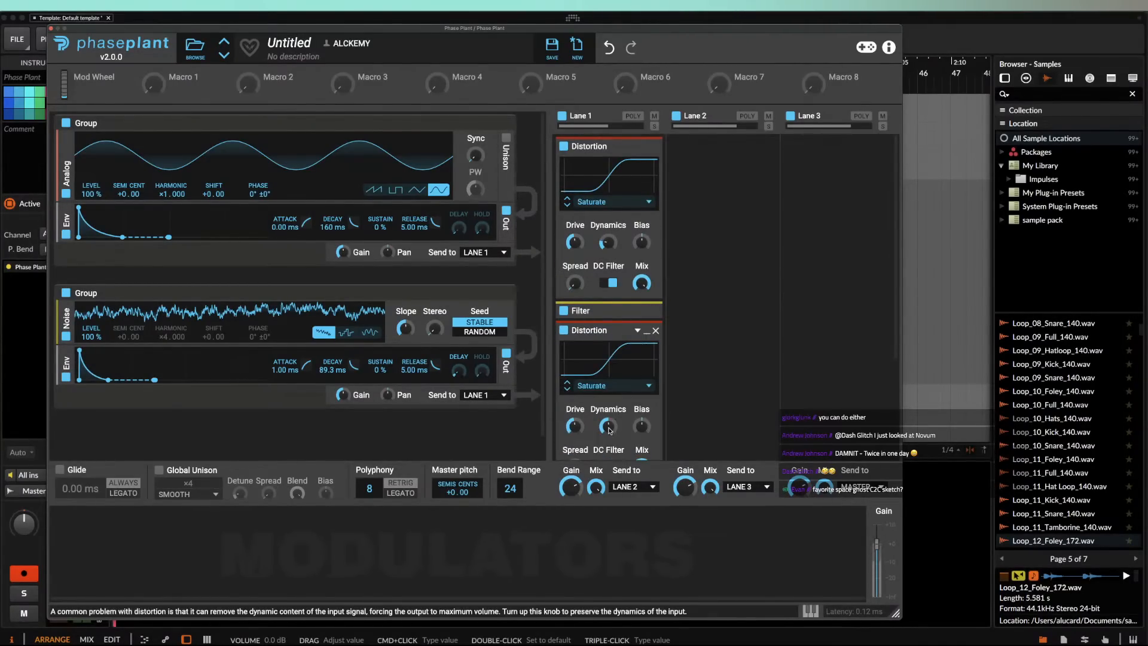
{"action": "left_click", "coordinate": [647, 331]}
Step: Add a Compressor at the end of Lane 1 and a Limiter to Lane 3, leaving all Lane 1 effects minimized
{"action": "scroll", "coordinate": [618, 372], "scroll_direction": "down", "scroll_amount": 4}
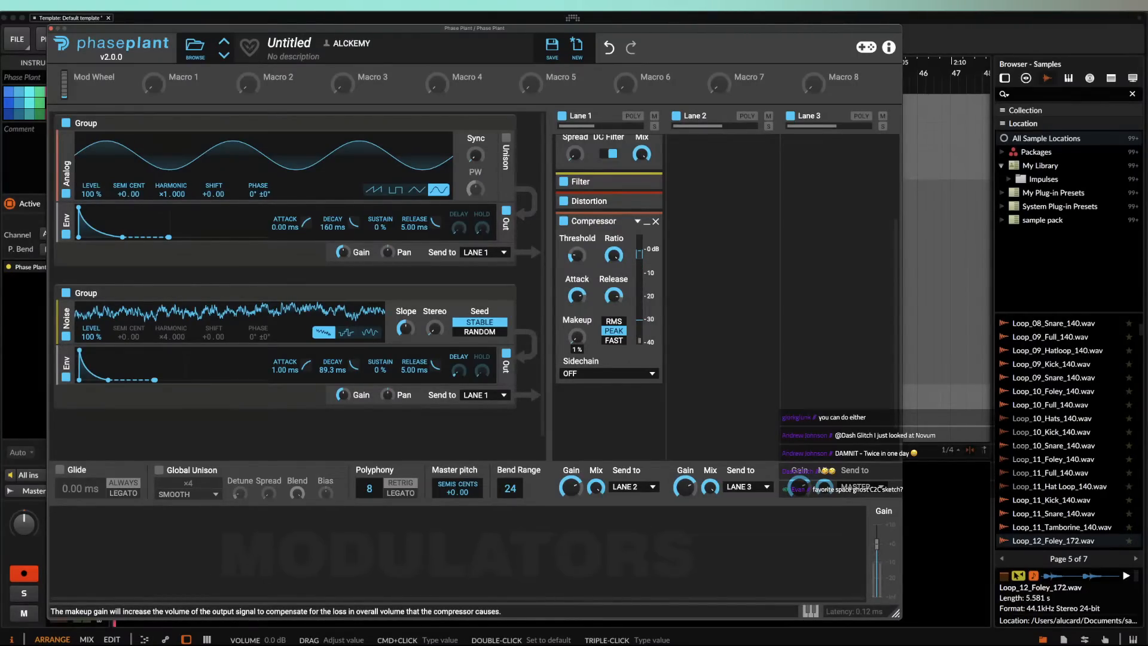
{"action": "scroll", "coordinate": [808, 188], "scroll_direction": "up", "scroll_amount": 3}
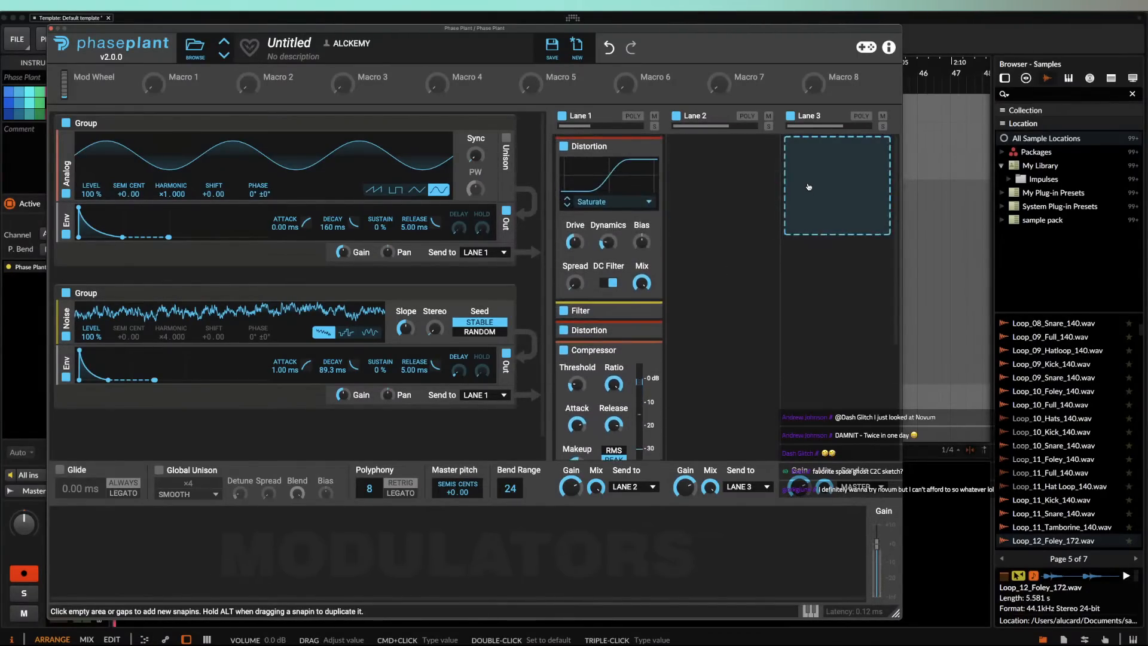
{"action": "left_click", "coordinate": [809, 188]}
{"action": "left_click", "coordinate": [705, 282]}
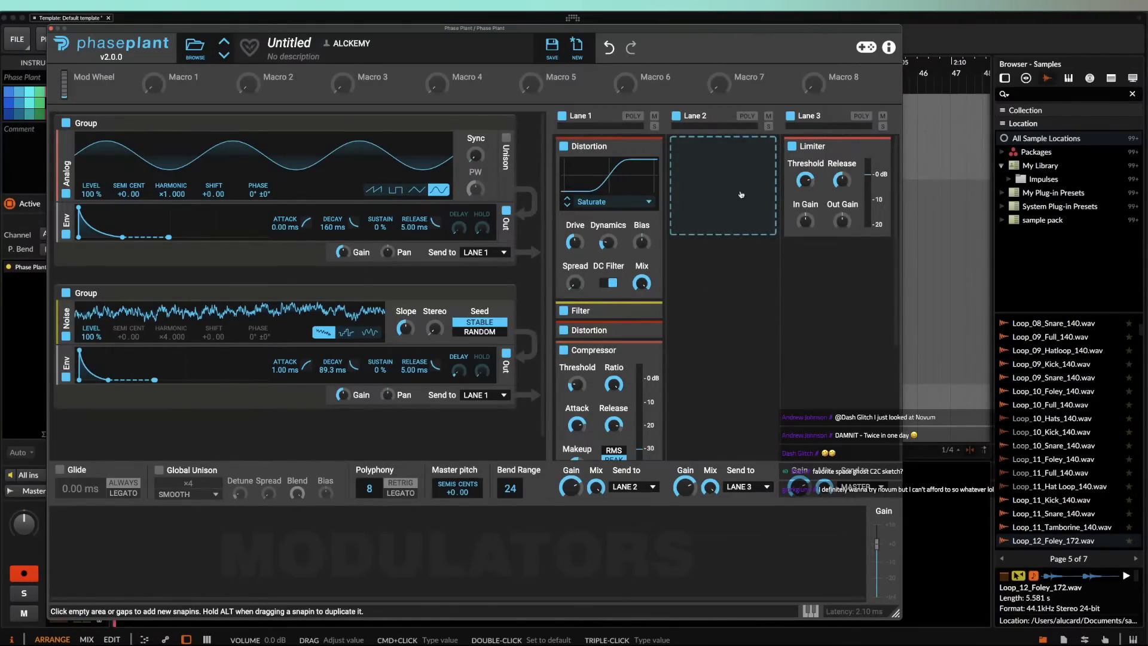
{"action": "left_click_drag", "start_coordinate": [646, 150], "coordinate": [643, 198]}
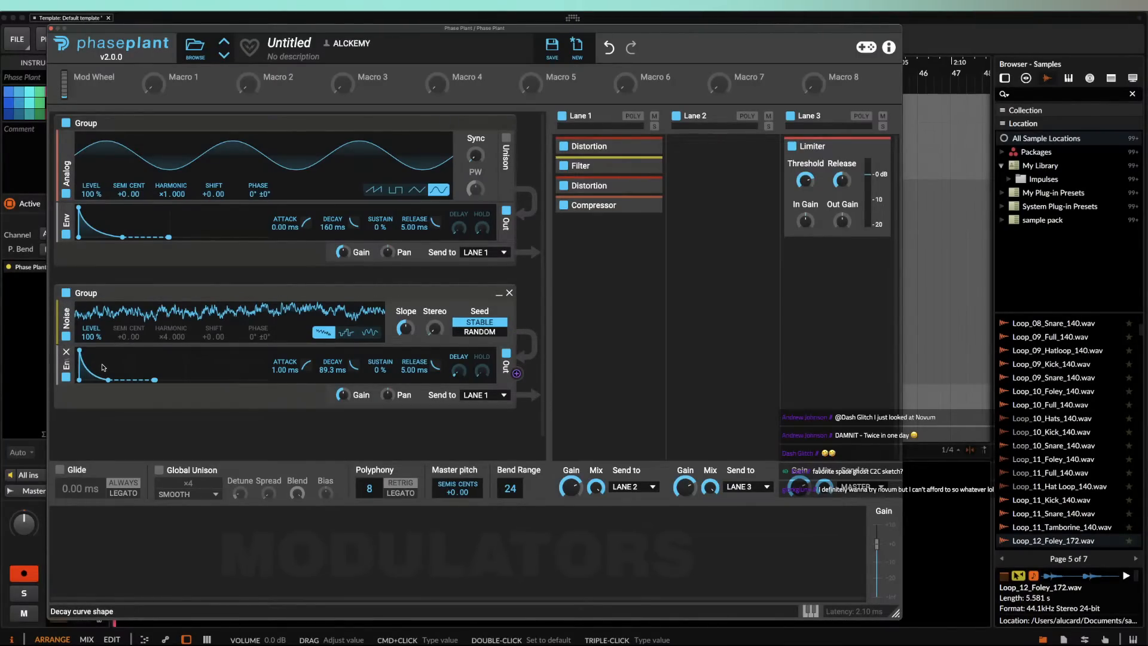
Step: Set the noise envelope's attack to 0 ms, and give the sine envelope a slight delay and a 213 ms decay
{"action": "left_click_drag", "start_coordinate": [80, 351], "coordinate": [76, 351]}
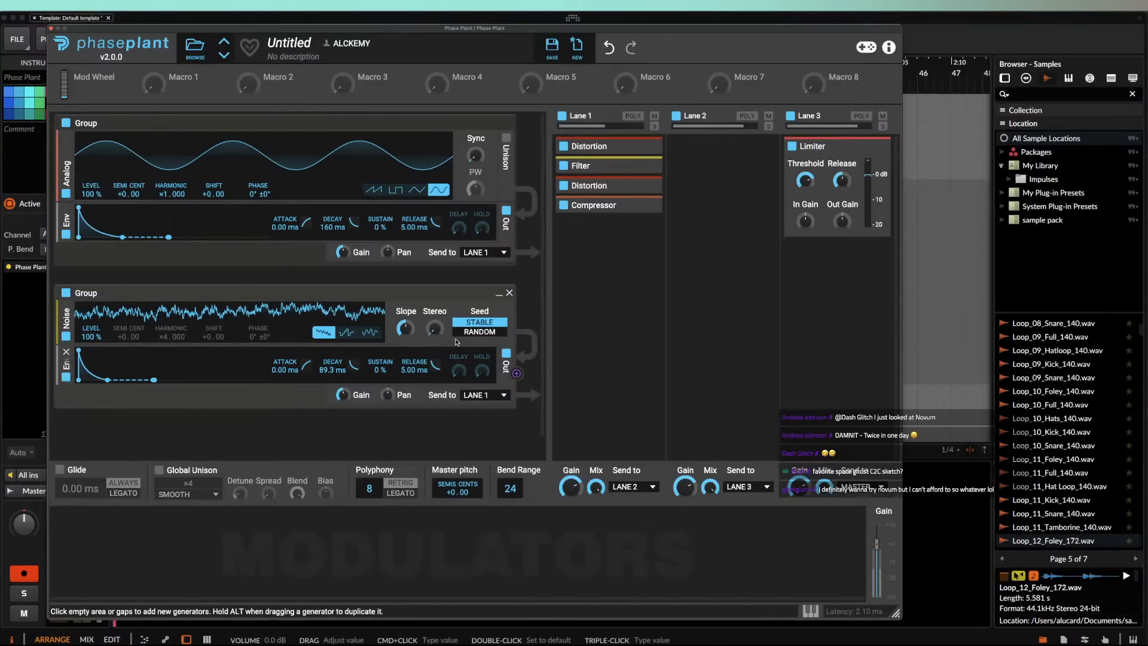
{"action": "left_click_drag", "start_coordinate": [458, 229], "coordinate": [459, 224]}
{"action": "left_click_drag", "start_coordinate": [329, 226], "coordinate": [329, 217]}
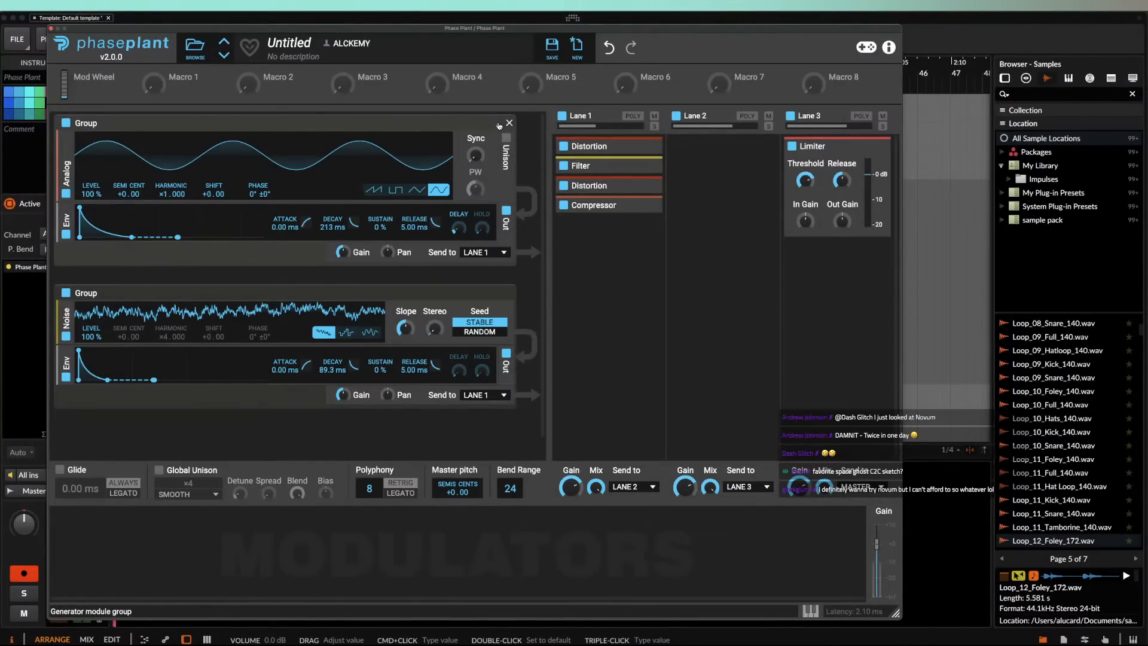
Step: Add an Envelope modulator with 0 ms attack, 94 ms decay and 0% sustain, and assign it to the Analog oscillator's pitch
{"action": "left_click", "coordinate": [67, 550]}
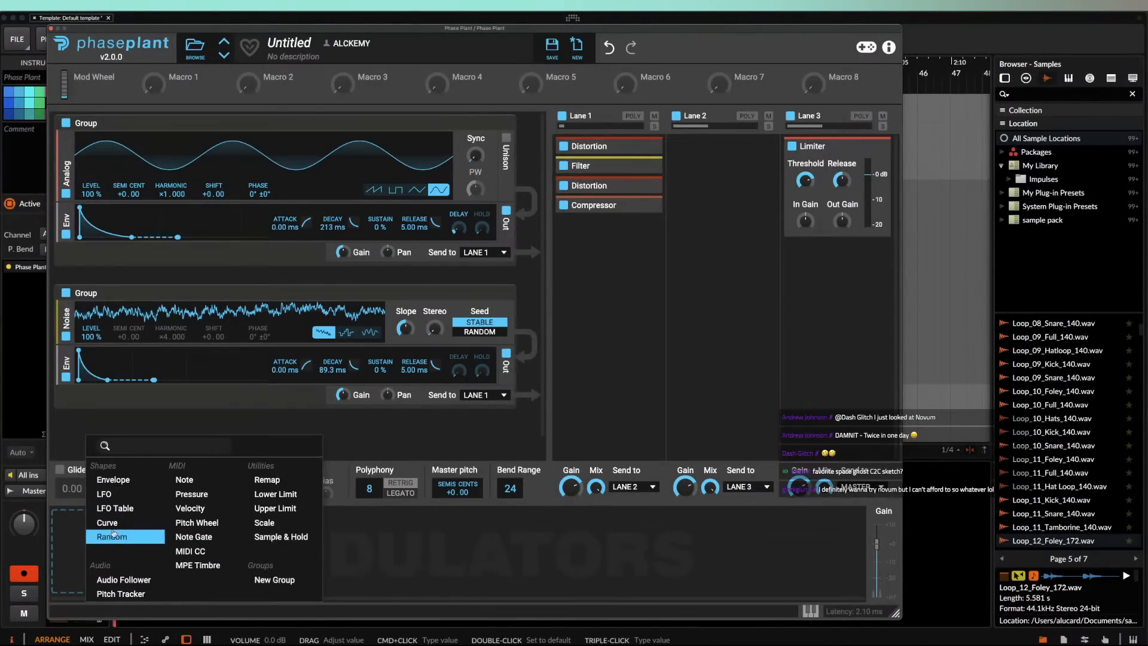
{"action": "left_click", "coordinate": [104, 479]}
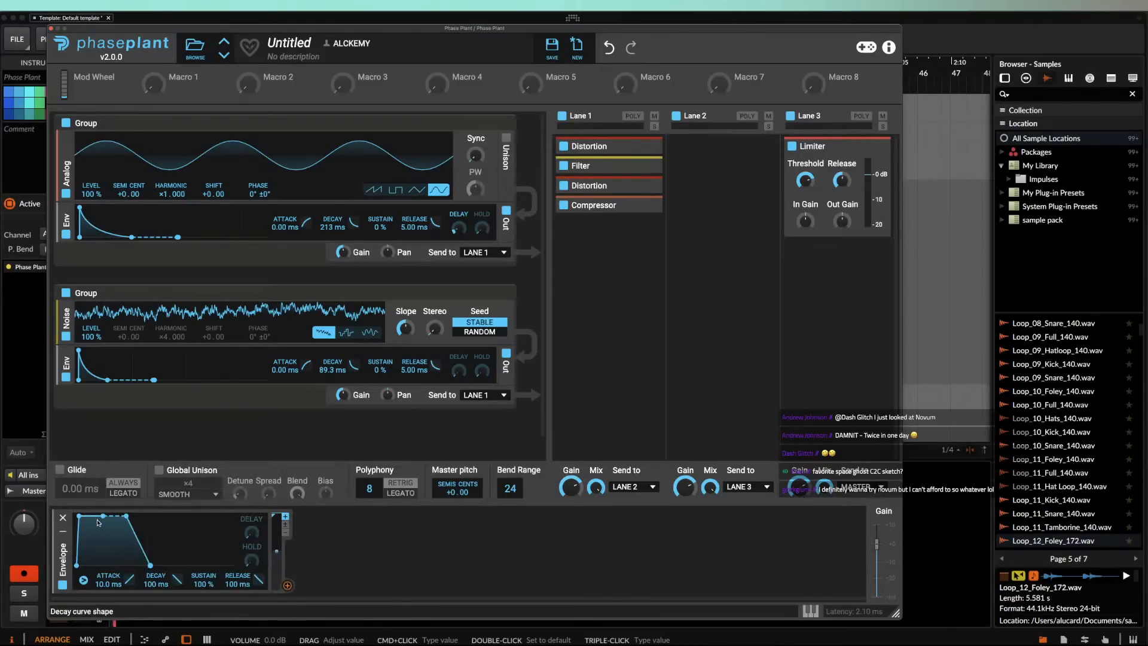
{"action": "left_click_drag", "start_coordinate": [99, 522], "coordinate": [76, 518]}
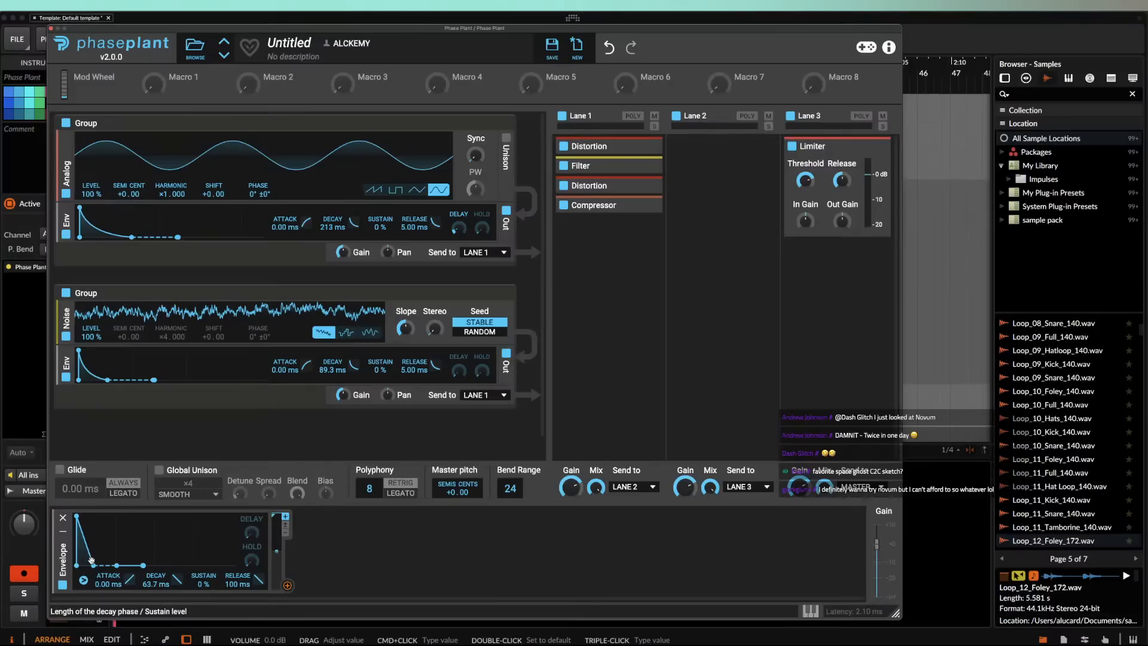
{"action": "left_click_drag", "start_coordinate": [91, 560], "coordinate": [98, 565]}
{"action": "left_click_drag", "start_coordinate": [287, 585], "coordinate": [129, 203]}
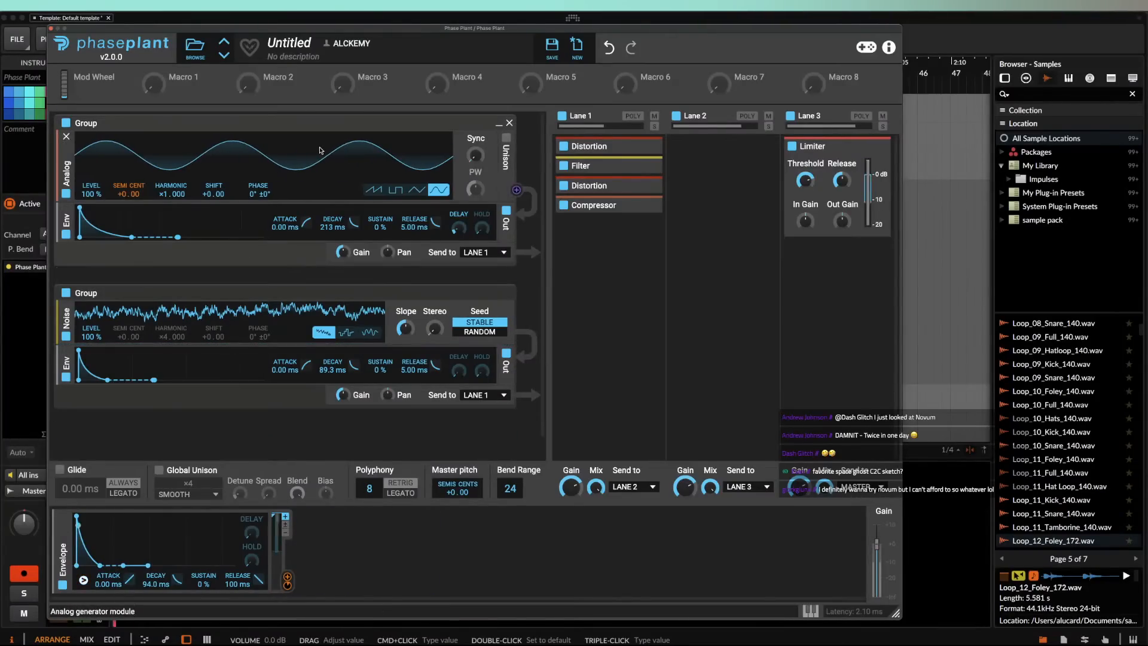
Step: Add a Multipass to Lane 2, reset its patch to the default state, and compare the sound with it bypassed
{"action": "left_click", "coordinate": [725, 180]}
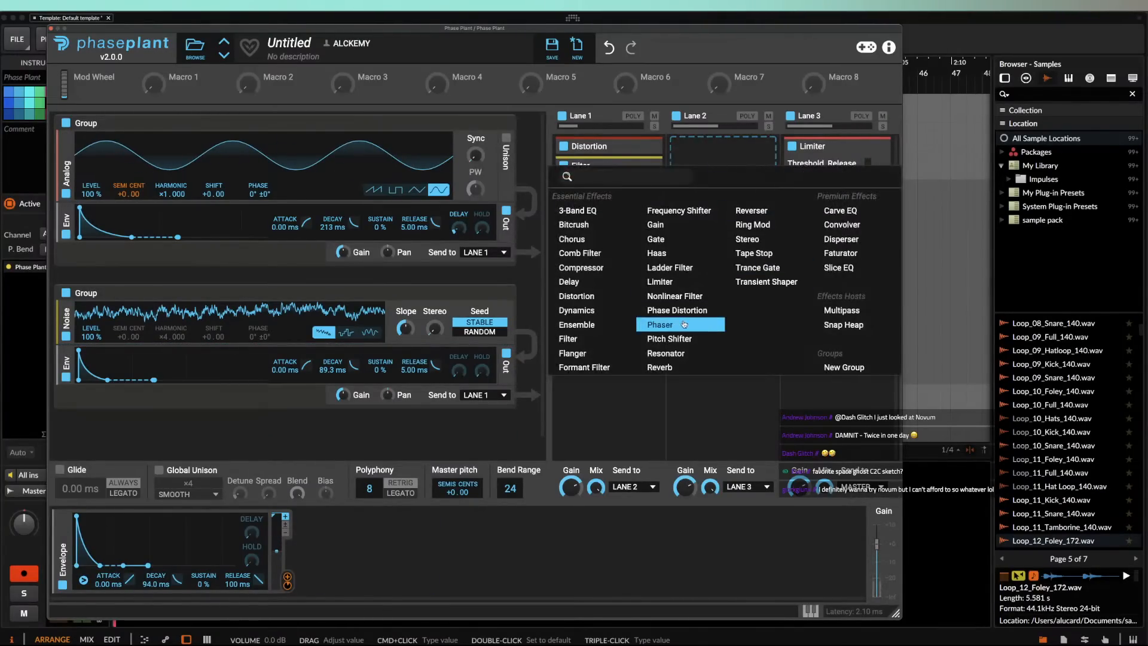
{"action": "left_click", "coordinate": [841, 310]}
{"action": "left_click", "coordinate": [718, 190]}
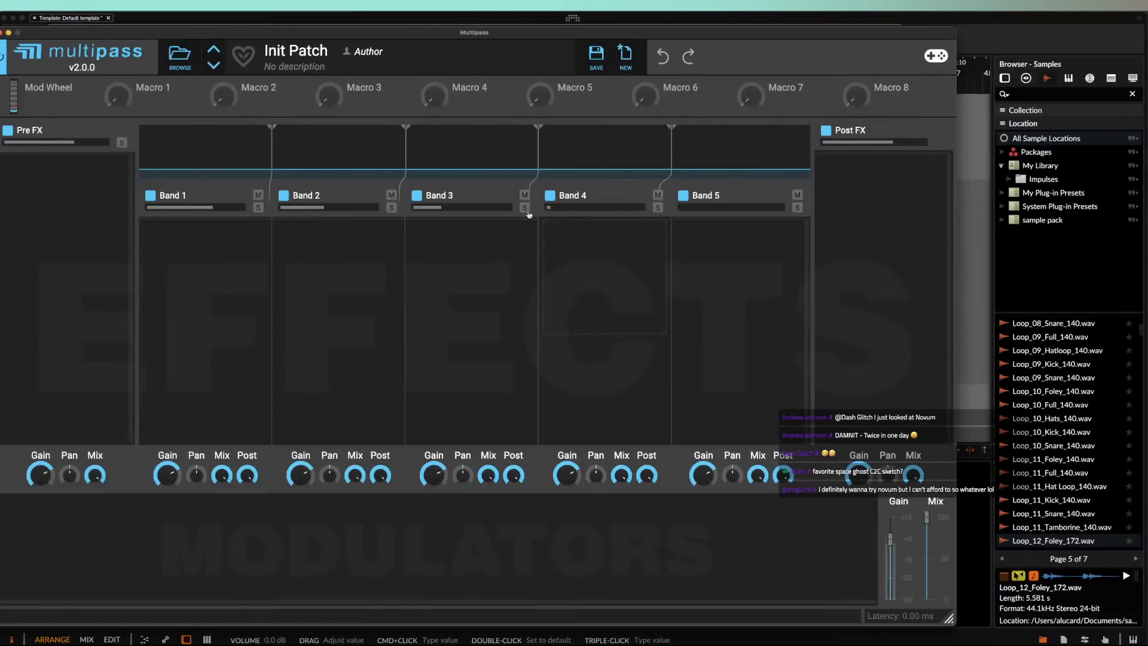
{"action": "left_click", "coordinate": [624, 55]}
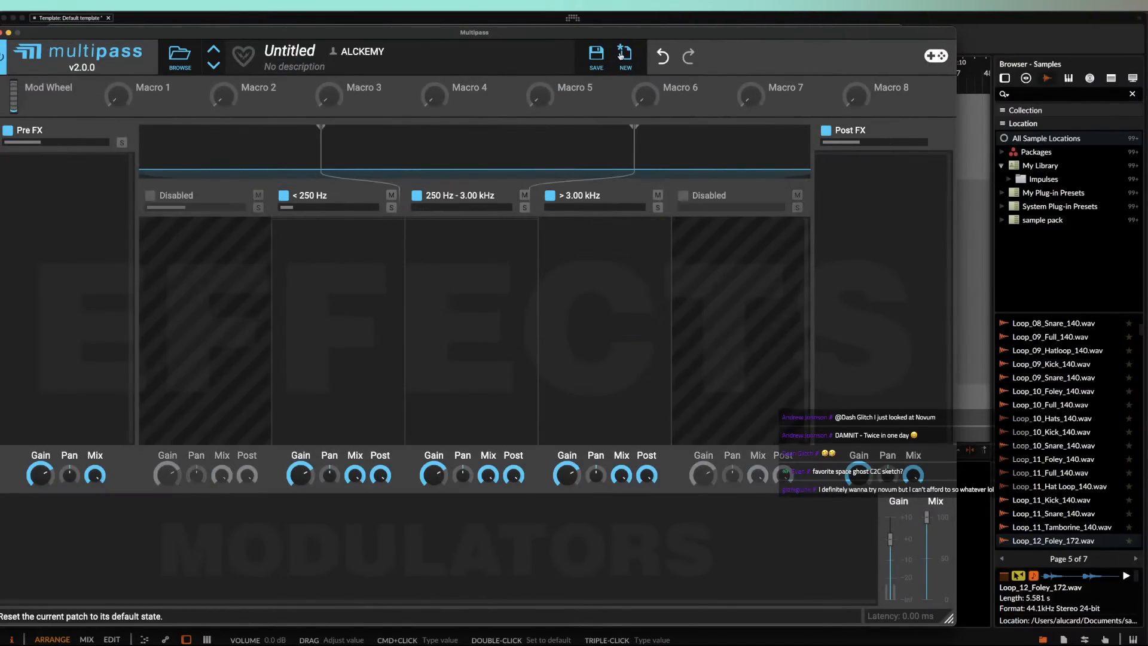
{"action": "left_click", "coordinate": [1, 32]}
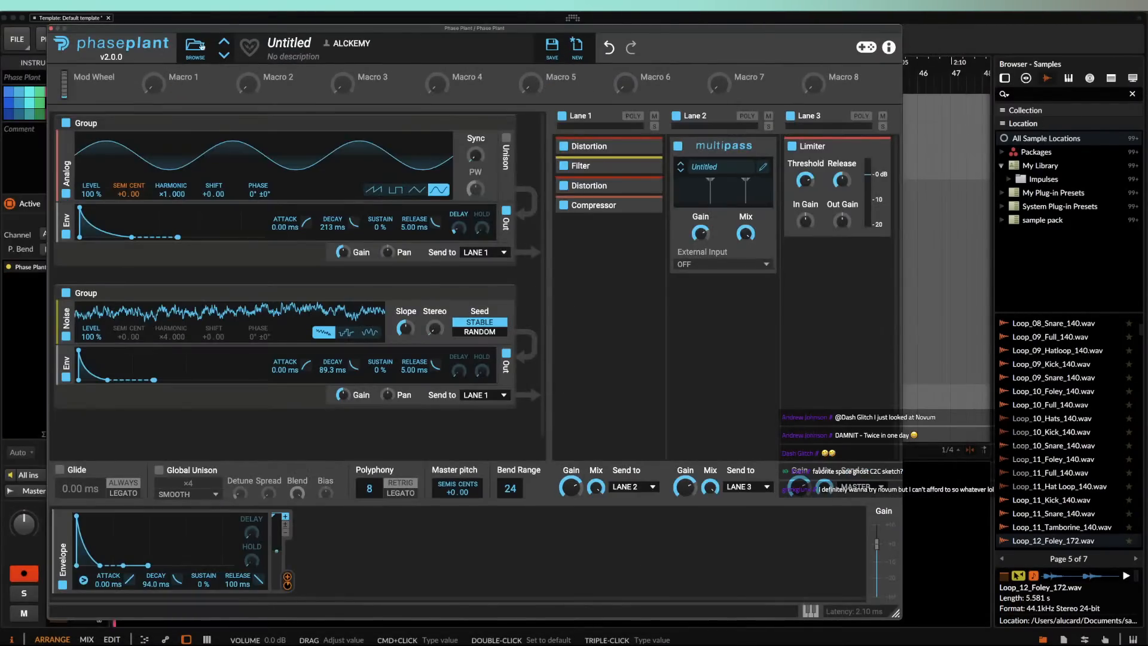
{"action": "left_click", "coordinate": [679, 147]}
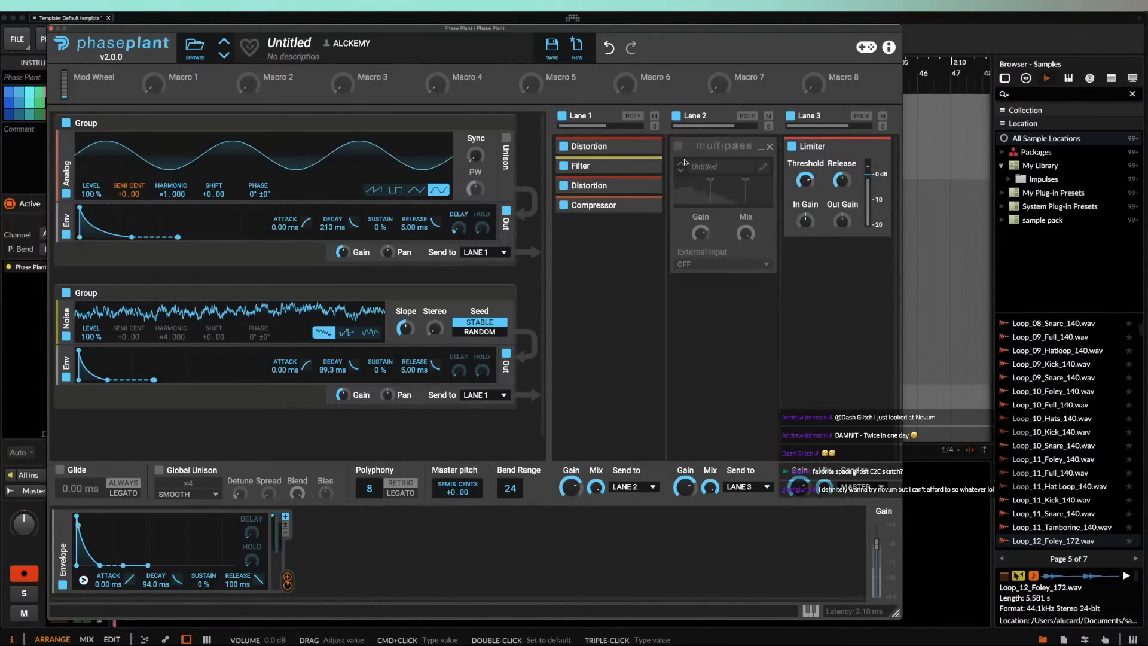
{"action": "left_click", "coordinate": [678, 147]}
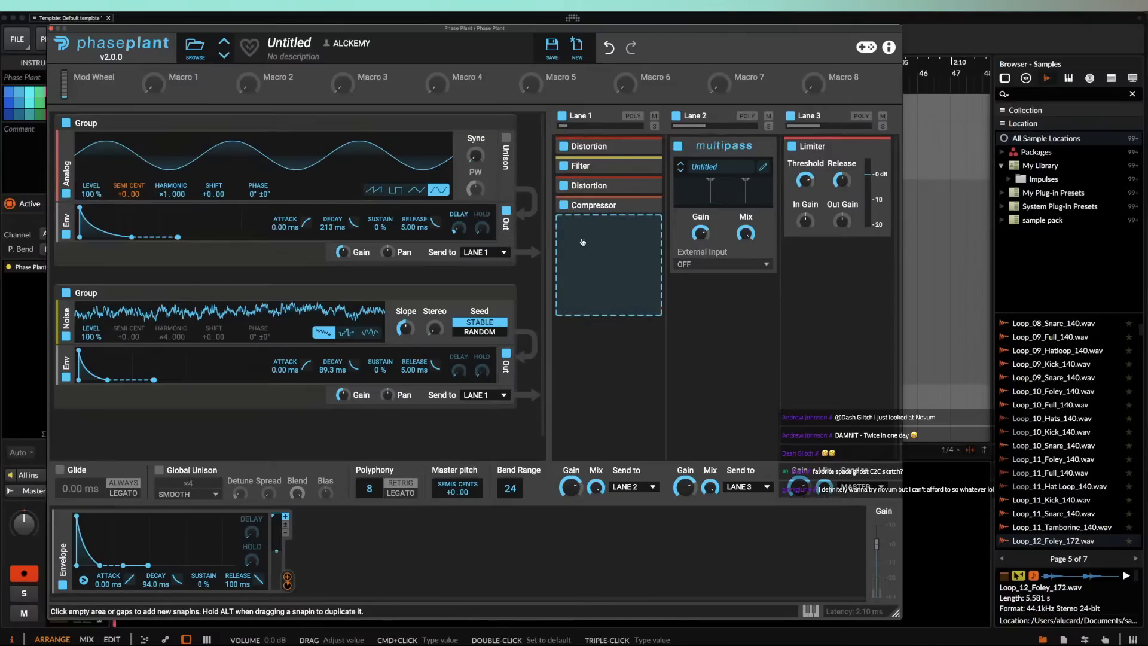
Step: Add a Dynamics effect with a 4.8:1 upward ratio to Band 4 of the Multipass, then close its editor
{"action": "left_click", "coordinate": [763, 190]}
{"action": "left_click", "coordinate": [604, 226]}
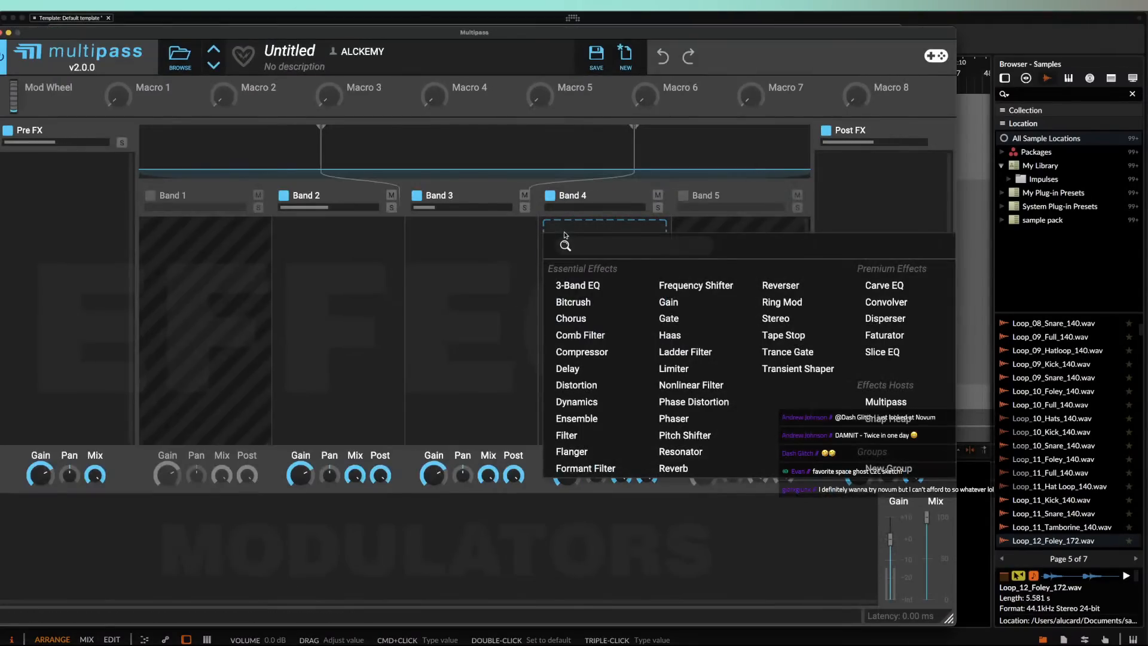
{"action": "left_click", "coordinate": [579, 402]}
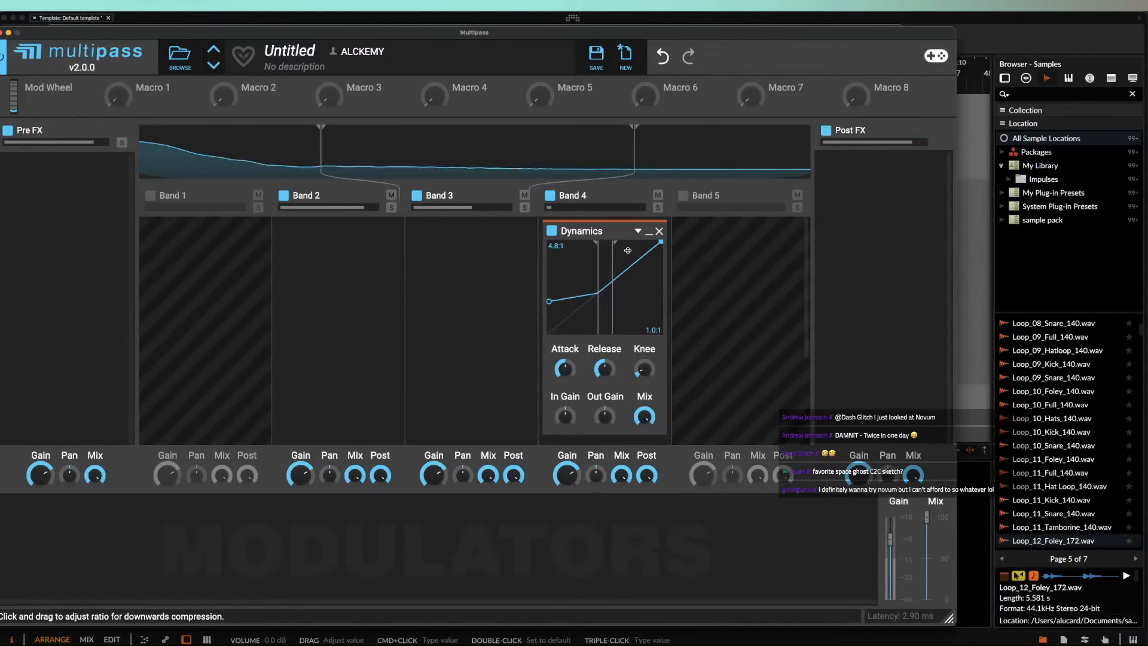
{"action": "left_click", "coordinate": [639, 231]}
{"action": "left_click", "coordinate": [647, 234]}
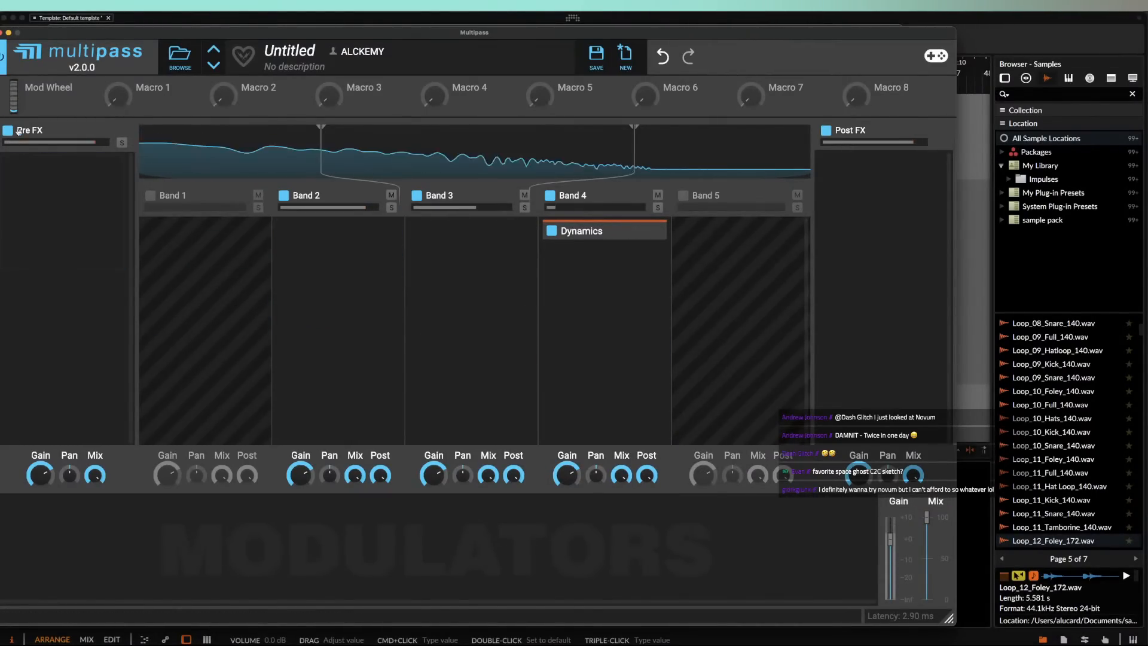
{"action": "left_click", "coordinate": [1, 33]}
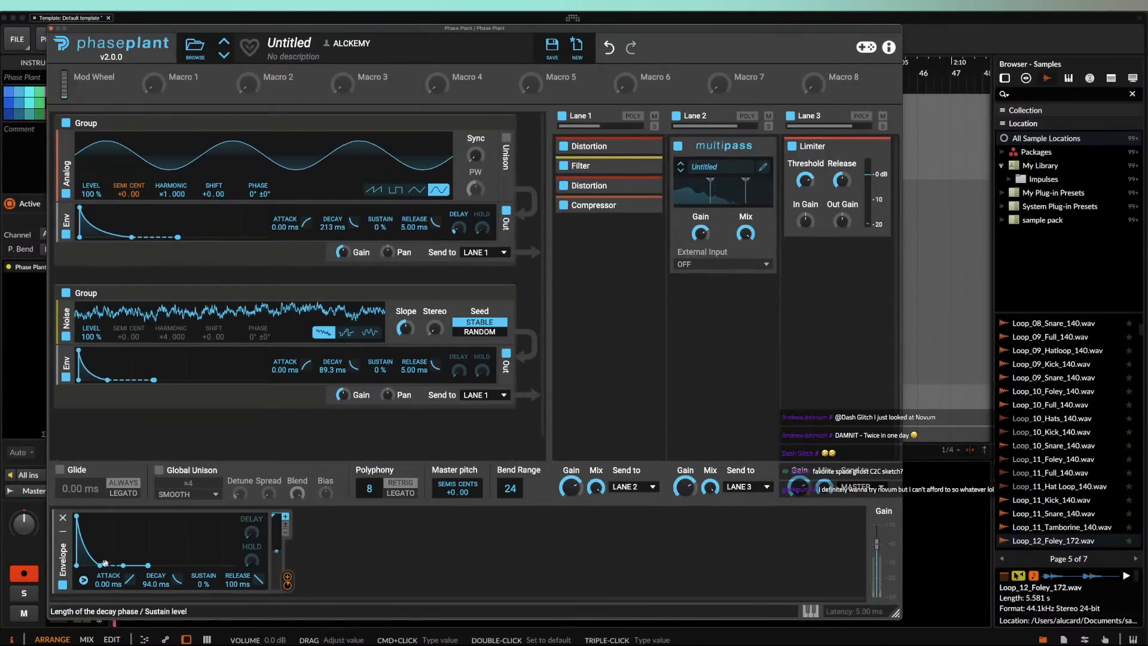
Step: Adjust the pitch modulation depth and fine-tune the Envelope modulator's decay to 93.9 ms
{"action": "right_click", "coordinate": [288, 586]}
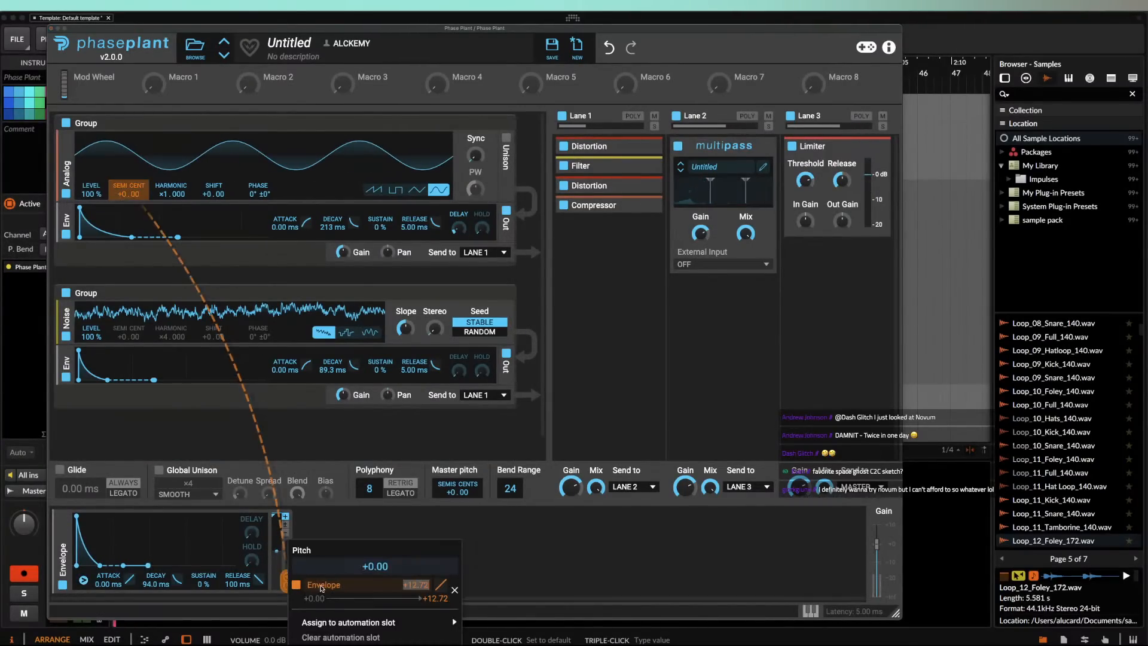
{"action": "left_click", "coordinate": [326, 589]}
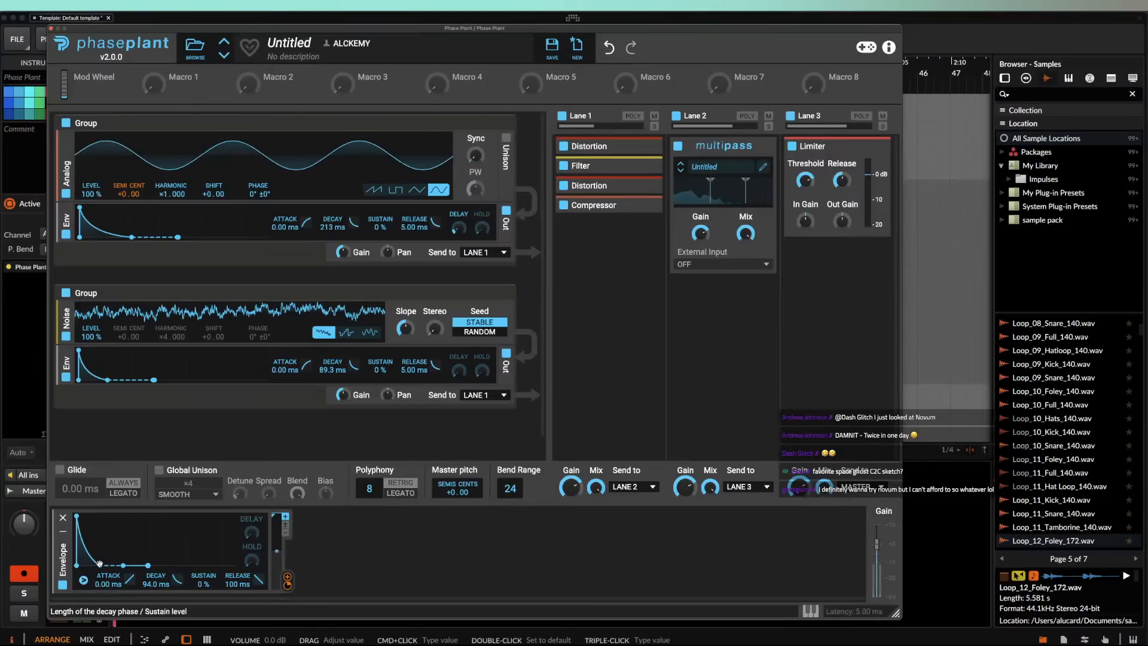
{"action": "left_click_drag", "start_coordinate": [177, 580], "coordinate": [177, 568]}
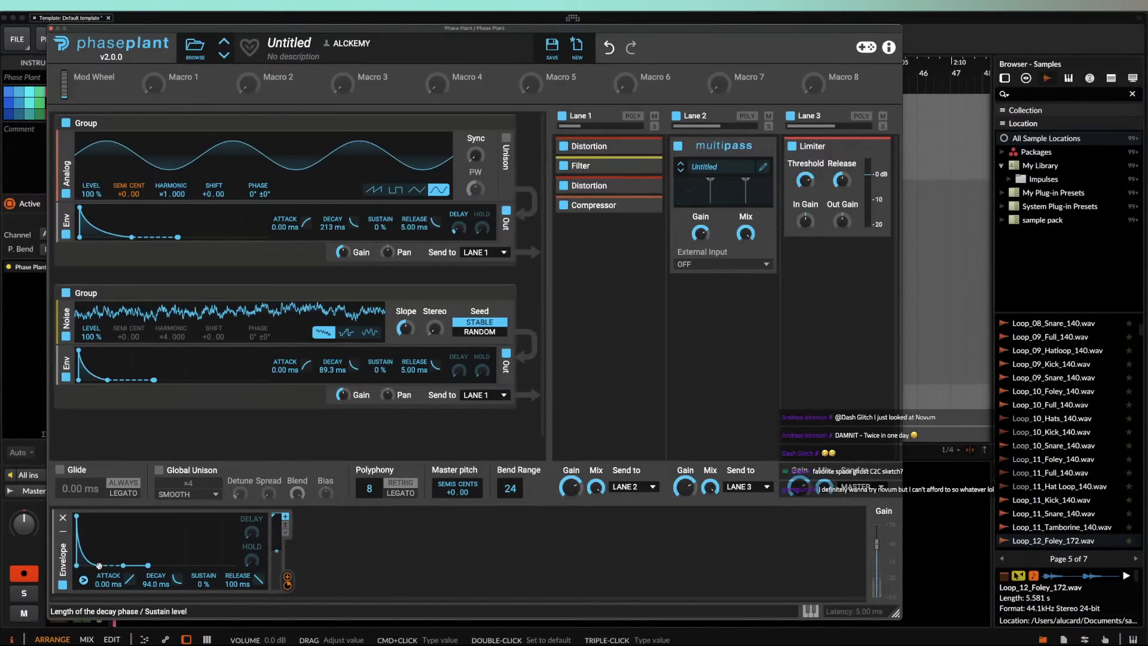
{"action": "left_click_drag", "start_coordinate": [126, 565], "coordinate": [129, 566]}
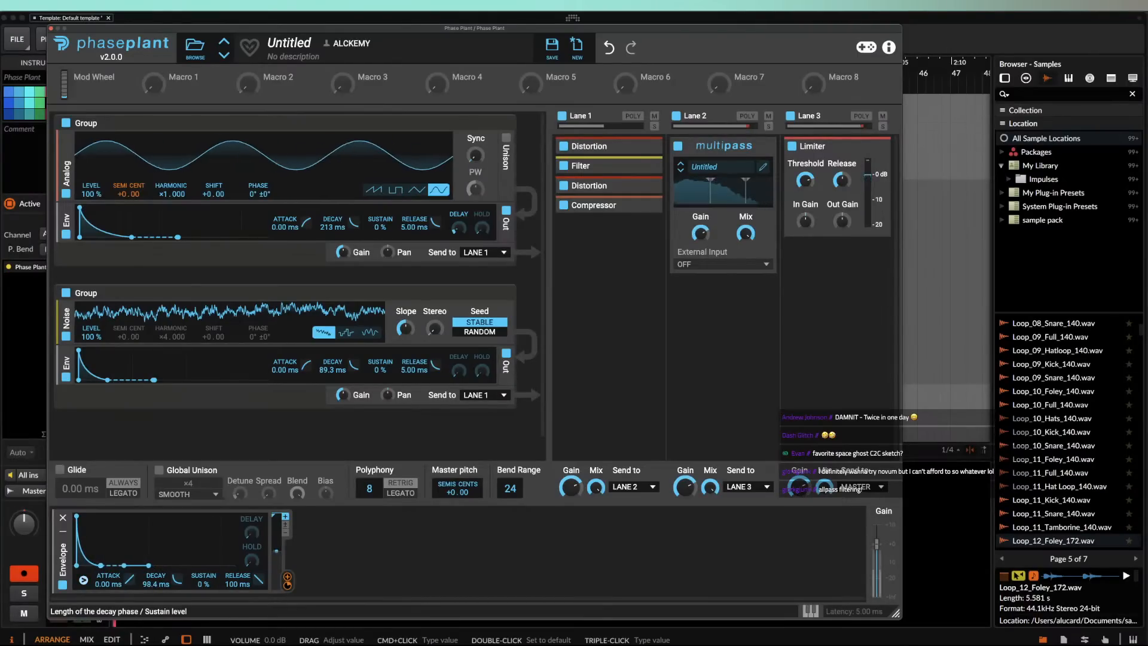
{"action": "left_click_drag", "start_coordinate": [98, 565], "coordinate": [99, 565]}
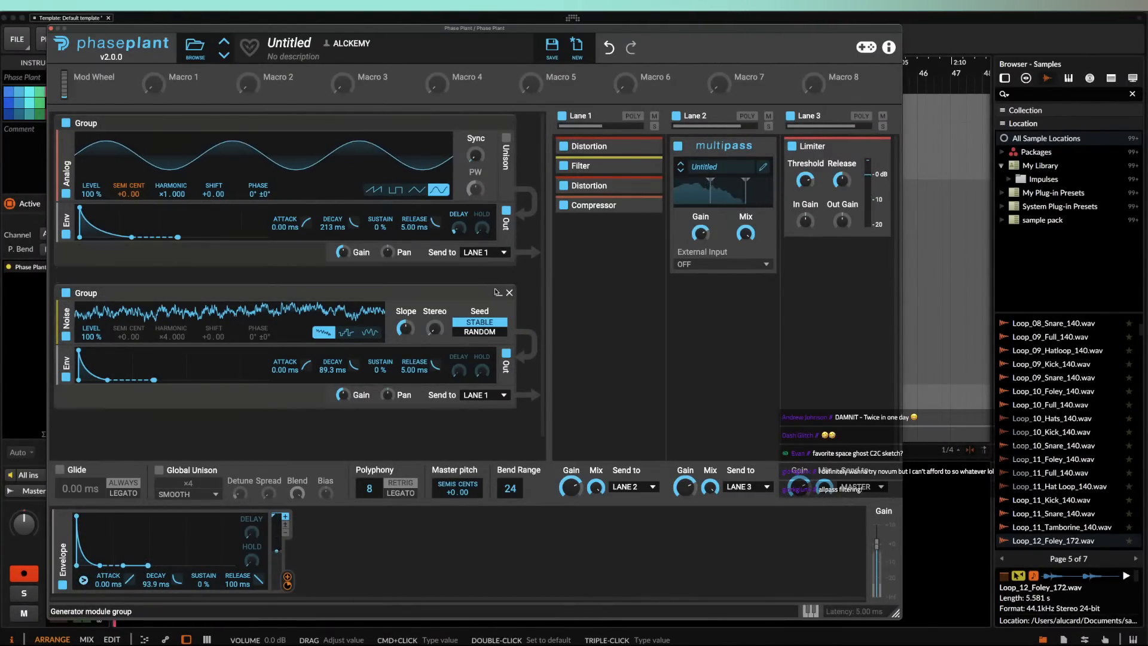
Step: Minimize both generator groups and add a Sampler generator in a new group
{"action": "left_click", "coordinate": [499, 293]}
{"action": "left_click", "coordinate": [498, 126]}
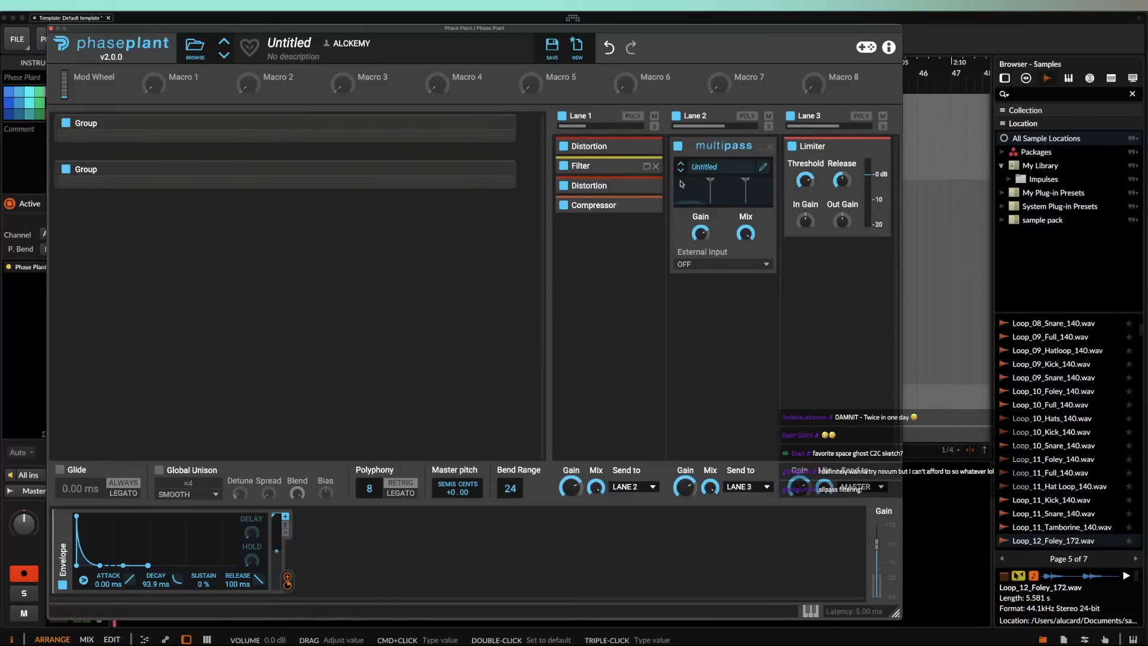
{"action": "left_click", "coordinate": [80, 233]}
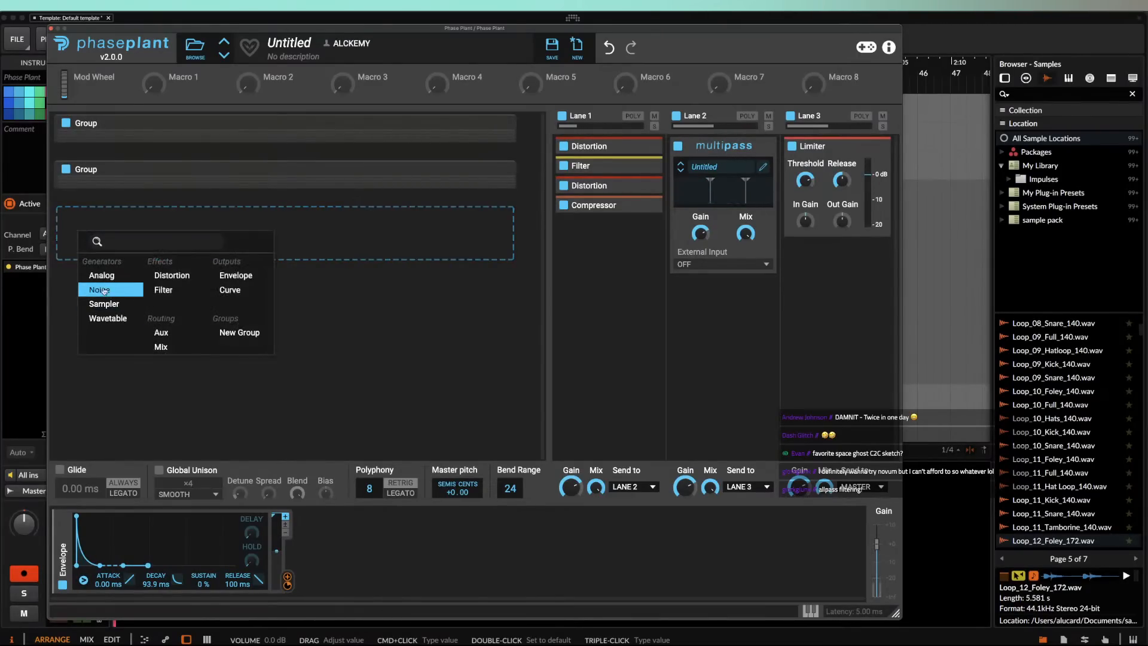
{"action": "left_click", "coordinate": [104, 304]}
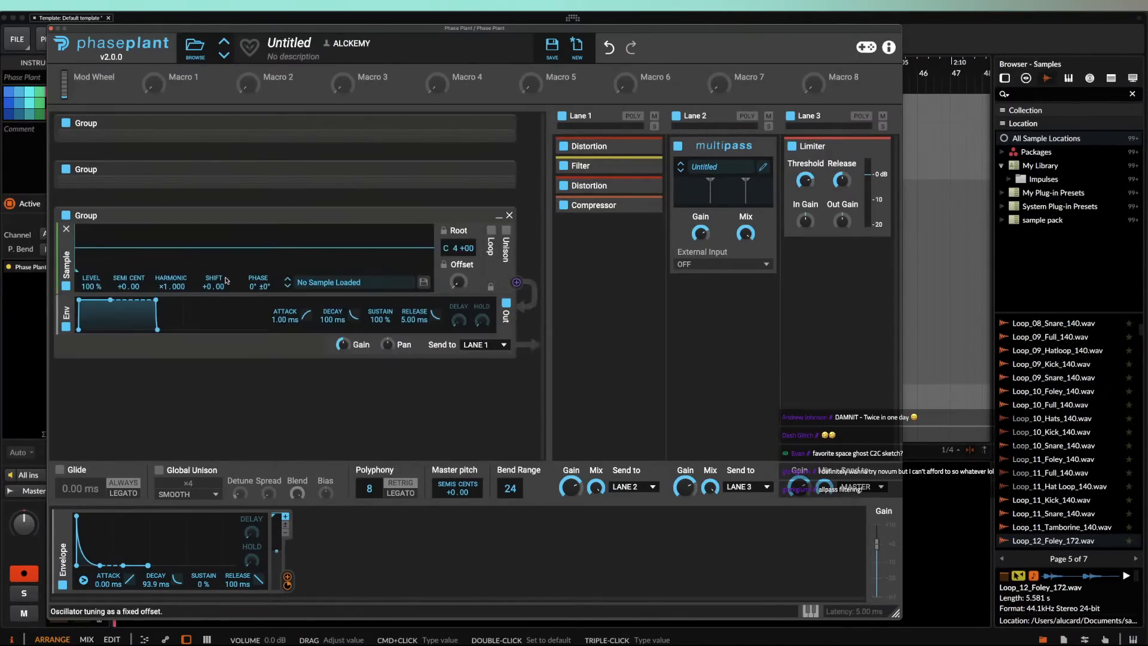
Step: Browse for a sample for the Sampler, going to the KICKS folder of SampleGenieJanuary18 within the sample pack's Sample Genie folder
{"action": "left_click", "coordinate": [330, 282]}
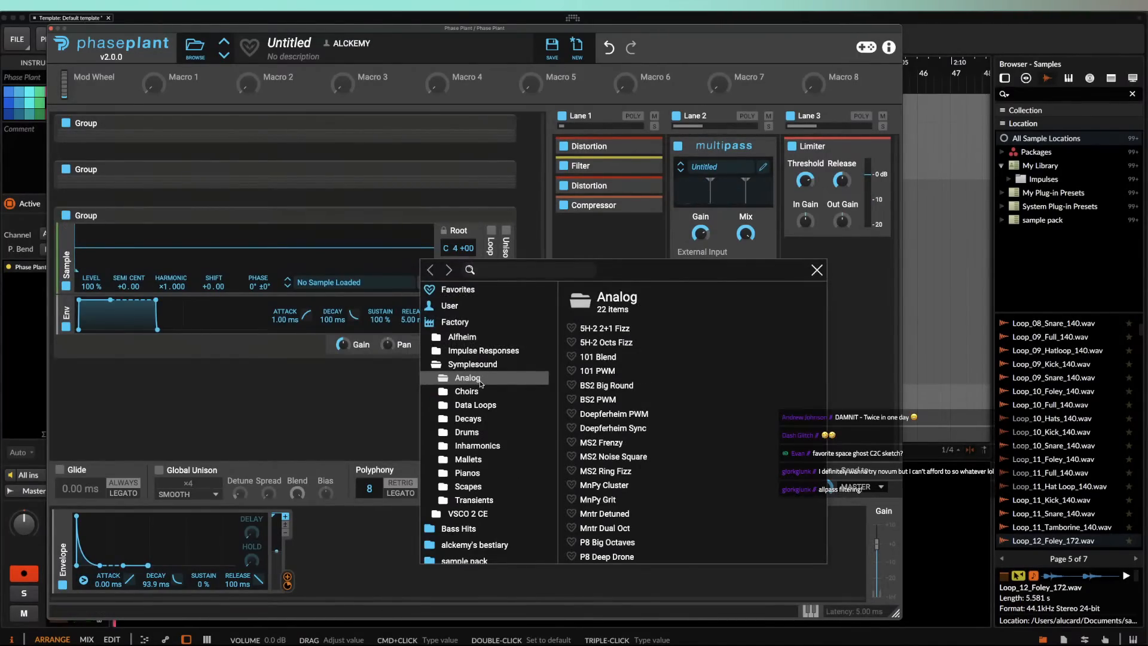
{"action": "left_click", "coordinate": [450, 305]}
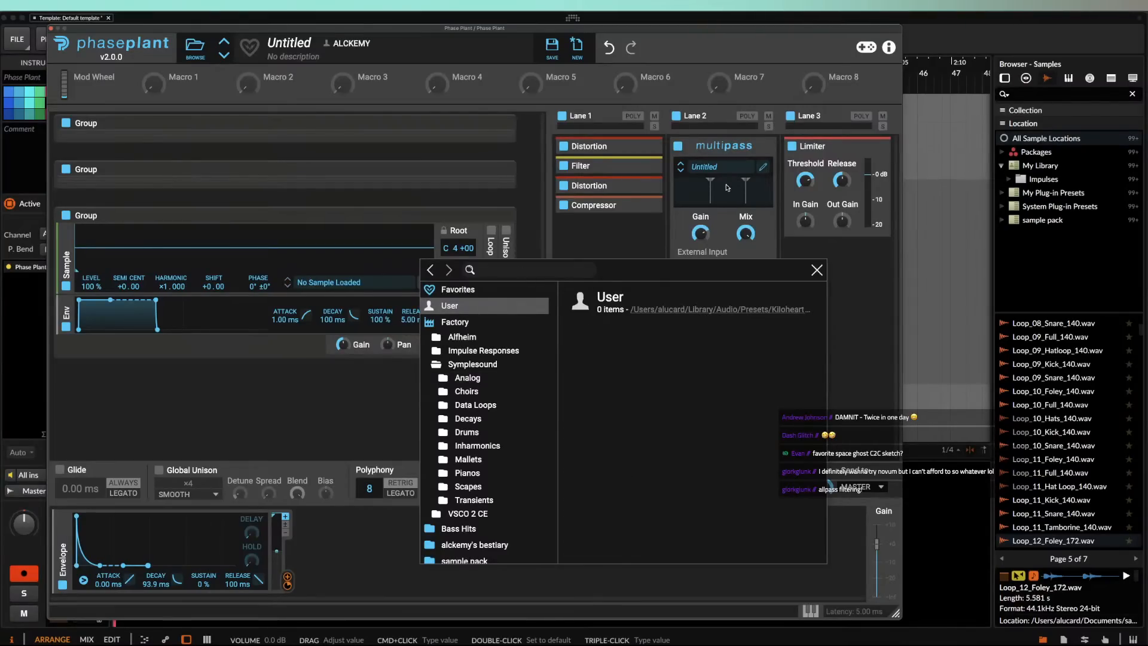
{"action": "scroll", "coordinate": [480, 316], "scroll_direction": "down", "scroll_amount": 1}
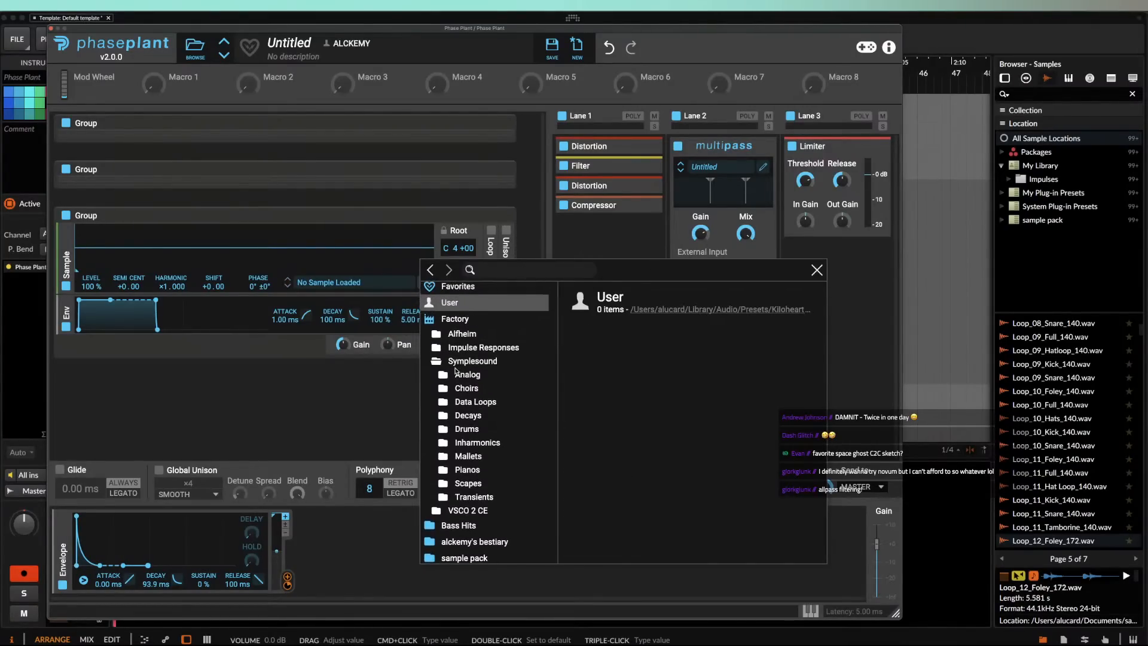
{"action": "left_click", "coordinate": [463, 375]}
{"action": "left_click", "coordinate": [462, 431]}
{"action": "scroll", "coordinate": [464, 479], "scroll_direction": "down", "scroll_amount": 2}
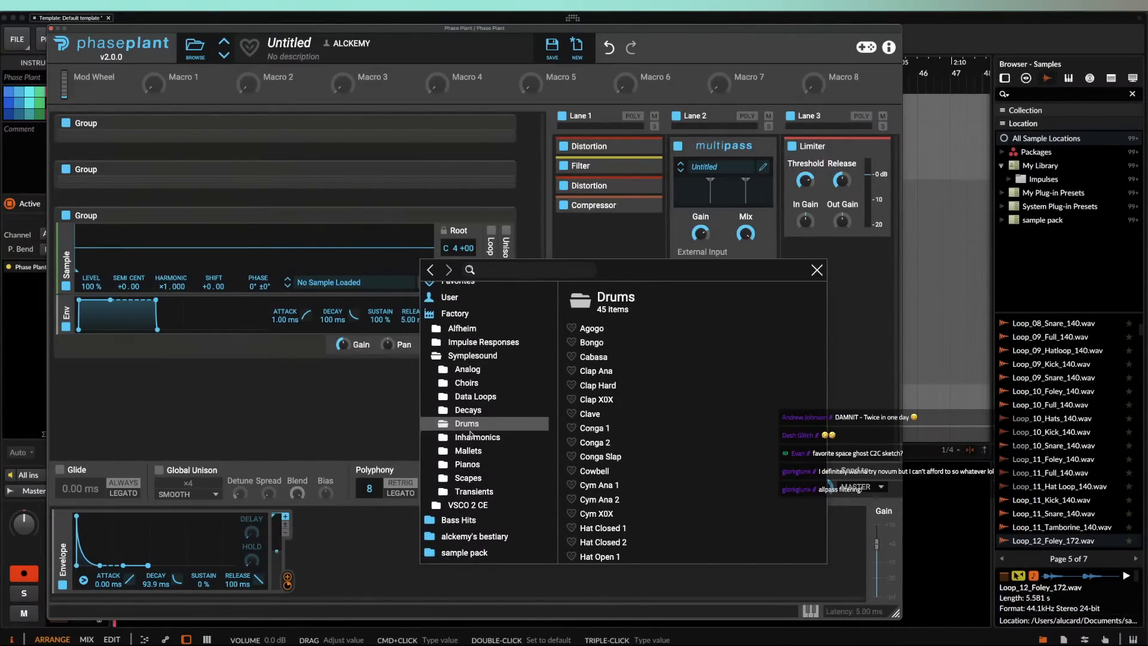
{"action": "left_click", "coordinate": [460, 537]}
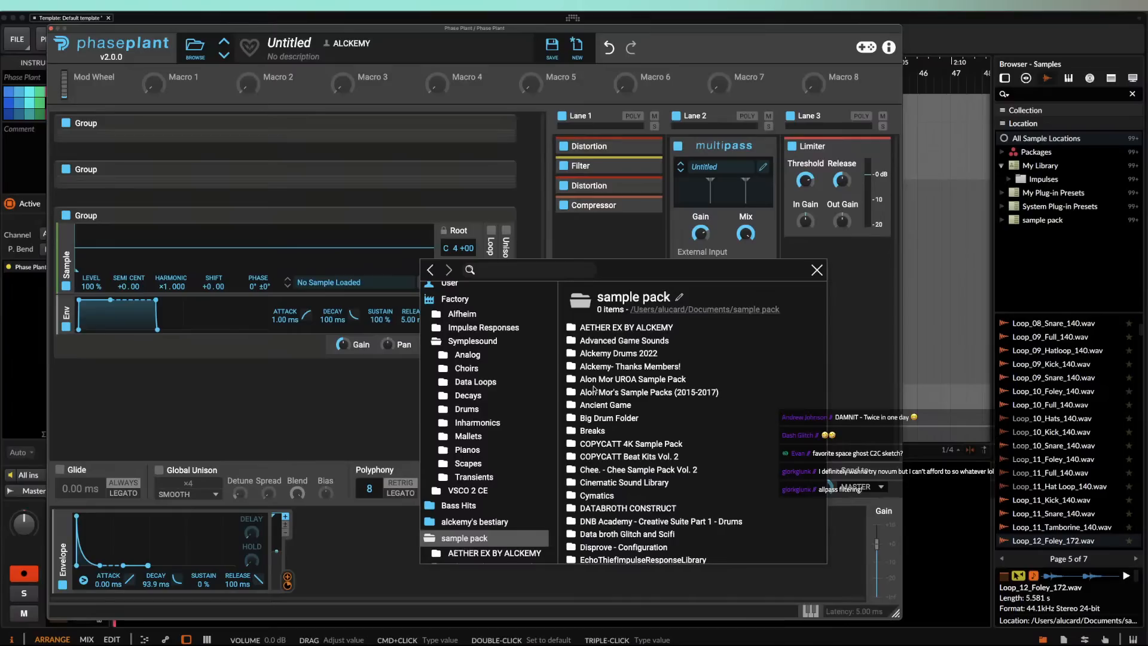
{"action": "scroll", "coordinate": [593, 388], "scroll_direction": "down", "scroll_amount": 10}
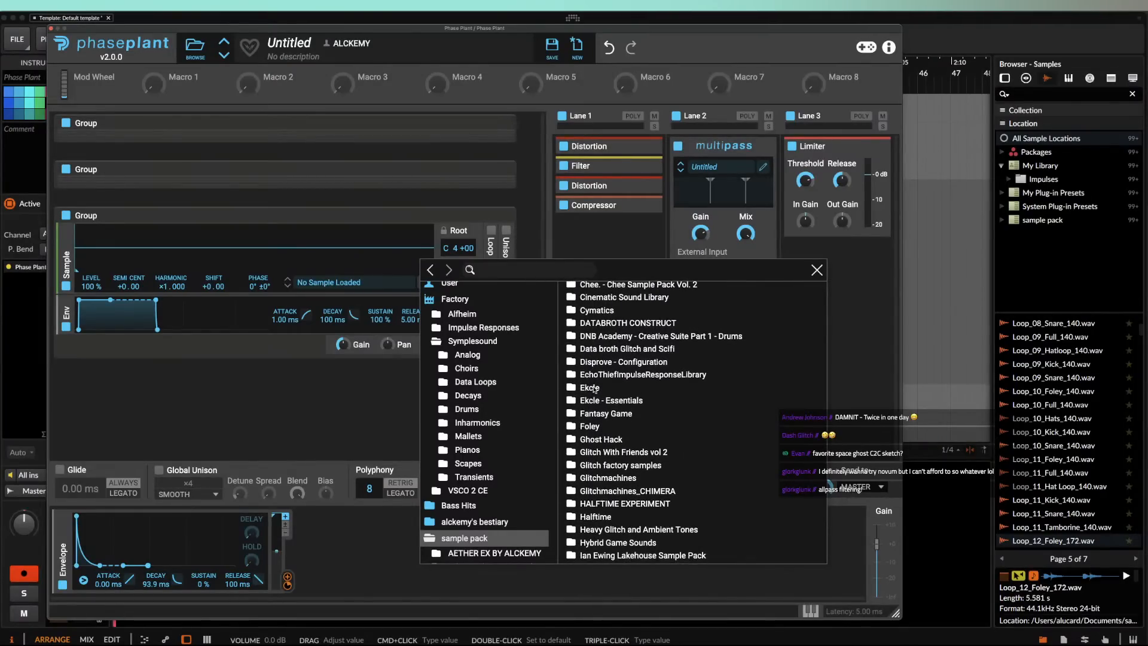
{"action": "scroll", "coordinate": [593, 389], "scroll_direction": "down", "scroll_amount": 10}
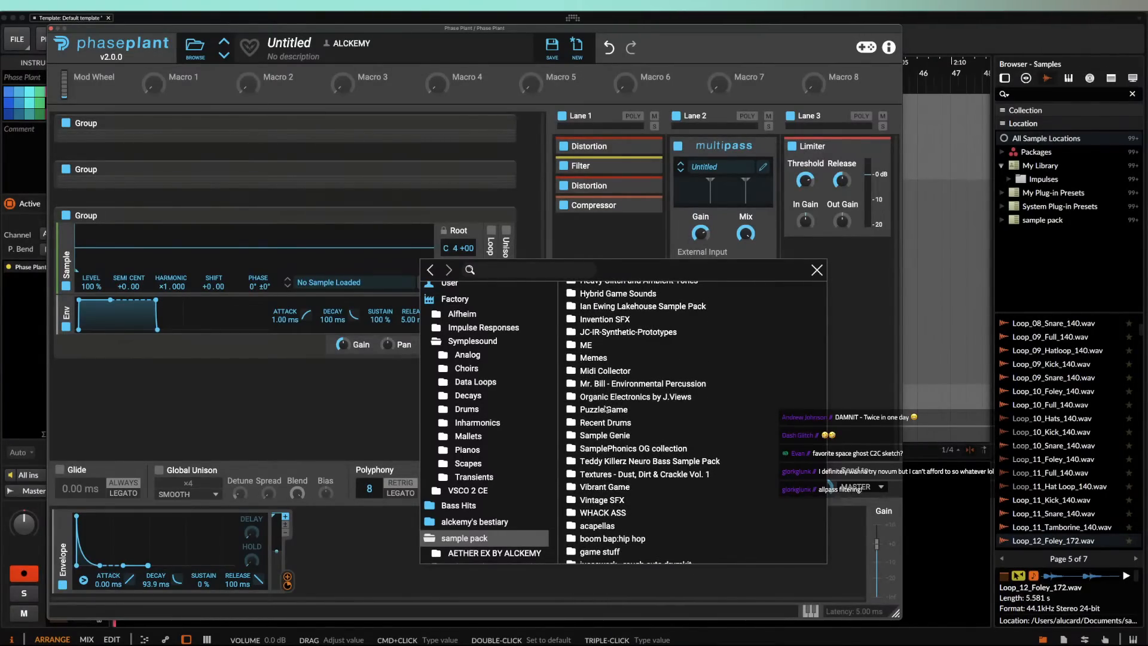
{"action": "double_click", "coordinate": [604, 437]}
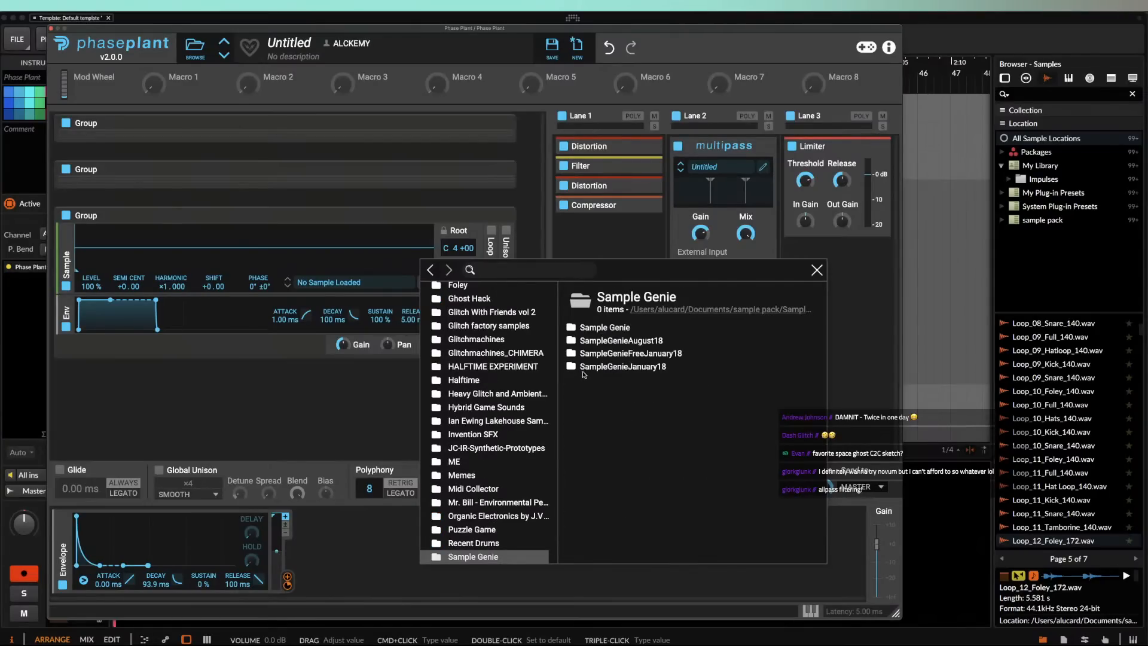
{"action": "double_click", "coordinate": [592, 366]}
{"action": "double_click", "coordinate": [593, 378]}
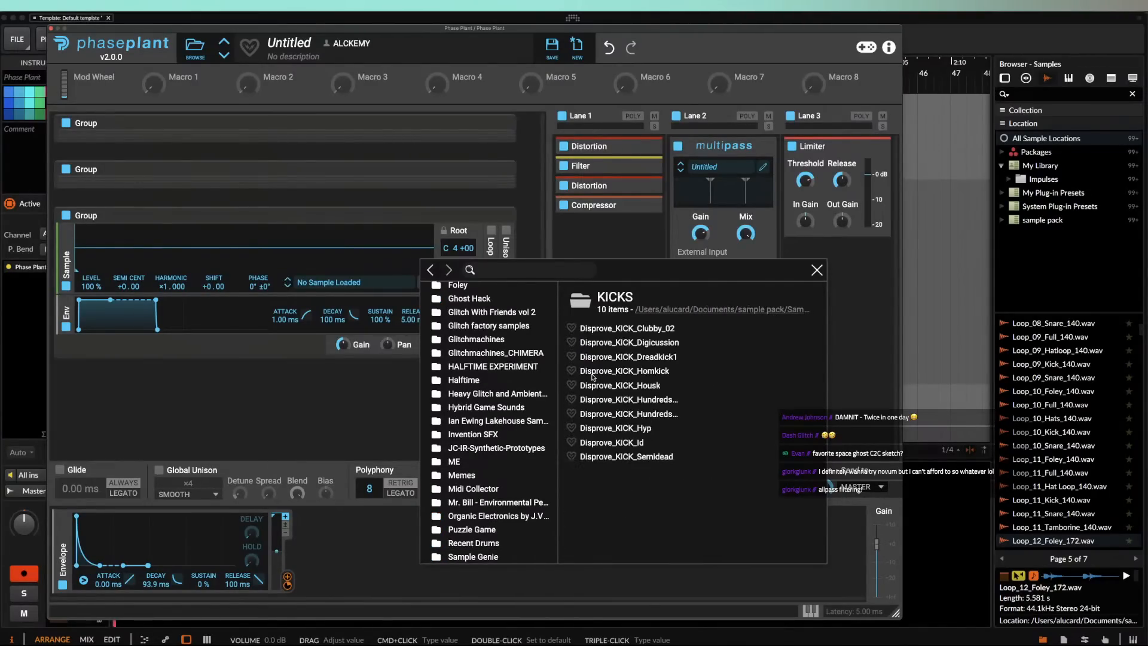
Step: Audition kick samples in the Sampler, including Disprove_KICK_Housk, Homkick, Digicussion, Clubby_02, Hyp and Semidead
{"action": "left_click", "coordinate": [613, 387]}
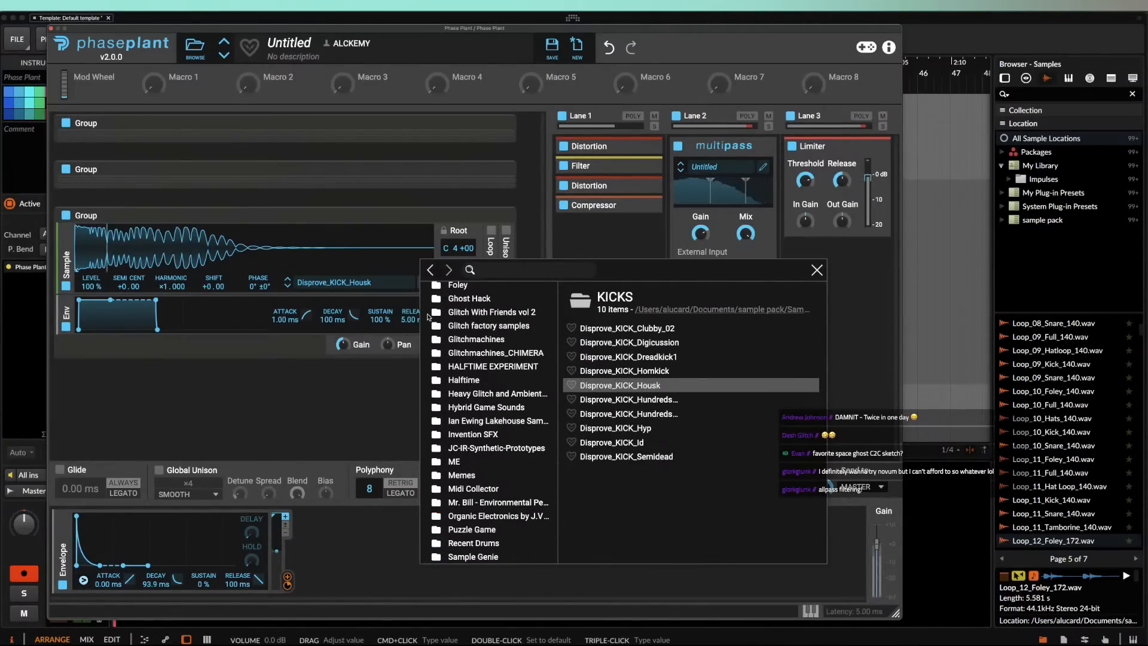
{"action": "left_click", "coordinate": [616, 372]}
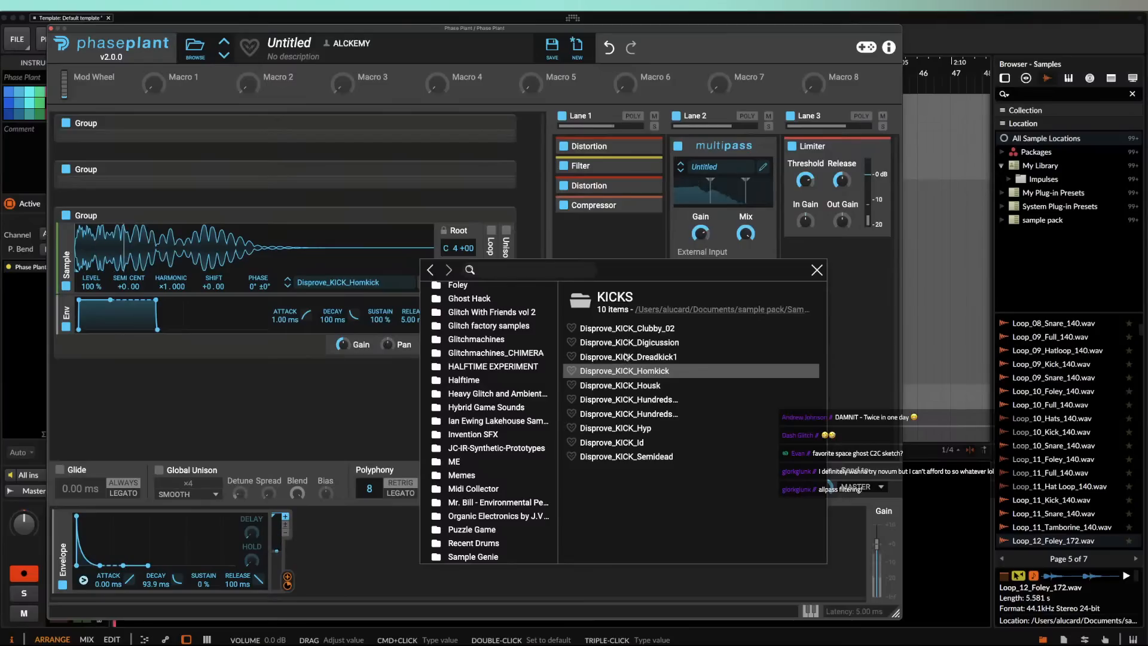
{"action": "left_click", "coordinate": [620, 357]}
{"action": "left_click", "coordinate": [621, 343]}
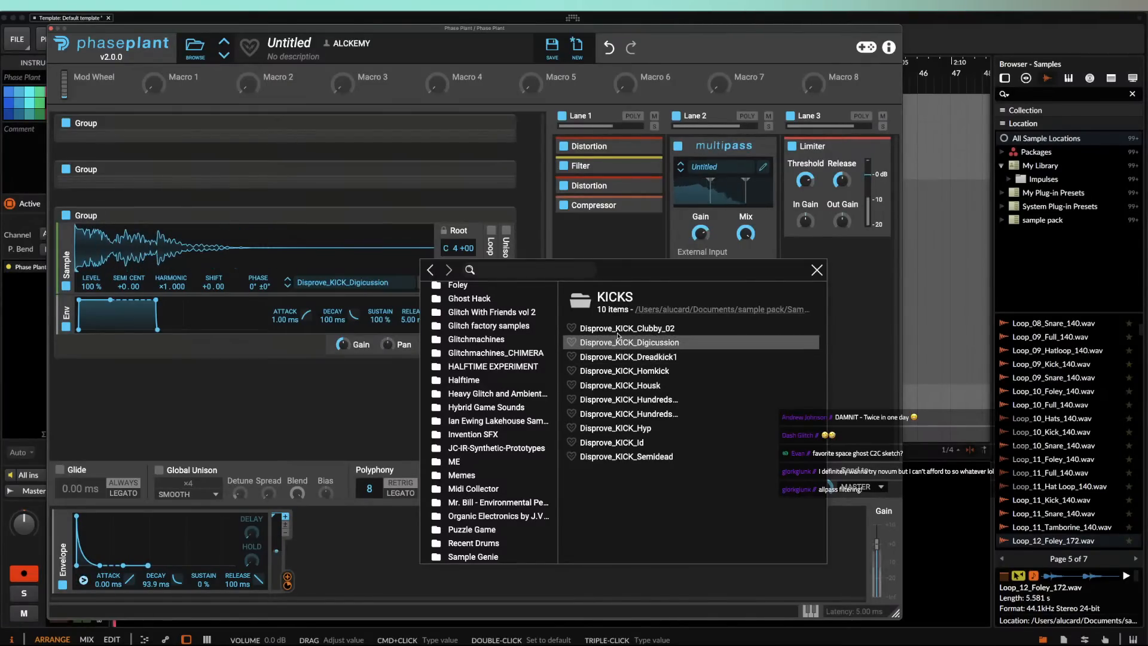
{"action": "left_click", "coordinate": [618, 331]}
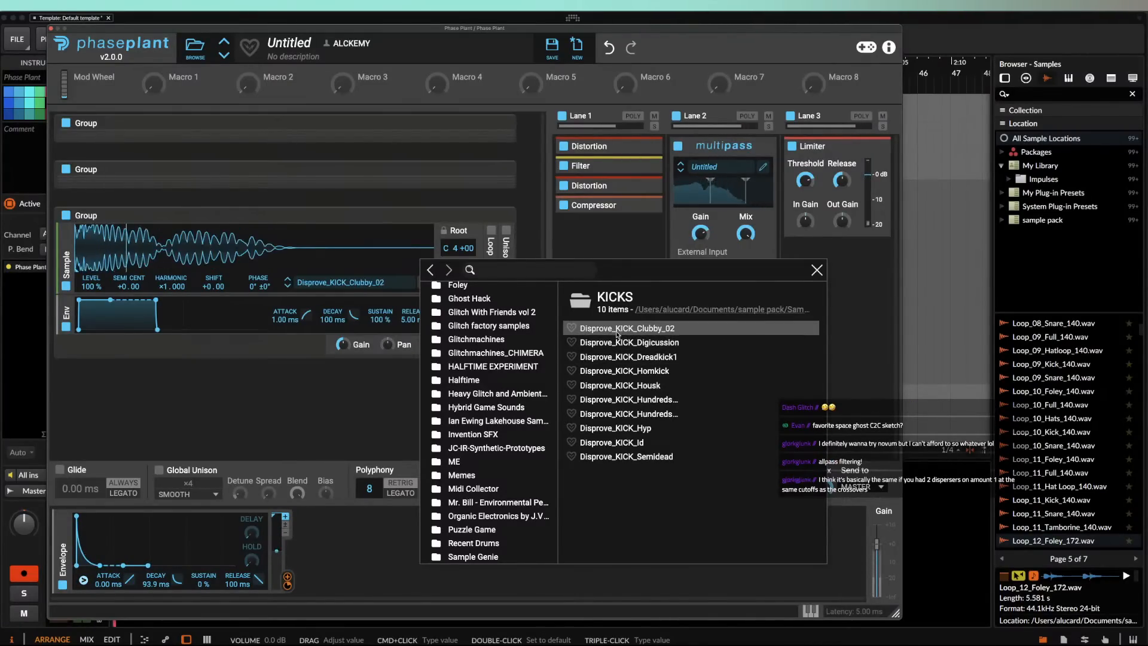
{"action": "left_click", "coordinate": [621, 428]}
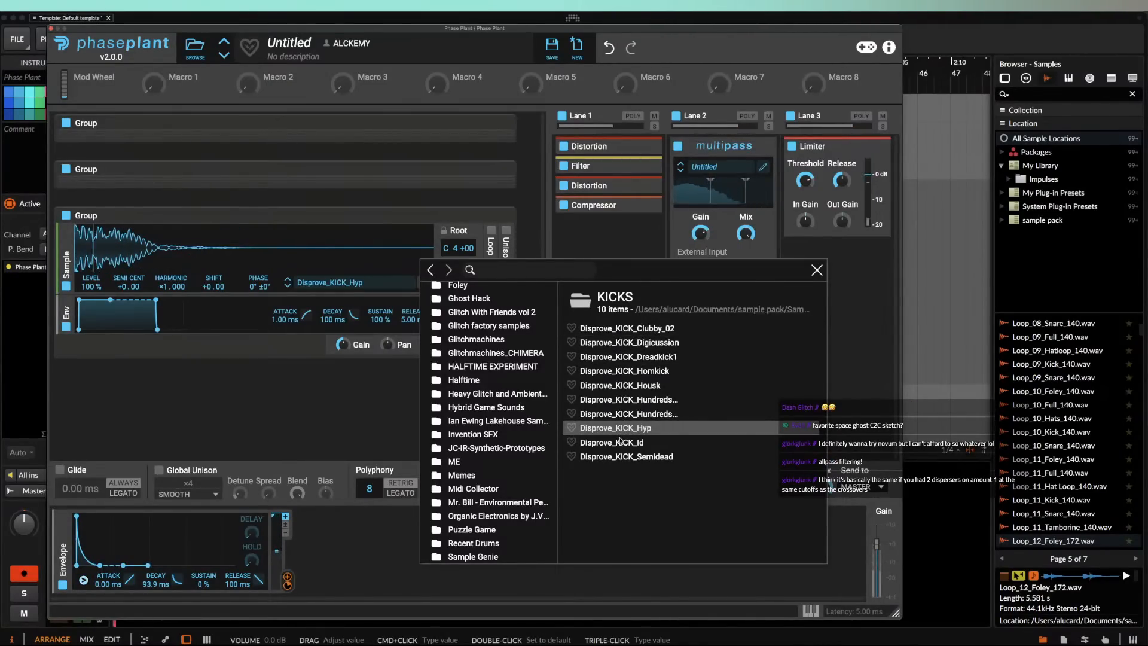
{"action": "left_click", "coordinate": [621, 442]}
{"action": "left_click", "coordinate": [625, 458]}
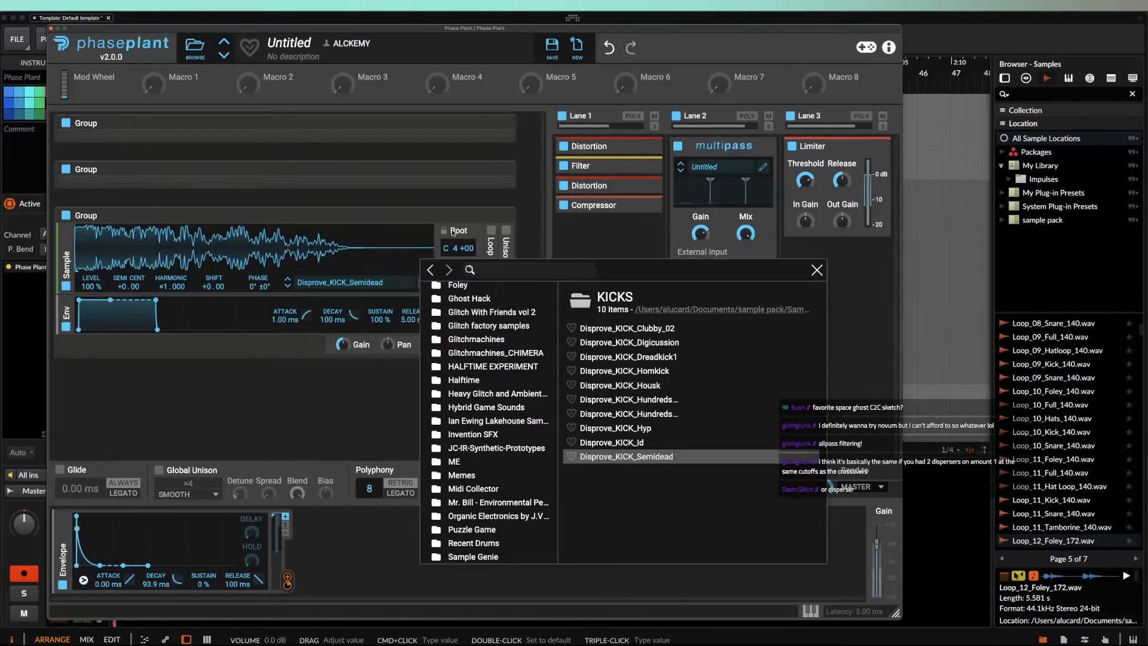
Step: Audition the samples in the BREAKS folder and load Disprove_BREAK_Cosmobreak_172 into the Sampler, then close the sample browser
{"action": "left_click", "coordinate": [431, 270]}
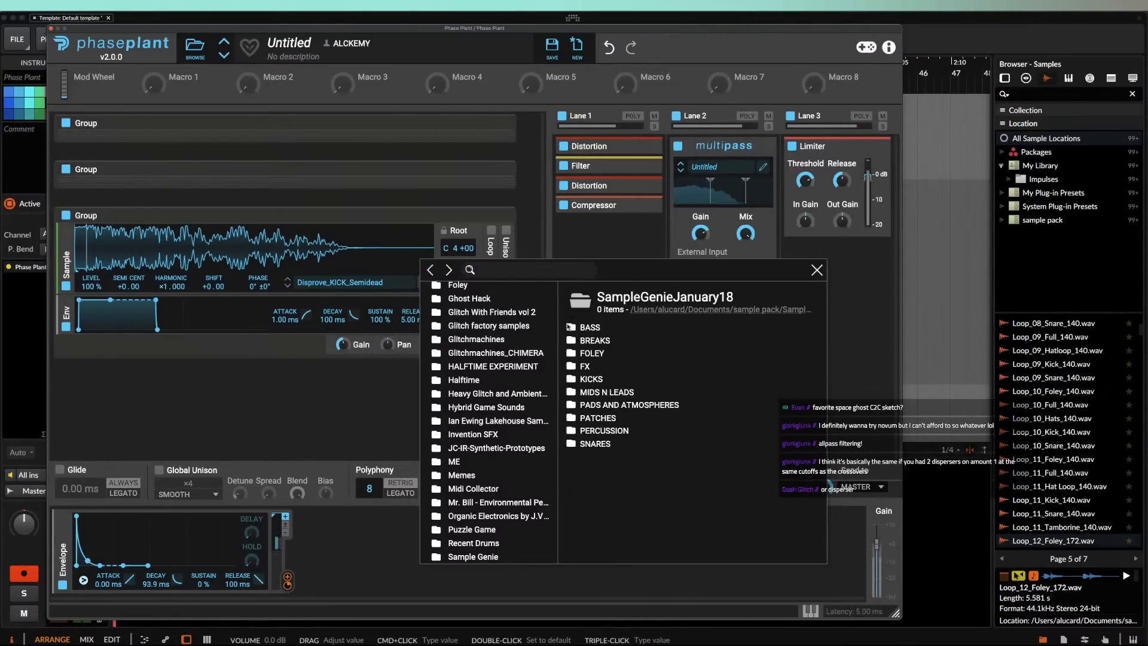
{"action": "left_click", "coordinate": [590, 341]}
{"action": "left_click", "coordinate": [607, 358]}
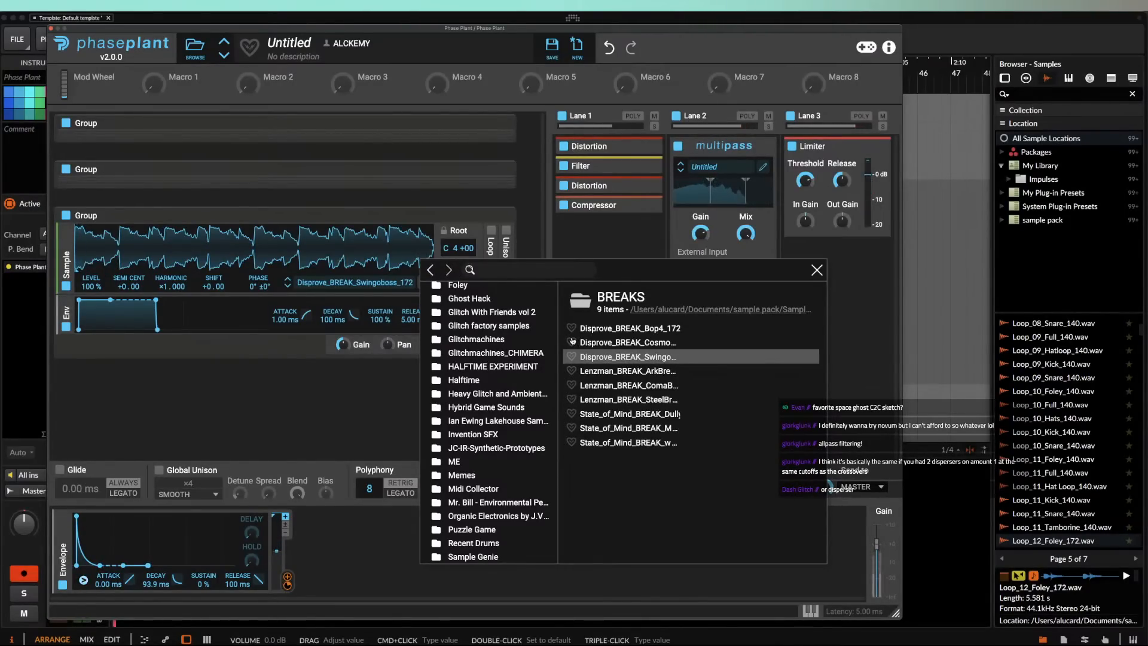
{"action": "left_click", "coordinate": [605, 371]}
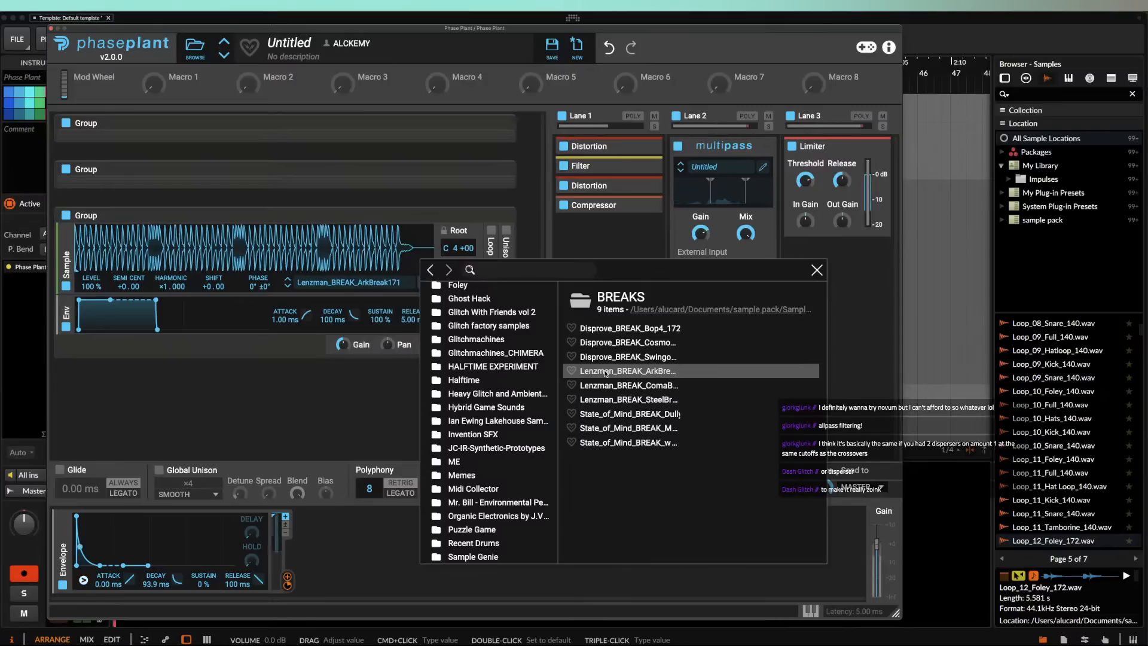
{"action": "left_click", "coordinate": [603, 385]}
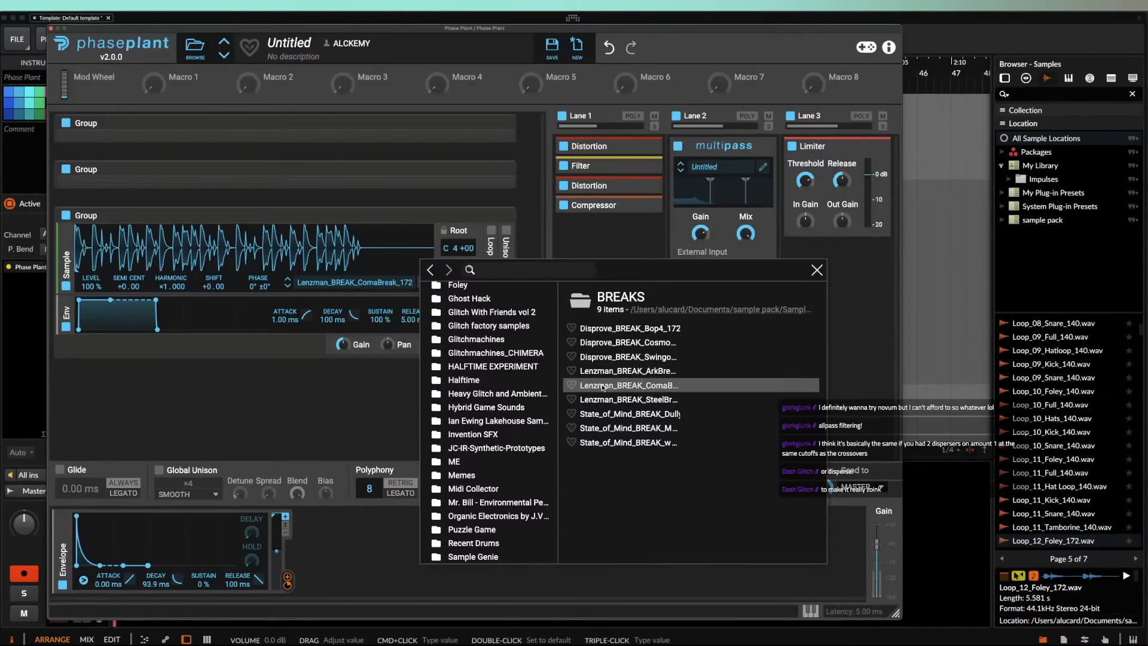
{"action": "left_click", "coordinate": [614, 415]}
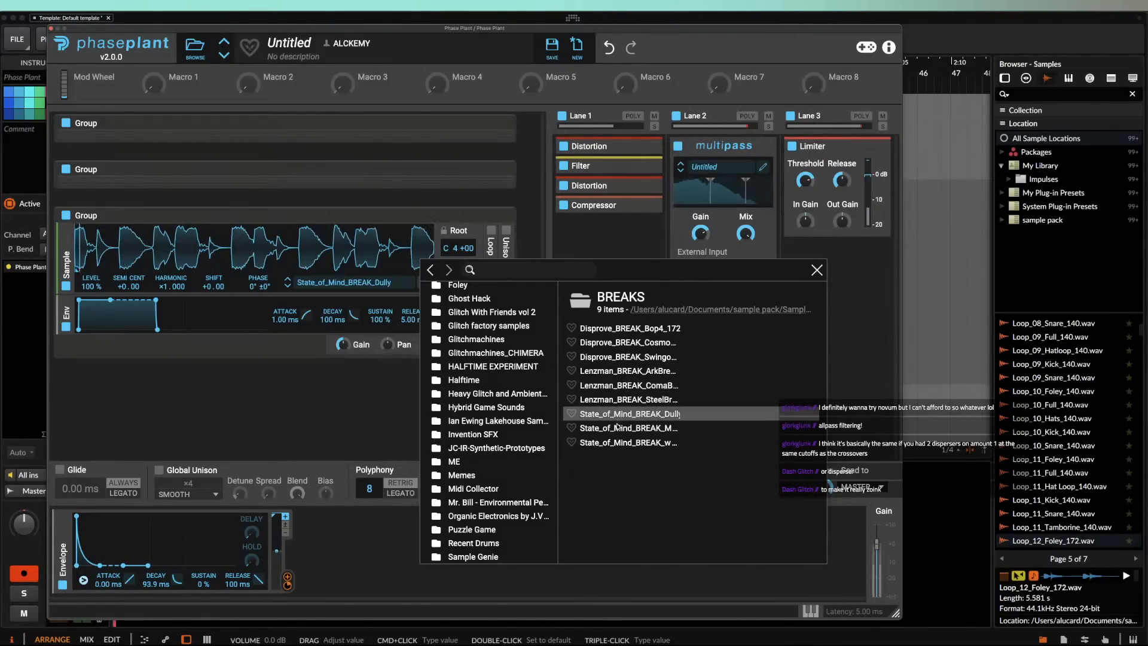
{"action": "left_click", "coordinate": [616, 429]}
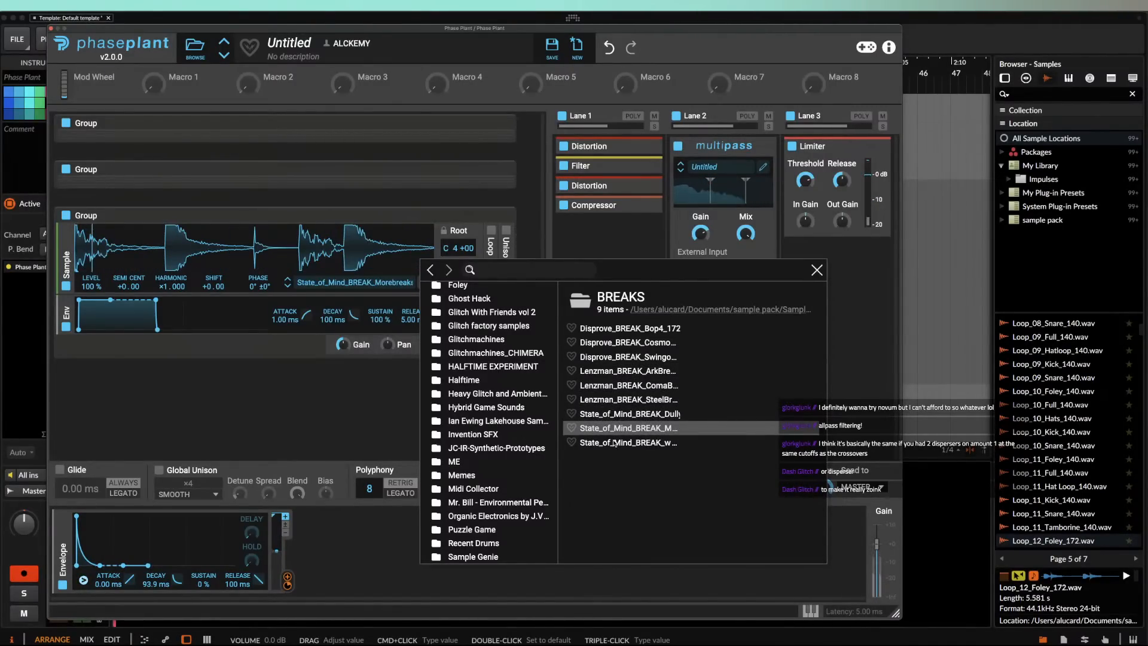
{"action": "left_click", "coordinate": [616, 443]}
{"action": "left_click", "coordinate": [604, 343]}
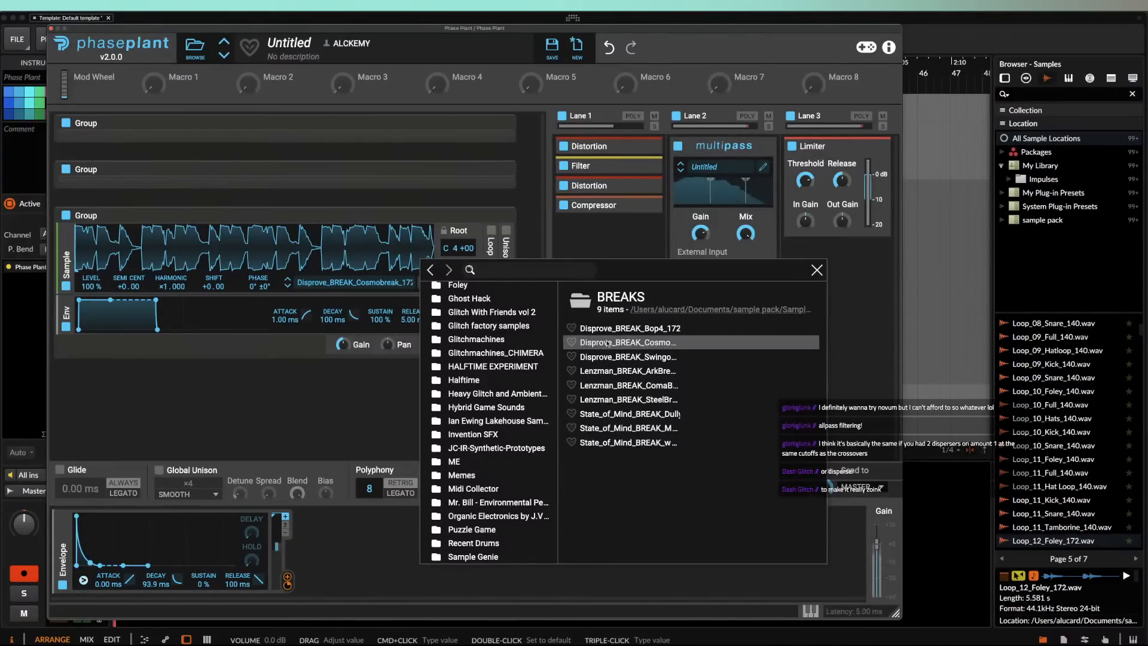
{"action": "left_click", "coordinate": [817, 269]}
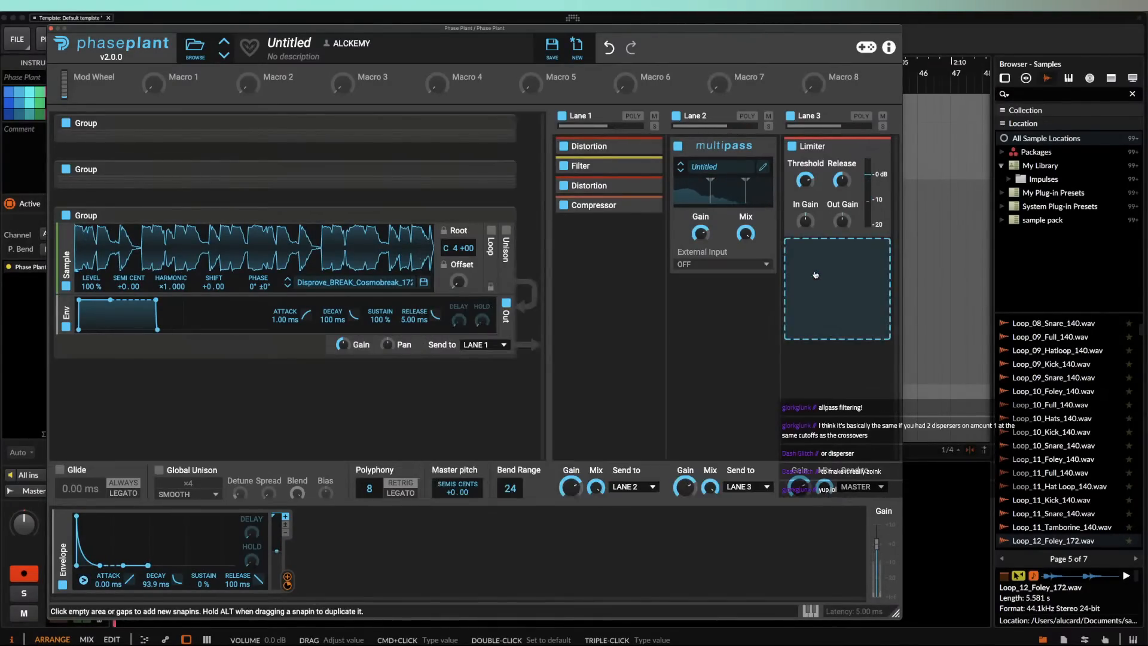
Step: Shape the Sampler's envelope to 162 ms decay and 0% sustain, and set the sample's root note to D#2
{"action": "left_click_drag", "start_coordinate": [128, 310], "coordinate": [128, 333]}
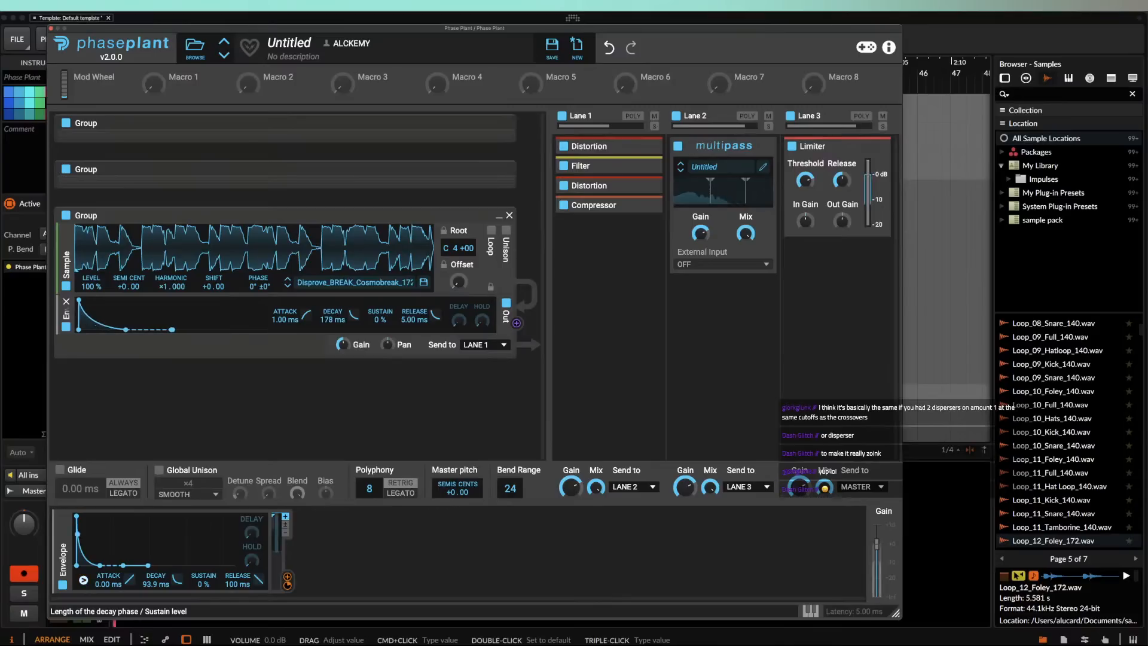
{"action": "mouse_move", "coordinate": [460, 250]}
{"action": "left_mouse_down"}
{"action": "mouse_move", "coordinate": [460, 263]}
{"action": "mouse_move", "coordinate": [447, 253]}
{"action": "left_mouse_up"}
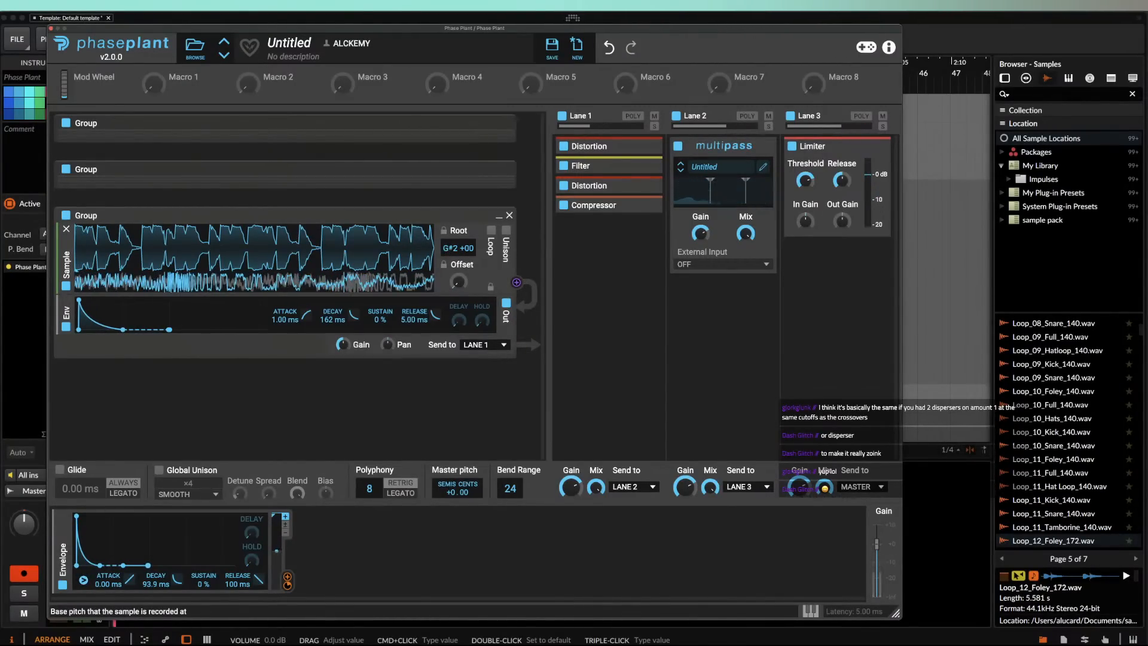
{"action": "scroll", "coordinate": [447, 251], "scroll_direction": "up", "scroll_amount": 2}
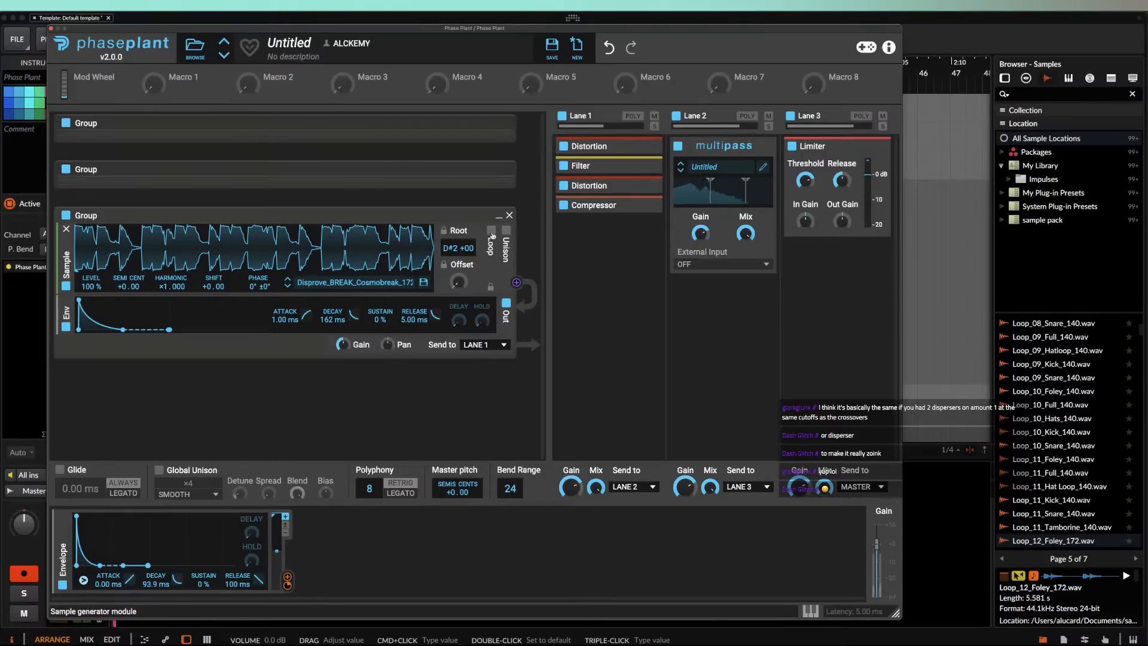
Step: Minimize the Sampler group and slightly raise the In Gain of the Lane 3 Limiter, then close the synth window
{"action": "left_click", "coordinate": [499, 216]}
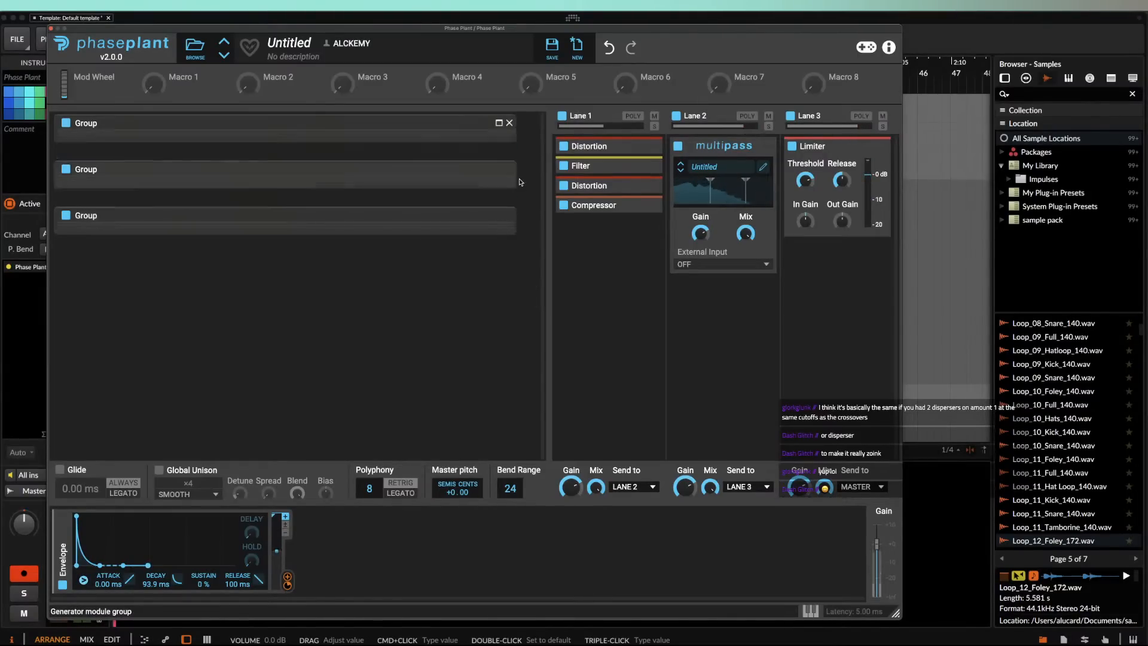
{"action": "mouse_move", "coordinate": [806, 221]}
{"action": "left_mouse_down"}
{"action": "mouse_move", "coordinate": [805, 197]}
{"action": "mouse_move", "coordinate": [806, 220]}
{"action": "left_mouse_up"}
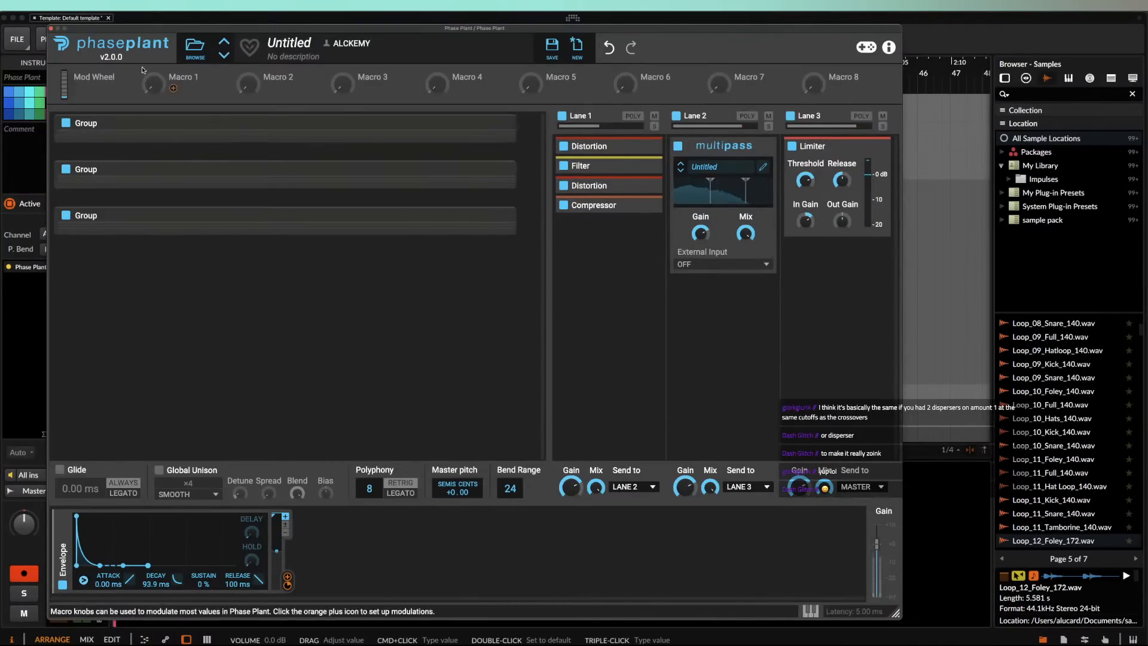
{"action": "key", "text": "super+w"}
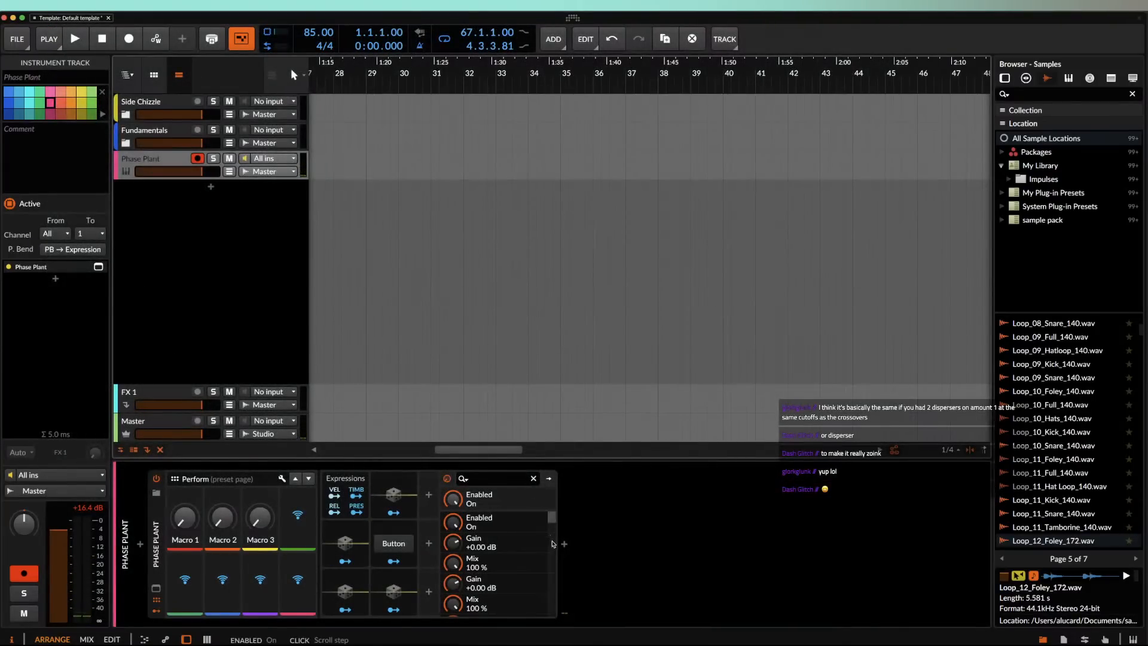
Step: Add Bitwig's Oscilloscope after Phase Plant in the track's device chain
{"action": "left_click", "coordinate": [564, 544]}
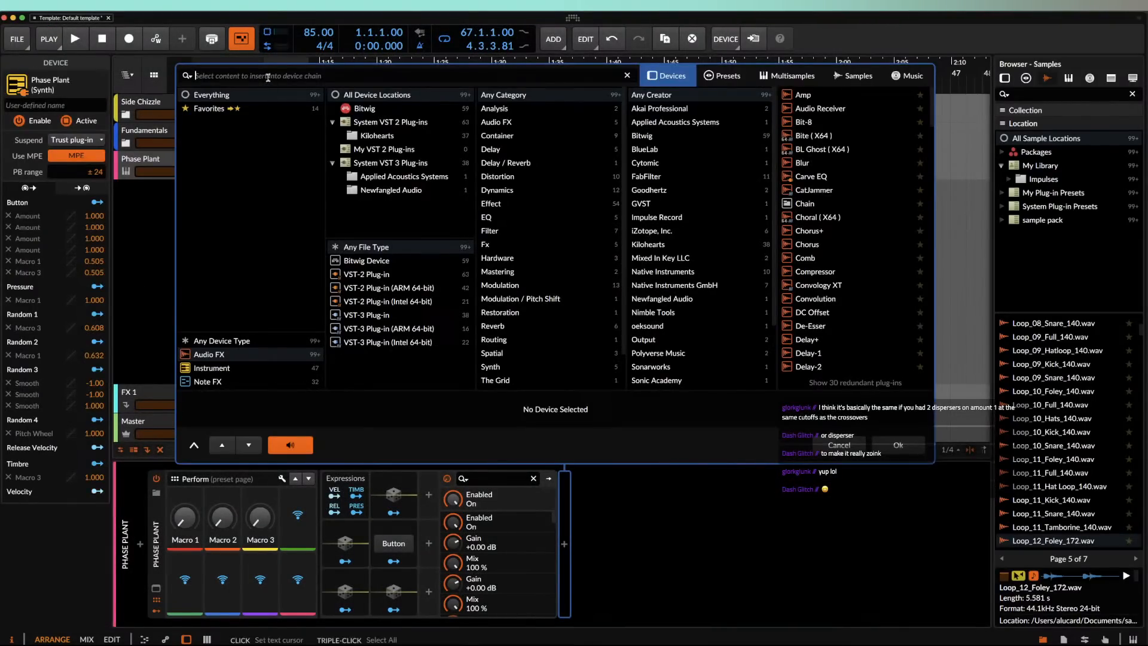
{"action": "type", "text": "OSC"}
{"action": "left_click", "coordinate": [812, 96]}
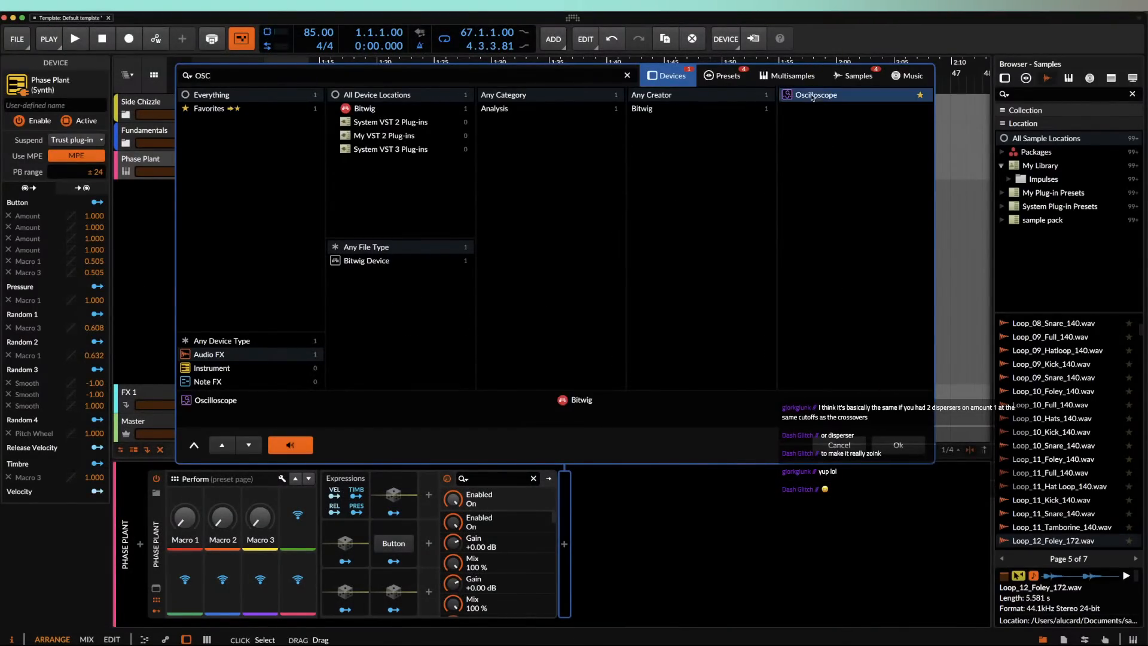
{"action": "left_click", "coordinate": [911, 444]}
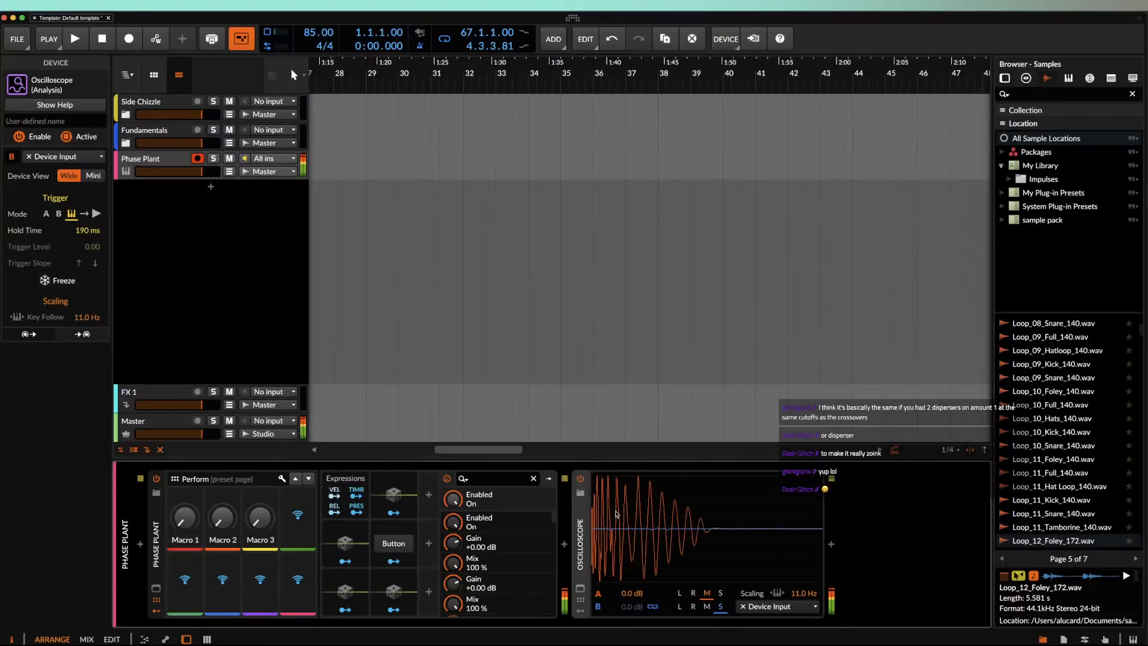
Step: Insert the Newfangled Saturate plug-in between Phase Plant and the Oscilloscope
{"action": "left_click", "coordinate": [565, 544]}
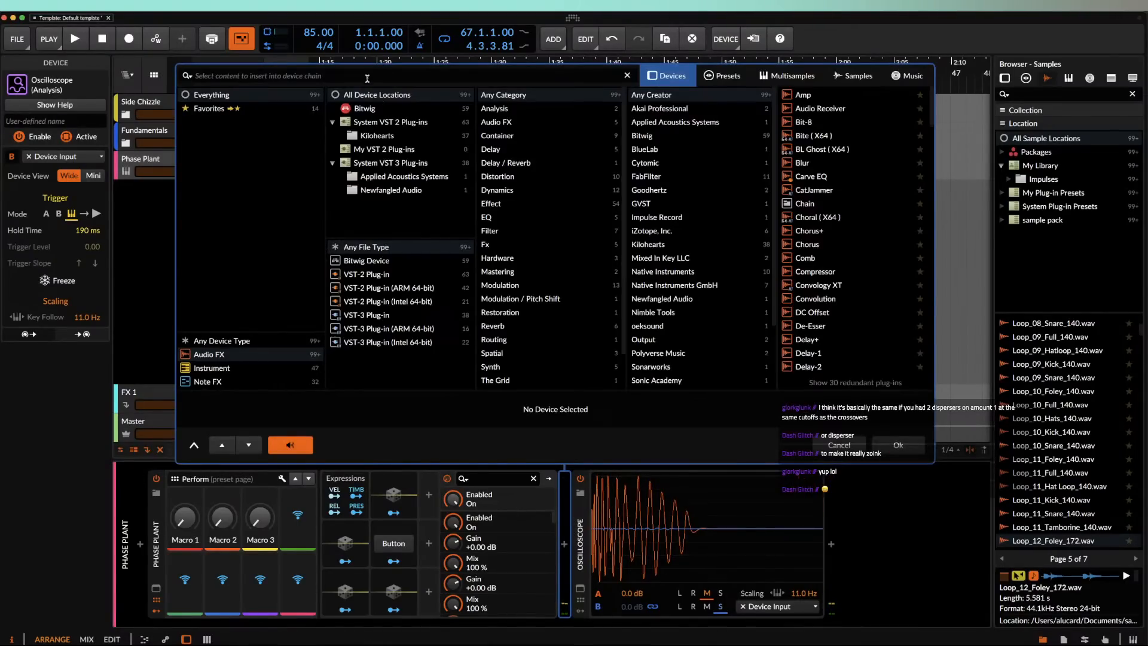
{"action": "type", "text": "SAT"}
{"action": "left_click", "coordinate": [809, 147]}
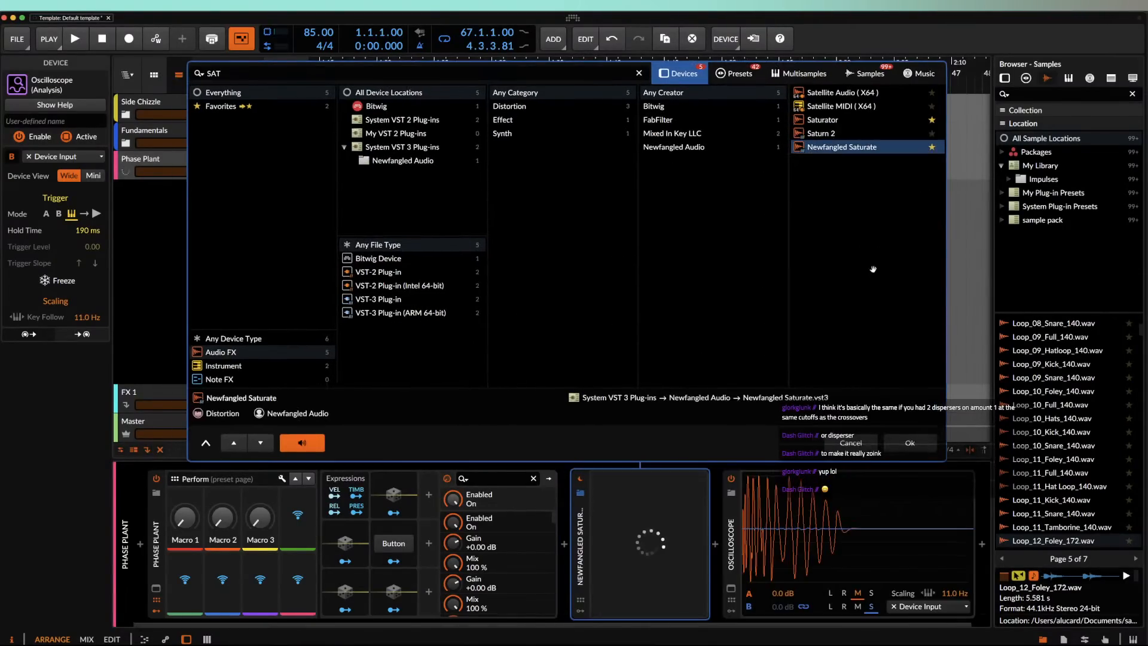
{"action": "left_click", "coordinate": [910, 443]}
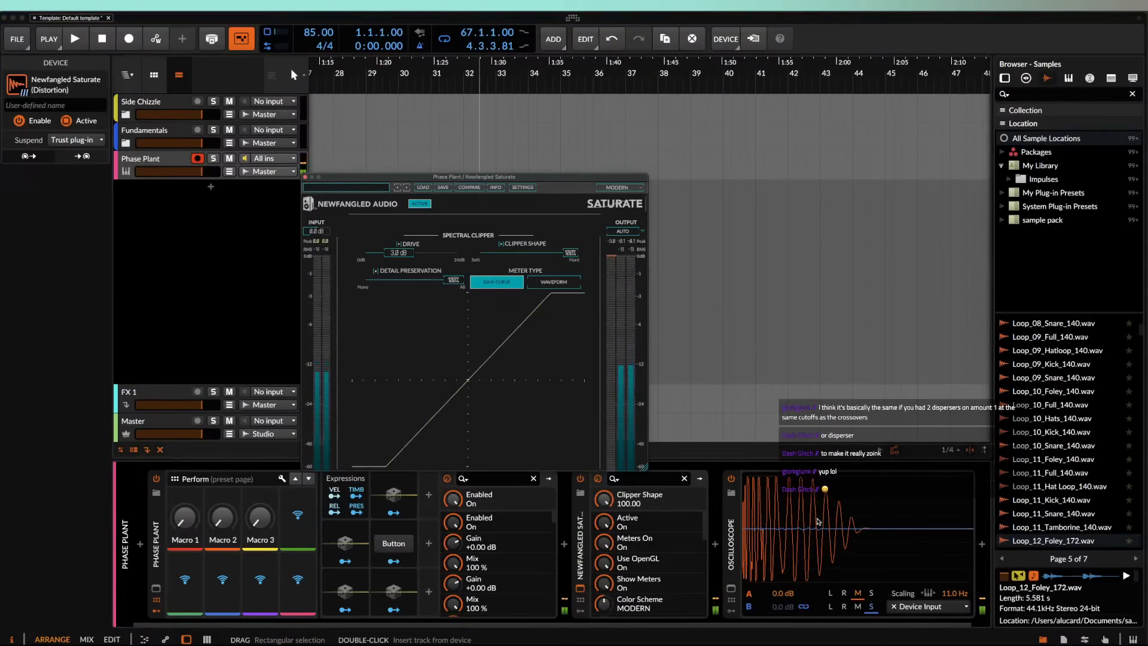
Step: Slightly lengthen the envelope decay of Phase Plant's sine group, then close the synth and Saturate windows
{"action": "left_click", "coordinate": [156, 588]}
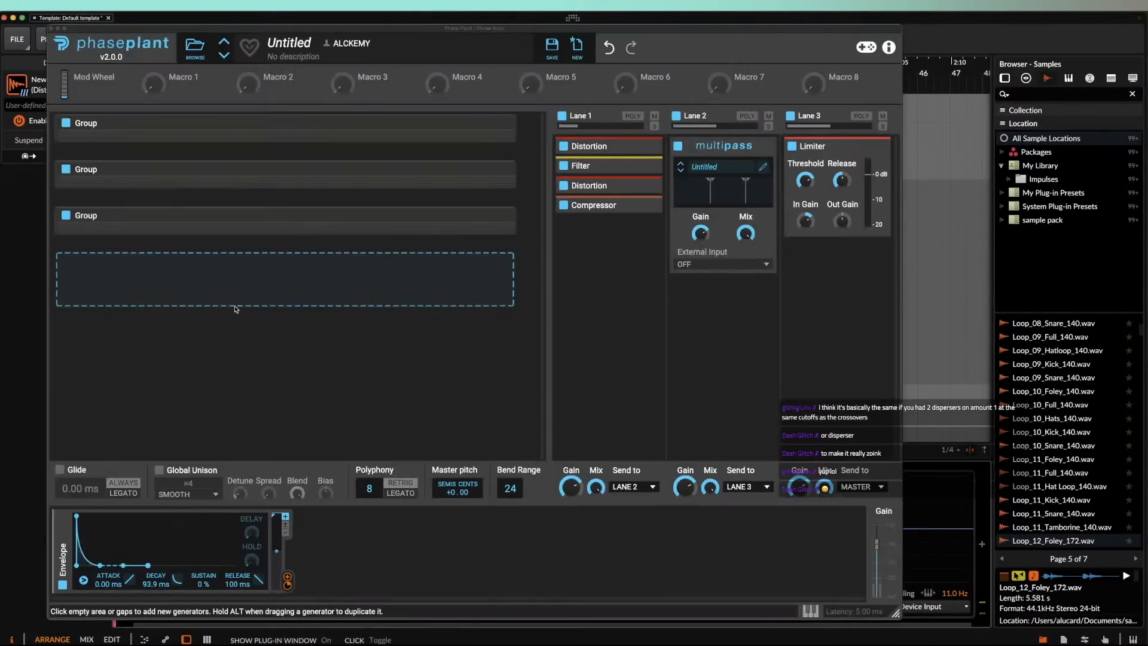
{"action": "left_click", "coordinate": [498, 121]}
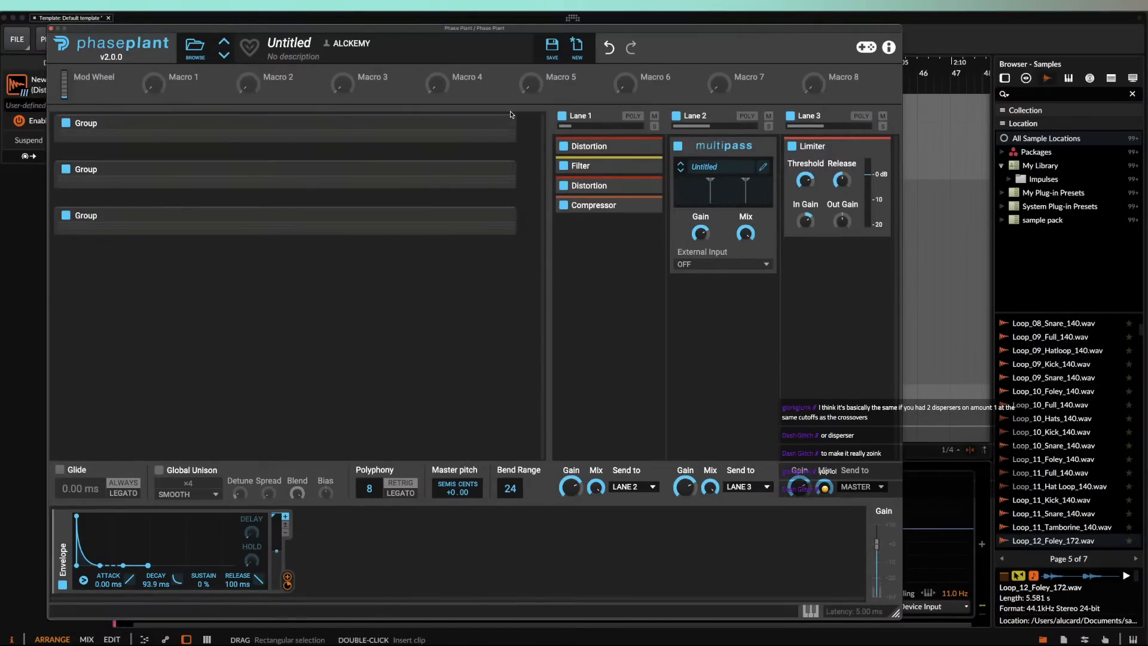
{"action": "left_click", "coordinate": [499, 123]}
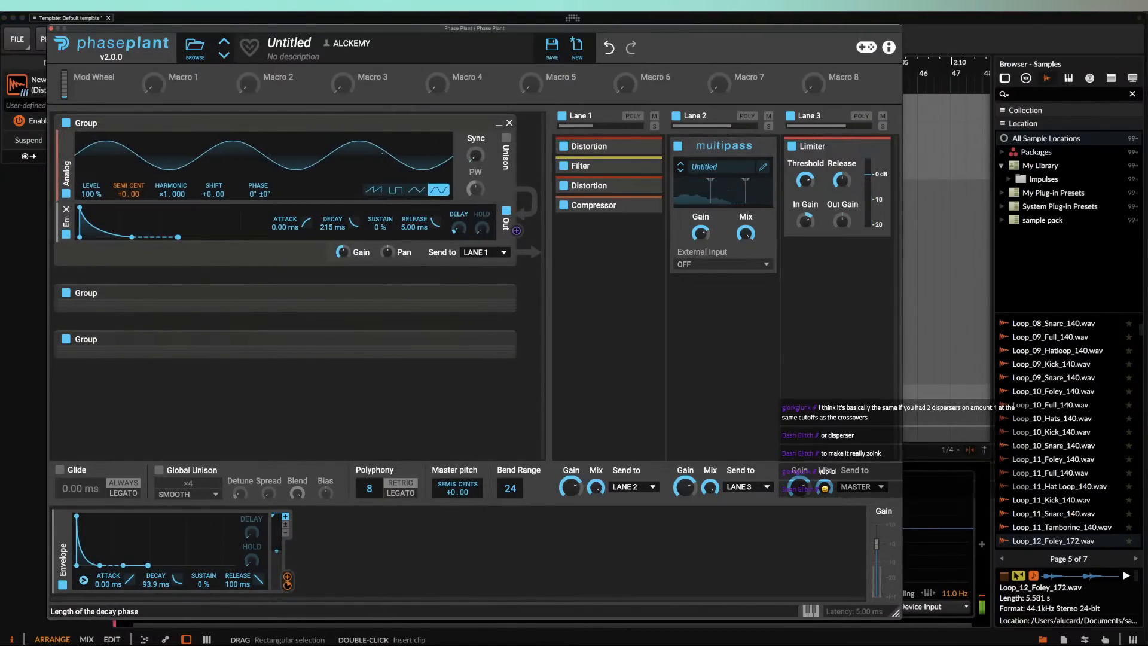
{"action": "mouse_move", "coordinate": [330, 230]}
{"action": "left_mouse_down"}
{"action": "mouse_move", "coordinate": [331, 219]}
{"action": "mouse_move", "coordinate": [331, 236]}
{"action": "left_mouse_up"}
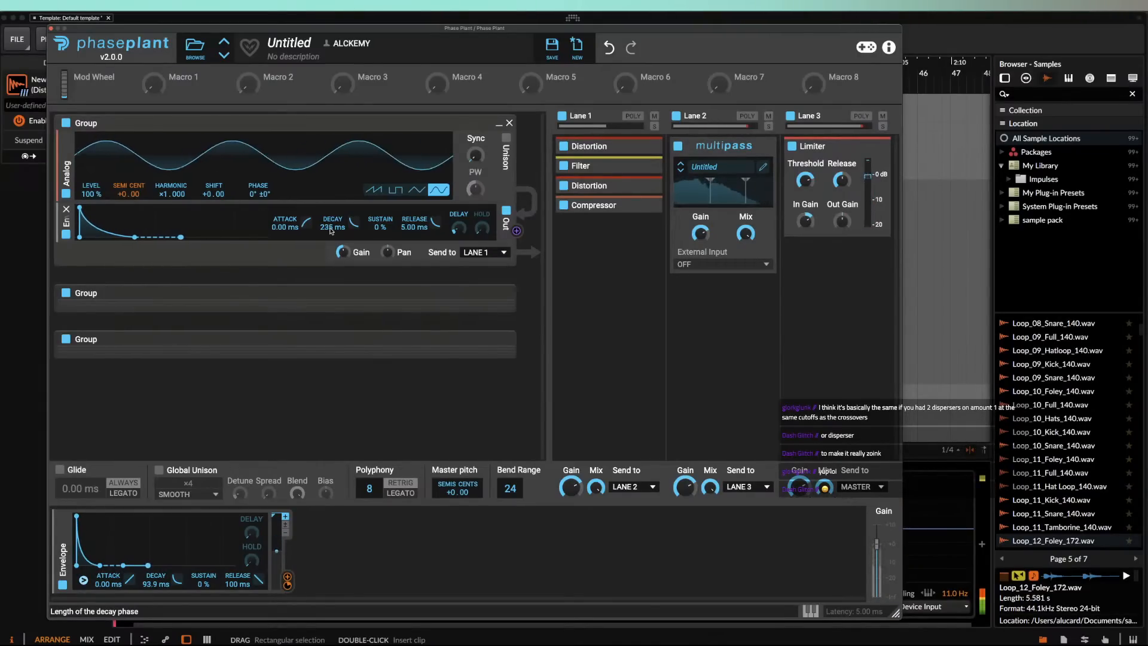
{"action": "left_click", "coordinate": [51, 28]}
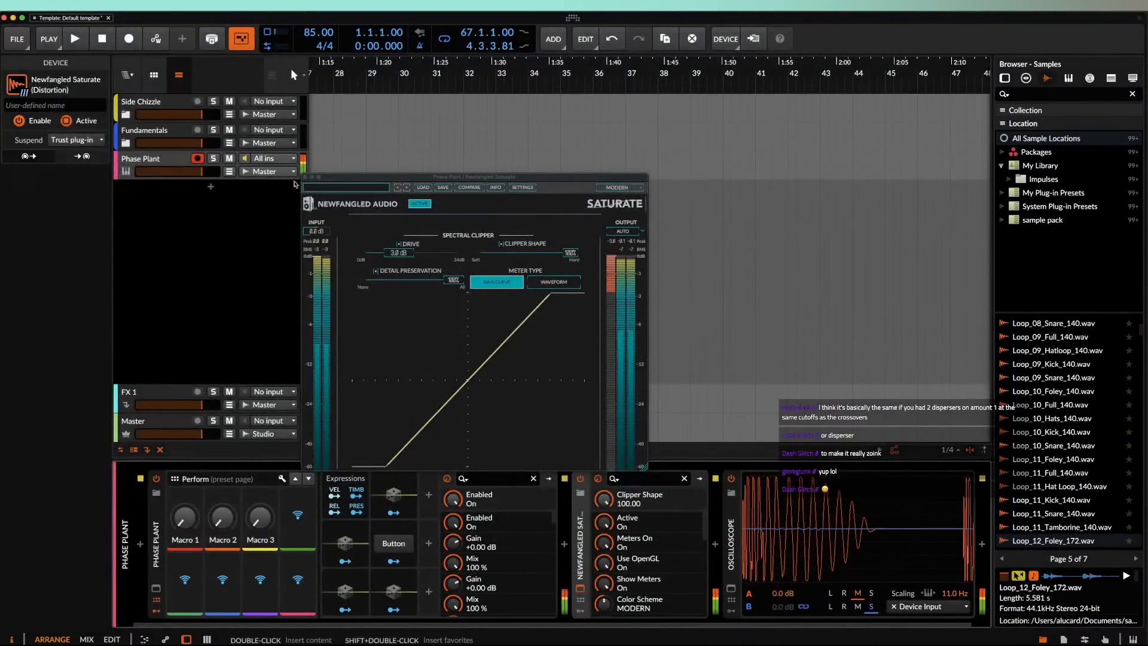
{"action": "left_click", "coordinate": [306, 177]}
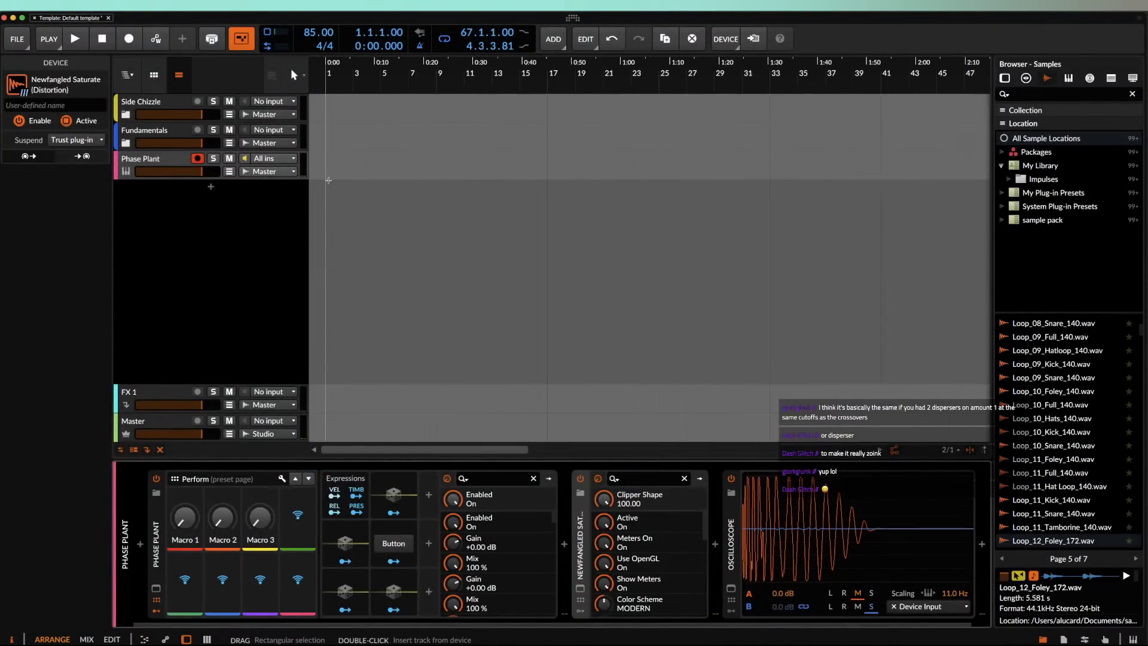
Step: Create a one-bar clip at bar 8 on the Phase Plant track and open its own contents in the note editor
{"action": "double_click", "coordinate": [432, 165]}
{"action": "scroll", "coordinate": [431, 163], "scroll_direction": "up", "scroll_amount": 3}
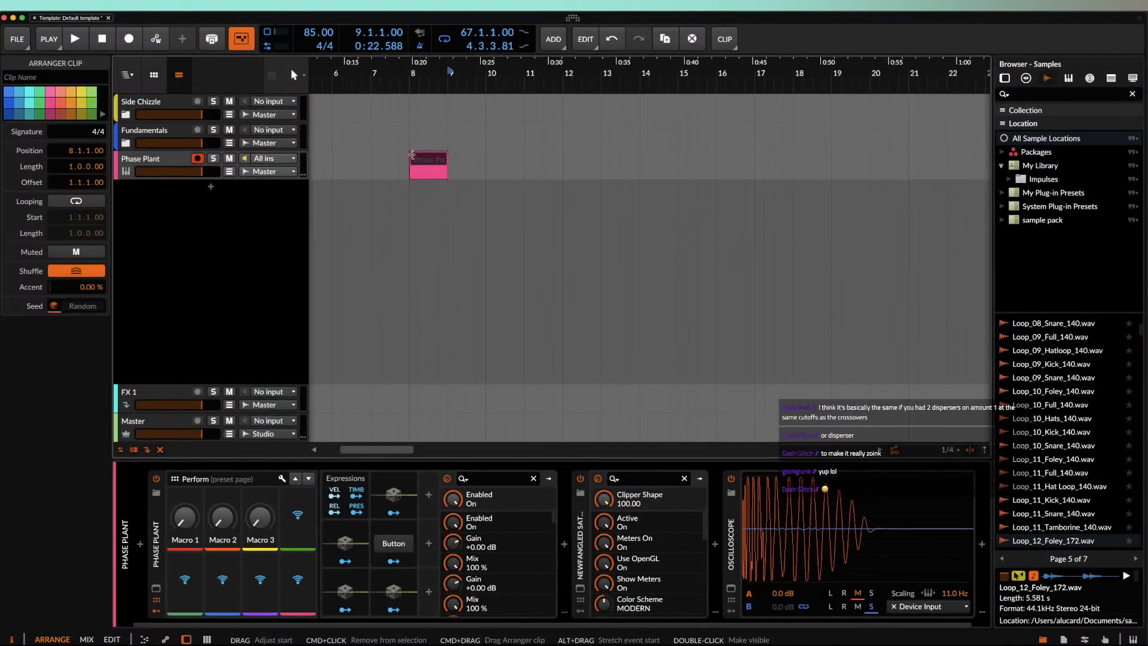
{"action": "double_click", "coordinate": [422, 159]}
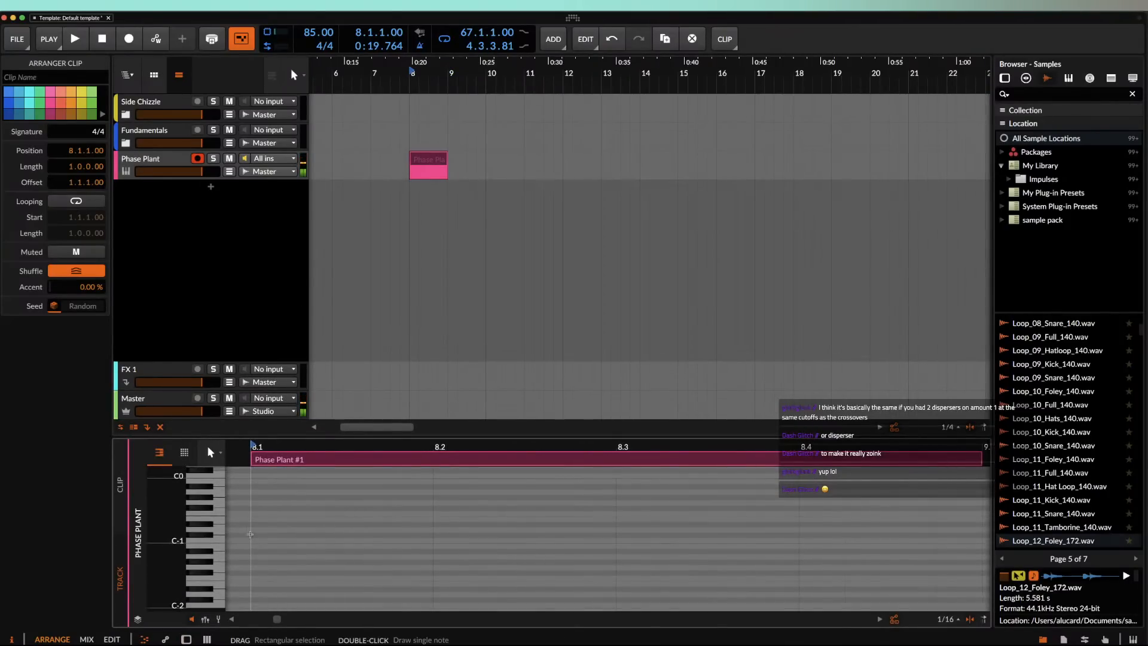
{"action": "scroll", "coordinate": [250, 535], "scroll_direction": "down", "scroll_amount": 1}
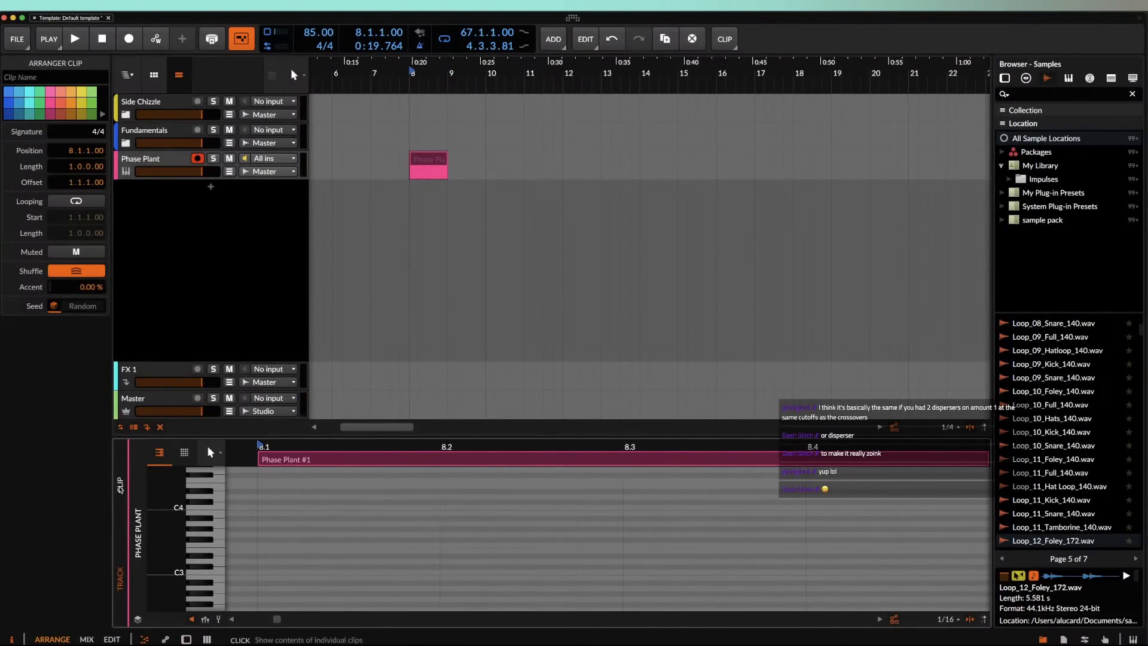
{"action": "left_click", "coordinate": [121, 485]}
Step: Draw a D#0 note at the clip's start and extend it to the full one-bar length
{"action": "scroll", "coordinate": [278, 534], "scroll_direction": "up", "scroll_amount": 10}
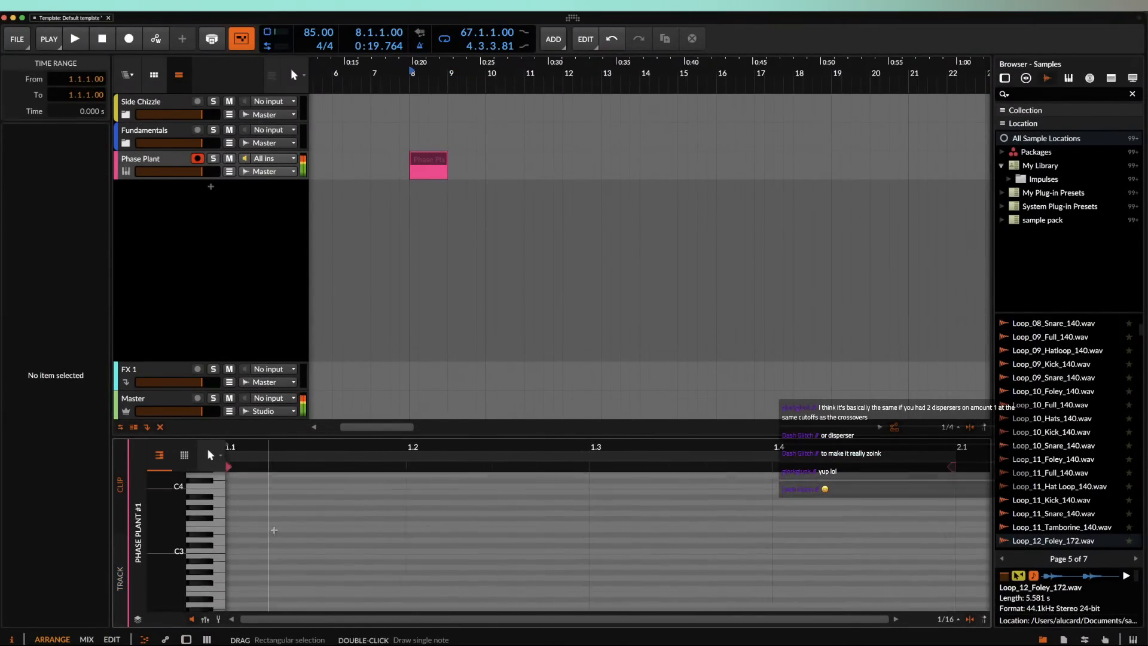
{"action": "scroll", "coordinate": [274, 531], "scroll_direction": "down", "scroll_amount": 15}
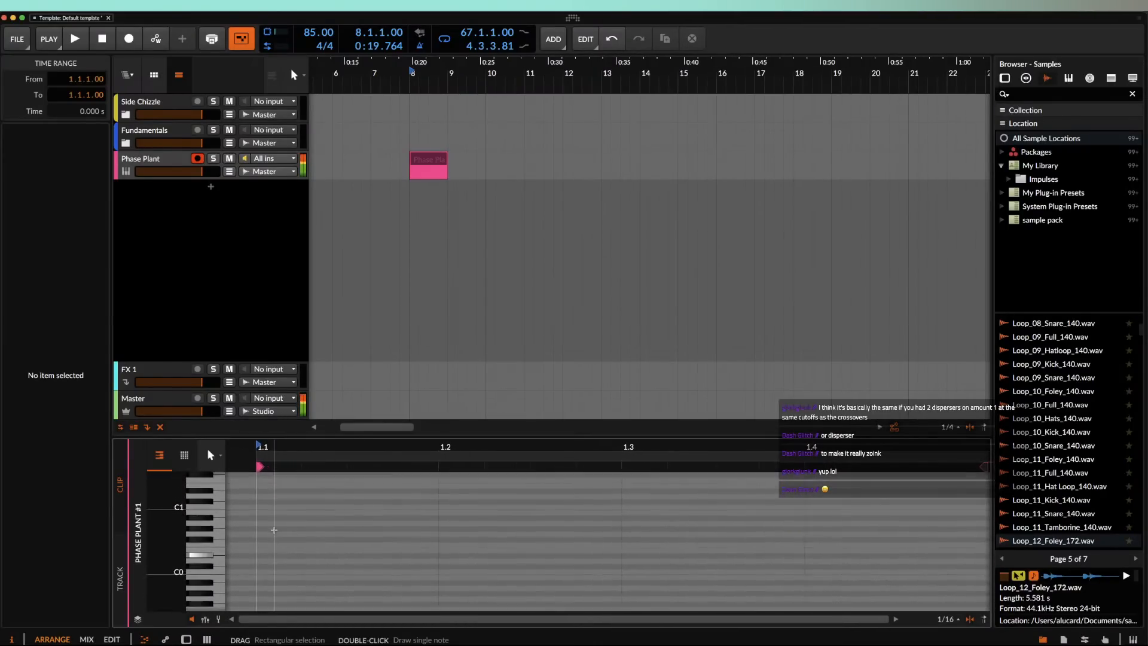
{"action": "double_click", "coordinate": [264, 542]}
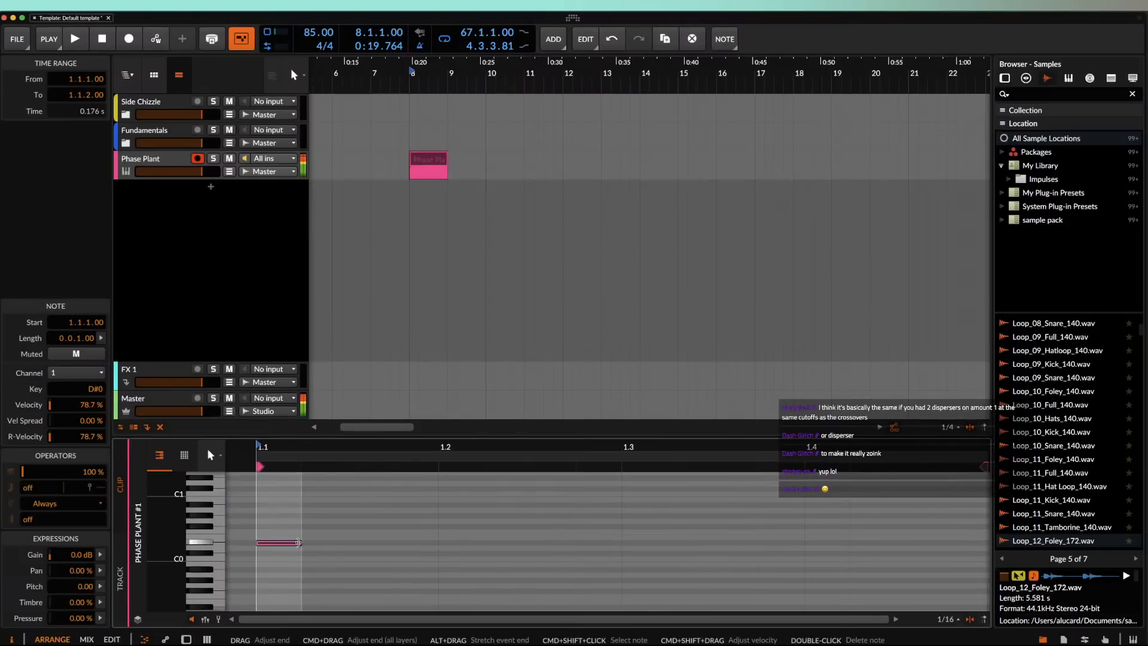
{"action": "left_click_drag", "start_coordinate": [299, 543], "coordinate": [1144, 532]}
Step: Shorten the Phase Plant clip to one beat and bounce it to a new audio track
{"action": "left_click", "coordinate": [436, 163]}
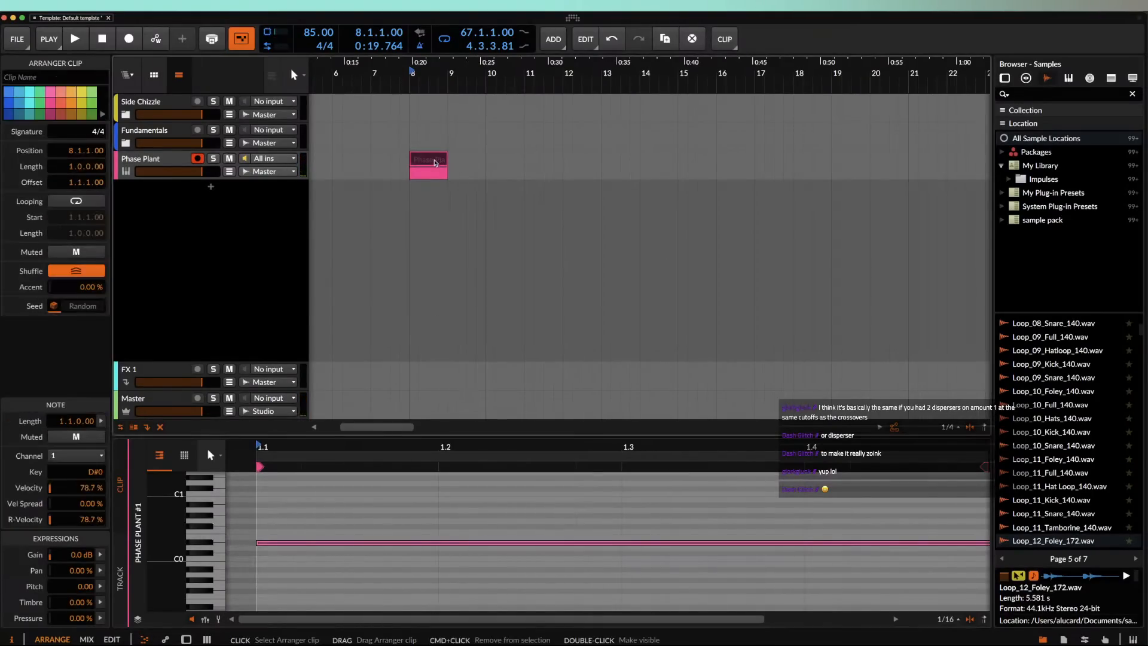
{"action": "left_click_drag", "start_coordinate": [446, 160], "coordinate": [419, 159]}
{"action": "scroll", "coordinate": [420, 160], "scroll_direction": "up", "scroll_amount": 5}
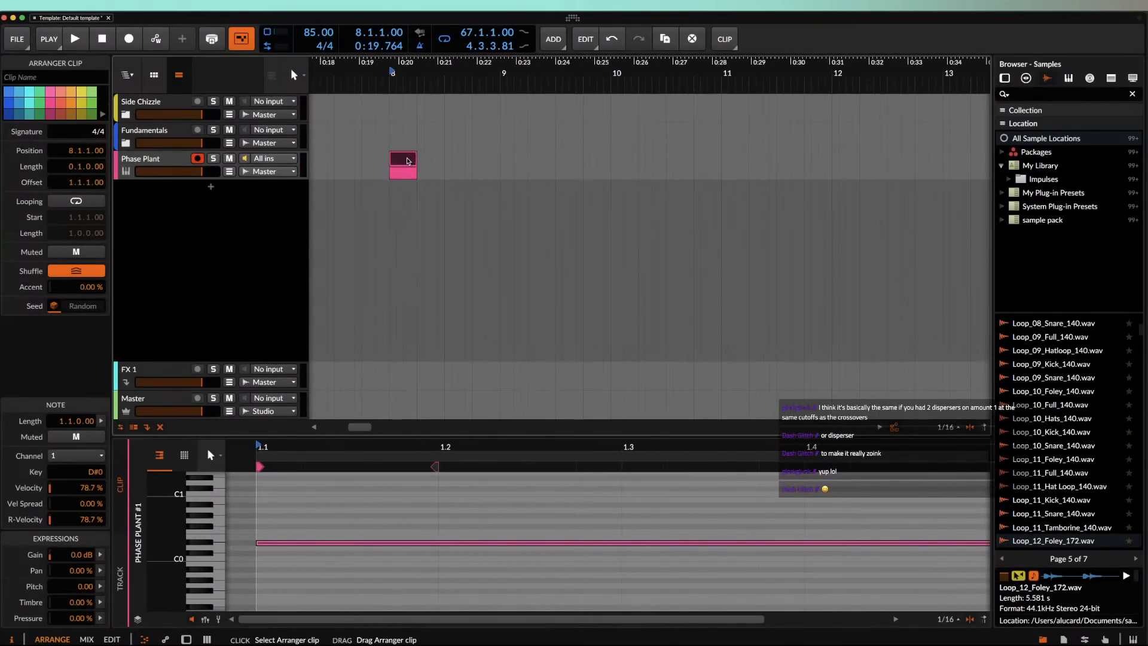
{"action": "key", "text": "super+b"}
{"action": "key", "text": "Return"}
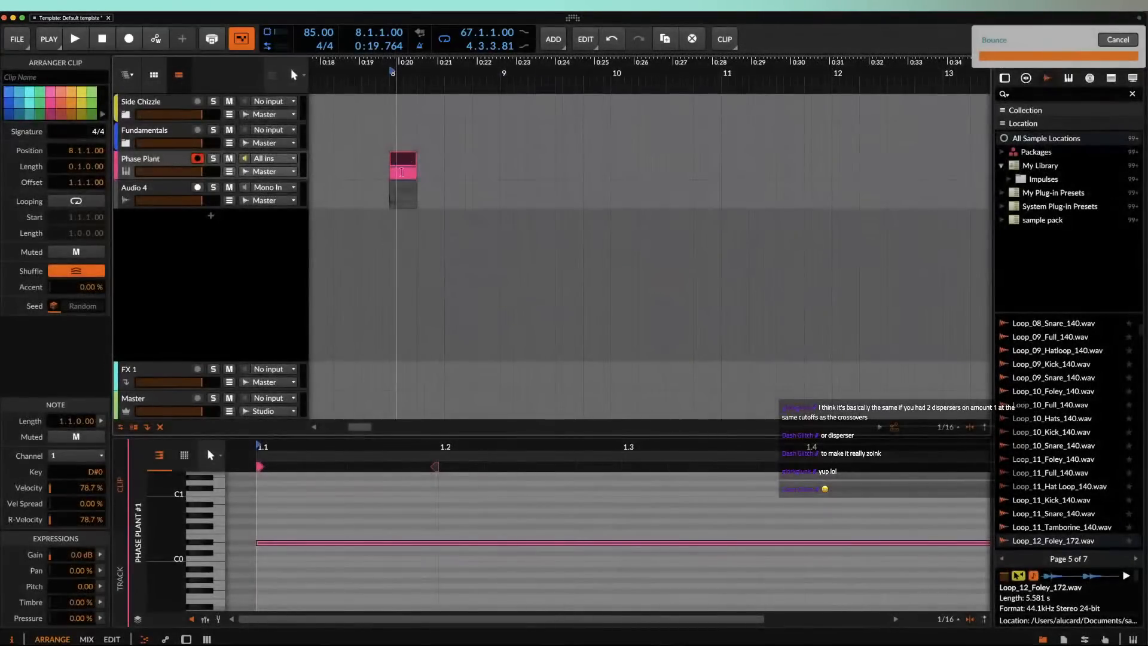
Step: Move the bounced audio clip one beat later to 8.2.1 and play it back
{"action": "left_click_drag", "start_coordinate": [407, 189], "coordinate": [435, 187]}
{"action": "scroll", "coordinate": [428, 189], "scroll_direction": "up", "scroll_amount": 5}
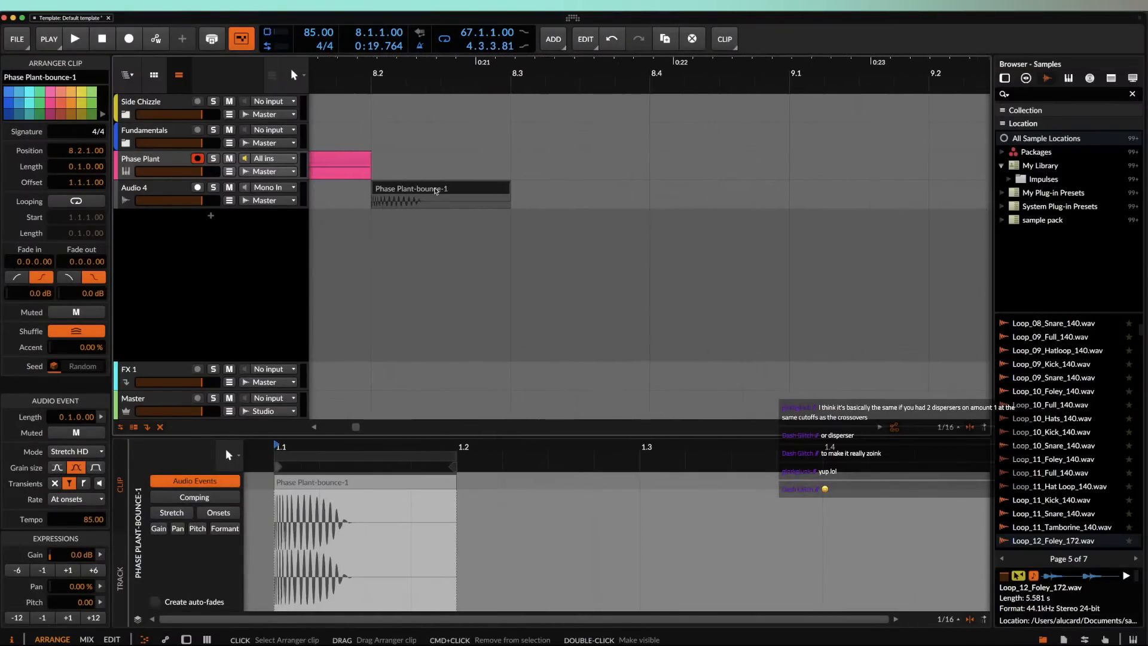
{"action": "key", "text": "space"}
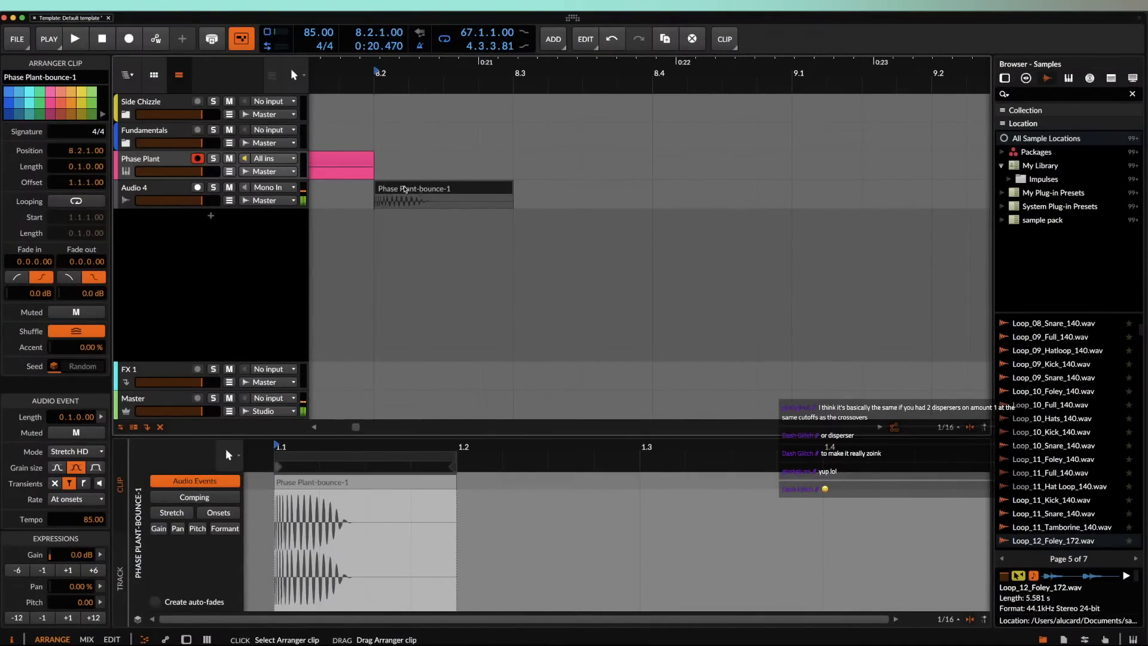
{"action": "key", "text": "space"}
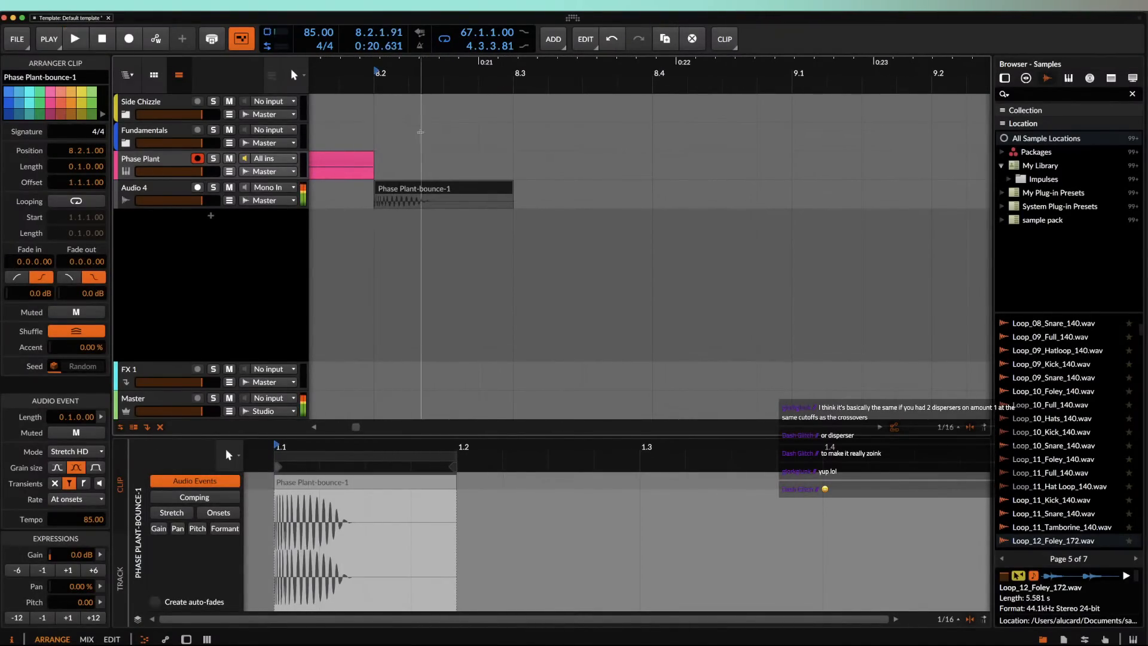
{"action": "key", "text": "space"}
Step: Add a new instrument track below Audio 4 and load Phase Plant on it
{"action": "left_click", "coordinate": [152, 188]}
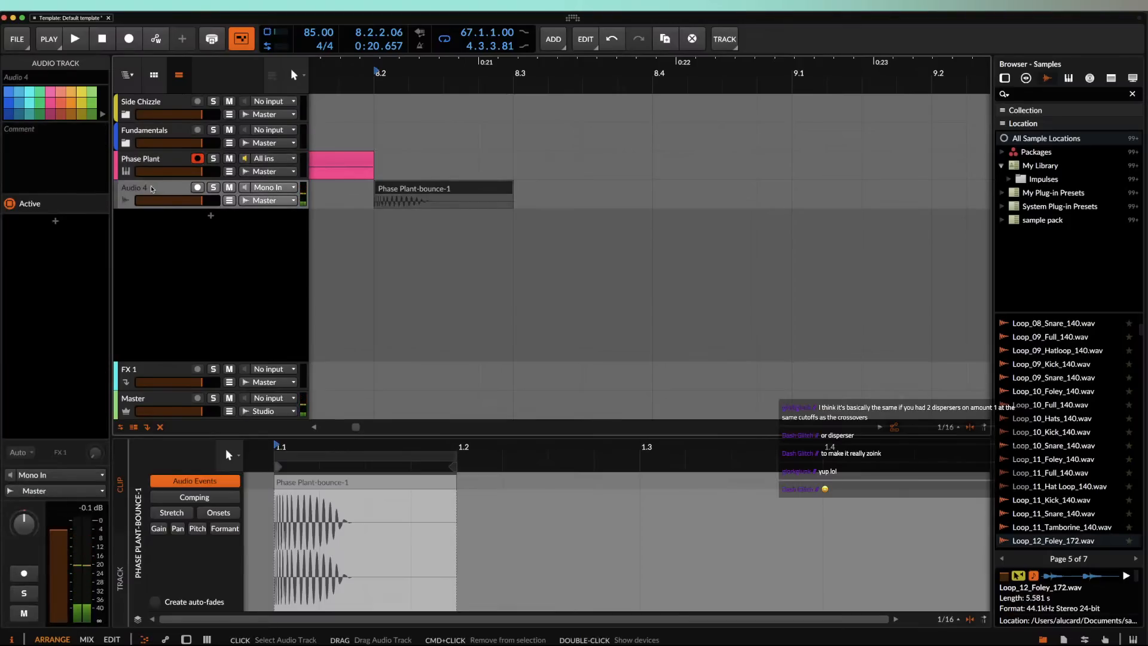
{"action": "key", "text": "super+t"}
{"action": "key", "text": "d"}
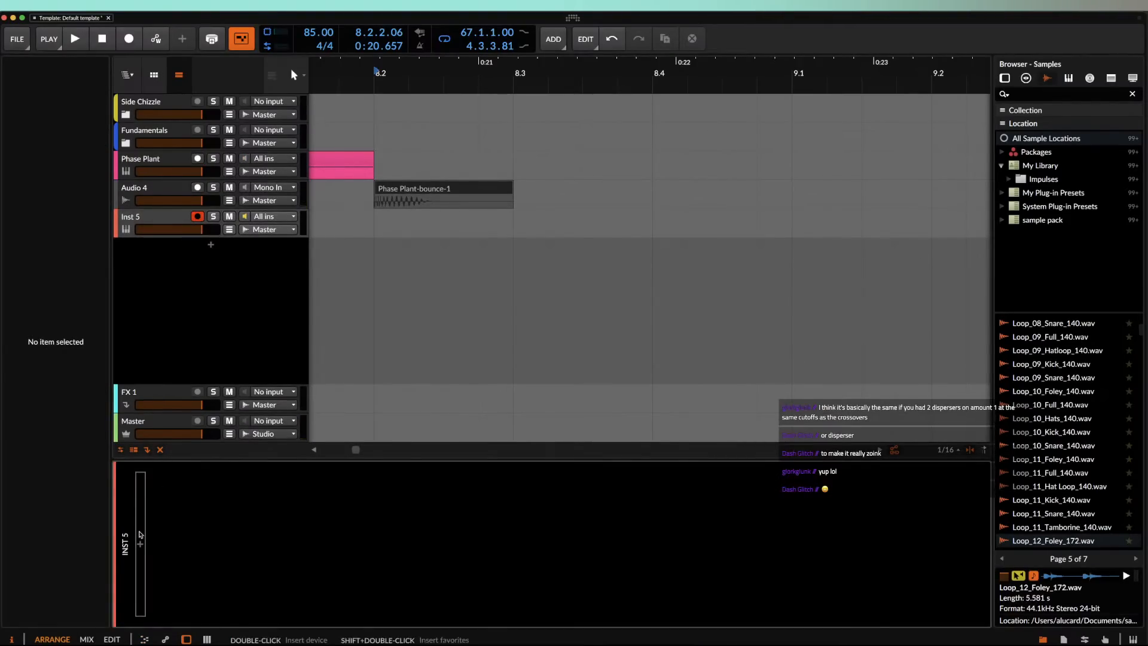
{"action": "left_click", "coordinate": [140, 544]}
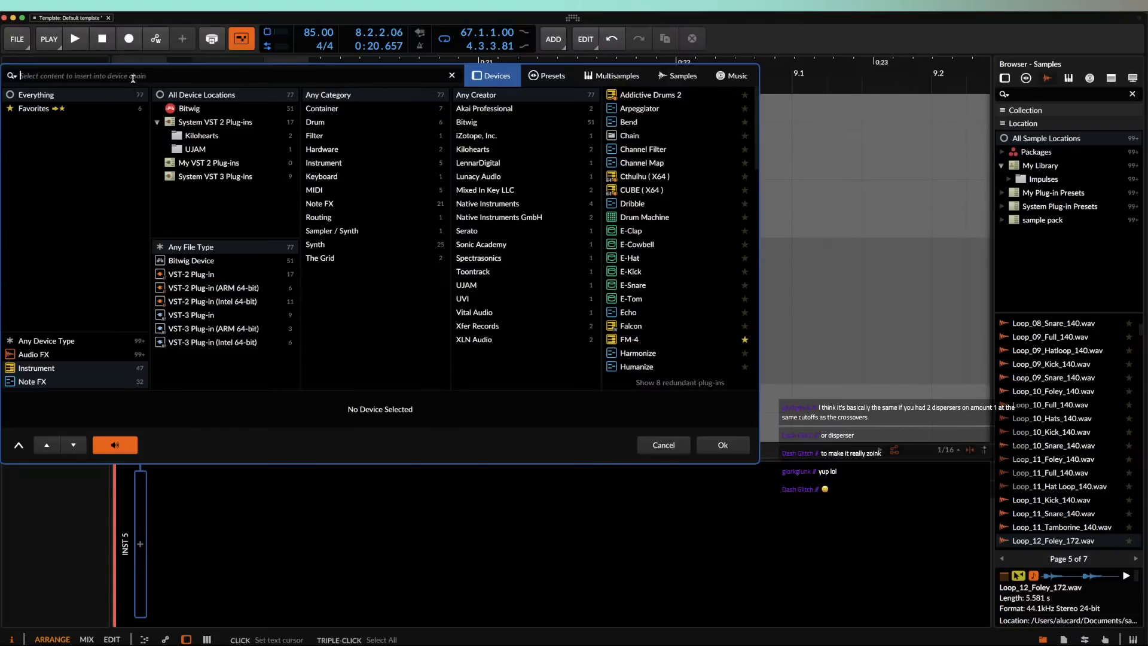
{"action": "type", "text": "phase"}
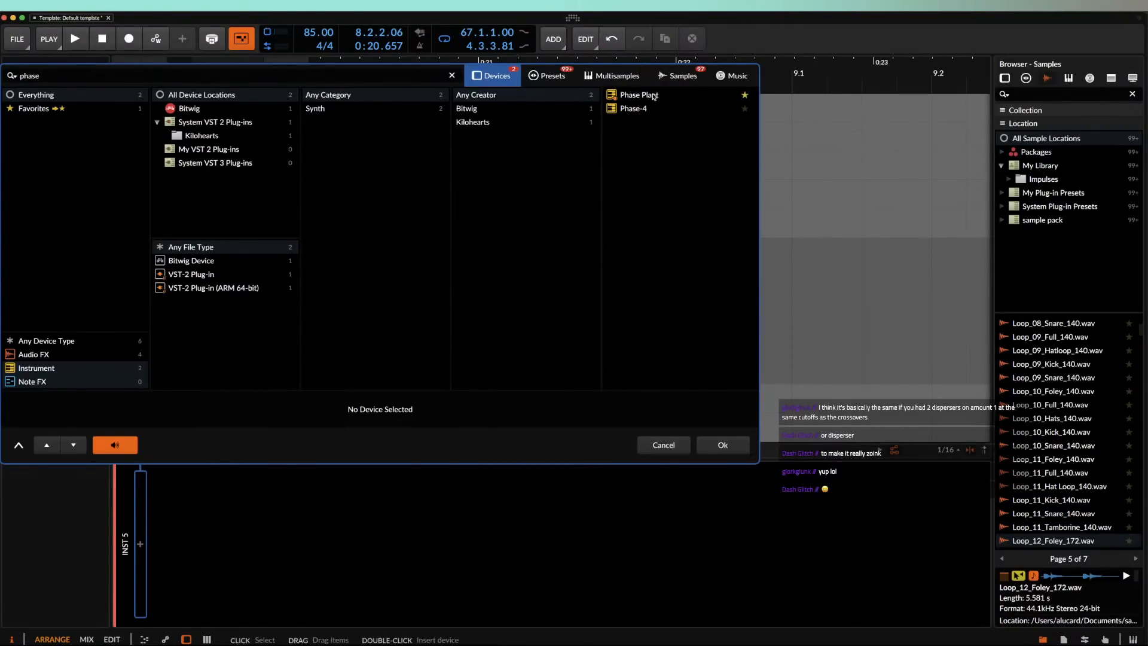
{"action": "key", "text": "Down"}
{"action": "key", "text": "Return"}
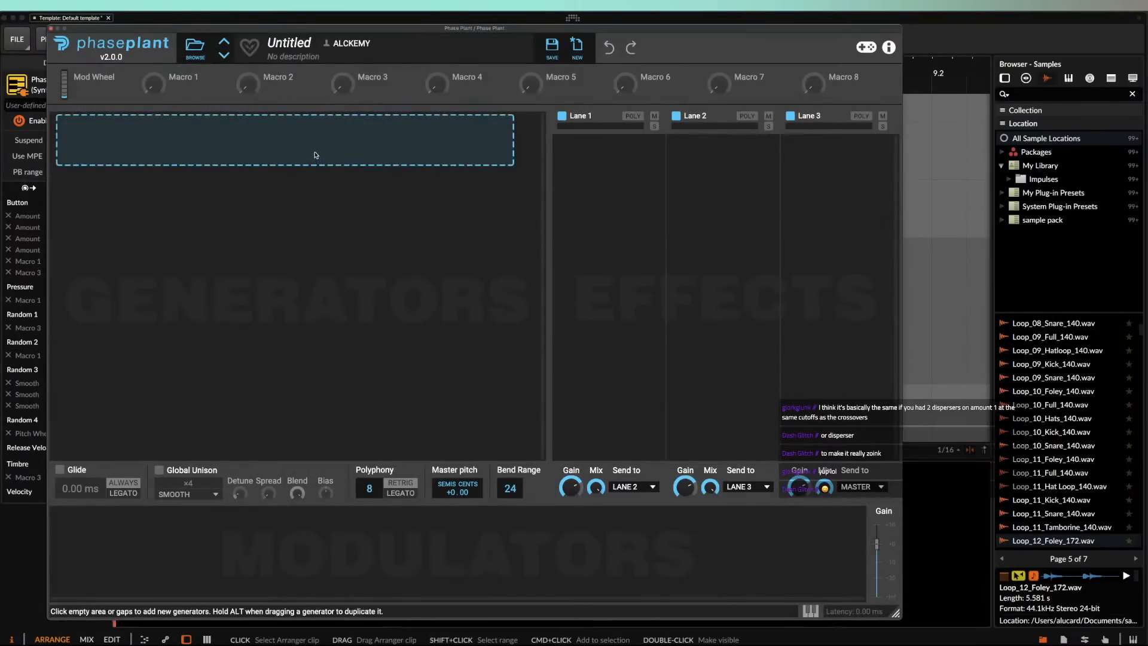
Step: Add a sine Analog generator and shape its envelope to 0.73 ms attack, 126 ms decay and 0% sustain with slight delay and hold
{"action": "left_click", "coordinate": [315, 154]}
{"action": "left_click", "coordinate": [338, 198]}
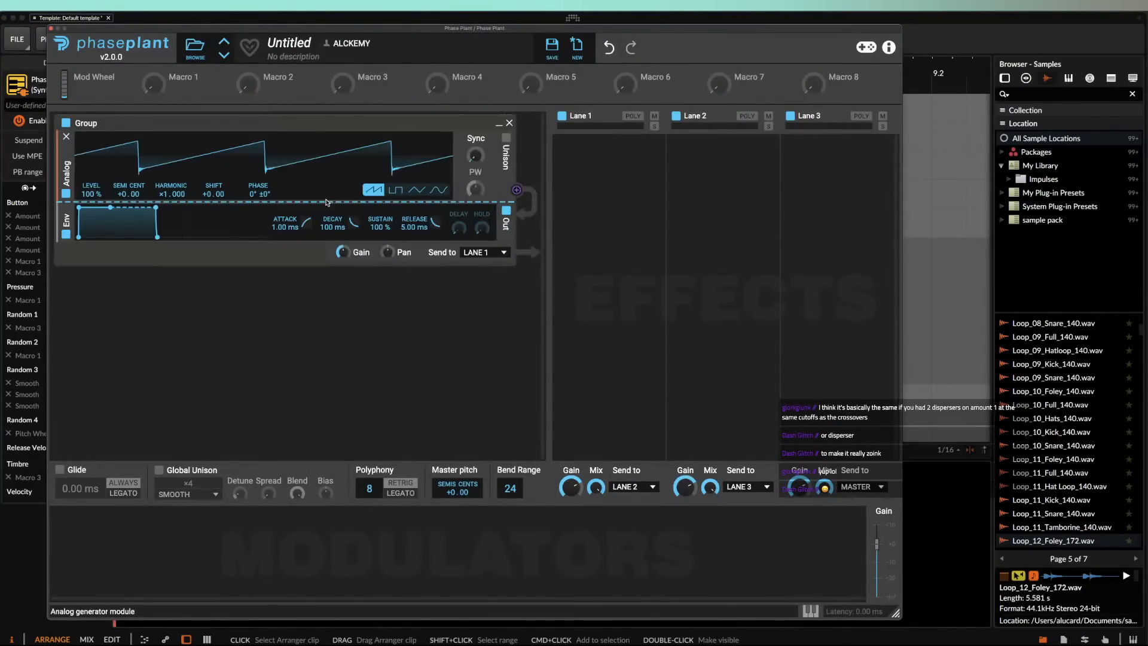
{"action": "left_click", "coordinate": [435, 190]}
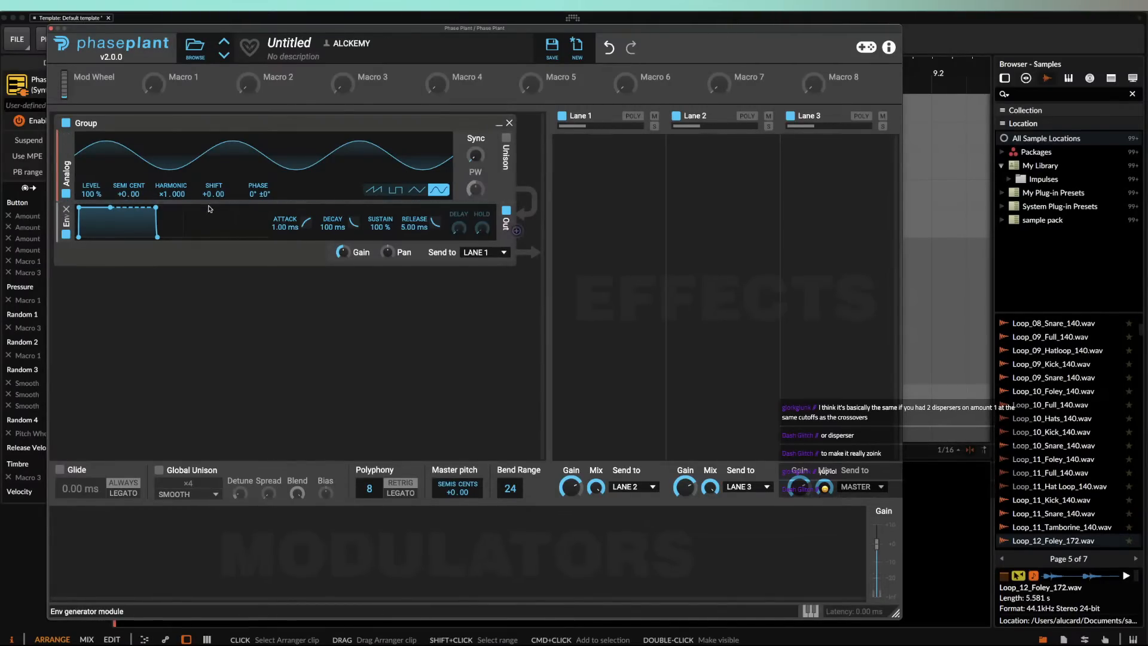
{"action": "left_click_drag", "start_coordinate": [110, 208], "coordinate": [116, 237]}
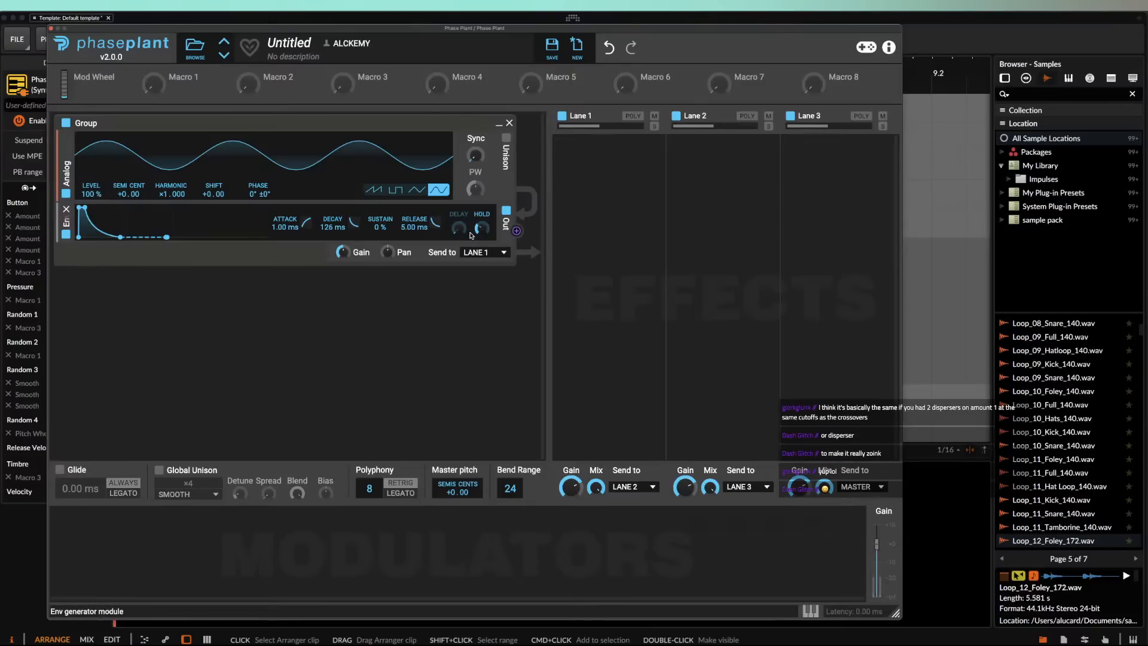
{"action": "left_click_drag", "start_coordinate": [471, 235], "coordinate": [471, 224]}
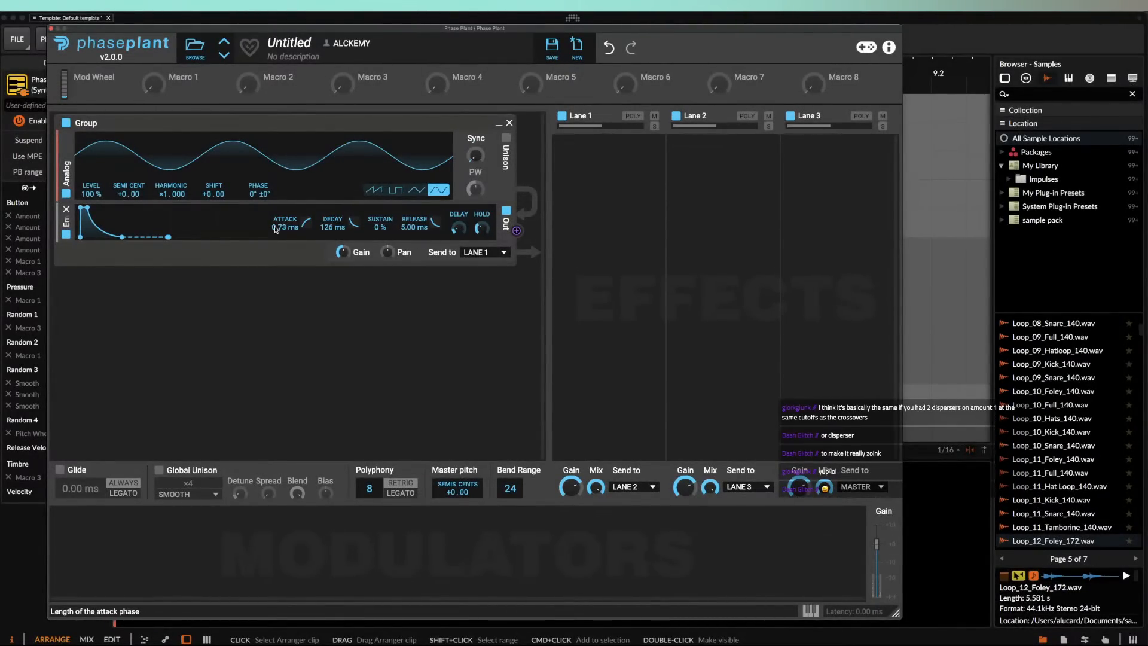
Step: Add a Noise generator in a second group and set its envelope to 290 ms decay and 0% sustain
{"action": "left_click", "coordinate": [176, 295]}
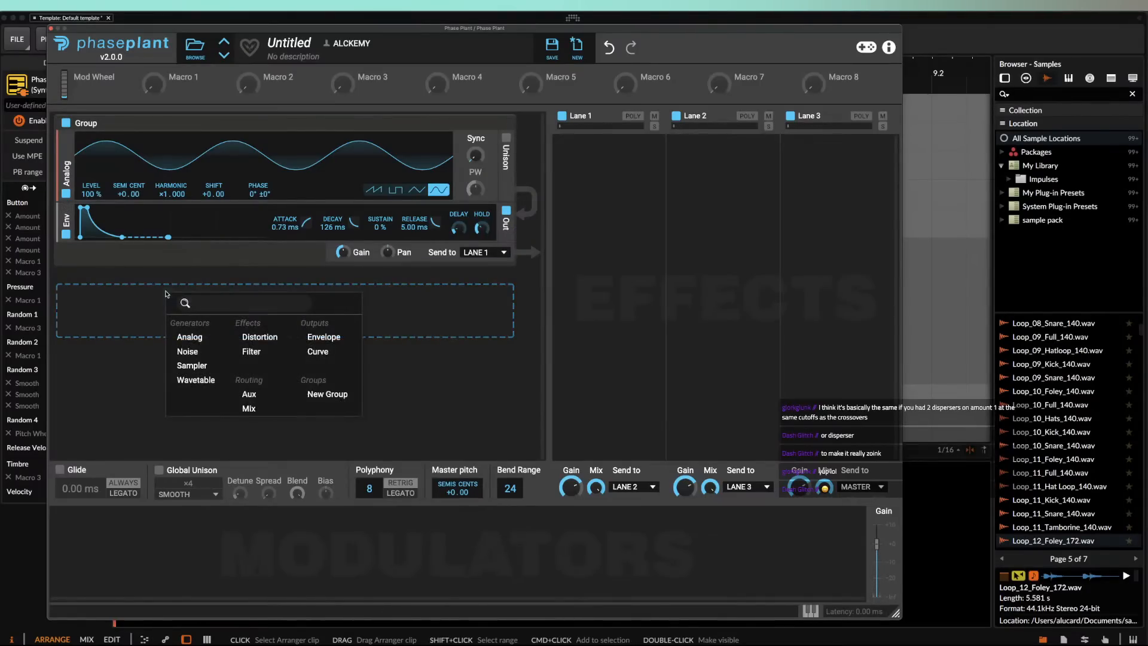
{"action": "left_click", "coordinate": [187, 279]}
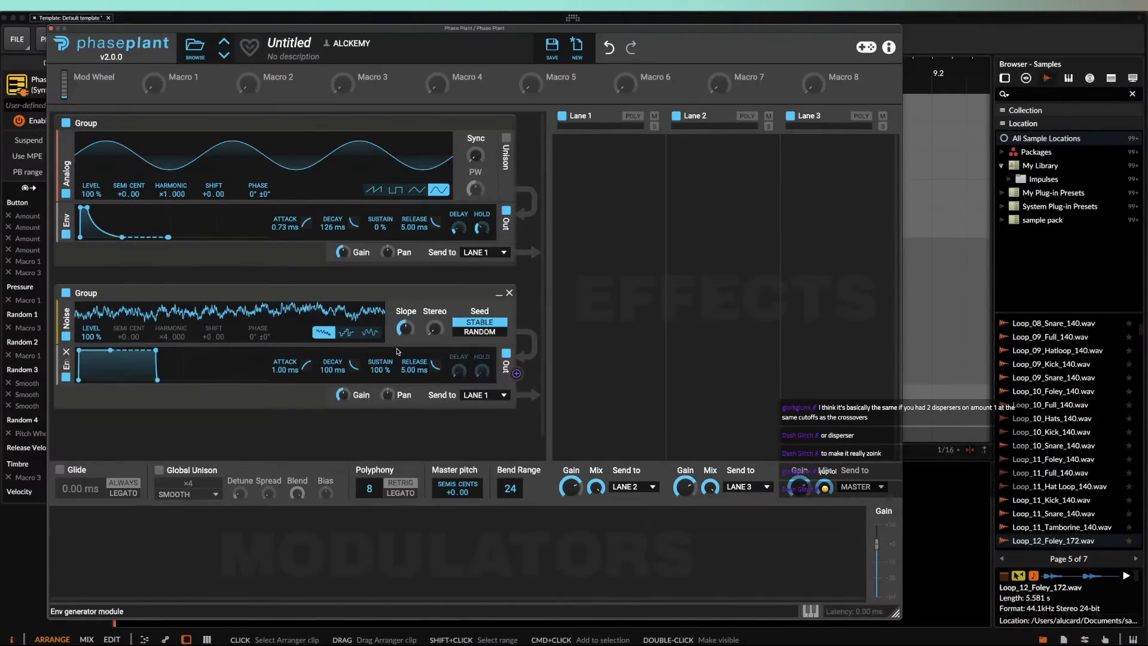
{"action": "left_click_drag", "start_coordinate": [157, 350], "coordinate": [186, 379]}
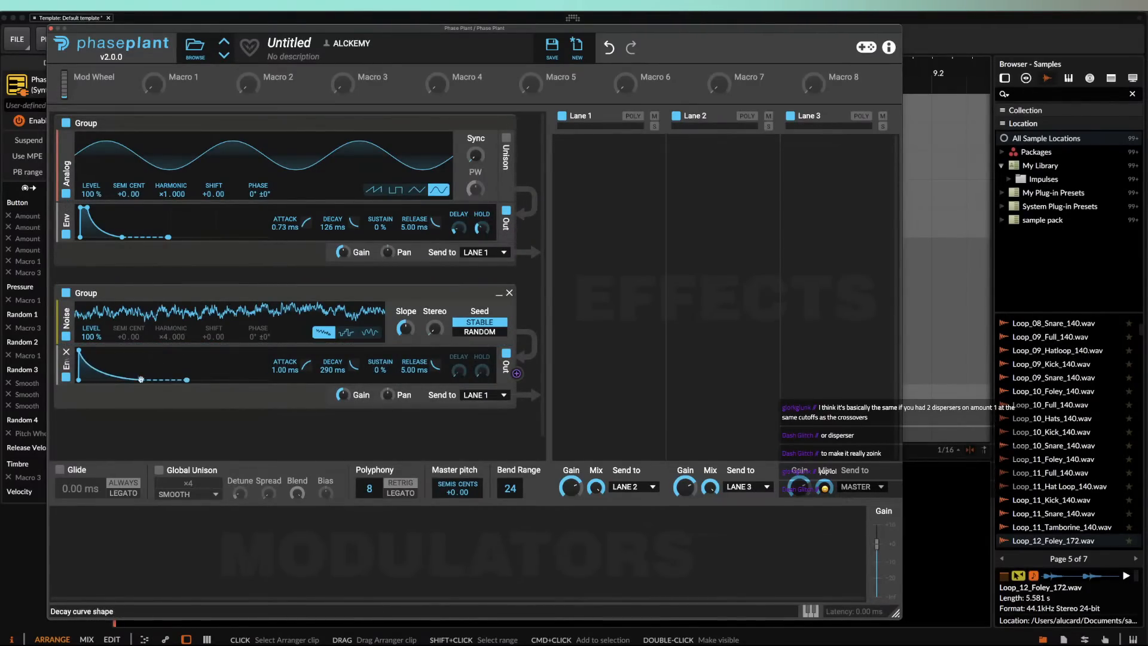
Step: Insert a band-pass Filter after the Noise generator, shorten the group's envelope decay to 251 ms and lower the noise Slope
{"action": "left_click", "coordinate": [345, 353]}
{"action": "left_click", "coordinate": [436, 405]}
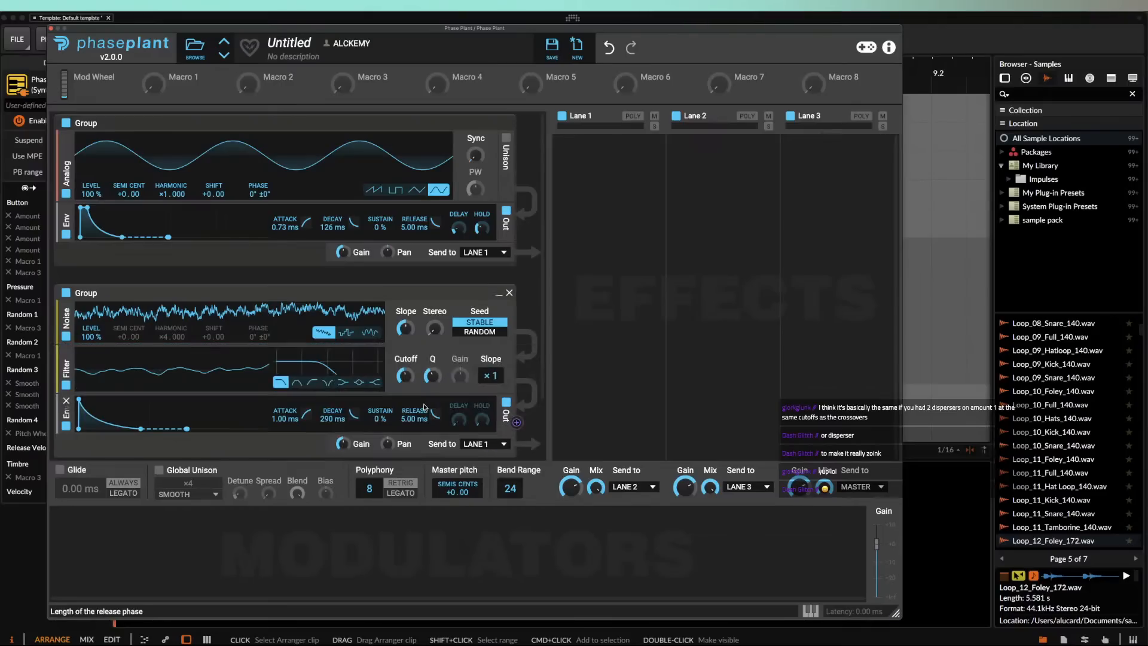
{"action": "left_click", "coordinate": [301, 383]}
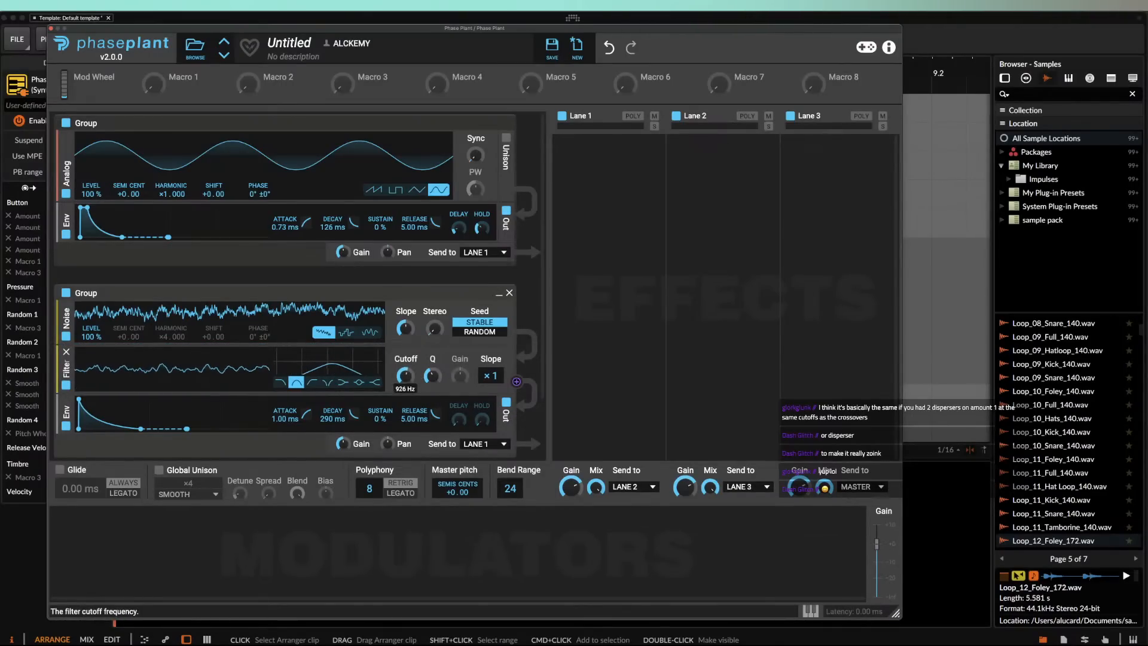
{"action": "mouse_move", "coordinate": [405, 376]}
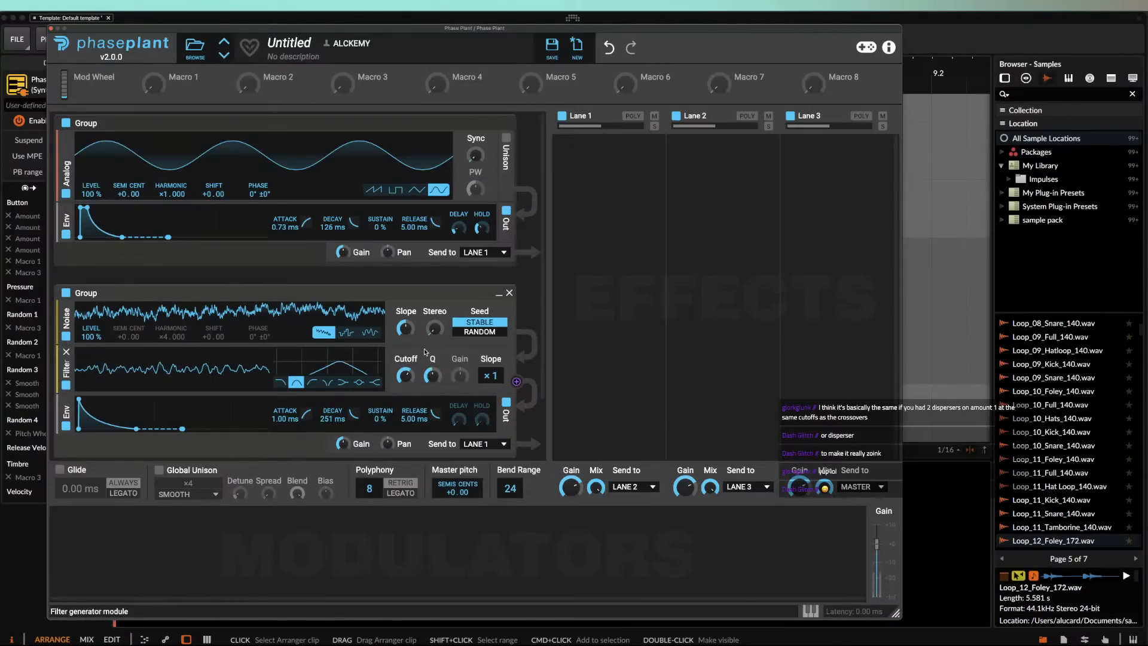
{"action": "left_click_drag", "start_coordinate": [405, 328], "coordinate": [405, 347]}
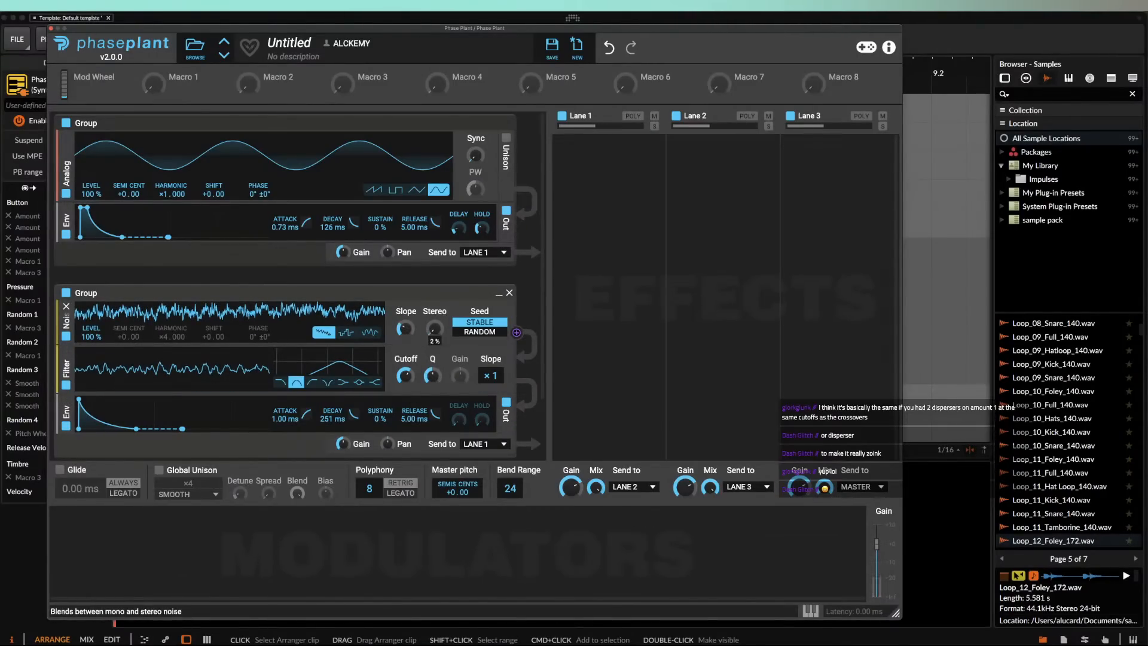
Step: Add a Dynamics effect to Lane 1 of the new patch
{"action": "left_click", "coordinate": [579, 153]}
{"action": "left_click", "coordinate": [577, 297]}
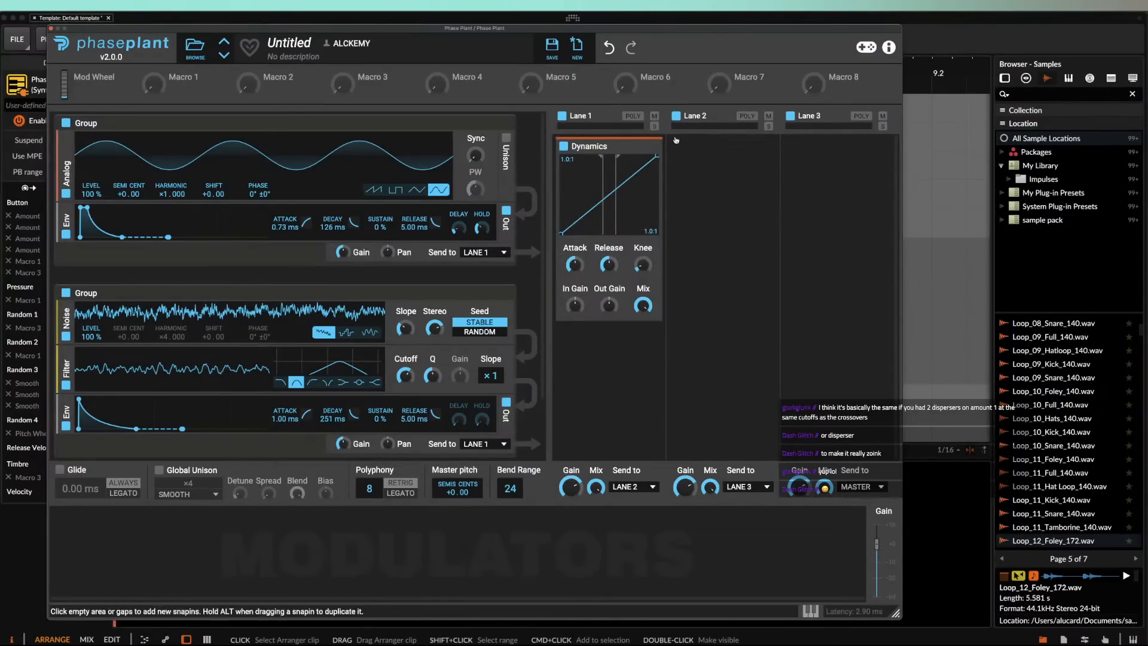
Step: Replace the Dynamics effect in Lane 1 with a Distortion set to Saturate
{"action": "left_click", "coordinate": [652, 149]}
{"action": "left_click", "coordinate": [603, 157]}
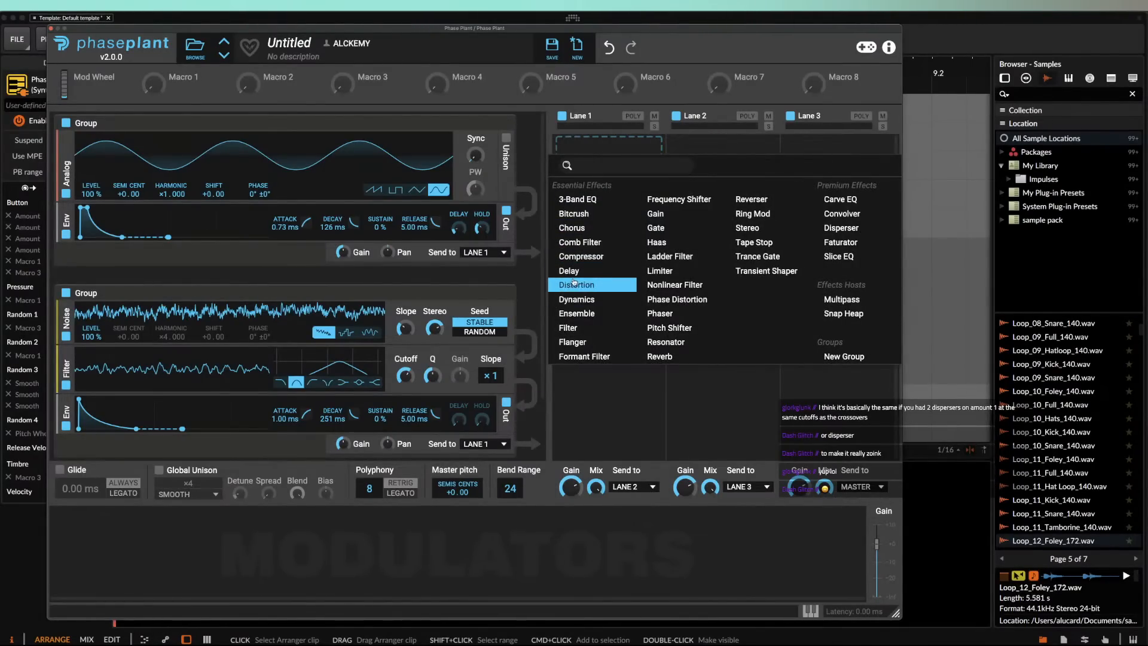
{"action": "left_click", "coordinate": [575, 286]}
{"action": "left_click", "coordinate": [598, 204]}
{"action": "left_click", "coordinate": [601, 226]}
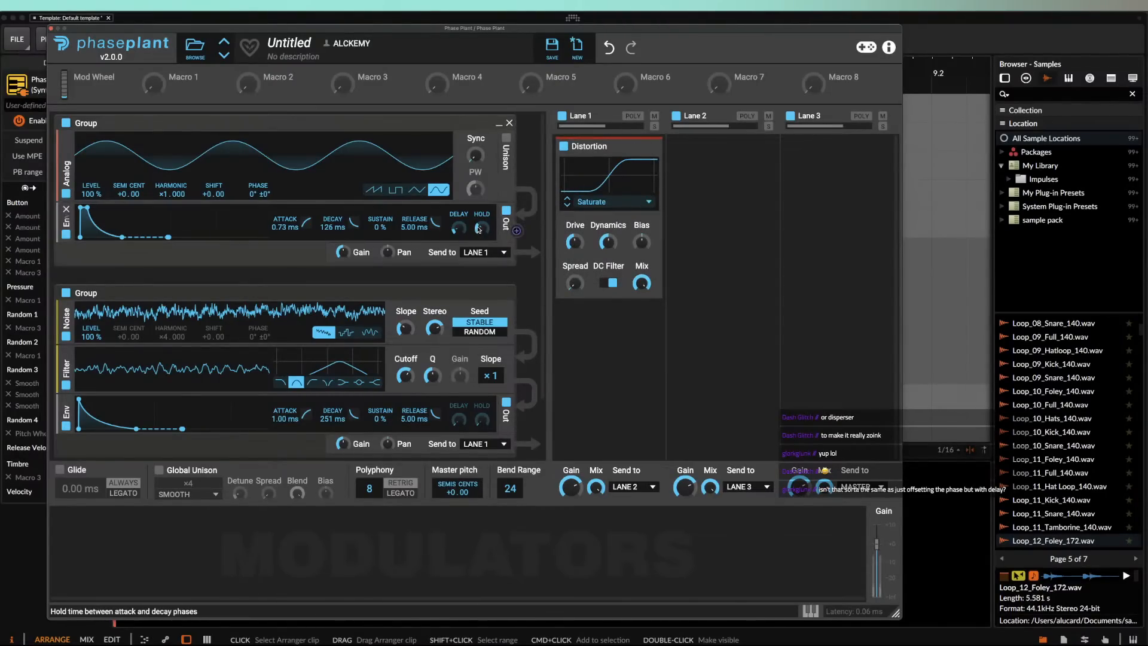
Step: Collapse the Distortion, add a Slice EQ below it and shape a low-cut filter with a strong resonant peak
{"action": "left_click", "coordinate": [646, 149]}
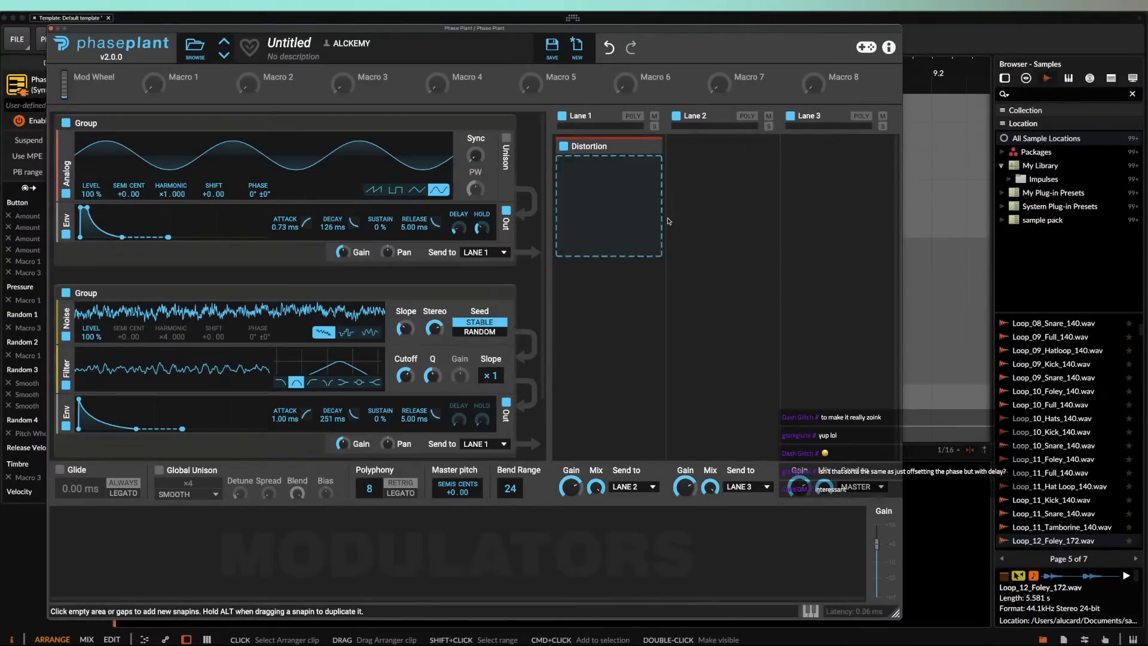
{"action": "left_click", "coordinate": [635, 185]}
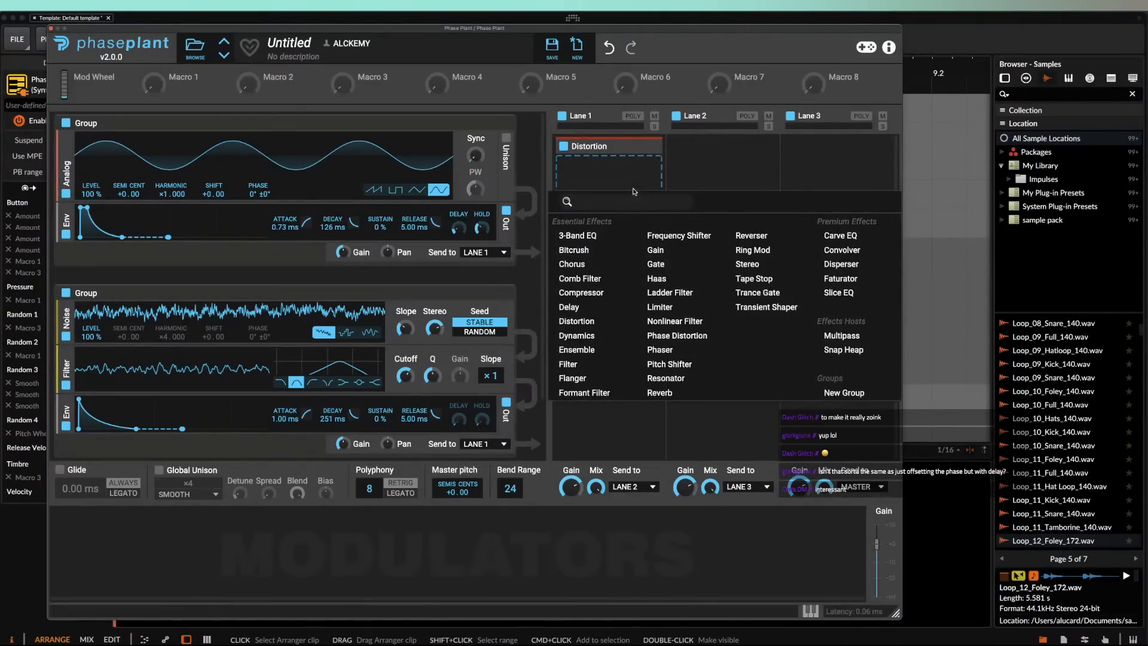
{"action": "left_click", "coordinate": [850, 293]}
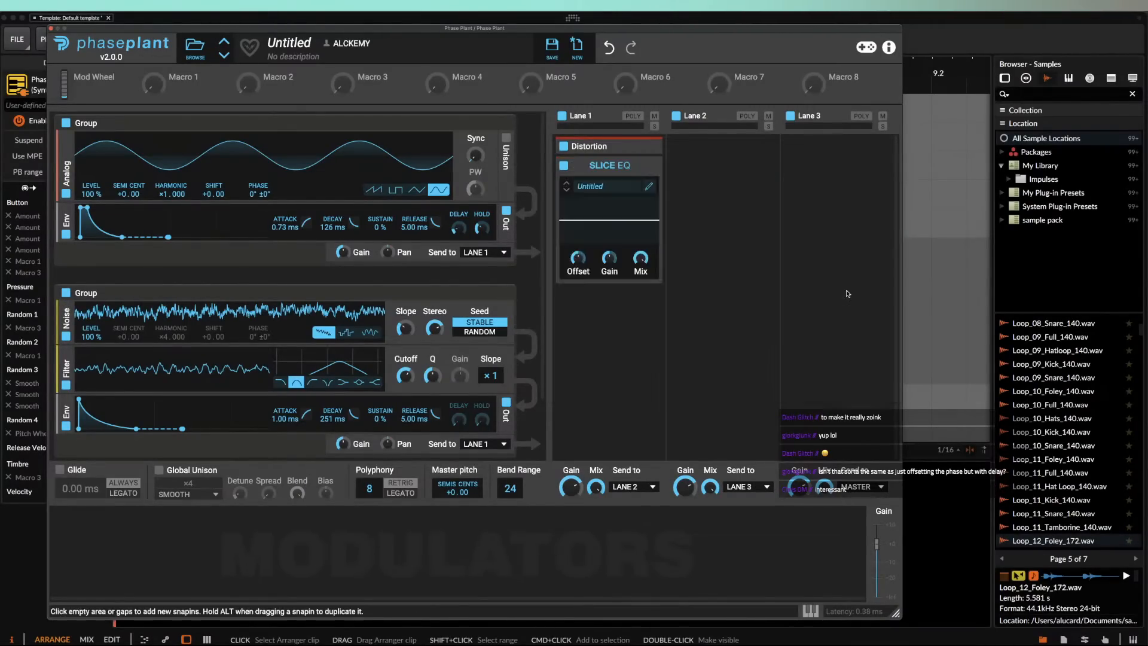
{"action": "left_click", "coordinate": [646, 182]}
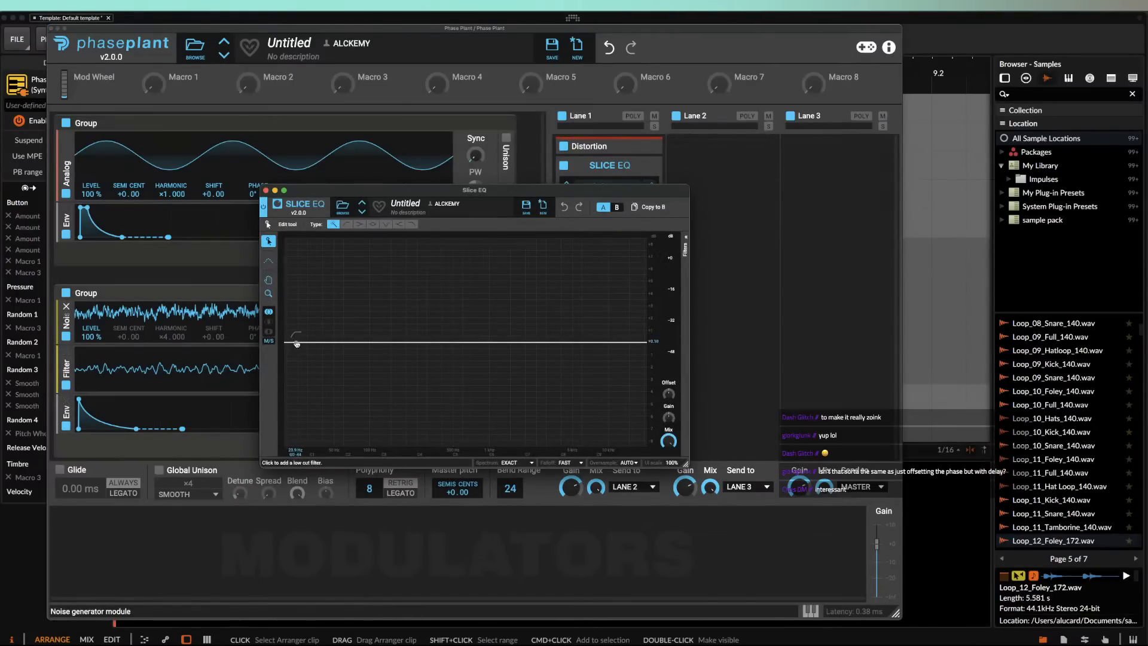
{"action": "left_click_drag", "start_coordinate": [295, 378], "coordinate": [377, 257]}
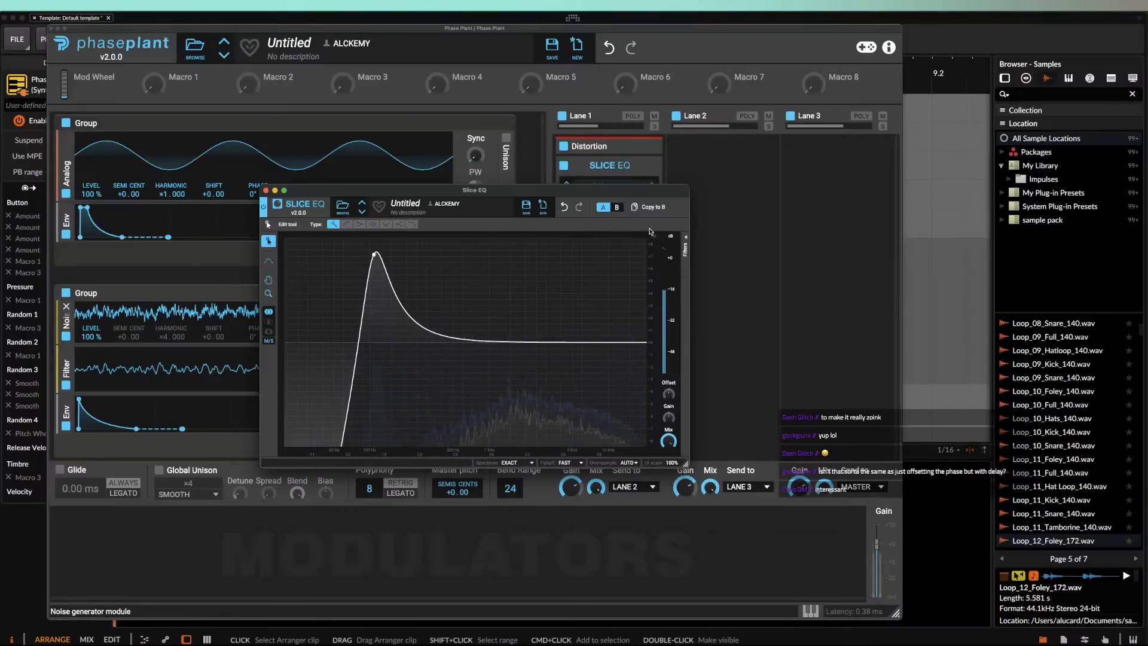
Step: Add an Audio Follower modulator, route it to the Slice EQ cut filter's Q and set its gain to +1.70 dB
{"action": "left_click", "coordinate": [685, 246]}
{"action": "left_click_drag", "start_coordinate": [598, 190], "coordinate": [914, 176]}
{"action": "left_click", "coordinate": [61, 557]}
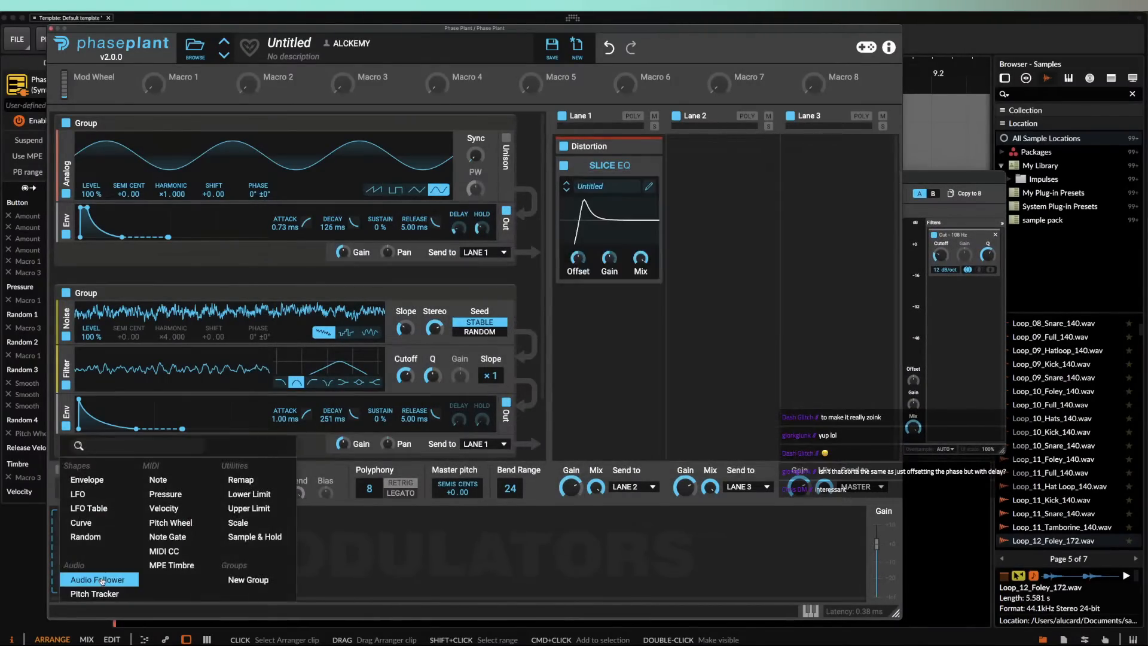
{"action": "left_click", "coordinate": [99, 581]}
{"action": "left_click_drag", "start_coordinate": [213, 586], "coordinate": [979, 309]}
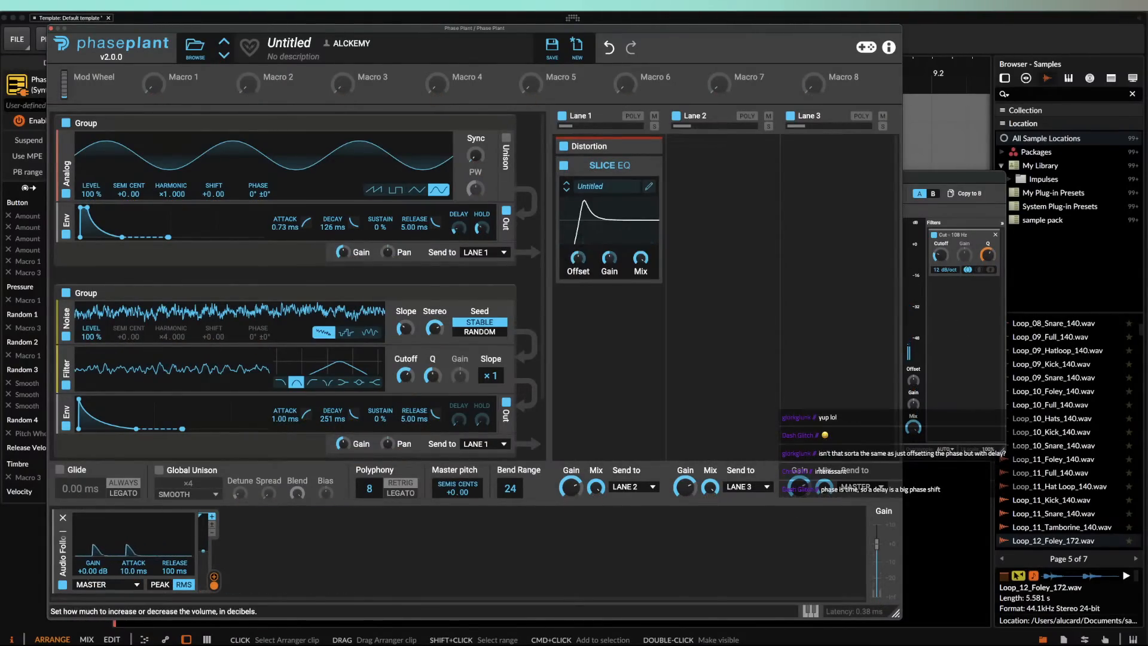
{"action": "left_click_drag", "start_coordinate": [93, 570], "coordinate": [93, 566]}
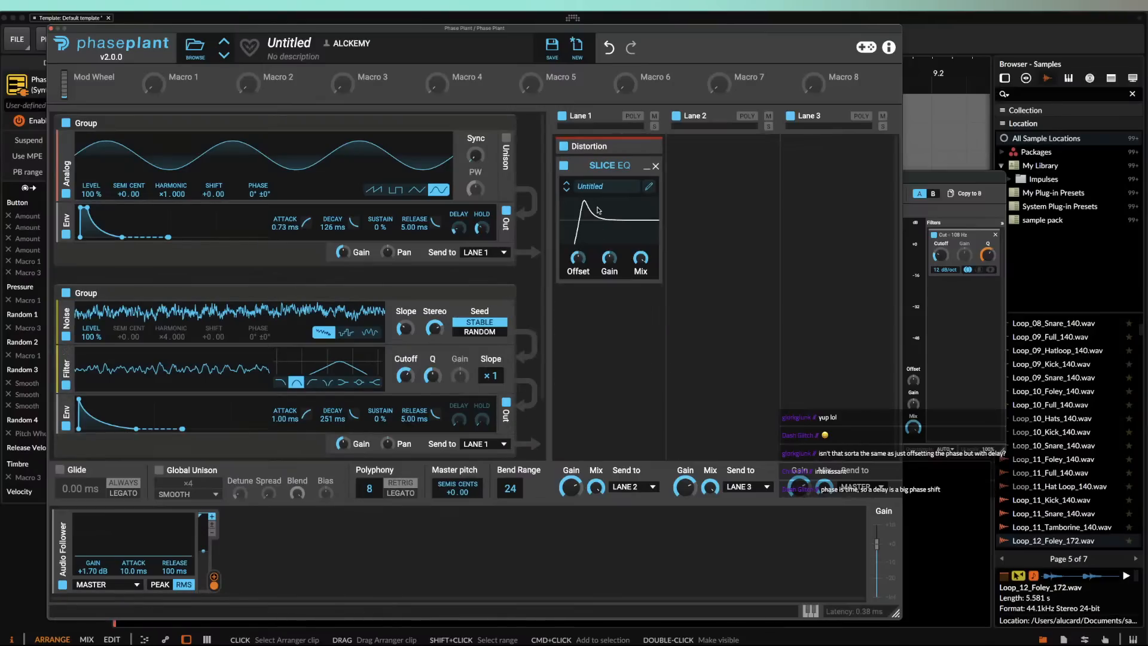
Step: Collapse the Slice EQ and duplicate both the Distortion and the Slice EQ in Lane 1
{"action": "left_click", "coordinate": [646, 167]}
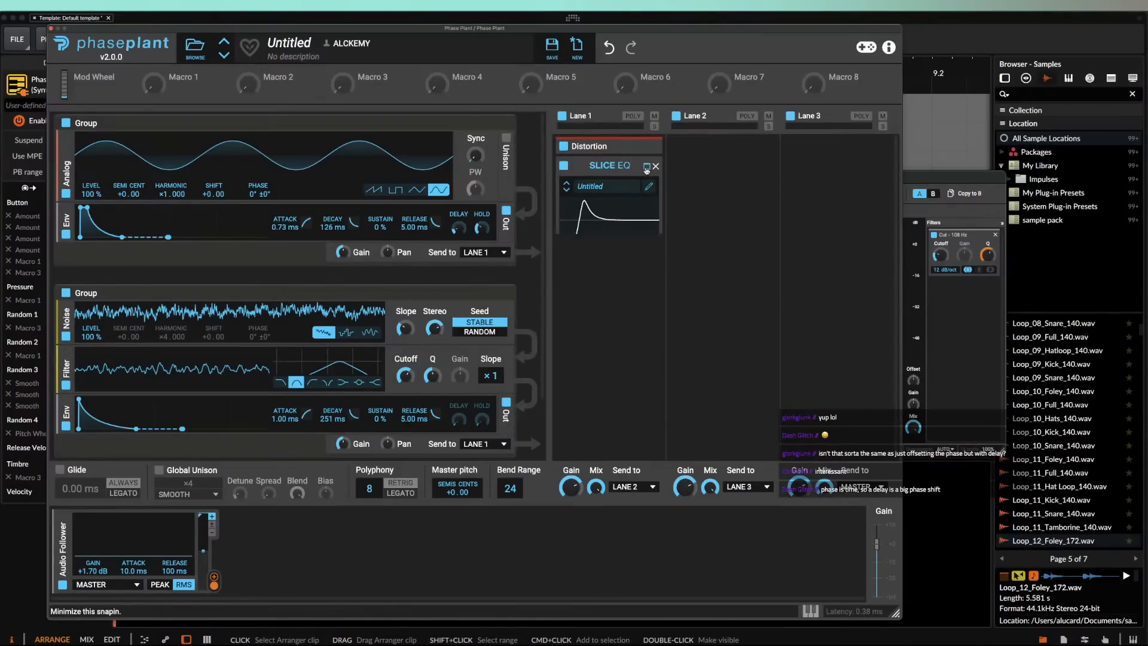
{"action": "double_click", "coordinate": [600, 147]}
{"action": "double_click", "coordinate": [600, 187]}
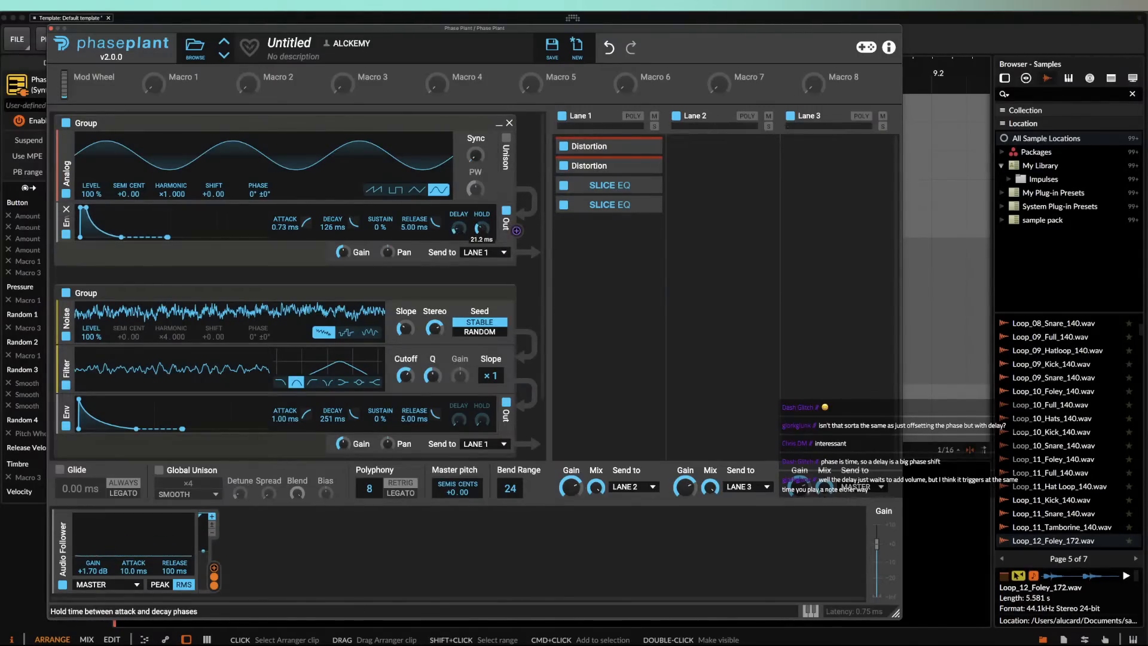
Step: Remove the sine envelope's hold and shorten the decays to 96.3 ms for the sine and 178 ms for the noise
{"action": "left_click_drag", "start_coordinate": [482, 229], "coordinate": [483, 245]}
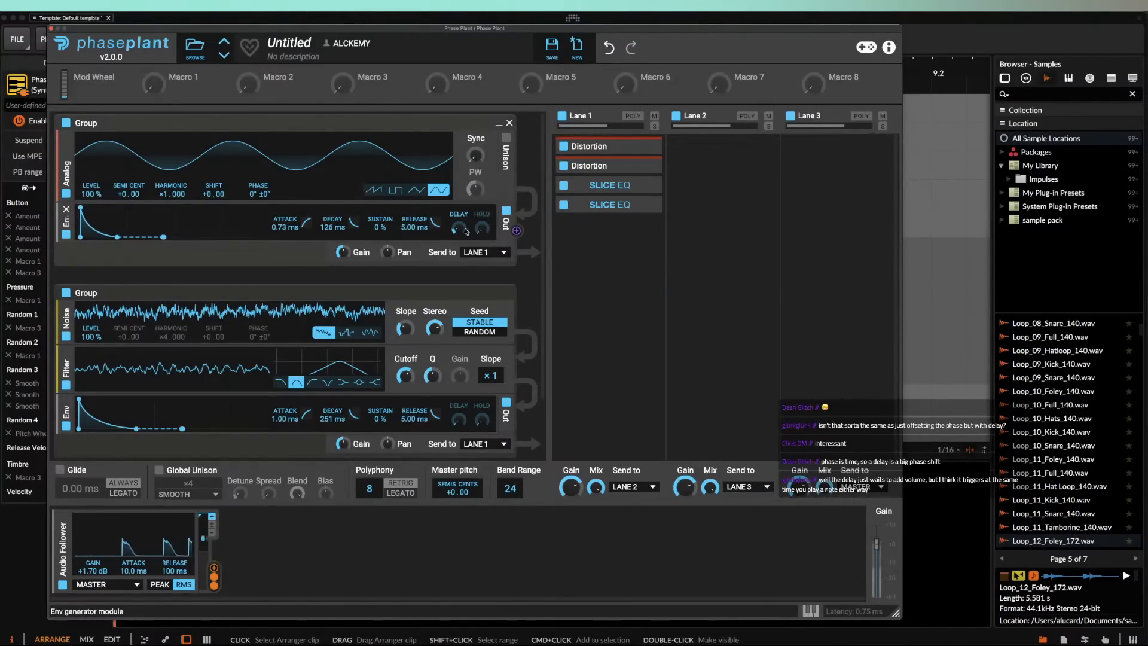
{"action": "left_click_drag", "start_coordinate": [327, 232], "coordinate": [327, 240]}
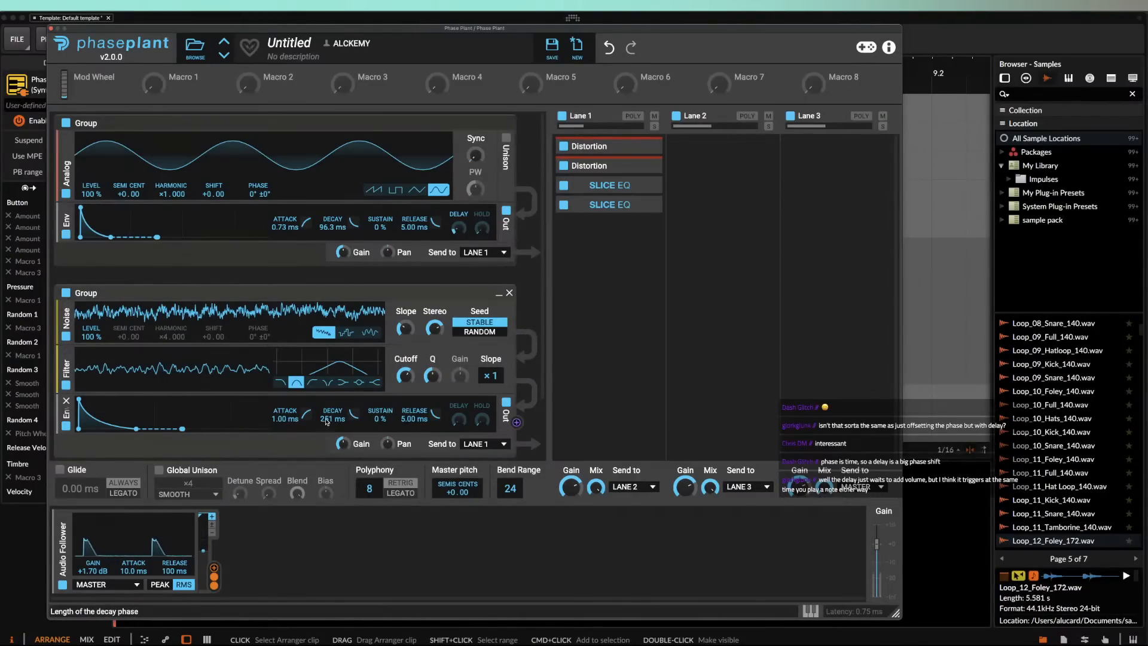
Step: Add a Limiter effect to Lane 3
{"action": "left_click", "coordinate": [809, 177]}
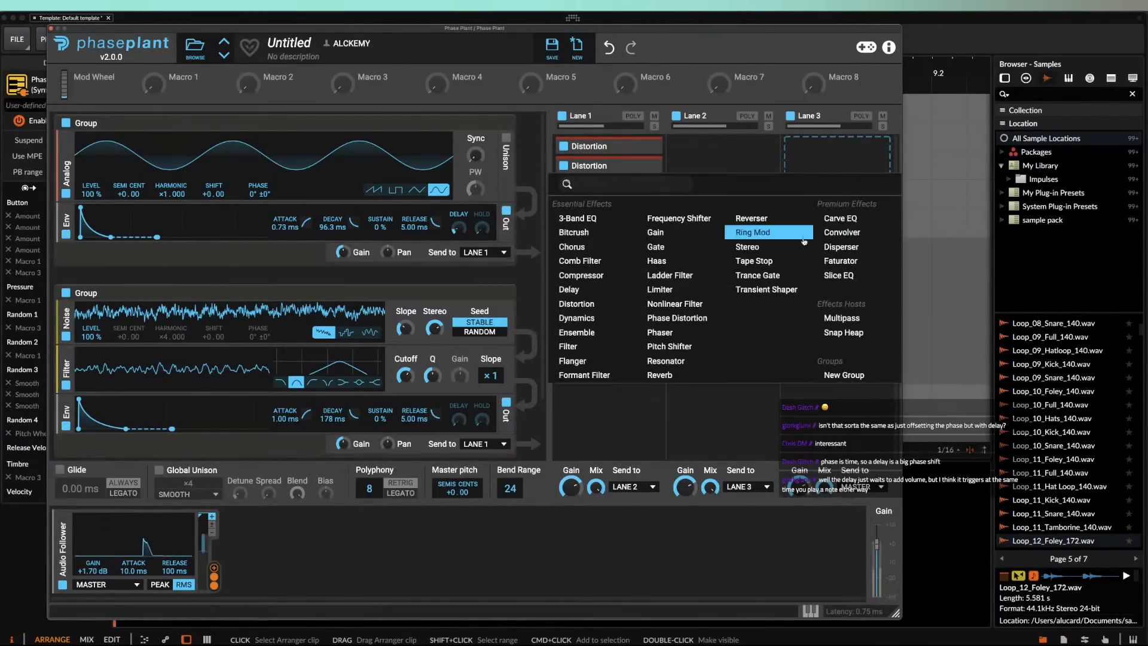
{"action": "left_click", "coordinate": [660, 290]}
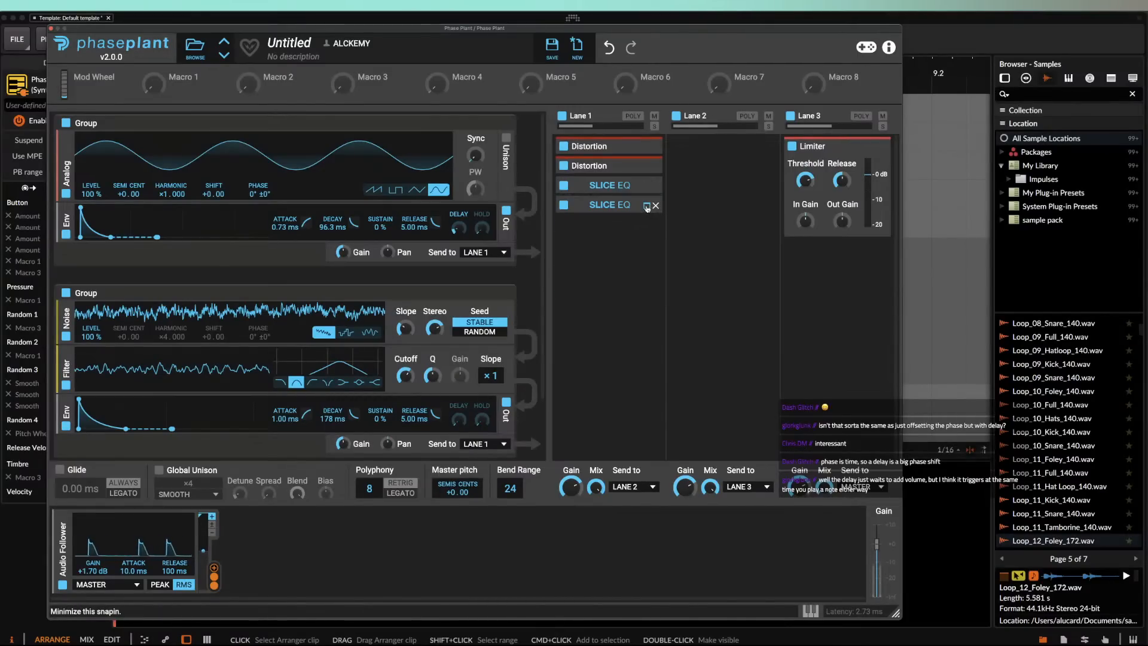
Step: Adjust the second Slice EQ's offset and move the first Slice EQ between the two Distortions
{"action": "left_click", "coordinate": [647, 205]}
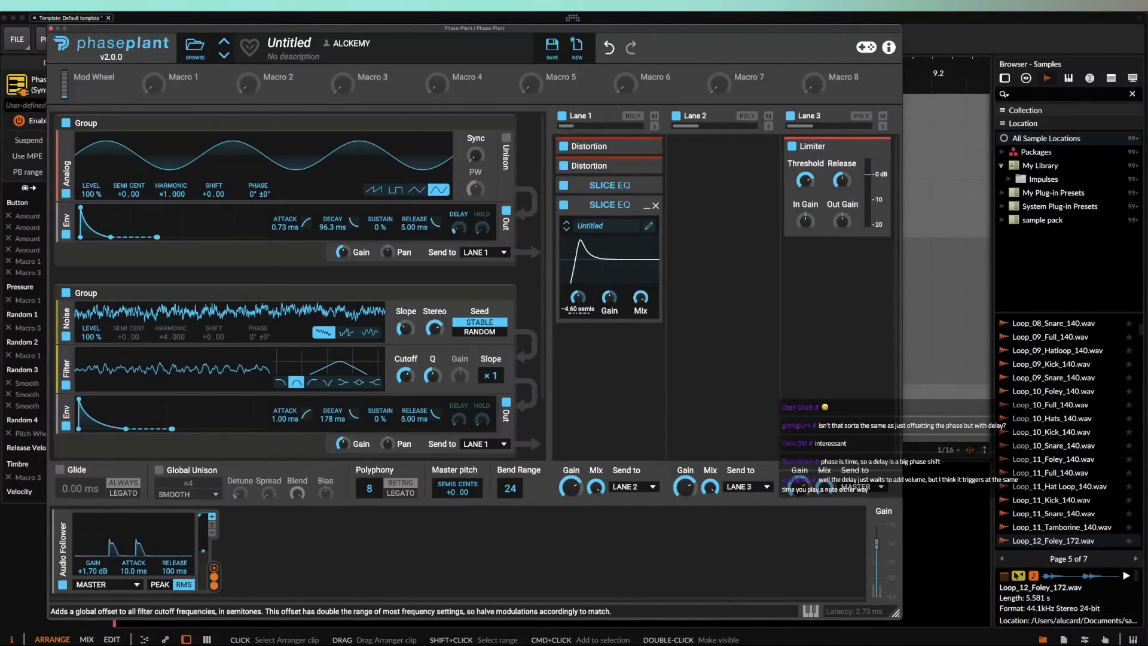
{"action": "mouse_move", "coordinate": [577, 298]}
{"action": "left_mouse_down"}
{"action": "mouse_move", "coordinate": [578, 270]}
{"action": "mouse_move", "coordinate": [578, 288]}
{"action": "left_mouse_up"}
{"action": "left_click_drag", "start_coordinate": [623, 186], "coordinate": [623, 161]}
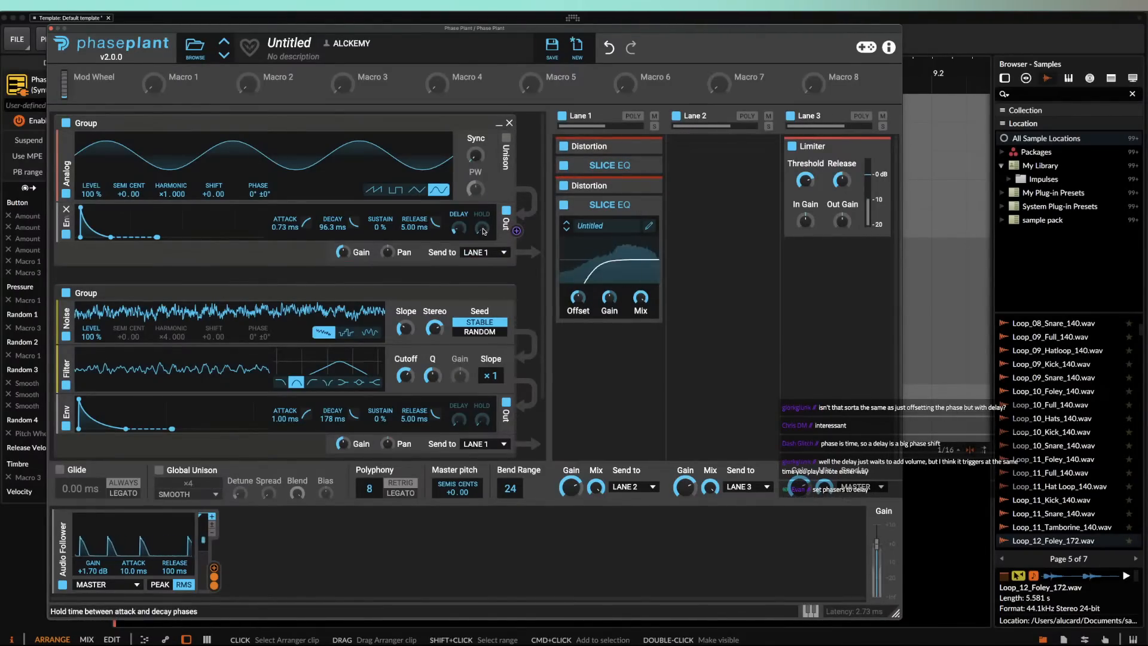
Step: Add a slight hold to the sine envelope and try shifting the first Slice EQ's offset
{"action": "left_click_drag", "start_coordinate": [482, 230], "coordinate": [482, 226]}
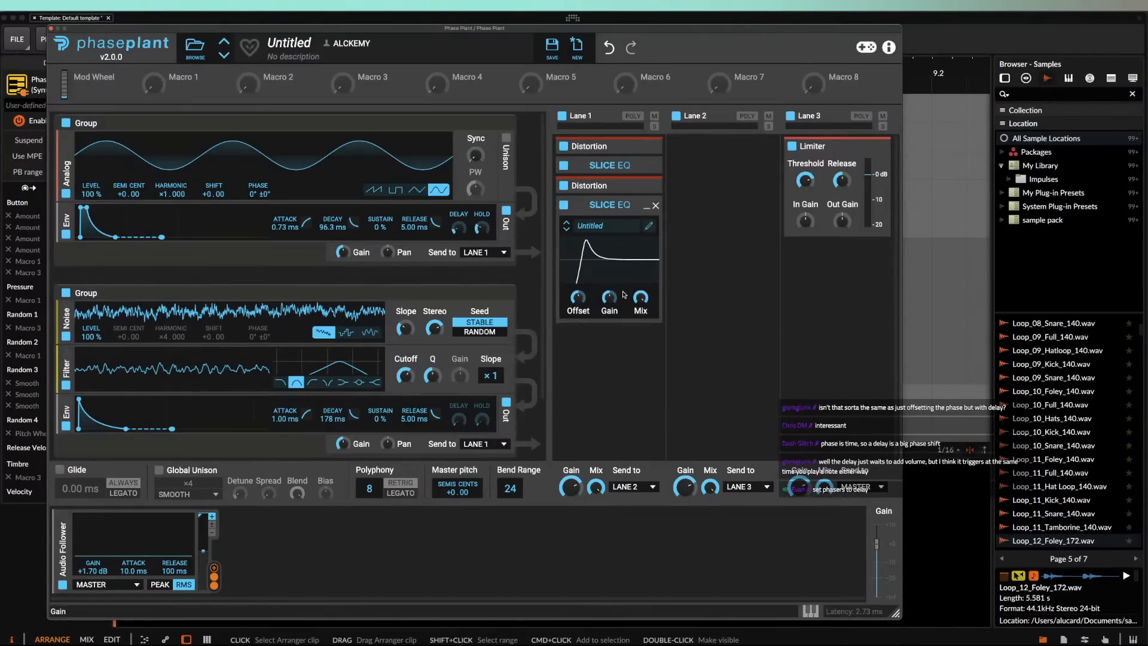
{"action": "left_click", "coordinate": [647, 167]}
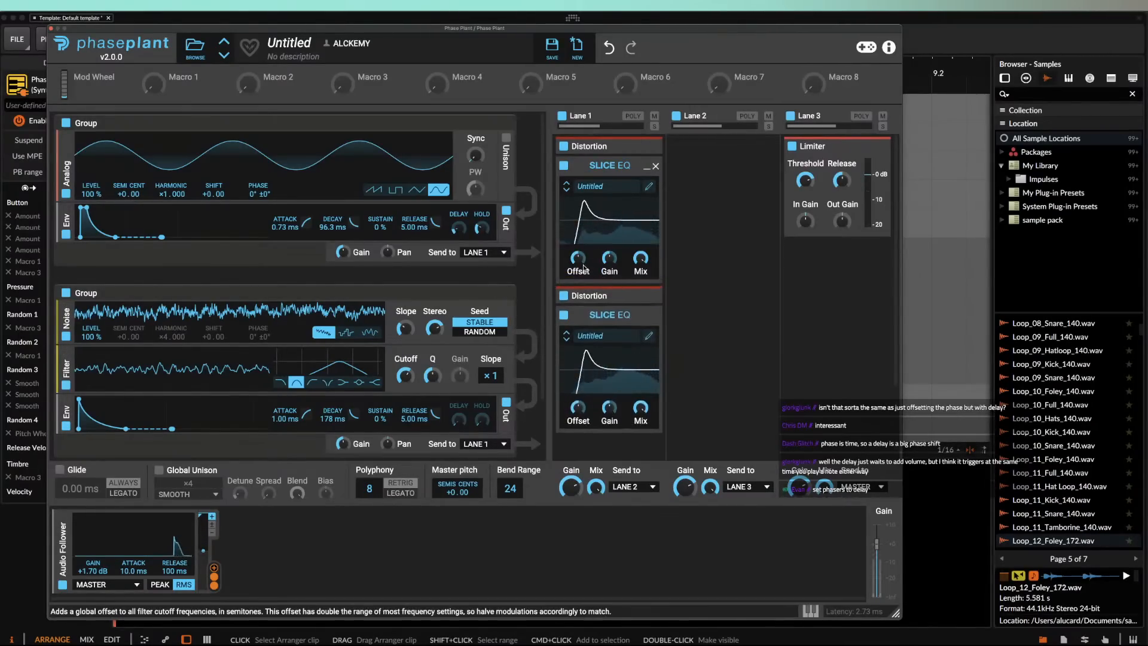
{"action": "left_click_drag", "start_coordinate": [579, 259], "coordinate": [578, 250]}
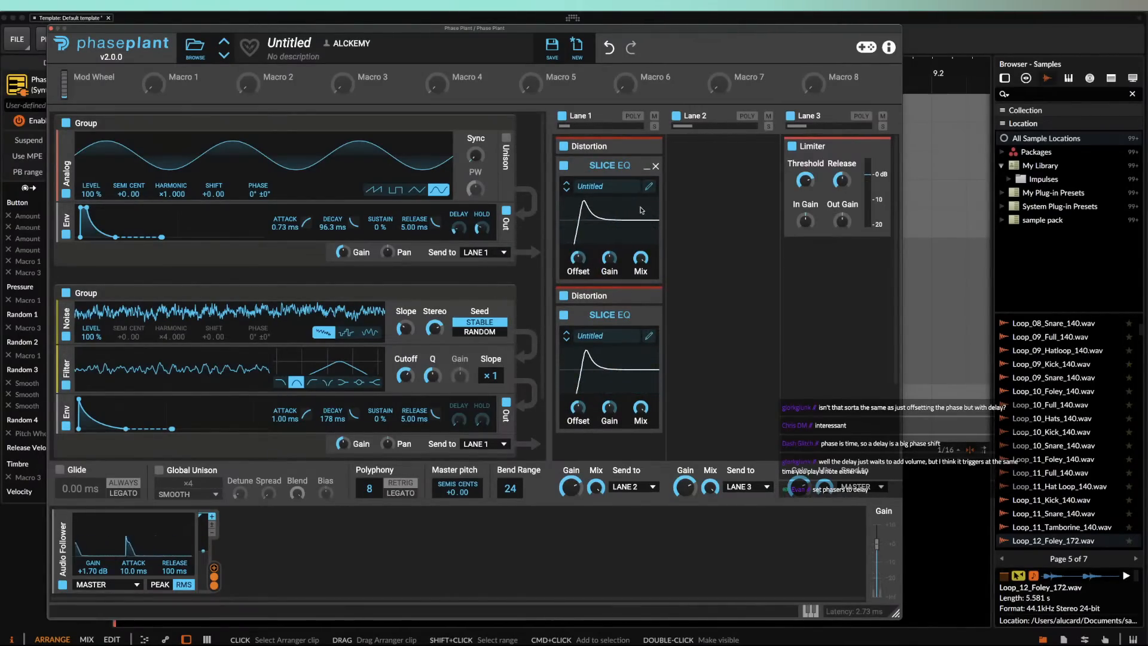
{"action": "left_click", "coordinate": [646, 171]}
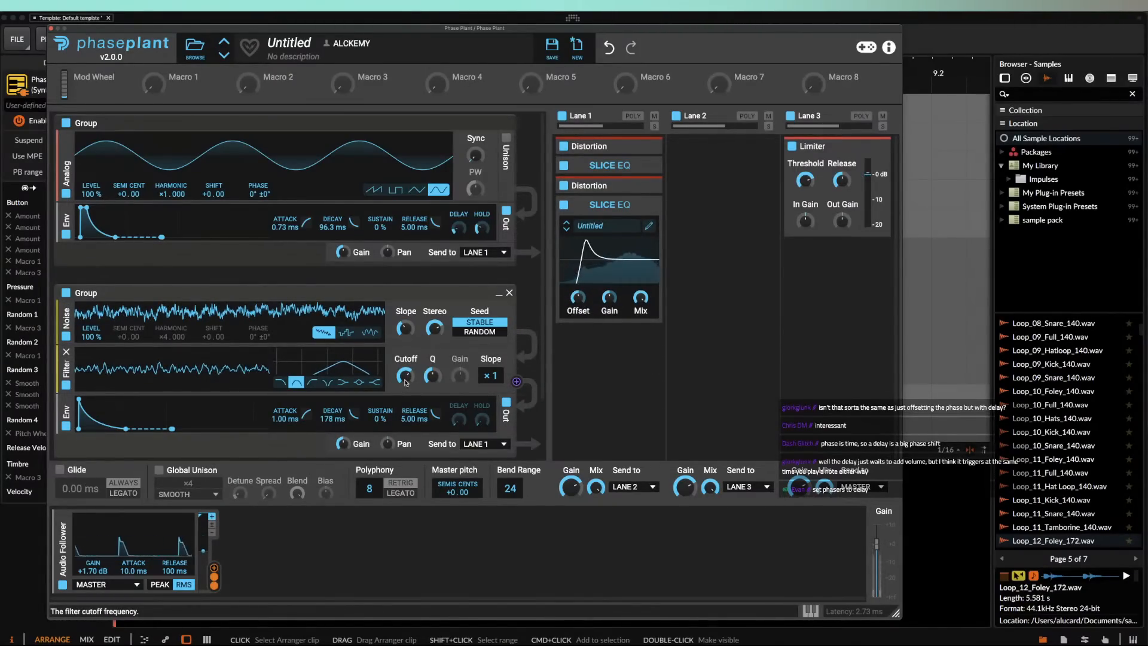
Step: Set the noise envelope's decay to 164 ms and raise the offsets of both Slice EQs, the second by about 12 semitones
{"action": "left_click_drag", "start_coordinate": [126, 429], "coordinate": [125, 428]}
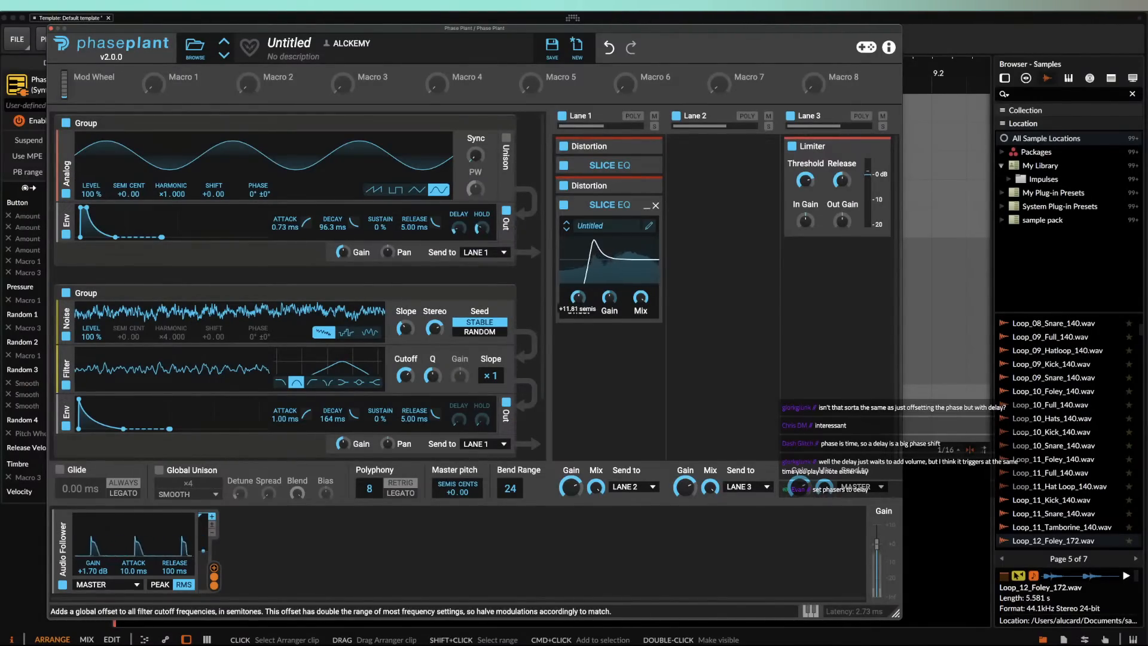
{"action": "left_click", "coordinate": [648, 169]}
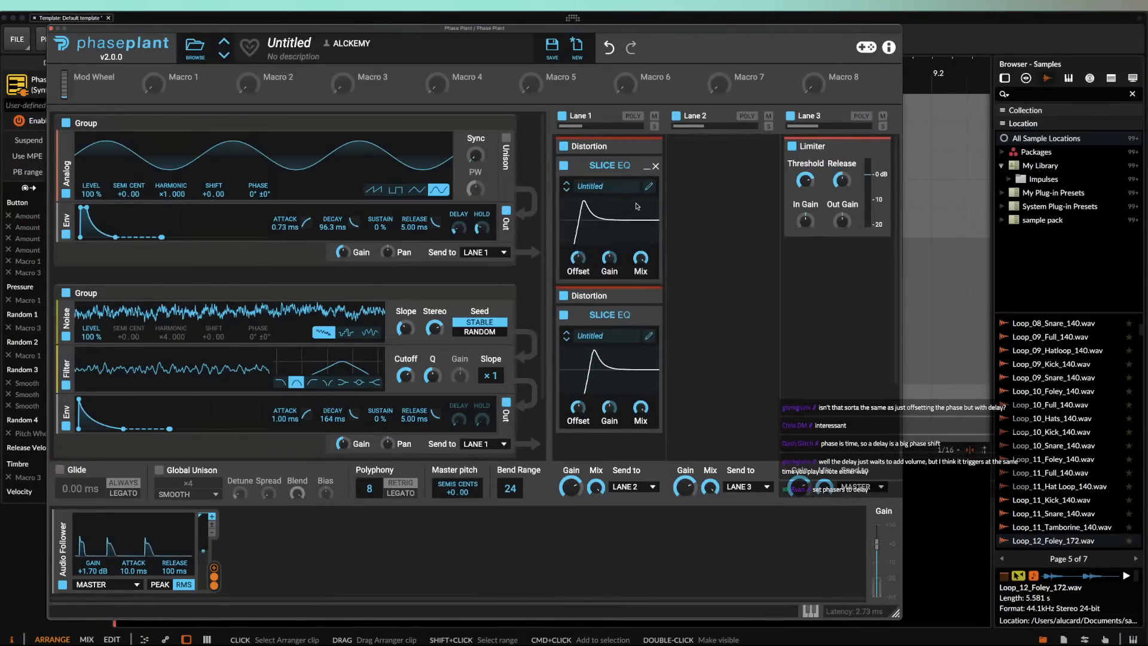
{"action": "left_click_drag", "start_coordinate": [580, 268], "coordinate": [579, 261]}
{"action": "left_click", "coordinate": [646, 315]}
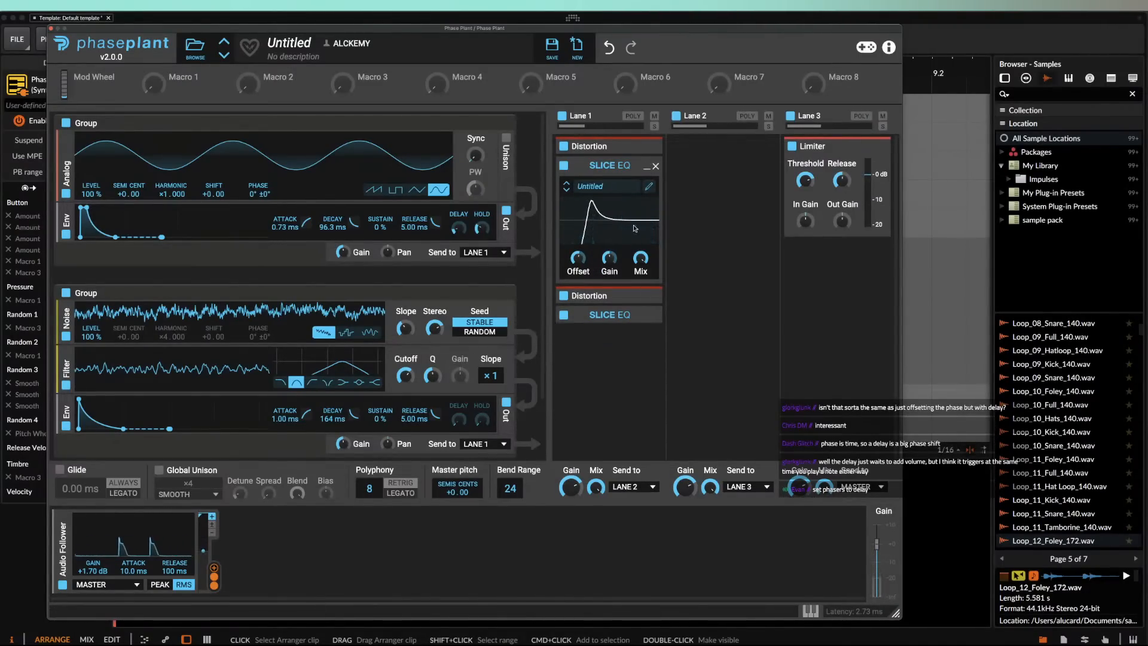
{"action": "left_click", "coordinate": [646, 169]}
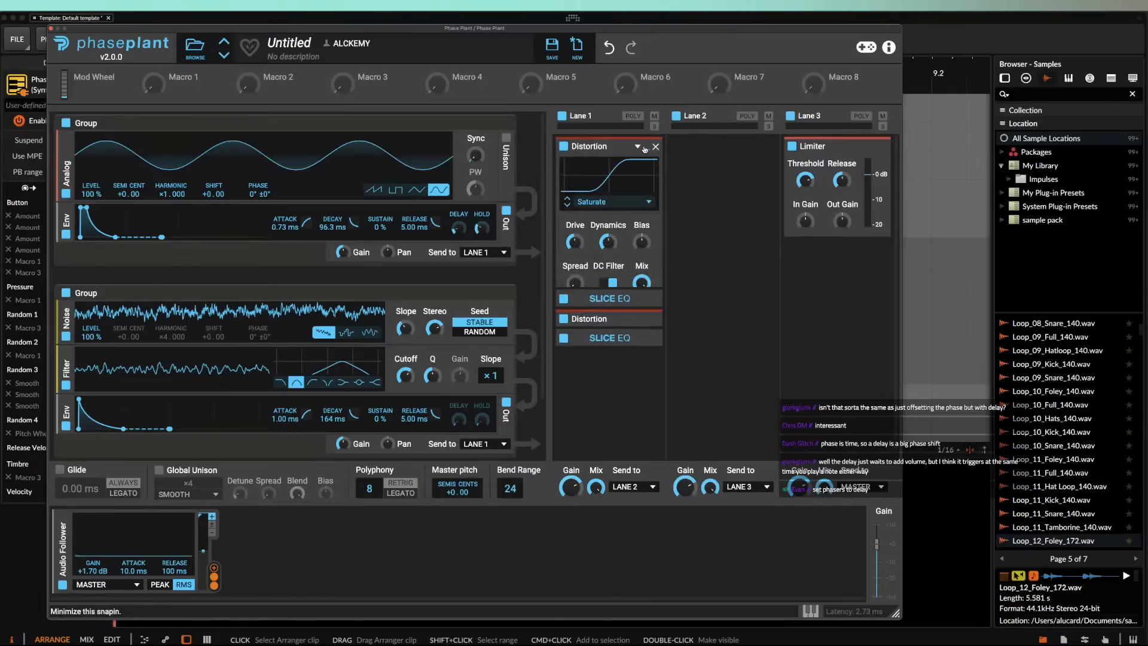
Step: Lower the Dynamics amount on both Lane 1 Distortions, to about 29% on the first
{"action": "left_click", "coordinate": [647, 147]}
{"action": "left_click_drag", "start_coordinate": [607, 244], "coordinate": [608, 259]}
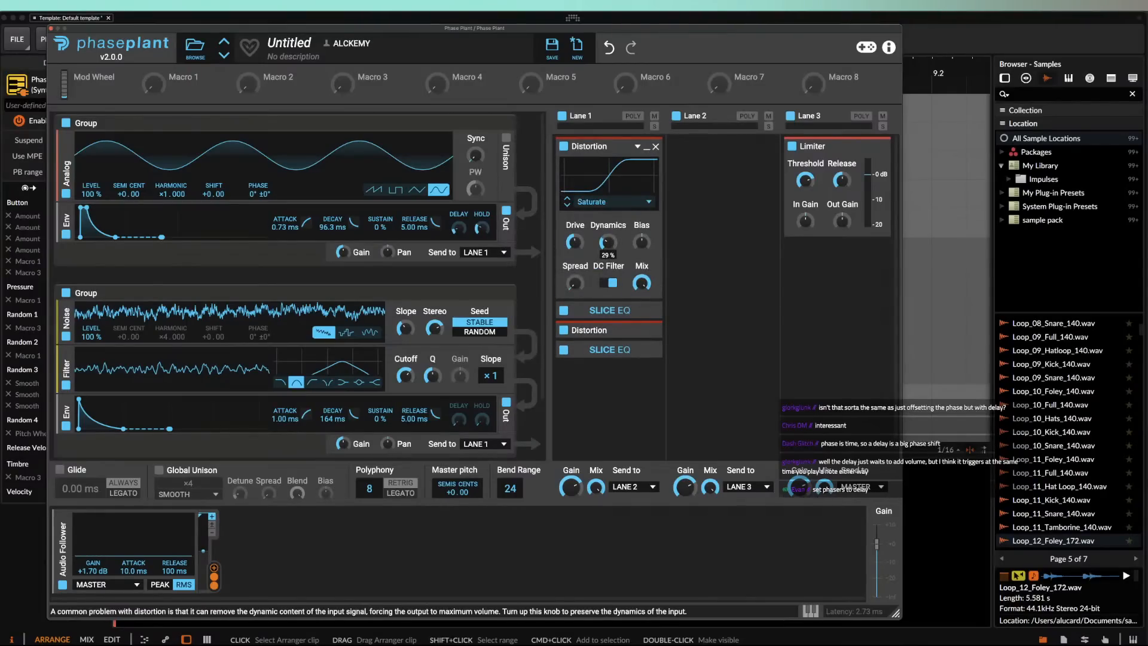
{"action": "left_click", "coordinate": [647, 146]}
{"action": "left_click", "coordinate": [645, 186]}
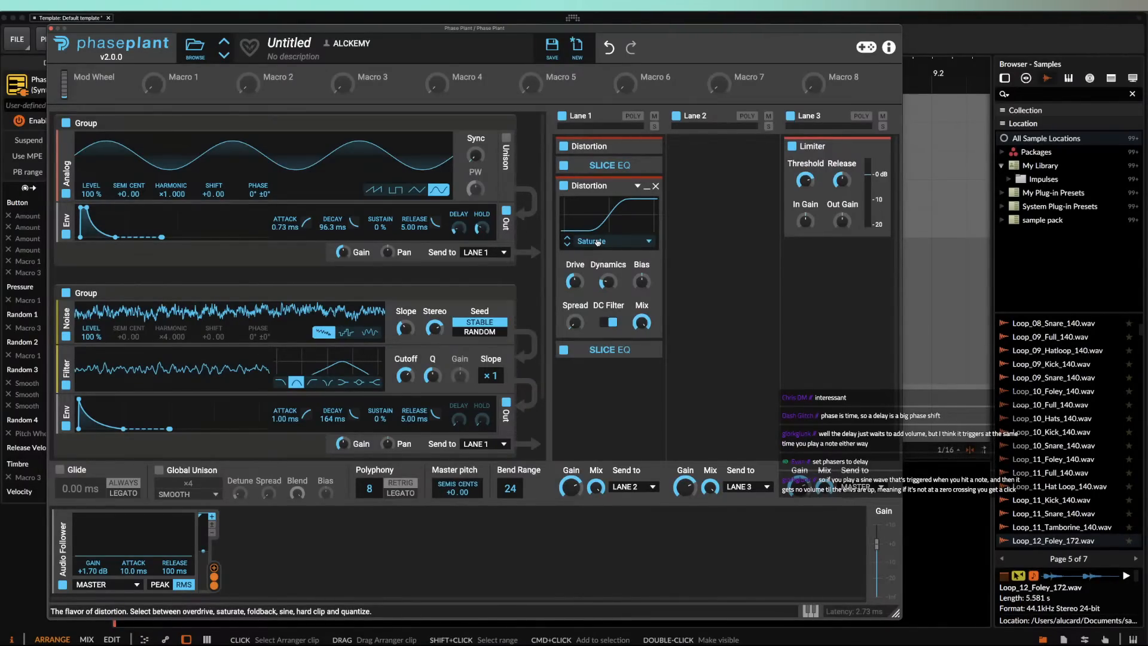
{"action": "left_click", "coordinate": [647, 186]}
Step: Add a Multipass effect to Lane 2, view its editor and close it with the Init Patch kept
{"action": "left_click", "coordinate": [721, 159]}
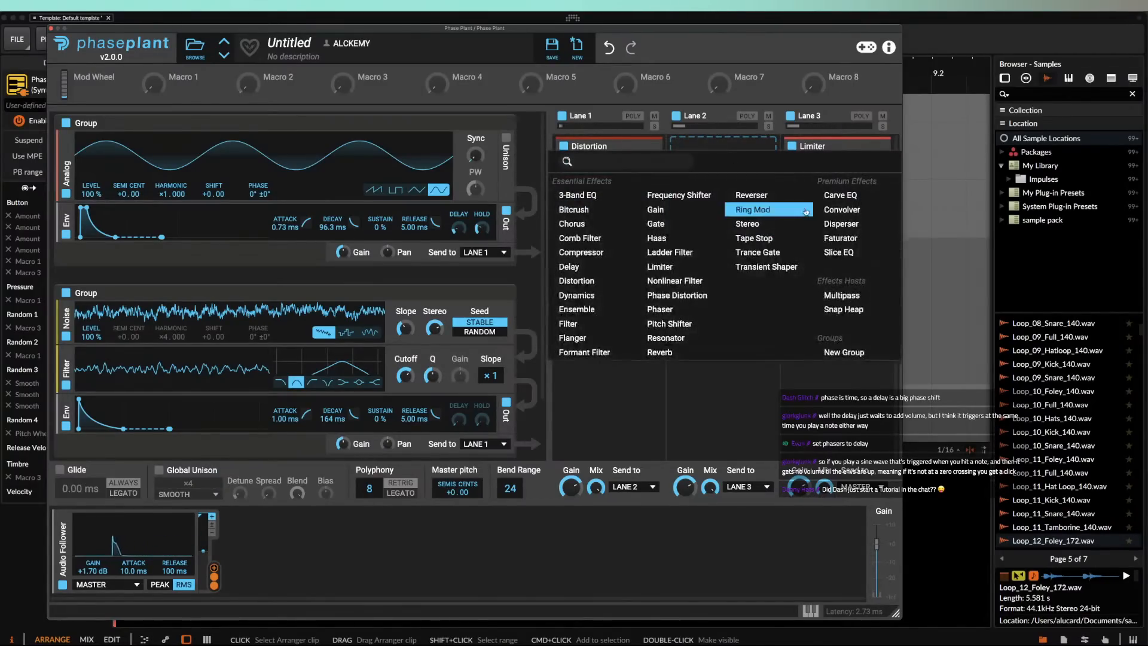
{"action": "left_click", "coordinate": [842, 295]}
{"action": "left_click", "coordinate": [765, 168]}
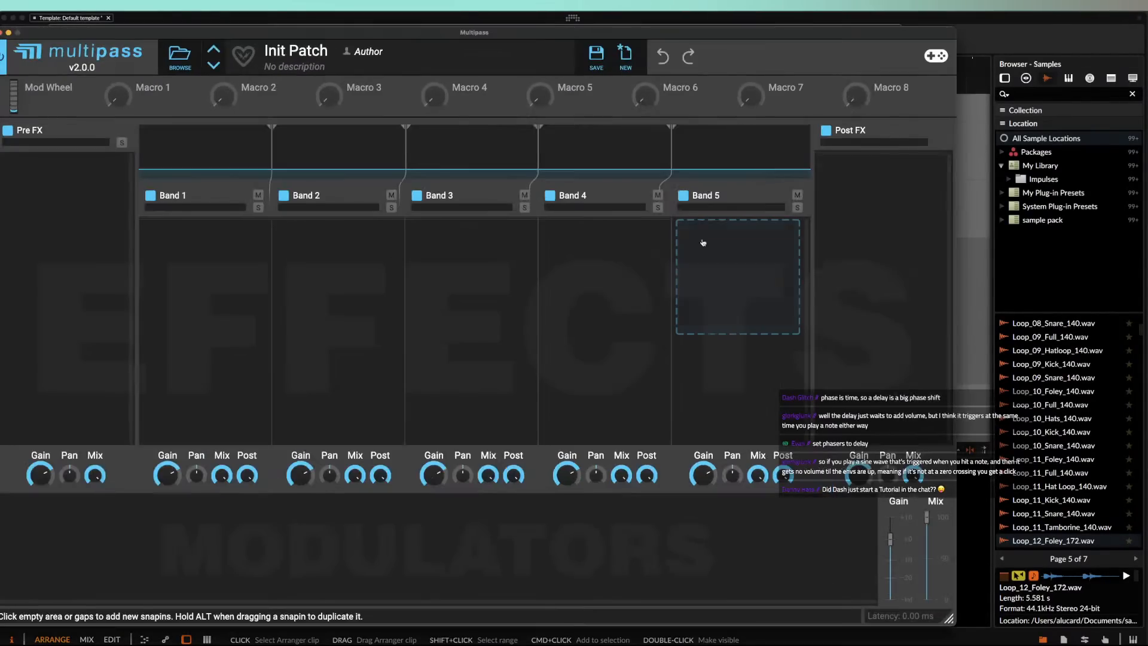
{"action": "left_click", "coordinate": [2, 33]}
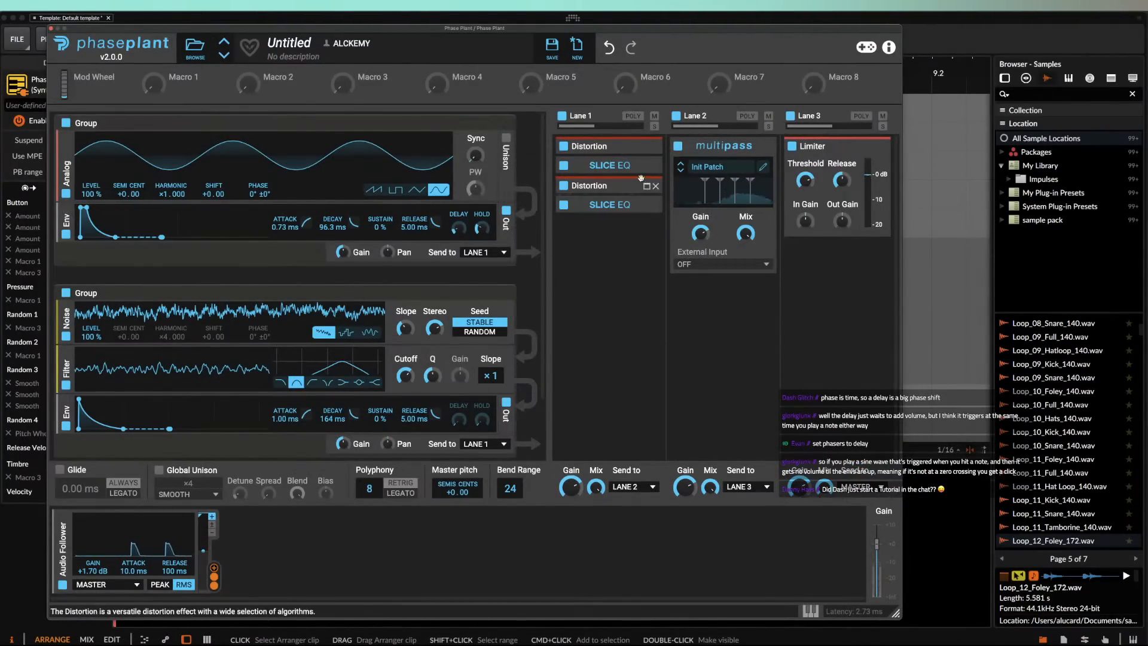
Step: Bring the offsets of both Slice EQs back down so their resonant peaks sit lower
{"action": "left_click", "coordinate": [647, 205]}
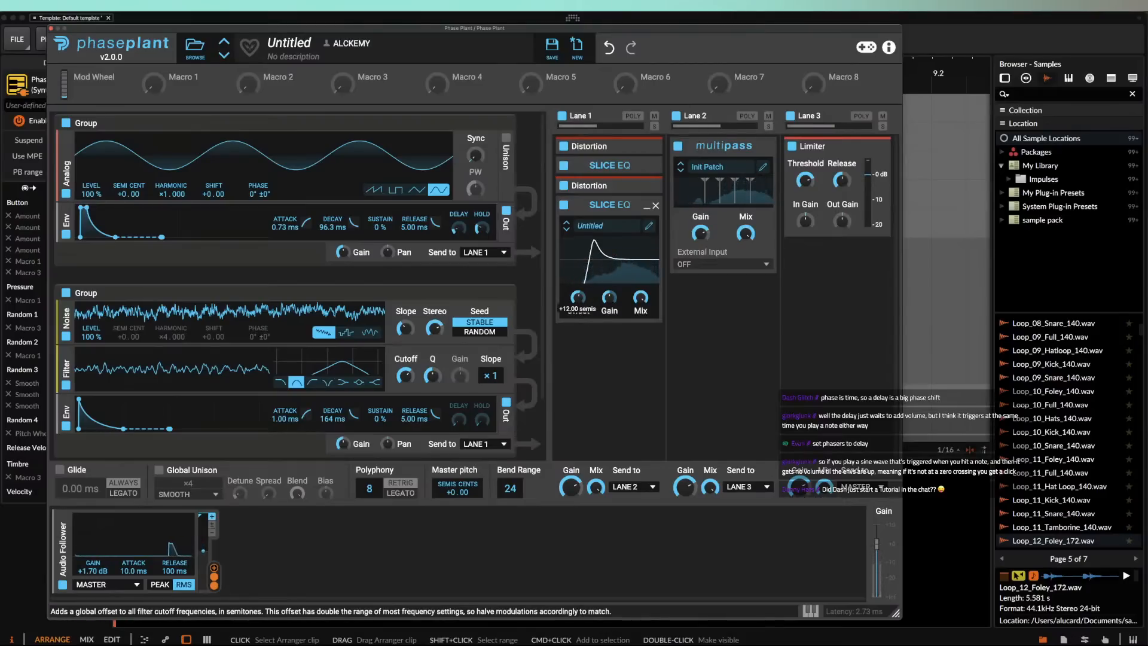
{"action": "left_click", "coordinate": [647, 168]}
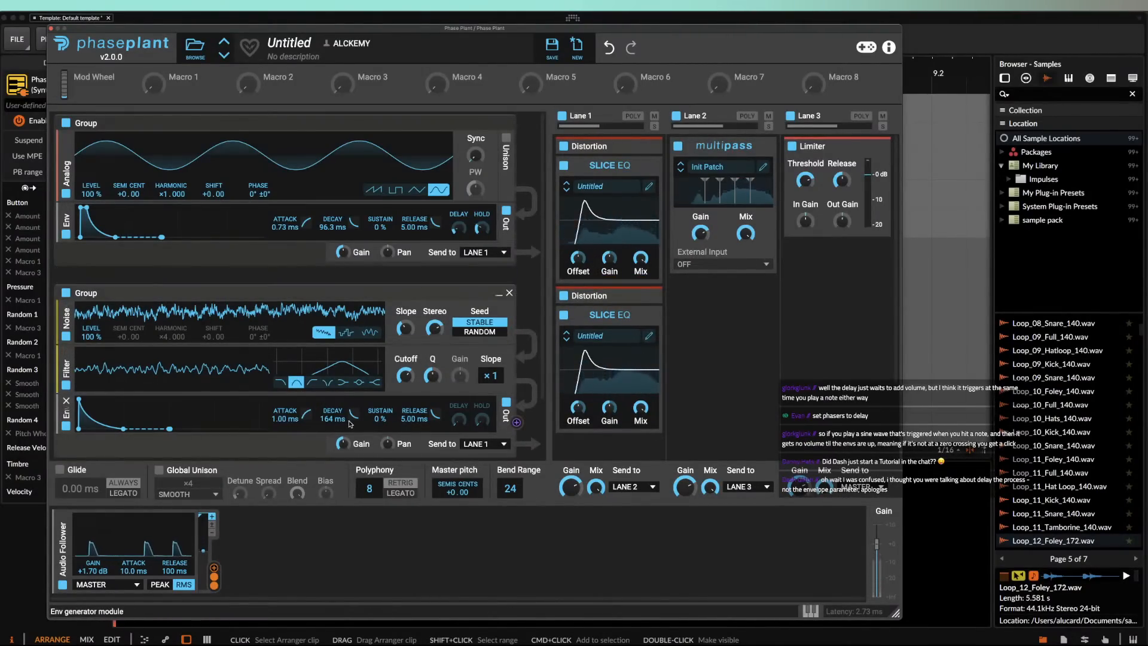
Step: Set the noise envelope's decay to 194 ms and readjust the noise band-pass filter's cutoff
{"action": "left_click_drag", "start_coordinate": [332, 427], "coordinate": [331, 419]}
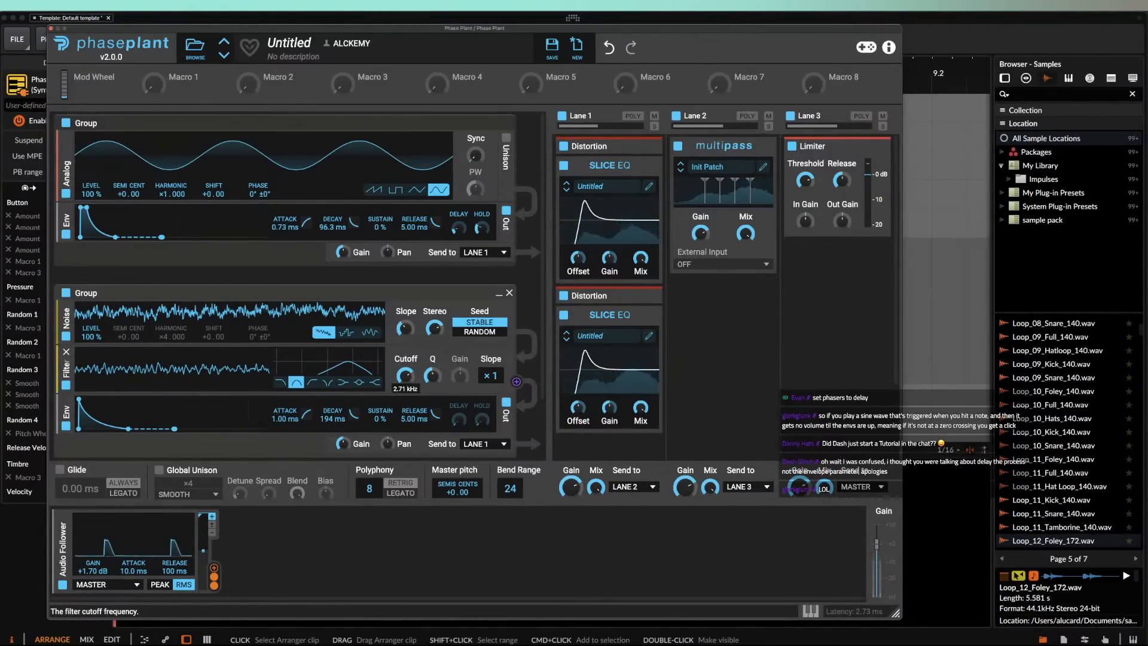
{"action": "left_click_drag", "start_coordinate": [404, 379], "coordinate": [404, 372]}
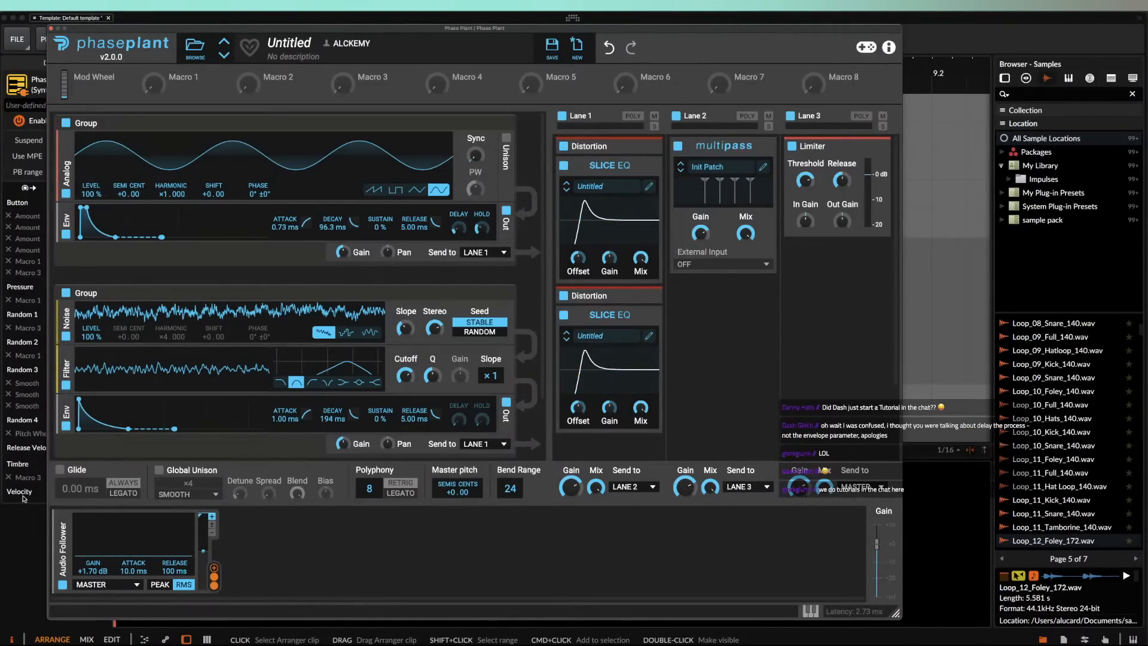
Step: Collapse both Slice EQs in Lane 1 and add a Compressor below them
{"action": "left_click", "coordinate": [648, 173]}
{"action": "left_click", "coordinate": [648, 205]}
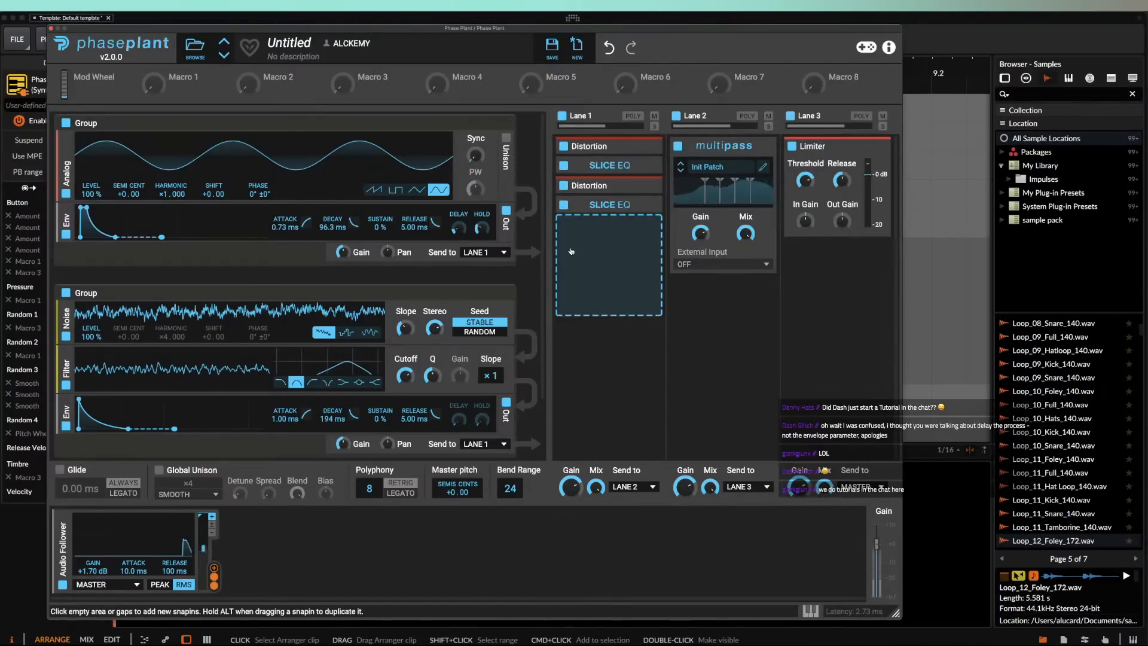
{"action": "left_click", "coordinate": [607, 245]}
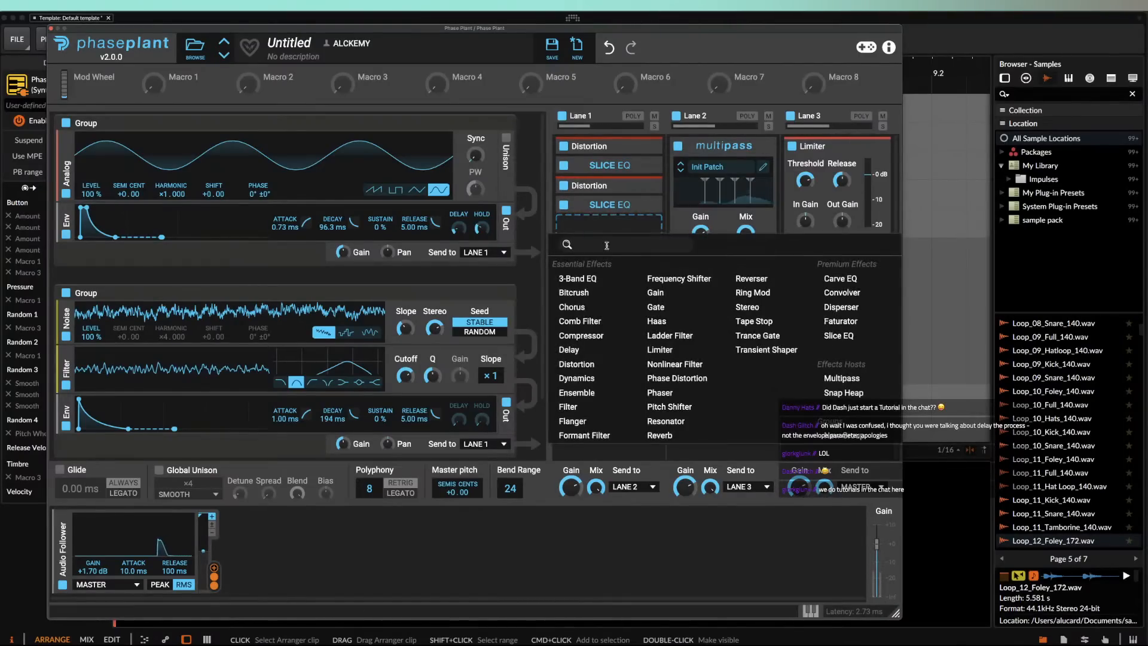
{"action": "left_click", "coordinate": [580, 335]}
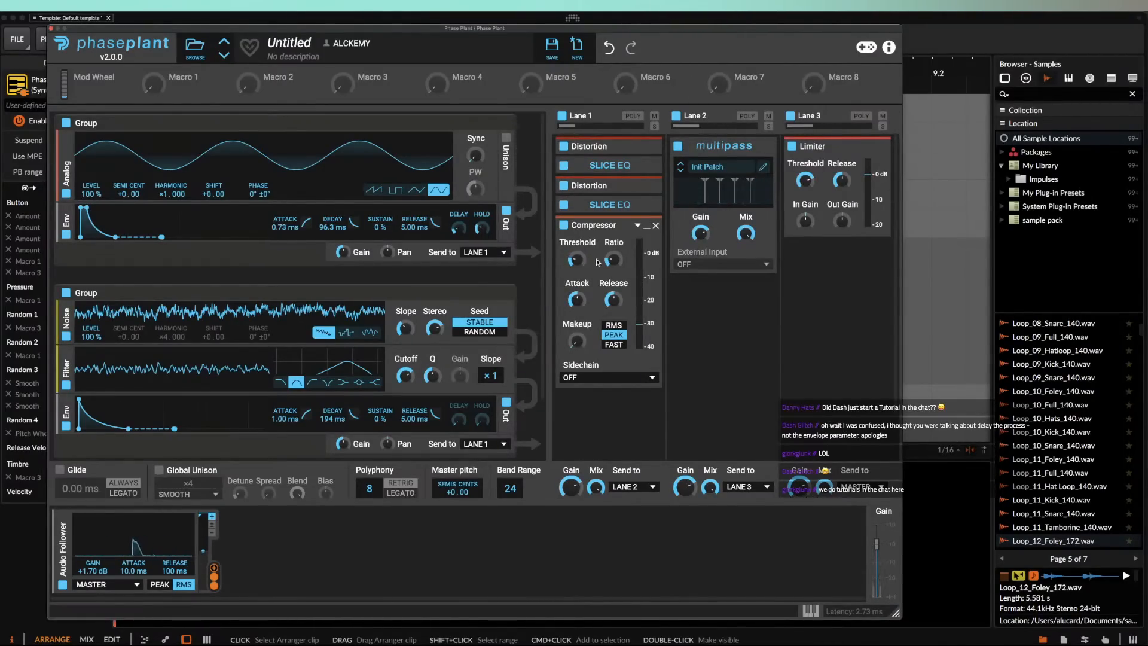
Step: Raise the ratio, attack and makeup gain of the Lane 1 Compressor
{"action": "left_click_drag", "start_coordinate": [613, 259], "coordinate": [613, 240]}
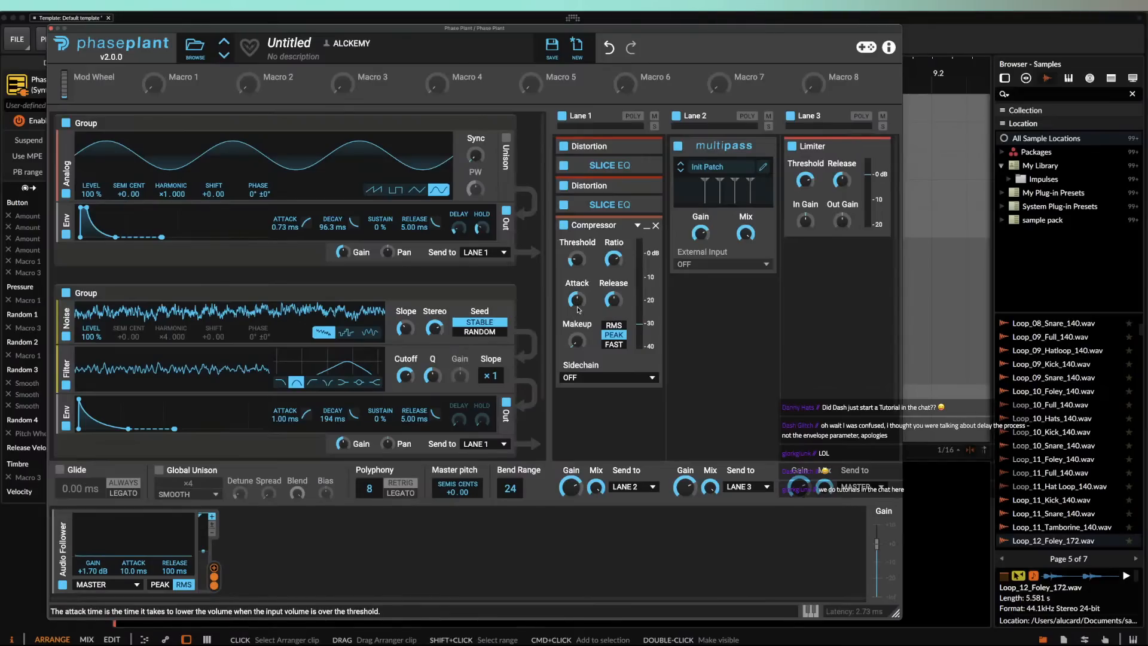
{"action": "left_click_drag", "start_coordinate": [577, 300], "coordinate": [614, 284]}
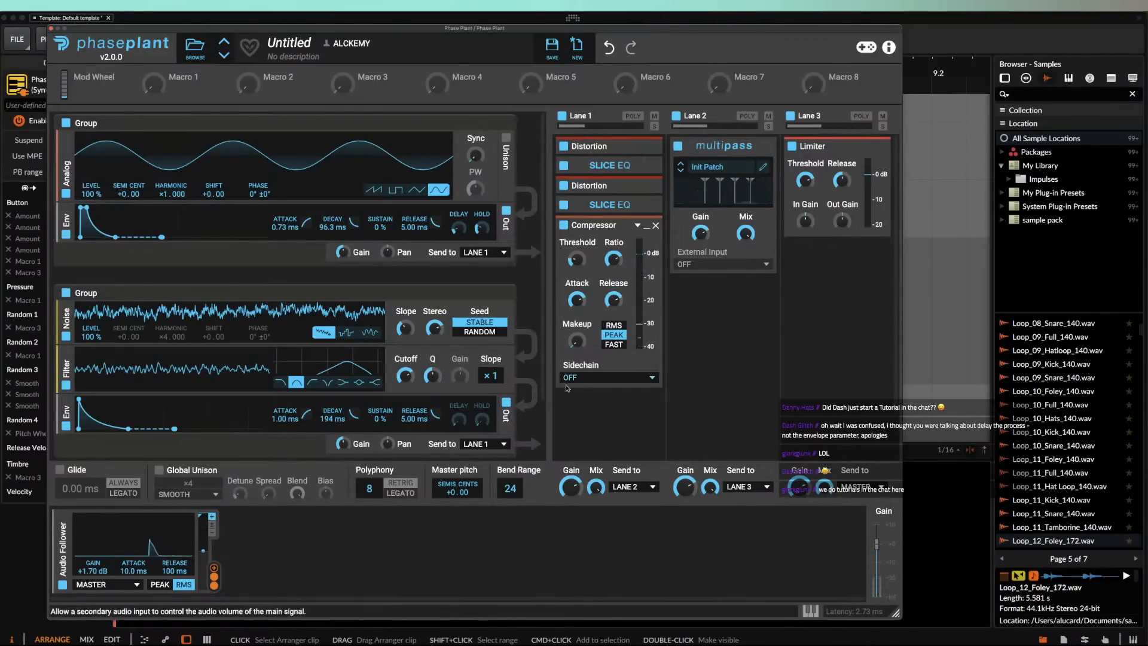
{"action": "left_click_drag", "start_coordinate": [576, 340], "coordinate": [577, 329]}
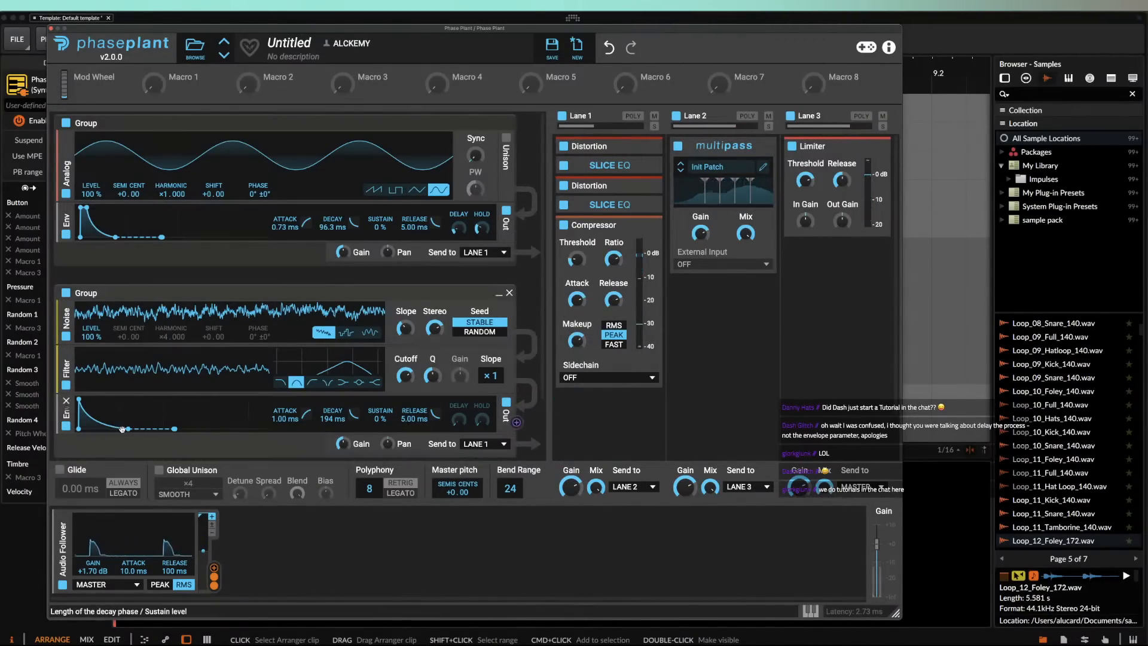
Step: Set the noise envelope's decay to 177 ms and remove the hold from the sine envelope
{"action": "left_click_drag", "start_coordinate": [120, 429], "coordinate": [117, 429]}
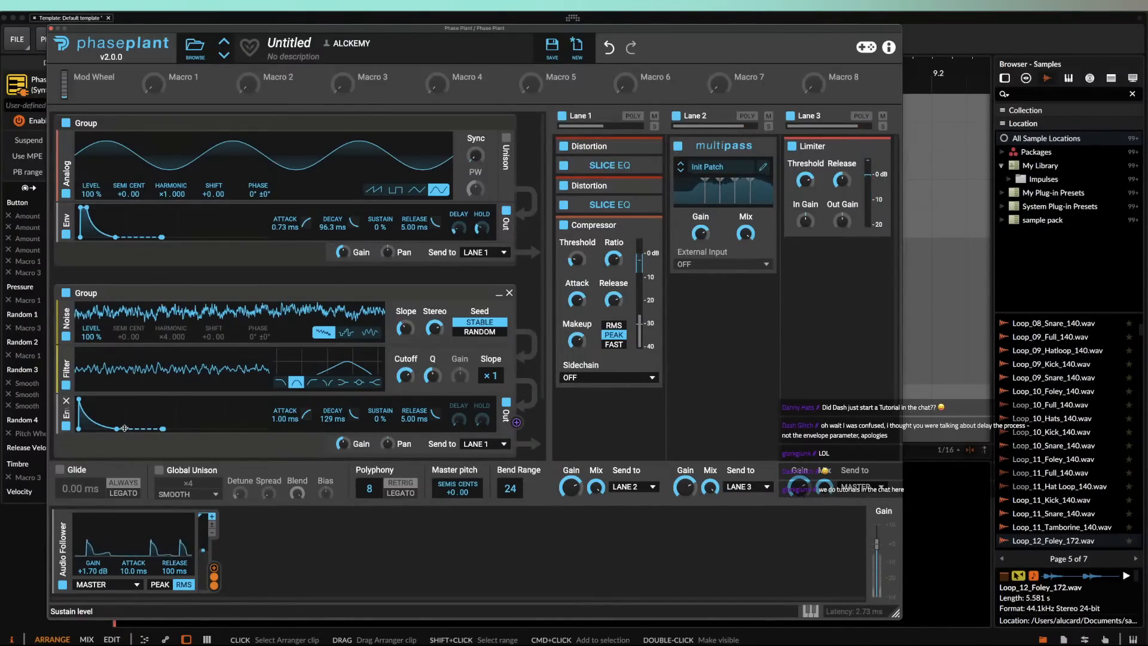
{"action": "left_click_drag", "start_coordinate": [124, 428], "coordinate": [133, 429]}
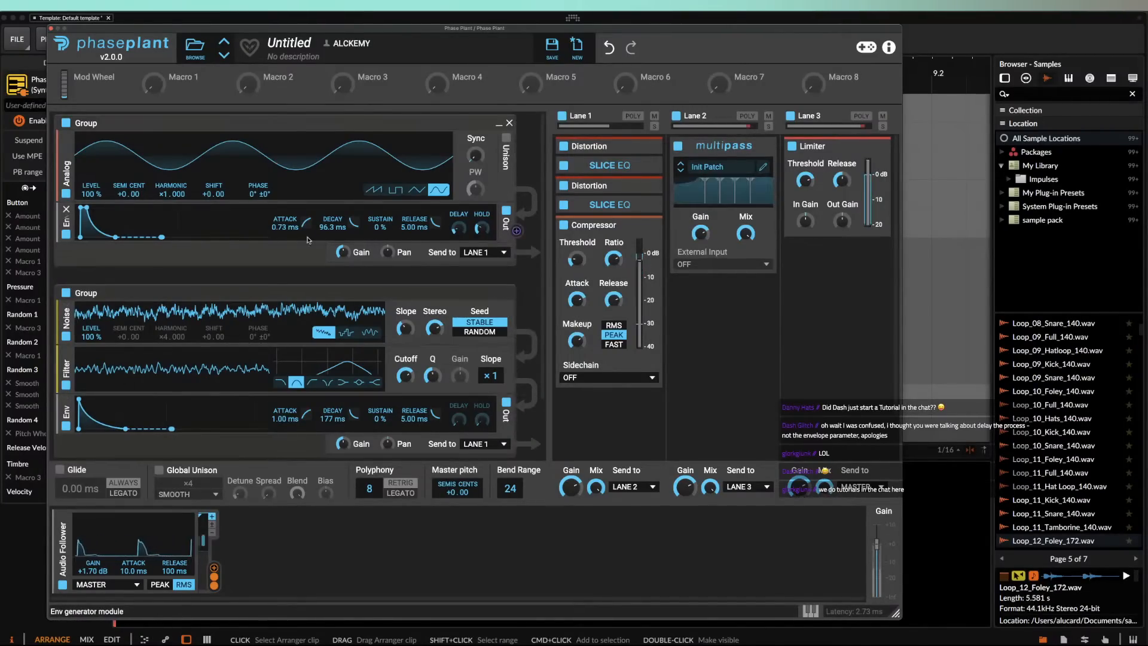
{"action": "left_click_drag", "start_coordinate": [482, 228], "coordinate": [482, 235]}
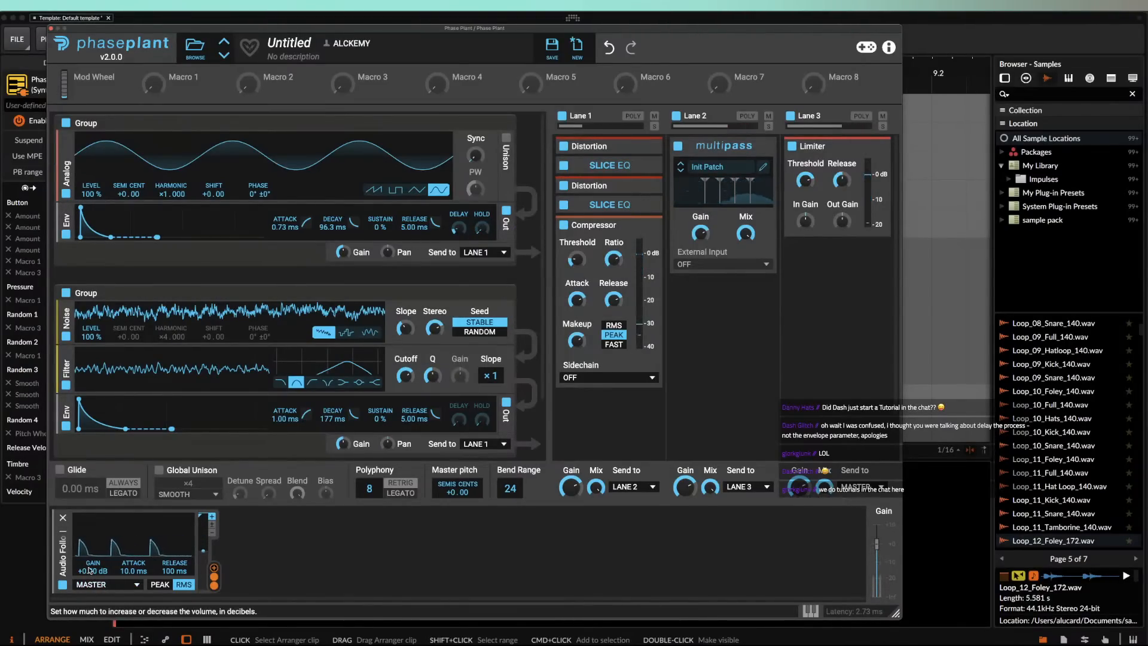
Step: Set the Audio Follower to +6.10 dB gain, 58.9 ms attack and 504 ms release, and readjust the second Slice EQ's offset
{"action": "left_click_drag", "start_coordinate": [175, 572], "coordinate": [169, 572]}
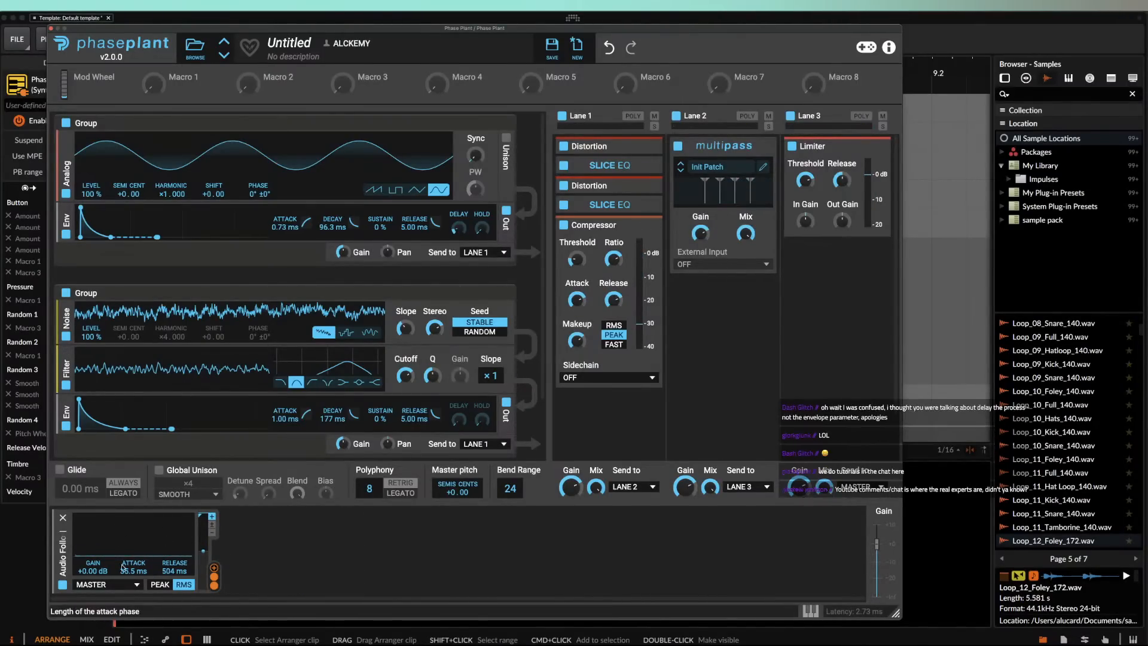
{"action": "left_click", "coordinate": [644, 206]}
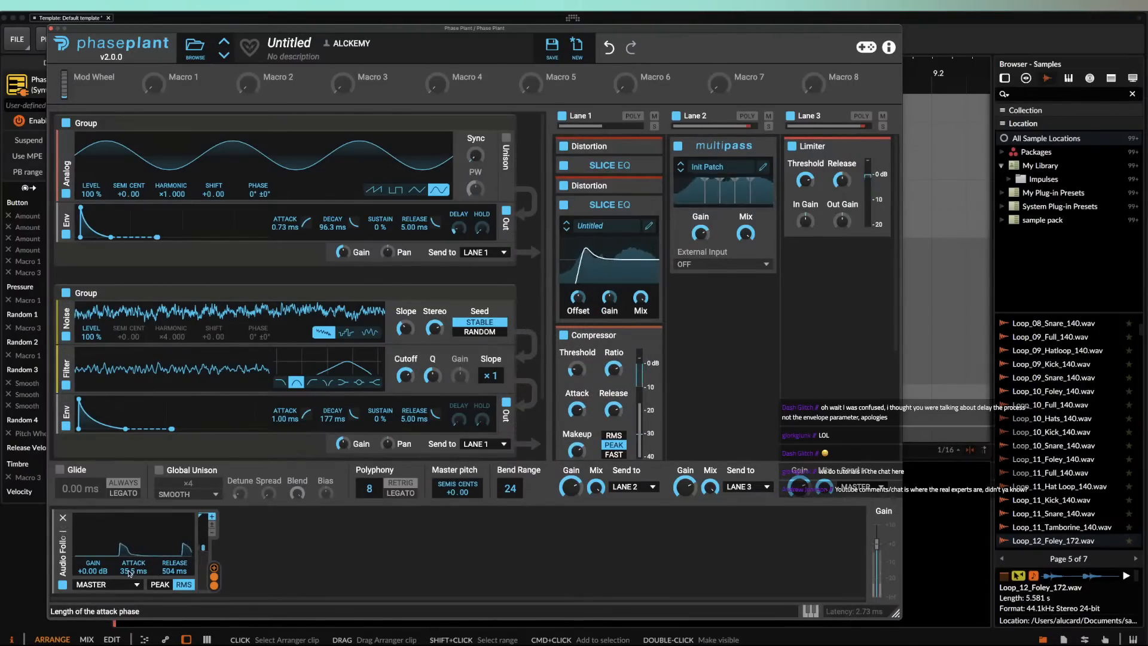
{"action": "left_click_drag", "start_coordinate": [135, 569], "coordinate": [128, 566]}
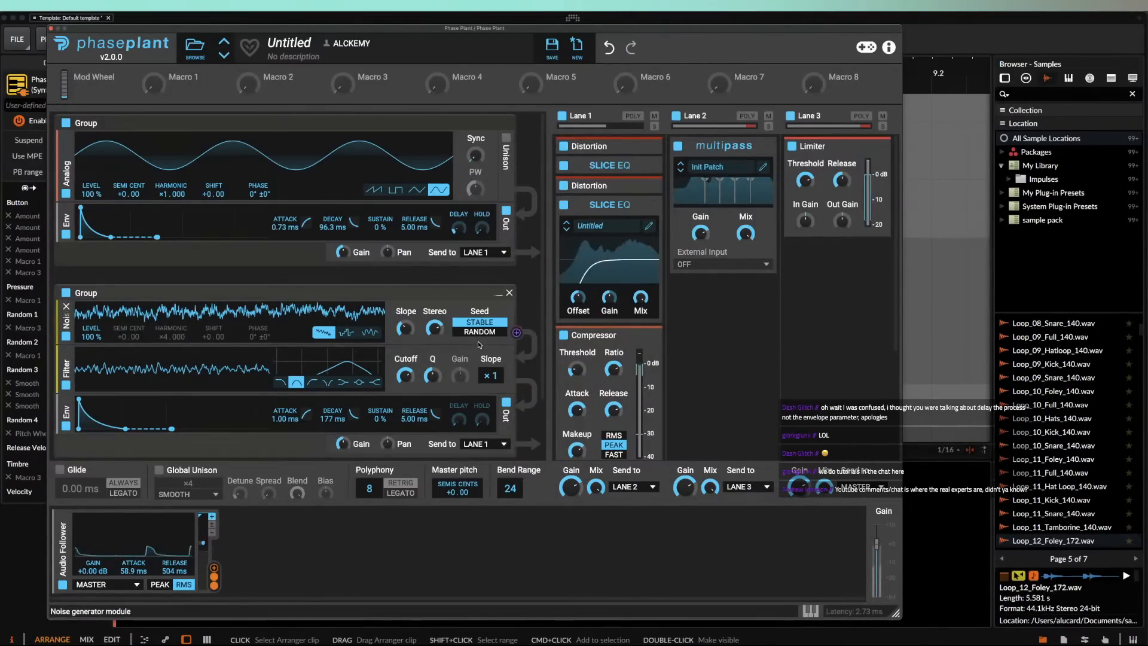
{"action": "left_click_drag", "start_coordinate": [94, 570], "coordinate": [94, 569]}
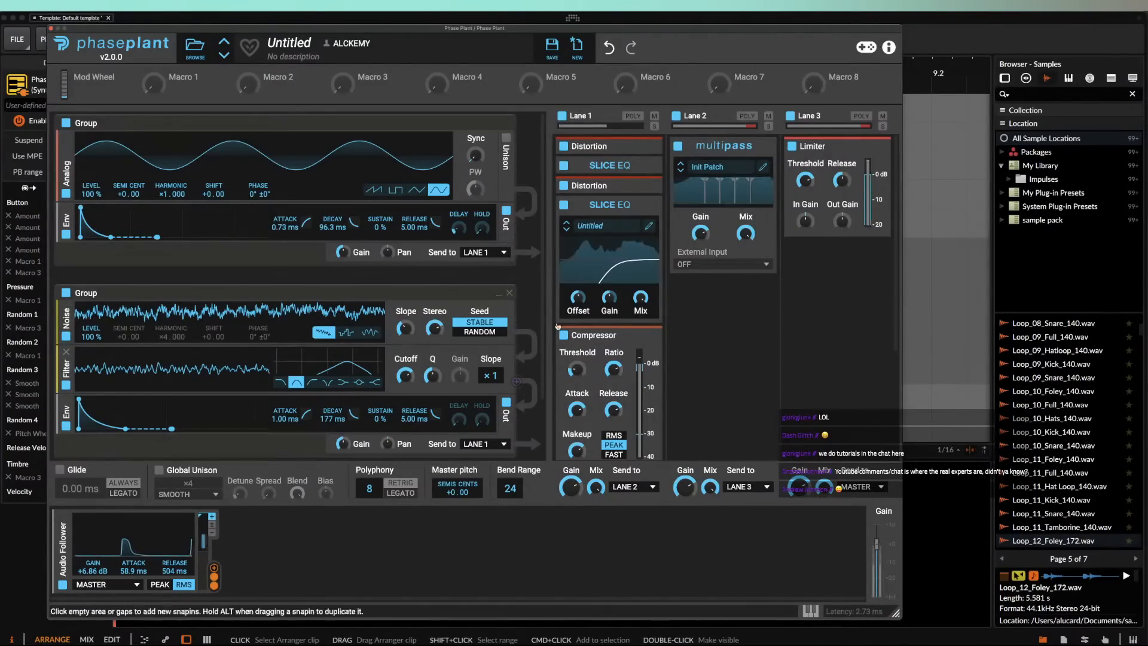
{"action": "left_click_drag", "start_coordinate": [580, 297], "coordinate": [581, 299]}
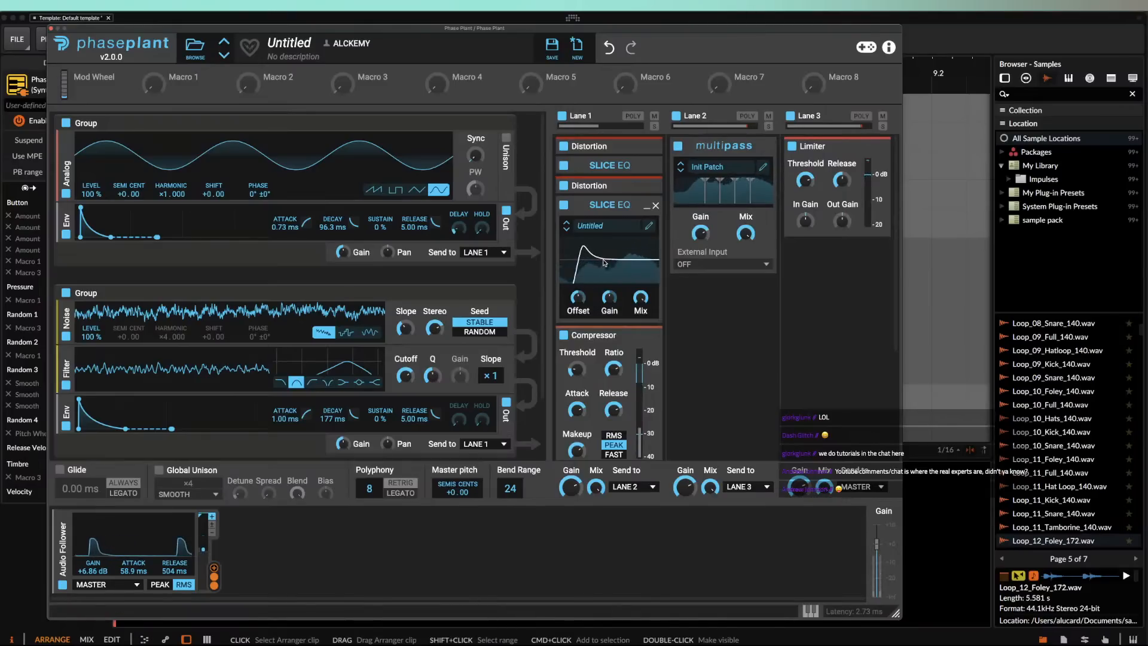
{"action": "left_click", "coordinate": [609, 165]}
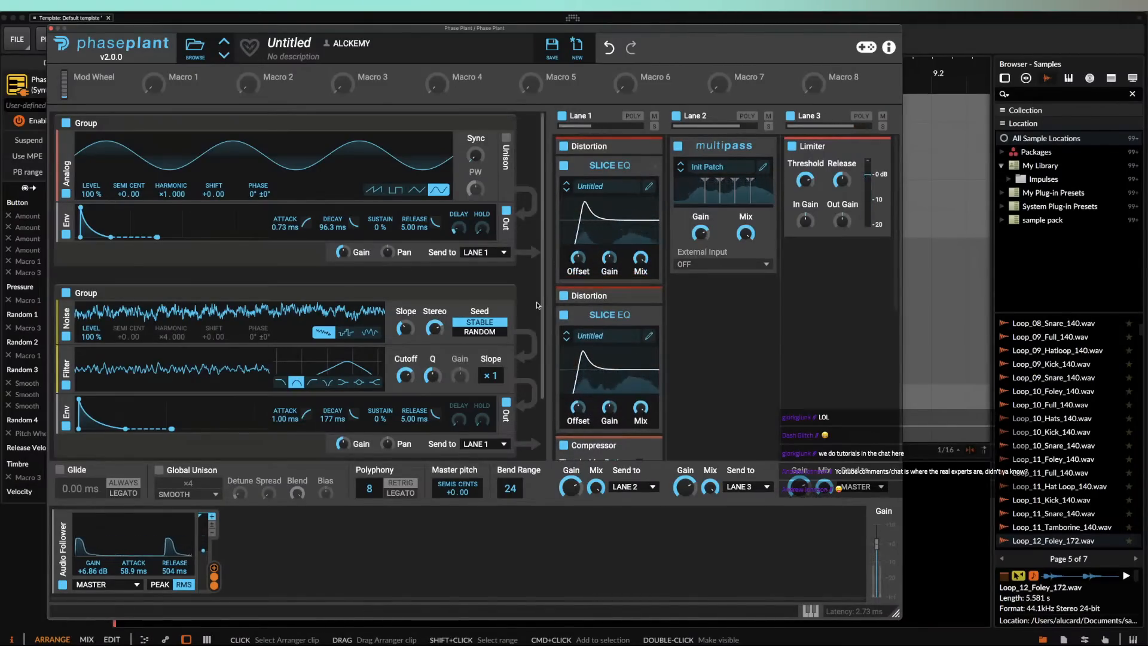
{"action": "left_click_drag", "start_coordinate": [90, 569], "coordinate": [90, 580]}
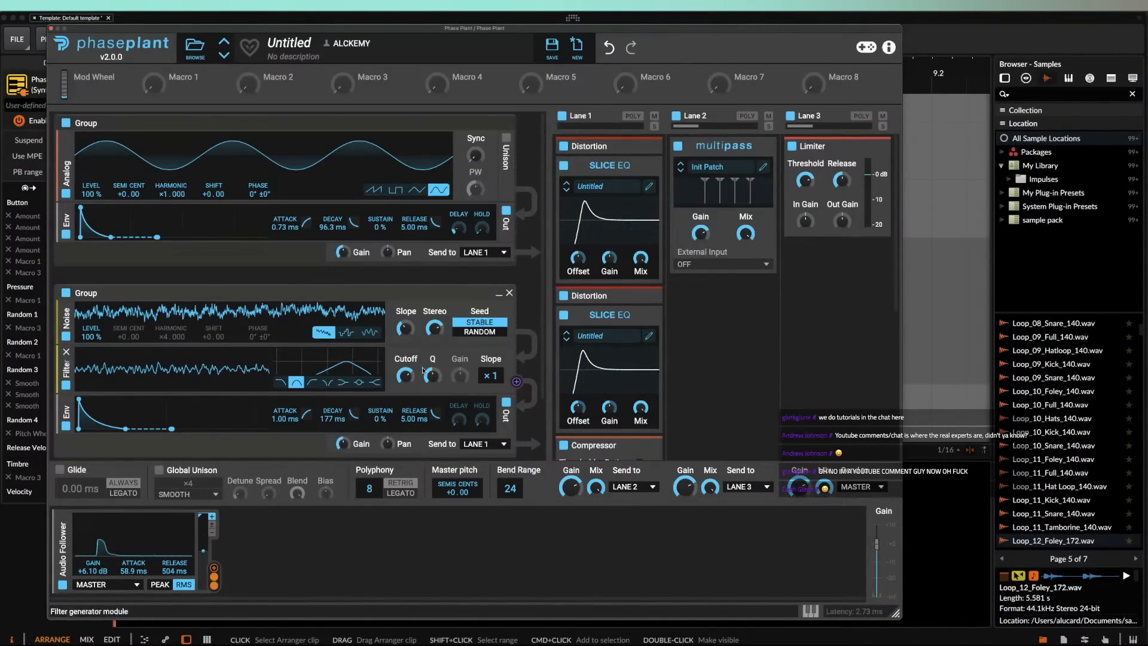
Step: Collapse the noise group and add a second enveloped Noise generator with 0% sustain and about 32.5 ms delay
{"action": "left_click", "coordinate": [499, 293]}
{"action": "left_click", "coordinate": [192, 367]}
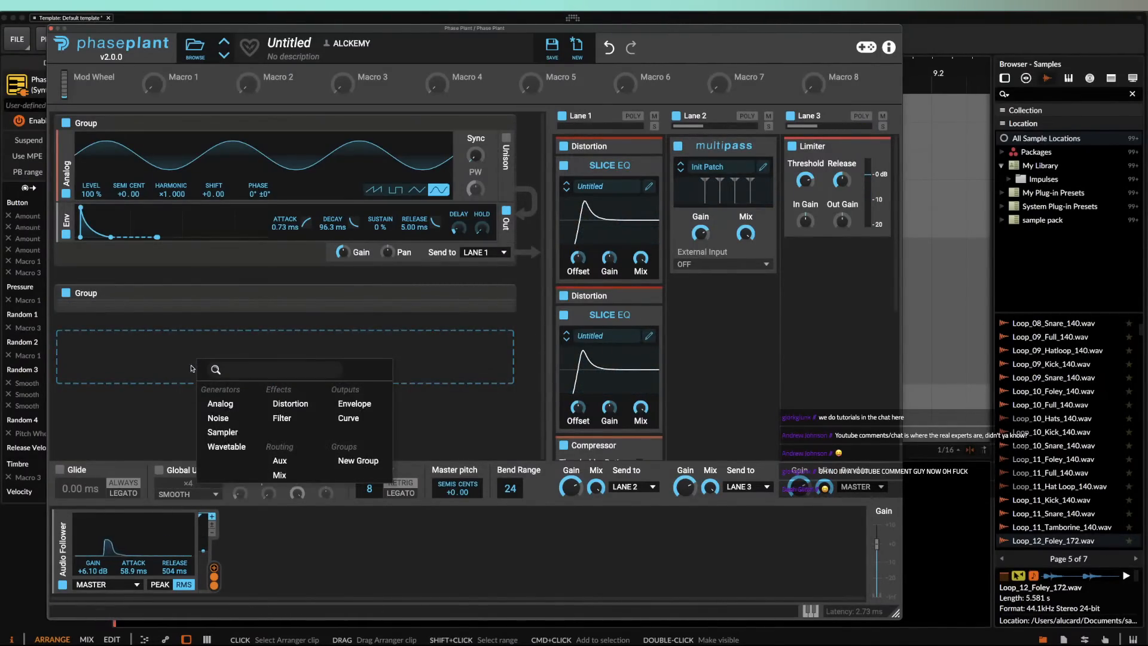
{"action": "left_click", "coordinate": [219, 418]}
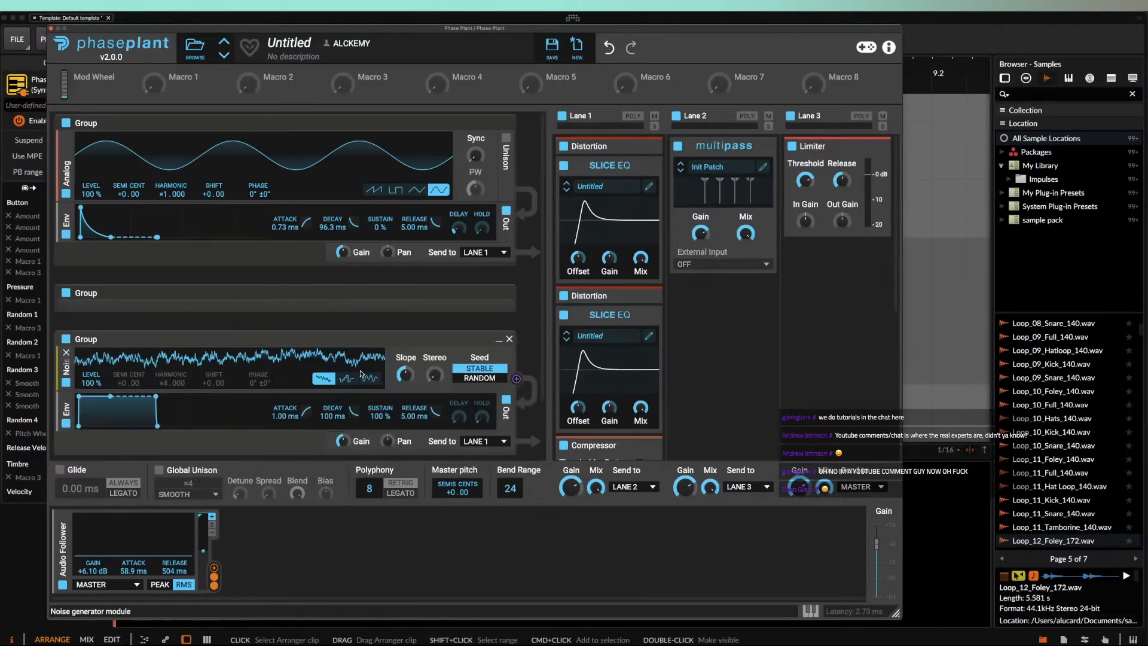
{"action": "scroll", "coordinate": [361, 374], "scroll_direction": "down", "scroll_amount": 3}
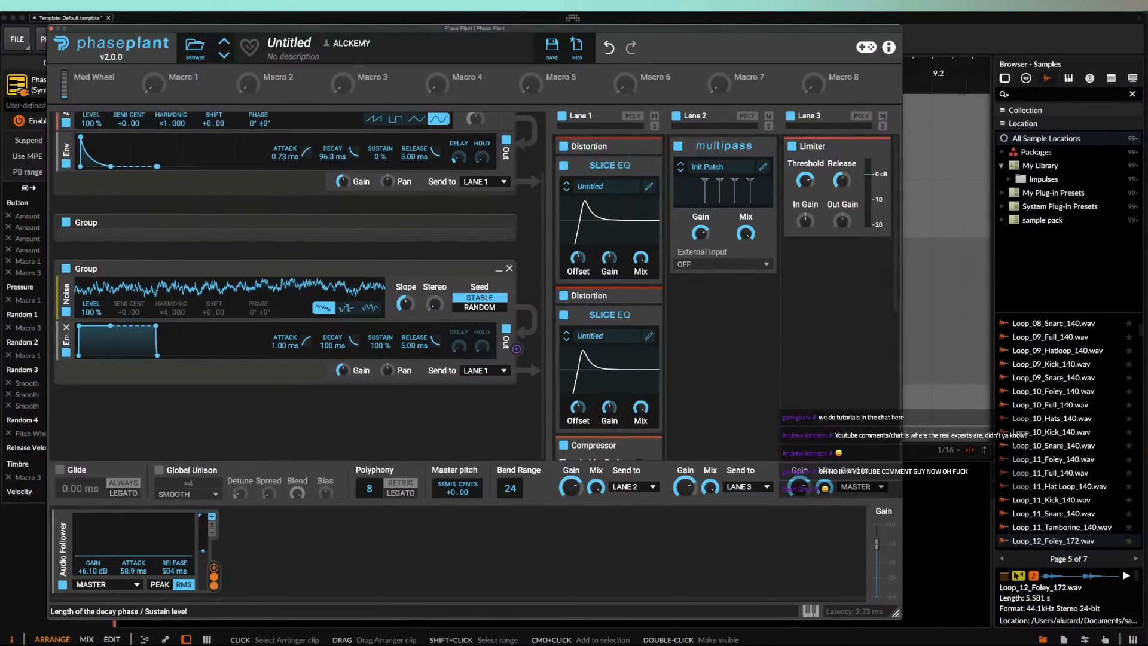
{"action": "left_click_drag", "start_coordinate": [111, 326], "coordinate": [105, 356]}
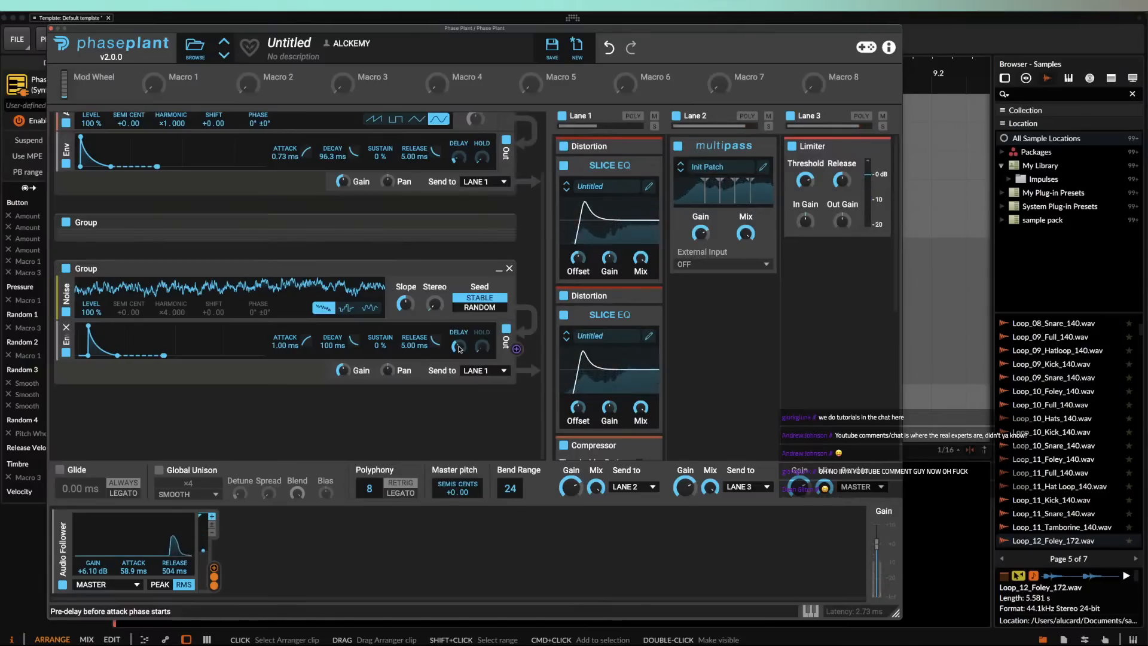
{"action": "left_click_drag", "start_coordinate": [459, 349], "coordinate": [459, 341]}
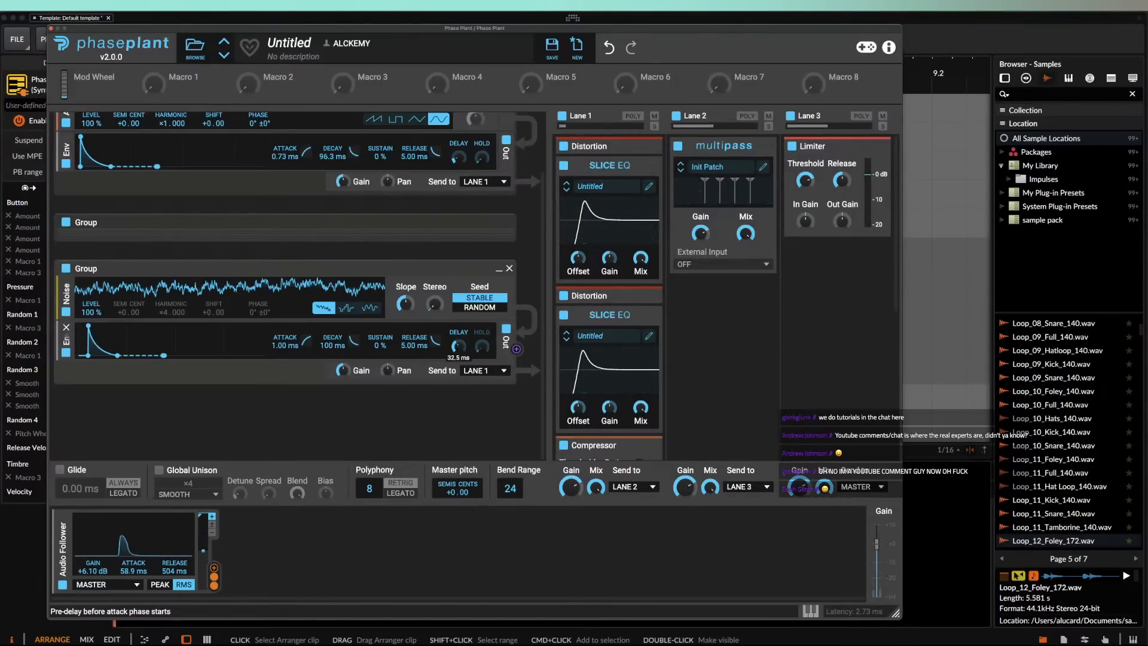
Step: Collapse the remaining open generator groups and both Slice EQs in Lane 1
{"action": "left_click", "coordinate": [499, 269]}
{"action": "left_click", "coordinate": [491, 124]}
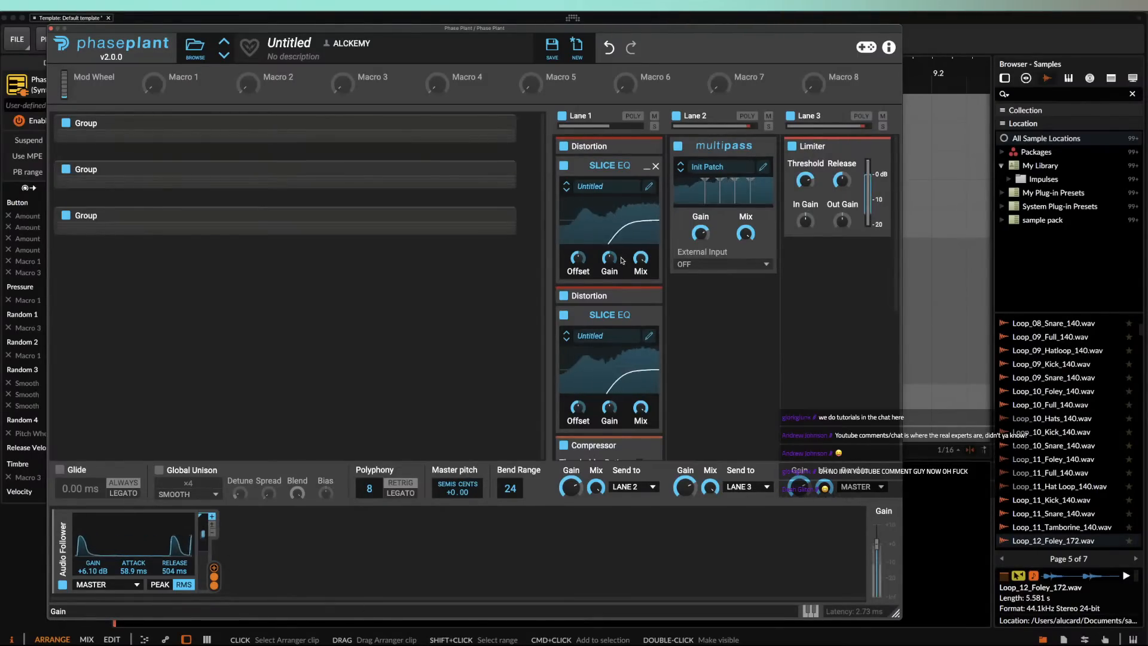
{"action": "left_click", "coordinate": [647, 166]}
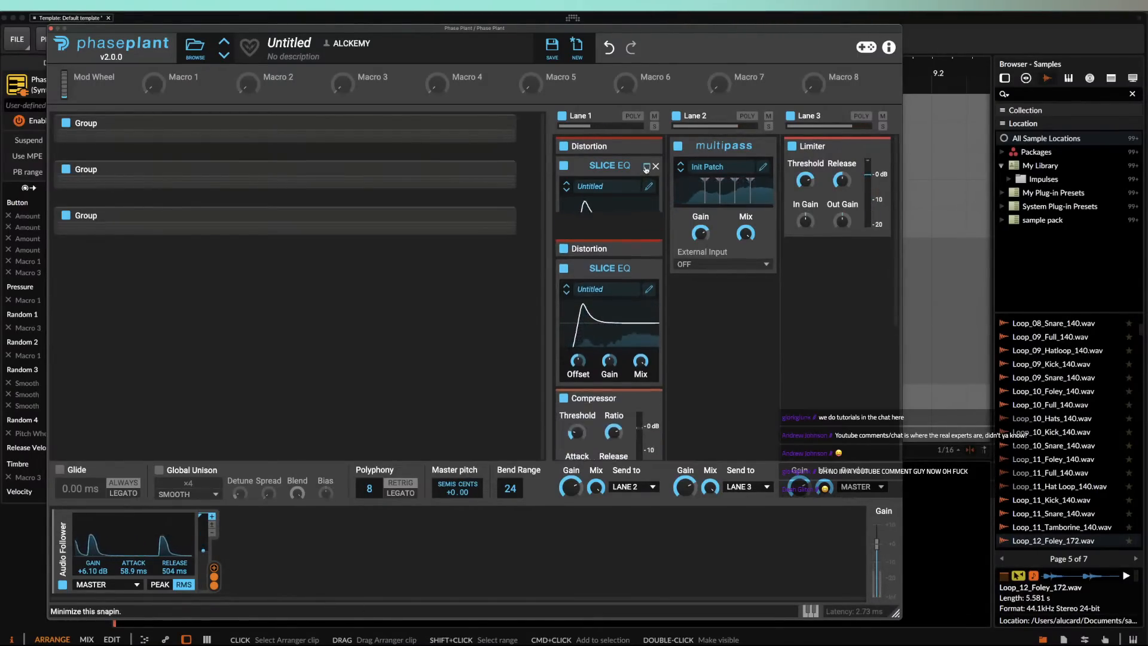
{"action": "left_click", "coordinate": [646, 204]}
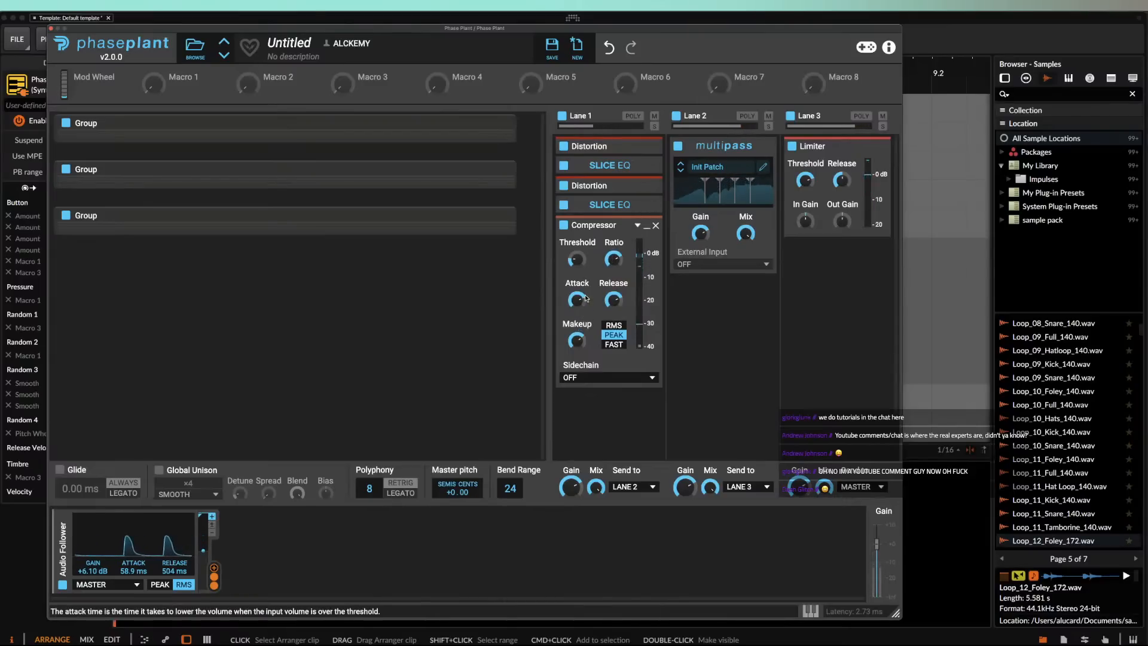
Step: Lower the Compressor's threshold fully, raise its ratio, readjust attack, release and makeup, and raise the Lane 3 Limiter's input gain
{"action": "left_click_drag", "start_coordinate": [576, 261], "coordinate": [613, 259]}
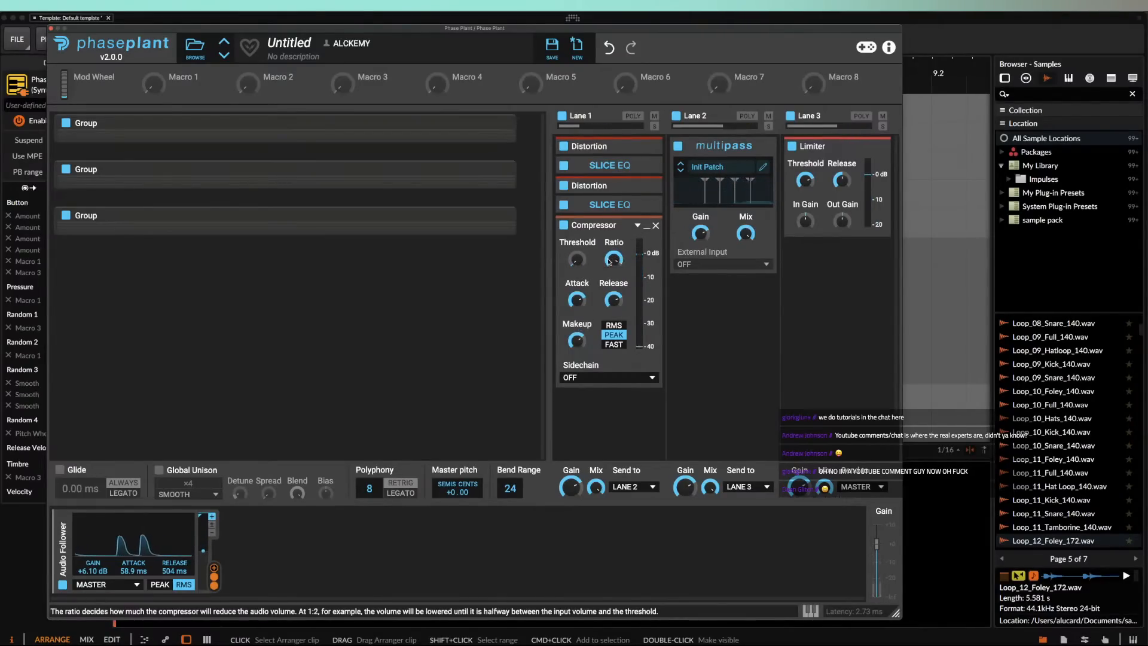
{"action": "left_click", "coordinate": [577, 300]}
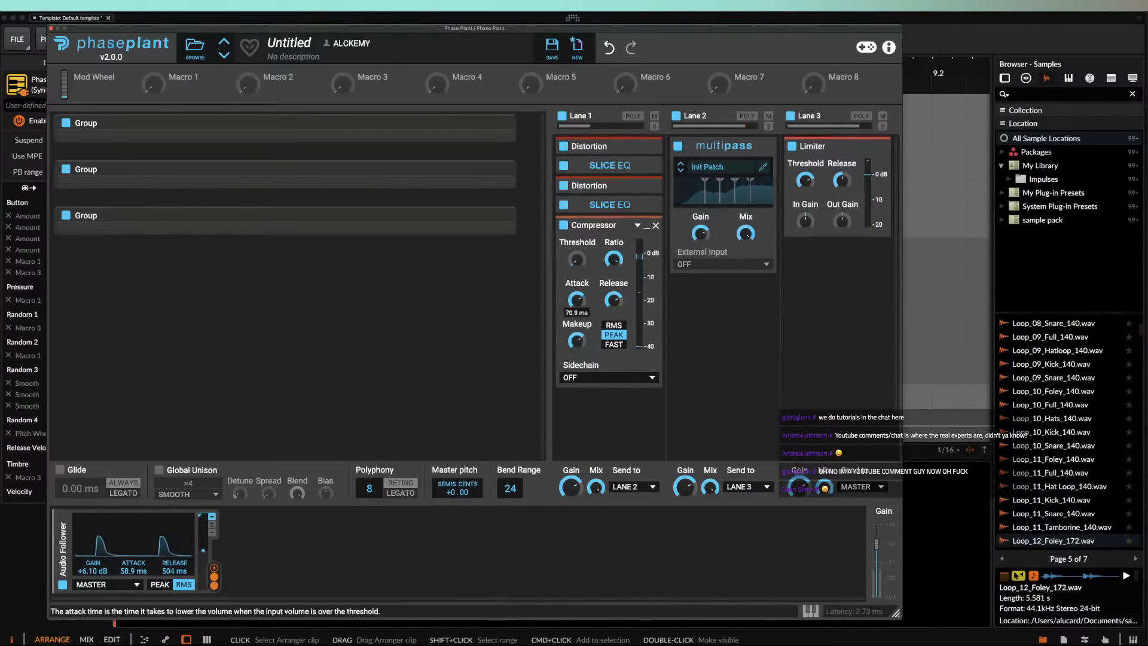
{"action": "left_click_drag", "start_coordinate": [577, 302], "coordinate": [613, 326]}
{"action": "left_click", "coordinate": [613, 299]}
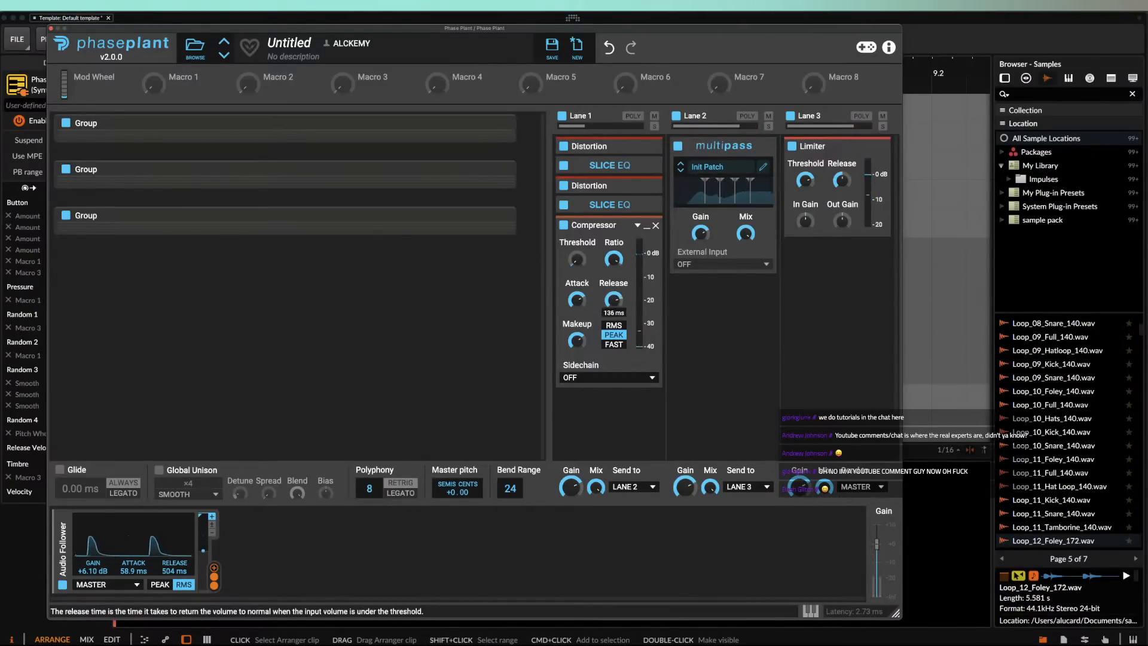
{"action": "left_click_drag", "start_coordinate": [616, 297], "coordinate": [576, 343]}
{"action": "left_click_drag", "start_coordinate": [614, 301], "coordinate": [614, 285]}
{"action": "left_click_drag", "start_coordinate": [577, 341], "coordinate": [577, 341]}
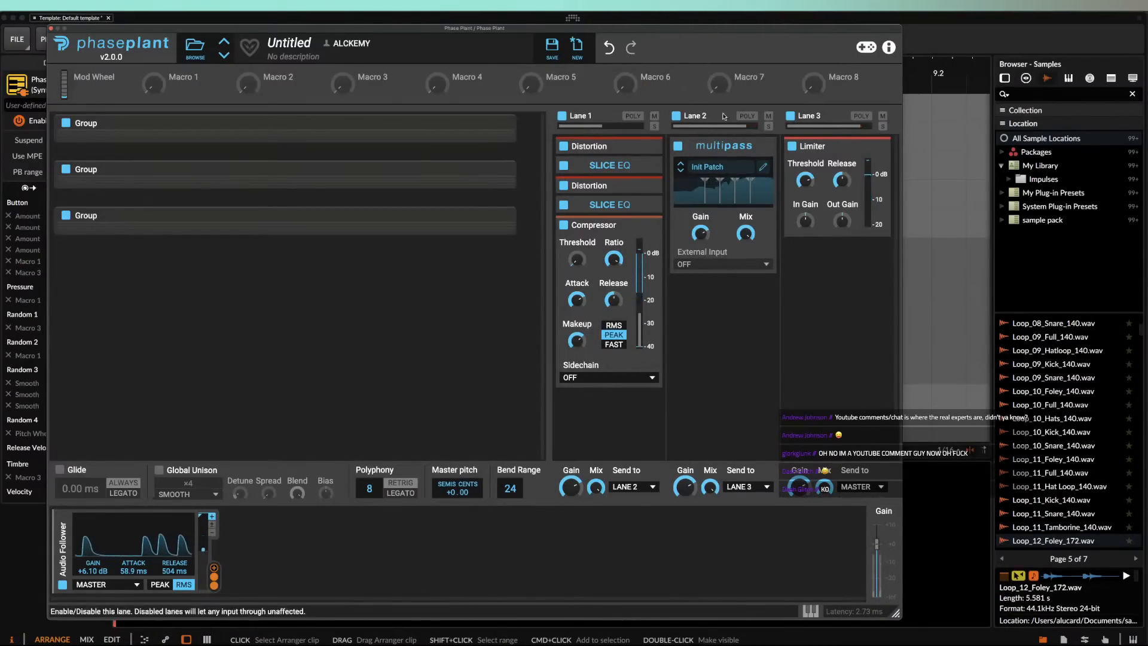
{"action": "left_click_drag", "start_coordinate": [805, 221], "coordinate": [805, 203]}
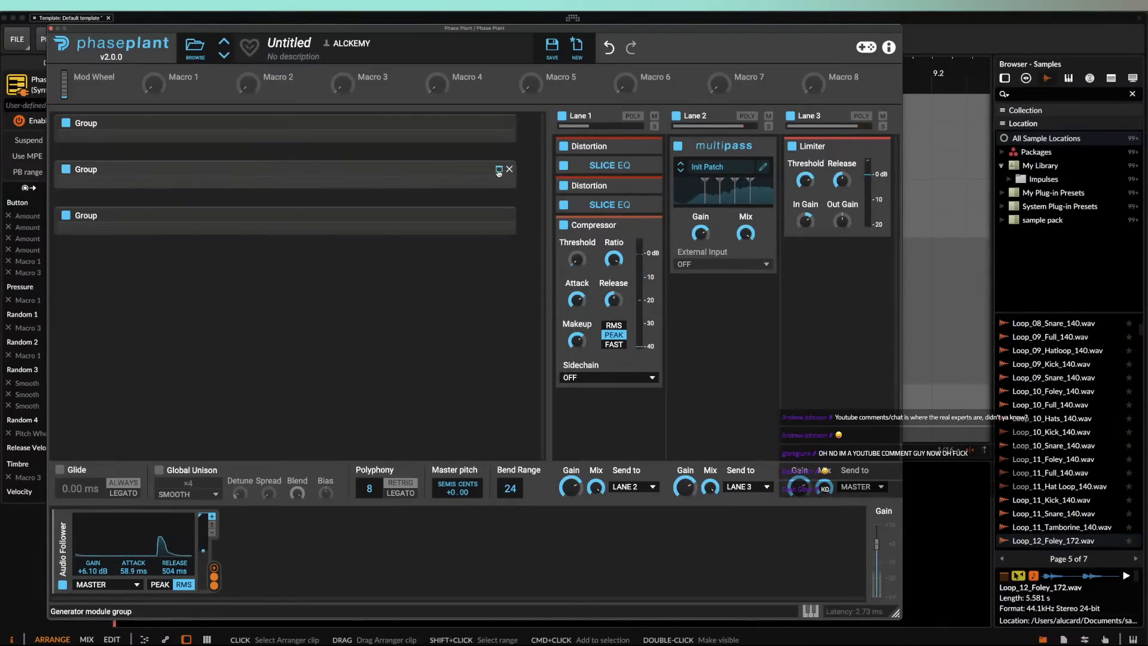
Step: Expand the first noise group and the sine group, set the noise envelope's decay to 157 ms and readjust the sine envelope's hold
{"action": "left_click", "coordinate": [500, 171]}
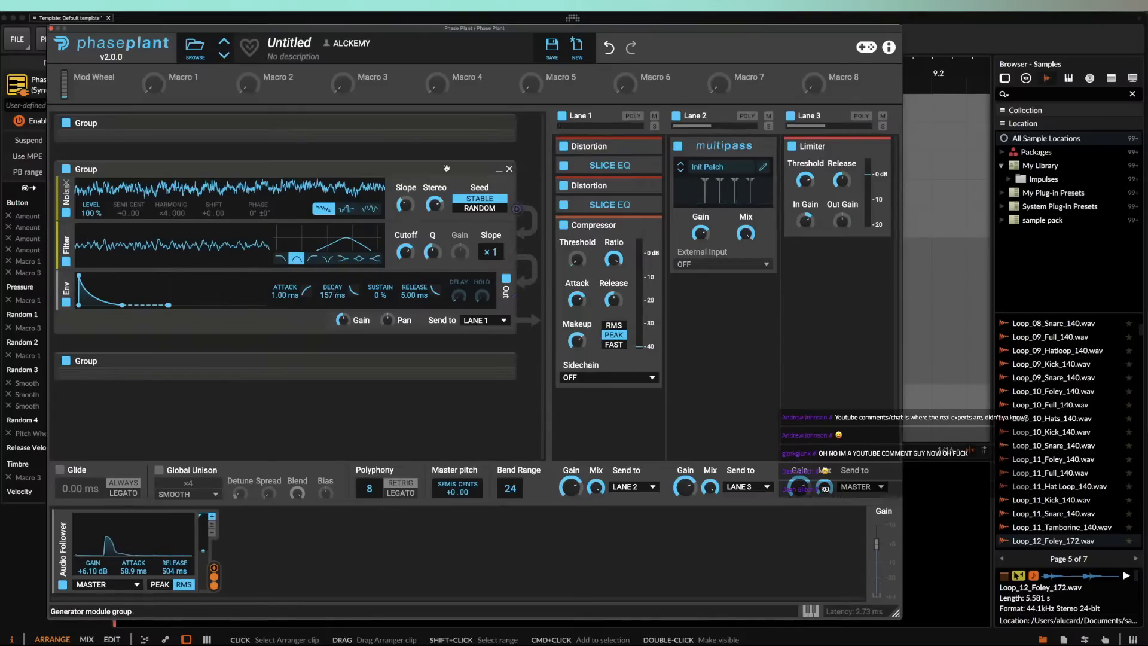
{"action": "left_click", "coordinate": [498, 124]}
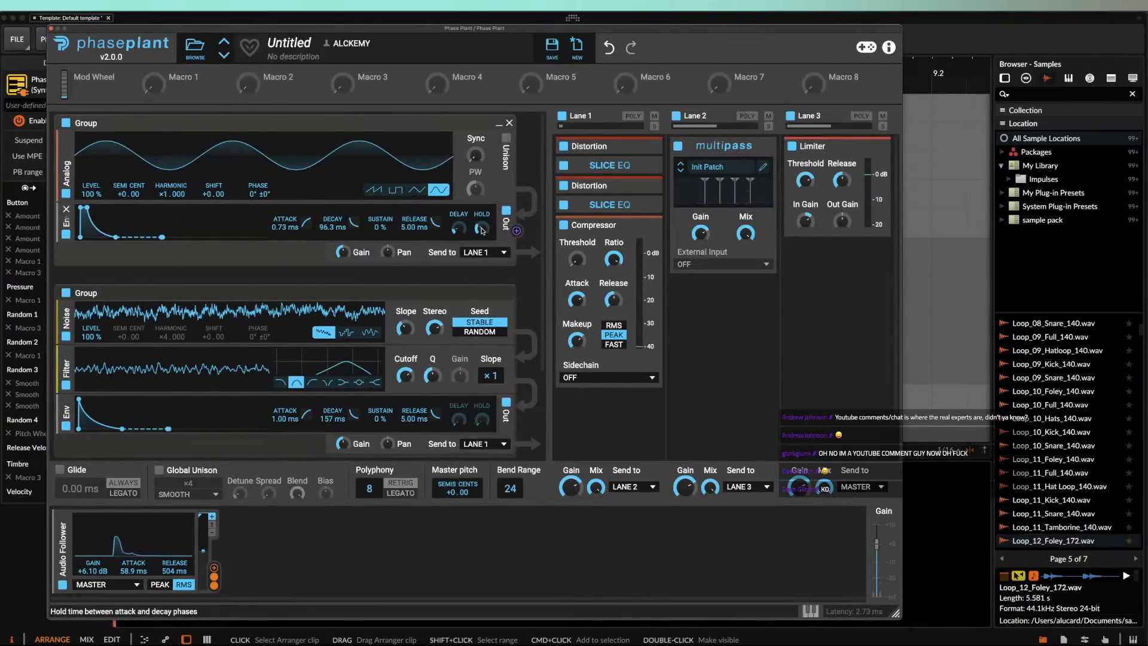
{"action": "left_click_drag", "start_coordinate": [479, 231], "coordinate": [479, 259]}
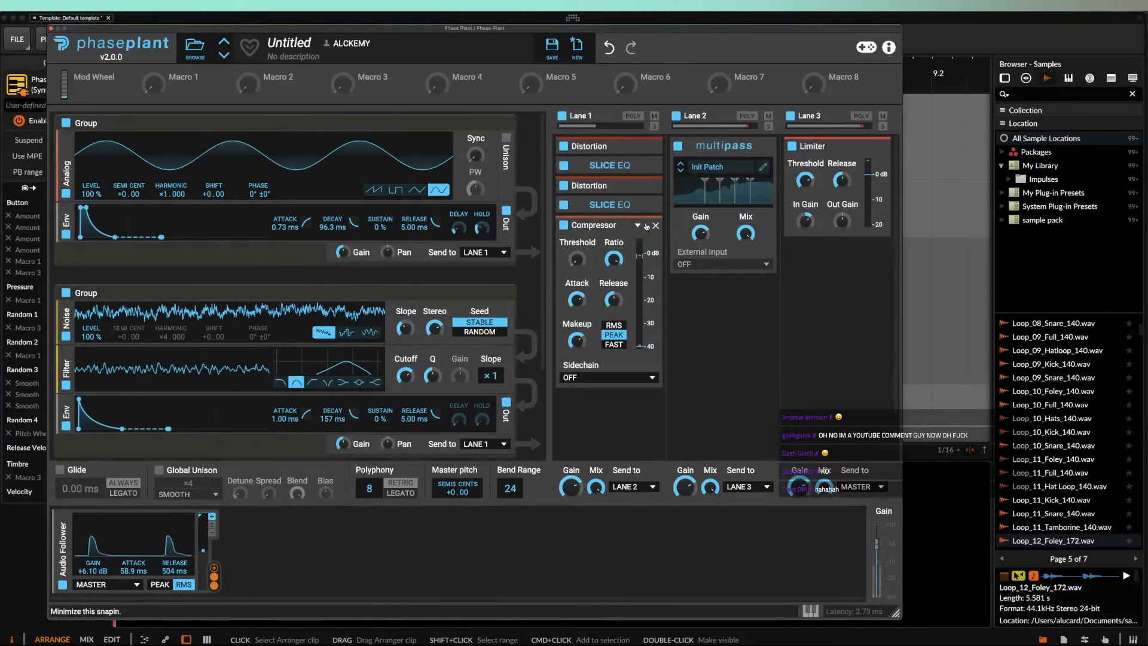
Step: Collapse the Compressor, open the Lane 2 Multipass editor and add a Slice EQ to its Post FX
{"action": "left_click", "coordinate": [646, 226]}
{"action": "left_click", "coordinate": [598, 215]}
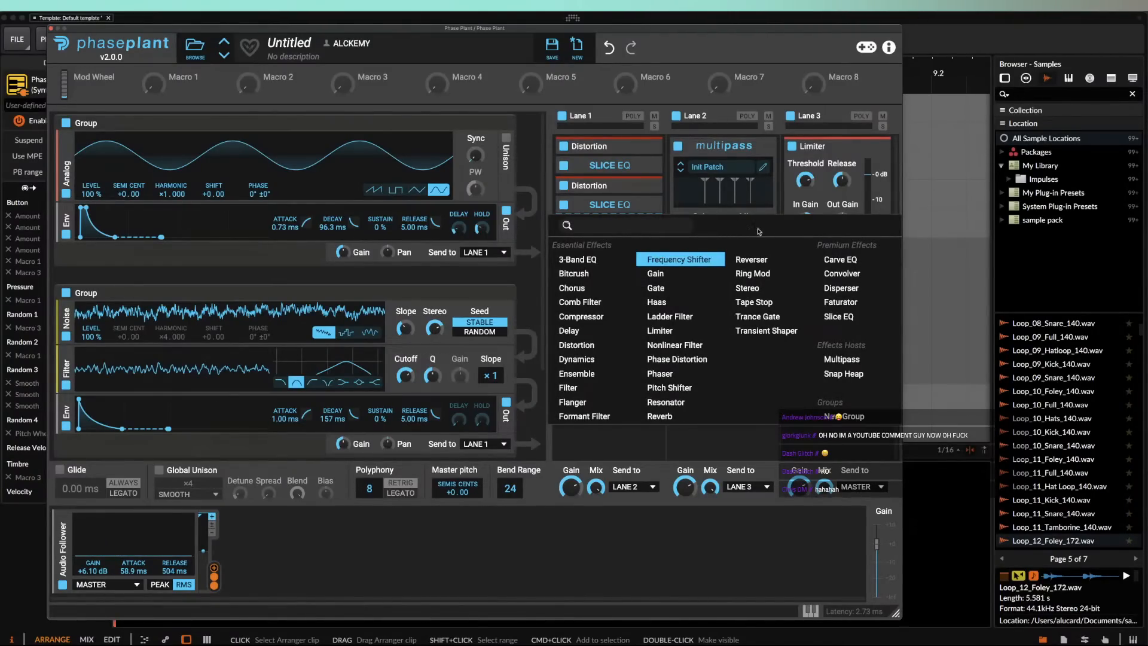
{"action": "left_click", "coordinate": [724, 150]}
{"action": "left_click", "coordinate": [764, 167]}
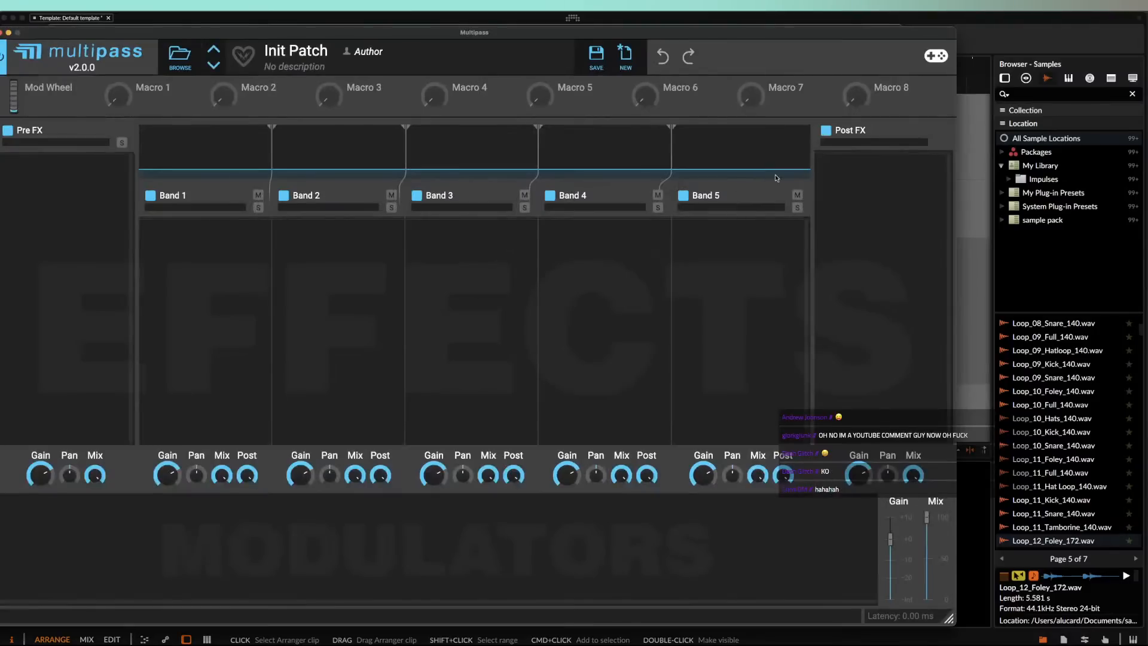
{"action": "left_click", "coordinate": [862, 187]}
{"action": "left_click", "coordinate": [882, 305]}
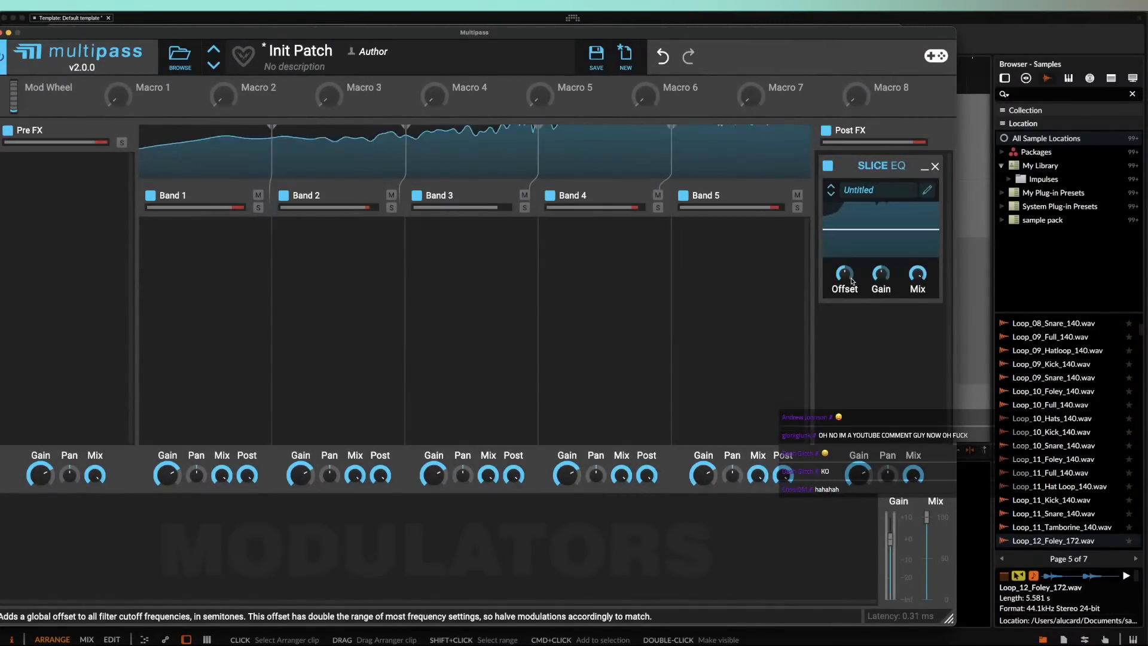
Step: Place a shelf filter at about 3.09 kHz in the Post FX Slice EQ and add an Audio Follower modulator to Multipass
{"action": "left_click", "coordinate": [926, 190]}
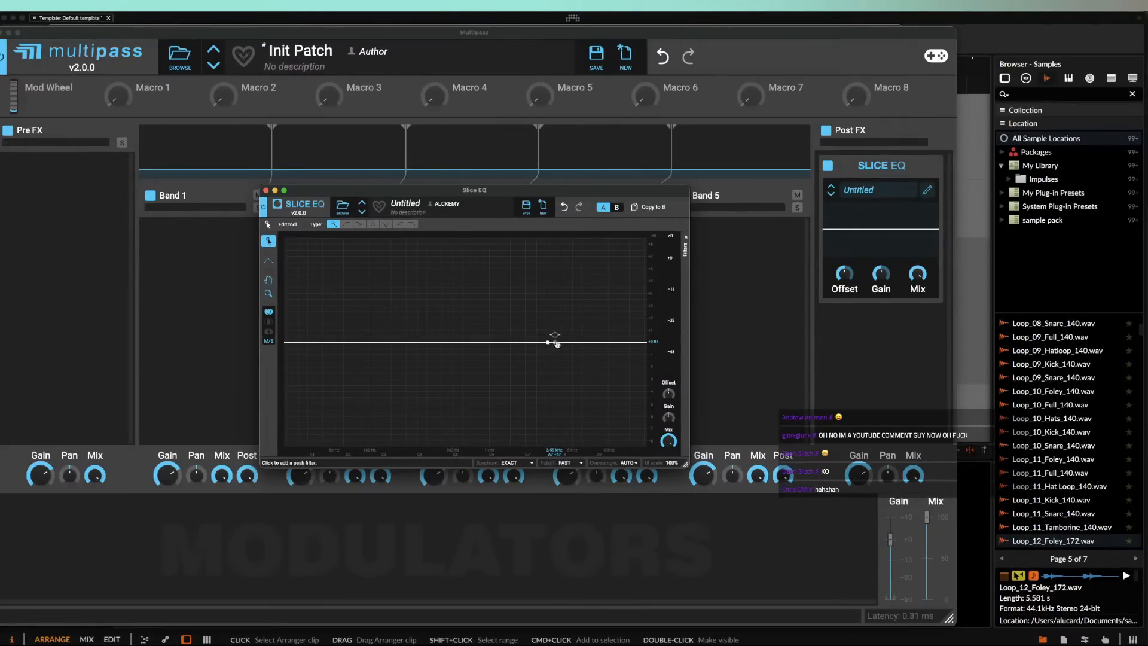
{"action": "left_click", "coordinate": [626, 343]}
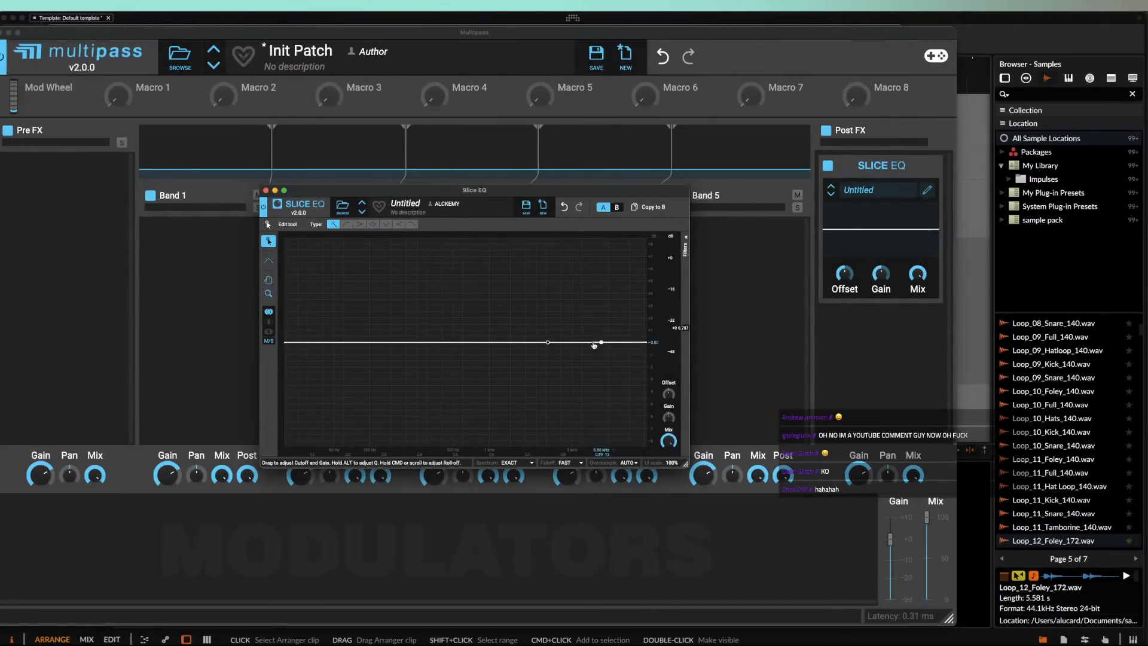
{"action": "left_click", "coordinate": [90, 586]}
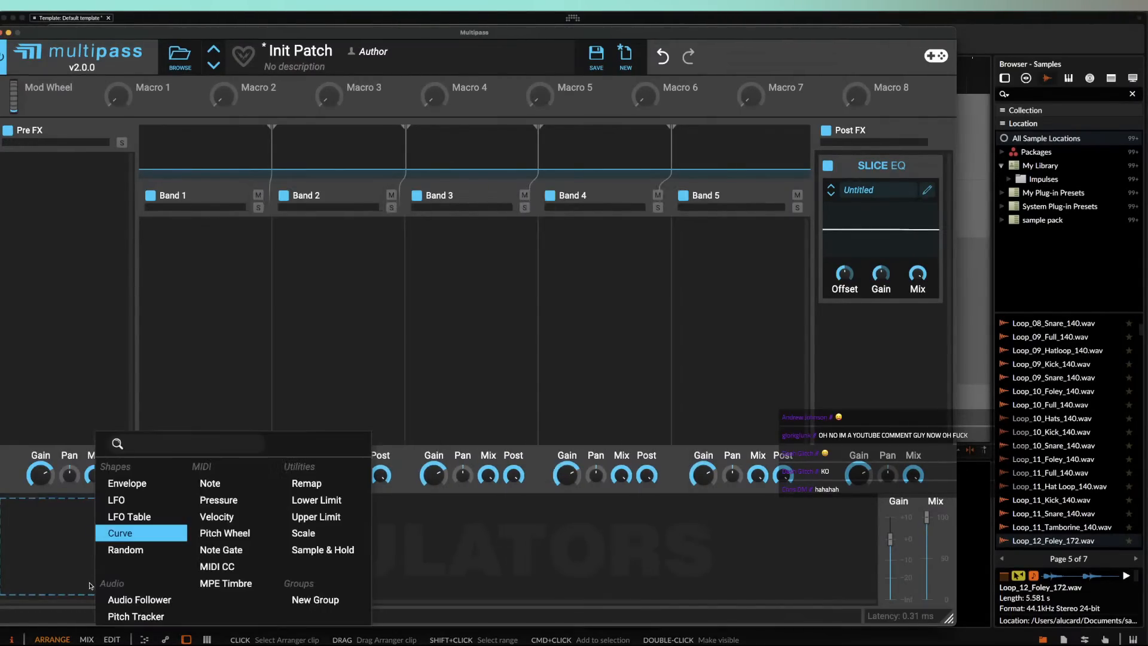
{"action": "left_click", "coordinate": [129, 595]}
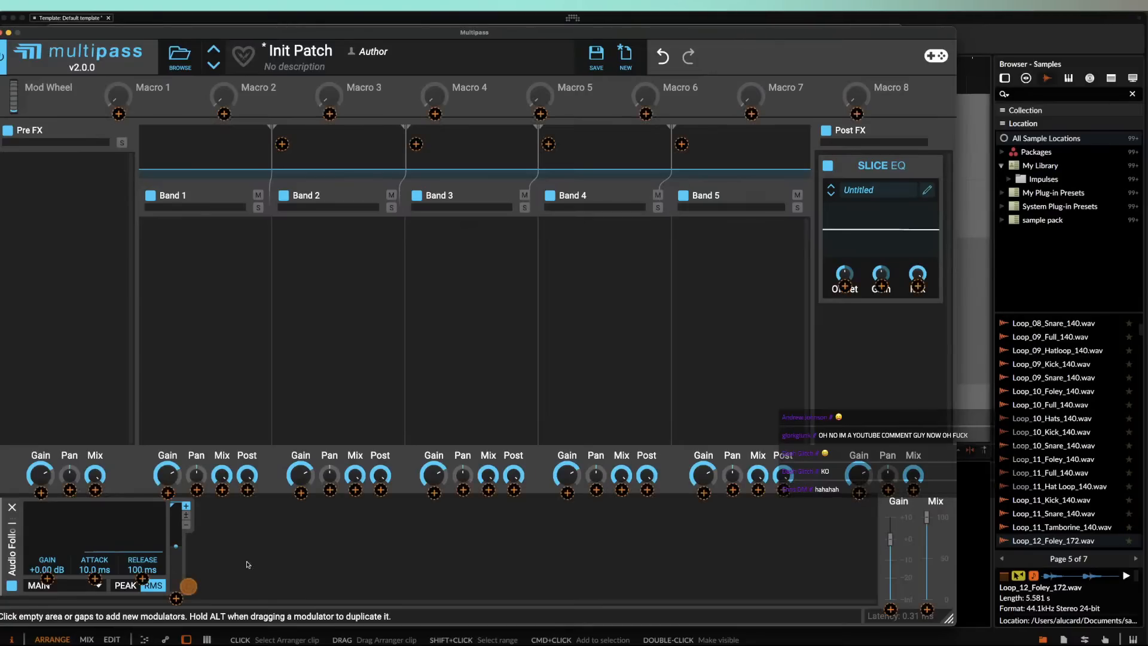
Step: Show the Slice EQ's filter list, move its editor aside and assign the Audio Follower to the shelf's gain with a strong negative amount
{"action": "left_click", "coordinate": [928, 190]}
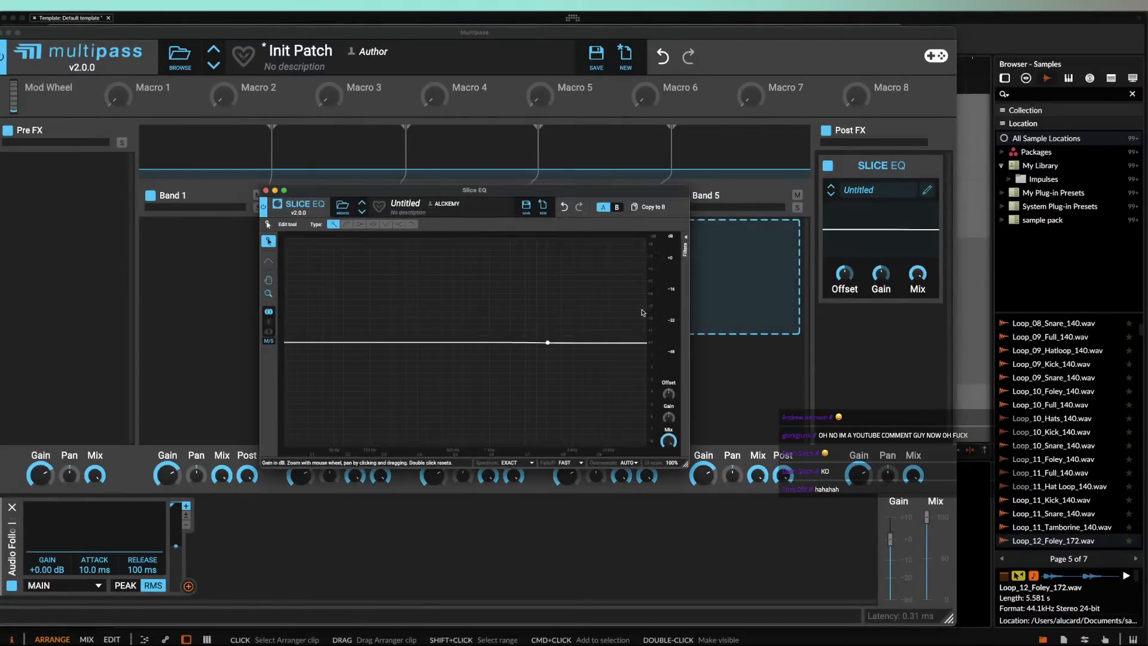
{"action": "left_click", "coordinate": [686, 245]}
{"action": "left_click_drag", "start_coordinate": [643, 191], "coordinate": [1017, 185]}
{"action": "left_click", "coordinate": [188, 586]}
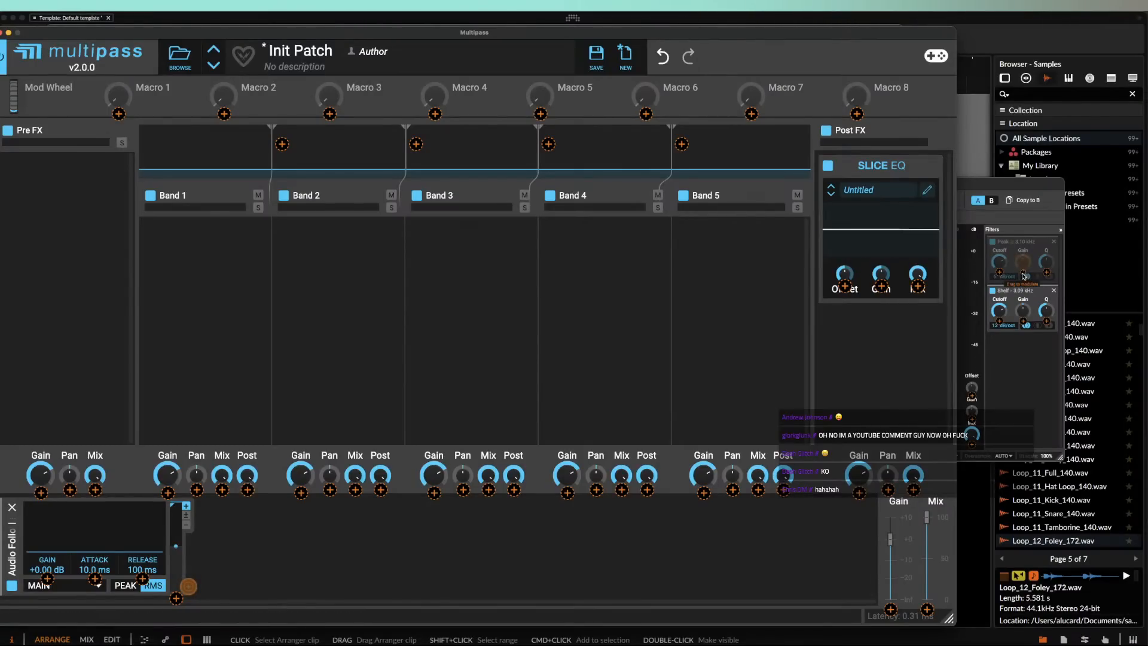
{"action": "left_click", "coordinate": [1025, 321]}
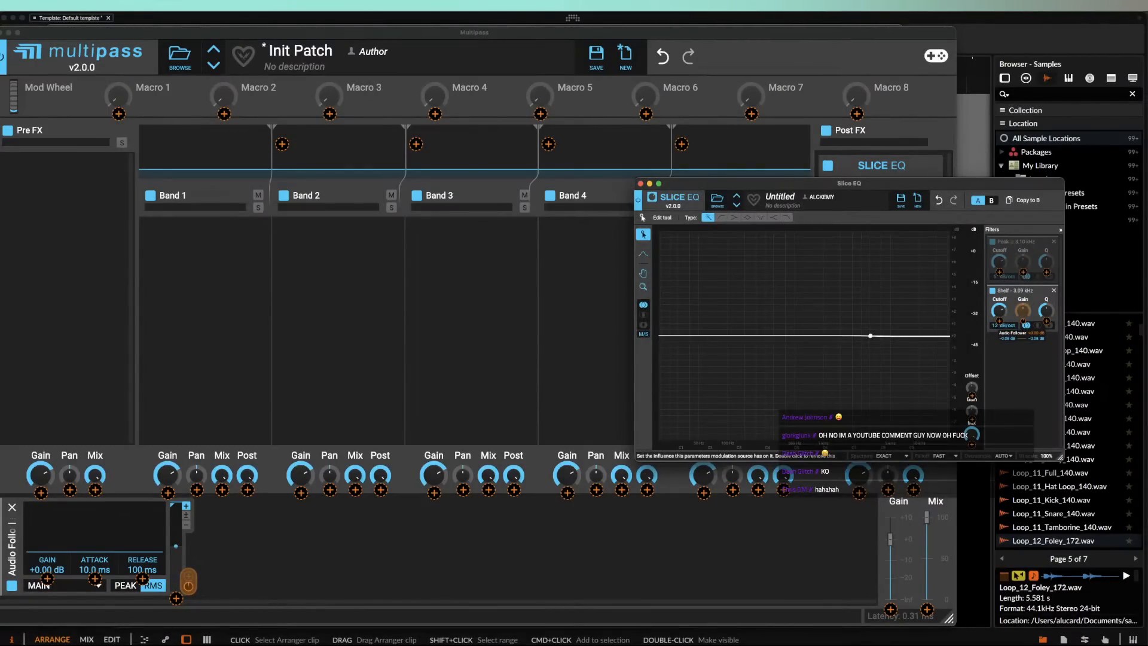
{"action": "left_click", "coordinate": [1033, 379]}
Step: Play the sound and lower the Audio Follower's input gain to about -25 dB
{"action": "key", "text": "space"}
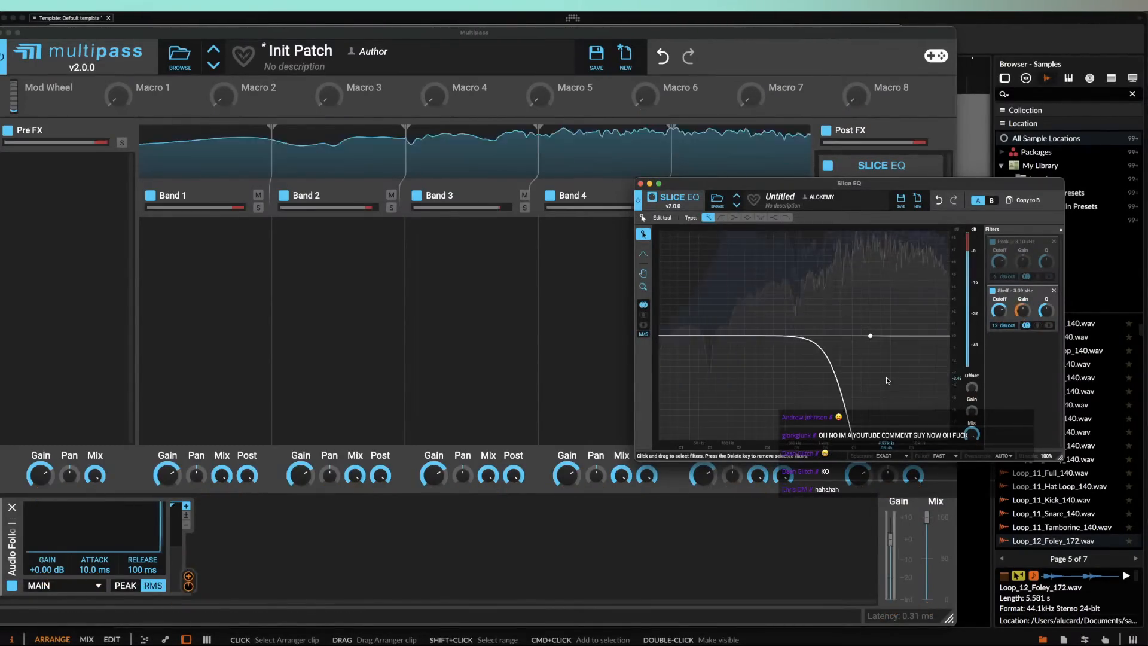
{"action": "left_click", "coordinate": [606, 355]}
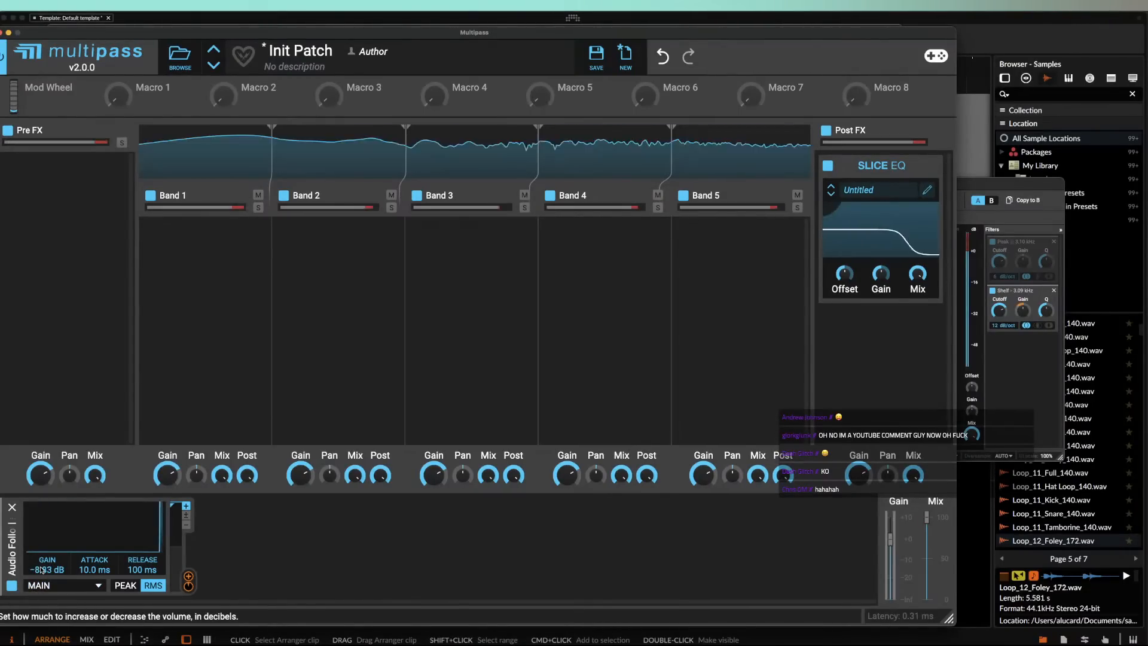
{"action": "mouse_move", "coordinate": [41, 570]}
{"action": "left_mouse_down"}
{"action": "mouse_move", "coordinate": [41, 589]}
{"action": "mouse_move", "coordinate": [41, 574]}
{"action": "left_mouse_up"}
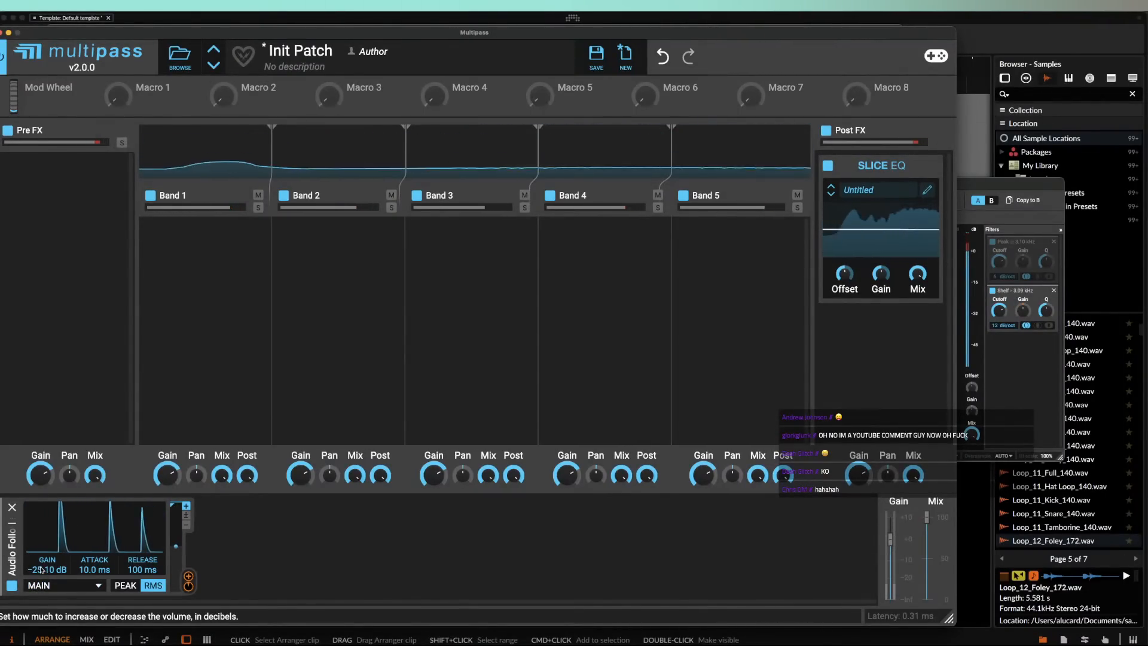
Step: Apply the 3.09 kHz shelf filter in Slice EQ to the mid channel only, and close the Slice EQ and Multipass editors
{"action": "left_click", "coordinate": [1040, 287]}
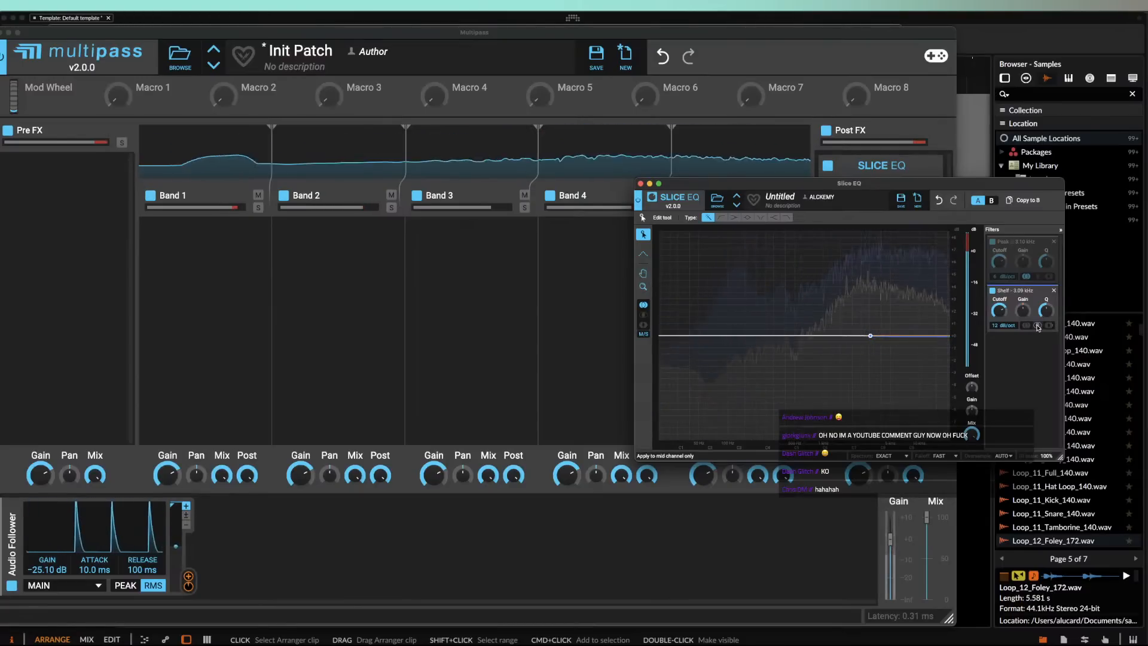
{"action": "key", "text": "space"}
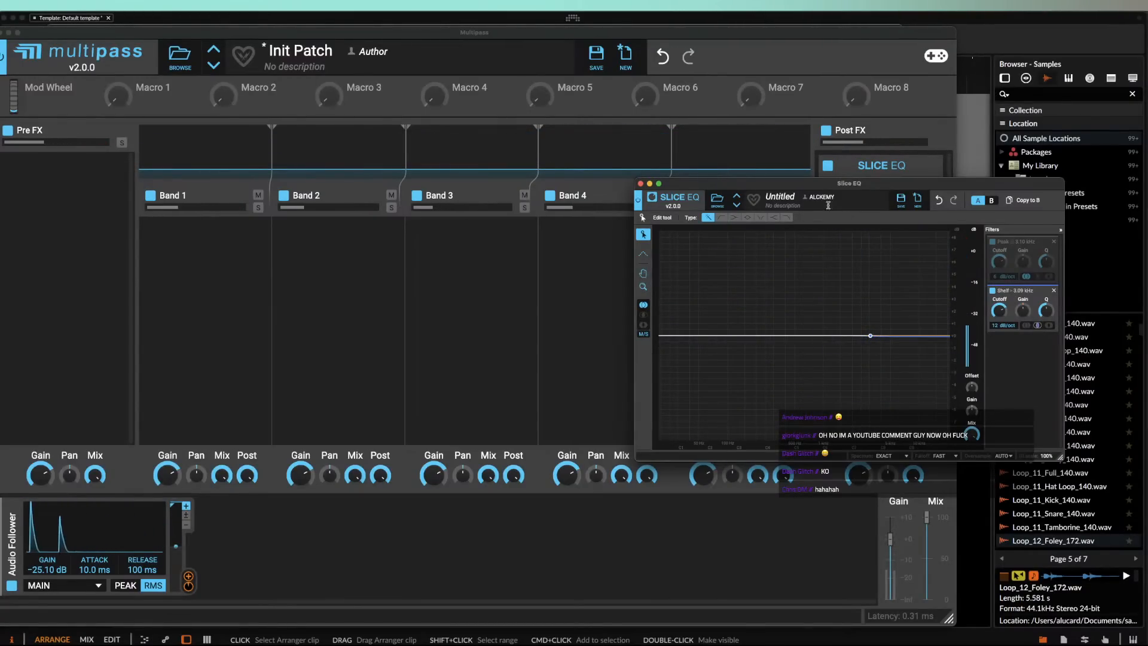
{"action": "left_click", "coordinate": [640, 184]}
{"action": "left_click", "coordinate": [5, 33]}
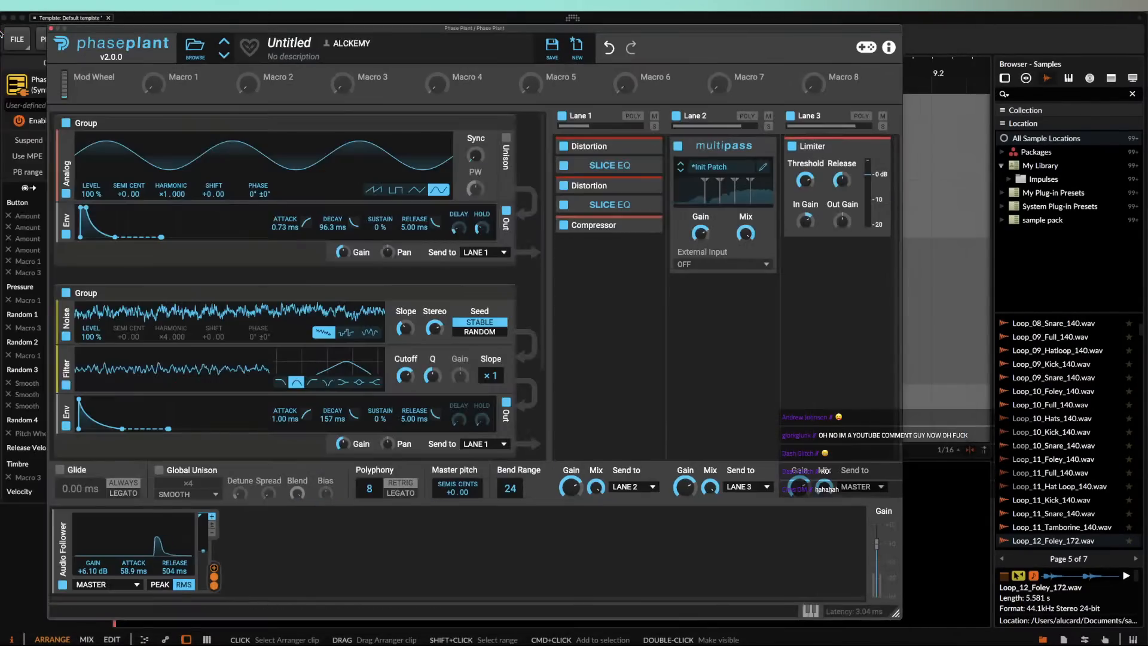
Step: Add a new generator group with a noise generator and an envelope below the existing noise group
{"action": "scroll", "coordinate": [439, 347], "scroll_direction": "down", "scroll_amount": 4}
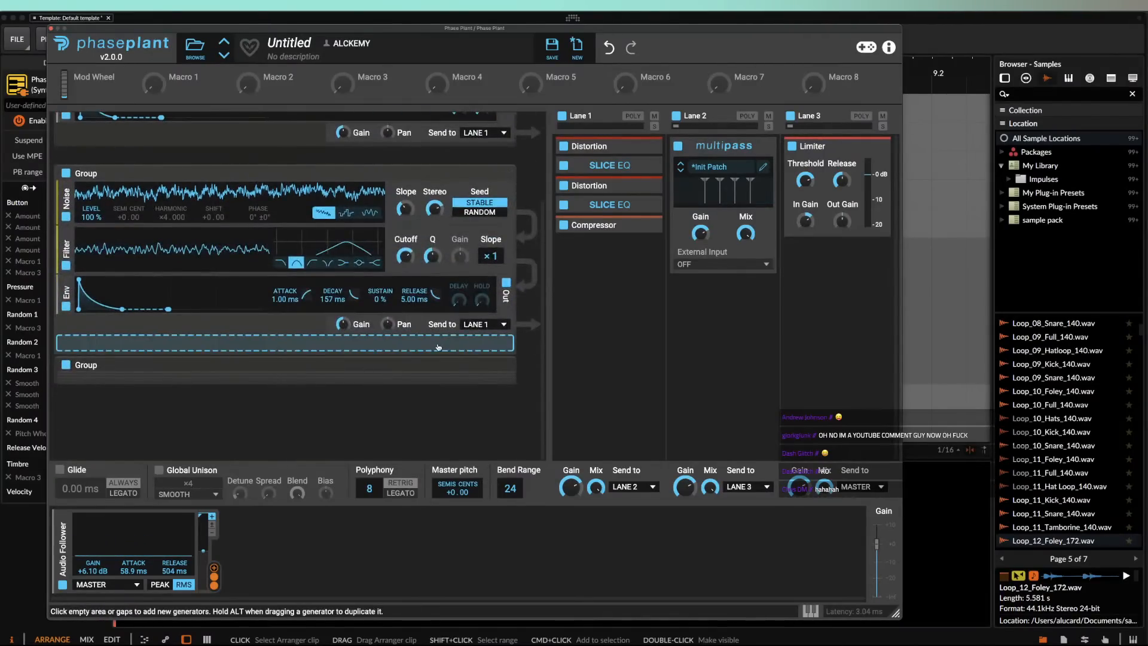
{"action": "left_click", "coordinate": [438, 347]}
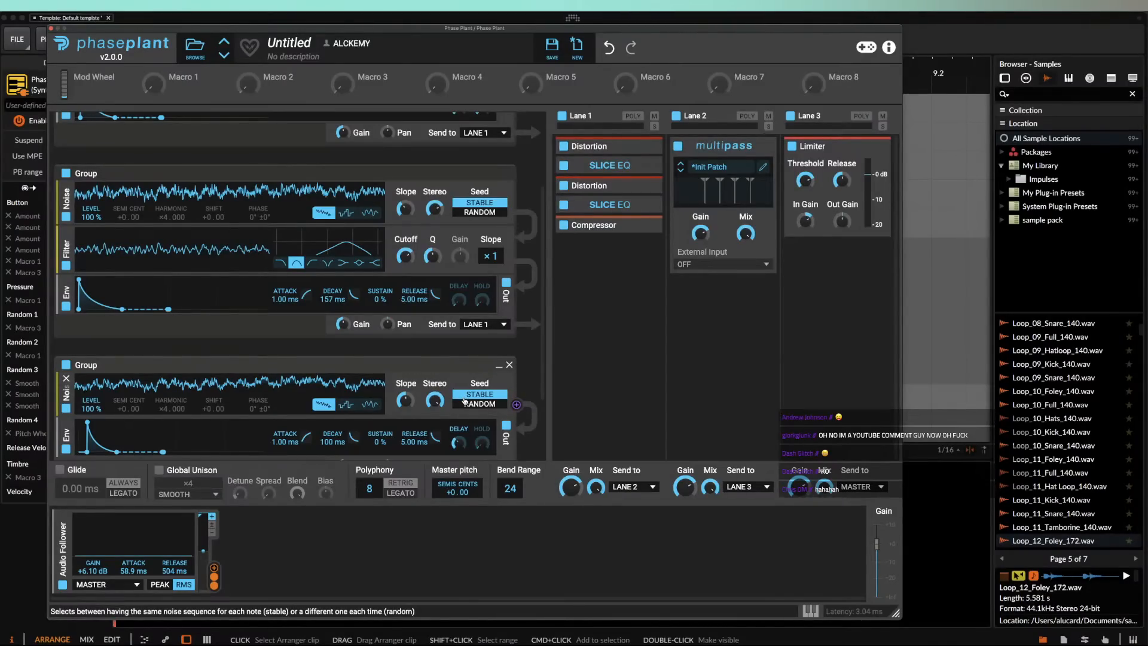
Step: Add a second Slice EQ to the Post FX section of Multipass, collapsed, and close the Multipass editor
{"action": "left_click", "coordinate": [762, 167]}
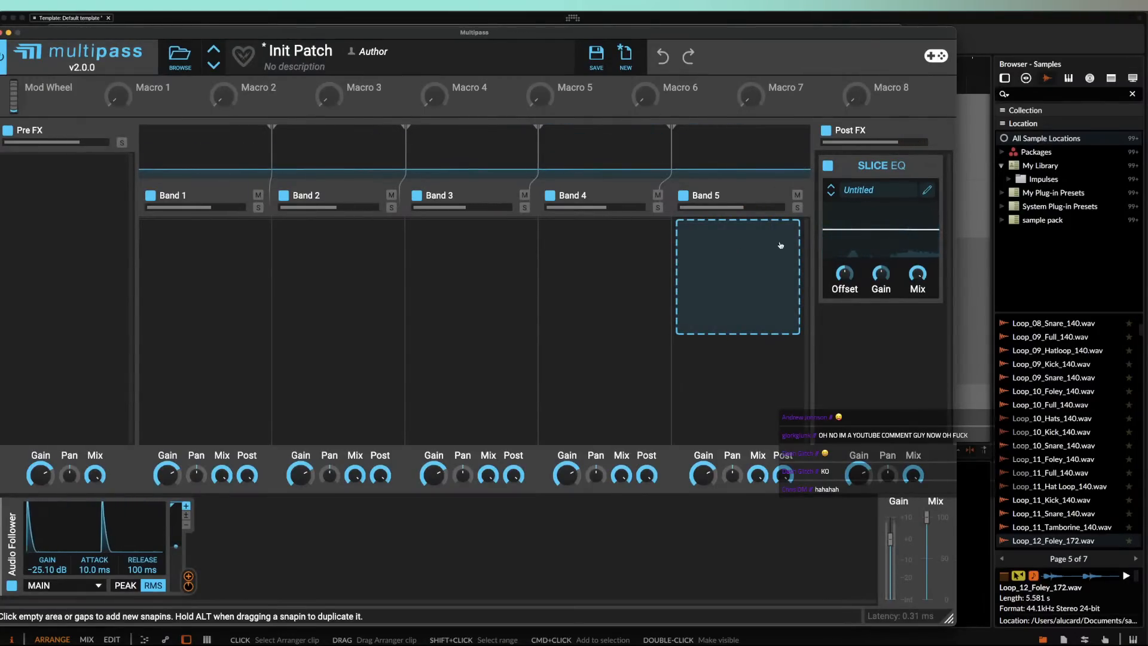
{"action": "left_click", "coordinate": [880, 326]}
{"action": "left_click", "coordinate": [888, 462]}
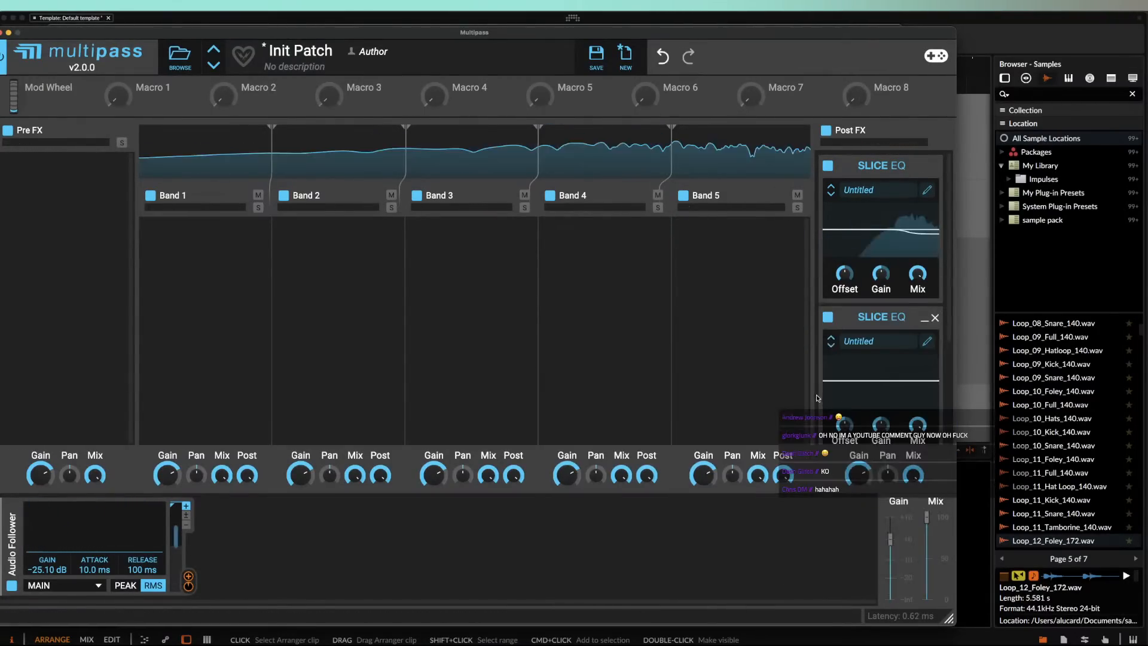
{"action": "left_click", "coordinate": [925, 317]}
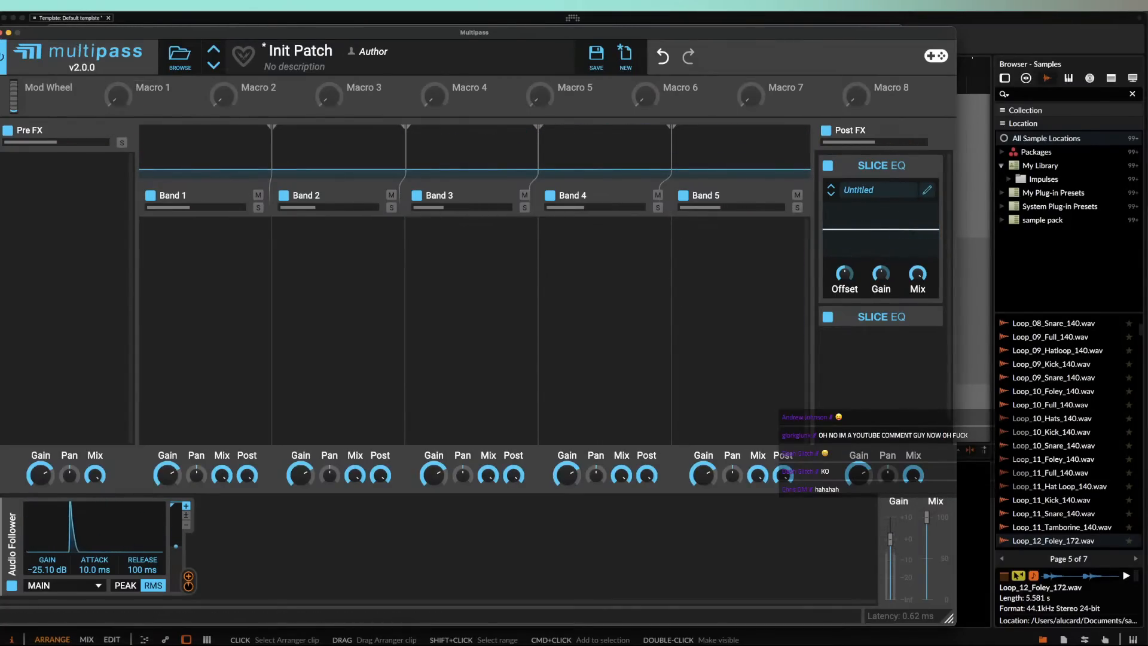
{"action": "left_click", "coordinate": [1, 32]}
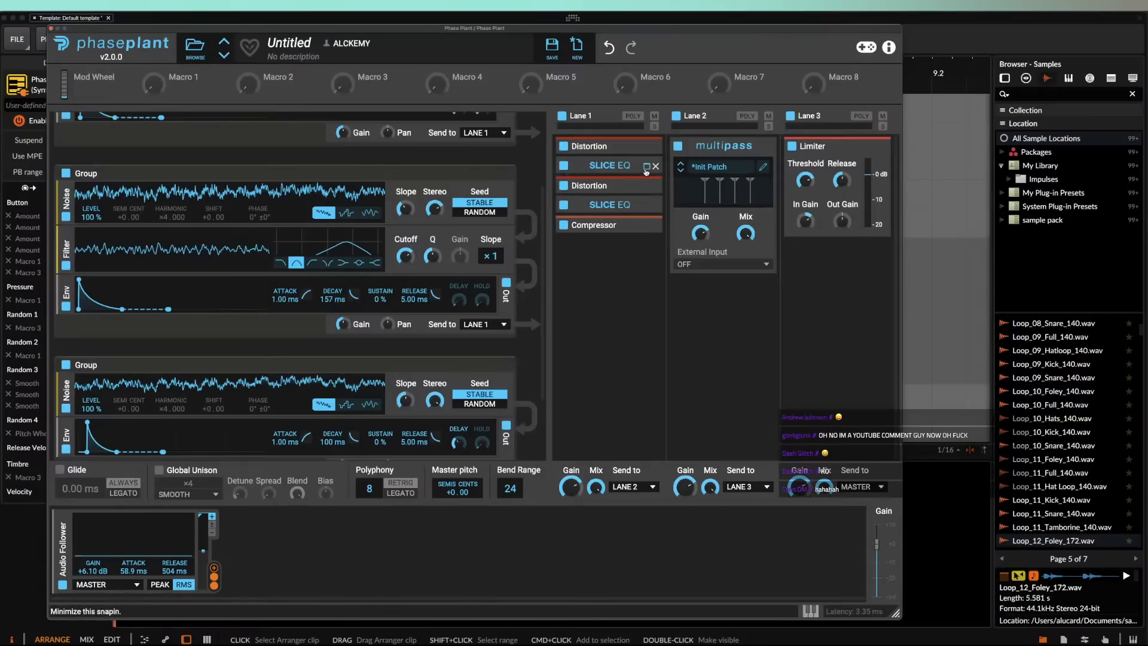
Step: Raise the resonance peak of the low-cut filter in Lane 1's first Slice EQ
{"action": "left_click", "coordinate": [646, 168]}
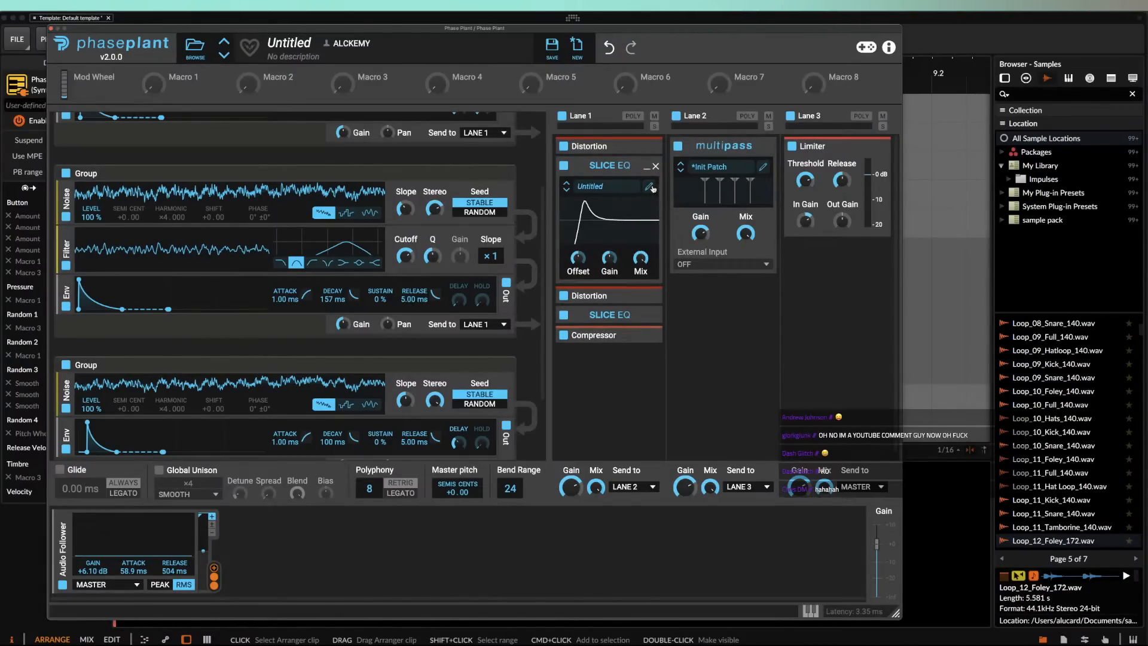
{"action": "left_click", "coordinate": [651, 188]}
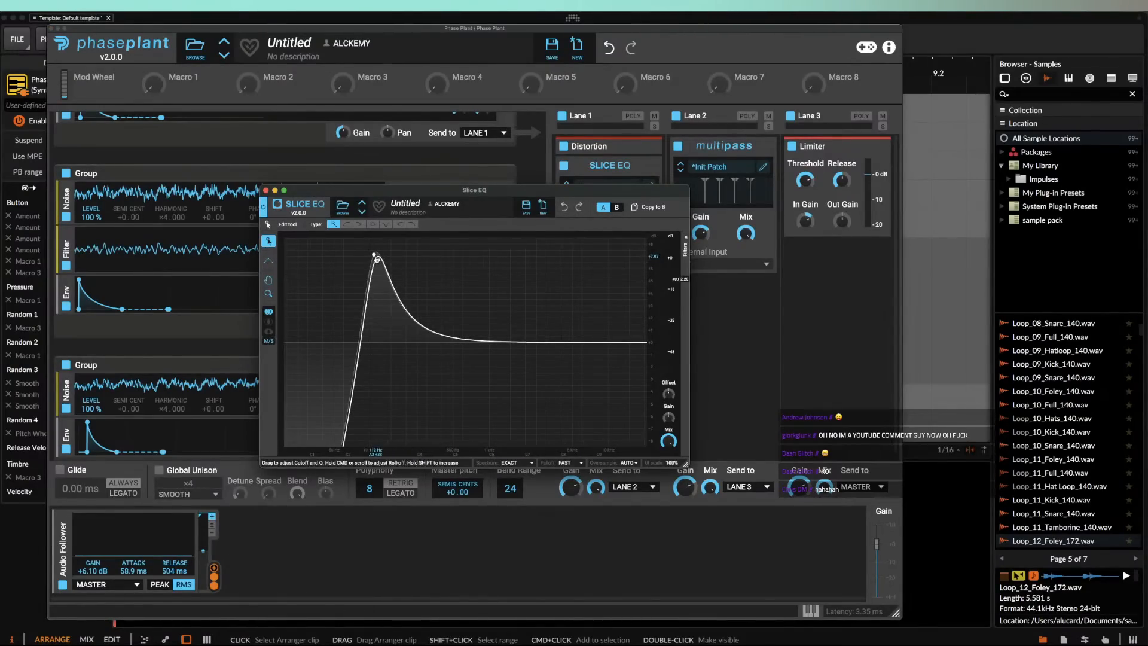
{"action": "left_click_drag", "start_coordinate": [375, 255], "coordinate": [376, 213]}
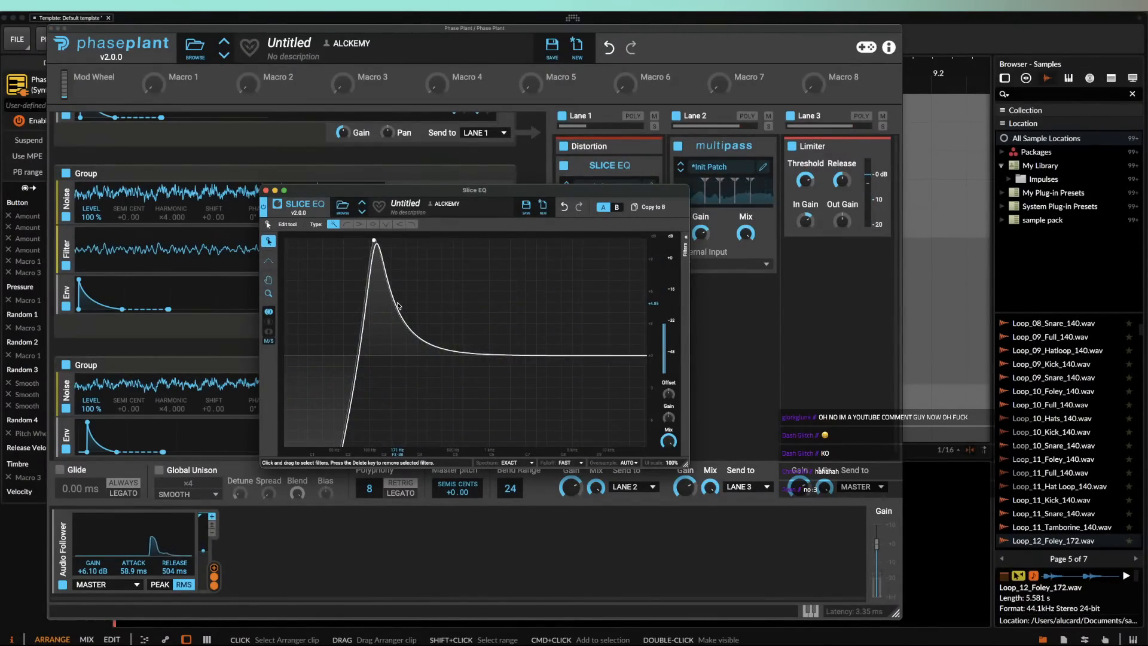
{"action": "double_click", "coordinate": [361, 311]}
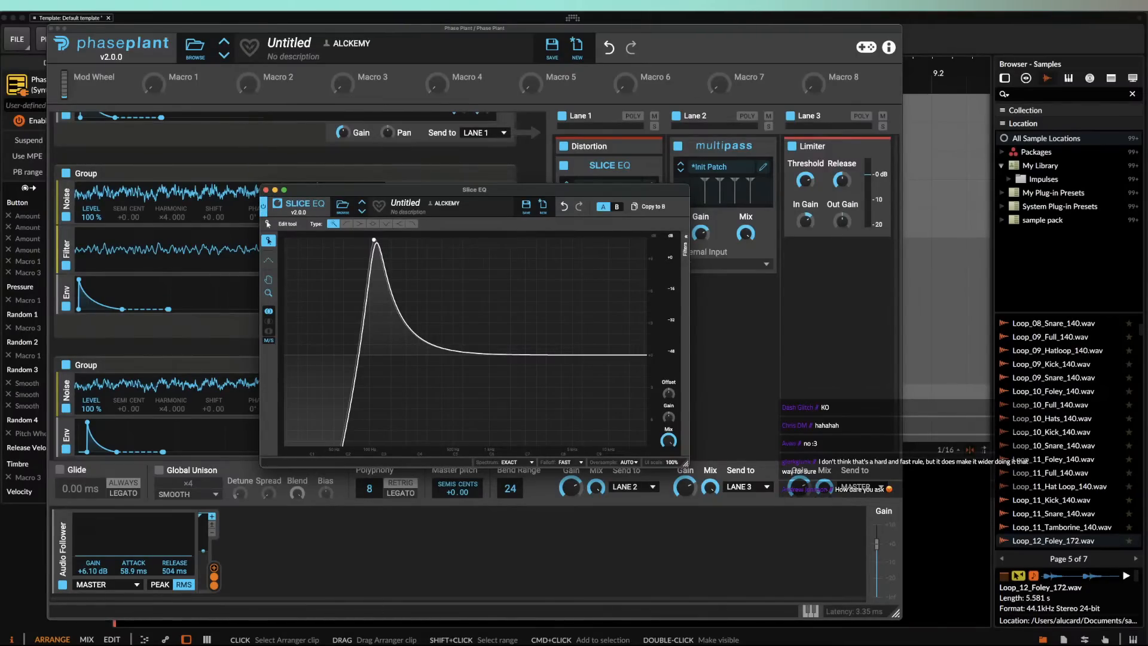
{"action": "key", "text": "super+Tab"}
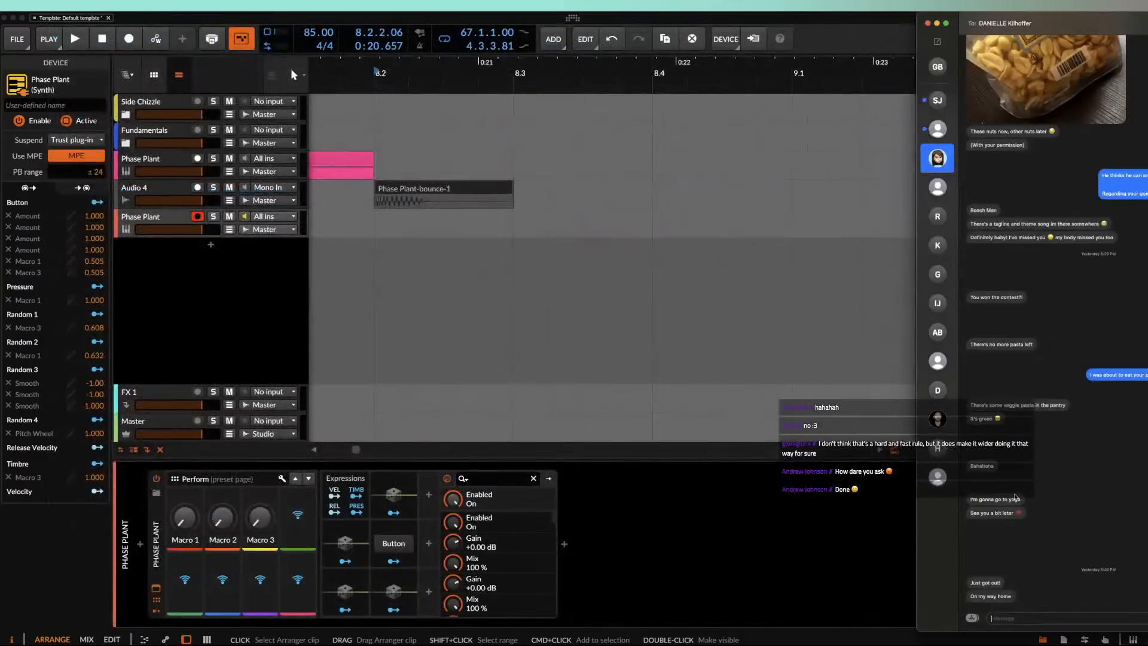
{"action": "left_click", "coordinate": [936, 102]}
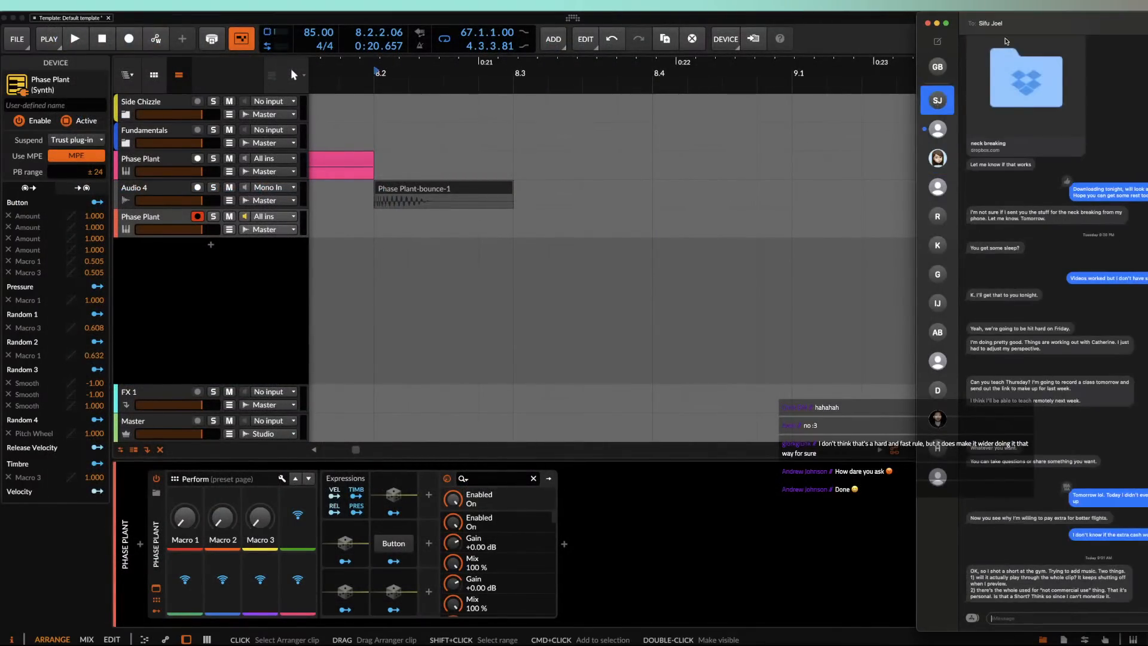
{"action": "key", "text": "super+Tab"}
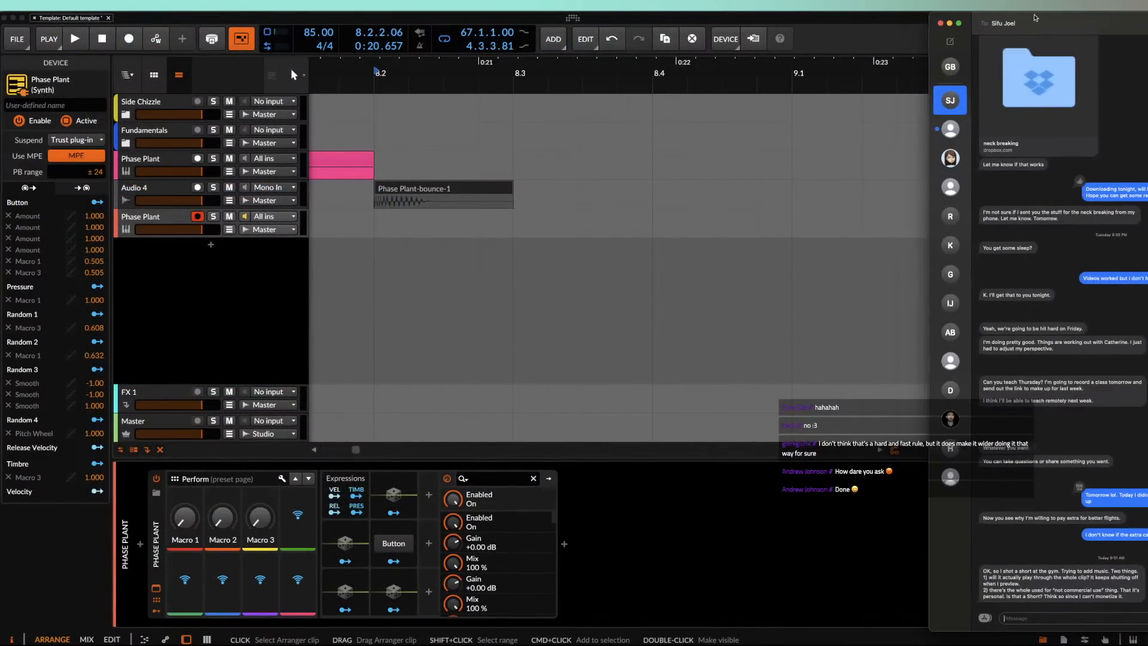
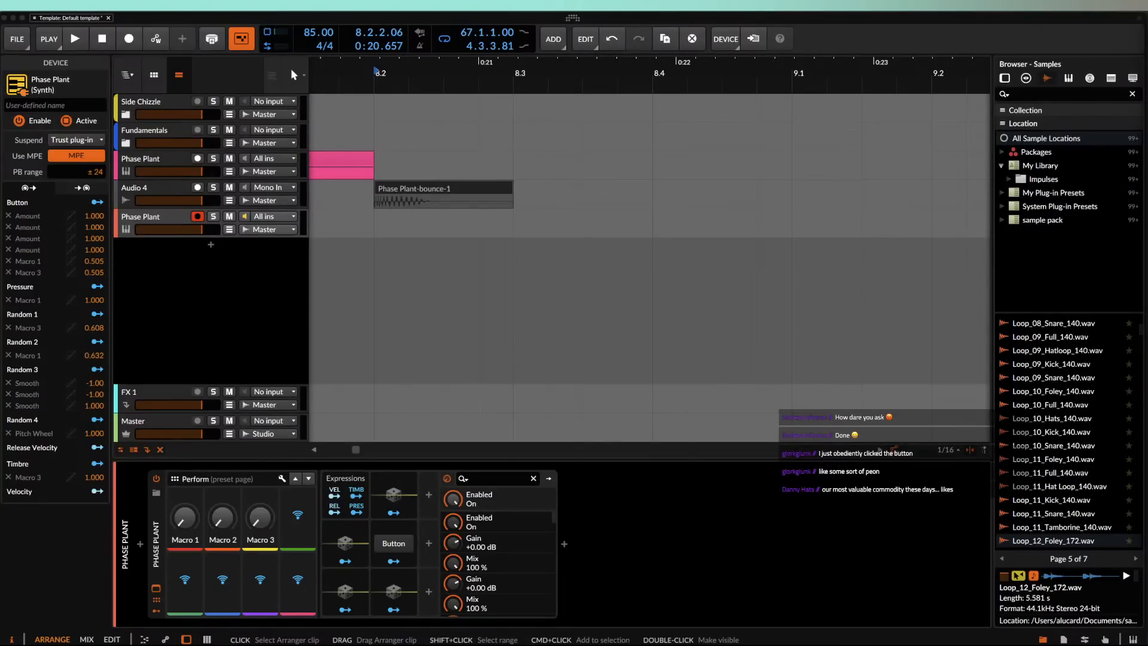
Step: Reopen the Phase Plant editor, move it into the corner of the screen and reduce its size
{"action": "left_click", "coordinate": [154, 511]}
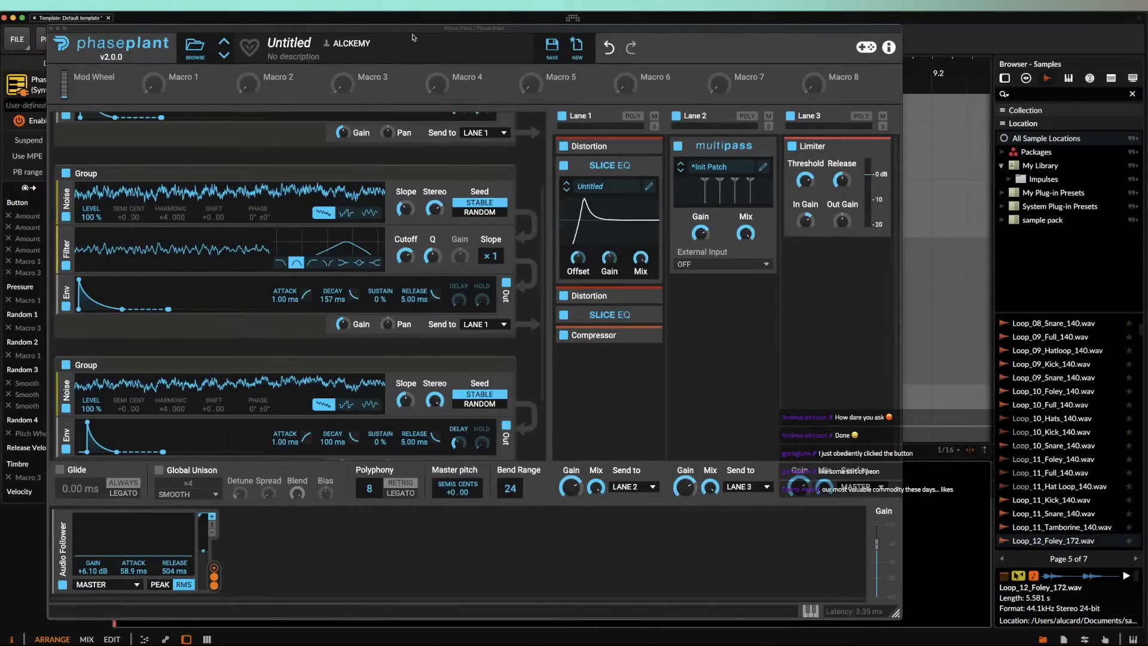
{"action": "left_click", "coordinate": [138, 27]}
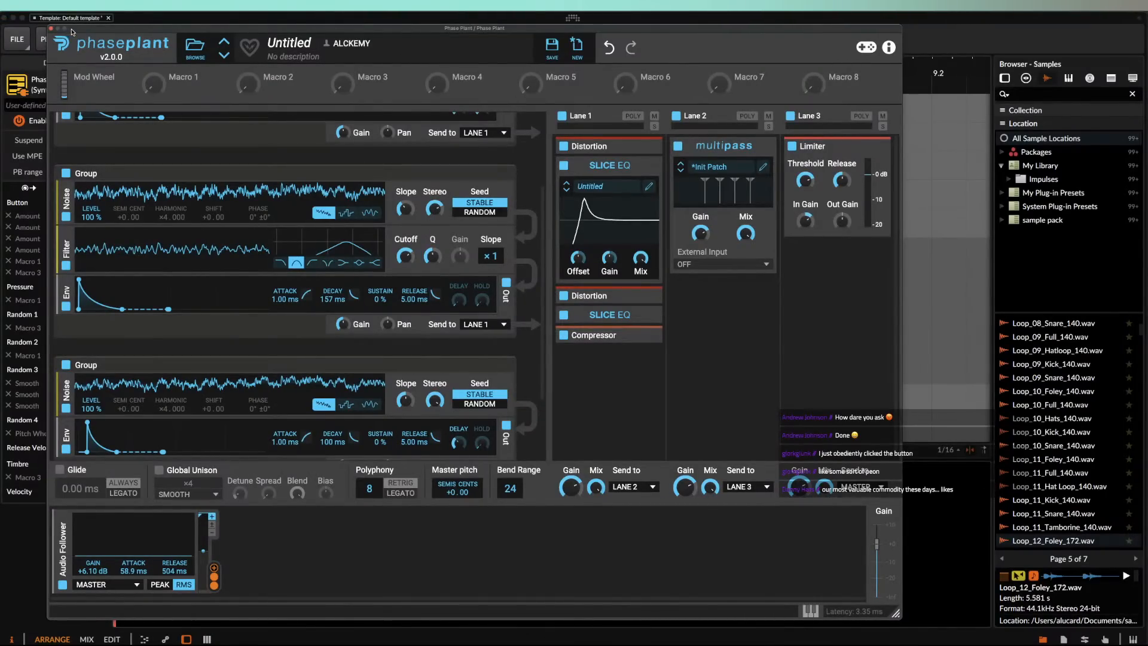
{"action": "left_click_drag", "start_coordinate": [72, 31], "coordinate": [23, 13]}
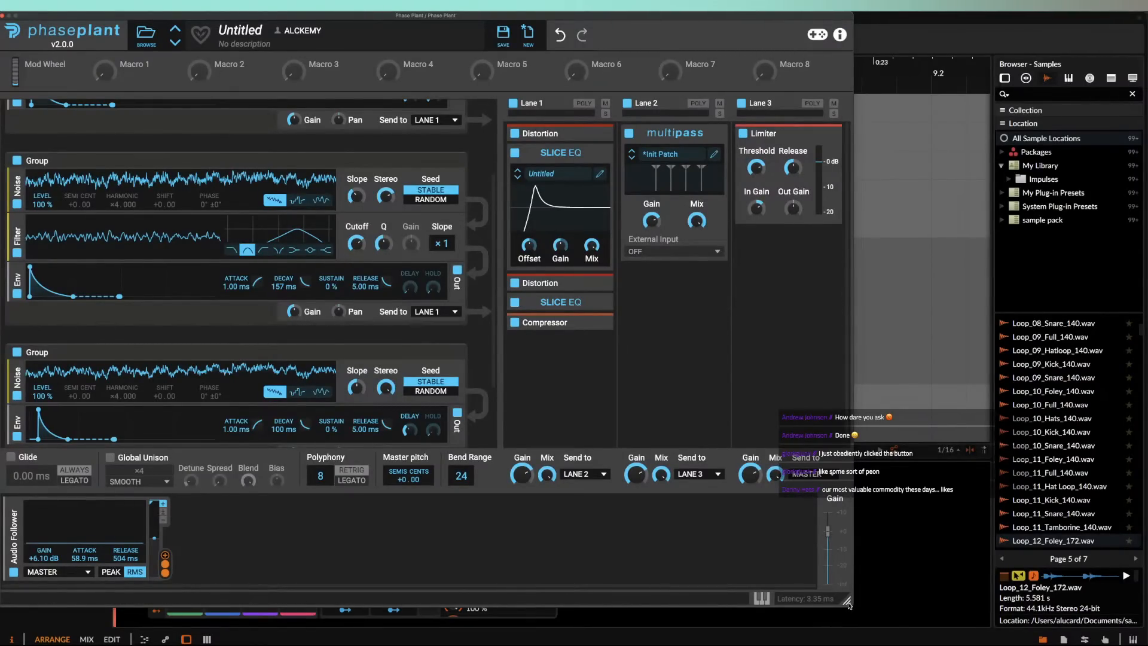
{"action": "left_click_drag", "start_coordinate": [848, 603], "coordinate": [733, 602]}
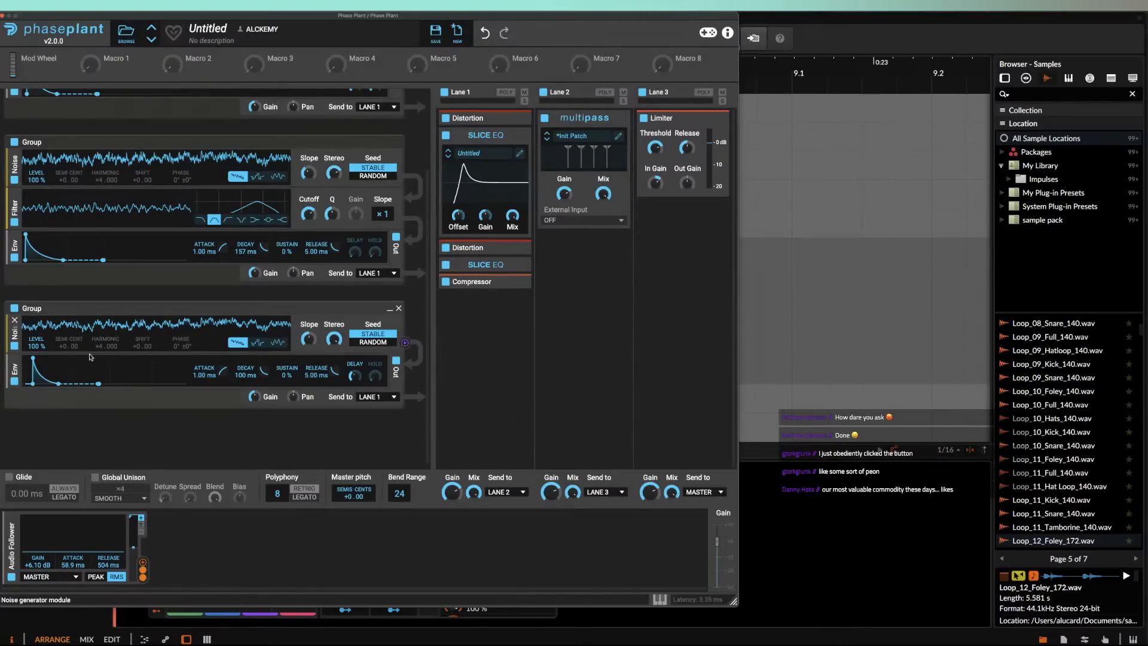
{"action": "left_click", "coordinate": [2, 15]}
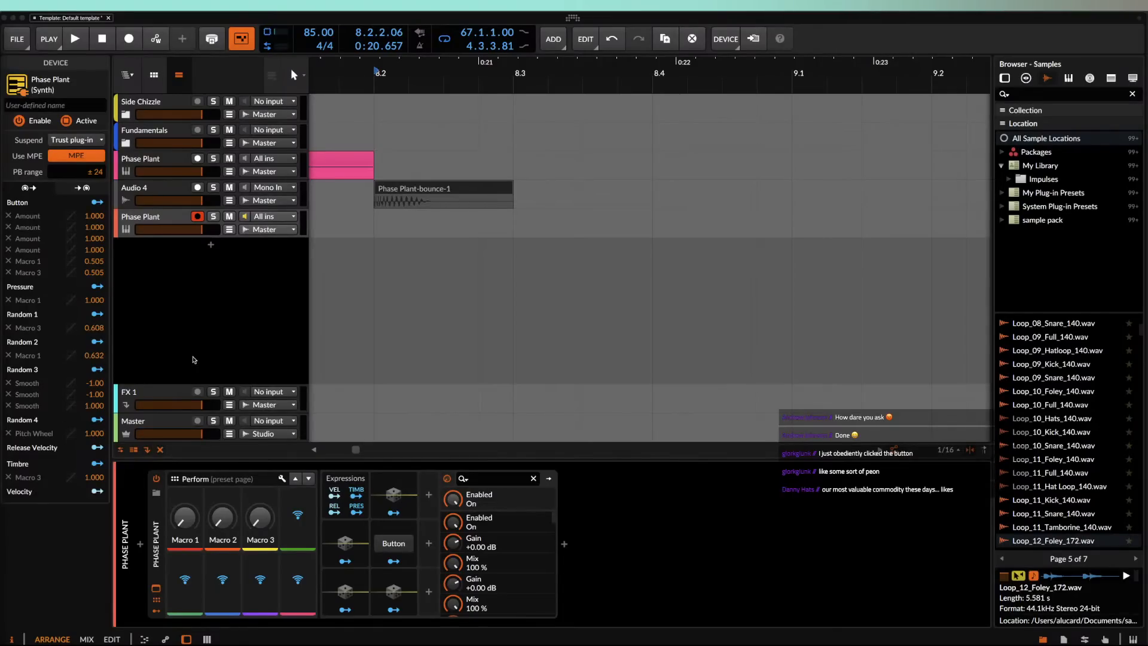
{"action": "left_click", "coordinate": [207, 23]}
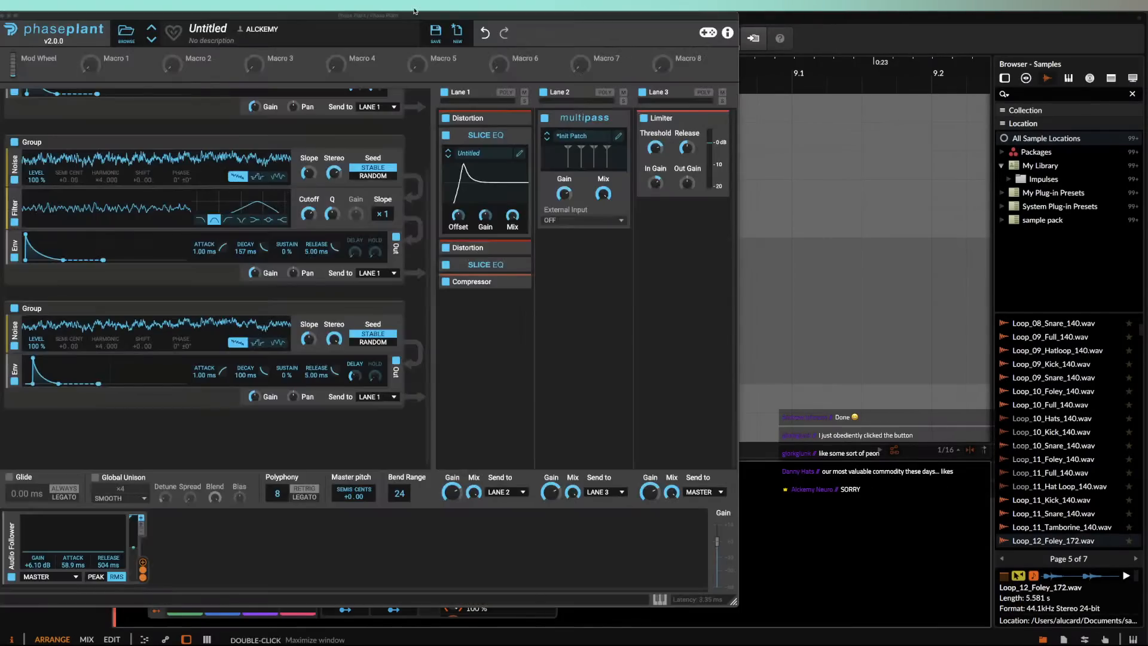
{"action": "left_click", "coordinate": [734, 18]}
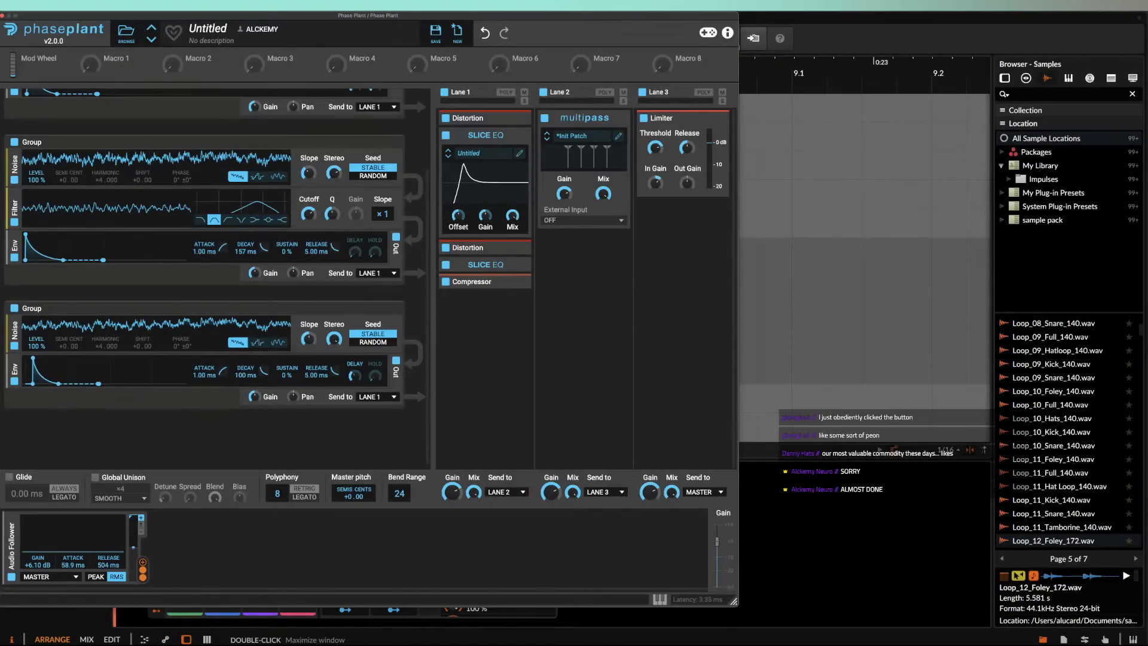
{"action": "left_click", "coordinate": [1066, 41]}
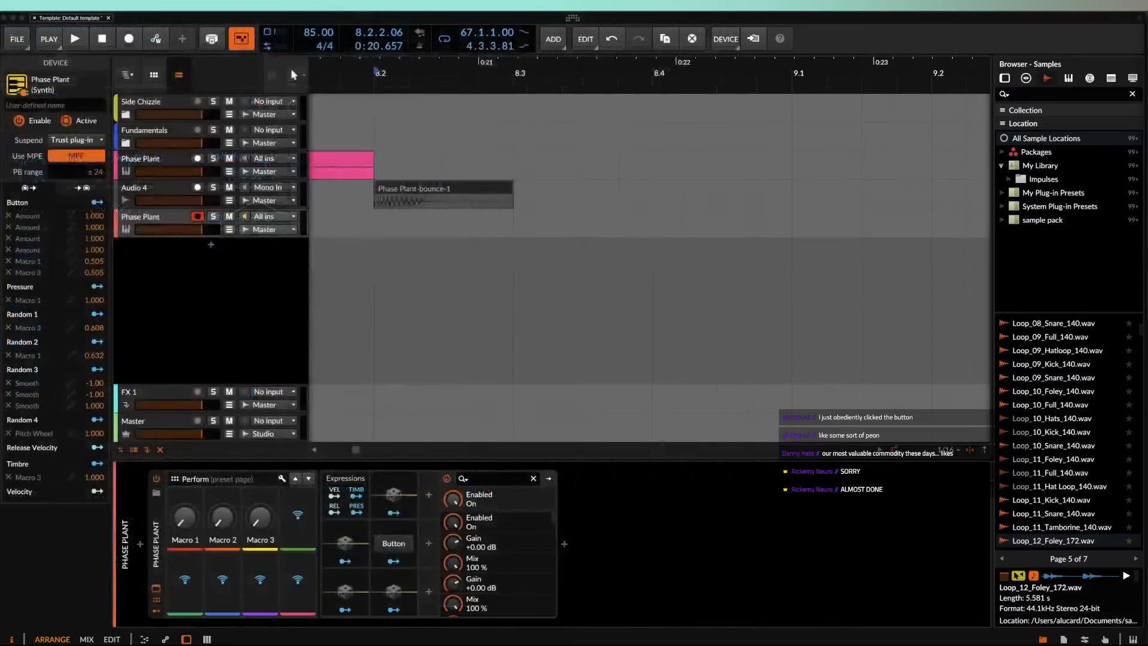
{"action": "left_click", "coordinate": [172, 220]}
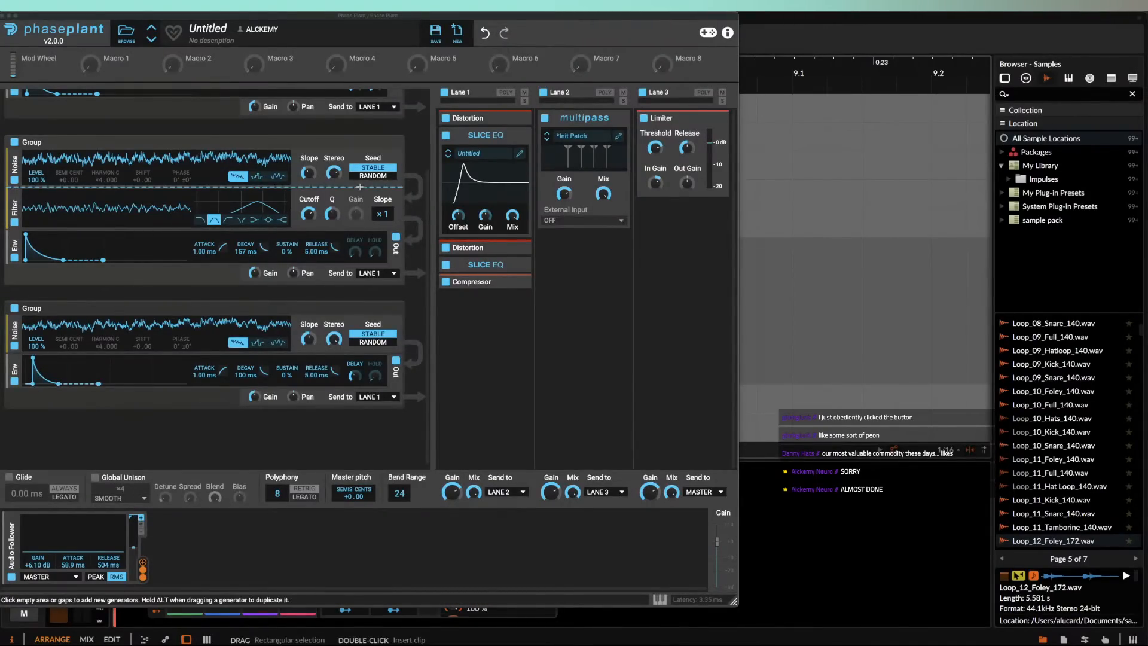
Step: Collapse the second generator group and the first Slice EQ in Lane 1
{"action": "left_click", "coordinate": [341, 144]}
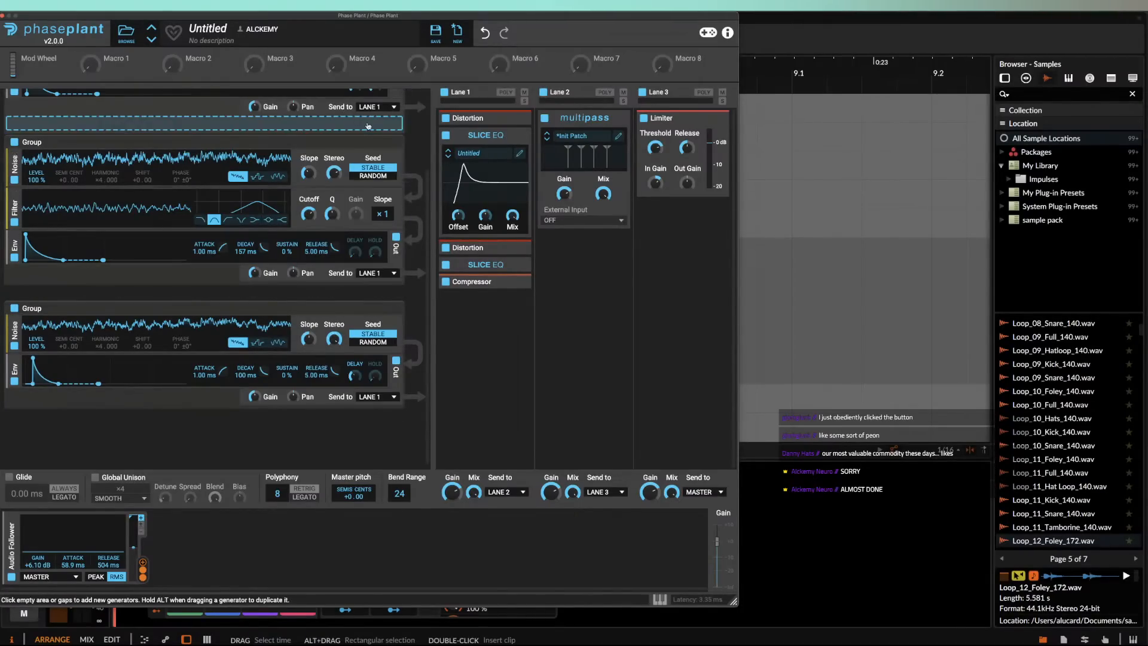
{"action": "left_click", "coordinate": [389, 142]}
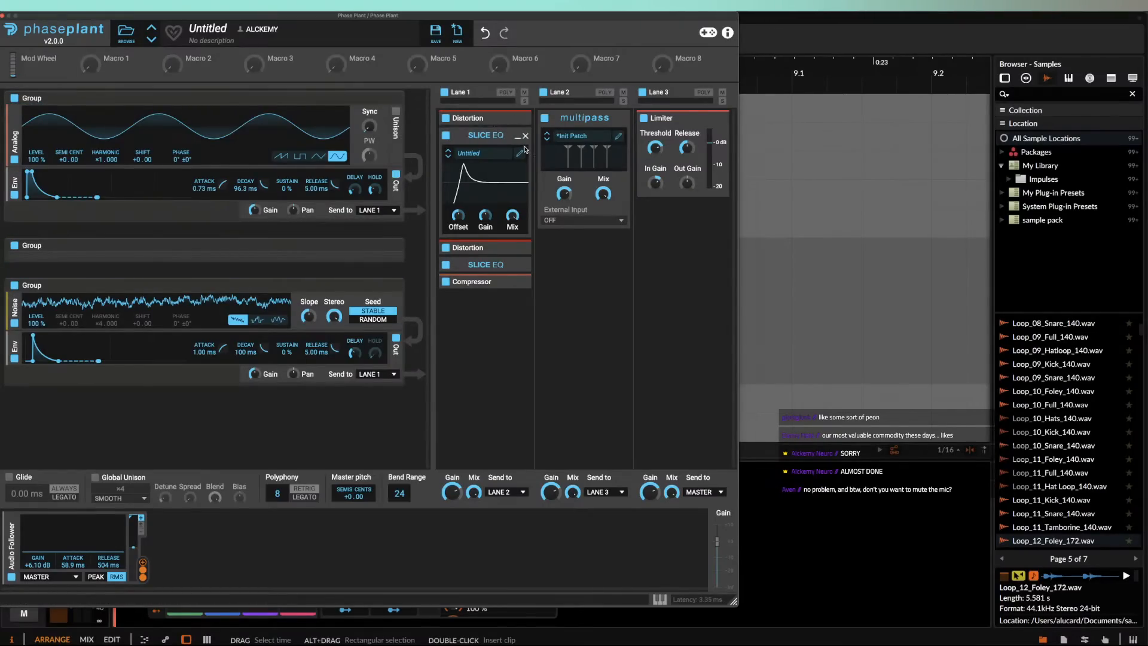
{"action": "left_click", "coordinate": [521, 134]}
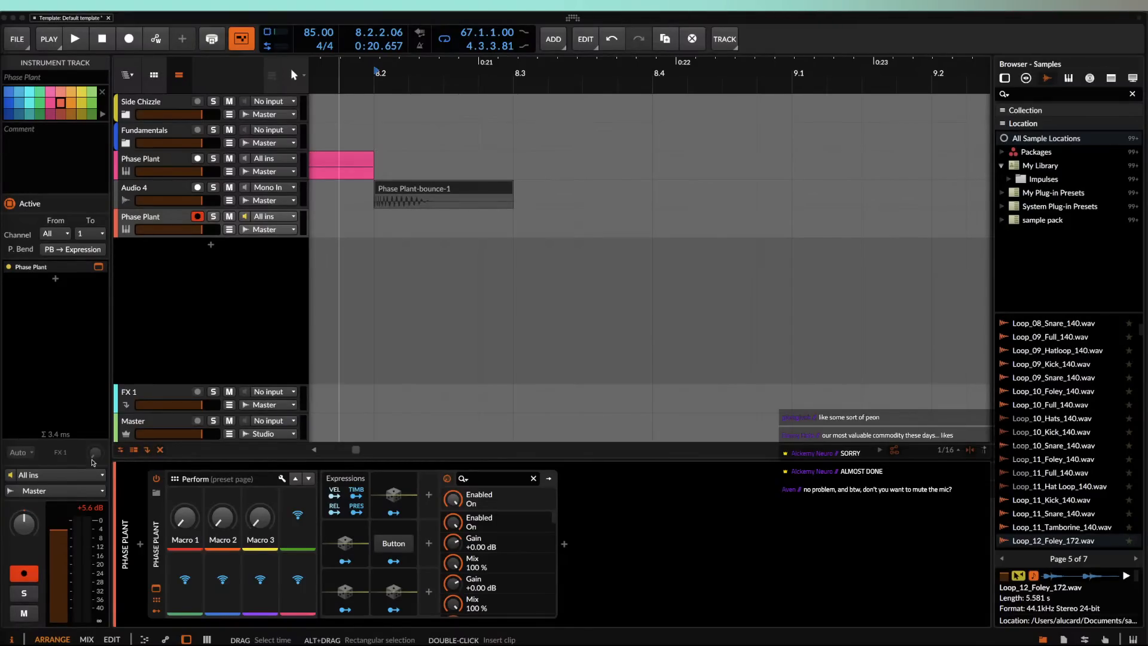
Step: Reopen the Phase Plant editor and shrink it further to uncover more of the arrangement behind it
{"action": "left_click", "coordinate": [131, 287]}
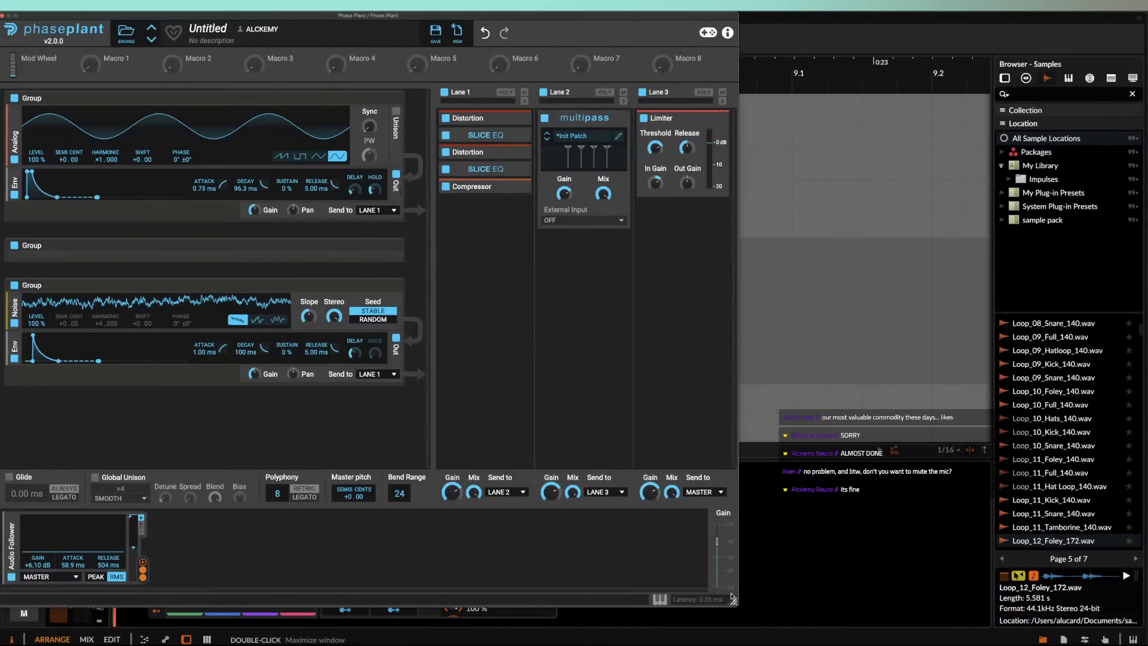
{"action": "left_click_drag", "start_coordinate": [734, 601], "coordinate": [755, 625]}
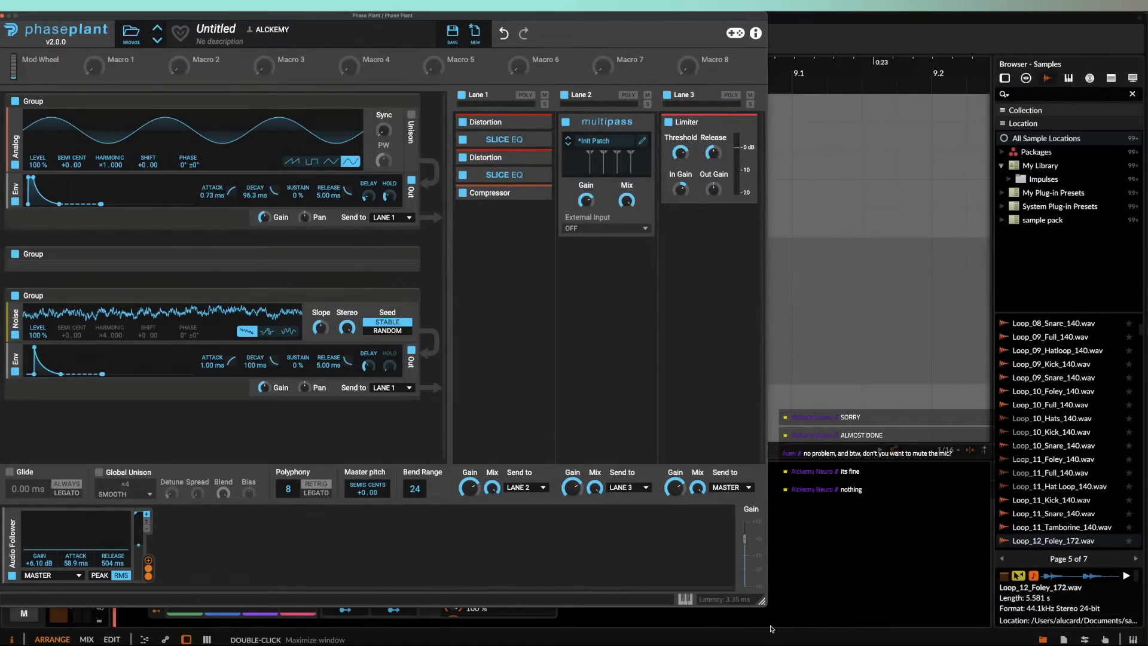
{"action": "left_click_drag", "start_coordinate": [765, 605], "coordinate": [700, 610]}
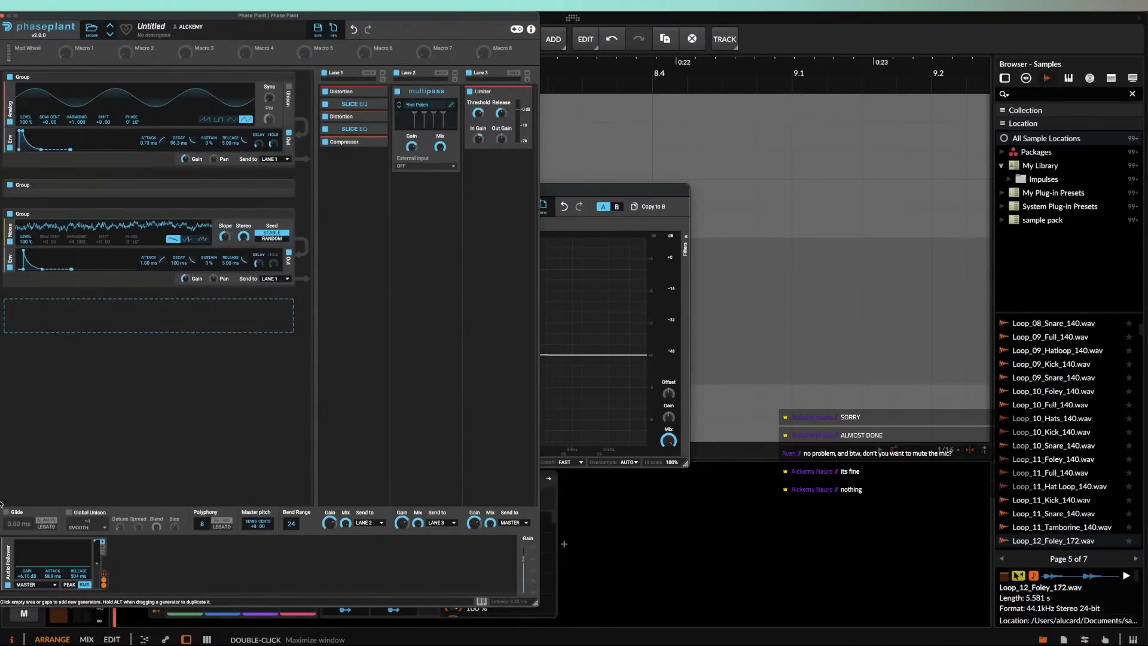
{"action": "left_click", "coordinate": [2, 15]}
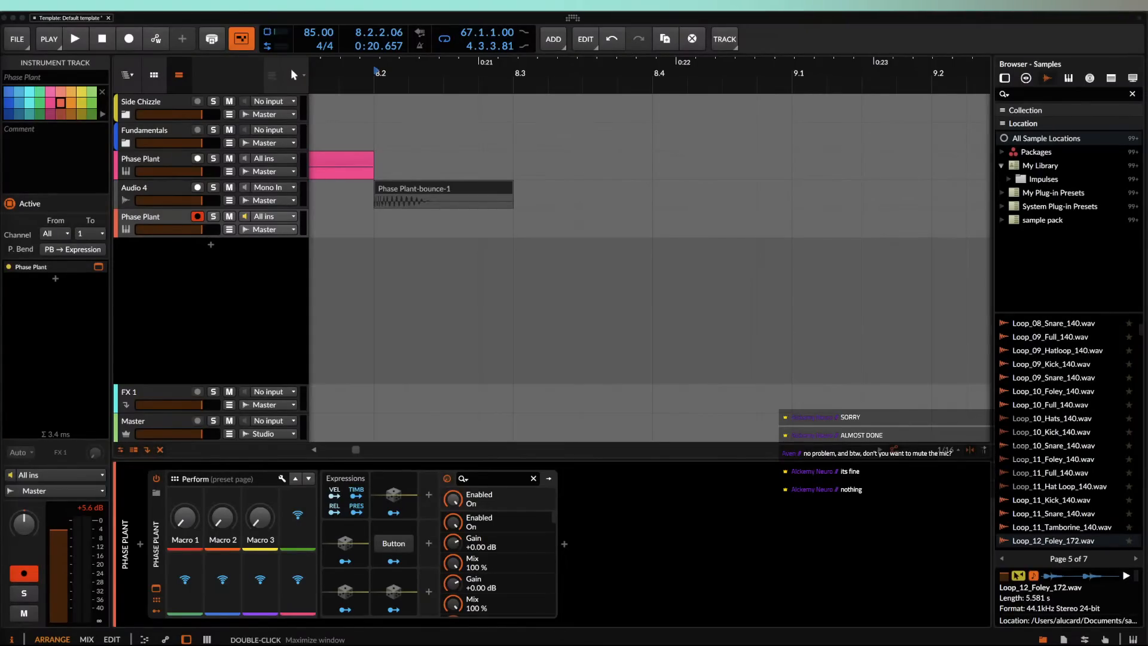
{"action": "left_click", "coordinate": [99, 267]}
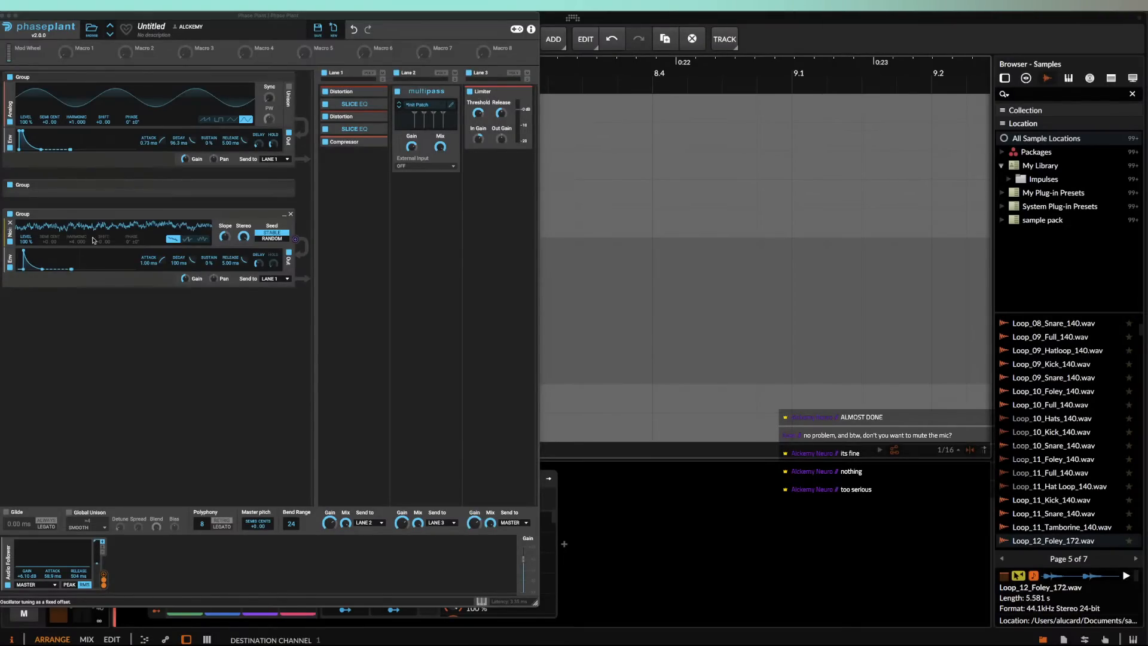
{"action": "left_click", "coordinate": [114, 355]}
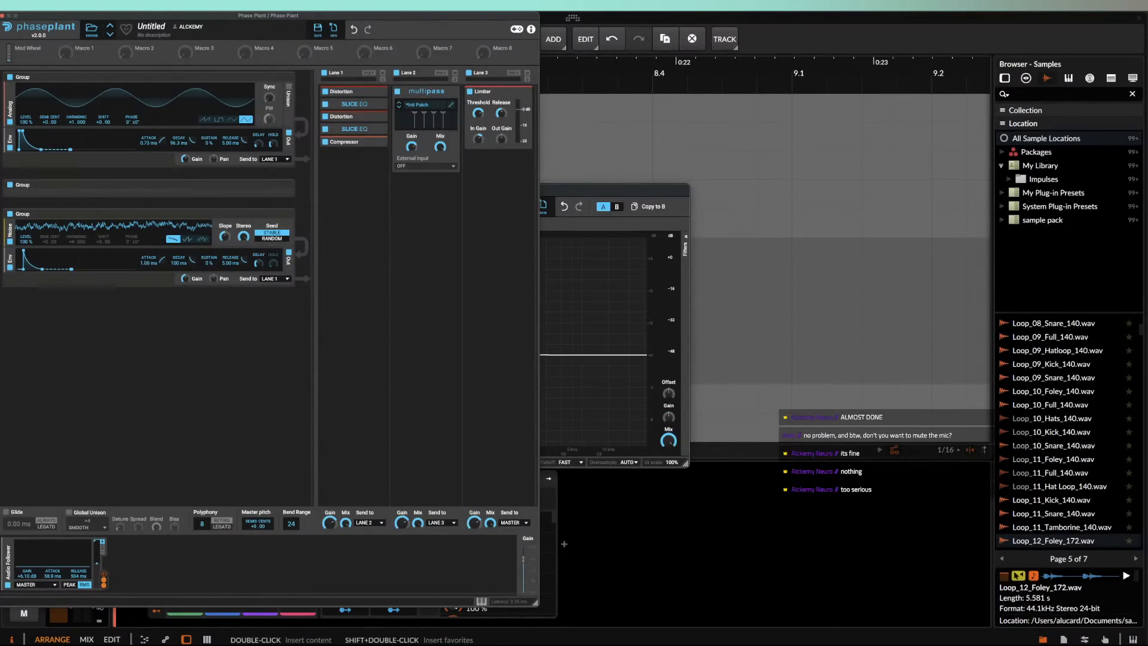
Step: Expand the second generator group and enlarge the Phase Plant editor over the arrangement
{"action": "key", "text": "XF86AudioRaiseVolume"}
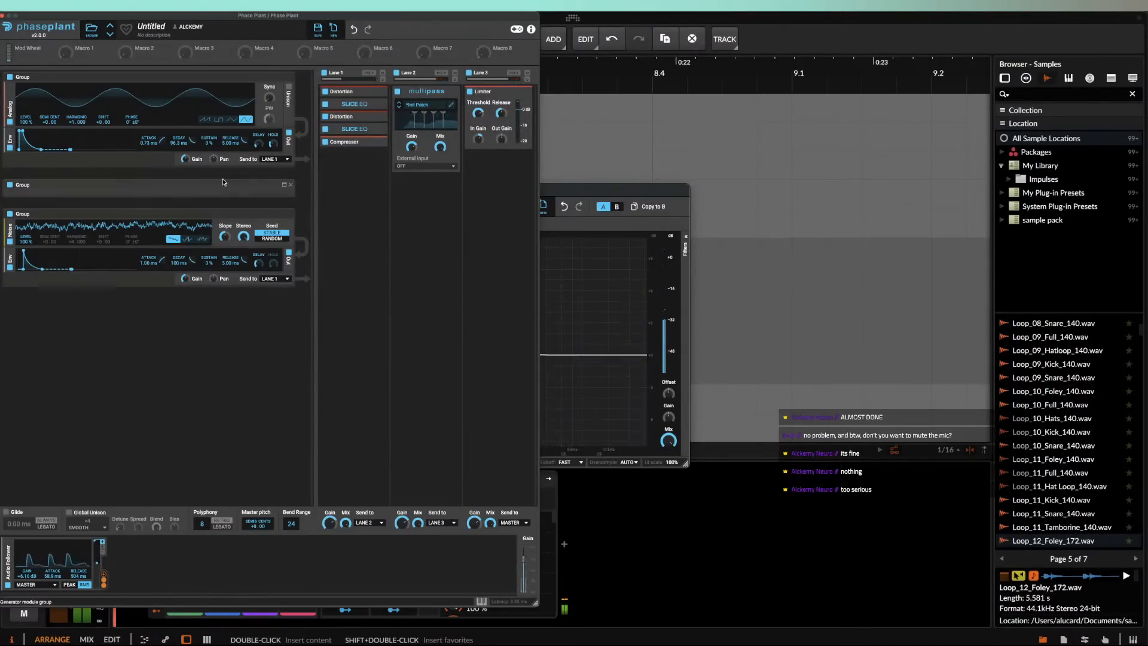
{"action": "left_click", "coordinate": [285, 184]}
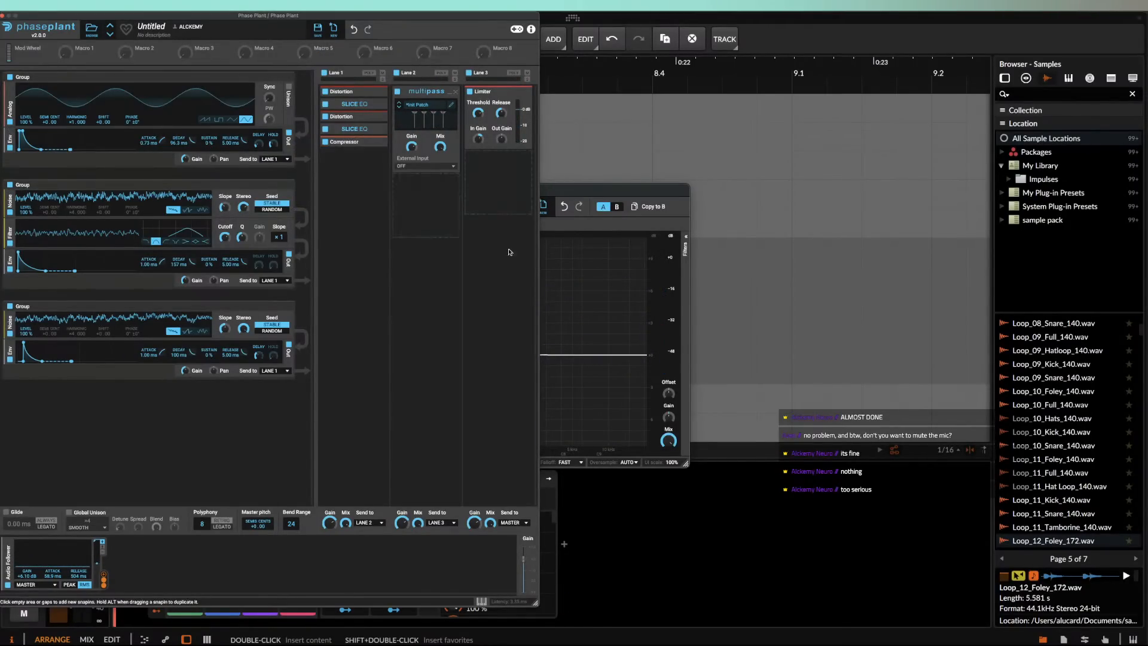
{"action": "left_click_drag", "start_coordinate": [541, 609], "coordinate": [848, 601]}
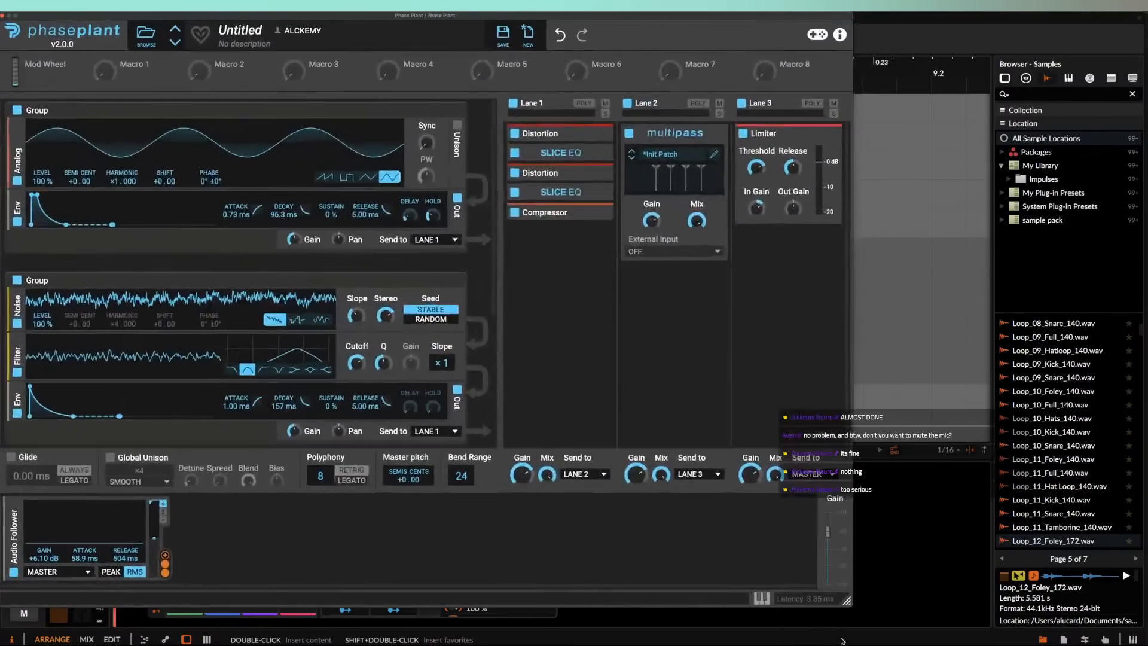
Step: Add a Multipass to Lane 1, open its editor and start a new three-band patch
{"action": "left_click", "coordinate": [541, 226]}
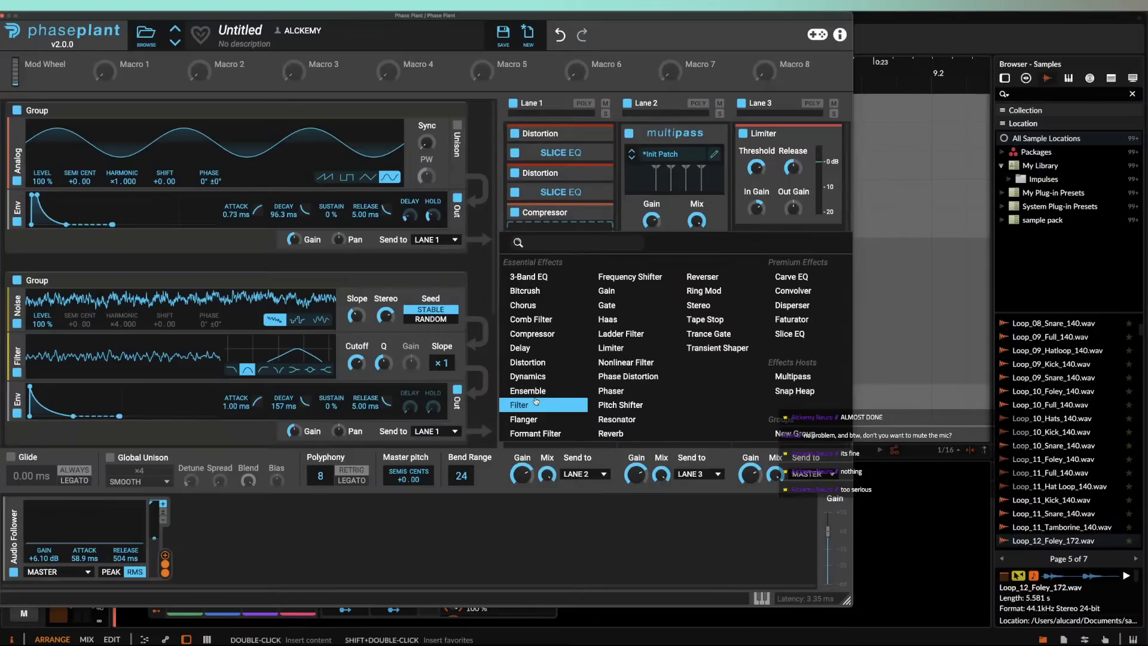
{"action": "left_click", "coordinate": [570, 209]}
{"action": "left_click", "coordinate": [580, 241]}
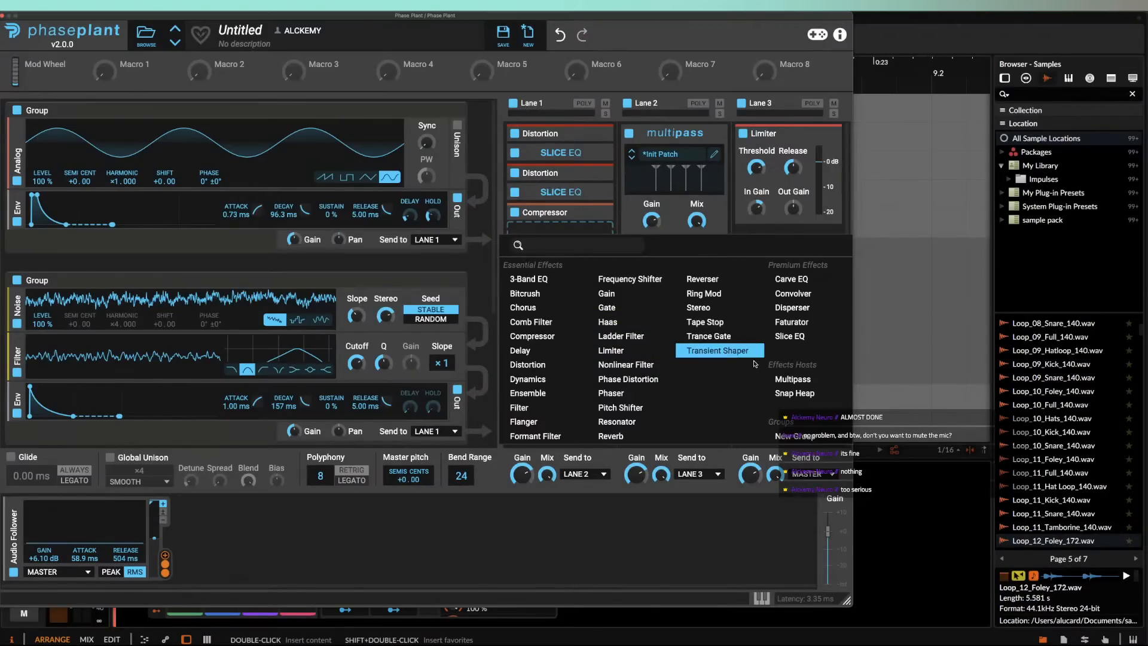
{"action": "left_click", "coordinate": [791, 383]}
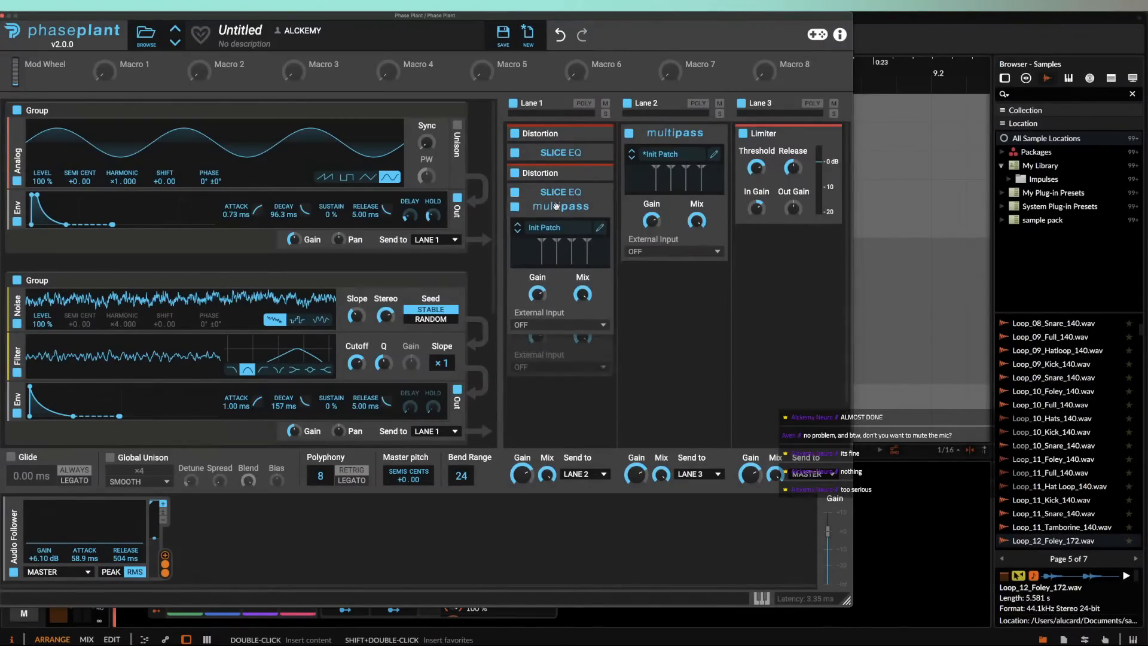
{"action": "left_click", "coordinate": [598, 234]}
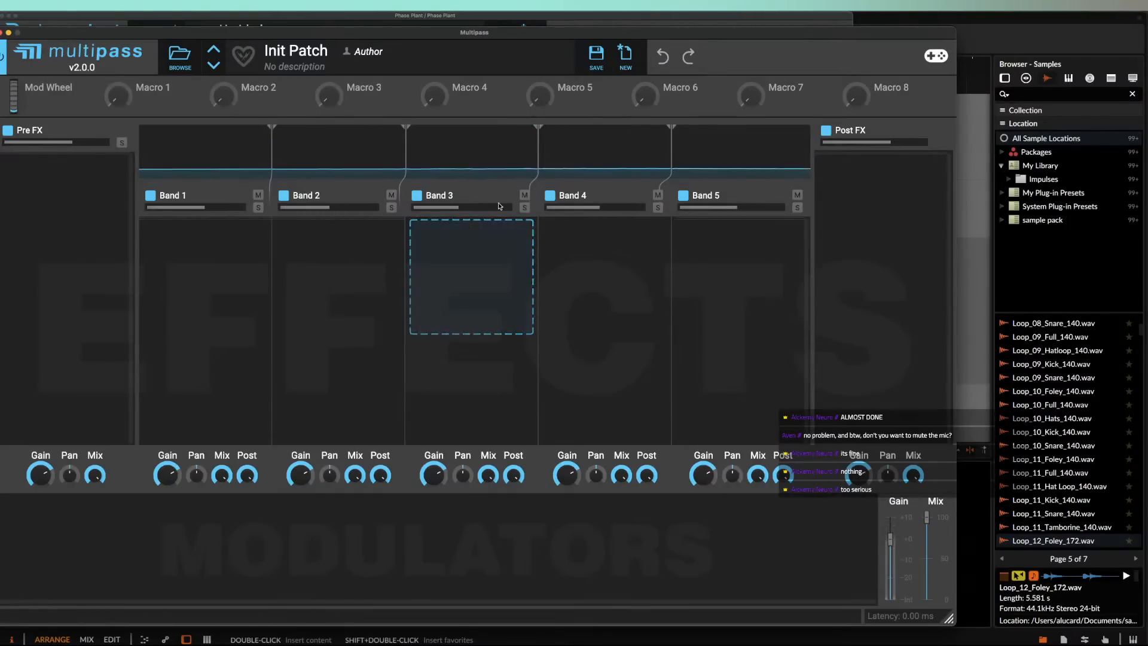
{"action": "left_click", "coordinate": [625, 57]}
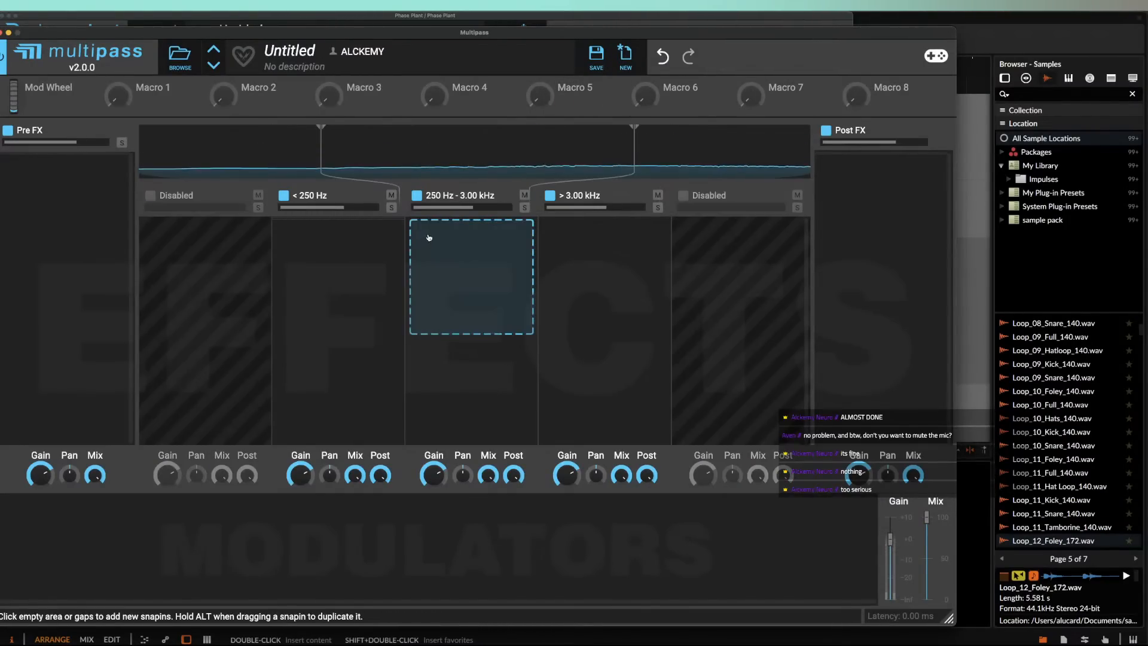
Step: Add a Convolver to the 250 Hz - 3.00 kHz band and load an Alckem Pork Fat Sat impulse from the sample pack's Recent Drums folder
{"action": "left_click", "coordinate": [492, 276]}
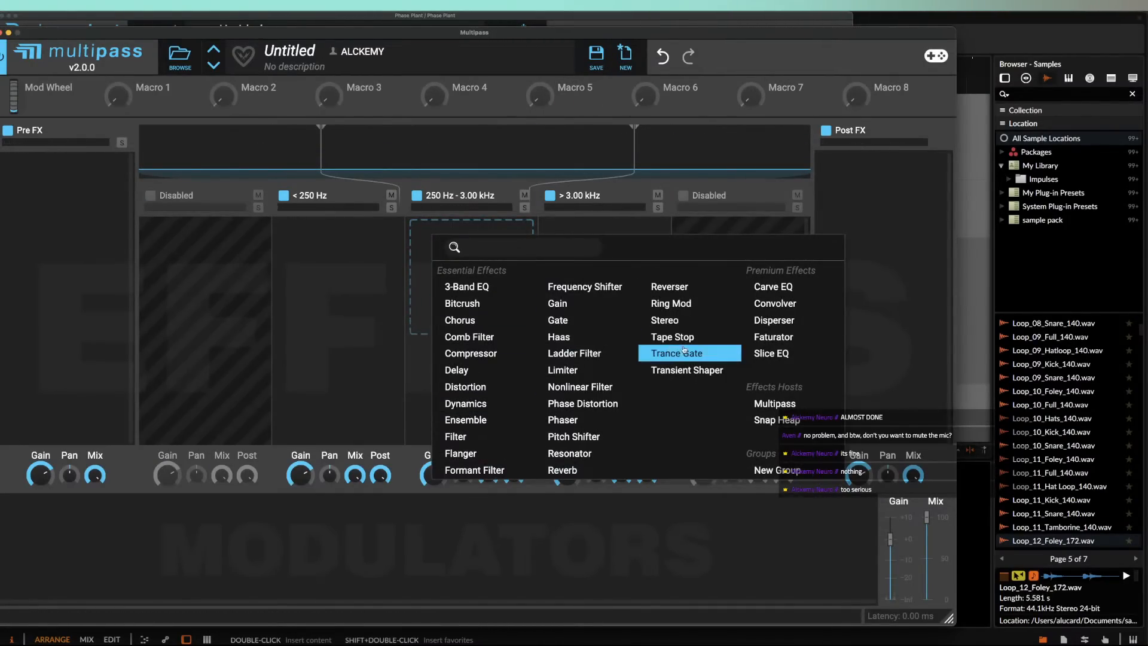
{"action": "left_click", "coordinate": [775, 303]}
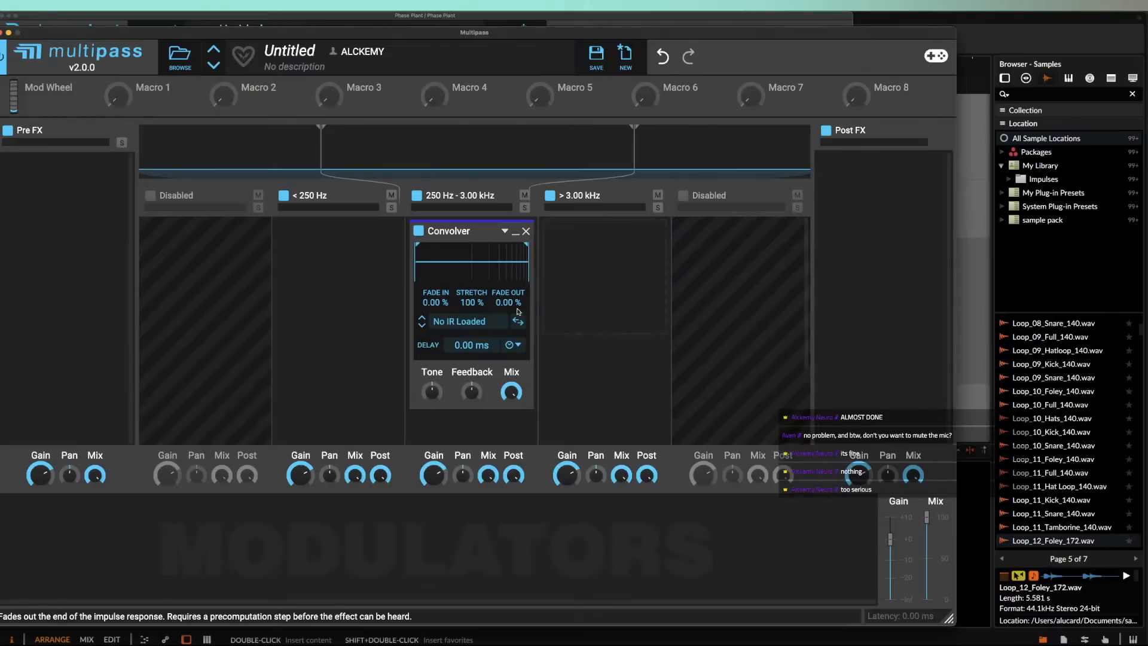
{"action": "left_click", "coordinate": [460, 321]}
{"action": "scroll", "coordinate": [748, 479], "scroll_direction": "down", "scroll_amount": 5}
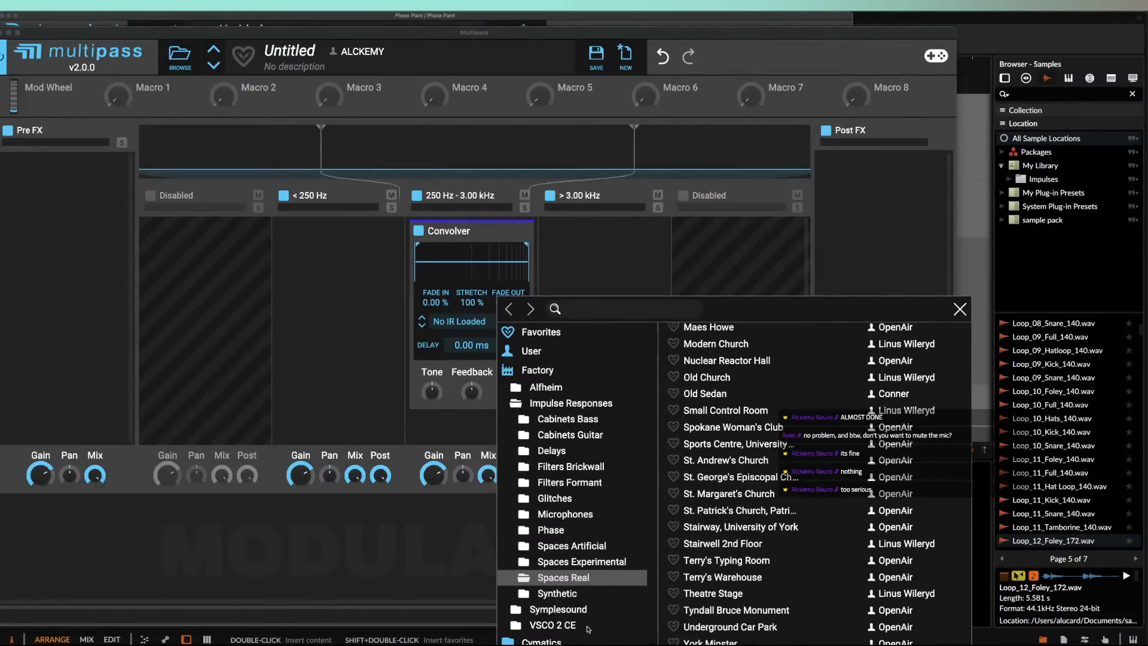
{"action": "scroll", "coordinate": [577, 627], "scroll_direction": "down", "scroll_amount": 3}
{"action": "left_click", "coordinate": [543, 622]}
{"action": "scroll", "coordinate": [724, 493], "scroll_direction": "down", "scroll_amount": 5}
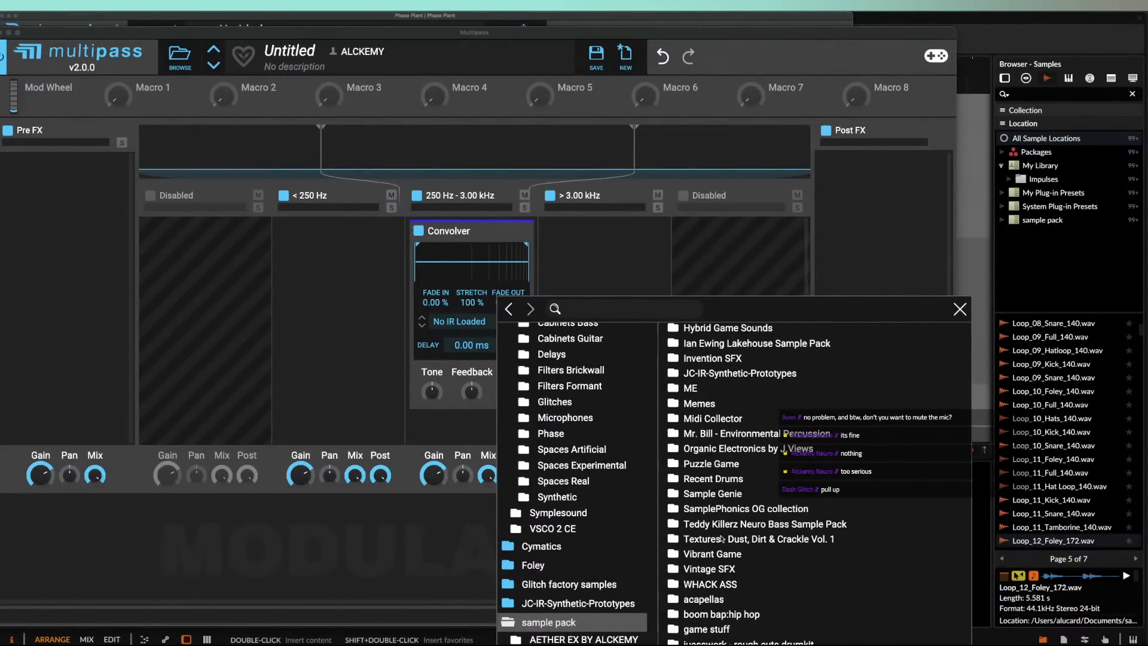
{"action": "double_click", "coordinate": [701, 479]}
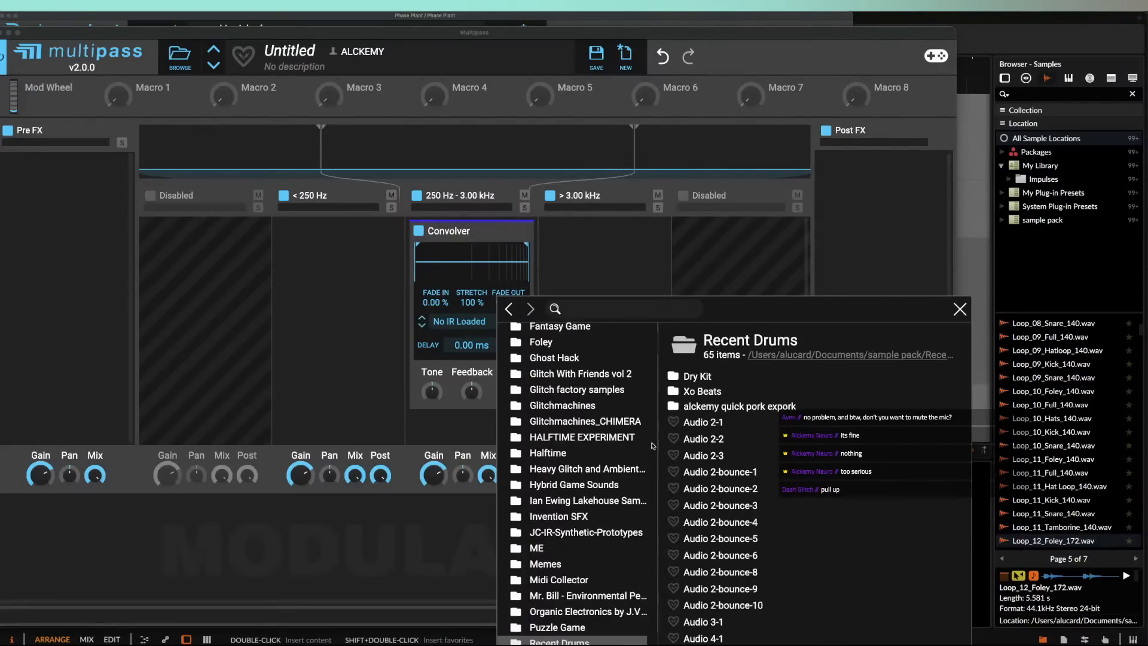
{"action": "double_click", "coordinate": [707, 407]}
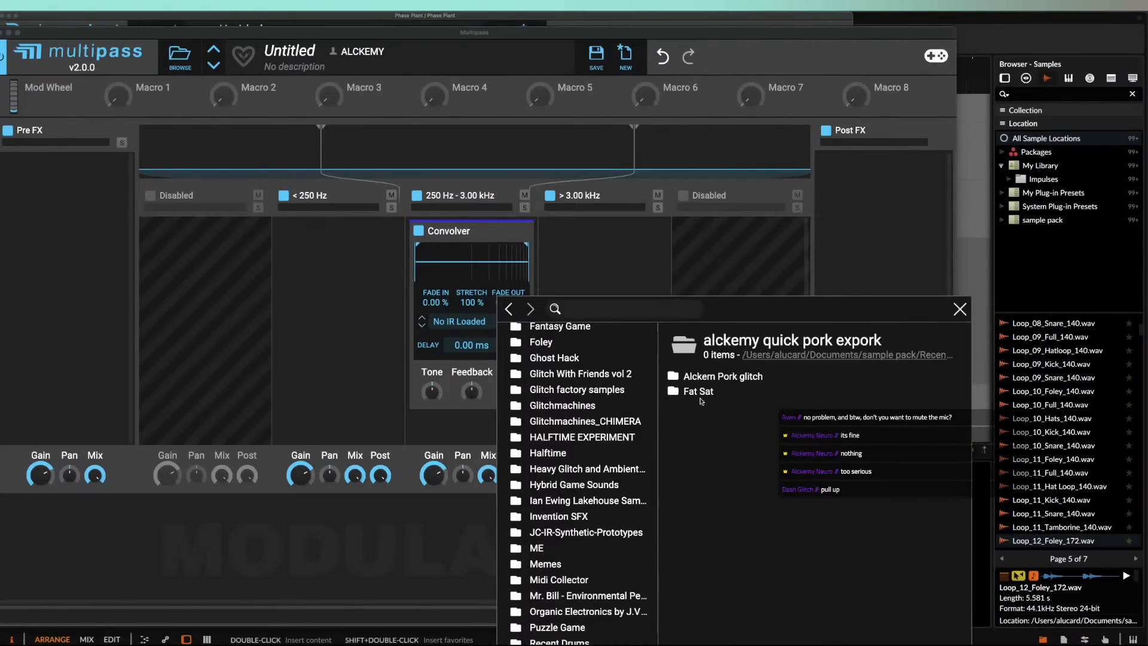
{"action": "double_click", "coordinate": [699, 391]}
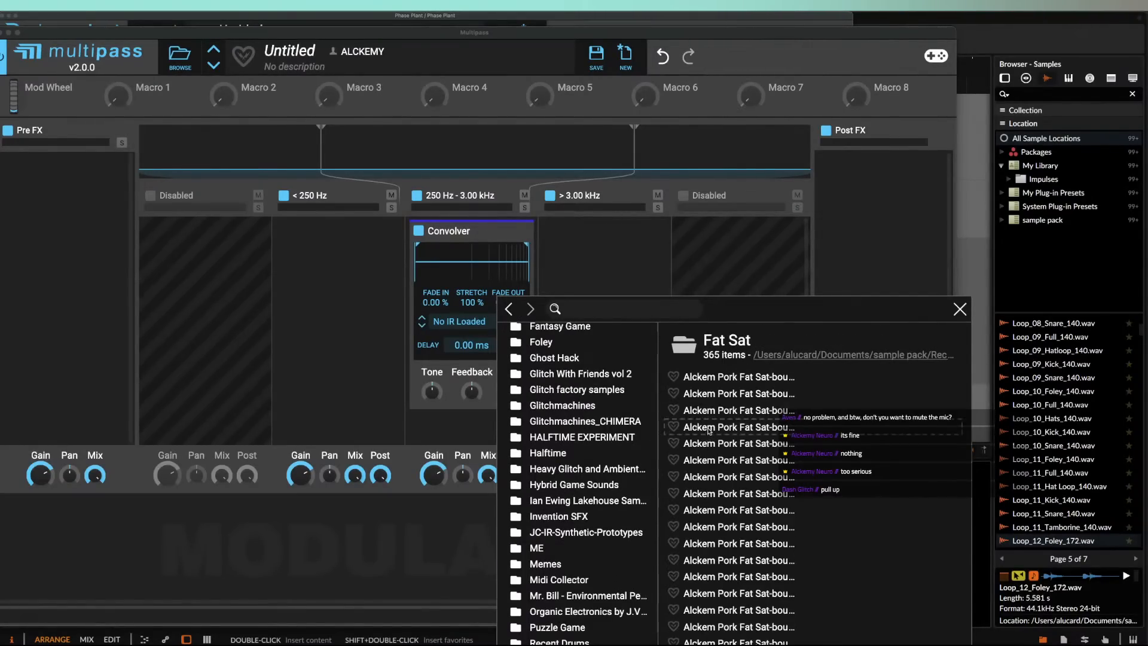
{"action": "double_click", "coordinate": [709, 428]}
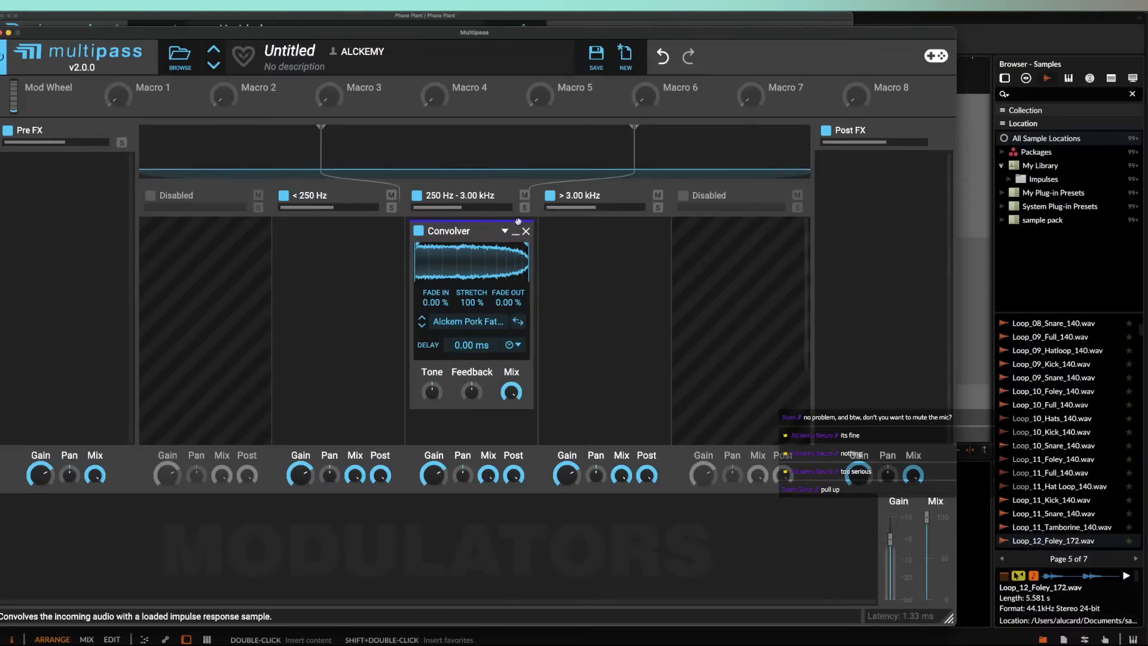
Step: Solo the middle band and set the Convolver to a 20.6 ms impulse end, 100% fade out, 28% mix and 149% stretch
{"action": "left_click", "coordinate": [525, 208]}
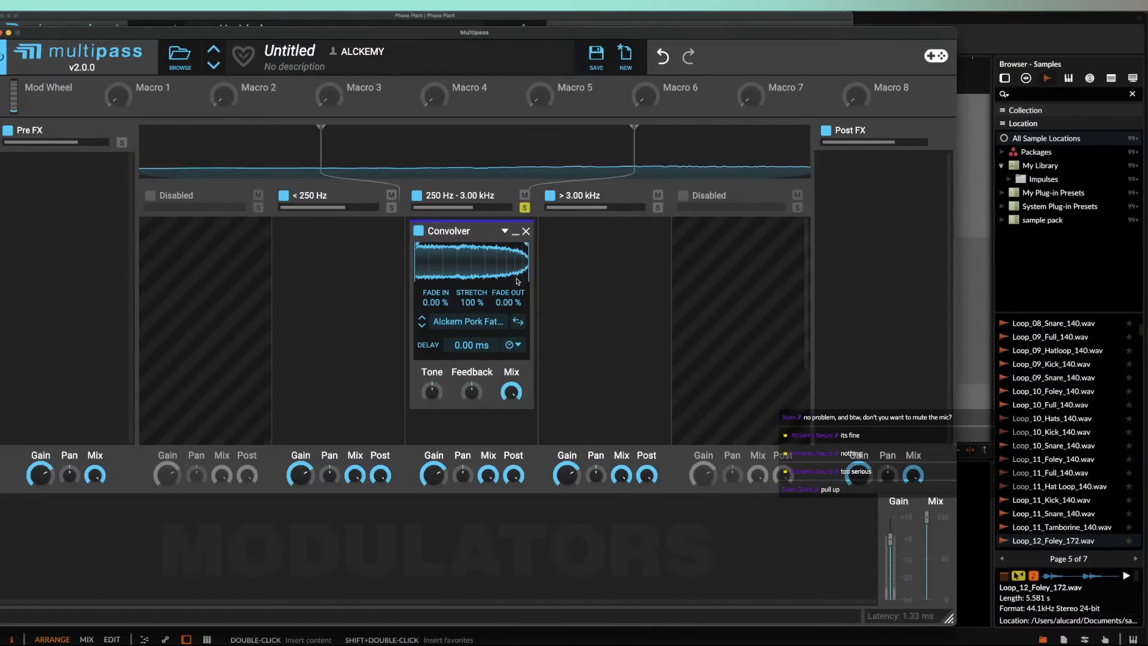
{"action": "mouse_move", "coordinate": [518, 281]}
{"action": "left_mouse_down"}
{"action": "mouse_move", "coordinate": [526, 261]}
{"action": "mouse_move", "coordinate": [460, 244]}
{"action": "left_mouse_up"}
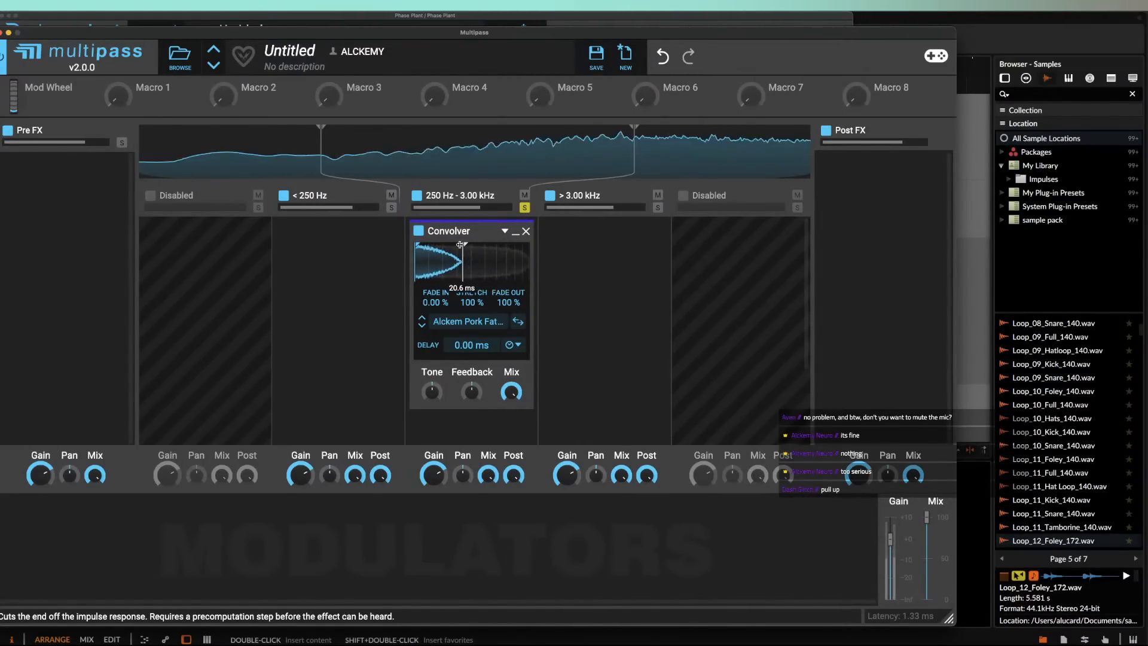
{"action": "left_click_drag", "start_coordinate": [512, 392], "coordinate": [511, 419]}
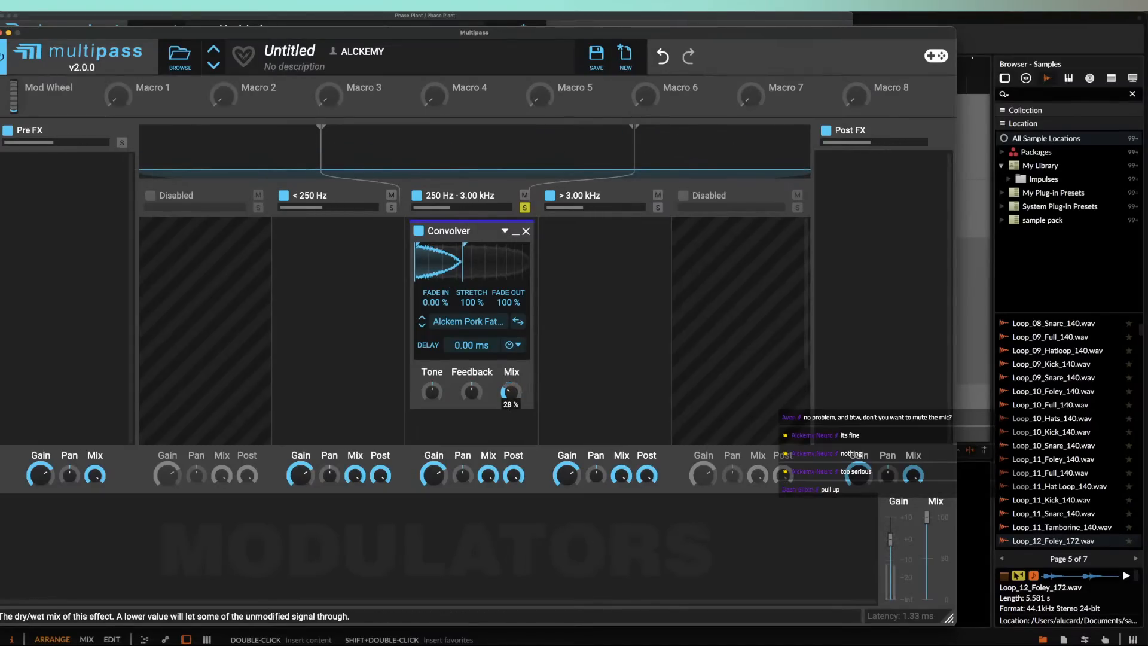
{"action": "left_click_drag", "start_coordinate": [473, 302], "coordinate": [473, 286]}
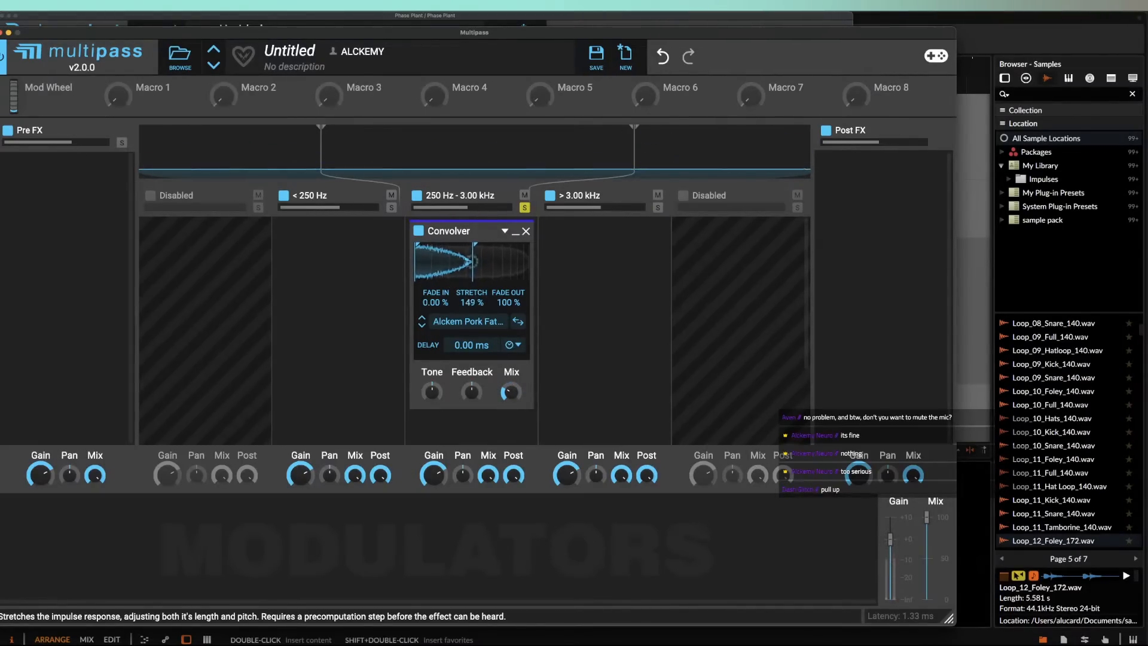
{"action": "left_click", "coordinate": [515, 232]}
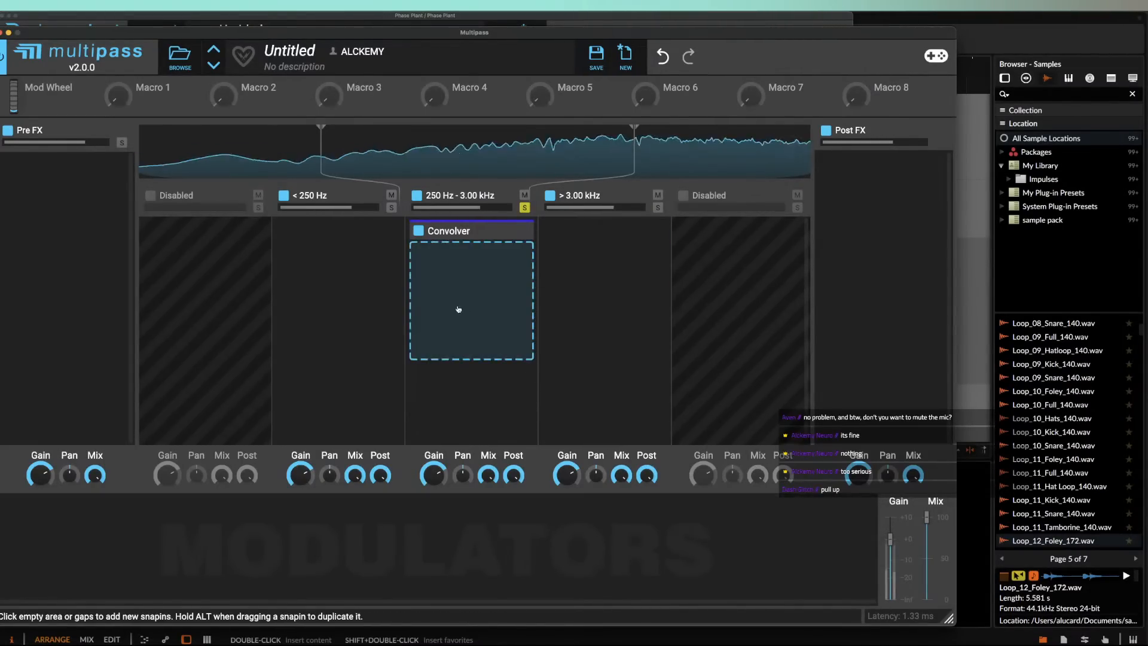
Step: Add a Frequency Shifter below the Convolver in the middle band and set it to −102 Hz
{"action": "left_click", "coordinate": [459, 309]}
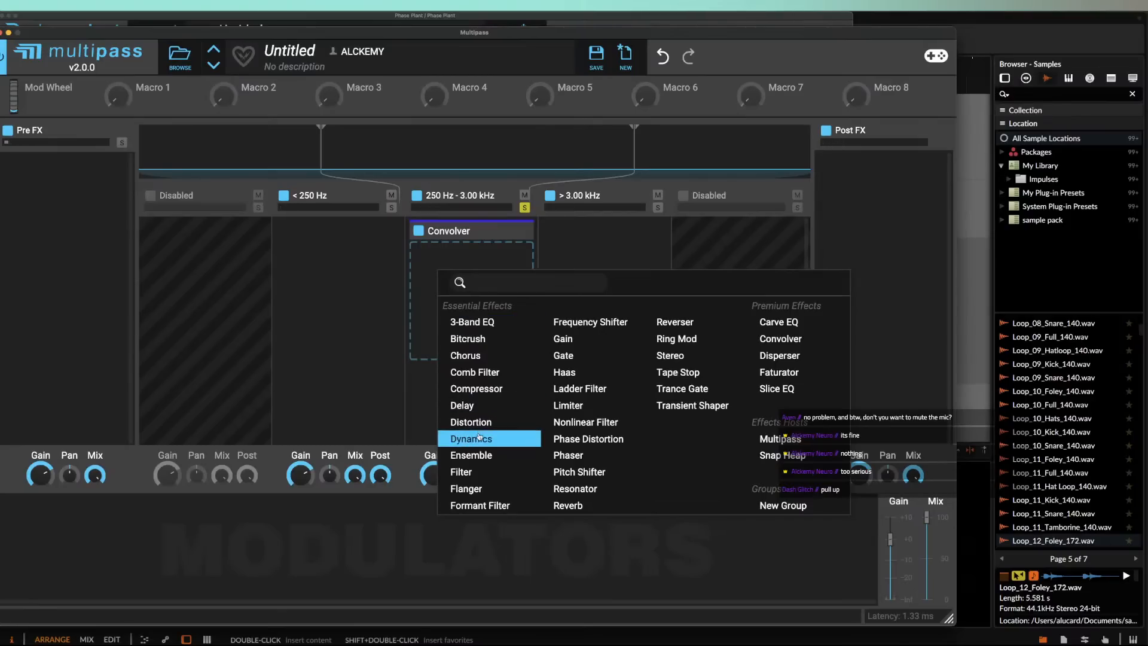
{"action": "left_click", "coordinate": [569, 327]}
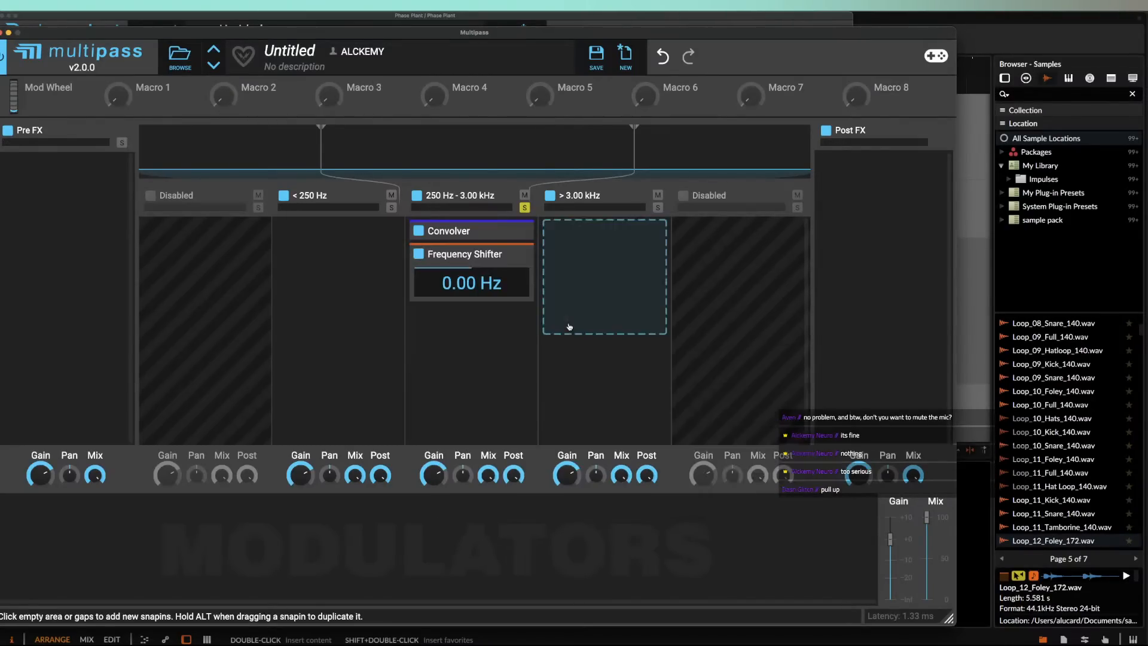
{"action": "left_click_drag", "start_coordinate": [491, 283], "coordinate": [491, 308]}
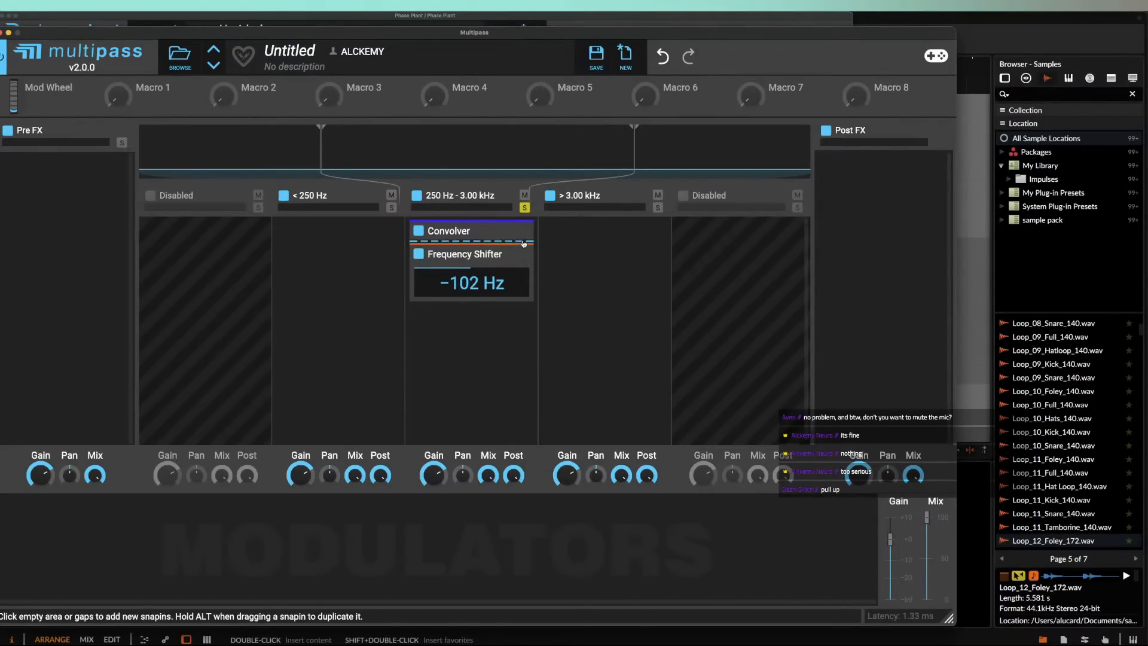
Step: Turn off the middle band's solo and lower the band's Mix
{"action": "left_click", "coordinate": [525, 208]}
{"action": "left_click_drag", "start_coordinate": [489, 474], "coordinate": [489, 507]}
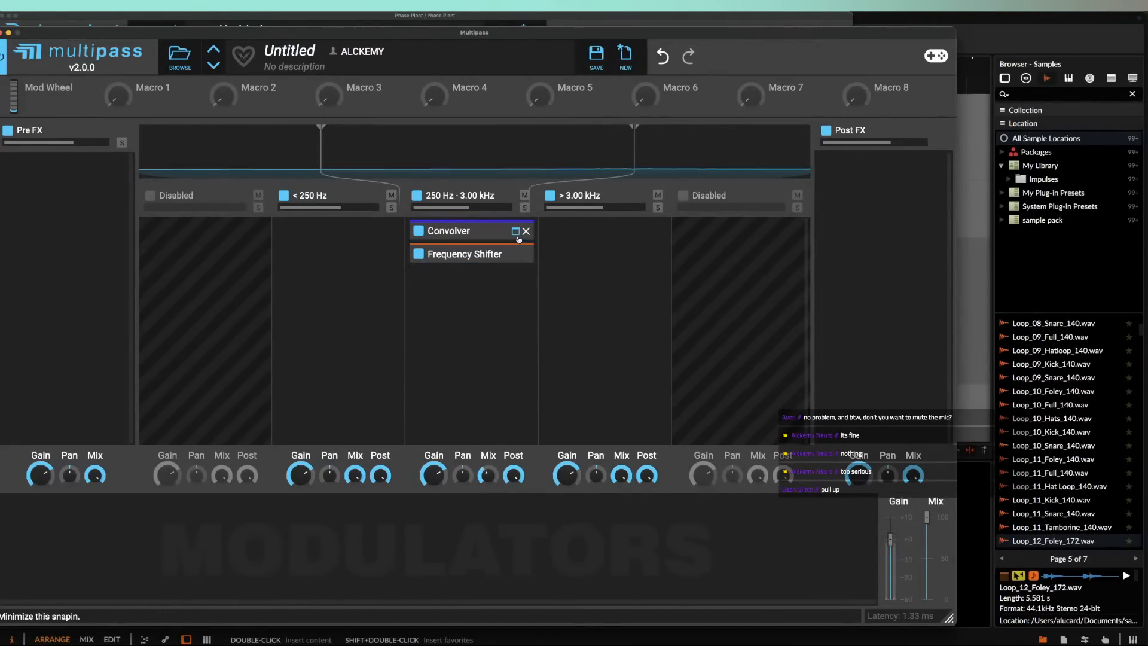
Step: Expand the Convolver, restore the impulse's full length, set its stretch to 360% and raise the effect's mix
{"action": "left_click", "coordinate": [518, 238]}
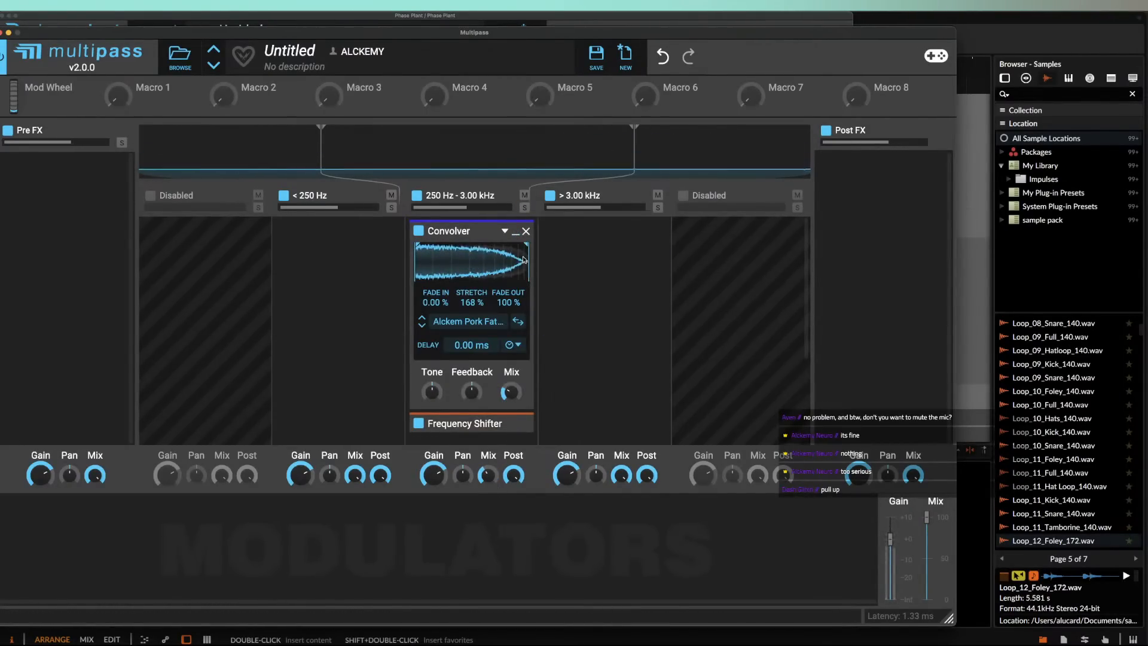
{"action": "left_click_drag", "start_coordinate": [472, 303], "coordinate": [472, 283]}
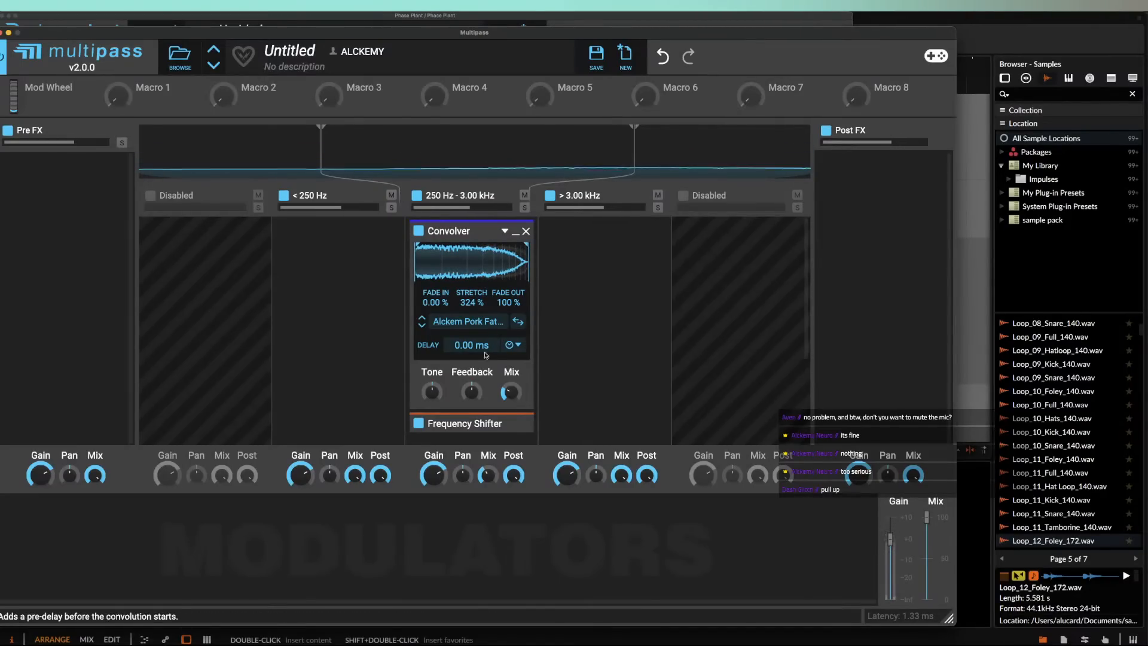
{"action": "left_click_drag", "start_coordinate": [510, 392], "coordinate": [510, 387]}
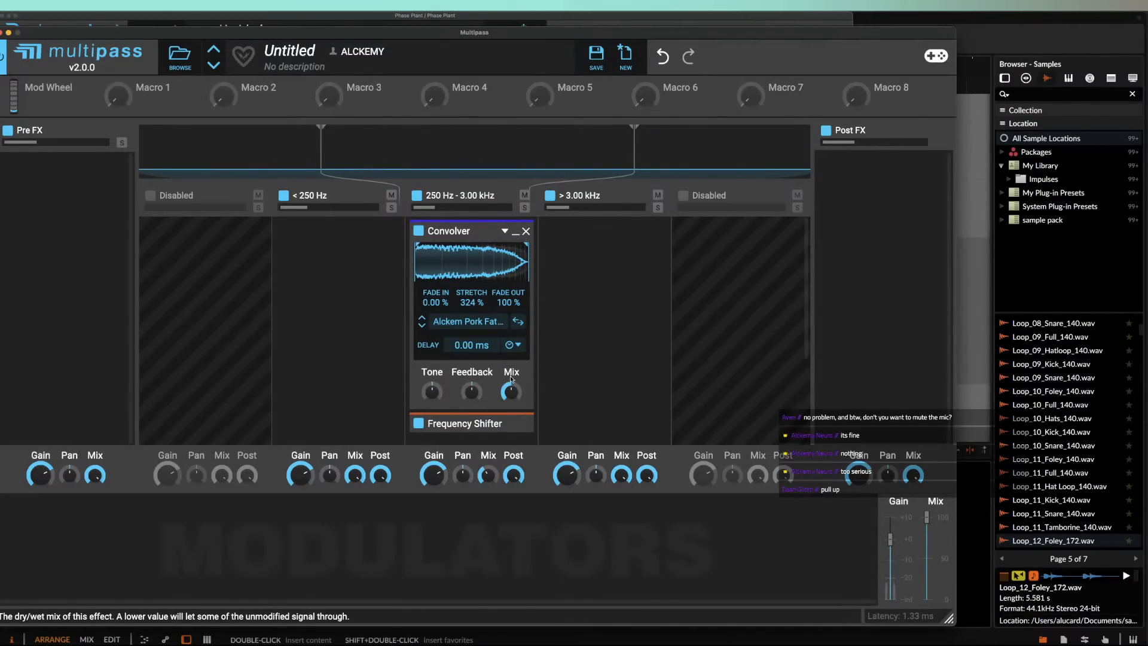
{"action": "left_click_drag", "start_coordinate": [469, 300], "coordinate": [469, 288]}
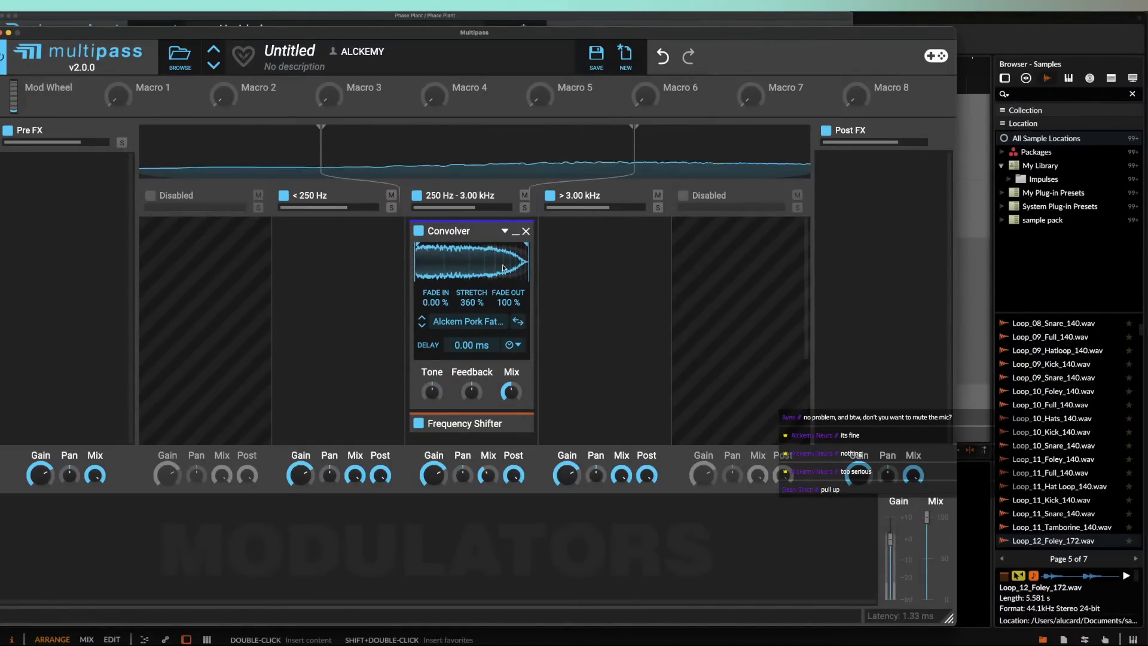
Step: Collapse the Convolver and widen the middle band to 416 Hz - 7.30 kHz
{"action": "left_click", "coordinate": [515, 232]}
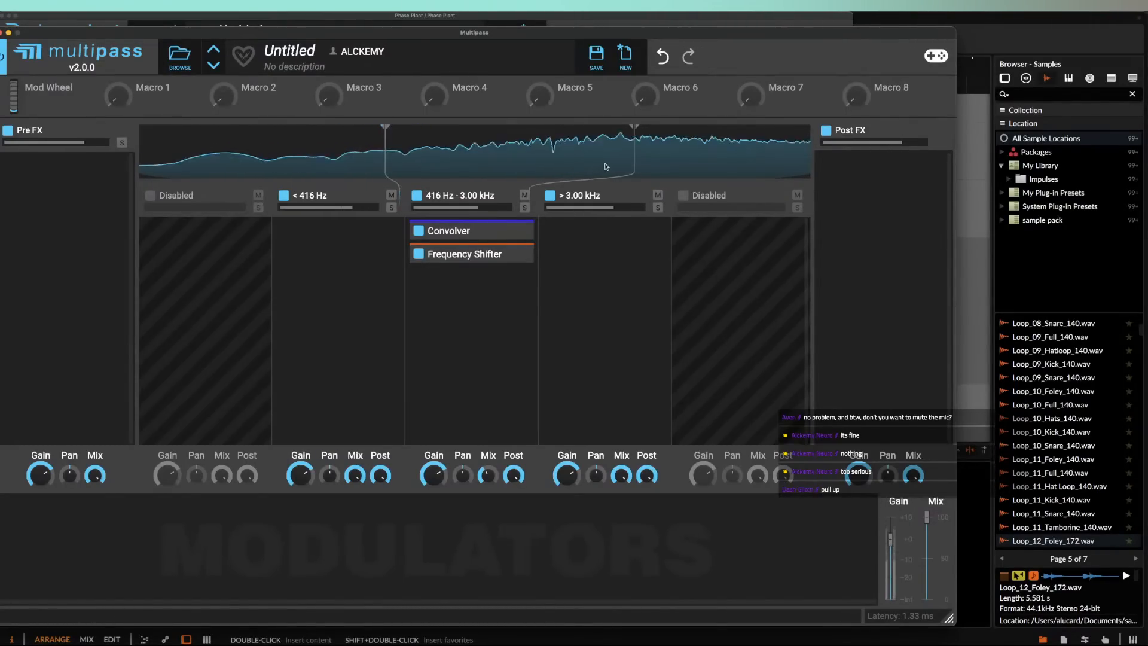
{"action": "left_click_drag", "start_coordinate": [727, 157], "coordinate": [765, 169]}
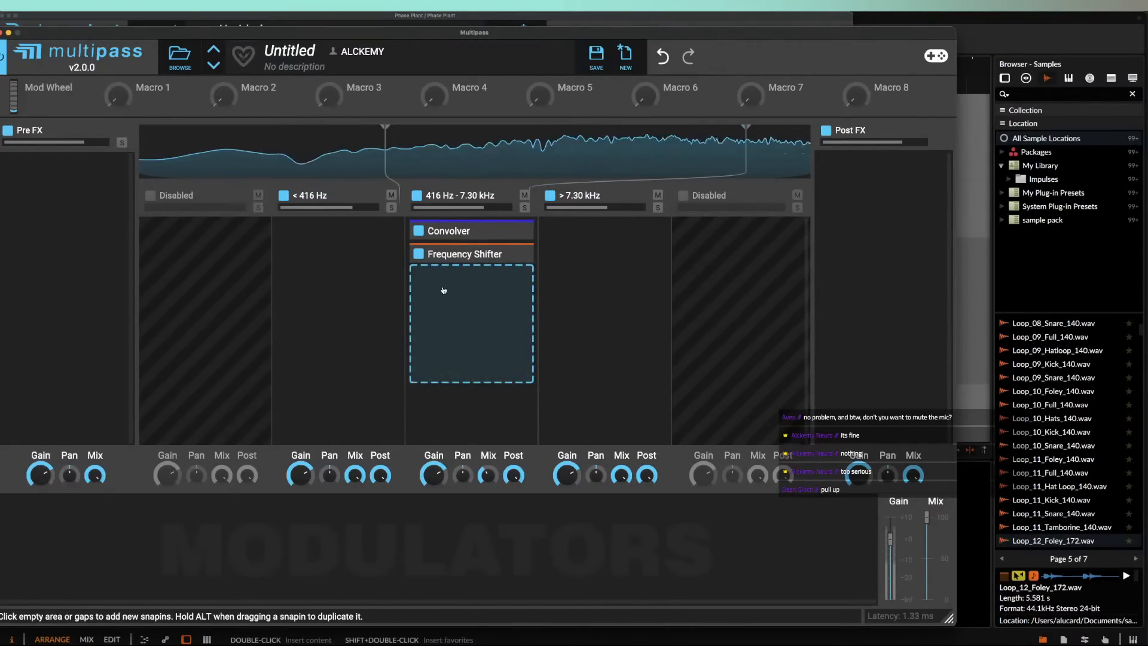
Step: Expand the Frequency Shifter, set its shift to −1.27 kHz and collapse it again
{"action": "left_click", "coordinate": [459, 254]}
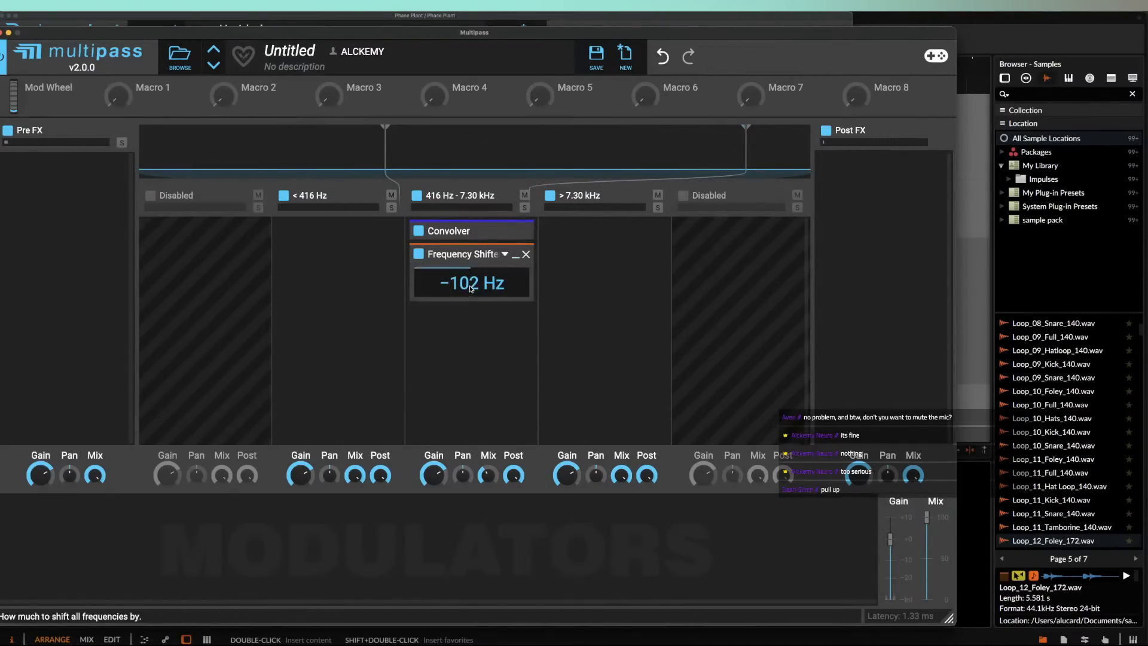
{"action": "left_click_drag", "start_coordinate": [471, 288], "coordinate": [470, 308]}
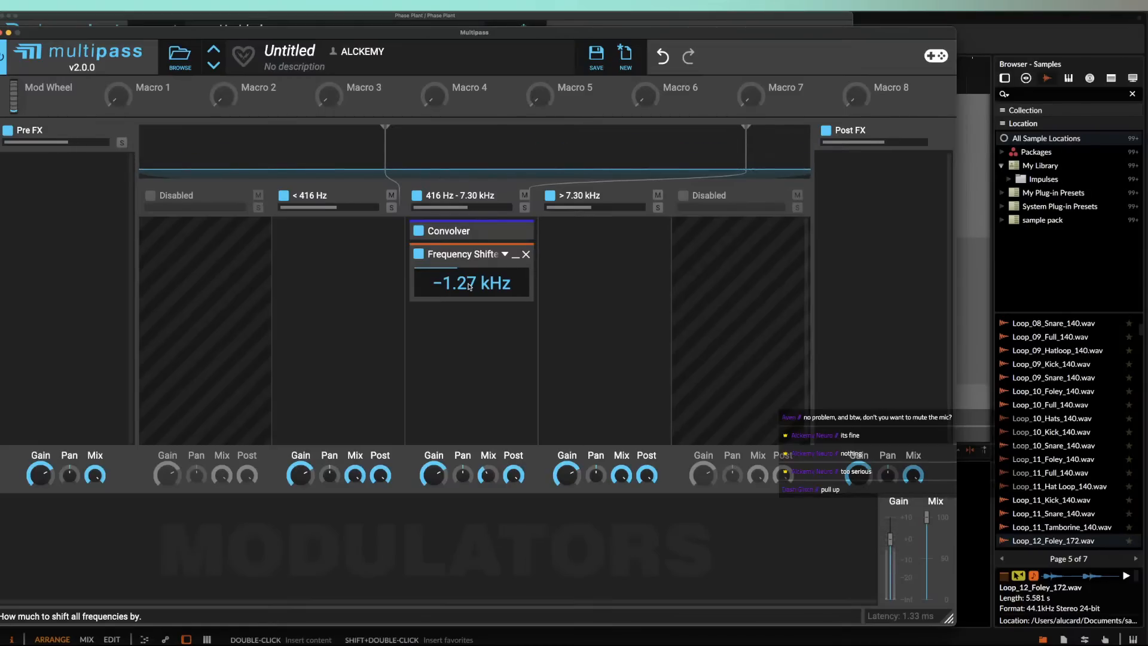
{"action": "left_click", "coordinate": [506, 255]}
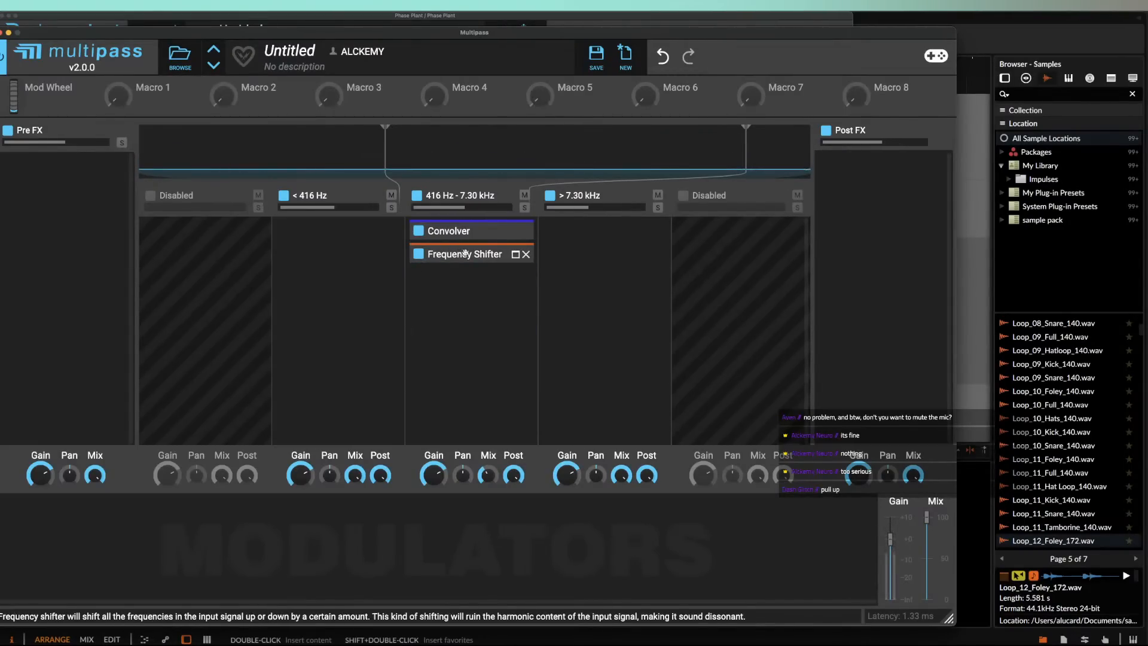
Step: Browse the impulse responses for the middle band's Convolver, close the browser without choosing another and collapse the effect
{"action": "left_click", "coordinate": [443, 280]}
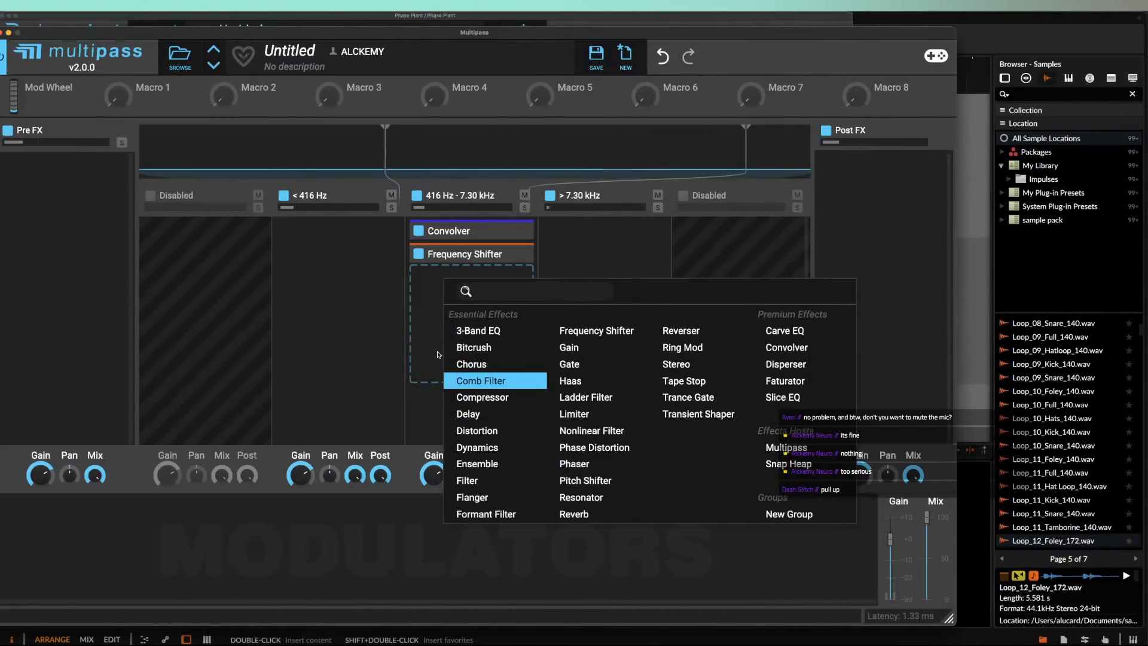
{"action": "left_click", "coordinate": [436, 285]}
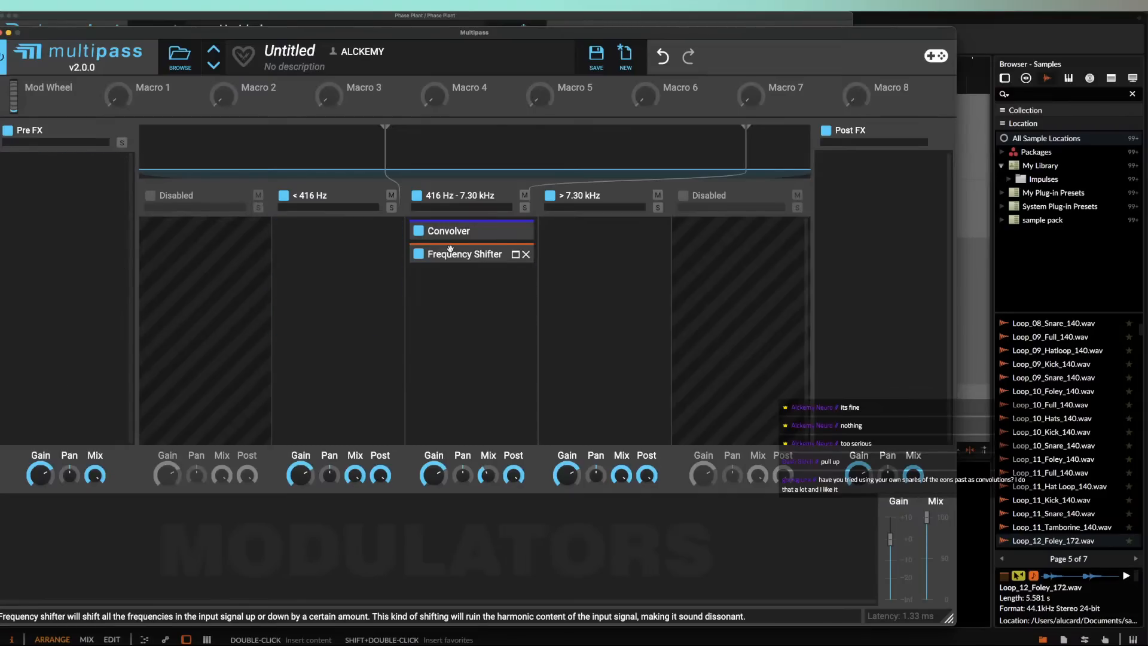
{"action": "left_click", "coordinate": [514, 235]}
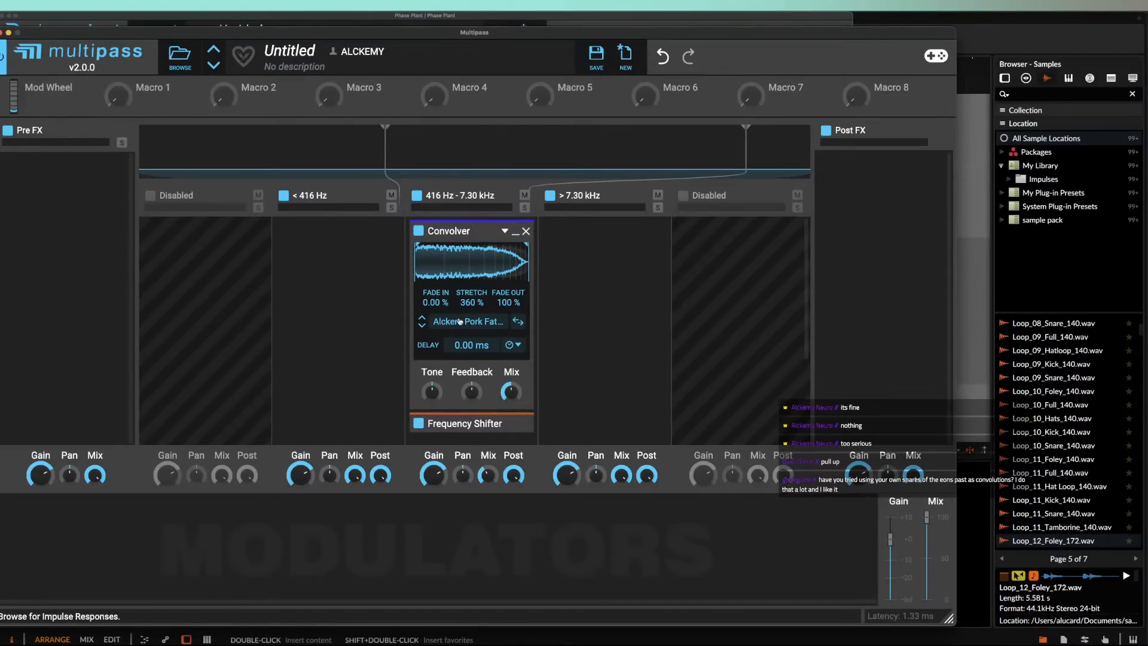
{"action": "left_click", "coordinate": [458, 321]}
{"action": "scroll", "coordinate": [725, 471], "scroll_direction": "down", "scroll_amount": 3}
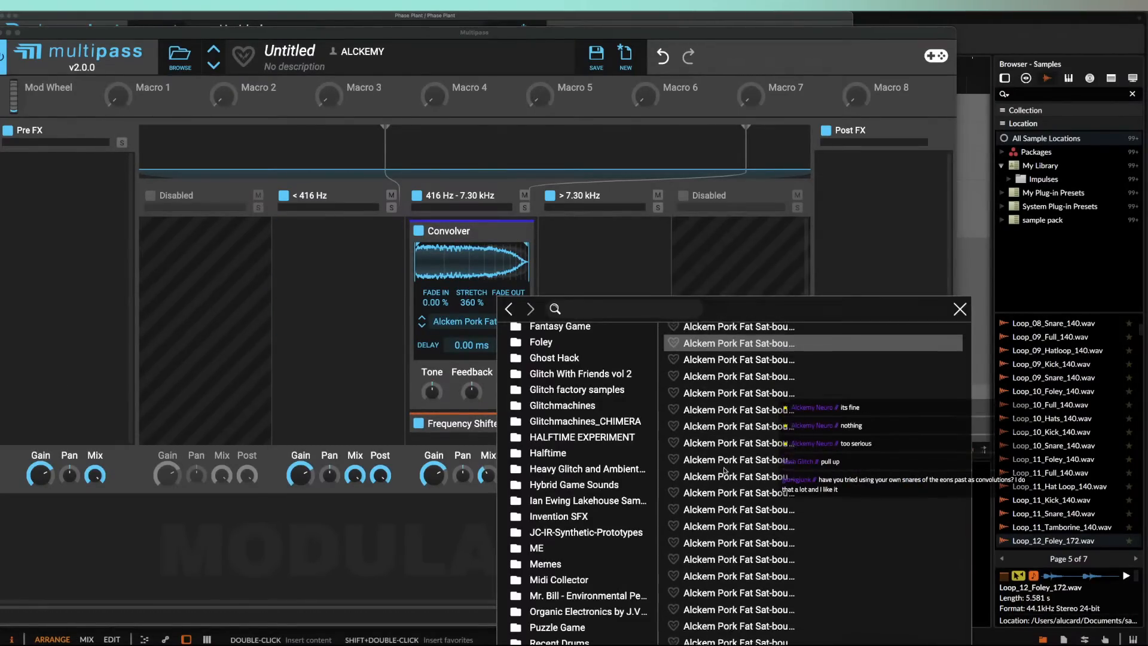
{"action": "scroll", "coordinate": [724, 471], "scroll_direction": "down", "scroll_amount": 3}
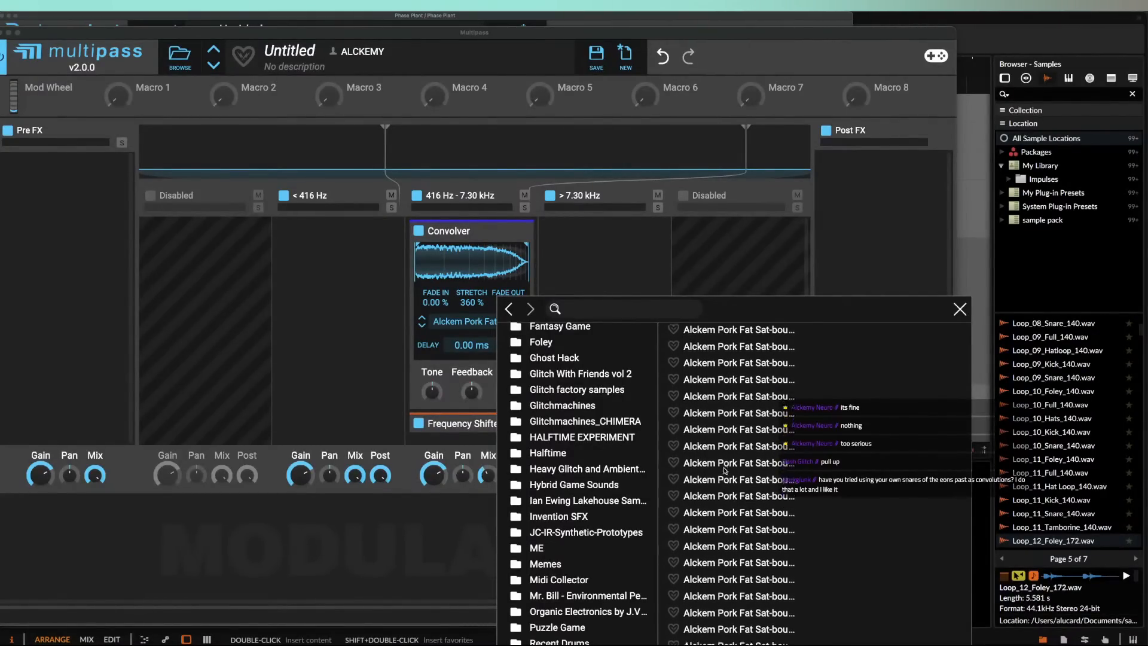
{"action": "scroll", "coordinate": [910, 372], "scroll_direction": "up", "scroll_amount": 3}
{"action": "left_click", "coordinate": [960, 309]}
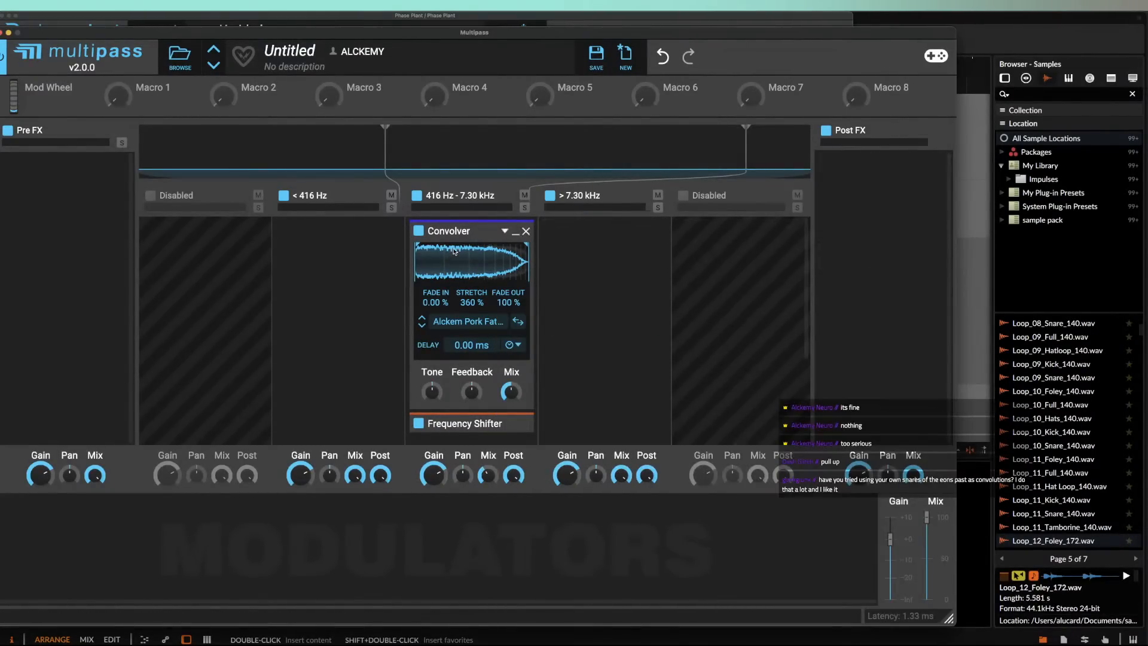
{"action": "left_click", "coordinate": [516, 235]}
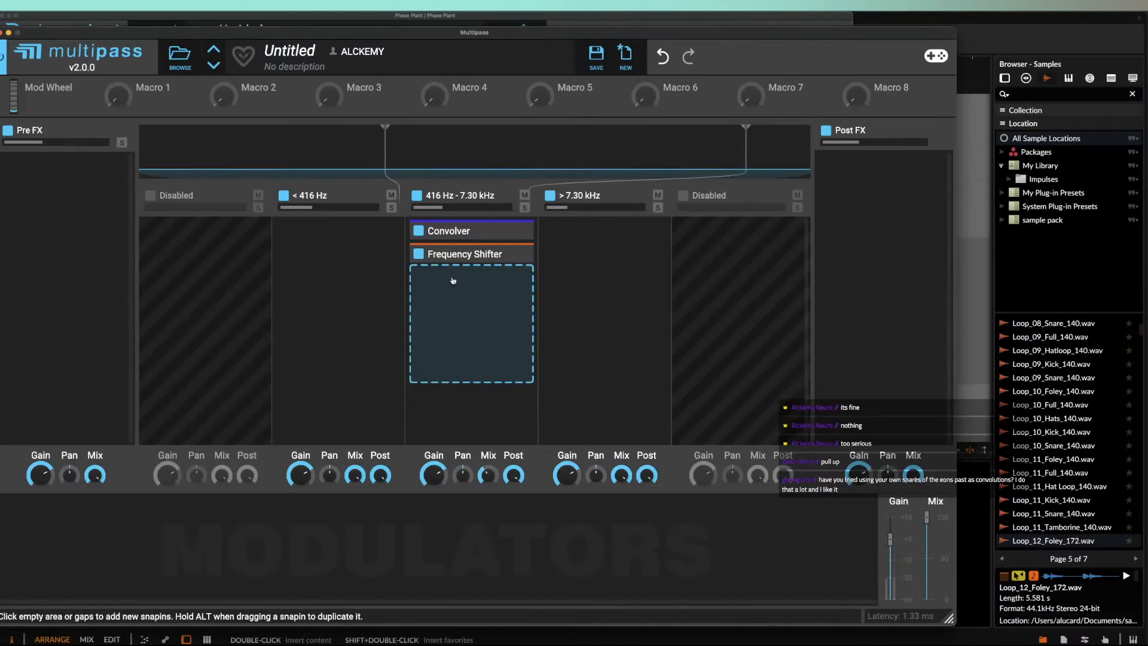
Step: Add a widened Stereo effect after the middle band's Frequency Shifter and duplicate it into the > 7.30 kHz band
{"action": "left_click", "coordinate": [452, 279]}
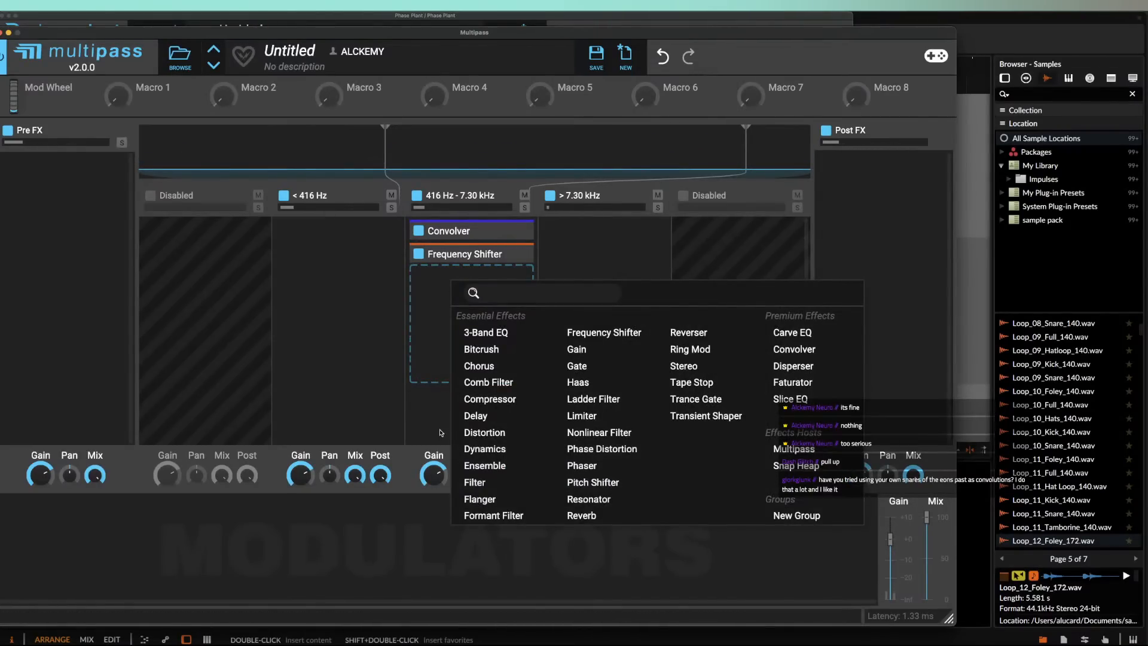
{"action": "left_click", "coordinate": [687, 366]}
{"action": "left_click_drag", "start_coordinate": [472, 318], "coordinate": [599, 232]}
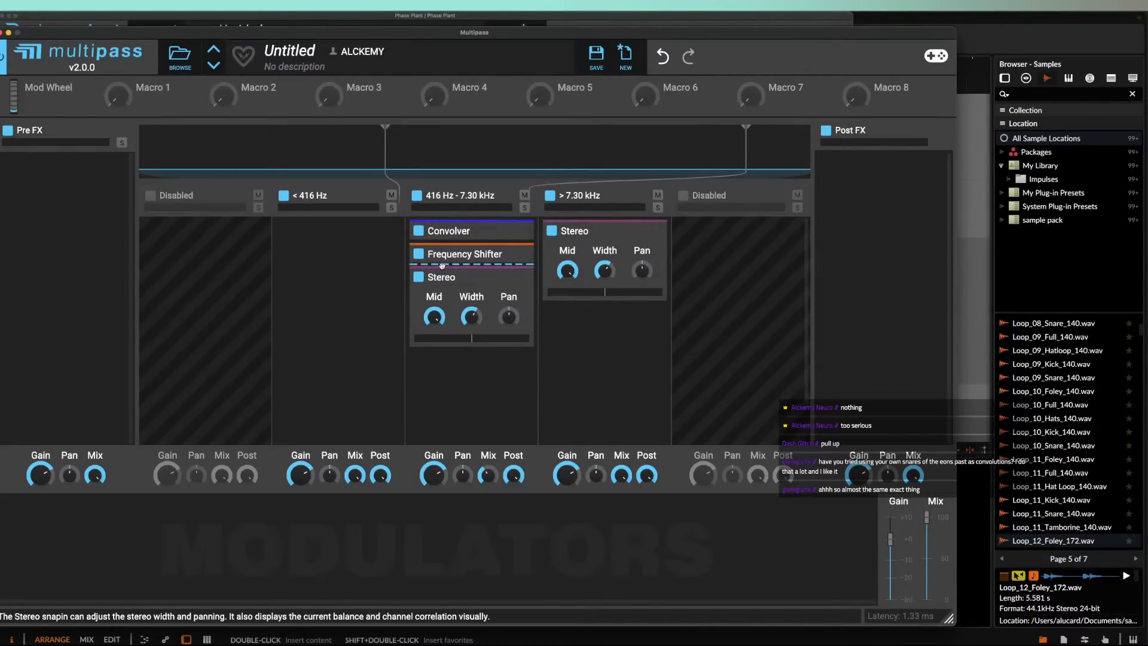
{"action": "left_click", "coordinate": [516, 234]}
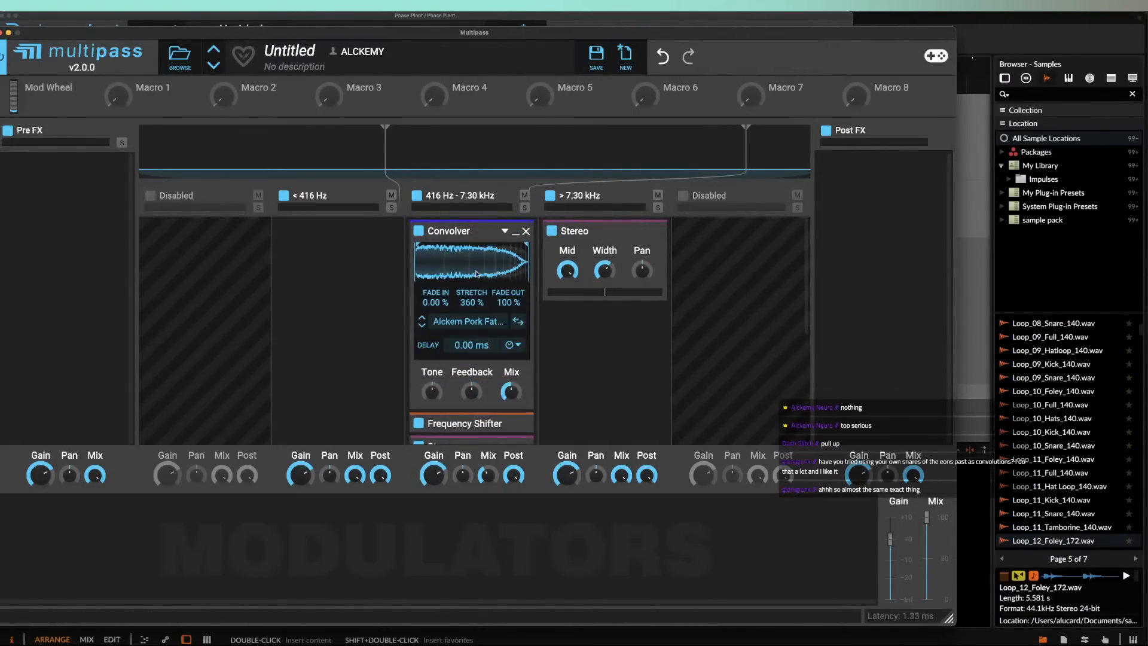
{"action": "left_click", "coordinate": [515, 236]}
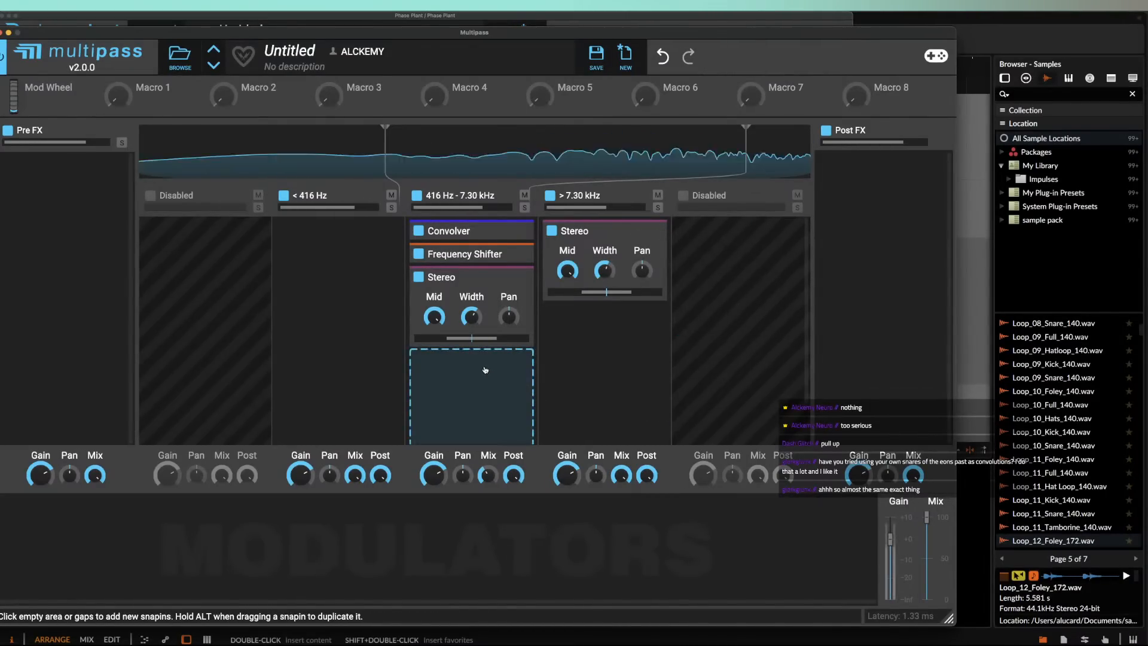
Step: Add a Ring Mod after the Stereo effect in the middle band and try different modulator frequencies
{"action": "left_click", "coordinate": [487, 371]}
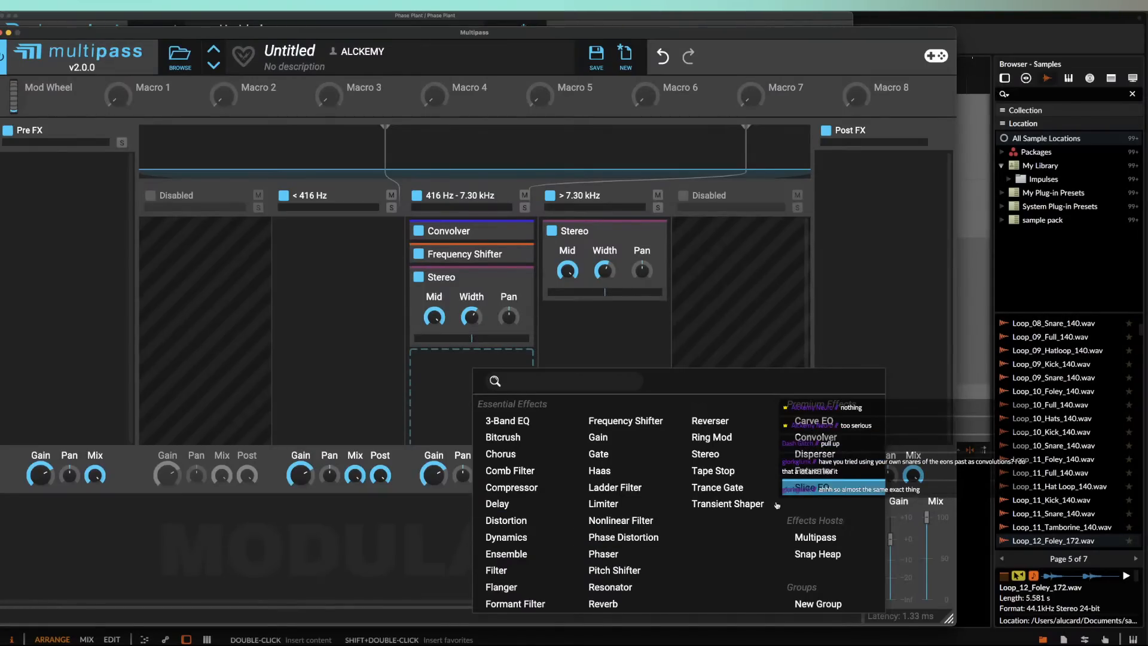
{"action": "left_click", "coordinate": [697, 436]}
{"action": "scroll", "coordinate": [478, 383], "scroll_direction": "down", "scroll_amount": 3}
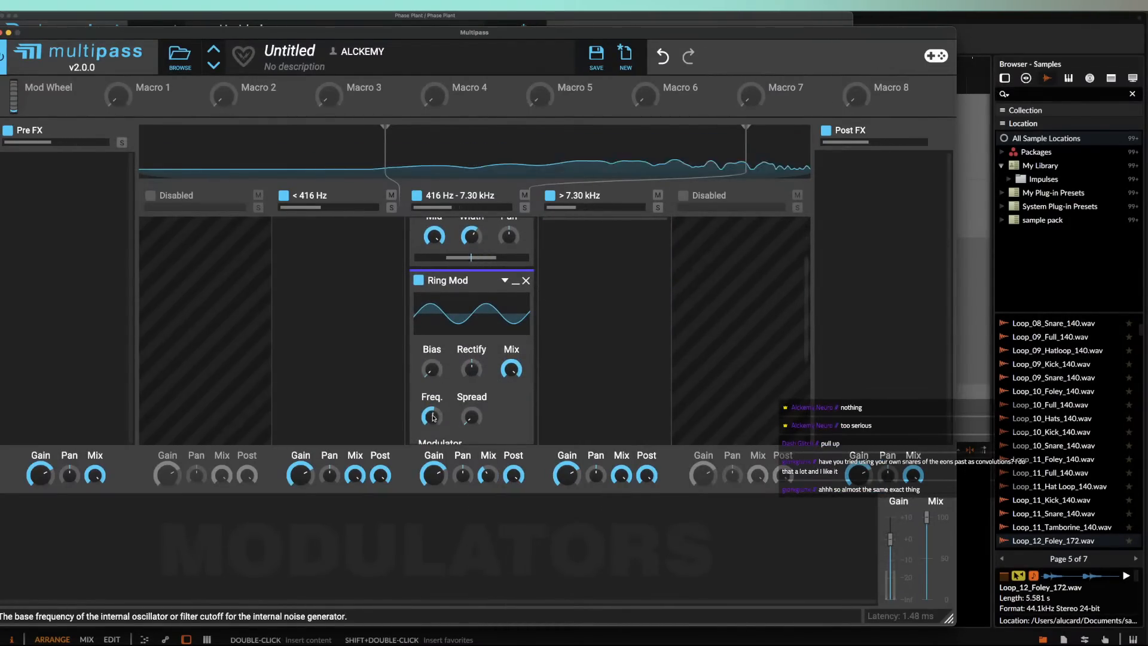
{"action": "left_click_drag", "start_coordinate": [432, 417], "coordinate": [432, 428]}
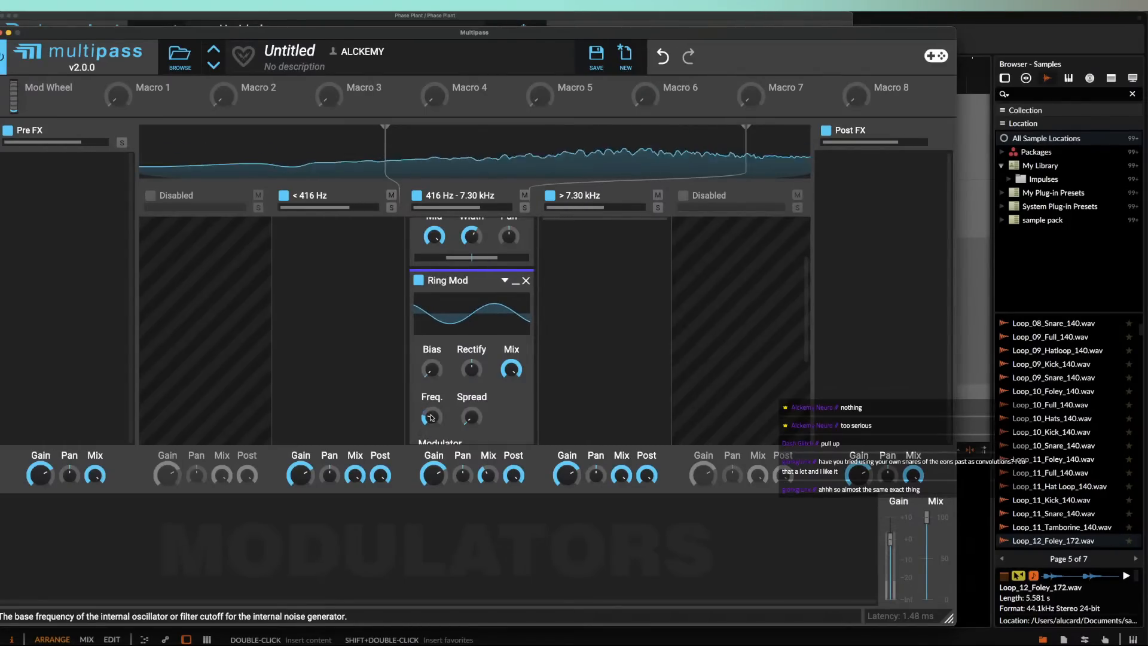
{"action": "scroll", "coordinate": [431, 417], "scroll_direction": "up", "scroll_amount": 5}
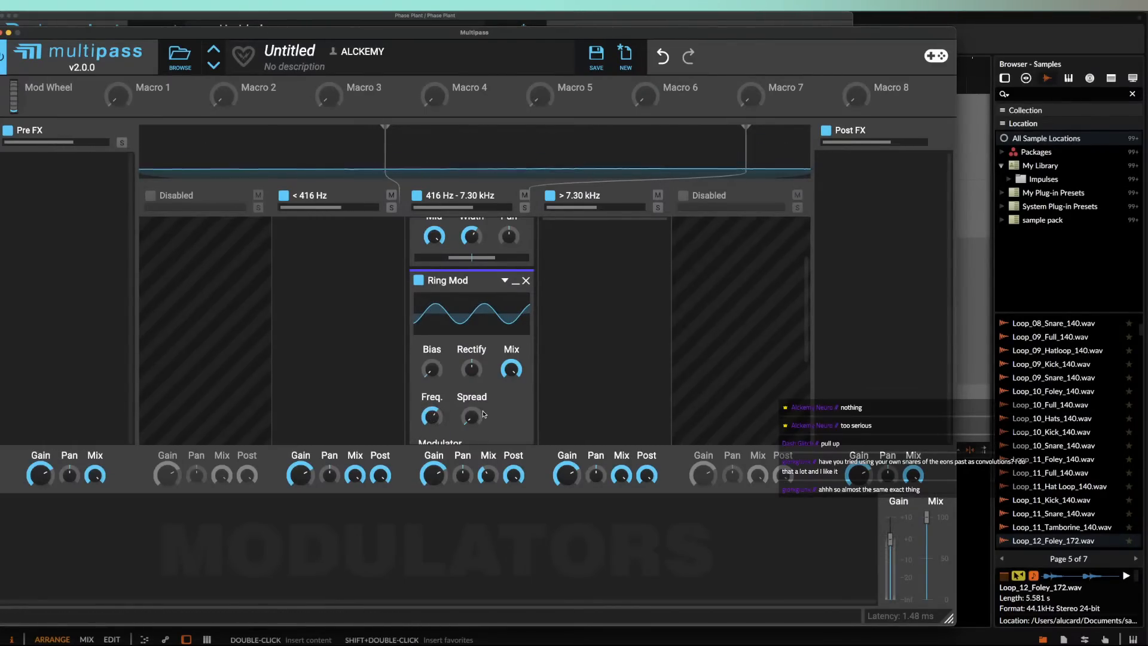
Step: With the middle band soloed, set the Ring Mod's Spread to about 98% and readjust its frequency
{"action": "left_click_drag", "start_coordinate": [474, 416], "coordinate": [474, 415]}
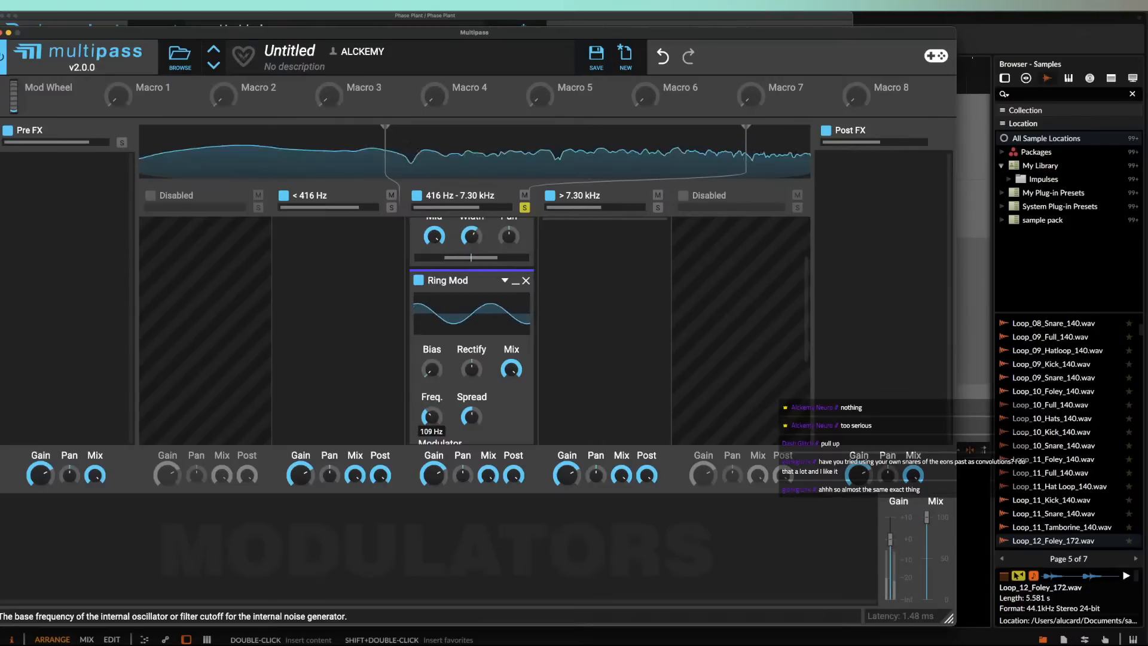
{"action": "left_click_drag", "start_coordinate": [472, 418], "coordinate": [472, 365]}
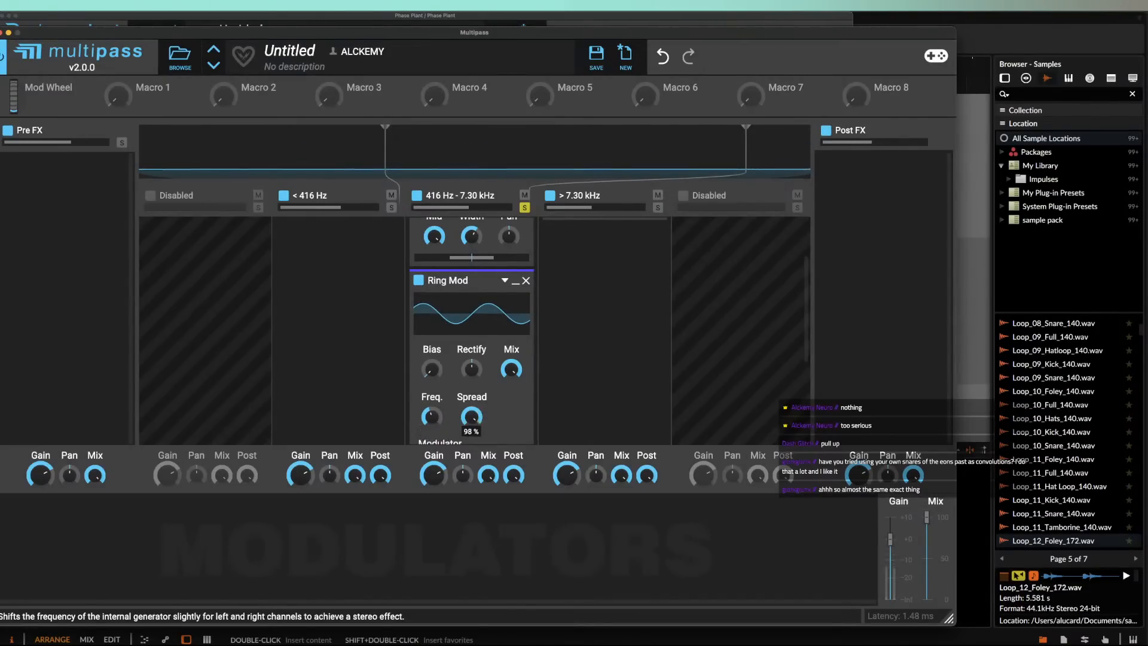
{"action": "left_click", "coordinate": [431, 417]}
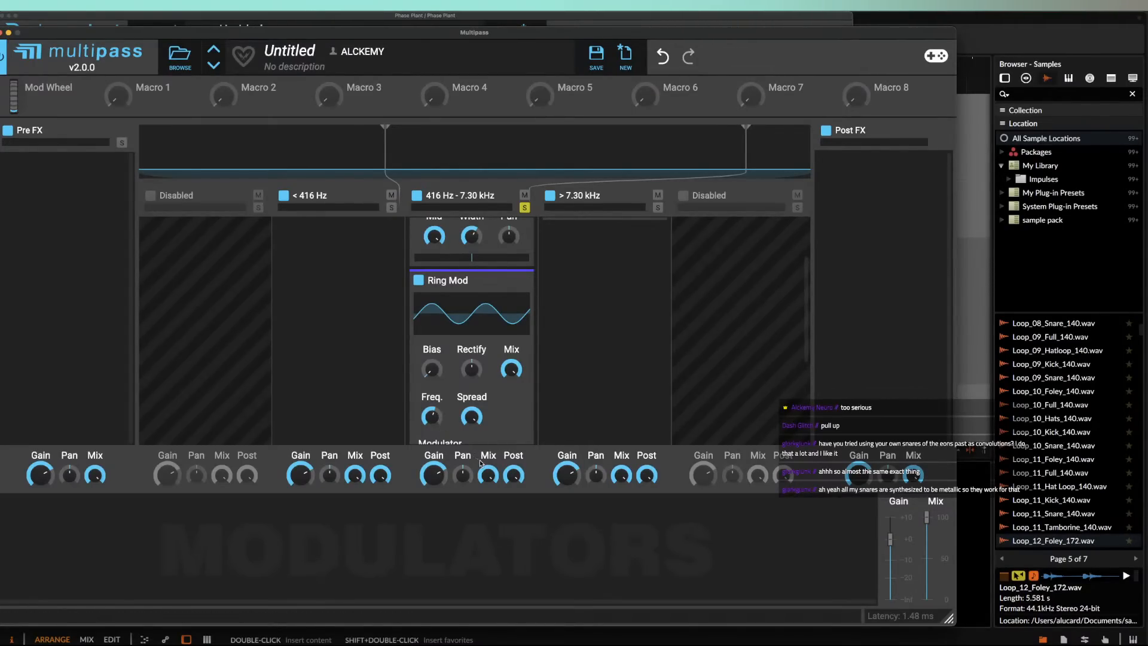
Step: Lower the middle band's Mix, turn off its solo and collapse its Stereo and Ring Mod effects
{"action": "left_click_drag", "start_coordinate": [488, 472], "coordinate": [489, 508]}
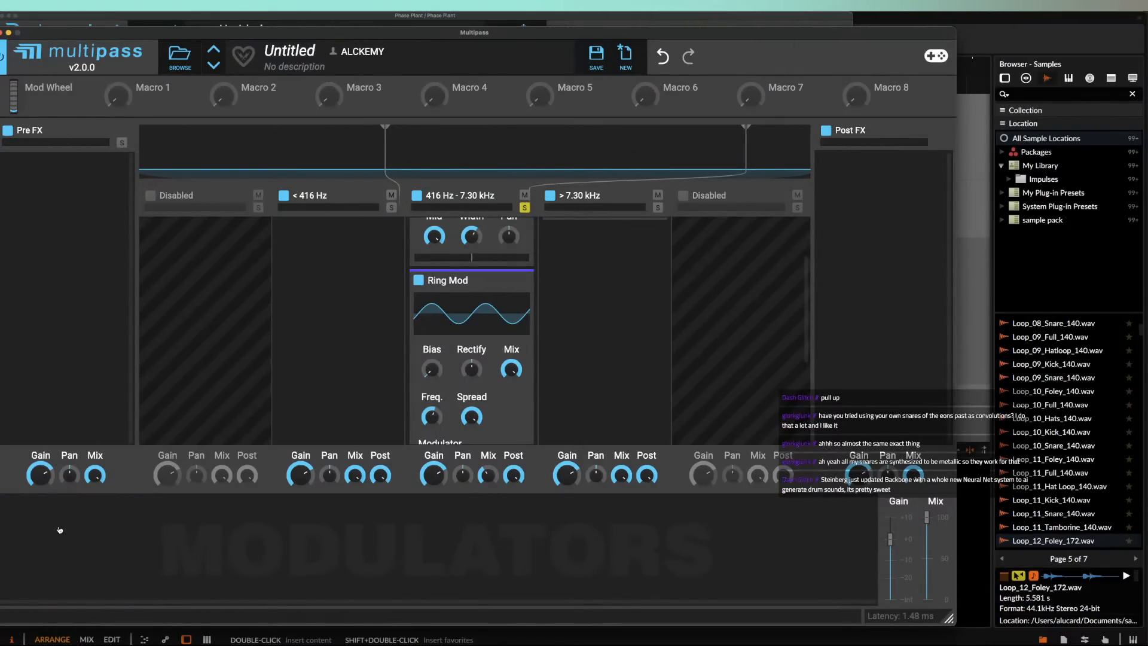
{"action": "left_click", "coordinate": [525, 206]}
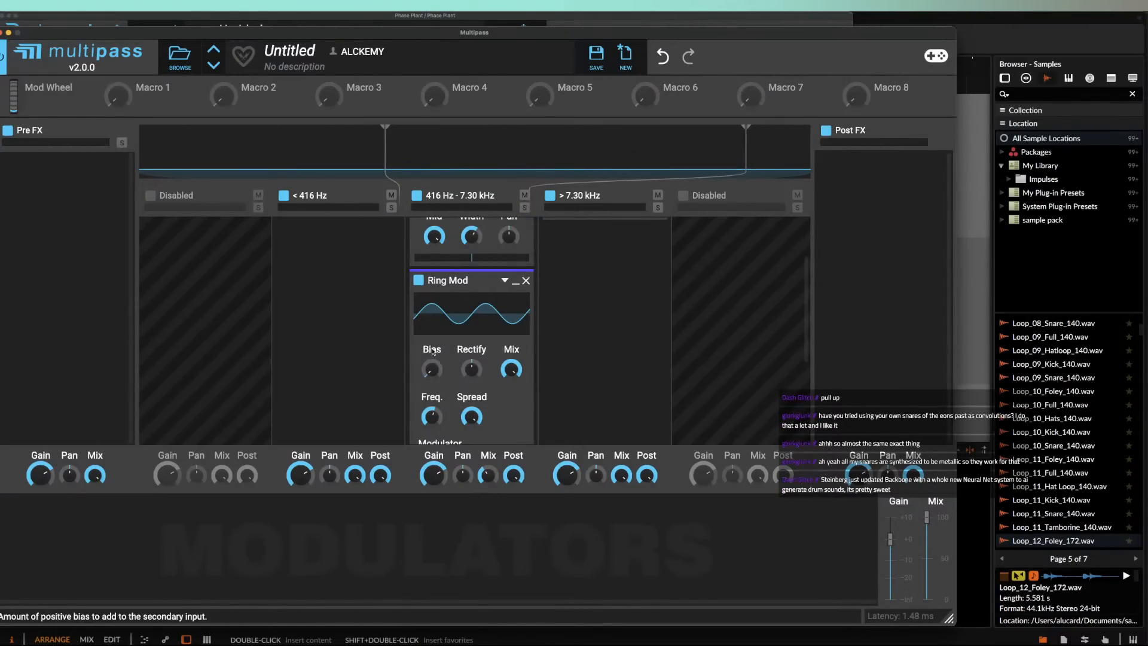
{"action": "scroll", "coordinate": [454, 300], "scroll_direction": "up", "scroll_amount": 3}
{"action": "left_click", "coordinate": [518, 277]}
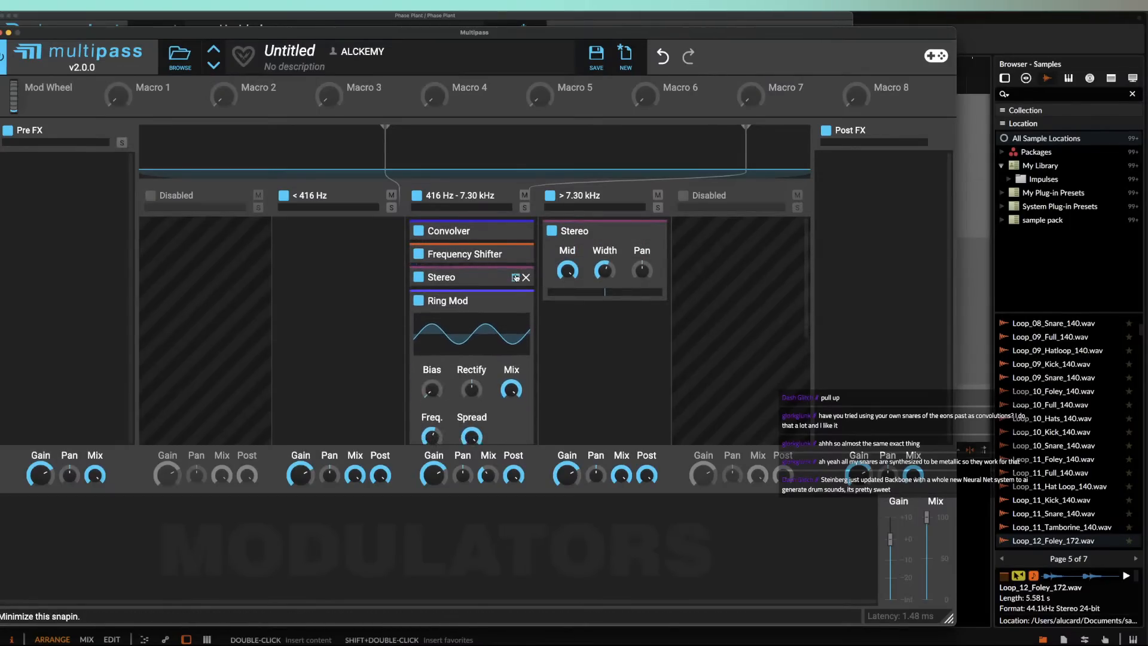
{"action": "left_click", "coordinate": [517, 300]}
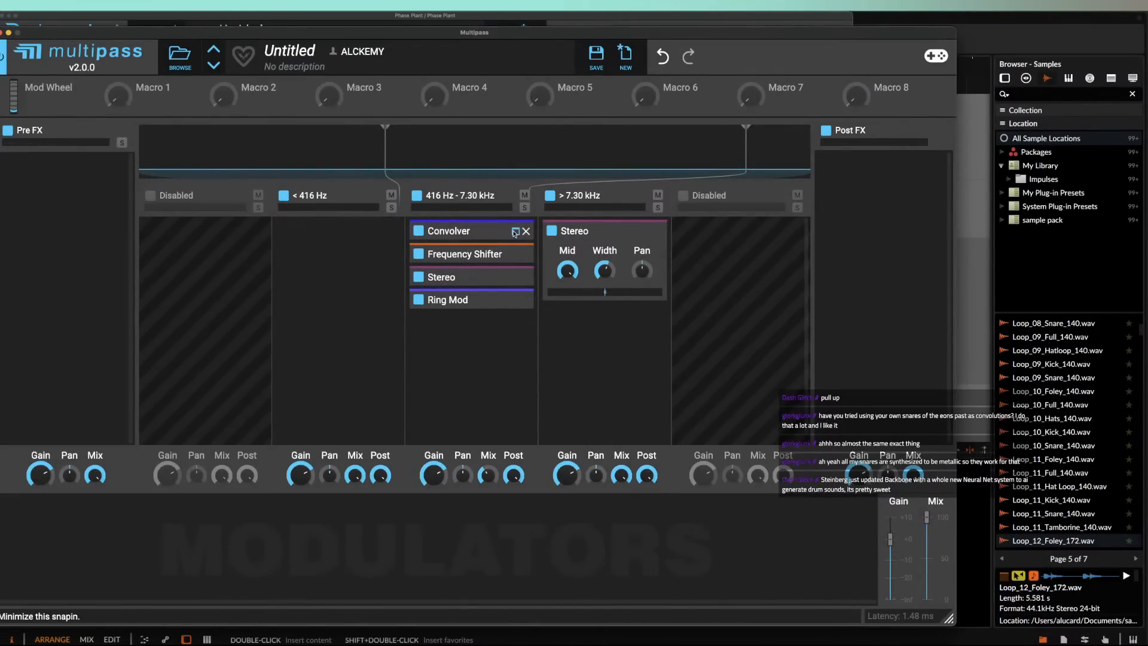
Step: Set the Convolver's stretch to 294% and the Frequency Shifter's shift to 120 Hz in the middle band
{"action": "left_click", "coordinate": [515, 231]}
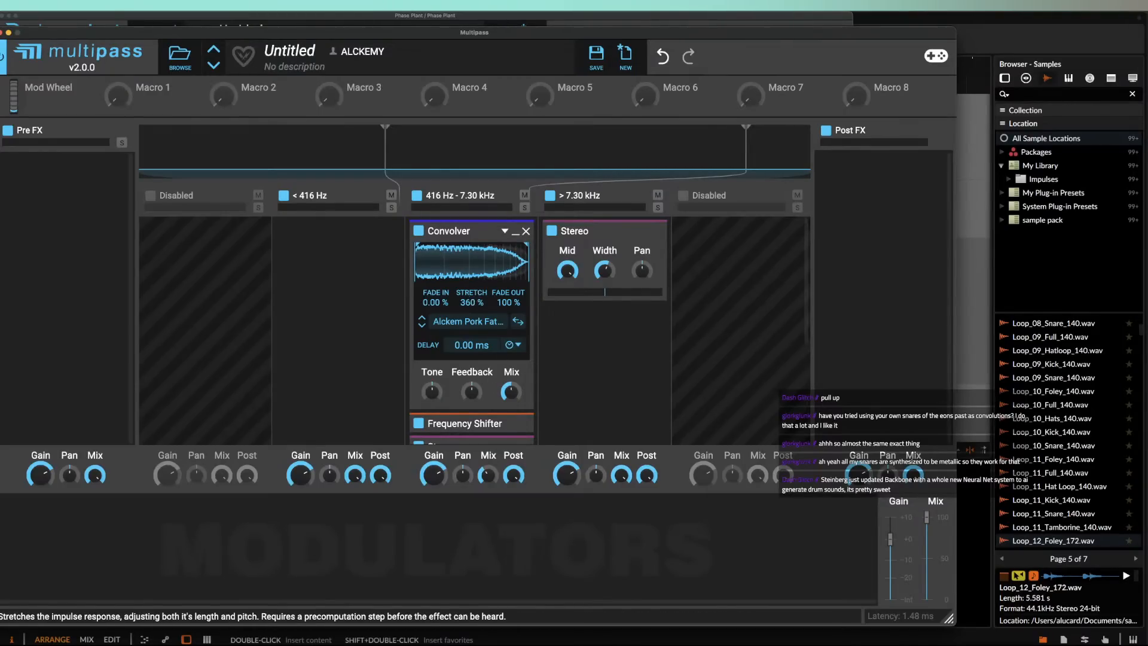
{"action": "mouse_move", "coordinate": [470, 302]}
{"action": "left_mouse_down"}
{"action": "mouse_move", "coordinate": [470, 317]}
{"action": "mouse_move", "coordinate": [470, 304]}
{"action": "left_mouse_up"}
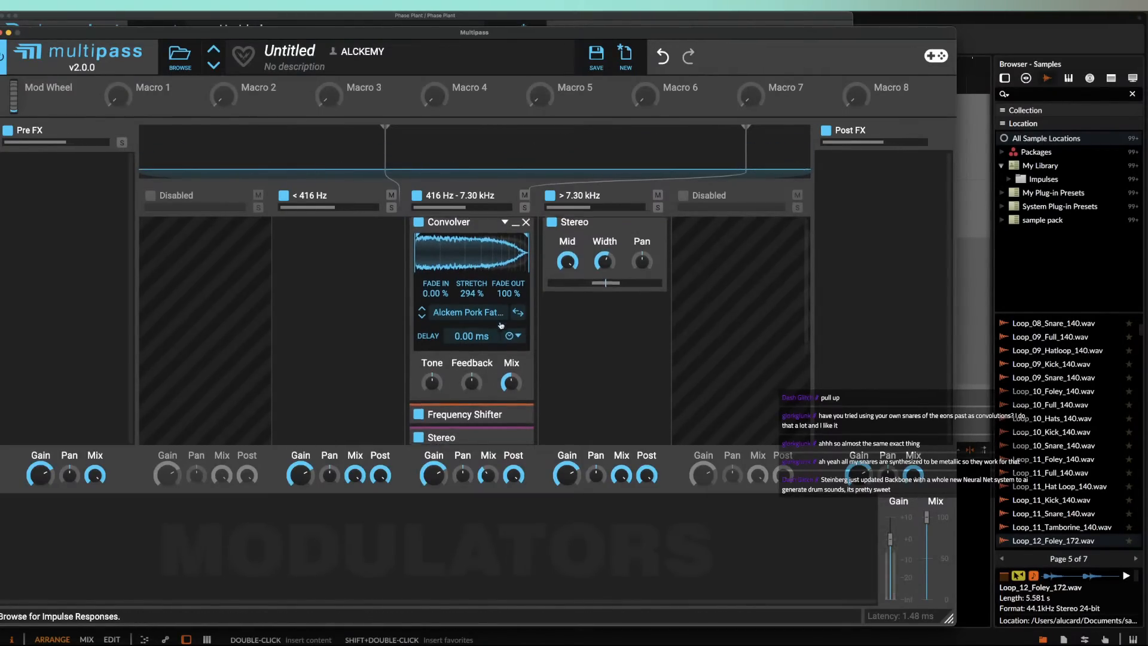
{"action": "scroll", "coordinate": [473, 335], "scroll_direction": "down", "scroll_amount": 2}
{"action": "left_click", "coordinate": [514, 346]}
{"action": "left_click_drag", "start_coordinate": [473, 374], "coordinate": [472, 366]}
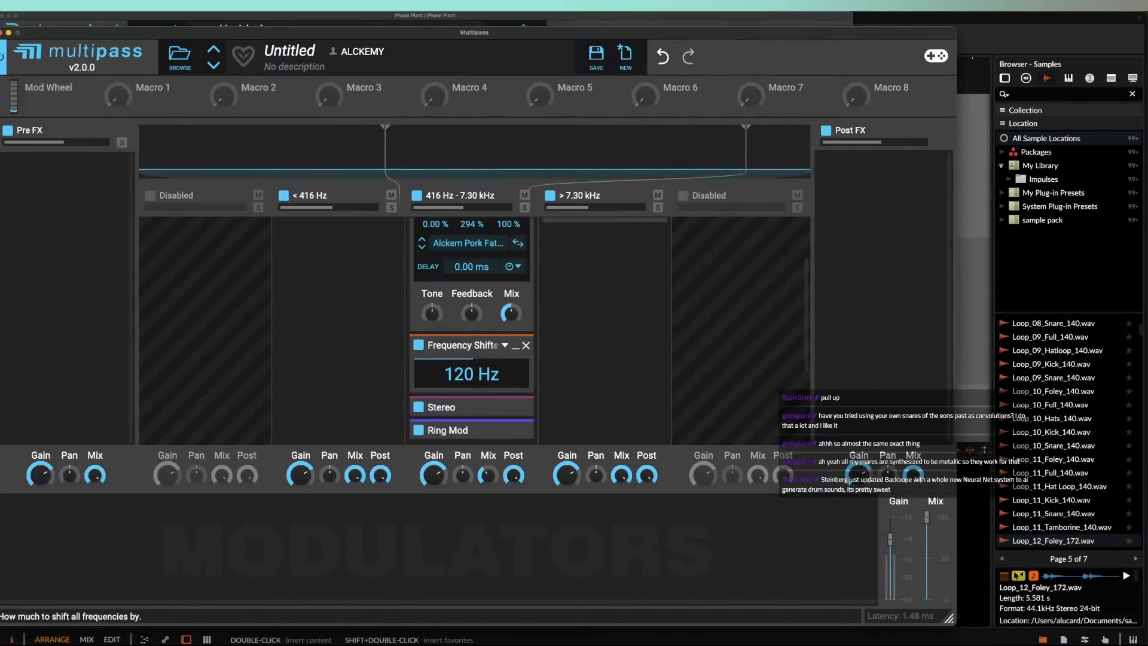
Step: Expand the Ring Mod, set its frequency to about 2.07 kHz, lower its Mix and collapse it again
{"action": "left_click", "coordinate": [514, 431]}
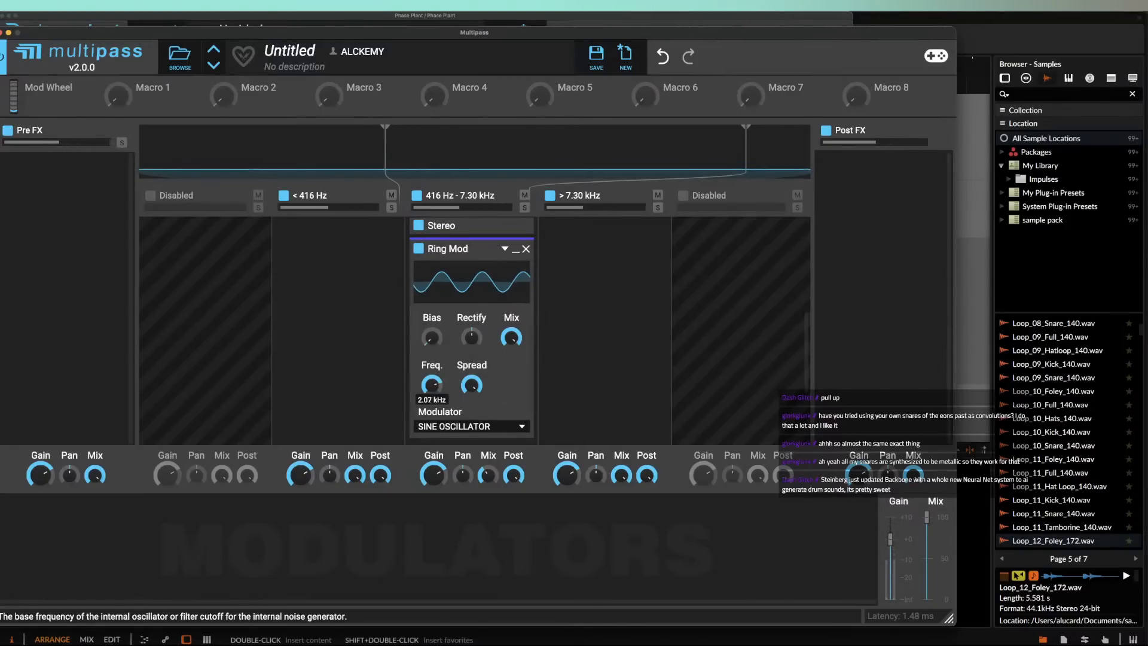
{"action": "left_click_drag", "start_coordinate": [510, 337], "coordinate": [511, 342]}
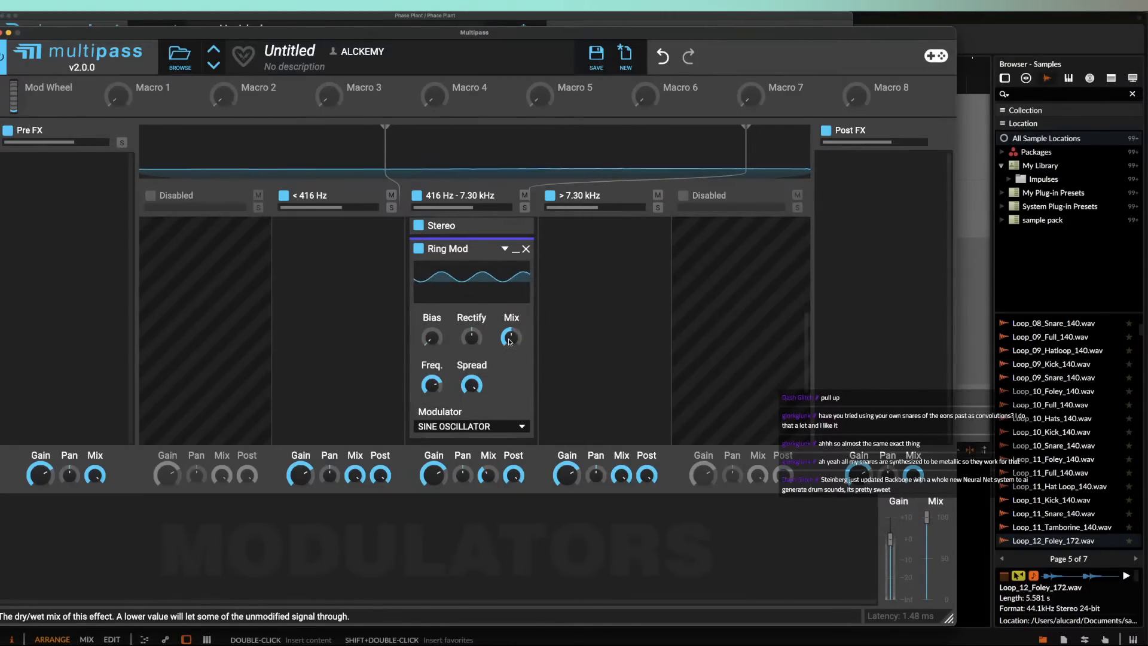
{"action": "left_click", "coordinate": [515, 249]}
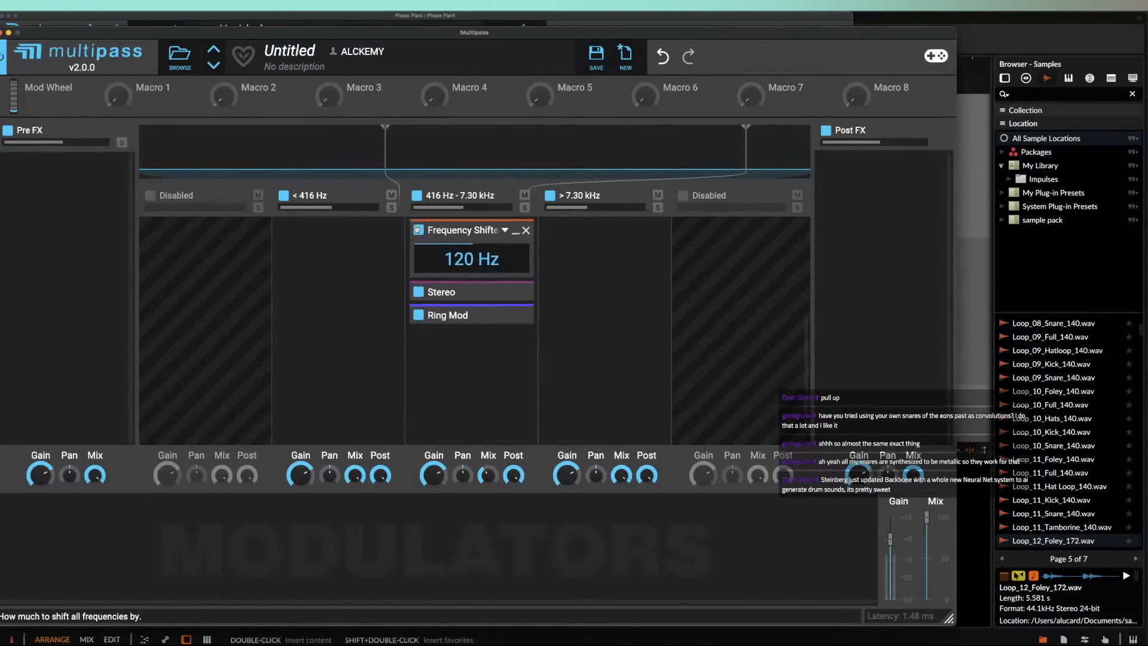
Step: Collapse the middle band's Convolver and Frequency Shifter and move the Ring Mod above the Stereo effect
{"action": "scroll", "coordinate": [450, 258], "scroll_direction": "up", "scroll_amount": 3}
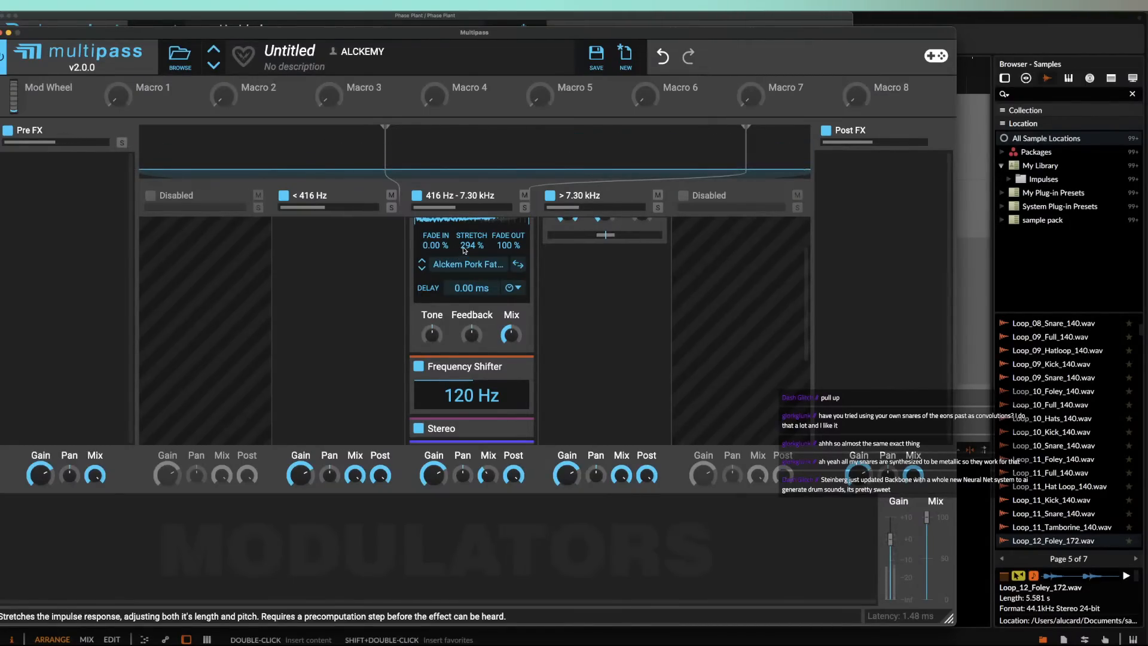
{"action": "scroll", "coordinate": [453, 262], "scroll_direction": "up", "scroll_amount": 3}
{"action": "left_click", "coordinate": [516, 237]}
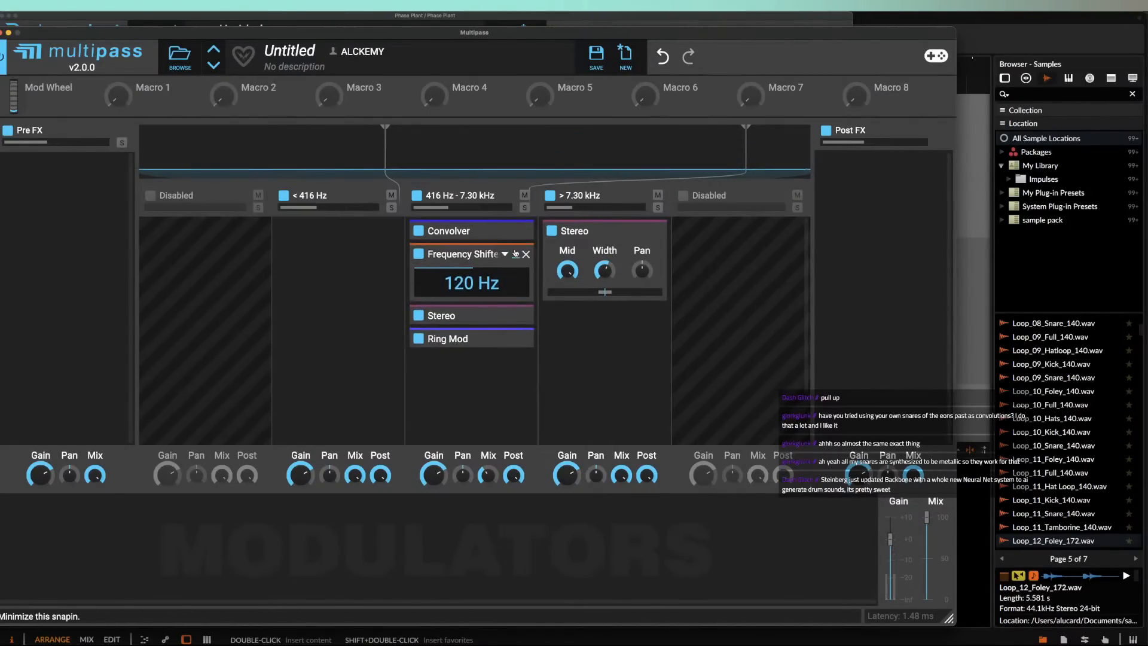
{"action": "left_click", "coordinate": [516, 258]}
{"action": "left_click", "coordinate": [516, 301]}
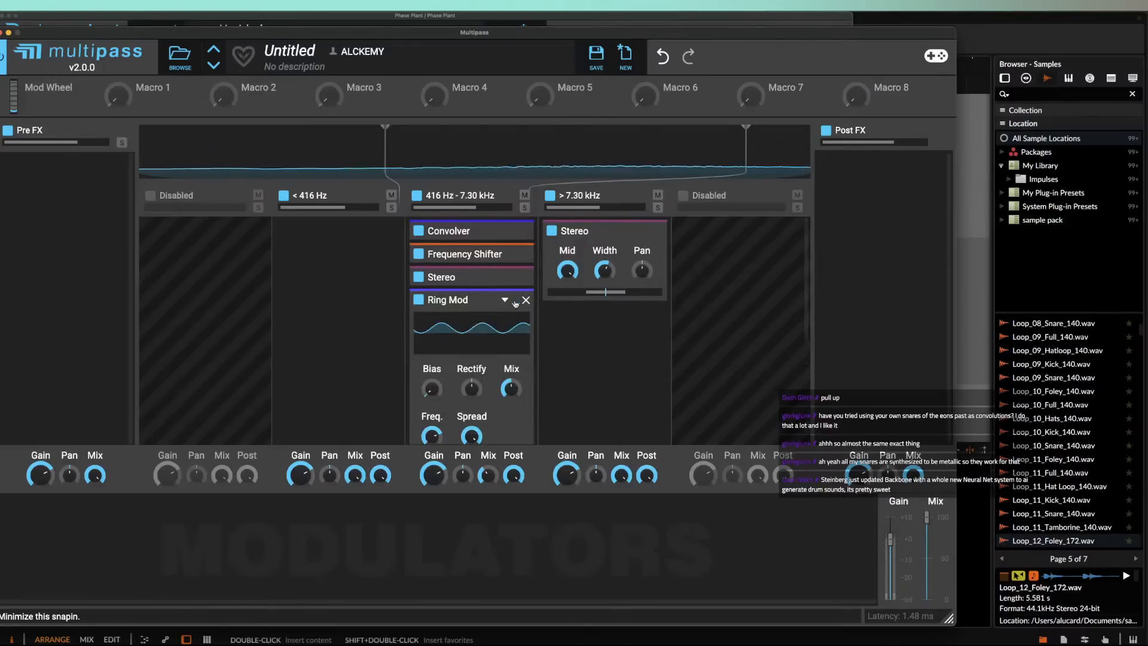
{"action": "left_click", "coordinate": [517, 301]}
{"action": "left_click_drag", "start_coordinate": [515, 300], "coordinate": [518, 277]}
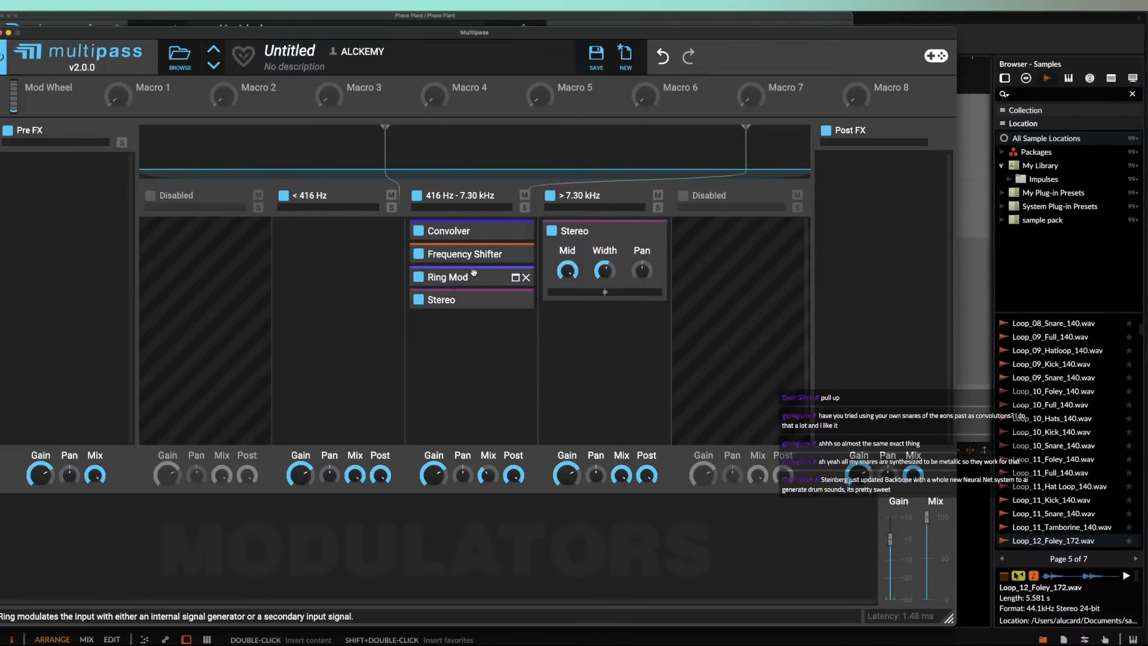
Step: Check the middle band's Stereo settings, collapse the effect and close the Multipass window to return to Phase Plant
{"action": "left_click", "coordinate": [518, 299]}
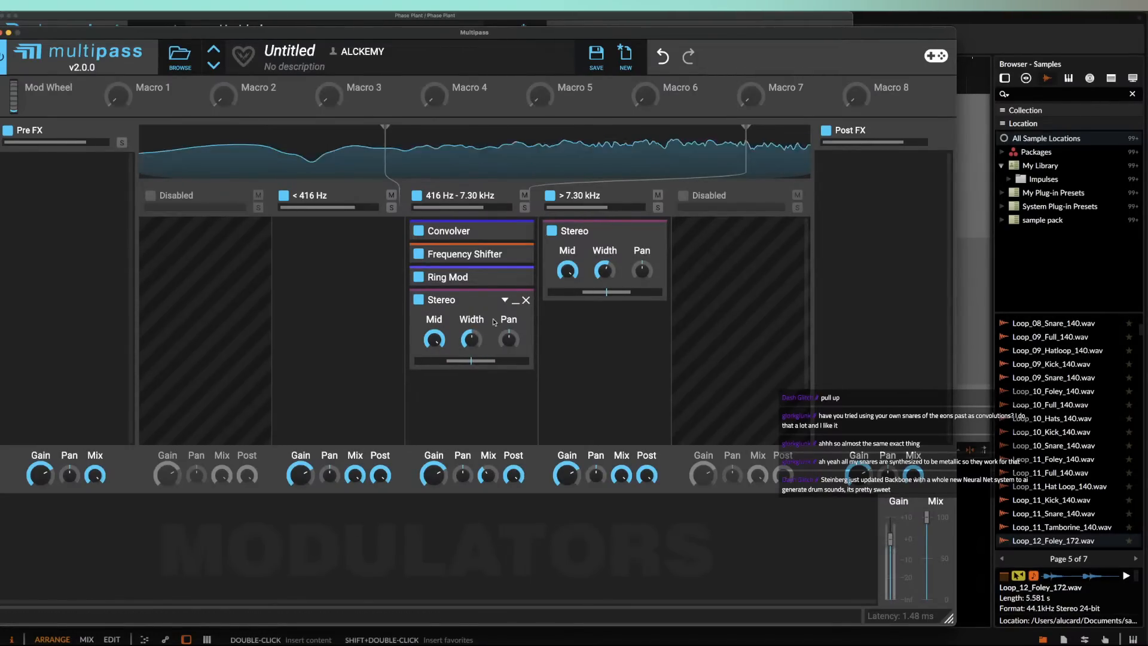
{"action": "left_click", "coordinate": [513, 305]}
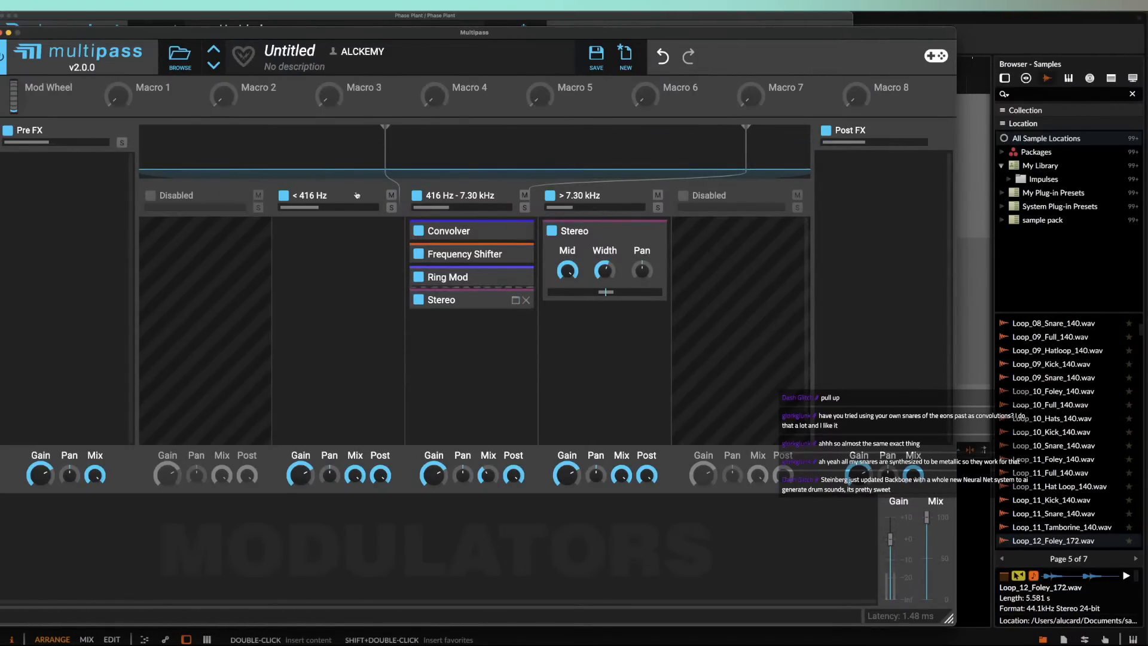
{"action": "left_click", "coordinate": [2, 33]}
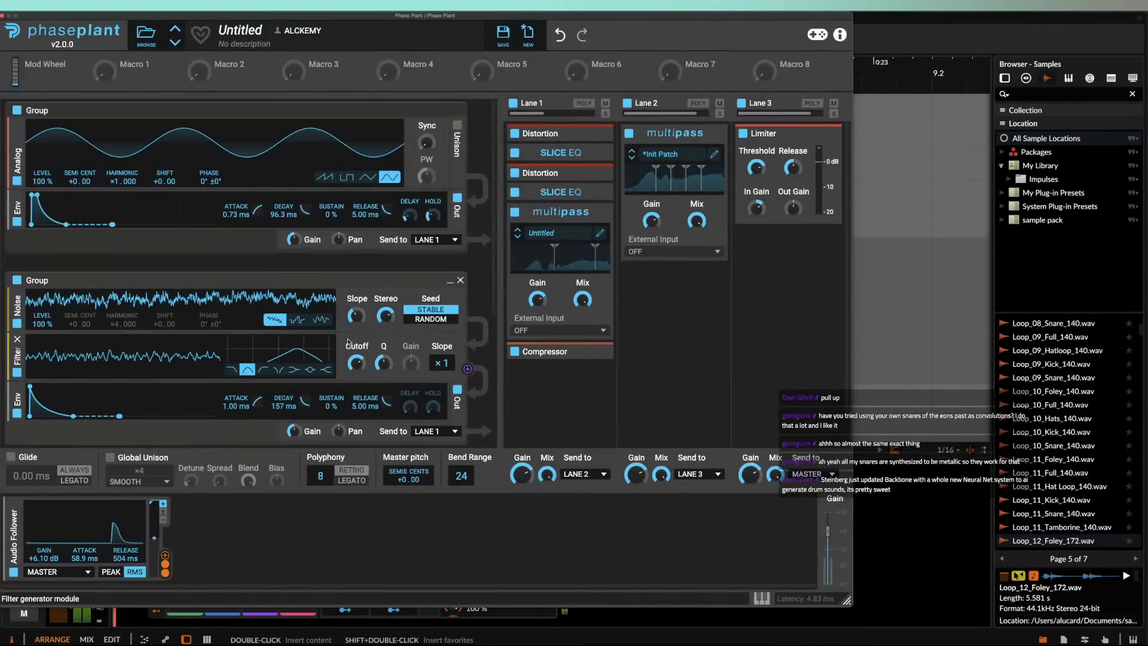
Step: Review the noise groups, open the Lane 1 Multipass, check Band 3's Convolver settings and close the Multipass window again
{"action": "scroll", "coordinate": [347, 337], "scroll_direction": "down", "scroll_amount": 2}
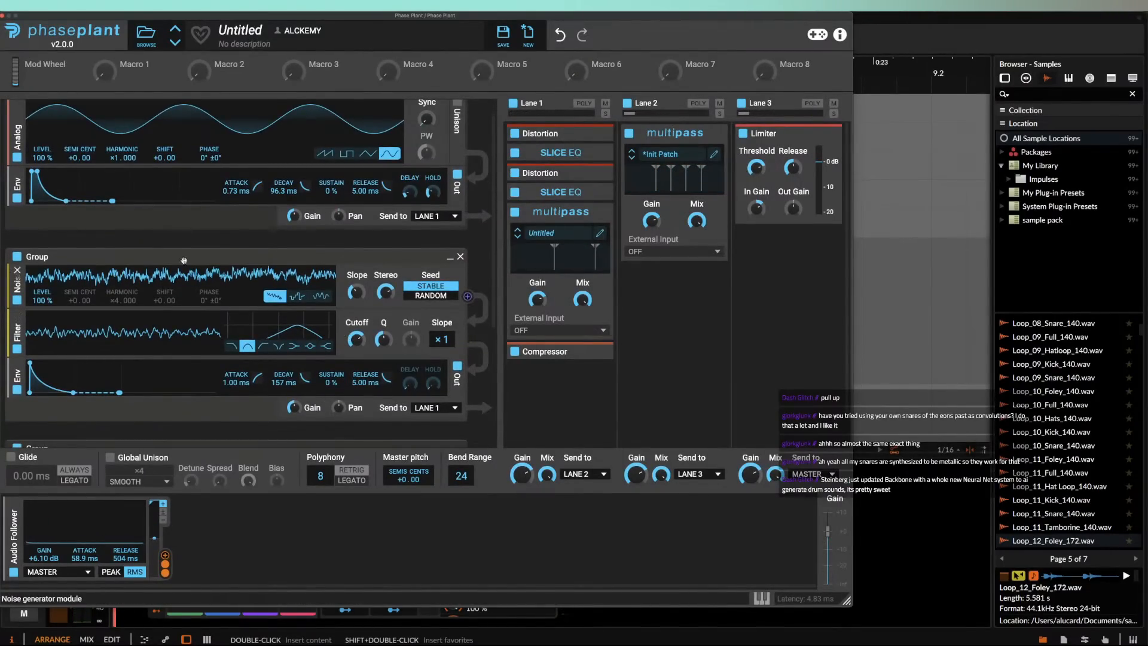
{"action": "scroll", "coordinate": [238, 351], "scroll_direction": "down", "scroll_amount": 5}
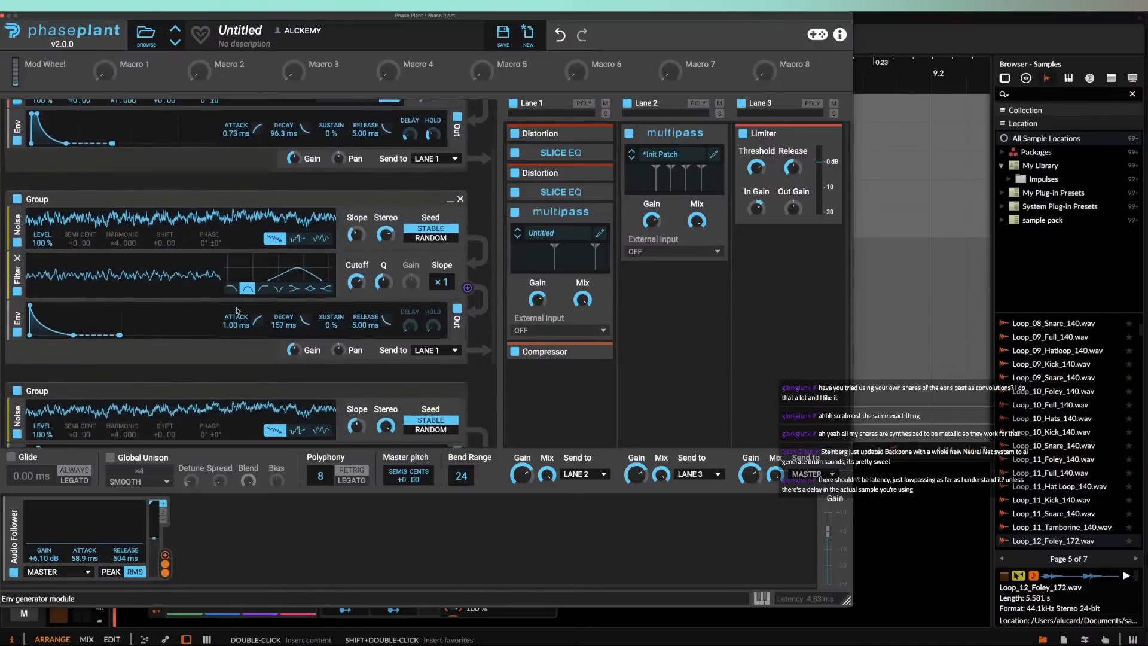
{"action": "scroll", "coordinate": [237, 351], "scroll_direction": "down", "scroll_amount": 1}
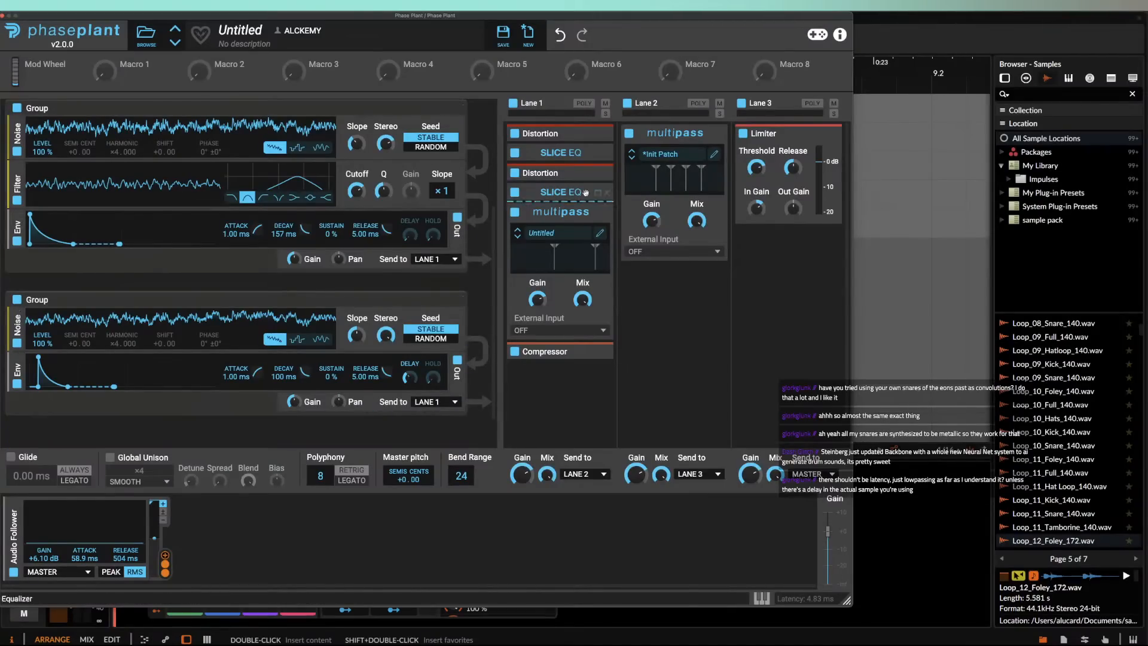
{"action": "left_click", "coordinate": [596, 234]}
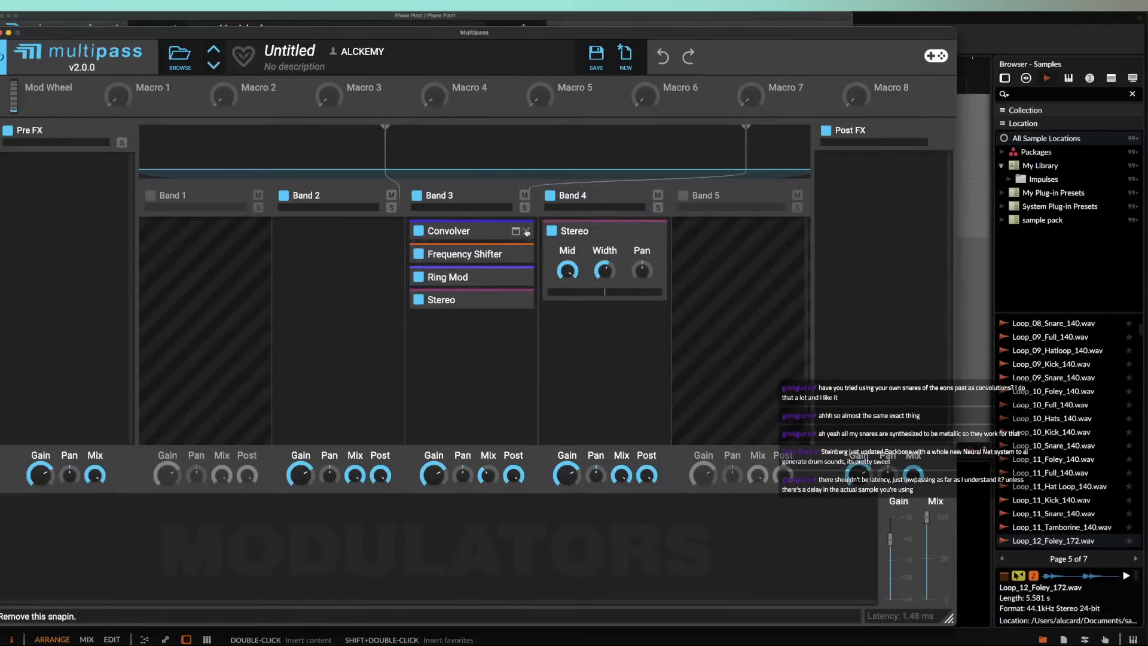
{"action": "left_click", "coordinate": [461, 231]}
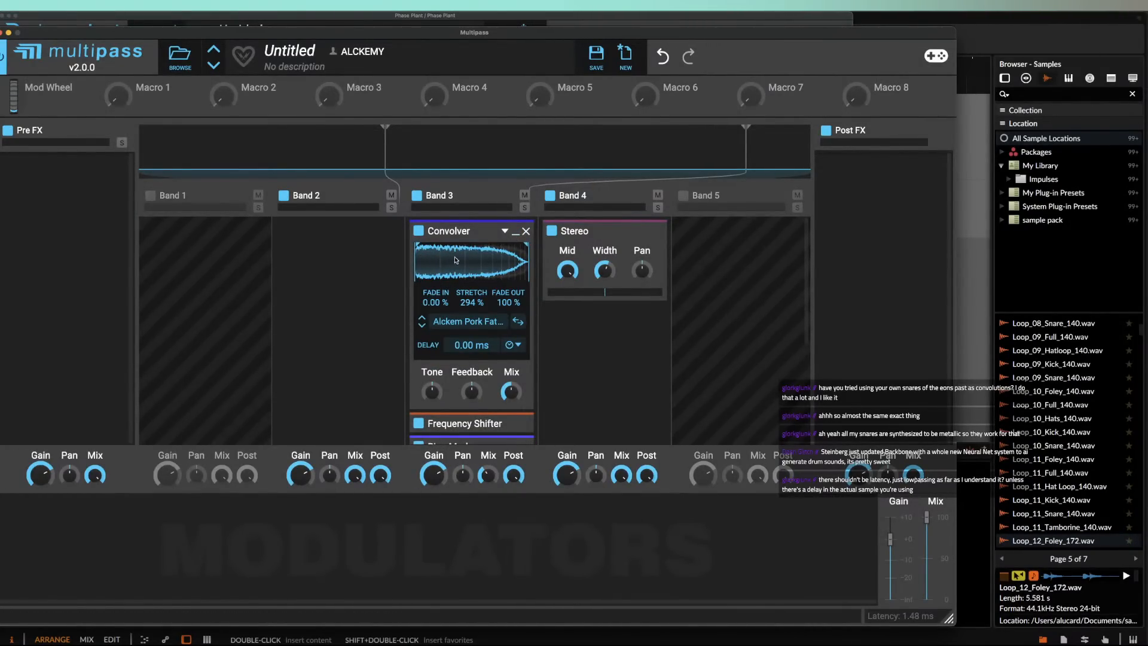
{"action": "left_click", "coordinate": [516, 232]}
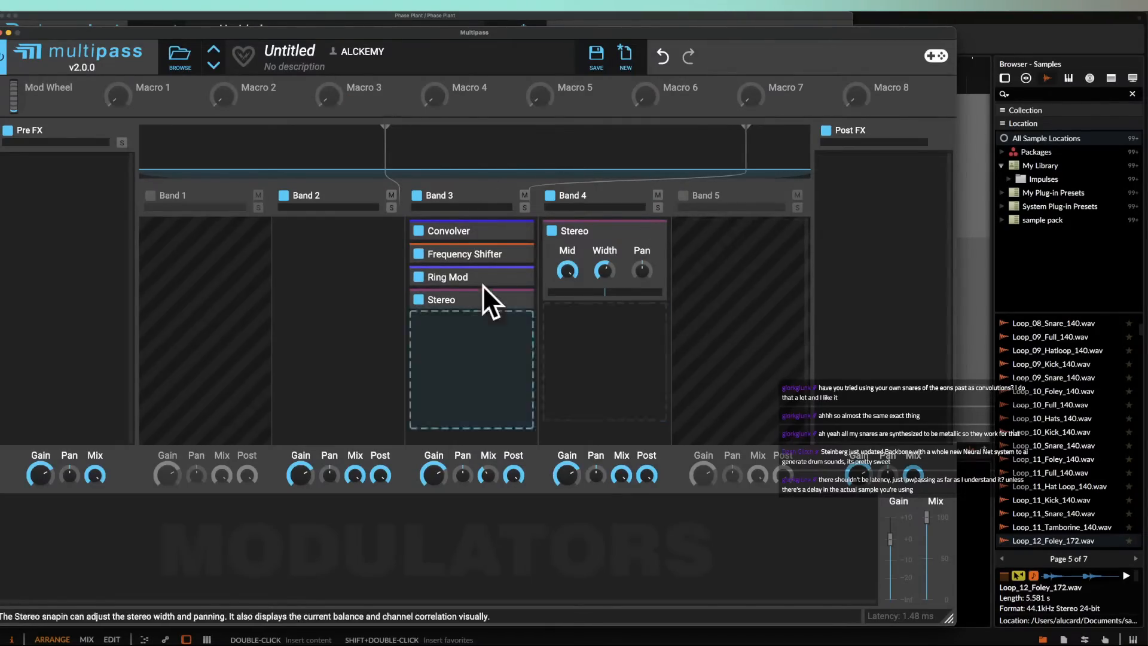
{"action": "left_click", "coordinate": [3, 32]}
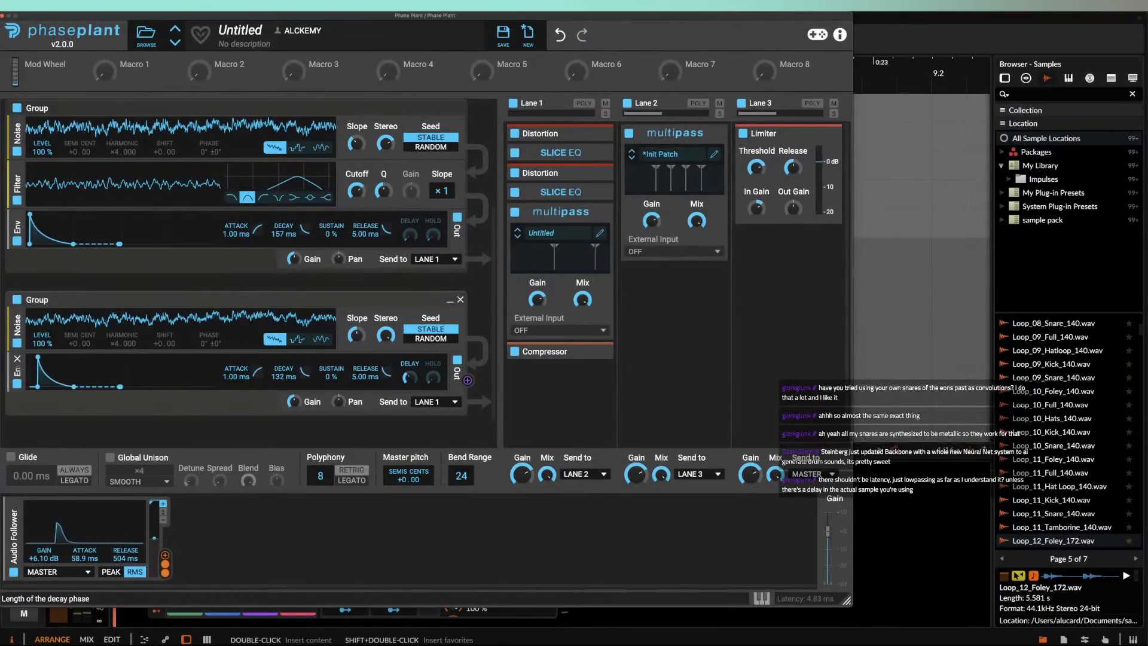
Step: Set the envelope decay to 97.6 ms in the last noise group and 187 ms in the filtered noise group
{"action": "mouse_move", "coordinate": [278, 378]}
{"action": "left_mouse_down"}
{"action": "mouse_move", "coordinate": [278, 389]}
{"action": "mouse_move", "coordinate": [278, 367]}
{"action": "left_mouse_up"}
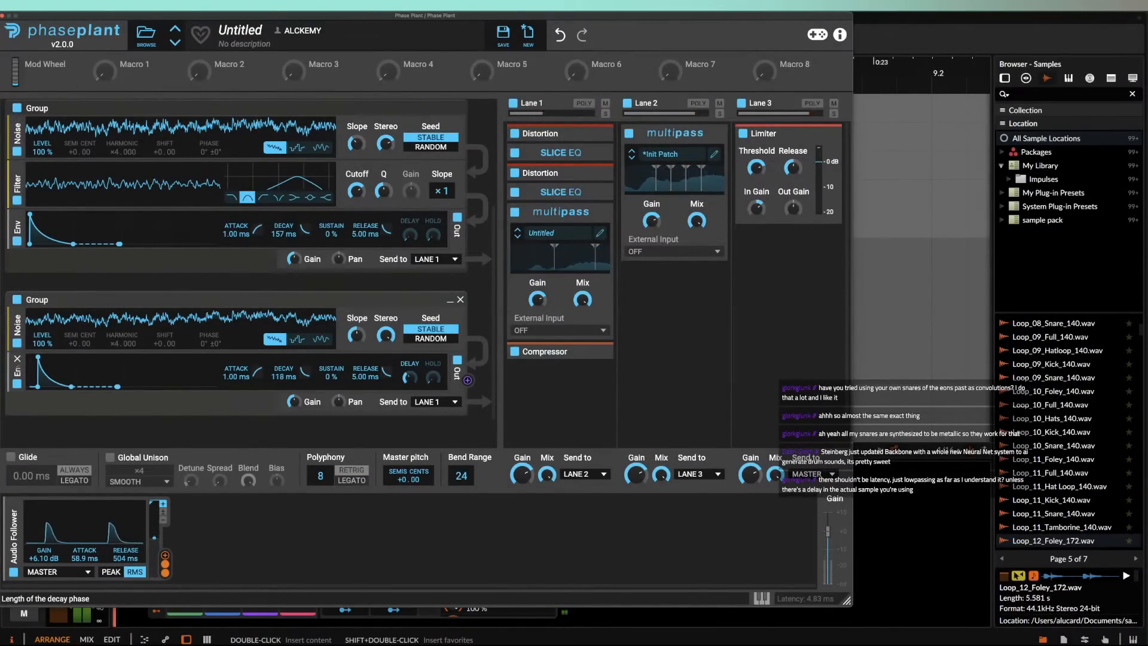
{"action": "left_click_drag", "start_coordinate": [278, 378], "coordinate": [278, 379]}
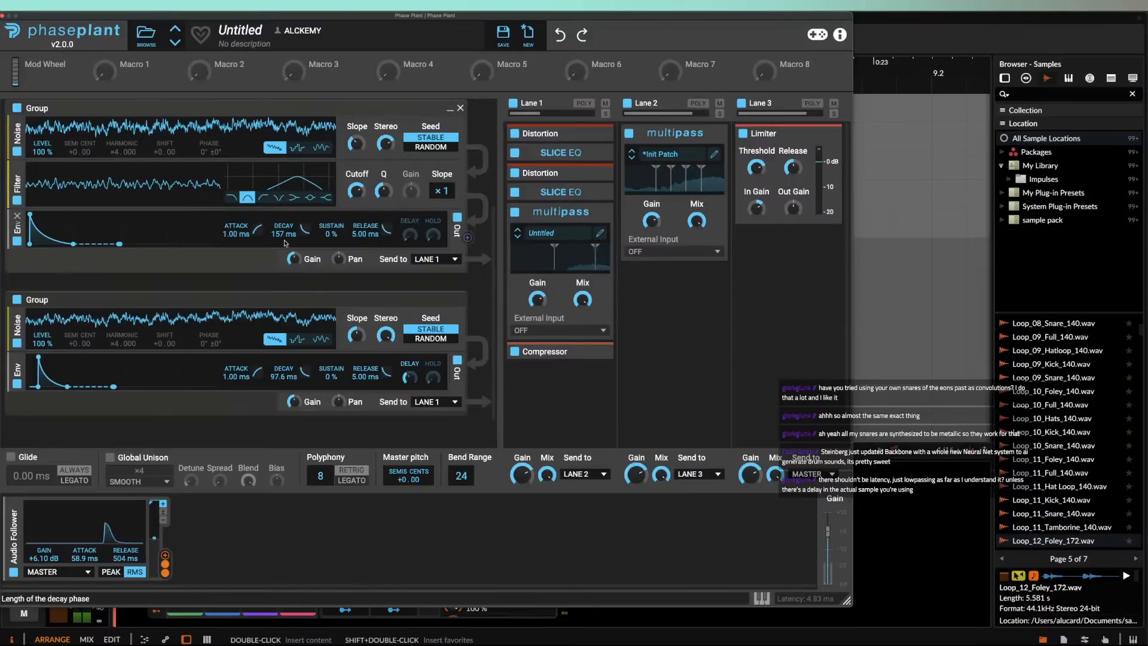
{"action": "left_click_drag", "start_coordinate": [305, 229], "coordinate": [280, 234]}
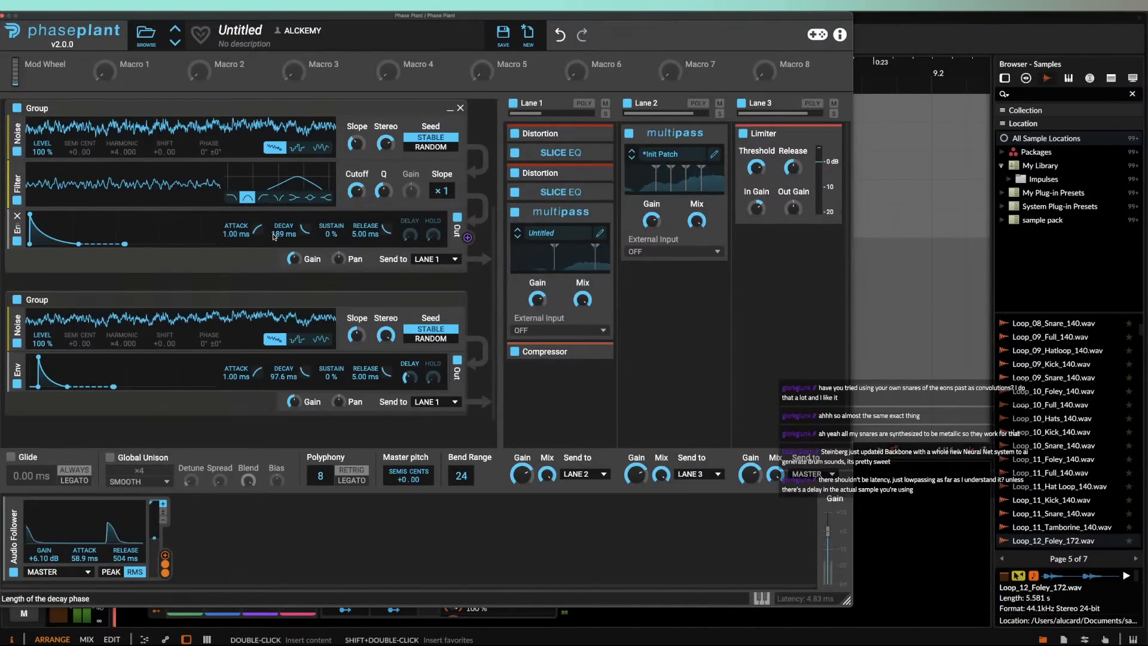
{"action": "left_click_drag", "start_coordinate": [280, 236], "coordinate": [280, 233]}
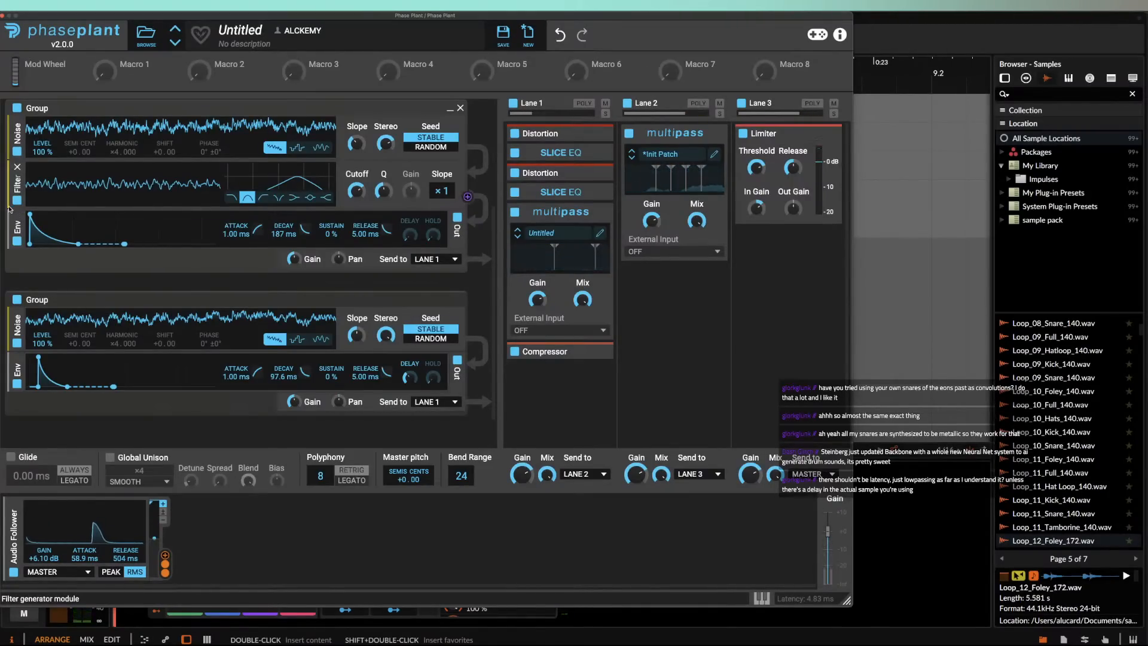
Step: Insert a Curve output after the Filter in the filtered noise group and remove that group's envelope
{"action": "scroll", "coordinate": [26, 317], "scroll_direction": "up", "scroll_amount": 3}
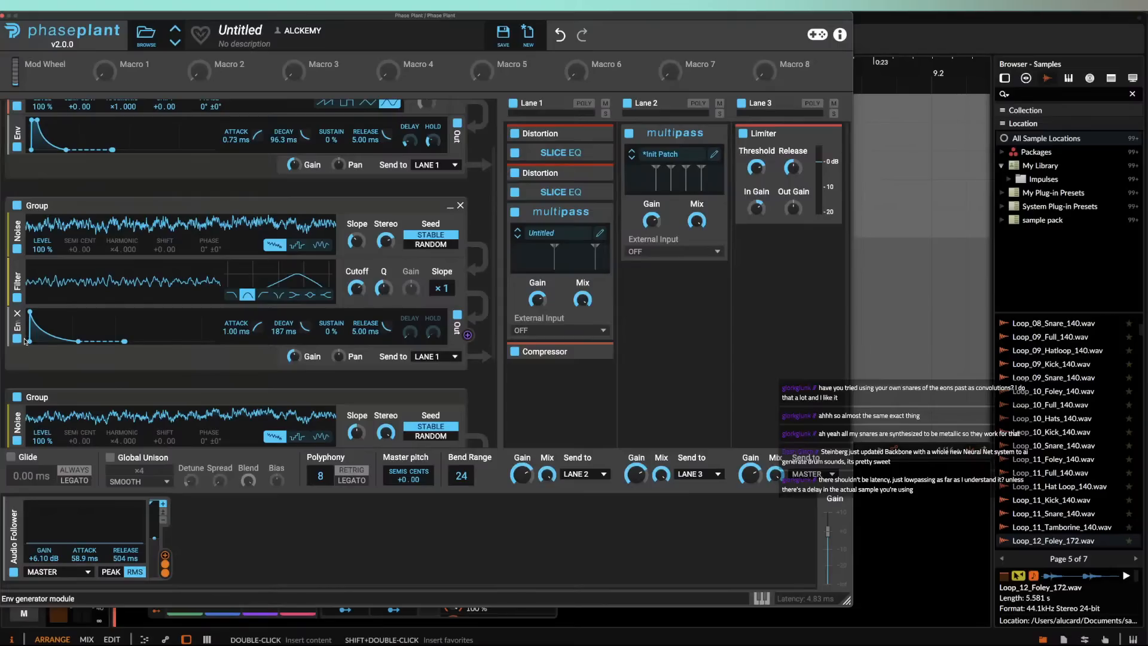
{"action": "left_click", "coordinate": [37, 306]}
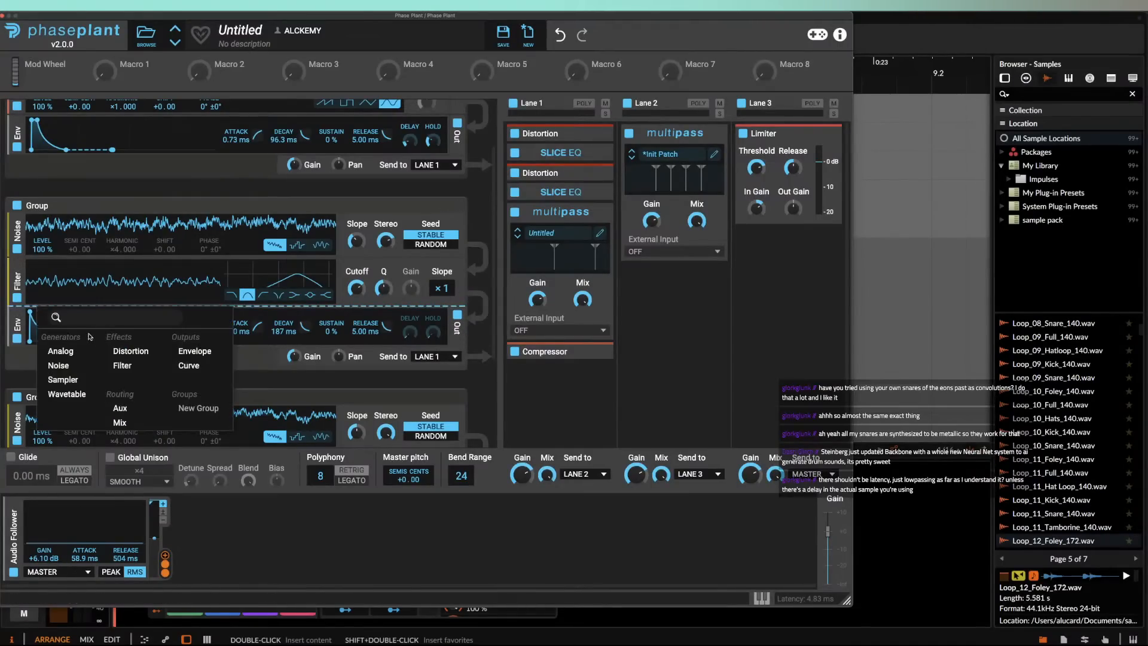
{"action": "left_click", "coordinate": [193, 362]}
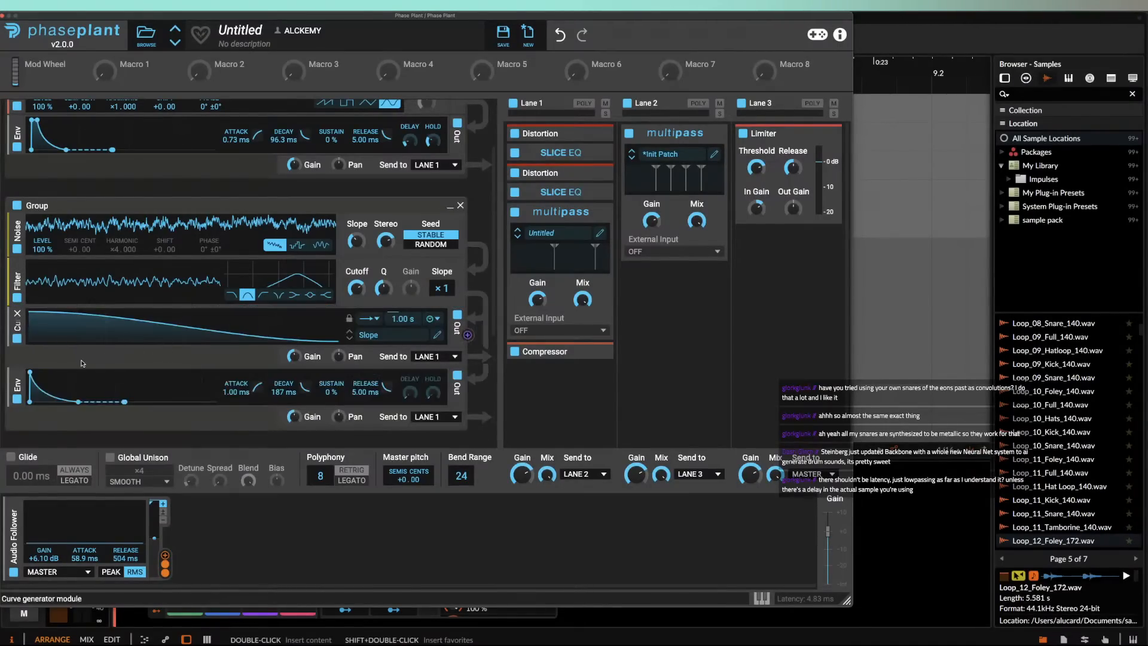
{"action": "left_click", "coordinate": [17, 374]}
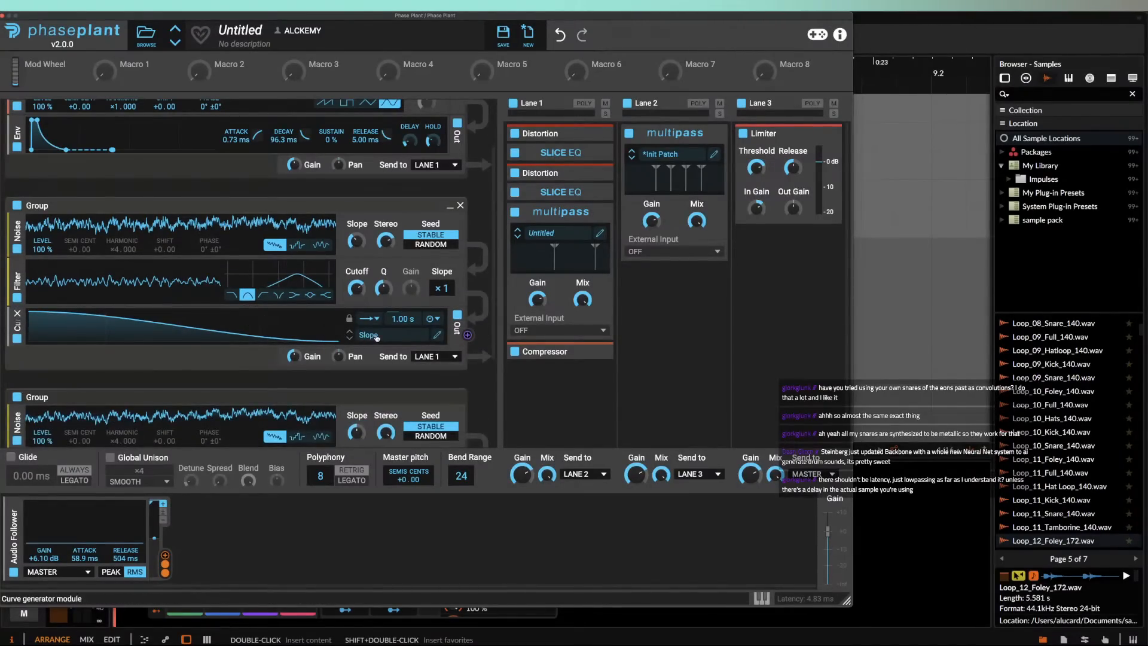
Step: Reshape the filtered noise group's Slope curve so it falls to 0% at about 250 ms, and close the Curve Editor
{"action": "left_click", "coordinate": [438, 336]}
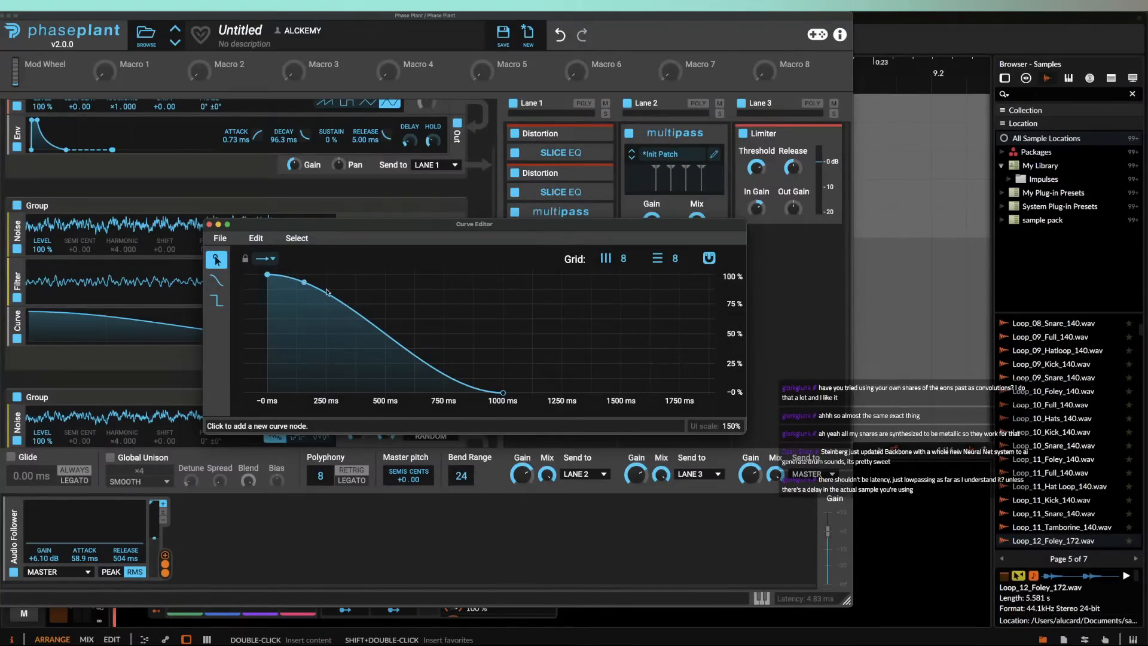
{"action": "left_click_drag", "start_coordinate": [437, 363], "coordinate": [370, 393]}
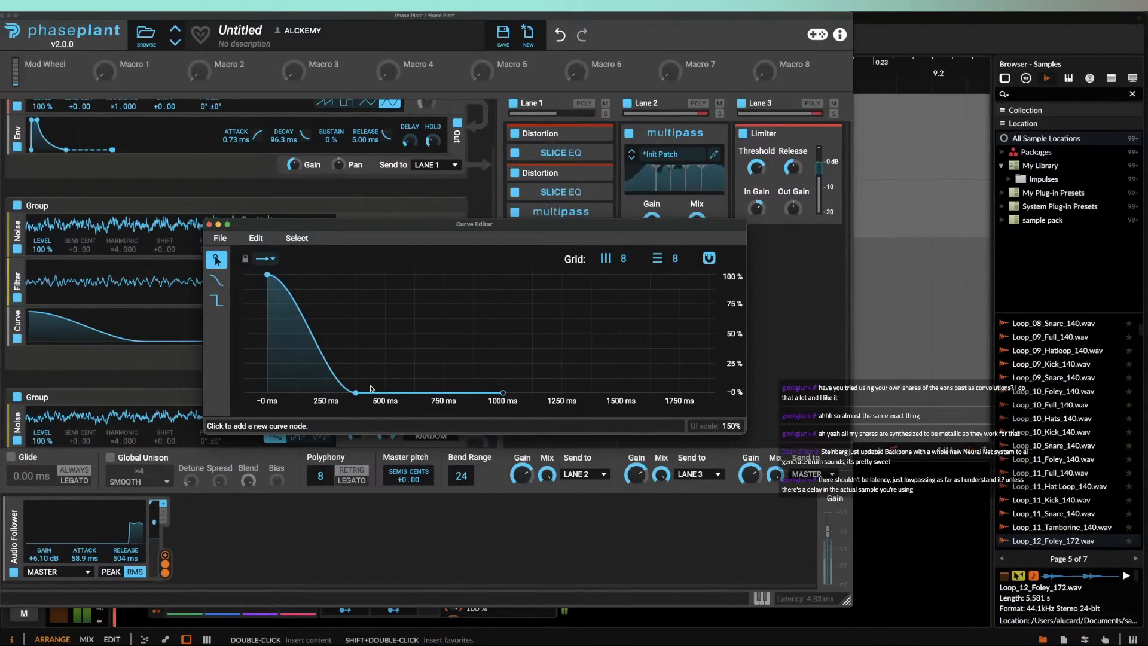
{"action": "left_click_drag", "start_coordinate": [370, 390], "coordinate": [338, 387]}
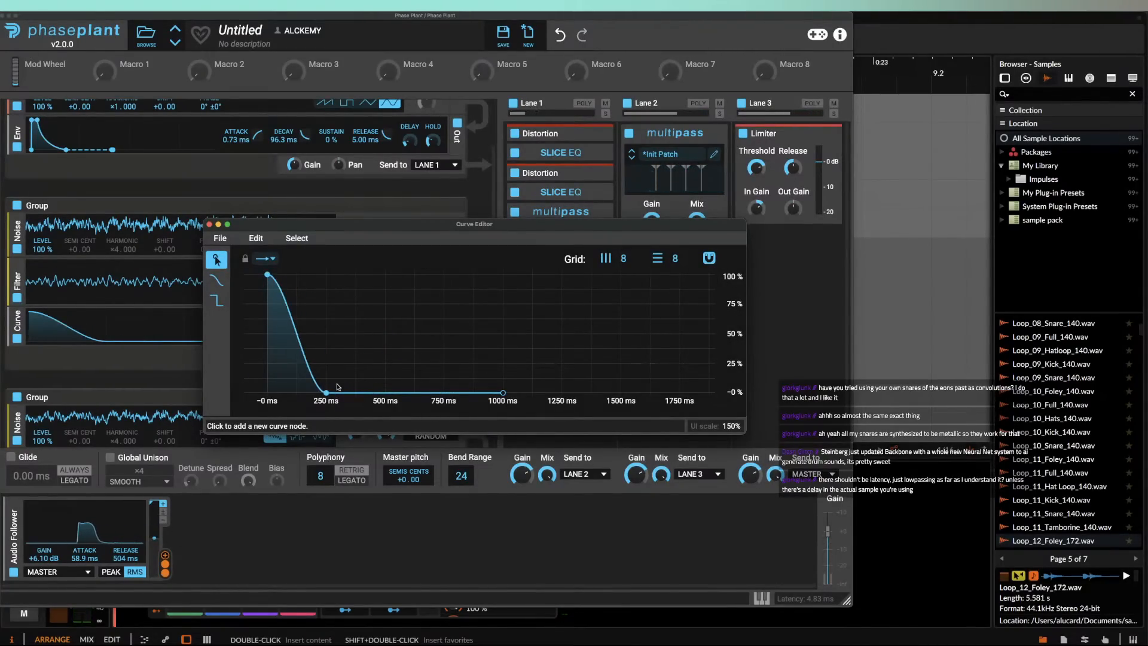
{"action": "left_click", "coordinate": [210, 224]}
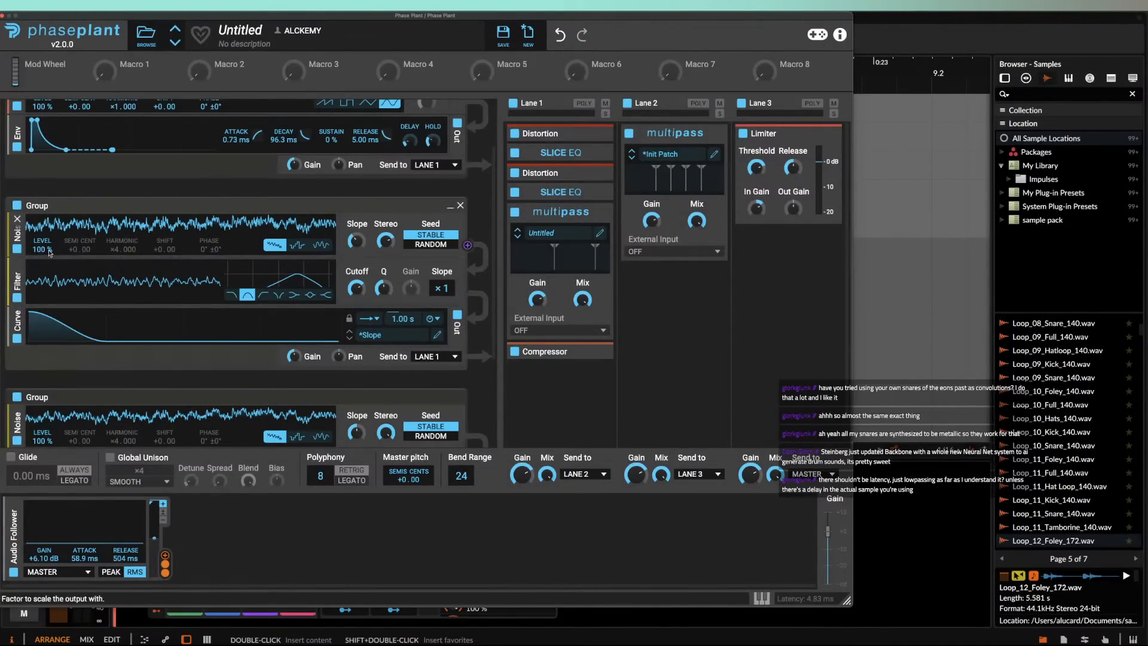
{"action": "left_click", "coordinate": [468, 337]}
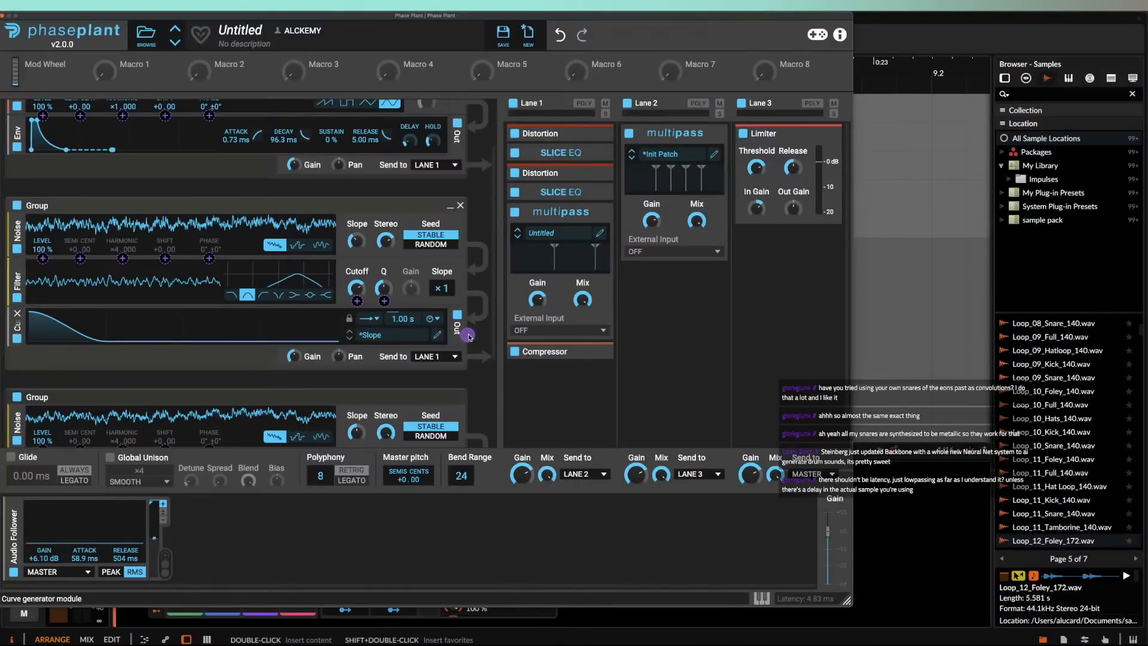
{"action": "left_click", "coordinate": [320, 331]}
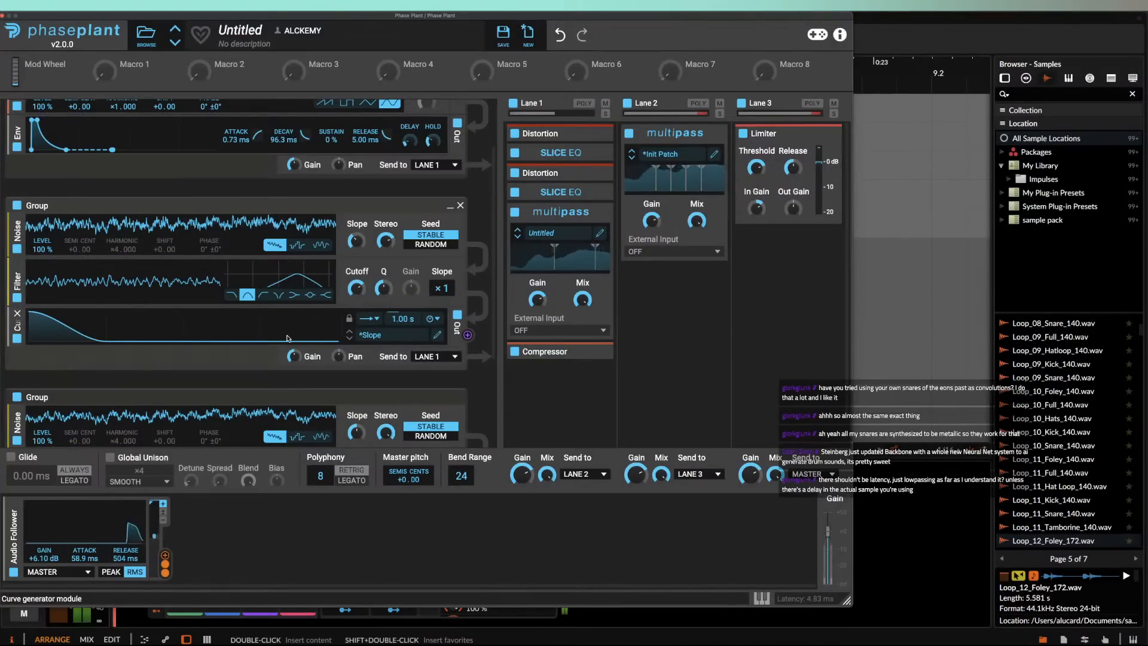
Step: Reopen the noise curve, set its time grid to 24 and place the 0% node at about 208 ms
{"action": "left_click", "coordinate": [437, 335]}
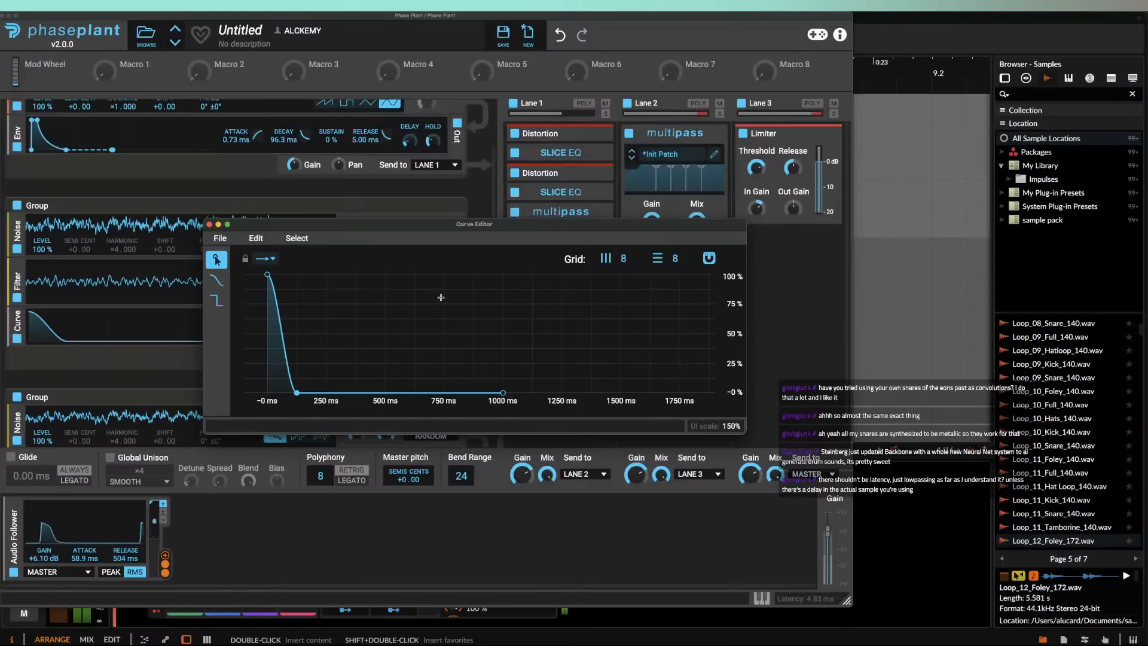
{"action": "left_click_drag", "start_coordinate": [674, 259], "coordinate": [620, 218]}
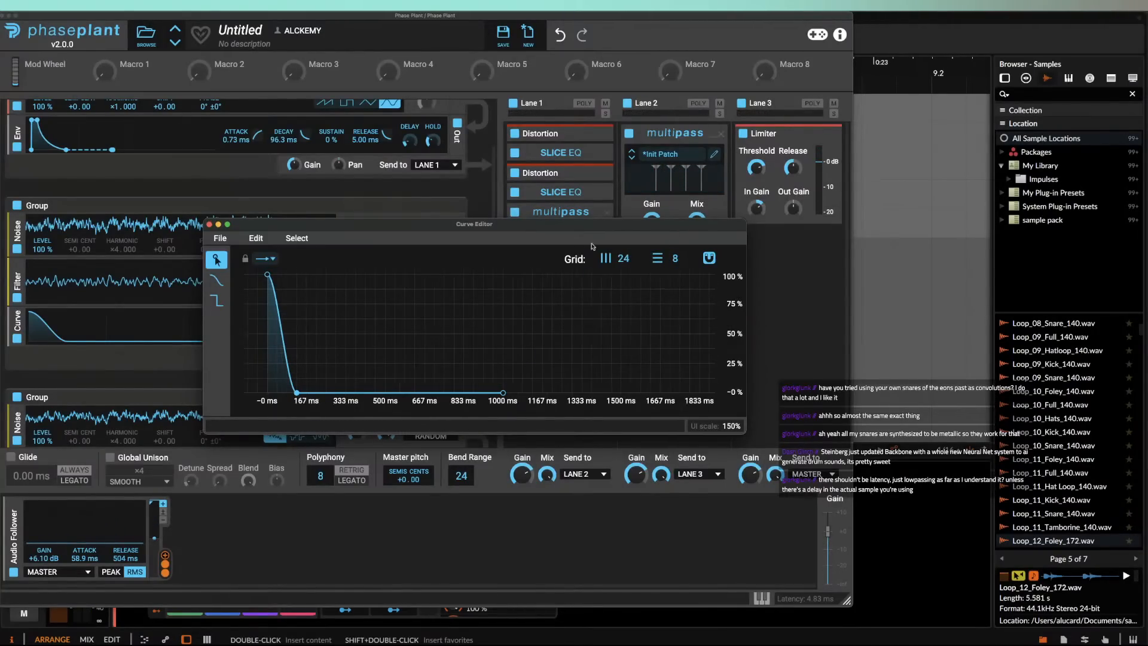
{"action": "left_click_drag", "start_coordinate": [297, 393], "coordinate": [317, 395]}
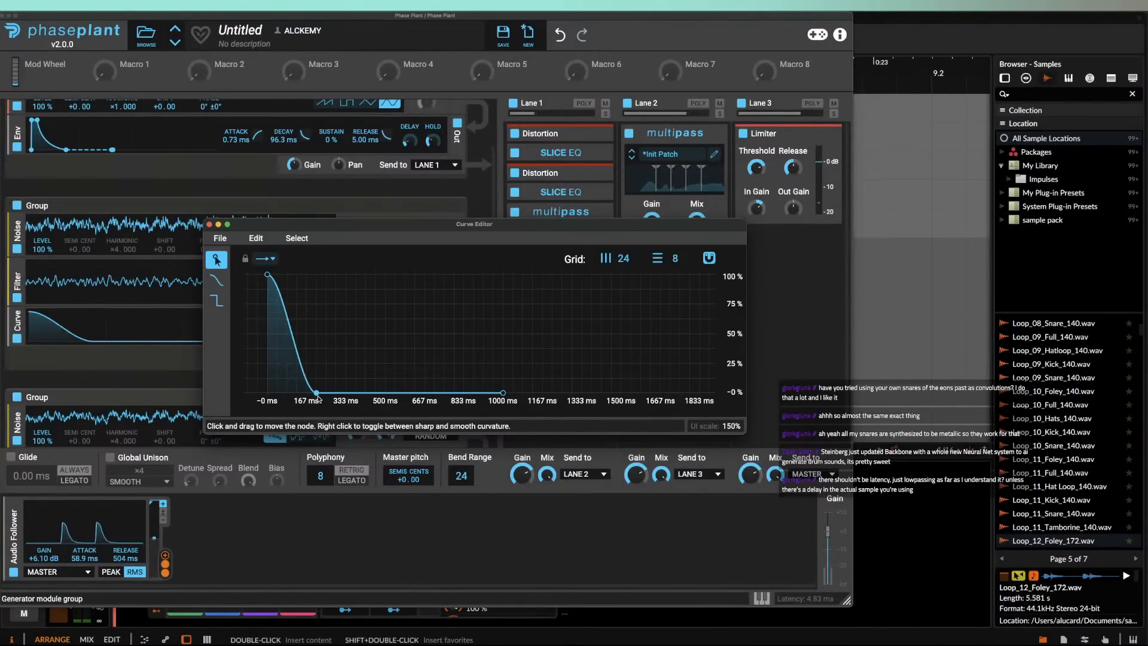
Step: Add a curve node at about 83 ms and 25%, extend the 0% node to about 250 ms and close the editor
{"action": "mouse_move", "coordinate": [297, 350]}
{"action": "left_mouse_down"}
{"action": "mouse_move", "coordinate": [296, 382]}
{"action": "mouse_move", "coordinate": [288, 323]}
{"action": "mouse_move", "coordinate": [287, 395]}
{"action": "mouse_move", "coordinate": [288, 364]}
{"action": "left_mouse_up"}
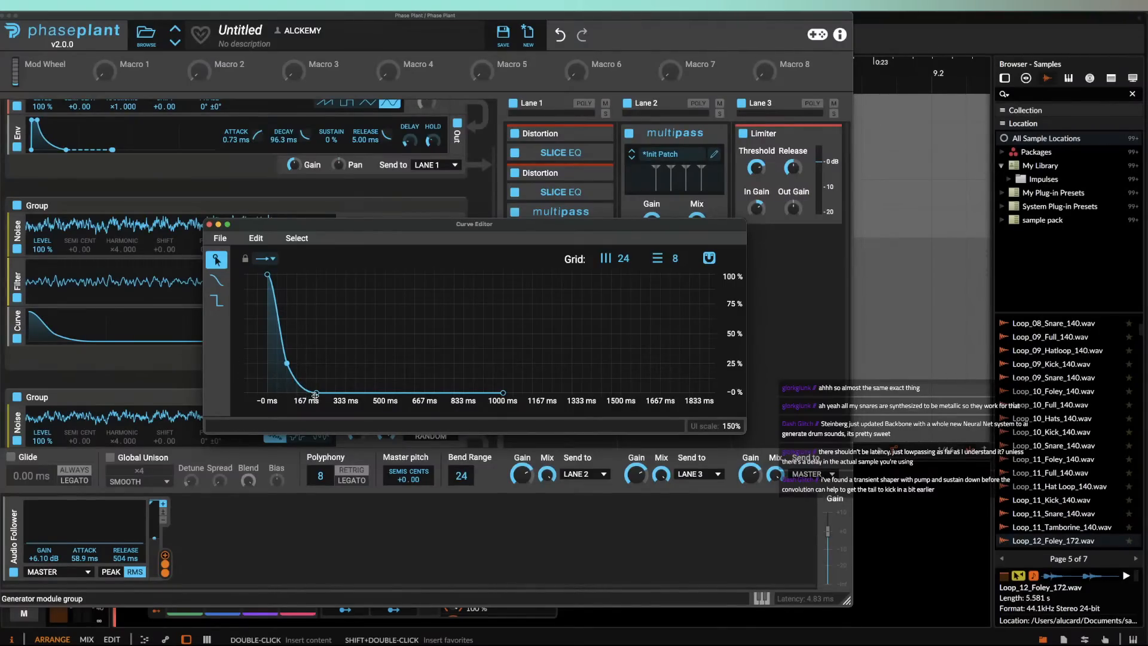
{"action": "mouse_move", "coordinate": [315, 395]}
{"action": "left_mouse_down"}
{"action": "mouse_move", "coordinate": [379, 395]}
{"action": "mouse_move", "coordinate": [327, 394]}
{"action": "left_mouse_up"}
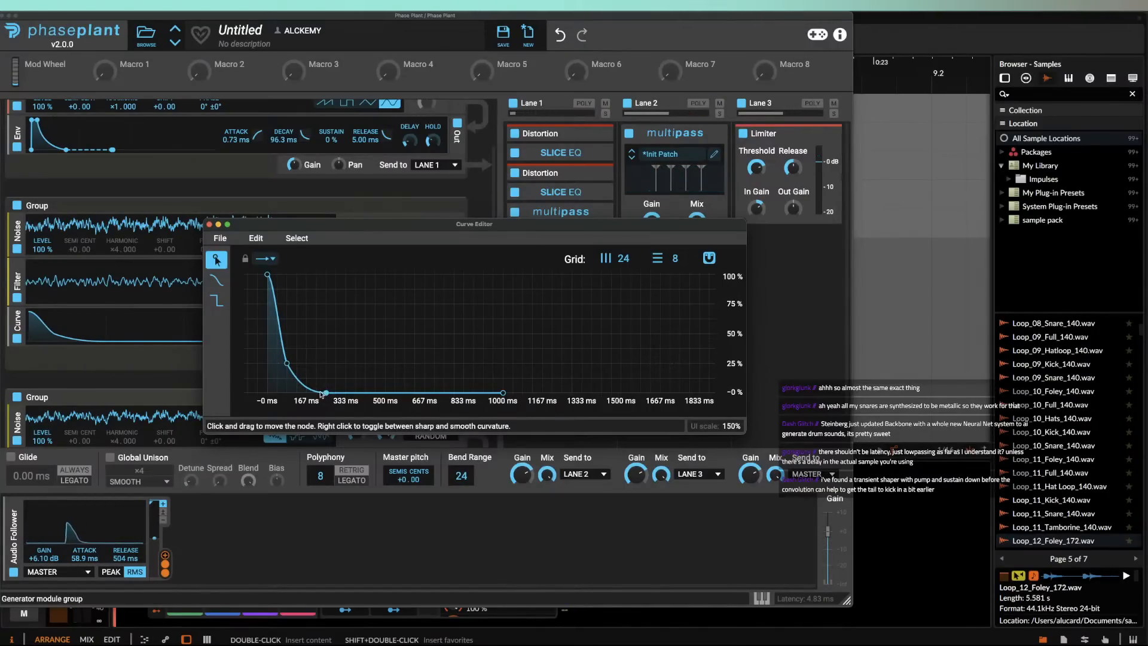
{"action": "left_click", "coordinate": [210, 225]}
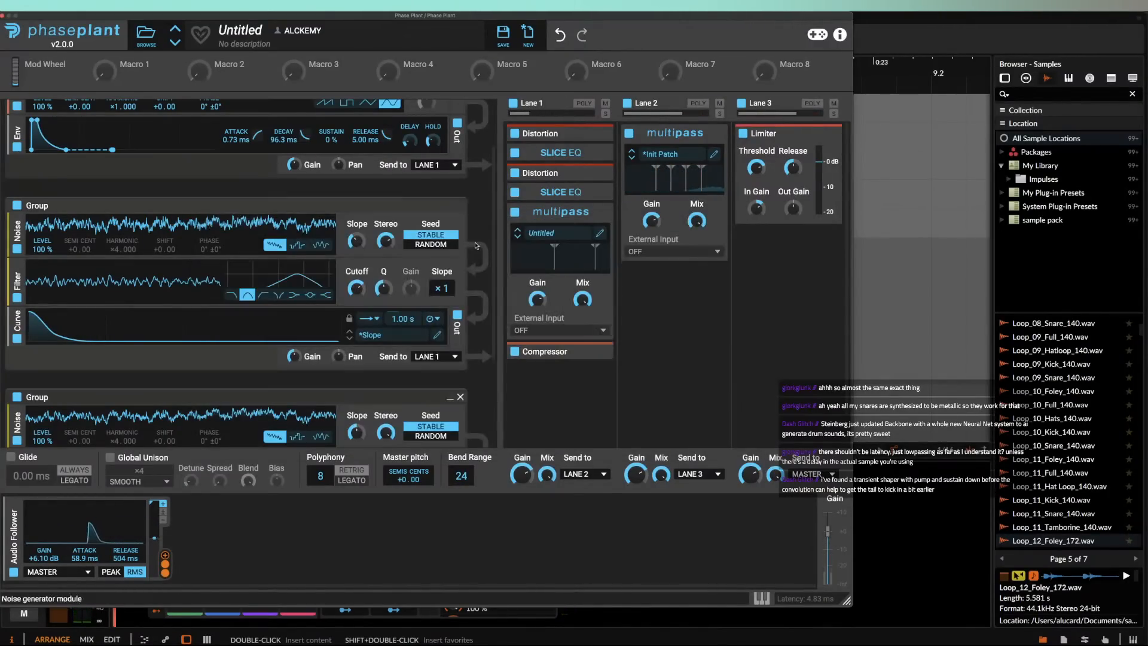
Step: Open the Lane 1 Multipass and add a Transient Shaper to Band 3, placing it above the Convolver
{"action": "left_click", "coordinate": [600, 234]}
{"action": "left_click", "coordinate": [466, 338]}
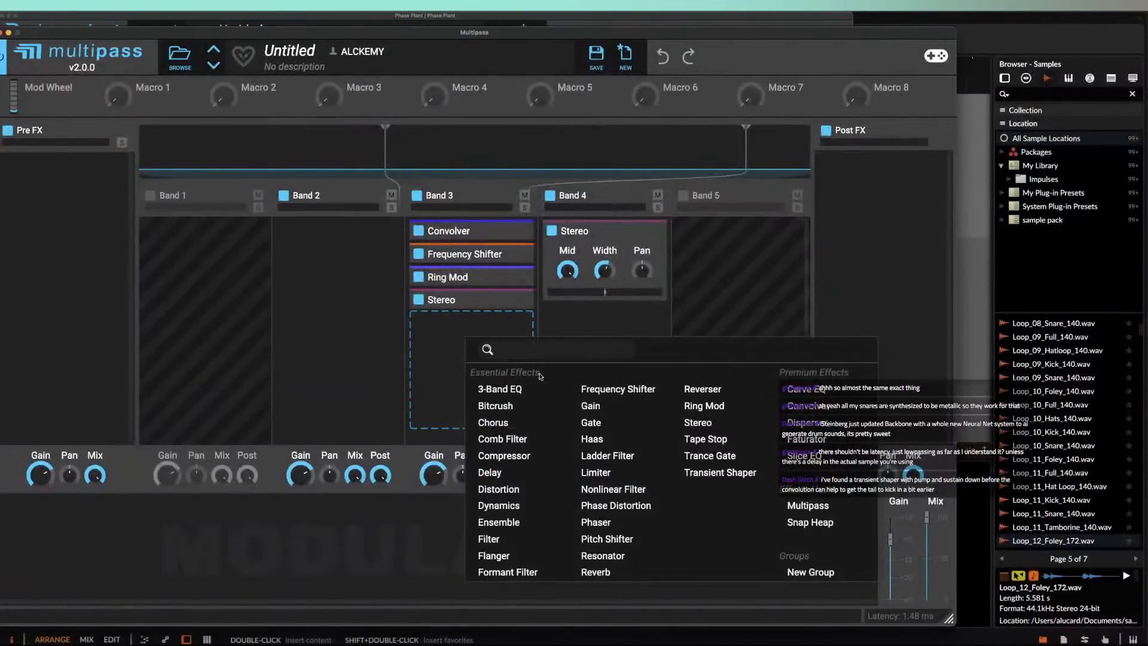
{"action": "left_click", "coordinate": [692, 471]}
{"action": "left_click_drag", "start_coordinate": [473, 323], "coordinate": [476, 222]}
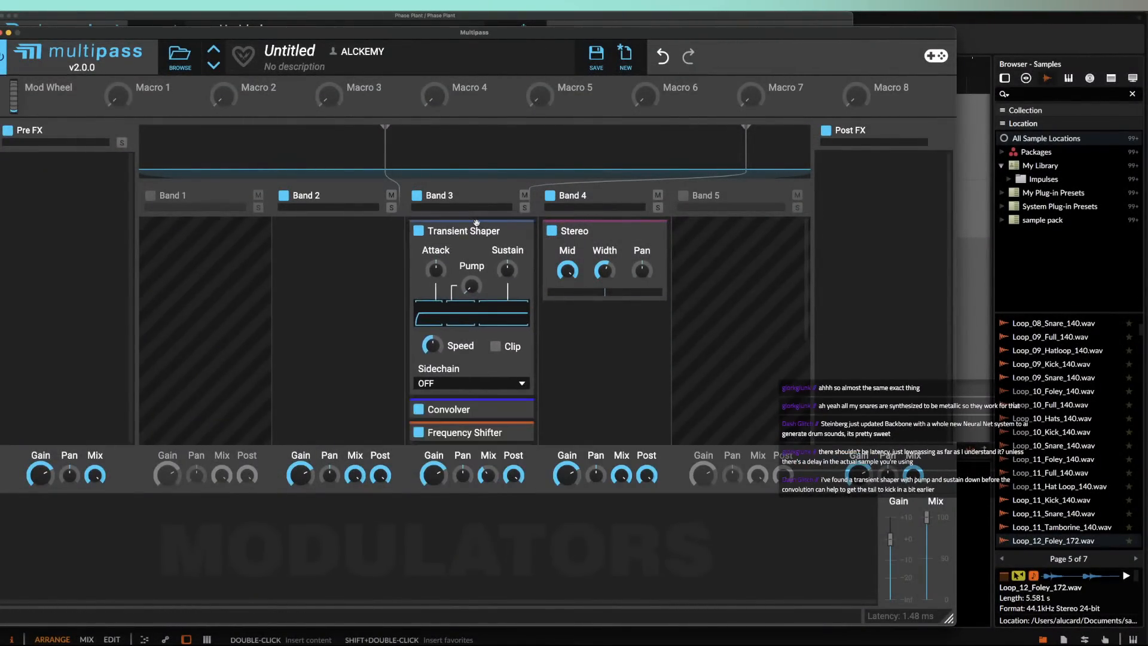
Step: Lower the Transient Shaper's Sustain and solo Band 3
{"action": "left_click_drag", "start_coordinate": [496, 271], "coordinate": [497, 256]}
{"action": "left_click", "coordinate": [525, 207]}
Step: Expand Band 3's Convolver and raise its impulse stretch to about 400%
{"action": "scroll", "coordinate": [478, 311], "scroll_direction": "down", "scroll_amount": 3}
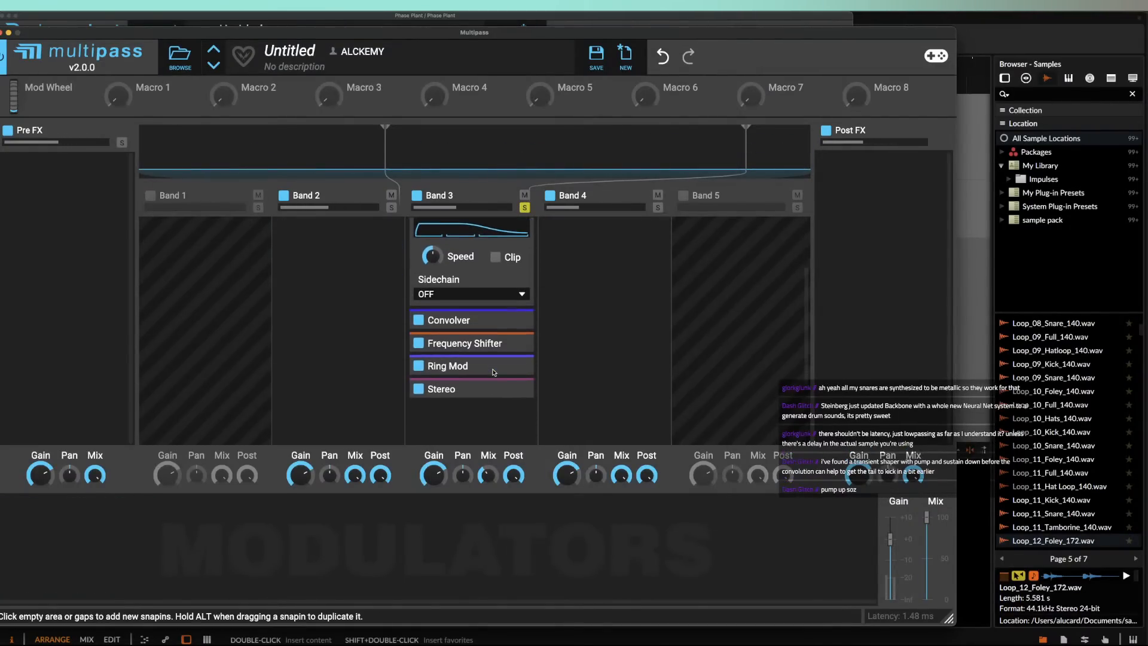
{"action": "left_click", "coordinate": [466, 332]}
{"action": "scroll", "coordinate": [510, 311], "scroll_direction": "down", "scroll_amount": 3}
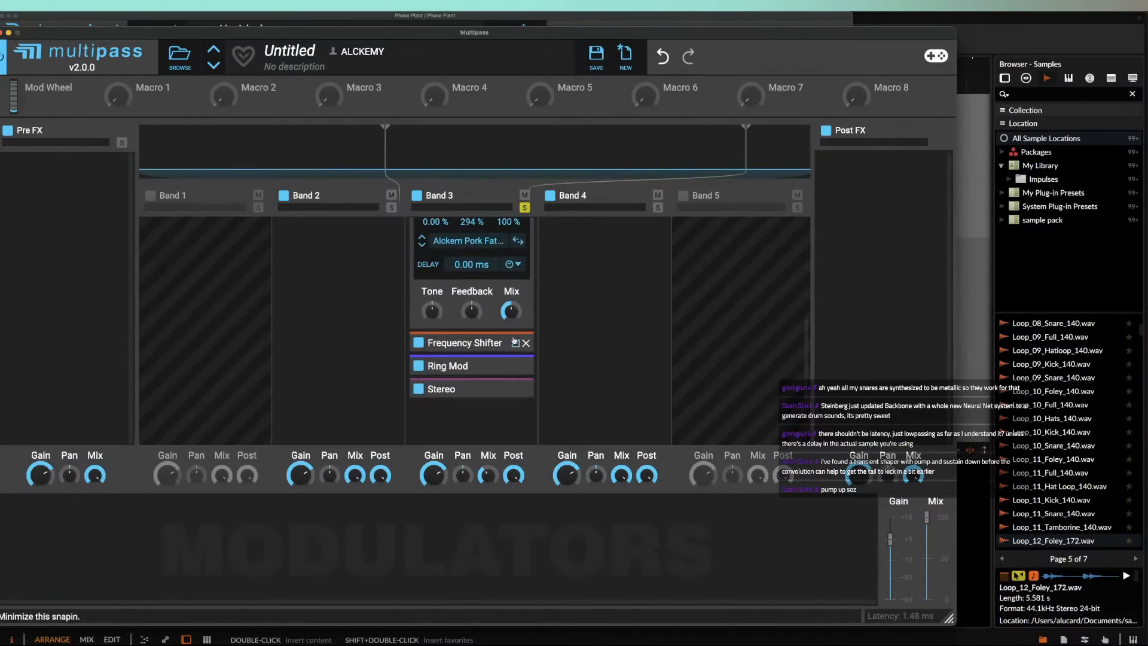
{"action": "scroll", "coordinate": [471, 371], "scroll_direction": "up", "scroll_amount": 3}
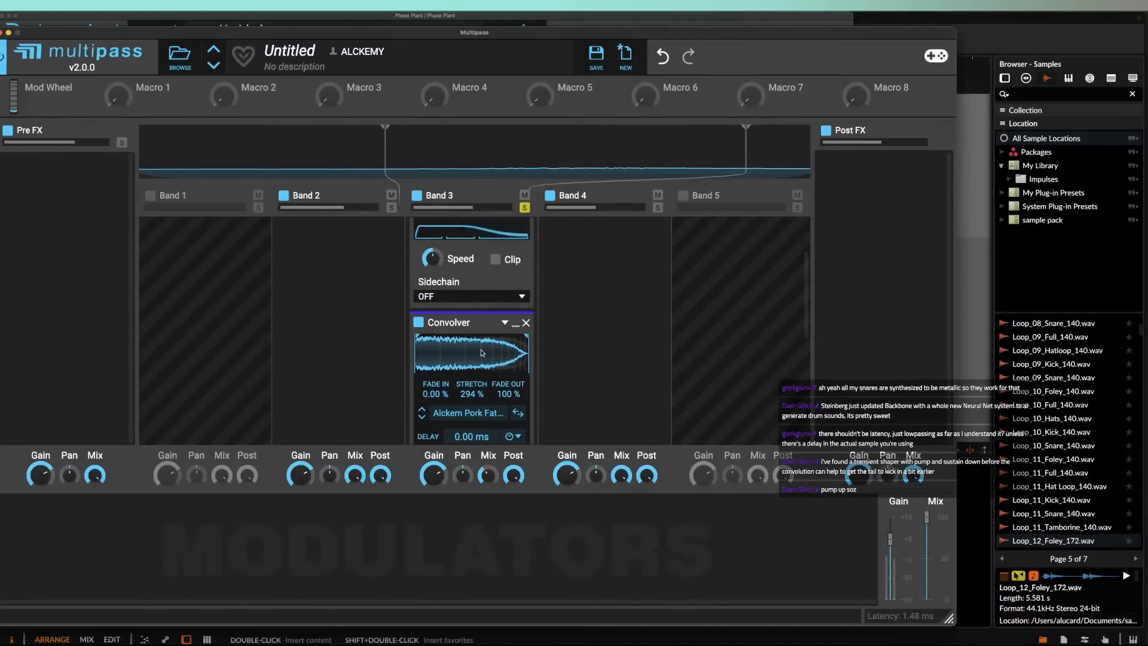
{"action": "left_click_drag", "start_coordinate": [471, 393], "coordinate": [471, 341]}
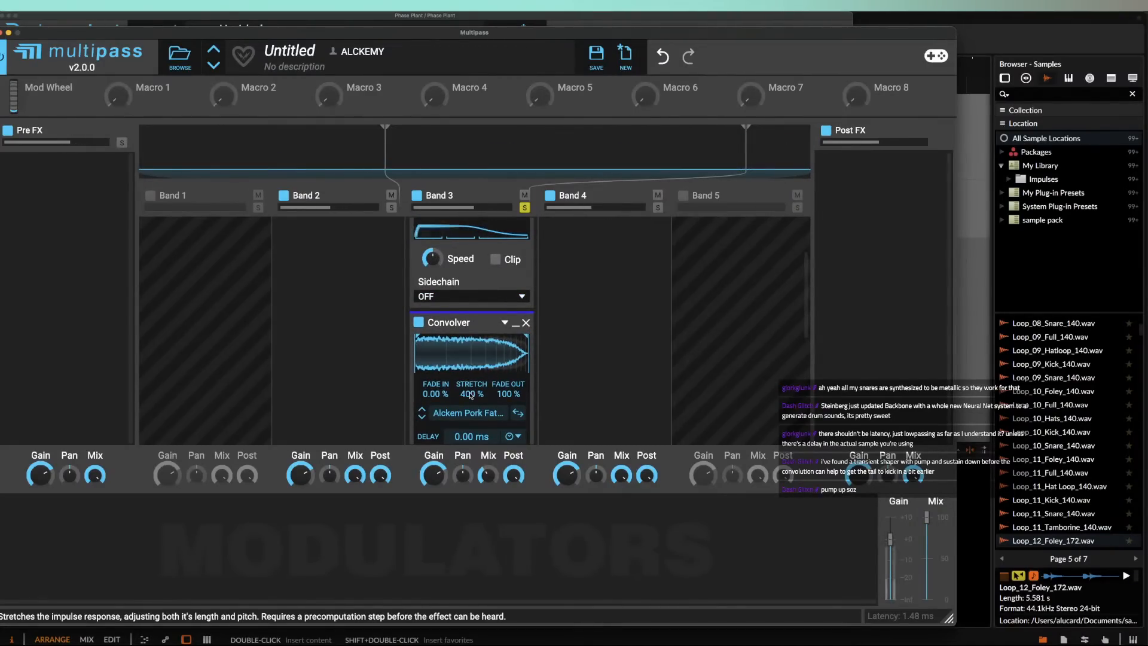
Step: Bypass Band 3's Transient Shaper and re-enable it to compare the sound with and without the effect
{"action": "scroll", "coordinate": [420, 242], "scroll_direction": "up", "scroll_amount": 3}
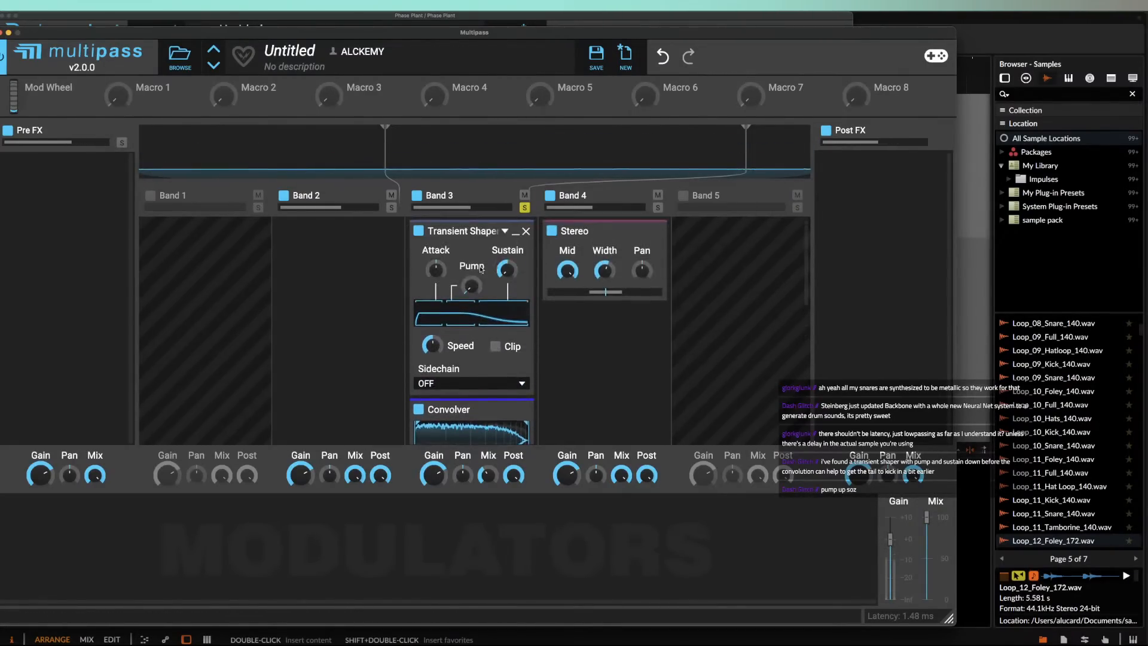
{"action": "left_click", "coordinate": [419, 231]}
{"action": "left_click", "coordinate": [419, 231]}
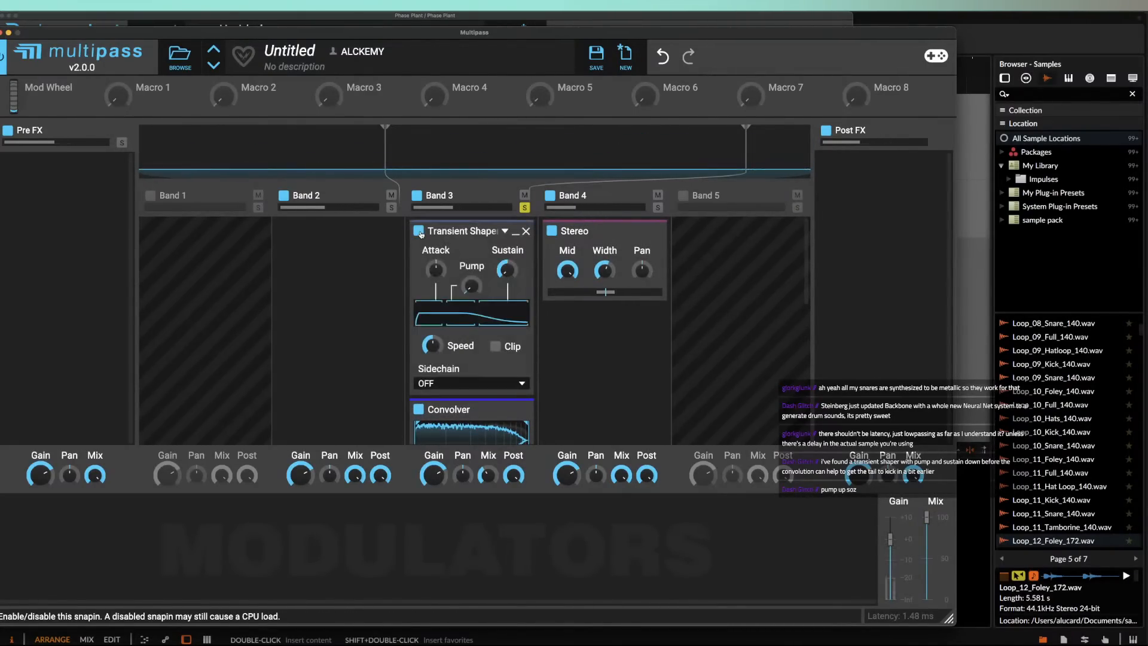
Step: Toggle Band 3's Transient Shaper off and on repeatedly to hear how it affects the convolved tail
{"action": "left_click", "coordinate": [422, 235]}
{"action": "left_click", "coordinate": [421, 235]}
{"action": "left_click", "coordinate": [421, 234]}
{"action": "left_click", "coordinate": [421, 234]}
{"action": "left_click", "coordinate": [421, 234]}
{"action": "left_click", "coordinate": [421, 234]}
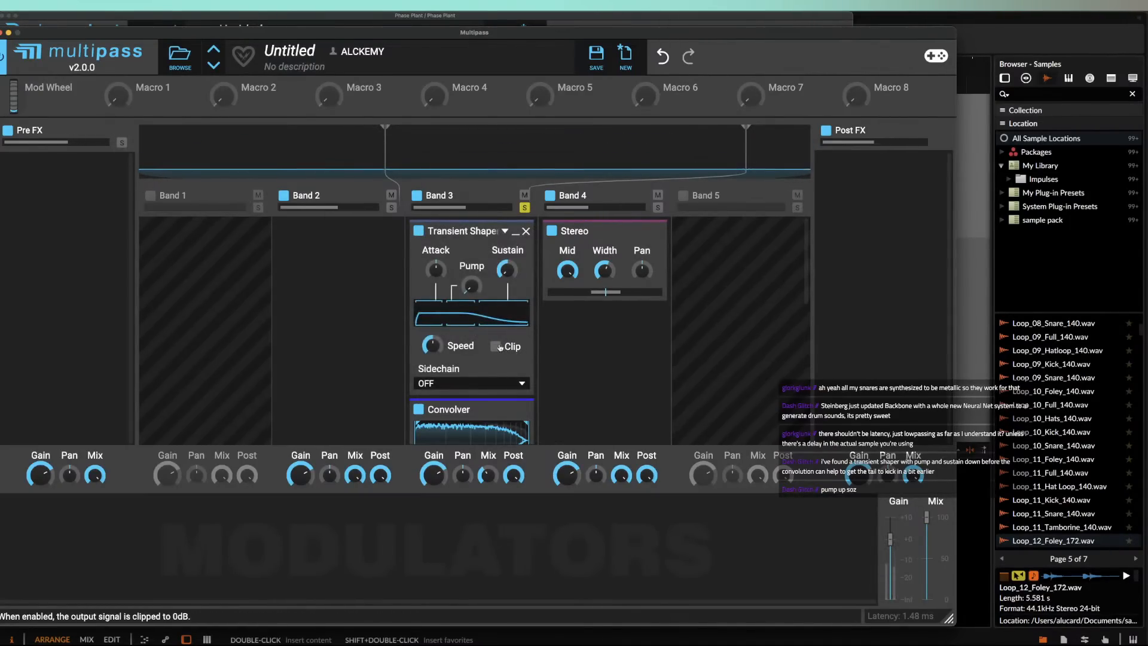
{"action": "left_click", "coordinate": [417, 234]}
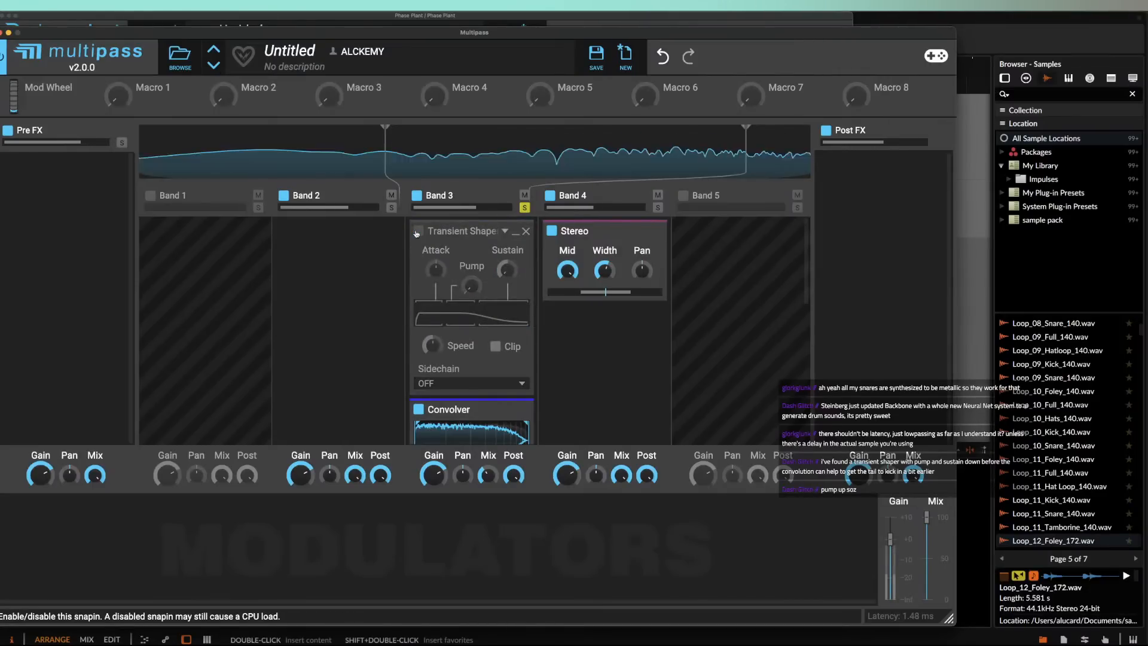
{"action": "left_click", "coordinate": [417, 234]}
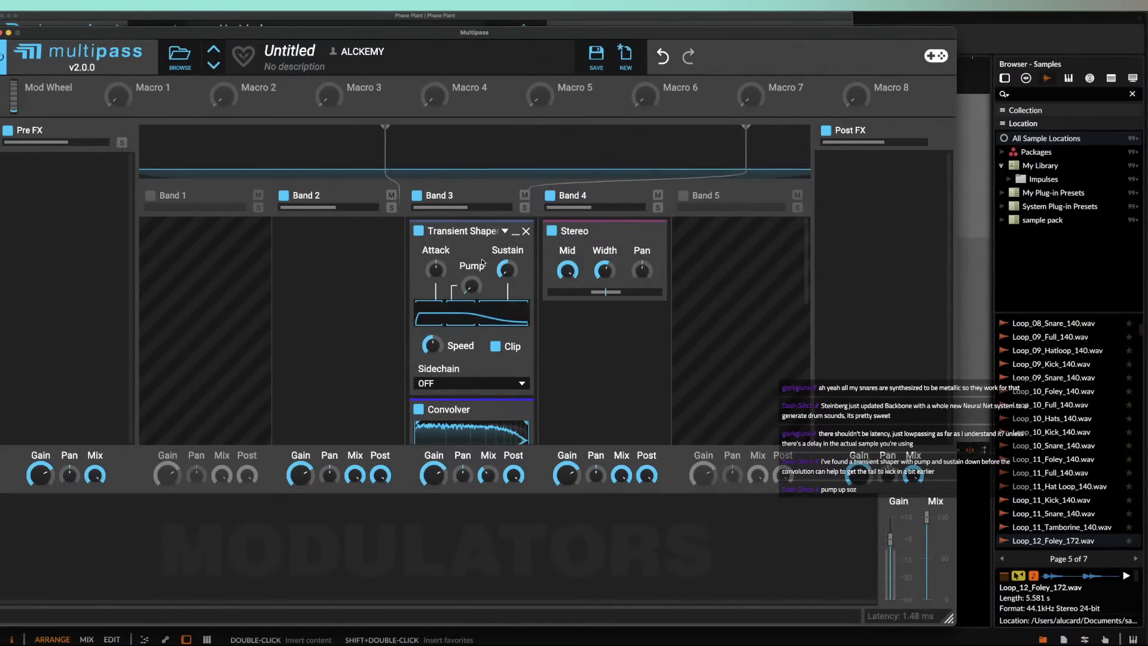
Step: Lower the dry/wet mix of Band 3's Convolver
{"action": "scroll", "coordinate": [485, 257], "scroll_direction": "down", "scroll_amount": 2}
{"action": "scroll", "coordinate": [482, 262], "scroll_direction": "down", "scroll_amount": 6}
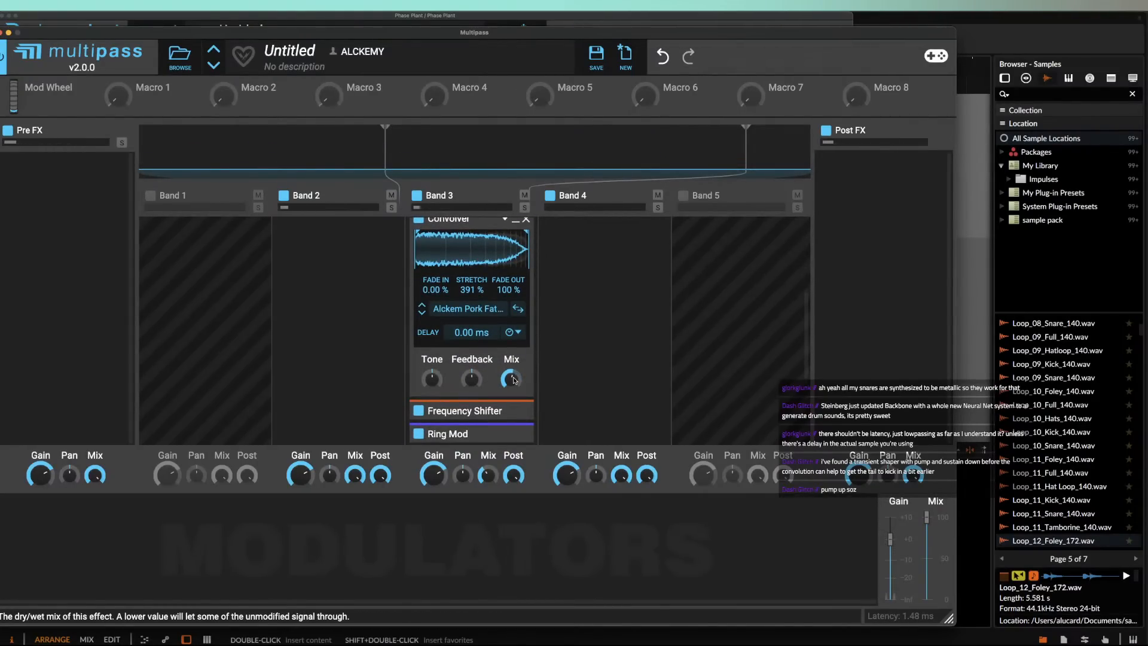
{"action": "left_click_drag", "start_coordinate": [514, 381], "coordinate": [514, 397]}
{"action": "scroll", "coordinate": [449, 345], "scroll_direction": "up", "scroll_amount": 8}
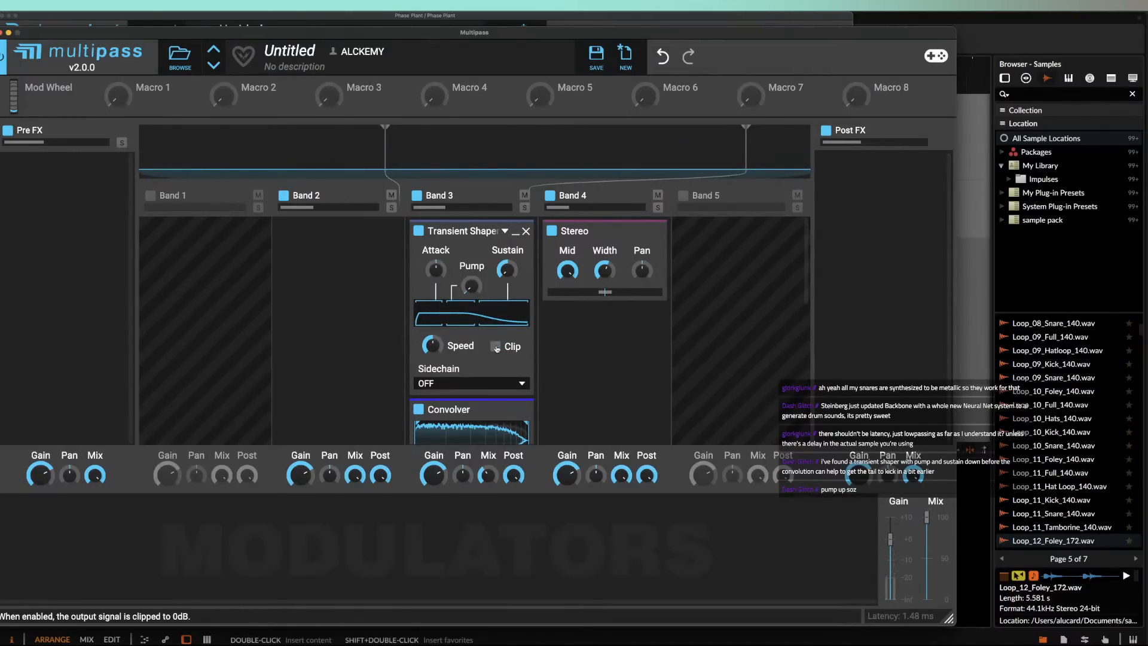
Step: Collapse Band 3's Transient Shaper and Convolver, and close the Multipass window
{"action": "left_click", "coordinate": [515, 230]}
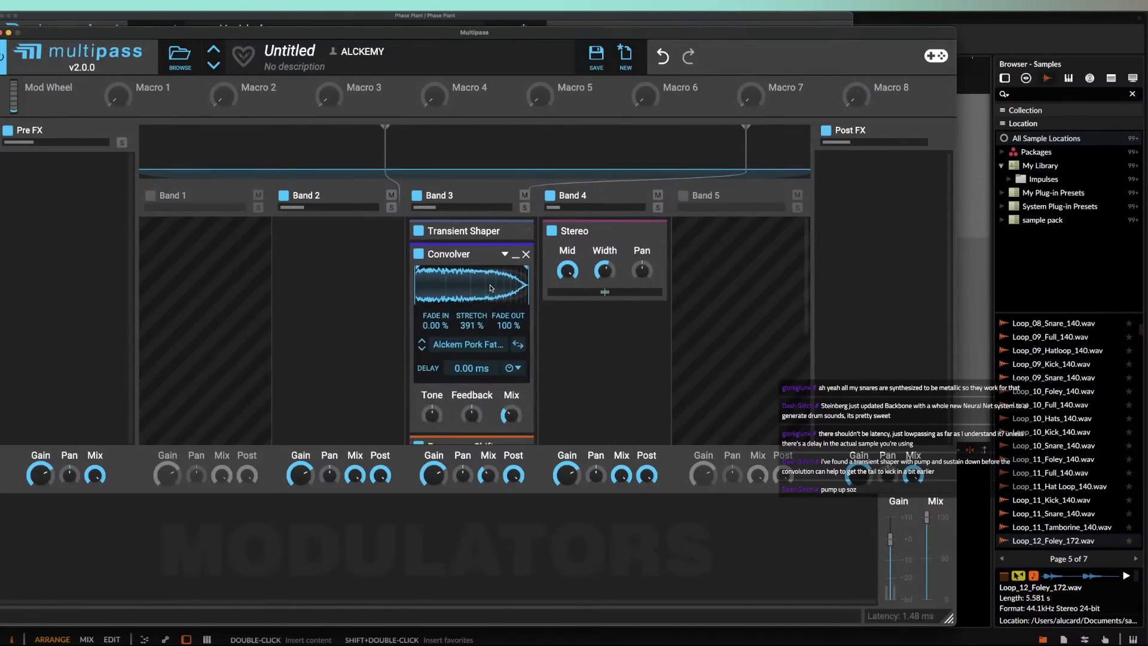
{"action": "left_click", "coordinate": [515, 254]}
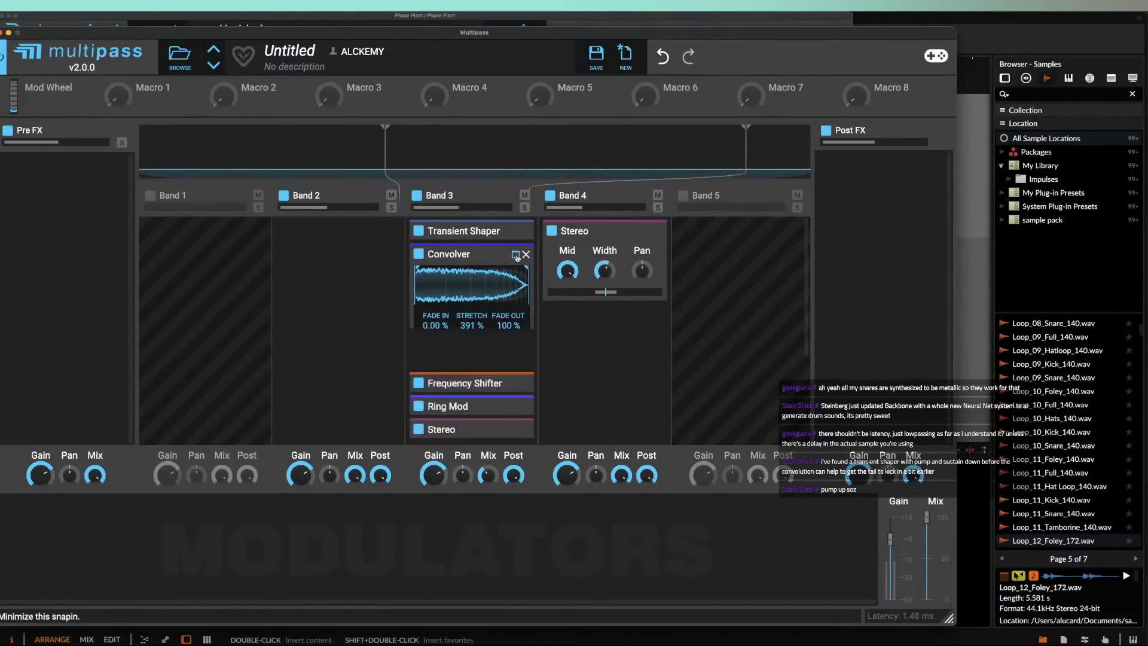
{"action": "left_click", "coordinate": [2, 32]}
Step: Adjust the delay of the sine group's envelope to about 4 ms
{"action": "scroll", "coordinate": [335, 186], "scroll_direction": "up", "scroll_amount": 1}
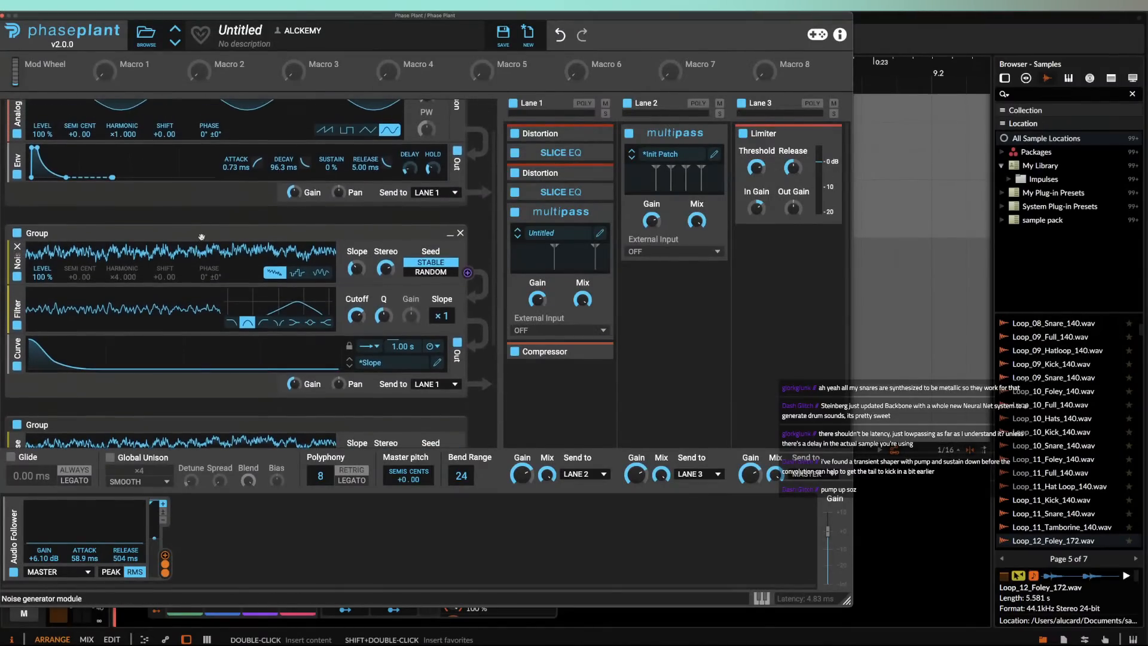
{"action": "left_click_drag", "start_coordinate": [410, 168], "coordinate": [409, 171]}
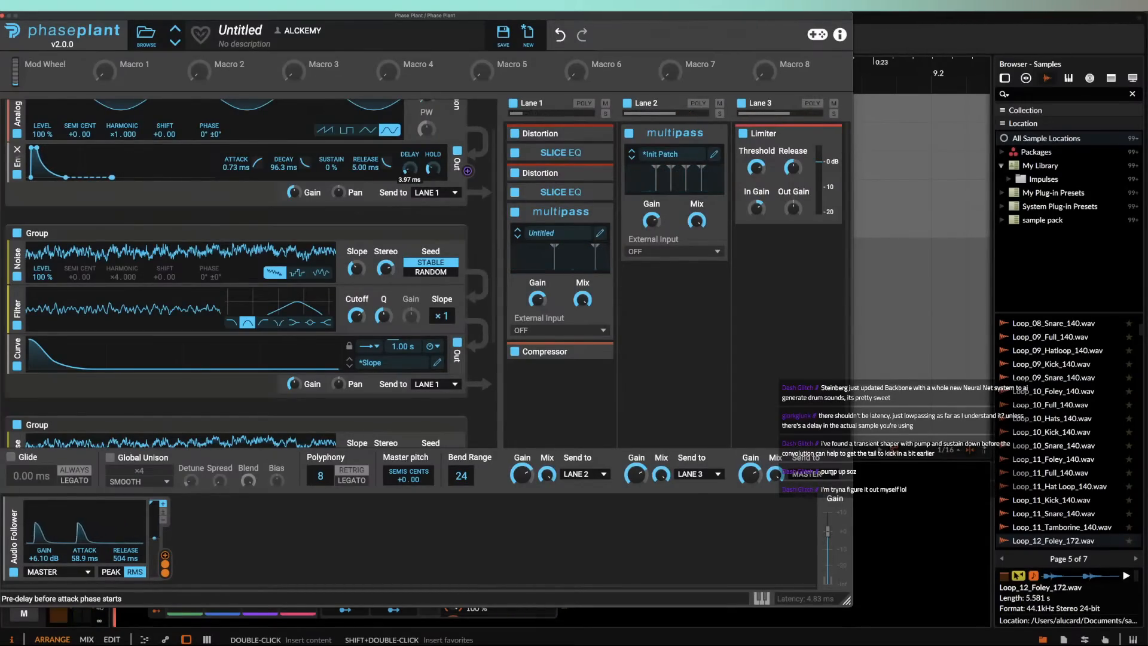
{"action": "left_click_drag", "start_coordinate": [410, 170], "coordinate": [410, 171]}
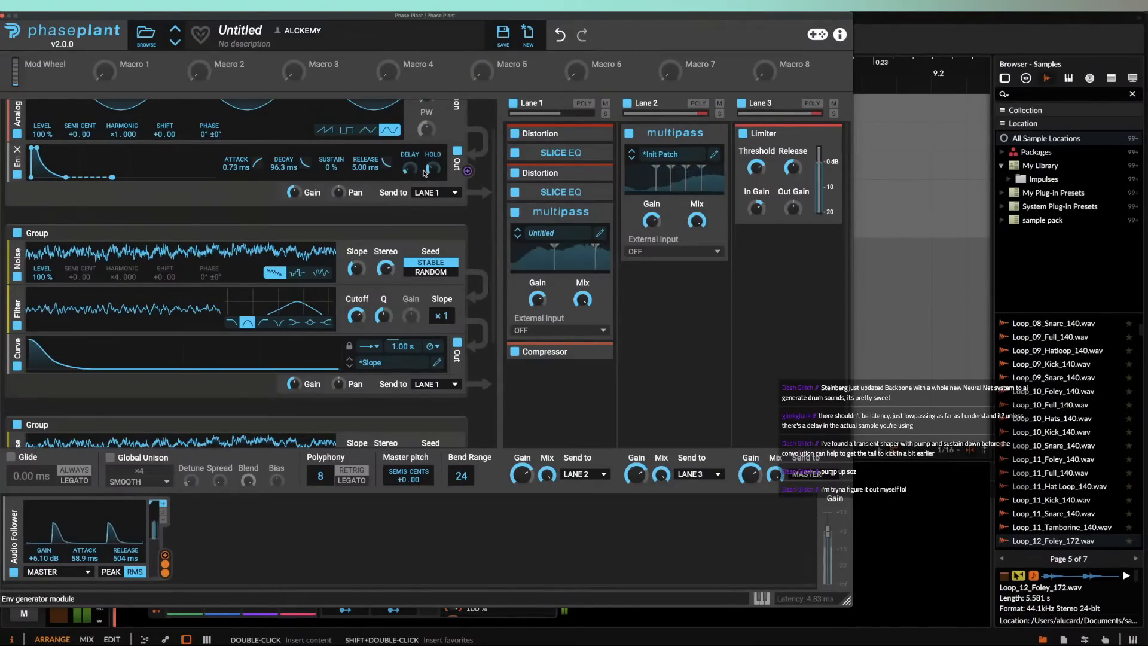
Step: Try longer hold times on the sine group's envelope and bring the hold down below 14.3 ms
{"action": "mouse_move", "coordinate": [432, 169]}
{"action": "scroll", "coordinate": [431, 170], "scroll_direction": "up", "scroll_amount": 5}
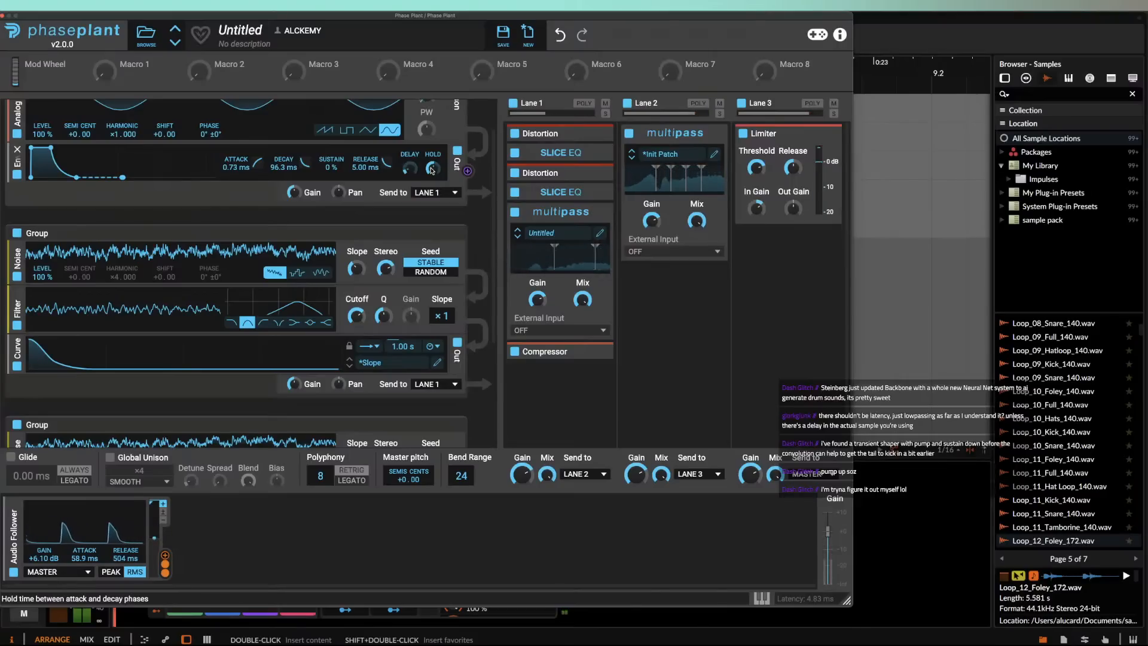
{"action": "scroll", "coordinate": [432, 170], "scroll_direction": "up", "scroll_amount": 5}
{"action": "scroll", "coordinate": [432, 170], "scroll_direction": "down", "scroll_amount": 5}
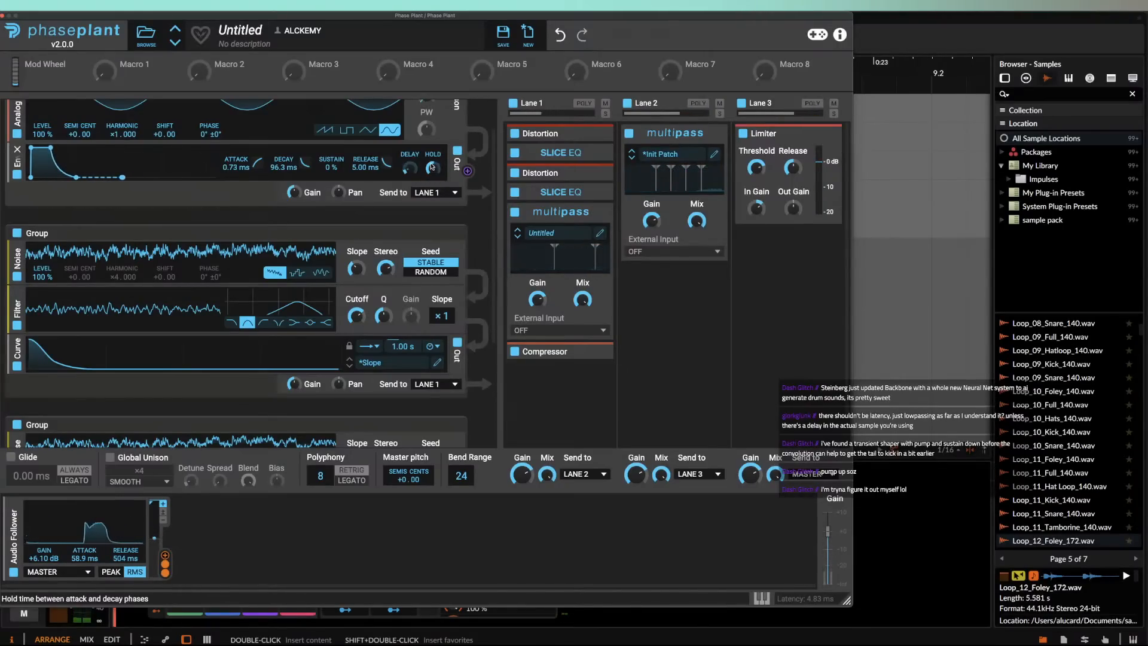
{"action": "left_click_drag", "start_coordinate": [432, 168], "coordinate": [432, 168]}
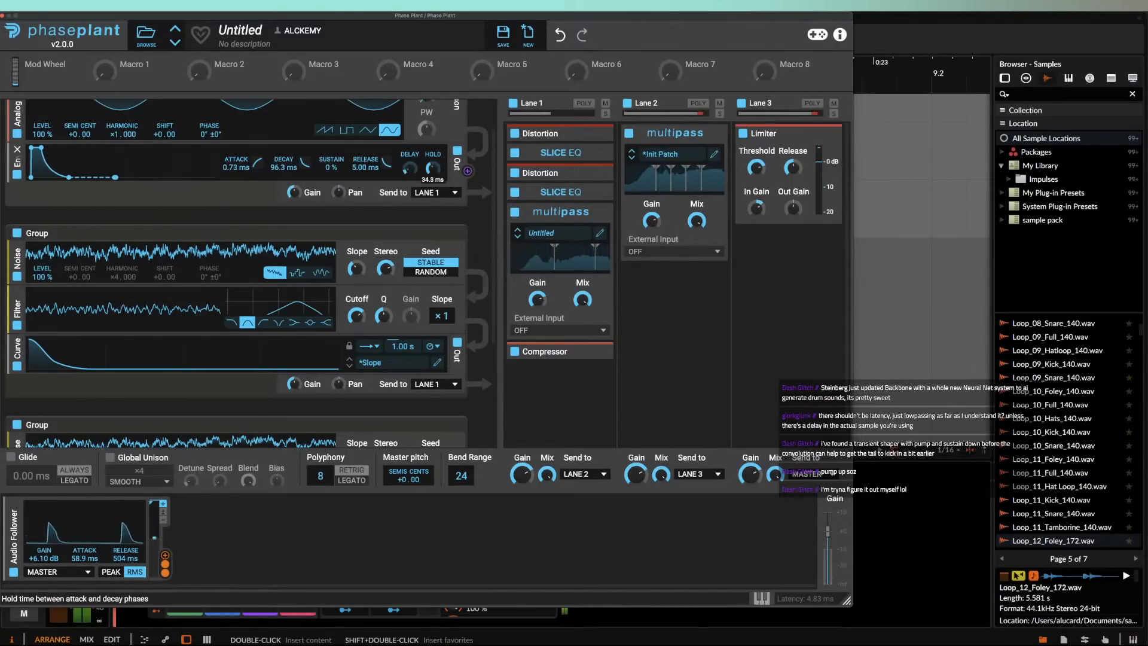
{"action": "scroll", "coordinate": [430, 179], "scroll_direction": "up", "scroll_amount": 3}
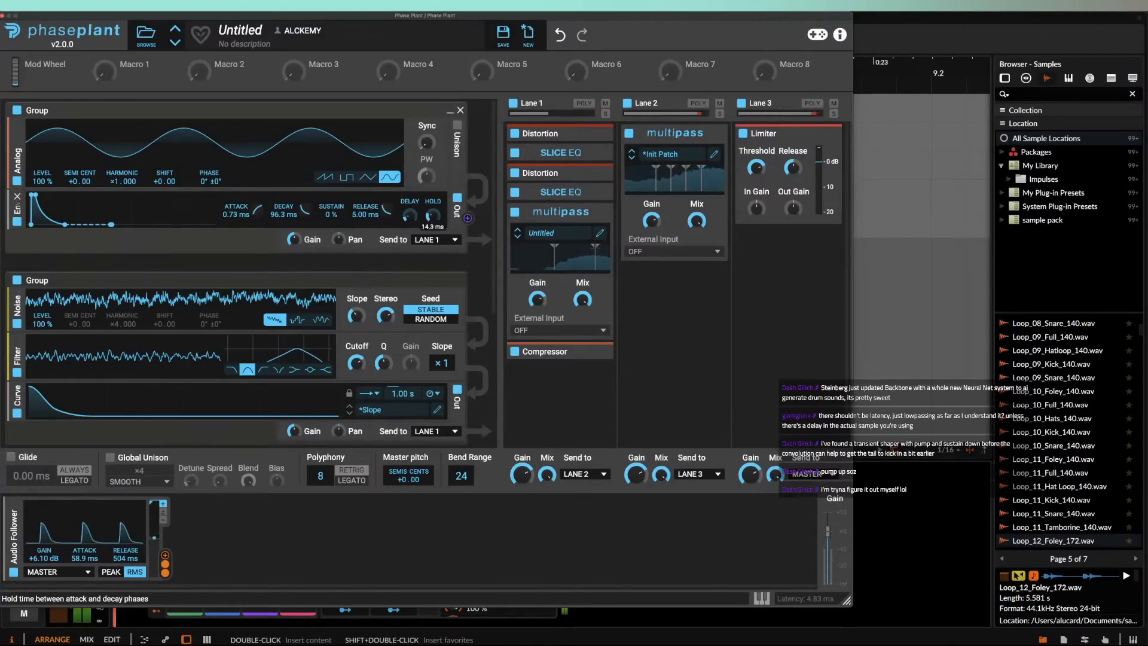
{"action": "left_click_drag", "start_coordinate": [433, 216], "coordinate": [432, 221]}
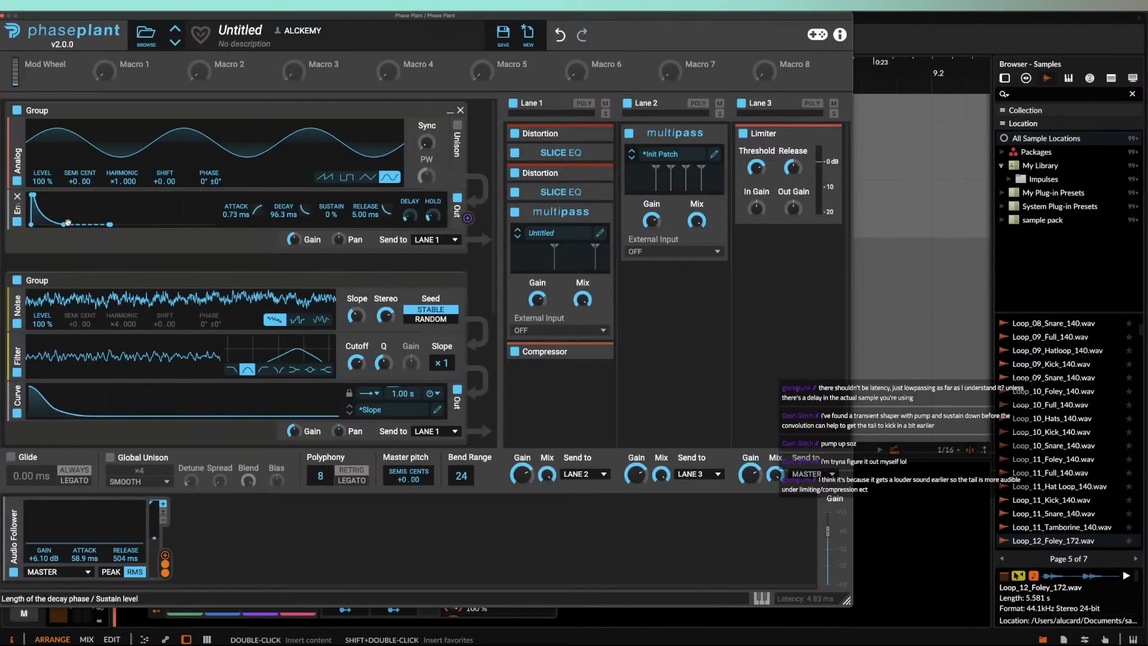
Step: Insert a Frequency Shifter between the Multipass and the Compressor in Lane 1 and try a shift of about 32.6 Hz
{"action": "scroll", "coordinate": [275, 377], "scroll_direction": "down", "scroll_amount": 4}
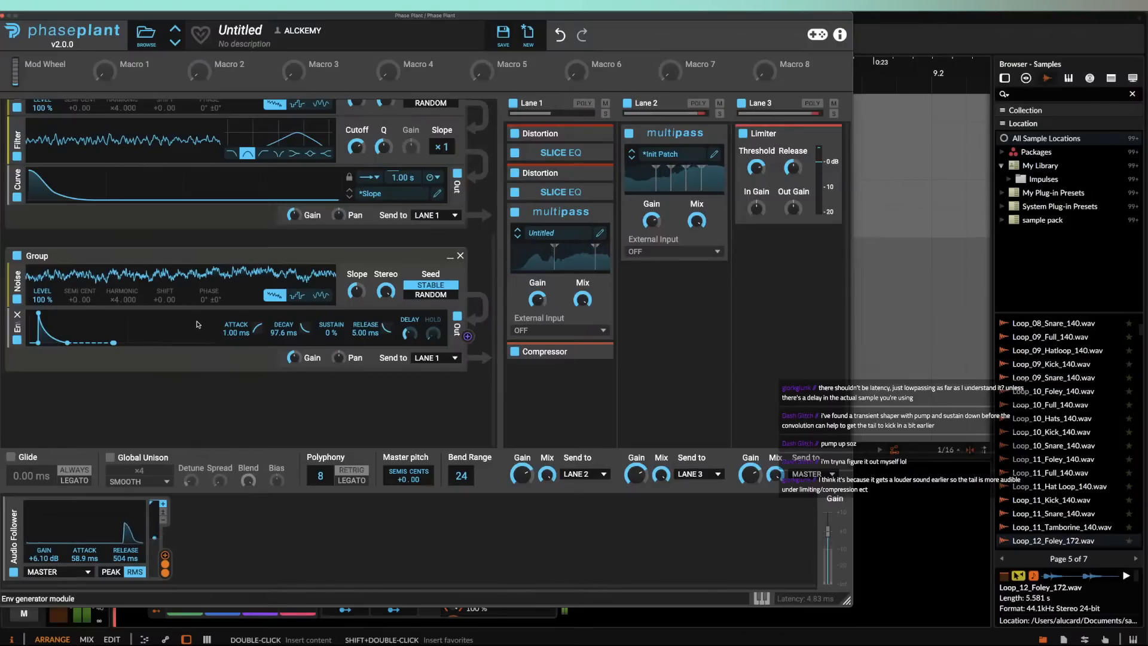
{"action": "scroll", "coordinate": [198, 324], "scroll_direction": "up", "scroll_amount": 1}
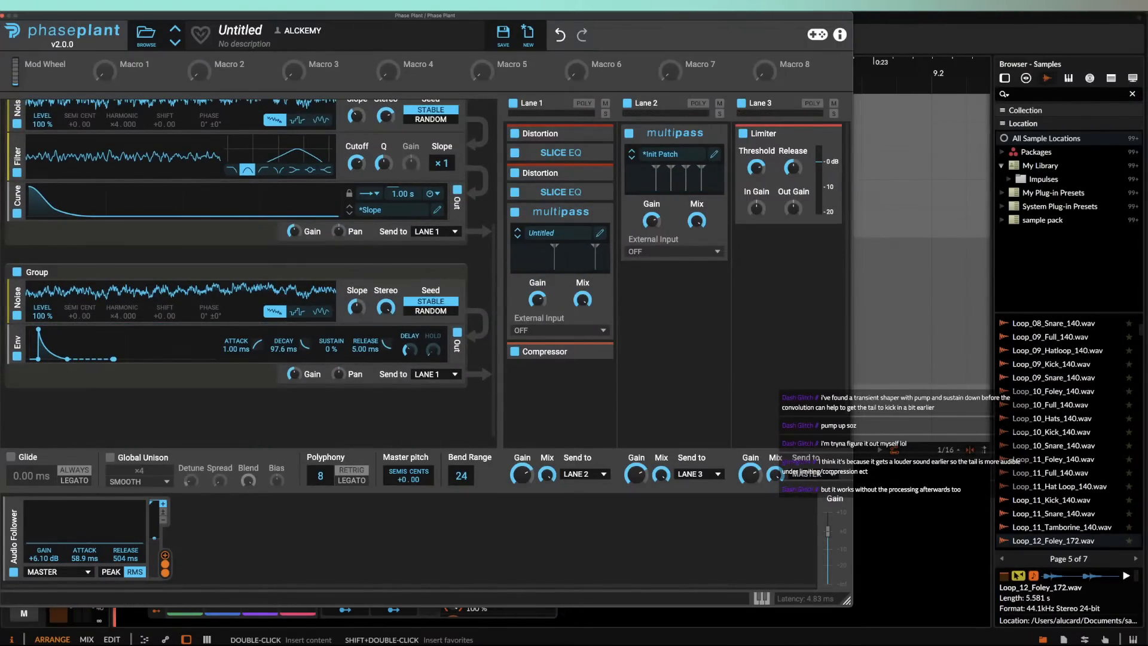
{"action": "left_click", "coordinate": [548, 343]}
{"action": "left_click", "coordinate": [630, 387]}
{"action": "mouse_move", "coordinate": [560, 376]}
{"action": "left_mouse_down"}
{"action": "mouse_move", "coordinate": [561, 359]}
{"action": "mouse_move", "coordinate": [553, 377]}
{"action": "left_mouse_up"}
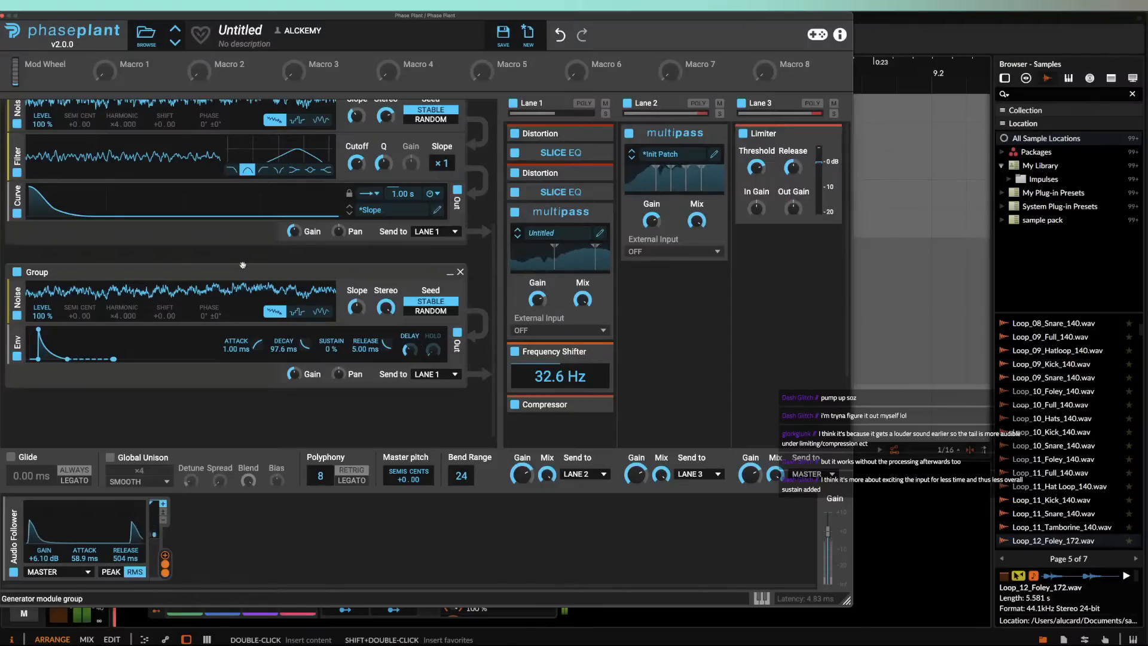
Step: Try negative shifts around -32 to -26 Hz on Lane 1's Frequency Shifter, reset it to 0.00 Hz and bypass it
{"action": "scroll", "coordinate": [243, 265], "scroll_direction": "up", "scroll_amount": 1}
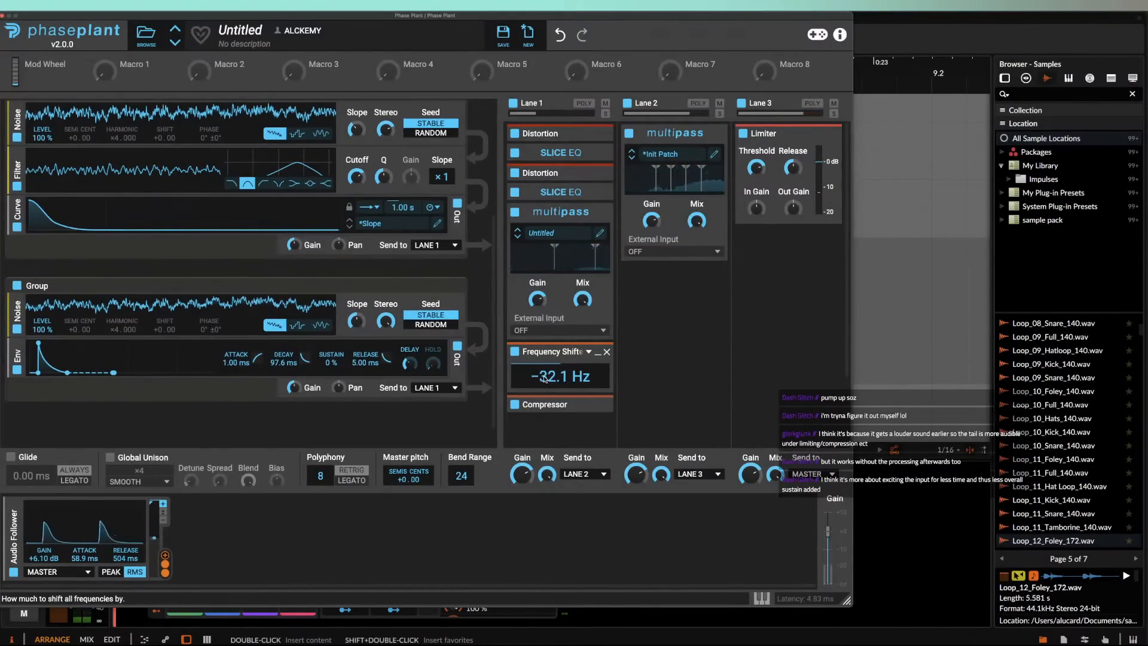
{"action": "left_click_drag", "start_coordinate": [545, 379], "coordinate": [545, 373]}
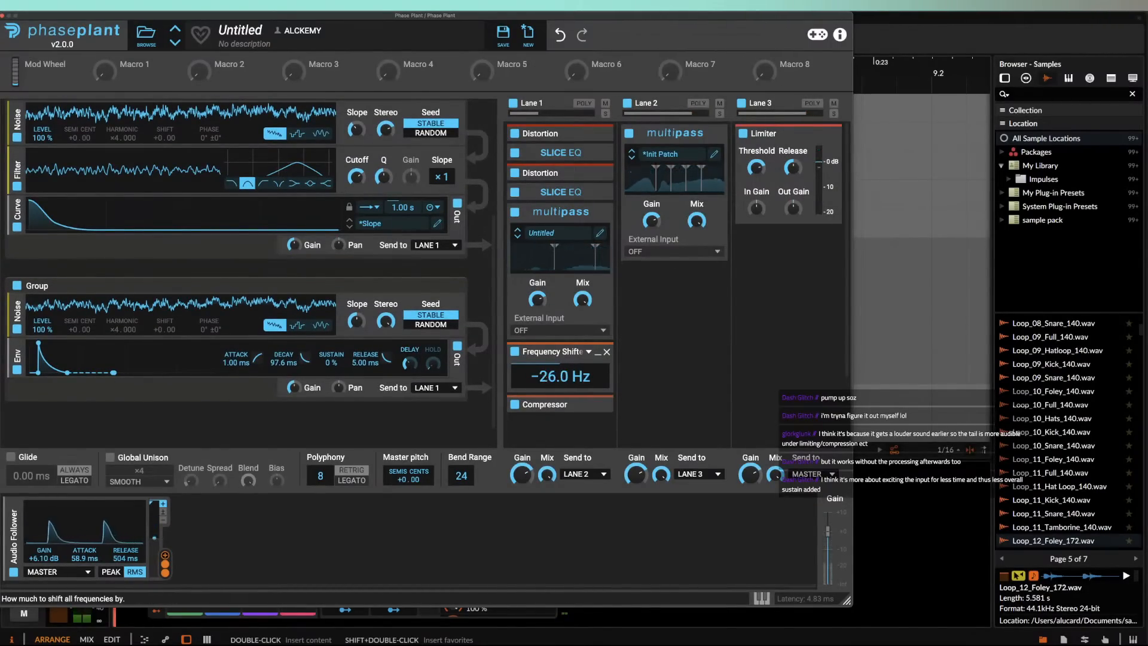
{"action": "left_click", "coordinate": [514, 352]}
Step: Adjust the Q and cutoff of the second group's band-pass filter, and collapse the first two groups
{"action": "scroll", "coordinate": [286, 266], "scroll_direction": "up", "scroll_amount": 2}
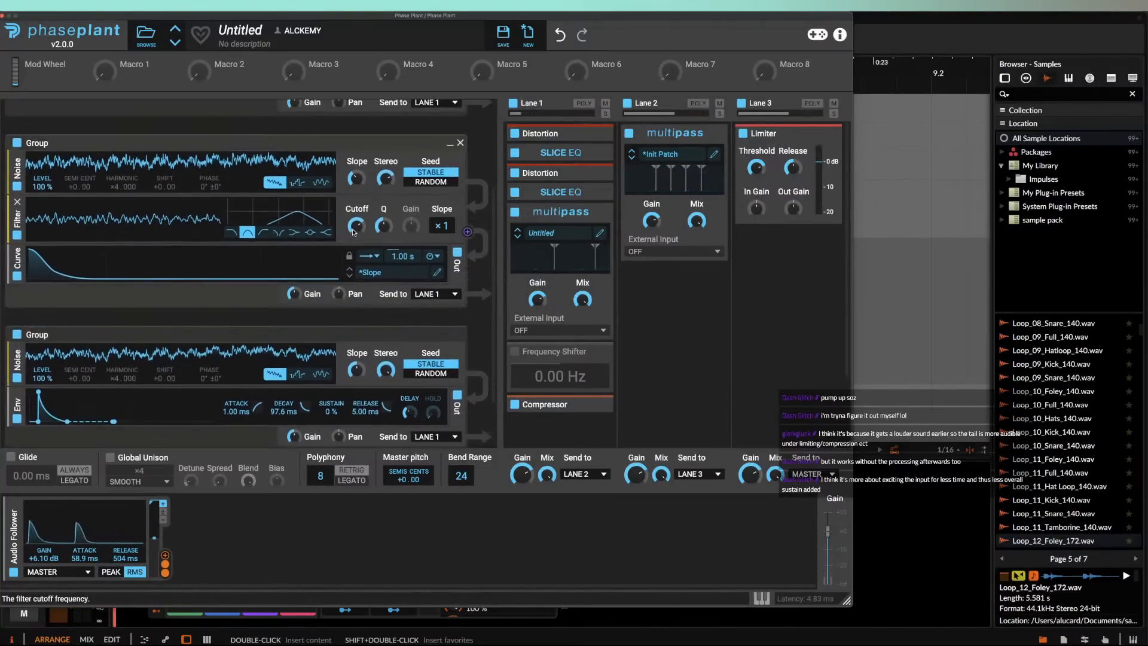
{"action": "left_click_drag", "start_coordinate": [383, 227], "coordinate": [356, 221]}
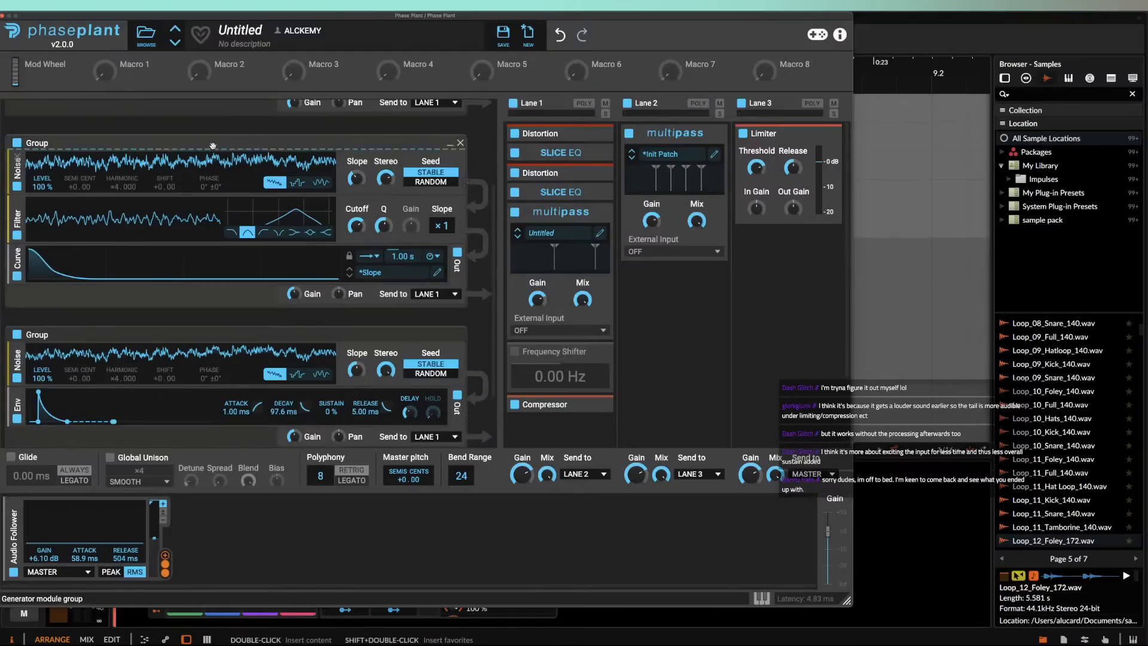
{"action": "scroll", "coordinate": [208, 216], "scroll_direction": "up", "scroll_amount": 5}
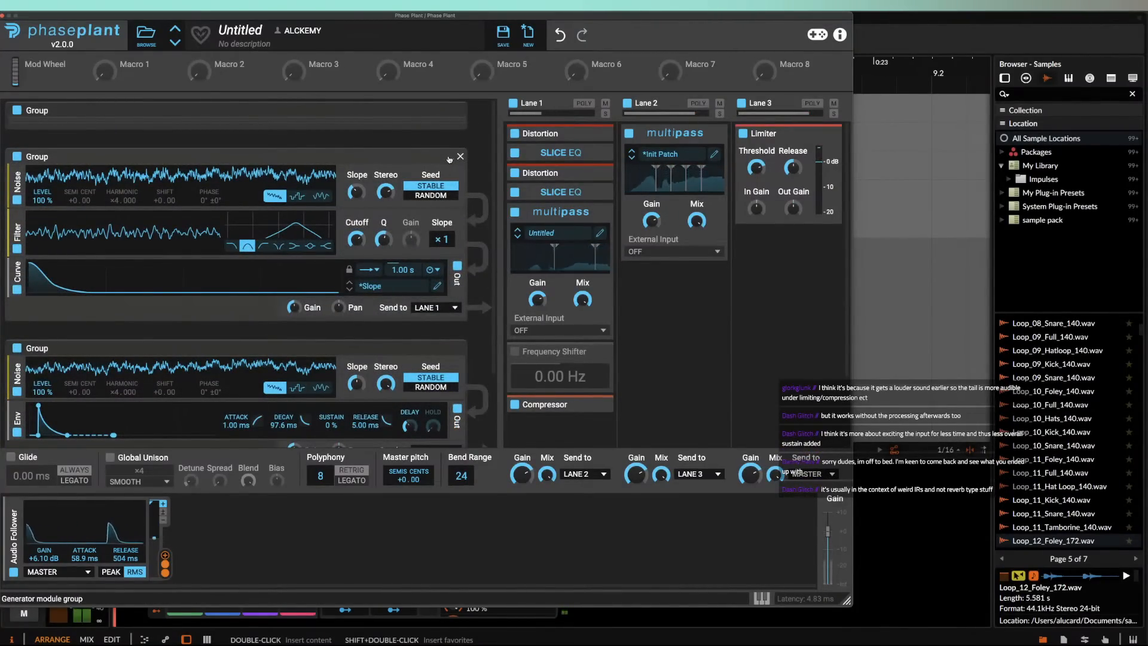
{"action": "left_click", "coordinate": [450, 157]}
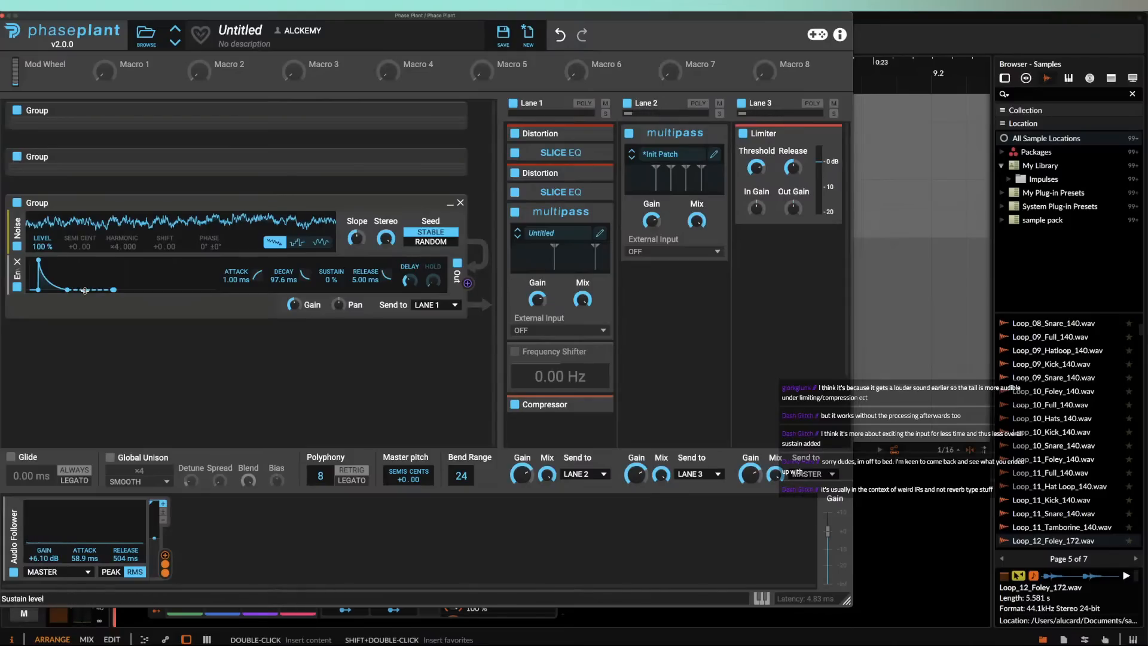
Step: Insert a high-pass Filter between the noise and envelope of the third group, tune its cutoff and Q, and collapse the group
{"action": "left_click", "coordinate": [234, 255]}
{"action": "left_click", "coordinate": [319, 302]}
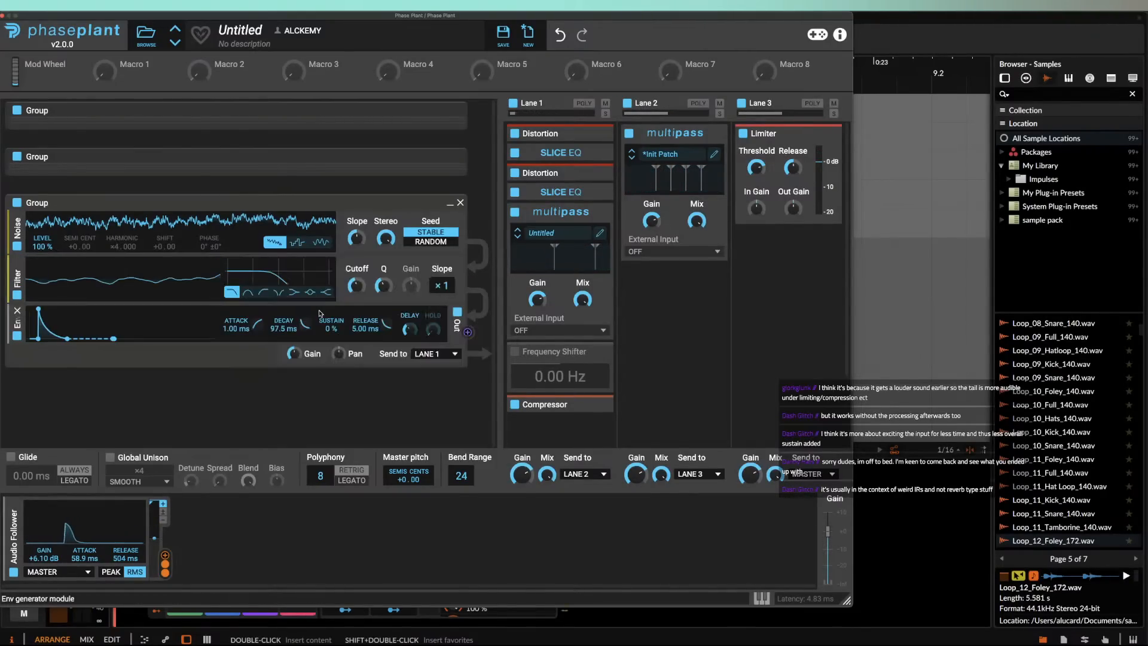
{"action": "left_click", "coordinate": [264, 292]}
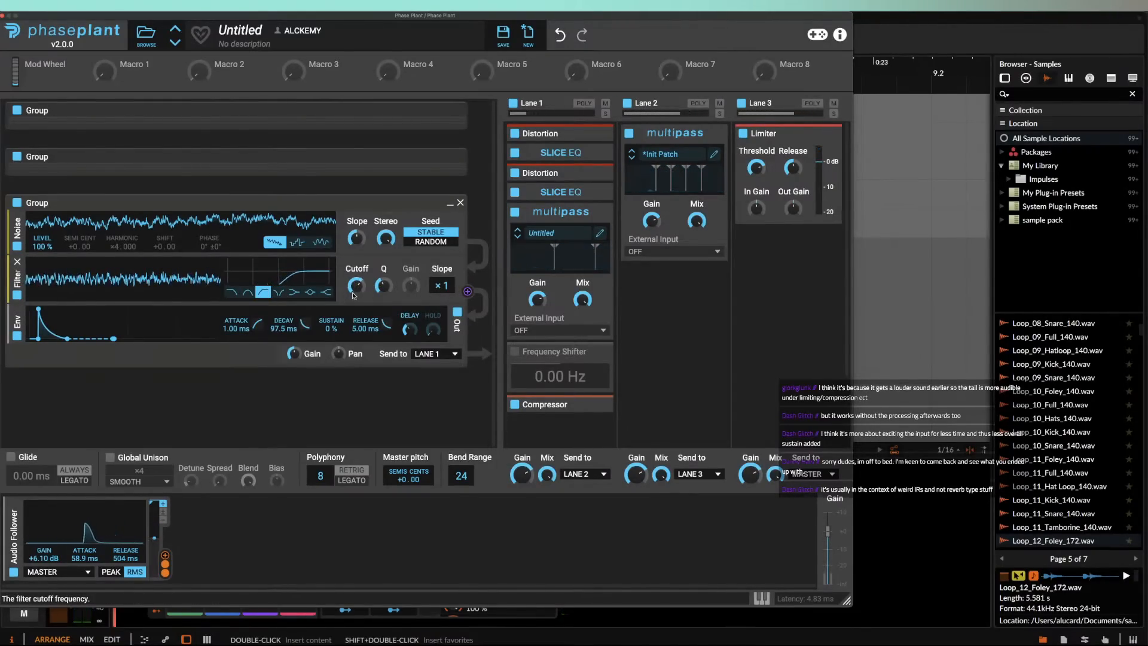
{"action": "left_click_drag", "start_coordinate": [353, 293], "coordinate": [353, 291]}
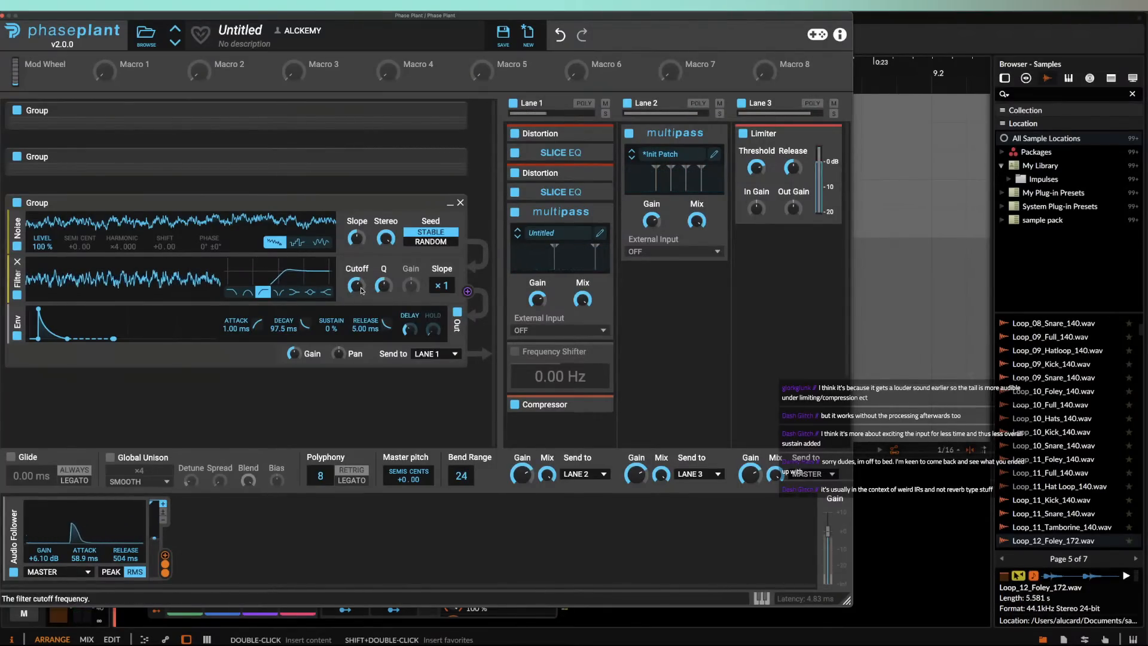
{"action": "left_click_drag", "start_coordinate": [383, 287], "coordinate": [357, 288]}
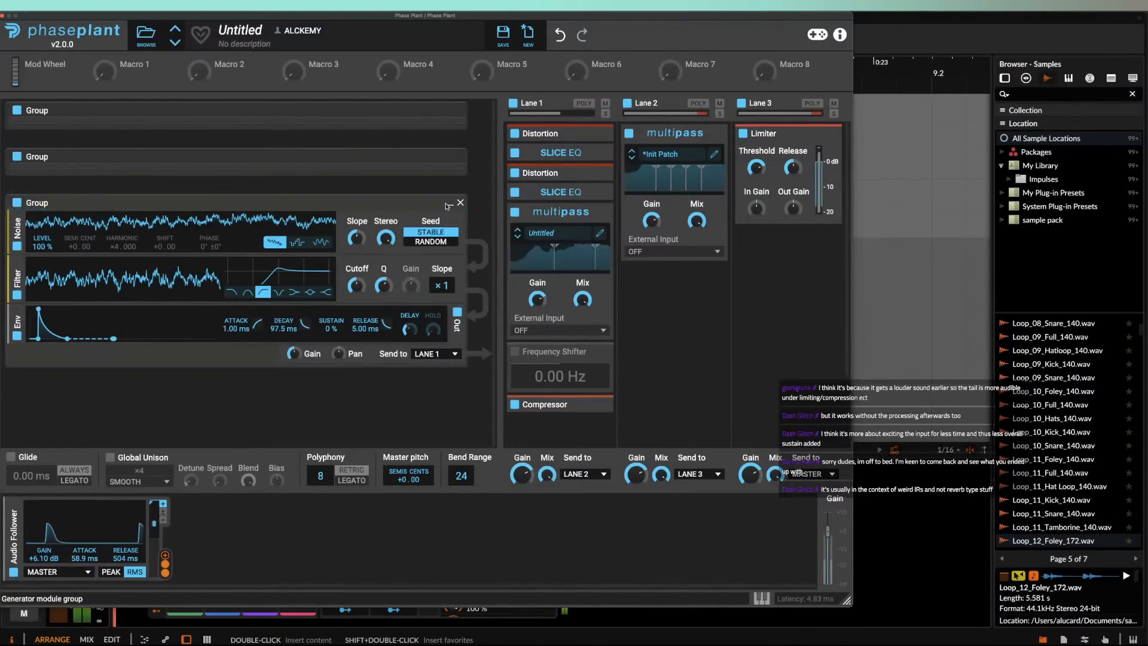
{"action": "left_click", "coordinate": [448, 203]}
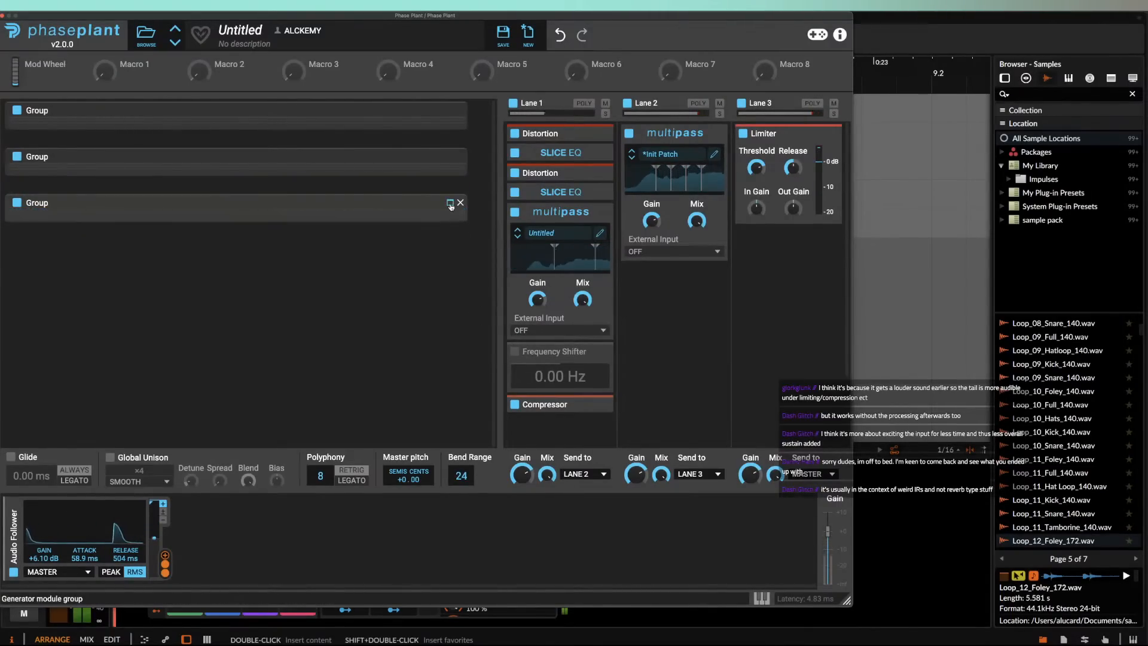
{"action": "left_click", "coordinate": [3, 16]}
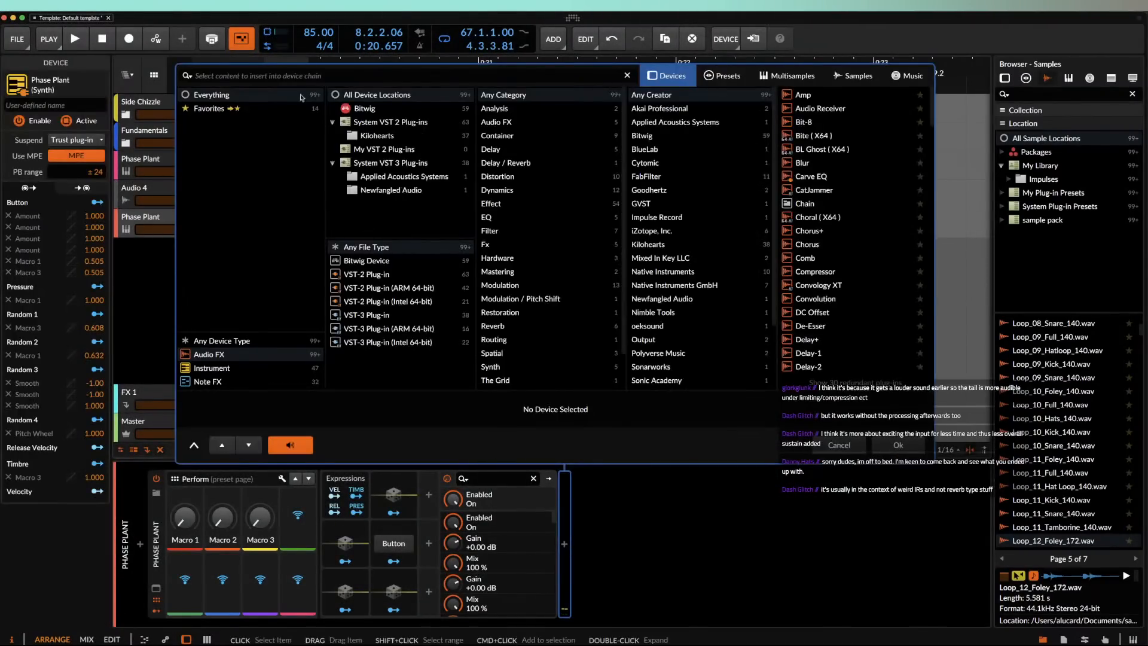
{"action": "type", "text": "PRTO"}
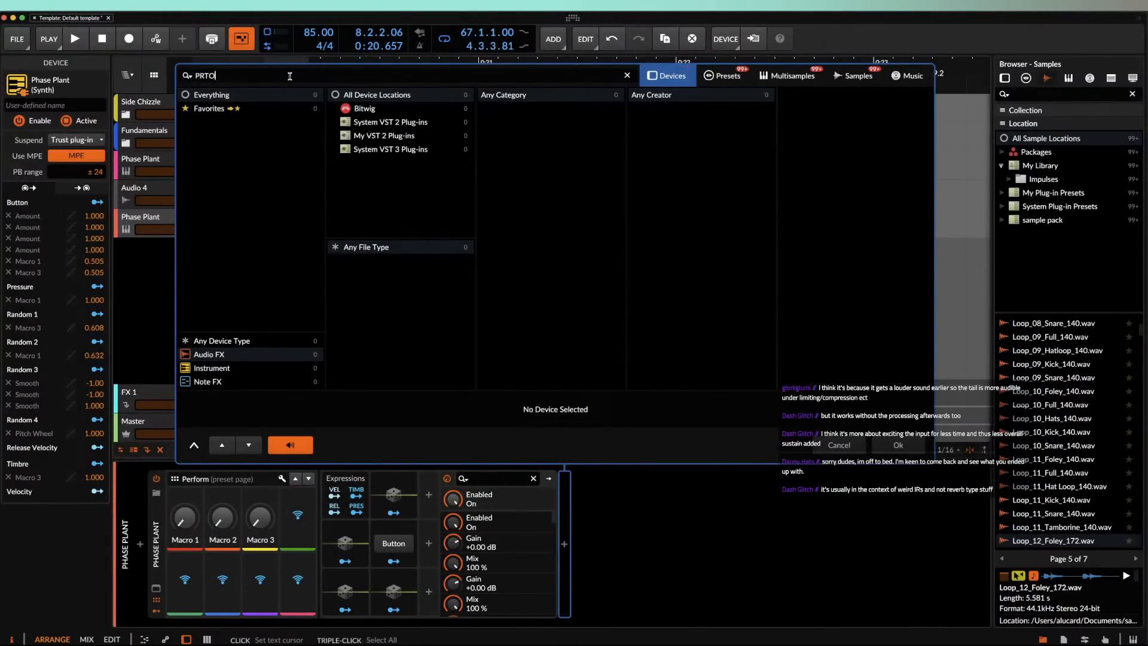
{"action": "key", "text": "BackSpace"}
{"action": "double_click", "coordinate": [850, 122]}
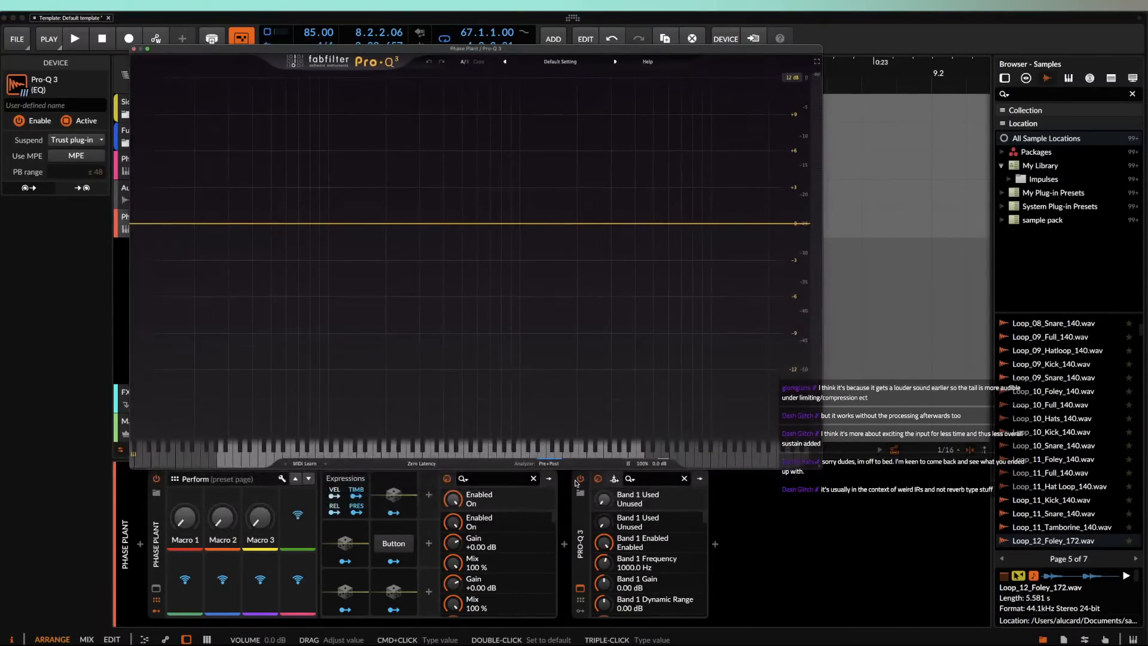
Step: Load the snare Q preset into Pro-Q 3 and move its low-cut band to about 108.68 Hz
{"action": "left_click", "coordinate": [580, 493]}
{"action": "left_click", "coordinate": [821, 175]}
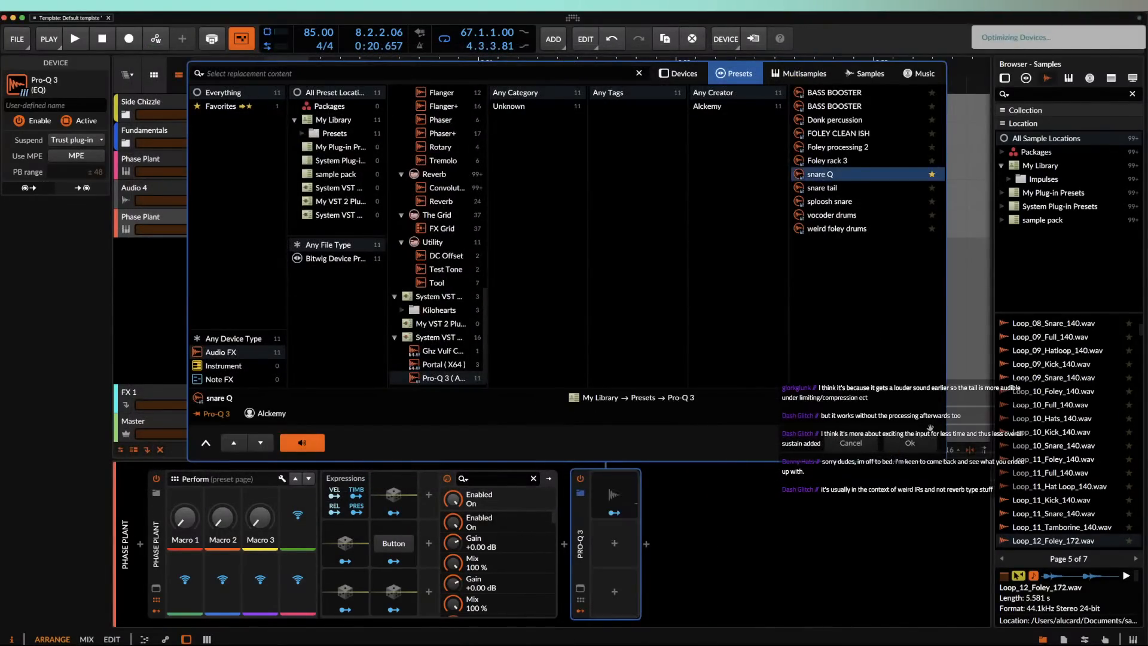
{"action": "left_click", "coordinate": [910, 443]}
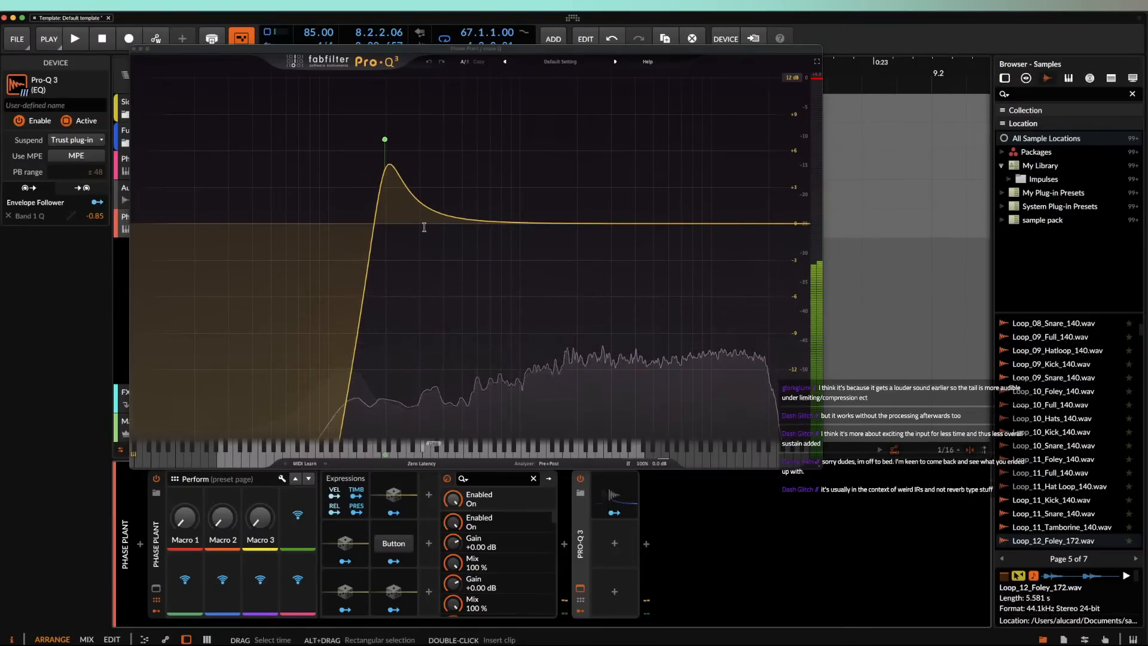
{"action": "left_click_drag", "start_coordinate": [384, 139], "coordinate": [335, 136]}
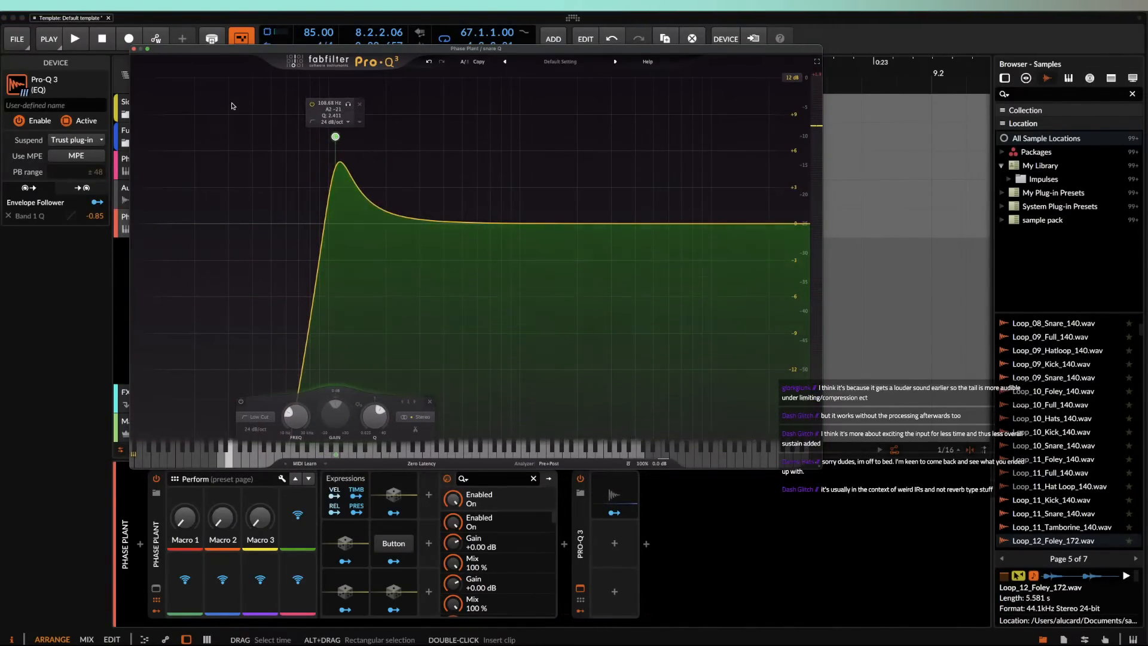
Step: Add Newfangled Saturate after Pro-Q 3 in the device chain and set its clipper shape to 100, fully hard
{"action": "left_click", "coordinate": [134, 49]}
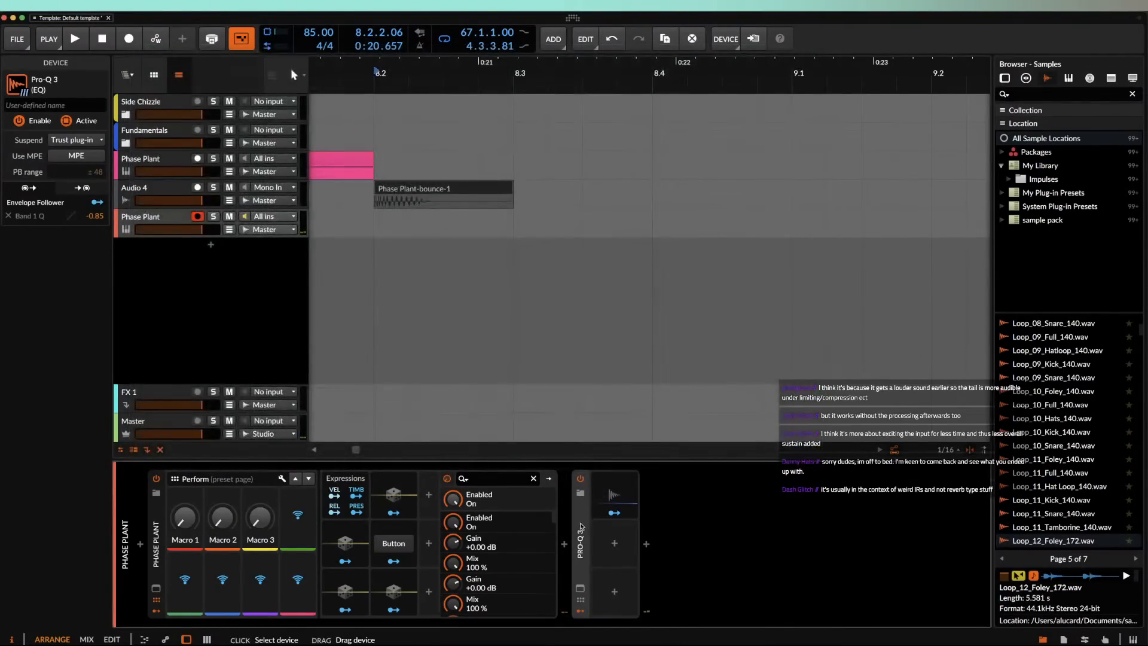
{"action": "left_click", "coordinate": [646, 545]}
{"action": "type", "text": "SAT"}
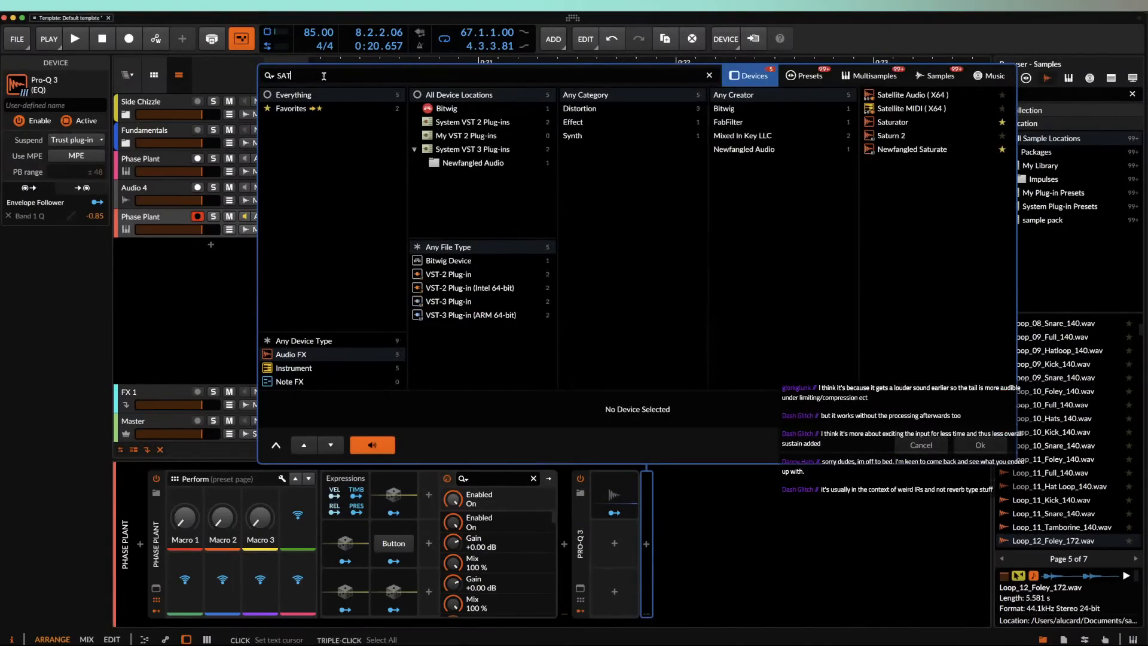
{"action": "double_click", "coordinate": [903, 149]}
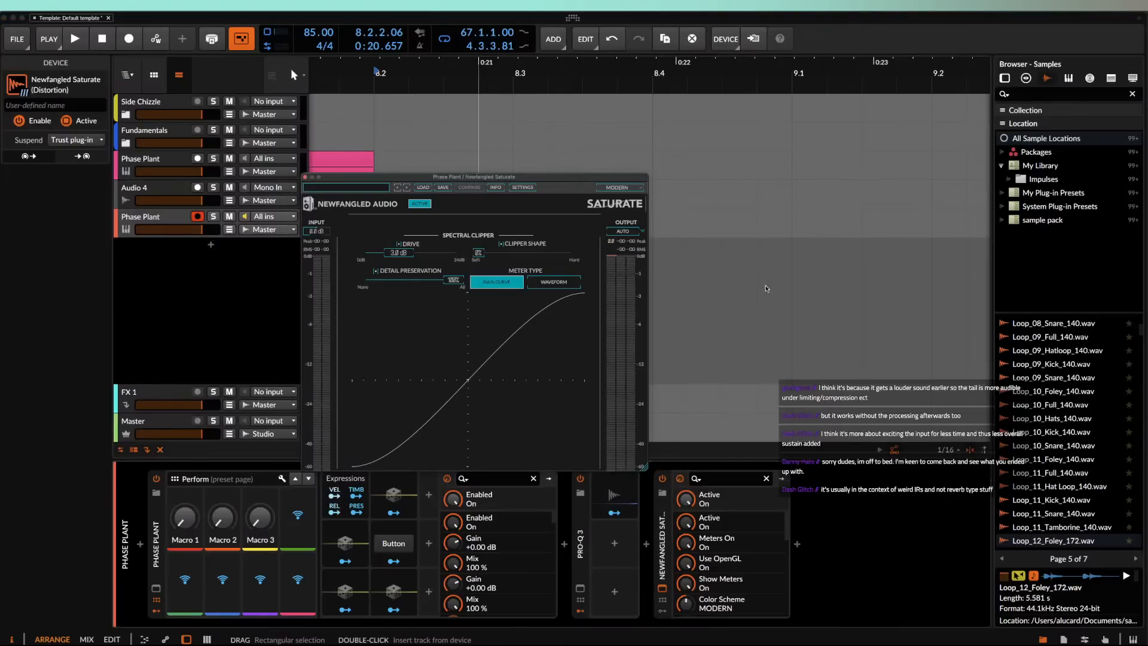
{"action": "left_click_drag", "start_coordinate": [478, 249], "coordinate": [596, 254]}
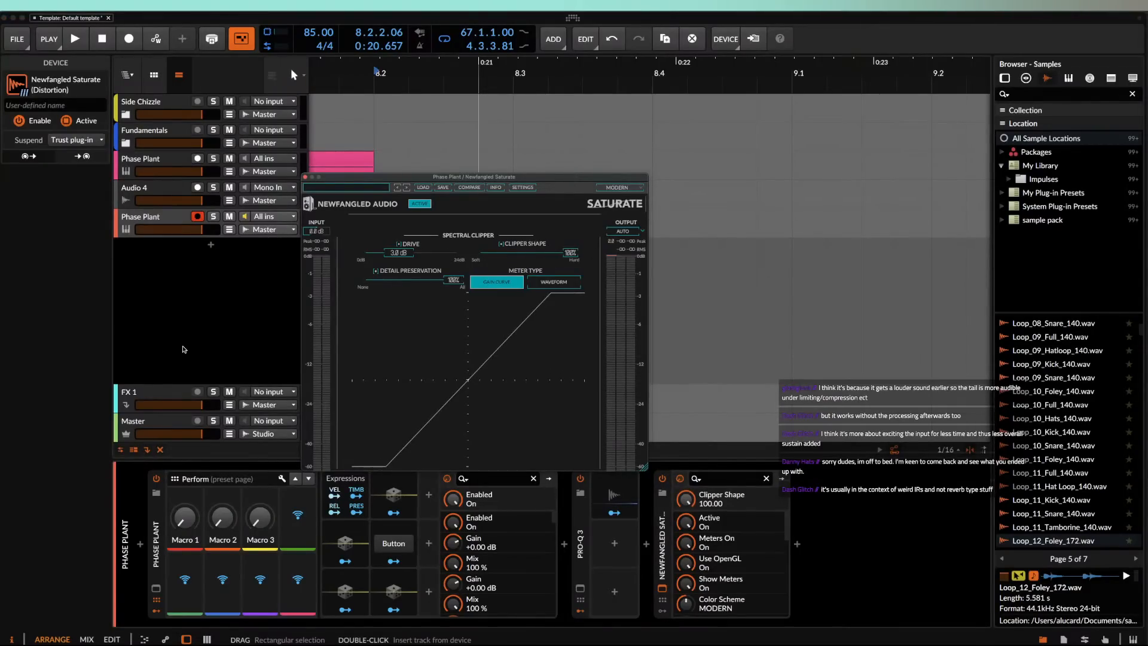
{"action": "left_click", "coordinate": [305, 178]}
Step: Insert the Bitwig Convolution device between Phase Plant and Pro-Q 3
{"action": "left_click", "coordinate": [580, 534]}
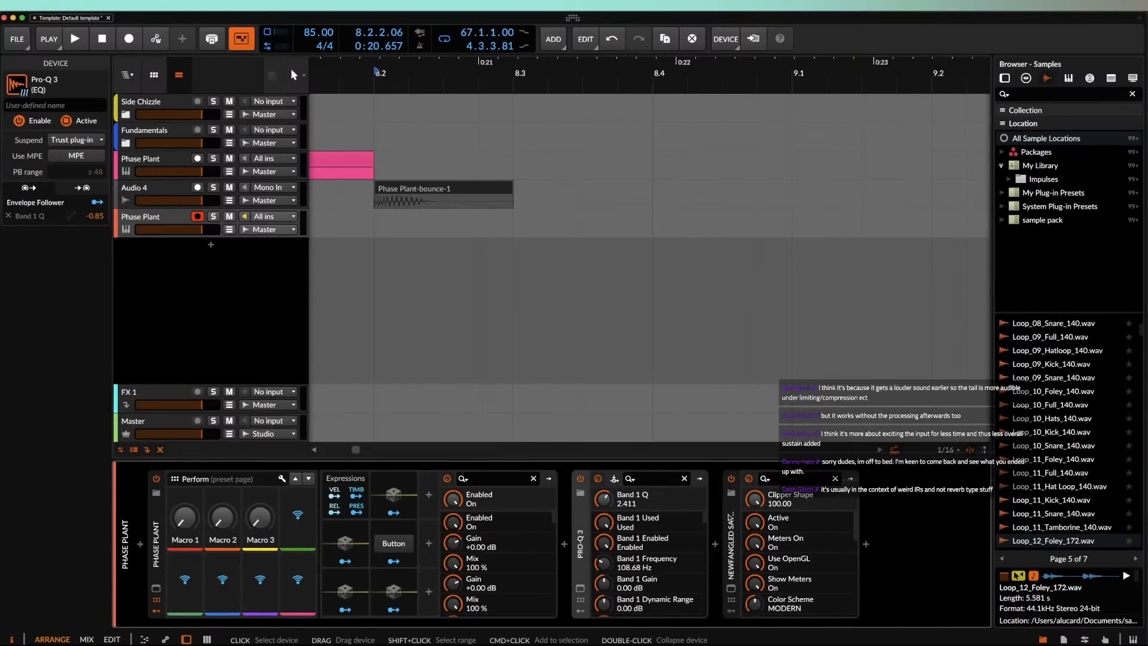
{"action": "left_click", "coordinate": [563, 529]}
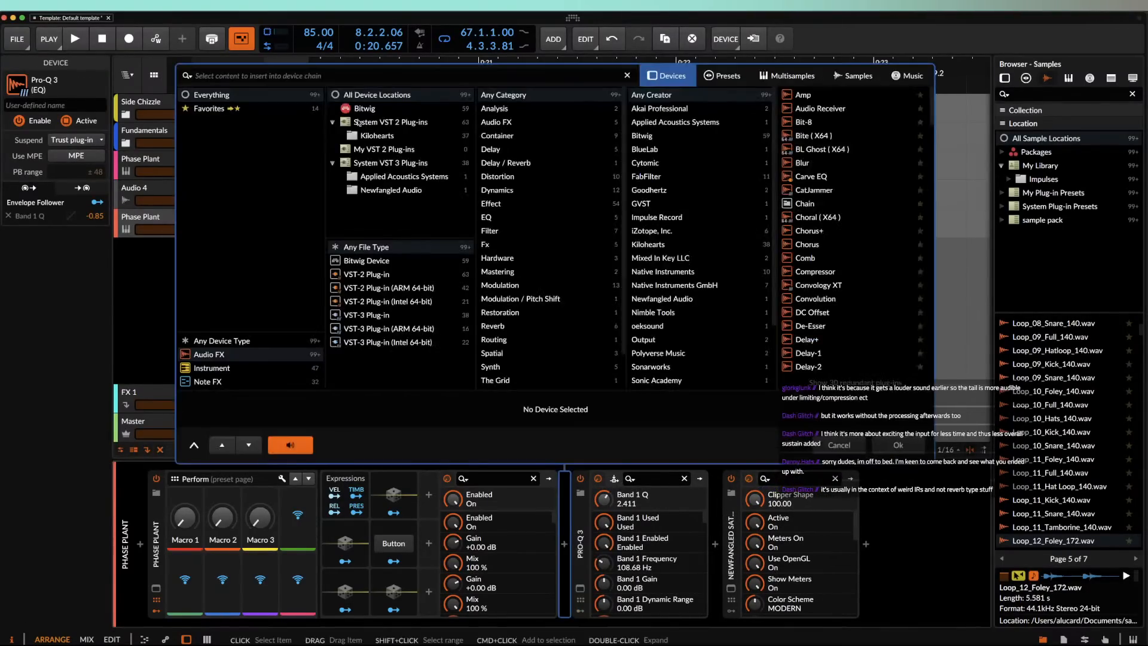
{"action": "type", "text": "ROOM"}
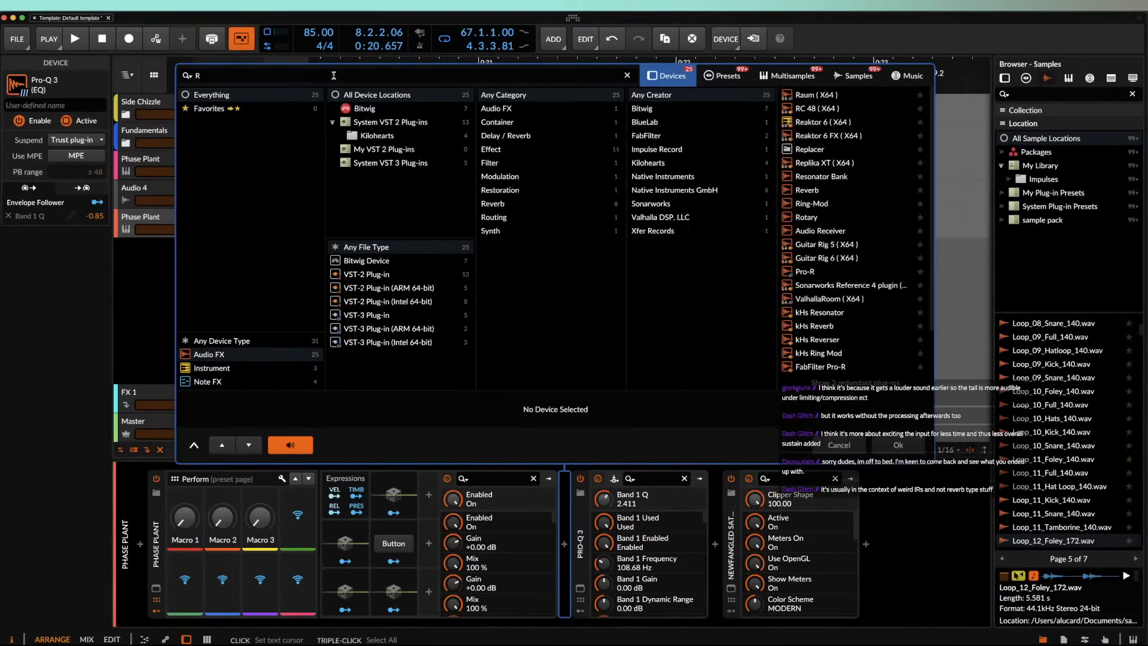
{"action": "key", "text": "BackSpace"}
{"action": "key", "text": "BackSpace"}
{"action": "key", "text": "BackSpace"}
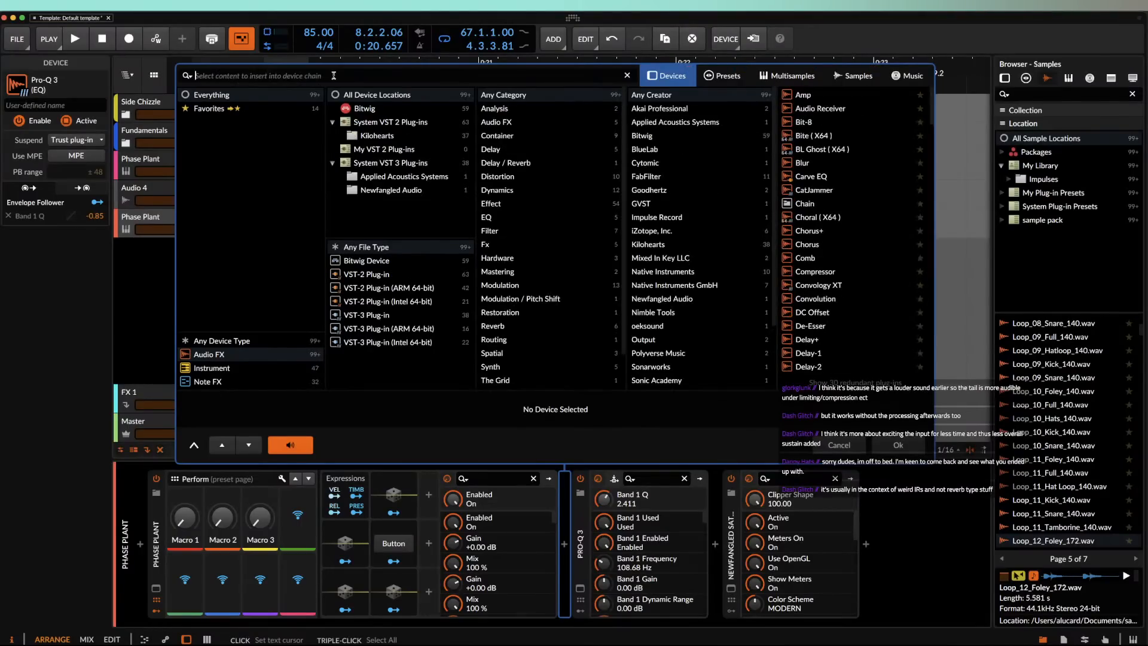
{"action": "type", "text": "CONV"}
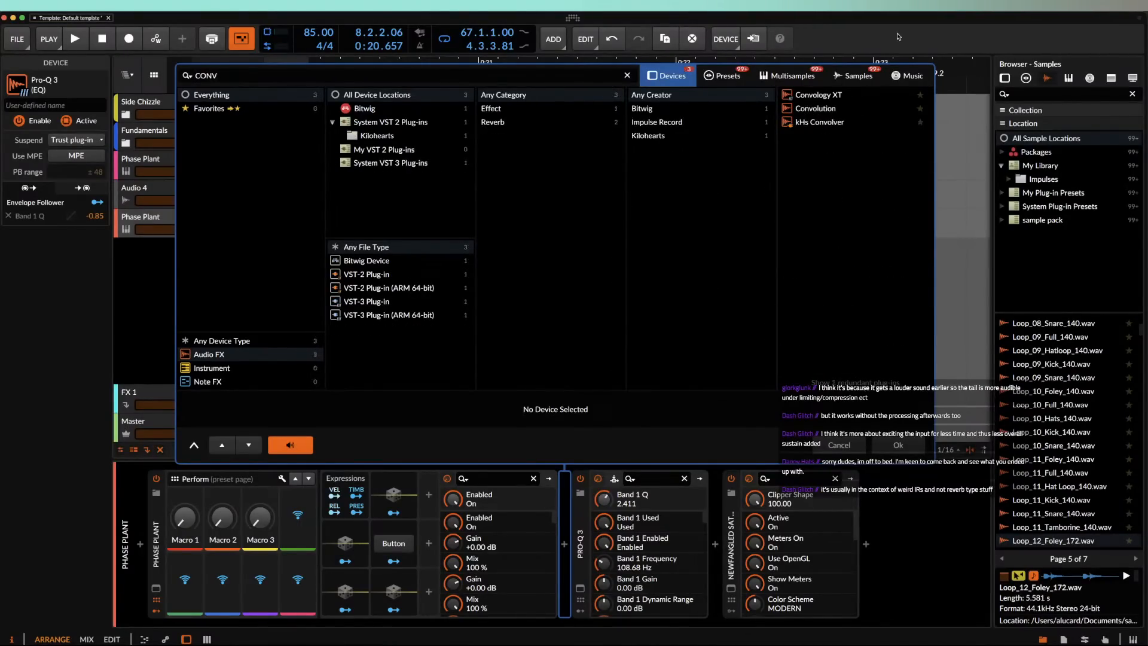
{"action": "left_click", "coordinate": [818, 109]}
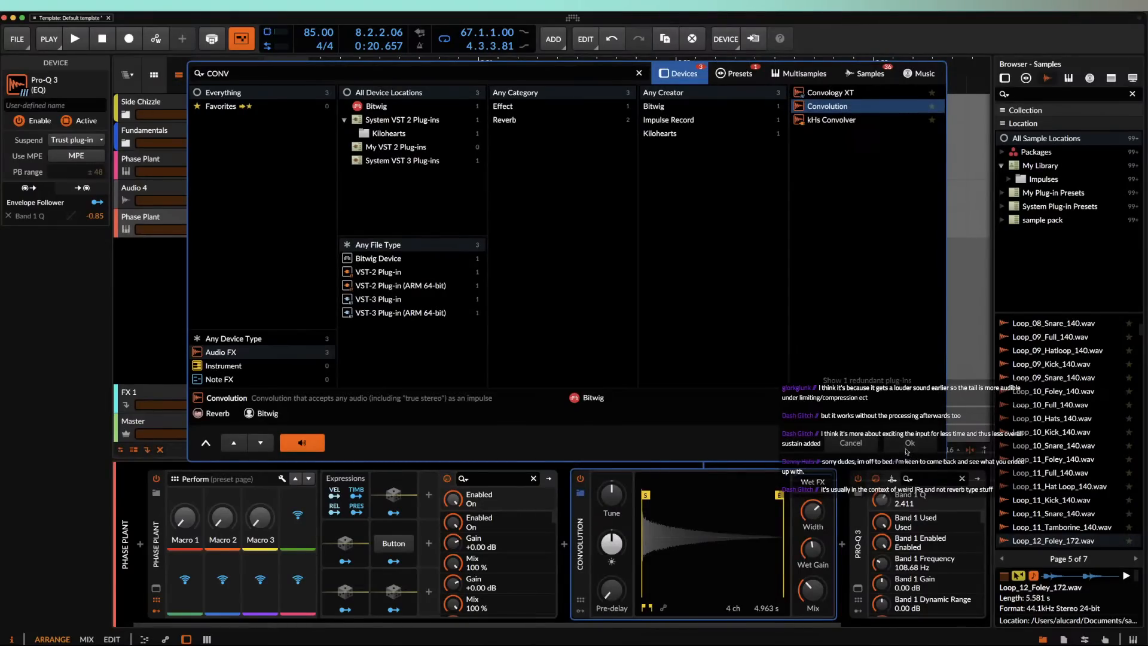
{"action": "left_click", "coordinate": [908, 448]}
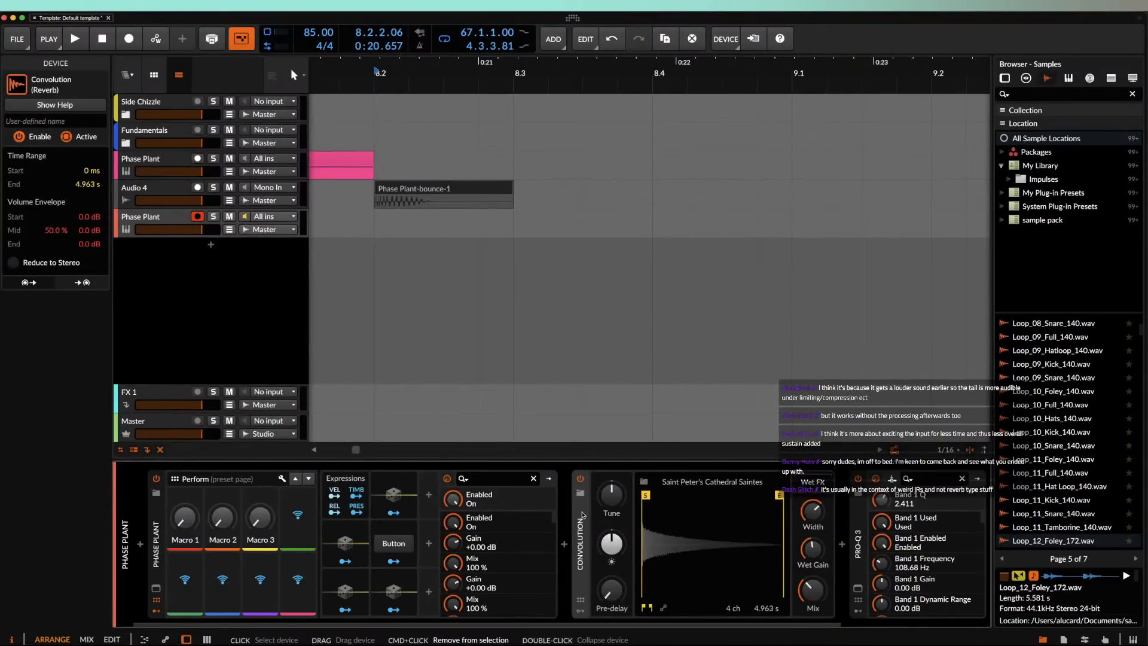
Step: Wrap Convolution in an FX Layer, add an empty second layer, and open the Convolution layer
{"action": "key", "text": "super+g"}
{"action": "left_click", "coordinate": [649, 500]}
{"action": "left_click", "coordinate": [1073, 444]}
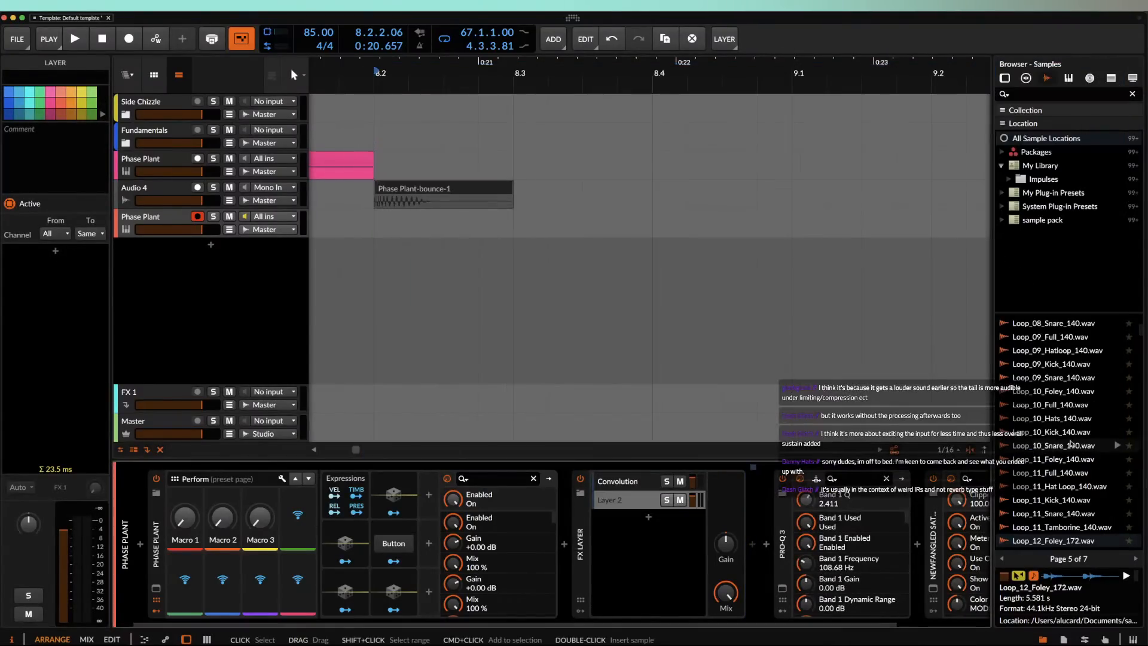
{"action": "left_click", "coordinate": [622, 481]}
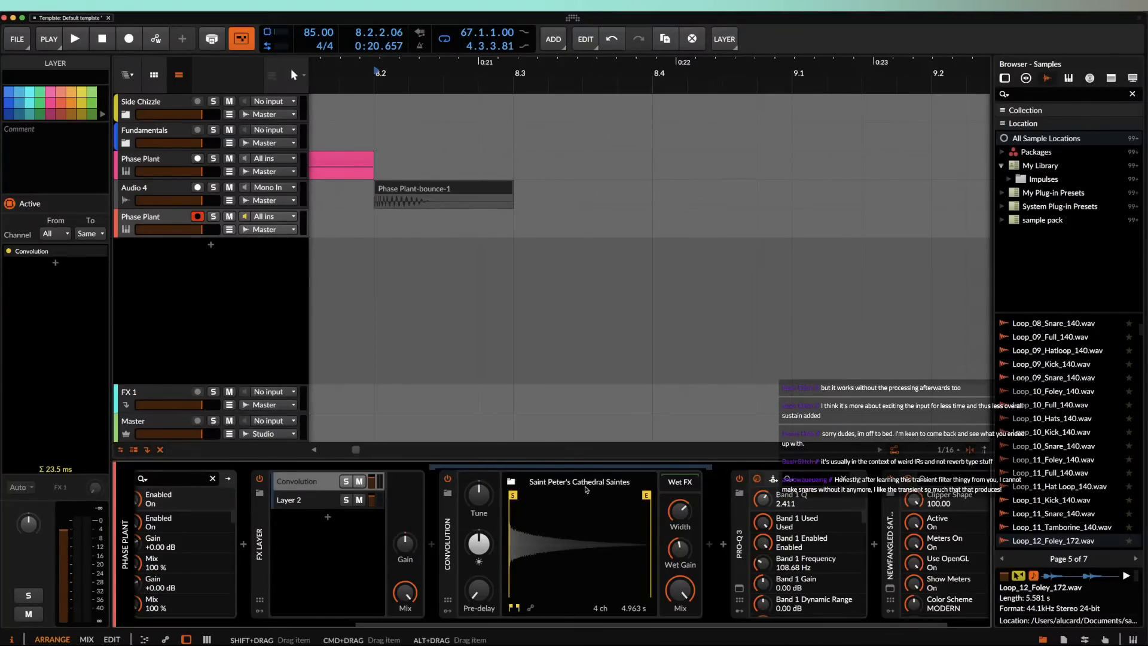
Step: Load the ess.2_Hihat (14) impulse into Convolution
{"action": "left_click", "coordinate": [512, 481]}
{"action": "scroll", "coordinate": [551, 287], "scroll_direction": "down", "scroll_amount": 3}
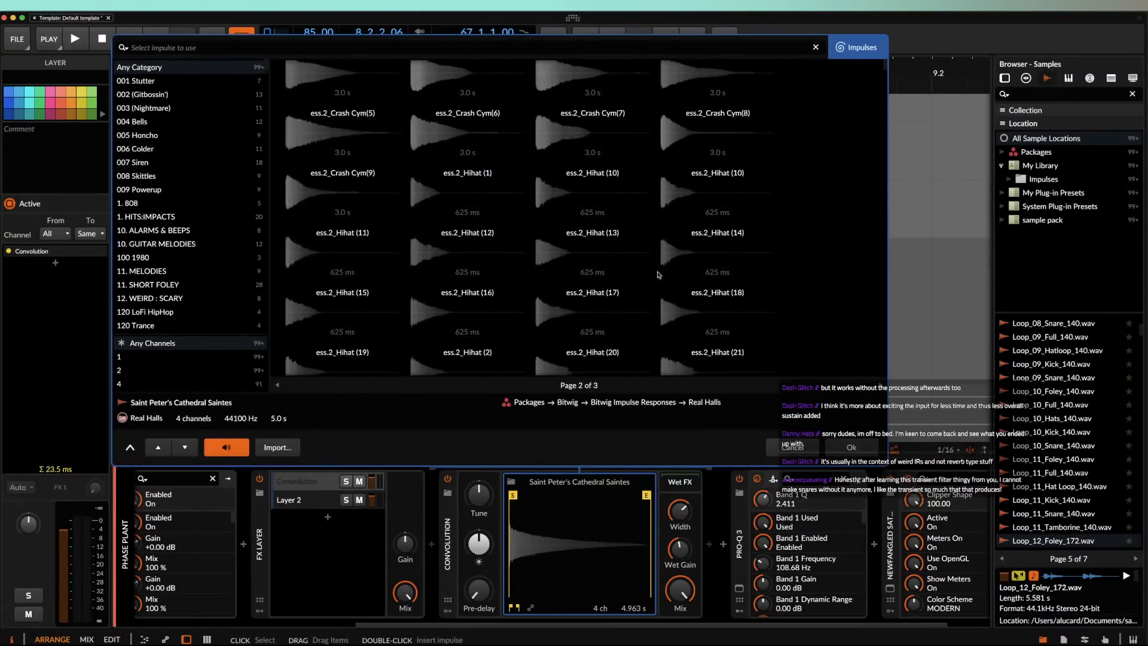
{"action": "left_click", "coordinate": [669, 262]}
{"action": "left_click", "coordinate": [849, 448]}
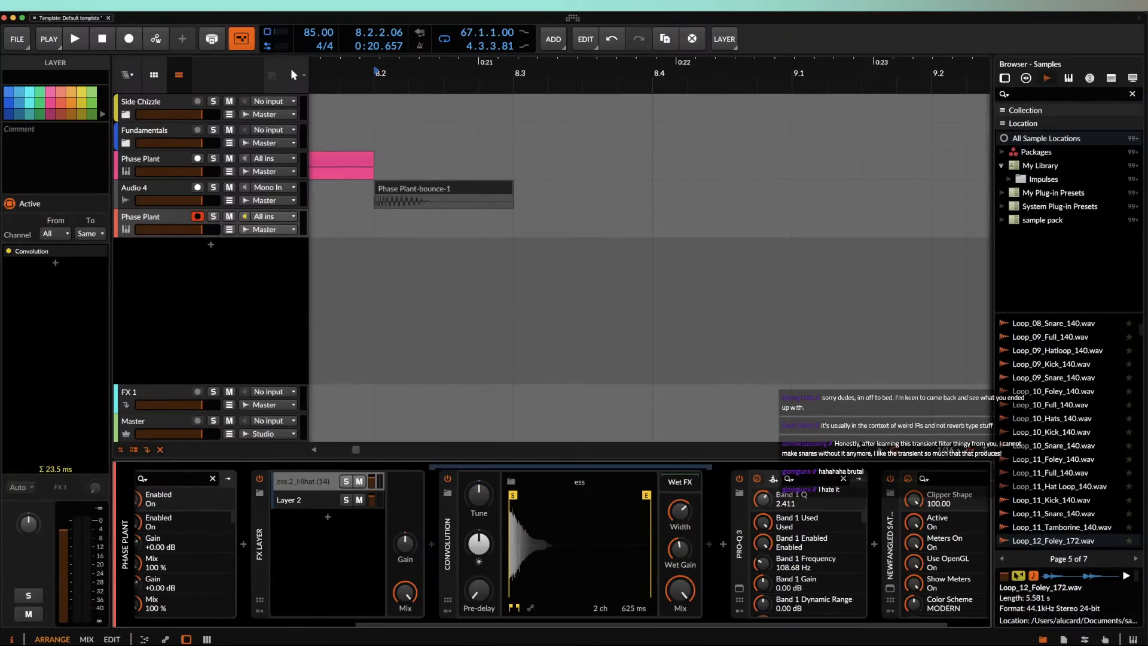
Step: Solo the Convolution layer, lower the impulse tuning to an 834 ms length, set brightness to about +5.1 dB, and raise the stereo width
{"action": "left_click", "coordinate": [347, 482]}
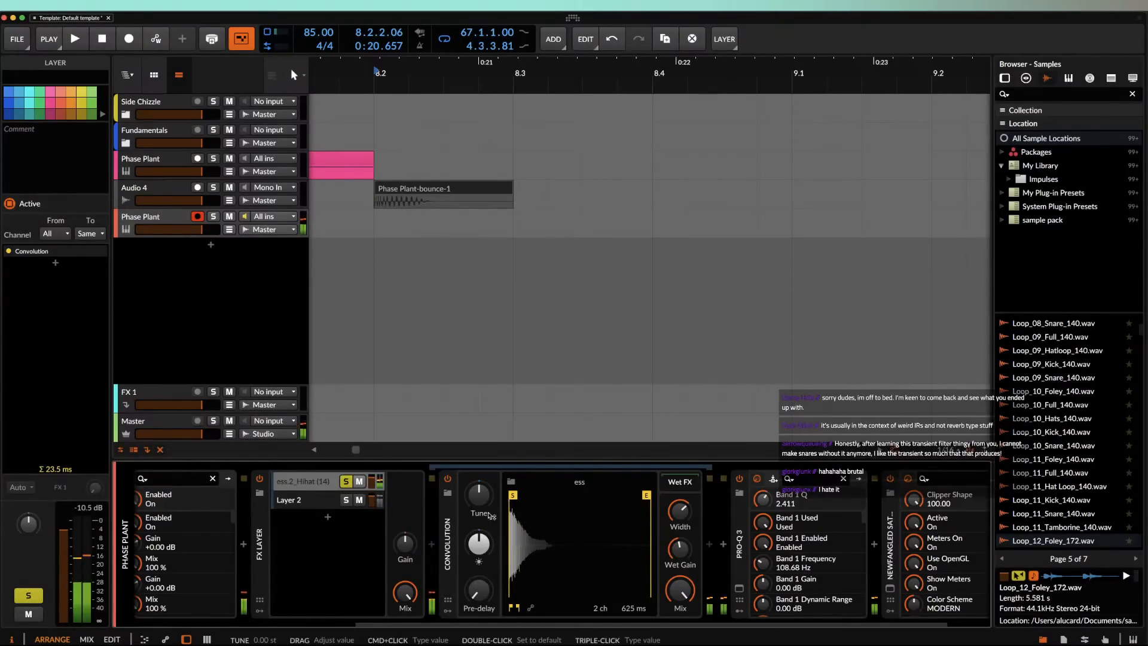
{"action": "left_click_drag", "start_coordinate": [477, 493], "coordinate": [474, 483]}
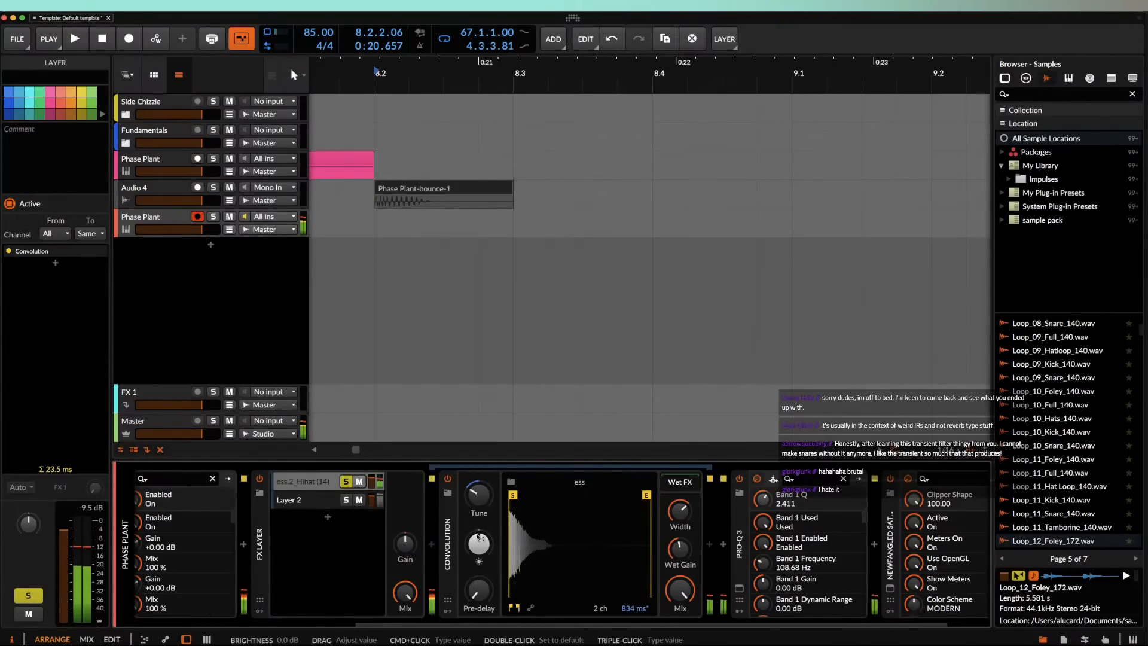
{"action": "mouse_move", "coordinate": [477, 545]}
{"action": "left_mouse_down"}
{"action": "mouse_move", "coordinate": [477, 519]}
{"action": "mouse_move", "coordinate": [477, 555]}
{"action": "mouse_move", "coordinate": [478, 532]}
{"action": "left_mouse_up"}
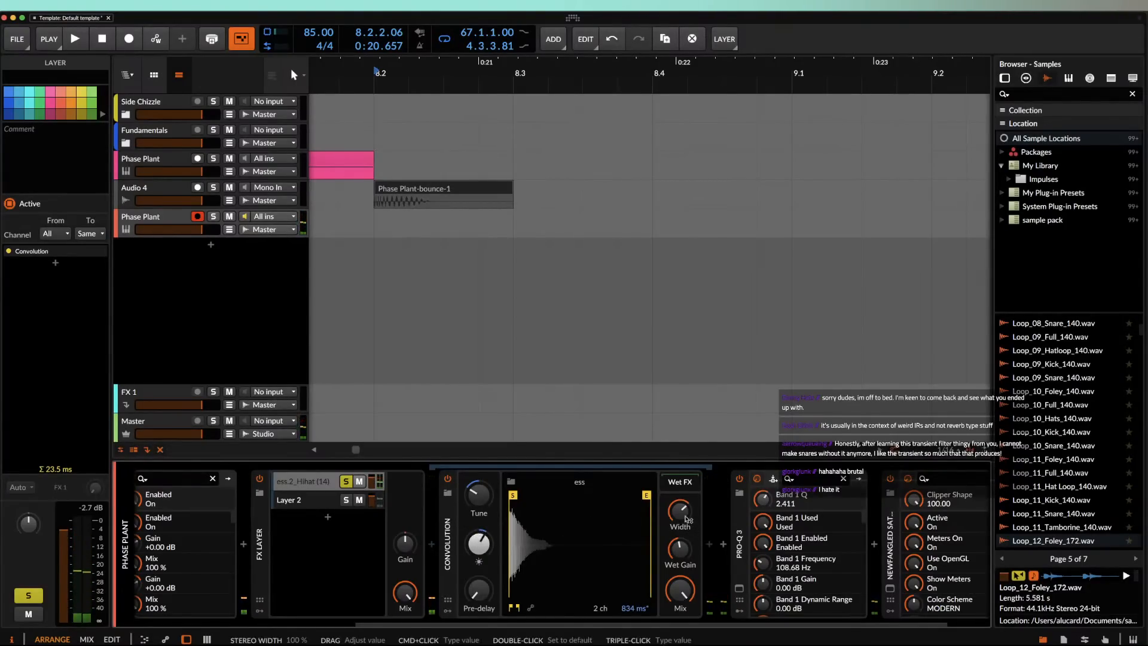
{"action": "left_click_drag", "start_coordinate": [683, 515], "coordinate": [683, 485]}
Step: Add Pro-Q 3 after Convolution inside the layer and create a low-cut band at about 804 Hz
{"action": "left_click", "coordinate": [711, 546]}
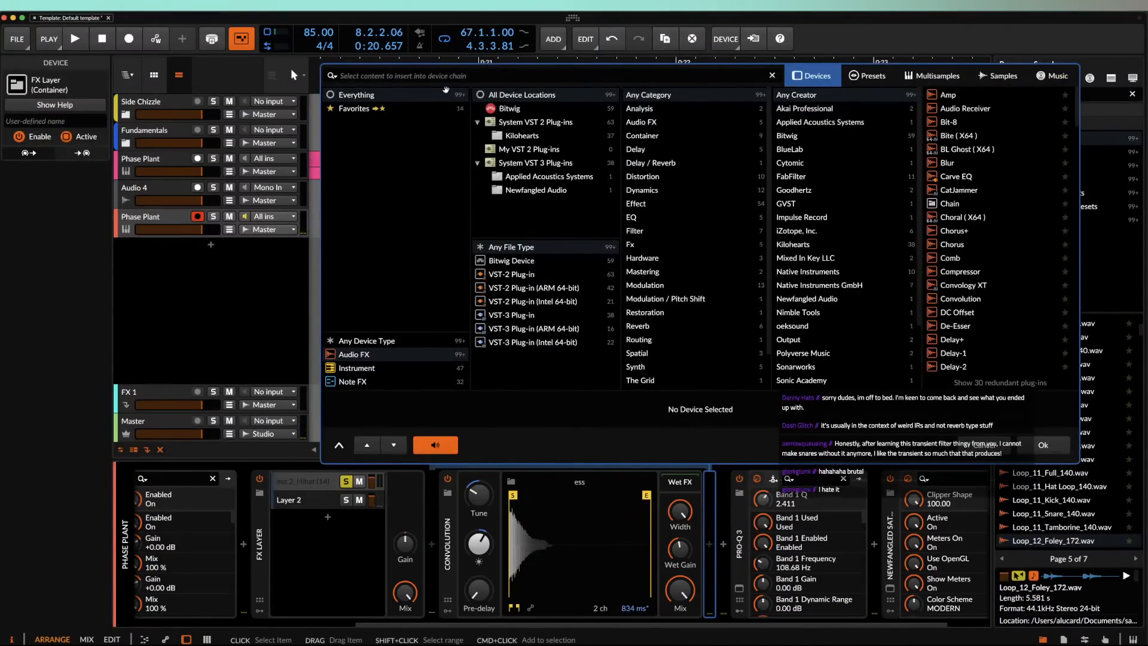
{"action": "type", "text": "PRO"}
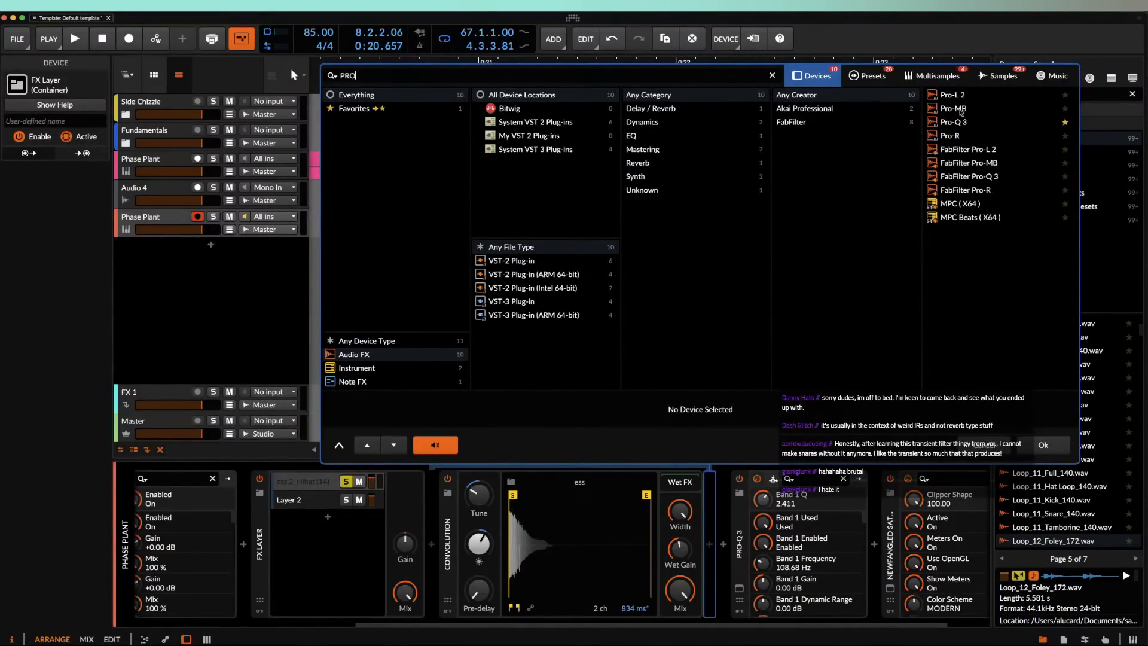
{"action": "double_click", "coordinate": [954, 122]}
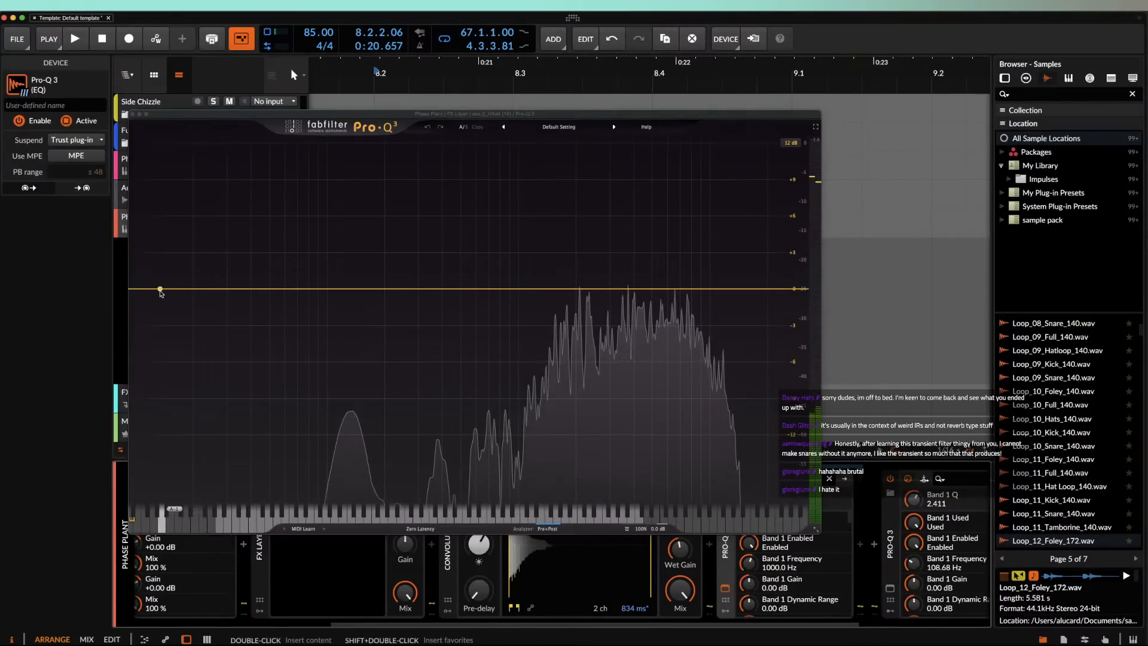
{"action": "left_click_drag", "start_coordinate": [160, 290], "coordinate": [500, 289]}
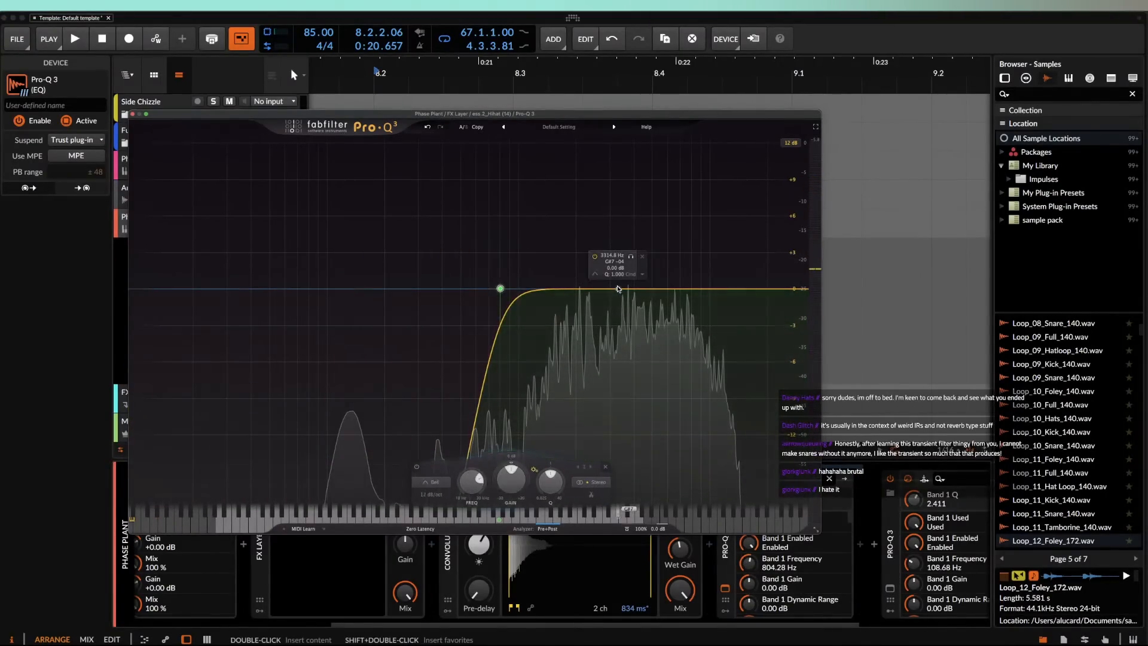
Step: Add a dynamic bell band at about 3.3 kHz with a -2.59 dB dynamic range, and close the EQ window
{"action": "left_click", "coordinate": [618, 289]}
{"action": "left_click", "coordinate": [643, 275]}
{"action": "left_click", "coordinate": [656, 305]}
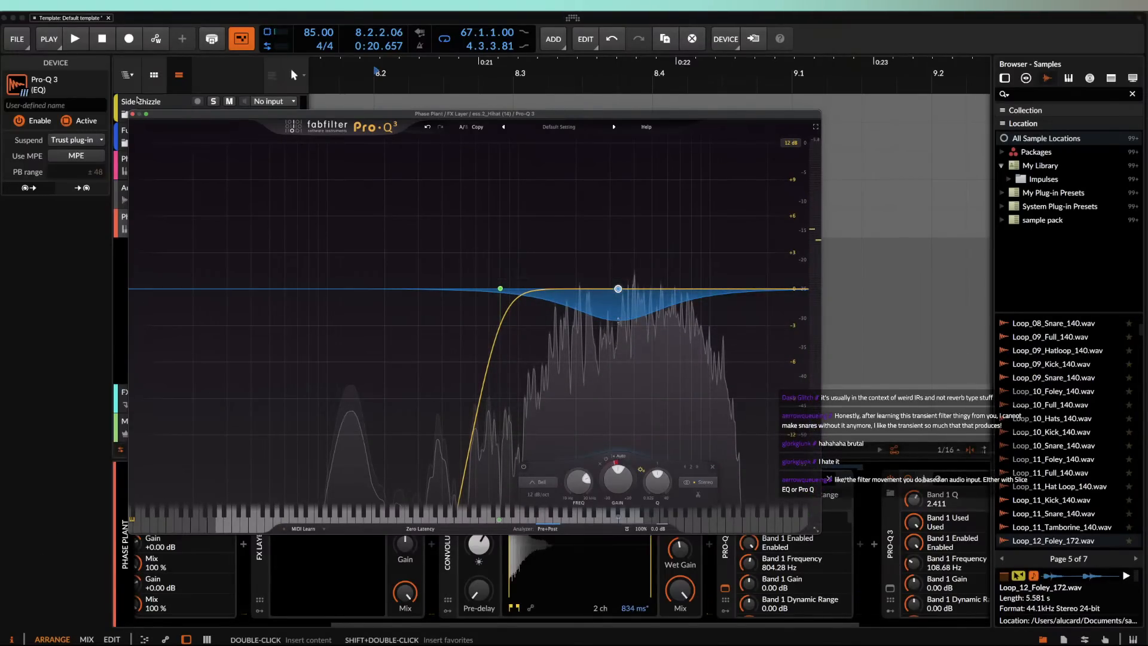
{"action": "left_click", "coordinate": [132, 115]}
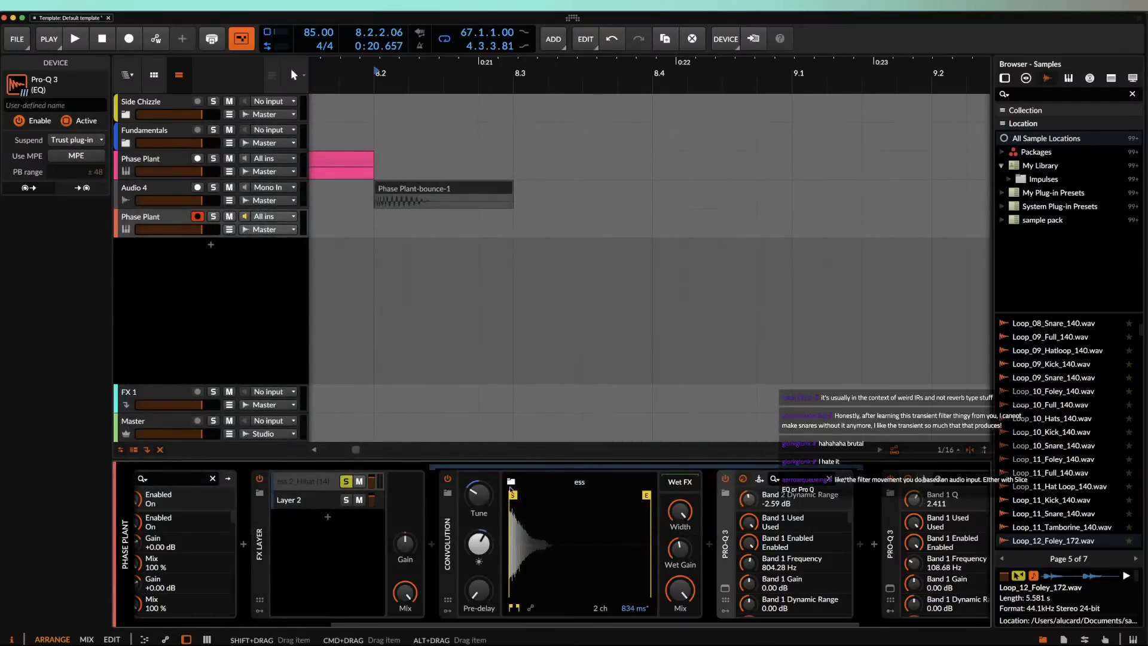
Step: Insert Ozone Imager 2 after the Pro-Q 3 inside the Convolution layer
{"action": "scroll", "coordinate": [478, 497], "scroll_direction": "right", "scroll_amount": 5}
{"action": "scroll", "coordinate": [477, 497], "scroll_direction": "left", "scroll_amount": 4}
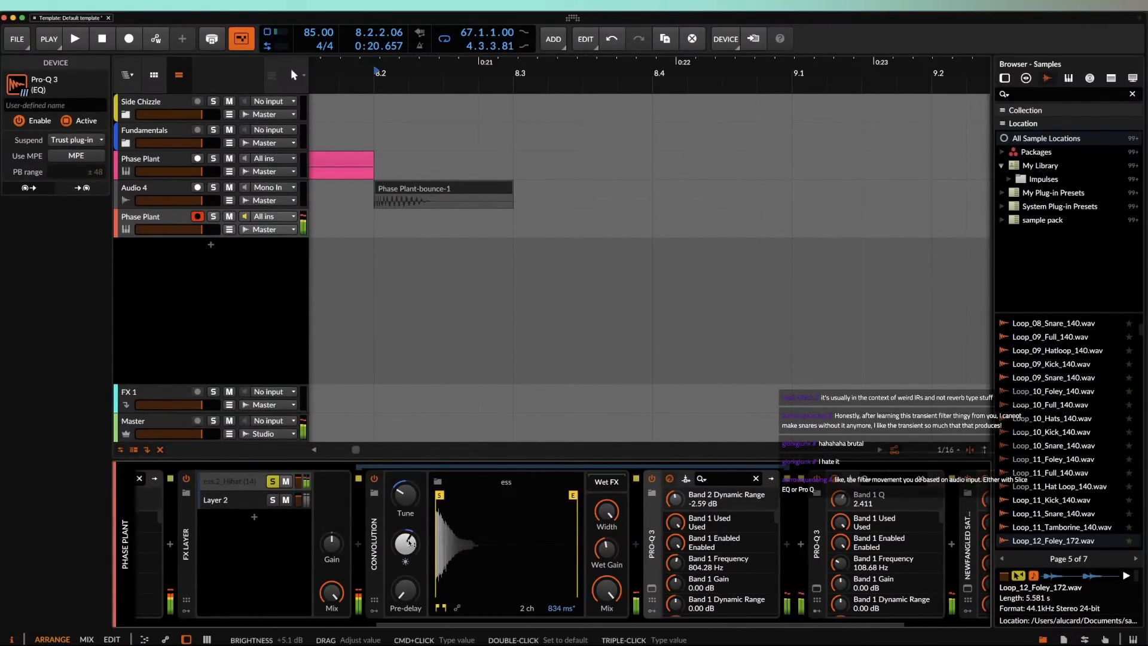
{"action": "scroll", "coordinate": [585, 535], "scroll_direction": "right", "scroll_amount": 8}
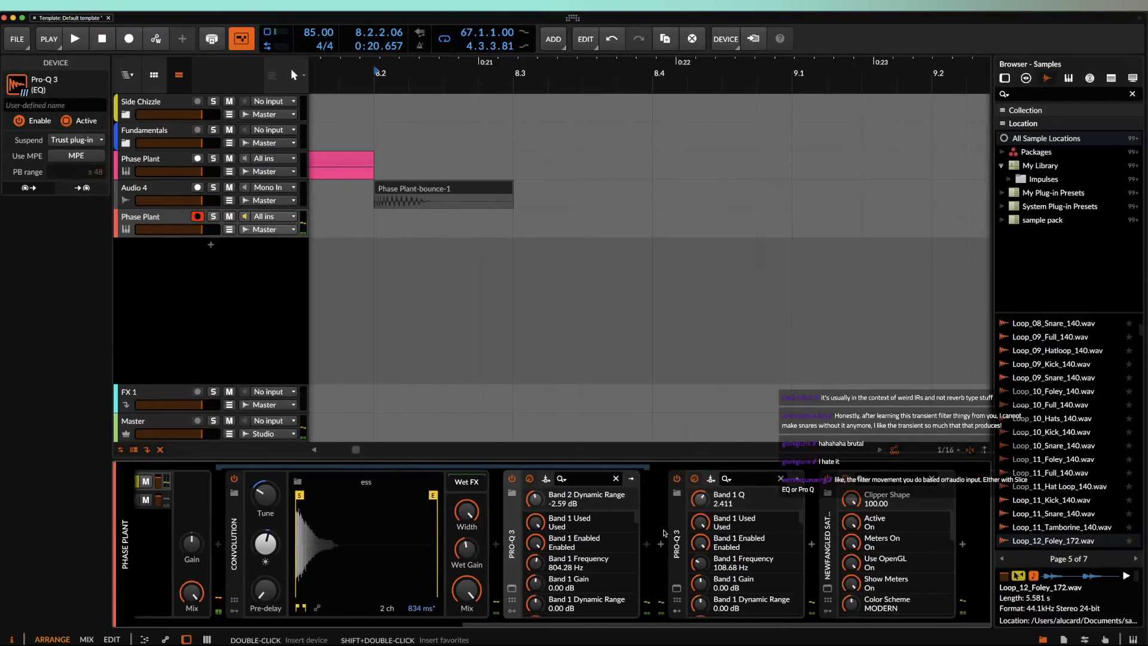
{"action": "left_click", "coordinate": [661, 544]}
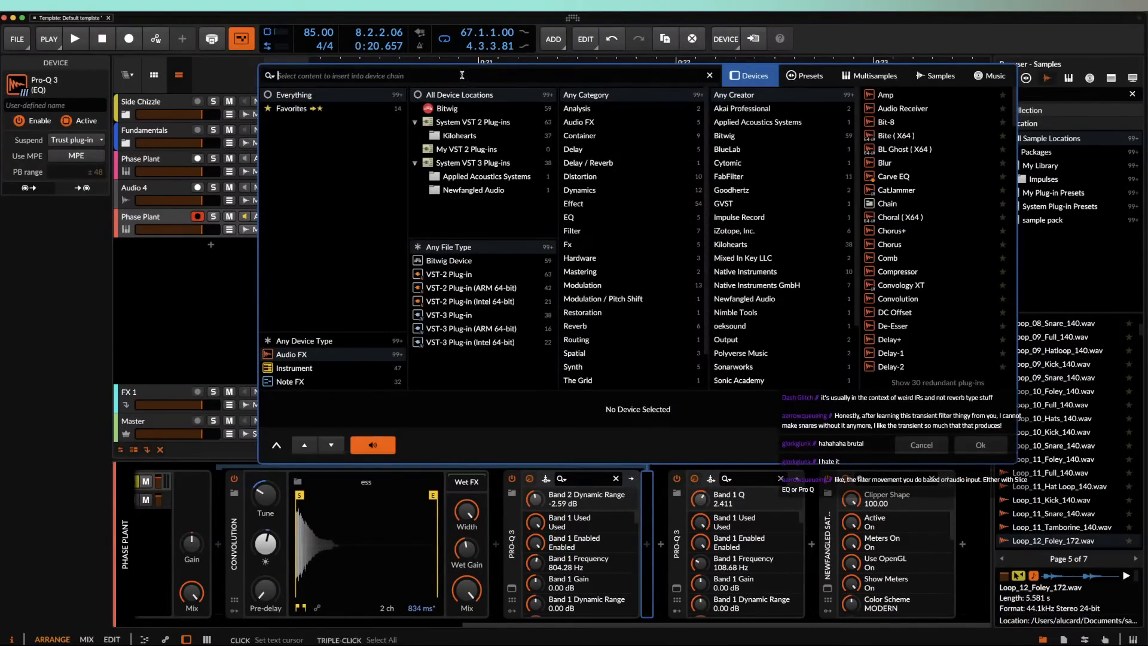
{"action": "type", "text": "IMAGER"}
{"action": "left_click", "coordinate": [968, 96]}
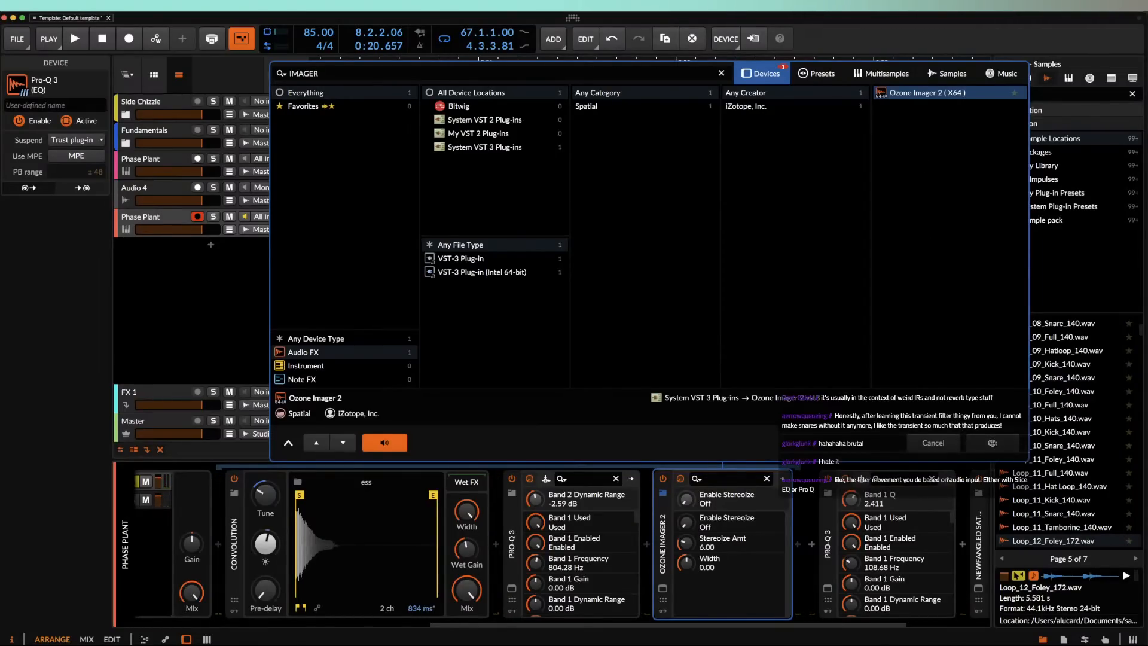
{"action": "key", "text": "Return"}
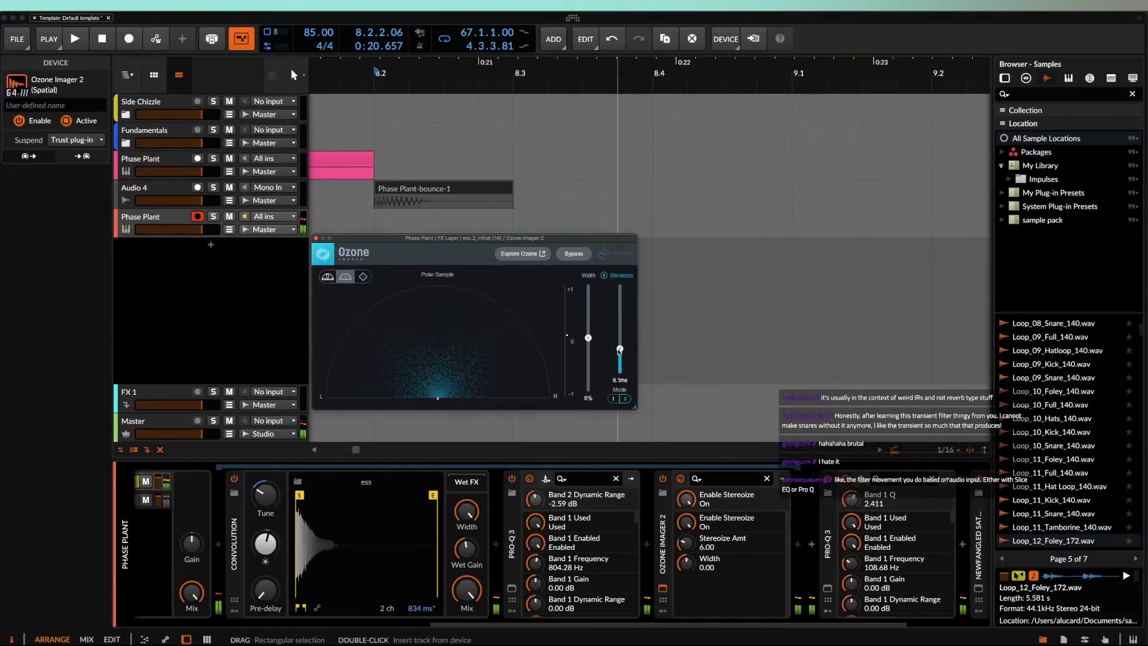
Step: Enable Stereoize in Ozone Imager 2, set its amount to about 16.8 ms and the width to 67%, and close the window
{"action": "left_click_drag", "start_coordinate": [620, 348], "coordinate": [620, 301]}
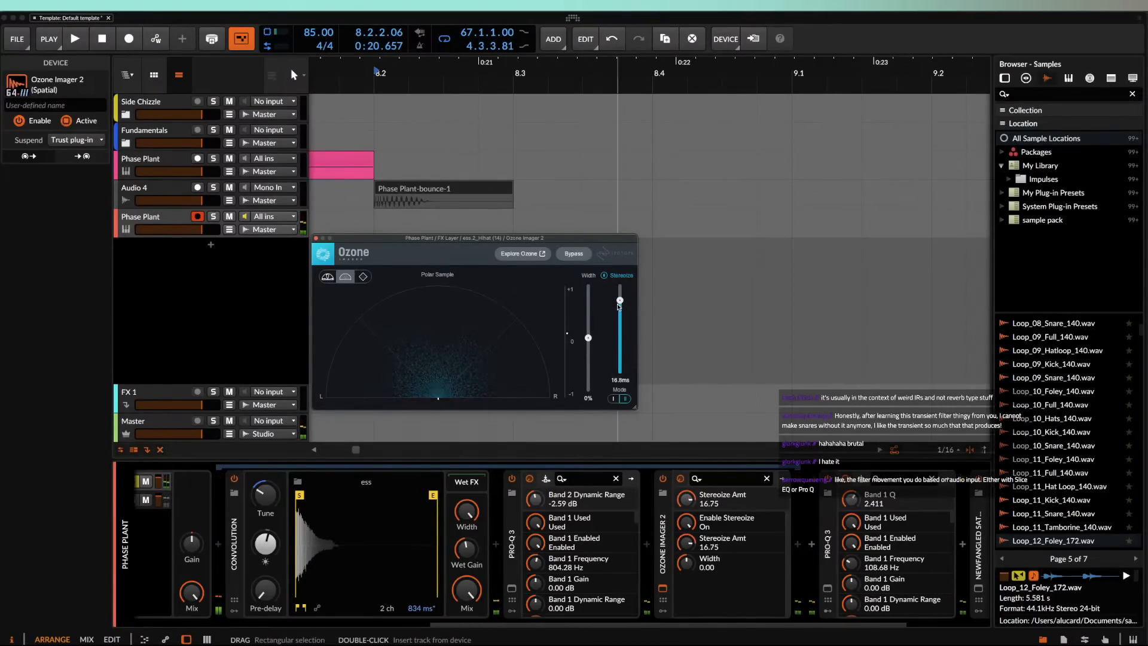
{"action": "left_click_drag", "start_coordinate": [589, 338], "coordinate": [587, 303]}
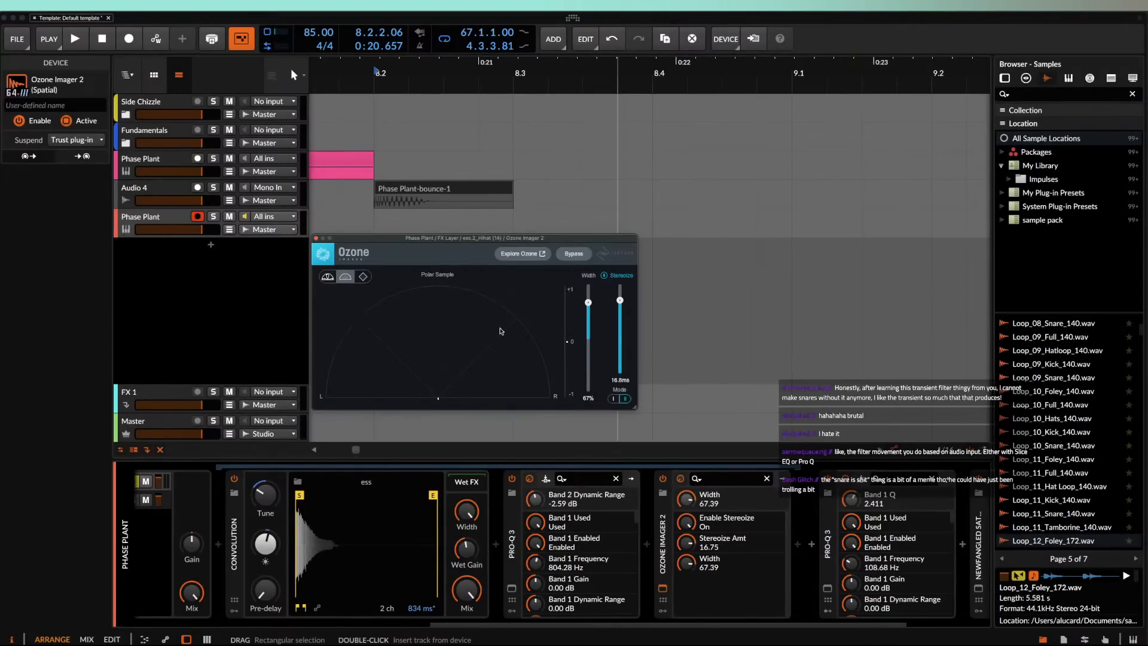
{"action": "left_click", "coordinate": [316, 238]}
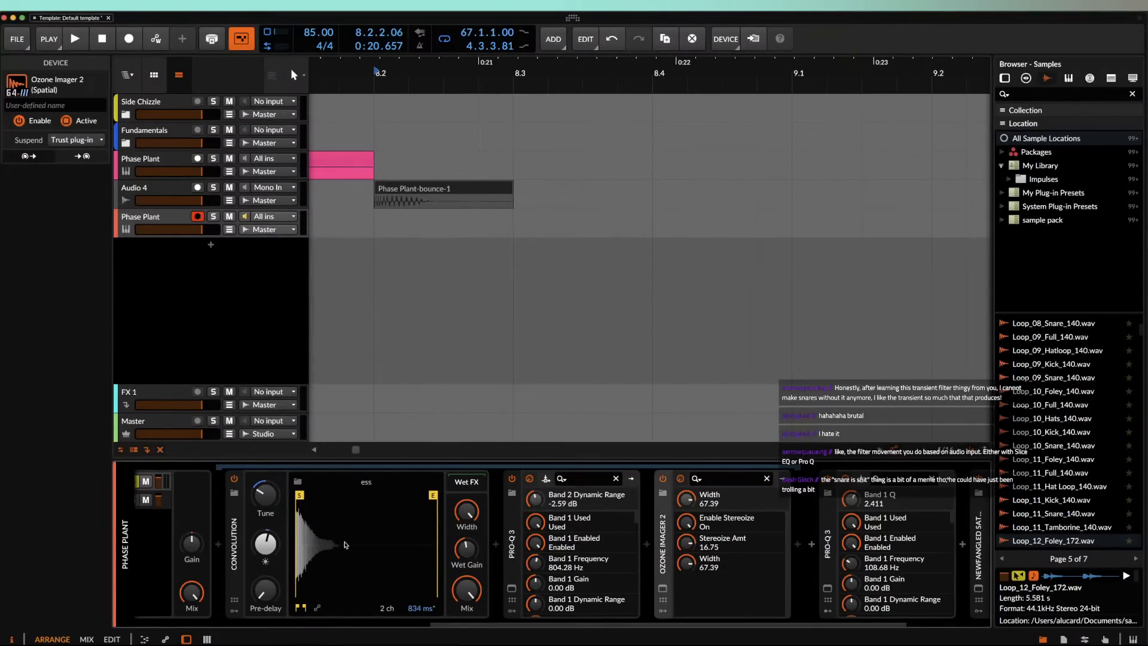
Step: Turn off solo on the Convolution layer and slightly lower its level
{"action": "scroll", "coordinate": [347, 545], "scroll_direction": "left", "scroll_amount": 3}
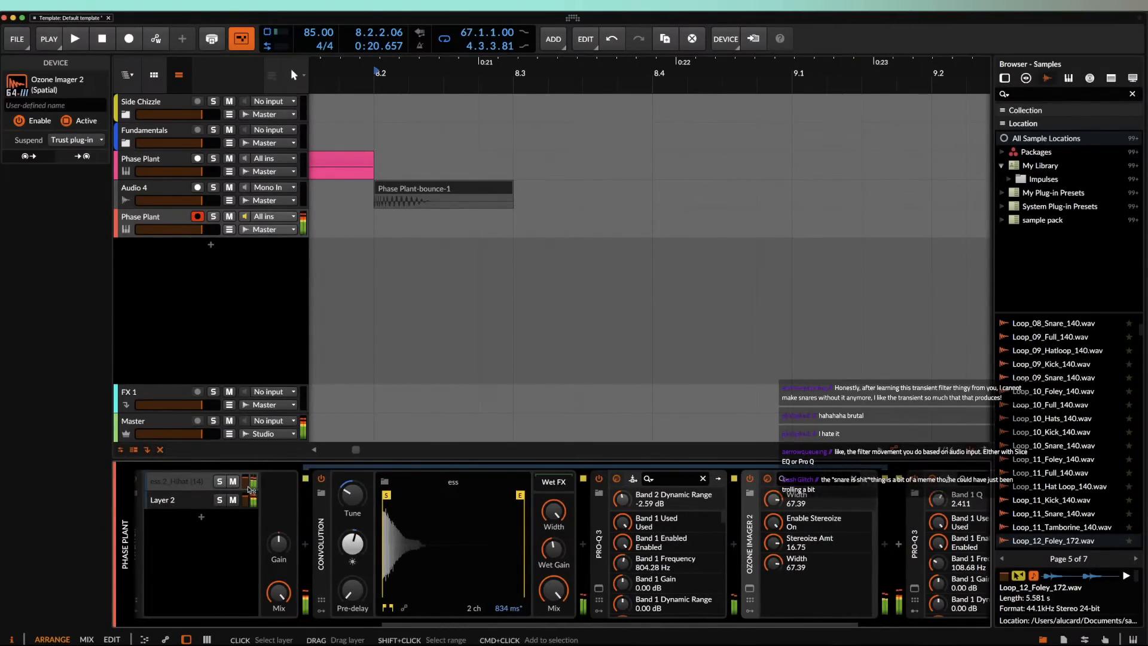
{"action": "left_click", "coordinate": [221, 482]}
{"action": "left_click_drag", "start_coordinate": [245, 481], "coordinate": [245, 484]}
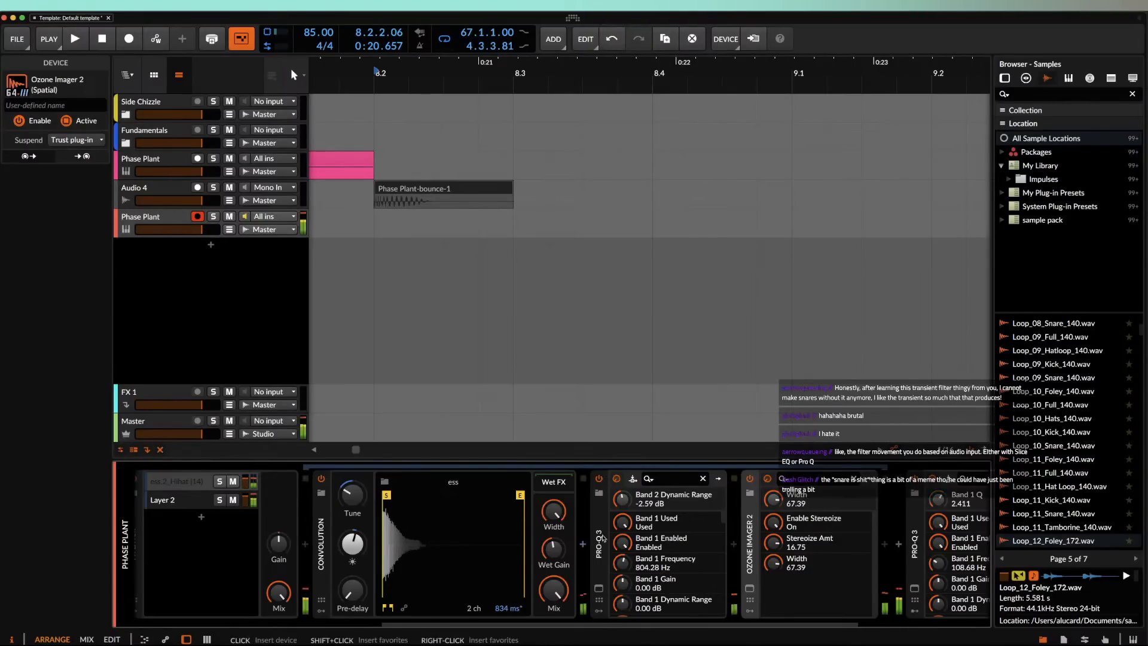
{"action": "scroll", "coordinate": [640, 541], "scroll_direction": "right", "scroll_amount": 1}
{"action": "scroll", "coordinate": [640, 541], "scroll_direction": "down", "scroll_amount": 3}
{"action": "scroll", "coordinate": [808, 542], "scroll_direction": "right", "scroll_amount": 1}
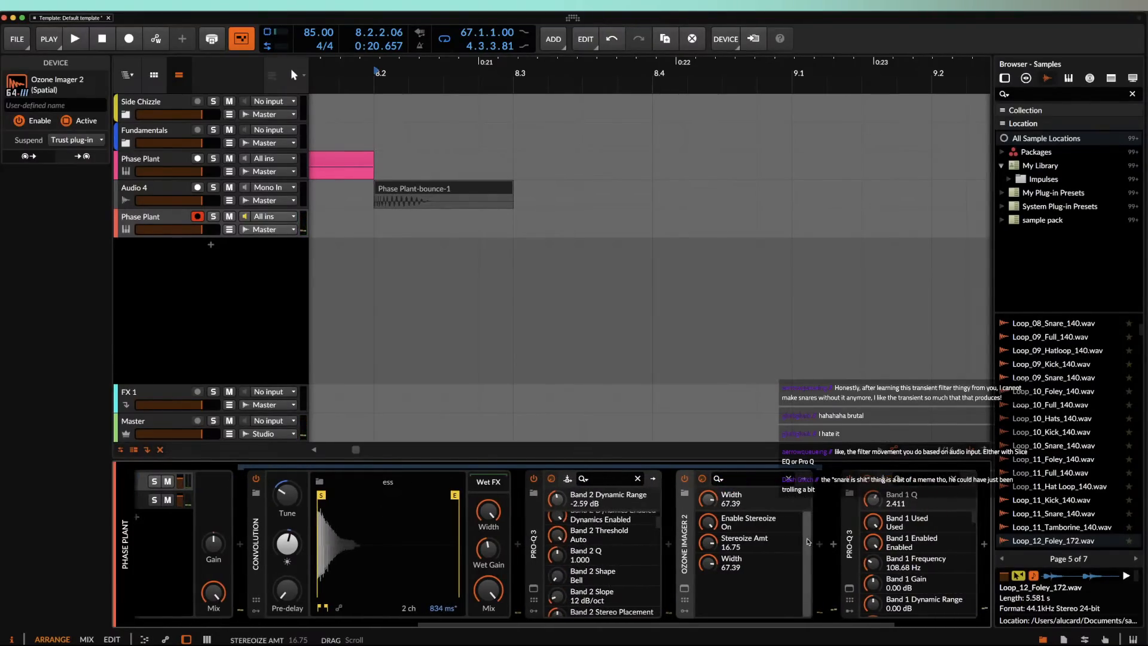
Step: Collapse the end-of-chain Pro-Q 3, and briefly open the Newfangled Saturate window and close it
{"action": "double_click", "coordinate": [854, 530]}
{"action": "scroll", "coordinate": [848, 528], "scroll_direction": "right", "scroll_amount": 2}
{"action": "left_click", "coordinate": [827, 588]}
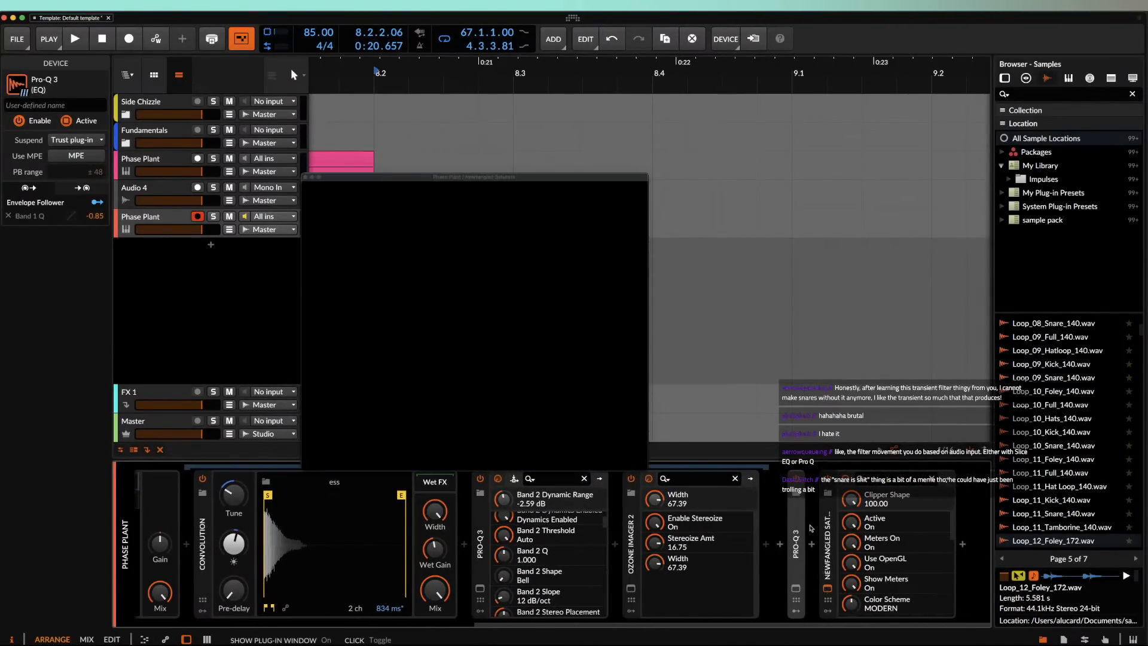
{"action": "left_click", "coordinate": [305, 177]}
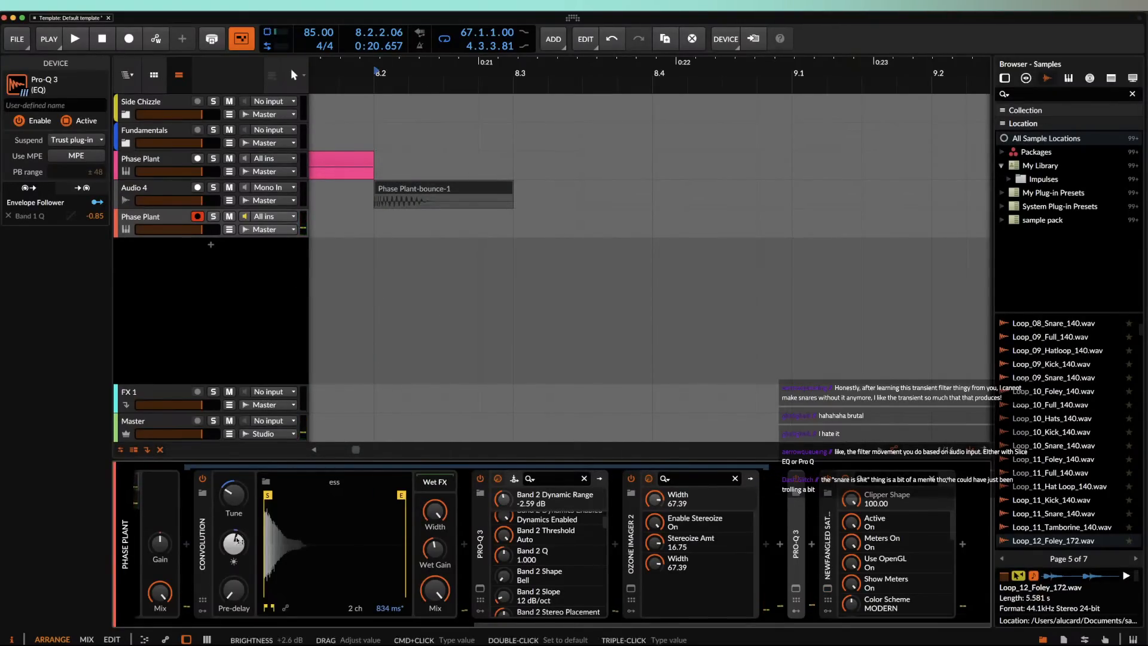
Step: Retune the hi-hat layer's Convolution impulse to about -3.73 st and collapse the device
{"action": "left_click_drag", "start_coordinate": [233, 495], "coordinate": [235, 503]}
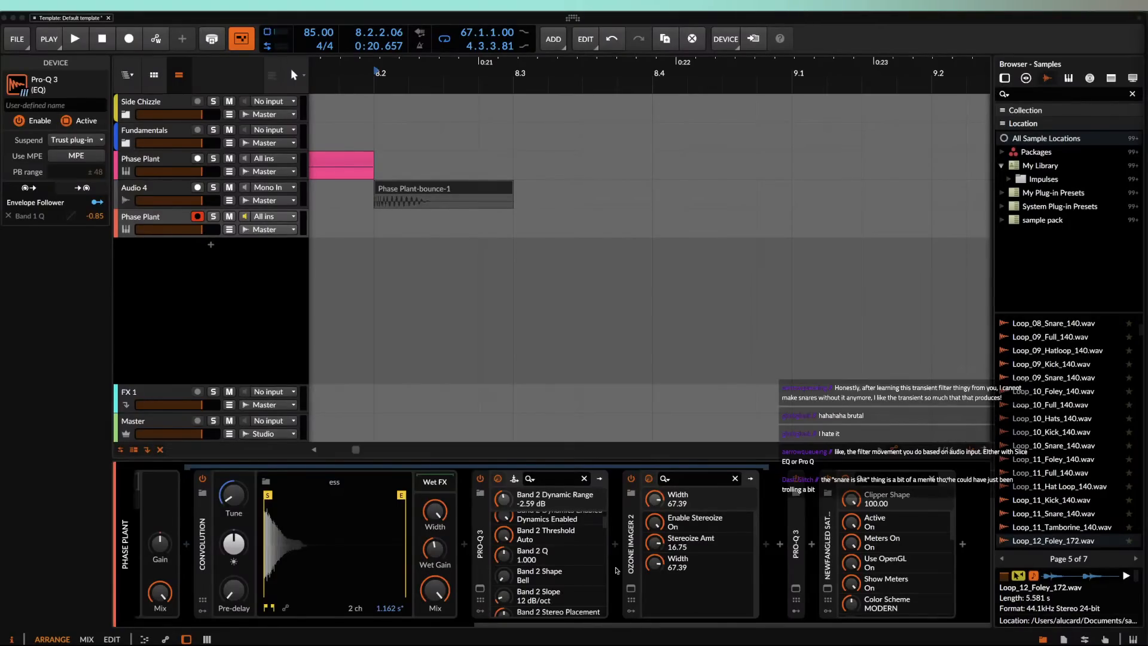
{"action": "double_click", "coordinate": [205, 519]}
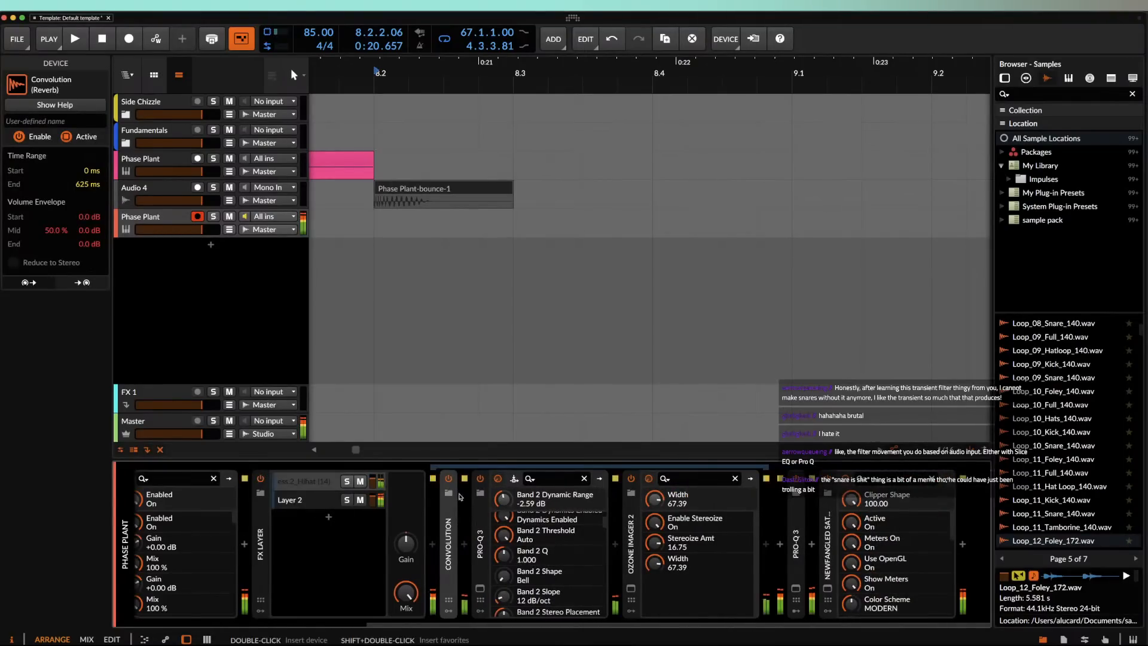
{"action": "double_click", "coordinate": [449, 519]}
{"action": "left_click_drag", "start_coordinate": [479, 501], "coordinate": [479, 485]}
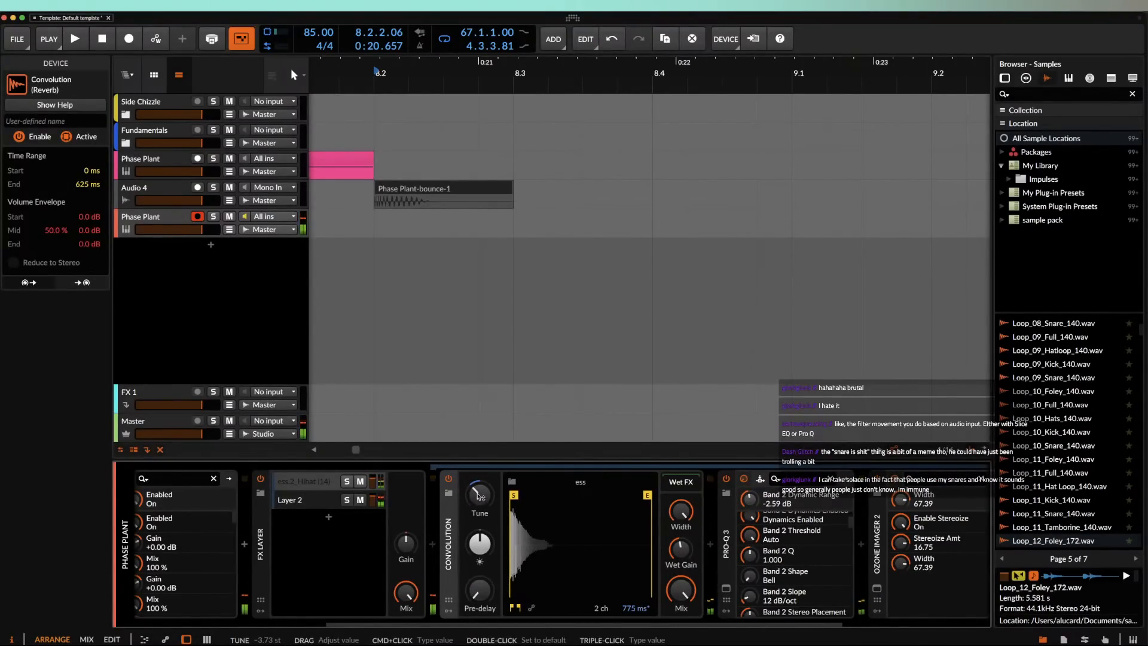
{"action": "double_click", "coordinate": [449, 516]}
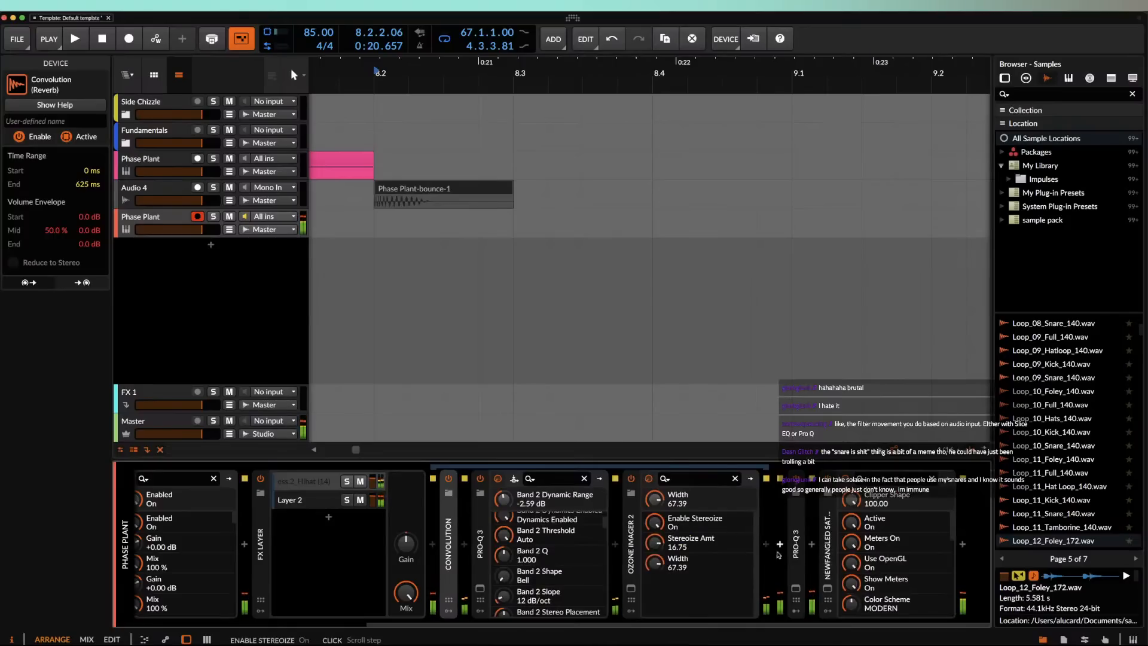
Step: Insert Ozone Imager 2 after Newfangled Saturate to check the overall stereo image, and delete it again
{"action": "scroll", "coordinate": [770, 540], "scroll_direction": "left", "scroll_amount": 1}
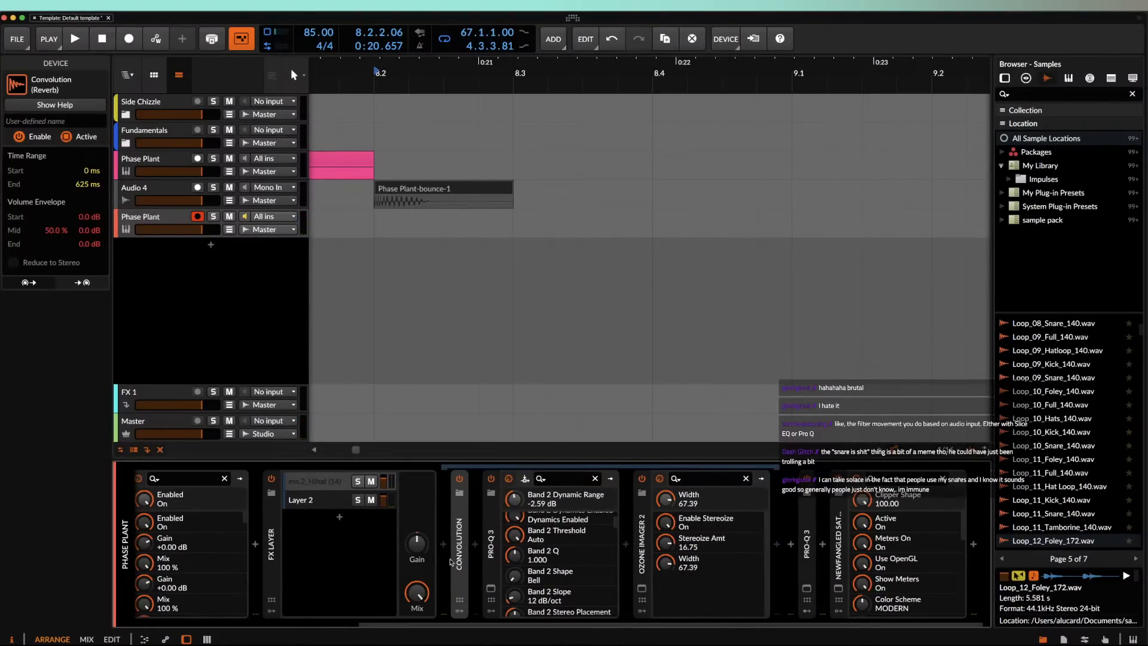
{"action": "scroll", "coordinate": [436, 546], "scroll_direction": "right", "scroll_amount": 1}
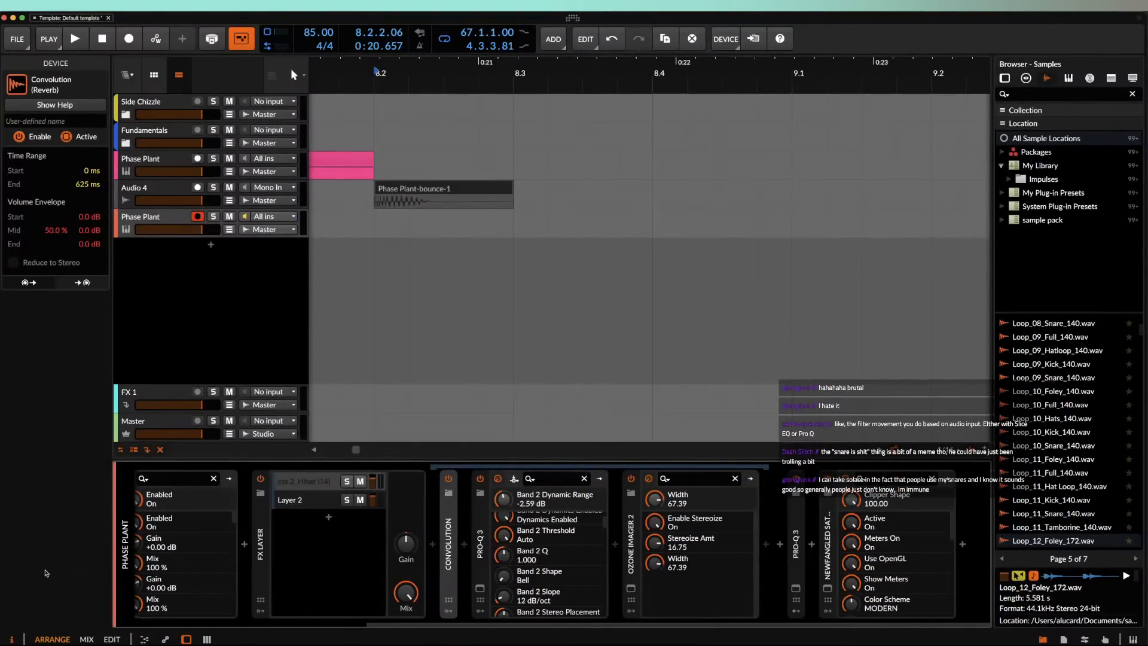
{"action": "double_click", "coordinate": [261, 544]}
{"action": "double_click", "coordinate": [638, 540]}
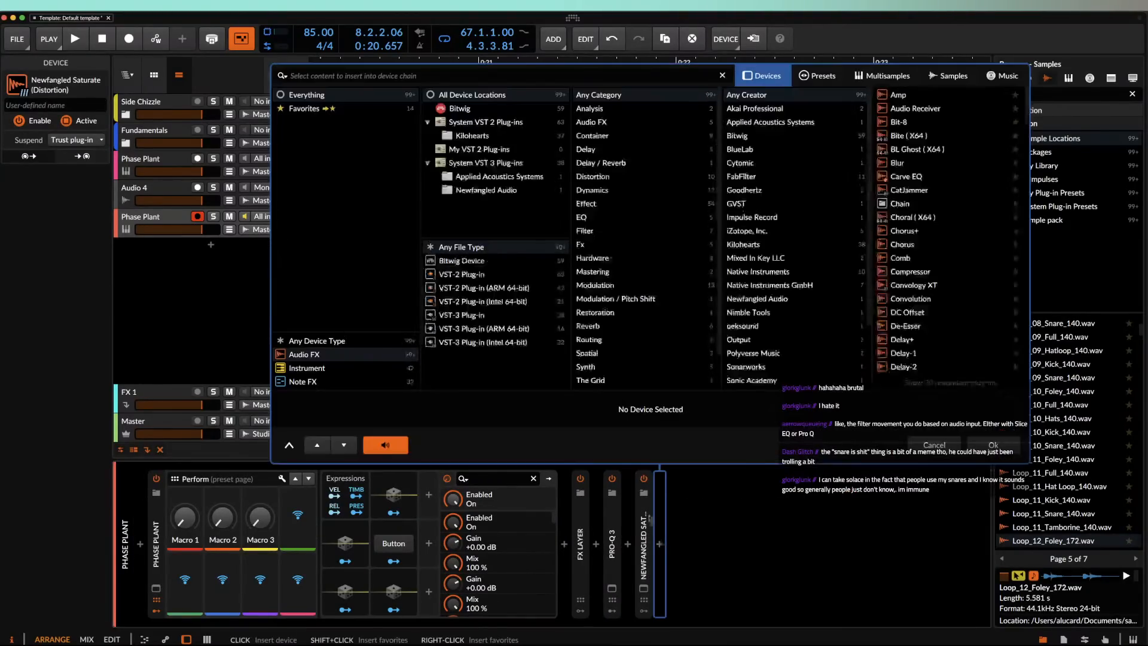
{"action": "left_click", "coordinate": [659, 544]}
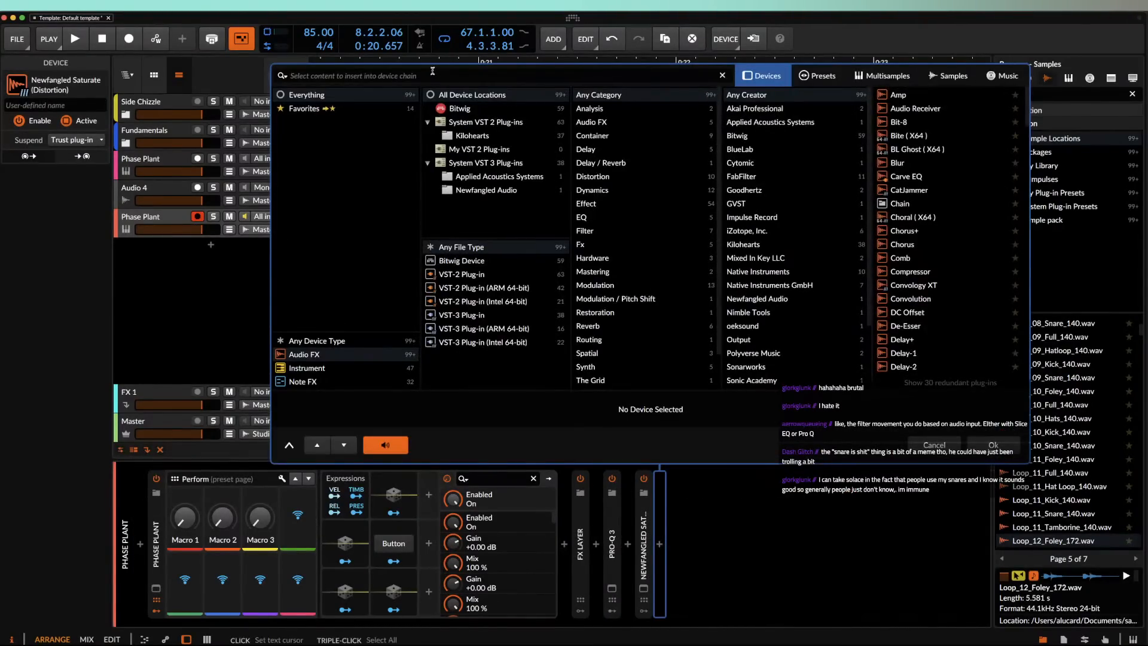
{"action": "type", "text": "IMA"}
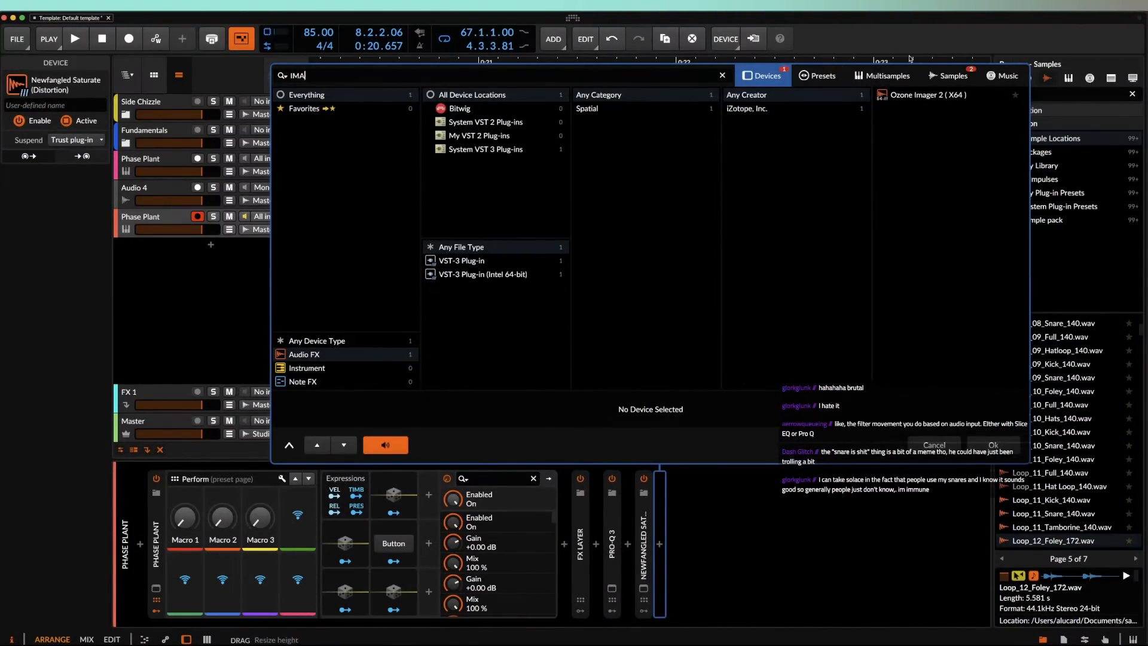
{"action": "left_click", "coordinate": [947, 103]}
{"action": "double_click", "coordinate": [948, 103]}
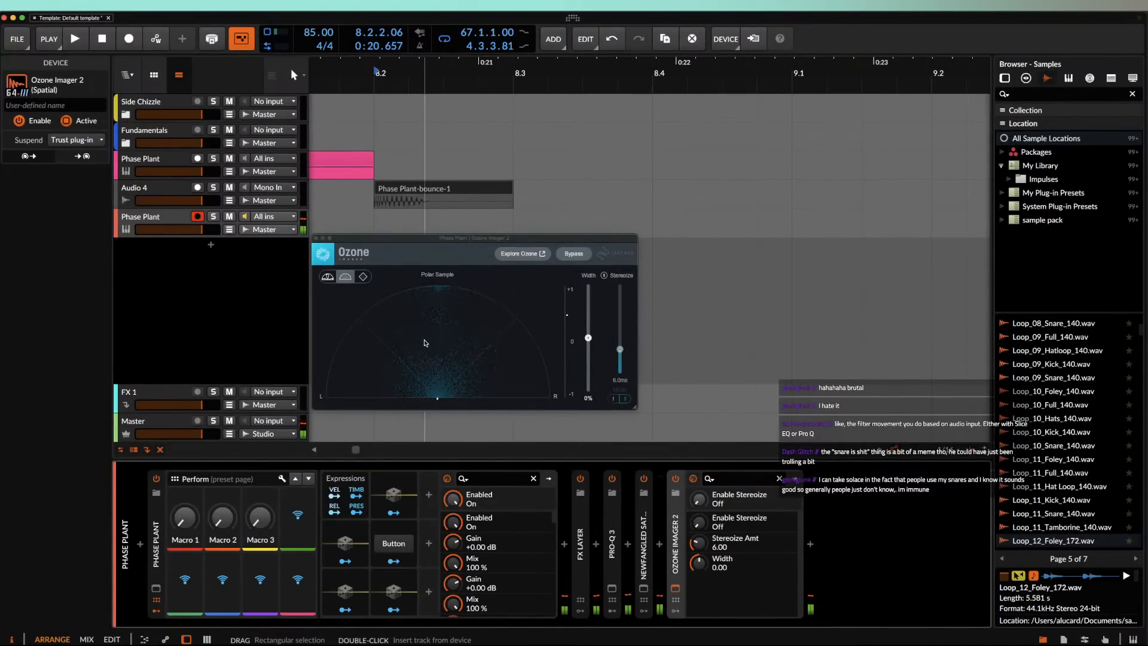
{"action": "left_click", "coordinate": [317, 238]}
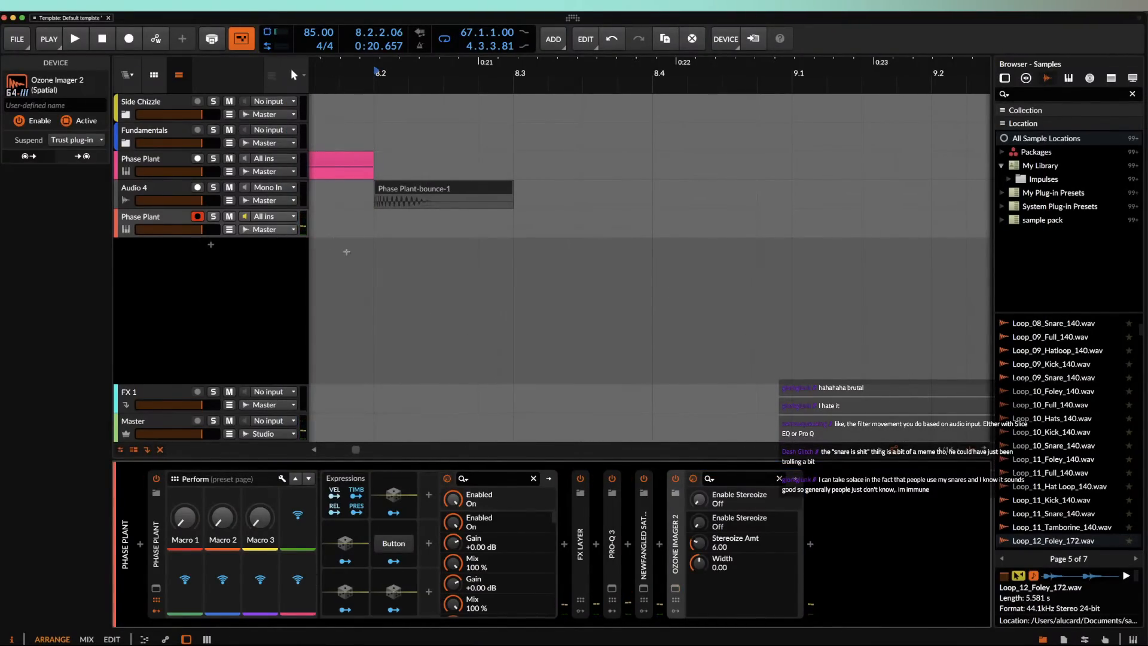
{"action": "key", "text": "Delete"}
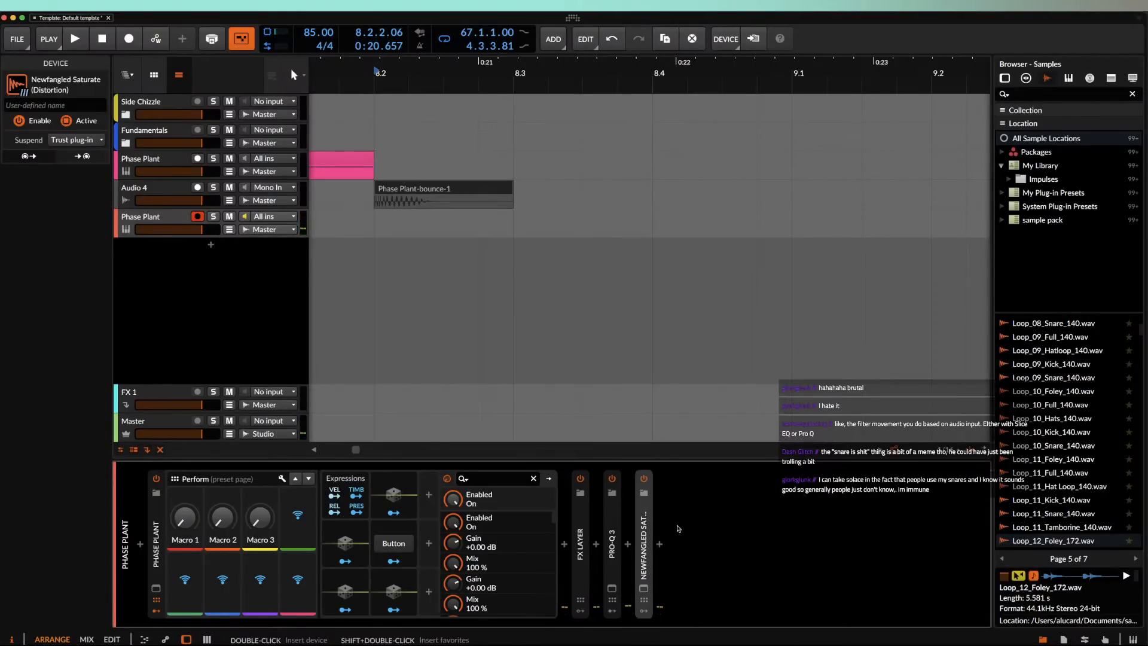
Step: In the hi-hat layer's Ozone Imager 2, set the Stereoize amount to 20 ms and the width to about -20%
{"action": "double_click", "coordinate": [581, 545]}
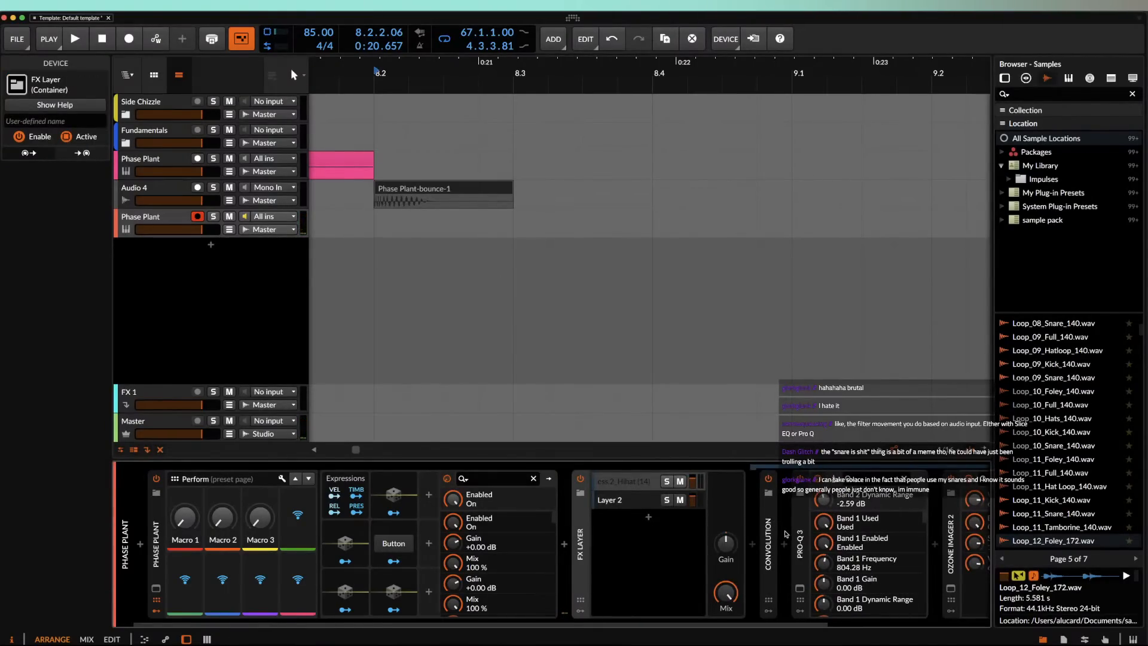
{"action": "scroll", "coordinate": [786, 534], "scroll_direction": "right", "scroll_amount": 4}
{"action": "left_click", "coordinate": [821, 589]}
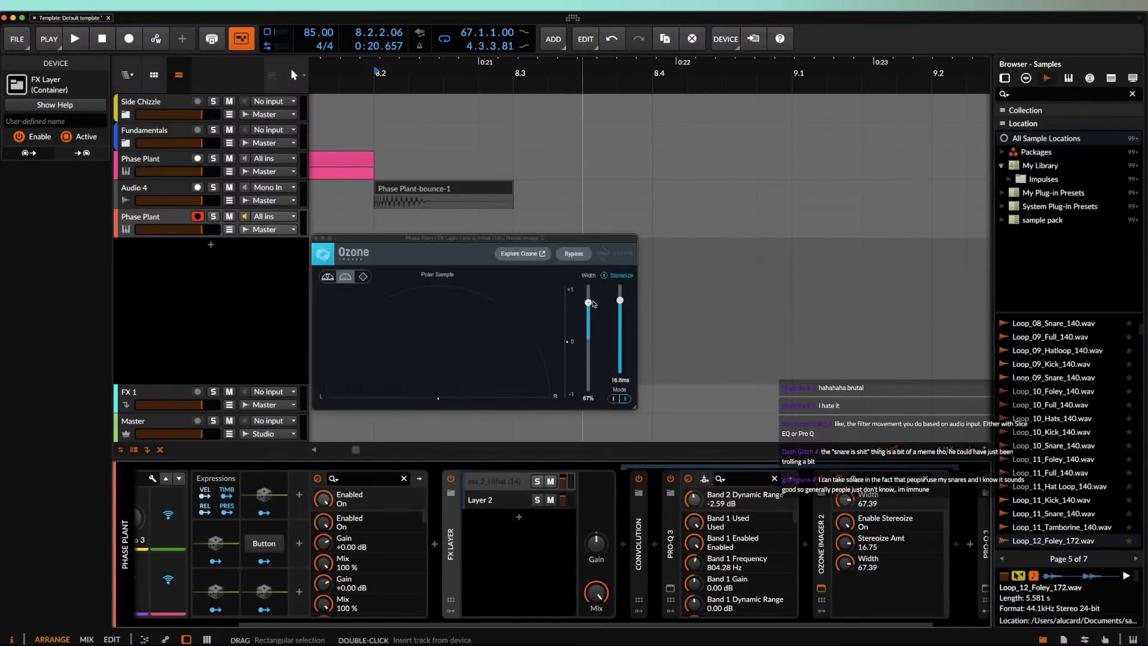
{"action": "left_click_drag", "start_coordinate": [594, 304], "coordinate": [592, 285]}
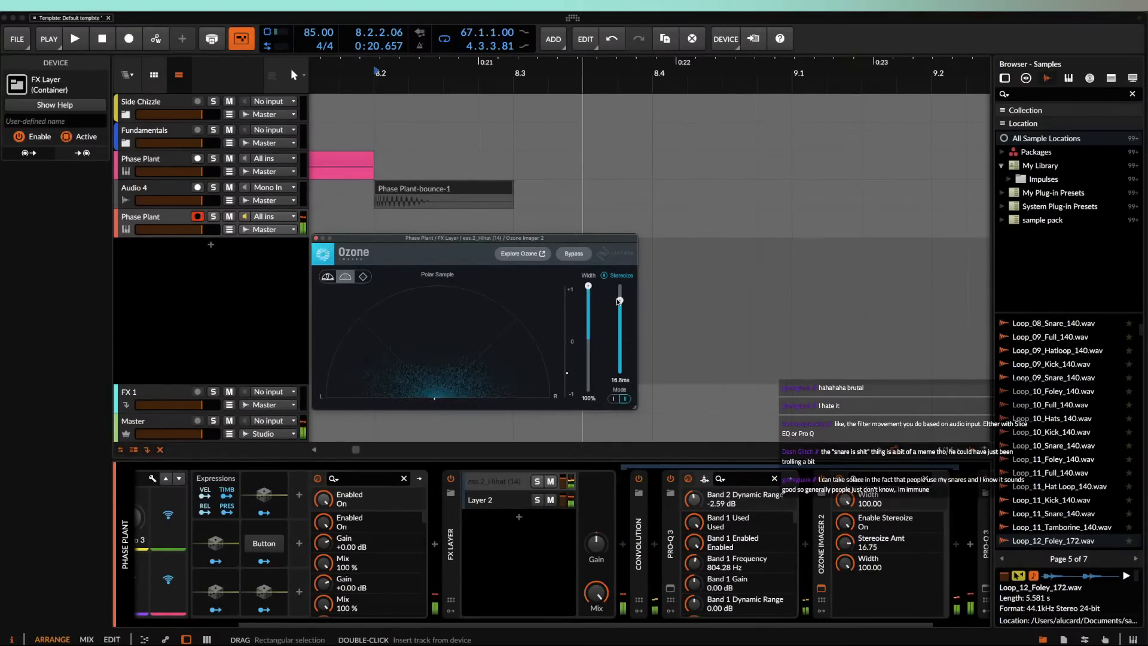
{"action": "mouse_move", "coordinate": [620, 301]}
{"action": "left_mouse_down"}
{"action": "mouse_move", "coordinate": [620, 286]}
{"action": "mouse_move", "coordinate": [620, 374]}
{"action": "mouse_move", "coordinate": [619, 317]}
{"action": "left_mouse_up"}
{"action": "left_click_drag", "start_coordinate": [591, 298], "coordinate": [620, 286]}
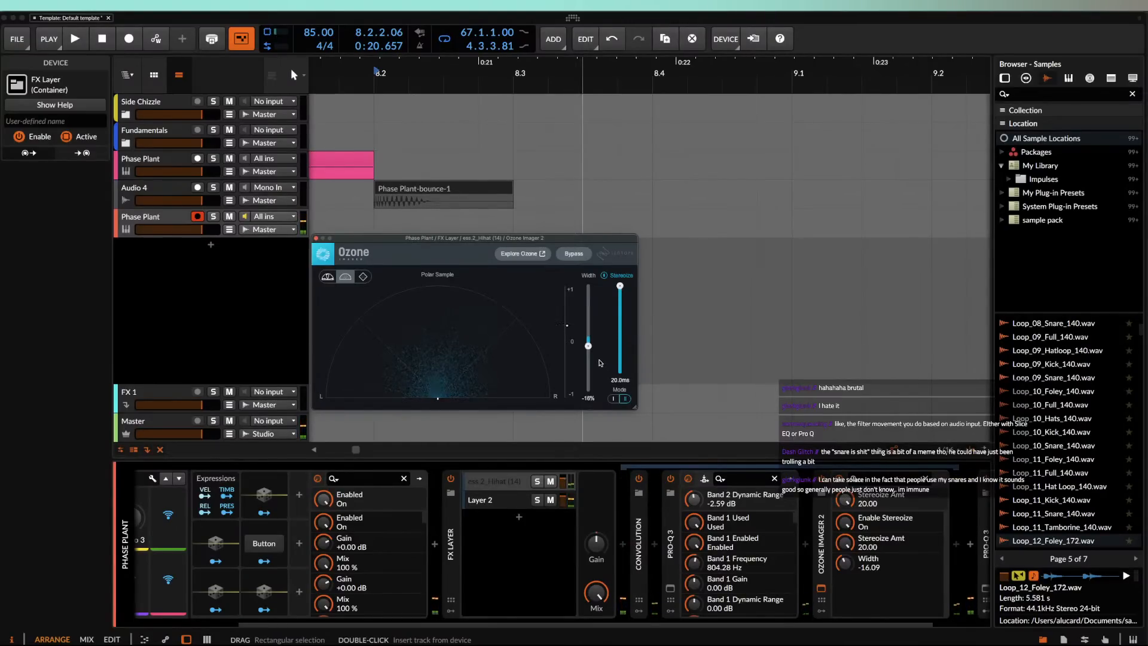
{"action": "left_click_drag", "start_coordinate": [589, 348], "coordinate": [590, 352]}
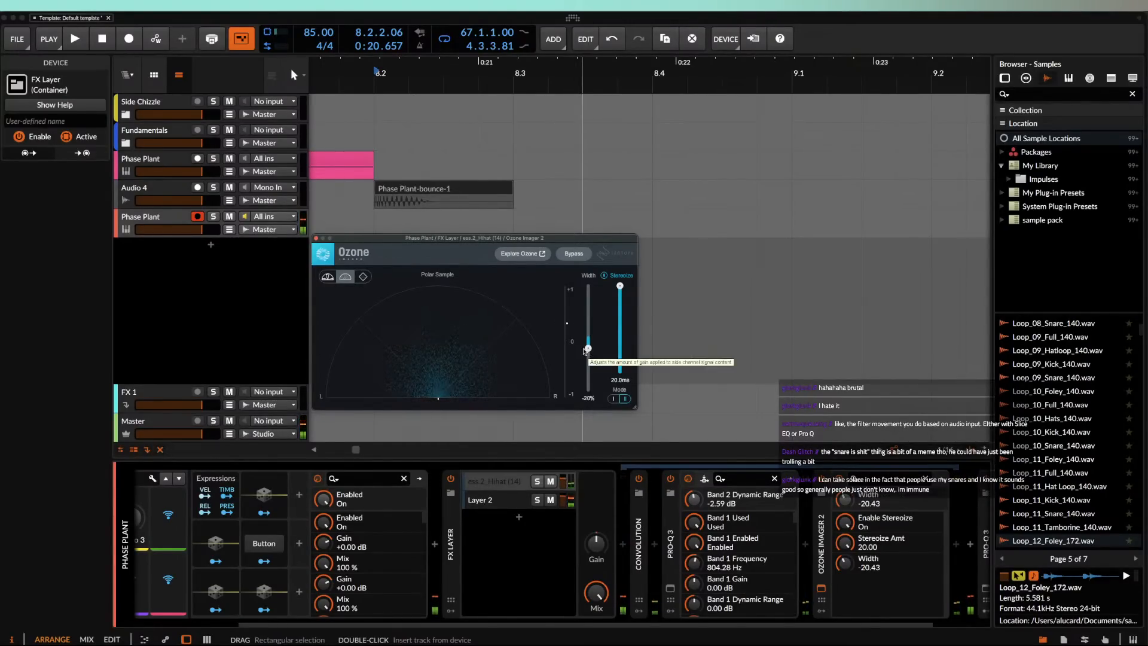
Step: Copy the layer's Ozone Imager 2 to after Newfangled Saturate, turn off the copy's Stereoize and reset its width to 0%
{"action": "scroll", "coordinate": [820, 507], "scroll_direction": "right", "scroll_amount": 3}
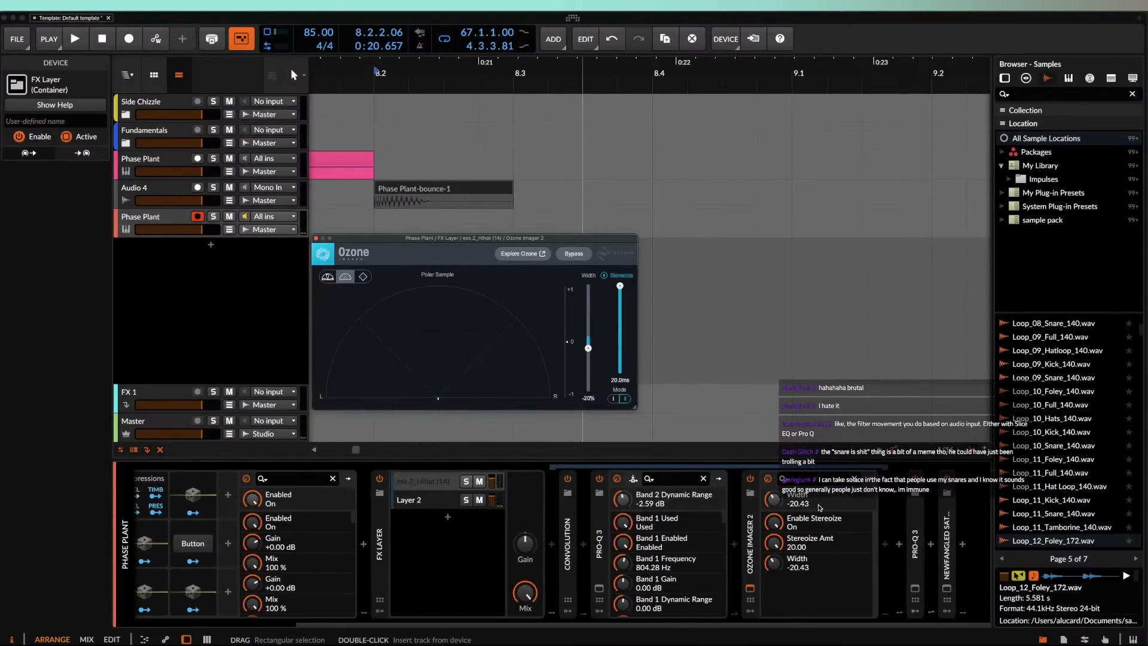
{"action": "left_click_drag", "start_coordinate": [756, 521], "coordinate": [963, 531]}
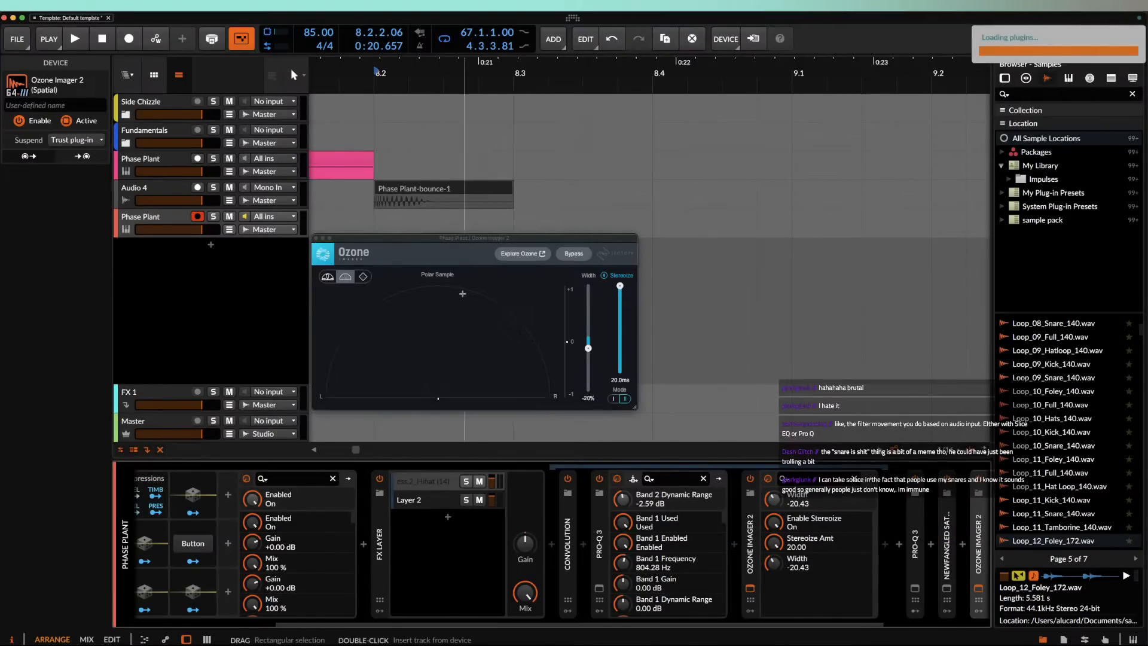
{"action": "left_click", "coordinate": [619, 286]}
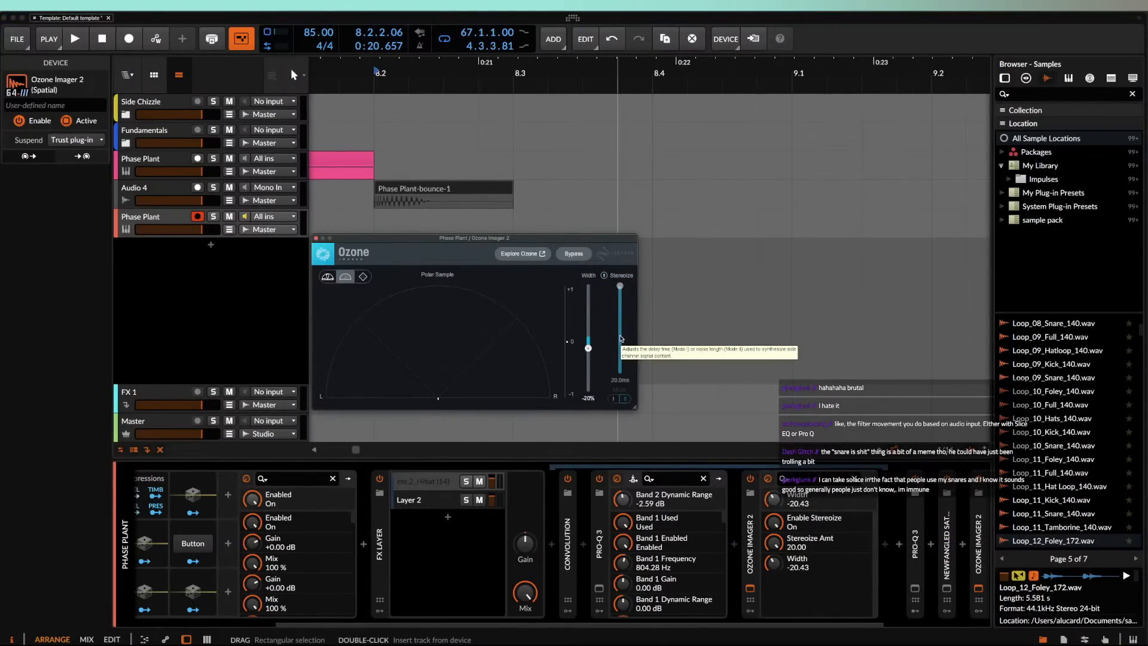
{"action": "double_click", "coordinate": [587, 349]}
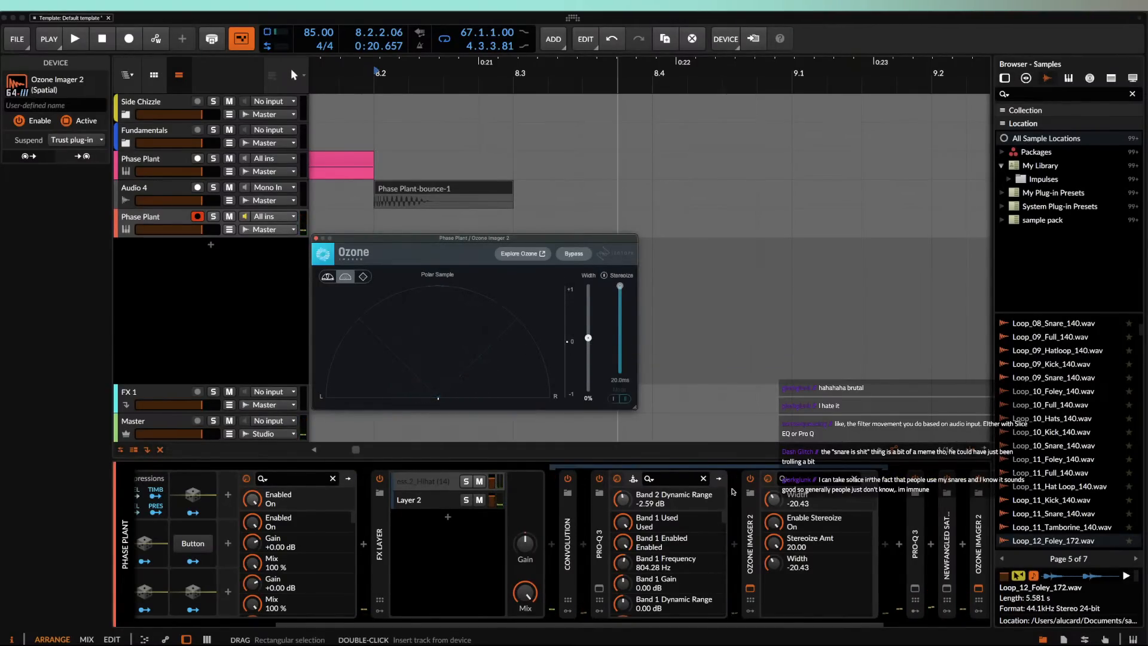
Step: Reset the hi-hat layer imager's width to 0% and place the end-of-chain imager's window beside it for comparison
{"action": "scroll", "coordinate": [732, 492], "scroll_direction": "right", "scroll_amount": 5}
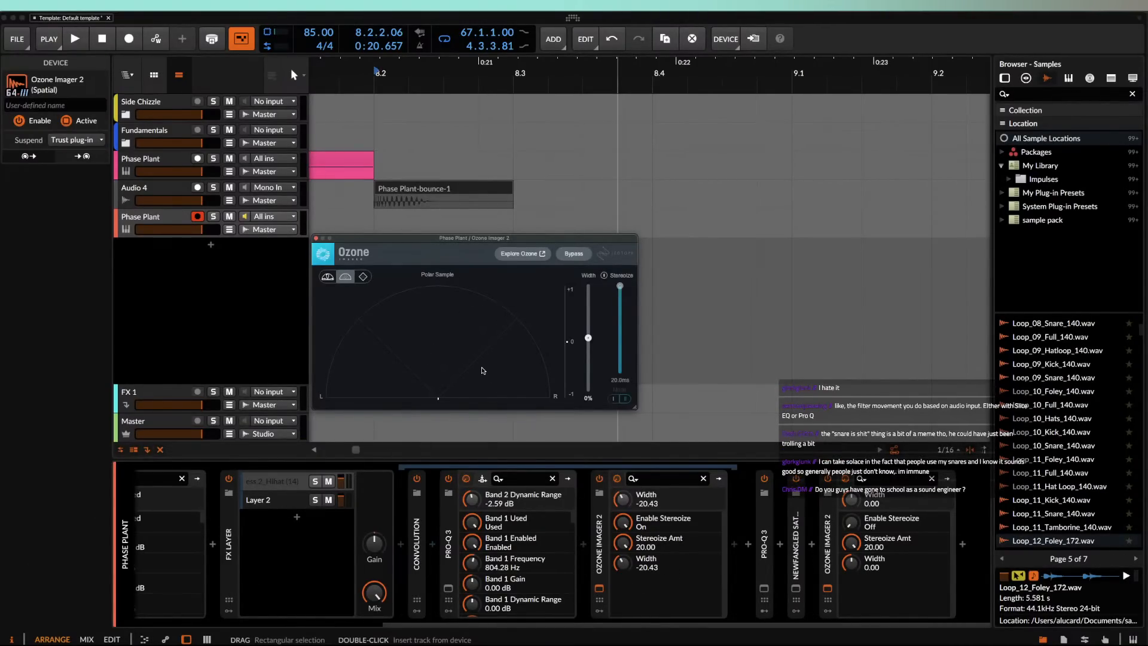
{"action": "left_click", "coordinate": [600, 589]}
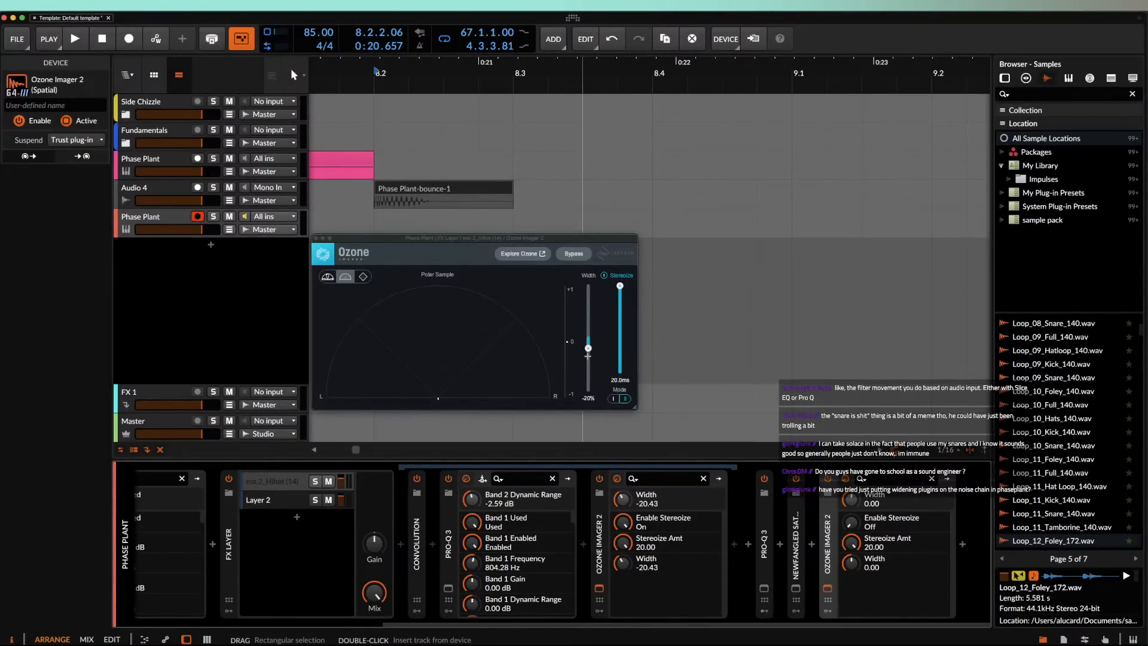
{"action": "left_click_drag", "start_coordinate": [588, 356], "coordinate": [593, 345]}
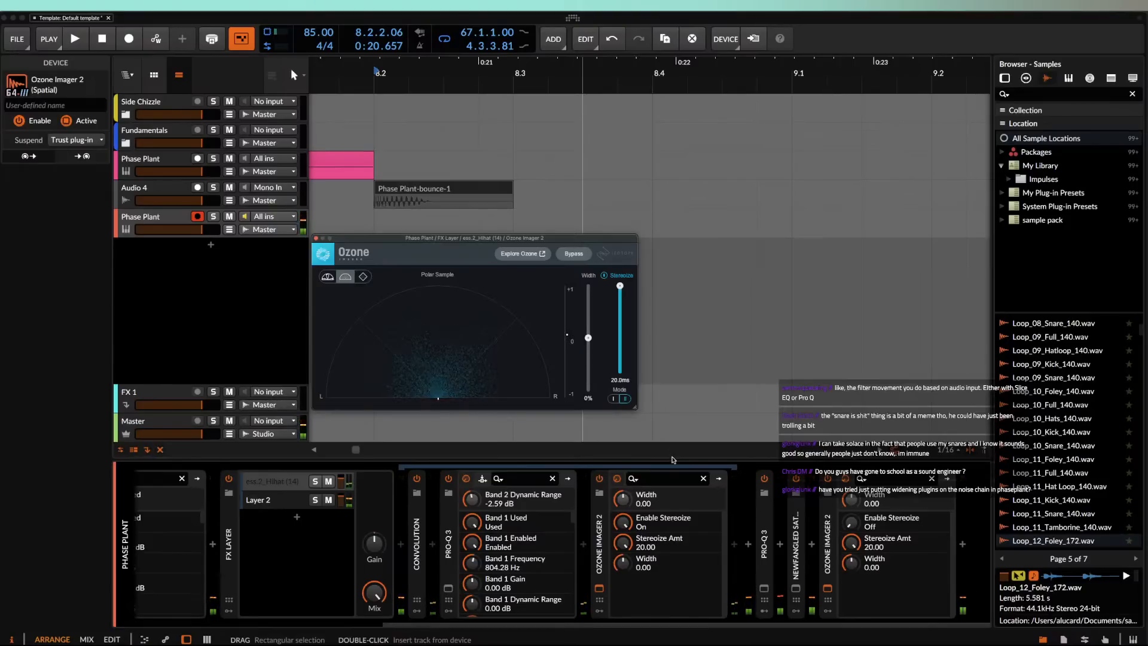
{"action": "left_click", "coordinate": [828, 589]}
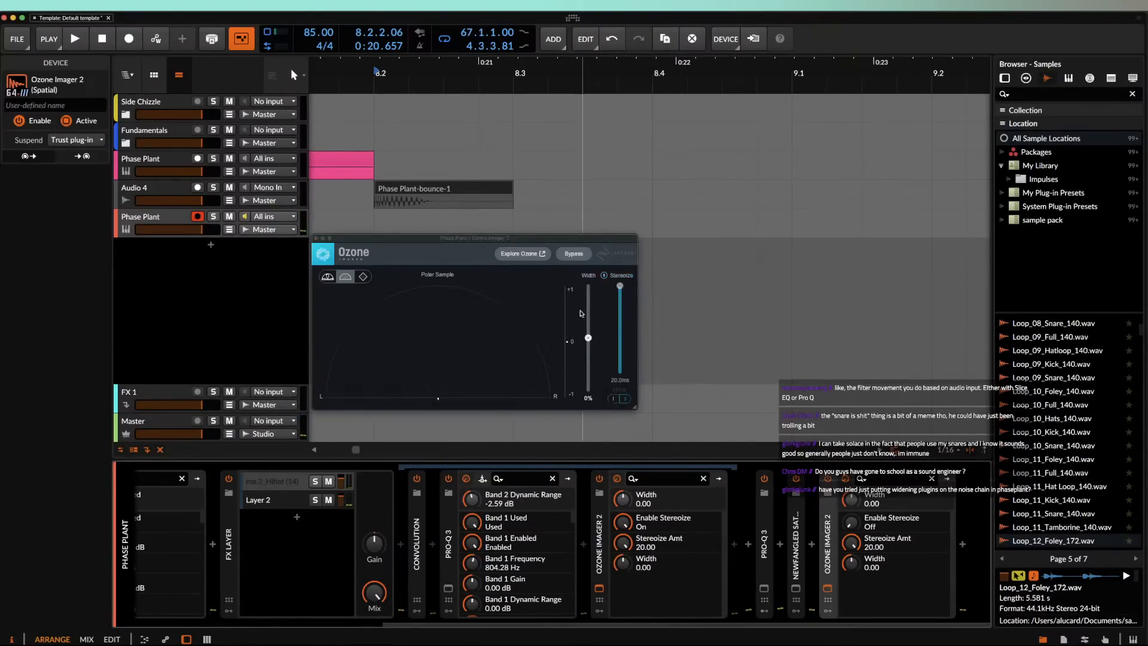
{"action": "left_click_drag", "start_coordinate": [747, 239], "coordinate": [836, 233]}
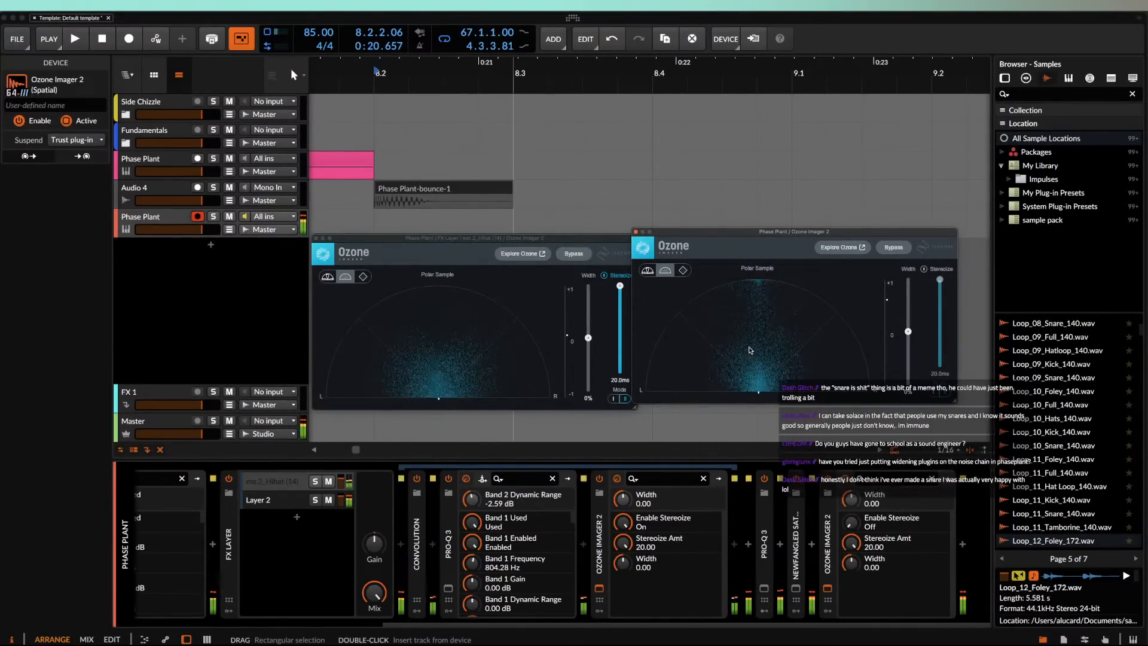
Step: Set the hi-hat layer imager's Stereoize amount to about 8.2 ms and width to about 81%, and expand the Convolution device
{"action": "left_click_drag", "start_coordinate": [589, 337], "coordinate": [621, 341]}
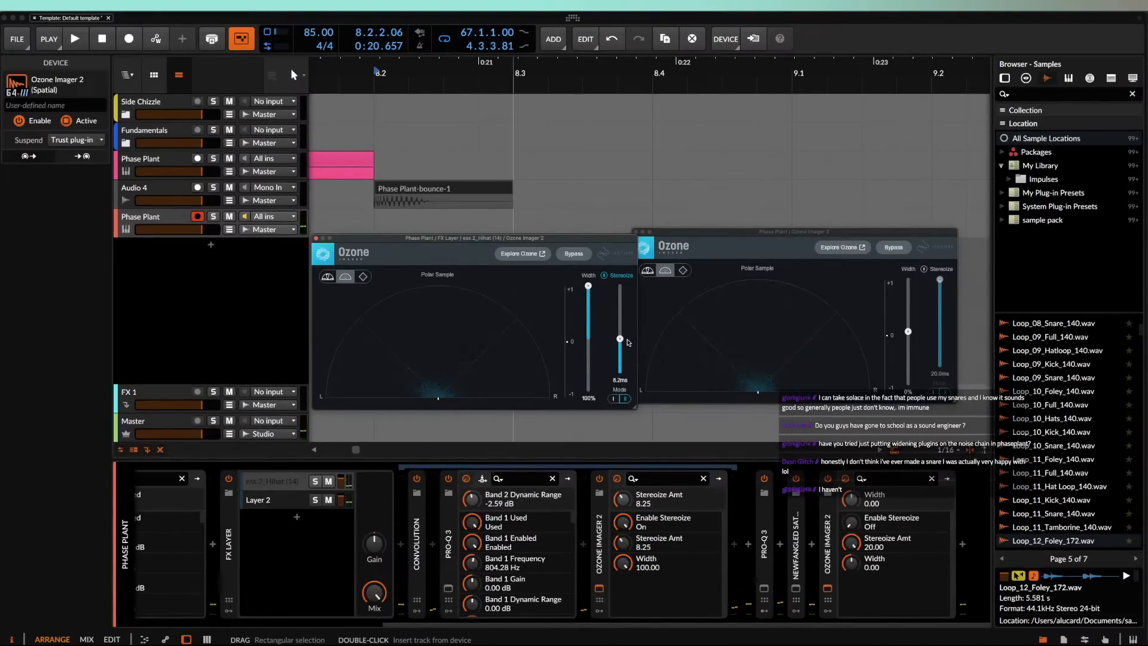
{"action": "left_click_drag", "start_coordinate": [588, 286], "coordinate": [589, 295]}
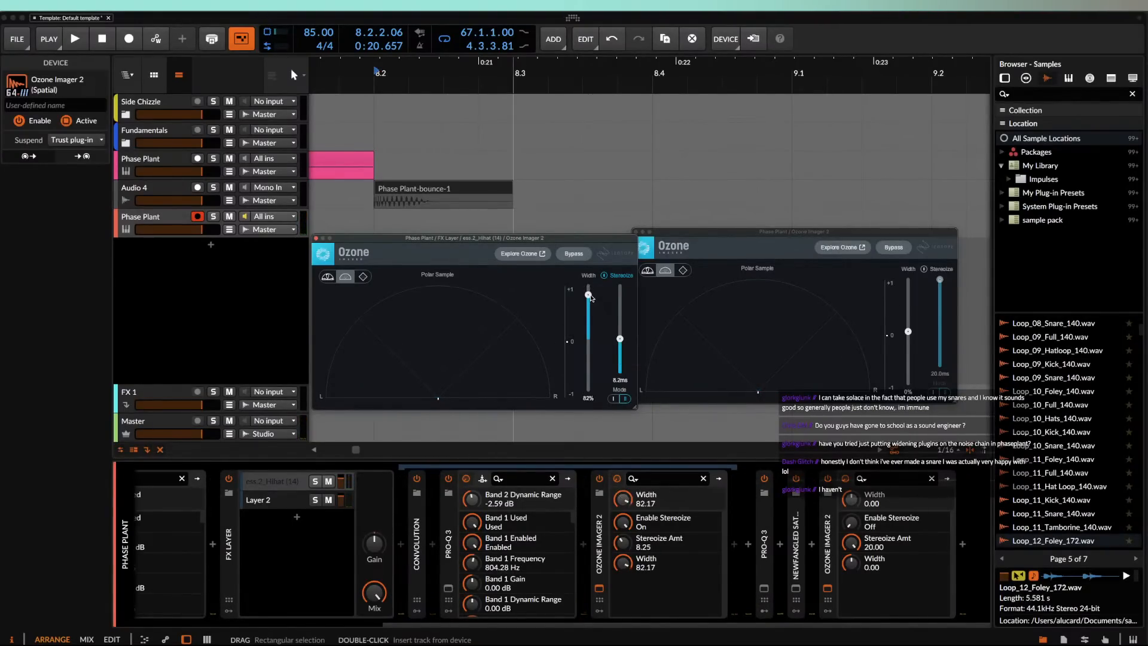
{"action": "left_click", "coordinate": [417, 541]}
{"action": "left_click_drag", "start_coordinate": [657, 554], "coordinate": [636, 557]}
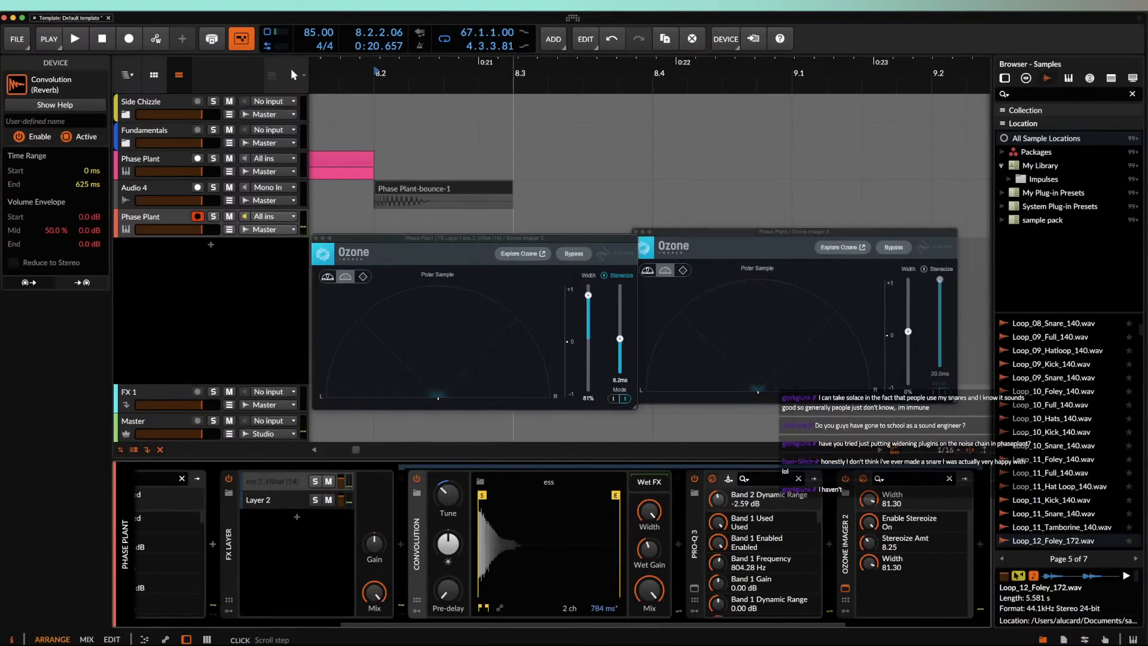
Step: Bring the plug-in windows back and move the hi-hat layer's imager window clear of the end-of-chain imager
{"action": "key", "text": "super+Tab"}
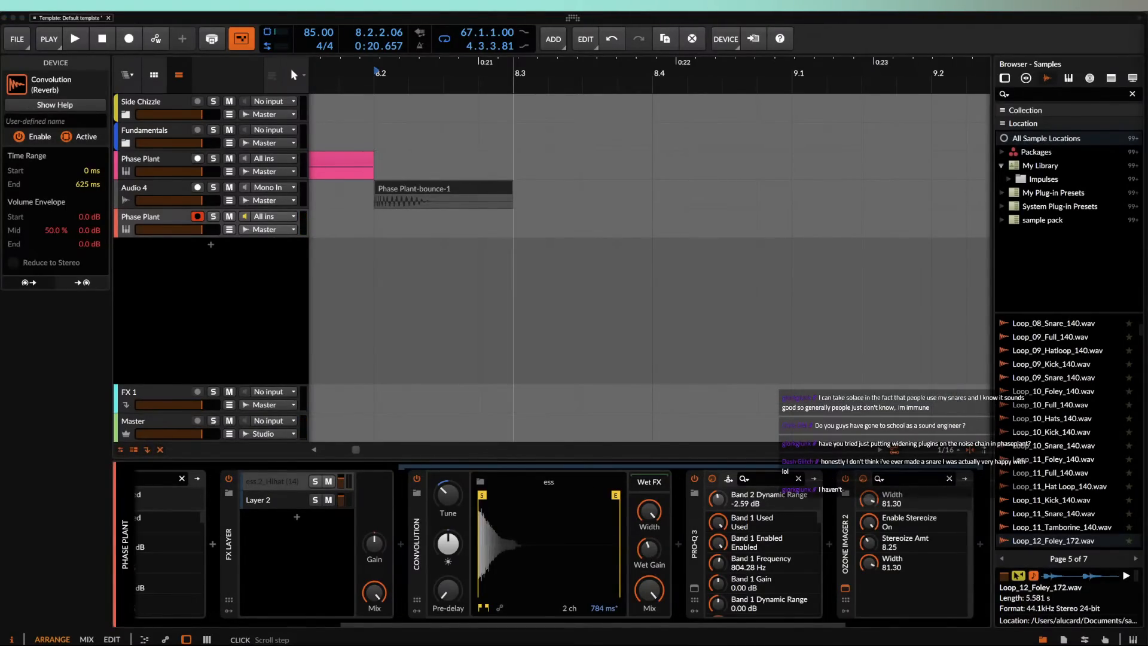
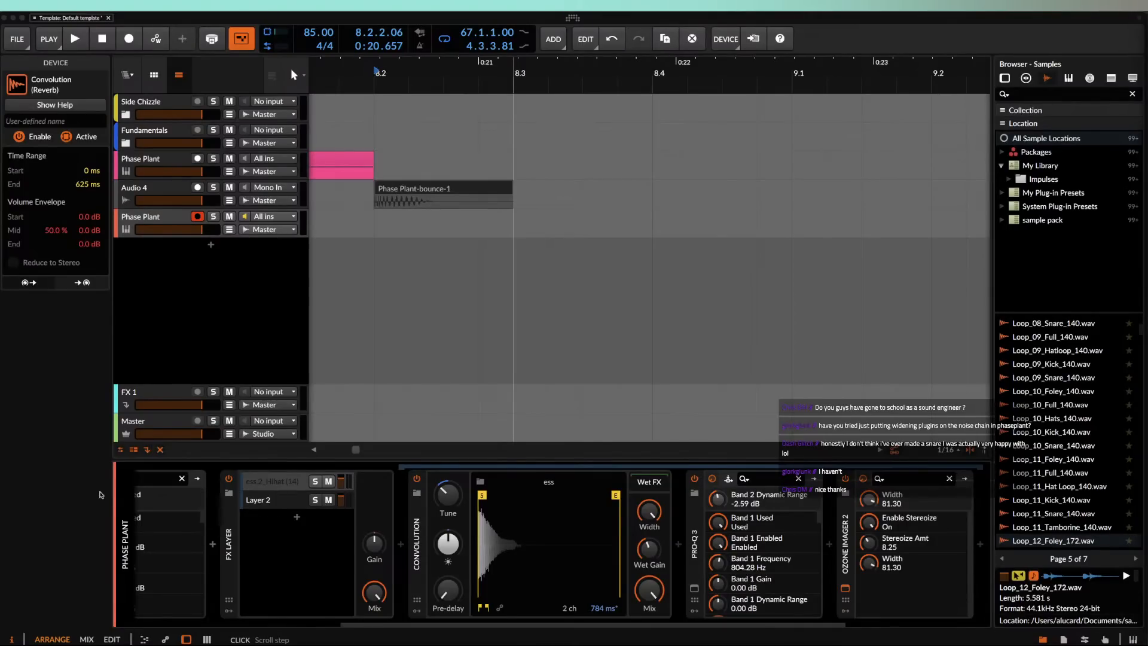
{"action": "left_click", "coordinate": [416, 509]}
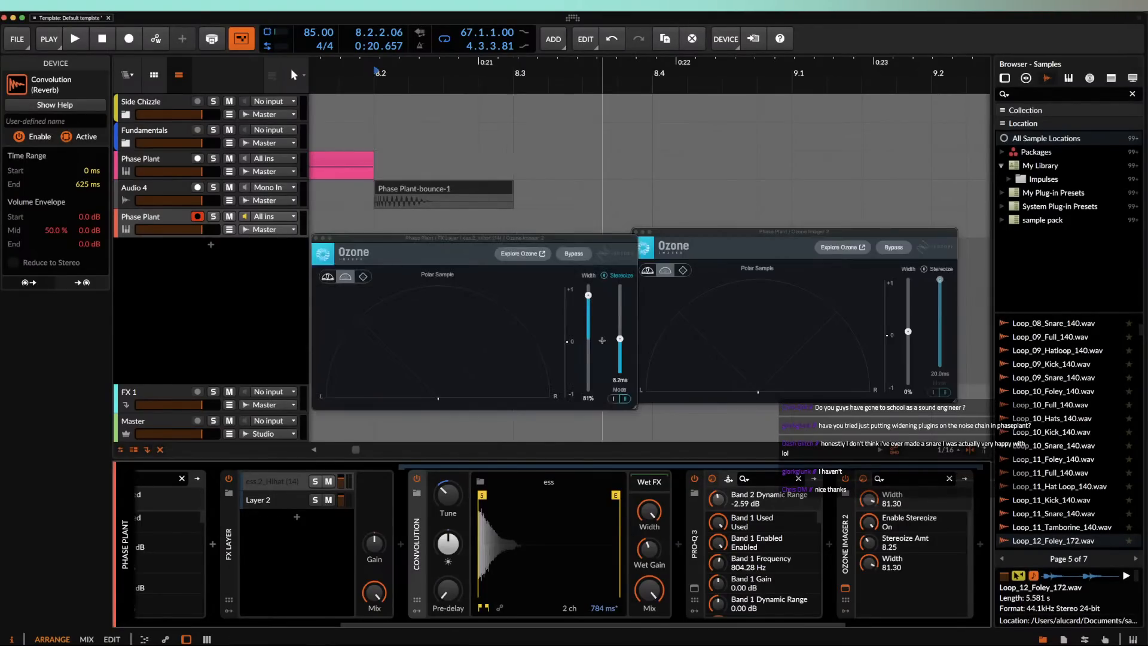
{"action": "left_click_drag", "start_coordinate": [570, 241], "coordinate": [555, 237]}
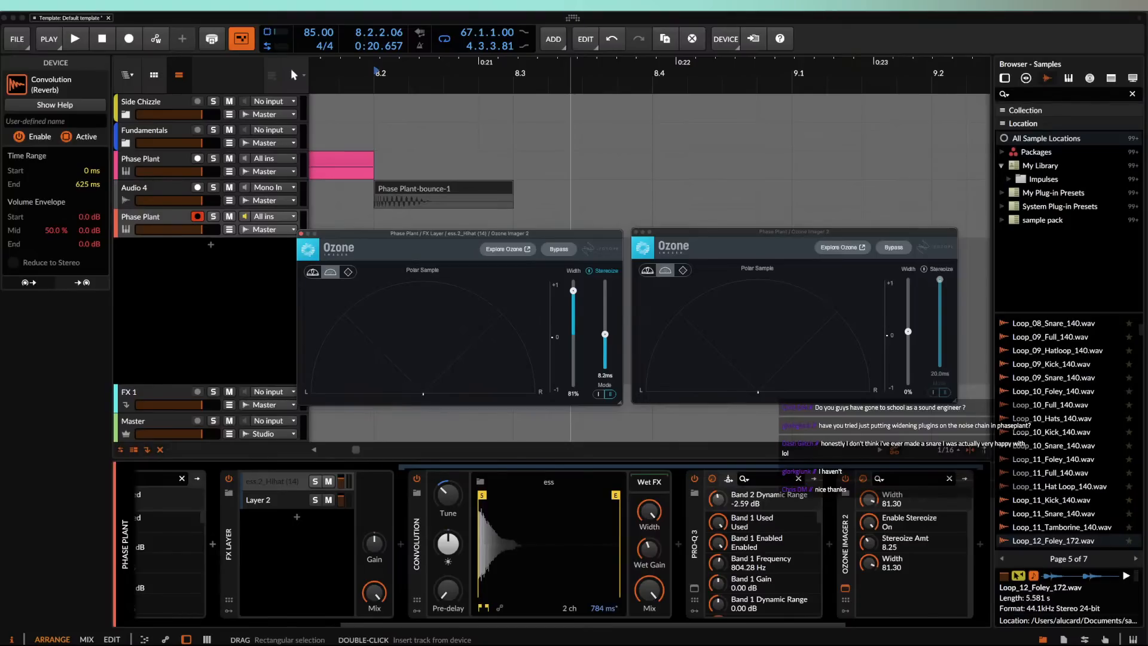
Step: Place the hi-hat layer's imager window edge to edge with the end-of-chain imager and select the lower Phase Plant track
{"action": "left_click_drag", "start_coordinate": [447, 234], "coordinate": [540, 235]}
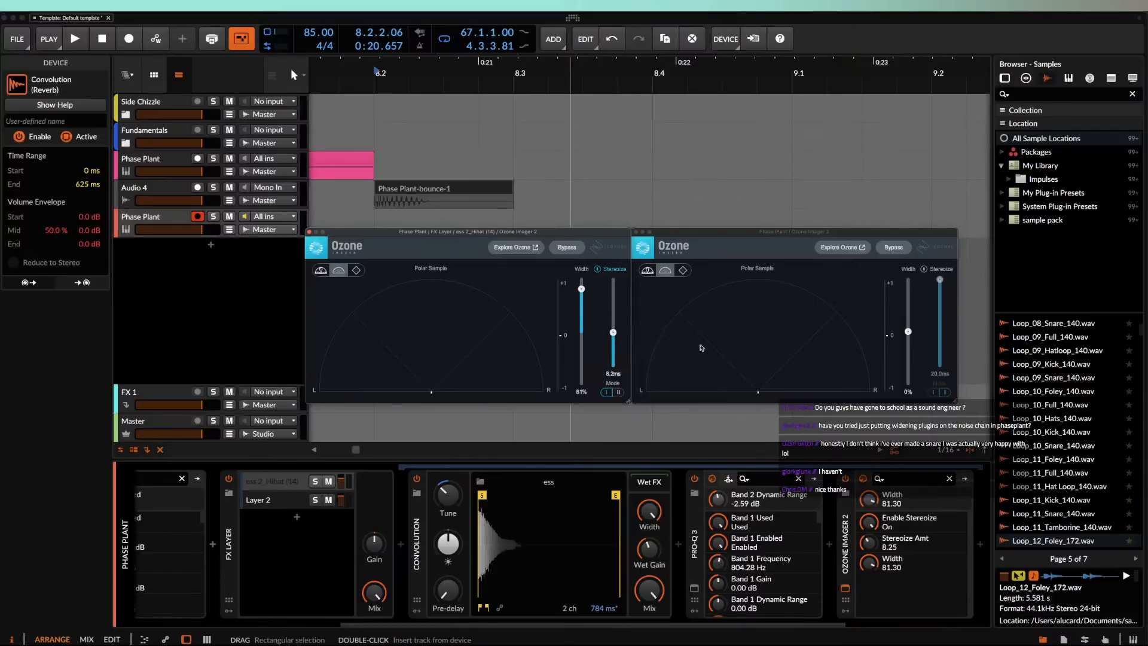
{"action": "key", "text": "super+Tab"}
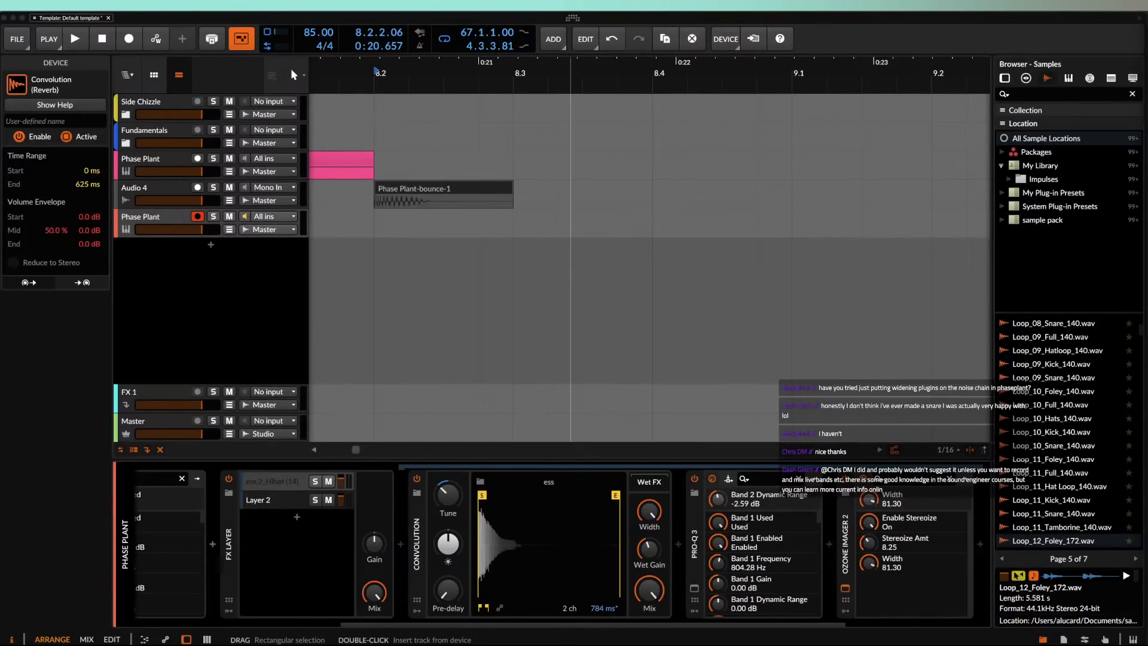
{"action": "left_click", "coordinate": [167, 225]}
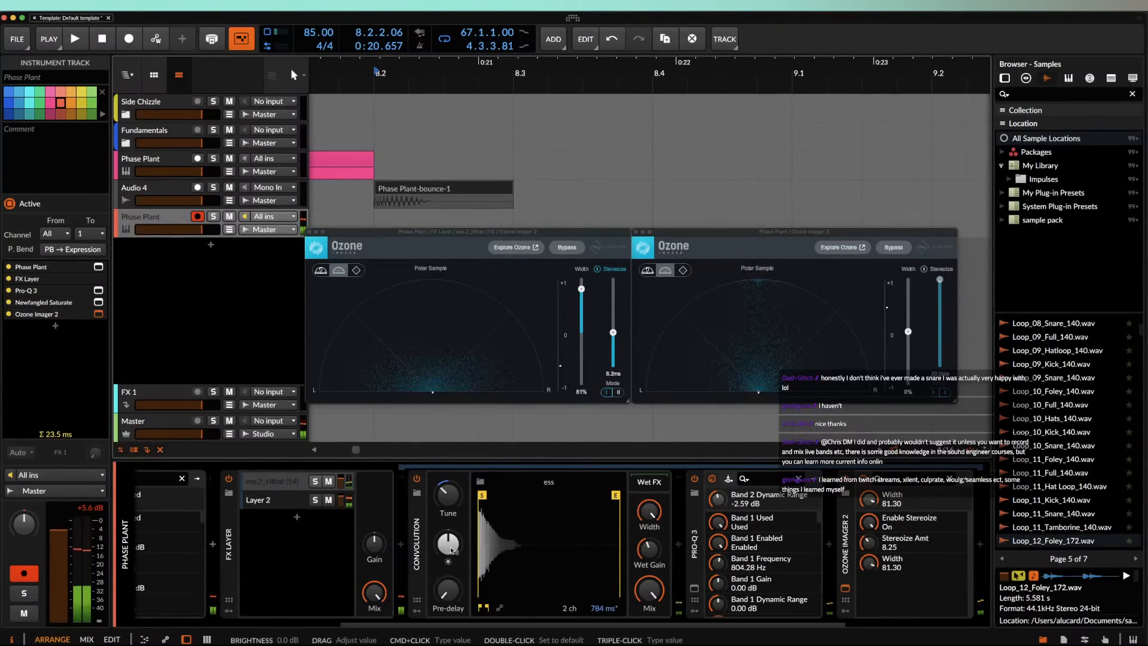
Step: Nudge the Convolution's wet gain and audition the hi-hat layer soloed, turning its solo back off
{"action": "left_click_drag", "start_coordinate": [648, 549], "coordinate": [642, 544]}
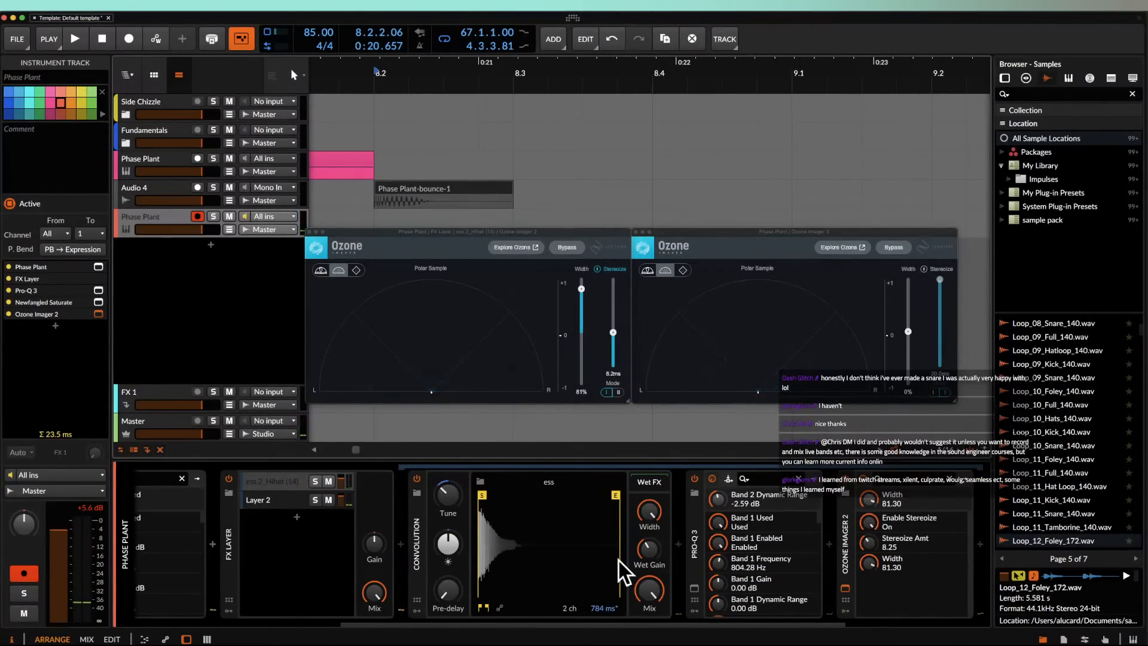
{"action": "left_click", "coordinate": [316, 482]}
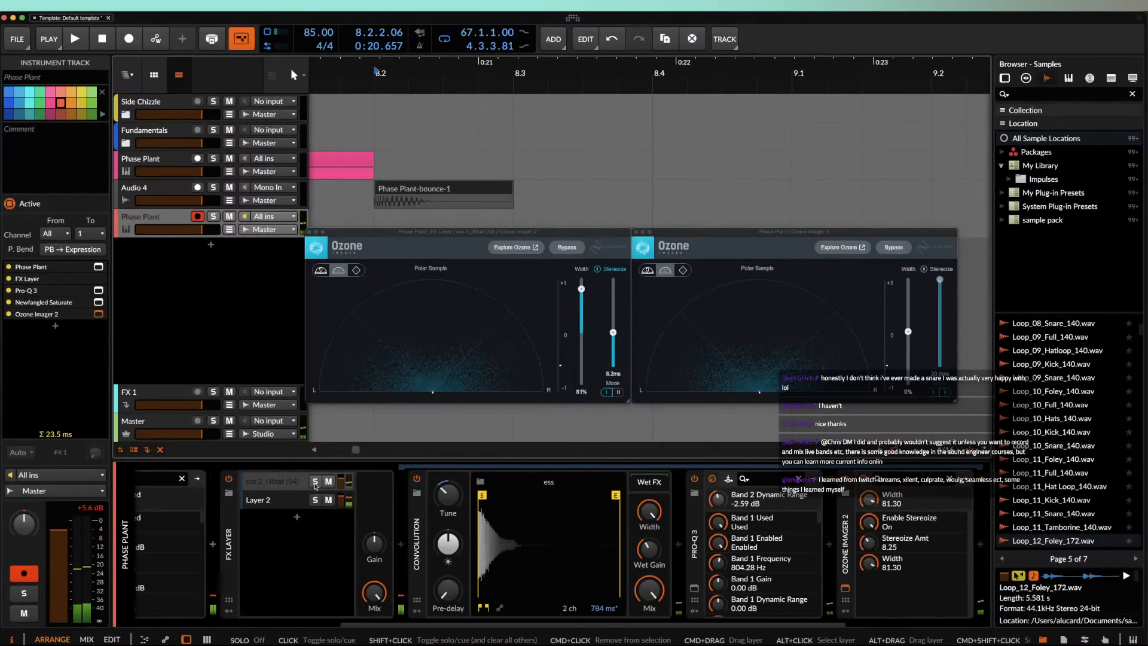
{"action": "left_click", "coordinate": [316, 483]}
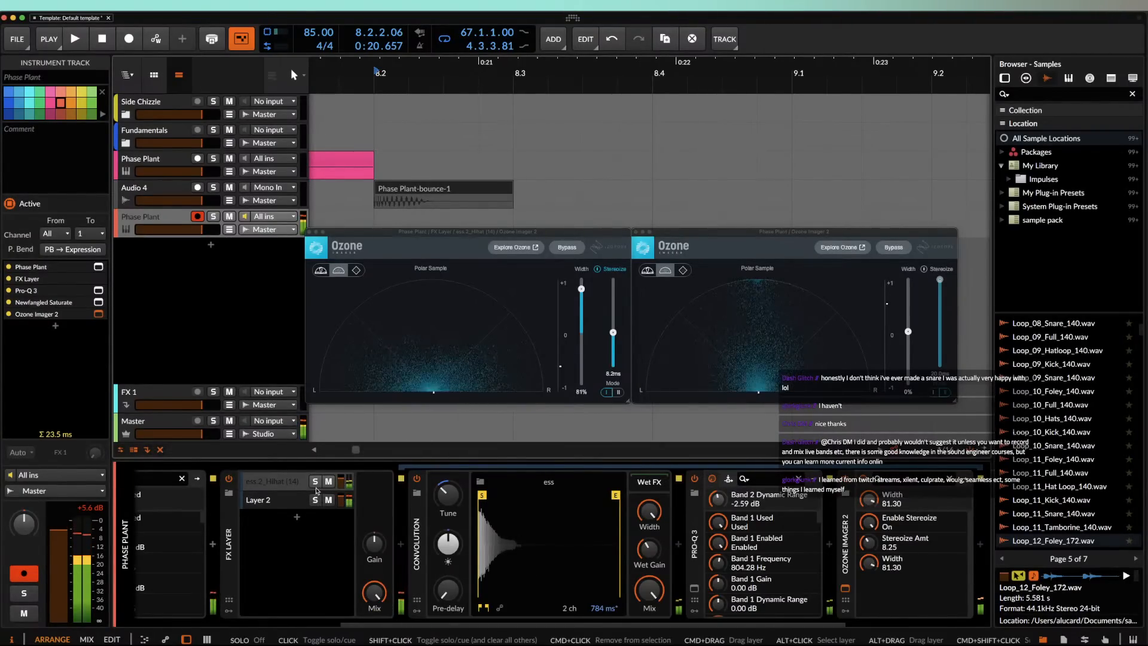
Step: Close both Ozone Imager windows and collapse the Convolution, the layer's Pro-Q 3 and the FX Layer in the device chain
{"action": "left_click", "coordinate": [308, 231]}
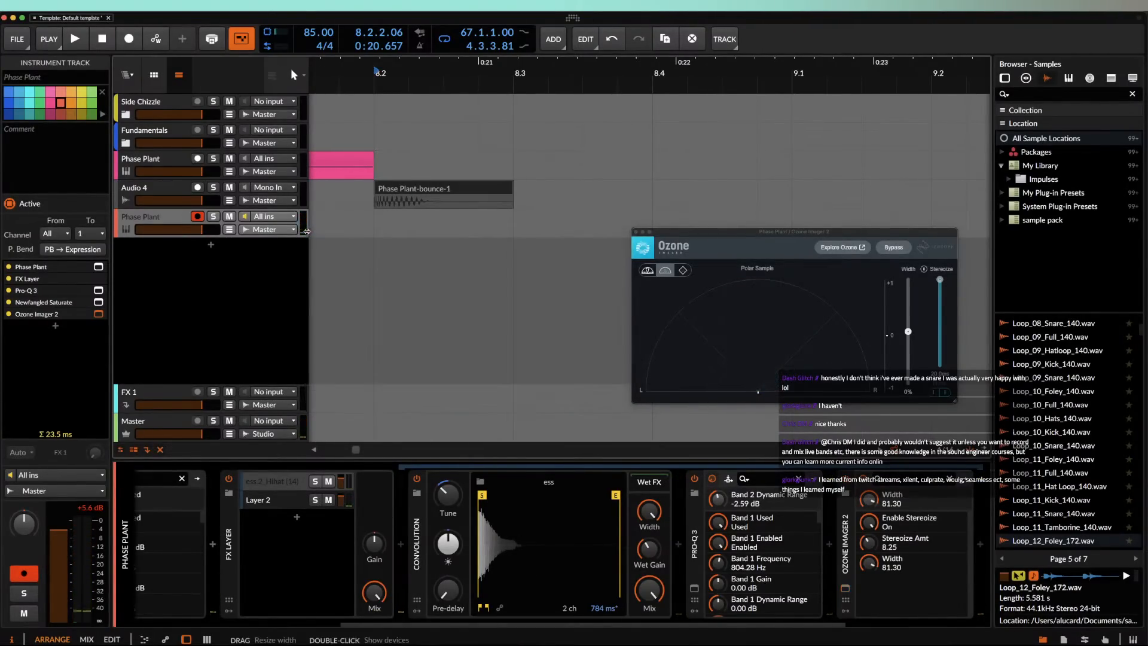
{"action": "left_click", "coordinate": [637, 232]}
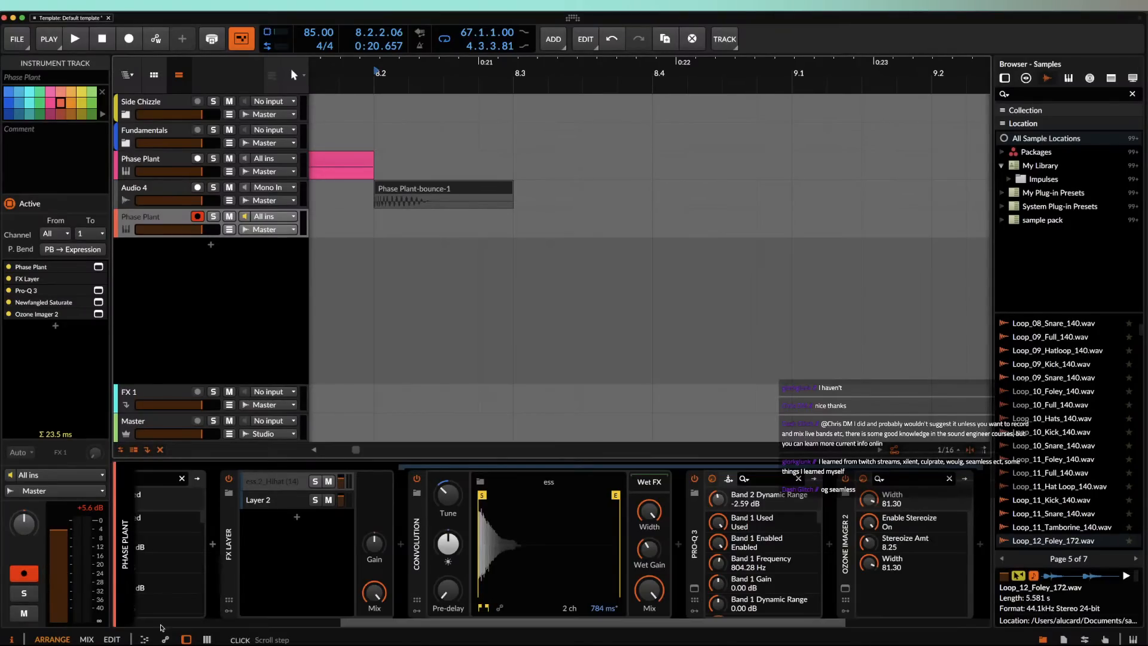
{"action": "double_click", "coordinate": [420, 509]}
{"action": "double_click", "coordinate": [452, 514]}
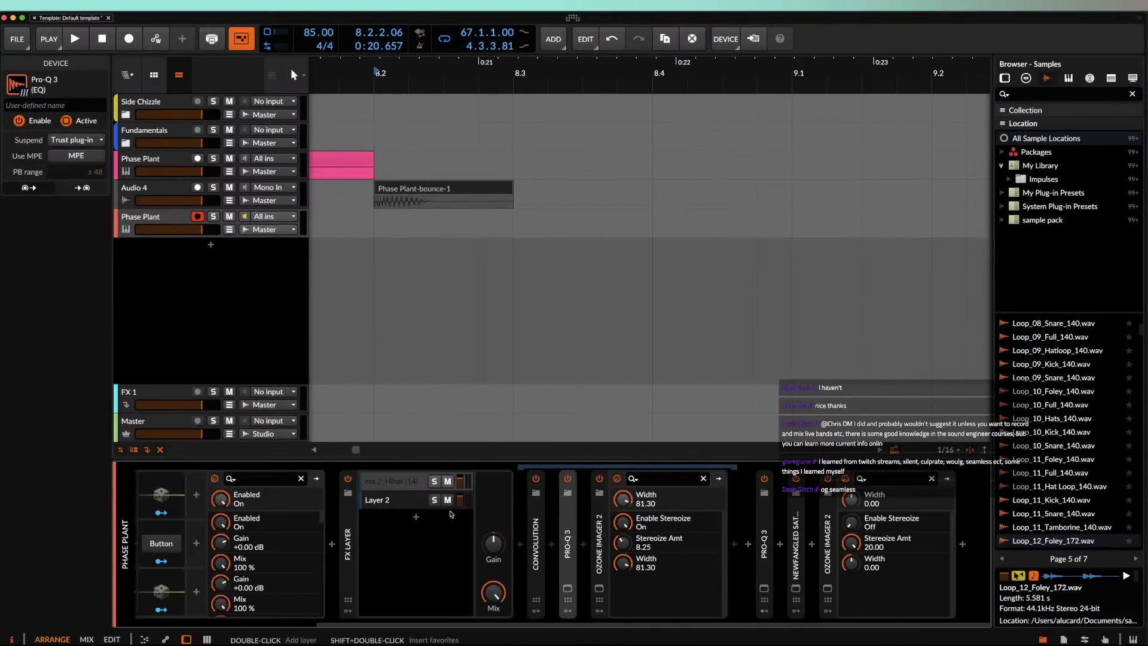
{"action": "double_click", "coordinate": [344, 538]}
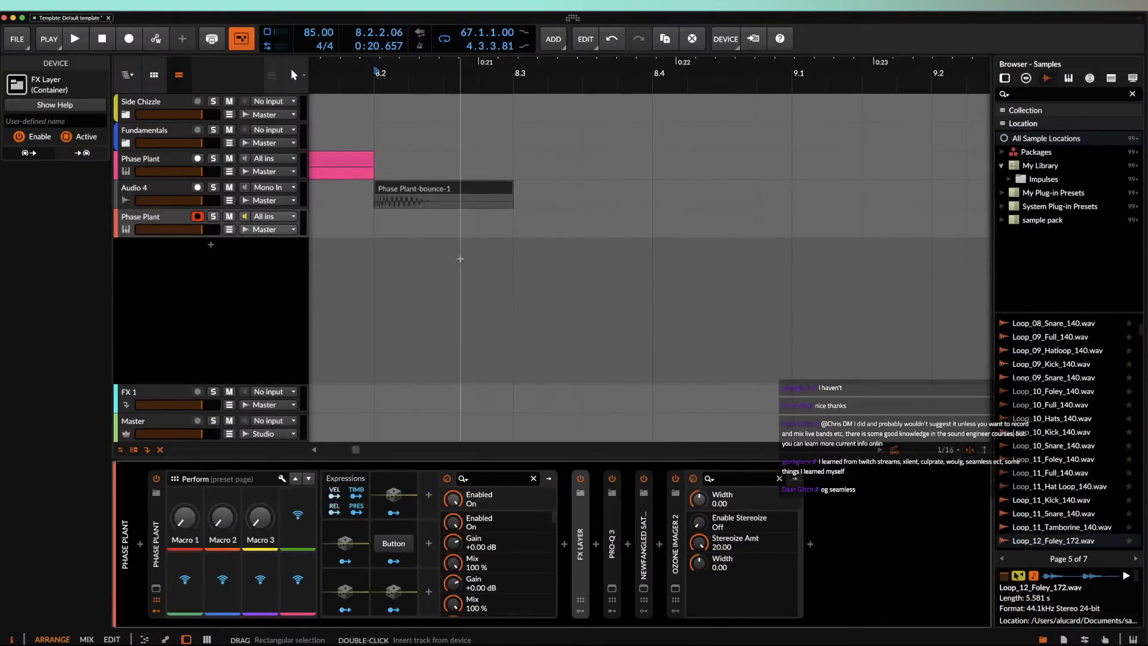
Step: Create a clip on the lower Phase Plant track, move it to 8.4.1.00 and shorten it to 0.2.0.00
{"action": "scroll", "coordinate": [401, 251], "scroll_direction": "down", "scroll_amount": 2}
{"action": "double_click", "coordinate": [492, 229]}
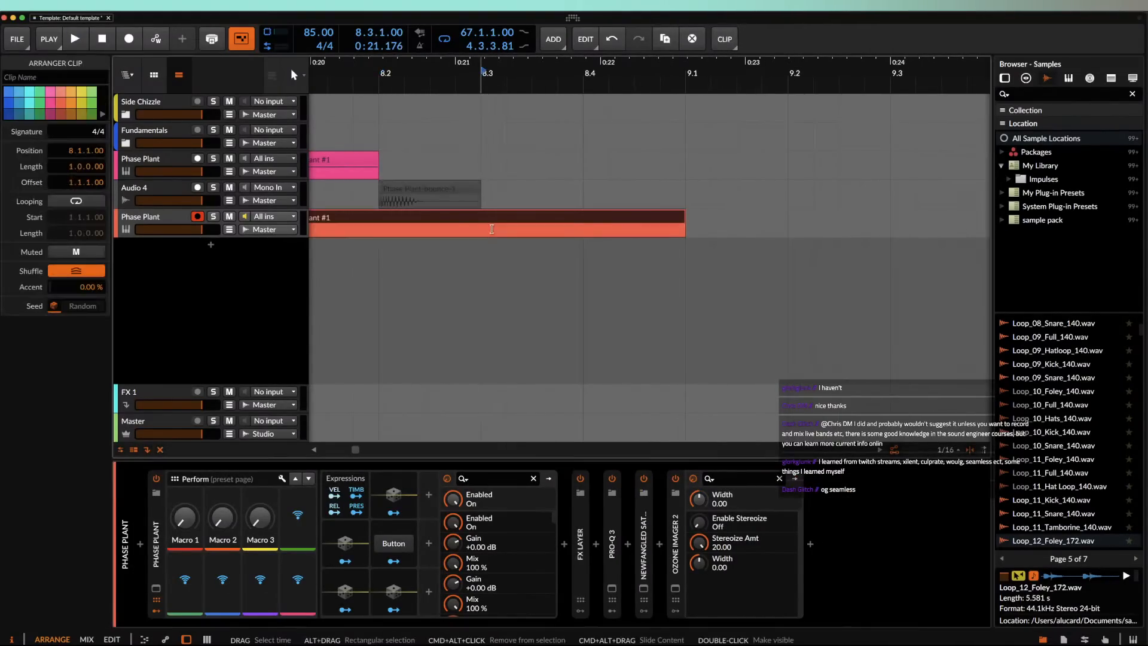
{"action": "scroll", "coordinate": [491, 229], "scroll_direction": "up", "scroll_amount": 3}
{"action": "scroll", "coordinate": [492, 229], "scroll_direction": "down", "scroll_amount": 5}
{"action": "left_click_drag", "start_coordinate": [446, 220], "coordinate": [650, 221]}
{"action": "left_click_drag", "start_coordinate": [818, 216], "coordinate": [690, 214]}
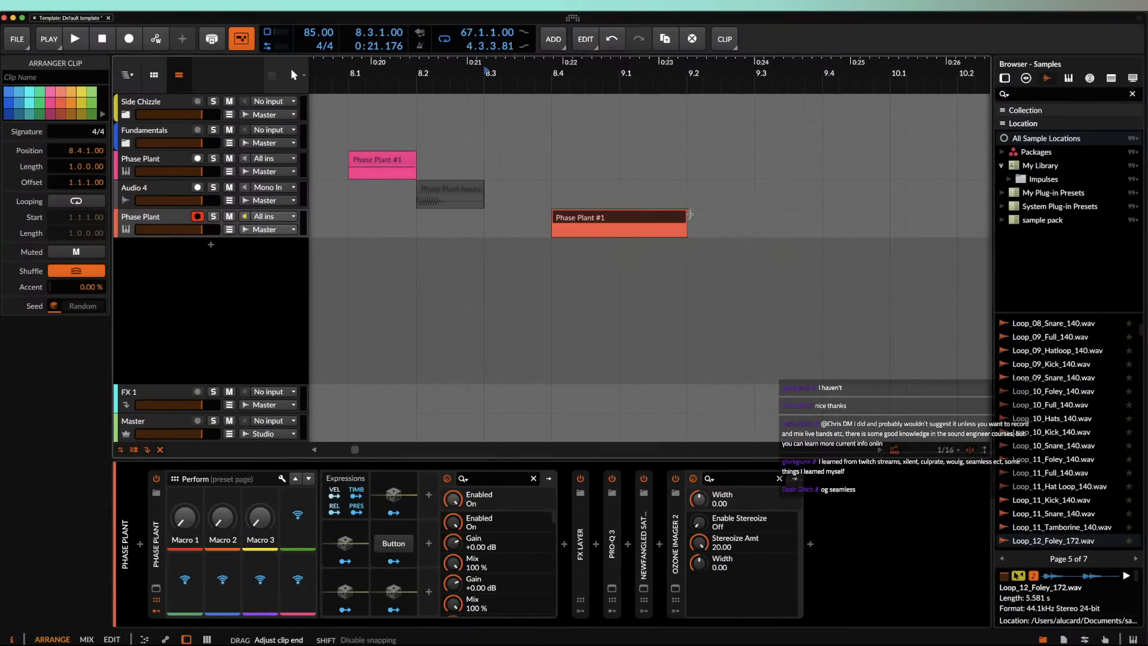
Step: Draw an A#1 note at the start of the new clip and stretch it past the clip's full length
{"action": "double_click", "coordinate": [677, 219]}
{"action": "scroll", "coordinate": [301, 540], "scroll_direction": "up", "scroll_amount": 4}
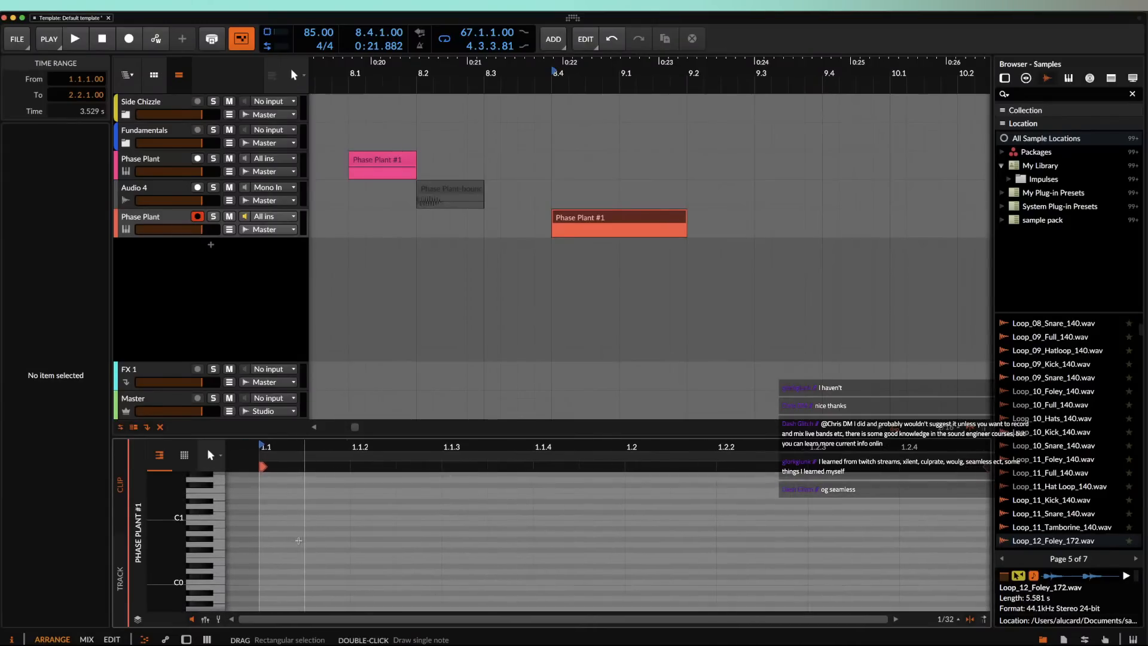
{"action": "scroll", "coordinate": [277, 529], "scroll_direction": "down", "scroll_amount": 5}
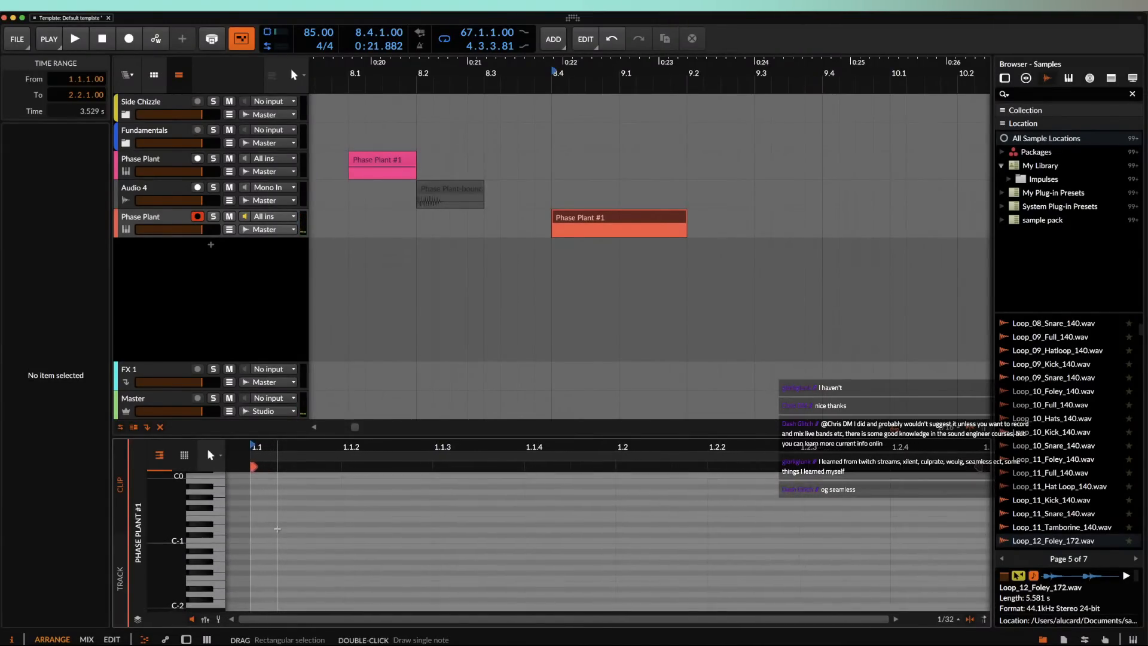
{"action": "scroll", "coordinate": [277, 529], "scroll_direction": "up", "scroll_amount": 5}
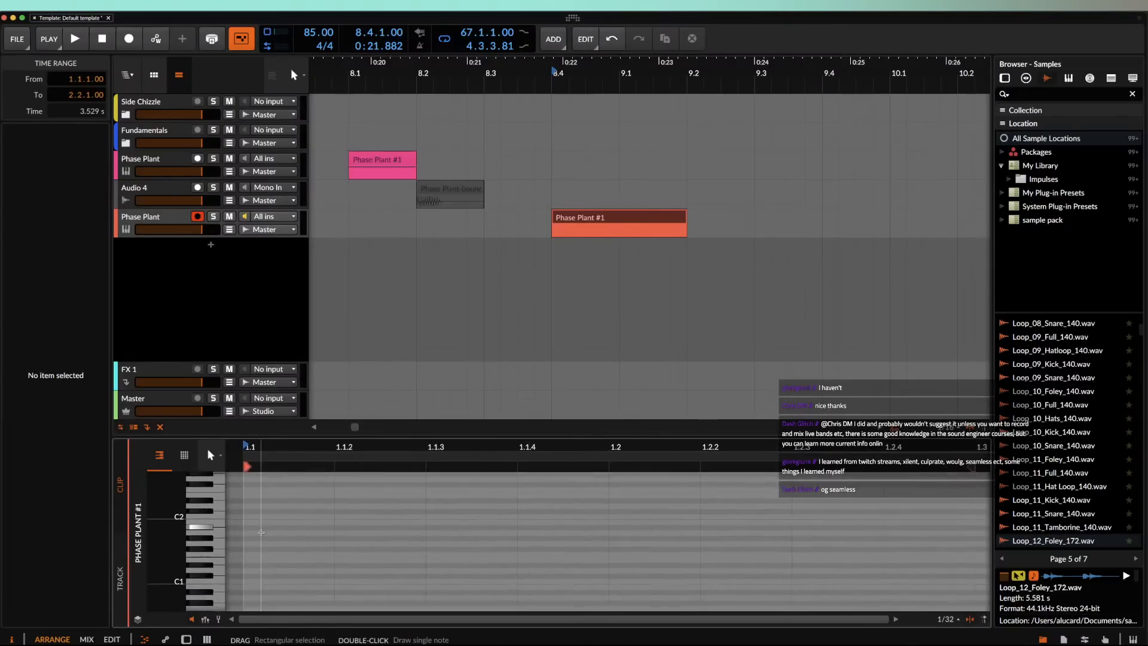
{"action": "double_click", "coordinate": [261, 532]}
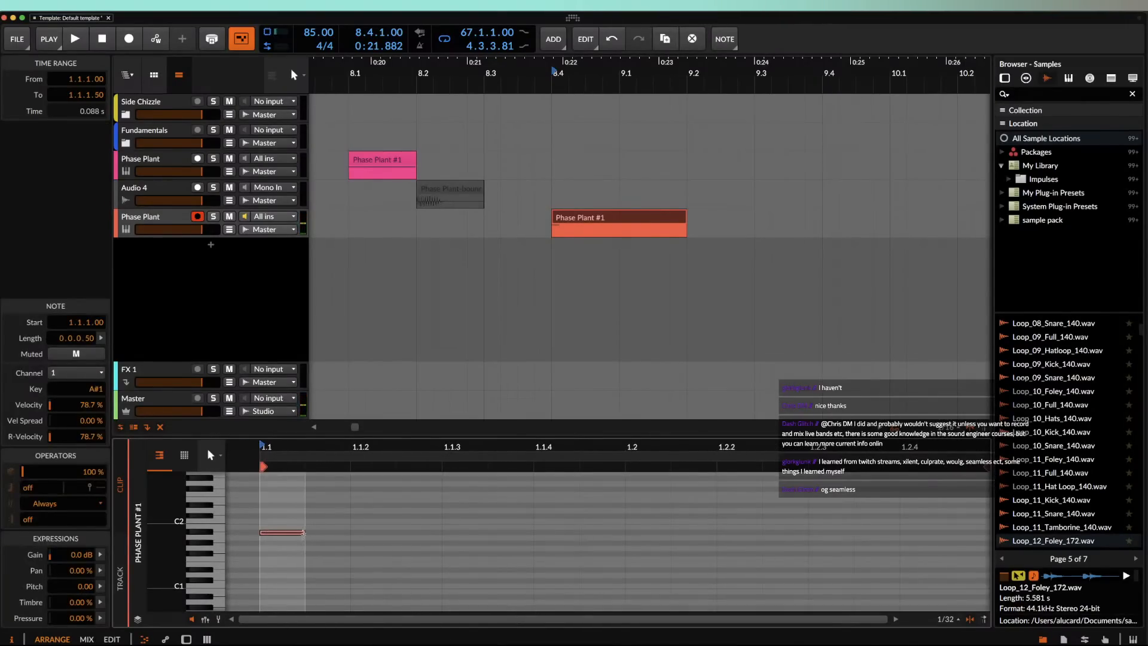
{"action": "left_click_drag", "start_coordinate": [304, 533], "coordinate": [1113, 485]}
Step: Bounce the new Phase Plant clip to audio and move the bounced clip to 9.3.1.00 on its own track
{"action": "left_click", "coordinate": [658, 216]}
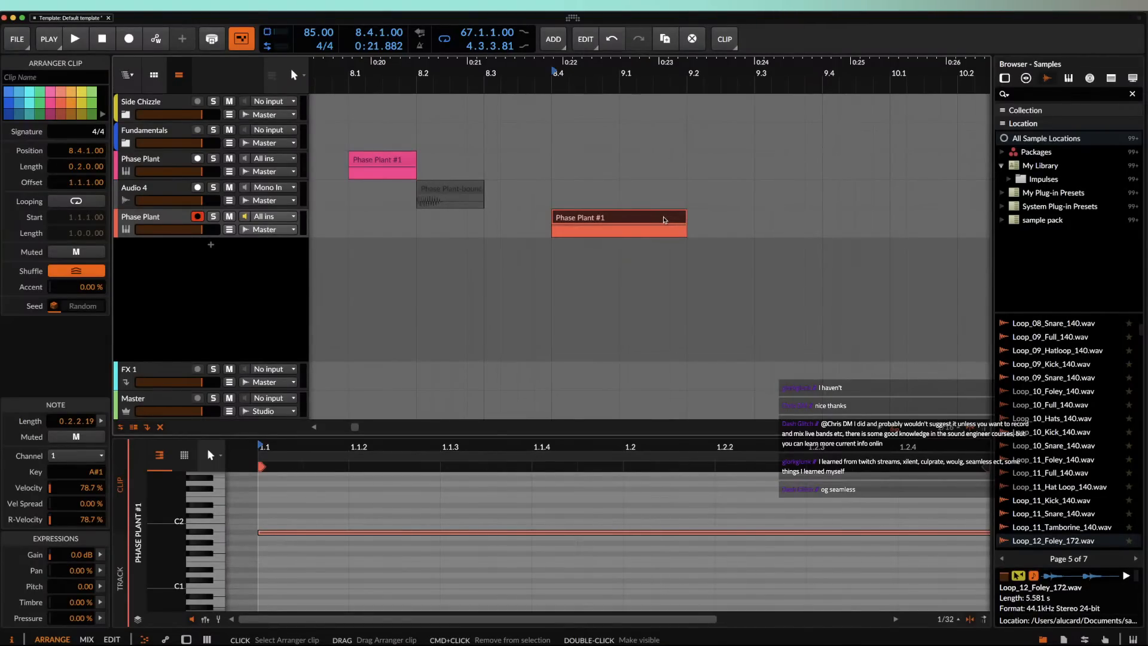
{"action": "key", "text": "super+b"}
{"action": "left_click_drag", "start_coordinate": [607, 253], "coordinate": [769, 248]}
Step: Play the bounced Phase Plant clip several times to audition the rendered snare
{"action": "key", "text": "space"}
{"action": "key", "text": "space"}
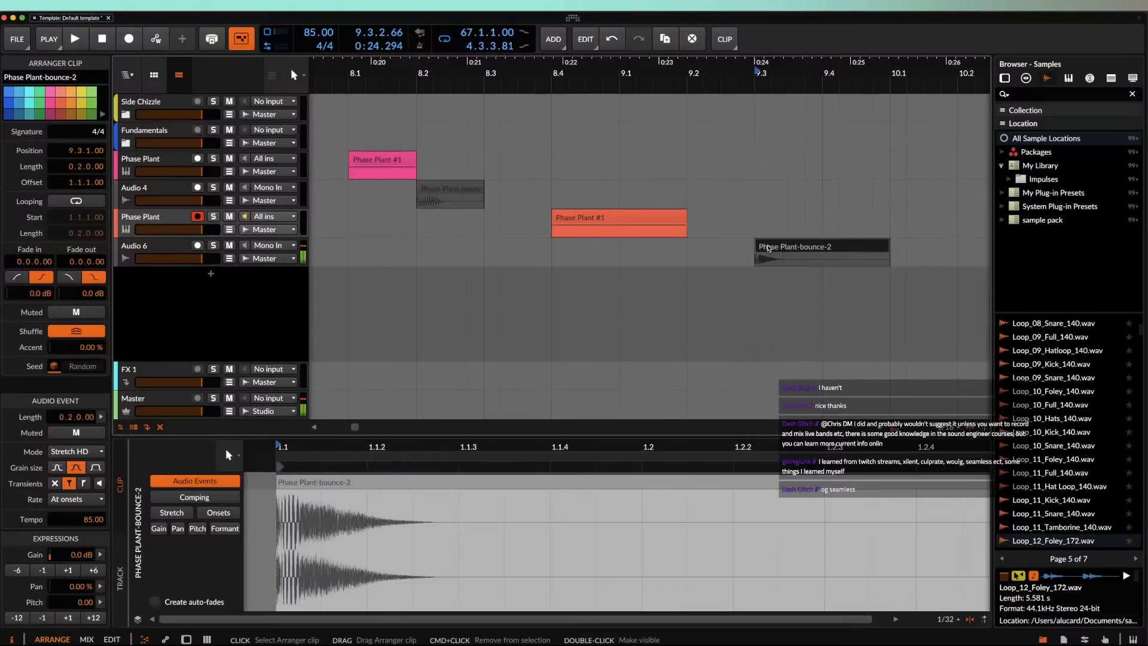
{"action": "scroll", "coordinate": [768, 247], "scroll_direction": "up", "scroll_amount": 5}
{"action": "key", "text": "space"}
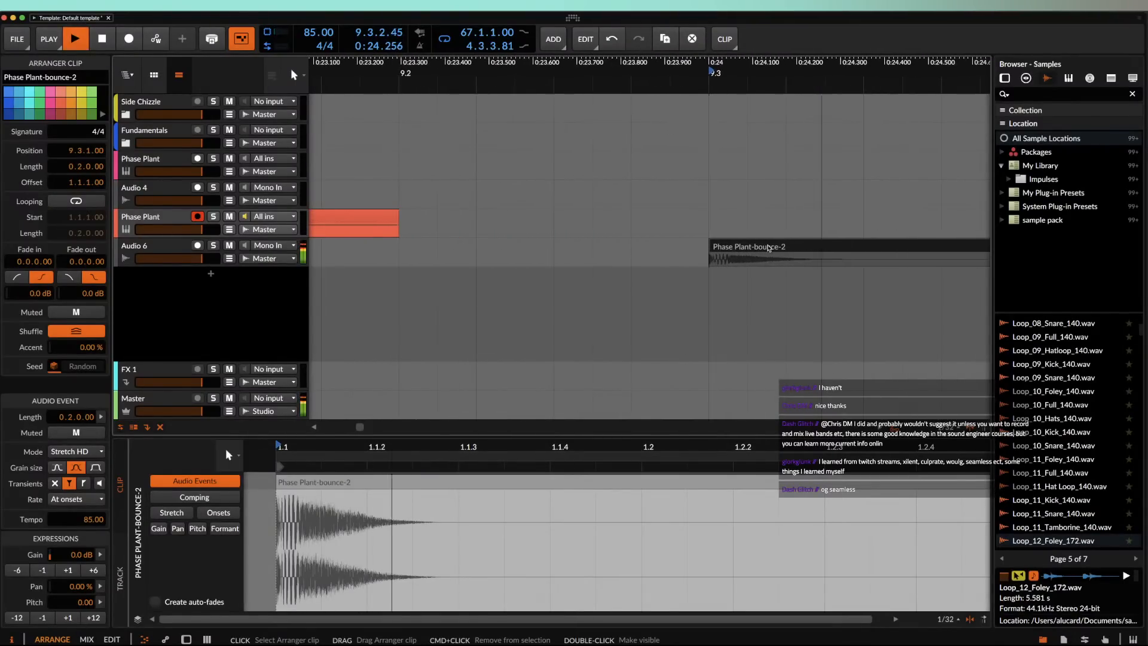
{"action": "scroll", "coordinate": [769, 248], "scroll_direction": "down", "scroll_amount": 5}
{"action": "key", "text": "space"}
Step: Compare playback of the lower Phase Plant note clip and its bounce, and shorten the bounced clip to 0.0.2.00
{"action": "left_click", "coordinate": [580, 218]}
{"action": "key", "text": "space"}
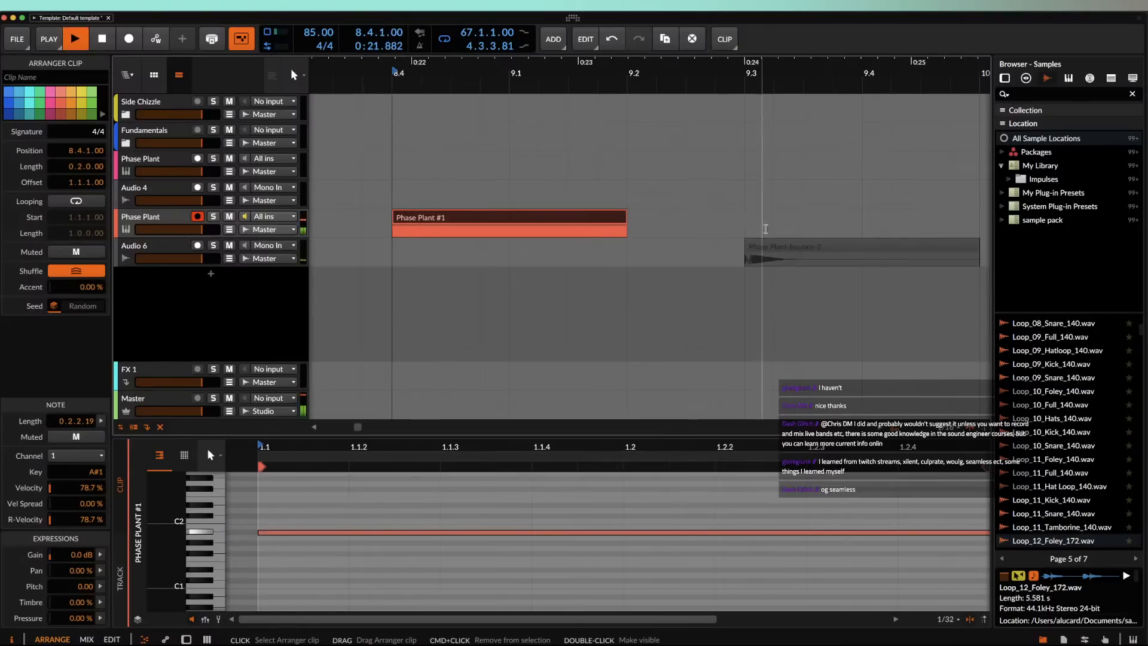
{"action": "left_click", "coordinate": [766, 247]}
{"action": "key", "text": "space"}
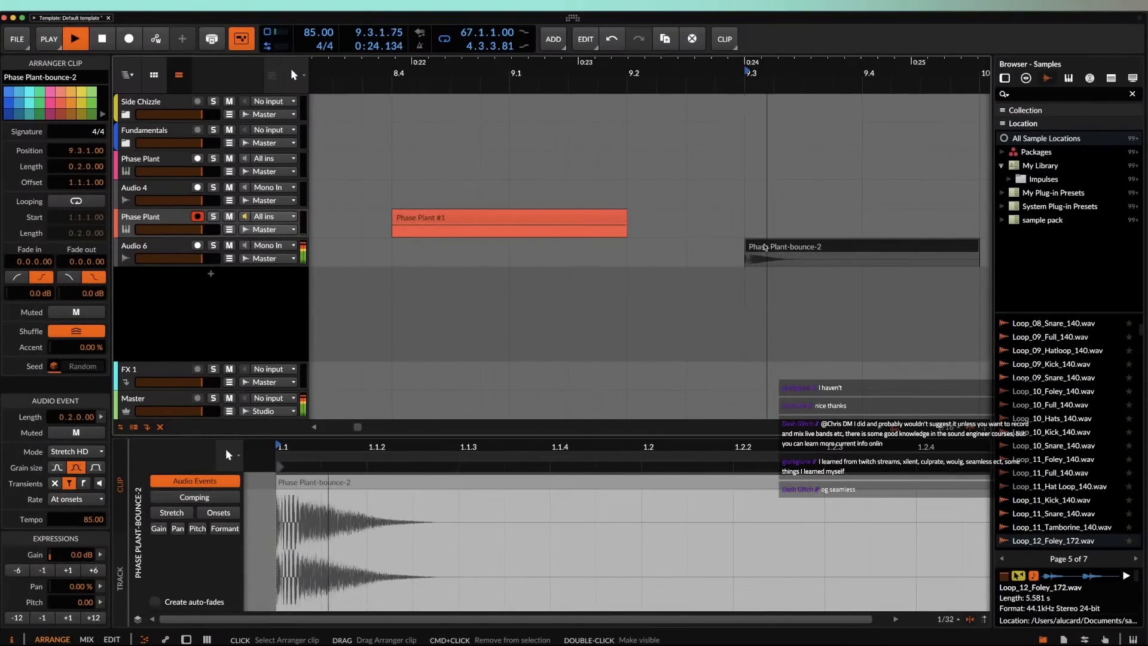
{"action": "scroll", "coordinate": [765, 247], "scroll_direction": "down", "scroll_amount": 3}
{"action": "left_click_drag", "start_coordinate": [838, 244], "coordinate": [774, 249]}
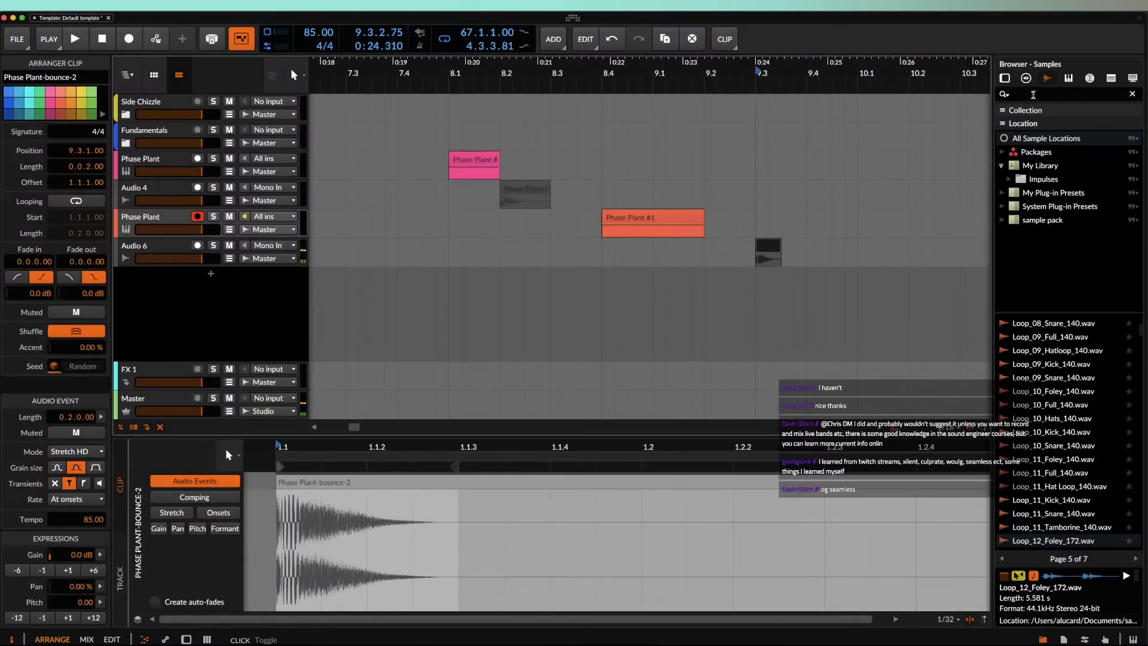
Step: Search the sample browser for "chee" and preview a couple of the Chee Sample Pack samples
{"action": "left_click", "coordinate": [1029, 96]}
{"action": "type", "text": "chee"}
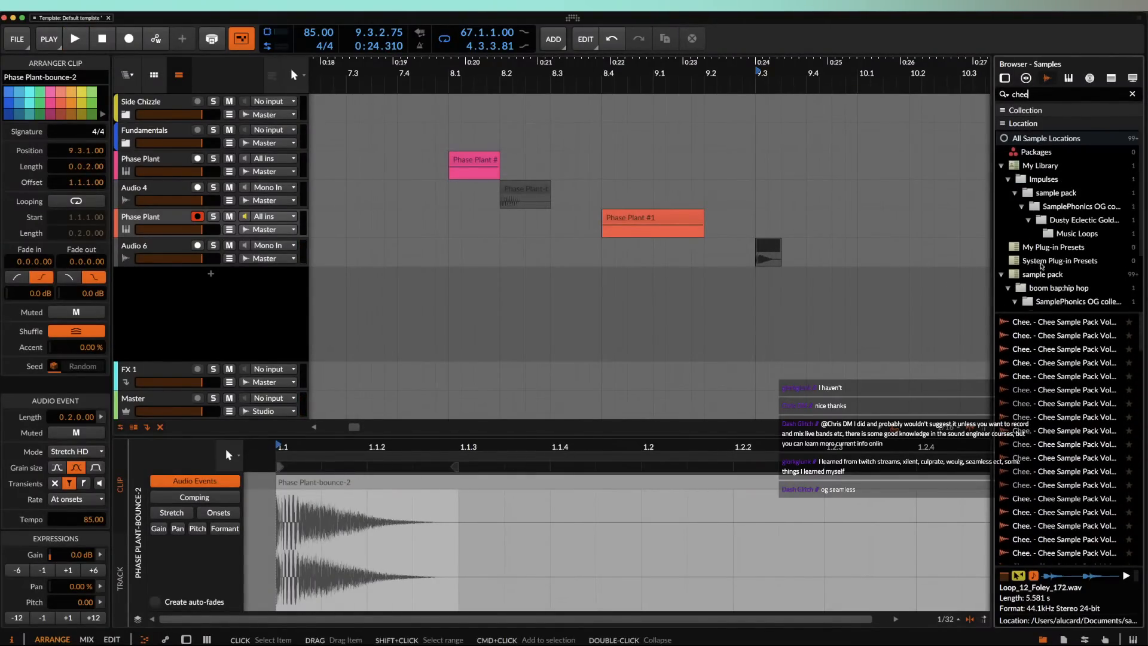
{"action": "left_click", "coordinate": [1063, 418]}
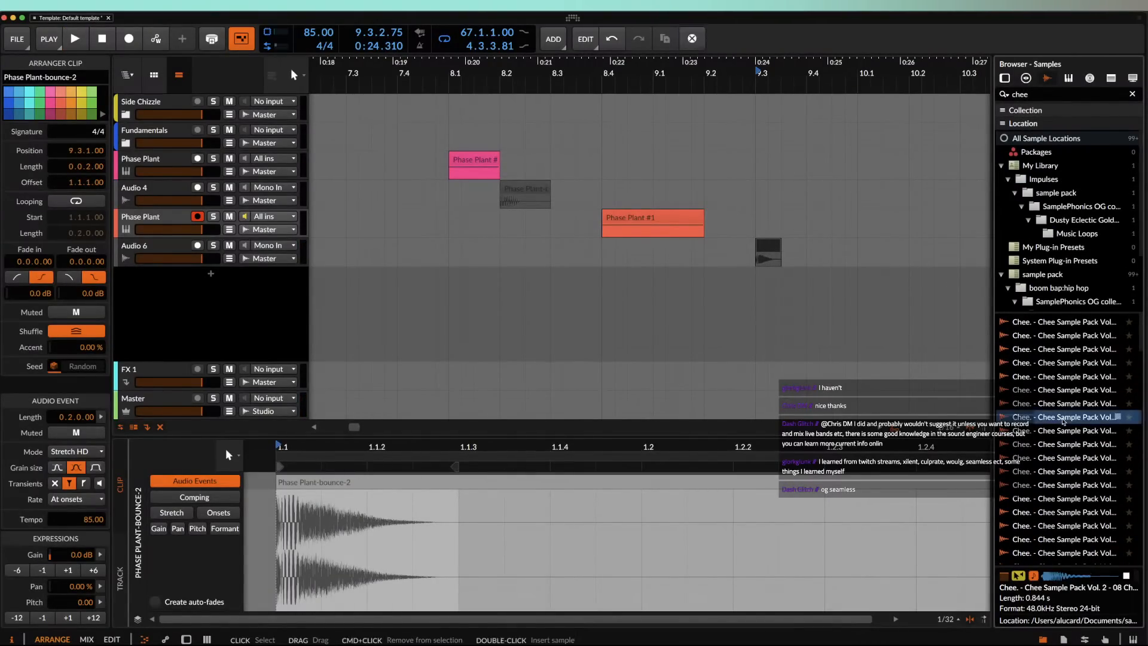
{"action": "left_click", "coordinate": [1060, 444]}
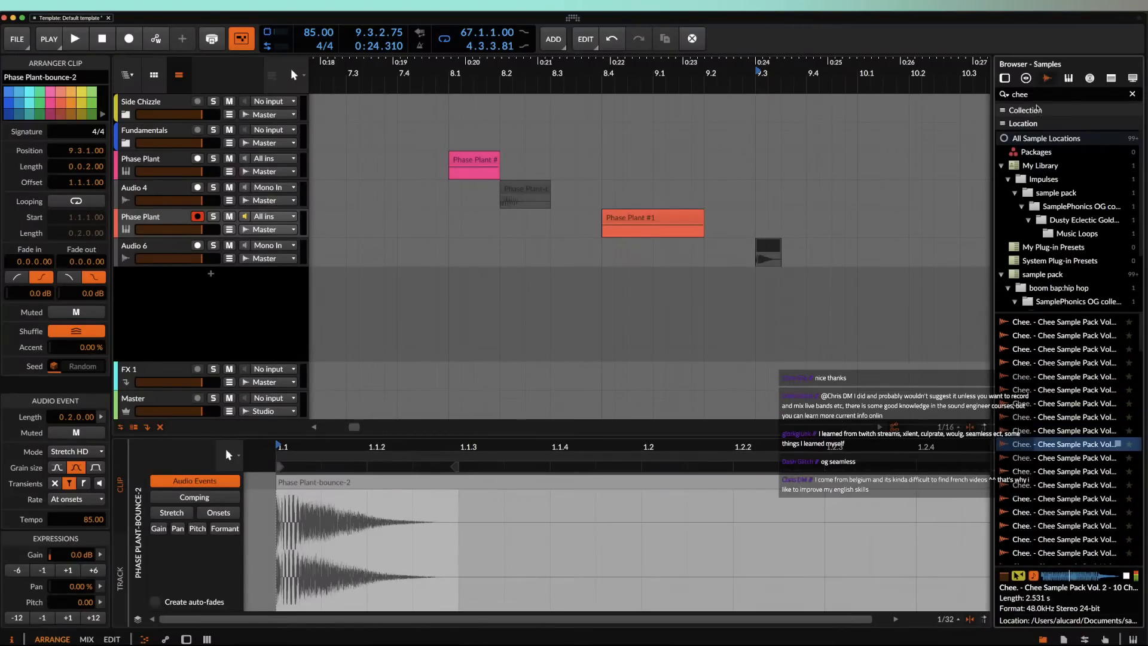
Step: Narrow the sample search to "chee snare" and preview the first few snares in the results
{"action": "left_click", "coordinate": [1035, 94]}
{"action": "type", "text": "snare"}
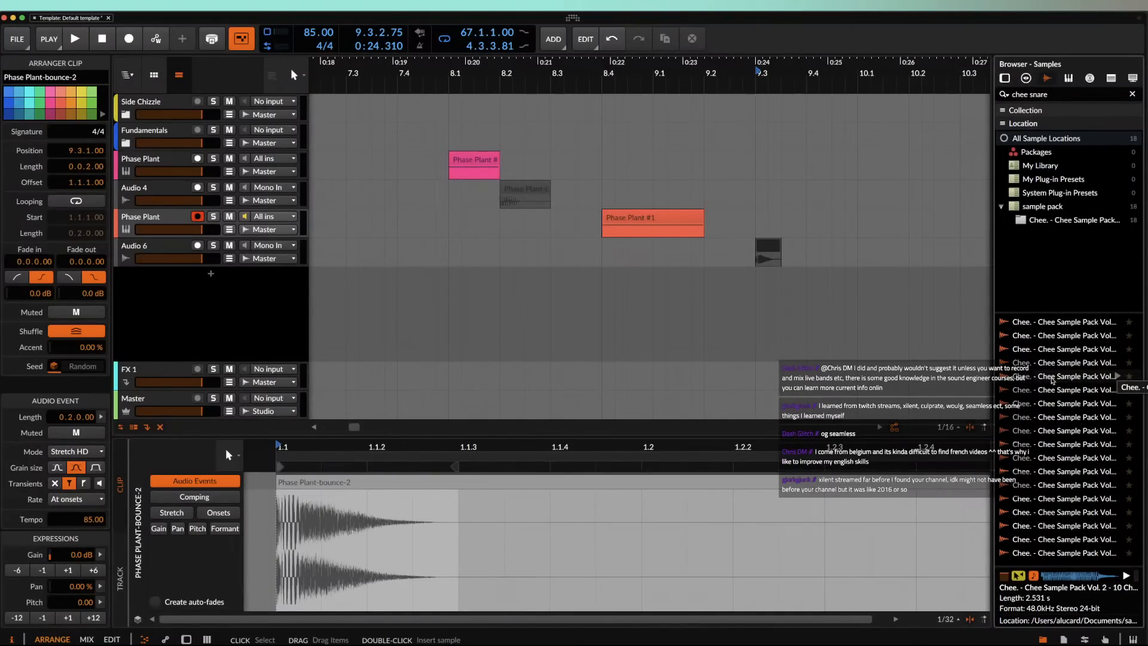
{"action": "left_click", "coordinate": [1052, 378]}
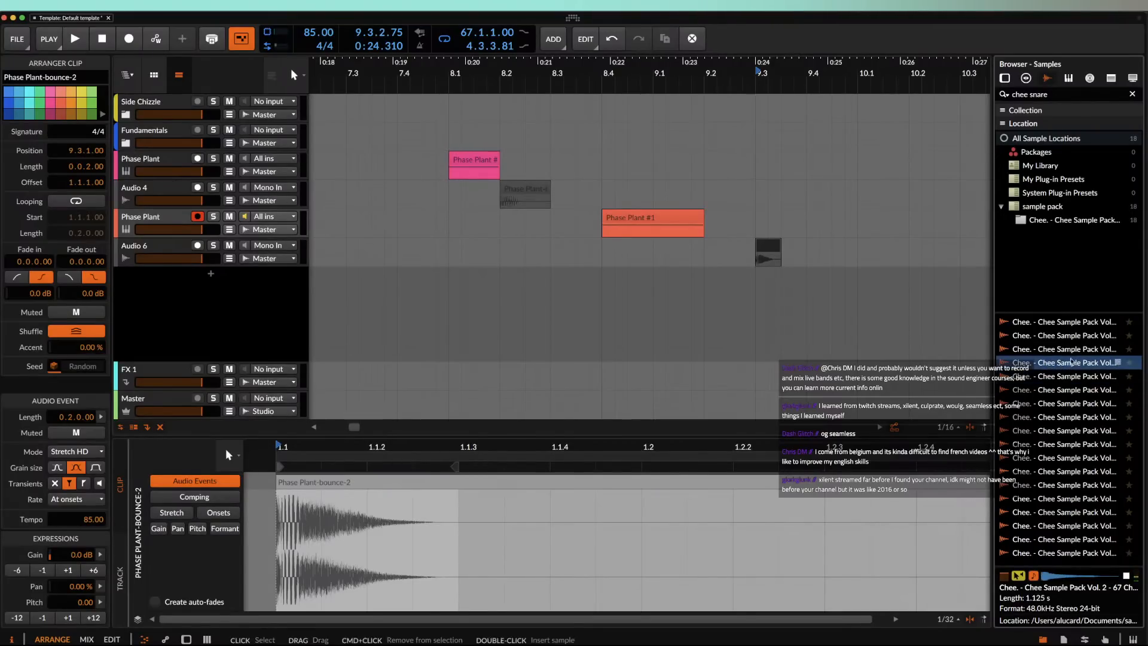
{"action": "left_click", "coordinate": [1070, 352]}
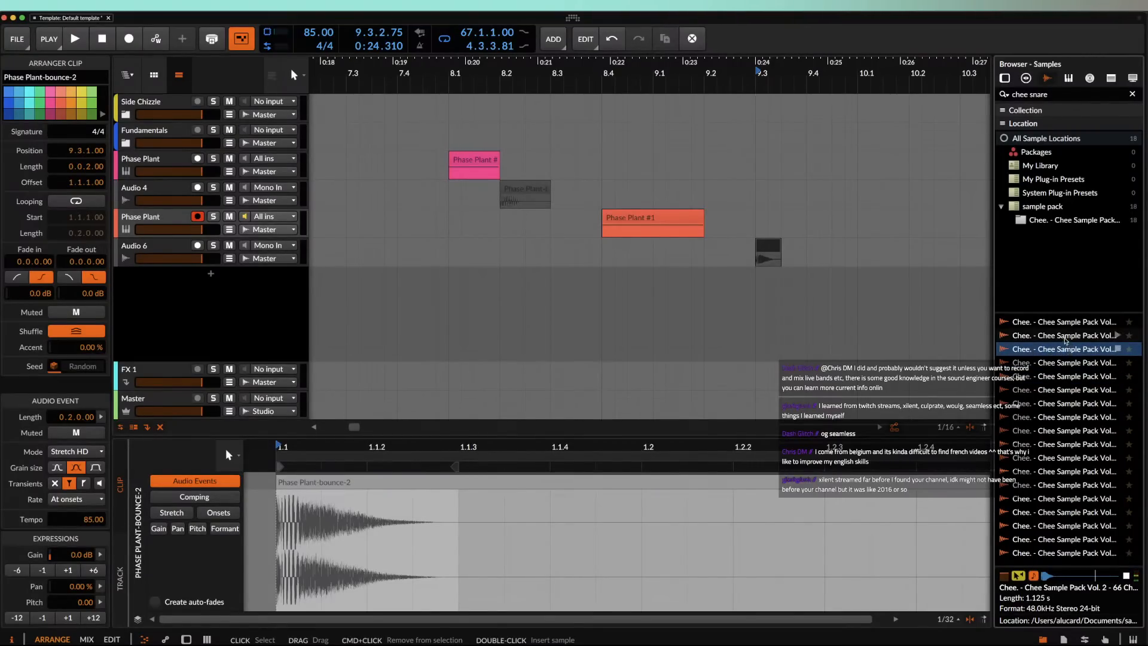
{"action": "left_click", "coordinate": [1066, 337]}
{"action": "left_click", "coordinate": [1060, 322]}
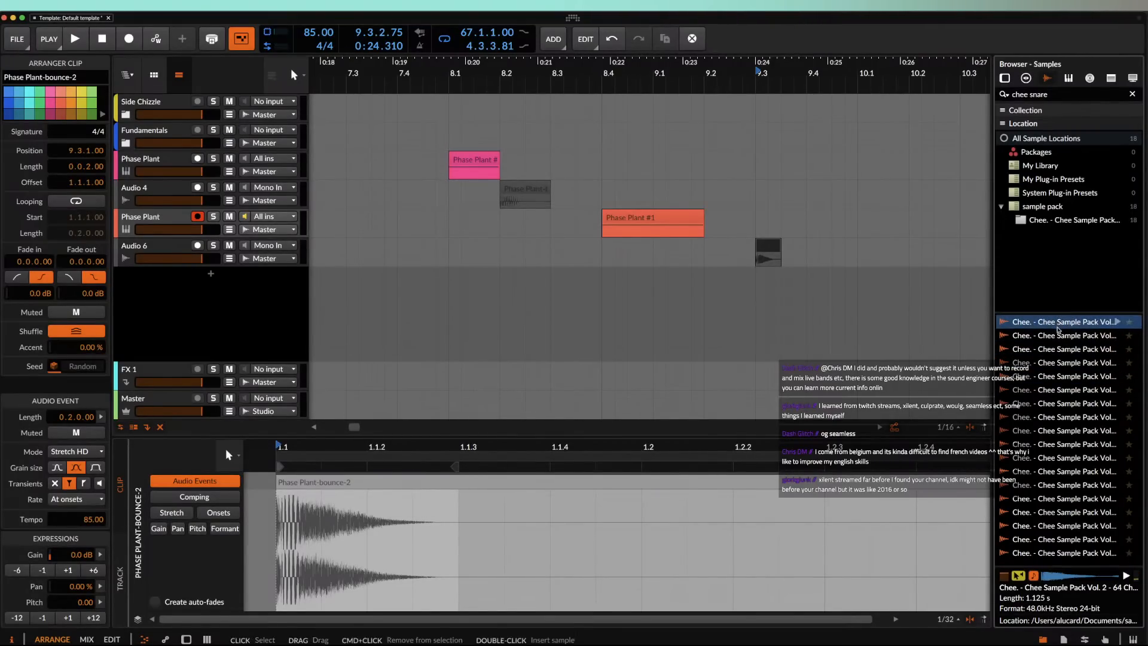
Step: Preview the remaining Chee Sample Pack Vol. 2 snares one after another down to sample 81
{"action": "left_click", "coordinate": [1059, 431]}
{"action": "left_click", "coordinate": [1059, 444]}
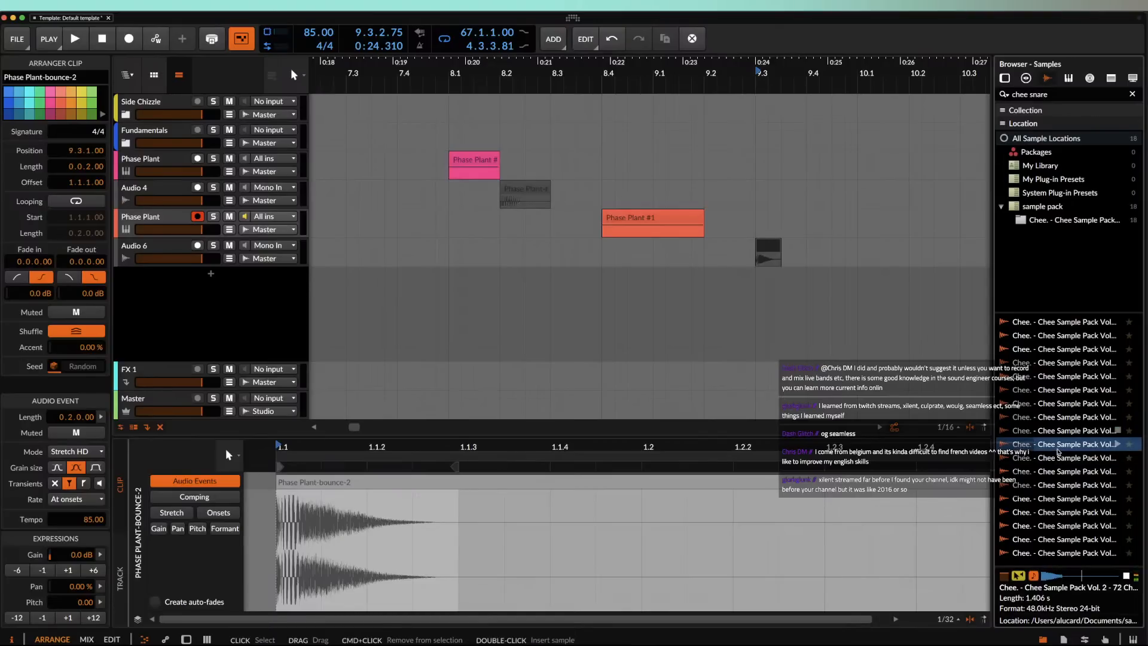
{"action": "left_click", "coordinate": [1058, 458]}
{"action": "left_click", "coordinate": [1058, 472]}
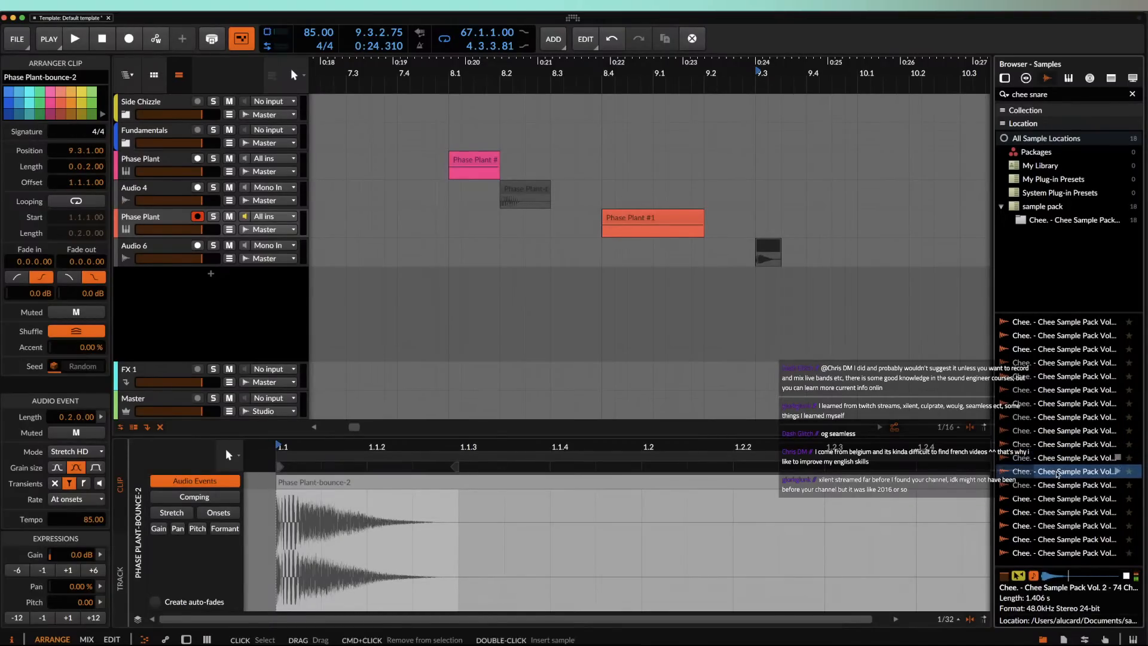
{"action": "left_click", "coordinate": [1058, 486]}
{"action": "key", "text": "Down"}
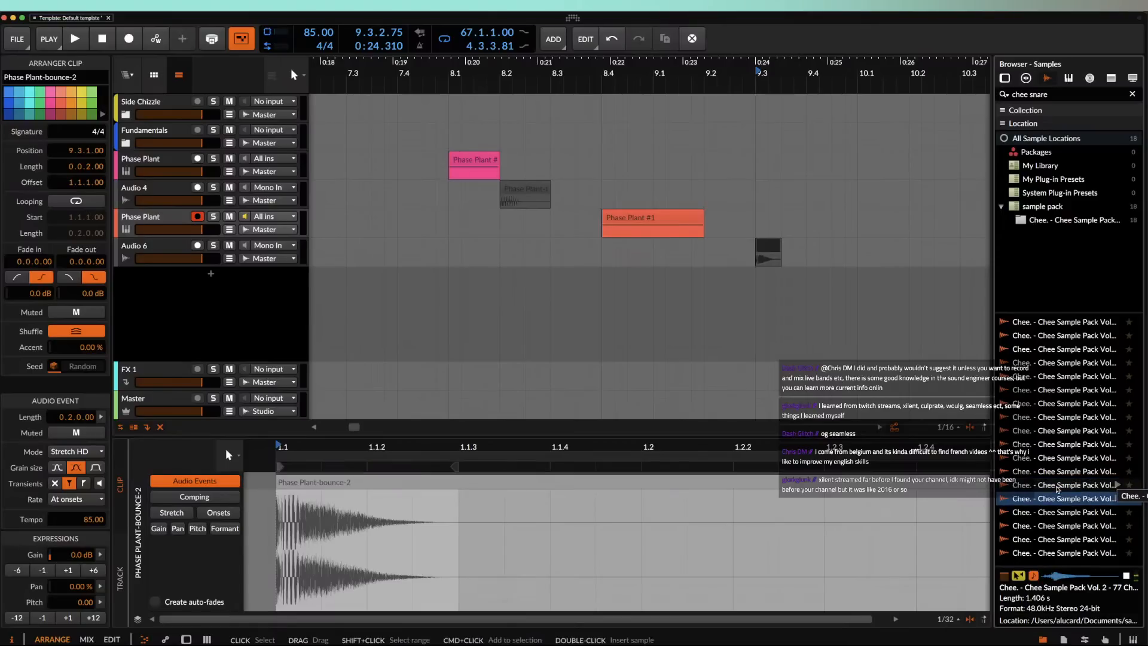
{"action": "key", "text": "Down"}
{"action": "key", "text": "Down"}
{"action": "key", "text": "Down"}
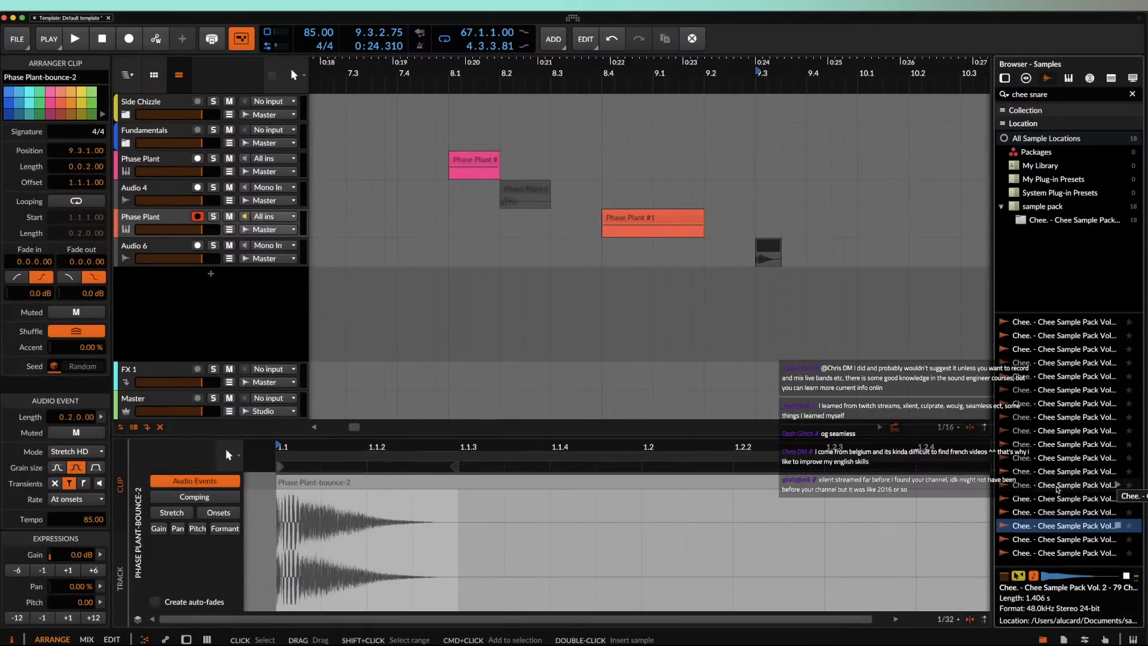
{"action": "key", "text": "Down"}
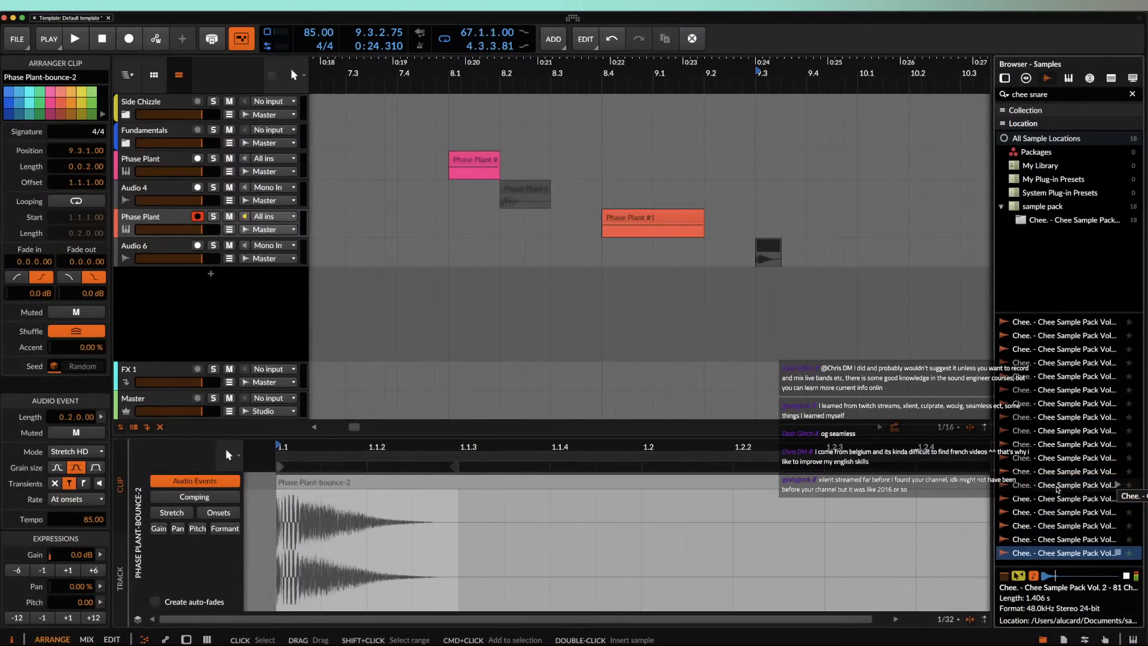
Step: Go back up through the Chee snare samples, previewing samples 64 to 66 of Chee Sample Pack Vol. 2
{"action": "key", "text": "Up"}
{"action": "key", "text": "Up"}
{"action": "key", "text": "Up"}
{"action": "key", "text": "Up"}
{"action": "key", "text": "Up"}
{"action": "key", "text": "Up"}
{"action": "key", "text": "Up"}
{"action": "key", "text": "Up"}
{"action": "key", "text": "Up"}
{"action": "key", "text": "Up"}
{"action": "key", "text": "Up"}
{"action": "key", "text": "Up"}
{"action": "key", "text": "Up"}
{"action": "key", "text": "Up"}
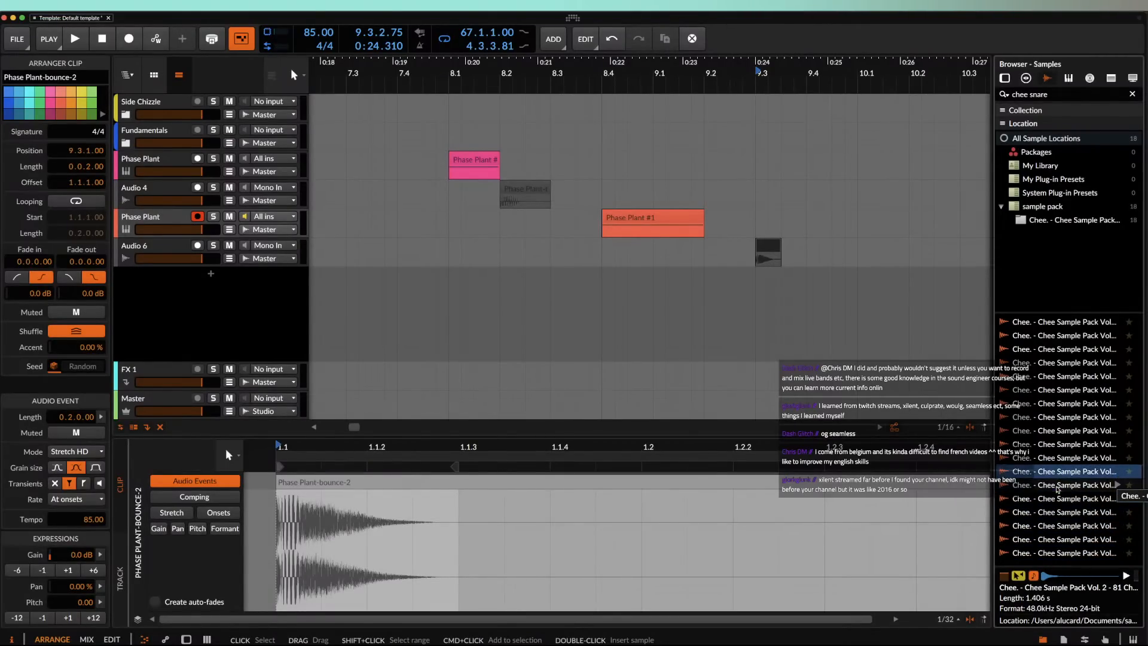
{"action": "key", "text": "Up"}
{"action": "key", "text": "Up"}
{"action": "key", "text": "Up"}
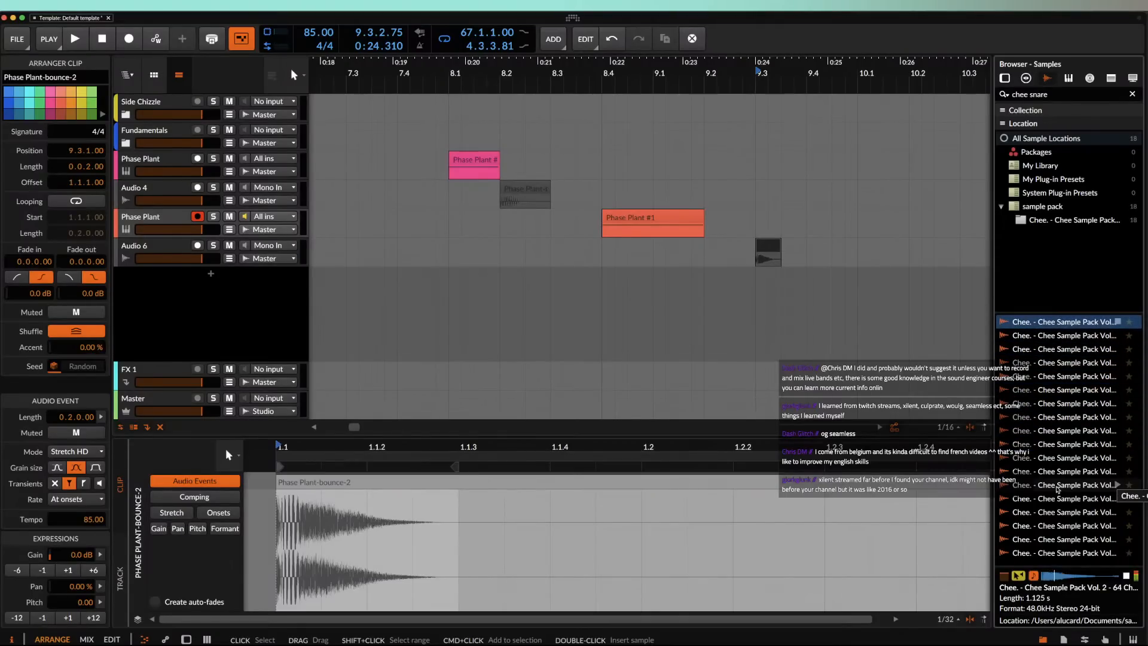
{"action": "key", "text": "Down"}
{"action": "key", "text": "Down"}
{"action": "key", "text": "Up"}
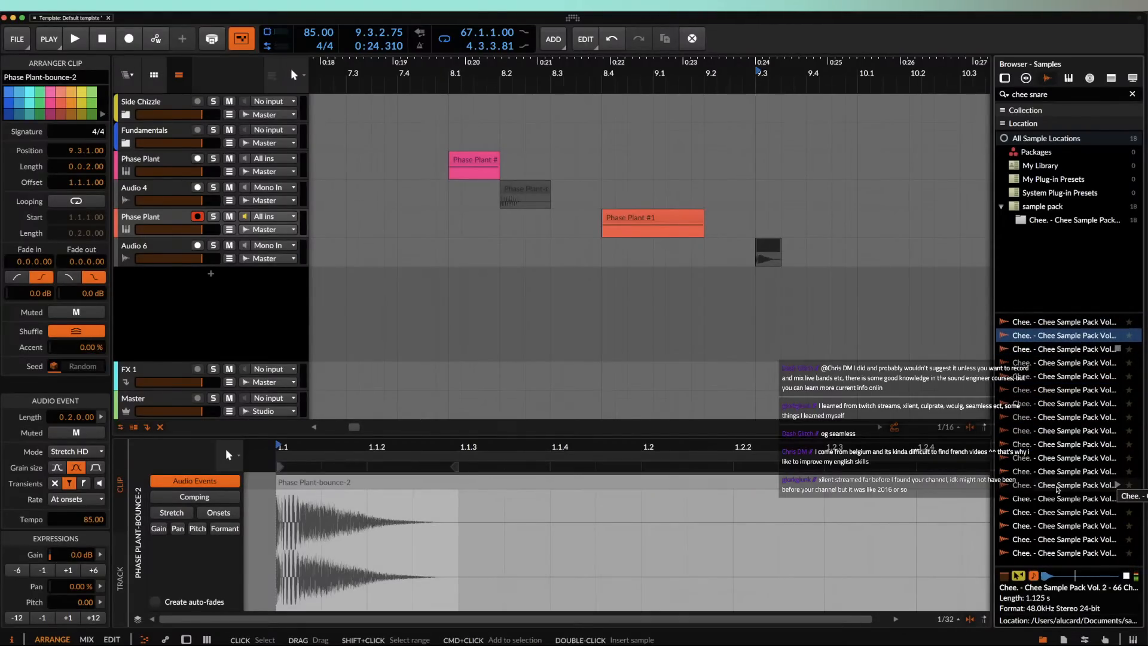
Step: Place Chee Sample Pack Vol. 2 sample 65 (Snare 2) on a new track at 9.3.3.00, directly after Phase Plant-bounce-2
{"action": "left_click_drag", "start_coordinate": [1048, 339], "coordinate": [788, 333]}
{"action": "scroll", "coordinate": [766, 206], "scroll_direction": "up", "scroll_amount": 3}
{"action": "scroll", "coordinate": [766, 207], "scroll_direction": "right", "scroll_amount": 3}
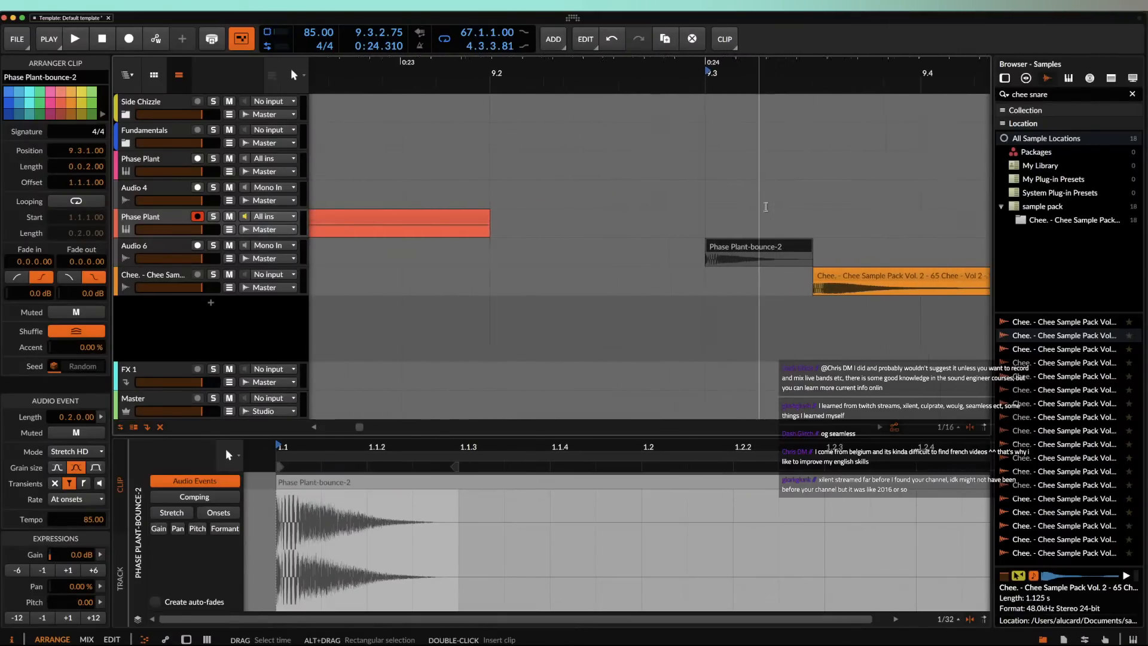
{"action": "left_click", "coordinate": [747, 277]}
{"action": "scroll", "coordinate": [747, 278], "scroll_direction": "down", "scroll_amount": 3}
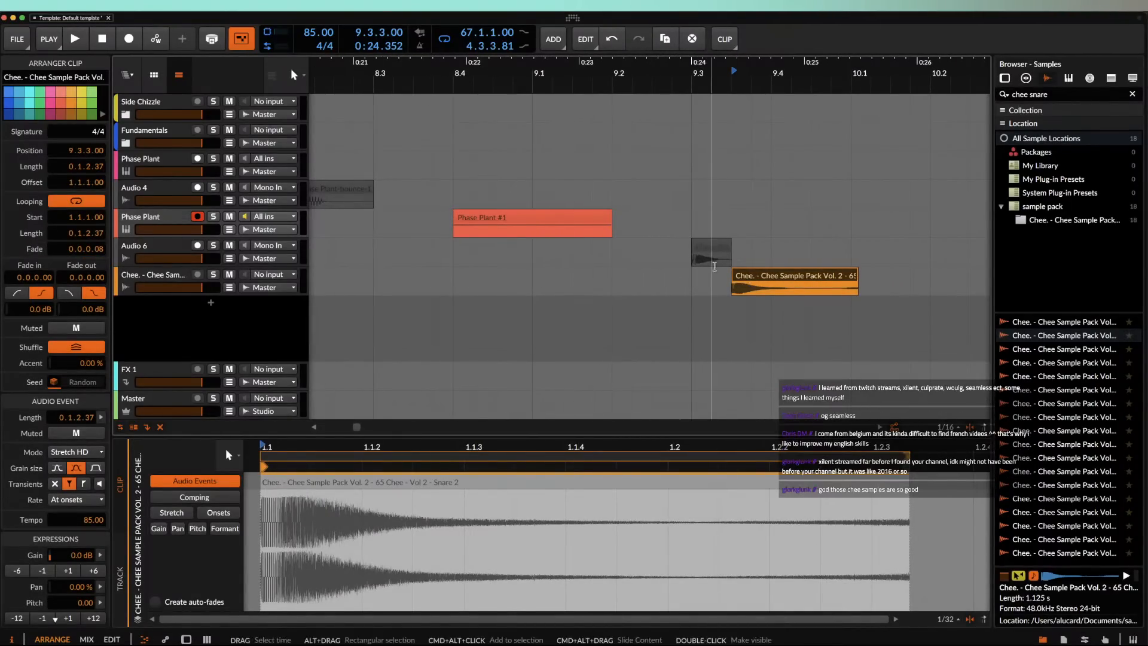
Step: Play the Phase Plant-bounce-2 clip and the Chee Snare 2 clip in turn to compare them
{"action": "key", "text": "space"}
{"action": "left_click", "coordinate": [715, 253]}
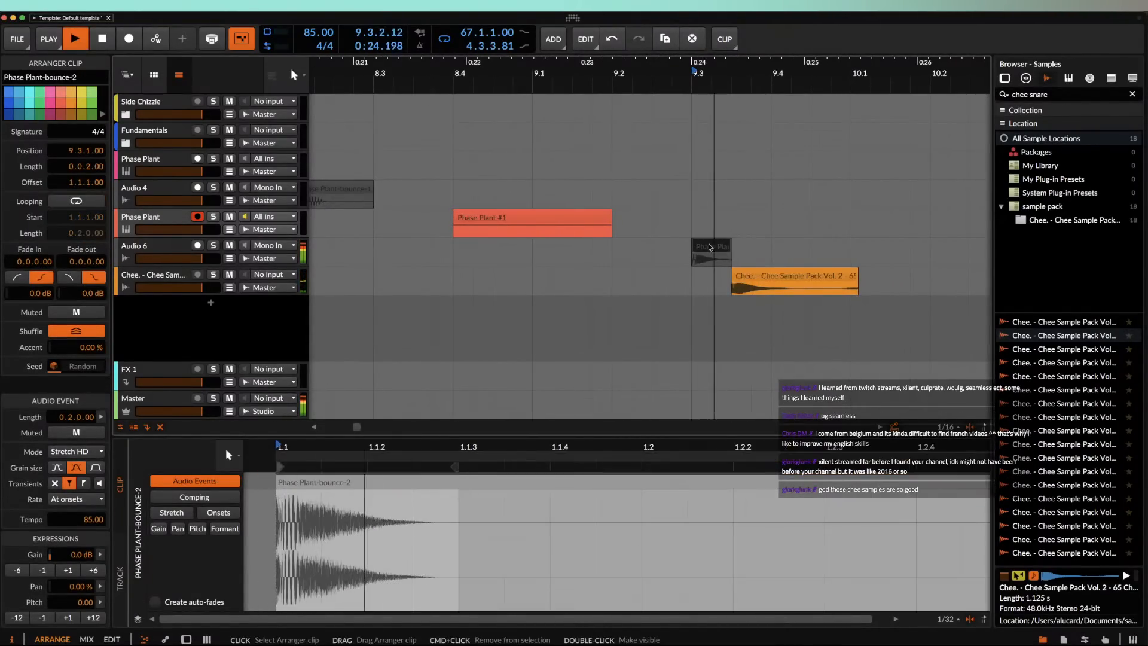
{"action": "key", "text": "space"}
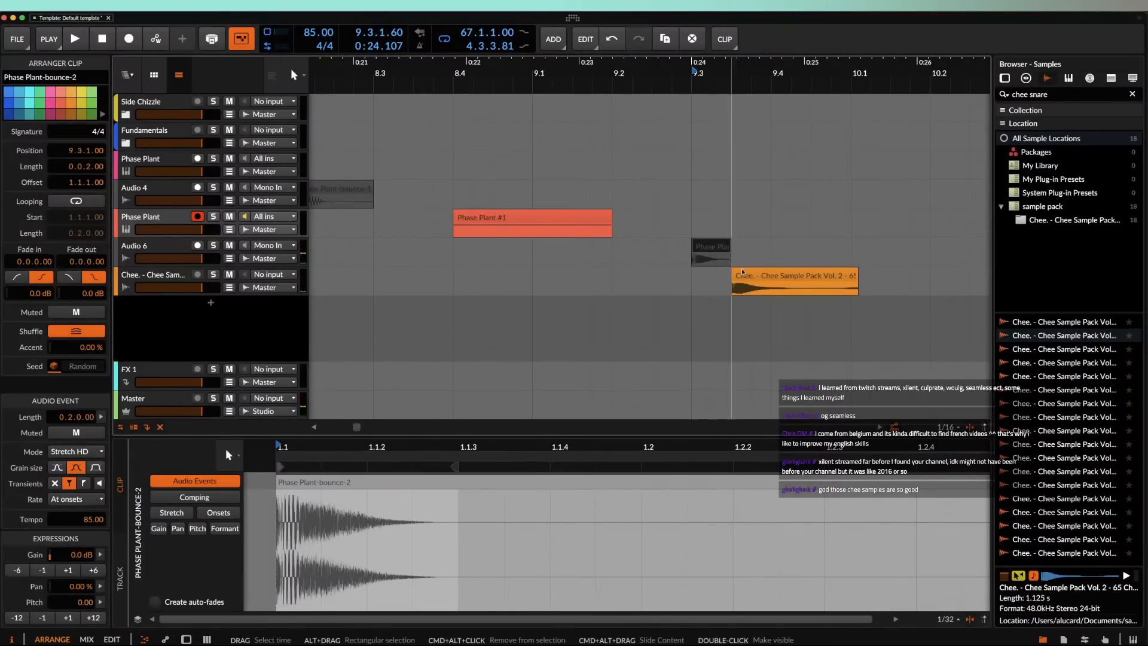
{"action": "left_click", "coordinate": [757, 272]}
{"action": "key", "text": "space"}
{"action": "scroll", "coordinate": [758, 273], "scroll_direction": "down", "scroll_amount": 3}
{"action": "key", "text": "space"}
{"action": "key", "text": "space"}
{"action": "key", "text": "space"}
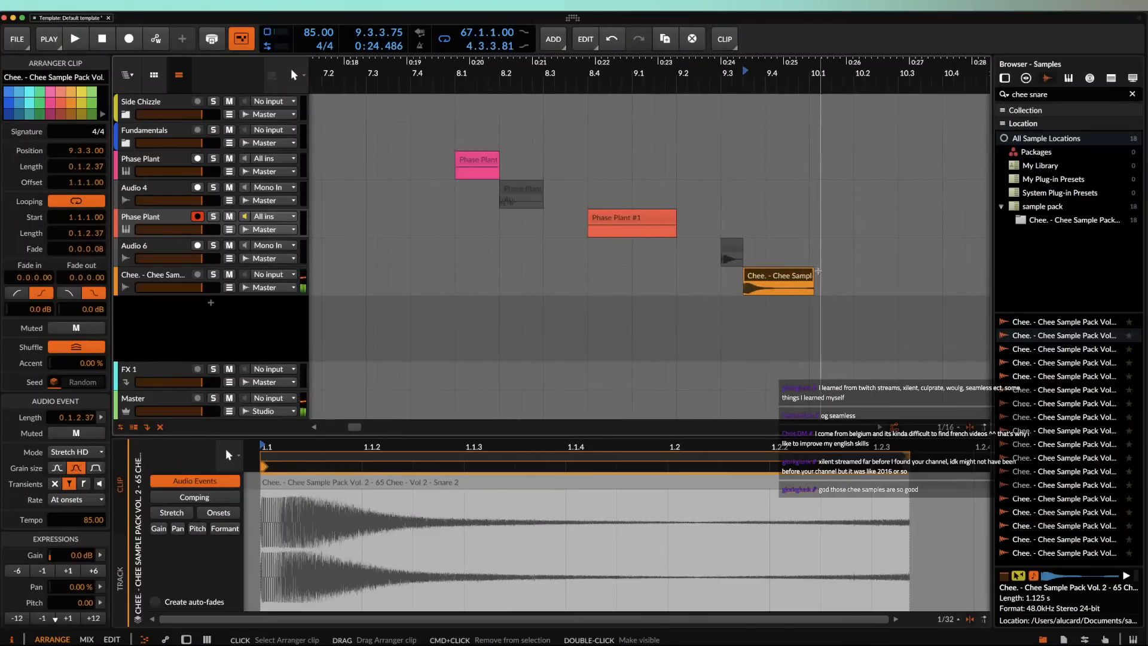
Step: Shorten the Chee Snare 2 clip to 0.0.2.00 and compare it with the Phase Plant bounce again
{"action": "left_click_drag", "start_coordinate": [811, 273], "coordinate": [767, 276]}
{"action": "scroll", "coordinate": [768, 276], "scroll_direction": "up", "scroll_amount": 4}
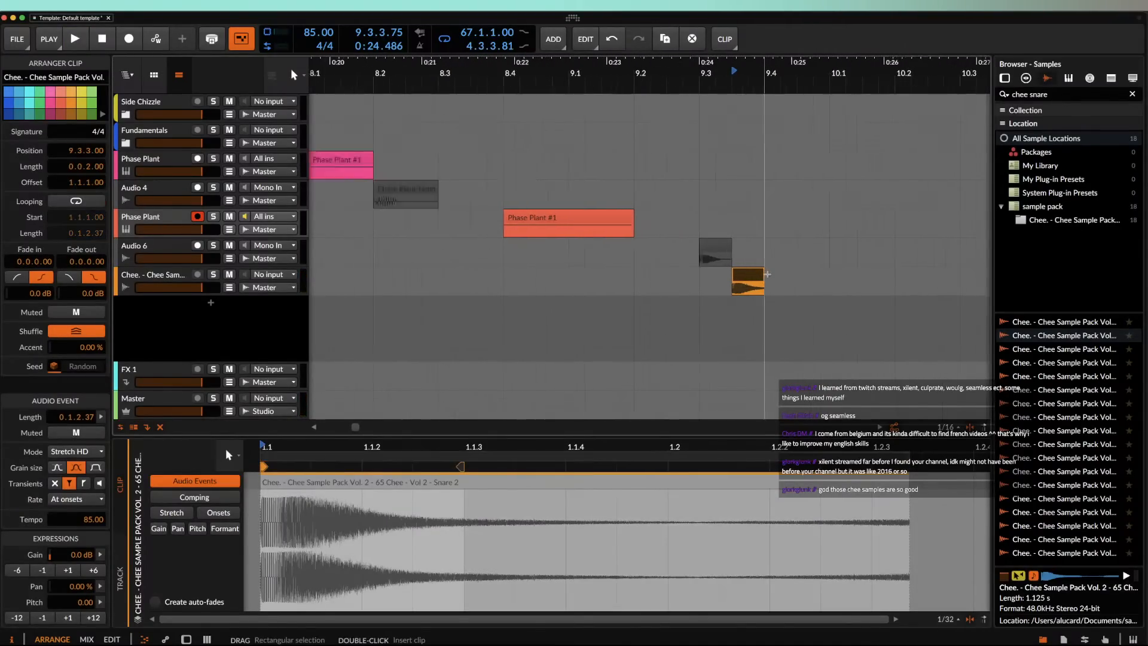
{"action": "left_click", "coordinate": [688, 248]}
{"action": "left_click", "coordinate": [759, 290], "text": "shift"}
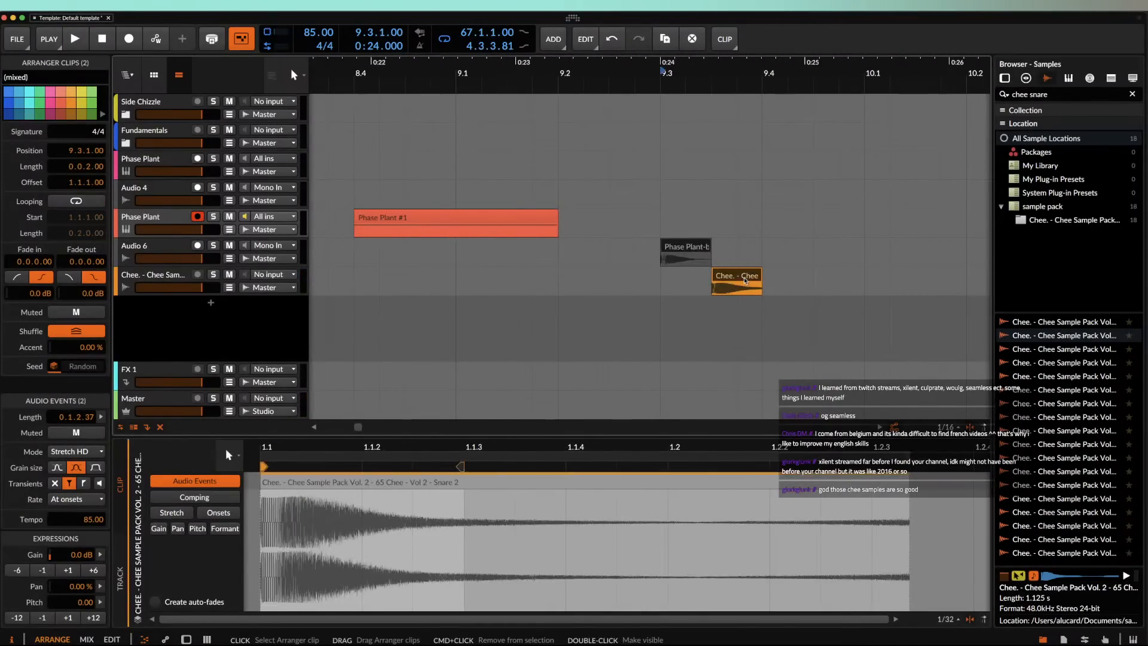
{"action": "scroll", "coordinate": [754, 287], "scroll_direction": "up", "scroll_amount": 4}
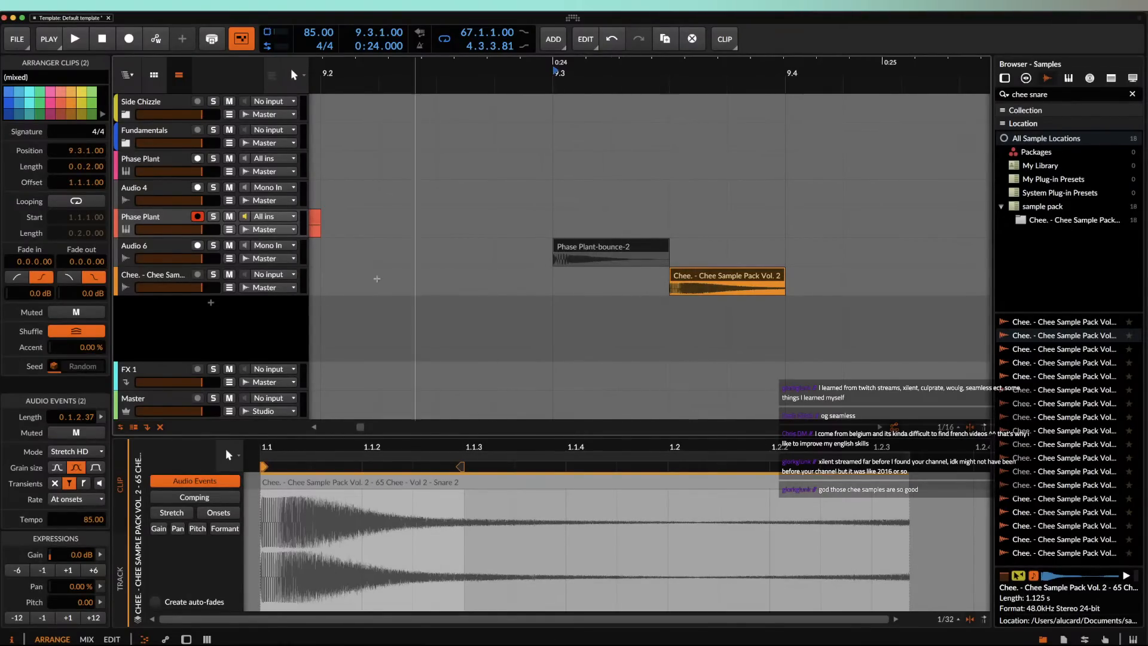
{"action": "left_click", "coordinate": [700, 276]}
{"action": "scroll", "coordinate": [699, 275], "scroll_direction": "down", "scroll_amount": 2}
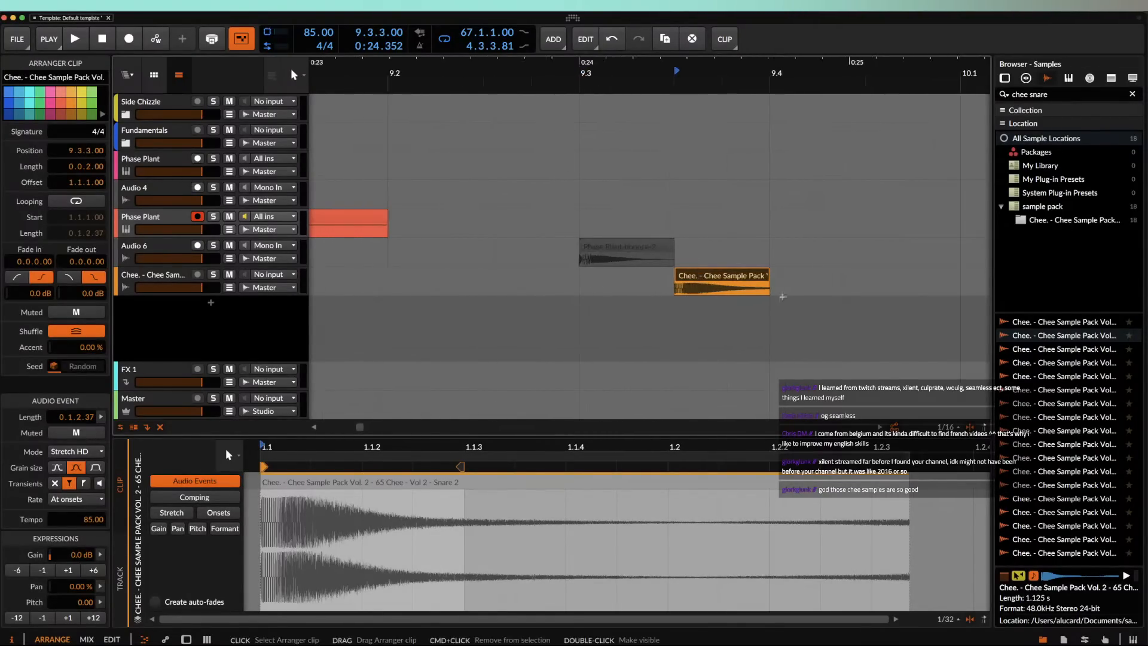
Step: Preview Chee snares 72 to 74 and place sample 73 (Snare 10) over the Snare 2 clip at 9.3.3.00
{"action": "left_click", "coordinate": [1067, 433]}
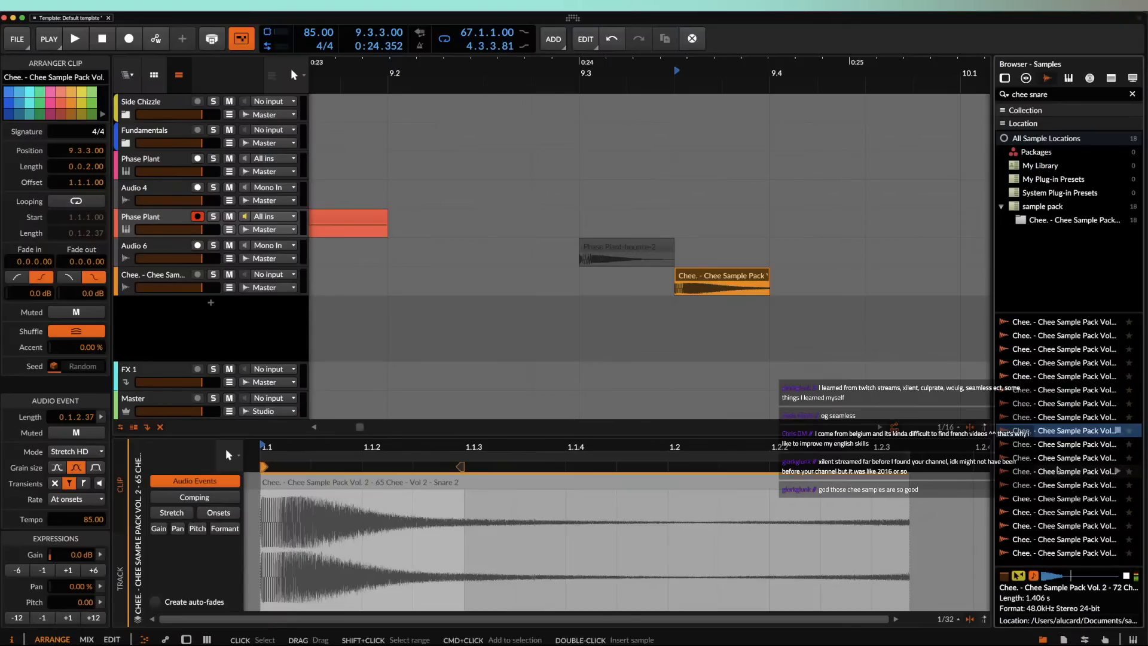
{"action": "left_click", "coordinate": [1057, 443]}
{"action": "left_click", "coordinate": [1060, 458]}
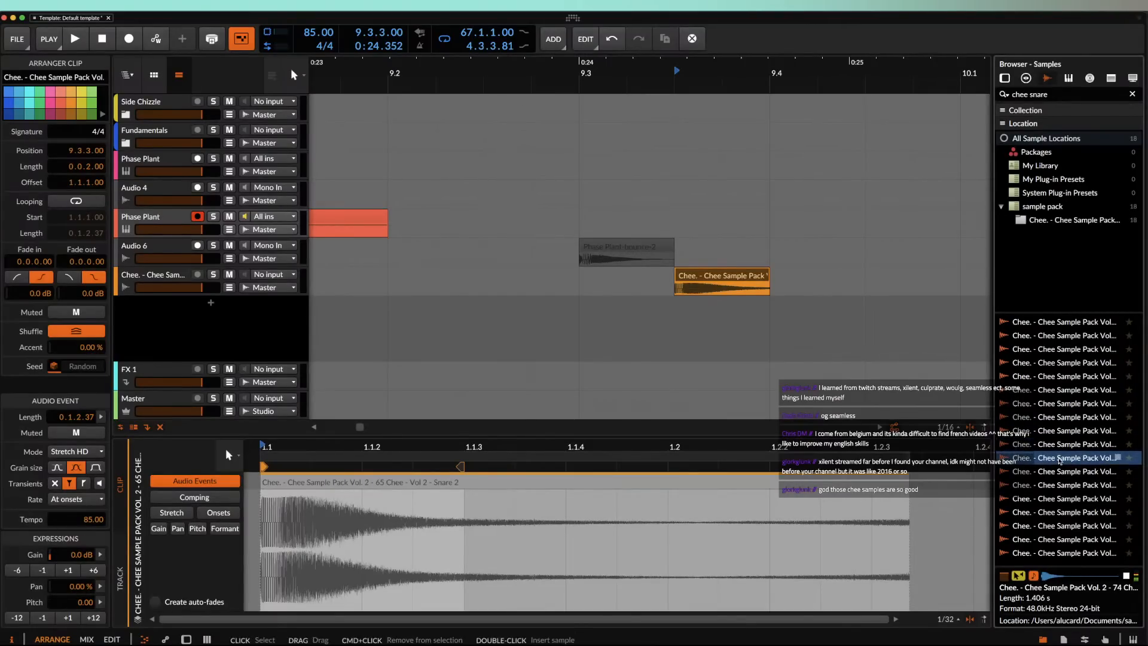
{"action": "left_click_drag", "start_coordinate": [1057, 449], "coordinate": [679, 284]}
{"action": "left_click", "coordinate": [687, 276]}
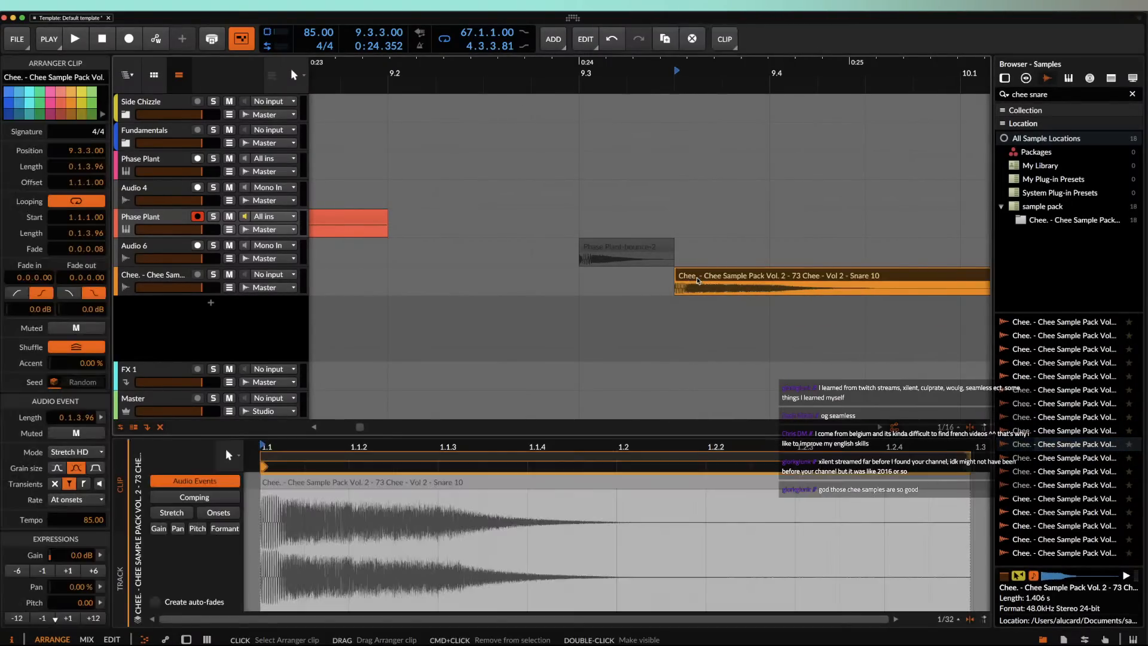
Step: Compare playback of the Phase Plant bounce and the Chee Snare 10 clip, and shorten the Snare 10 clip to 0.0.2.00
{"action": "left_click", "coordinate": [622, 246]}
{"action": "left_click", "coordinate": [723, 287]}
{"action": "scroll", "coordinate": [712, 281], "scroll_direction": "down", "scroll_amount": 5}
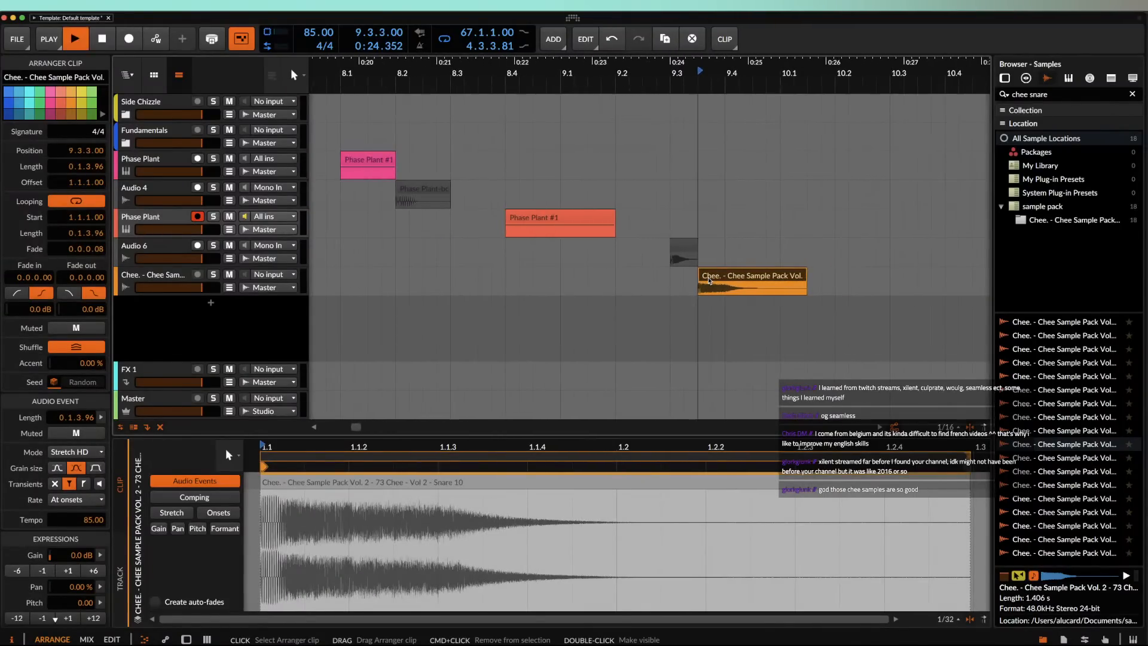
{"action": "left_click", "coordinate": [690, 251]}
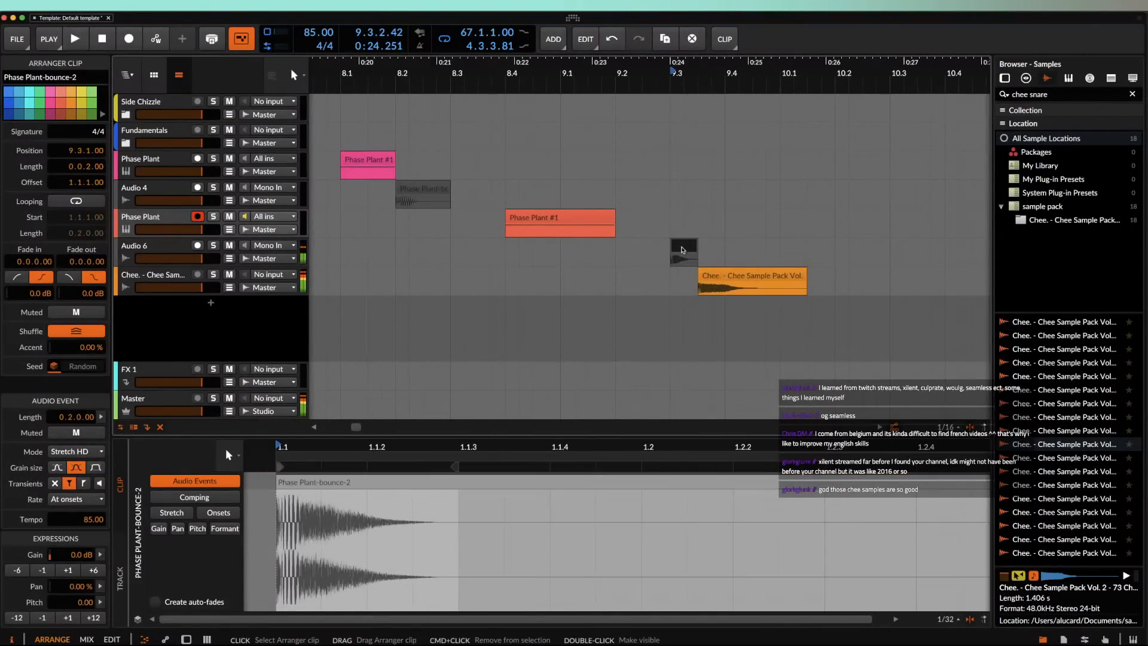
{"action": "left_click", "coordinate": [716, 280]}
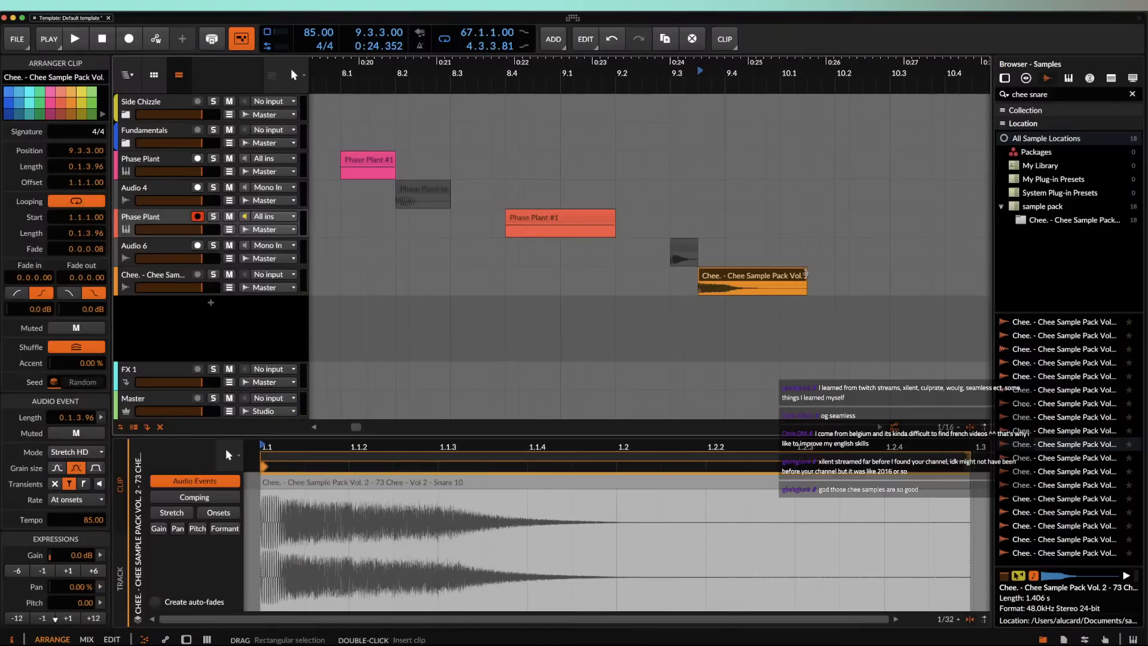
{"action": "left_click_drag", "start_coordinate": [807, 277], "coordinate": [725, 276]}
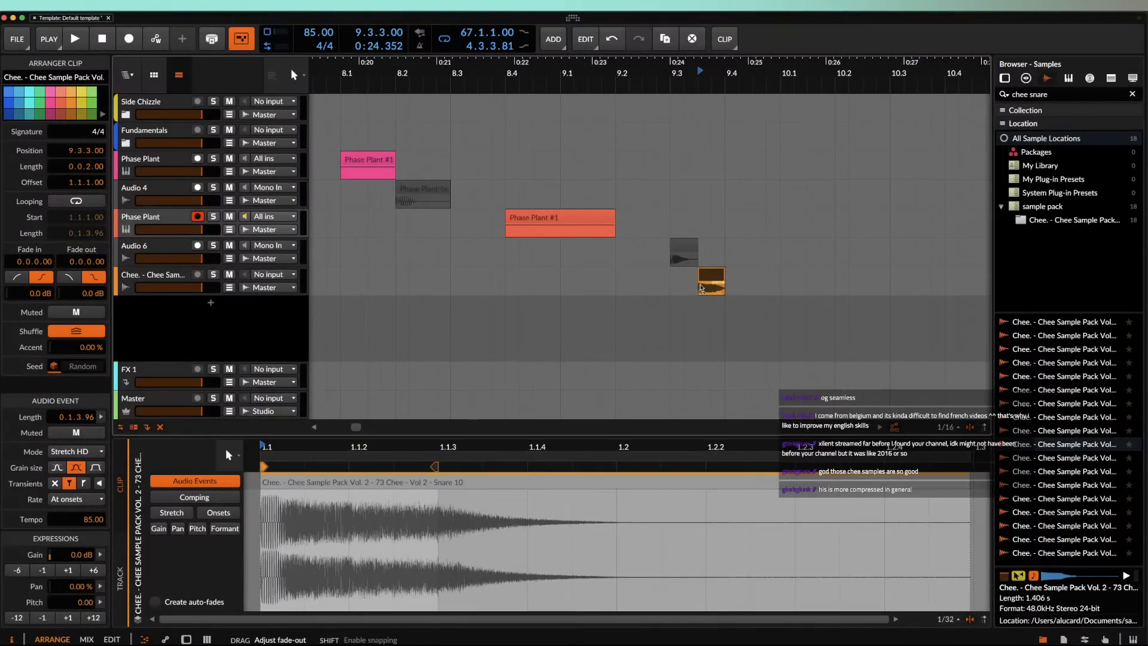
{"action": "left_click", "coordinate": [694, 261]}
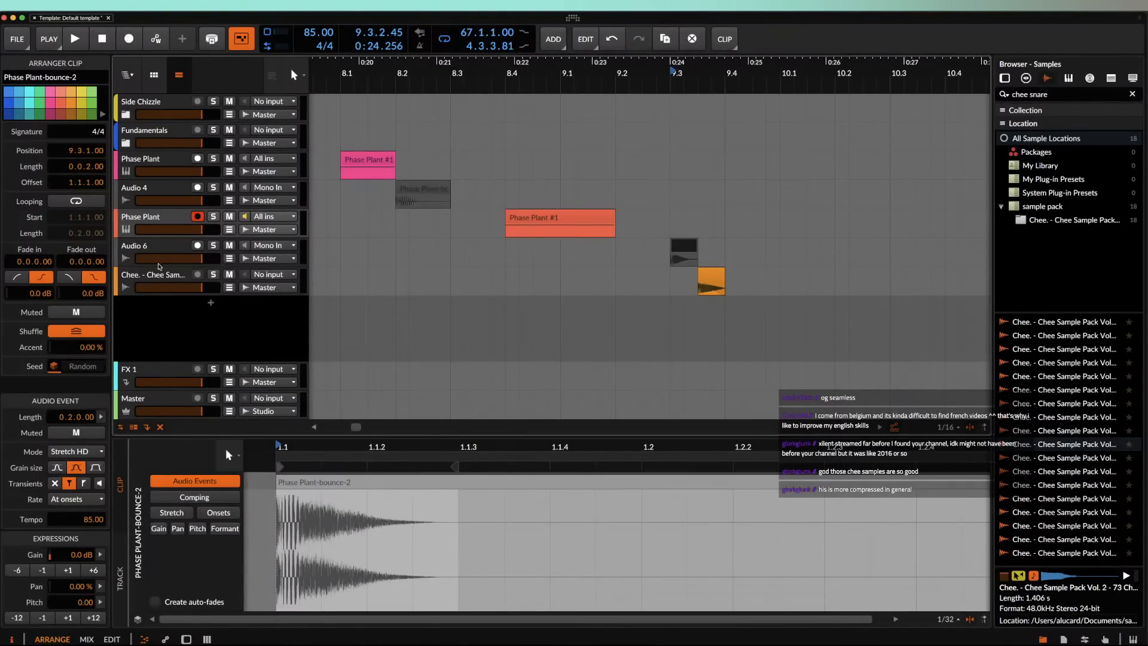
Step: Add The Glue compressor to the Audio 6 track and set its threshold to -20.9 dB
{"action": "left_click", "coordinate": [159, 245]}
{"action": "left_click", "coordinate": [140, 545]}
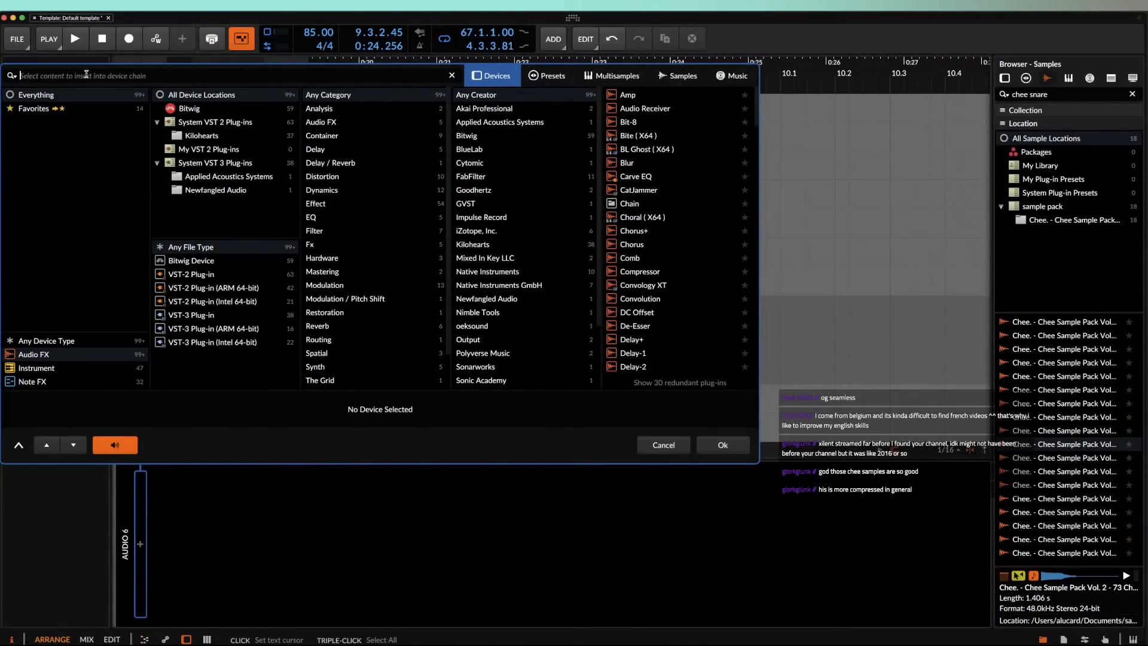
{"action": "type", "text": "the"}
{"action": "left_click", "coordinate": [635, 95]}
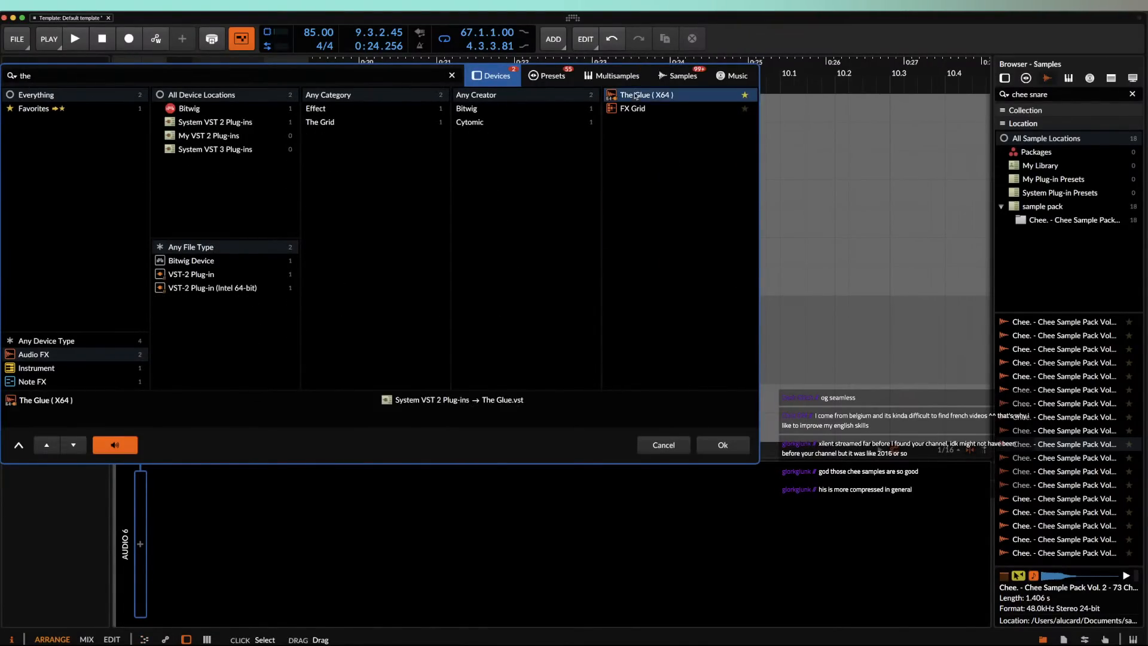
{"action": "left_click", "coordinate": [722, 445]}
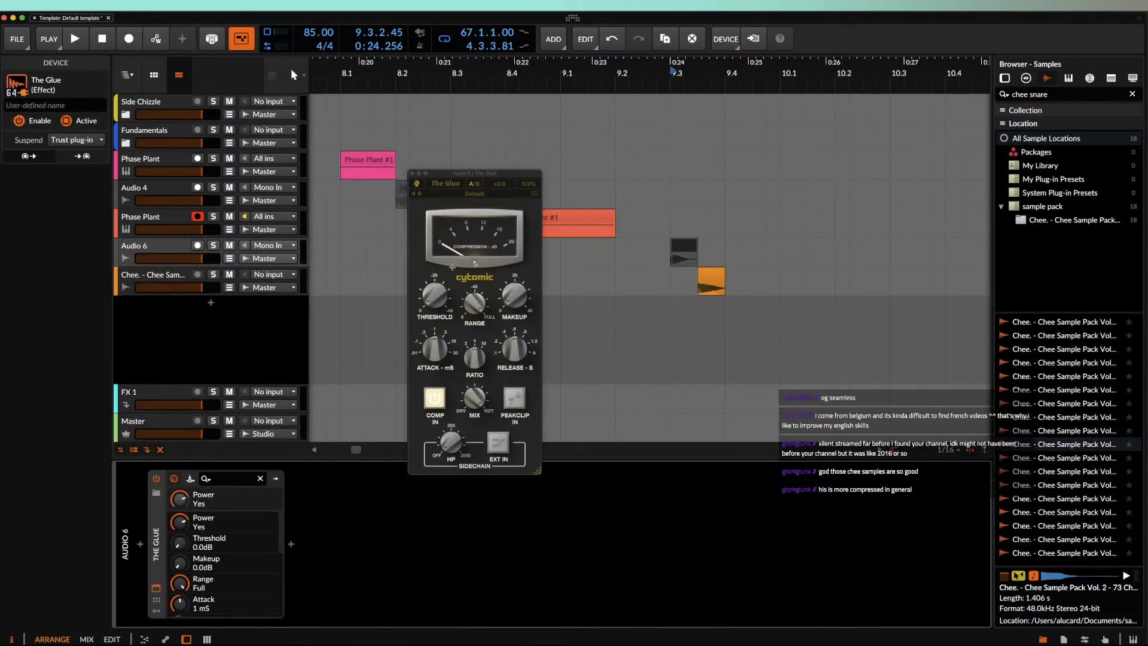
{"action": "left_click_drag", "start_coordinate": [435, 295], "coordinate": [435, 239]}
{"action": "key", "text": "Escape"}
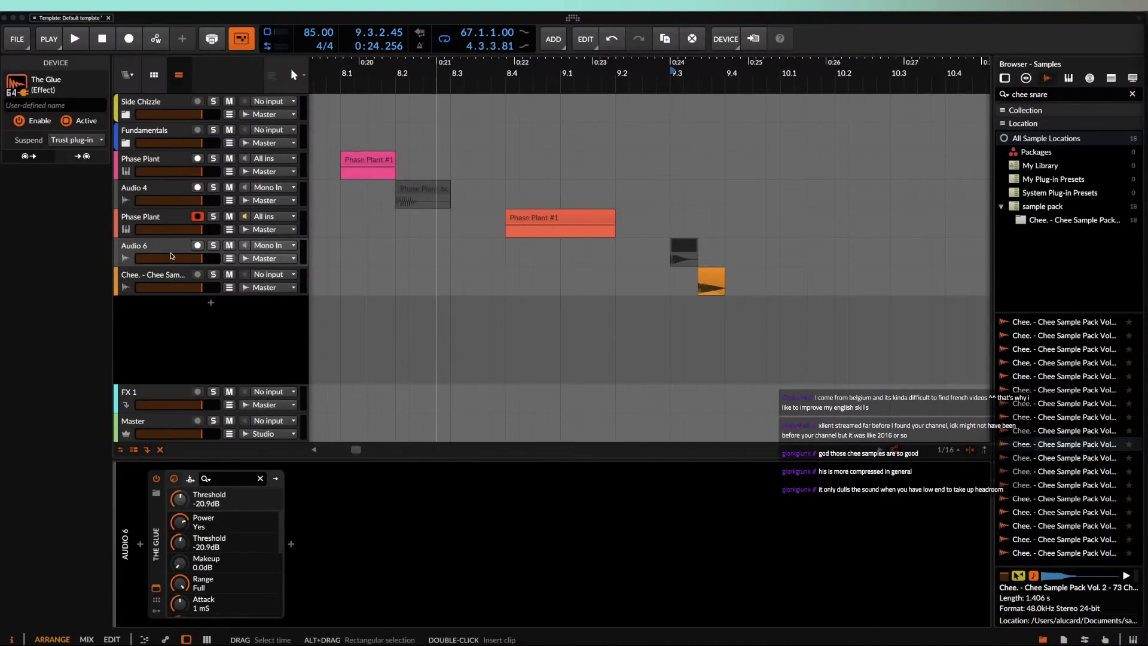
Step: Play the bounced snare through The Glue and loop playback over the Phase Plant-bounce-2 clip, from 9.3.1.00 for 0.0.2.00
{"action": "left_click", "coordinate": [167, 254]}
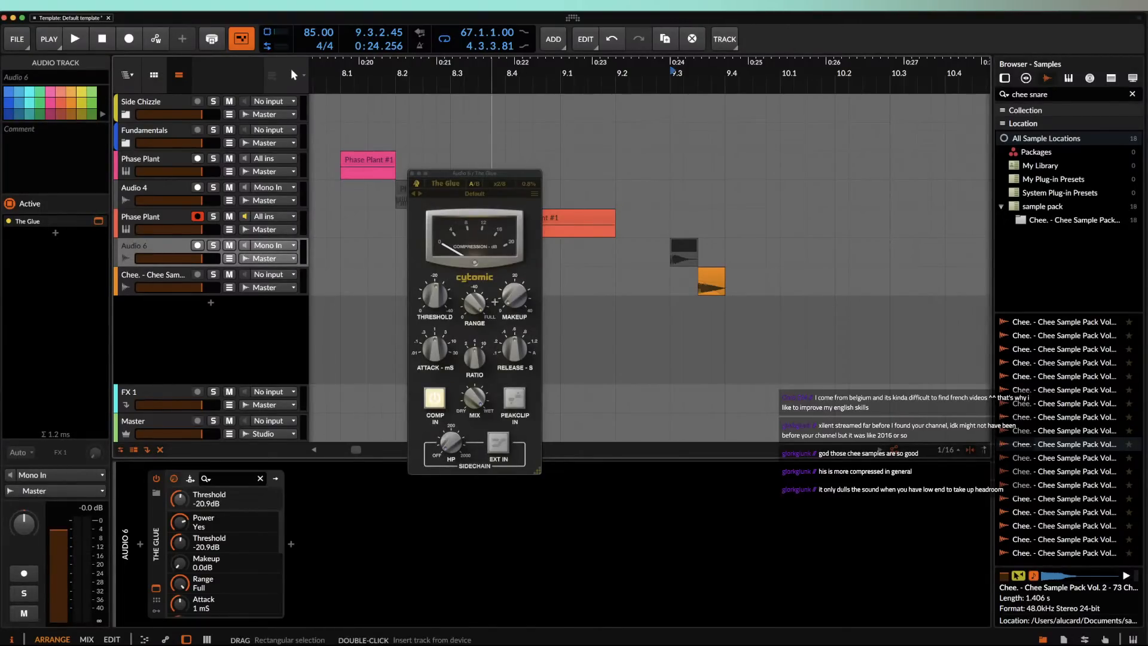
{"action": "key", "text": "space"}
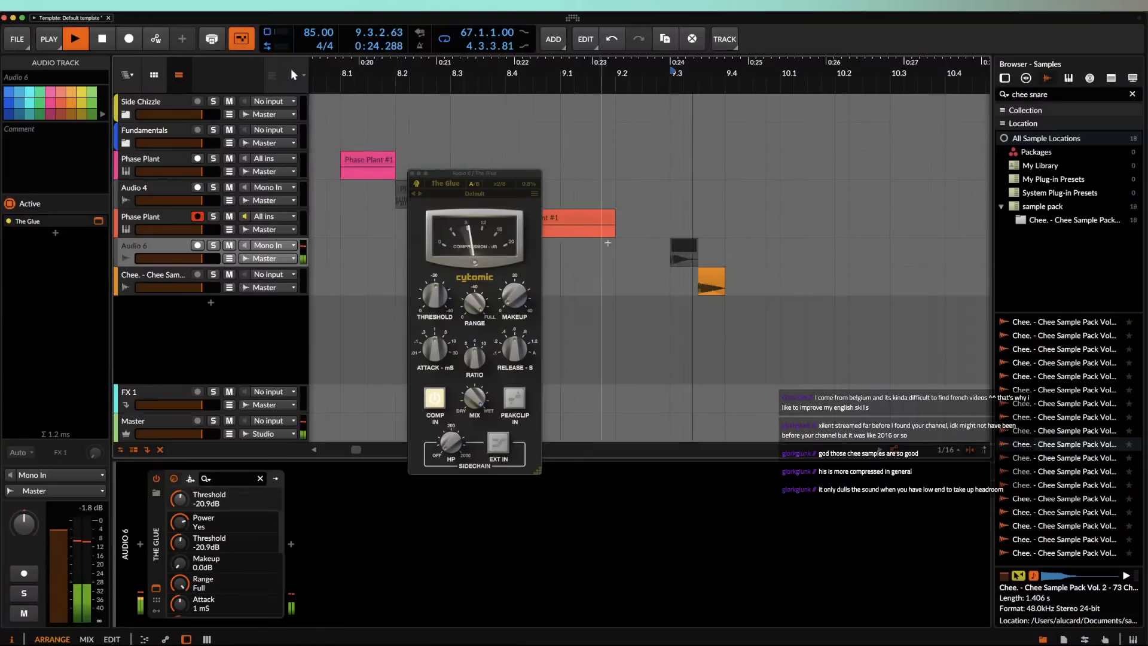
{"action": "key", "text": "space"}
{"action": "key", "text": "space"}
{"action": "key", "text": "space"}
{"action": "left_click", "coordinate": [676, 247]}
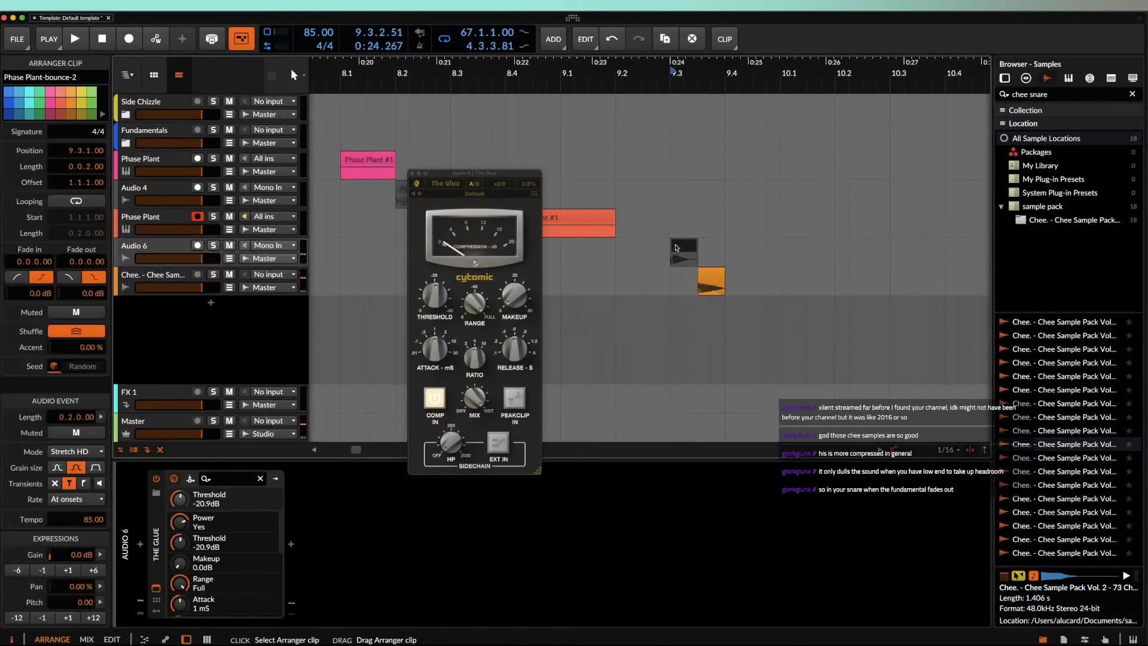
{"action": "key", "text": "space"}
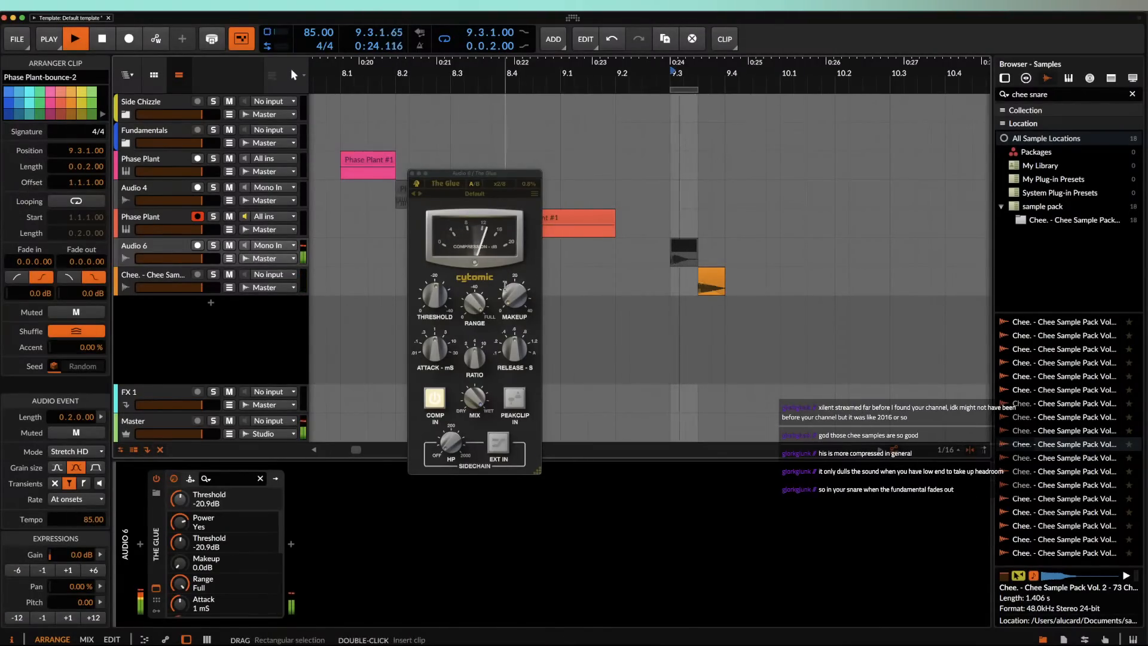
Step: Set The Glue's release to 1.2 s, attack to 10 ms and makeup to 9.7 dB, and enable its peak clipping
{"action": "left_click_drag", "start_coordinate": [516, 357], "coordinate": [515, 338]}
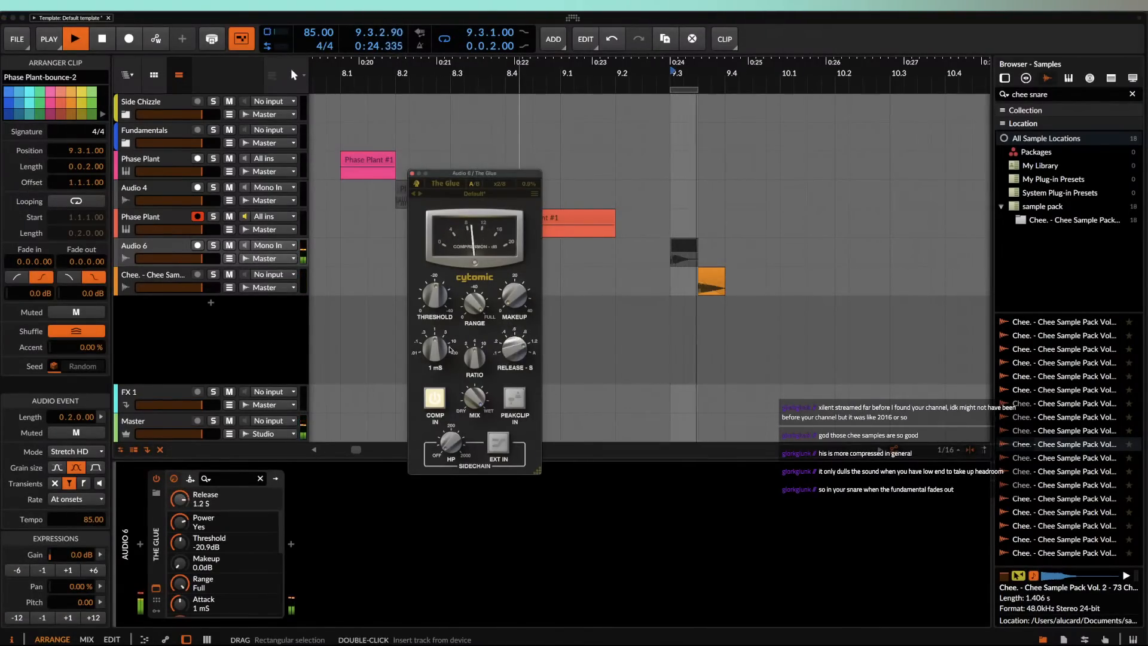
{"action": "left_click_drag", "start_coordinate": [433, 352], "coordinate": [429, 327]}
{"action": "left_click_drag", "start_coordinate": [514, 298], "coordinate": [513, 283]}
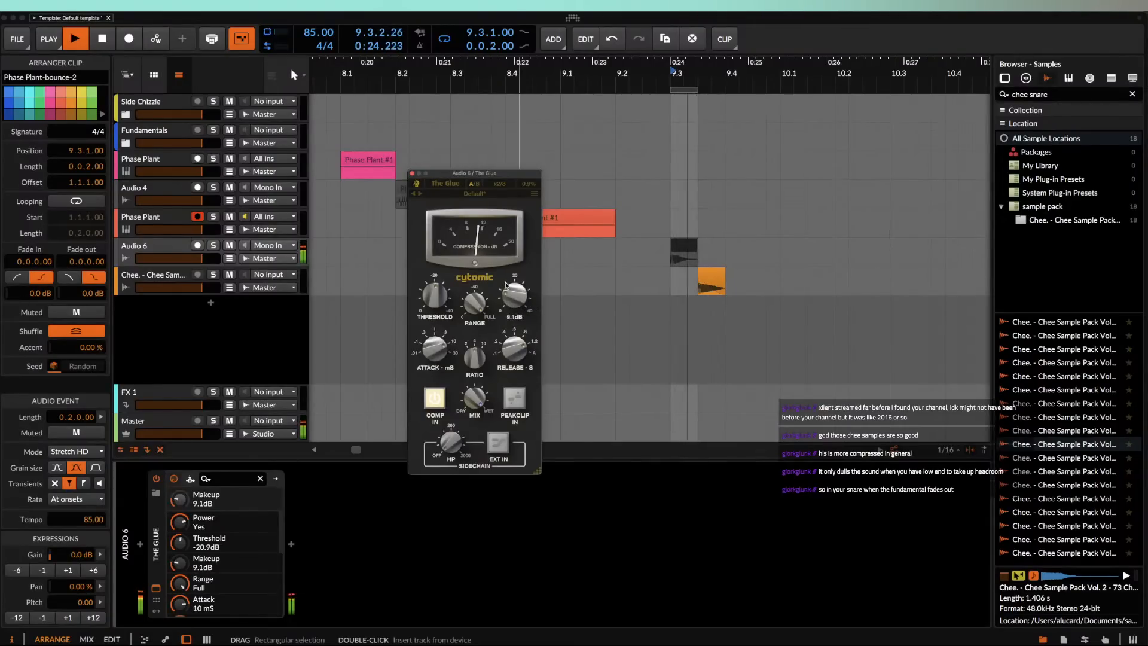
{"action": "left_click", "coordinate": [515, 398]}
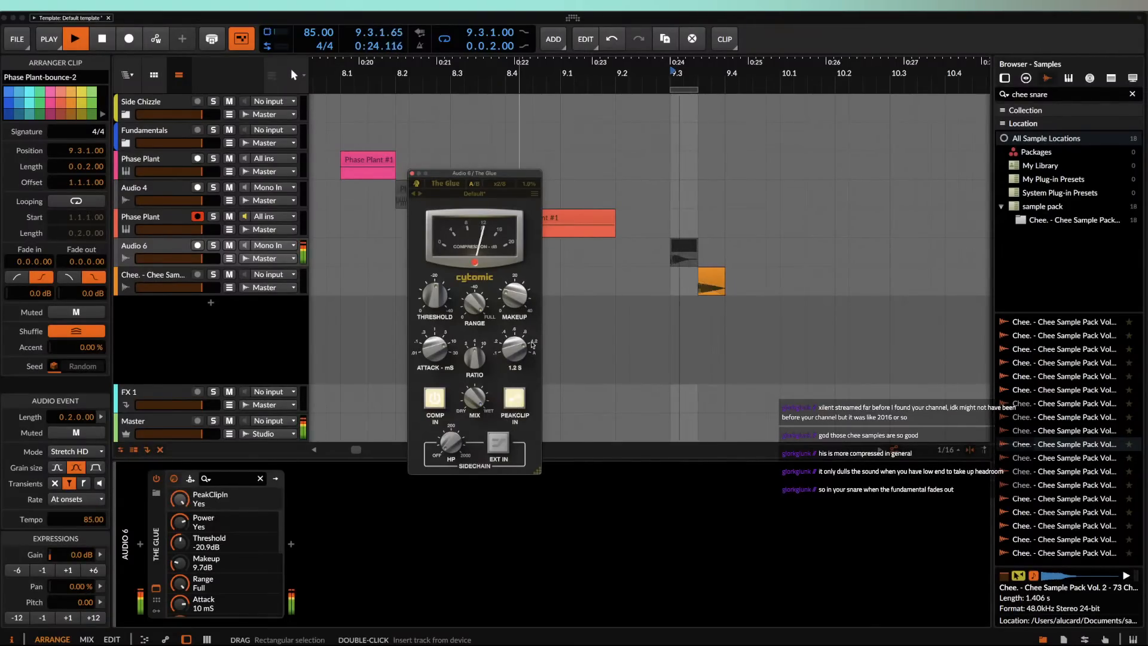
{"action": "key", "text": "space"}
{"action": "left_click", "coordinate": [412, 173]}
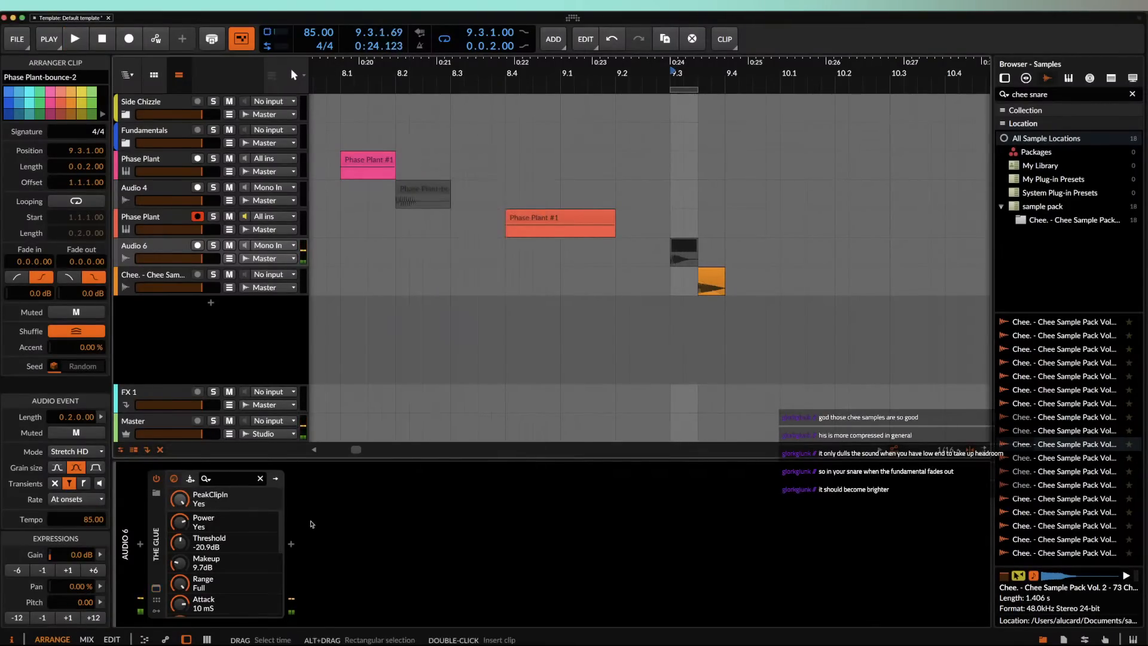
Step: Add the FabFilter Pro-Q 3 equalizer after The Glue on the Audio 6 track and close its plug-in window
{"action": "left_click", "coordinate": [291, 544]}
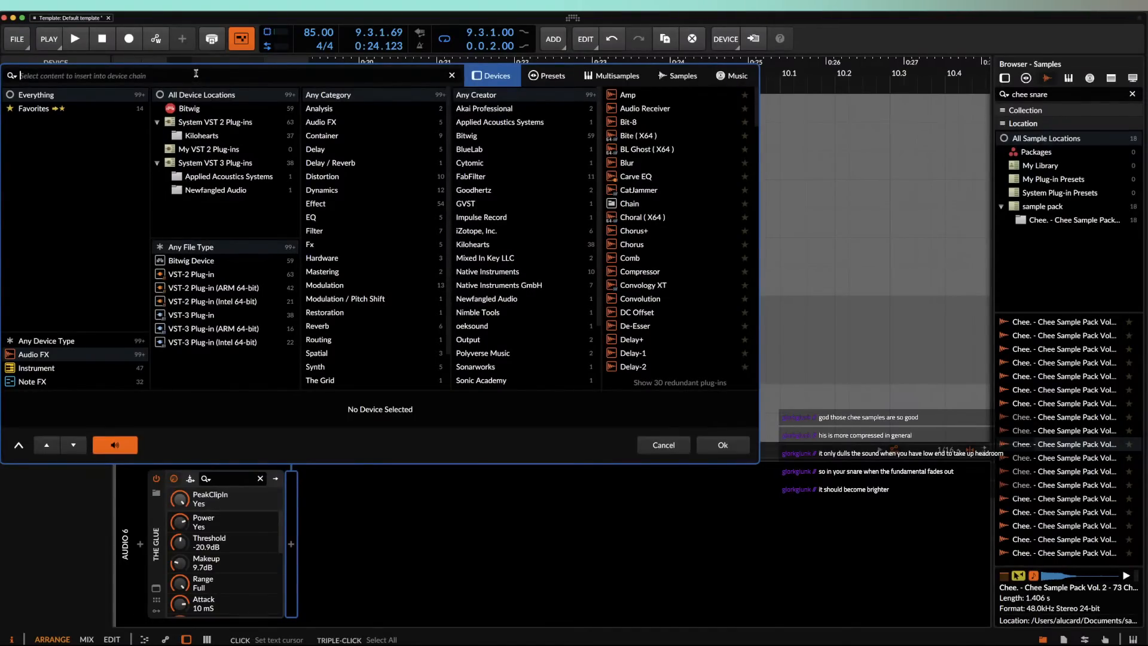
{"action": "type", "text": "PRO"}
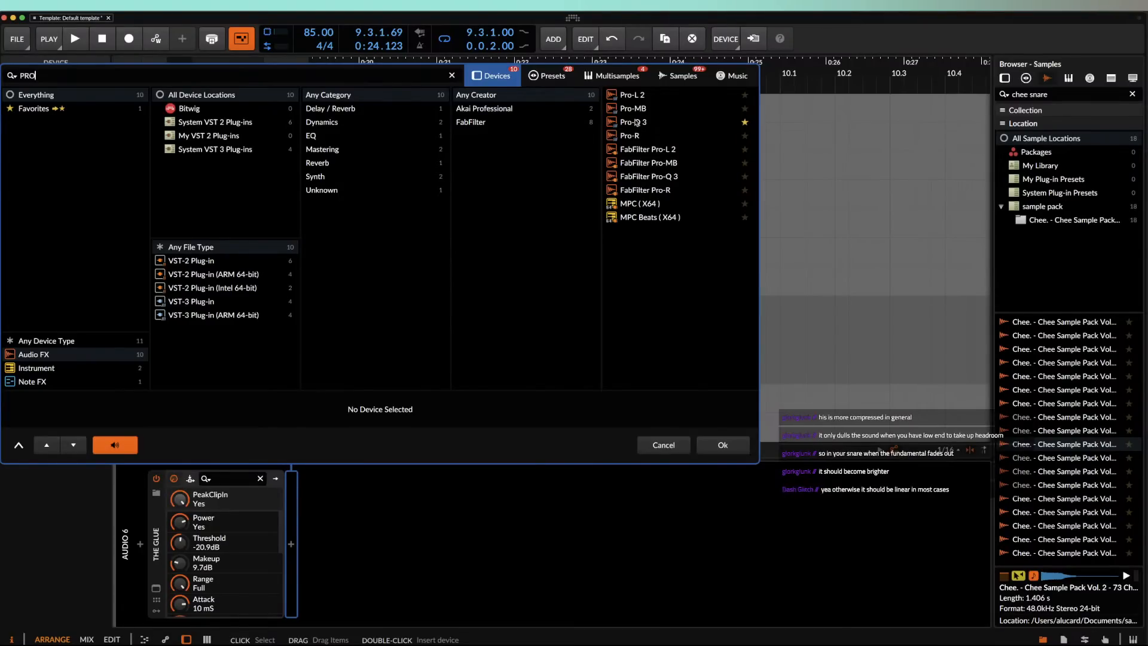
{"action": "left_click", "coordinate": [637, 121]}
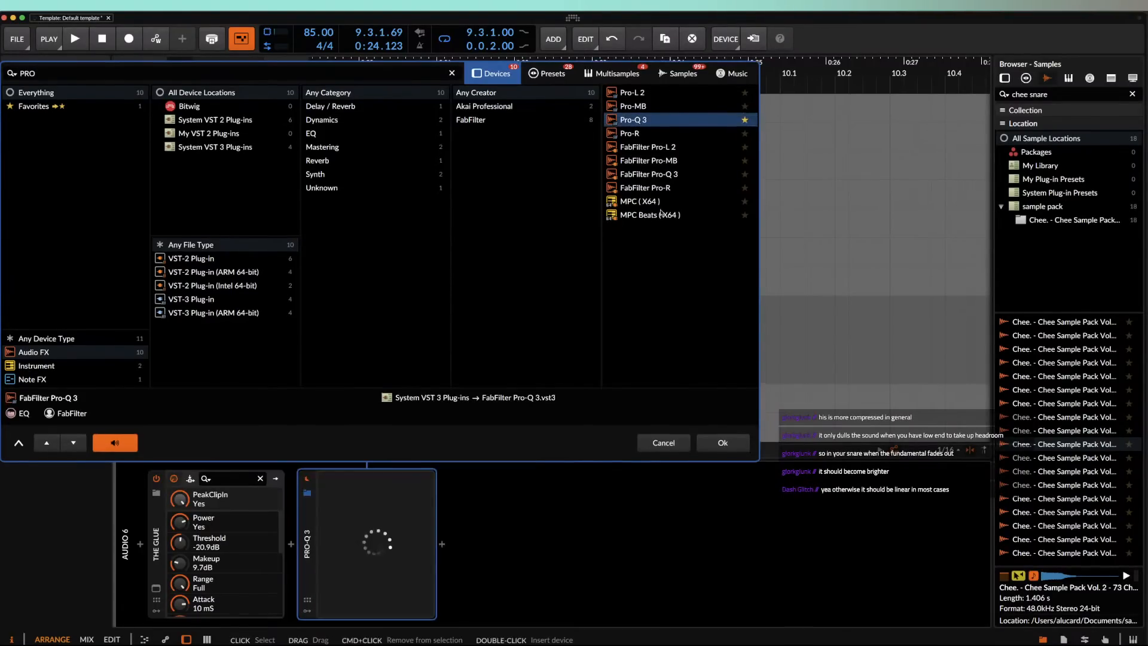
{"action": "left_click", "coordinate": [717, 444]}
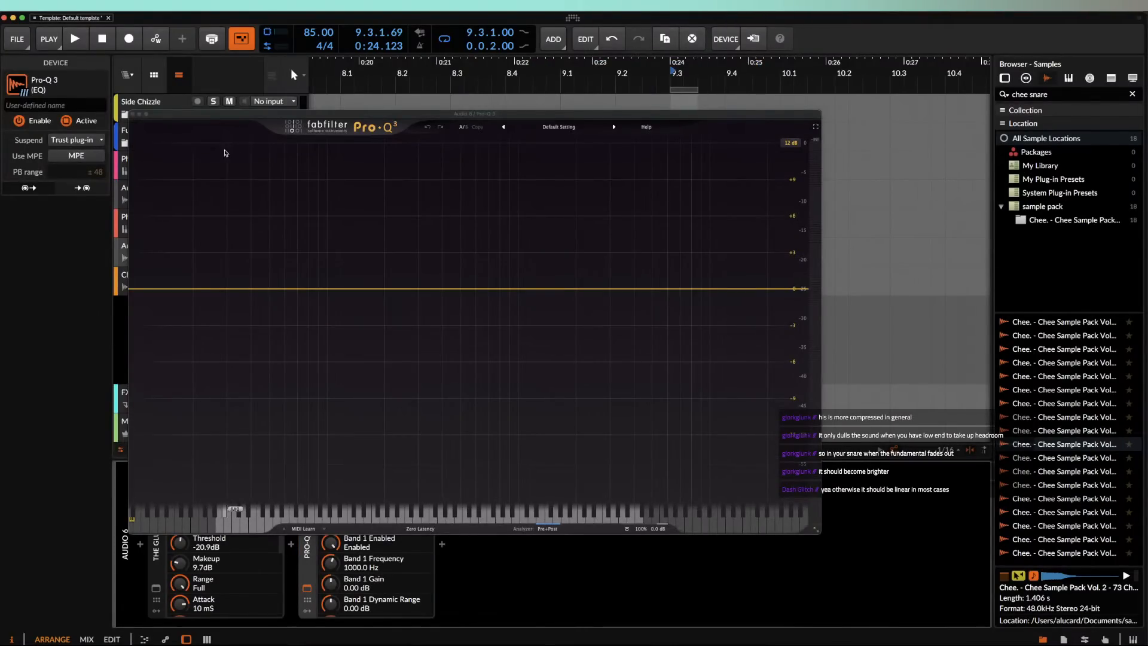
{"action": "left_click", "coordinate": [133, 114]}
Step: Compare the opening transients by selecting 9.3.3.00 to 9.3.3.22 in the Snare 10 clip and 9.3.1.06 to 9.3.1.25 in the bounce
{"action": "scroll", "coordinate": [691, 287], "scroll_direction": "up", "scroll_amount": 10}
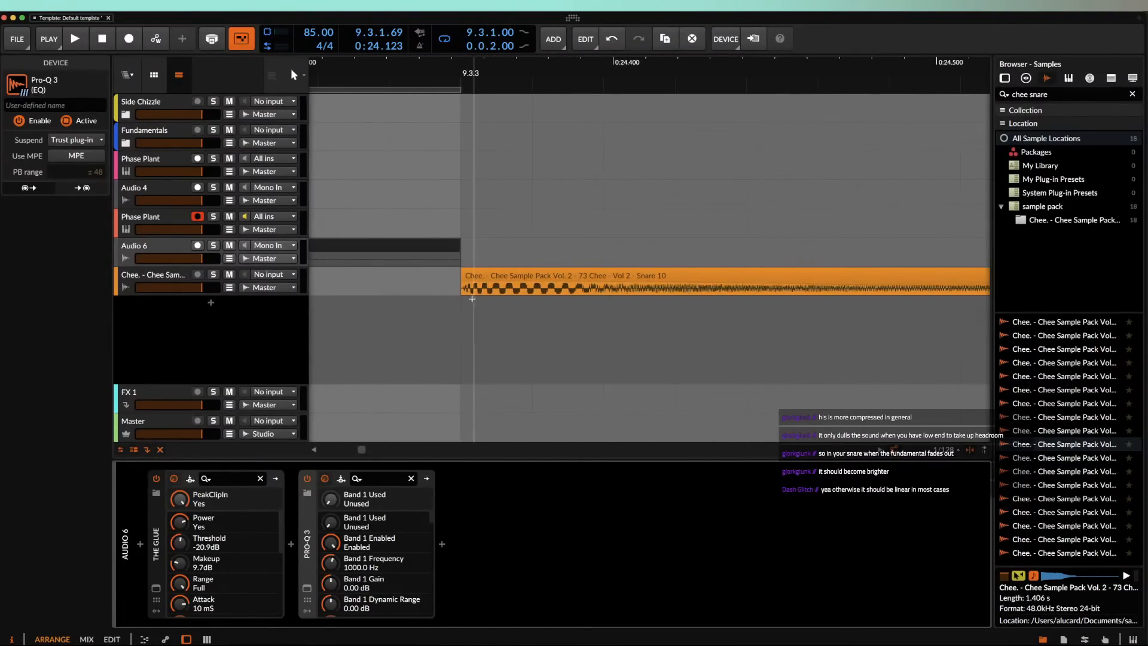
{"action": "left_click_drag", "start_coordinate": [464, 287], "coordinate": [593, 288]}
{"action": "scroll", "coordinate": [591, 287], "scroll_direction": "down", "scroll_amount": 3}
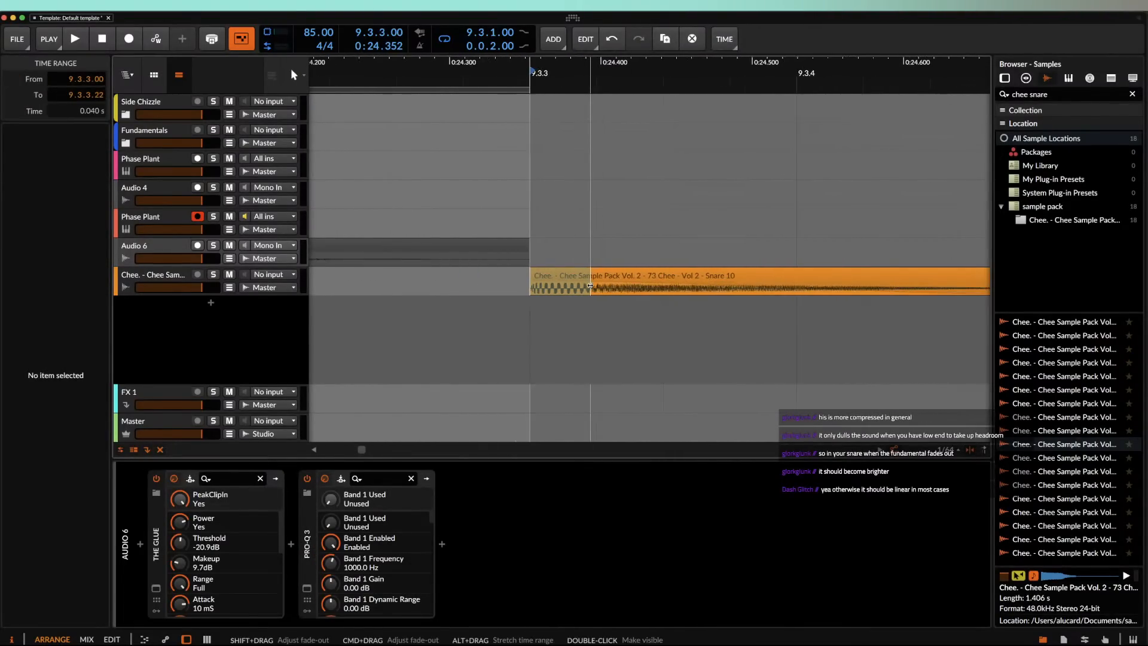
{"action": "scroll", "coordinate": [577, 288], "scroll_direction": "left", "scroll_amount": 8}
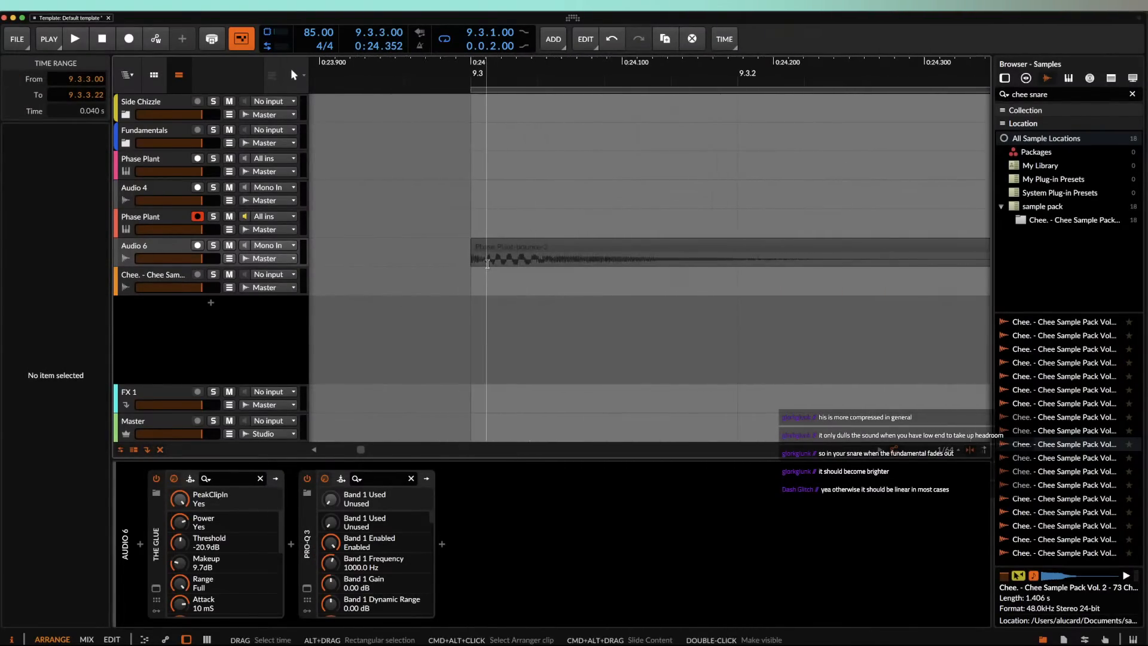
{"action": "left_click_drag", "start_coordinate": [486, 253], "coordinate": [538, 254]}
{"action": "scroll", "coordinate": [540, 254], "scroll_direction": "down", "scroll_amount": 2}
{"action": "scroll", "coordinate": [540, 254], "scroll_direction": "down", "scroll_amount": 1}
{"action": "scroll", "coordinate": [543, 257], "scroll_direction": "right", "scroll_amount": 4}
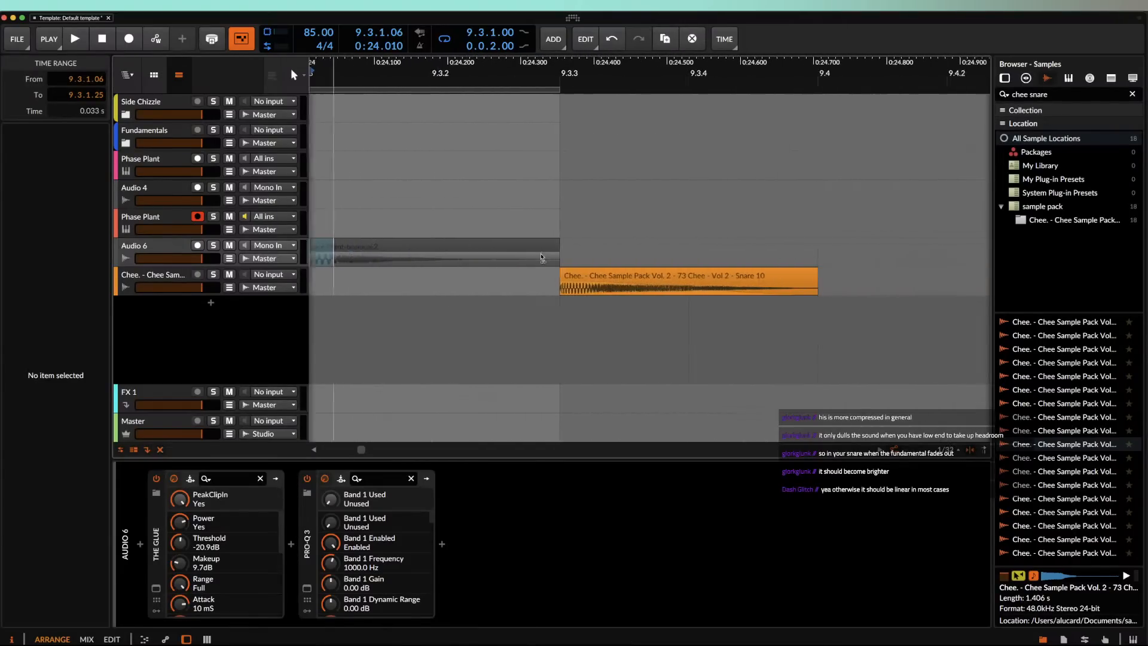
Step: Split the Snare 10 clip after its opening transient, leaving a first piece 0.0.0.25 long from 9.3.3.00
{"action": "left_click", "coordinate": [549, 274]}
{"action": "scroll", "coordinate": [549, 274], "scroll_direction": "up", "scroll_amount": 6}
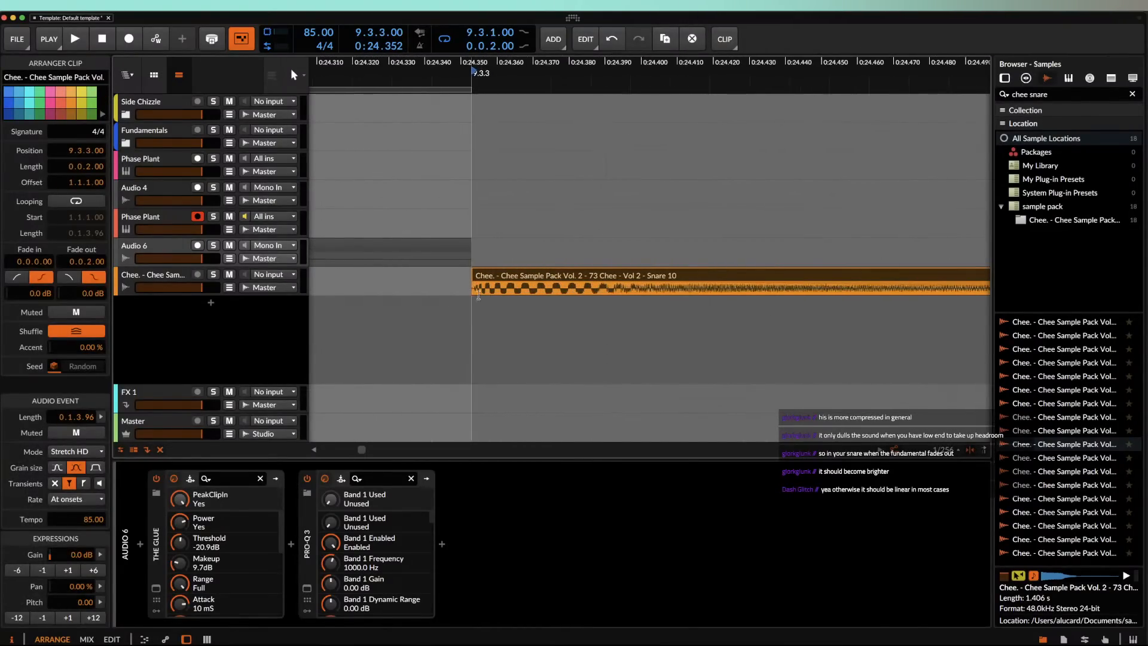
{"action": "left_click_drag", "start_coordinate": [472, 281], "coordinate": [631, 281]}
{"action": "key", "text": "super+e"}
{"action": "left_click", "coordinate": [604, 276]}
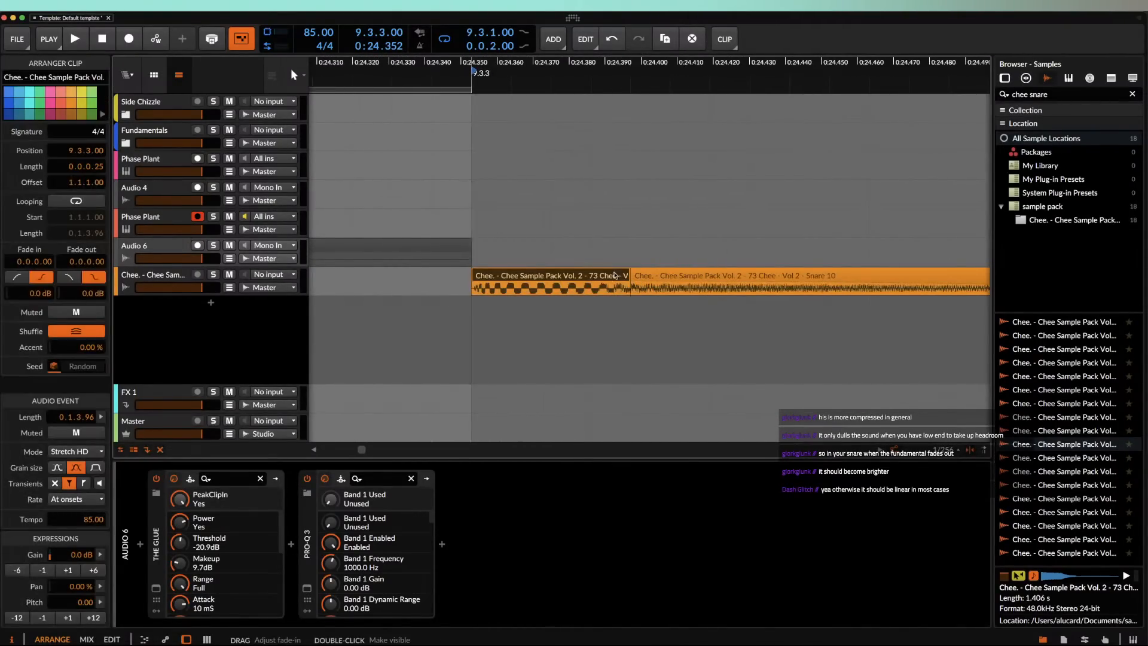
Step: Play the split Snare 10 transient and loop playback over it for 0.0.0.25
{"action": "key", "text": "space"}
{"action": "key", "text": "space"}
{"action": "key", "text": "space"}
{"action": "key", "text": "space"}
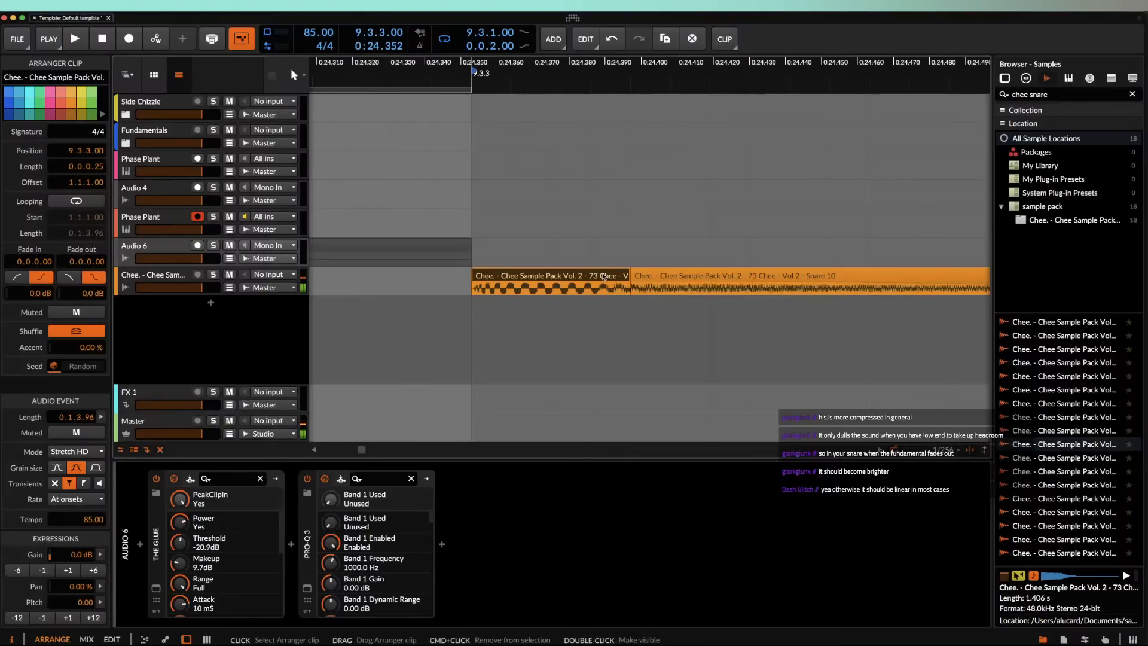
{"action": "key", "text": "super+l"}
{"action": "key", "text": "space"}
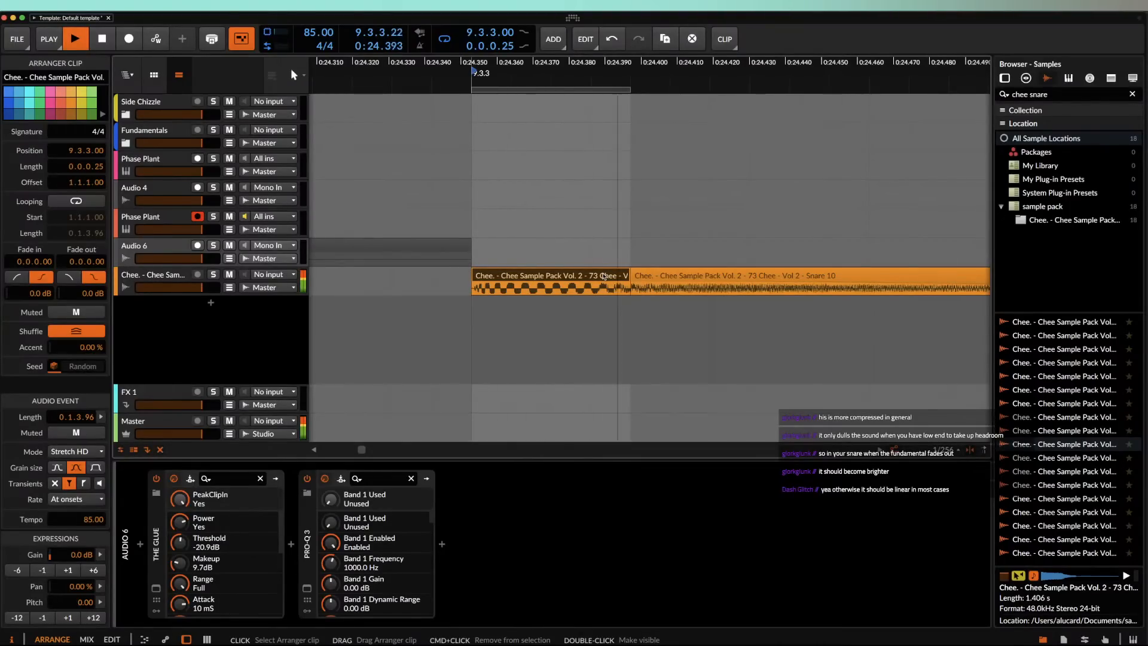
{"action": "key", "text": "space"}
Step: Loop and play the opening of the Phase Plant-bounce-2 clip from 9.3.1.00 to 9.3.1.25
{"action": "scroll", "coordinate": [455, 272], "scroll_direction": "left", "scroll_amount": 1}
{"action": "scroll", "coordinate": [455, 271], "scroll_direction": "left", "scroll_amount": 15}
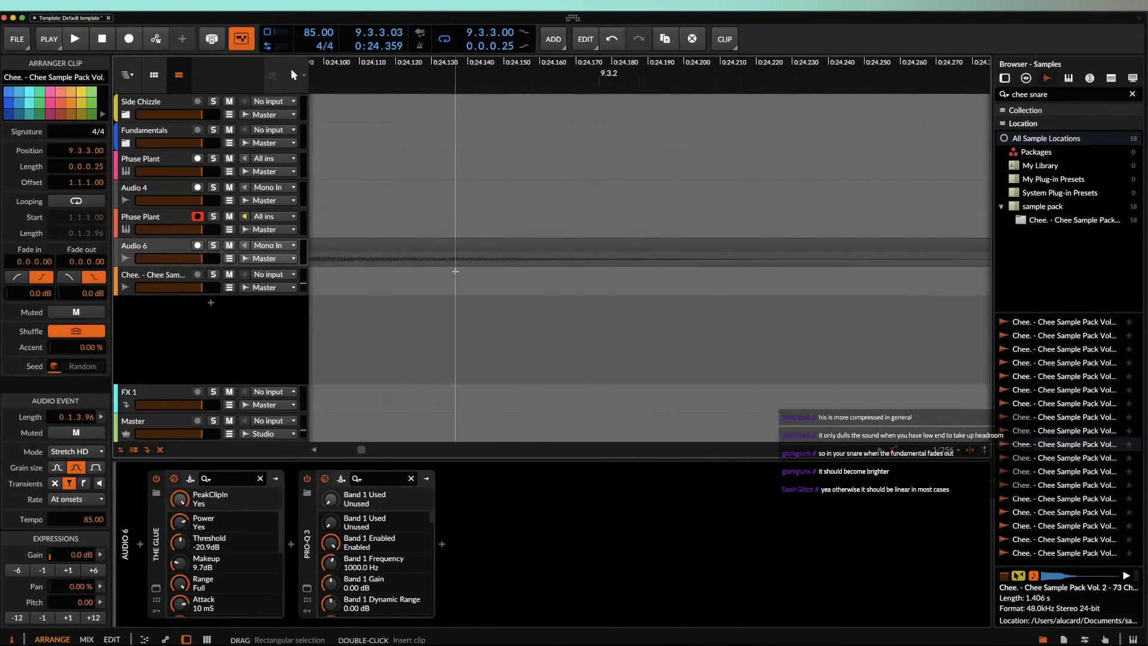
{"action": "left_click_drag", "start_coordinate": [598, 265], "coordinate": [744, 264]}
{"action": "key", "text": "space"}
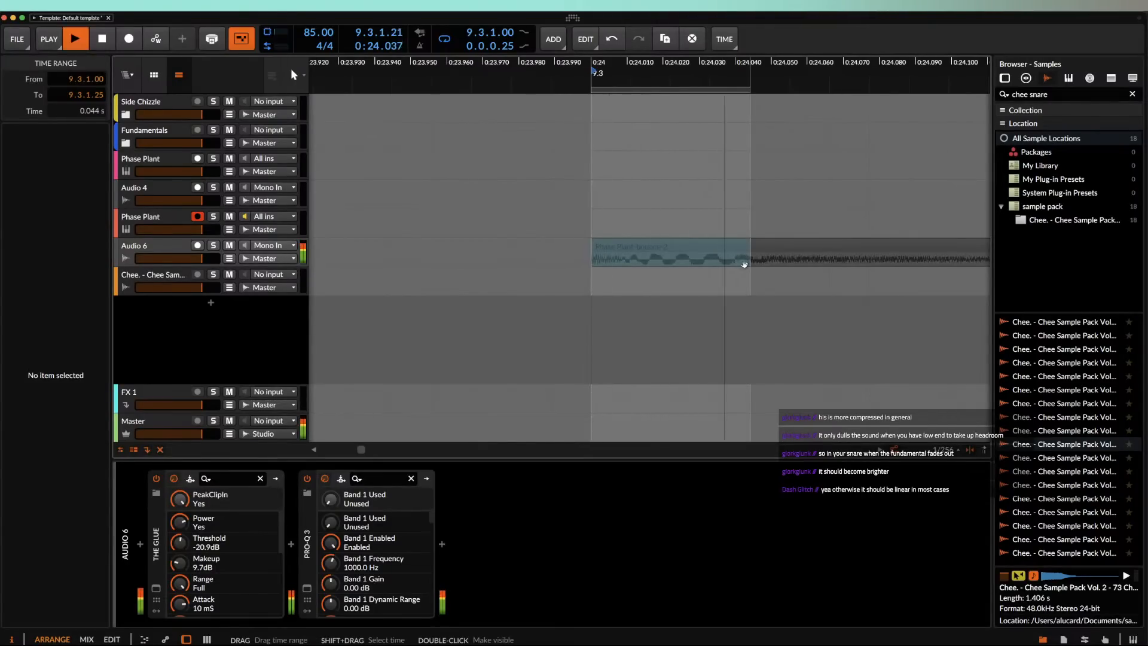
{"action": "key", "text": "space"}
Step: Raise the Phase Plant-bounce-2 clip's pitch by an octave, then lower it to 7.00
{"action": "left_click", "coordinate": [711, 251]}
{"action": "scroll", "coordinate": [711, 252], "scroll_direction": "down", "scroll_amount": 2}
{"action": "left_click", "coordinate": [711, 248]}
{"action": "scroll", "coordinate": [712, 248], "scroll_direction": "down", "scroll_amount": 3}
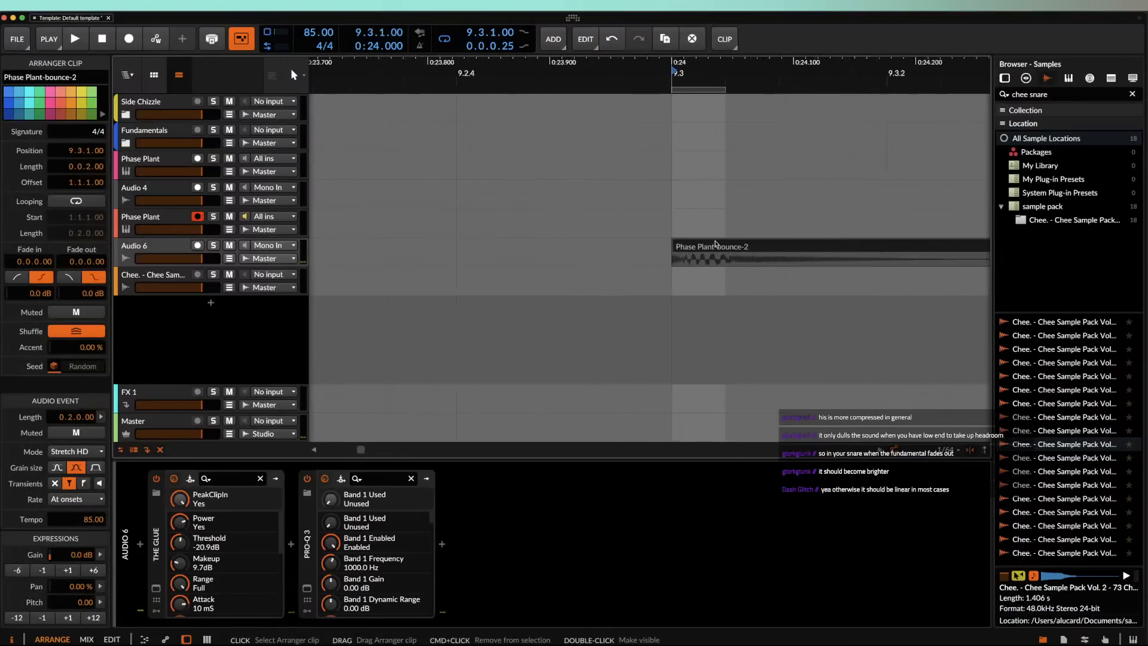
{"action": "scroll", "coordinate": [688, 257], "scroll_direction": "right", "scroll_amount": 1}
{"action": "left_click", "coordinate": [83, 621]}
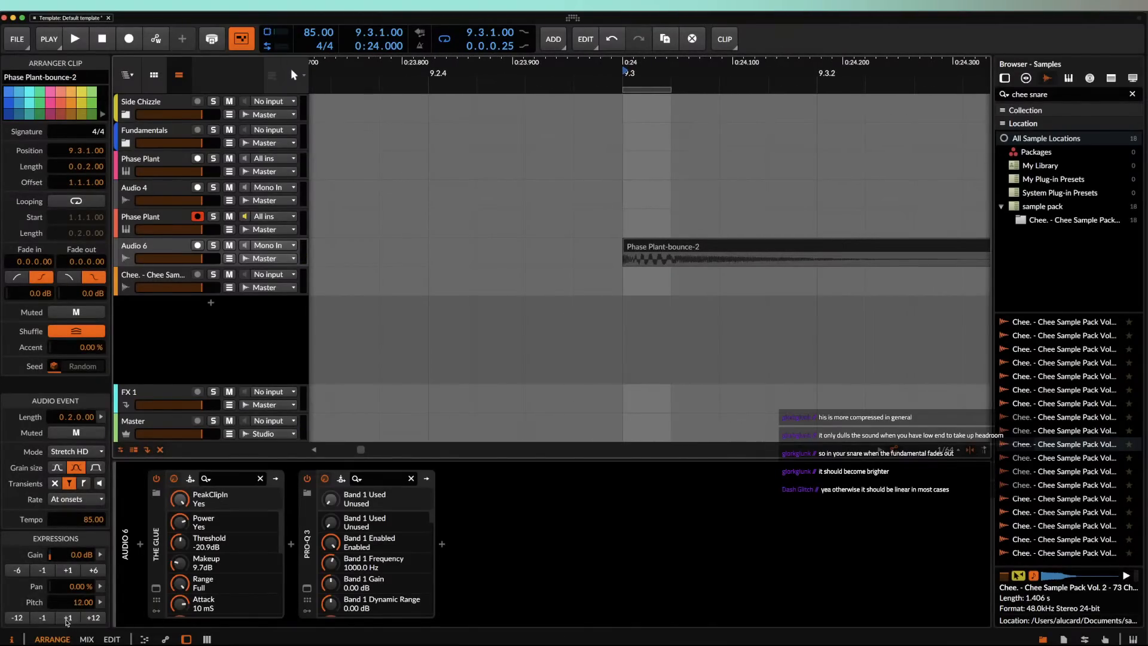
{"action": "left_click", "coordinate": [44, 620]}
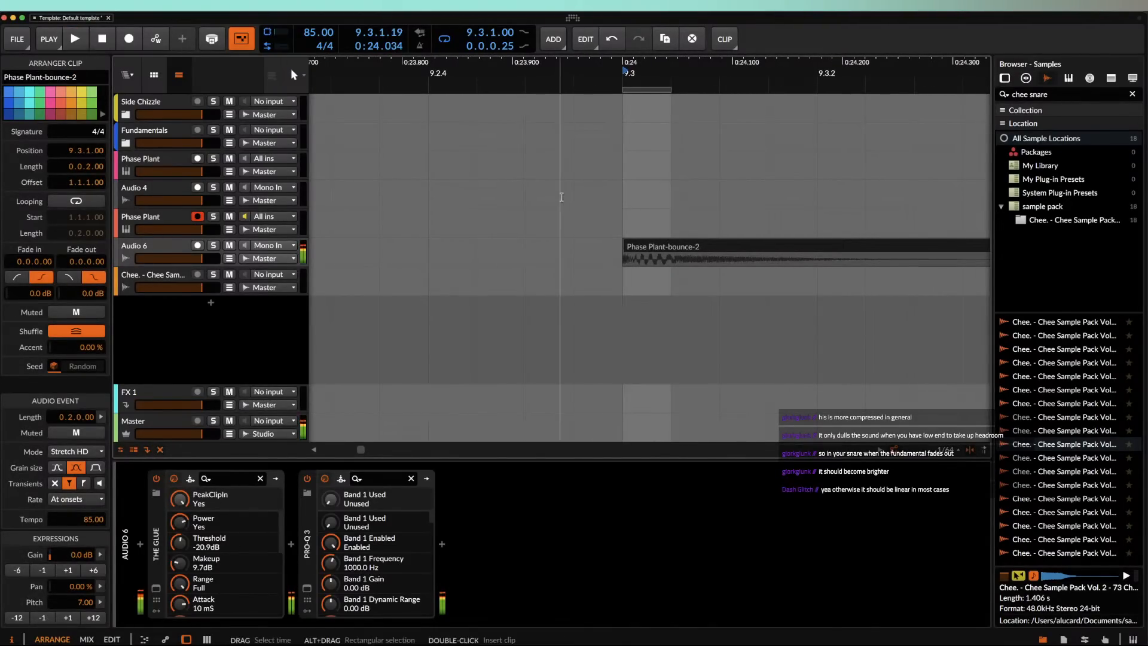
Step: Loop playback over the whole Phase Plant-bounce-2 clip, 0.0.2.00 long, and play it
{"action": "scroll", "coordinate": [562, 239], "scroll_direction": "down", "scroll_amount": 2}
{"action": "left_click", "coordinate": [637, 235]}
{"action": "left_click", "coordinate": [636, 242]}
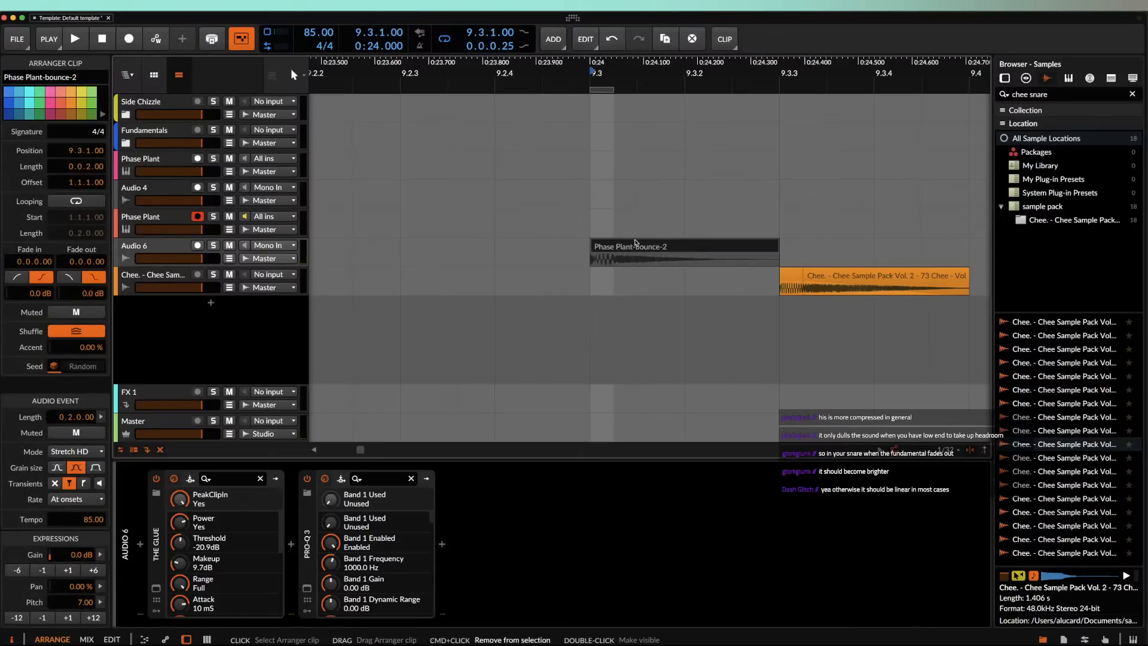
{"action": "key", "text": "space"}
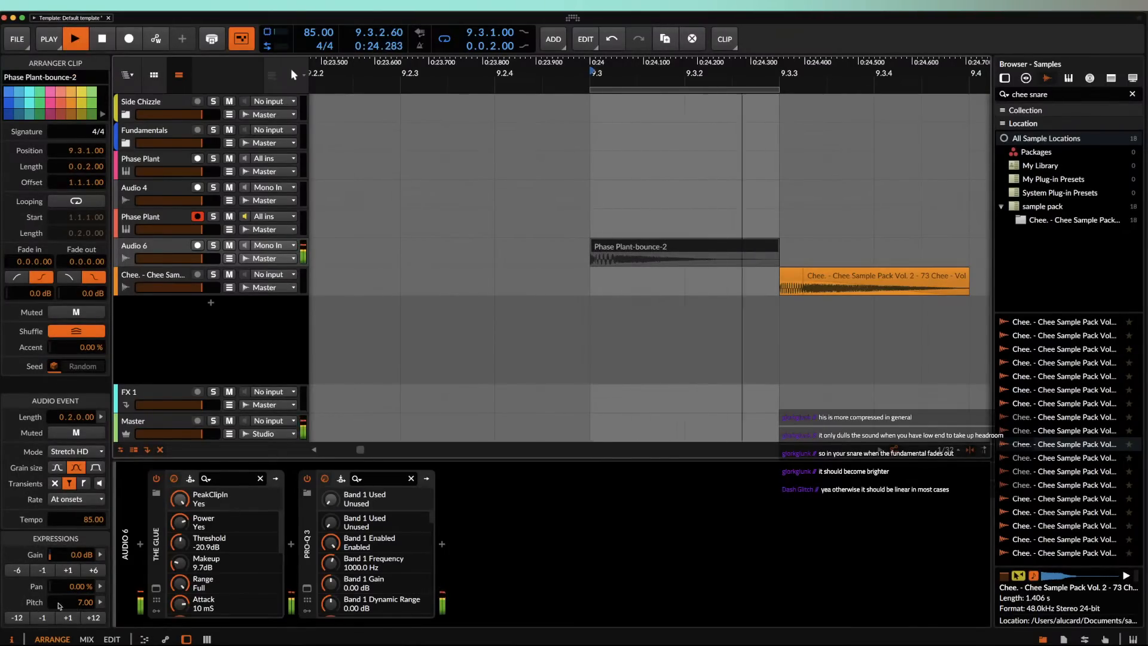
{"action": "key", "text": "space"}
Step: Set the Phase Plant-bounce-2 clip's pitch to 4.00 and play it
{"action": "left_click", "coordinate": [42, 619]}
{"action": "left_click", "coordinate": [42, 619]}
{"action": "left_click", "coordinate": [43, 618]}
{"action": "key", "text": "space"}
{"action": "key", "text": "space"}
{"action": "key", "text": "space"}
{"action": "key", "text": "space"}
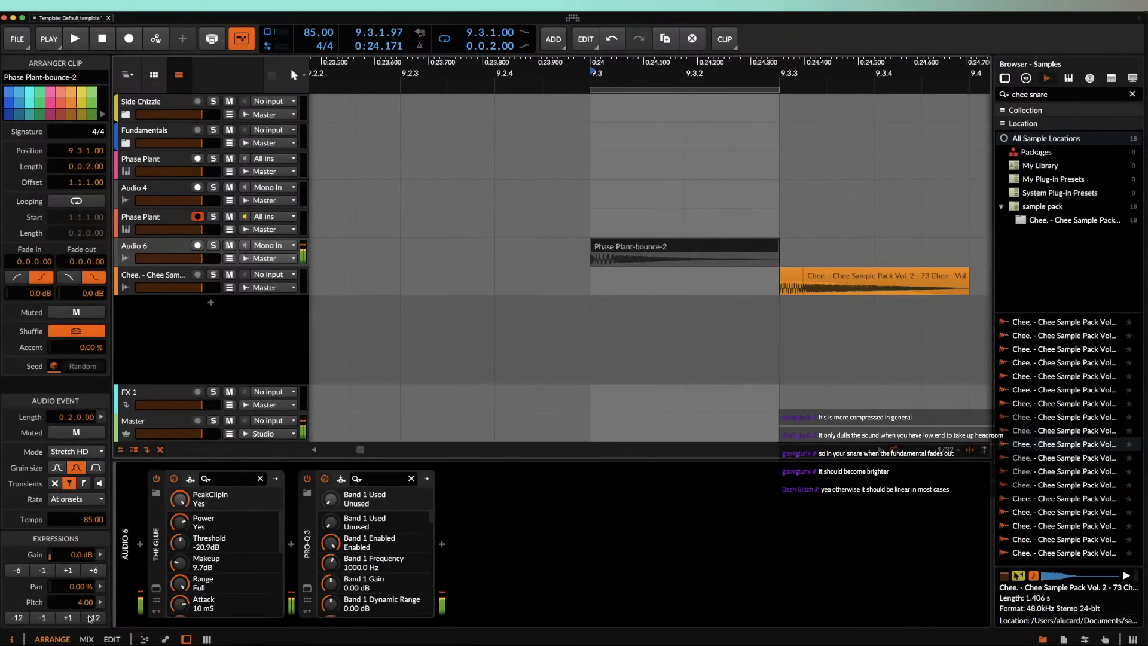
Step: Try the Phase Plant-bounce-2 clip an octave higher at pitch 16.00, then return it to 4.00 and play it
{"action": "left_click", "coordinate": [90, 619]}
{"action": "key", "text": "space"}
{"action": "key", "text": "space"}
{"action": "key", "text": "space"}
{"action": "key", "text": "space"}
{"action": "key", "text": "space"}
{"action": "key", "text": "space"}
{"action": "key", "text": "space"}
{"action": "key", "text": "space"}
{"action": "key", "text": "space"}
{"action": "key", "text": "space"}
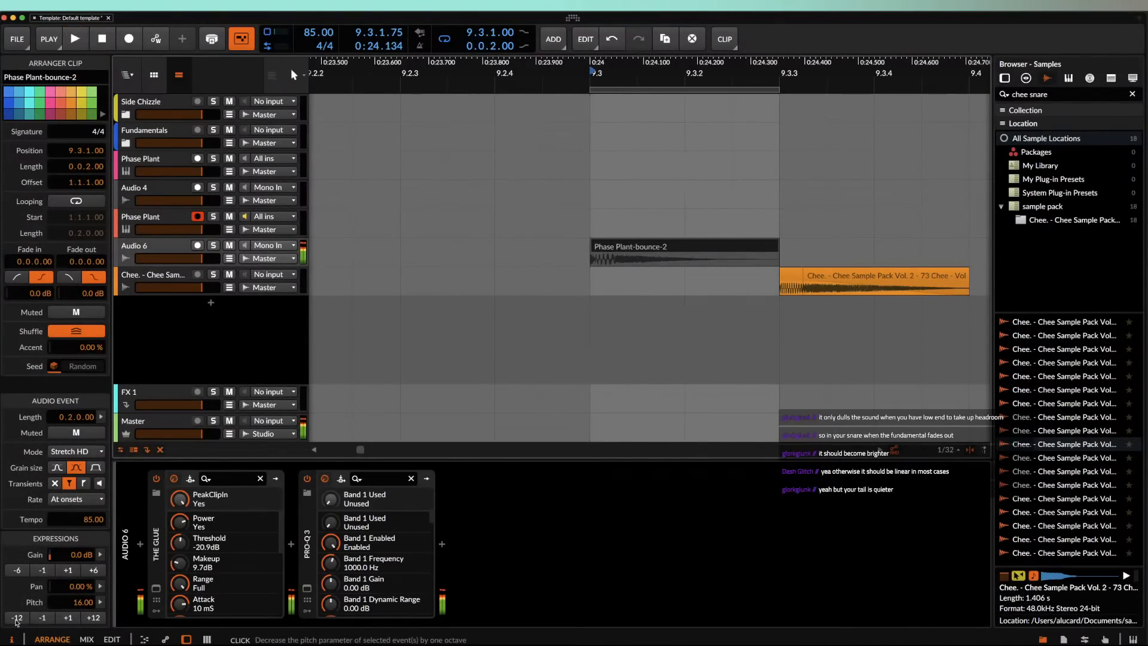
{"action": "left_click", "coordinate": [16, 619]}
{"action": "key", "text": "space"}
{"action": "key", "text": "space"}
{"action": "key", "text": "space"}
{"action": "key", "text": "space"}
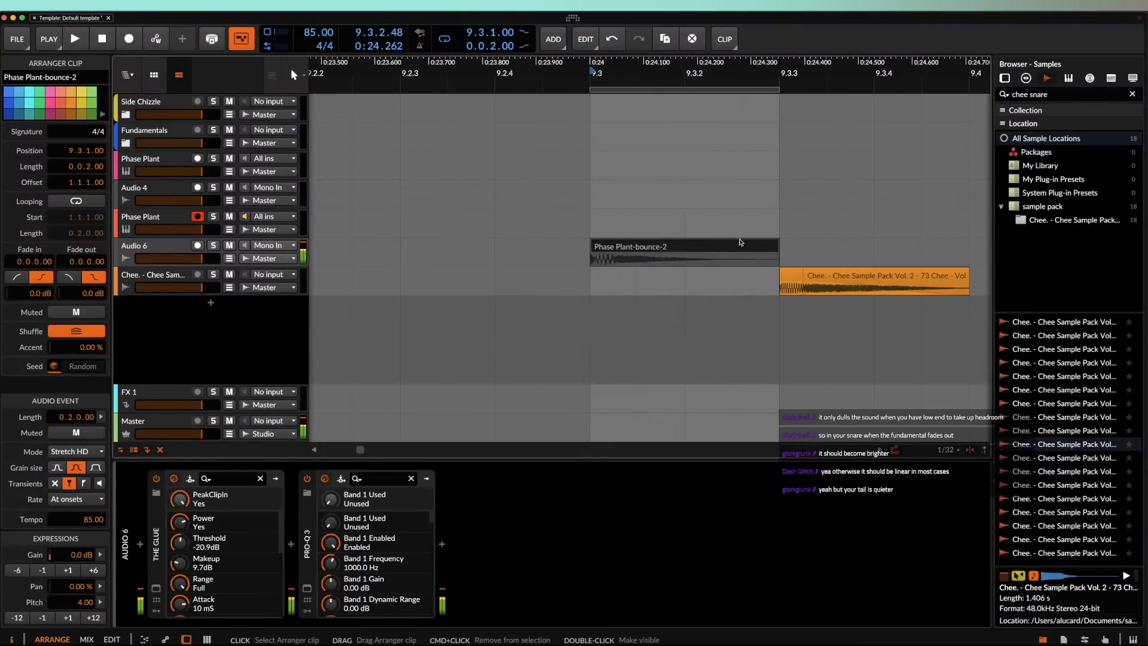
Step: Extend the end of the second Snare 10 piece to about 9.4.3 and play the sample from 9.3.3.00
{"action": "scroll", "coordinate": [740, 242], "scroll_direction": "right", "scroll_amount": 5}
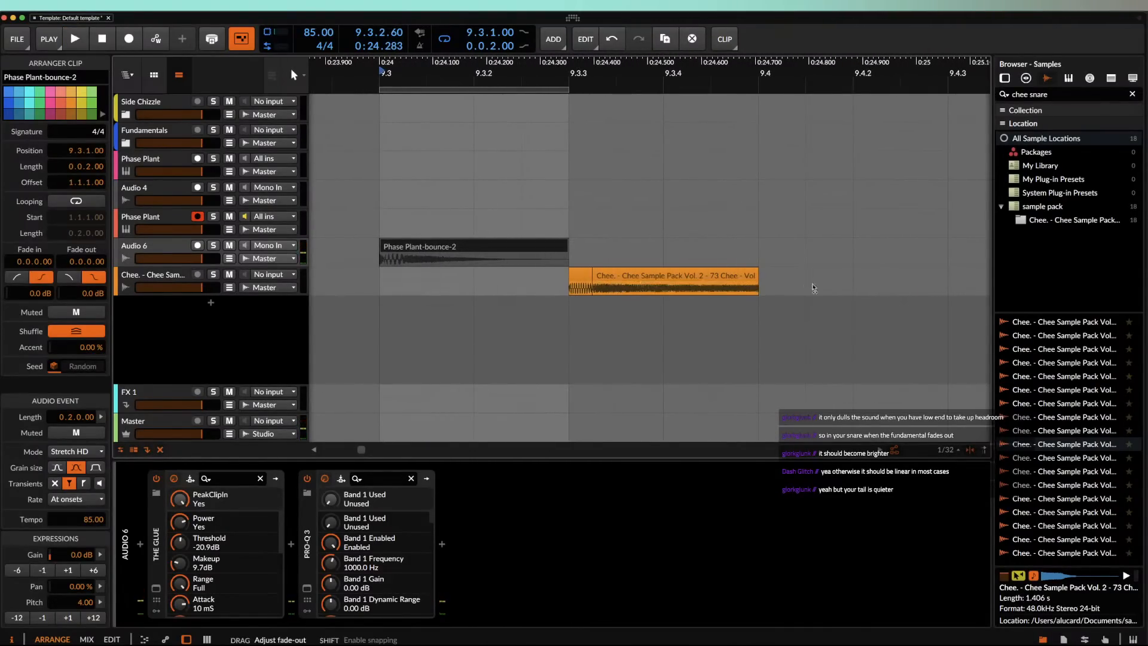
{"action": "left_click_drag", "start_coordinate": [759, 277], "coordinate": [946, 274]}
{"action": "scroll", "coordinate": [946, 274], "scroll_direction": "down", "scroll_amount": 4}
{"action": "left_click", "coordinate": [707, 279]}
{"action": "key", "text": "space"}
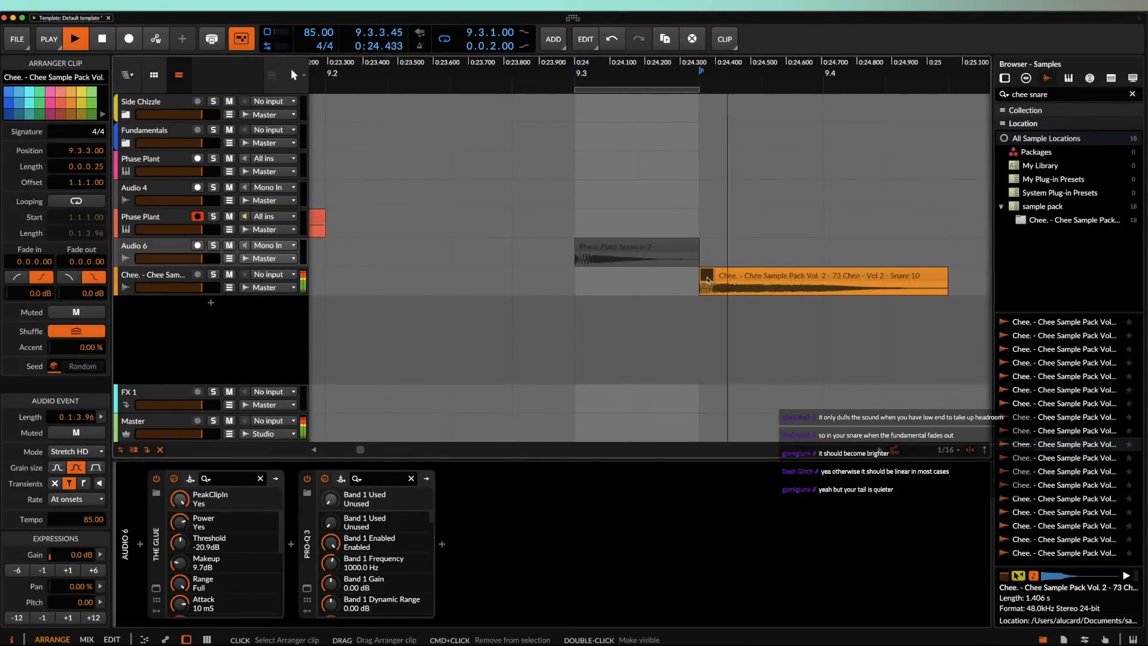
{"action": "key", "text": "space"}
Step: Play the pitched Phase Plant-bounce-2 clip for comparison with the extended Snare 10 sample
{"action": "scroll", "coordinate": [726, 275], "scroll_direction": "down", "scroll_amount": 3}
{"action": "left_click", "coordinate": [670, 250]}
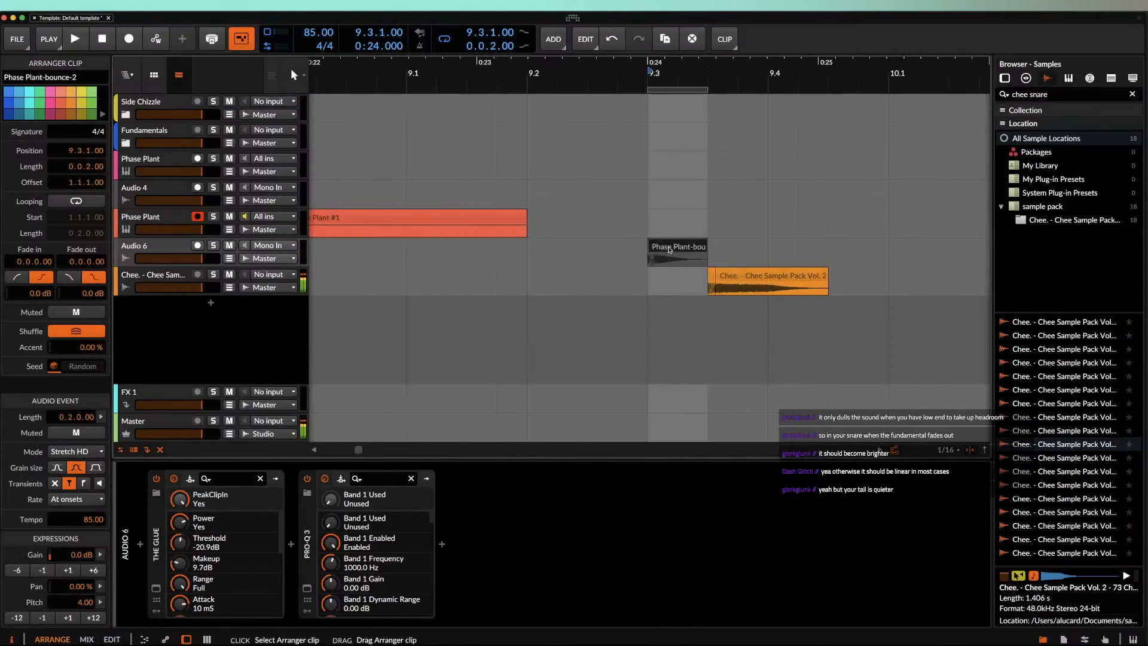
{"action": "key", "text": "space"}
{"action": "key", "text": "space"}
{"action": "key", "text": "space"}
{"action": "key", "text": "space"}
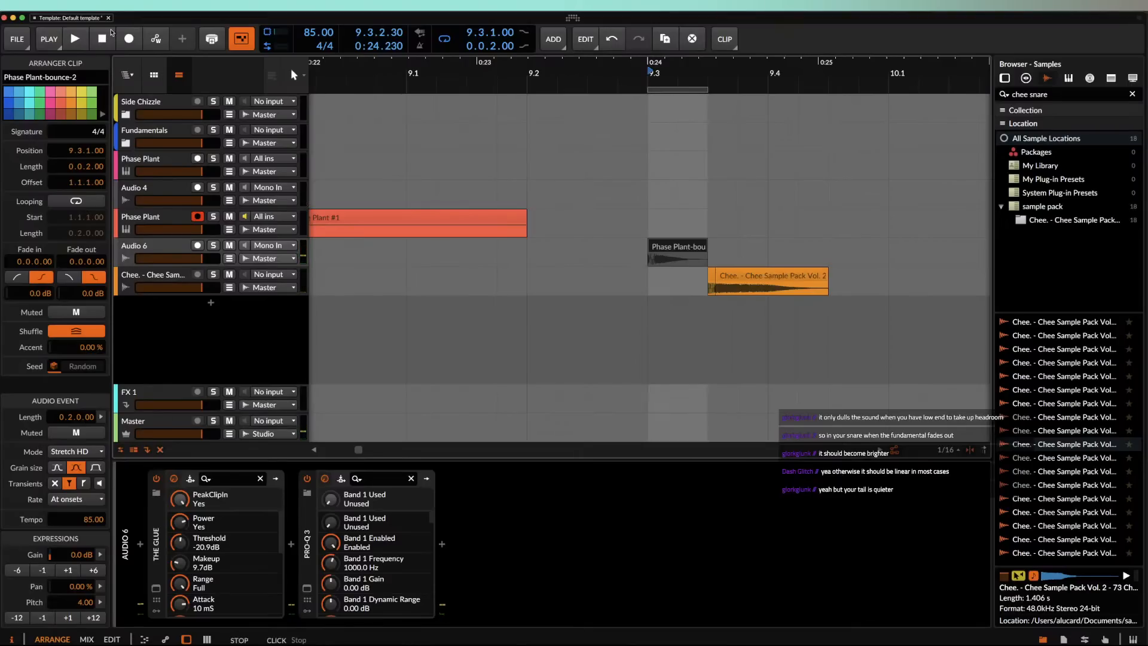
Step: Bring up the dialog for opening an existing project and browse to the Documents folder
{"action": "left_click", "coordinate": [16, 38]}
{"action": "left_click", "coordinate": [217, 87]}
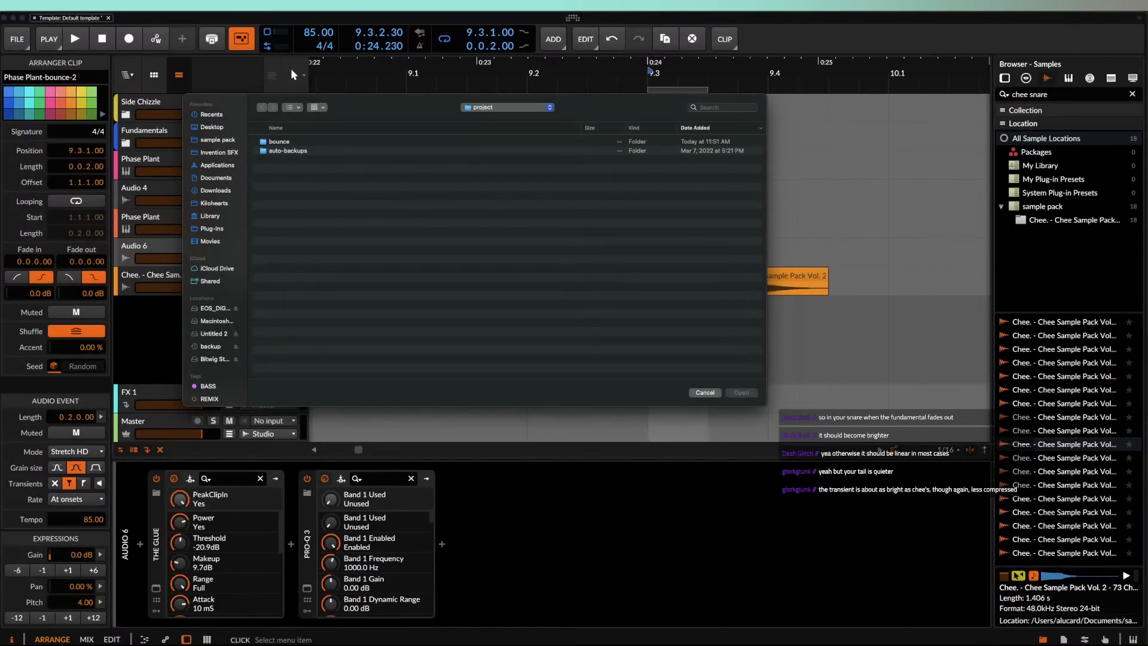
{"action": "left_click", "coordinate": [218, 166]}
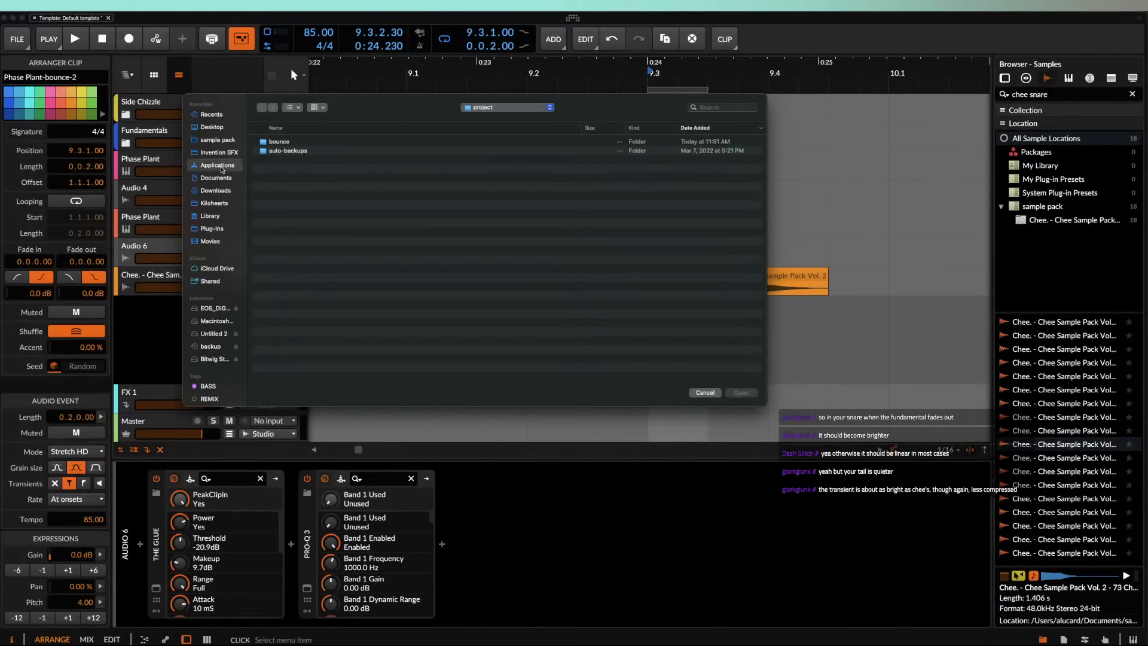
{"action": "left_click", "coordinate": [215, 127]}
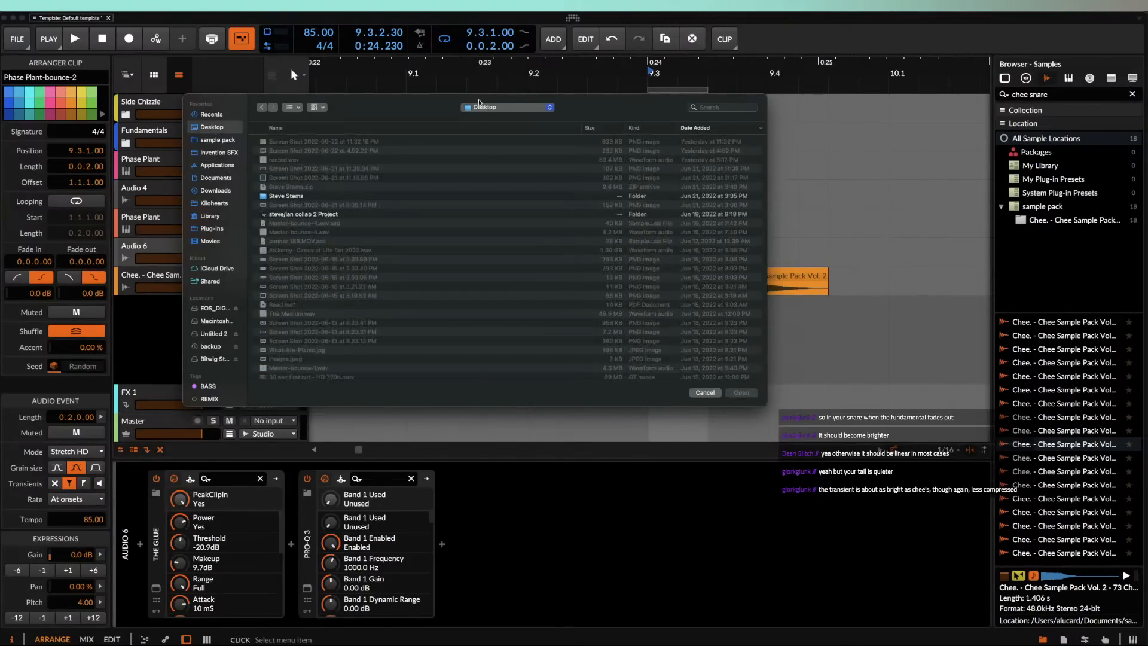
{"action": "left_click", "coordinate": [481, 107]}
{"action": "left_click", "coordinate": [482, 108]}
{"action": "left_click", "coordinate": [237, 360]}
{"action": "left_click", "coordinate": [214, 178]}
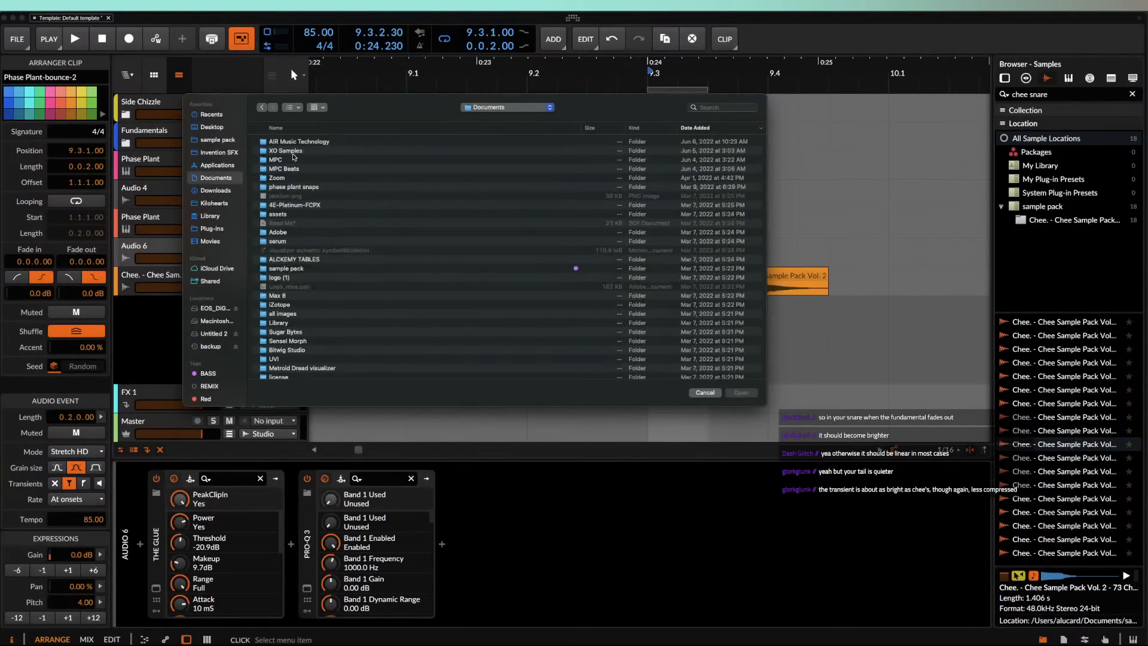
Step: Browse from Documents into the Bitwig Studio folder and its Projects subfolder
{"action": "scroll", "coordinate": [292, 157], "scroll_direction": "down", "scroll_amount": 2}
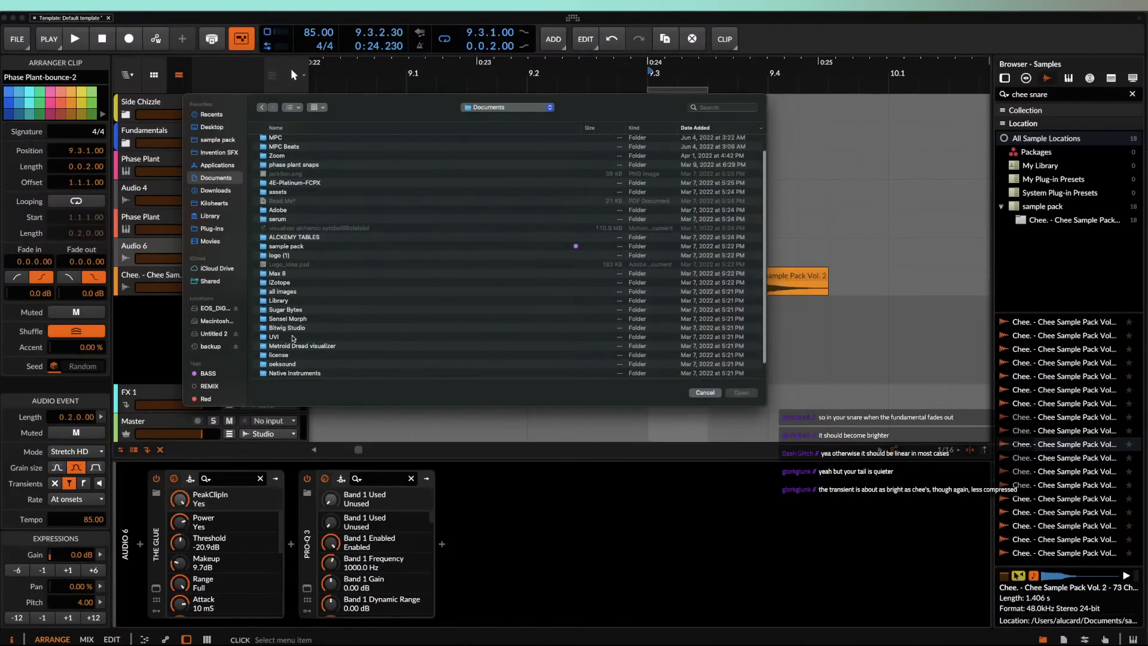
{"action": "double_click", "coordinate": [291, 327]}
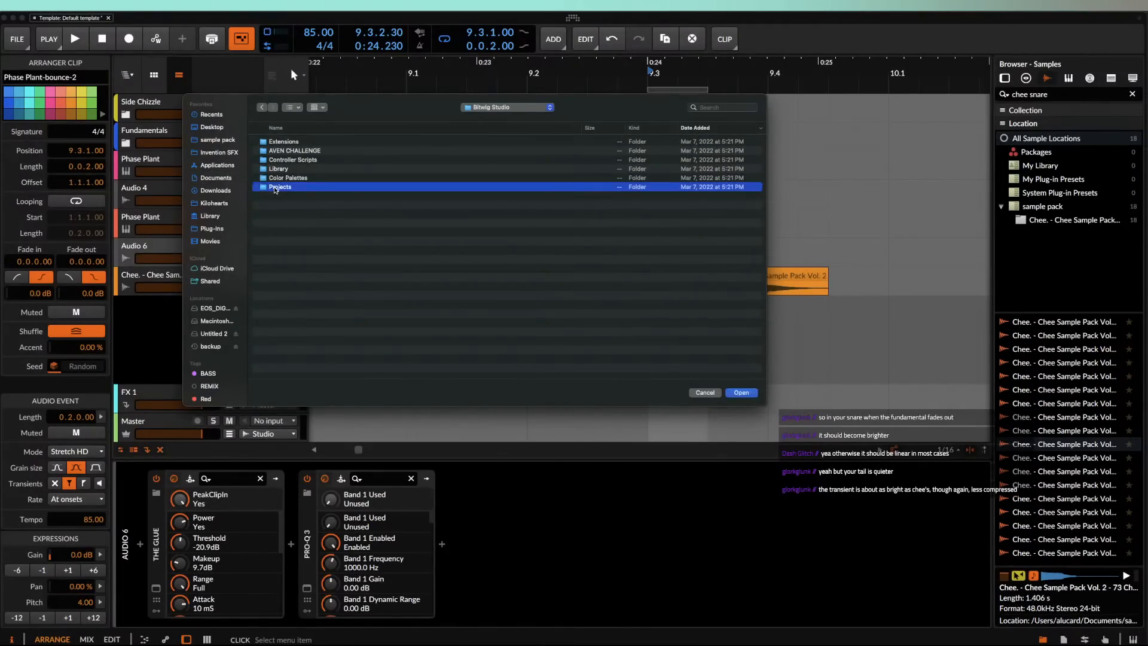
{"action": "double_click", "coordinate": [277, 187]}
{"action": "scroll", "coordinate": [302, 150], "scroll_direction": "down", "scroll_amount": 2}
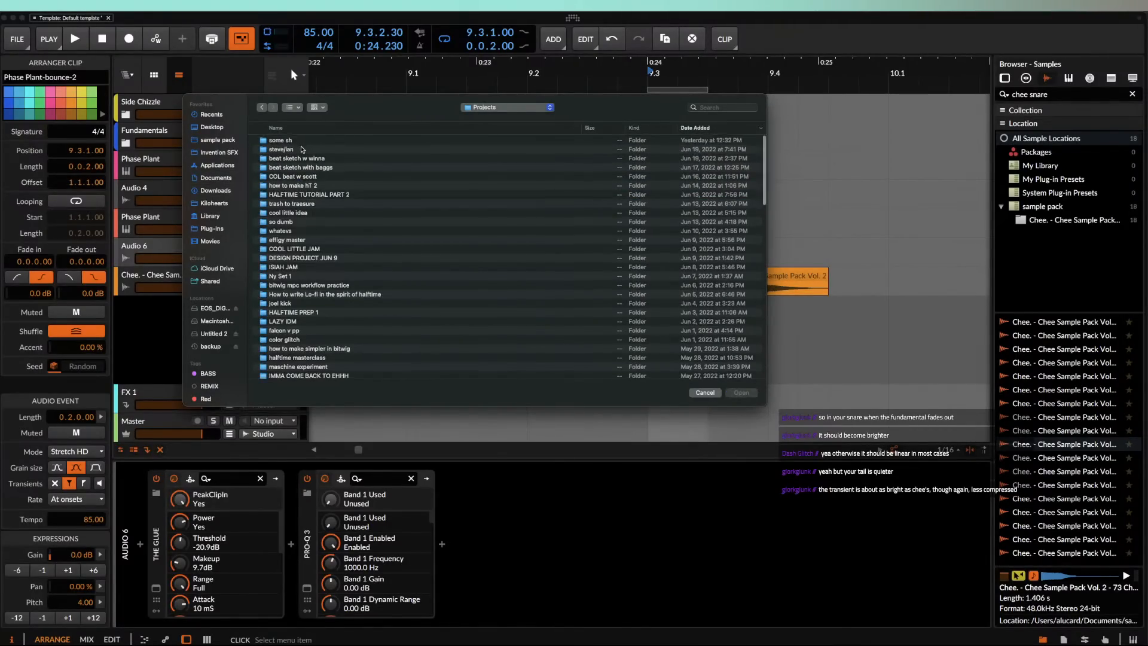
Step: Find the How to make snares like Chee in Phase Plant folder and open its .bwproject file
{"action": "scroll", "coordinate": [302, 150], "scroll_direction": "down", "scroll_amount": 5}
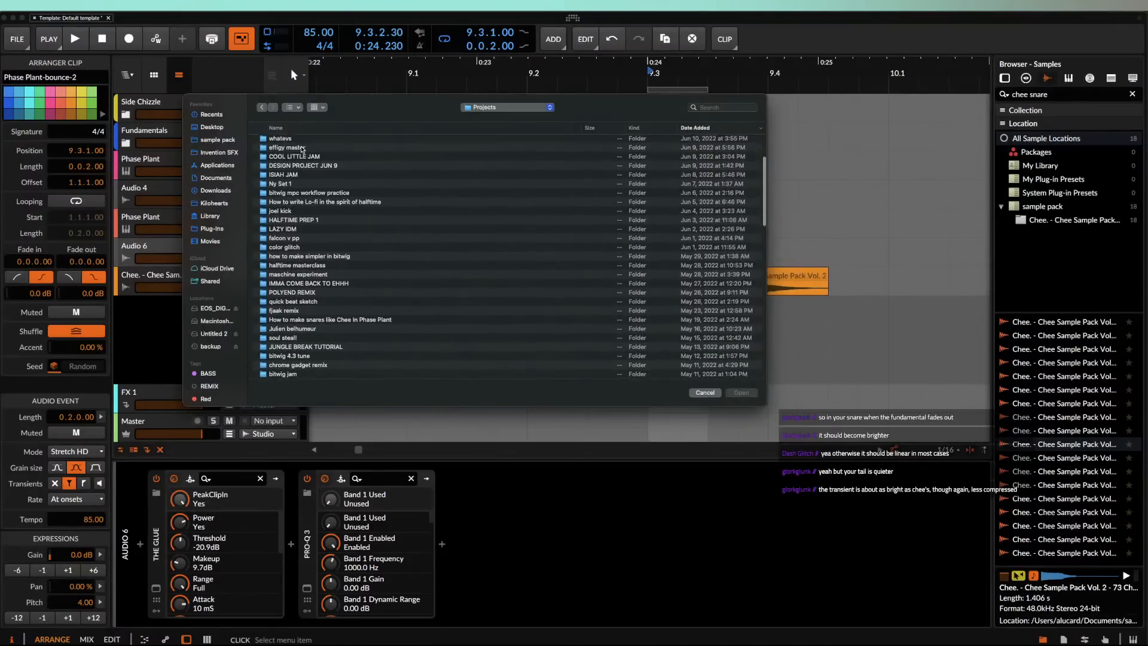
{"action": "scroll", "coordinate": [301, 149], "scroll_direction": "down", "scroll_amount": 3}
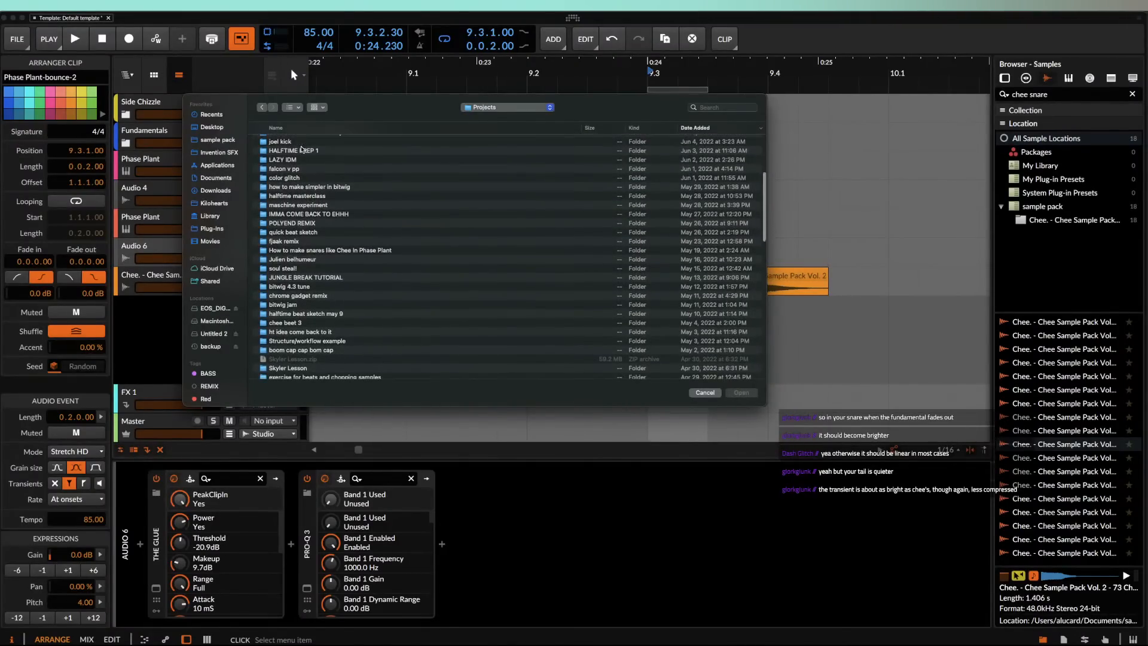
{"action": "scroll", "coordinate": [306, 318], "scroll_direction": "down", "scroll_amount": 5}
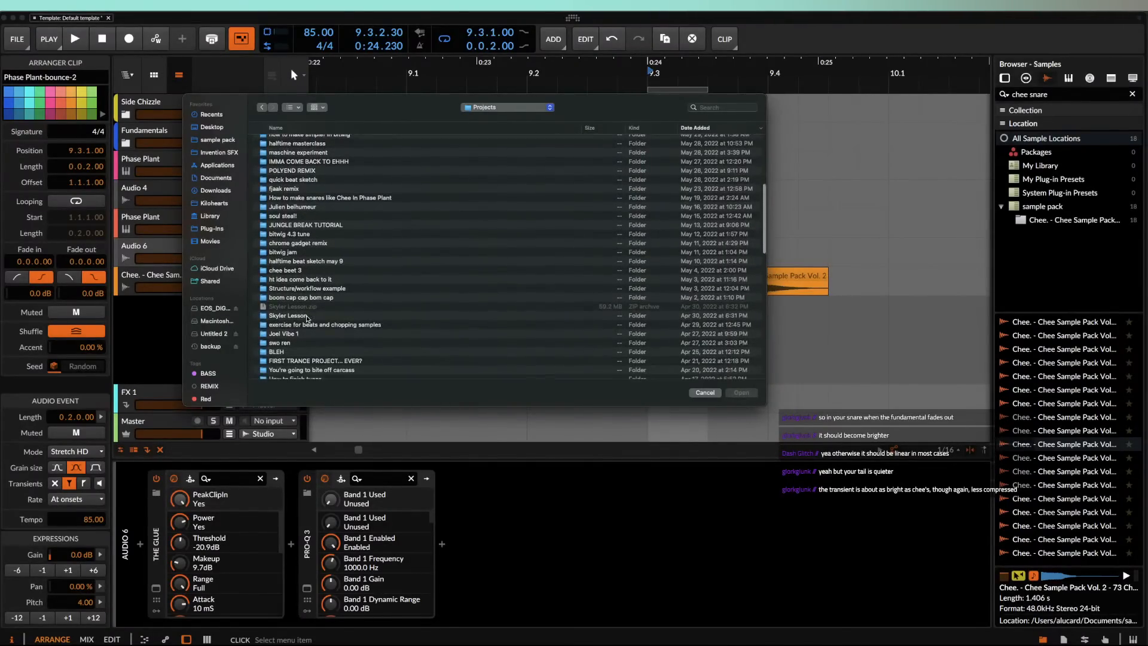
{"action": "scroll", "coordinate": [307, 318], "scroll_direction": "up", "scroll_amount": 1}
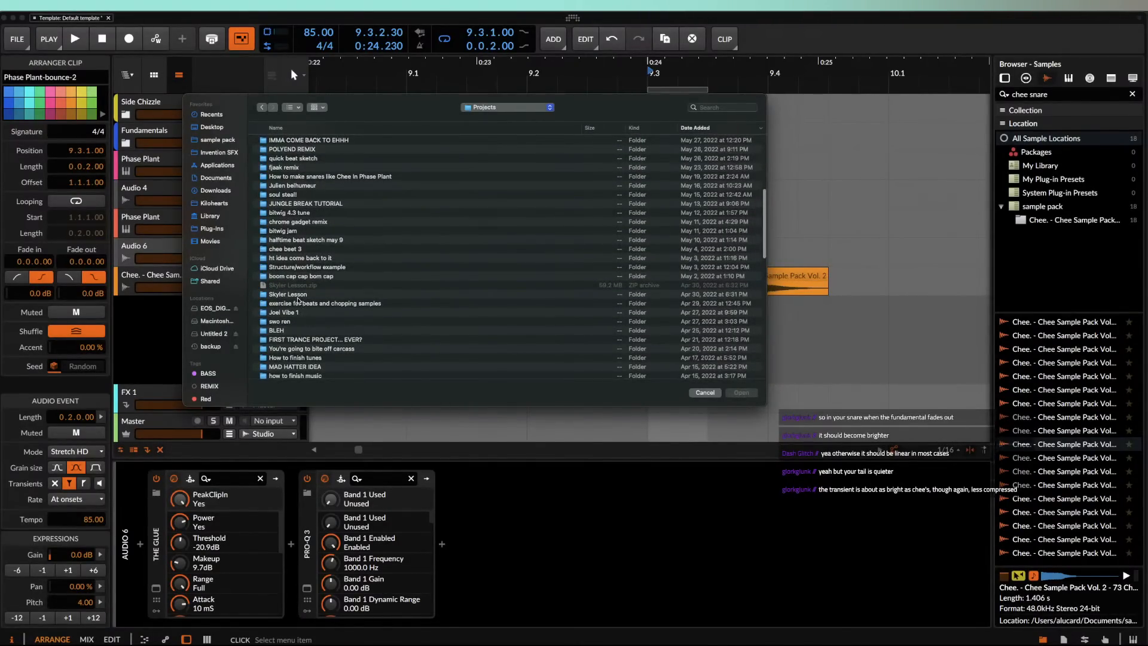
{"action": "left_click", "coordinate": [294, 178]}
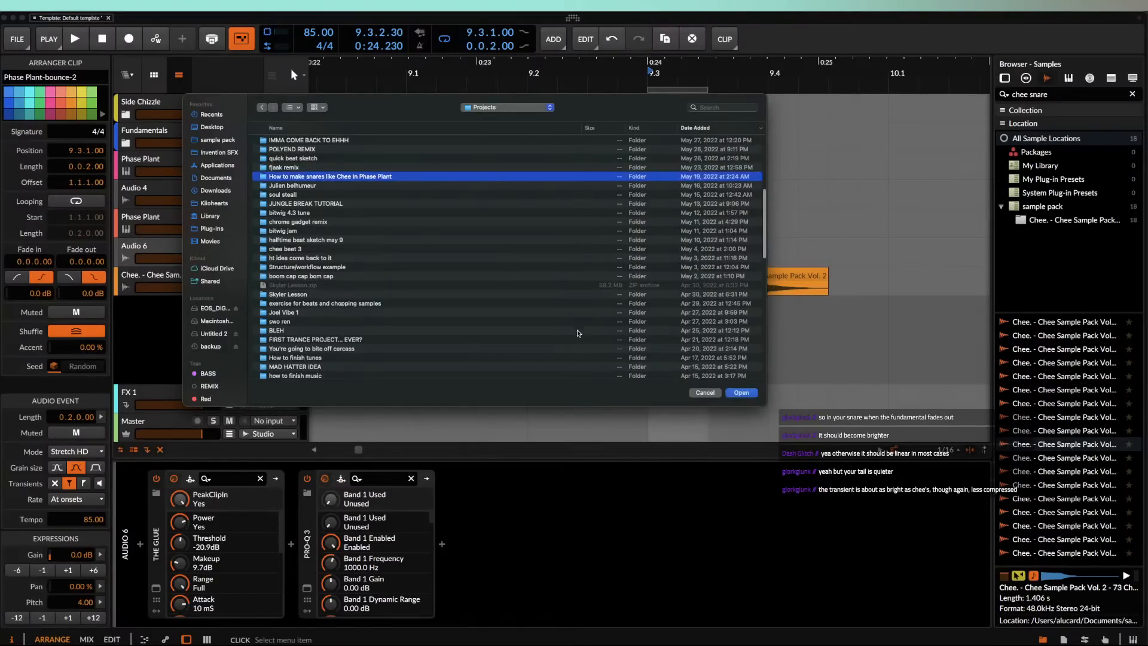
{"action": "left_click", "coordinate": [740, 393]}
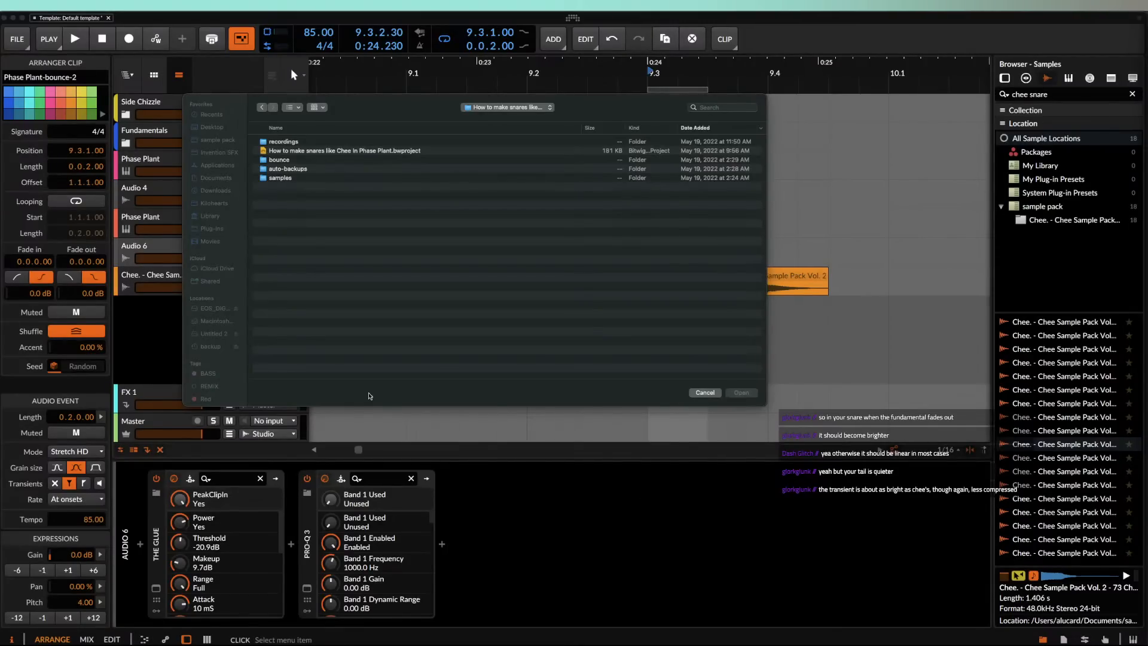
{"action": "left_click", "coordinate": [317, 152]}
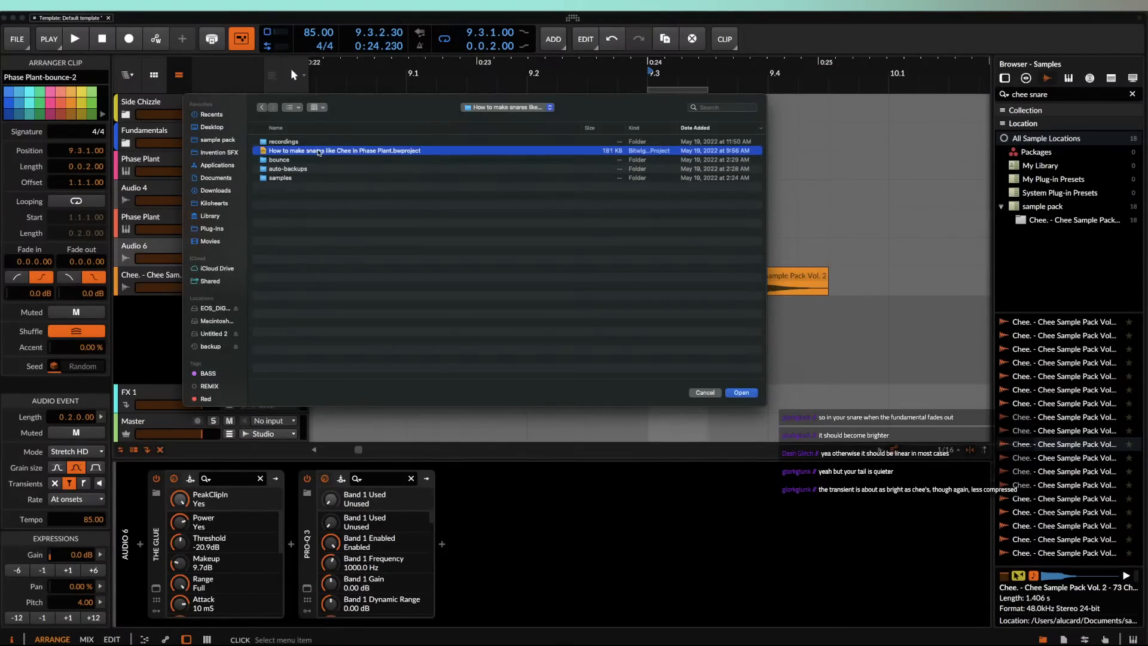
{"action": "left_click", "coordinate": [757, 396]}
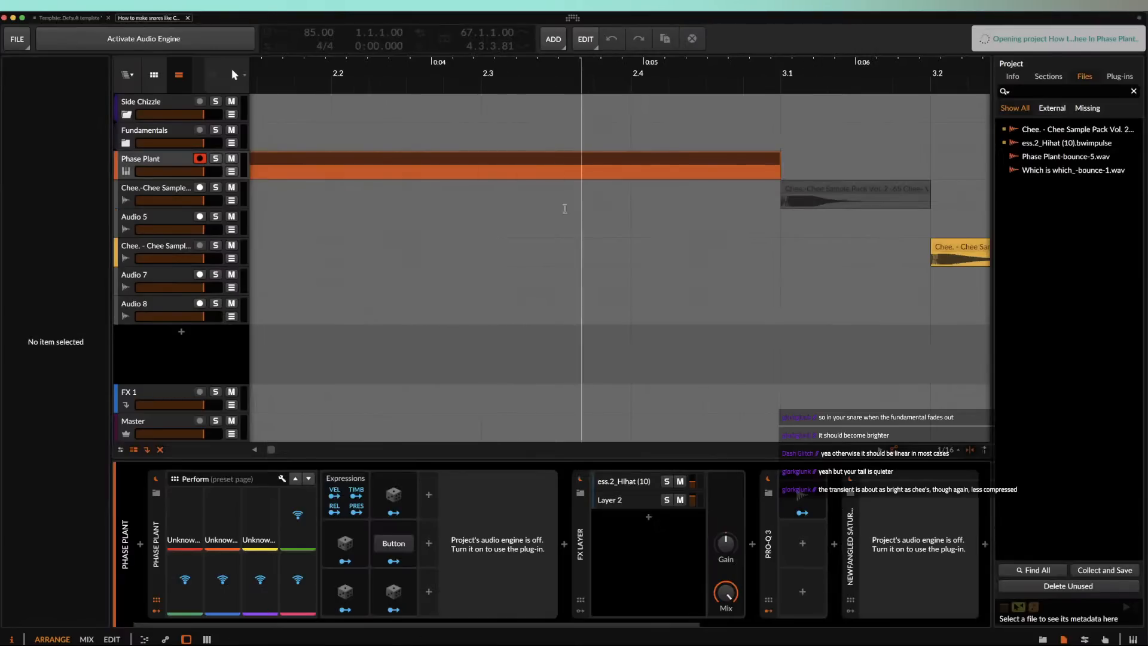
Step: Examine the clips around bar 3 in the arrangement, focusing on the Chee Snare 7 clip at 3.1.1.00
{"action": "scroll", "coordinate": [423, 155], "scroll_direction": "down", "scroll_amount": 5}
{"action": "scroll", "coordinate": [645, 189], "scroll_direction": "up", "scroll_amount": 3}
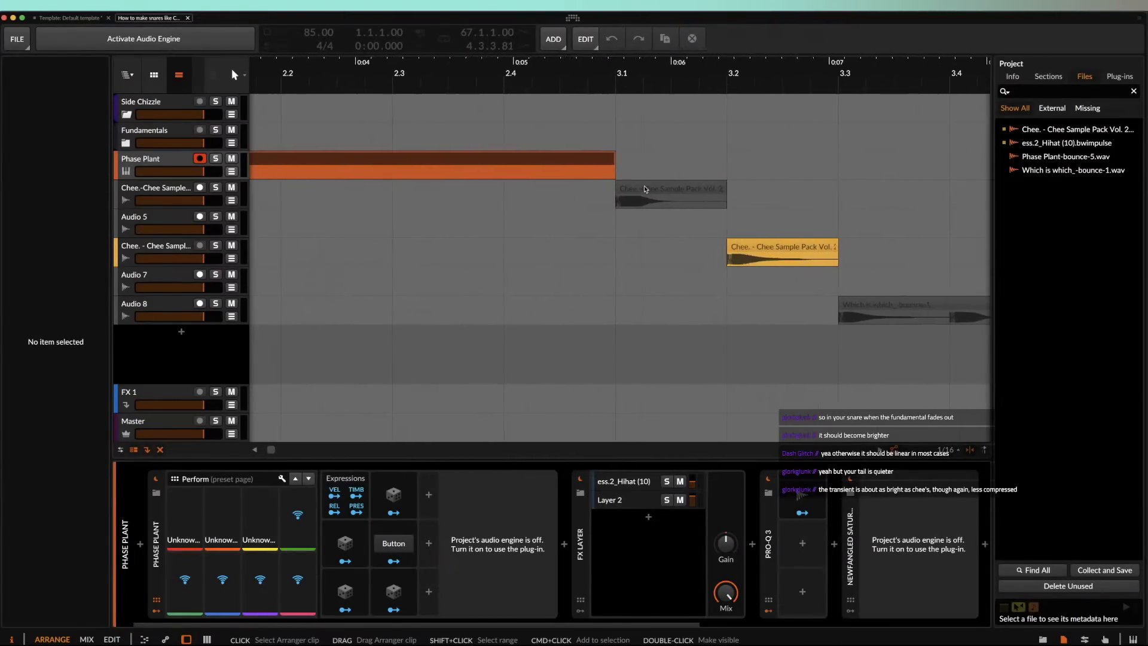
{"action": "scroll", "coordinate": [646, 189], "scroll_direction": "down", "scroll_amount": 3}
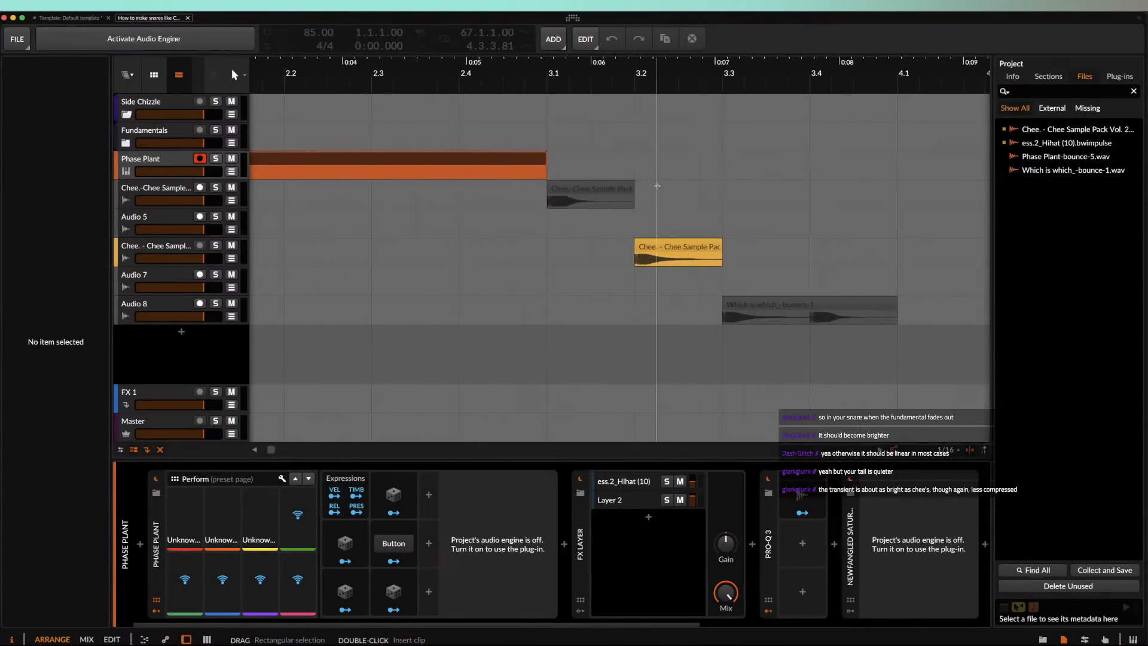
{"action": "scroll", "coordinate": [698, 192], "scroll_direction": "down", "scroll_amount": 1}
{"action": "left_click", "coordinate": [608, 190]}
{"action": "scroll", "coordinate": [608, 191], "scroll_direction": "up", "scroll_amount": 3}
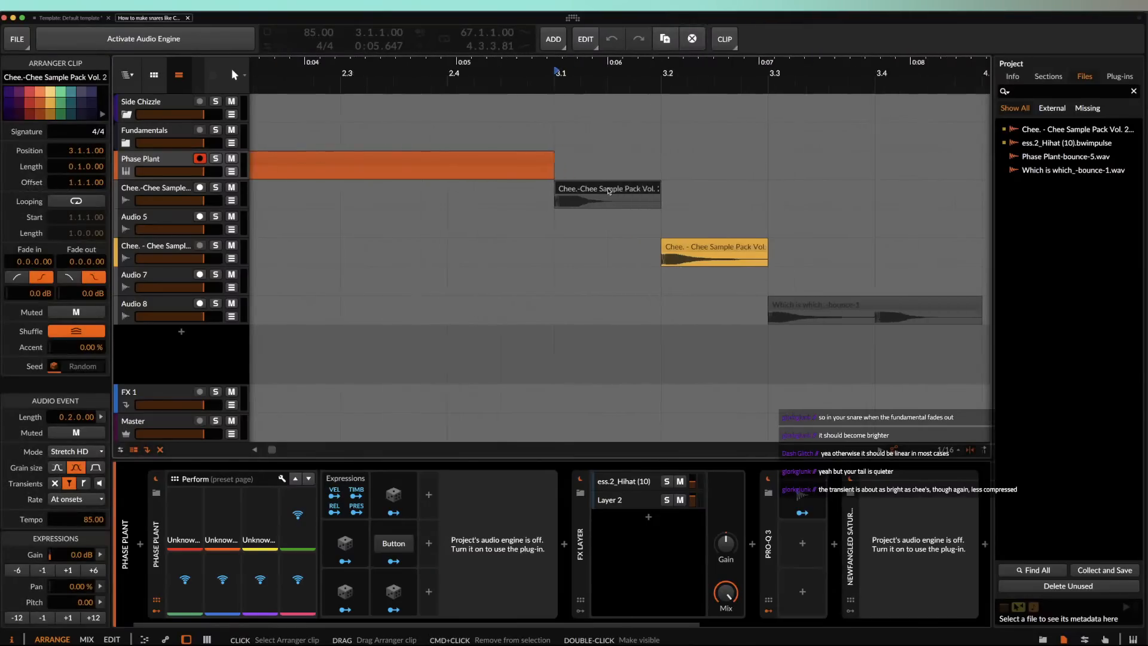
{"action": "scroll", "coordinate": [608, 190], "scroll_direction": "up", "scroll_amount": 3}
{"action": "scroll", "coordinate": [561, 191], "scroll_direction": "down", "scroll_amount": 2}
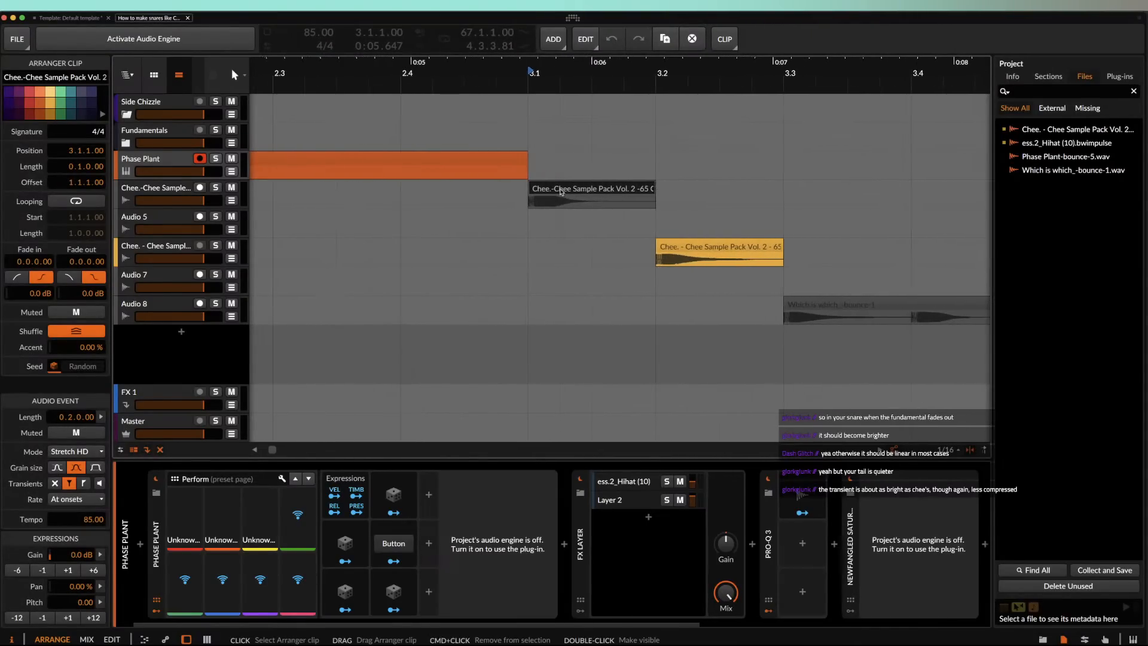
{"action": "scroll", "coordinate": [561, 192], "scroll_direction": "up", "scroll_amount": 4}
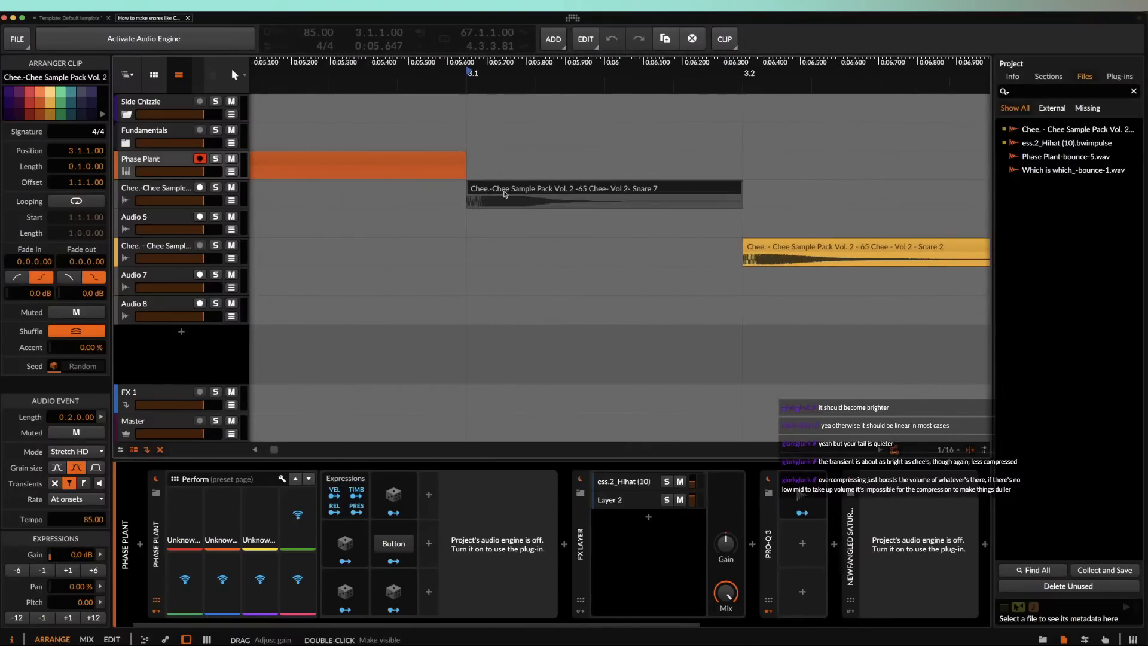
Step: Activate the project's audio engine and set the play start to the Snare 7 clip at 3.1.1.00
{"action": "left_click", "coordinate": [750, 254]}
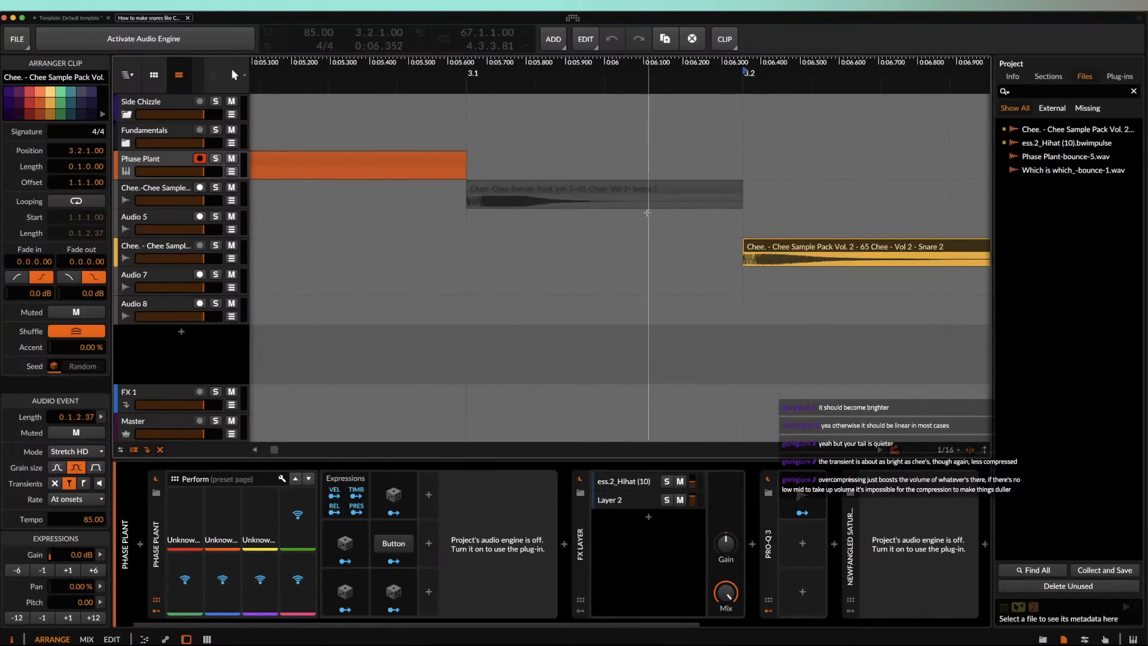
{"action": "left_click", "coordinate": [614, 190]}
{"action": "scroll", "coordinate": [613, 190], "scroll_direction": "down", "scroll_amount": 3}
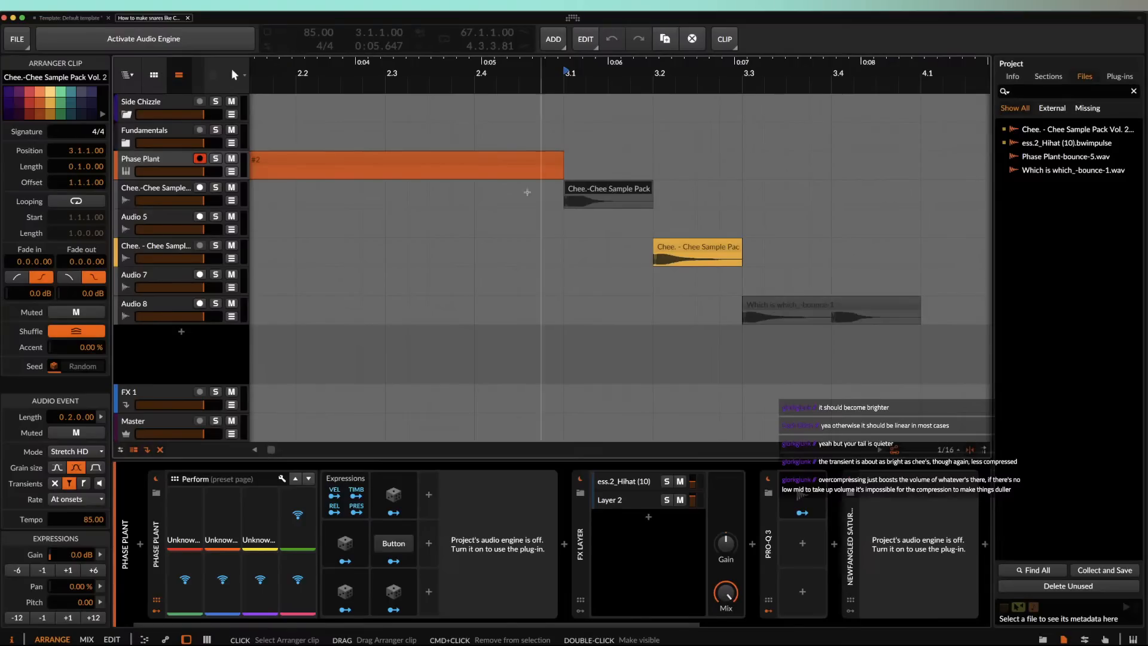
{"action": "scroll", "coordinate": [590, 193], "scroll_direction": "down", "scroll_amount": 1}
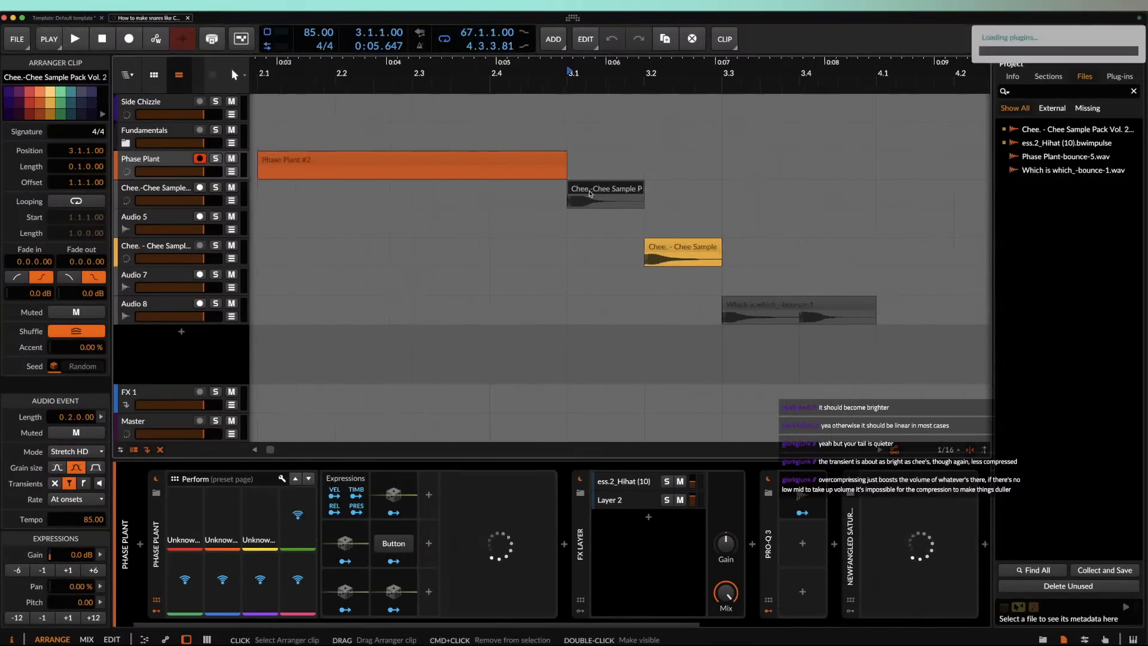
{"action": "scroll", "coordinate": [590, 193], "scroll_direction": "down", "scroll_amount": 1}
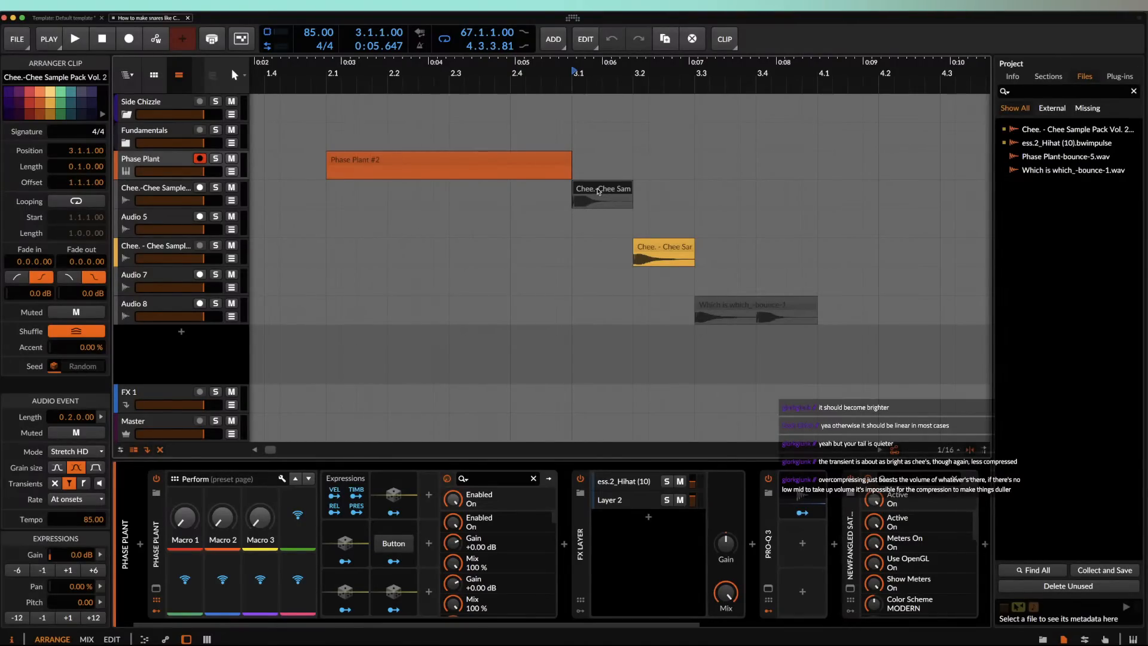
Step: Audition the grey Snare 7 clip at 3.1 against the yellow Snare 2 clip at 3.2, alternating between them
{"action": "key", "text": "space"}
{"action": "left_click", "coordinate": [649, 245]}
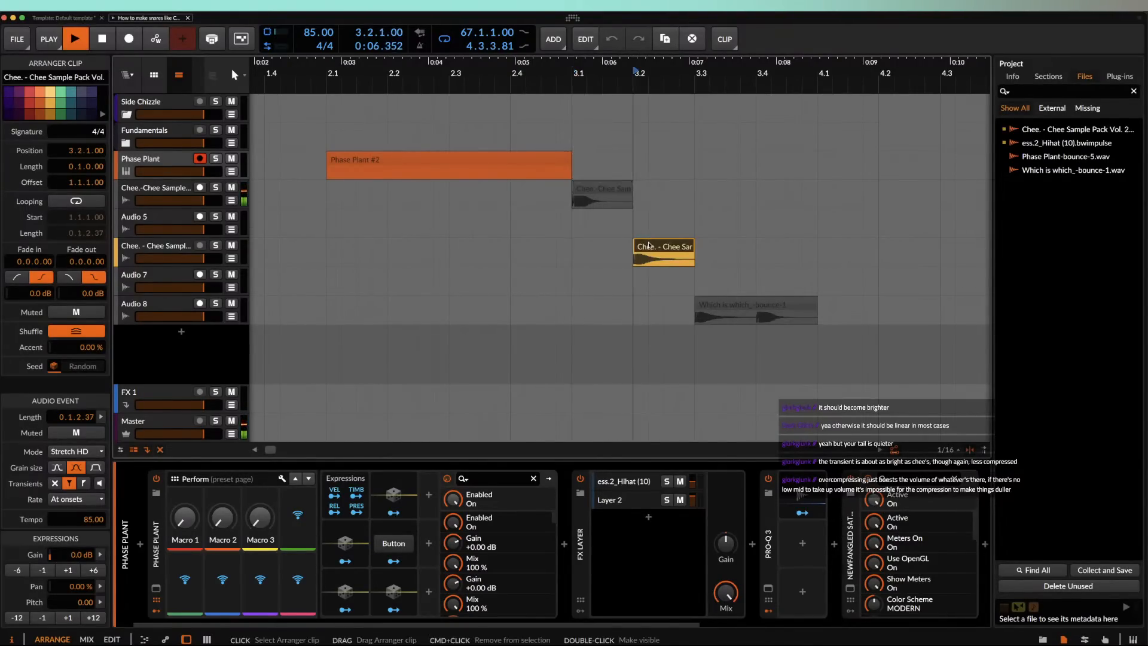
{"action": "left_click", "coordinate": [604, 192]}
{"action": "key", "text": "space"}
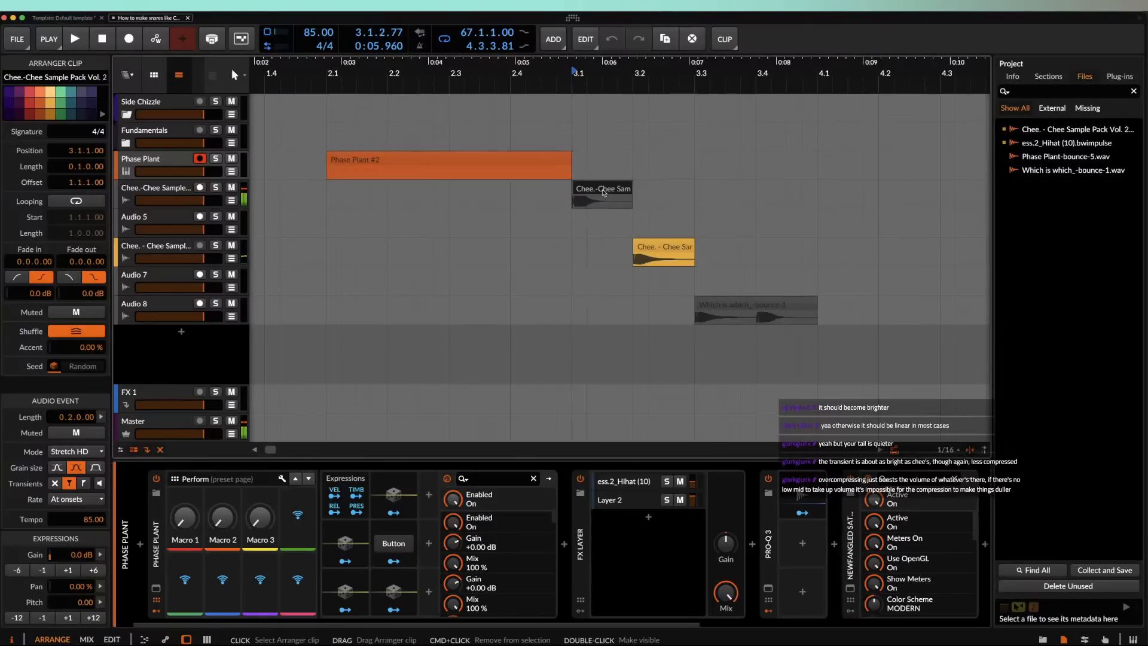
{"action": "key", "text": "space"}
{"action": "left_click", "coordinate": [652, 248]}
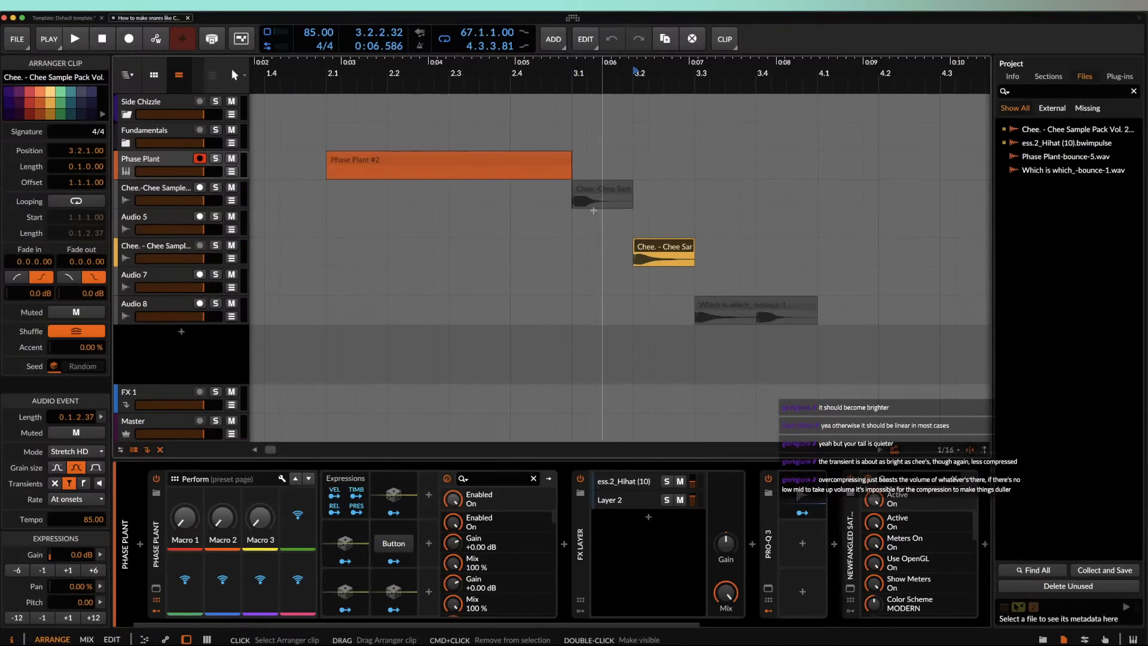
{"action": "left_click", "coordinate": [588, 186]}
{"action": "left_click", "coordinate": [649, 243]}
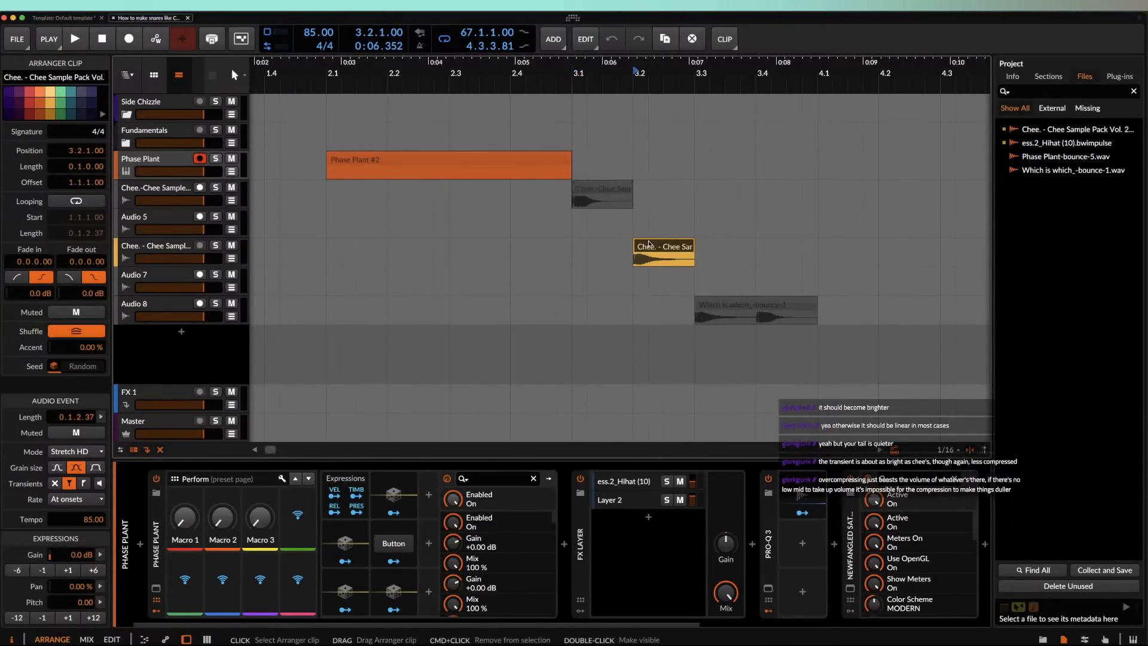
{"action": "left_click", "coordinate": [601, 190]}
{"action": "left_click", "coordinate": [651, 247]}
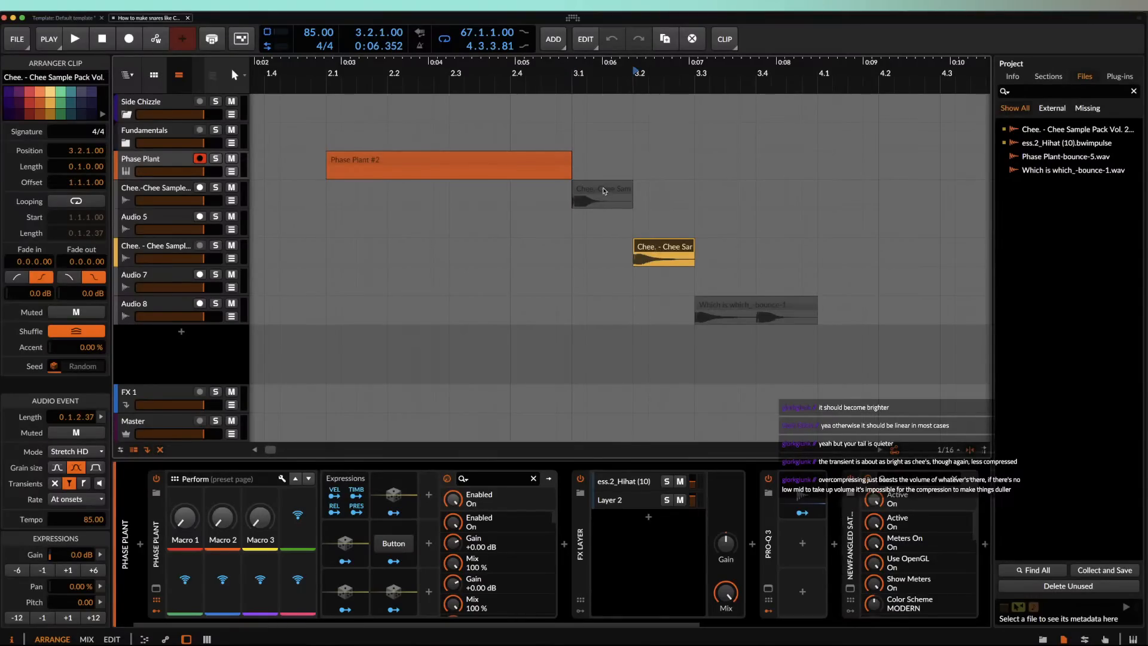
{"action": "left_click", "coordinate": [602, 190]}
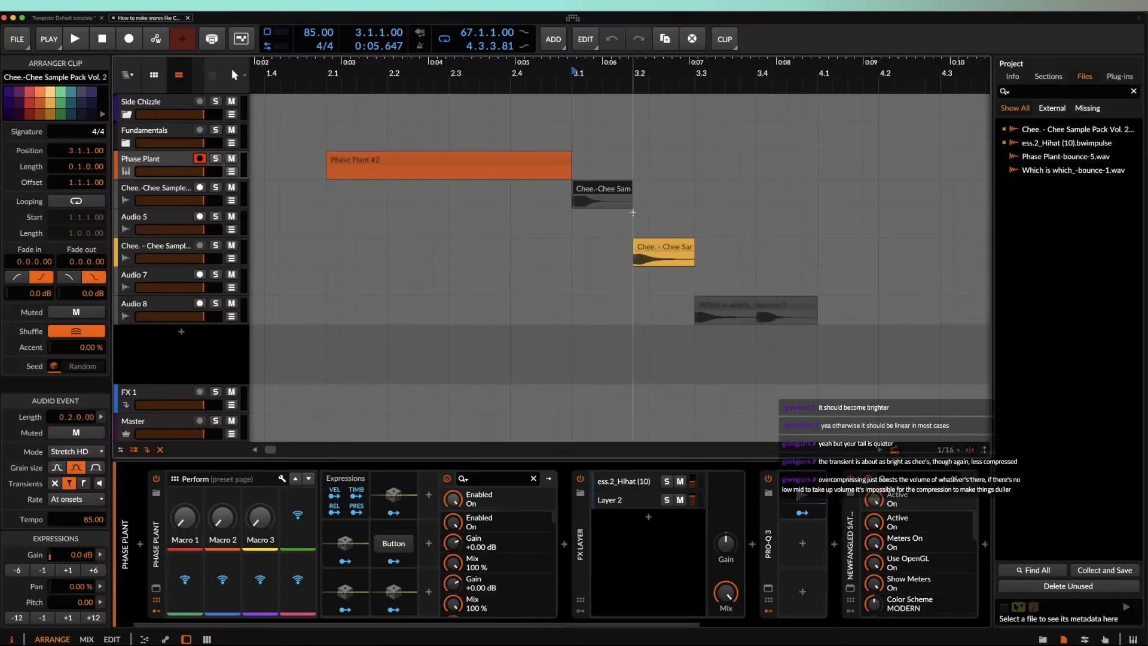
Step: Play the arrangement from 3.1.1.00 so the Snare 7 and Snare 2 clips sound in succession
{"action": "scroll", "coordinate": [606, 189], "scroll_direction": "down", "scroll_amount": 3}
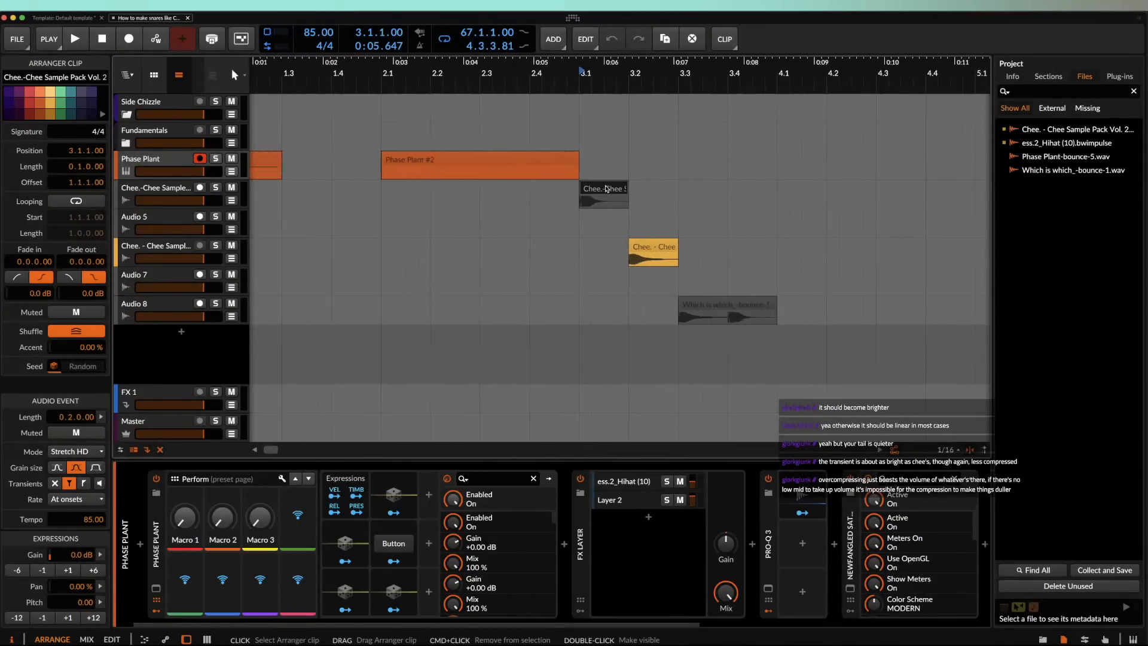
{"action": "key", "text": "space"}
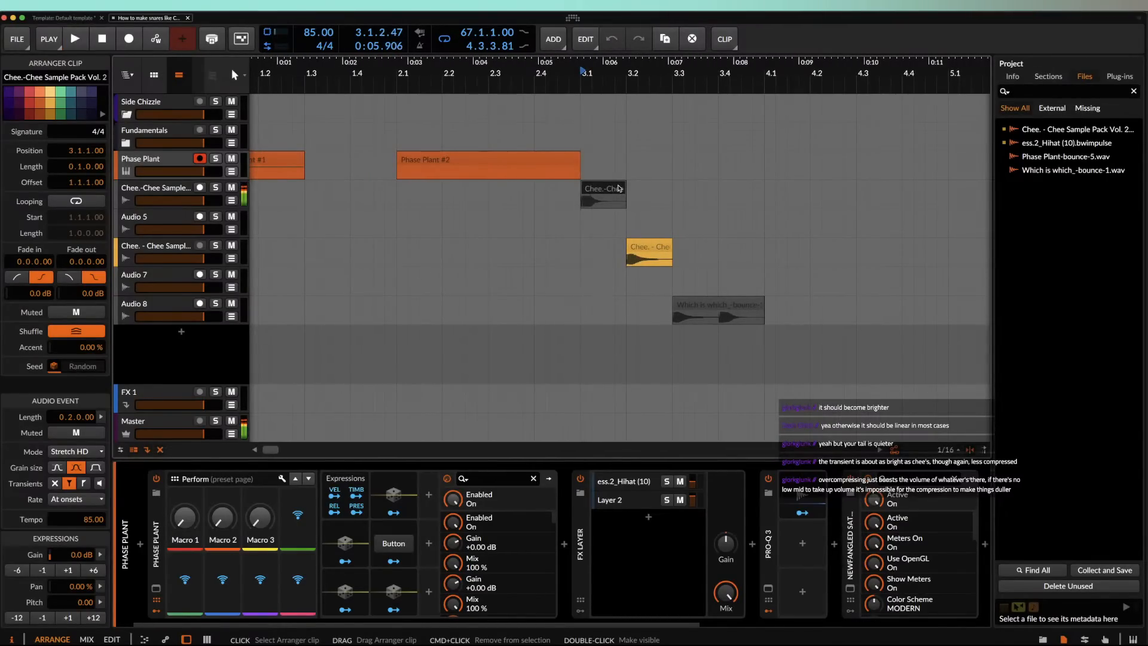
{"action": "key", "text": "space"}
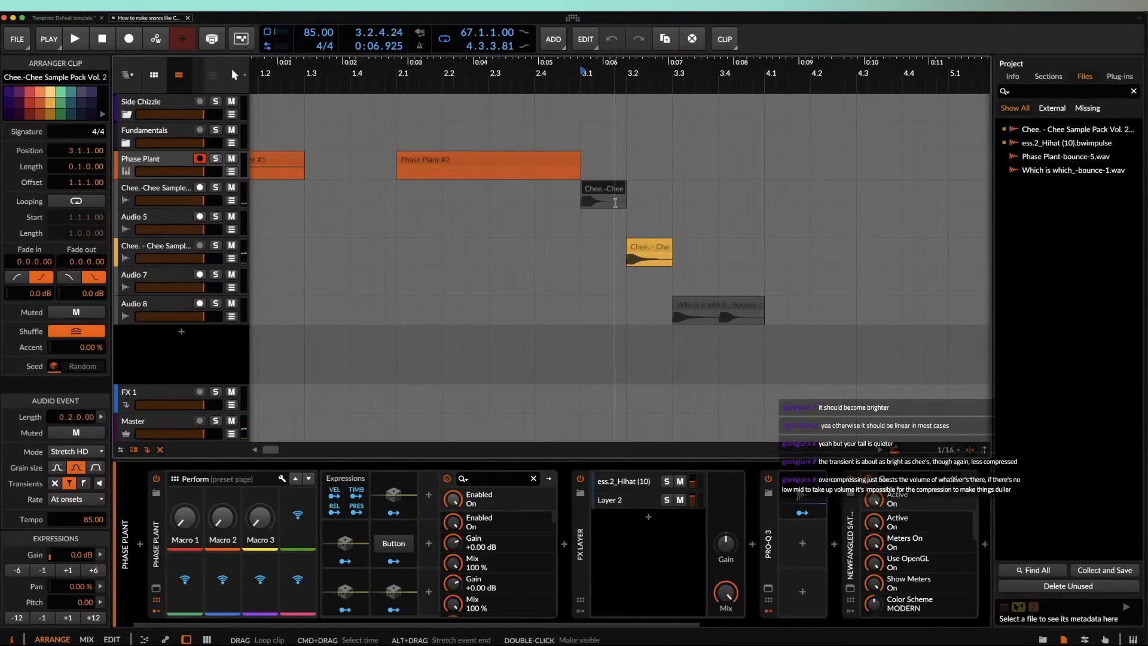
Step: Collapse the FX Layer and Newfangled Saturate devices in the Phase Plant track's device chain
{"action": "scroll", "coordinate": [594, 193], "scroll_direction": "down", "scroll_amount": 3}
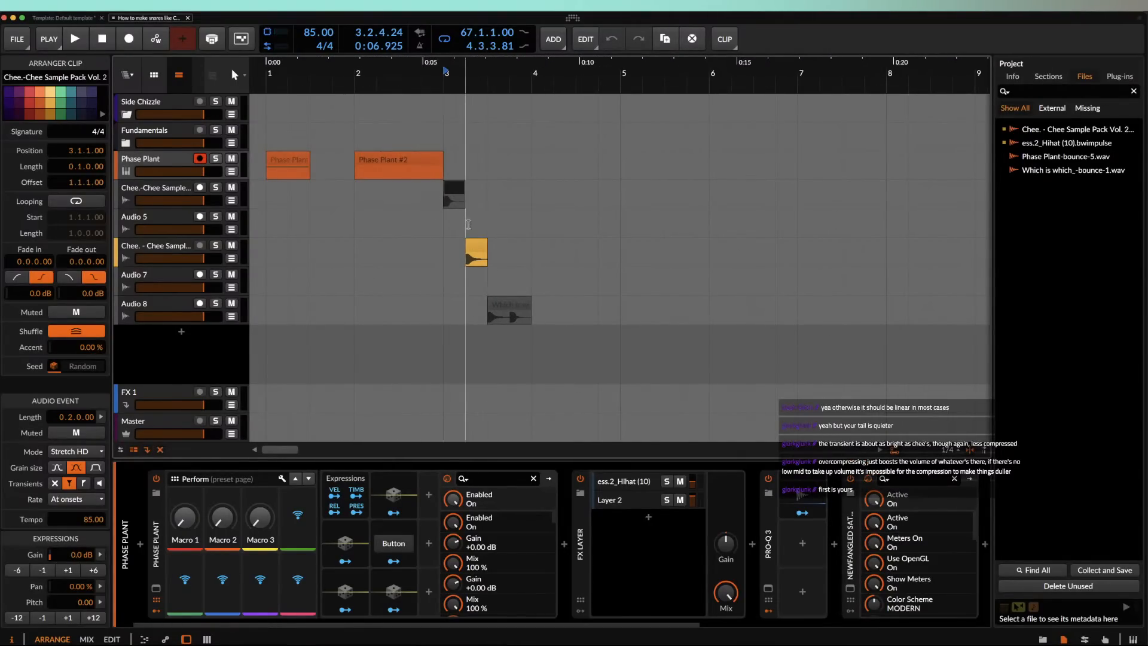
{"action": "scroll", "coordinate": [448, 224], "scroll_direction": "up", "scroll_amount": 5}
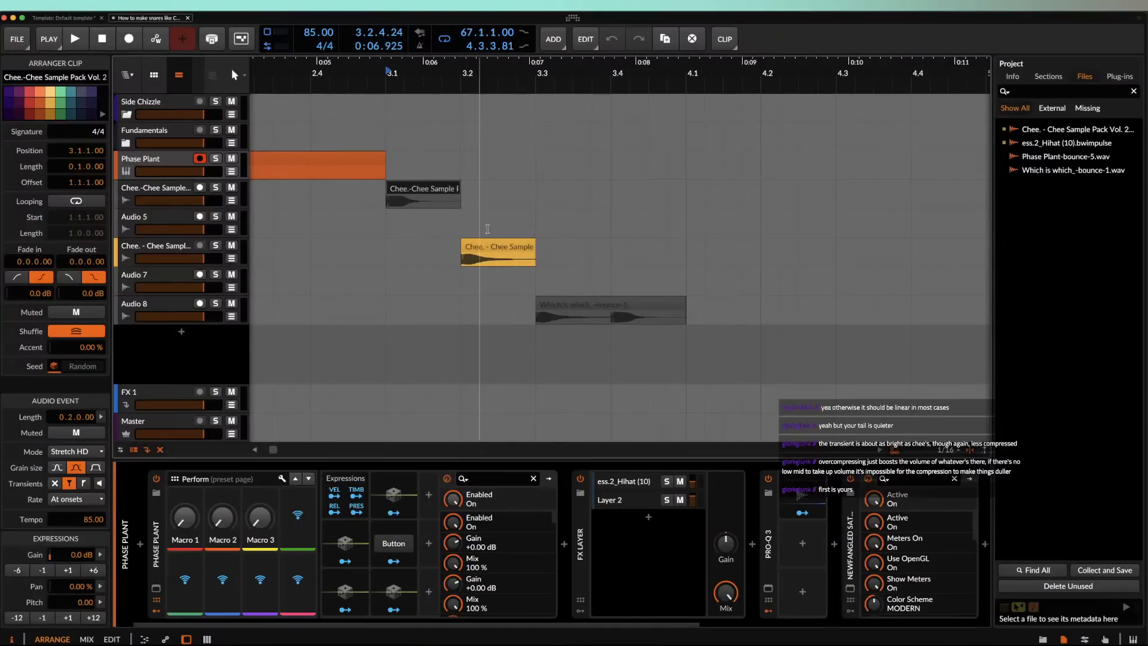
{"action": "scroll", "coordinate": [456, 228], "scroll_direction": "down", "scroll_amount": 2}
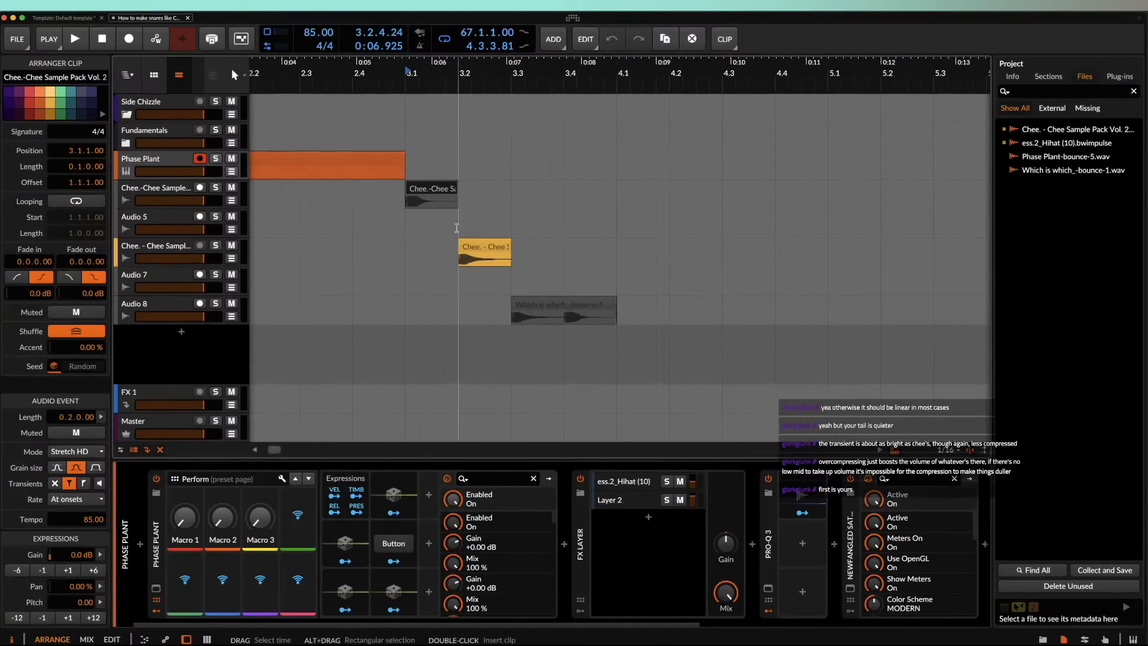
{"action": "scroll", "coordinate": [457, 228], "scroll_direction": "down", "scroll_amount": 2}
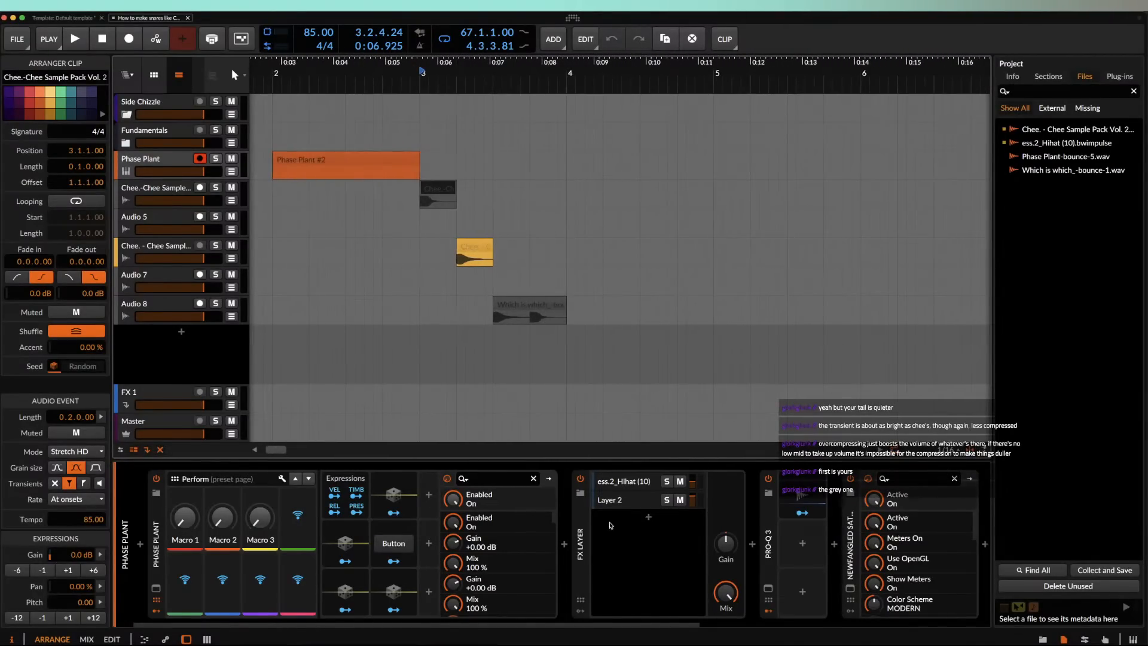
{"action": "left_click", "coordinate": [586, 524]}
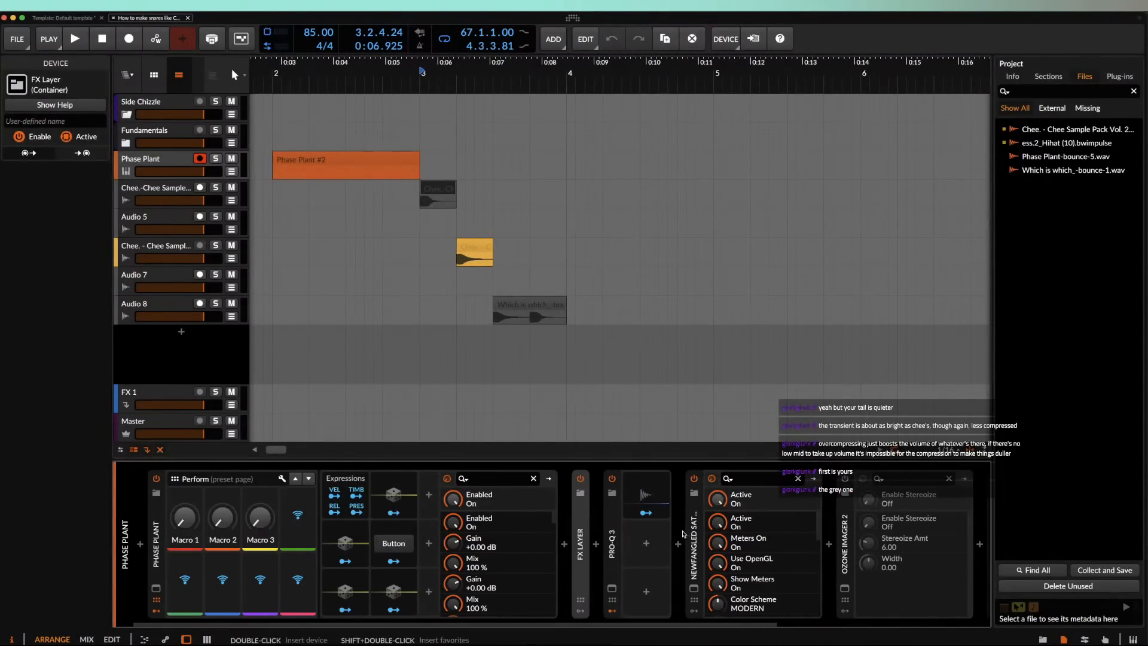
{"action": "left_click", "coordinate": [693, 529]}
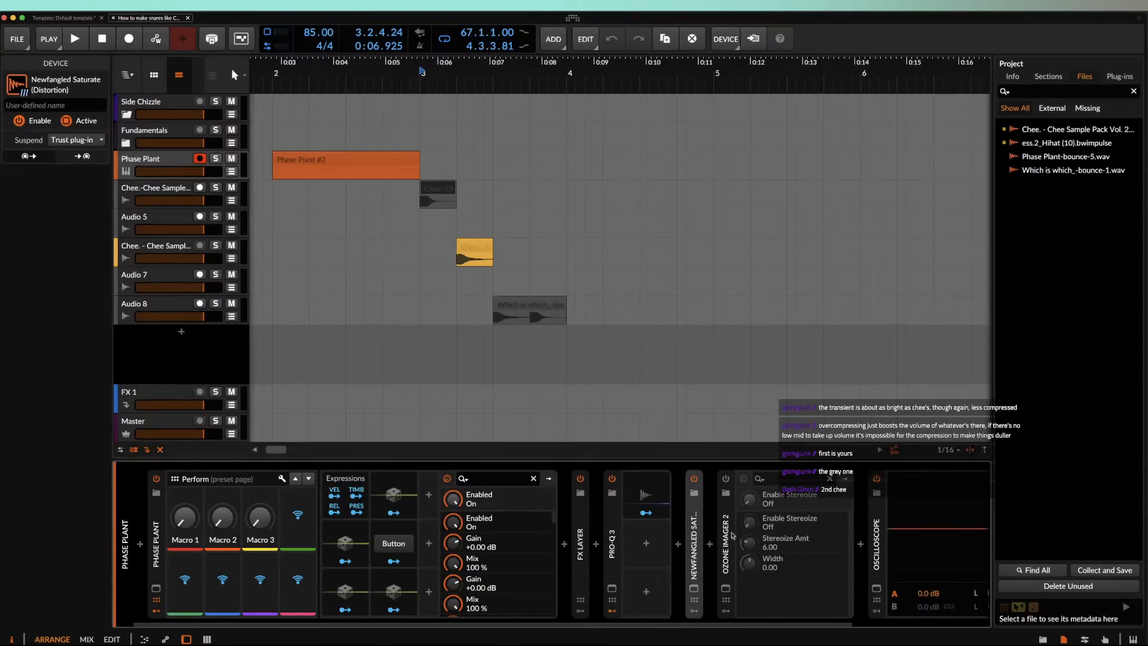
Step: Collapse the Ozone Imager 2 and Oscilloscope devices in the Phase Plant track's device chain
{"action": "left_click", "coordinate": [728, 534]}
{"action": "left_click", "coordinate": [757, 531]}
{"action": "double_click", "coordinate": [758, 531]}
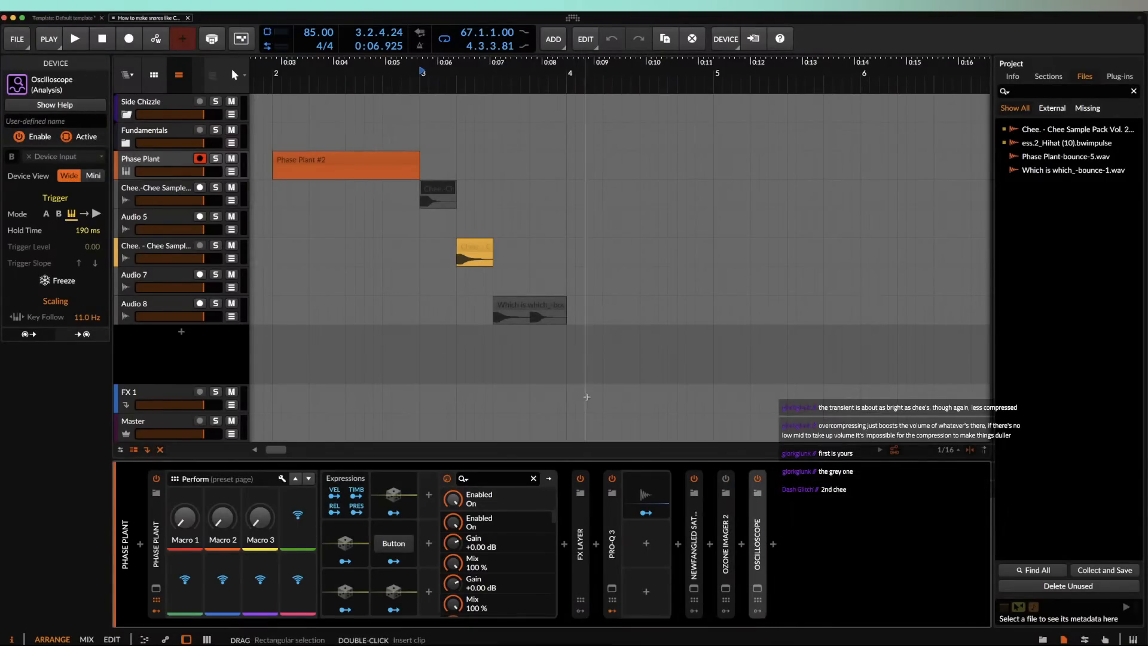
Step: Select the grey Snare 7 clip at 3.1.1.00 and audition the playback from there repeatedly
{"action": "left_click", "coordinate": [446, 192]}
{"action": "scroll", "coordinate": [447, 194], "scroll_direction": "up", "scroll_amount": 5}
{"action": "key", "text": "space"}
{"action": "key", "text": "space"}
{"action": "key", "text": "space"}
{"action": "key", "text": "space"}
{"action": "key", "text": "space"}
{"action": "key", "text": "space"}
{"action": "key", "text": "space"}
{"action": "key", "text": "space"}
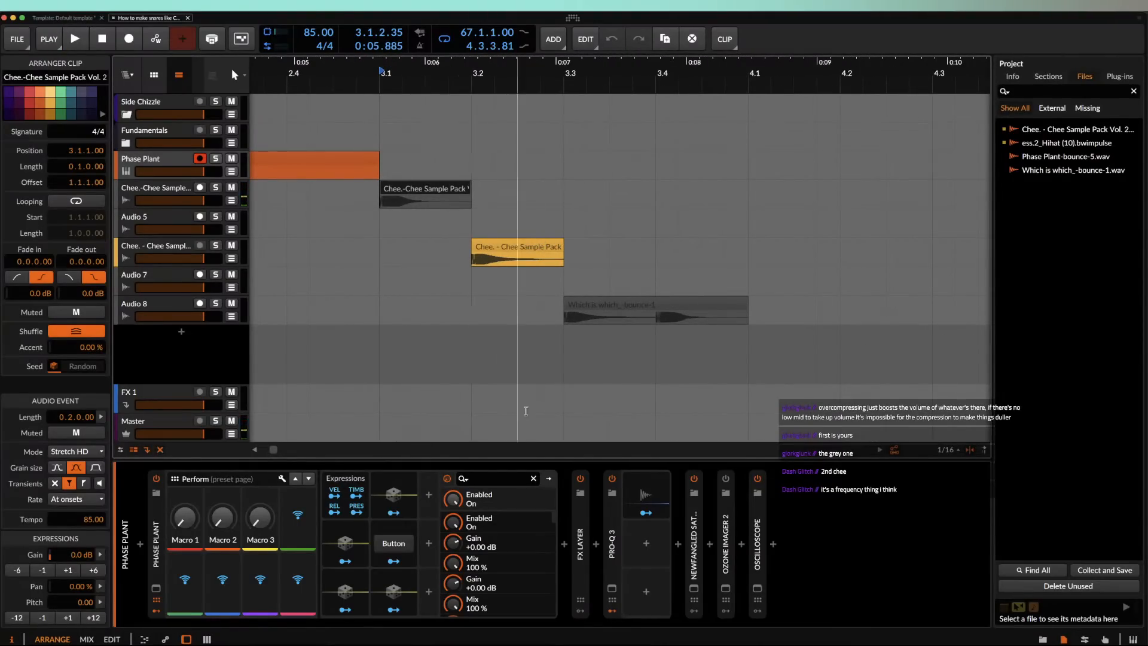
{"action": "scroll", "coordinate": [449, 329], "scroll_direction": "down", "scroll_amount": 2}
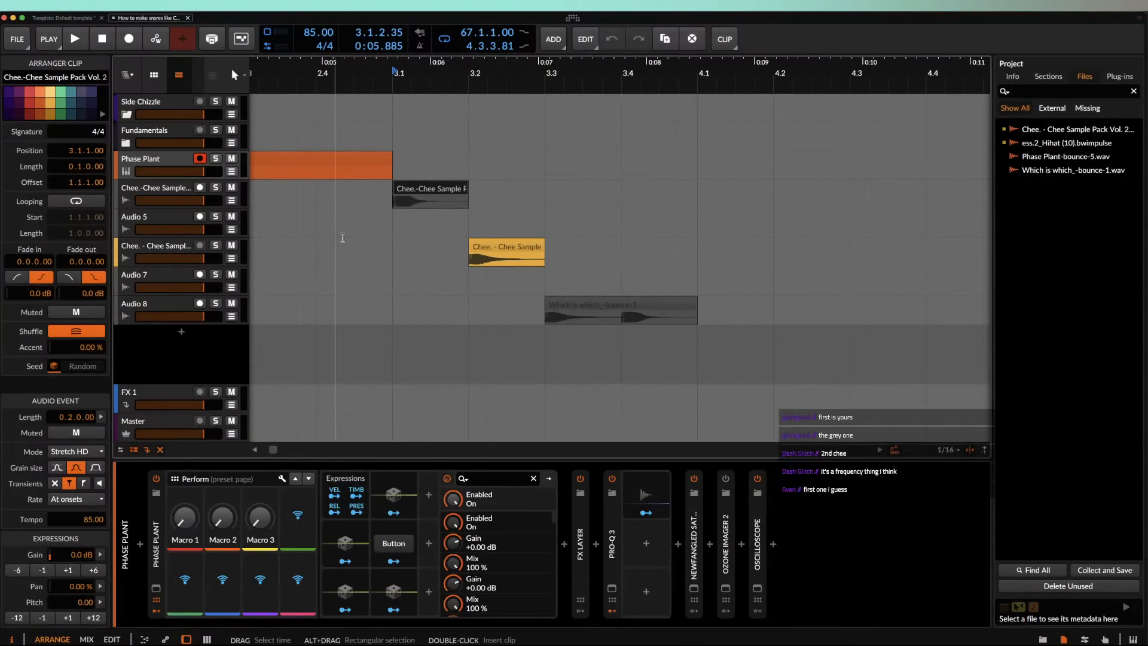
Step: Examine the device chain on the grey Snare 7 clip's audio track, and return to the Phase Plant track's devices
{"action": "left_click", "coordinate": [166, 178]}
{"action": "left_click", "coordinate": [163, 188]}
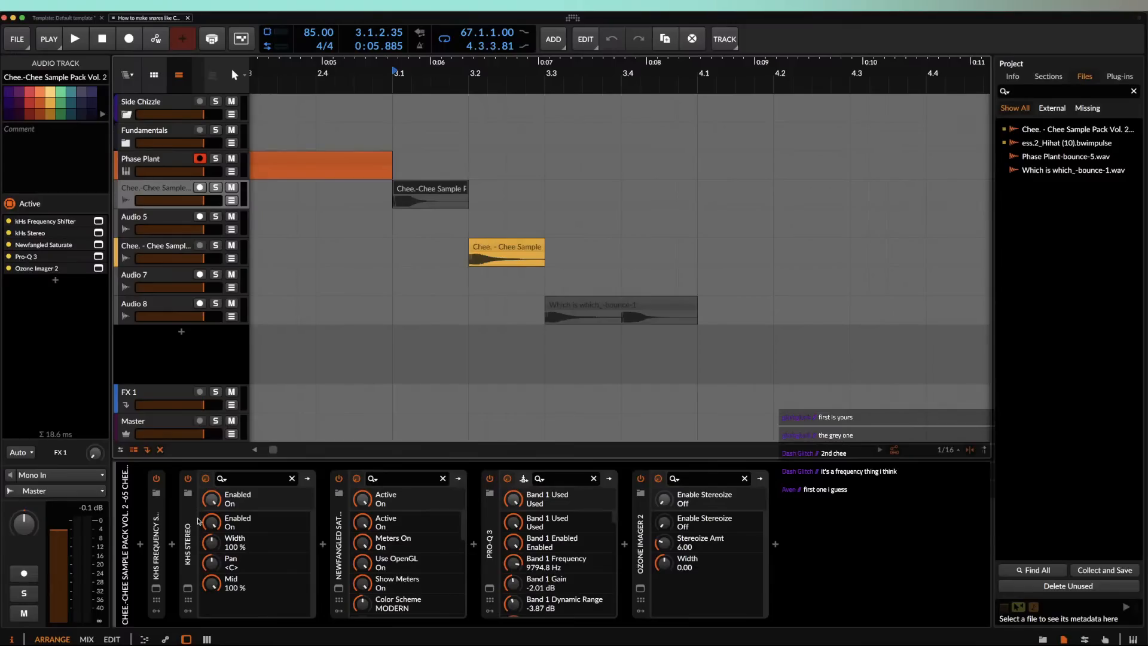
{"action": "left_click", "coordinate": [163, 157]}
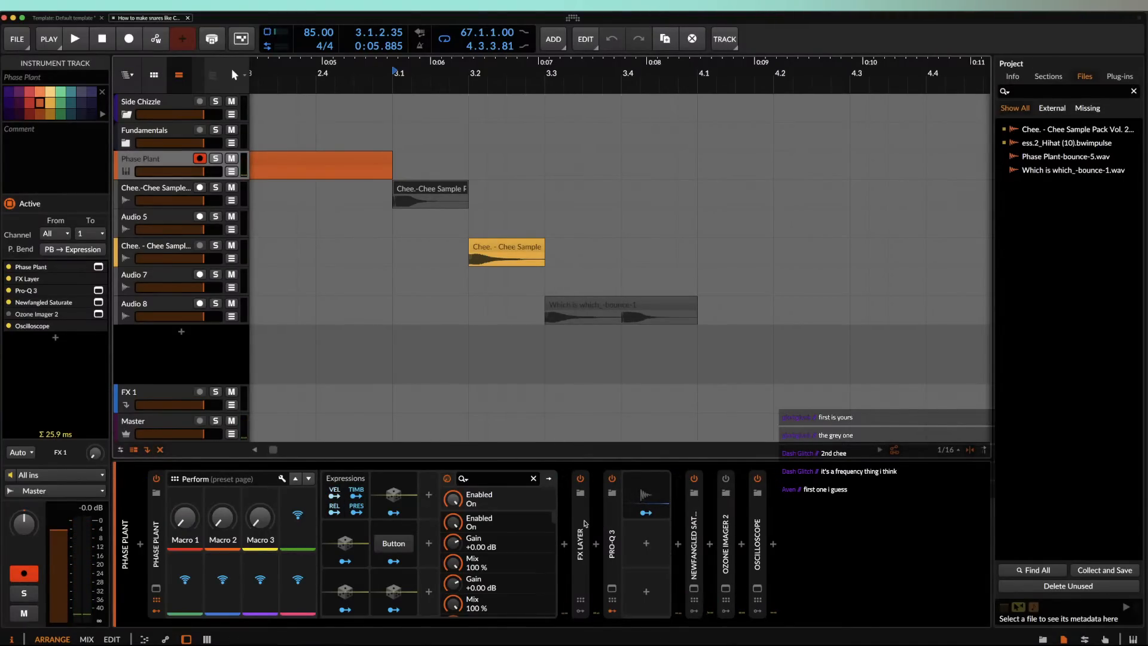
Step: Expand the Phase Plant track's FX Layer to show the ess.2_Hihat (10) layer's devices and collapse its Convolution
{"action": "double_click", "coordinate": [585, 524]}
{"action": "left_click", "coordinate": [641, 483]}
{"action": "scroll", "coordinate": [643, 485], "scroll_direction": "right", "scroll_amount": 3}
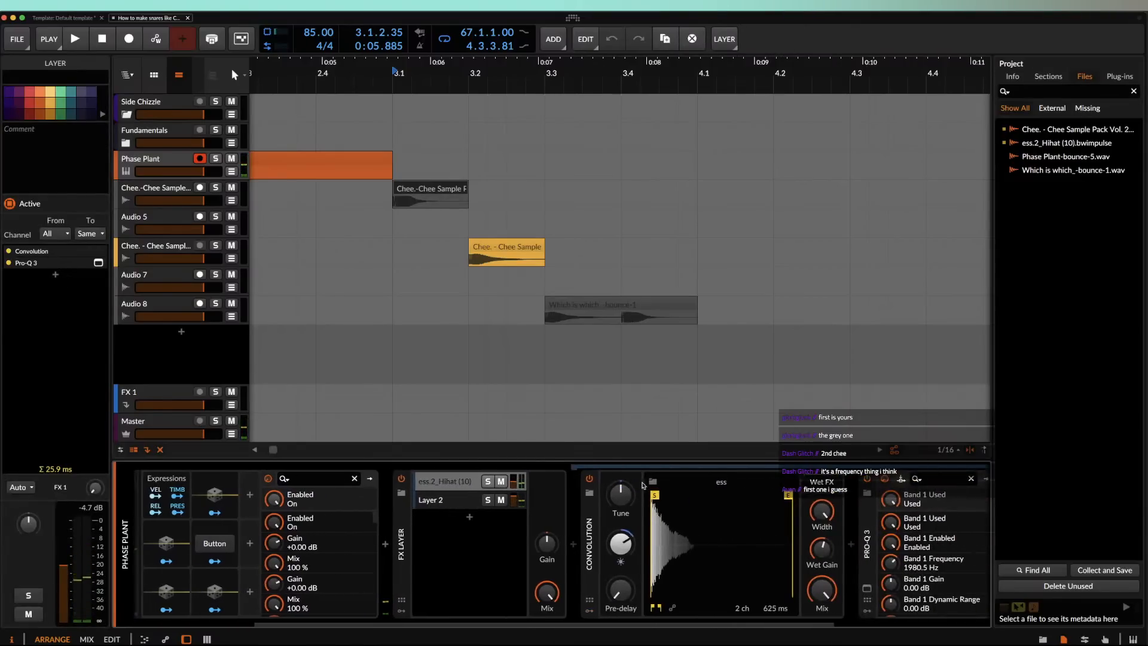
{"action": "scroll", "coordinate": [688, 505], "scroll_direction": "right", "scroll_amount": 4}
{"action": "double_click", "coordinate": [383, 524]}
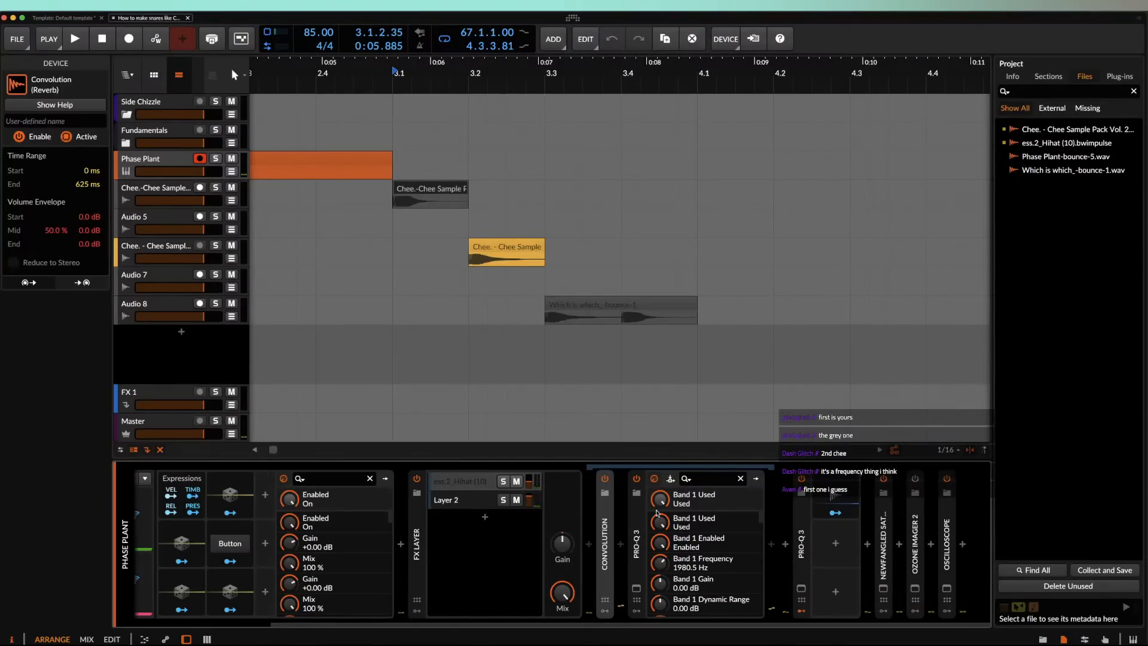
Step: Inspect the settings of the Pro-Q 3 after the FX Layer and the Newfangled Saturate, closing each plug-in window
{"action": "left_click", "coordinate": [802, 589]}
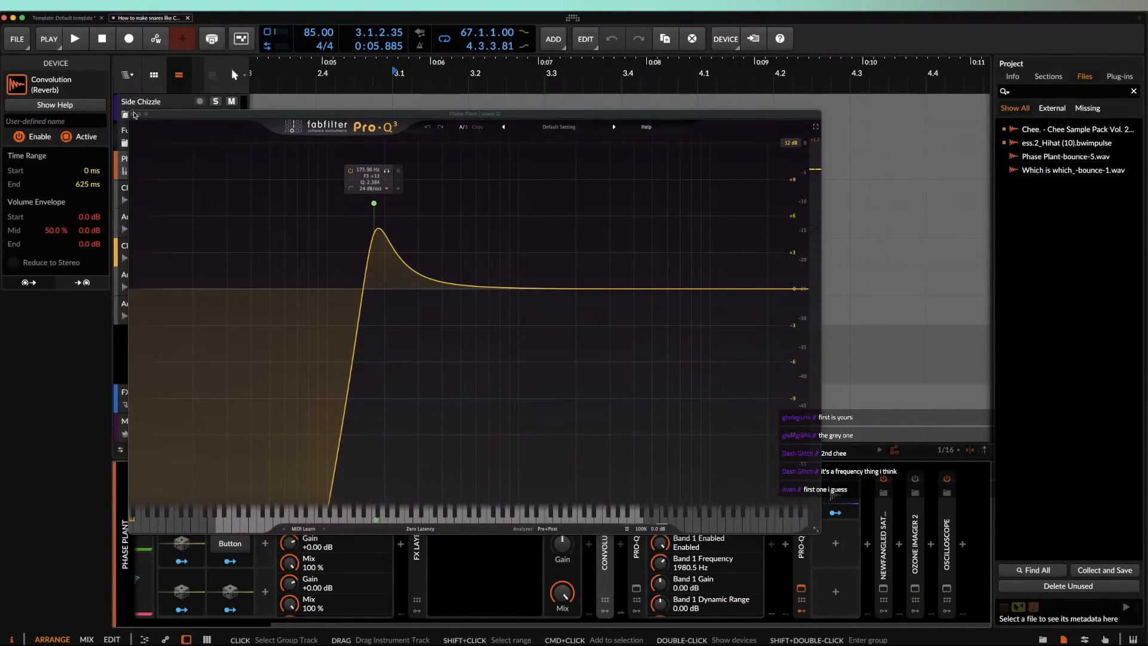
{"action": "left_click", "coordinate": [133, 114]}
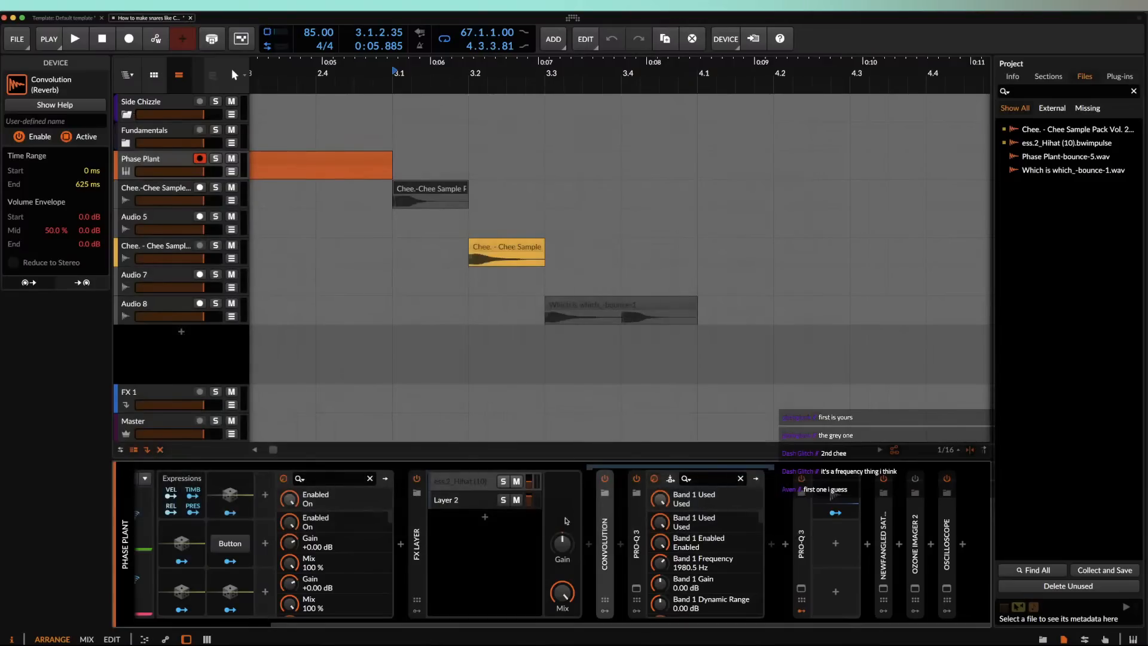
{"action": "left_click", "coordinate": [884, 589]}
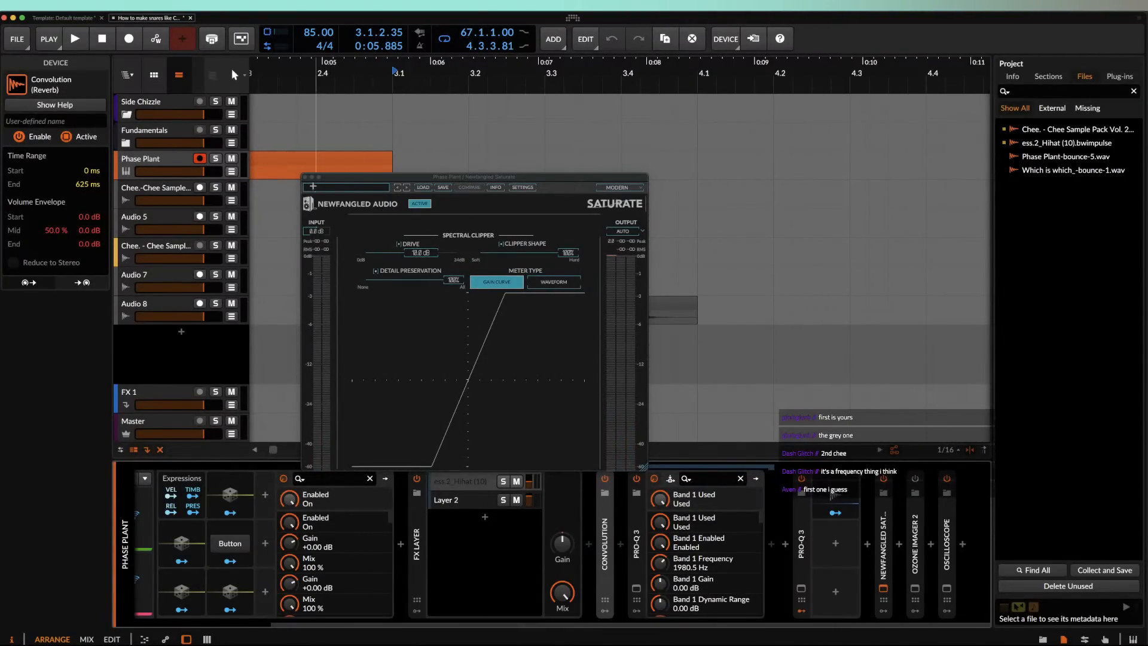
{"action": "left_click", "coordinate": [307, 177]}
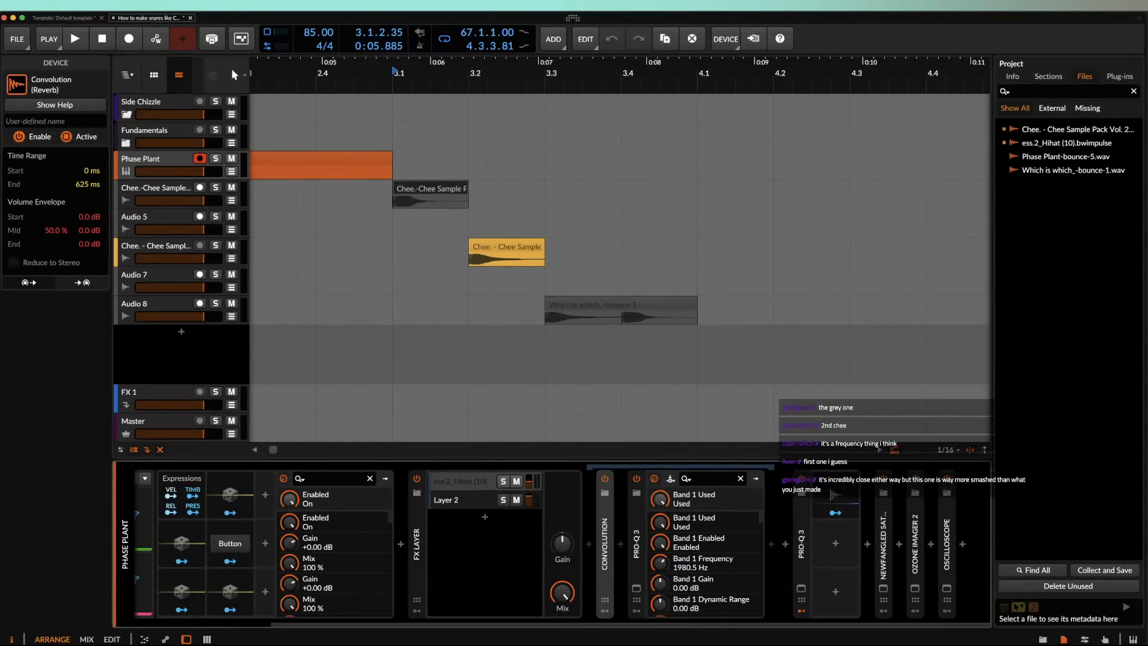
Step: Collapse the Pro-Q 3 inside the ess.2_Hihat (10) layer and inspect its EQ curve in the plug-in window
{"action": "scroll", "coordinate": [737, 534], "scroll_direction": "down", "scroll_amount": 1}
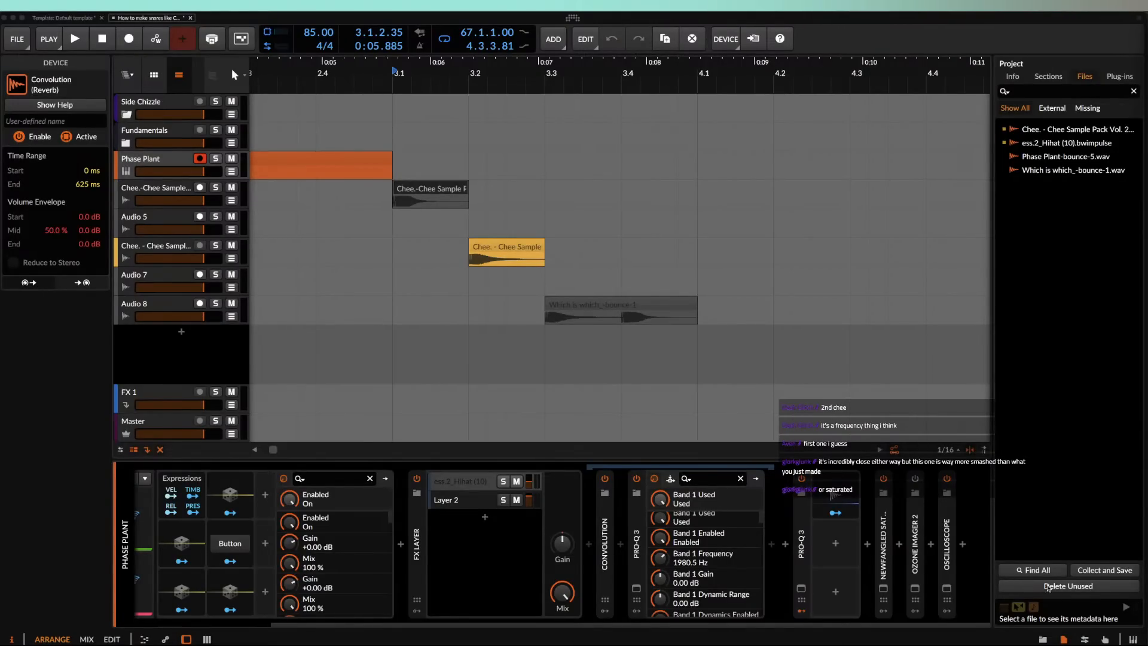
{"action": "left_click", "coordinate": [945, 542]}
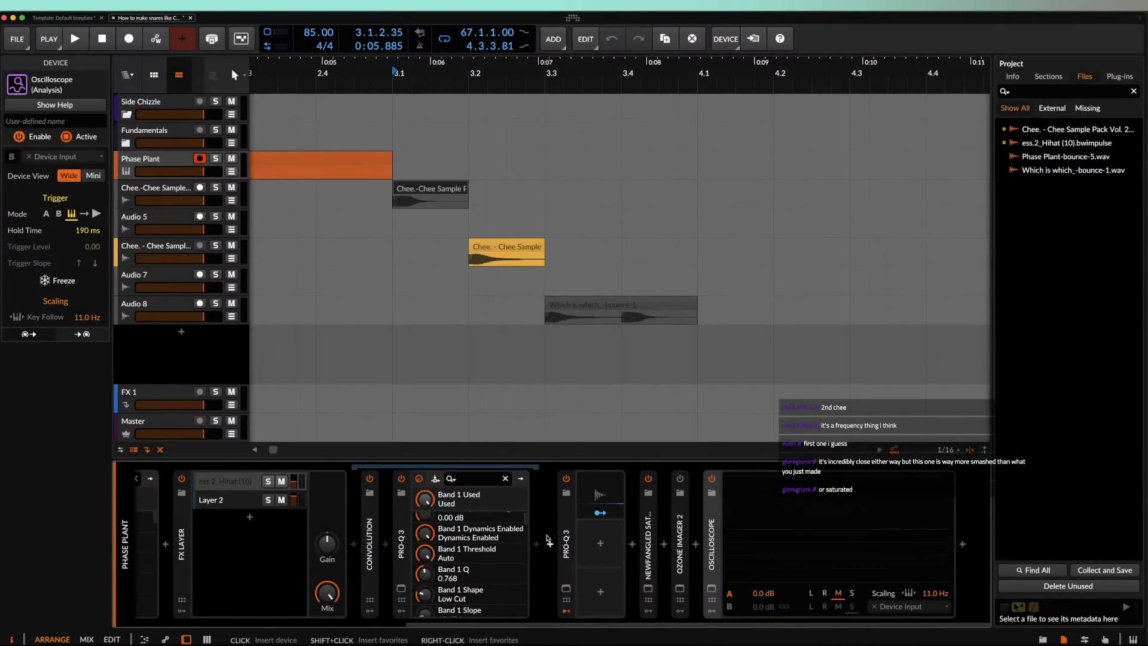
{"action": "double_click", "coordinate": [402, 530]}
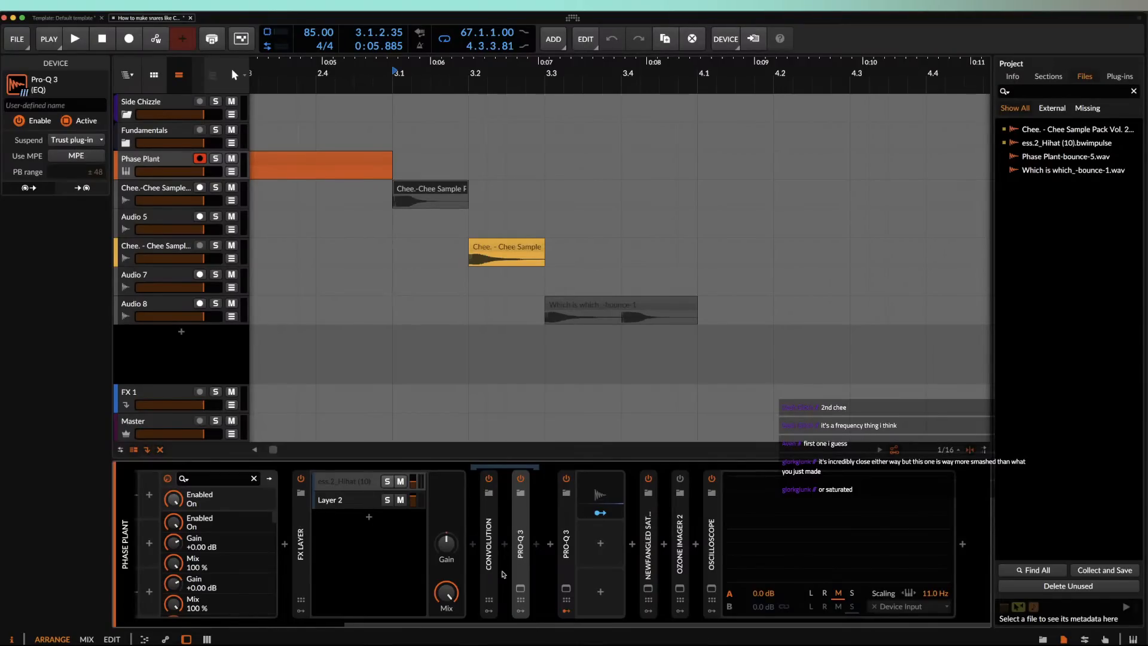
{"action": "left_click", "coordinate": [520, 588]}
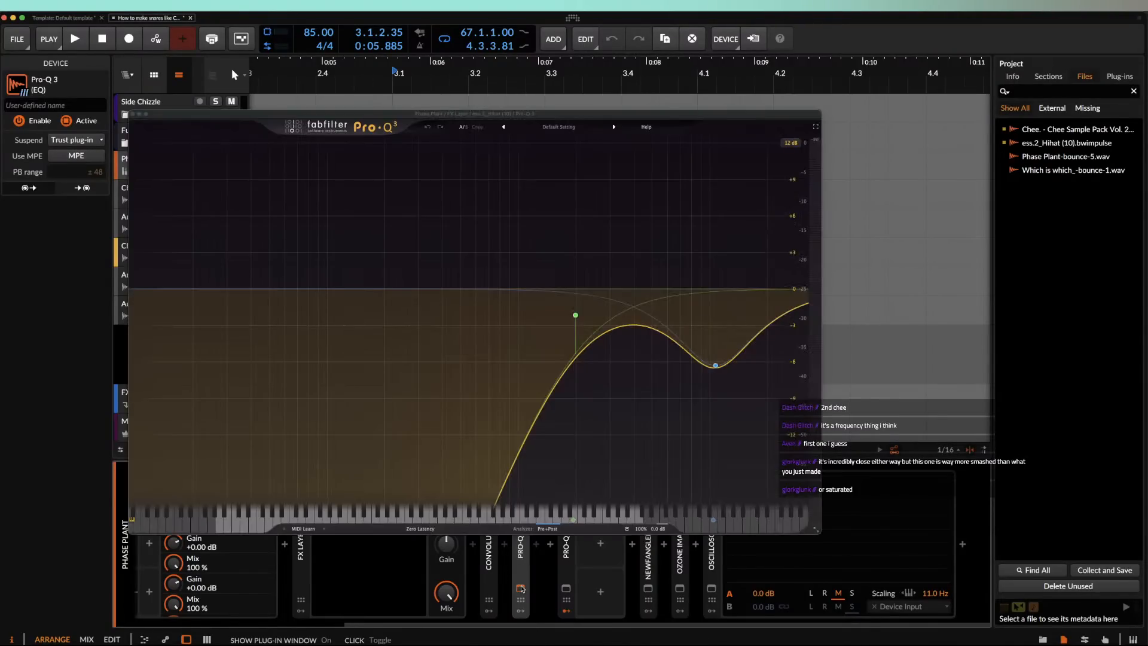
{"action": "left_click", "coordinate": [520, 588]}
Step: Move Layer 2 out of the FX Layer into a separate FX Layer placed ahead of it
{"action": "left_click_drag", "start_coordinate": [352, 503], "coordinate": [347, 499]}
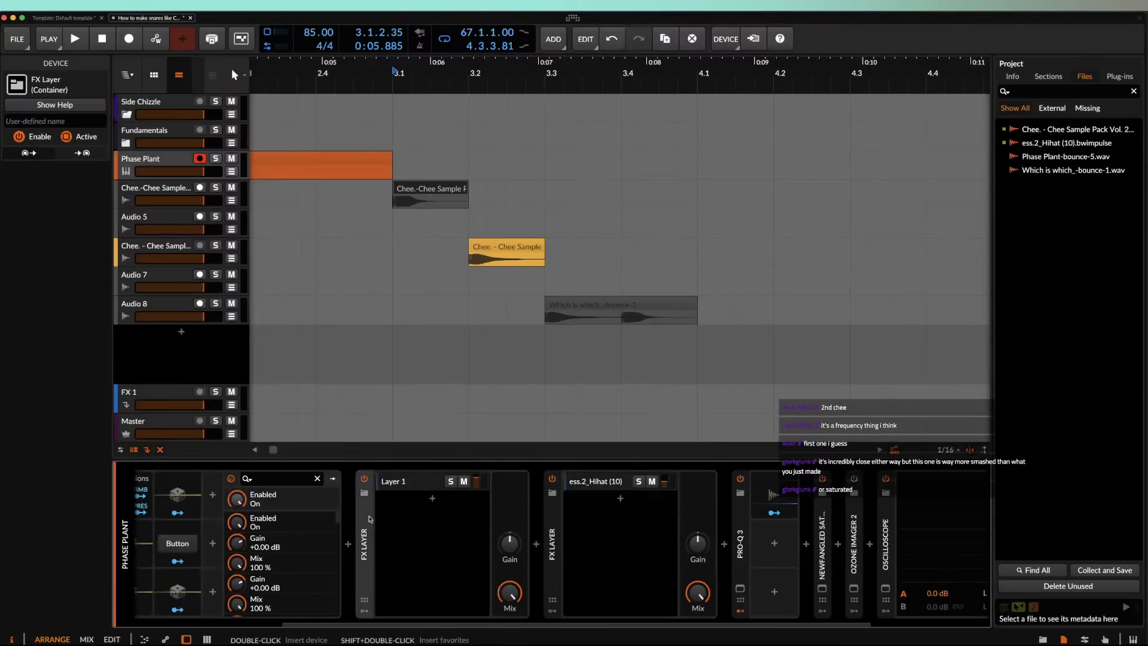
Step: Open the Pro-Q 3 on the grey Snare 7 clip's audio track and play the clip to examine its spectrum
{"action": "key", "text": "Down"}
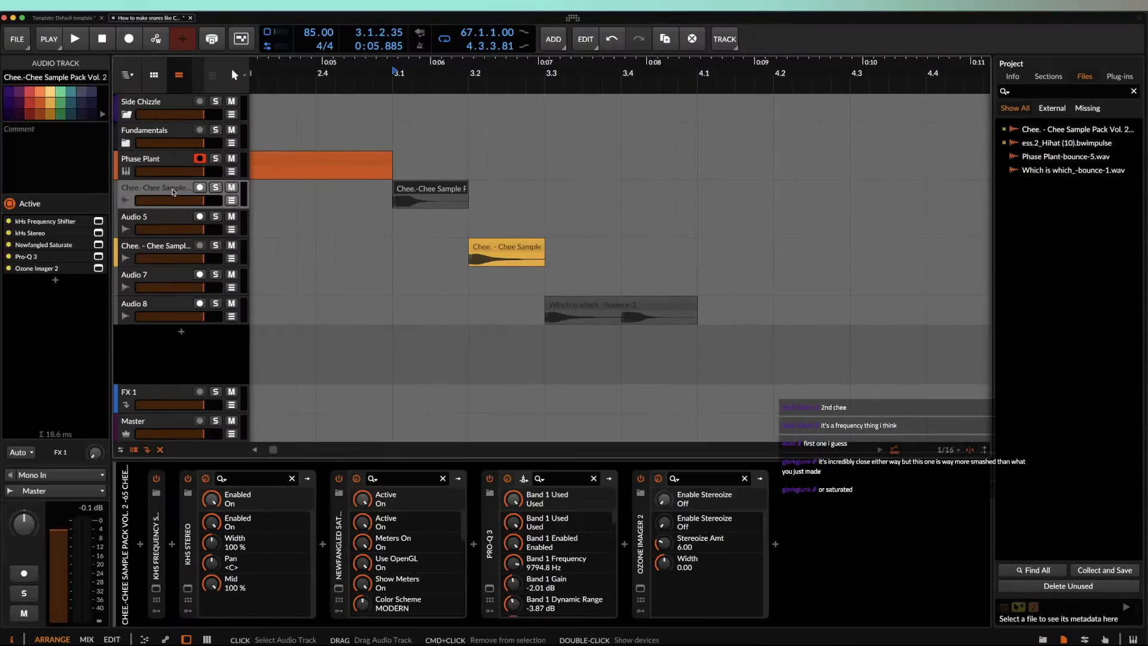
{"action": "left_click", "coordinate": [490, 588]}
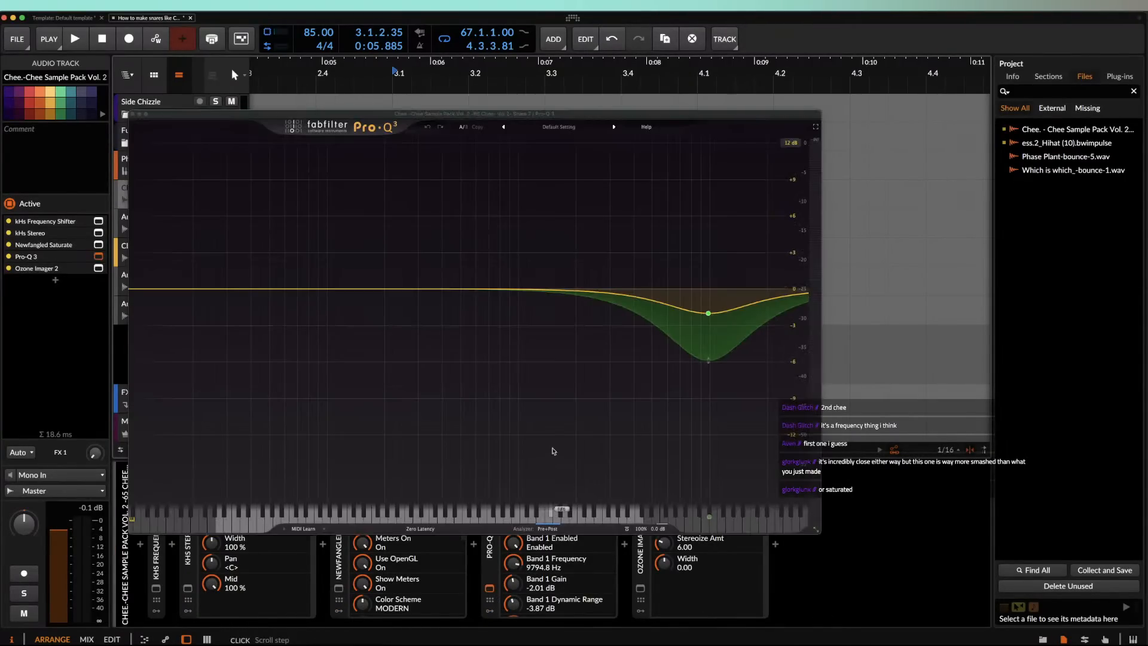
{"action": "key", "text": "space"}
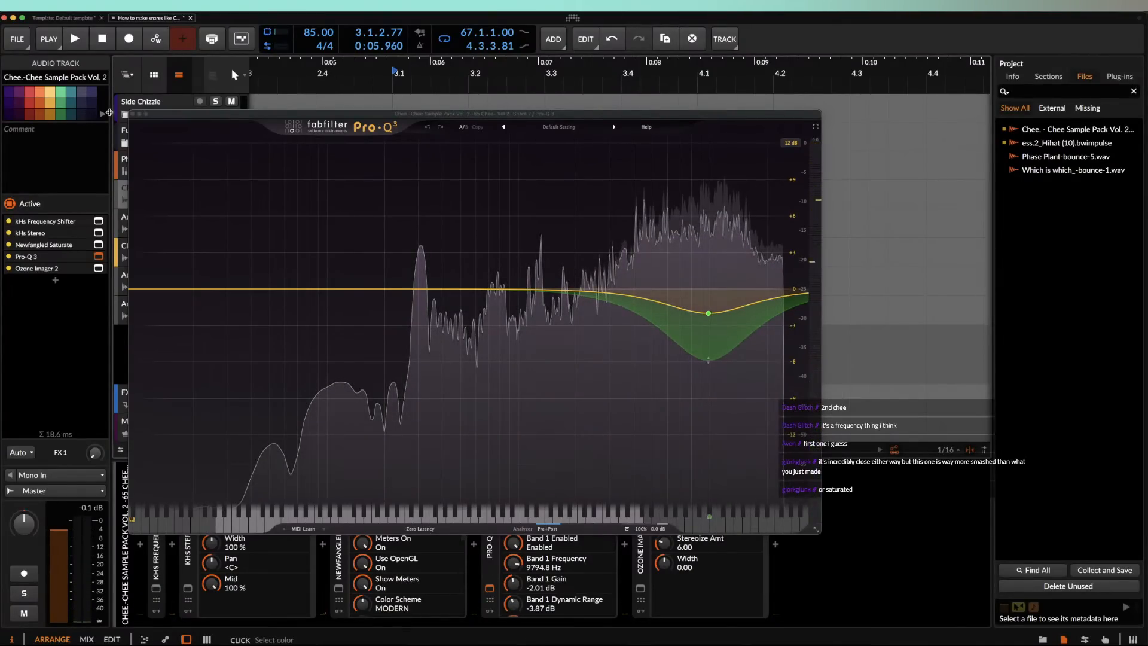
Step: Close the Pro-Q 3 window and examine the Newfangled Saturate settings on the Chee sample track
{"action": "left_click", "coordinate": [133, 113]}
{"action": "left_click", "coordinate": [502, 248]}
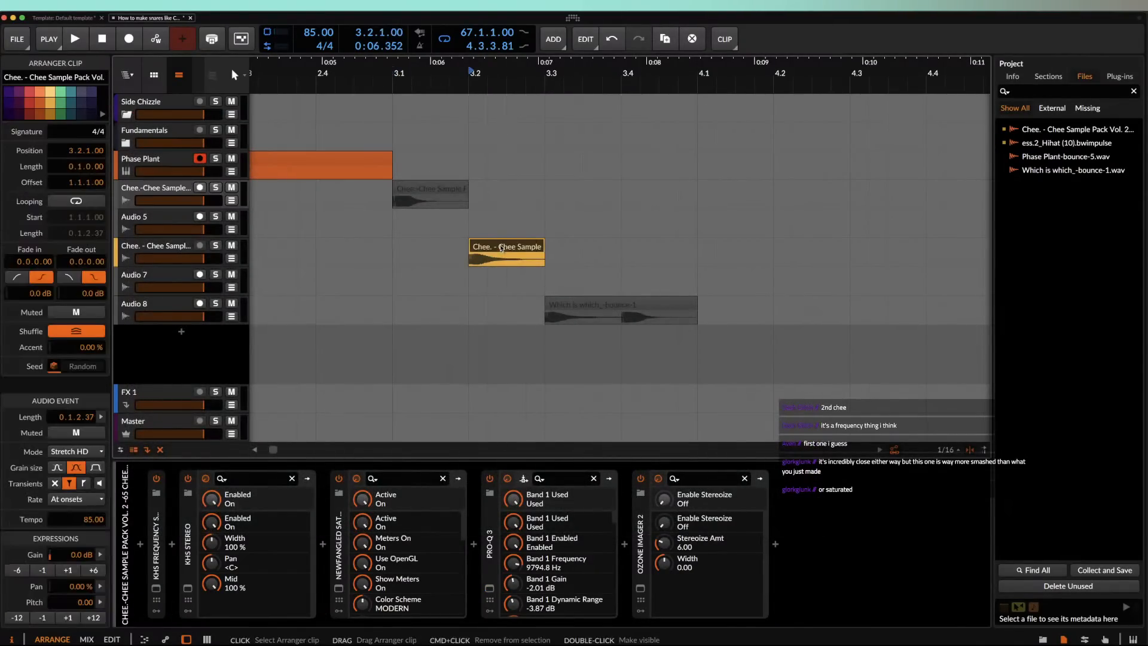
{"action": "left_click", "coordinate": [592, 306]}
{"action": "left_click", "coordinate": [646, 515]}
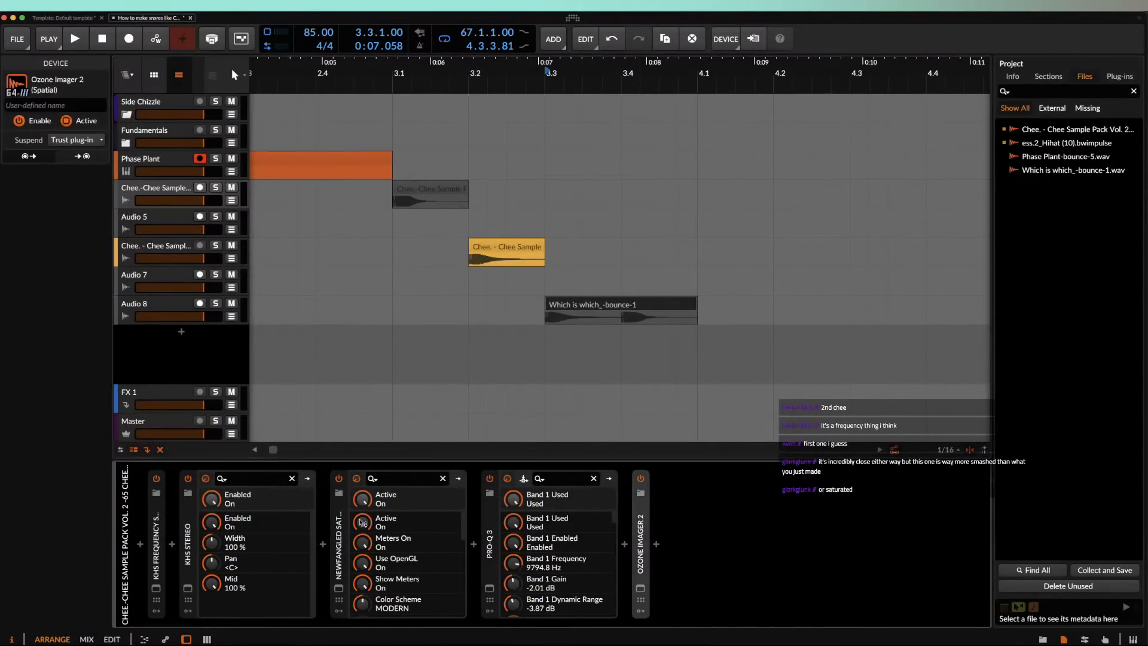
{"action": "left_click", "coordinate": [339, 588]}
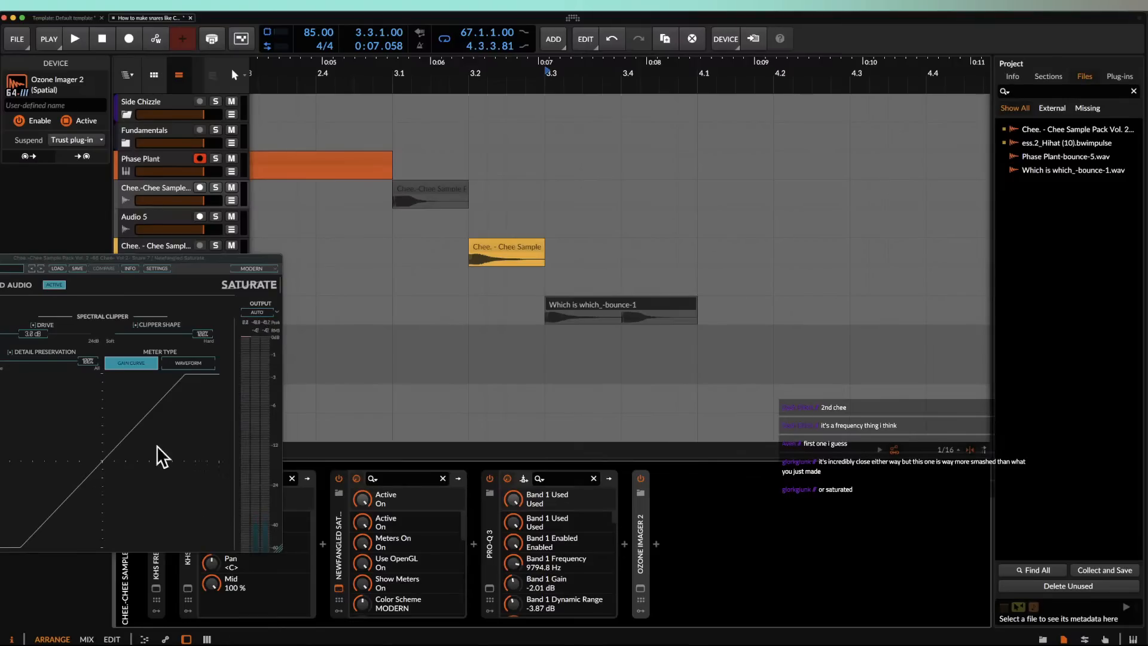
{"action": "left_click", "coordinate": [1, 258]}
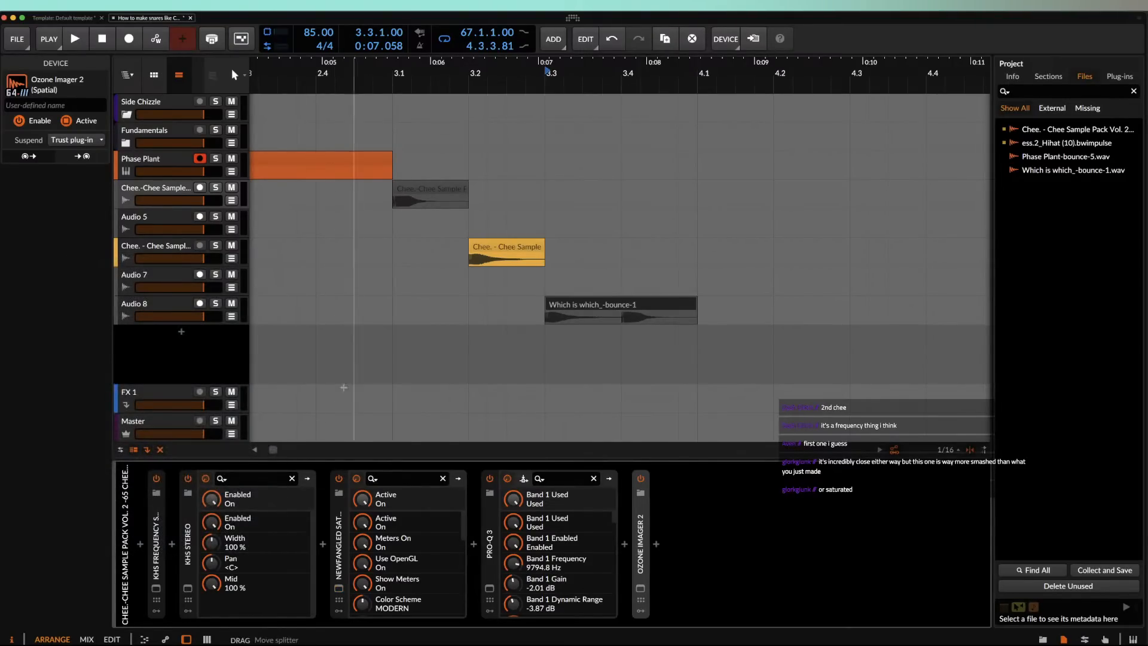
Step: Collapse Newfangled Saturate, then examine the kHs Stereo and kHs Frequency Shifter settings in the same device chain
{"action": "double_click", "coordinate": [343, 533]}
{"action": "double_click", "coordinate": [192, 538]}
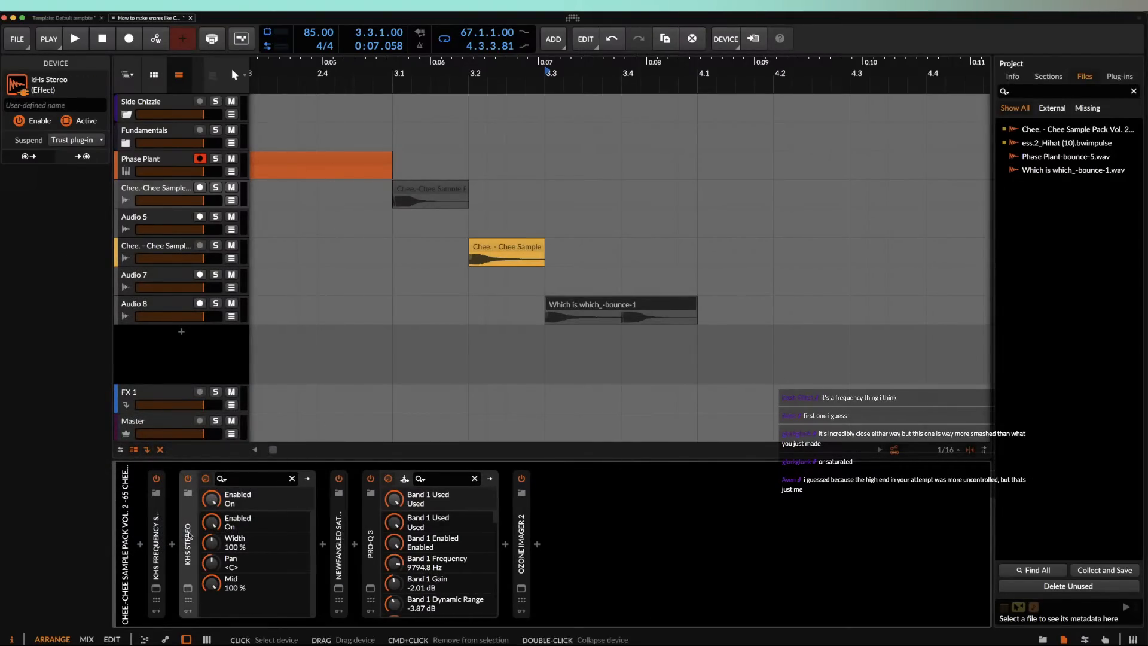
{"action": "left_click", "coordinate": [189, 588]}
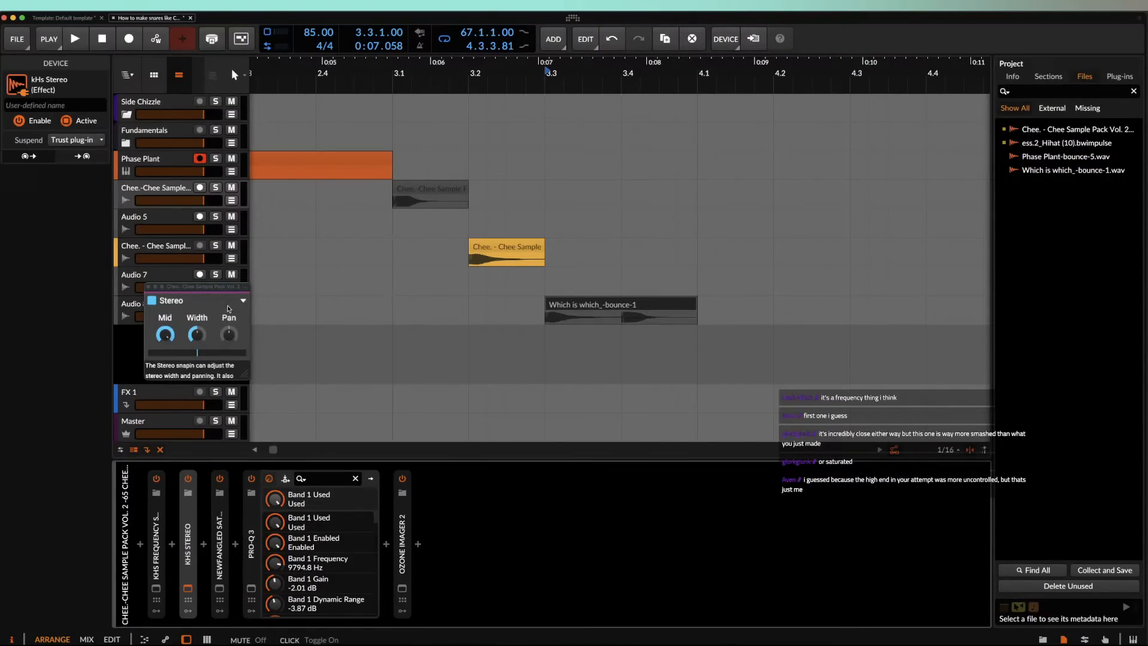
{"action": "left_click", "coordinate": [148, 287]}
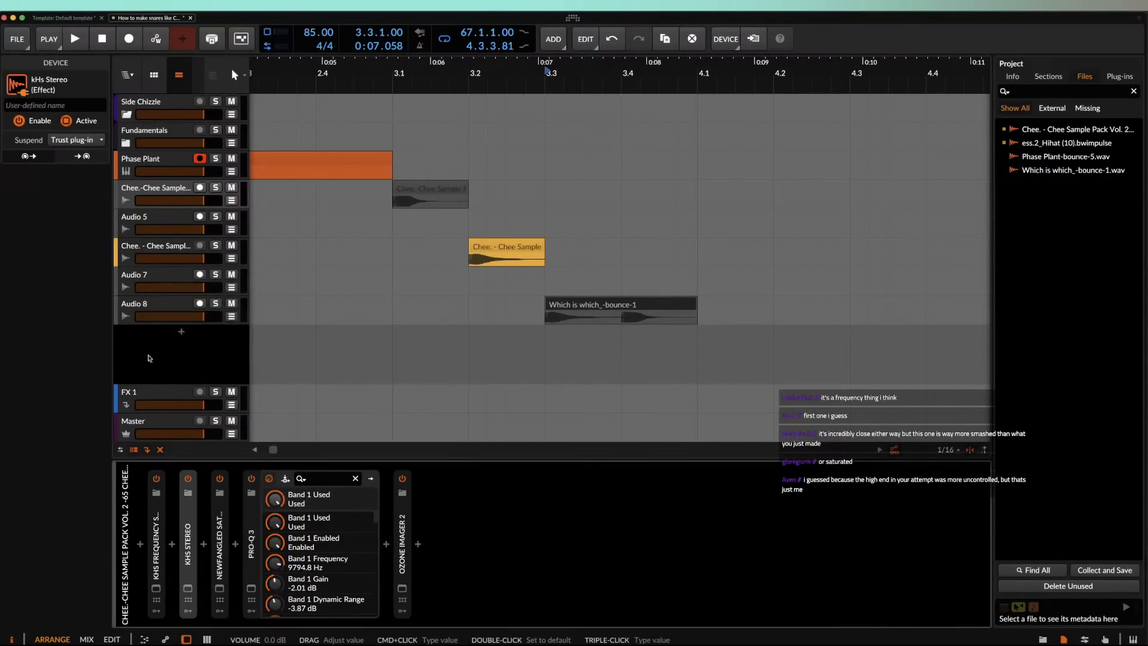
{"action": "left_click", "coordinate": [159, 516]}
{"action": "double_click", "coordinate": [159, 516]}
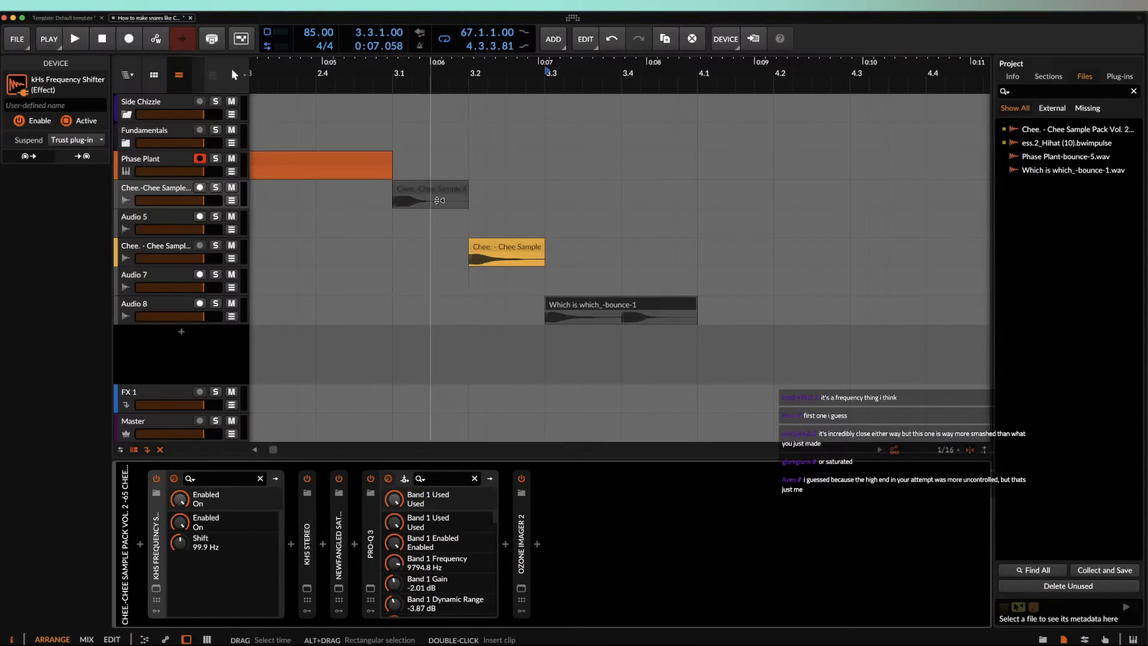
Step: Close the snare tutorial project to return to the Default template project
{"action": "left_click", "coordinate": [428, 195]}
{"action": "left_click", "coordinate": [191, 18]}
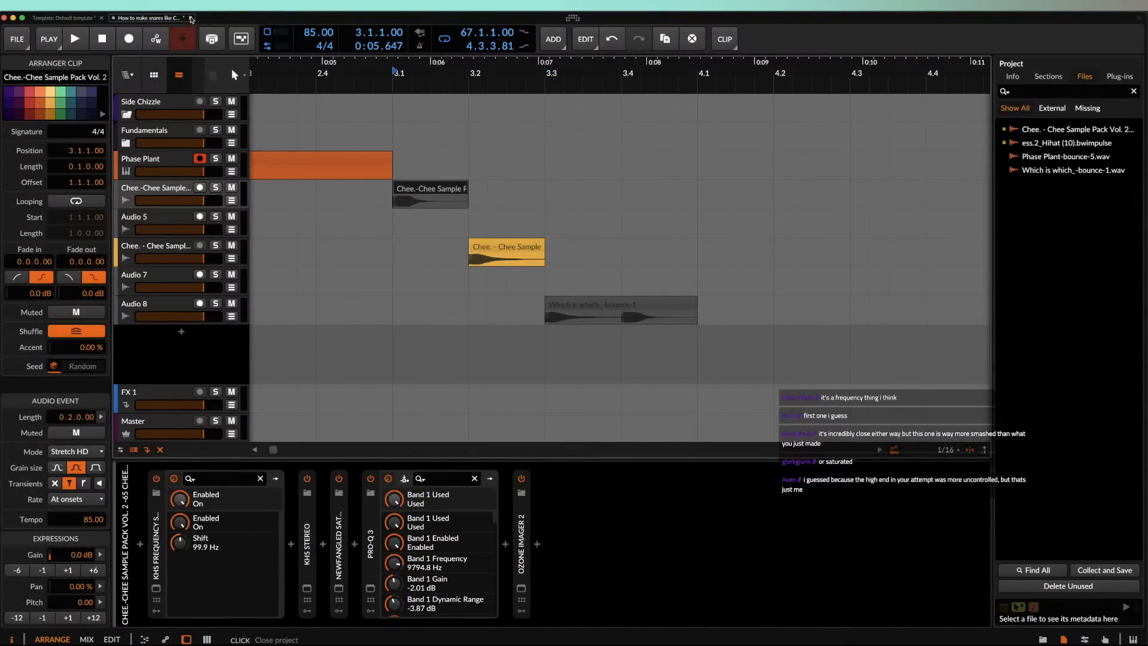
{"action": "left_click", "coordinate": [612, 378]}
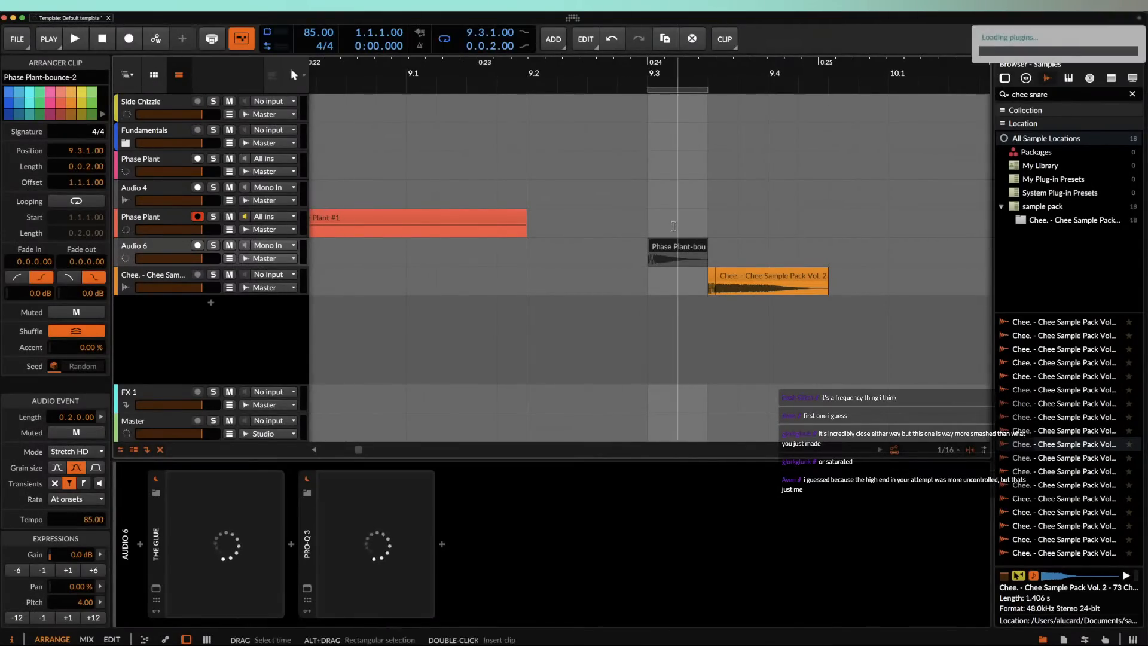
Step: Trim the Chee sample clip to start at 9.3.3.00 with length 0.0.2.00 and a 0.0.1.58 fade-out
{"action": "left_click", "coordinate": [682, 247]}
{"action": "scroll", "coordinate": [682, 248], "scroll_direction": "up", "scroll_amount": 3}
{"action": "left_click", "coordinate": [768, 276]}
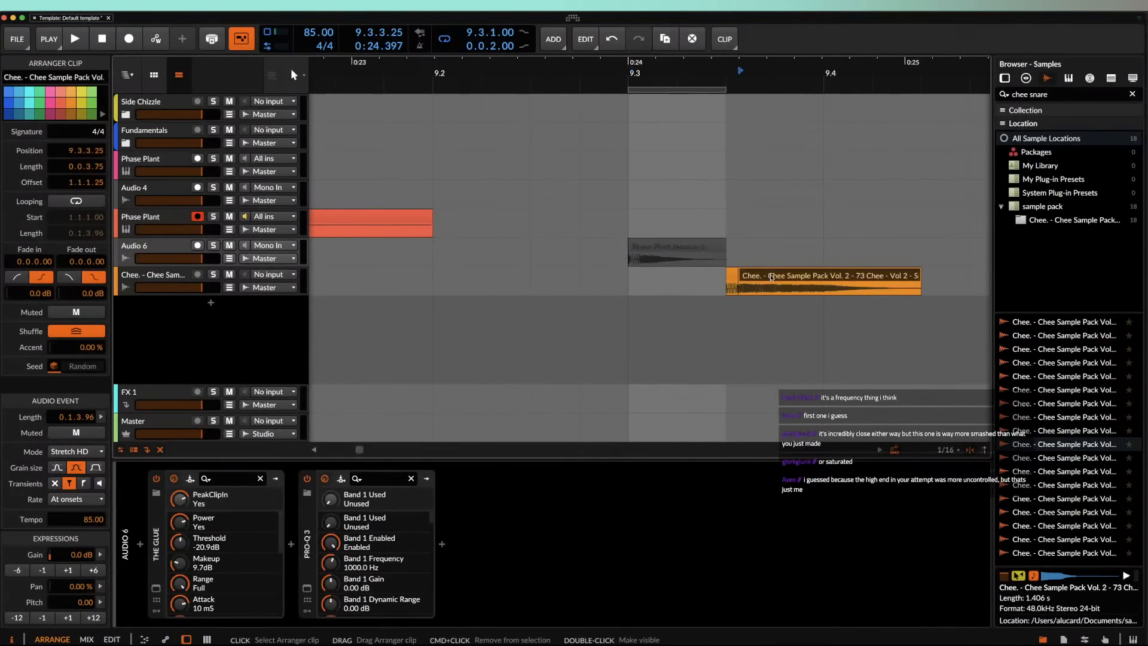
{"action": "left_click", "coordinate": [681, 248]}
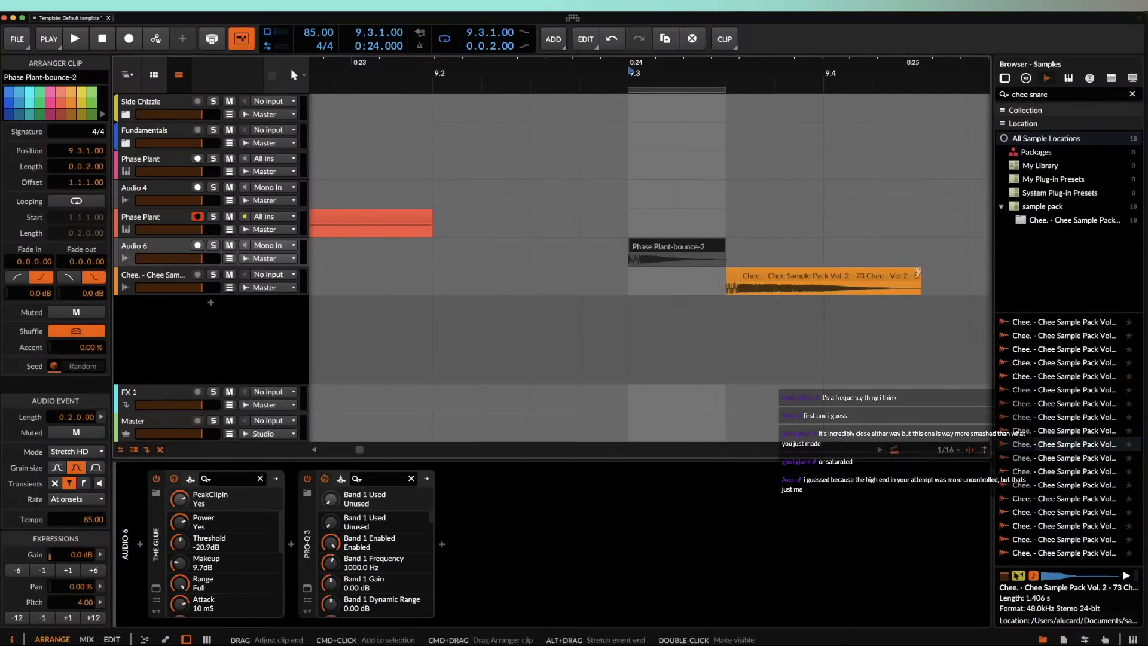
{"action": "left_click_drag", "start_coordinate": [916, 278], "coordinate": [825, 274]}
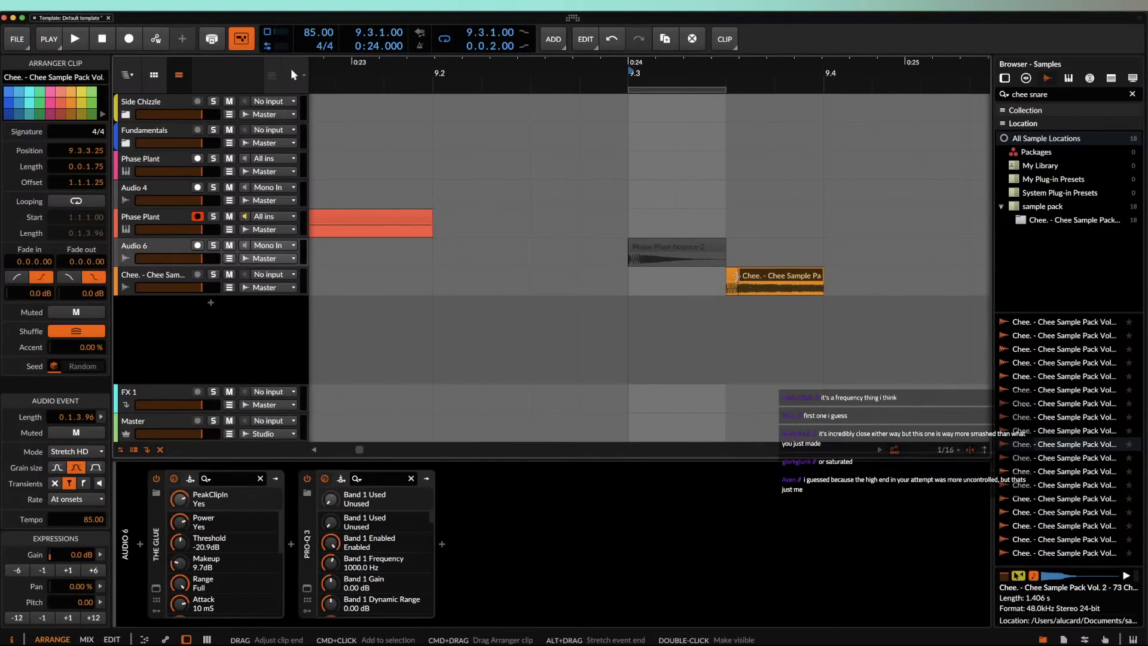
{"action": "left_click_drag", "start_coordinate": [737, 276], "coordinate": [758, 289]}
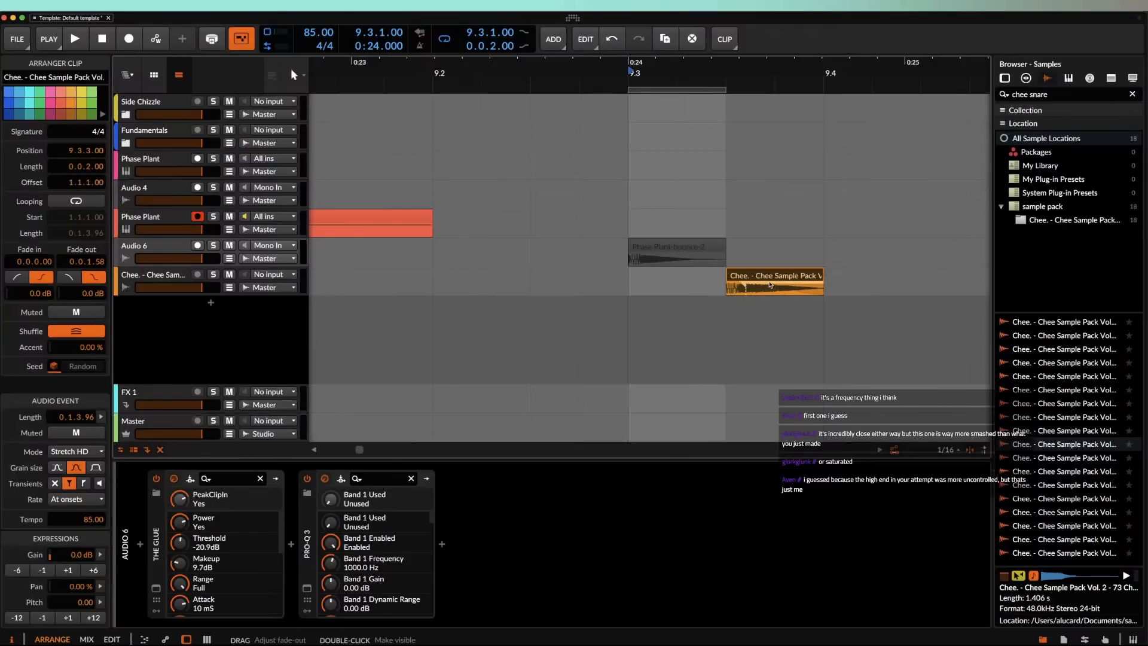
Step: Play the trimmed Chee sample clip several times from its start
{"action": "left_click", "coordinate": [769, 277]}
{"action": "key", "text": "space"}
{"action": "key", "text": "space"}
{"action": "key", "text": "space"}
{"action": "key", "text": "space"}
{"action": "key", "text": "space"}
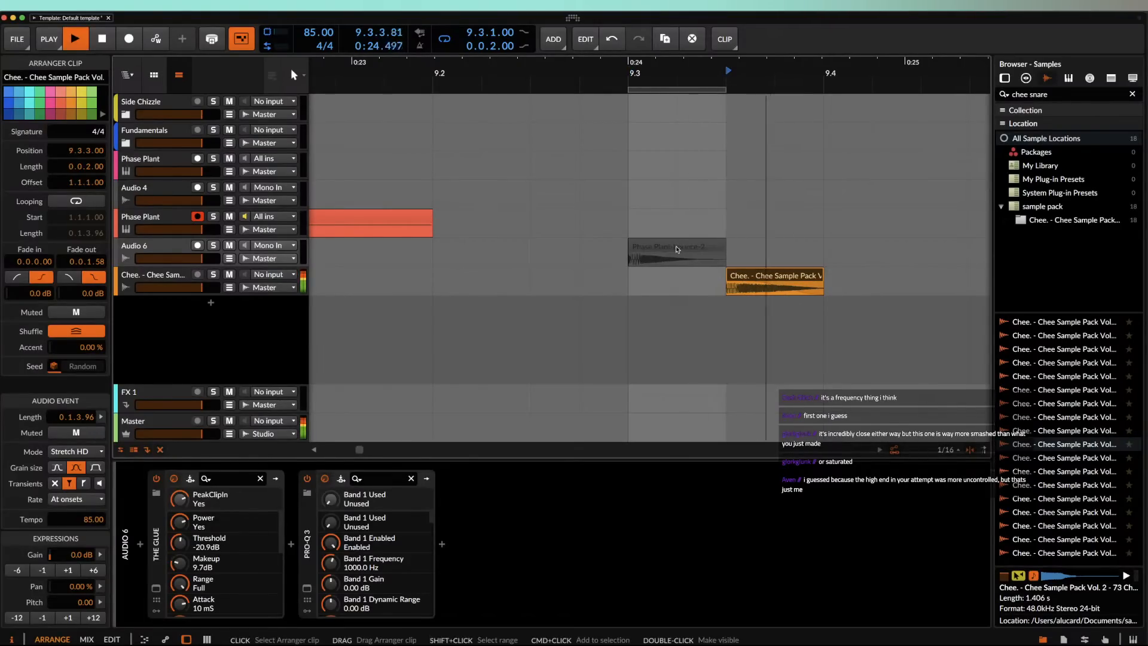
{"action": "key", "text": "space"}
Step: Play the Phase Plant-bounce-2 clip repeatedly to compare it with the Chee sample
{"action": "left_click", "coordinate": [677, 249]}
{"action": "key", "text": "space"}
{"action": "key", "text": "space"}
{"action": "key", "text": "space"}
{"action": "key", "text": "space"}
{"action": "key", "text": "space"}
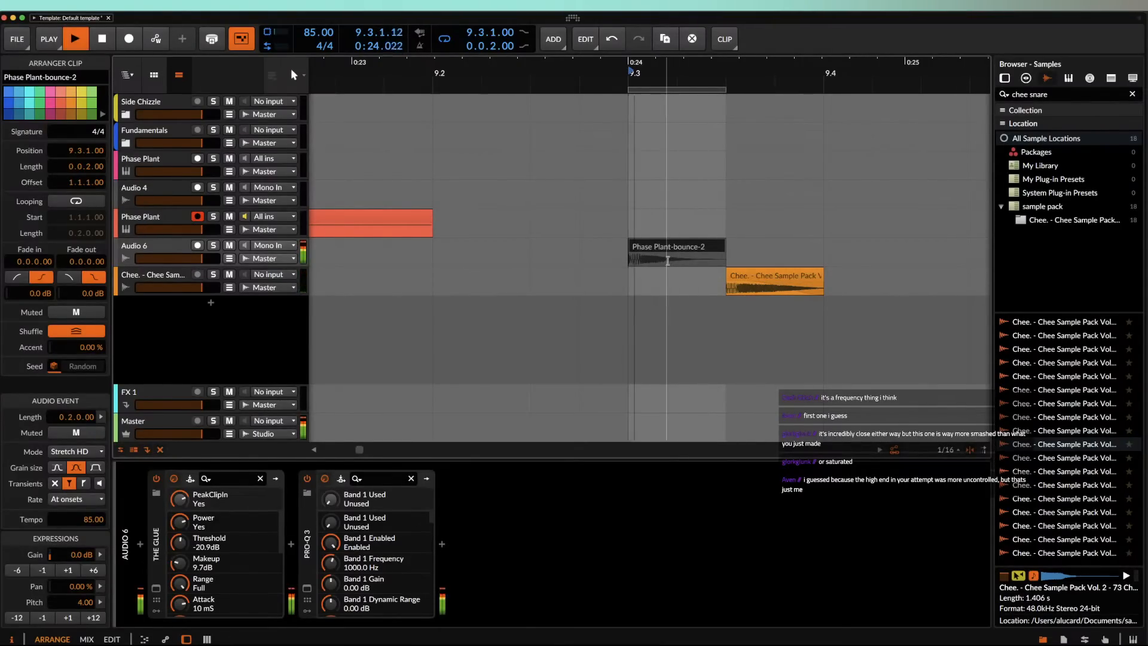
{"action": "key", "text": "space"}
{"action": "key", "text": "space"}
{"action": "key", "text": "space"}
{"action": "key", "text": "space"}
{"action": "key", "text": "space"}
{"action": "key", "text": "space"}
{"action": "key", "text": "space"}
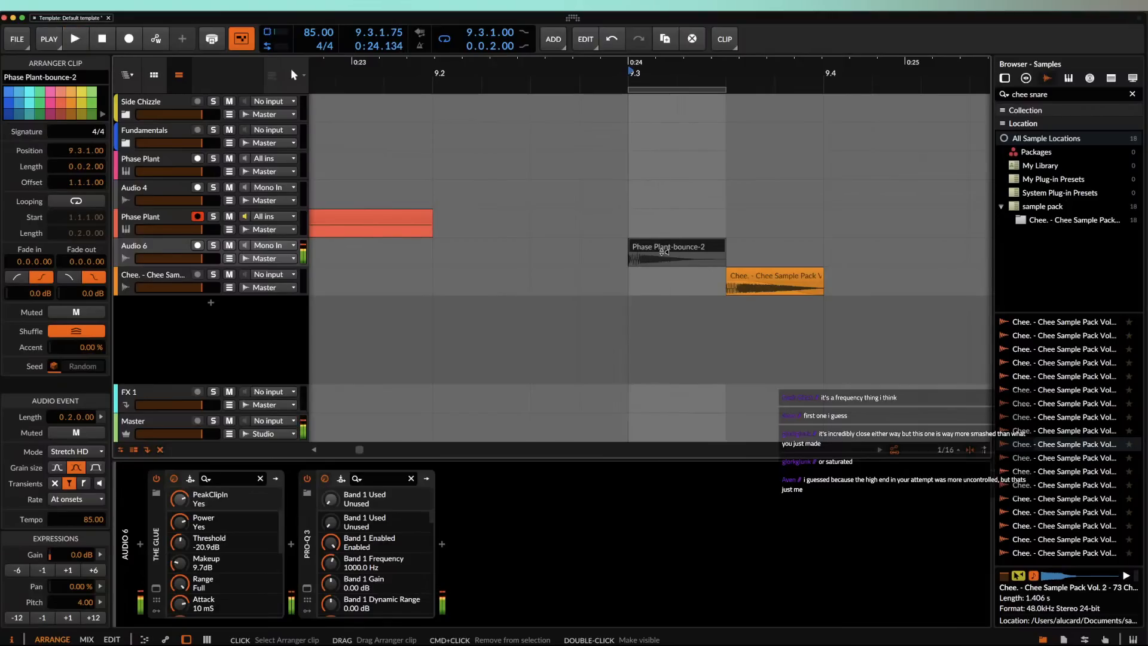
{"action": "key", "text": "space"}
{"action": "key", "text": "space"}
{"action": "key", "text": "space"}
{"action": "key", "text": "space"}
{"action": "key", "text": "space"}
{"action": "key", "text": "space"}
{"action": "scroll", "coordinate": [651, 244], "scroll_direction": "down", "scroll_amount": 3}
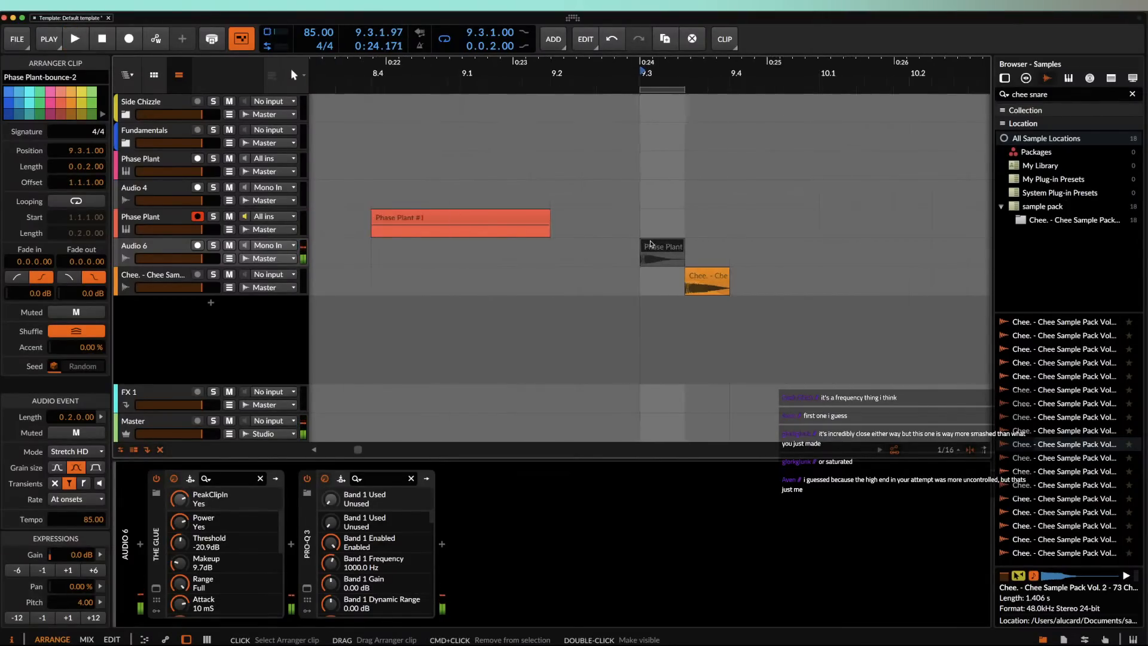
{"action": "key", "text": "space"}
Step: Delete the Audio 6 track and place the Phase Plant #1 clip at 9.3.1.00 with a length of 0.0.2.00
{"action": "left_click", "coordinate": [167, 251]}
{"action": "key", "text": "Delete"}
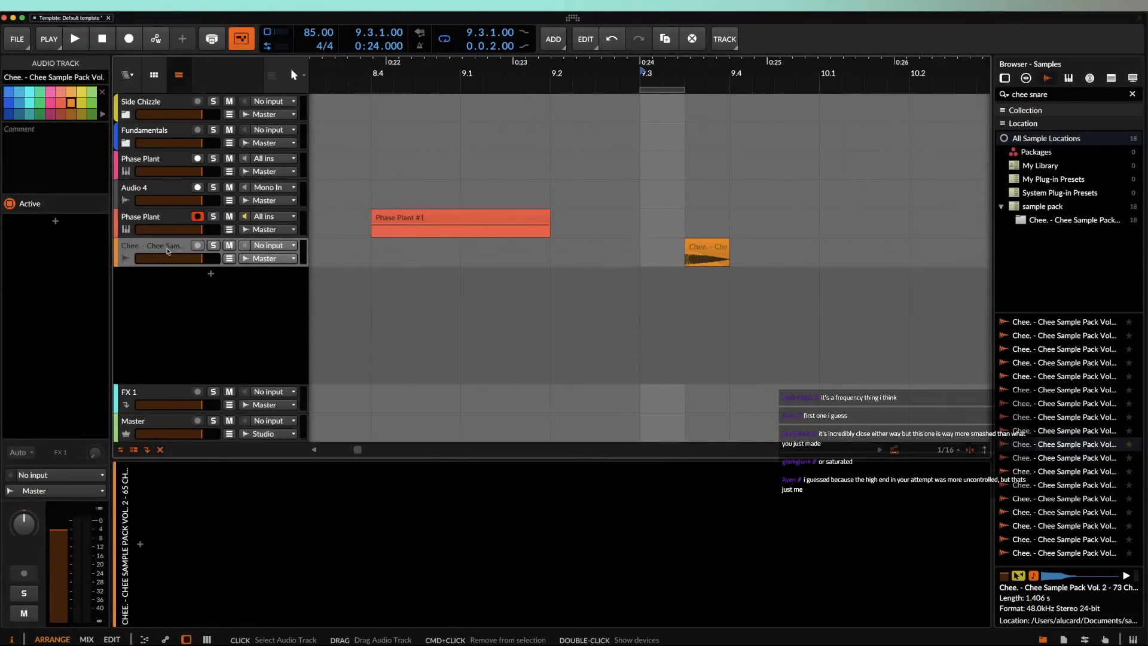
{"action": "left_click_drag", "start_coordinate": [392, 218], "coordinate": [661, 218]}
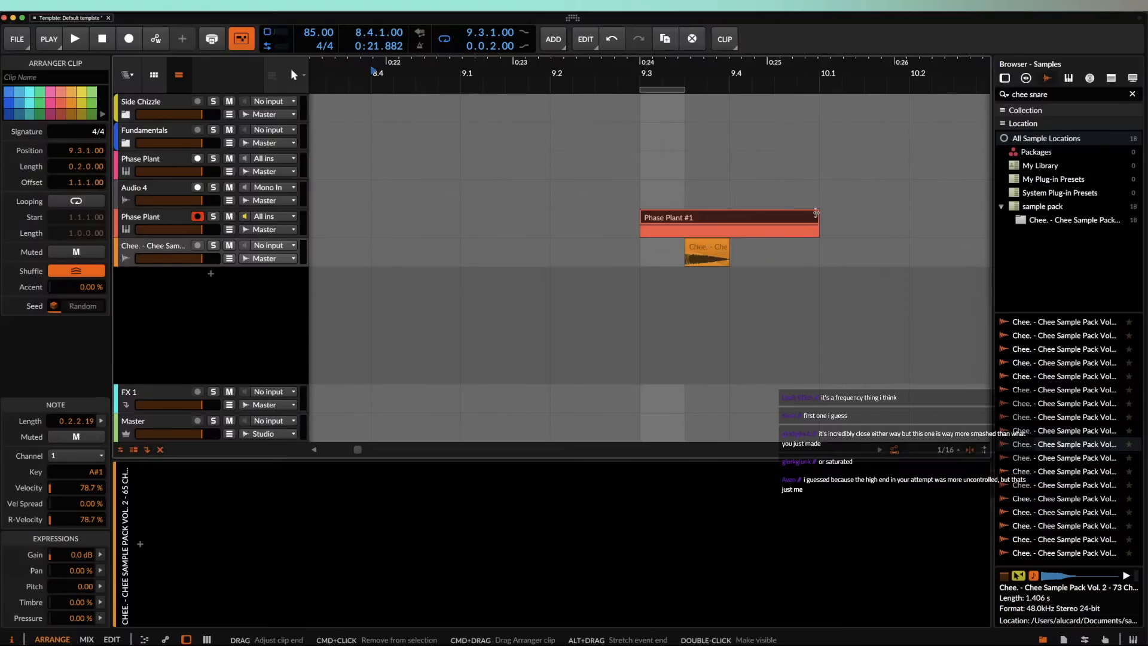
{"action": "left_click_drag", "start_coordinate": [817, 218], "coordinate": [686, 215]}
Step: Play the shortened Phase Plant #1 clip and the Chee sample clip alternately to compare their sound
{"action": "key", "text": "space"}
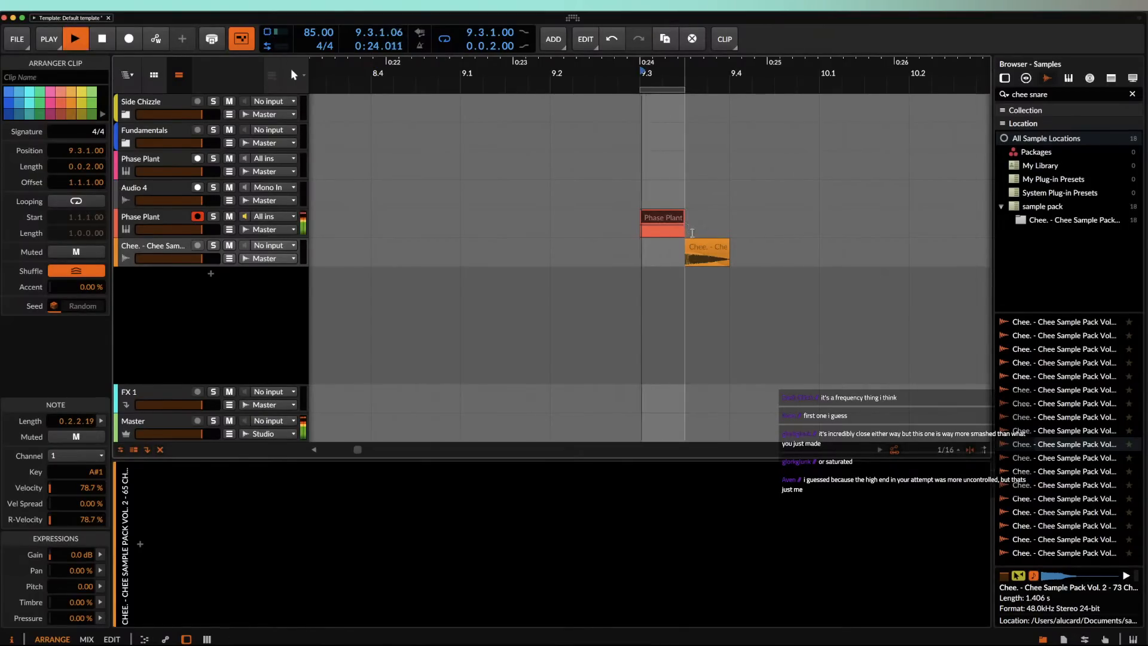
{"action": "key", "text": "space"}
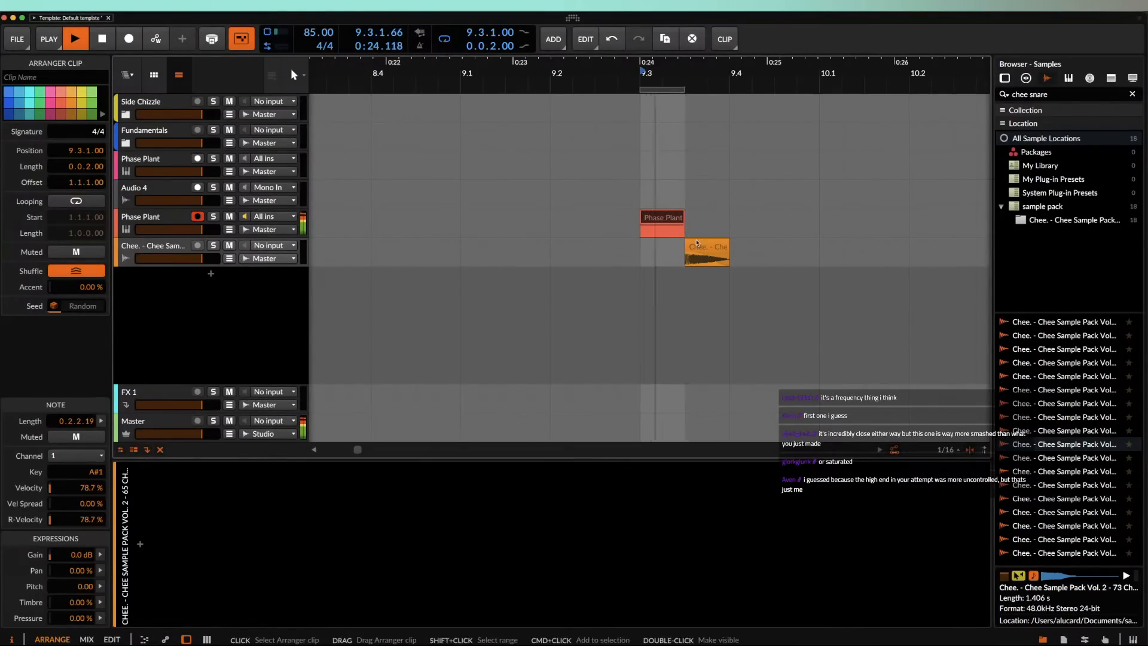
{"action": "key", "text": "space"}
{"action": "left_click", "coordinate": [701, 247]}
{"action": "key", "text": "space"}
{"action": "key", "text": "space"}
{"action": "key", "text": "space"}
{"action": "key", "text": "space"}
{"action": "left_click", "coordinate": [668, 219]}
{"action": "key", "text": "space"}
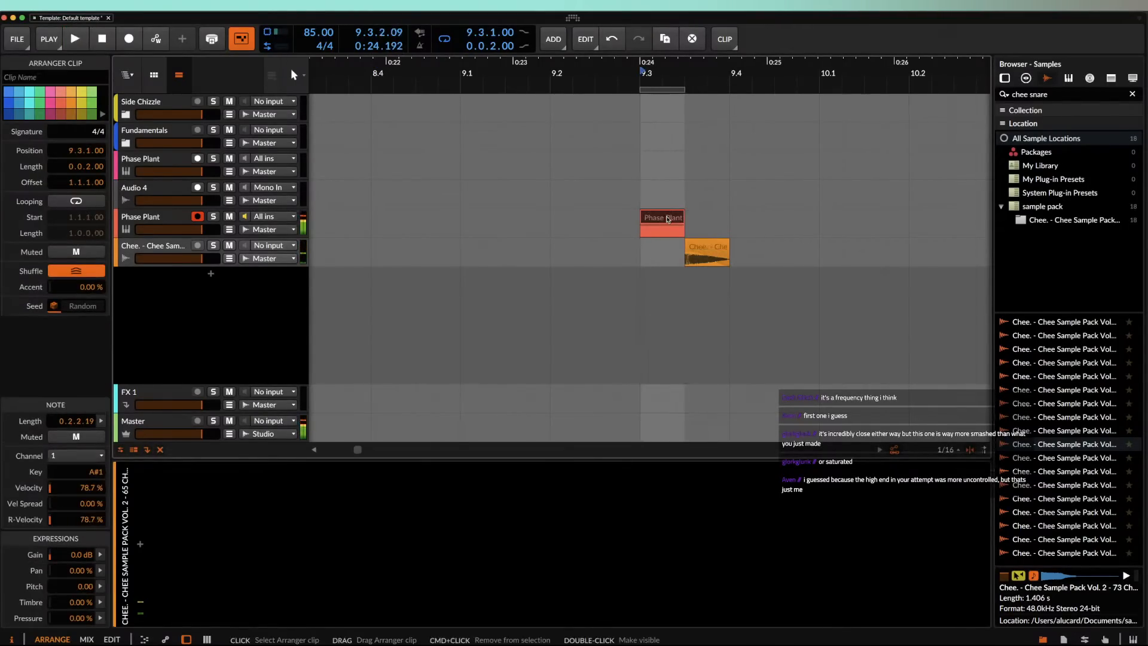
Step: Transpose the note inside the Phase Plant #1 clip up to A#2
{"action": "double_click", "coordinate": [668, 219]}
{"action": "left_click", "coordinate": [393, 549]}
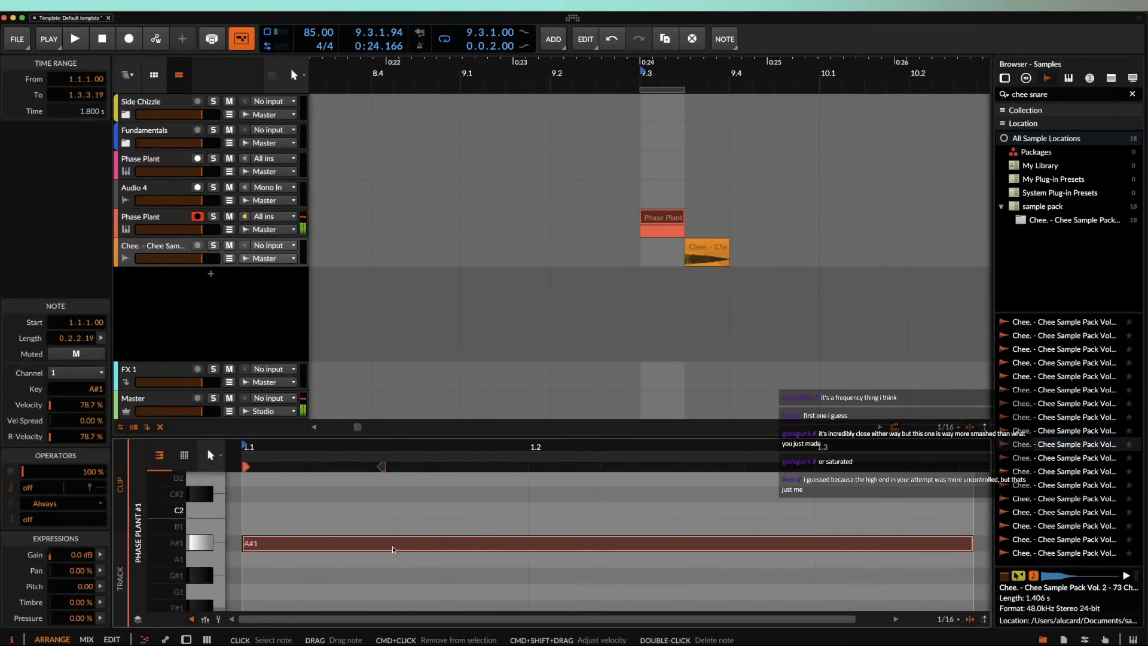
{"action": "key", "text": "Up"}
{"action": "key", "text": "Up"}
{"action": "key", "text": "Up"}
{"action": "key", "text": "Up"}
{"action": "key", "text": "shift+Up"}
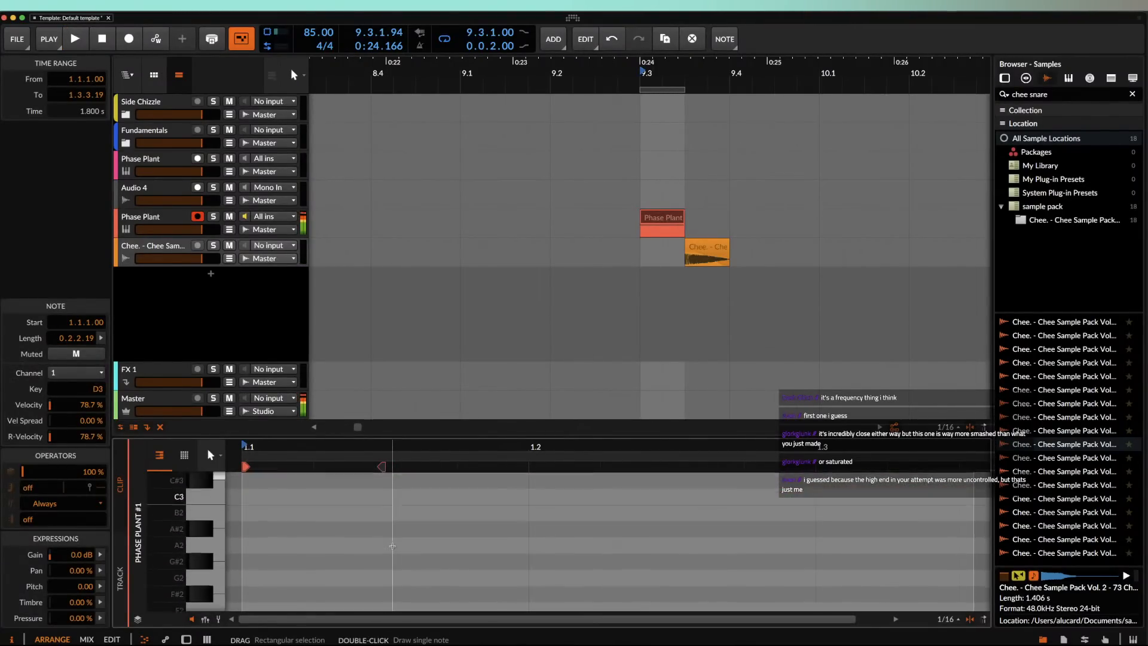
{"action": "key", "text": "Down"}
{"action": "key", "text": "Down"}
{"action": "key", "text": "Down"}
{"action": "key", "text": "Down"}
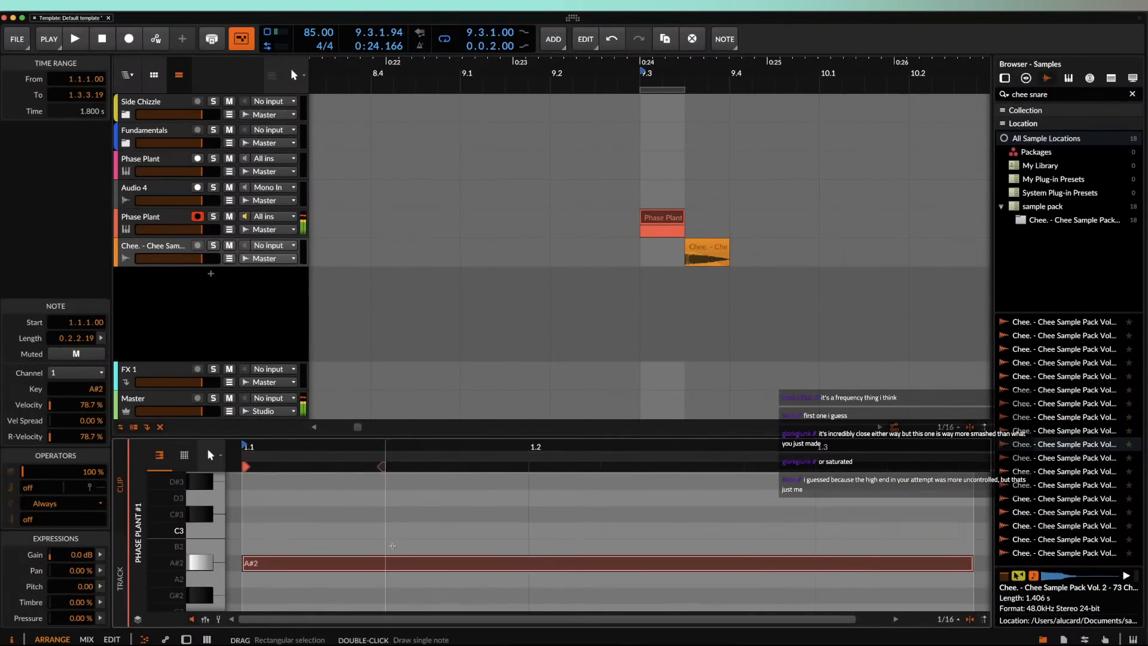
Step: Compare the transposed Phase Plant clip with the Chee sample clip by playing each several times
{"action": "key", "text": "space"}
{"action": "key", "text": "space"}
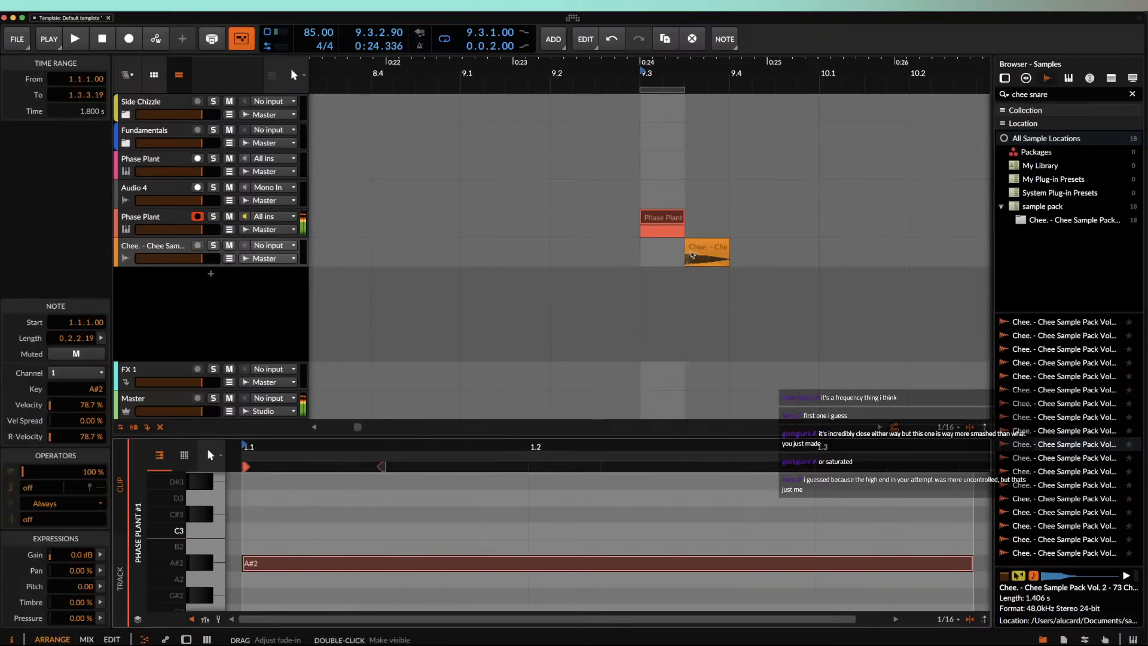
{"action": "left_click", "coordinate": [705, 246]}
{"action": "key", "text": "space"}
{"action": "key", "text": "space"}
{"action": "key", "text": "space"}
{"action": "key", "text": "space"}
{"action": "left_click", "coordinate": [662, 219]}
{"action": "key", "text": "space"}
{"action": "key", "text": "space"}
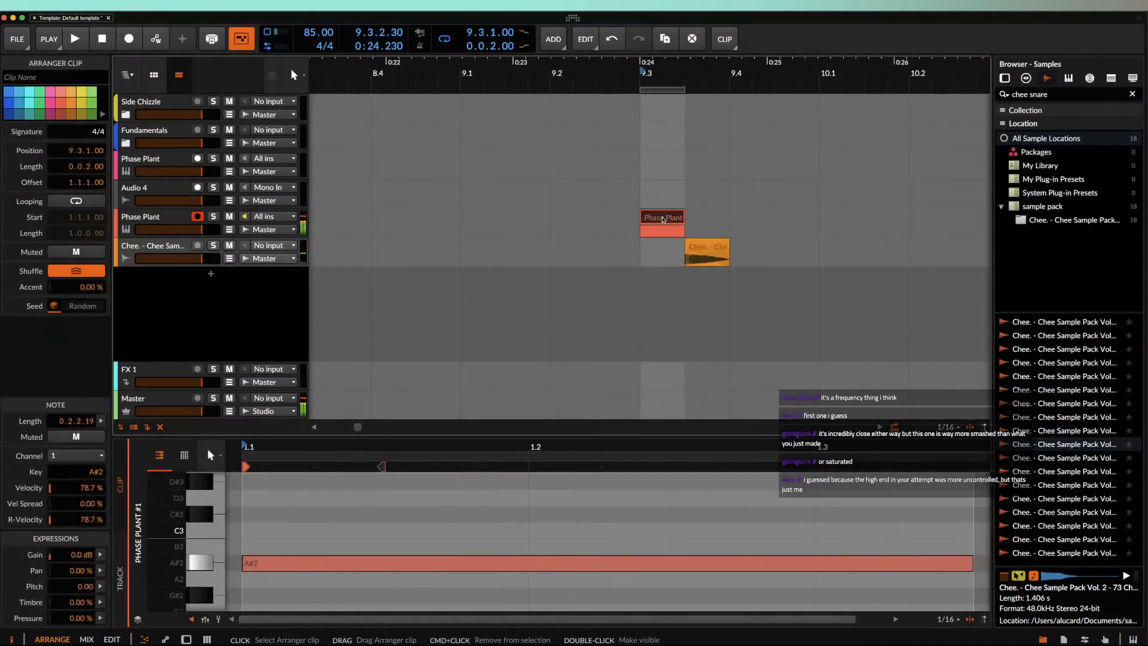
{"action": "key", "text": "space"}
{"action": "key", "text": "space"}
{"action": "key", "text": "space"}
{"action": "key", "text": "space"}
{"action": "key", "text": "space"}
{"action": "key", "text": "space"}
Step: Show the armed Phase Plant track's devices, open its synth editor and expand the first generator group
{"action": "double_click", "coordinate": [152, 225]}
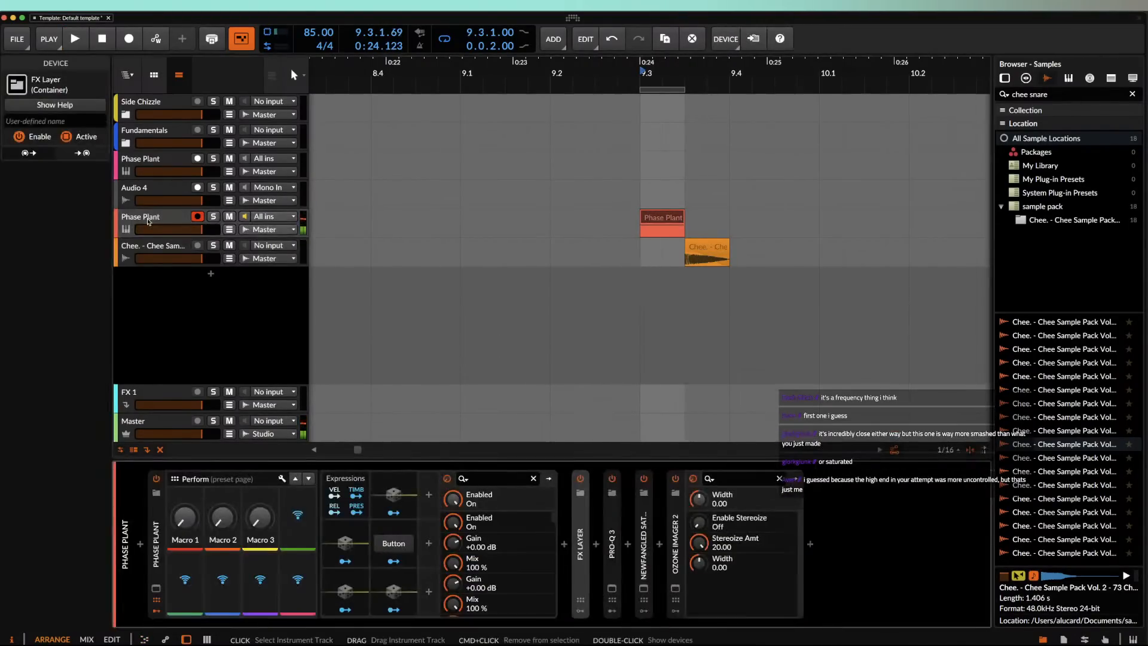
{"action": "key", "text": "space"}
{"action": "key", "text": "space"}
{"action": "left_click", "coordinate": [197, 547]}
{"action": "key", "text": "space"}
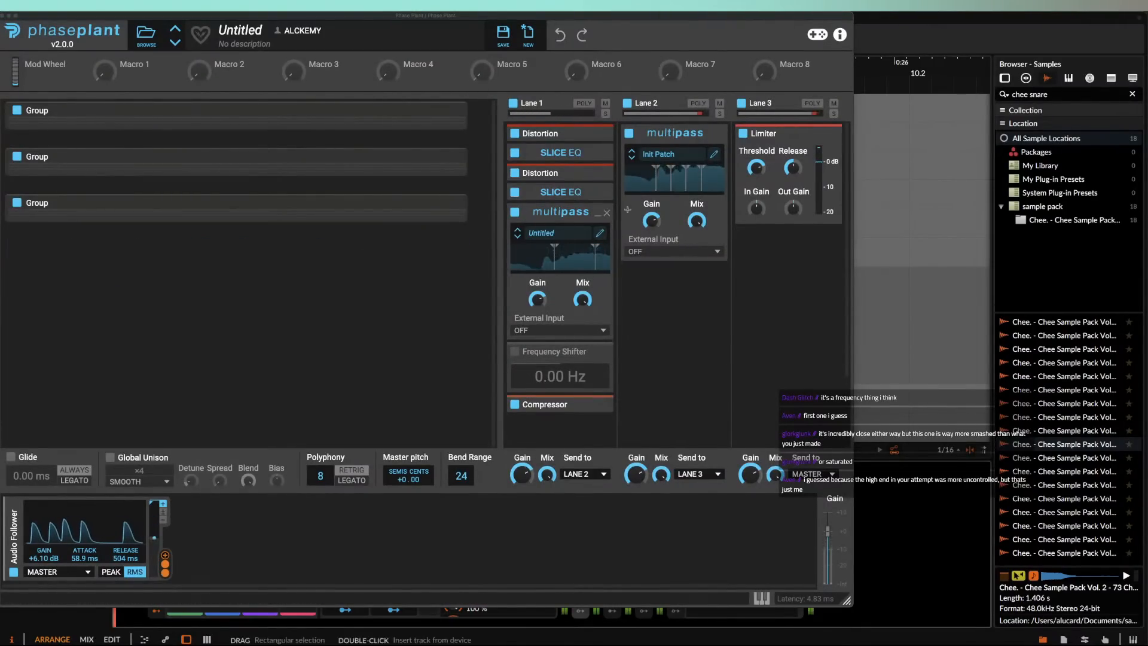
{"action": "left_click", "coordinate": [451, 112]}
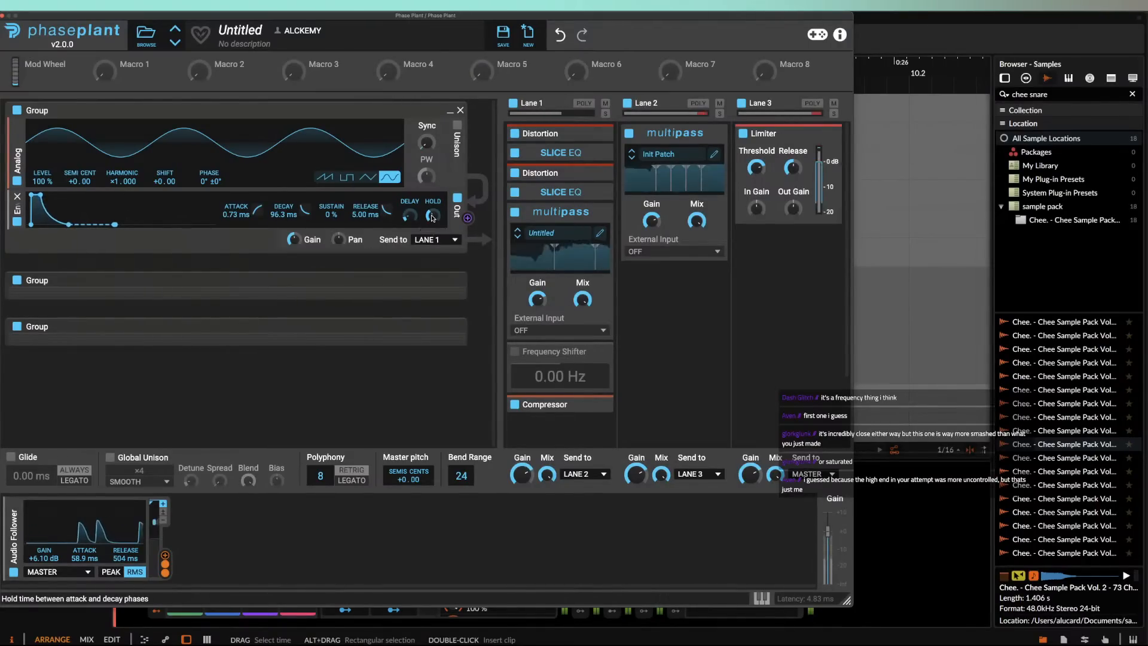
Step: Adjust the first group's amplitude envelope to a 129 ms decay and a hold of about 22 ms
{"action": "left_click_drag", "start_coordinate": [433, 216], "coordinate": [433, 219]}
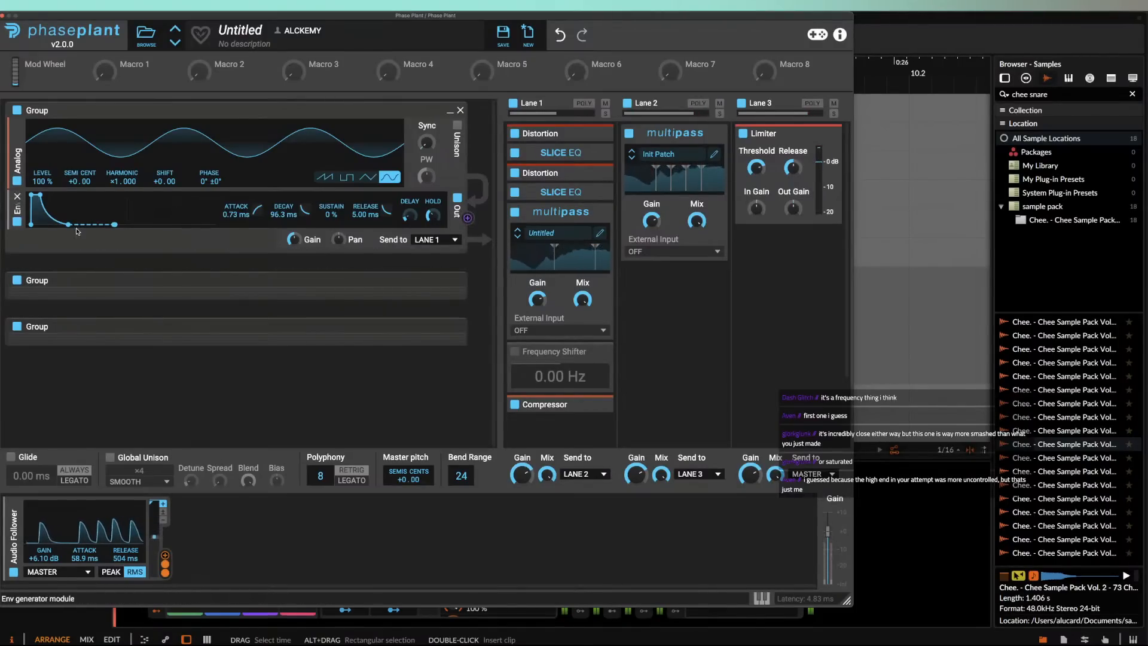
{"action": "left_click_drag", "start_coordinate": [72, 224], "coordinate": [74, 225]}
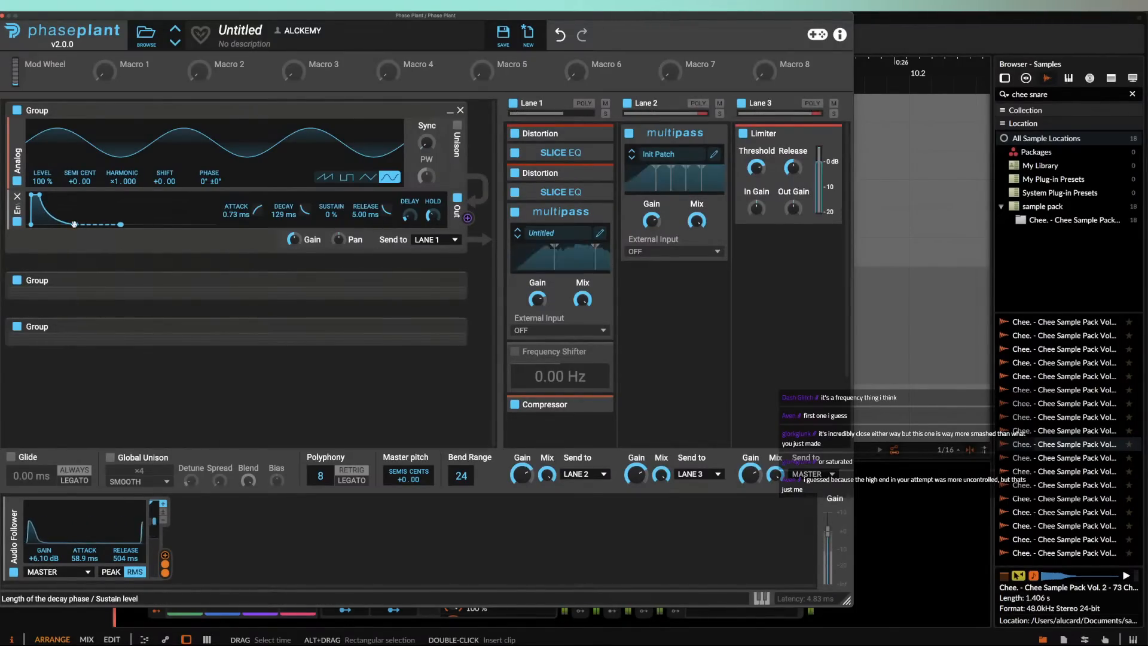
{"action": "left_click_drag", "start_coordinate": [432, 216], "coordinate": [432, 218]}
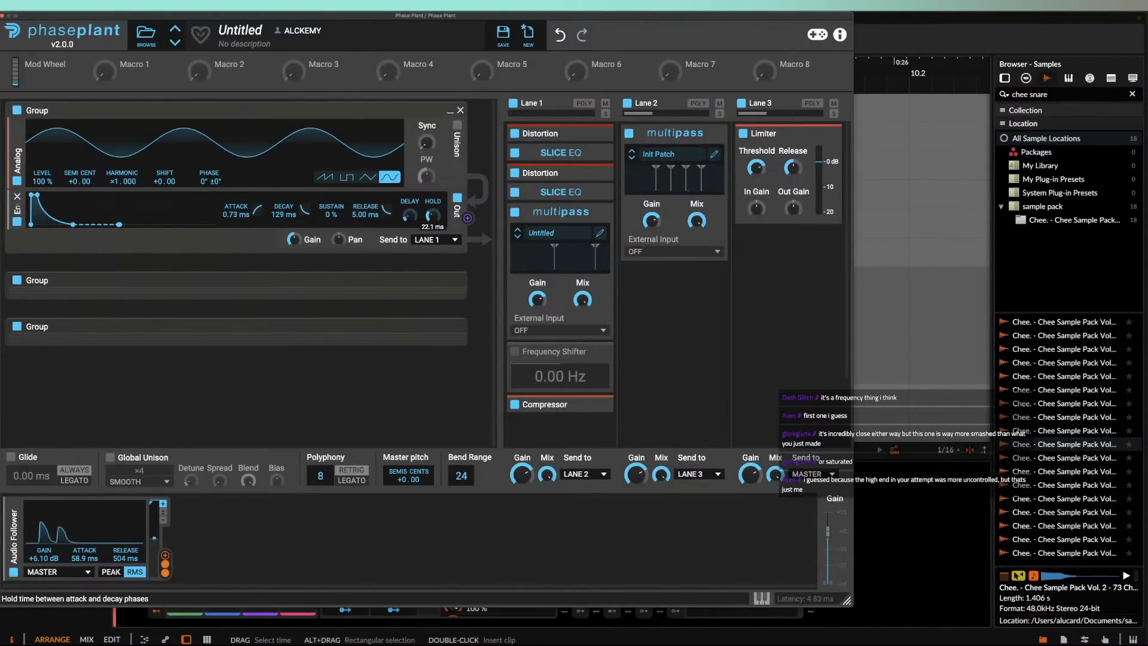
{"action": "left_click_drag", "start_coordinate": [37, 194], "coordinate": [36, 195]}
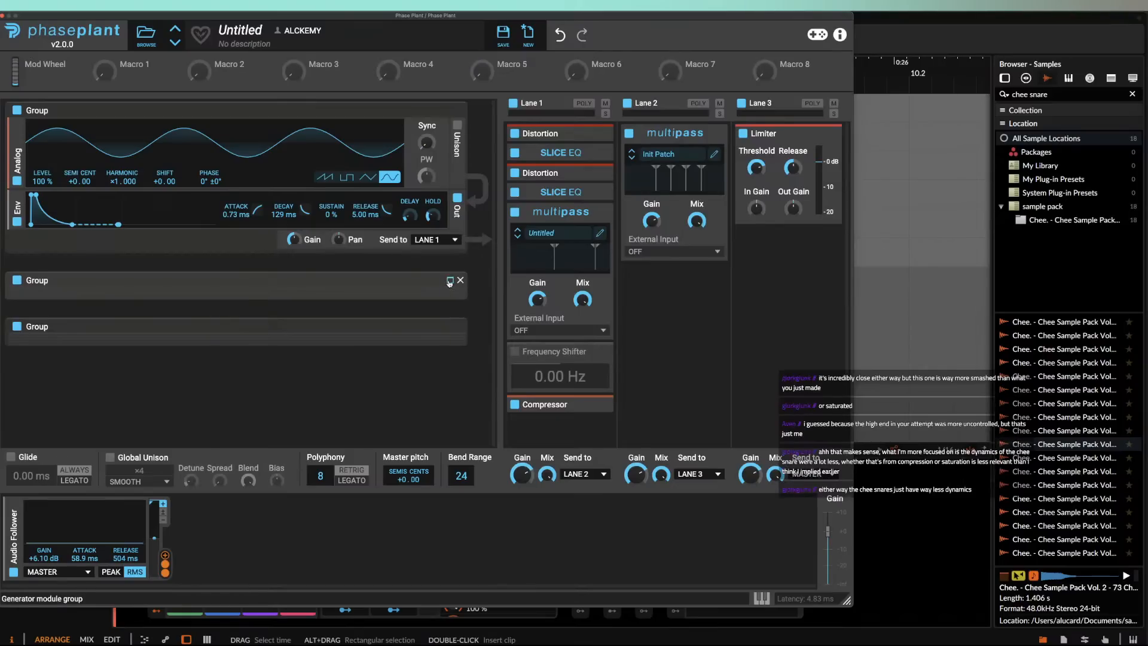
Step: Expand the second generator group and inspect its Slope curve in the curve editor, closing the editor again
{"action": "left_click", "coordinate": [450, 281]}
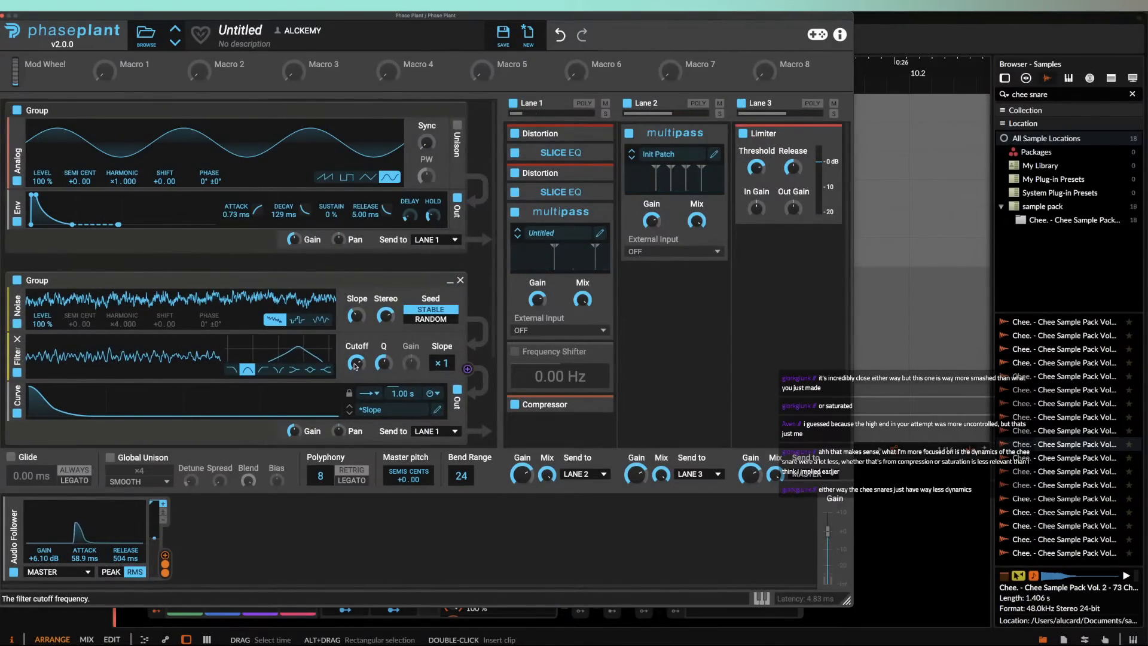
{"action": "scroll", "coordinate": [419, 371], "scroll_direction": "down", "scroll_amount": 2}
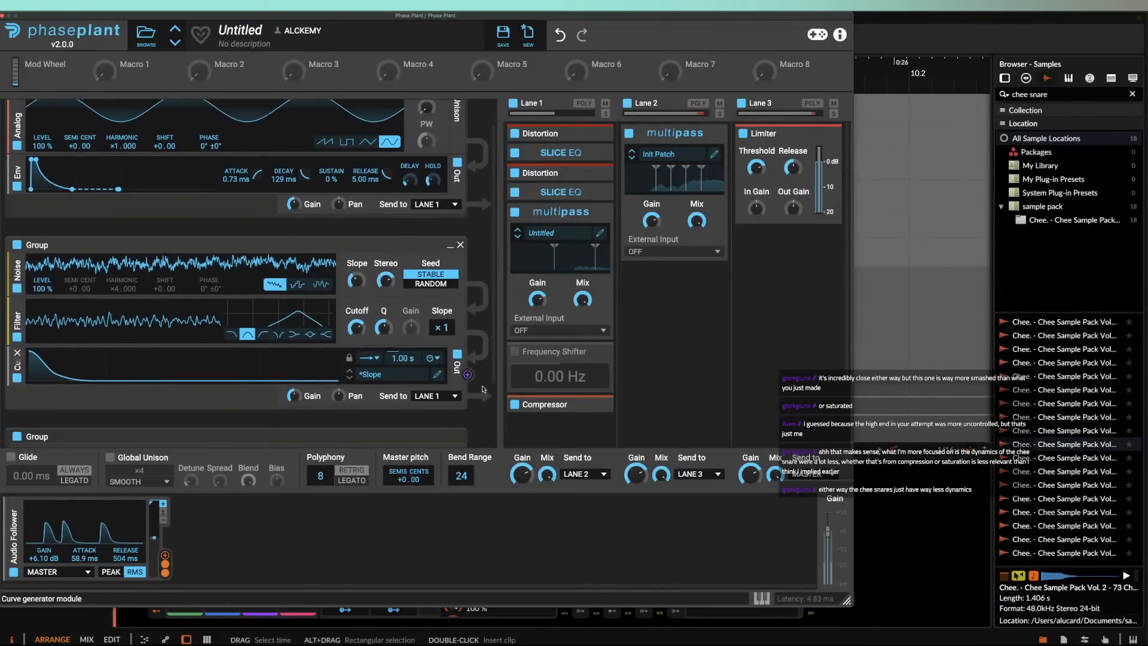
{"action": "left_click", "coordinate": [436, 375]}
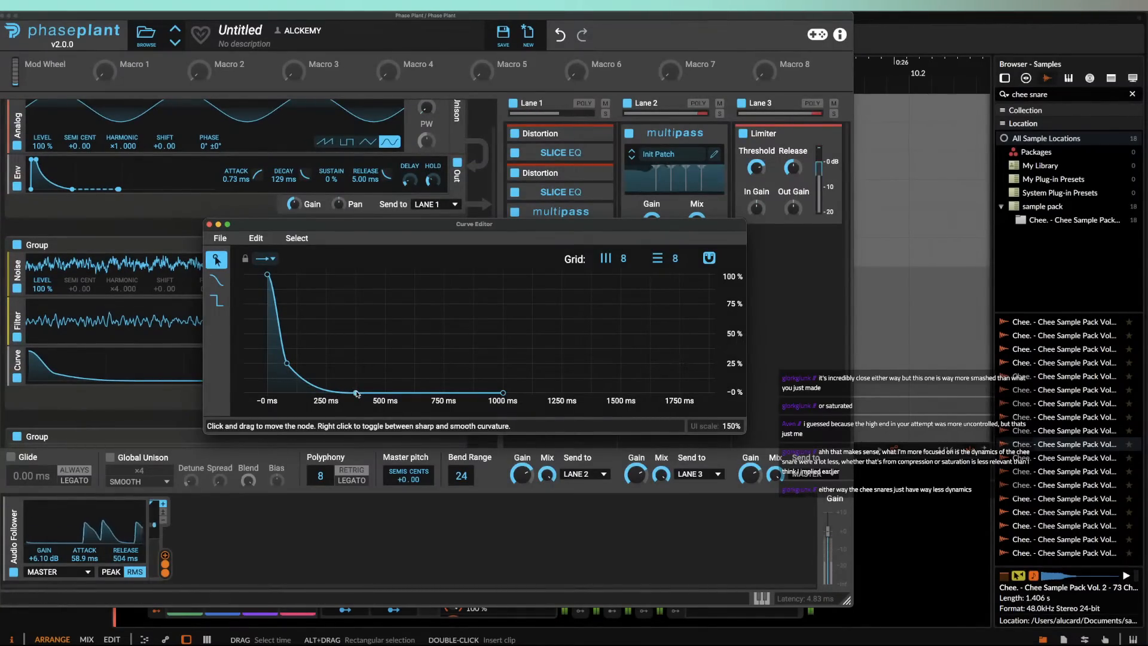
{"action": "left_click", "coordinate": [210, 225]}
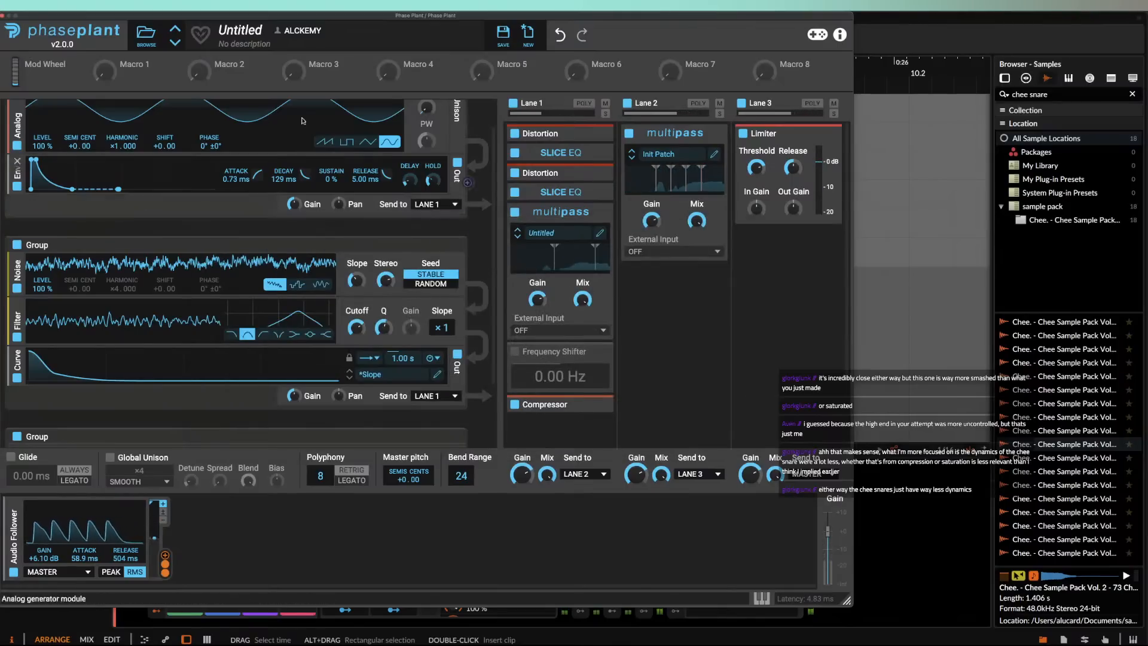
Step: Uncover the arranger, move the Chee sample clip to 9.4 and extend the loop region to 10.1
{"action": "left_click_drag", "start_coordinate": [340, 16], "coordinate": [37, 31]}
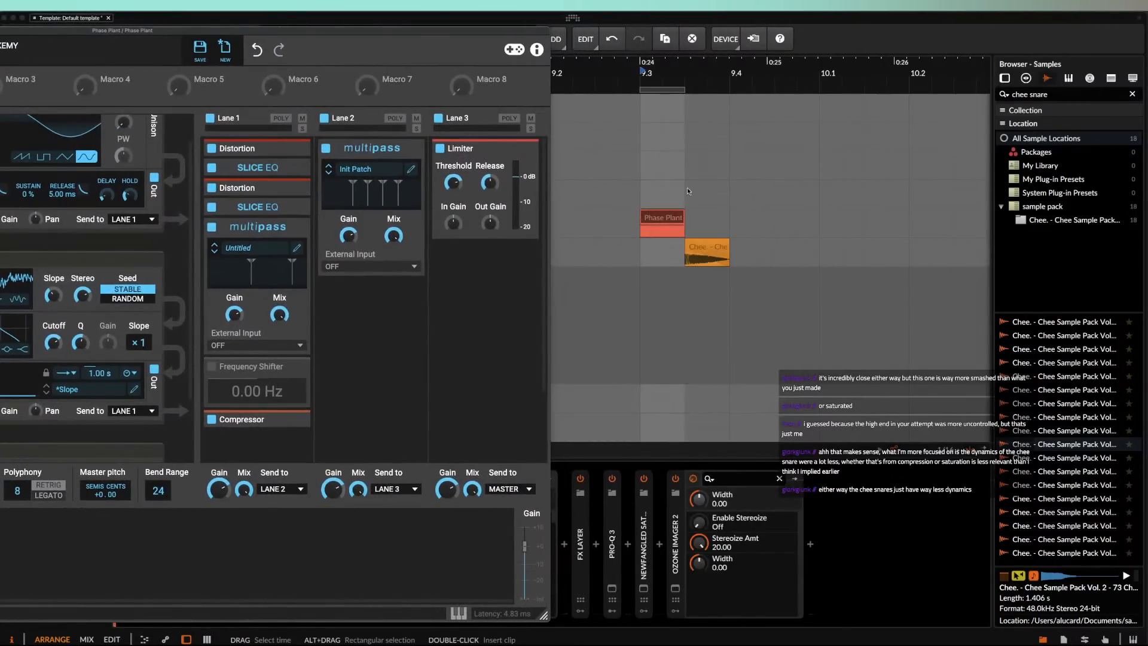
{"action": "left_click_drag", "start_coordinate": [701, 244], "coordinate": [746, 243]}
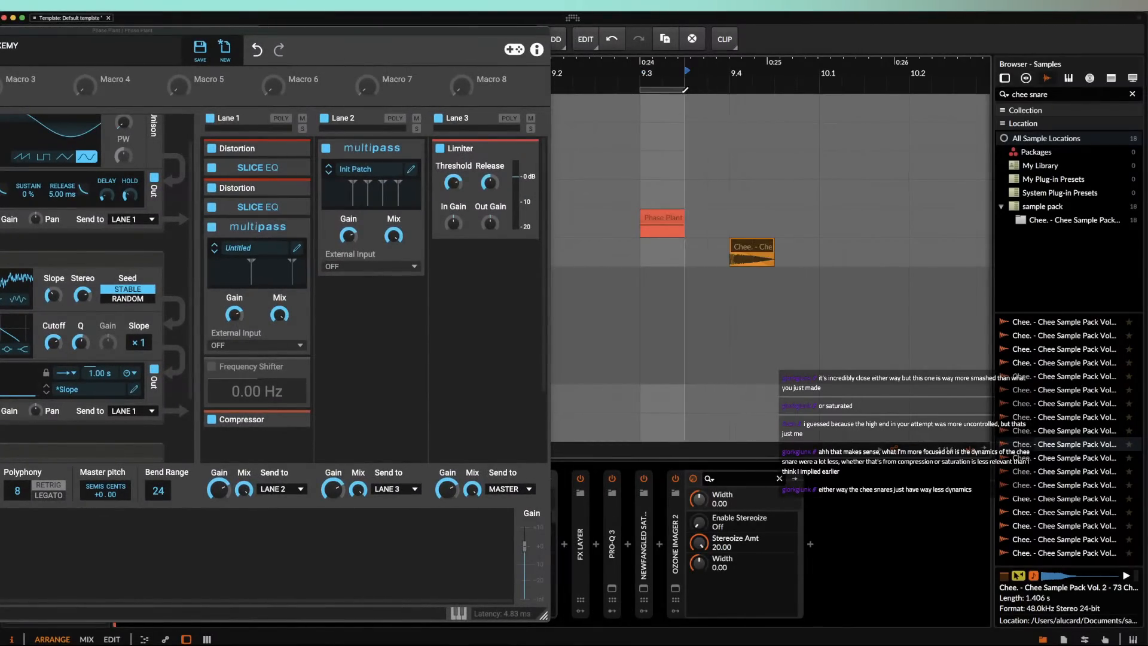
{"action": "left_click_drag", "start_coordinate": [683, 90], "coordinate": [819, 90]}
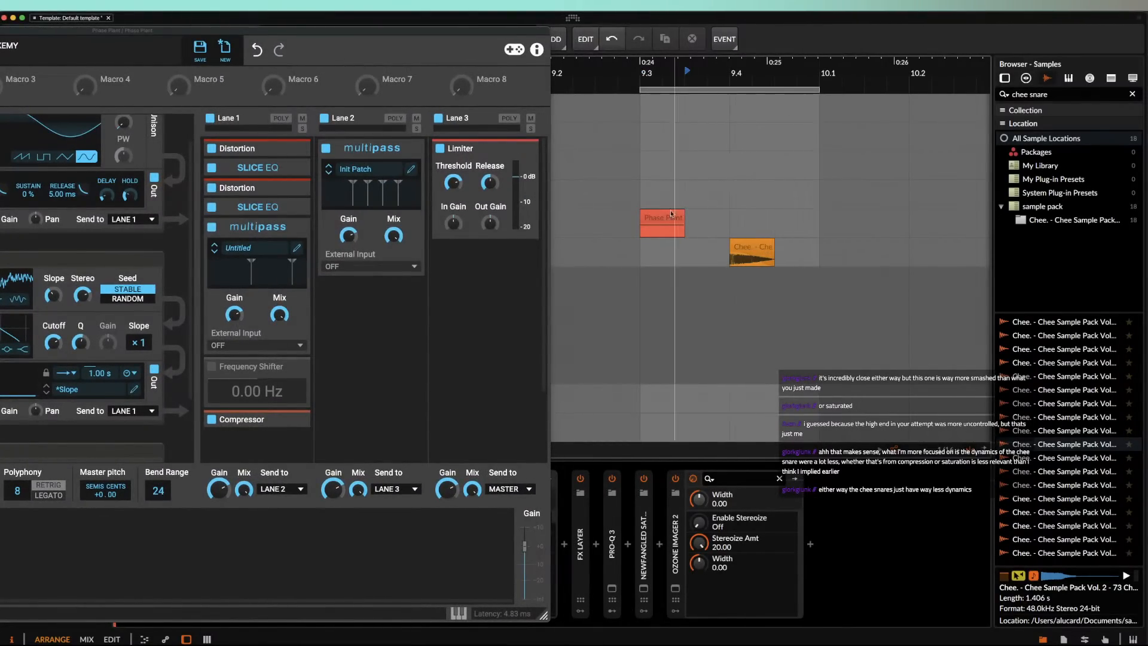
Step: Play the Phase Plant clip and fine-tune the filter cutoff in the second generator group while listening
{"action": "left_click", "coordinate": [667, 221]}
{"action": "key", "text": "space"}
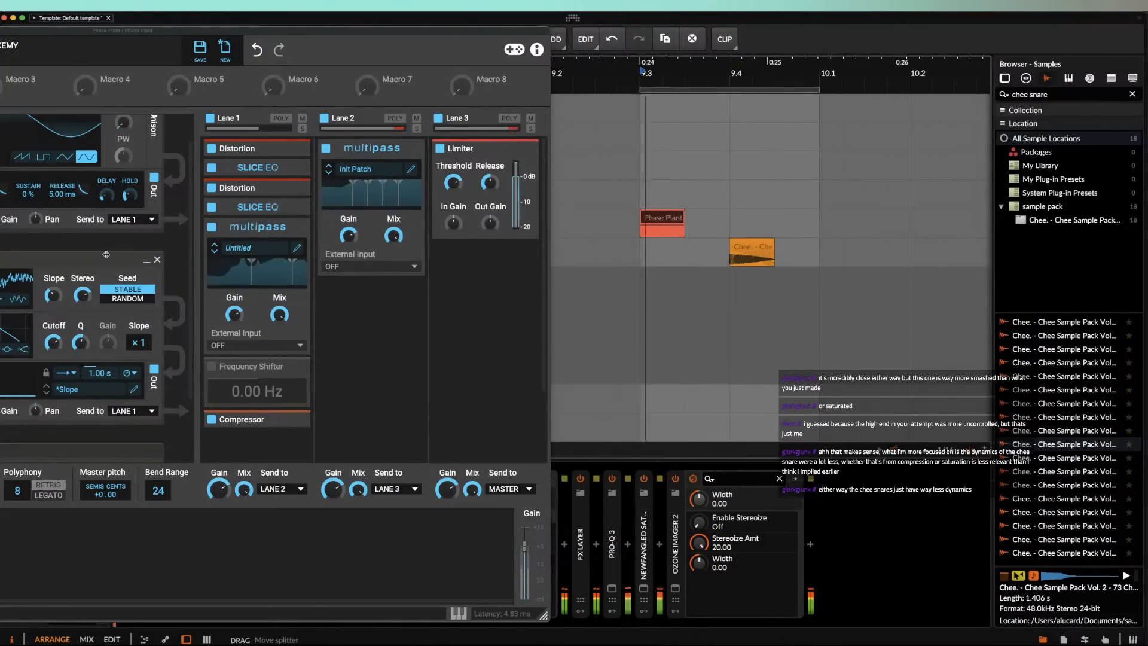
{"action": "left_click_drag", "start_coordinate": [58, 342], "coordinate": [60, 344]}
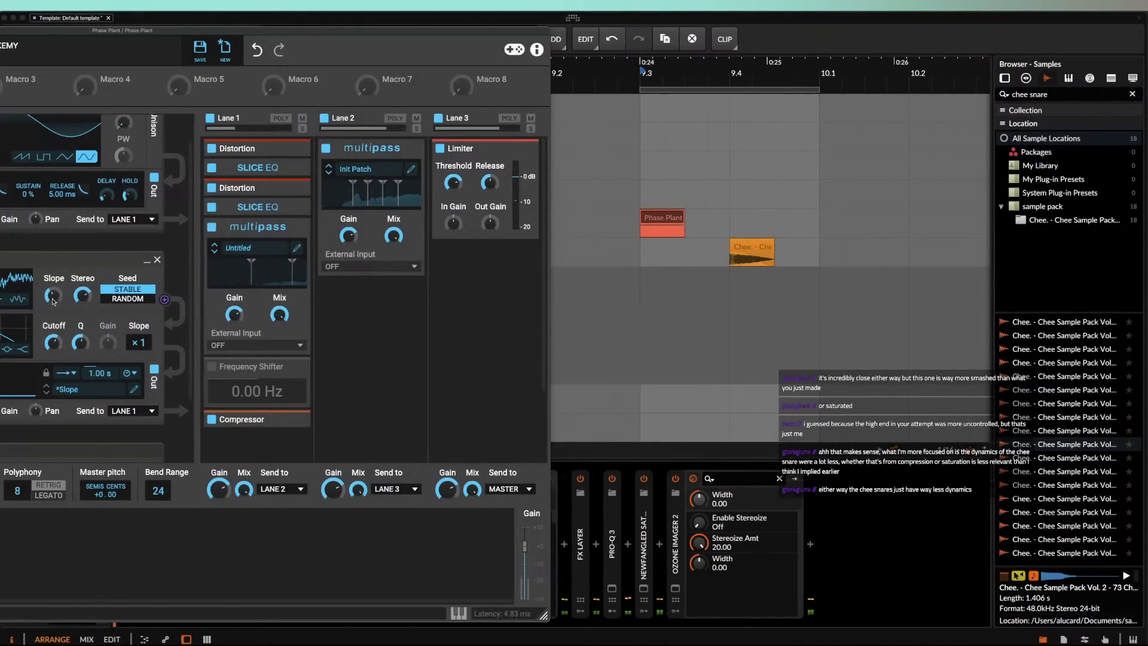
{"action": "scroll", "coordinate": [35, 275], "scroll_direction": "down", "scroll_amount": 3}
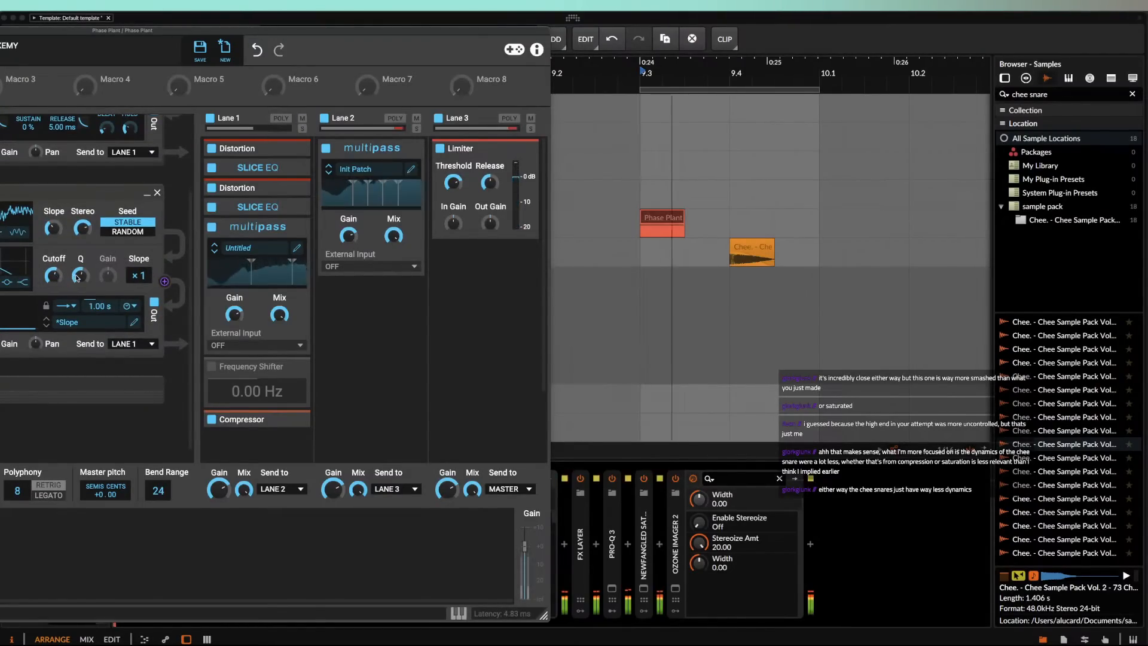
{"action": "left_click_drag", "start_coordinate": [58, 280], "coordinate": [57, 271]}
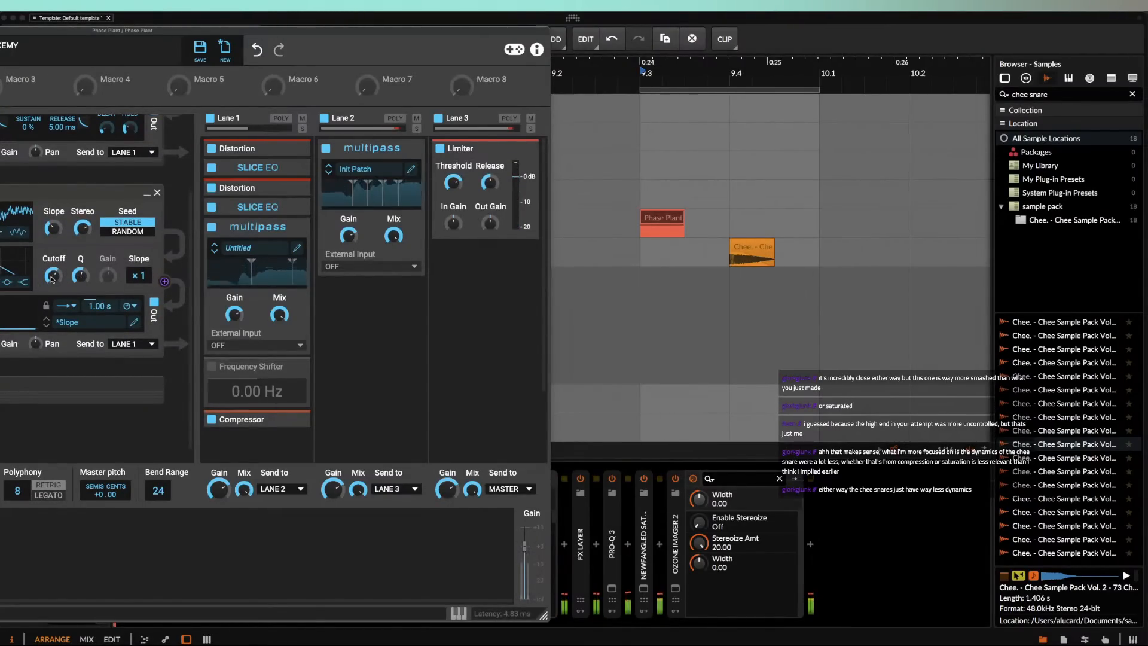
Step: Expand the Compressor in Lane 1 and adjust its attack time while the clip plays
{"action": "left_click", "coordinate": [292, 420]}
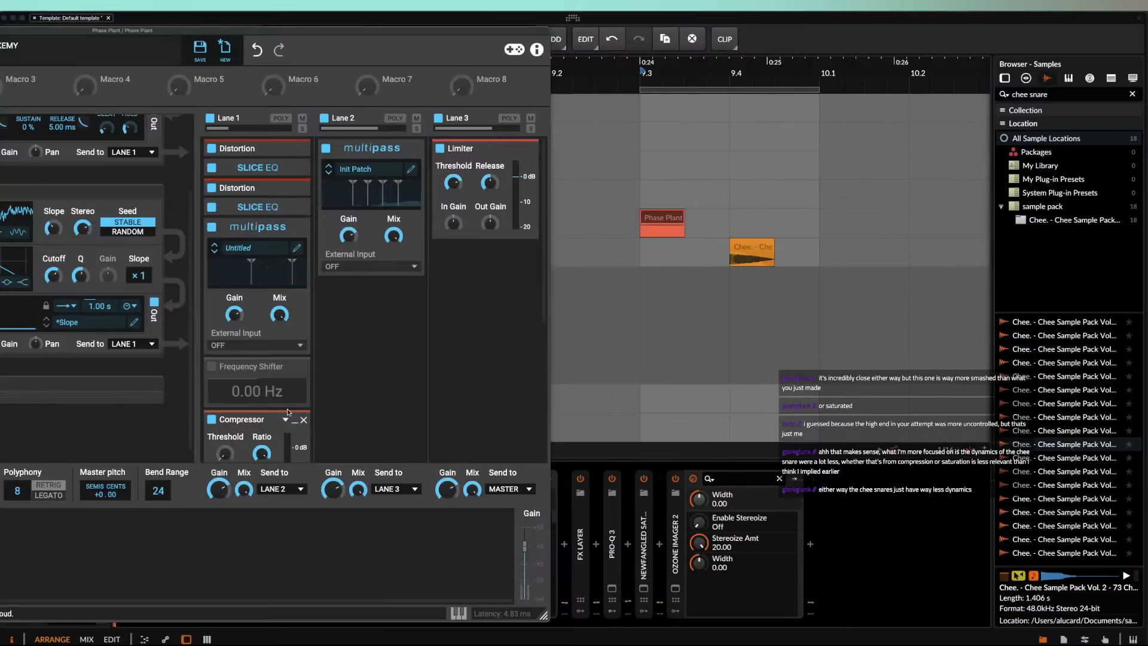
{"action": "scroll", "coordinate": [292, 420], "scroll_direction": "down", "scroll_amount": 3}
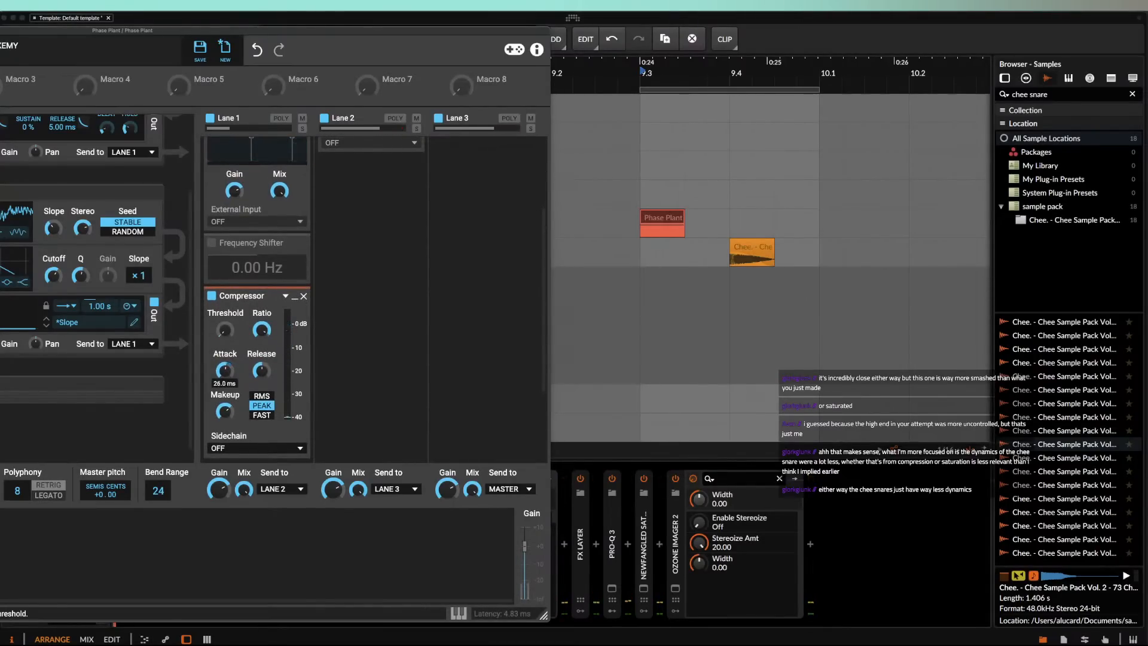
{"action": "mouse_move", "coordinate": [225, 370]}
{"action": "left_mouse_down"}
{"action": "mouse_move", "coordinate": [262, 360]}
{"action": "mouse_move", "coordinate": [225, 338]}
{"action": "mouse_move", "coordinate": [224, 355]}
{"action": "left_mouse_up"}
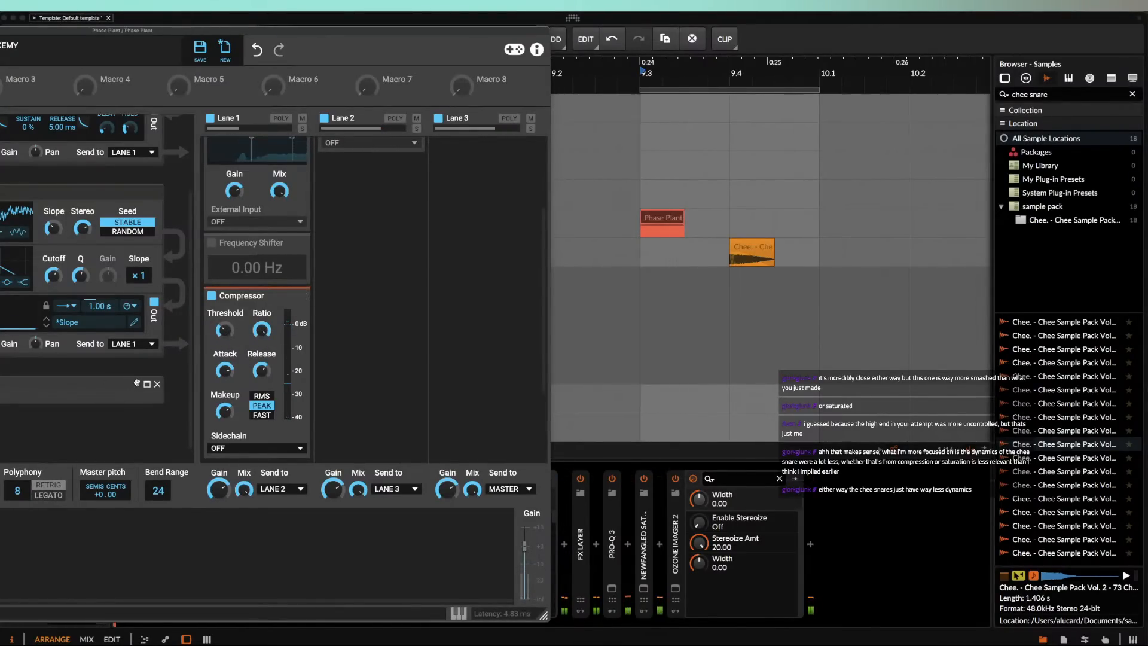
Step: Expand the third generator group and adjust its noise slope, stereo amount and filter cutoff by ear
{"action": "double_click", "coordinate": [48, 390]}
{"action": "scroll", "coordinate": [47, 400], "scroll_direction": "down", "scroll_amount": 2}
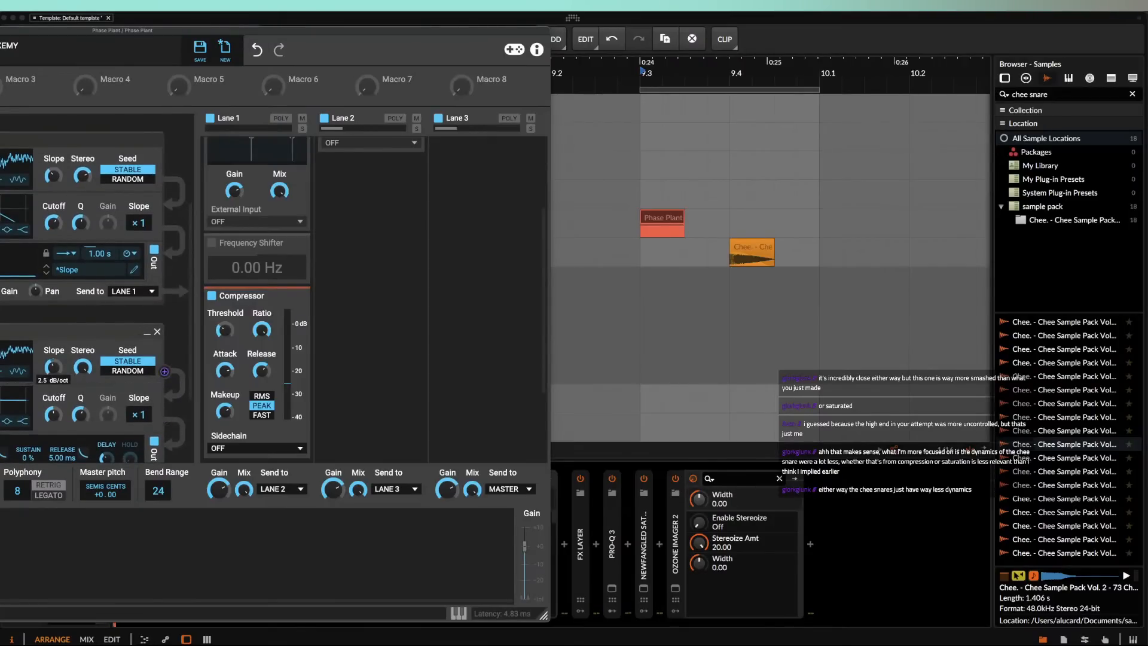
{"action": "left_click_drag", "start_coordinate": [53, 367], "coordinate": [53, 372]}
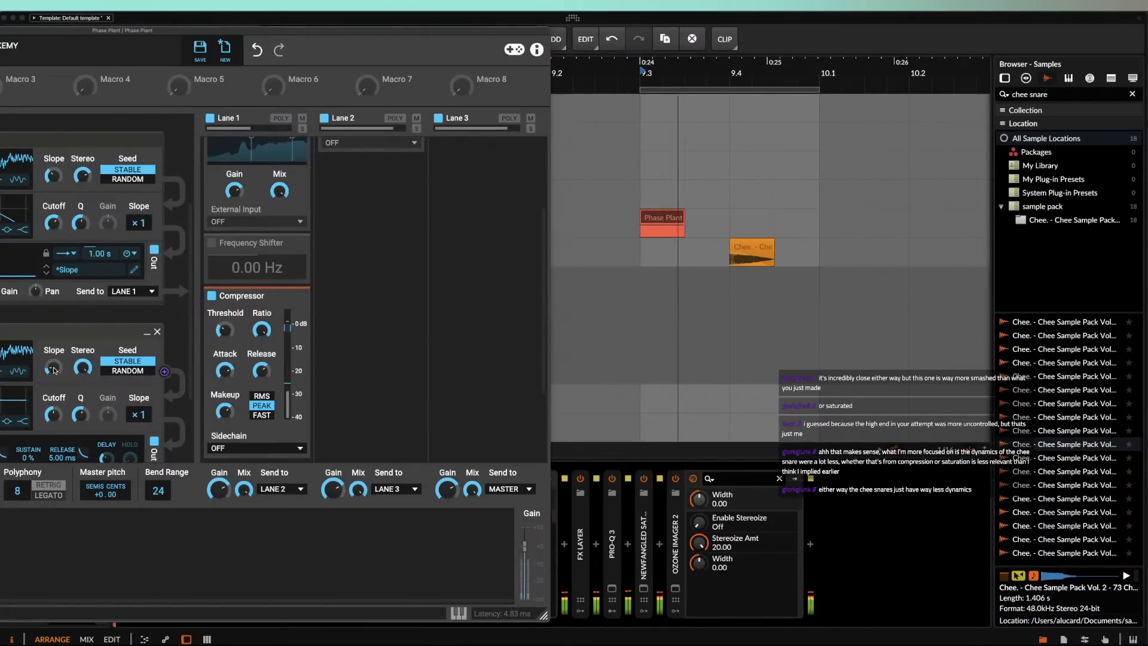
{"action": "left_click_drag", "start_coordinate": [82, 368], "coordinate": [83, 365]}
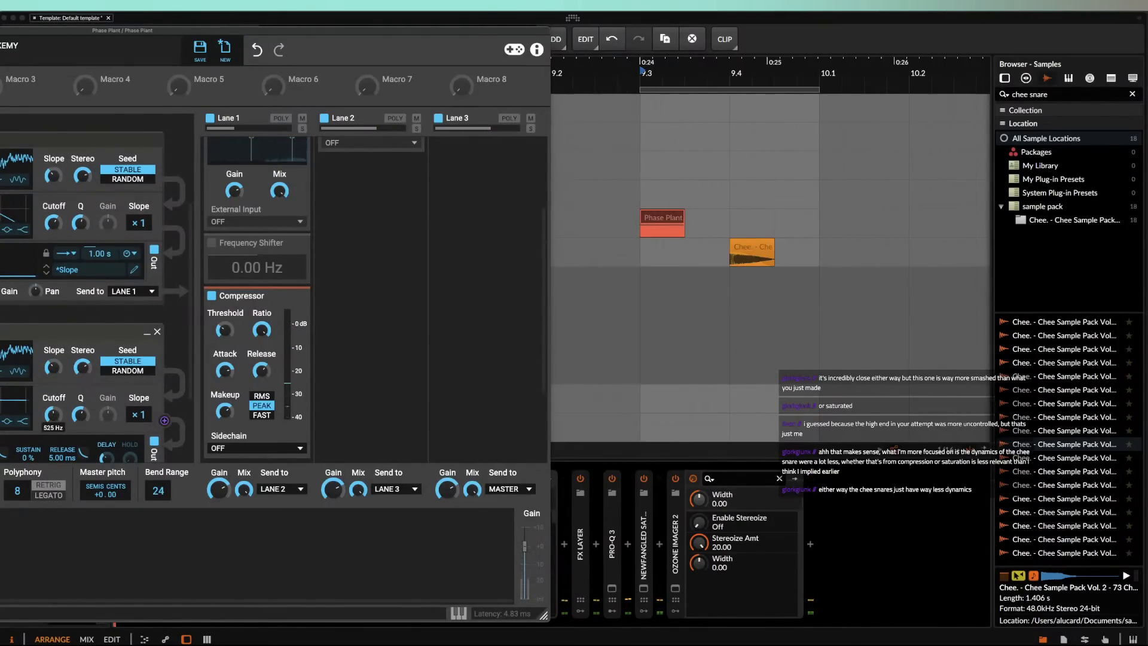
{"action": "left_click_drag", "start_coordinate": [53, 414], "coordinate": [53, 411]}
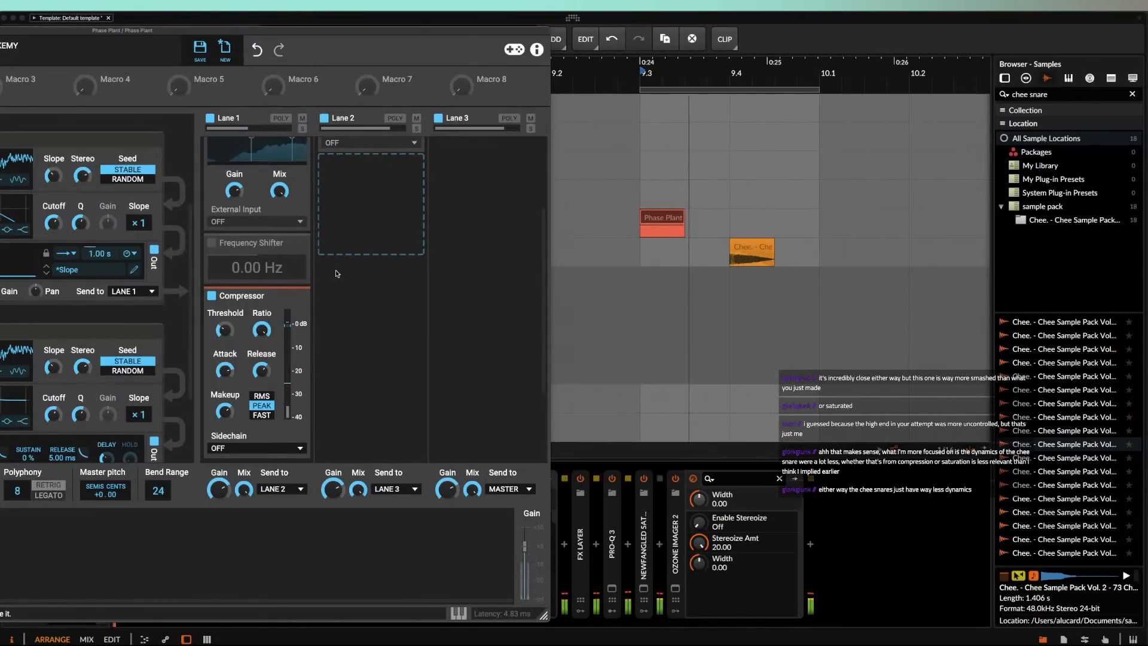
Step: Collapse the Compressor and examine the start of the Chee sample clip's waveform up close
{"action": "scroll", "coordinate": [359, 282], "scroll_direction": "up", "scroll_amount": 3}
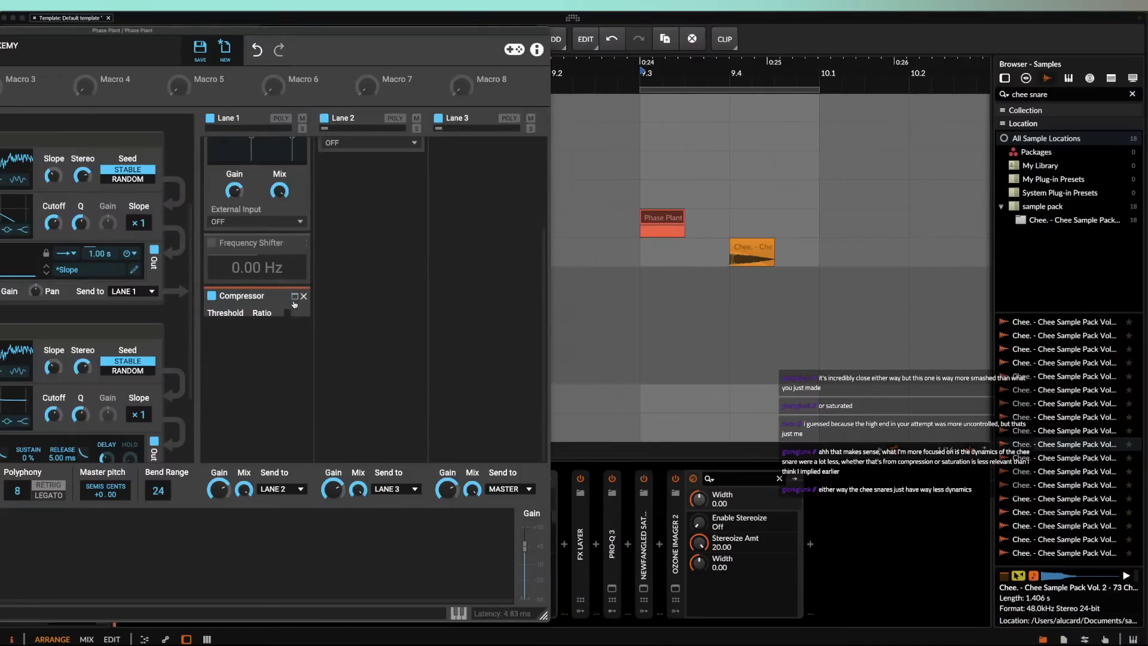
{"action": "left_click", "coordinate": [730, 261]}
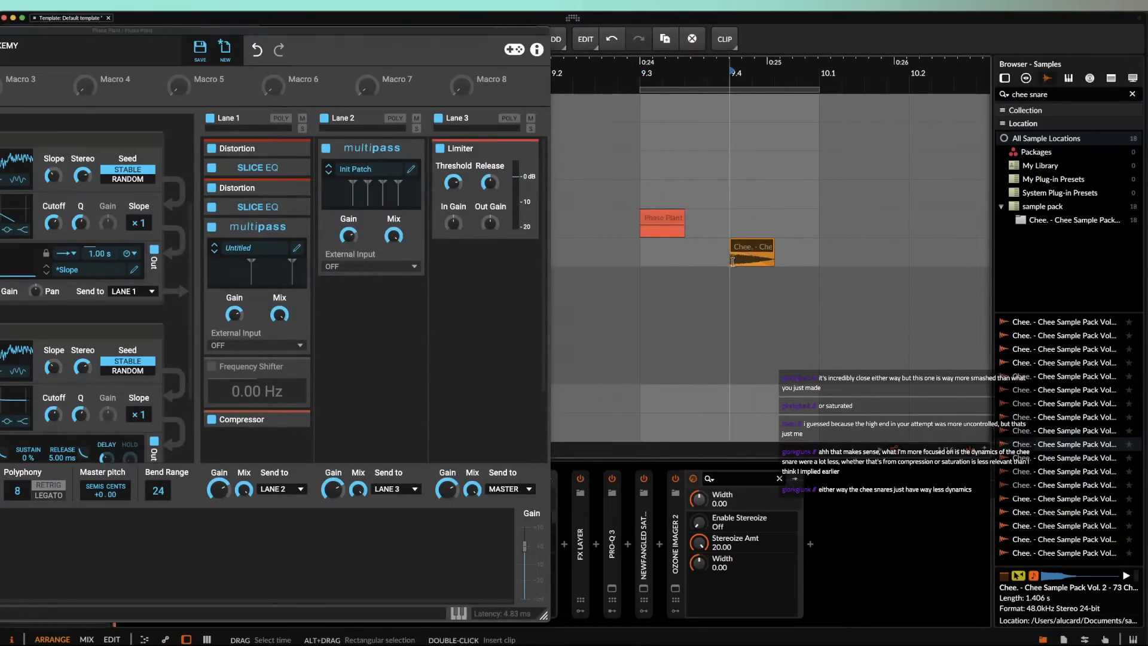
{"action": "scroll", "coordinate": [734, 261], "scroll_direction": "up", "scroll_amount": 5}
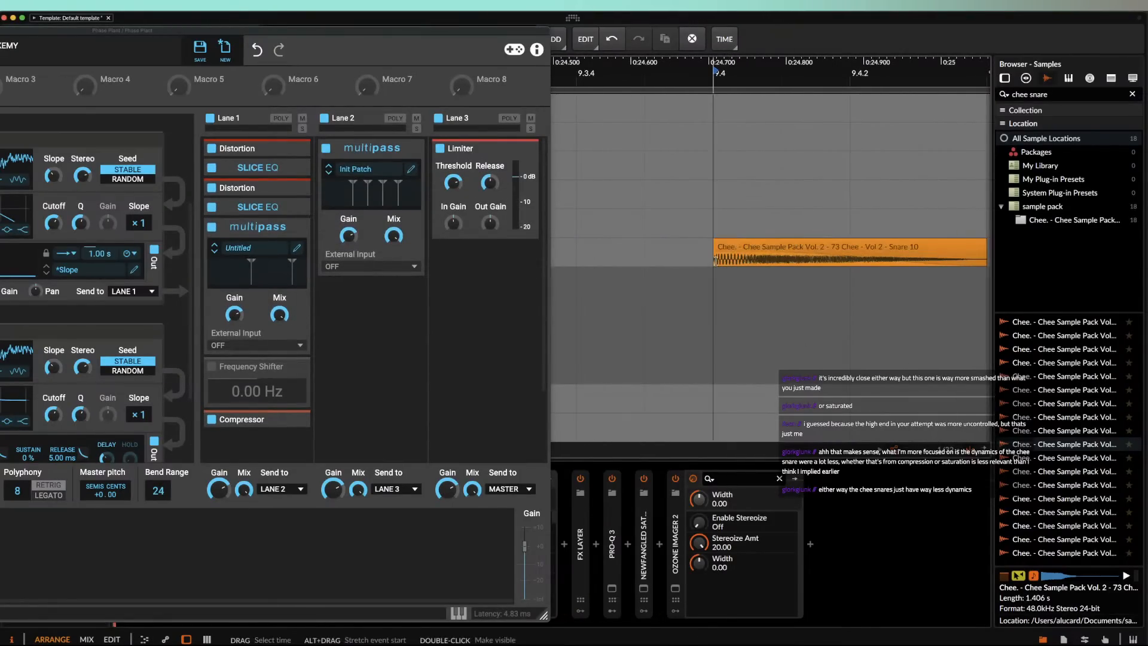
{"action": "scroll", "coordinate": [716, 262], "scroll_direction": "down", "scroll_amount": 5}
{"action": "scroll", "coordinate": [716, 261], "scroll_direction": "left", "scroll_amount": 3}
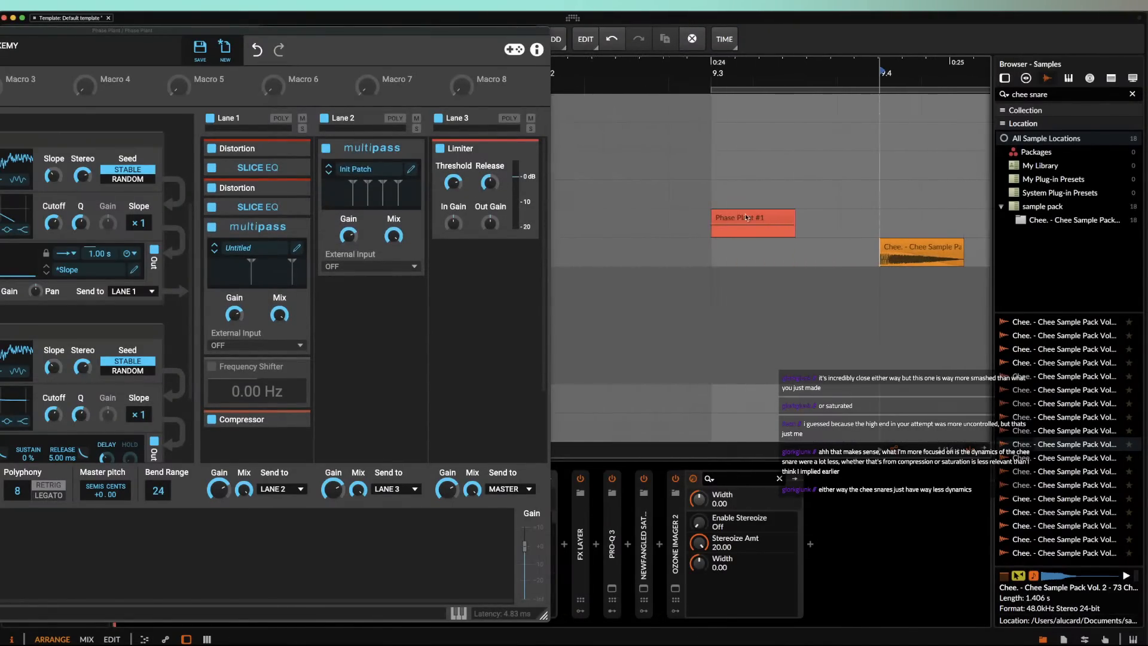
Step: Expand both Slice EQ modules in Lane 1, check the first one's curve and shift their frequency offsets down
{"action": "left_click", "coordinate": [269, 167]}
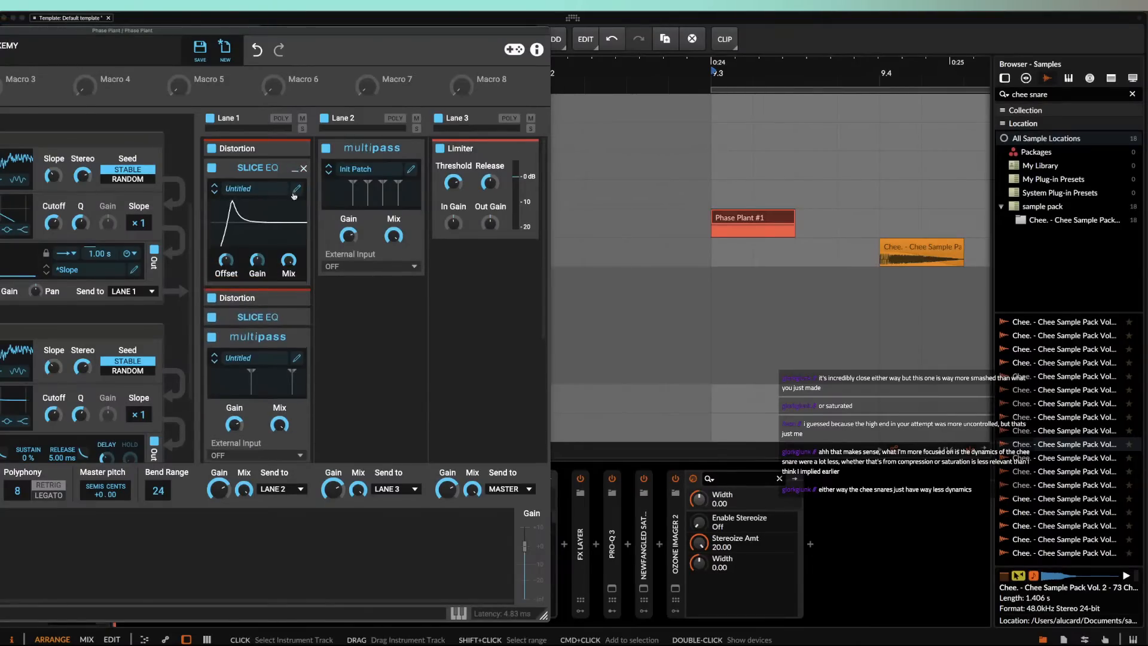
{"action": "mouse_move", "coordinate": [233, 259]}
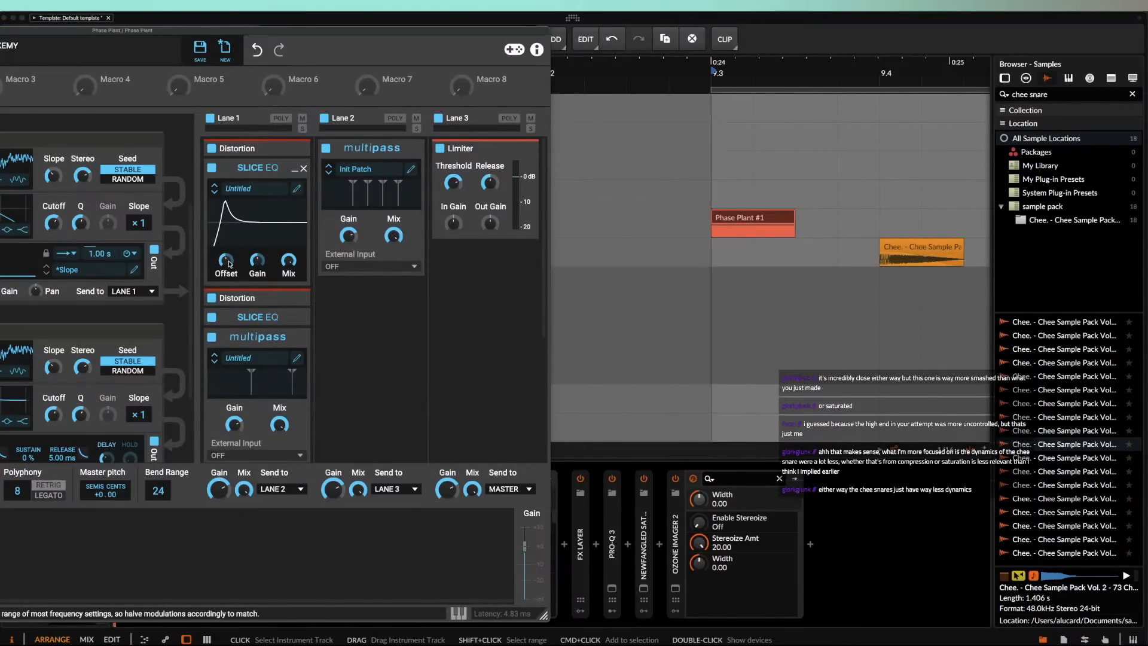
{"action": "left_click", "coordinate": [297, 189]}
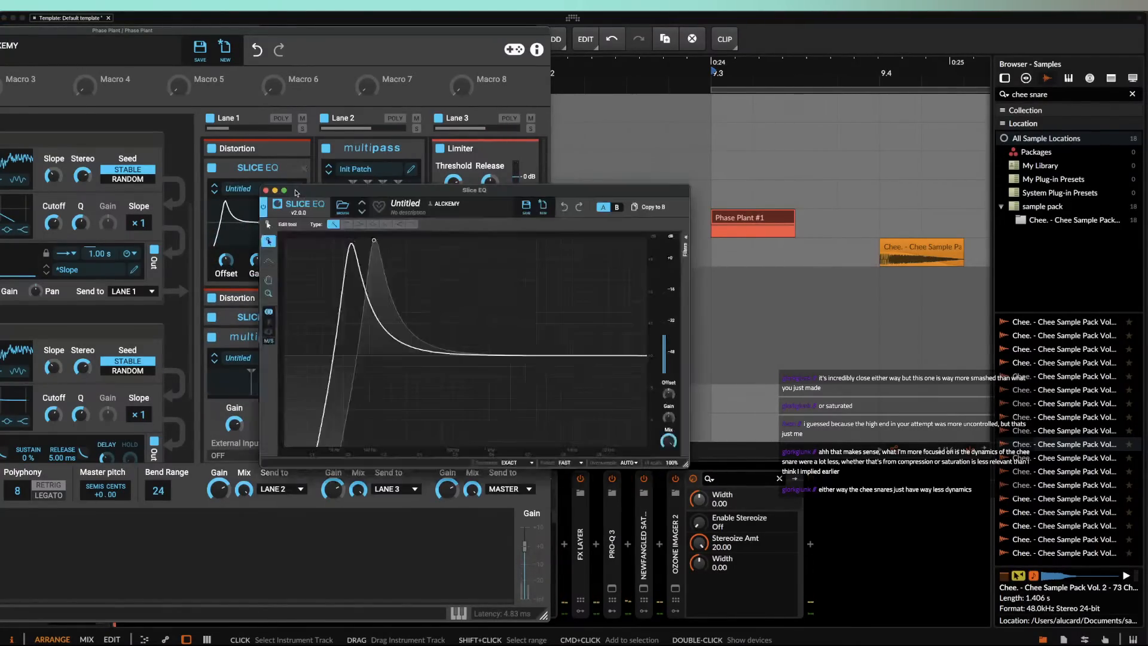
{"action": "left_click", "coordinate": [258, 185]}
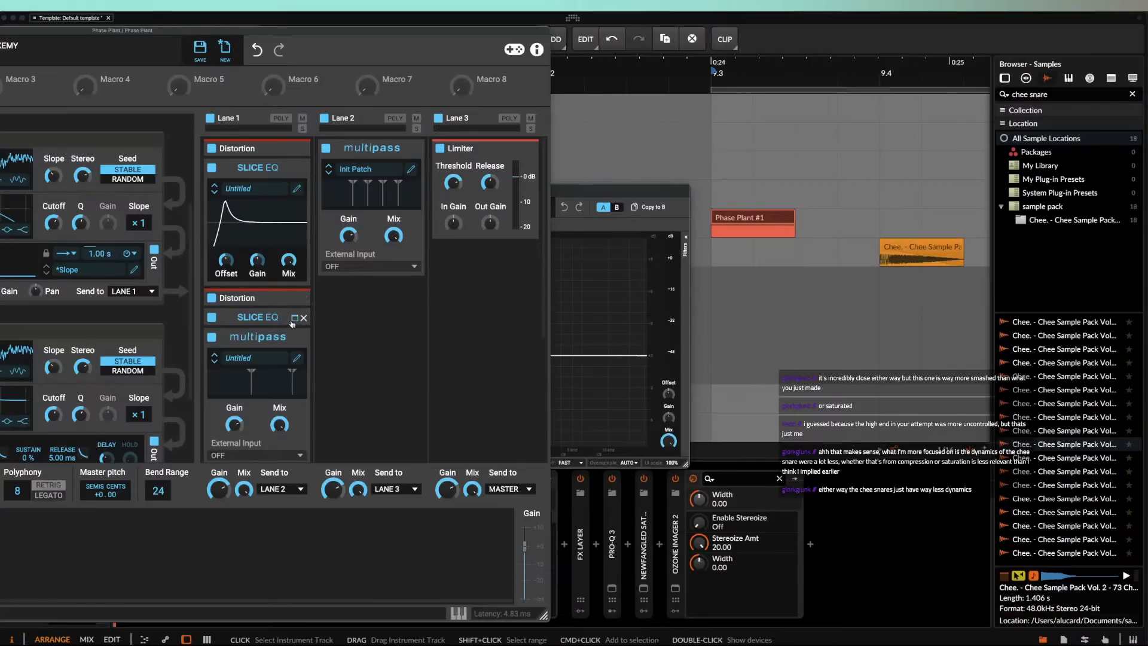
{"action": "left_click", "coordinate": [293, 318]}
{"action": "left_click_drag", "start_coordinate": [226, 412], "coordinate": [226, 425]}
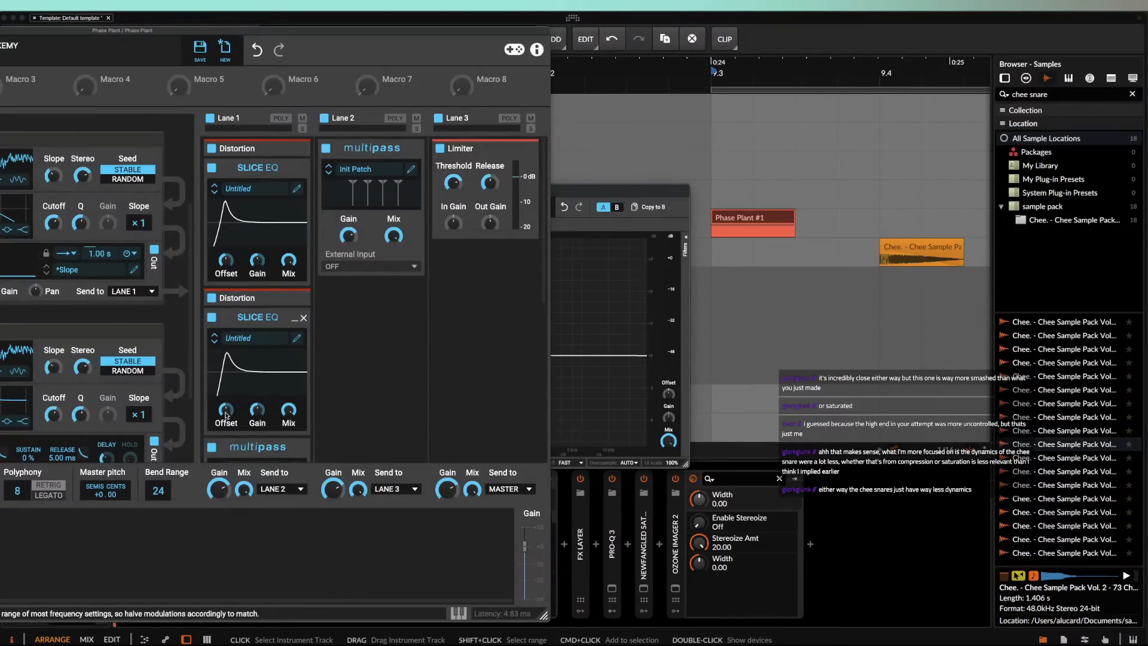
Step: Bring the full synth window back into view, raise both Slice EQ offsets during playback and collapse the first Slice EQ
{"action": "left_click_drag", "start_coordinate": [78, 31], "coordinate": [518, 27]}
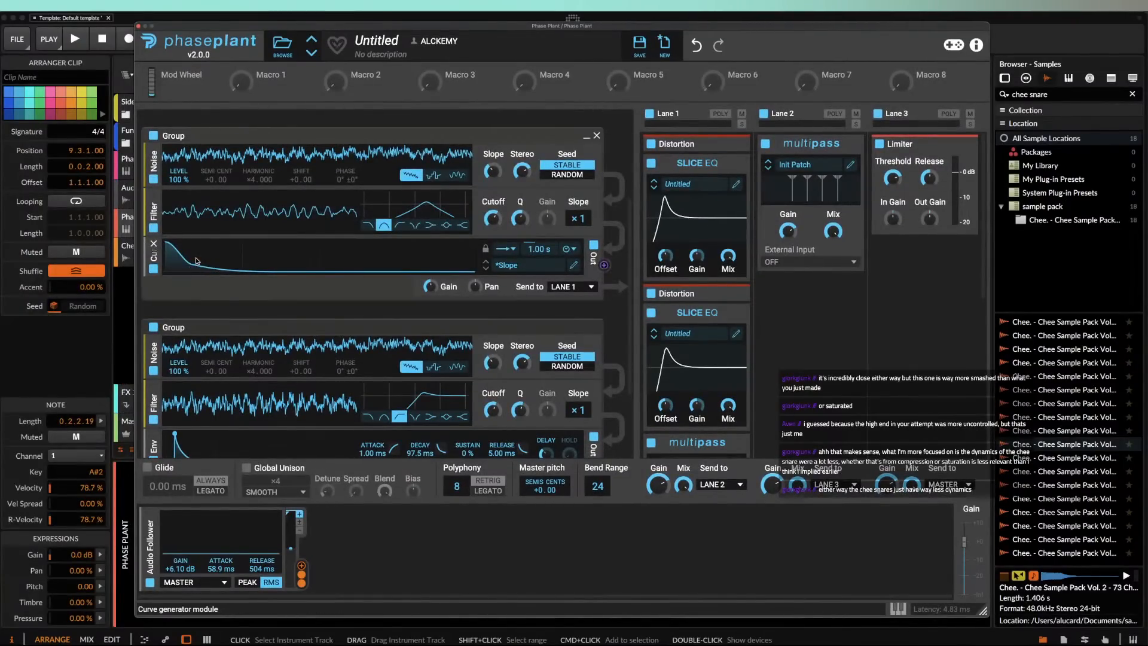
{"action": "key", "text": "super+Tab"}
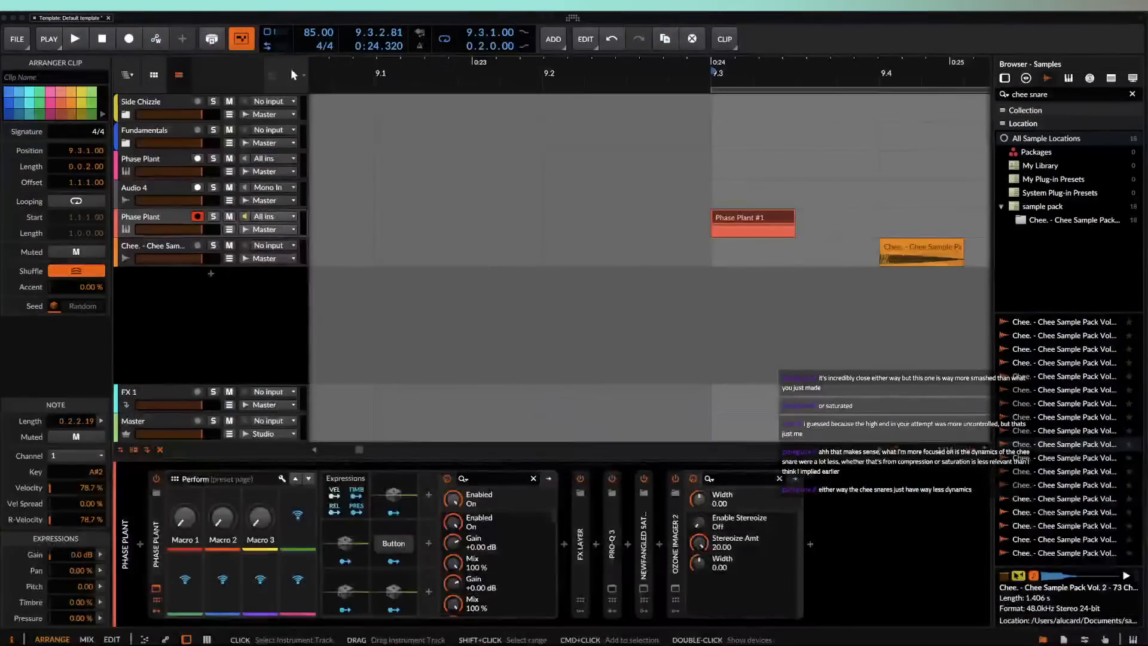
{"action": "key", "text": "super+Tab"}
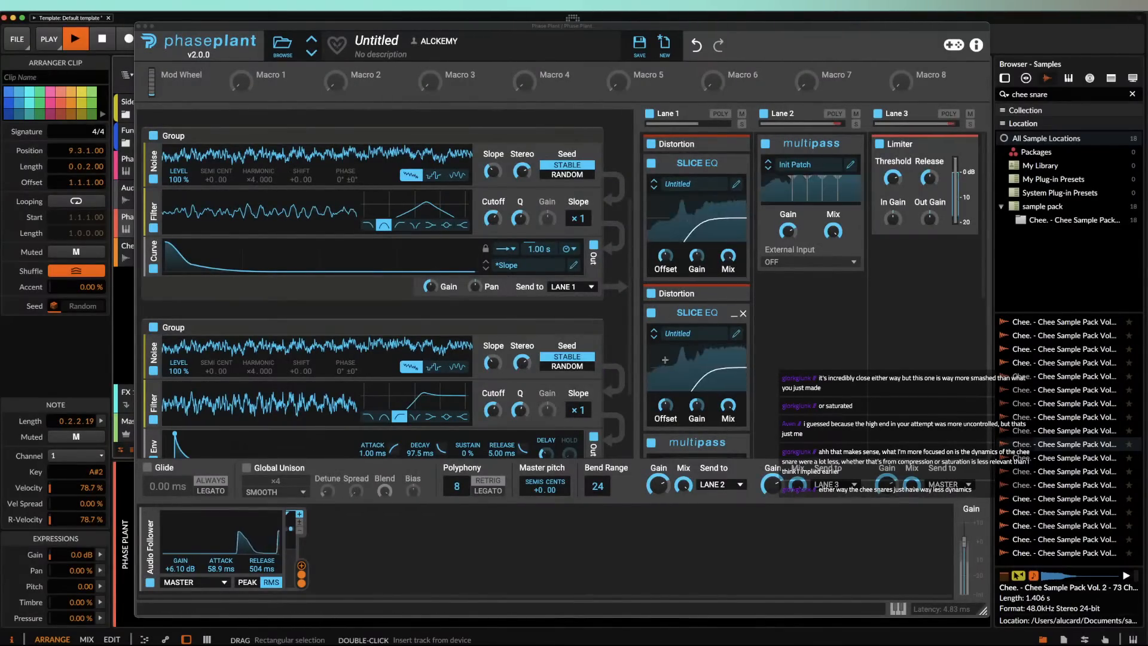
{"action": "left_click_drag", "start_coordinate": [665, 406], "coordinate": [665, 396]}
{"action": "left_click_drag", "start_coordinate": [666, 256], "coordinate": [697, 237]}
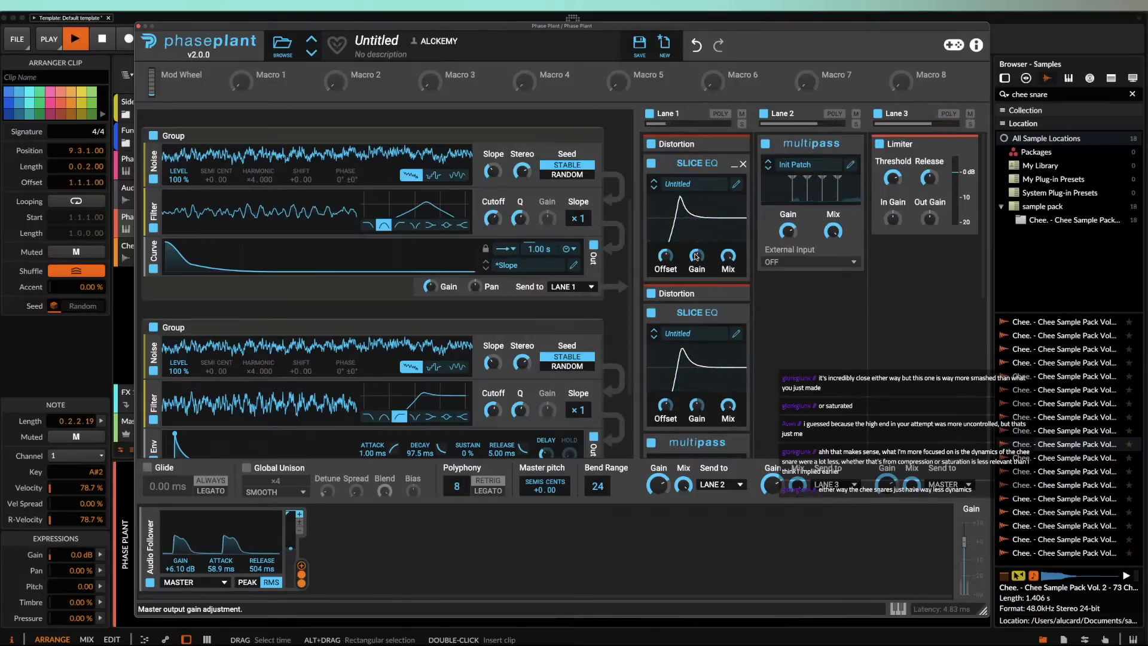
{"action": "left_click", "coordinate": [734, 165]}
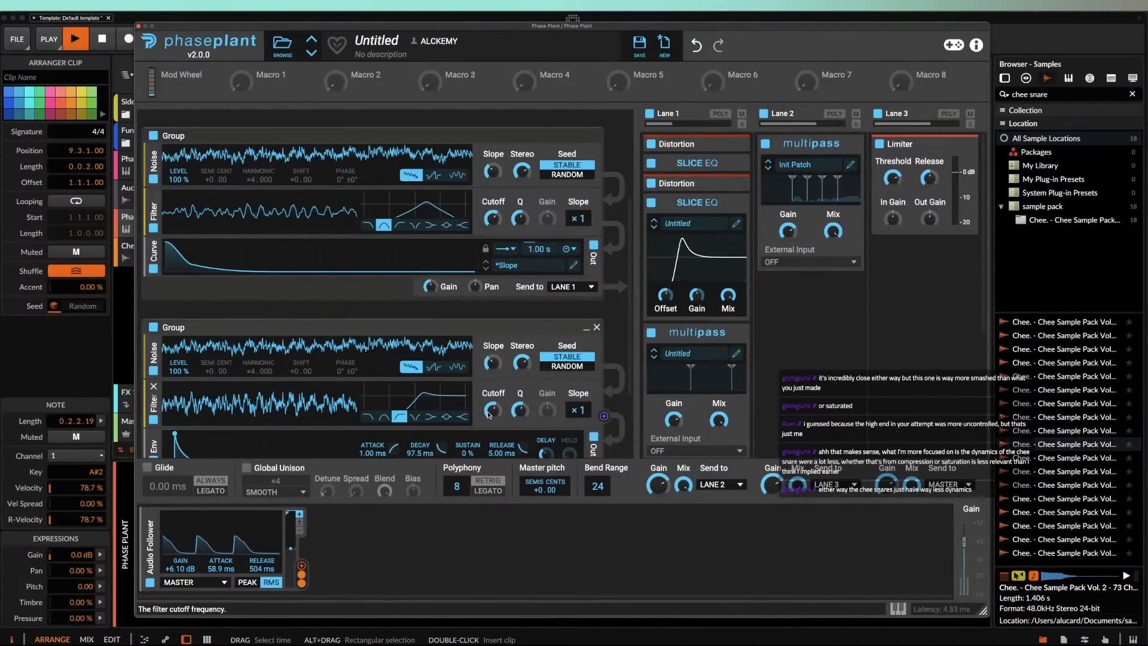
Step: Raise the third group's filter cutoff, lower its Q and reduce the noise's stereo amount while auditioning the clip
{"action": "key", "text": "space"}
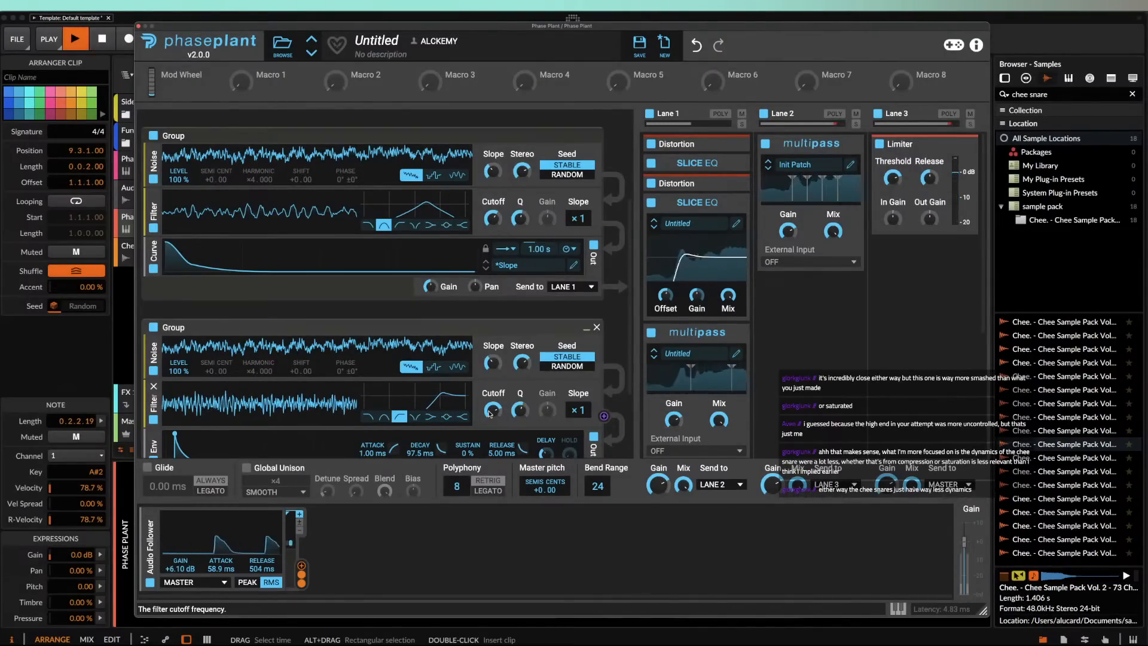
{"action": "left_click_drag", "start_coordinate": [519, 411], "coordinate": [519, 428]}
{"action": "key", "text": "space"}
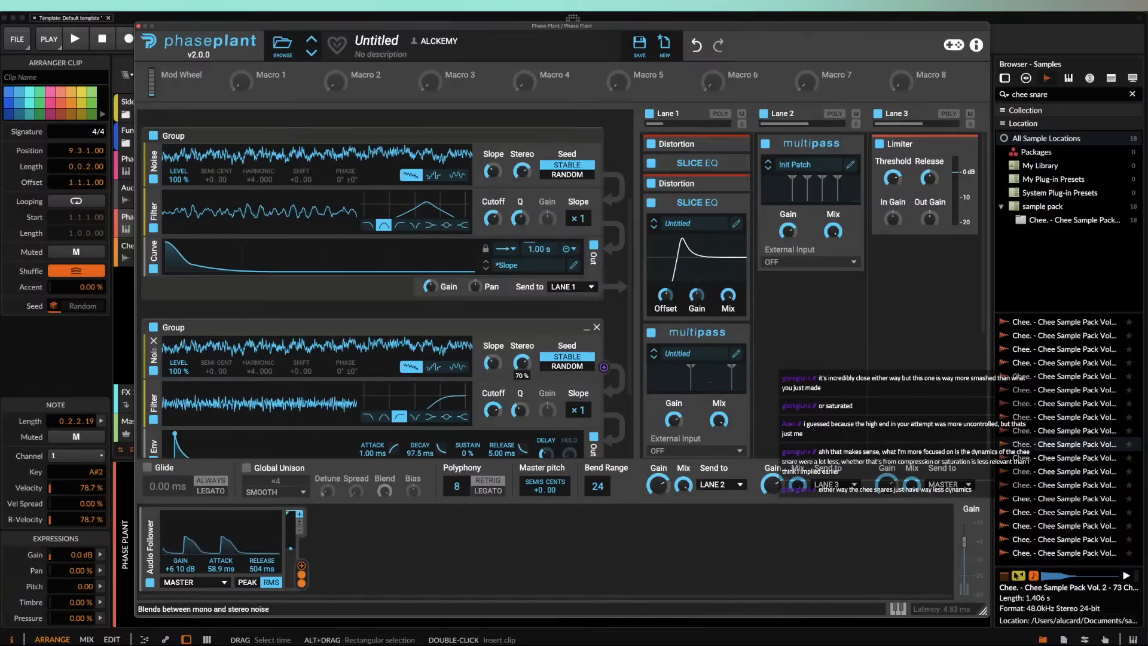
{"action": "key", "text": "space"}
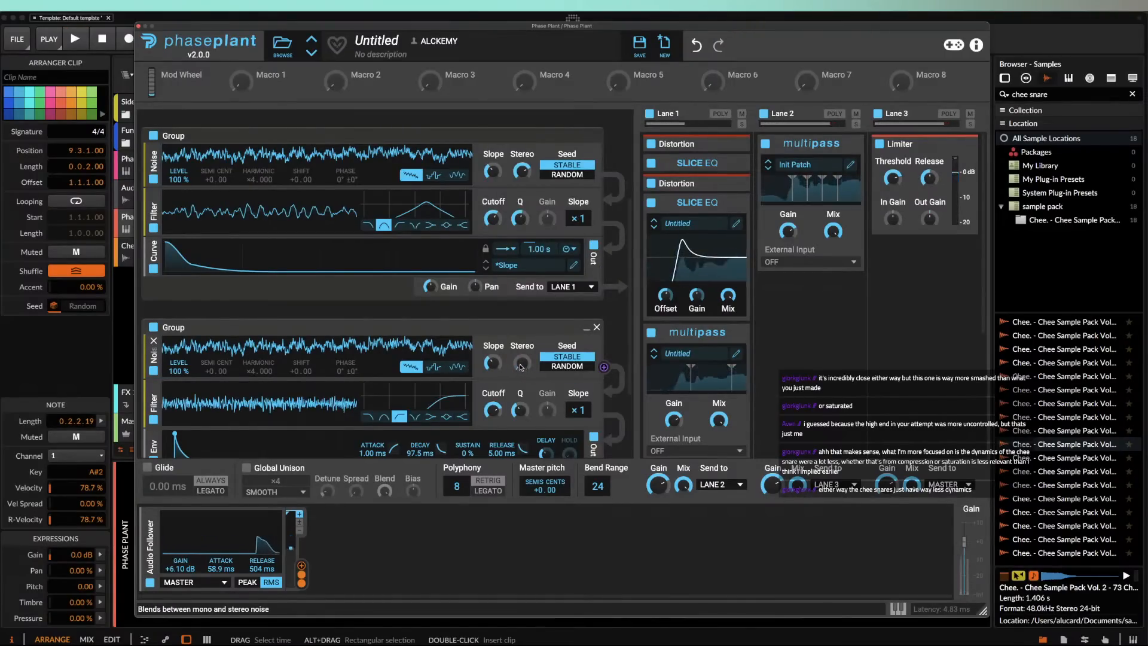
Step: Restore the third group's noise stereo width, lower its filter cutoff and raise the Q while auditioning the snare
{"action": "key", "text": "space"}
{"action": "key", "text": "space"}
{"action": "left_click_drag", "start_coordinate": [493, 411], "coordinate": [520, 378]}
{"action": "key", "text": "space"}
{"action": "key", "text": "space"}
{"action": "key", "text": "space"}
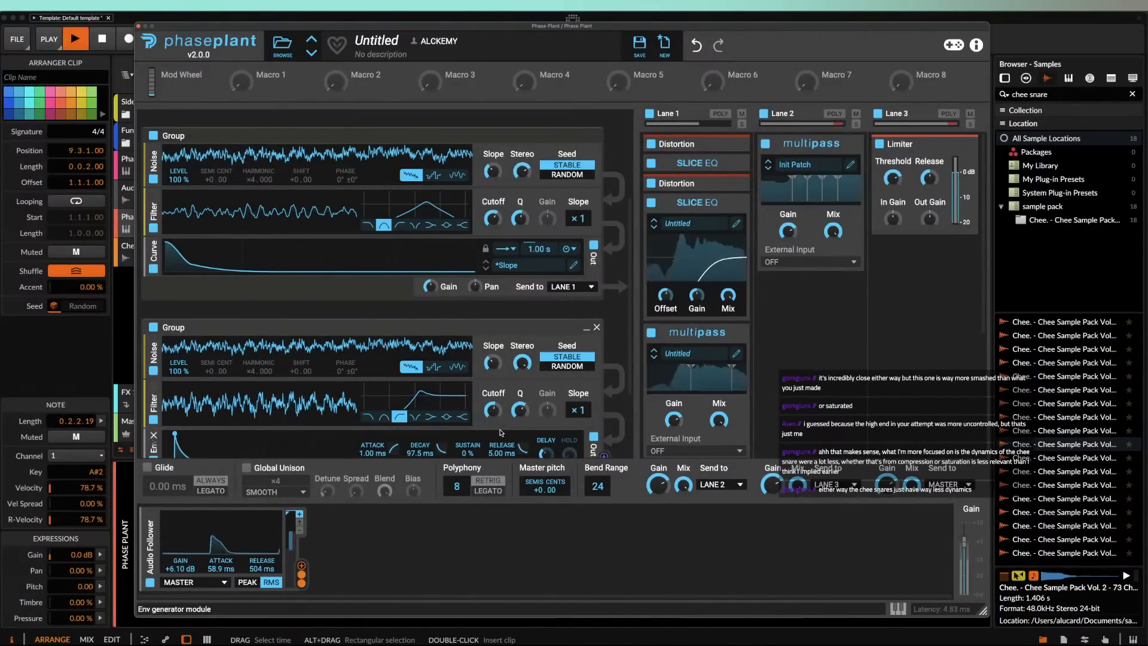
{"action": "key", "text": "space"}
{"action": "key", "text": "space"}
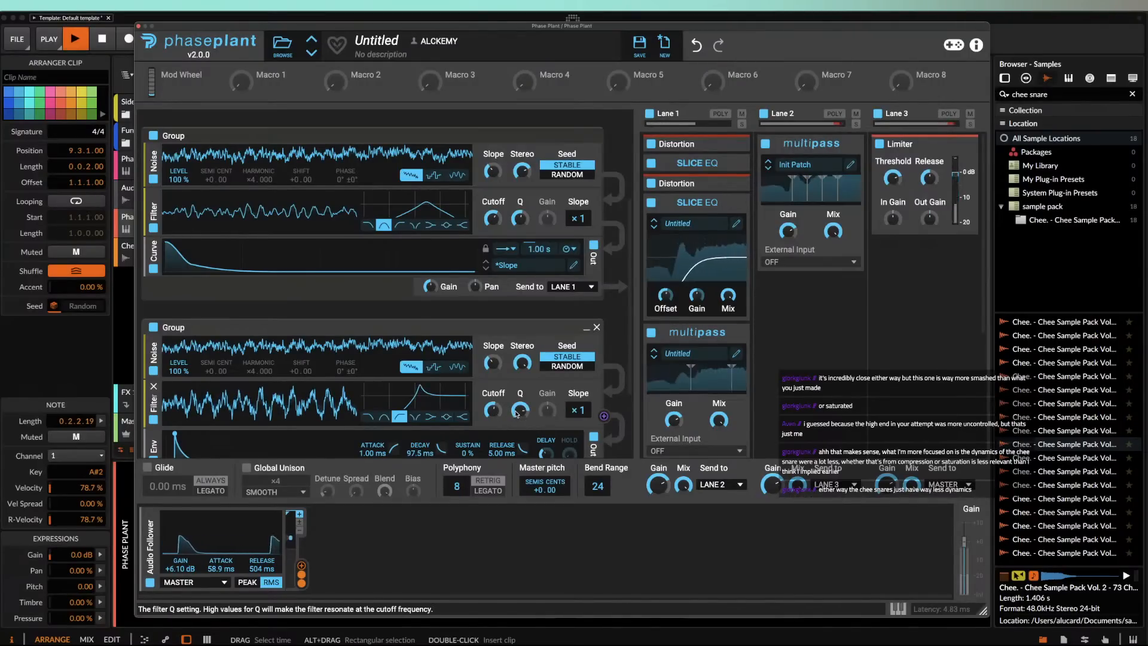
Step: Fine-tune the third group's filter cutoff during playback and set its Q to 3.037
{"action": "key", "text": "space"}
{"action": "key", "text": "space"}
{"action": "key", "text": "space"}
{"action": "key", "text": "space"}
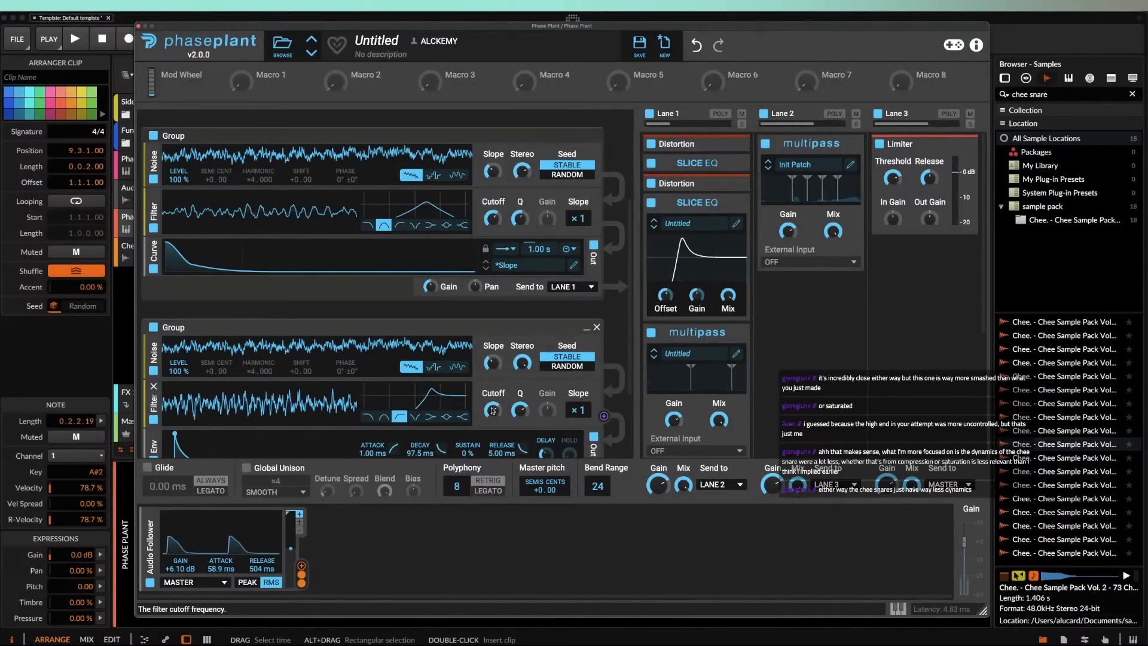
{"action": "key", "text": "space"}
{"action": "left_click", "coordinate": [494, 414]}
{"action": "left_click_drag", "start_coordinate": [494, 414], "coordinate": [495, 415]}
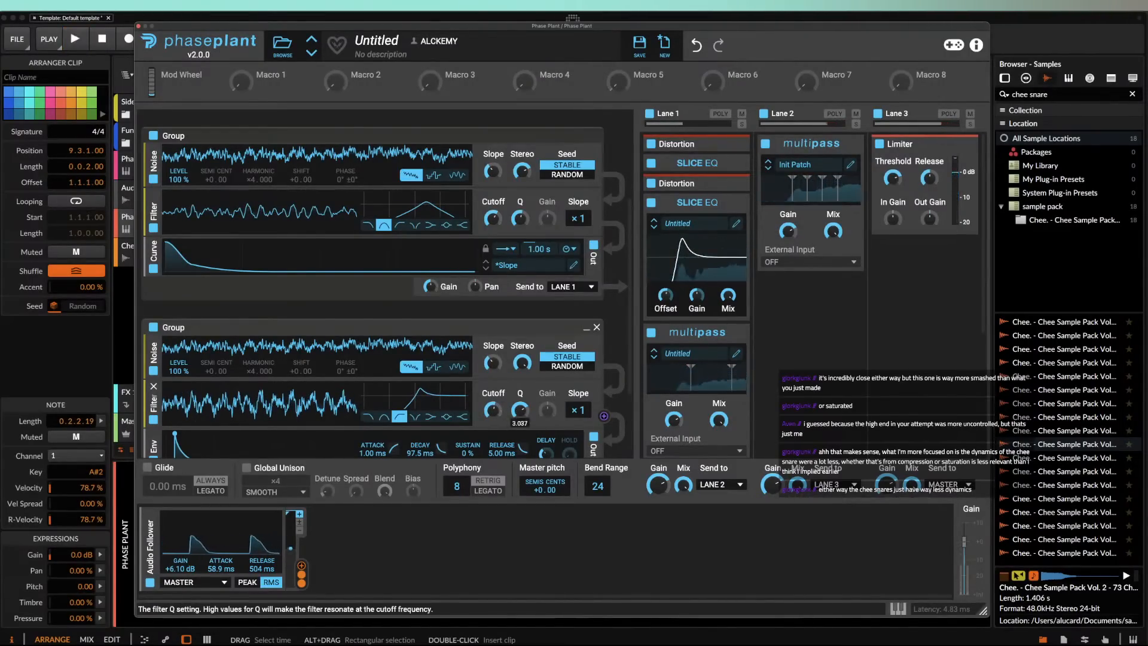
Step: Collapse the second Slice EQ and the Multipass in Lane 1, enable the Frequency Shifter and set it to 59.7 Hz
{"action": "scroll", "coordinate": [389, 387], "scroll_direction": "down", "scroll_amount": 4}
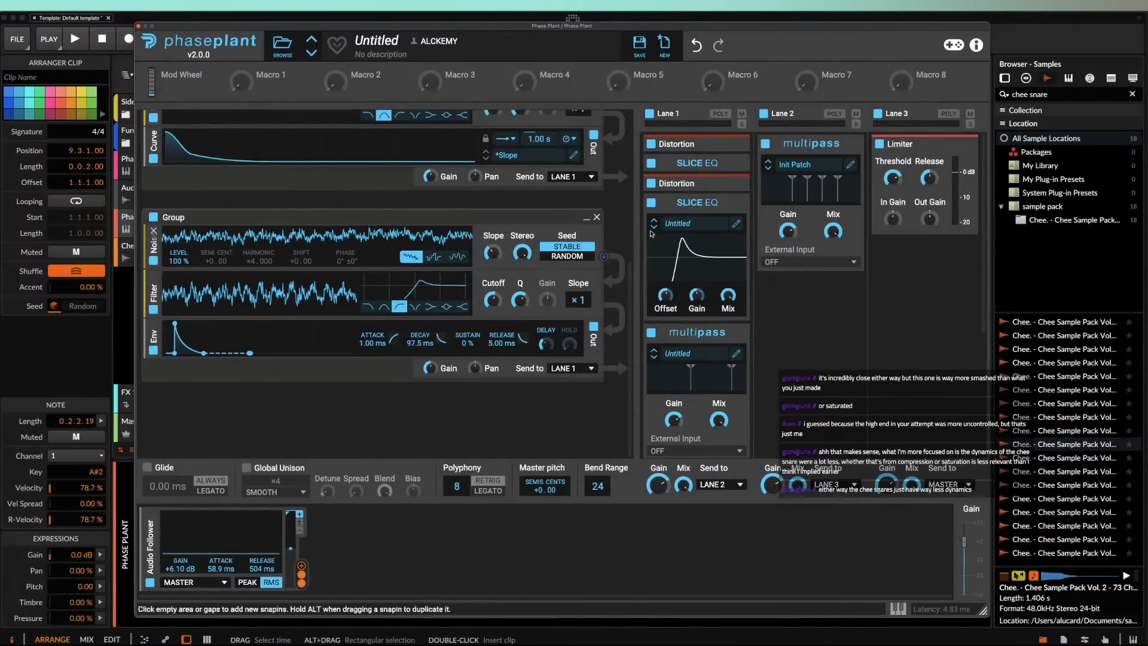
{"action": "left_click", "coordinate": [735, 204]}
{"action": "left_click", "coordinate": [735, 225]}
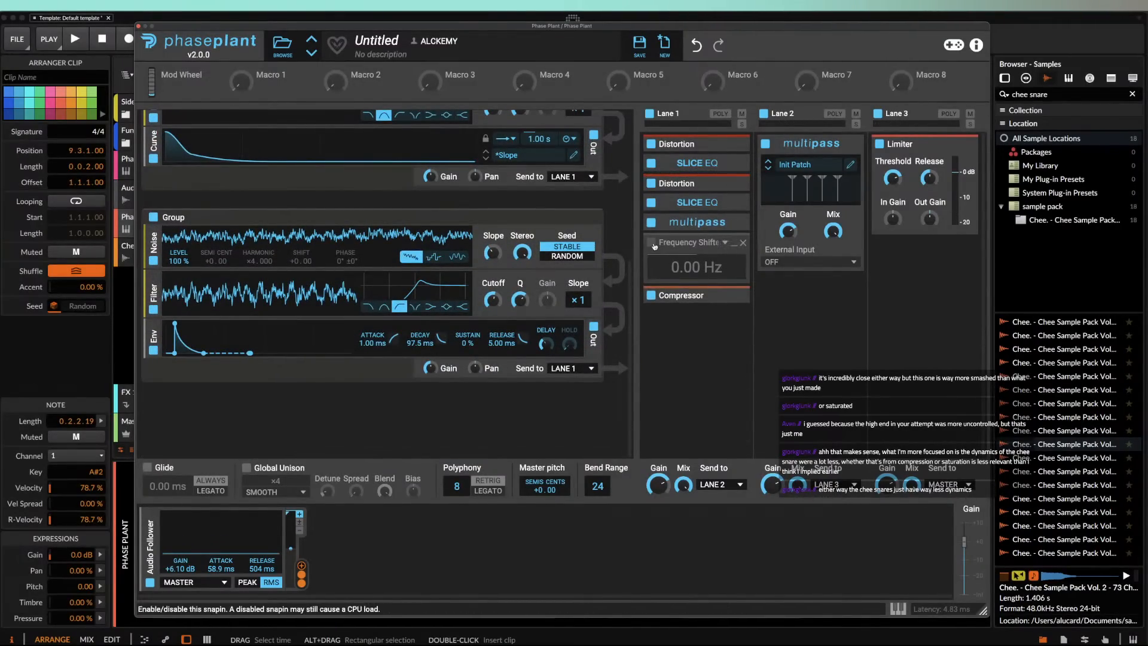
{"action": "key", "text": "space"}
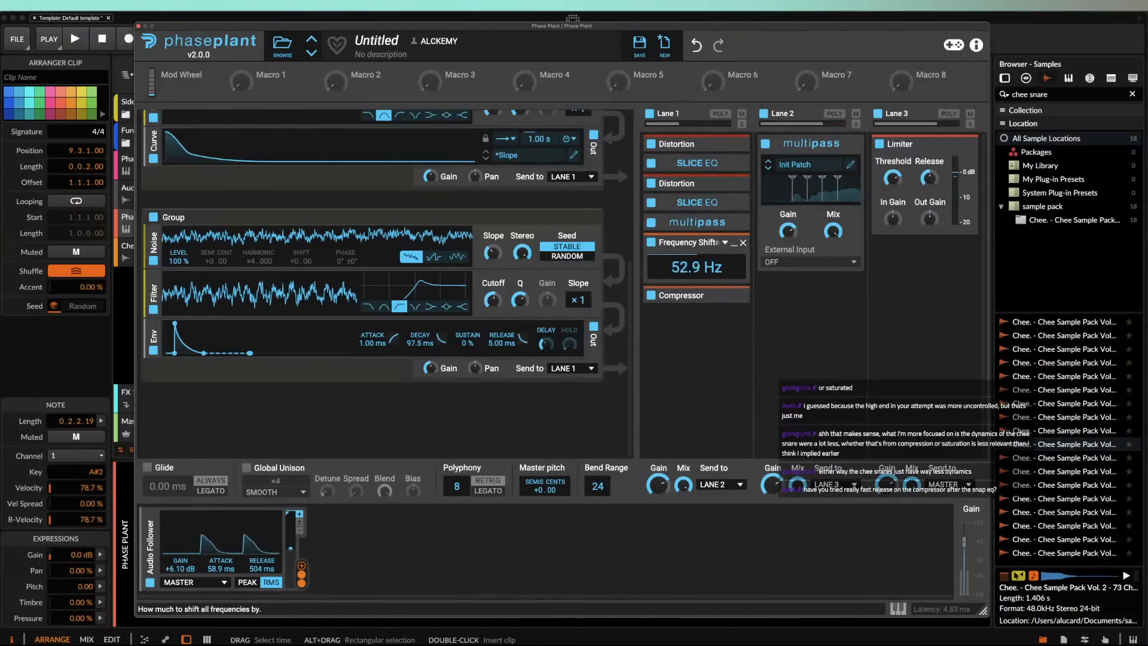
{"action": "left_click_drag", "start_coordinate": [698, 267], "coordinate": [697, 265]}
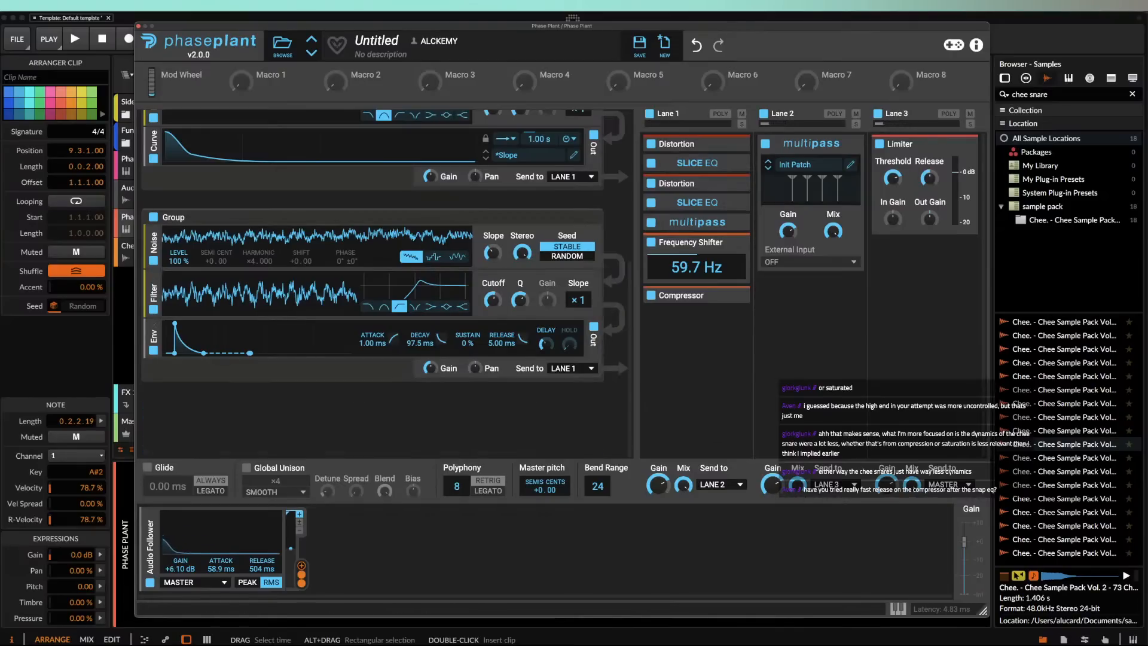
Step: Expand the Lane 1 Compressor, try a much shorter release during playback and settle on 218 ms
{"action": "left_click", "coordinate": [747, 314]}
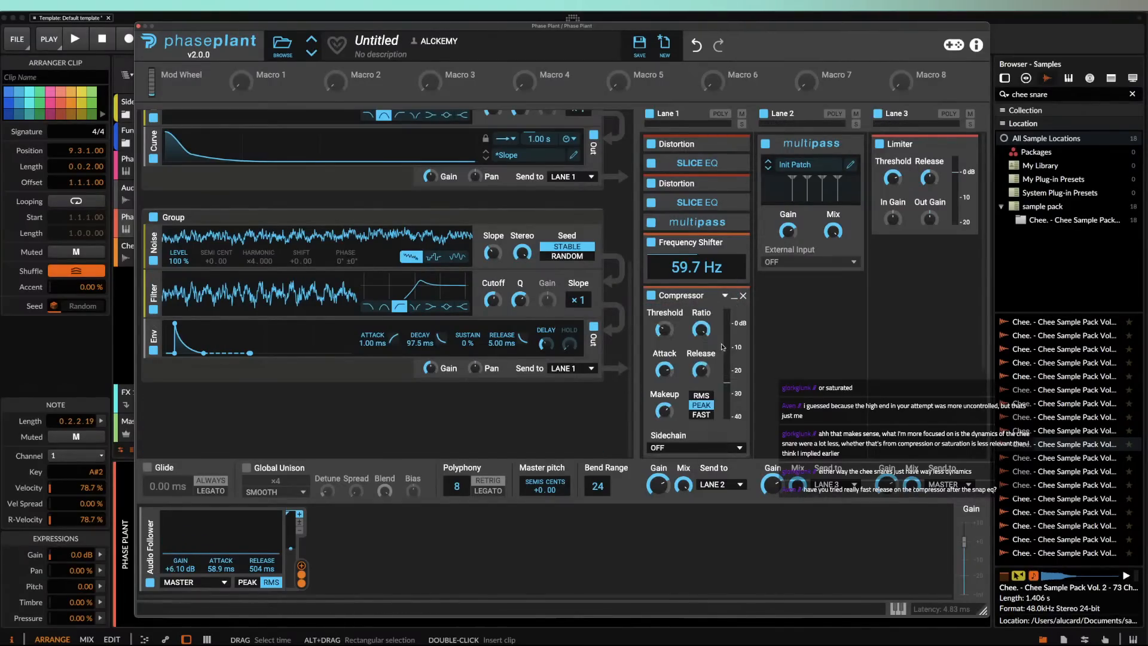
{"action": "key", "text": "space"}
{"action": "key", "text": "space"}
{"action": "left_click_drag", "start_coordinate": [701, 370], "coordinate": [702, 380]}
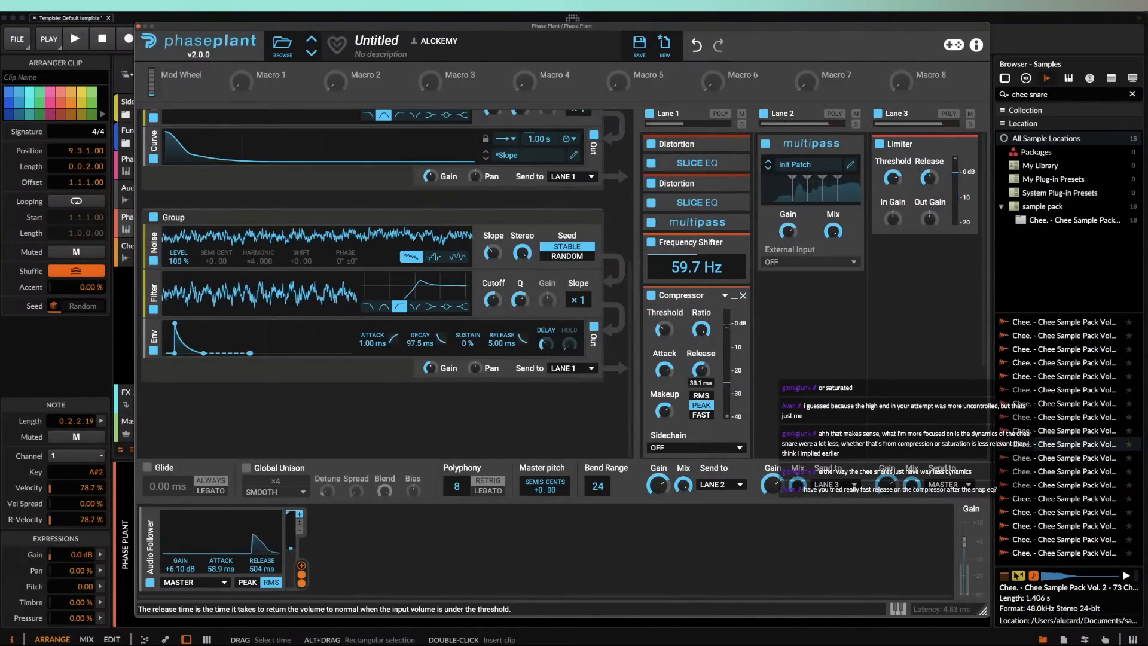
{"action": "key", "text": "space"}
{"action": "key", "text": "space"}
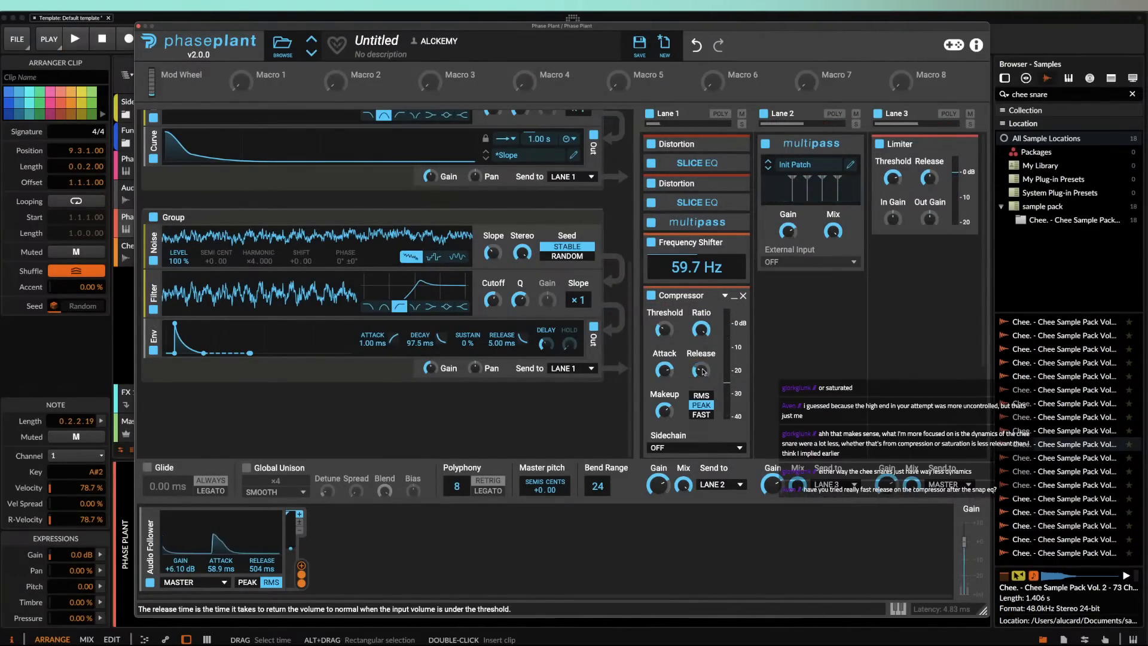
{"action": "key", "text": "space"}
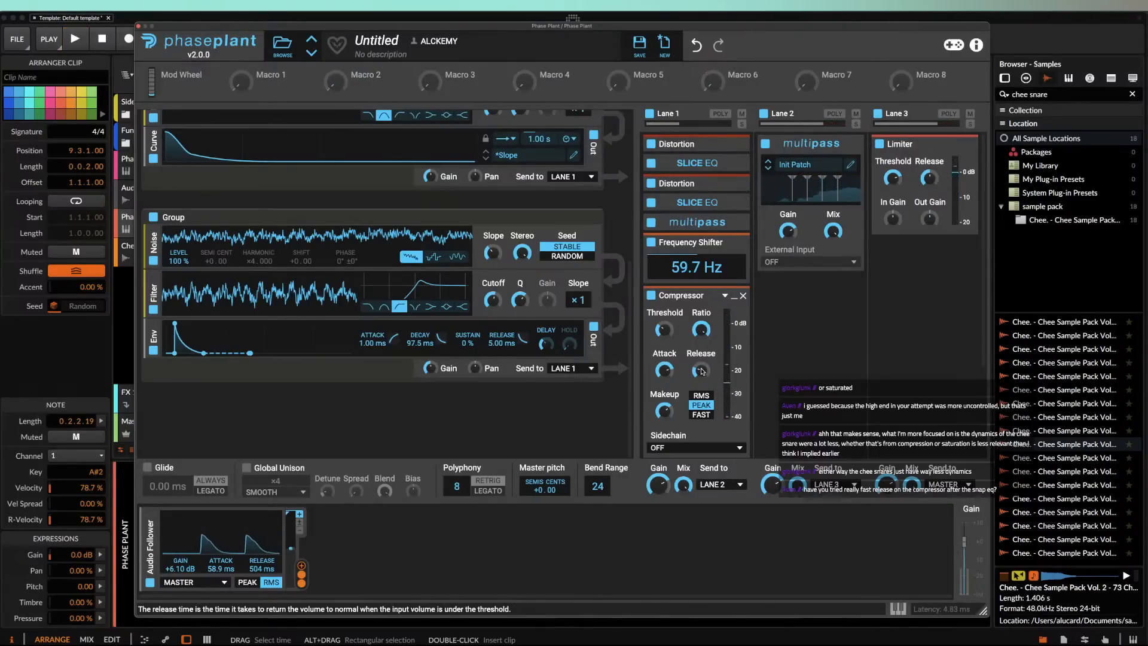
{"action": "key", "text": "space"}
{"action": "key", "text": "space"}
{"action": "left_click_drag", "start_coordinate": [702, 372], "coordinate": [702, 377]}
{"action": "key", "text": "space"}
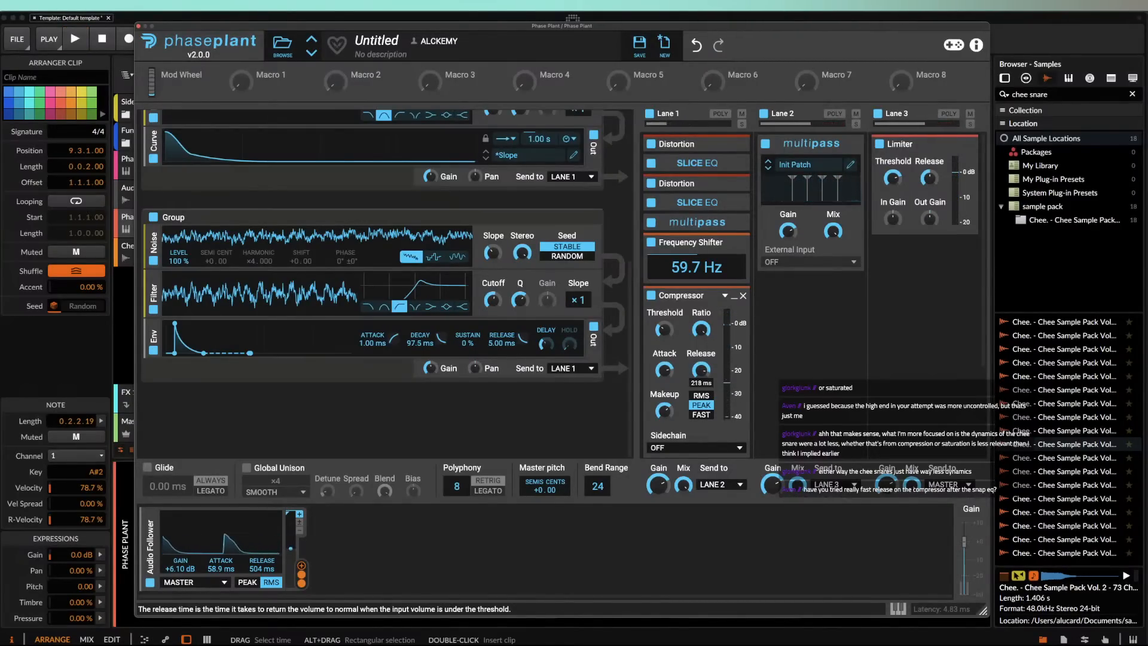
Step: Recheck the Compressor's controls during playback and leave the module collapsed
{"action": "left_click", "coordinate": [734, 297]}
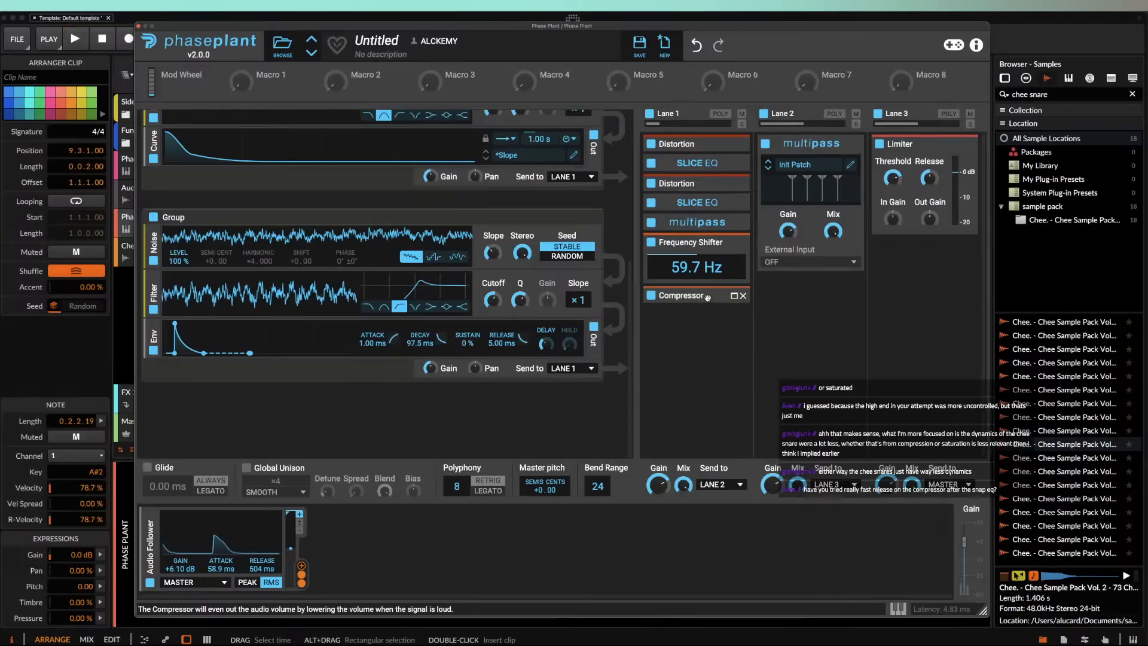
{"action": "left_click", "coordinate": [734, 296]}
{"action": "key", "text": "space"}
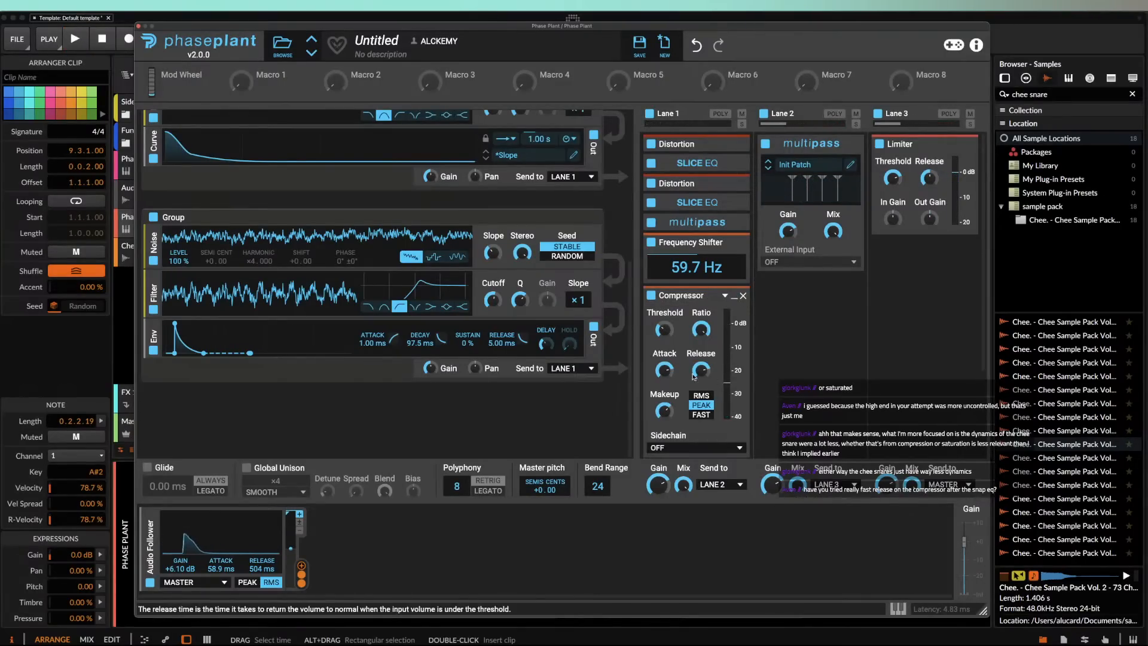
{"action": "key", "text": "space"}
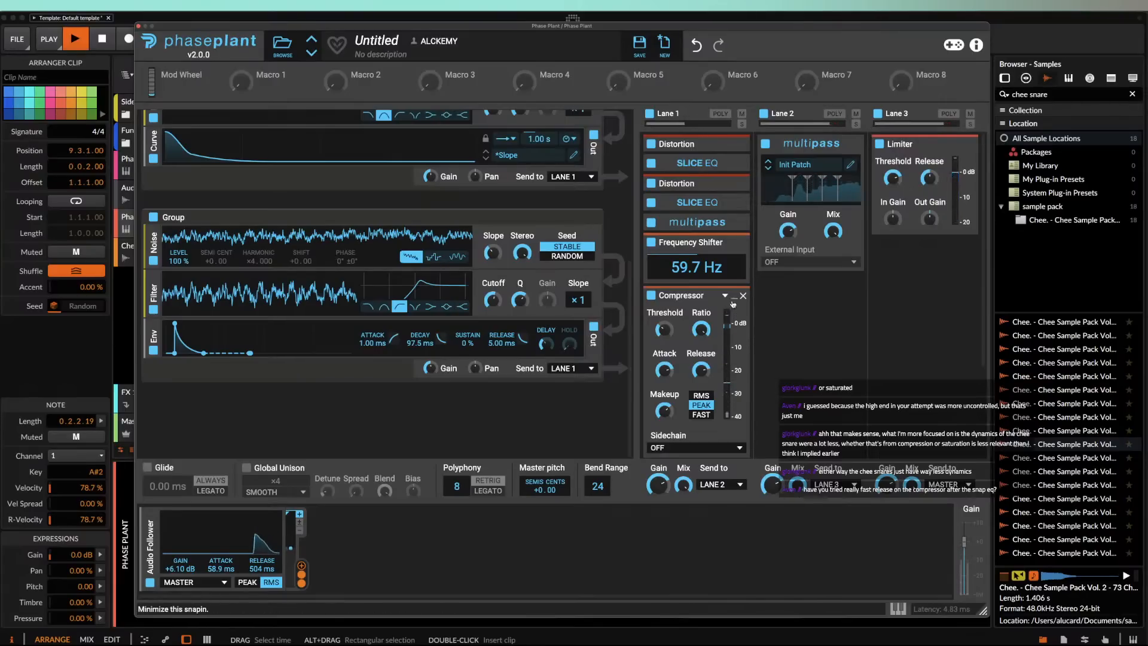
{"action": "left_click", "coordinate": [734, 296]}
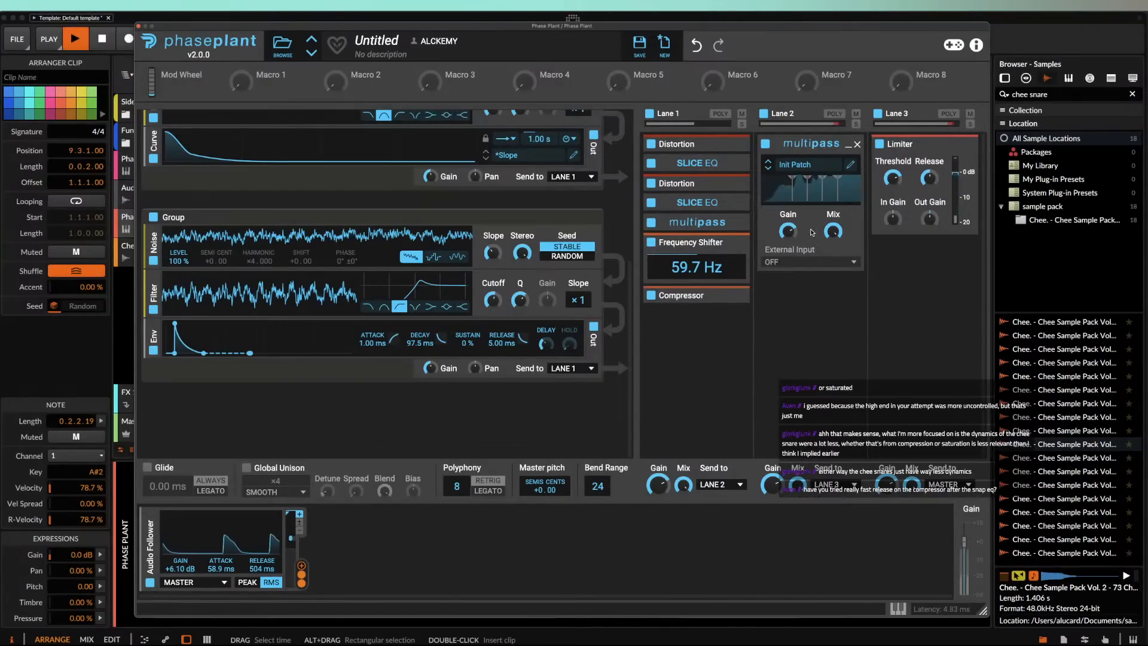
Step: Reset the Frequency Shifter to 0.00 Hz while auditioning and collapse it
{"action": "key", "text": "space"}
{"action": "key", "text": "space"}
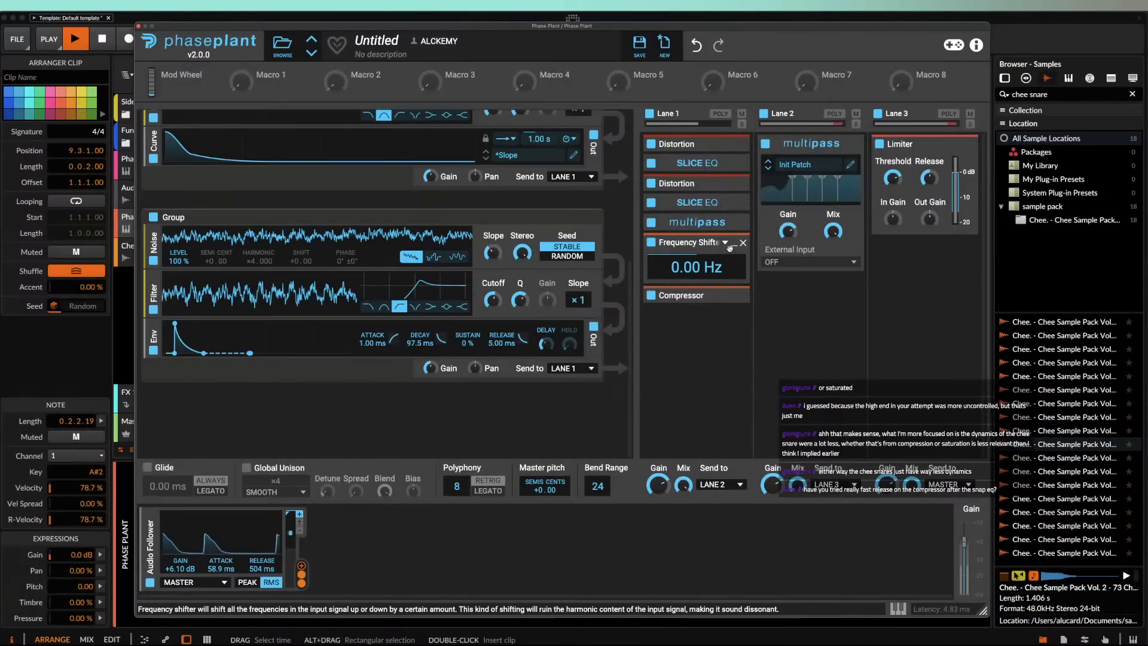
{"action": "key", "text": "space"}
{"action": "left_click", "coordinate": [735, 246]}
{"action": "key", "text": "space"}
{"action": "key", "text": "space"}
Step: Open the Lane 2 Multipass editor, compare the sound with its first Slice EQ bypassed and expand the second Slice EQ
{"action": "scroll", "coordinate": [458, 282], "scroll_direction": "up", "scroll_amount": 2}
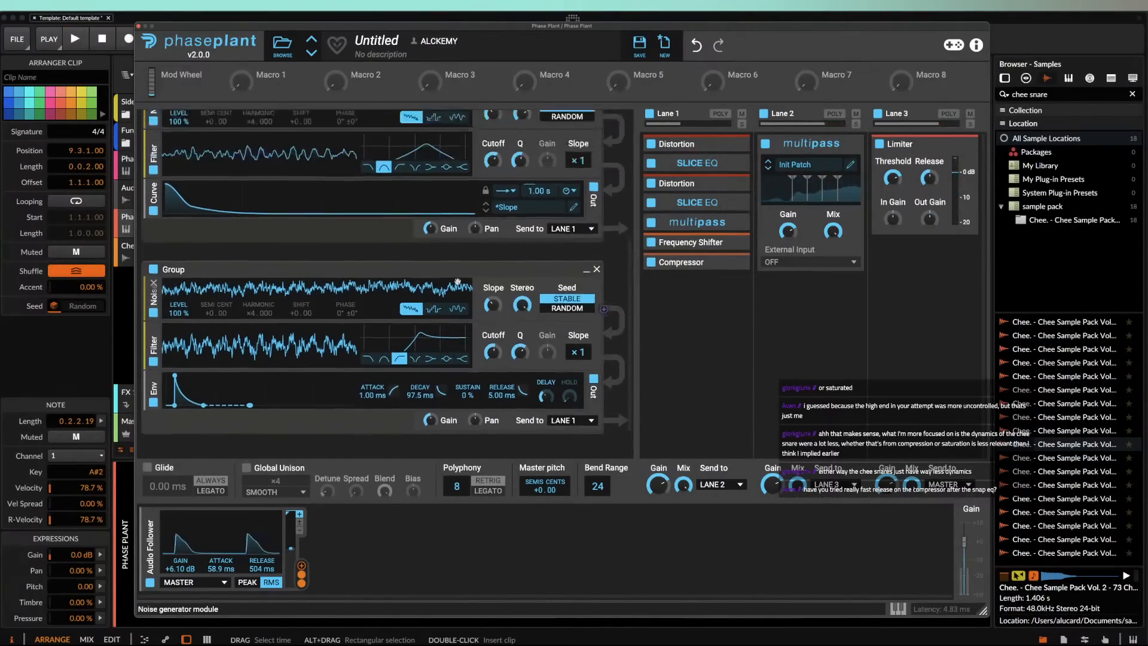
{"action": "scroll", "coordinate": [457, 282], "scroll_direction": "up", "scroll_amount": 3}
{"action": "key", "text": "space"}
{"action": "key", "text": "space"}
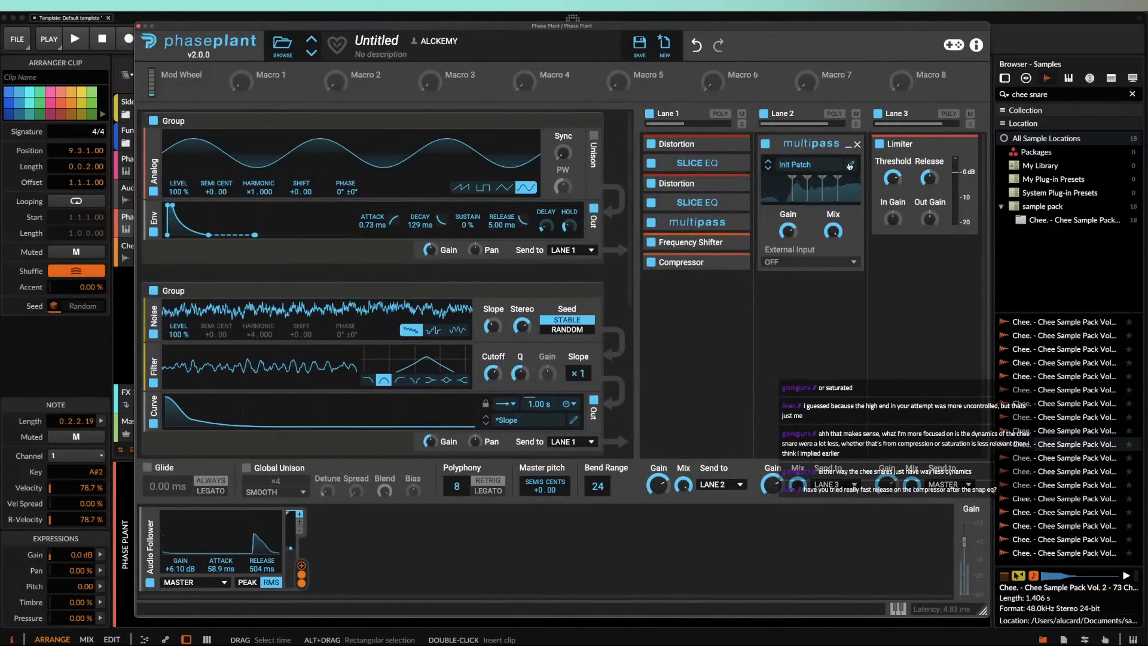
{"action": "left_click", "coordinate": [850, 165]}
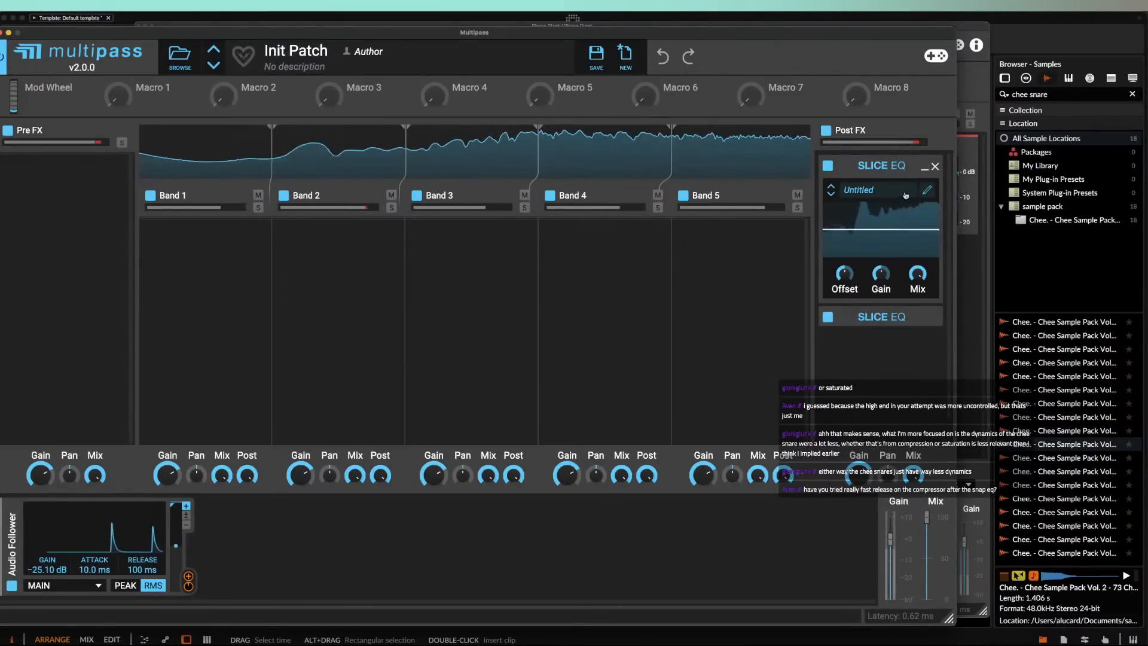
{"action": "left_click", "coordinate": [829, 166]}
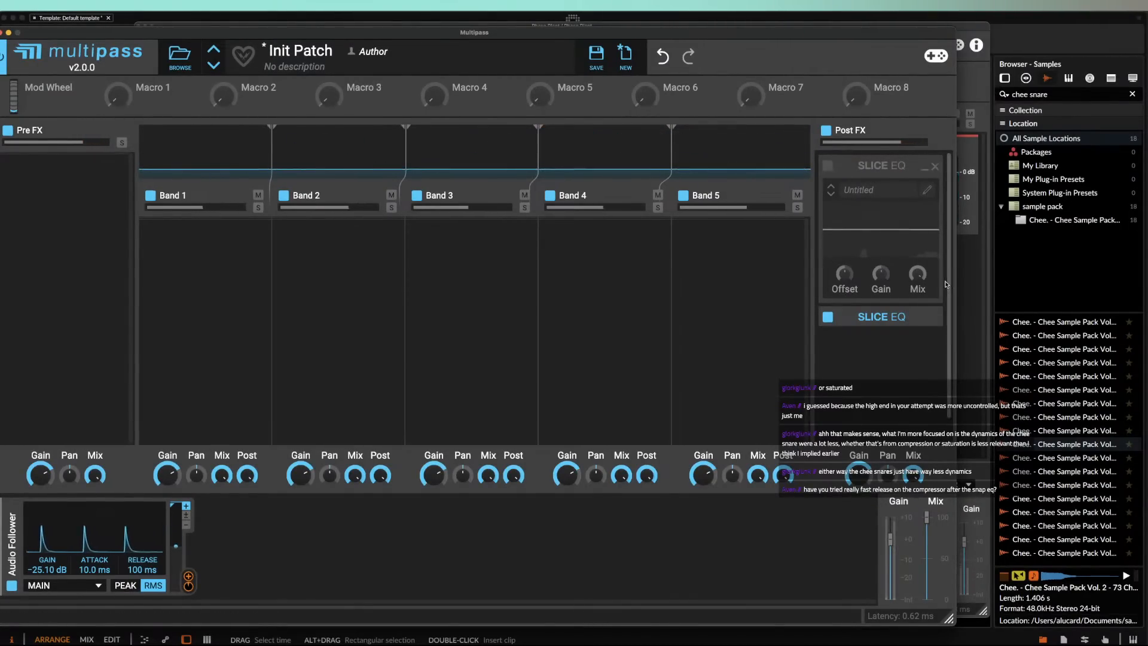
{"action": "left_click", "coordinate": [927, 318]}
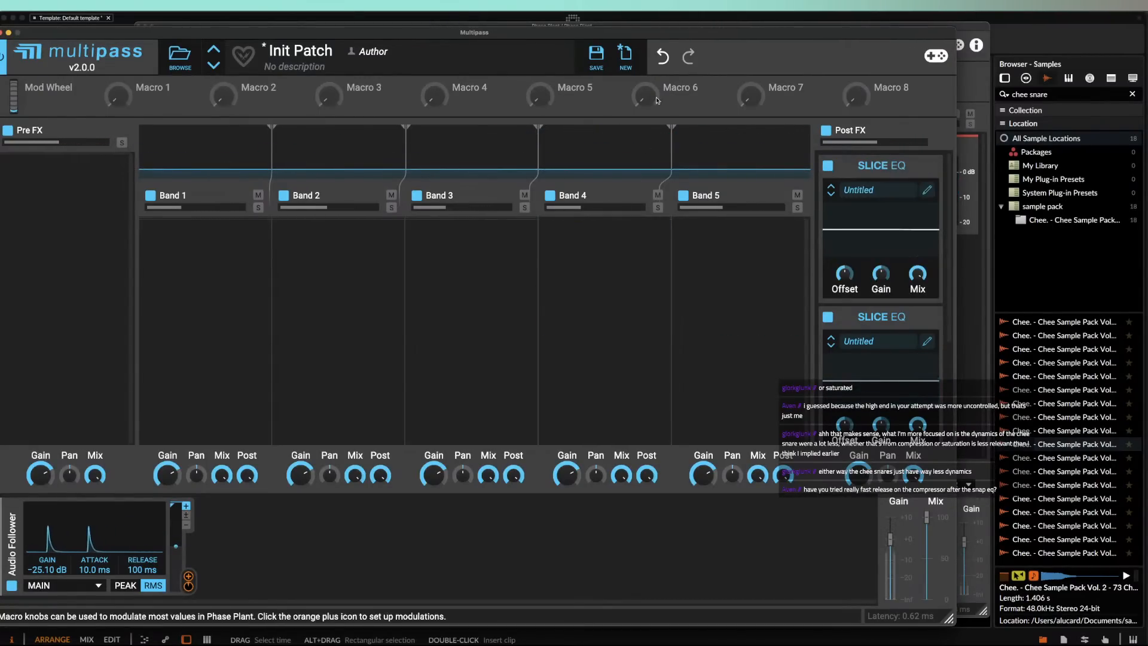
Step: Disable Multipass Band 5 and add a Dynamics effect to the band above 1.40 kHz
{"action": "left_click", "coordinate": [684, 196]}
{"action": "left_click", "coordinate": [608, 244]}
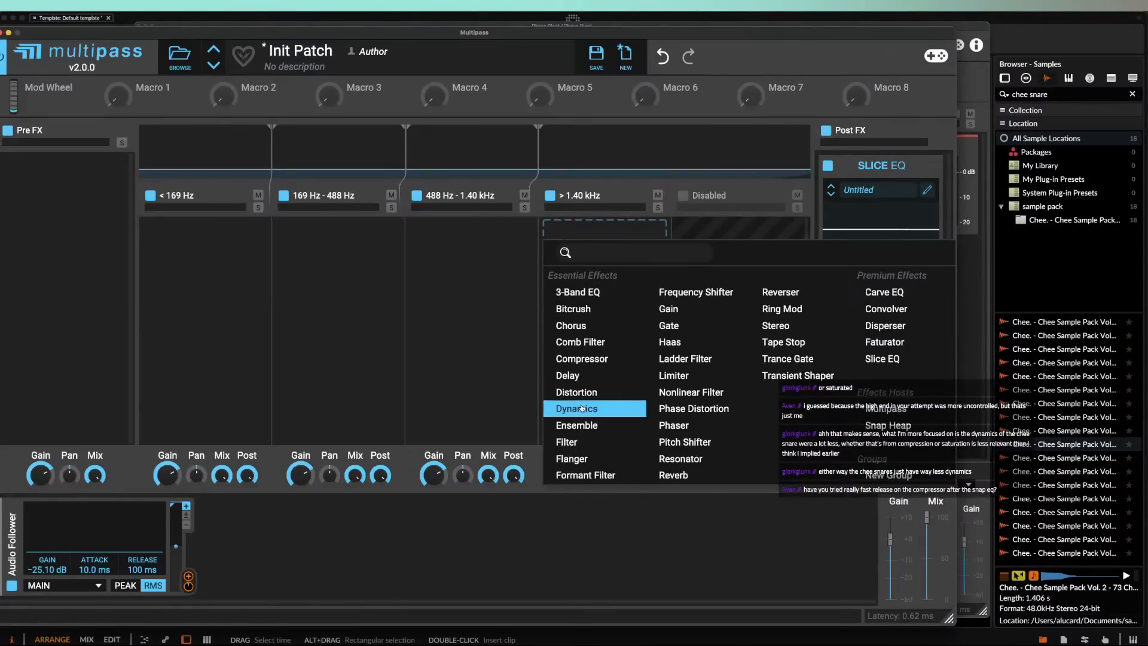
{"action": "left_click", "coordinate": [577, 403]}
Step: Shape the Dynamics curve during playback with a raised lower threshold and a 2.2:1 upward compression ratio
{"action": "key", "text": "space"}
{"action": "left_click_drag", "start_coordinate": [554, 326], "coordinate": [605, 268]}
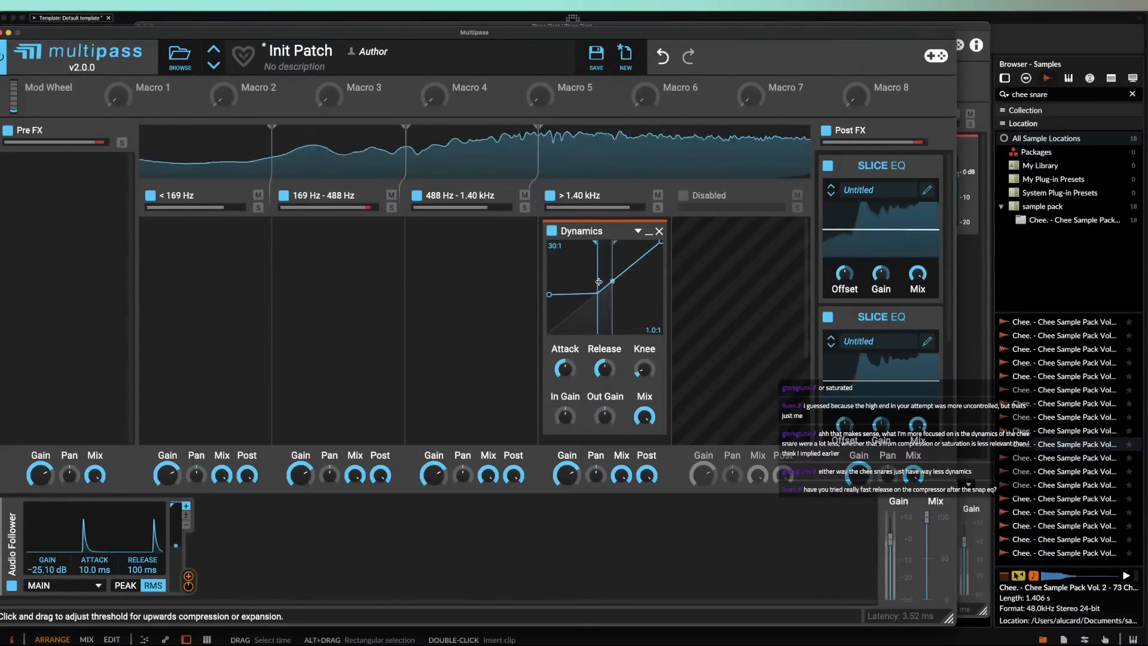
{"action": "left_click_drag", "start_coordinate": [562, 302], "coordinate": [549, 356]}
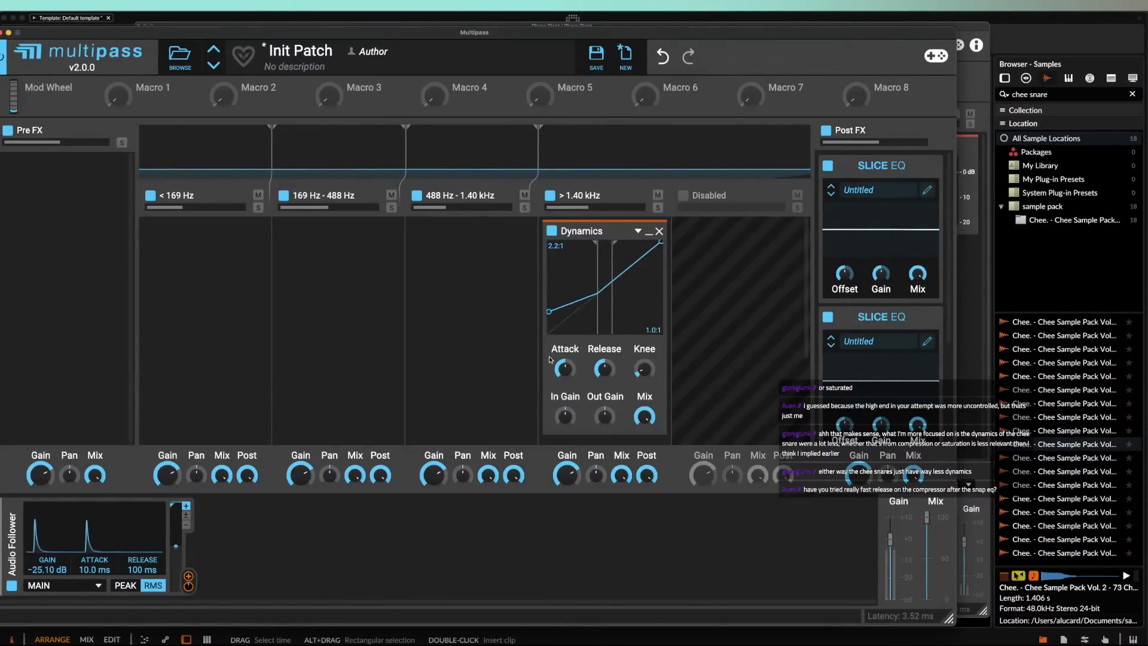
Step: Collapse the Dynamics effect, close the Multipass editor and audition the snare again
{"action": "left_click", "coordinate": [649, 233]}
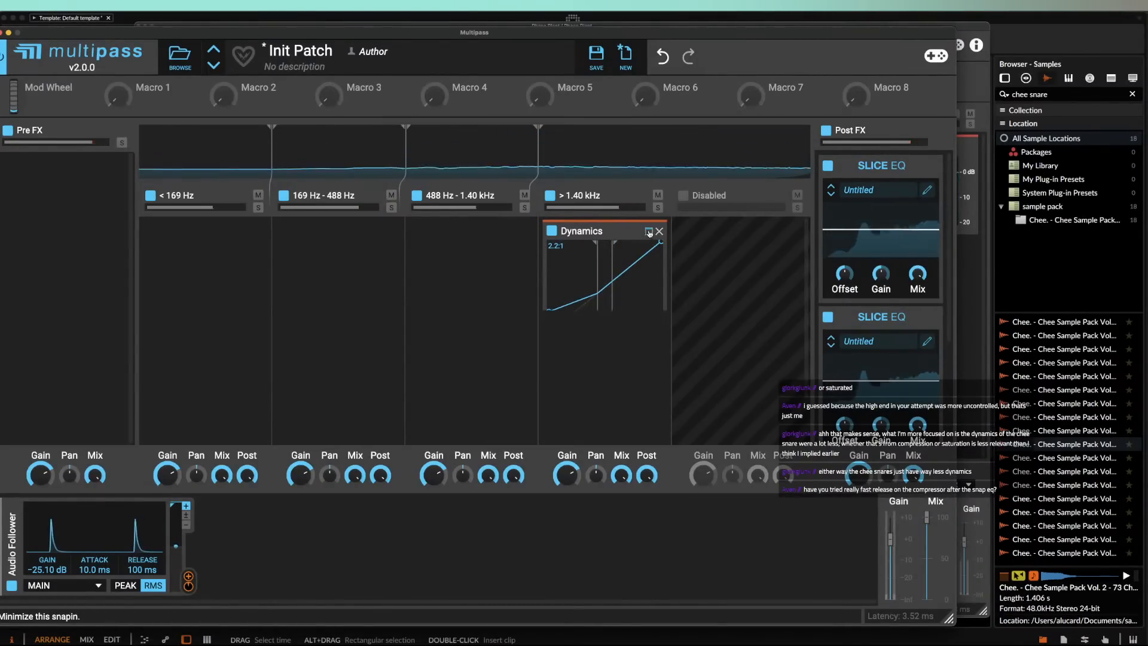
{"action": "left_click", "coordinate": [1, 32]}
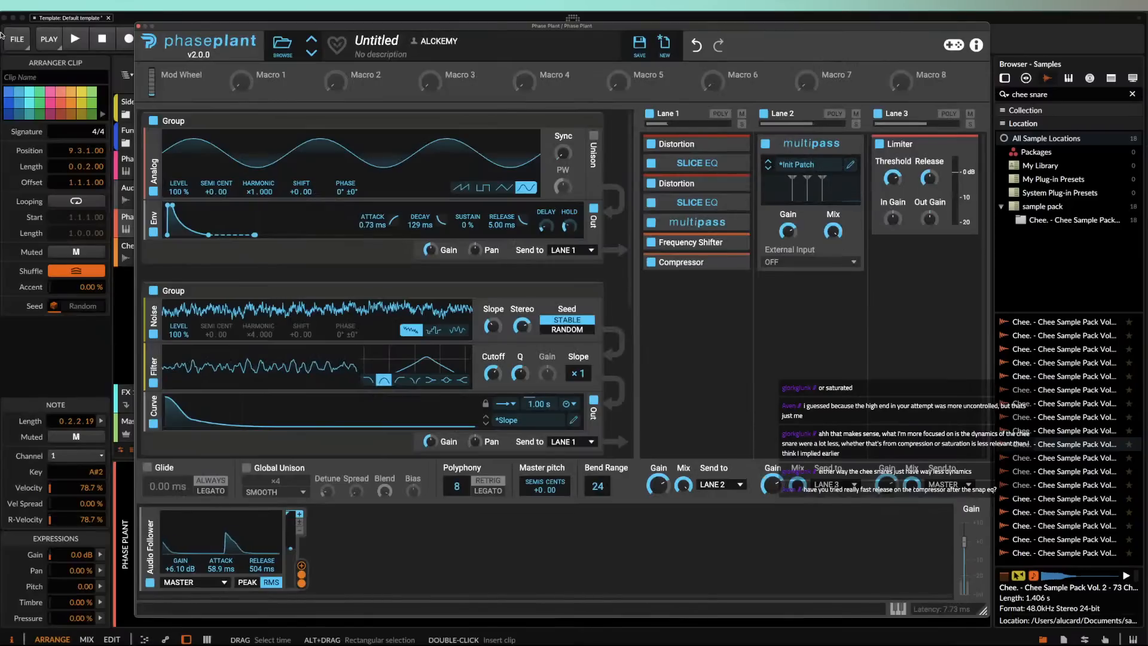
{"action": "key", "text": "space"}
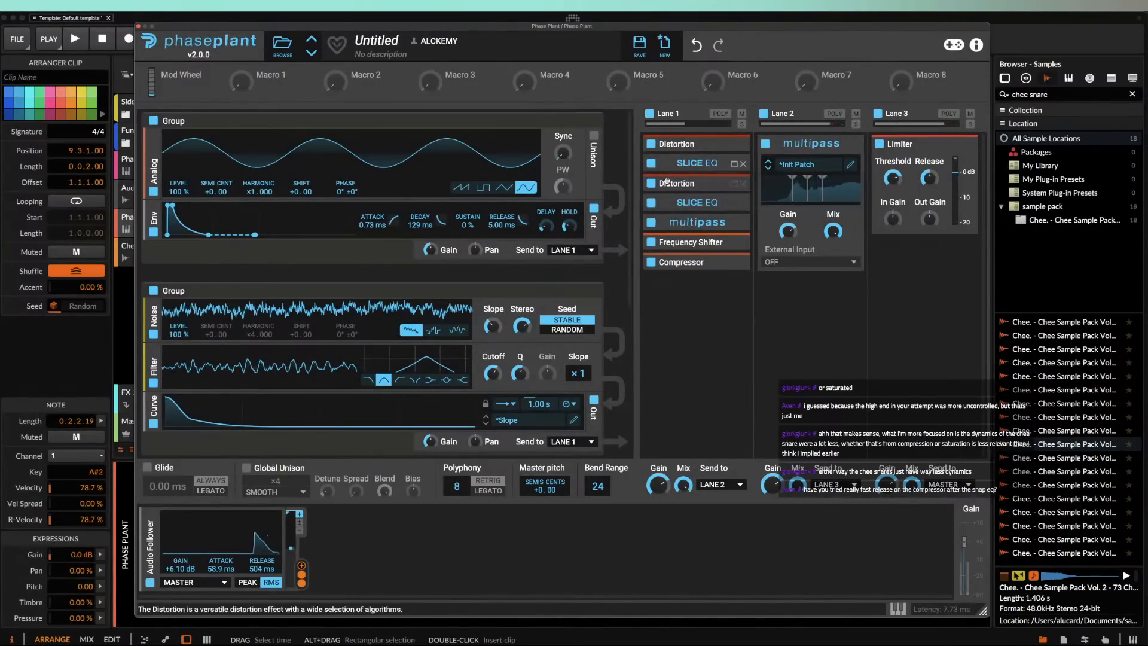
Step: Close the synth window and inspect the opening section of the Chee sample clip's waveform up close
{"action": "left_click", "coordinate": [138, 26]}
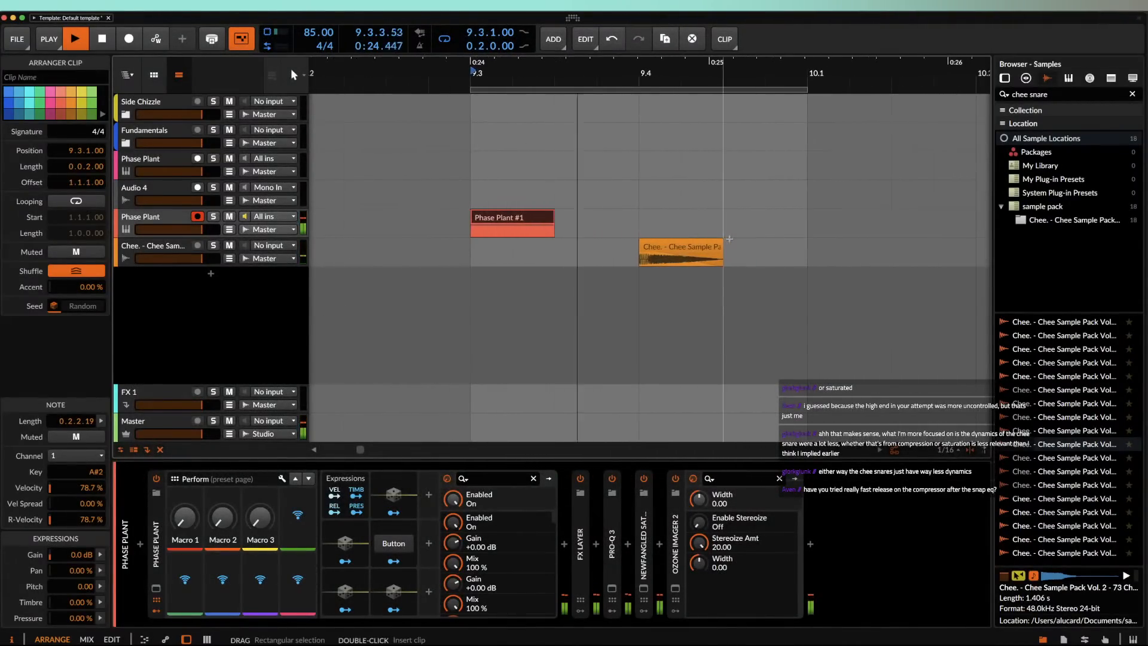
{"action": "key", "text": "space"}
{"action": "left_click", "coordinate": [653, 246]}
{"action": "scroll", "coordinate": [651, 246], "scroll_direction": "up", "scroll_amount": 5}
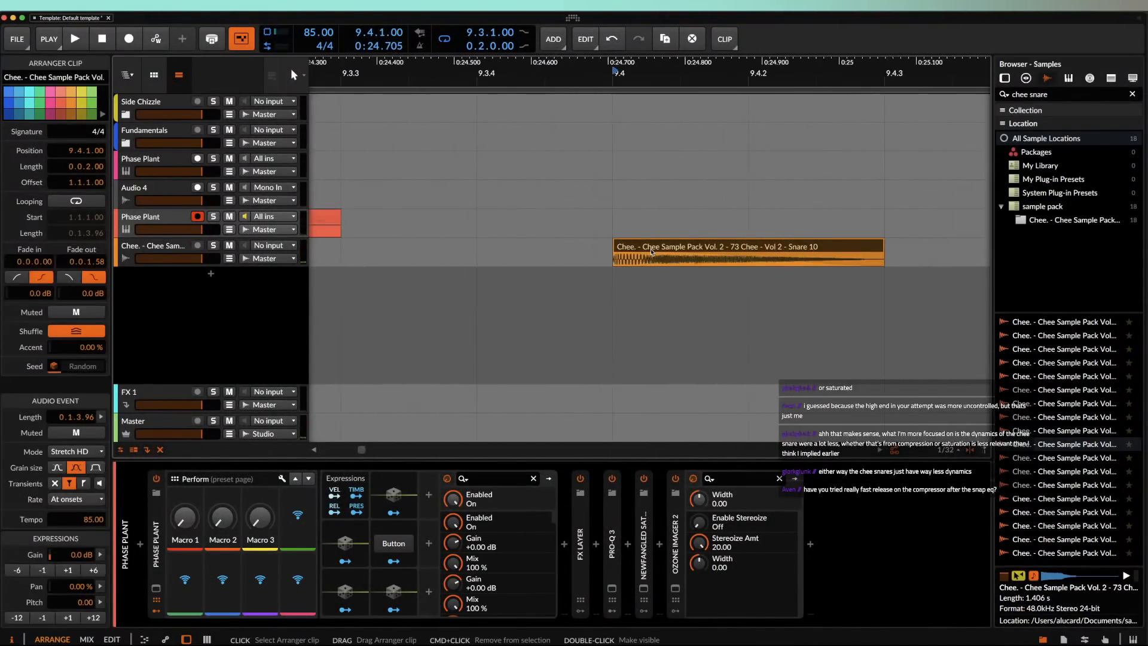
{"action": "left_click_drag", "start_coordinate": [627, 261], "coordinate": [677, 258]}
{"action": "scroll", "coordinate": [643, 256], "scroll_direction": "left", "scroll_amount": 5}
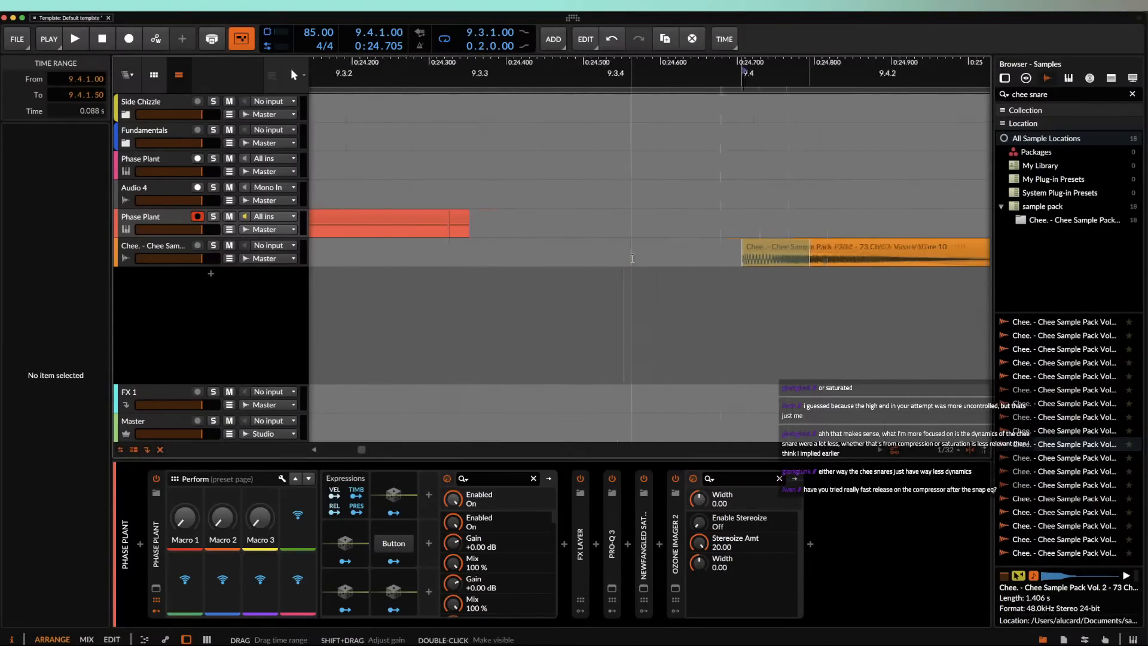
Step: Reopen the snare track's Phase Plant editor and collapse the second generator group
{"action": "left_click", "coordinate": [534, 220]}
{"action": "double_click", "coordinate": [163, 224]}
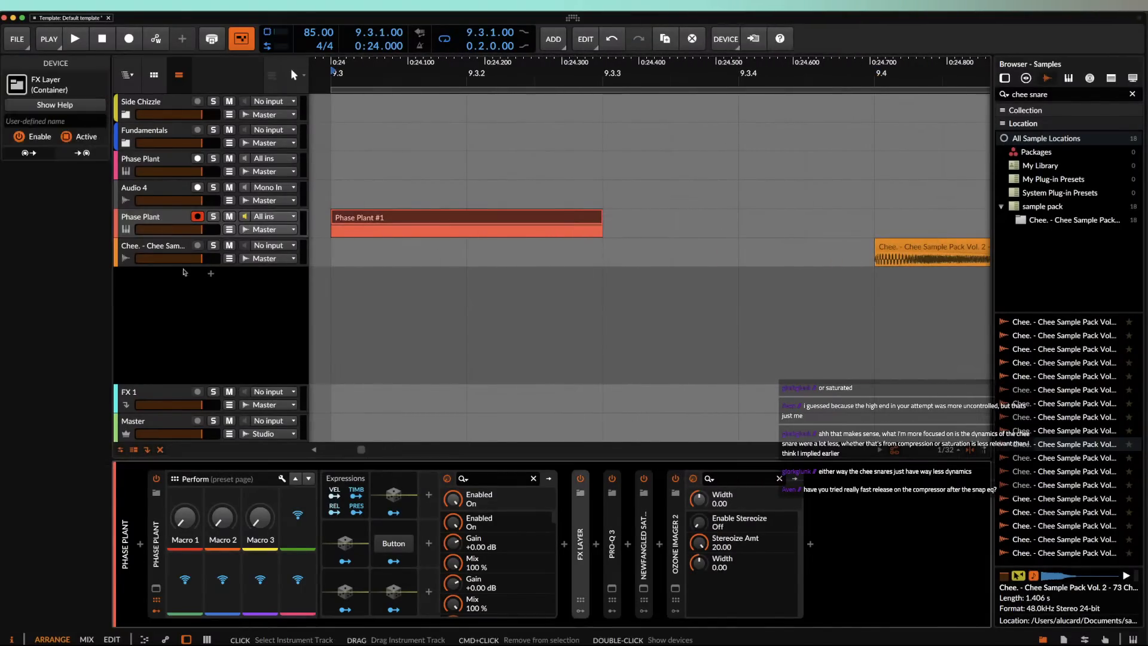
{"action": "left_click", "coordinate": [156, 589]}
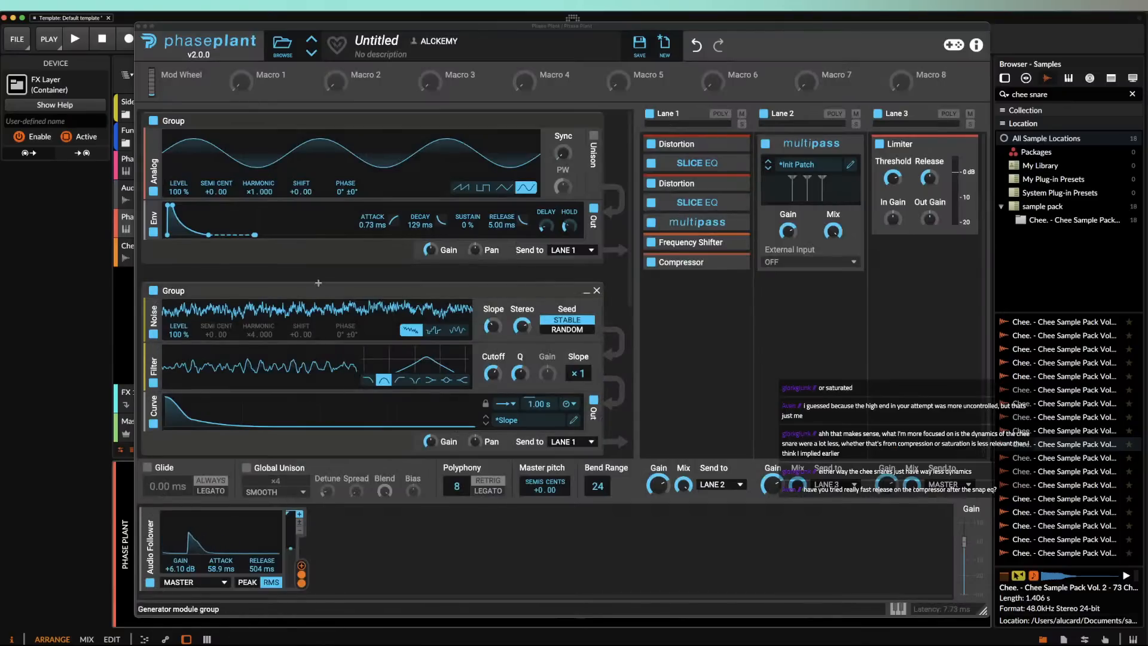
{"action": "left_click", "coordinate": [586, 291]}
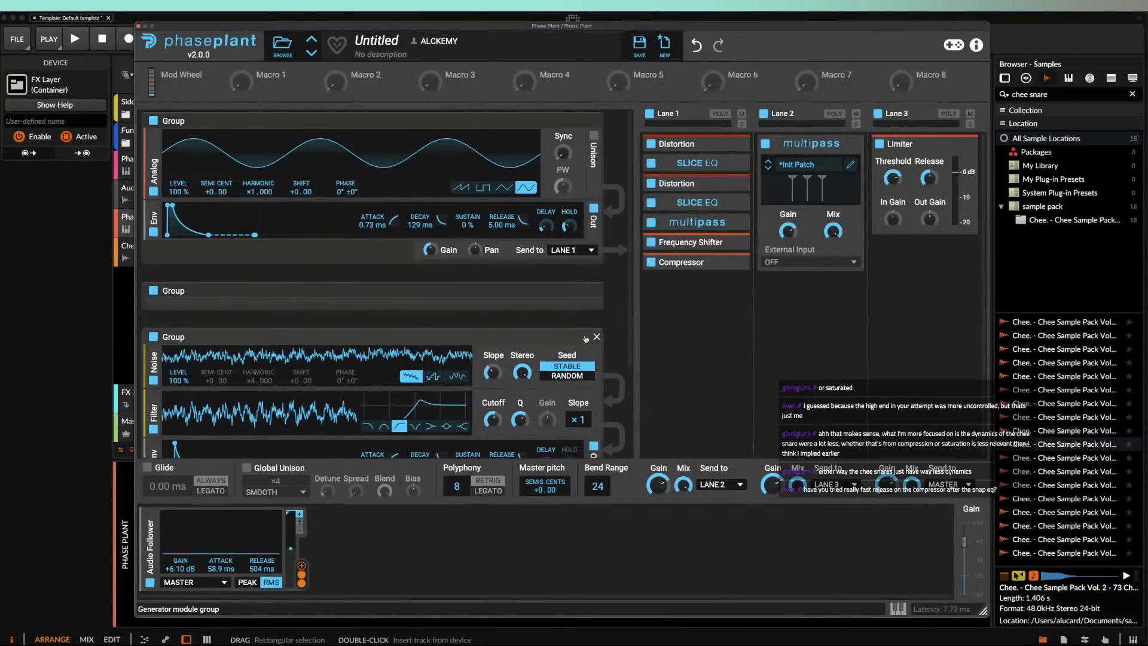
Step: Collapse the third generator group and audition the snare
{"action": "left_click", "coordinate": [586, 339]}
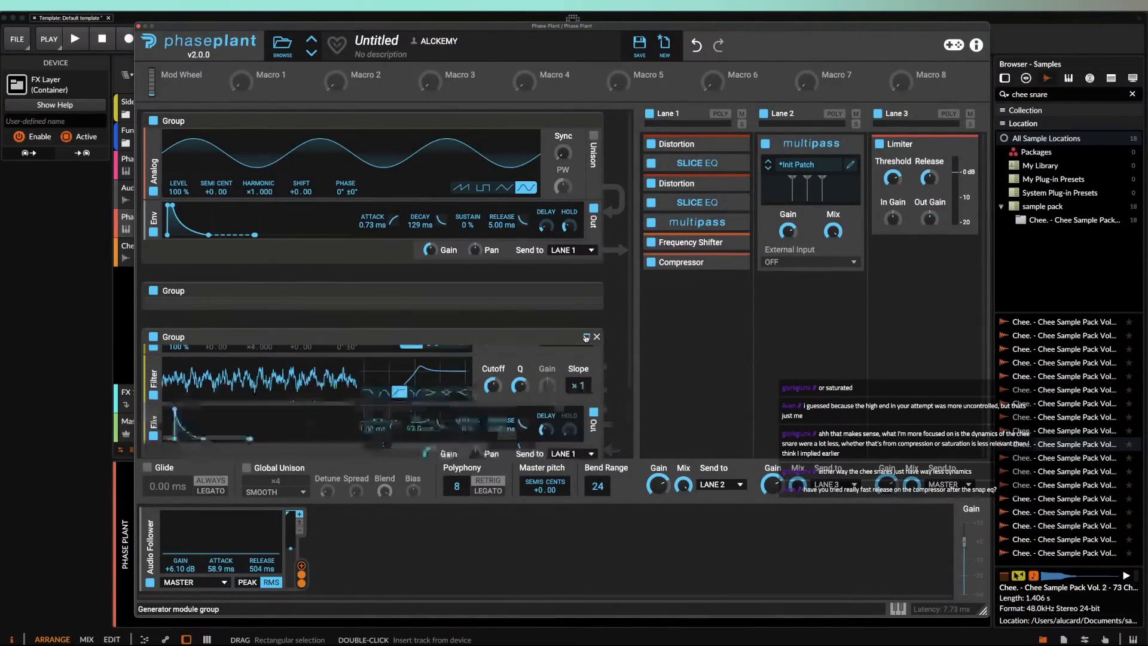
{"action": "key", "text": "space"}
{"action": "key", "text": "space"}
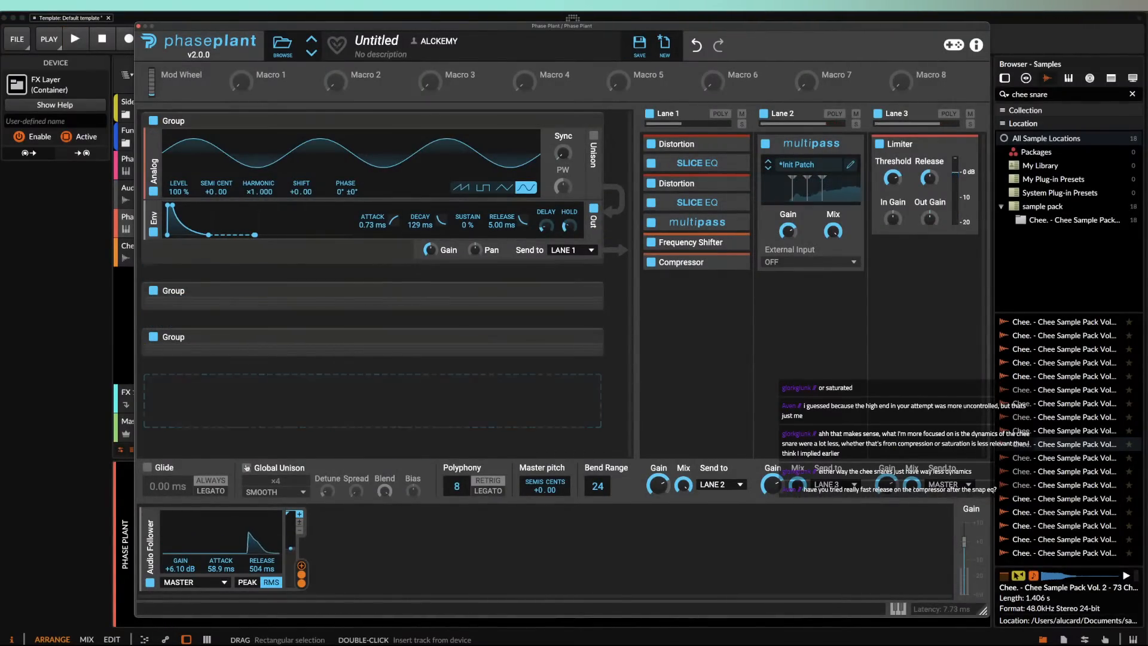
Step: Add an Envelope modulator with 0% sustain and 113 ms decay, and assign it to the analog oscillator's pitch
{"action": "left_click", "coordinate": [359, 549]}
{"action": "left_click", "coordinate": [355, 481]}
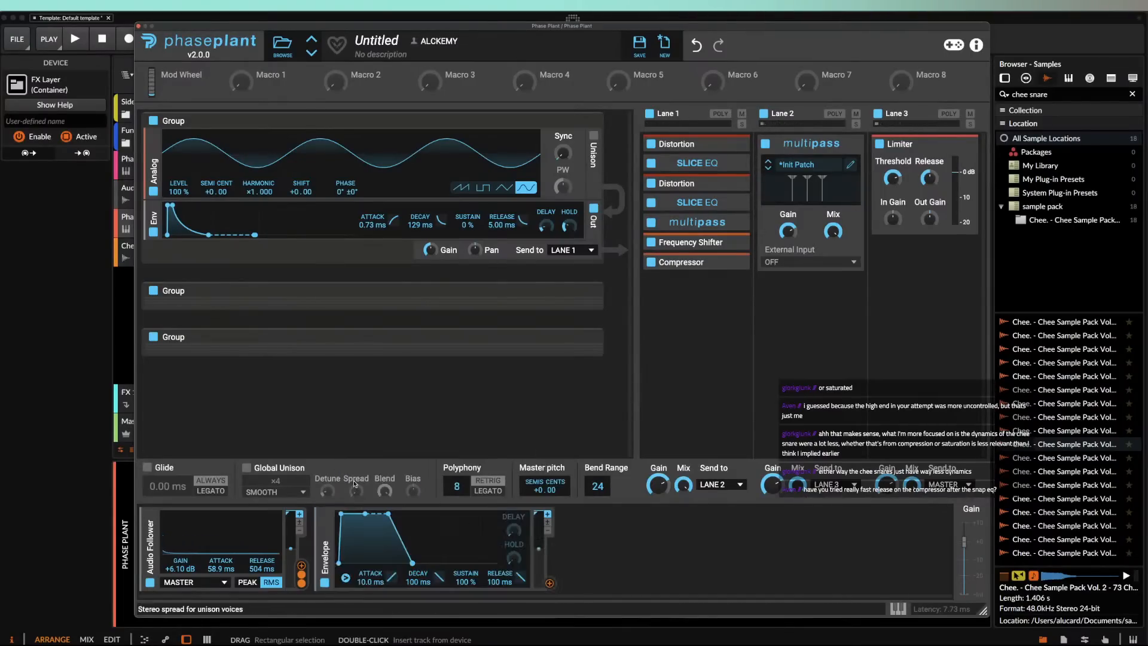
{"action": "left_click_drag", "start_coordinate": [364, 515], "coordinate": [368, 558]}
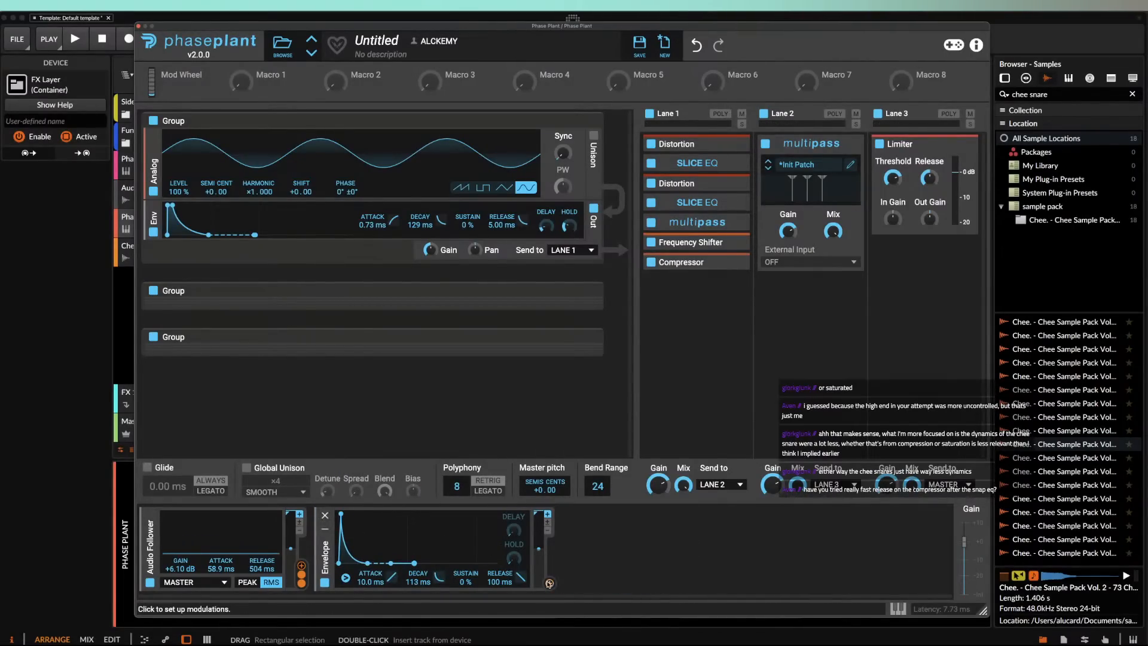
{"action": "left_click_drag", "start_coordinate": [549, 583], "coordinate": [217, 200]}
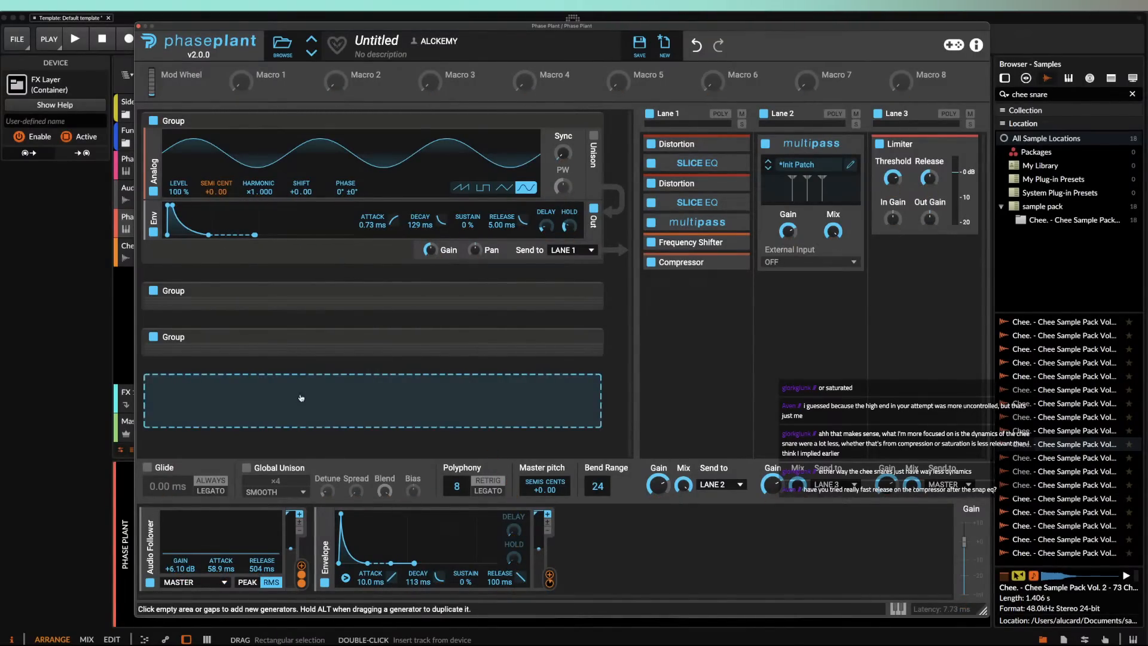
Step: Set the Envelope modulator's attack to 0 ms and decay to 32.4 ms, adjusting its pitch modulation amount during playback
{"action": "left_click_drag", "start_coordinate": [344, 518], "coordinate": [338, 514]}
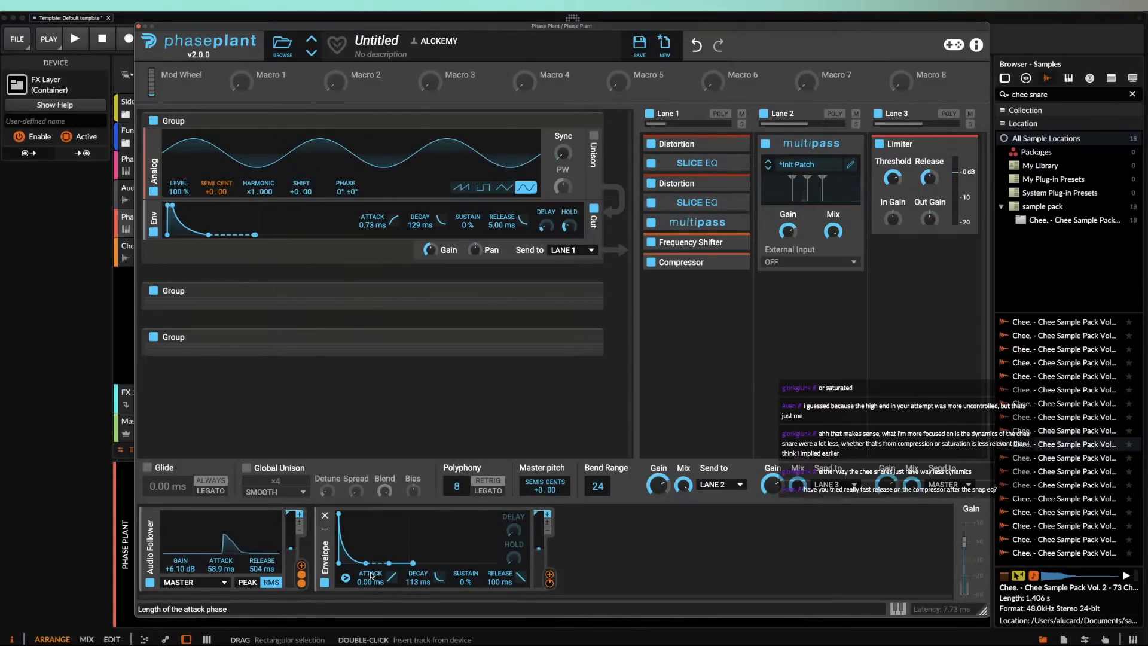
{"action": "left_click_drag", "start_coordinate": [367, 564], "coordinate": [360, 563]}
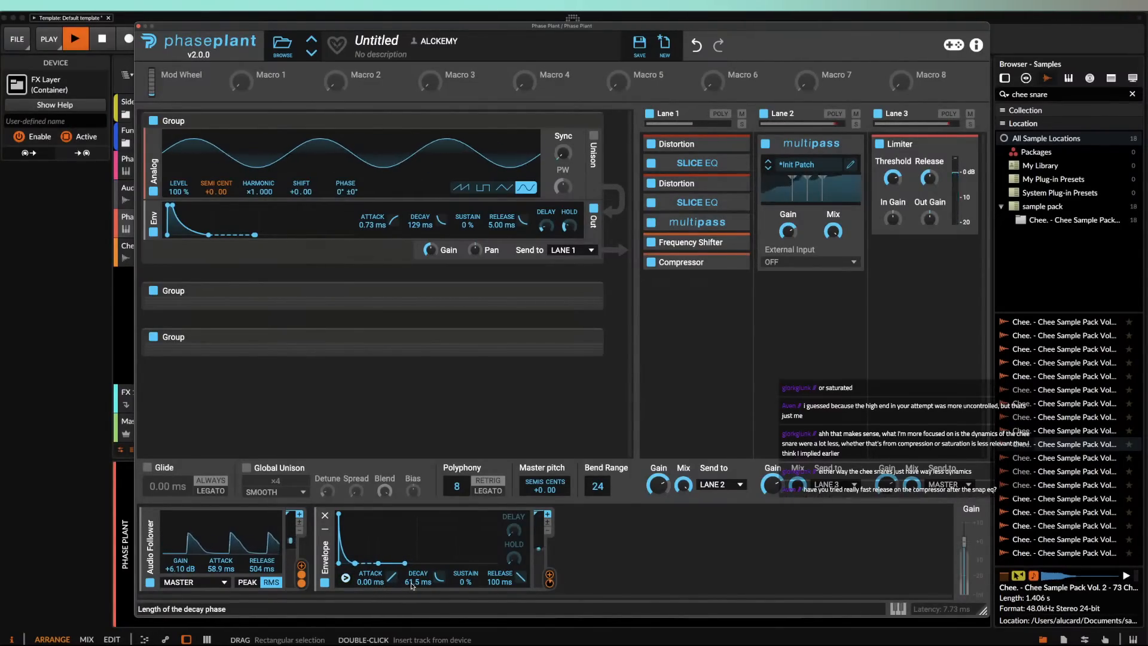
{"action": "left_click_drag", "start_coordinate": [412, 583], "coordinate": [412, 598]}
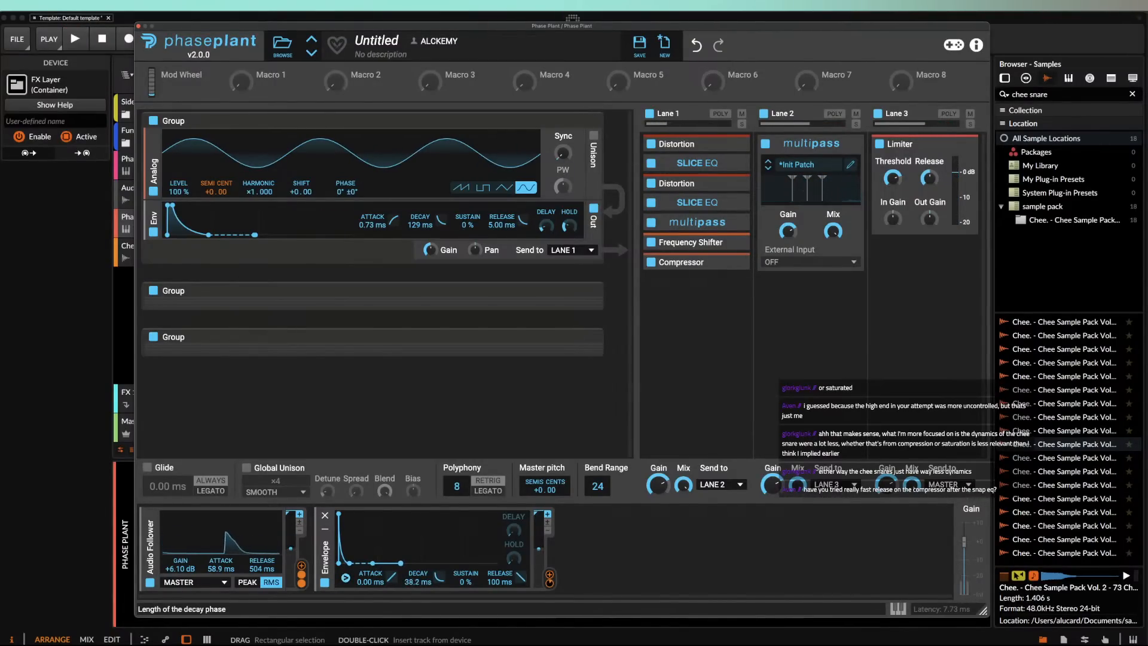
{"action": "left_click_drag", "start_coordinate": [549, 578], "coordinate": [219, 212]}
{"action": "key", "text": "space"}
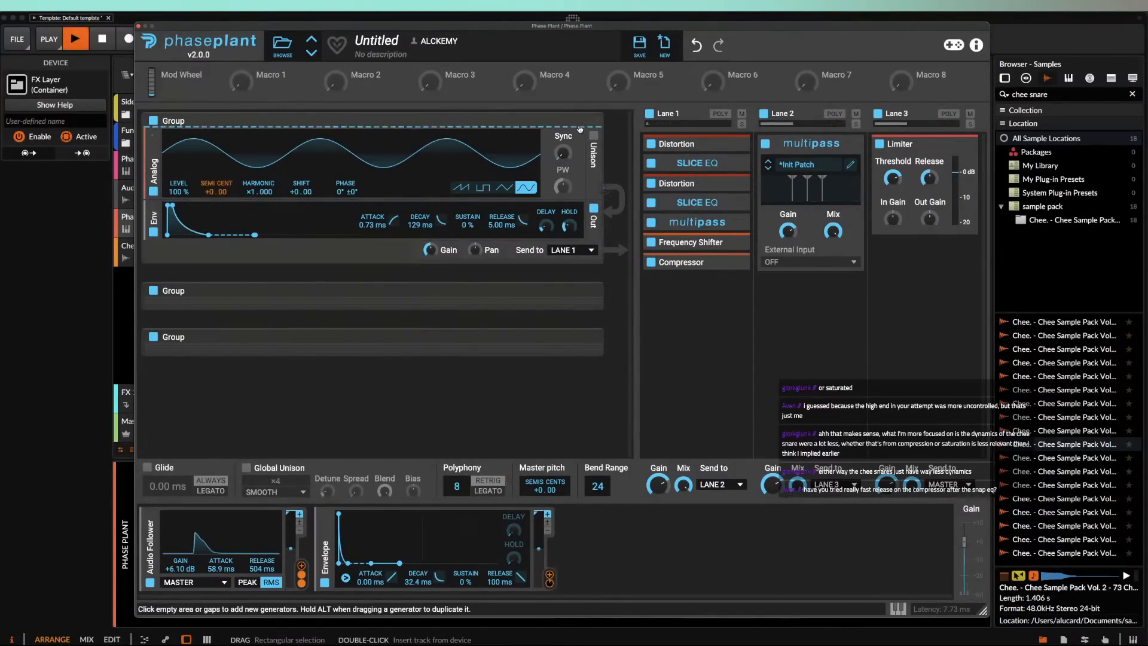
Step: Set the analog oscillator's amplitude envelope to no hold and a 159 ms decay while auditioning the snare
{"action": "left_click", "coordinate": [586, 126]}
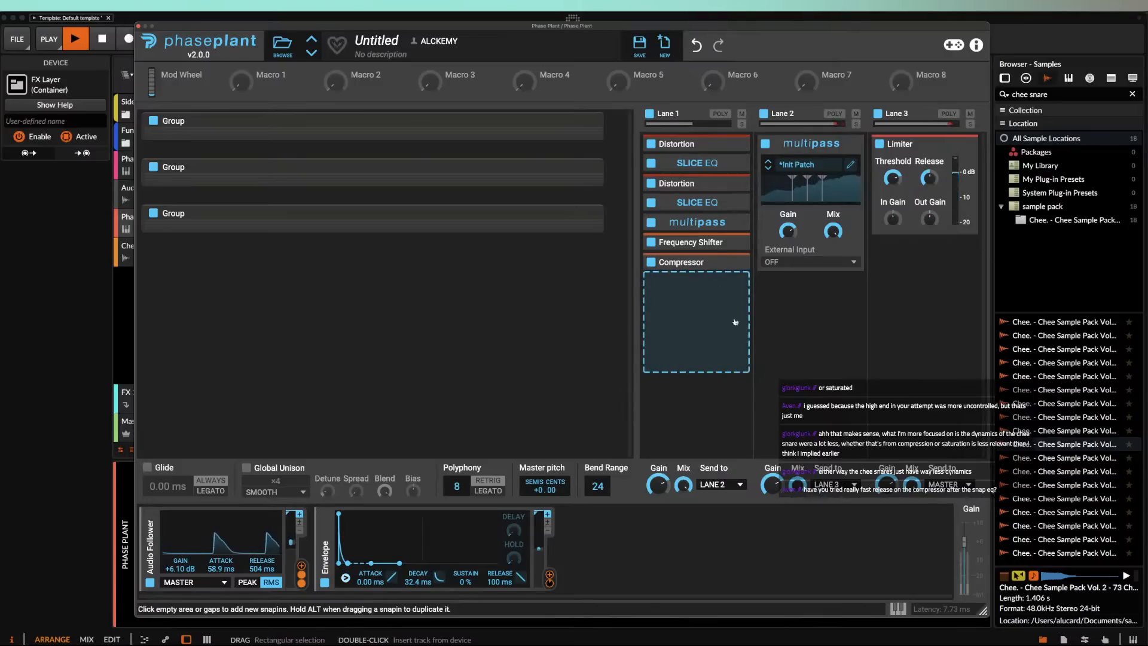
{"action": "key", "text": "space"}
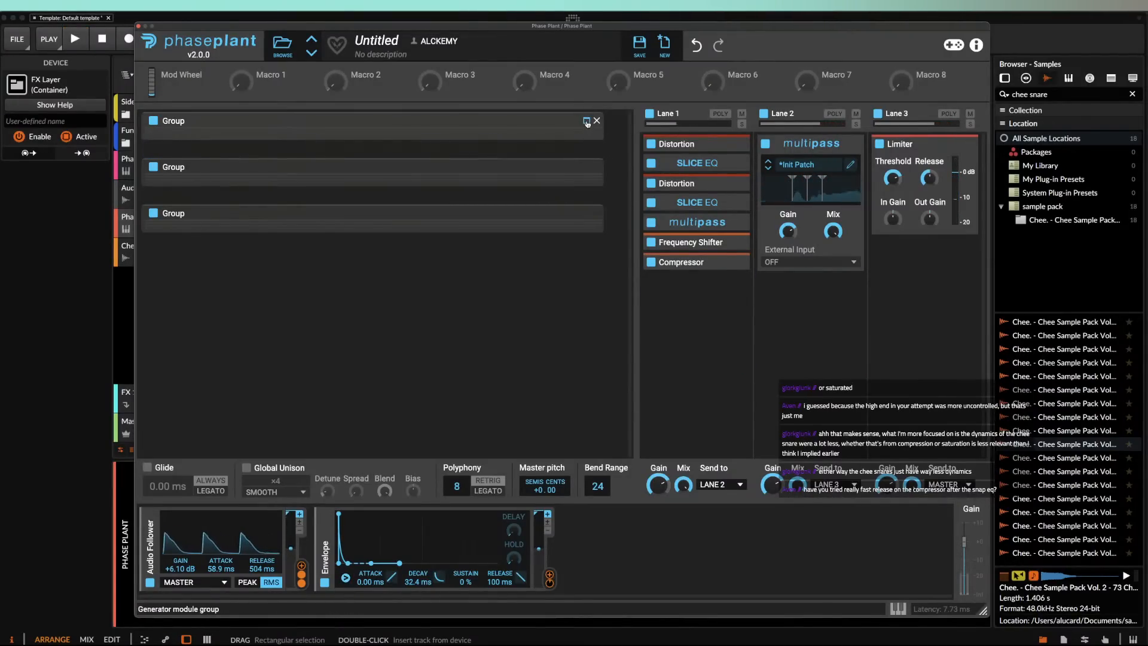
{"action": "left_click", "coordinate": [586, 122]}
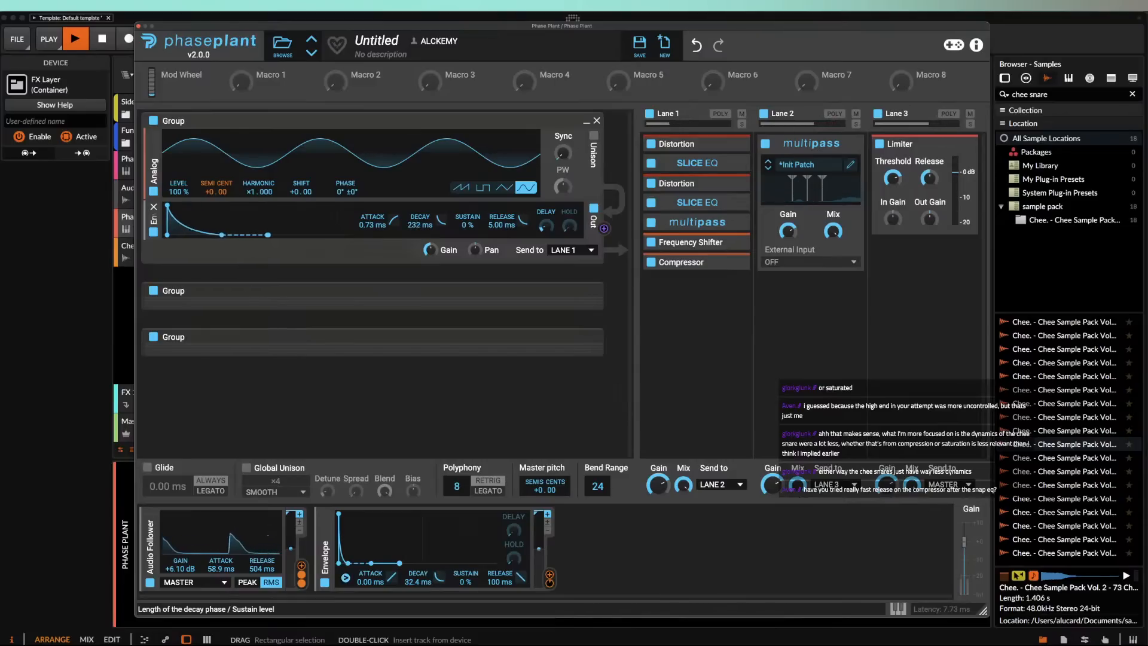
{"action": "left_click_drag", "start_coordinate": [222, 235], "coordinate": [214, 235]}
{"action": "key", "text": "space"}
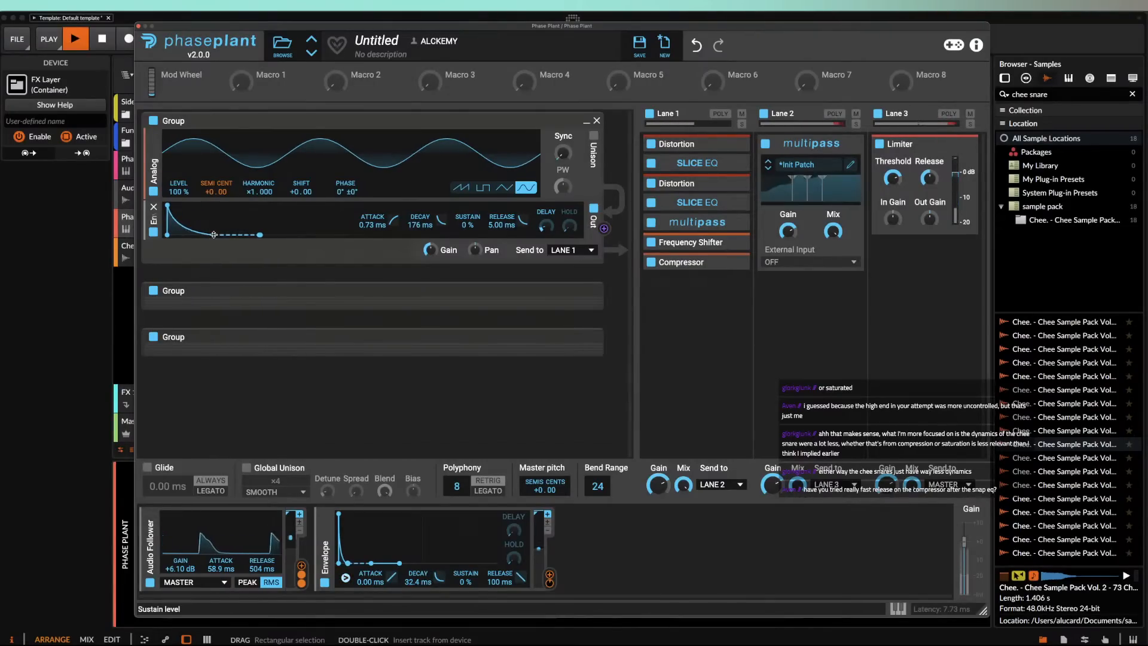
{"action": "key", "text": "space"}
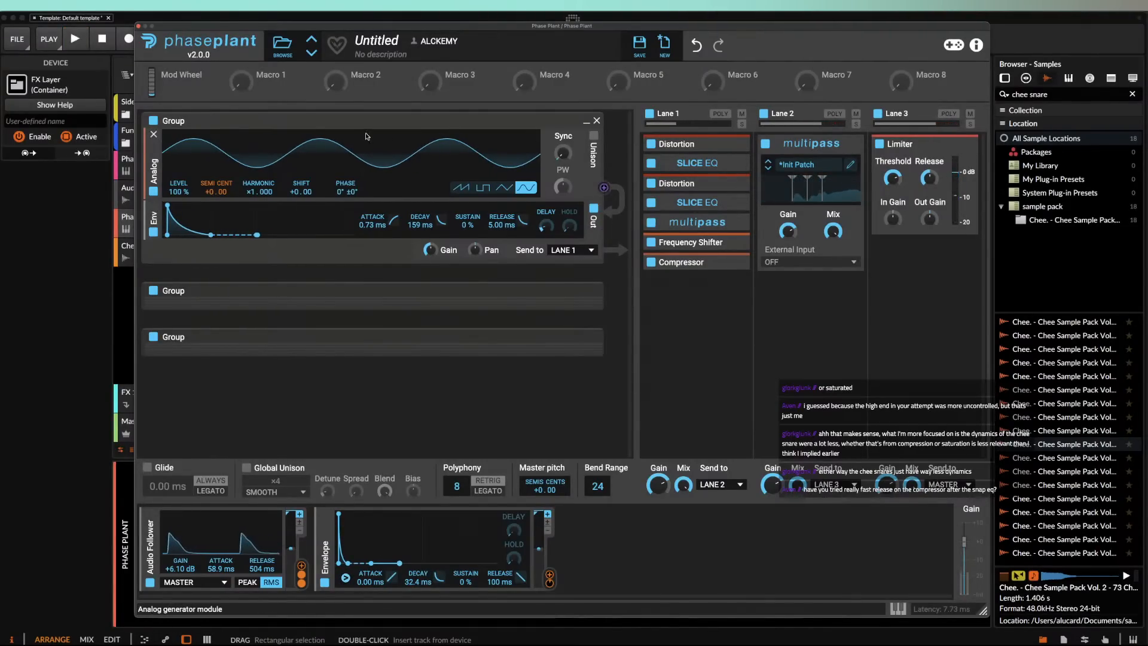
{"action": "key", "text": "space"}
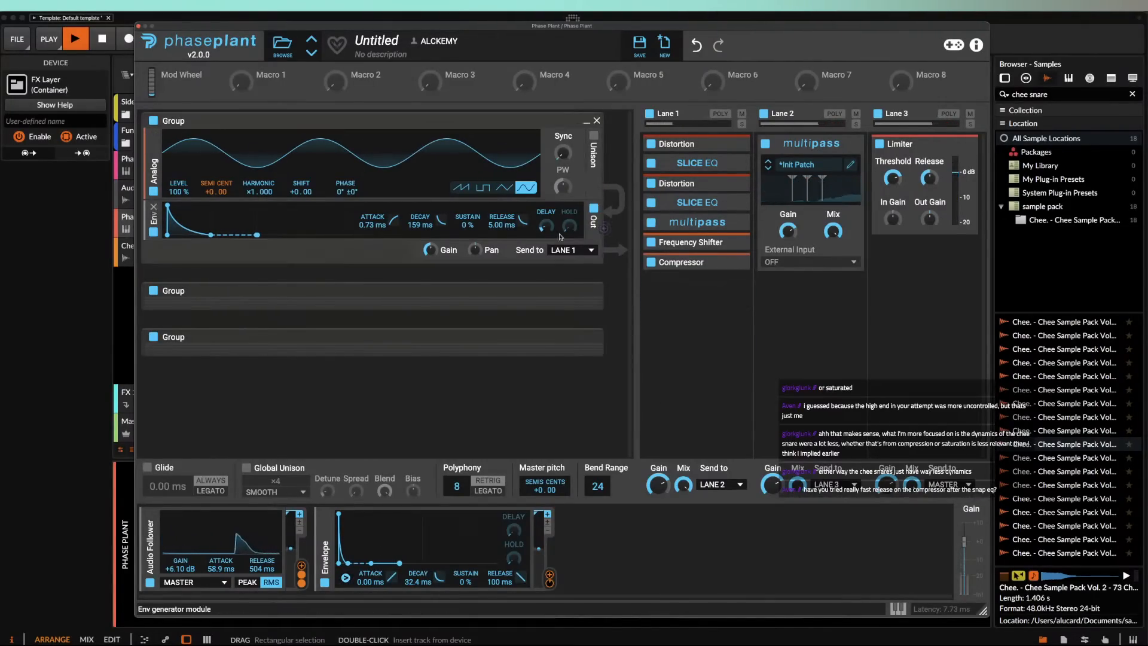
{"action": "key", "text": "space"}
Step: Expand the second generator group and tune its noise filter's cutoff to about 1.56 kHz while auditioning the snare
{"action": "left_click", "coordinate": [584, 290]}
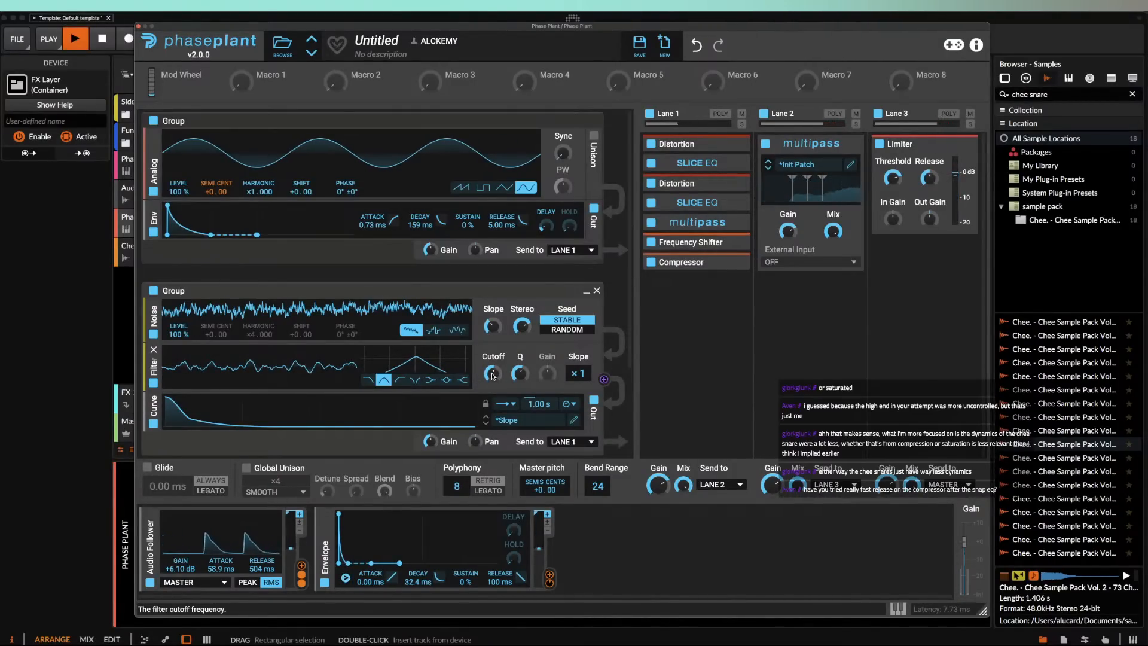
{"action": "left_click_drag", "start_coordinate": [493, 374], "coordinate": [493, 357]}
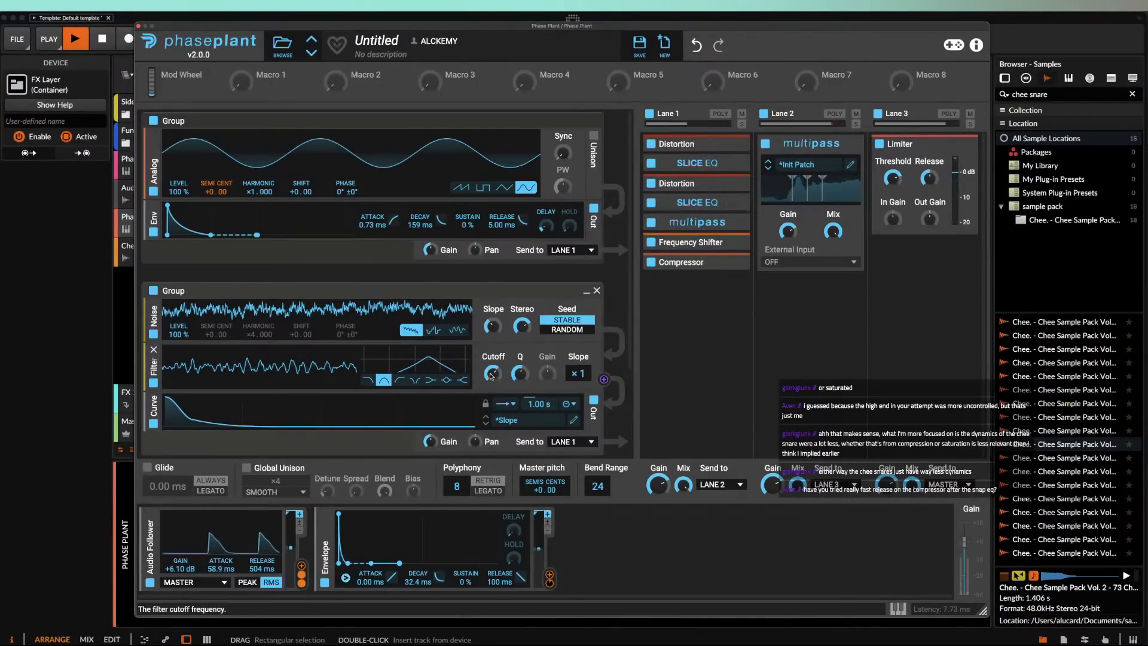
{"action": "left_click_drag", "start_coordinate": [492, 375], "coordinate": [491, 376]}
{"action": "key", "text": "space"}
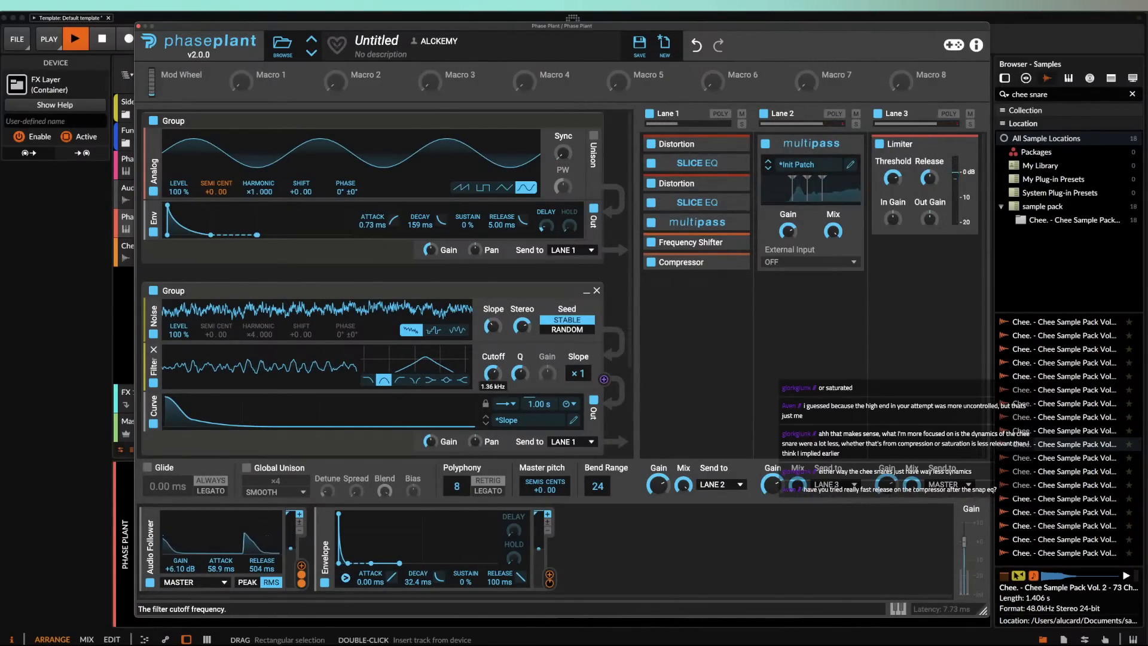
{"action": "key", "text": "space"}
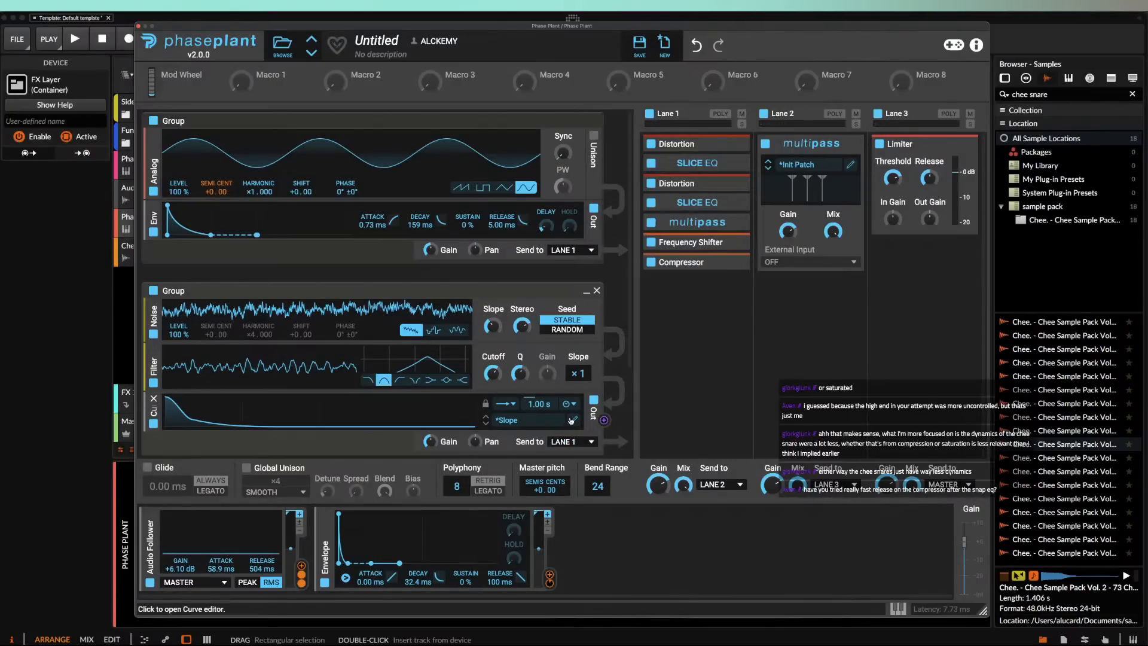
{"action": "key", "text": "space"}
{"action": "key", "text": "space"}
{"action": "key", "text": "space"}
{"action": "key", "text": "space"}
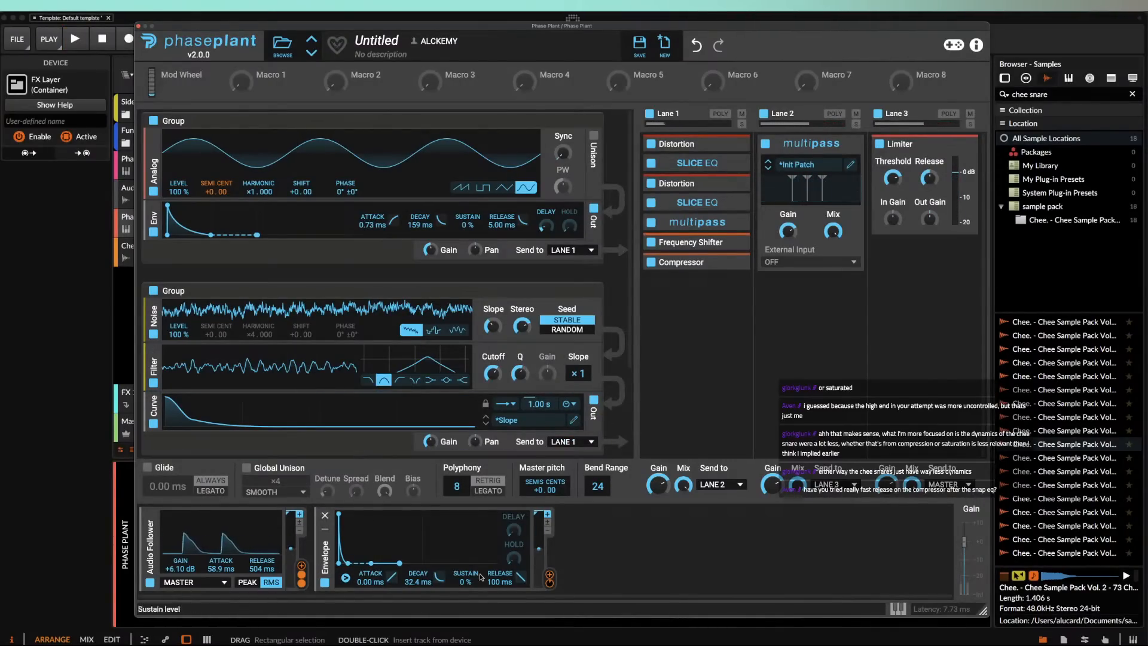
Step: Try modulating the second group's filter cutoff with the Envelope at +19.6% and audition the result
{"action": "left_click_drag", "start_coordinate": [549, 575], "coordinate": [492, 376]}
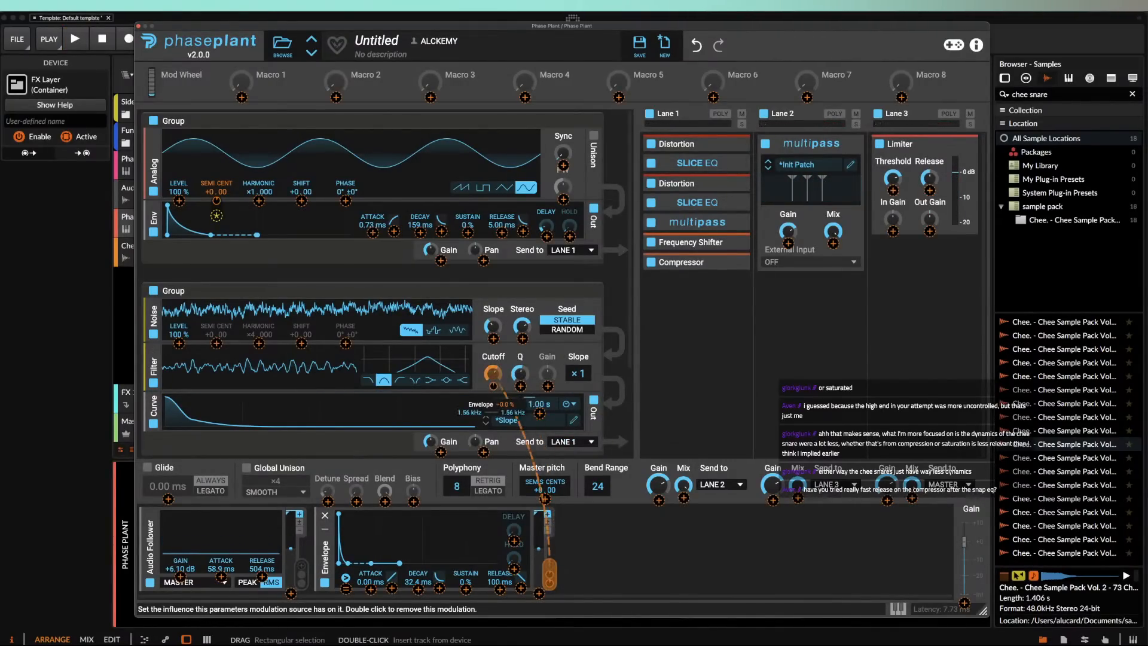
{"action": "key", "text": "space"}
{"action": "key", "text": "space"}
{"action": "key", "text": "space"}
{"action": "key", "text": "space"}
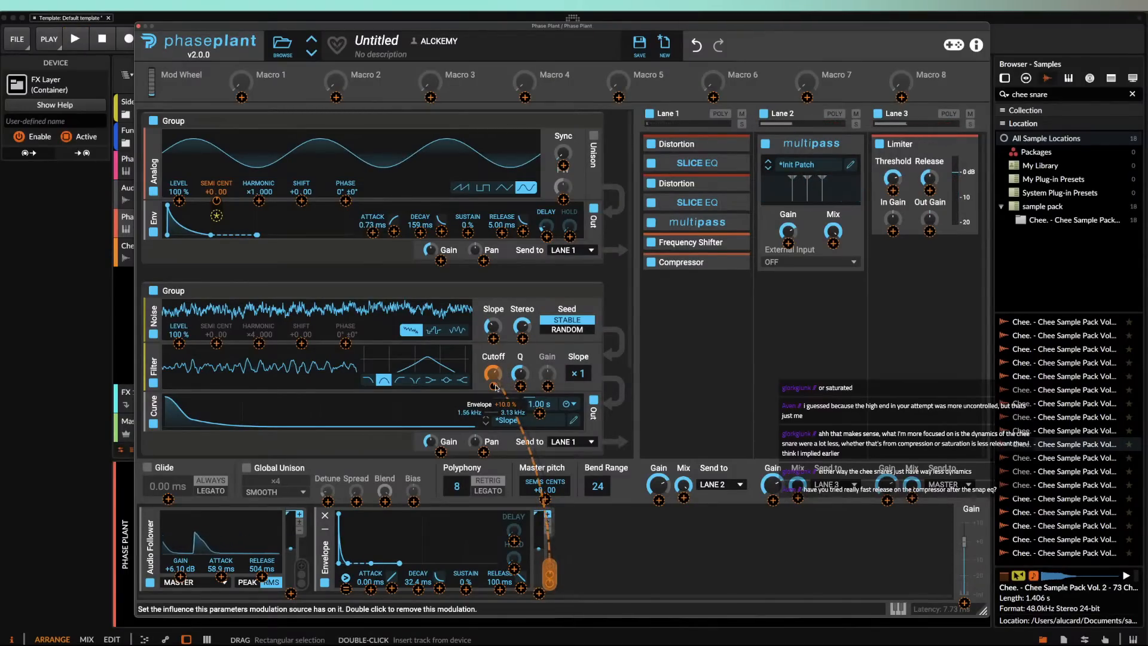
{"action": "key", "text": "space"}
{"action": "key", "text": "space"}
{"action": "key", "text": "space"}
{"action": "key", "text": "space"}
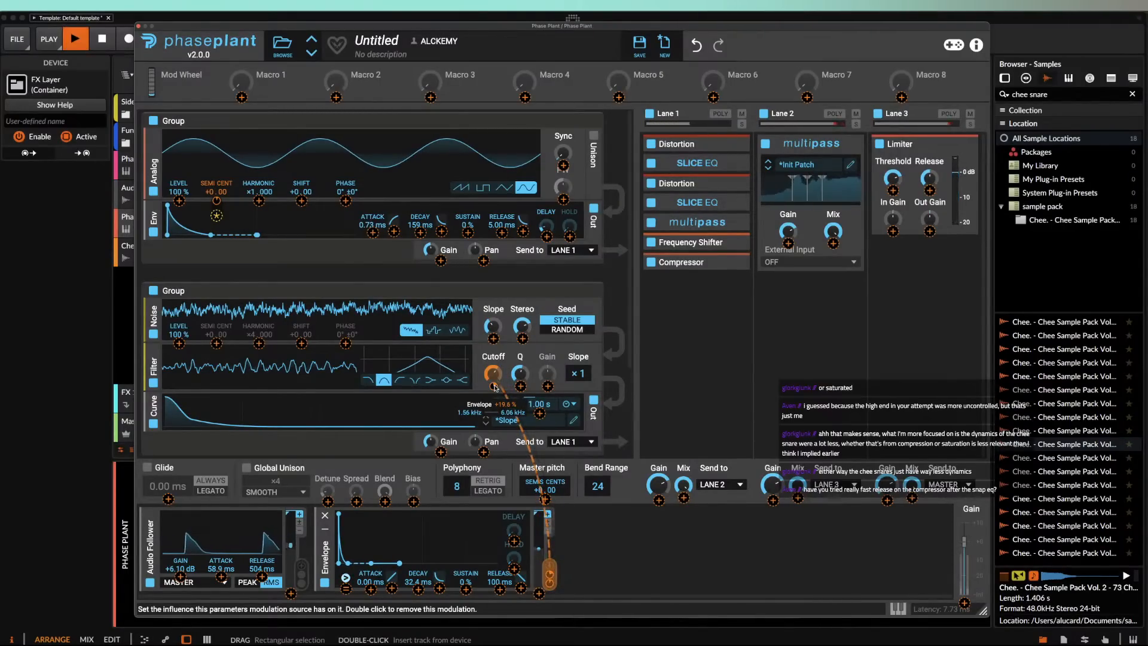
{"action": "left_click", "coordinate": [477, 384]}
{"action": "key", "text": "space"}
{"action": "key", "text": "space"}
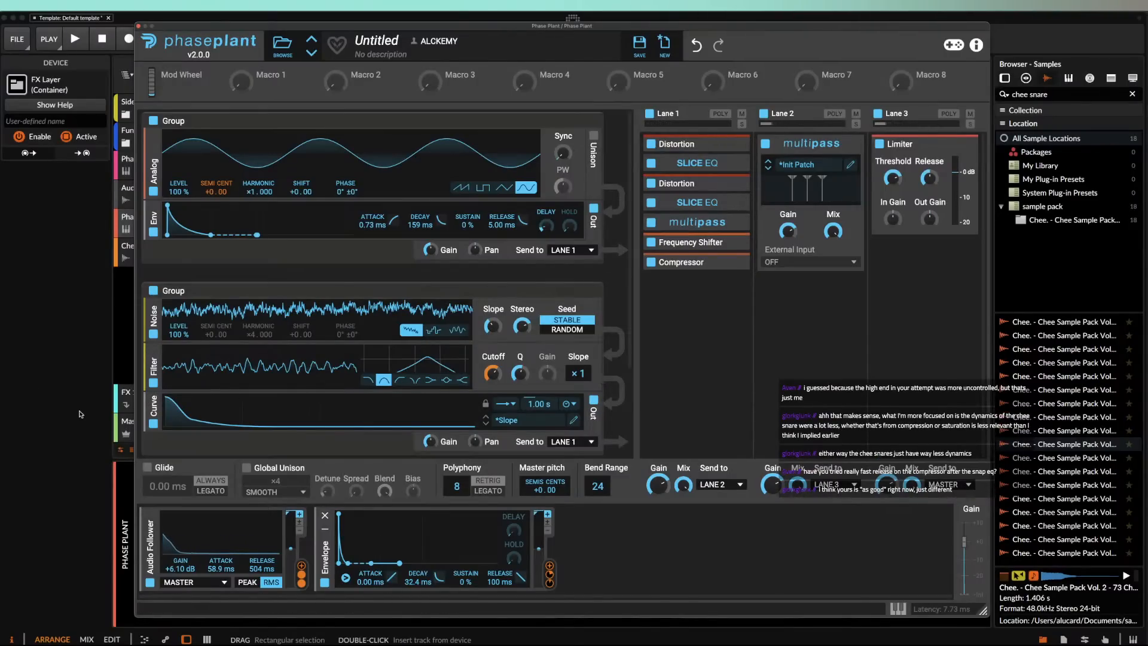
Step: Audition the snare again and remove the Envelope modulation from the second group's filter cutoff
{"action": "key", "text": "space"}
{"action": "key", "text": "space"}
{"action": "key", "text": "space"}
{"action": "key", "text": "space"}
{"action": "key", "text": "space"}
{"action": "key", "text": "space"}
{"action": "left_click_drag", "start_coordinate": [494, 387], "coordinate": [493, 389]}
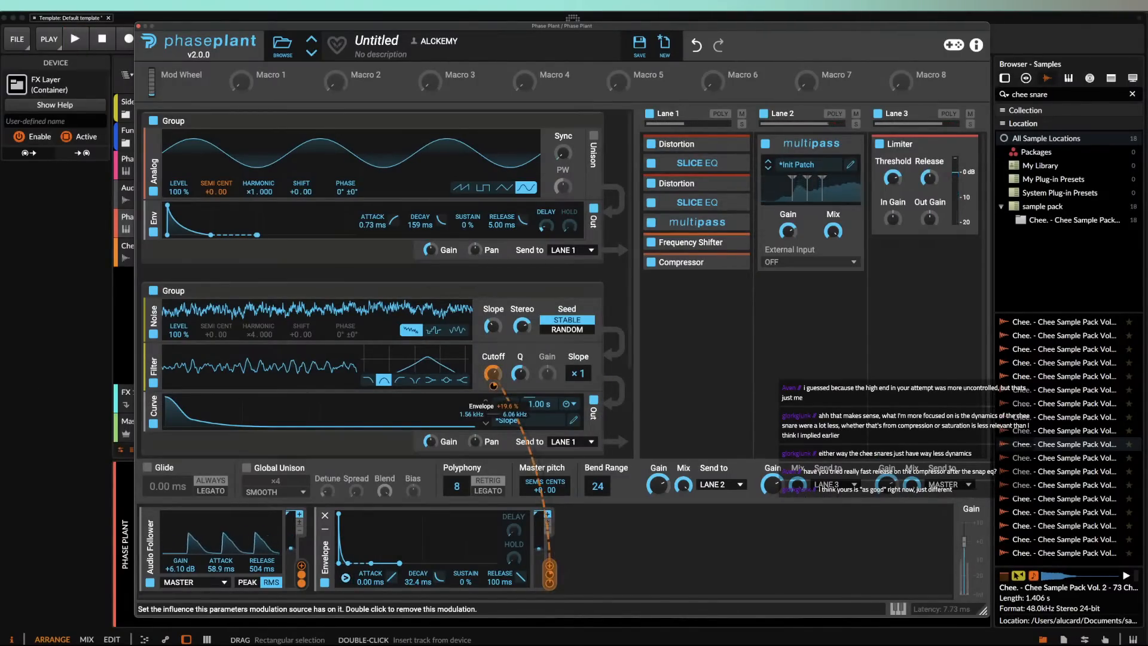
{"action": "double_click", "coordinate": [494, 387]}
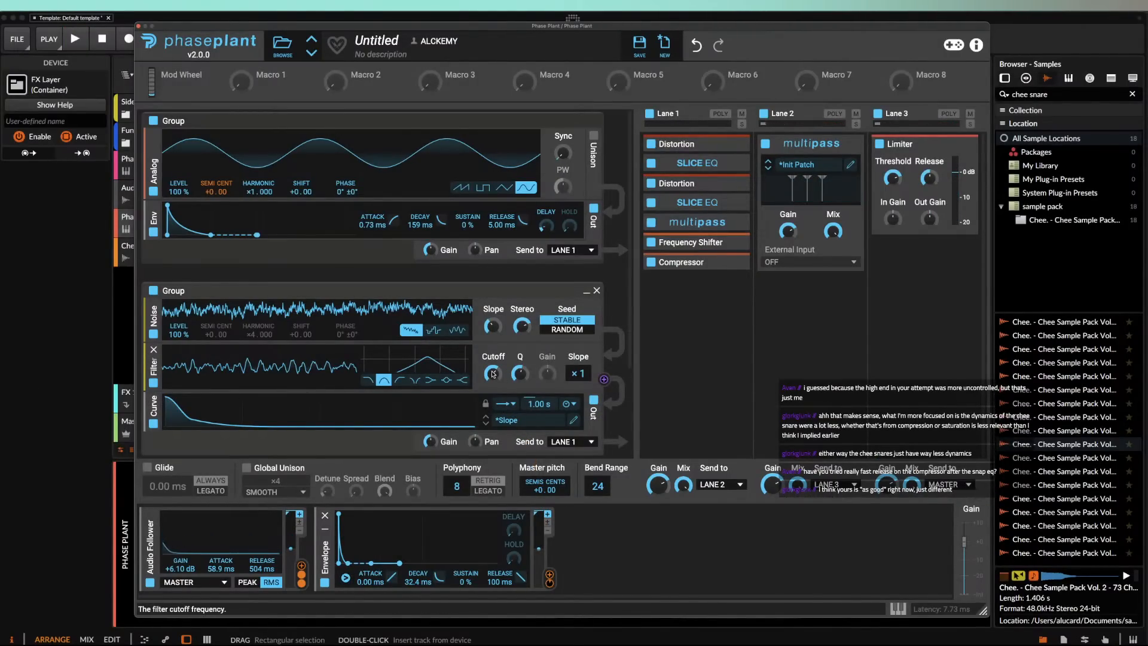
Step: Fine-tune the cutoff of the second group's noise filter between auditions of the snare
{"action": "key", "text": "space"}
{"action": "key", "text": "space"}
{"action": "key", "text": "space"}
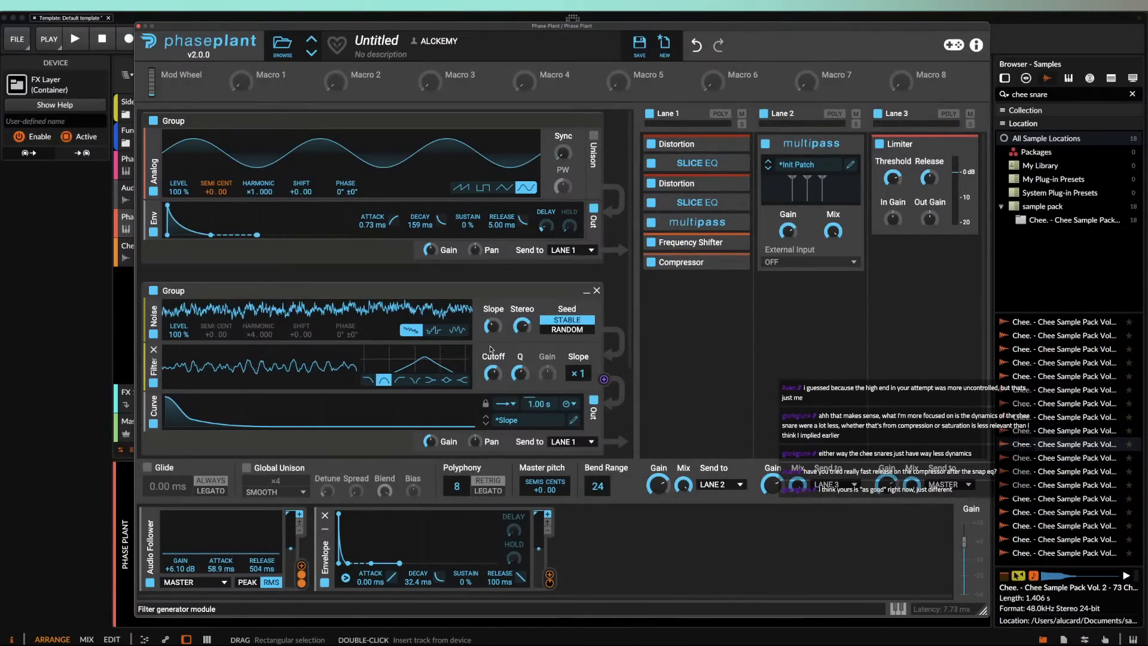
{"action": "key", "text": "space"}
{"action": "key", "text": "space"}
{"action": "left_click_drag", "start_coordinate": [494, 374], "coordinate": [494, 370]}
{"action": "key", "text": "space"}
{"action": "key", "text": "space"}
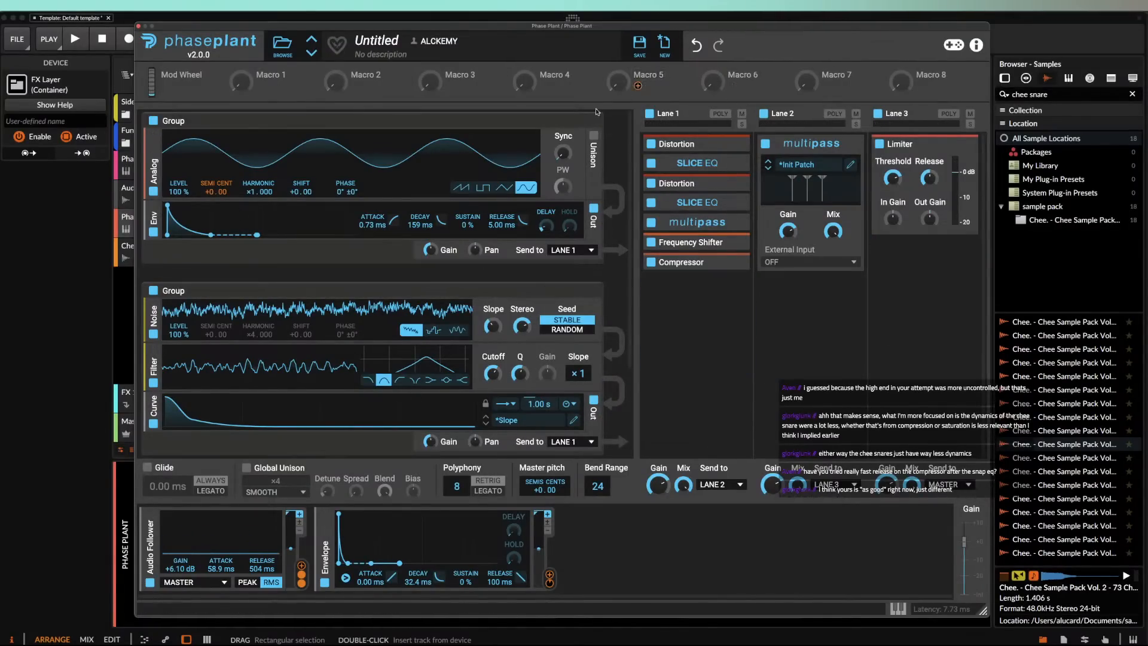
Step: Collapse the Lane 2 Multipass and the first two generator groups while auditioning the snare
{"action": "left_click", "coordinate": [849, 147]}
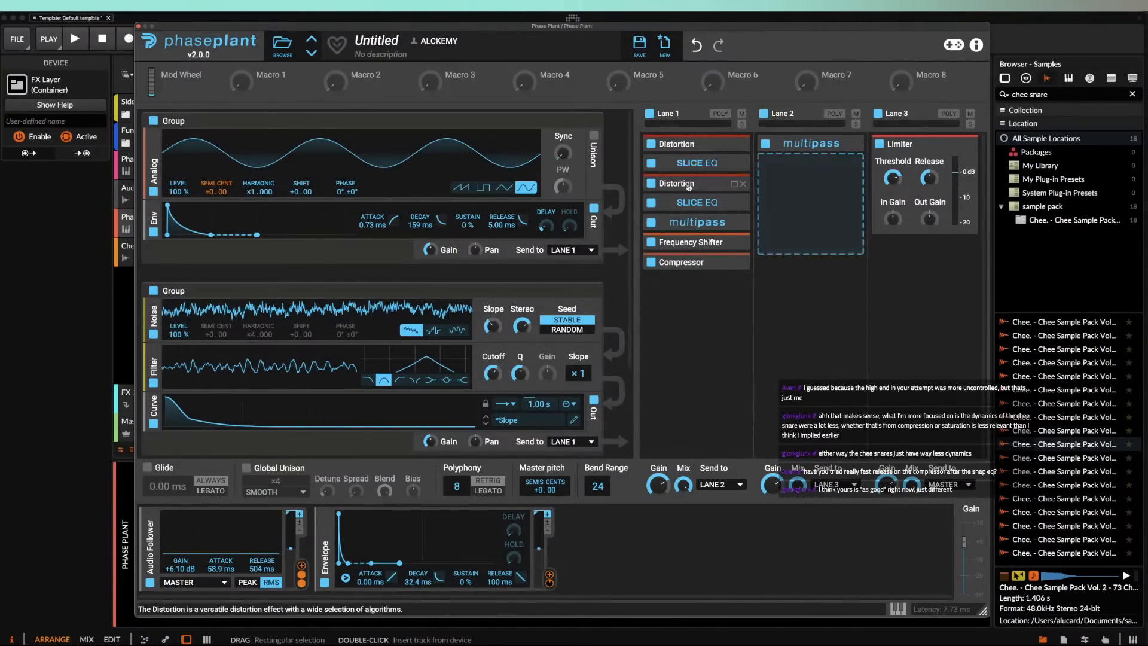
{"action": "left_click", "coordinate": [587, 121]}
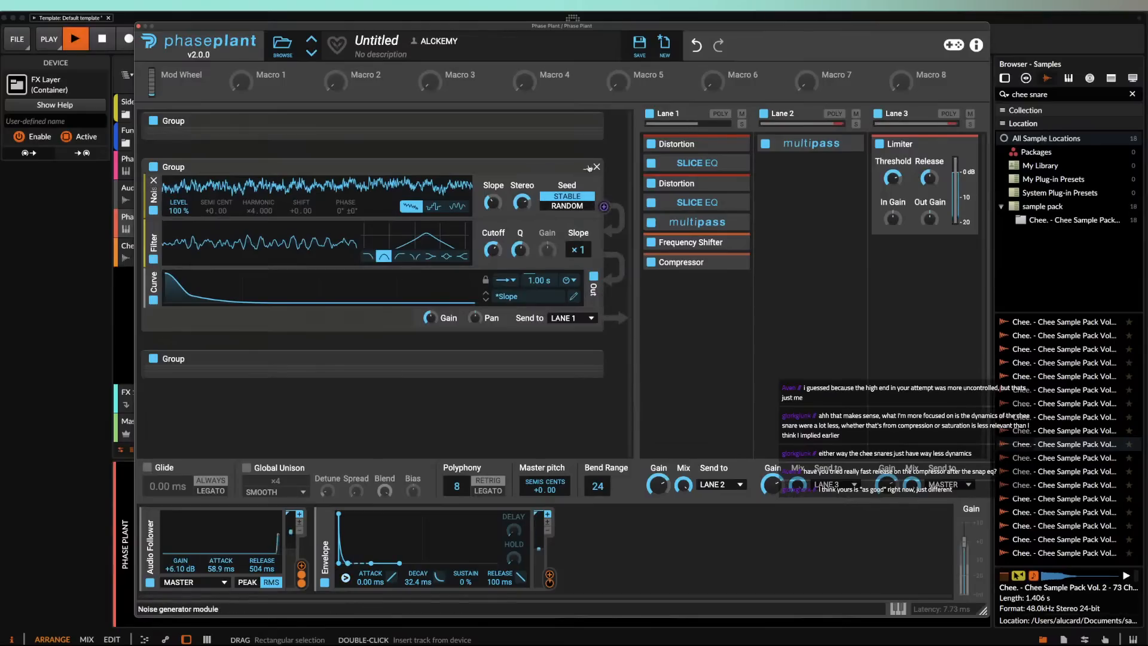
{"action": "left_click", "coordinate": [586, 167]}
{"action": "key", "text": "space"}
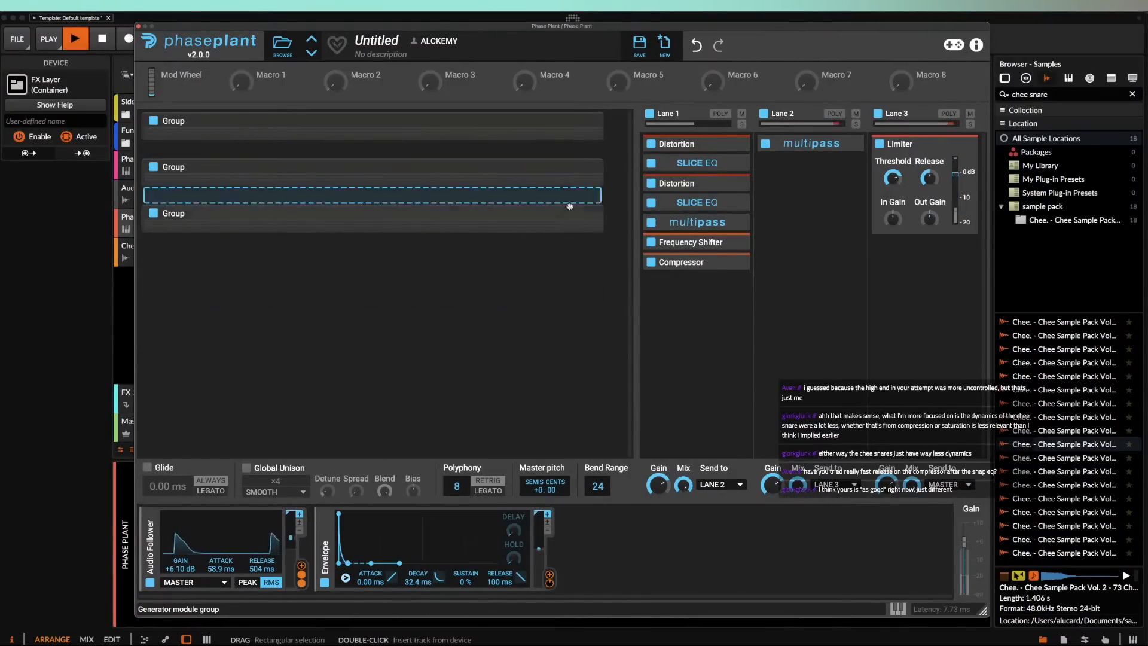
{"action": "key", "text": "space"}
Step: Expand the third generator group and set its noise envelope's decay to 115 ms, auditioning delay changes during playback
{"action": "left_click", "coordinate": [586, 214]}
{"action": "key", "text": "space"}
{"action": "key", "text": "space"}
{"action": "key", "text": "space"}
{"action": "key", "text": "space"}
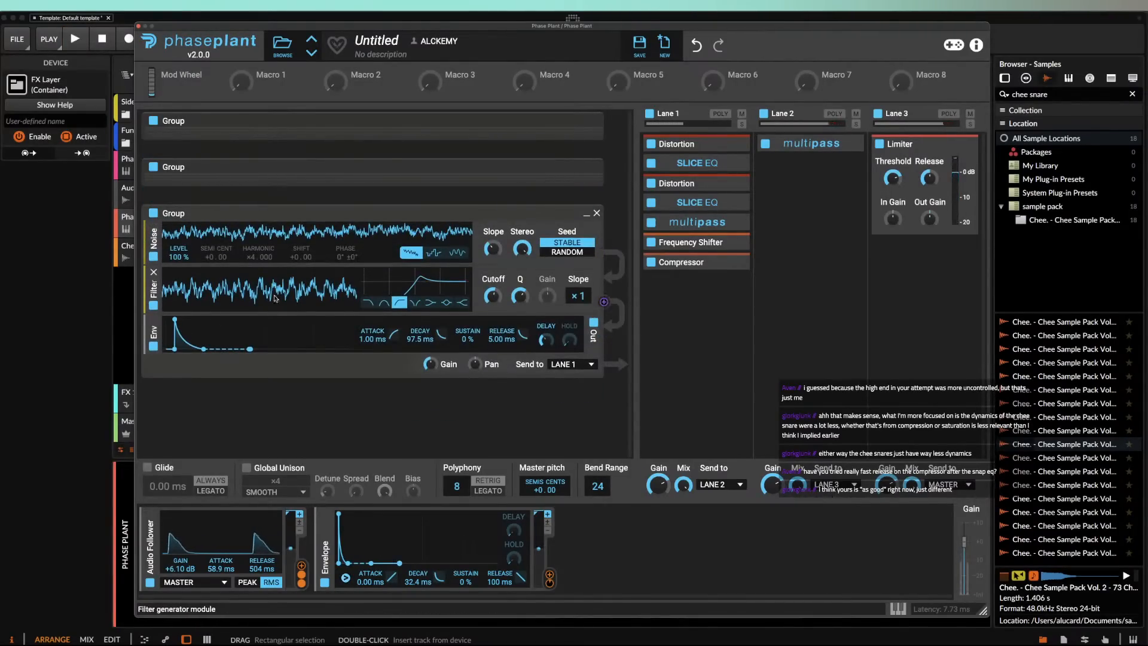
{"action": "key", "text": "space"}
{"action": "key", "text": "space"}
{"action": "key", "text": "space"}
{"action": "key", "text": "space"}
{"action": "key", "text": "space"}
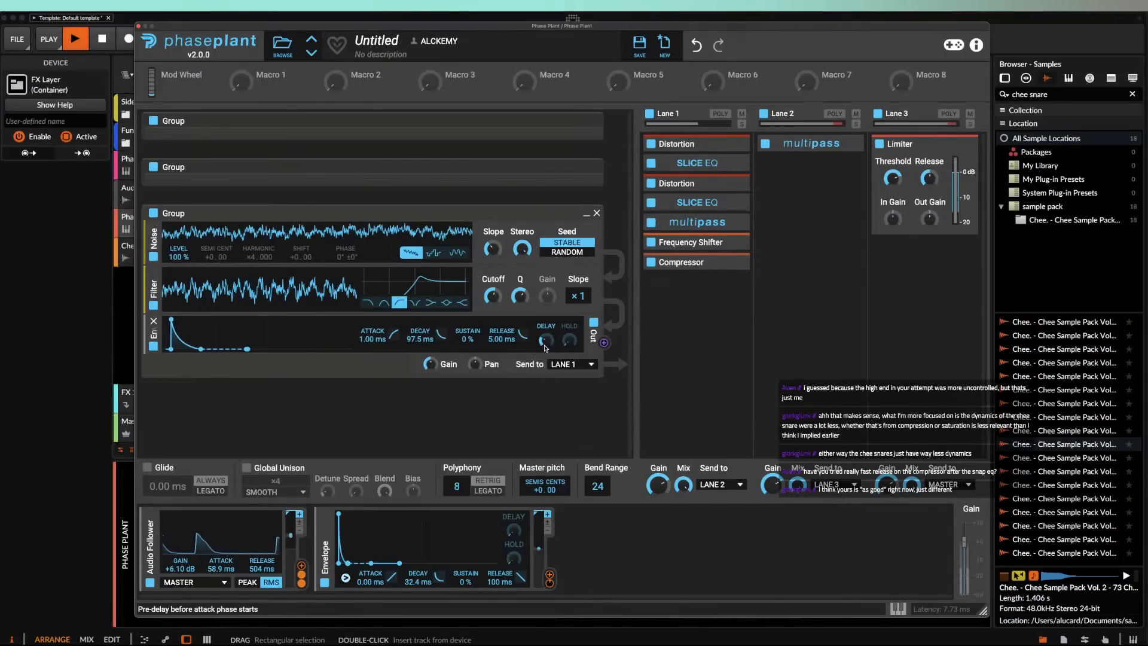
{"action": "key", "text": "space"}
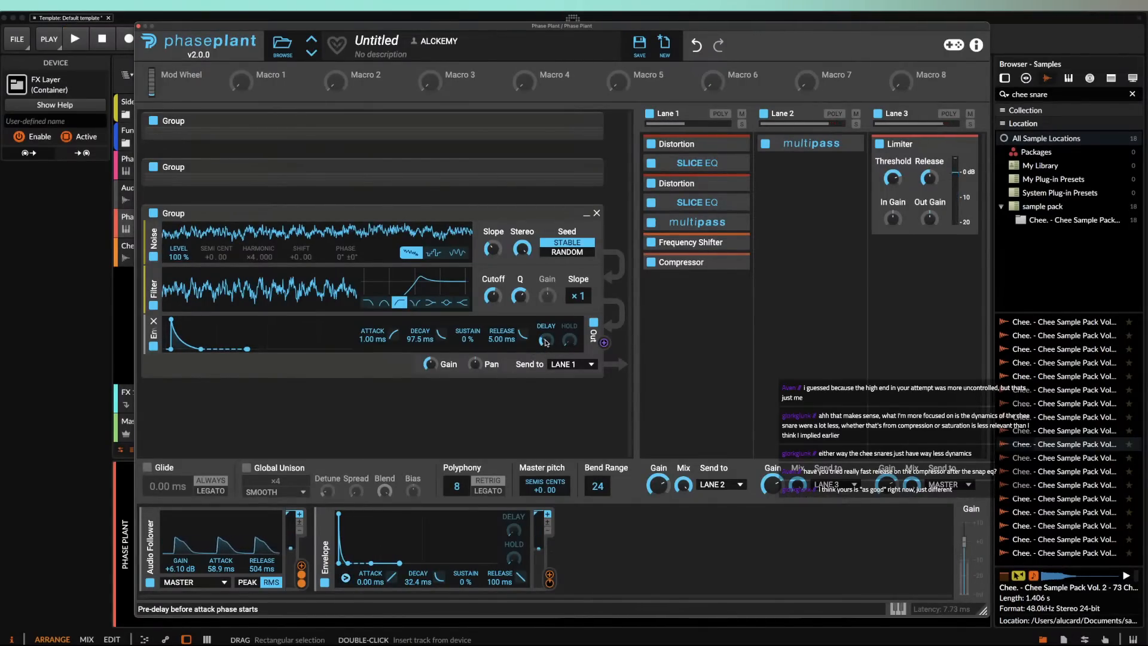
{"action": "key", "text": "space"}
{"action": "key", "text": "space"}
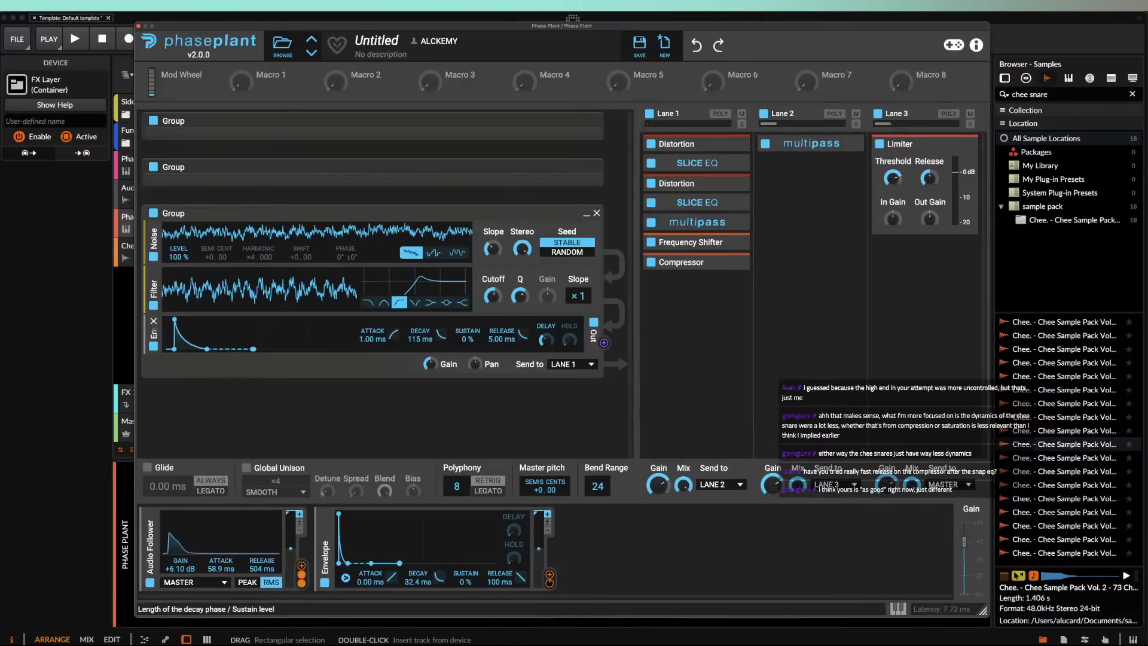
Step: Set the third group's noise envelope decay to 116 ms, audition the snare, then collapse the group and close the synth window
{"action": "left_click_drag", "start_coordinate": [206, 348], "coordinate": [208, 348]}
{"action": "key", "text": "space"}
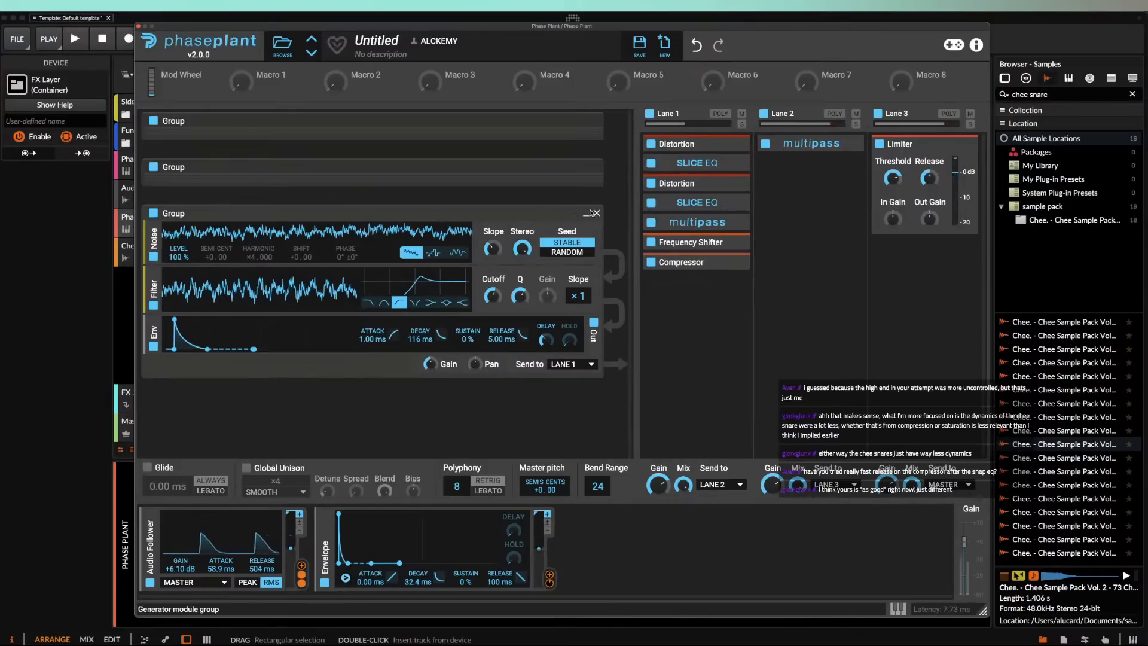
{"action": "left_click", "coordinate": [588, 212]}
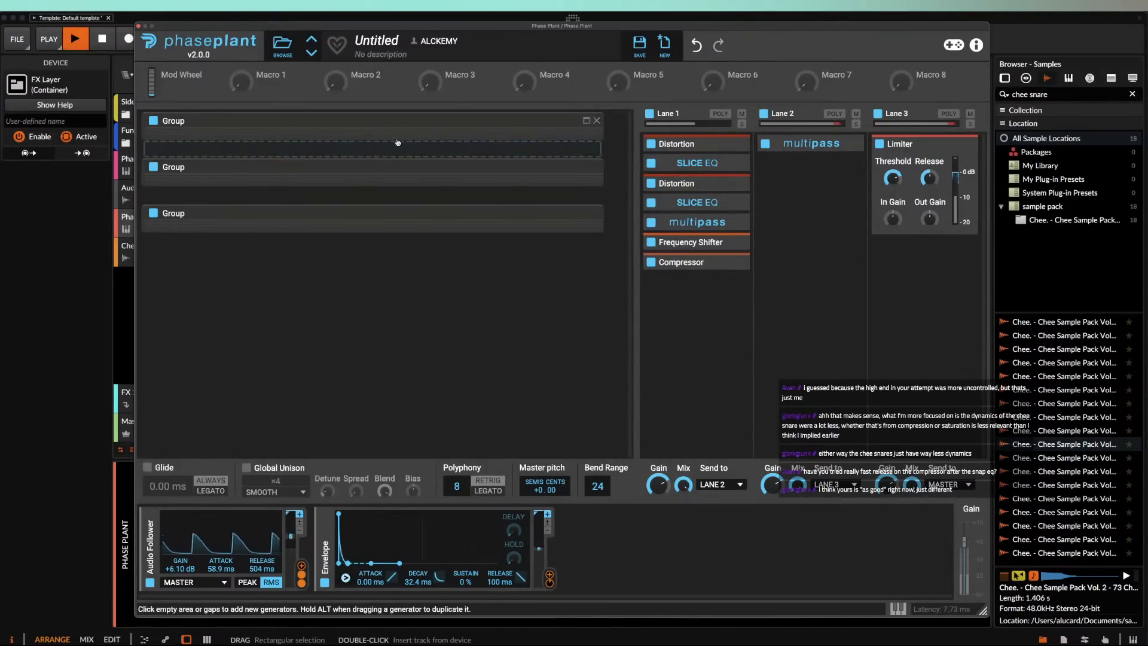
{"action": "key", "text": "space"}
{"action": "left_click", "coordinate": [138, 26]}
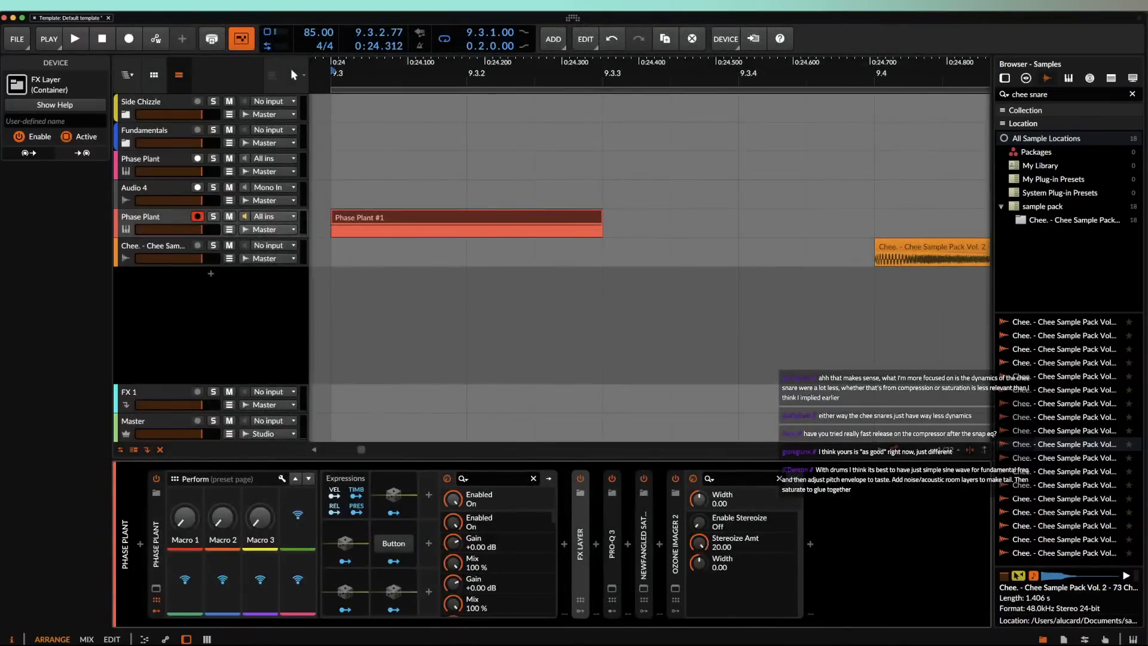
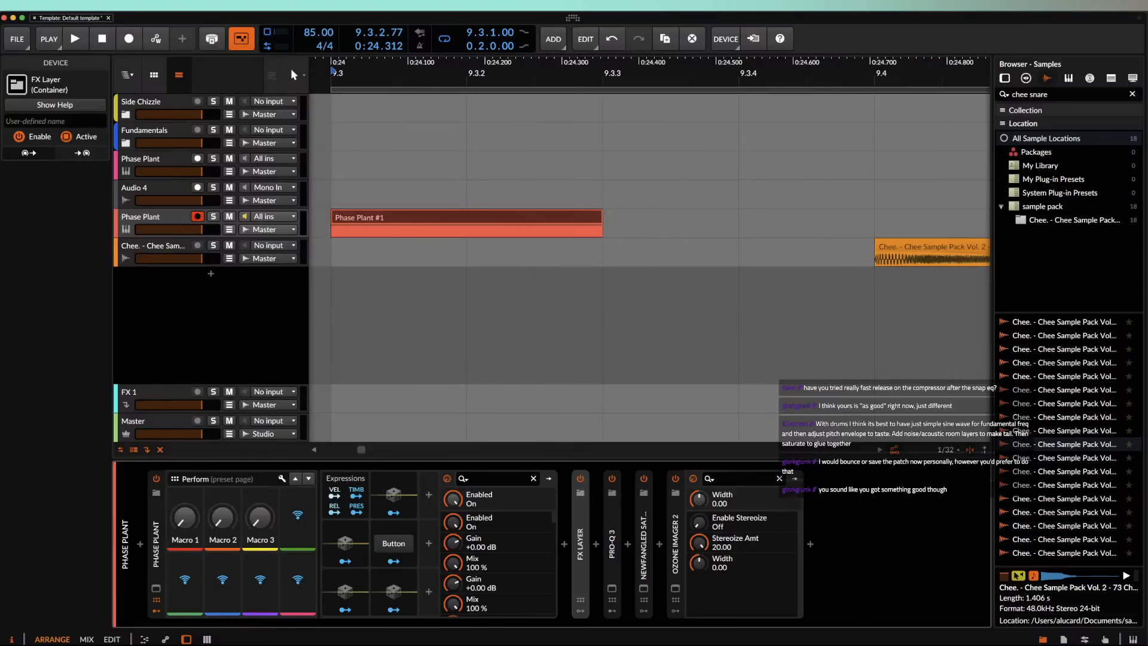
Step: Bounce the Phase Plant #1 clip to audio on a new track using the default bounce options
{"action": "left_click", "coordinate": [459, 218]}
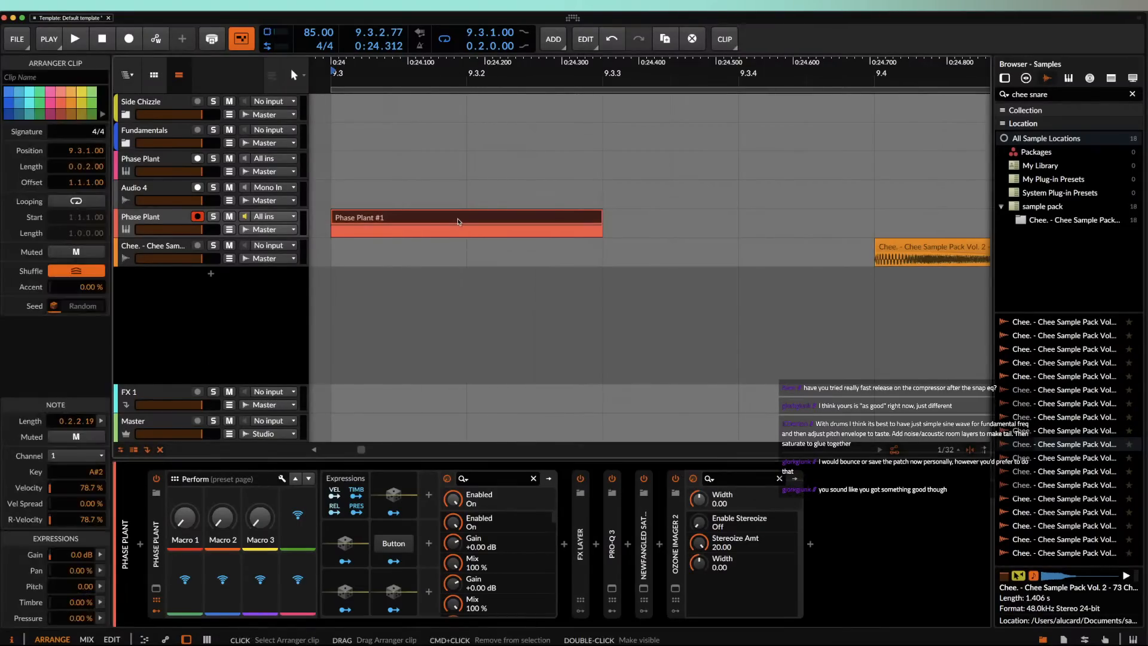
{"action": "scroll", "coordinate": [459, 221], "scroll_direction": "down", "scroll_amount": 3}
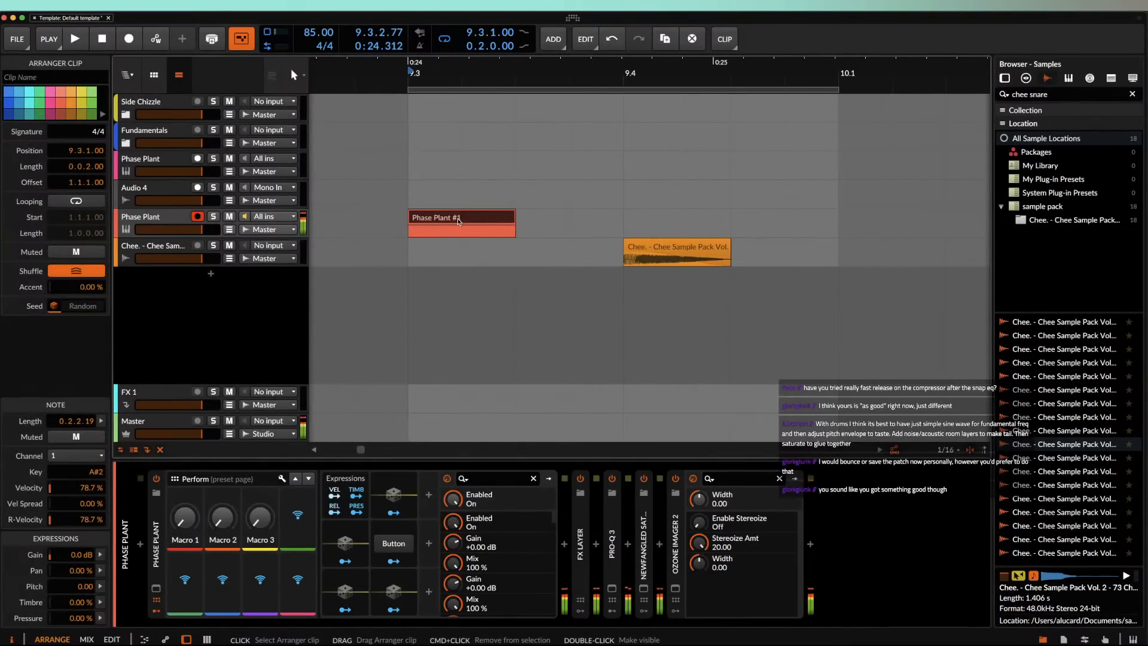
{"action": "key", "text": "super+b"}
{"action": "key", "text": "Return"}
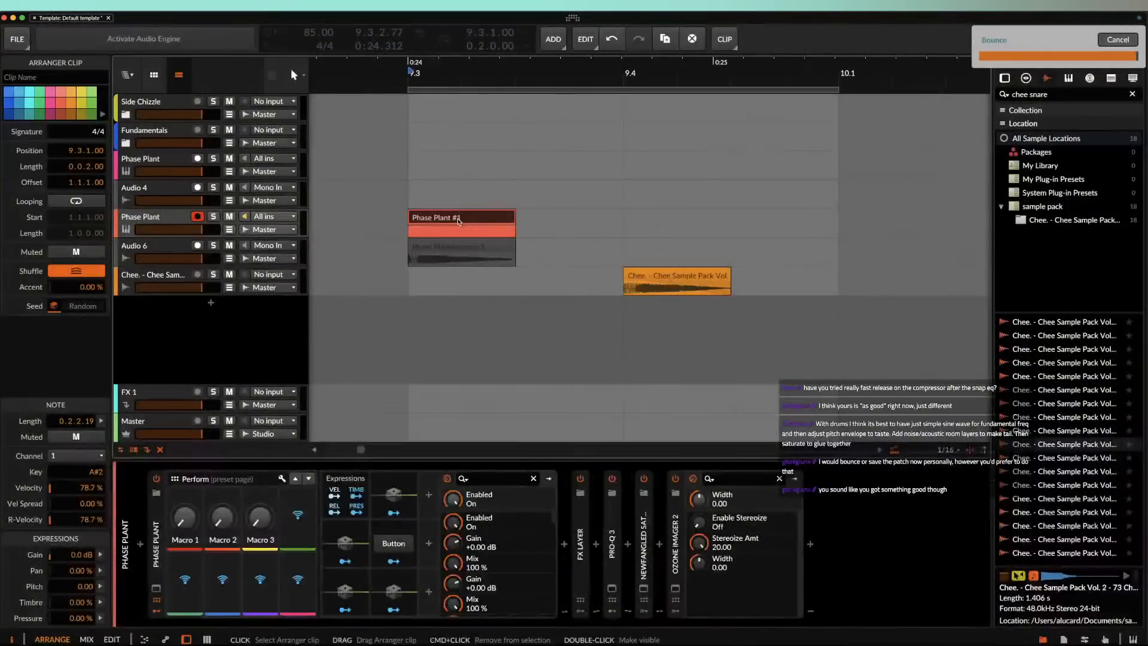
Step: Line up the bounced clip with the Chee reference sample at 9.4.1.00 and compare their waveforms up close
{"action": "left_click_drag", "start_coordinate": [629, 239], "coordinate": [655, 248]}
{"action": "scroll", "coordinate": [650, 244], "scroll_direction": "up", "scroll_amount": 5}
{"action": "scroll", "coordinate": [650, 244], "scroll_direction": "up", "scroll_amount": 3}
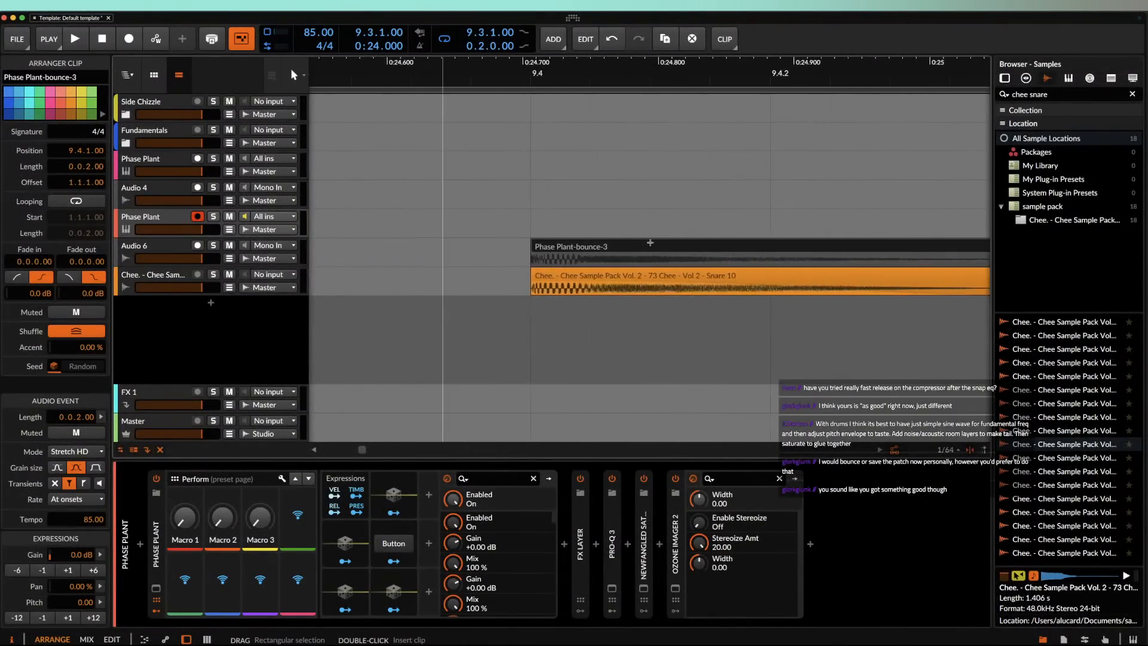
{"action": "left_click_drag", "start_coordinate": [542, 261], "coordinate": [568, 261]}
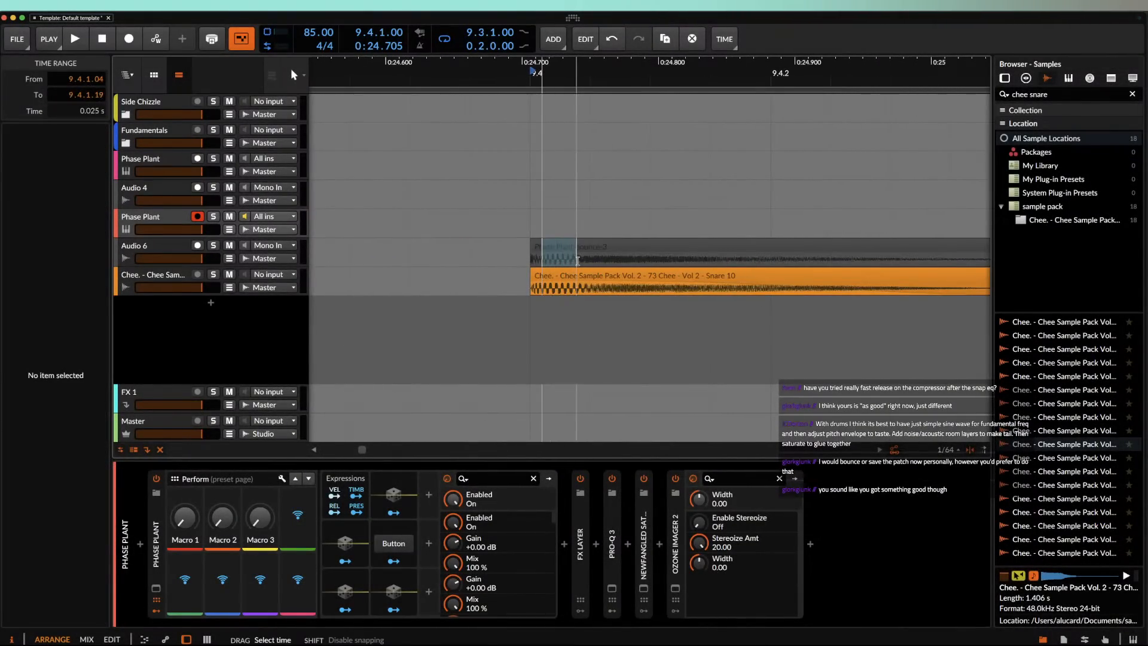
{"action": "scroll", "coordinate": [580, 254], "scroll_direction": "down", "scroll_amount": 2}
{"action": "left_click", "coordinate": [588, 250]}
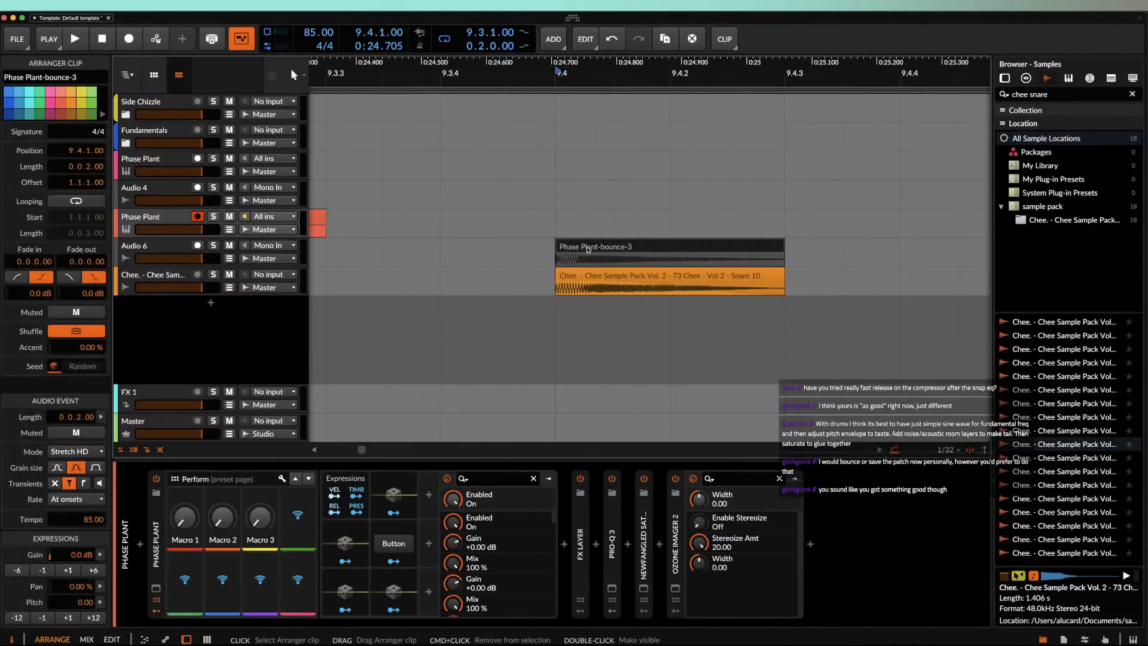
Step: Compare the bounced snare with the Chee reference sample by alternately soloing their tracks and playing from 9.4
{"action": "left_click", "coordinate": [213, 246]}
{"action": "key", "text": "space"}
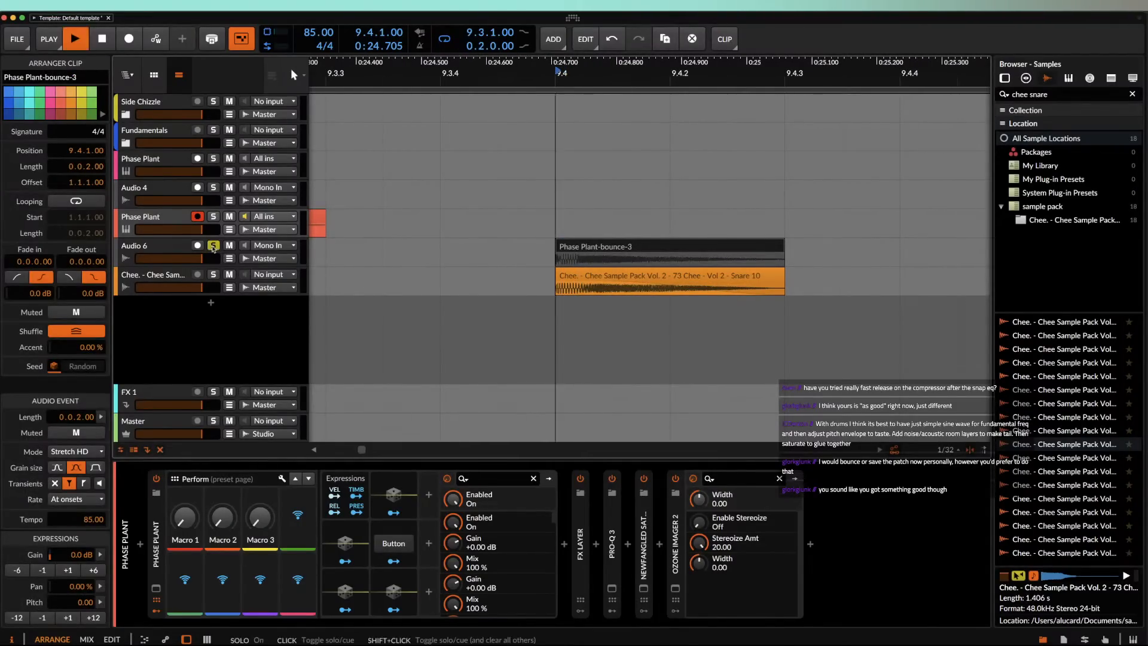
{"action": "key", "text": "space"}
{"action": "key", "text": "space"}
{"action": "left_click", "coordinate": [214, 275]}
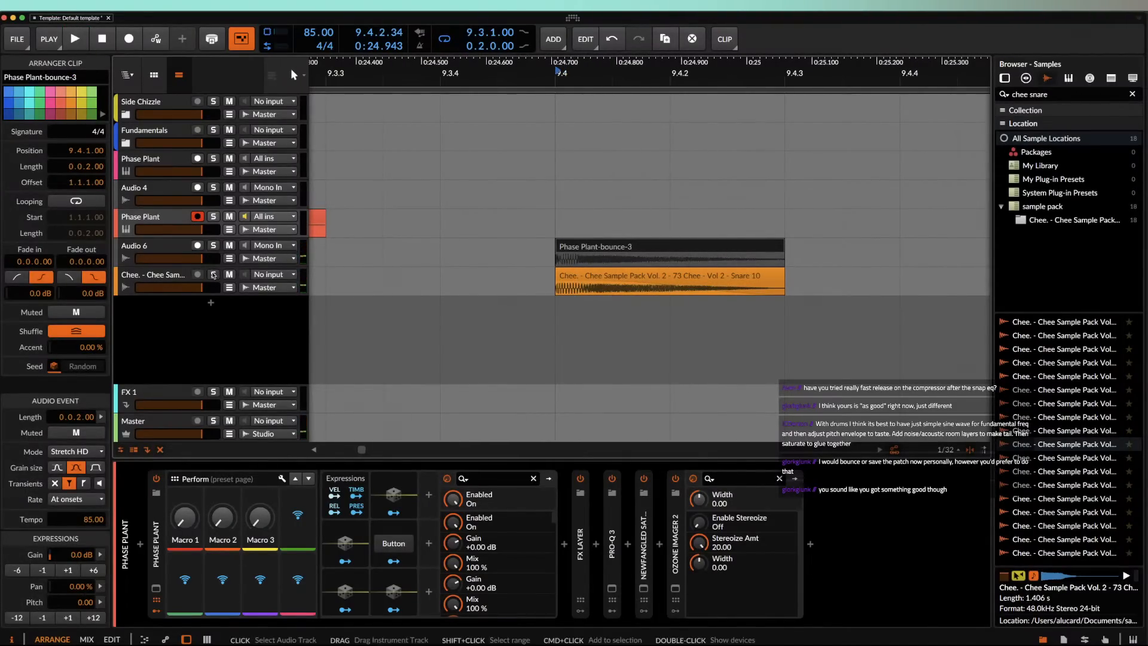
{"action": "key", "text": "space"}
{"action": "key", "text": "space"}
{"action": "left_click", "coordinate": [213, 275]}
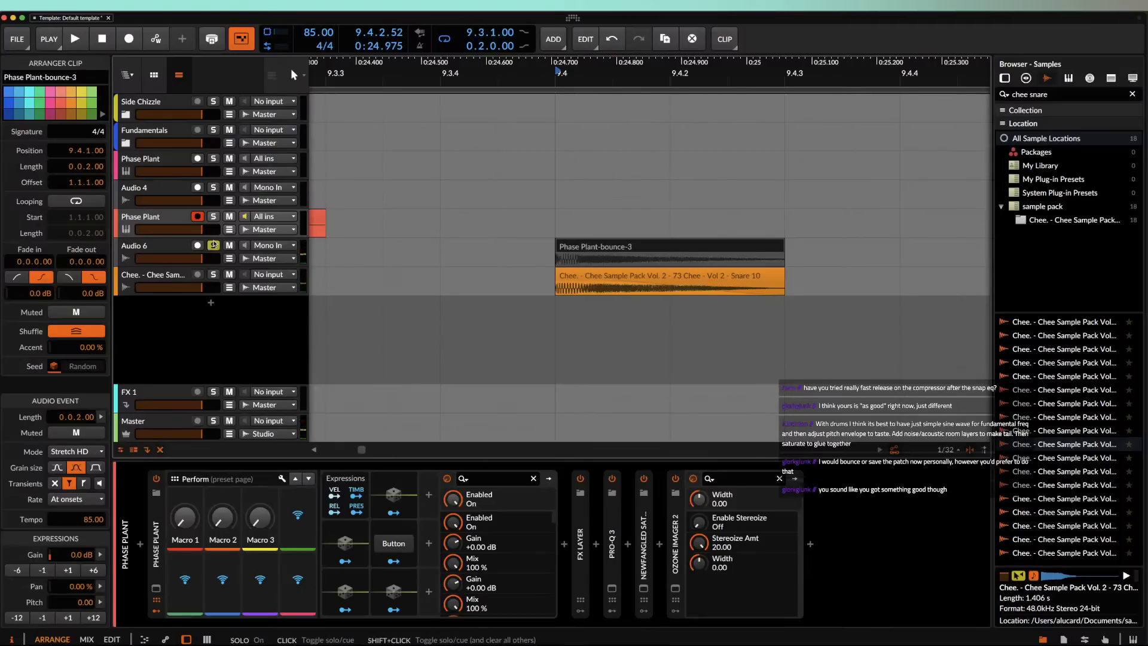
{"action": "left_click", "coordinate": [213, 246]}
{"action": "key", "text": "space"}
{"action": "key", "text": "space"}
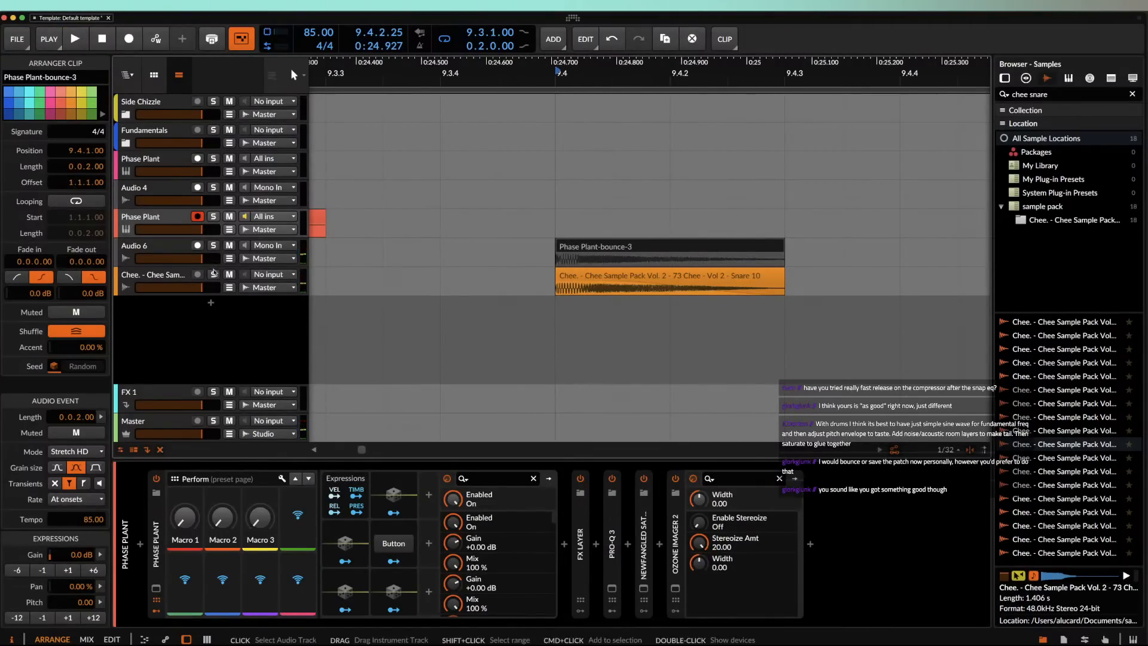
{"action": "key", "text": "space"}
{"action": "key", "text": "space"}
{"action": "key", "text": "space"}
{"action": "key", "text": "space"}
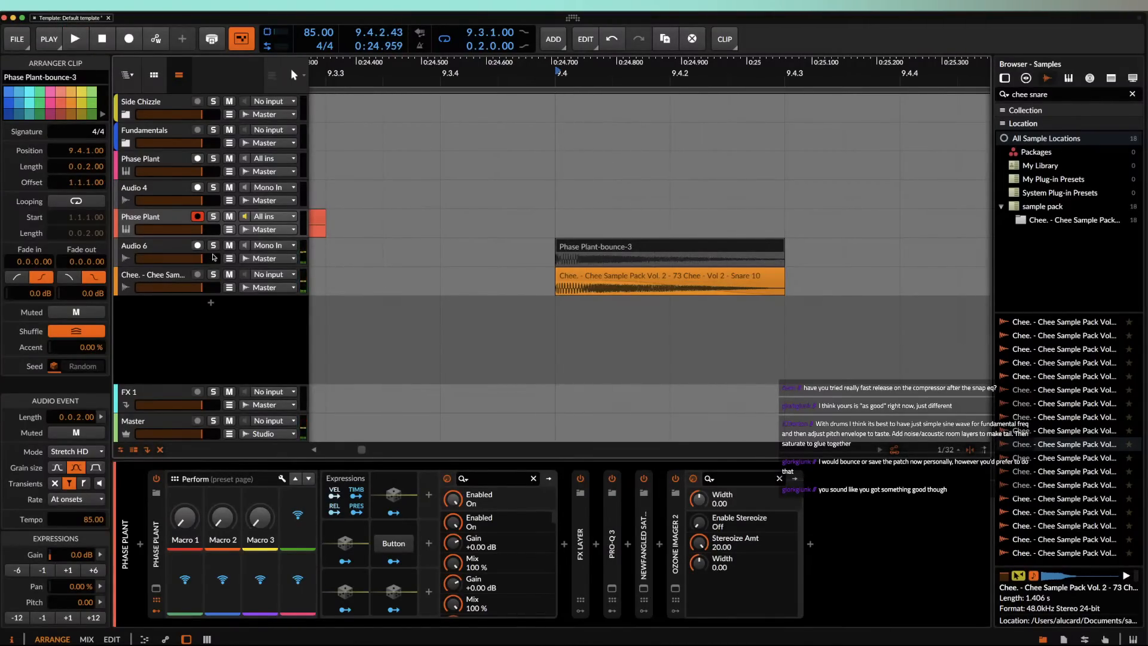
{"action": "key", "text": "space"}
{"action": "key", "text": "space"}
{"action": "key", "text": "space"}
{"action": "key", "text": "space"}
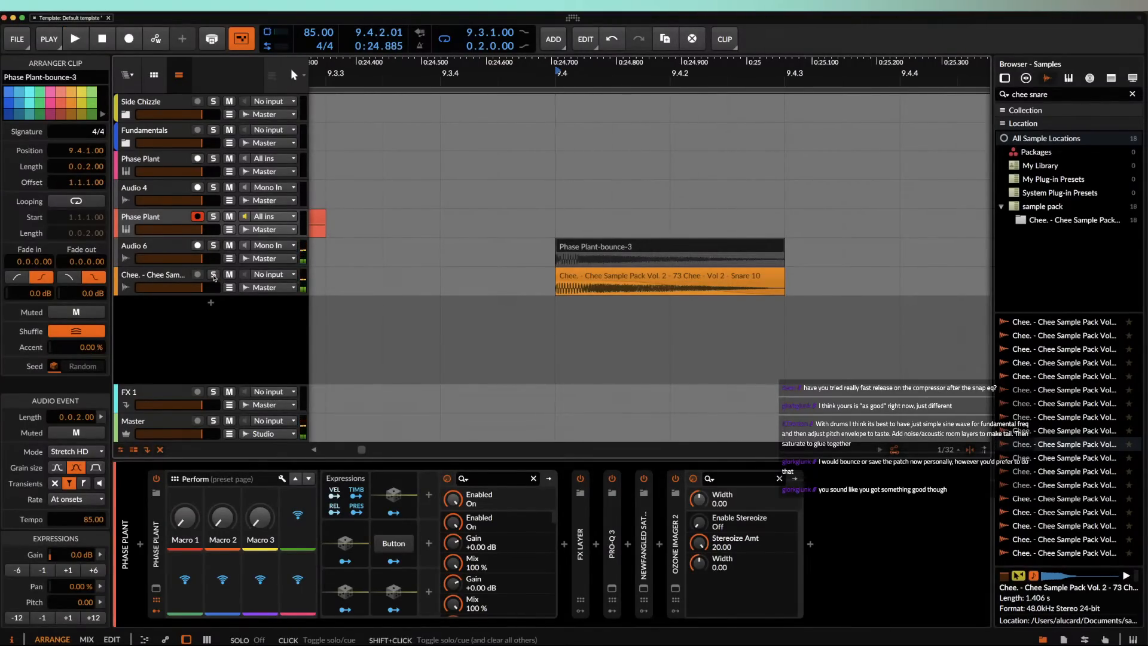
{"action": "key", "text": "space"}
{"action": "key", "text": "space"}
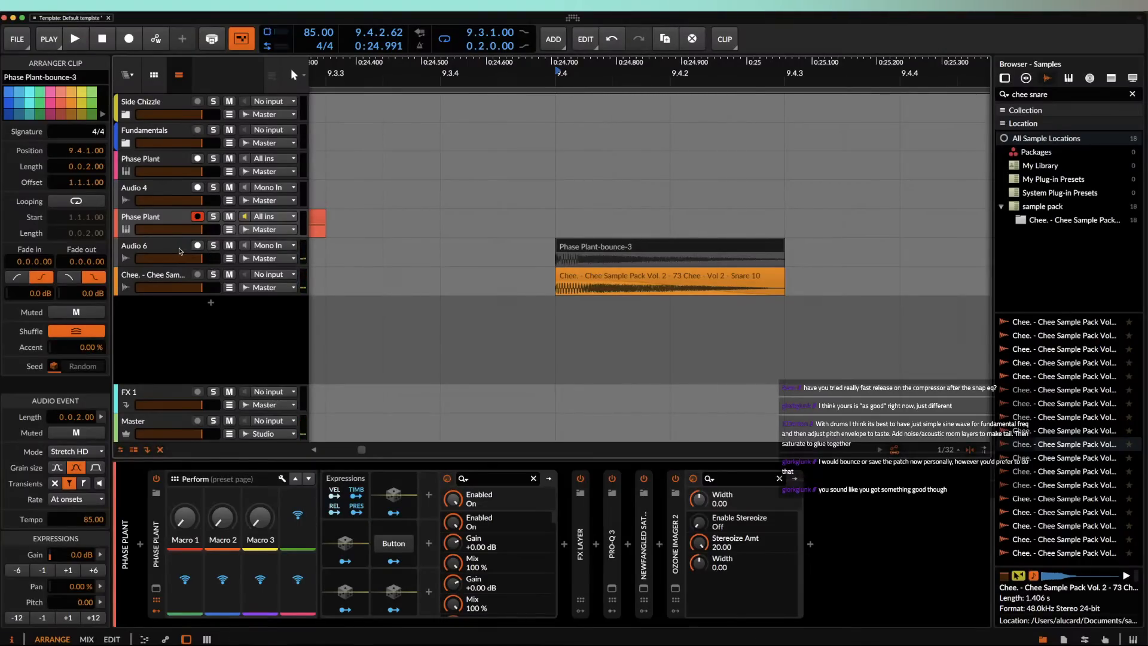
Step: Move the bounced clip on Audio 6 to 10.1, clear of the reference sample
{"action": "left_click", "coordinate": [180, 251]}
{"action": "scroll", "coordinate": [584, 229], "scroll_direction": "down", "scroll_amount": 5}
{"action": "left_click_drag", "start_coordinate": [584, 246], "coordinate": [824, 241]}
Step: Show the armed Phase Plant track's device chain and open its Newfangled Saturate, placing the window clear of the clips
{"action": "left_click", "coordinate": [407, 221]}
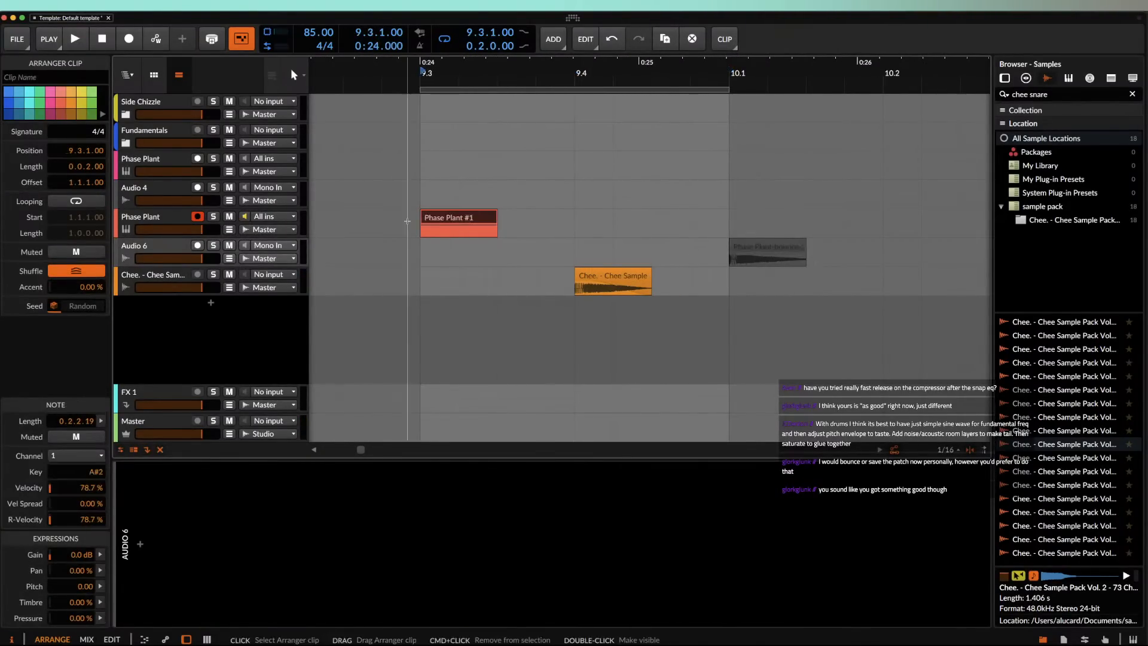
{"action": "left_click", "coordinate": [157, 222]}
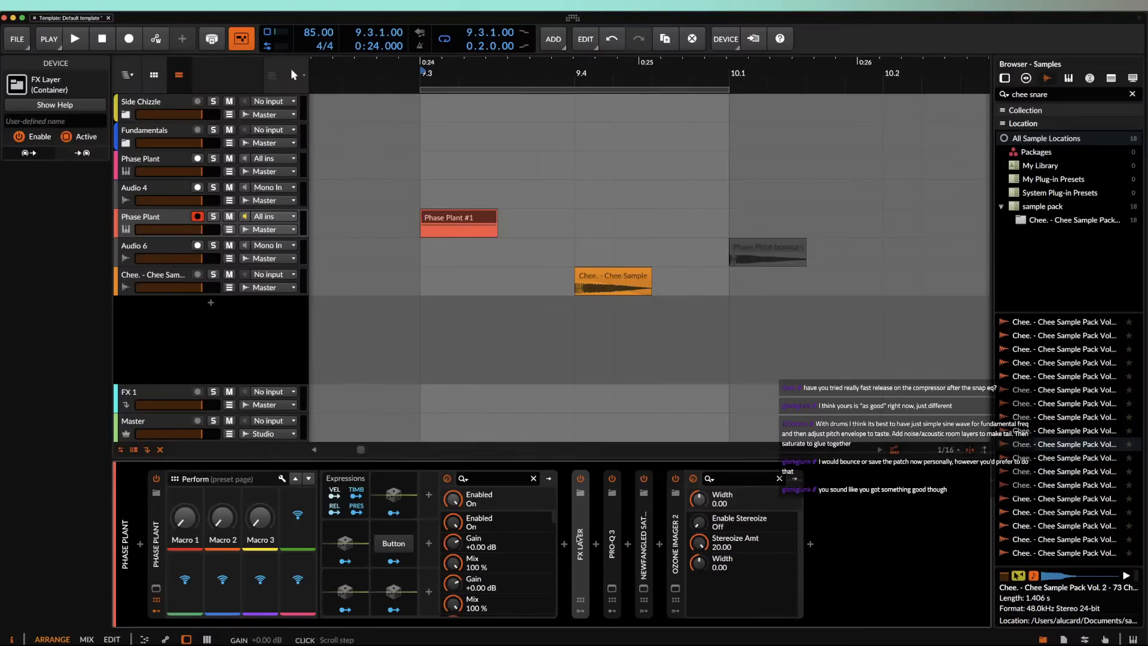
{"action": "left_click", "coordinate": [677, 518], "text": "shift"}
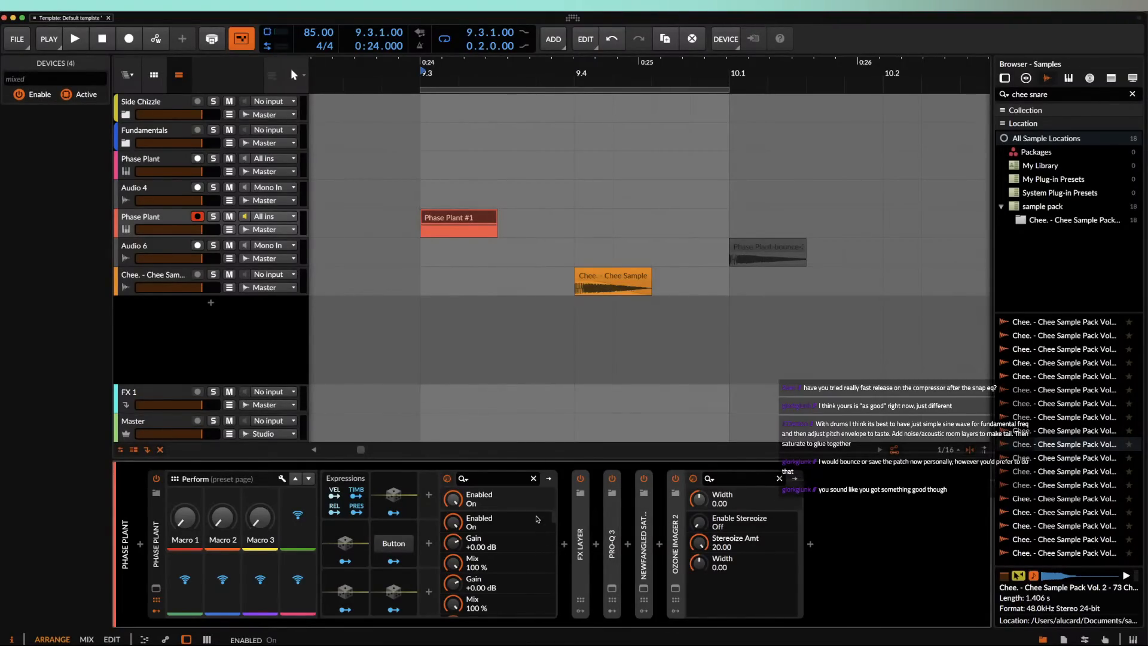
{"action": "left_click", "coordinate": [643, 588]}
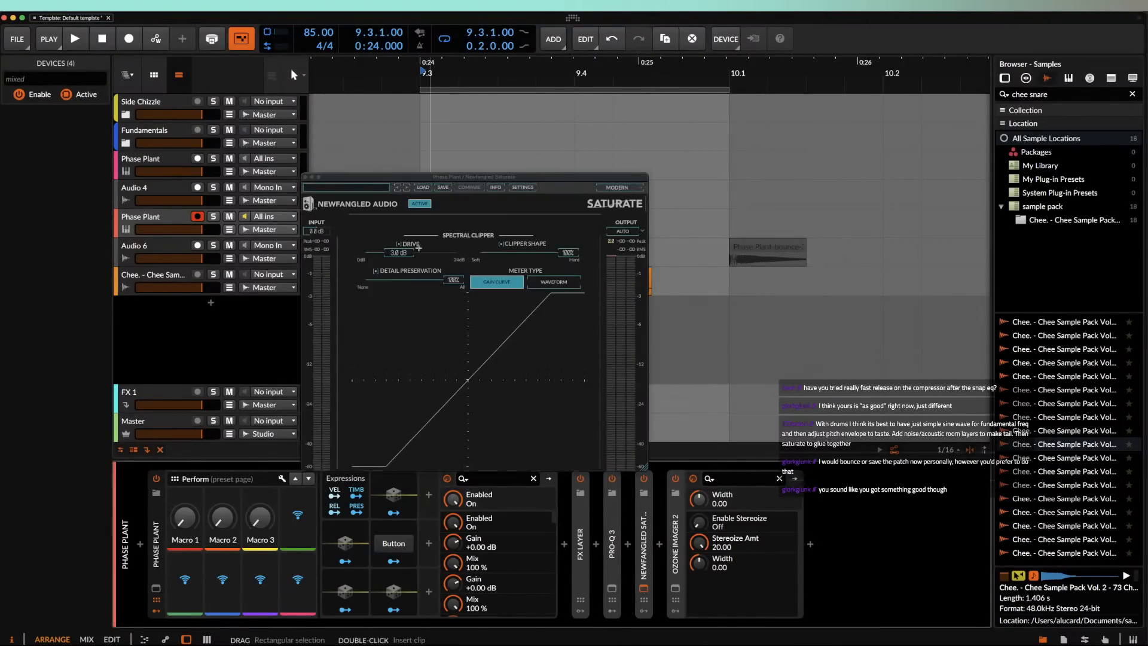
{"action": "left_click_drag", "start_coordinate": [365, 180], "coordinate": [212, 263]}
Step: Set the loop range to 9.3.1.00–9.4.1.00 around the Phase Plant clip and raise Saturate's drive to about 5.6 dB during playback
{"action": "left_click", "coordinate": [443, 219]}
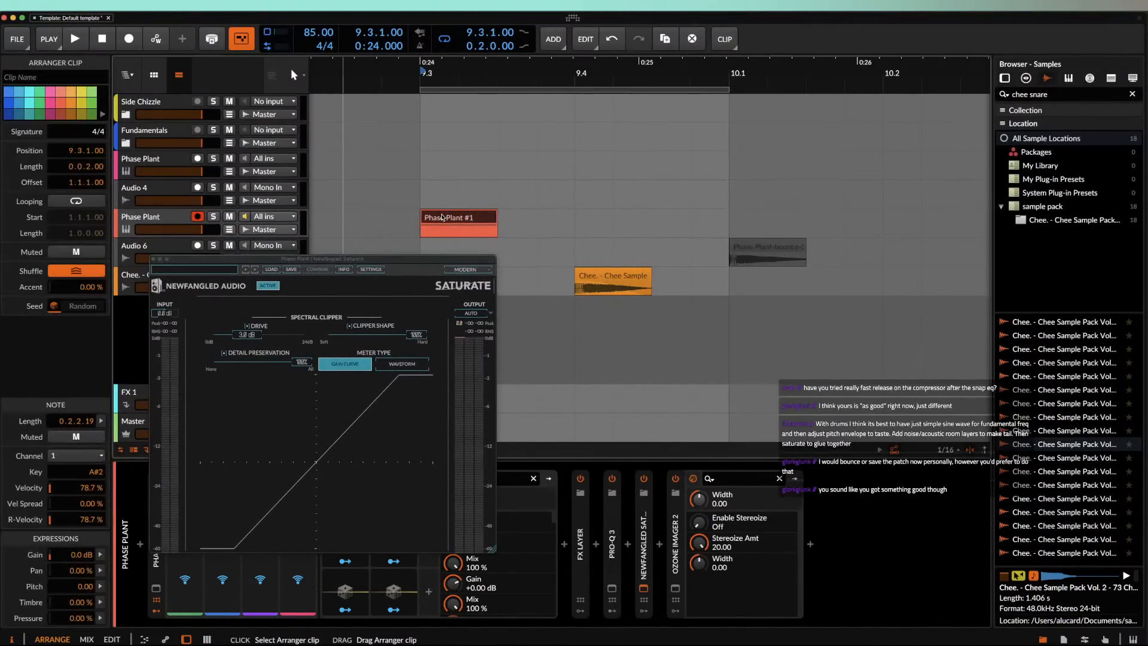
{"action": "left_click", "coordinate": [572, 221]}
{"action": "left_click_drag", "start_coordinate": [572, 227], "coordinate": [424, 233]}
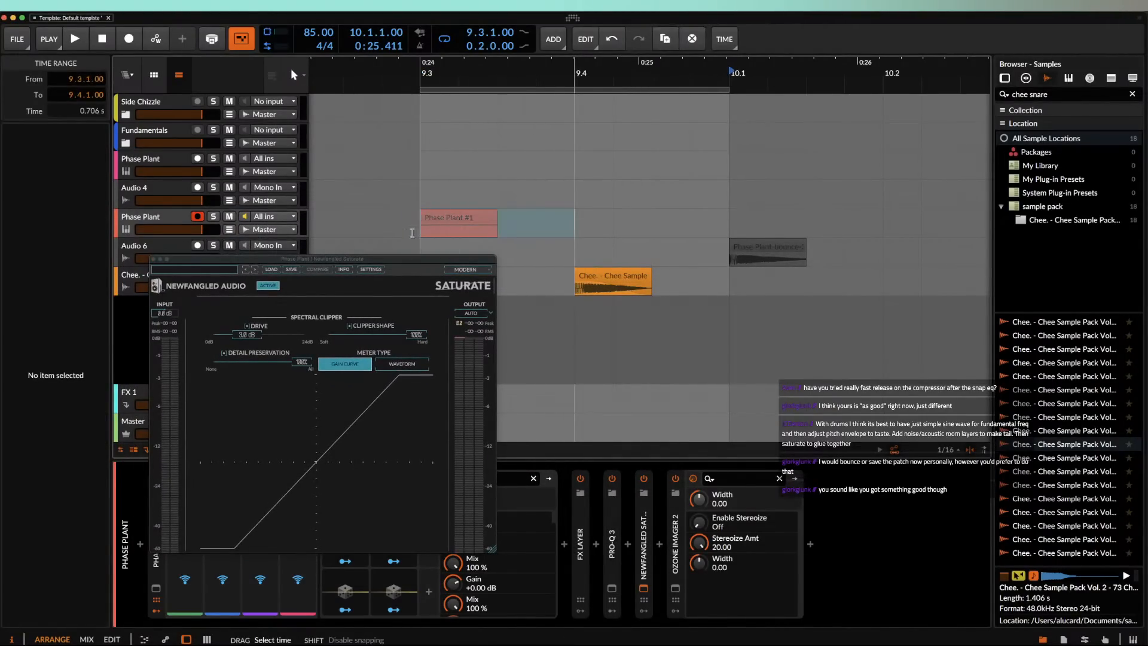
{"action": "key", "text": "super+l"}
{"action": "key", "text": "space"}
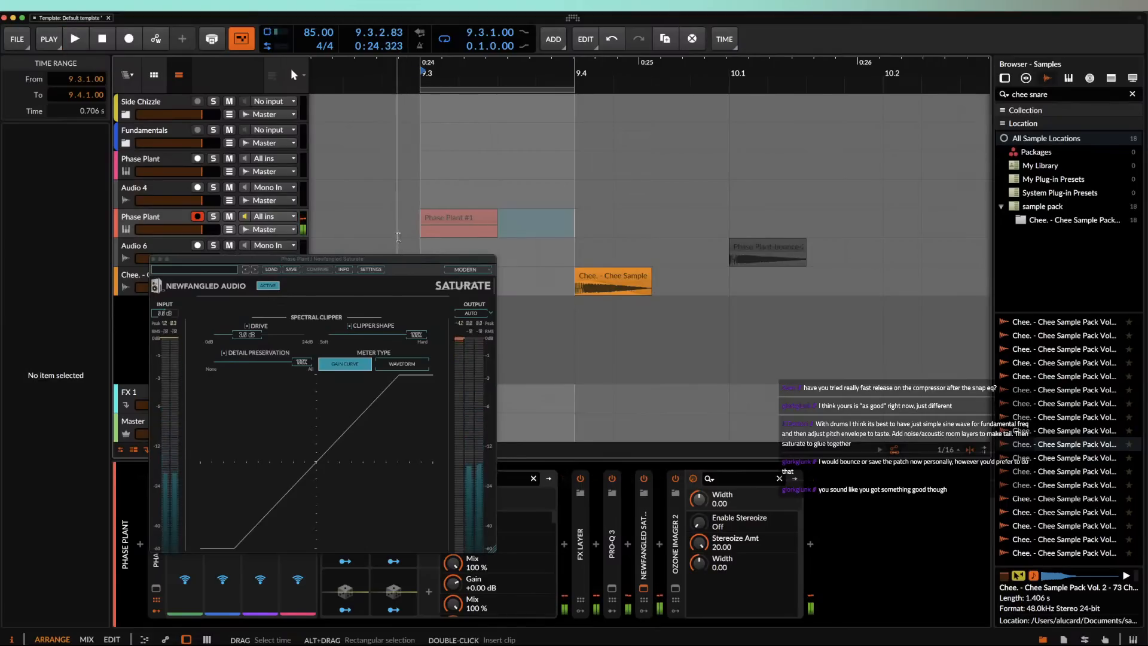
{"action": "left_click_drag", "start_coordinate": [263, 335], "coordinate": [256, 337]}
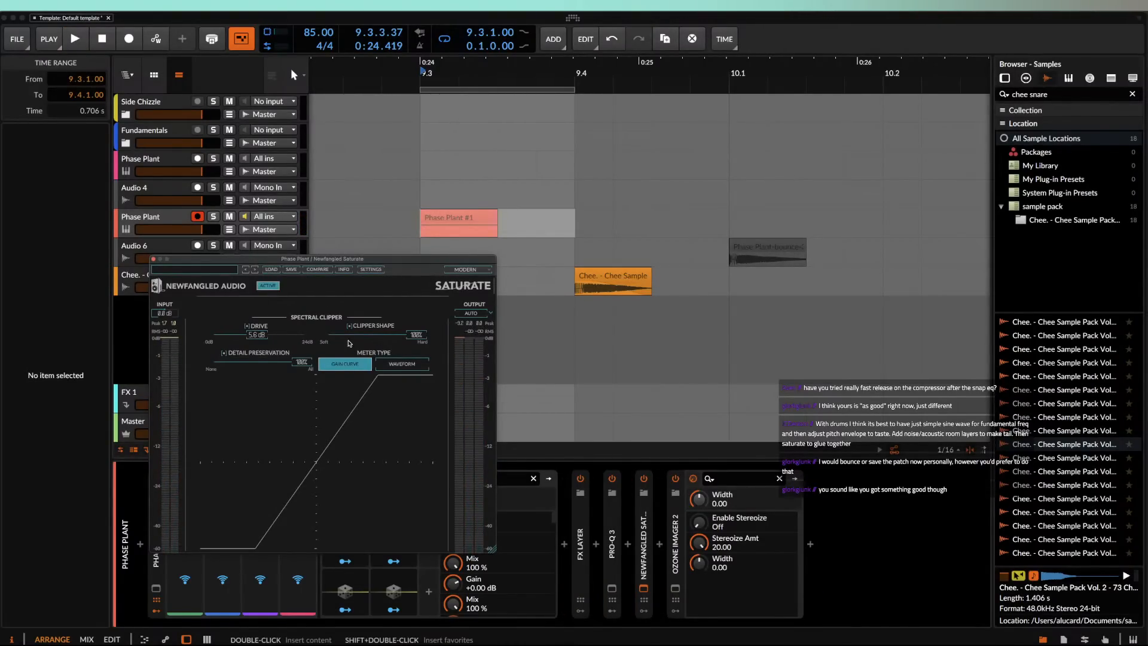
Step: Compare the Chee reference sample with the saturated Phase Plant snare by playing each in turn, and close Saturate
{"action": "left_click", "coordinate": [610, 280]}
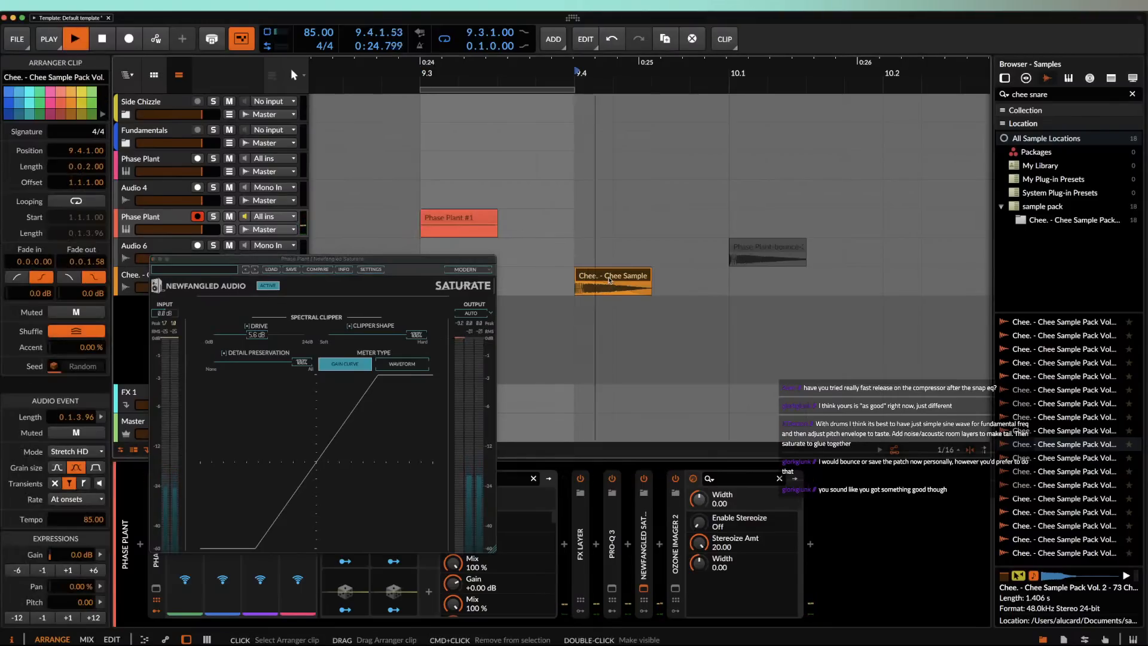
{"action": "key", "text": "space"}
{"action": "key", "text": "space"}
{"action": "key", "text": "space"}
{"action": "left_click", "coordinate": [458, 218]}
{"action": "key", "text": "space"}
{"action": "key", "text": "space"}
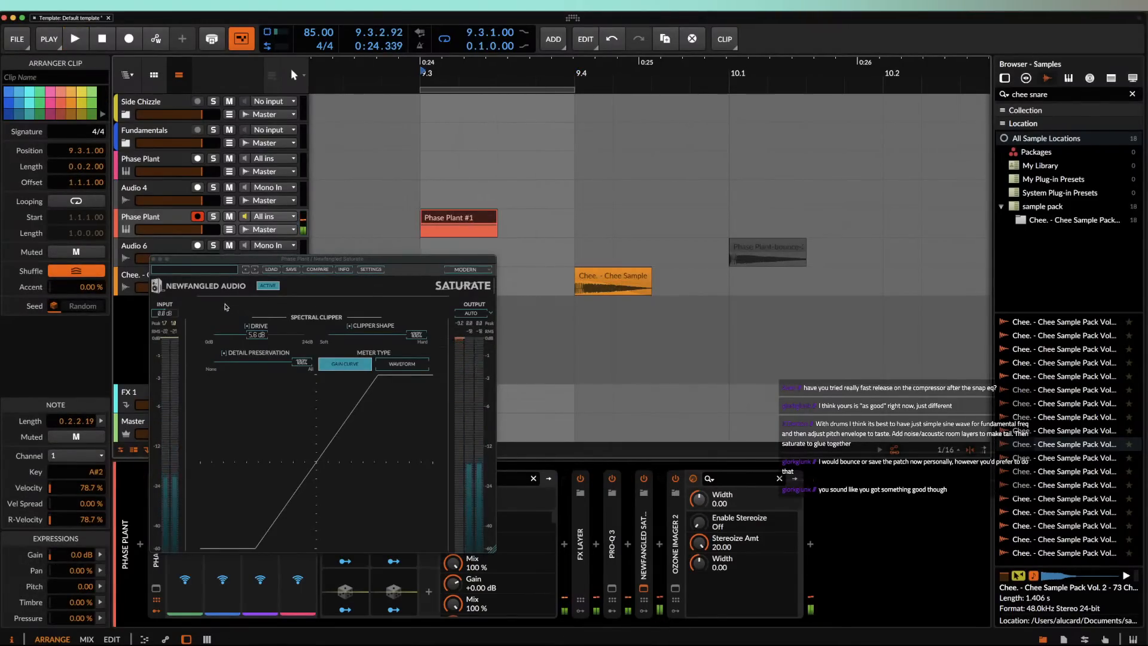
{"action": "key", "text": "space"}
{"action": "key", "text": "space"}
{"action": "left_click", "coordinate": [153, 259]}
{"action": "key", "text": "space"}
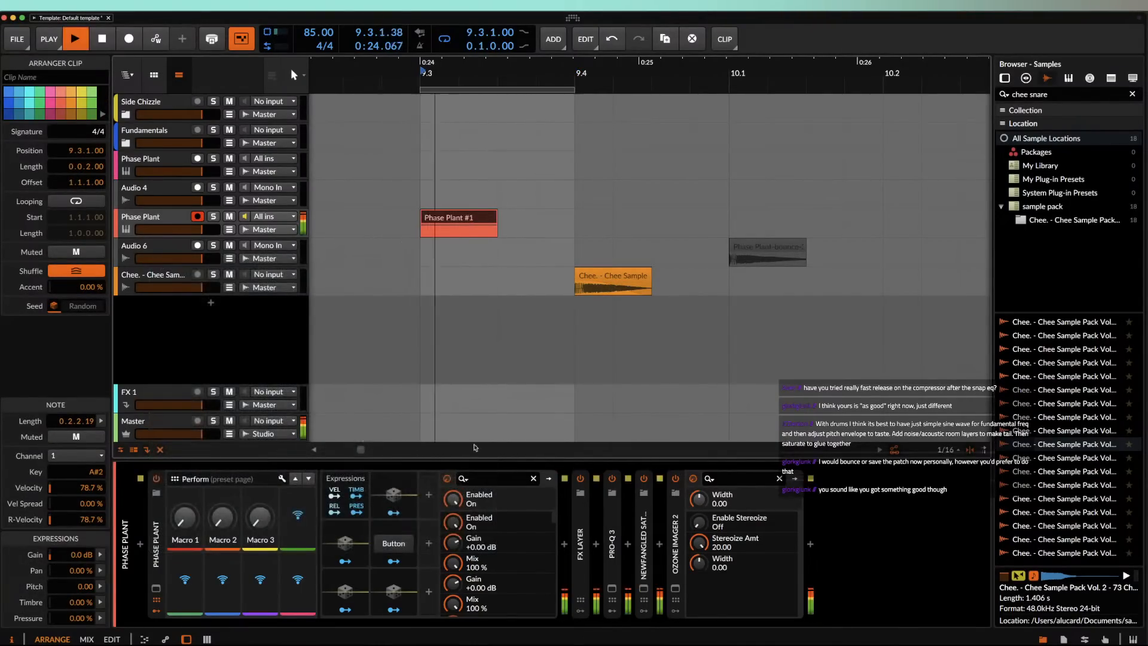
{"action": "key", "text": "space"}
Step: Check the existing Pro-Q 3 curve, then insert another Pro-Q 3 after Ozone Imager 2 at the end of the chain
{"action": "left_click", "coordinate": [612, 588]}
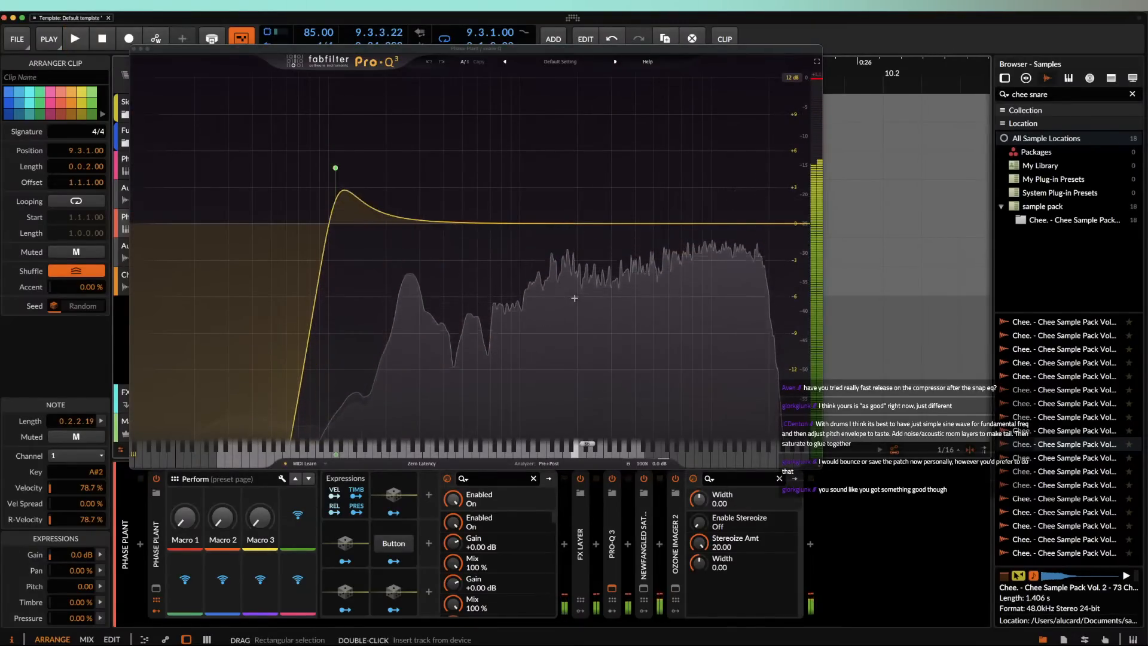
{"action": "left_click", "coordinate": [135, 49]}
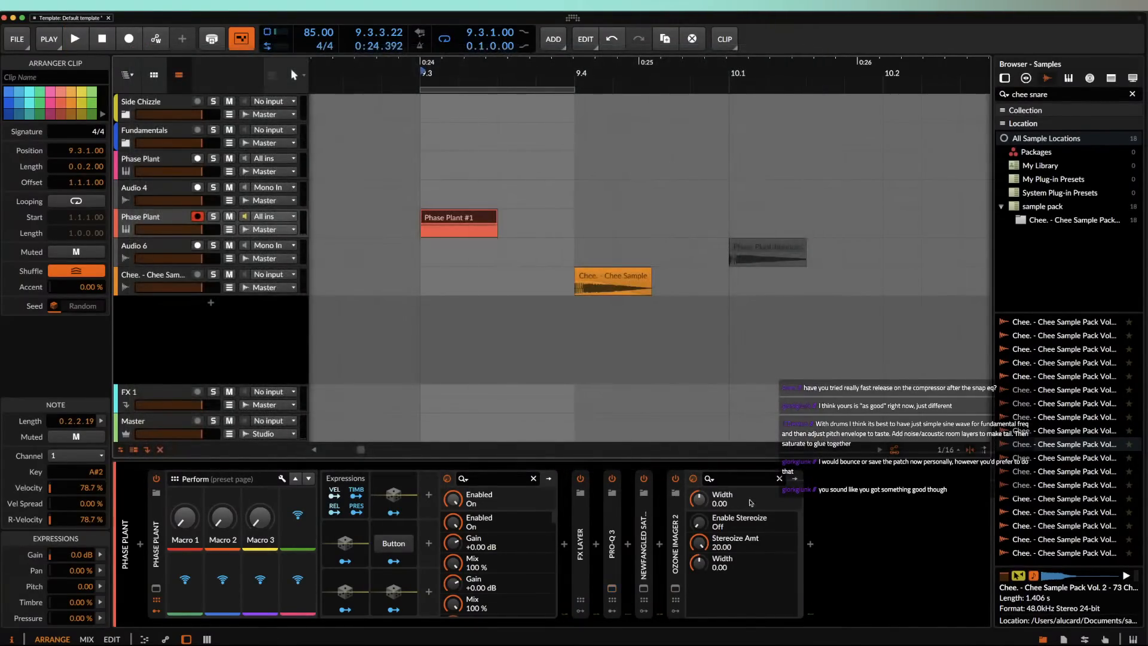
{"action": "left_click", "coordinate": [810, 546]}
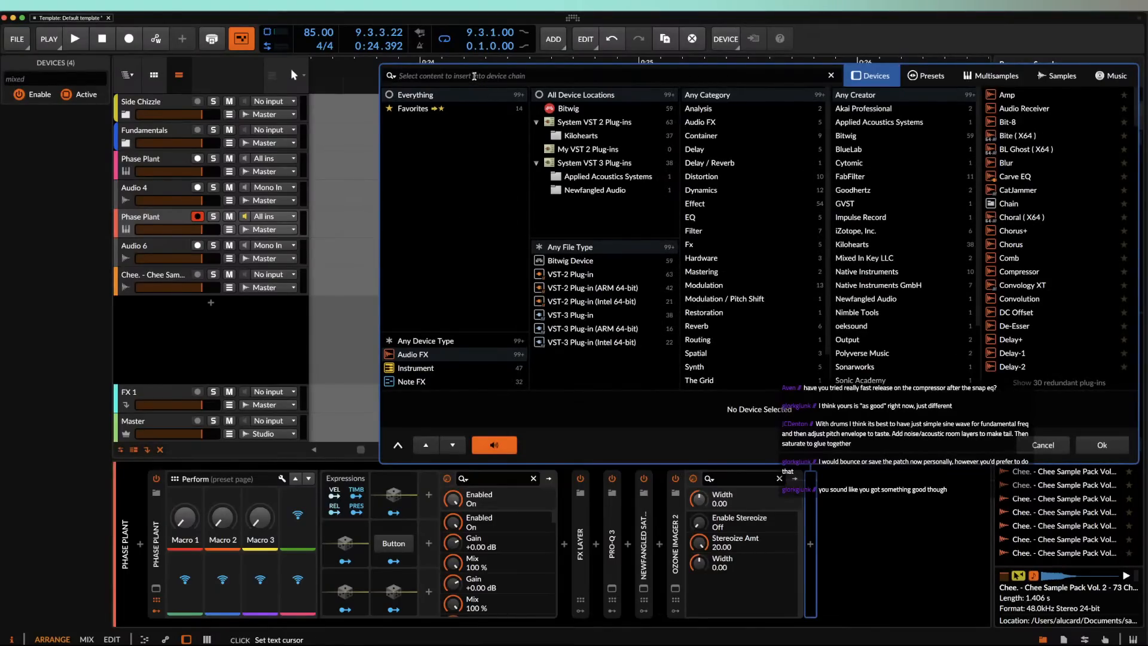
{"action": "type", "text": "pro"}
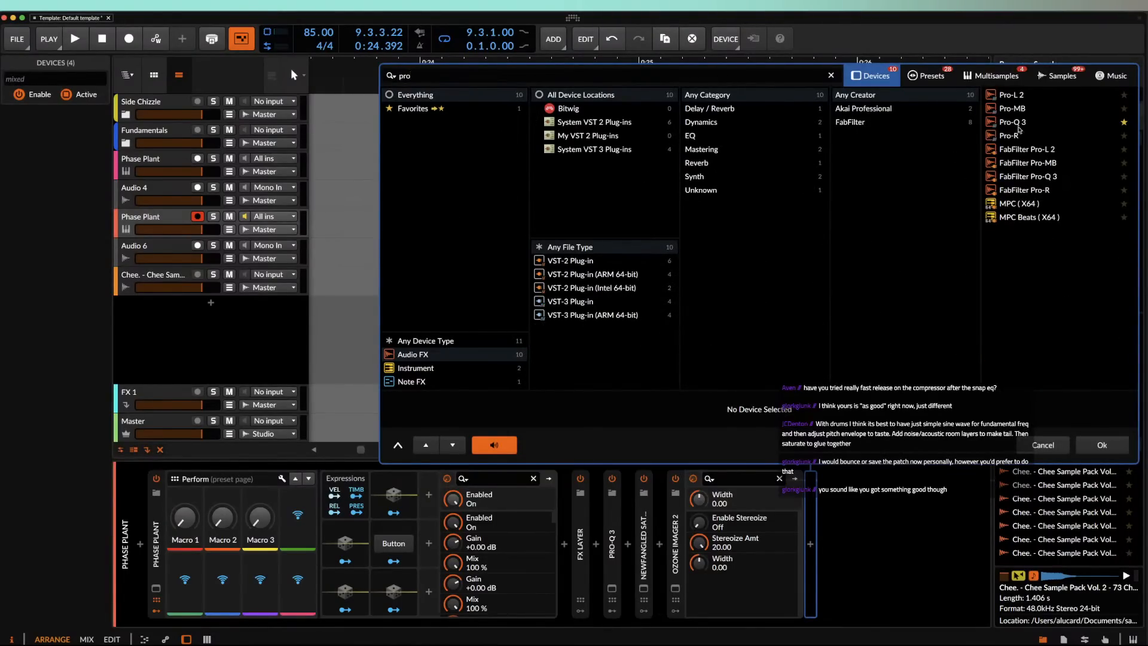
{"action": "left_click", "coordinate": [1011, 120]}
{"action": "left_click", "coordinate": [1104, 444]}
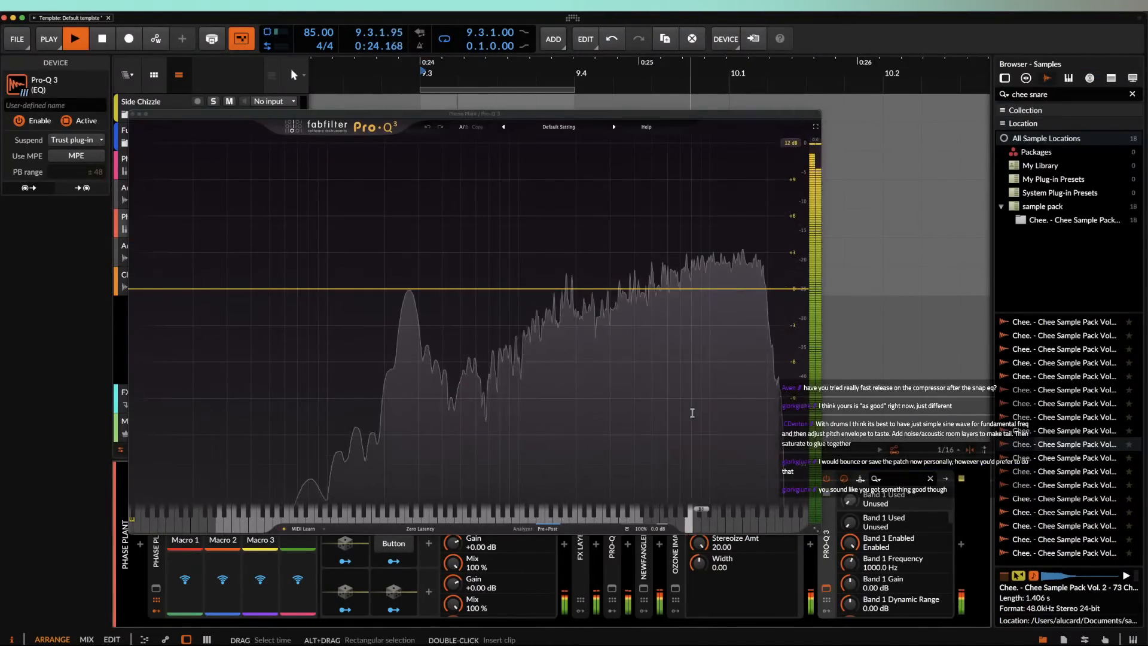
Step: Add a dynamic bell band to the new Pro-Q 3 at about 9 kHz, with about -0.4 dB gain and -1.5 dB dynamic range
{"action": "left_click", "coordinate": [697, 289]}
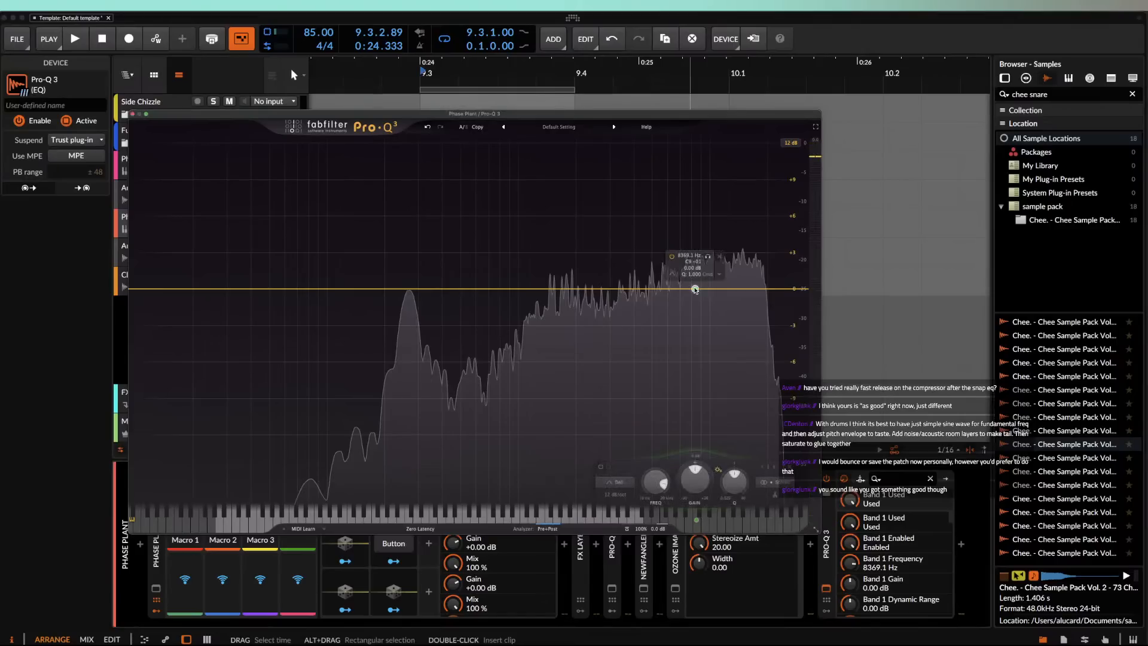
{"action": "left_click_drag", "start_coordinate": [698, 290], "coordinate": [725, 293]}
{"action": "left_click", "coordinate": [750, 328]}
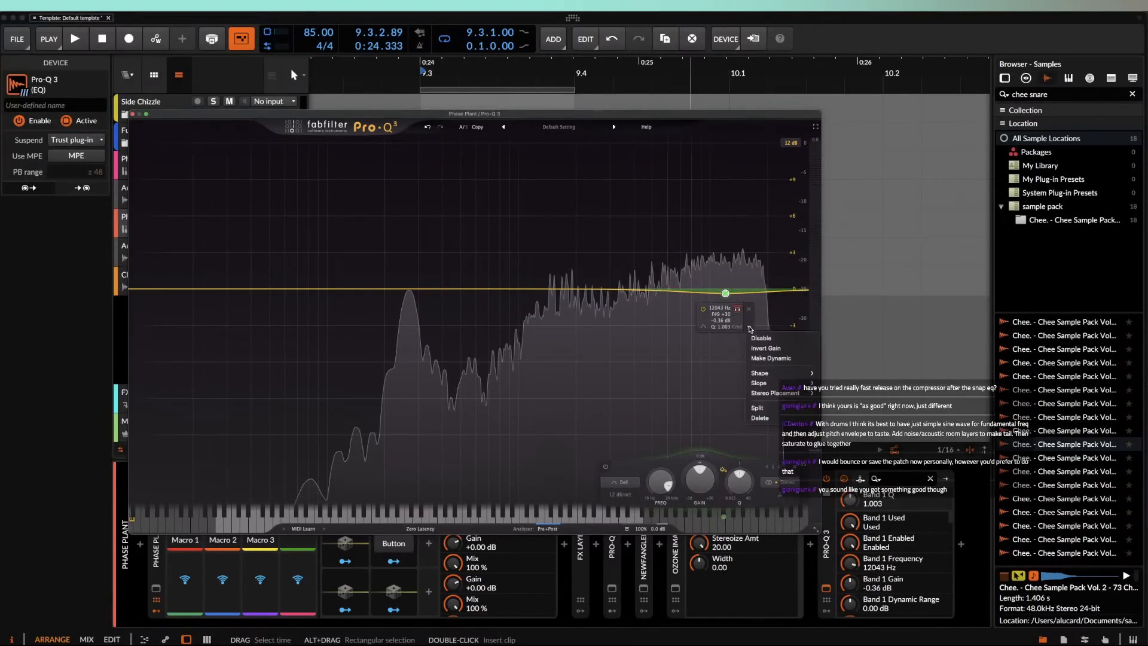
{"action": "left_click", "coordinate": [760, 358]}
{"action": "scroll", "coordinate": [726, 311], "scroll_direction": "up", "scroll_amount": 4}
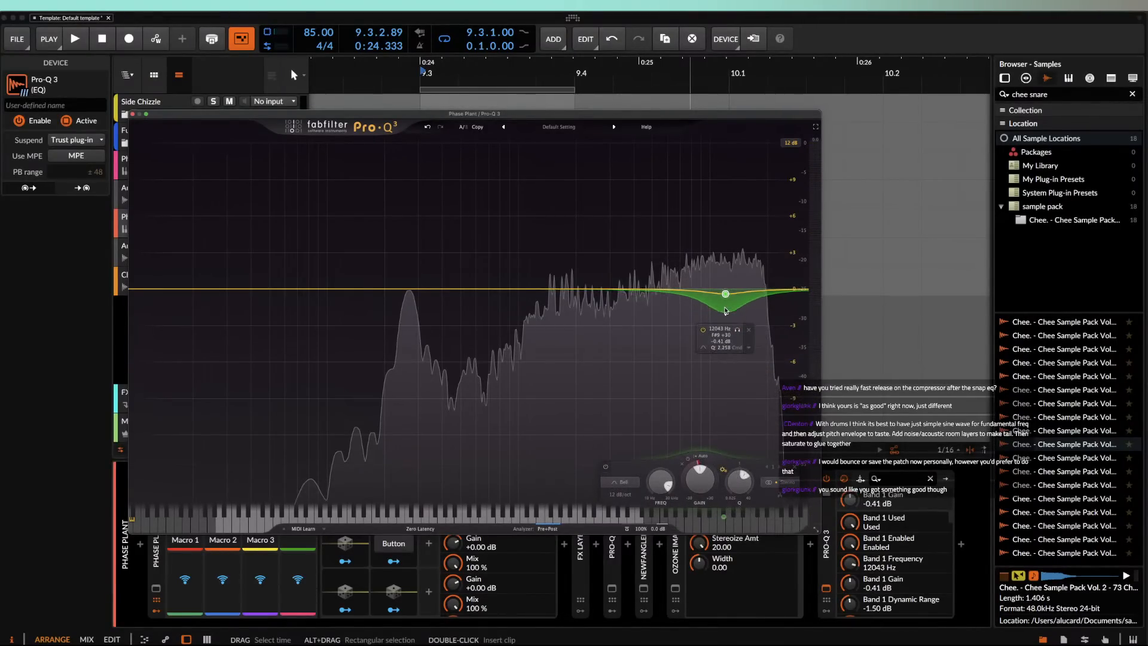
{"action": "scroll", "coordinate": [726, 298], "scroll_direction": "down", "scroll_amount": 4}
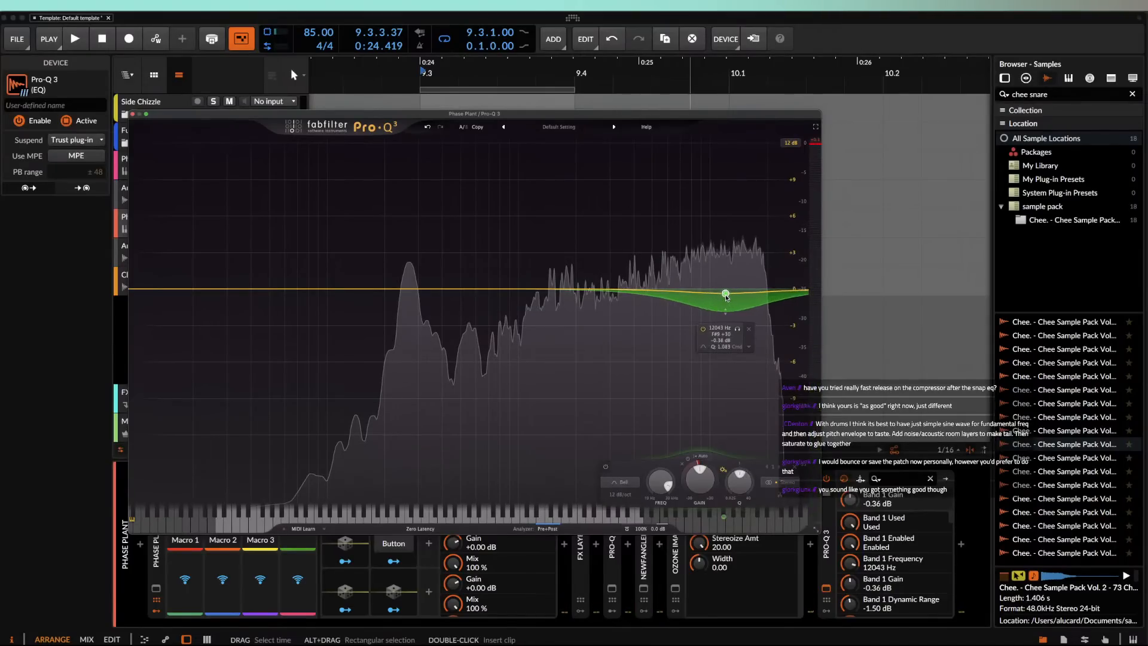
{"action": "left_click_drag", "start_coordinate": [726, 295], "coordinate": [703, 294]}
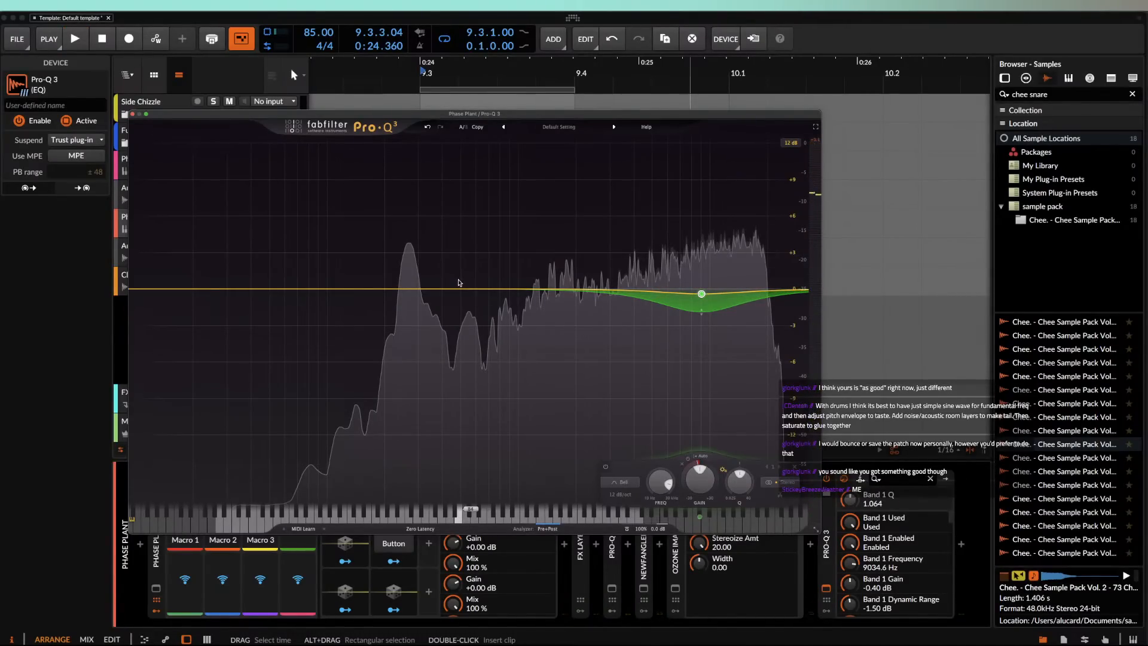
Step: Audition the snare repeatedly with the new Pro-Q 3 switched off and on, and close its window
{"action": "key", "text": "space"}
{"action": "key", "text": "space"}
{"action": "key", "text": "space"}
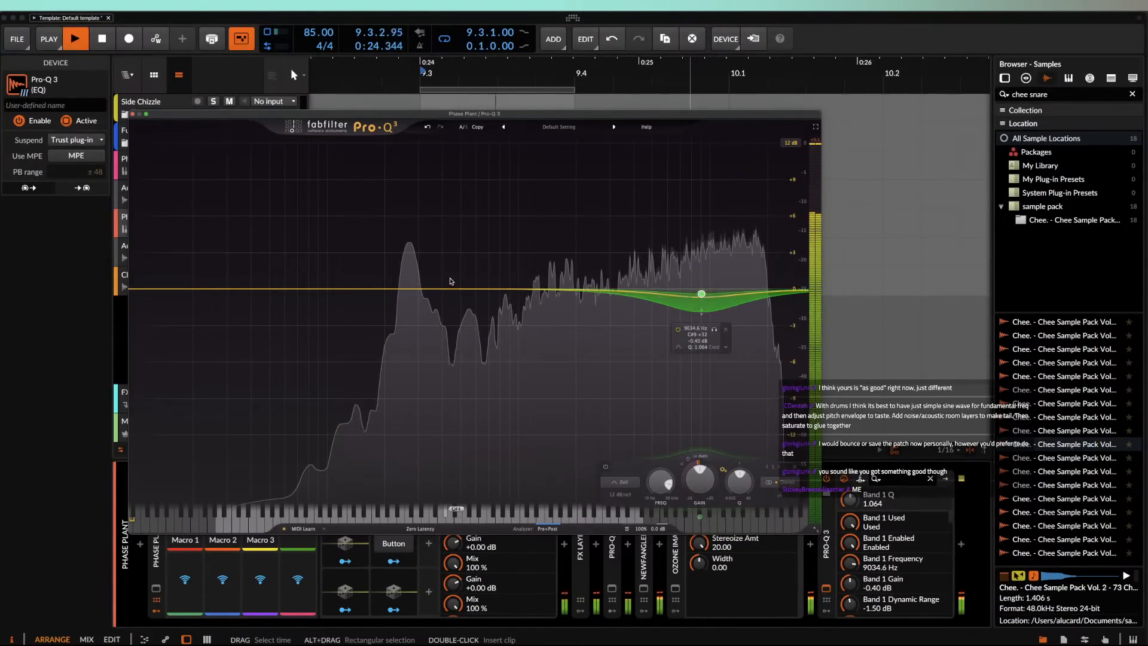
{"action": "key", "text": "space"}
{"action": "key", "text": "space"}
{"action": "key", "text": "space"}
{"action": "key", "text": "space"}
{"action": "key", "text": "space"}
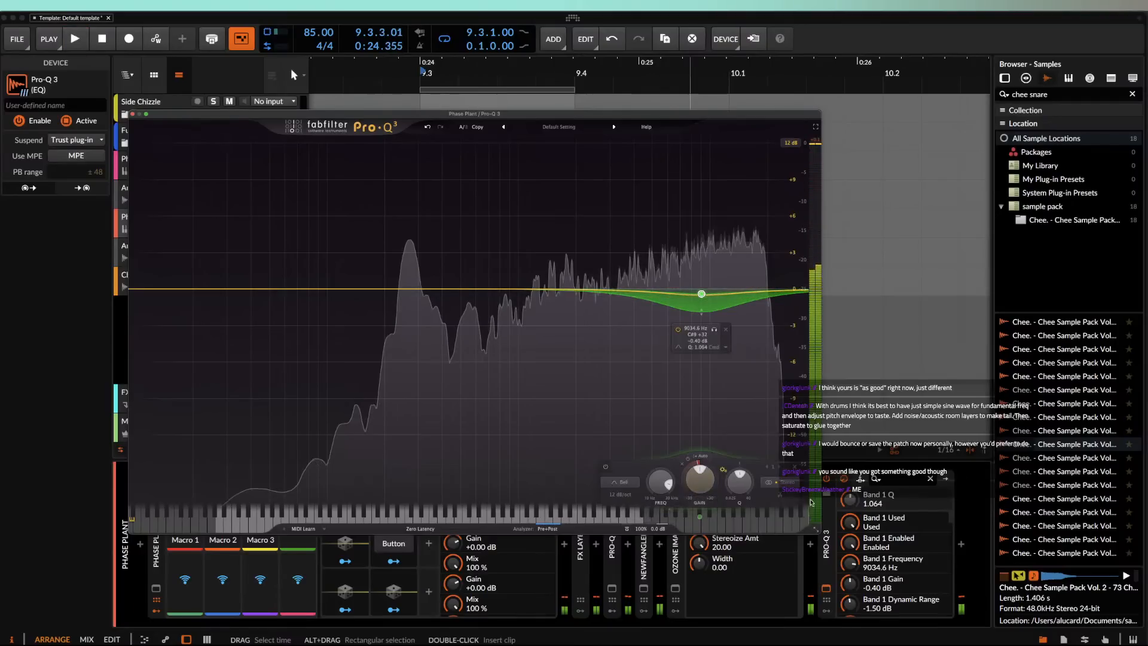
{"action": "left_click", "coordinate": [826, 480]}
{"action": "key", "text": "space"}
{"action": "key", "text": "space"}
{"action": "left_click", "coordinate": [826, 480]}
{"action": "key", "text": "space"}
{"action": "key", "text": "space"}
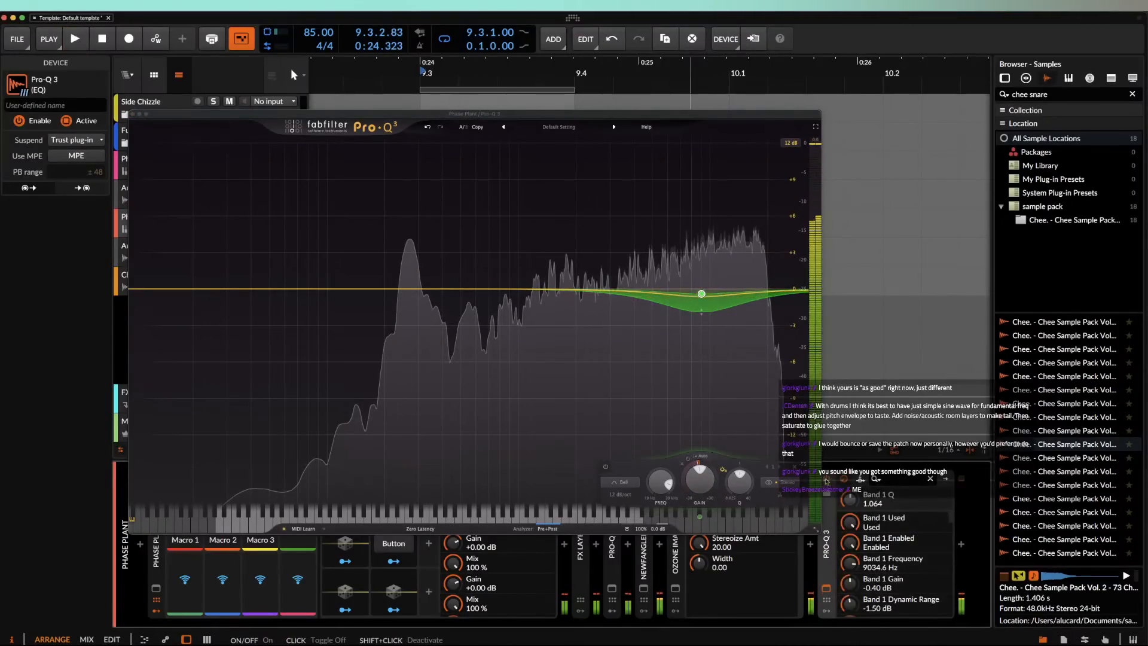
{"action": "mouse_move", "coordinate": [700, 329]}
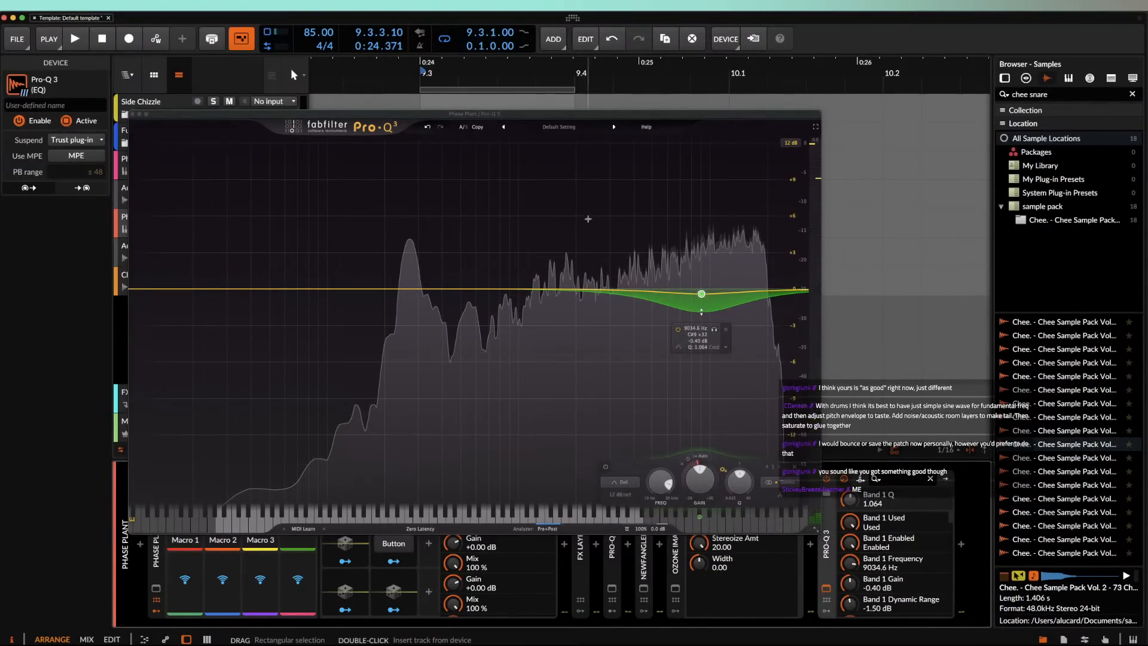
{"action": "left_click", "coordinate": [132, 114]}
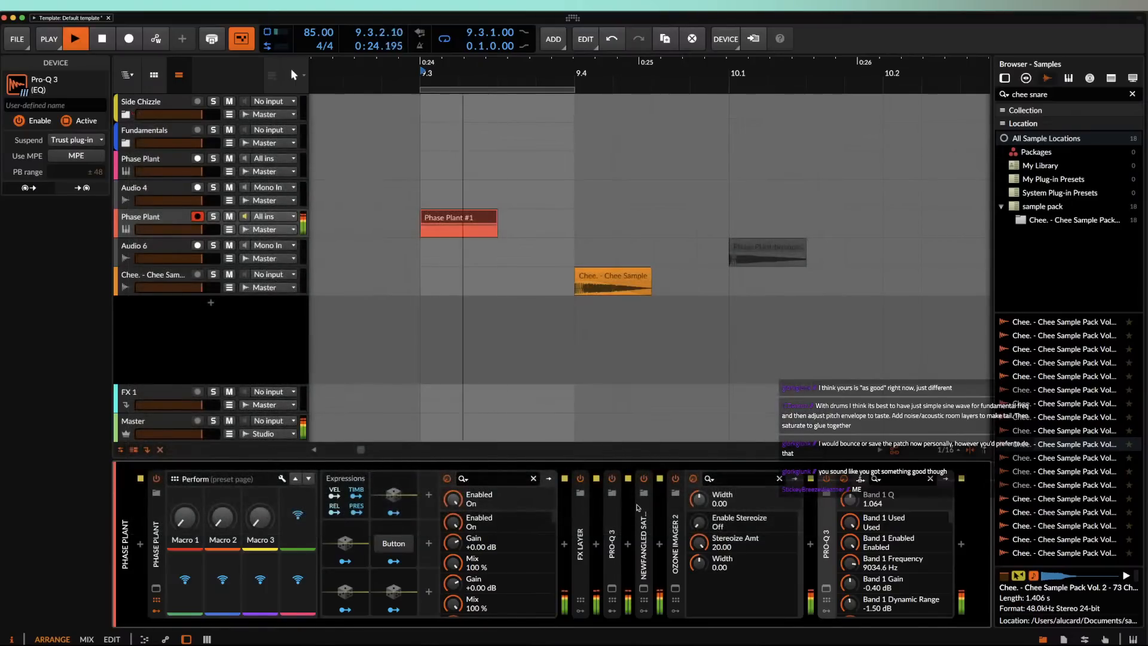
Step: Open Ozone Imager 2 and move the new Pro-Q 3 ahead of it in the chain, playing the snare to check the stereo image
{"action": "left_click", "coordinate": [674, 589]}
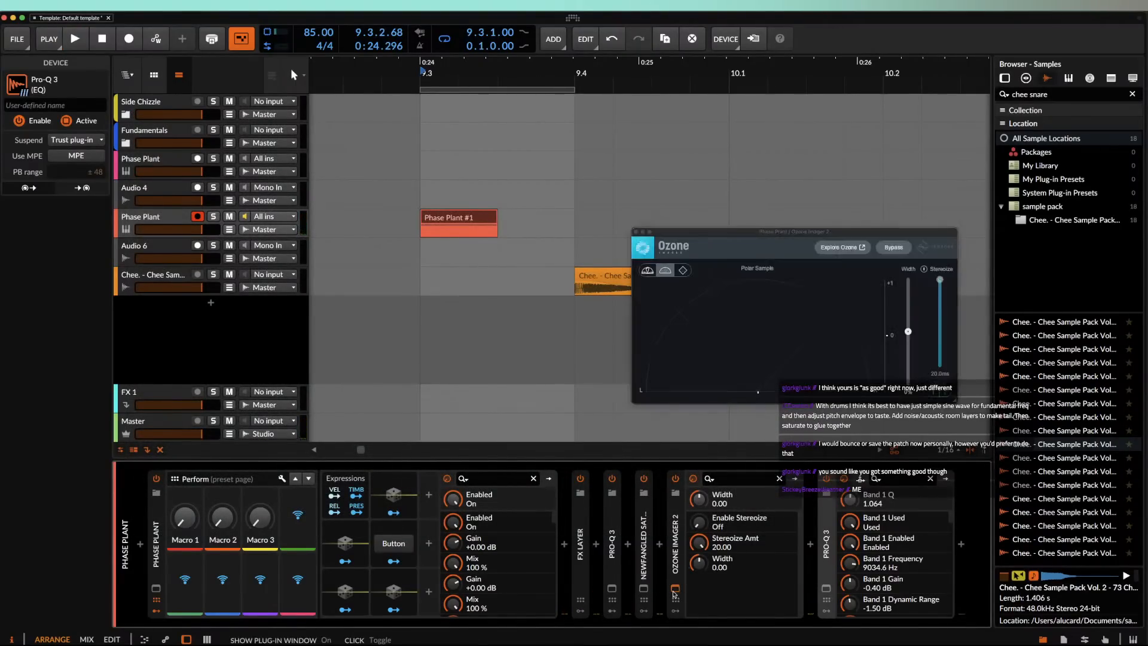
{"action": "key", "text": "space"}
{"action": "key", "text": "space"}
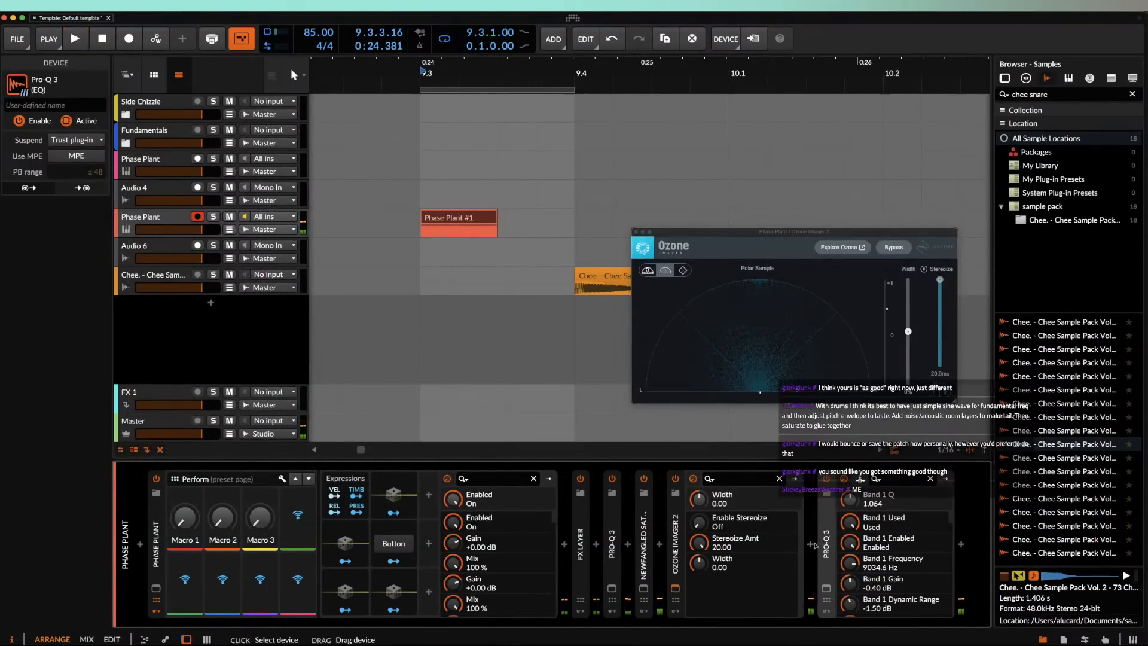
{"action": "left_click_drag", "start_coordinate": [826, 541], "coordinate": [663, 539]}
{"action": "key", "text": "space"}
{"action": "key", "text": "space"}
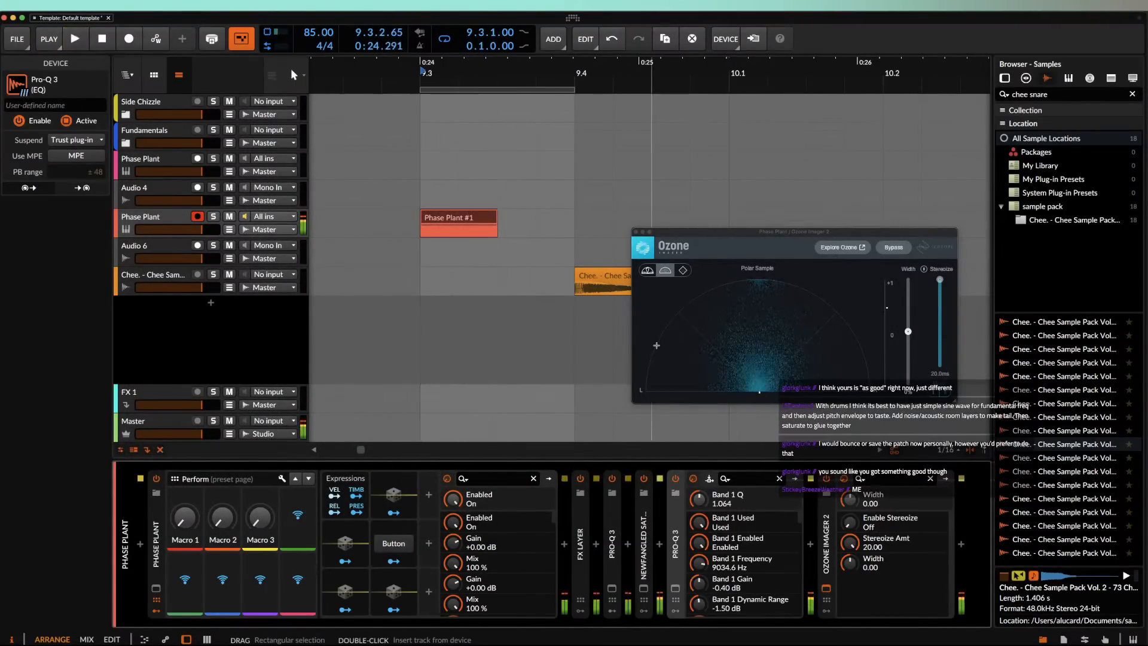
{"action": "left_click", "coordinate": [171, 220]}
{"action": "left_click", "coordinate": [675, 547]}
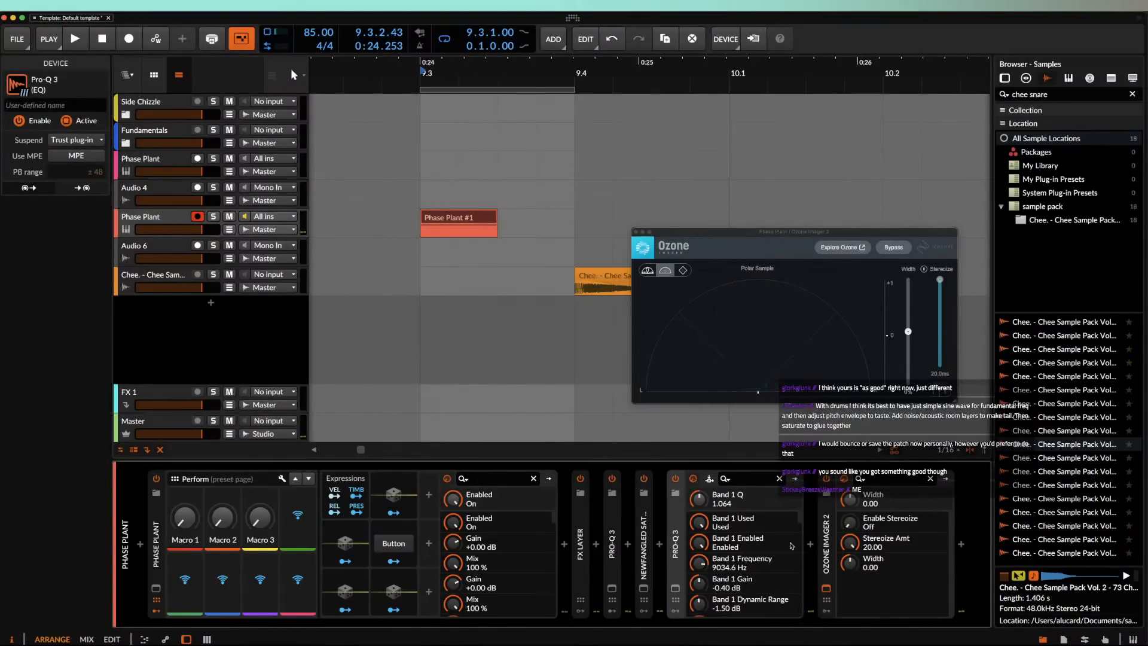
Step: Collapse Ozone Imager 2, insert Pro-L 2 after it, audition the limited snare, and close both plug-in windows
{"action": "double_click", "coordinate": [826, 540]}
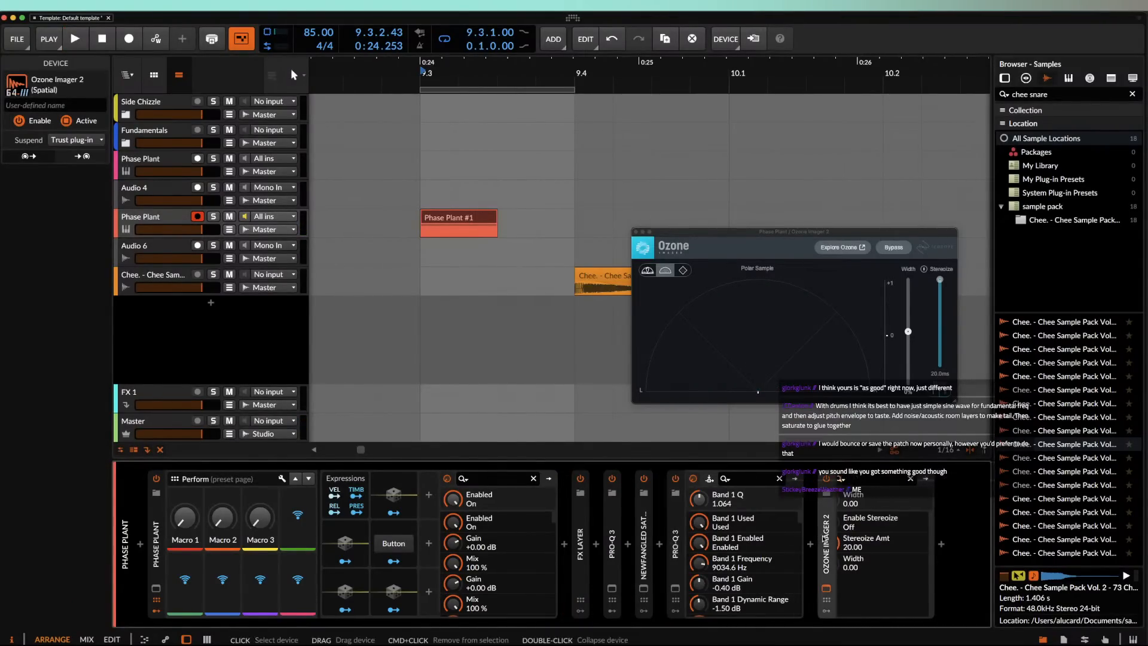
{"action": "left_click", "coordinate": [843, 544]}
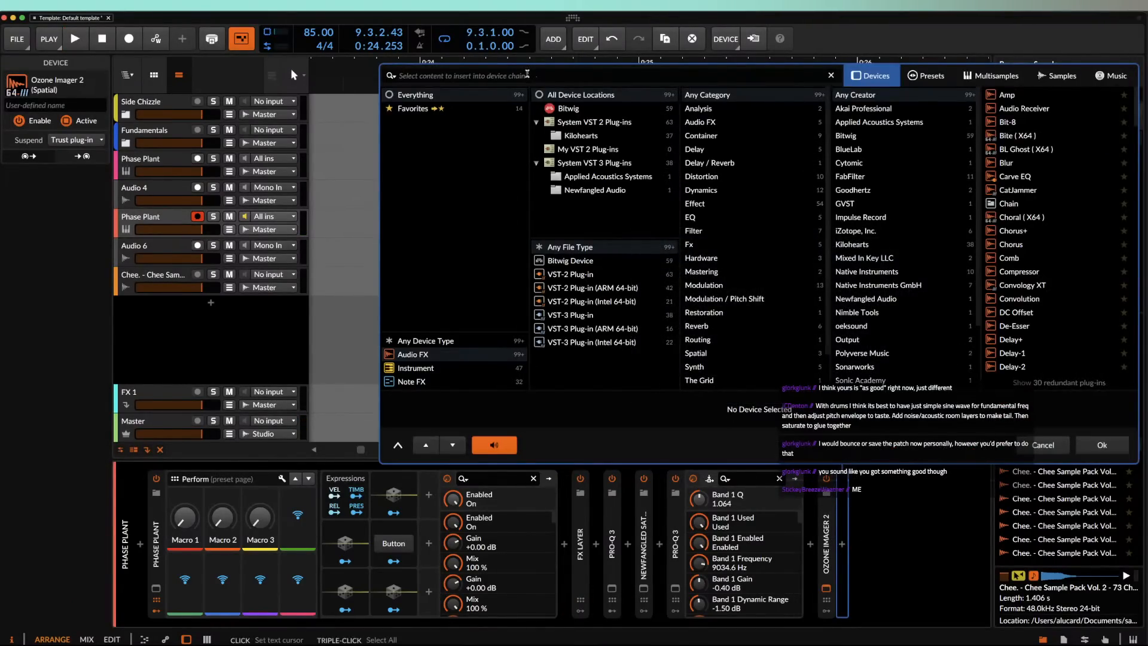
{"action": "type", "text": "pro"}
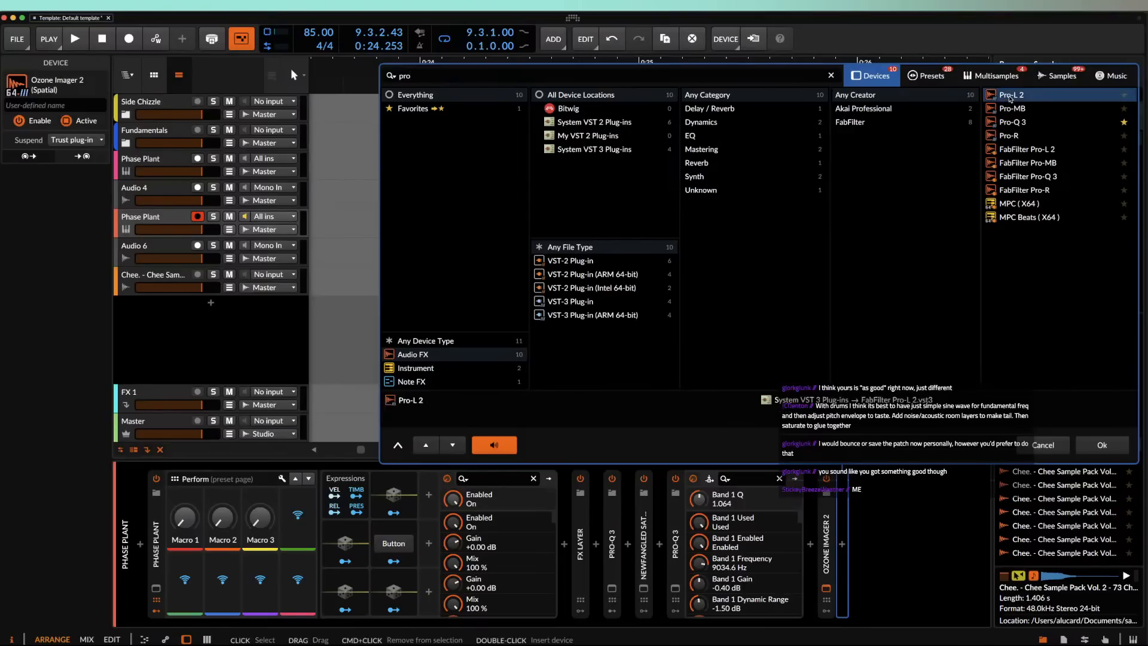
{"action": "key", "text": "Return"}
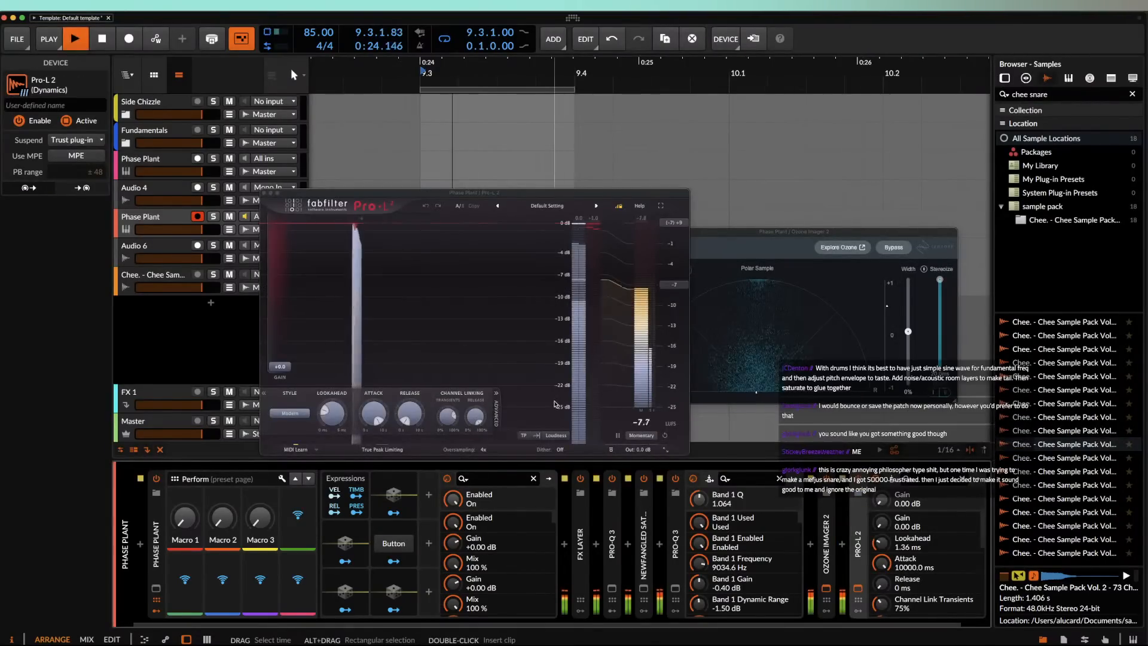
{"action": "key", "text": "space"}
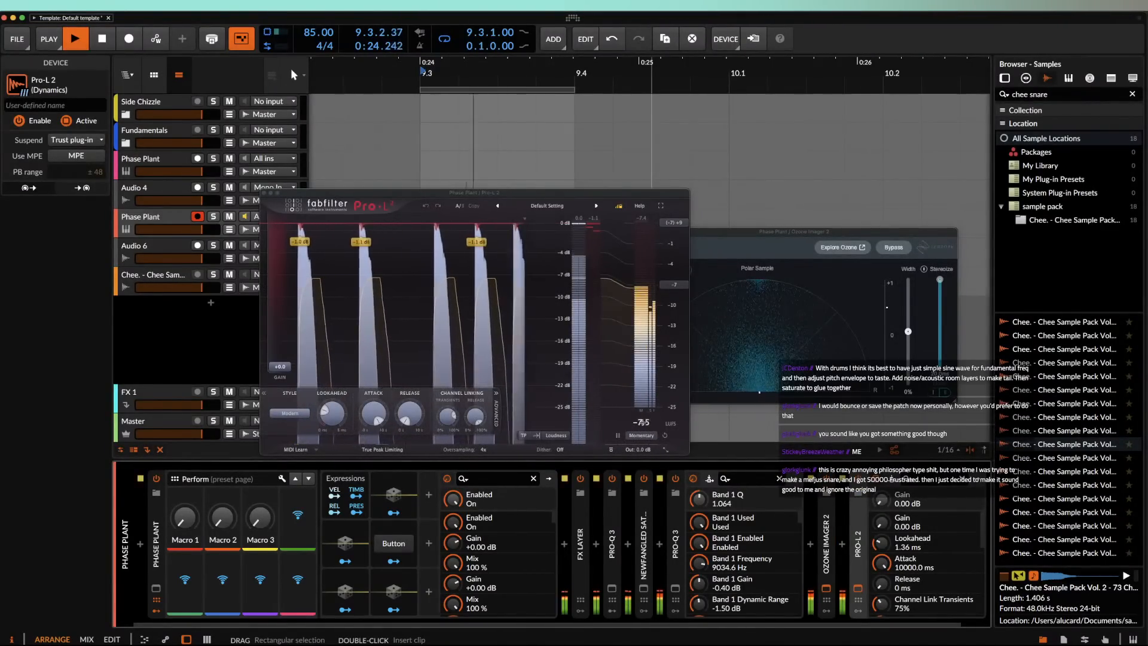
{"action": "key", "text": "space"}
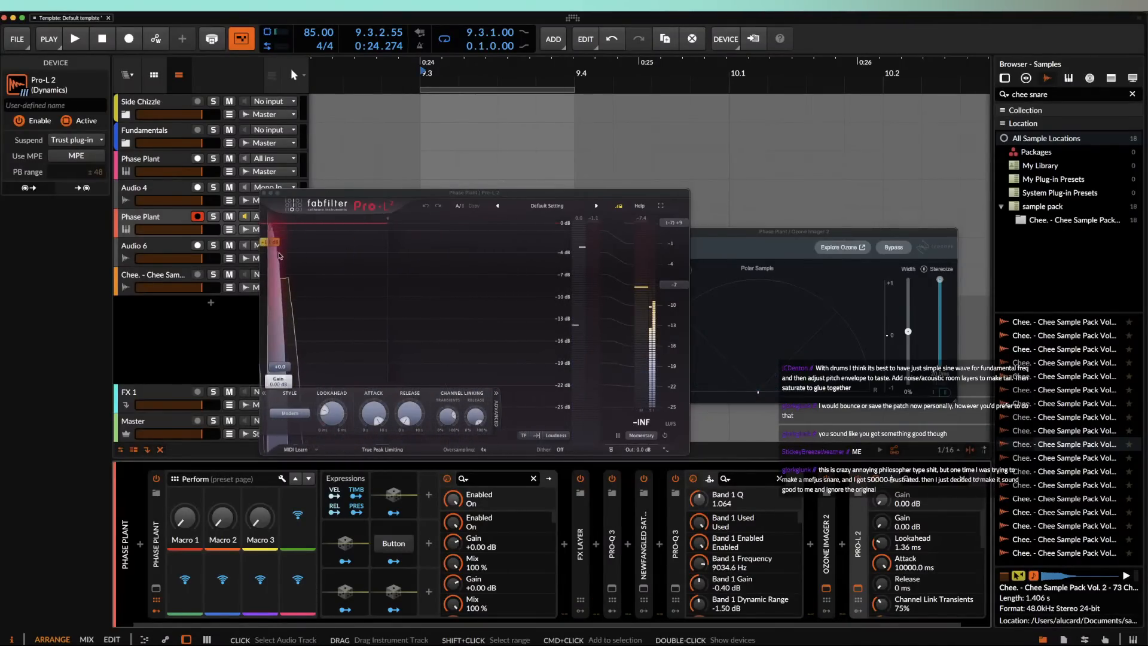
{"action": "mouse_move", "coordinate": [278, 256]}
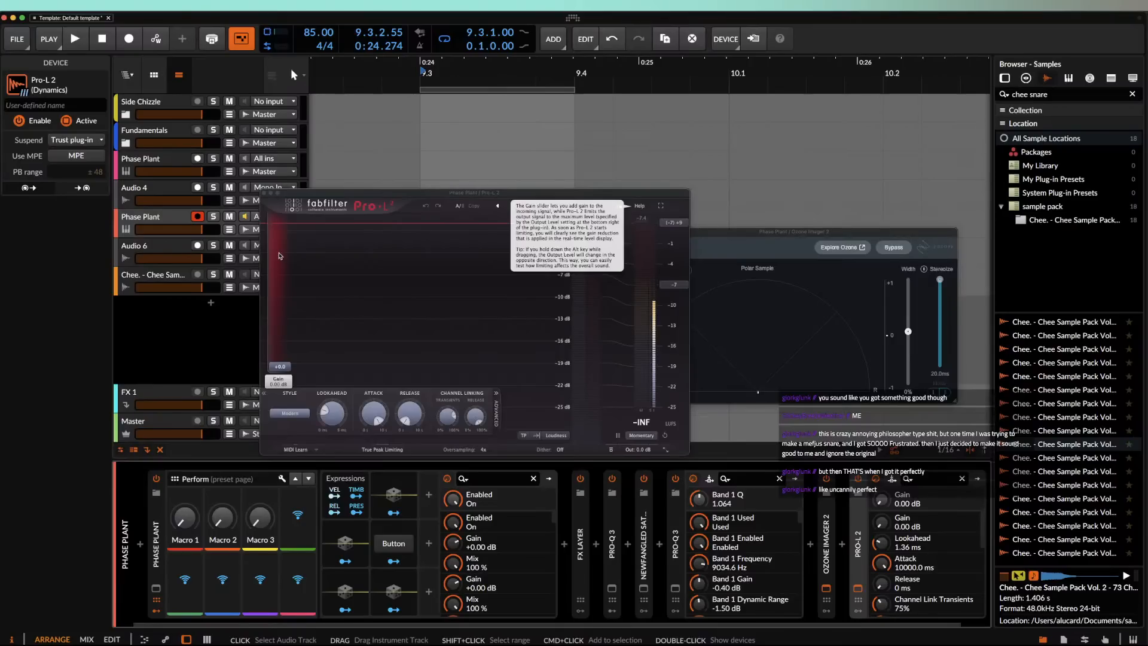
{"action": "left_click", "coordinate": [264, 193]}
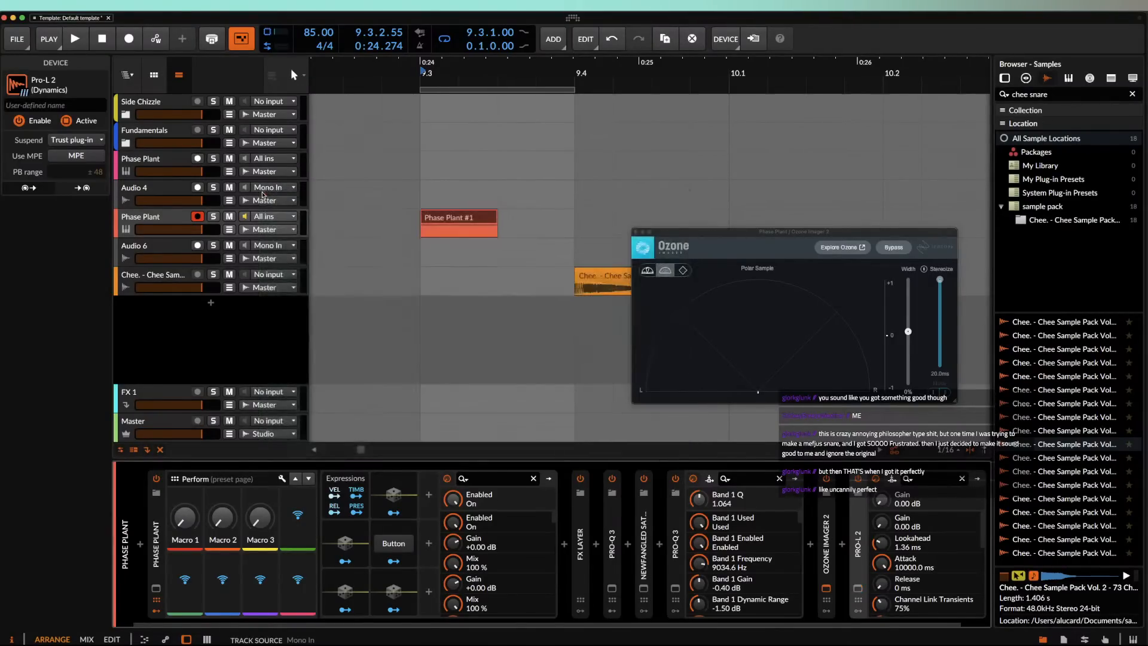
{"action": "left_click_drag", "start_coordinate": [720, 234], "coordinate": [442, 173]}
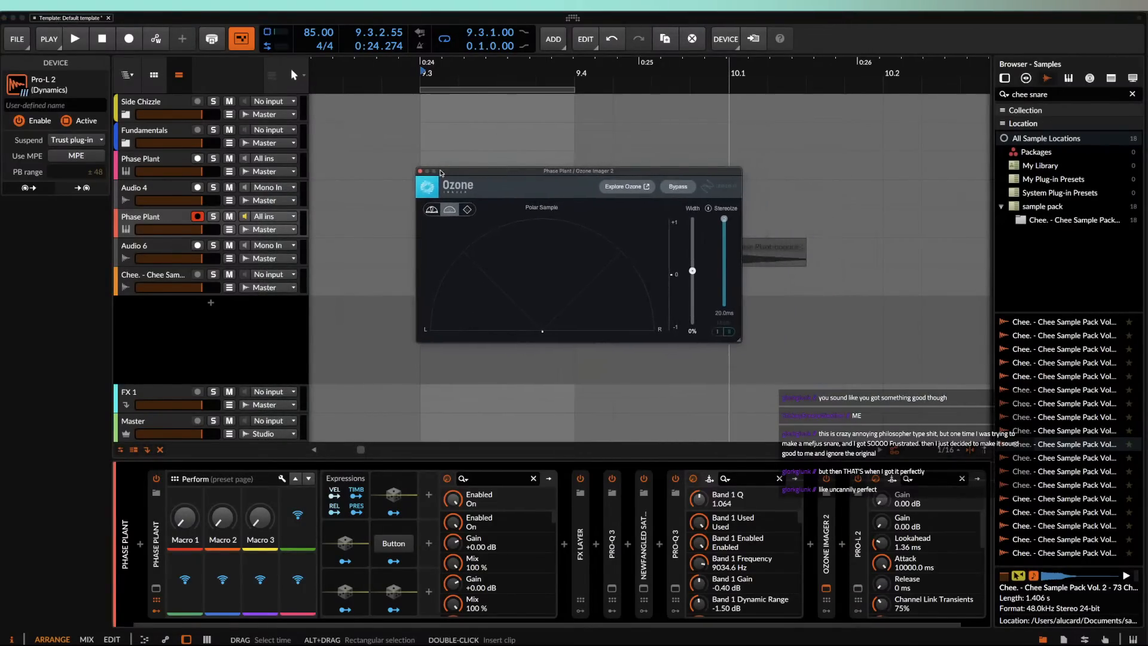
{"action": "left_click", "coordinate": [420, 172]}
Step: Bounce the Phase Plant clip to audio and move the bounce to 9.4.1.00, aligned with the Chee sample
{"action": "left_click", "coordinate": [624, 279]}
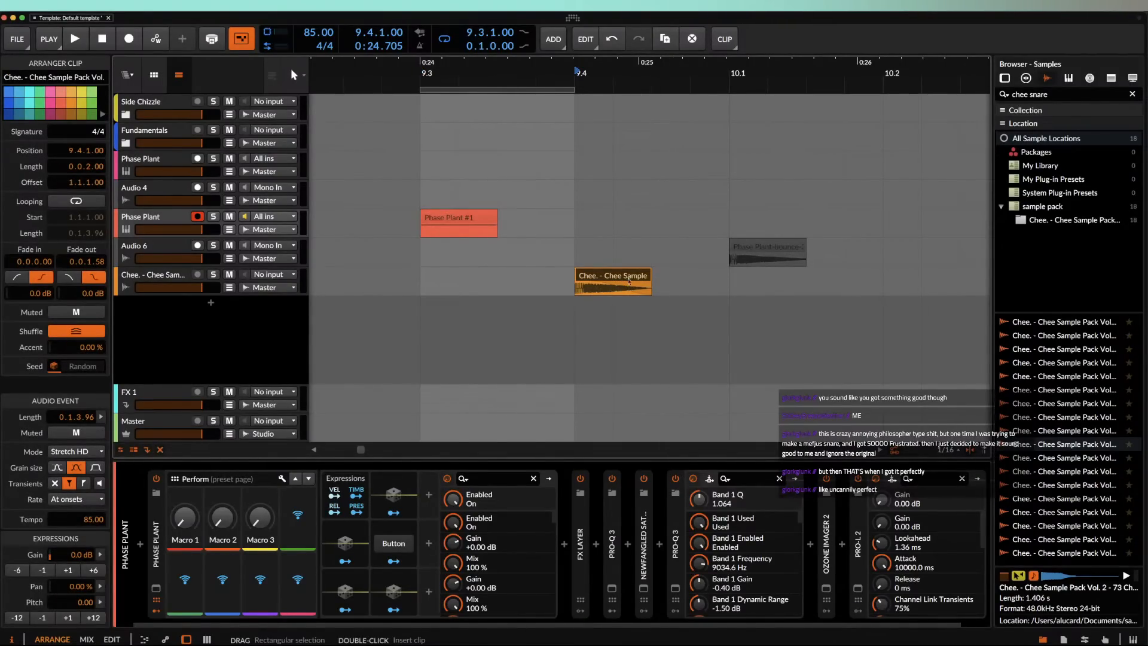
{"action": "left_click", "coordinate": [472, 221]}
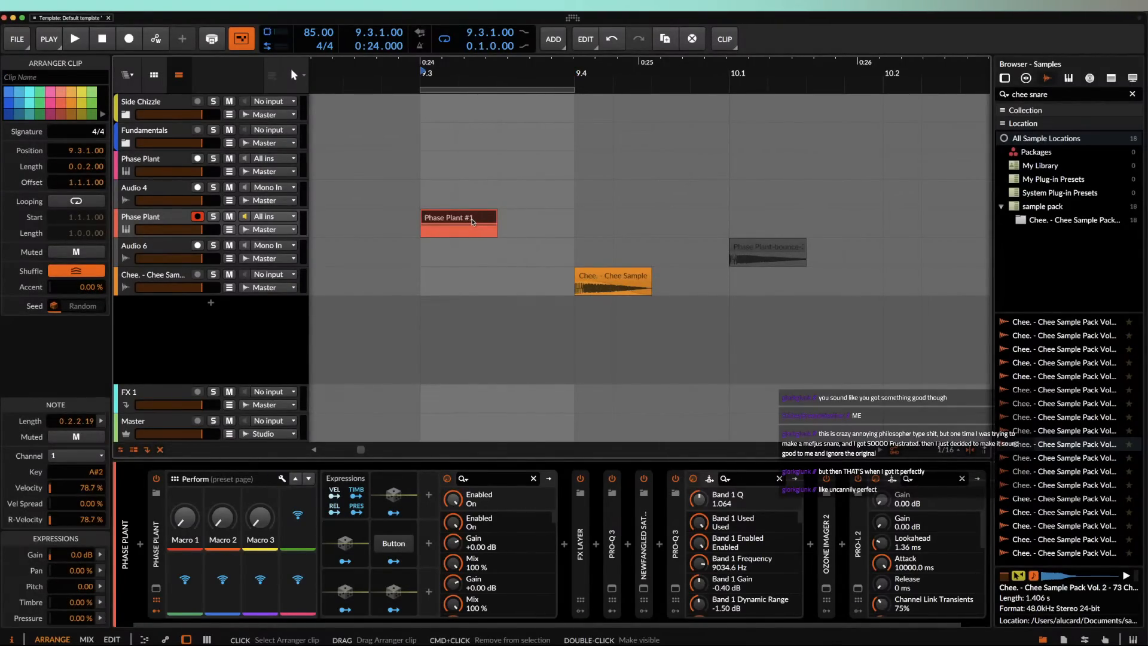
{"action": "key", "text": "super+b"}
{"action": "key", "text": "Return"}
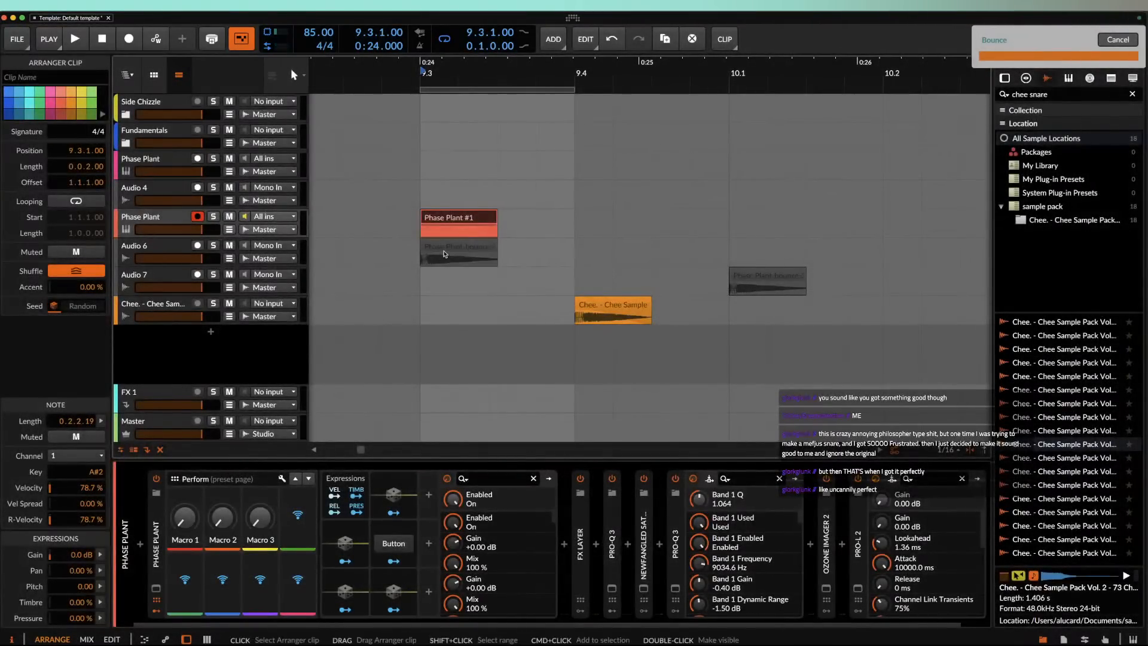
{"action": "left_click_drag", "start_coordinate": [444, 250], "coordinate": [593, 246]}
Step: Examine the new bounce's waveform against the Chee sample below it, comparing the transient, the low-frequency cycles and the tail
{"action": "scroll", "coordinate": [594, 244], "scroll_direction": "up", "scroll_amount": 8}
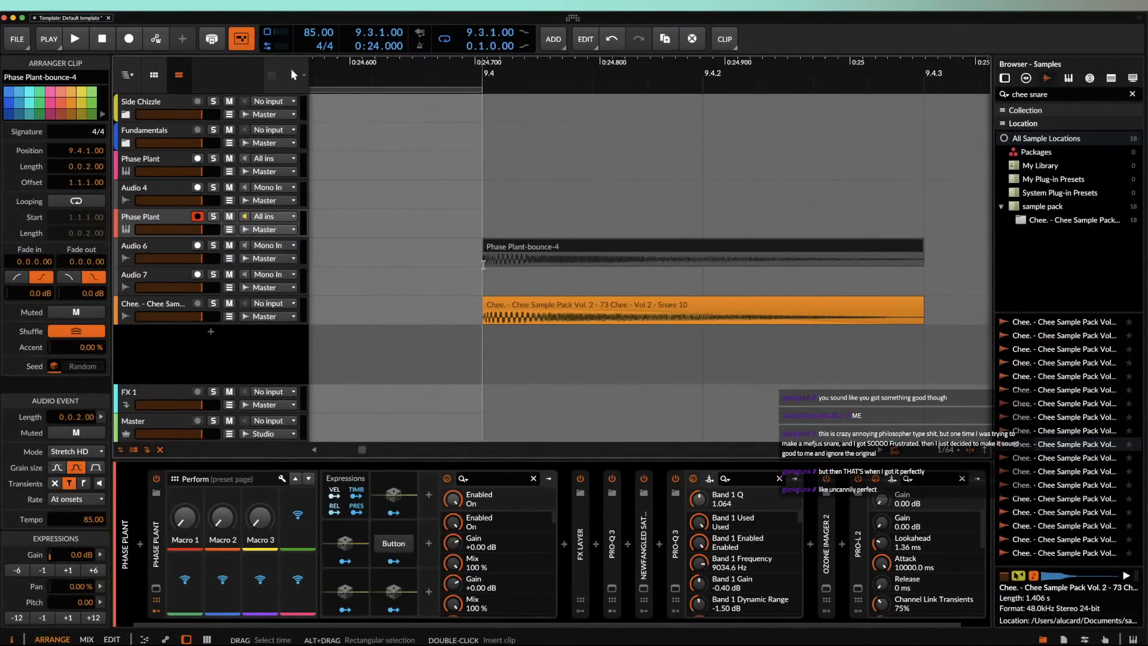
{"action": "left_click_drag", "start_coordinate": [483, 264], "coordinate": [522, 260]}
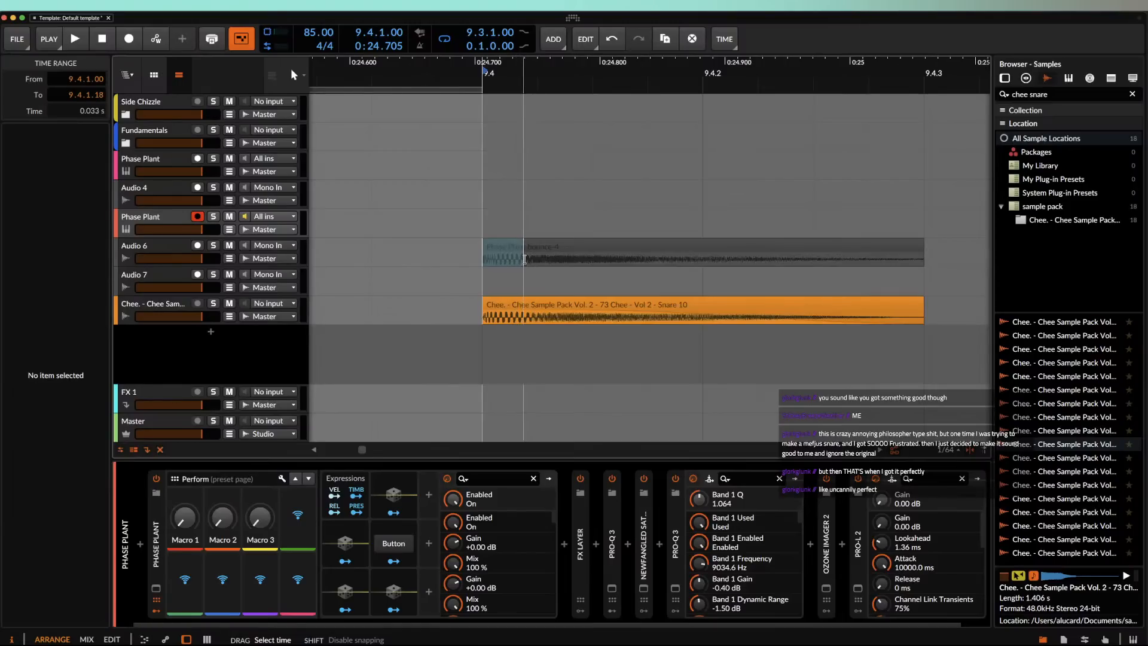
{"action": "scroll", "coordinate": [525, 261], "scroll_direction": "up", "scroll_amount": 5}
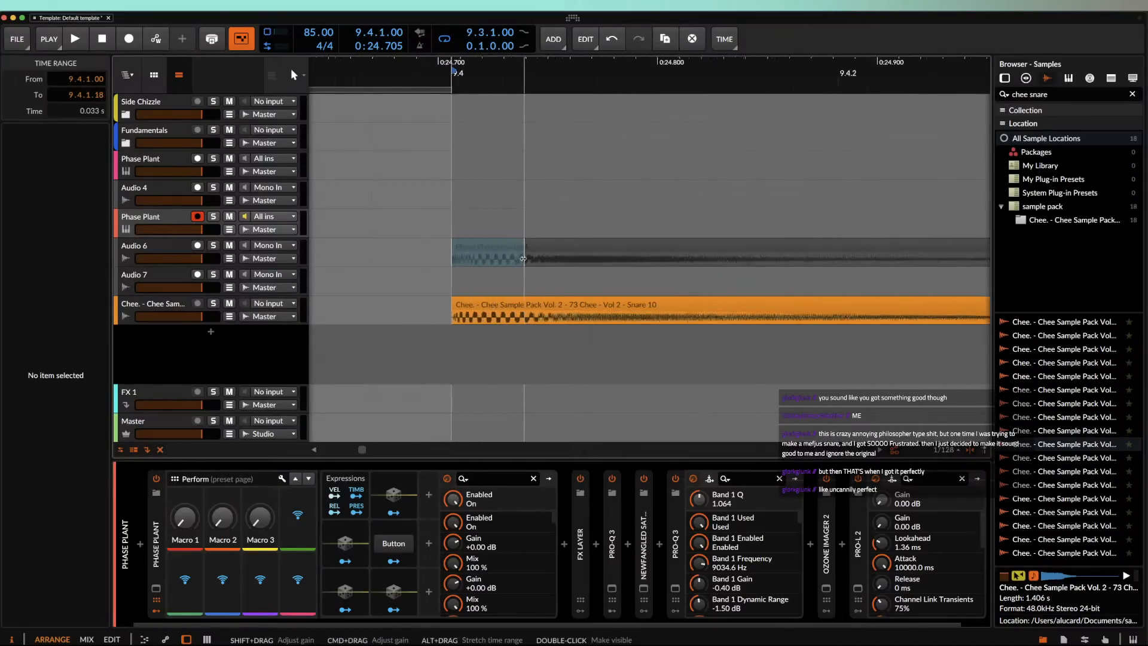
{"action": "left_click", "coordinate": [438, 271]}
{"action": "scroll", "coordinate": [434, 251], "scroll_direction": "up", "scroll_amount": 2}
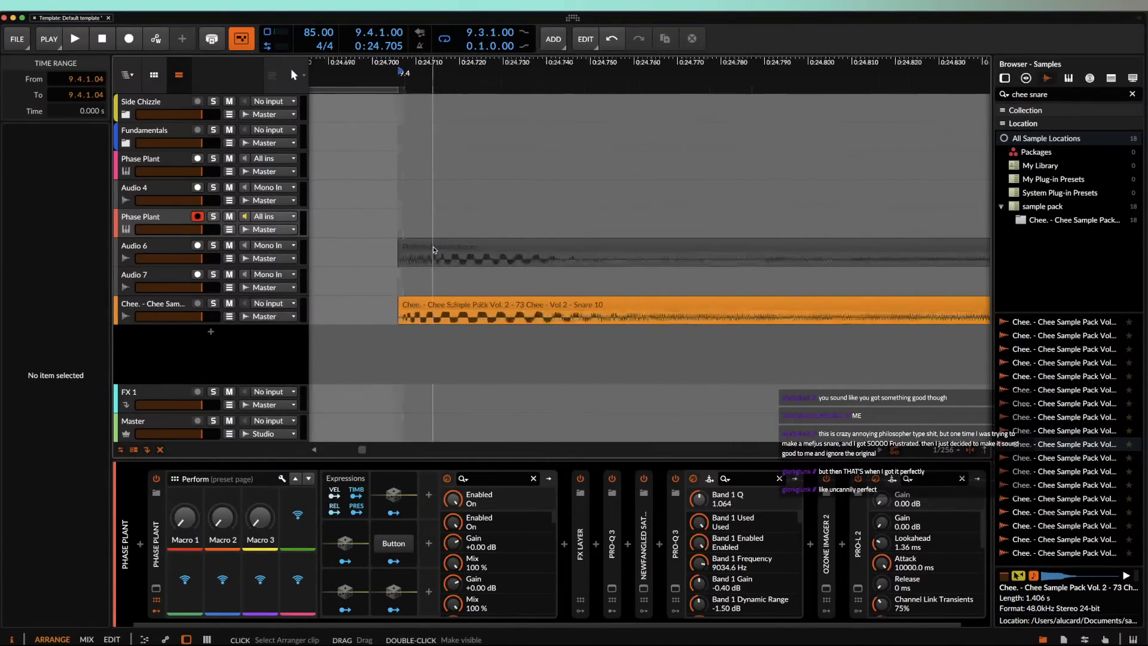
{"action": "scroll", "coordinate": [434, 250], "scroll_direction": "up", "scroll_amount": 3}
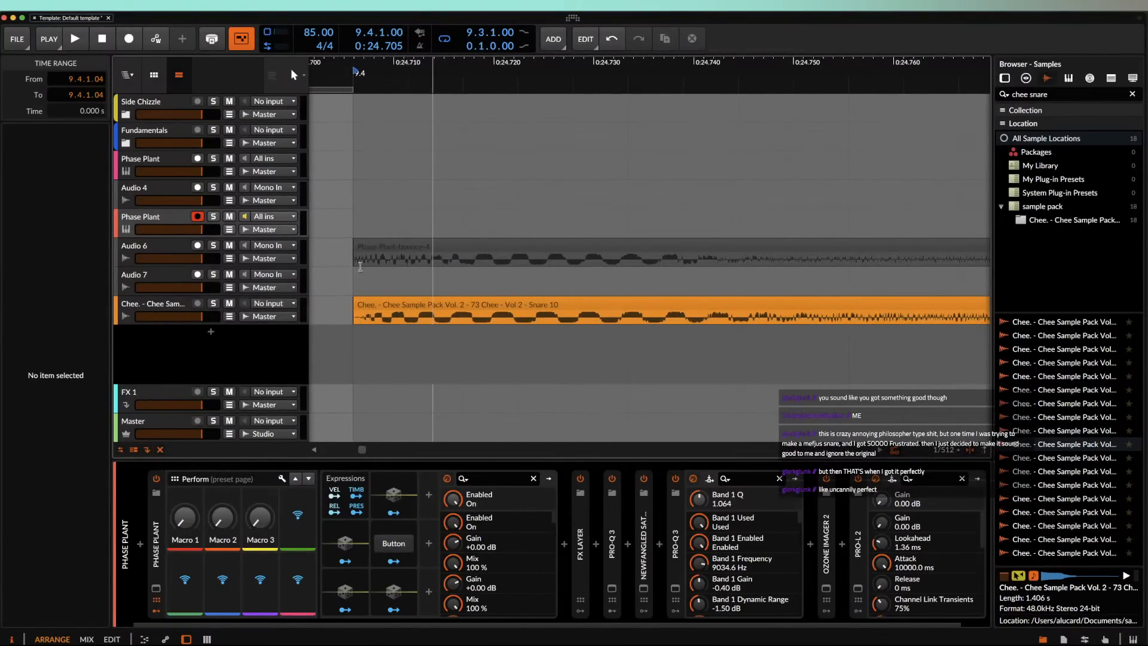
{"action": "left_click", "coordinate": [359, 265]}
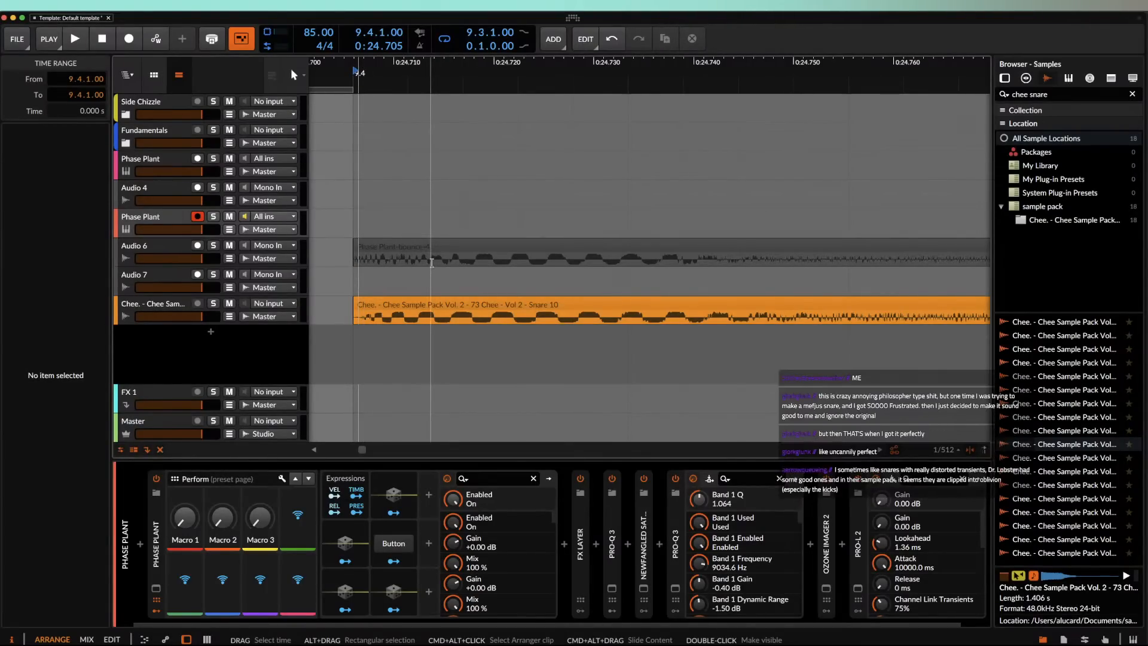
{"action": "left_click_drag", "start_coordinate": [432, 264], "coordinate": [681, 261]}
{"action": "scroll", "coordinate": [680, 260], "scroll_direction": "down", "scroll_amount": 2}
{"action": "left_click", "coordinate": [459, 251]}
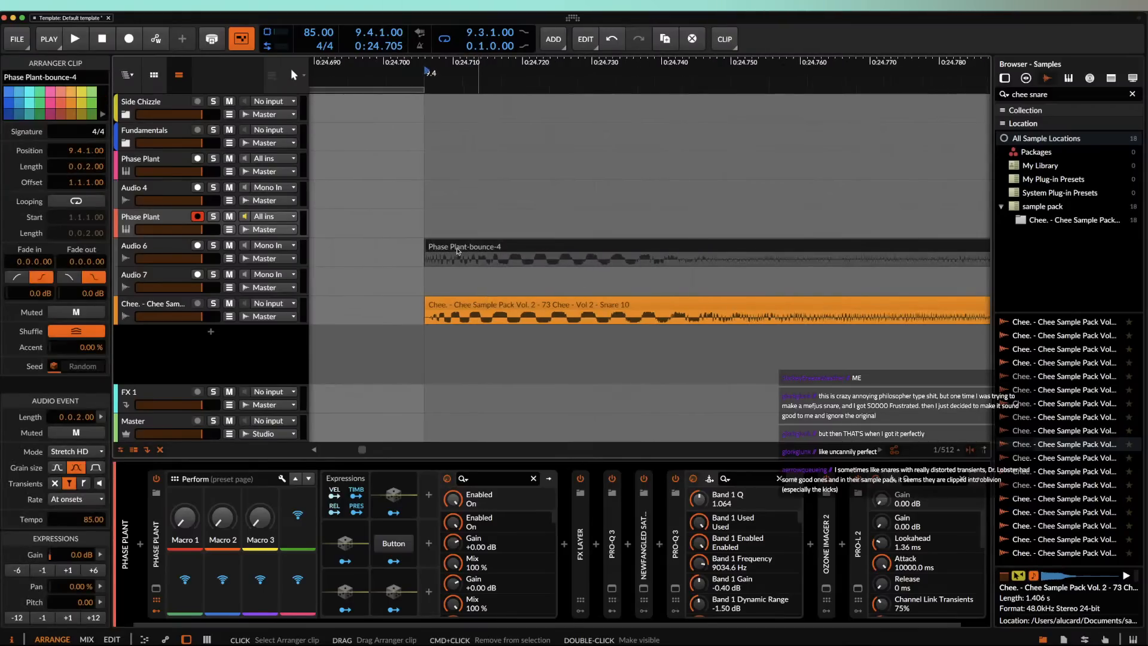
{"action": "scroll", "coordinate": [456, 251], "scroll_direction": "down", "scroll_amount": 5}
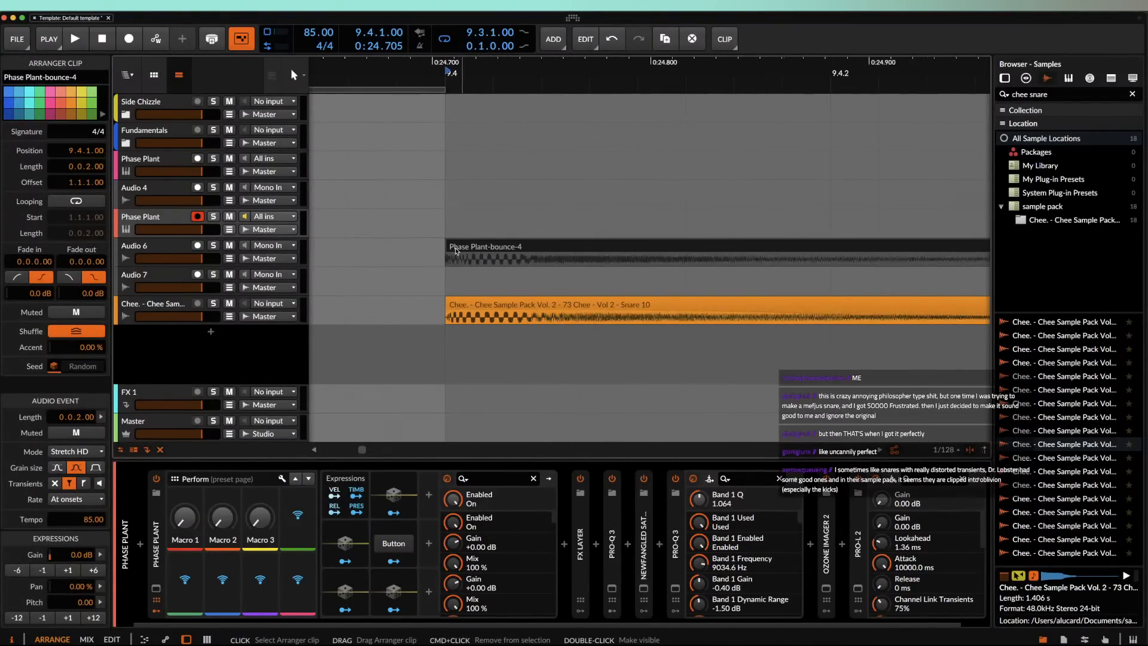
{"action": "left_click", "coordinate": [468, 304]}
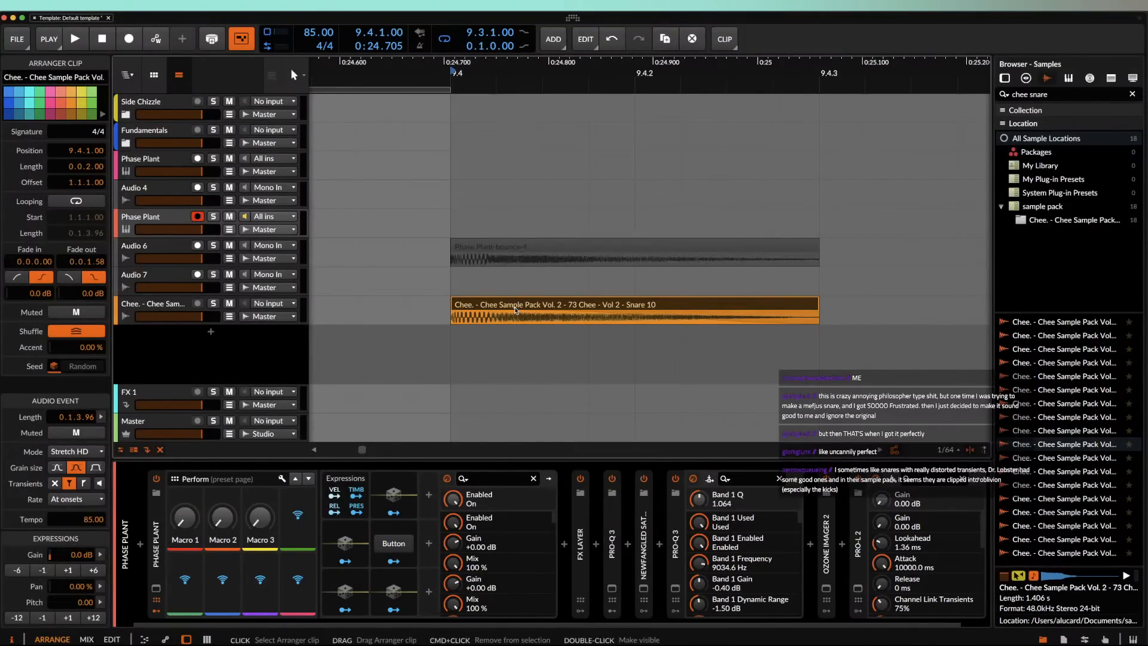
Step: Move the newest bounce on Audio 6 to 10.1.1.00, directly above the previous bounce, and compare their waveforms
{"action": "scroll", "coordinate": [519, 263], "scroll_direction": "down", "scroll_amount": 3}
{"action": "left_click", "coordinate": [610, 254]}
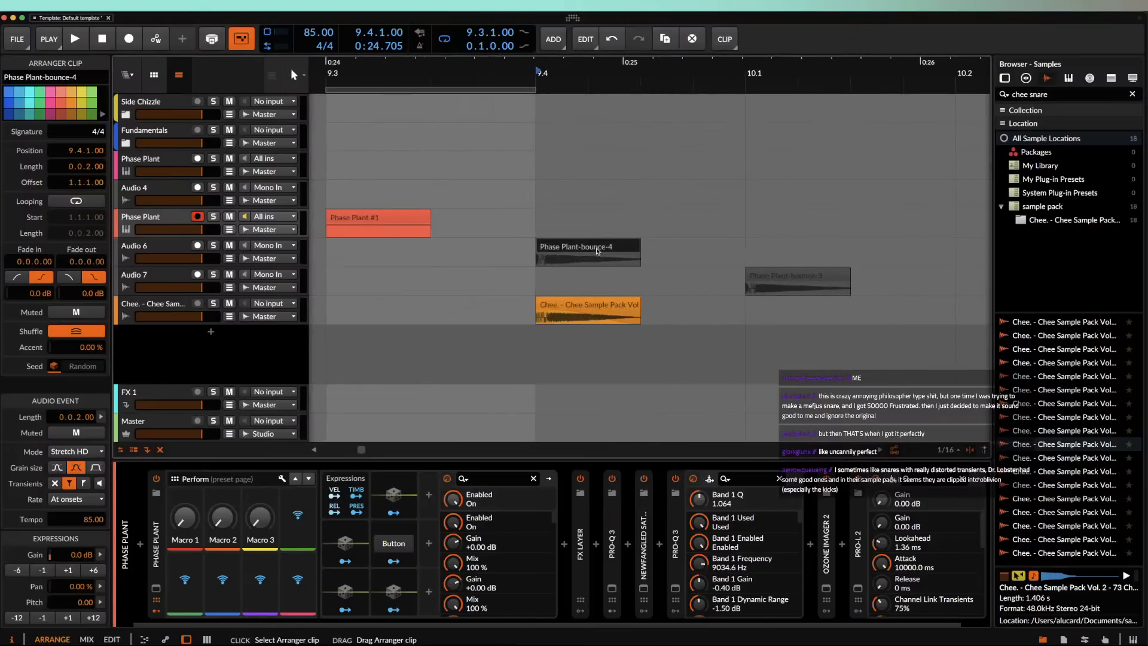
{"action": "left_click_drag", "start_coordinate": [595, 253], "coordinate": [792, 250]}
{"action": "scroll", "coordinate": [791, 250], "scroll_direction": "up", "scroll_amount": 5}
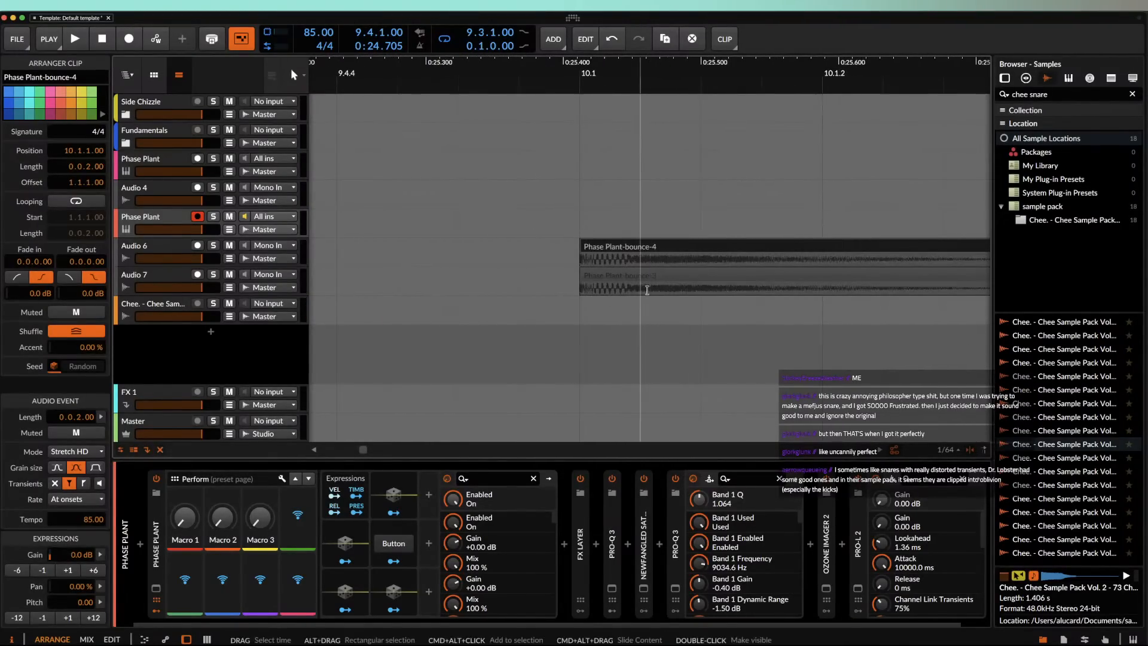
{"action": "scroll", "coordinate": [652, 292], "scroll_direction": "up", "scroll_amount": 4}
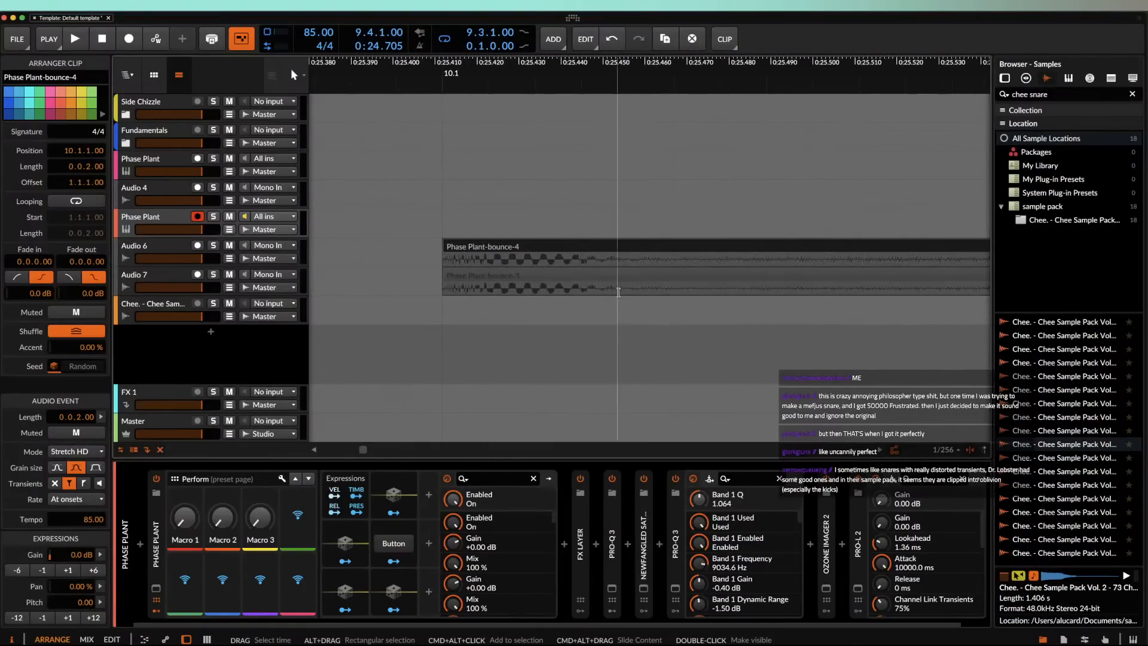
{"action": "scroll", "coordinate": [479, 284], "scroll_direction": "down", "scroll_amount": 2}
{"action": "scroll", "coordinate": [478, 284], "scroll_direction": "down", "scroll_amount": 2}
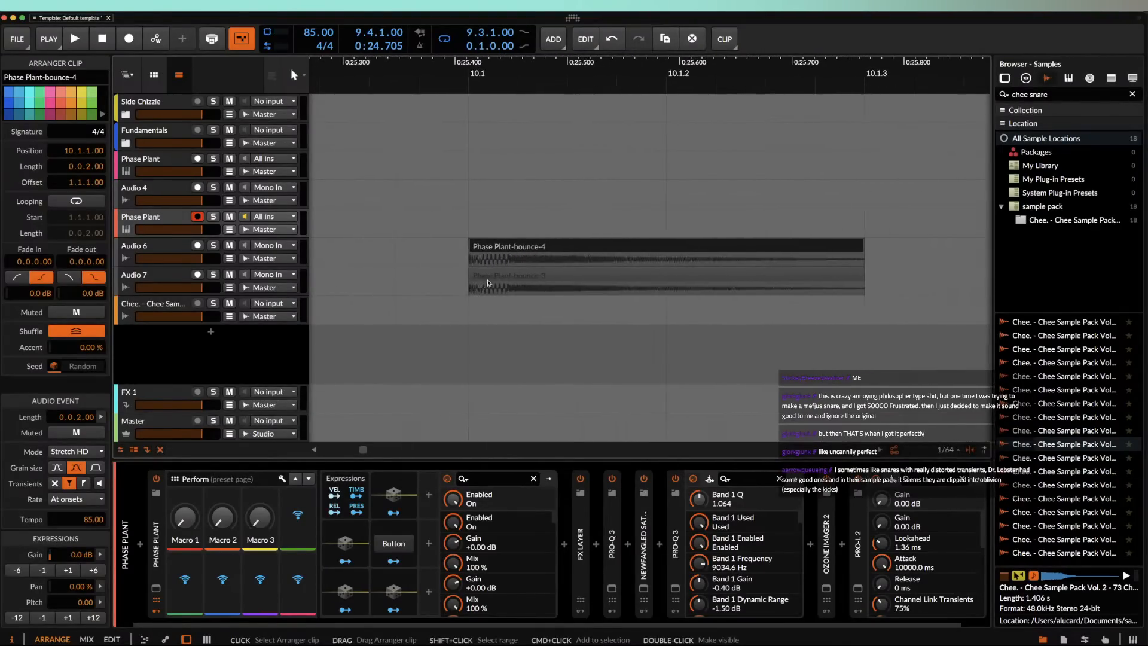
Step: Delete the Audio 7 track that holds the previous bounce
{"action": "left_click", "coordinate": [492, 279]}
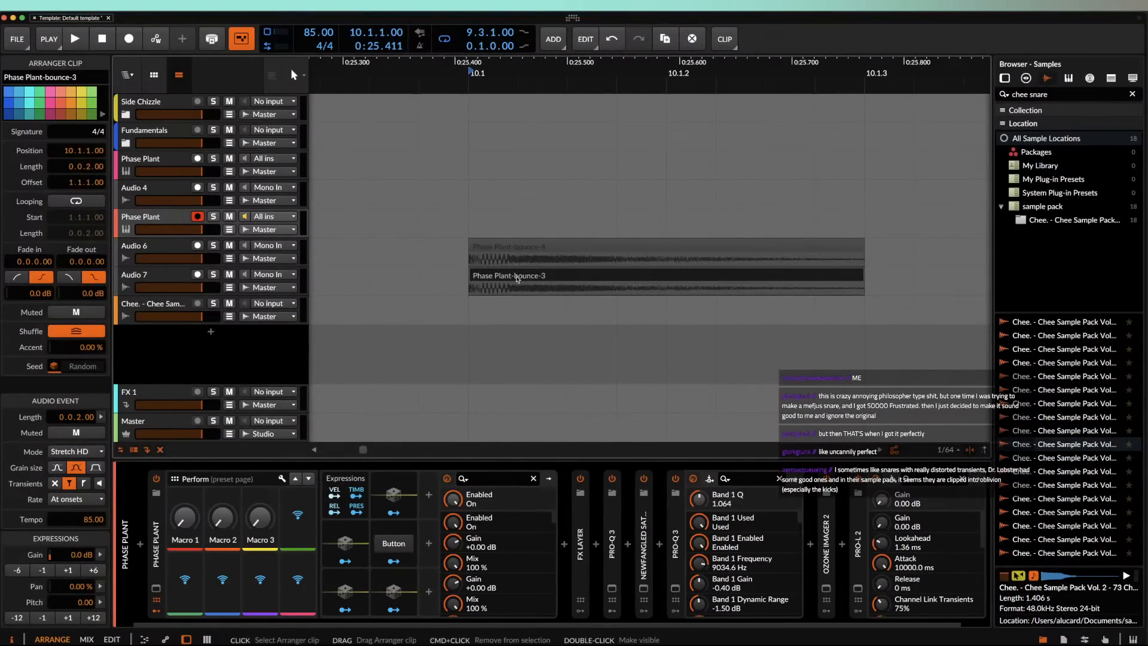
{"action": "left_click", "coordinate": [149, 276]}
{"action": "key", "text": "Delete"}
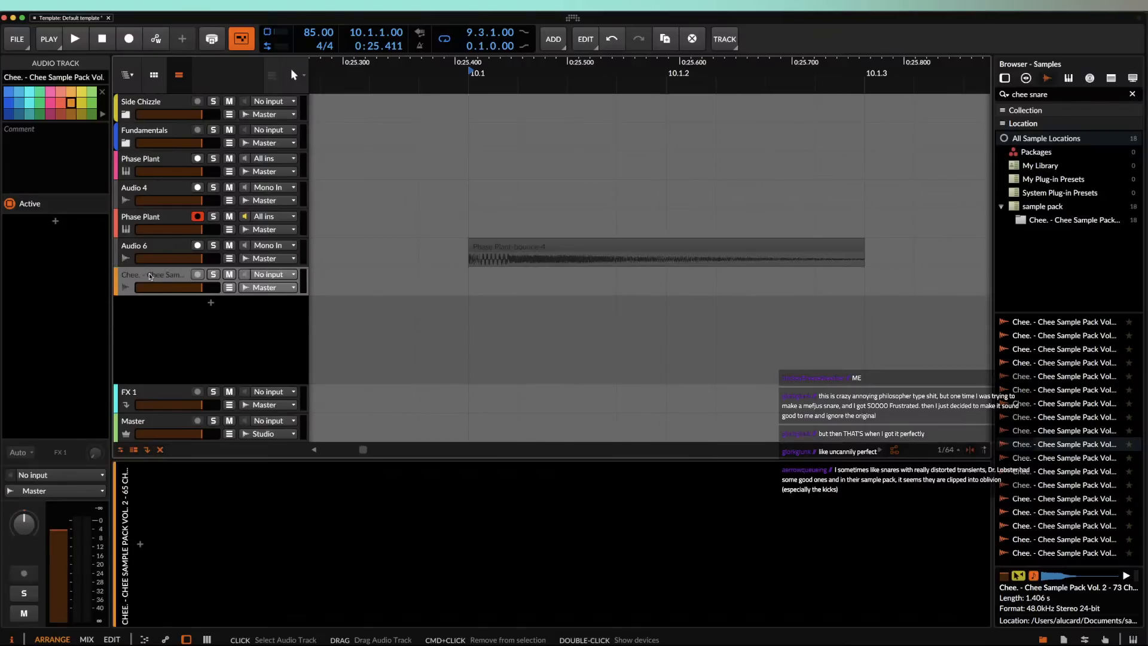
Step: Play the remaining bounce on Audio 6 from 10.1.1.00 a few times to judge its sound
{"action": "left_click", "coordinate": [484, 249]}
{"action": "scroll", "coordinate": [485, 248], "scroll_direction": "down", "scroll_amount": 4}
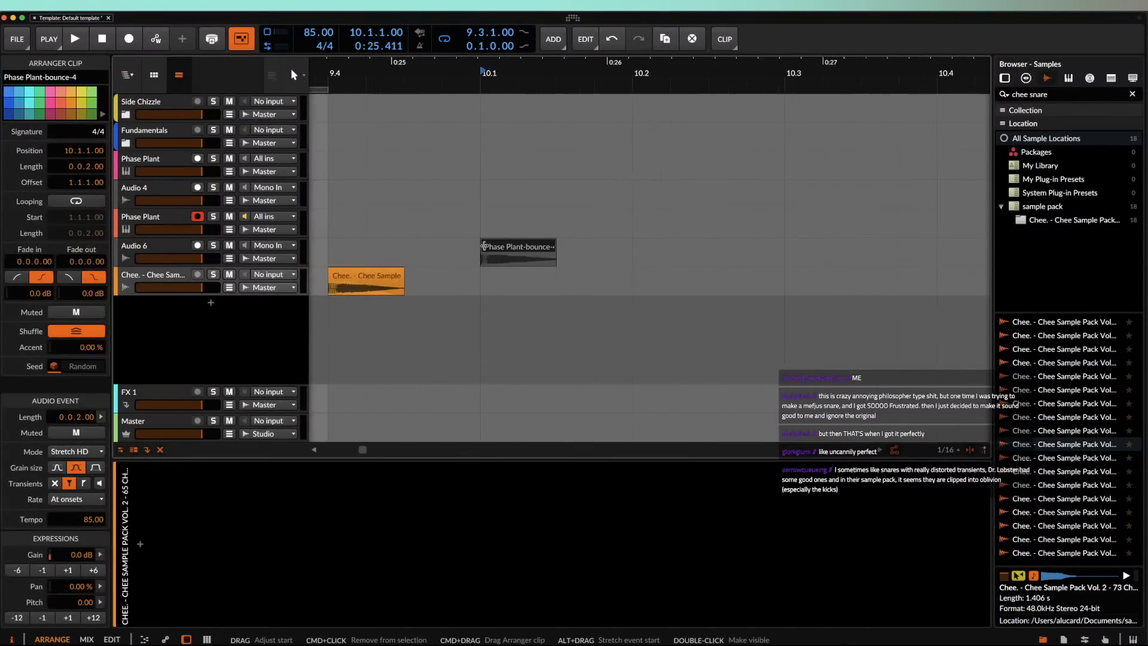
{"action": "key", "text": "space"}
{"action": "key", "text": "space"}
{"action": "key", "text": "space"}
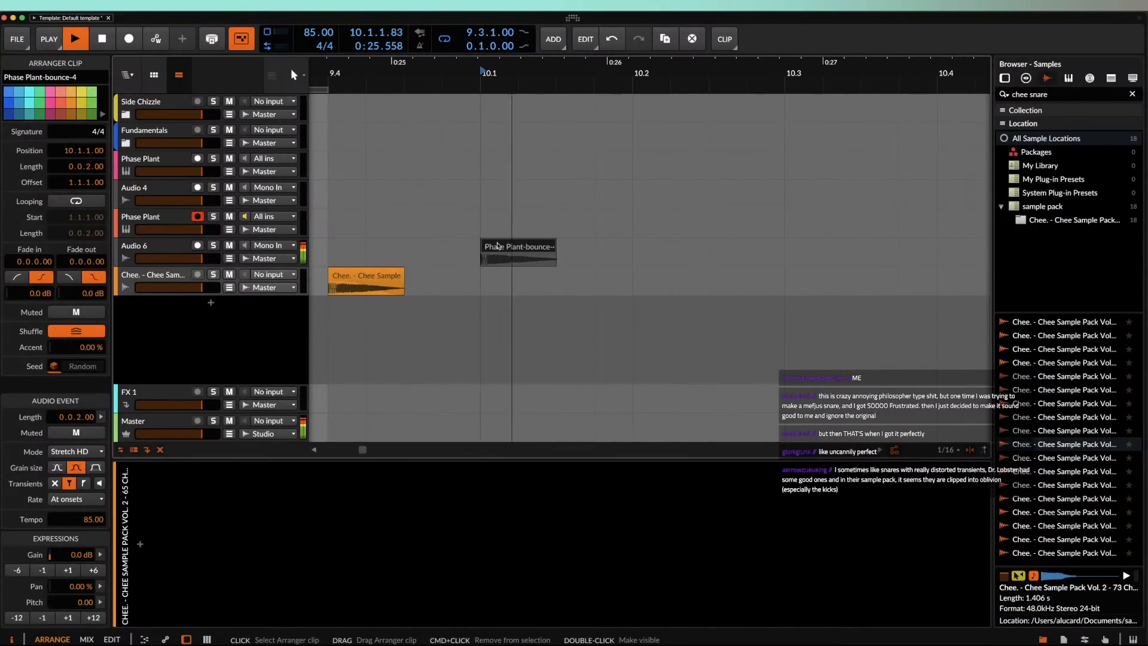
{"action": "key", "text": "space"}
{"action": "scroll", "coordinate": [497, 245], "scroll_direction": "down", "scroll_amount": 4}
{"action": "scroll", "coordinate": [422, 251], "scroll_direction": "left", "scroll_amount": 3}
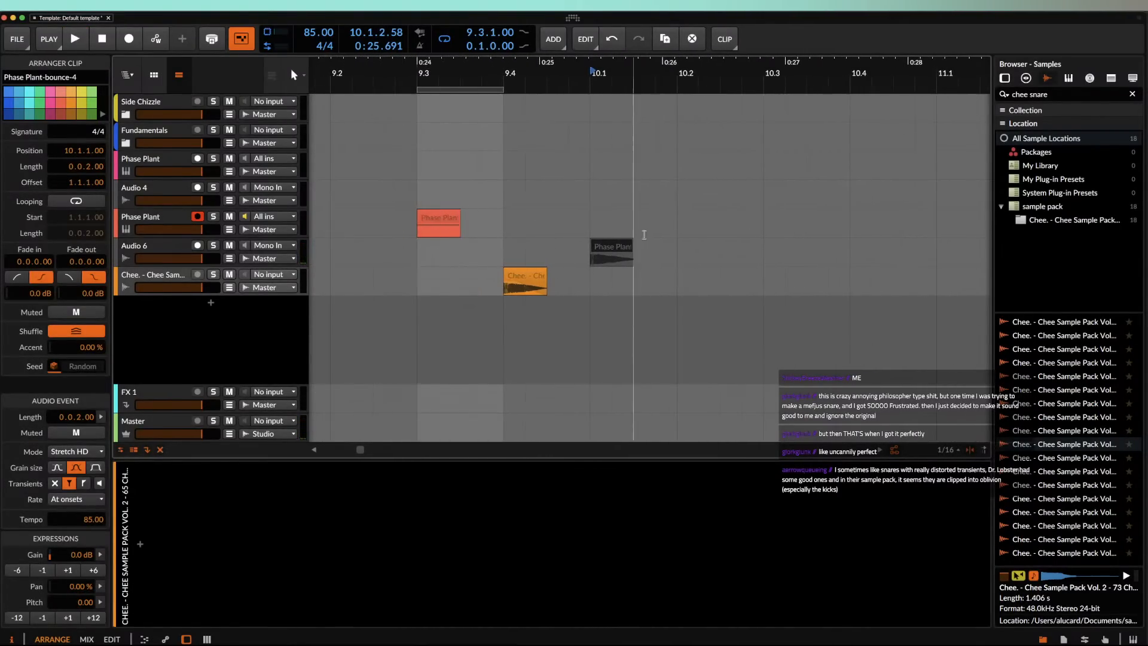
Step: Add a short fade-out of 0.0.0.39 to the end of the Audio 6 bounce and audition it
{"action": "key", "text": "space"}
{"action": "mouse_move", "coordinate": [632, 255]}
{"action": "left_mouse_down"}
{"action": "mouse_move", "coordinate": [608, 258]}
{"action": "mouse_move", "coordinate": [627, 259]}
{"action": "left_mouse_up"}
{"action": "key", "text": "space"}
{"action": "key", "text": "space"}
{"action": "key", "text": "space"}
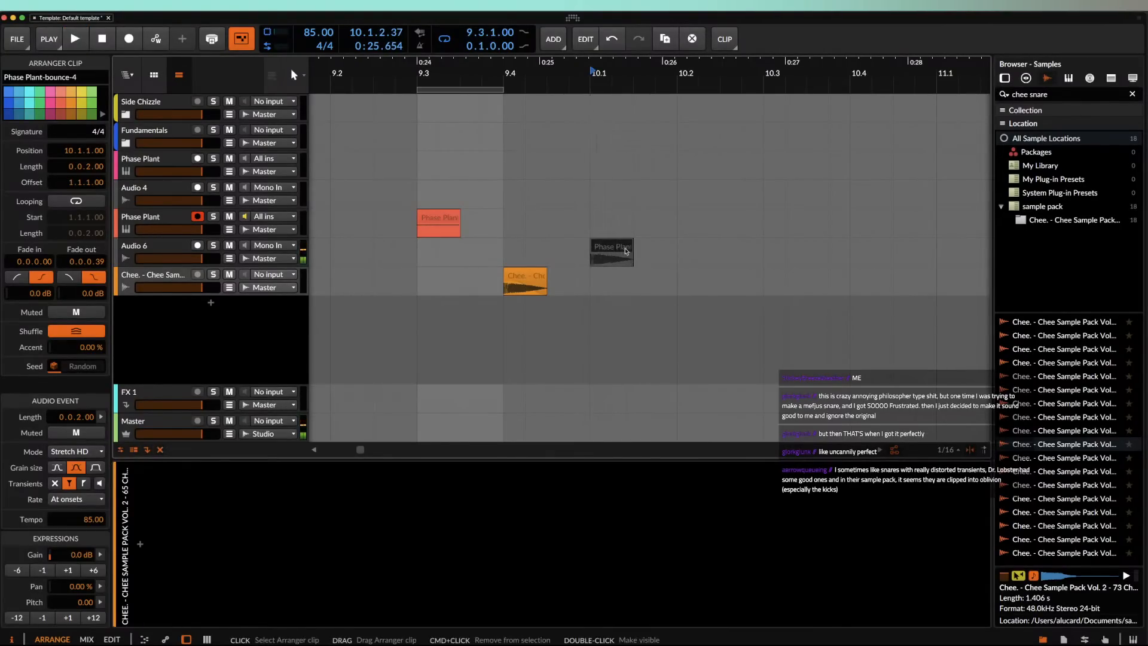
{"action": "key", "text": "space"}
{"action": "key", "text": "space"}
Step: Play the Phase Plant snare clip from 9.3.1.00 to hear it against the bounce
{"action": "left_click", "coordinate": [498, 258]}
{"action": "left_click", "coordinate": [443, 222]}
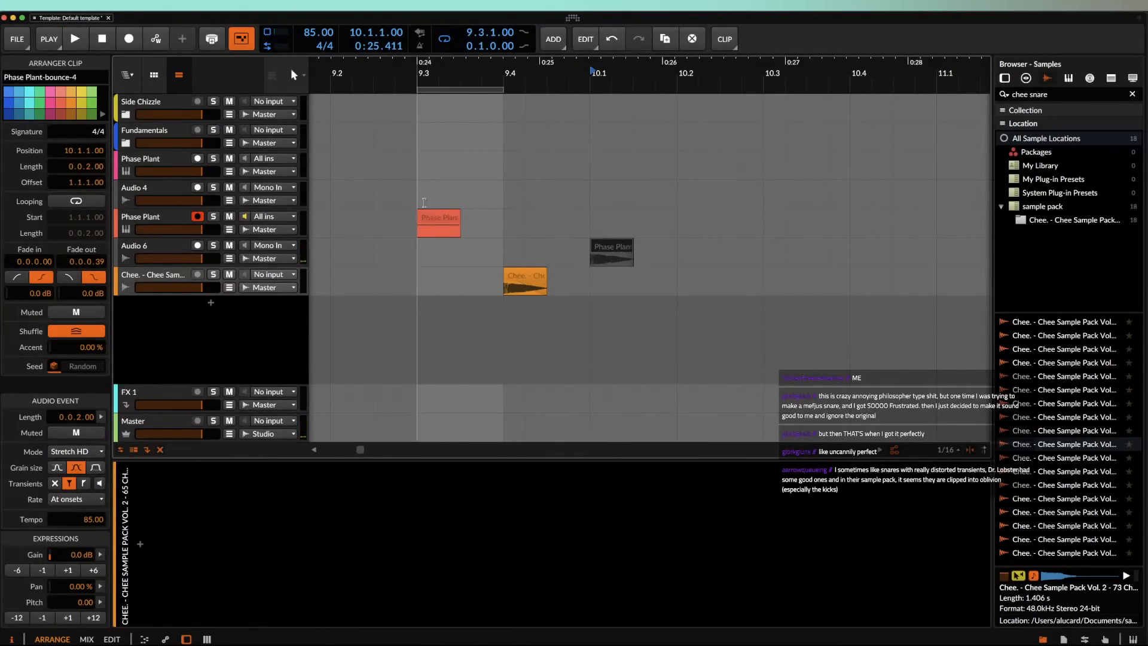
{"action": "key", "text": "space"}
{"action": "key", "text": "space"}
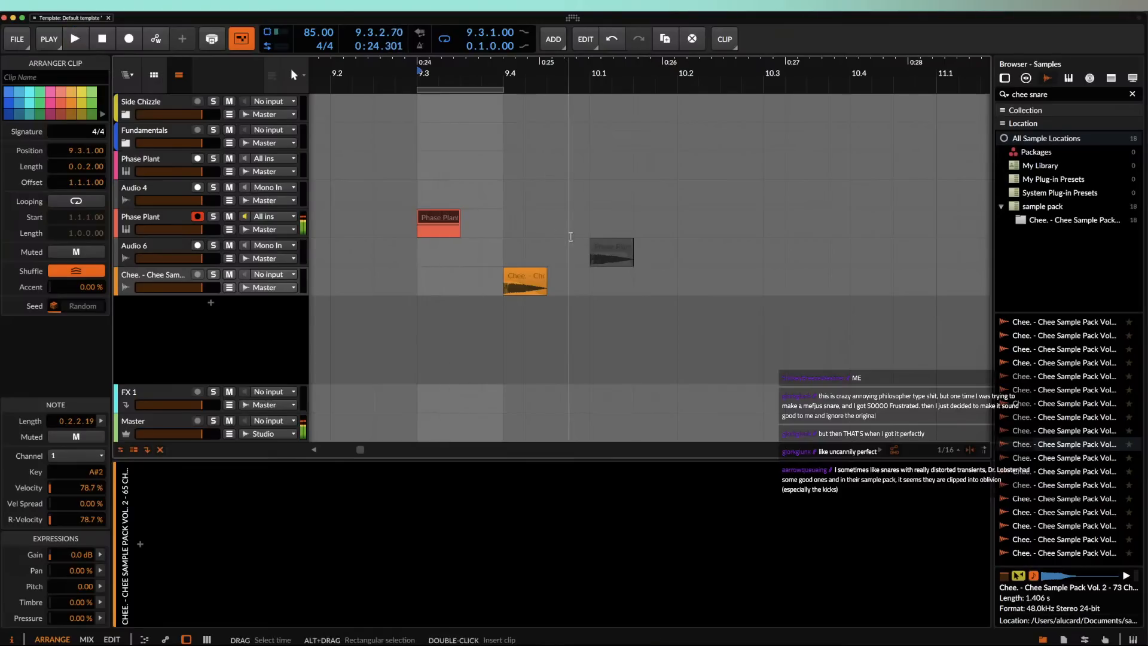
{"action": "key", "text": "space"}
{"action": "key", "text": "space"}
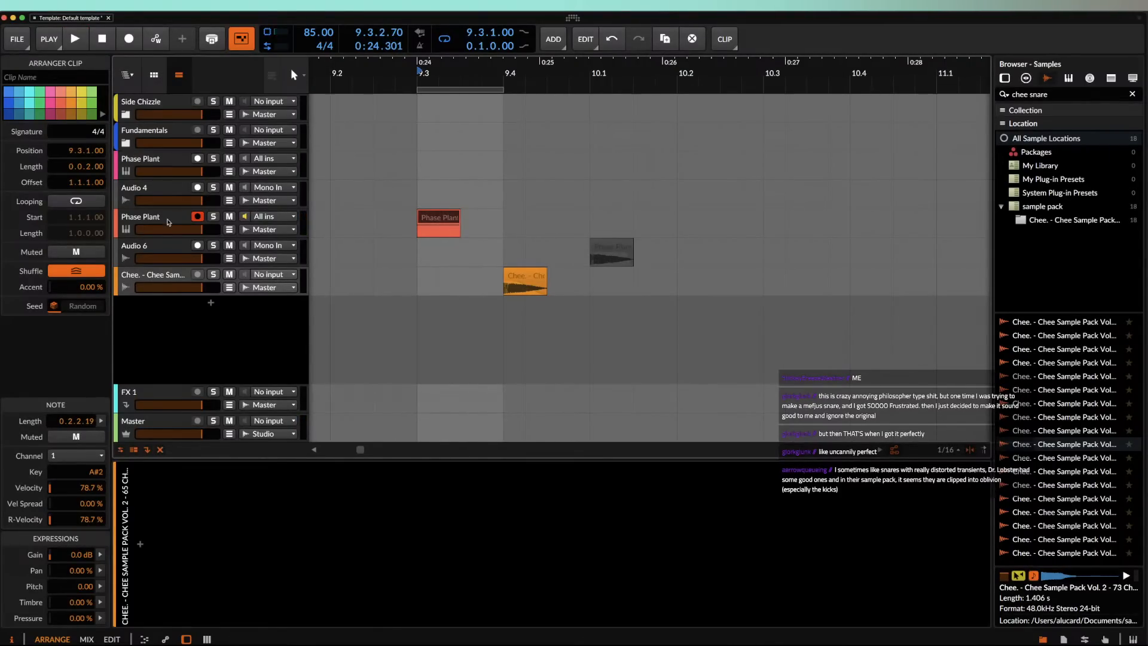
Step: Play the earlier bounce on Audio 4 at 8.2.1.00 and compare it with the current snare clip
{"action": "left_click", "coordinate": [168, 219]}
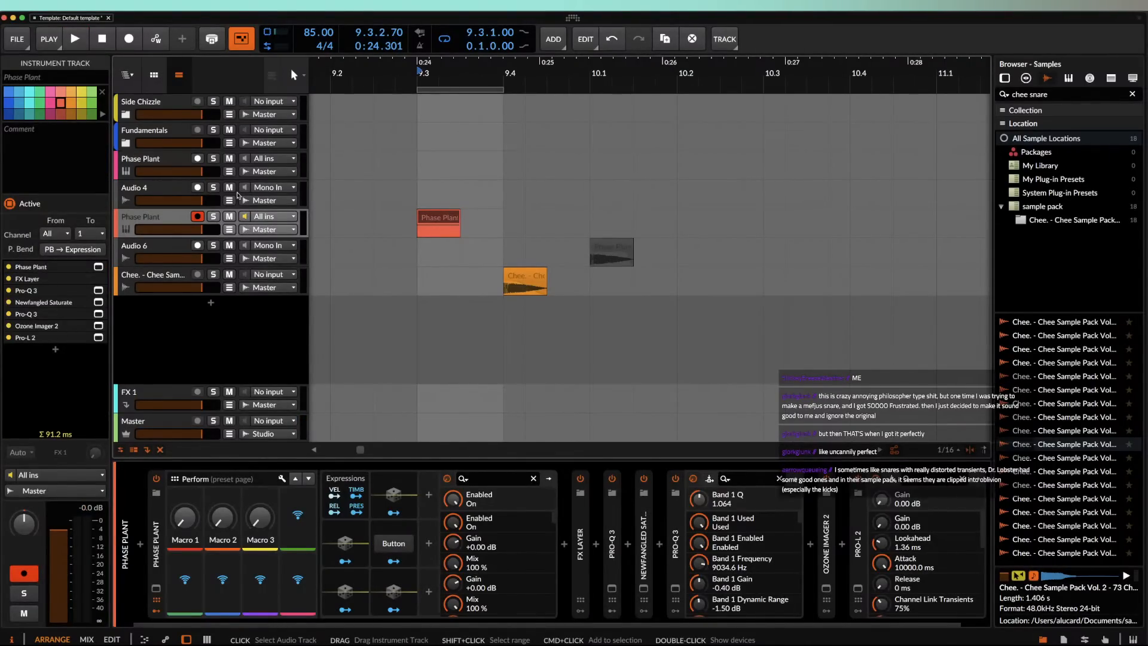
{"action": "scroll", "coordinate": [385, 182], "scroll_direction": "left", "scroll_amount": 5}
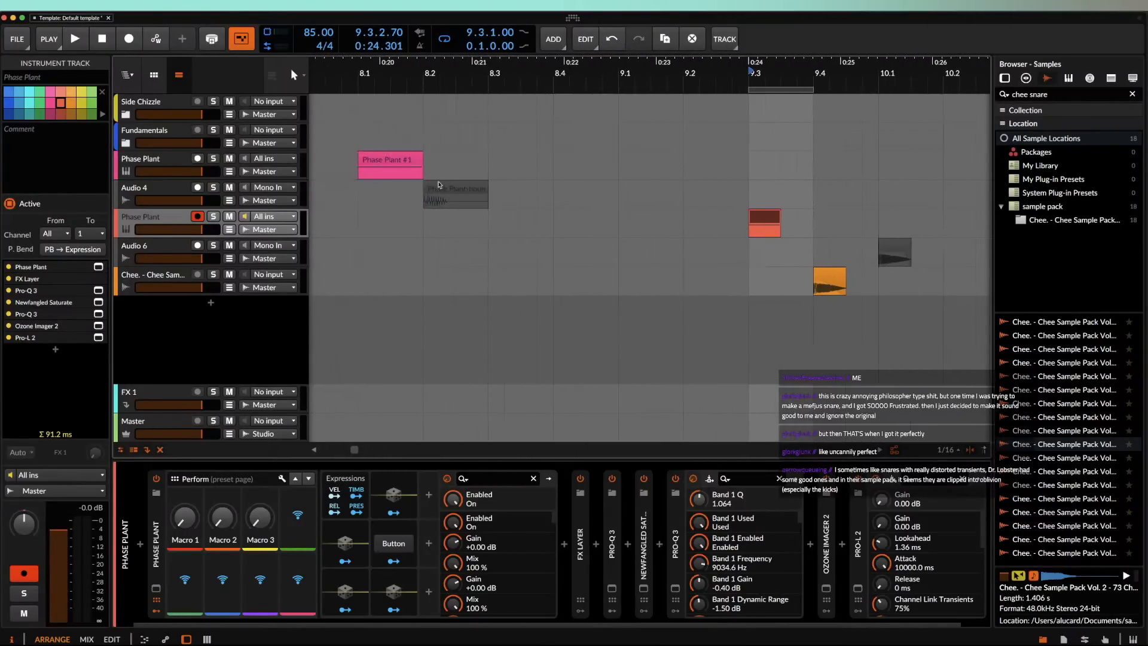
{"action": "left_click", "coordinate": [445, 197]}
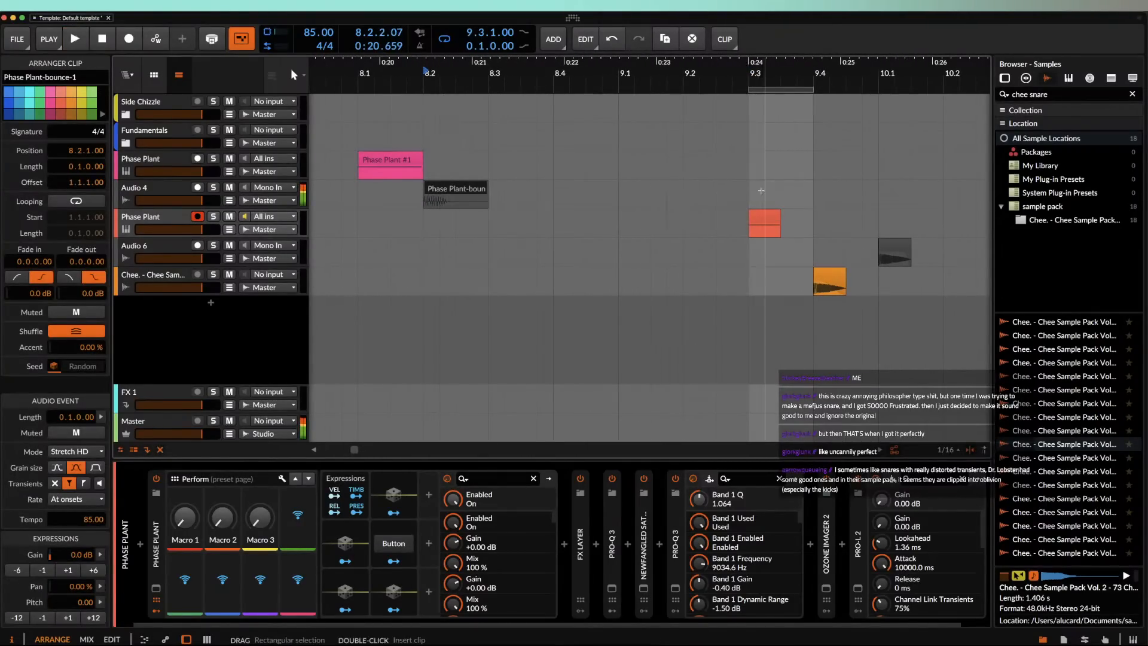
{"action": "left_click", "coordinate": [763, 222]}
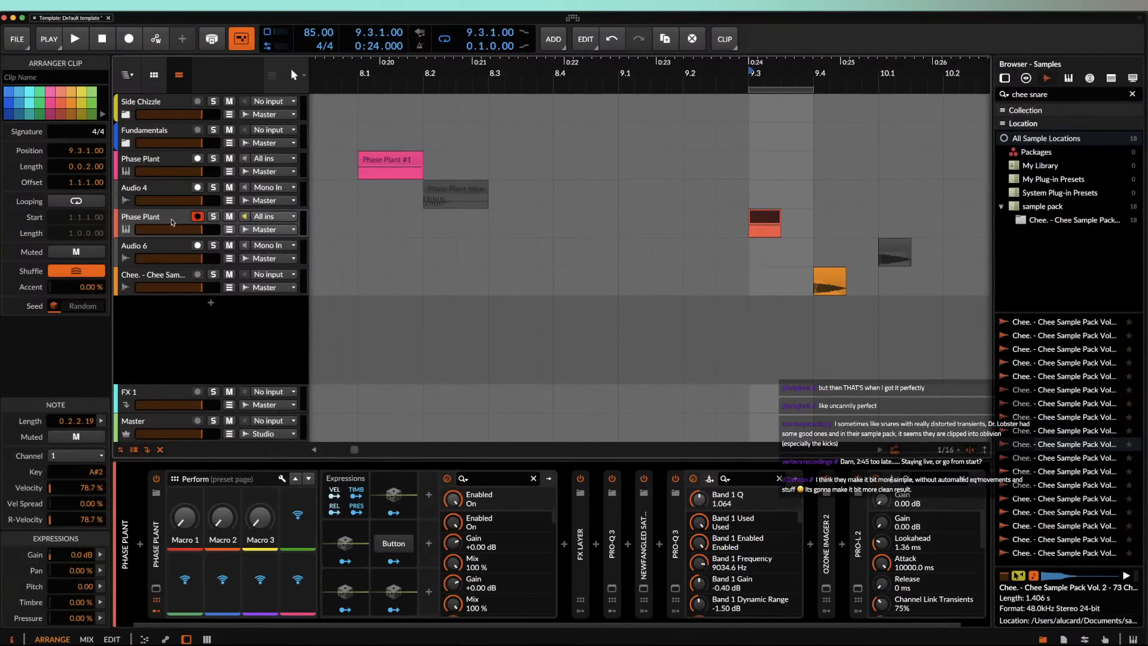
Step: Delete Pro-L 2 from the end of the snare Phase Plant track's device chain
{"action": "left_click", "coordinate": [178, 224]}
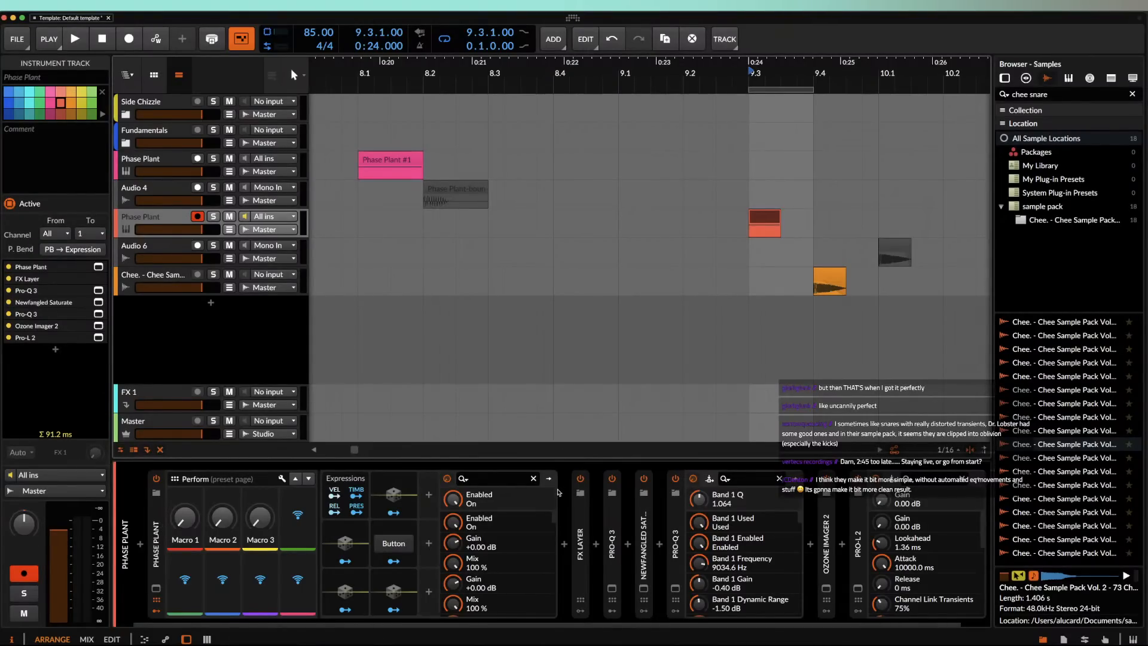
{"action": "left_click", "coordinate": [584, 516]}
{"action": "left_click", "coordinate": [827, 521]}
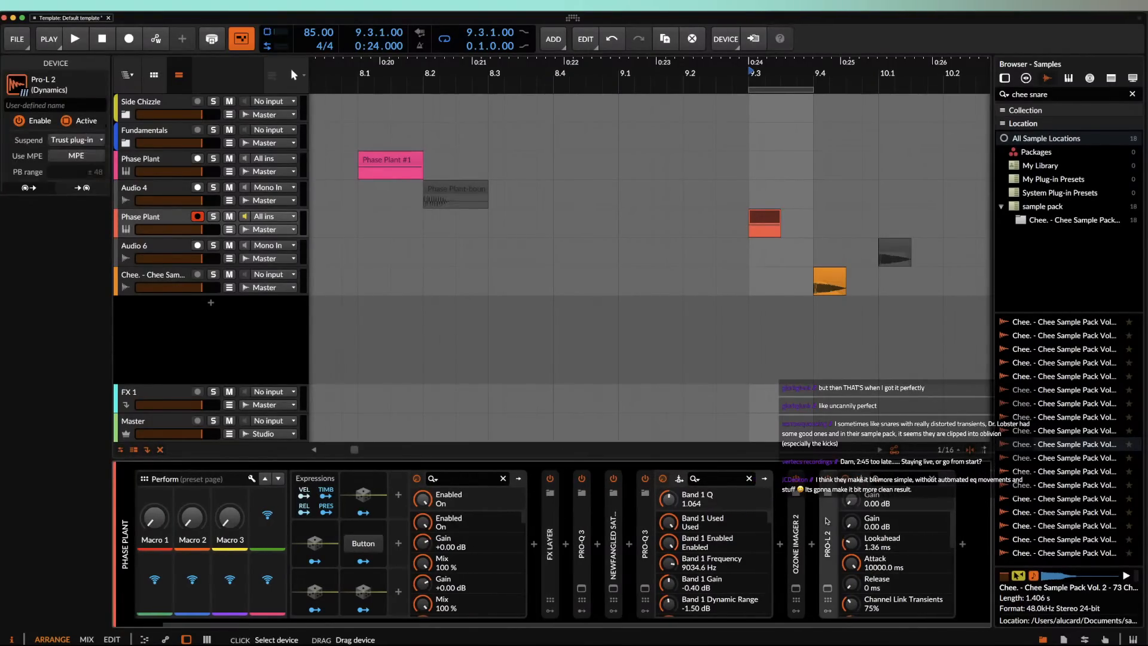
{"action": "key", "text": "Delete"}
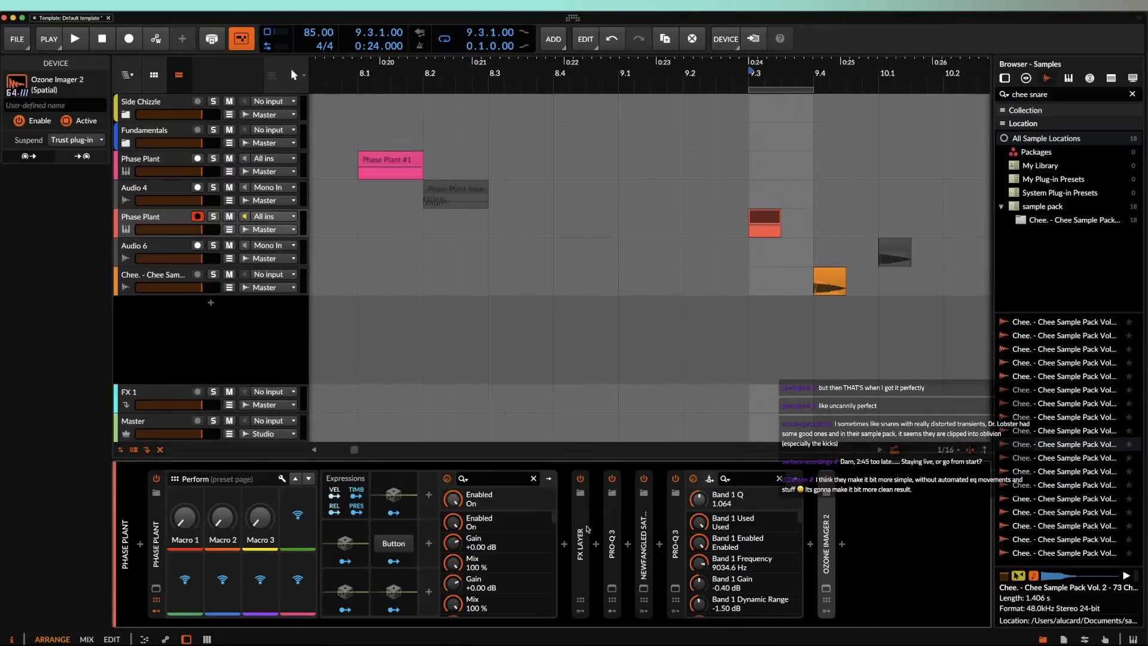
Step: Move the five effects from FX Layer through Ozone Imager 2 into Phase Plant's nested FX chain
{"action": "double_click", "coordinate": [586, 529], "text": "shift"}
{"action": "double_click", "coordinate": [579, 527]}
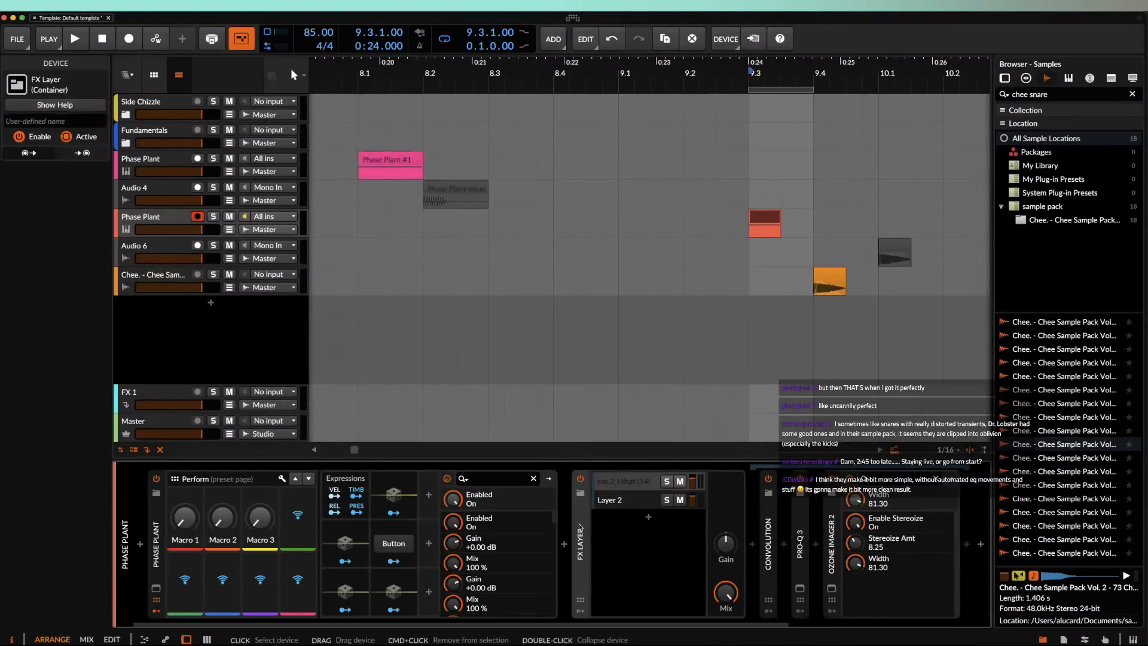
{"action": "left_click", "coordinate": [830, 525], "text": "shift"}
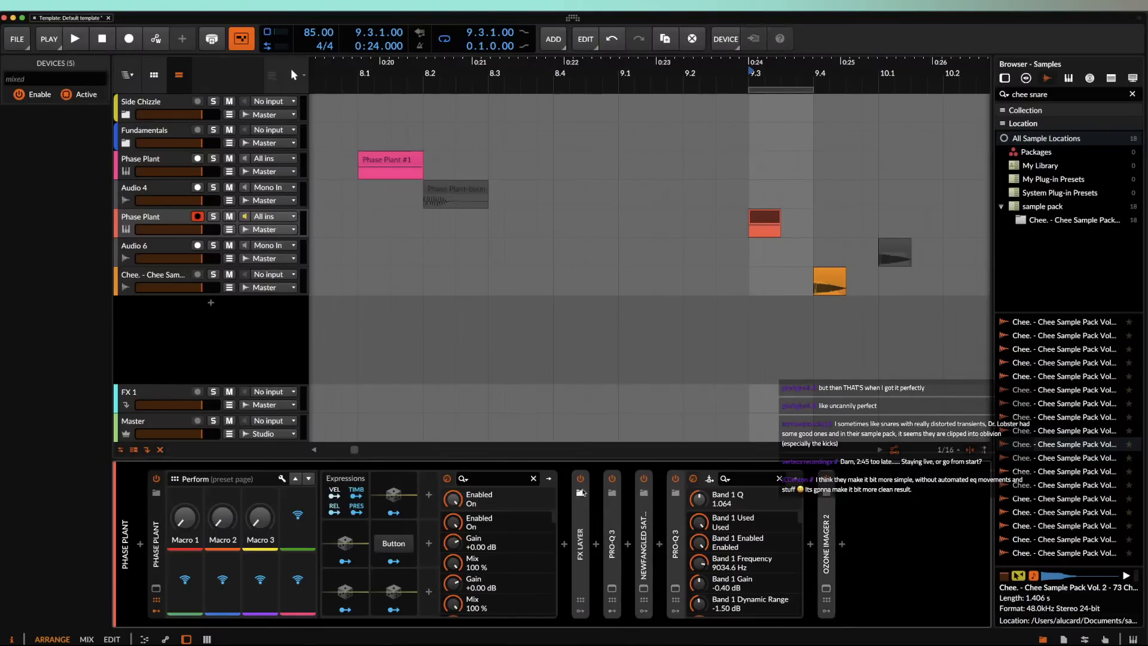
{"action": "left_click", "coordinate": [549, 480]}
{"action": "left_click_drag", "start_coordinate": [597, 505], "coordinate": [566, 525]}
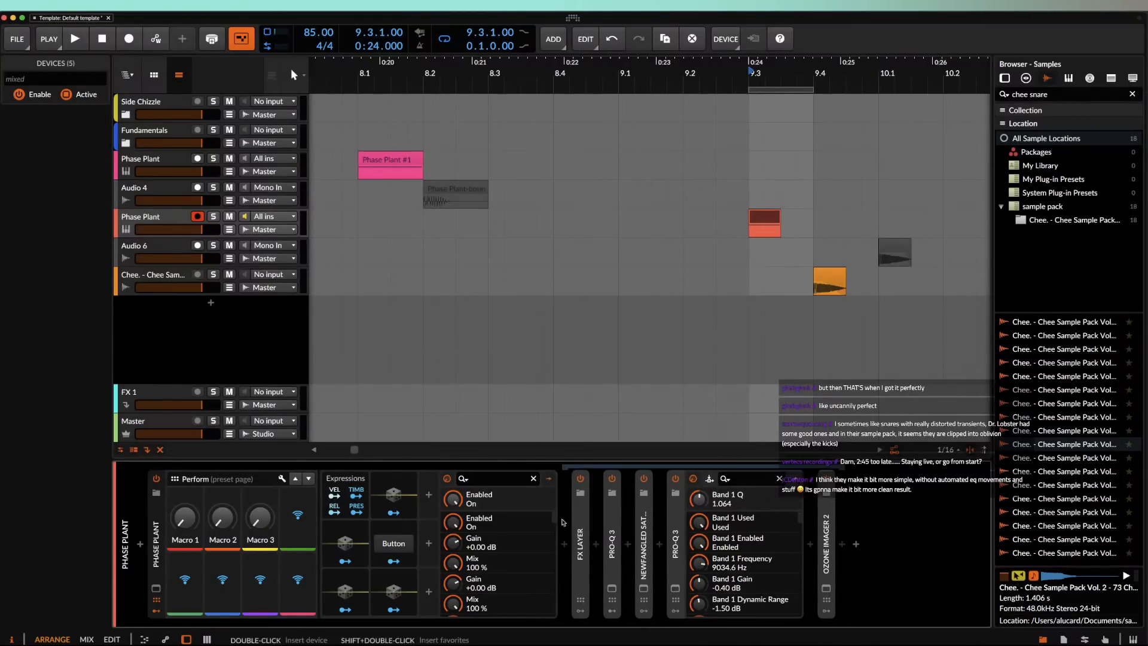
Step: Save the Phase Plant device with its nested effects to the library as the preset C-4snare 3
{"action": "right_click", "coordinate": [161, 521]}
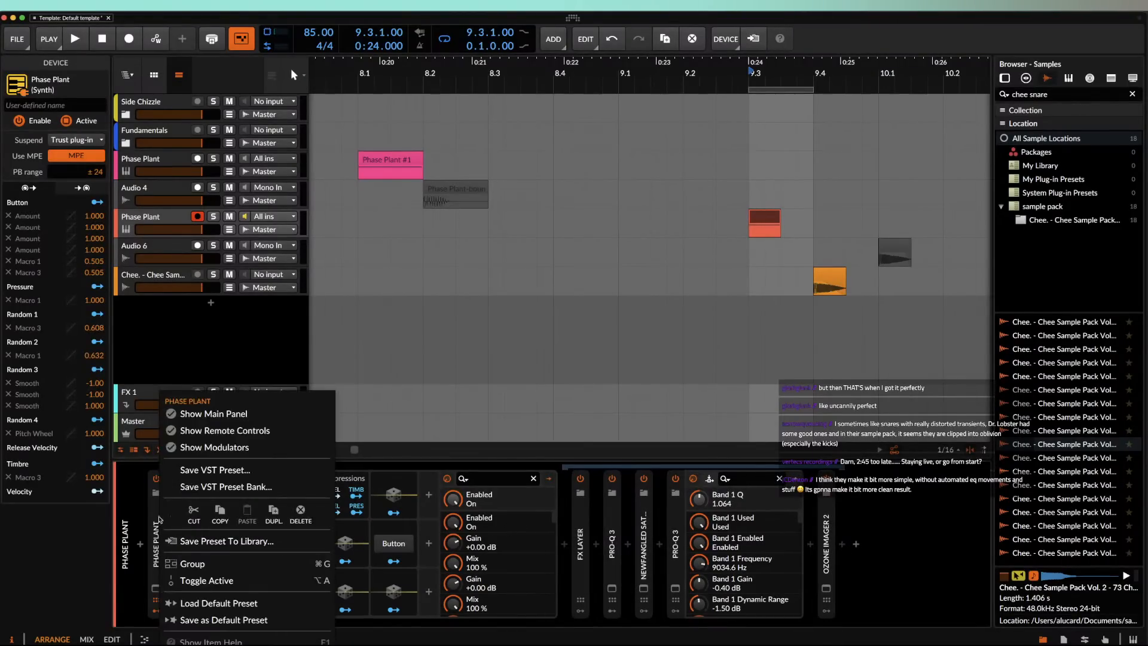
{"action": "left_click", "coordinate": [156, 515]}
{"action": "right_click", "coordinate": [154, 516]}
{"action": "left_click", "coordinate": [198, 541]}
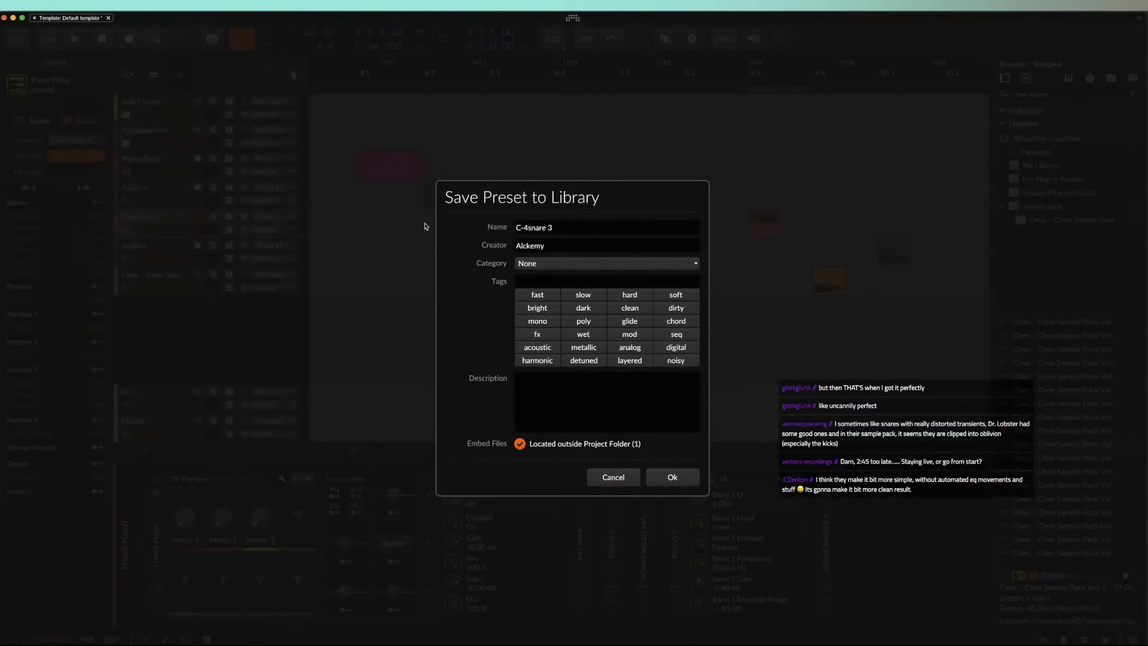
{"action": "left_click", "coordinate": [682, 476]}
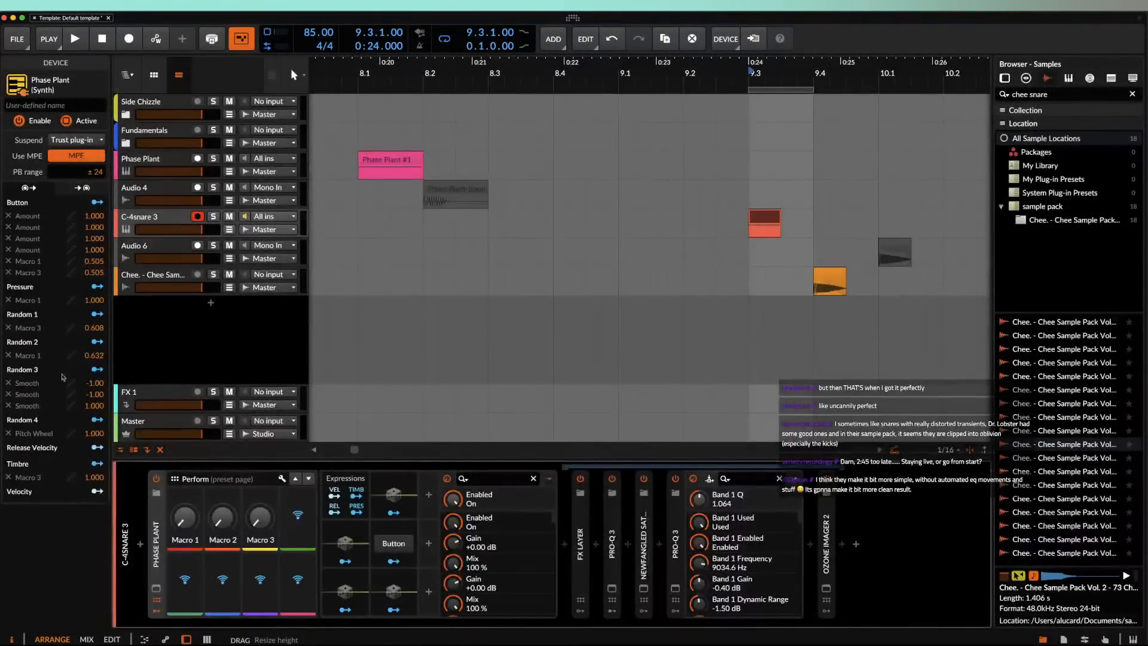
Step: Deactivate the C-4snare 3 track and add a new instrument track below it
{"action": "left_click", "coordinate": [143, 219]}
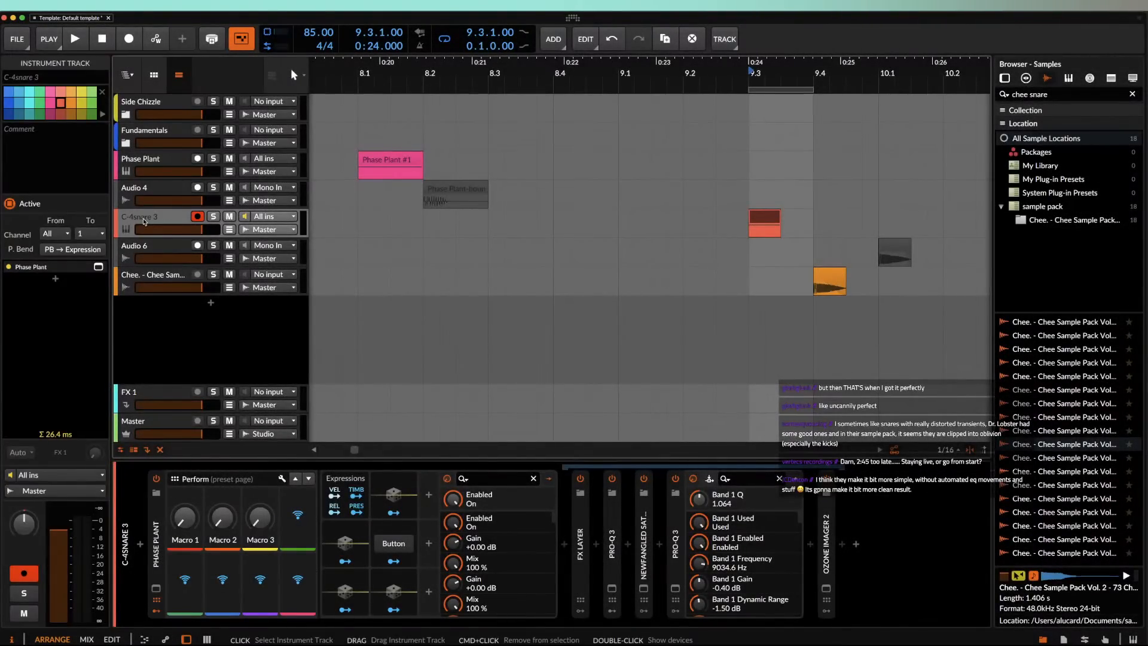
{"action": "key", "text": "alt+a"}
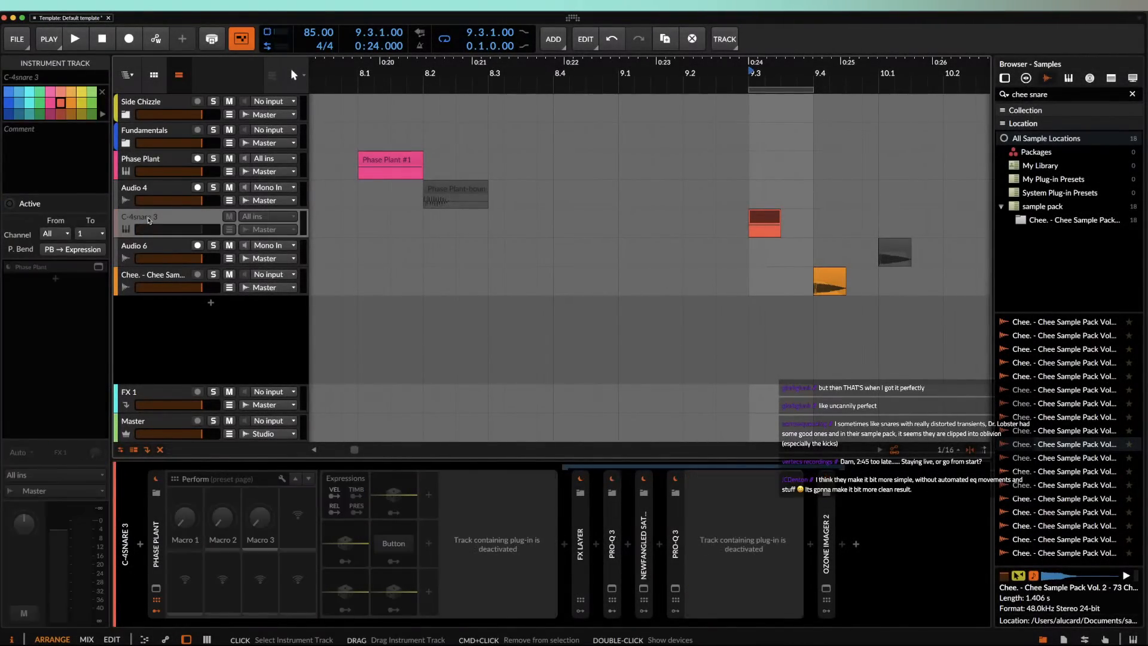
{"action": "key", "text": "ctrl+t"}
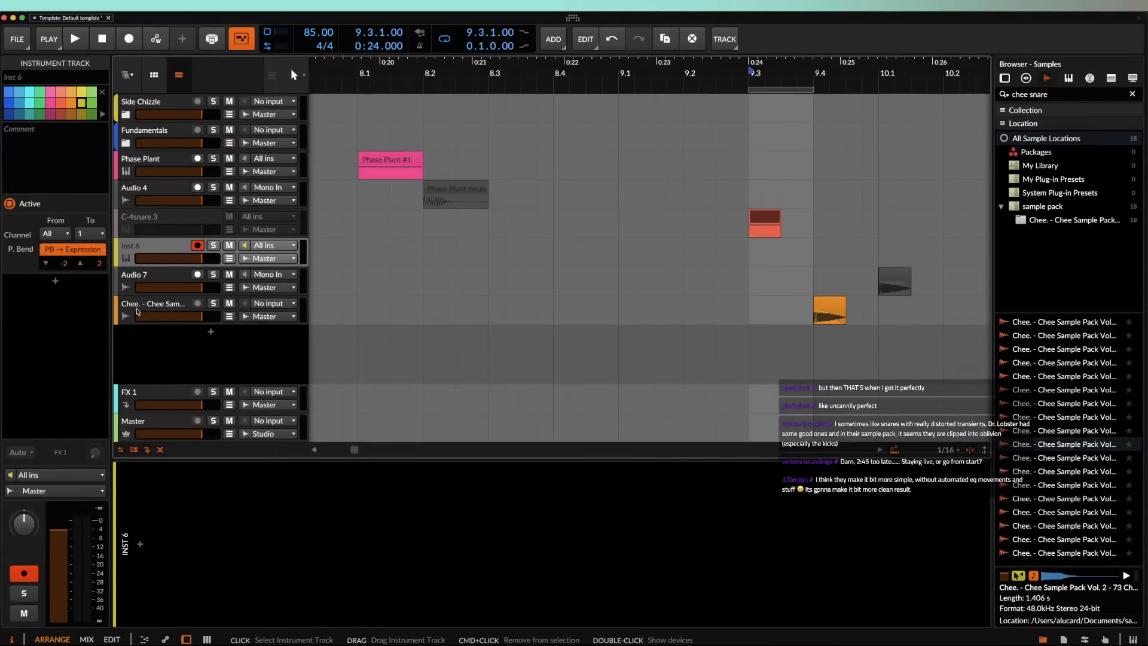
Step: Insert a new Phase Plant instance on the empty instrument track
{"action": "left_click", "coordinate": [139, 546]}
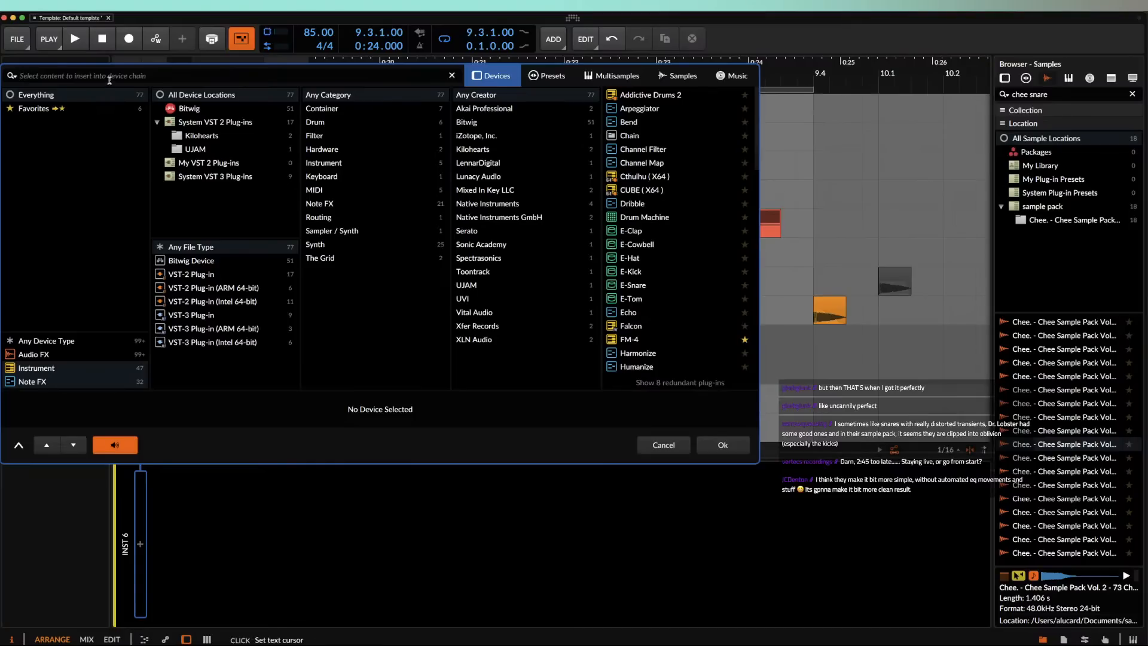
{"action": "type", "text": "phase"}
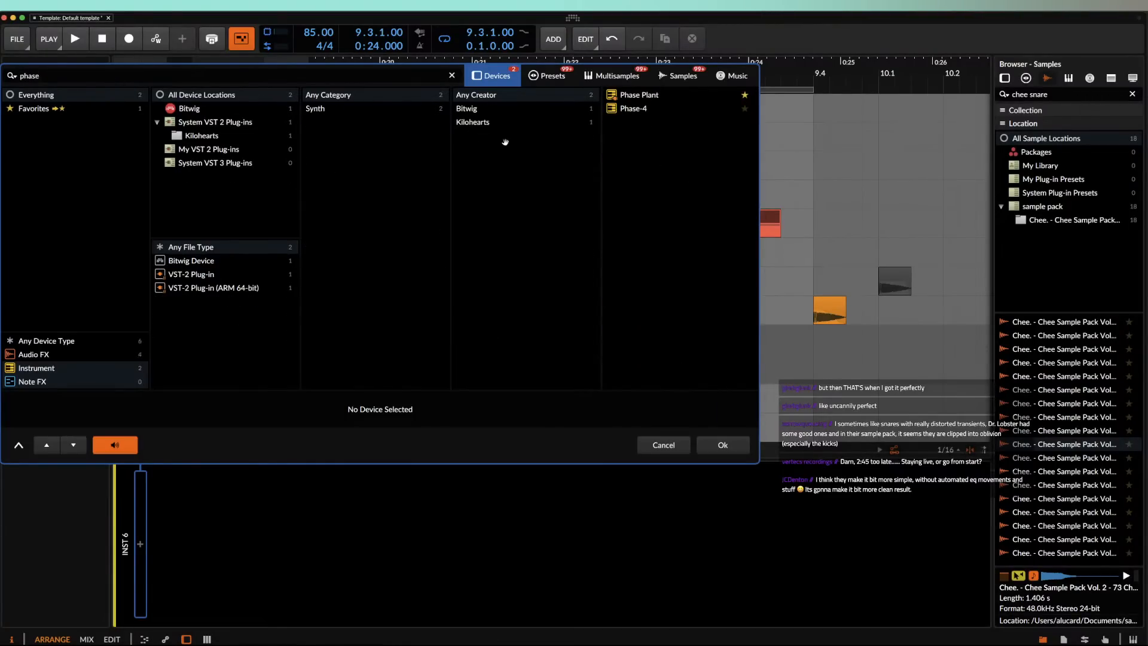
{"action": "left_click", "coordinate": [639, 94]}
{"action": "left_click", "coordinate": [722, 445]}
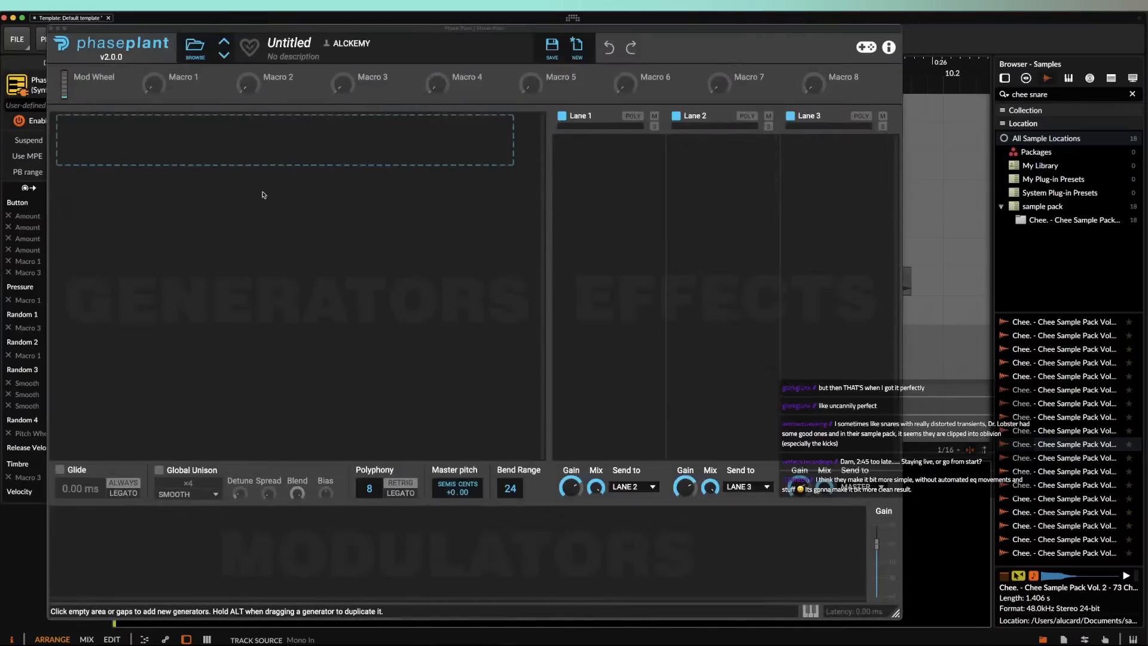
Step: Add an Analog oscillator as the first generator in Phase Plant and set its waveform to sine
{"action": "left_click", "coordinate": [216, 141]}
{"action": "left_click", "coordinate": [238, 185]}
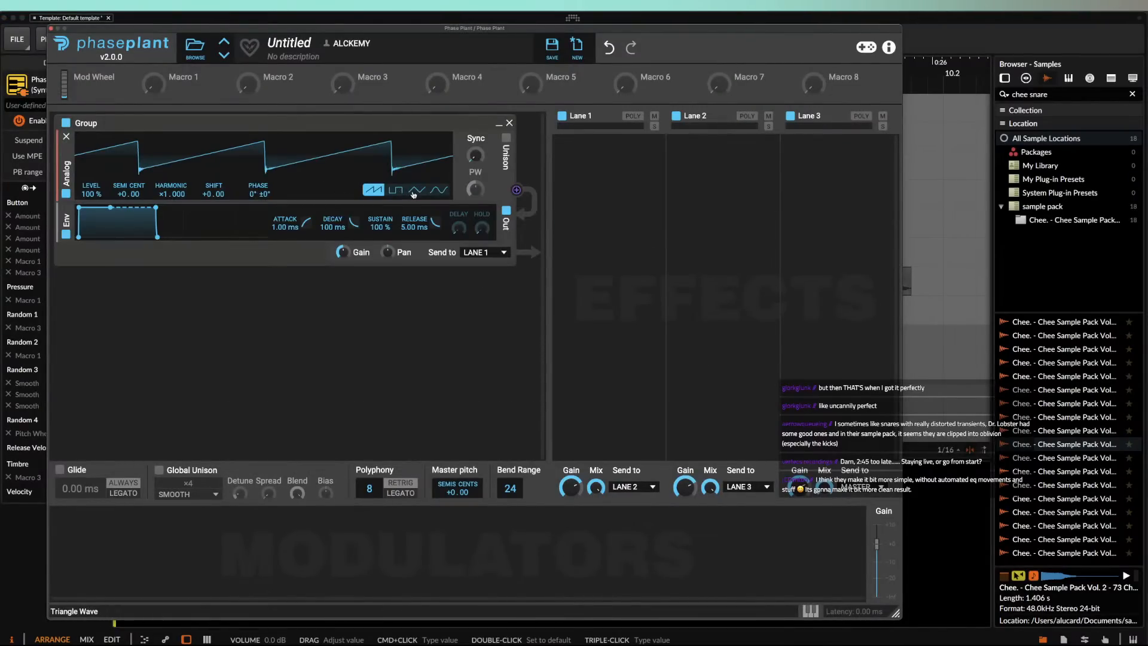
{"action": "left_click", "coordinate": [416, 190]}
{"action": "left_click", "coordinate": [438, 189]}
{"action": "left_click", "coordinate": [592, 158]}
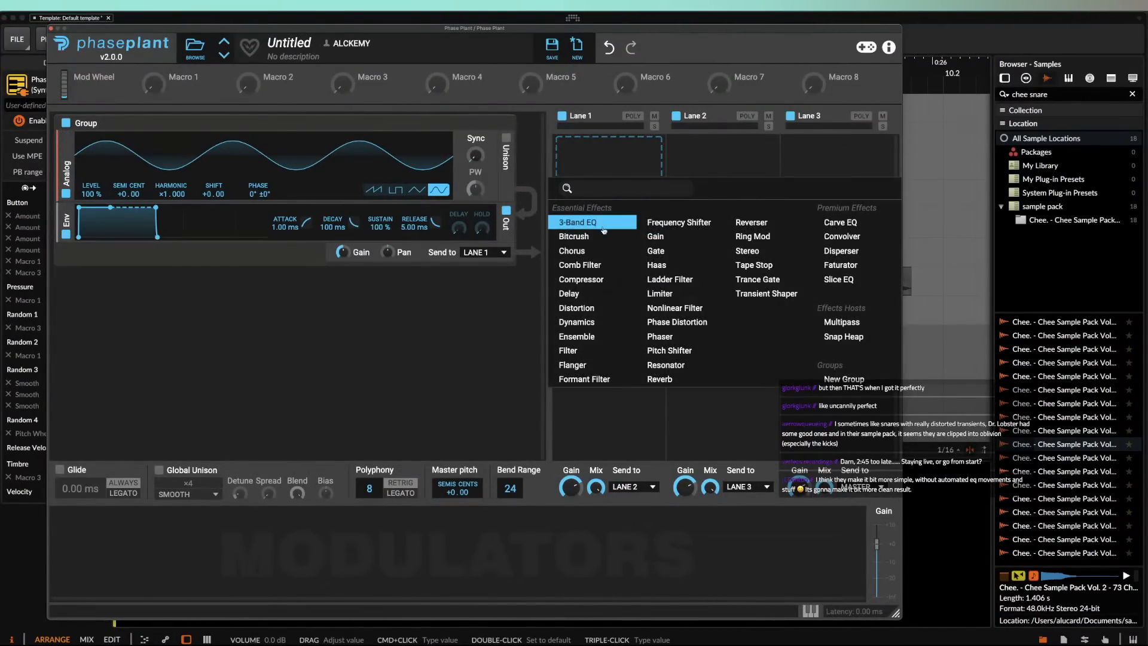
{"action": "left_click", "coordinate": [571, 294]}
{"action": "left_click", "coordinate": [655, 147]}
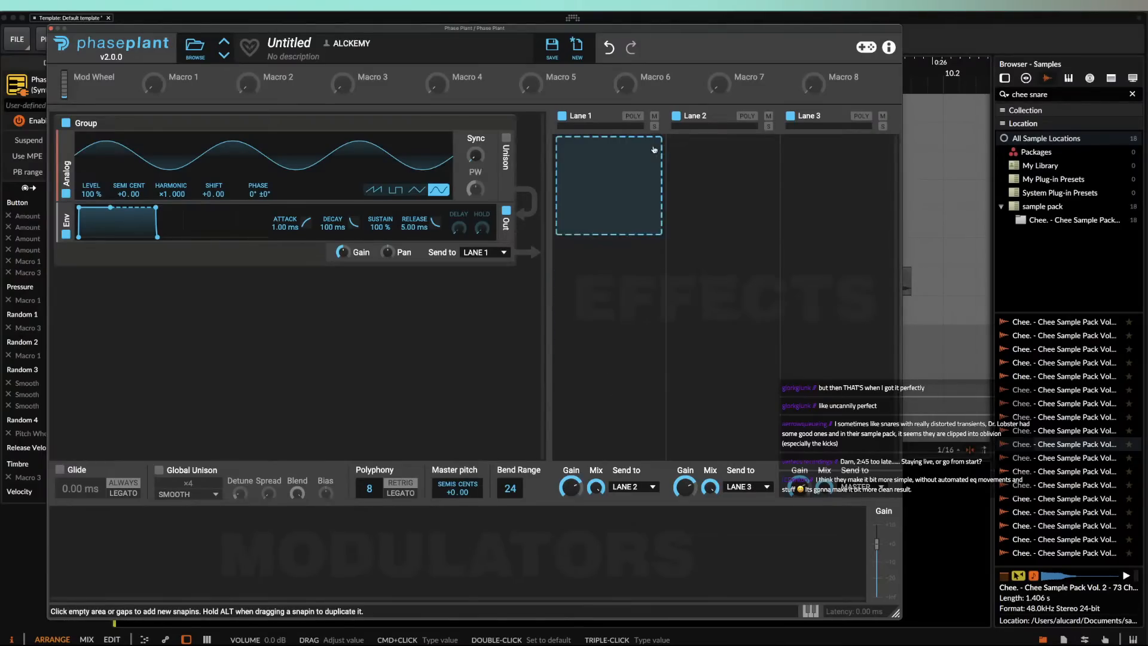
Step: Add a Distortion effect set to Saturate in Lane 1 and a Limiter in Lane 3
{"action": "left_click", "coordinate": [595, 155]}
{"action": "left_click", "coordinate": [578, 283]}
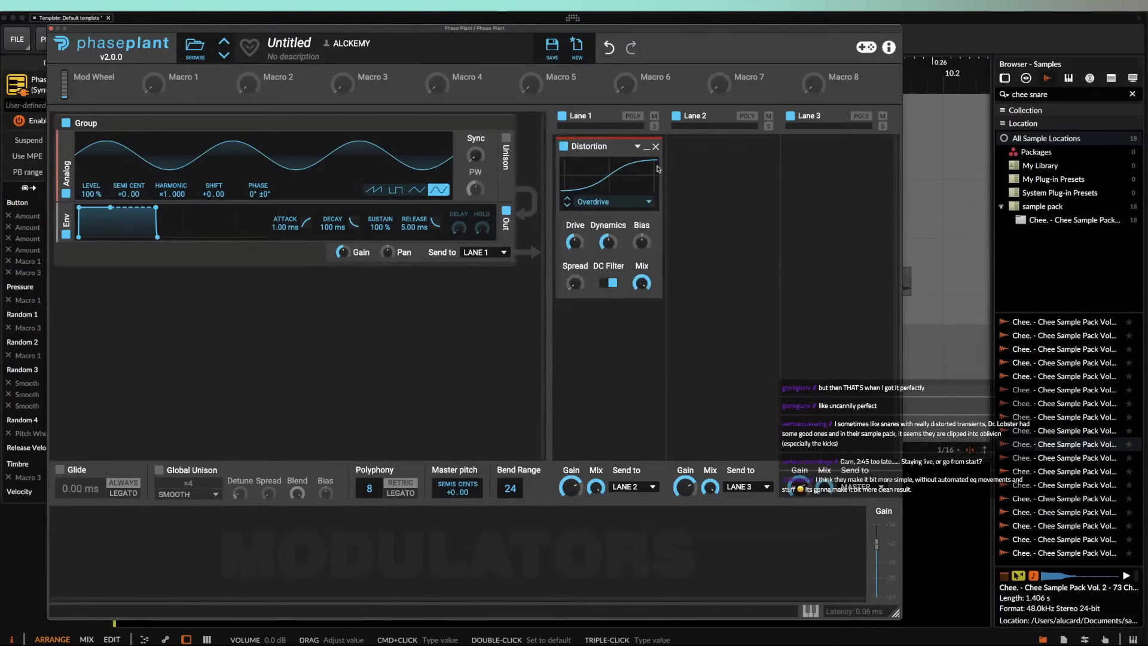
{"action": "left_click", "coordinate": [593, 202]}
{"action": "left_click", "coordinate": [594, 200]}
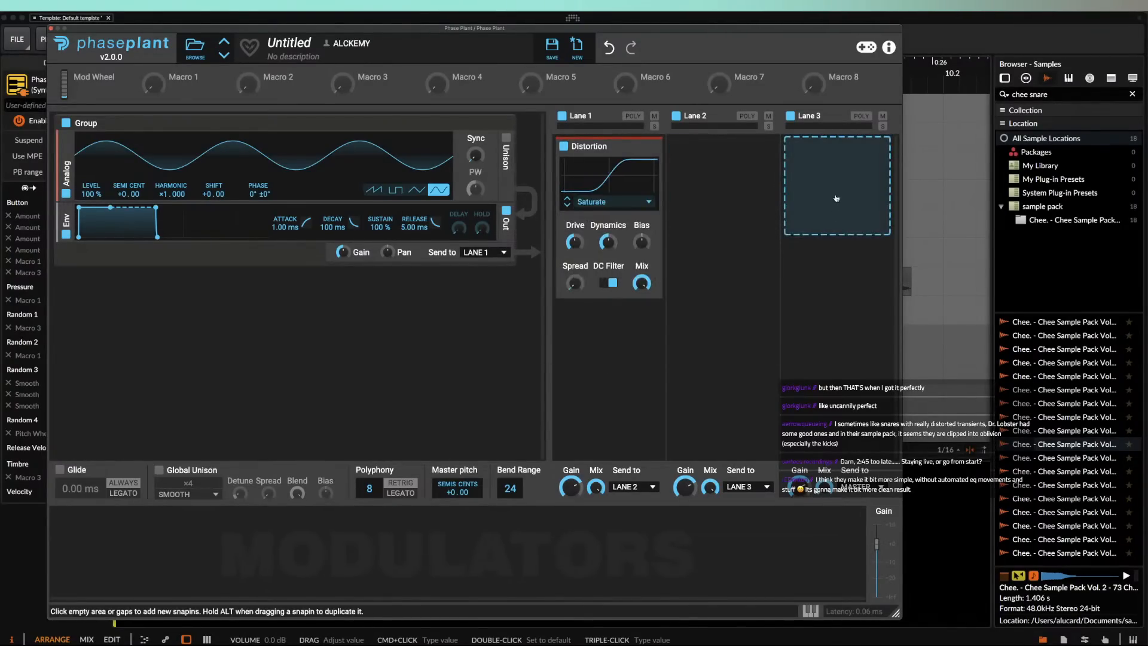
{"action": "left_click", "coordinate": [836, 197]}
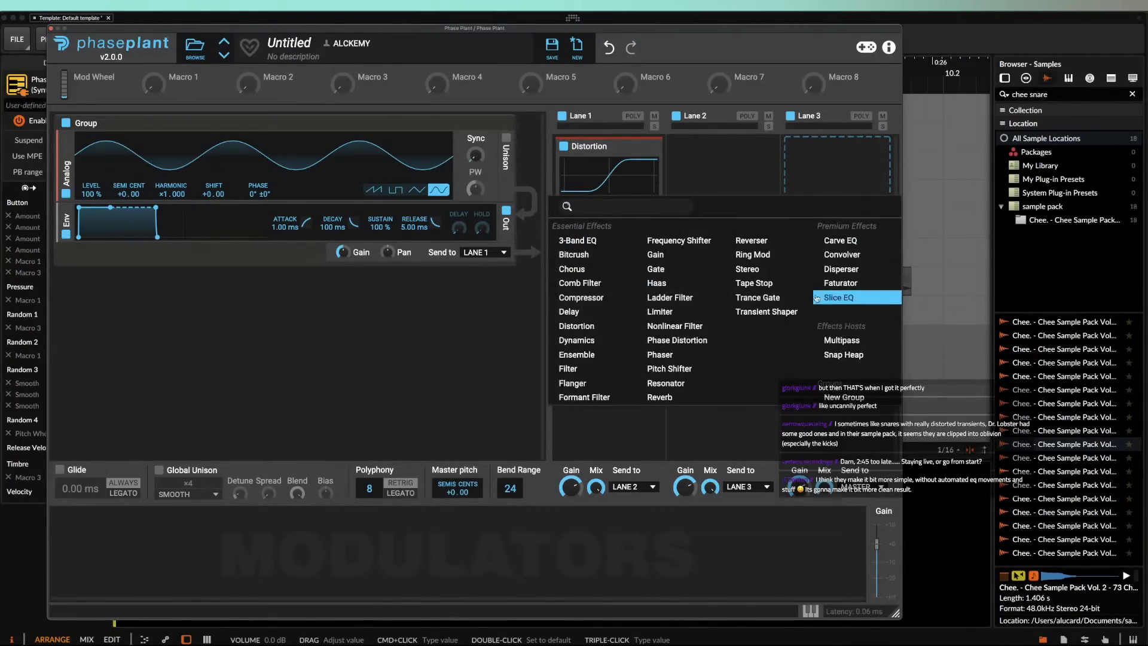
{"action": "left_click", "coordinate": [659, 312]}
{"action": "left_click", "coordinate": [560, 315]}
Step: Shape the sine oscillator's envelope to a 0 ms attack, 106 ms decay and 0% sustain
{"action": "left_click", "coordinate": [458, 285]}
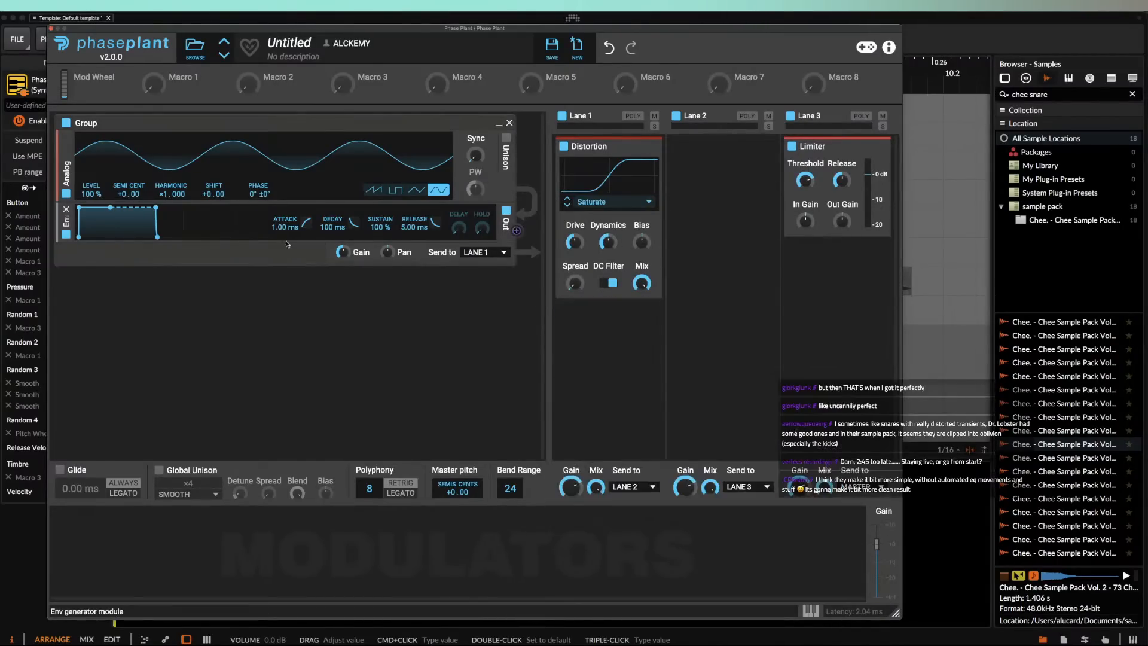
{"action": "left_click_drag", "start_coordinate": [155, 207], "coordinate": [157, 237]}
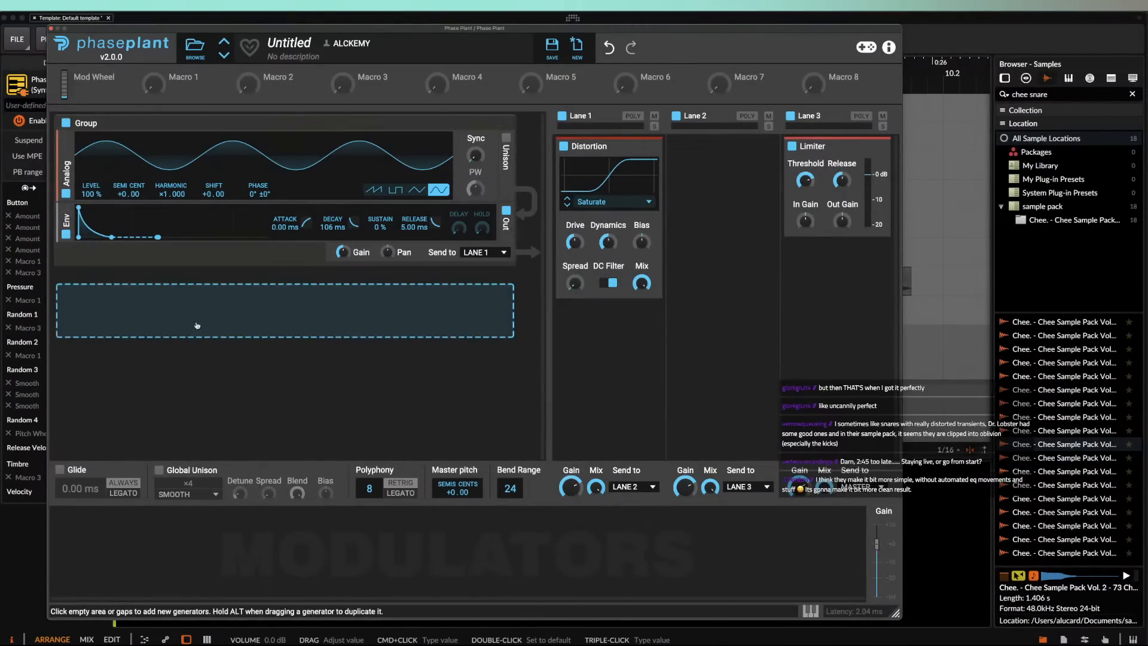
Step: Add a Noise generator in a new group and insert a band-pass Filter after it with a 1.30 kHz cutoff
{"action": "left_click", "coordinate": [85, 322]}
{"action": "left_click", "coordinate": [114, 375]}
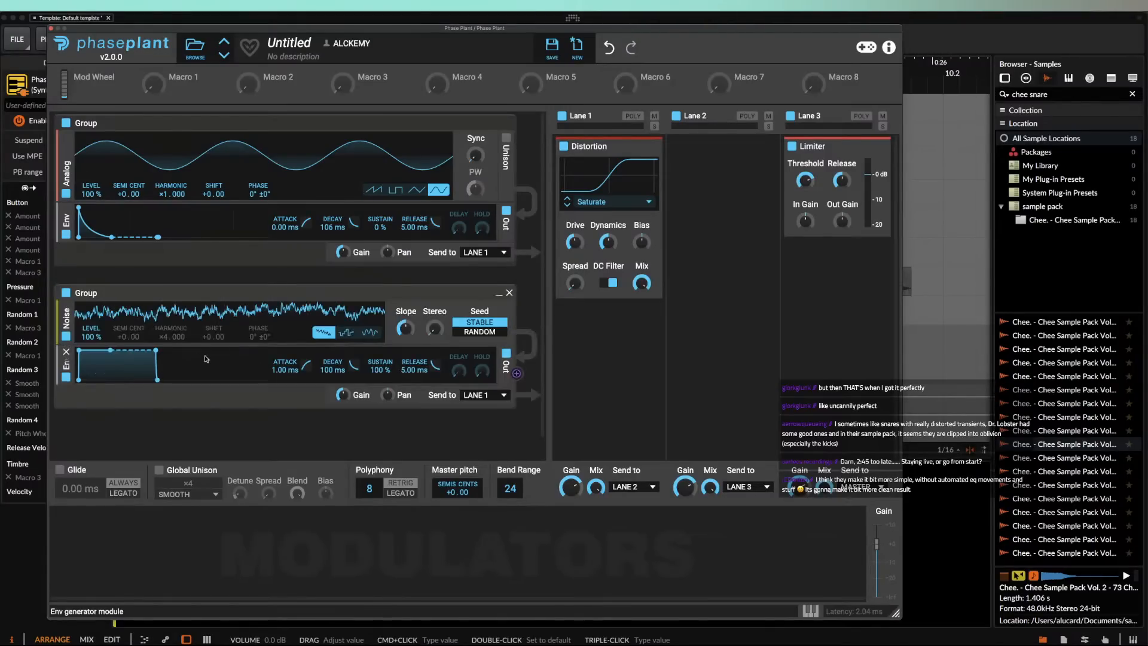
{"action": "left_click", "coordinate": [239, 350]}
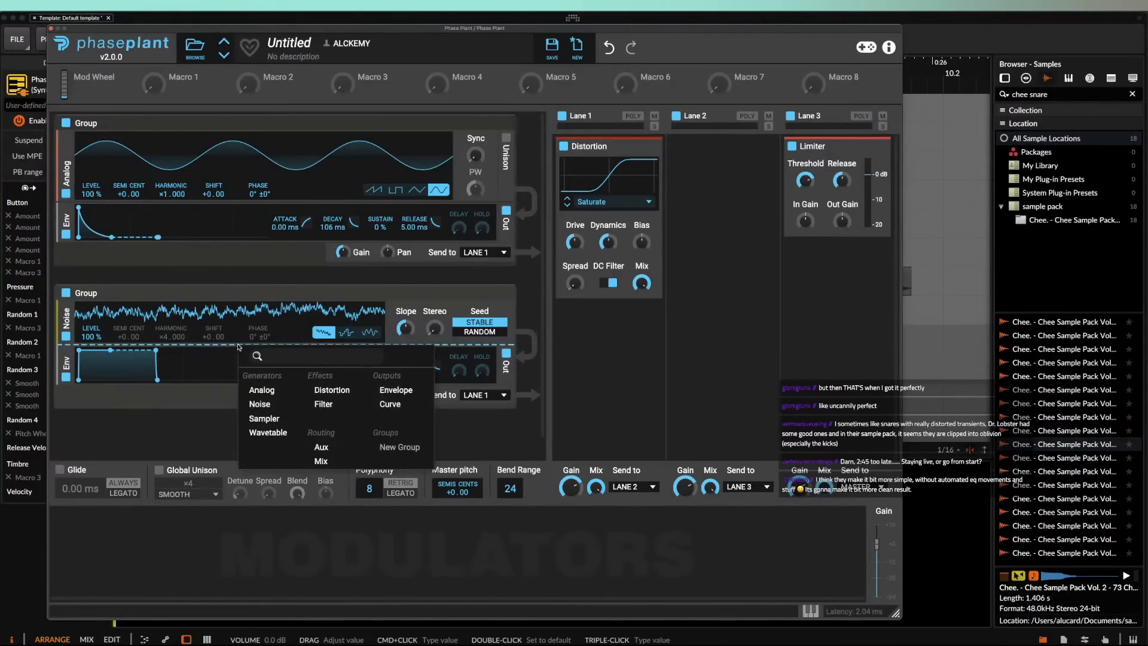
{"action": "left_click", "coordinate": [332, 400]}
{"action": "left_click", "coordinate": [296, 383]}
{"action": "left_click_drag", "start_coordinate": [407, 377], "coordinate": [407, 360]}
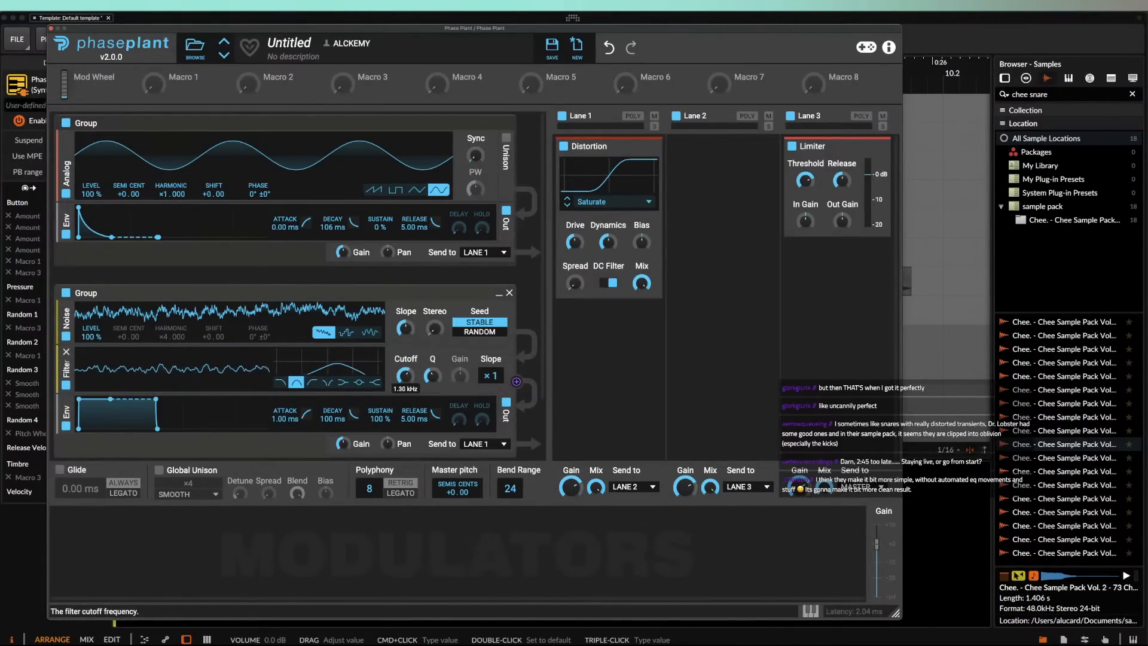
Step: Shape the noise group's envelope to a 127 ms decay and 0% sustain with a slight delay
{"action": "left_click_drag", "start_coordinate": [111, 404], "coordinate": [134, 429]}
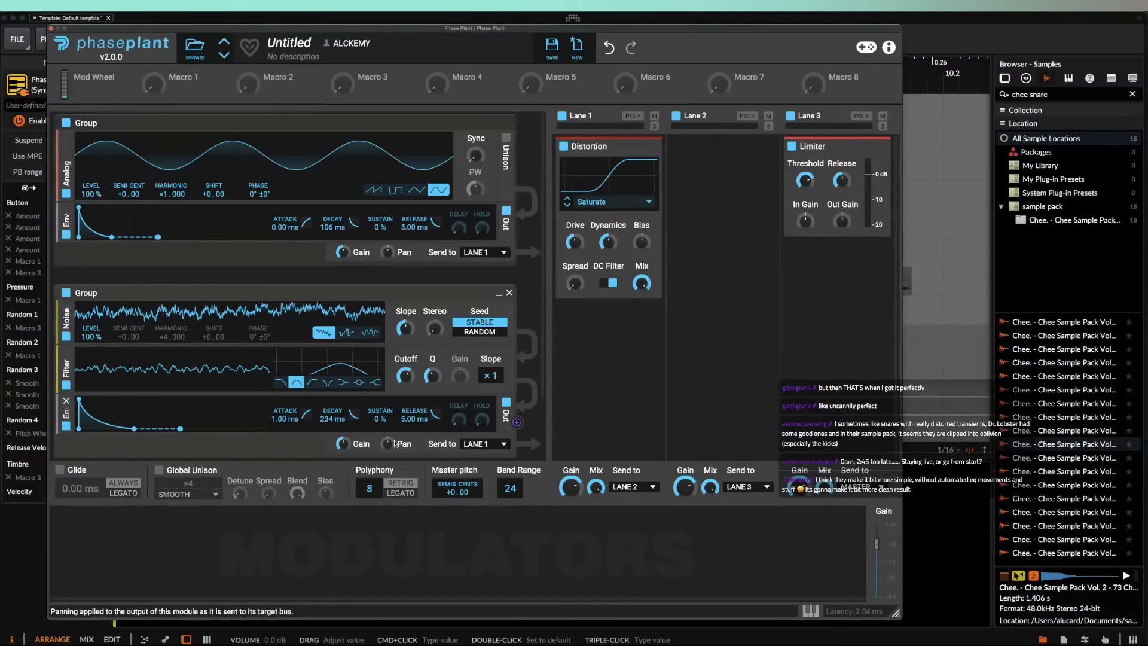
{"action": "scroll", "coordinate": [371, 394], "scroll_direction": "down", "scroll_amount": 2}
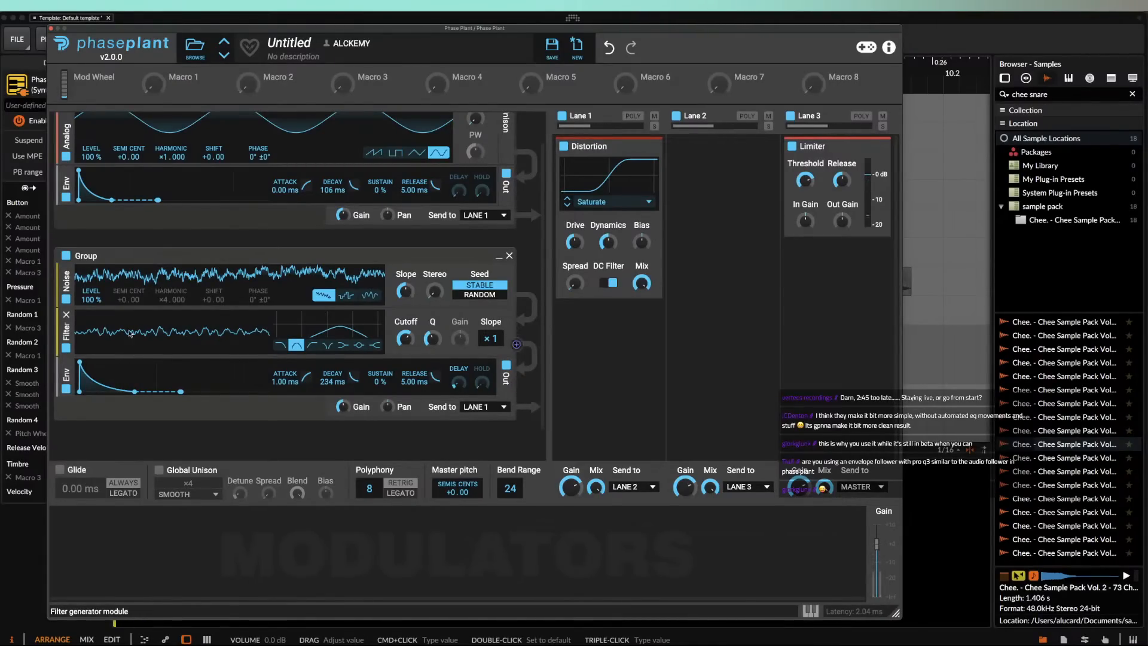
{"action": "scroll", "coordinate": [404, 362], "scroll_direction": "up", "scroll_amount": 2}
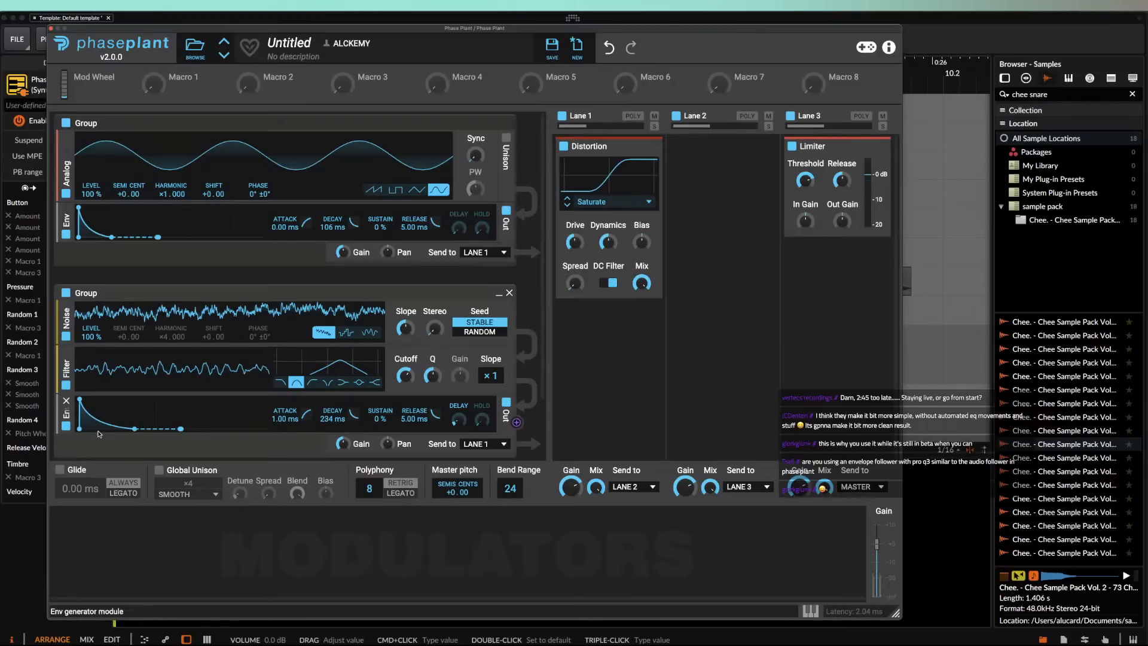
{"action": "left_click_drag", "start_coordinate": [135, 429], "coordinate": [118, 429]}
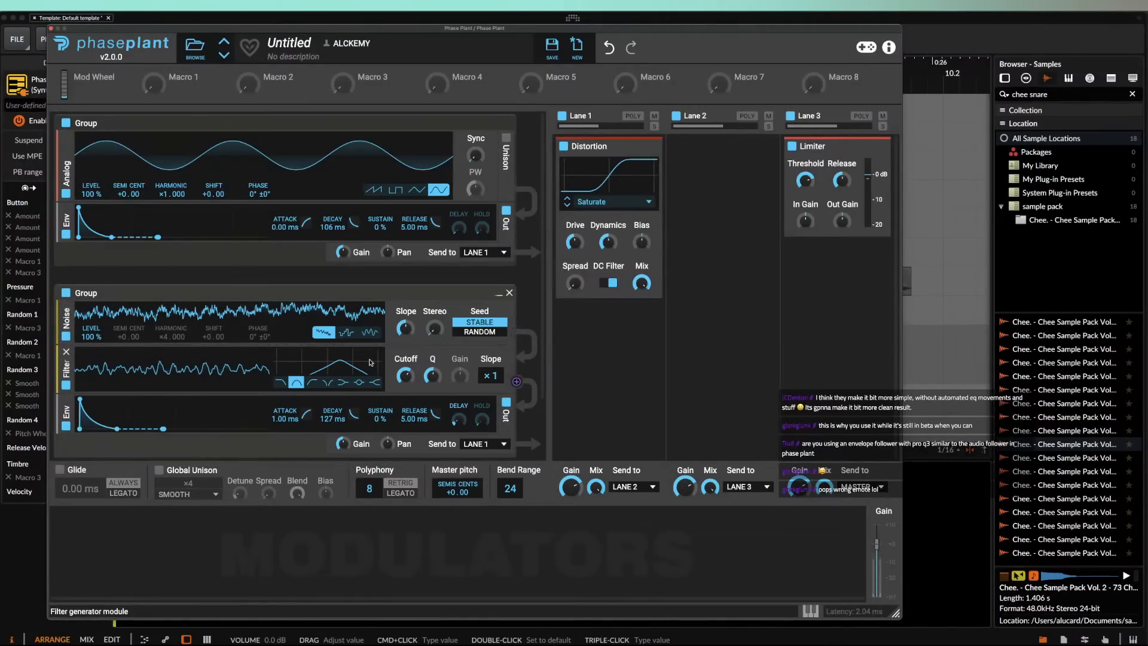
Step: Collapse the Distortion and the noise group, and add a resonant high-pass Filter with a ×2 slope below the Distortion in Lane 1
{"action": "left_click", "coordinate": [647, 151]}
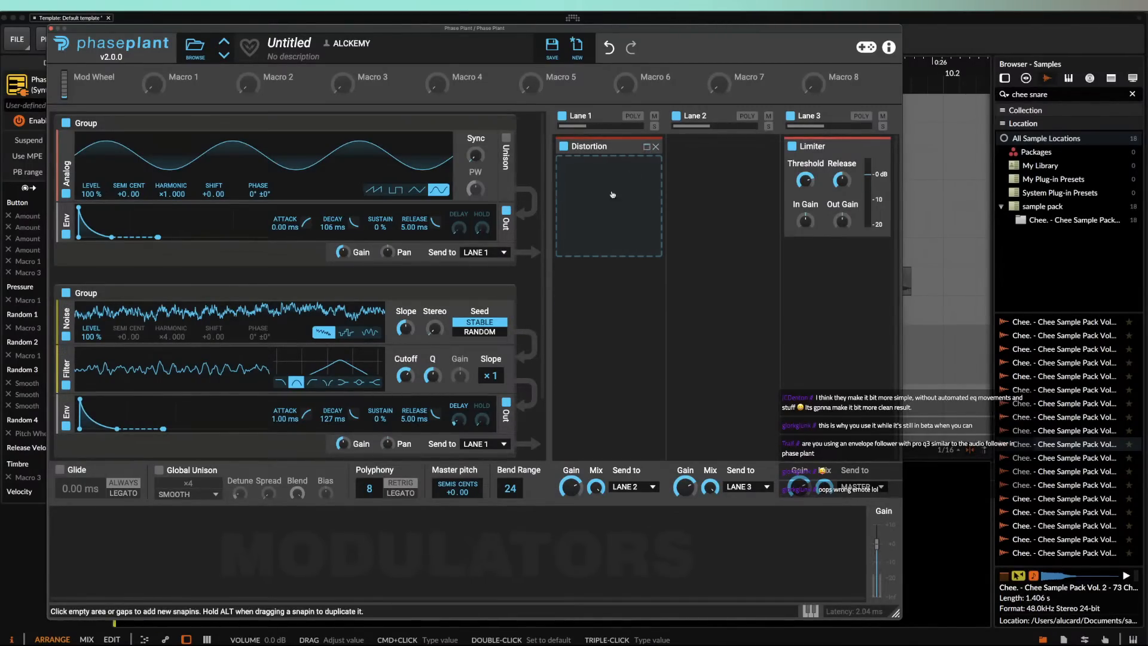
{"action": "left_click", "coordinate": [498, 295]}
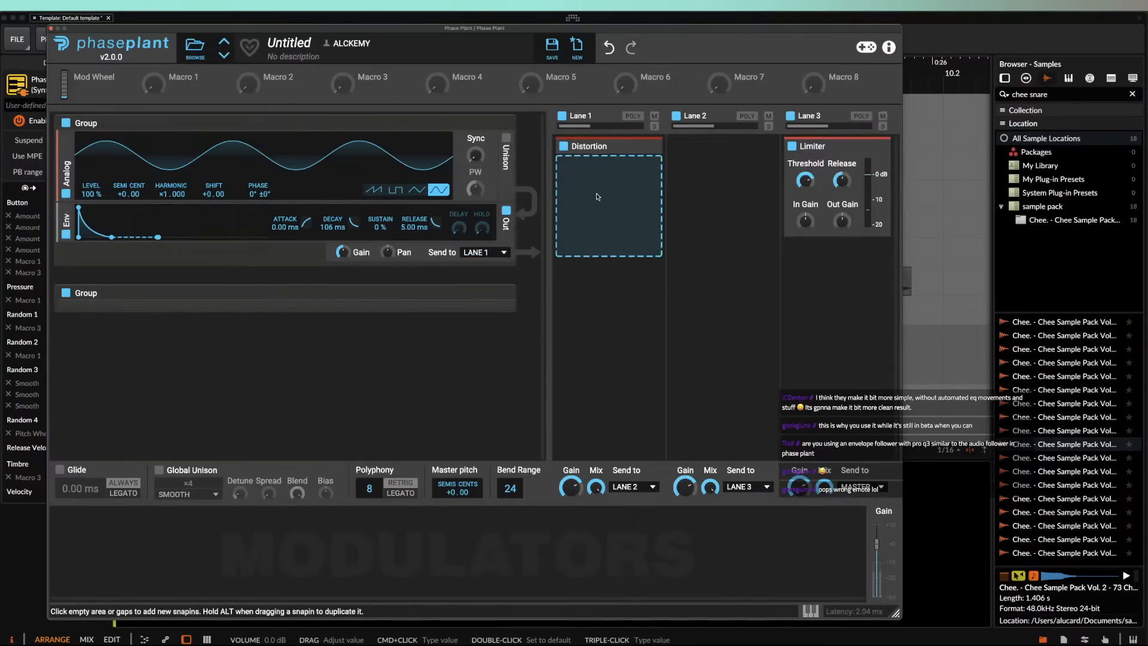
{"action": "left_click", "coordinate": [604, 215]}
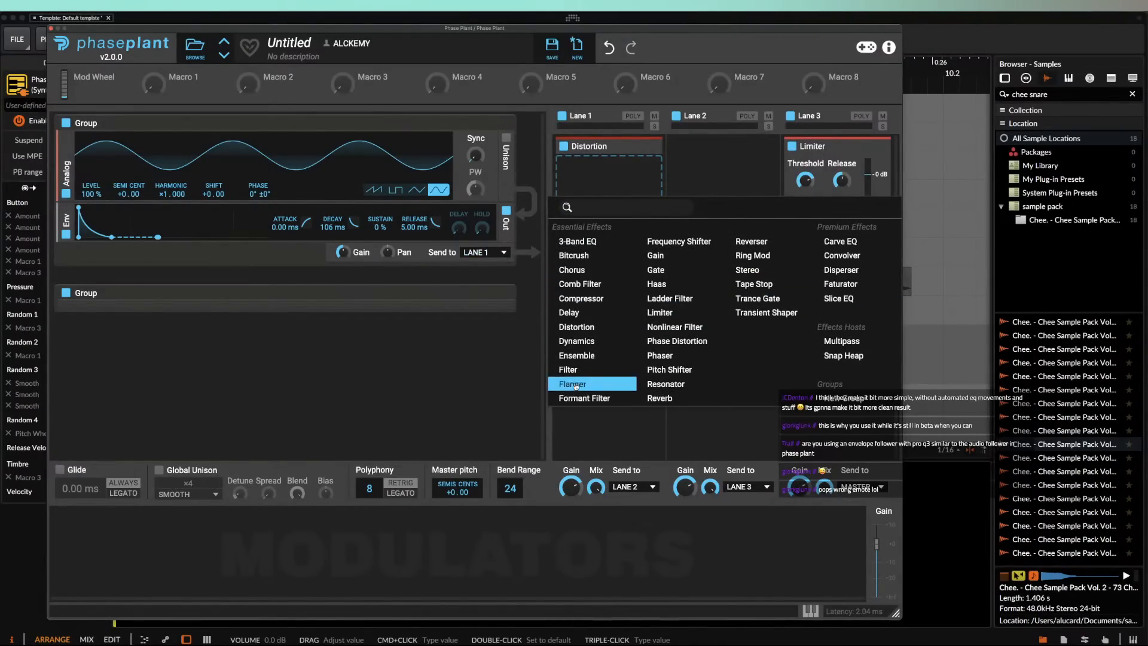
{"action": "left_click", "coordinate": [573, 371]}
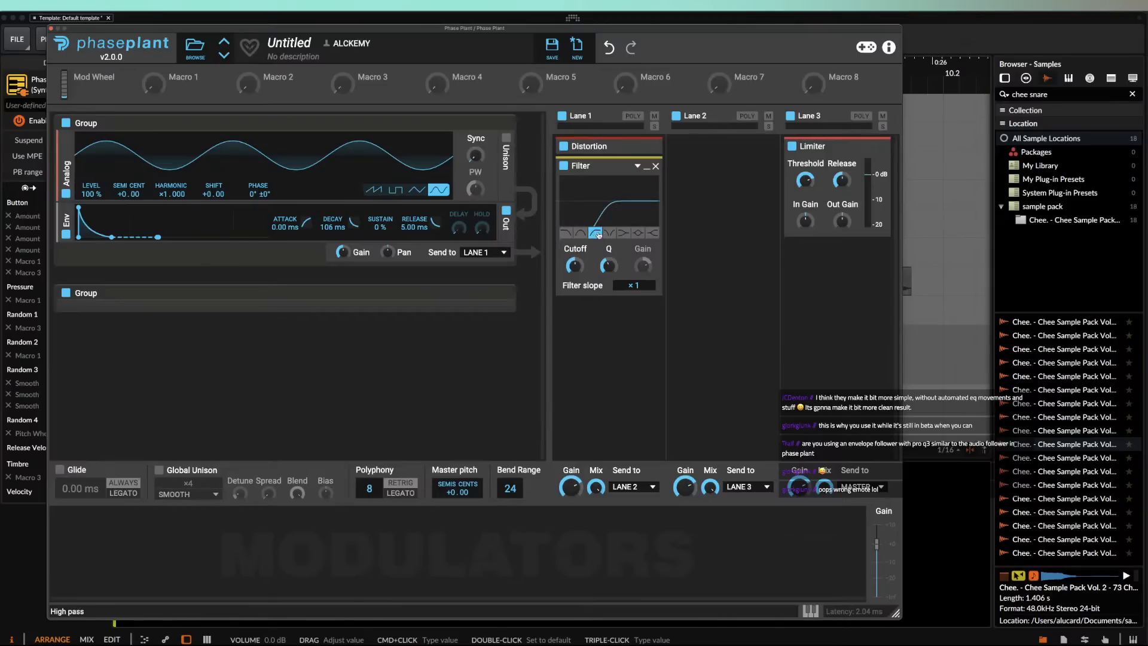
{"action": "left_click_drag", "start_coordinate": [624, 286], "coordinate": [575, 289]}
Step: Add an Audio Follower modulating the Lane 1 filter's Q, with a 42.6 ms attack and +16.80 dB gain
{"action": "left_click", "coordinate": [91, 546]}
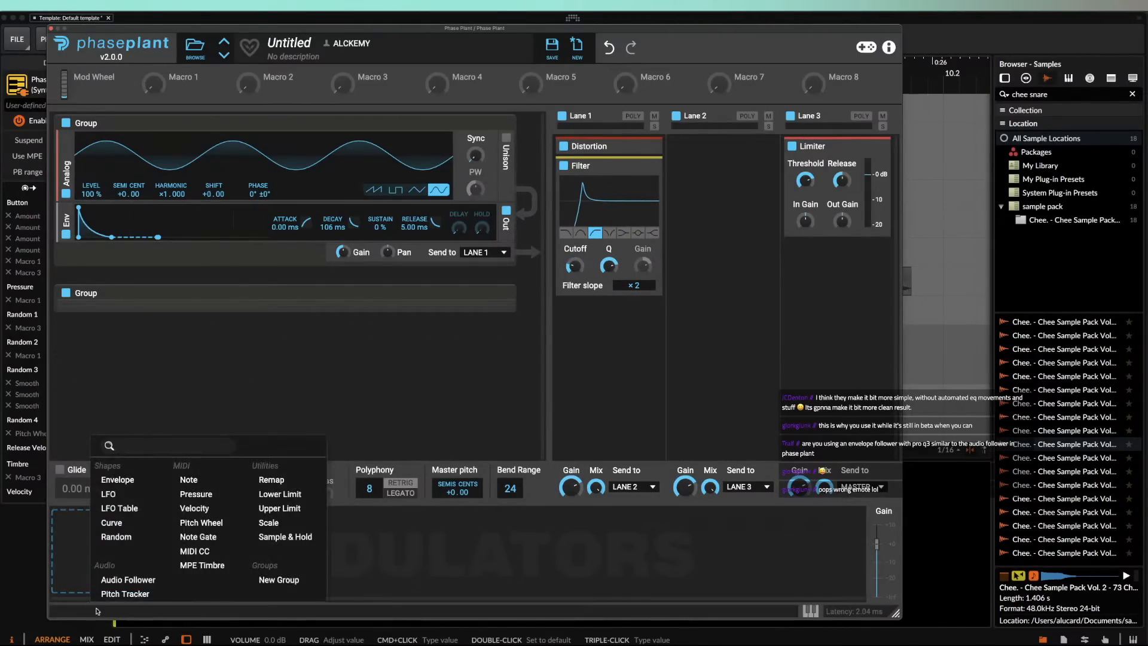
{"action": "left_click", "coordinate": [149, 580]}
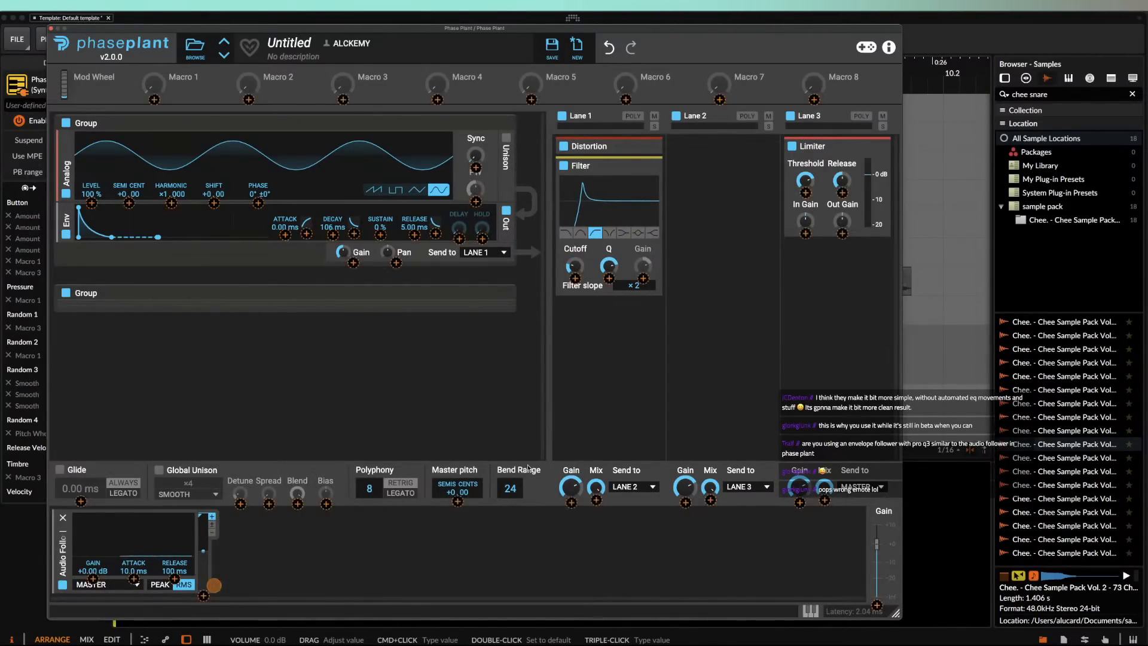
{"action": "left_click_drag", "start_coordinate": [214, 585], "coordinate": [590, 375]}
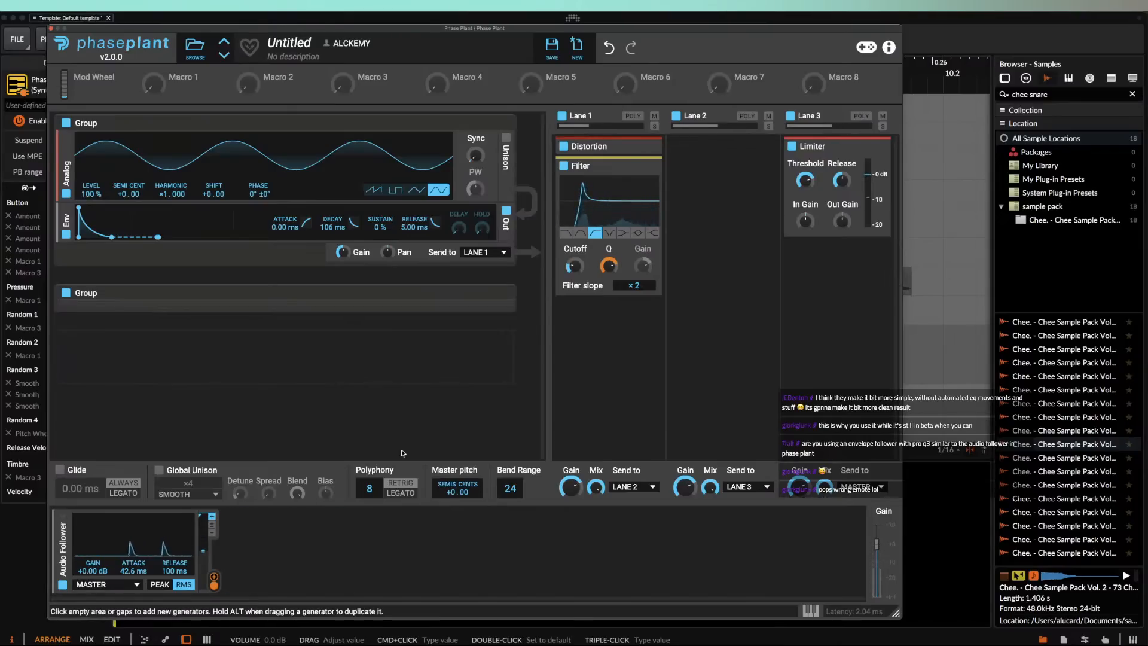
{"action": "left_click_drag", "start_coordinate": [93, 569], "coordinate": [93, 547]}
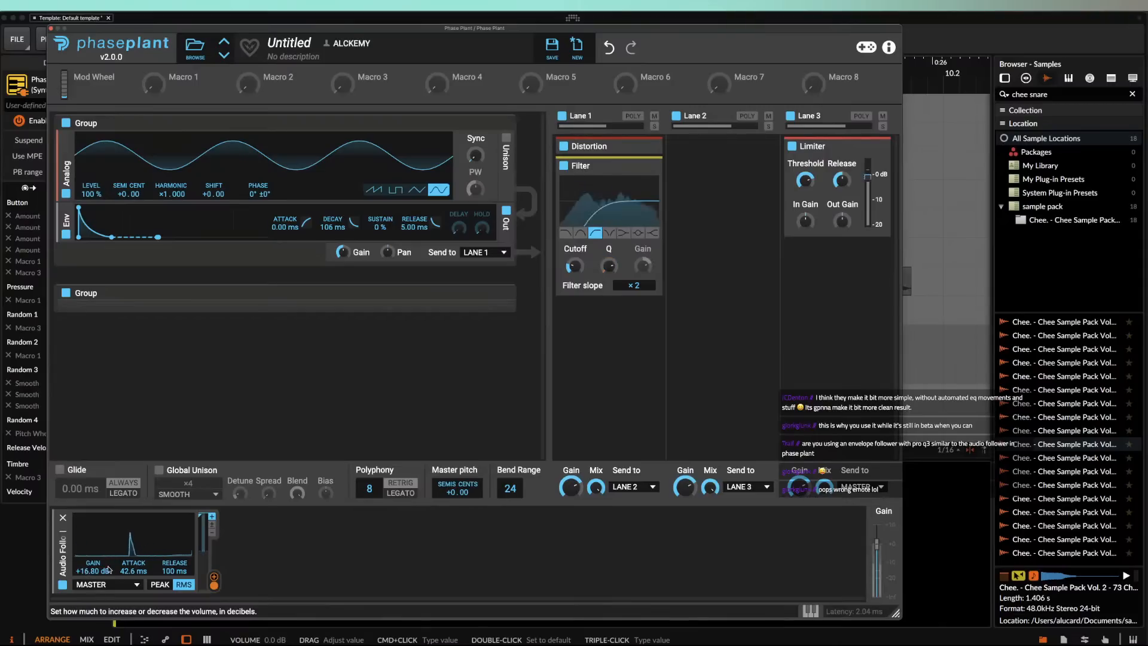
Step: Set the Lane 1 filter's slope to ×1 and duplicate the Distortion and Filter pair below the originals
{"action": "left_click_drag", "start_coordinate": [630, 285], "coordinate": [629, 291]}
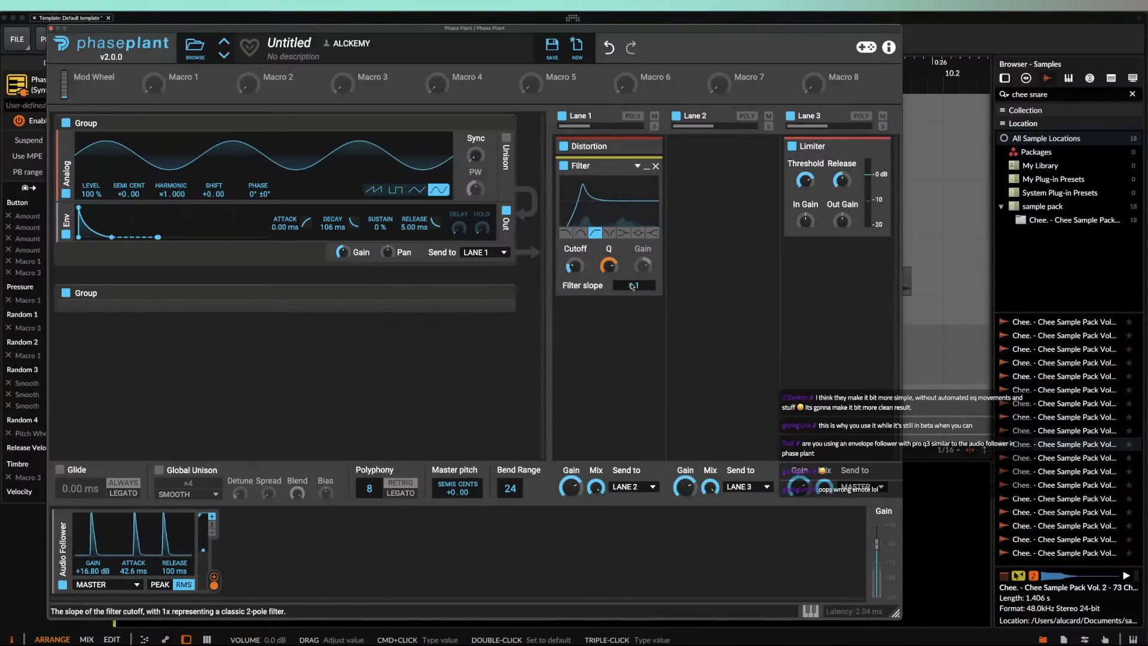
{"action": "left_click", "coordinate": [648, 167]}
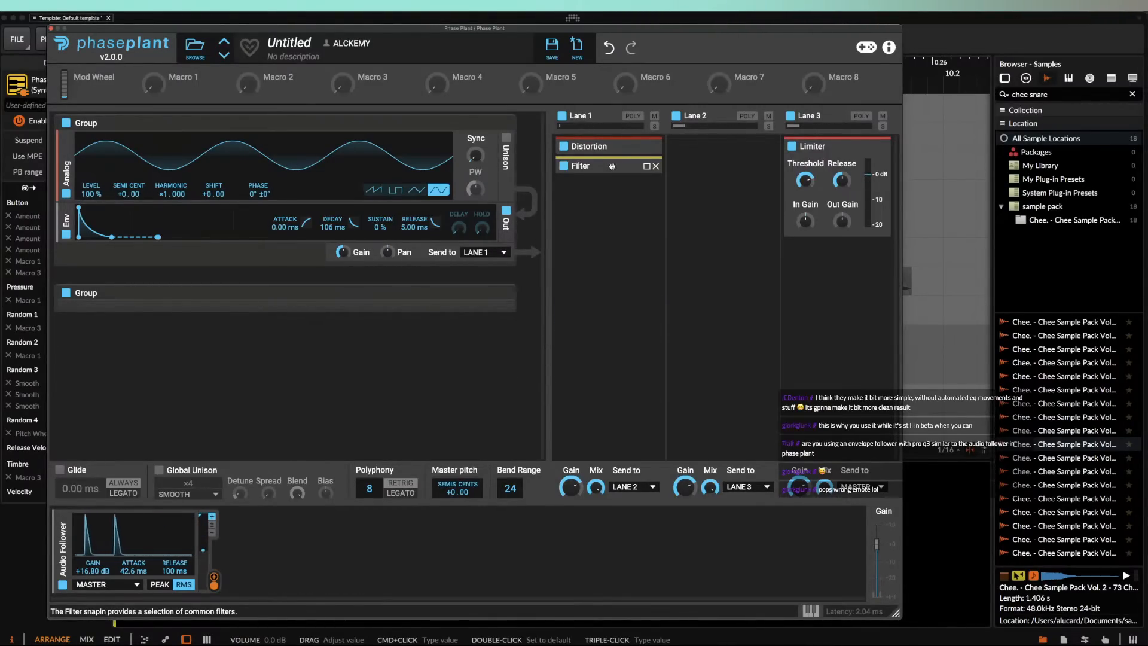
{"action": "key", "text": "super+d"}
{"action": "key", "text": "super+d"}
{"action": "left_click_drag", "start_coordinate": [603, 157], "coordinate": [610, 191]}
{"action": "left_click", "coordinate": [647, 207]}
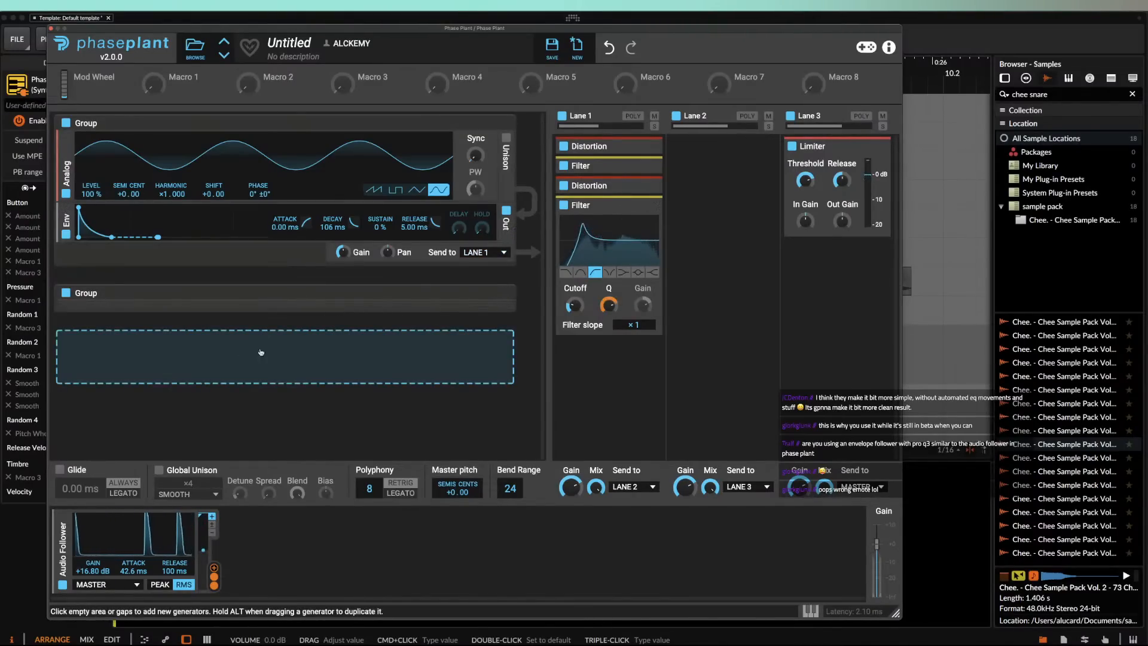
Step: Add another Noise generator in a new group and shape its envelope to a 100 ms decay and 0% sustain with a short delay
{"action": "left_click", "coordinate": [233, 343]}
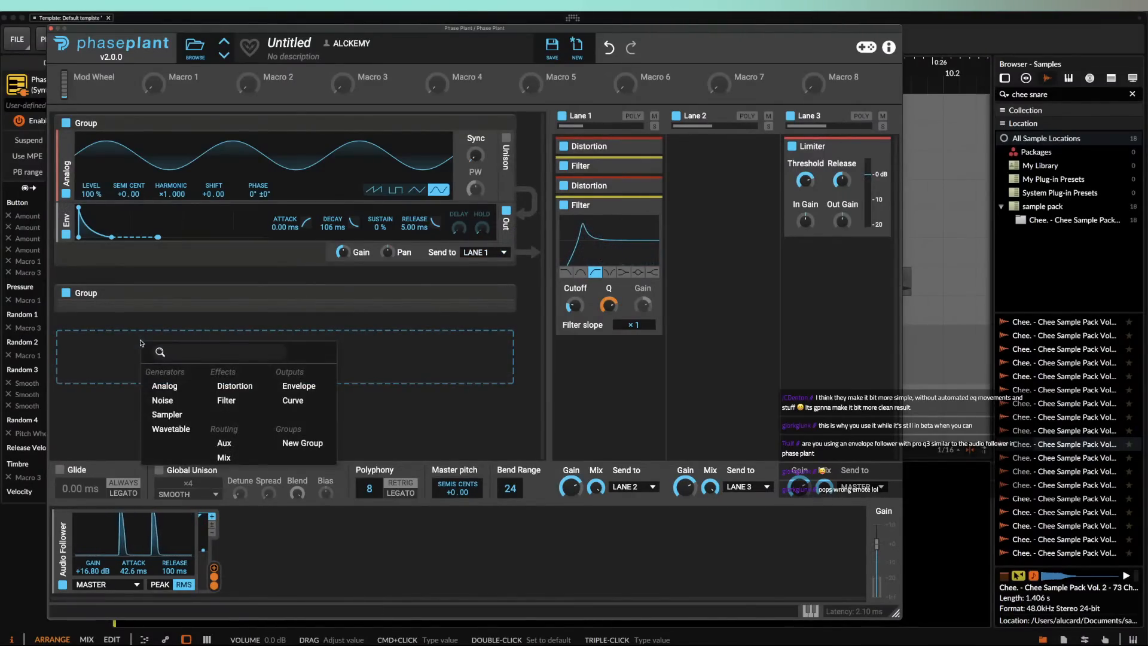
{"action": "left_click", "coordinate": [162, 400]}
{"action": "left_click_drag", "start_coordinate": [108, 327], "coordinate": [111, 357]}
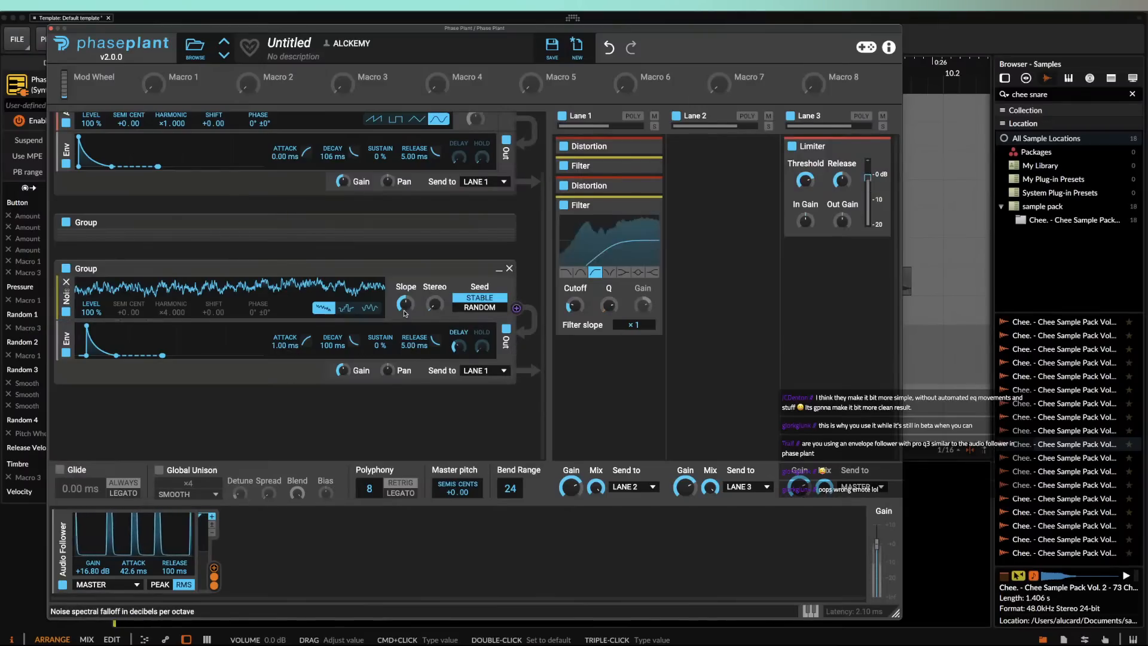
{"action": "mouse_move", "coordinate": [458, 344]}
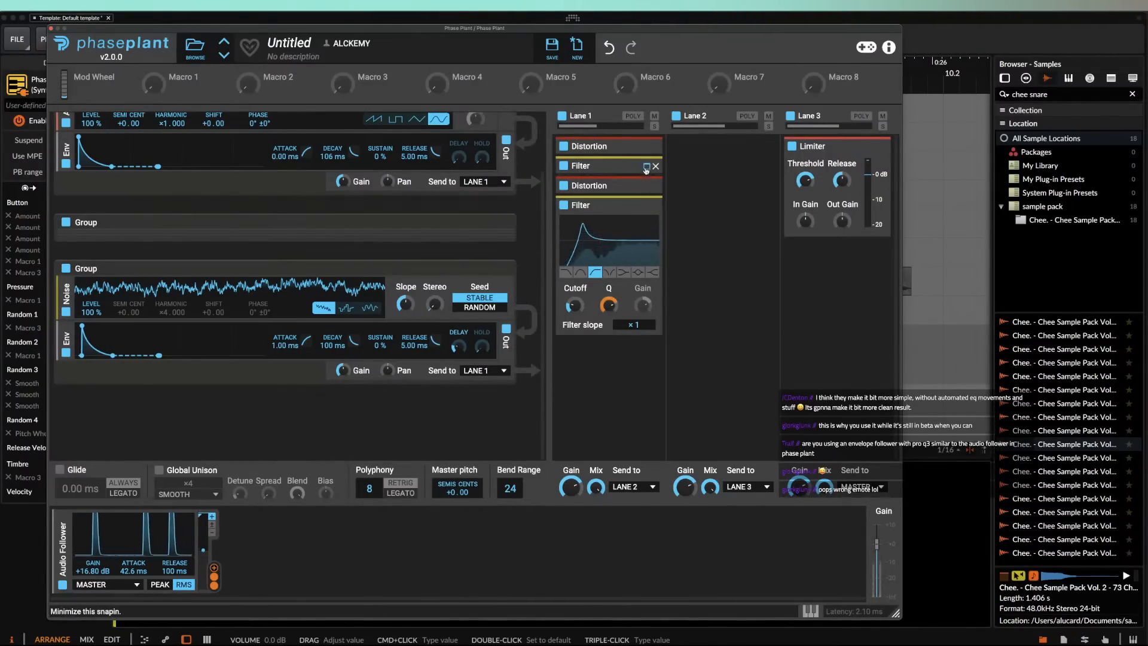
Step: Expand the first high-pass filter in Lane 1 and tune the cutoff and Q of both filters
{"action": "left_click", "coordinate": [646, 167]}
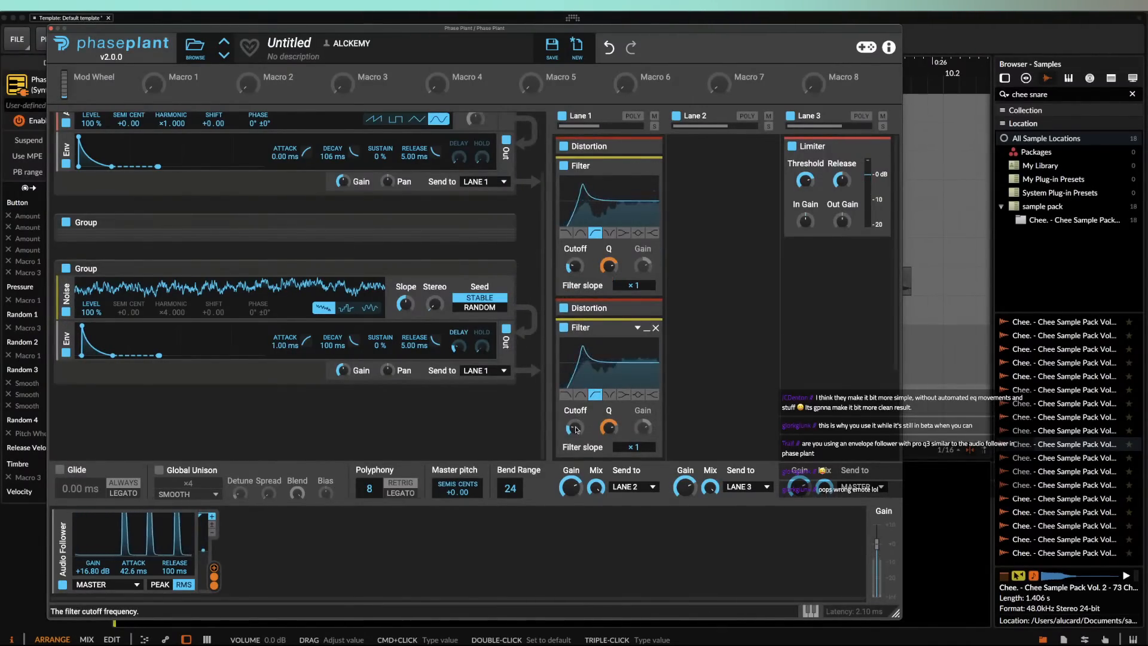
{"action": "left_click_drag", "start_coordinate": [576, 429], "coordinate": [576, 420]}
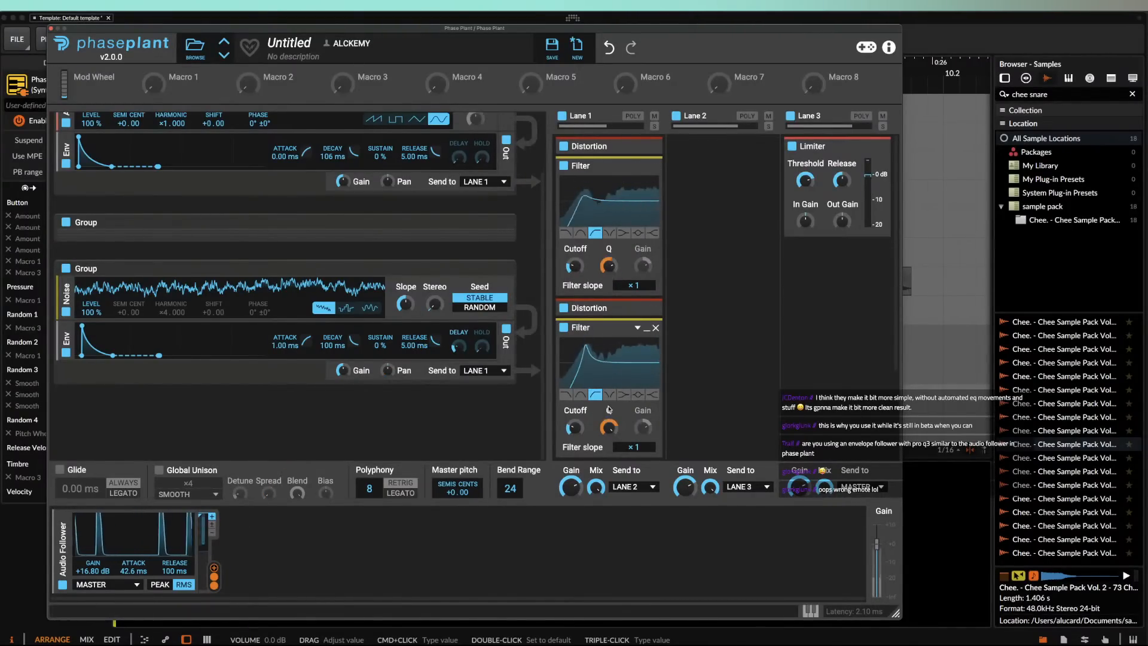
{"action": "left_click_drag", "start_coordinate": [609, 428], "coordinate": [609, 429]}
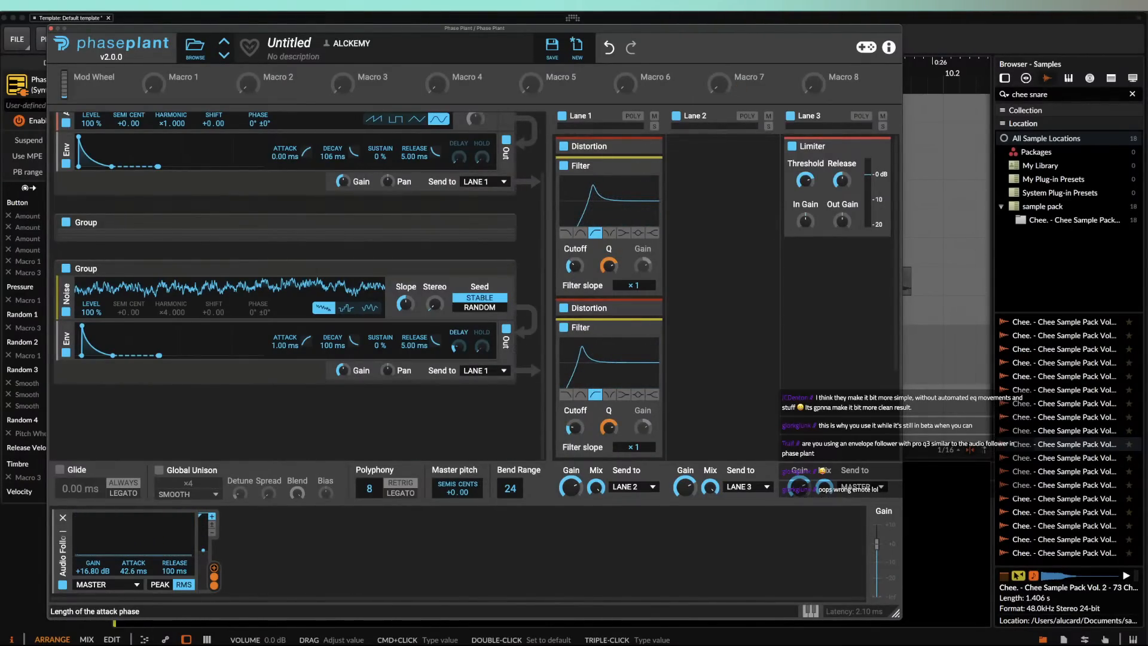
Step: Set the Audio Follower's attack to 69.1 ms and its gain to +13.39 dB
{"action": "left_click_drag", "start_coordinate": [133, 571], "coordinate": [133, 570]}
{"action": "left_click_drag", "start_coordinate": [87, 573], "coordinate": [87, 589]}
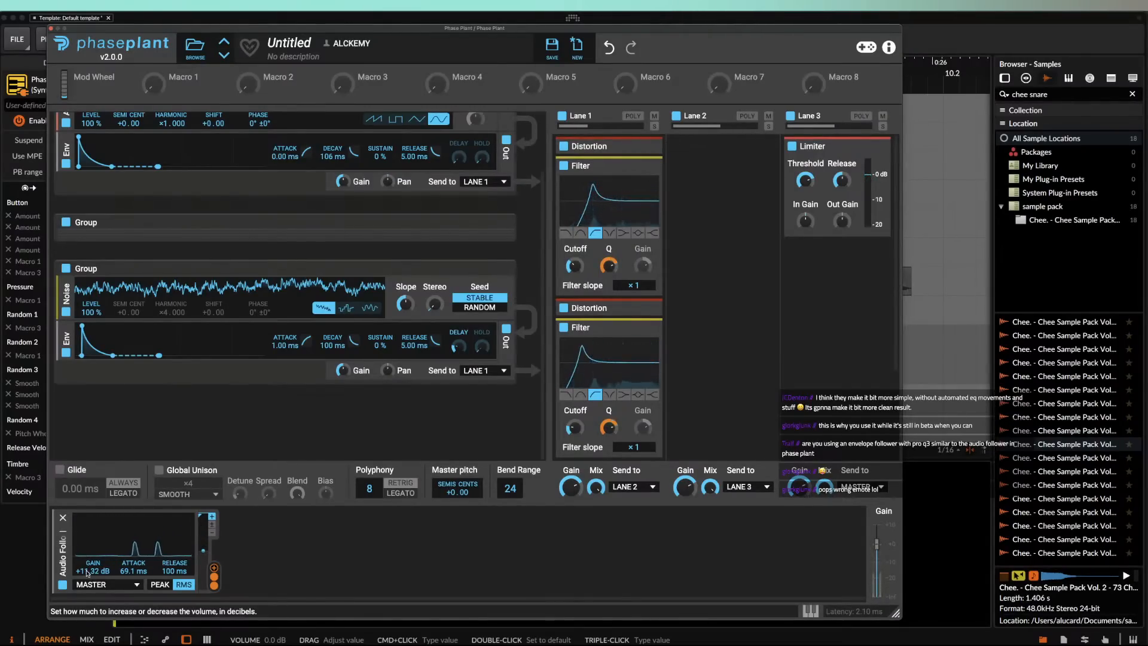
{"action": "left_click_drag", "start_coordinate": [90, 572], "coordinate": [90, 569]}
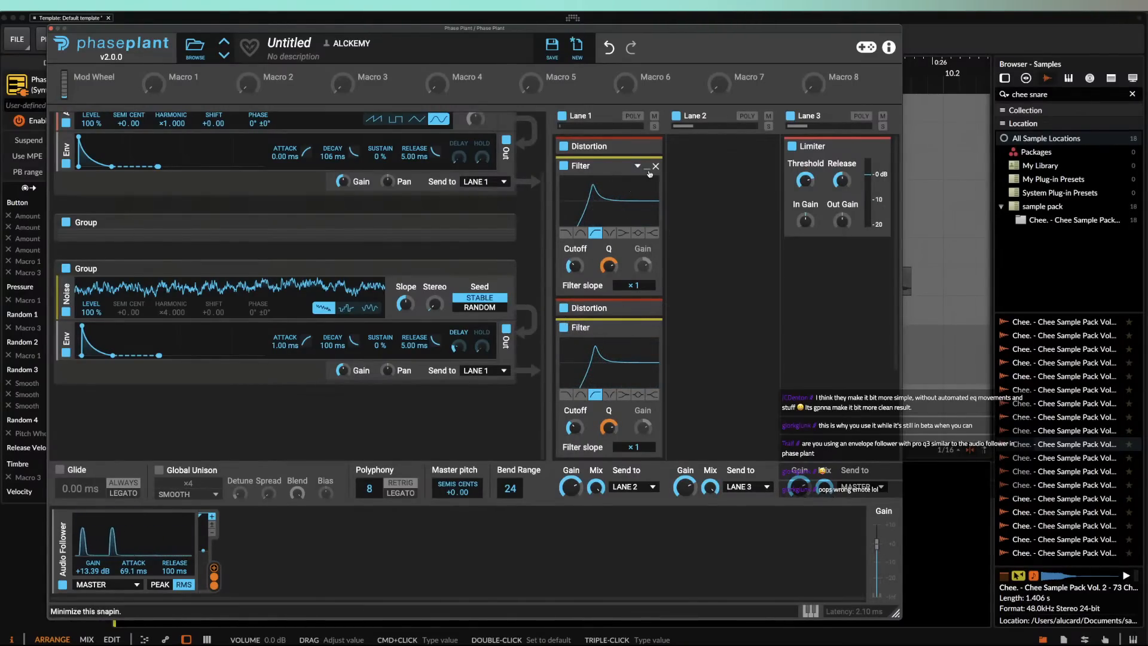
Step: Replace both Lane 1 filters with a Slice EQ placed between the two Distortion effects
{"action": "left_click", "coordinate": [655, 329]}
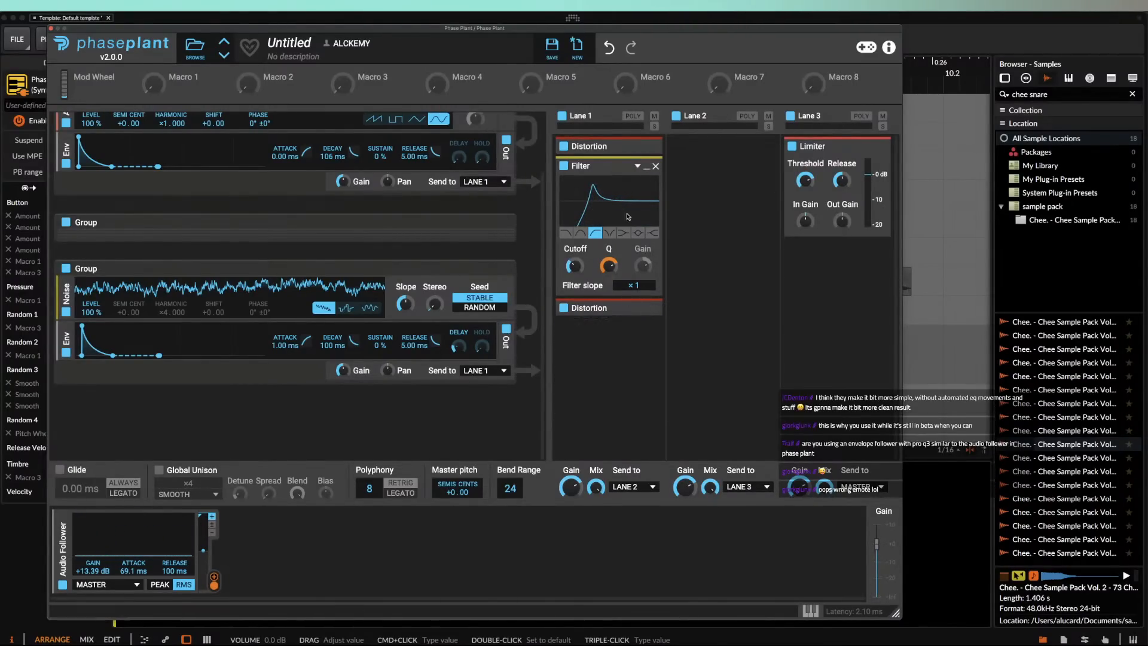
{"action": "left_click", "coordinate": [656, 165]}
{"action": "left_click", "coordinate": [609, 184]}
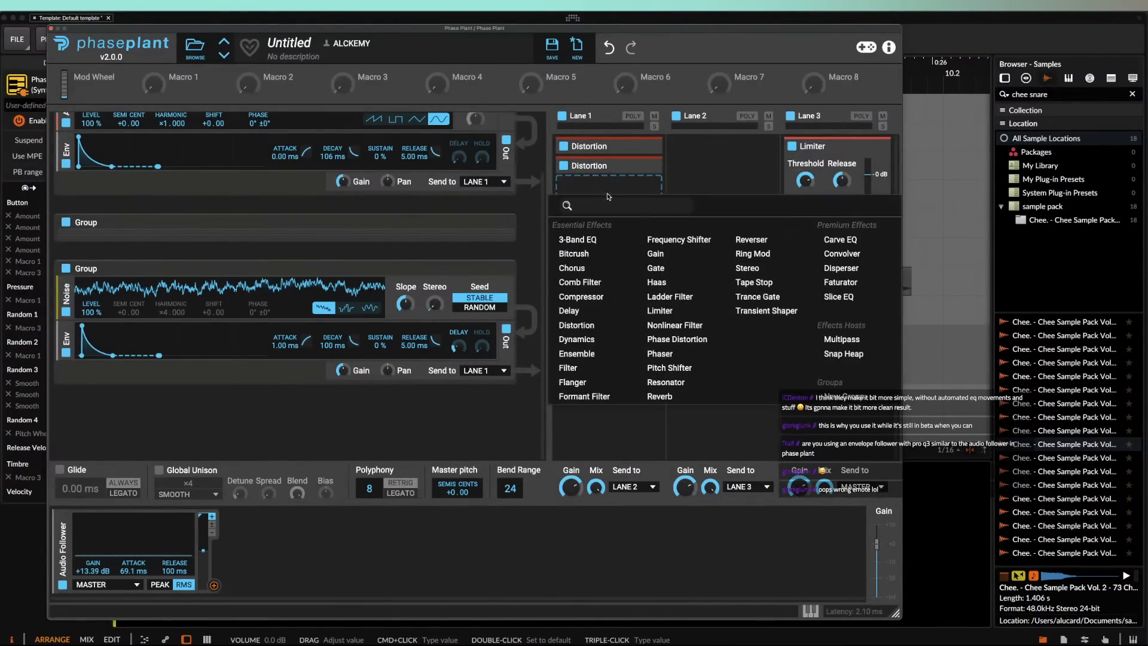
{"action": "left_click", "coordinate": [840, 298]}
{"action": "left_click_drag", "start_coordinate": [598, 186], "coordinate": [644, 168]}
Step: Open the Slice EQ editor in Lane 1, show its filter list and add a resonant low-cut filter
{"action": "left_click", "coordinate": [651, 187]}
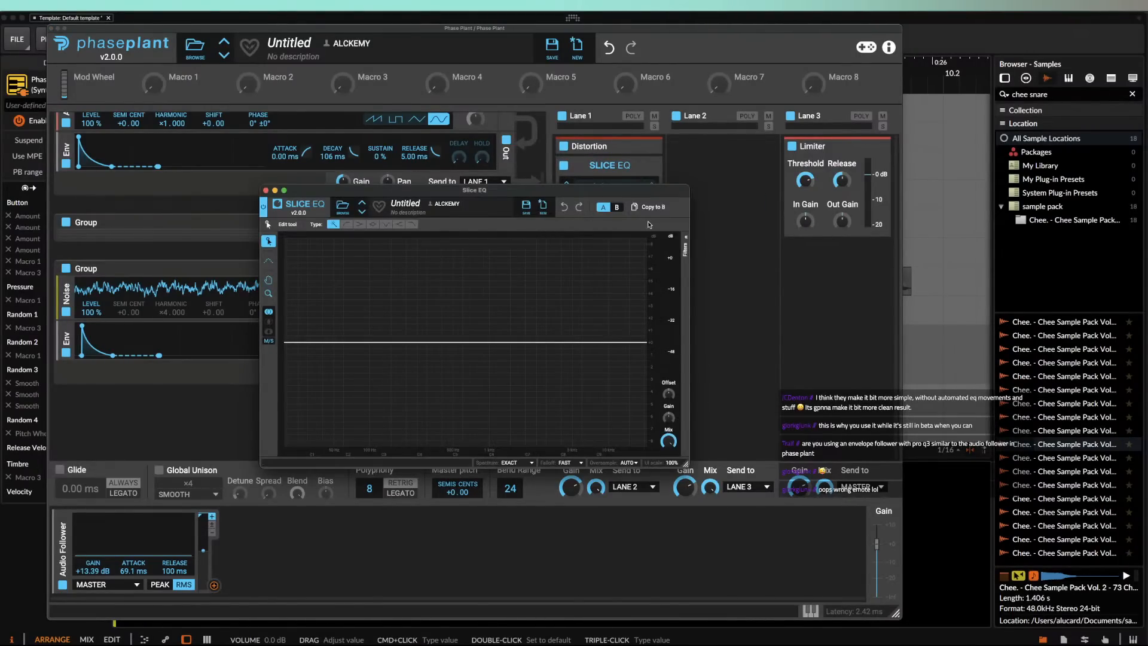
{"action": "left_click", "coordinate": [684, 246]}
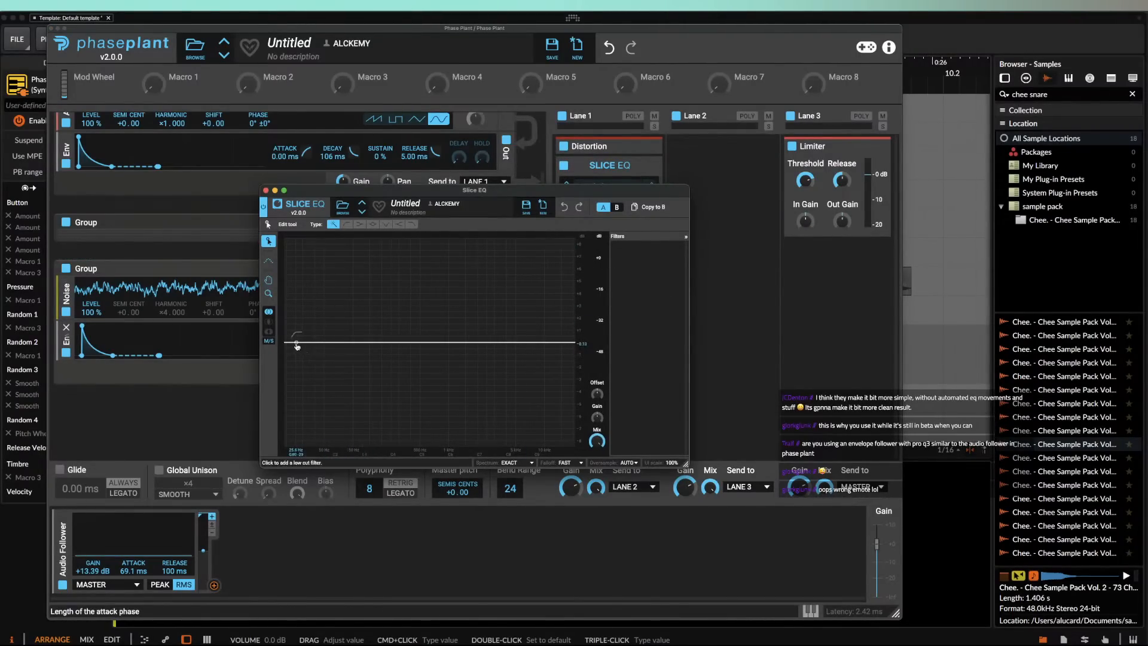
{"action": "left_click_drag", "start_coordinate": [298, 347], "coordinate": [384, 253]}
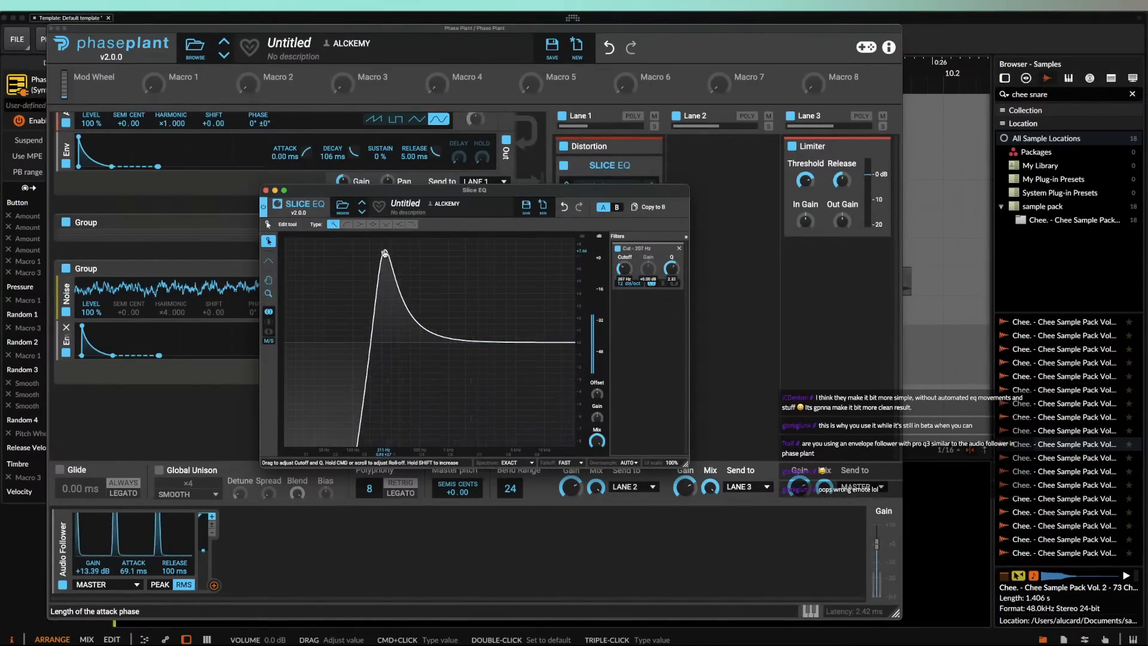
Step: Assign the Audio Follower to modulate the Q of the Slice EQ's low-cut filter
{"action": "left_click", "coordinate": [214, 586]}
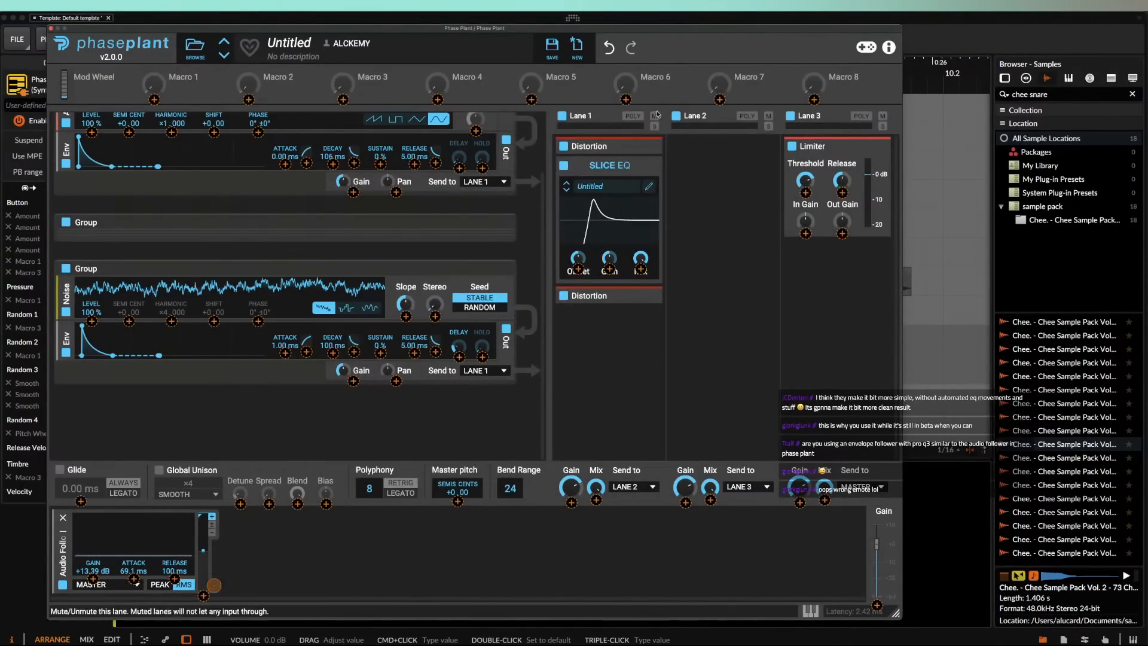
{"action": "left_click", "coordinate": [577, 269]}
{"action": "left_click", "coordinate": [648, 186]}
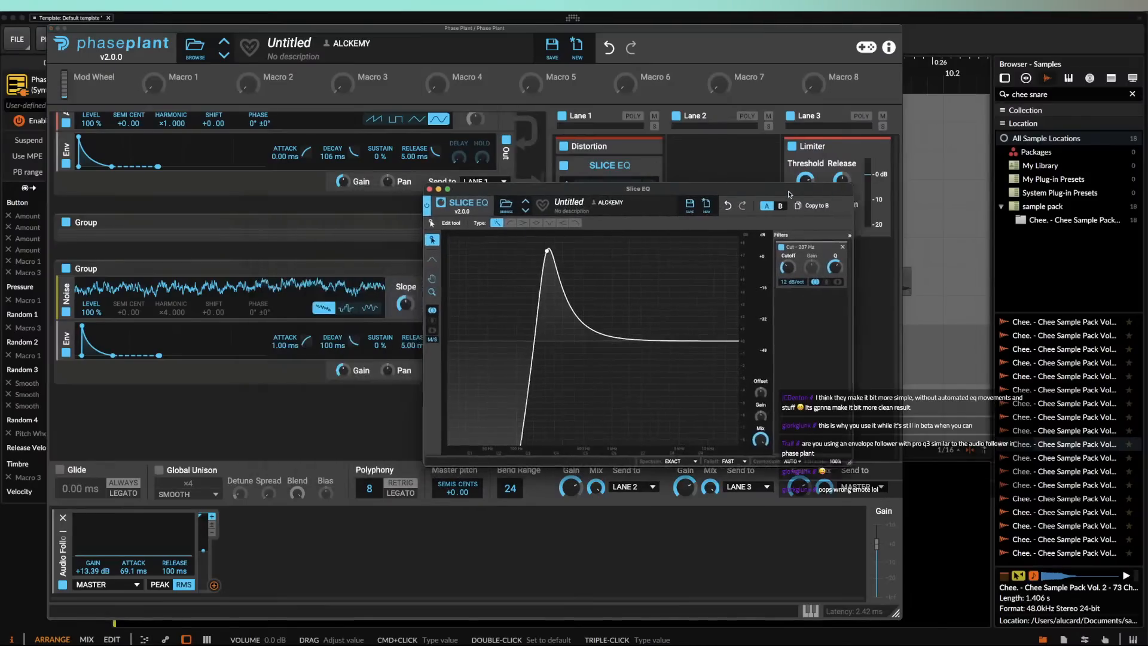
{"action": "left_click_drag", "start_coordinate": [788, 192], "coordinate": [935, 162]}
{"action": "left_click", "coordinate": [213, 586]}
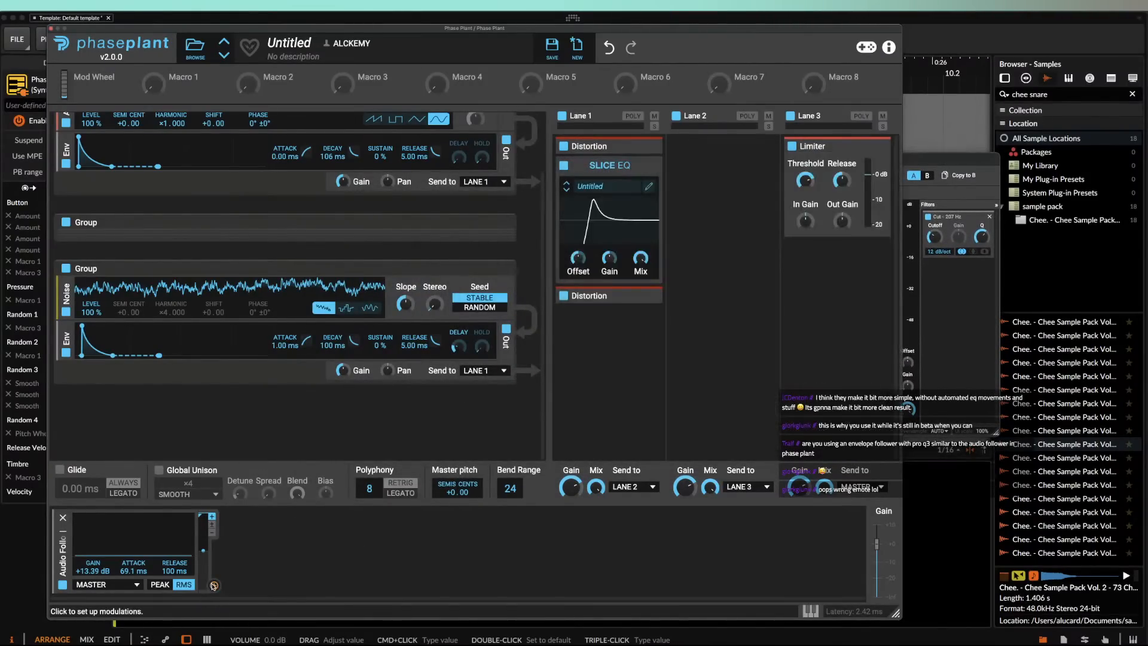
{"action": "left_click", "coordinate": [957, 299]}
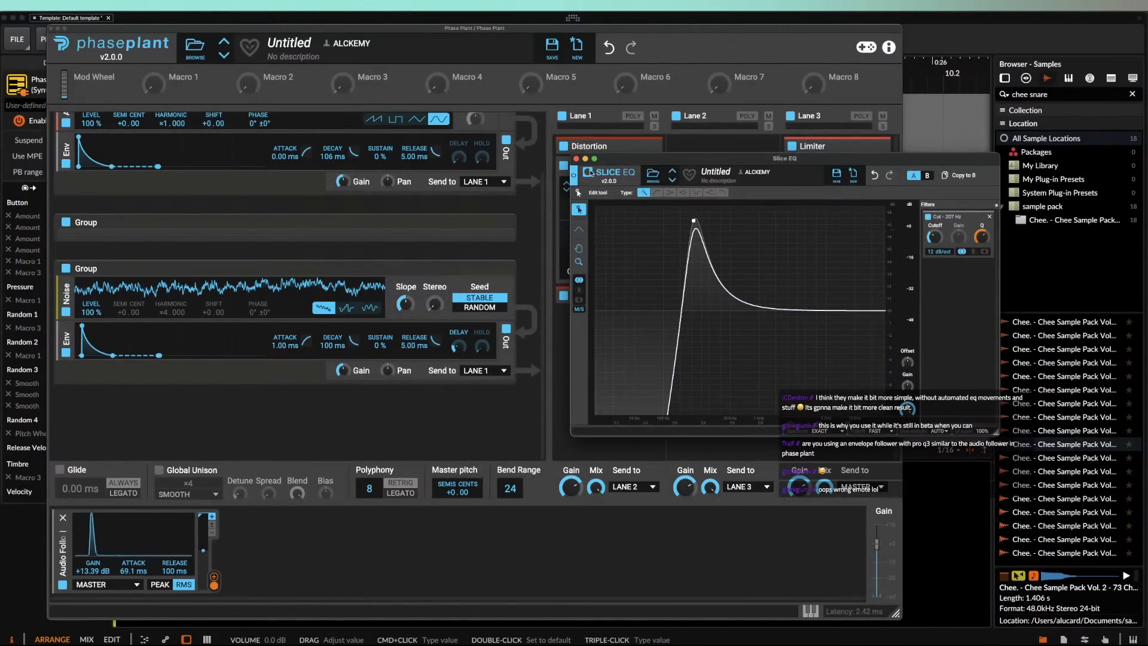
Step: Duplicate the Slice EQ below the second Distortion and set the Audio Follower to +5.75 dB gain, 58.5 ms attack and 829 ms release
{"action": "left_click", "coordinate": [577, 159]}
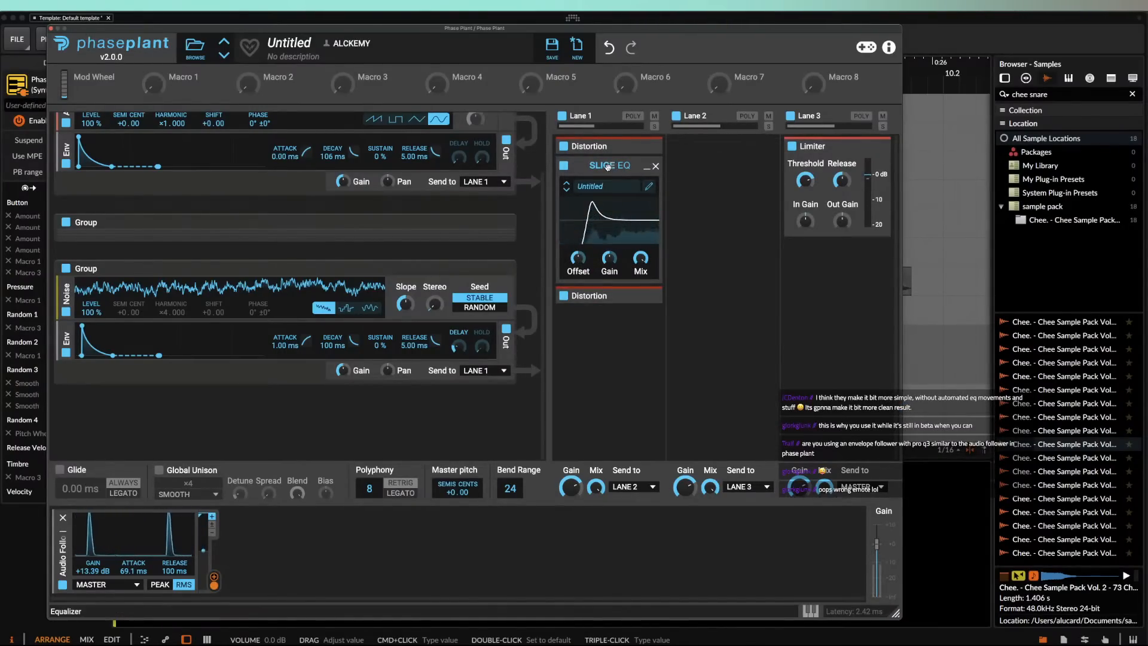
{"action": "left_click_drag", "start_coordinate": [607, 166], "coordinate": [604, 338]}
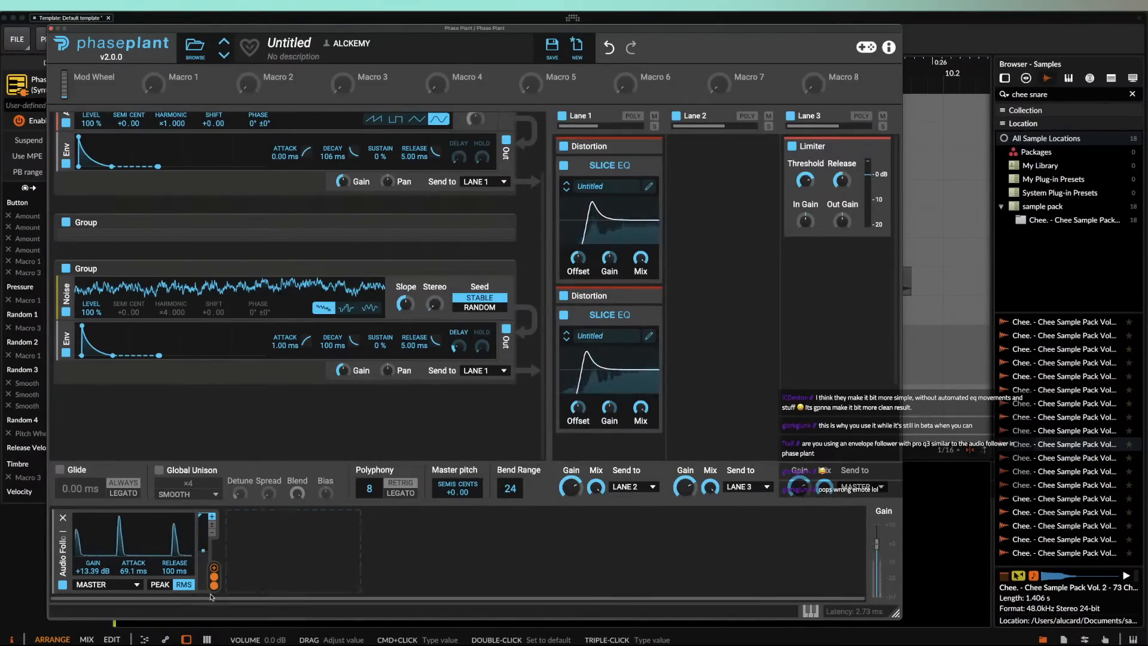
{"action": "mouse_move", "coordinate": [133, 572]}
{"action": "left_mouse_down"}
{"action": "mouse_move", "coordinate": [133, 583]}
{"action": "mouse_move", "coordinate": [134, 563]}
{"action": "left_mouse_up"}
{"action": "double_click", "coordinate": [92, 572]}
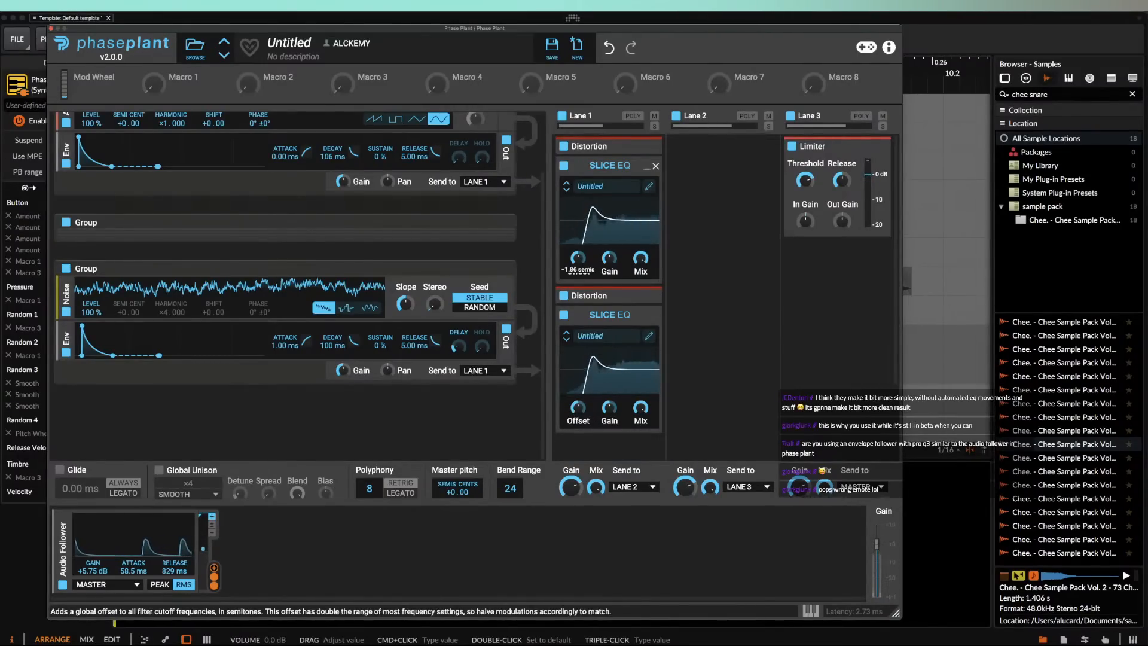
Step: Collapse both Slice EQs and add a Compressor at the end of Lane 1, adjusting its attack and makeup gain
{"action": "left_click", "coordinate": [646, 166]}
{"action": "left_click", "coordinate": [647, 206]}
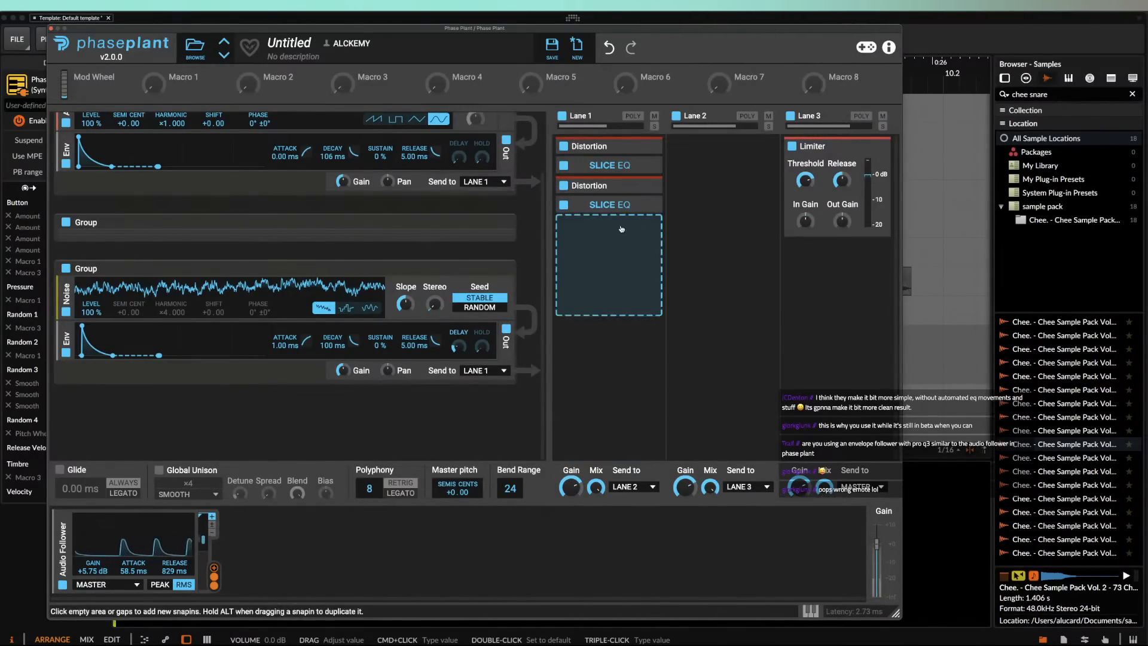
{"action": "left_click", "coordinate": [593, 236]}
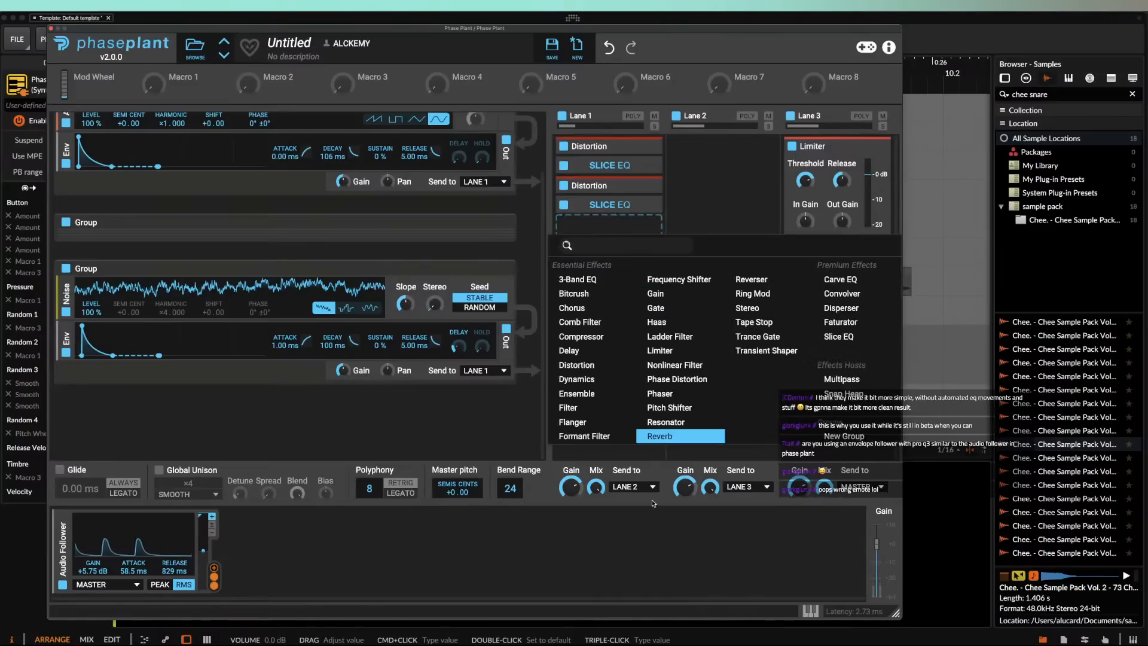
{"action": "left_click", "coordinate": [596, 336]}
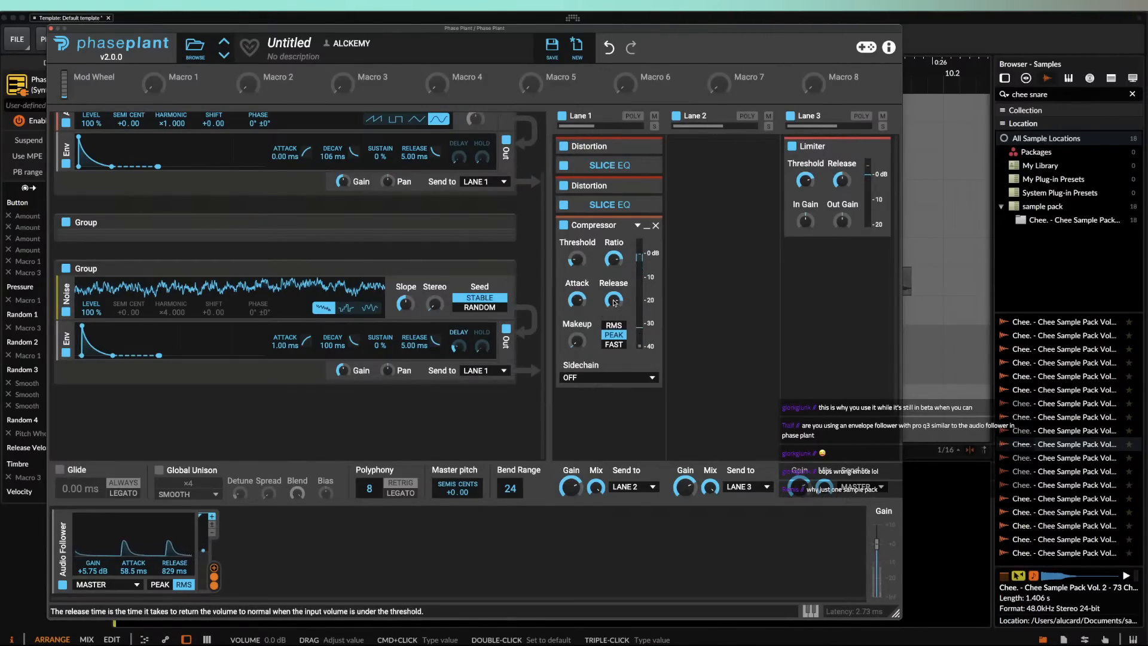
{"action": "left_click_drag", "start_coordinate": [577, 300], "coordinate": [578, 291]}
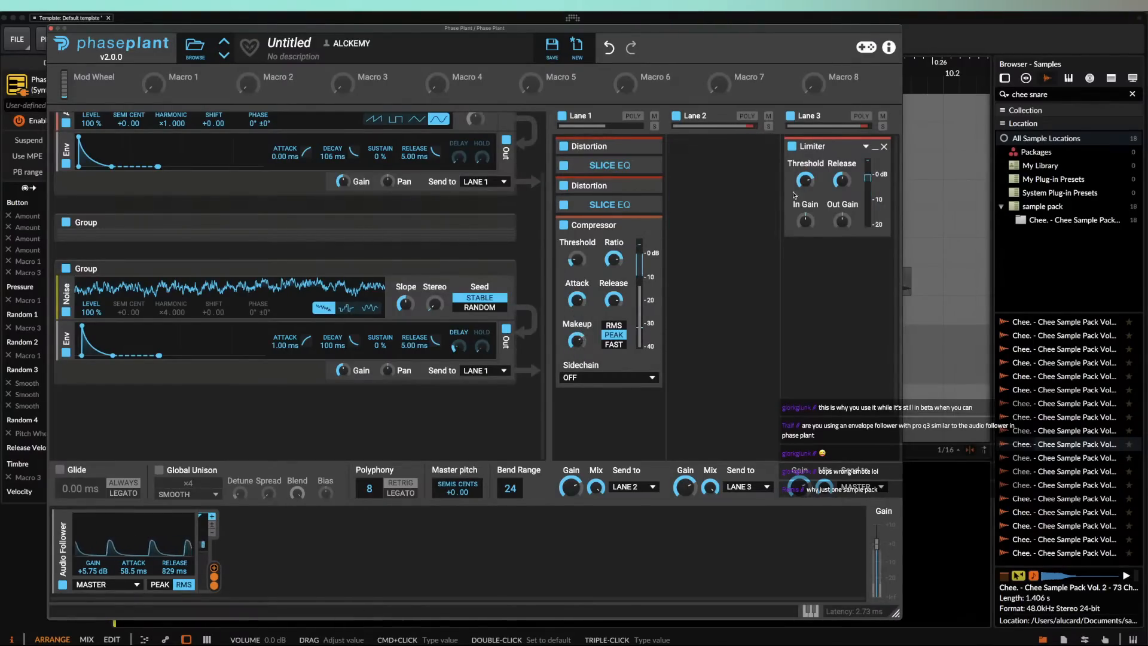
Step: Add a Multipass to Lane 2 and place a Slice EQ in its Post FX section
{"action": "left_click", "coordinate": [685, 159]}
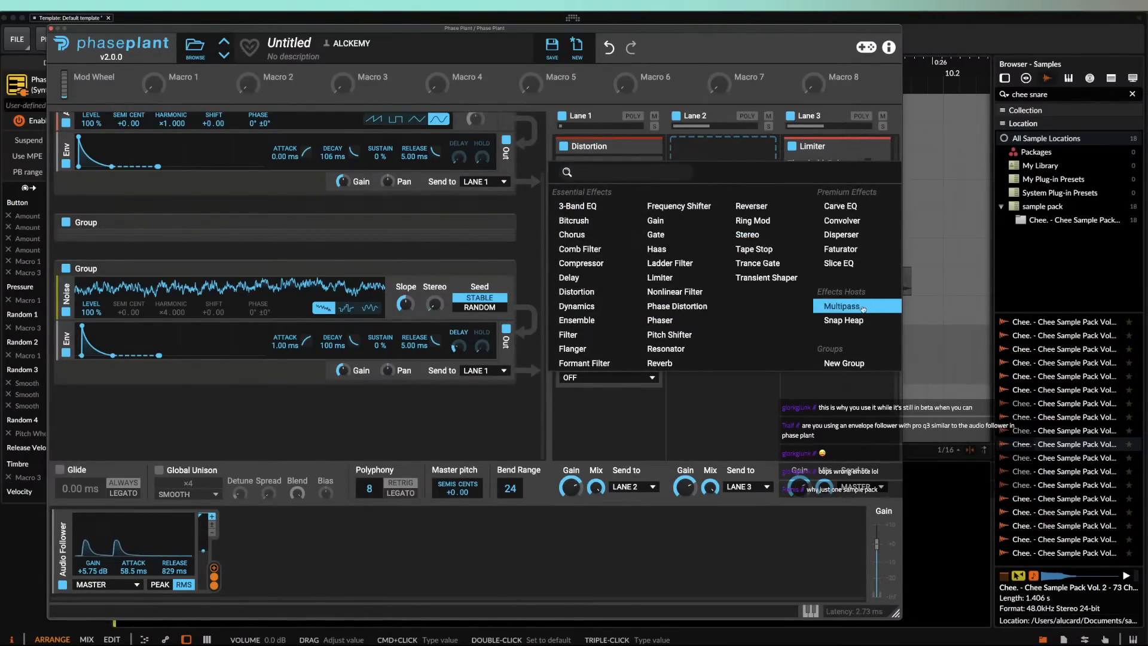
{"action": "left_click", "coordinate": [844, 306]}
{"action": "left_click", "coordinate": [752, 188]}
{"action": "left_click", "coordinate": [849, 168]}
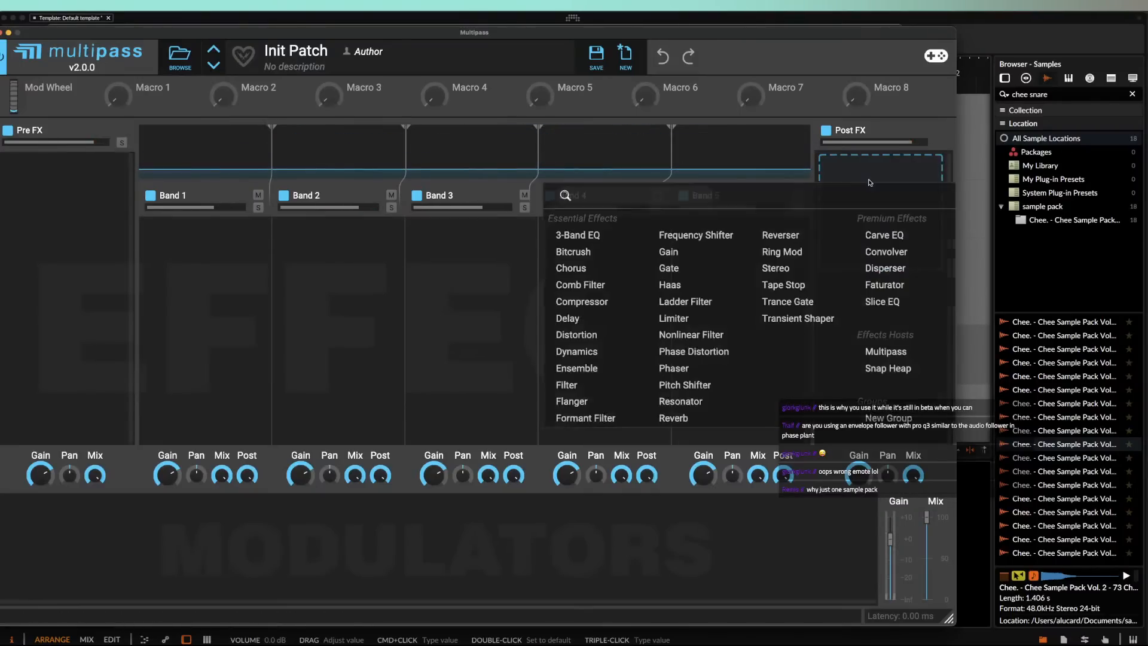
{"action": "left_click", "coordinate": [882, 302]}
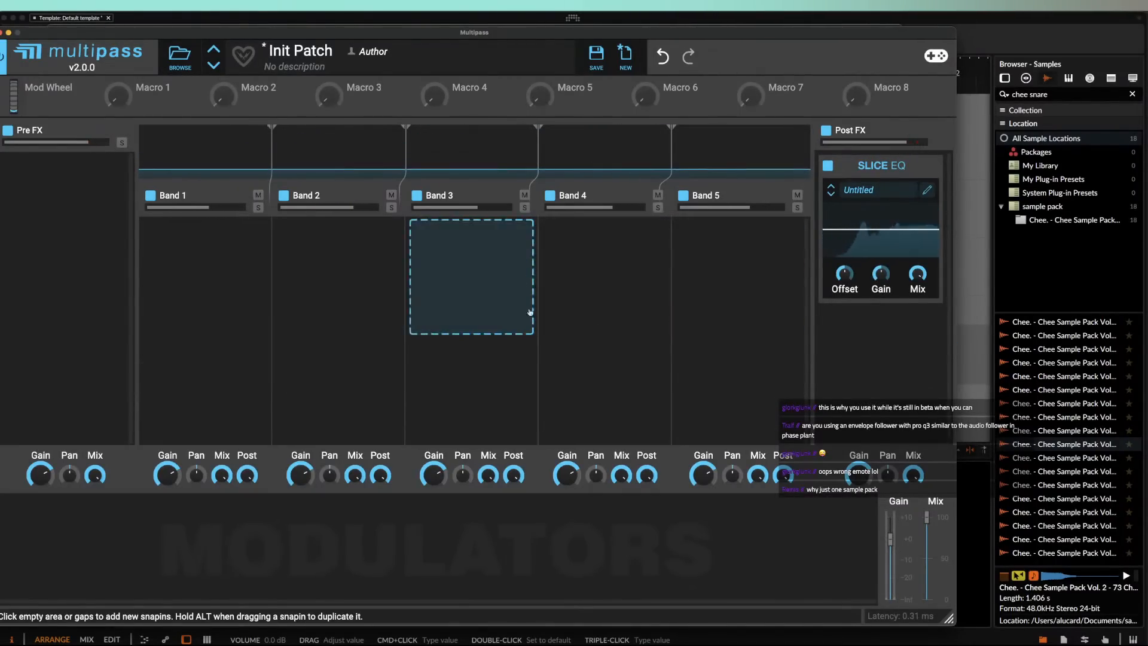
Step: Add a Dynamics effect to Band 4 with a 7.5:1 upward ratio and a 13:1 downward ratio
{"action": "left_click", "coordinate": [594, 254]}
{"action": "left_click", "coordinate": [569, 424]}
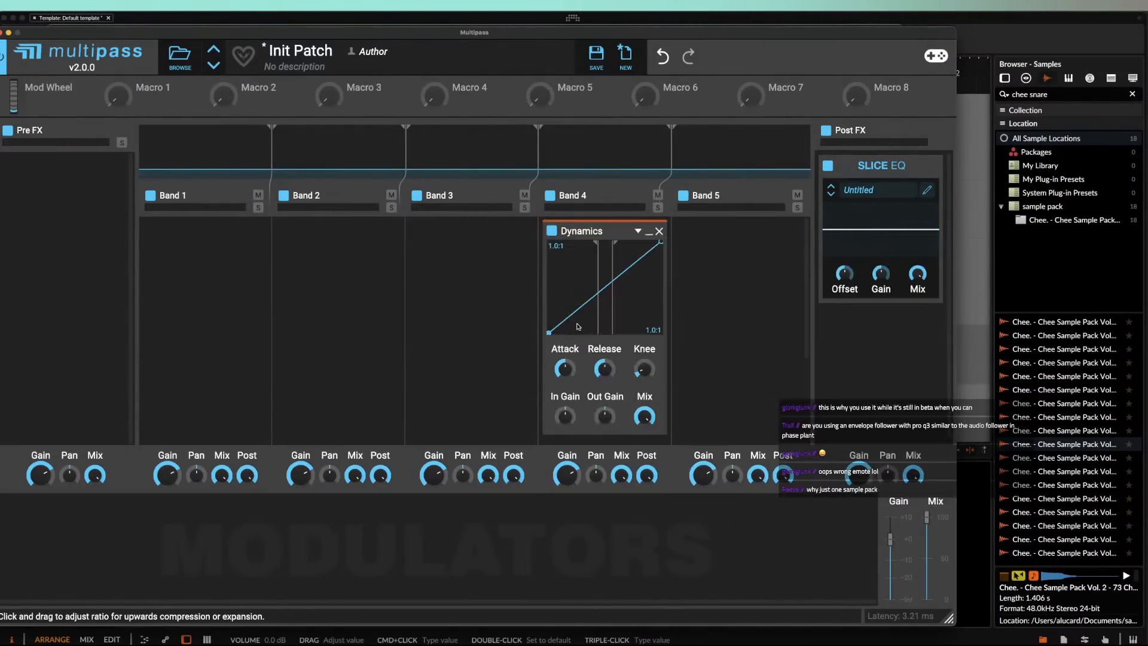
{"action": "left_click_drag", "start_coordinate": [575, 291], "coordinate": [557, 302]}
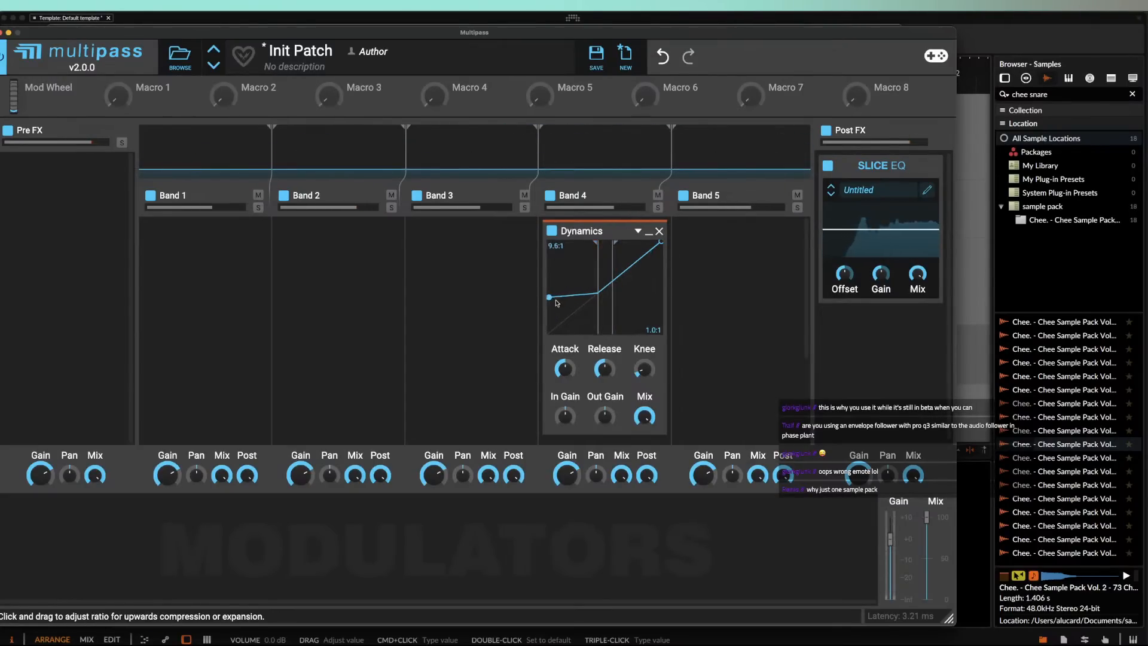
{"action": "left_click", "coordinate": [649, 231]}
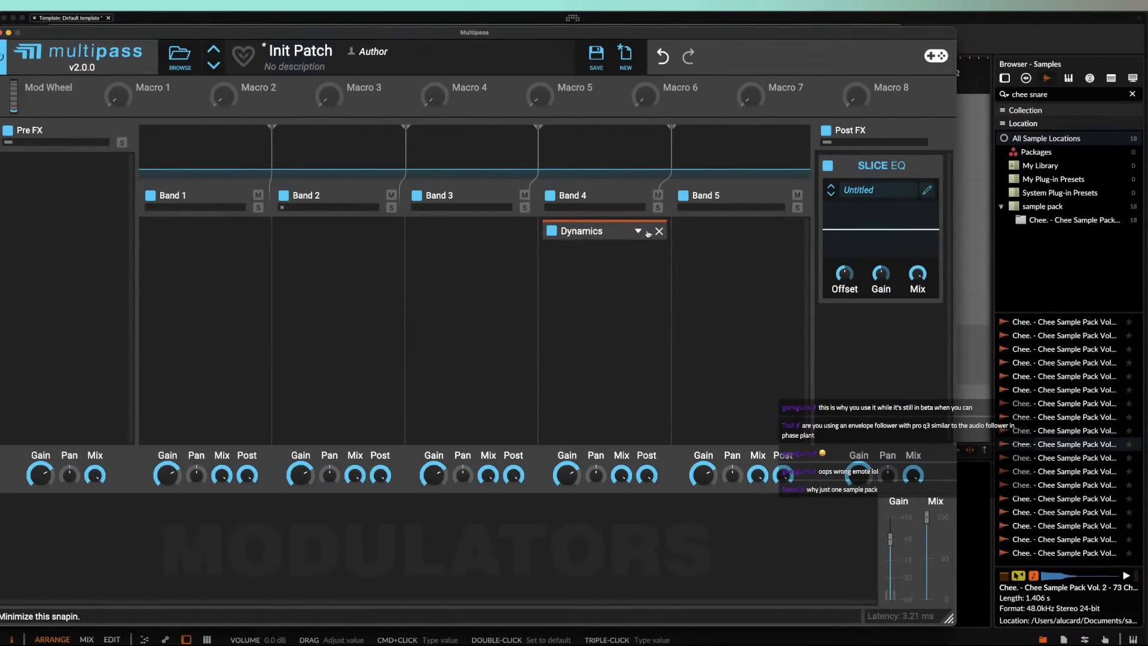
{"action": "left_click", "coordinate": [648, 231]}
{"action": "left_click_drag", "start_coordinate": [652, 276], "coordinate": [652, 274]}
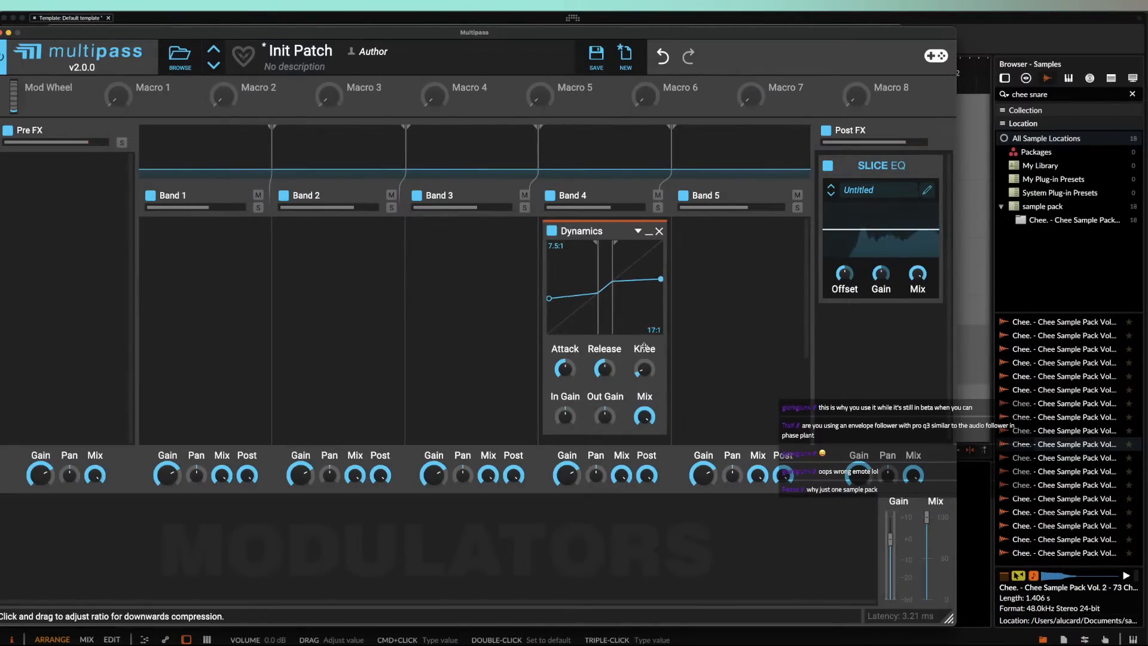
{"action": "left_click_drag", "start_coordinate": [637, 339], "coordinate": [636, 336]}
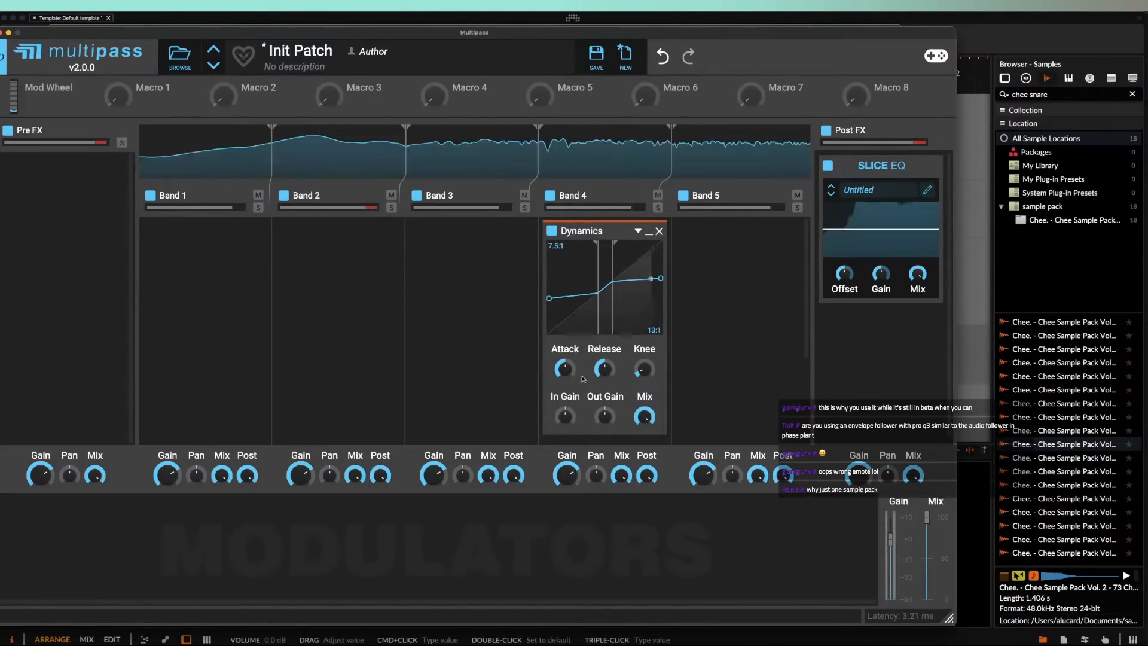
Step: Tune the Band 4 Dynamics attack and release, maximize its knee and move its thresholds further apart, then close Multipass
{"action": "left_click_drag", "start_coordinate": [563, 373], "coordinate": [563, 367]}
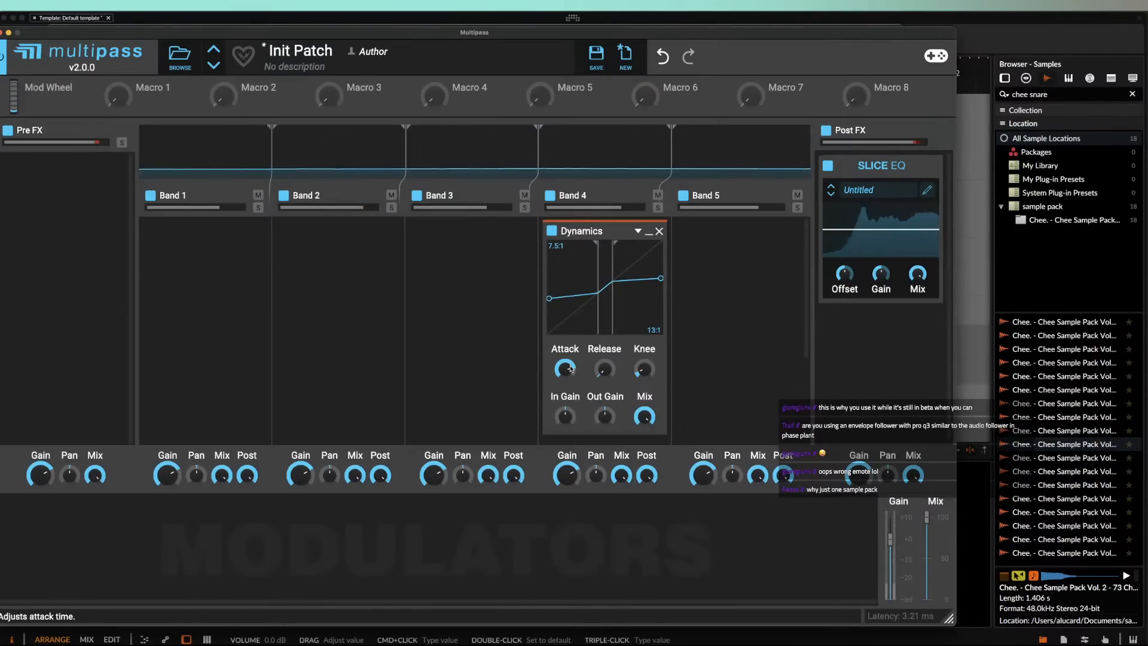
{"action": "left_click_drag", "start_coordinate": [605, 370], "coordinate": [605, 338]}
{"action": "left_click_drag", "start_coordinate": [644, 371], "coordinate": [561, 293]}
{"action": "mouse_move", "coordinate": [646, 282]}
{"action": "left_mouse_down"}
{"action": "mouse_move", "coordinate": [579, 300]}
{"action": "mouse_move", "coordinate": [659, 271]}
{"action": "left_mouse_up"}
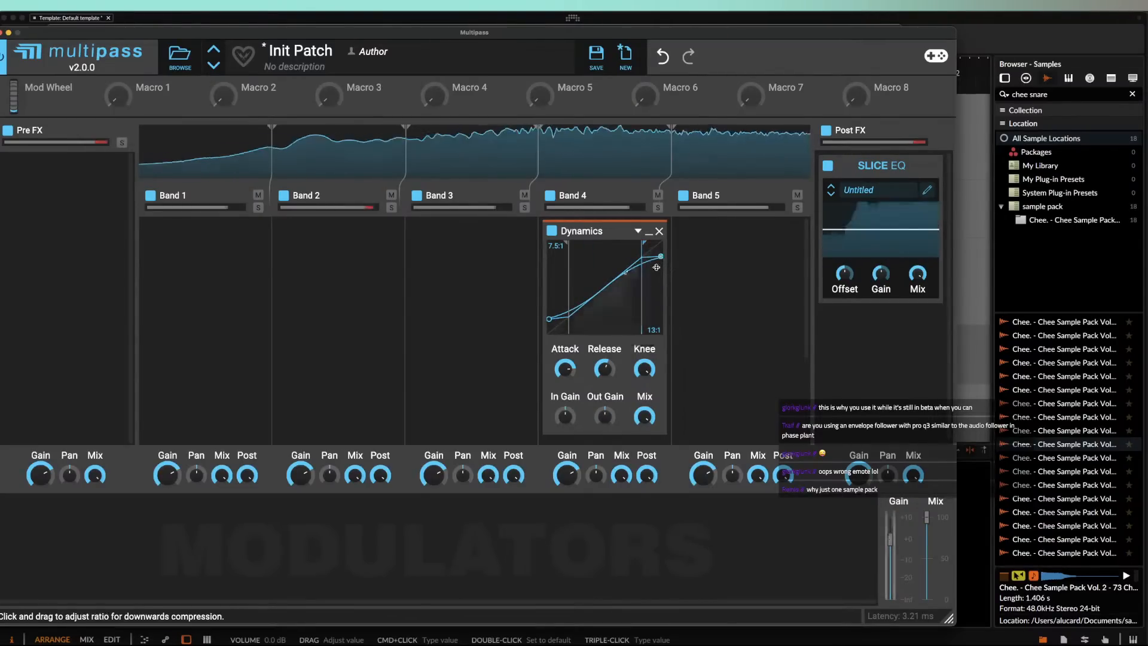
{"action": "left_click_drag", "start_coordinate": [576, 293], "coordinate": [608, 291]}
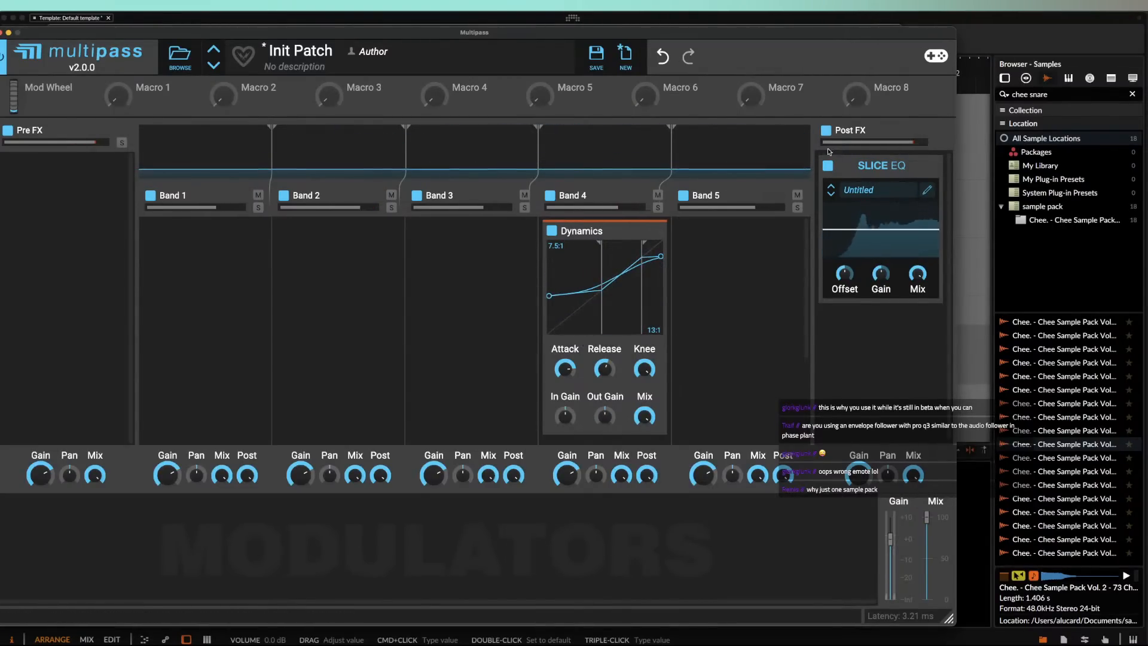
{"action": "left_click", "coordinate": [1, 34]}
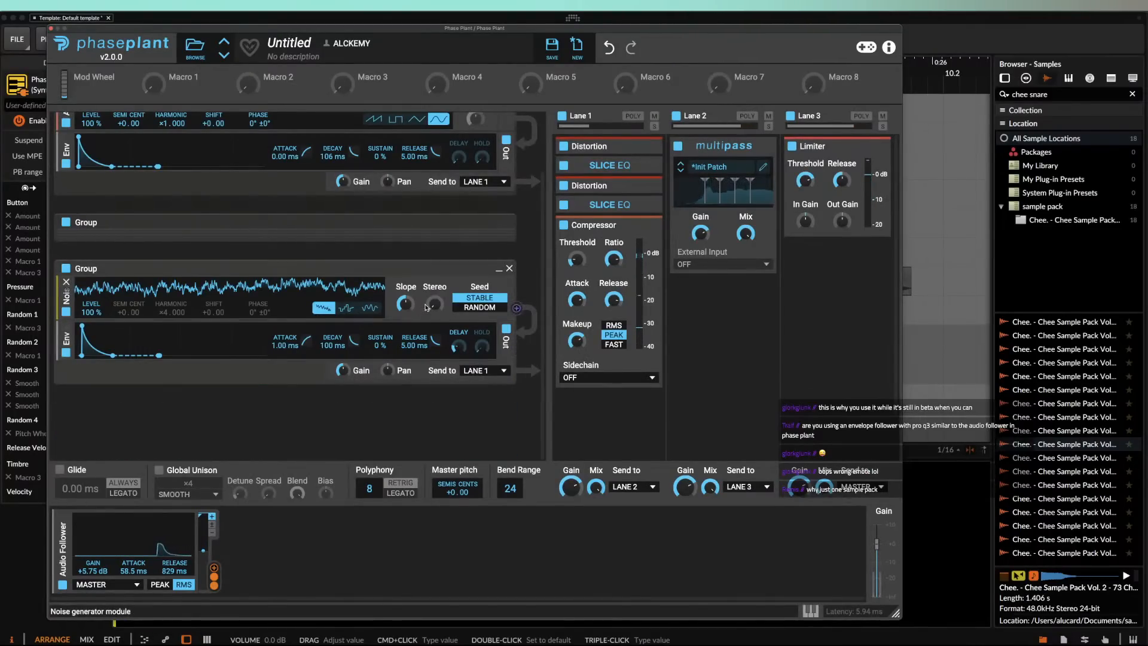
Step: Raise the last Noise generator's Stereo amount and lengthen the envelope decay in the collapsed filtered-noise group to 164 ms
{"action": "left_click_drag", "start_coordinate": [434, 304], "coordinate": [435, 245]}
{"action": "scroll", "coordinate": [507, 305], "scroll_direction": "up", "scroll_amount": 3}
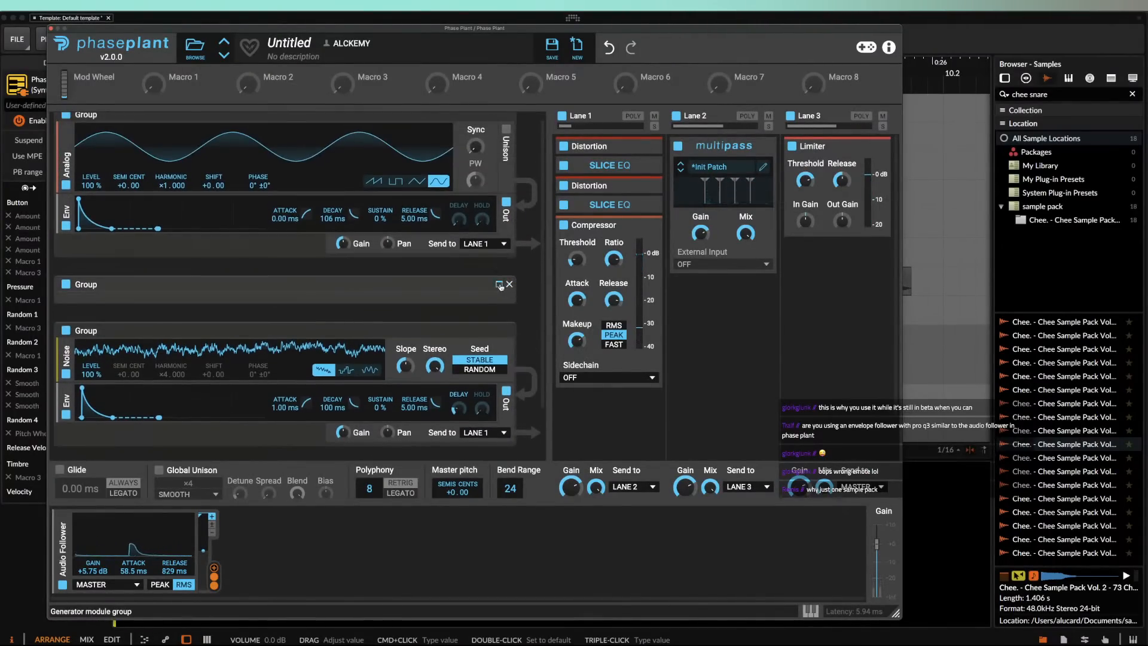
{"action": "left_click", "coordinate": [500, 284]}
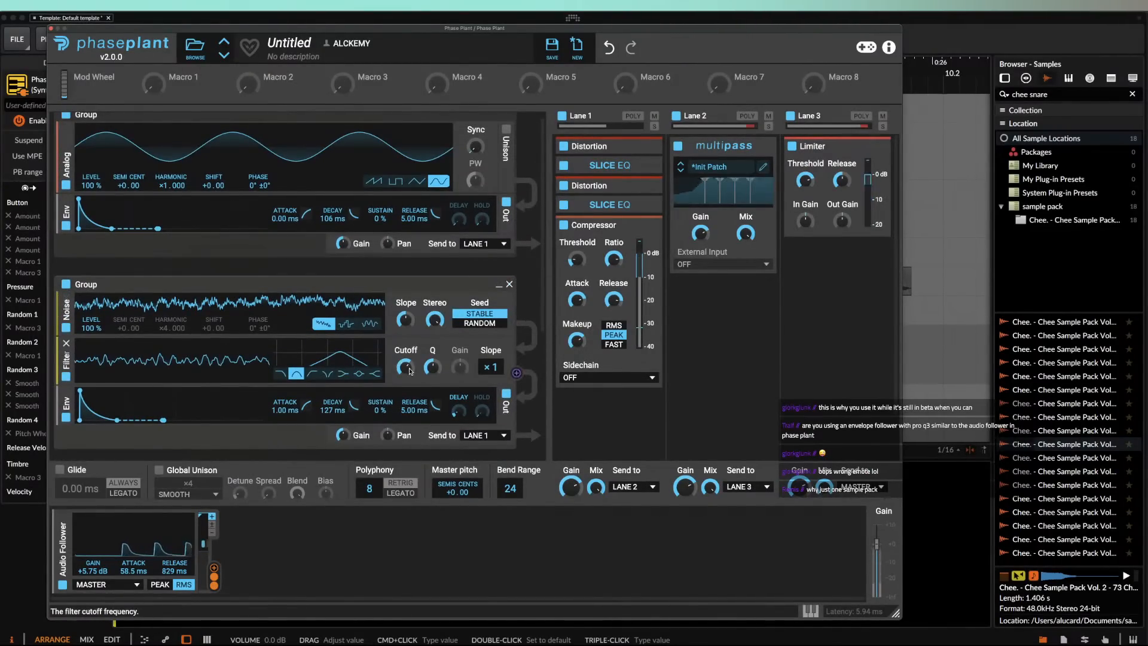
{"action": "scroll", "coordinate": [121, 331], "scroll_direction": "down", "scroll_amount": 4}
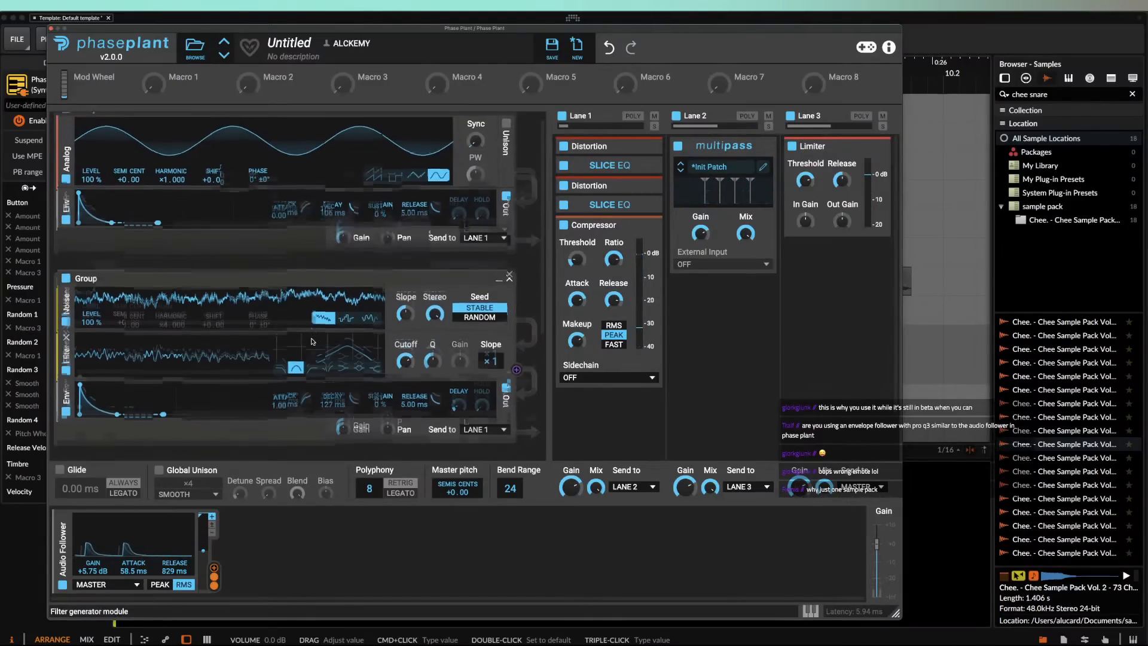
{"action": "left_click_drag", "start_coordinate": [118, 318], "coordinate": [124, 319]}
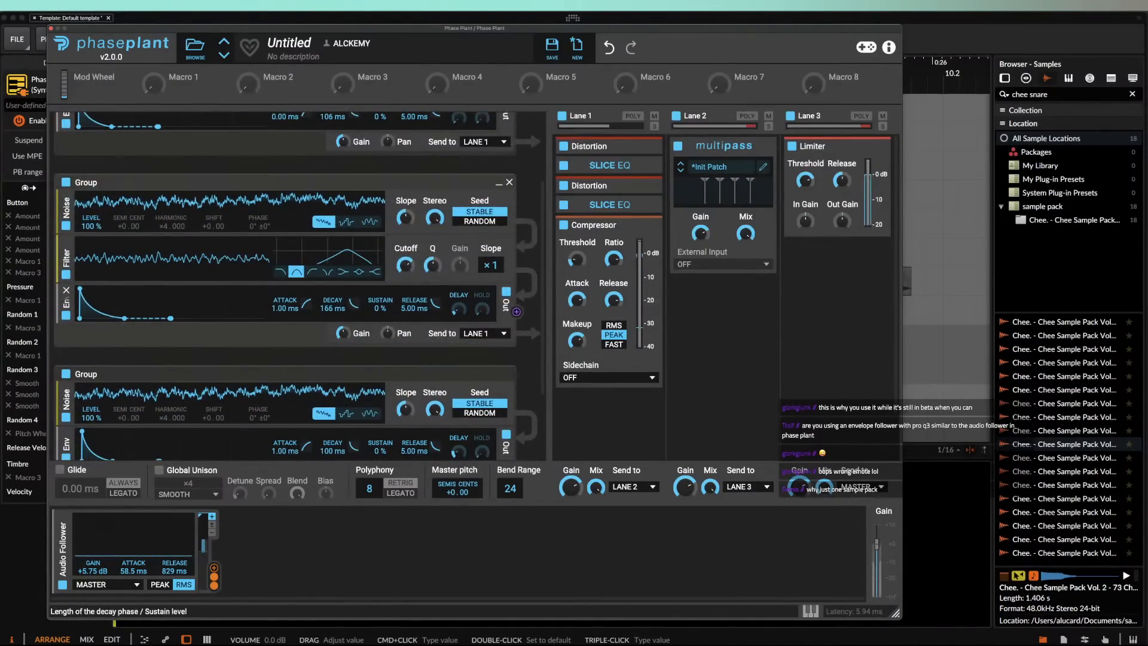
Step: Shape the last noise group's envelope to a 0.97 ms attack and 114 ms decay, and adjust its Noise generator's Slope
{"action": "scroll", "coordinate": [124, 318], "scroll_direction": "down", "scroll_amount": 2}
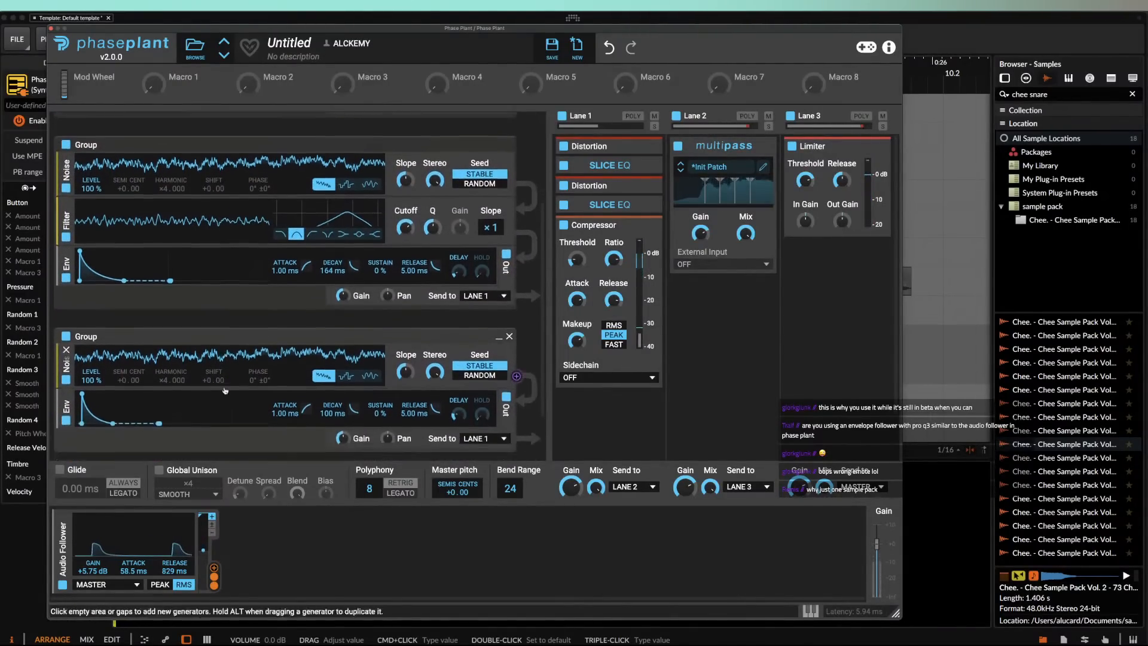
{"action": "left_click_drag", "start_coordinate": [112, 420], "coordinate": [123, 420]}
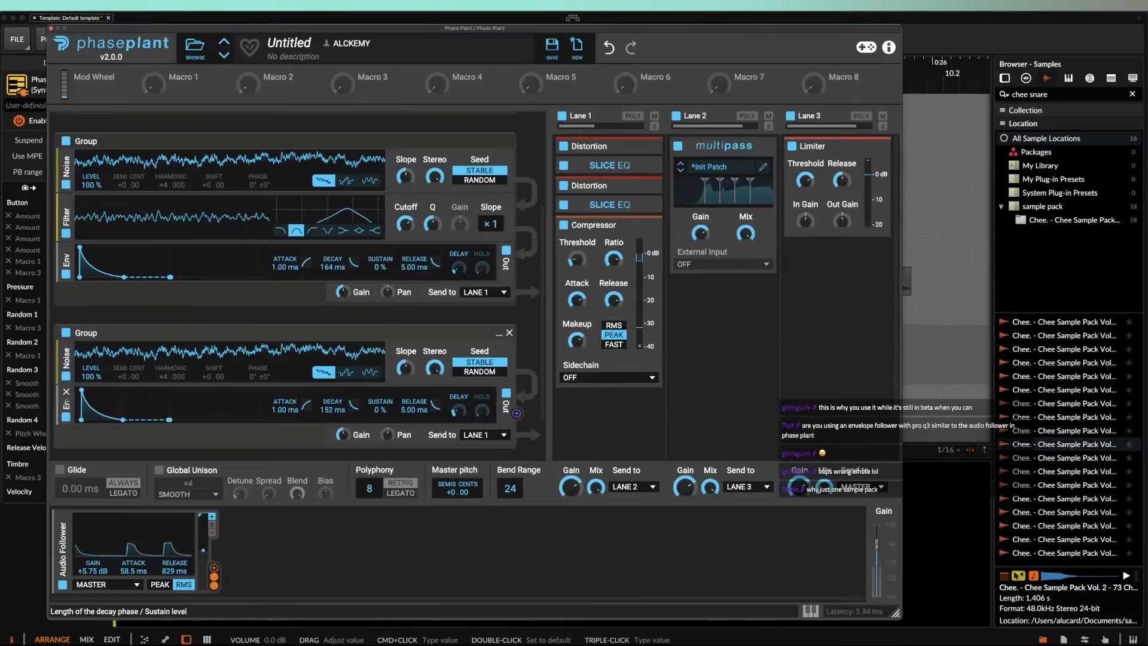
{"action": "scroll", "coordinate": [107, 289], "scroll_direction": "up", "scroll_amount": 4}
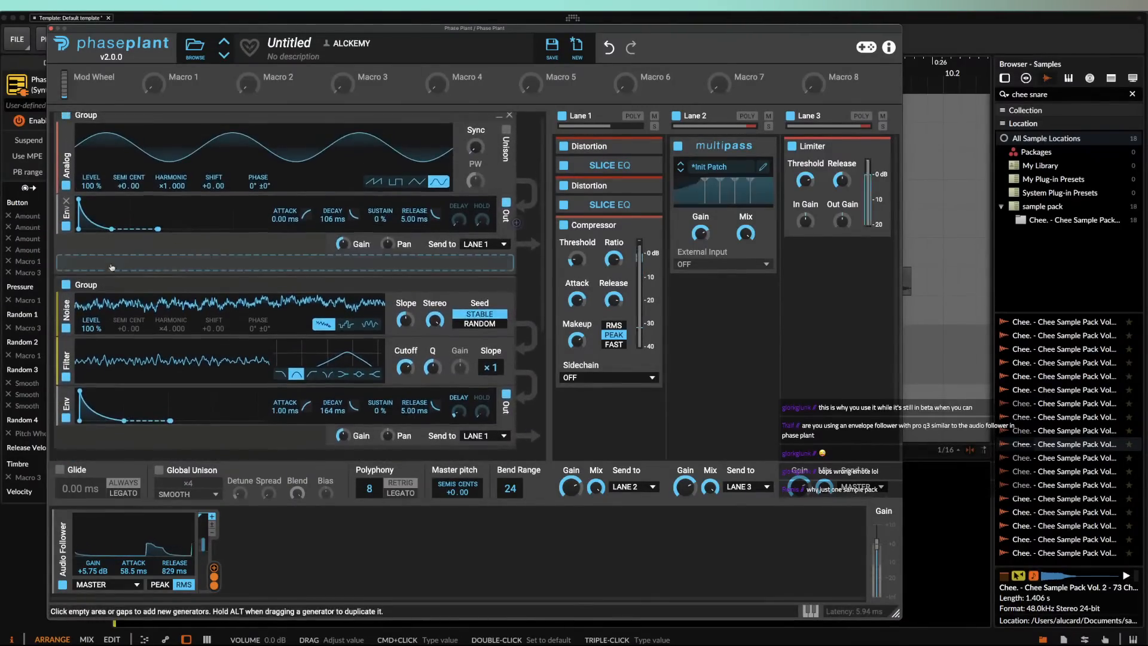
{"action": "scroll", "coordinate": [108, 289], "scroll_direction": "down", "scroll_amount": 6}
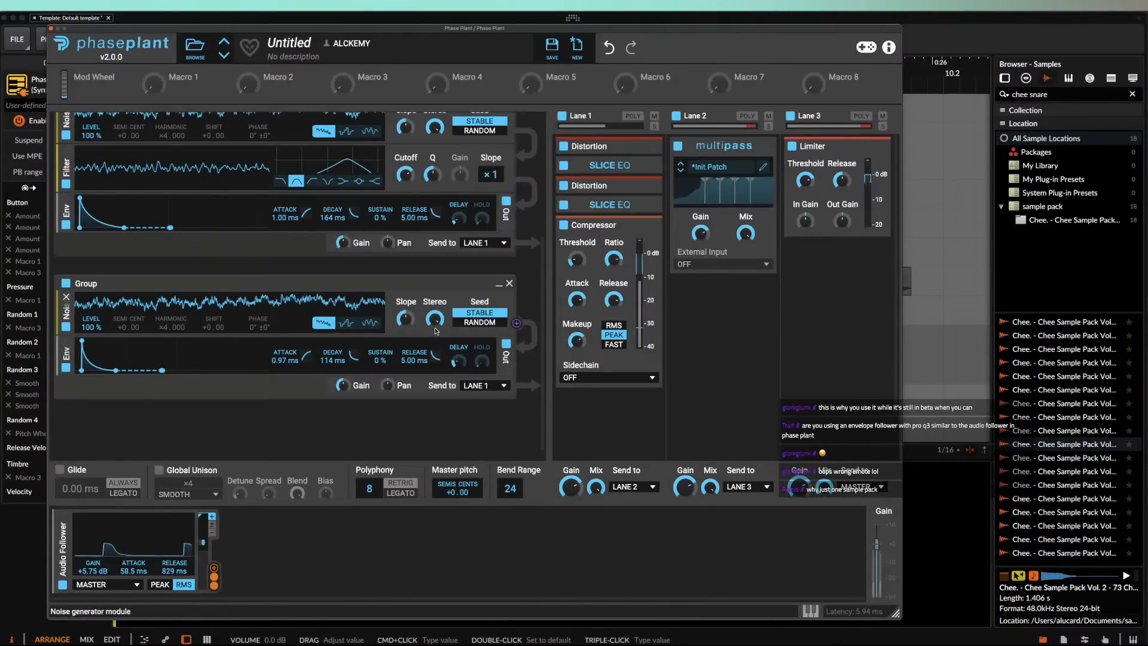
{"action": "left_click_drag", "start_coordinate": [406, 318], "coordinate": [405, 304]}
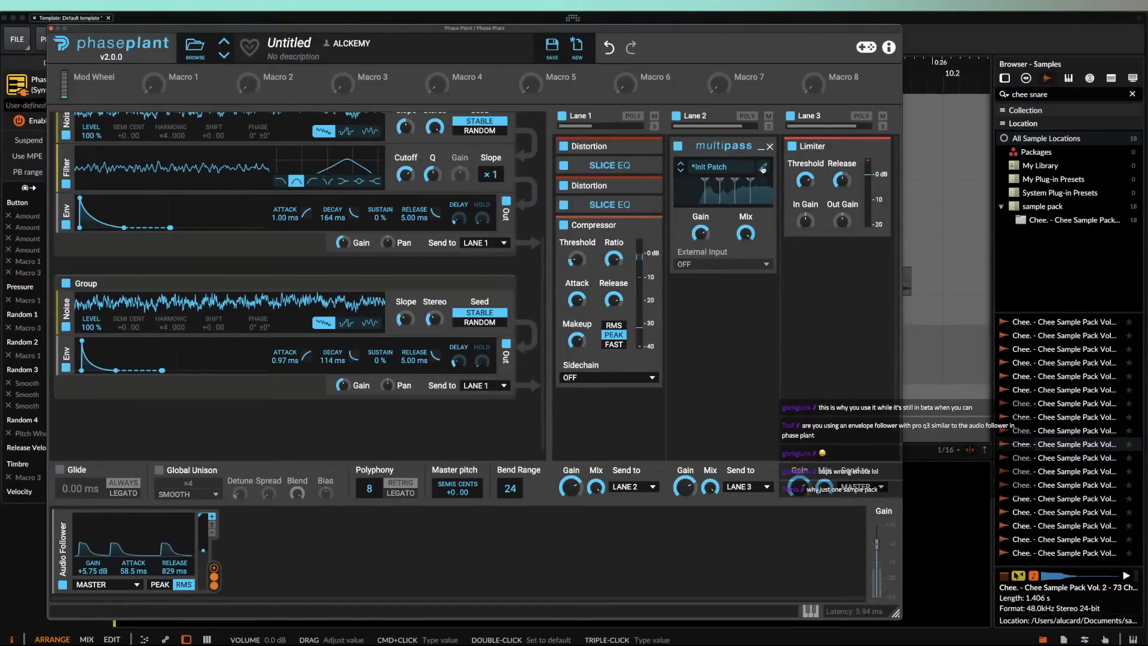
Step: Check the band effects inside Multipass, close it, and try a small boost of the Limiter's In Gain
{"action": "left_click", "coordinate": [723, 188]}
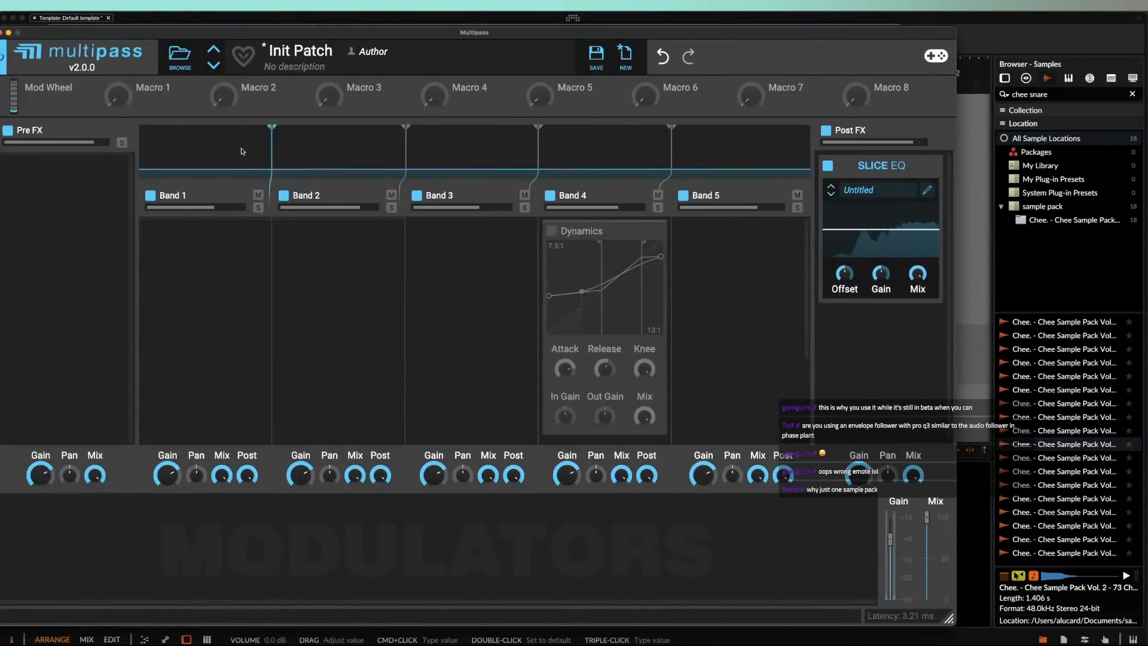
{"action": "left_click", "coordinate": [1, 33]}
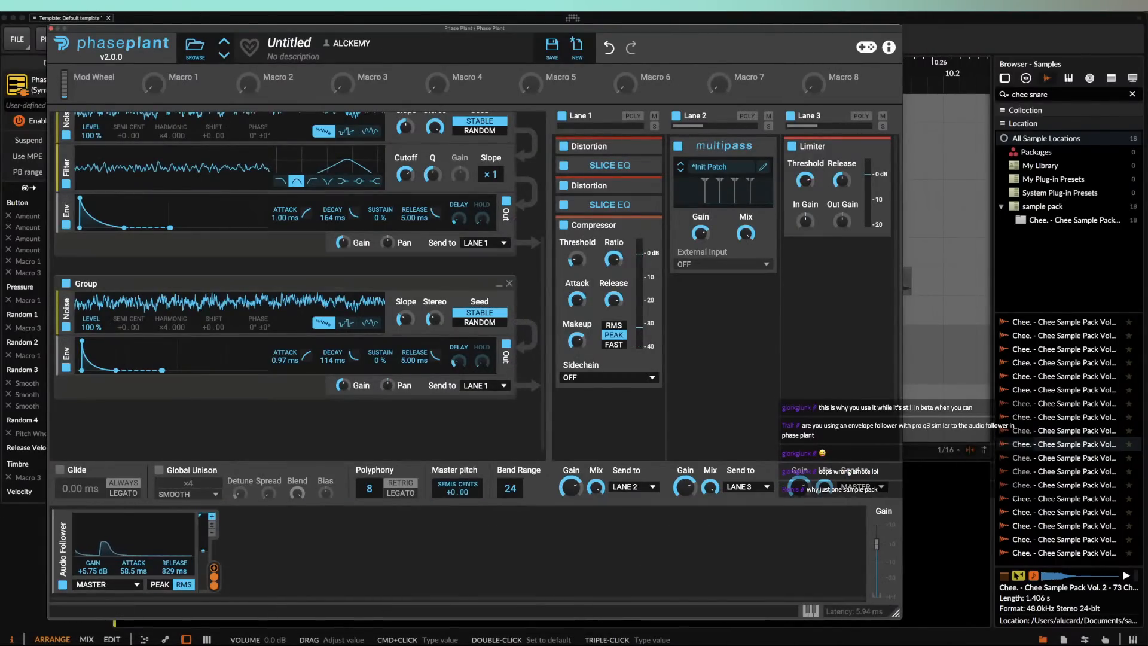
{"action": "scroll", "coordinate": [349, 258], "scroll_direction": "up", "scroll_amount": 2}
{"action": "scroll", "coordinate": [348, 258], "scroll_direction": "up", "scroll_amount": 3}
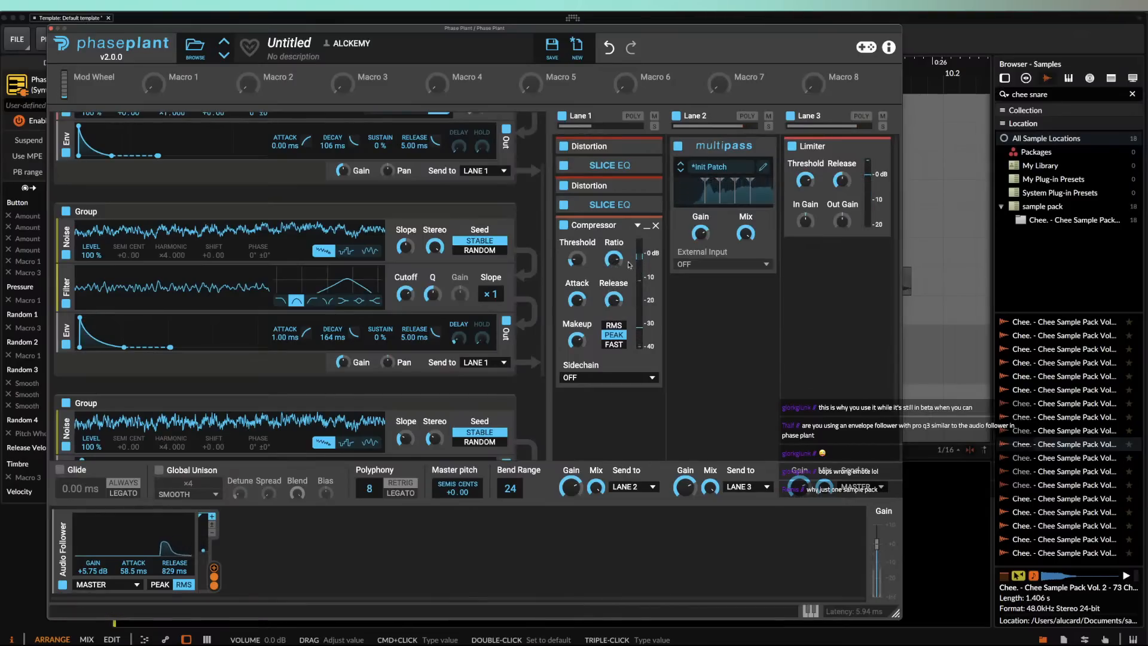
{"action": "left_click_drag", "start_coordinate": [811, 225], "coordinate": [807, 222]}
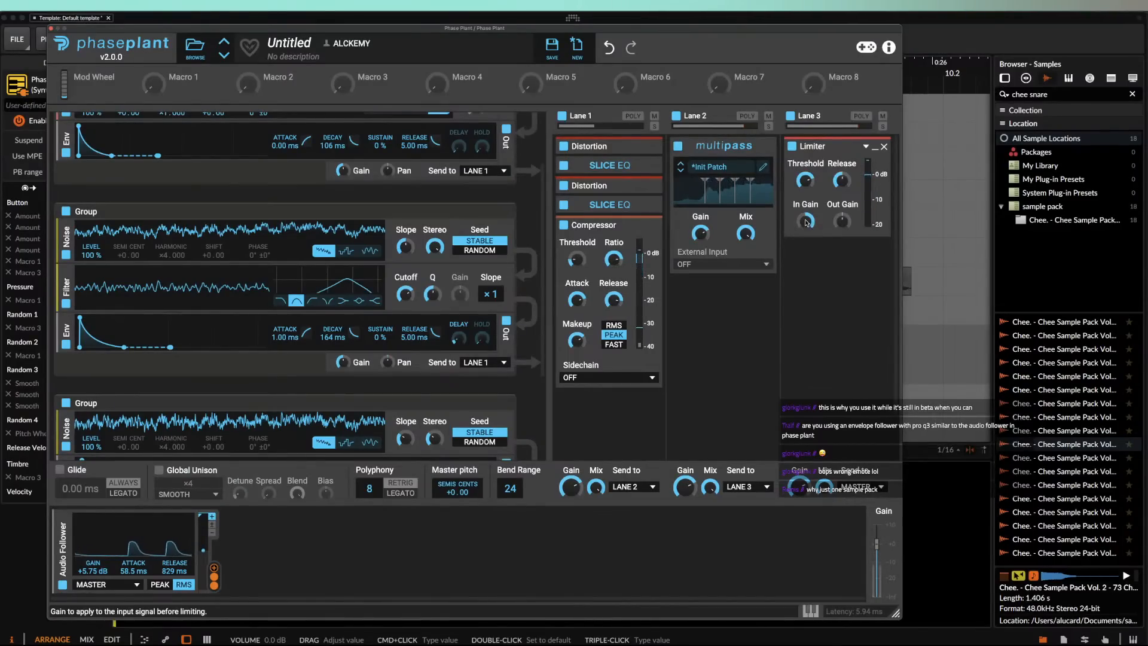
Step: Lower the first Slice EQ's Offset to about -16.39 semitones, then leave only the second Slice EQ expanded in Lane 1
{"action": "left_click", "coordinate": [646, 225]}
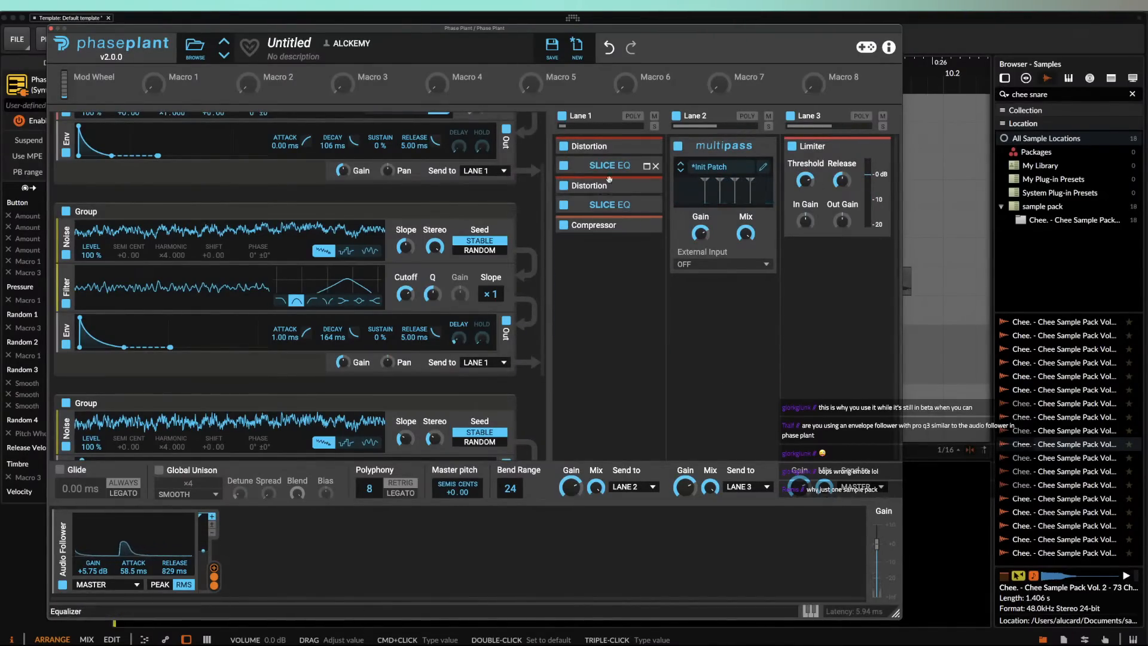
{"action": "left_click", "coordinate": [647, 168]}
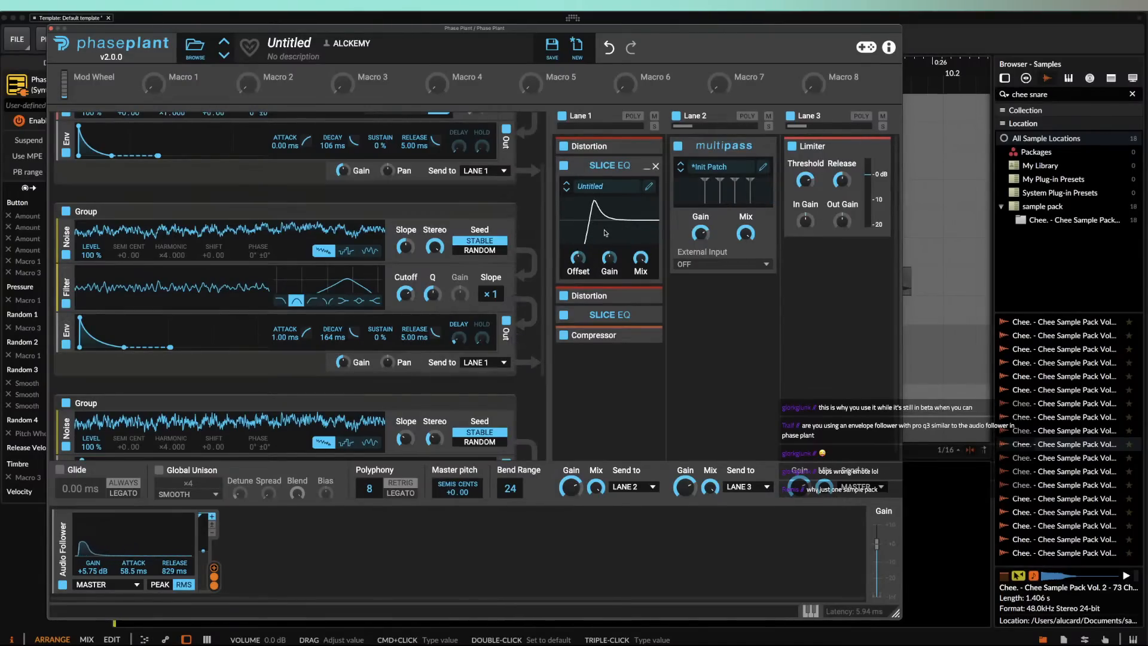
{"action": "left_click", "coordinate": [647, 168]}
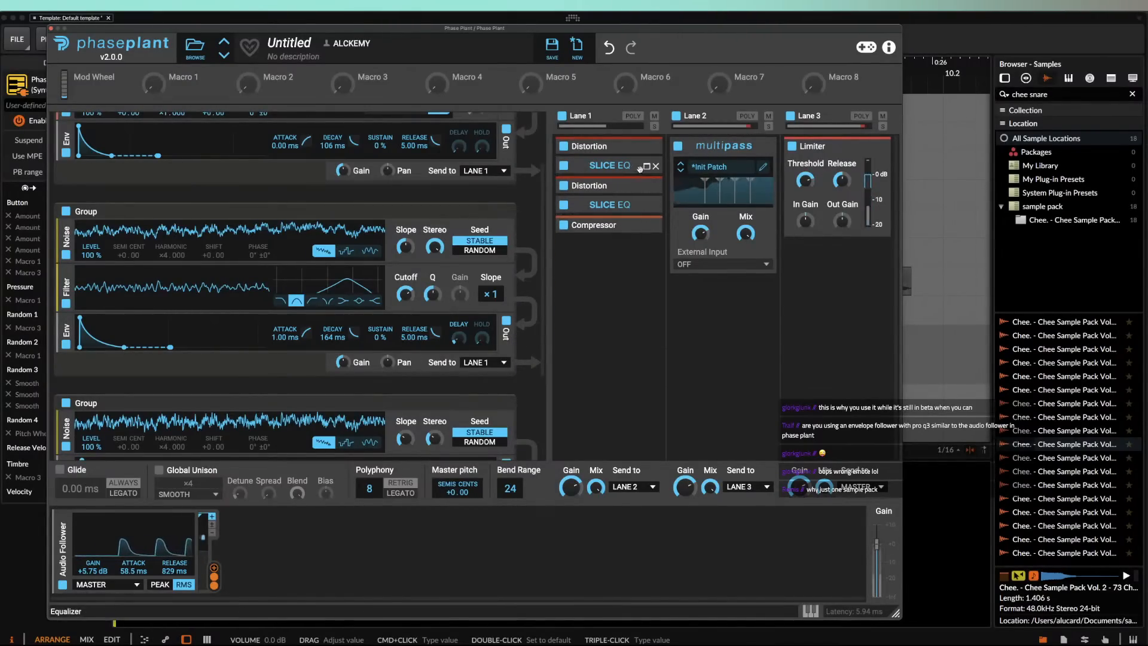
{"action": "left_click", "coordinate": [646, 167]}
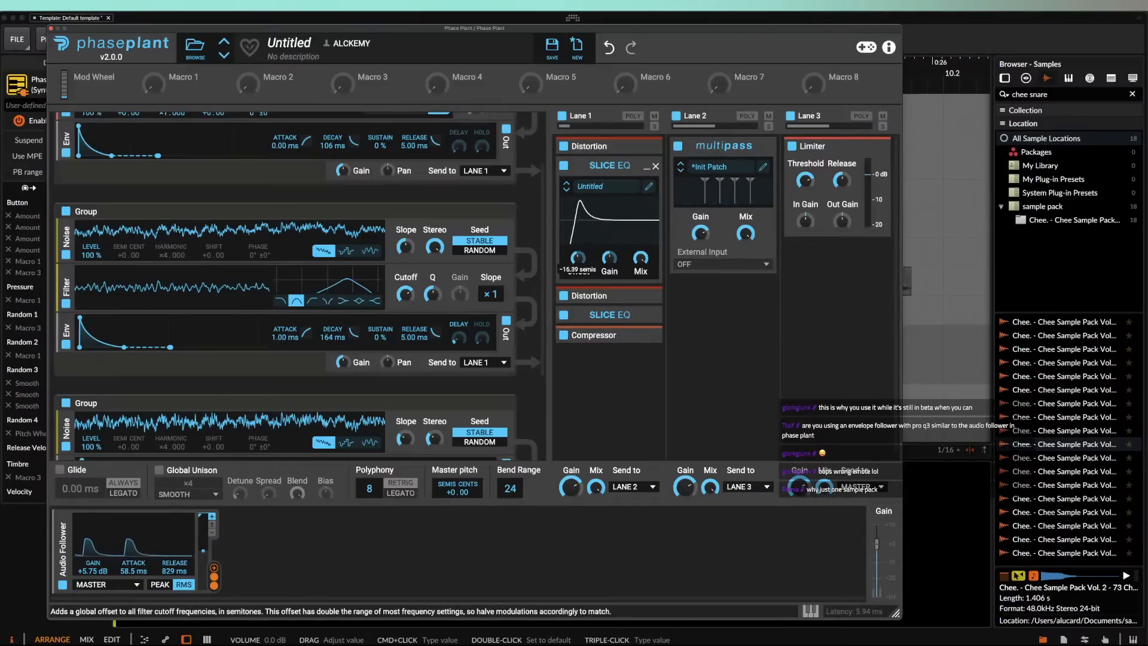
{"action": "left_click", "coordinate": [647, 167]}
{"action": "left_click", "coordinate": [648, 204]}
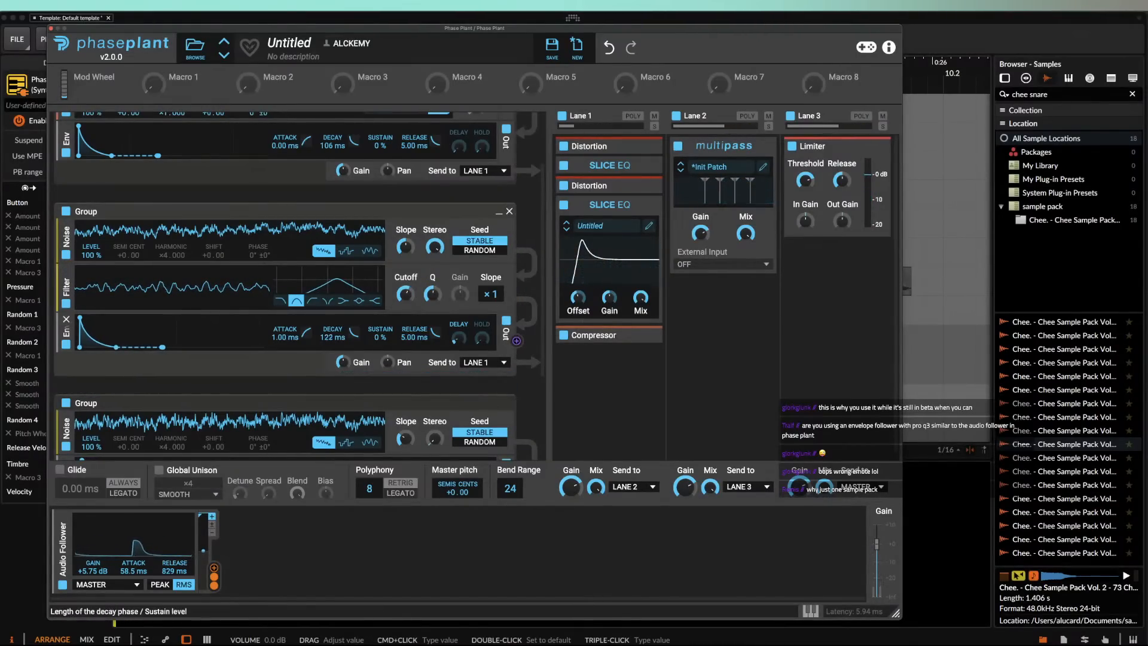
Step: Shorten the filtered-noise group's envelope decay to 116 ms and add a short pre-delay to that envelope
{"action": "left_click_drag", "start_coordinate": [116, 347], "coordinate": [114, 347]}
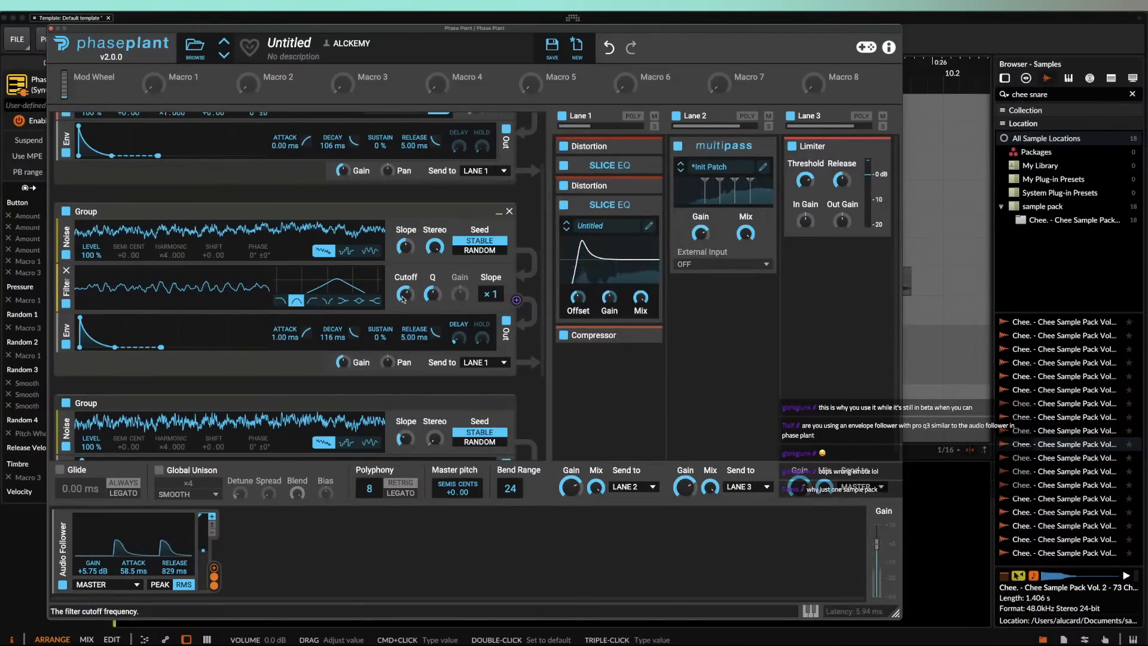
{"action": "scroll", "coordinate": [405, 294], "scroll_direction": "down", "scroll_amount": 4}
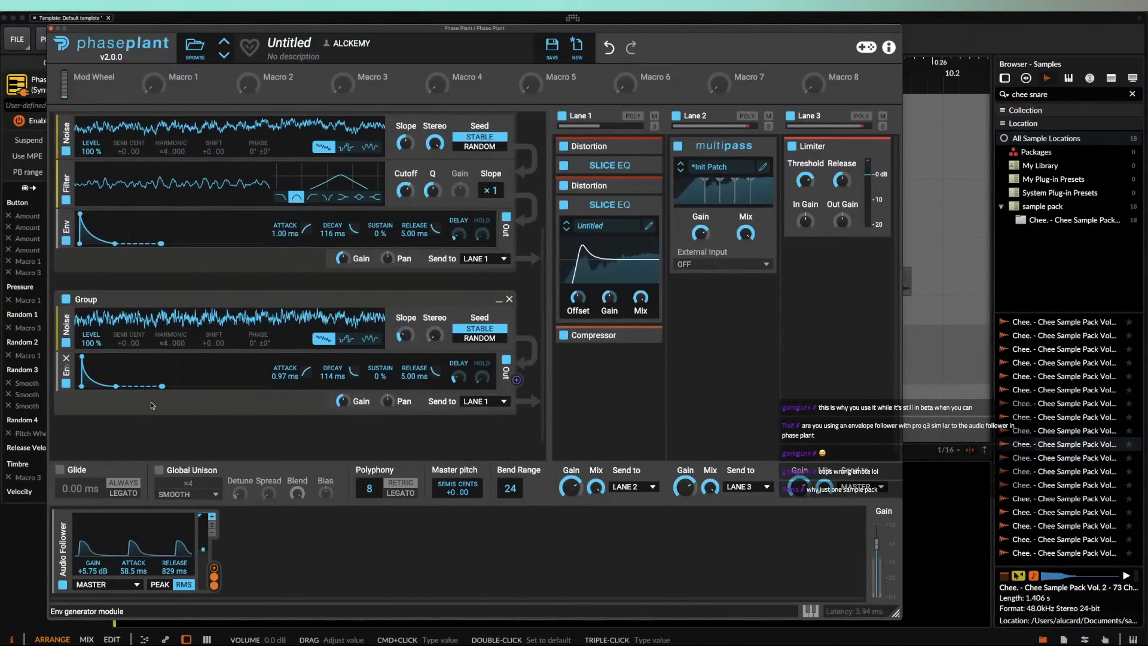
{"action": "scroll", "coordinate": [126, 335], "scroll_direction": "up", "scroll_amount": 7}
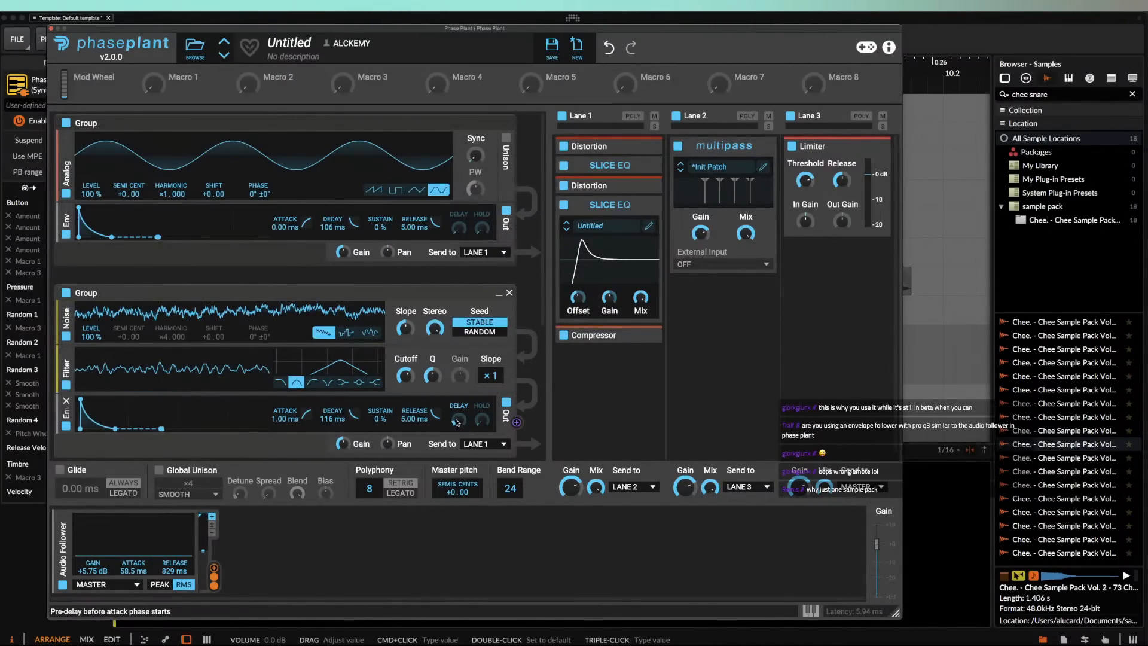
{"action": "left_click_drag", "start_coordinate": [457, 423], "coordinate": [457, 412]}
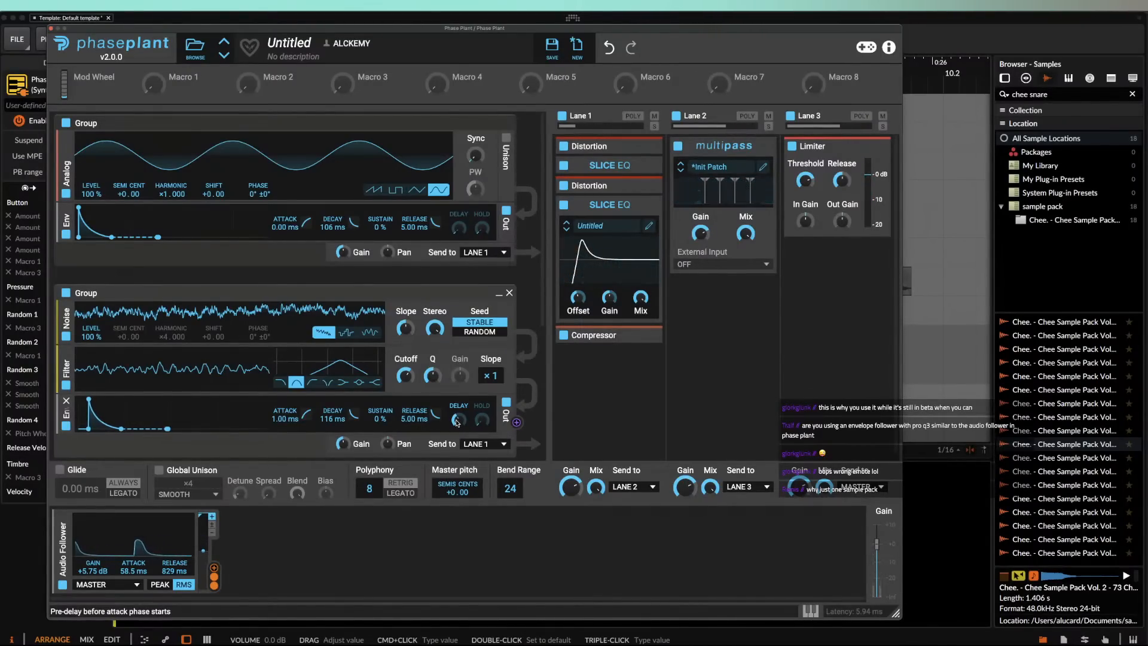
Step: Try several pre-delays on the last noise group's envelope, including 37.1 ms, and settle on one slightly shorter than the filtered-noise group's
{"action": "scroll", "coordinate": [357, 382], "scroll_direction": "down", "scroll_amount": 5}
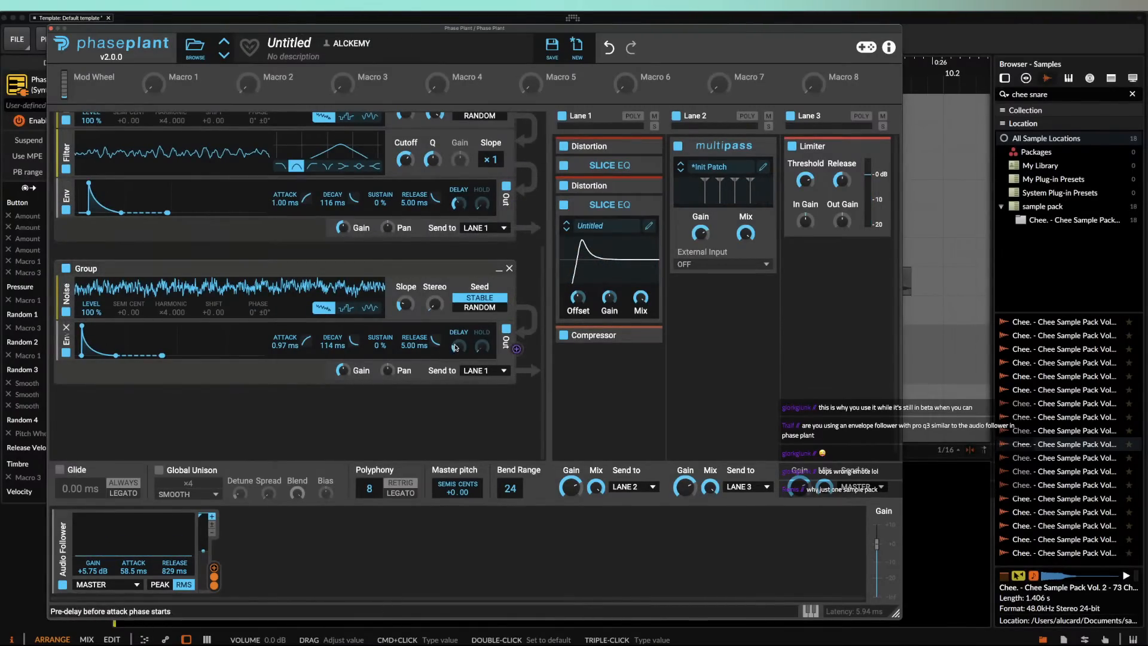
{"action": "left_click_drag", "start_coordinate": [456, 348], "coordinate": [455, 344]}
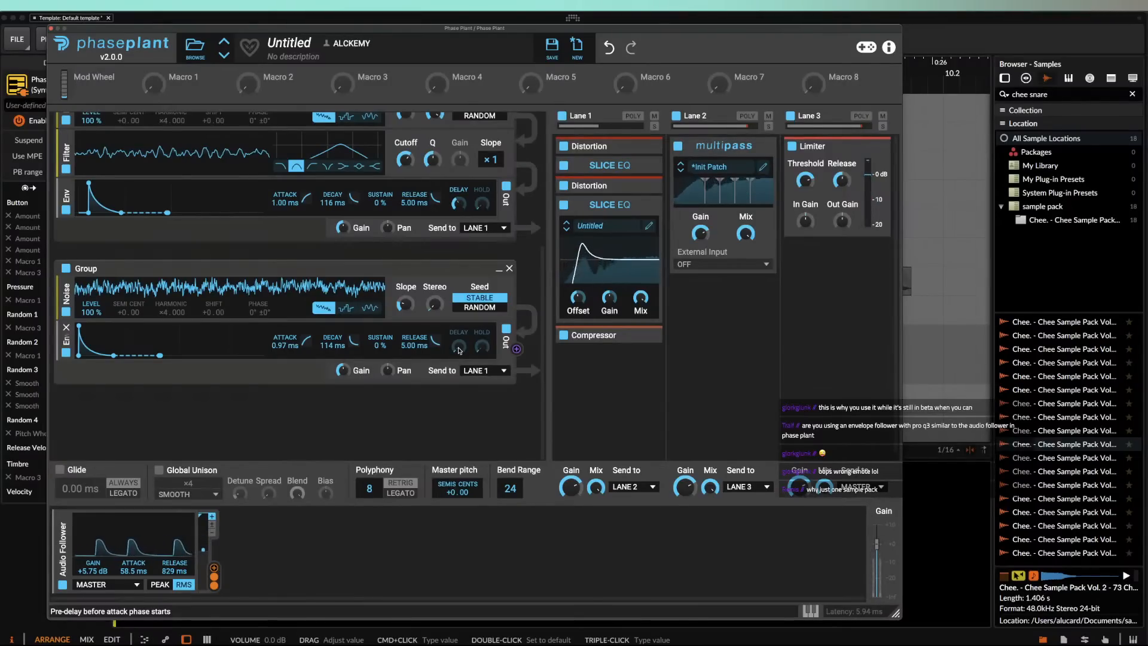
{"action": "left_click_drag", "start_coordinate": [460, 351], "coordinate": [459, 350]}
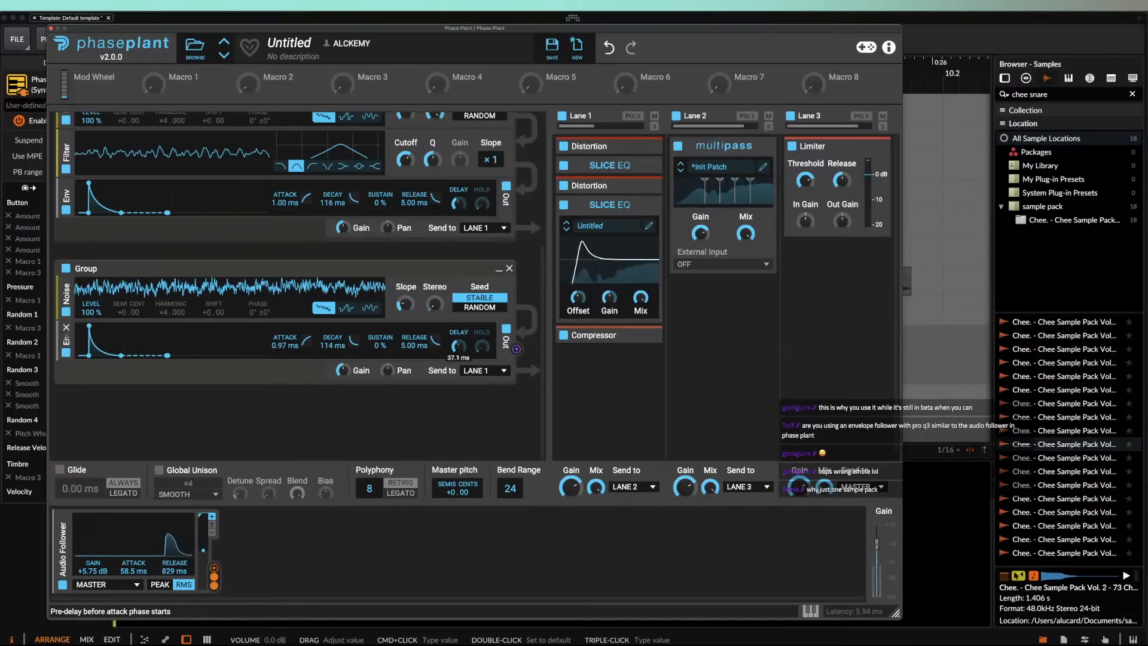
{"action": "left_click_drag", "start_coordinate": [460, 350], "coordinate": [460, 343]}
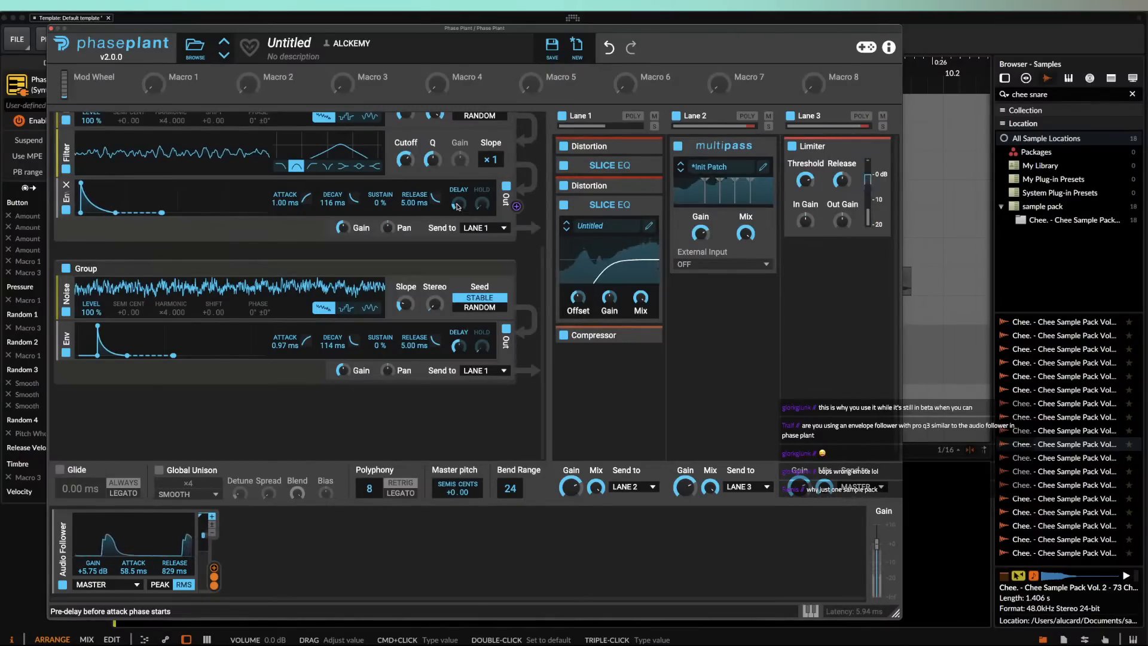
{"action": "left_click_drag", "start_coordinate": [459, 347], "coordinate": [459, 359]}
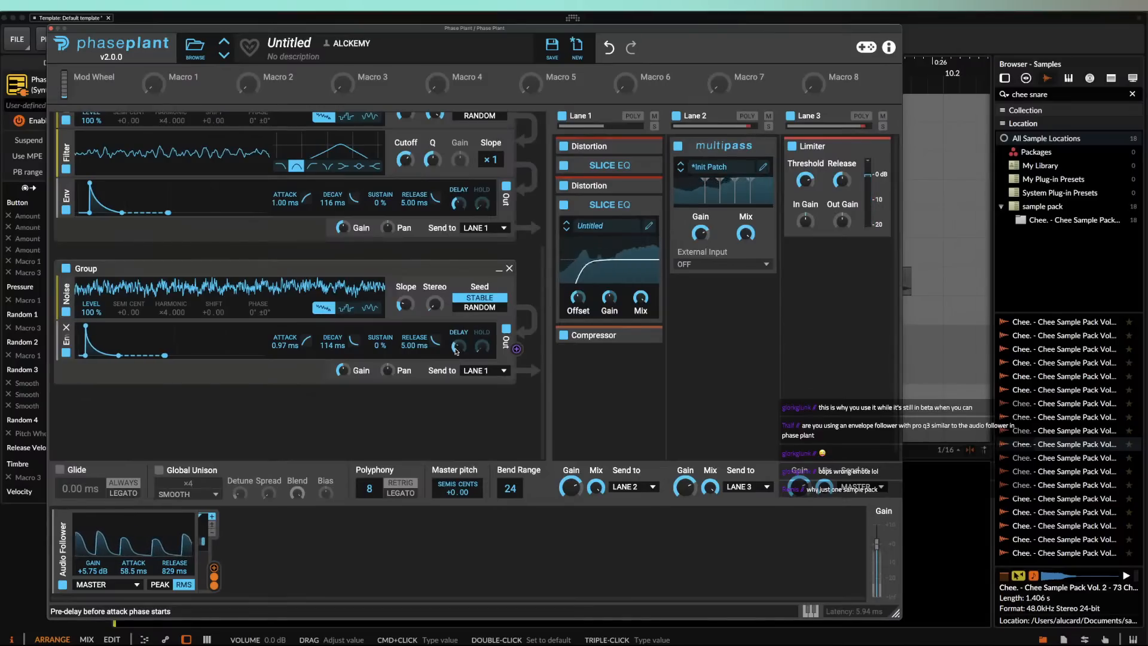
Step: Set the last noise envelope's decay to 87.9 ms and the filtered-noise envelope's to 141 ms, and try a 3.65 kHz filter cutoff
{"action": "scroll", "coordinate": [426, 178], "scroll_direction": "up", "scroll_amount": 1}
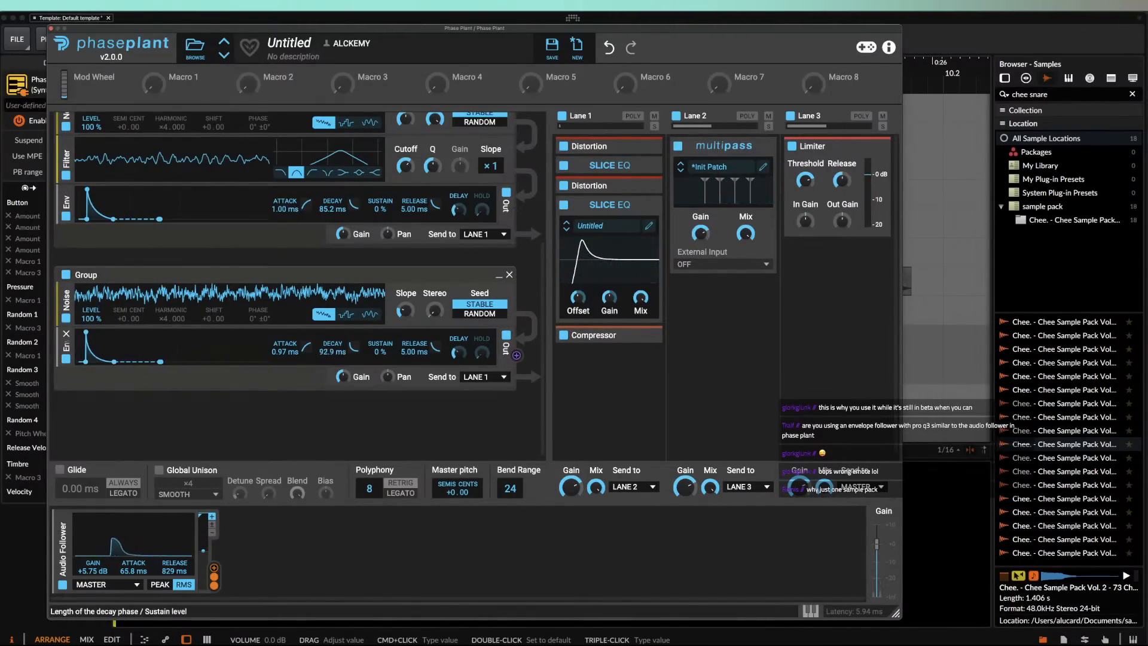
{"action": "left_click_drag", "start_coordinate": [114, 362], "coordinate": [113, 362]}
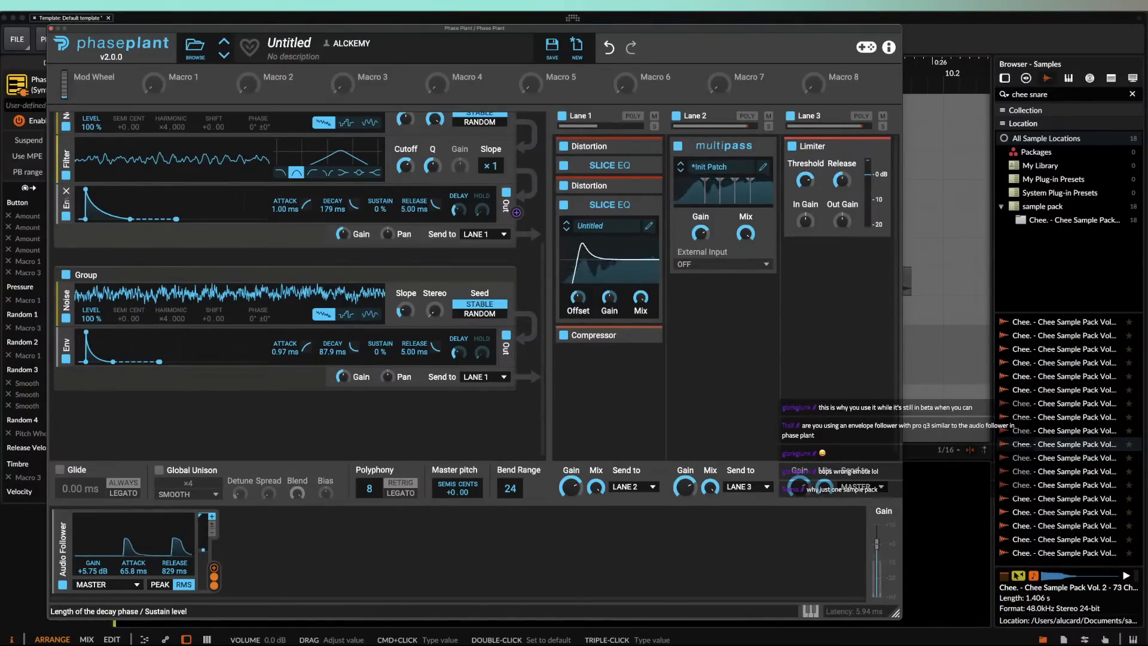
{"action": "left_click_drag", "start_coordinate": [124, 219], "coordinate": [123, 219]}
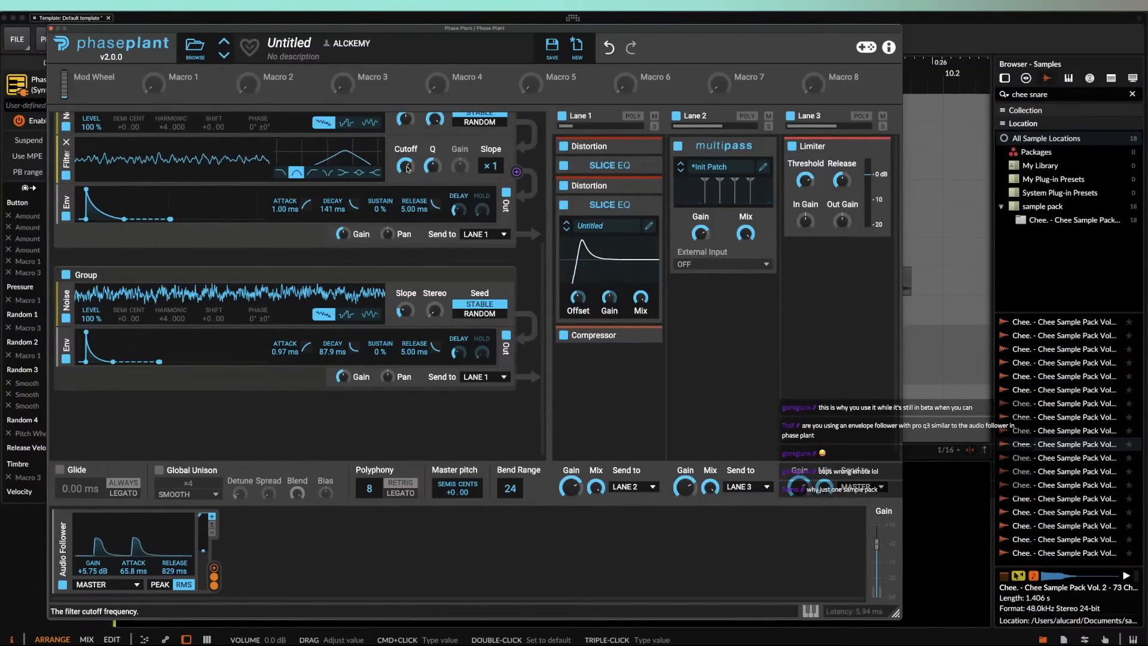
{"action": "mouse_move", "coordinate": [407, 169]}
{"action": "left_mouse_down"}
{"action": "mouse_move", "coordinate": [407, 190]}
{"action": "mouse_move", "coordinate": [406, 152]}
{"action": "left_mouse_up"}
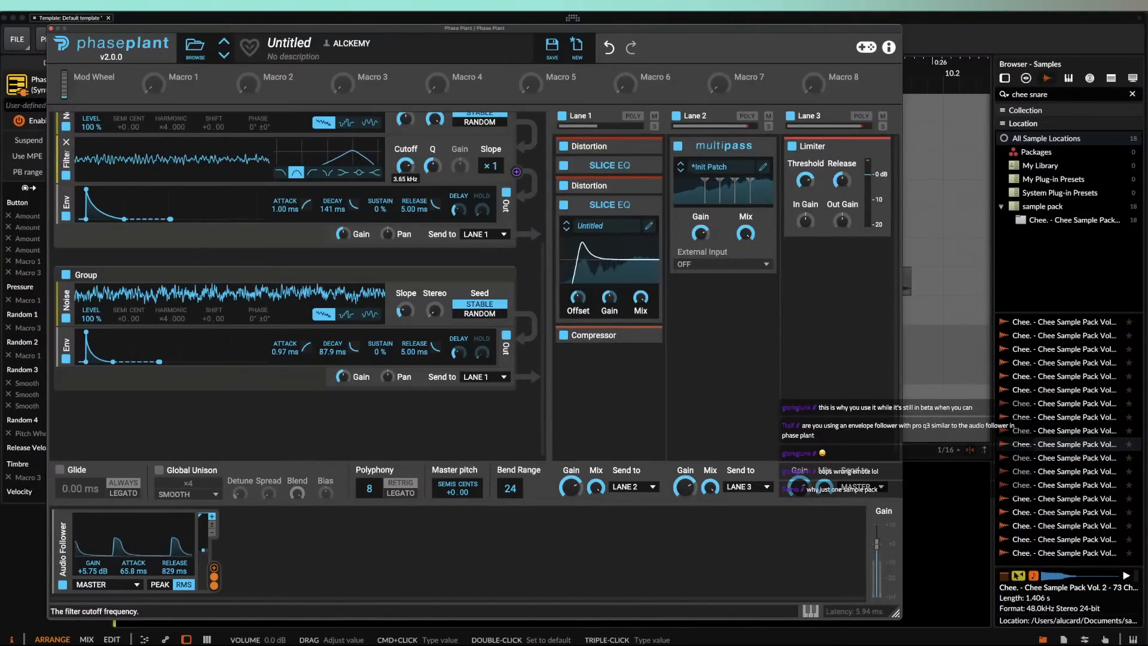
Step: Lengthen the sine group's envelope decay to 180 ms and the filtered-noise group's envelope decay to 188 ms
{"action": "scroll", "coordinate": [240, 219], "scroll_direction": "up", "scroll_amount": 3}
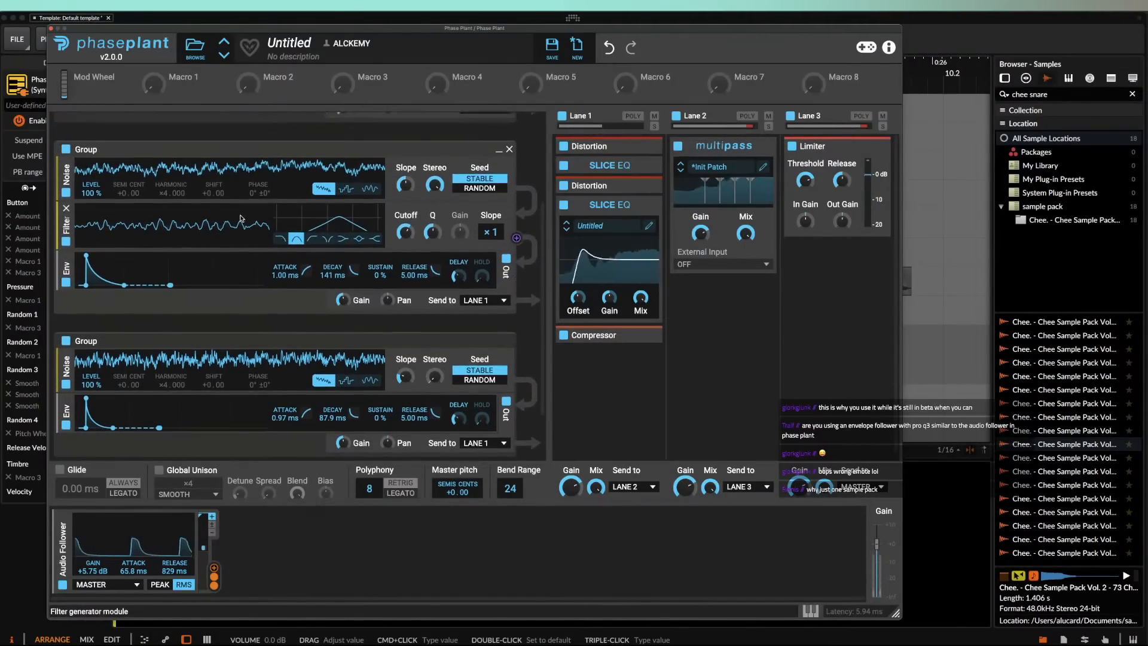
{"action": "scroll", "coordinate": [240, 219], "scroll_direction": "up", "scroll_amount": 5}
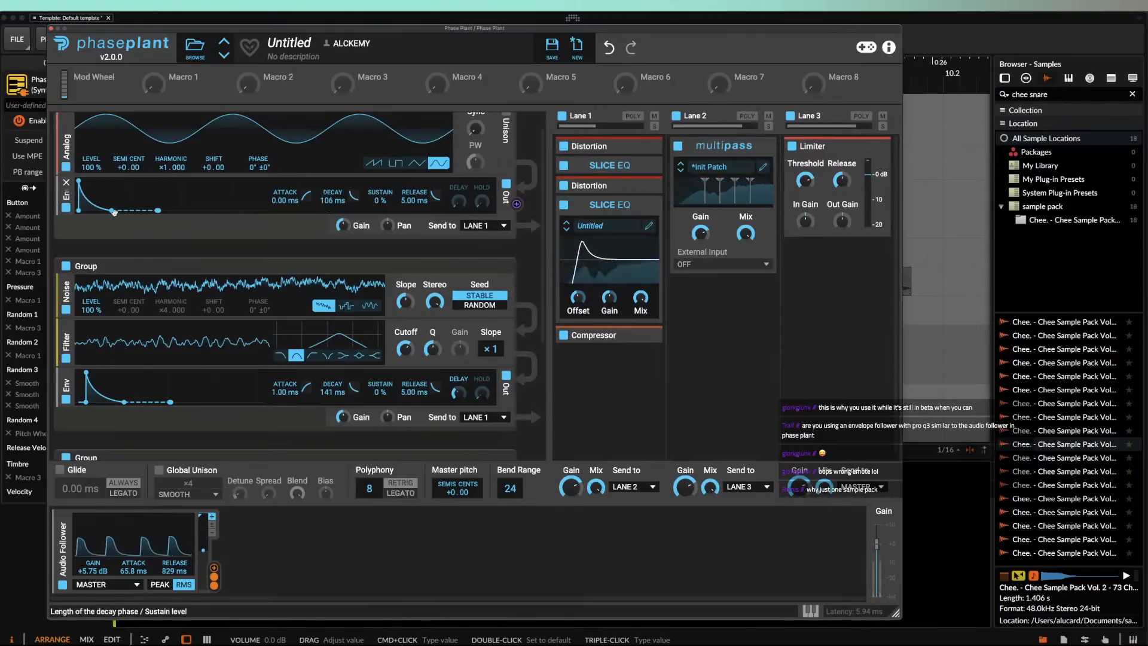
{"action": "left_click_drag", "start_coordinate": [117, 211], "coordinate": [130, 210]}
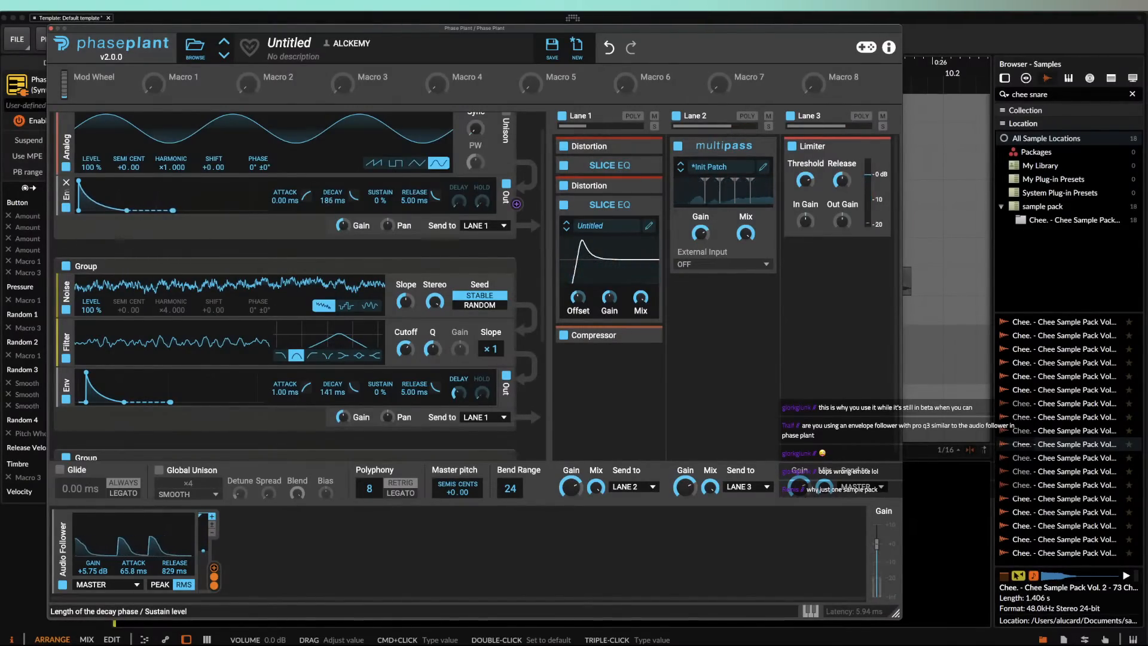
{"action": "scroll", "coordinate": [125, 240], "scroll_direction": "down", "scroll_amount": 4}
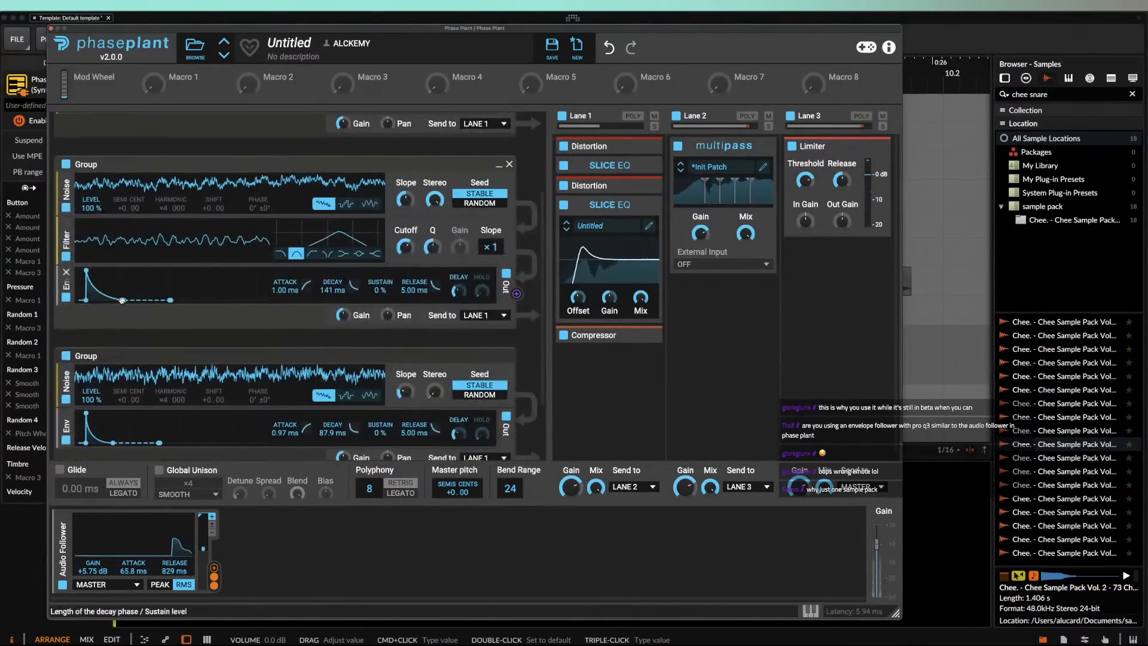
{"action": "left_click_drag", "start_coordinate": [139, 299], "coordinate": [139, 300]}
{"action": "scroll", "coordinate": [249, 146], "scroll_direction": "up", "scroll_amount": 5}
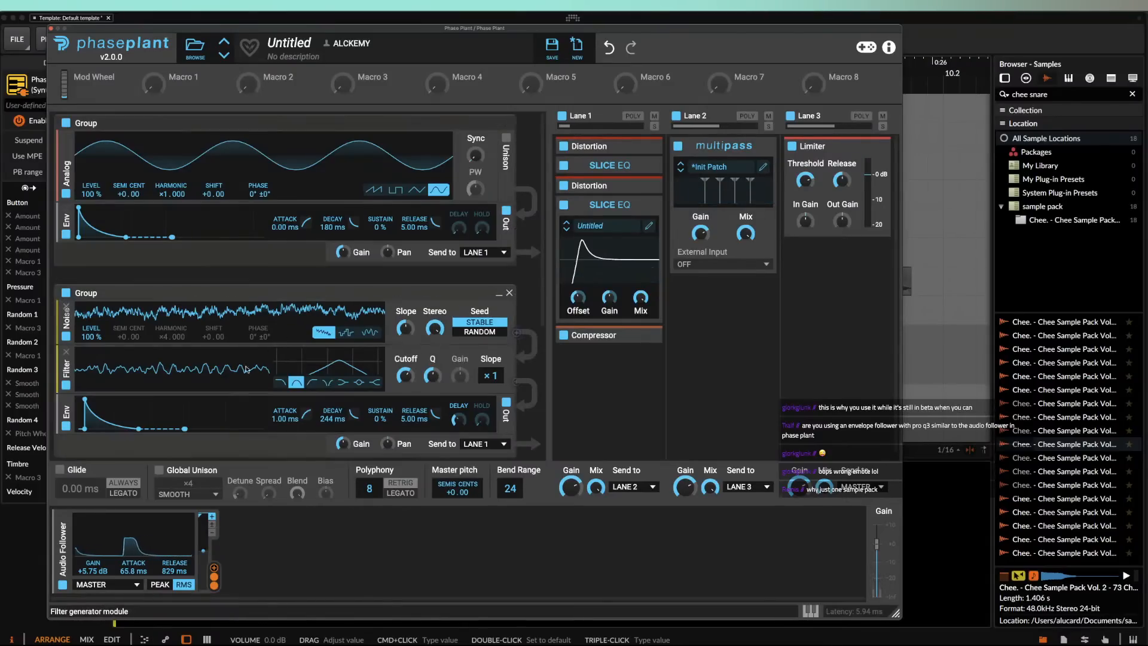
{"action": "left_click_drag", "start_coordinate": [138, 429], "coordinate": [132, 429]}
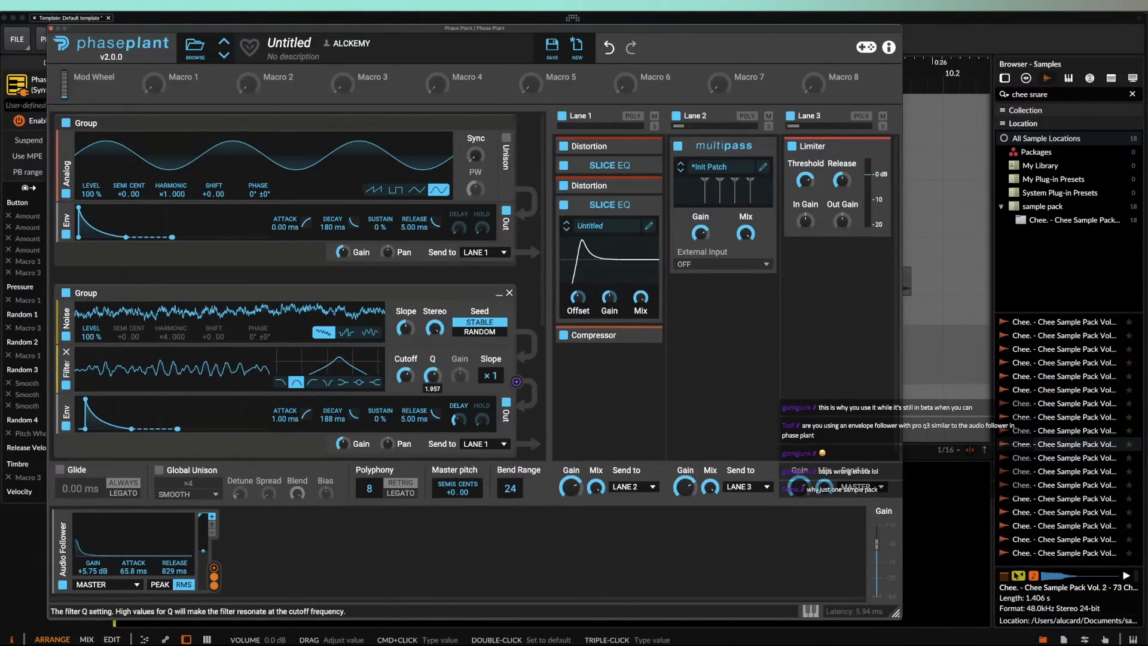
Step: Lower the noise Filter's Q for a wider band and try a random seed on that group's Noise generator
{"action": "left_click_drag", "start_coordinate": [432, 376], "coordinate": [405, 373]}
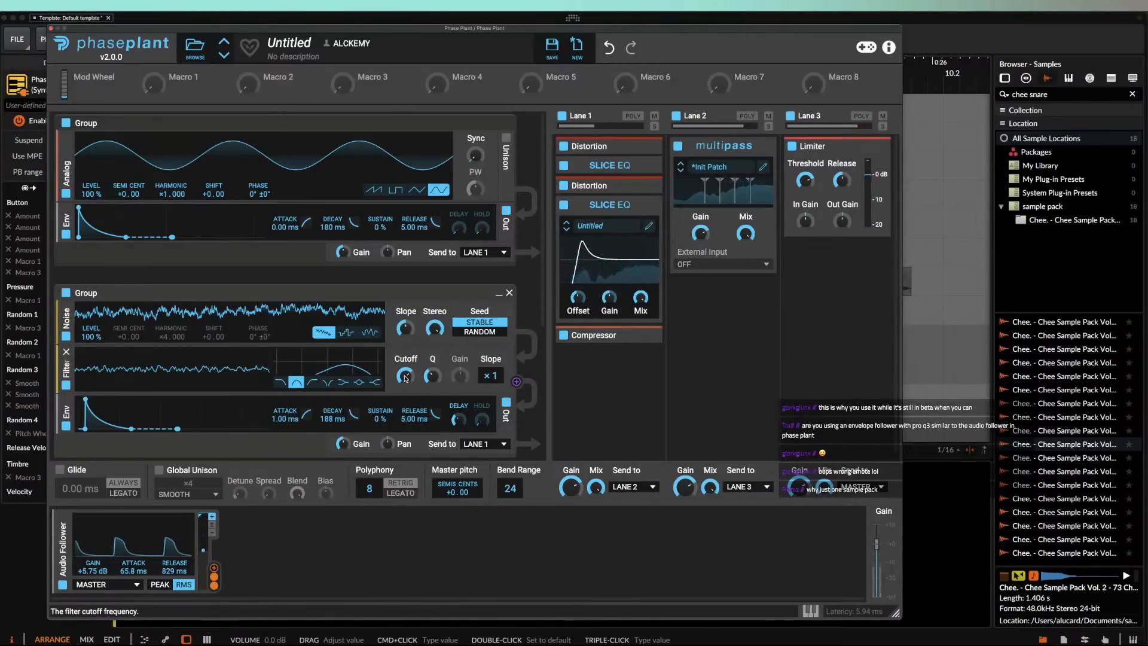
{"action": "left_click", "coordinate": [478, 331]}
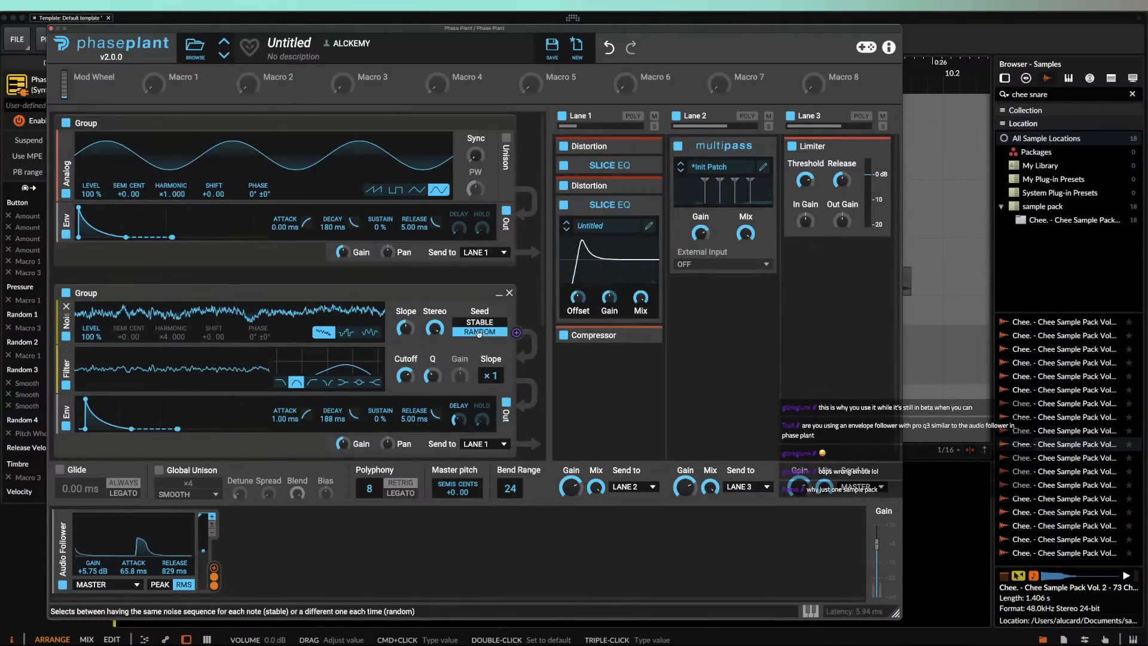
Step: Try a 100 ms release on the Audio Follower, then set it to 808 ms
{"action": "scroll", "coordinate": [350, 351], "scroll_direction": "down", "scroll_amount": 5}
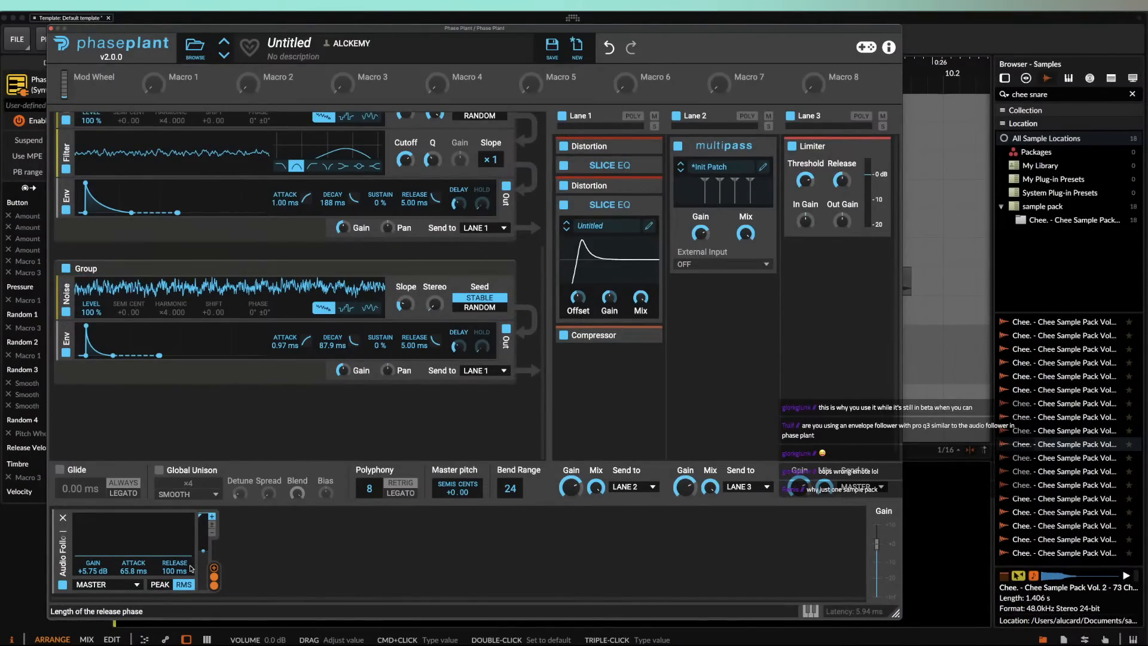
{"action": "left_click_drag", "start_coordinate": [170, 577], "coordinate": [169, 573]}
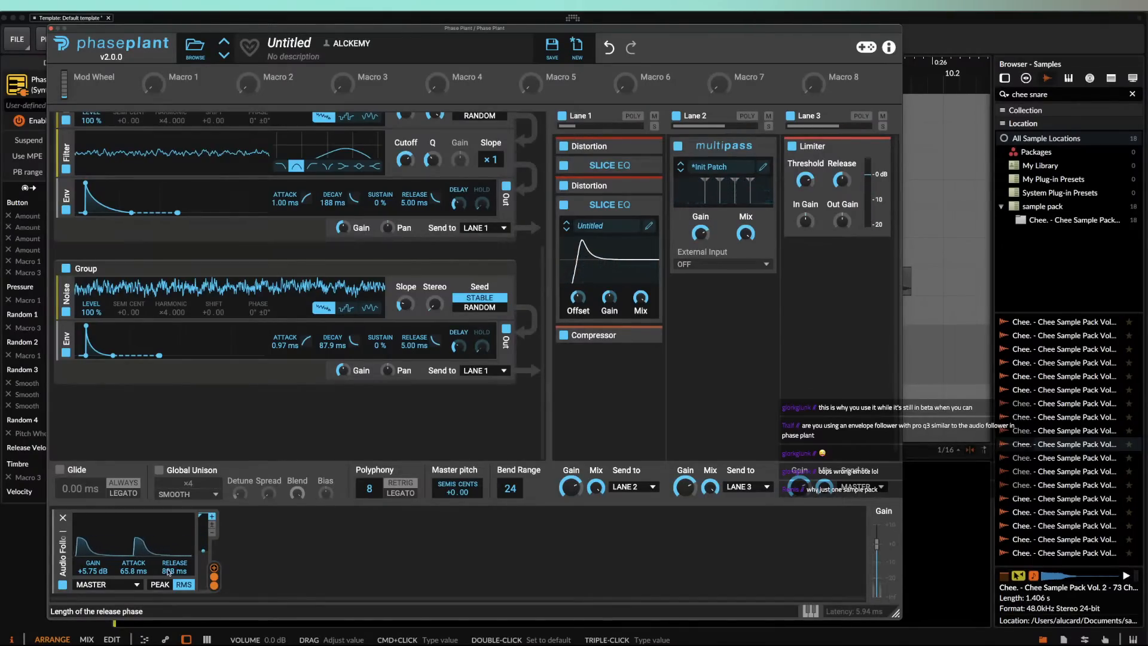
{"action": "scroll", "coordinate": [356, 234], "scroll_direction": "up", "scroll_amount": 3}
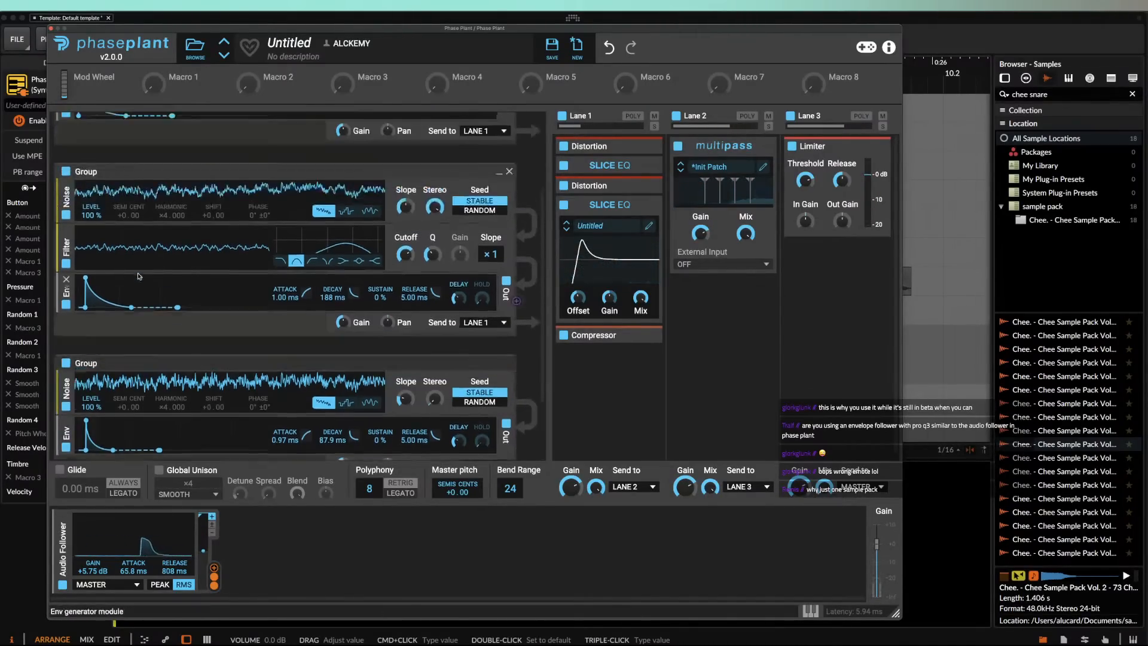
{"action": "scroll", "coordinate": [311, 237], "scroll_direction": "down", "scroll_amount": 3}
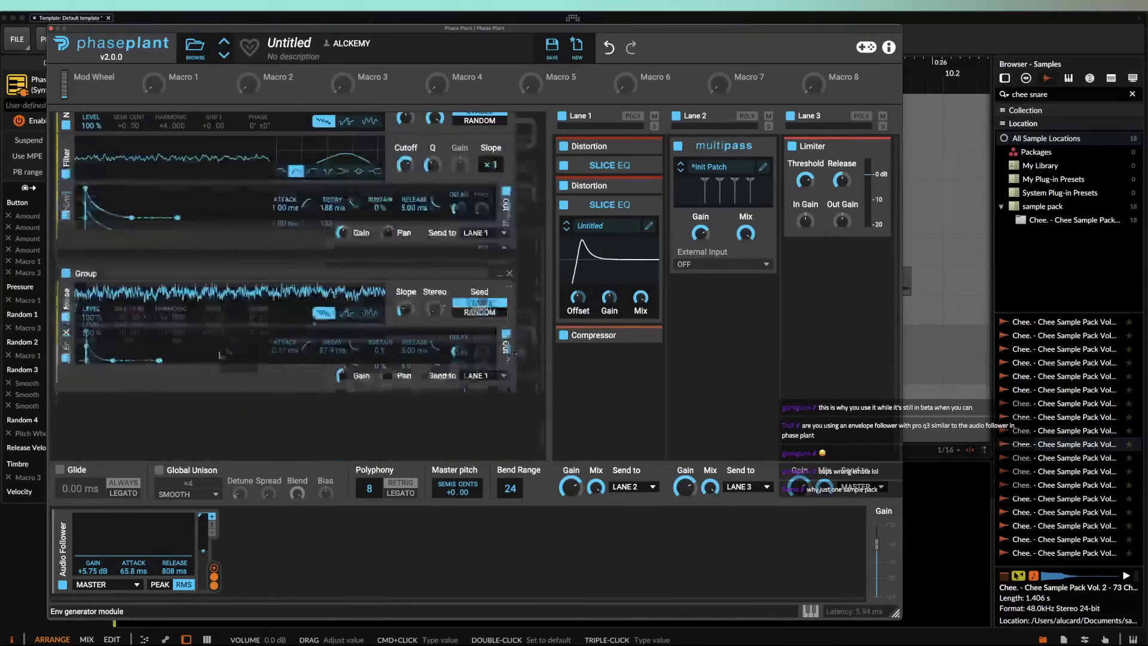
{"action": "scroll", "coordinate": [284, 237], "scroll_direction": "up", "scroll_amount": 1}
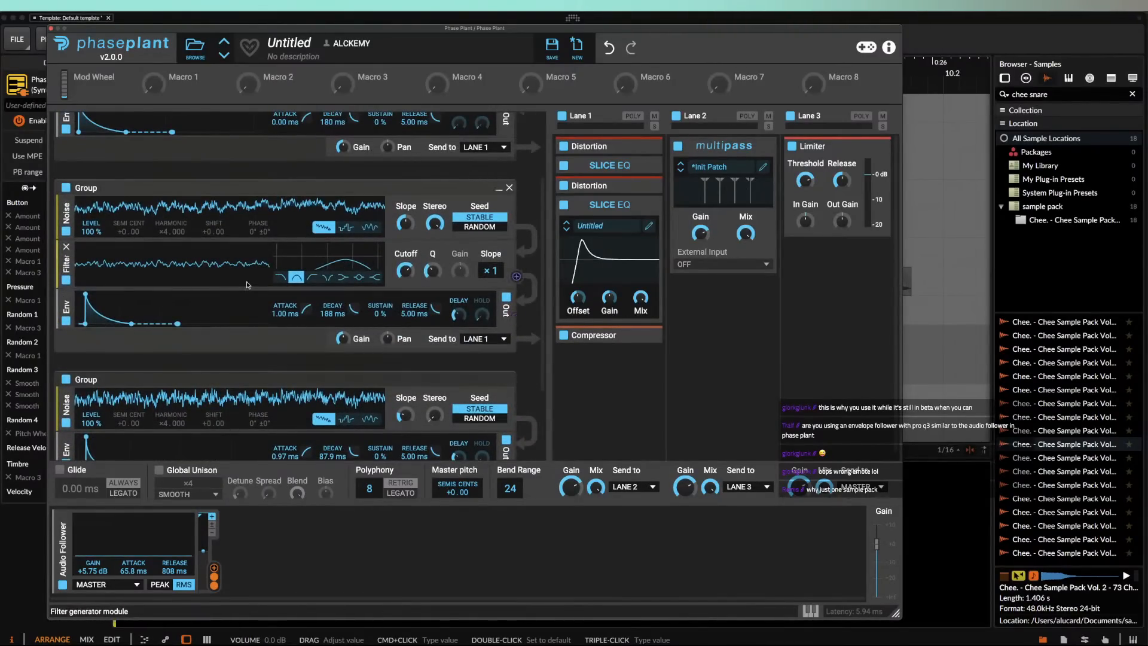
Step: Reset the delay on the filtered-noise group's envelope to its default
{"action": "scroll", "coordinate": [363, 224], "scroll_direction": "up", "scroll_amount": 2}
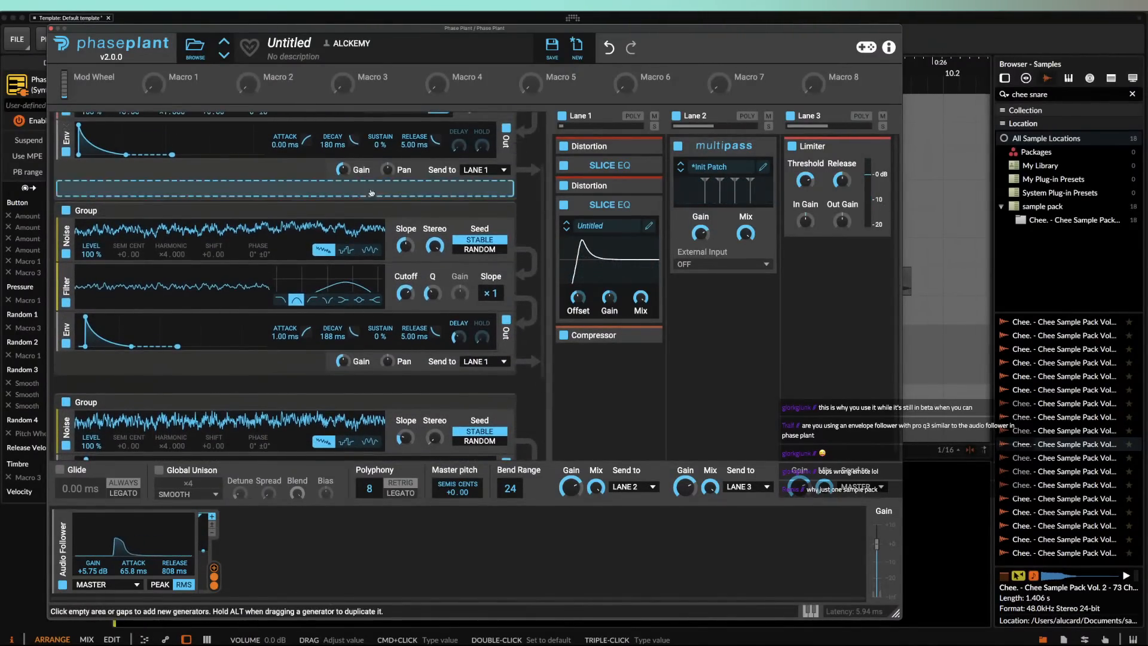
{"action": "scroll", "coordinate": [133, 348], "scroll_direction": "down", "scroll_amount": 2}
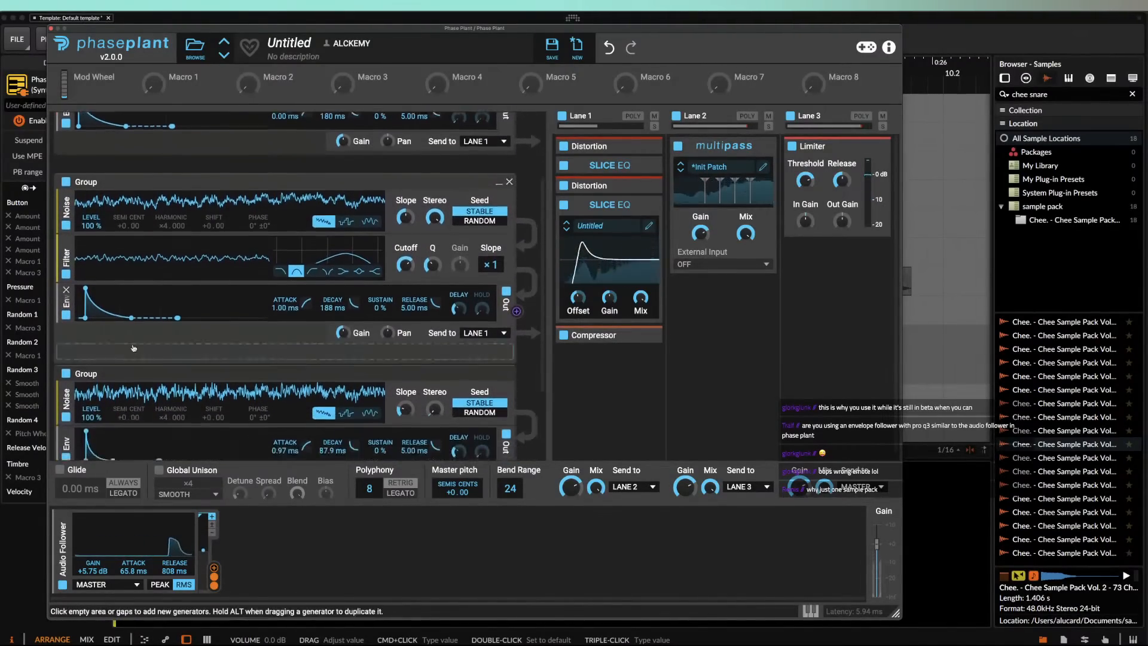
{"action": "scroll", "coordinate": [227, 395], "scroll_direction": "up", "scroll_amount": 3}
{"action": "scroll", "coordinate": [250, 412], "scroll_direction": "down", "scroll_amount": 1}
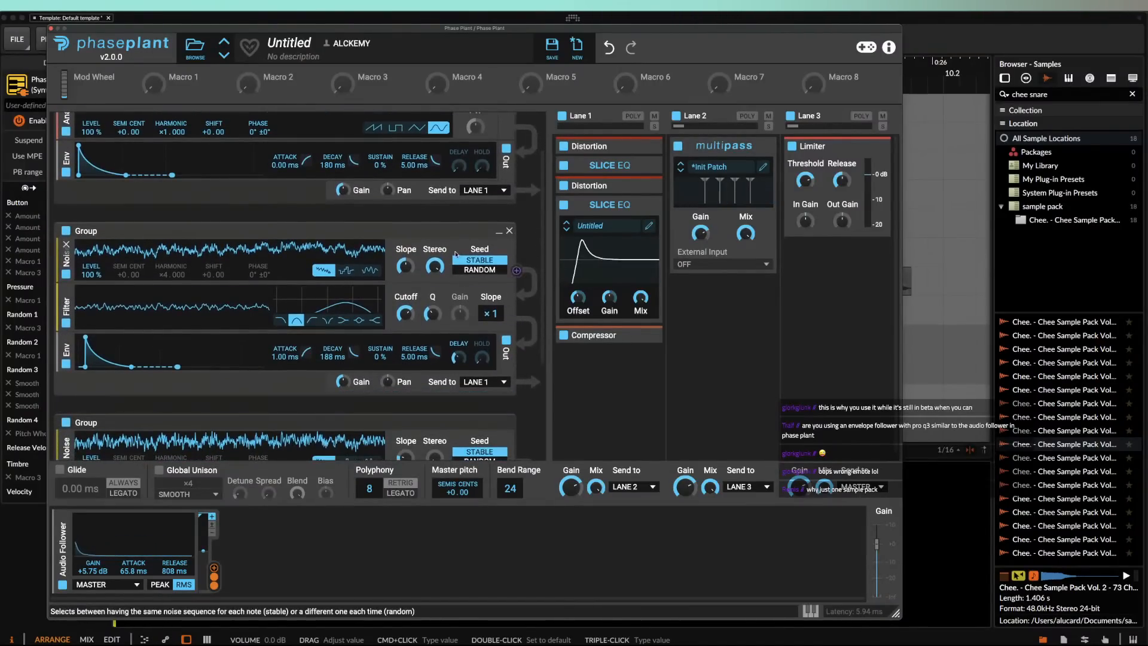
{"action": "scroll", "coordinate": [290, 198], "scroll_direction": "up", "scroll_amount": 3}
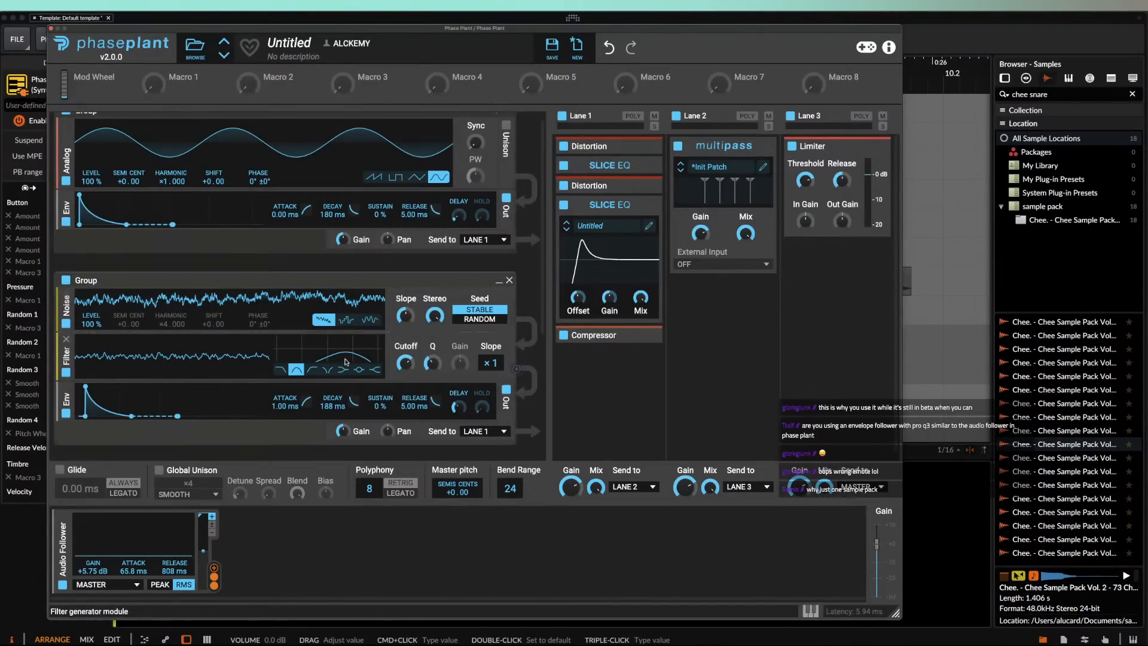
{"action": "double_click", "coordinate": [462, 408]}
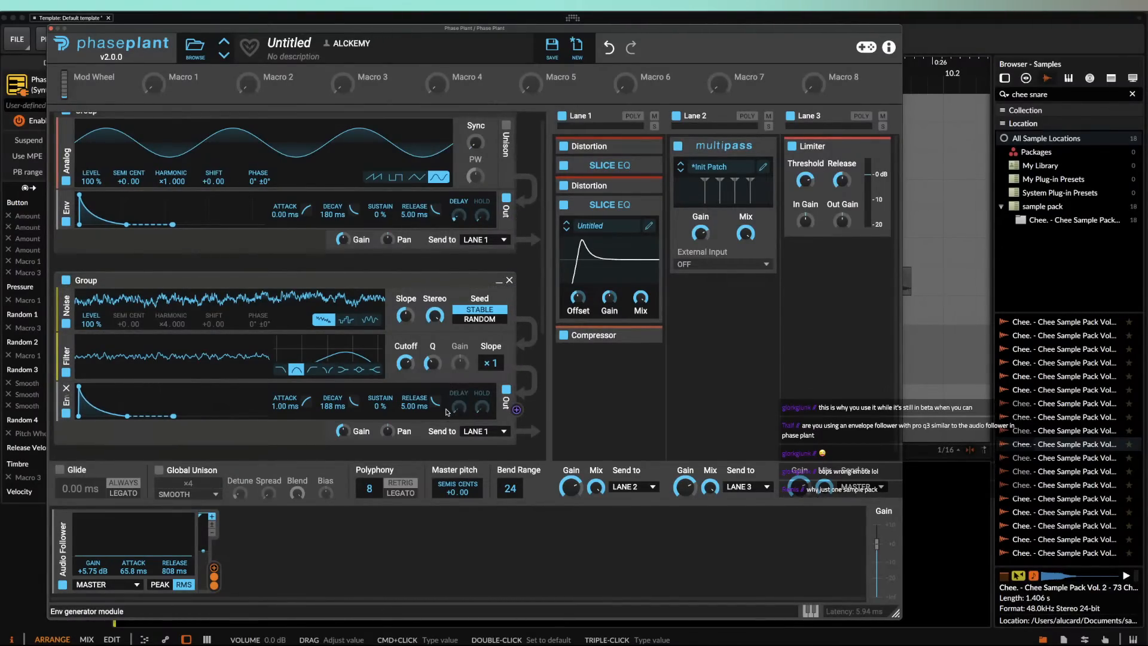
Step: Raise the Q of the filtered-noise group's Filter for a narrower band and nudge its cutoff upward
{"action": "scroll", "coordinate": [437, 335], "scroll_direction": "down", "scroll_amount": 3}
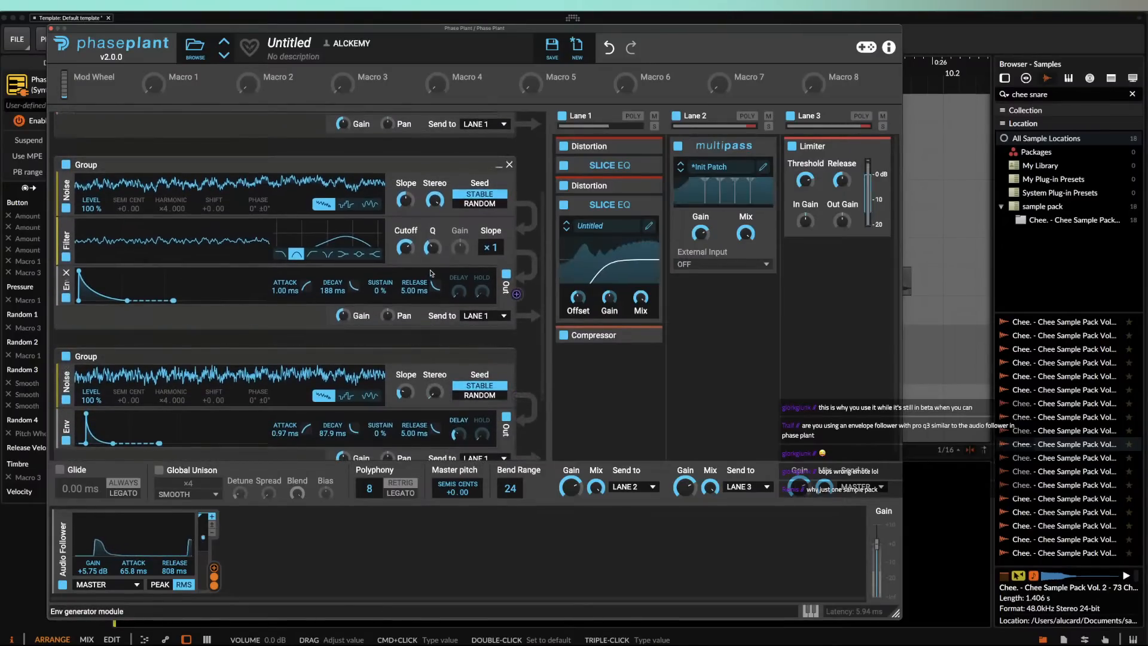
{"action": "left_click_drag", "start_coordinate": [432, 247], "coordinate": [431, 236]}
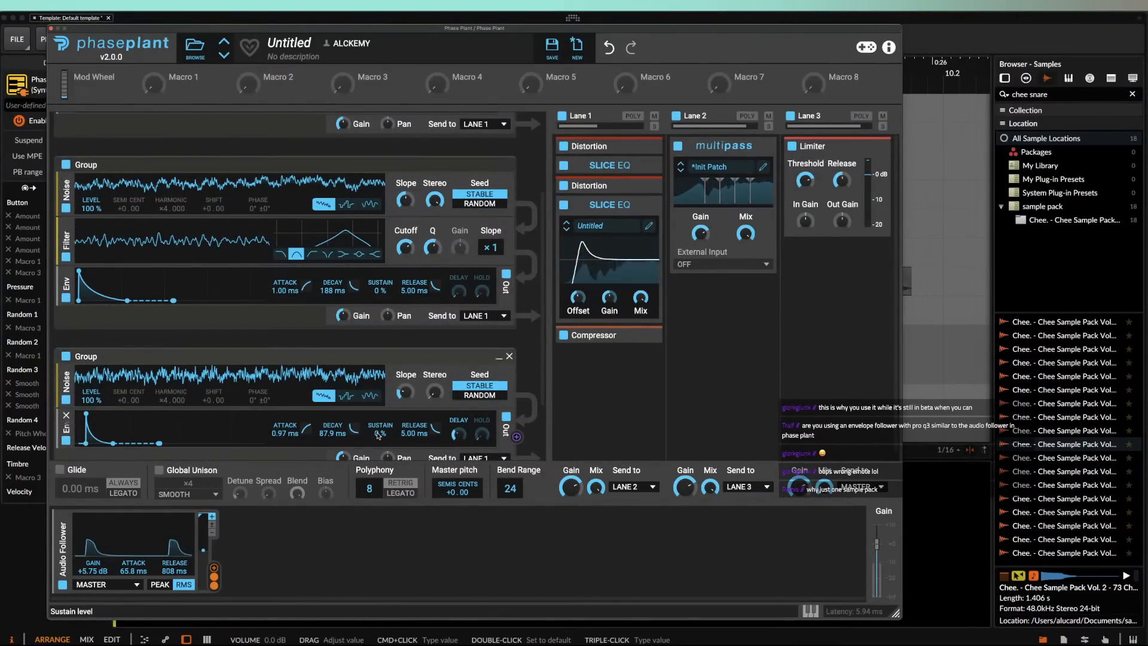
{"action": "scroll", "coordinate": [355, 440], "scroll_direction": "down", "scroll_amount": 1}
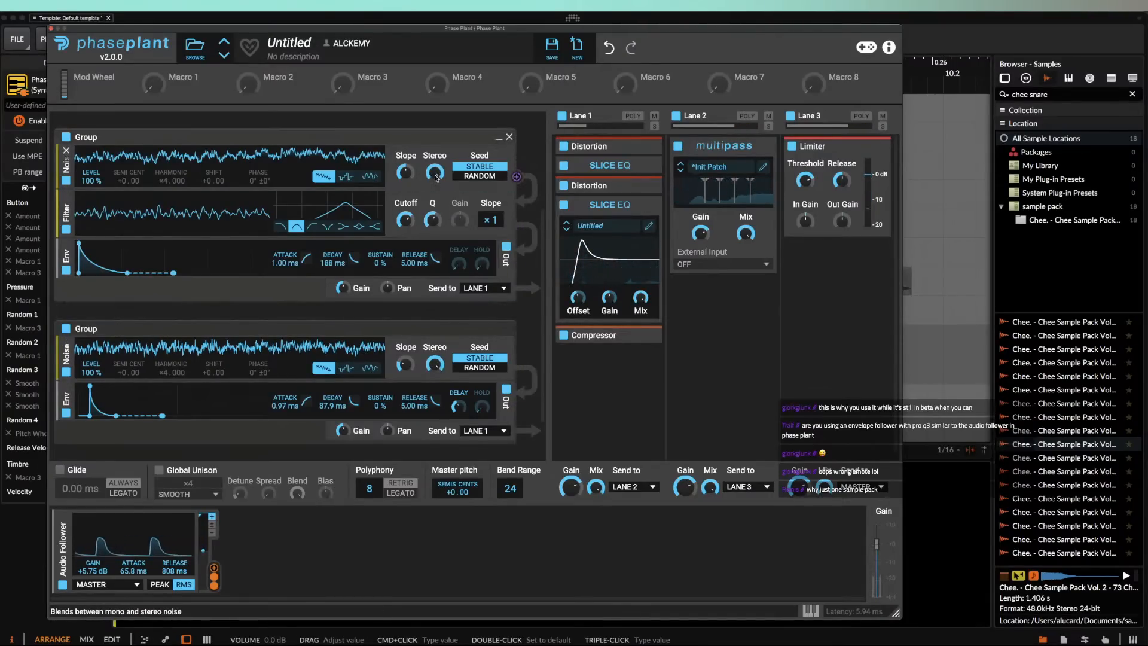
{"action": "left_click_drag", "start_coordinate": [404, 220], "coordinate": [404, 207]}
{"action": "left_click", "coordinate": [261, 380]}
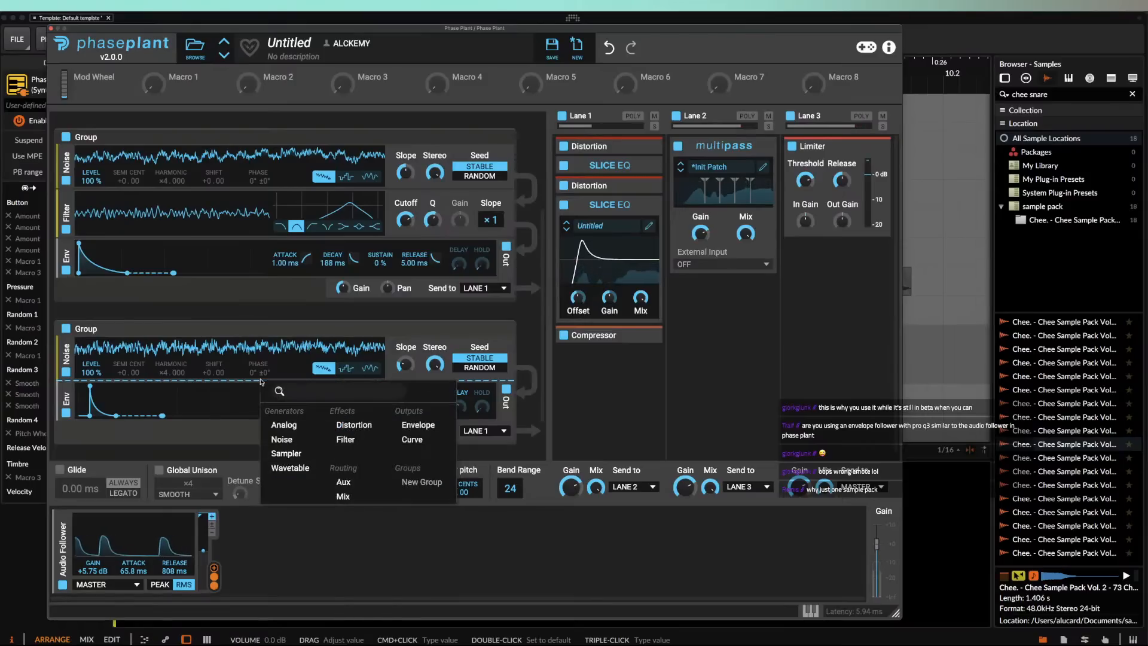
{"action": "left_click", "coordinate": [343, 425]}
{"action": "left_click", "coordinate": [67, 387]}
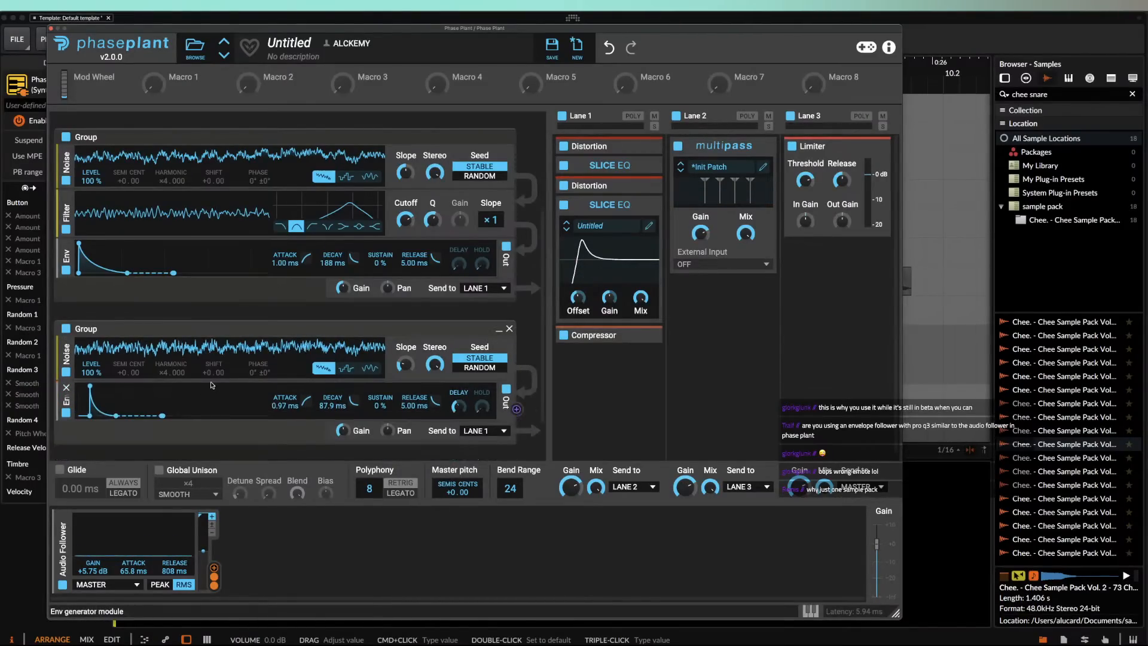
Step: Insert a high-pass Filter between the last group's Noise generator and envelope, and lower its cutoff
{"action": "left_click", "coordinate": [220, 380]}
{"action": "left_click", "coordinate": [303, 442]}
{"action": "left_click", "coordinate": [312, 418]}
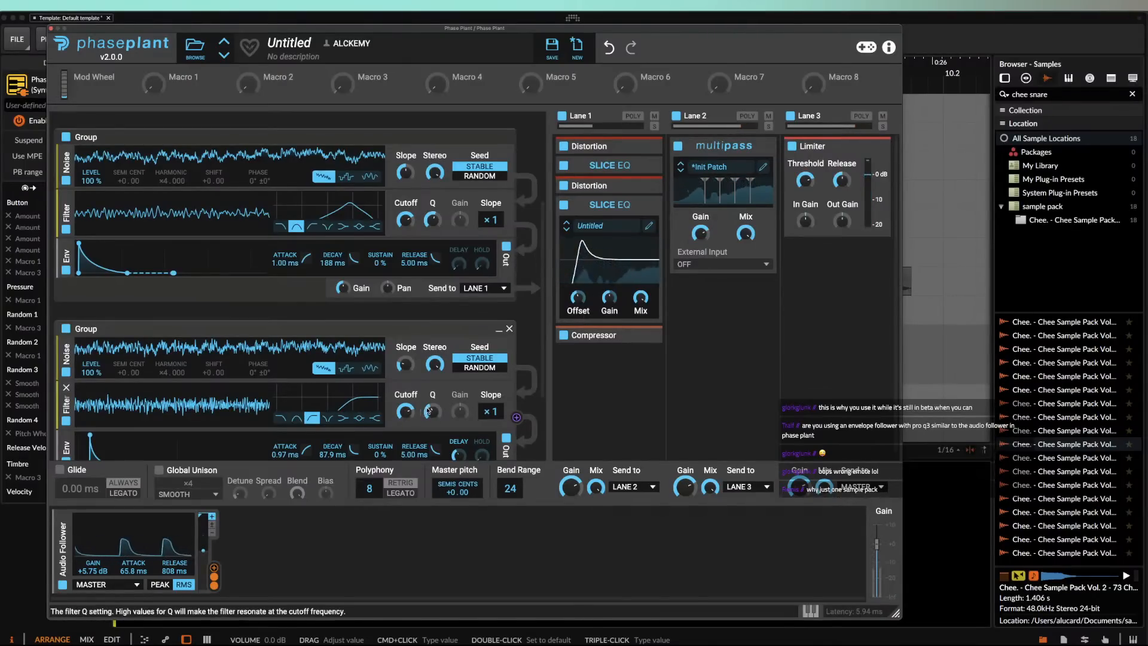
{"action": "left_click_drag", "start_coordinate": [405, 412], "coordinate": [402, 412]}
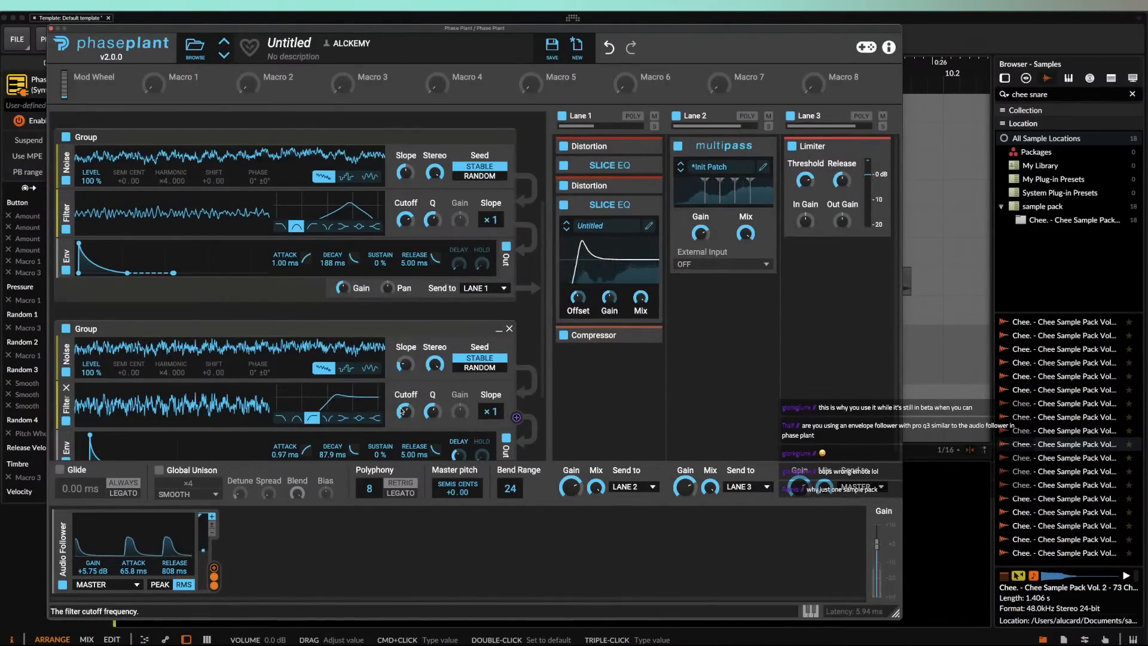
Step: Shorten the band-pass noise group's envelope decay to 125 ms and collapse that group
{"action": "scroll", "coordinate": [440, 179], "scroll_direction": "up", "scroll_amount": 3}
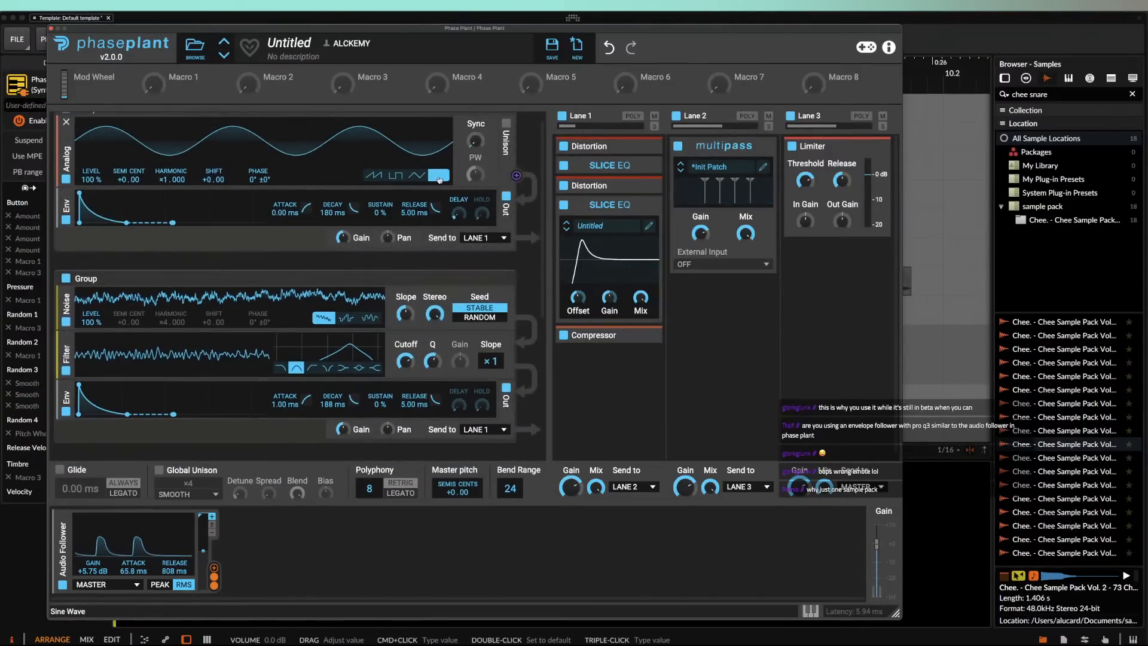
{"action": "scroll", "coordinate": [395, 217], "scroll_direction": "up", "scroll_amount": 1}
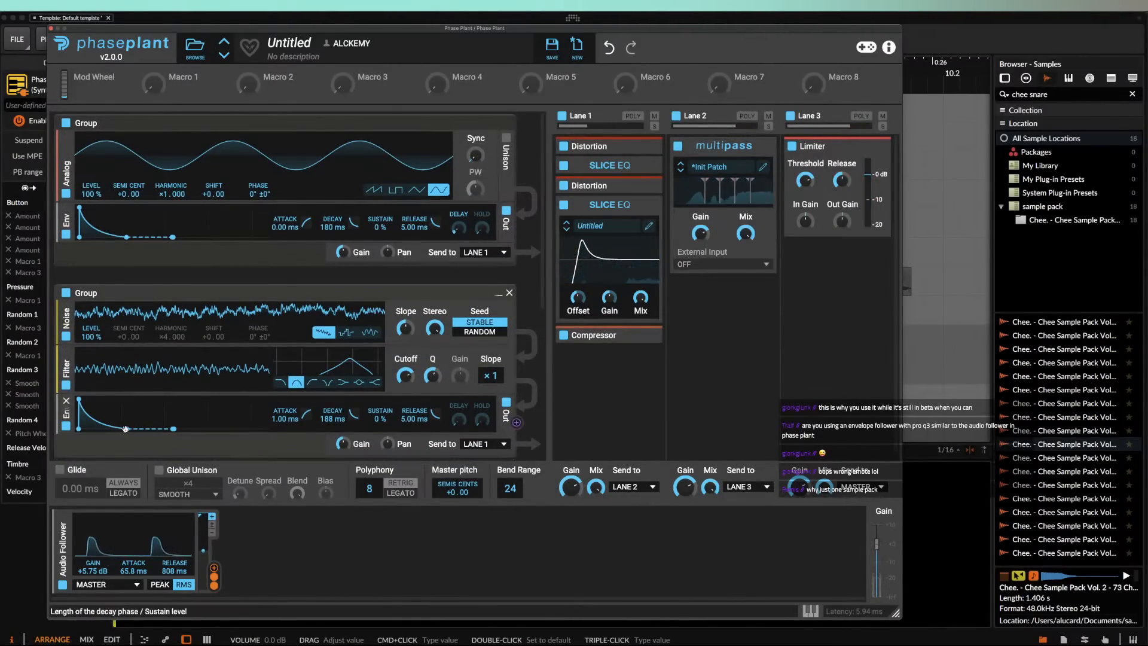
{"action": "left_click_drag", "start_coordinate": [119, 429], "coordinate": [116, 429]}
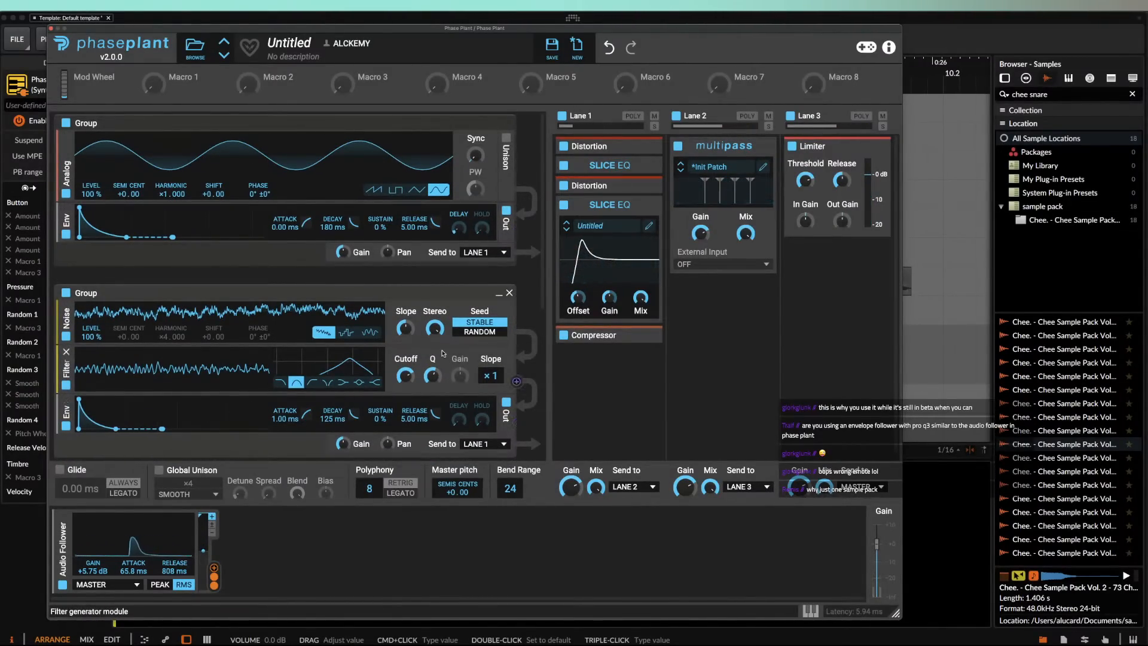
{"action": "left_click", "coordinate": [499, 295]}
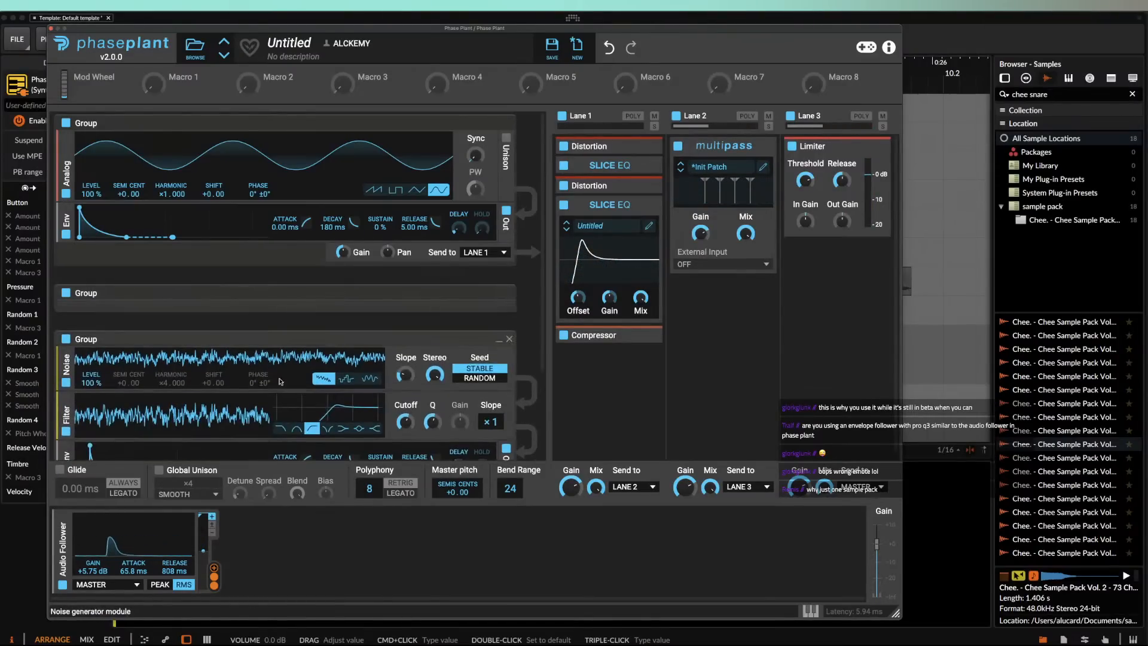
Step: Lengthen the last noise group's envelope decay to 121 ms and collapse that group
{"action": "scroll", "coordinate": [269, 391], "scroll_direction": "down", "scroll_amount": 4}
{"action": "left_click_drag", "start_coordinate": [116, 355], "coordinate": [122, 355]}
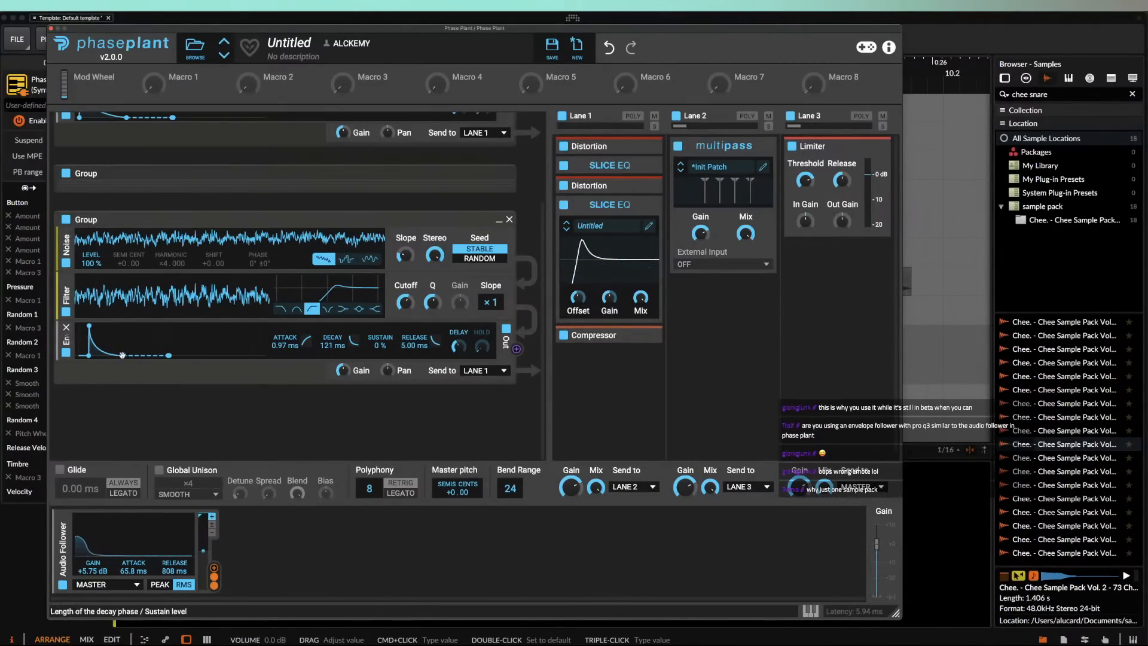
{"action": "left_click", "coordinate": [499, 221]}
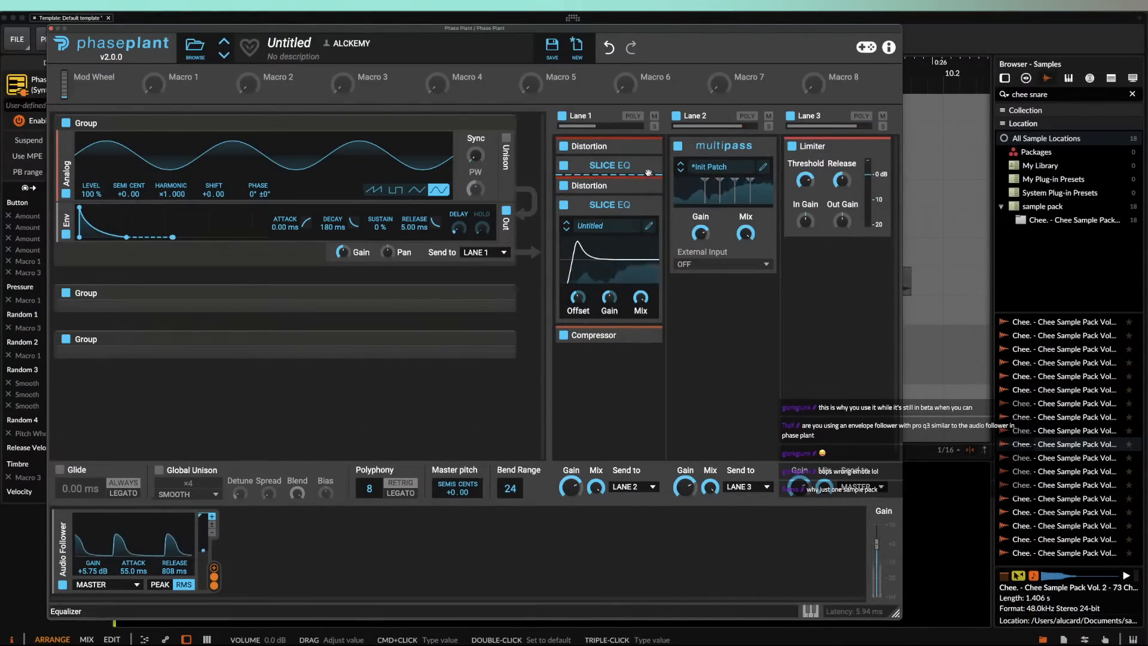
Step: Inspect the first Slice EQ in Lane 1 and leave both Slice EQs collapsed
{"action": "left_click", "coordinate": [649, 173]}
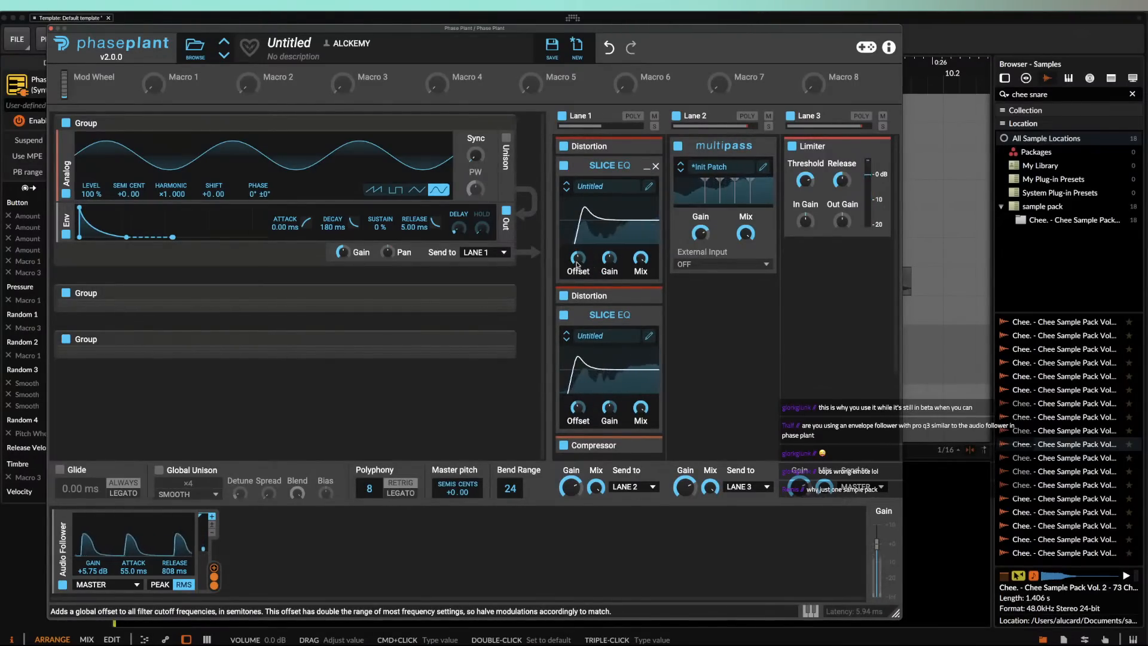
{"action": "left_click", "coordinate": [647, 166]}
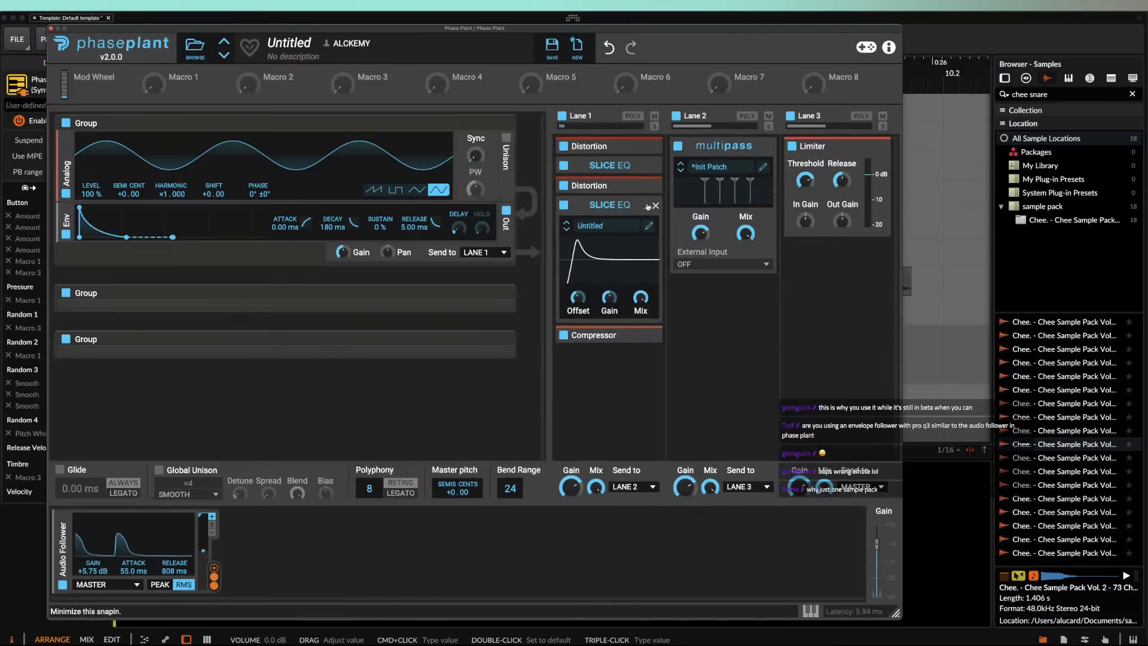
{"action": "left_click", "coordinate": [647, 207]}
Step: Insert a Multipass between the second Slice EQ and the Compressor in Lane 1 and reset its patch to default
{"action": "left_click", "coordinate": [607, 251]}
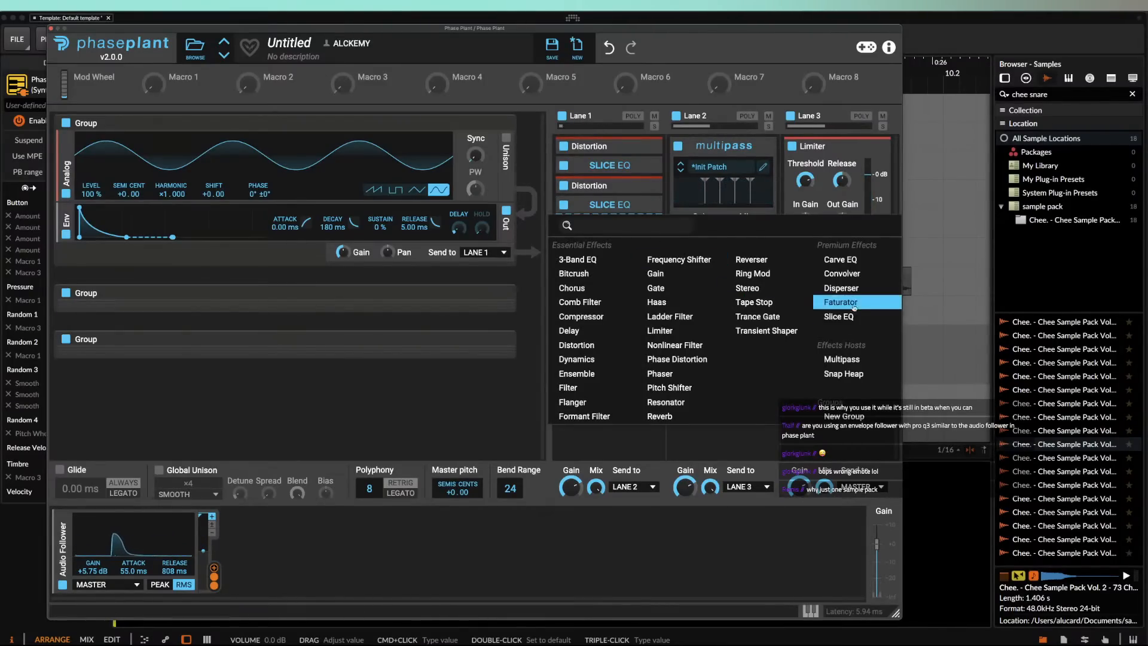
{"action": "left_click", "coordinate": [843, 359]}
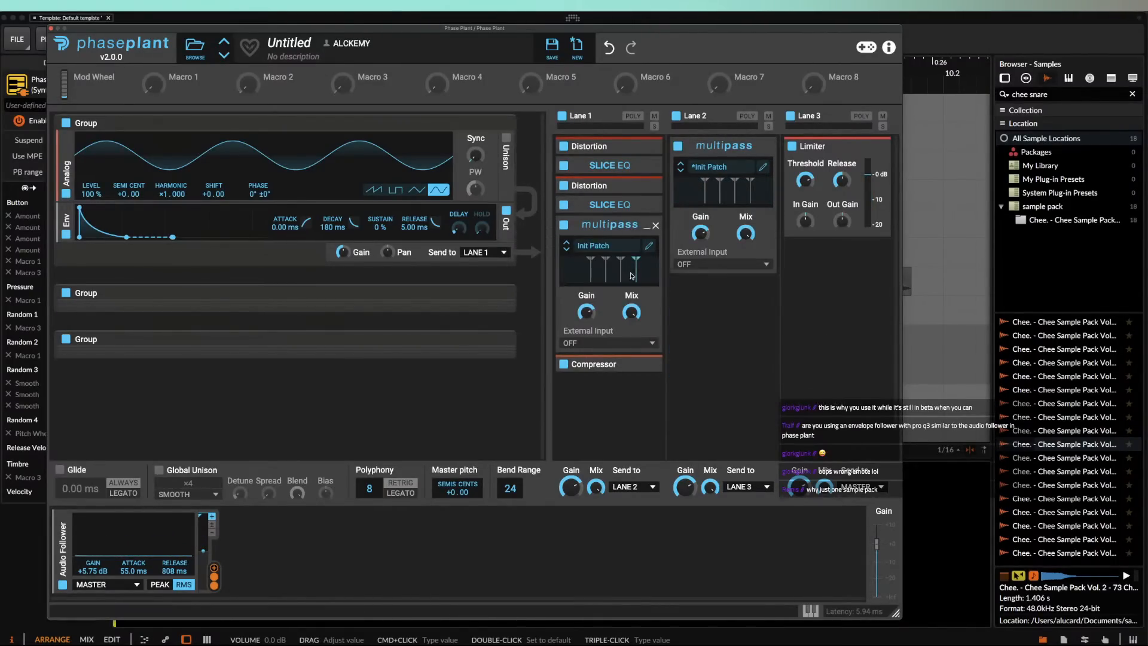
{"action": "left_click", "coordinate": [650, 245]}
{"action": "left_click", "coordinate": [626, 54]}
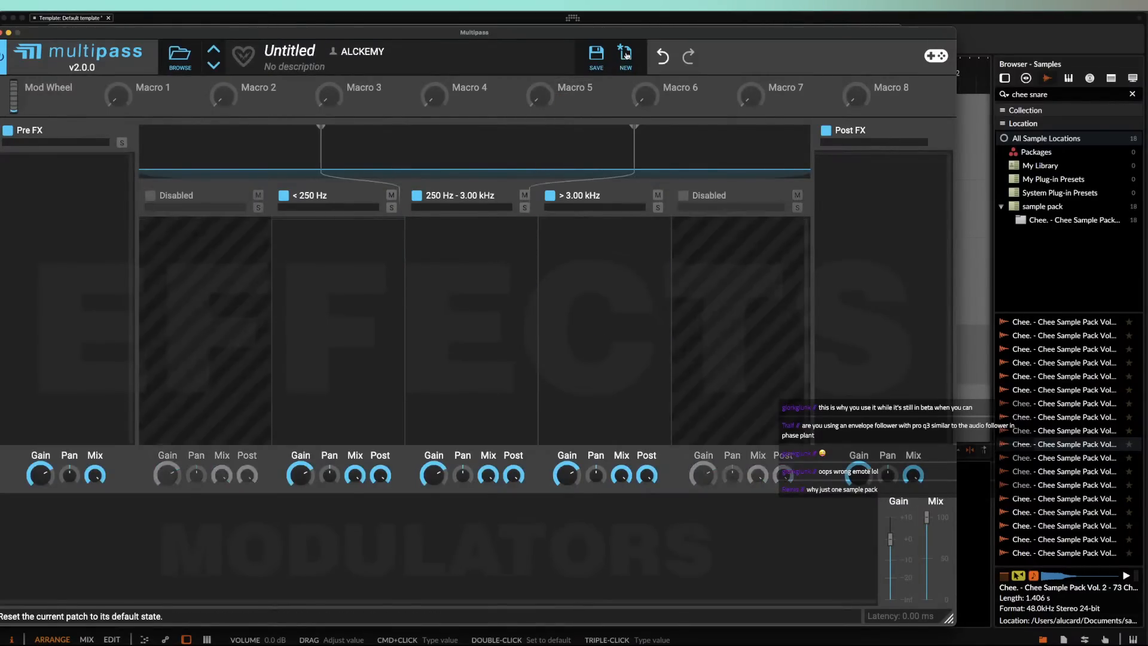
Step: Add a Convolver to the 250 Hz - 3.00 kHz band and open its impulse response browser
{"action": "left_click", "coordinate": [462, 250]}
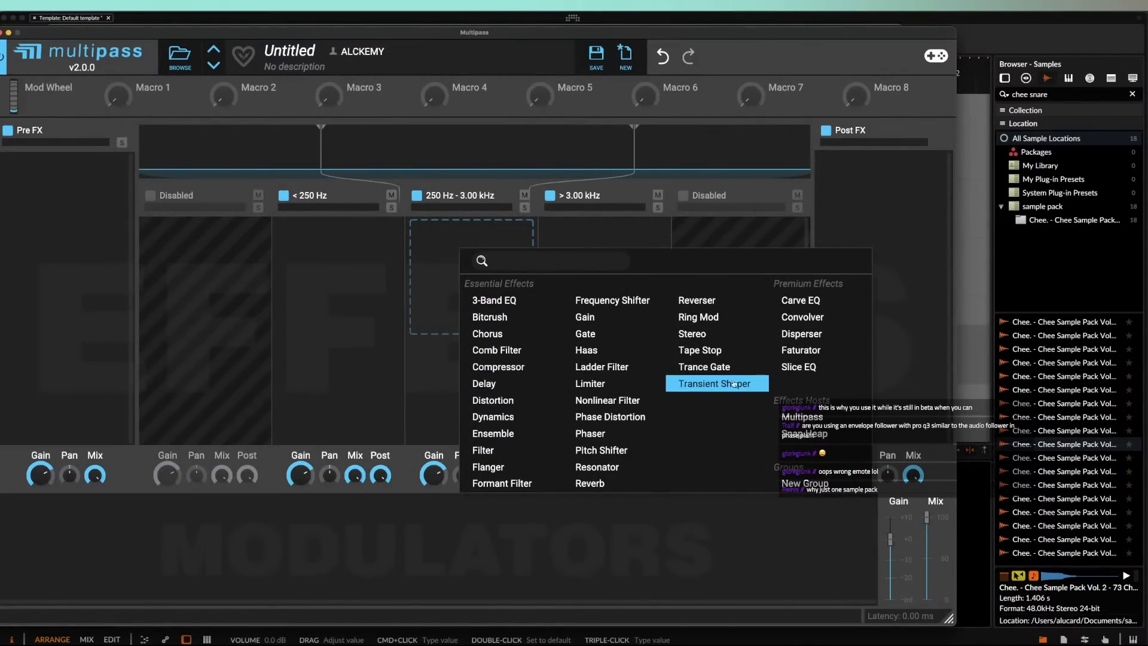
{"action": "left_click", "coordinate": [787, 318]}
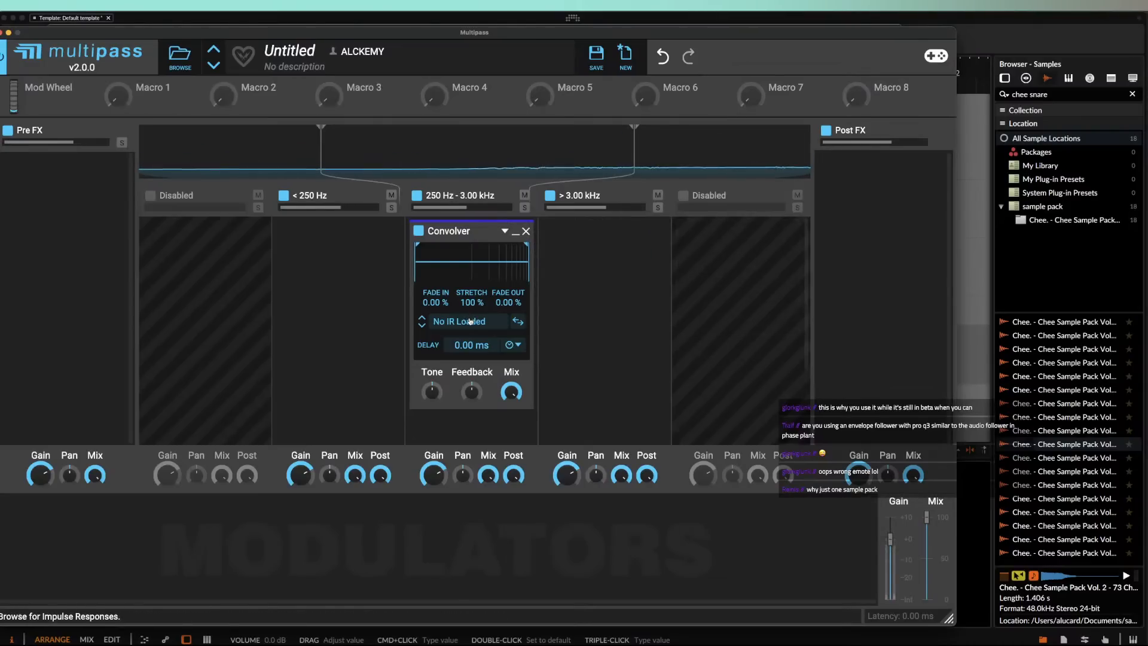
{"action": "left_click", "coordinate": [471, 321]}
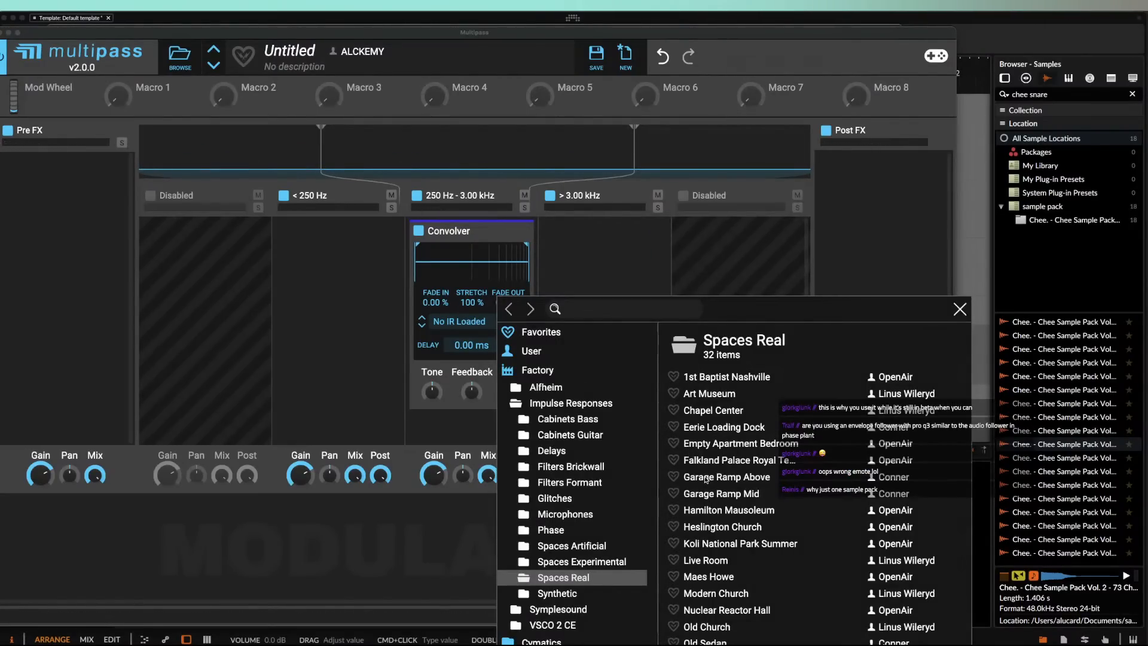
Step: Load an "Alckem Pork Fat Sat" bounce from the sample pack's Recent Drums subfolders as the Convolver's impulse response
{"action": "scroll", "coordinate": [568, 509], "scroll_direction": "down", "scroll_amount": 4}
{"action": "left_click", "coordinate": [538, 623]}
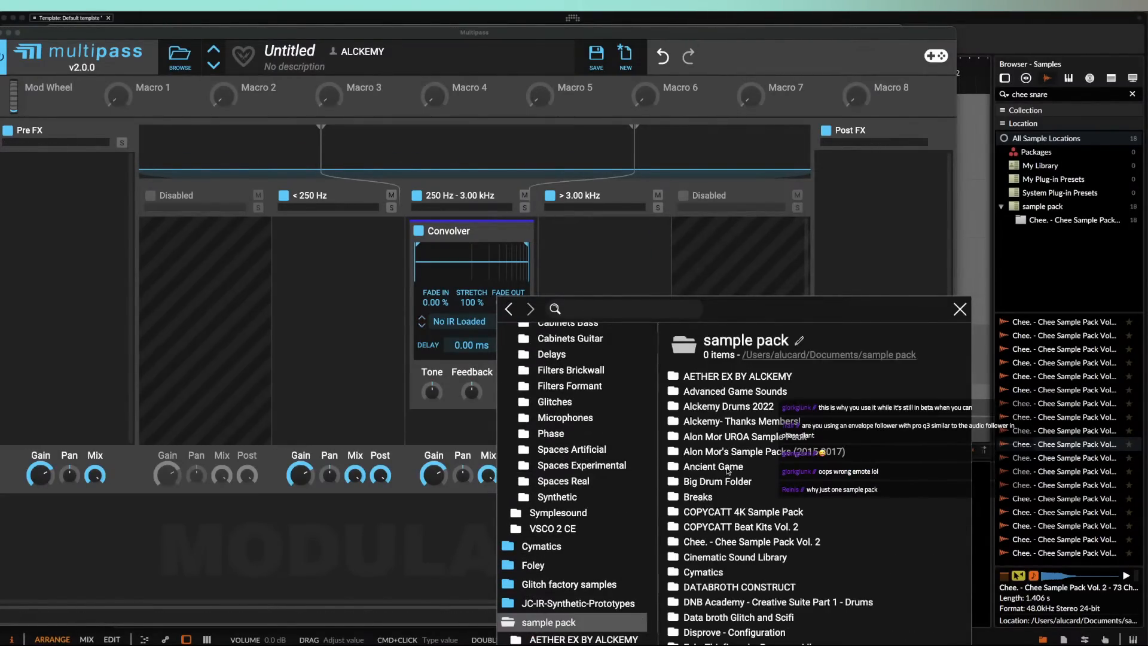
{"action": "scroll", "coordinate": [712, 580], "scroll_direction": "down", "scroll_amount": 10}
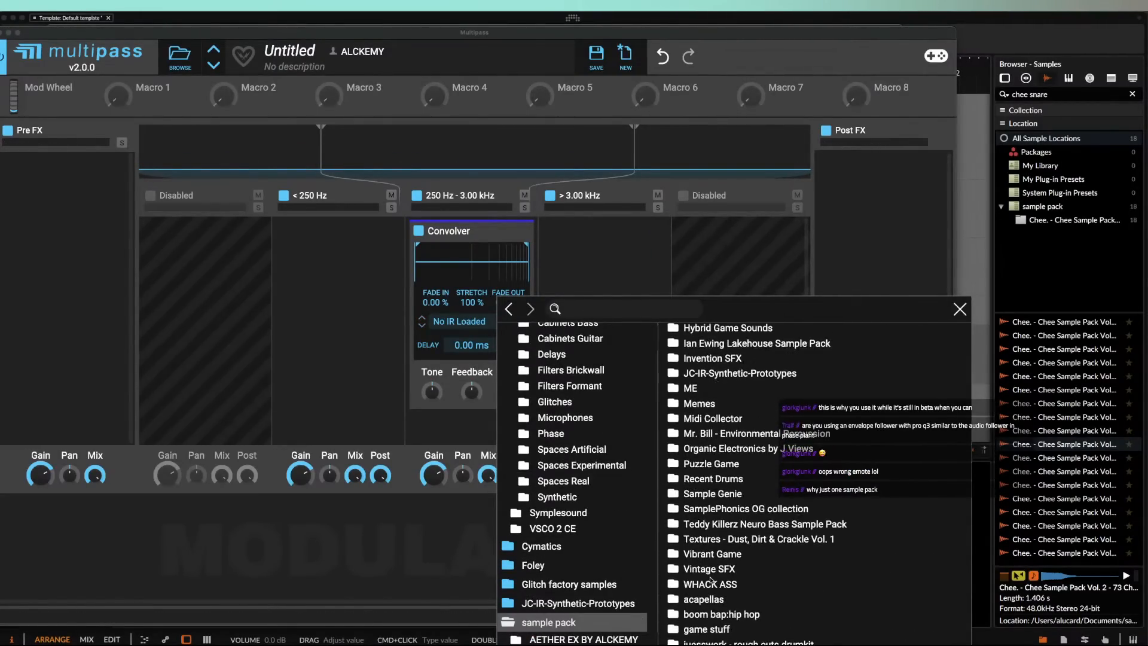
{"action": "double_click", "coordinate": [722, 480]}
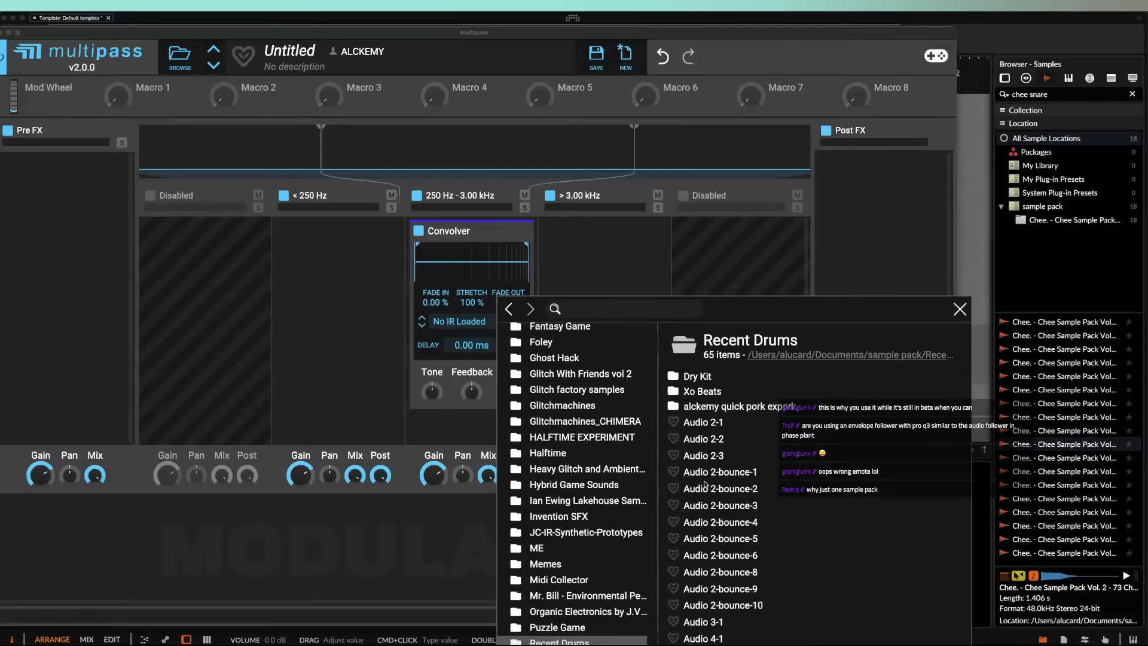
{"action": "double_click", "coordinate": [698, 407]}
{"action": "double_click", "coordinate": [694, 396]}
{"action": "scroll", "coordinate": [697, 436], "scroll_direction": "down", "scroll_amount": 3}
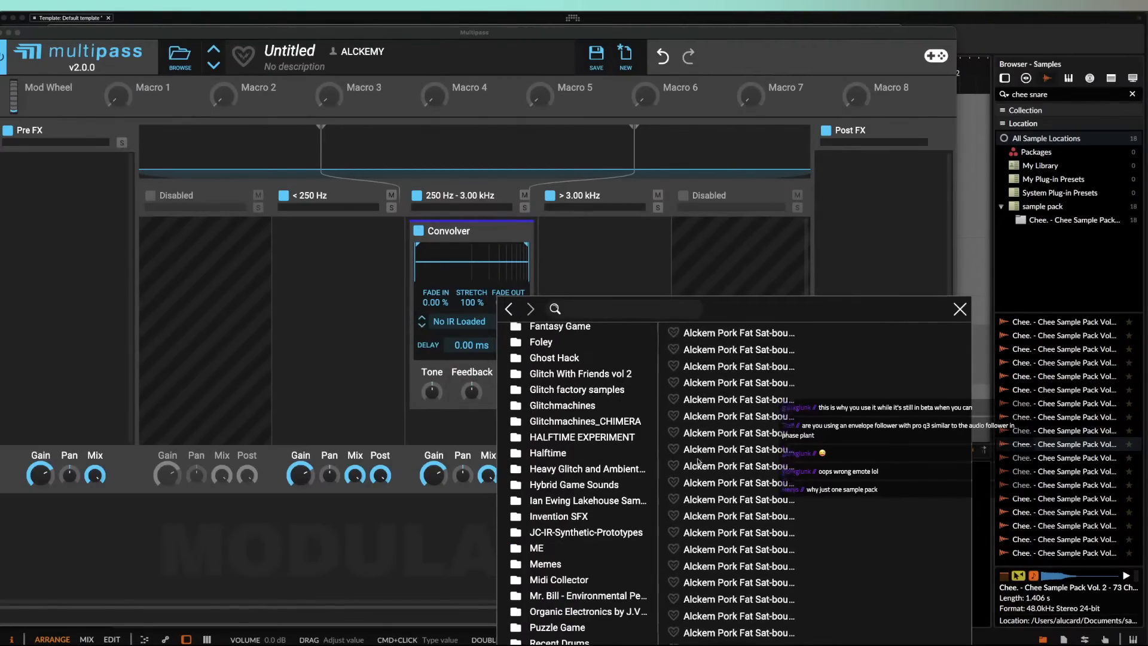
{"action": "left_click", "coordinate": [720, 512]}
{"action": "left_click", "coordinate": [444, 268]}
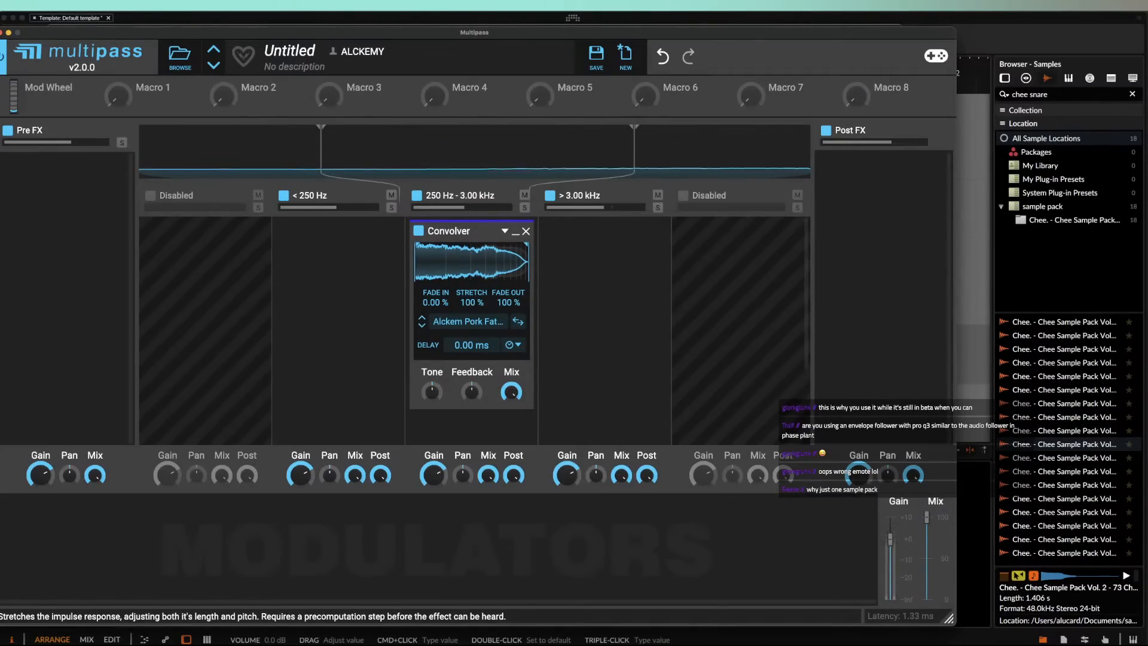
Step: Stretch the impulse response to 212 % and cut about the first half off its start
{"action": "left_click_drag", "start_coordinate": [470, 305], "coordinate": [469, 282]}
{"action": "left_click_drag", "start_coordinate": [417, 256], "coordinate": [473, 255]}
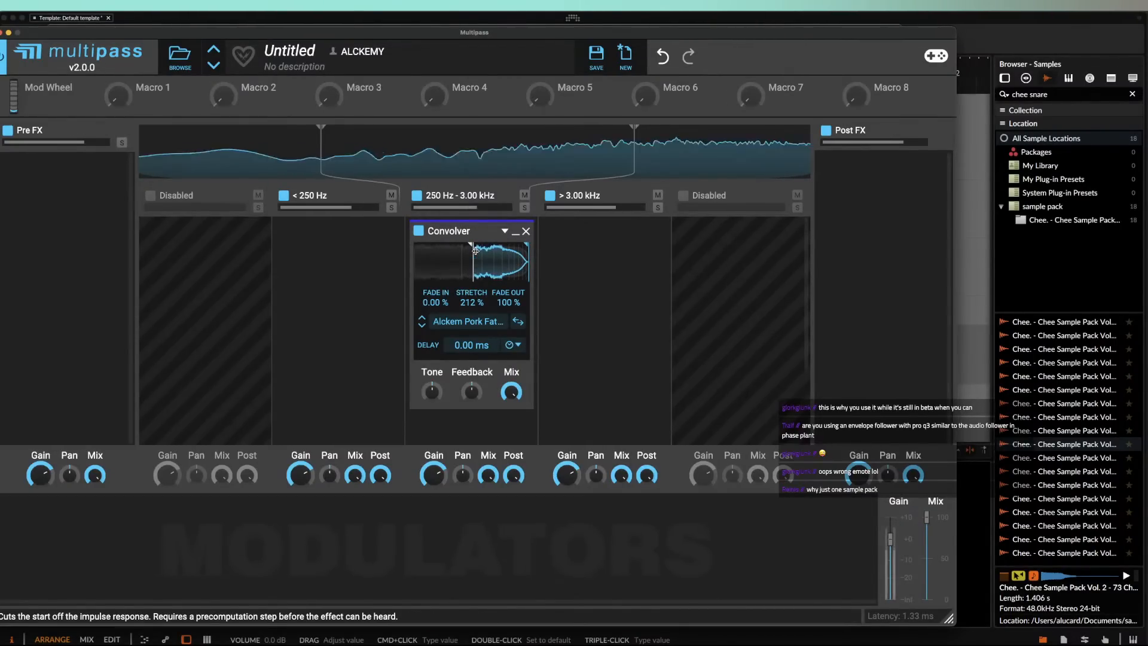
Step: Add a Frequency Shifter below the Convolver in the 250 Hz - 3.00 kHz band
{"action": "scroll", "coordinate": [478, 335], "scroll_direction": "down", "scroll_amount": 3}
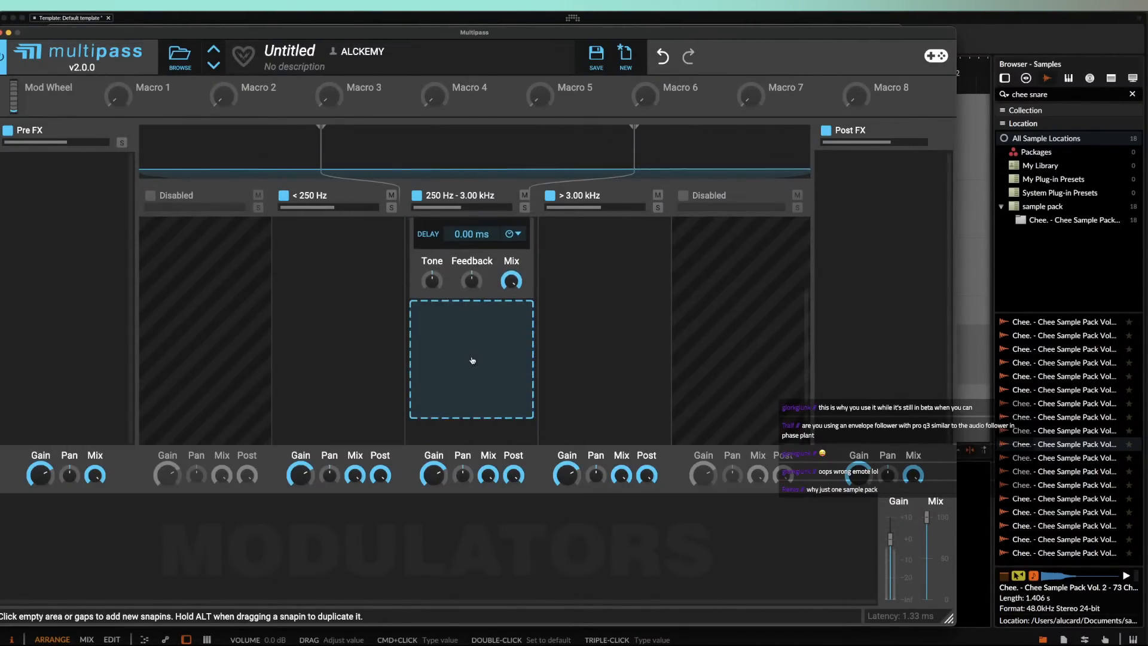
{"action": "left_click", "coordinate": [472, 358]}
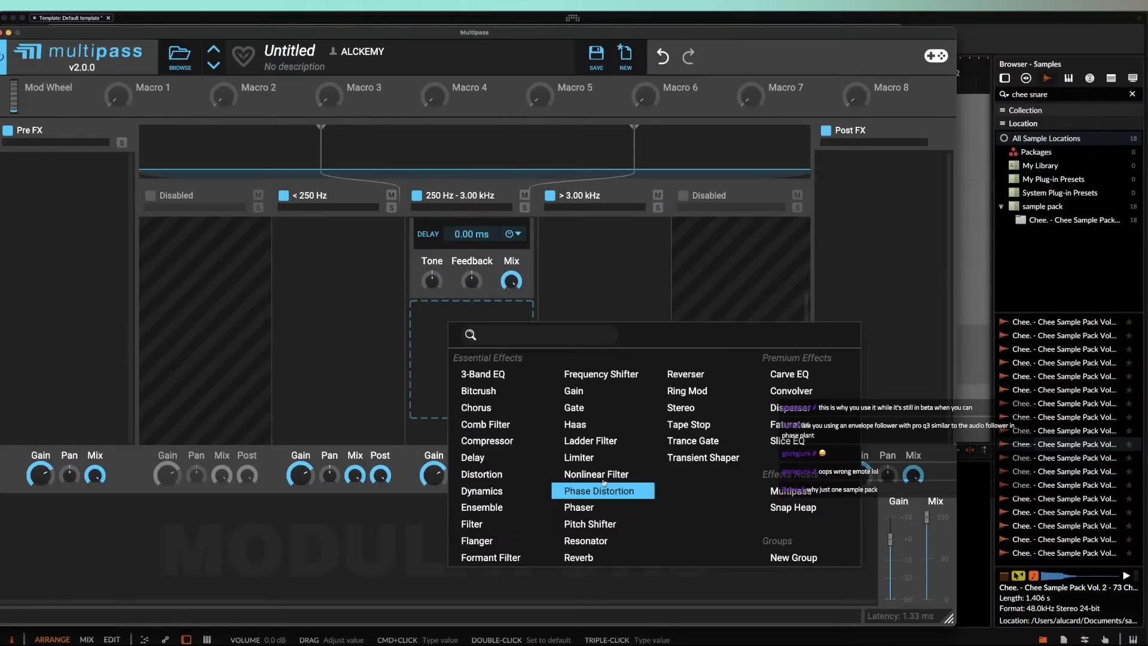
{"action": "left_click", "coordinate": [580, 373]}
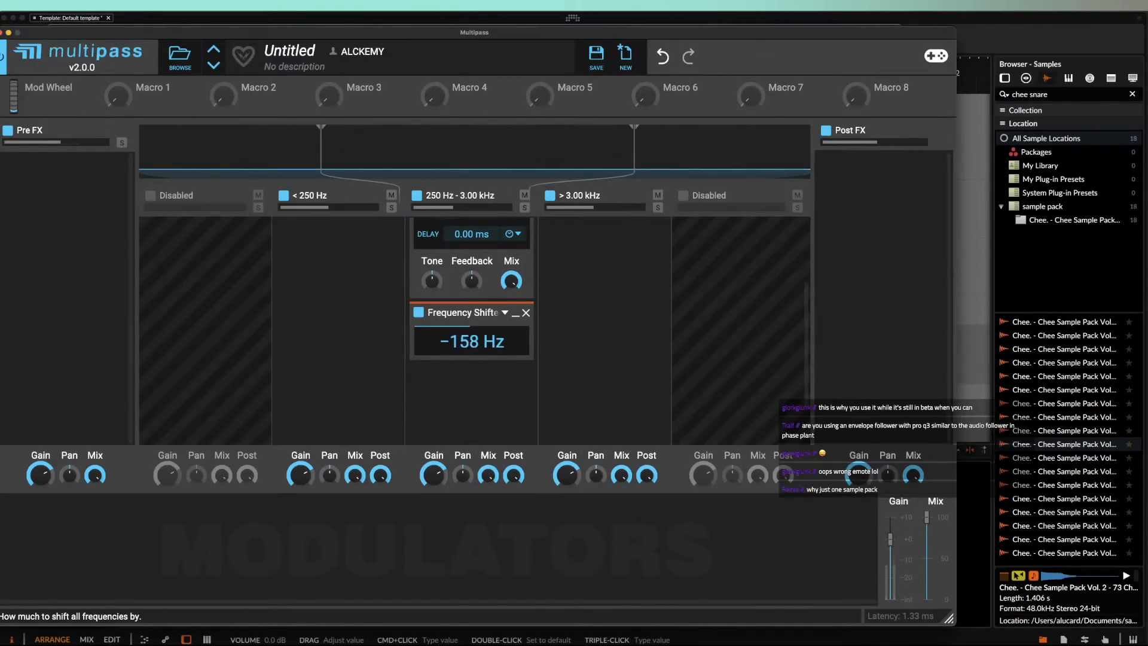
Step: Set the frequency shift to -3.23 kHz, and move the impulse response's trimmed section near its start with 100 % stretch
{"action": "left_click_drag", "start_coordinate": [472, 341], "coordinate": [472, 334]}
{"action": "scroll", "coordinate": [455, 344], "scroll_direction": "up", "scroll_amount": 3}
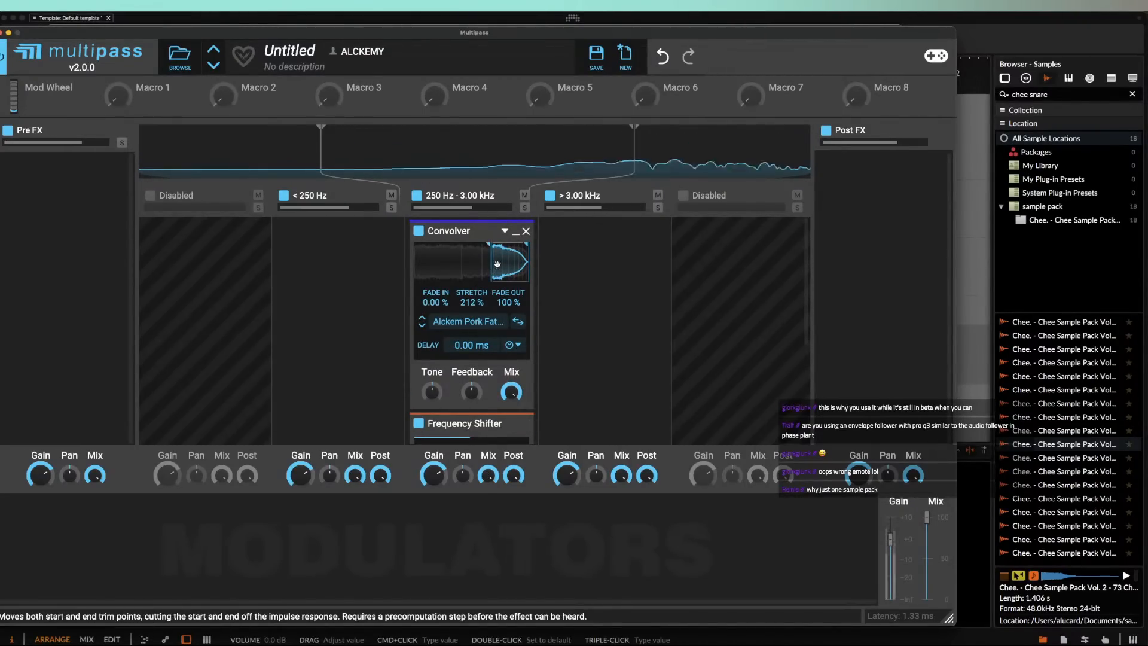
{"action": "left_click_drag", "start_coordinate": [504, 263], "coordinate": [443, 262]}
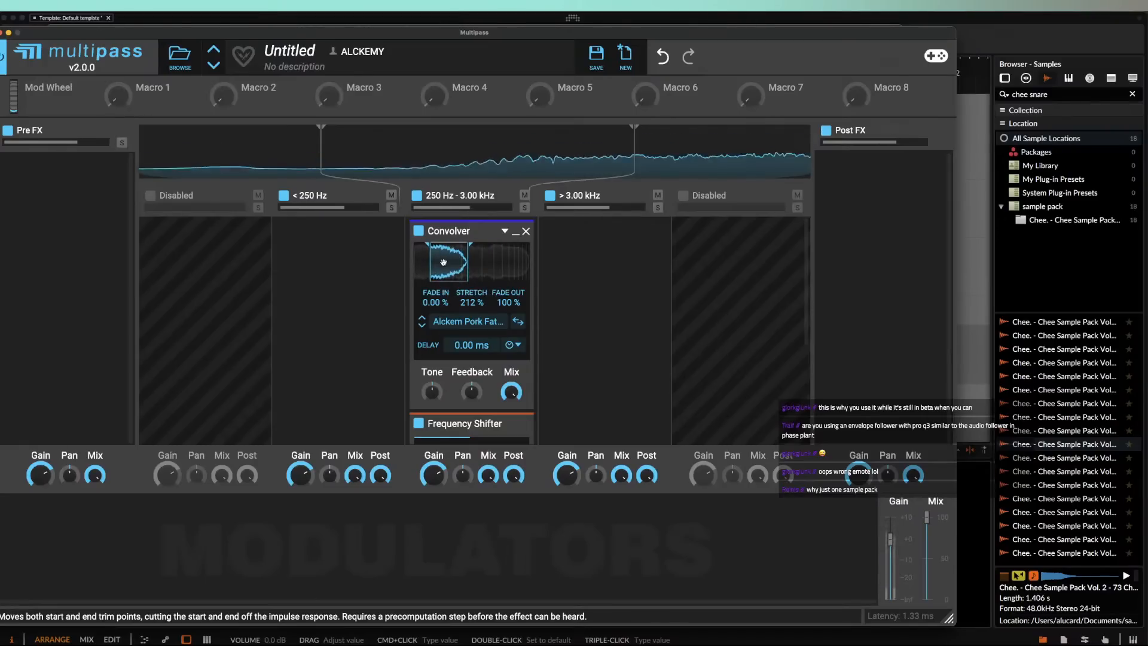
{"action": "left_click_drag", "start_coordinate": [472, 302], "coordinate": [477, 284]}
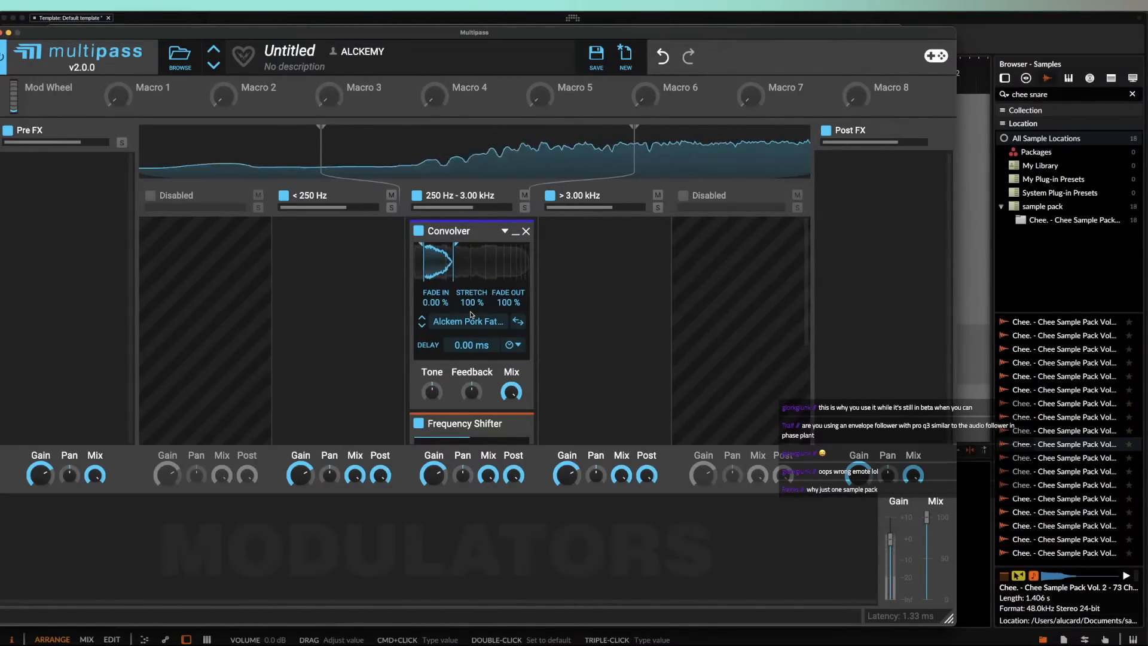
Step: Set the Frequency Shifter to -1.06 kHz and collapse its module
{"action": "scroll", "coordinate": [472, 317], "scroll_direction": "down", "scroll_amount": 5}
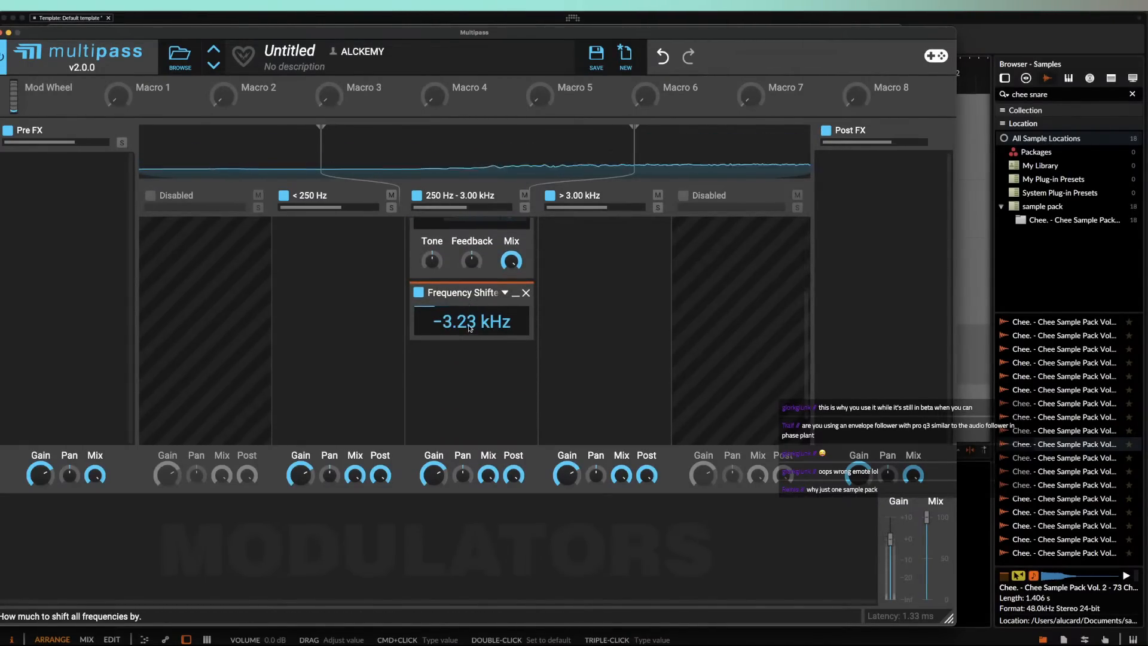
{"action": "left_click_drag", "start_coordinate": [472, 321], "coordinate": [472, 308]}
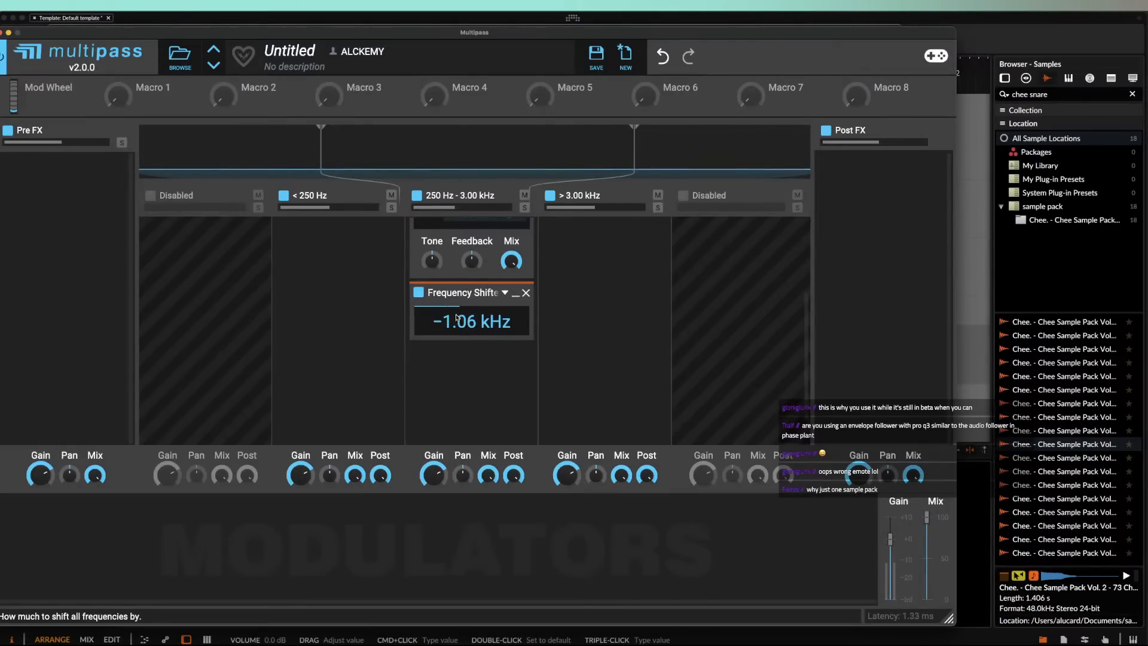
{"action": "left_click", "coordinate": [516, 293]}
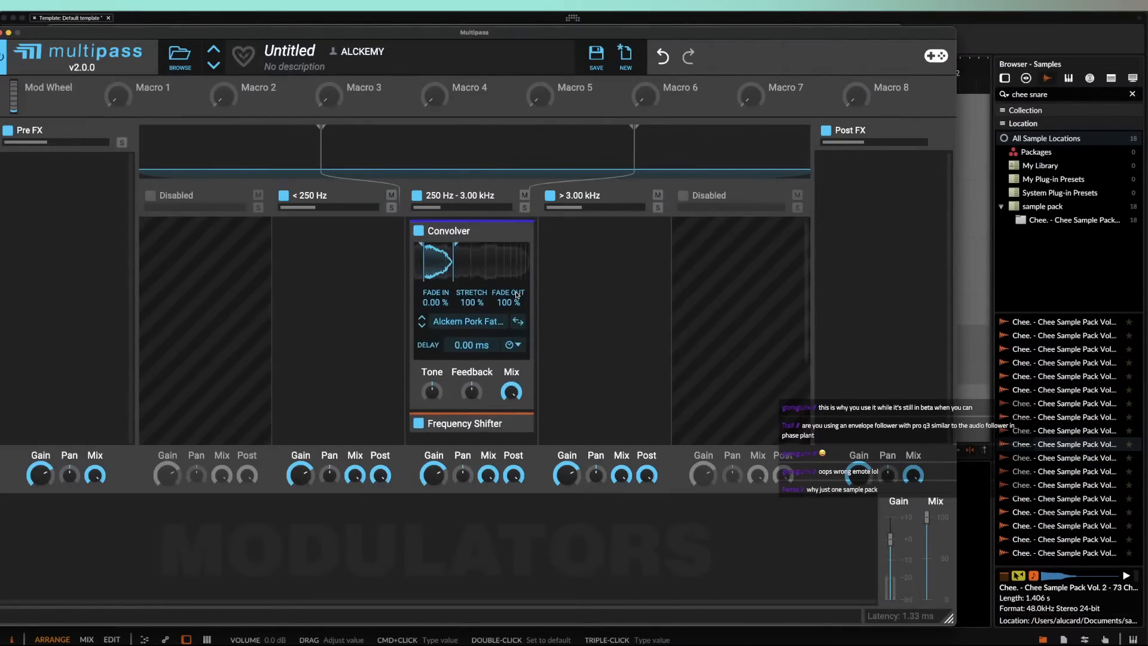
Step: Move the Convolver's trimmed section past the middle of the impulse response, with stretch at 146 % and the mix at full
{"action": "left_click", "coordinate": [515, 232]}
{"action": "left_click", "coordinate": [515, 232]}
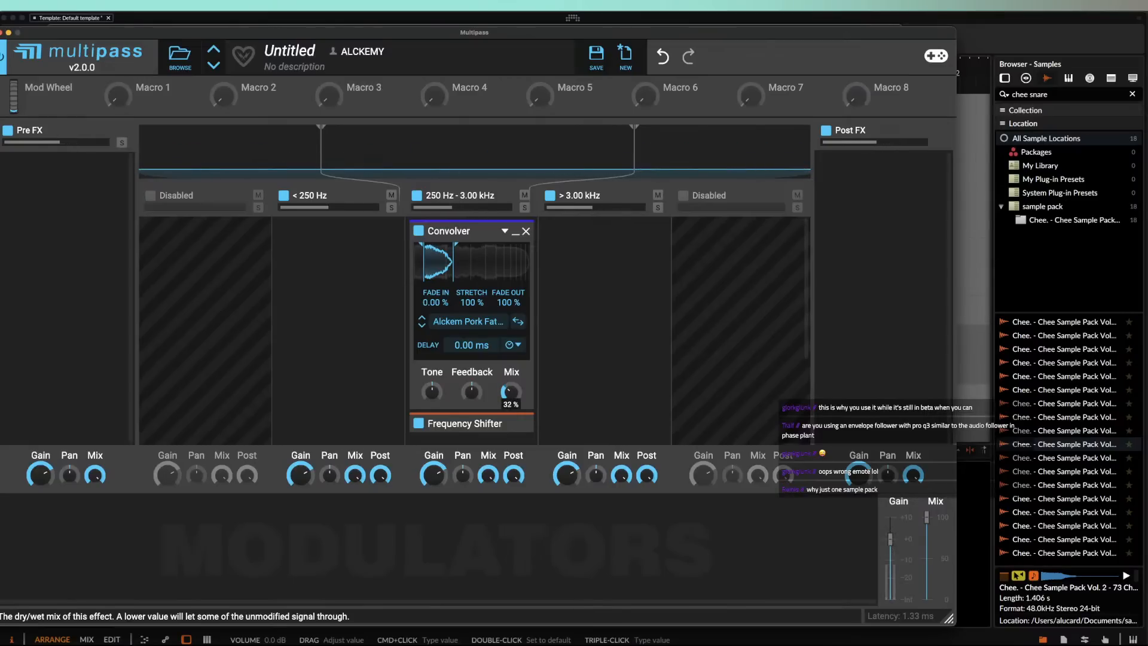
{"action": "left_click_drag", "start_coordinate": [437, 265], "coordinate": [463, 267]}
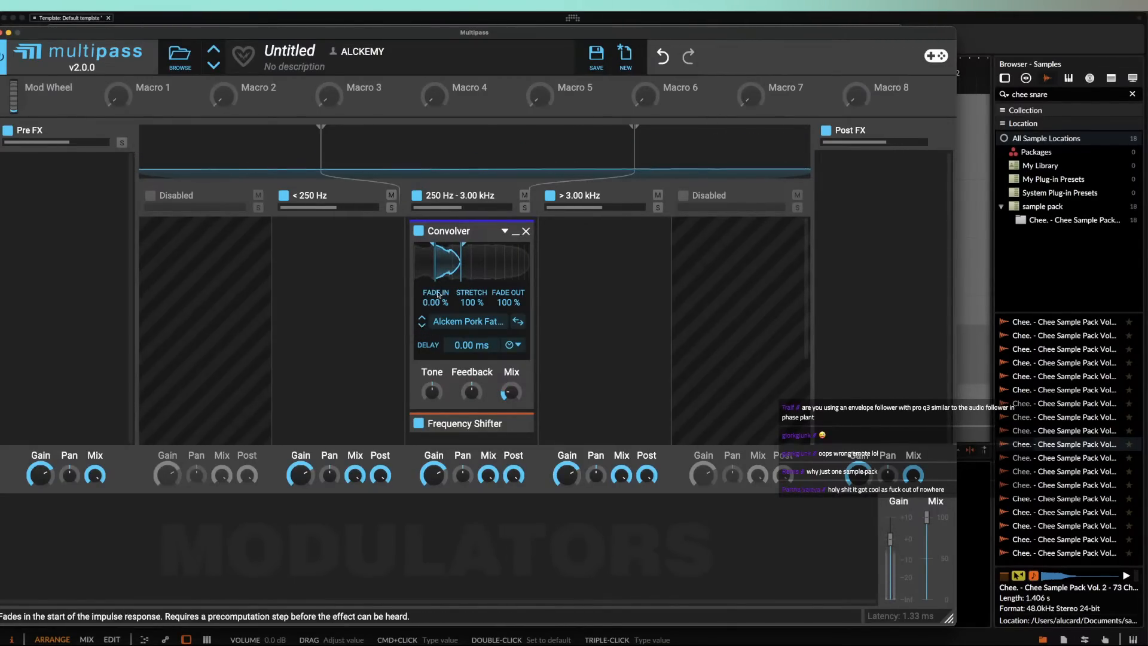
{"action": "left_click_drag", "start_coordinate": [445, 261], "coordinate": [476, 261]}
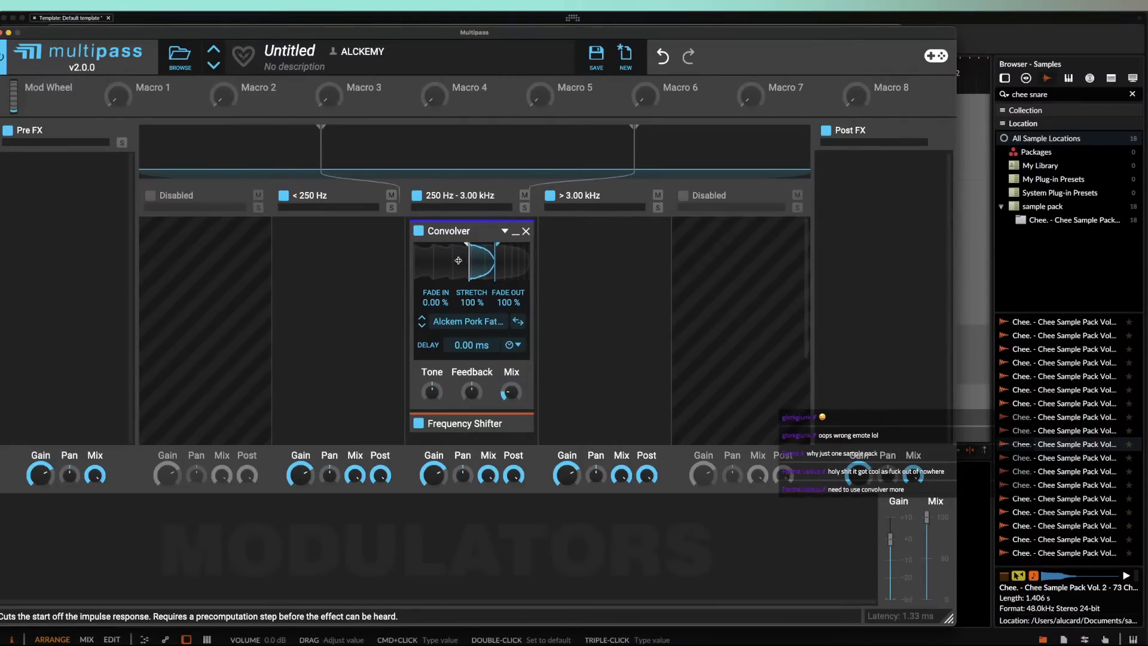
{"action": "mouse_move", "coordinate": [485, 267]}
{"action": "left_mouse_down"}
{"action": "mouse_move", "coordinate": [457, 264]}
{"action": "mouse_move", "coordinate": [506, 270]}
{"action": "left_mouse_up"}
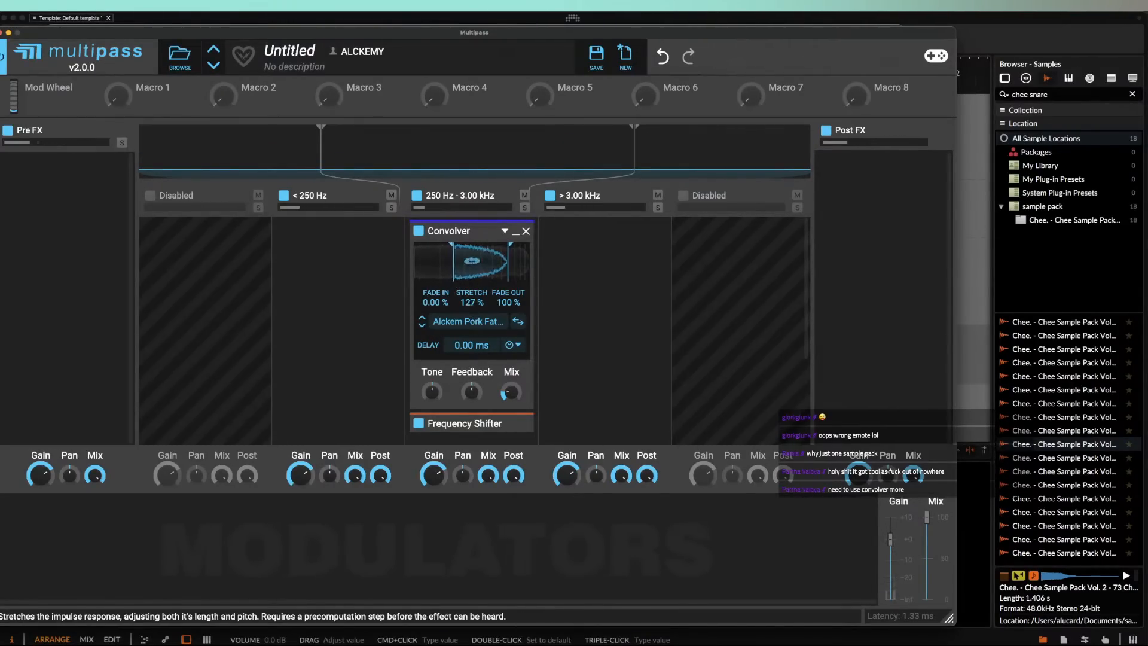
{"action": "left_click_drag", "start_coordinate": [511, 393], "coordinate": [510, 390]}
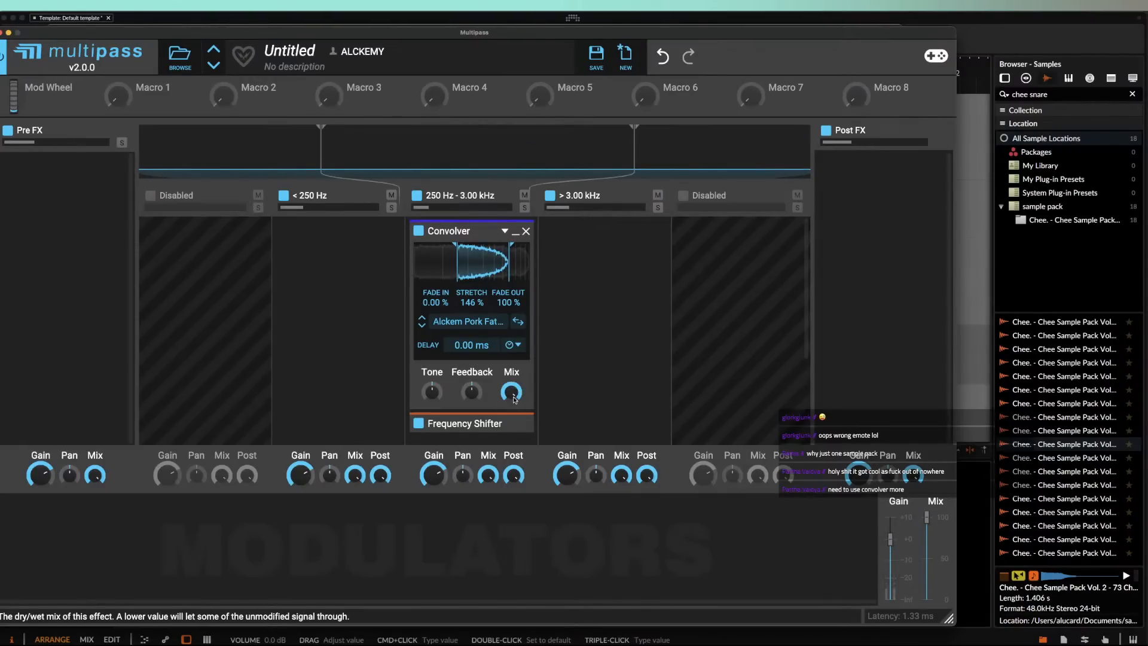
Step: Expand the Frequency Shifter module in the 250 Hz - 3.00 kHz band
{"action": "scroll", "coordinate": [484, 353], "scroll_direction": "down", "scroll_amount": 4}
{"action": "left_click", "coordinate": [517, 316]}
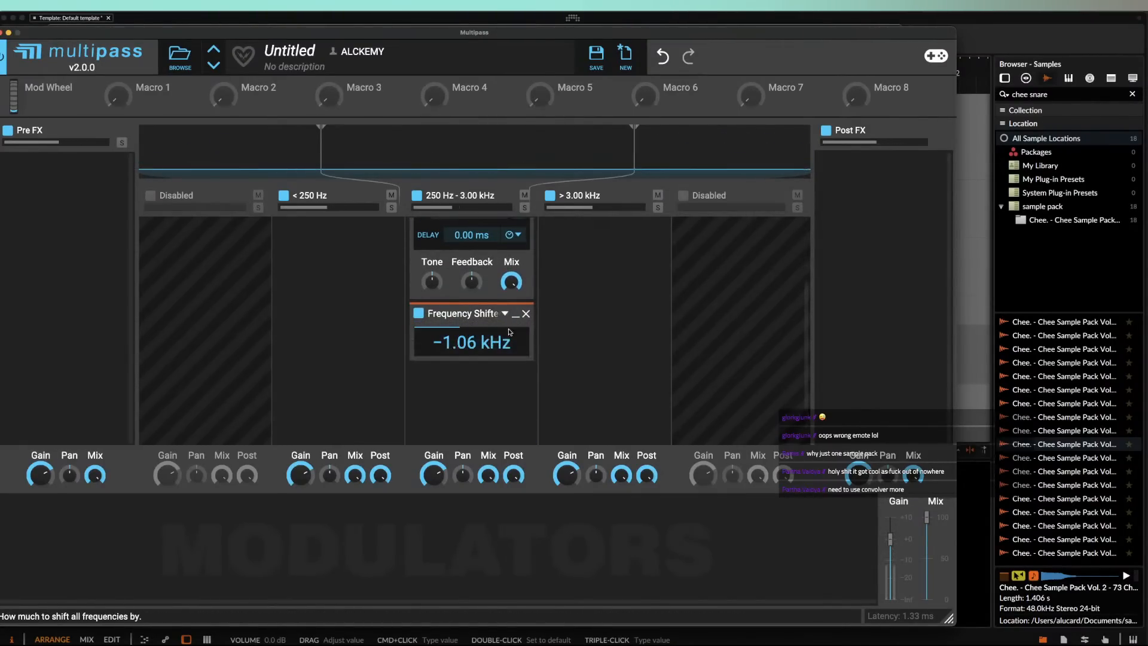
Step: Set the mid band's Frequency Shifter to about −376 Hz, and collapse the Convolver and Frequency Shifter modules
{"action": "double_click", "coordinate": [510, 332]}
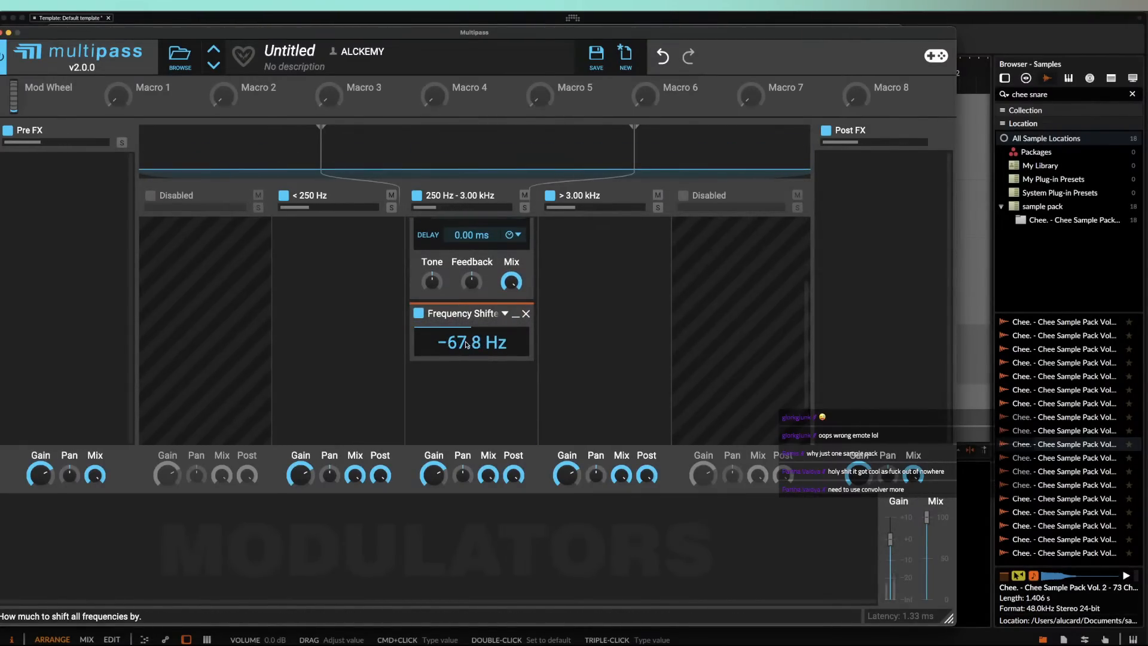
{"action": "left_click_drag", "start_coordinate": [467, 345], "coordinate": [454, 338]}
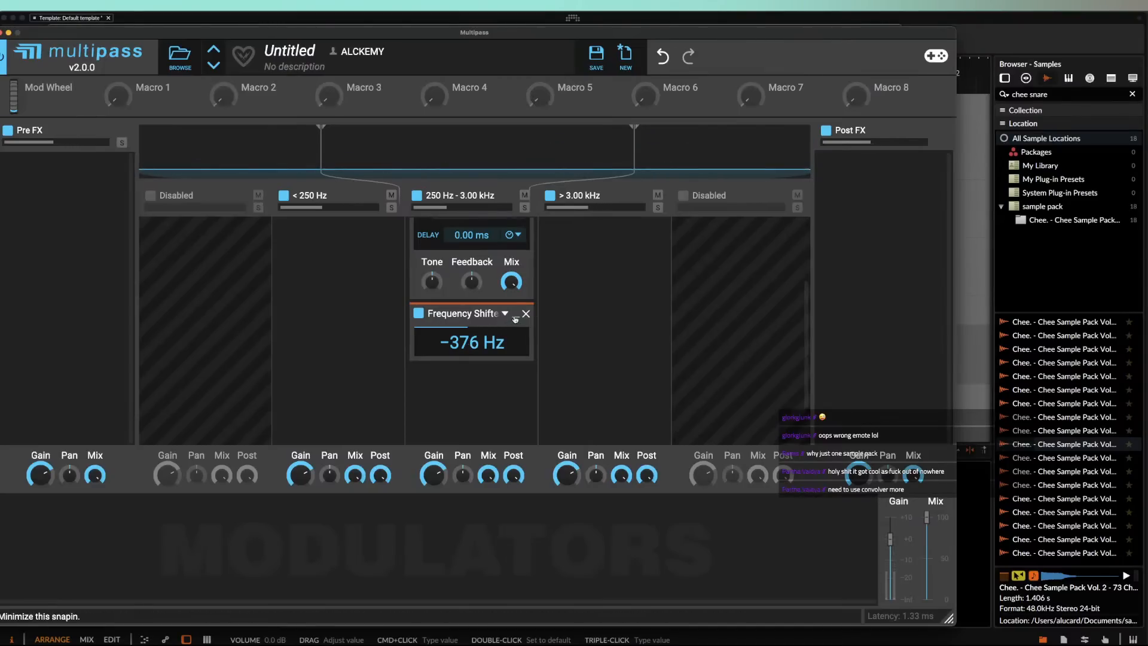
{"action": "scroll", "coordinate": [515, 318], "scroll_direction": "up", "scroll_amount": 3}
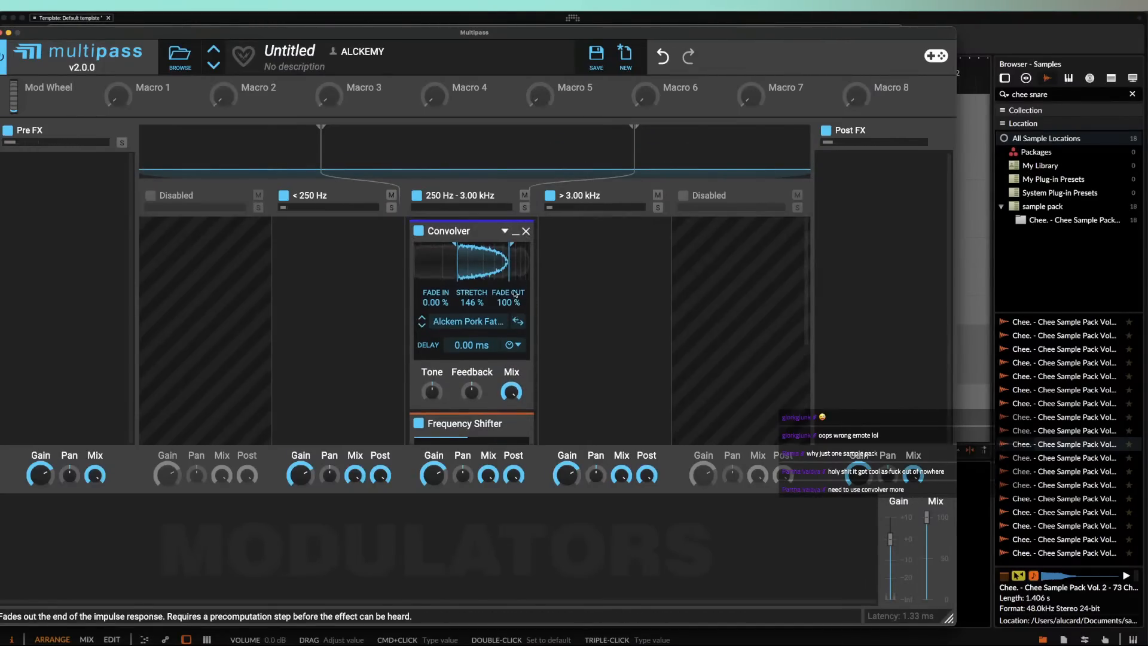
{"action": "left_click", "coordinate": [515, 229]}
{"action": "left_click", "coordinate": [516, 253]}
{"action": "left_click", "coordinate": [515, 231]}
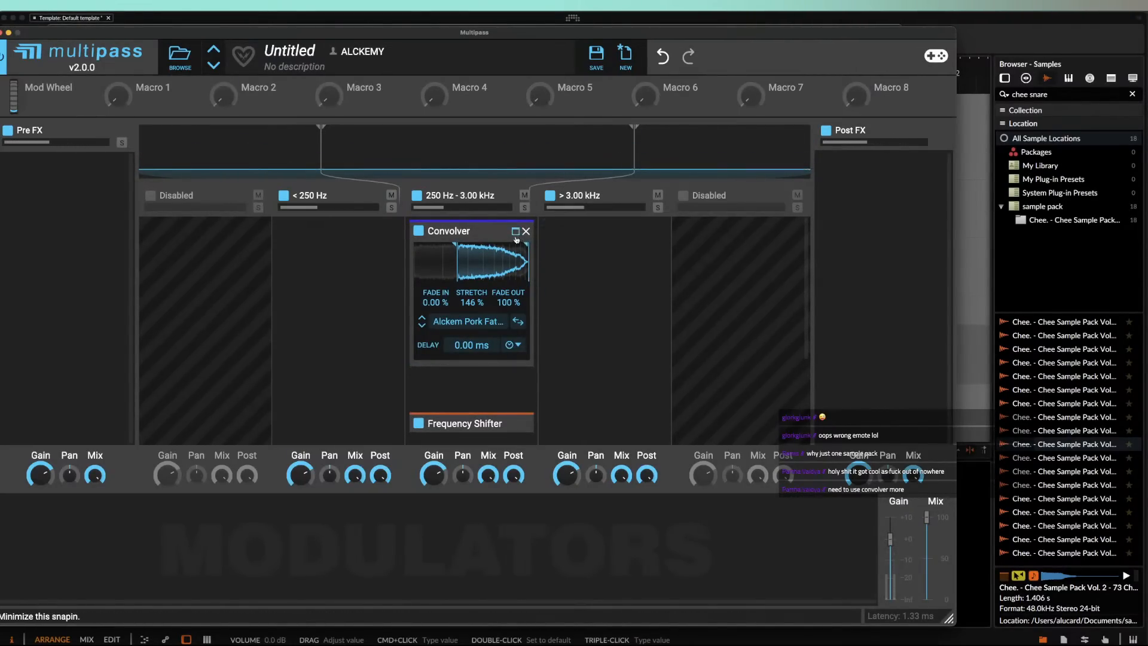
{"action": "left_click", "coordinate": [516, 231]}
{"action": "left_click", "coordinate": [515, 255]}
{"action": "left_click", "coordinate": [515, 256]}
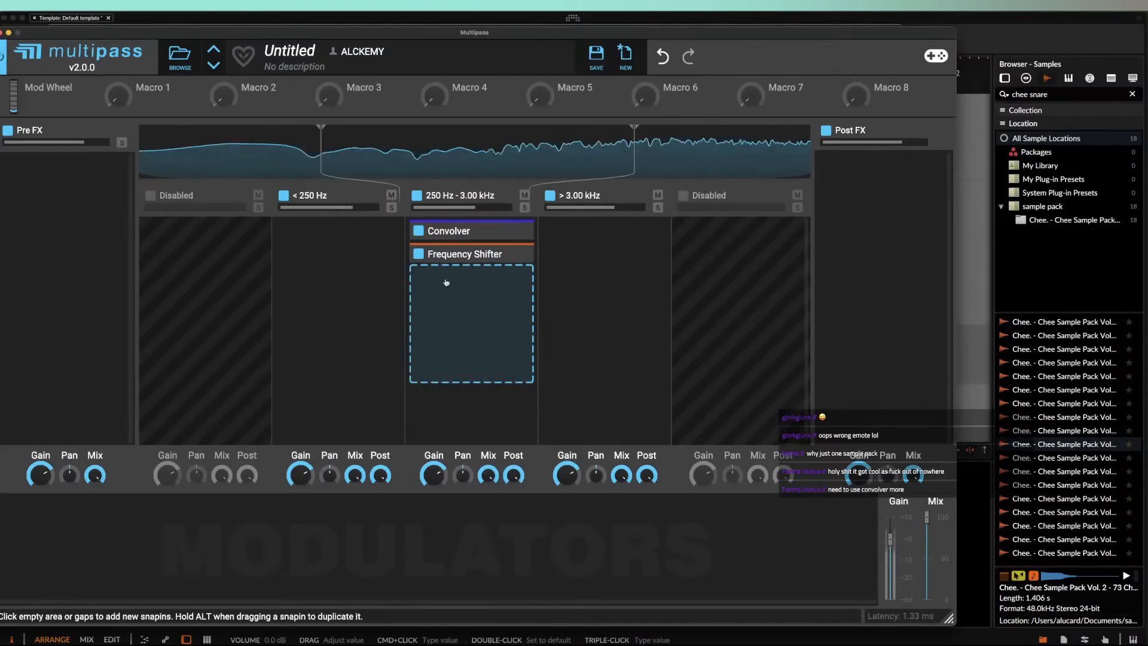
Step: Add a Stereo effect below the Frequency Shifter in the 250 Hz - 3.00 kHz band and widen it to about 167 %
{"action": "mouse_move", "coordinate": [488, 475]}
{"action": "left_mouse_down"}
{"action": "mouse_move", "coordinate": [488, 502]}
{"action": "mouse_move", "coordinate": [488, 477]}
{"action": "left_mouse_up"}
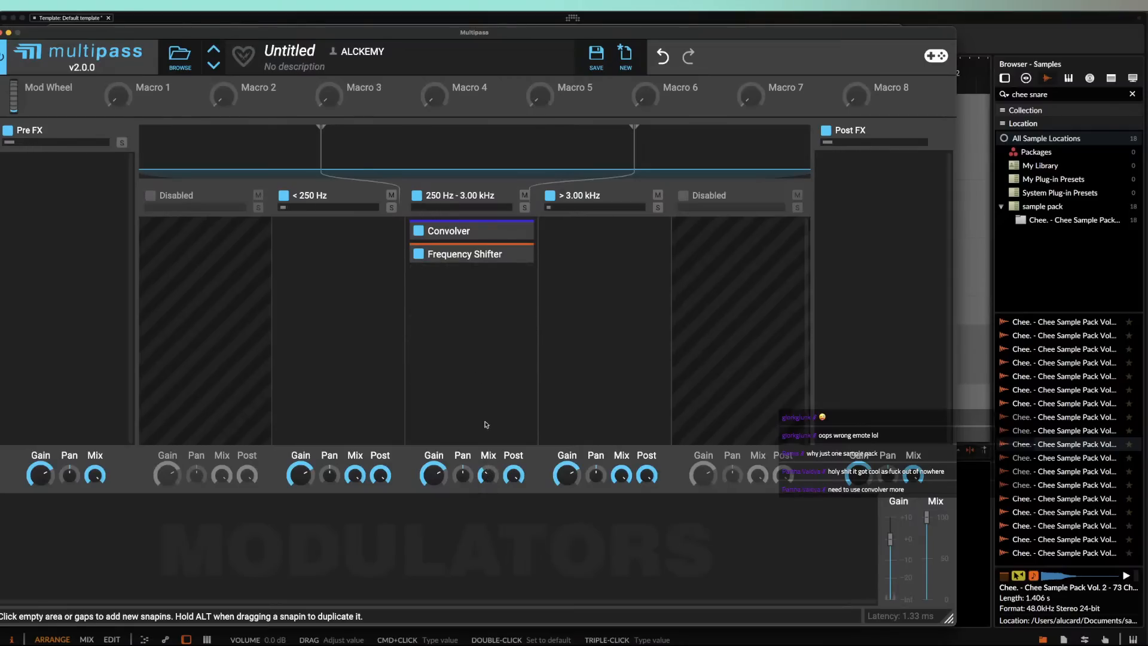
{"action": "left_click", "coordinate": [451, 282]}
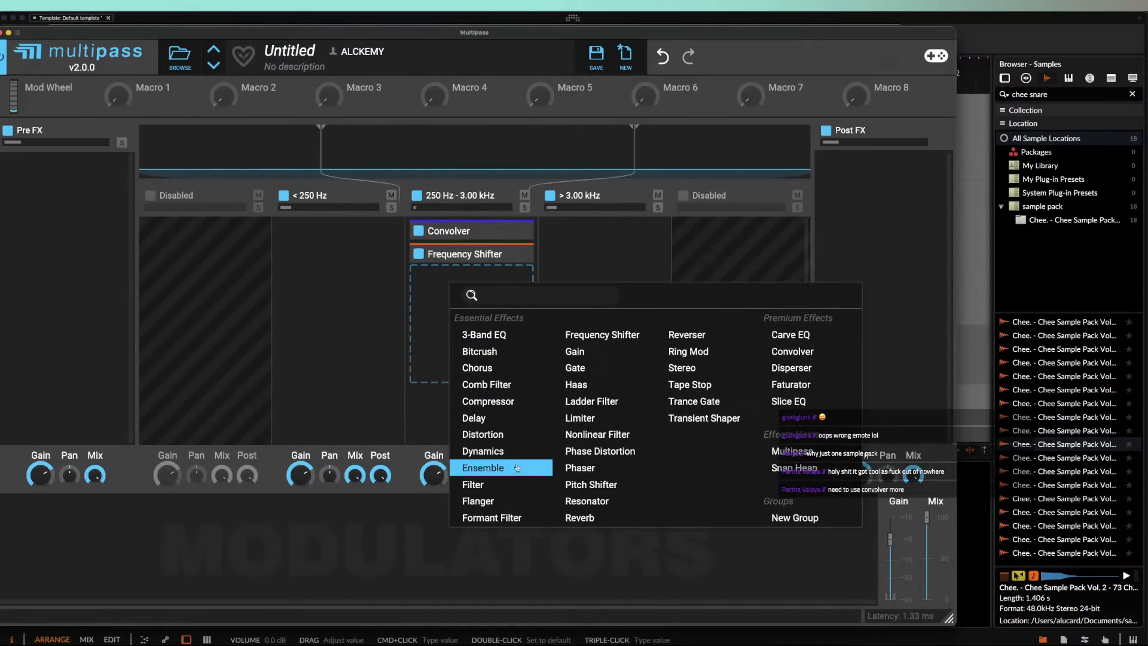
{"action": "left_click", "coordinate": [668, 369]}
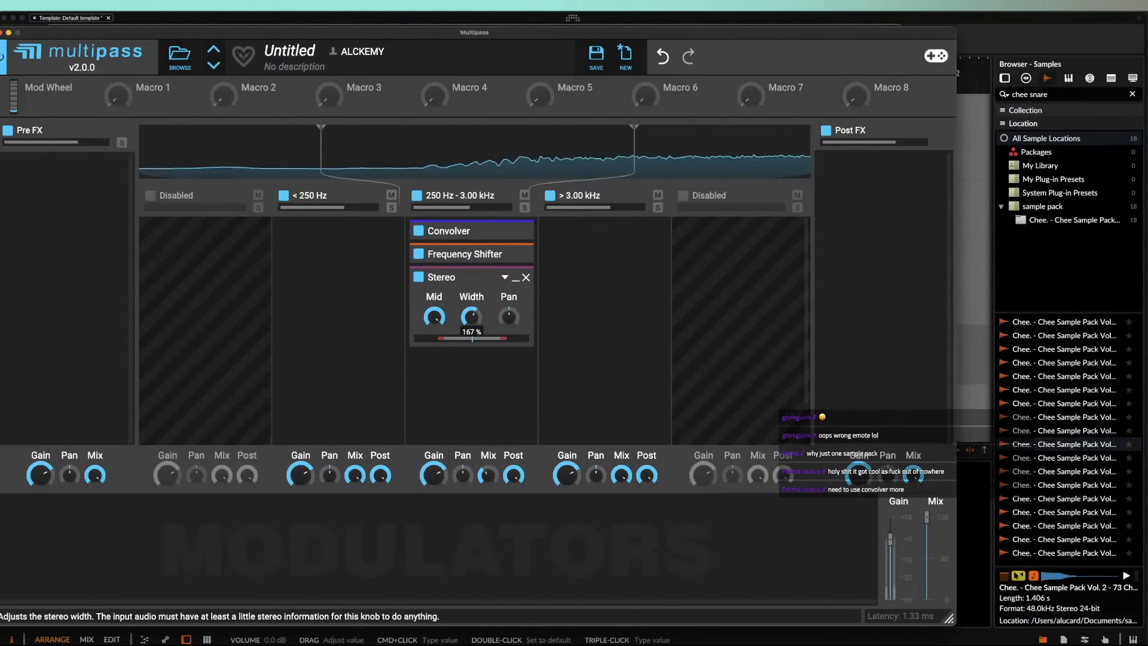
{"action": "left_click", "coordinate": [465, 369]}
{"action": "left_click", "coordinate": [568, 335]}
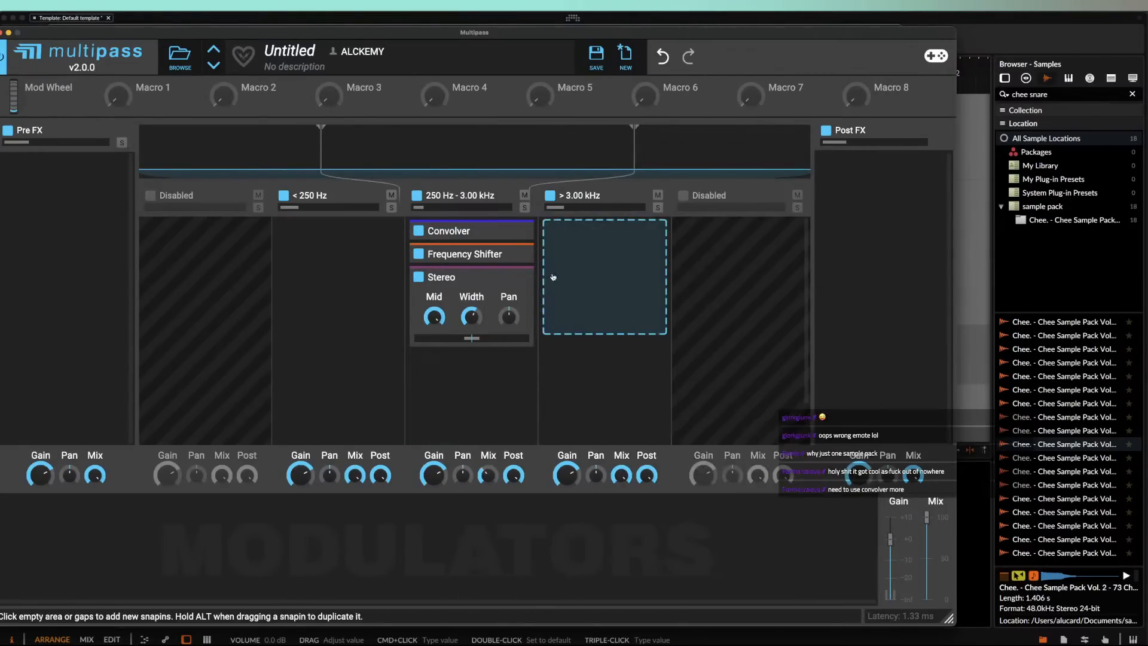
Step: Duplicate the Stereo effect into the > 3.00 kHz band, and set the mid-band original's width to about 165 %
{"action": "left_click_drag", "start_coordinate": [473, 278], "coordinate": [607, 231]}
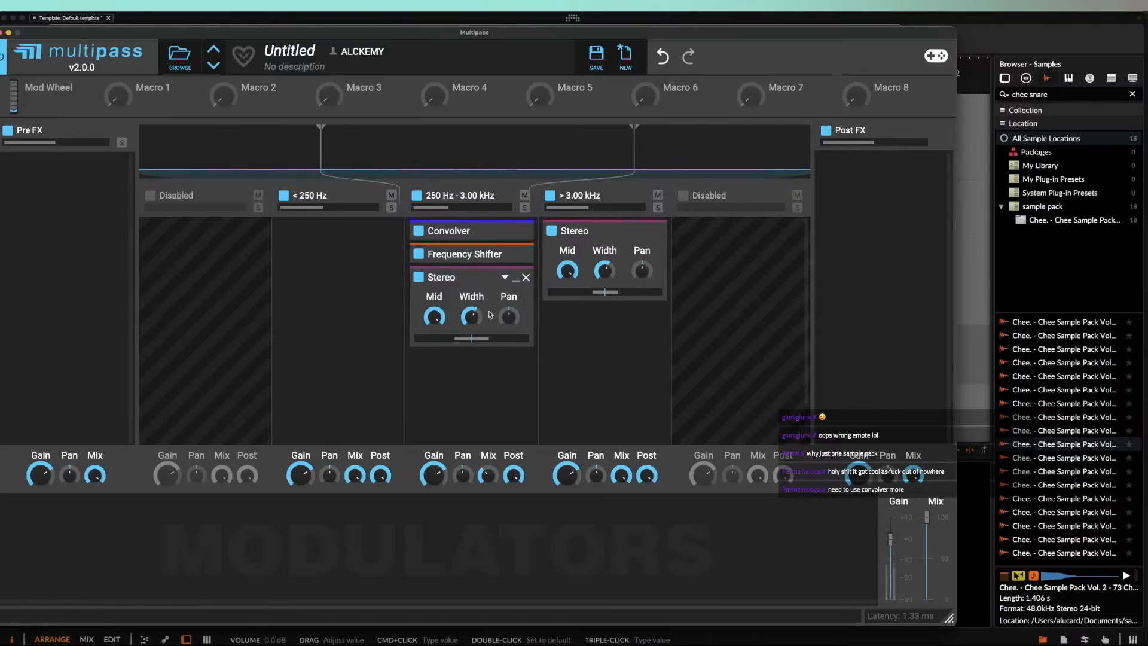
{"action": "mouse_move", "coordinate": [475, 320]}
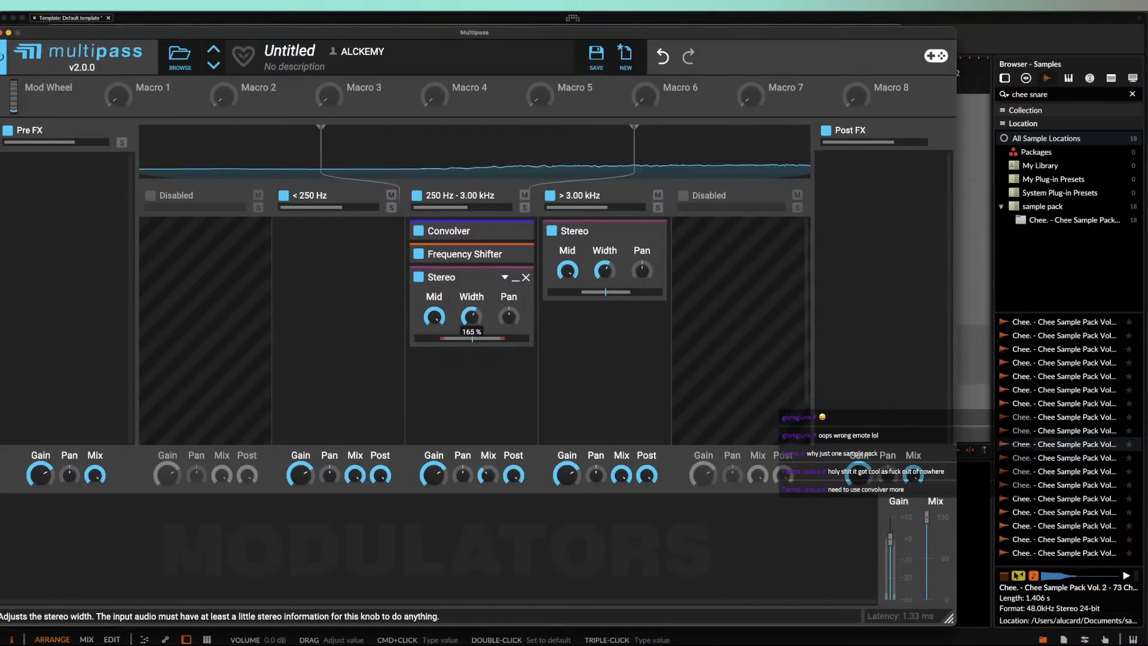
{"action": "left_click", "coordinate": [515, 277]}
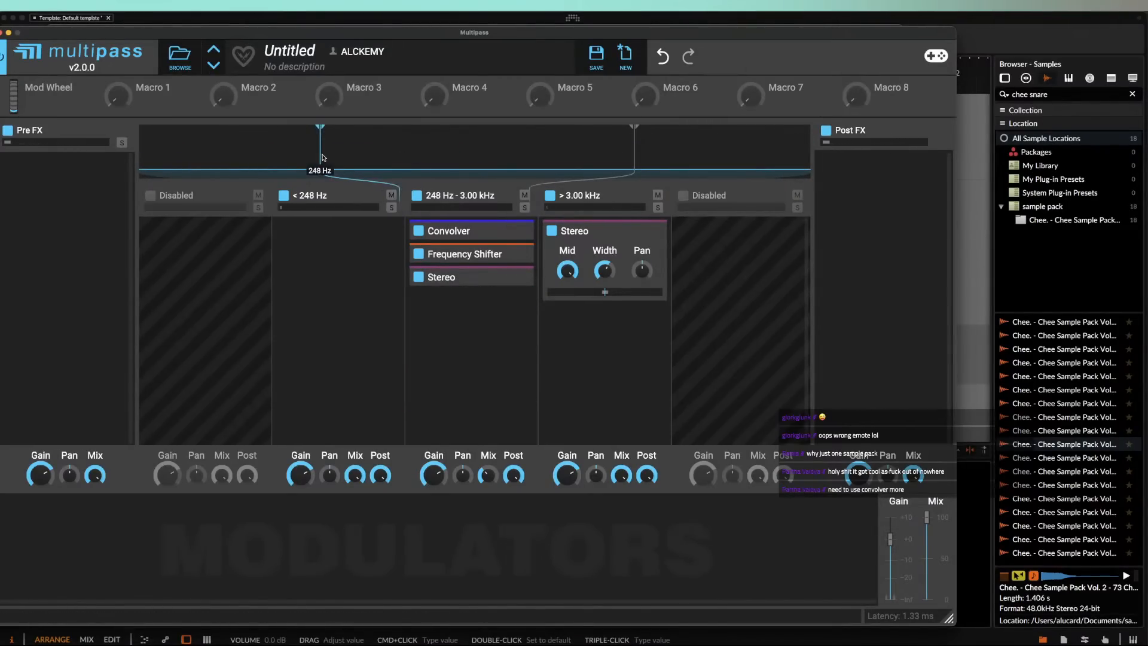
Step: Set the Multipass band splits to about 774 Hz for the lower crossover and 7.95 kHz for the upper one
{"action": "left_click_drag", "start_coordinate": [305, 157], "coordinate": [449, 154]}
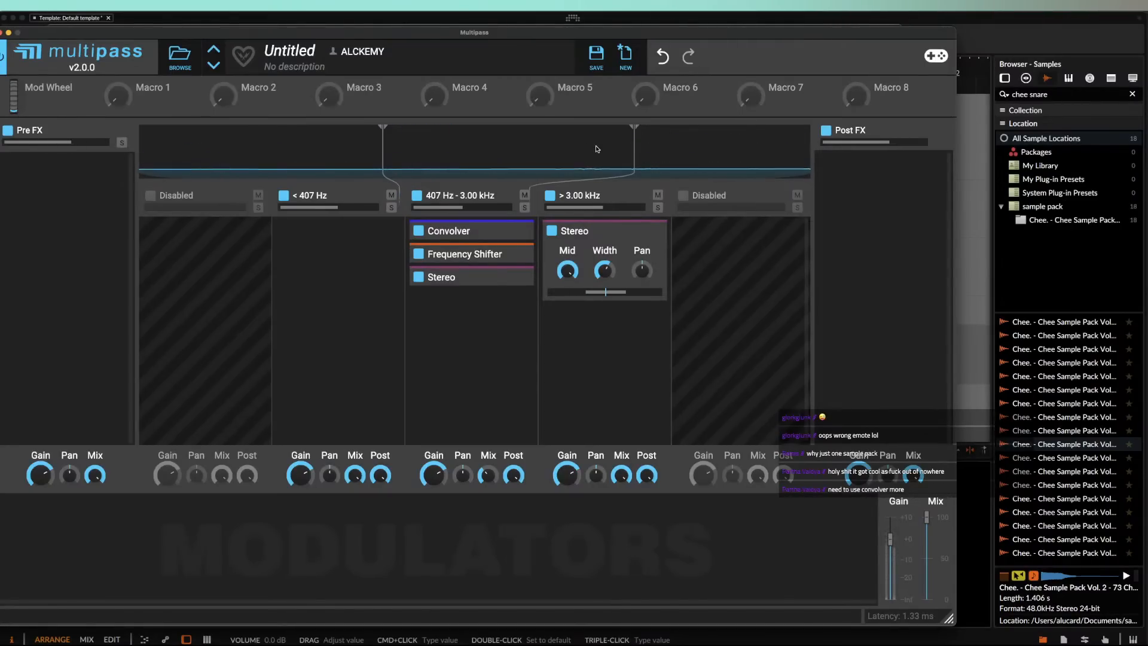
{"action": "left_click_drag", "start_coordinate": [728, 141], "coordinate": [748, 141]}
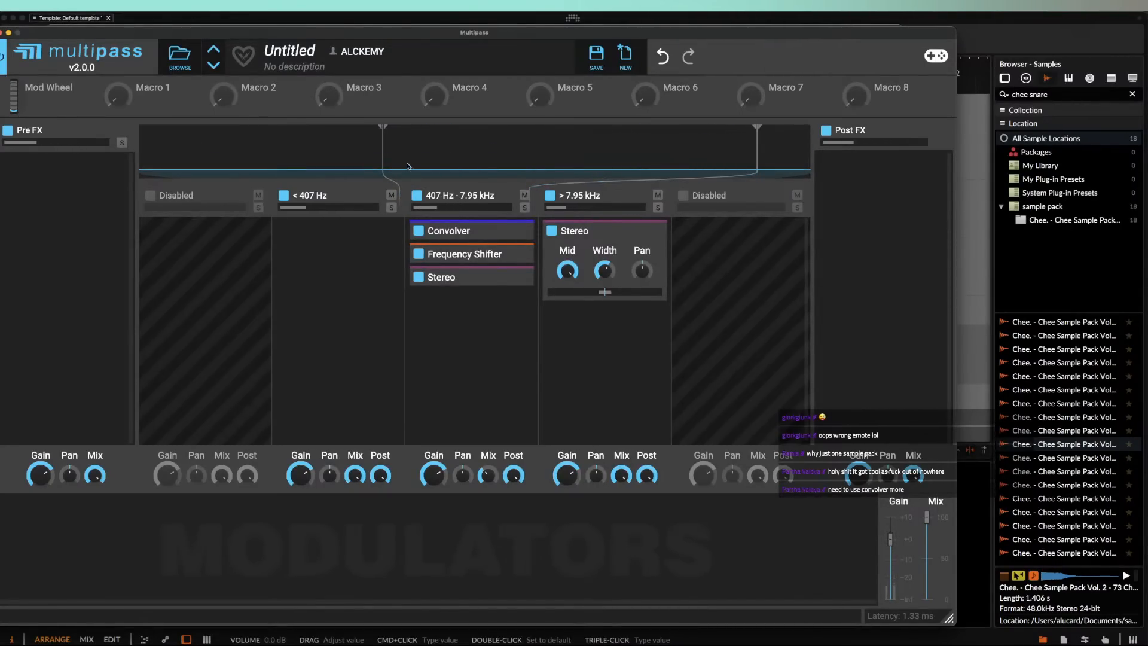
{"action": "left_click_drag", "start_coordinate": [386, 154], "coordinate": [470, 154]}
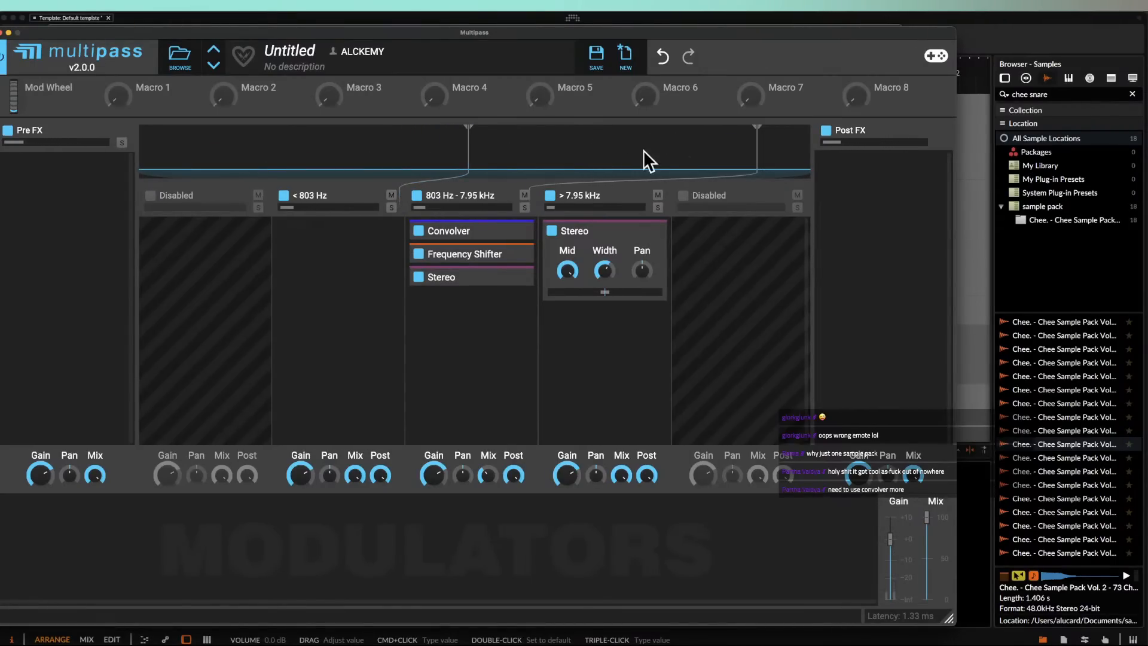
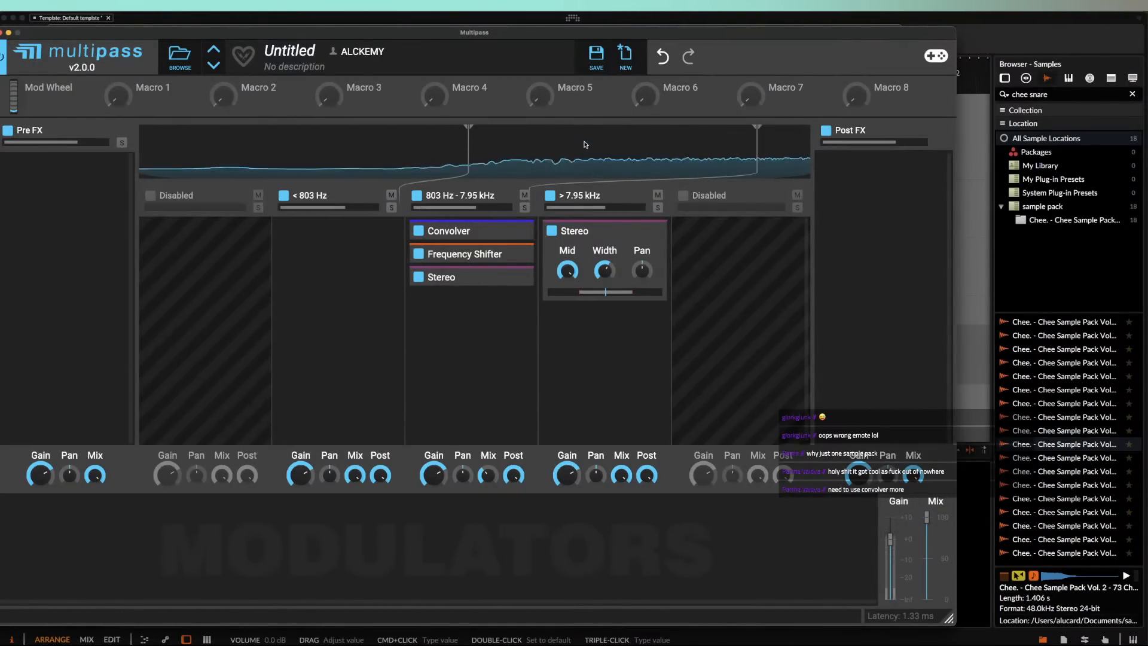
{"action": "mouse_move", "coordinate": [470, 154]}
{"action": "left_mouse_down"}
{"action": "mouse_move", "coordinate": [558, 158]}
{"action": "mouse_move", "coordinate": [467, 171]}
{"action": "left_mouse_up"}
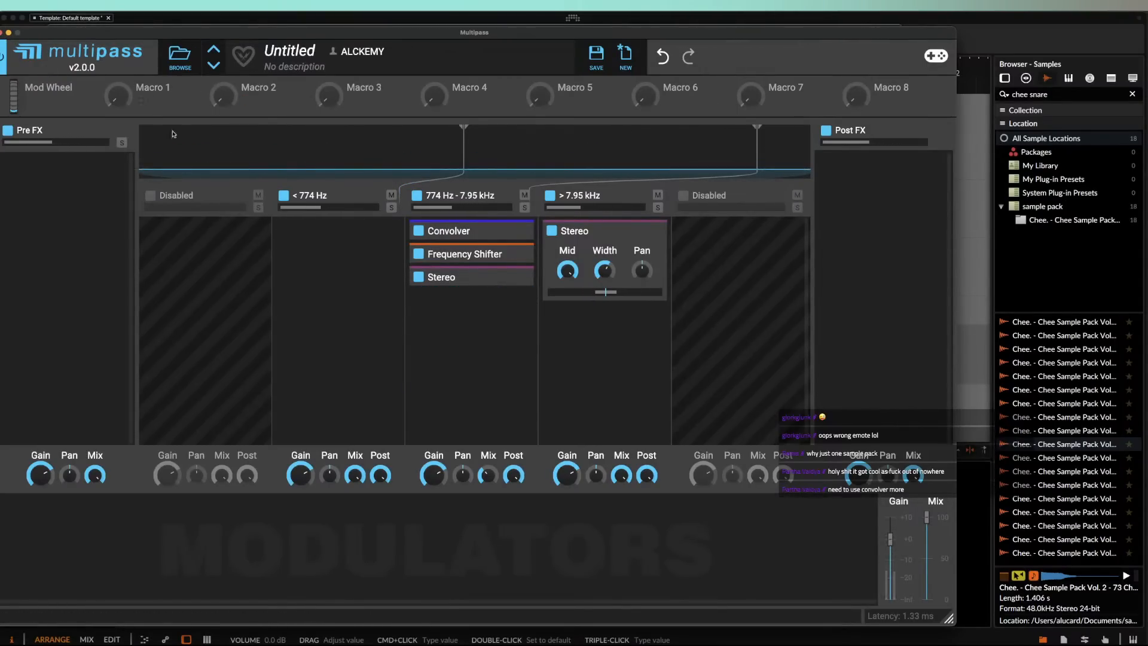
Step: Return to Phase Plant and insert a Frequency Shifter before the Compressor in Lane 1, set to about 57.6 Hz
{"action": "left_click", "coordinate": [2, 33]}
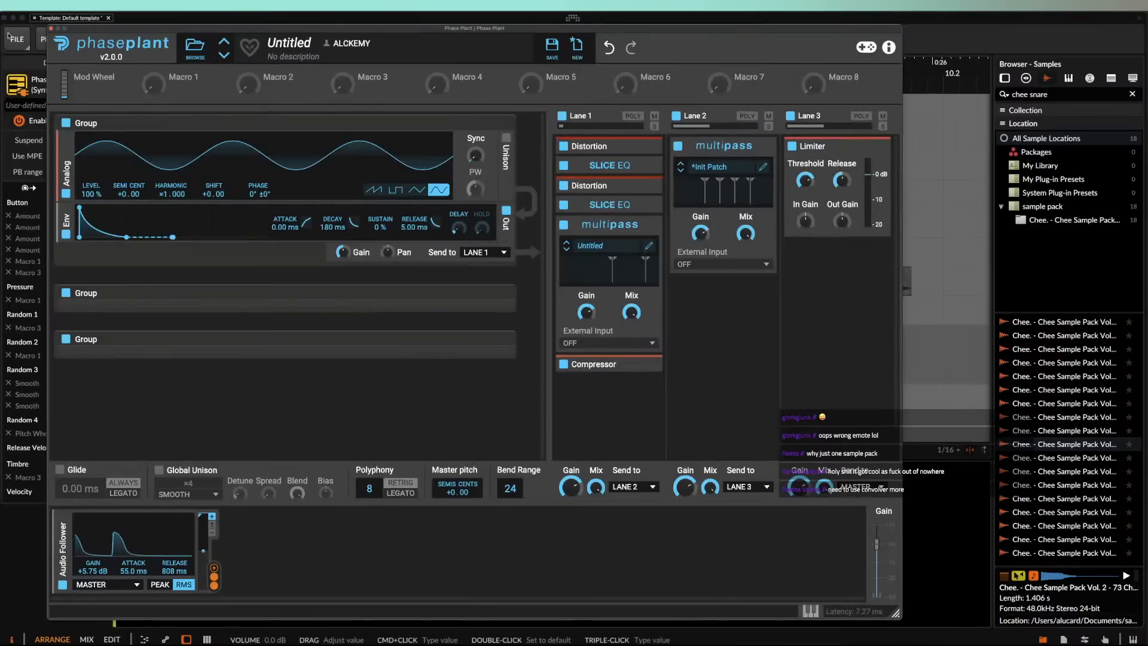
{"action": "left_click", "coordinate": [601, 357]}
{"action": "left_click", "coordinate": [679, 469]}
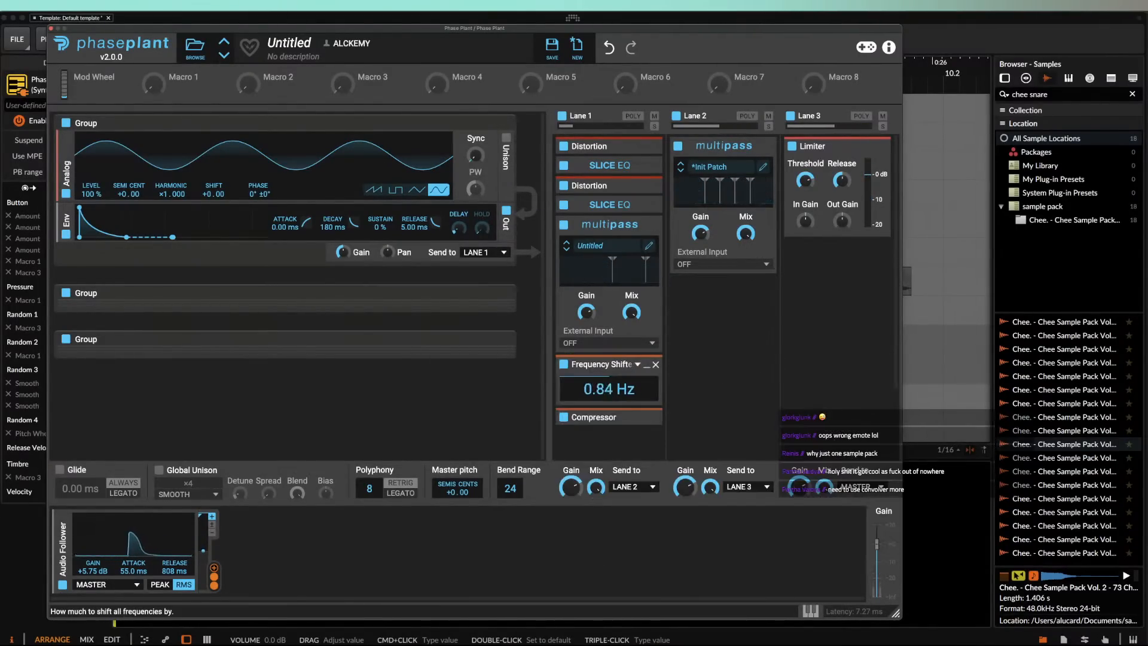
{"action": "left_click_drag", "start_coordinate": [596, 392], "coordinate": [597, 383]}
Step: Enable Dynamics on Band 4 of Lane 2's Multipass with ratios of 27:1 upward and 1.0:1 downward, minimum knee, and adjusted attack and release
{"action": "left_click", "coordinate": [757, 173]}
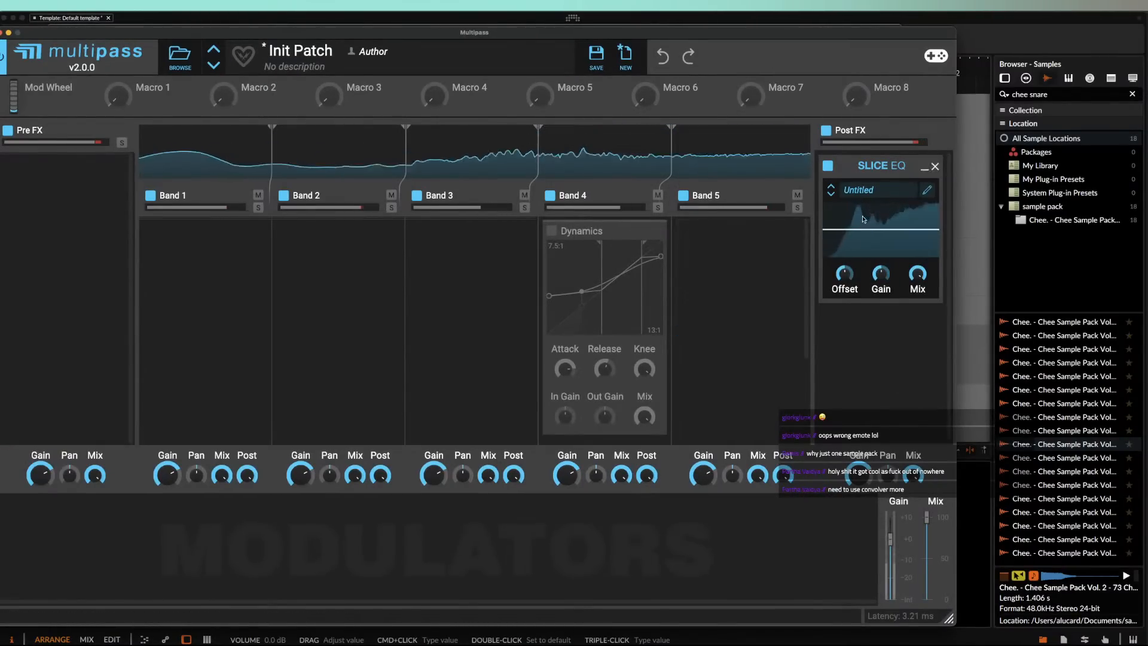
{"action": "left_click", "coordinate": [552, 231]}
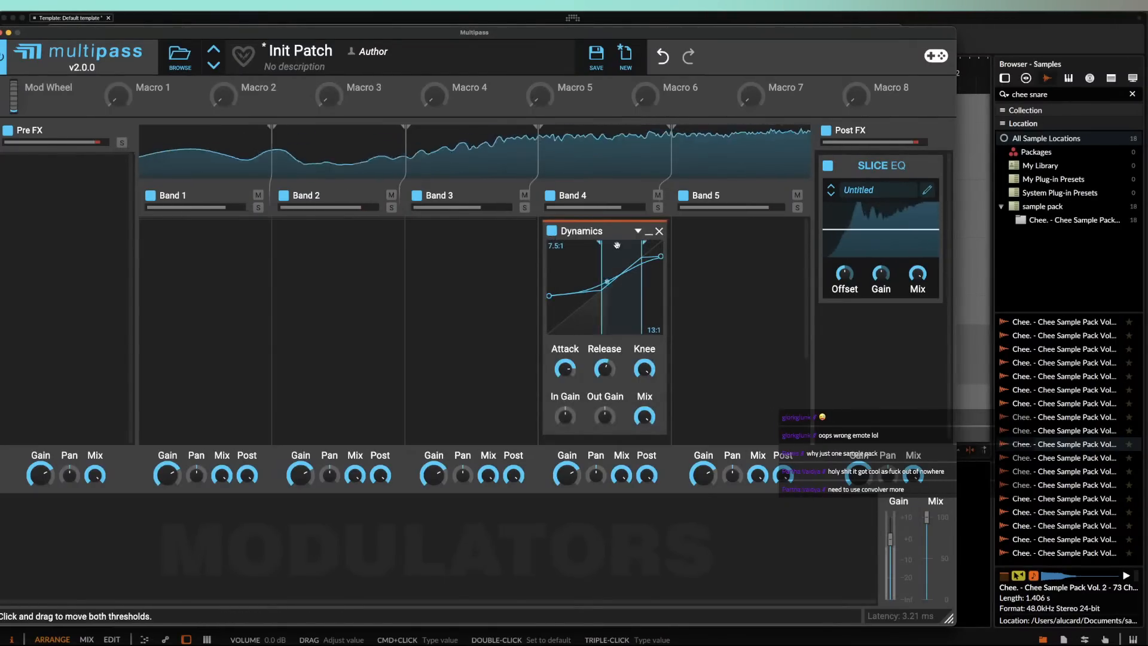
{"action": "left_click_drag", "start_coordinate": [643, 281], "coordinate": [613, 281]}
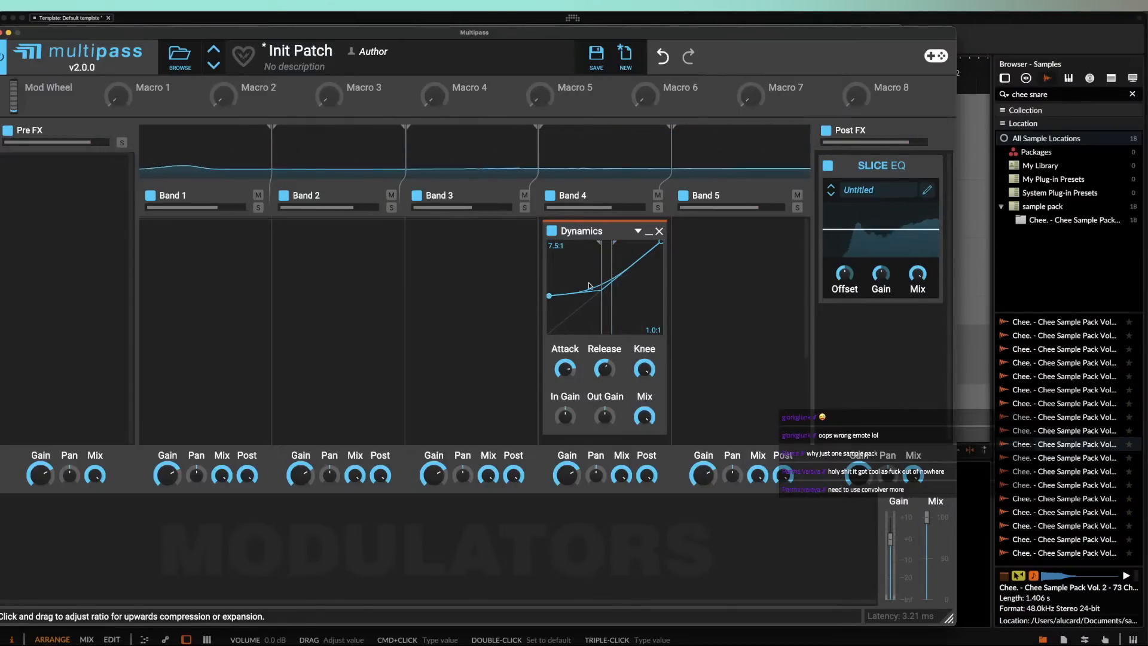
{"action": "left_click_drag", "start_coordinate": [551, 282], "coordinate": [552, 272]}
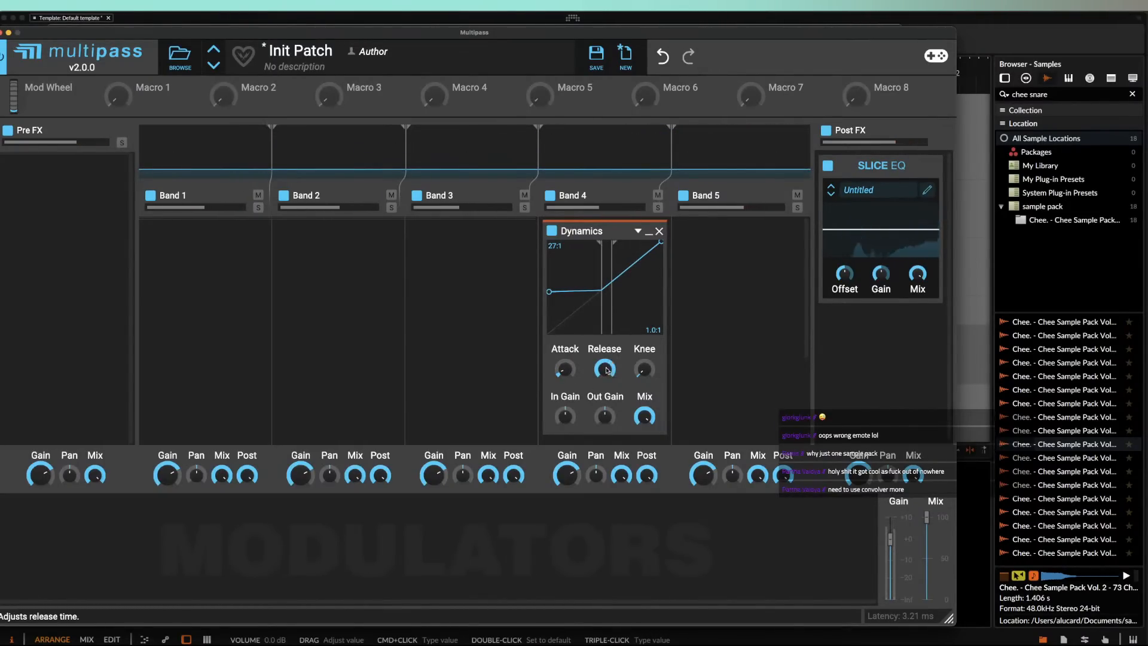
{"action": "left_click_drag", "start_coordinate": [565, 369], "coordinate": [566, 347]}
{"action": "left_click_drag", "start_coordinate": [566, 369], "coordinate": [565, 374]}
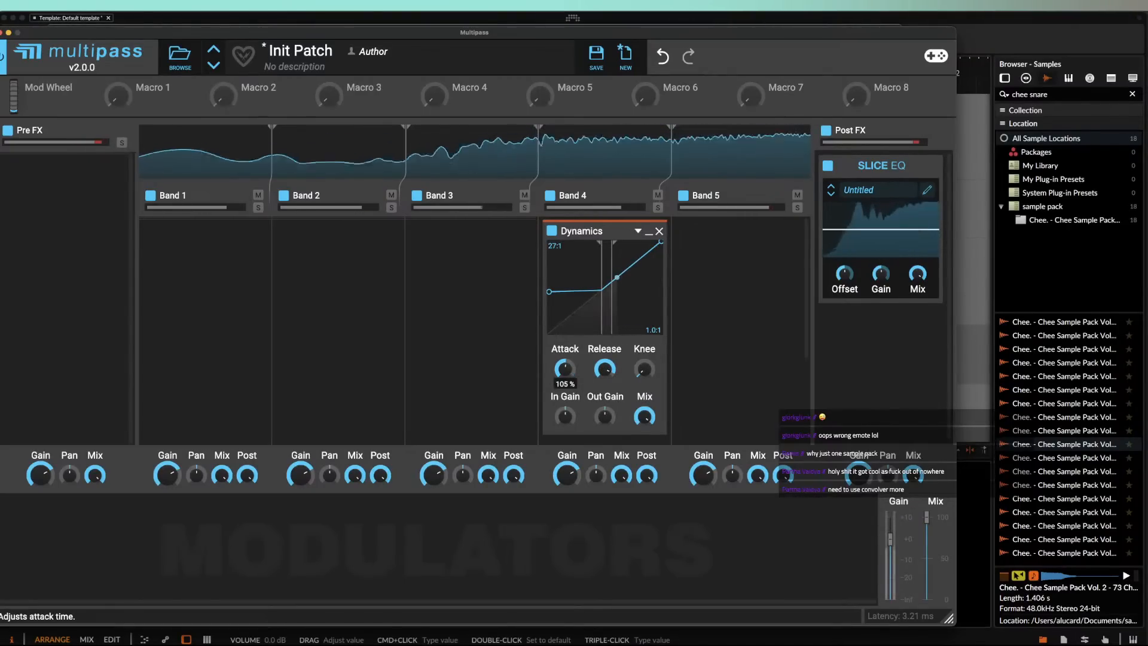
Step: Check the Slice EQ in Post FX, and return to the Bitwig arrangement by closing the plug-in windows
{"action": "left_click", "coordinate": [927, 190]}
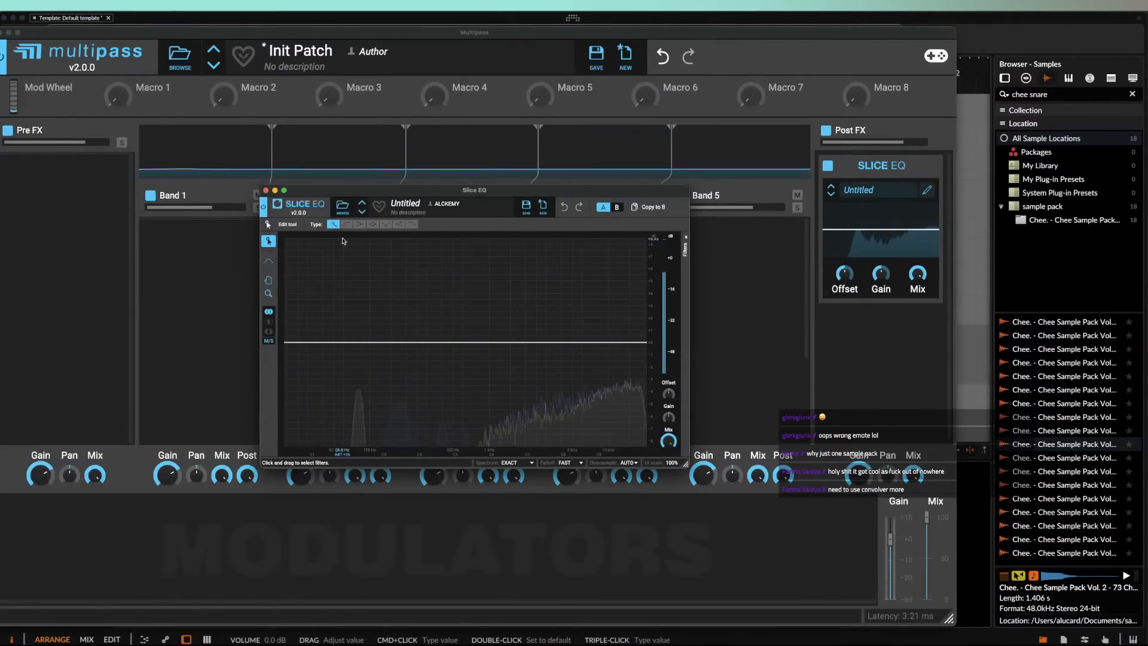
{"action": "left_click", "coordinate": [265, 190]}
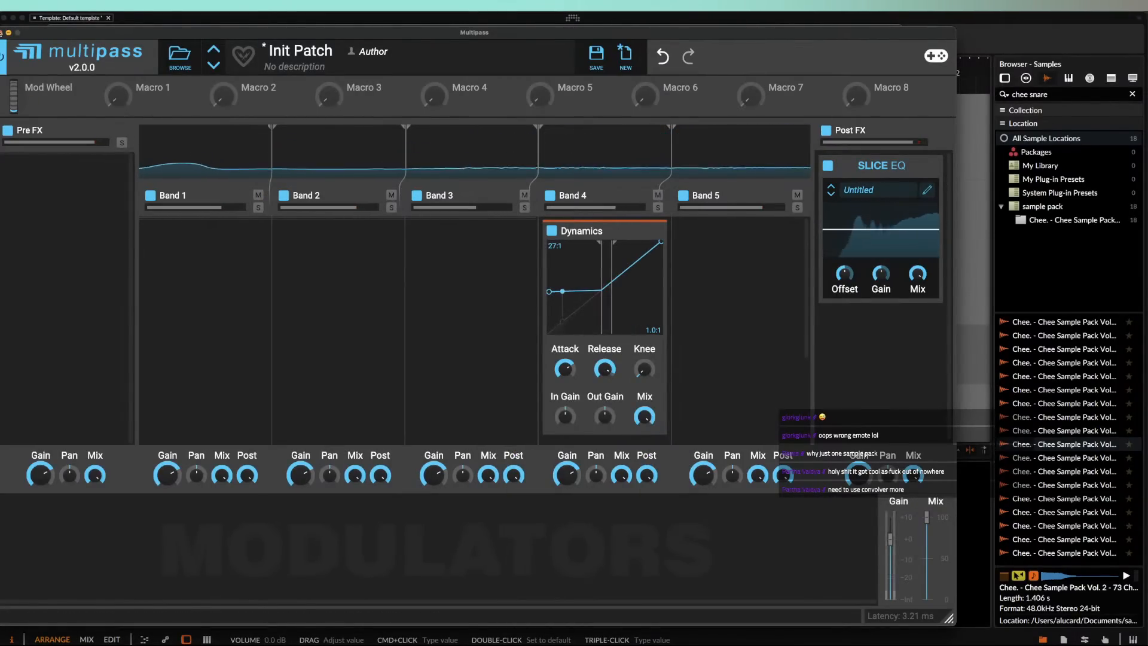
{"action": "left_click", "coordinate": [1, 33]}
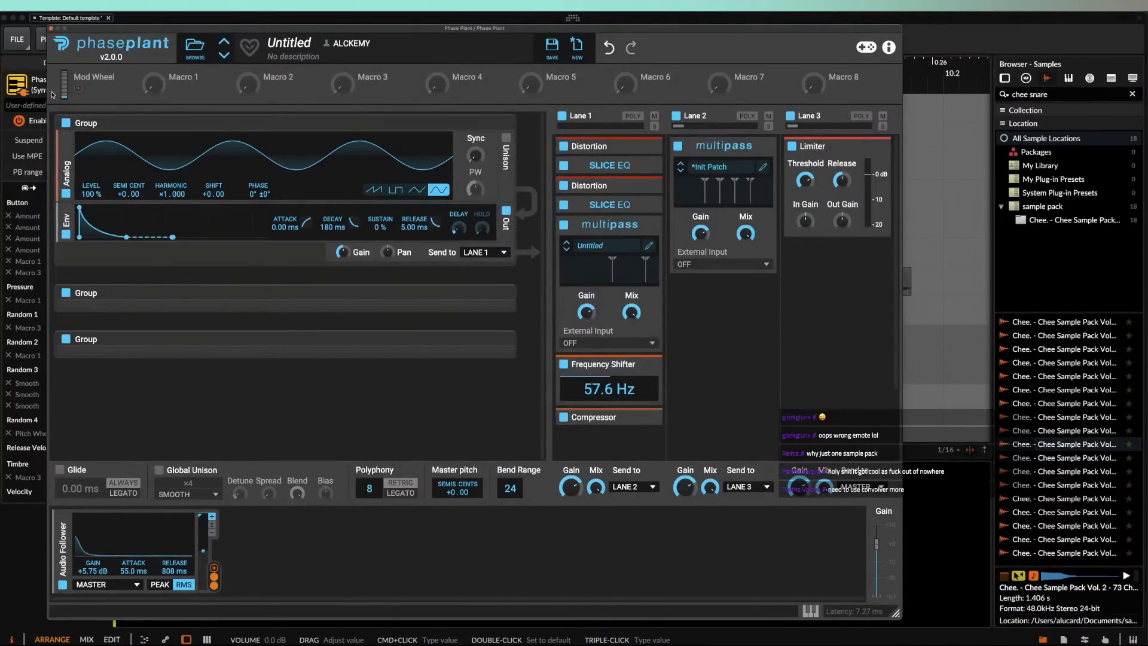
{"action": "left_click", "coordinate": [51, 29]}
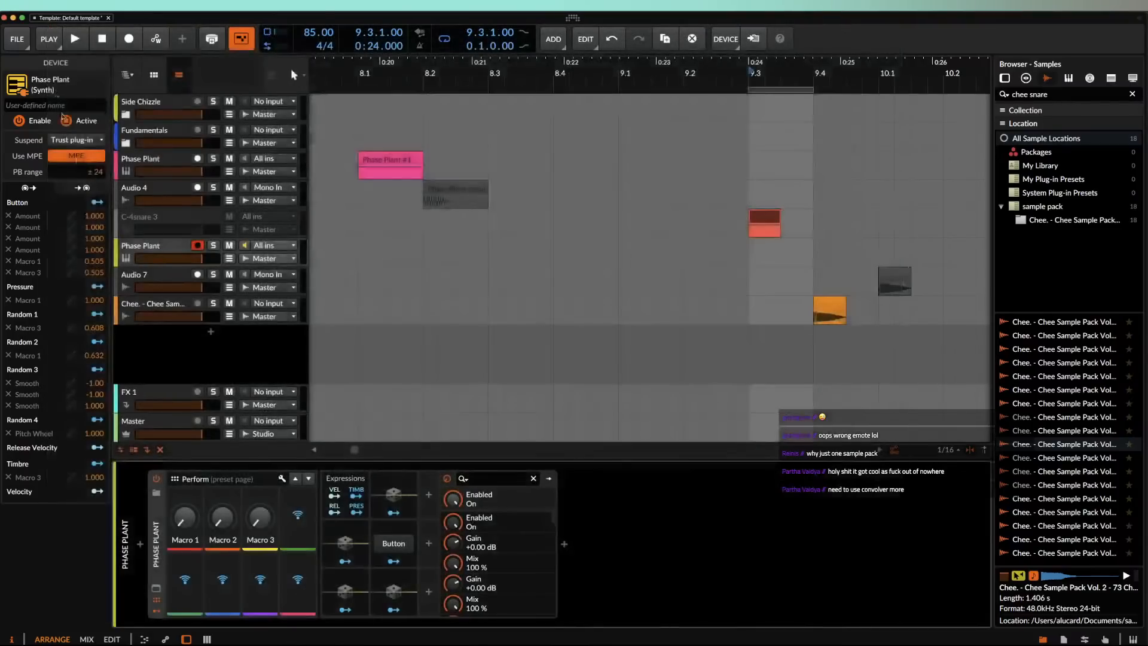
Step: Add the FabFilter Pro-Q 3 equalizer after Phase Plant in the device chain and close its editor
{"action": "left_click", "coordinate": [564, 544]}
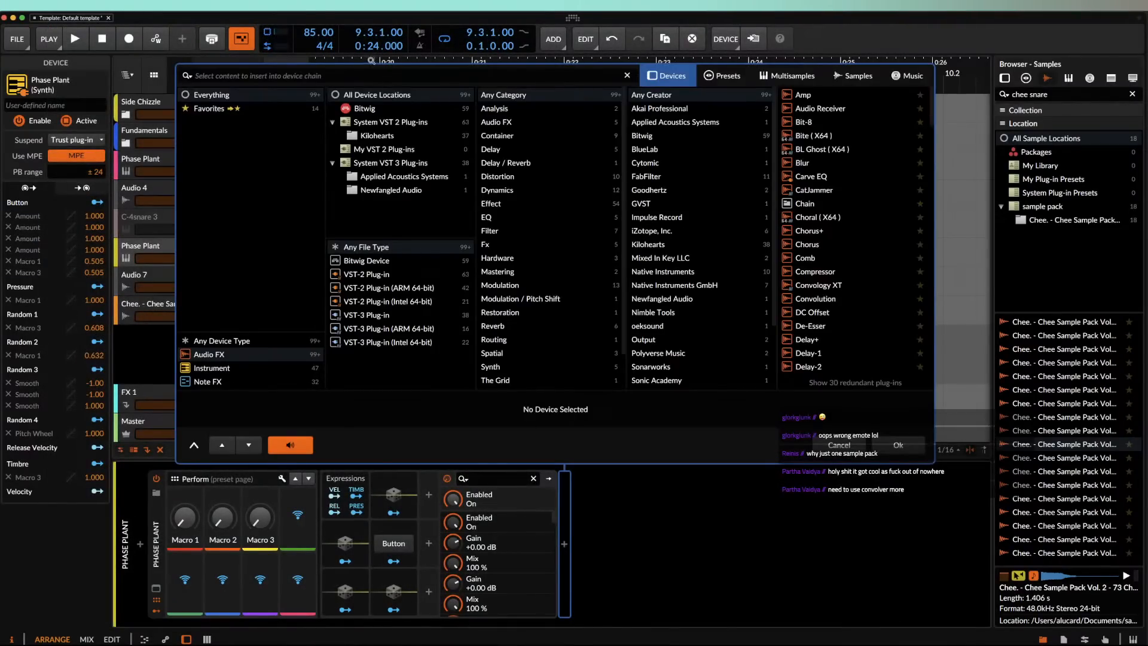
{"action": "type", "text": "PRO"}
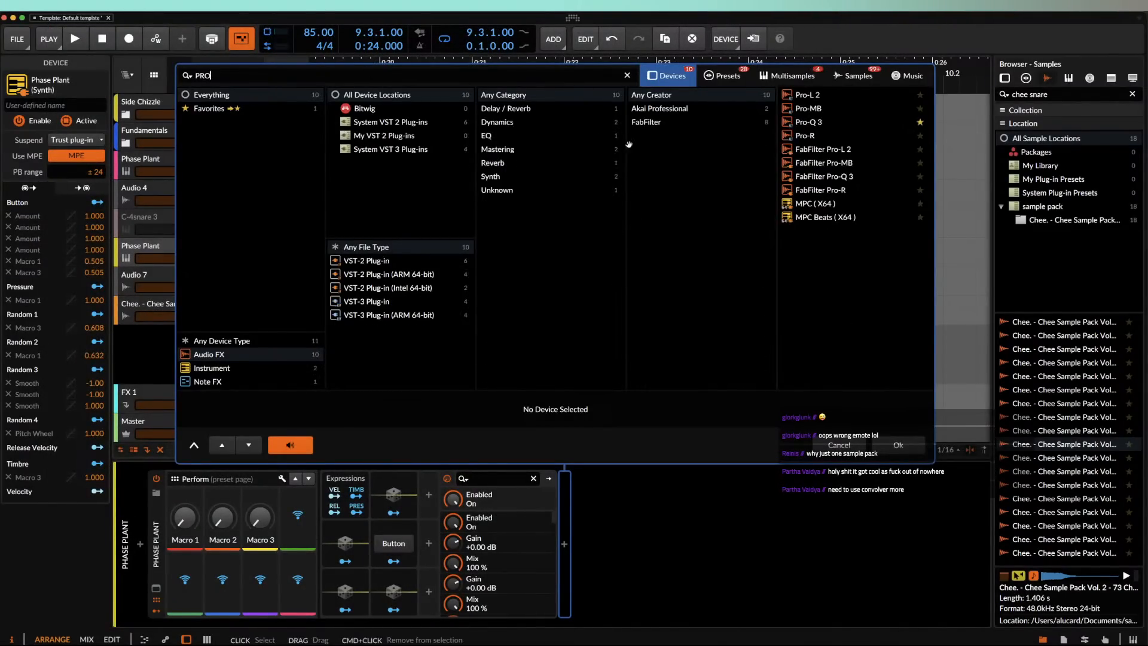
{"action": "left_click", "coordinate": [809, 122]}
{"action": "key", "text": "Return"}
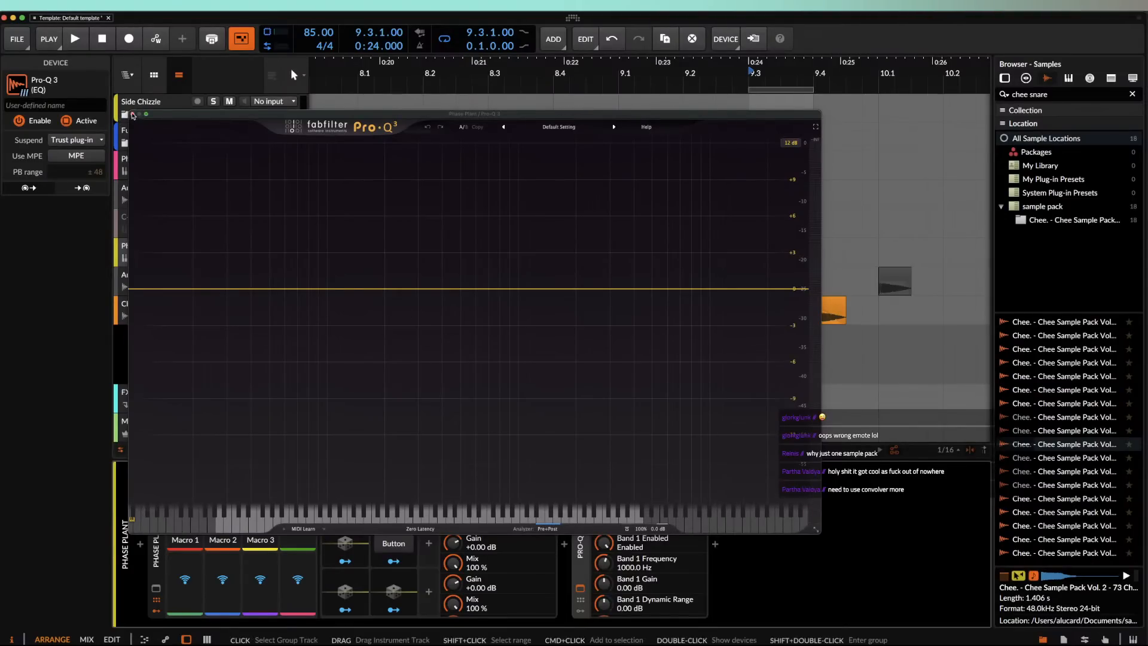
{"action": "left_click", "coordinate": [132, 114]}
Step: Load the saved "snare Q" preset in place of the default Pro-Q 3 device
{"action": "left_click", "coordinate": [580, 493]}
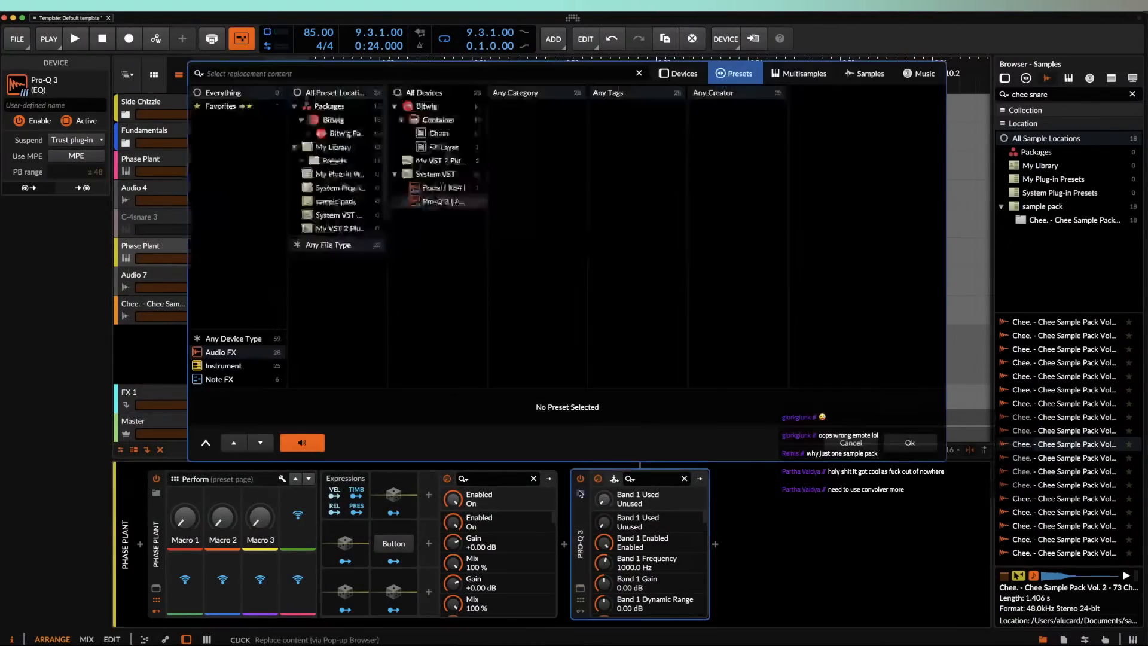
{"action": "left_click", "coordinate": [803, 173]}
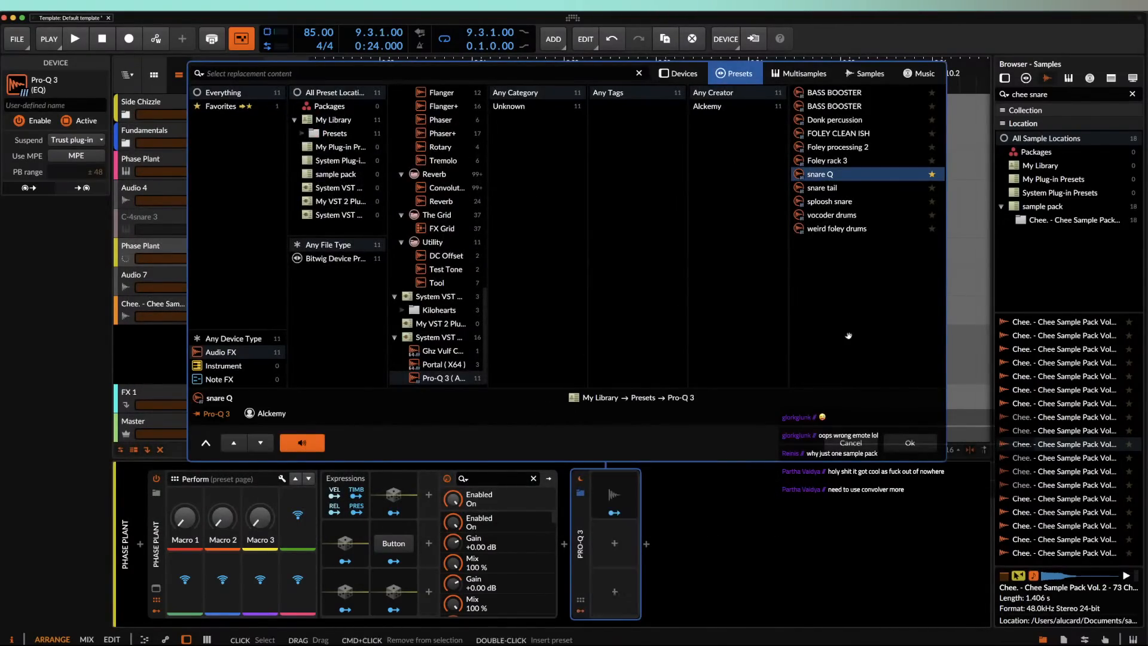
{"action": "left_click", "coordinate": [910, 442]}
Step: Open the snare Q equalizer's editor and move its low-cut band slightly lower in frequency
{"action": "left_click", "coordinate": [622, 497]}
{"action": "left_click", "coordinate": [580, 588]}
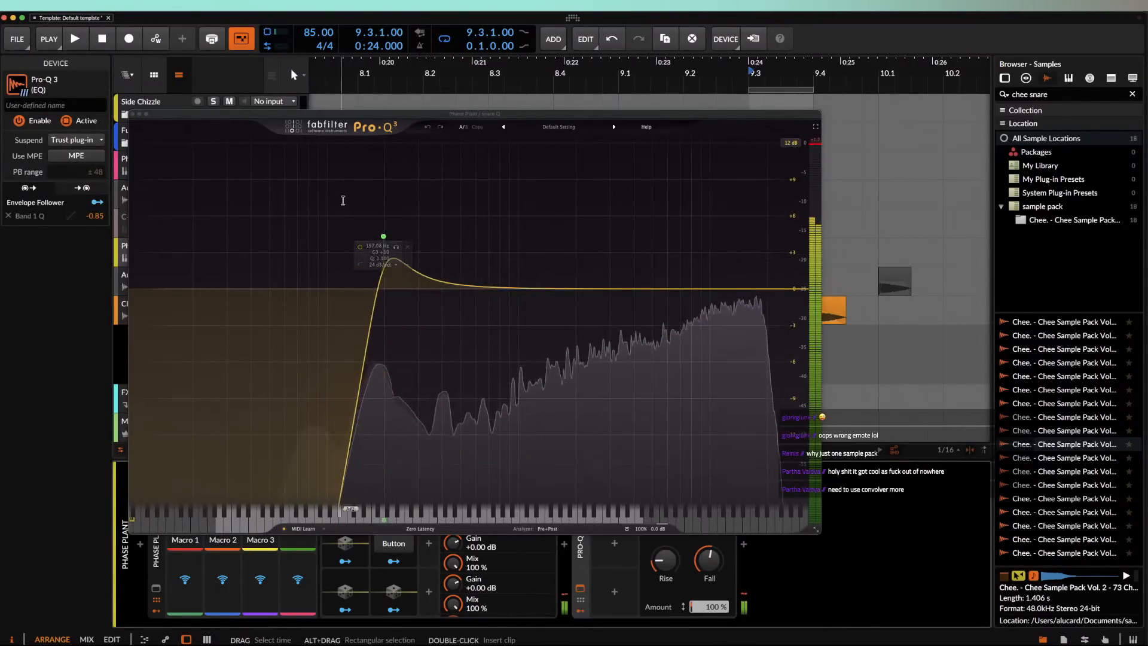
{"action": "left_click_drag", "start_coordinate": [384, 203], "coordinate": [362, 206]}
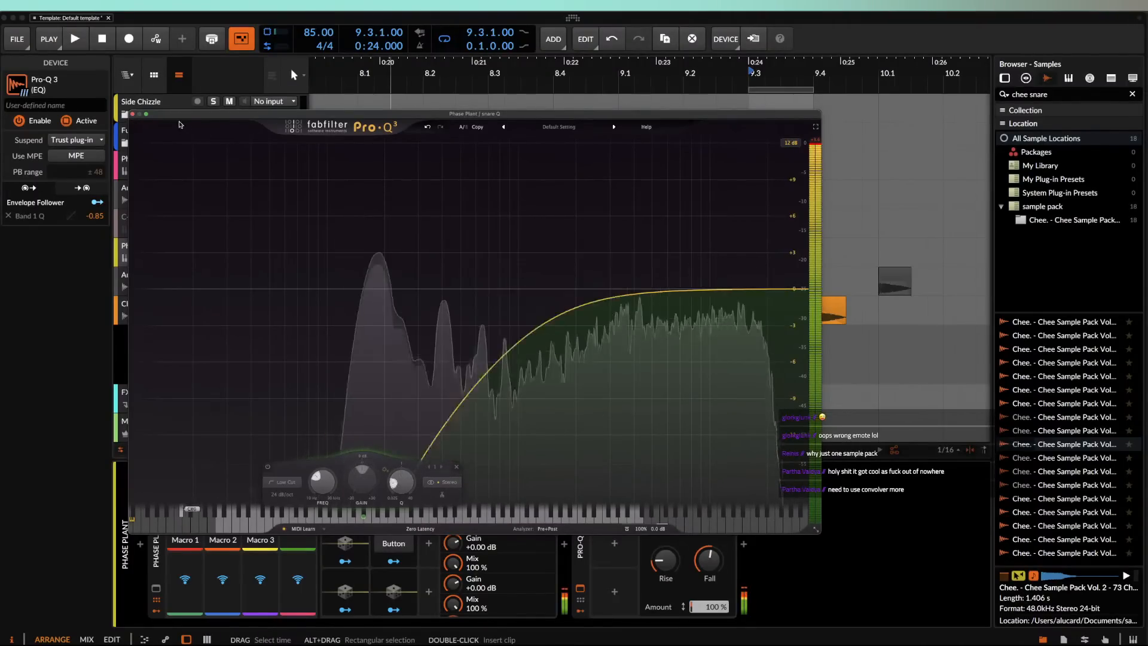
Step: Add a dynamic bell band dipping the highs at about 10.7 kHz with a Q of about 2.2, and close the equalizer's editor
{"action": "left_click", "coordinate": [734, 289]}
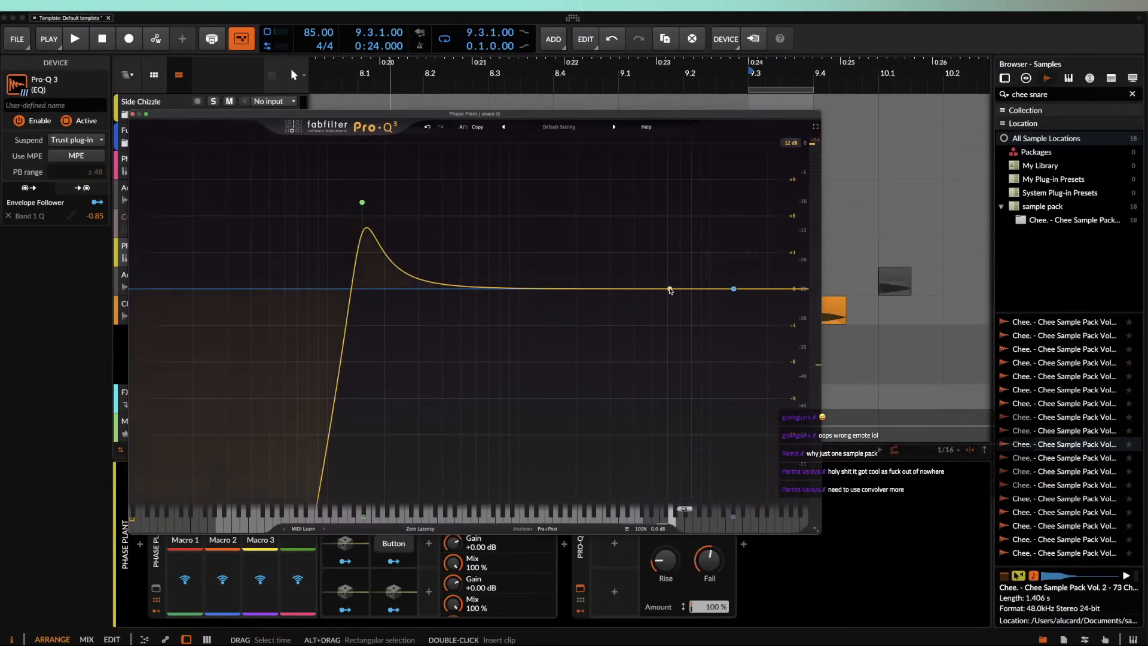
{"action": "left_click", "coordinate": [666, 289]}
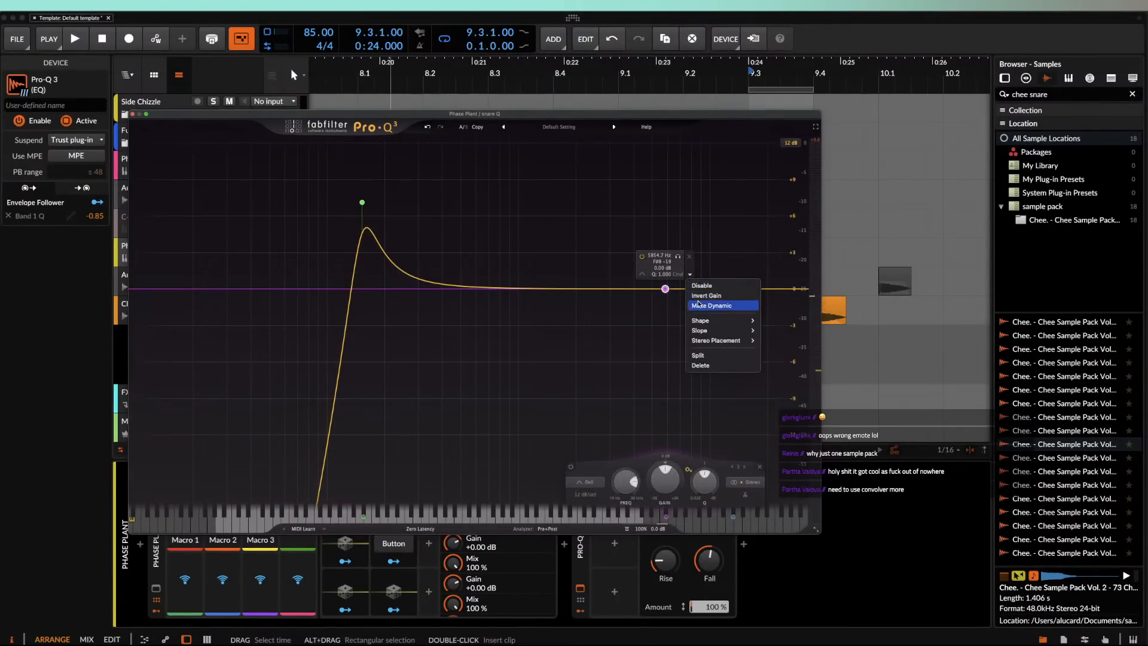
{"action": "left_click_drag", "start_coordinate": [665, 292], "coordinate": [740, 311]}
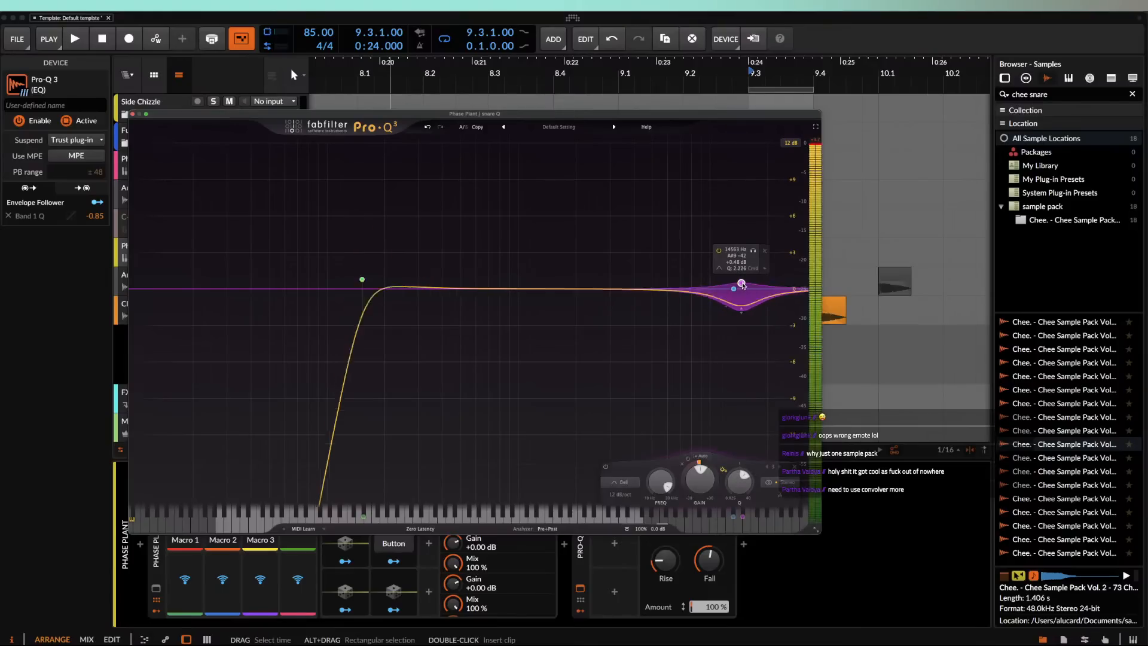
{"action": "left_click_drag", "start_coordinate": [743, 287], "coordinate": [716, 289]}
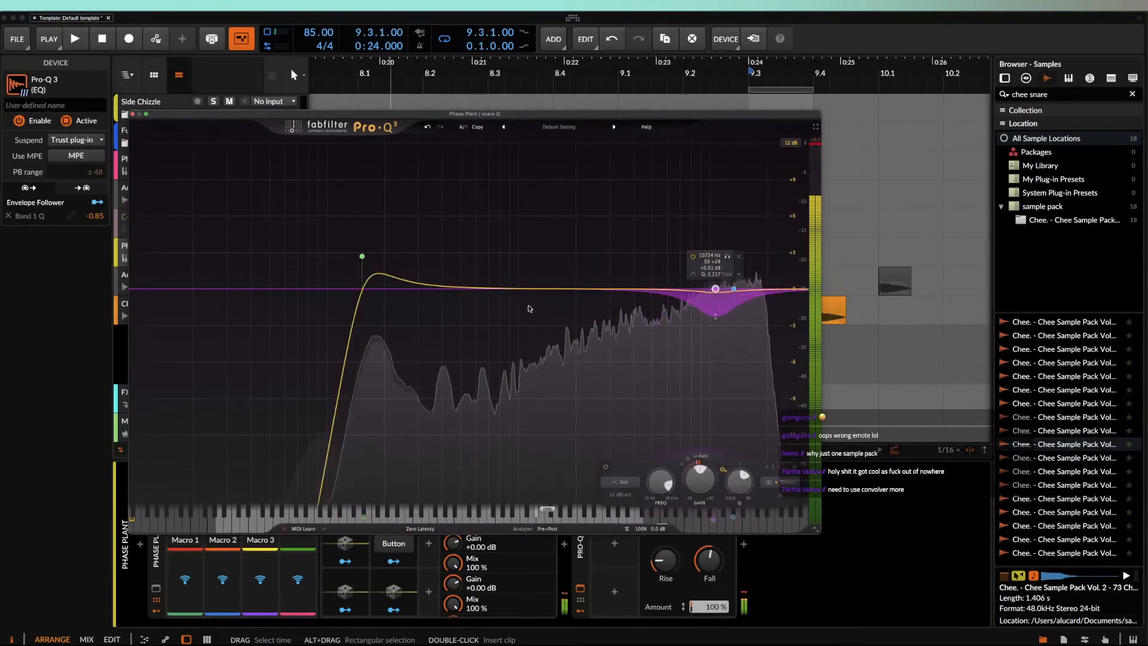
{"action": "left_click", "coordinate": [137, 115]}
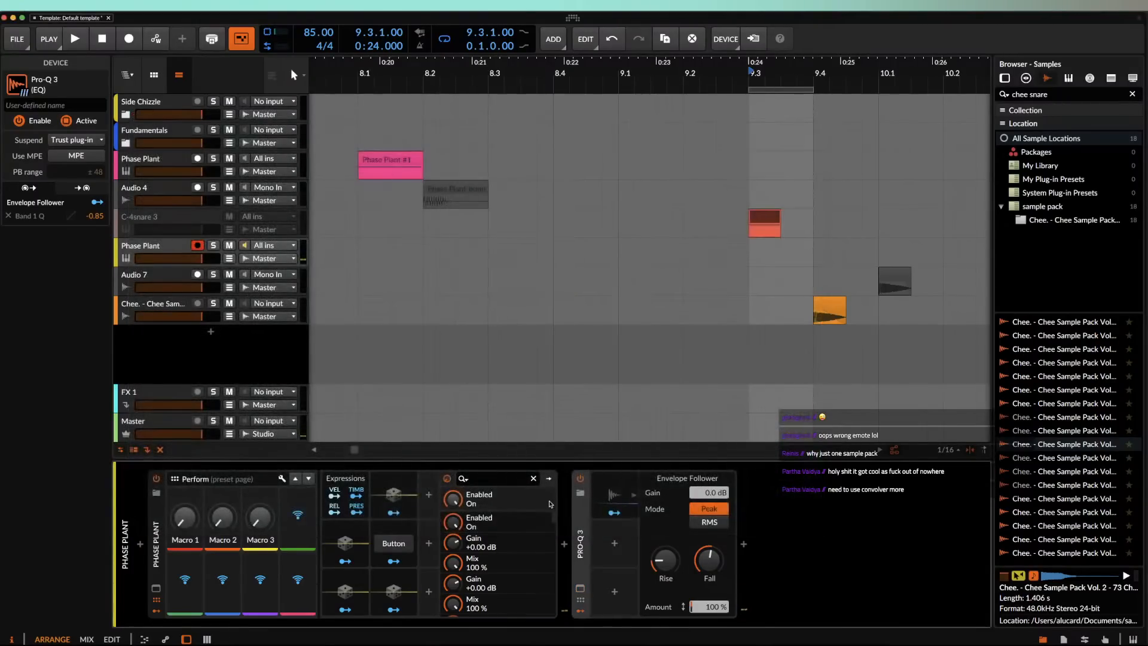
{"action": "double_click", "coordinate": [584, 527]}
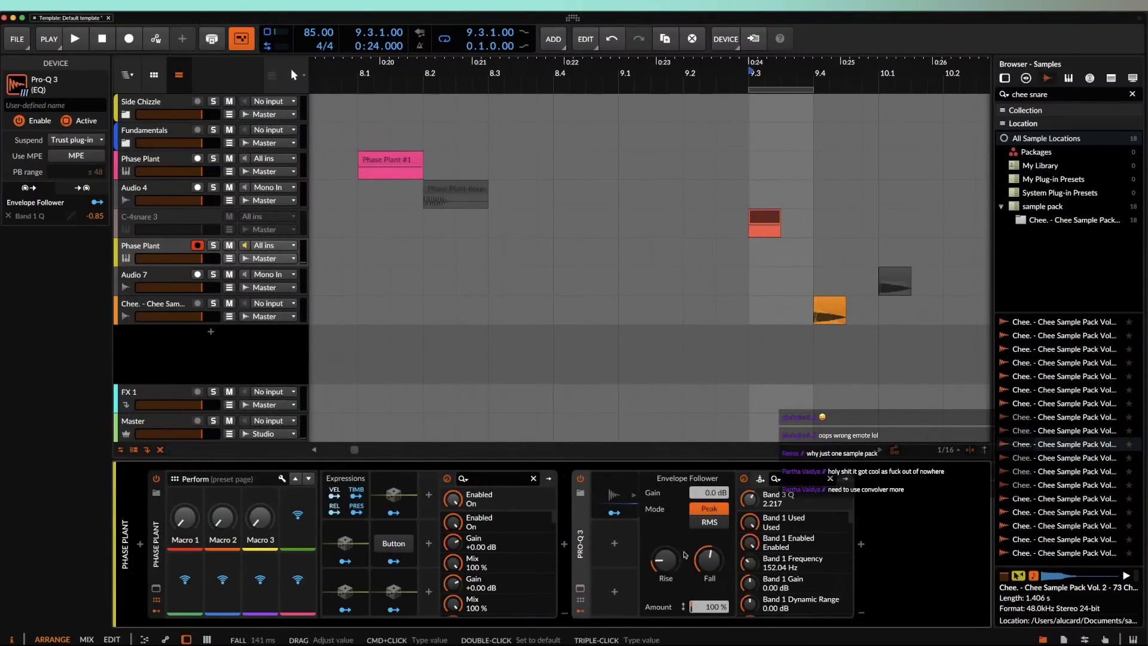
{"action": "double_click", "coordinate": [584, 527]}
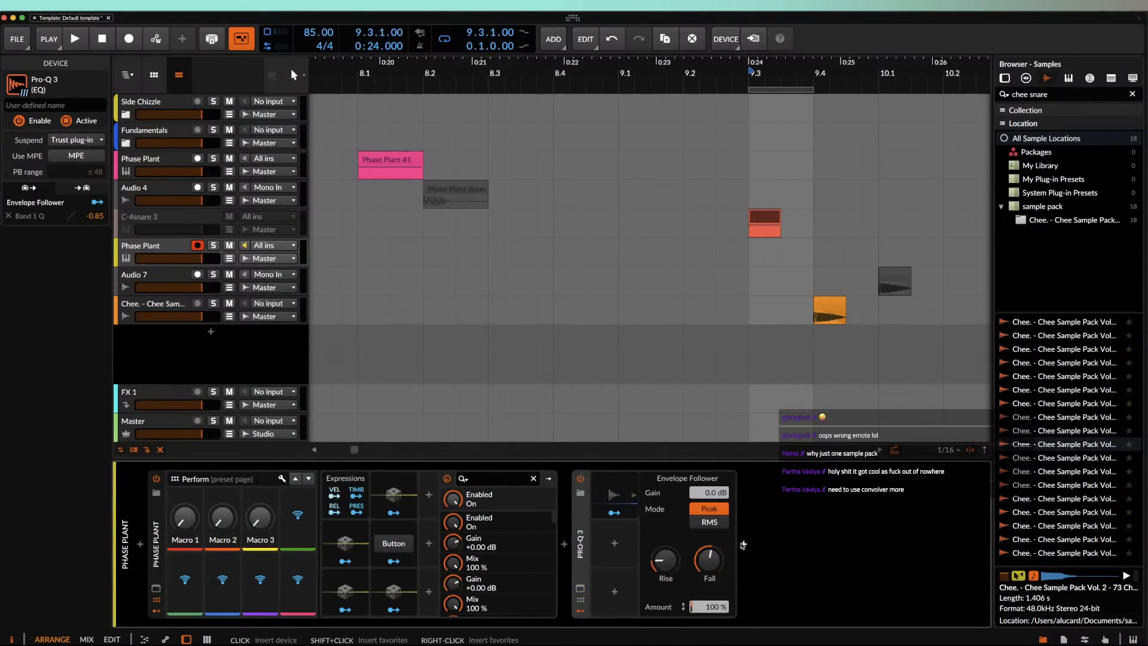
Step: Add Newfangled Saturate after the Pro-Q 3, set its clipper shape to fully hard (100), and close its window
{"action": "left_click", "coordinate": [743, 544]}
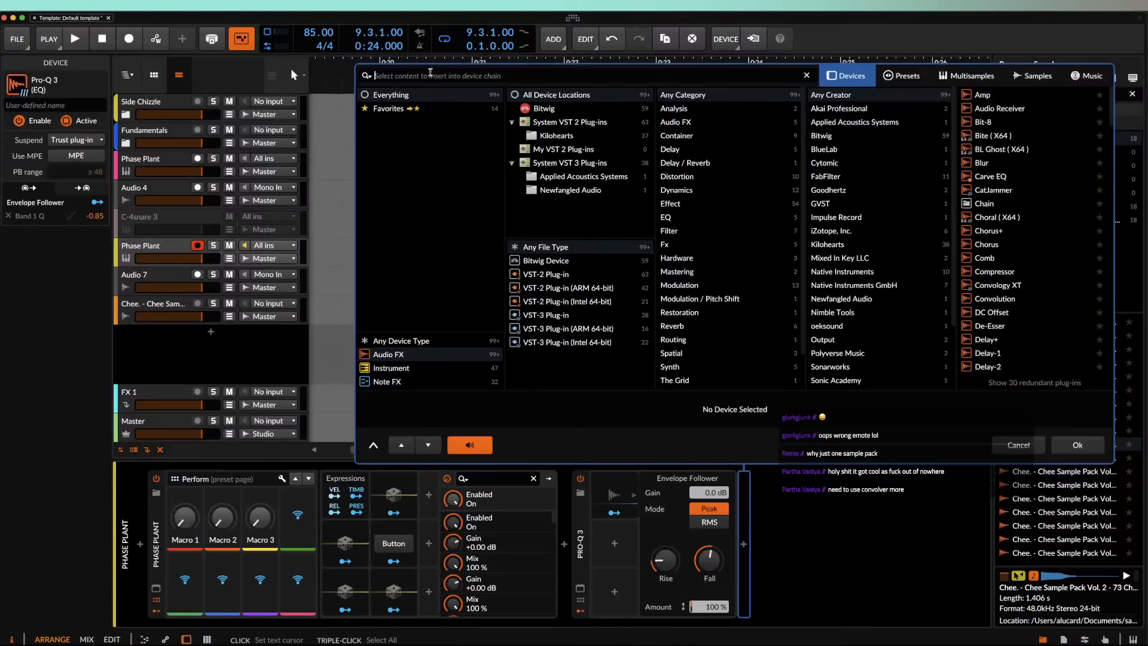
{"action": "type", "text": "SAT"}
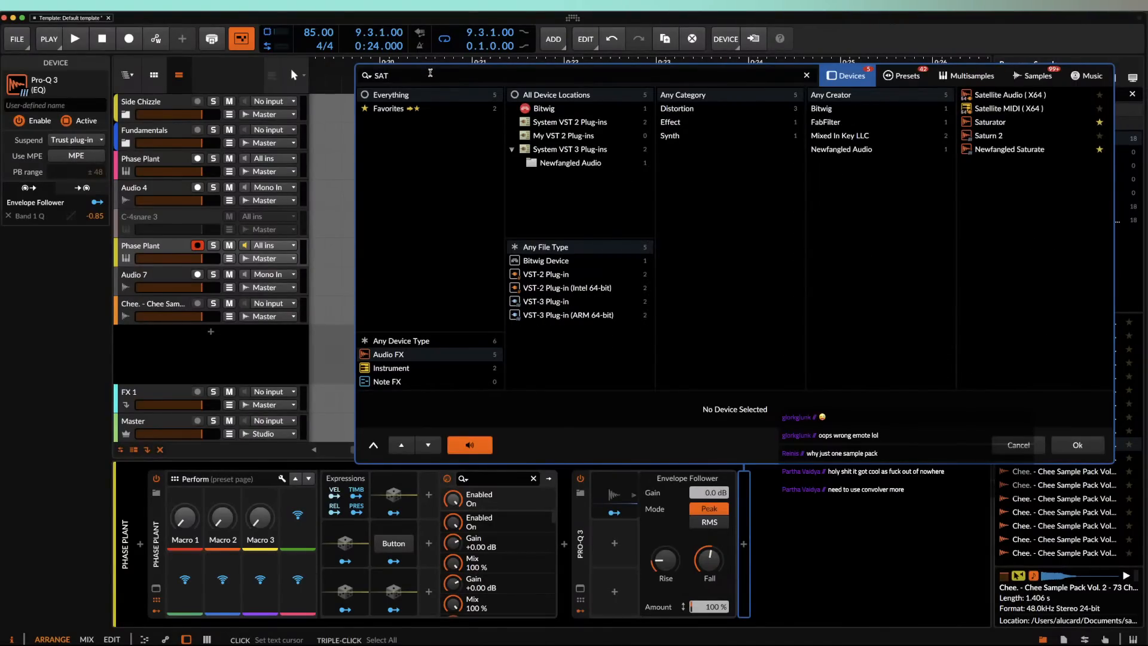
{"action": "left_click", "coordinate": [1010, 149]}
{"action": "left_click", "coordinate": [1075, 445]}
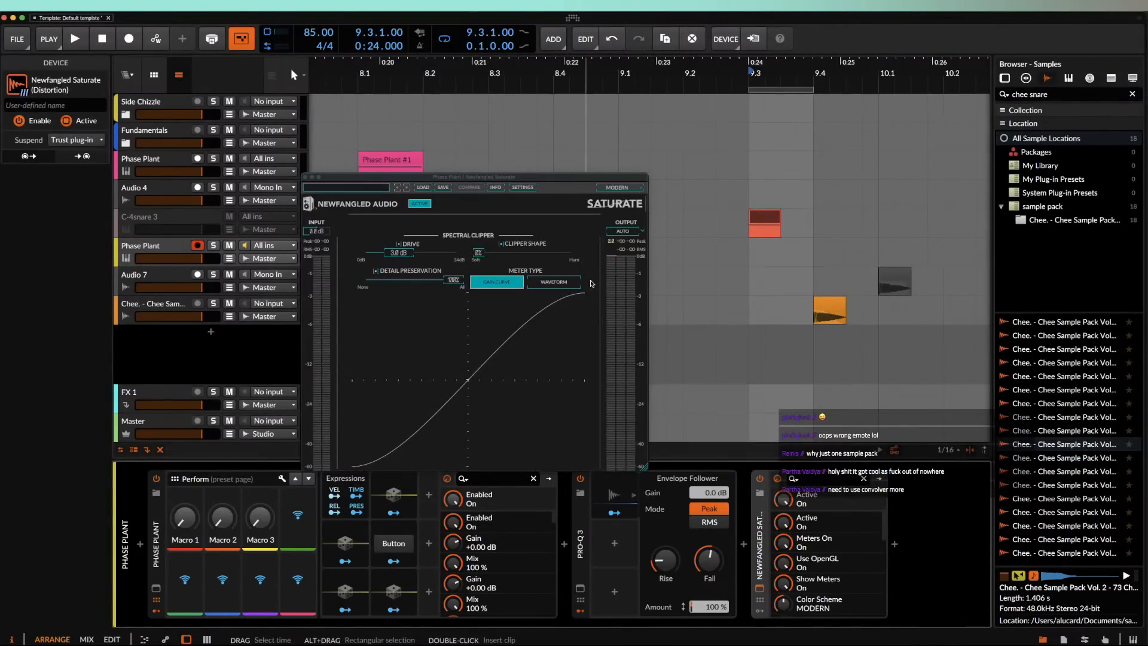
{"action": "left_click_drag", "start_coordinate": [478, 253], "coordinate": [615, 261]}
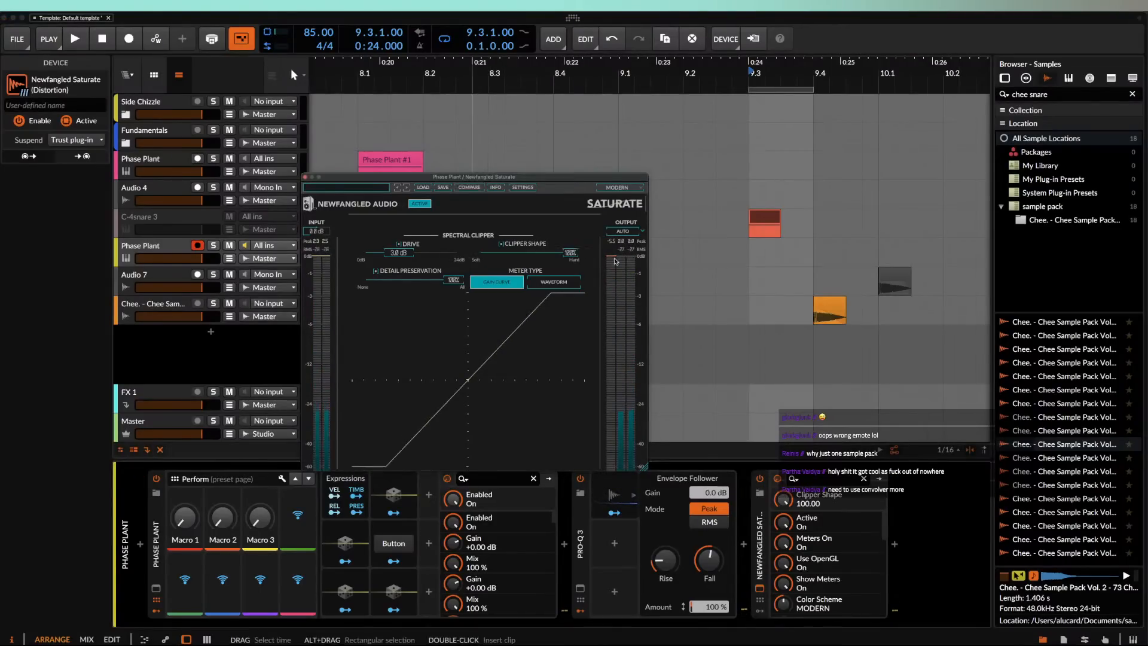
{"action": "left_click", "coordinate": [305, 177]}
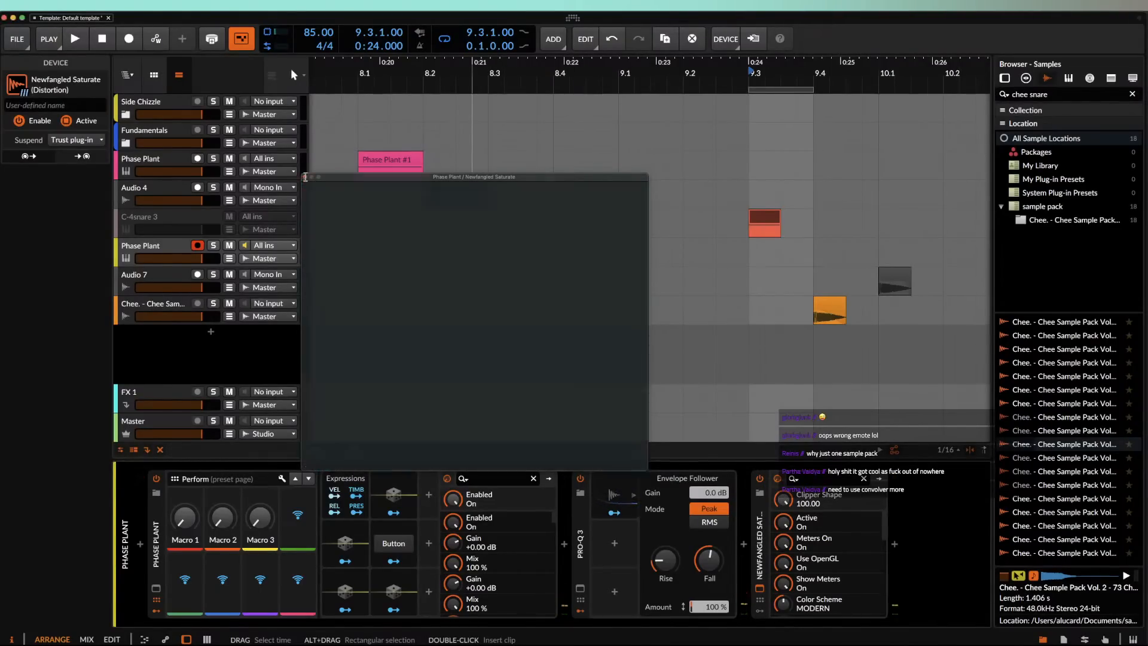
{"action": "left_click", "coordinate": [564, 545]}
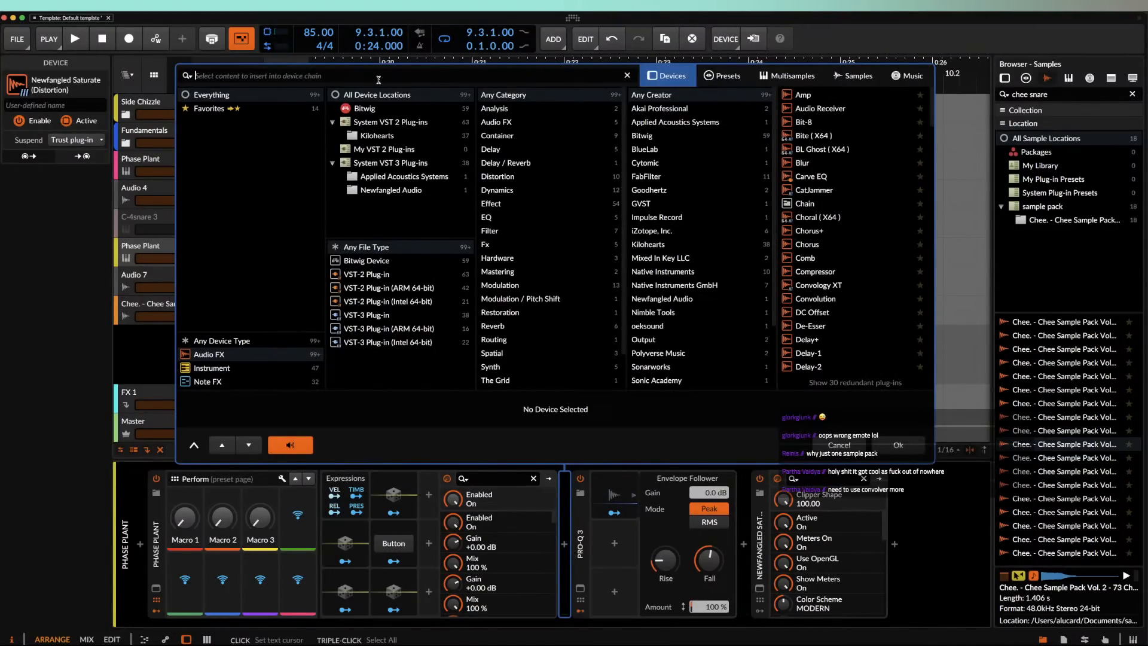
{"action": "type", "text": "CONVOLVER"}
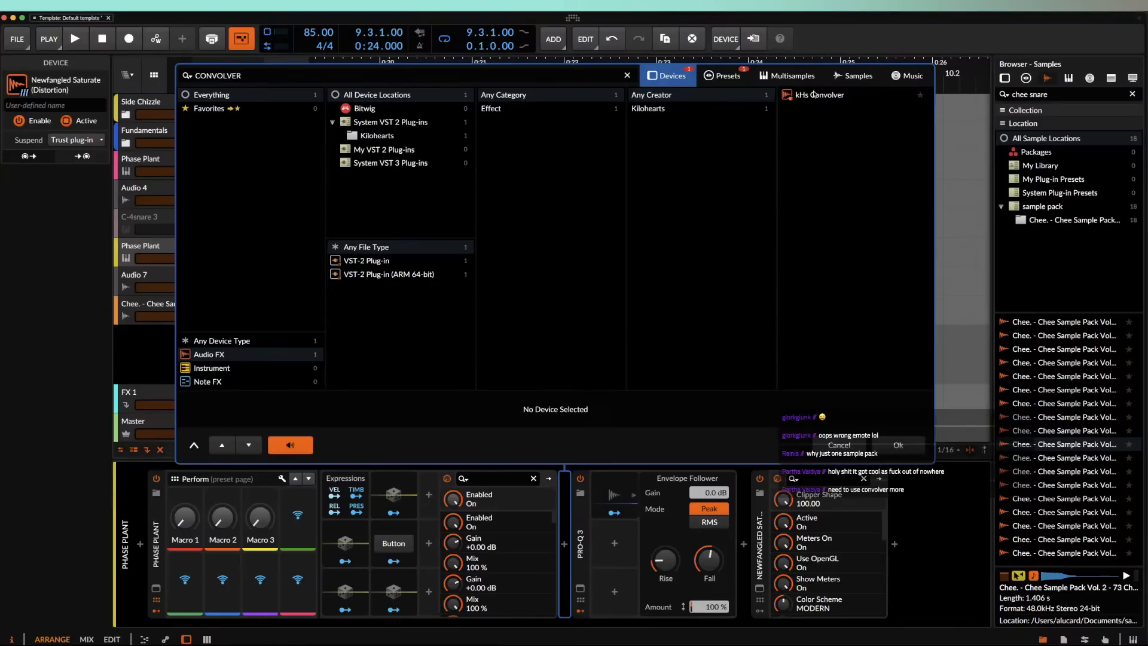
{"action": "double_click", "coordinate": [815, 94]}
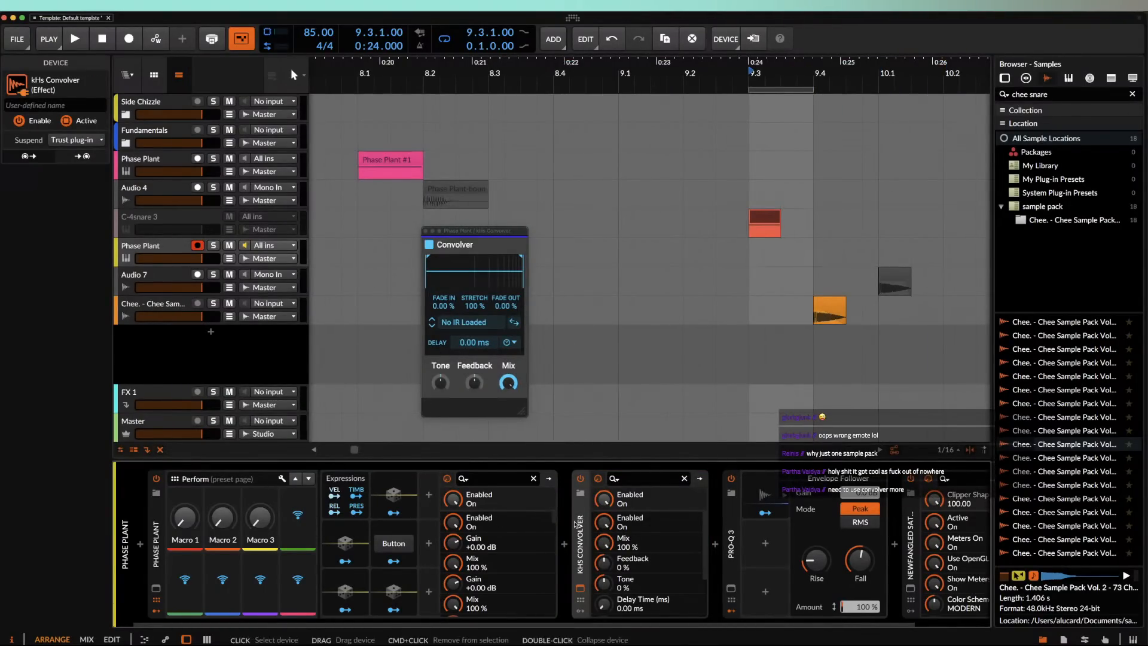
{"action": "key", "text": "Delete"}
Step: Insert the Convolution reverb between Phase Plant and the Pro-Q 3
{"action": "left_click", "coordinate": [564, 544]}
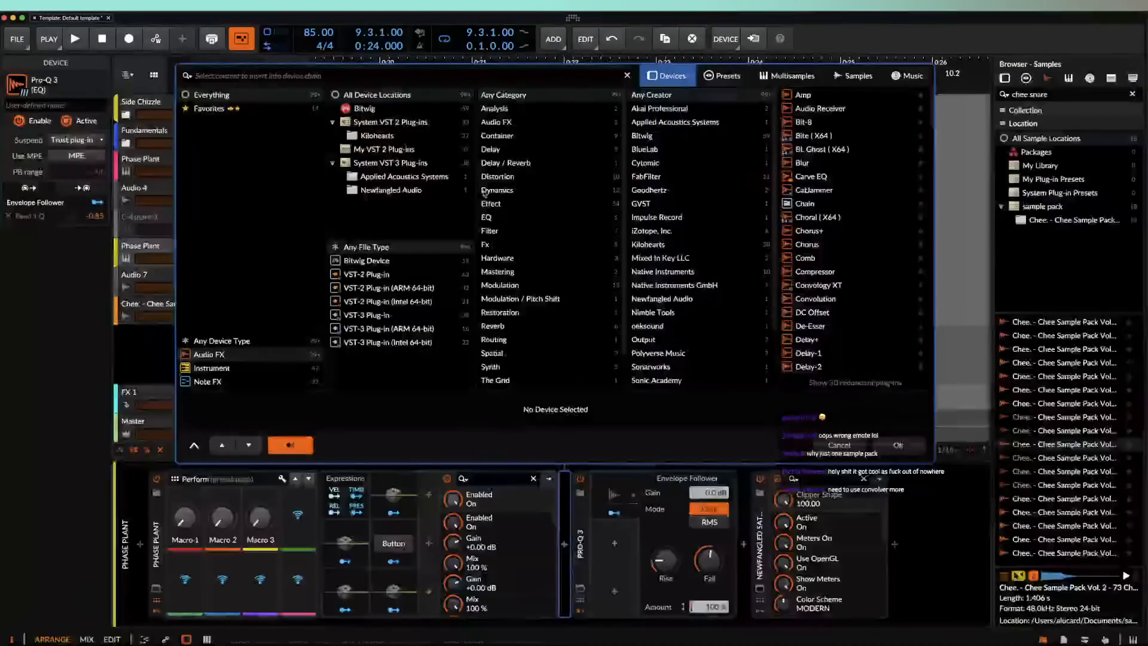
{"action": "type", "text": "C"}
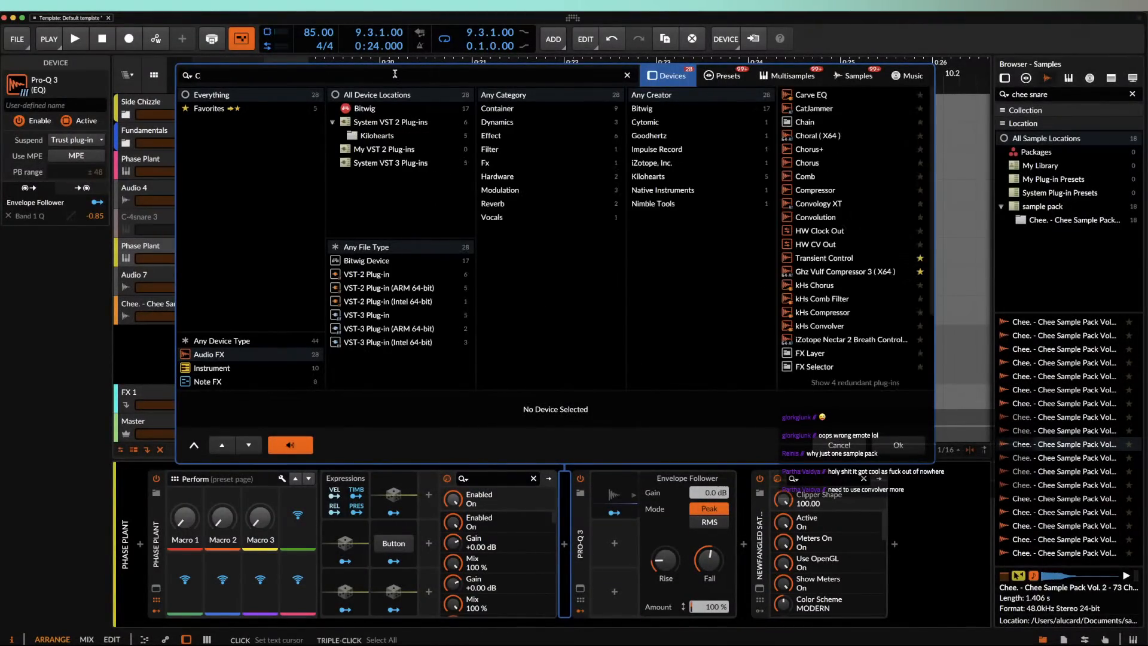
{"action": "type", "text": "IONONV"}
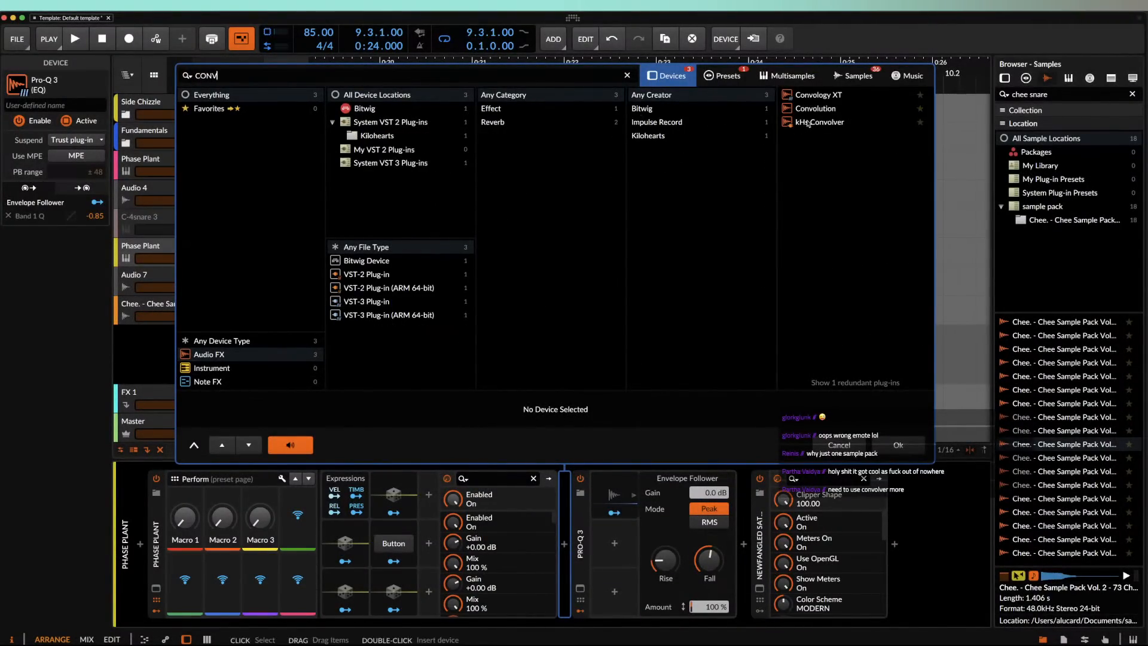
{"action": "left_click", "coordinate": [814, 109]}
{"action": "left_click", "coordinate": [924, 448]}
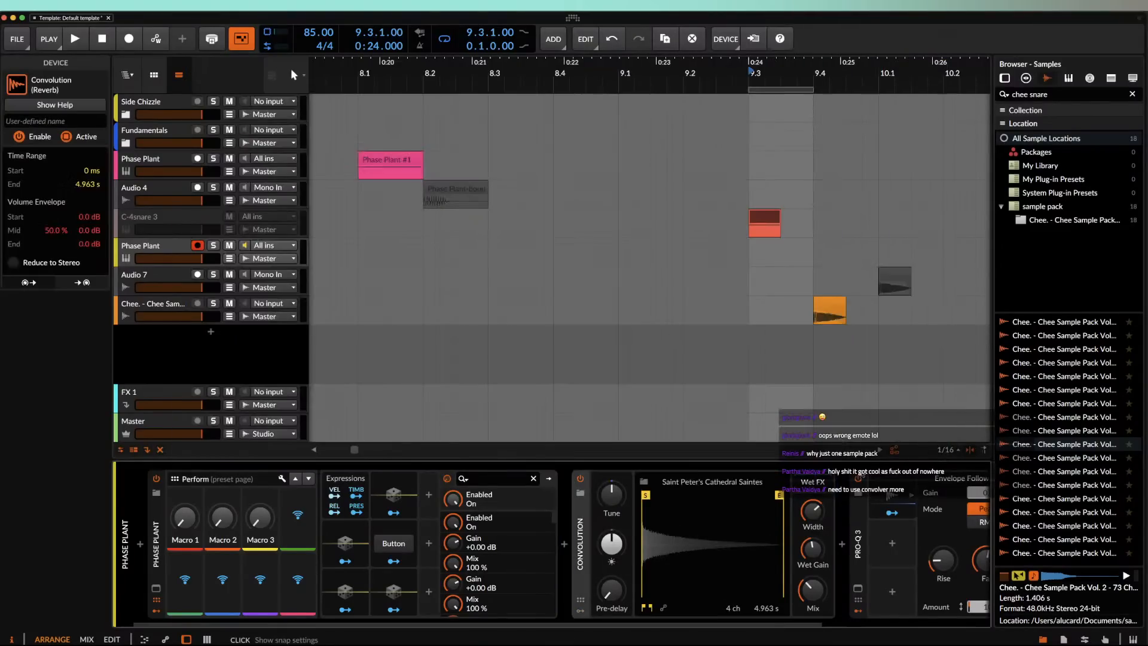
Step: Wrap the Convolution device in an FX Layer with an empty second layer, and solo the Convolution layer
{"action": "key", "text": "super+g"}
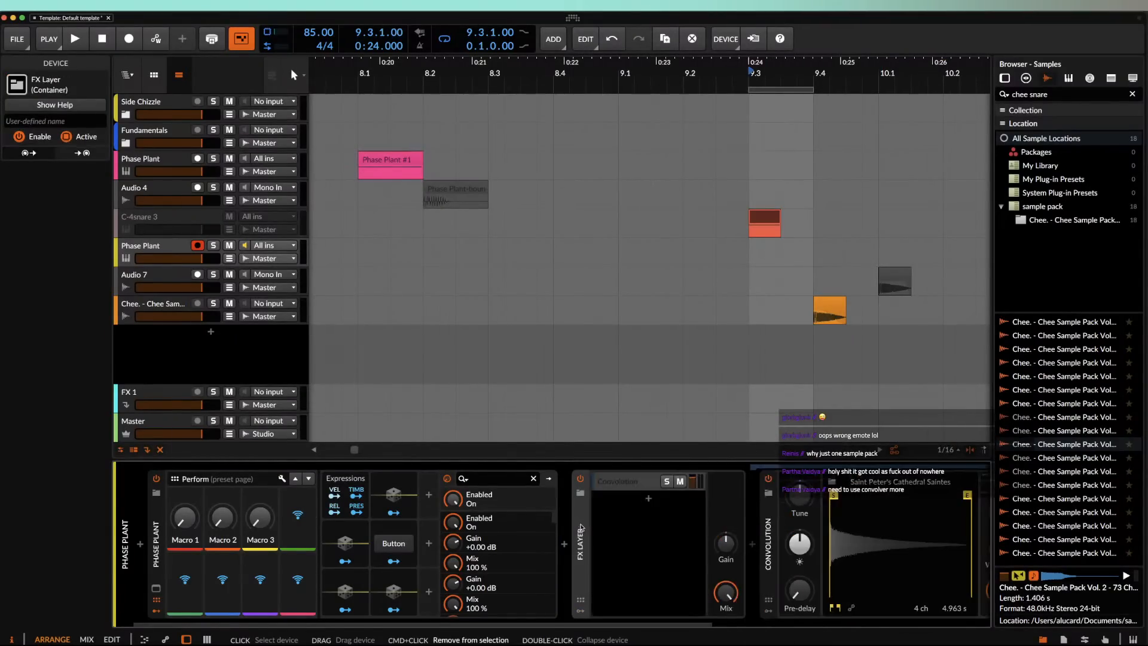
{"action": "left_click", "coordinate": [649, 500]}
{"action": "left_click", "coordinate": [1087, 447]}
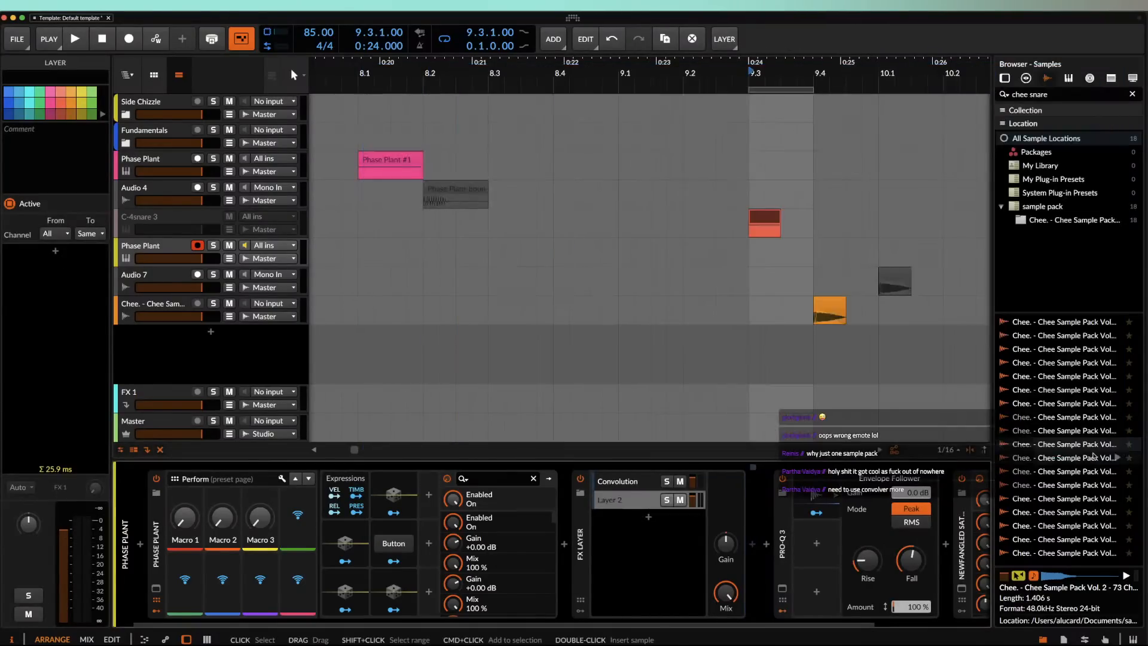
{"action": "left_click", "coordinate": [646, 483]}
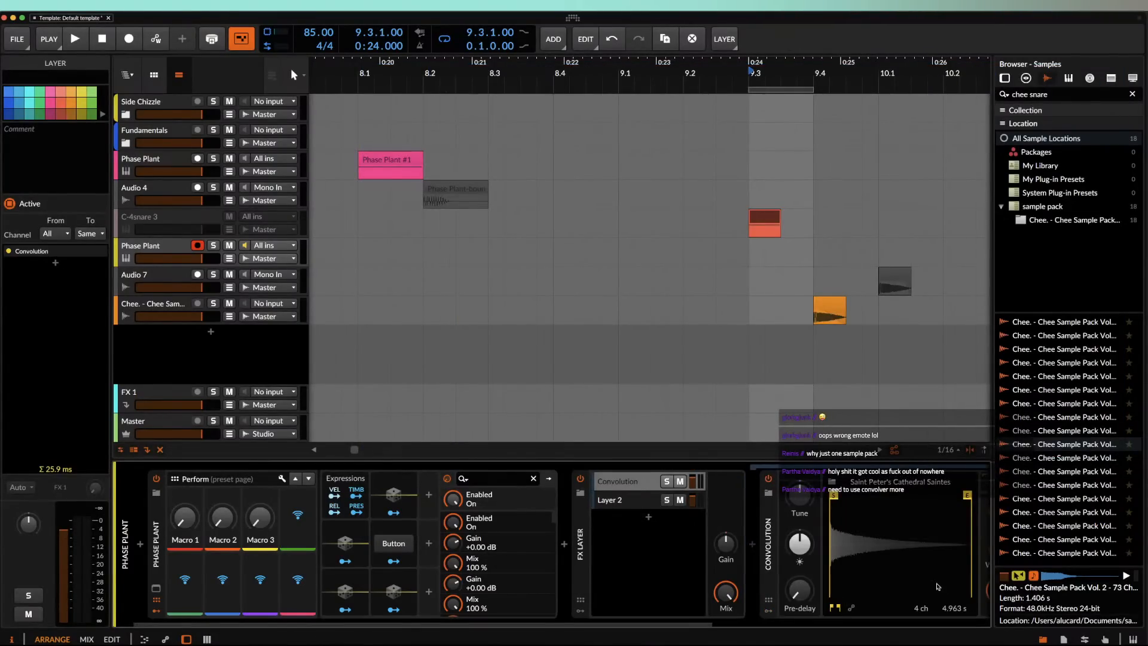
{"action": "scroll", "coordinate": [939, 586], "scroll_direction": "right", "scroll_amount": 5}
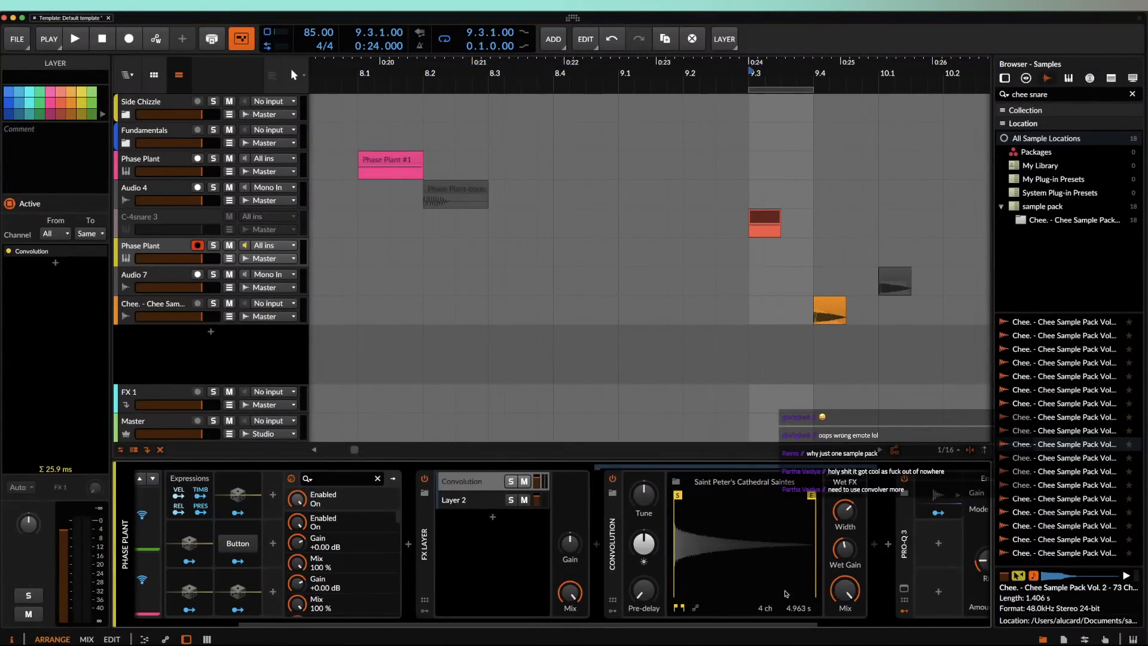
{"action": "left_click", "coordinate": [511, 482]}
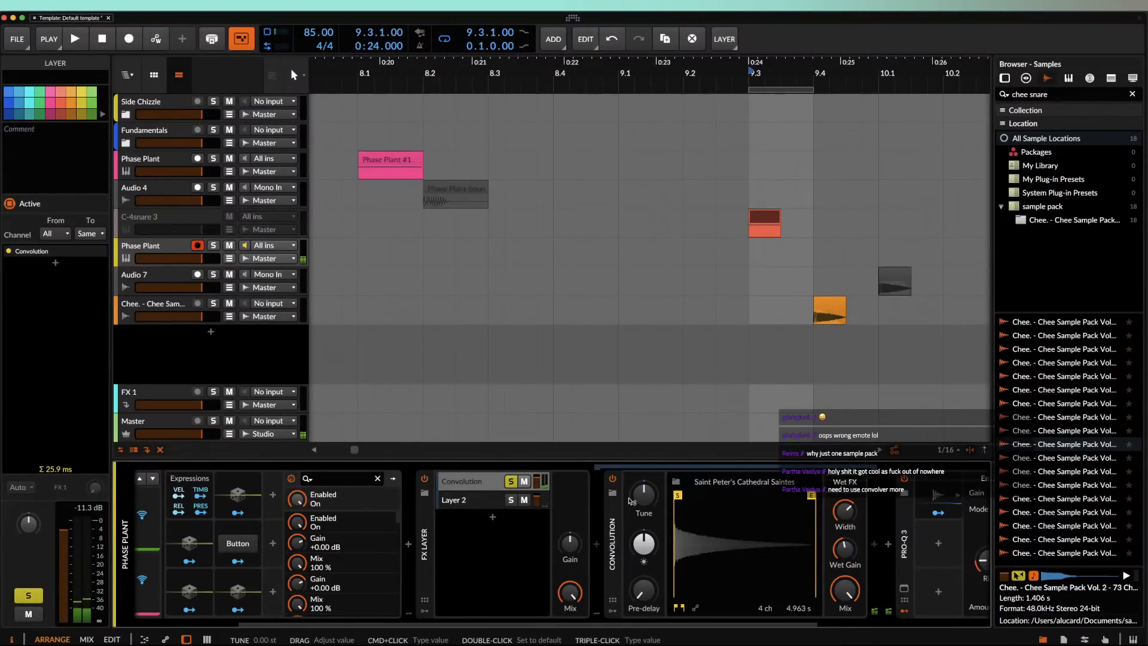
Step: Try the ess.2_Hihat (53) impulse in Convolution with a lowered tune and brightness reduced to about -10.4 dB
{"action": "left_click", "coordinate": [676, 482]}
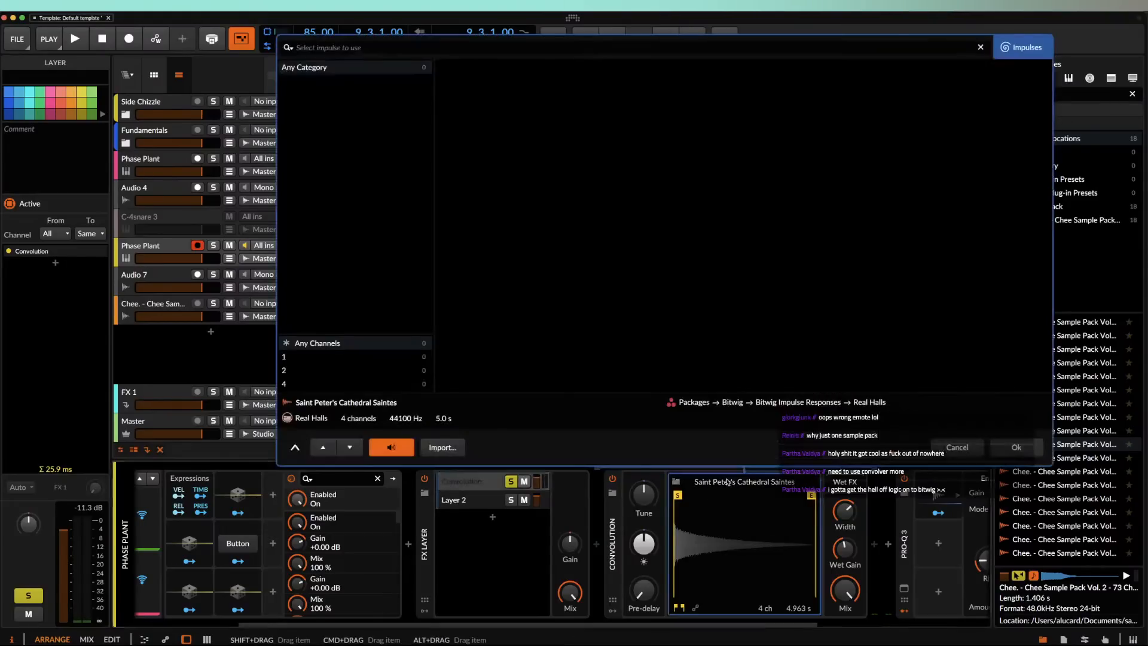
{"action": "left_click", "coordinate": [514, 287]}
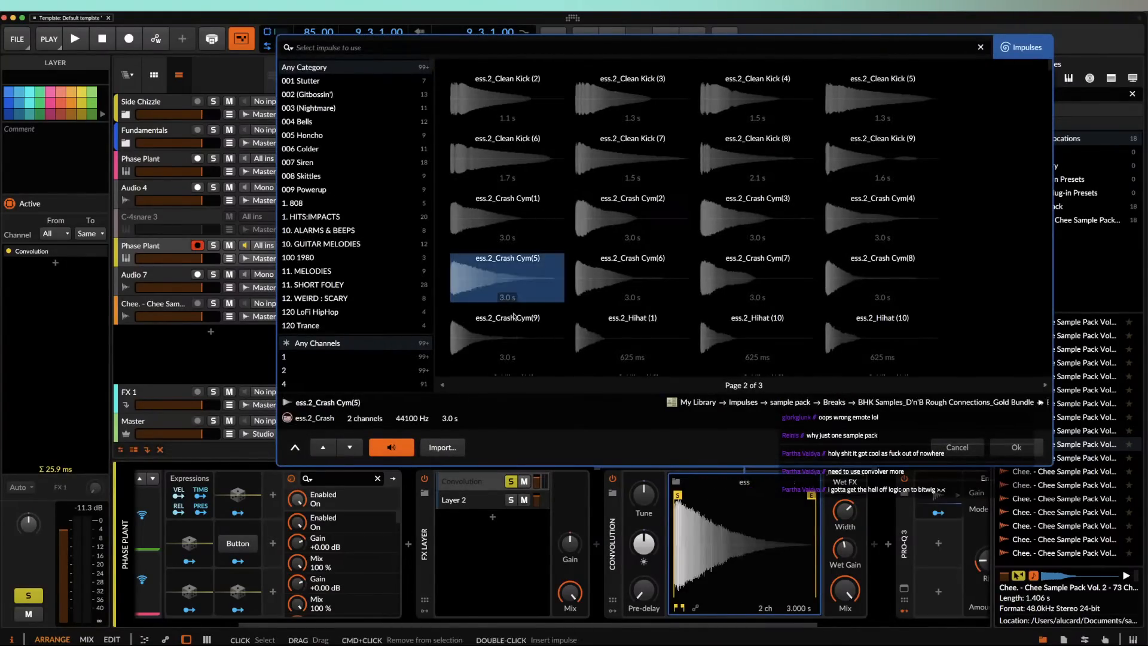
{"action": "scroll", "coordinate": [791, 296], "scroll_direction": "down", "scroll_amount": 8}
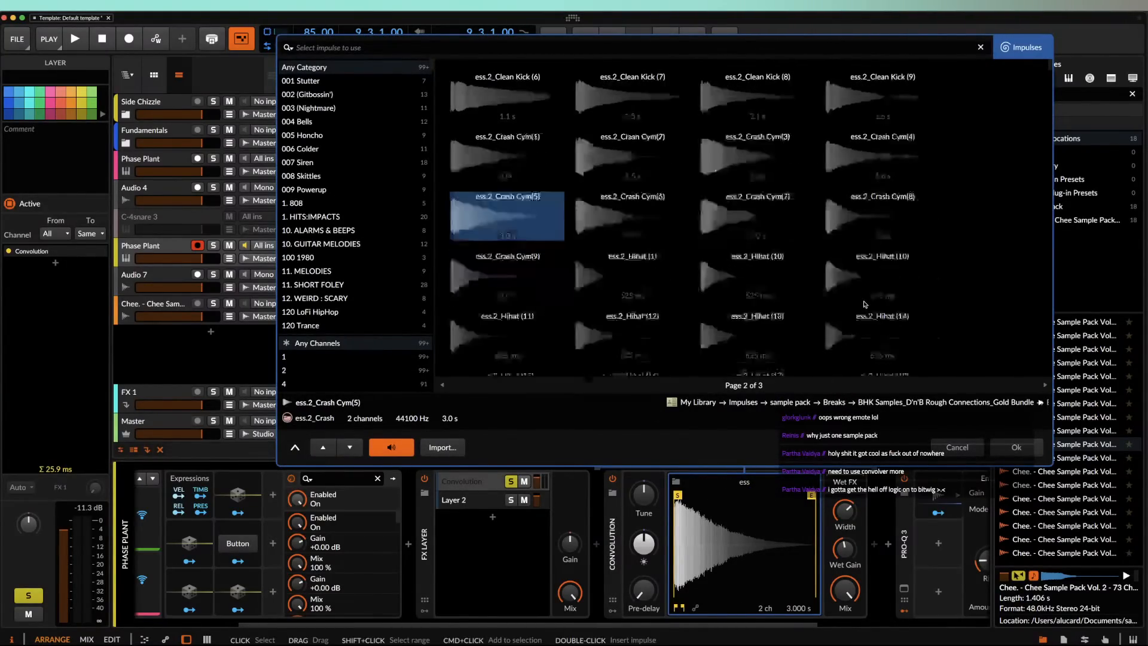
{"action": "left_click", "coordinate": [752, 300]}
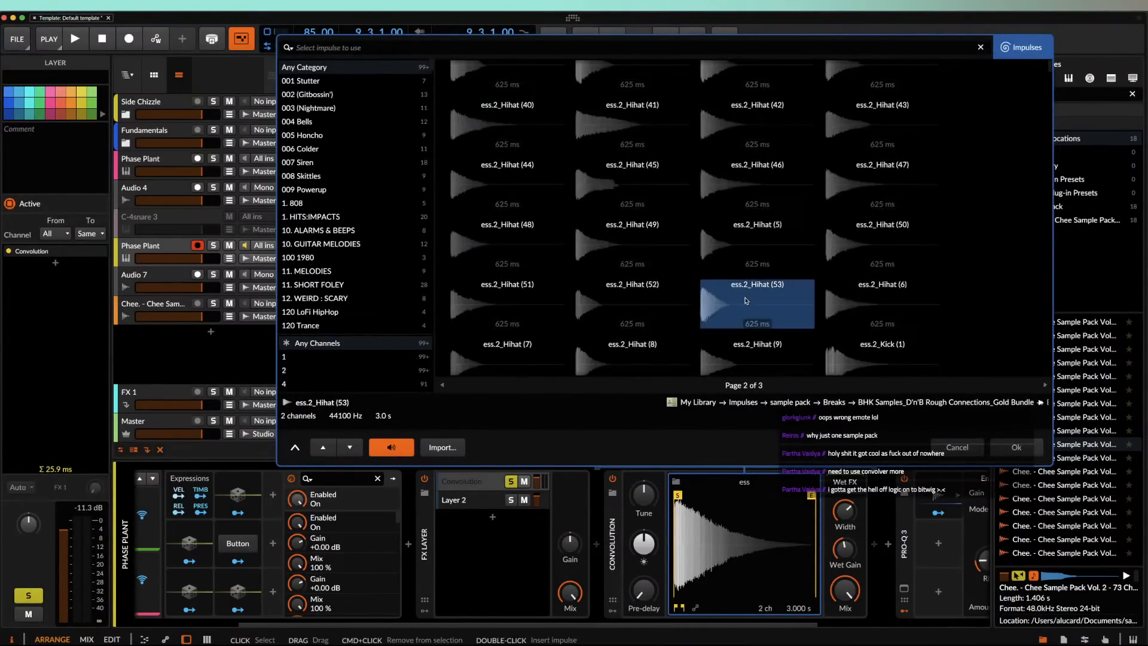
{"action": "left_click", "coordinate": [1015, 448]}
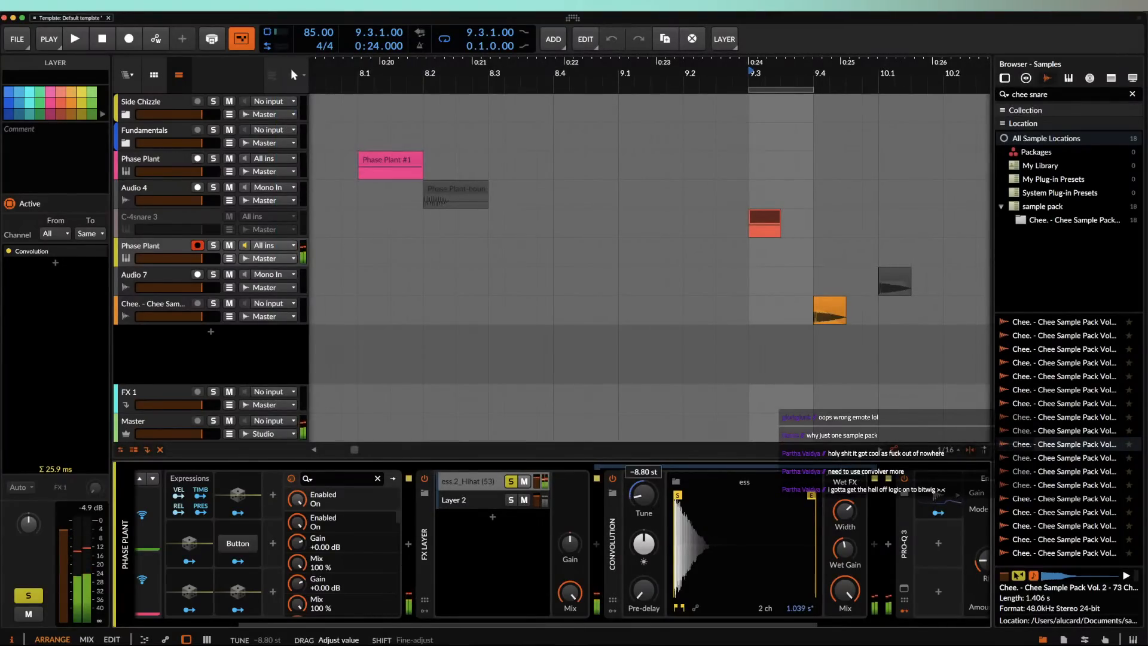
{"action": "left_click_drag", "start_coordinate": [644, 543], "coordinate": [643, 550]}
{"action": "left_click", "coordinate": [643, 554]}
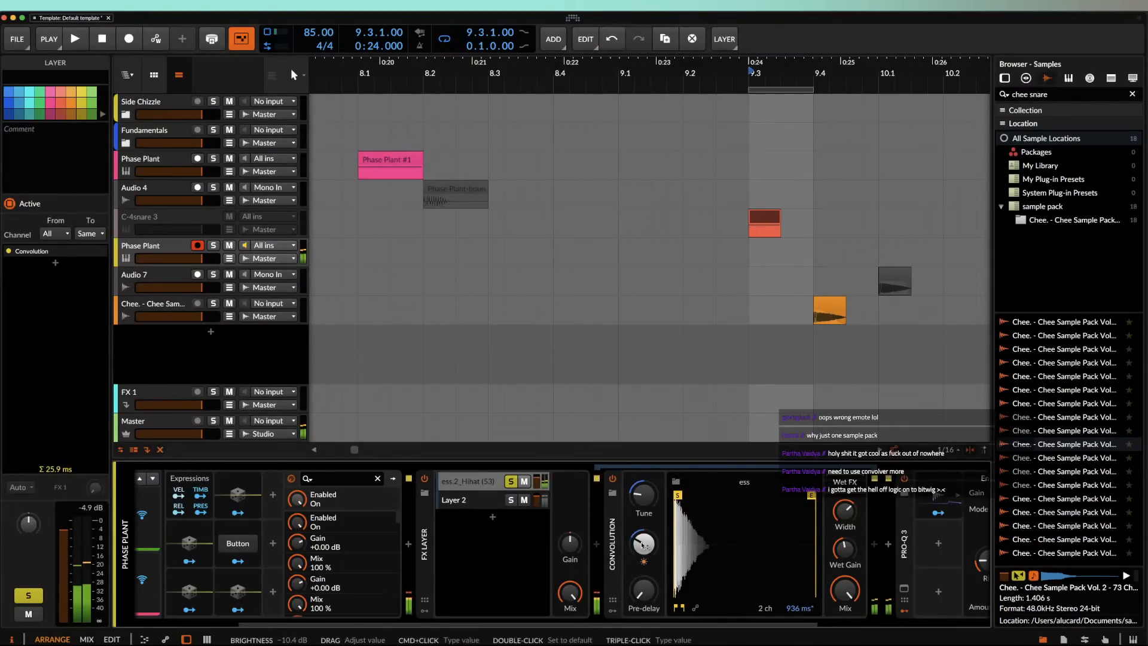
Step: Load the ess.2_Hihat (6) impulse tuned to about -7 semitones in Convolution, and unsolo its layer
{"action": "left_click", "coordinate": [676, 481]}
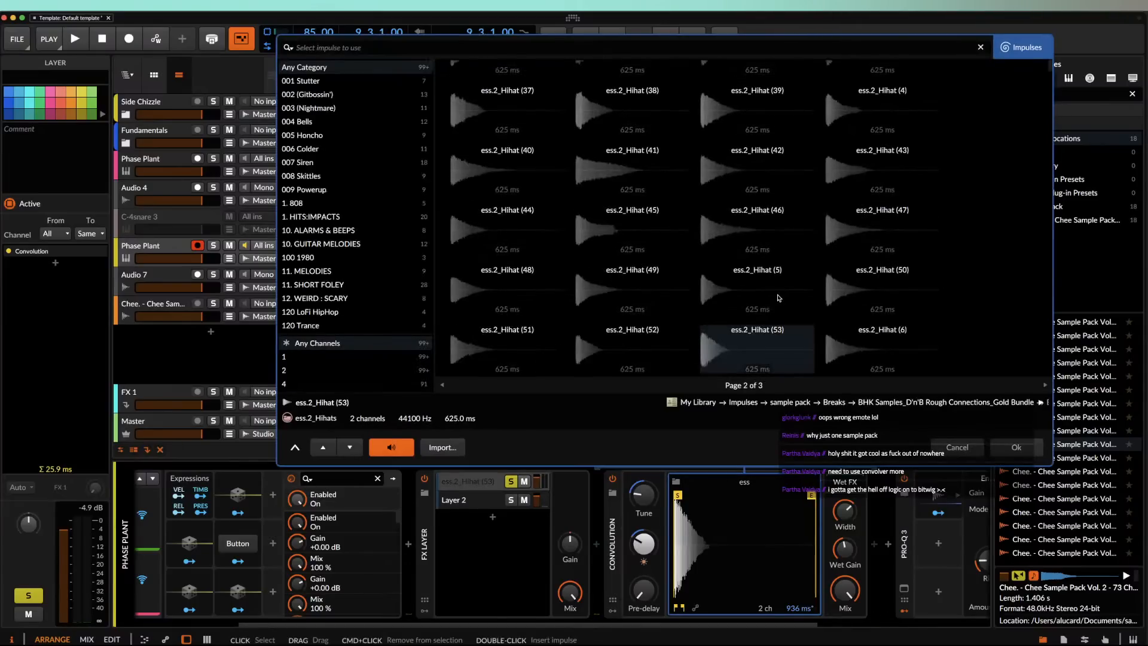
{"action": "scroll", "coordinate": [779, 297], "scroll_direction": "down", "scroll_amount": 2}
{"action": "left_click", "coordinate": [849, 280]}
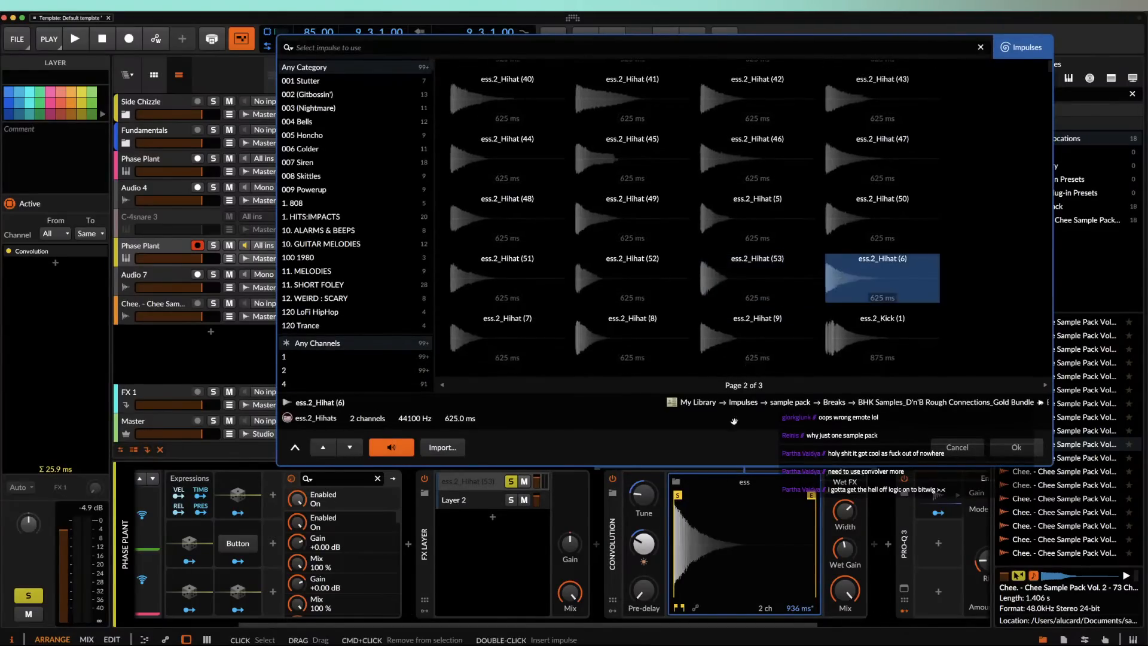
{"action": "left_click", "coordinate": [1016, 448]}
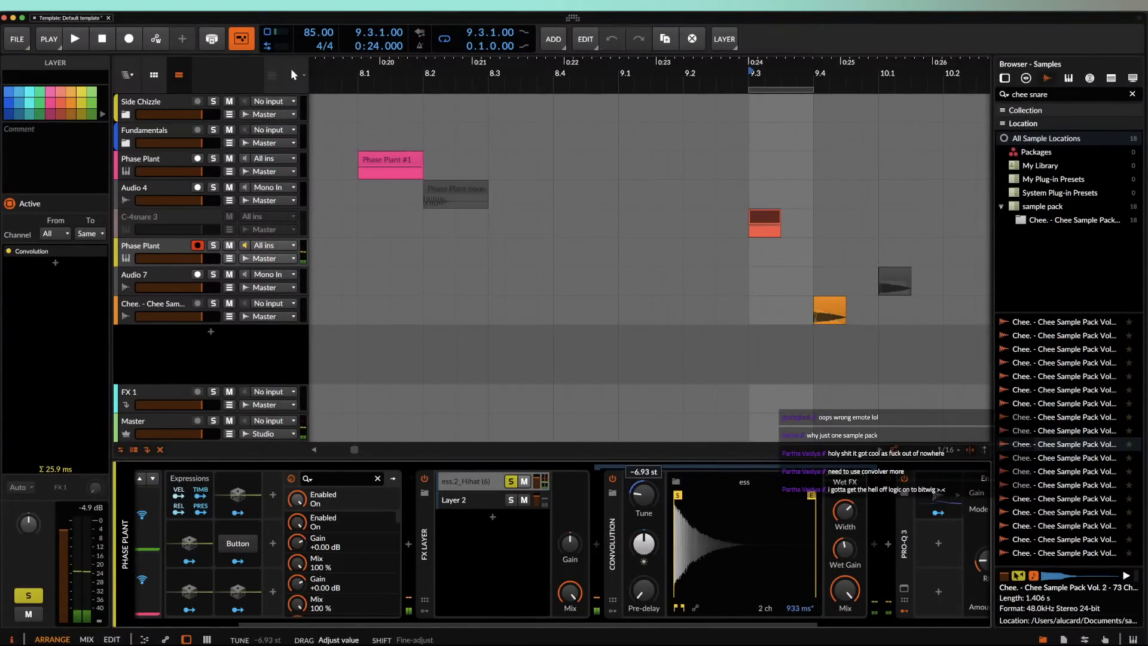
{"action": "left_click_drag", "start_coordinate": [644, 495], "coordinate": [646, 480]}
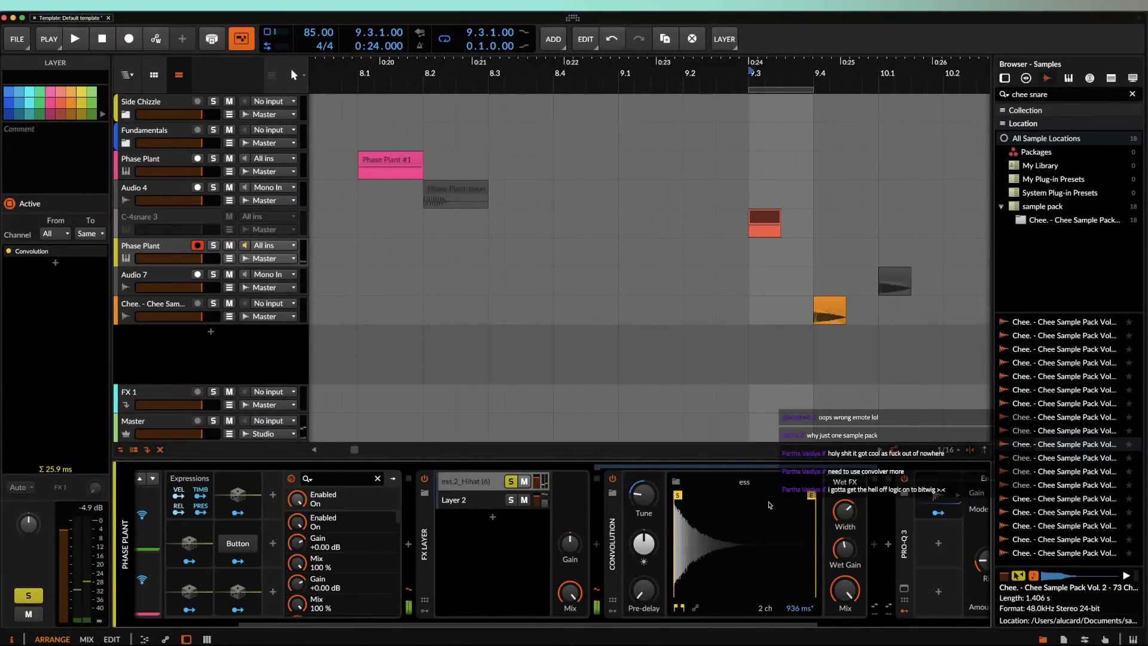
{"action": "left_click", "coordinate": [511, 483]}
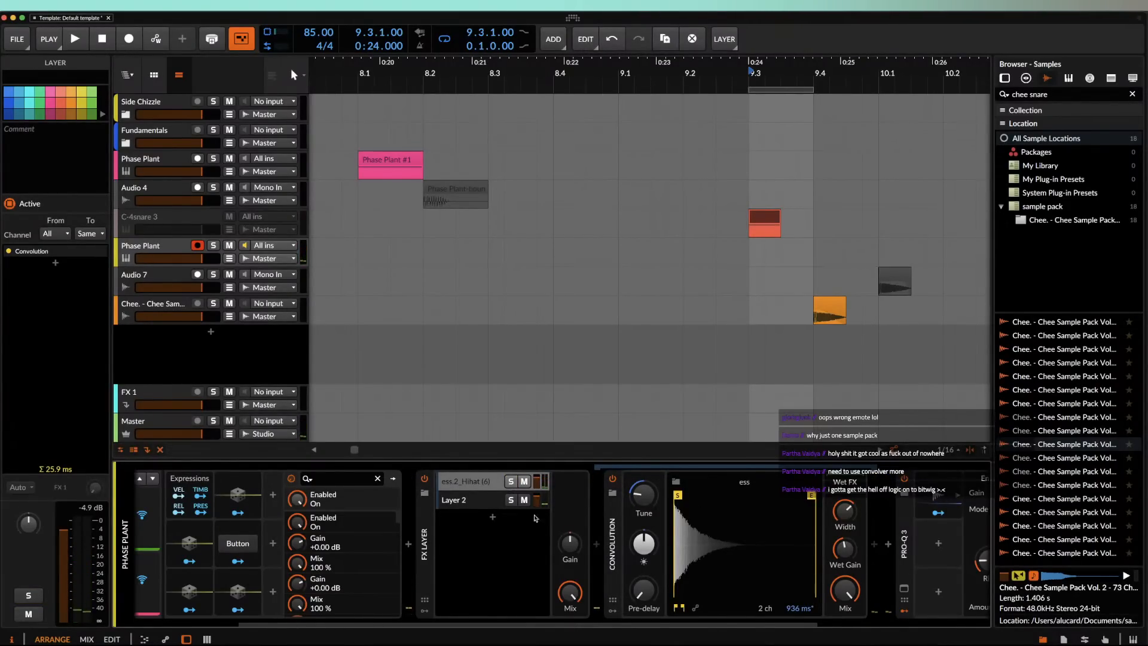
Step: Solo the Convolution layer, adjust the Convolution's wet gain, and collapse the FX Layer
{"action": "left_click", "coordinate": [511, 482]}
{"action": "mouse_move", "coordinate": [844, 510]}
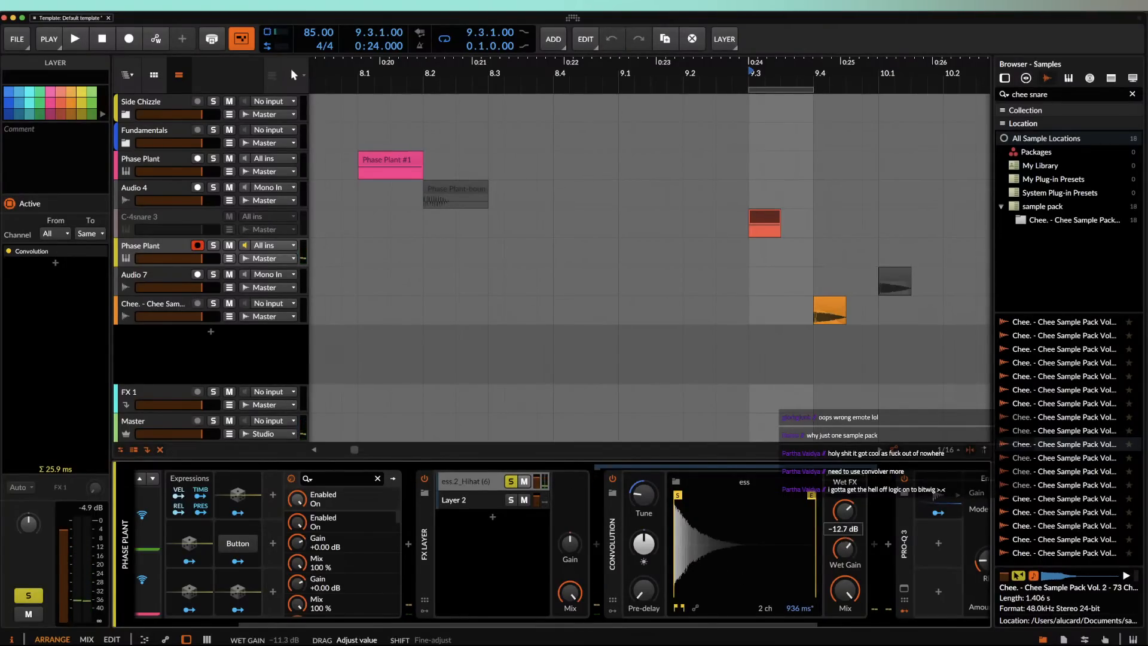
{"action": "left_click_drag", "start_coordinate": [845, 548], "coordinate": [846, 559]}
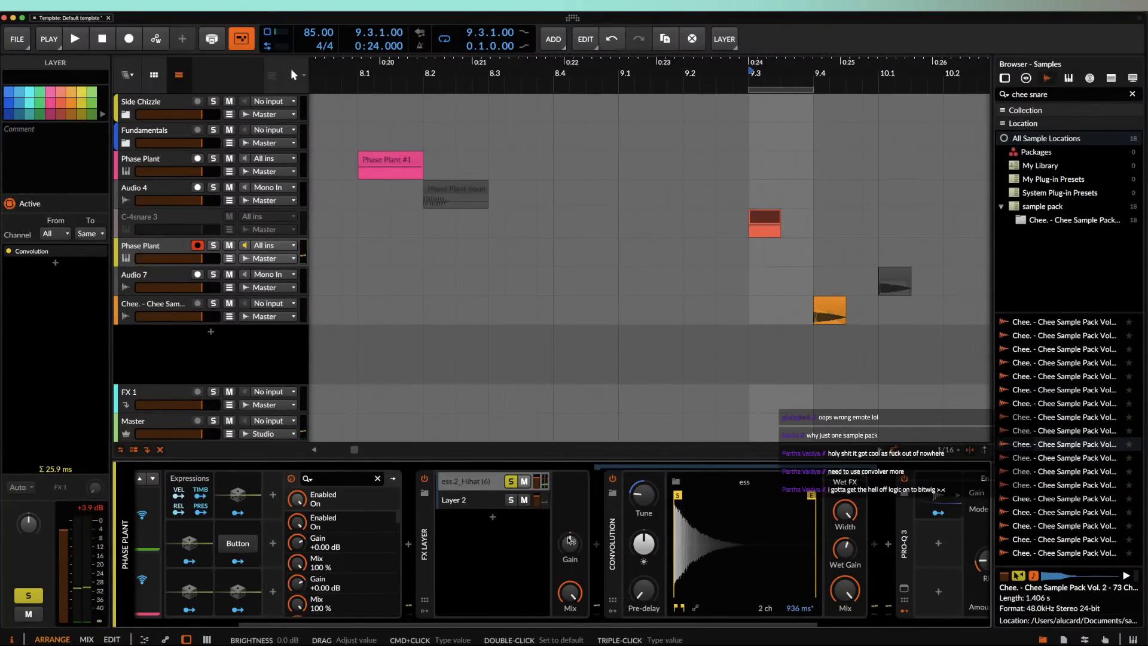
{"action": "left_click", "coordinate": [427, 520]}
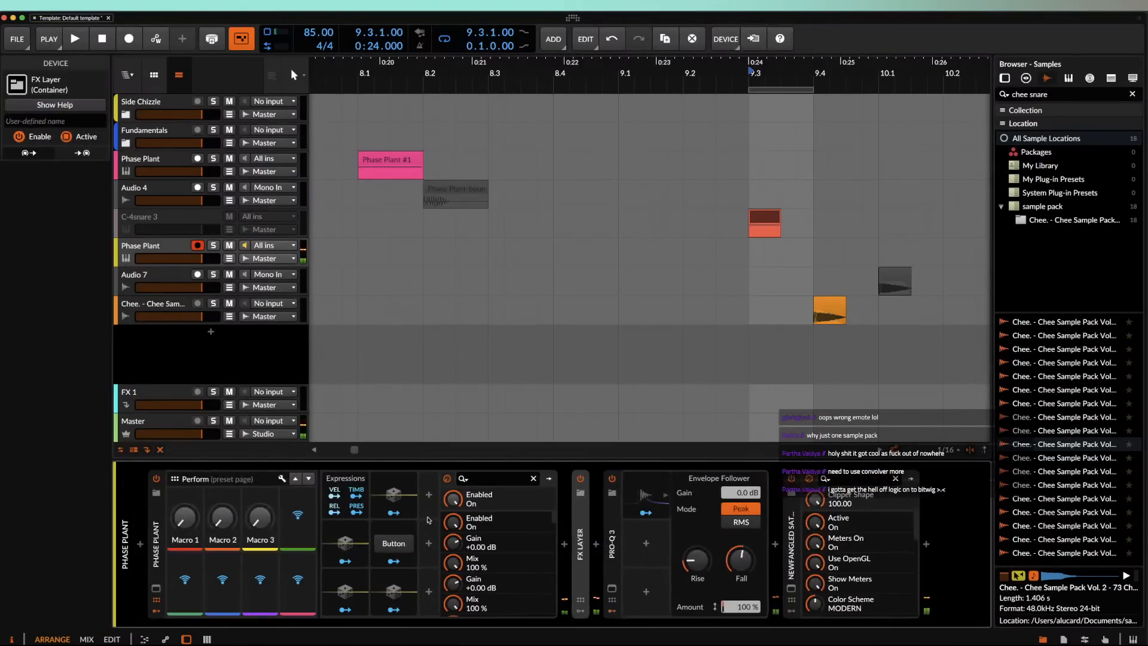
Step: Set the Drive in Newfangled Saturate to about 6.3 dB and close its window
{"action": "left_click", "coordinate": [791, 588]}
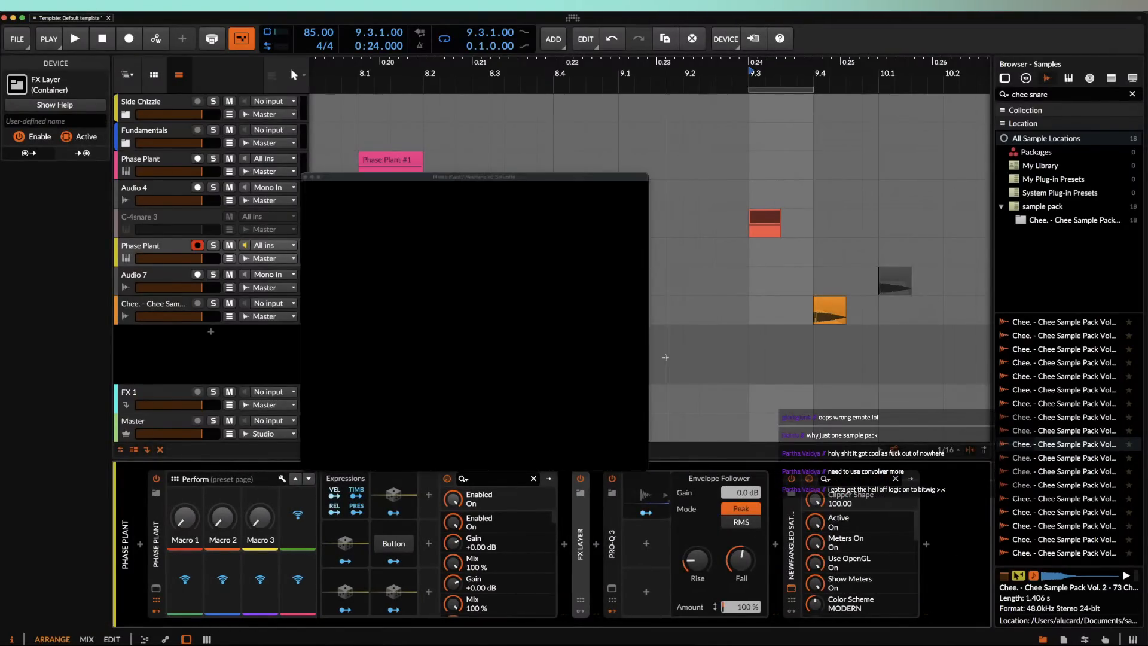
{"action": "left_click", "coordinate": [399, 254]}
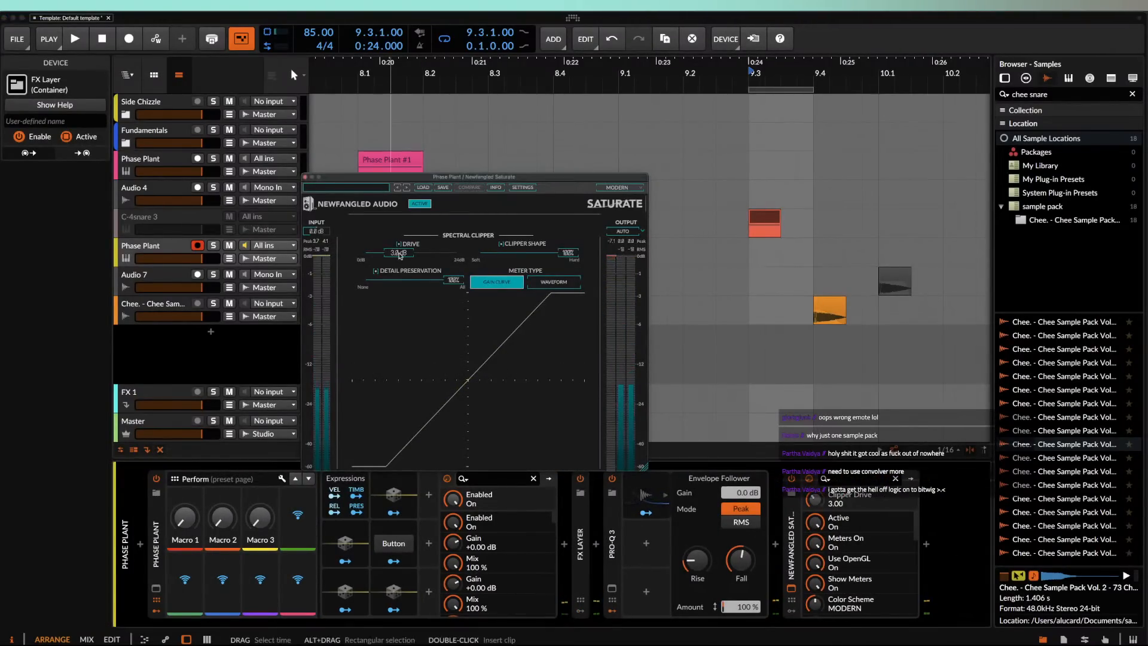
{"action": "left_click_drag", "start_coordinate": [406, 254], "coordinate": [410, 256]}
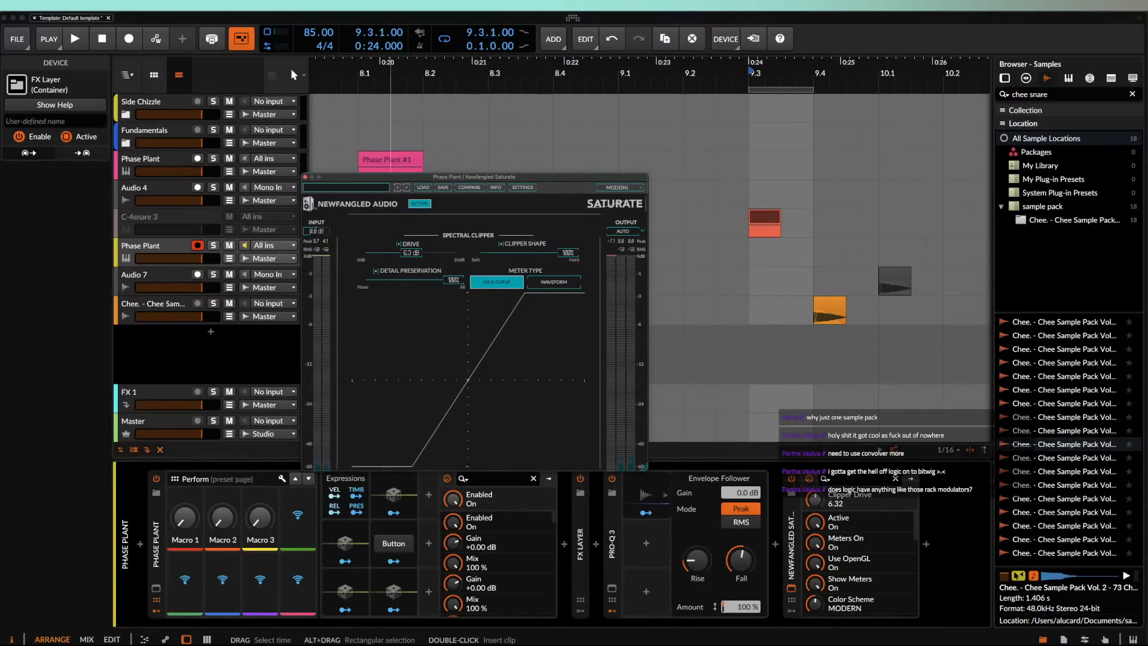
{"action": "left_click", "coordinate": [304, 178]}
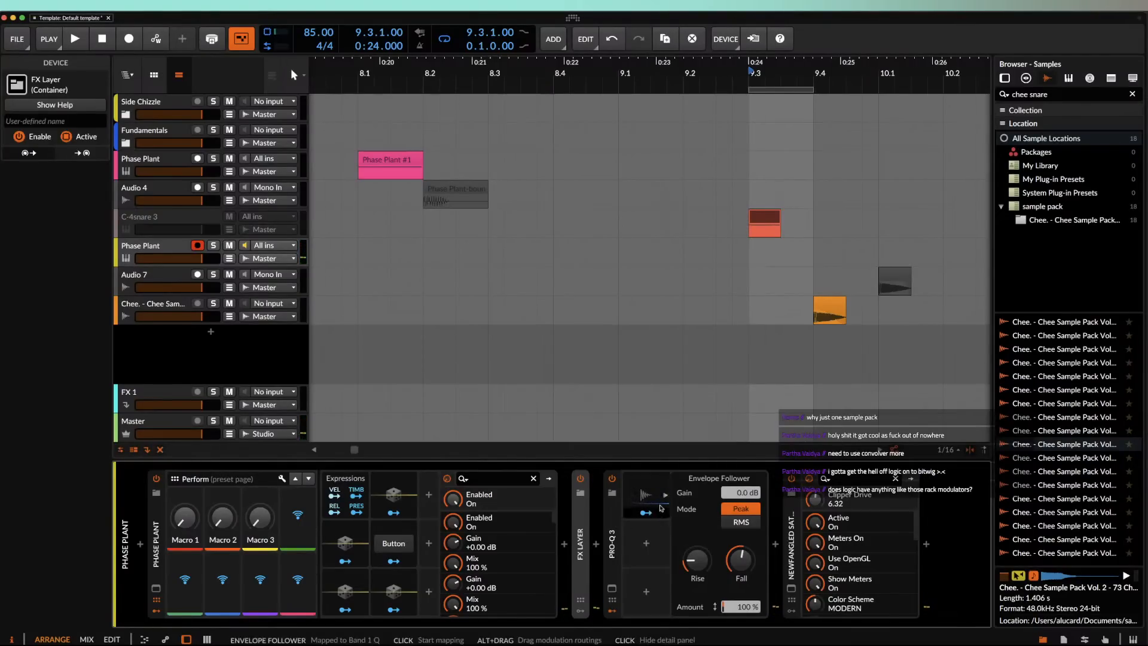
Step: Lower the Convolution's brightness slightly and insert Ozone Imager 2 after it inside the FX Layer
{"action": "double_click", "coordinate": [581, 543]}
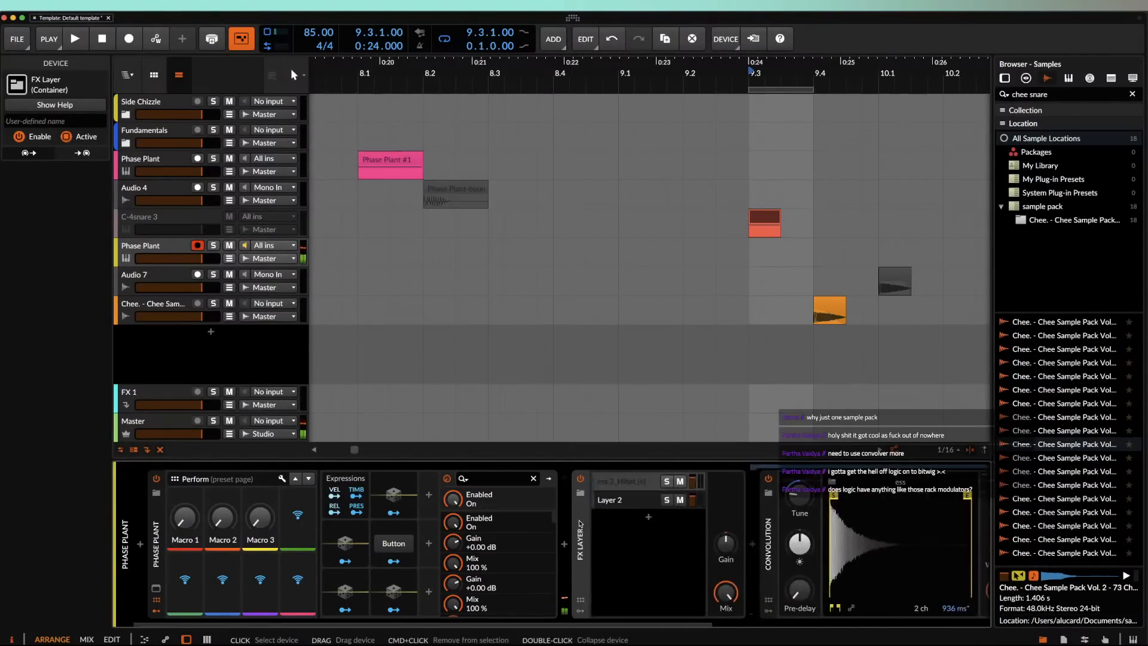
{"action": "left_click_drag", "start_coordinate": [804, 536], "coordinate": [802, 543]}
{"action": "scroll", "coordinate": [802, 543], "scroll_direction": "right", "scroll_amount": 5}
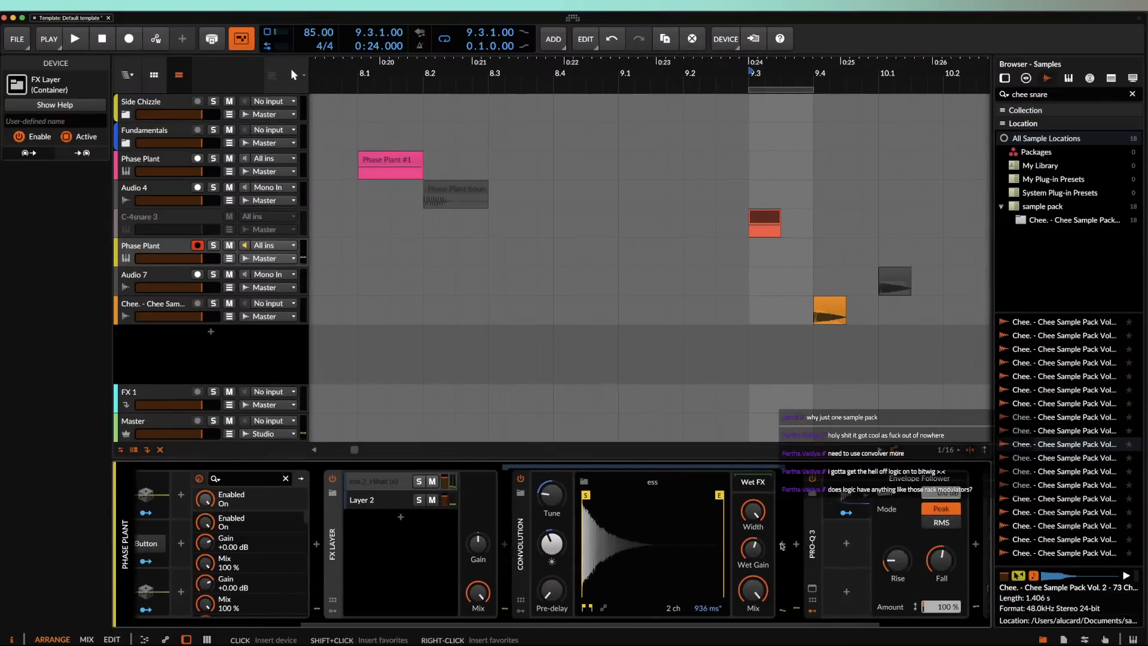
{"action": "left_click", "coordinate": [782, 544]}
{"action": "type", "text": "IMG"}
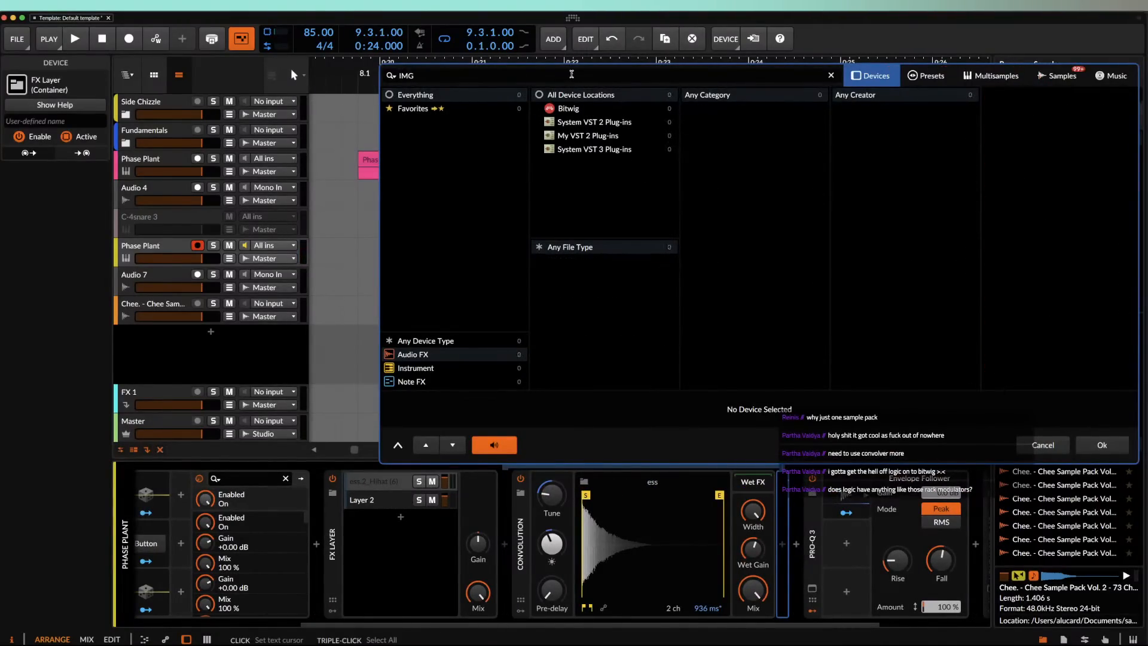
{"action": "key", "text": "BackSpace"}
{"action": "type", "text": "AGER"}
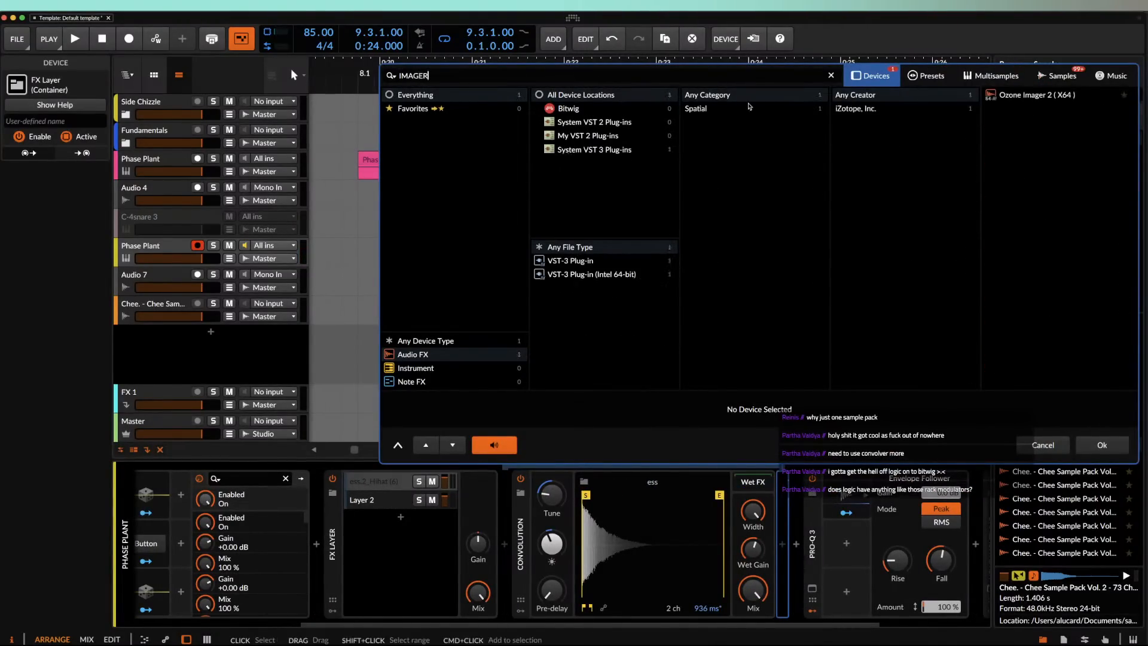
{"action": "double_click", "coordinate": [1011, 96]}
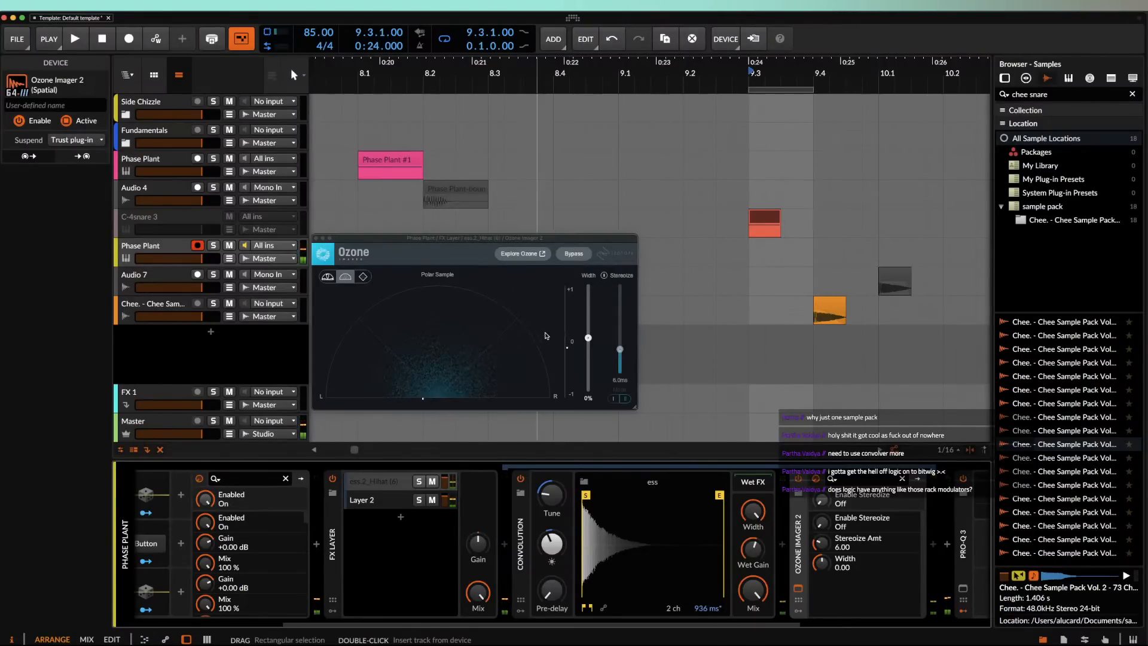
Step: Enable Stereoize at about 13.8 ms with 27% width in the layer's Ozone Imager 2, and collapse the FX Layer
{"action": "left_click", "coordinate": [621, 275]}
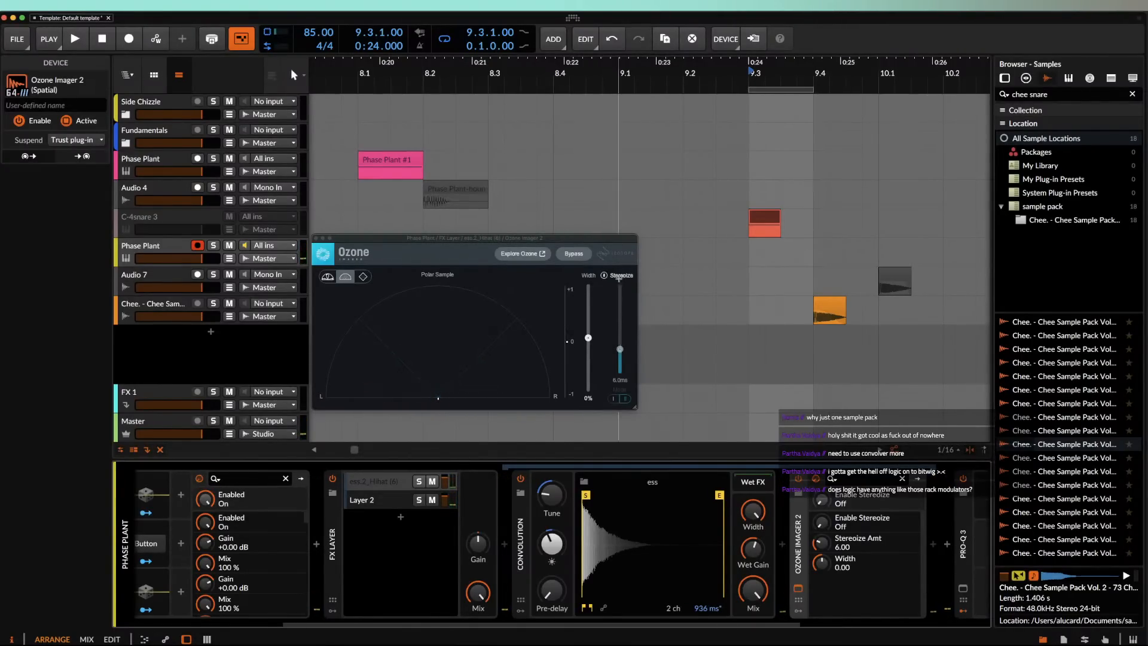
{"action": "left_click_drag", "start_coordinate": [621, 349], "coordinate": [588, 323]}
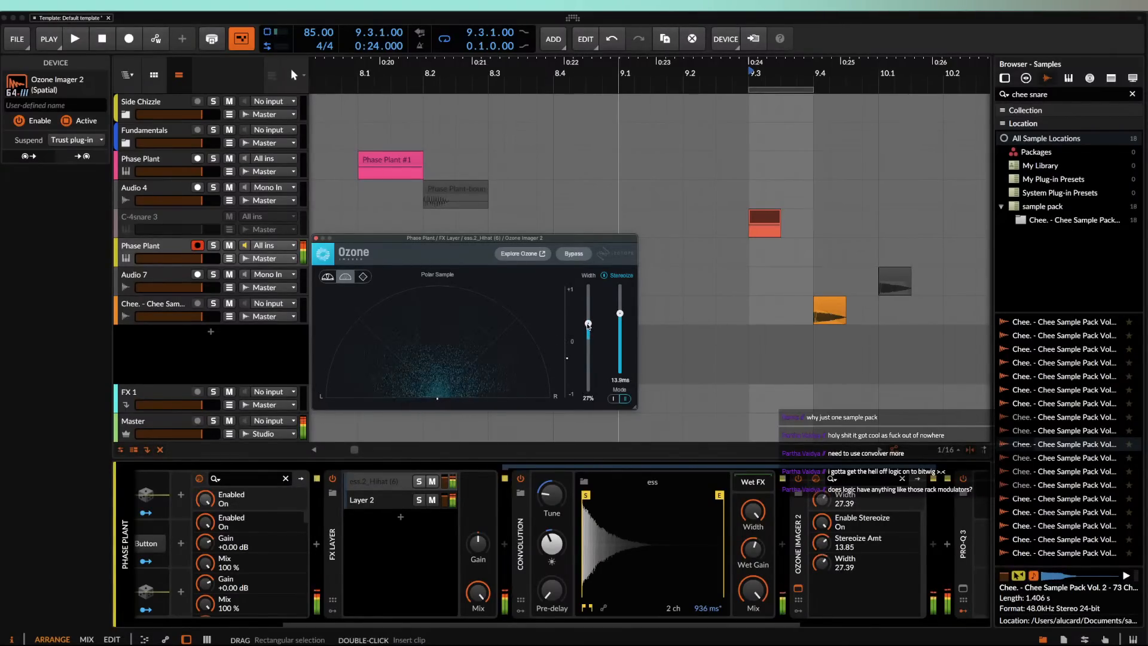
{"action": "left_click", "coordinate": [316, 238]}
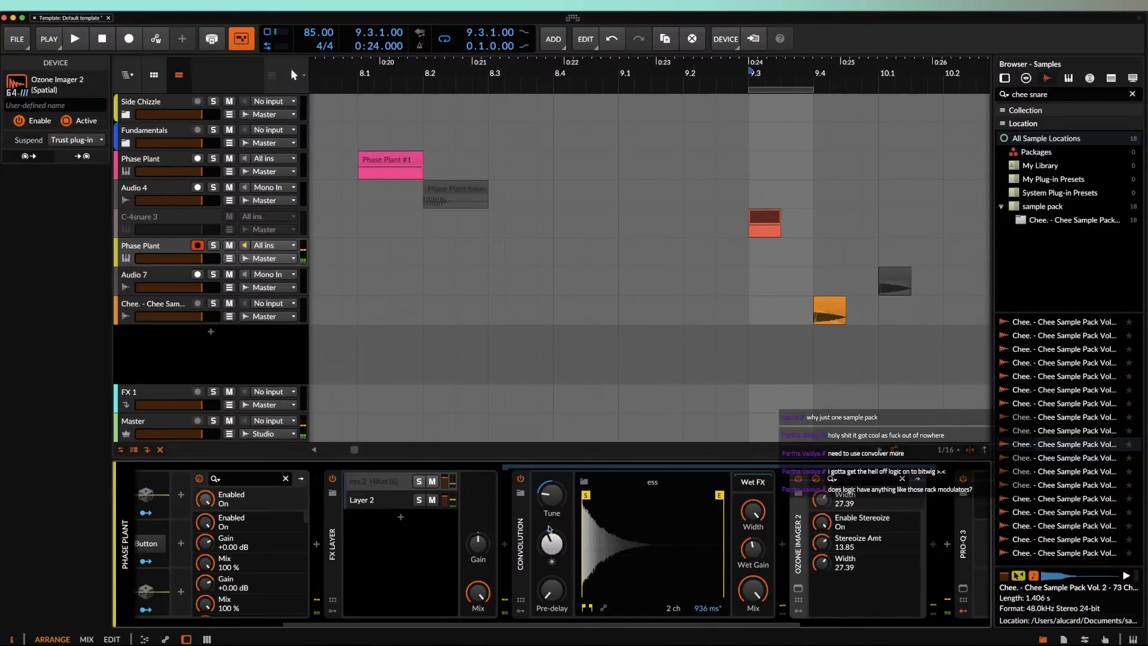
{"action": "left_click", "coordinate": [343, 519]}
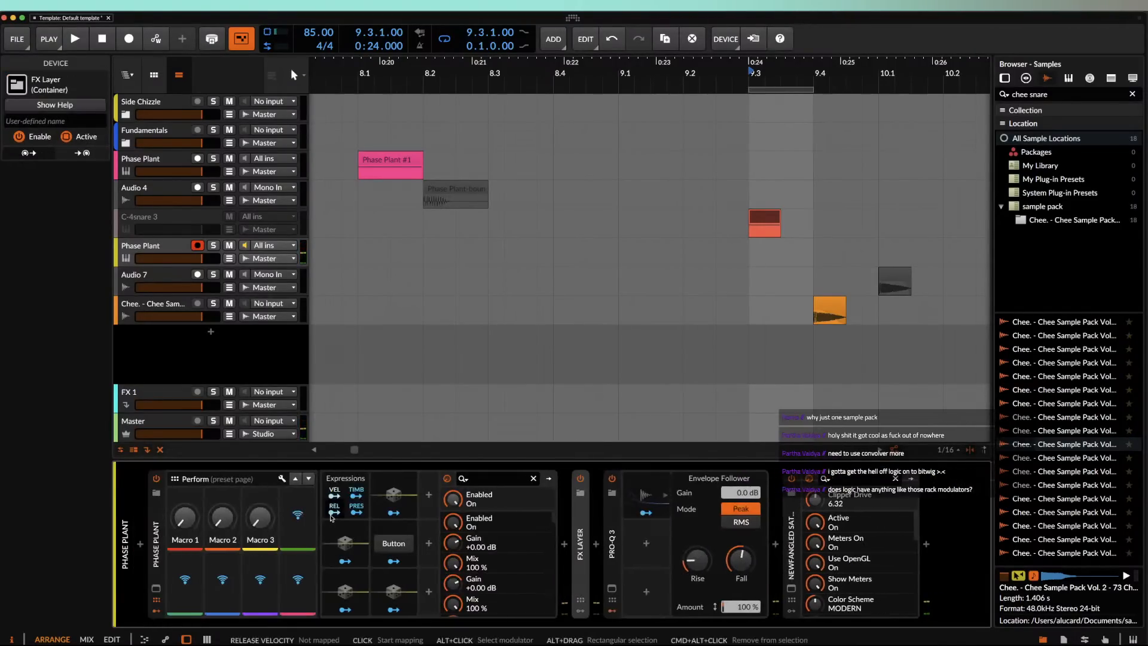
Step: Insert a second Ozone Imager 2 after Newfangled Saturate in the main chain and close its window
{"action": "left_click", "coordinate": [793, 563]}
{"action": "left_click", "coordinate": [927, 544]}
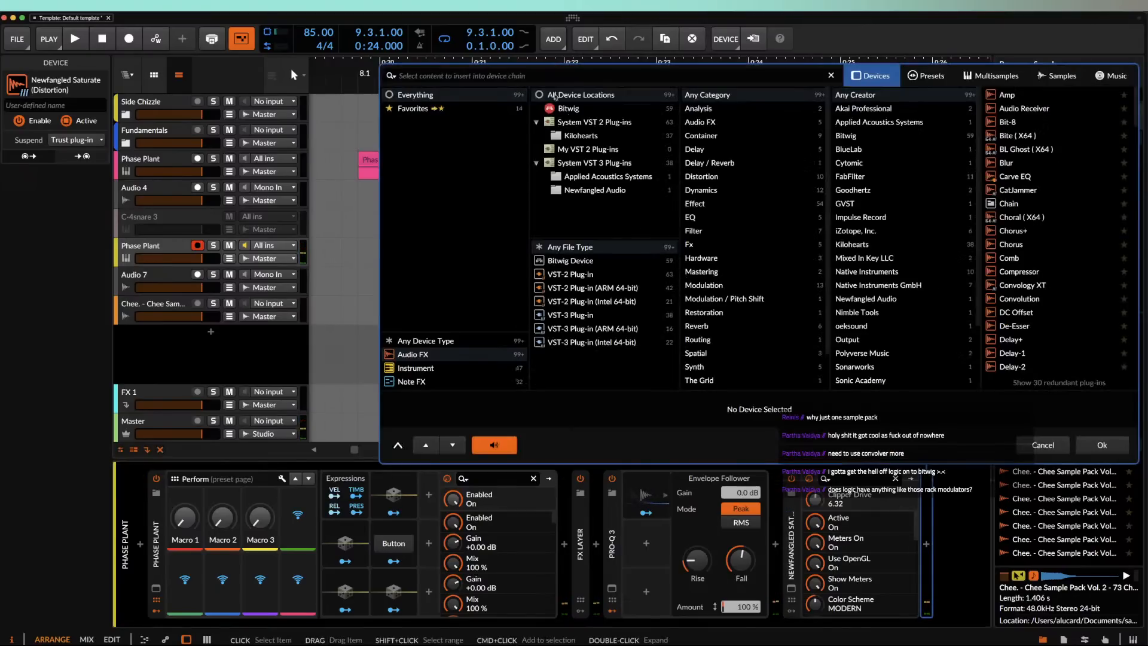
{"action": "type", "text": "IM"}
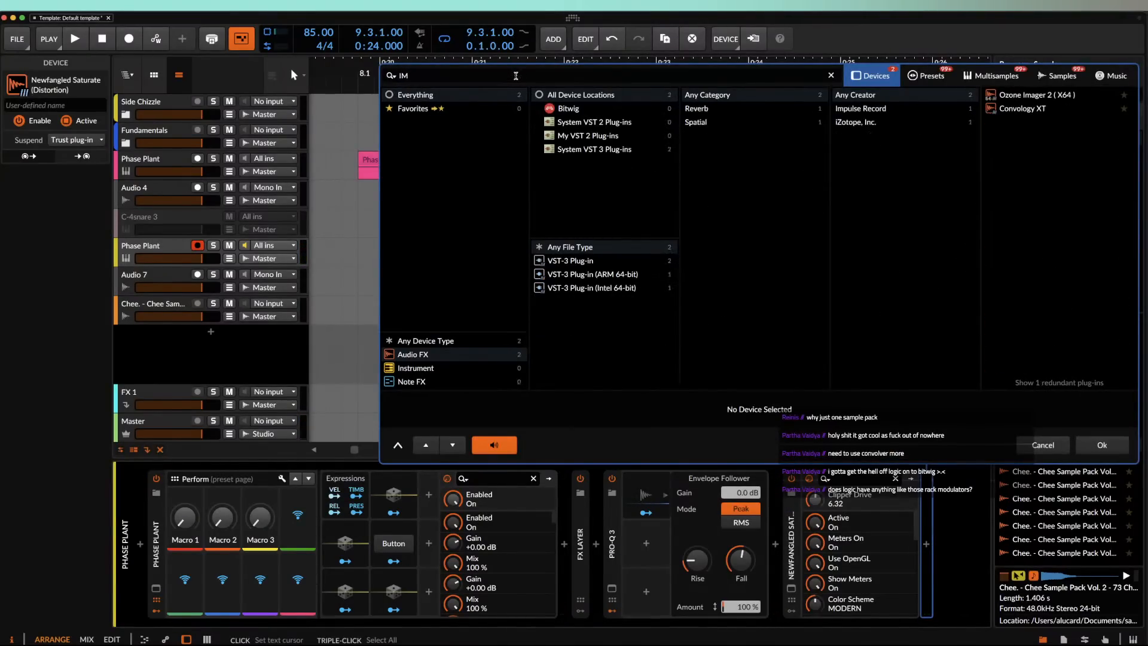
{"action": "left_click", "coordinate": [1040, 97]}
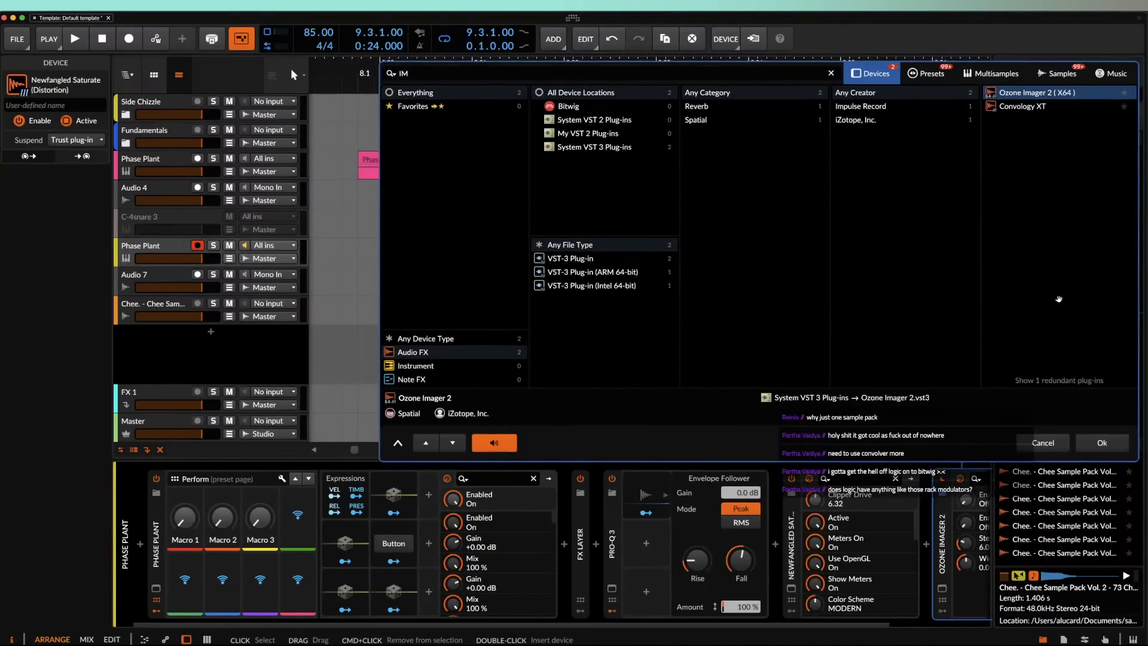
{"action": "left_click", "coordinate": [1096, 443]}
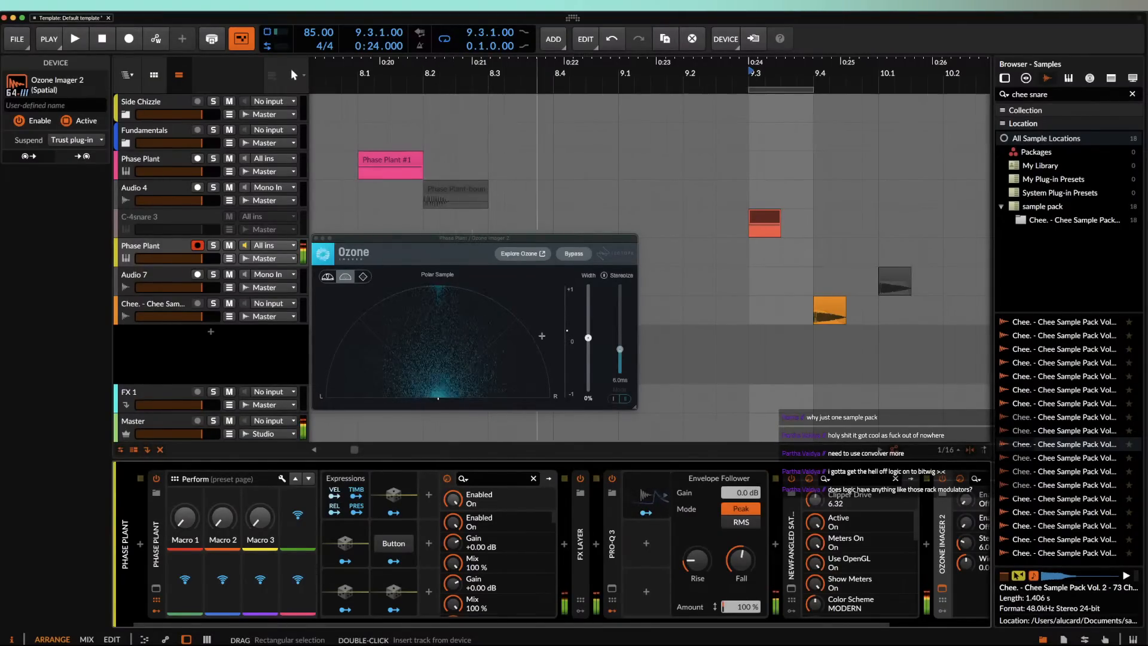
{"action": "left_click", "coordinate": [316, 238]}
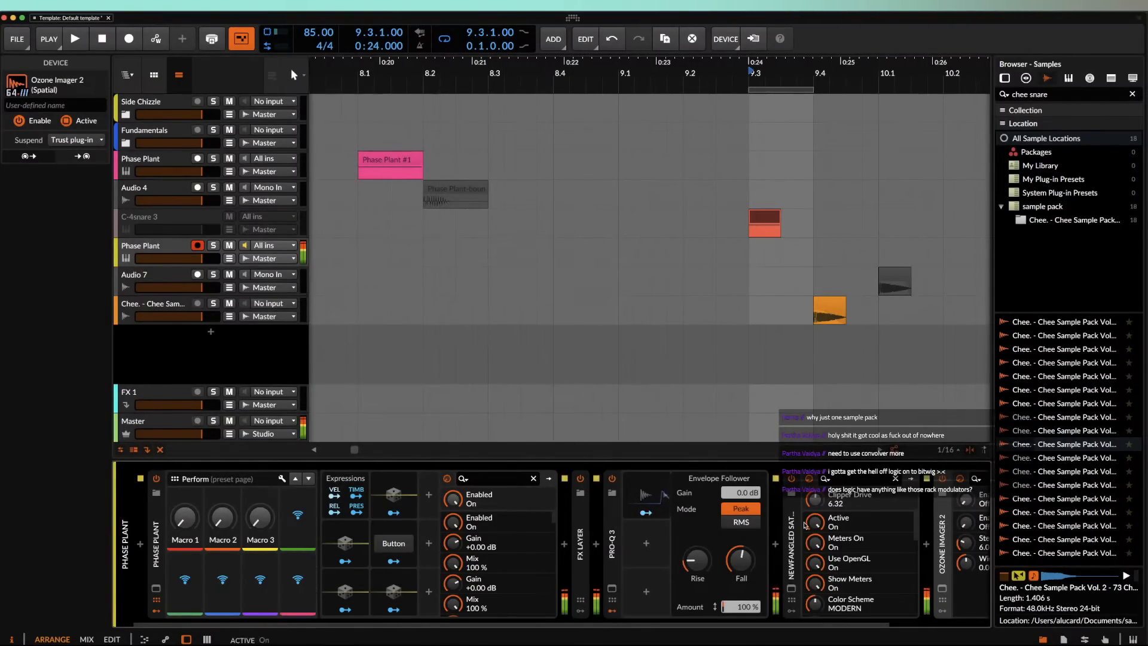
Step: Adjust the Convolution's brightness and lower its tune until the impulse lasts about 1.055 s
{"action": "scroll", "coordinate": [804, 525], "scroll_direction": "right", "scroll_amount": 3}
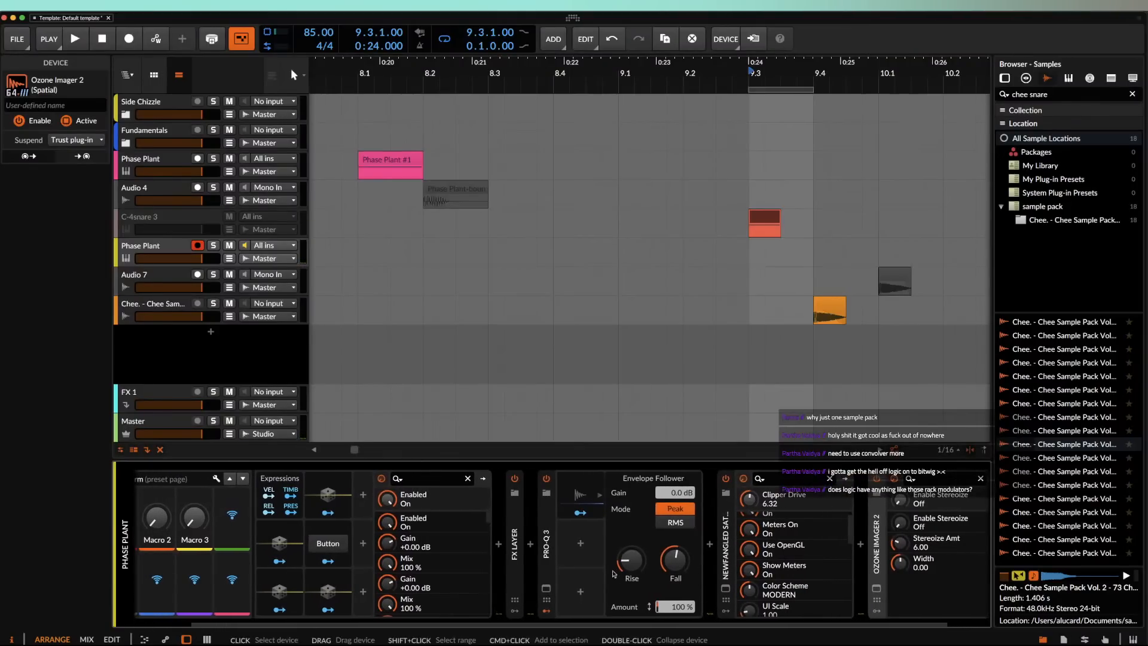
{"action": "left_click", "coordinate": [591, 495]}
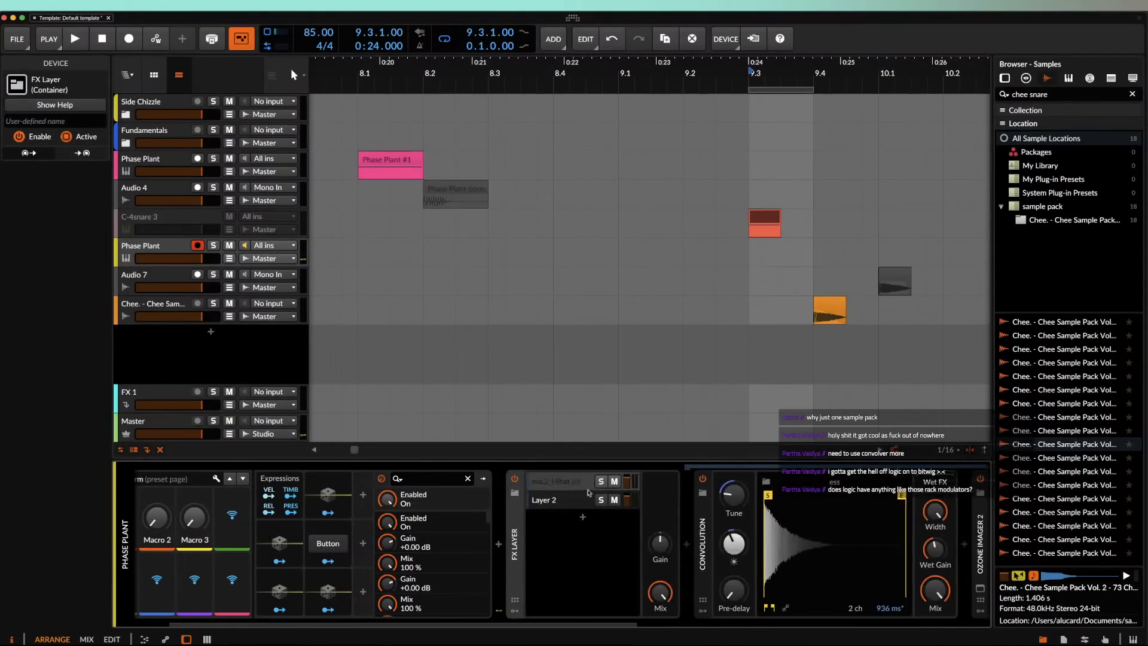
{"action": "left_click_drag", "start_coordinate": [733, 543], "coordinate": [734, 549]}
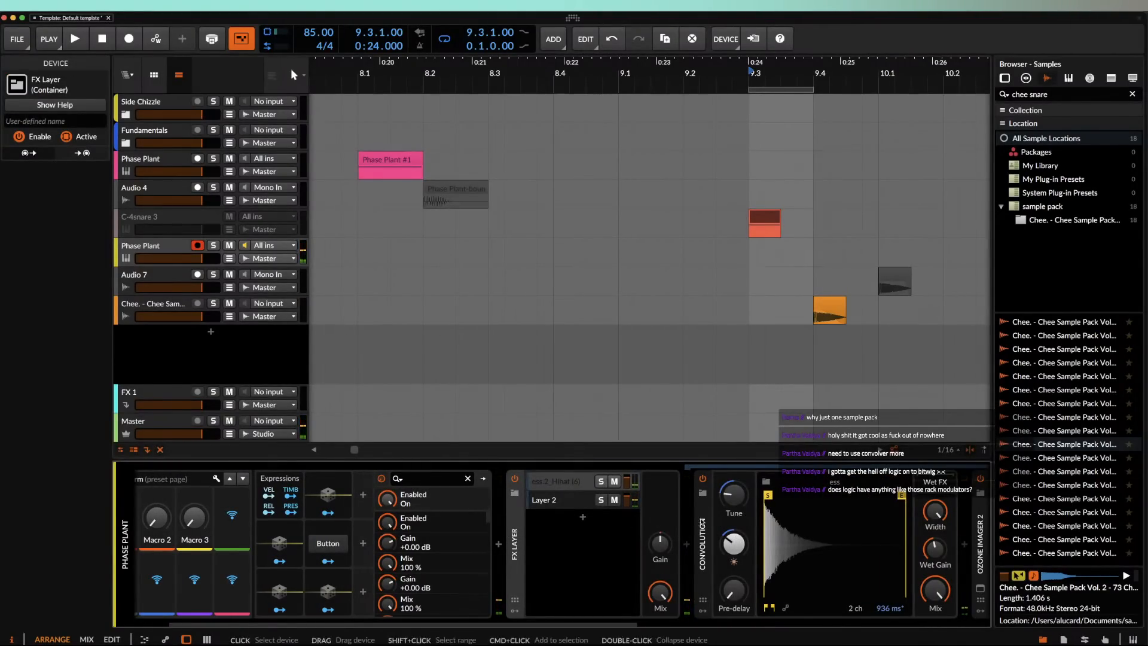
{"action": "left_click_drag", "start_coordinate": [735, 513], "coordinate": [736, 499]}
{"action": "double_click", "coordinate": [737, 500]}
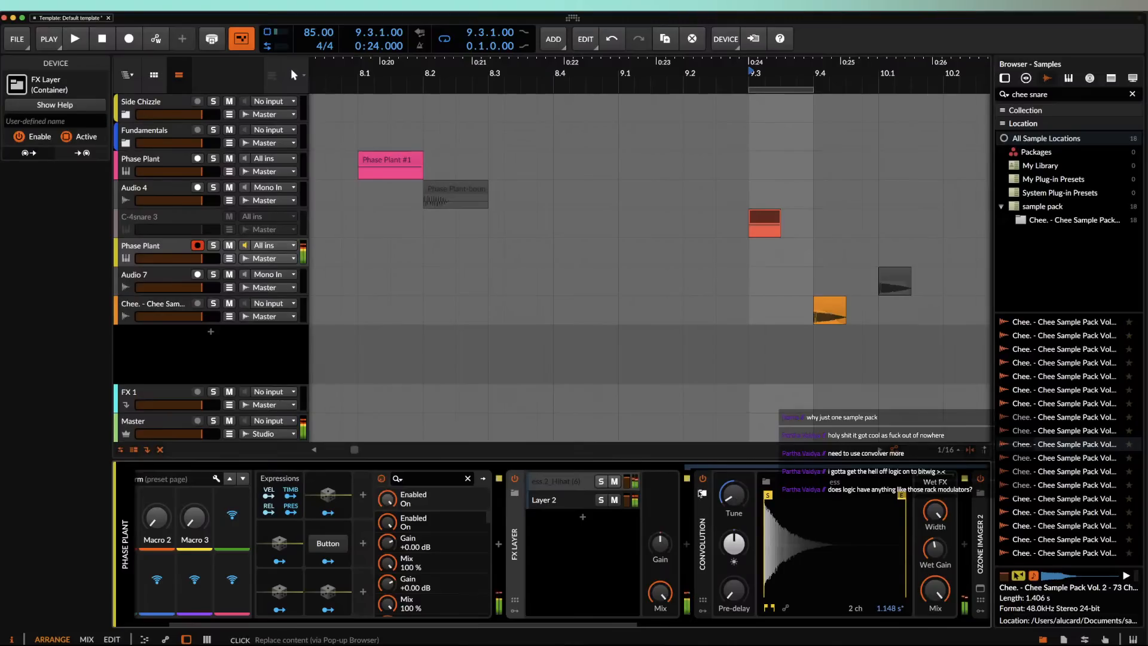
{"action": "left_click_drag", "start_coordinate": [740, 499], "coordinate": [740, 494]}
{"action": "double_click", "coordinate": [518, 522]}
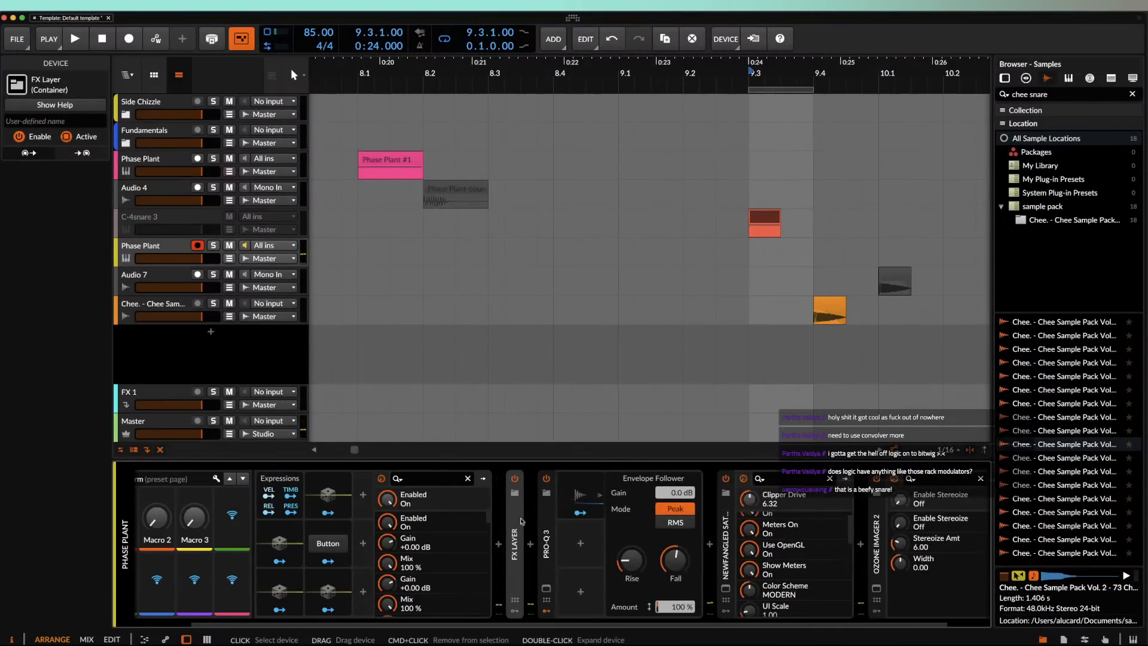
Step: Shape the Convolution's volume envelope with a nearly flat start and middle and a raised end point
{"action": "double_click", "coordinate": [516, 523]}
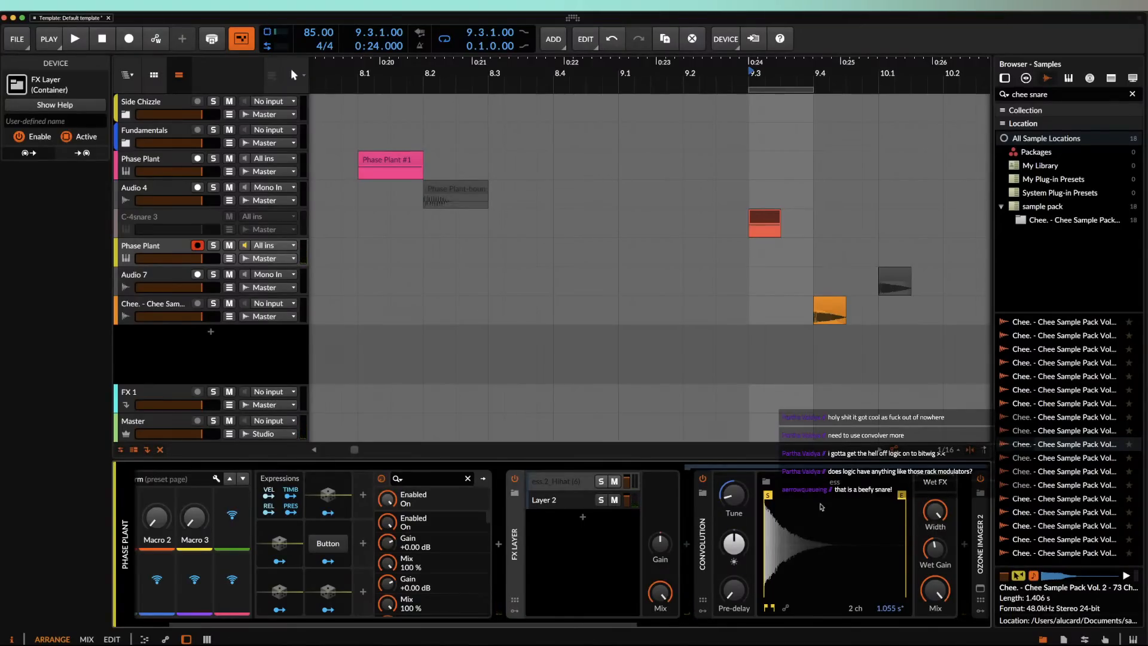
{"action": "left_click", "coordinate": [784, 609]}
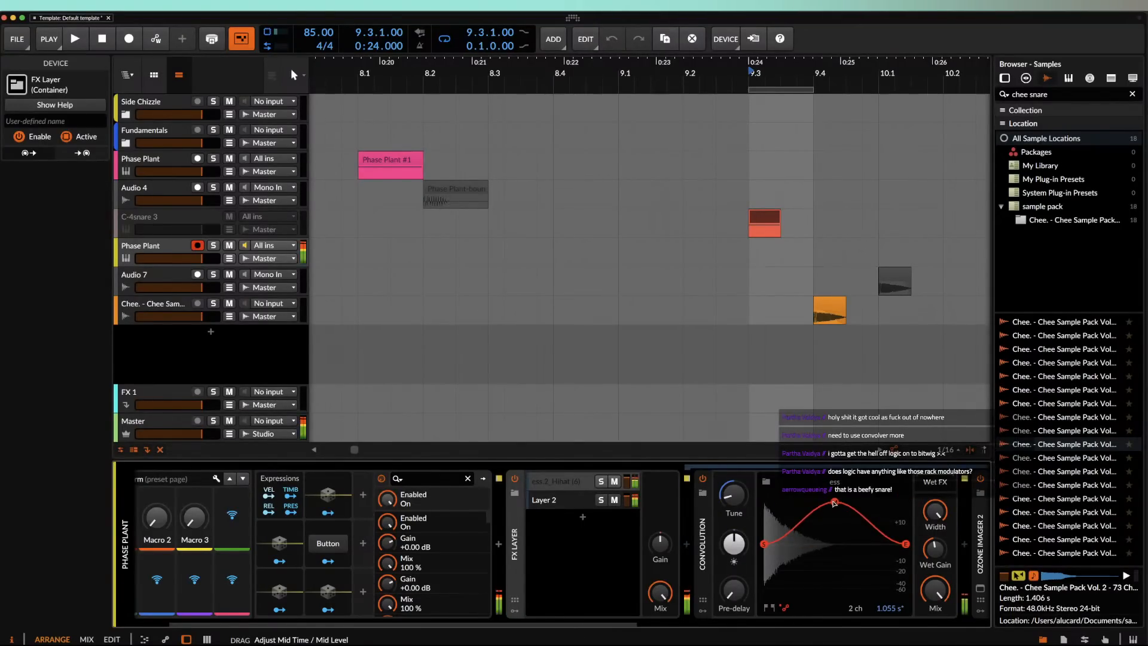
{"action": "left_click_drag", "start_coordinate": [906, 544], "coordinate": [906, 496]}
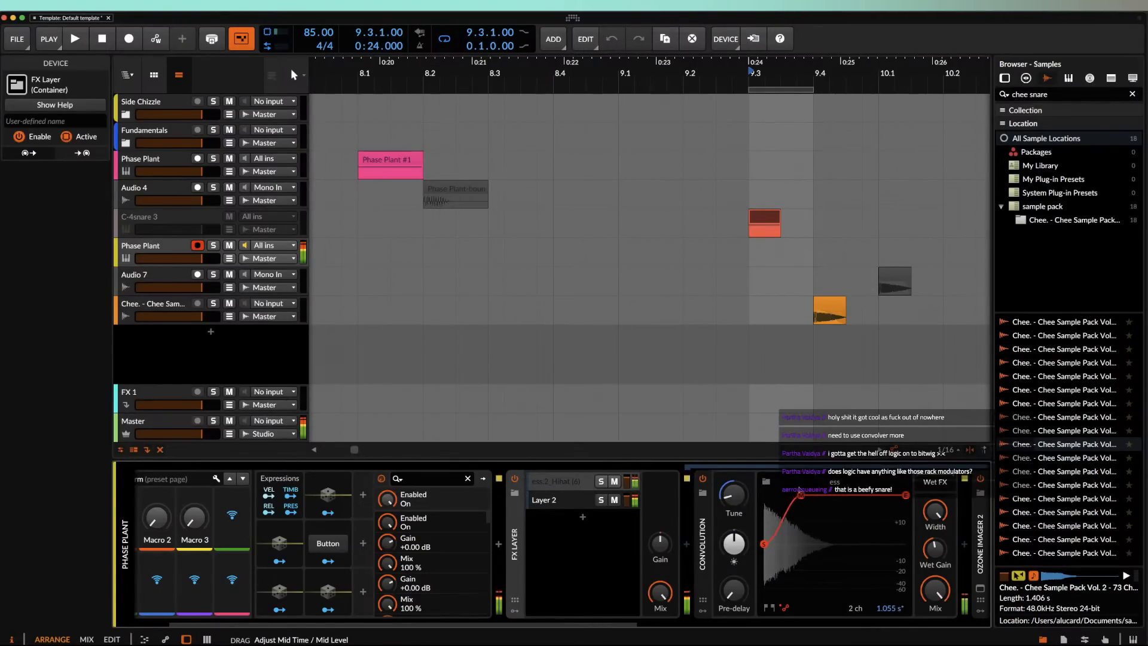
{"action": "left_click_drag", "start_coordinate": [827, 494], "coordinate": [851, 544]}
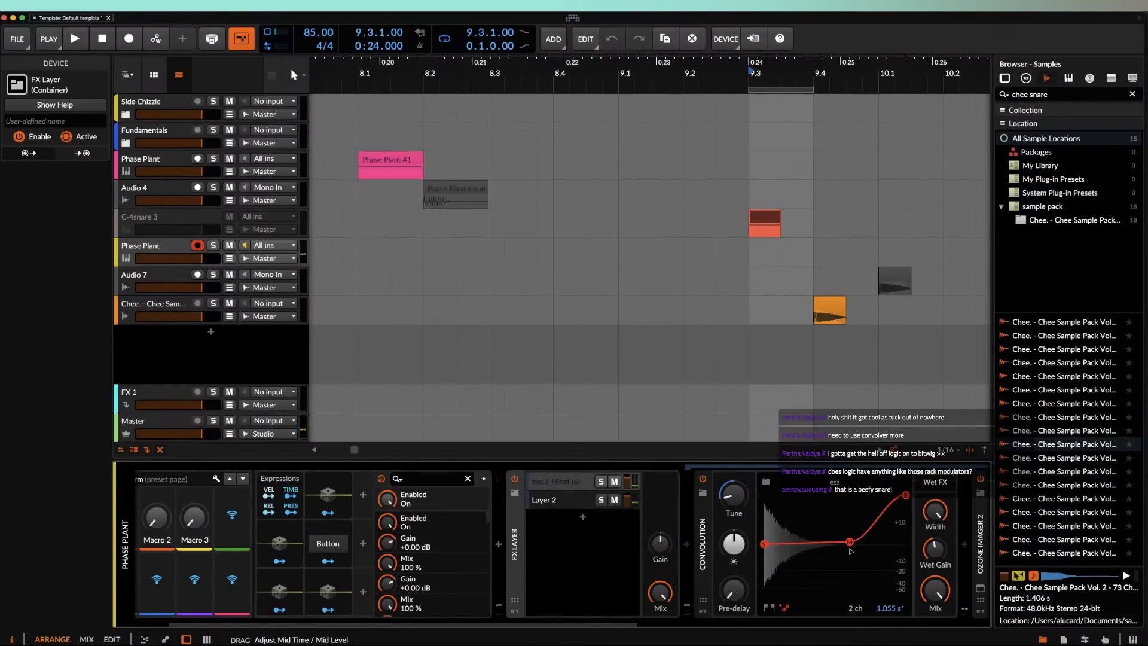
Step: Lower the Convolution's brightness and retune the impulse, trying -12 and about +3.8 semitones, and collapse the FX Layer
{"action": "left_click_drag", "start_coordinate": [733, 495], "coordinate": [735, 548]}
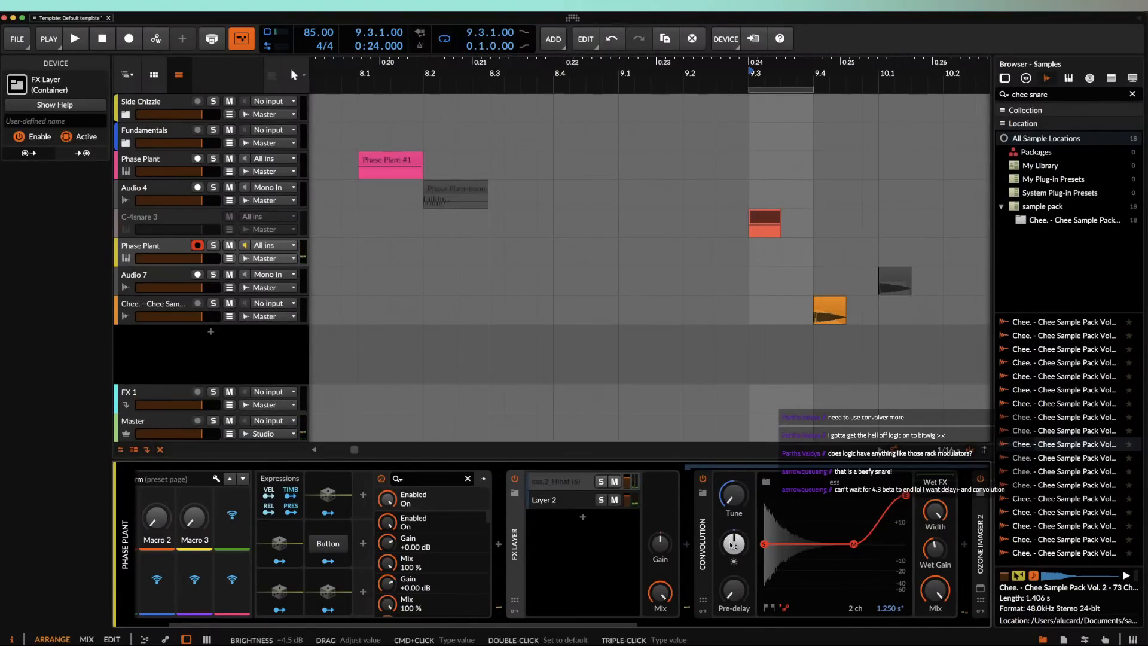
{"action": "left_click_drag", "start_coordinate": [731, 543], "coordinate": [732, 548]}
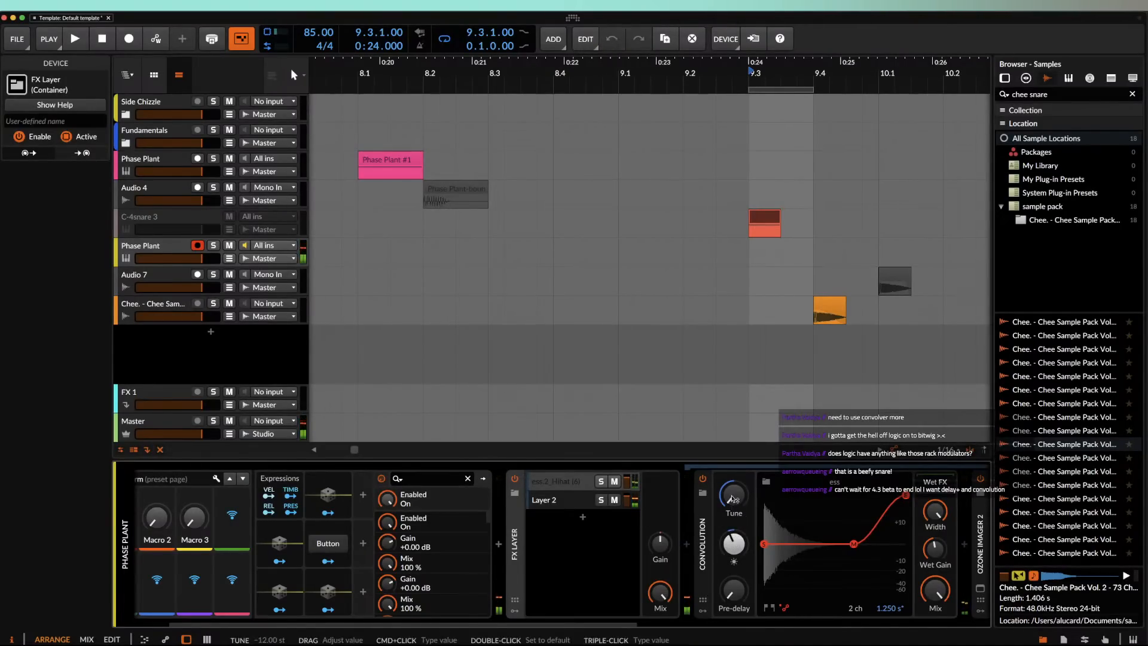
{"action": "mouse_move", "coordinate": [734, 498]}
{"action": "left_mouse_down"}
{"action": "mouse_move", "coordinate": [734, 485]}
{"action": "mouse_move", "coordinate": [735, 498]}
{"action": "left_mouse_up"}
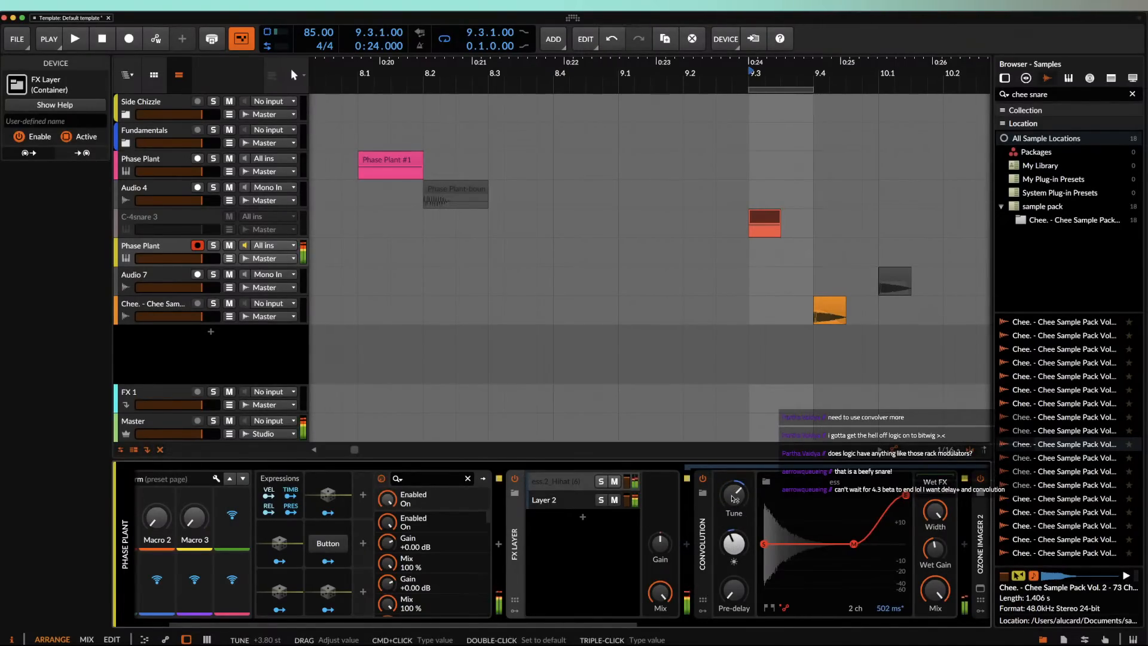
{"action": "mouse_move", "coordinate": [730, 500]}
{"action": "left_mouse_down"}
{"action": "mouse_move", "coordinate": [731, 473]}
{"action": "mouse_move", "coordinate": [730, 499]}
{"action": "left_mouse_up"}
{"action": "double_click", "coordinate": [520, 515]}
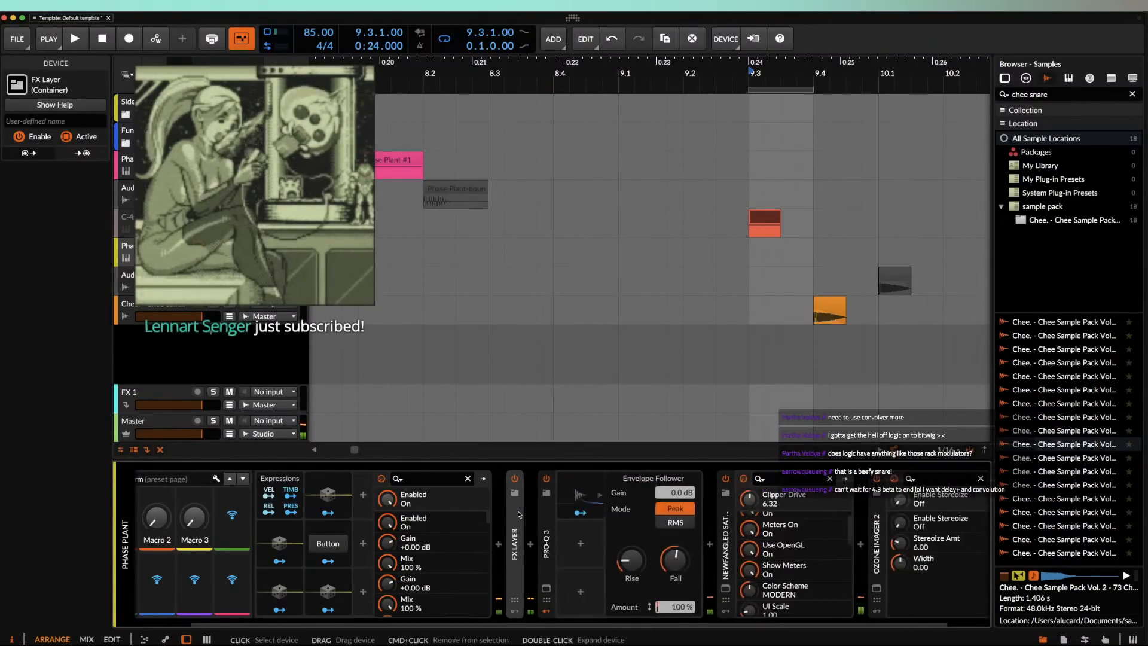
{"action": "key", "text": "ctrl+Up"}
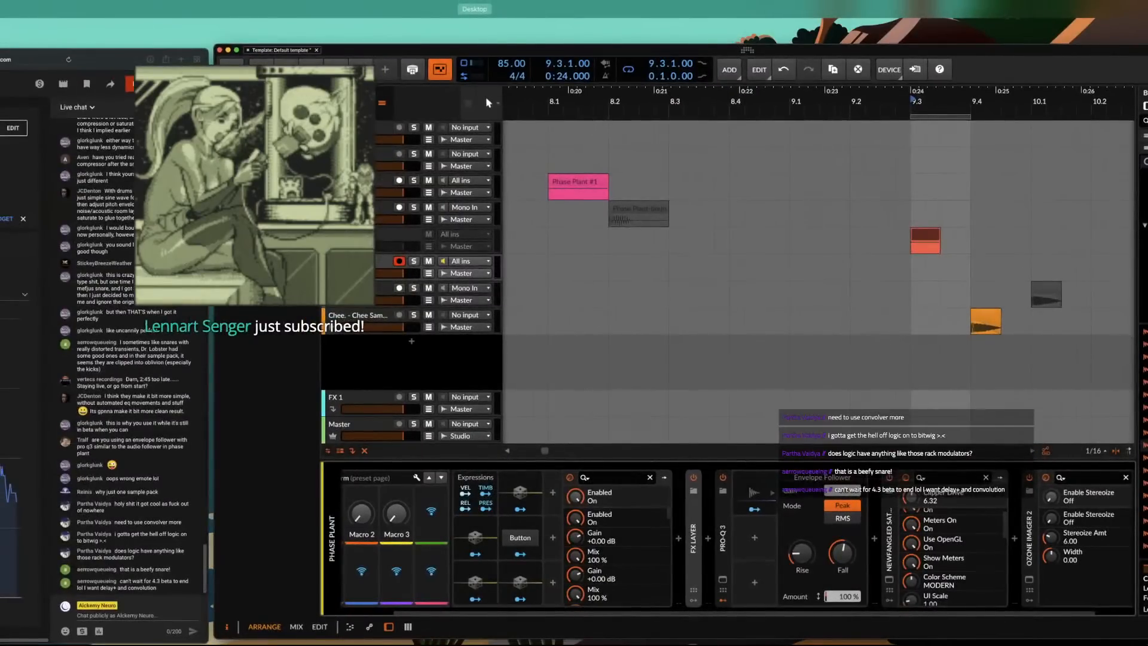
{"action": "key", "text": "ctrl+Up"}
{"action": "key", "text": "ctrl+Up"}
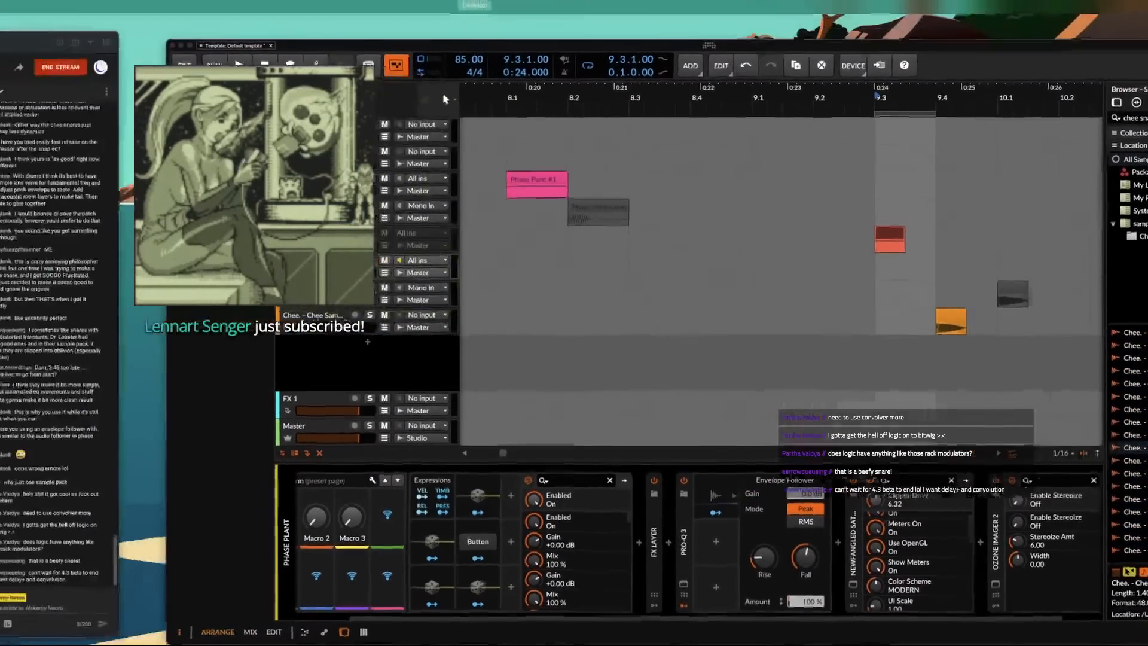
{"action": "key", "text": "ctrl+Up"}
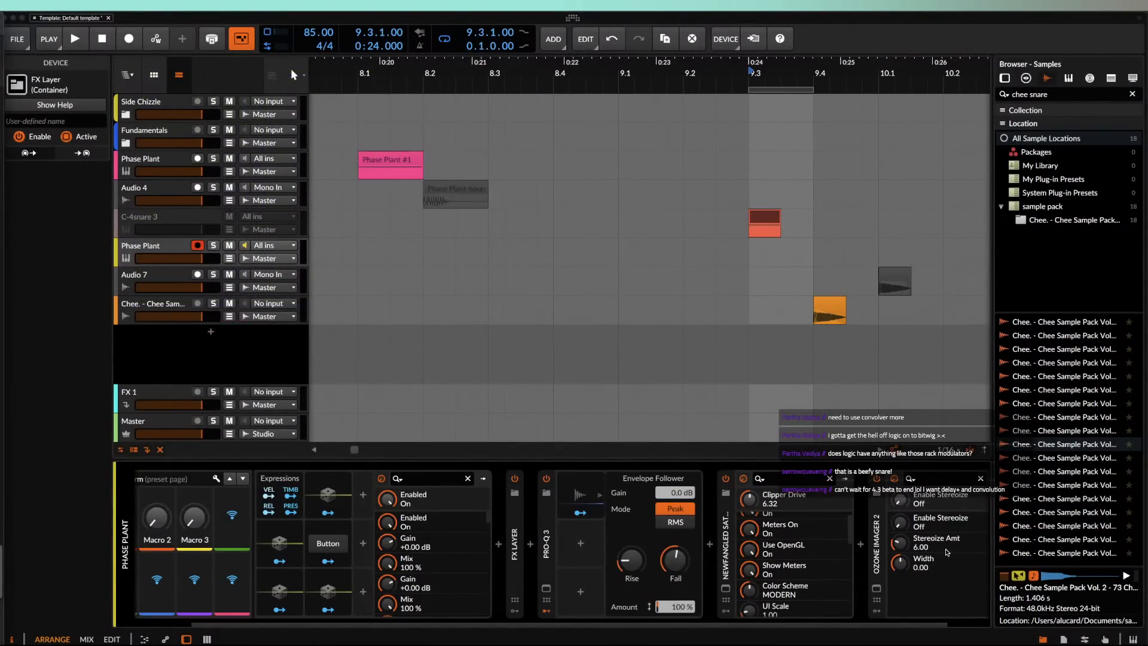
Step: Insert a Pro-Q 3 at the end of the Phase Plant track's device chain, after the second Ozone Imager 2
{"action": "left_click", "coordinate": [715, 521]}
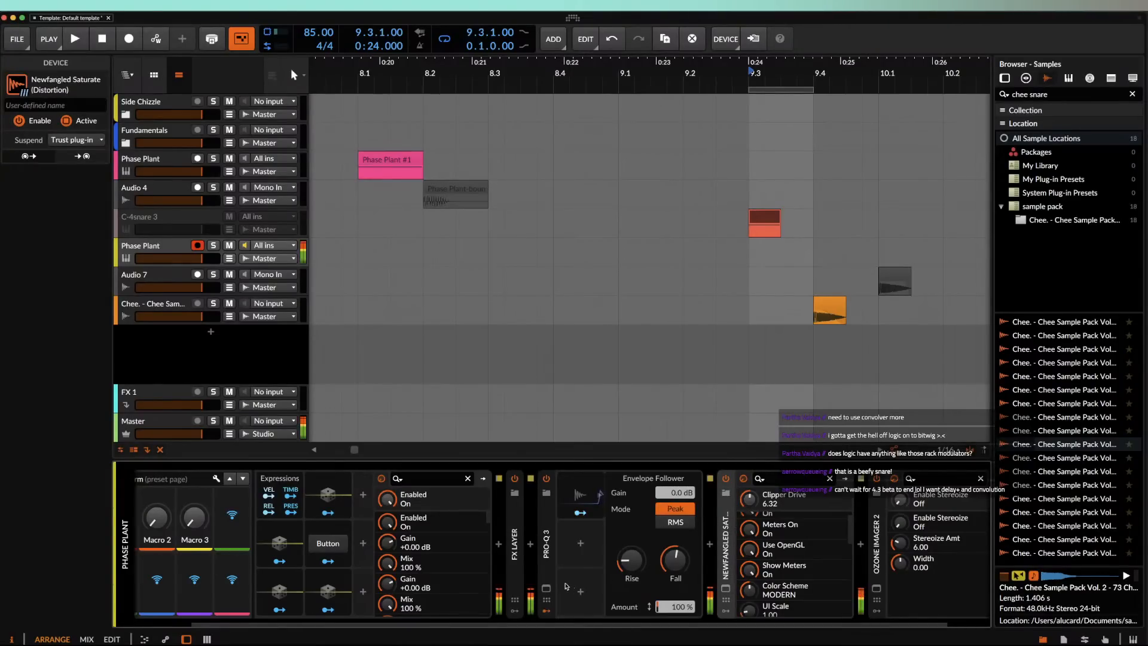
{"action": "scroll", "coordinate": [666, 579], "scroll_direction": "right", "scroll_amount": 2}
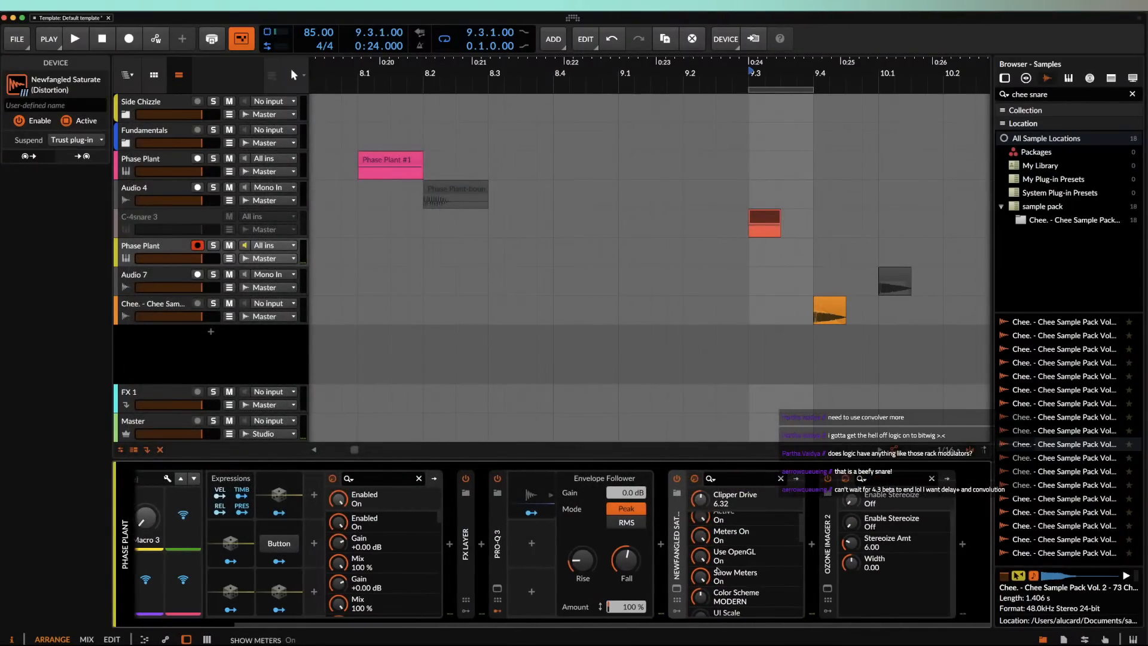
{"action": "left_click", "coordinate": [961, 543]}
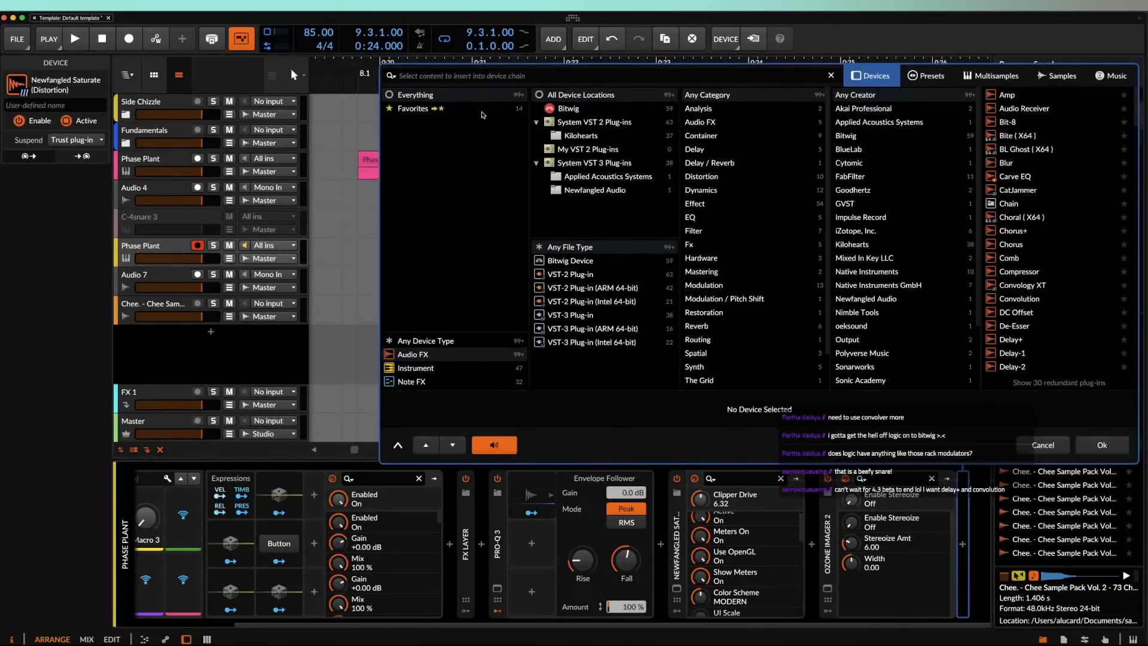
{"action": "type", "text": "PRO"}
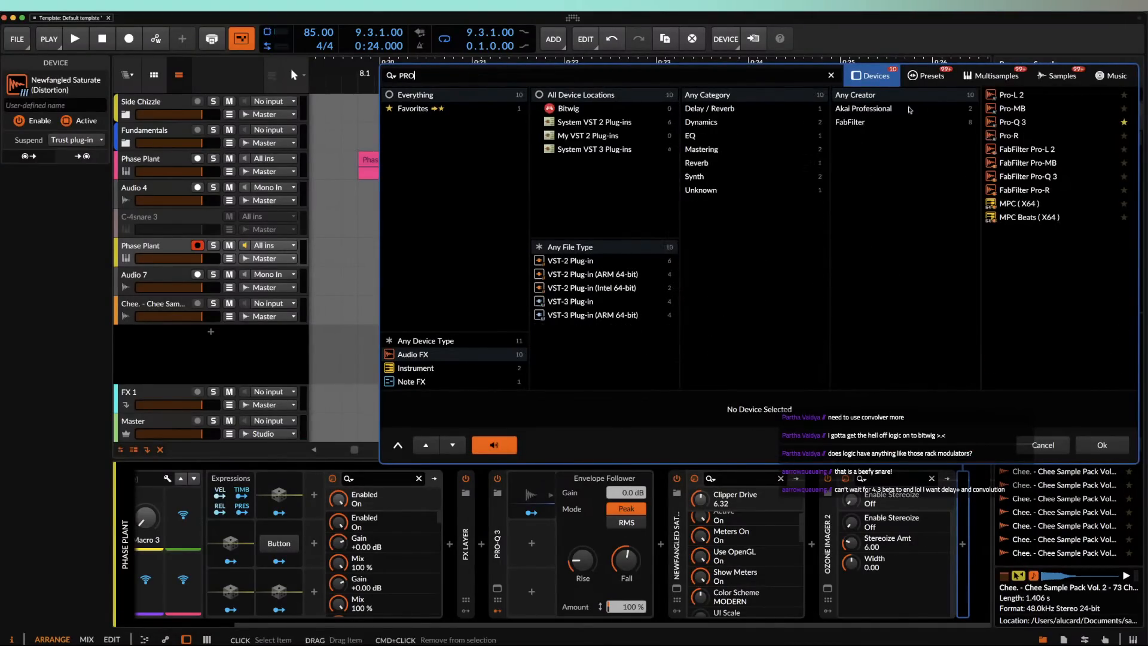
{"action": "left_click", "coordinate": [1030, 122]}
{"action": "left_click", "coordinate": [1103, 442]}
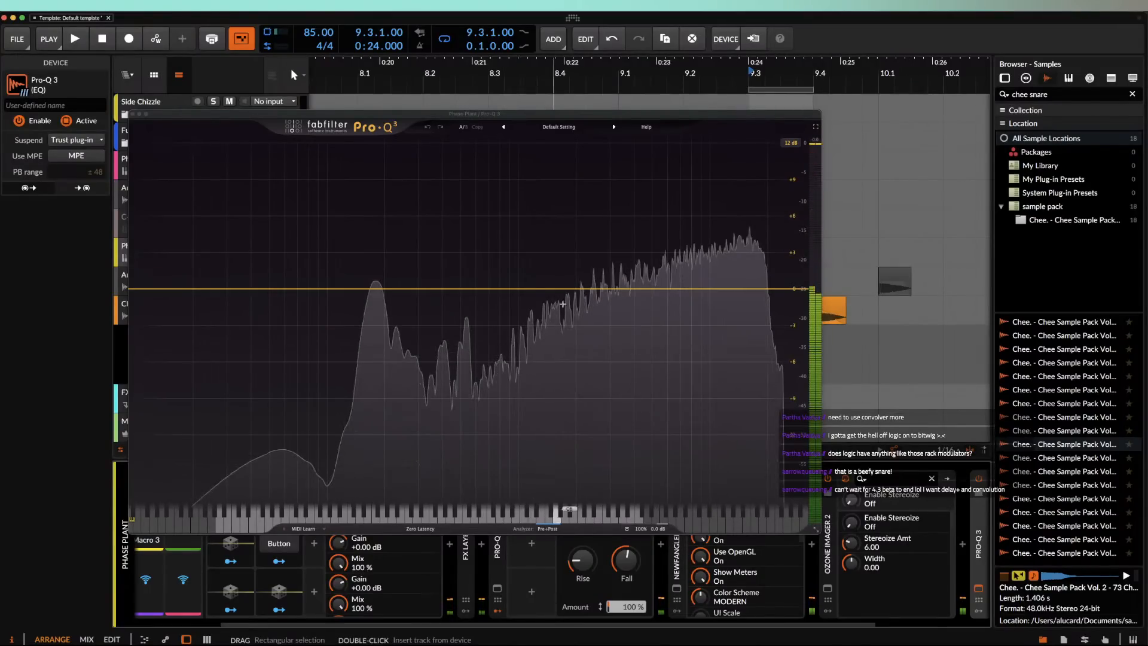
Step: Add a dynamic bell cut of about -1.1 dB near 5.7 kHz, with its dynamic range reaching down to about -6 dB
{"action": "left_click", "coordinate": [664, 289]}
{"action": "left_click_drag", "start_coordinate": [664, 289], "coordinate": [673, 327]}
{"action": "left_click", "coordinate": [698, 336]}
{"action": "left_click", "coordinate": [717, 363]}
{"action": "scroll", "coordinate": [673, 308], "scroll_direction": "up", "scroll_amount": 5}
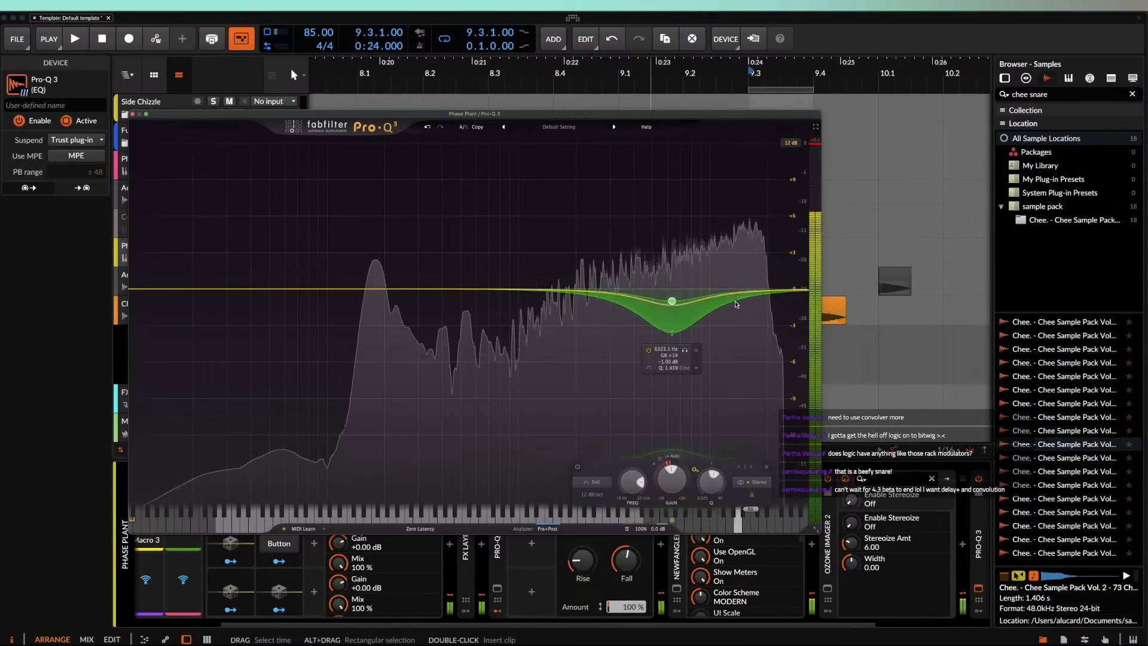
{"action": "left_click_drag", "start_coordinate": [672, 331], "coordinate": [672, 359]}
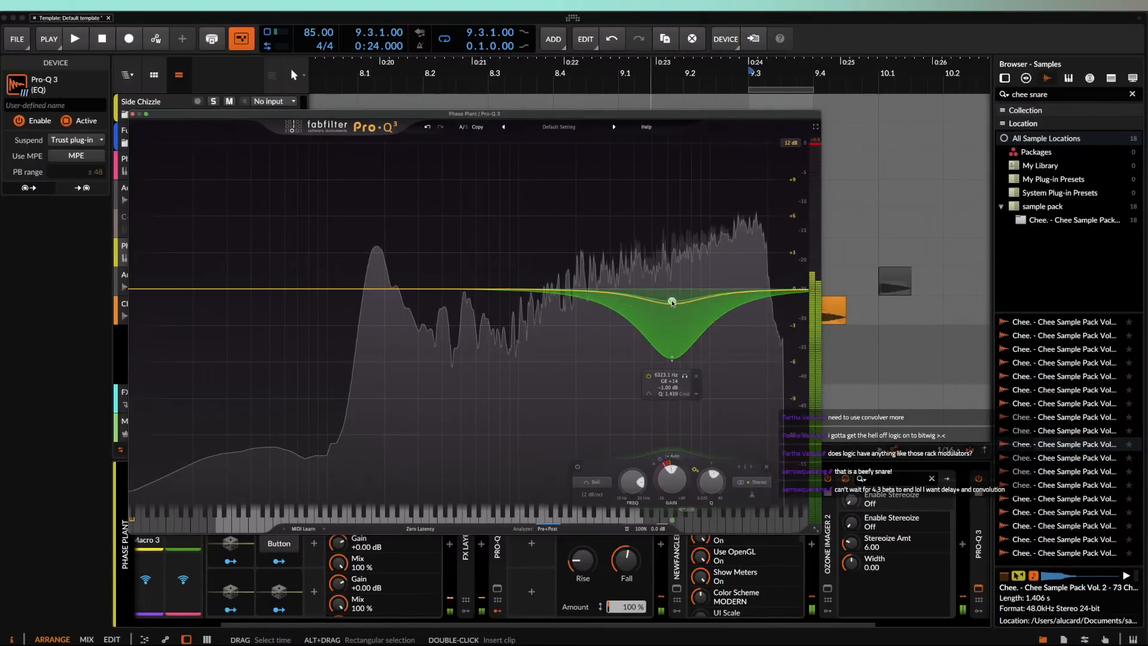
{"action": "left_click_drag", "start_coordinate": [681, 303], "coordinate": [675, 304]}
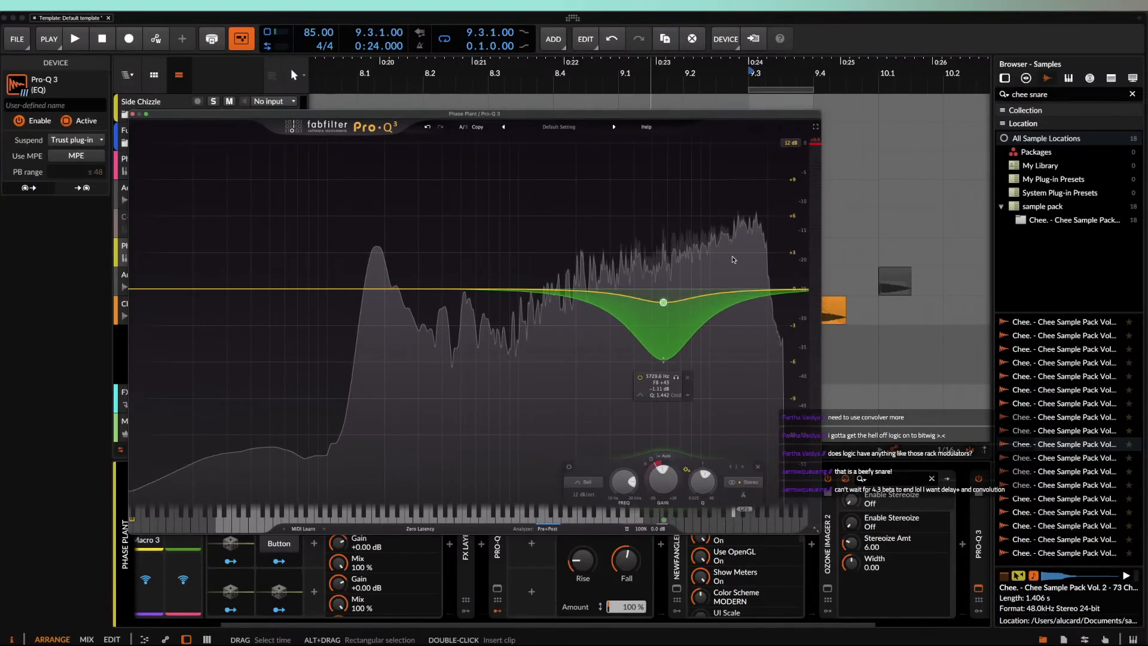
Step: Add a high-shelf band at 0 dB above the bell cut and close the Pro-Q 3 window
{"action": "left_click", "coordinate": [749, 288]}
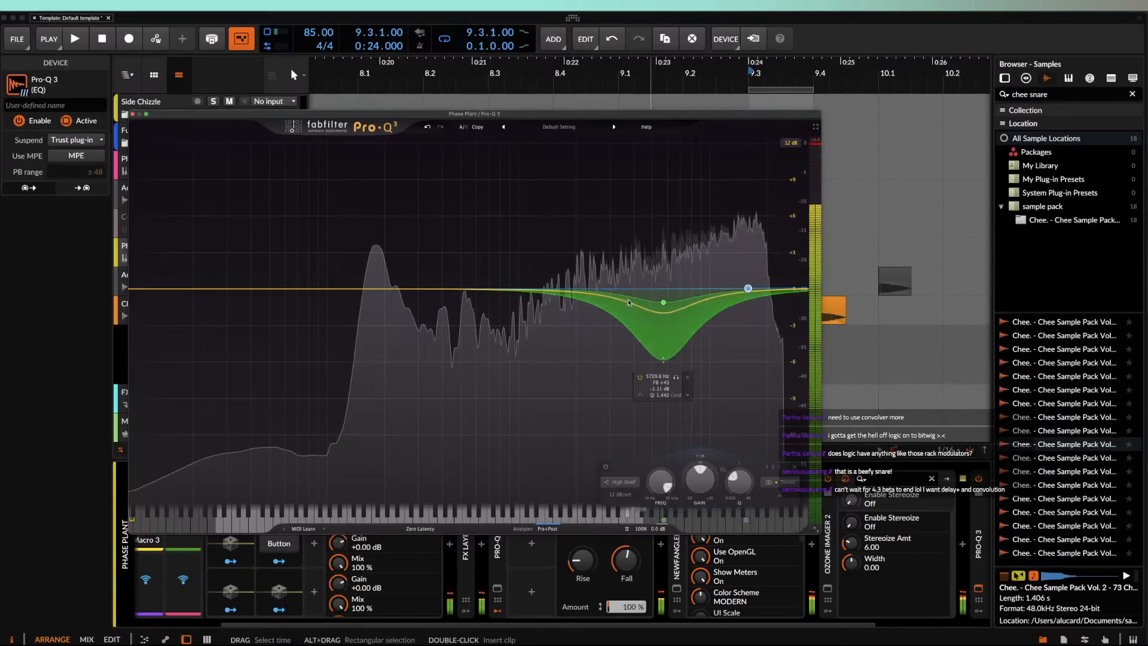
{"action": "left_click", "coordinate": [133, 114]}
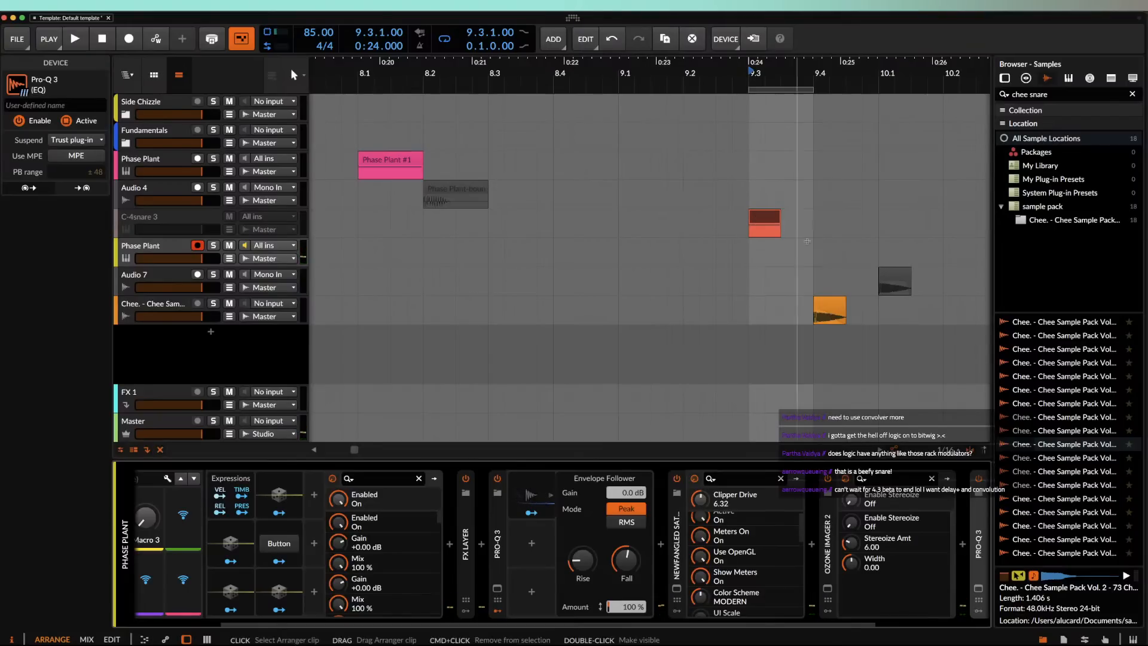
Step: Try bouncing the note clip at 9.3 on the C-4snare 3 track to audio, and undo the bounce
{"action": "left_click", "coordinate": [837, 308]}
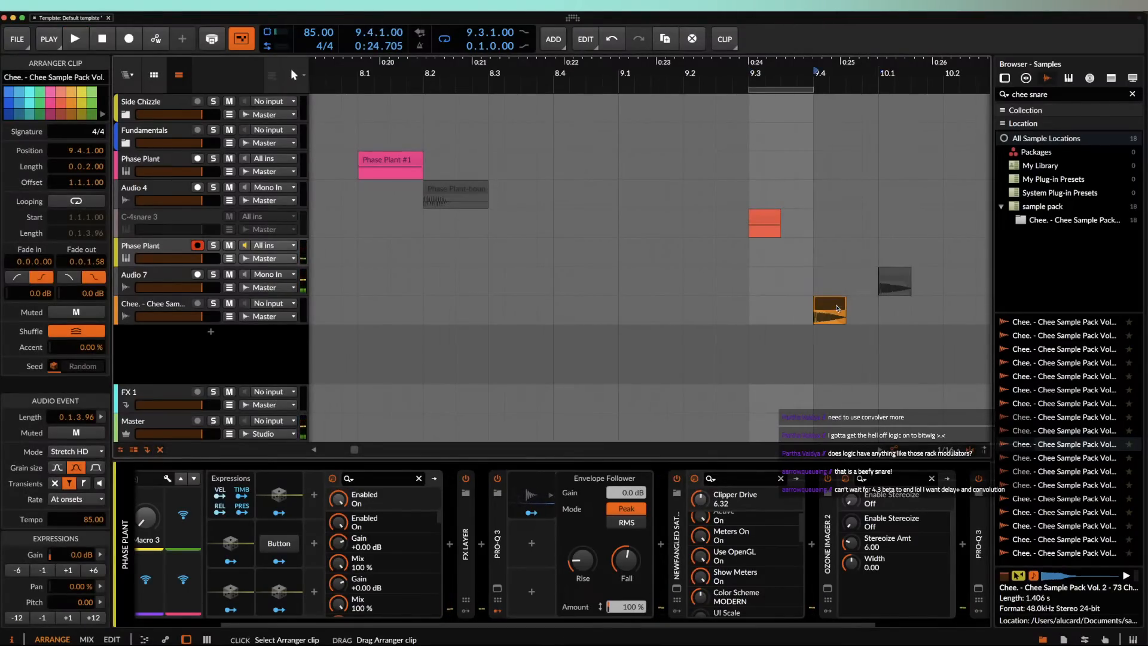
{"action": "left_click", "coordinate": [768, 220]}
{"action": "key", "text": "super+b"}
{"action": "key", "text": "Return"}
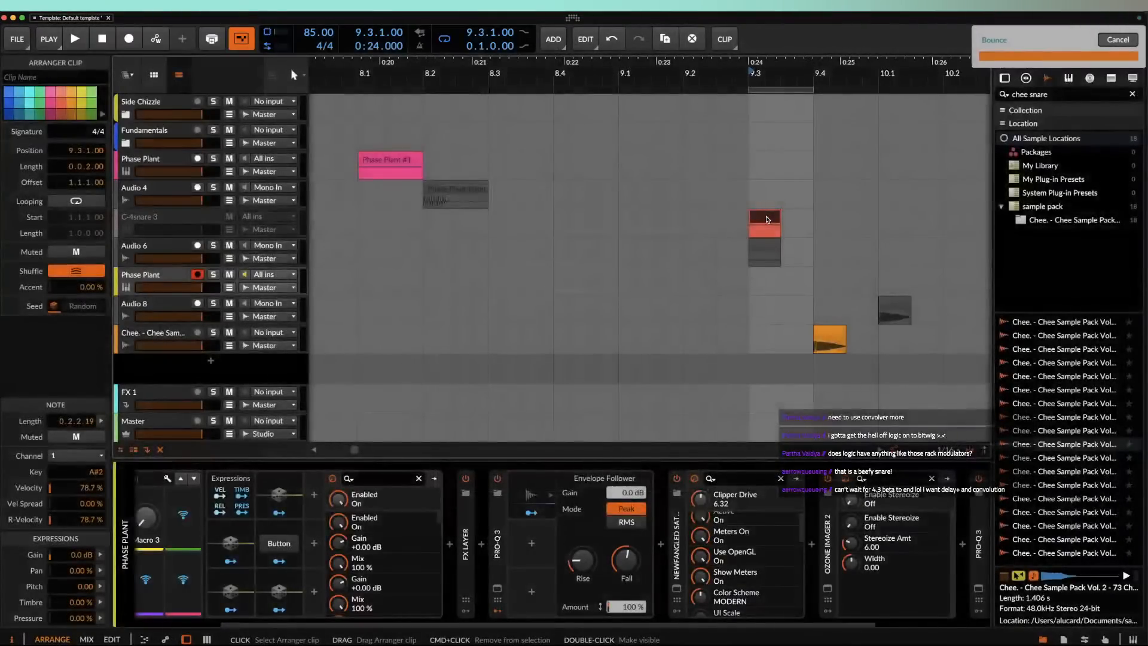
{"action": "scroll", "coordinate": [769, 237], "scroll_direction": "right", "scroll_amount": 1}
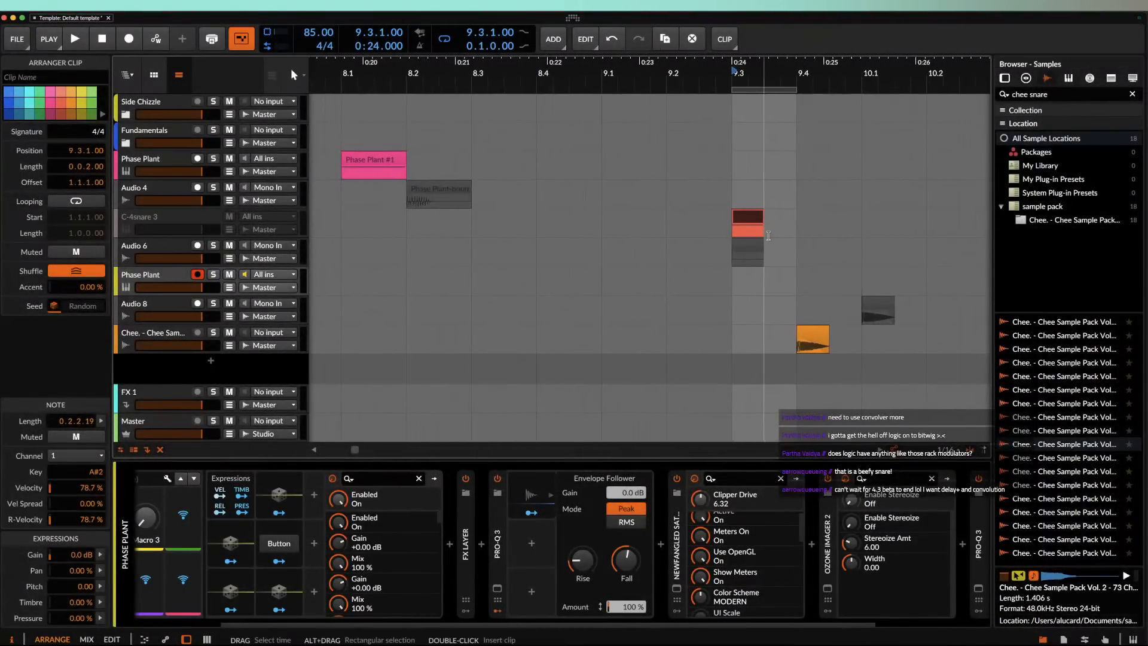
{"action": "scroll", "coordinate": [766, 235], "scroll_direction": "down", "scroll_amount": 3}
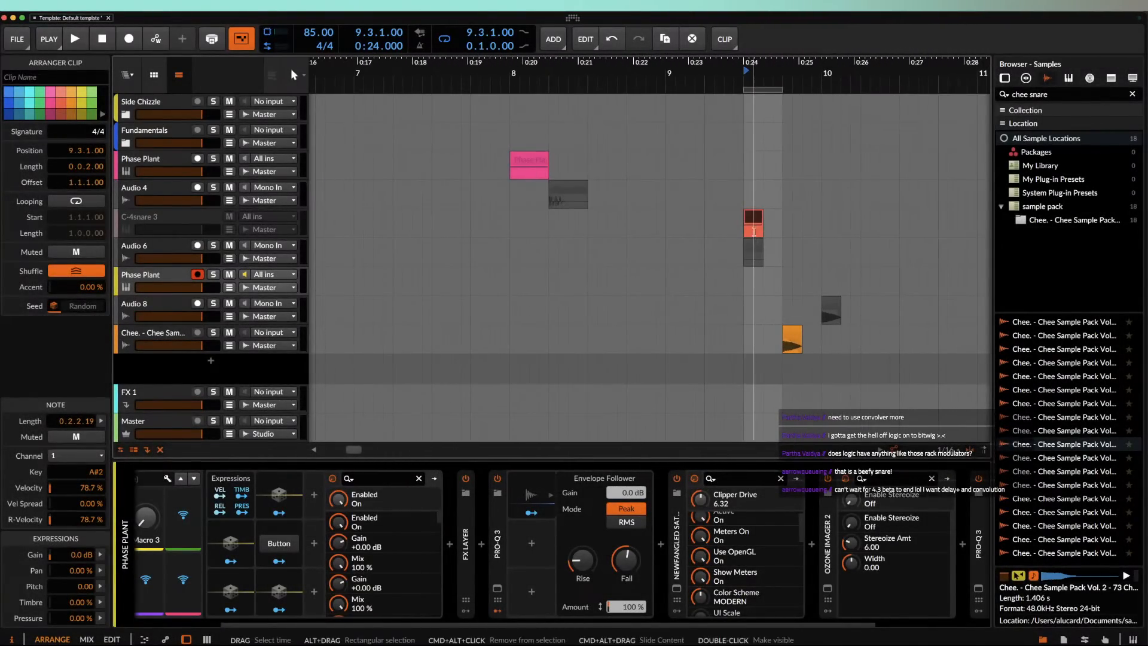
{"action": "key", "text": "super+z"}
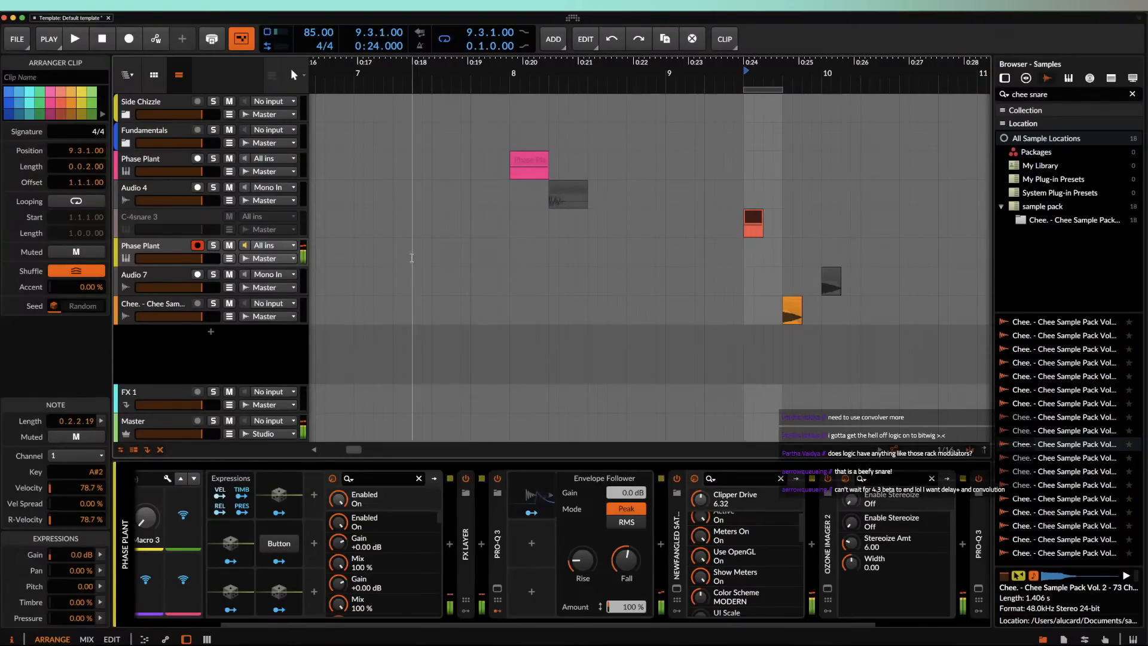
Step: Move the note clip at 9.3 onto the Phase Plant track below and transpose its note to A#1
{"action": "left_click_drag", "start_coordinate": [751, 225], "coordinate": [755, 250]}
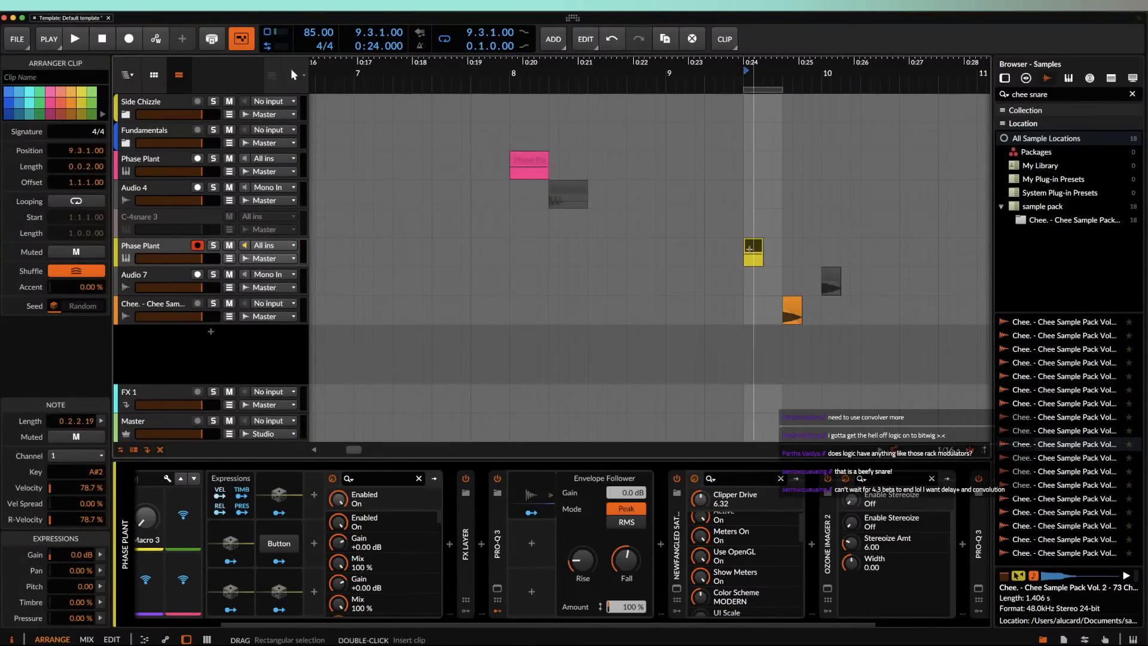
{"action": "double_click", "coordinate": [753, 250]}
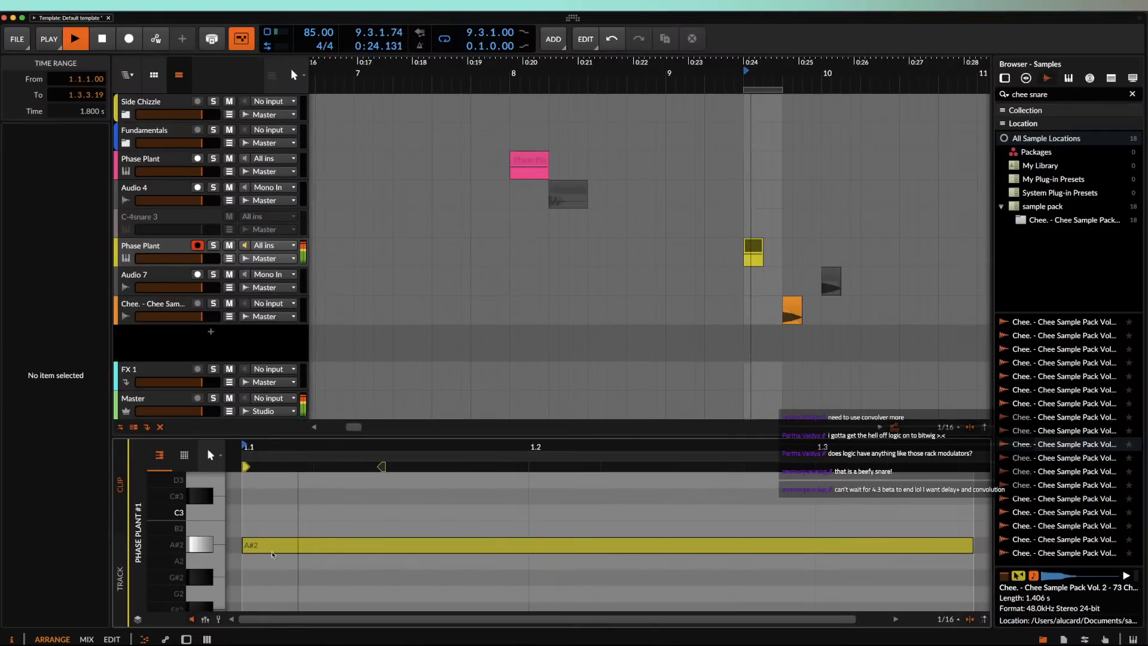
{"action": "left_click", "coordinate": [269, 543]}
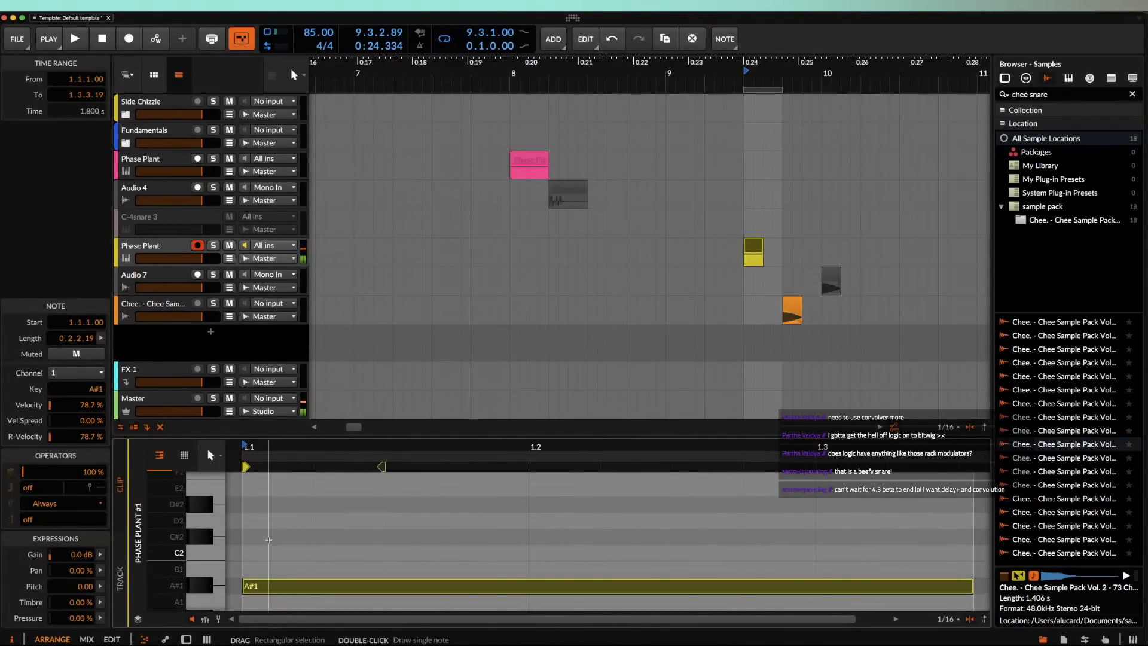
{"action": "key", "text": "space"}
{"action": "key", "text": "space"}
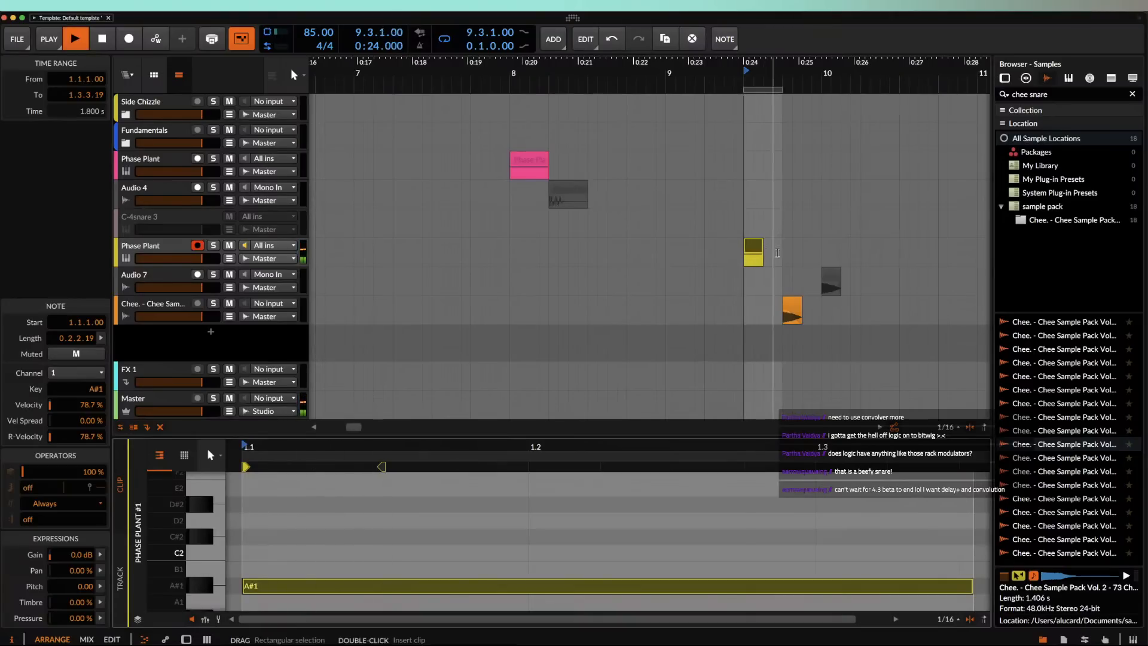
Step: Bounce the Phase Plant track's range from 9.3.1 to 9.4.1 to audio and move the bounced clip to 10.1.3
{"action": "left_click_drag", "start_coordinate": [782, 255], "coordinate": [744, 257]}
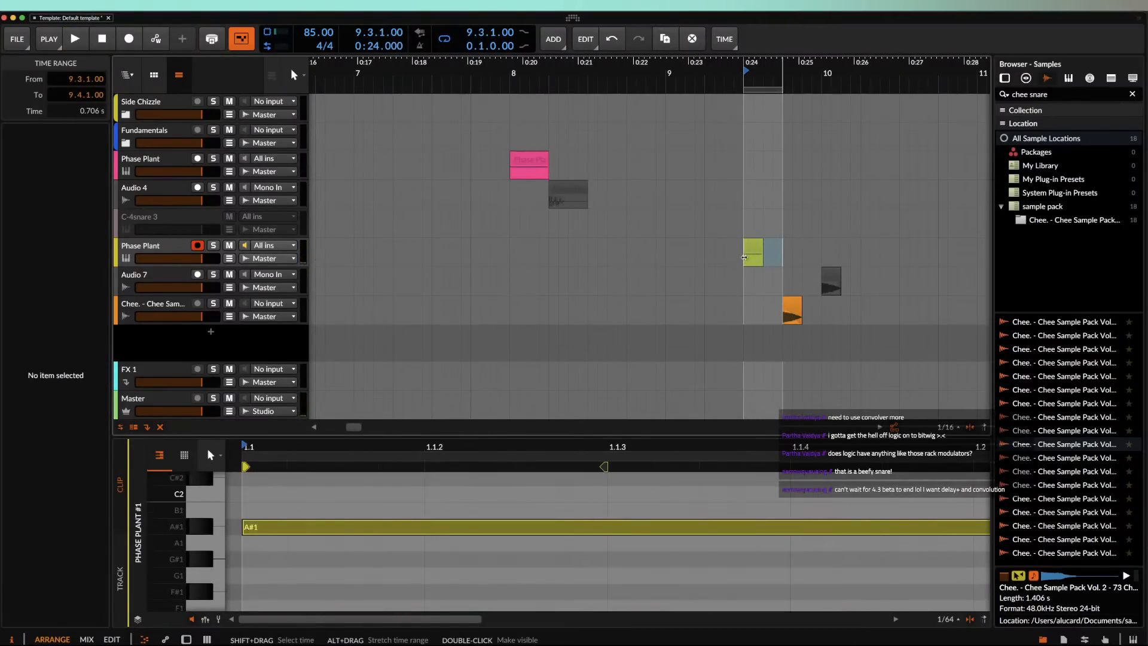
{"action": "key", "text": "super+b"}
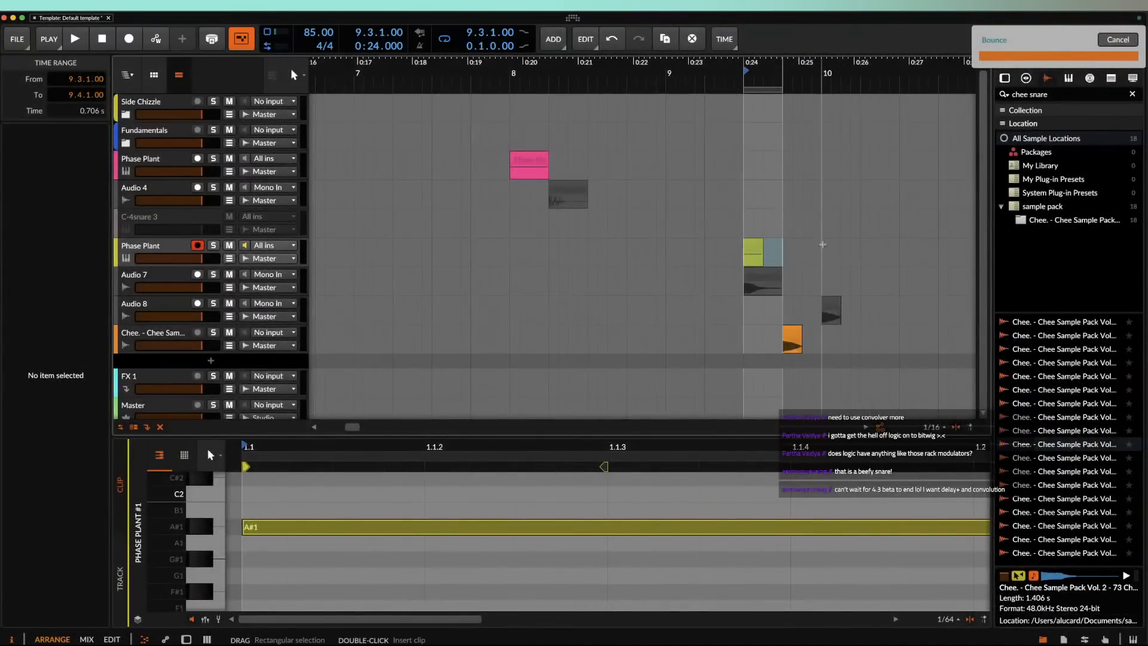
{"action": "left_click_drag", "start_coordinate": [759, 275], "coordinate": [853, 274]}
Step: Play the bounced snare on Audio 7 and the Chee sample snare alternately to compare their sound and waveforms
{"action": "scroll", "coordinate": [853, 274], "scroll_direction": "up", "scroll_amount": 1}
{"action": "scroll", "coordinate": [854, 274], "scroll_direction": "up", "scroll_amount": 4}
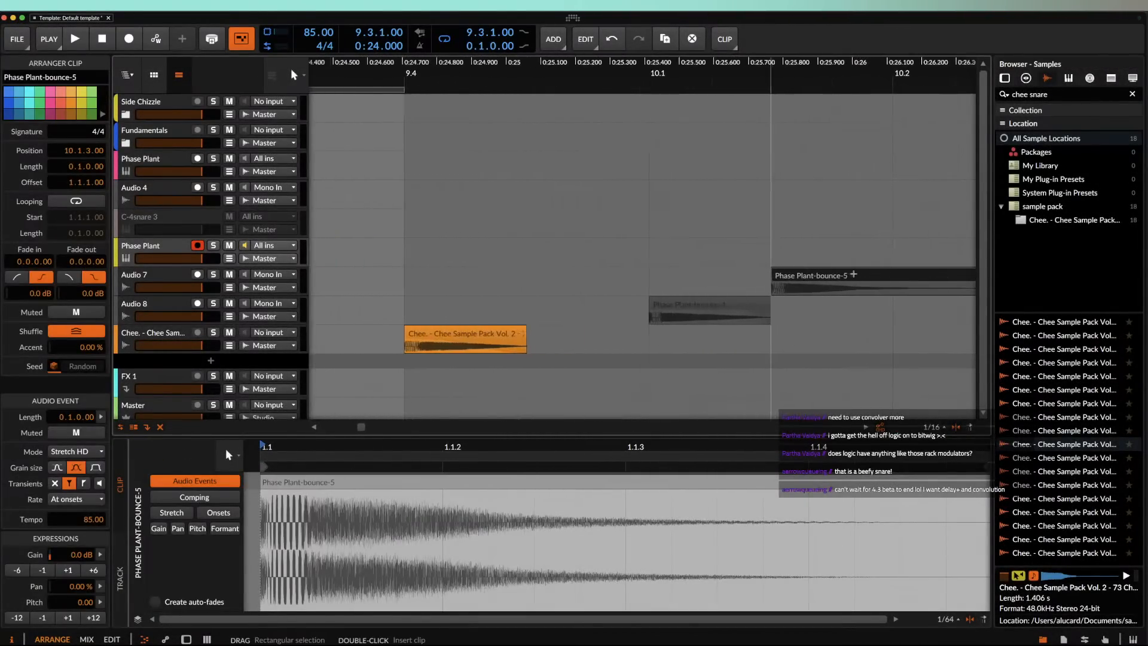
{"action": "scroll", "coordinate": [716, 277], "scroll_direction": "down", "scroll_amount": 4}
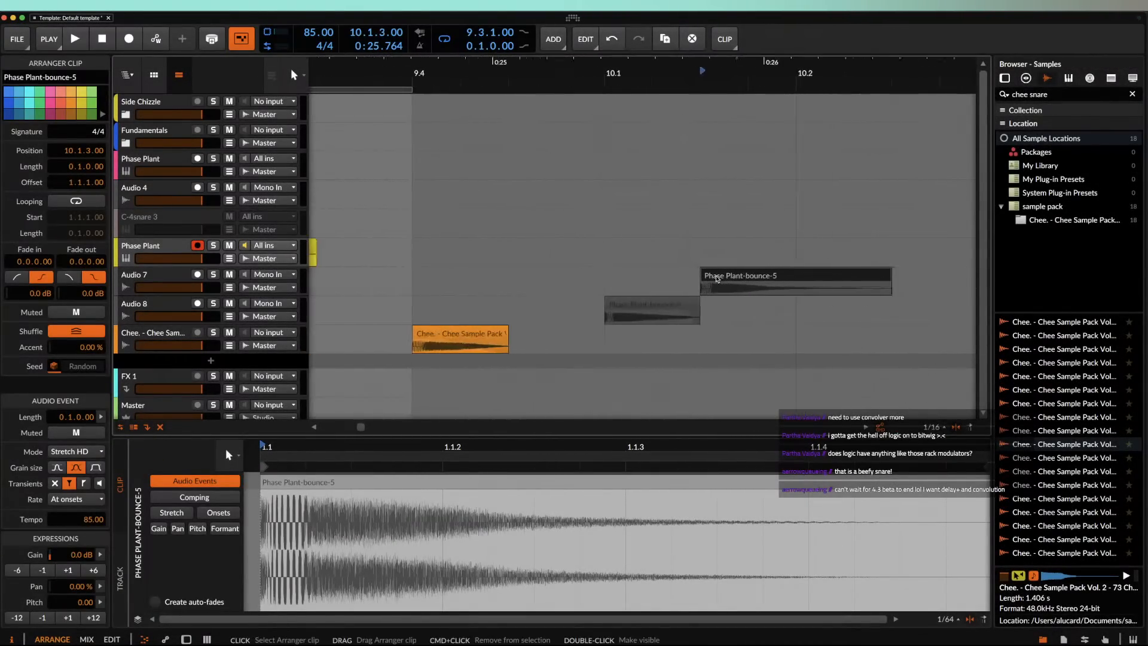
{"action": "scroll", "coordinate": [717, 277], "scroll_direction": "up", "scroll_amount": 3}
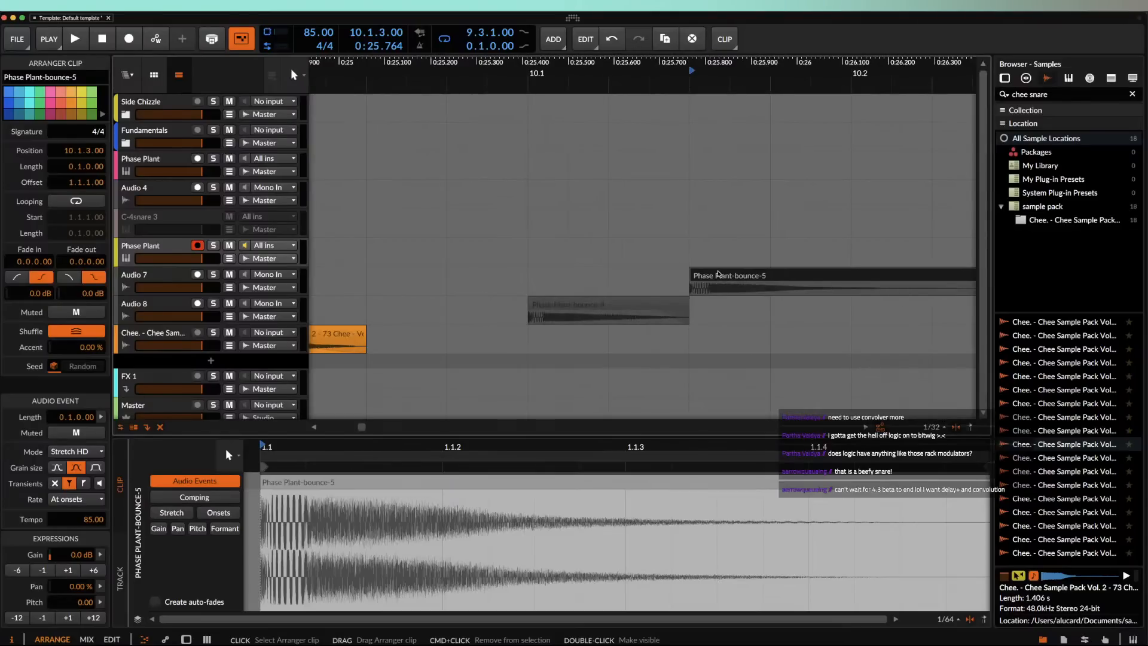
{"action": "scroll", "coordinate": [717, 278], "scroll_direction": "down", "scroll_amount": 3}
{"action": "key", "text": "space"}
{"action": "key", "text": "space"}
{"action": "key", "text": "space"}
{"action": "scroll", "coordinate": [735, 276], "scroll_direction": "down", "scroll_amount": 3}
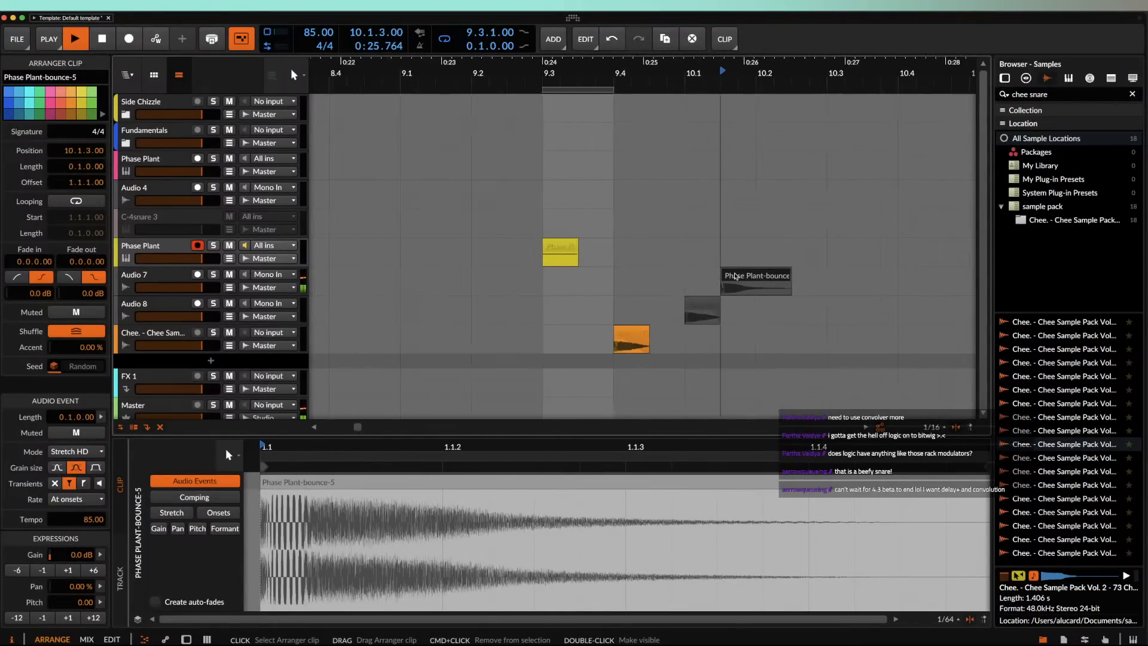
{"action": "key", "text": "space"}
{"action": "key", "text": "space"}
{"action": "key", "text": "space"}
{"action": "left_click", "coordinate": [626, 338]}
{"action": "key", "text": "space"}
{"action": "key", "text": "space"}
{"action": "key", "text": "space"}
{"action": "key", "text": "space"}
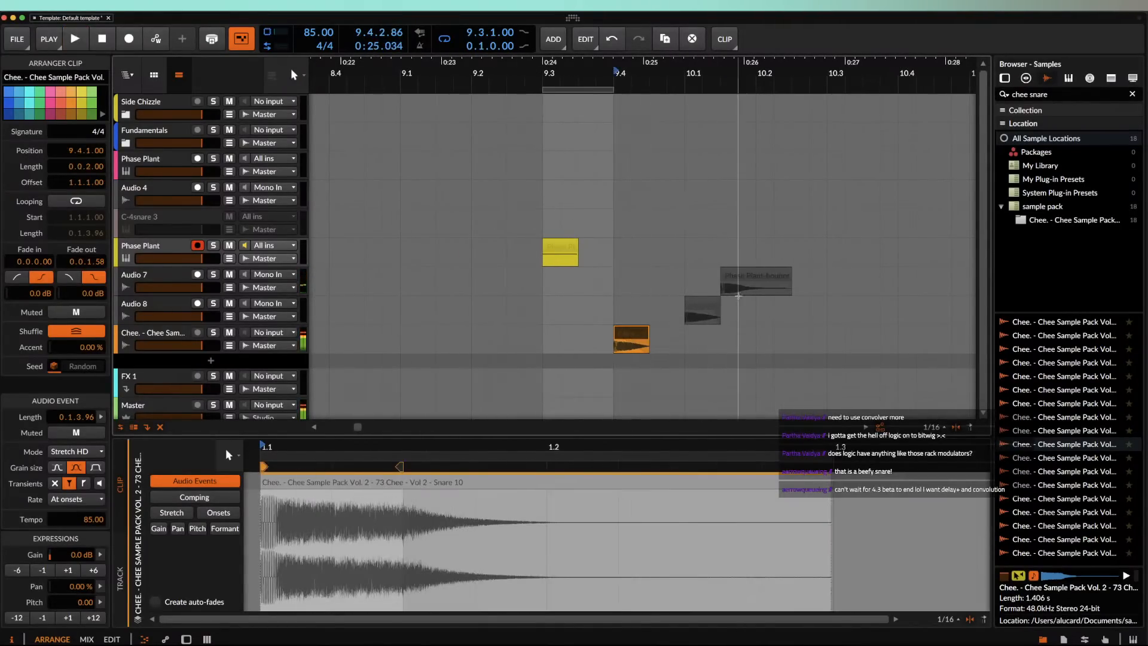
{"action": "left_click", "coordinate": [737, 279]}
{"action": "key", "text": "space"}
{"action": "key", "text": "space"}
{"action": "key", "text": "space"}
{"action": "key", "text": "space"}
{"action": "key", "text": "space"}
{"action": "key", "text": "space"}
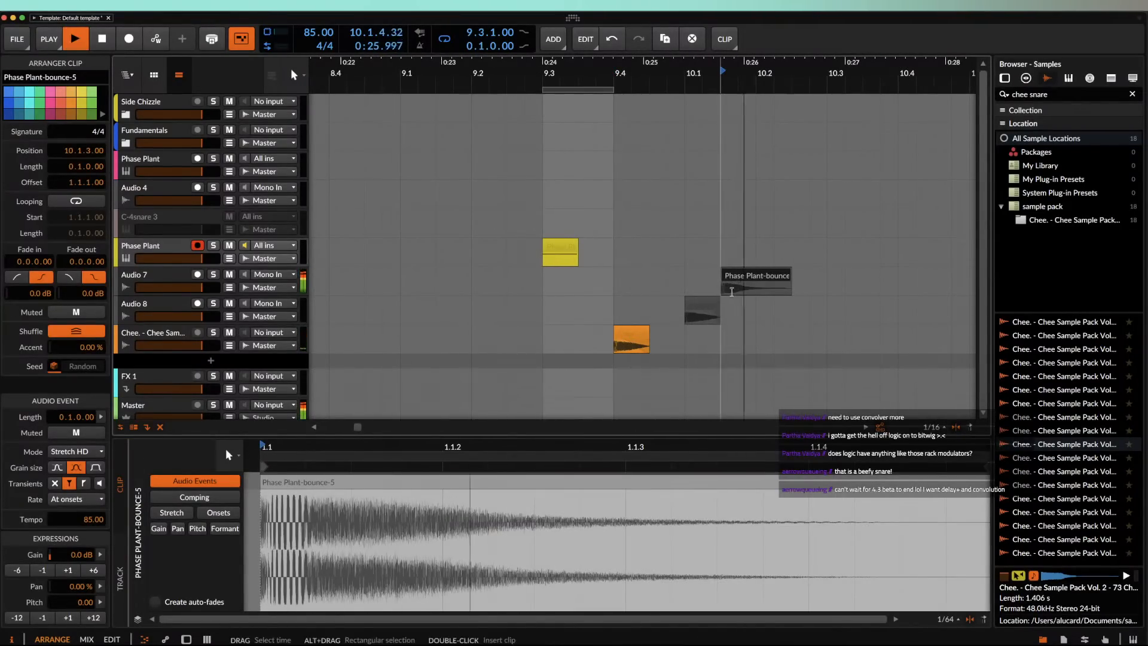
Step: Shorten the bounced snare clip on Audio 7 to 0.0.3.00 and give it a 0.0.1.95 fade-out
{"action": "left_click", "coordinate": [227, 294]}
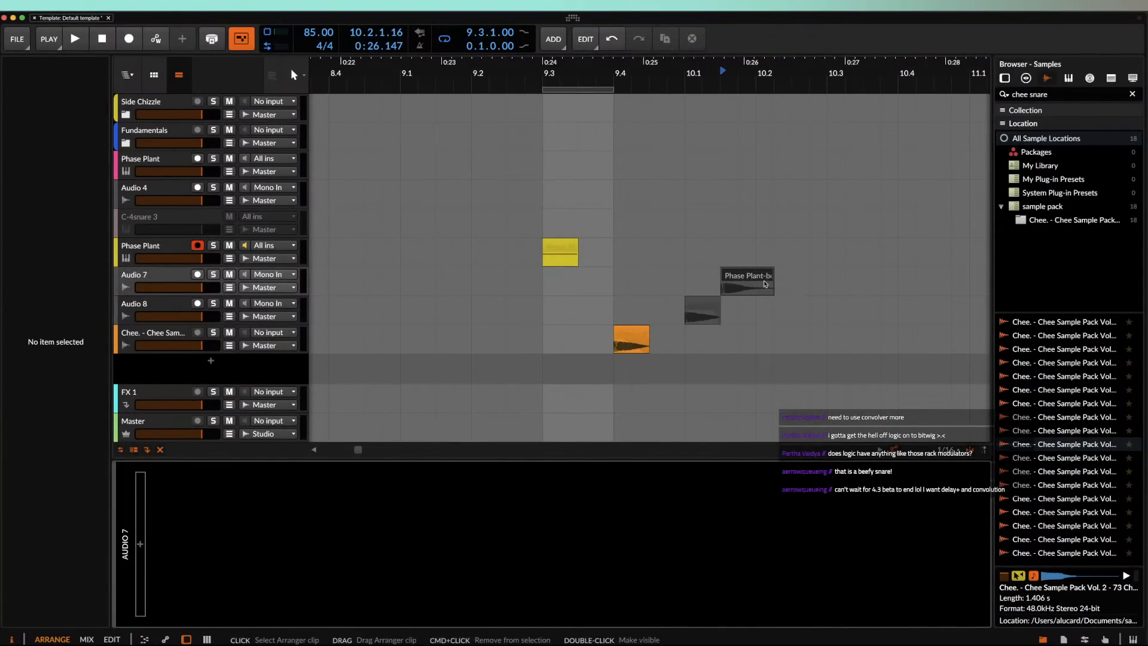
{"action": "left_click", "coordinate": [739, 284]}
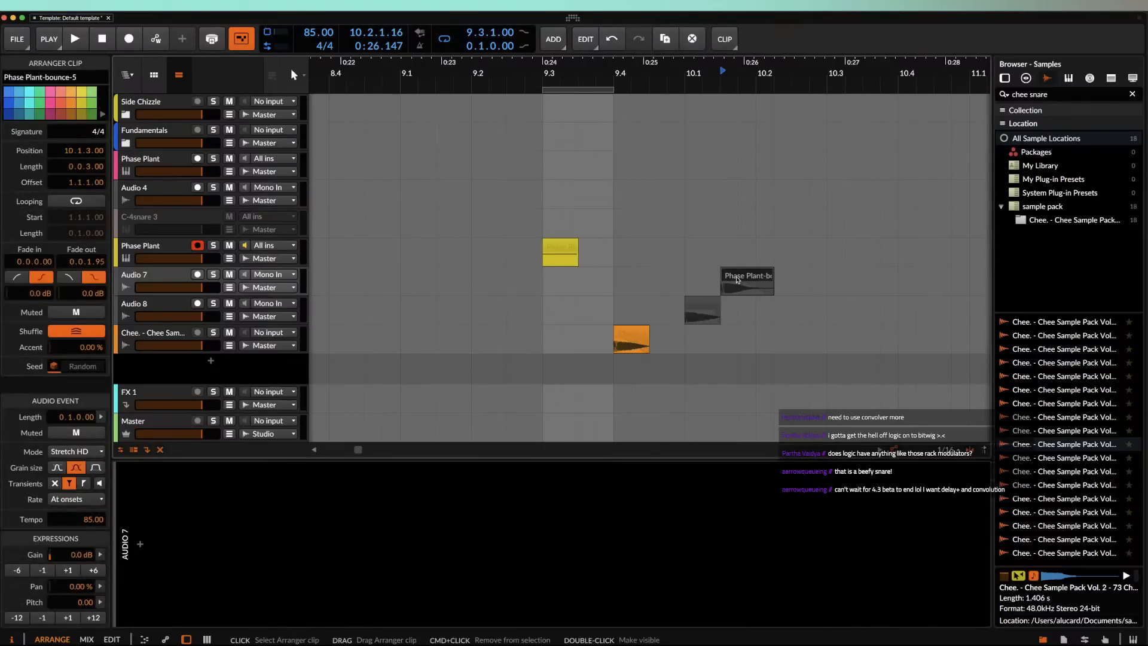
{"action": "mouse_move", "coordinate": [773, 276]}
{"action": "left_mouse_down"}
{"action": "mouse_move", "coordinate": [756, 277]}
{"action": "mouse_move", "coordinate": [774, 278]}
{"action": "left_mouse_up"}
Step: Listen to the shortened snare clip on Audio 7 several times to check its tail
{"action": "key", "text": "space"}
{"action": "key", "text": "space"}
{"action": "key", "text": "space"}
{"action": "key", "text": "space"}
{"action": "scroll", "coordinate": [766, 278], "scroll_direction": "down", "scroll_amount": 1}
{"action": "key", "text": "space"}
{"action": "scroll", "coordinate": [766, 279], "scroll_direction": "down", "scroll_amount": 2}
{"action": "key", "text": "space"}
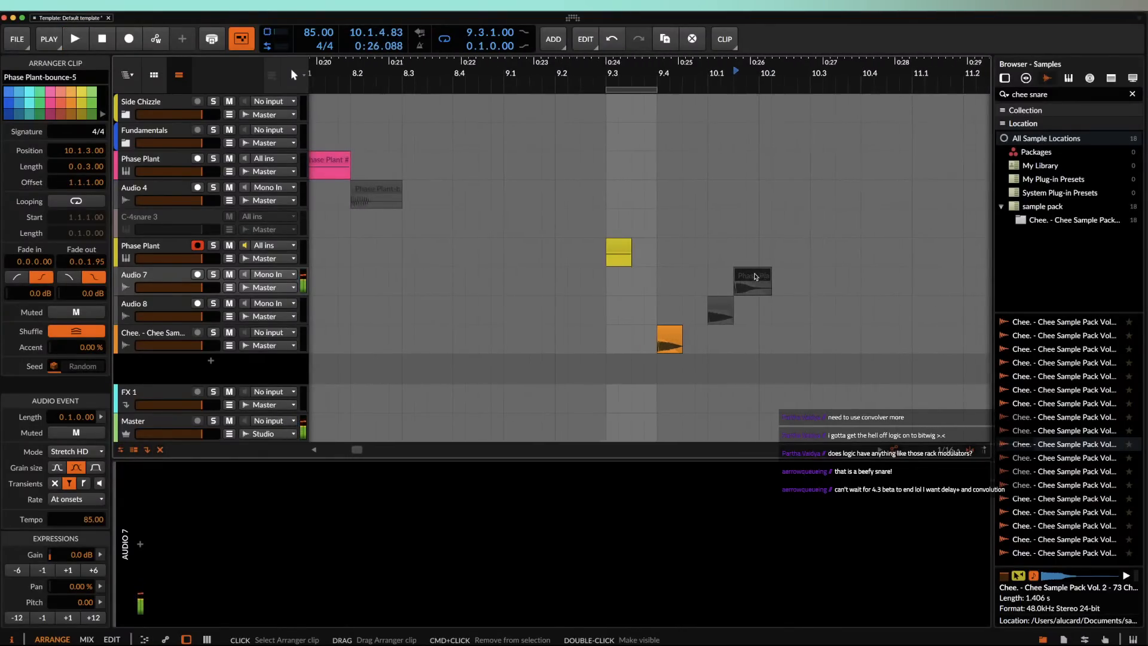
{"action": "key", "text": "space"}
{"action": "key", "text": "space"}
{"action": "key", "text": "space"}
{"action": "key", "text": "space"}
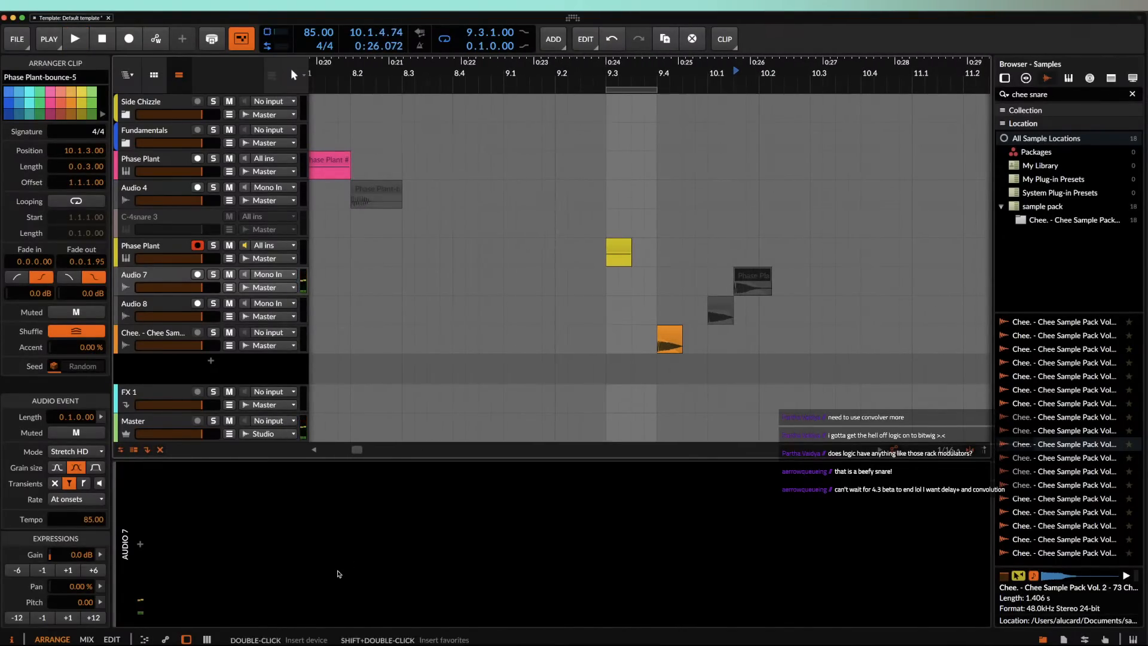
Step: Insert a Pro-Q 3 equalizer on the Audio 7 track
{"action": "double_click", "coordinate": [141, 545]}
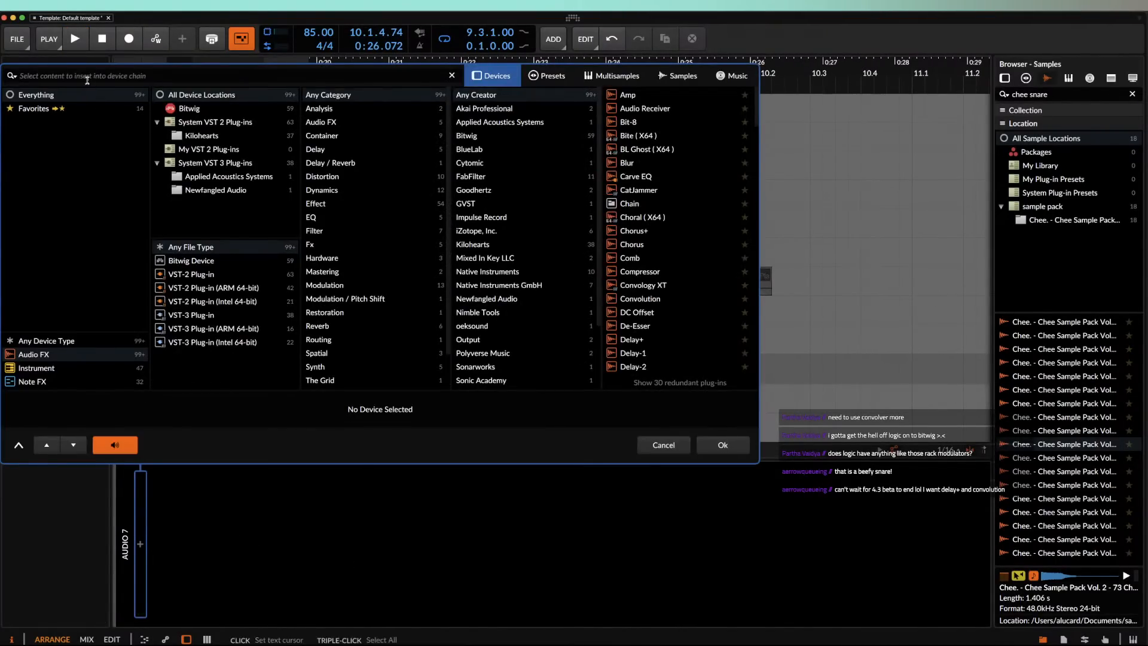
{"action": "type", "text": "pro"}
{"action": "left_click", "coordinate": [636, 125]}
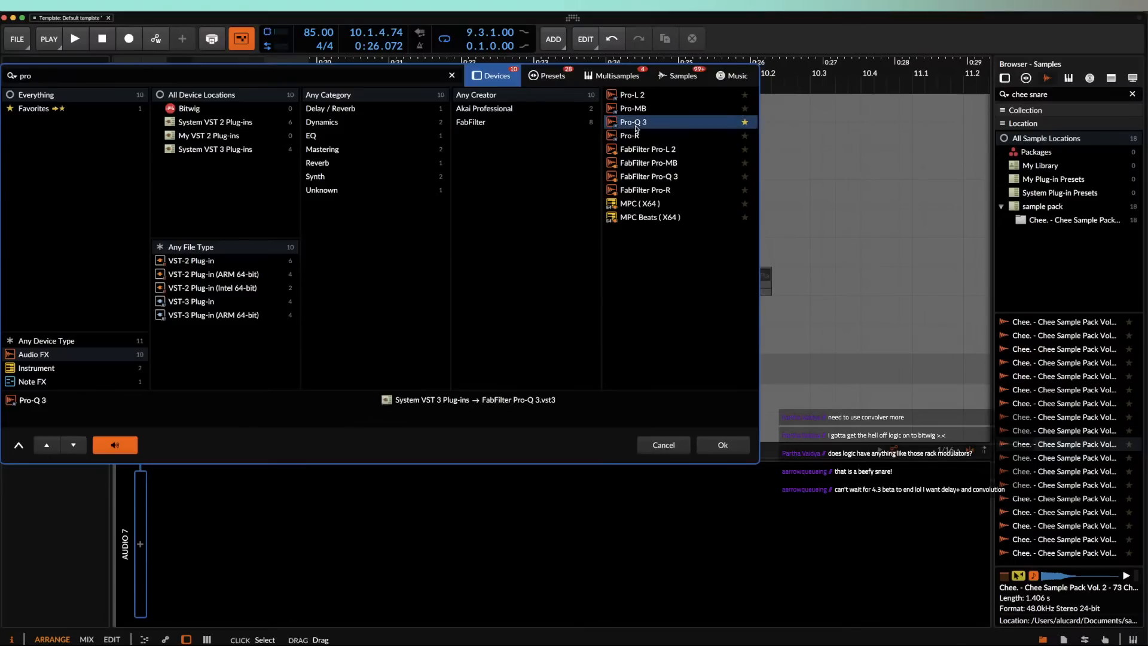
{"action": "left_click", "coordinate": [719, 440]}
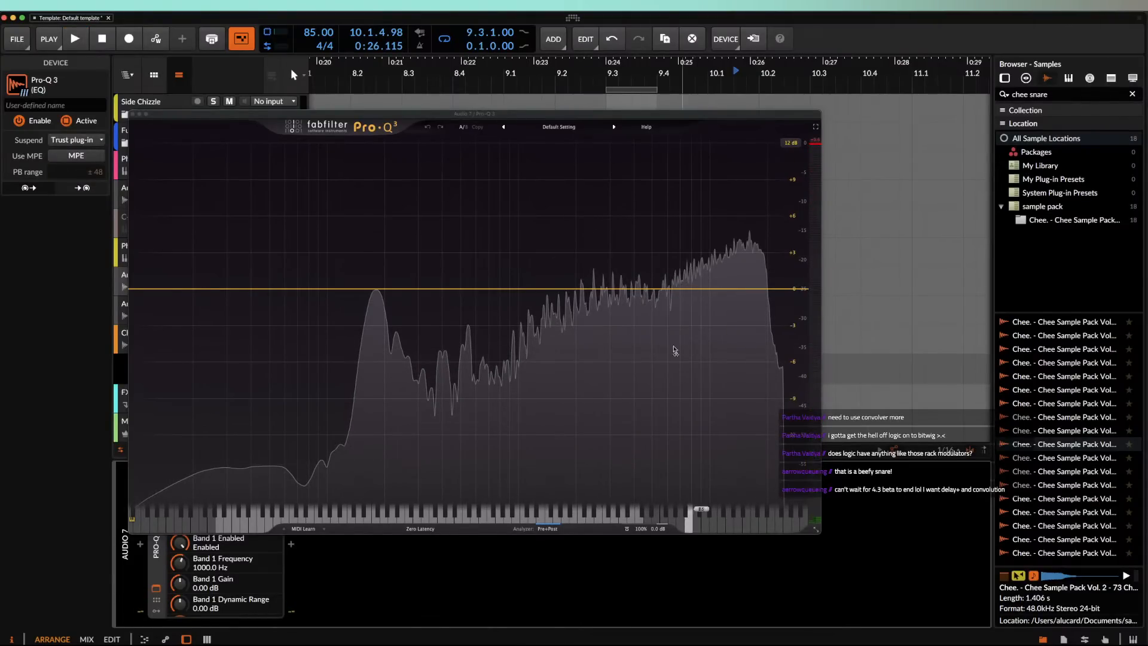
Step: Try a narrow 1.89 dB bell cut at 9570.2 Hz in Audio 7's Pro-Q 3, and delete the equalizer
{"action": "left_click", "coordinate": [692, 289]}
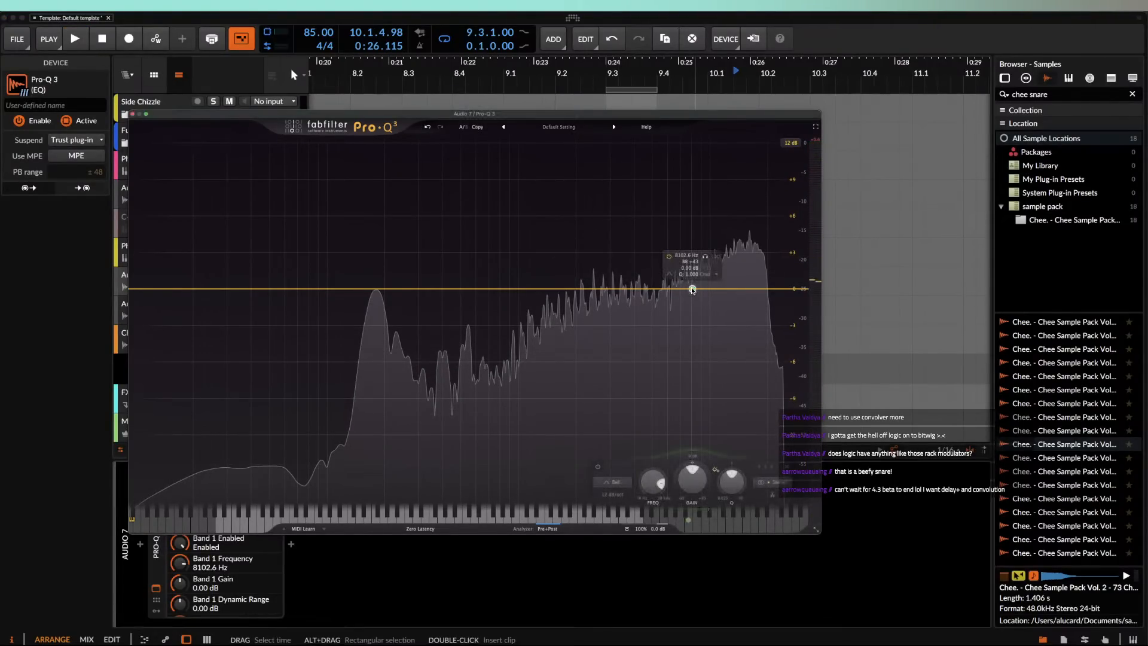
{"action": "left_click_drag", "start_coordinate": [692, 289], "coordinate": [710, 287]}
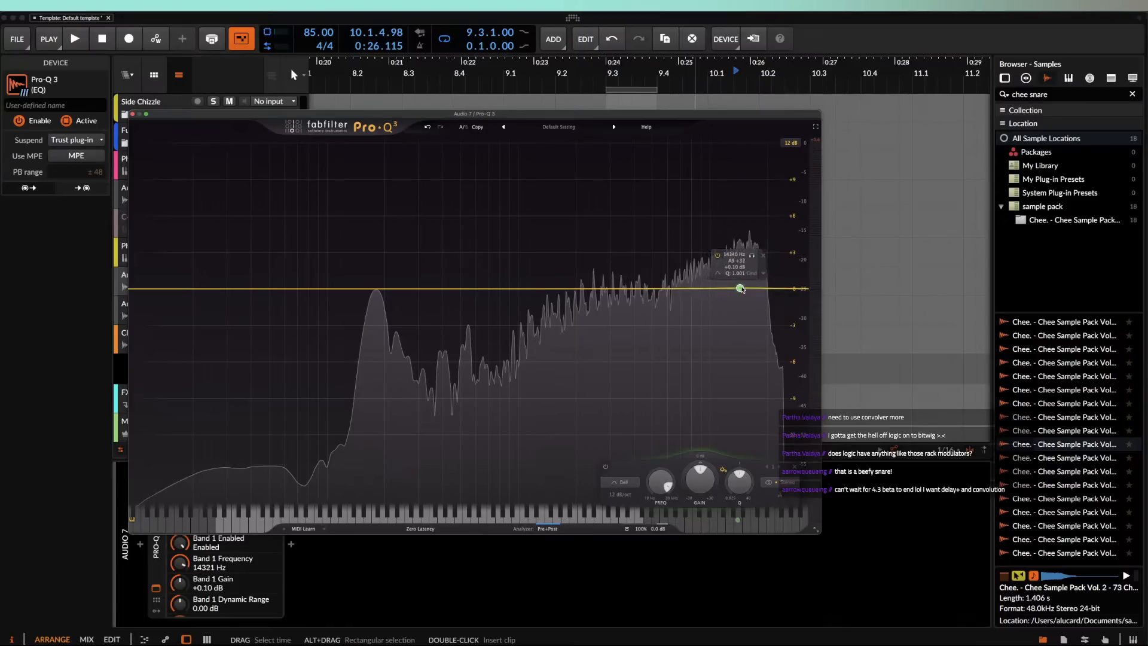
{"action": "left_click_drag", "start_coordinate": [744, 289], "coordinate": [709, 310]}
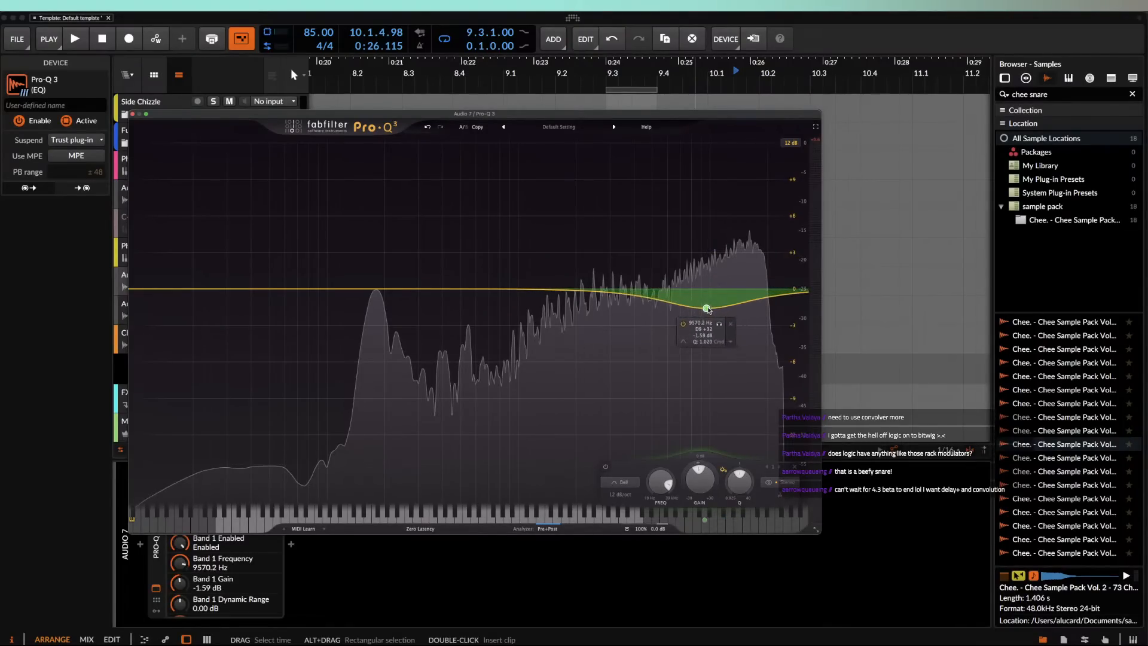
{"action": "scroll", "coordinate": [707, 311], "scroll_direction": "up", "scroll_amount": 3}
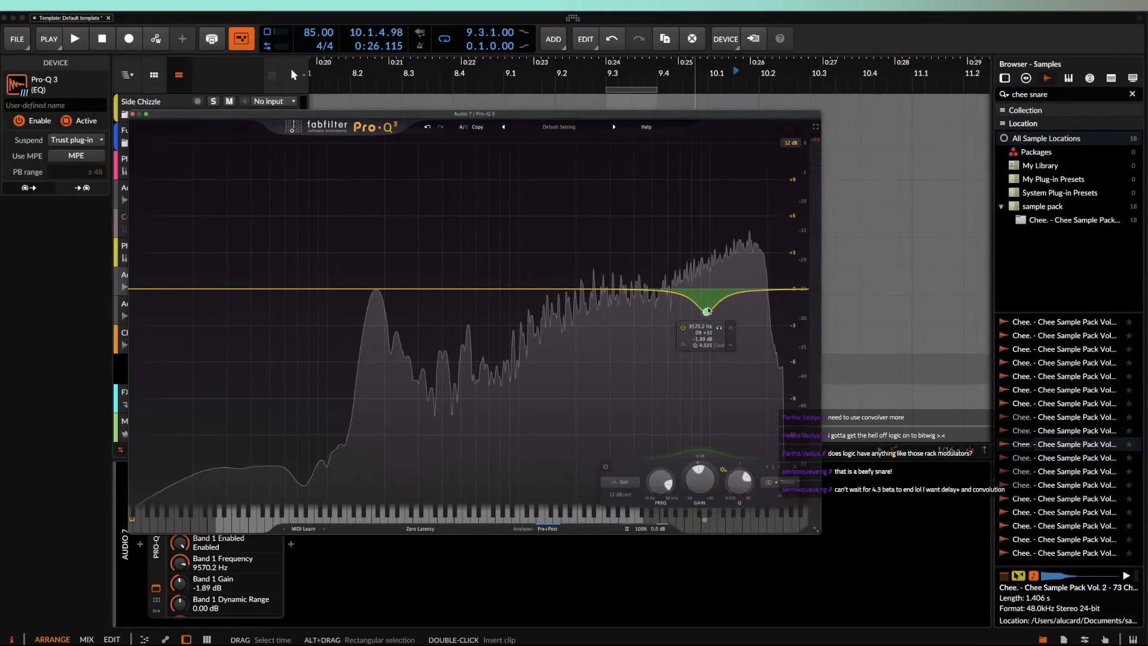
{"action": "left_click", "coordinate": [134, 115]}
{"action": "key", "text": "Delete"}
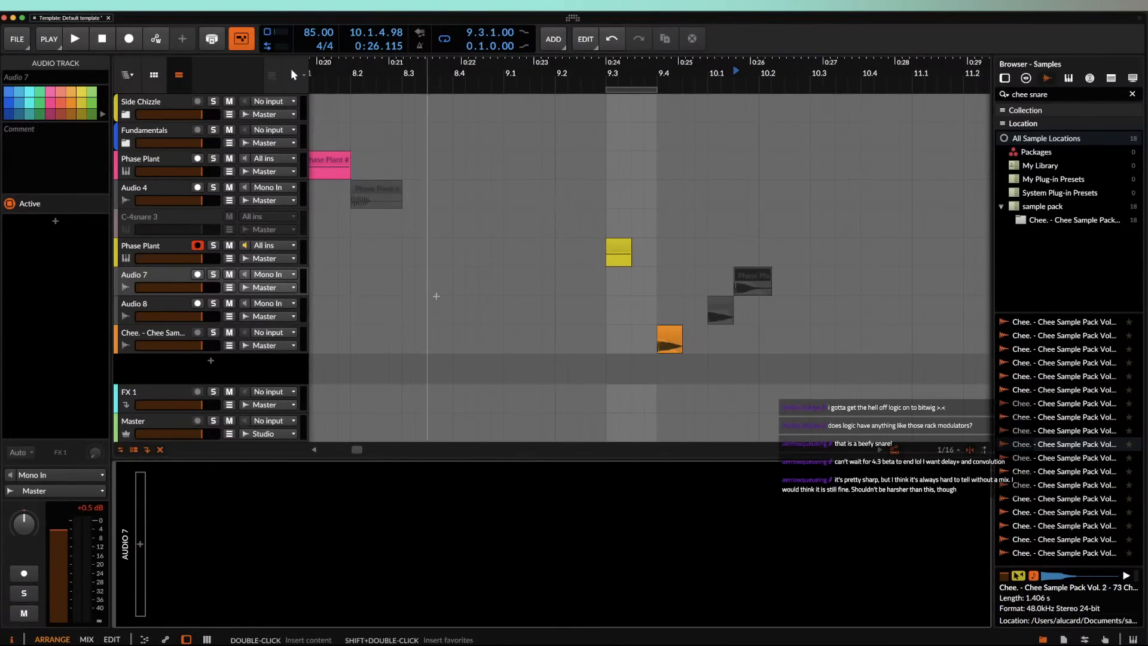
Step: Move the dynamic cut in the Phase Plant track's last Pro-Q 3 to 9676.7 Hz with Q 3.702 and audition the snare clip
{"action": "left_click", "coordinate": [150, 249]}
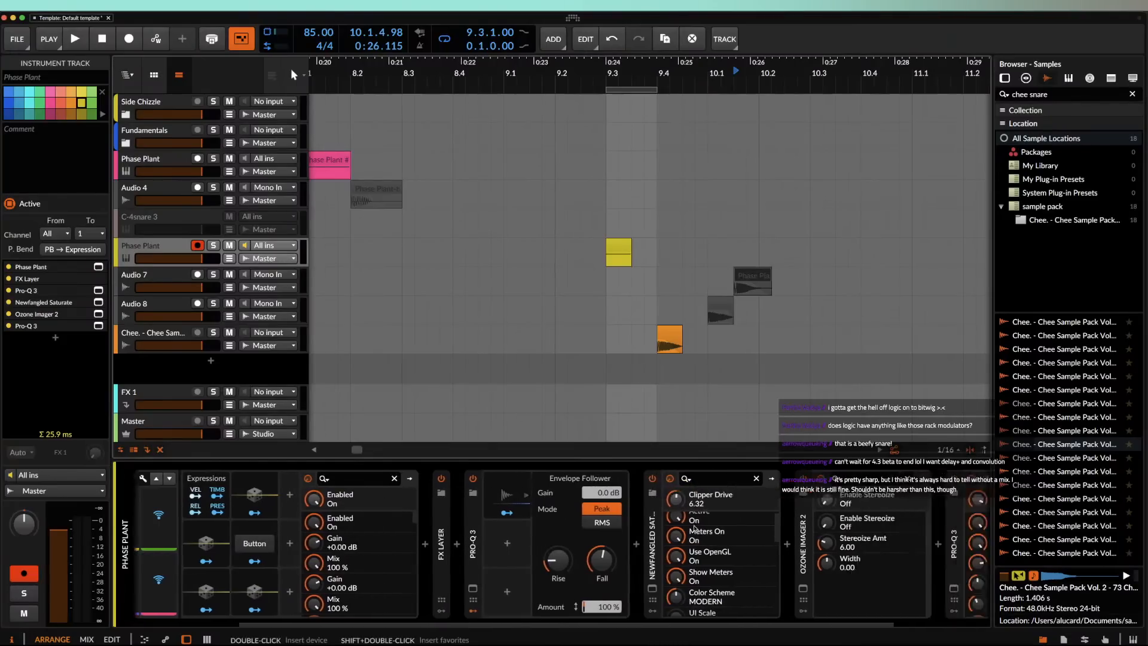
{"action": "left_click", "coordinate": [864, 590]}
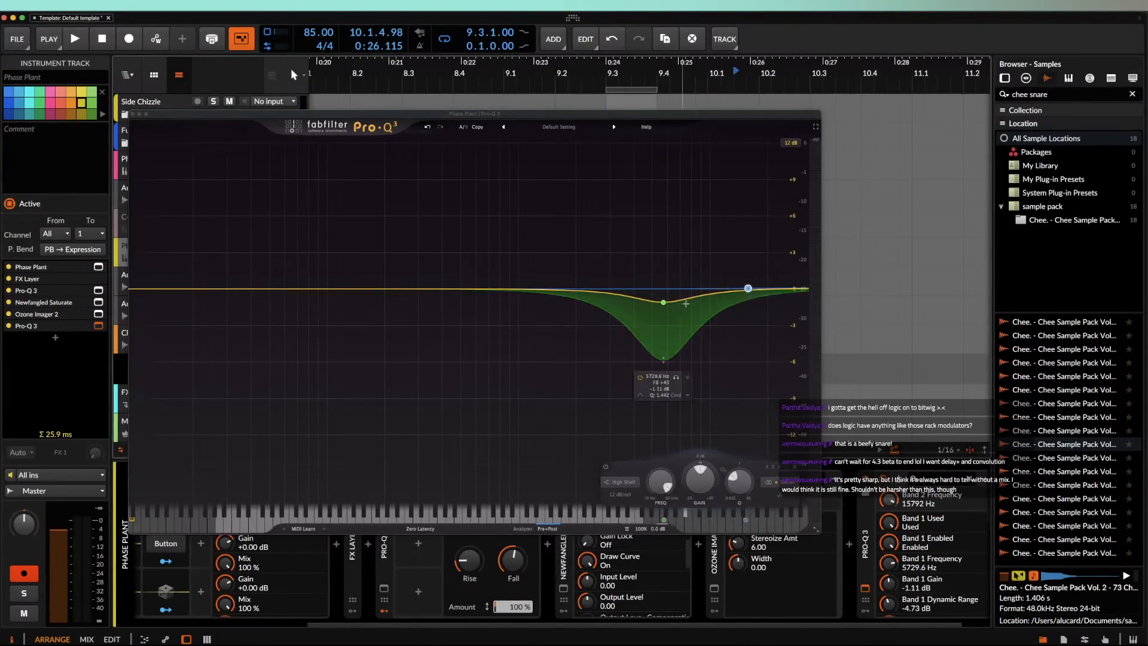
{"action": "left_click_drag", "start_coordinate": [664, 303], "coordinate": [708, 303]}
{"action": "scroll", "coordinate": [704, 304], "scroll_direction": "up", "scroll_amount": 5}
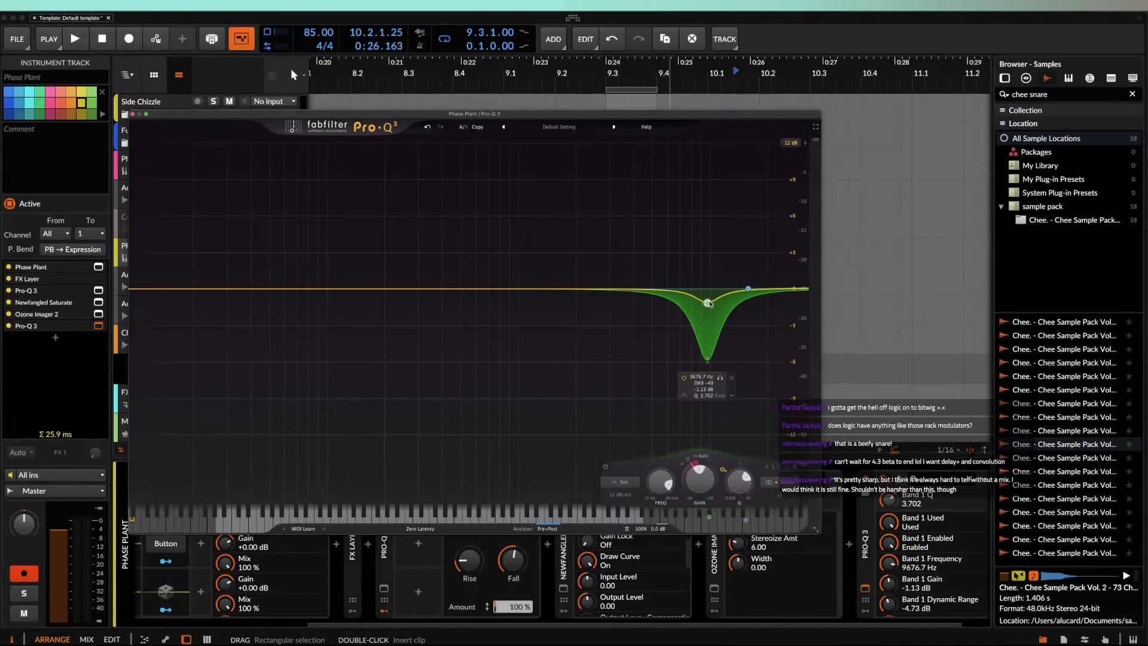
{"action": "key", "text": "space"}
{"action": "left_click", "coordinate": [132, 113]}
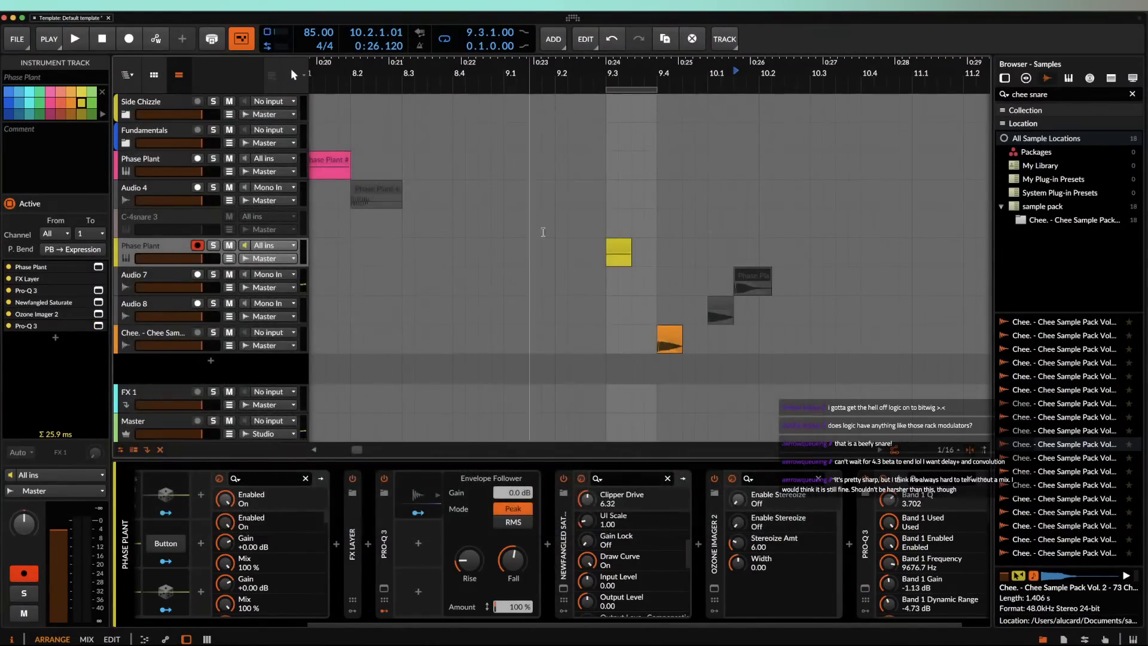
{"action": "left_click", "coordinate": [617, 249]}
{"action": "key", "text": "space"}
{"action": "key", "text": "space"}
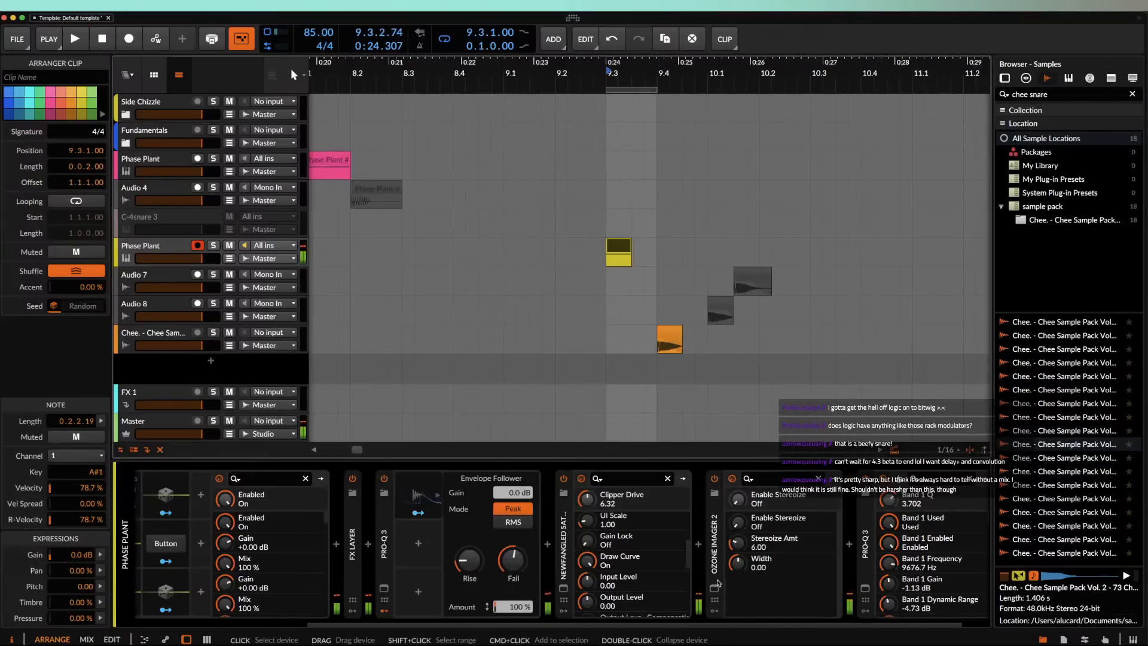
Step: In the Phase Plant track's last Pro-Q 3, set the cut to 9120.8 Hz, -1.52 dB and the slight high-shelf boost to 15693 Hz, Q 7.266
{"action": "left_click", "coordinate": [865, 588]}
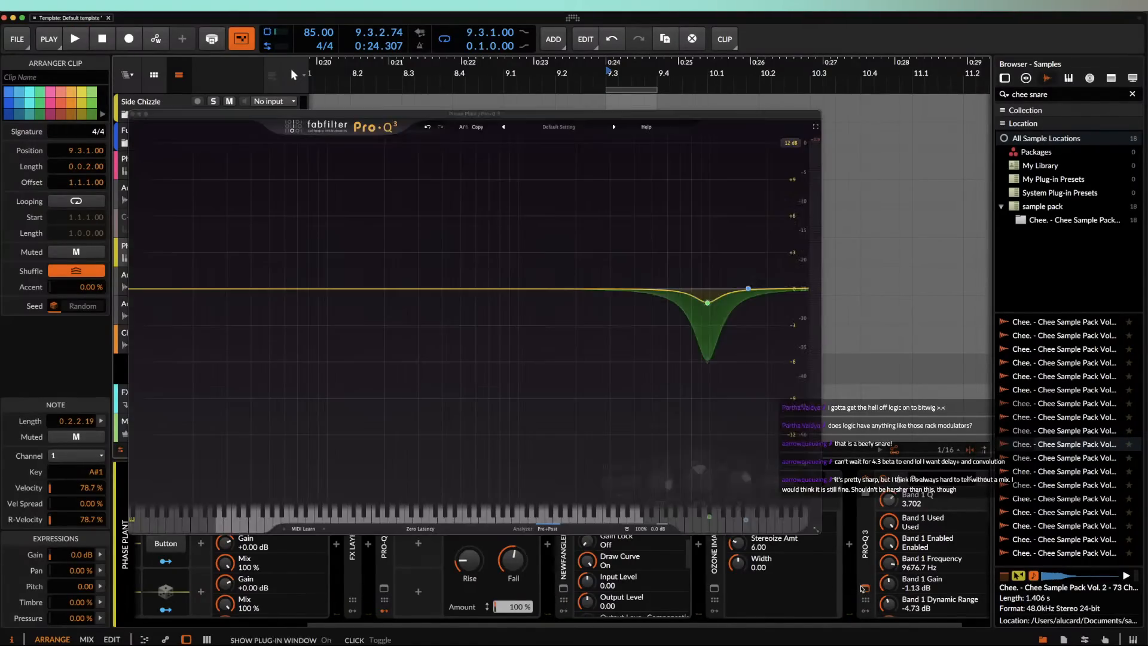
{"action": "left_click_drag", "start_coordinate": [707, 304], "coordinate": [703, 308]}
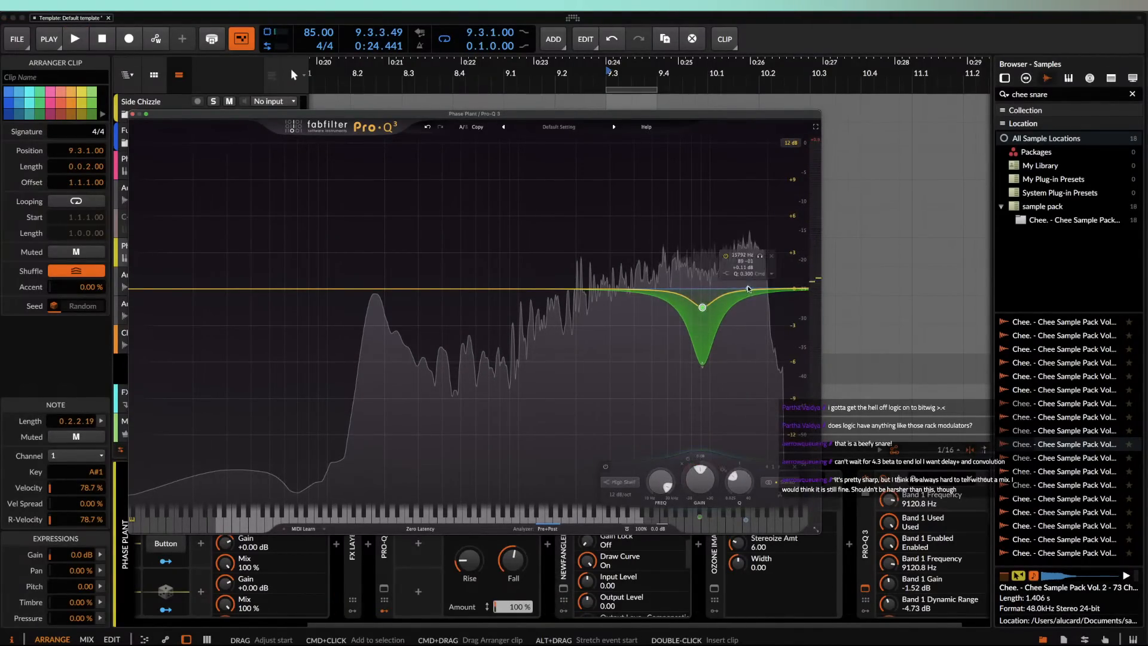
{"action": "left_click", "coordinate": [748, 289]}
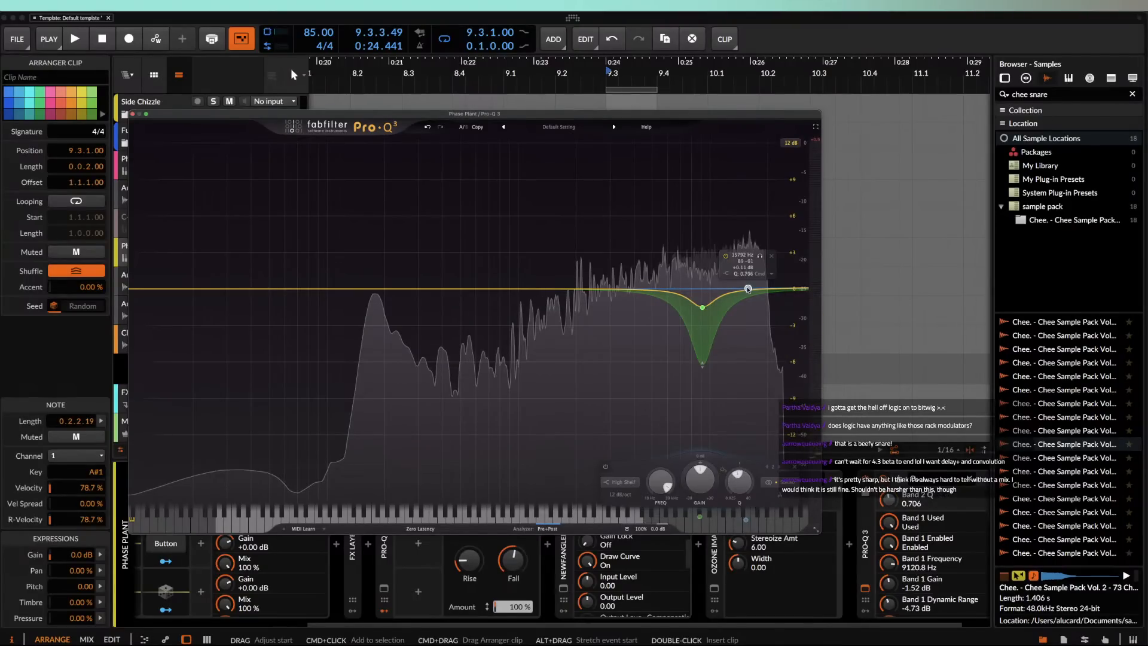
{"action": "left_click_drag", "start_coordinate": [748, 288], "coordinate": [748, 279]}
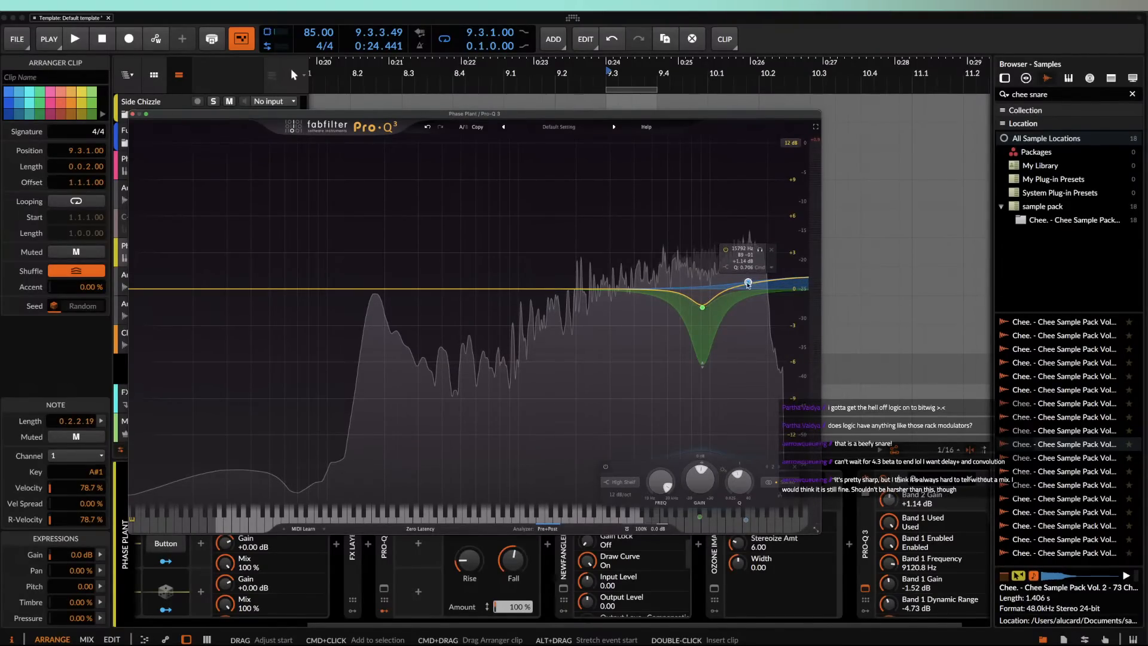
{"action": "scroll", "coordinate": [748, 283], "scroll_direction": "up", "scroll_amount": 15}
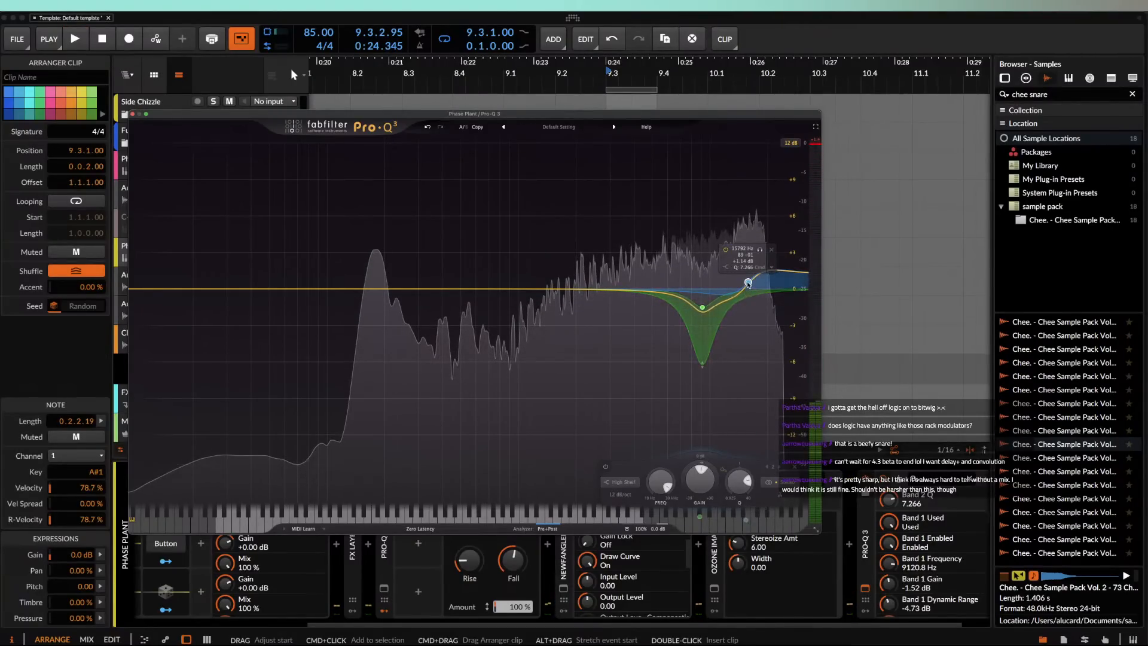
{"action": "left_click_drag", "start_coordinate": [748, 282], "coordinate": [748, 286]}
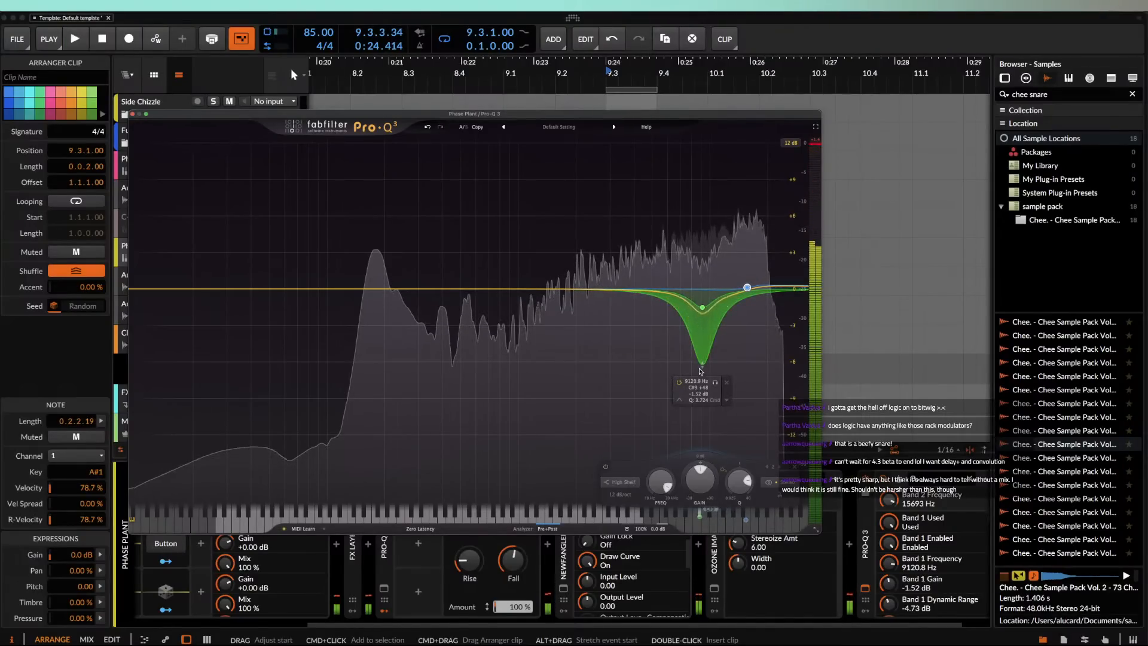
Step: Broaden the dynamic cut to Q 2.034 and set it to 7140.2 Hz at -1.44 dB
{"action": "scroll", "coordinate": [703, 310], "scroll_direction": "down", "scroll_amount": 3}
{"action": "left_click_drag", "start_coordinate": [703, 308], "coordinate": [682, 309]}
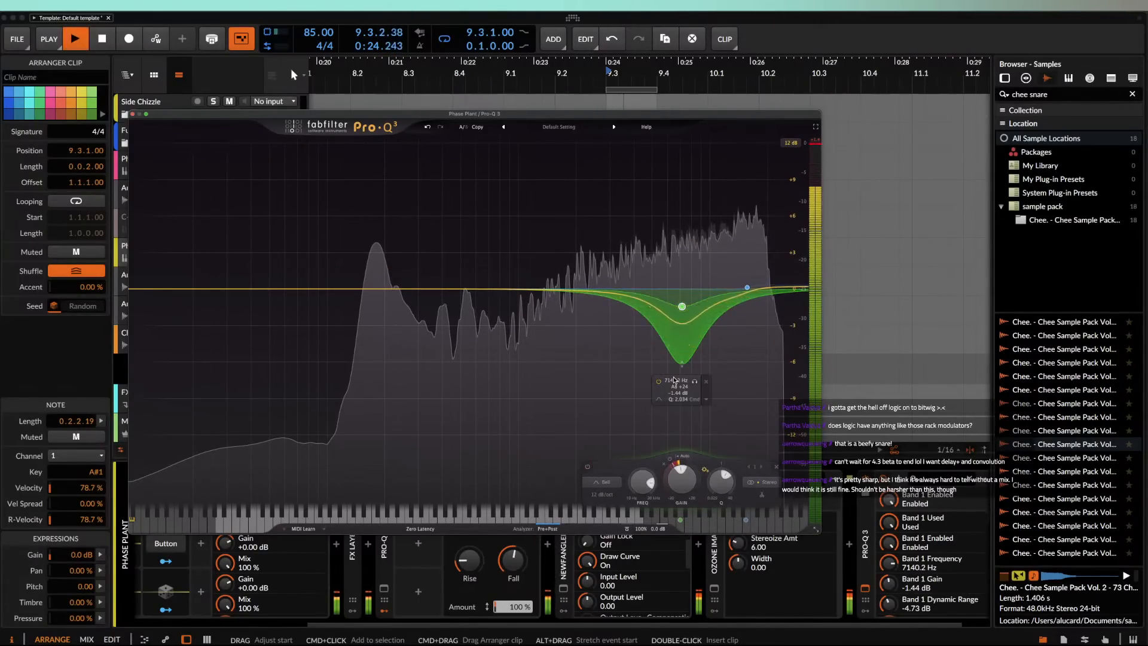
{"action": "left_click", "coordinate": [132, 114]}
Step: Bounce the Phase Plant track's range from 9.3.1 to 9.4.1 again and move the new bounced clip to 10.2.3 on Audio 8
{"action": "left_click", "coordinate": [618, 249]}
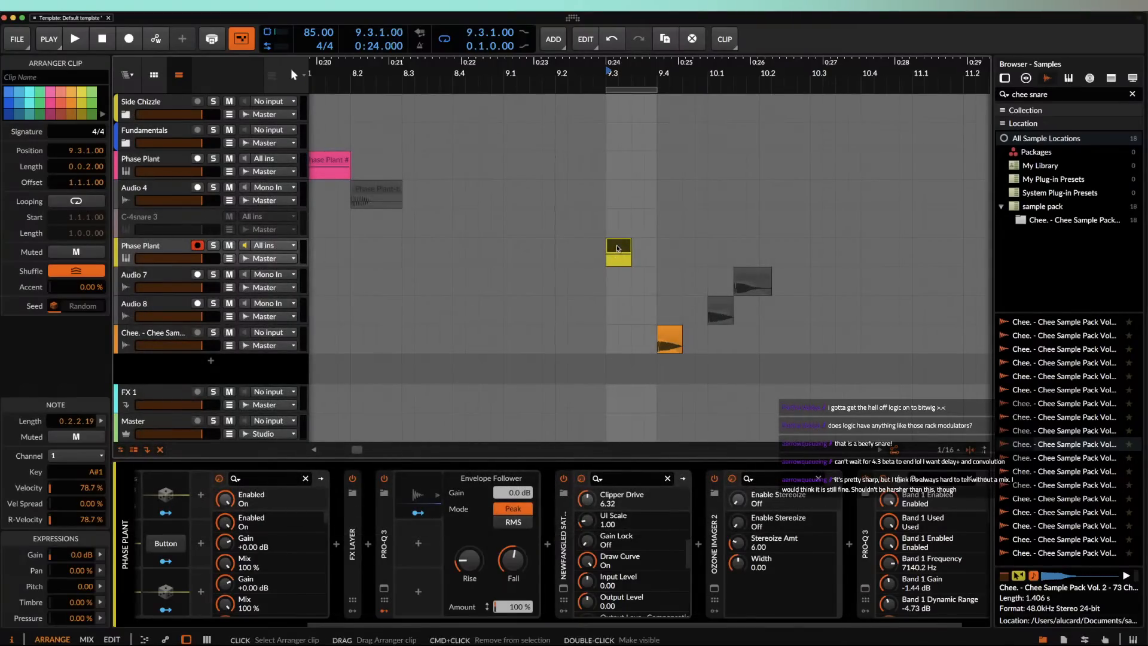
{"action": "left_click_drag", "start_coordinate": [658, 261], "coordinate": [602, 261]}
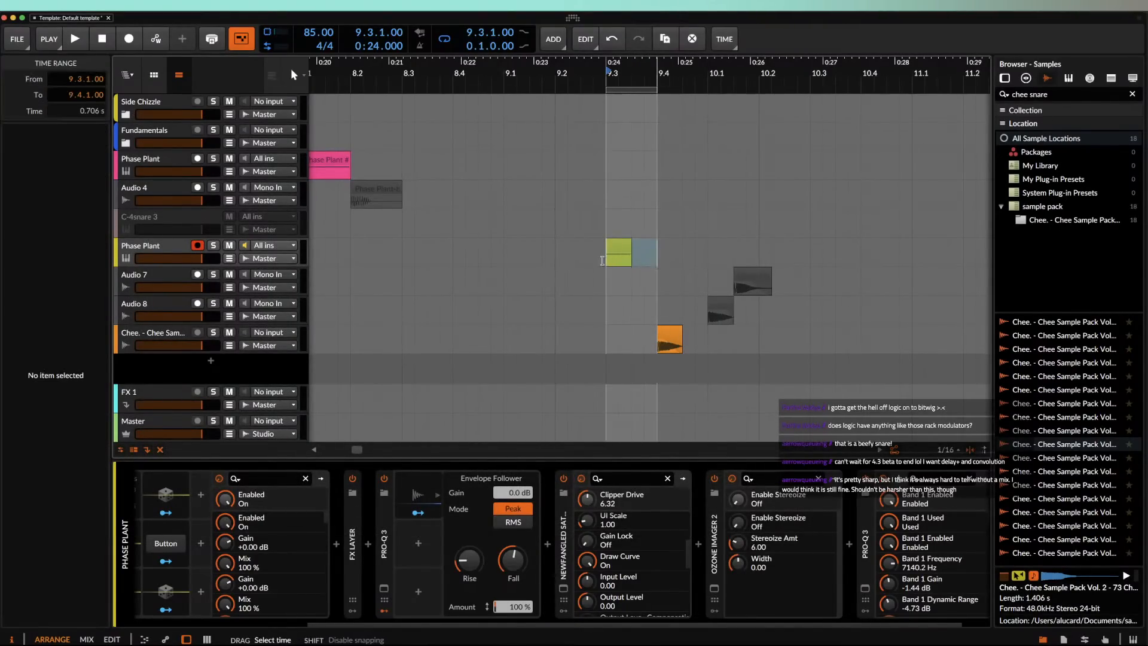
{"action": "key", "text": "super+b"}
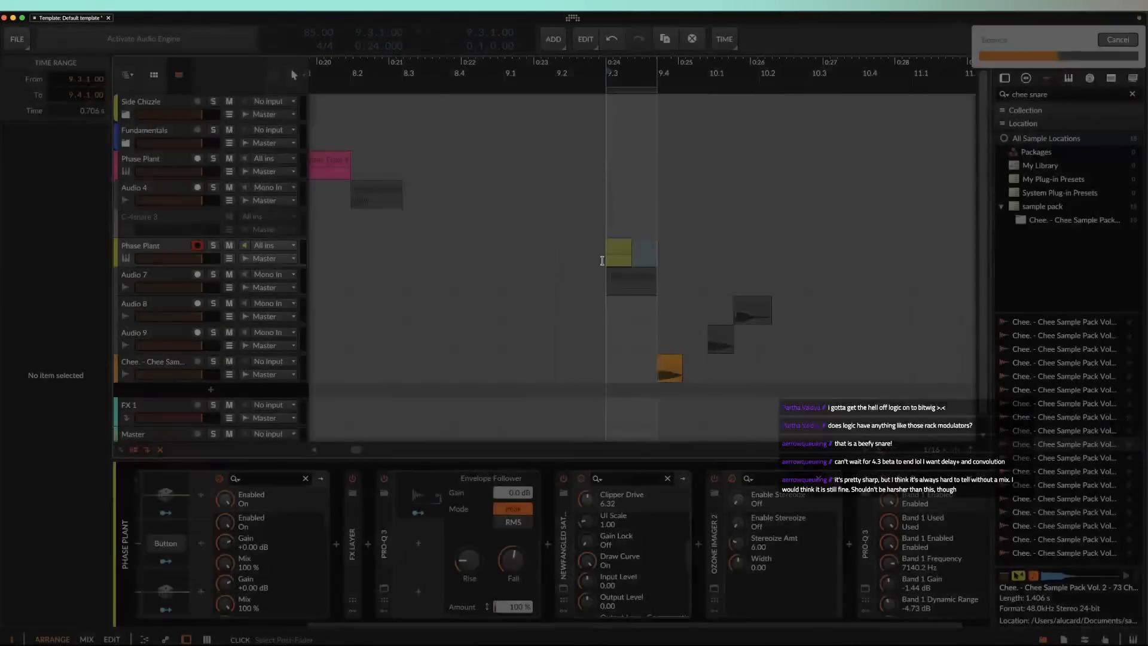
{"action": "left_click", "coordinate": [620, 279]}
{"action": "left_click_drag", "start_coordinate": [620, 279], "coordinate": [805, 310]}
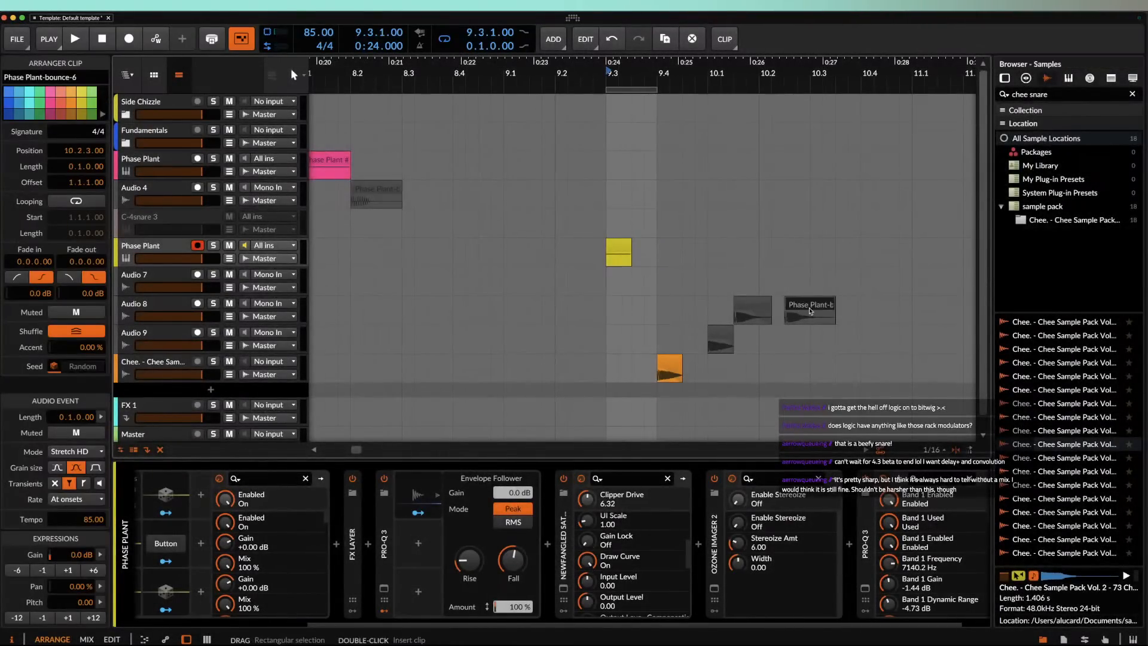
Step: Insert a Pro-Q 3 equalizer on the Audio 8 track holding the bounced snares
{"action": "scroll", "coordinate": [805, 309], "scroll_direction": "up", "scroll_amount": 3}
{"action": "scroll", "coordinate": [804, 311], "scroll_direction": "up", "scroll_amount": 2}
{"action": "scroll", "coordinate": [787, 306], "scroll_direction": "down", "scroll_amount": 4}
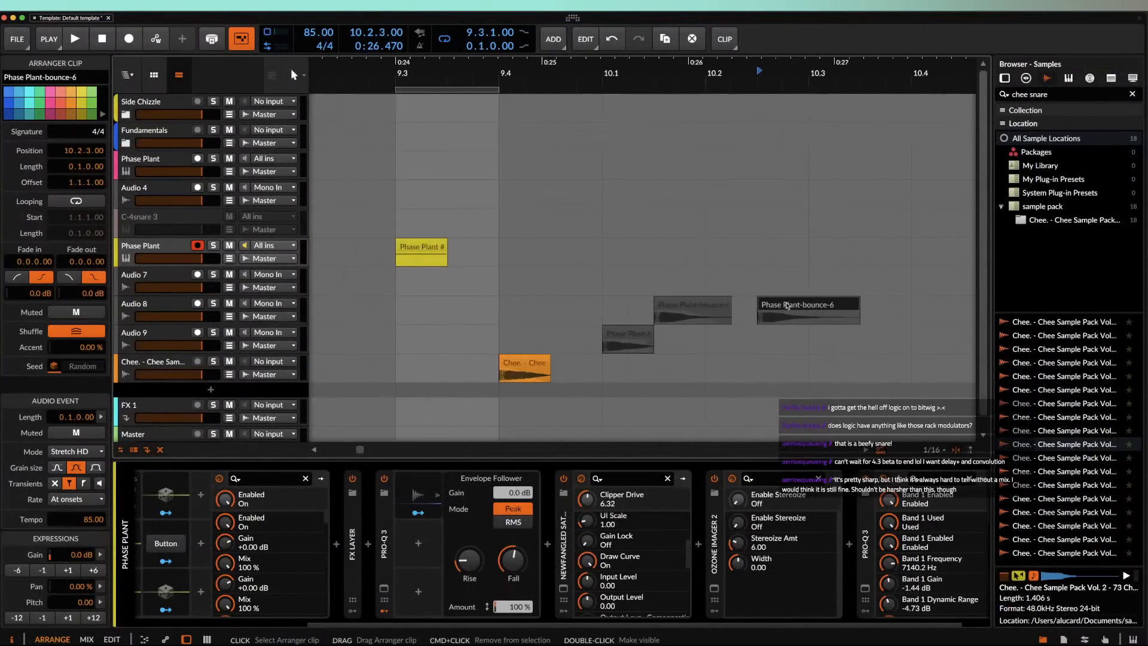
{"action": "left_click", "coordinate": [179, 315]}
{"action": "left_click", "coordinate": [140, 544]}
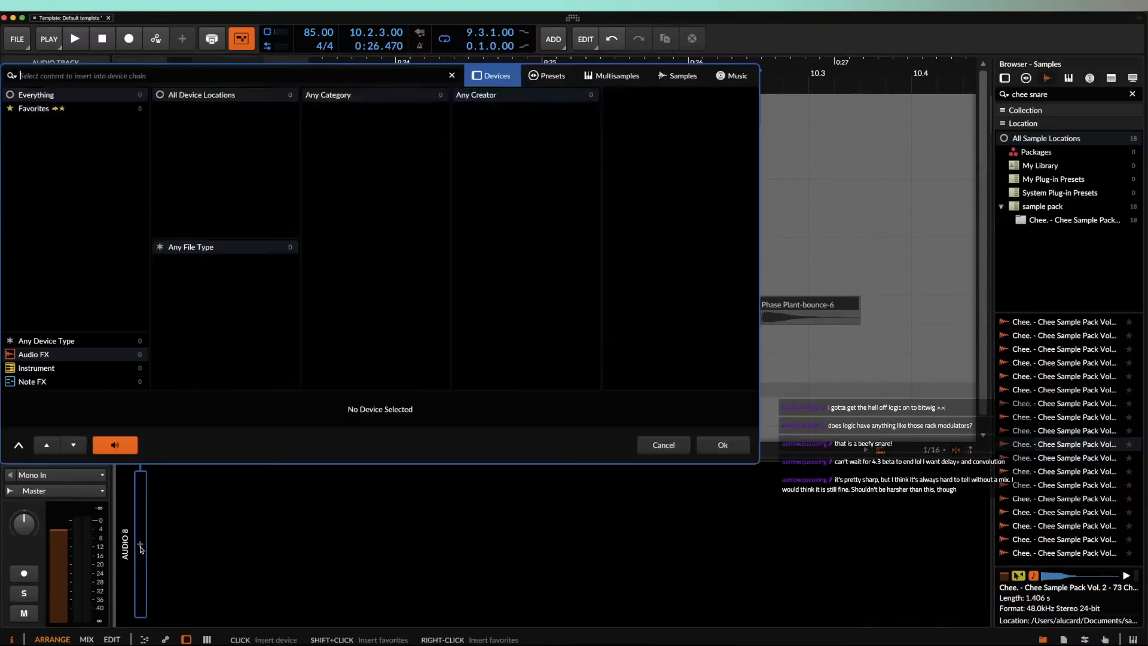
{"action": "type", "text": "pro"}
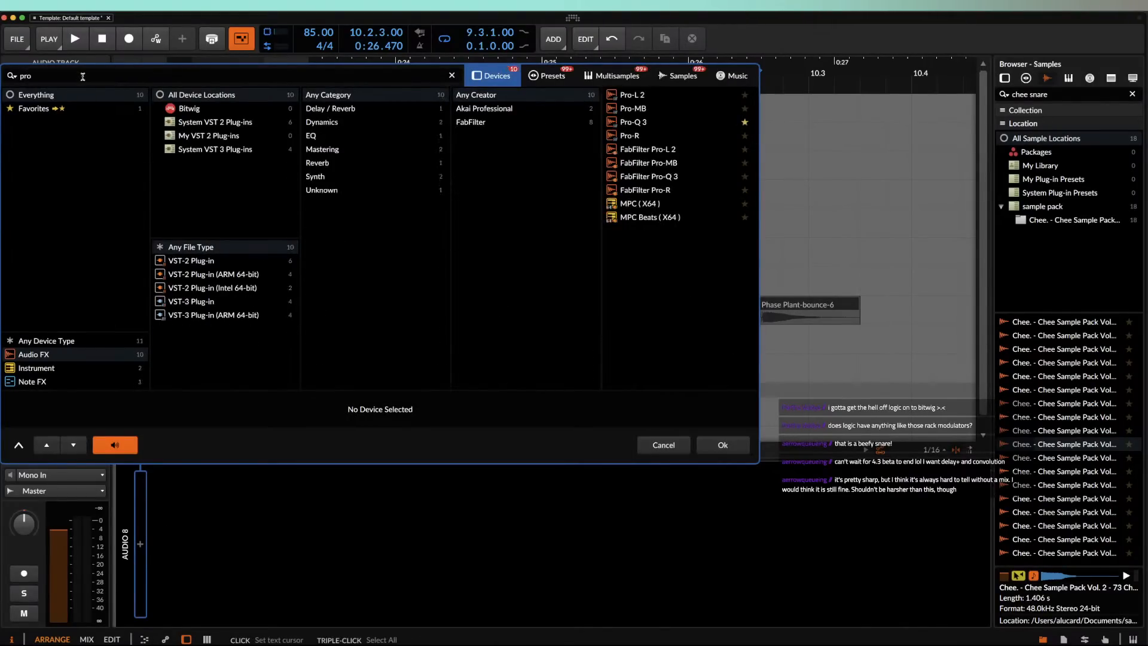
{"action": "left_click", "coordinate": [634, 123]}
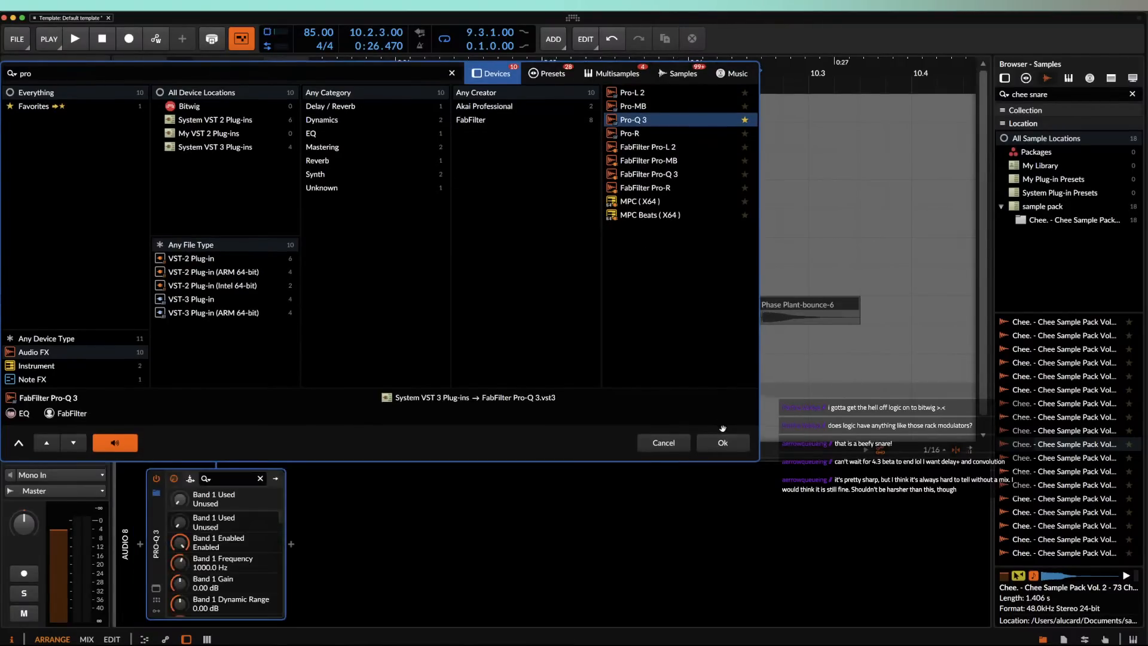
{"action": "key", "text": "Return"}
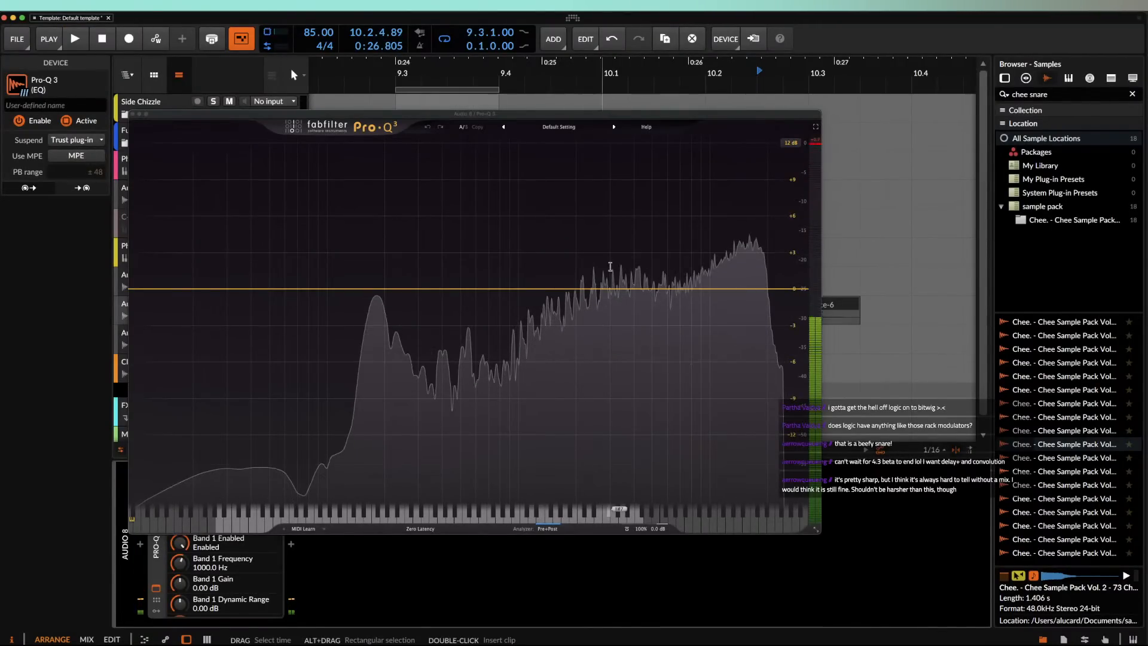
Step: Add a high-shelf band at 15392 Hz with 0.01 dB gain in Audio 8's Pro-Q 3, and play the newest bounce through it
{"action": "left_click", "coordinate": [725, 290]}
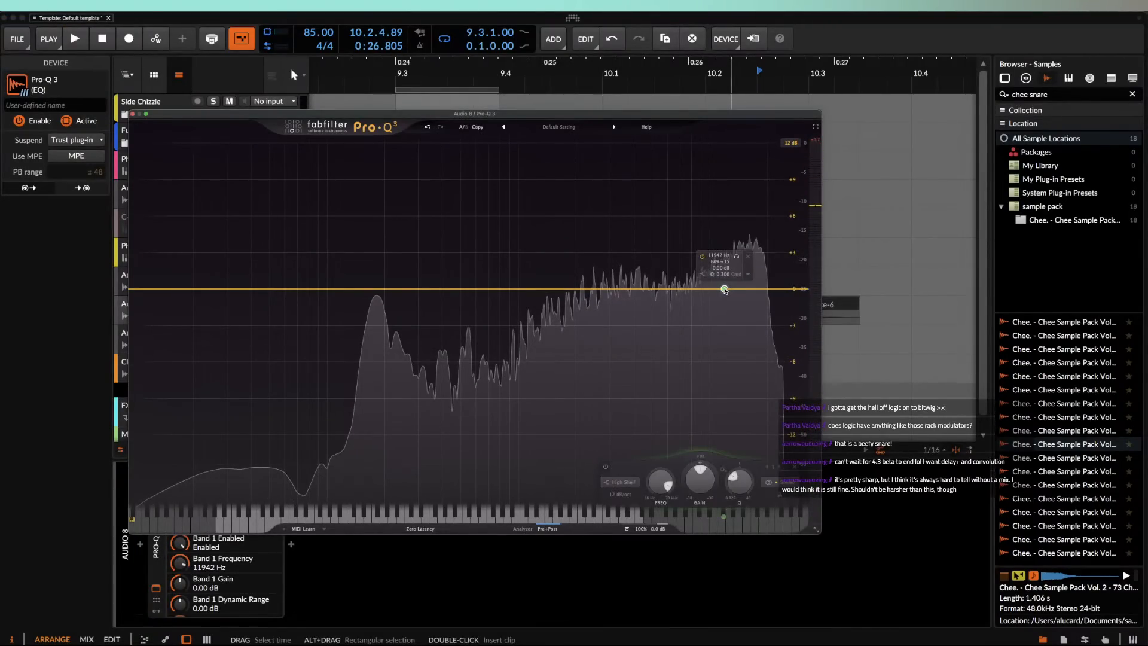
{"action": "left_click_drag", "start_coordinate": [725, 289], "coordinate": [743, 290]}
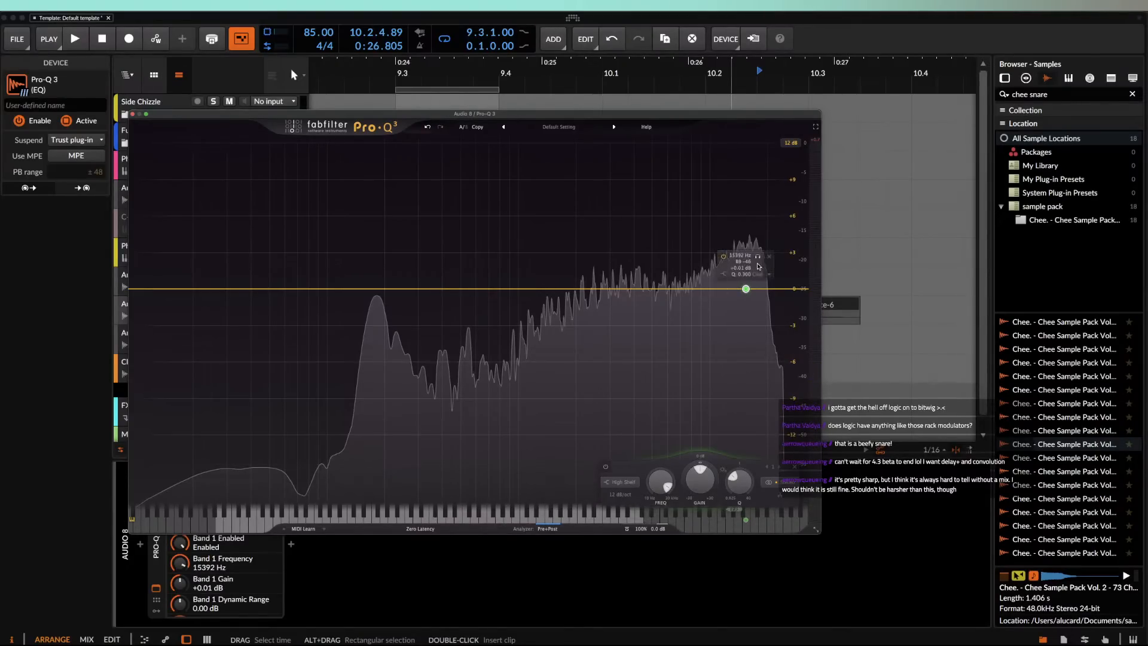
{"action": "key", "text": "space"}
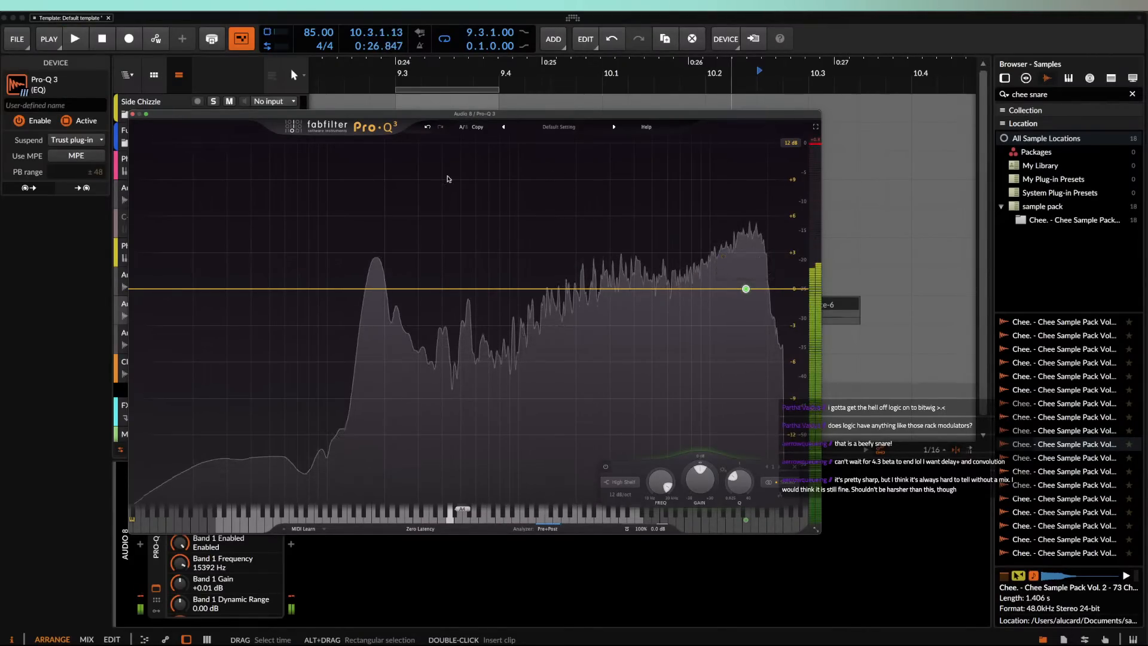
{"action": "key", "text": "space"}
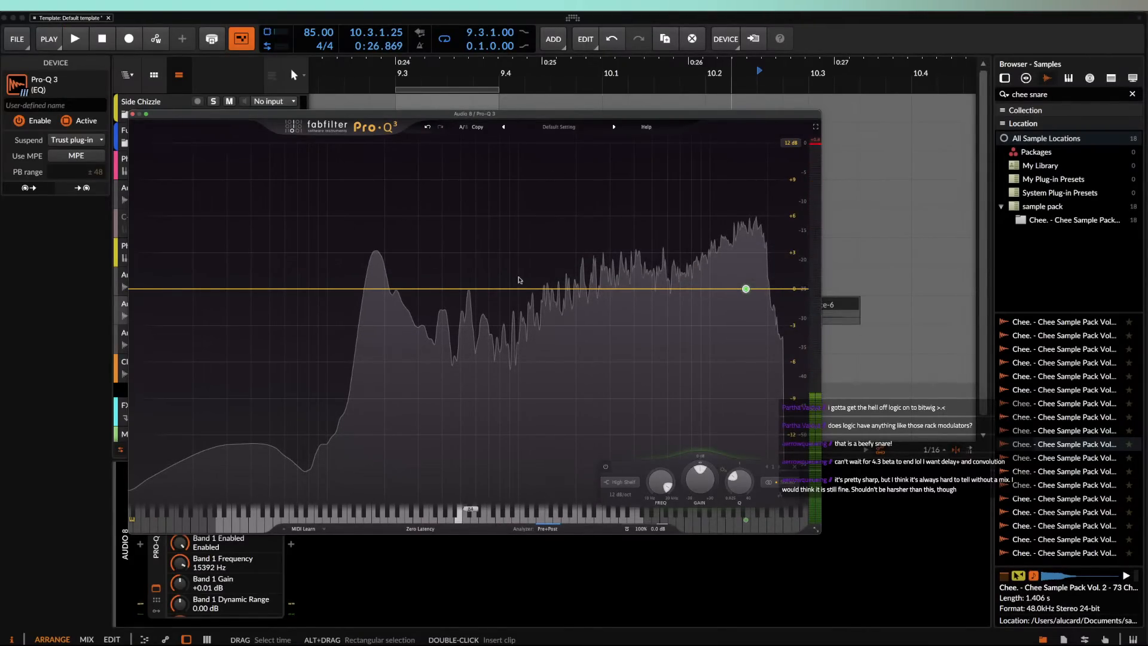
{"action": "left_click", "coordinate": [133, 115]}
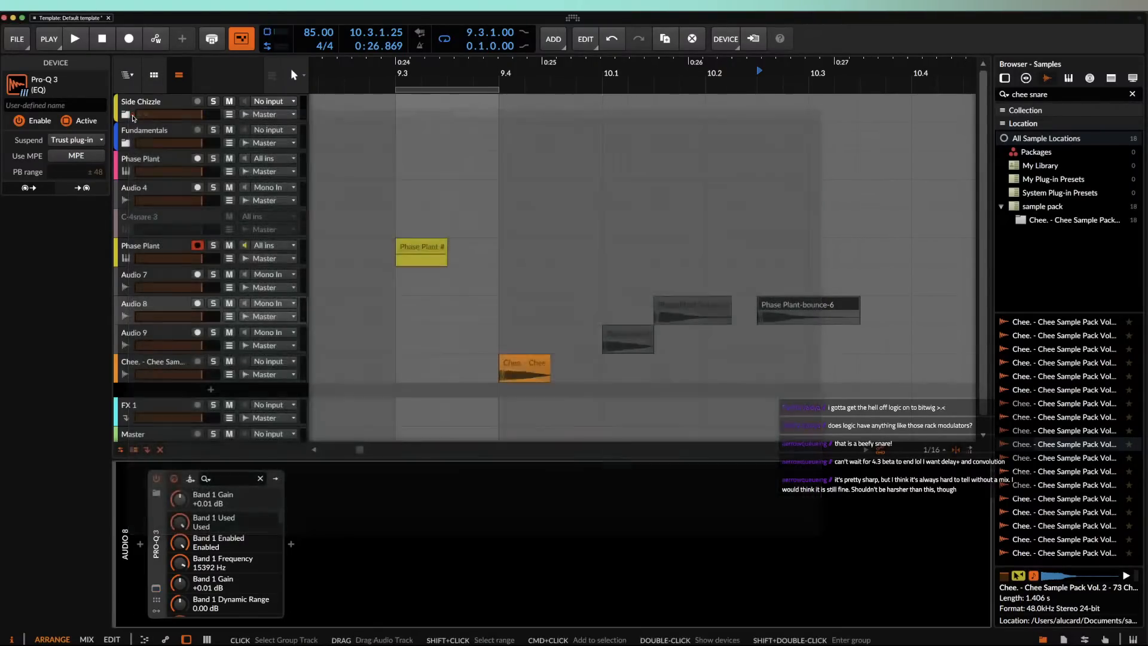
{"action": "left_click", "coordinate": [809, 311]}
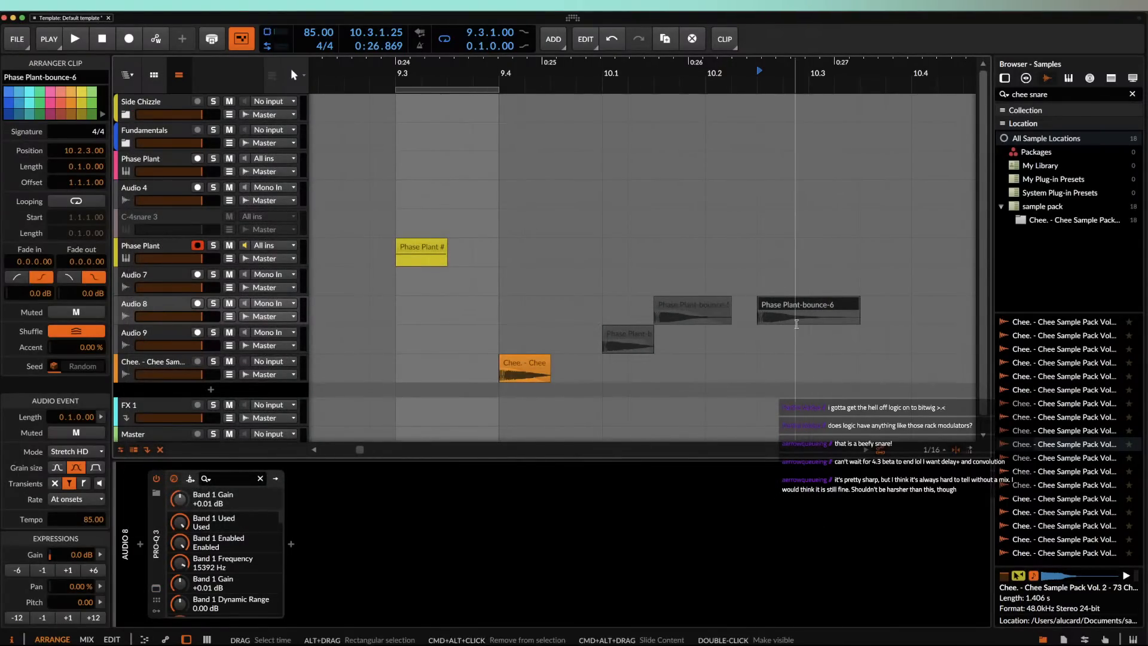
Step: Check the curve in Audio 8's Pro-Q 3 and close its plug-in window
{"action": "scroll", "coordinate": [795, 335], "scroll_direction": "down", "scroll_amount": 1}
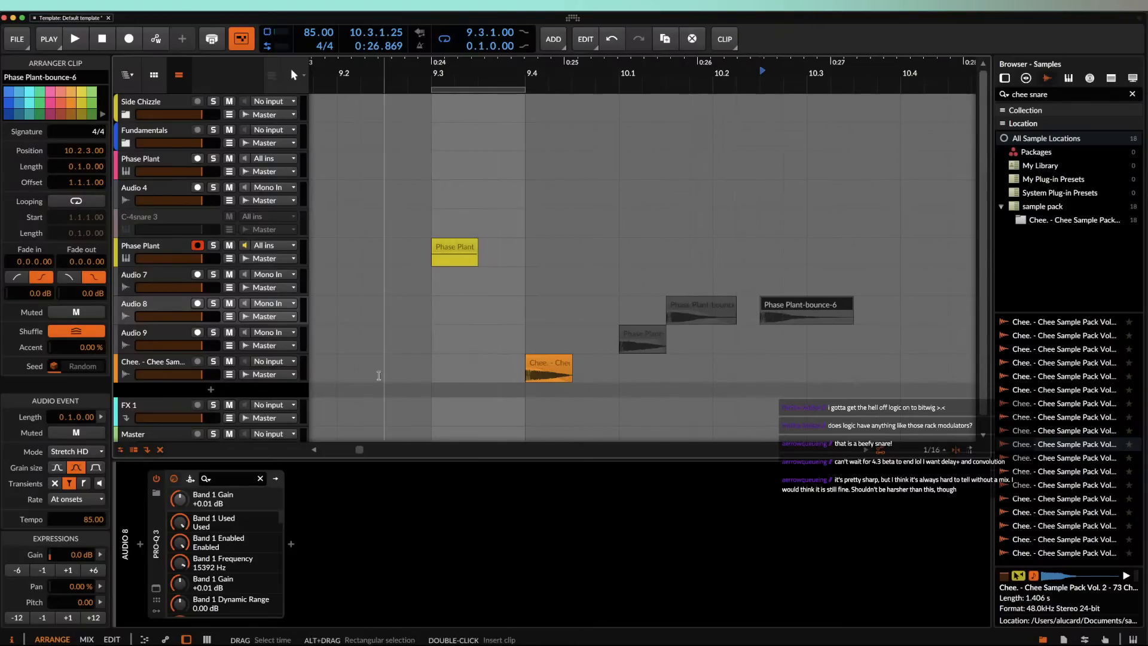
{"action": "left_click", "coordinate": [156, 589]}
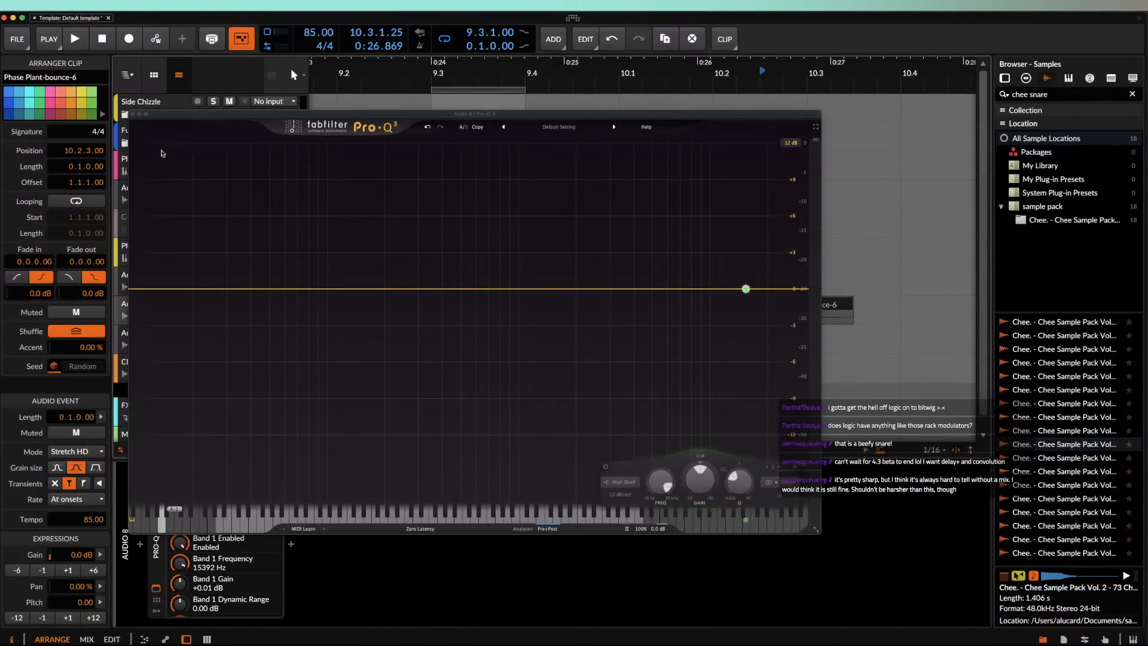
{"action": "left_click", "coordinate": [133, 115]}
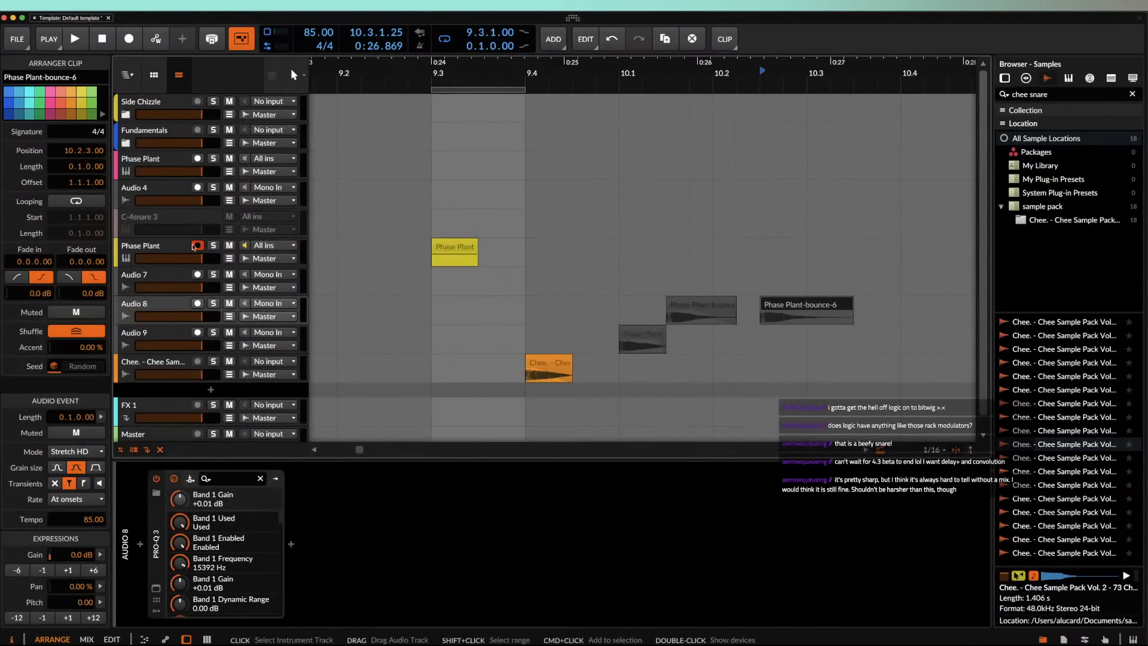
Step: Play the Phase Plant-bounce-5 clip on Audio 8 and delete it
{"action": "left_click", "coordinate": [717, 306]}
{"action": "scroll", "coordinate": [717, 306], "scroll_direction": "down", "scroll_amount": 2}
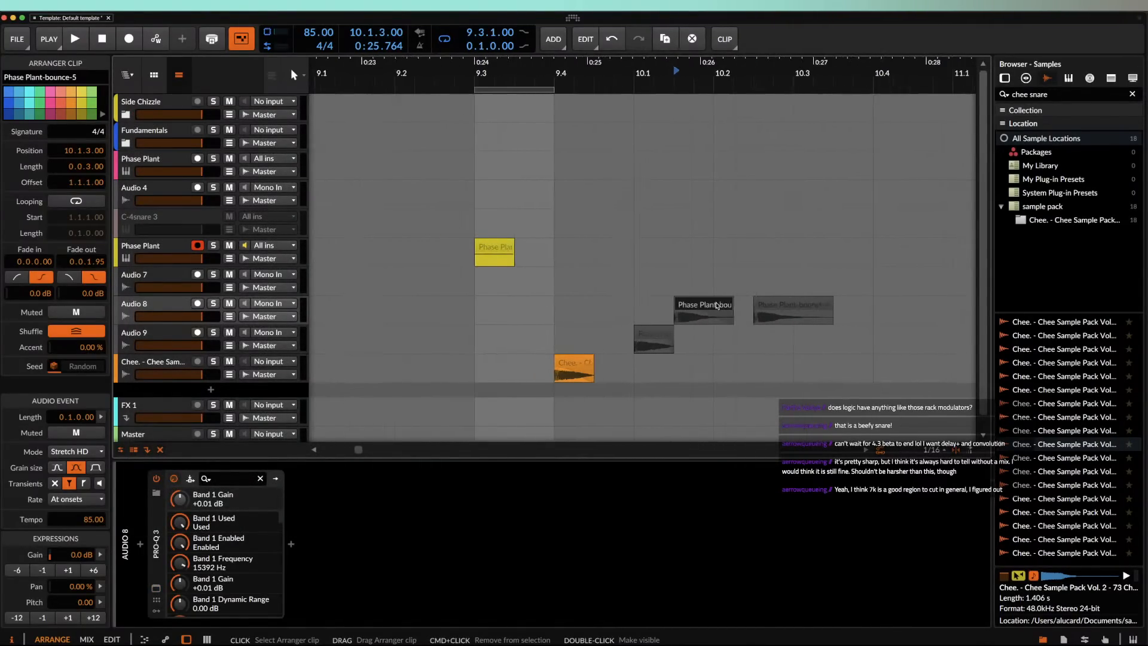
{"action": "scroll", "coordinate": [717, 305], "scroll_direction": "up", "scroll_amount": 2}
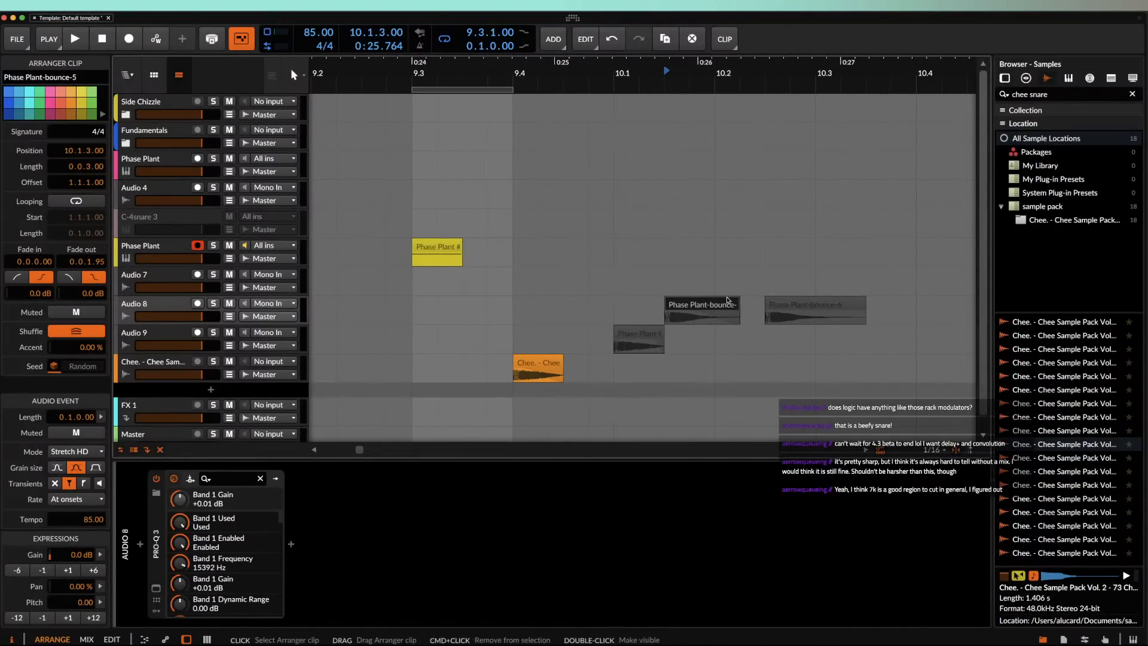
{"action": "scroll", "coordinate": [727, 301], "scroll_direction": "down", "scroll_amount": 1}
{"action": "scroll", "coordinate": [710, 305], "scroll_direction": "down", "scroll_amount": 2}
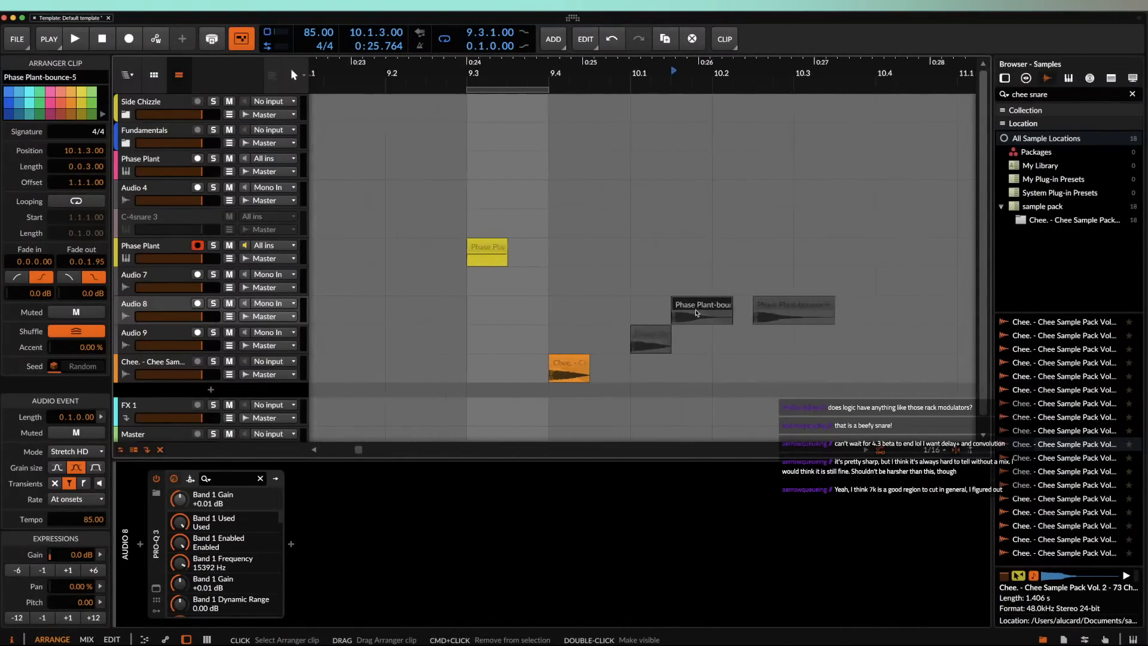
{"action": "key", "text": "space"}
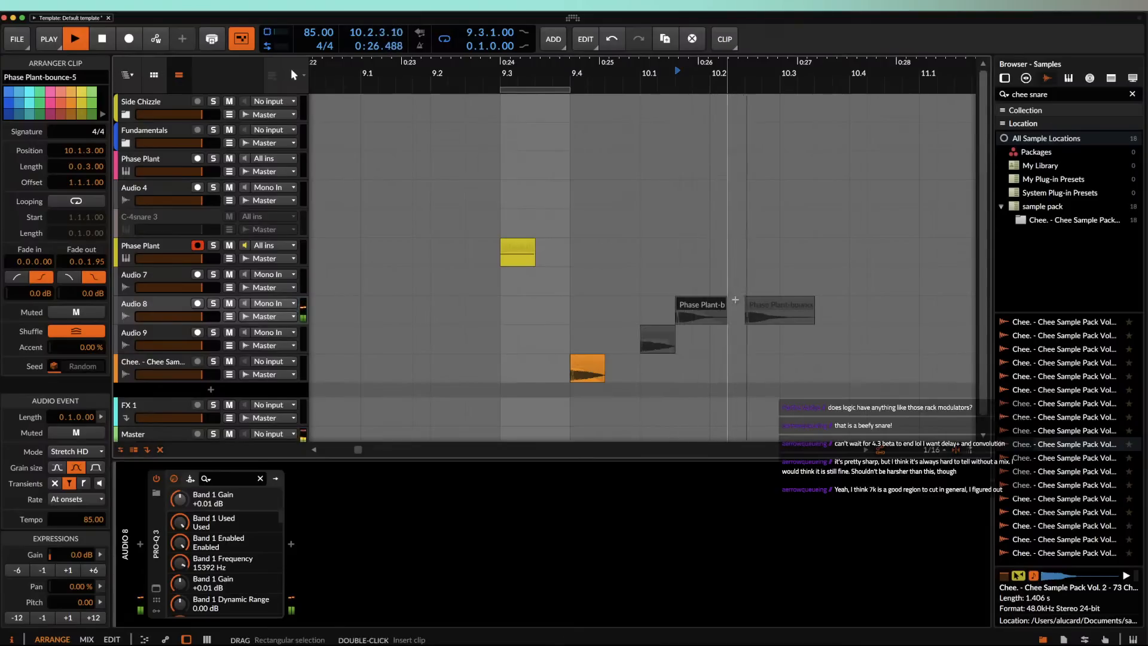
{"action": "key", "text": "space"}
{"action": "key", "text": "Delete"}
Step: Play the remaining bounce on Audio 8 and the original Phase Plant clip at 9.3.1 for comparison
{"action": "key", "text": "space"}
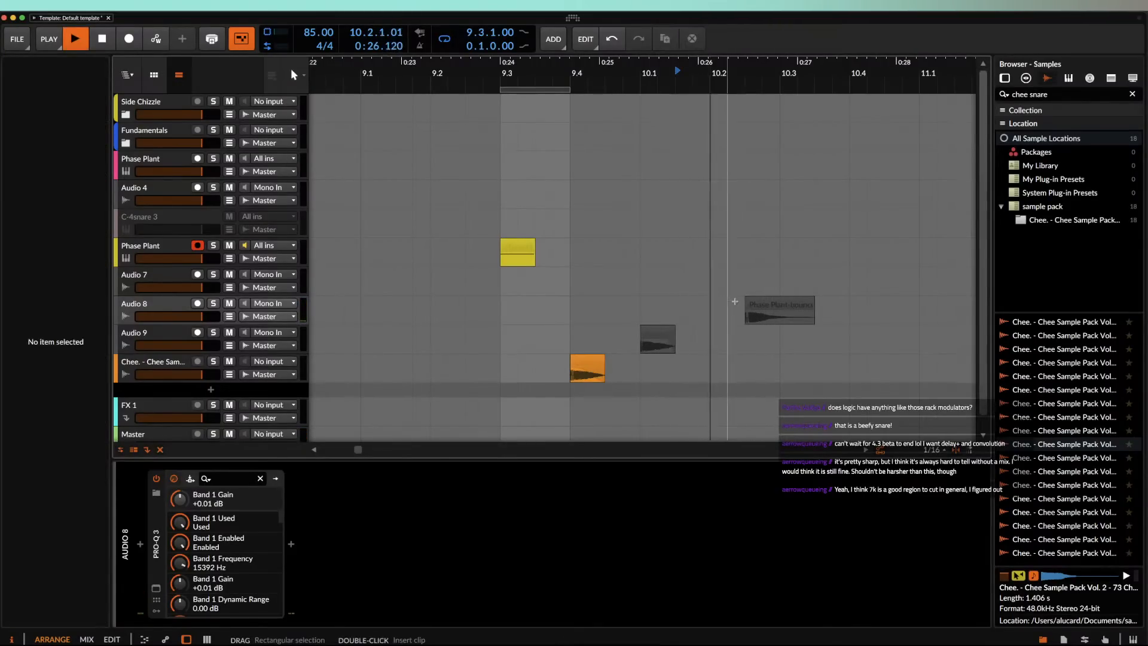
{"action": "left_click", "coordinate": [755, 308]}
{"action": "key", "text": "space"}
{"action": "left_click", "coordinate": [518, 246]}
{"action": "key", "text": "space"}
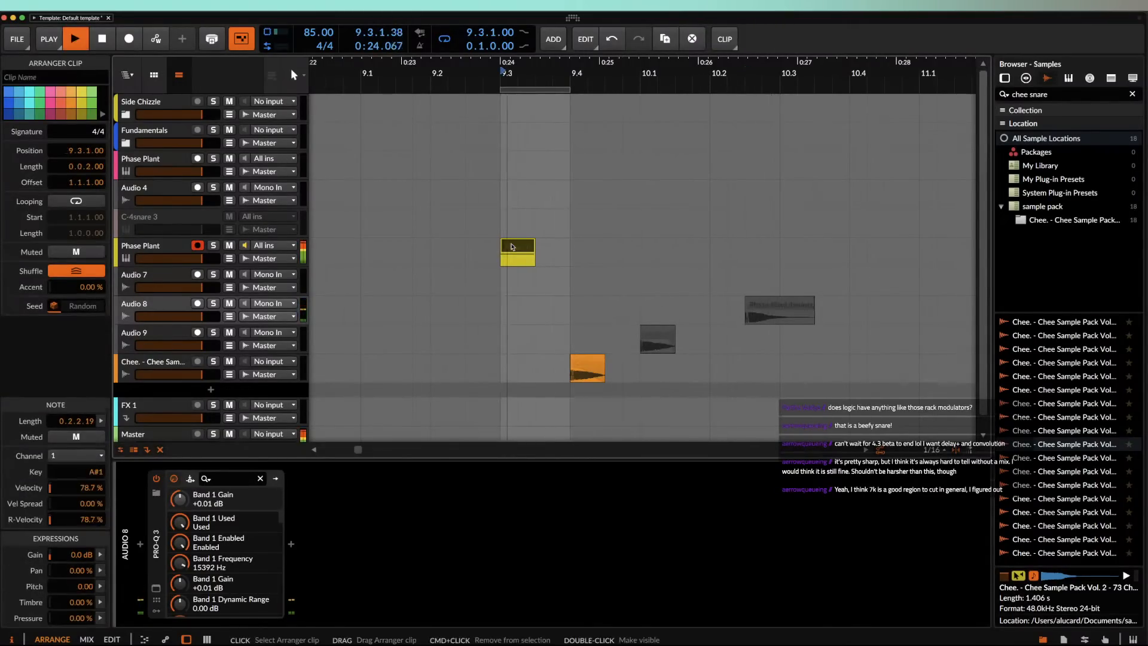
{"action": "key", "text": "space"}
Step: Insert a kHs Frequency Shifter between Phase Plant and the FX Layer on the armed Phase Plant track
{"action": "double_click", "coordinate": [164, 249]}
{"action": "left_click", "coordinate": [164, 249]}
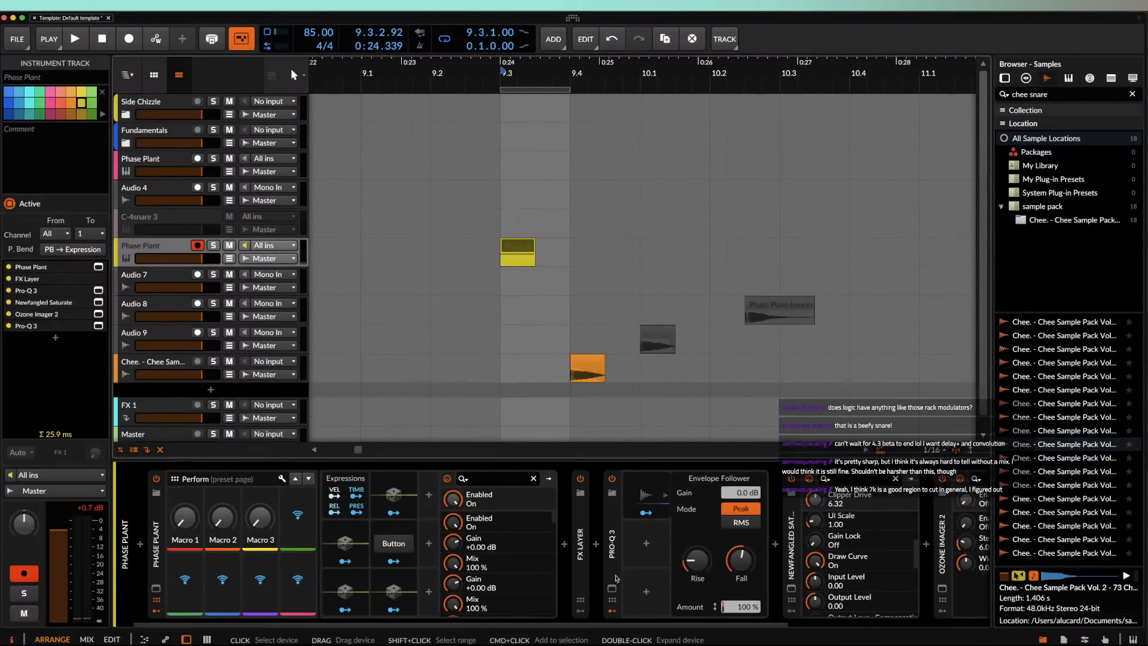
{"action": "scroll", "coordinate": [332, 545], "scroll_direction": "down", "scroll_amount": 5}
{"action": "left_click", "coordinate": [332, 545]}
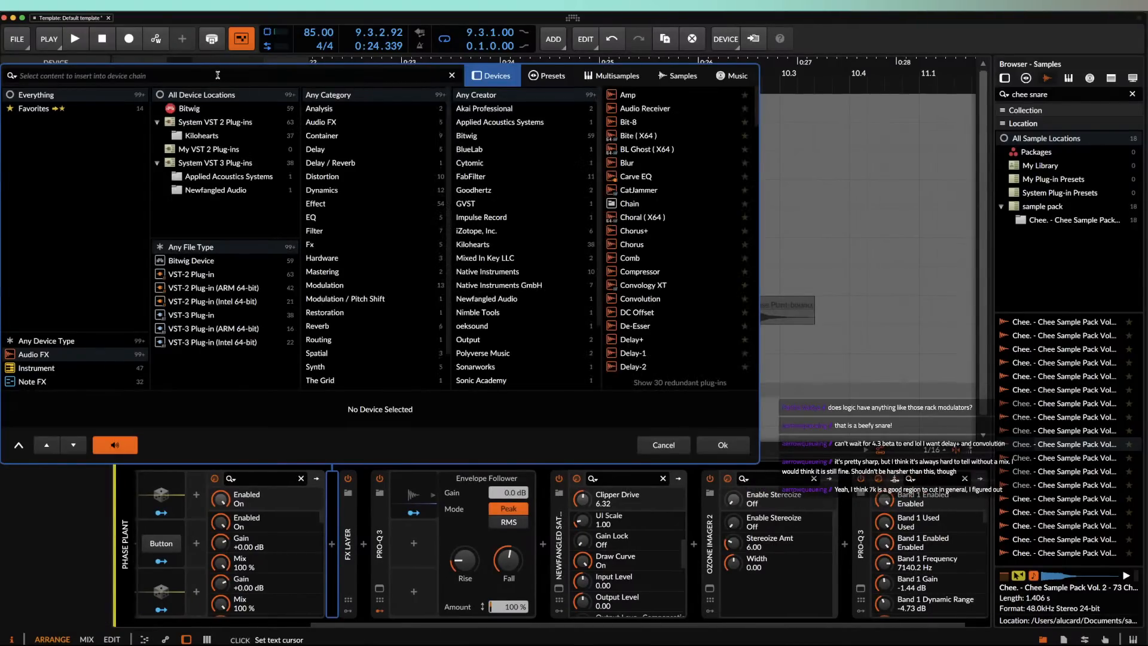
{"action": "type", "text": "fre"}
{"action": "left_click", "coordinate": [655, 122]}
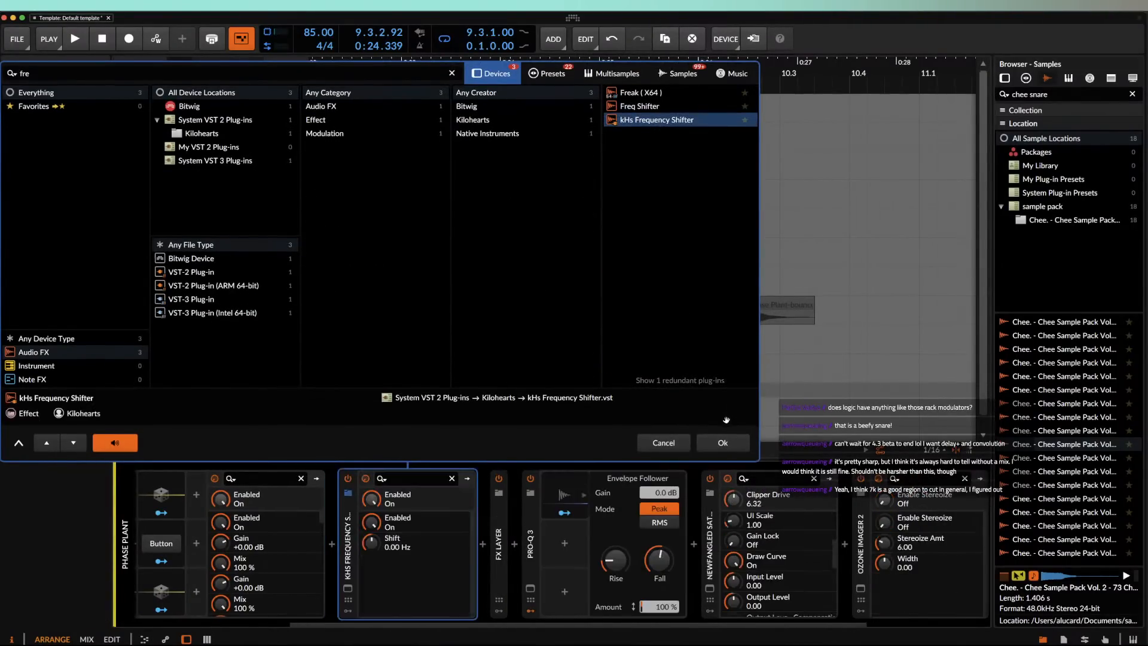
{"action": "left_click", "coordinate": [722, 445]}
Step: Try upward frequency shifts of 66.3 Hz and 80.4 Hz while replaying the snare
{"action": "key", "text": "space"}
{"action": "key", "text": "space"}
{"action": "left_click_drag", "start_coordinate": [458, 332], "coordinate": [457, 329]}
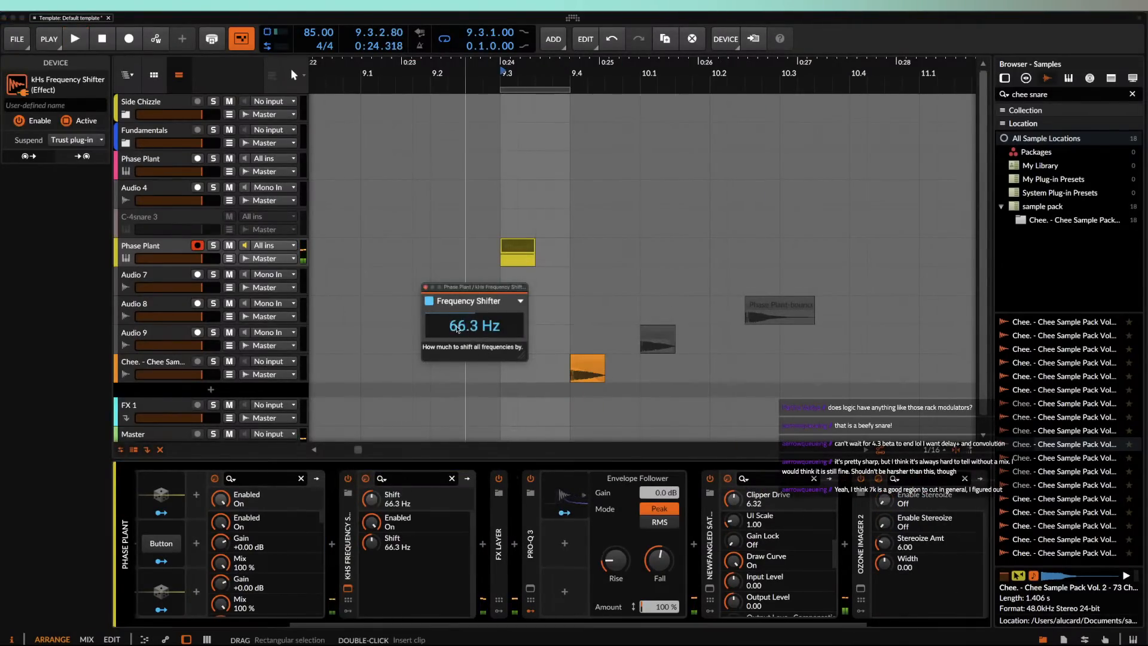
{"action": "key", "text": "space"}
{"action": "key", "text": "space"}
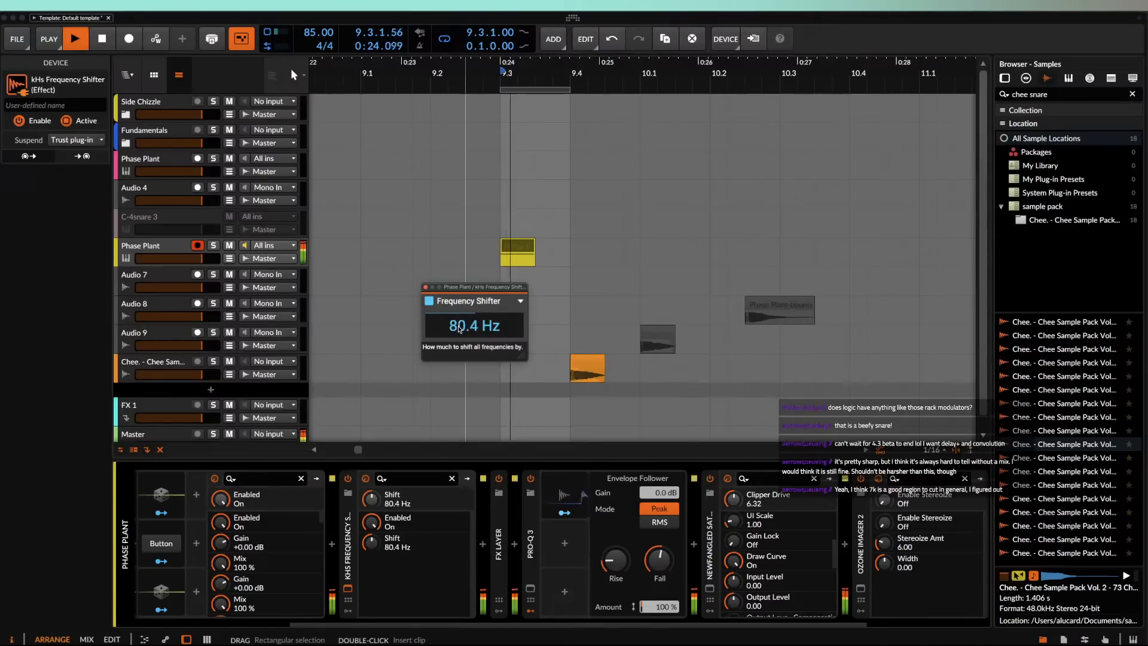
{"action": "key", "text": "space"}
Step: Try frequency shifts of -142 Hz, 7.53 Hz and -7.09 Hz while repeatedly replaying the snare
{"action": "mouse_move", "coordinate": [462, 327]}
{"action": "left_mouse_down"}
{"action": "mouse_move", "coordinate": [462, 340]}
{"action": "mouse_move", "coordinate": [470, 323]}
{"action": "left_mouse_up"}
{"action": "key", "text": "space"}
{"action": "key", "text": "space"}
{"action": "key", "text": "space"}
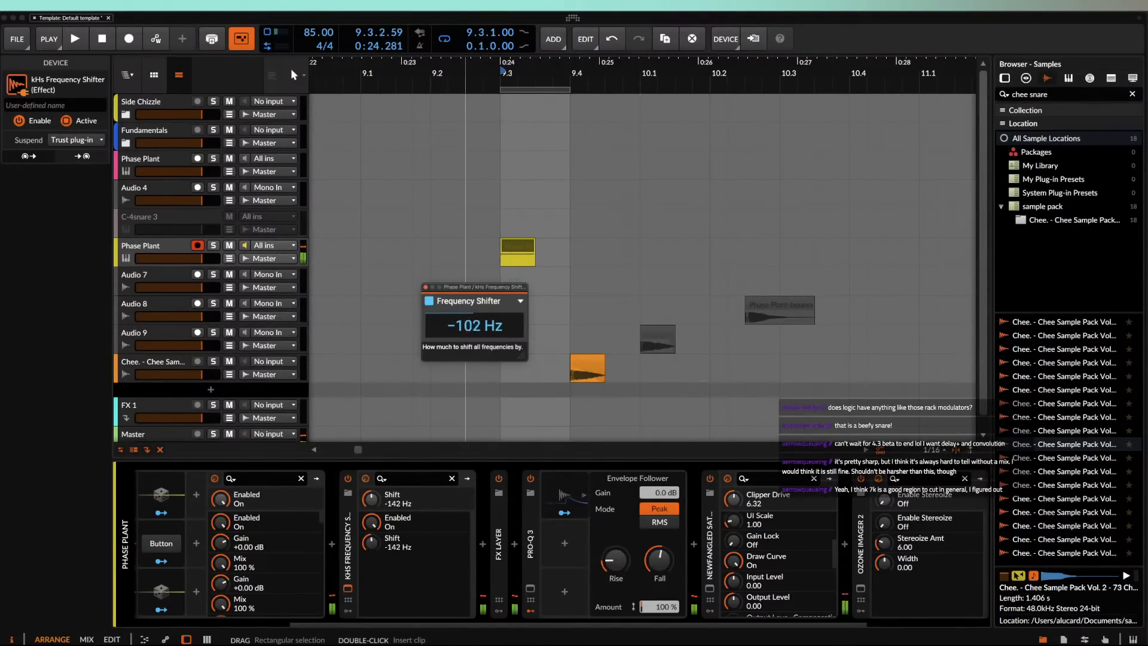
{"action": "key", "text": "space"}
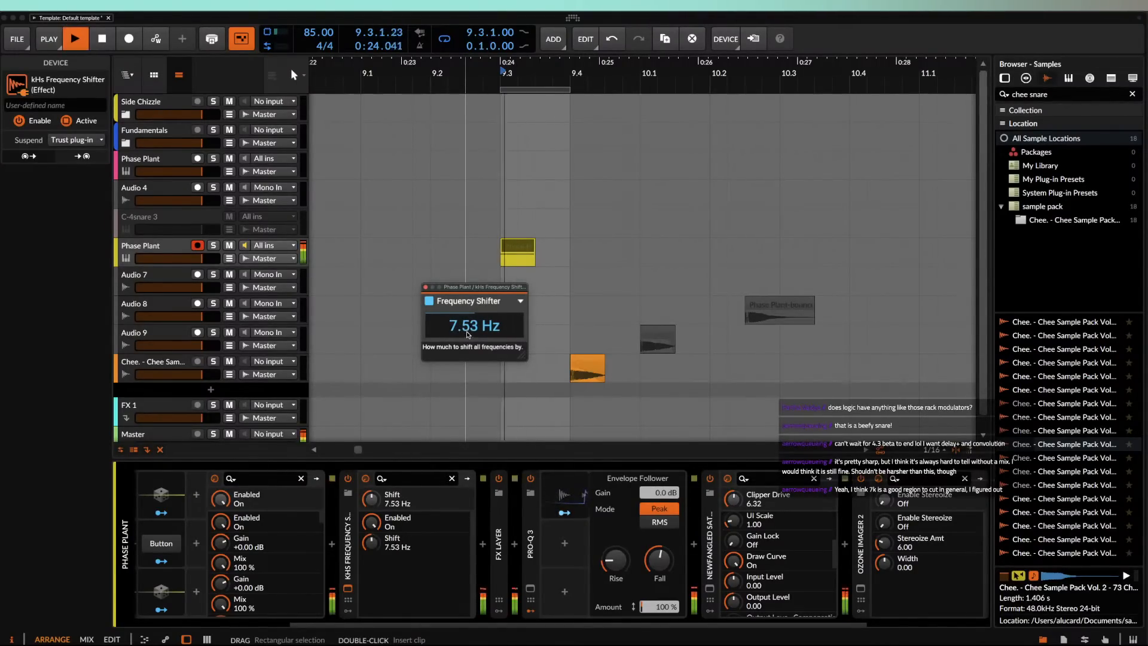
{"action": "key", "text": "space"}
{"action": "key", "text": "space"}
{"action": "key", "text": "space"}
{"action": "key", "text": "space"}
{"action": "key", "text": "space"}
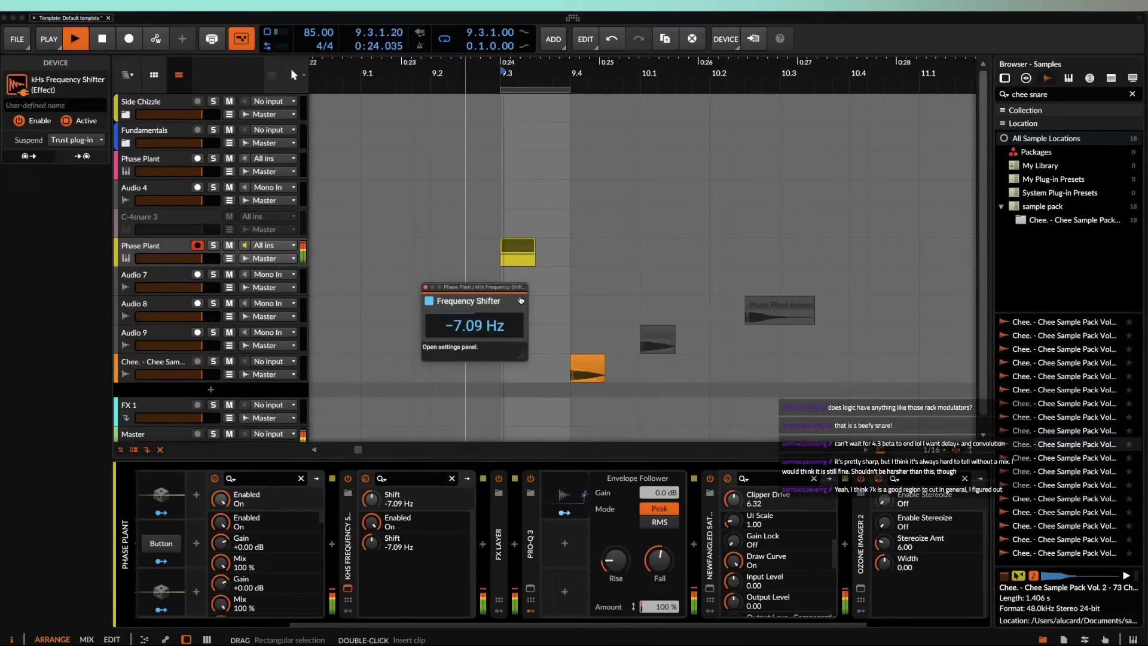
Step: Audition an 80.5 Hz shift, set the Frequency Shifter to -8.50 Hz, and disable the device
{"action": "left_click_drag", "start_coordinate": [478, 325], "coordinate": [478, 321]}
{"action": "key", "text": "space"}
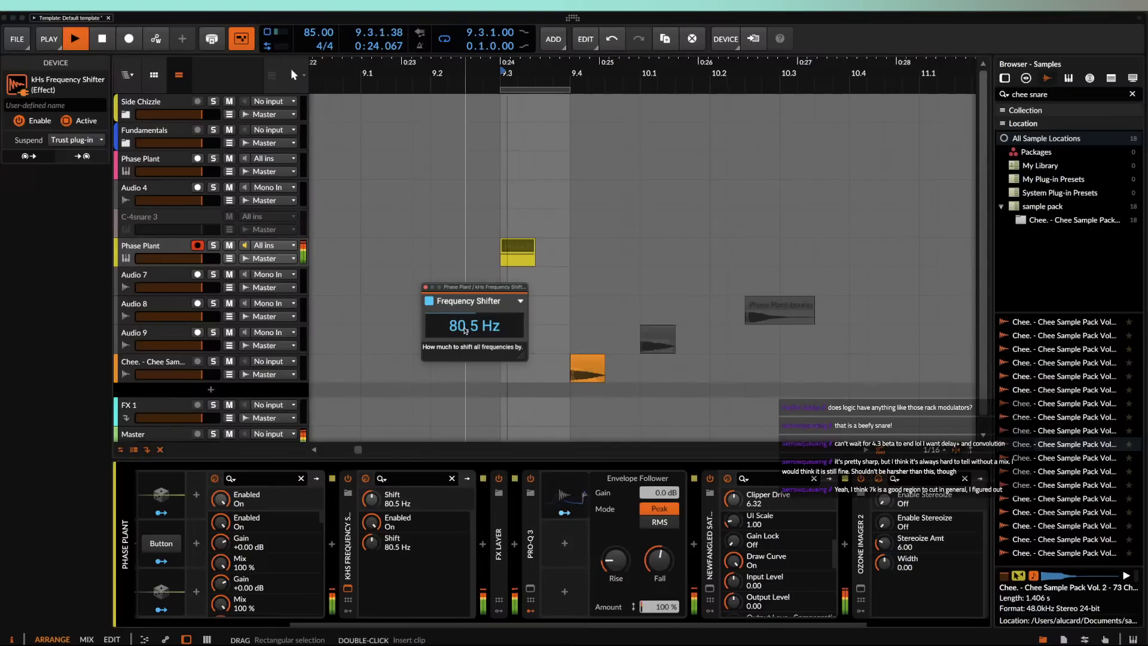
{"action": "left_click_drag", "start_coordinate": [465, 330], "coordinate": [463, 356]}
{"action": "key", "text": "space"}
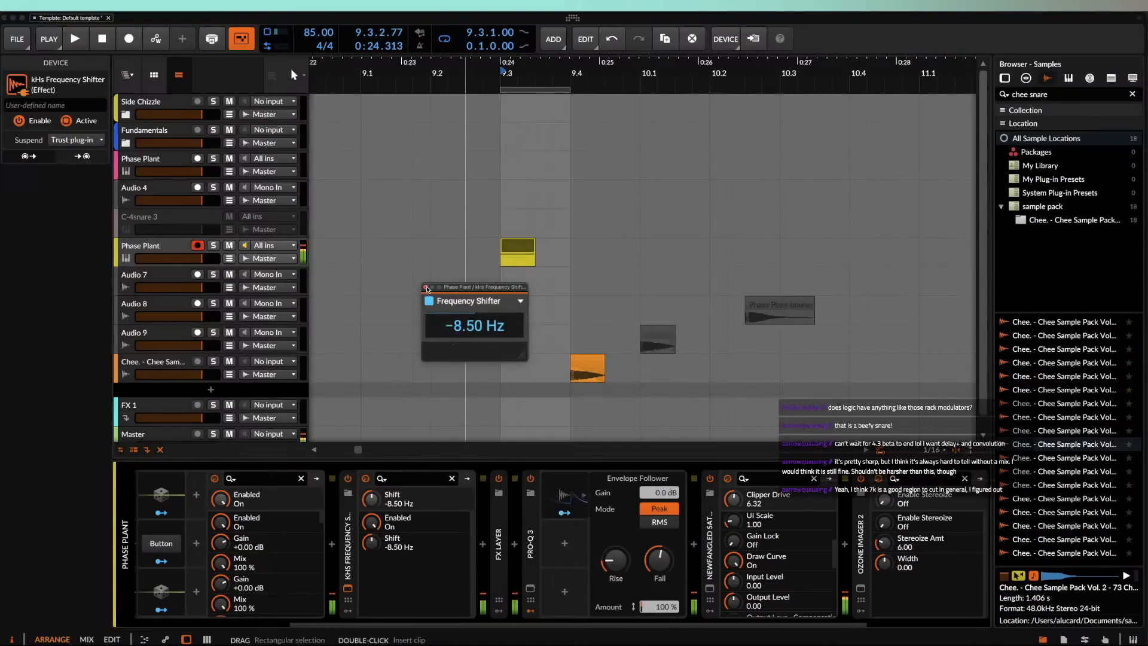
{"action": "left_click", "coordinate": [426, 287]}
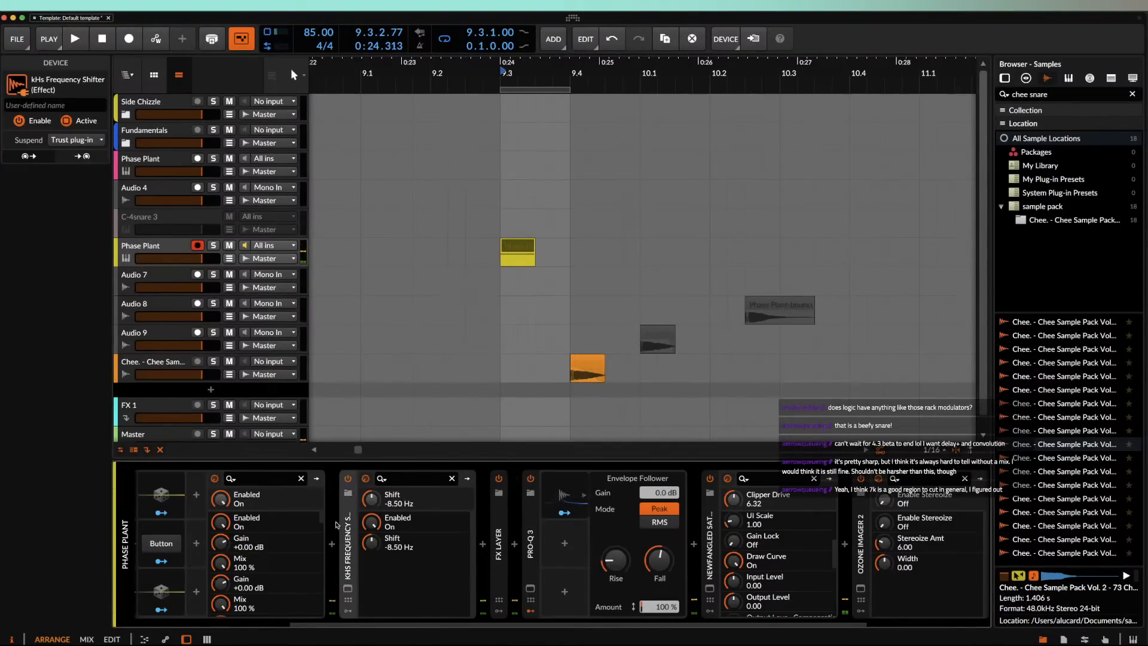
{"action": "left_click", "coordinate": [348, 478]}
Step: Recheck the Phase Plant clip with the Frequency Shifter off against the bounce on Audio 8
{"action": "left_click", "coordinate": [518, 251]}
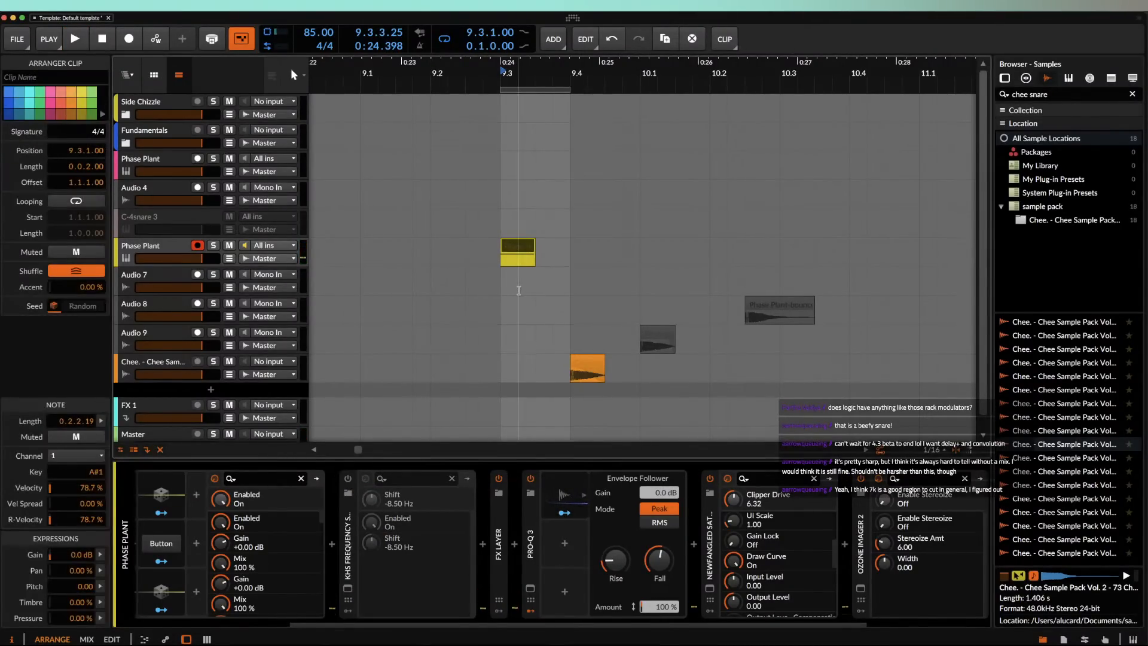
{"action": "scroll", "coordinate": [568, 287], "scroll_direction": "down", "scroll_amount": 4}
{"action": "left_click", "coordinate": [681, 306]}
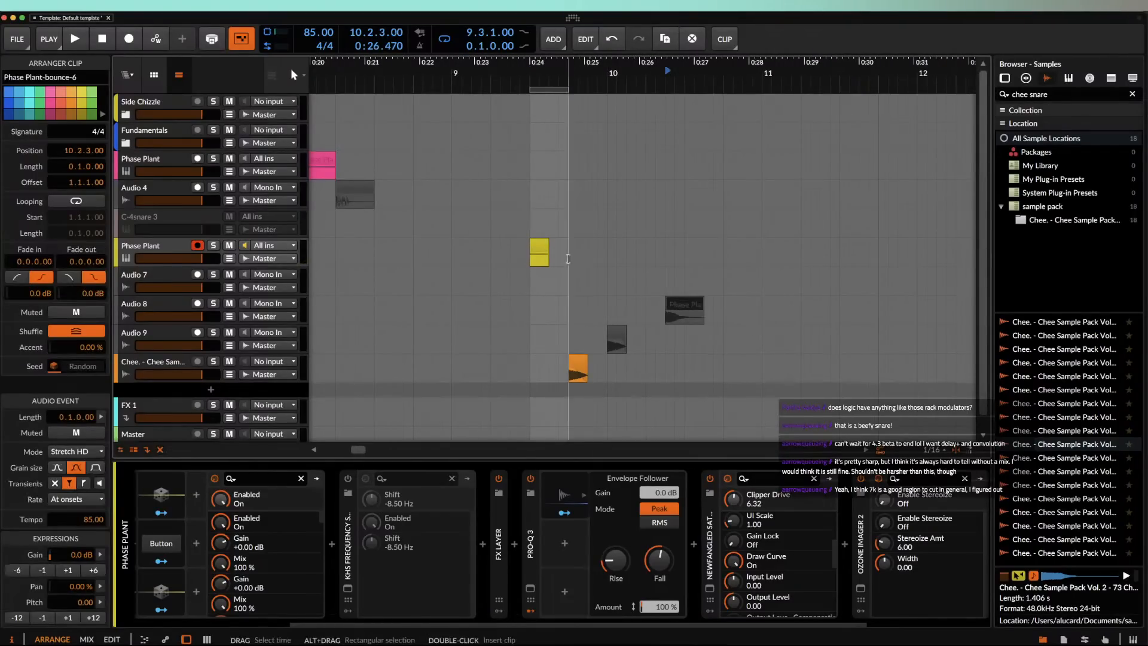
{"action": "left_click", "coordinate": [539, 250]}
Step: Examine the snare's spectrum in the last Pro-Q 3 of the Phase Plant track during playback
{"action": "left_click", "coordinate": [347, 539]}
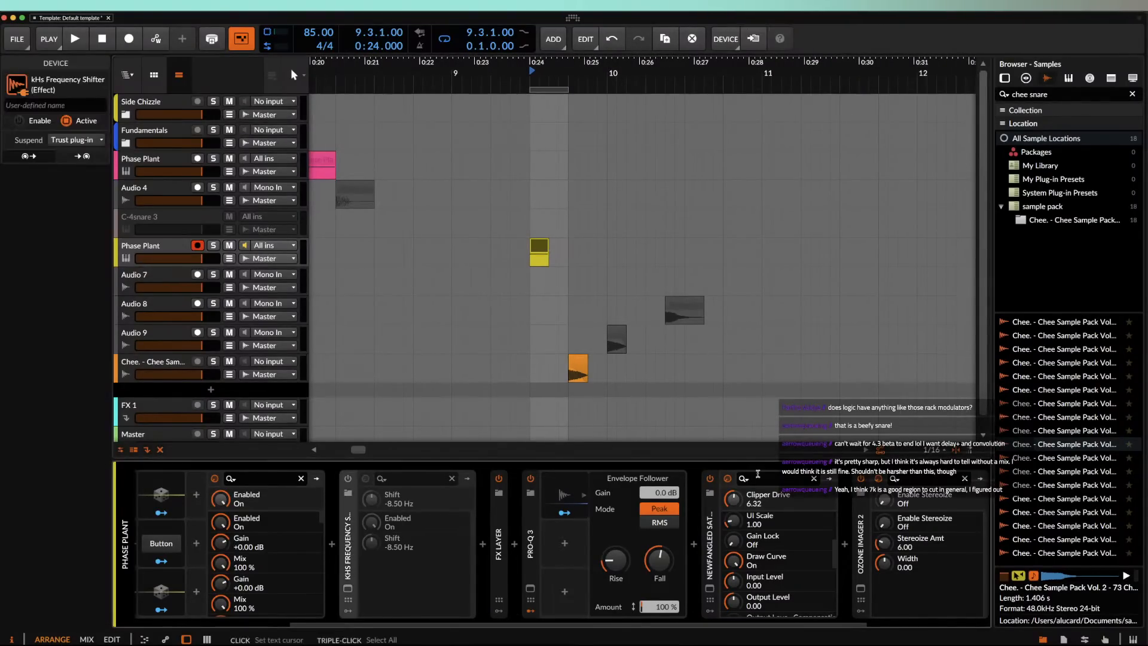
{"action": "scroll", "coordinate": [847, 551], "scroll_direction": "right", "scroll_amount": 5}
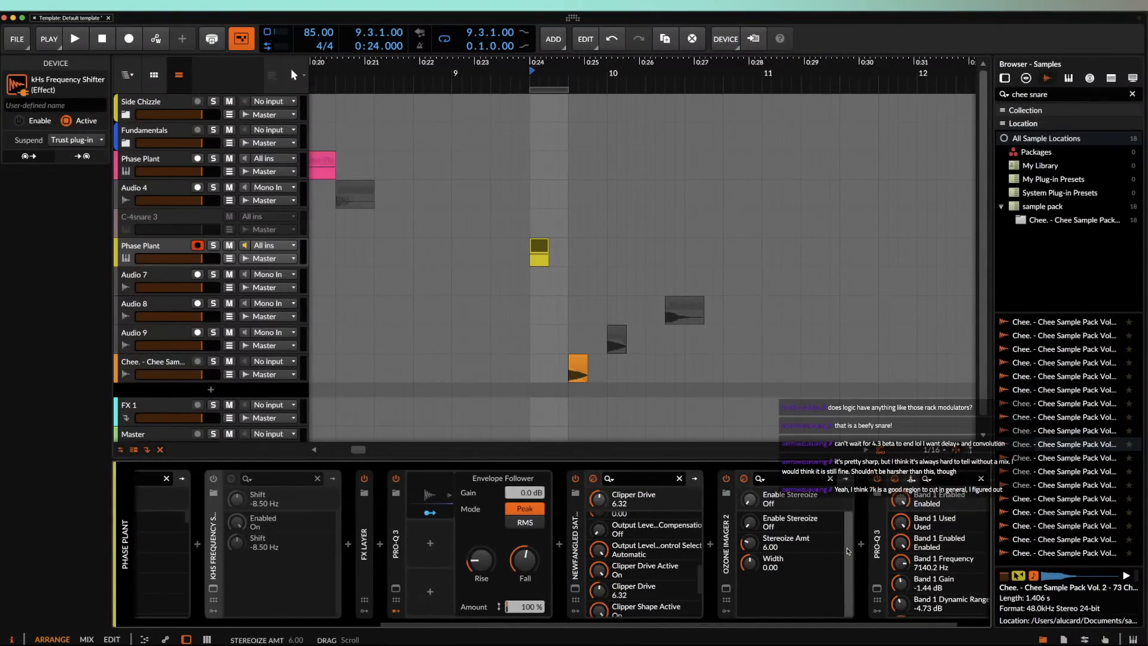
{"action": "left_click", "coordinate": [877, 589]}
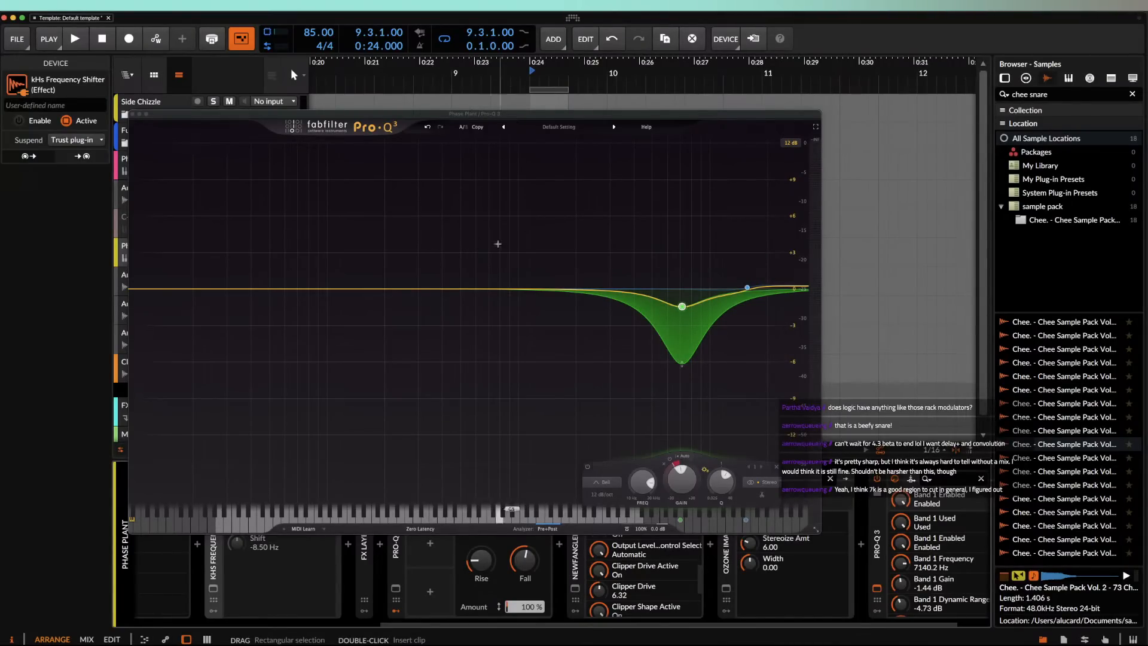
{"action": "key", "text": "space"}
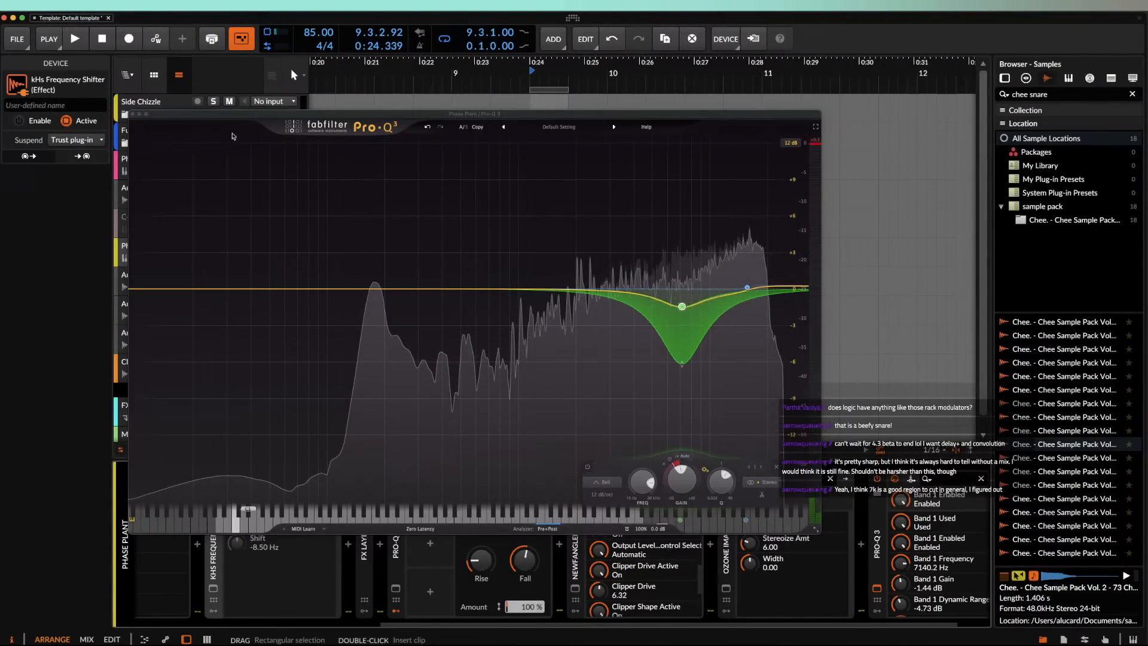
{"action": "left_click", "coordinate": [133, 113]}
Step: Replay the Phase Plant clip at 9.3.1 with the Frequency Shifter disabled
{"action": "scroll", "coordinate": [587, 231], "scroll_direction": "down", "scroll_amount": 3}
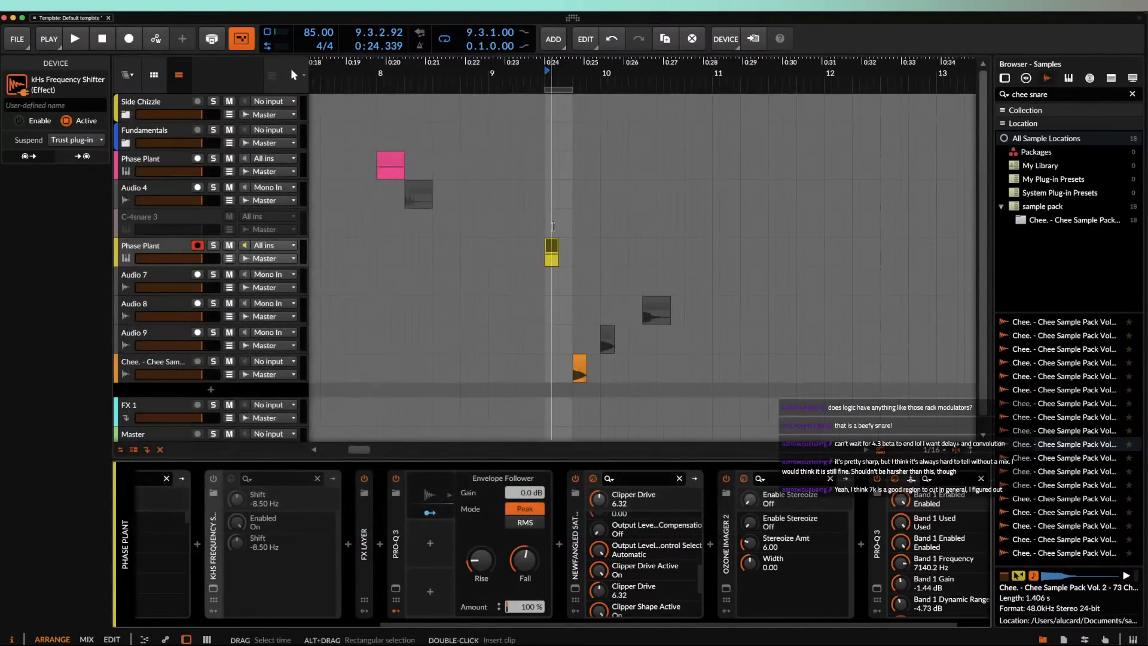
{"action": "left_click", "coordinate": [552, 244]}
{"action": "scroll", "coordinate": [553, 244], "scroll_direction": "up", "scroll_amount": 5}
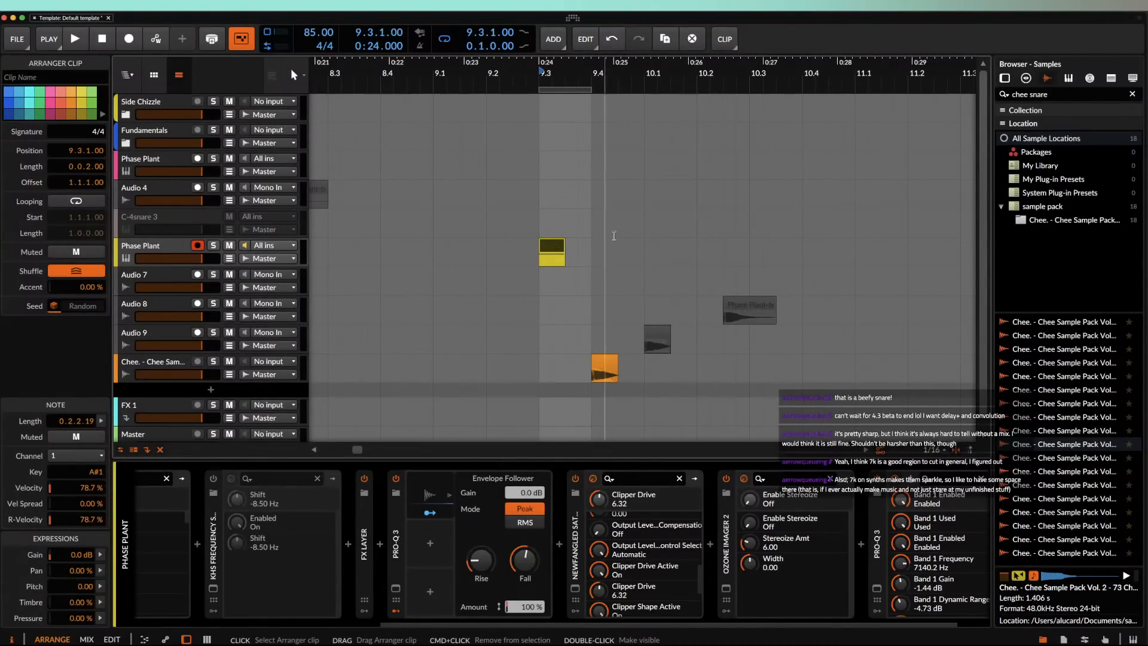
{"action": "key", "text": "space"}
{"action": "scroll", "coordinate": [554, 249], "scroll_direction": "up", "scroll_amount": 5}
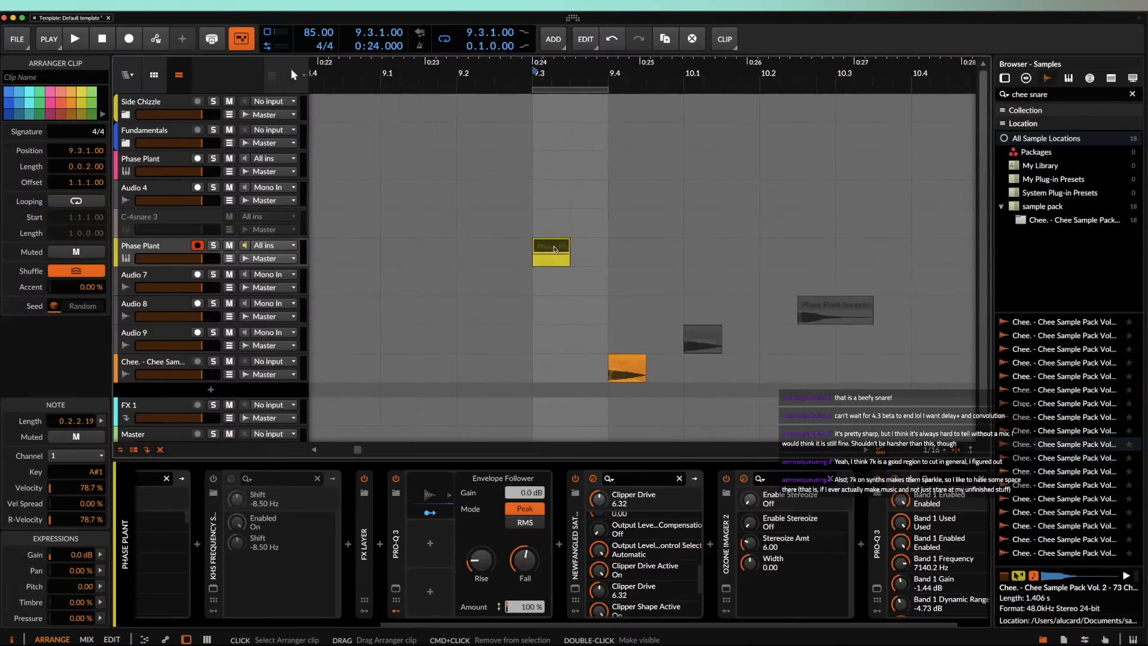
{"action": "scroll", "coordinate": [553, 249], "scroll_direction": "up", "scroll_amount": 2}
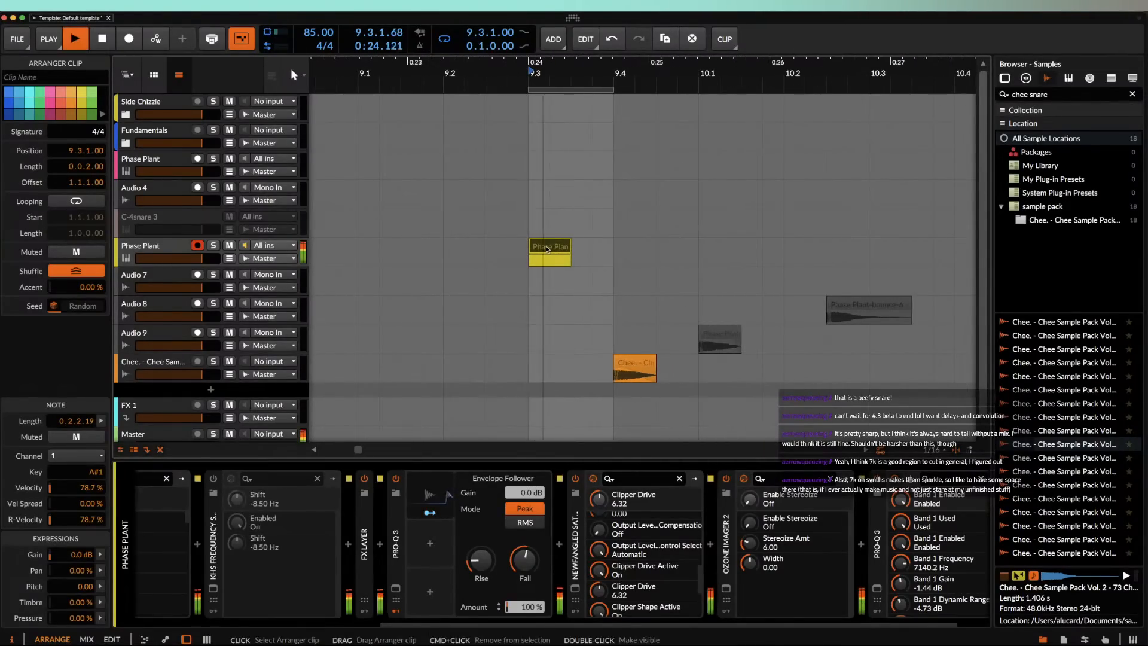
Step: Alternate playback between Phase Plant-bounce-6 on Audio 8 and the original Phase Plant clip to compare them
{"action": "left_click", "coordinate": [838, 303]}
{"action": "key", "text": "space"}
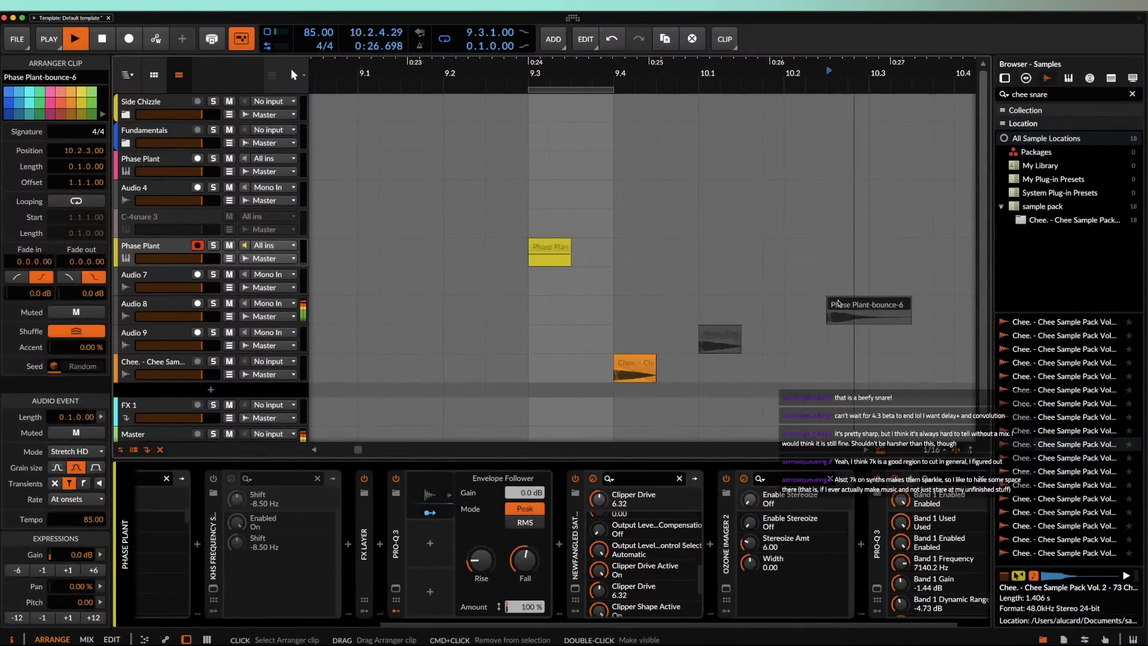
{"action": "key", "text": "space"}
{"action": "left_click", "coordinate": [548, 246]}
{"action": "key", "text": "space"}
{"action": "key", "text": "space"}
{"action": "key", "text": "space"}
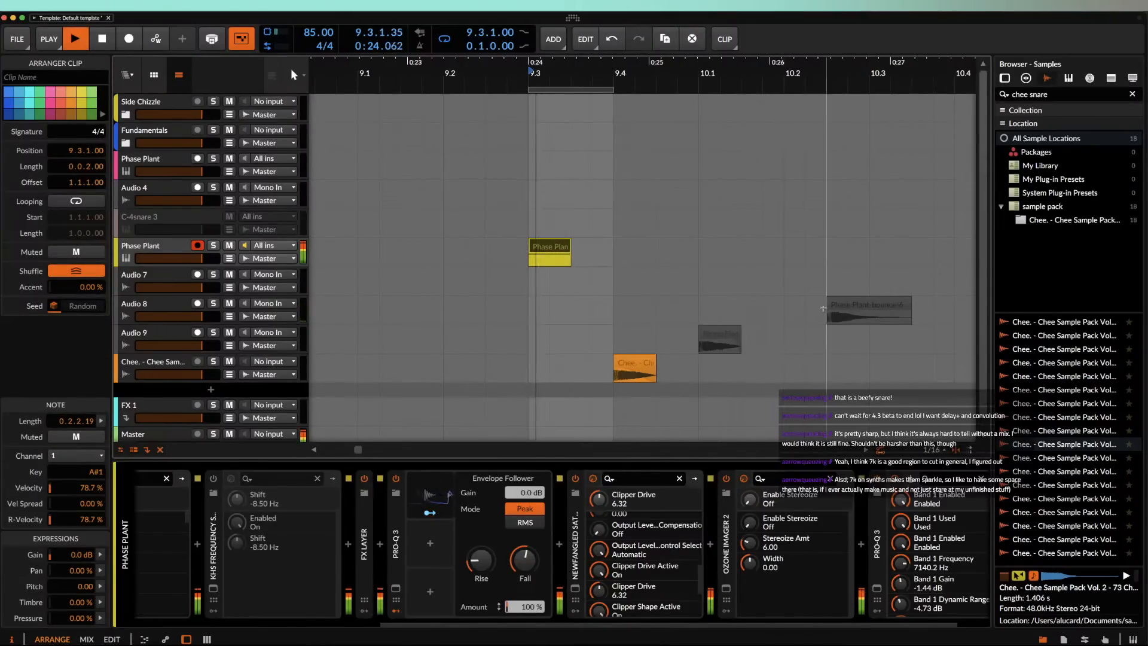
{"action": "key", "text": "space"}
{"action": "left_click", "coordinate": [839, 305]}
{"action": "key", "text": "space"}
{"action": "key", "text": "space"}
Step: Compare Phase Plant-bounce-4 on Audio 9, the Chee sample snare and Phase Plant-bounce-6 by playing them in turn
{"action": "left_click", "coordinate": [719, 338]}
{"action": "key", "text": "space"}
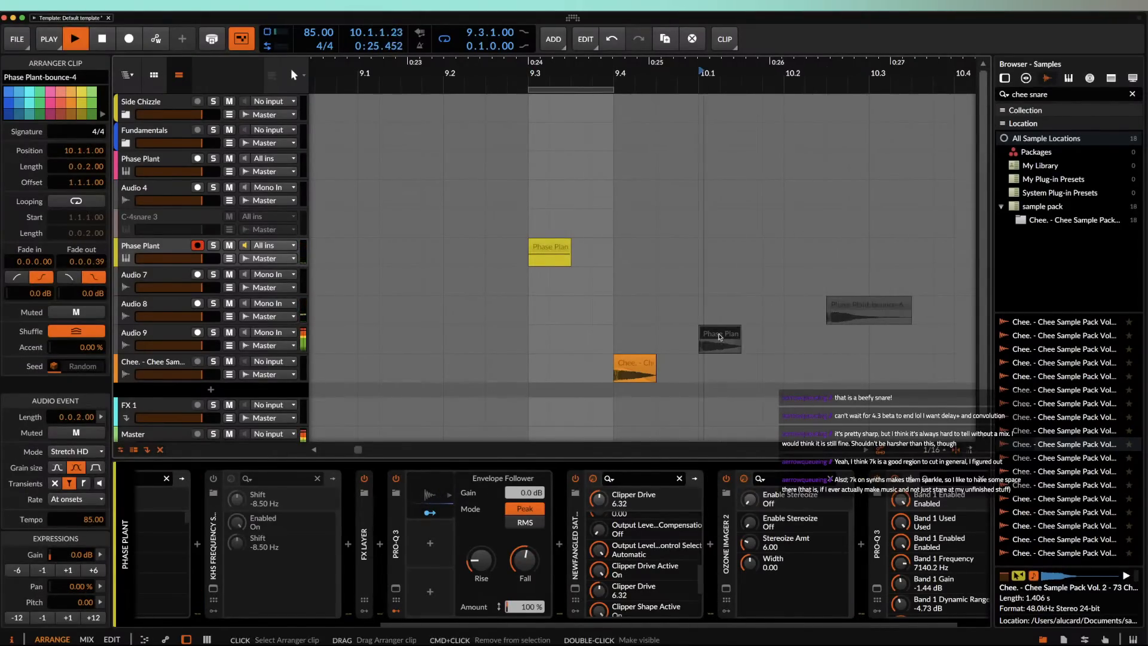
{"action": "key", "text": "space"}
{"action": "left_click", "coordinate": [643, 362]}
{"action": "key", "text": "space"}
{"action": "key", "text": "space"}
{"action": "key", "text": "space"}
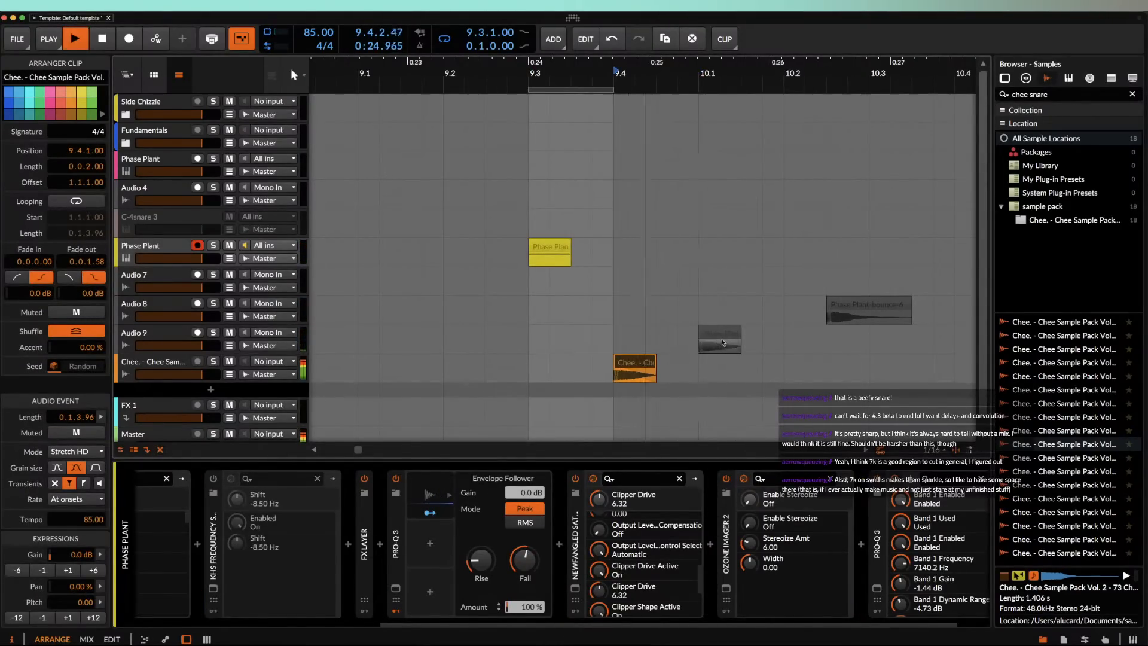
{"action": "key", "text": "space"}
{"action": "left_click", "coordinate": [725, 336]}
{"action": "key", "text": "space"}
{"action": "key", "text": "space"}
{"action": "left_click", "coordinate": [853, 307]}
{"action": "key", "text": "space"}
{"action": "key", "text": "space"}
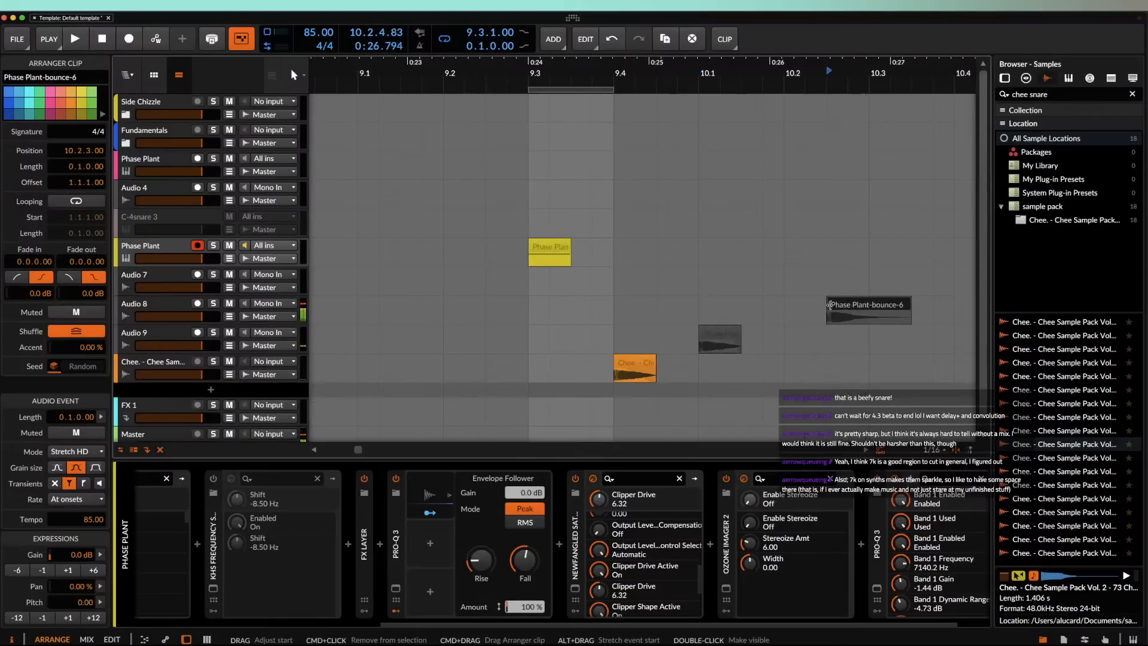
Step: Move the Phase Plant-bounce-1 clip on Audio 4 to position 10.3.3.00, after the other snare clips
{"action": "key", "text": "minus"}
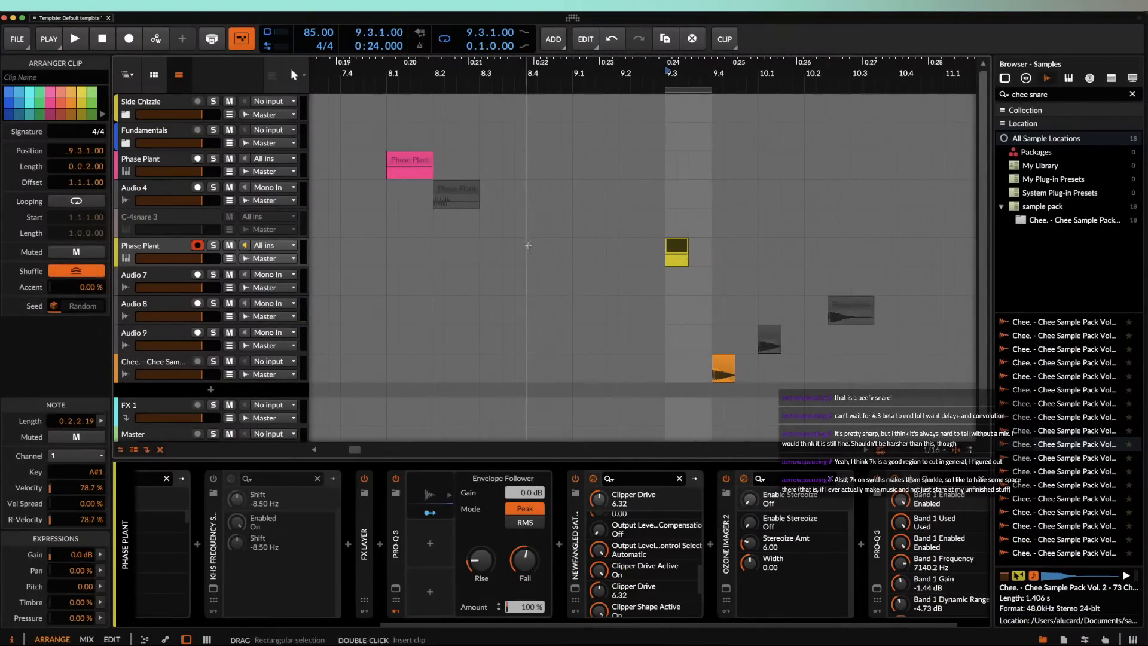
{"action": "left_click", "coordinate": [456, 191]}
{"action": "key", "text": "space"}
{"action": "left_click_drag", "start_coordinate": [457, 192], "coordinate": [898, 195]}
{"action": "left_click", "coordinate": [894, 193]}
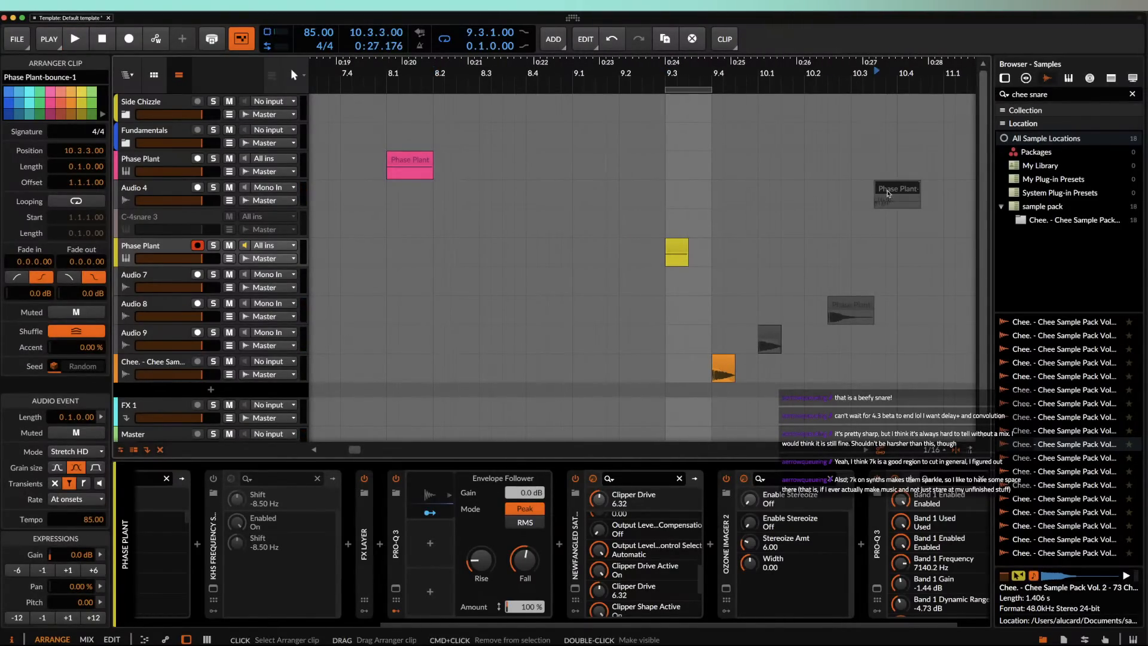
Step: Alternate playback between Phase Plant-bounce-1 on Audio 4 and Phase Plant-bounce-6 on Audio 8 to compare them
{"action": "key", "text": "space"}
{"action": "scroll", "coordinate": [888, 194], "scroll_direction": "up", "scroll_amount": 5}
{"action": "key", "text": "space"}
{"action": "scroll", "coordinate": [888, 193], "scroll_direction": "down", "scroll_amount": 3}
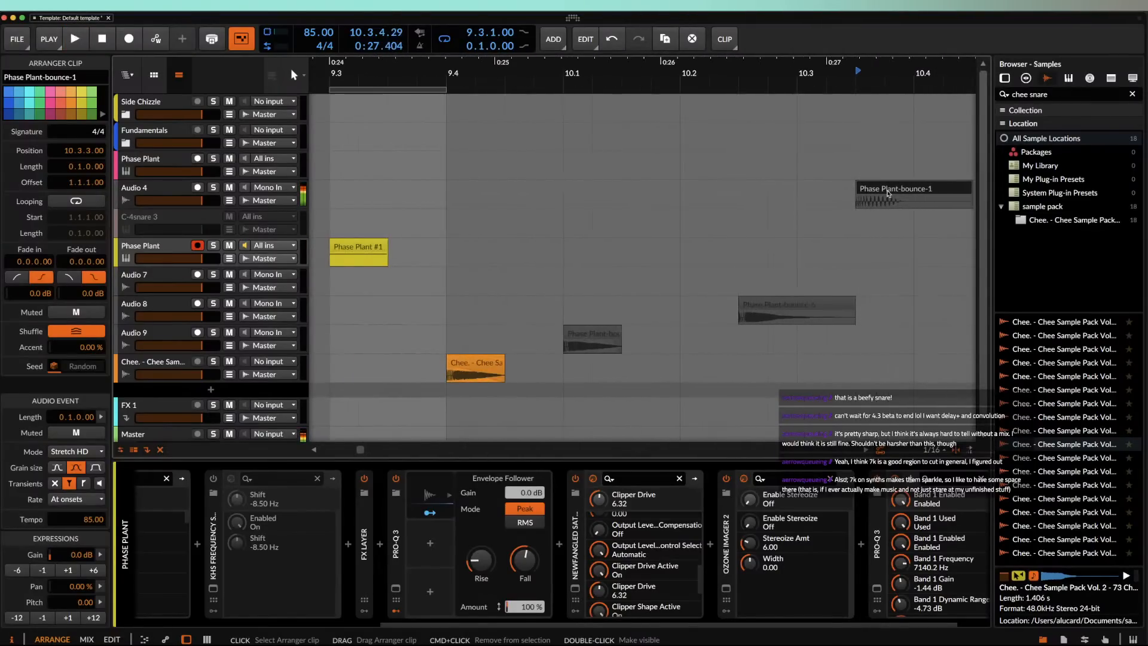
{"action": "scroll", "coordinate": [889, 193], "scroll_direction": "down", "scroll_amount": 2}
{"action": "scroll", "coordinate": [889, 193], "scroll_direction": "right", "scroll_amount": 3}
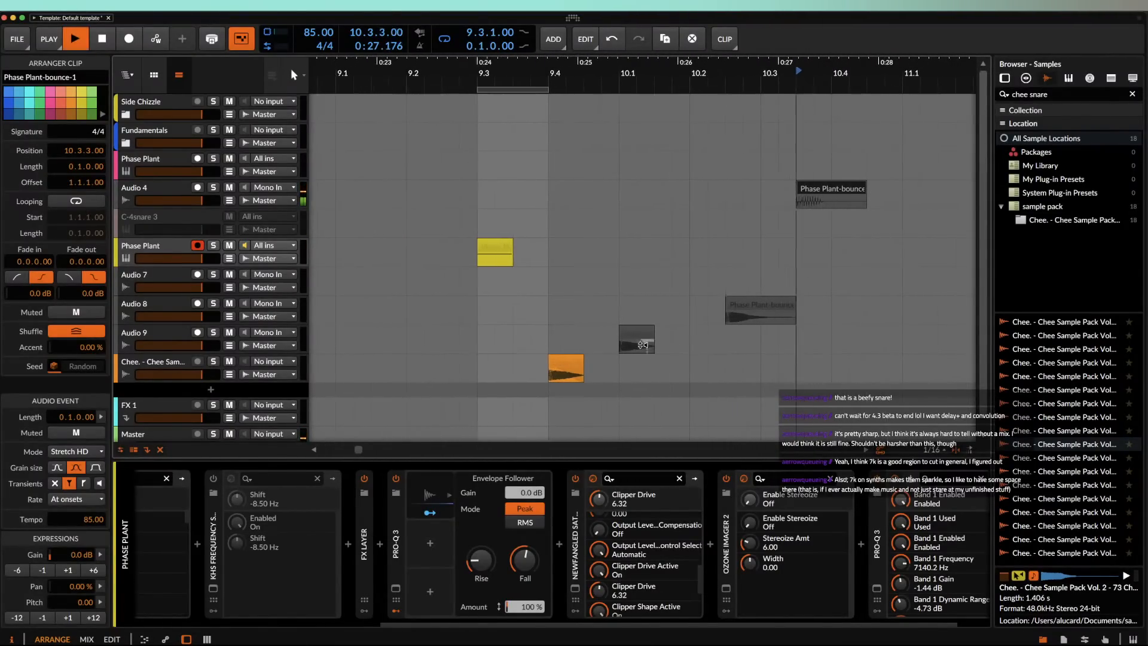
{"action": "left_click", "coordinate": [739, 318]}
{"action": "left_click", "coordinate": [739, 309]}
{"action": "key", "text": "space"}
{"action": "key", "text": "space"}
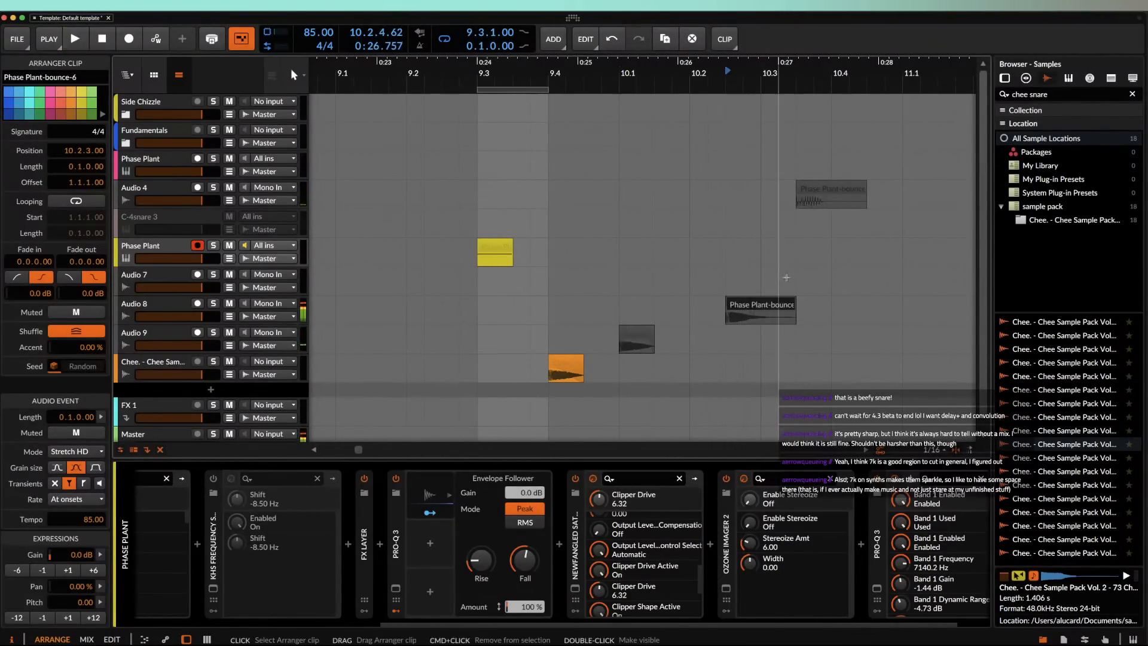
{"action": "left_click", "coordinate": [812, 192]}
{"action": "key", "text": "space"}
{"action": "key", "text": "space"}
{"action": "scroll", "coordinate": [812, 192], "scroll_direction": "down", "scroll_amount": 1}
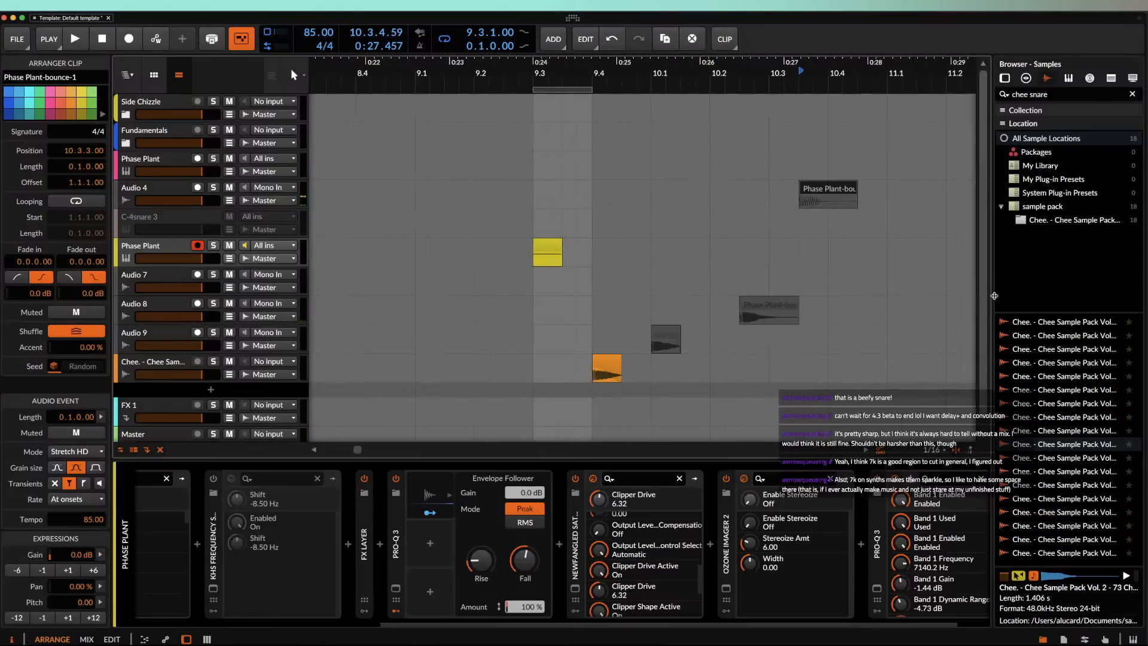
Step: Show the project's files and select Phase Plant-bounce-1.wav, Phase Plant-bounce-4.wav and Phase Plant-bounce-6.wav
{"action": "left_click", "coordinate": [1064, 639]}
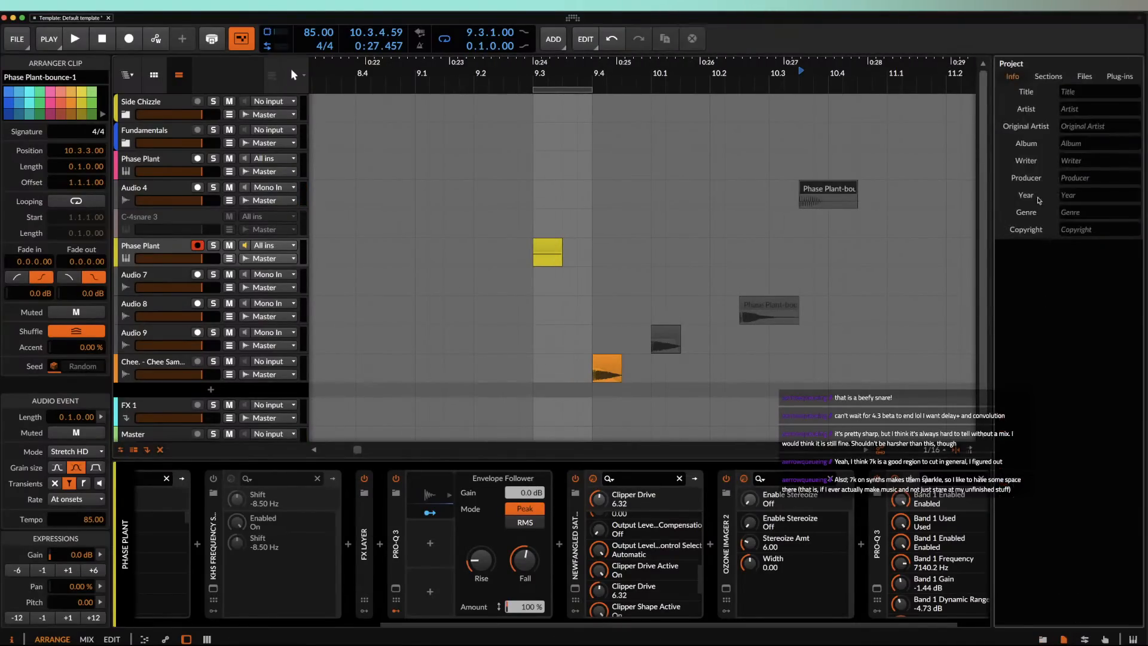
{"action": "left_click", "coordinate": [1085, 76]}
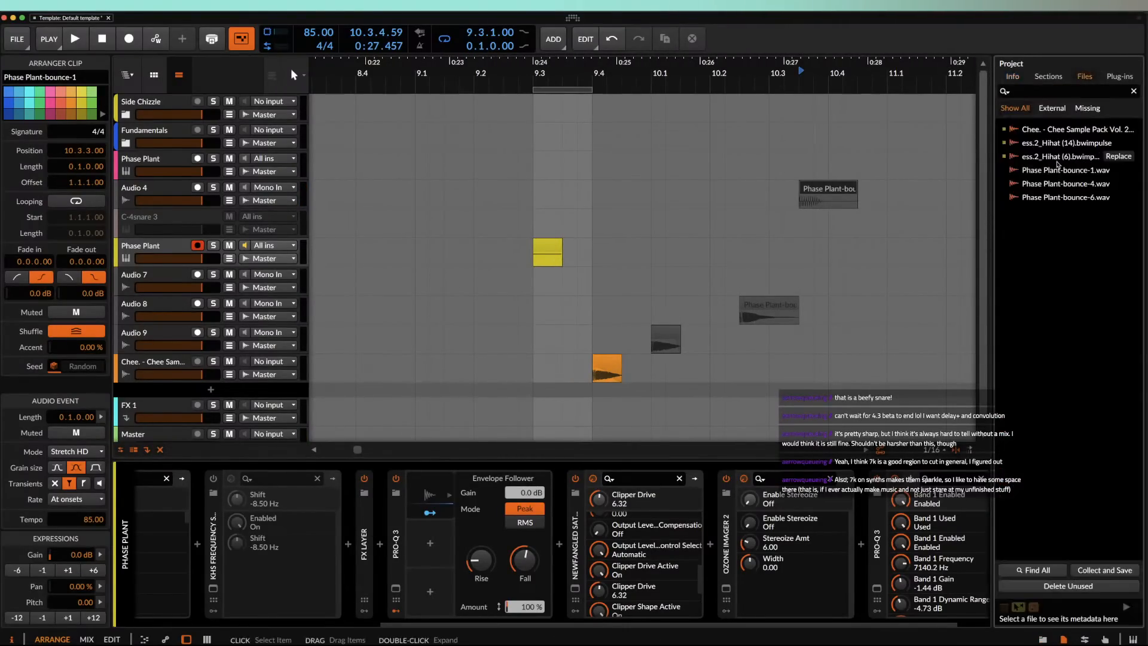
{"action": "left_click", "coordinate": [1042, 171]}
{"action": "left_click", "coordinate": [1065, 197], "text": "shift"}
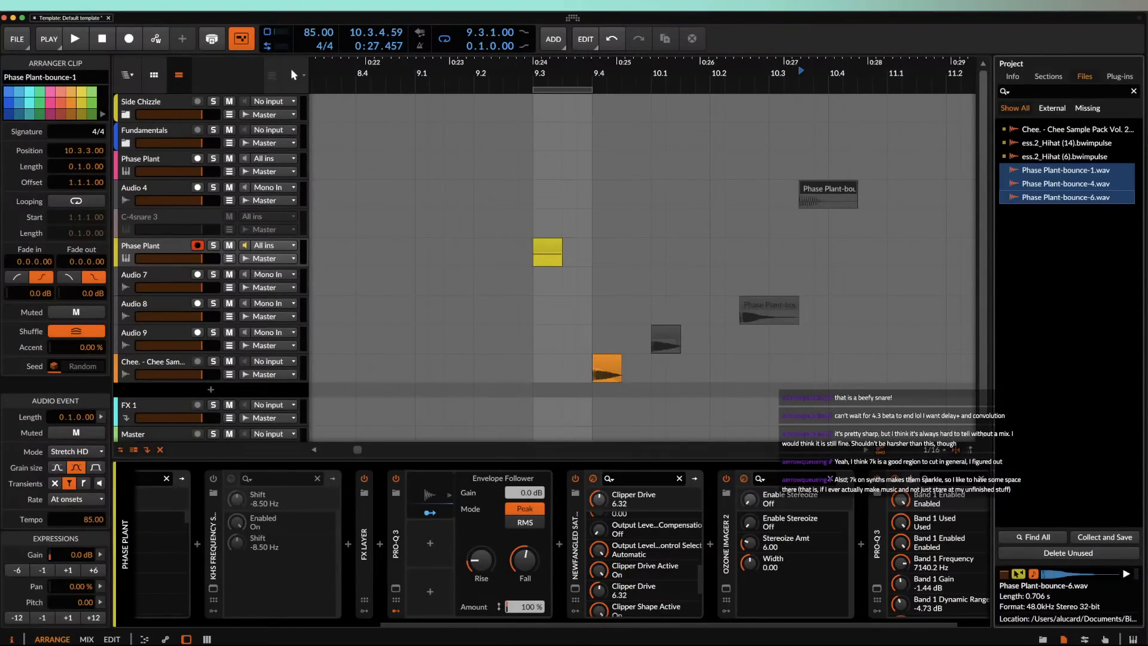
Step: Switch to Finder and open the Recent Drums folder inside the sample pack folder
{"action": "key", "text": "super+Tab"}
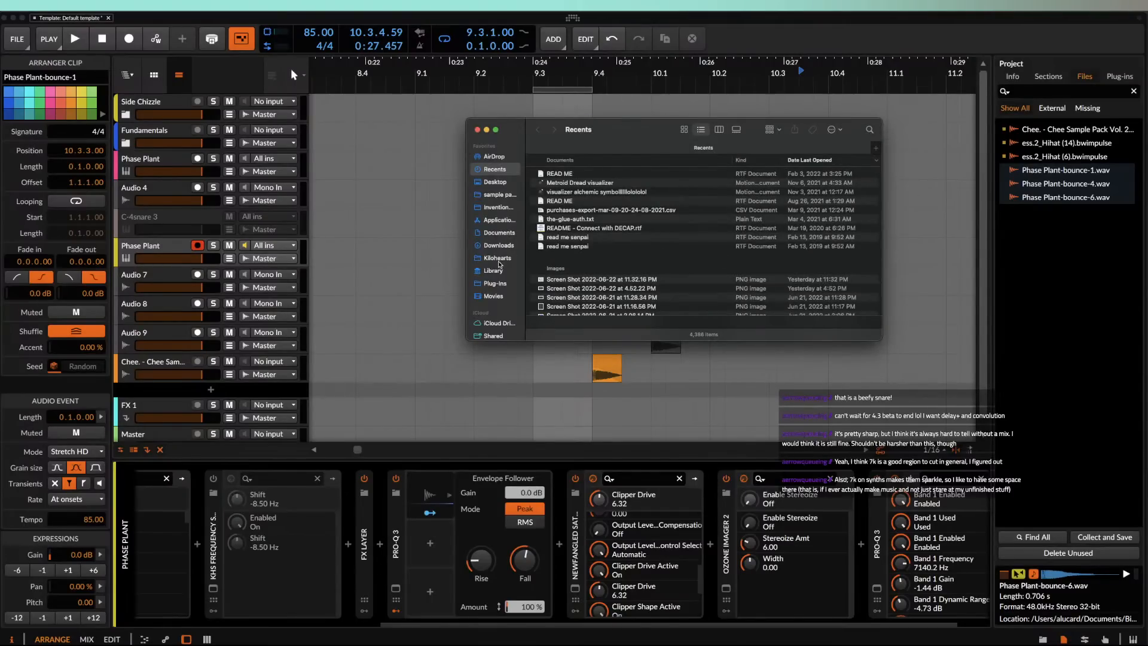
{"action": "scroll", "coordinate": [498, 260], "scroll_direction": "down", "scroll_amount": 1}
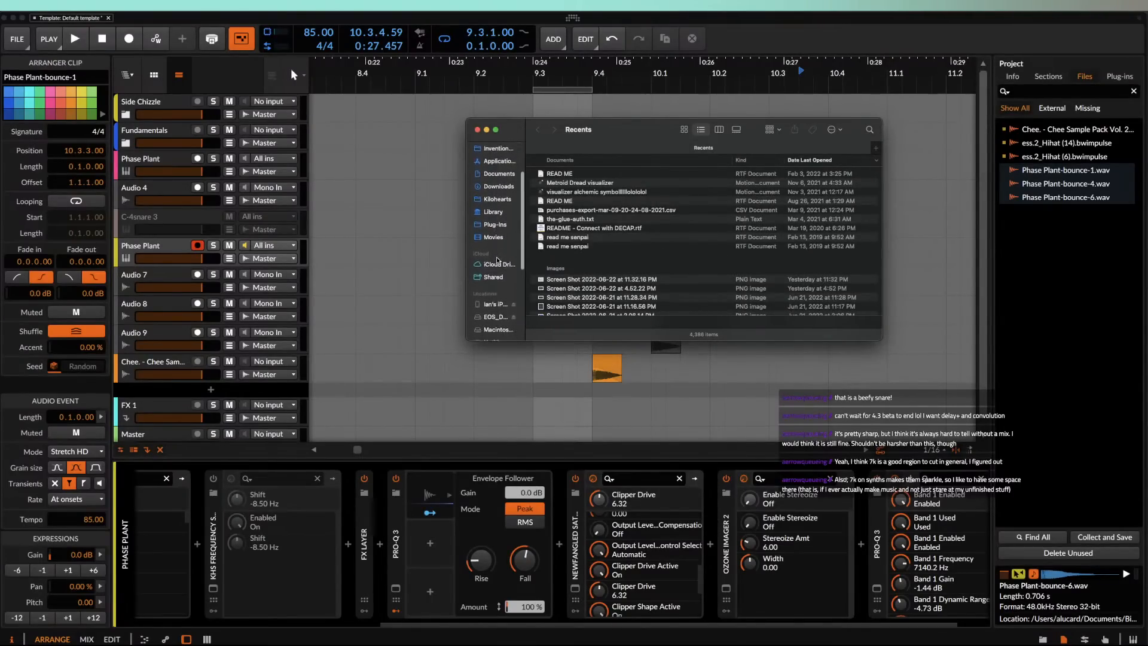
{"action": "scroll", "coordinate": [497, 260], "scroll_direction": "up", "scroll_amount": 1}
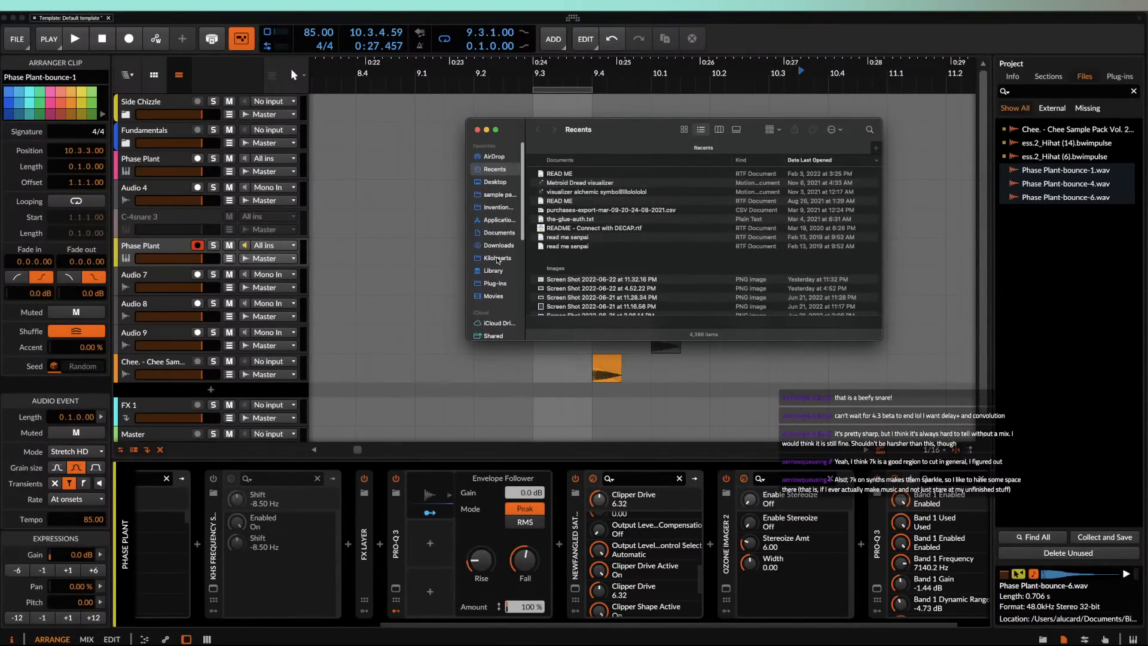
{"action": "left_click", "coordinate": [497, 195]}
{"action": "double_click", "coordinate": [556, 185]}
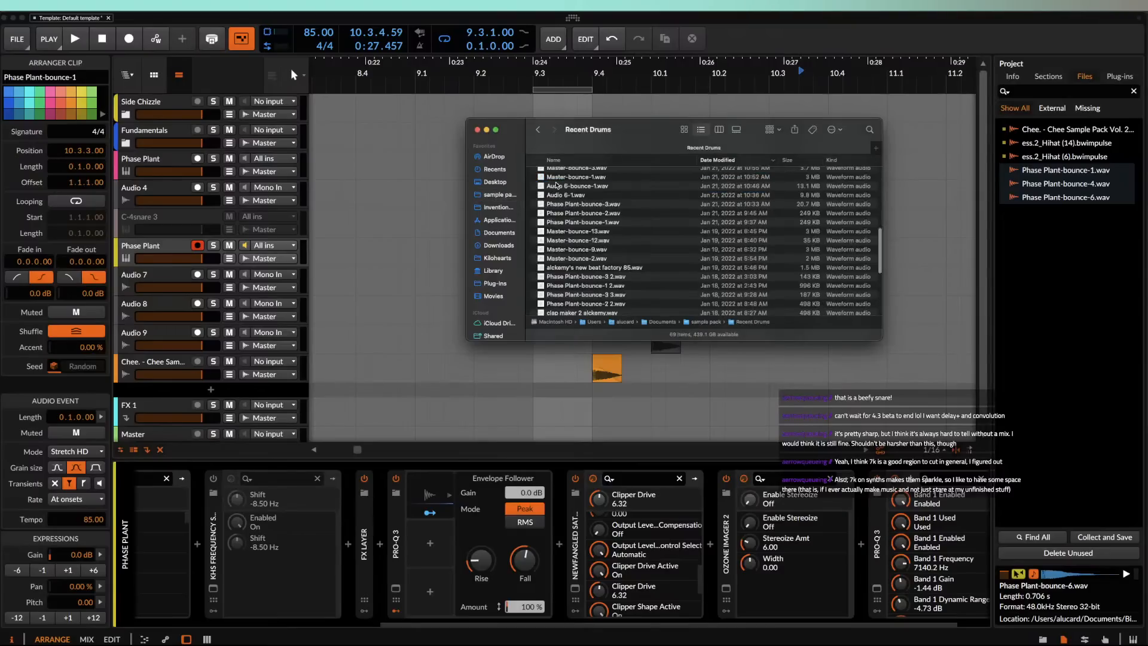
{"action": "scroll", "coordinate": [588, 204], "scroll_direction": "down", "scroll_amount": 1}
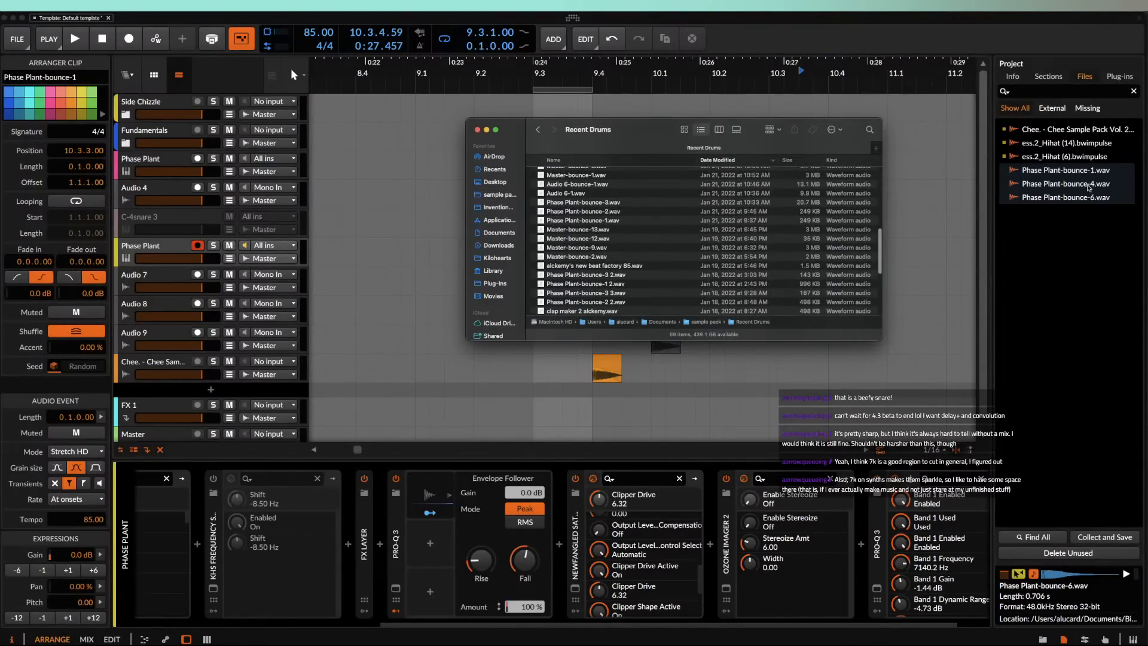
Step: Copy the three selected Phase Plant bounce files from the Bitwig project into the Recent Drums folder
{"action": "left_click_drag", "start_coordinate": [1086, 173], "coordinate": [1031, 167]}
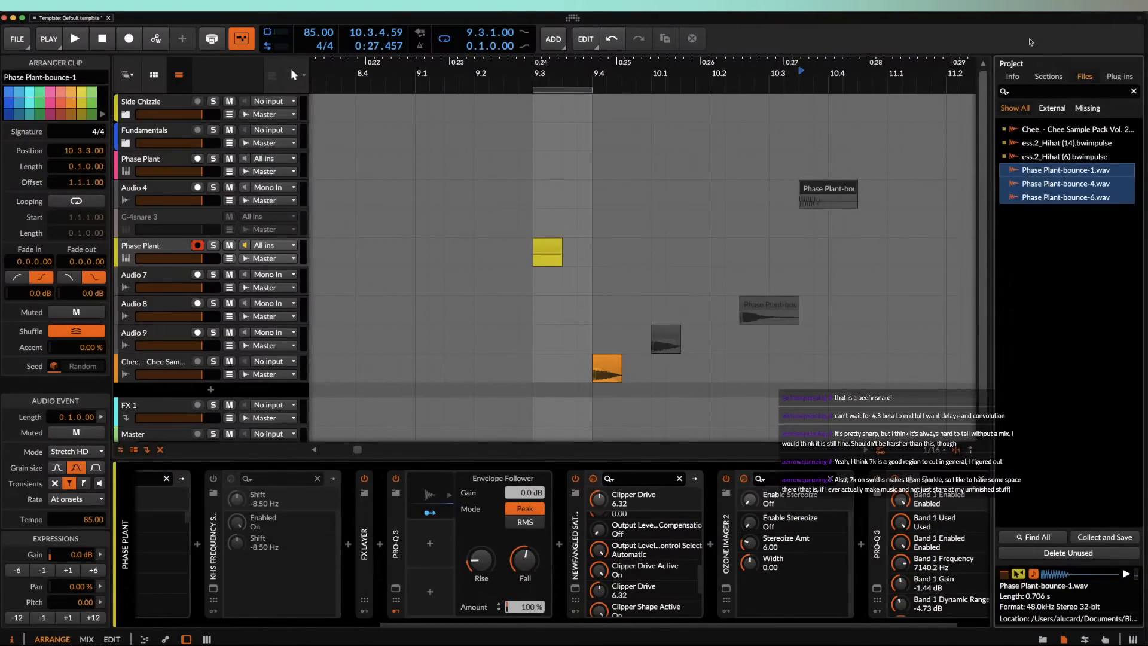
{"action": "key", "text": "ctrl+Up"}
{"action": "left_click", "coordinate": [1052, 123]}
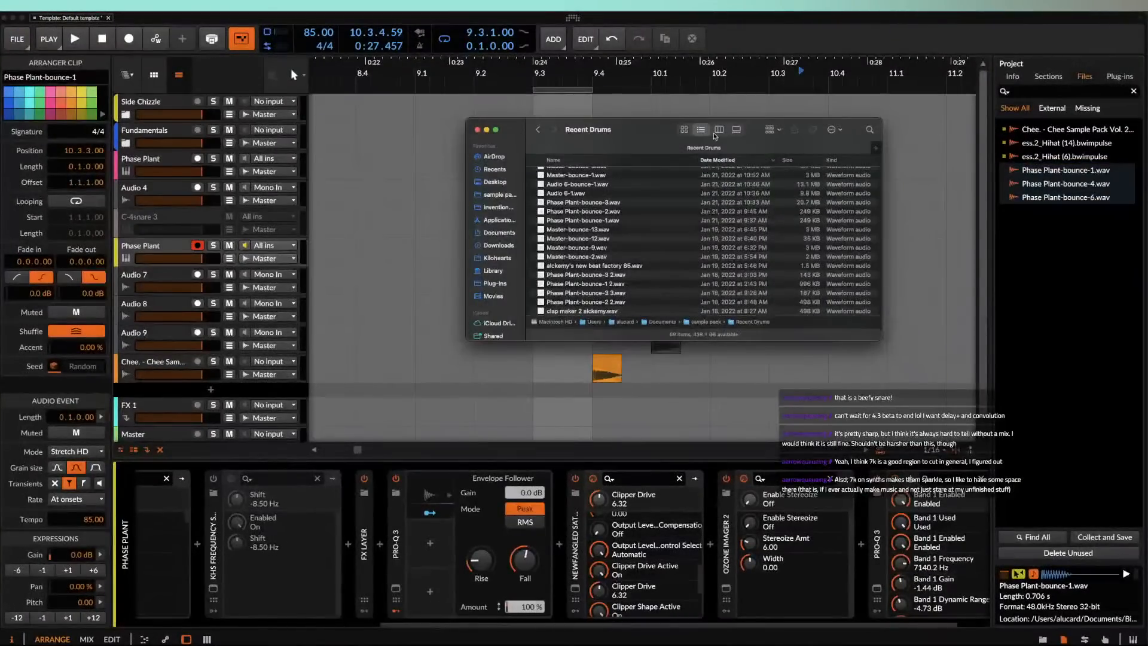
{"action": "left_click_drag", "start_coordinate": [714, 136], "coordinate": [1147, 126]}
{"action": "left_click_drag", "start_coordinate": [1062, 187], "coordinate": [1147, 185]}
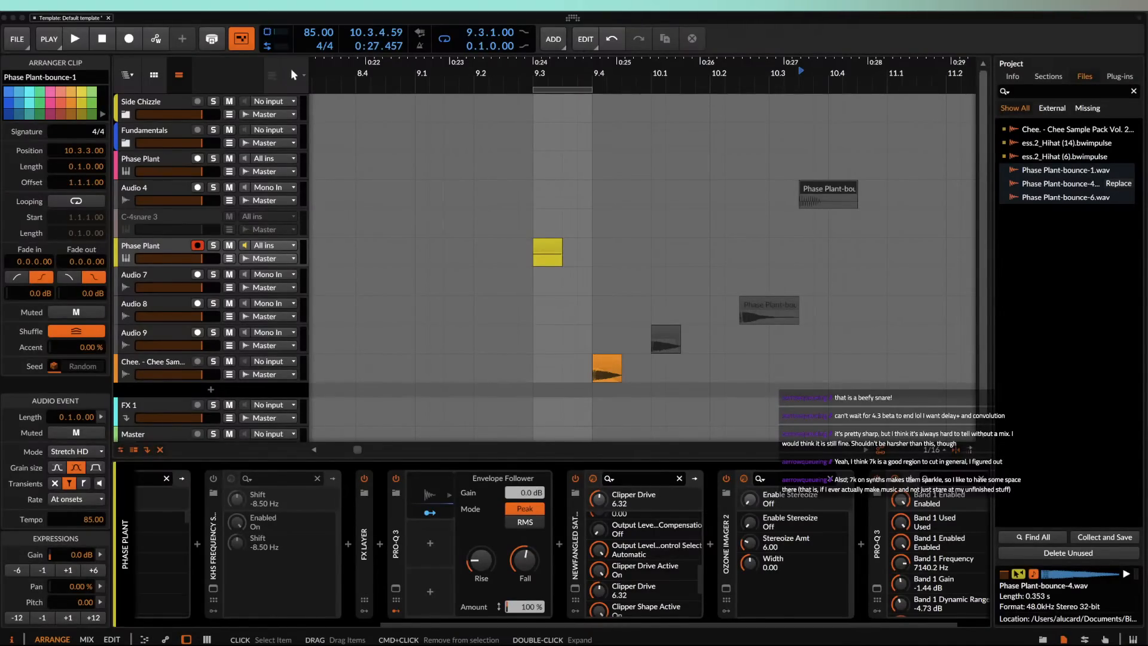
Step: Audition the older Phase Plant bounces from Jan 21, 2022 in Recent Drums, ending with Phase Plant-bounce-4.wav
{"action": "left_click_drag", "start_coordinate": [1147, 210], "coordinate": [531, 214]}
{"action": "key", "text": "space"}
{"action": "key", "text": "Down"}
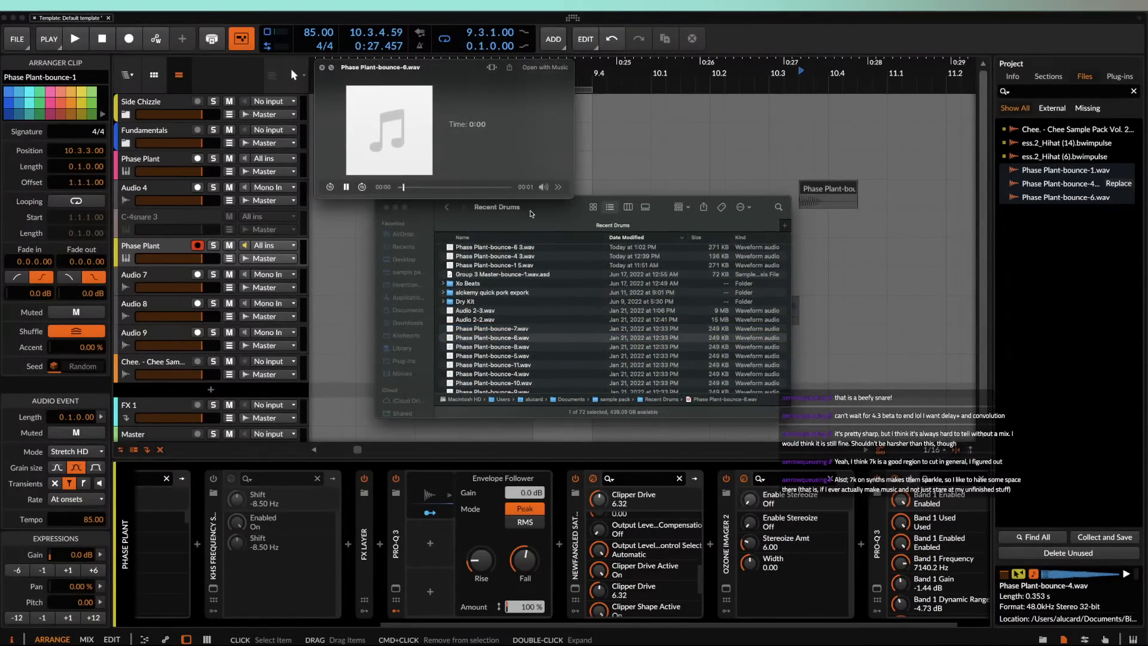
{"action": "key", "text": "Down"}
{"action": "key", "text": "Down"}
{"action": "key", "text": "Down"}
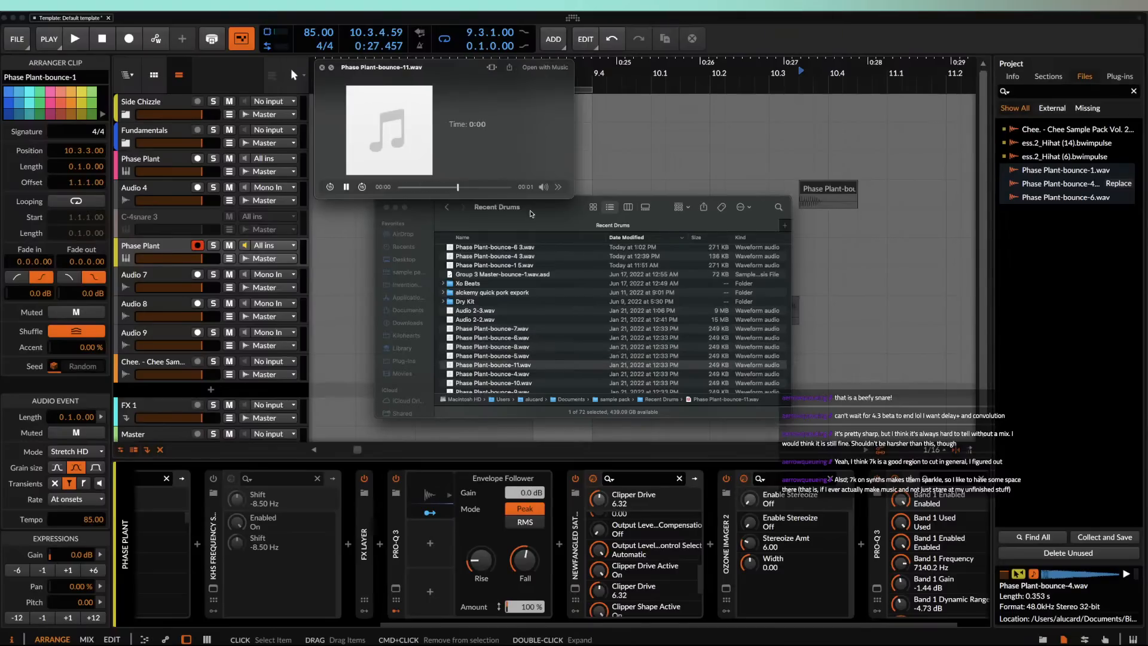
{"action": "key", "text": "Down"}
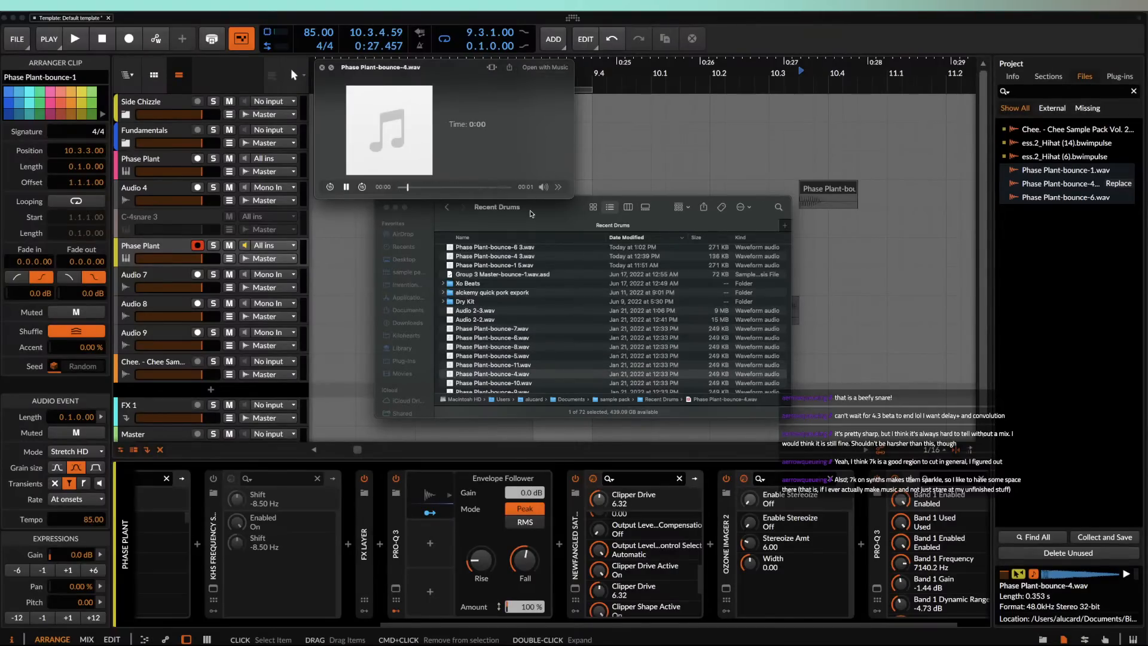
Step: Move the five consecutive older Phase Plant bounces ending with Phase Plant-bounce-4.wav to the trash
{"action": "left_click", "coordinate": [511, 350]}
{"action": "left_click", "coordinate": [507, 339], "text": "shift"}
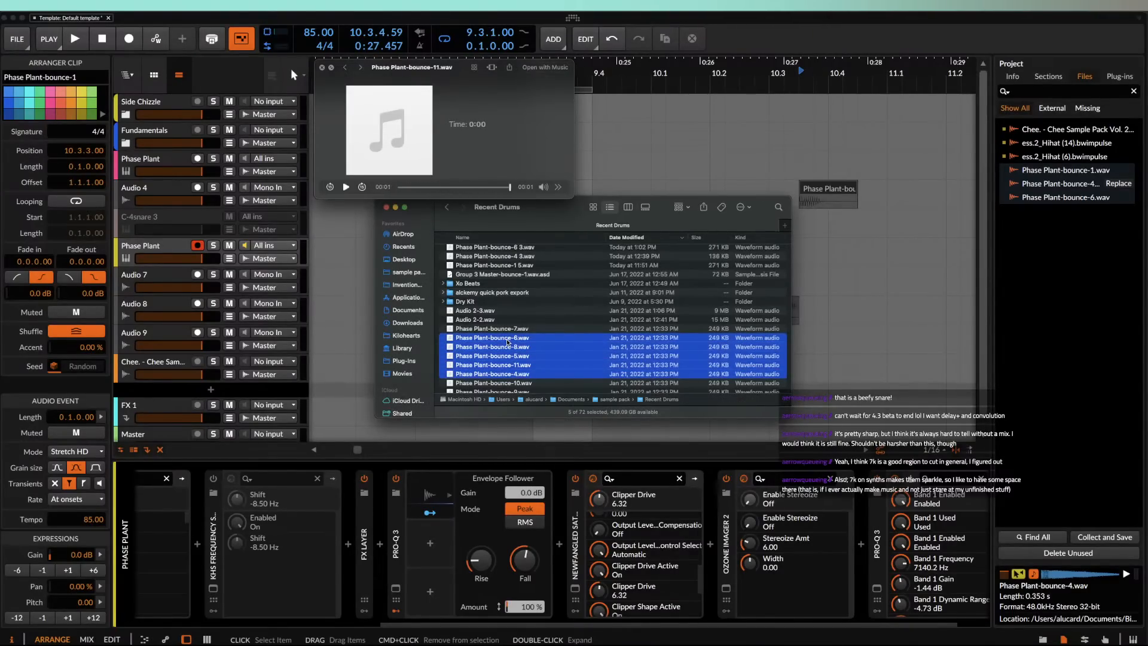
{"action": "key", "text": "super+BackSpace"}
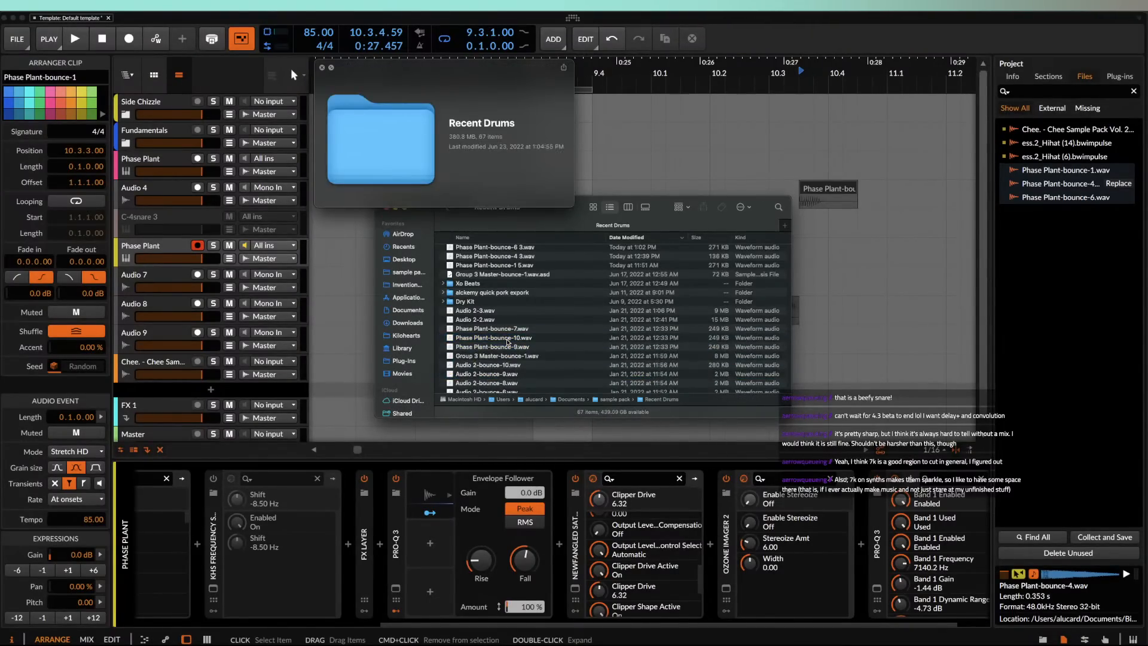
Step: Audition the remaining older Phase Plant bounces and move Phase Plant-bounce-10.wav and Phase Plant-bounce-9.wav to the trash
{"action": "left_click", "coordinate": [504, 337]}
{"action": "left_click", "coordinate": [500, 332]}
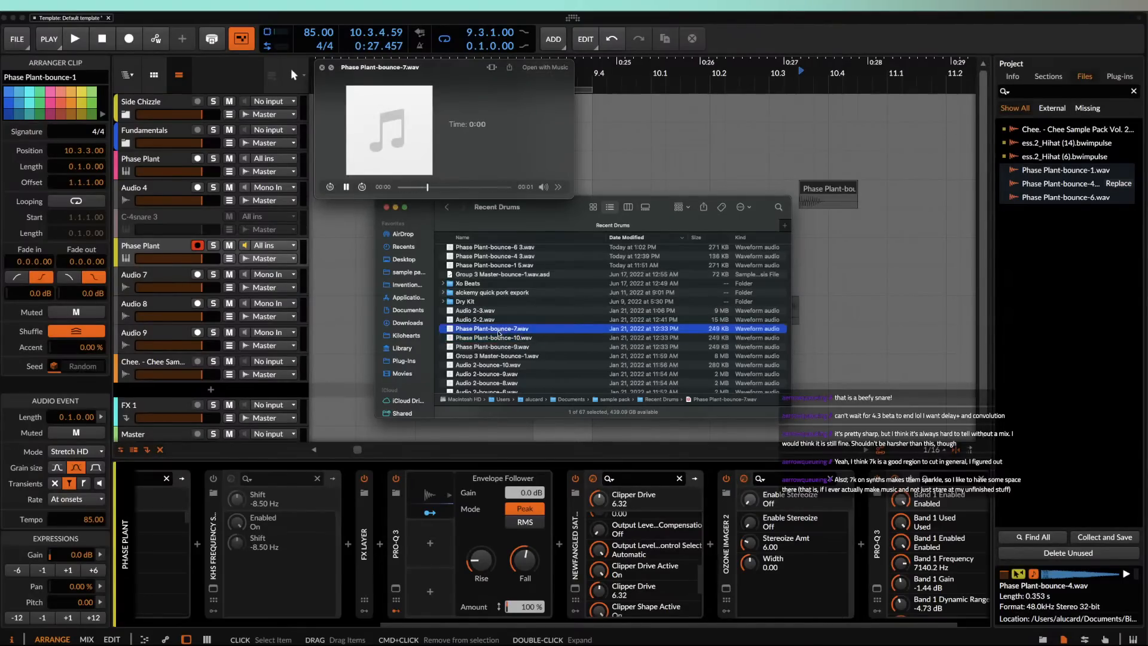
{"action": "left_click", "coordinate": [499, 350]}
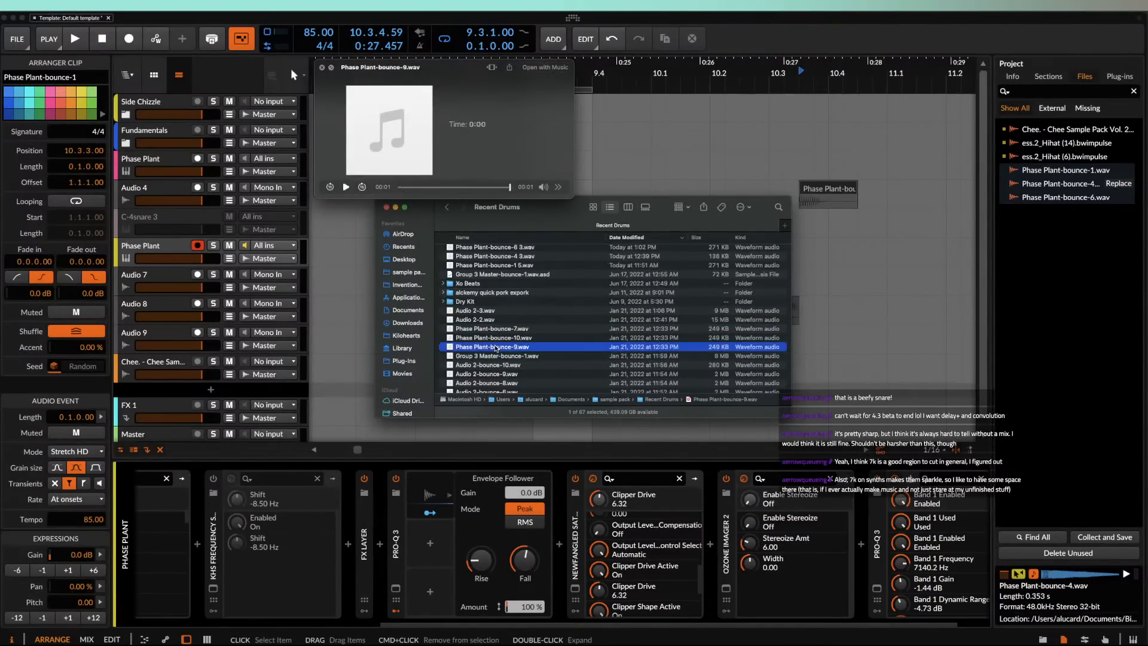
{"action": "left_click", "coordinate": [494, 339], "text": "shift"}
{"action": "key", "text": "super+BackSpace"}
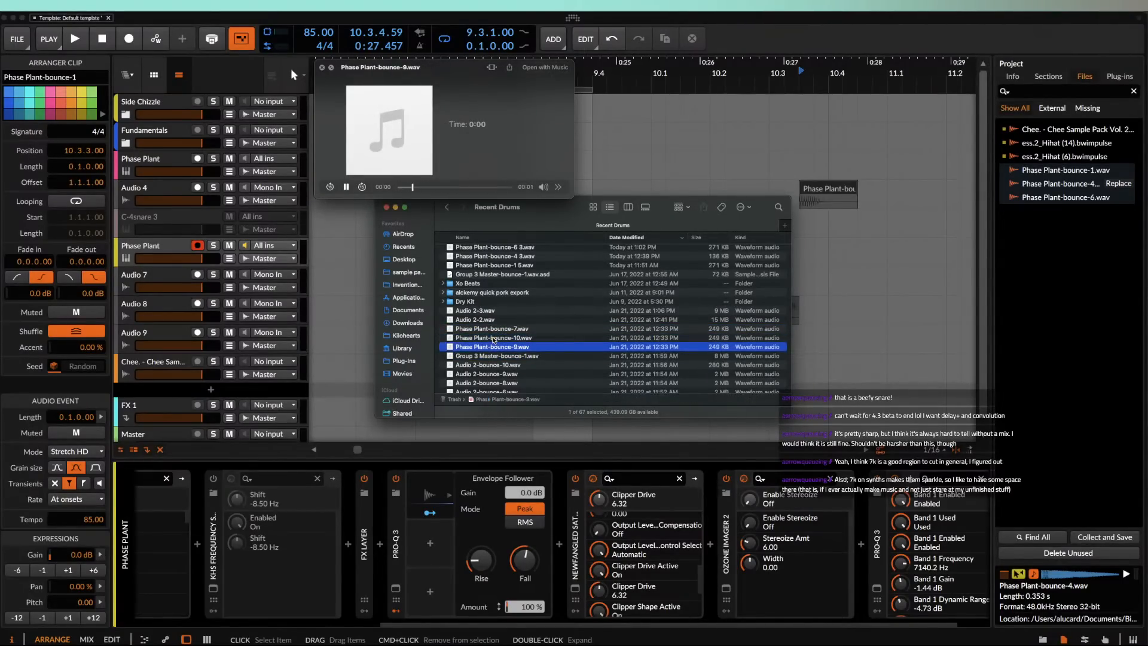
Step: Audition the older files from Phase Plant-bounce-7.wav and Group 3 Master-bounce-1.wav down to Audio 3-1.wav
{"action": "left_click", "coordinate": [484, 330]}
{"action": "left_click", "coordinate": [483, 341]}
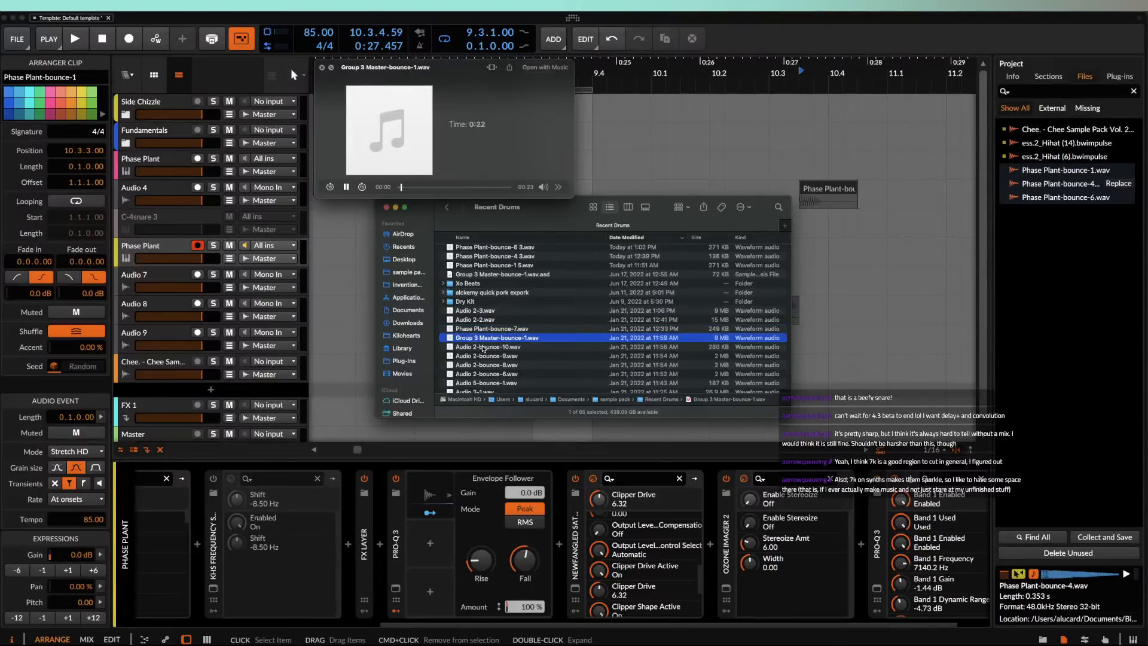
{"action": "left_click", "coordinate": [483, 348]}
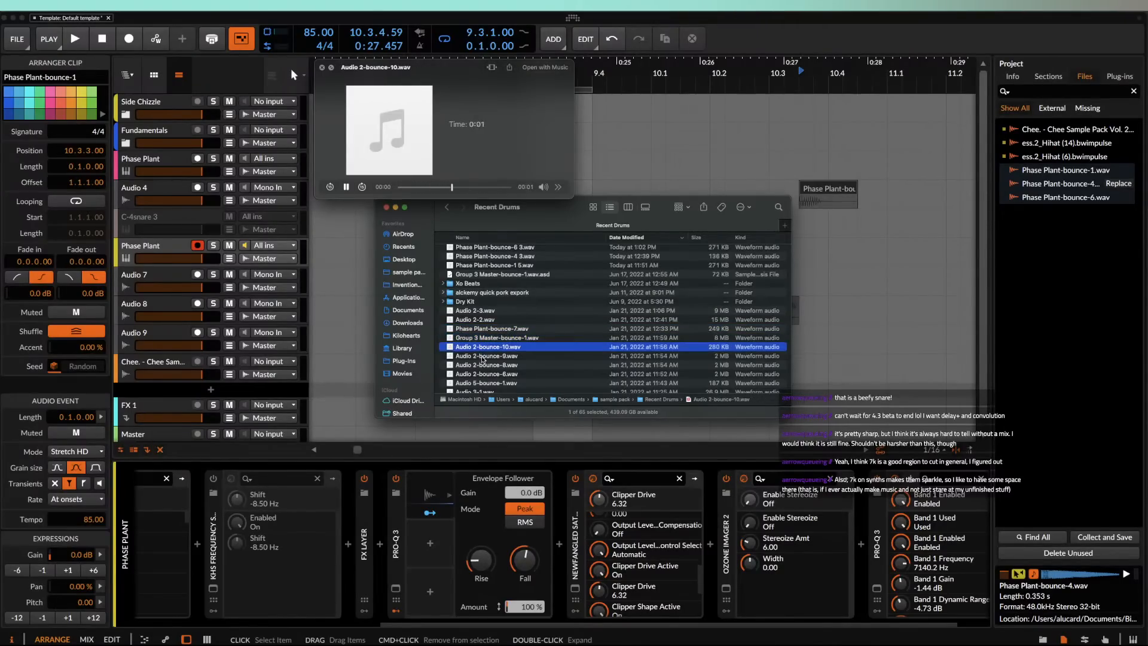
{"action": "left_click", "coordinate": [483, 358]}
{"action": "left_click", "coordinate": [483, 365]}
{"action": "left_click", "coordinate": [485, 375]}
{"action": "scroll", "coordinate": [484, 378], "scroll_direction": "down", "scroll_amount": 2}
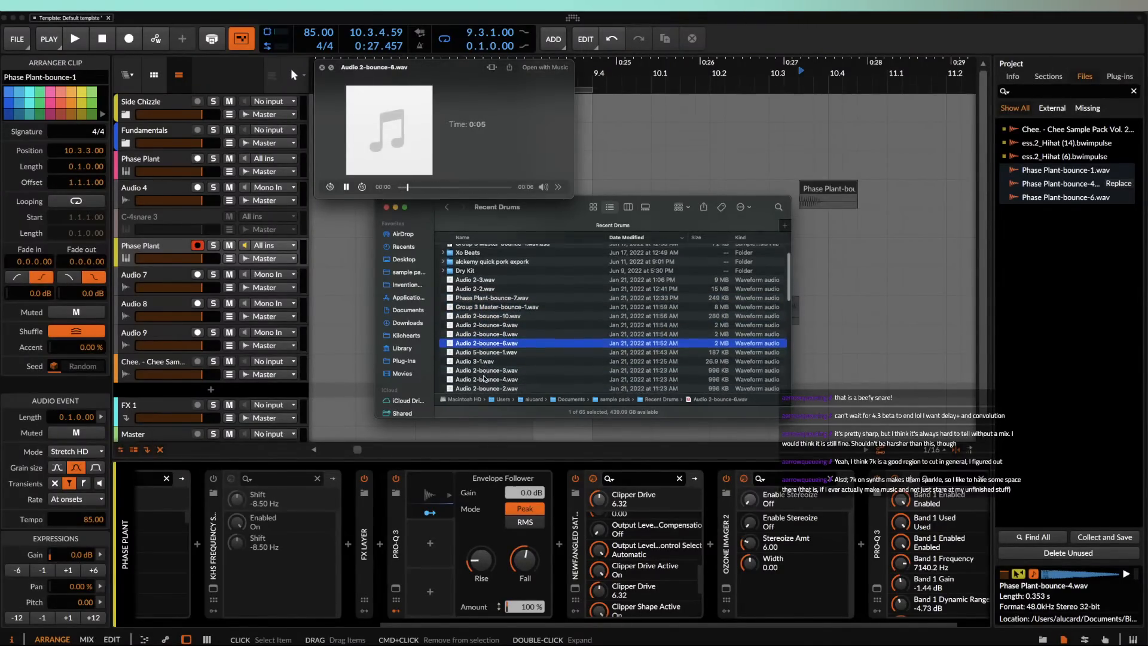
{"action": "left_click", "coordinate": [476, 351]}
{"action": "left_click", "coordinate": [476, 361]}
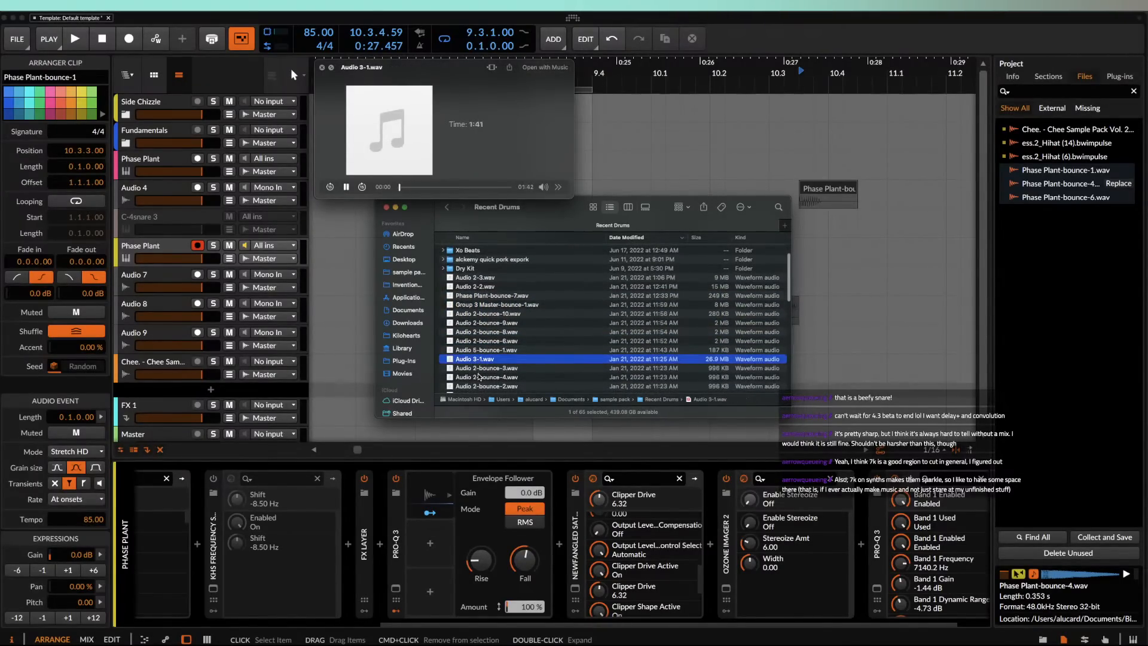
Step: Audition the short Audio 2 bounces and move Audio 2-bounce-4.wav, Audio 2-bounce-2.wav and Audio 2-bounce-5.wav to the trash
{"action": "left_click", "coordinate": [478, 377]}
{"action": "left_click", "coordinate": [478, 368]}
{"action": "scroll", "coordinate": [478, 367], "scroll_direction": "down", "scroll_amount": 2}
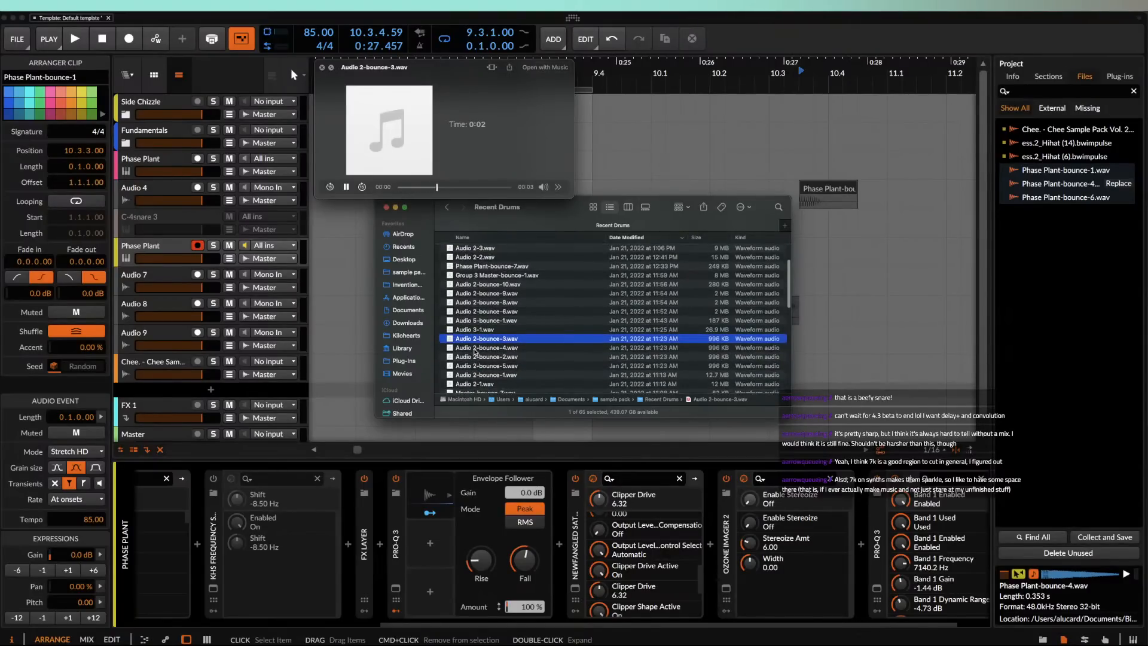
{"action": "left_click", "coordinate": [476, 351]}
{"action": "left_click", "coordinate": [476, 357]}
{"action": "left_click", "coordinate": [477, 366]}
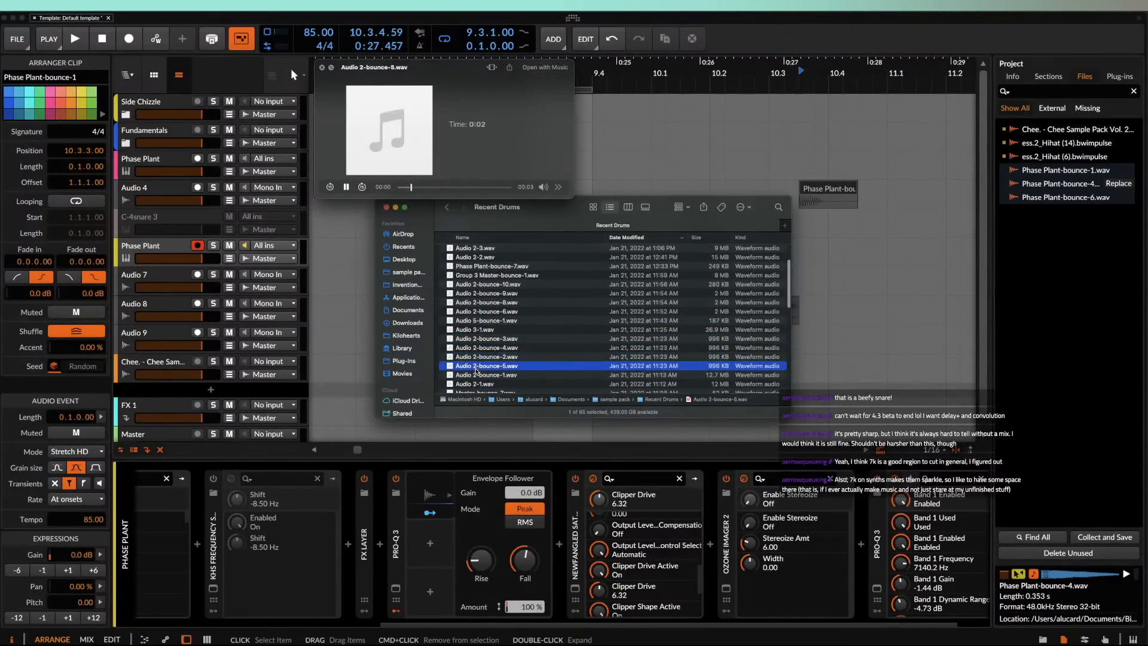
{"action": "left_click", "coordinate": [476, 347], "text": "shift"}
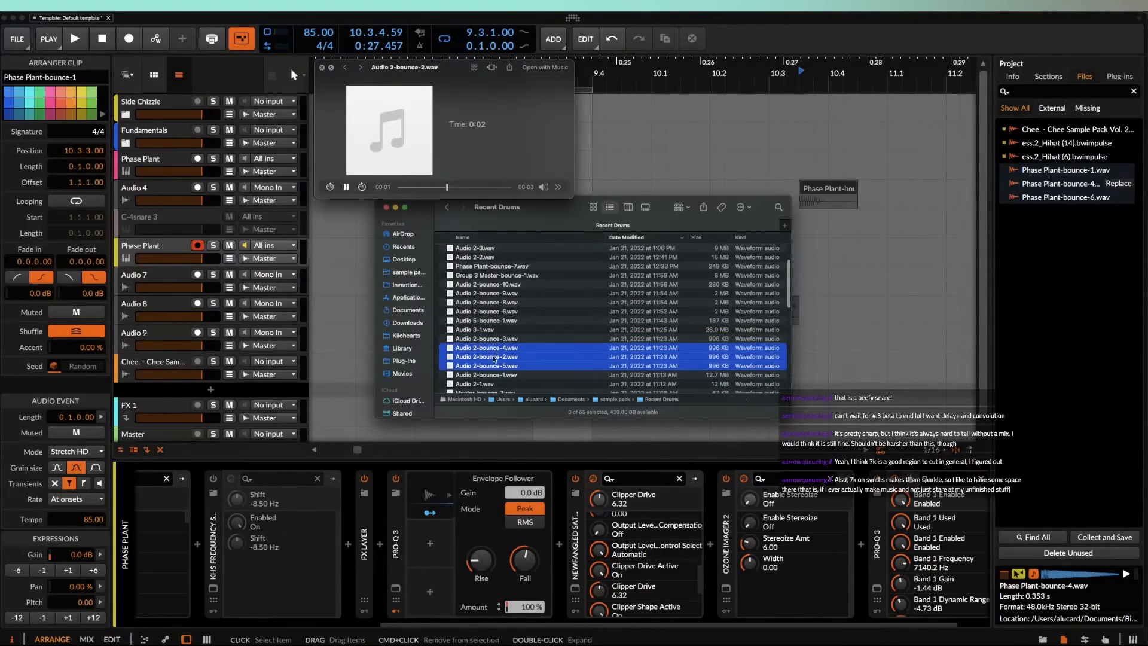
{"action": "key", "text": "super+BackSpace"}
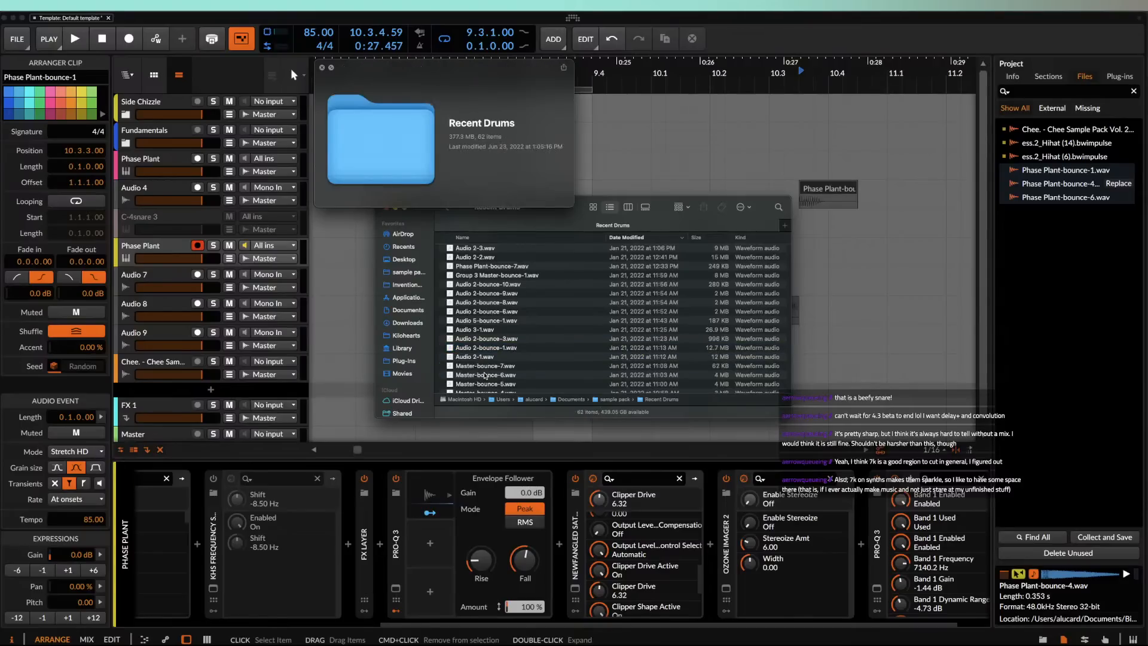
Step: Audition the January 21 files from Master-bounce-1.wav and Audio 6-bounce-1.wav down to Phase Plant-bounce-1.wav
{"action": "scroll", "coordinate": [485, 375], "scroll_direction": "down", "scroll_amount": 2}
{"action": "left_click", "coordinate": [486, 375]}
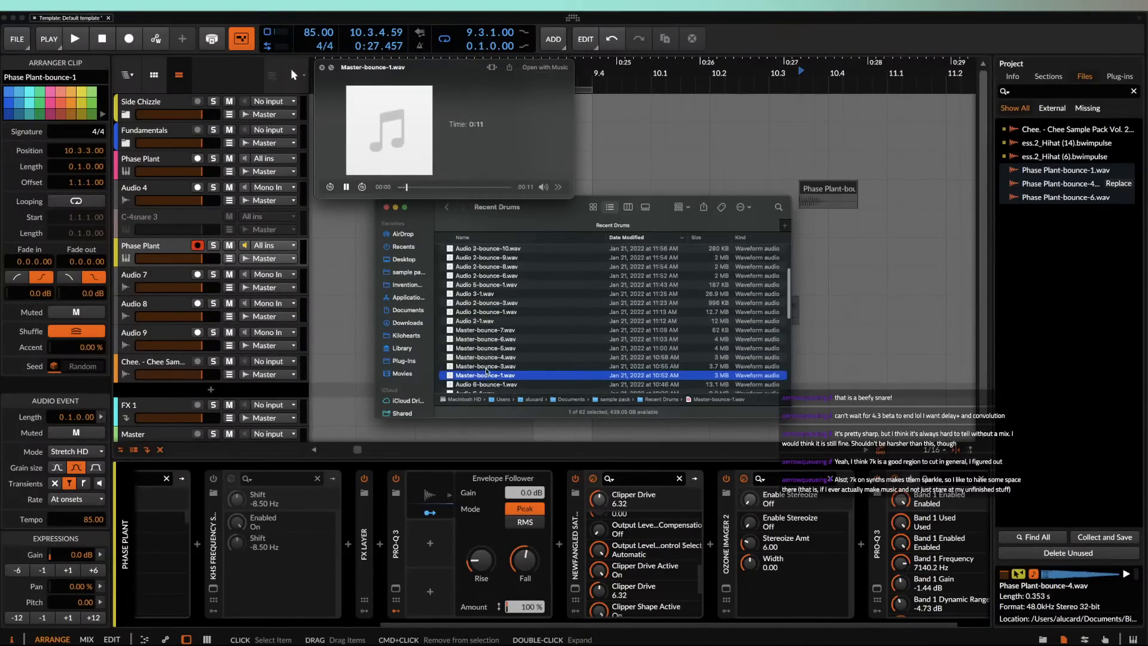
{"action": "scroll", "coordinate": [487, 372], "scroll_direction": "down", "scroll_amount": 1}
{"action": "left_click", "coordinate": [486, 361]}
{"action": "scroll", "coordinate": [481, 360], "scroll_direction": "down", "scroll_amount": 1}
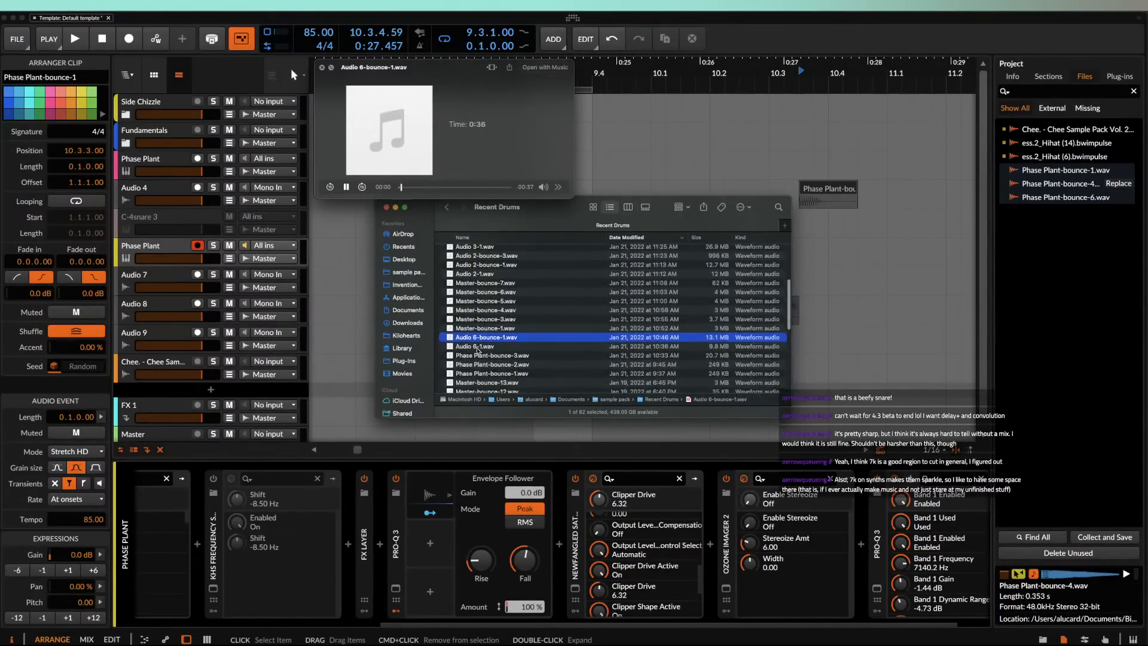
{"action": "left_click", "coordinate": [477, 348]}
{"action": "left_click", "coordinate": [478, 356]}
{"action": "scroll", "coordinate": [478, 356], "scroll_direction": "down", "scroll_amount": 2}
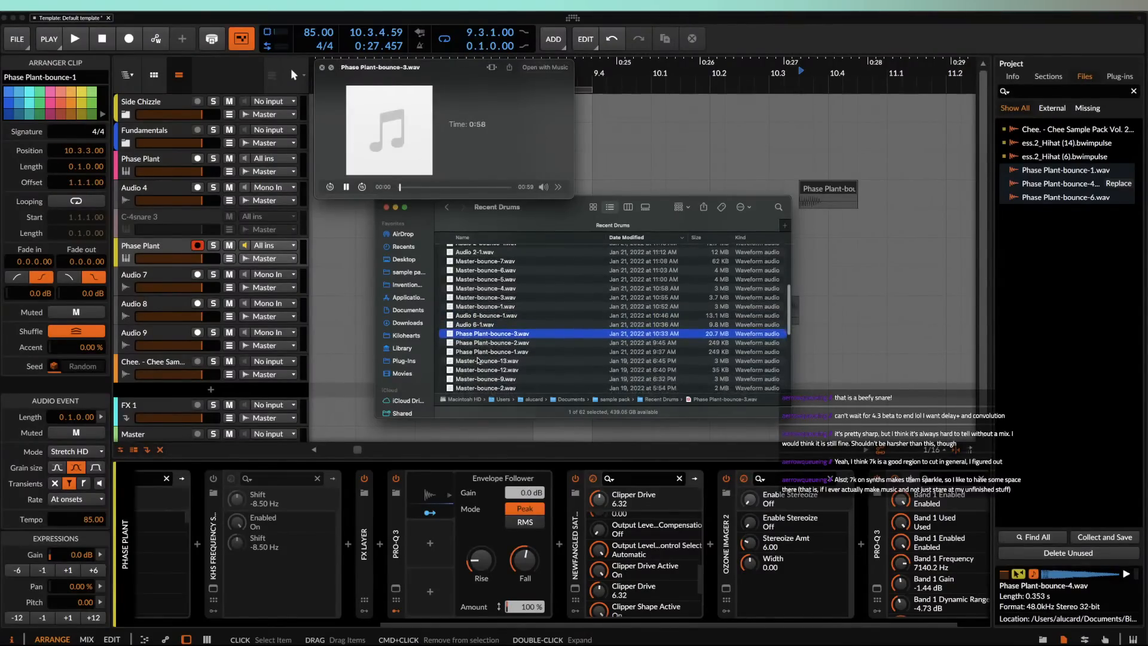
{"action": "left_click", "coordinate": [476, 343]}
{"action": "left_click", "coordinate": [477, 352]}
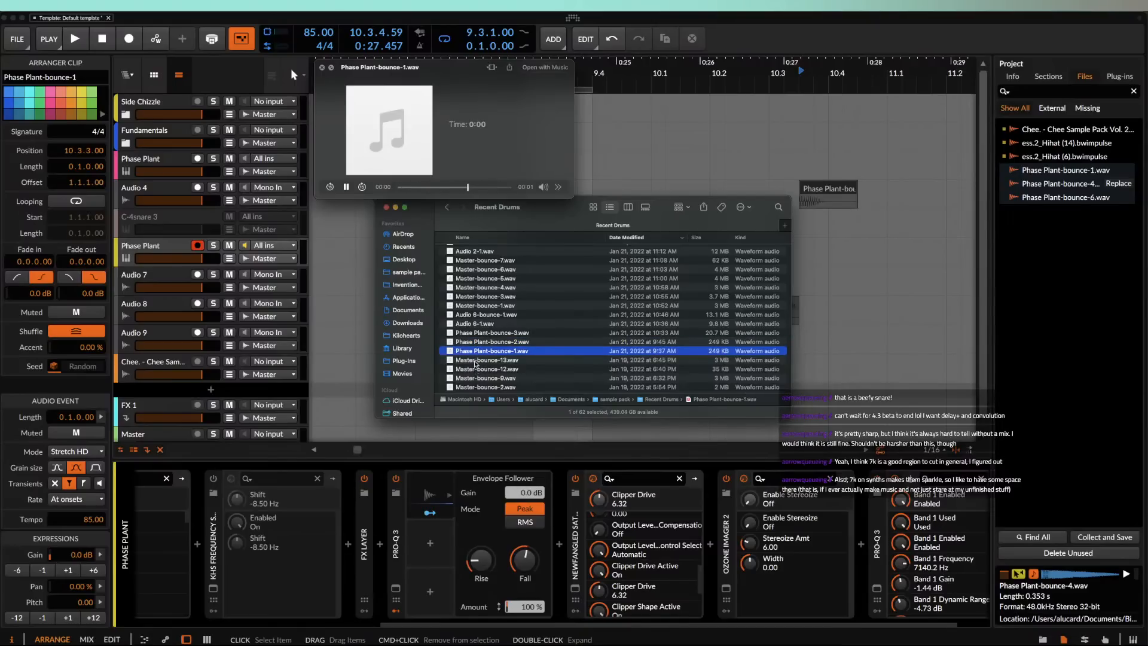
Step: Audition the files from Master-bounce-13.wav down to Phase Plant-bounce-3 3.wav, including alckemy's new beat factory 85.wav
{"action": "left_click", "coordinate": [475, 361]}
{"action": "scroll", "coordinate": [475, 361], "scroll_direction": "down", "scroll_amount": 2}
{"action": "left_click", "coordinate": [476, 354]}
{"action": "left_click", "coordinate": [476, 363]}
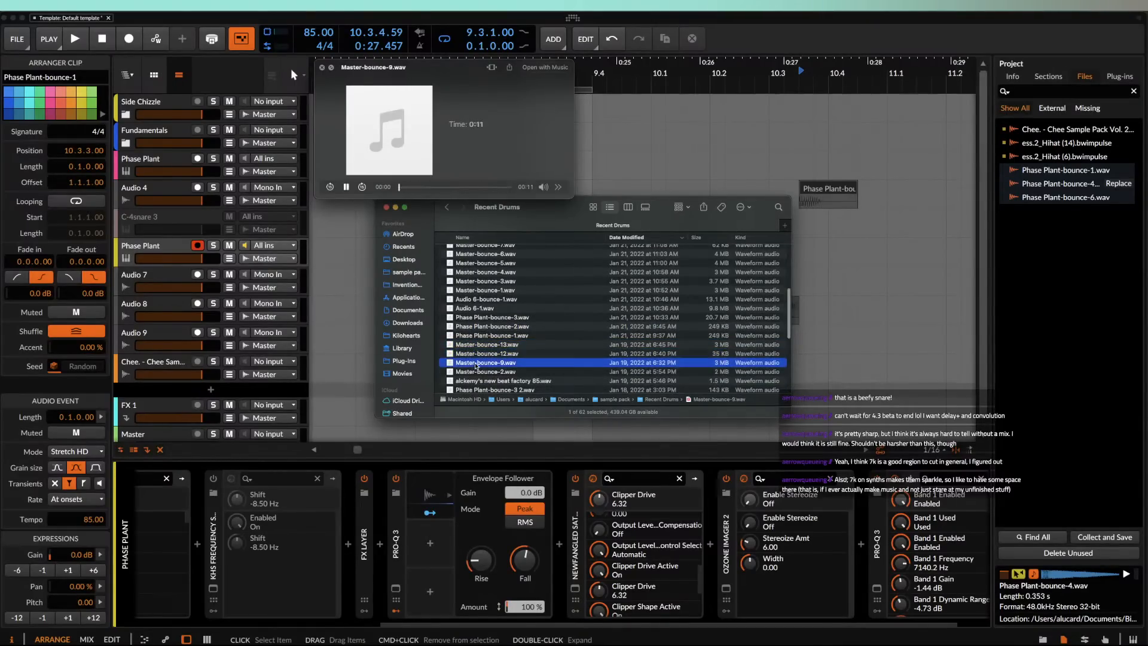
{"action": "left_click", "coordinate": [476, 371]}
{"action": "scroll", "coordinate": [477, 362], "scroll_direction": "down", "scroll_amount": 3}
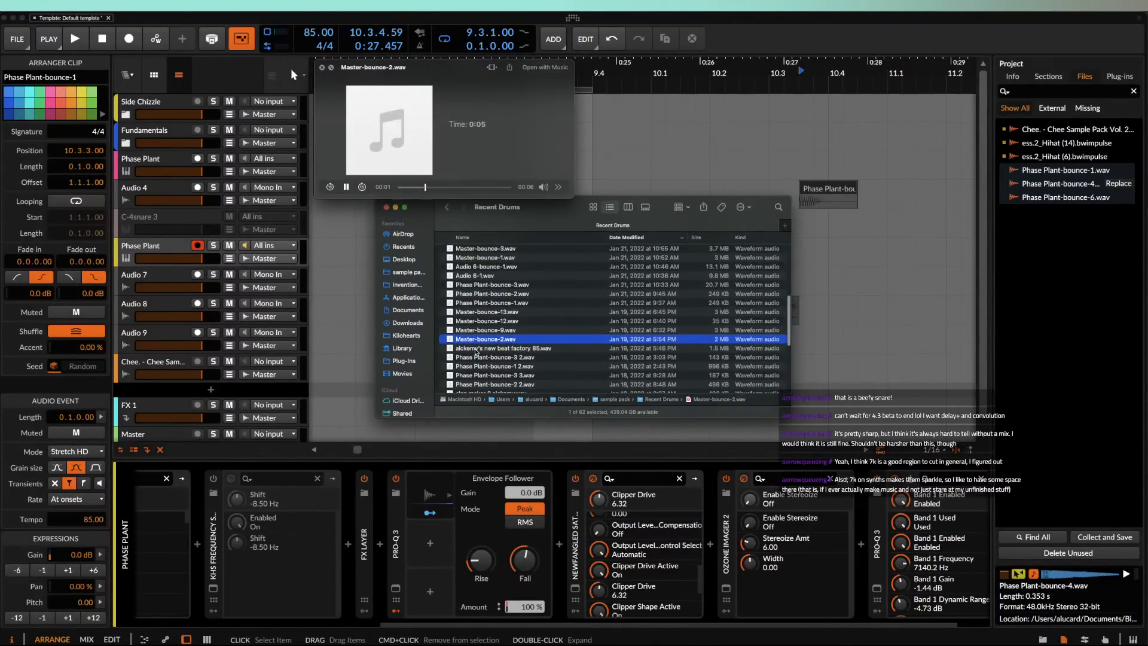
{"action": "left_click", "coordinate": [476, 350]}
{"action": "left_click", "coordinate": [476, 354]}
{"action": "scroll", "coordinate": [476, 353], "scroll_direction": "down", "scroll_amount": 2}
{"action": "left_click", "coordinate": [476, 353]}
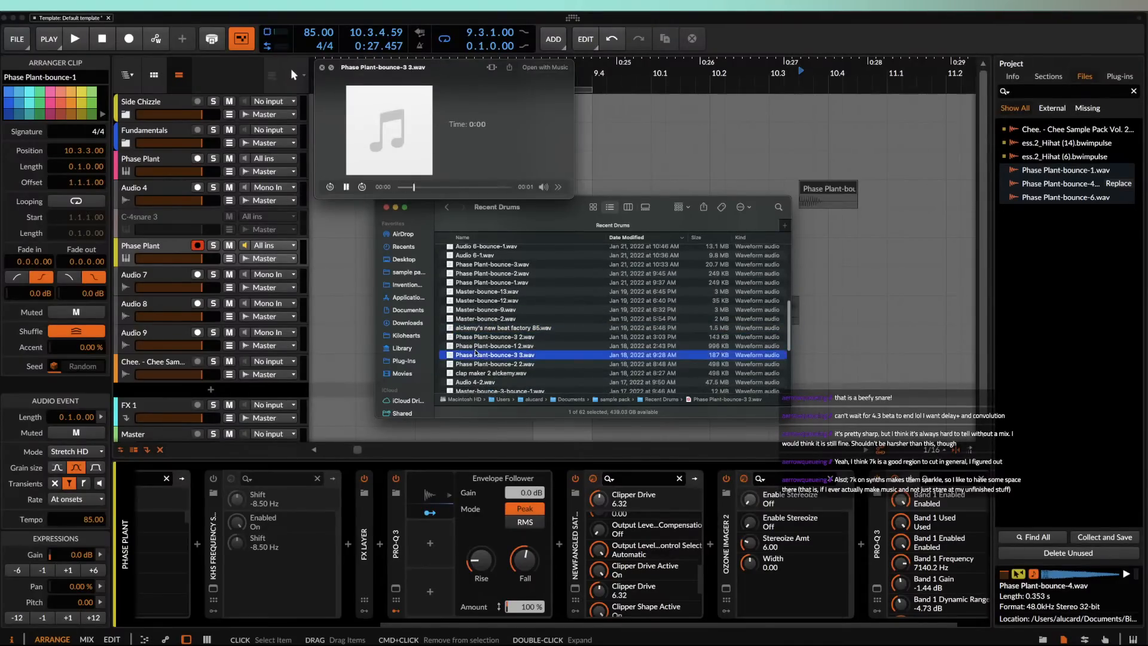
Step: Audition the older files from Phase Plant-bounce-2 2.wav and clap maker 2 alckemy.wav down to Phase Plant-bounce-14.wav
{"action": "left_click", "coordinate": [477, 350]}
{"action": "left_click", "coordinate": [478, 365]}
{"action": "scroll", "coordinate": [477, 366], "scroll_direction": "down", "scroll_amount": 2}
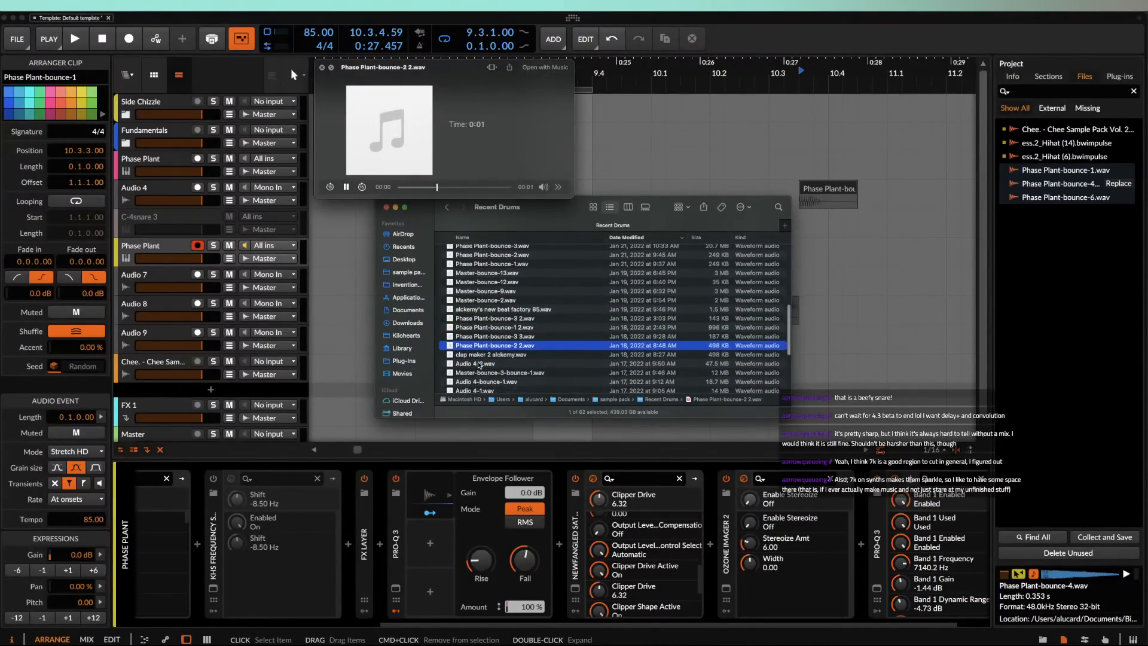
{"action": "left_click", "coordinate": [475, 355]}
{"action": "left_click", "coordinate": [475, 364]}
{"action": "scroll", "coordinate": [476, 363], "scroll_direction": "down", "scroll_amount": 4}
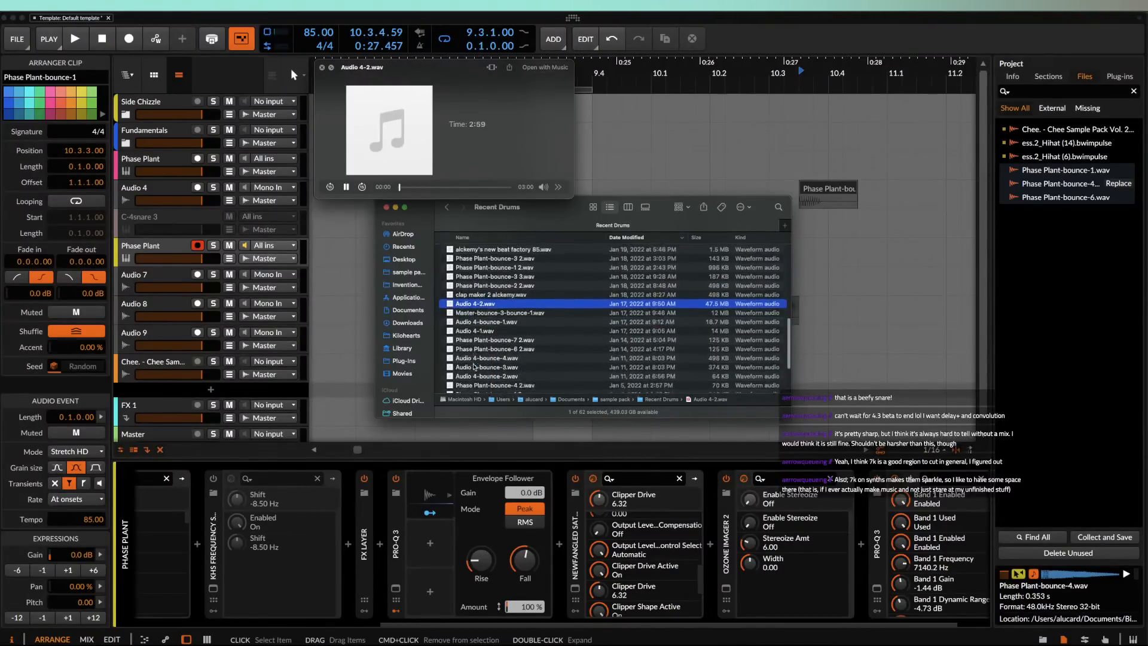
{"action": "left_click", "coordinate": [476, 363]}
{"action": "left_click", "coordinate": [476, 346]}
{"action": "scroll", "coordinate": [477, 348], "scroll_direction": "down", "scroll_amount": 3}
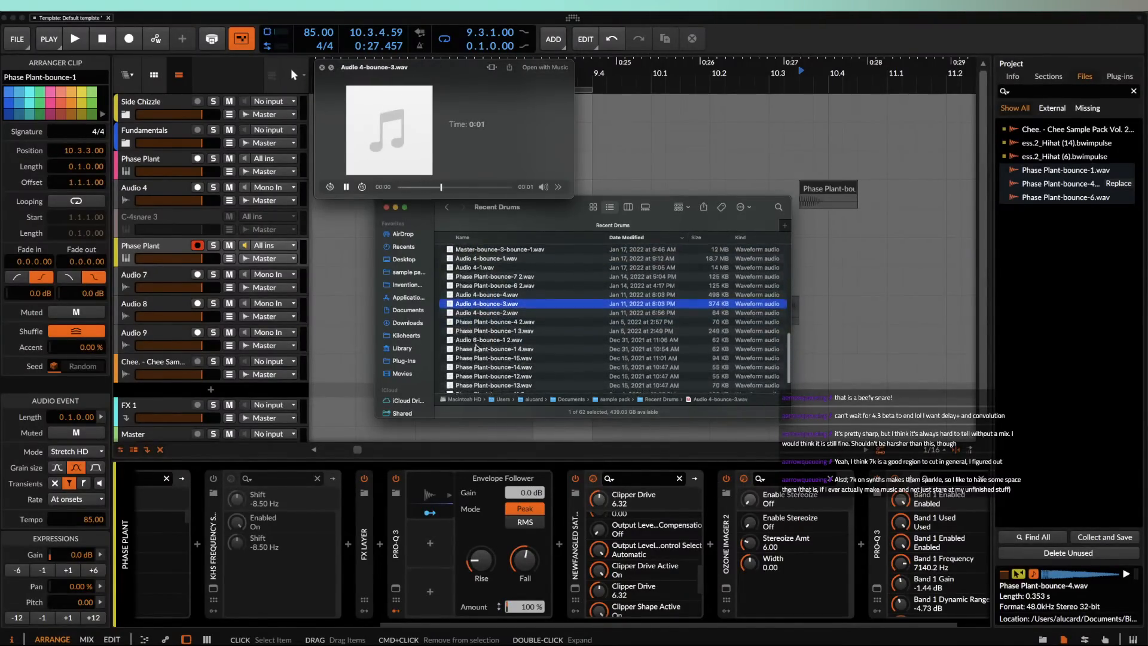
{"action": "left_click", "coordinate": [477, 347]}
Step: Audition Audio 2-3.wav, Audio 2-2.wav and the three newest Phase Plant bounces at the start of the list
{"action": "scroll", "coordinate": [482, 323], "scroll_direction": "up", "scroll_amount": 15}
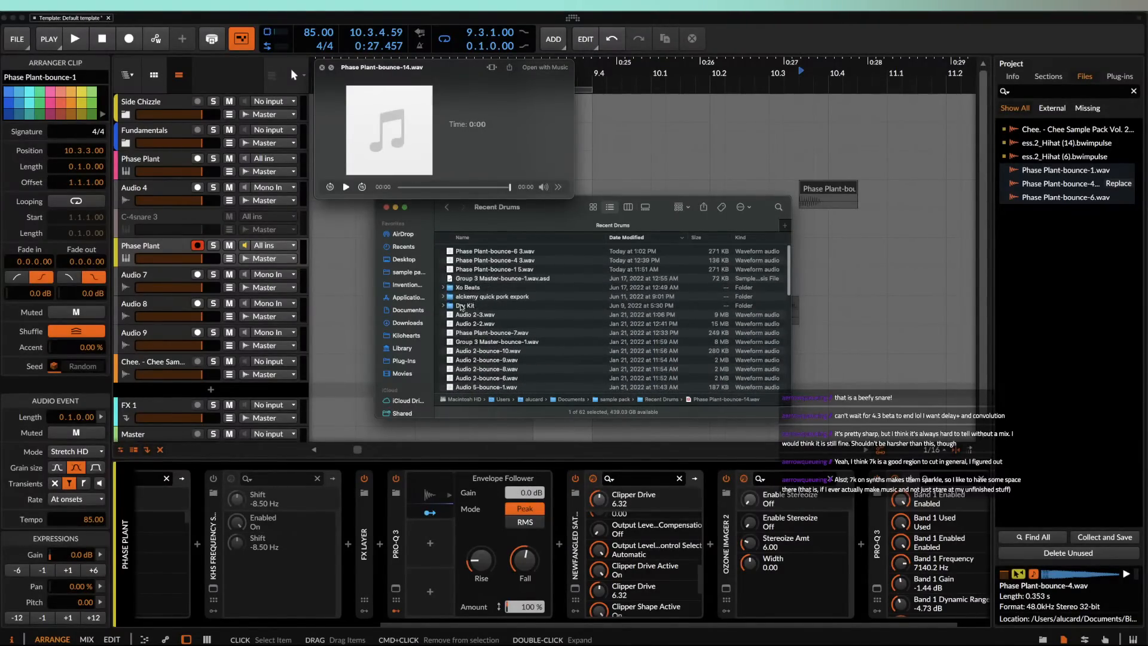
{"action": "left_click", "coordinate": [468, 317]}
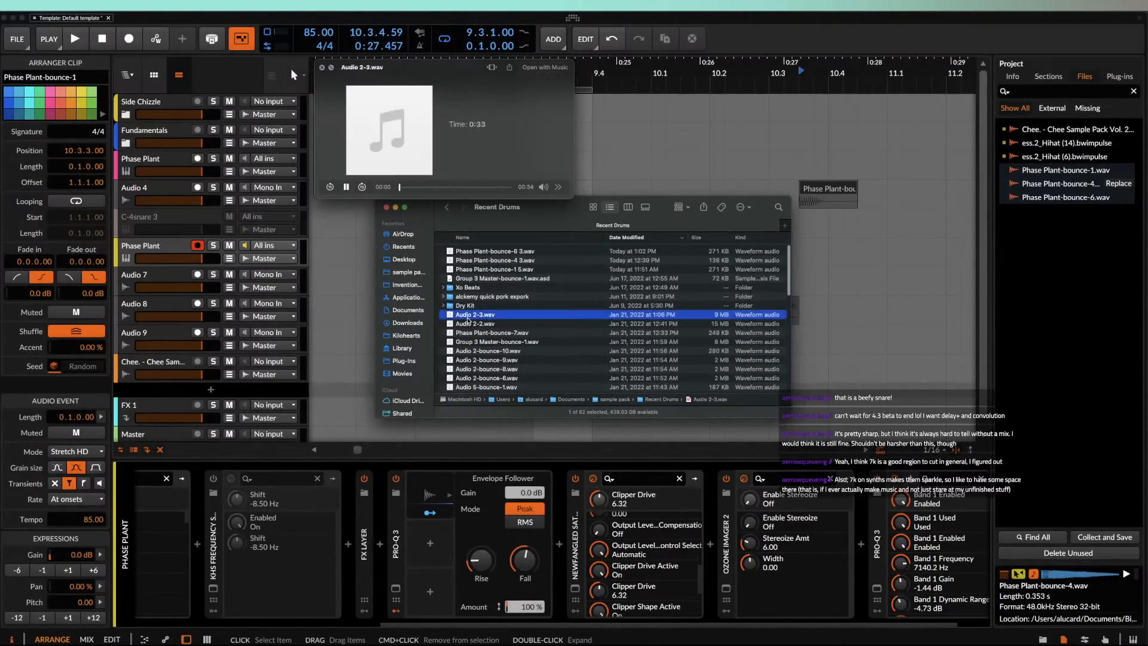
{"action": "left_click", "coordinate": [475, 325]}
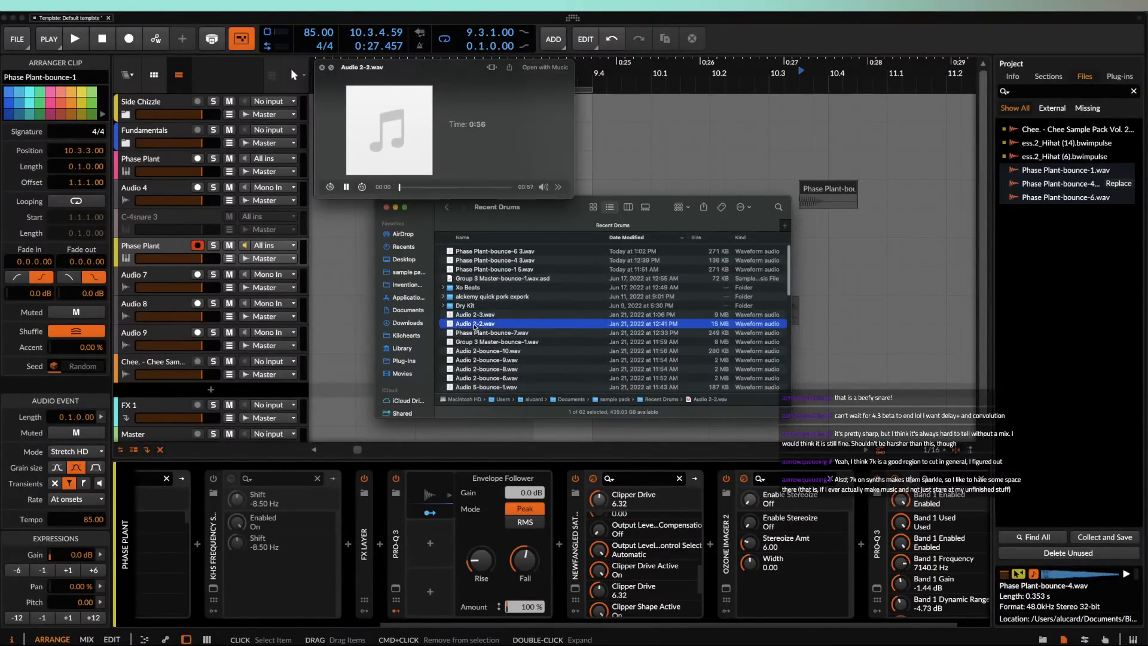
{"action": "left_click", "coordinate": [473, 269]}
{"action": "left_click", "coordinate": [472, 260]}
{"action": "left_click", "coordinate": [472, 252]}
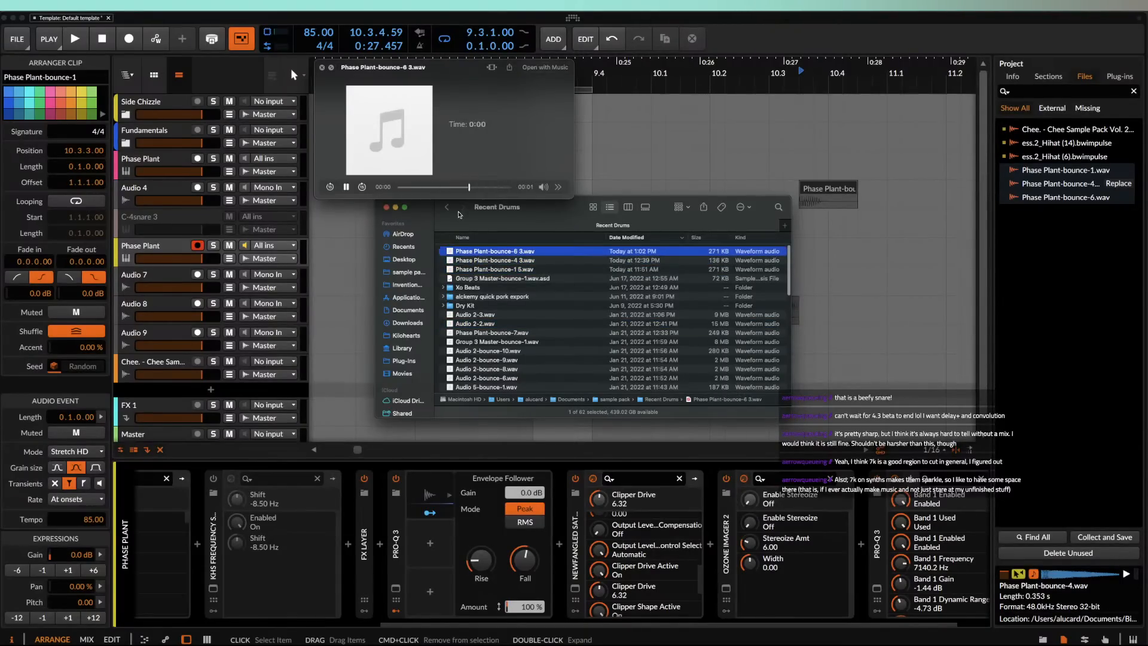
Step: Close the audio preview and the Recent Drums window, and select the note clip on the yellow Phase Plant track
{"action": "left_click", "coordinate": [323, 67]}
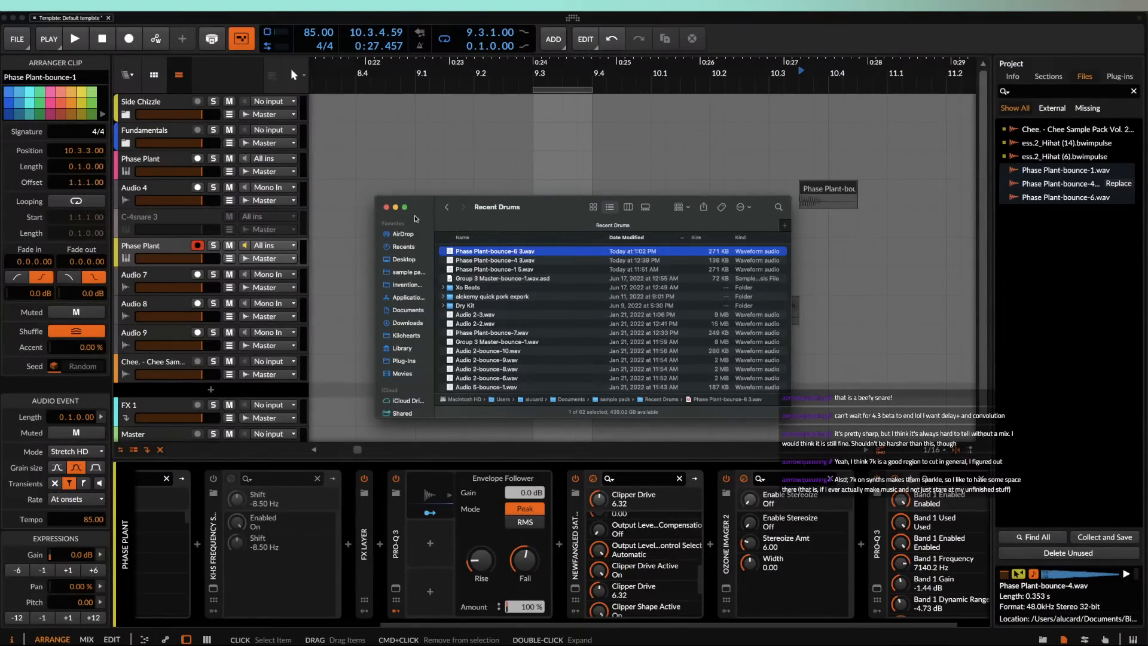
{"action": "left_click", "coordinate": [385, 208]}
{"action": "left_click", "coordinate": [545, 245]}
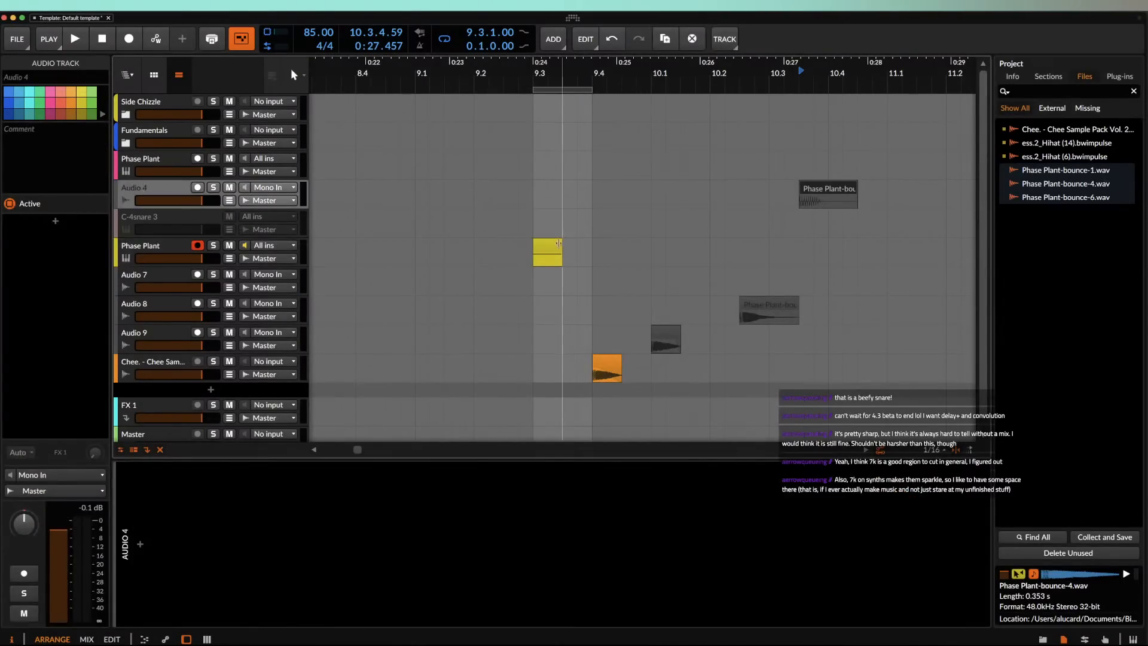
{"action": "scroll", "coordinate": [546, 246], "scroll_direction": "down", "scroll_amount": 3}
{"action": "scroll", "coordinate": [562, 287], "scroll_direction": "up", "scroll_amount": 5}
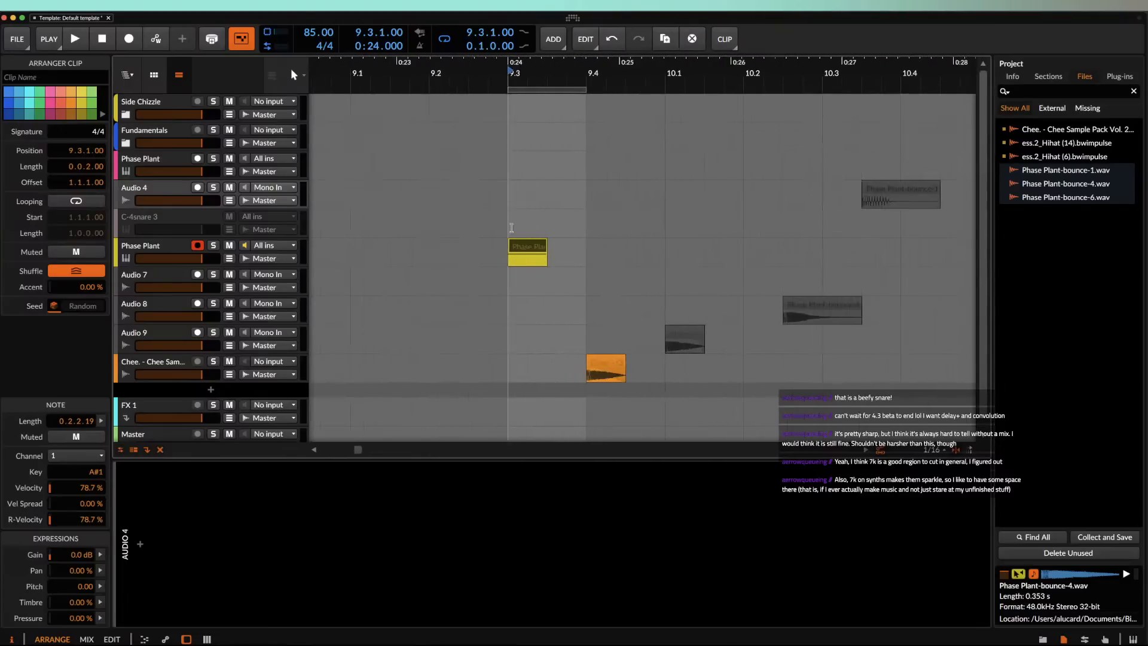
{"action": "scroll", "coordinate": [519, 244], "scroll_direction": "down", "scroll_amount": 2}
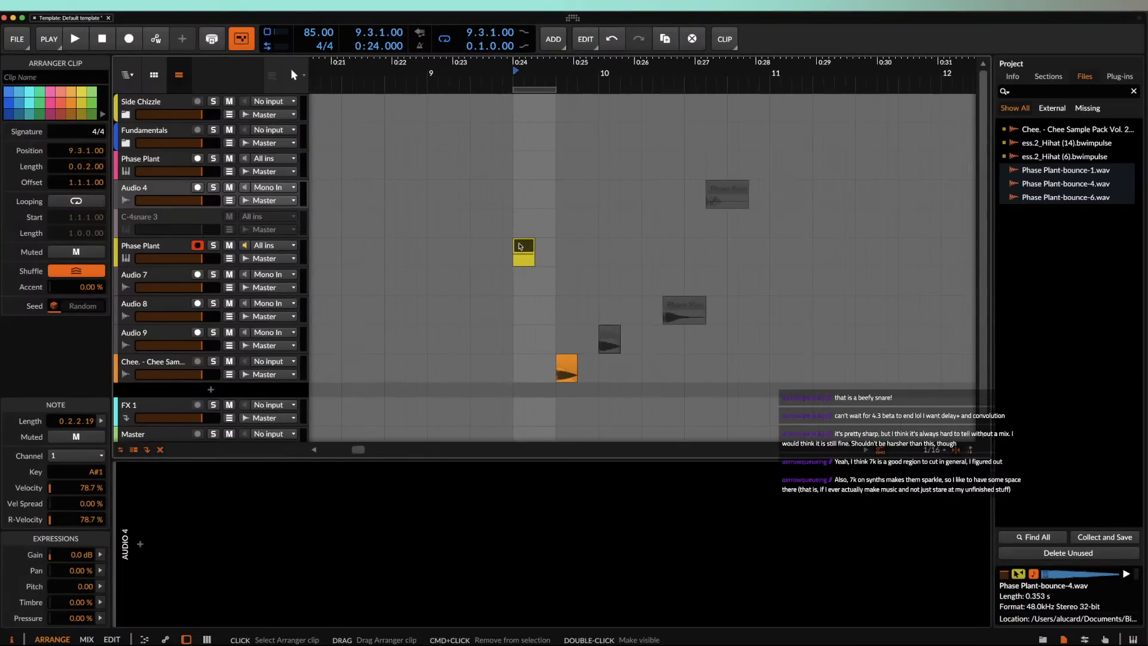
Step: Play the Phase Plant-bounce-1 clip on Audio 4 several times and select the Phase Plant-bounce-6 clip on Audio 8
{"action": "left_click", "coordinate": [715, 191]}
{"action": "scroll", "coordinate": [714, 191], "scroll_direction": "up", "scroll_amount": 3}
{"action": "scroll", "coordinate": [715, 190], "scroll_direction": "down", "scroll_amount": 1}
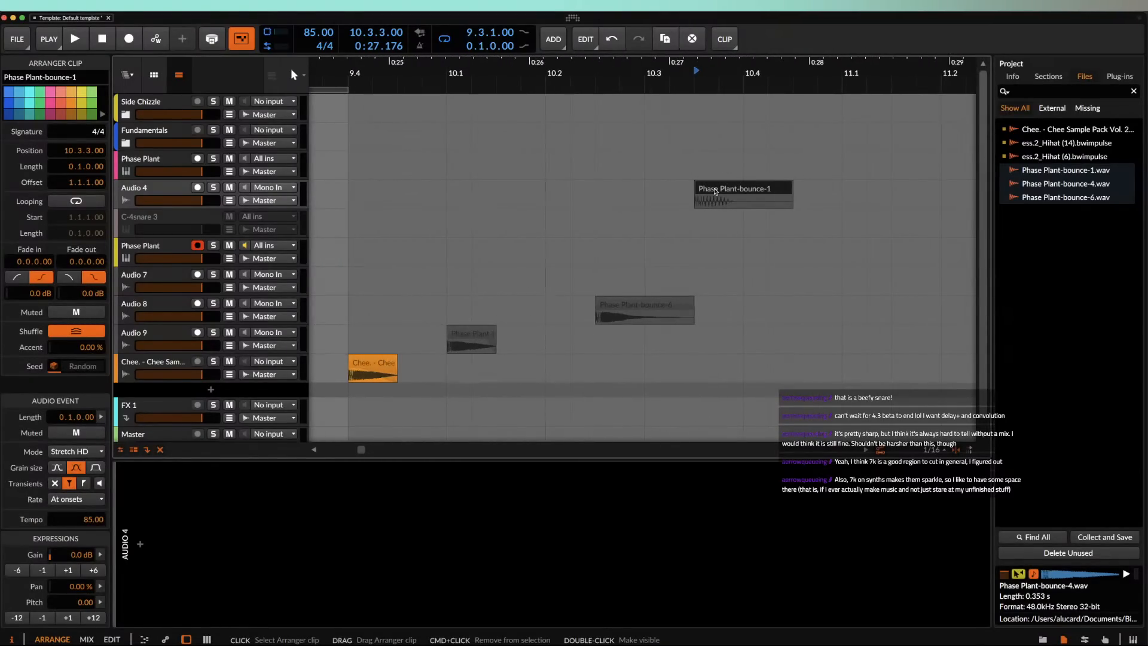
{"action": "key", "text": "space"}
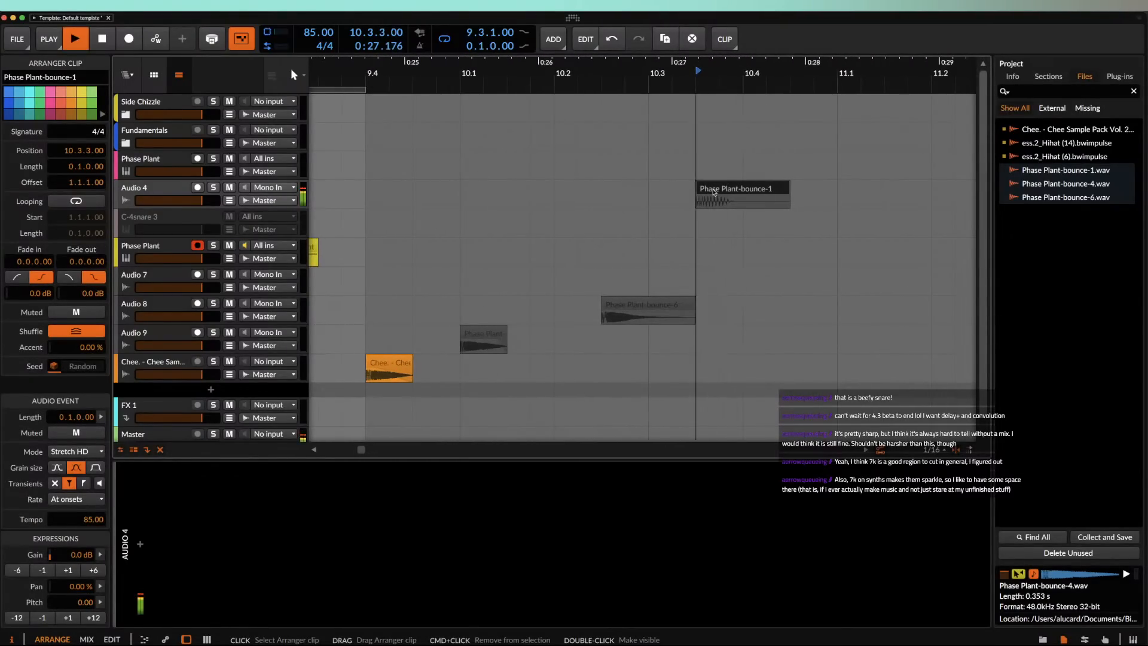
{"action": "key", "text": "space"}
{"action": "key", "text": "space"}
{"action": "key", "text": "space"}
{"action": "key", "text": "space"}
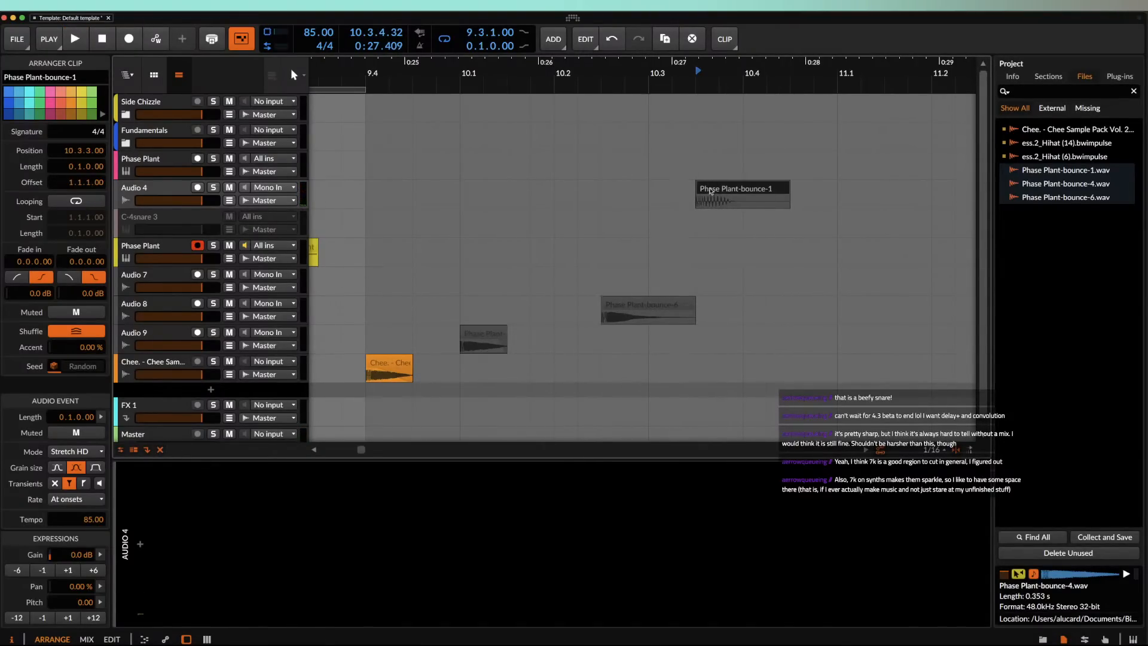
{"action": "left_click", "coordinate": [621, 310]}
{"action": "scroll", "coordinate": [621, 310], "scroll_direction": "down", "scroll_amount": 1}
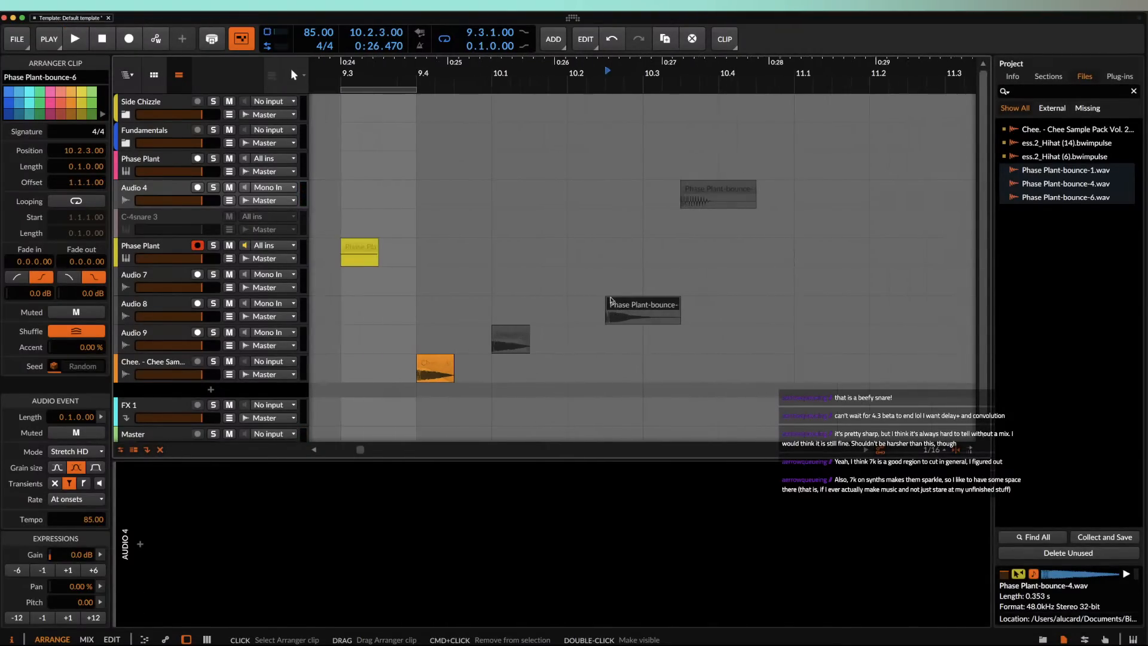
Step: Save the project as Chee snare maker 2 in the project folder
{"action": "key", "text": "super+s"}
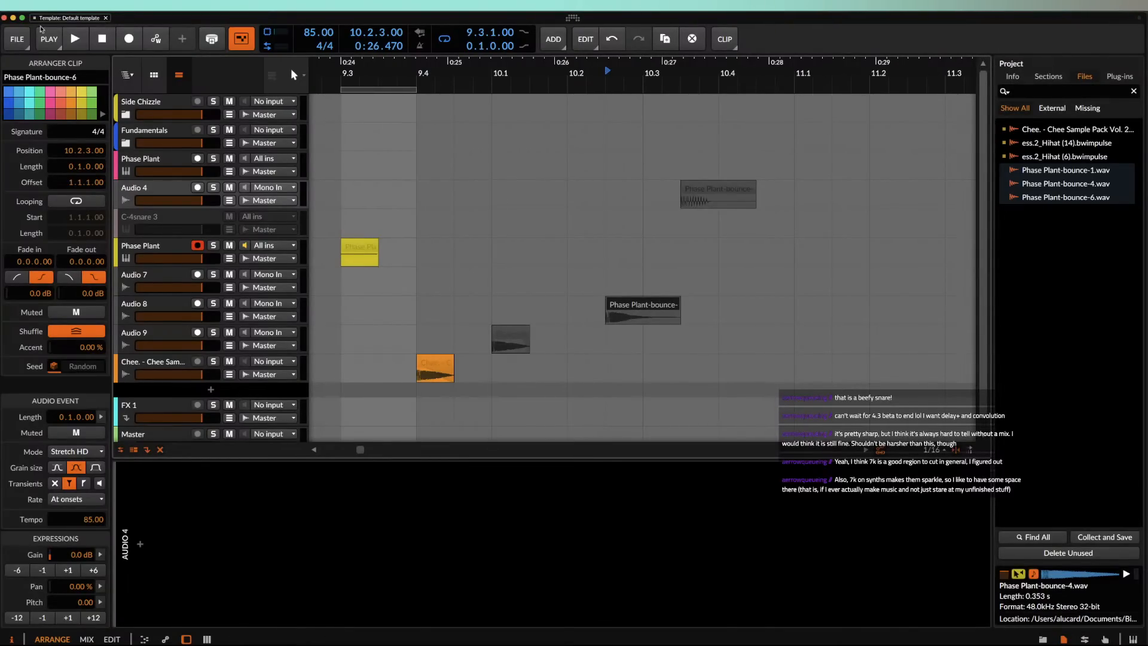
{"action": "left_click", "coordinate": [16, 39]}
{"action": "left_click", "coordinate": [39, 150]}
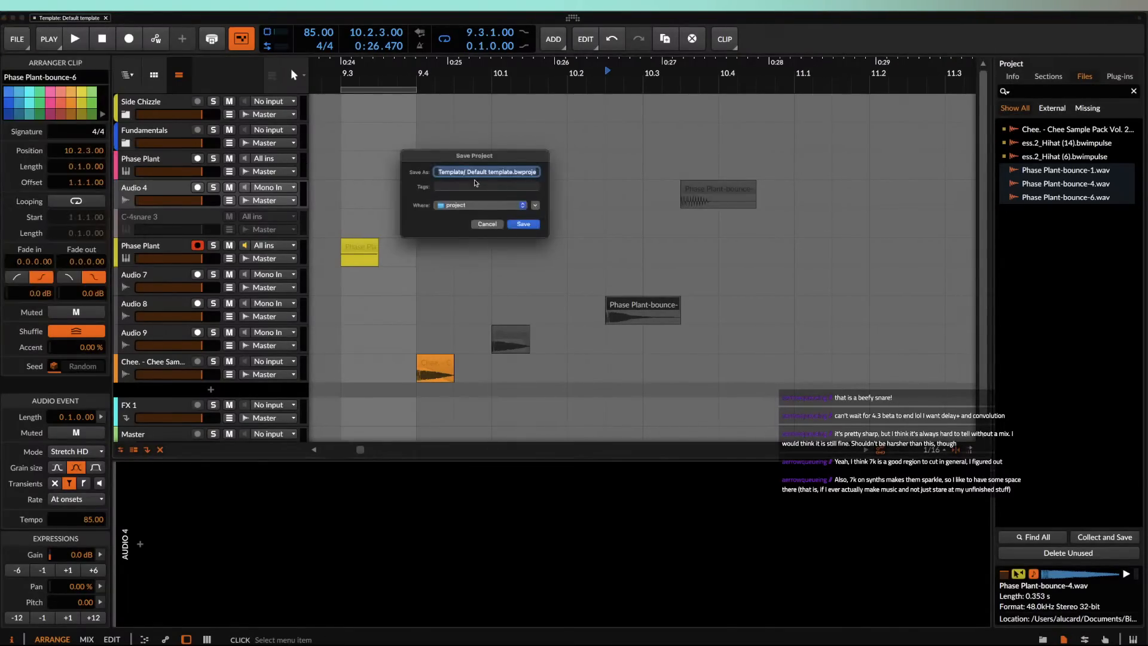
{"action": "type", "text": "Chee snare maker 2"}
{"action": "key", "text": "Return"}
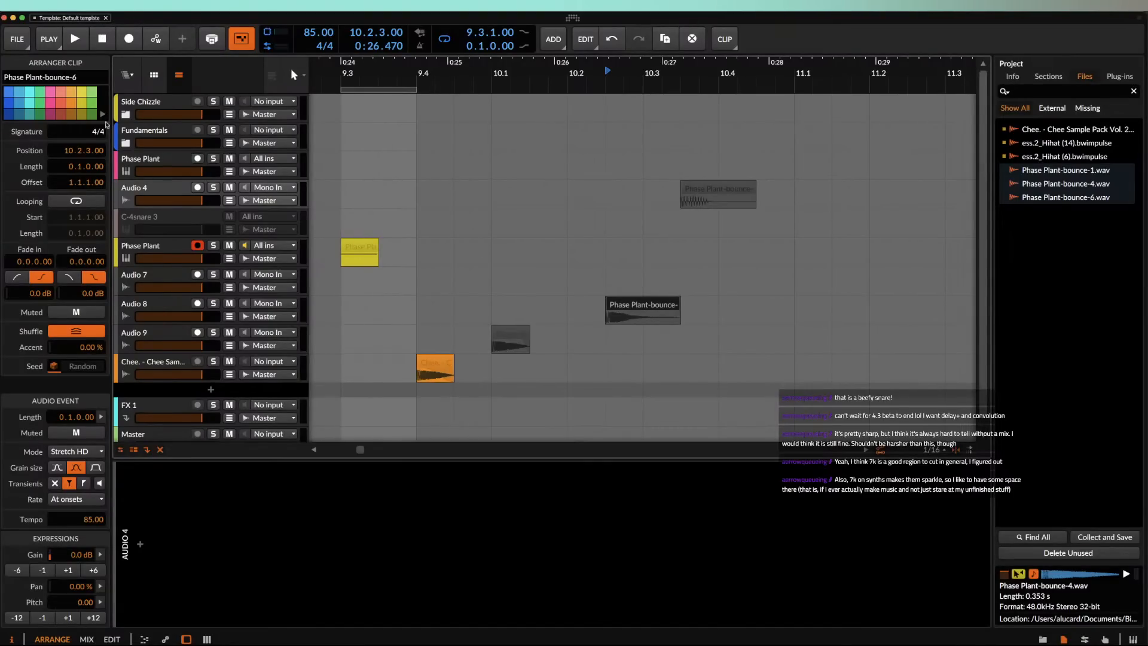
Step: Inspect the devices on the pink Phase Plant track and replay the Phase Plant-bounce-1 clip on Audio 4
{"action": "scroll", "coordinate": [359, 196], "scroll_direction": "left", "scroll_amount": 2}
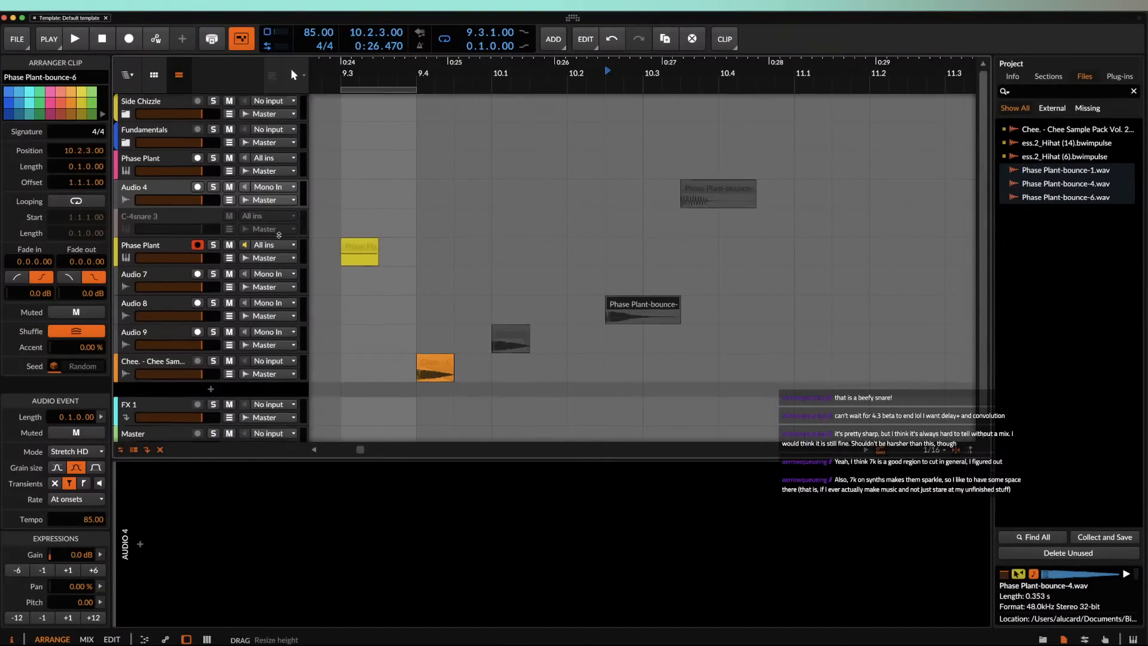
{"action": "scroll", "coordinate": [484, 251], "scroll_direction": "down", "scroll_amount": 3}
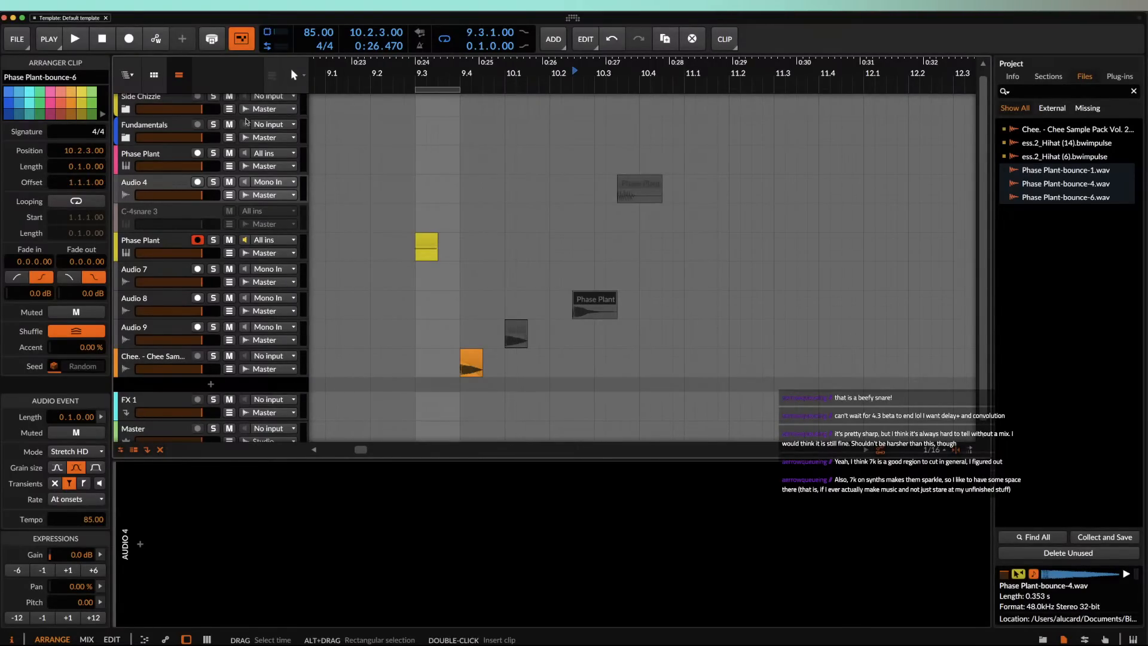
{"action": "left_click", "coordinate": [137, 157]}
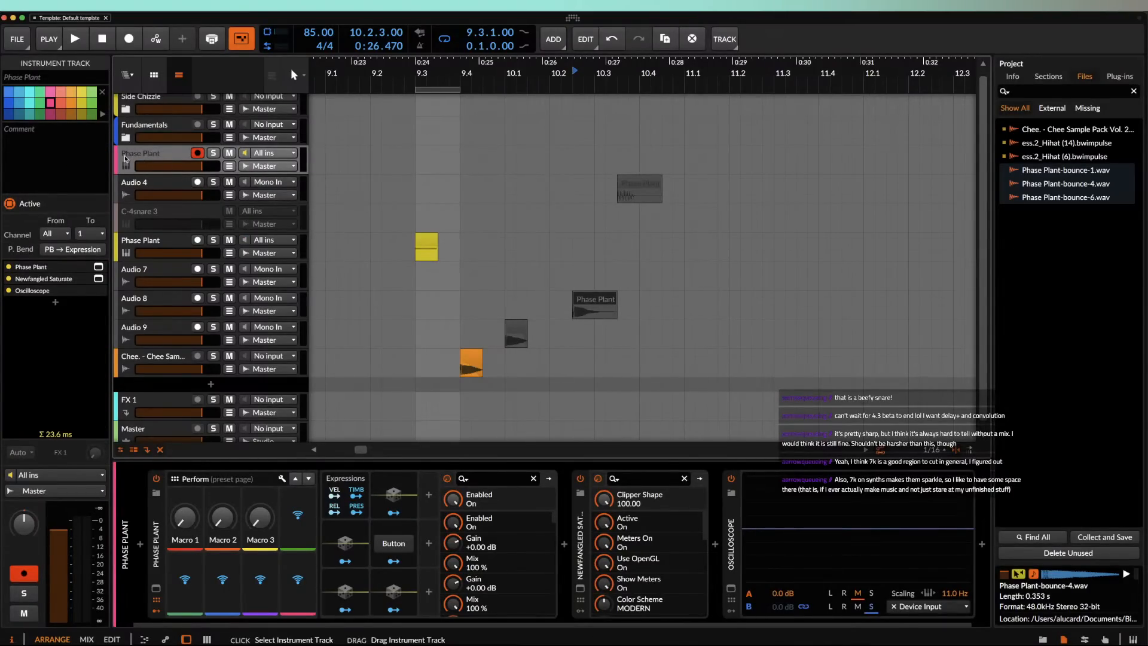
{"action": "left_click", "coordinate": [302, 203]}
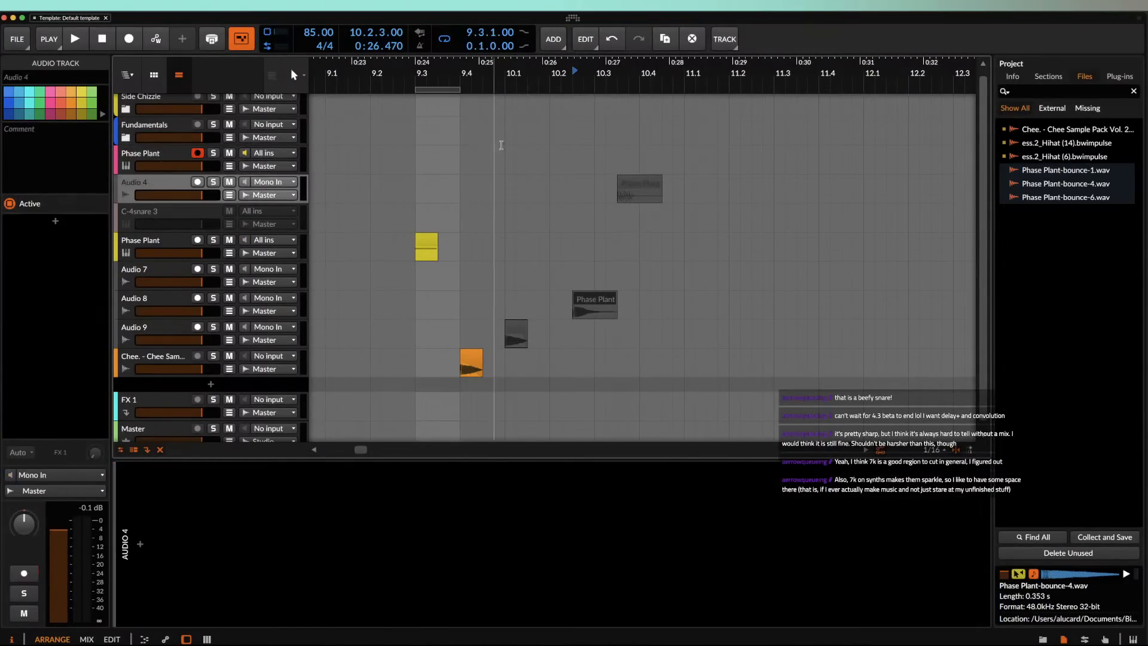
{"action": "left_click", "coordinate": [632, 185]}
{"action": "key", "text": "space"}
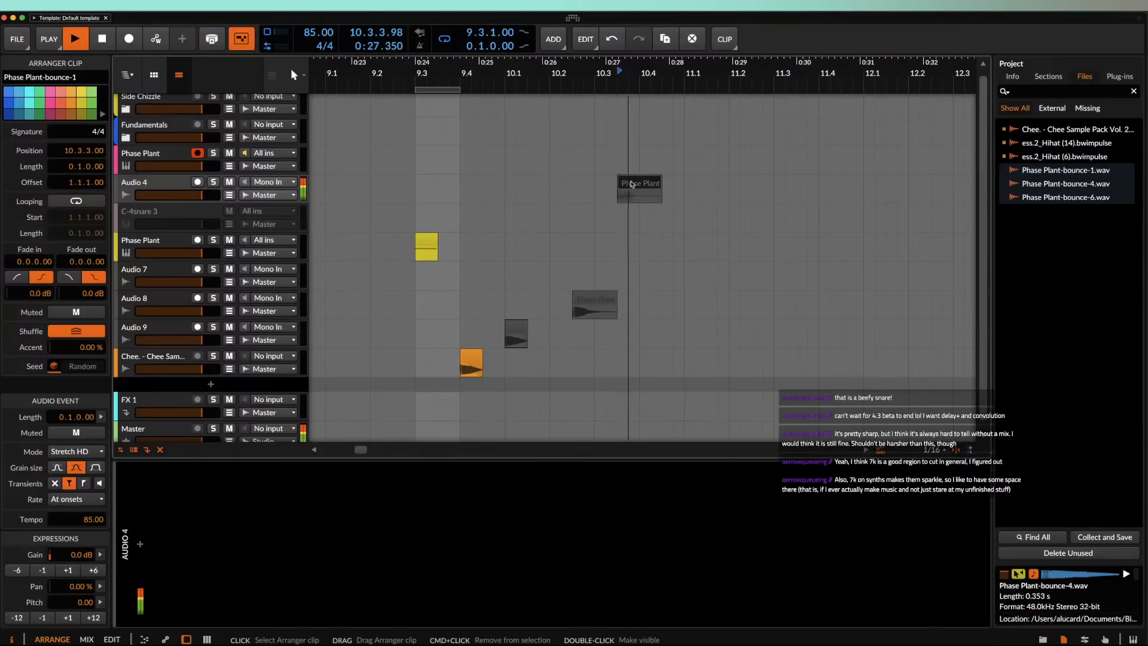
{"action": "key", "text": "space"}
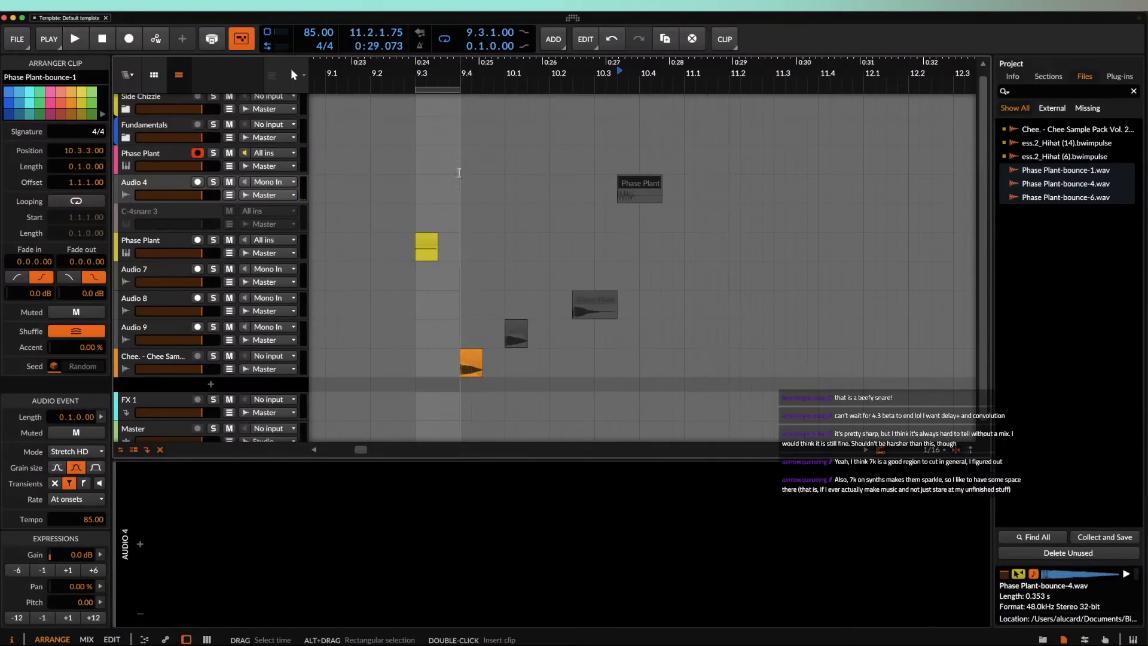
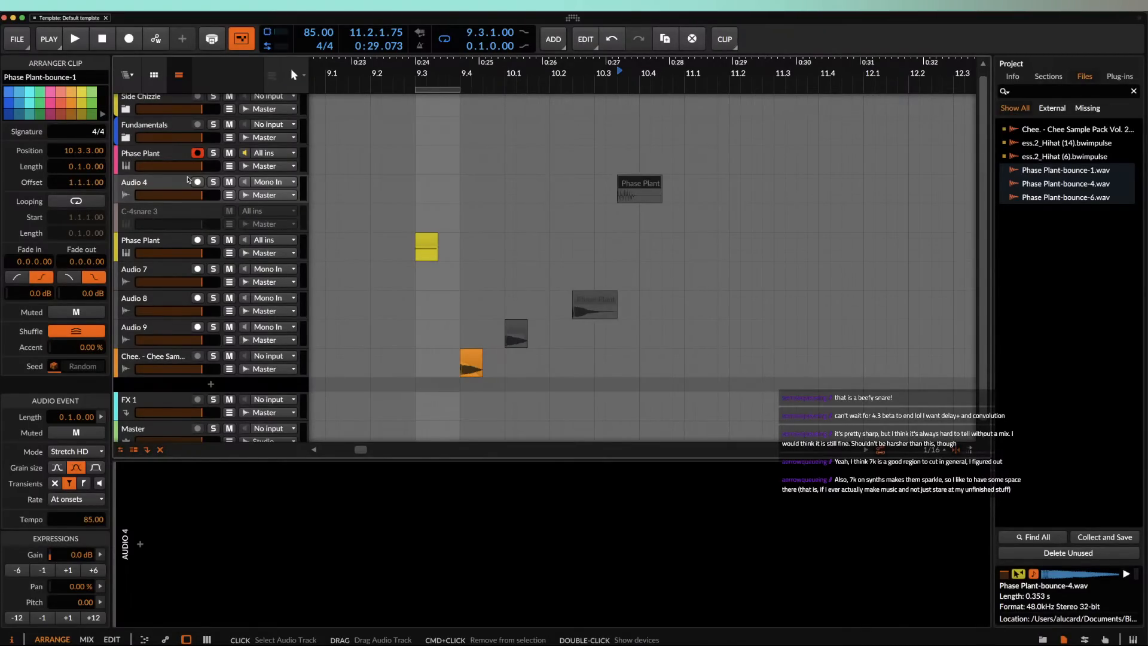
Step: Look over the yellow Phase Plant track's device chain and open its Phase Plant plug-in window
{"action": "left_click", "coordinate": [156, 239]}
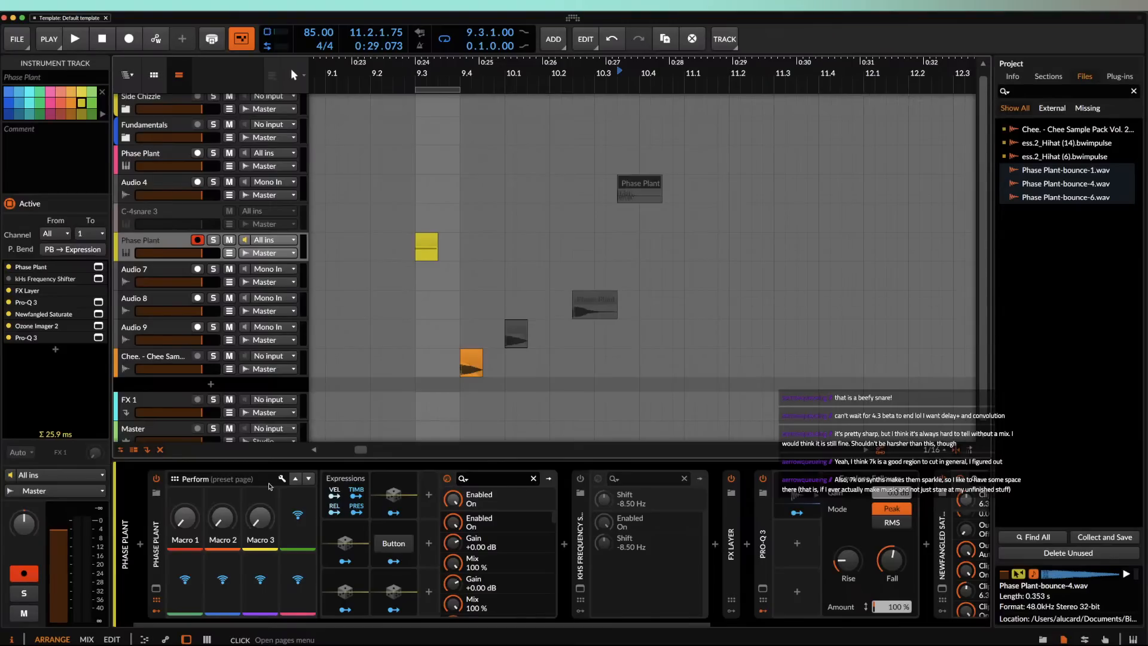
{"action": "scroll", "coordinate": [263, 585], "scroll_direction": "right", "scroll_amount": 3}
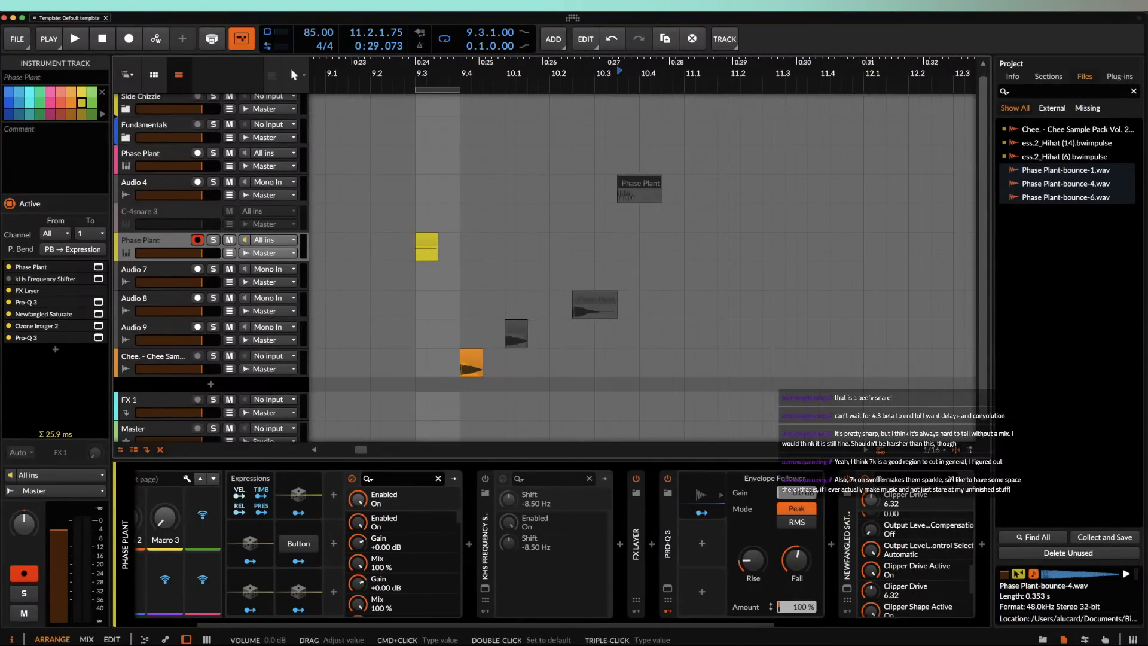
{"action": "scroll", "coordinate": [196, 614], "scroll_direction": "left", "scroll_amount": 3}
{"action": "left_click", "coordinate": [157, 588]}
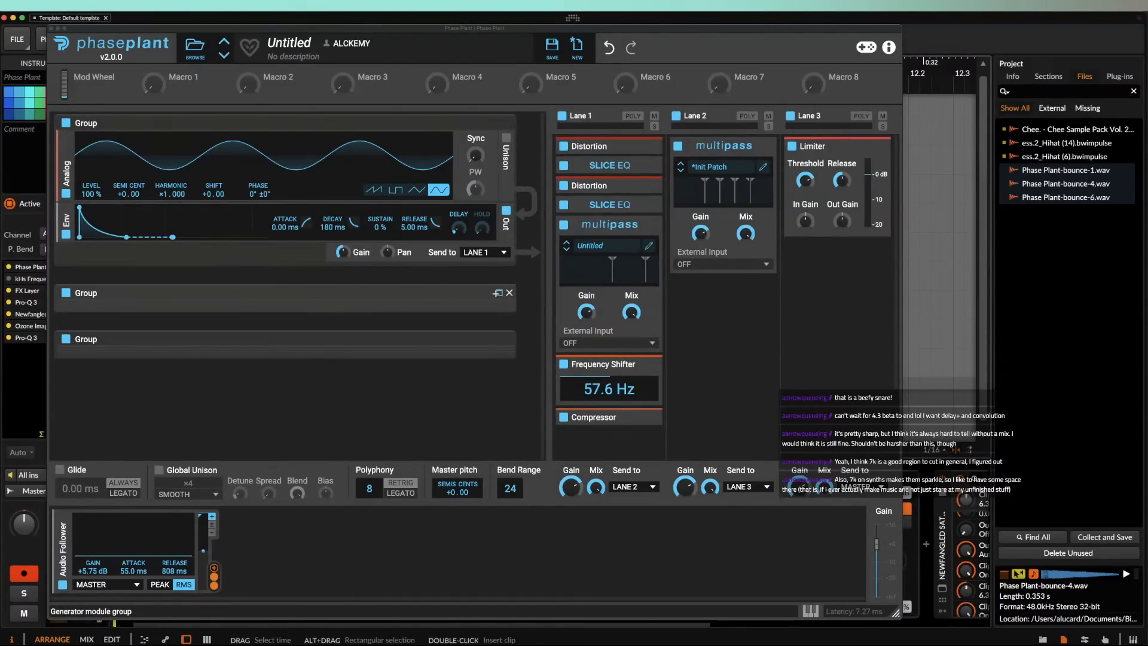
Step: Examine the noise group's settings and the first Slice EQ's curve in Lane 1, and close the Phase Plant window
{"action": "left_click", "coordinate": [499, 293]}
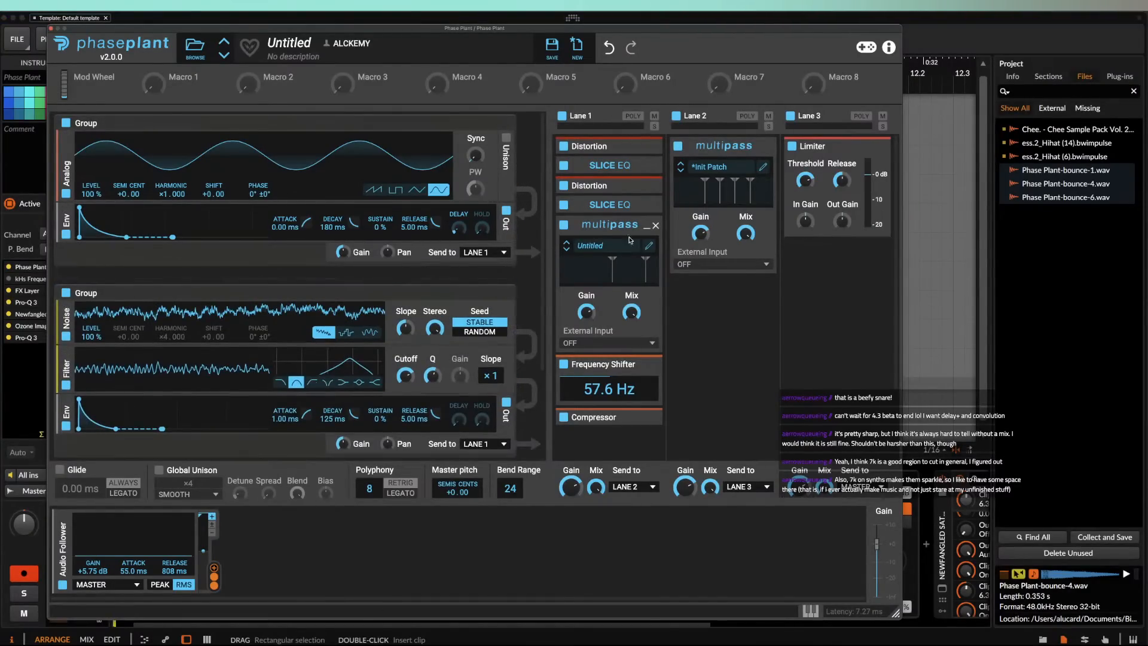
{"action": "left_click", "coordinate": [647, 165]}
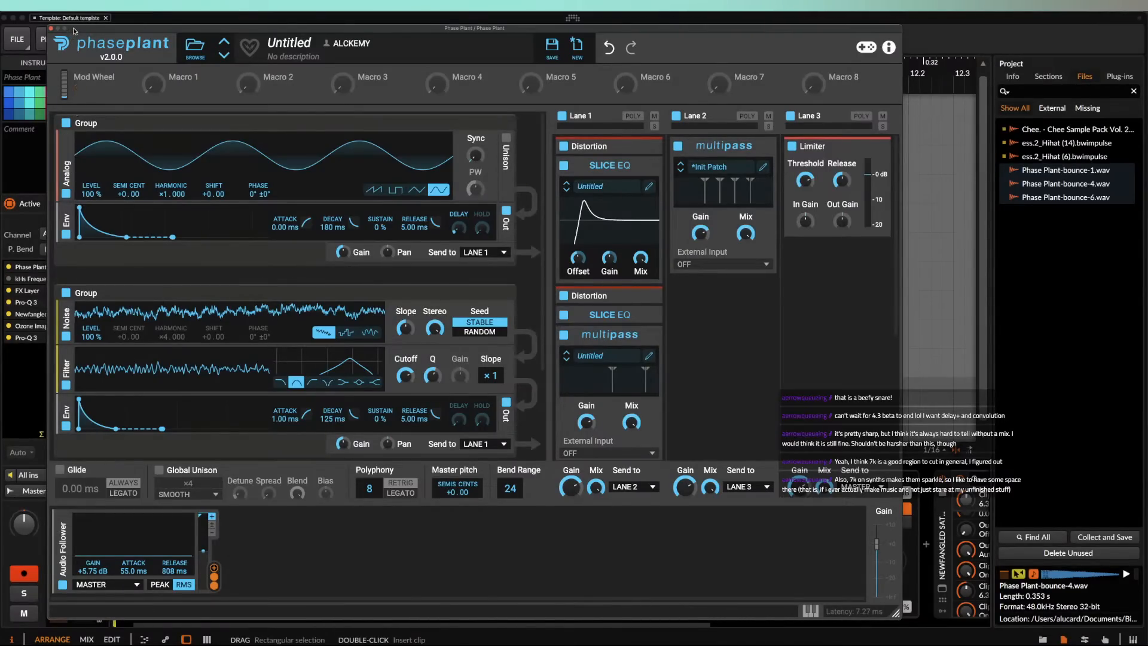
{"action": "left_click_drag", "start_coordinate": [74, 31], "coordinate": [229, 163]}
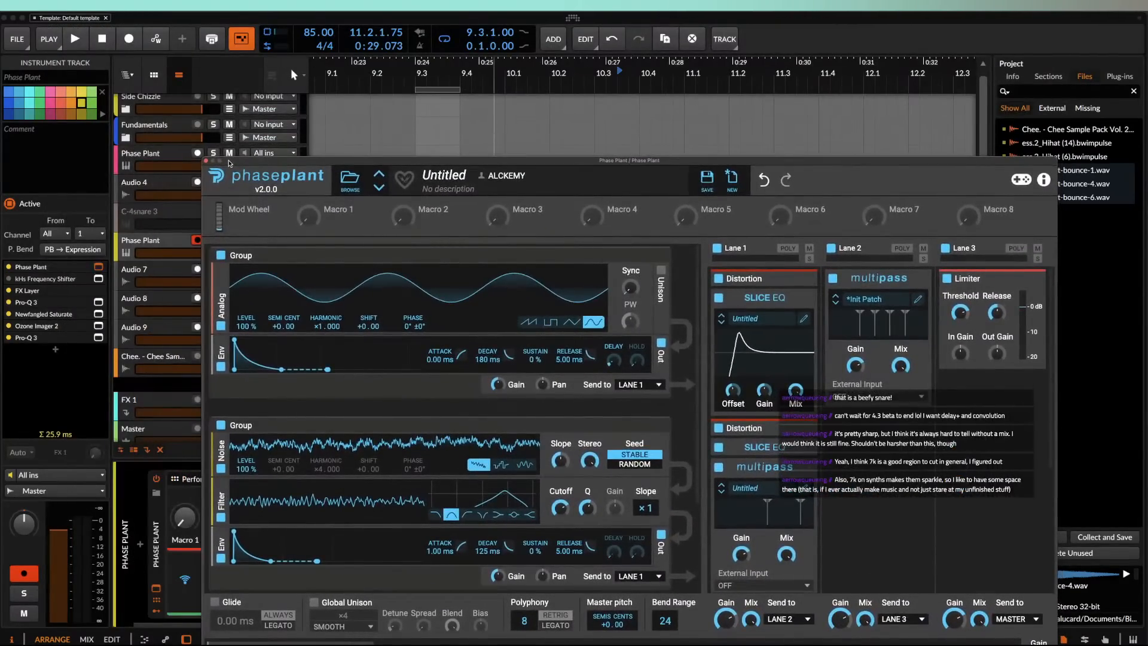
{"action": "left_click", "coordinate": [207, 162]}
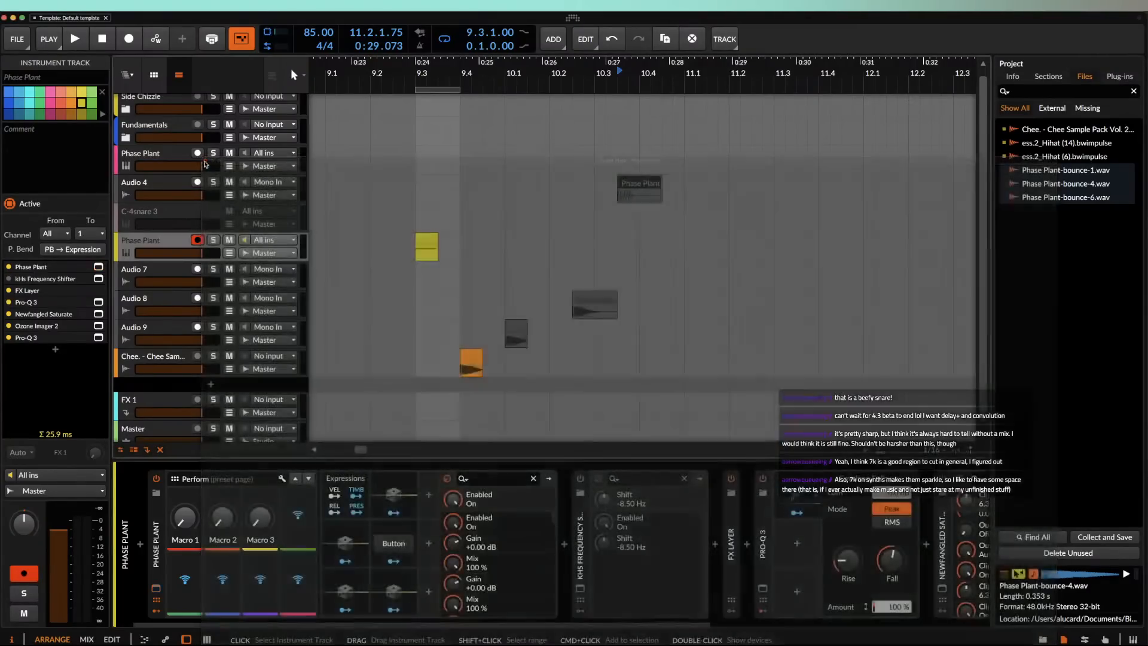
Step: Close the Default template project, saving its changes, and create a new project
{"action": "left_click", "coordinate": [102, 18]}
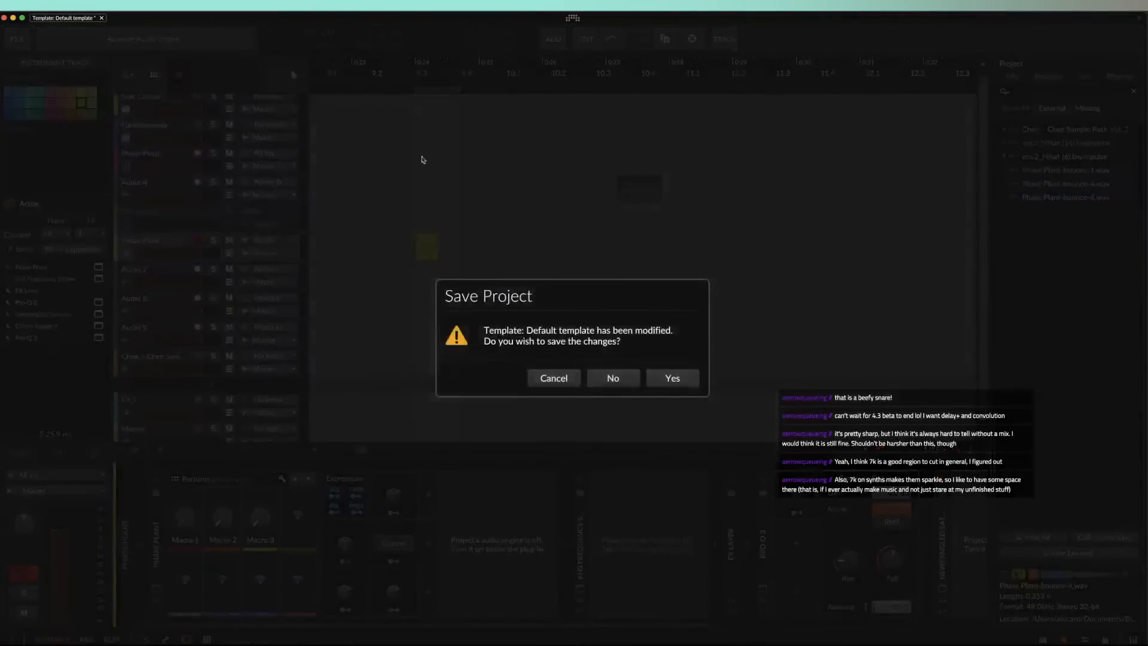
{"action": "left_click", "coordinate": [671, 379]}
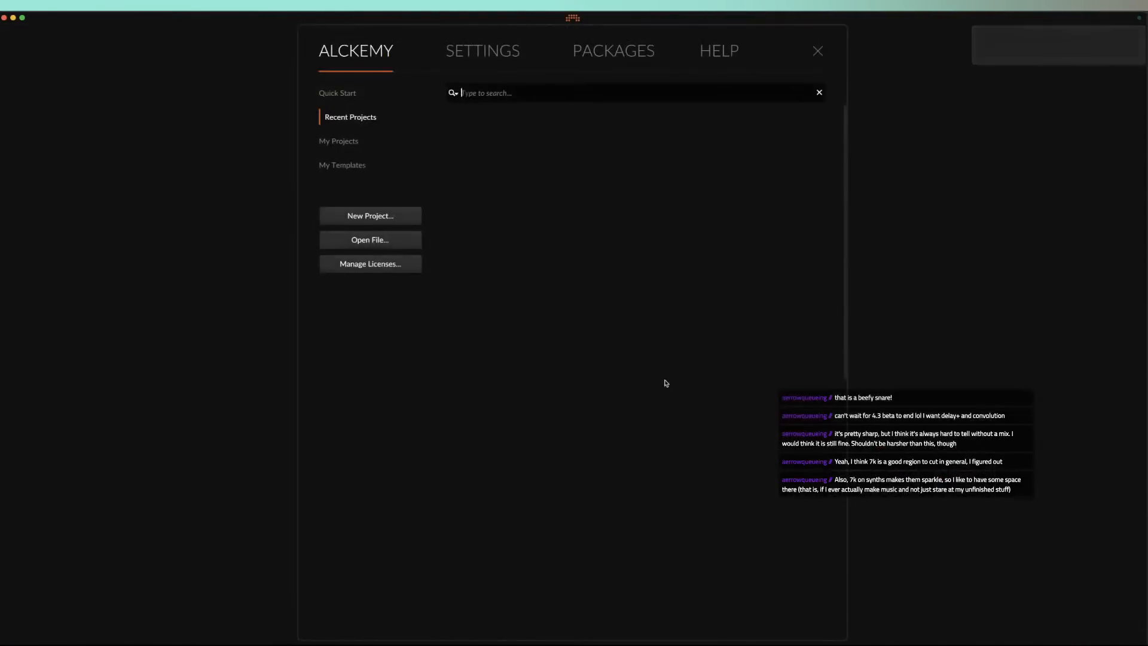
{"action": "left_click", "coordinate": [369, 219]}
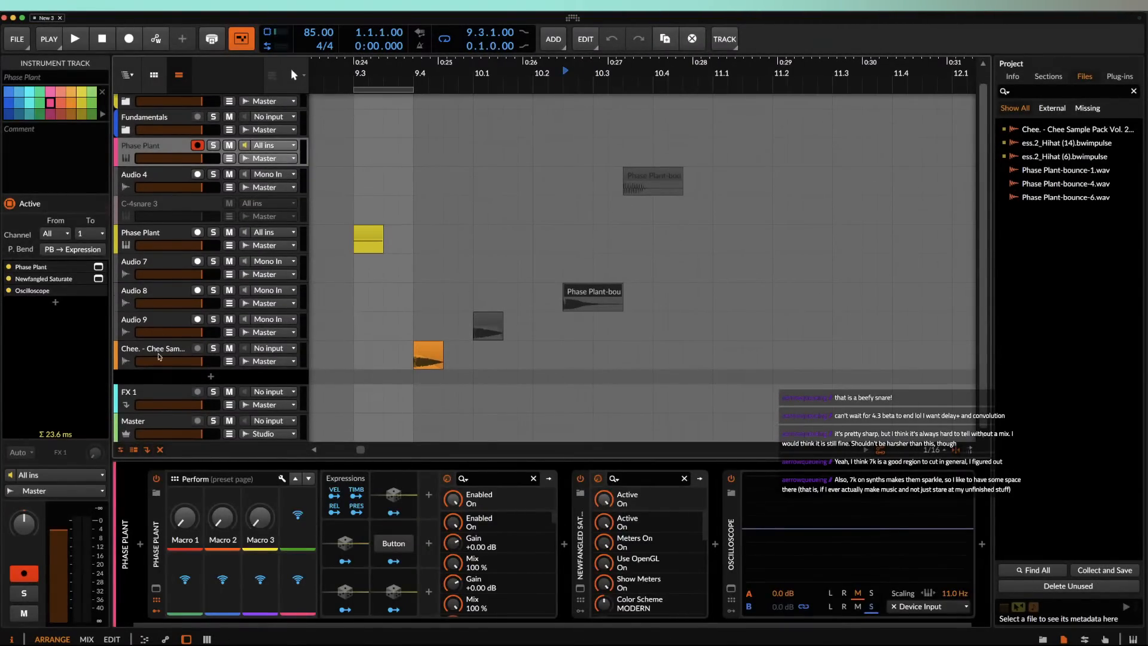
Step: Delete the tracks from the pink Phase Plant through the Chee sample track, and overwrite the Default template with external files collected
{"action": "left_click", "coordinate": [159, 357], "text": "shift"}
{"action": "key", "text": "Delete"}
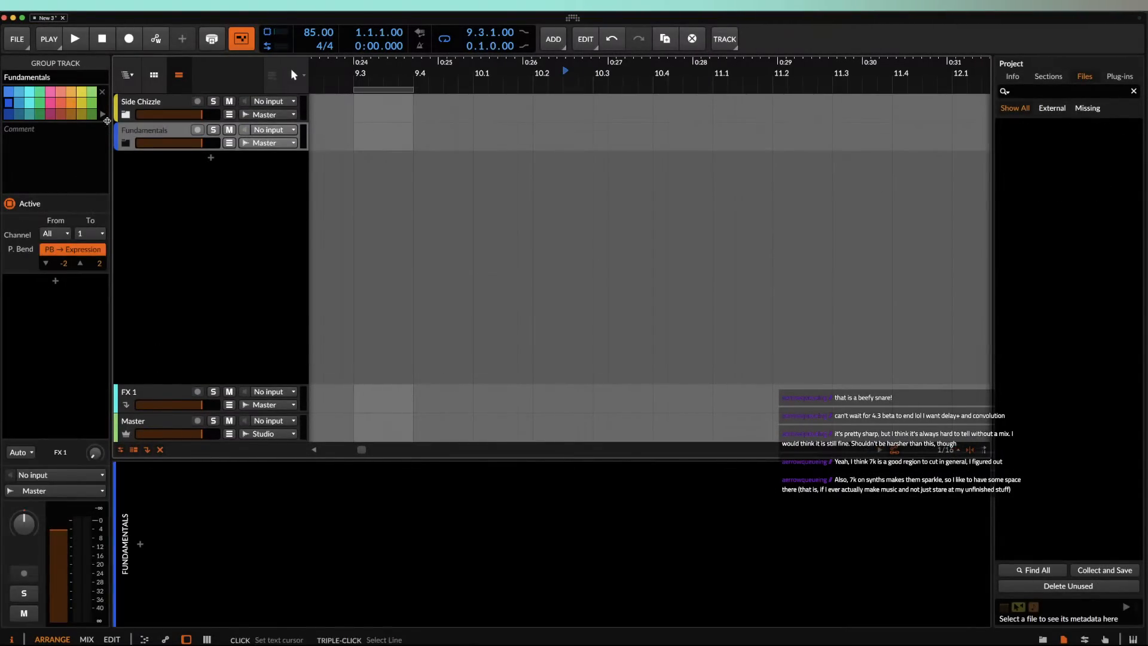
{"action": "left_click", "coordinate": [17, 39]}
{"action": "left_click", "coordinate": [51, 154]}
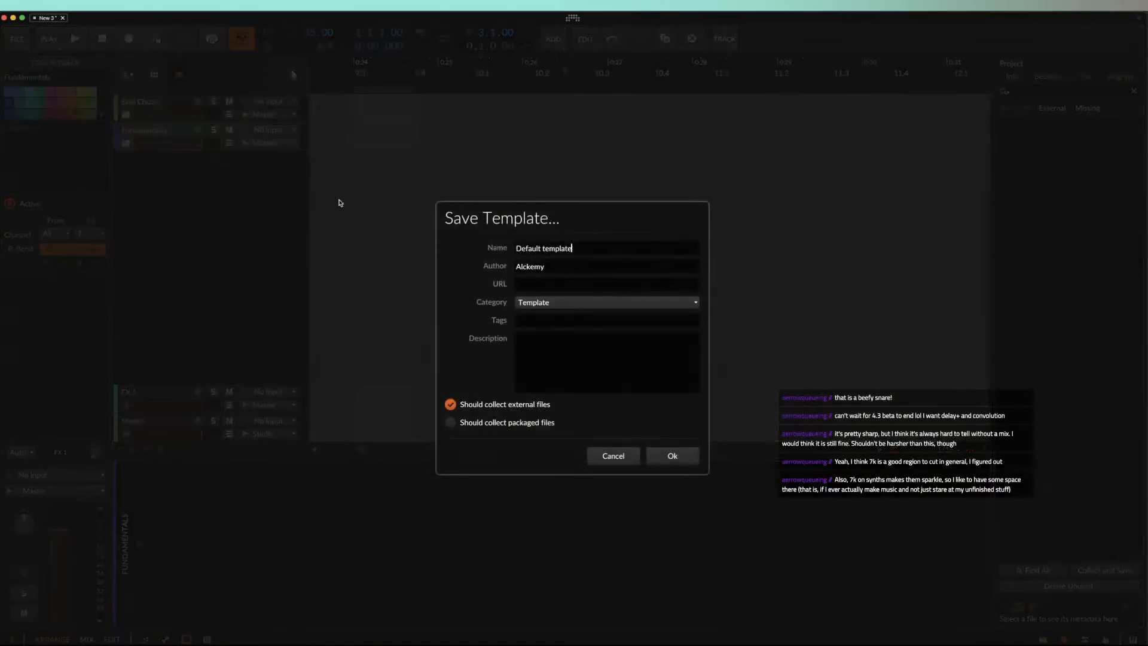
{"action": "left_click", "coordinate": [672, 456]}
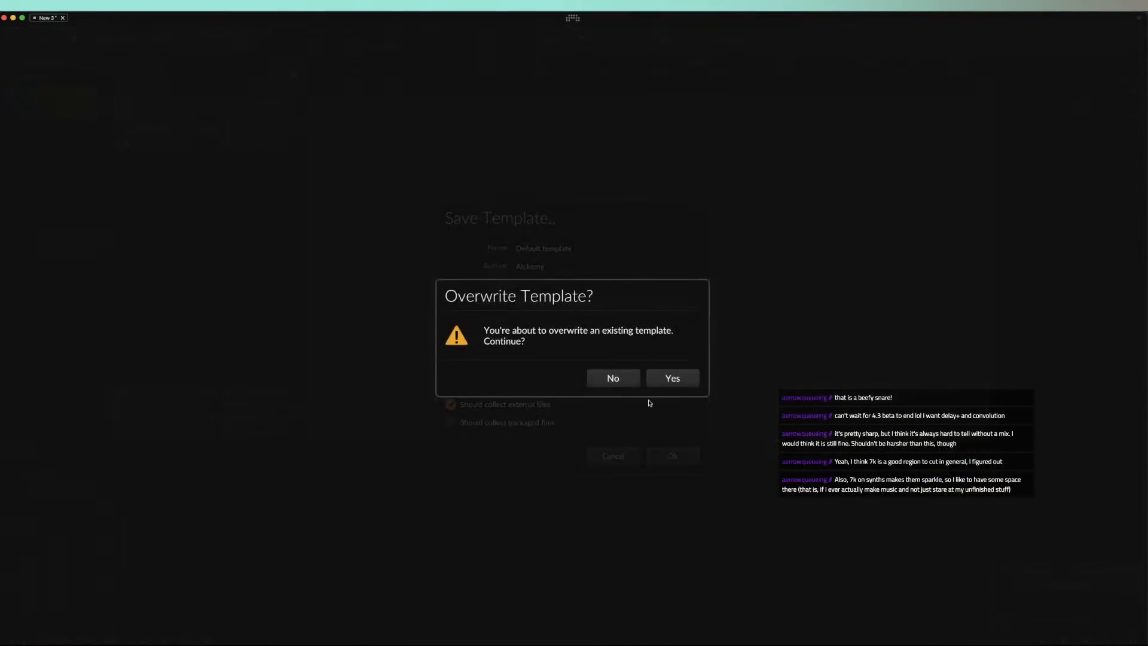
{"action": "left_click", "coordinate": [673, 379]}
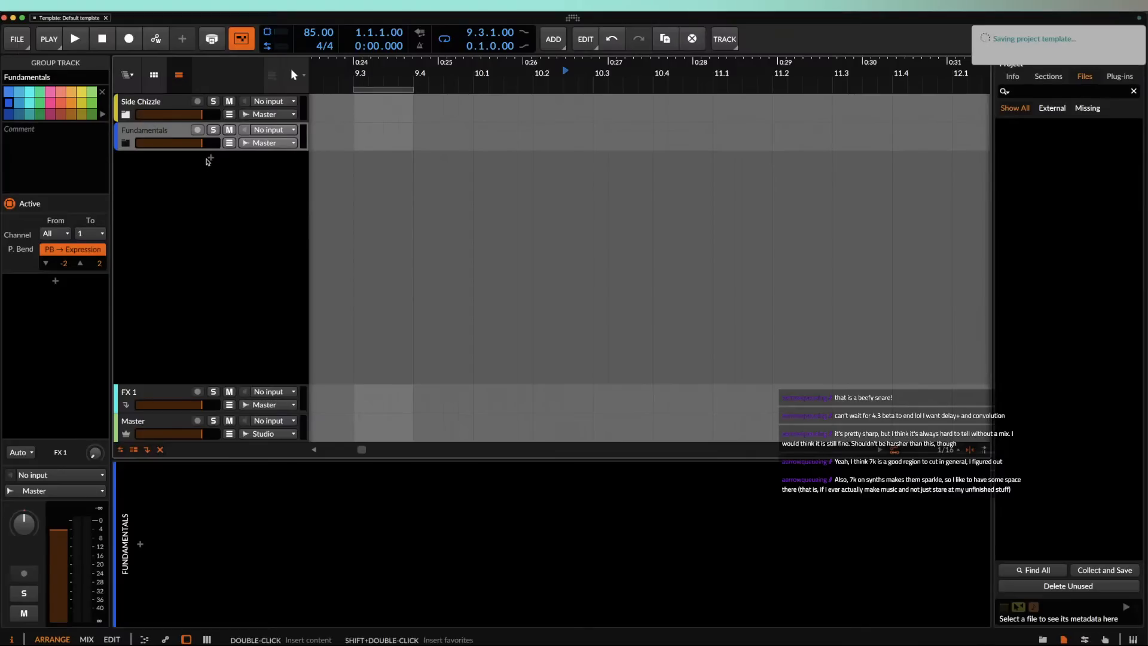
Step: Add an instrument track below Fundamentals with Phase Plant as its instrument
{"action": "double_click", "coordinate": [210, 160]}
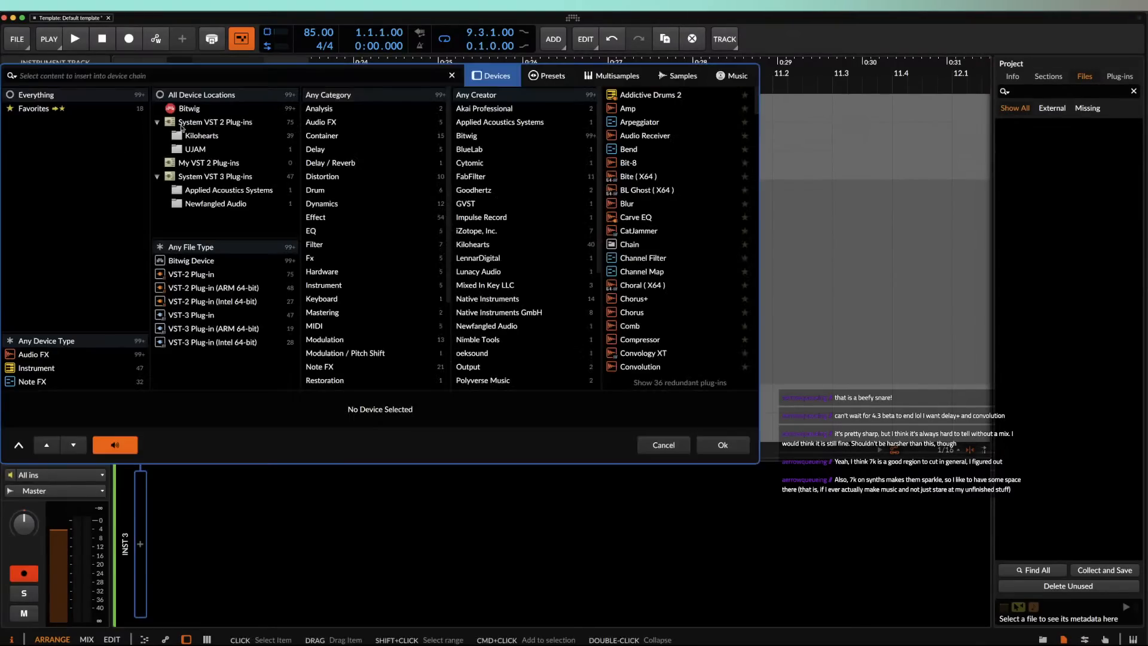
{"action": "type", "text": "phase"}
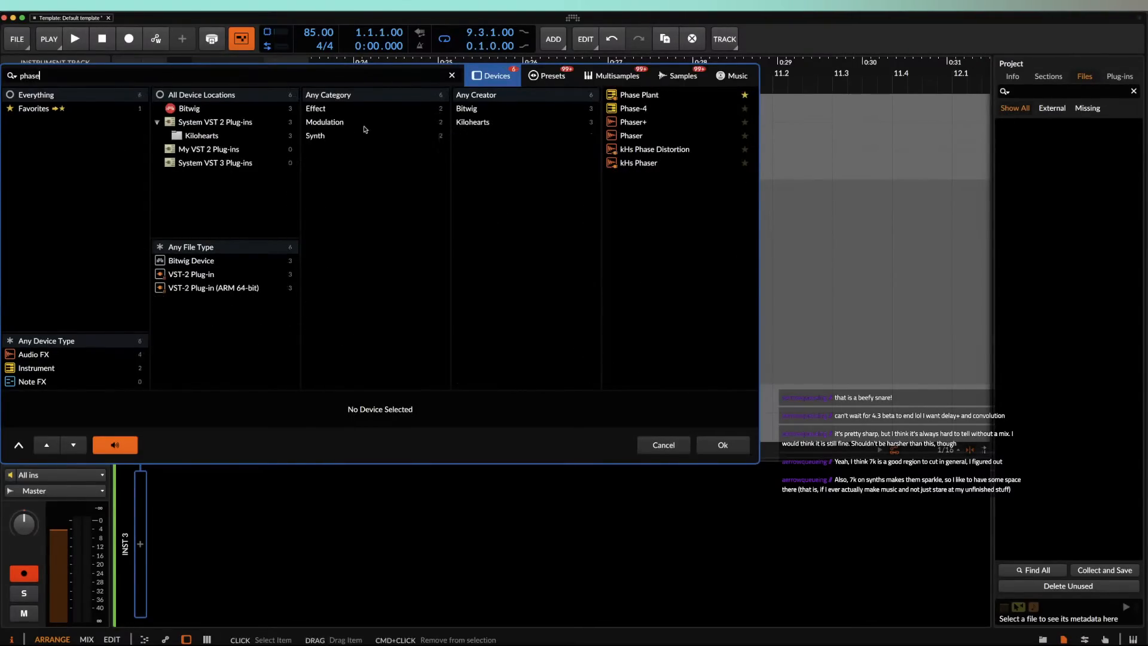
{"action": "double_click", "coordinate": [651, 95]}
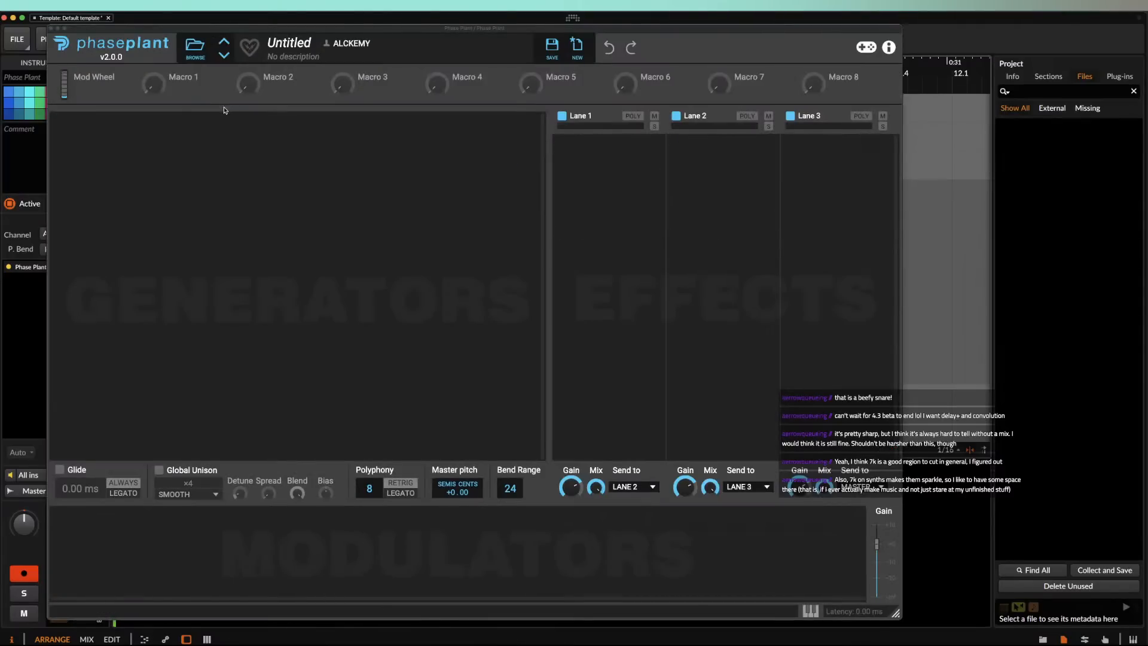
Step: Add an Analog generator with a sine wave and a Noise generator group, and duplicate the noise group
{"action": "left_click", "coordinate": [192, 147]}
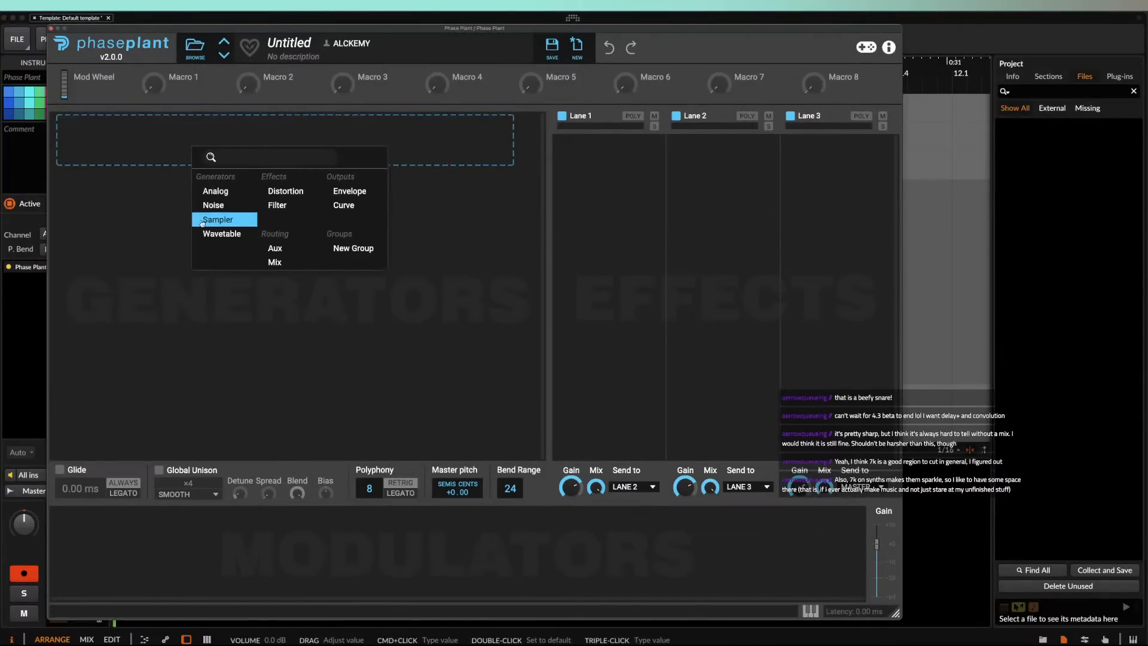
{"action": "left_click", "coordinate": [210, 191]}
{"action": "left_click", "coordinate": [438, 190]}
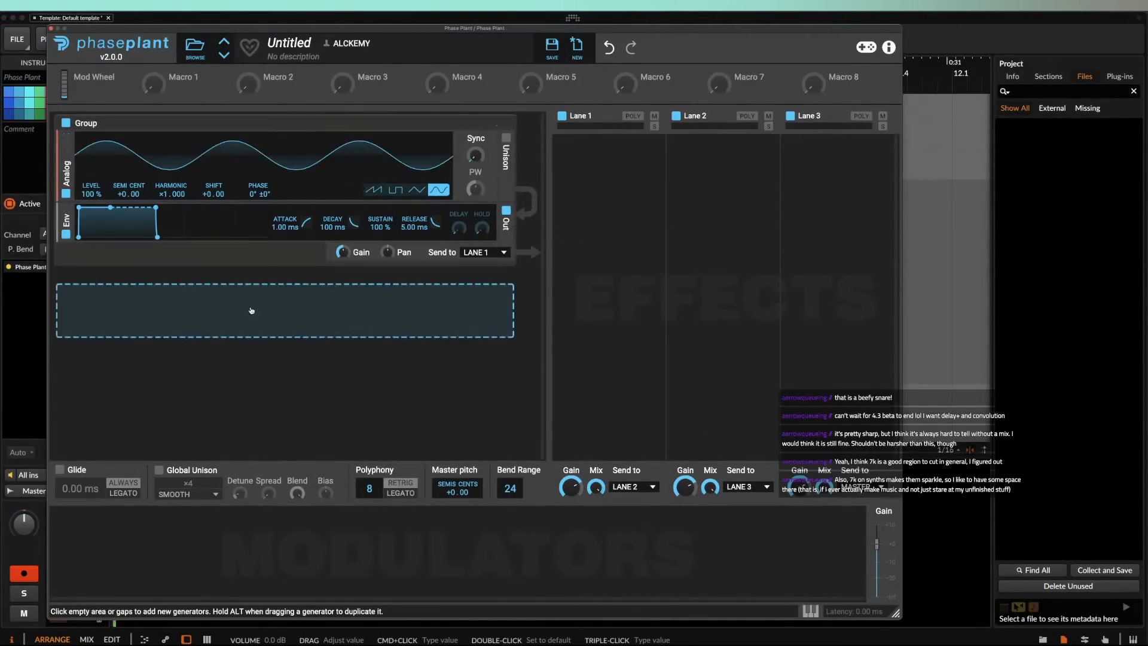
{"action": "left_click", "coordinate": [142, 291]}
{"action": "left_click", "coordinate": [159, 349]}
{"action": "scroll", "coordinate": [146, 389], "scroll_direction": "down", "scroll_amount": 2}
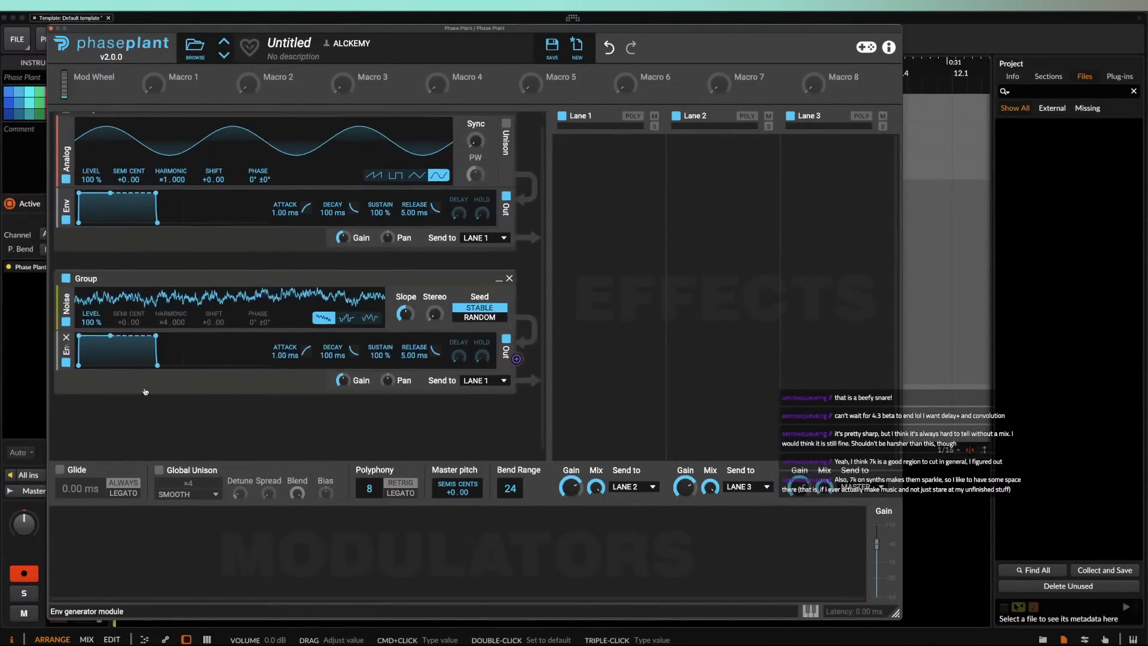
{"action": "left_click_drag", "start_coordinate": [136, 269], "coordinate": [137, 266]}
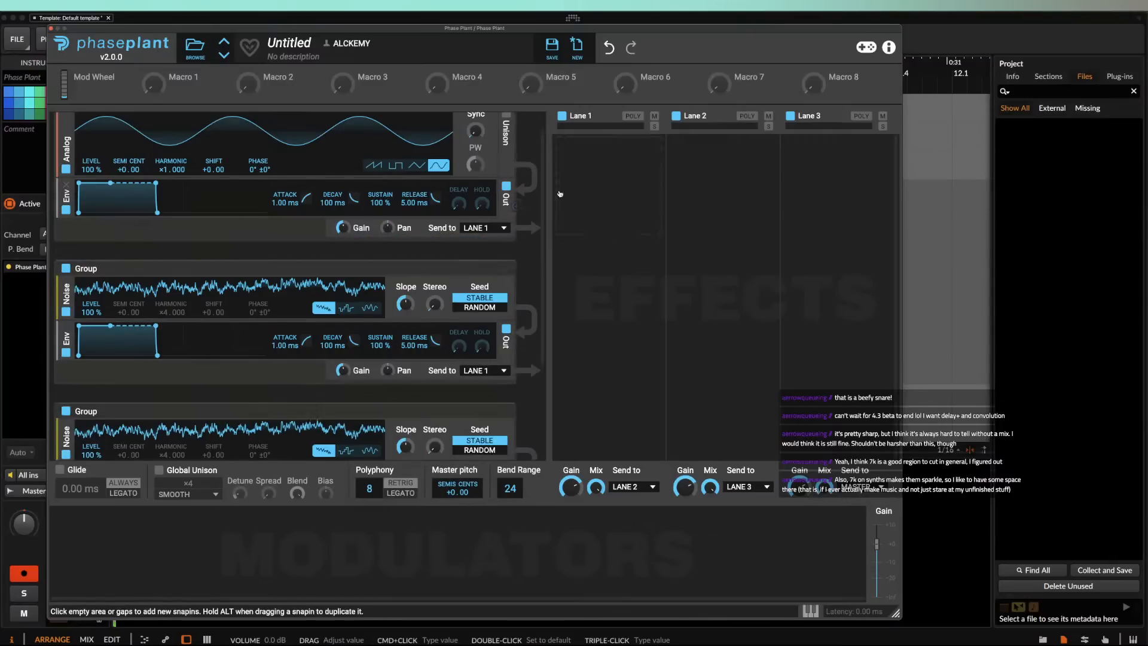
Step: Add a Distortion followed by a Slice EQ to Lane 1
{"action": "left_click", "coordinate": [587, 159]}
{"action": "left_click", "coordinate": [577, 288]}
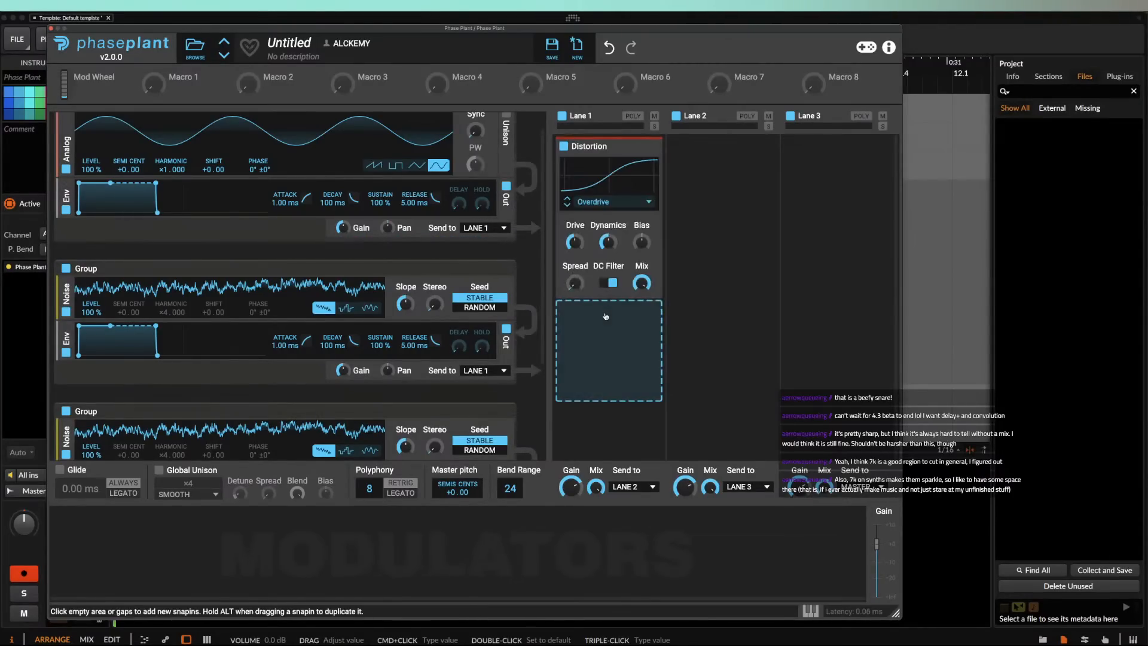
{"action": "left_click", "coordinate": [609, 308]}
{"action": "left_click", "coordinate": [840, 420]}
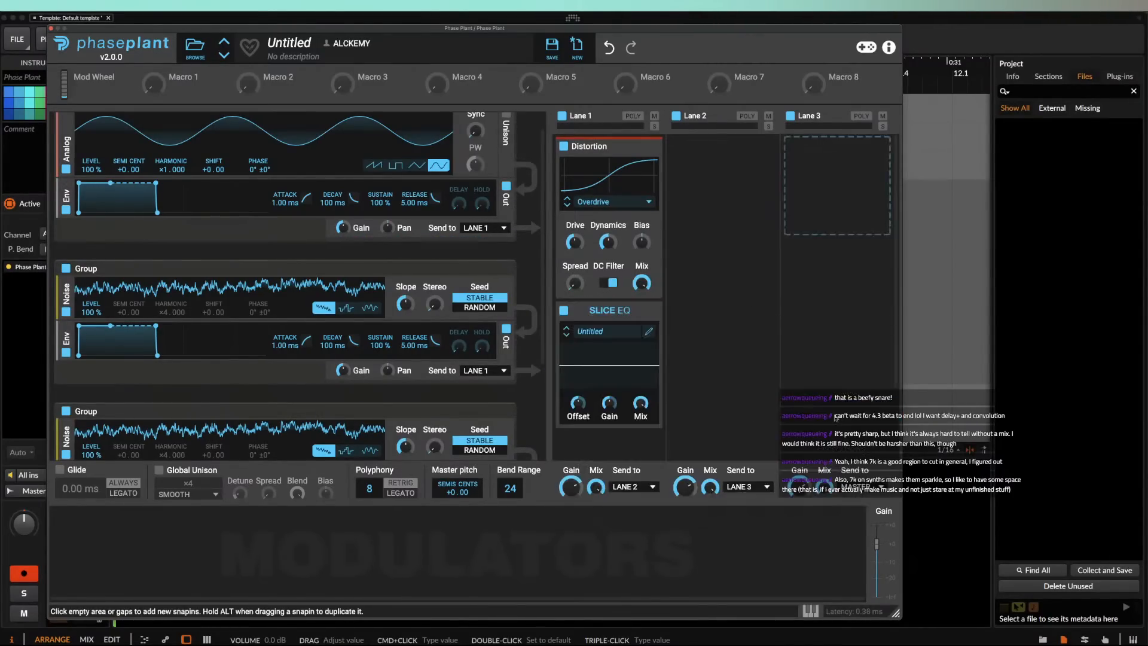
Step: Duplicate the Slice EQ and the Distortion in Lane 1 and order them alternately, starting with a Distortion
{"action": "scroll", "coordinate": [661, 300], "scroll_direction": "down", "scroll_amount": 1}
{"action": "scroll", "coordinate": [660, 300], "scroll_direction": "down", "scroll_amount": 1}
{"action": "left_click", "coordinate": [624, 260], "text": "alt"}
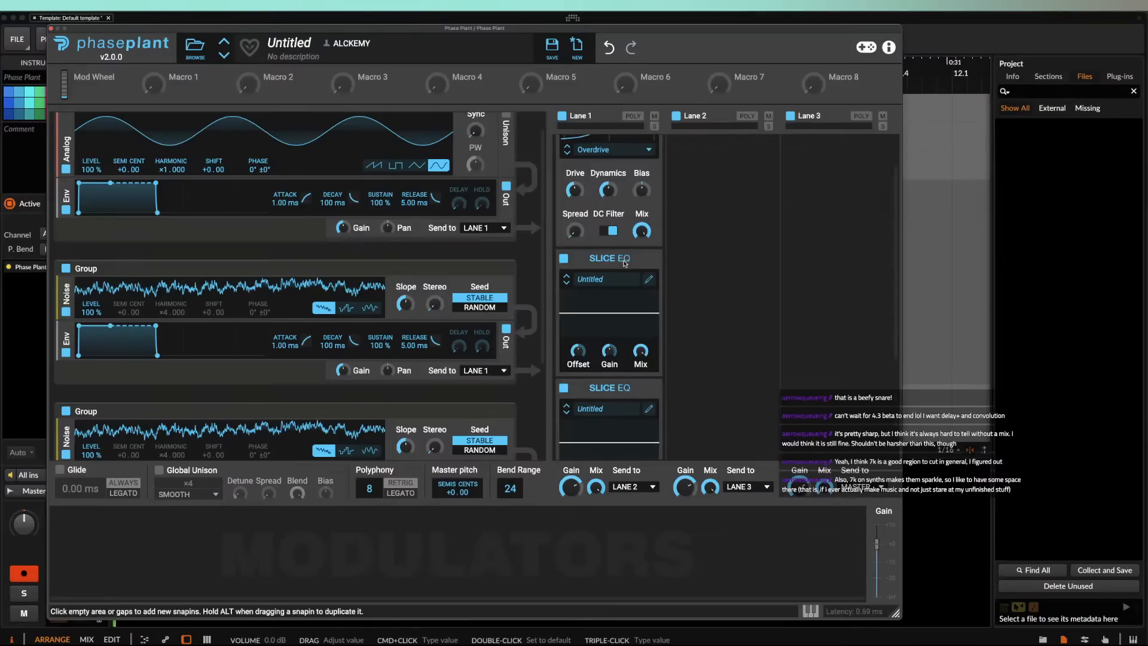
{"action": "scroll", "coordinate": [621, 184], "scroll_direction": "up", "scroll_amount": 2}
{"action": "left_click", "coordinate": [607, 146], "text": "alt"}
{"action": "scroll", "coordinate": [609, 239], "scroll_direction": "down", "scroll_amount": 3}
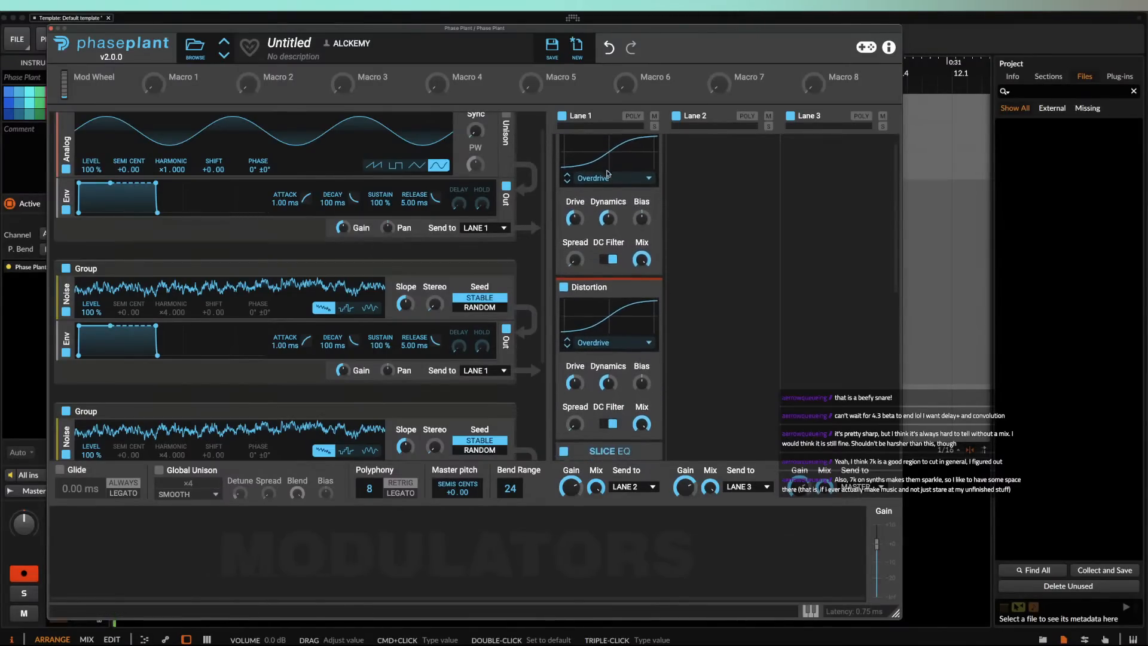
{"action": "left_click_drag", "start_coordinate": [606, 389], "coordinate": [607, 257]}
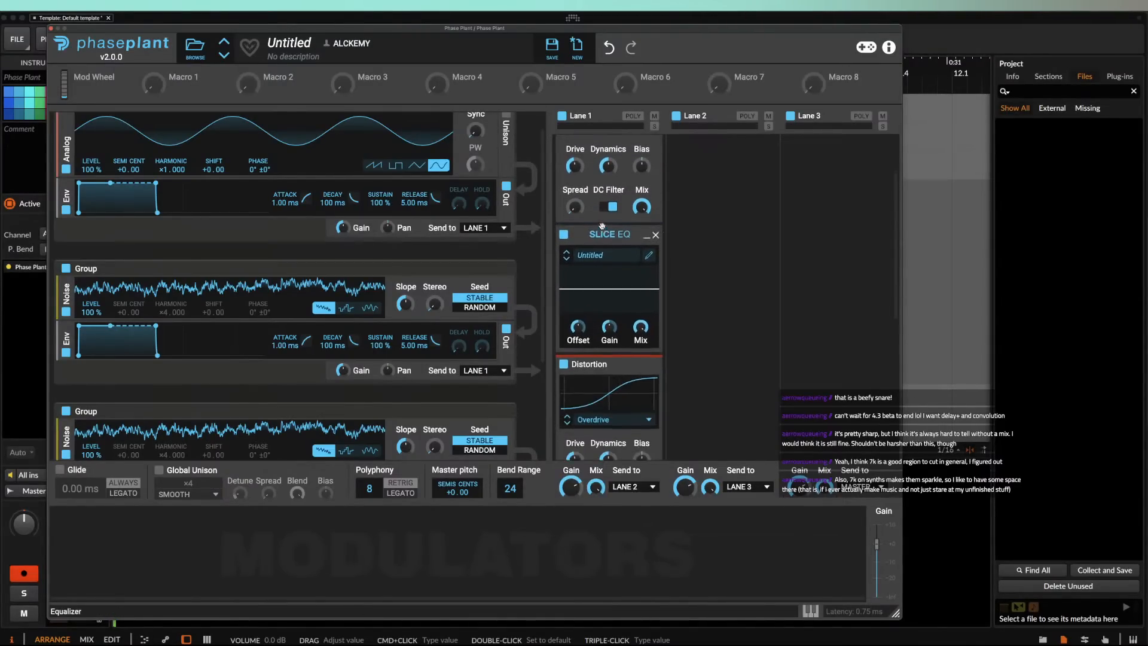
{"action": "scroll", "coordinate": [609, 251], "scroll_direction": "up", "scroll_amount": 3}
Step: Set the first Distortion to Saturate with Dynamics at about 40%, and the second Distortion's Dynamics to about 26%
{"action": "left_click", "coordinate": [610, 202]}
{"action": "left_click", "coordinate": [598, 228]}
{"action": "mouse_move", "coordinate": [607, 239]}
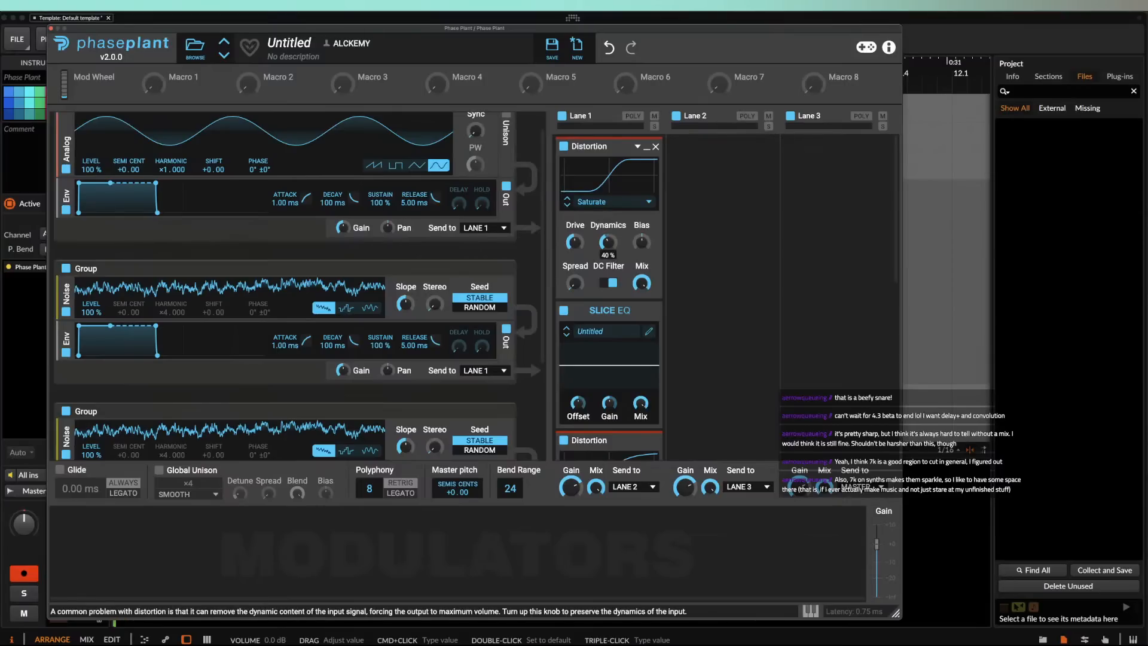
{"action": "scroll", "coordinate": [610, 247], "scroll_direction": "down", "scroll_amount": 5}
{"action": "left_click_drag", "start_coordinate": [610, 247], "coordinate": [610, 244]}
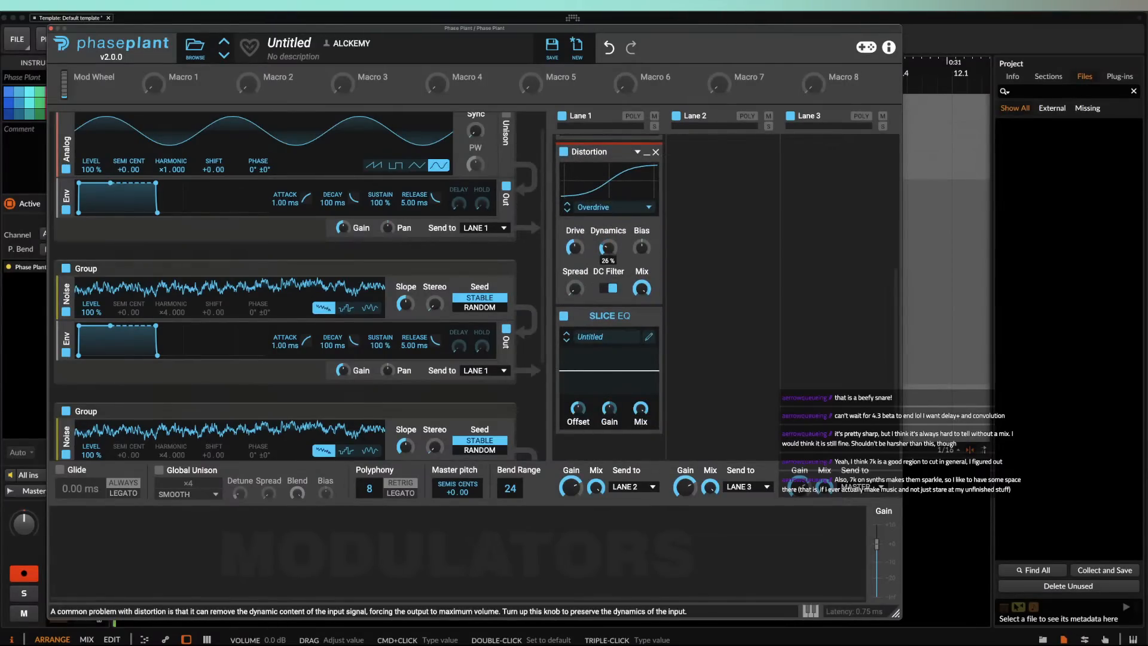
Step: Remove the Slice EQ that follows the second Distortion in Lane 1
{"action": "scroll", "coordinate": [609, 247], "scroll_direction": "up", "scroll_amount": 5}
{"action": "scroll", "coordinate": [609, 248], "scroll_direction": "down", "scroll_amount": 3}
{"action": "left_click", "coordinate": [656, 383]}
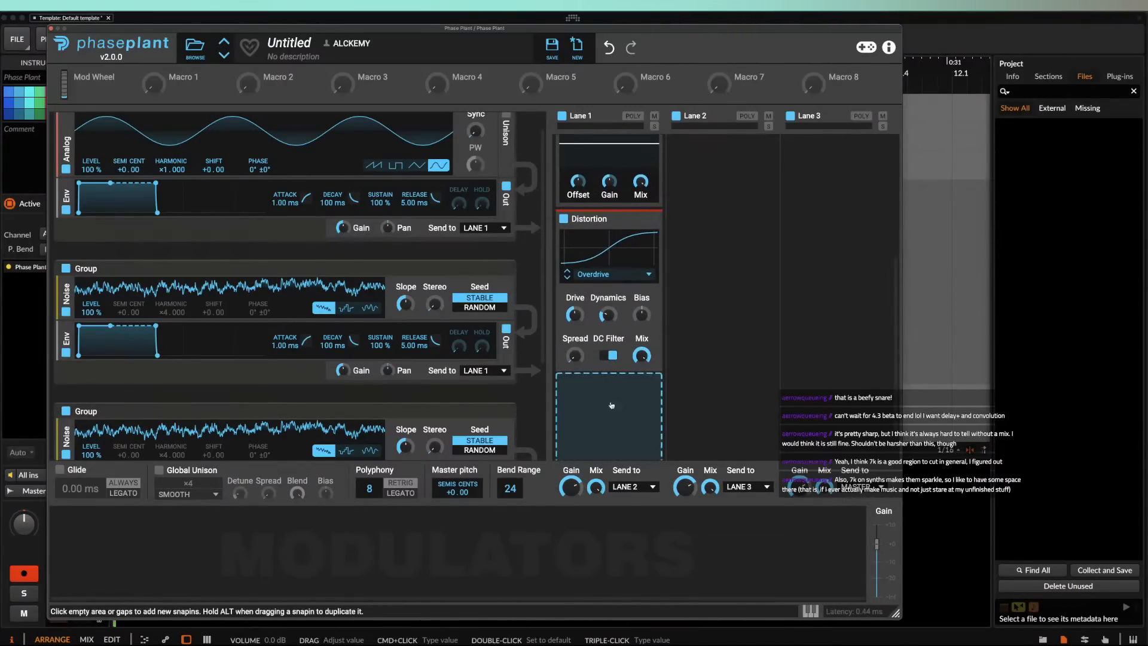
Step: Add an Audio Follower modulator on the master with gain +6.23 dB, attack 41.2 ms and Peak detection
{"action": "left_click", "coordinate": [54, 534]}
{"action": "left_click", "coordinate": [88, 579]}
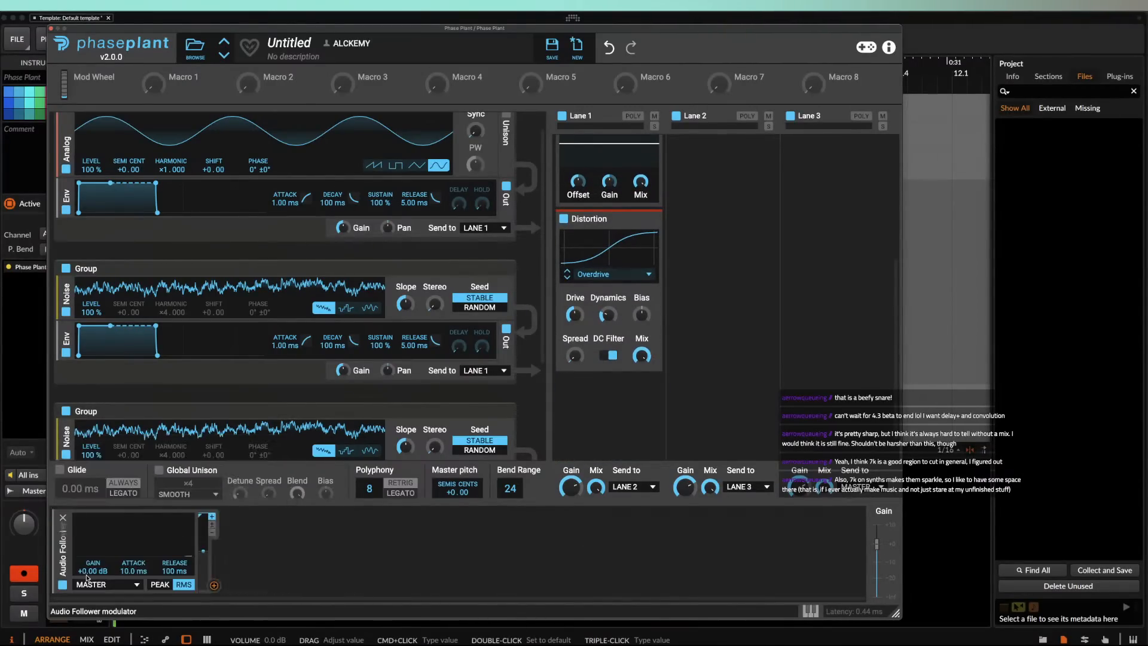
{"action": "left_click", "coordinate": [160, 586]}
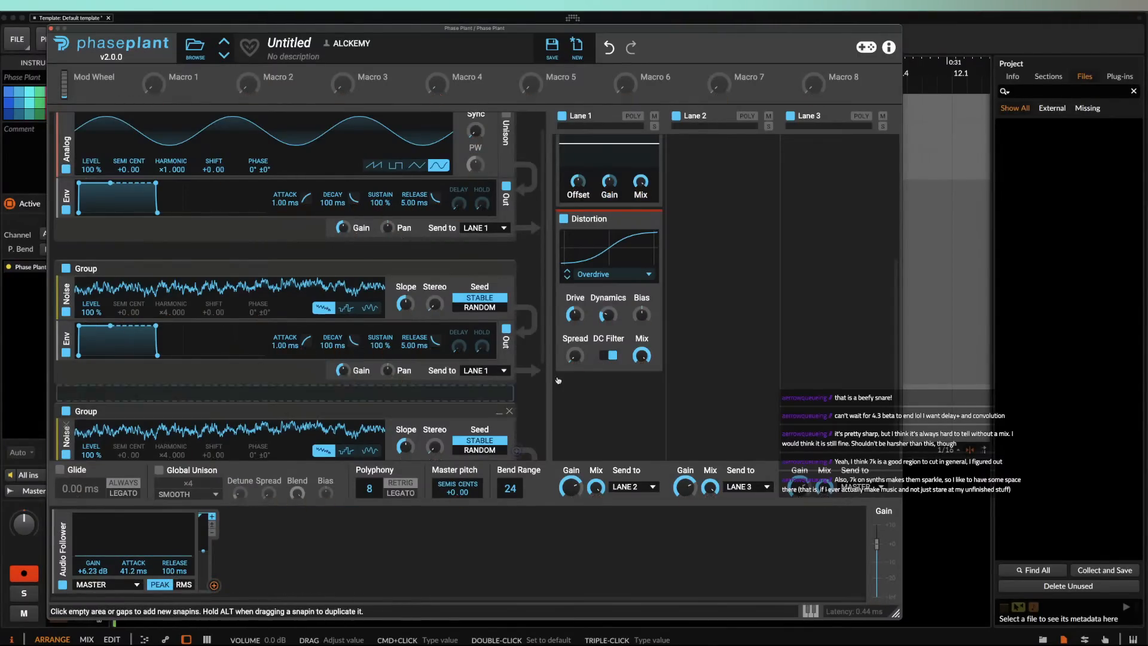
Step: Give the Lane 1 Slice EQ a resonant low-cut filter at about 99.3 Hz and show its filter settings
{"action": "scroll", "coordinate": [610, 291], "scroll_direction": "up", "scroll_amount": 4}
{"action": "left_click", "coordinate": [647, 223]}
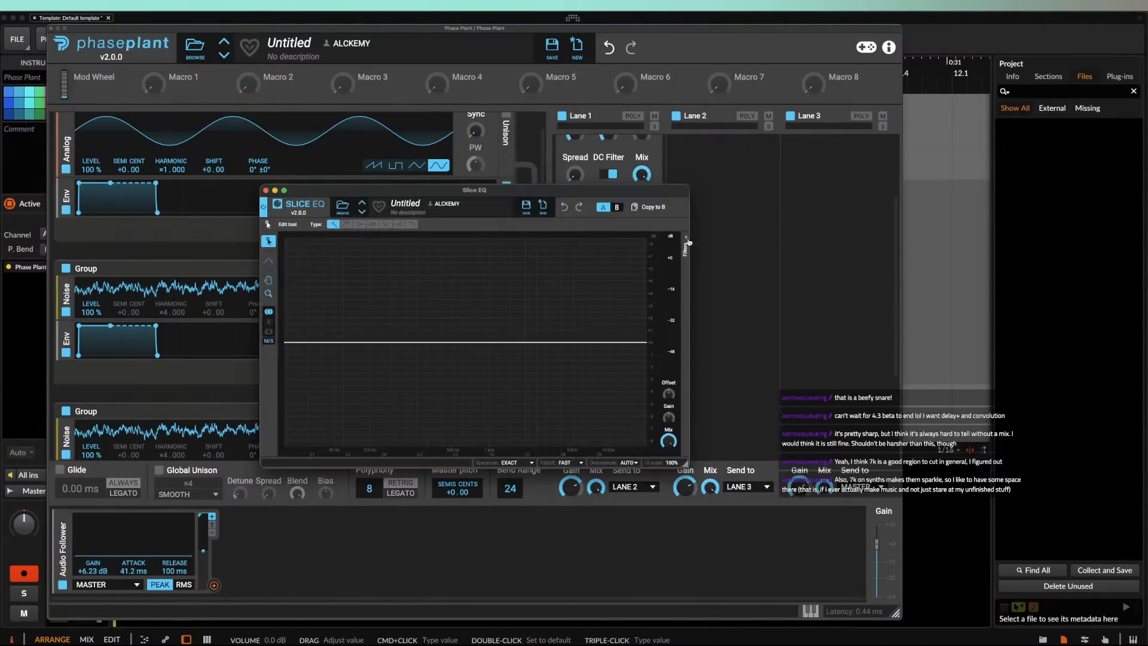
{"action": "left_click_drag", "start_coordinate": [304, 343], "coordinate": [369, 275]}
{"action": "left_click_drag", "start_coordinate": [399, 191], "coordinate": [770, 197]}
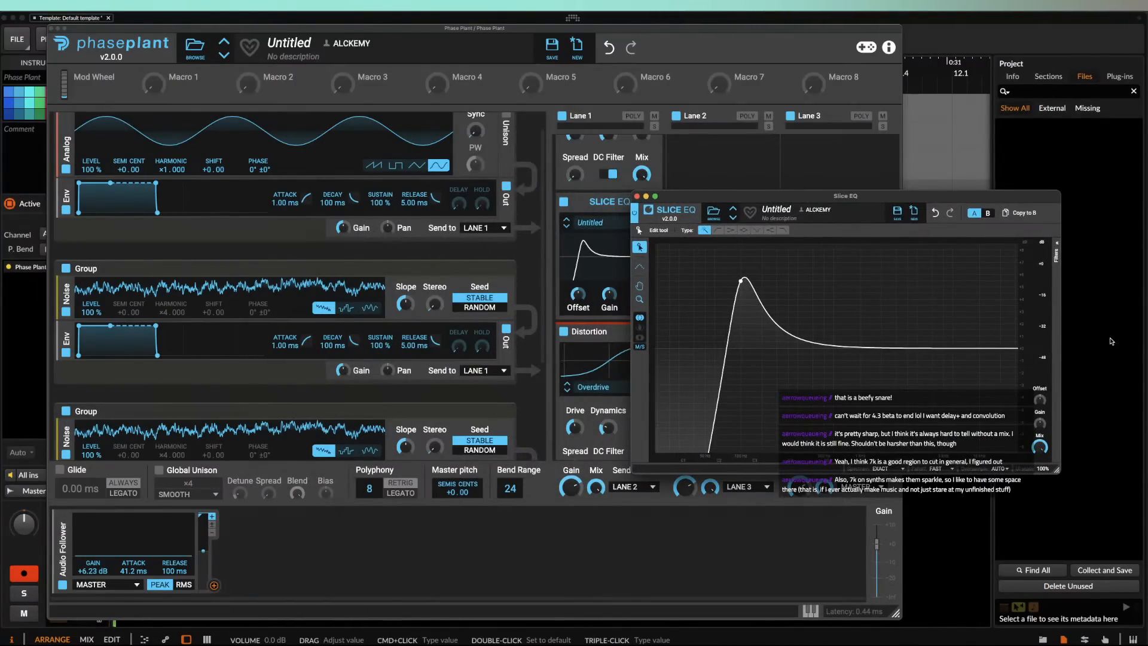
{"action": "left_click", "coordinate": [1058, 245]}
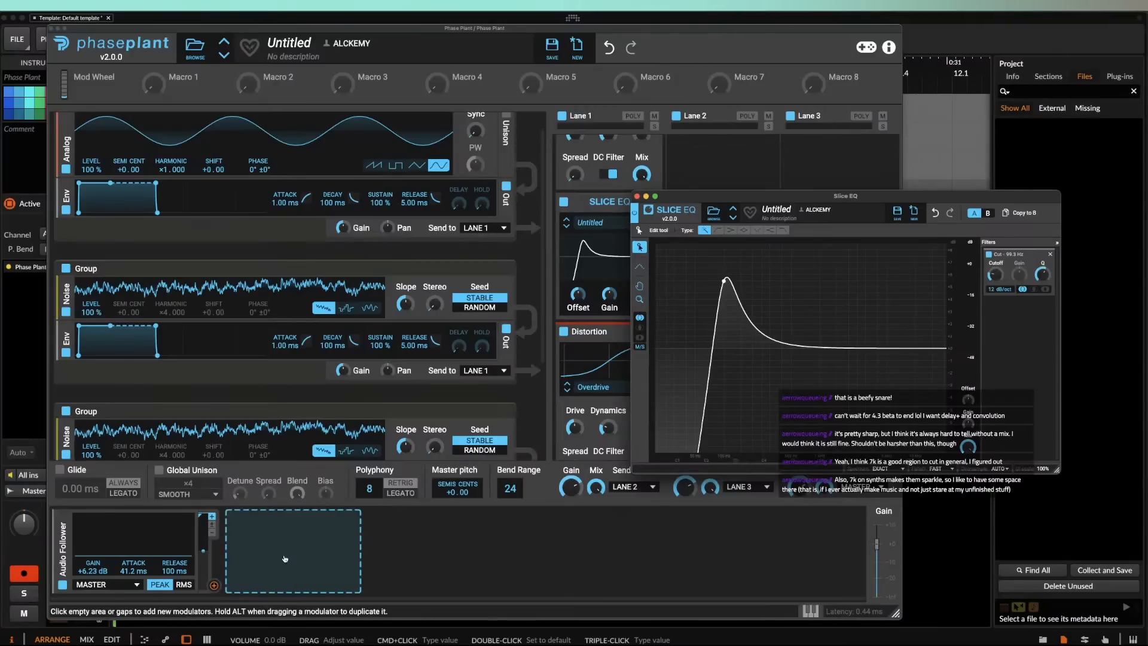
Step: Modulate the cut filter's Q with the Audio Follower, and duplicate the collapsed Slice EQ below the second Distortion
{"action": "left_click", "coordinate": [215, 585]}
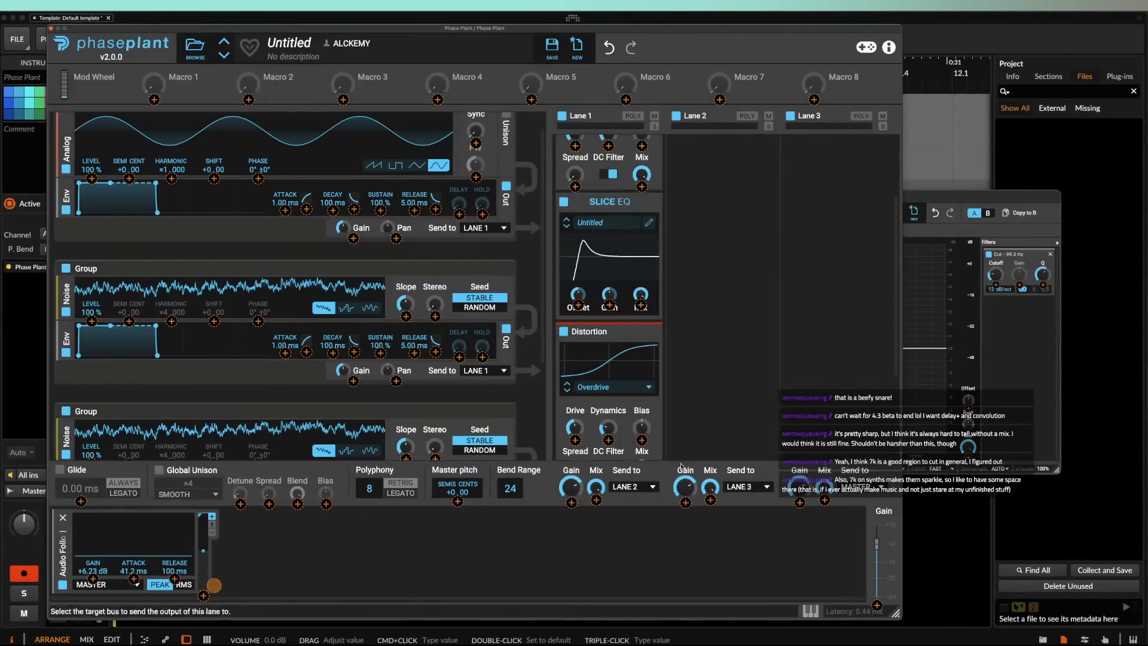
{"action": "left_click", "coordinate": [1046, 290]}
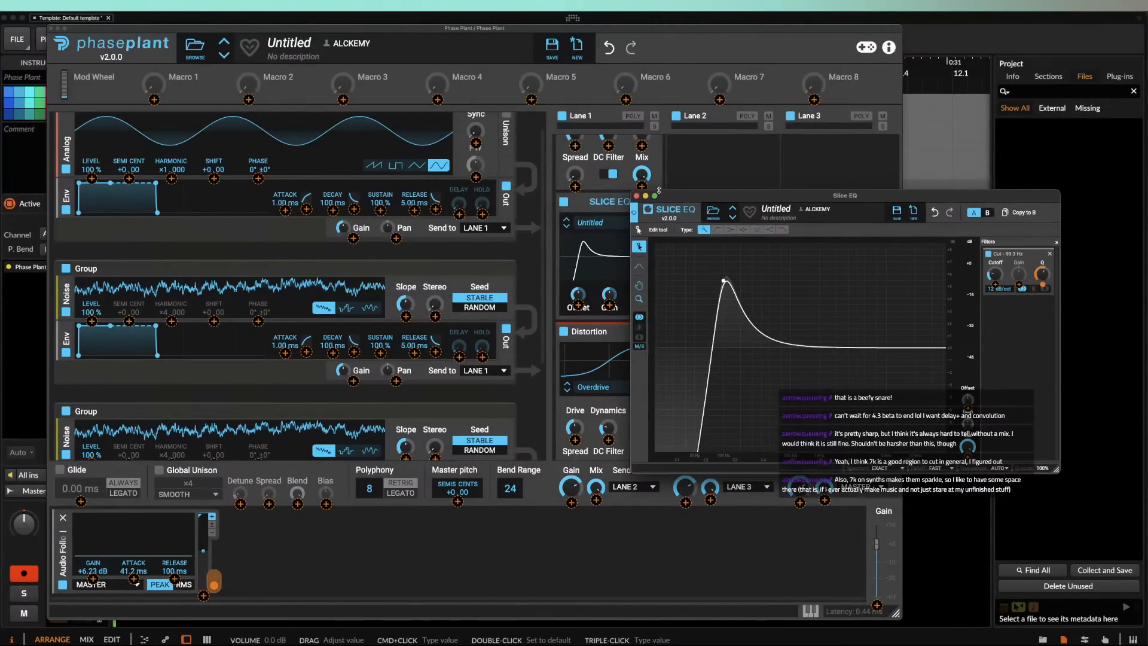
{"action": "left_click", "coordinate": [637, 196]}
{"action": "left_click", "coordinate": [616, 202]}
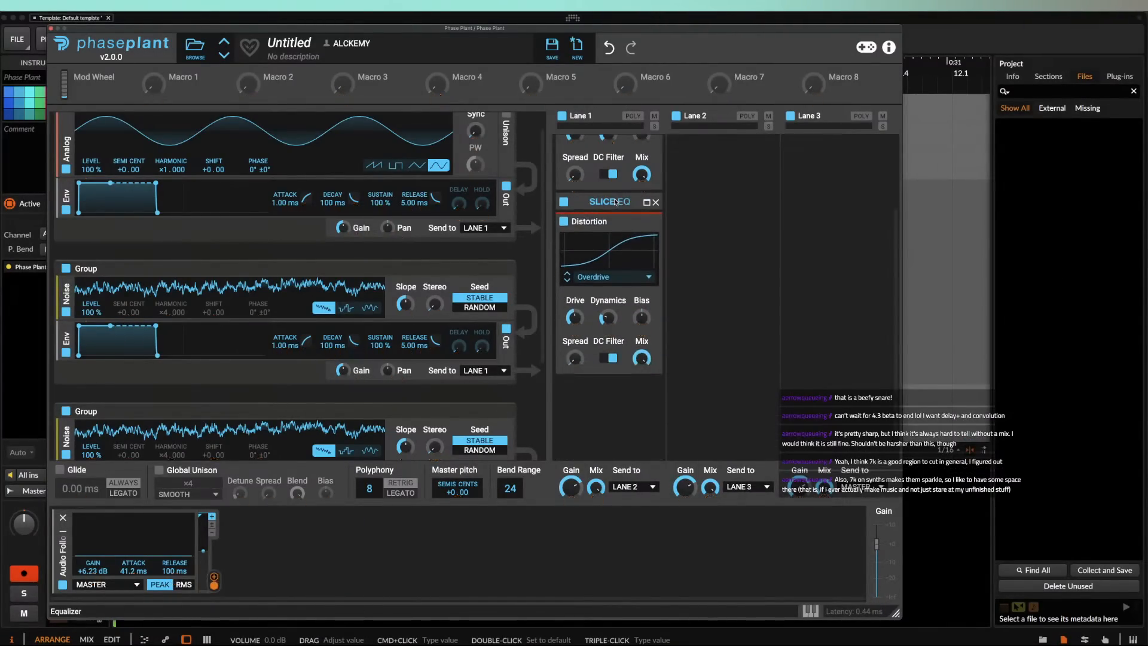
{"action": "left_click_drag", "start_coordinate": [615, 202], "coordinate": [603, 383]}
Step: Add a Multipass to Lane 2 and a Limiter to Lane 3
{"action": "left_click", "coordinate": [724, 174]}
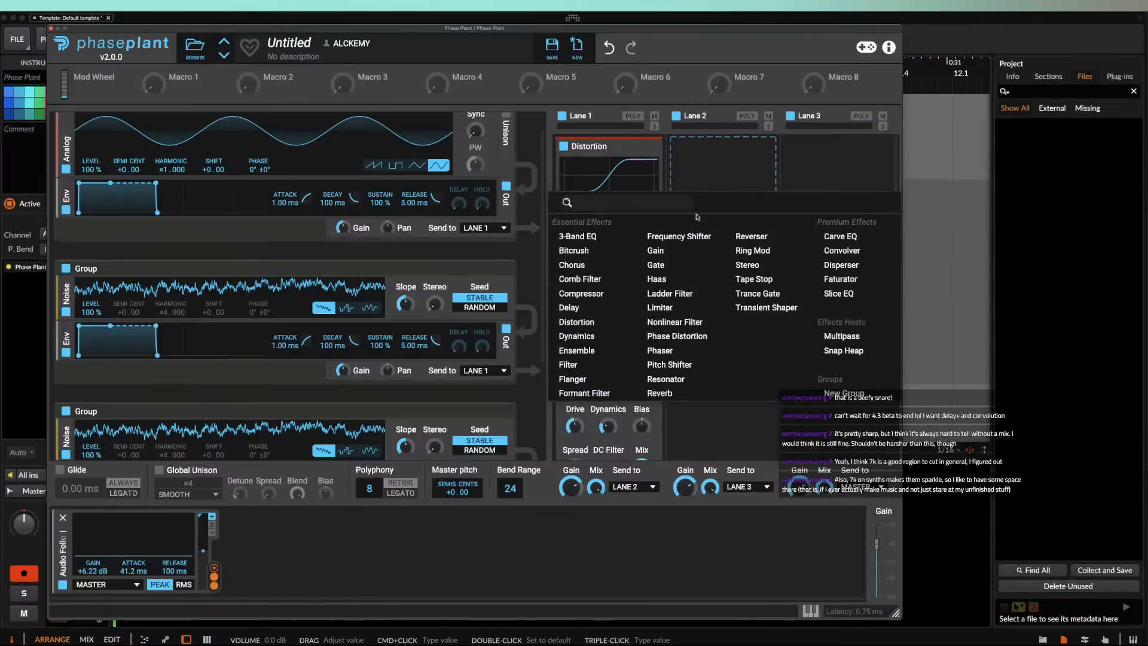
{"action": "left_click", "coordinate": [842, 336]}
{"action": "left_click", "coordinate": [837, 167]}
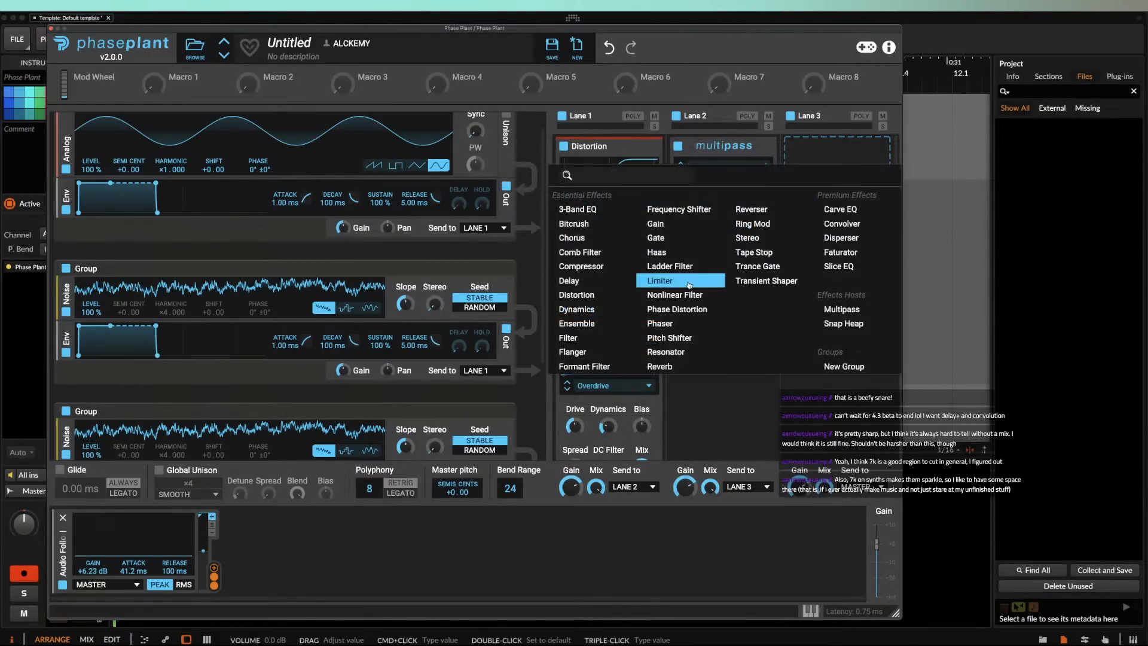
{"action": "left_click", "coordinate": [662, 282]}
Step: Open the Multipass for editing, load its new three-band patch, and add Dynamics to the band above 3.00 kHz
{"action": "left_click", "coordinate": [761, 170]}
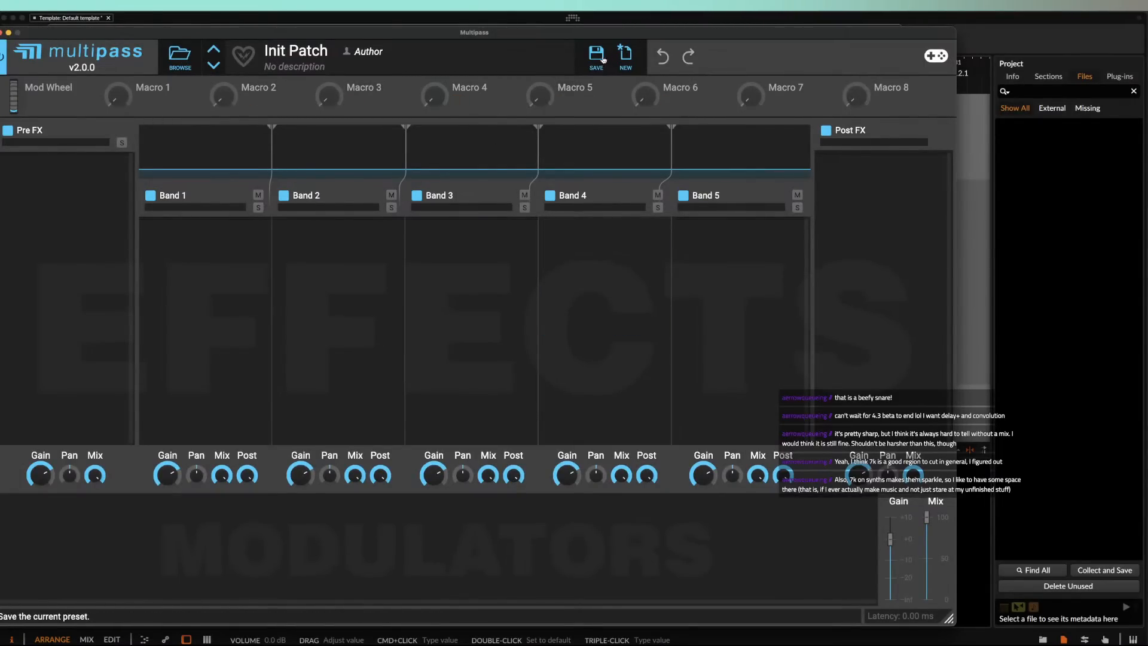
{"action": "left_click", "coordinate": [626, 55]}
{"action": "left_click", "coordinate": [607, 230]}
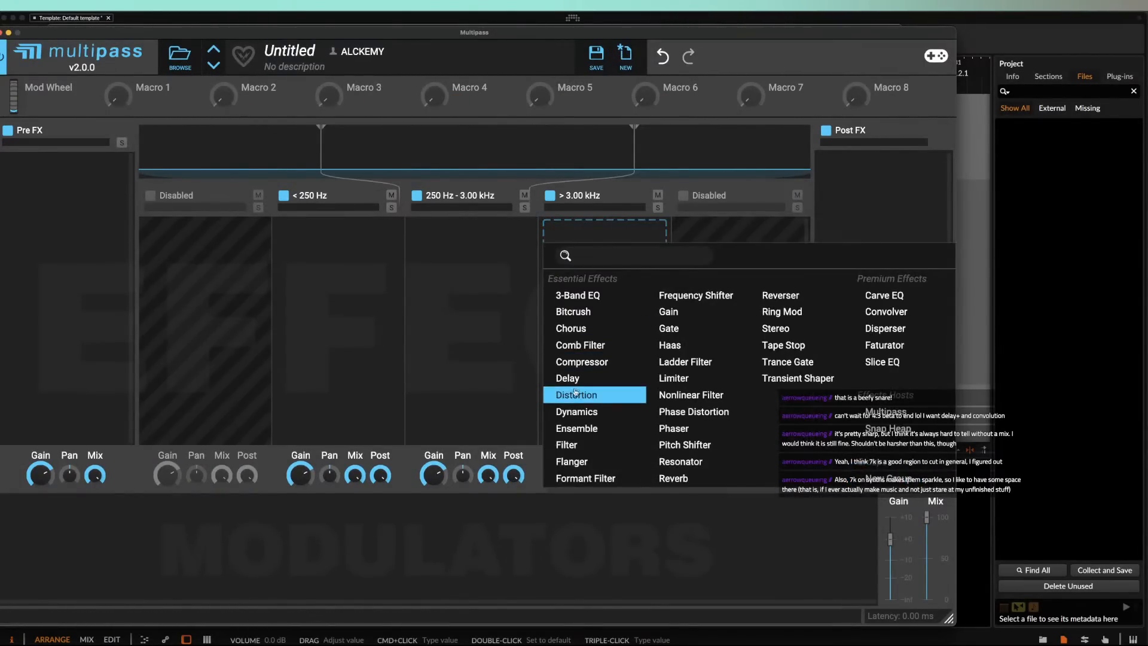
{"action": "left_click", "coordinate": [578, 408]}
{"action": "left_click", "coordinate": [730, 250]}
Step: Add a Slice EQ to the Multipass Post FX, collapse it, and close the Multipass editor
{"action": "left_click", "coordinate": [875, 177]}
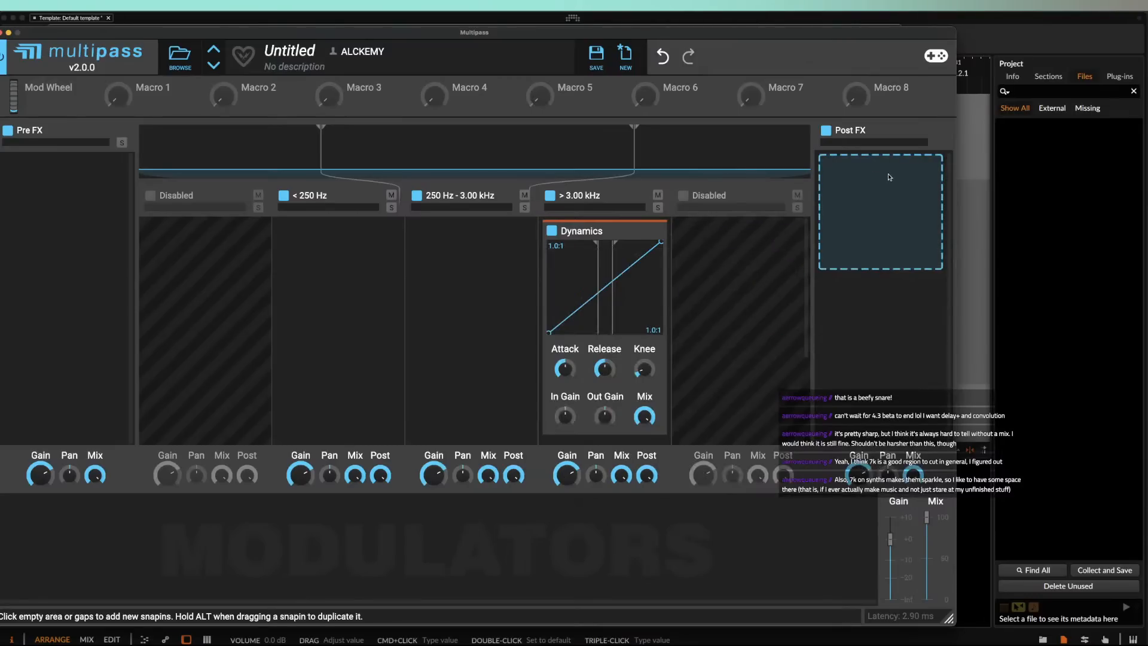
{"action": "left_click", "coordinate": [891, 176]}
{"action": "left_click", "coordinate": [882, 294]}
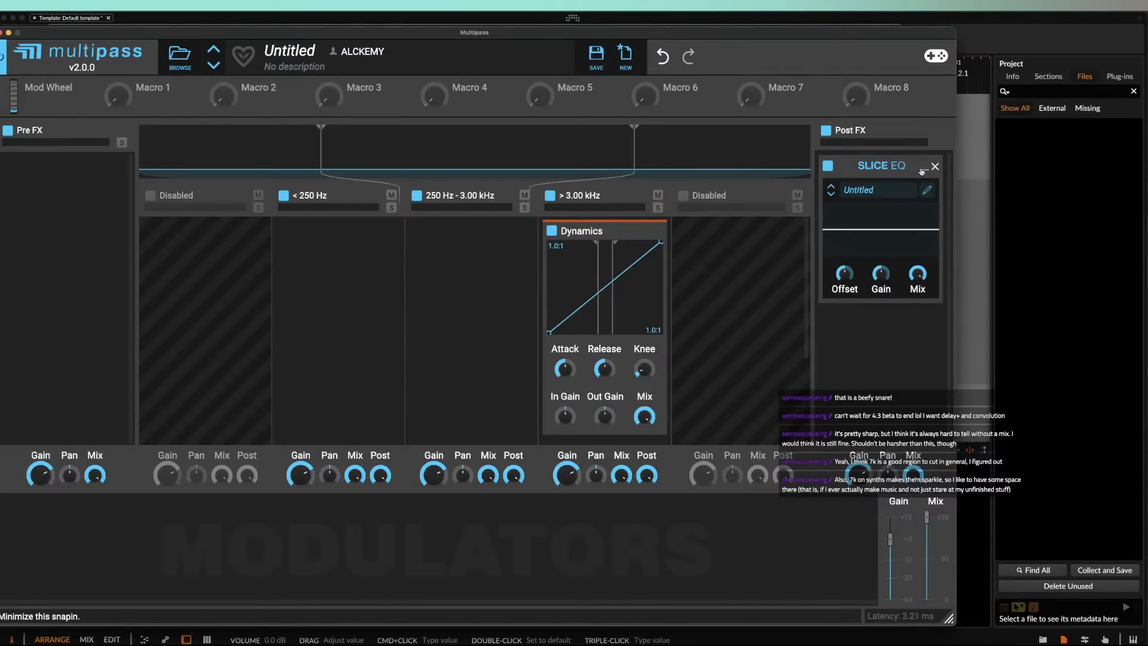
{"action": "left_click", "coordinate": [922, 169]}
{"action": "left_click", "coordinate": [1, 32]}
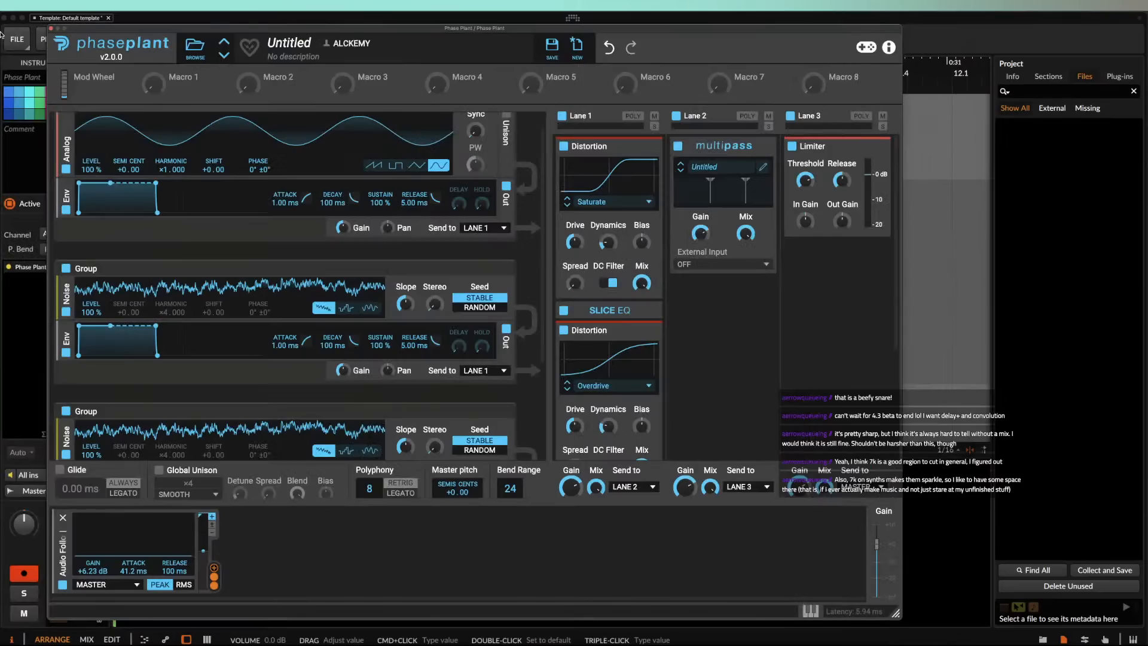
Step: Insert a band-pass Filter between the noise generator and envelope of the first noise group
{"action": "left_click", "coordinate": [238, 322]}
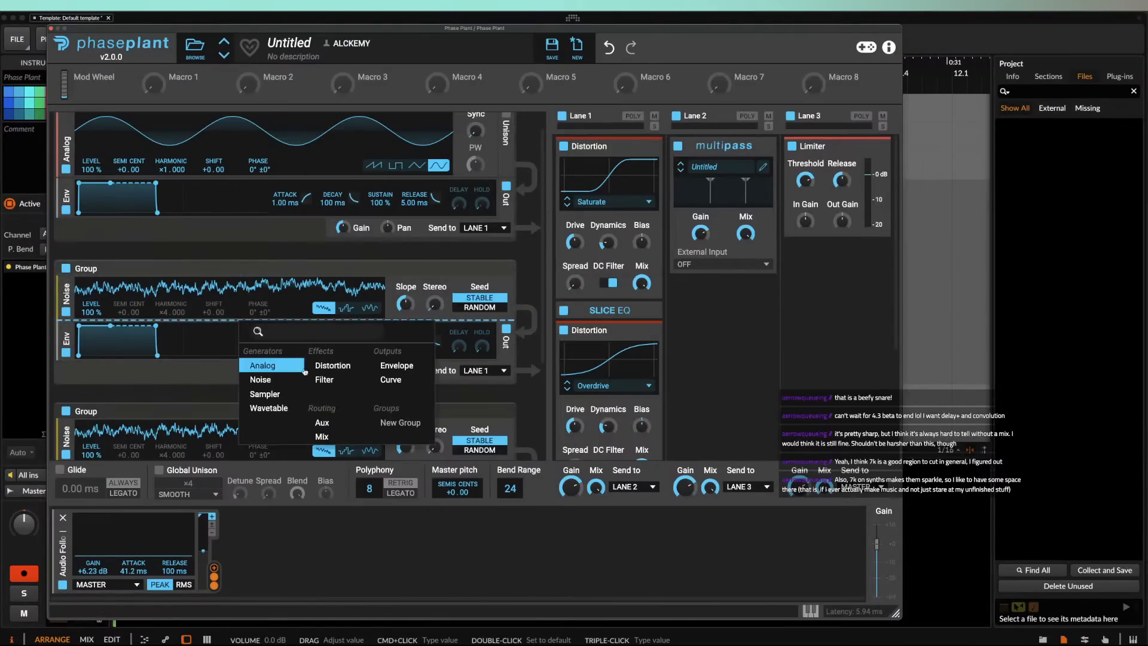
{"action": "left_click", "coordinate": [338, 378]}
{"action": "left_click", "coordinate": [296, 358]}
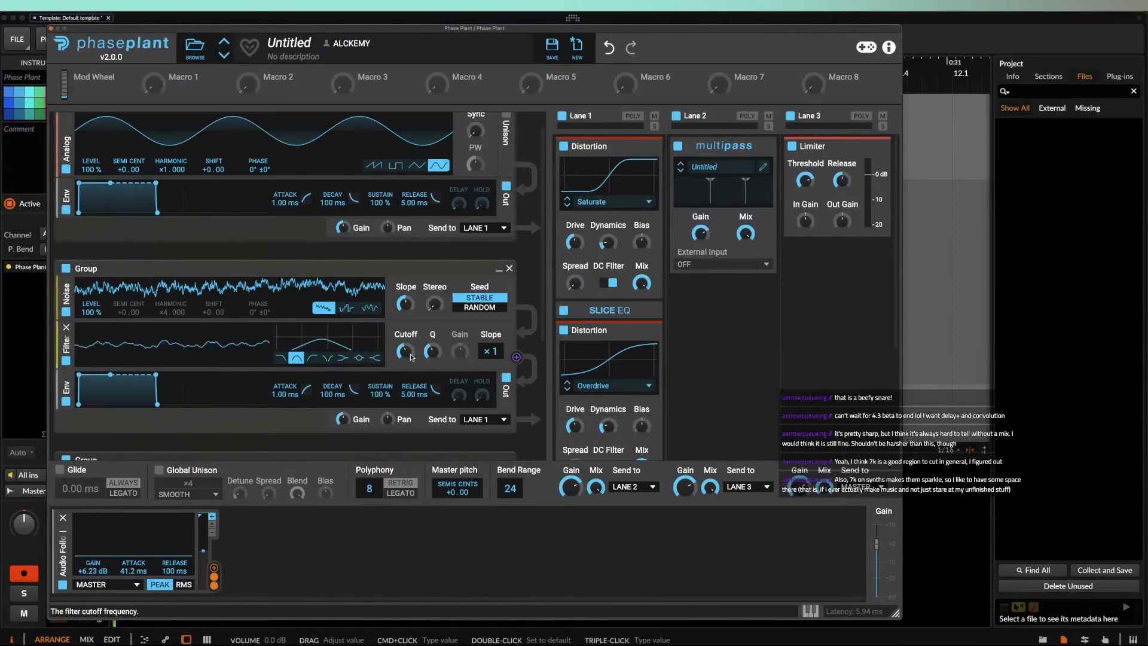
Step: Set the first noise envelope to 0% sustain and 103 ms decay, and the sine envelope's sustain to 0%
{"action": "left_click_drag", "start_coordinate": [110, 375], "coordinate": [111, 404]}
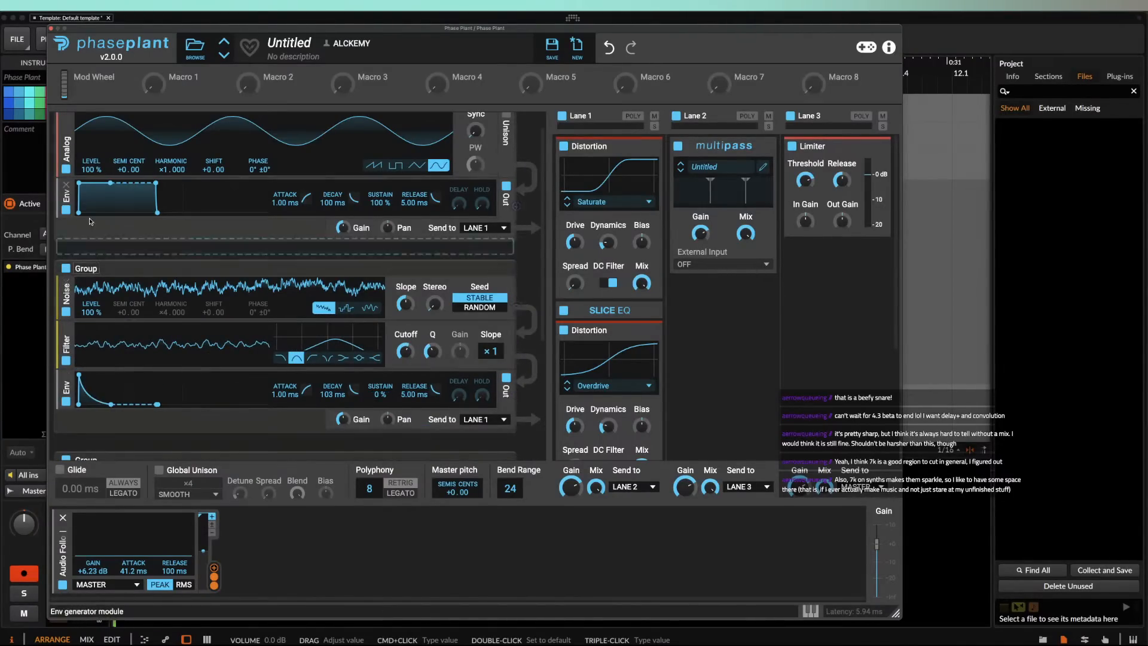
{"action": "left_click_drag", "start_coordinate": [111, 183], "coordinate": [111, 214]}
{"action": "left_click_drag", "start_coordinate": [461, 207], "coordinate": [461, 203]}
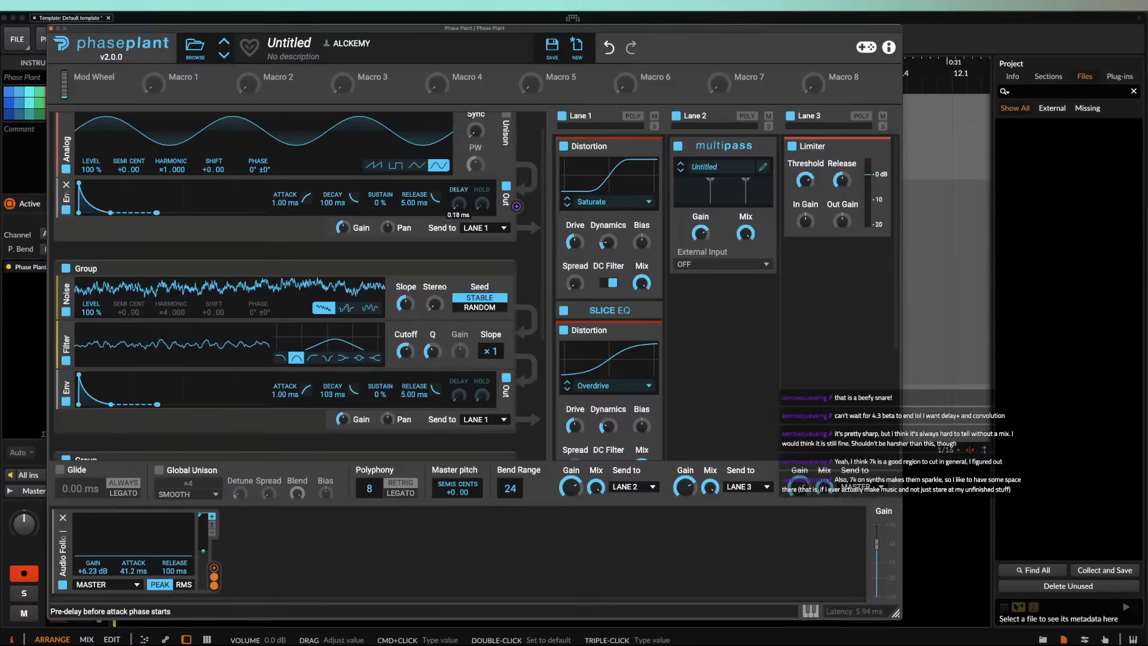
Step: Insert a high-pass Filter between the noise generator and envelope of the second noise group
{"action": "scroll", "coordinate": [223, 378], "scroll_direction": "down", "scroll_amount": 3}
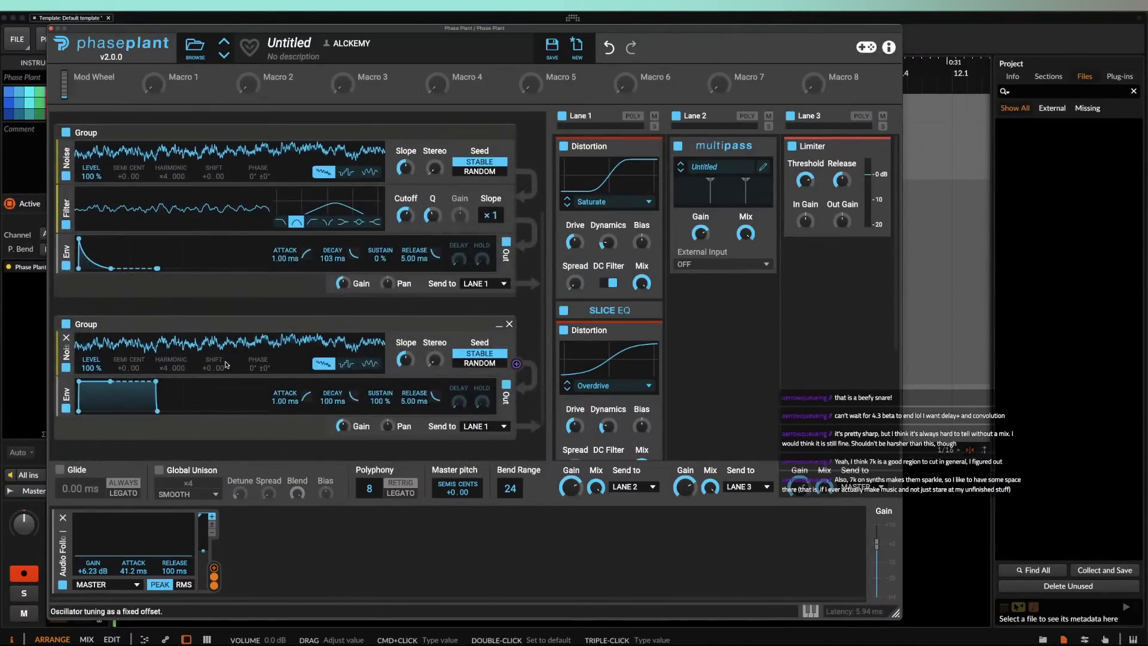
{"action": "left_click", "coordinate": [223, 378]}
{"action": "left_click", "coordinate": [377, 507]}
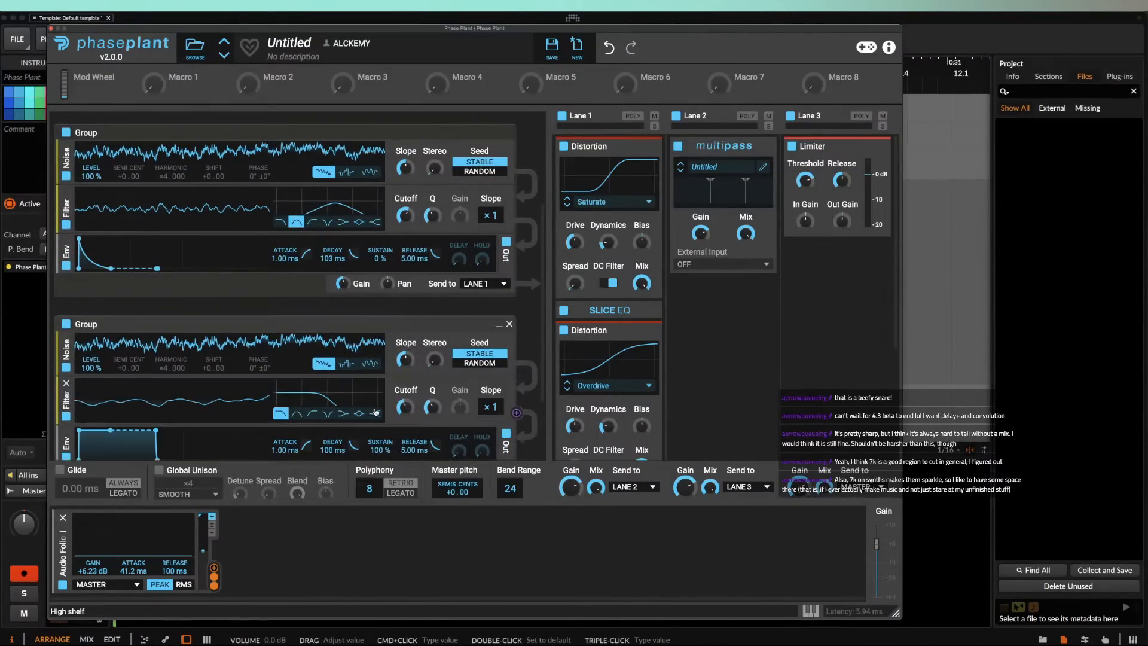
{"action": "left_click", "coordinate": [318, 414]}
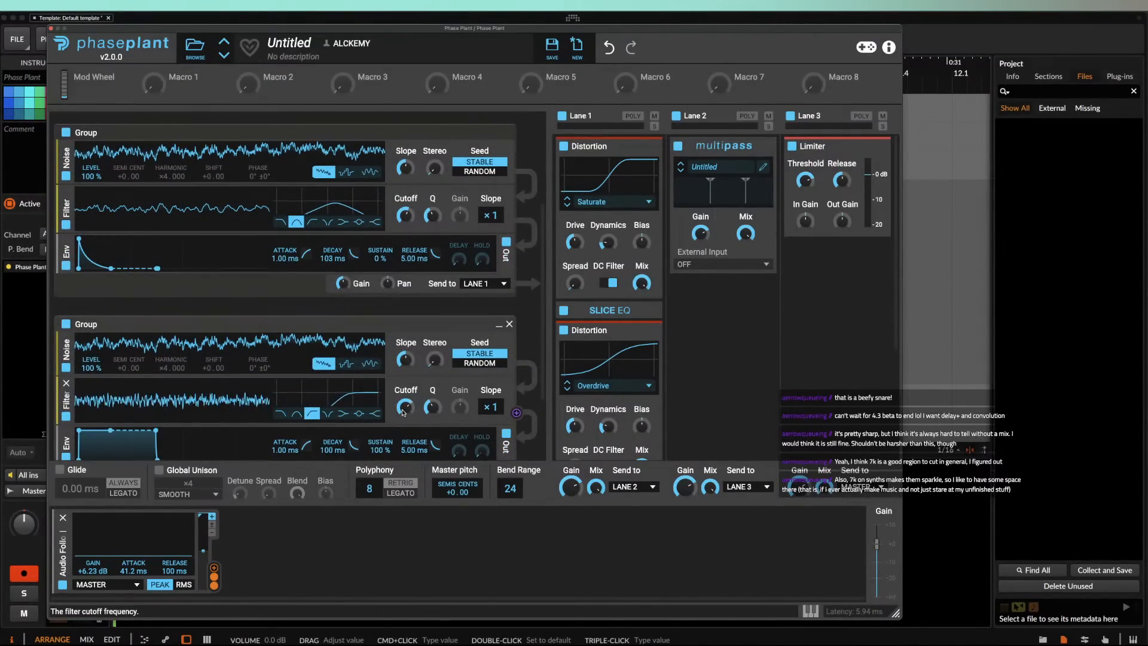
Step: Raise the Stereo amount on both noise generators and fine-tune the band-pass filter around a 1.43 kHz cutoff
{"action": "left_click_drag", "start_coordinate": [405, 355], "coordinate": [435, 336]}
{"action": "left_click_drag", "start_coordinate": [434, 169], "coordinate": [435, 154]}
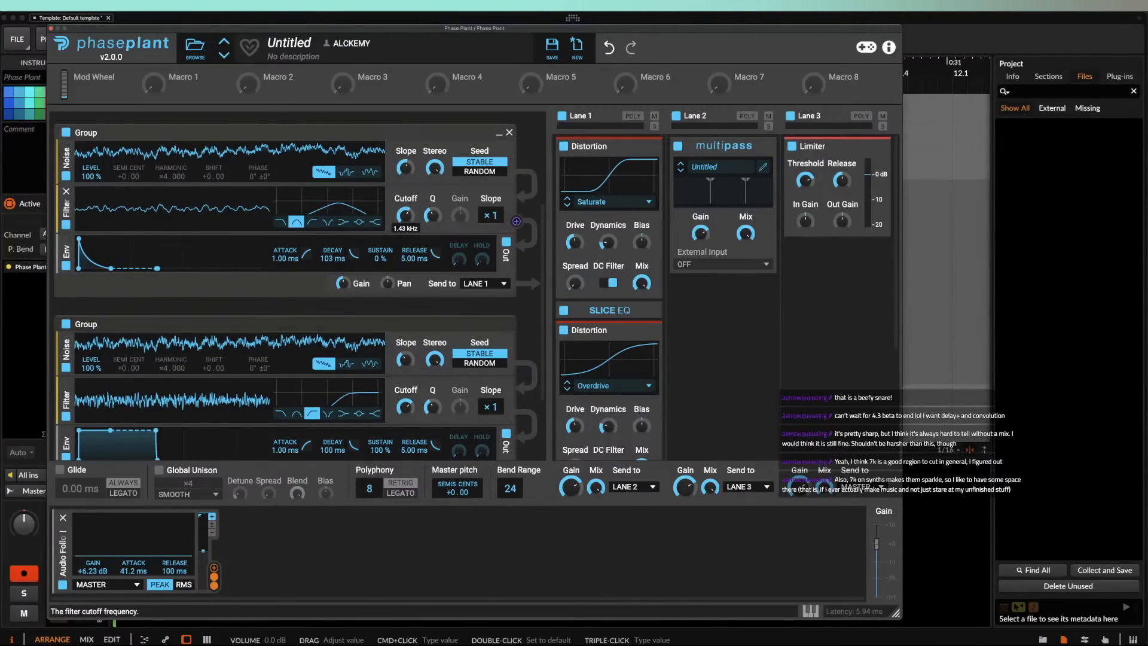
{"action": "left_click_drag", "start_coordinate": [432, 215], "coordinate": [432, 215]}
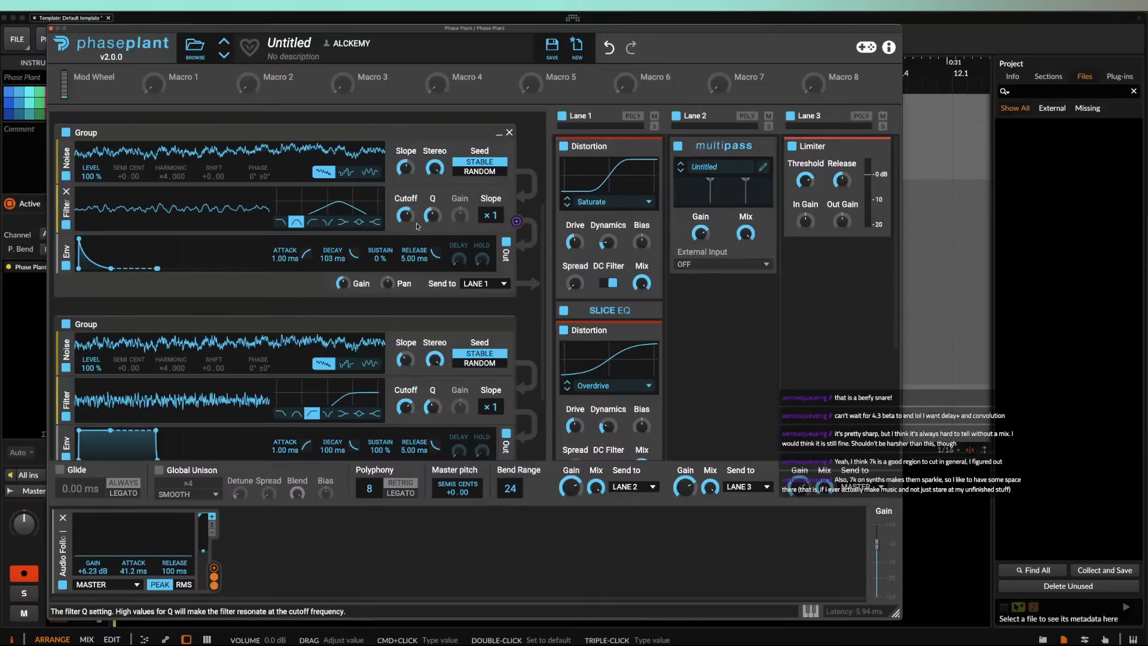
Step: Shape the second noise group's envelope with a short pre-delay, 107 ms decay and 0% sustain
{"action": "scroll", "coordinate": [187, 254], "scroll_direction": "up", "scroll_amount": 3}
{"action": "scroll", "coordinate": [187, 255], "scroll_direction": "down", "scroll_amount": 1}
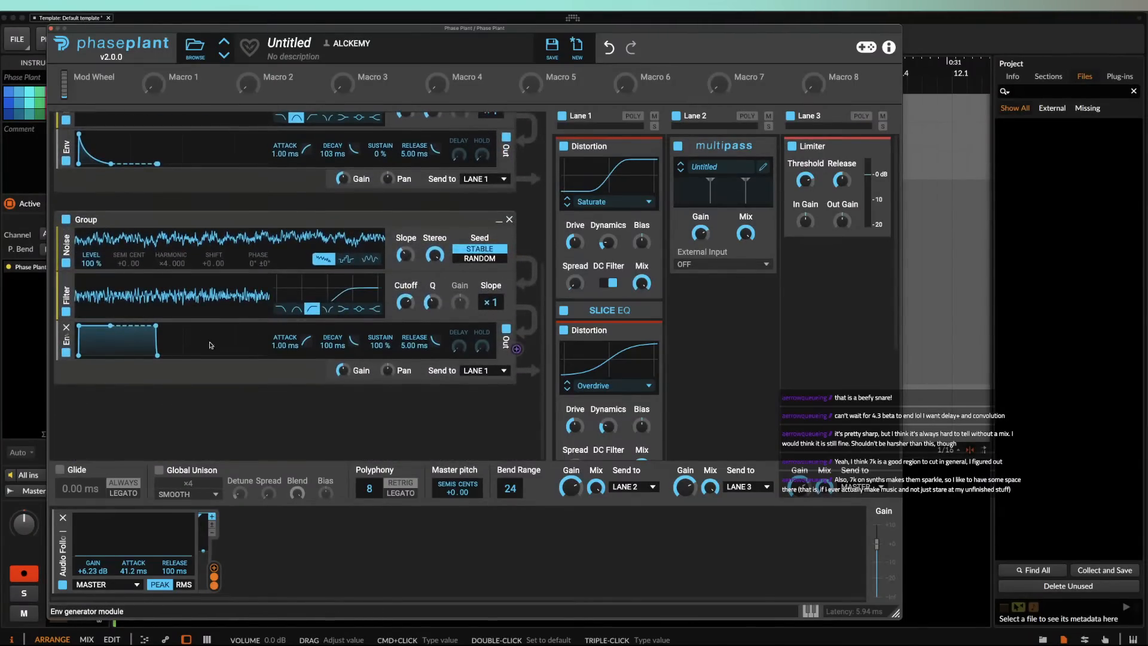
{"action": "left_click_drag", "start_coordinate": [155, 325], "coordinate": [134, 357]}
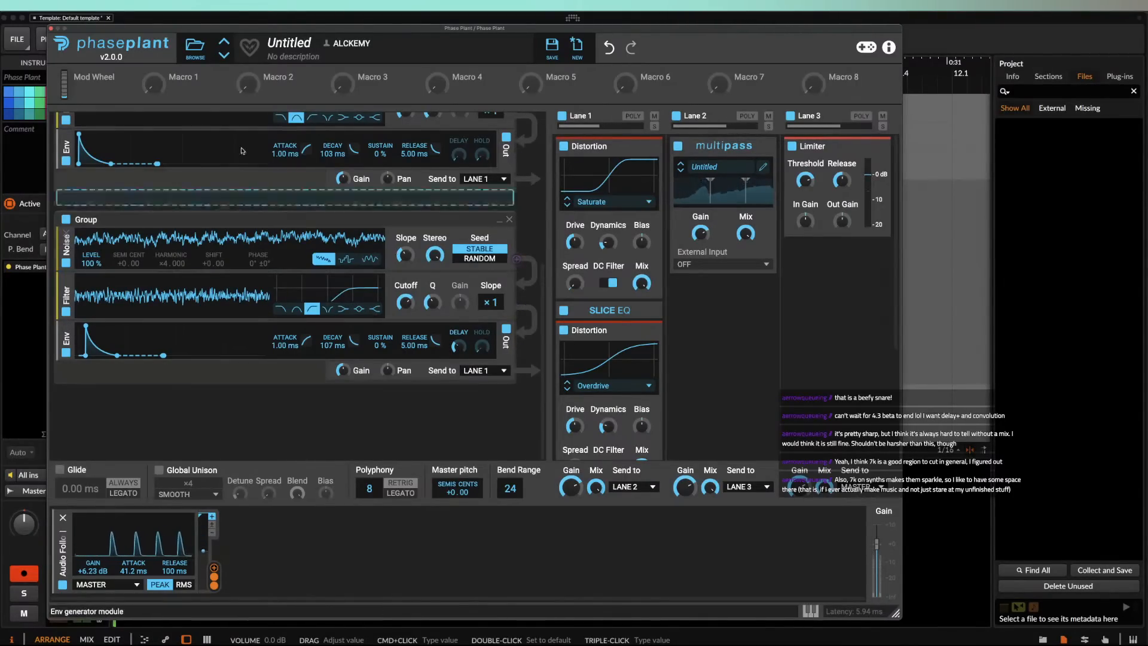
Step: Set the first noise envelope's decay to 166 ms and lower the second noise group's high-pass cutoff
{"action": "scroll", "coordinate": [179, 197], "scroll_direction": "up", "scroll_amount": 3}
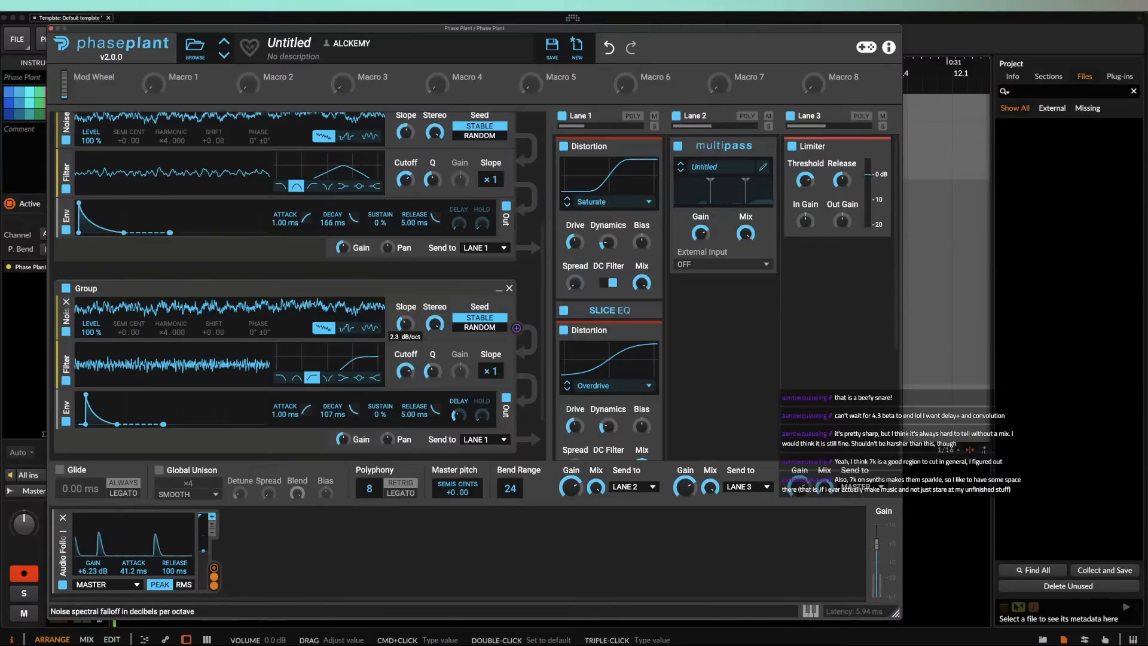
{"action": "left_click_drag", "start_coordinate": [408, 372], "coordinate": [407, 387]}
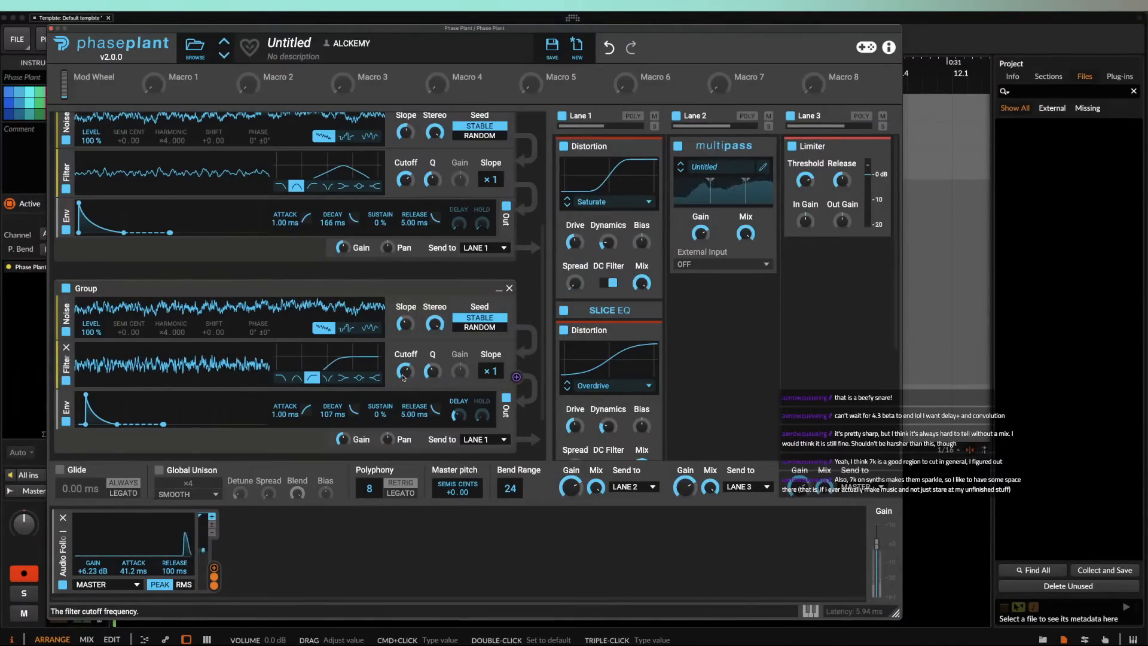
Step: Give the sine envelope a delay of about 6 ms, a short hold and a 126 ms decay
{"action": "scroll", "coordinate": [216, 296], "scroll_direction": "up", "scroll_amount": 3}
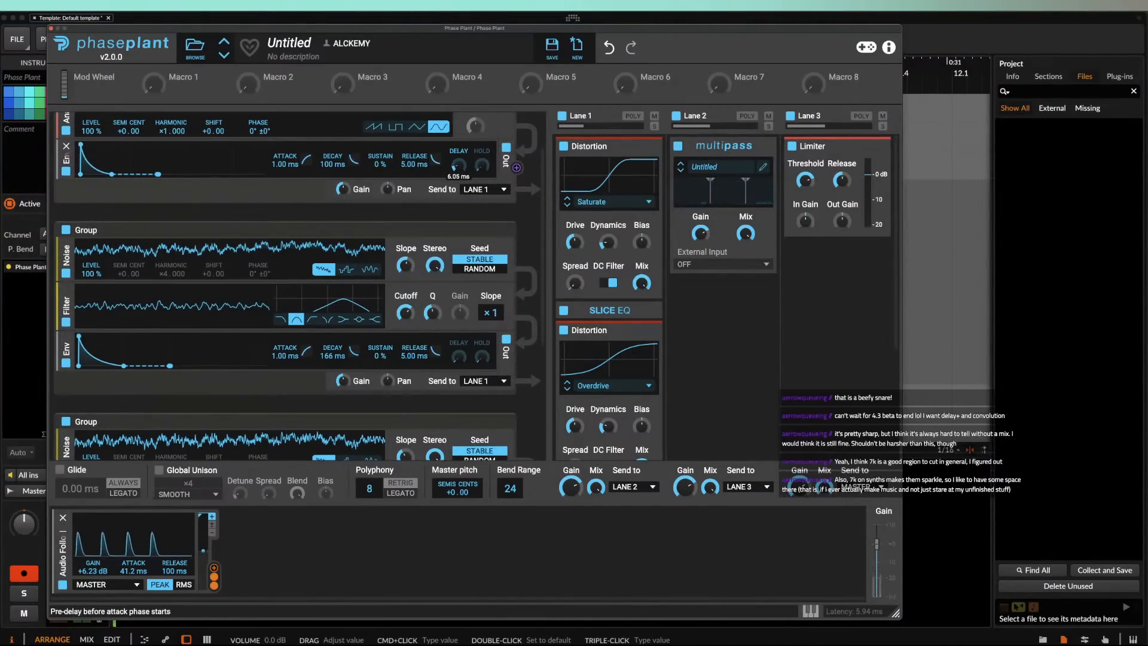
{"action": "left_click_drag", "start_coordinate": [481, 166], "coordinate": [482, 162]}
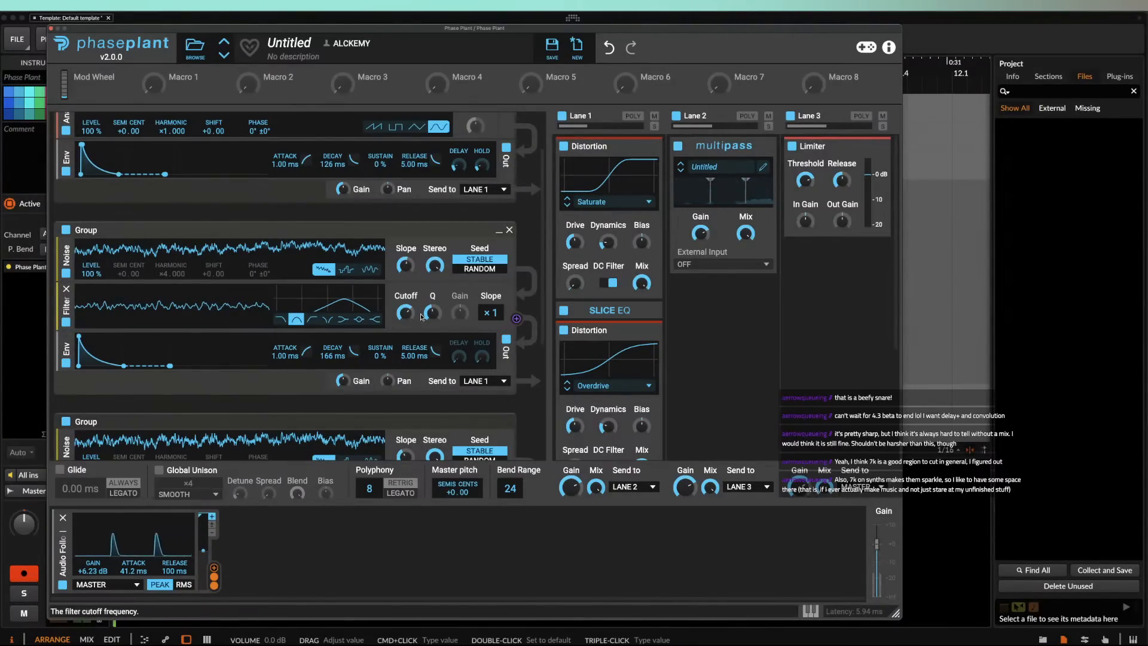
Step: Add a Compressor at the end of Lane 1 with a ratio of about 11:1 and adjust its makeup gain
{"action": "scroll", "coordinate": [602, 302], "scroll_direction": "down", "scroll_amount": 5}
{"action": "left_click", "coordinate": [600, 383]}
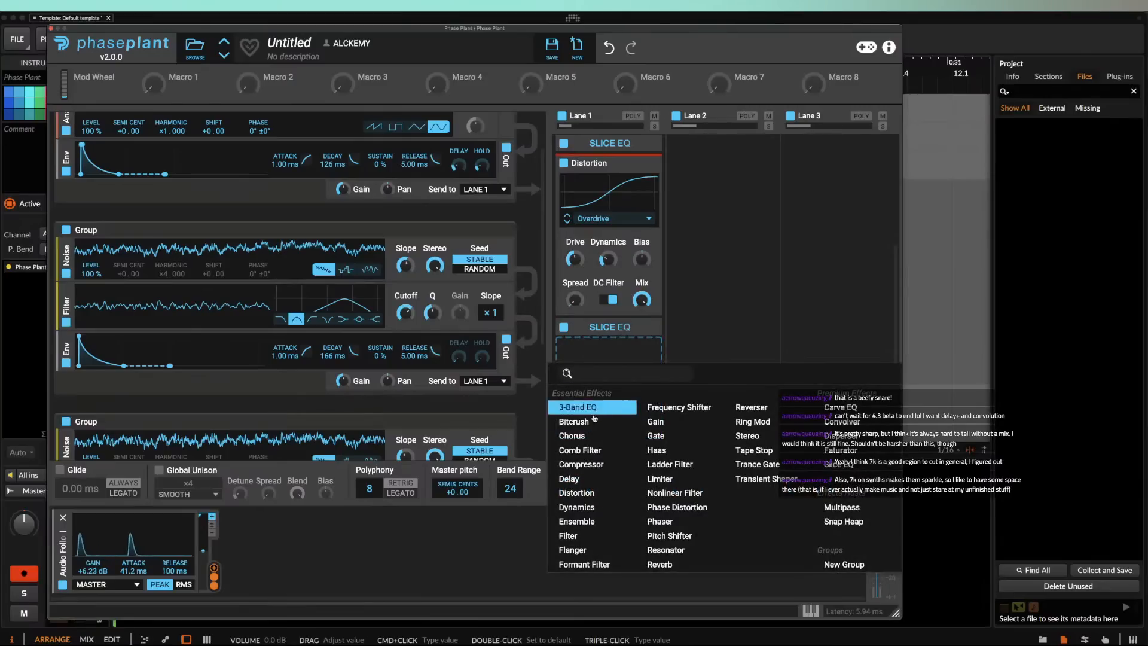
{"action": "left_click", "coordinate": [578, 461]}
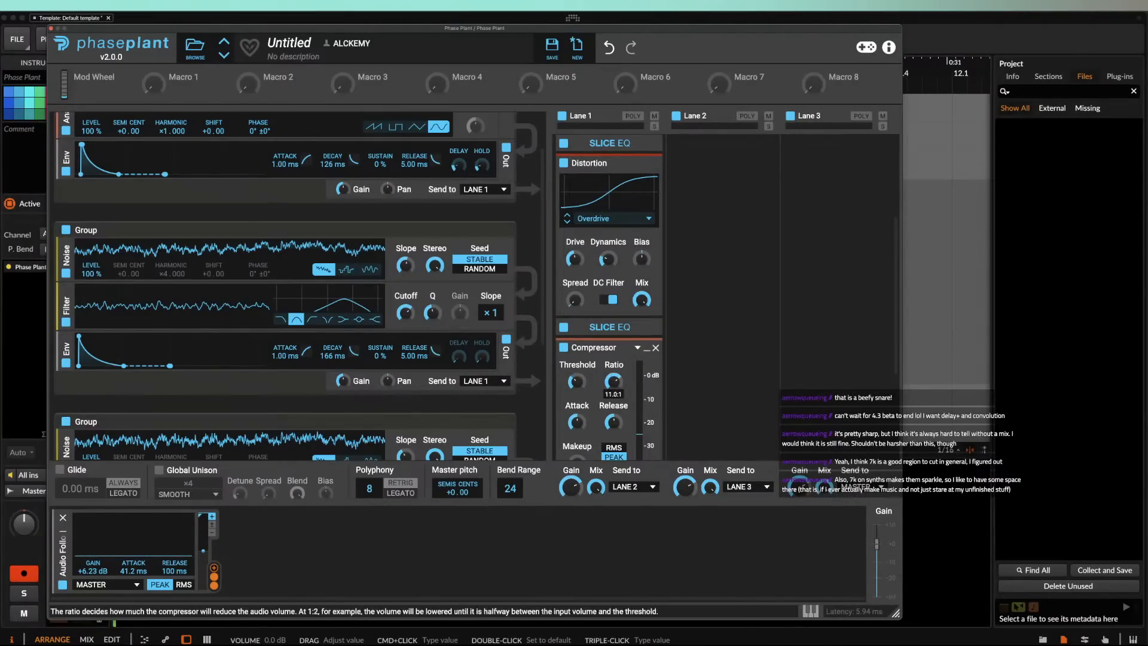
{"action": "scroll", "coordinate": [576, 371], "scroll_direction": "down", "scroll_amount": 3}
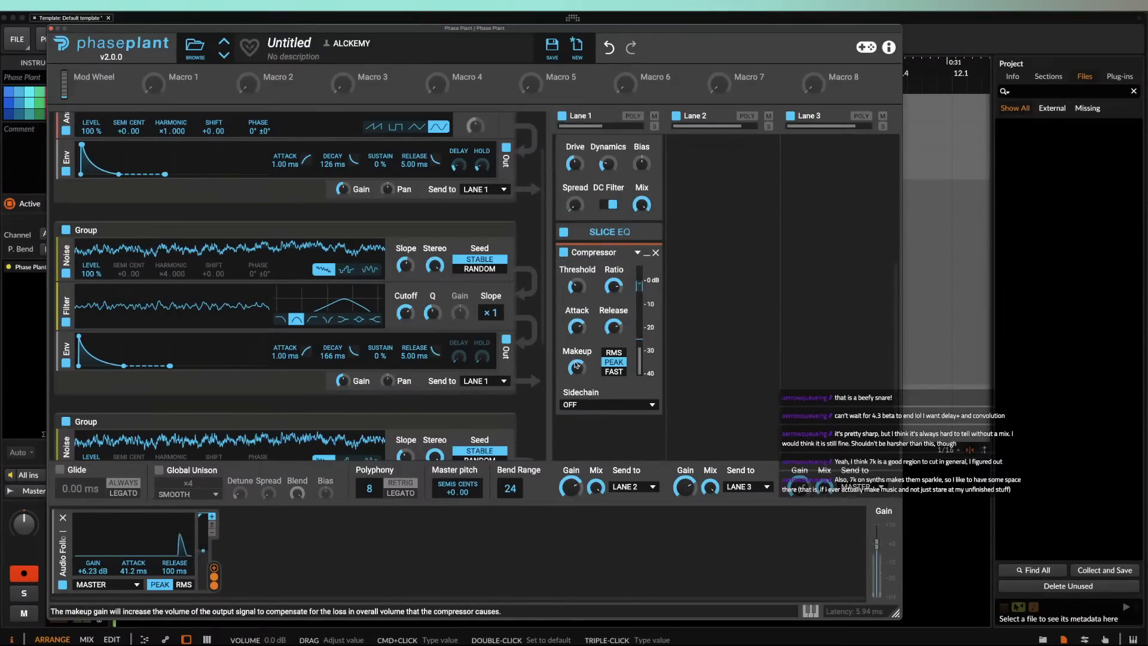
{"action": "scroll", "coordinate": [581, 365], "scroll_direction": "up", "scroll_amount": 2}
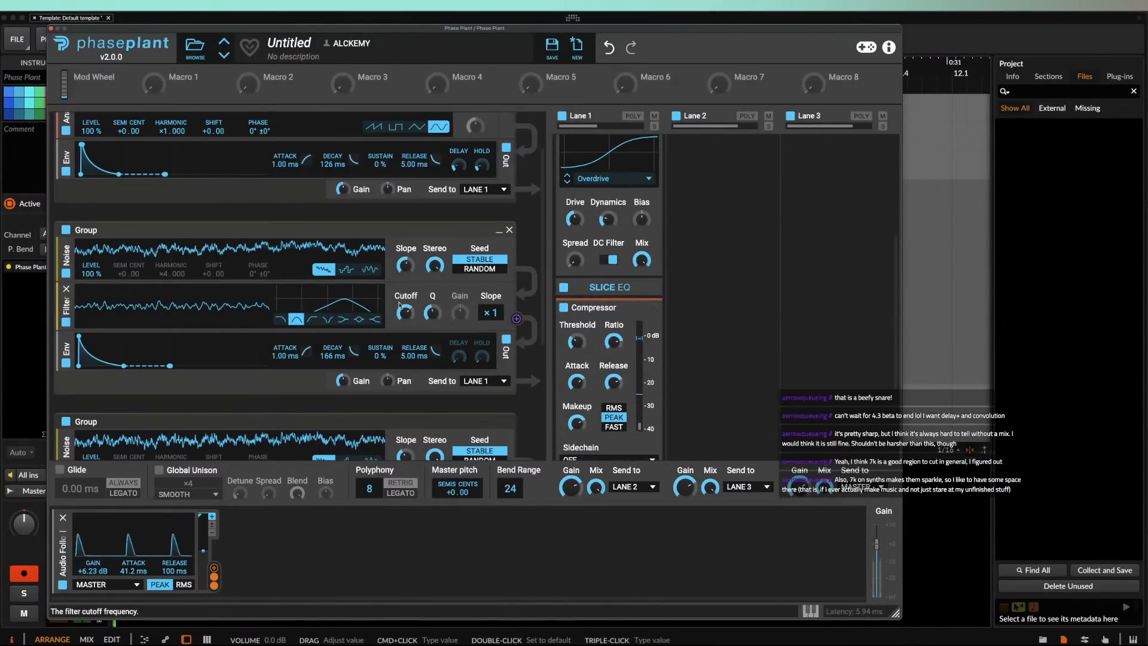
Step: Offset the Slice EQ after the first Distortion in Lane 1 by about +13 semitones, leaving it collapsed
{"action": "scroll", "coordinate": [392, 297], "scroll_direction": "up", "scroll_amount": 2}
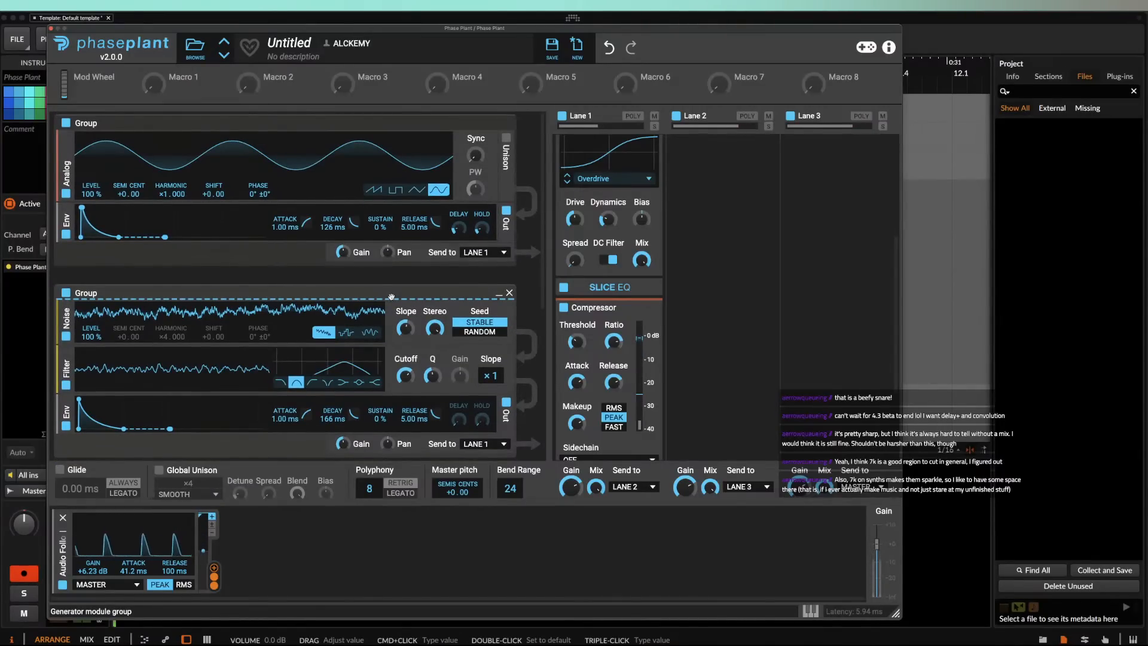
{"action": "scroll", "coordinate": [634, 251], "scroll_direction": "up", "scroll_amount": 6}
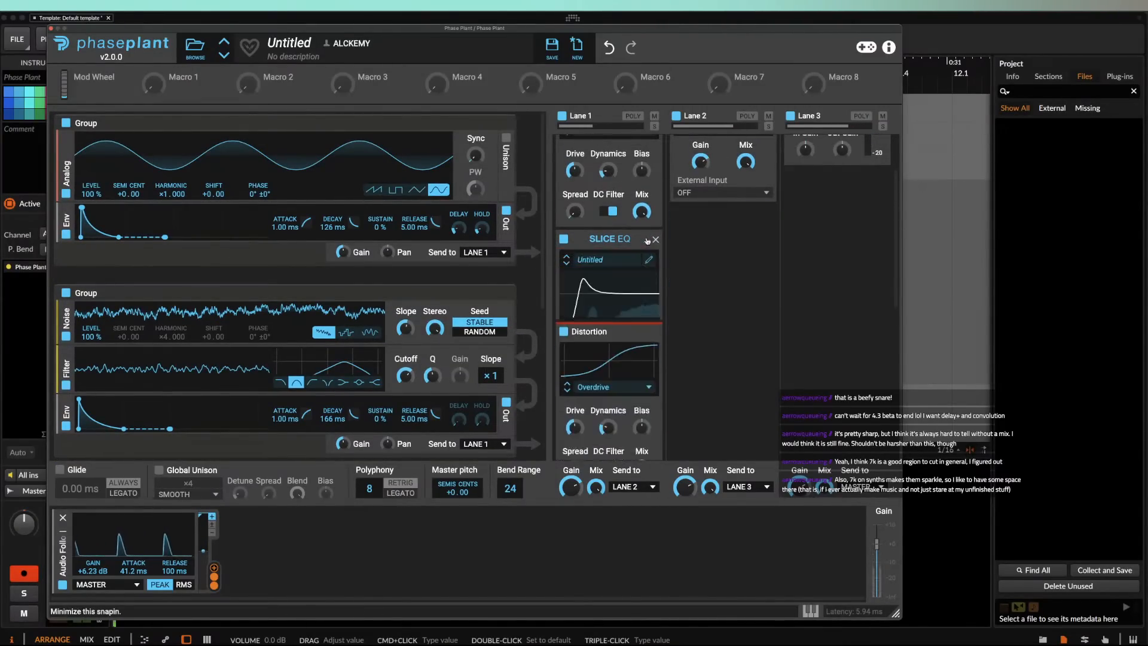
{"action": "left_click", "coordinate": [647, 240]}
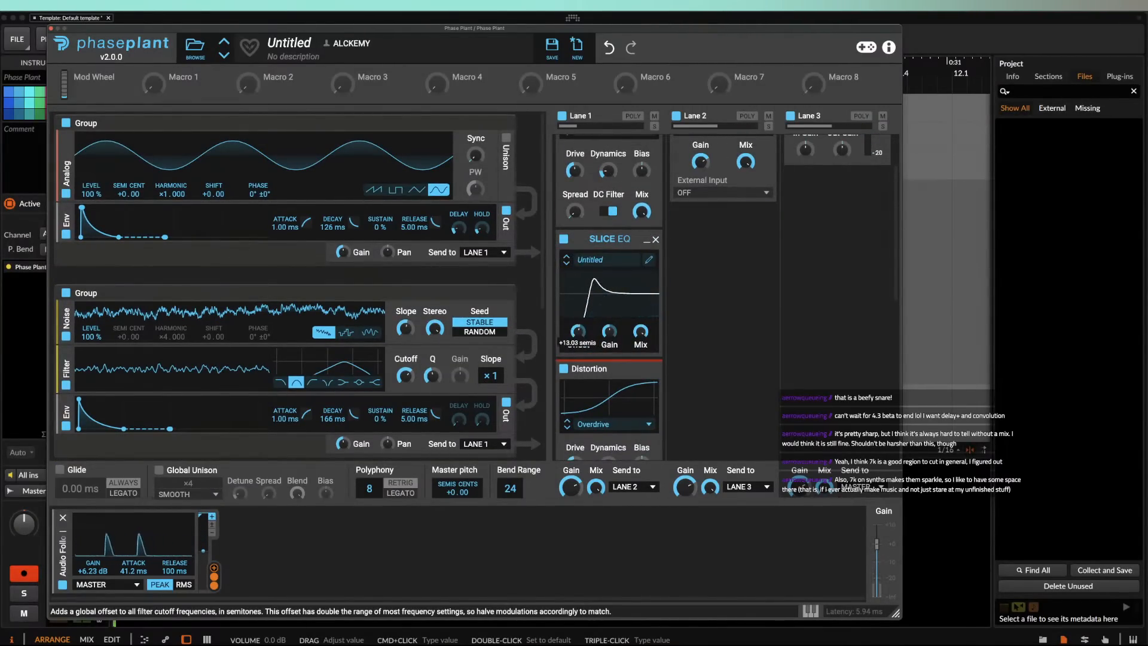
{"action": "left_click_drag", "start_coordinate": [578, 331], "coordinate": [578, 329]}
{"action": "left_click", "coordinate": [647, 240]}
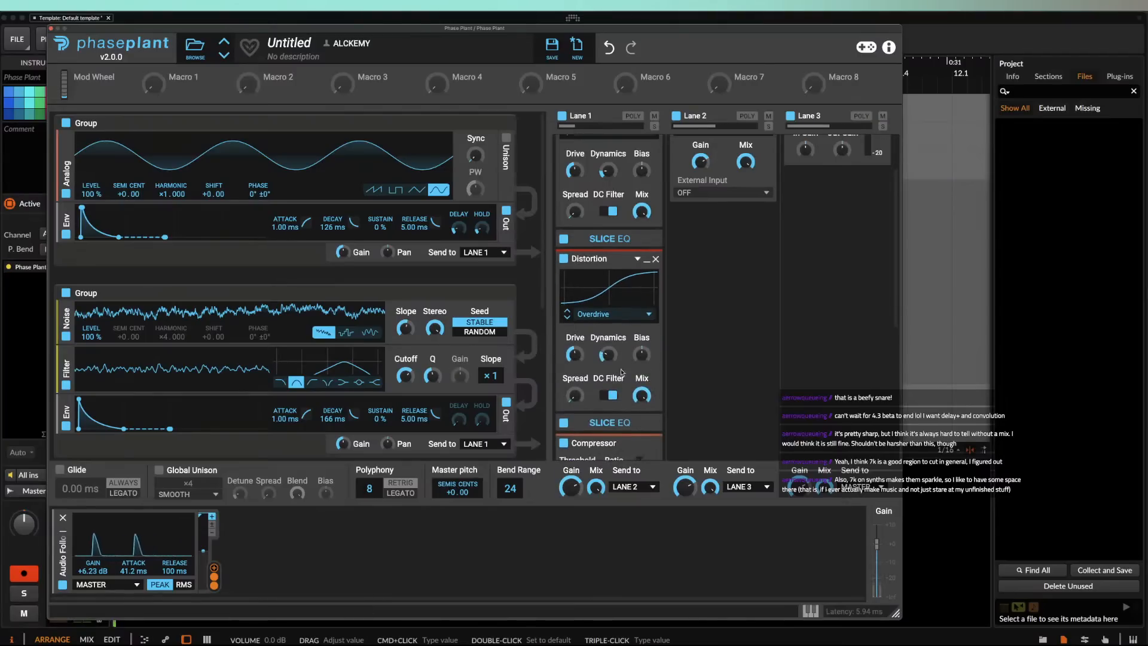
Step: Adjust the frequency offset of the Slice EQ below the second Distortion in Lane 1, leaving it collapsed
{"action": "scroll", "coordinate": [621, 372], "scroll_direction": "down", "scroll_amount": 3}
{"action": "left_click", "coordinate": [647, 319]}
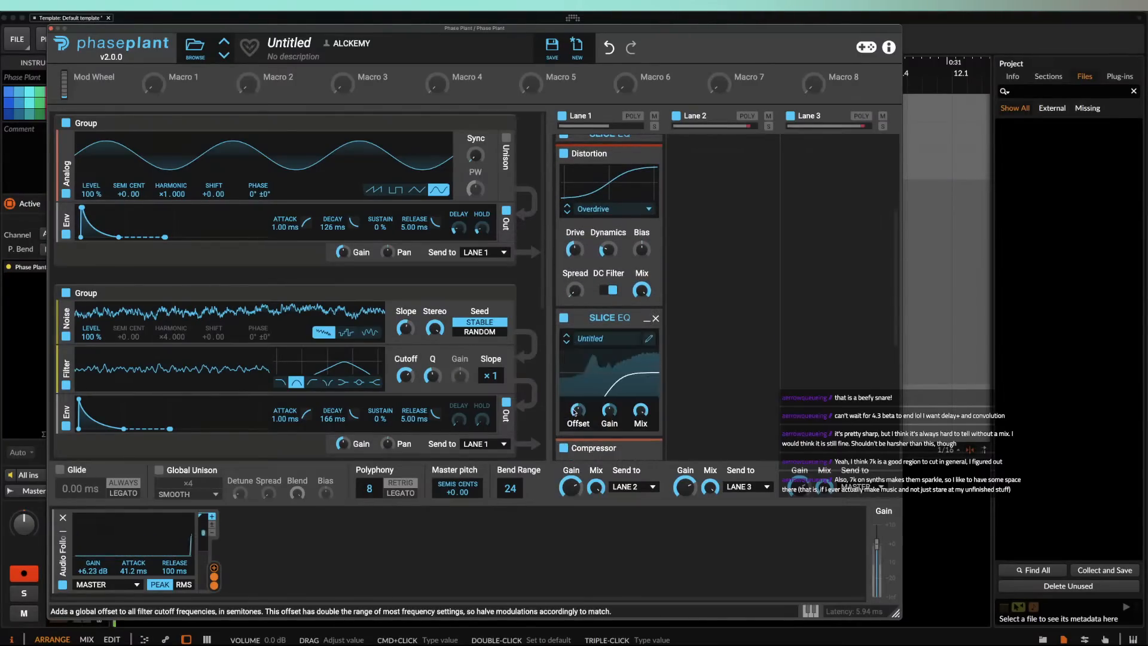
{"action": "left_click_drag", "start_coordinate": [575, 412], "coordinate": [575, 406]}
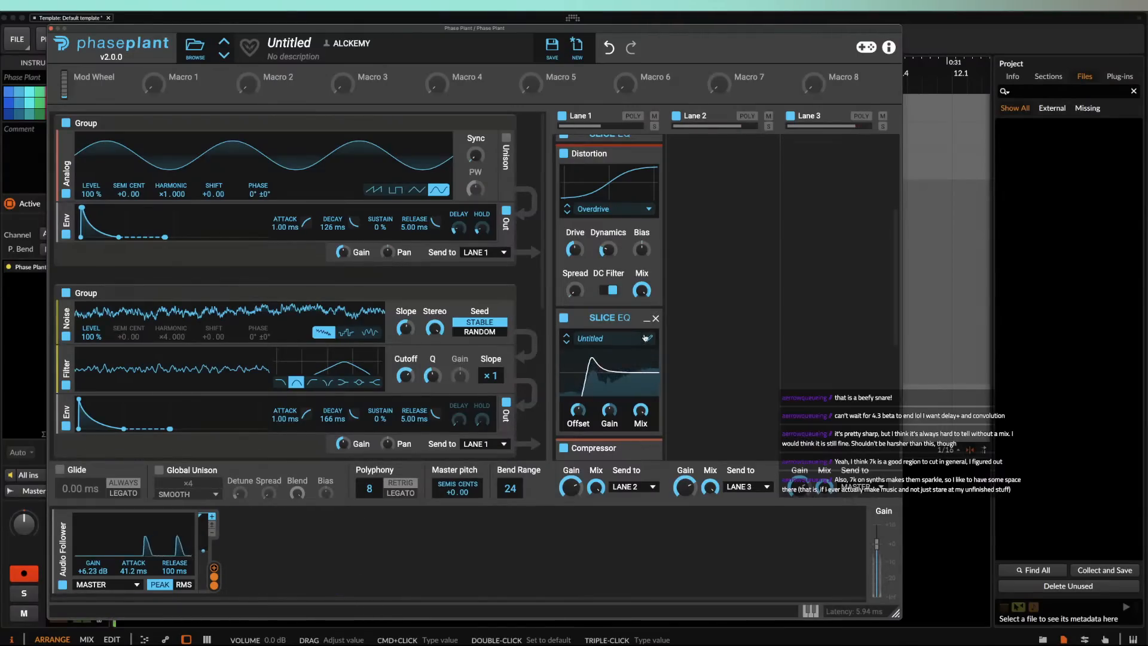
{"action": "left_click", "coordinate": [646, 320]}
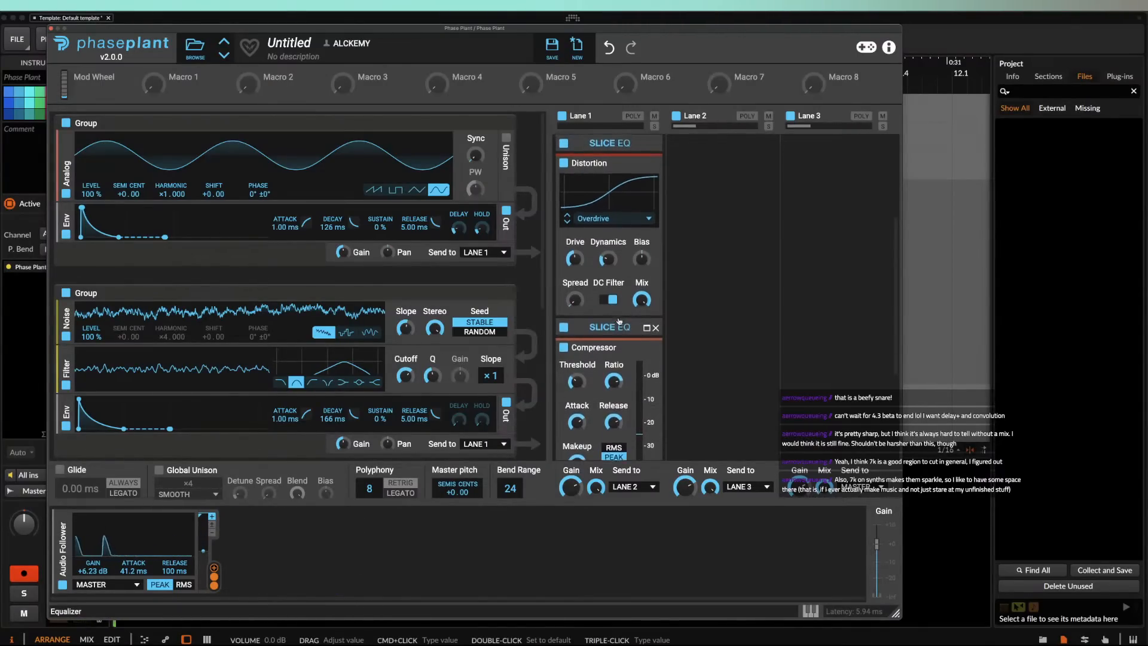
Step: Change the second Distortion in Lane 1 to the Saturate type
{"action": "left_click", "coordinate": [591, 386]}
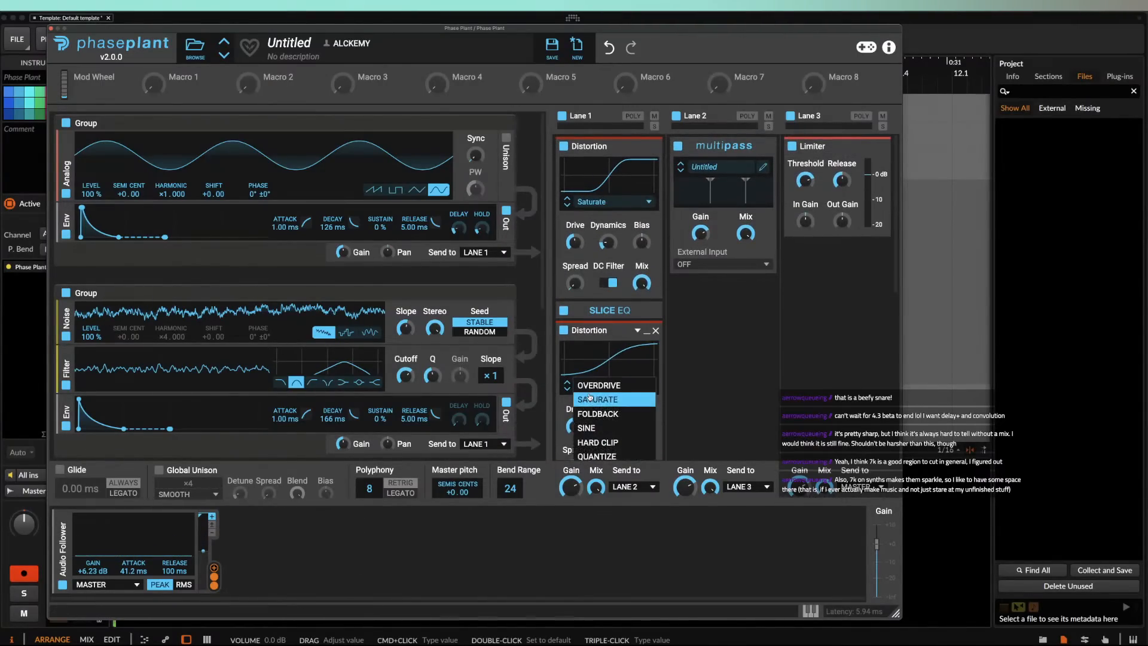
{"action": "left_click", "coordinate": [595, 410]}
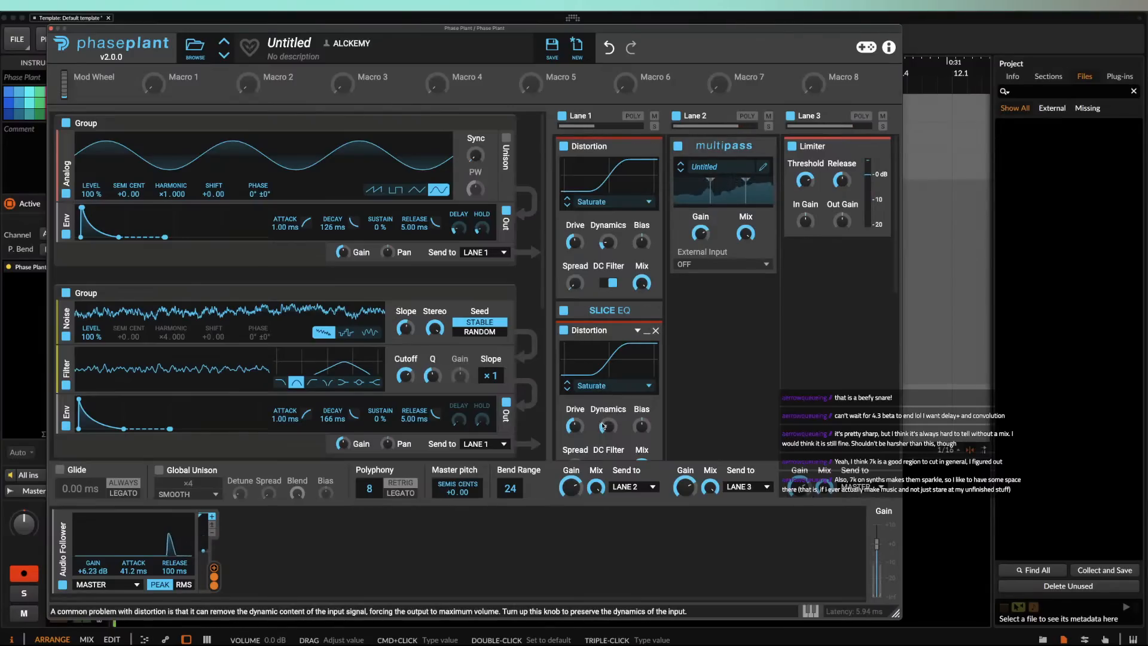
Step: Adjust the drive of the second Distortion in Lane 1 and the filter cutoff of the upper noise group
{"action": "left_click_drag", "start_coordinate": [575, 426], "coordinate": [609, 389]}
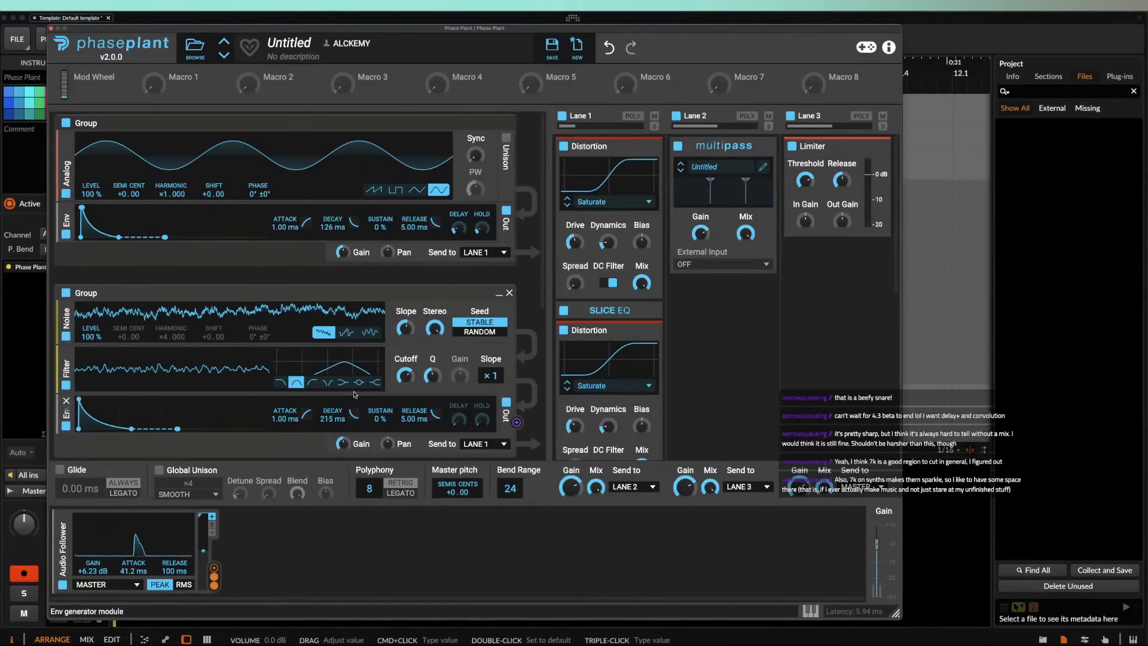
{"action": "left_click_drag", "start_coordinate": [405, 375], "coordinate": [405, 368]}
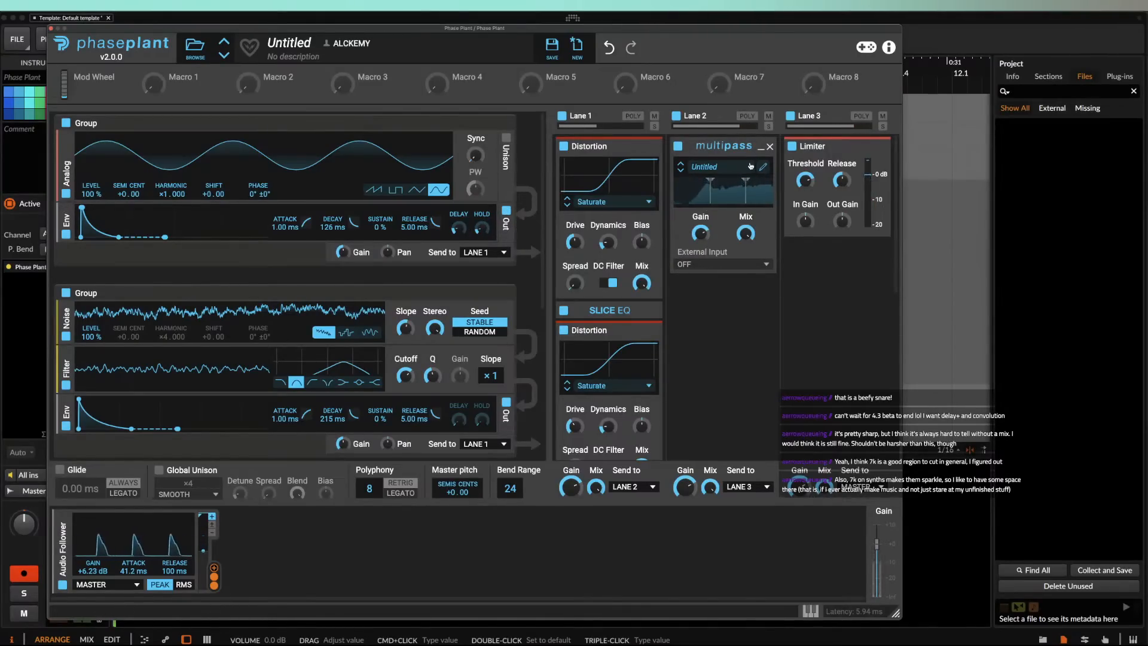
Step: Open the Multipass in Lane 2 for editing and add a second Slice EQ to its Post FX chain
{"action": "left_click", "coordinate": [766, 195]}
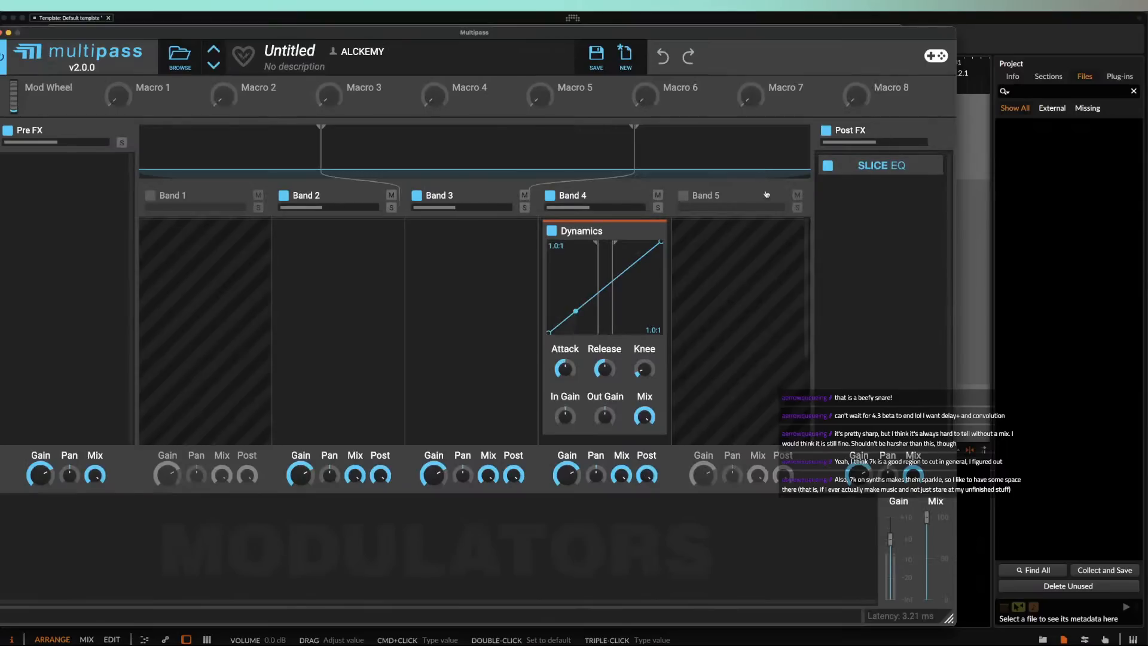
{"action": "left_click", "coordinate": [880, 233]}
{"action": "left_click", "coordinate": [894, 325]}
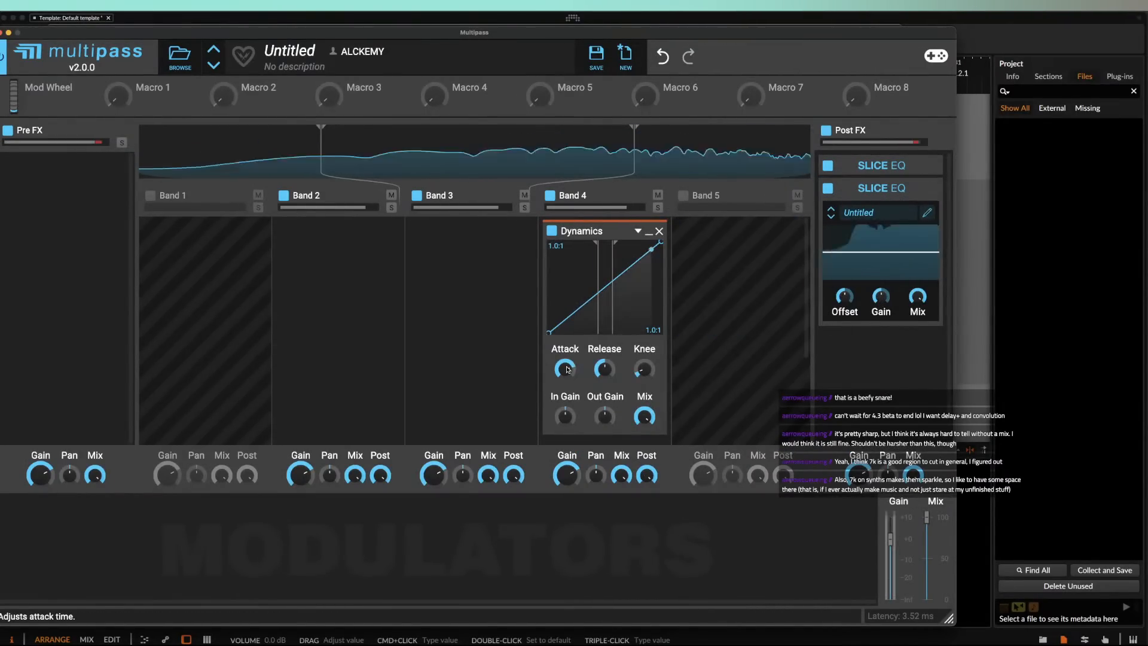
Step: Adjust the attack, release, knee and both thresholds of the Band 4 Dynamics, collapse it and close the Multipass editor
{"action": "left_click_drag", "start_coordinate": [567, 370], "coordinate": [567, 416]}
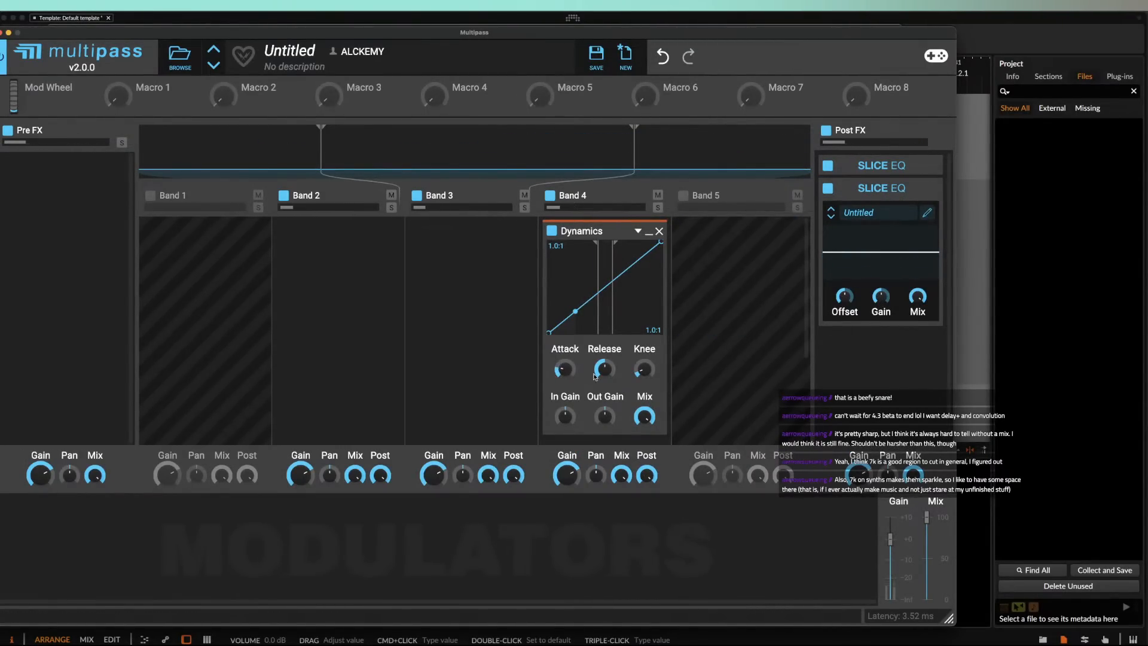
{"action": "left_click_drag", "start_coordinate": [601, 372], "coordinate": [644, 335]}
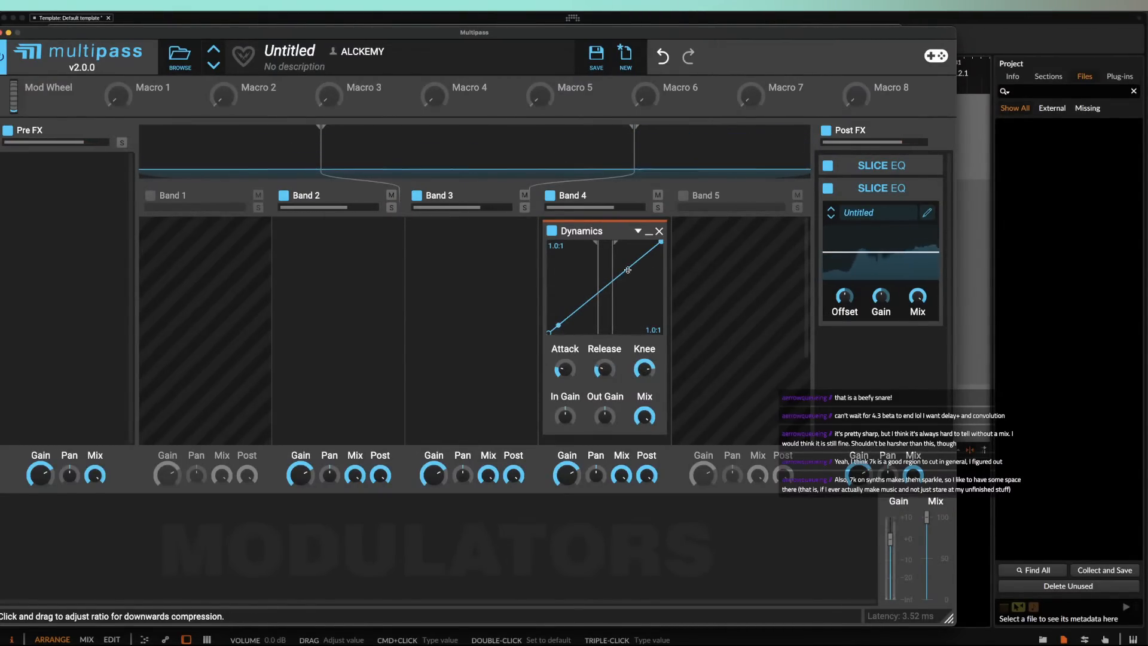
{"action": "mouse_move", "coordinate": [617, 272]}
{"action": "left_mouse_down"}
{"action": "mouse_move", "coordinate": [647, 272]}
{"action": "mouse_move", "coordinate": [618, 265]}
{"action": "left_mouse_up"}
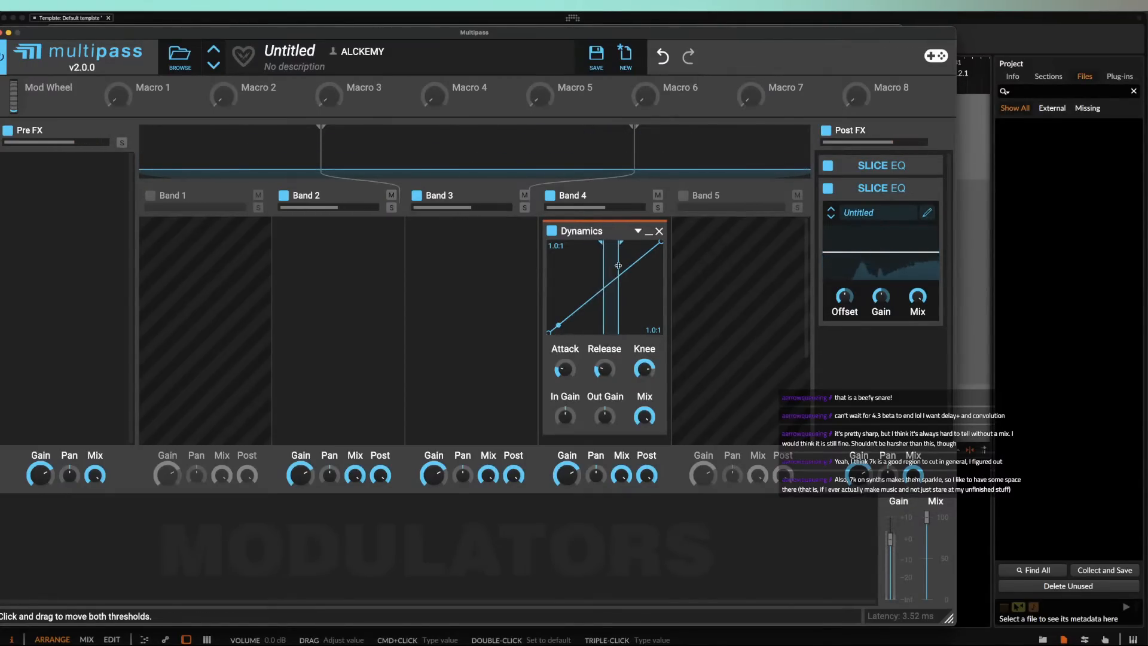
{"action": "left_click", "coordinate": [648, 232]}
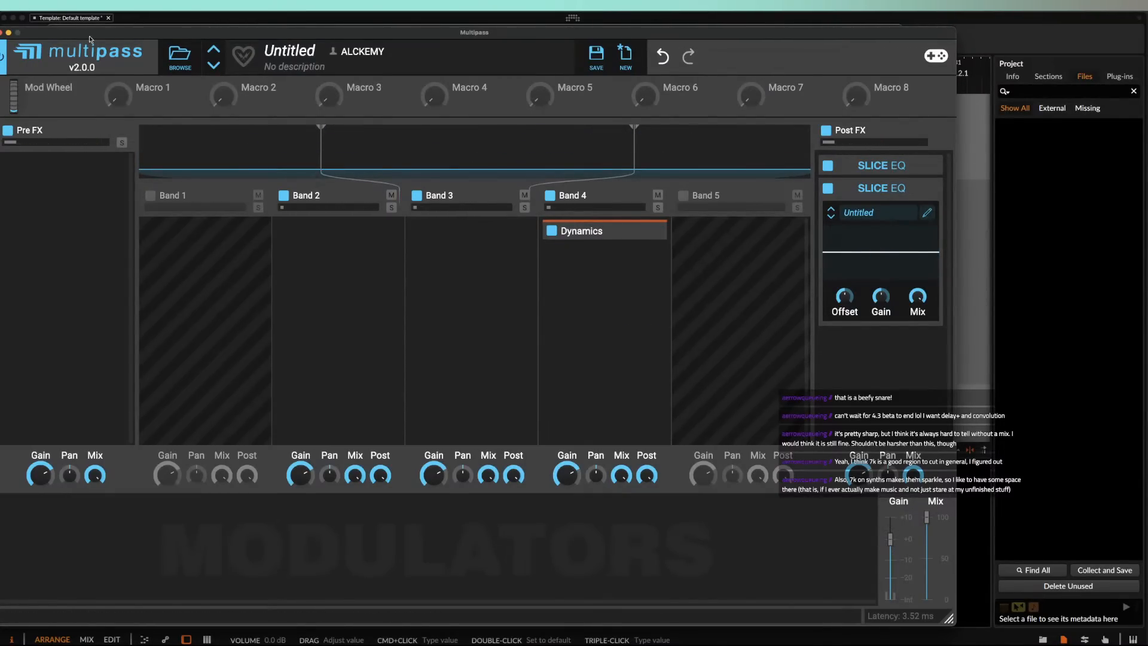
{"action": "left_click", "coordinate": [3, 32]}
Step: Adjust the noise slope of the lower noise group to reshape its spectral falloff
{"action": "scroll", "coordinate": [418, 331], "scroll_direction": "down", "scroll_amount": 3}
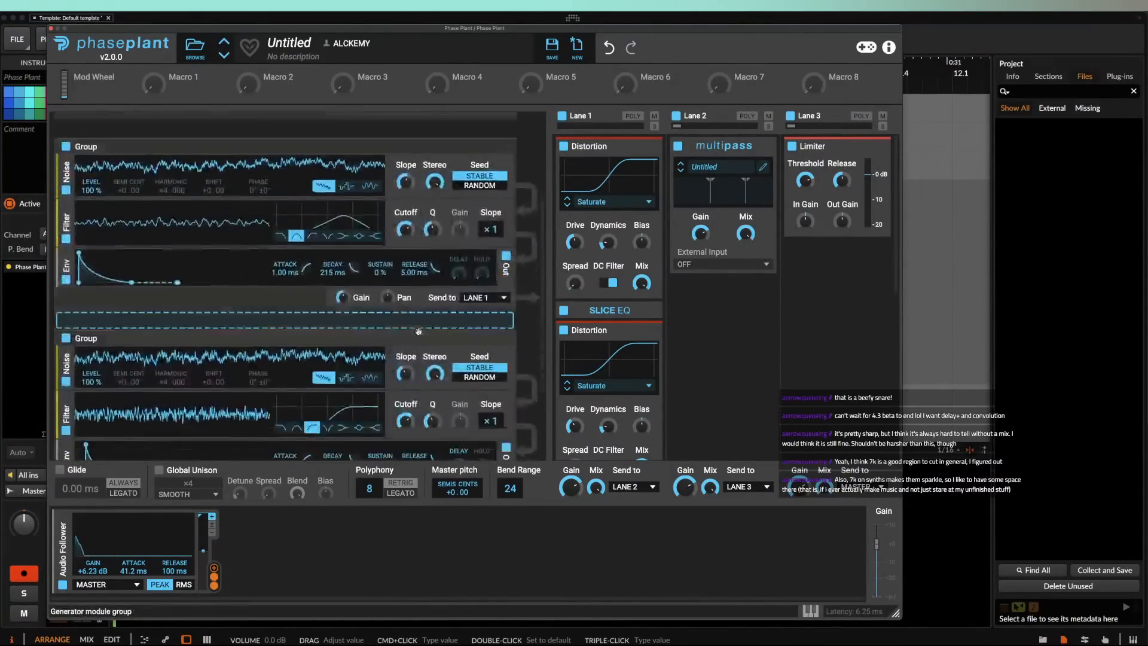
{"action": "scroll", "coordinate": [419, 330], "scroll_direction": "down", "scroll_amount": 2}
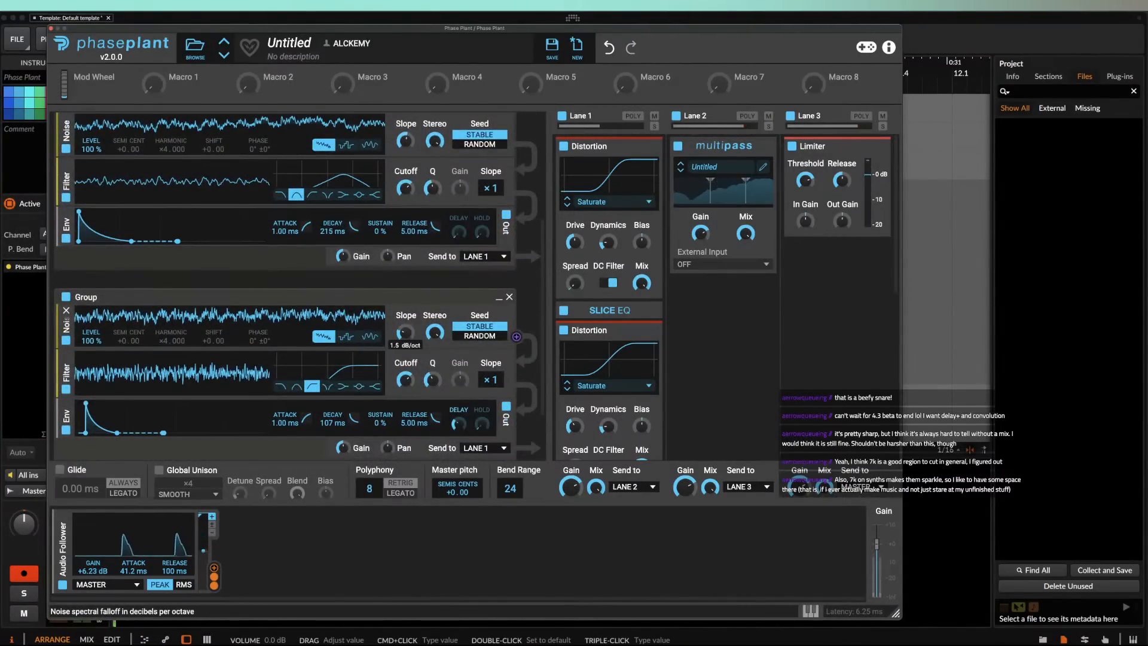
{"action": "left_click_drag", "start_coordinate": [407, 334], "coordinate": [408, 354]}
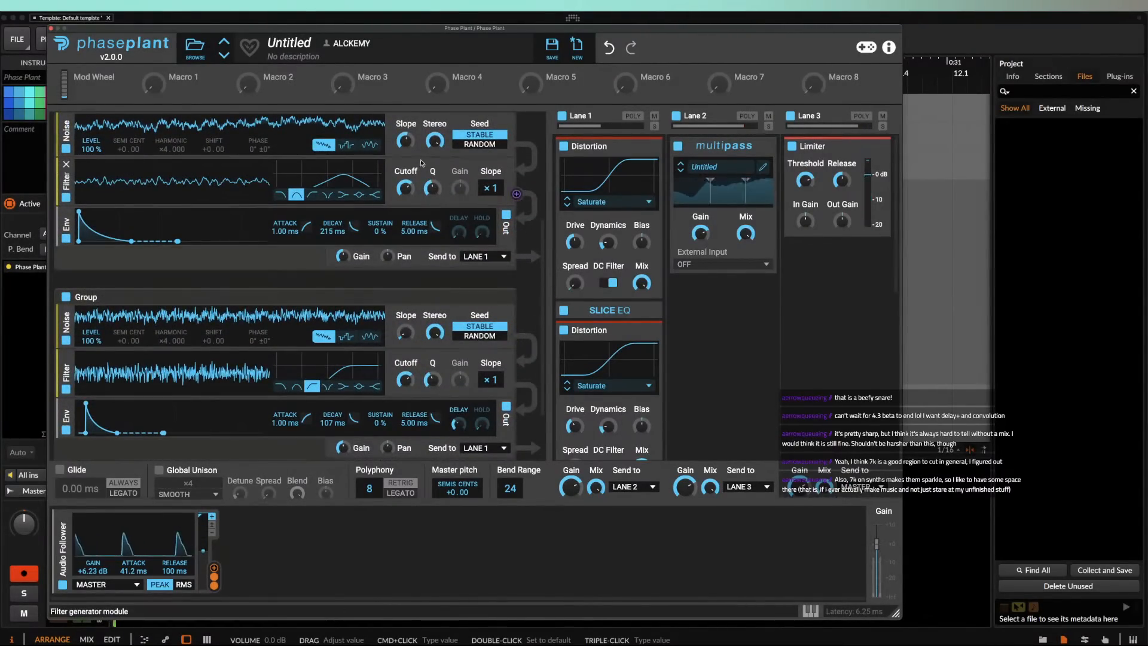
Step: Readjust the noise slope and fine-tune the filter cutoff of the upper noise group
{"action": "left_click_drag", "start_coordinate": [407, 141], "coordinate": [407, 197]}
{"action": "left_click_drag", "start_coordinate": [407, 146], "coordinate": [406, 140]}
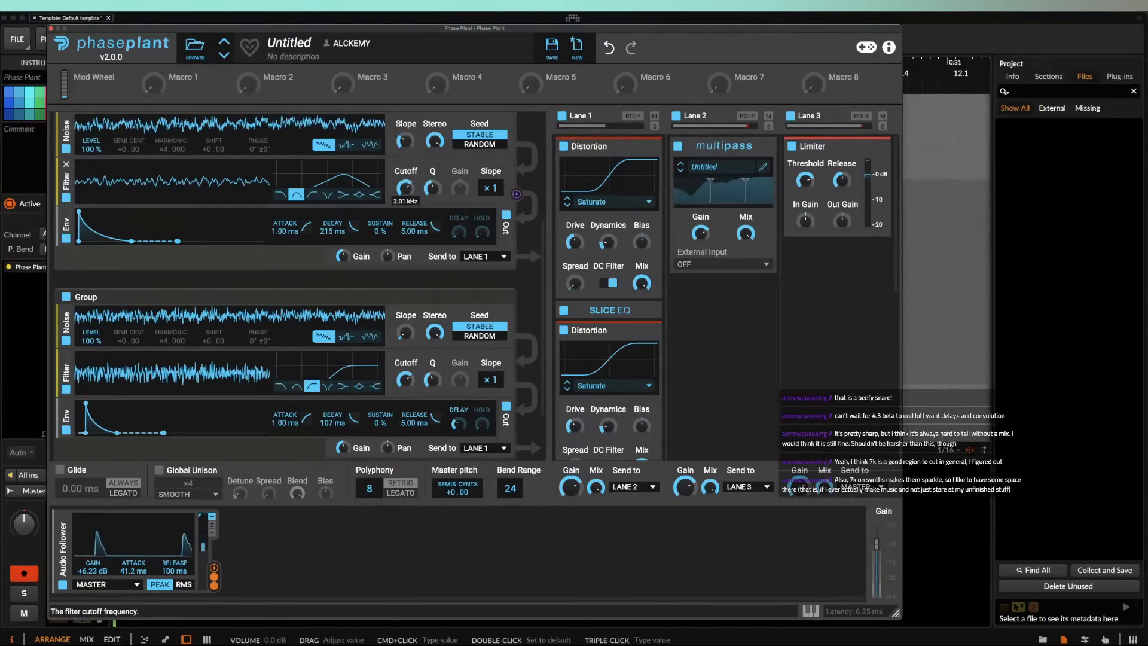
{"action": "left_click_drag", "start_coordinate": [403, 186], "coordinate": [404, 194]}
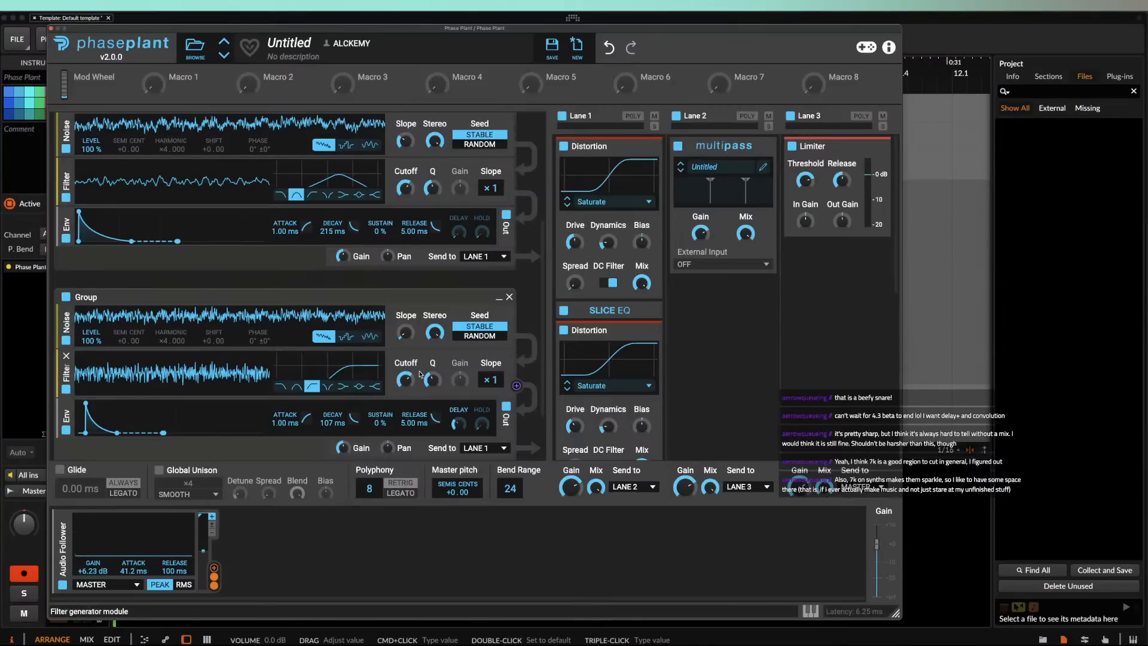
Step: Set the envelope decay to about 73.4 ms in the lower noise group and about 240 ms in the upper one
{"action": "scroll", "coordinate": [358, 269], "scroll_direction": "up", "scroll_amount": 3}
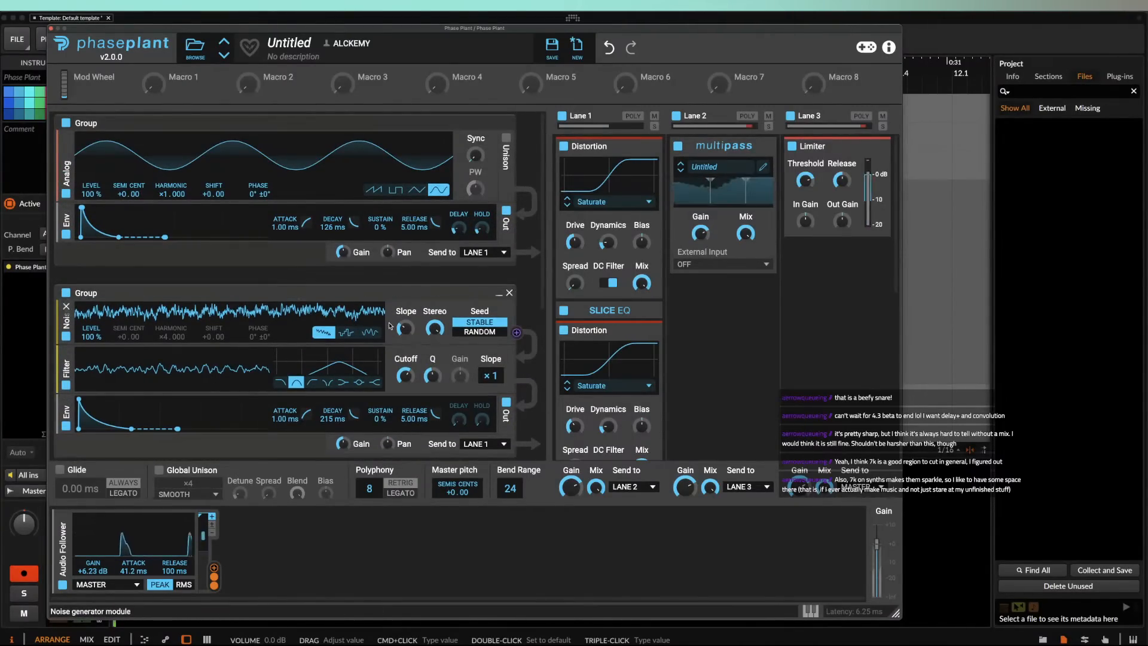
{"action": "scroll", "coordinate": [390, 326], "scroll_direction": "down", "scroll_amount": 4}
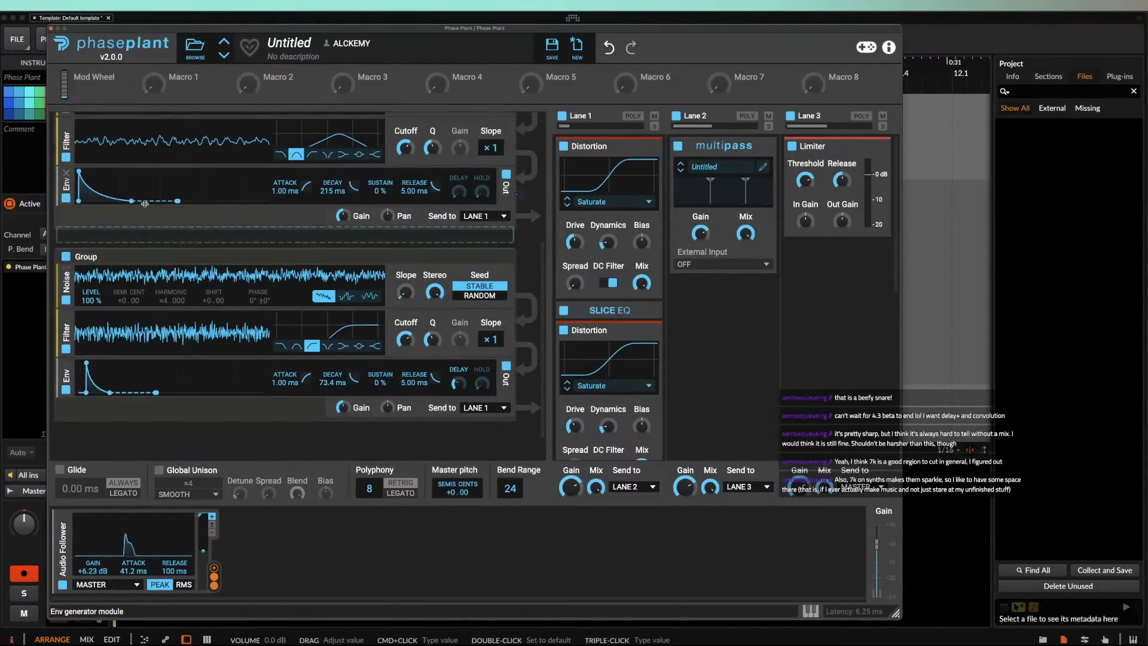
{"action": "left_click_drag", "start_coordinate": [132, 201], "coordinate": [137, 201]}
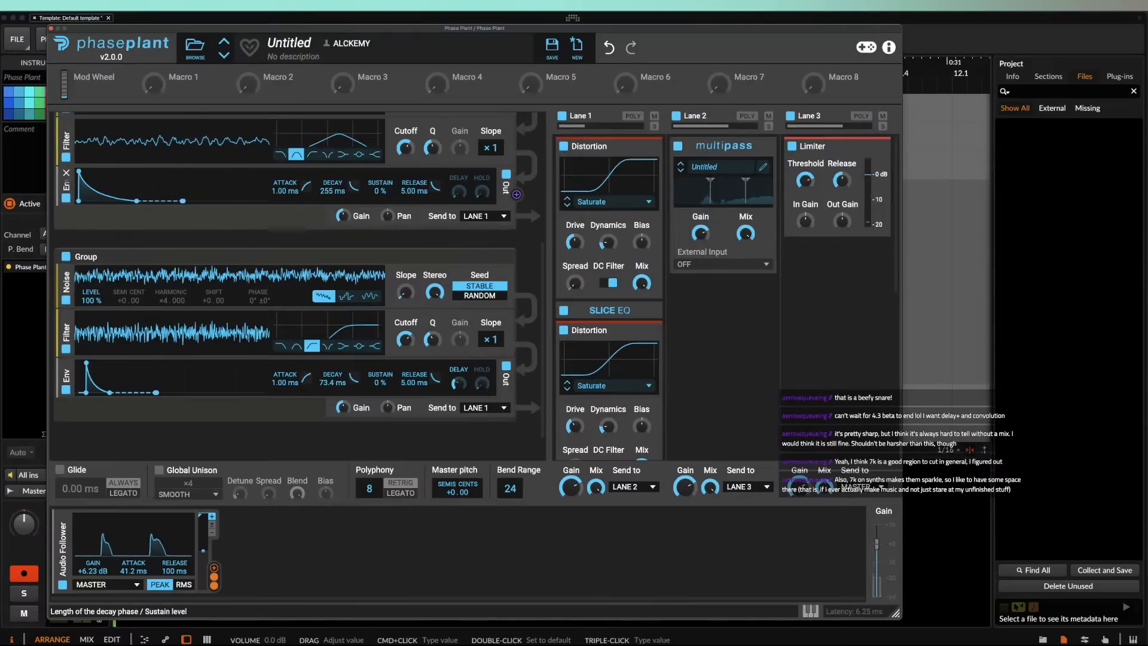
{"action": "scroll", "coordinate": [480, 190], "scroll_direction": "down", "scroll_amount": 3}
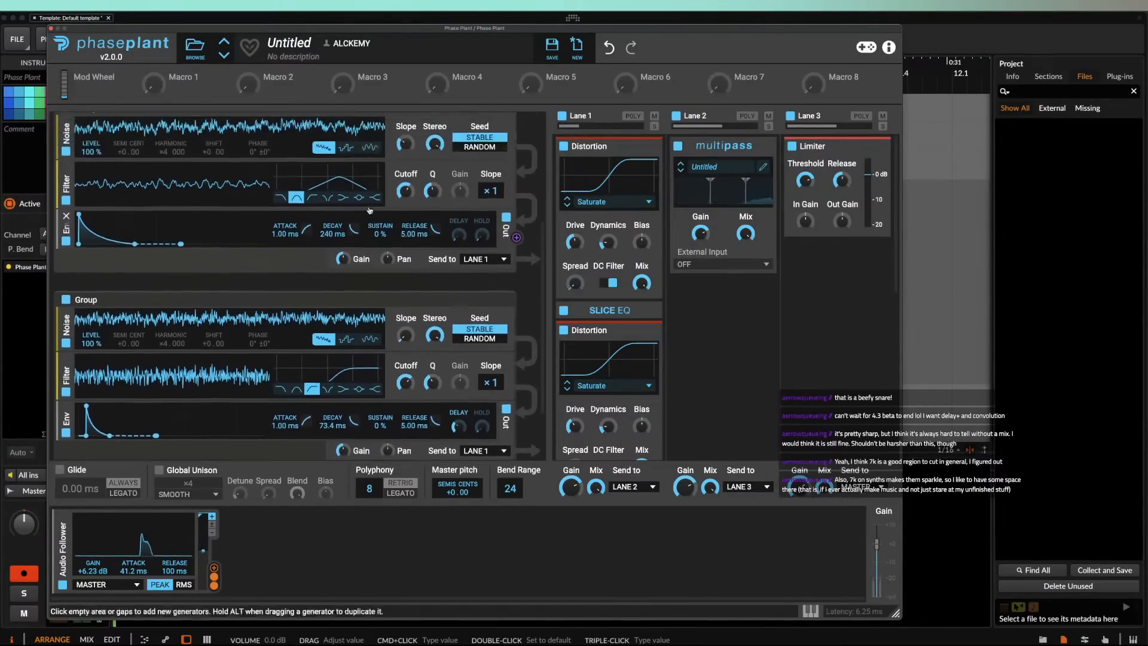
Step: Collapse all three generator groups
{"action": "left_click", "coordinate": [499, 158]}
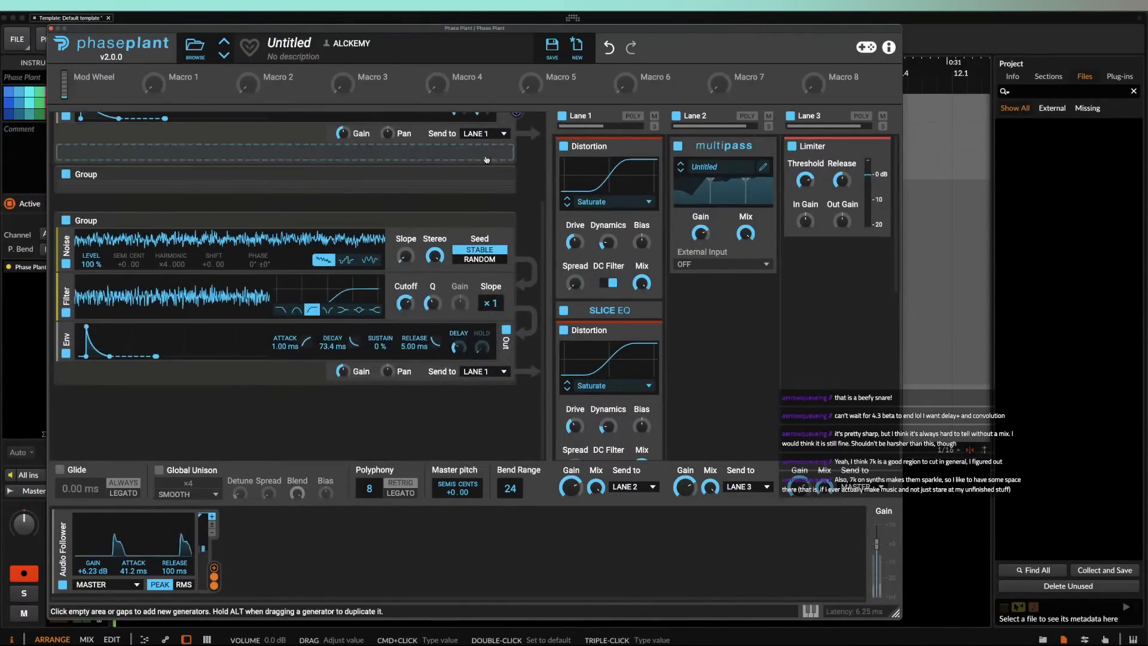
{"action": "scroll", "coordinate": [486, 160], "scroll_direction": "up", "scroll_amount": 4}
{"action": "left_click", "coordinate": [499, 123]}
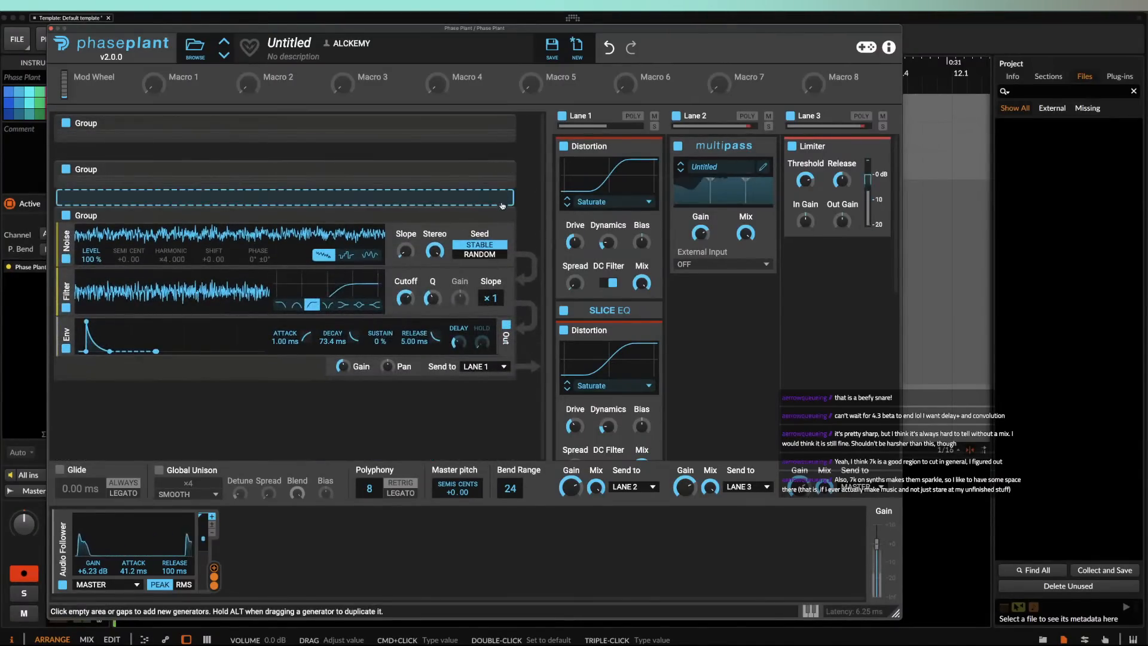
{"action": "left_click", "coordinate": [500, 215]}
Step: Insert a Multipass between the last Slice EQ and the Compressor in Lane 1 and open it for editing
{"action": "scroll", "coordinate": [610, 334], "scroll_direction": "down", "scroll_amount": 6}
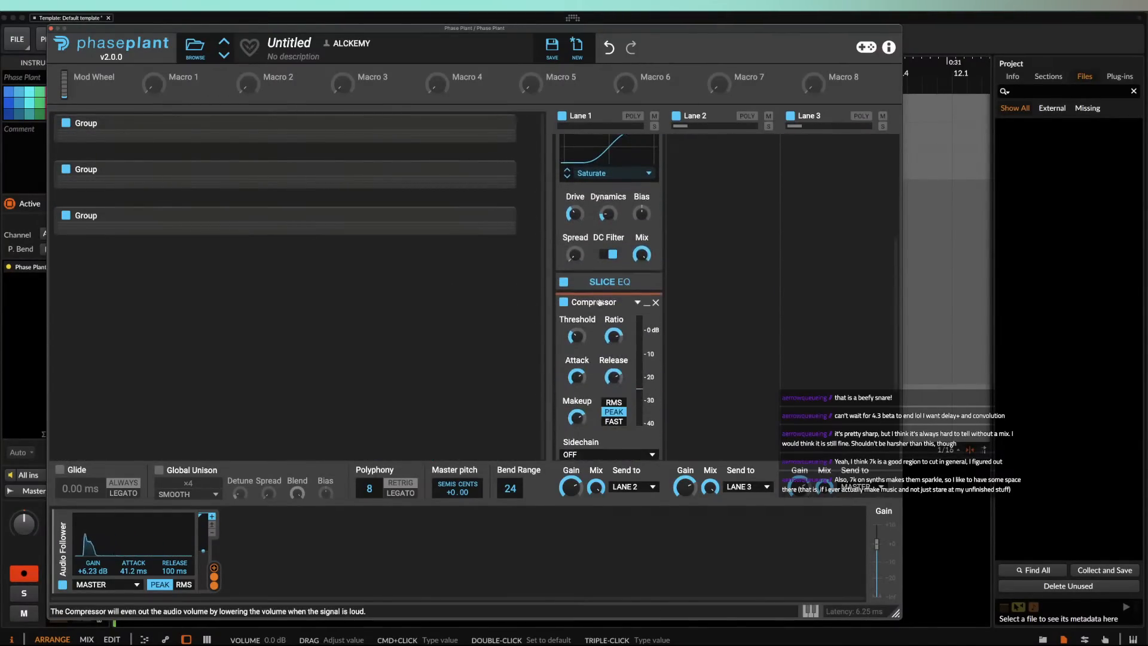
{"action": "left_click", "coordinate": [598, 293]}
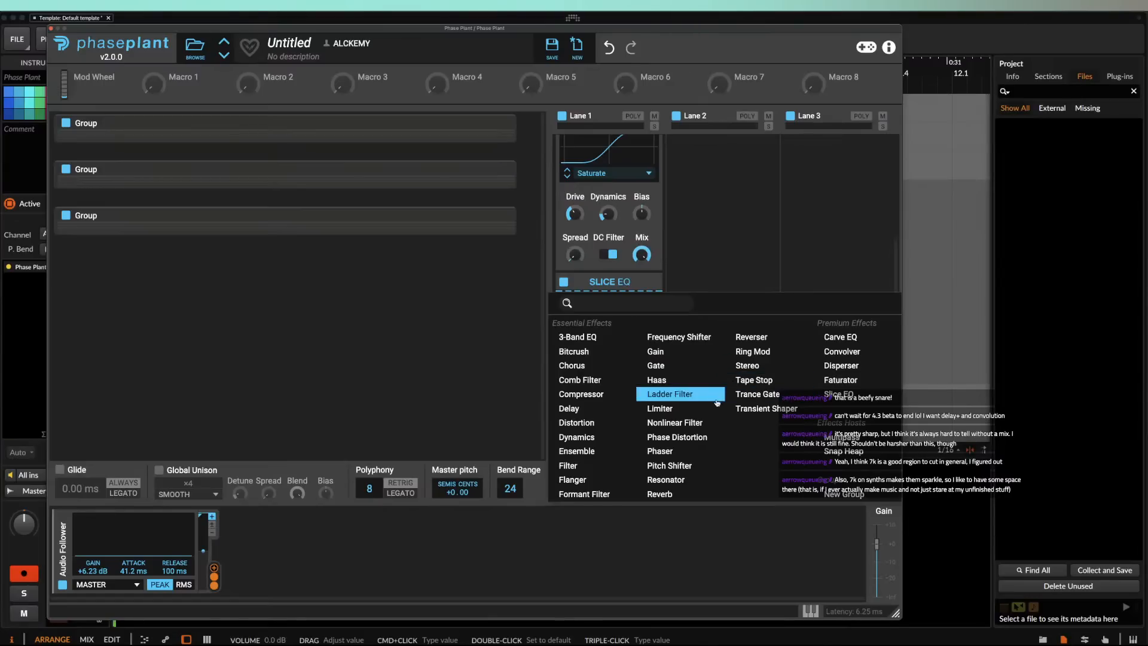
{"action": "left_click", "coordinate": [842, 436]}
{"action": "left_click", "coordinate": [652, 326]}
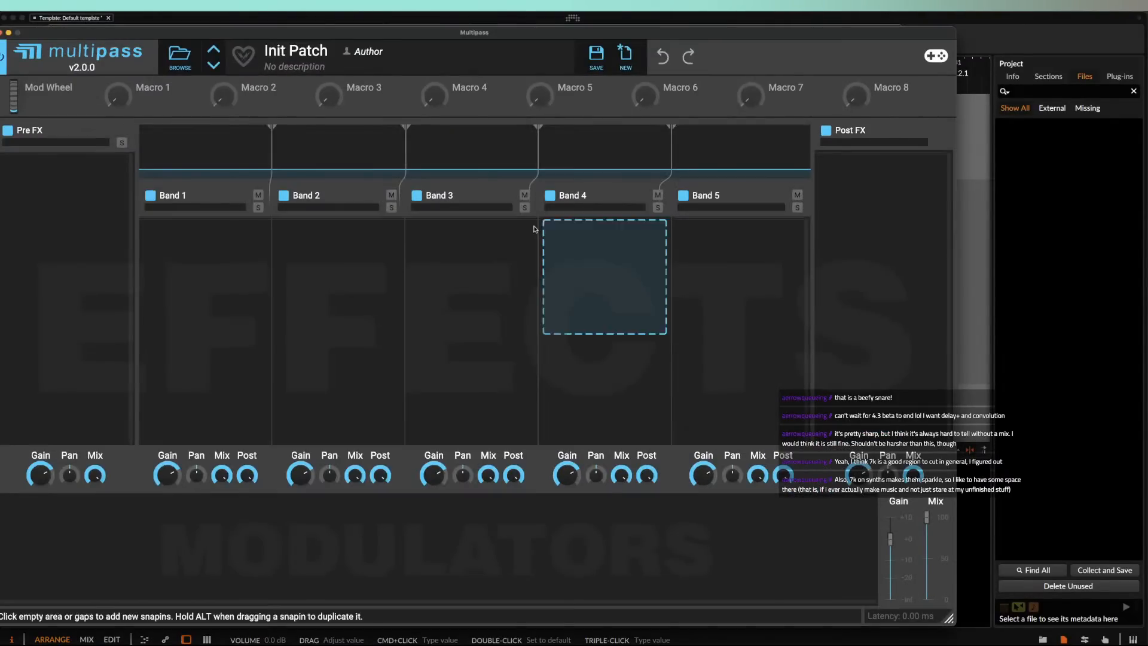
Step: Reset the new Multipass to the three-band default patch and set its crossovers to about 251 Hz and 5.76 kHz
{"action": "left_click", "coordinate": [626, 57]}
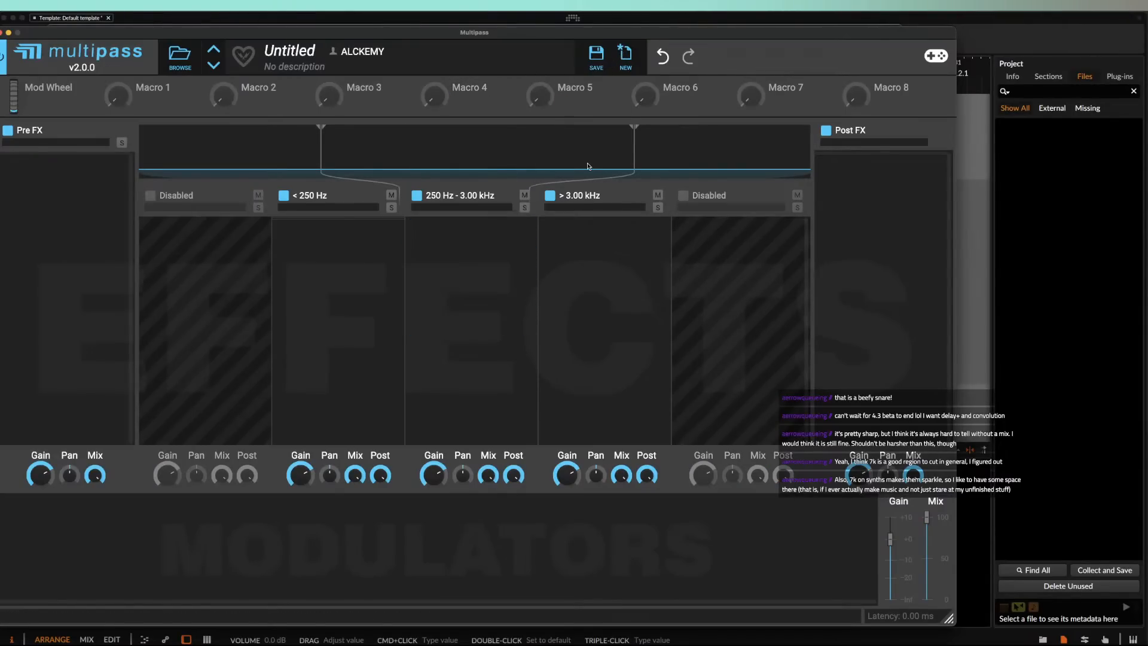
{"action": "left_click_drag", "start_coordinate": [706, 159], "coordinate": [717, 158]}
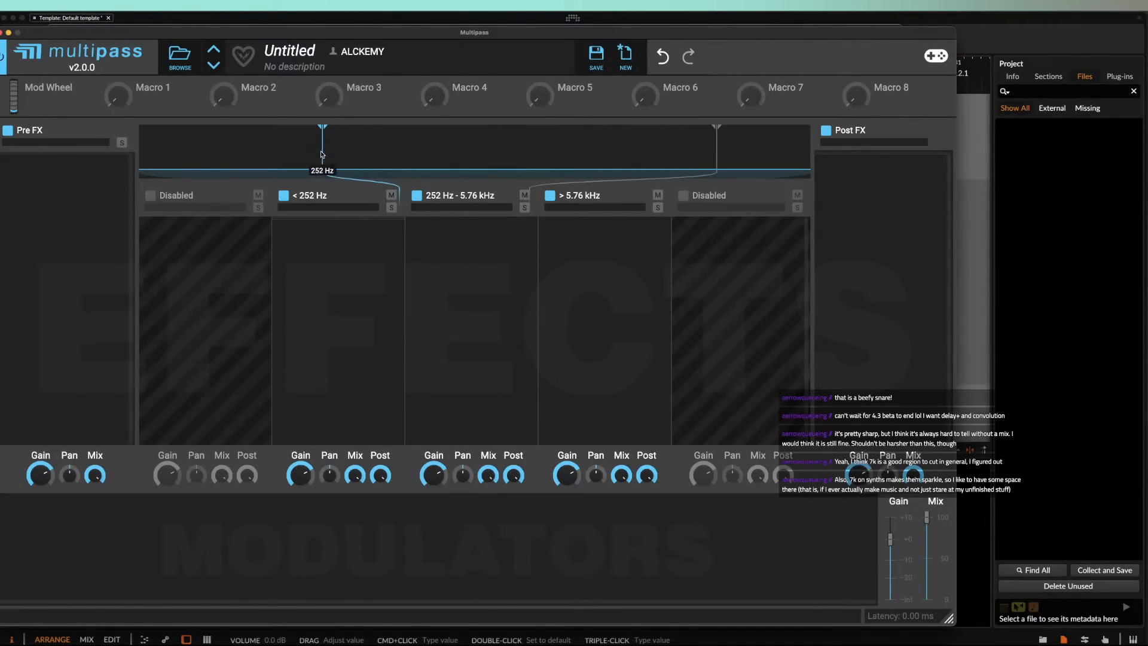
{"action": "left_click_drag", "start_coordinate": [321, 154], "coordinate": [320, 154]}
Step: Add a Convolver to the middle band and load the Eerie Loading Dock impulse response from Spaces Real
{"action": "left_click", "coordinate": [468, 239]}
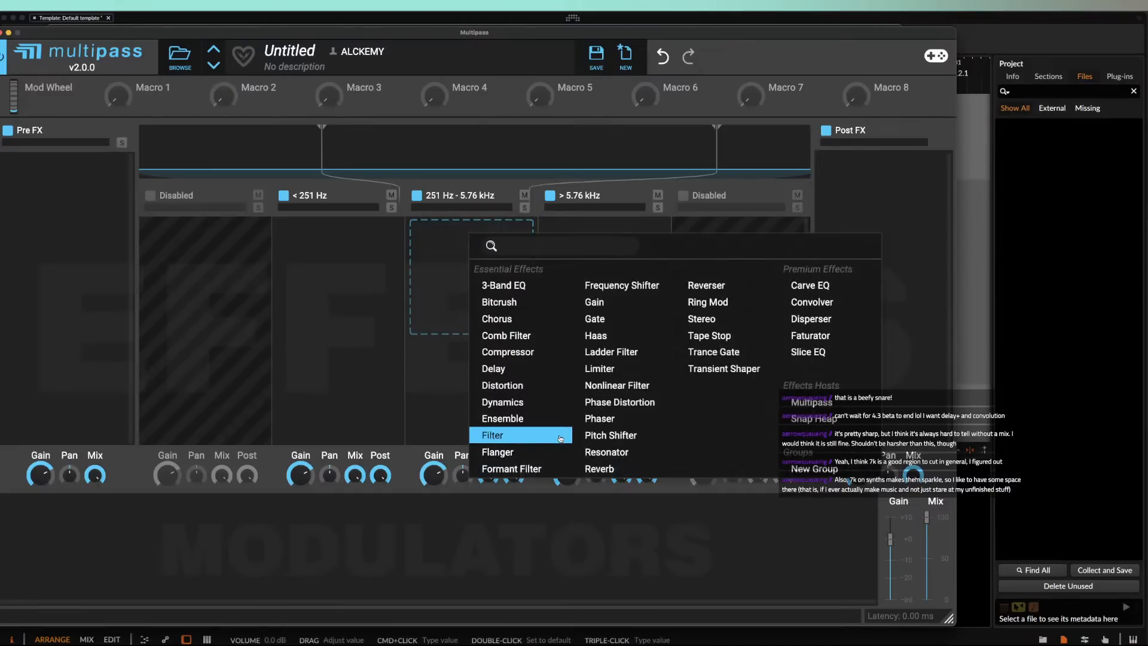
{"action": "left_click", "coordinate": [826, 304]}
{"action": "left_click", "coordinate": [478, 333]}
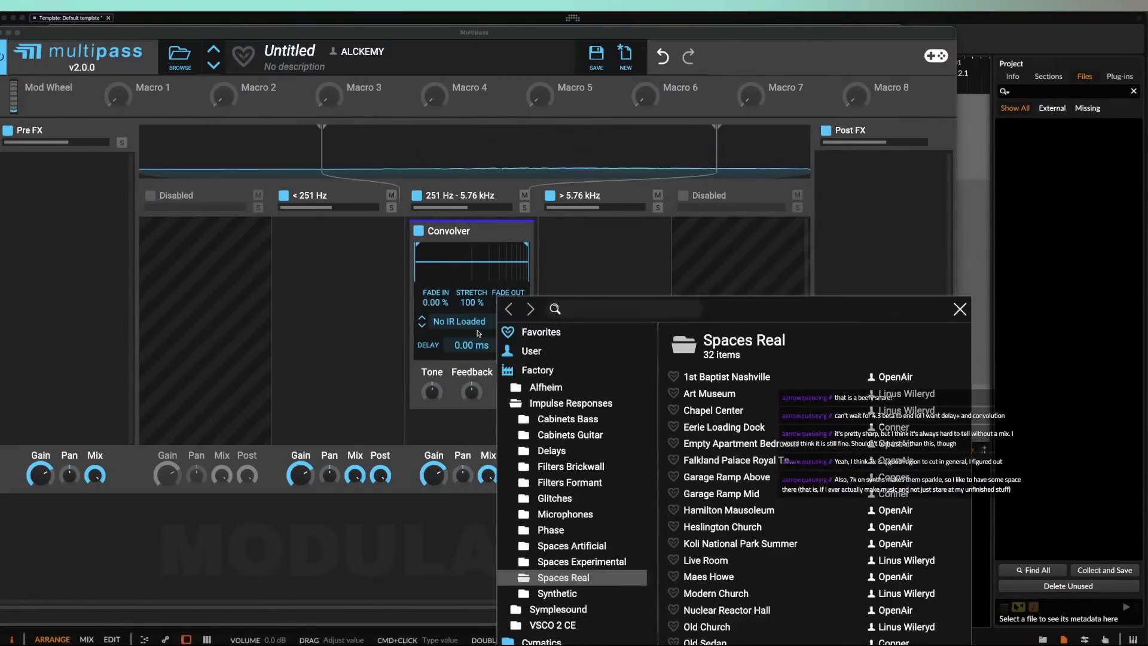
{"action": "left_click", "coordinate": [723, 426]}
{"action": "left_click", "coordinate": [471, 309]}
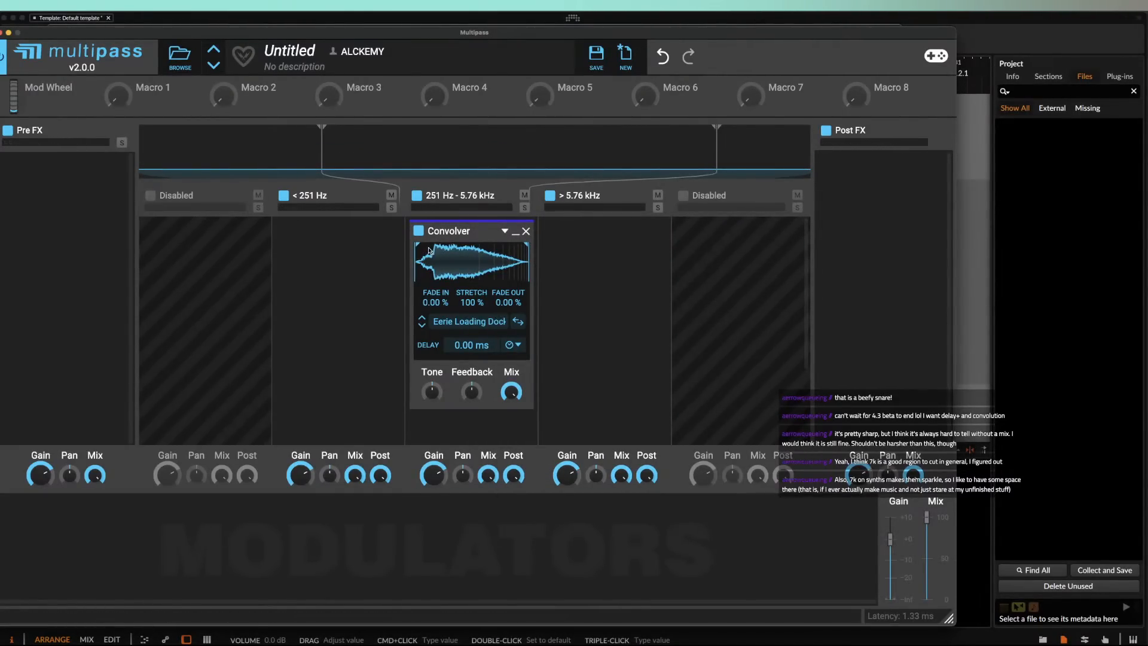
Step: Trim both ends of the Convolver's impulse response, set fade out to 100% and stretch to about 171%, and collapse the effect
{"action": "left_click_drag", "start_coordinate": [429, 250], "coordinate": [453, 250]}
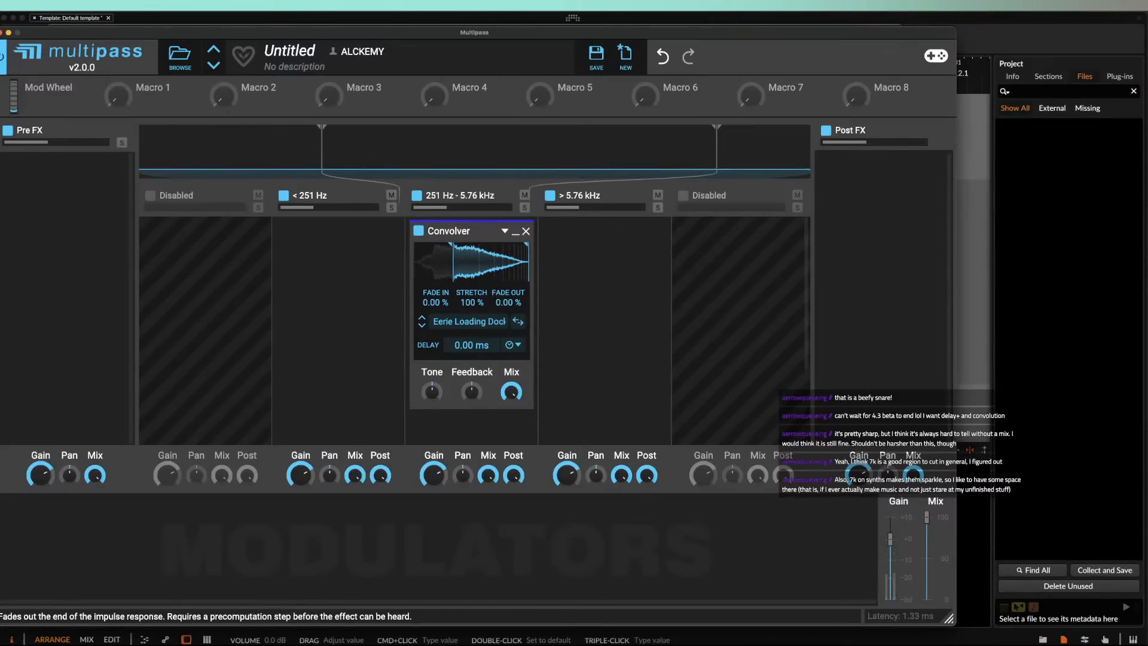
{"action": "left_click_drag", "start_coordinate": [526, 245], "coordinate": [492, 245]}
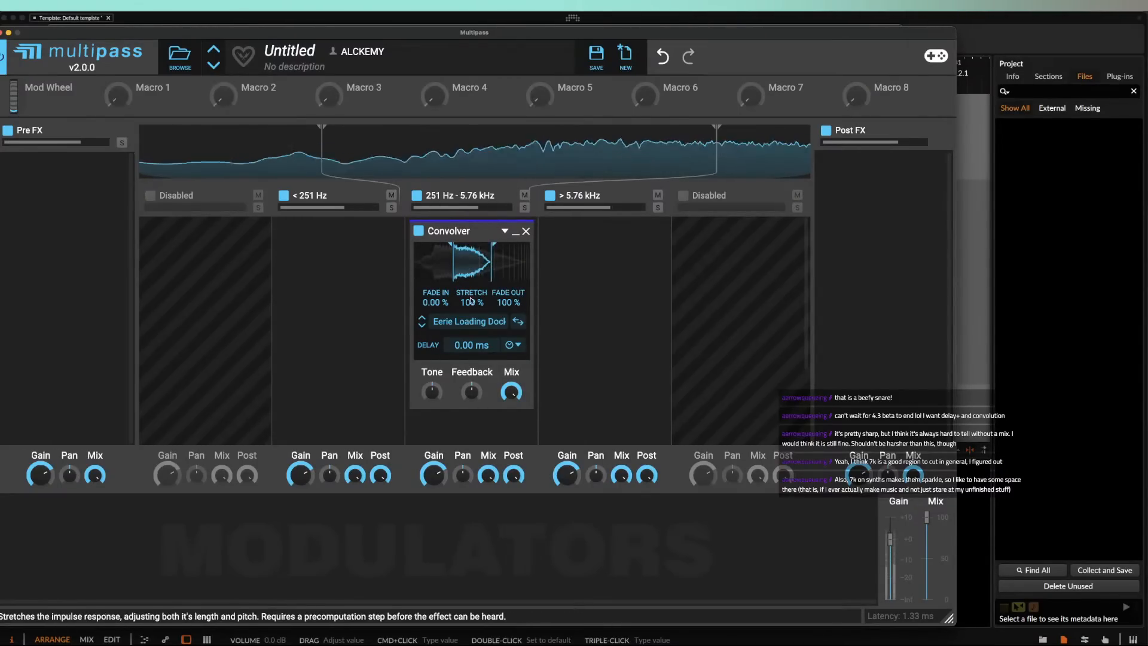
{"action": "left_click_drag", "start_coordinate": [470, 302], "coordinate": [471, 270]}
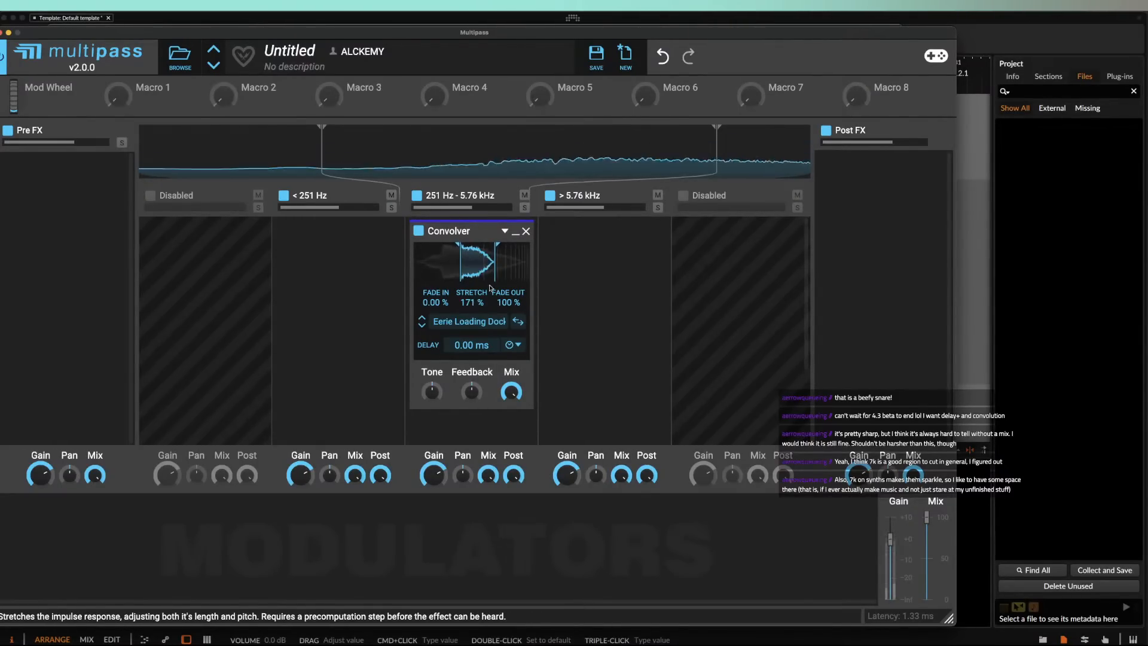
{"action": "left_click", "coordinate": [518, 238]}
Step: Add a Frequency Shifter below the Convolver with a shift of about −1.70 kHz and collapse it
{"action": "left_click", "coordinate": [472, 277]}
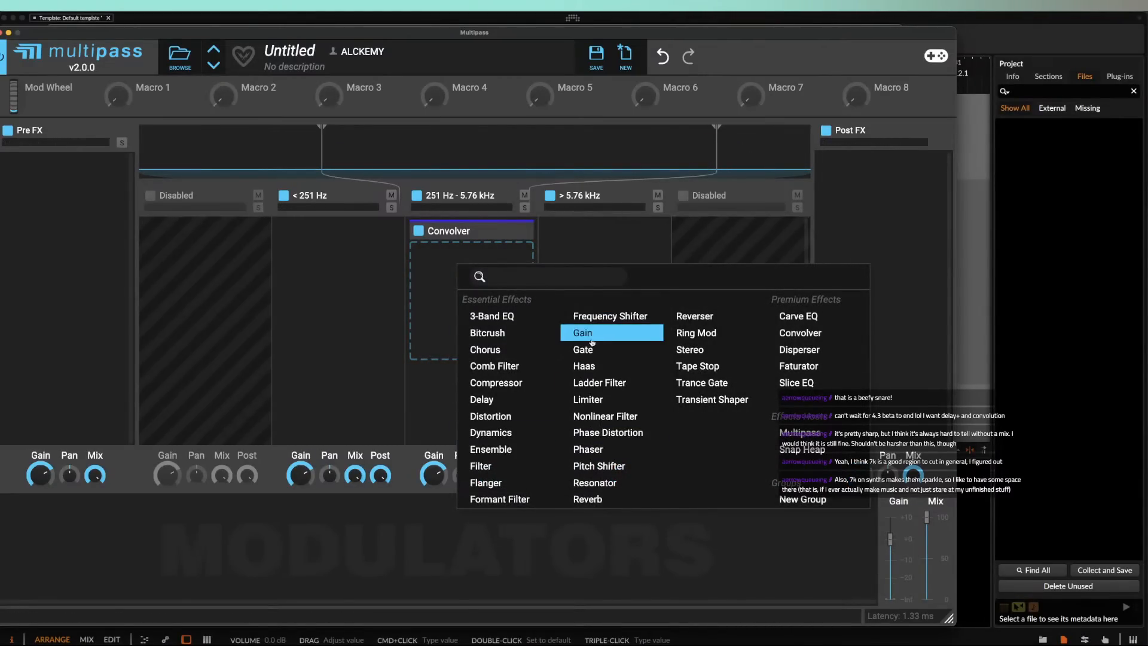
{"action": "left_click", "coordinate": [586, 318]}
{"action": "left_click_drag", "start_coordinate": [482, 292], "coordinate": [482, 316]}
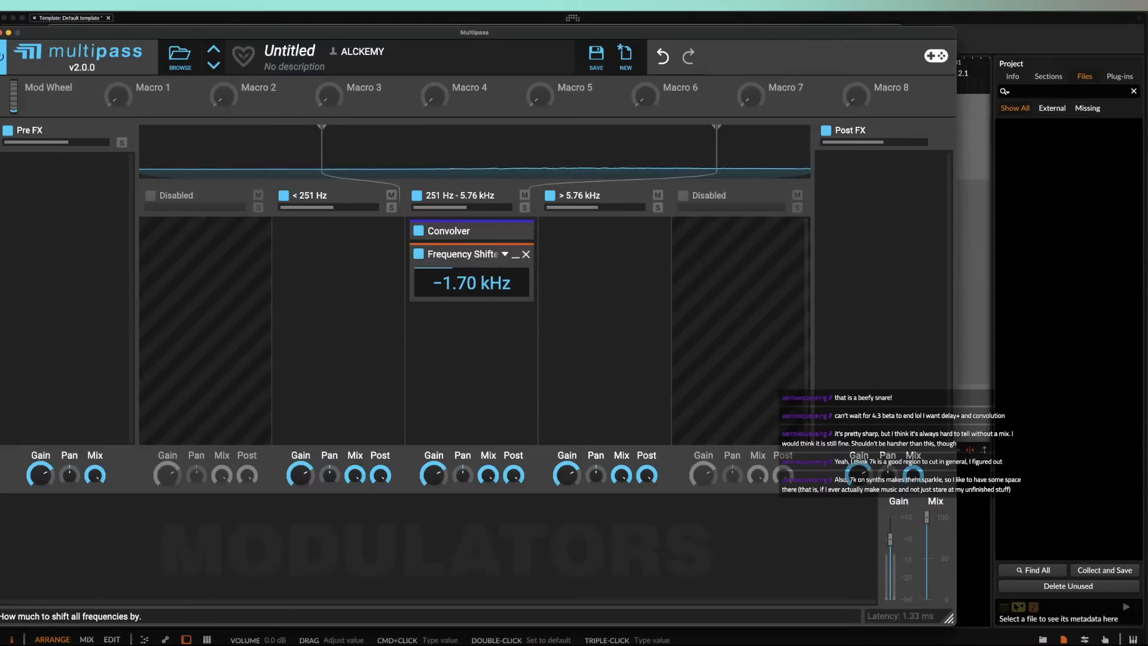
{"action": "left_click", "coordinate": [515, 254]}
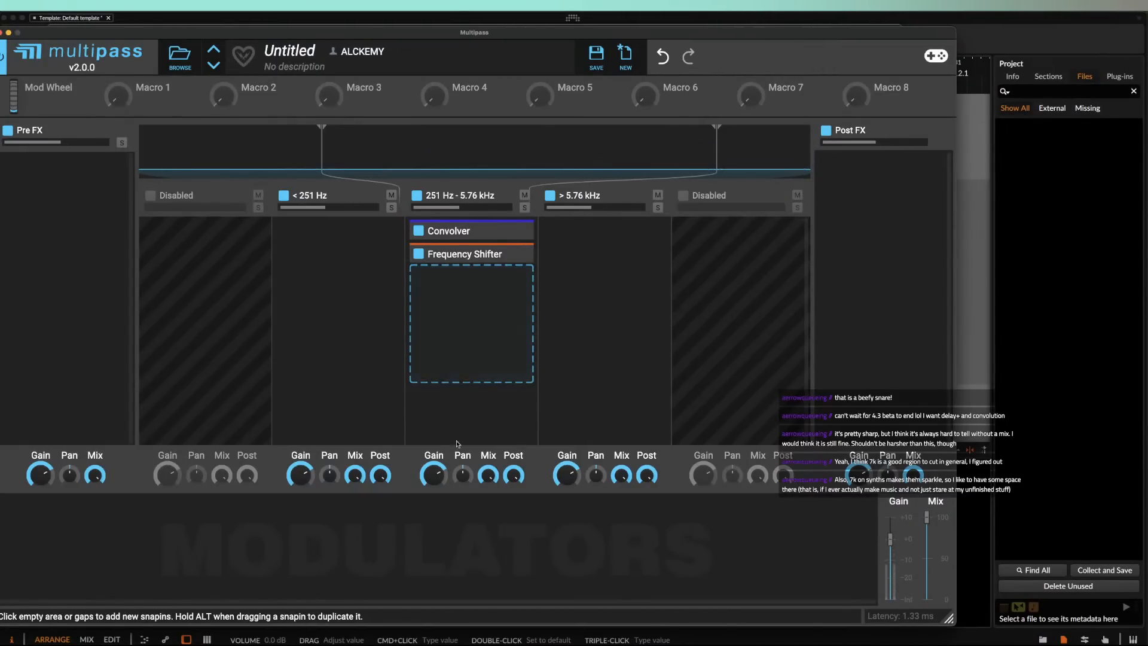
Step: Add a Ring Mod below the Frequency Shifter in the middle band, adjust its knob settings and collapse it
{"action": "left_click", "coordinate": [458, 294]}
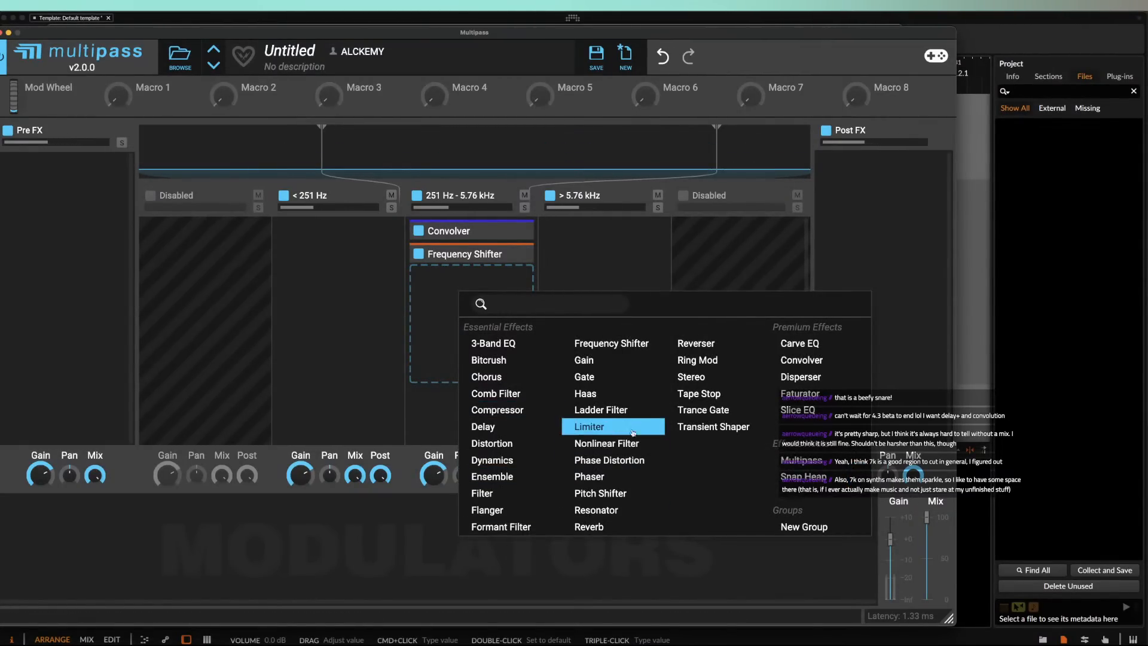
{"action": "left_click", "coordinate": [697, 361]}
{"action": "left_click_drag", "start_coordinate": [431, 414], "coordinate": [472, 356]}
{"action": "left_click", "coordinate": [516, 277]}
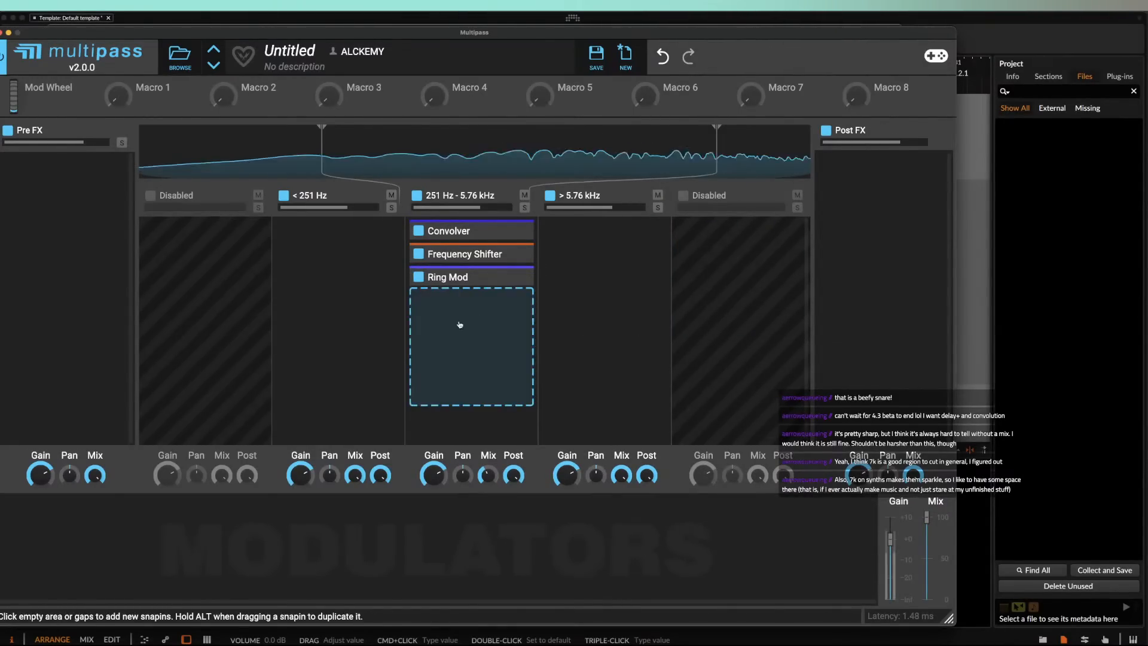
Step: Add a Stereo effect below the Ring Mod in the middle band and duplicate it into the high band
{"action": "left_click", "coordinate": [460, 324]}
{"action": "left_click", "coordinate": [683, 409]}
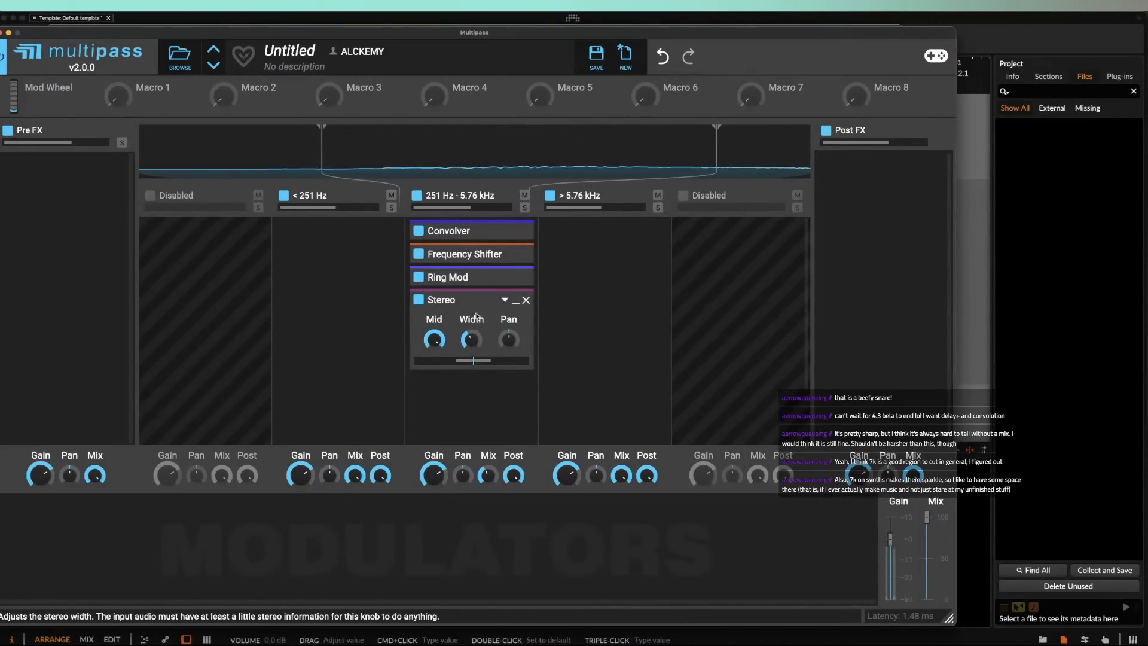
{"action": "left_click_drag", "start_coordinate": [466, 300], "coordinate": [596, 283]}
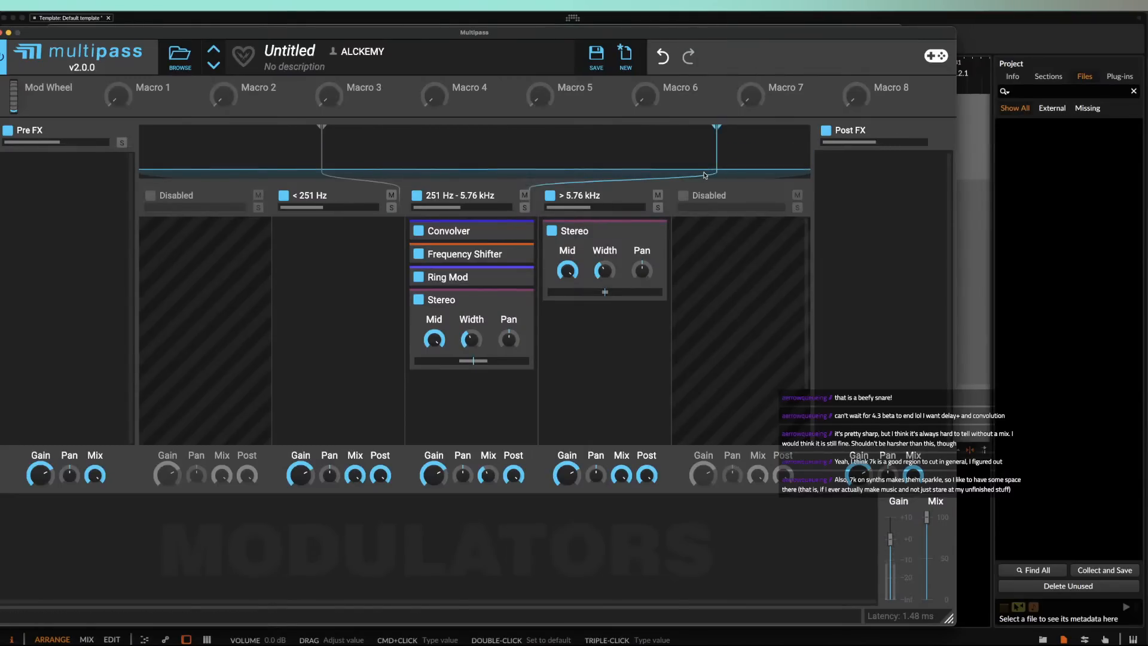
Step: Move the low crossover to about 2.20 kHz and the high crossover to about 9.57 kHz
{"action": "left_click_drag", "start_coordinate": [747, 146], "coordinate": [694, 155]}
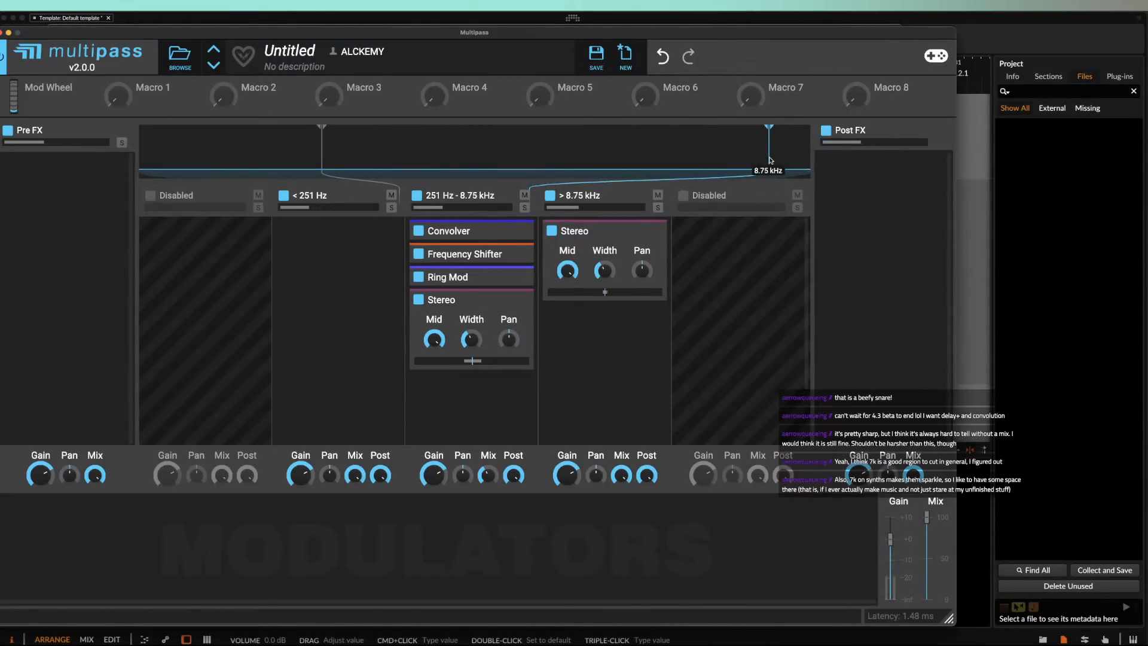
{"action": "left_click_drag", "start_coordinate": [771, 160], "coordinate": [771, 160]}
{"action": "left_click_drag", "start_coordinate": [323, 150], "coordinate": [474, 154]}
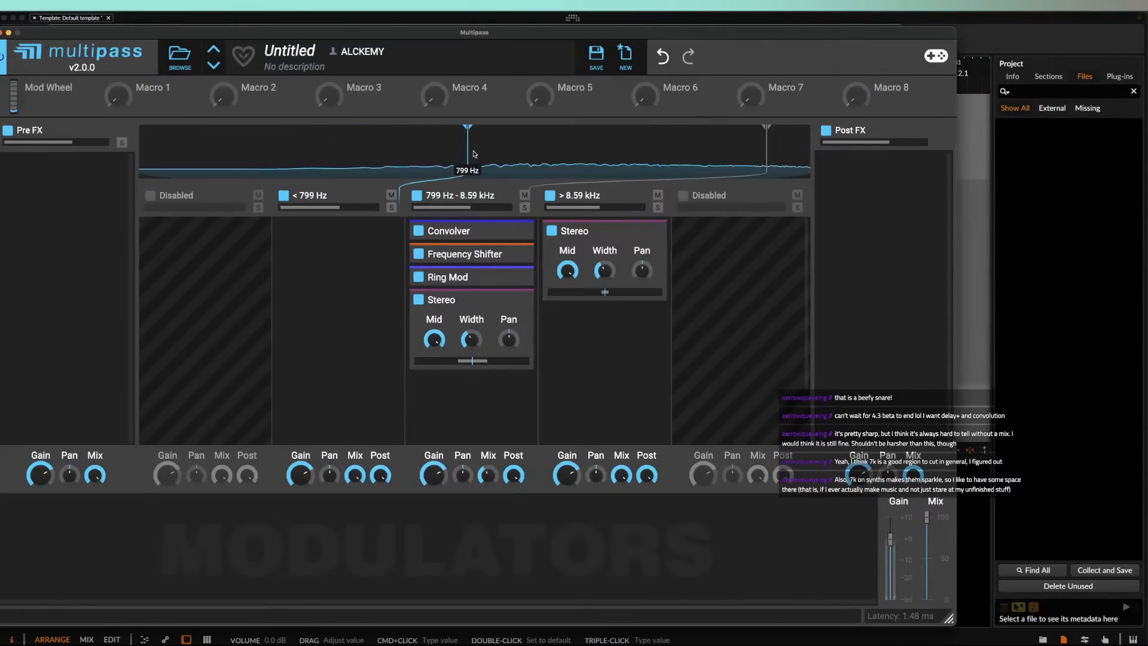
{"action": "left_click_drag", "start_coordinate": [622, 164], "coordinate": [644, 155]}
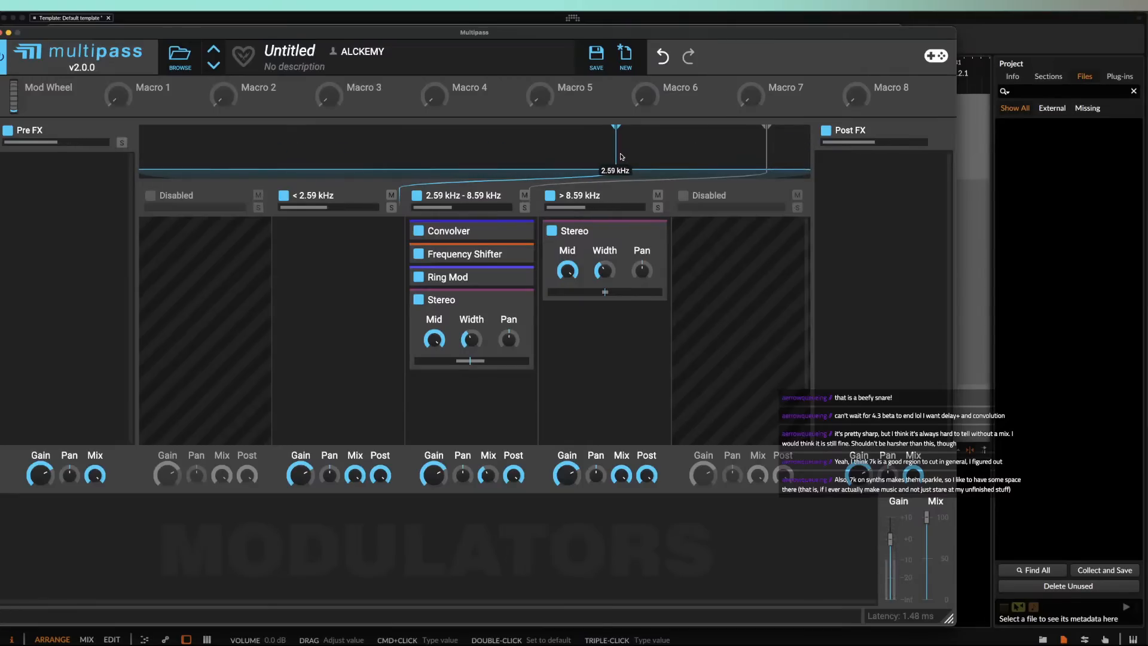
{"action": "left_click_drag", "start_coordinate": [621, 156], "coordinate": [621, 156]}
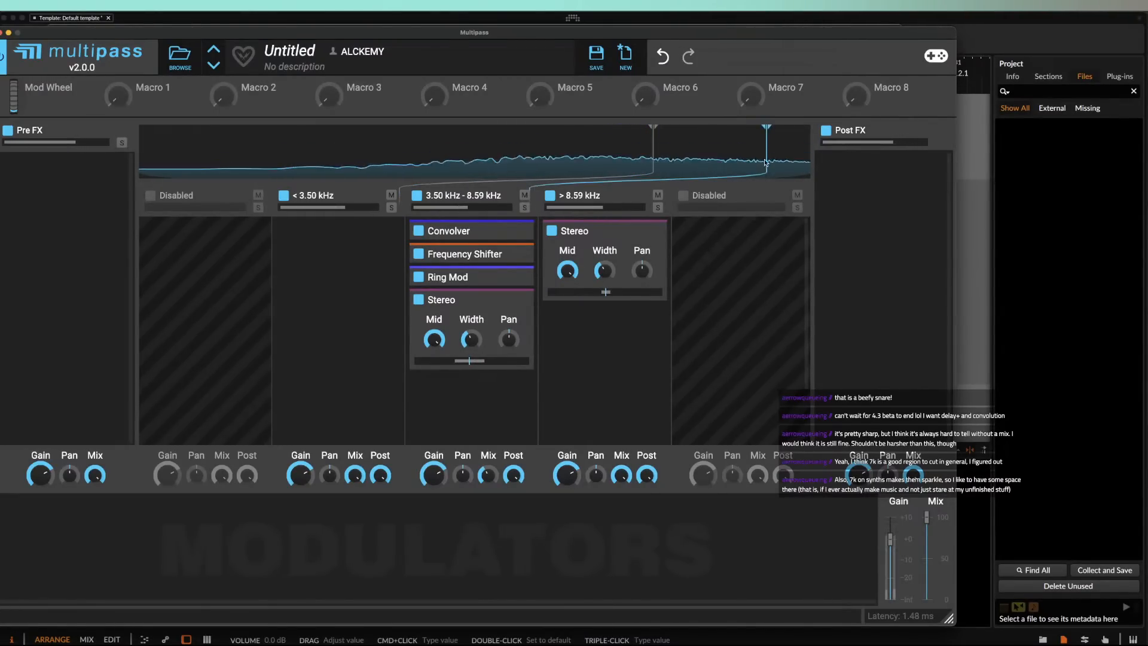
{"action": "left_click_drag", "start_coordinate": [728, 162], "coordinate": [710, 161]}
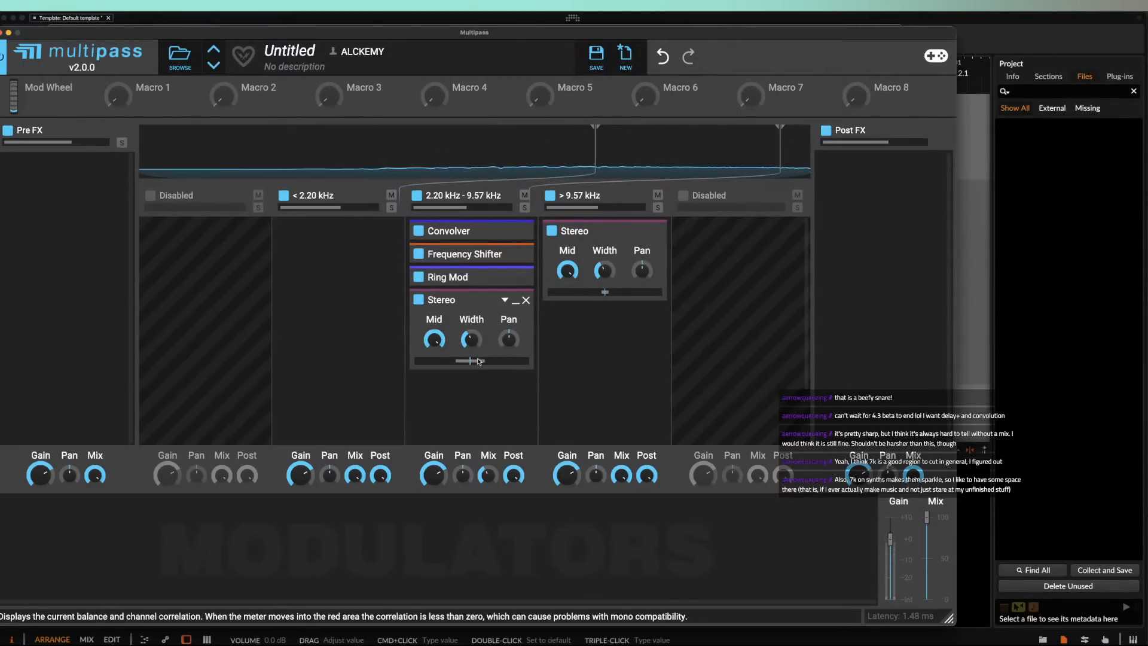
Step: Adjust the width of the Stereo effects in the middle and high bands, collapse both and close the Multipass editor
{"action": "left_click_drag", "start_coordinate": [471, 339], "coordinate": [472, 328]}
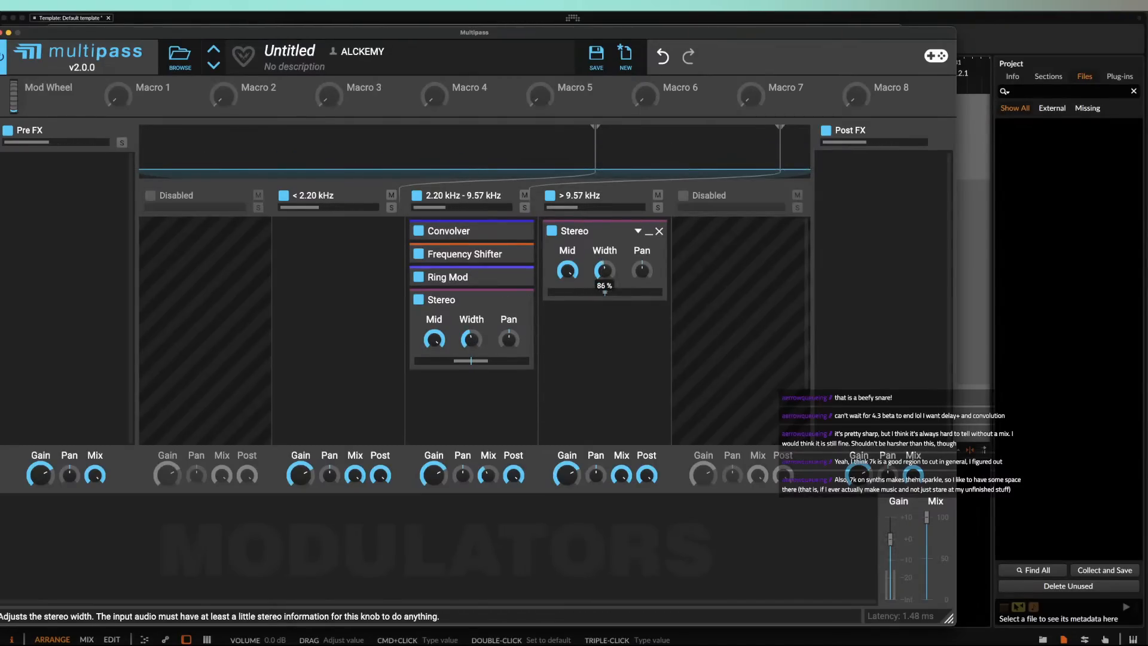
{"action": "mouse_move", "coordinate": [604, 273]}
{"action": "left_mouse_down"}
{"action": "mouse_move", "coordinate": [603, 262]}
{"action": "mouse_move", "coordinate": [603, 284]}
{"action": "left_mouse_up"}
{"action": "left_click", "coordinate": [649, 231]}
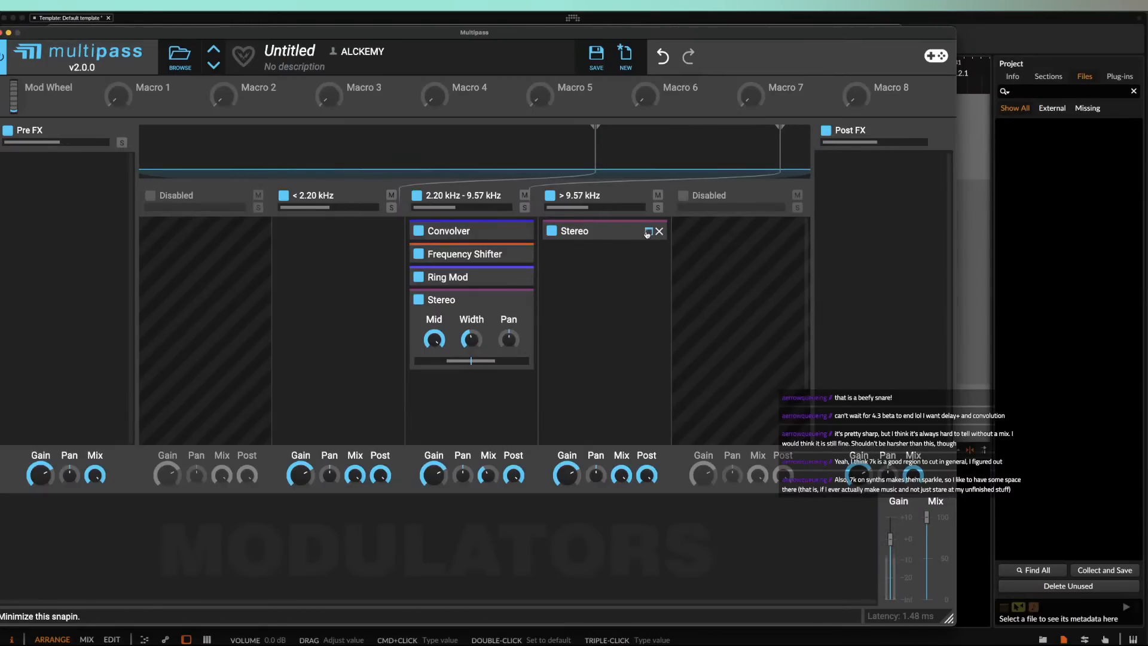
{"action": "left_click", "coordinate": [516, 300]}
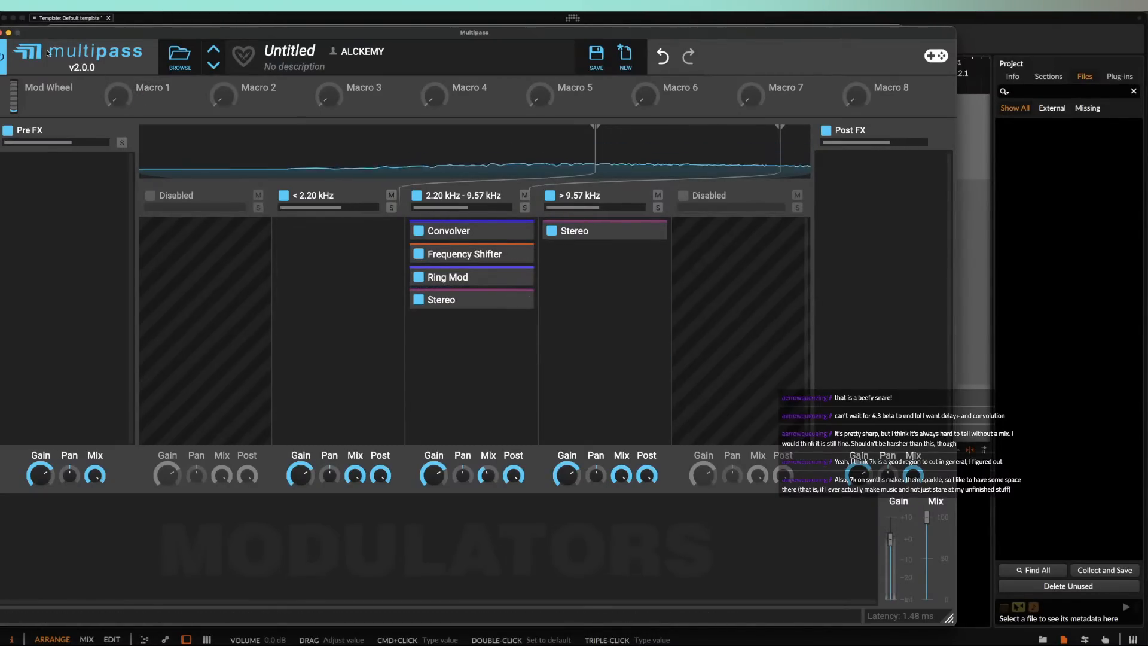
{"action": "left_click", "coordinate": [3, 33]}
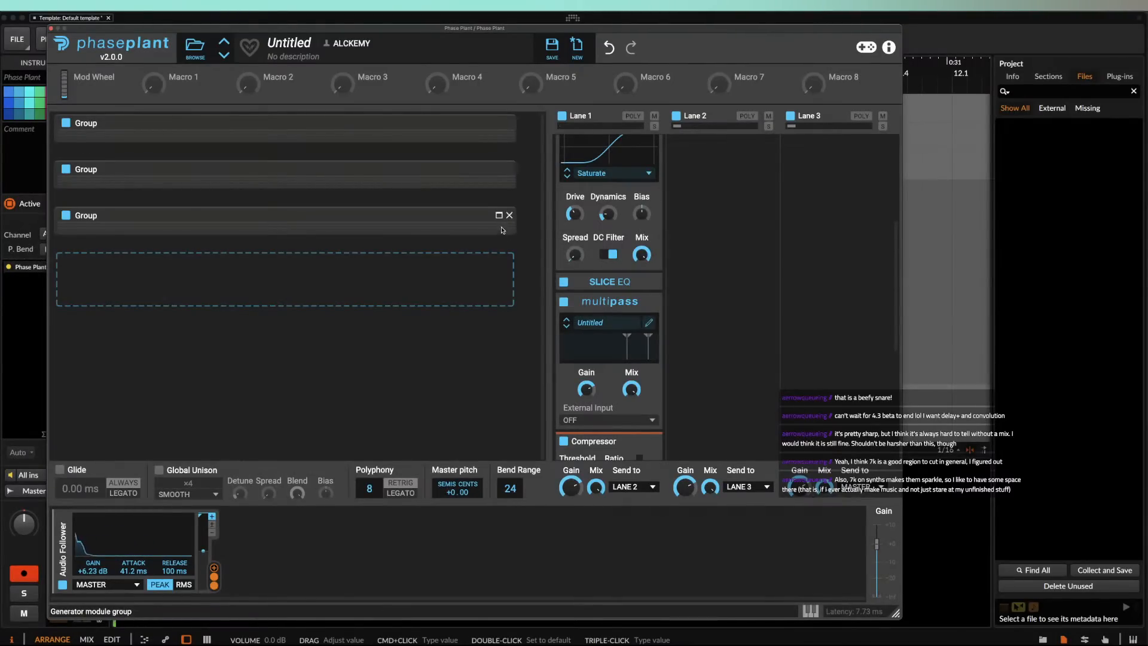
Step: Expand the third generator group and shorten its noise envelope's decay to about 67.9 ms
{"action": "left_click", "coordinate": [499, 216]}
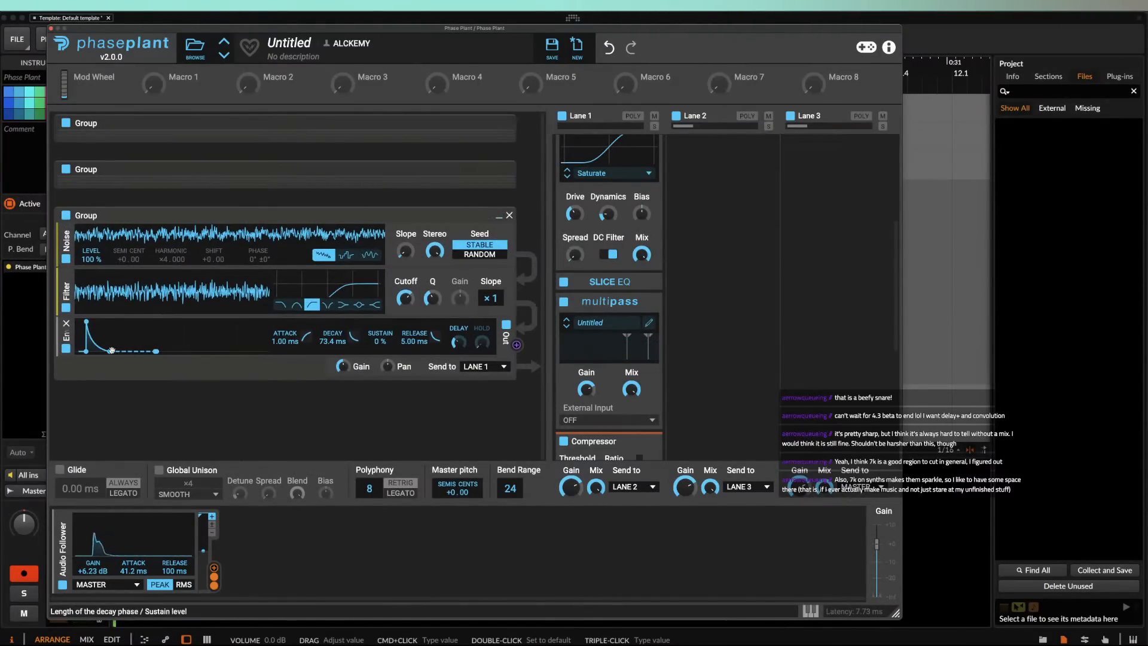
{"action": "left_click_drag", "start_coordinate": [115, 351], "coordinate": [110, 351]}
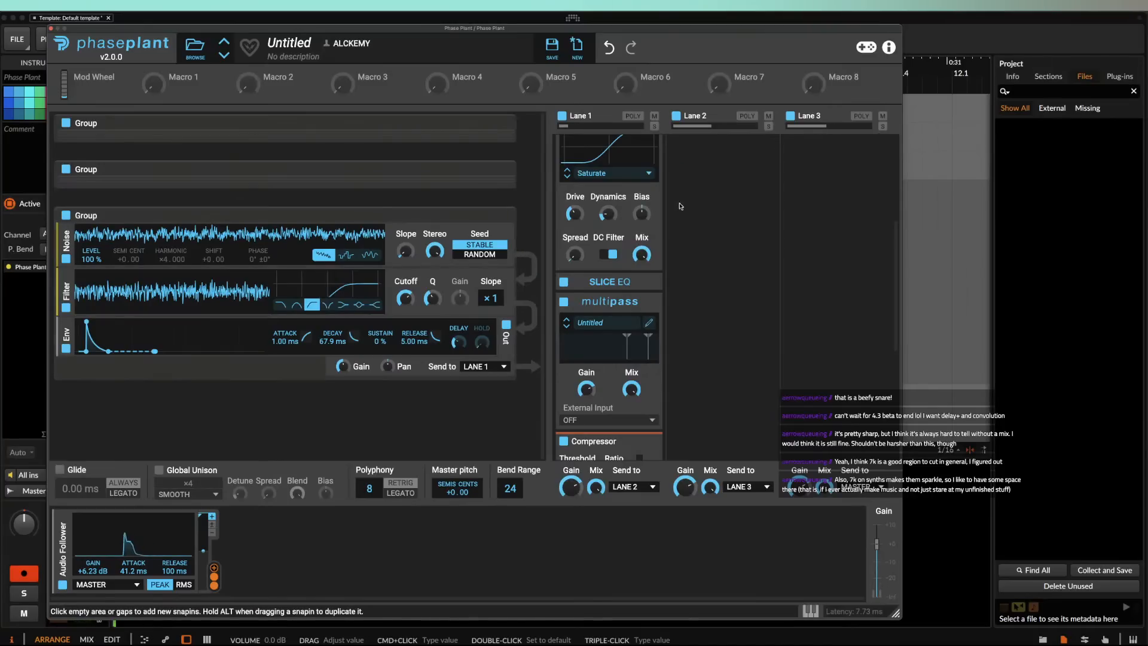
{"action": "scroll", "coordinate": [699, 204], "scroll_direction": "up", "scroll_amount": 3}
{"action": "scroll", "coordinate": [699, 205], "scroll_direction": "up", "scroll_amount": 4}
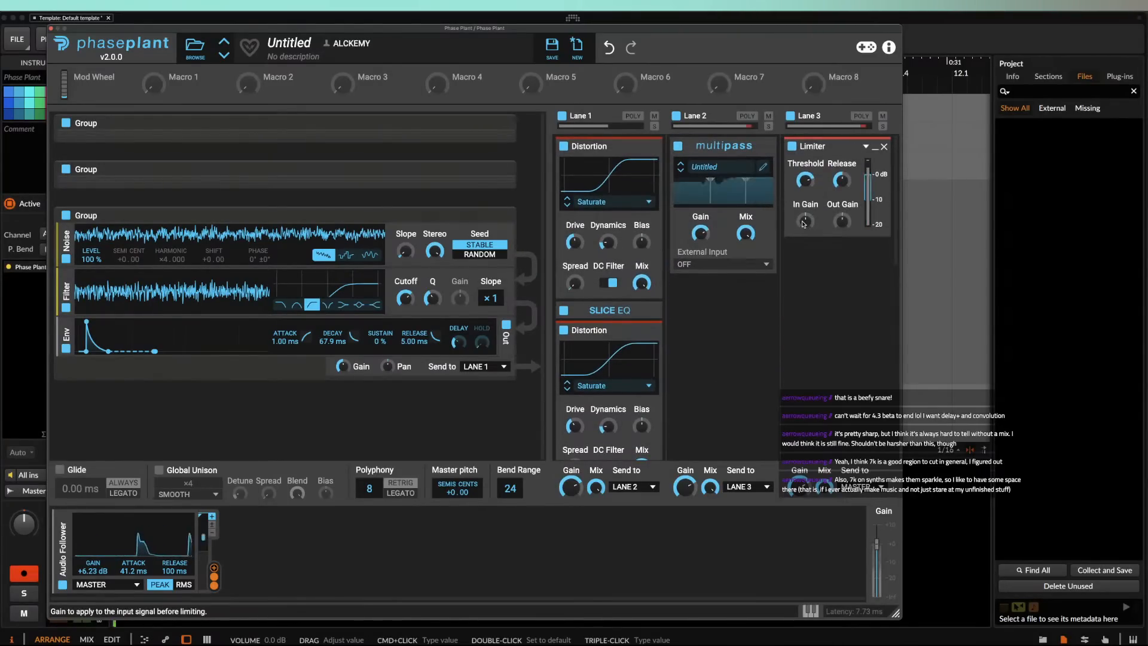
Step: Raise the lane 3 Limiter's input gain to about 8.13 dB and collapse the Limiter
{"action": "left_click_drag", "start_coordinate": [806, 220], "coordinate": [805, 204]}
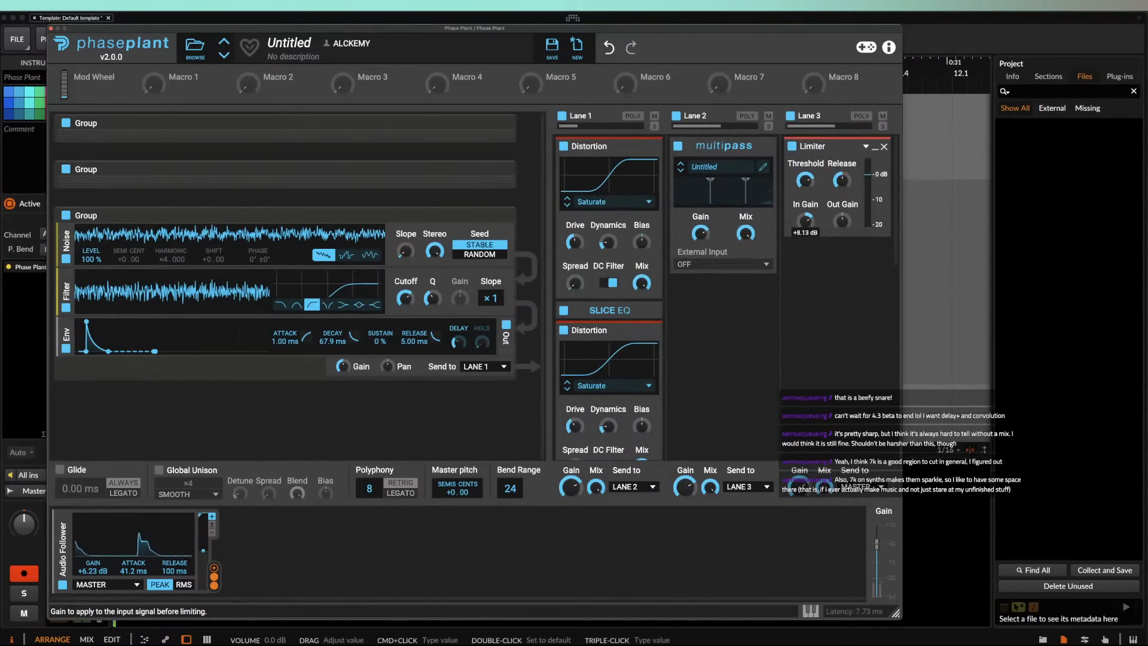
{"action": "left_click", "coordinate": [875, 147]}
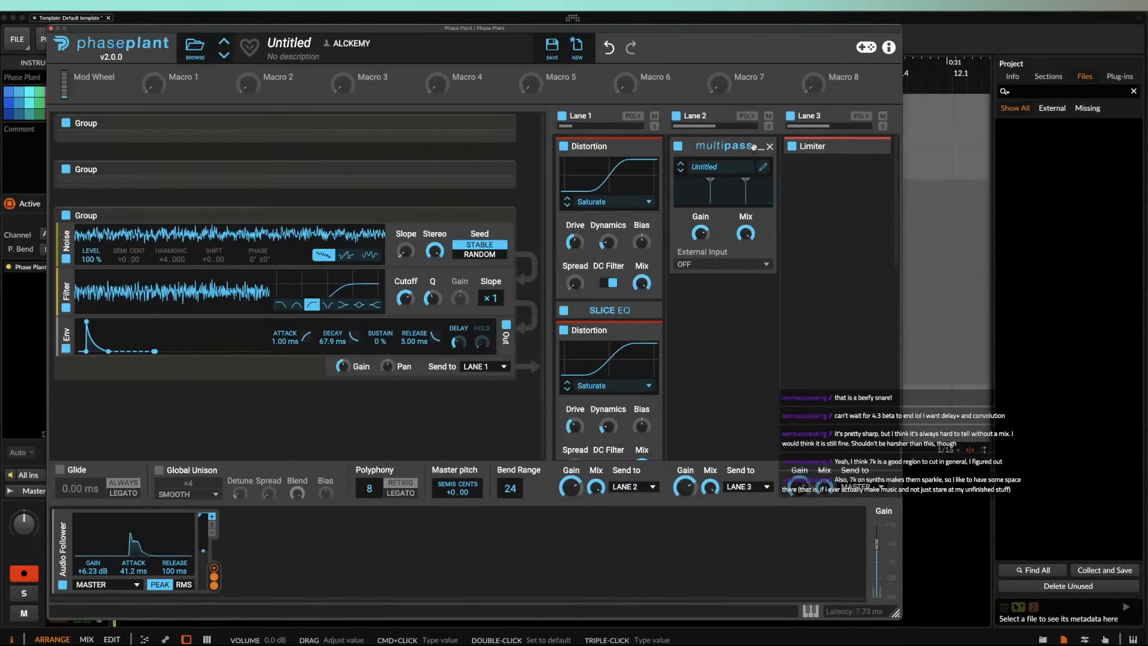
Step: Insert a Frequency Shifter between Multipass and the Compressor in lane 1, and reset its shift to 0 Hz
{"action": "scroll", "coordinate": [607, 282], "scroll_direction": "down", "scroll_amount": 5}
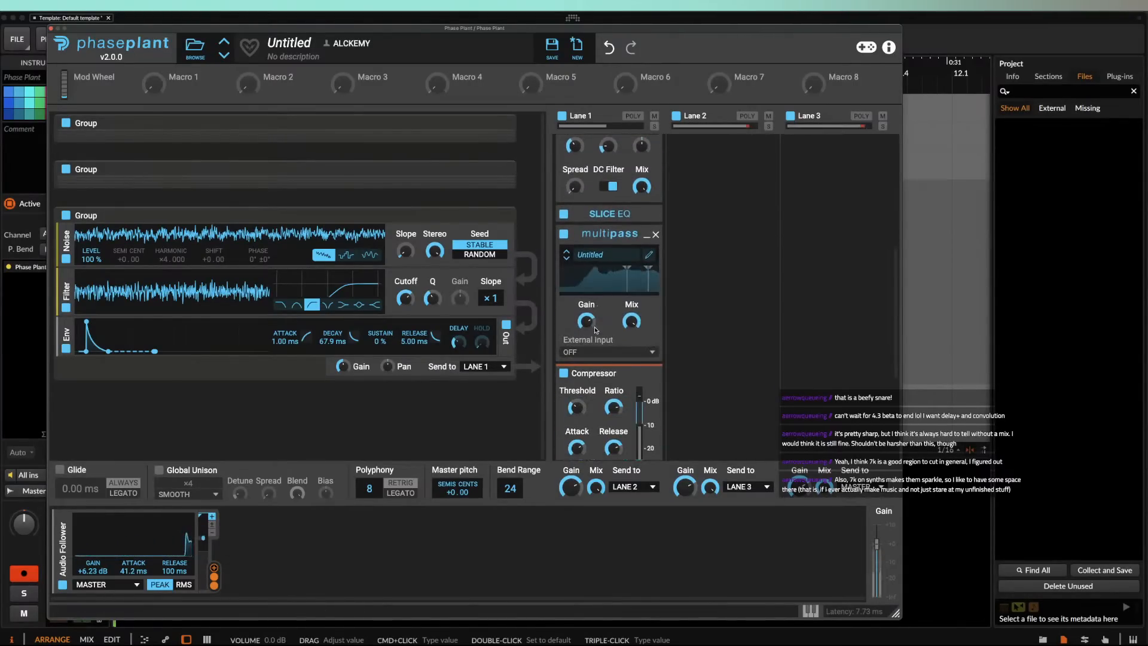
{"action": "left_click", "coordinate": [591, 363]}
{"action": "left_click", "coordinate": [670, 406]}
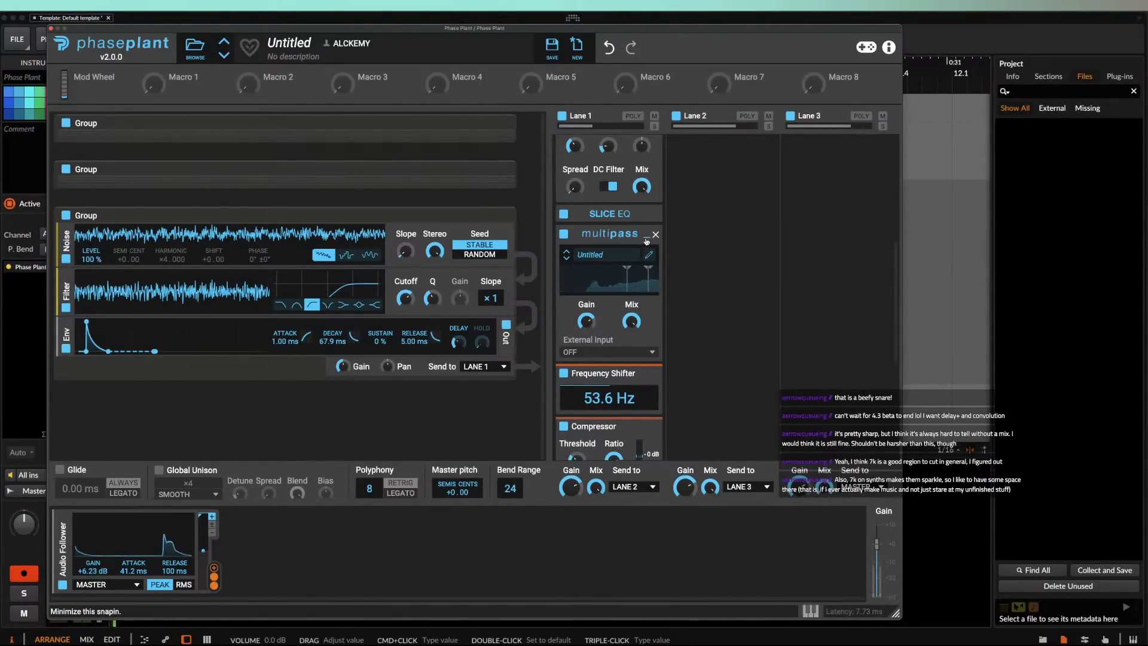
{"action": "left_click_drag", "start_coordinate": [622, 397], "coordinate": [595, 419]}
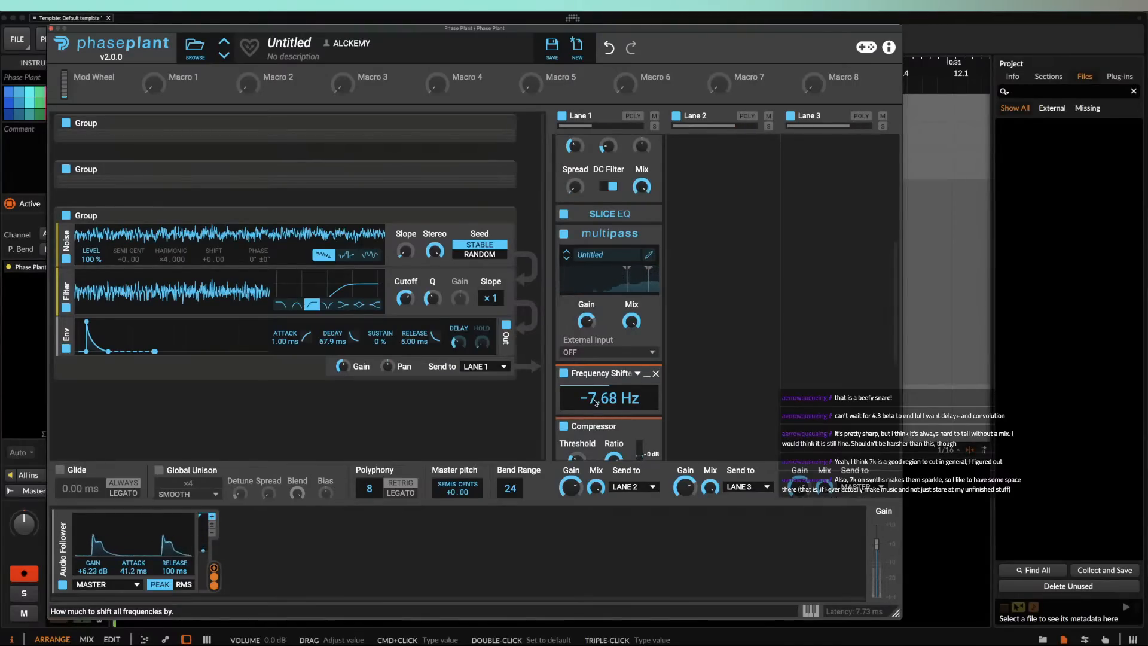
{"action": "double_click", "coordinate": [595, 402]}
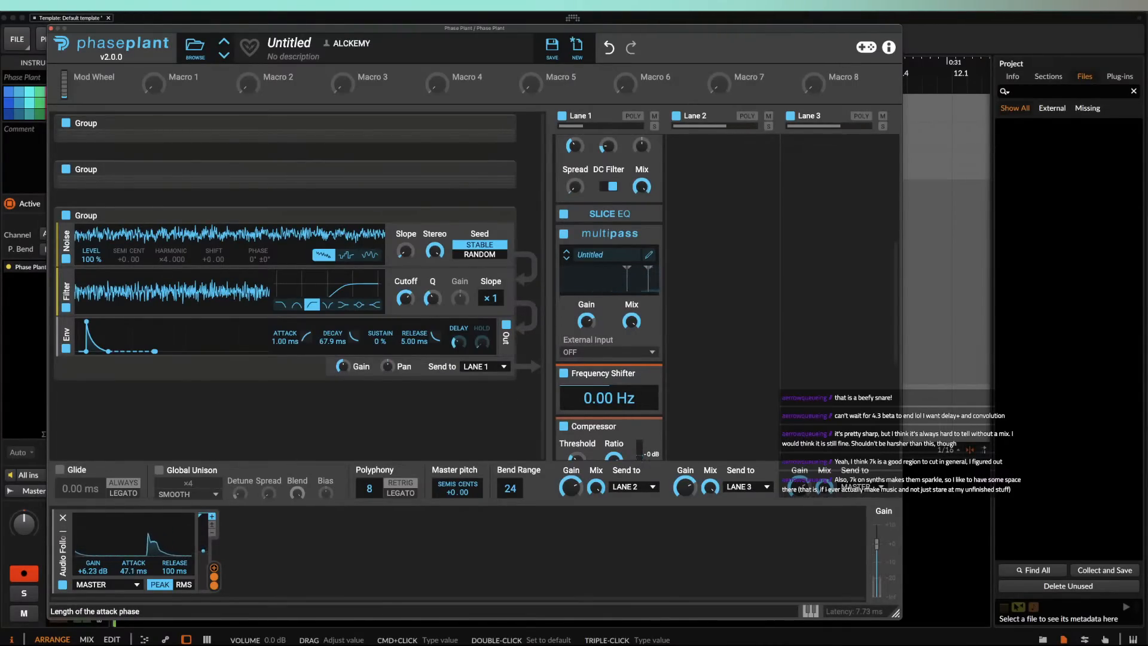
Step: Set the Audio Follower's attack to 60 ms and the Frequency Shifter to about 26.9 Hz, then close the synth window
{"action": "left_click_drag", "start_coordinate": [127, 573], "coordinate": [126, 575]}
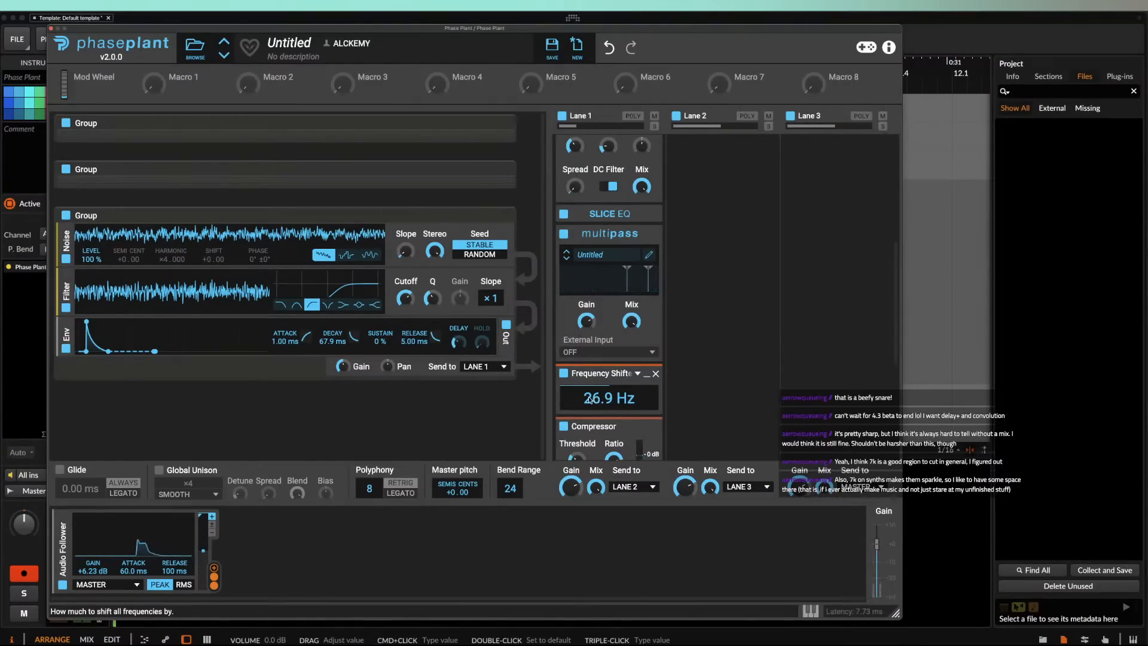
{"action": "left_click", "coordinate": [646, 374]}
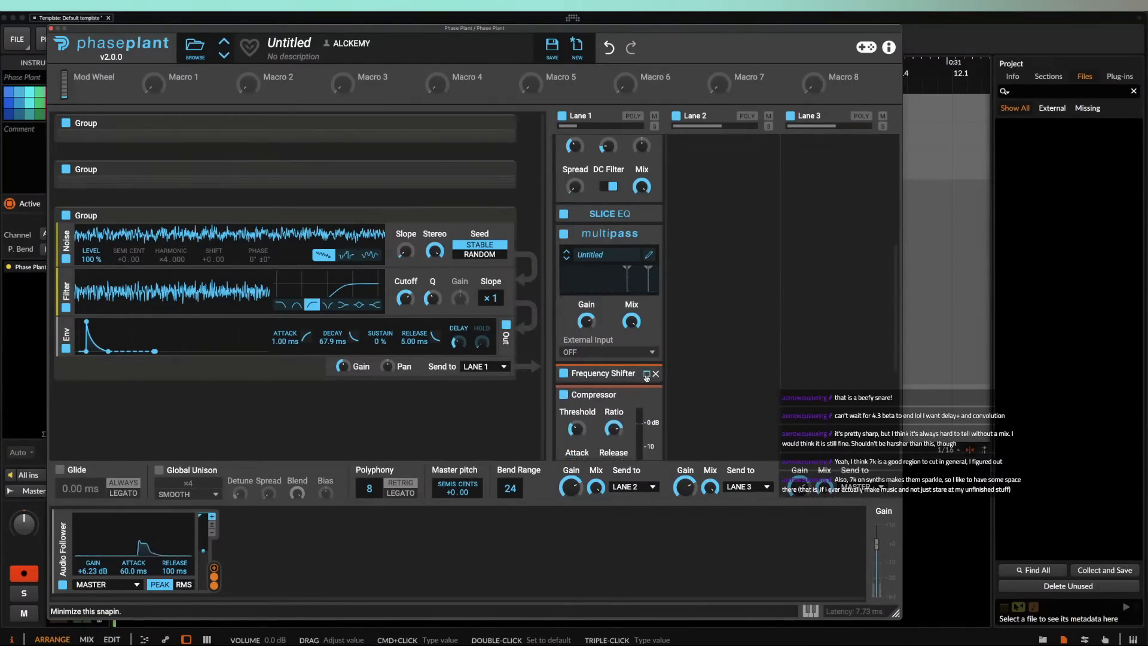
{"action": "left_click", "coordinate": [50, 29]}
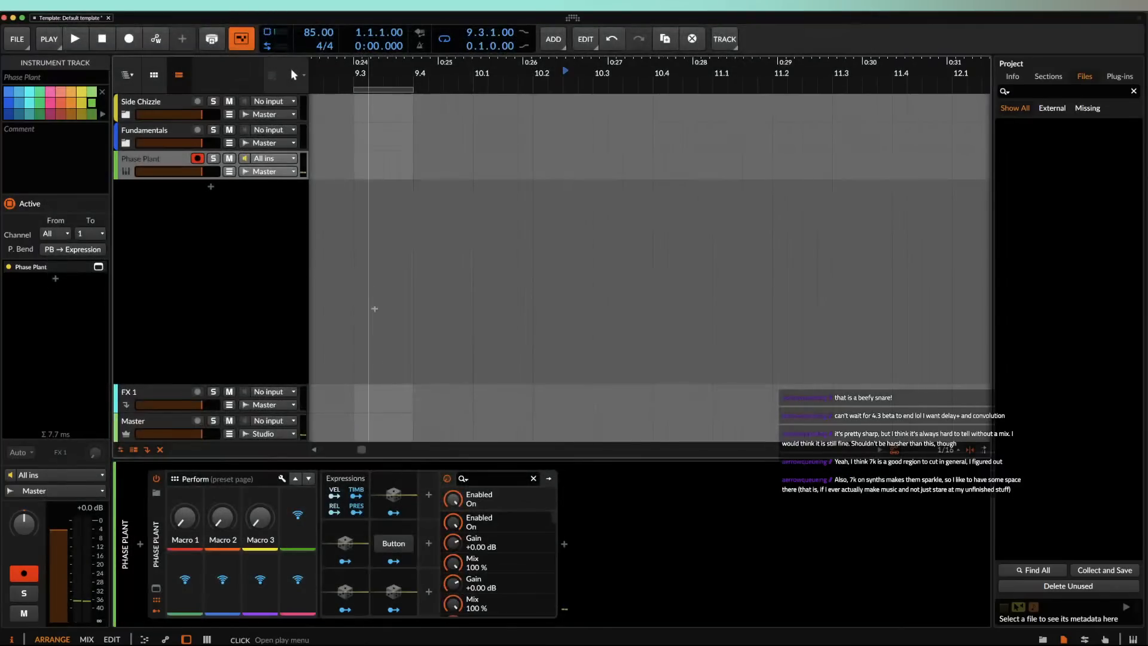
Step: Insert a Convolution device after Phase Plant in the device chain
{"action": "double_click", "coordinate": [605, 590]}
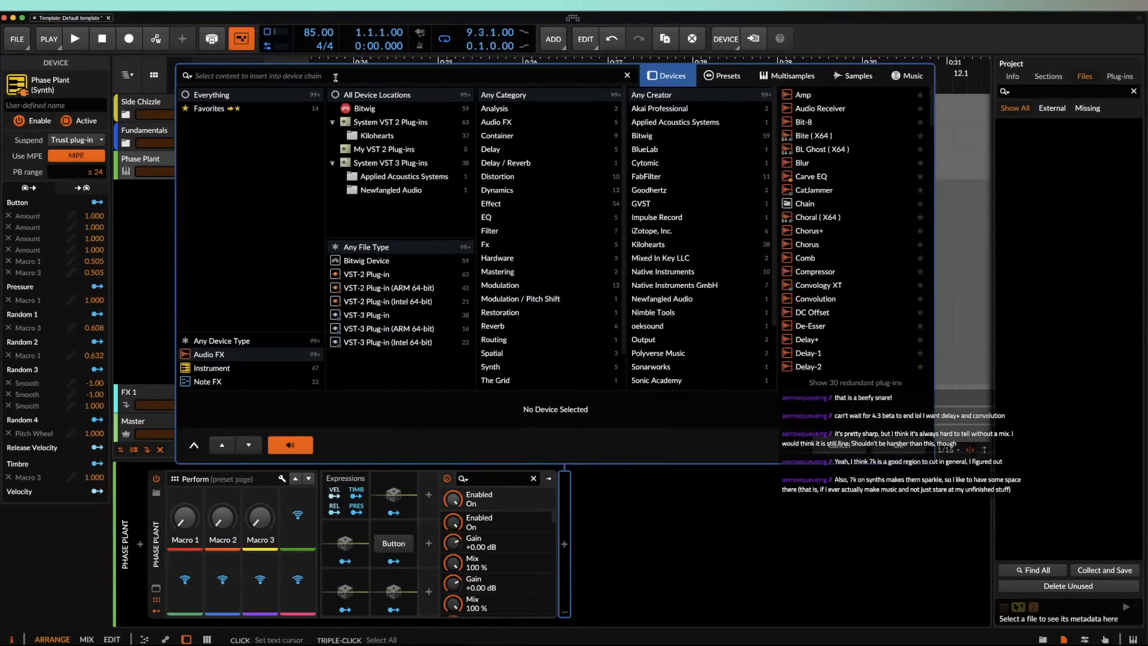
{"action": "type", "text": "CONVO"}
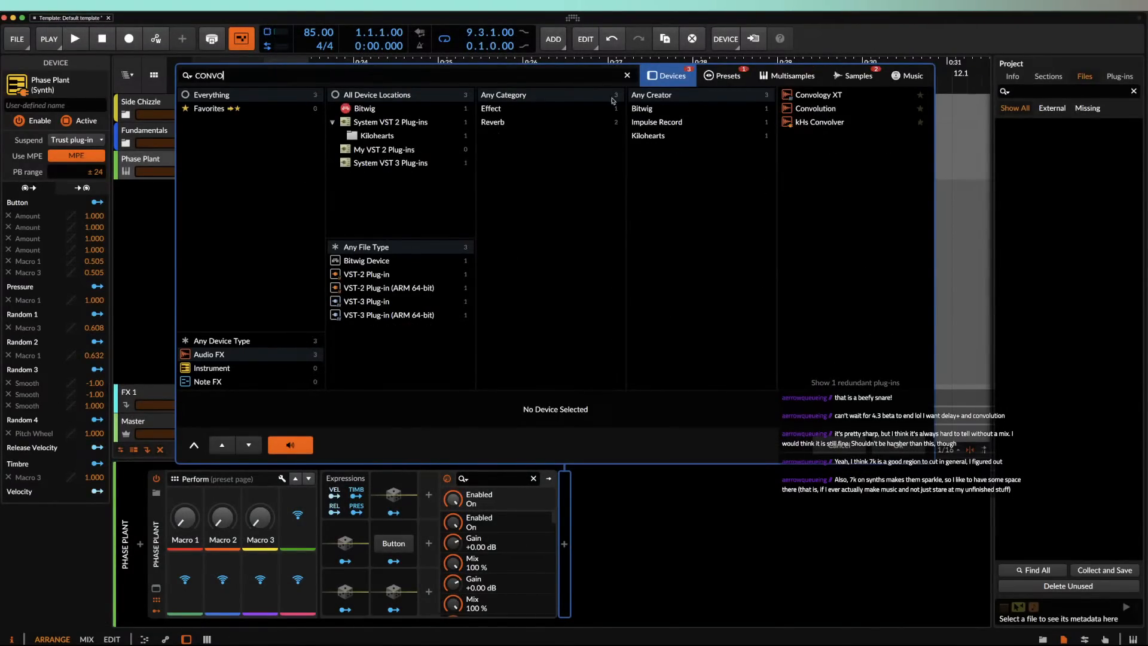
{"action": "left_click", "coordinate": [818, 110]}
{"action": "key", "text": "Return"}
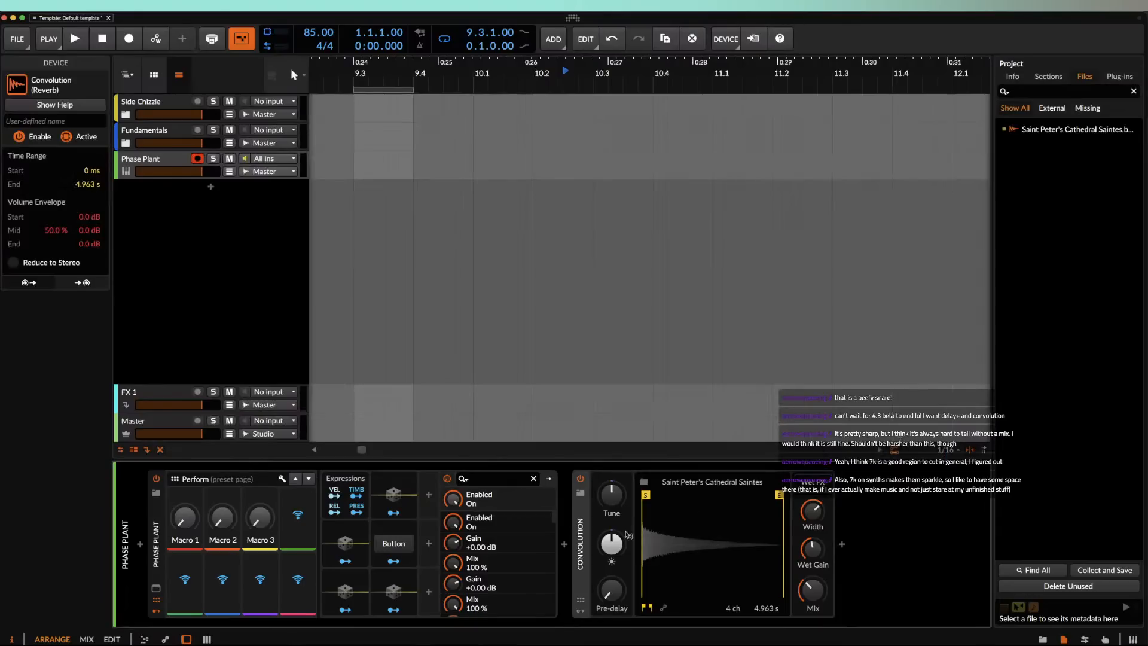
Step: Group the Convolution into an FX Layer and add an empty second layer beside it
{"action": "key", "text": "super+g"}
{"action": "left_click", "coordinate": [651, 499]}
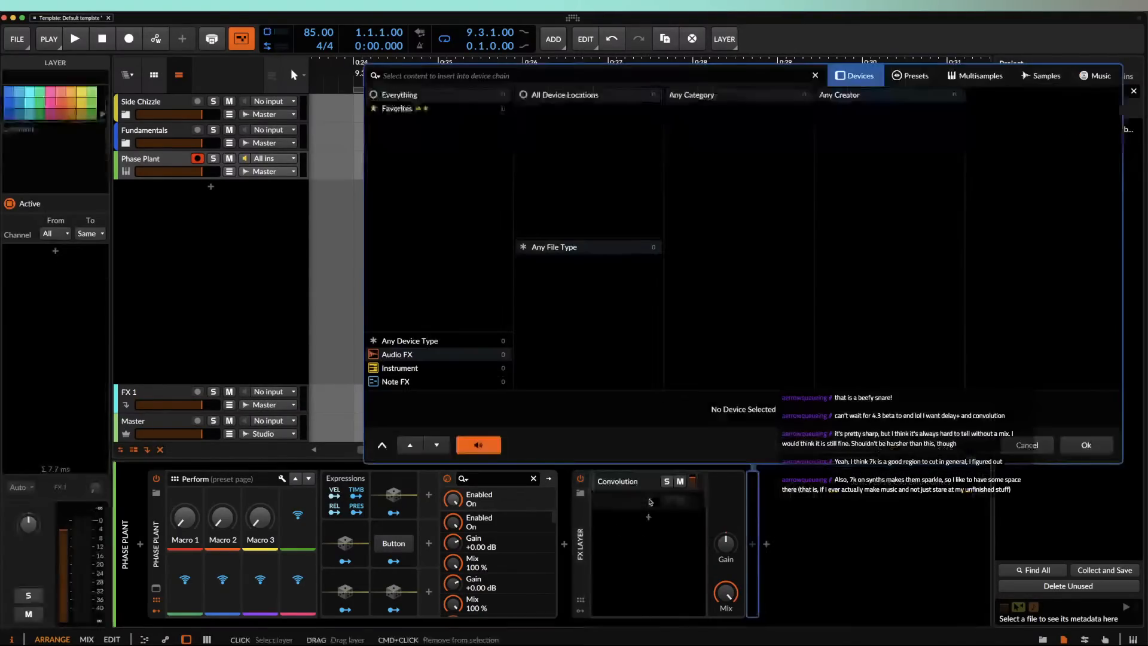
{"action": "left_click", "coordinate": [1082, 449]}
{"action": "left_click", "coordinate": [641, 482]}
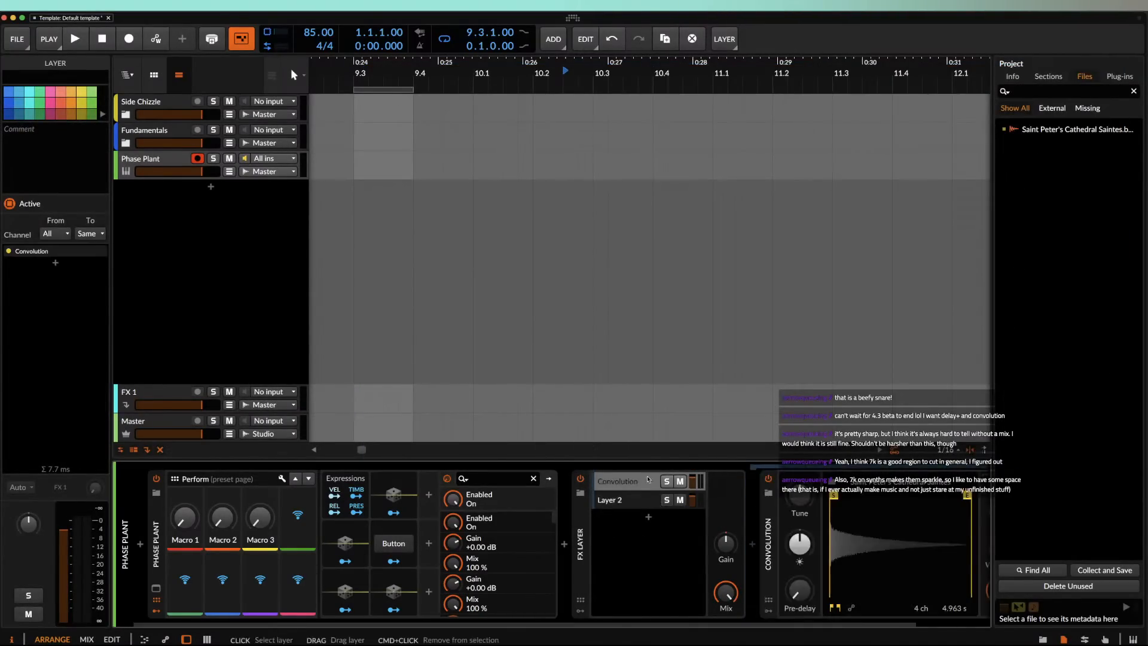
Step: Turn the Convolution's mix fully wet and load the ess.2_Hihat (10) impulse
{"action": "scroll", "coordinate": [951, 595], "scroll_direction": "right", "scroll_amount": 3}
{"action": "left_click_drag", "start_coordinate": [921, 591], "coordinate": [921, 592]}
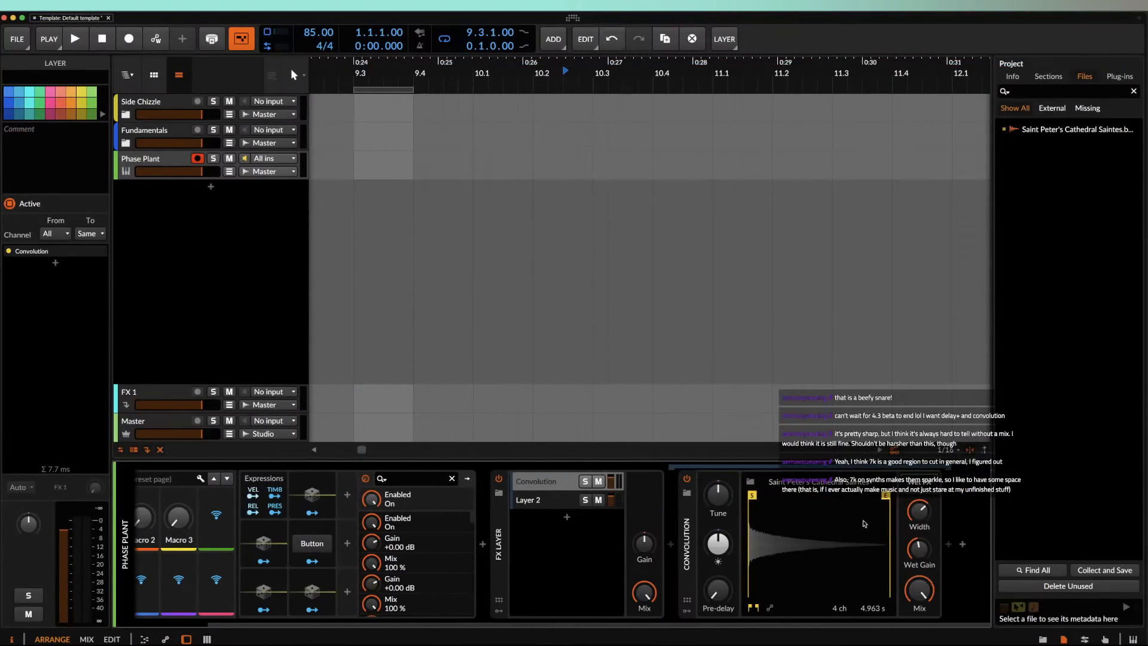
{"action": "left_click", "coordinate": [751, 482]}
{"action": "left_click", "coordinate": [781, 343]}
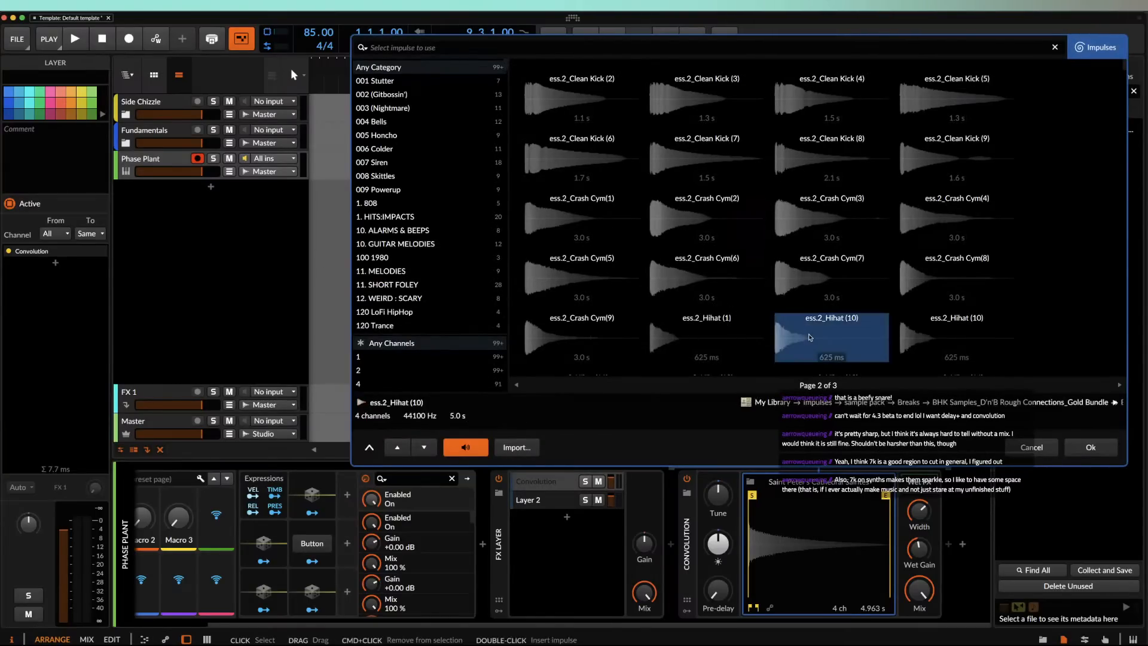
{"action": "left_click", "coordinate": [509, 518]}
{"action": "left_click", "coordinate": [695, 532]}
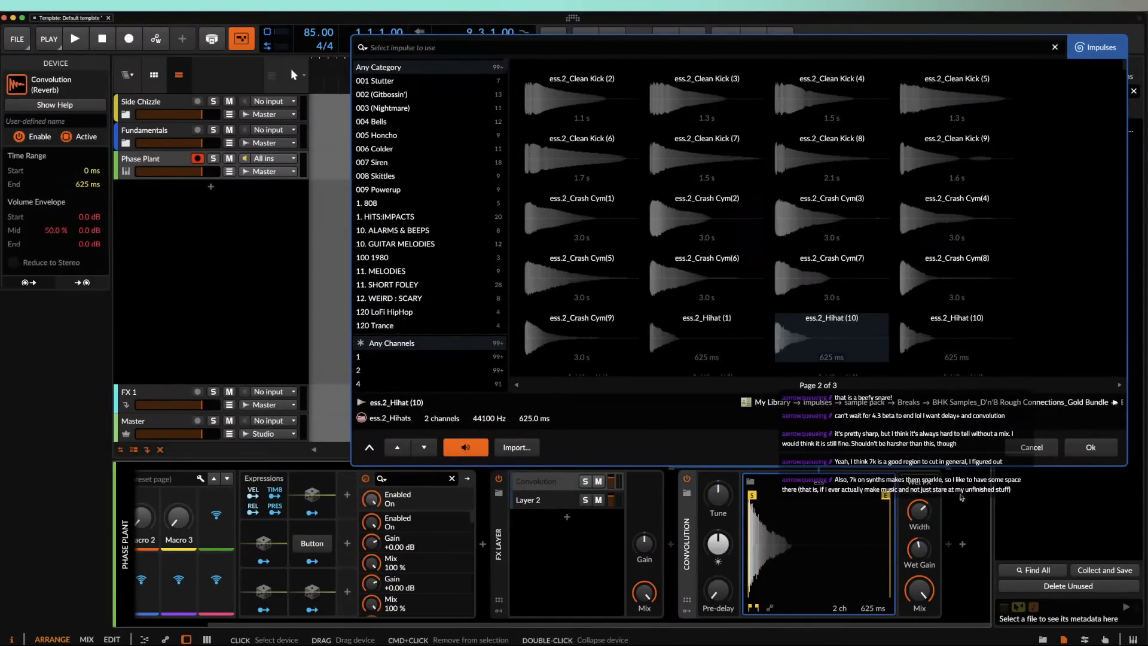
{"action": "left_click", "coordinate": [1091, 447]}
Step: Insert Pro-Q 3 after the FX Layer and load its snare Q preset
{"action": "left_click", "coordinate": [963, 544]}
{"action": "type", "text": "PRO"}
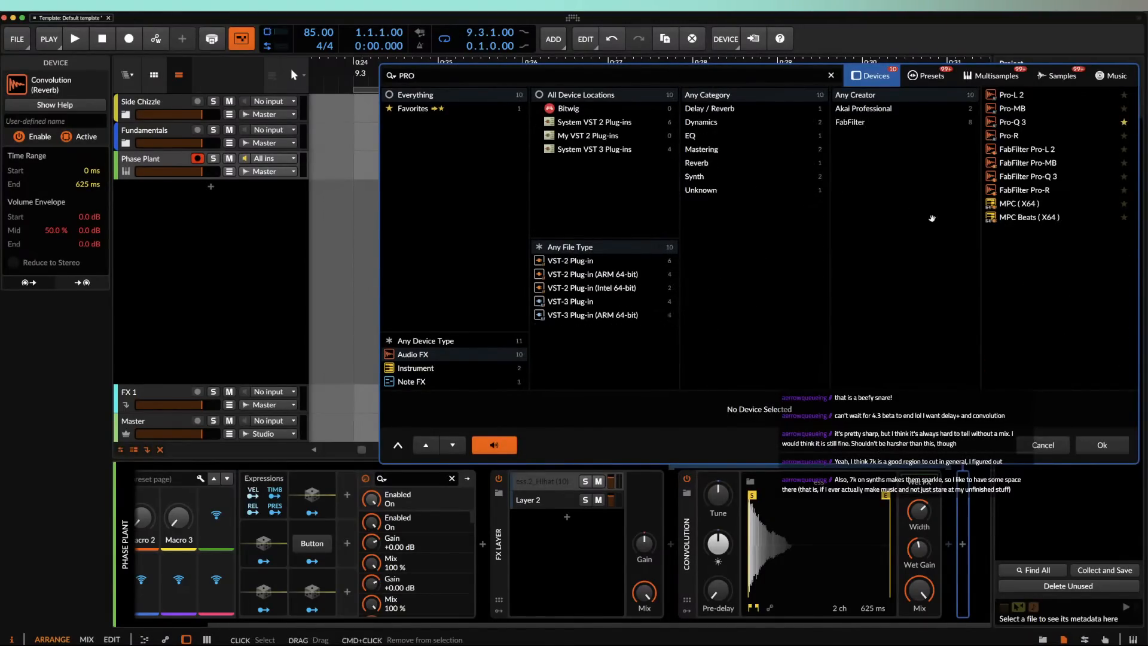
{"action": "left_click", "coordinate": [1012, 121]}
{"action": "left_click", "coordinate": [1099, 443]}
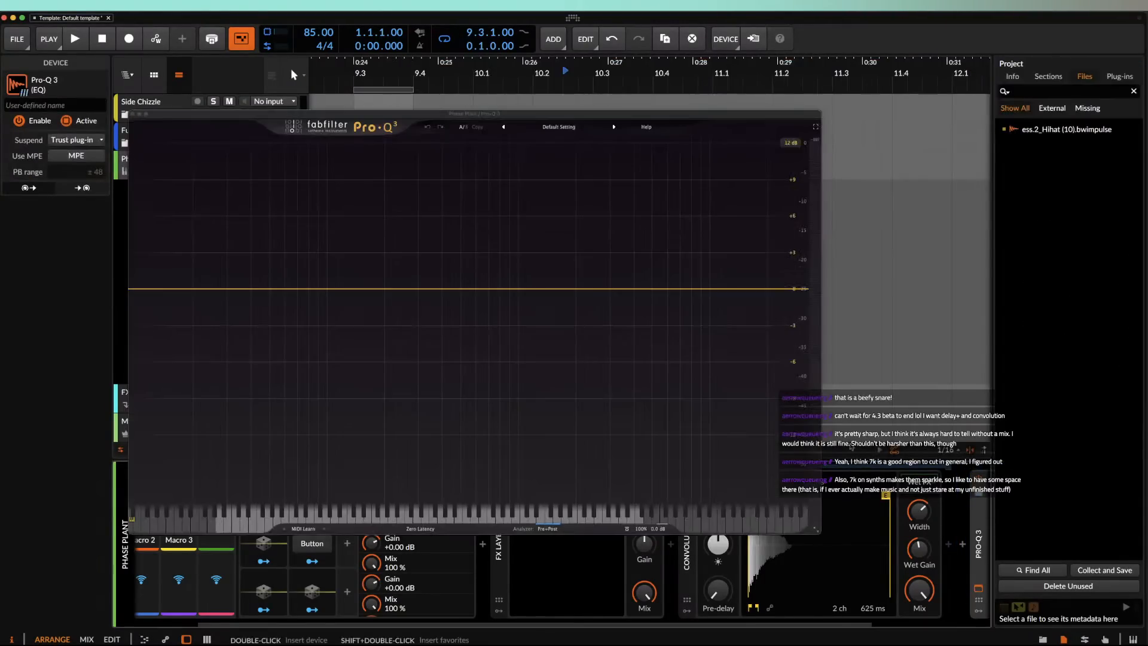
{"action": "left_click", "coordinate": [979, 495]}
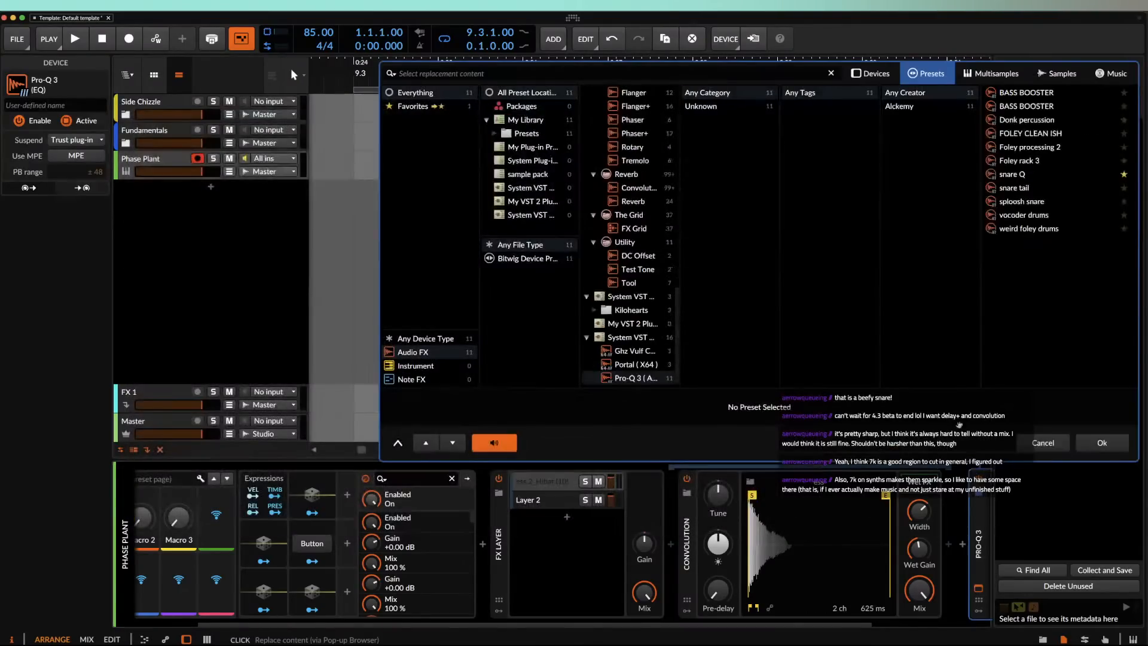
{"action": "left_click", "coordinate": [1046, 175]}
{"action": "left_click", "coordinate": [1102, 443]}
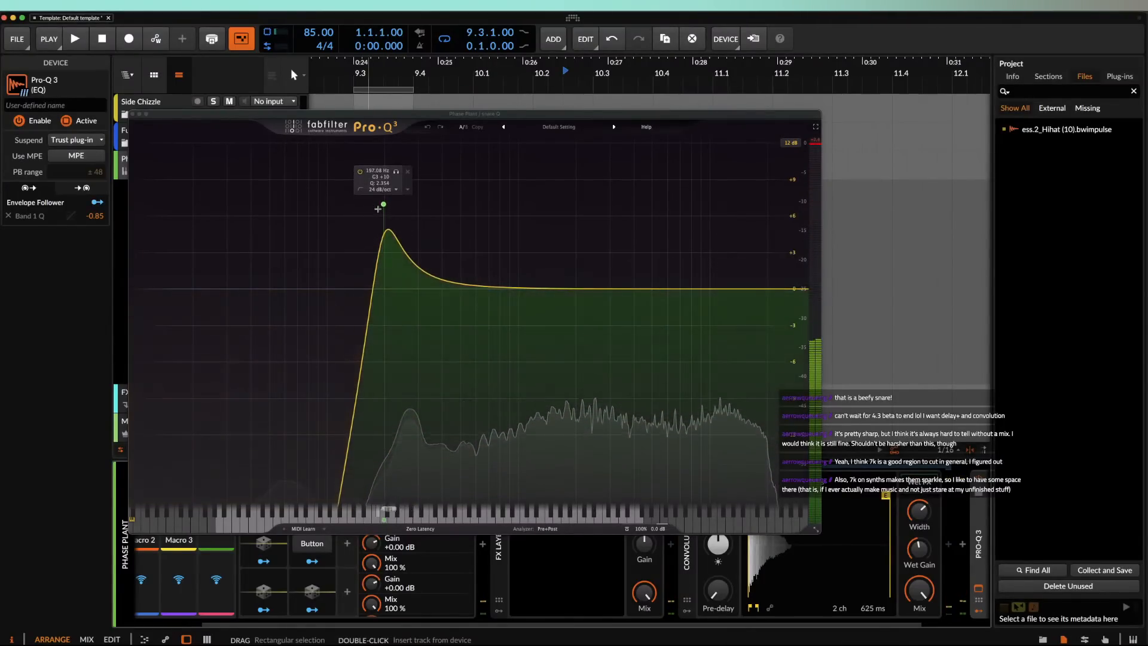
Step: Move the Pro-Q 3 low-cut band to about 258 Hz and close the equalizer window
{"action": "left_click", "coordinate": [383, 203]}
{"action": "left_click_drag", "start_coordinate": [383, 204], "coordinate": [406, 203]}
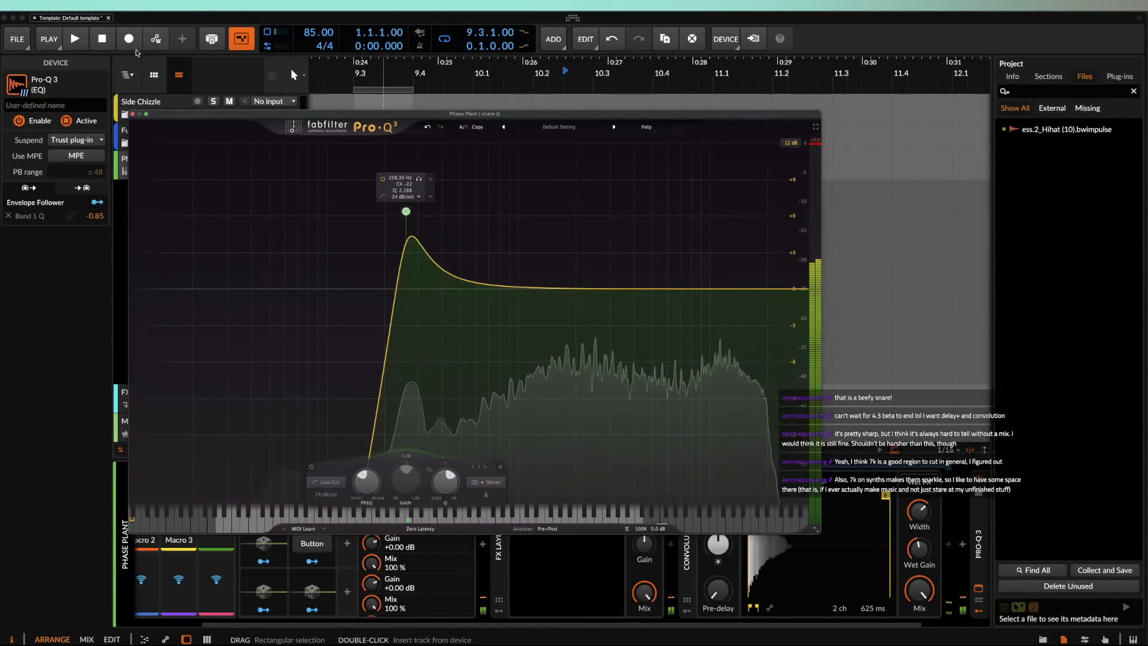
{"action": "left_click", "coordinate": [128, 113]}
Step: Set the Convolution's wet gain to about -8.9 dB and lower its tune and brightness
{"action": "left_click", "coordinate": [735, 553]}
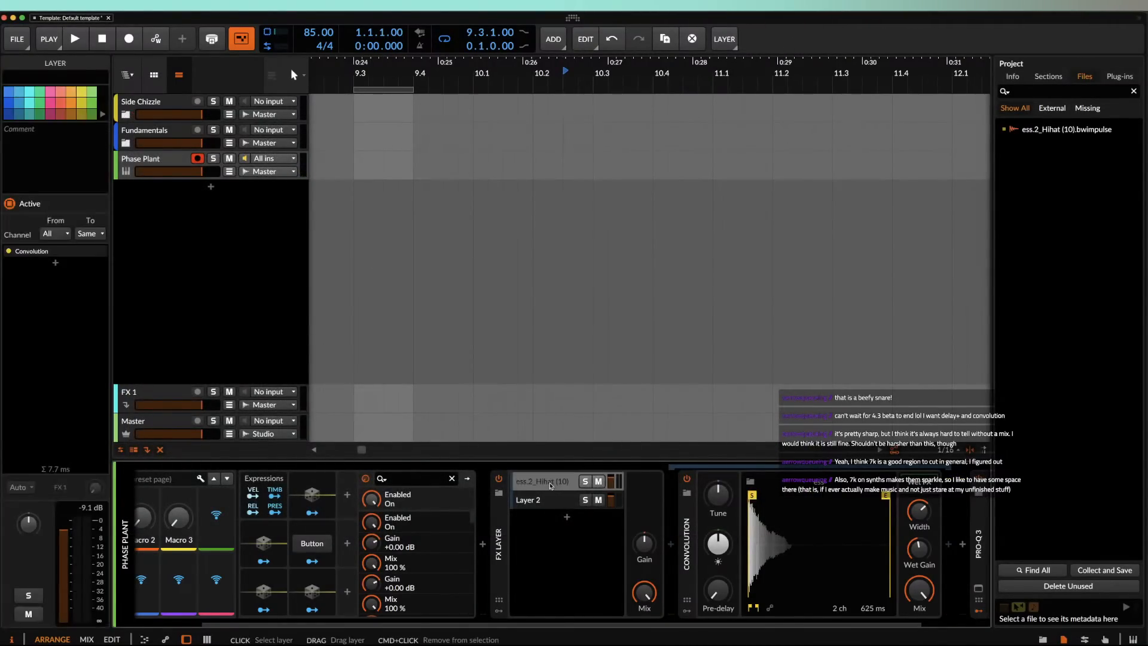
{"action": "left_click_drag", "start_coordinate": [919, 548], "coordinate": [919, 551]}
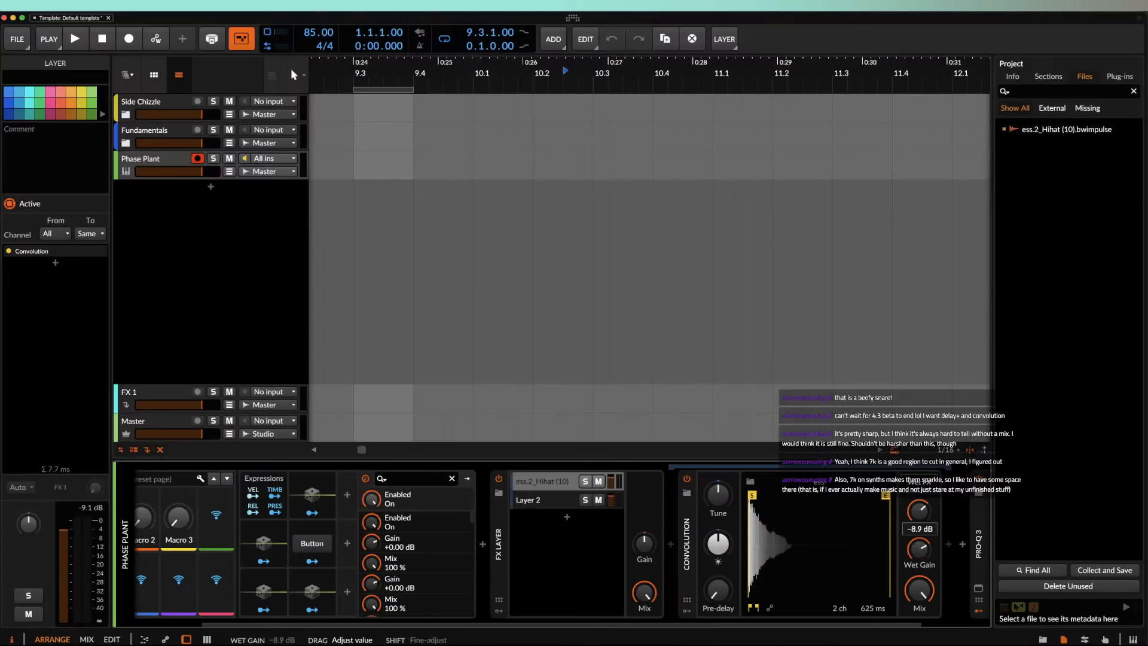
{"action": "left_click_drag", "start_coordinate": [719, 494], "coordinate": [718, 499]}
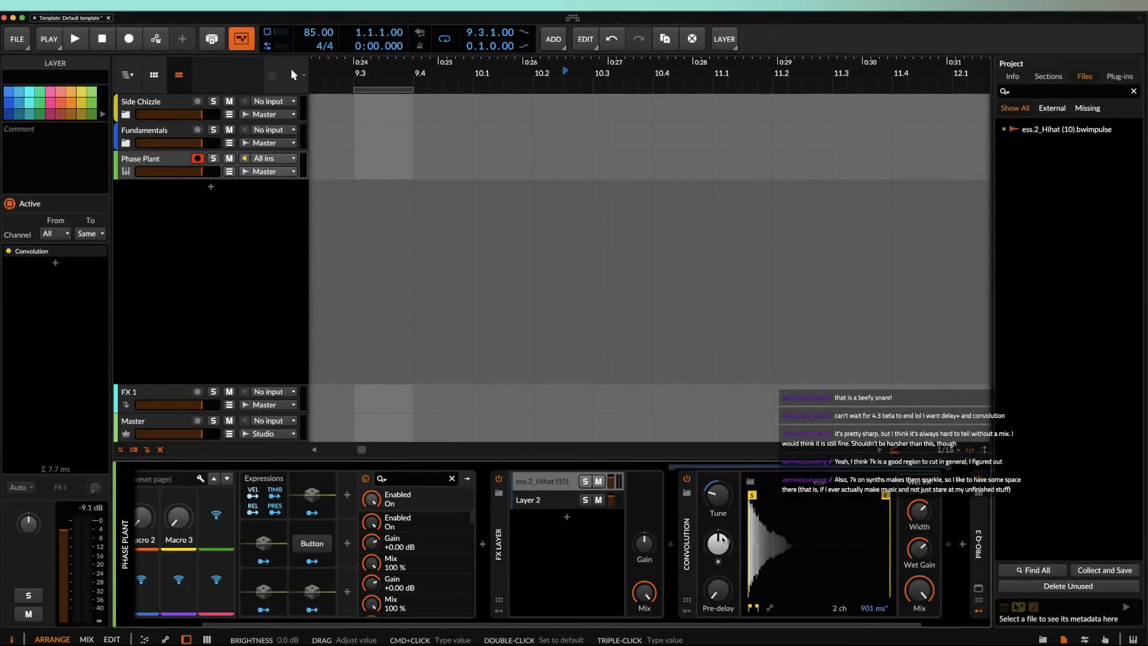
{"action": "left_click_drag", "start_coordinate": [718, 543], "coordinate": [718, 572]}
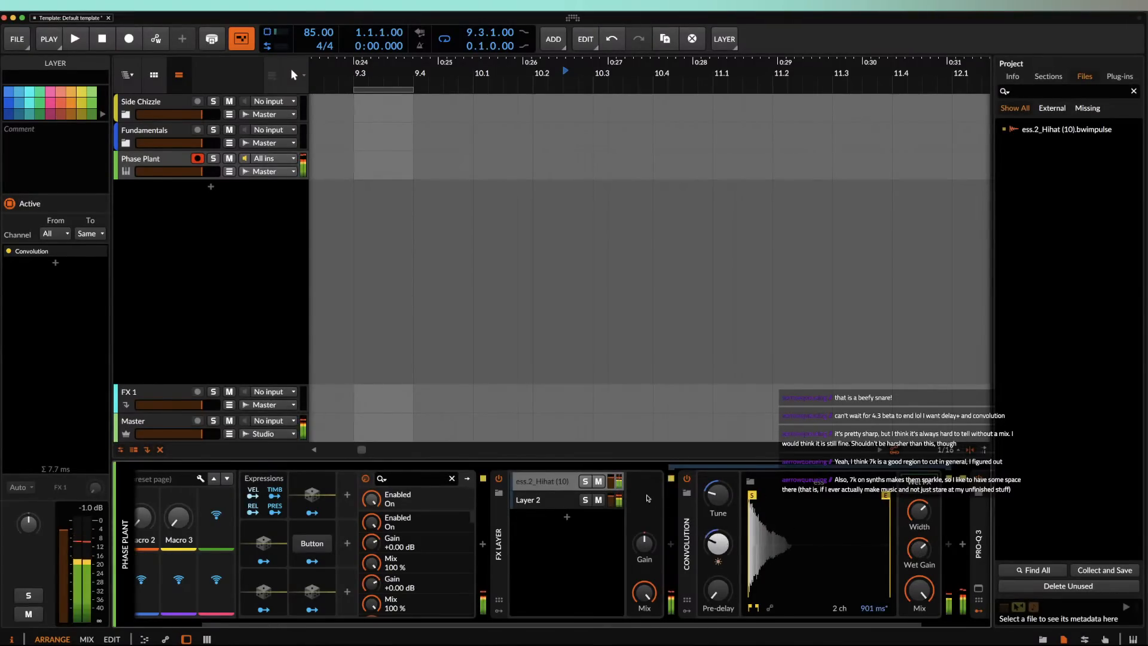
Step: Lower the ess.2_Hihat (10) layer's level and collapse the FX Layer device
{"action": "left_click_drag", "start_coordinate": [608, 482], "coordinate": [607, 505]}
{"action": "scroll", "coordinate": [598, 498], "scroll_direction": "right", "scroll_amount": 2}
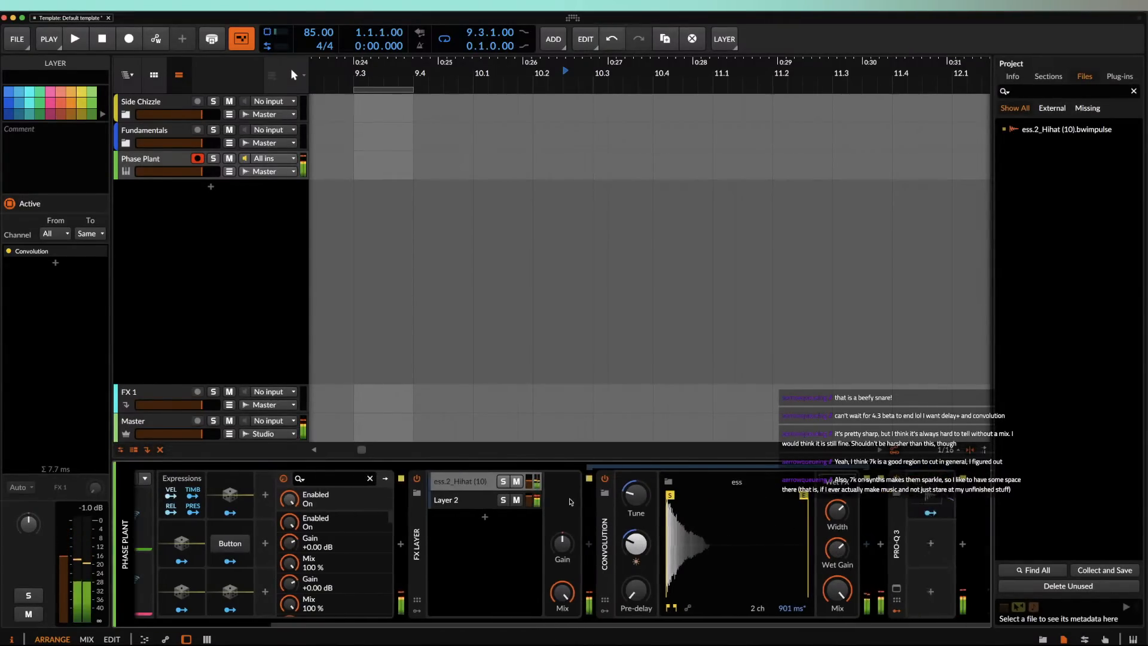
{"action": "left_click", "coordinate": [898, 523]}
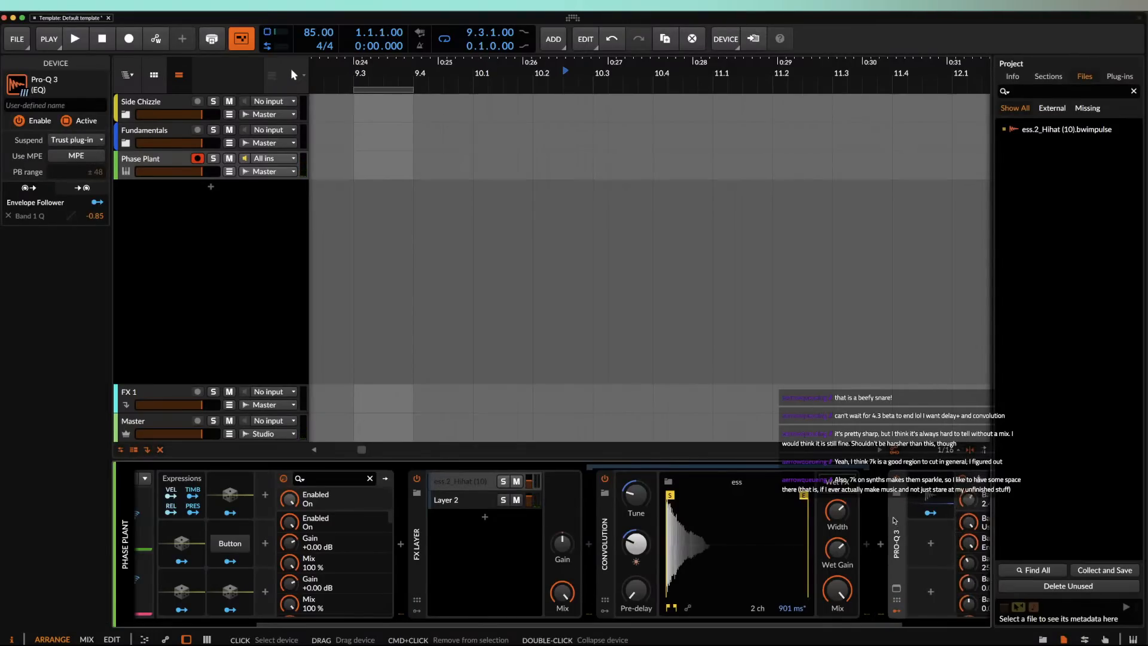
{"action": "double_click", "coordinate": [895, 520]}
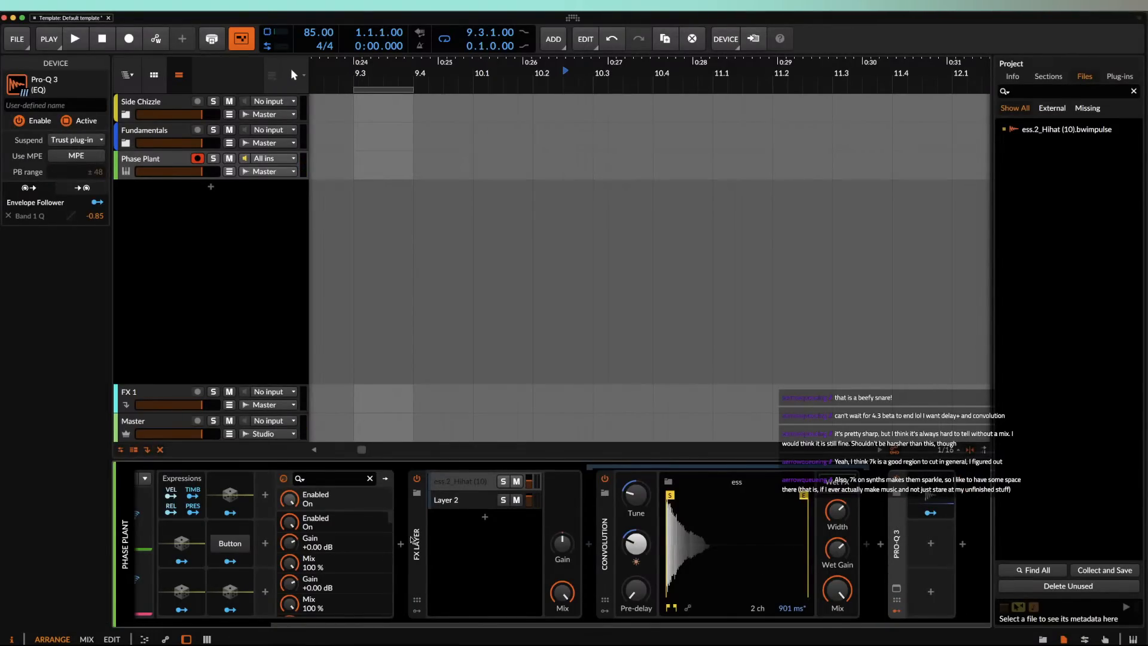
{"action": "double_click", "coordinate": [417, 544]}
Step: Add Newfangled Saturate after Pro-Q 3
{"action": "double_click", "coordinate": [678, 543]}
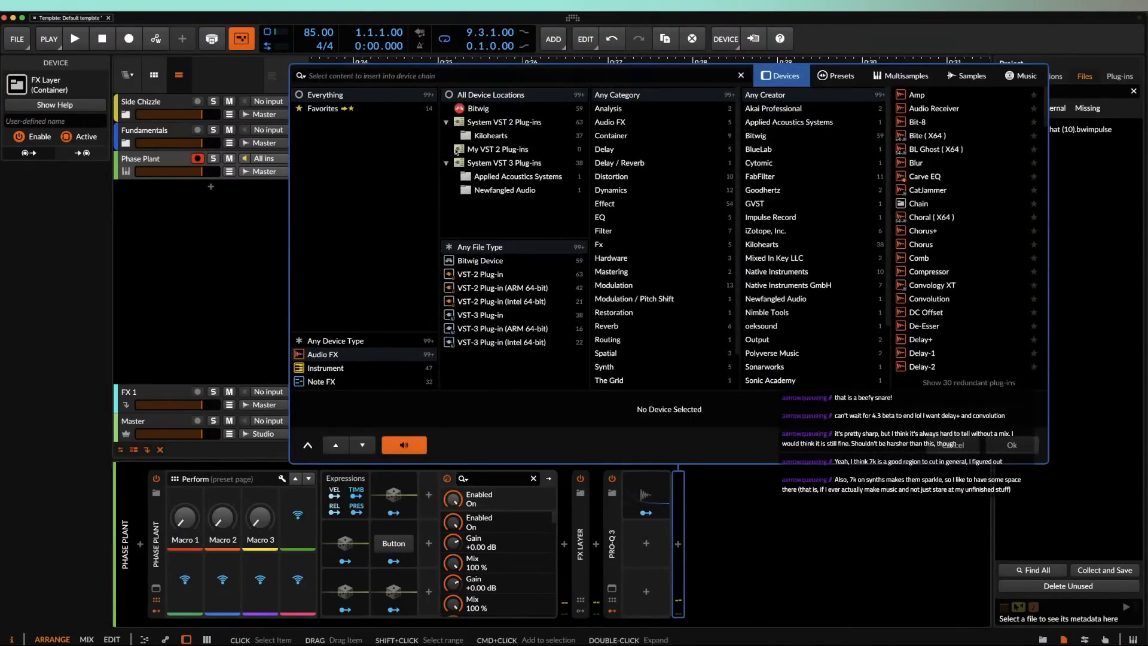
{"action": "type", "text": "SAT"}
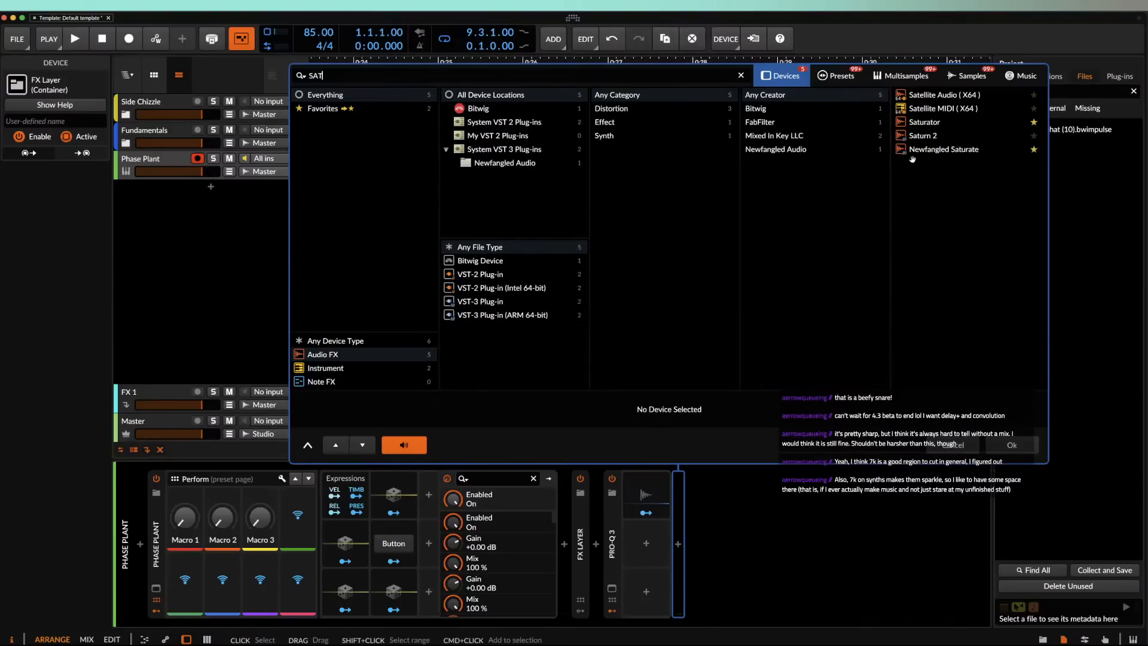
{"action": "double_click", "coordinate": [913, 153]}
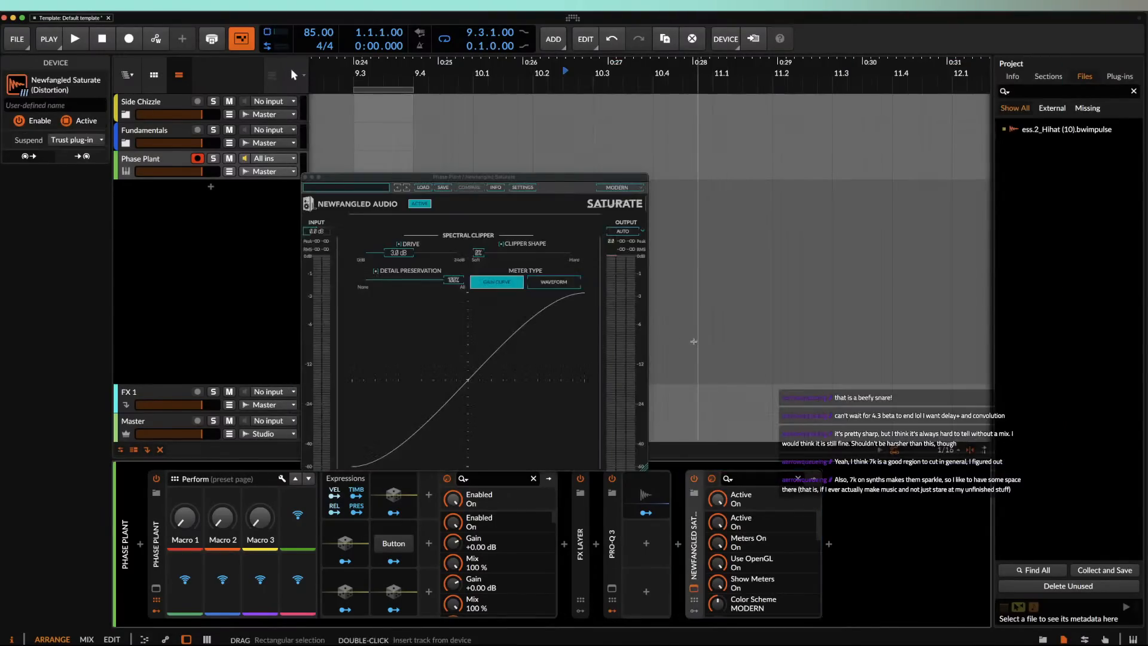
Step: Set Saturate's clipper shape to 100 and its drive to about 5.86 dB, then close its window
{"action": "left_click_drag", "start_coordinate": [478, 253], "coordinate": [575, 254]}
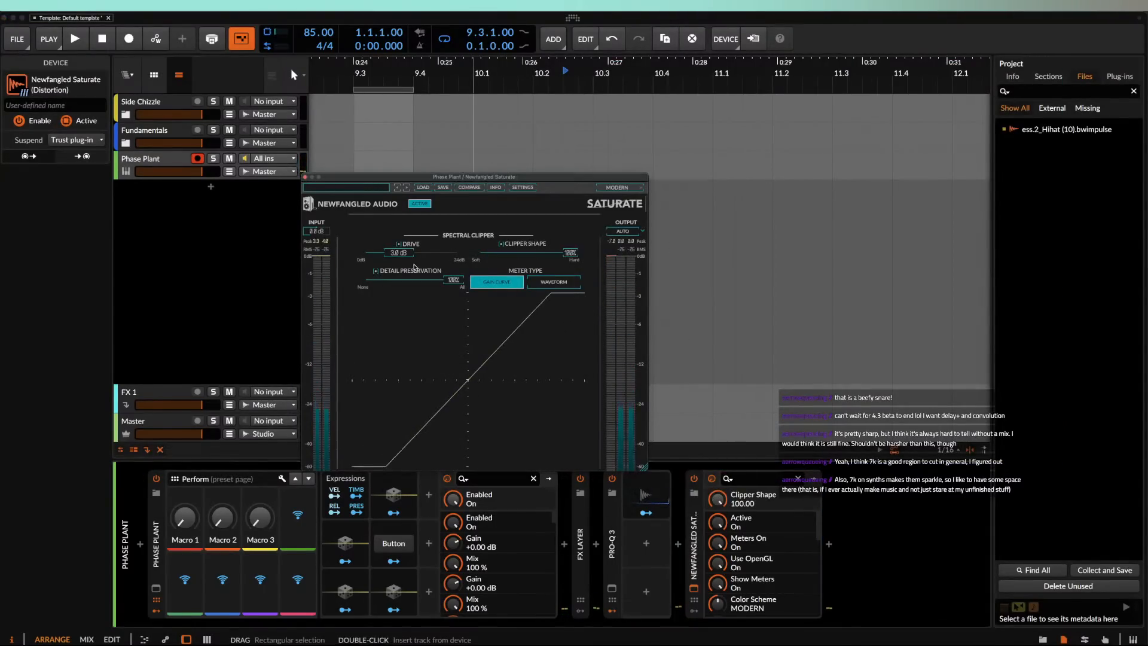
{"action": "left_click_drag", "start_coordinate": [401, 253], "coordinate": [412, 254]}
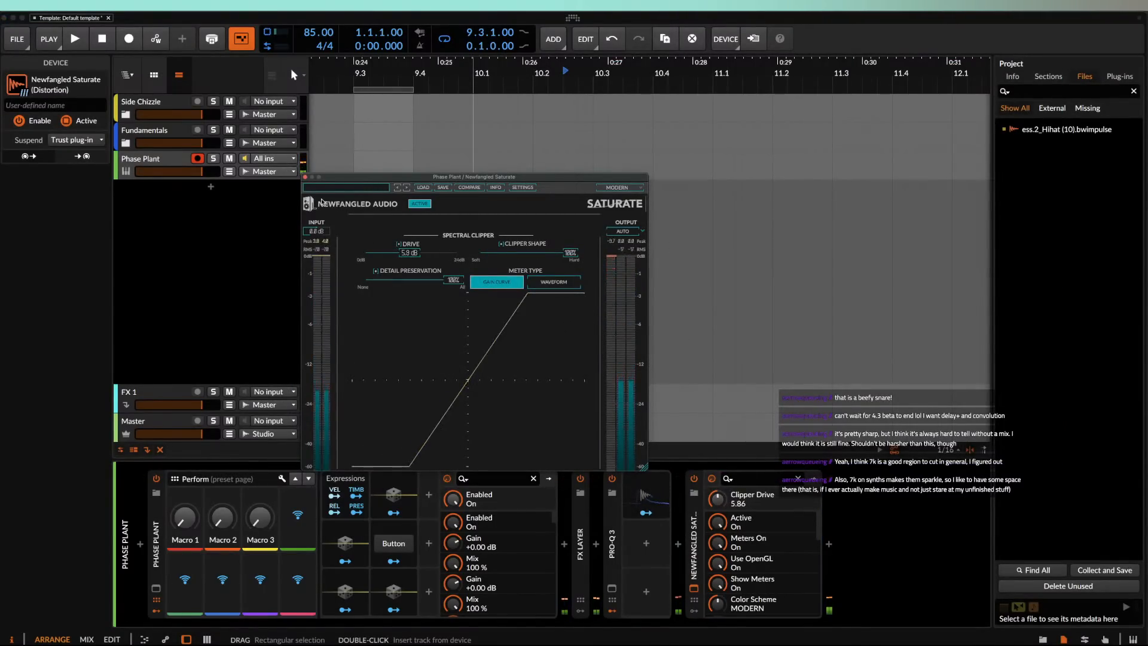
{"action": "left_click", "coordinate": [305, 177]}
Step: Expand the FX Layer and, in the ess.2_Hihat (10) layer's Convolution, reset the brightness and lower the tune
{"action": "double_click", "coordinate": [580, 538]}
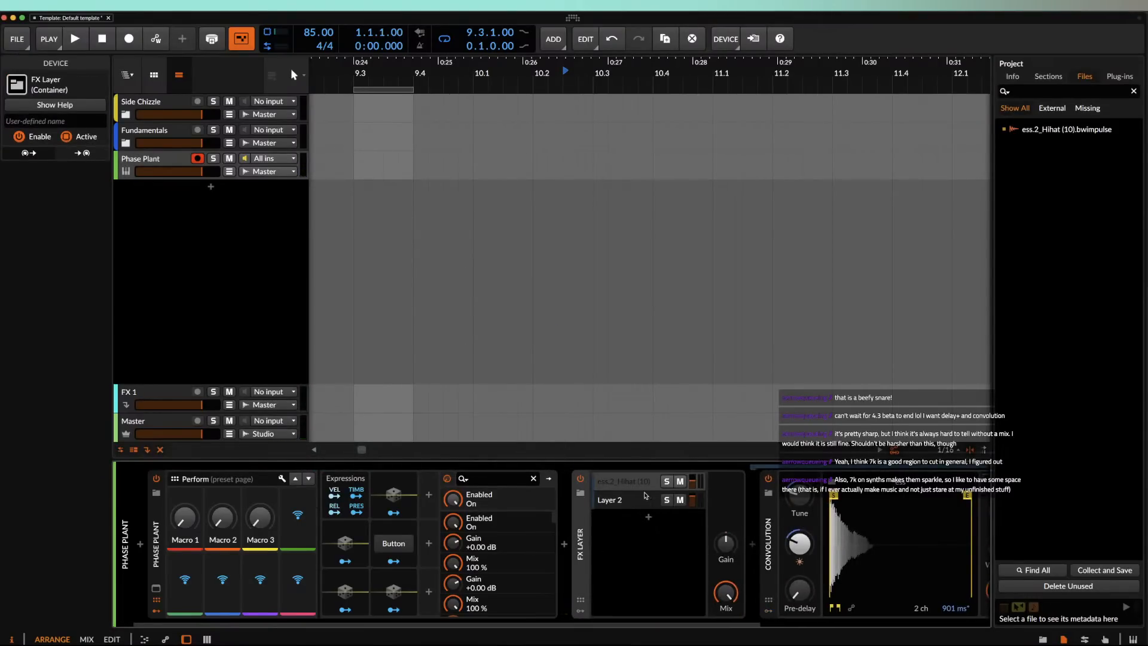
{"action": "left_click", "coordinate": [642, 486]}
{"action": "scroll", "coordinate": [688, 541], "scroll_direction": "right", "scroll_amount": 4}
{"action": "left_click_drag", "start_coordinate": [595, 543], "coordinate": [594, 542]}
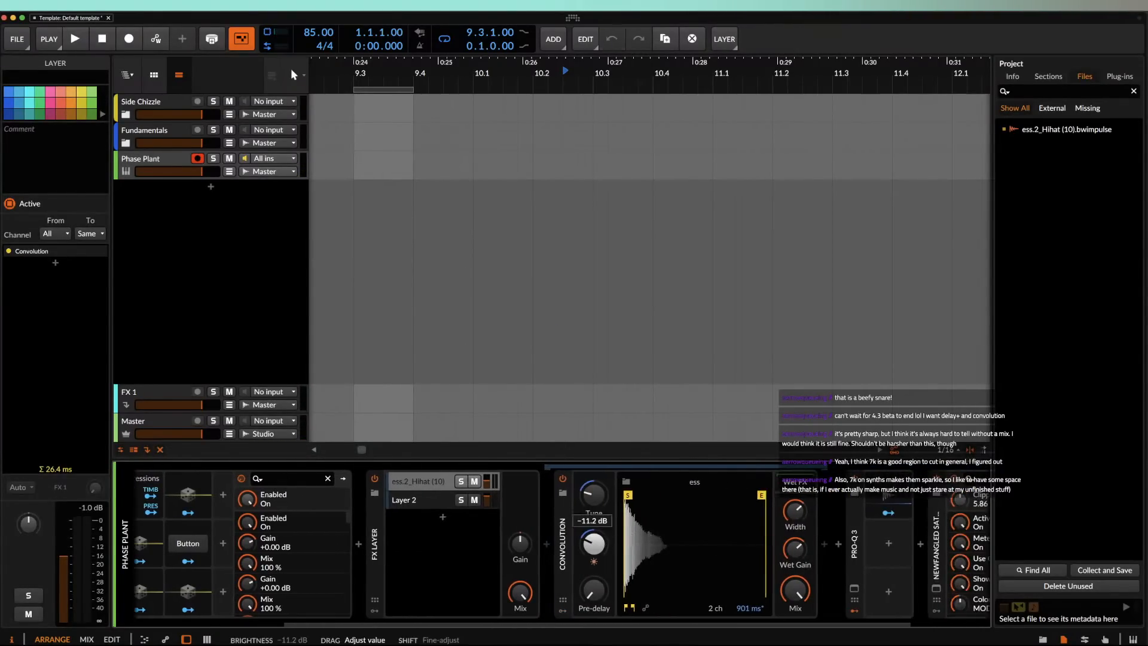
{"action": "double_click", "coordinate": [594, 543]}
{"action": "left_click_drag", "start_coordinate": [595, 495], "coordinate": [594, 538]}
Step: Rebalance the ess.2_Hihat (10) layer's volume in the FX Layer, lowering it to about -39 dB before raising it again
{"action": "left_click_drag", "start_coordinate": [442, 481], "coordinate": [491, 515]}
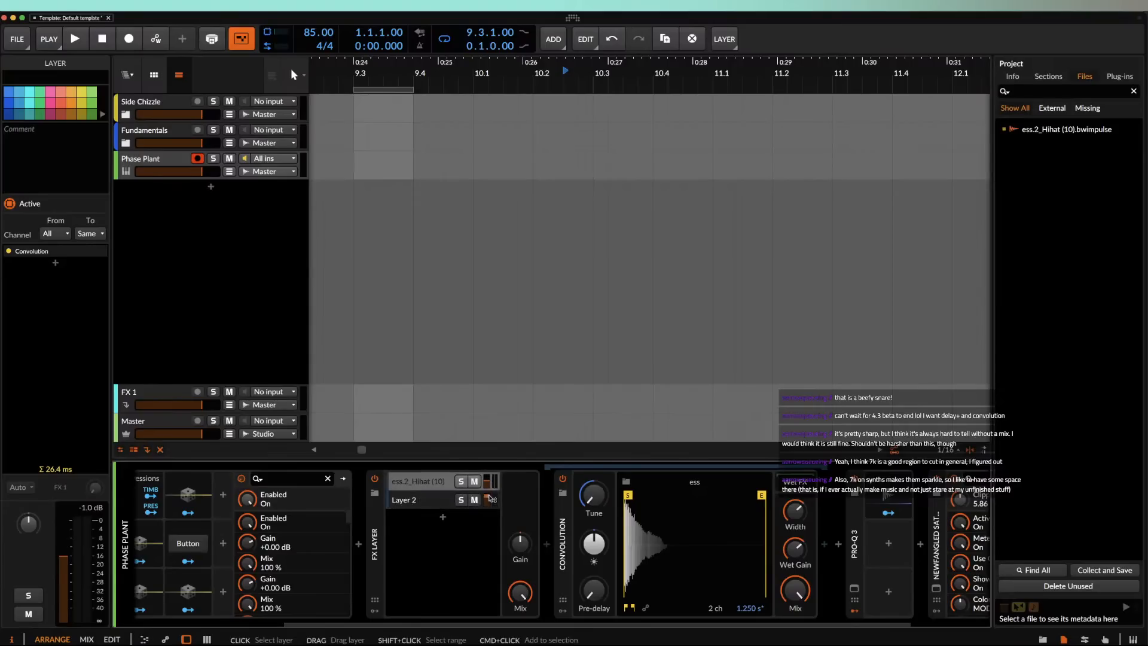
{"action": "scroll", "coordinate": [485, 479], "scroll_direction": "left", "scroll_amount": 3}
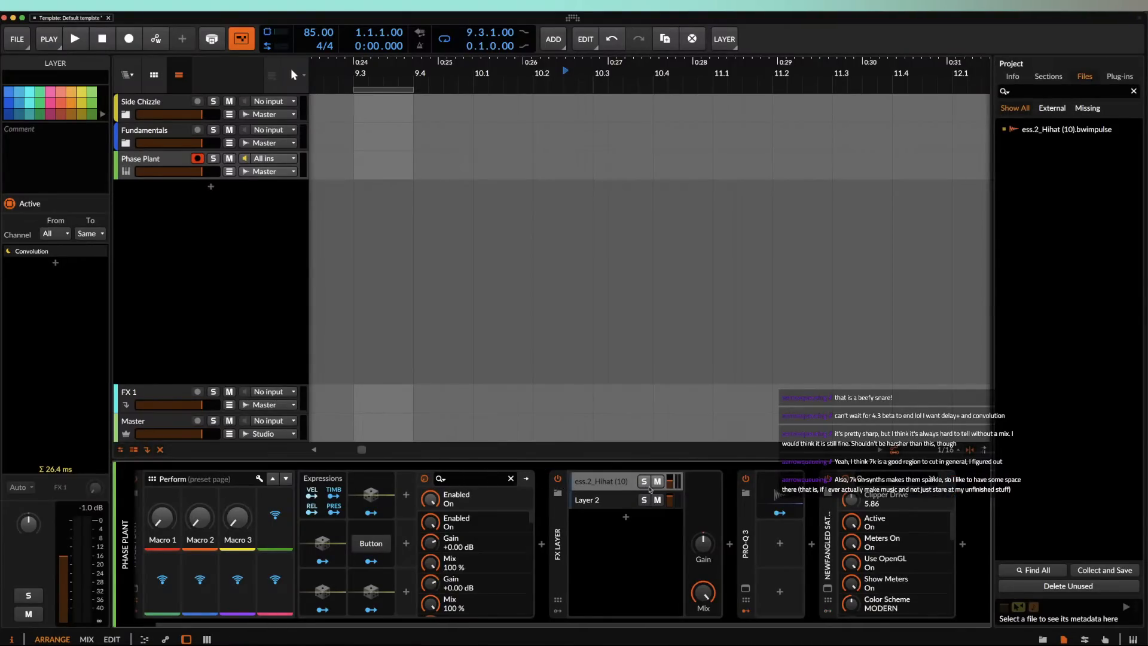
{"action": "left_click_drag", "start_coordinate": [670, 482], "coordinate": [670, 529]}
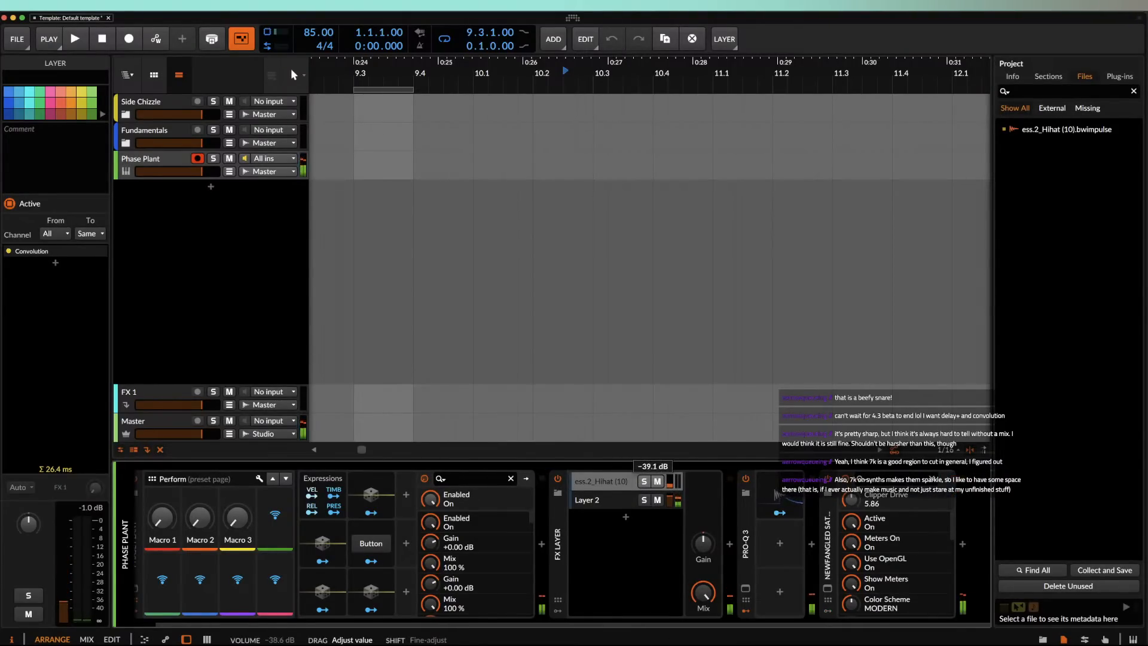
{"action": "left_click_drag", "start_coordinate": [670, 482], "coordinate": [670, 480]}
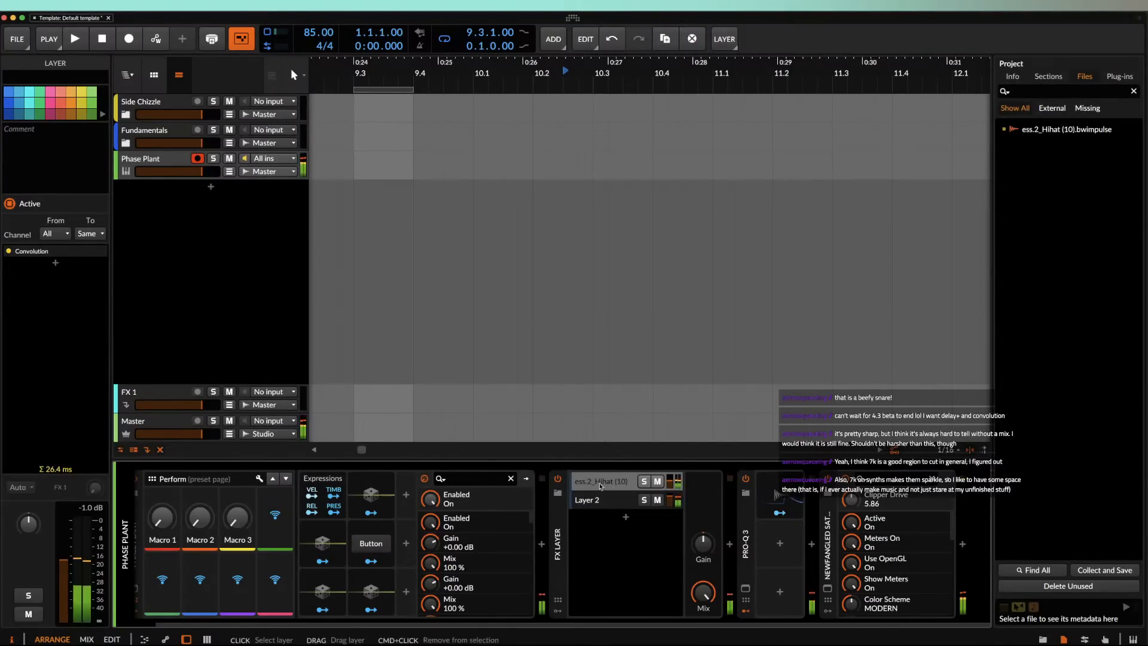
Step: Replace the Convolution's impulse with ess.2_Hihat (17) and readjust the tune and brightness
{"action": "left_click", "coordinate": [617, 483]}
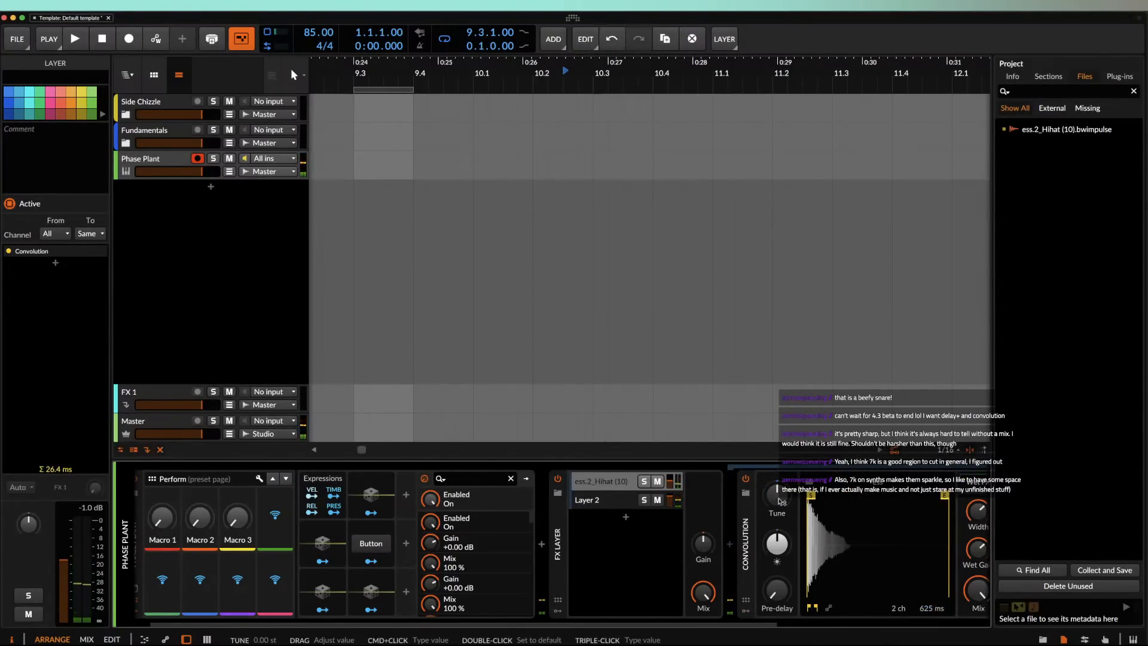
{"action": "left_click_drag", "start_coordinate": [780, 504], "coordinate": [780, 497]}
{"action": "left_click", "coordinate": [861, 483]}
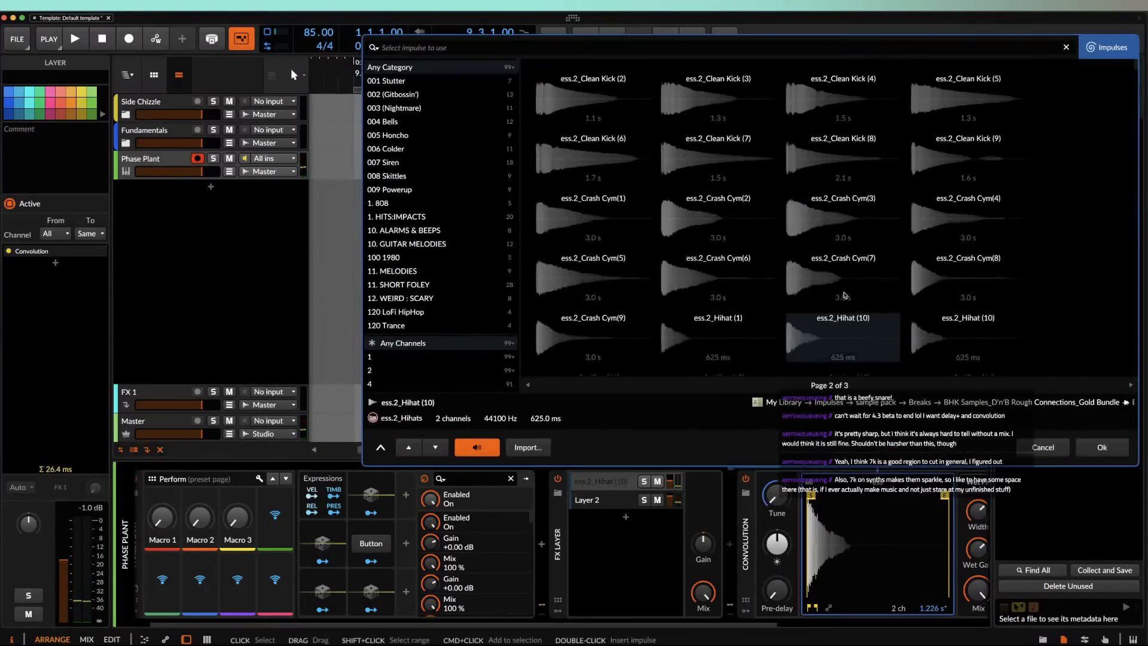
{"action": "scroll", "coordinate": [855, 297], "scroll_direction": "down", "scroll_amount": 4}
{"action": "left_click", "coordinate": [835, 251]}
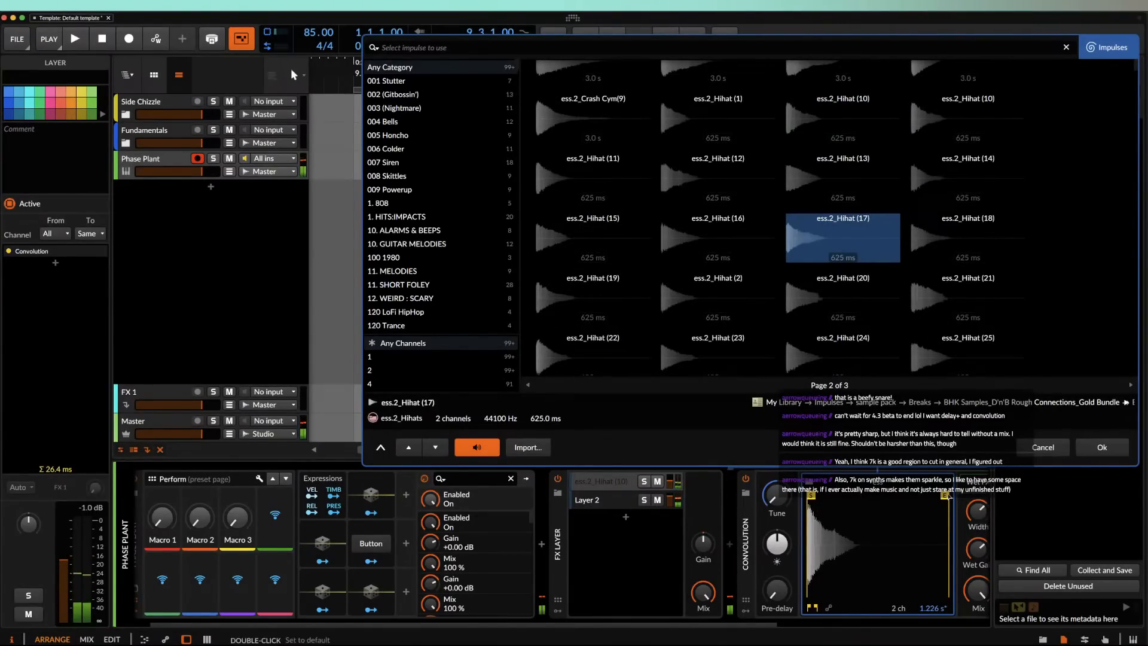
{"action": "left_click_drag", "start_coordinate": [776, 498], "coordinate": [776, 494]}
{"action": "left_click_drag", "start_coordinate": [775, 550], "coordinate": [776, 555]}
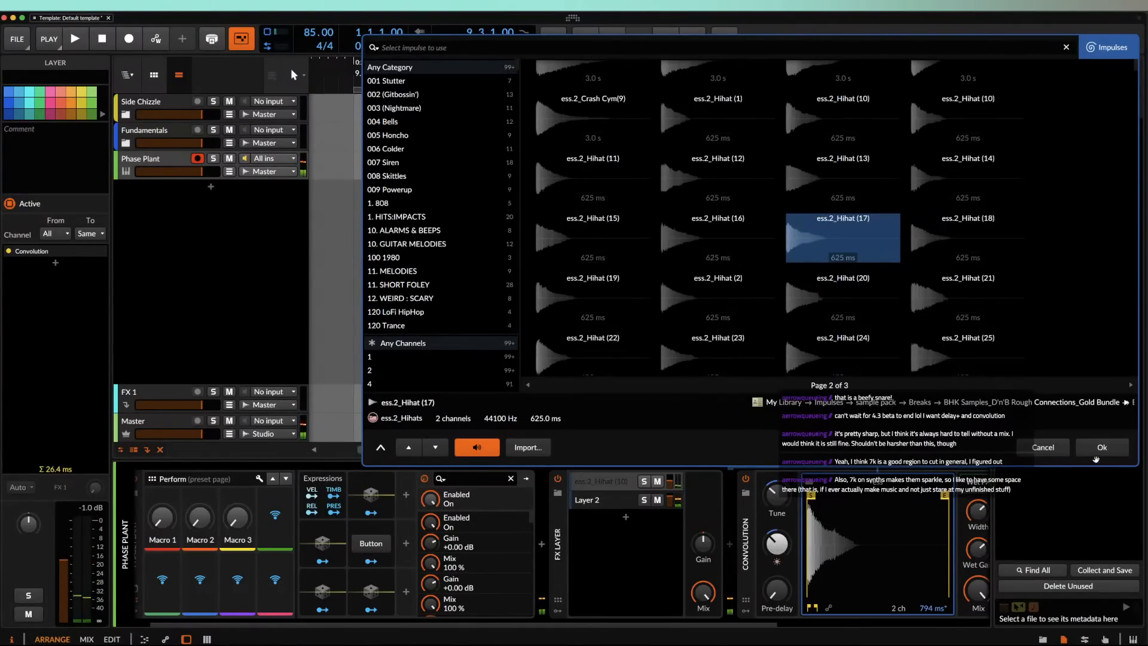
{"action": "left_click", "coordinate": [1097, 453]}
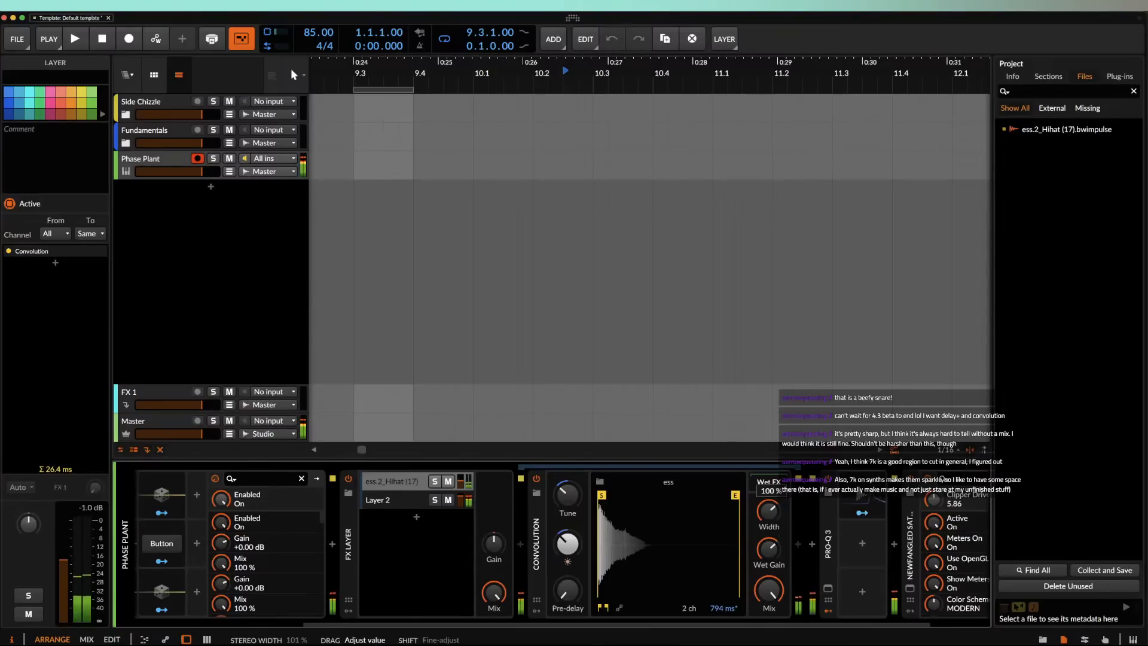
Step: Insert Ozone Imager 2 after the Convolution in the ess.2_Hihat (17) layer
{"action": "left_click", "coordinate": [798, 544]}
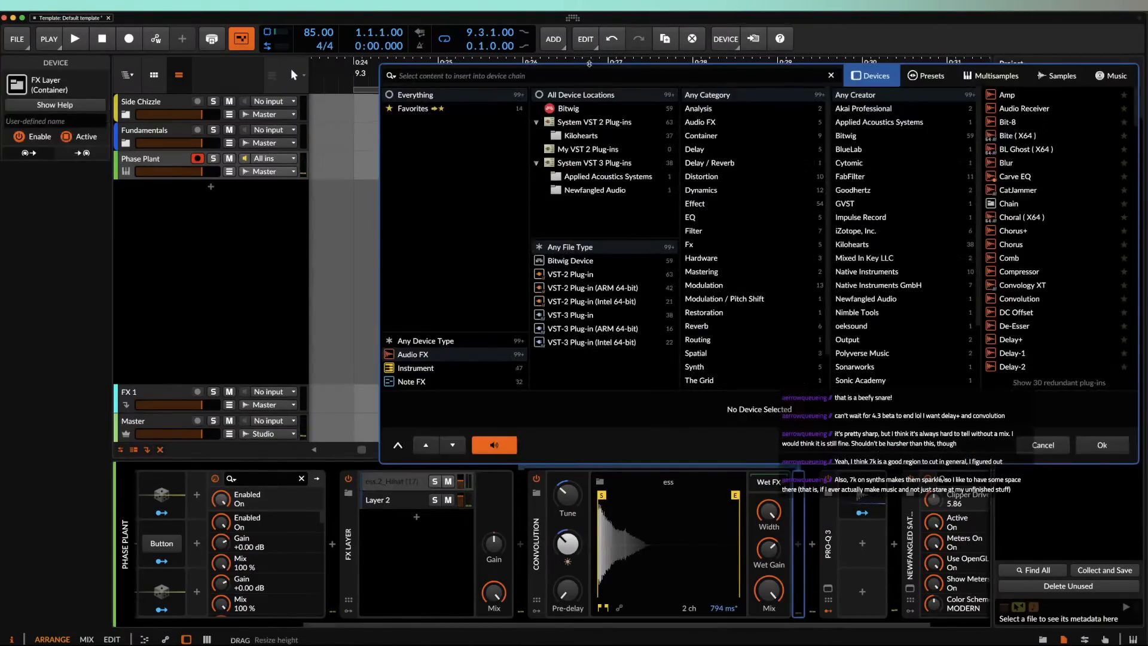
{"action": "type", "text": "IMAGERT"}
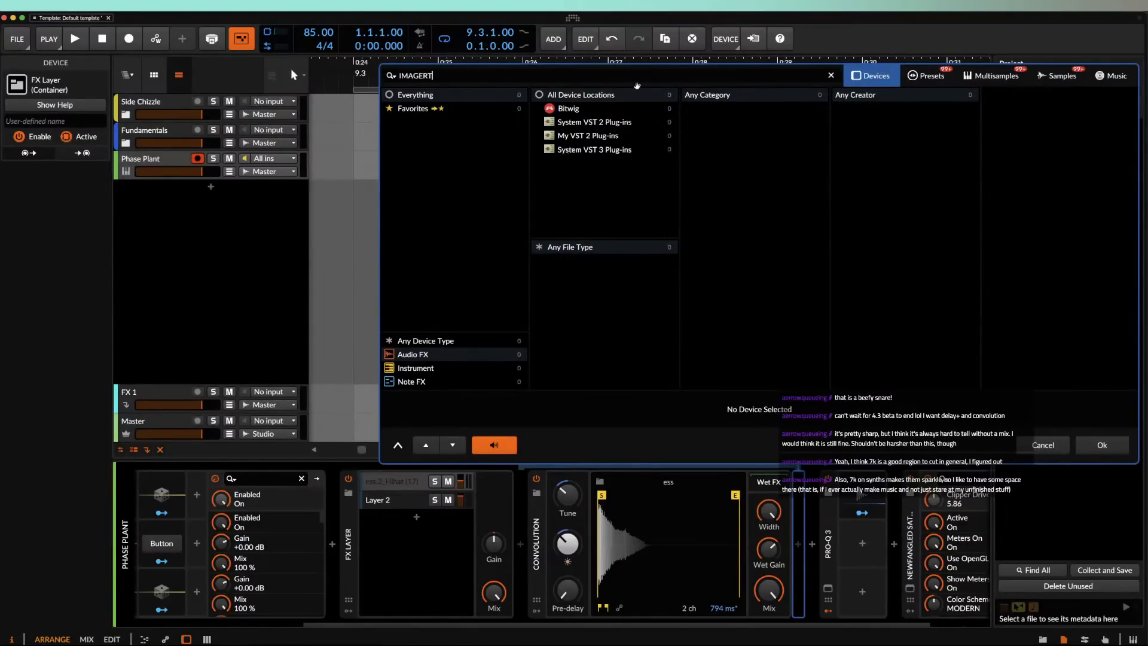
{"action": "key", "text": "BackSpace"}
{"action": "key", "text": "BackSpace"}
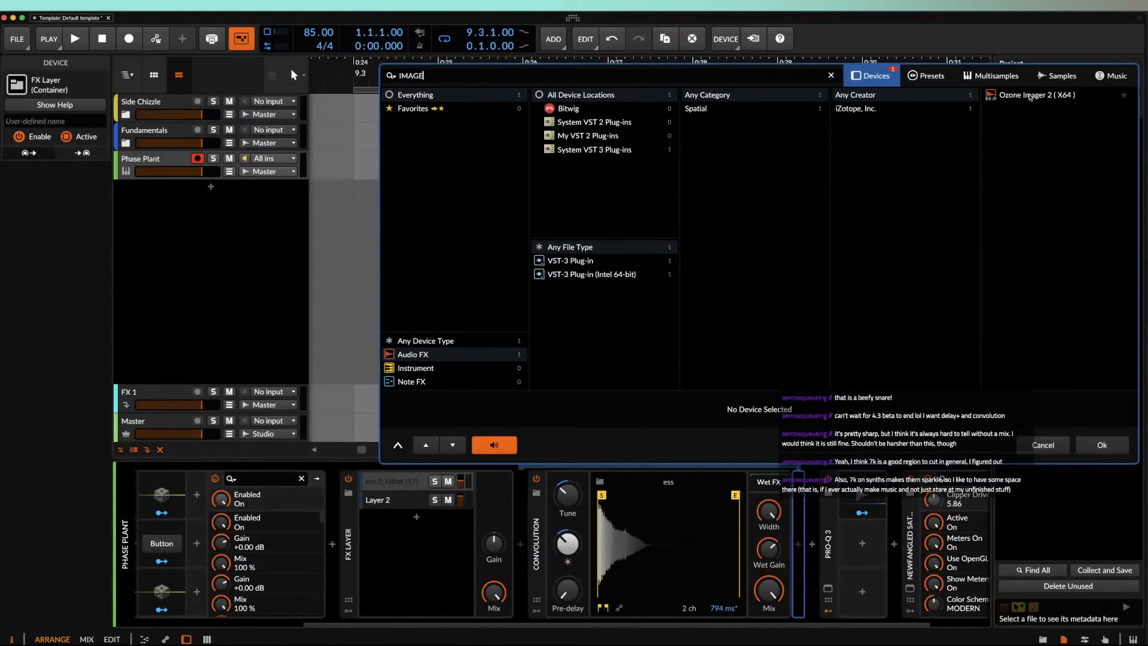
{"action": "key", "text": "Return"}
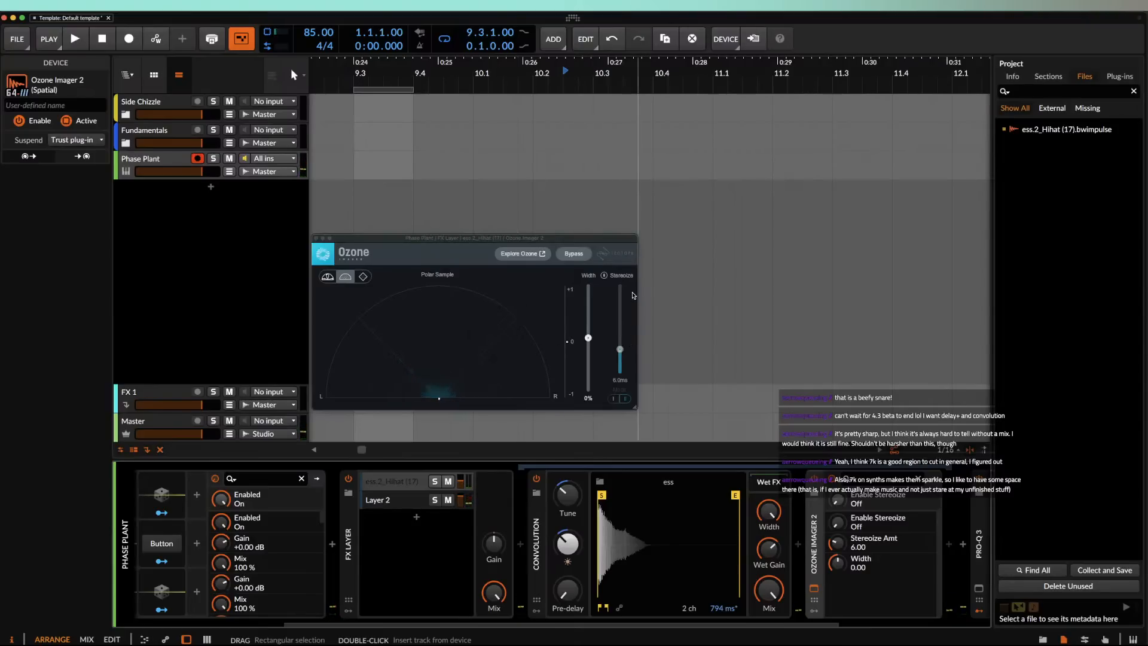
Step: Enable Stereoize in Ozone Imager 2 at 20 ms, set the width to about 40%, and close its window
{"action": "left_click", "coordinate": [623, 275]}
{"action": "left_click_drag", "start_coordinate": [622, 350], "coordinate": [621, 285]}
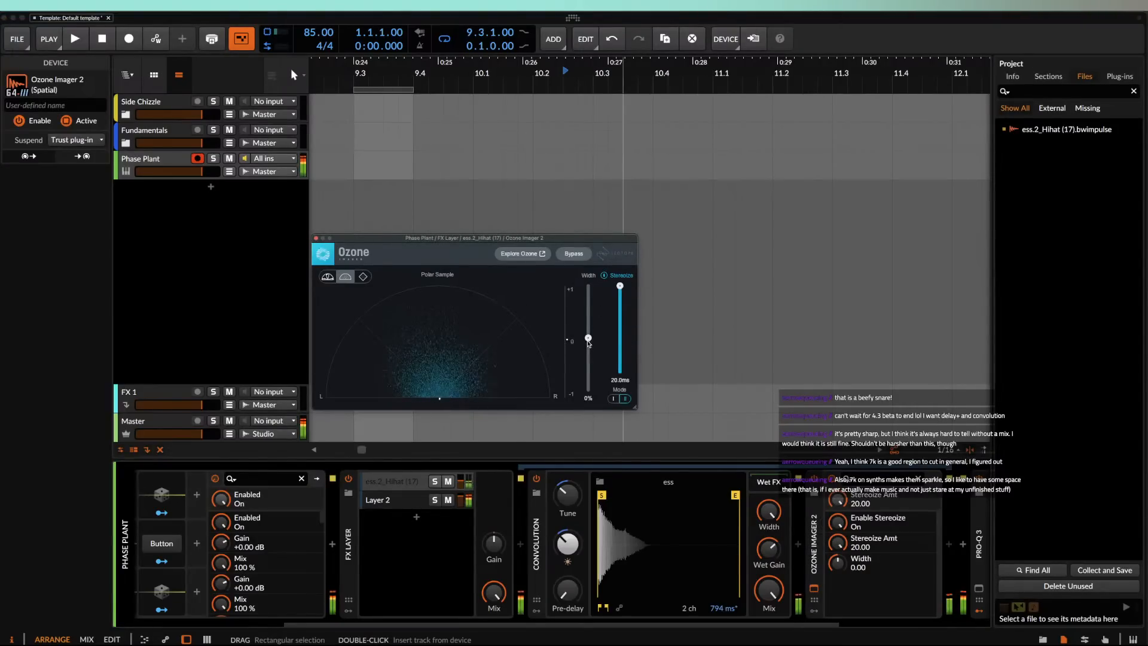
{"action": "left_click_drag", "start_coordinate": [589, 341], "coordinate": [588, 317]}
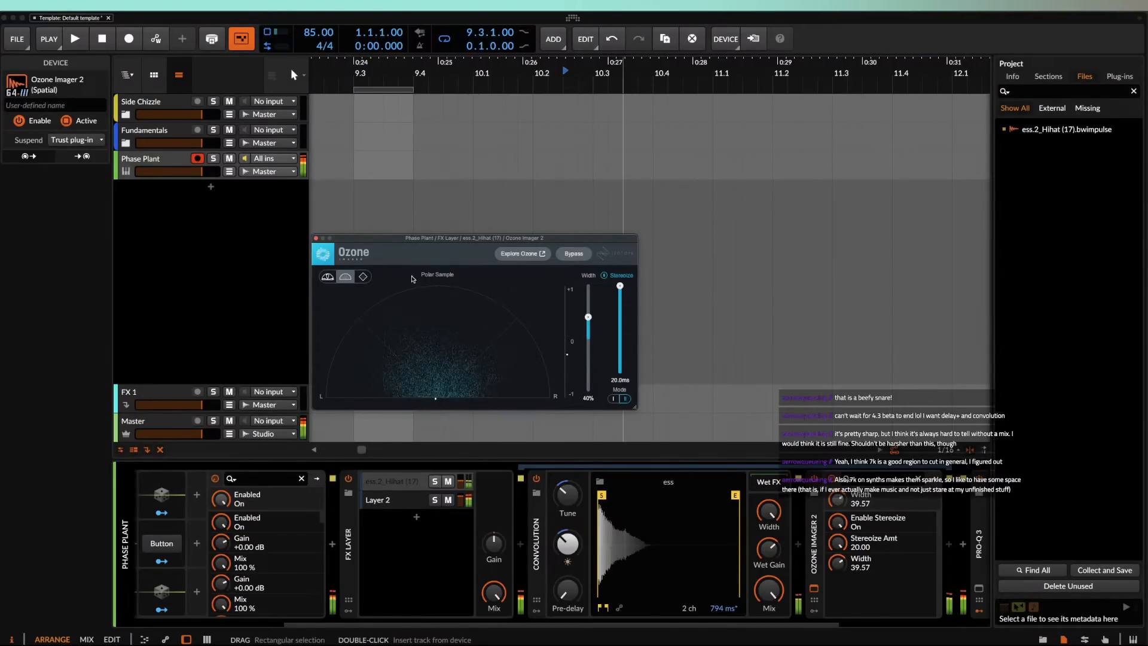
{"action": "left_click", "coordinate": [316, 238]}
Step: Collapse the Convolution and FX Layer devices, and add Pro-Q 3 after Newfangled Saturate
{"action": "left_click", "coordinate": [537, 564]}
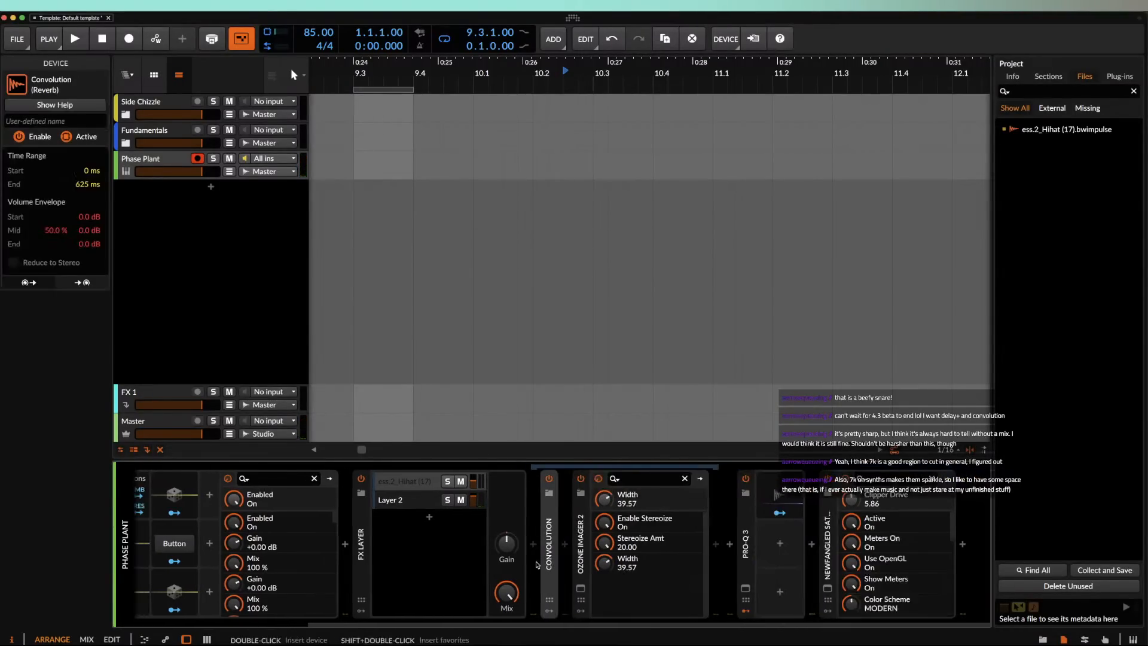
{"action": "double_click", "coordinate": [361, 551]}
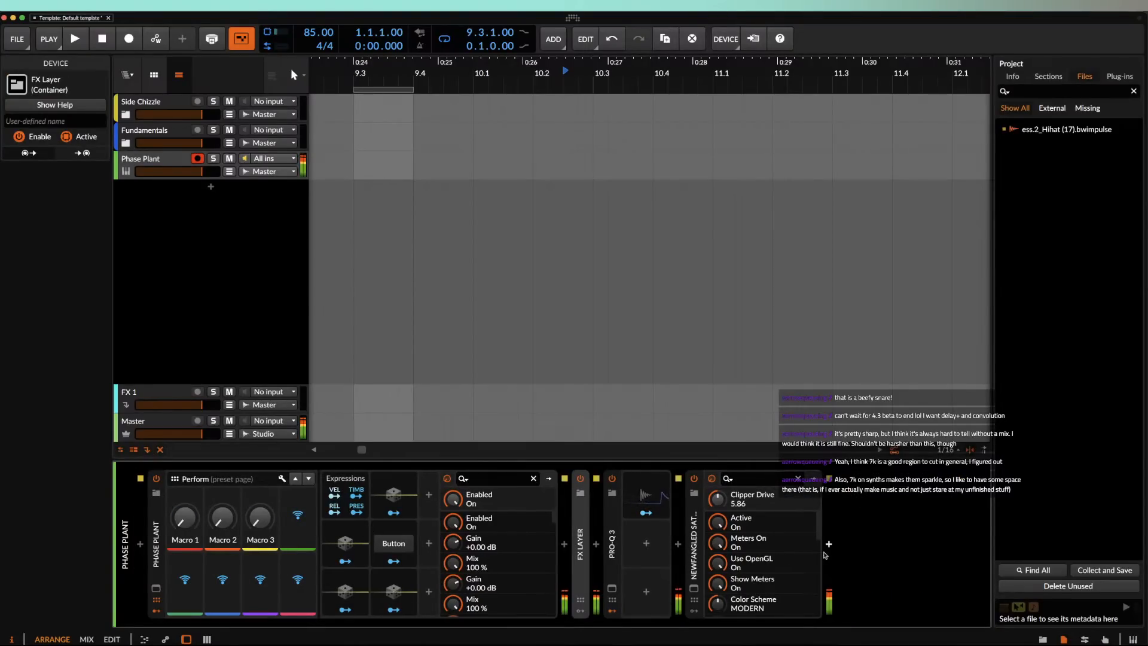
{"action": "left_click", "coordinate": [829, 544]}
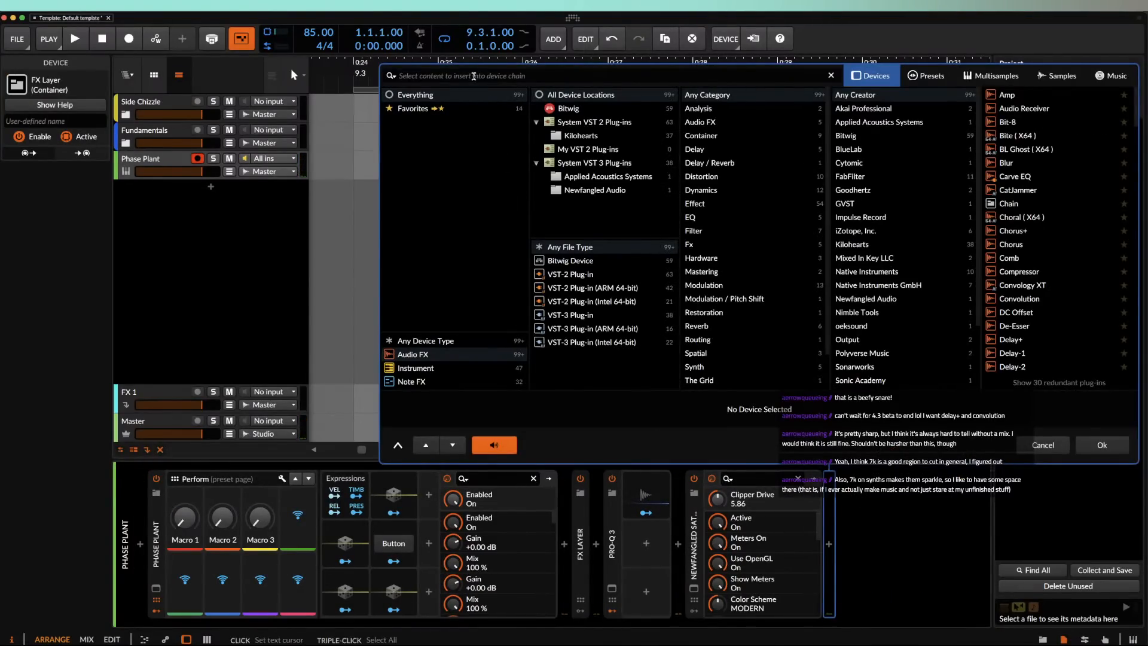
{"action": "type", "text": "PRO"}
{"action": "left_click", "coordinate": [1011, 123]}
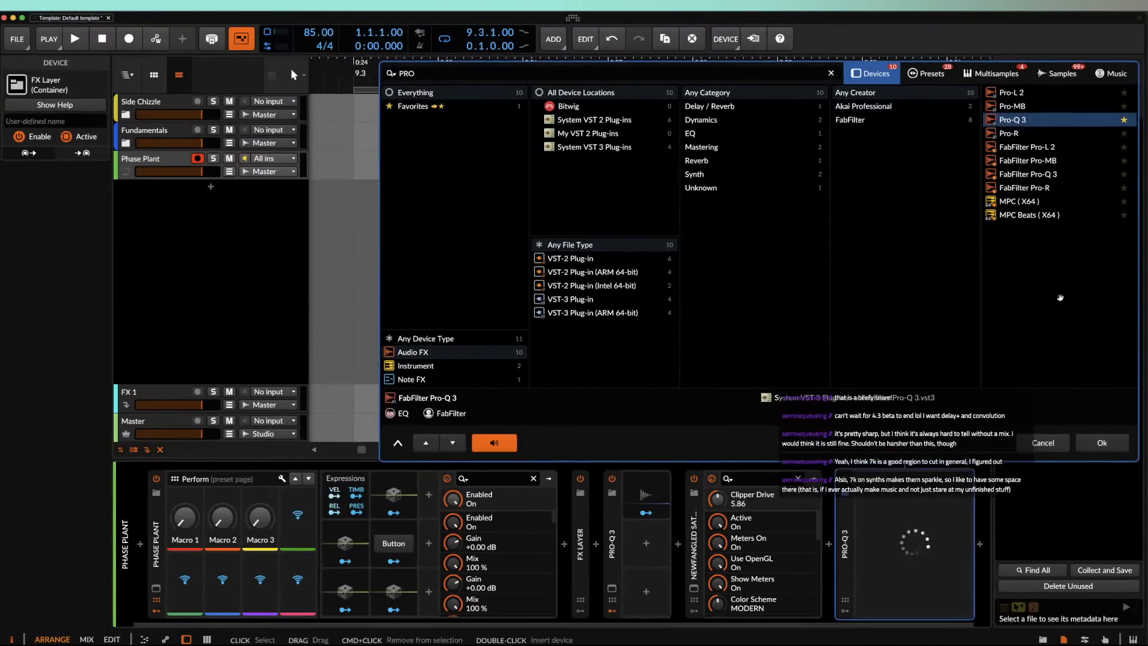
{"action": "left_click", "coordinate": [1100, 444]}
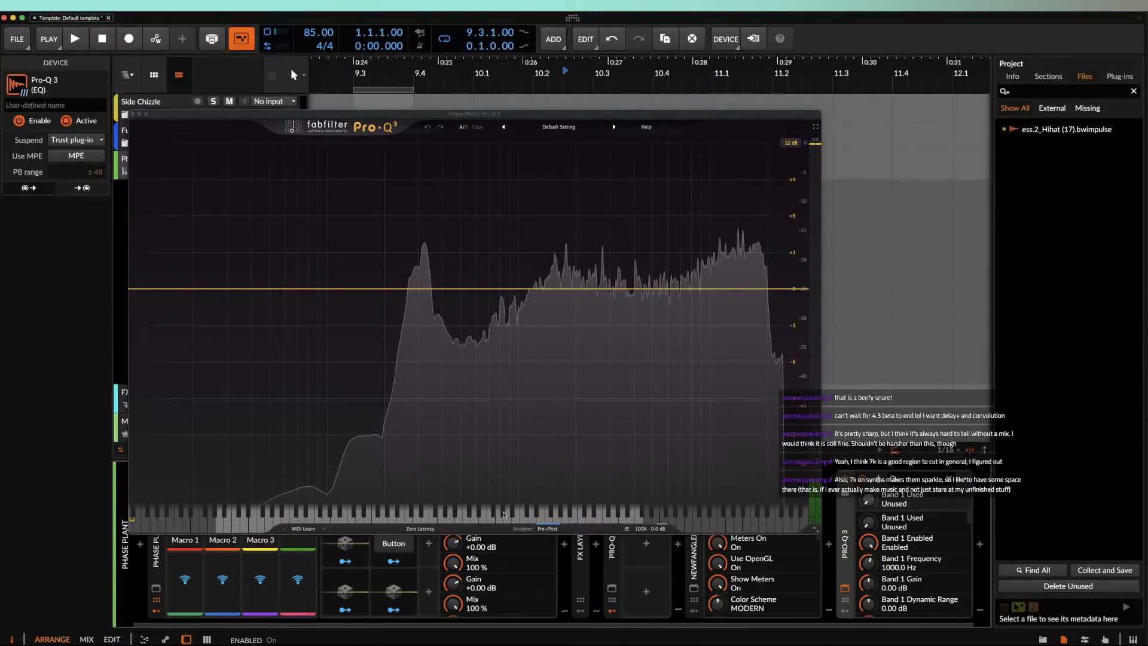
Step: Freeze the new Pro-Q 3's analyzer spectrum and try a high-cut band at 14808 Hz, removing it before closing the window
{"action": "left_click", "coordinate": [550, 529]}
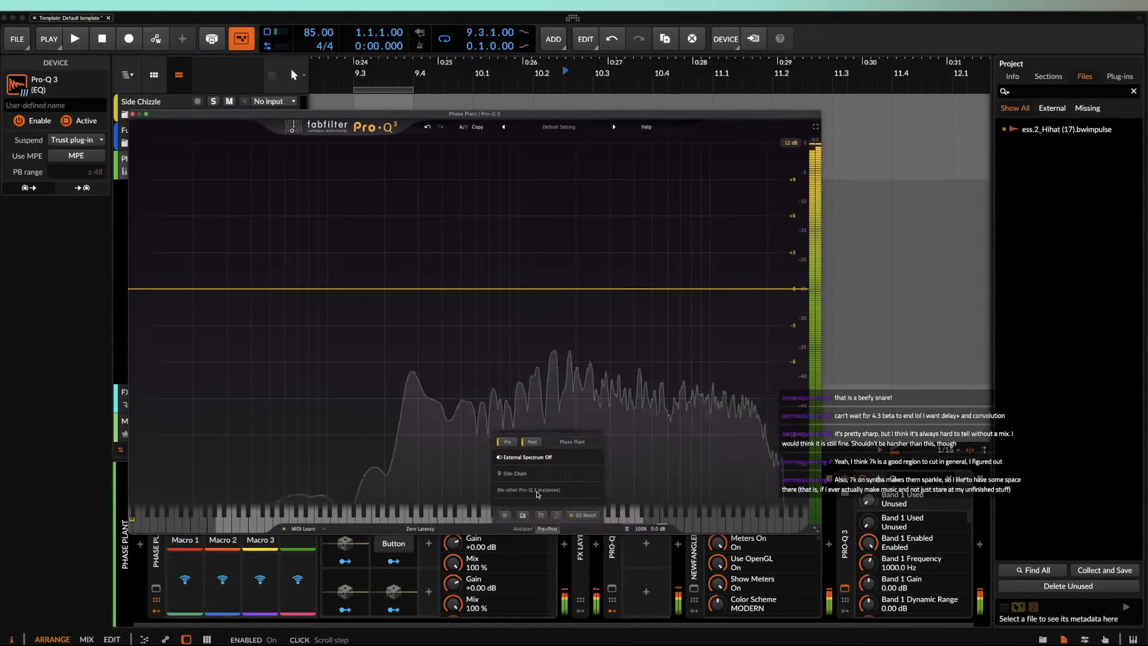
{"action": "left_click", "coordinate": [506, 516]}
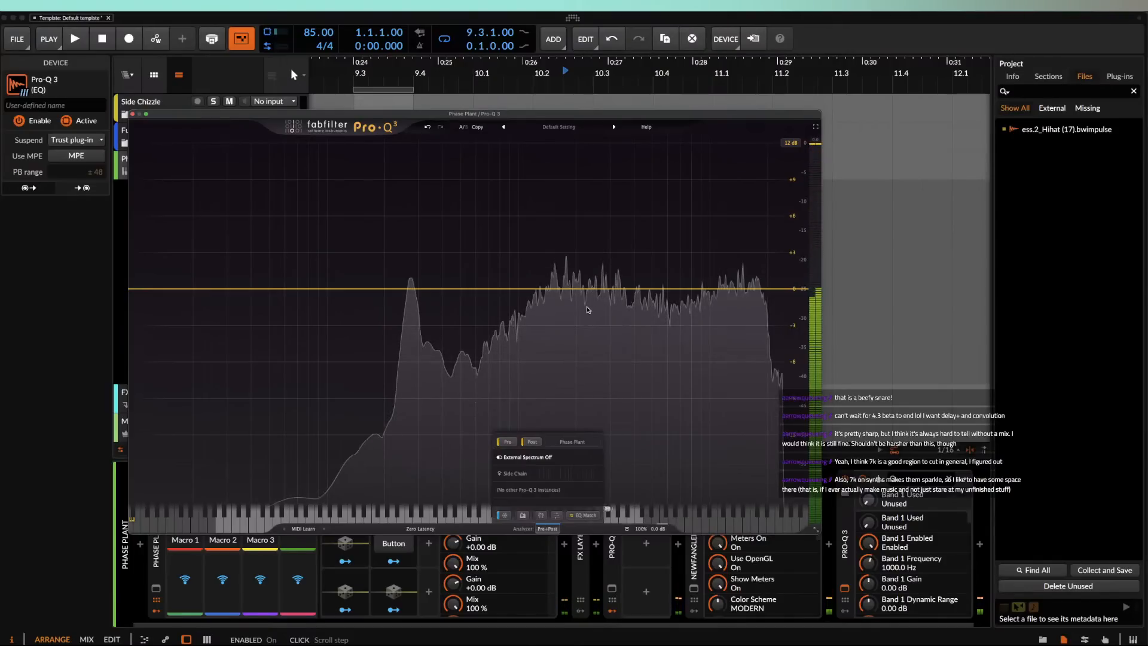
{"action": "left_click", "coordinate": [745, 291]}
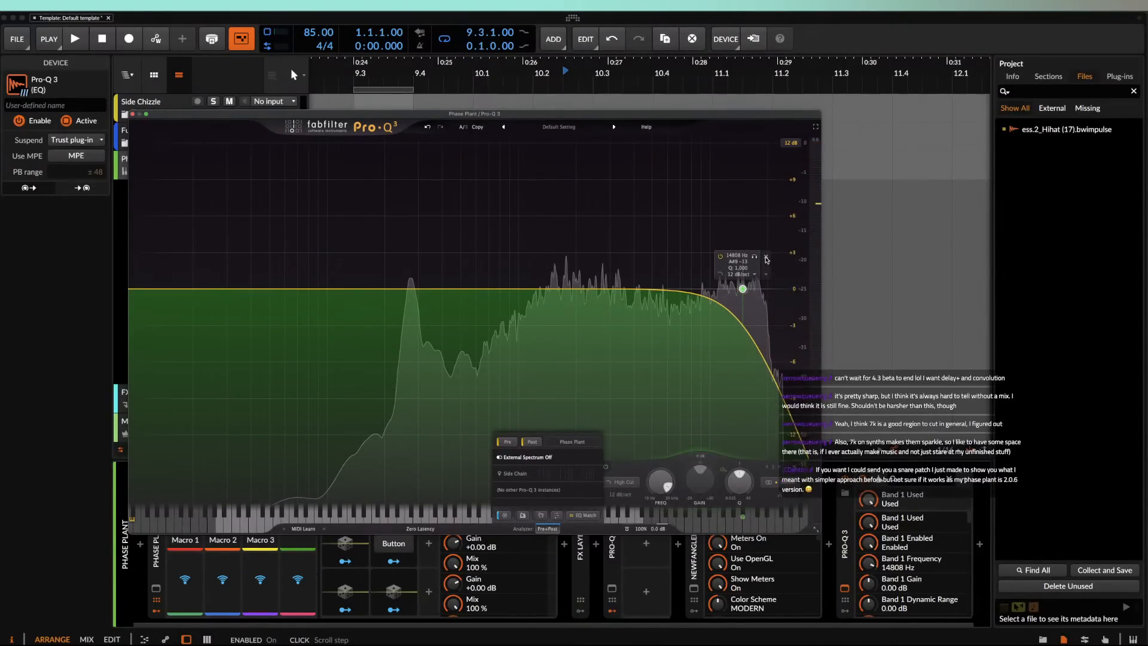
{"action": "left_click", "coordinate": [767, 257]}
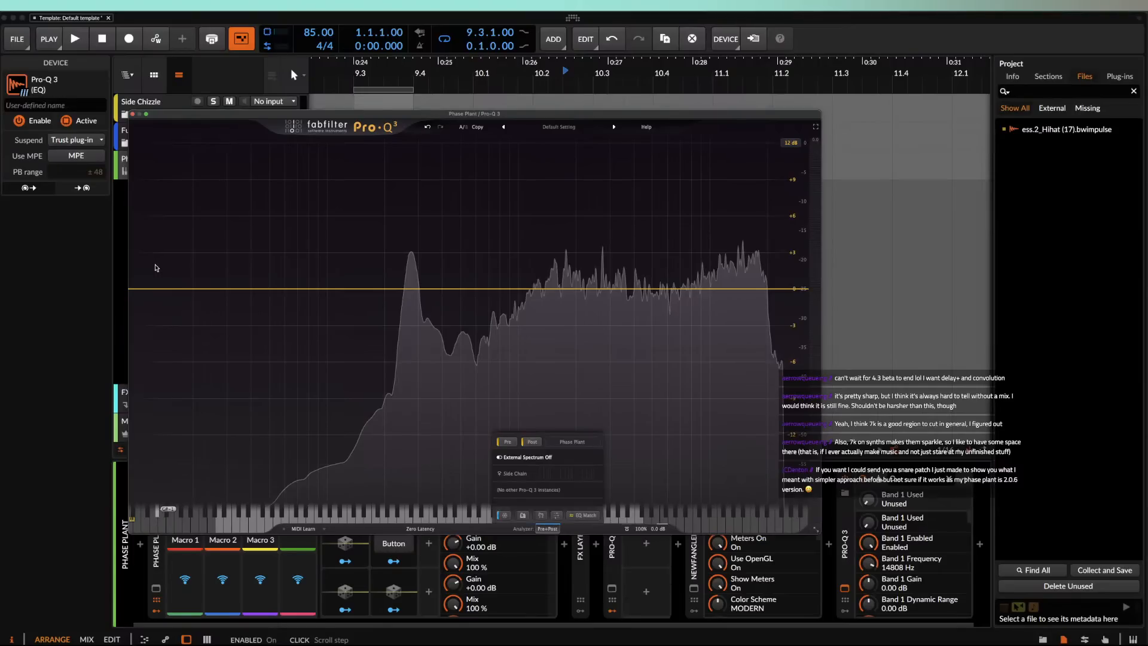
{"action": "left_click", "coordinate": [133, 114]}
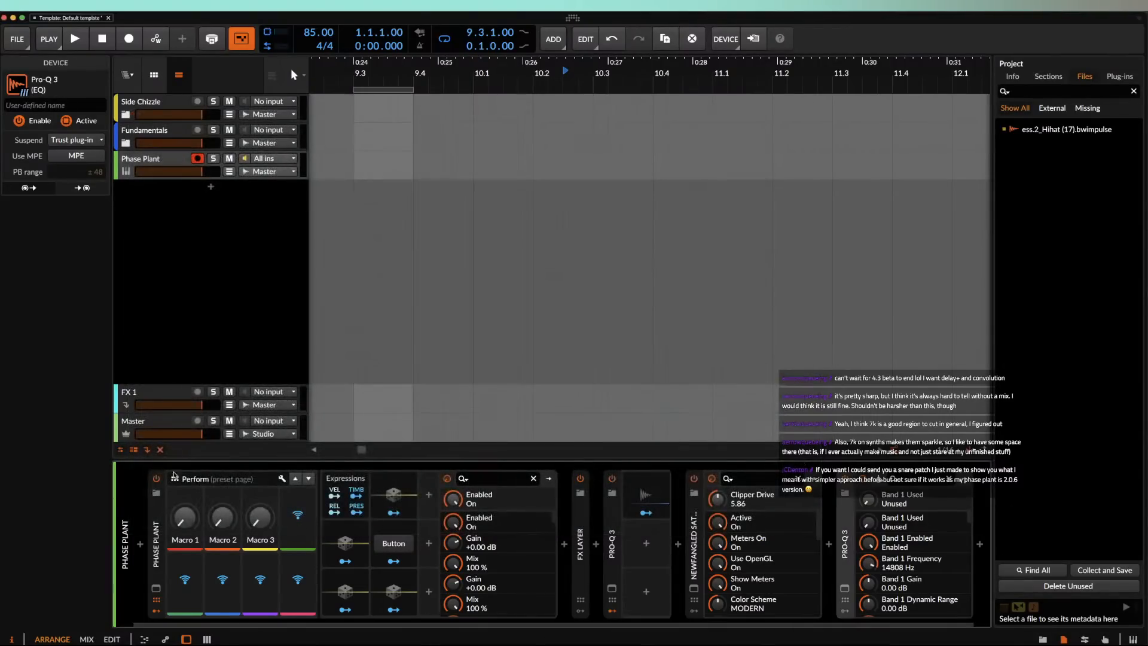
Step: Inspect the first generator group in the Phase Plant patch, then collapse it and close the plug-in window
{"action": "left_click", "coordinate": [155, 588]}
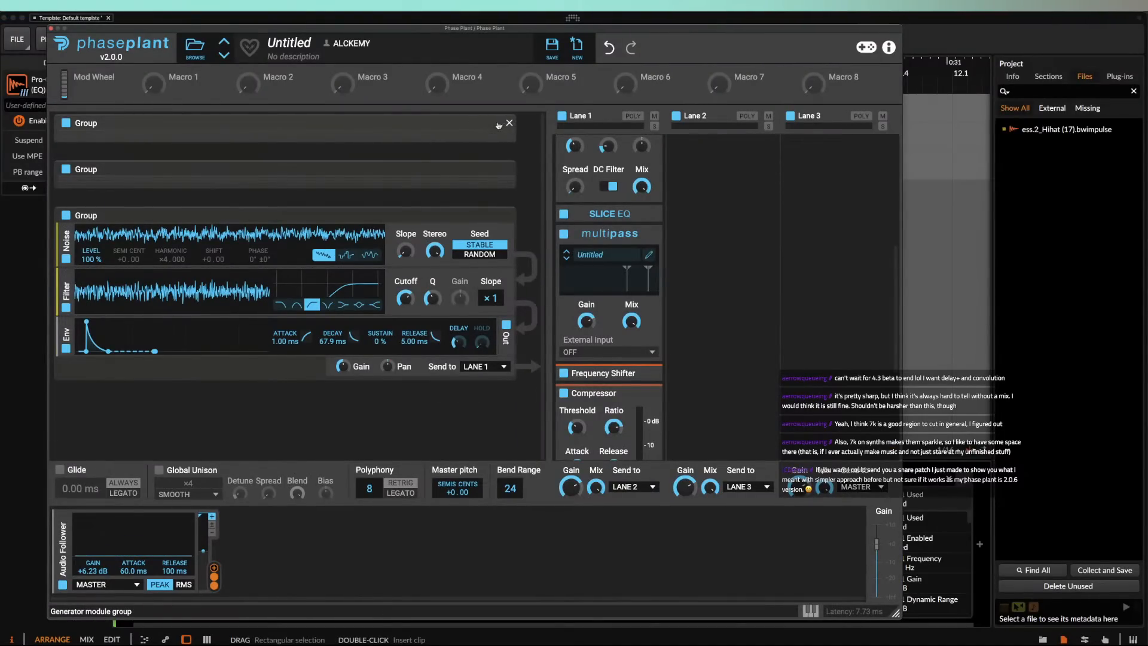
{"action": "left_click", "coordinate": [498, 125]}
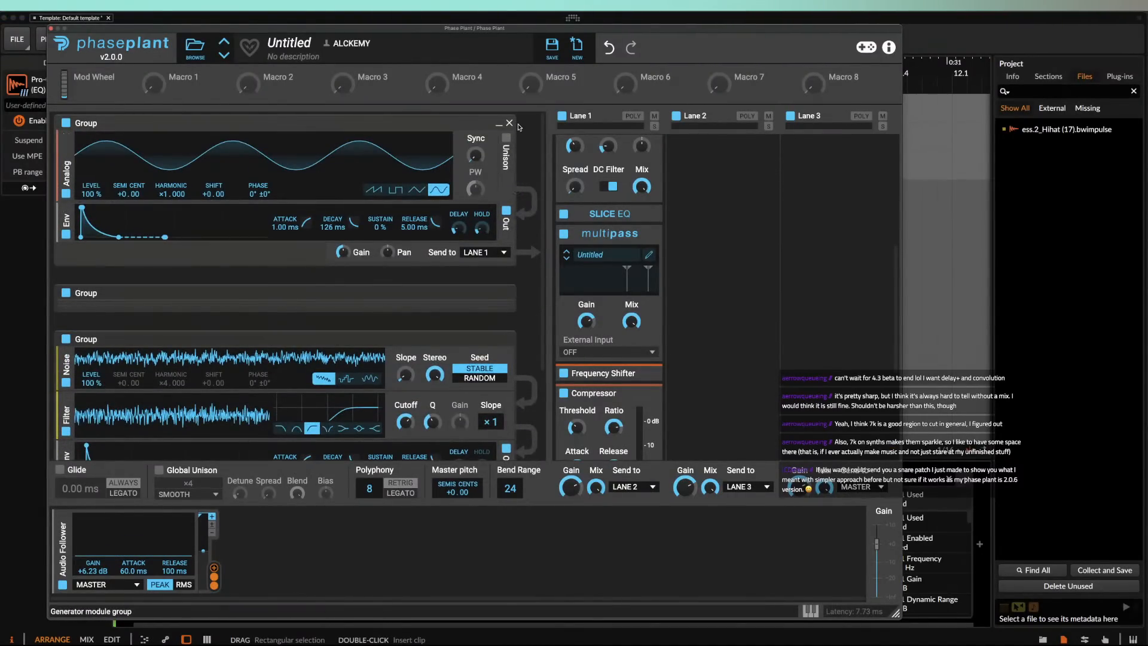
{"action": "left_click", "coordinate": [492, 125]}
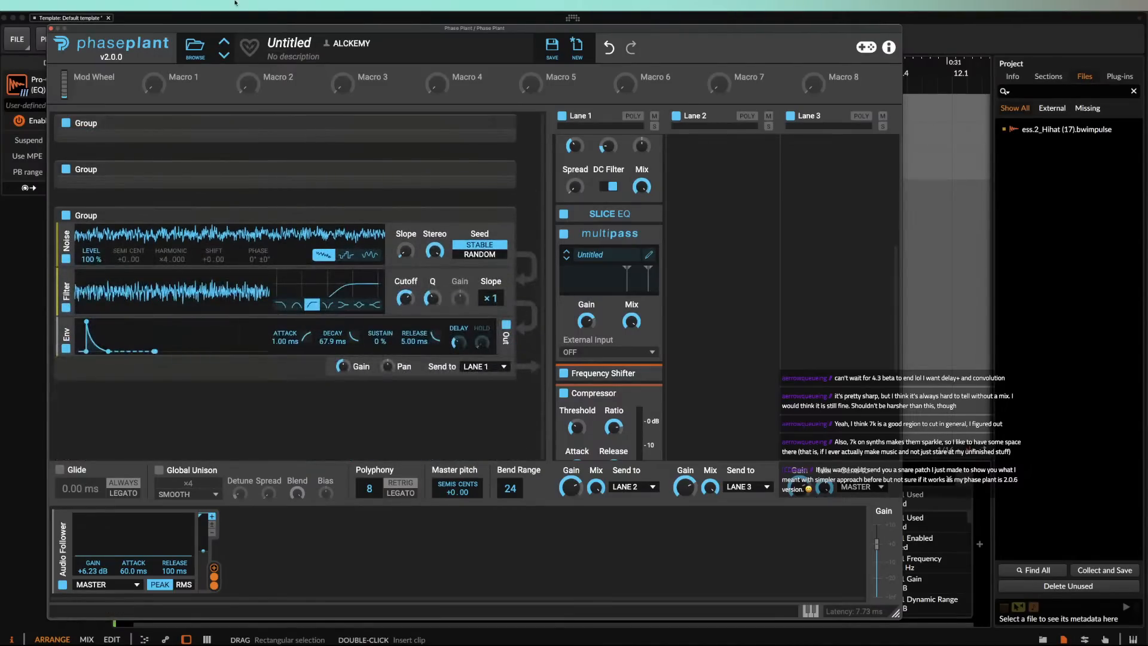
{"action": "left_click", "coordinate": [52, 28]}
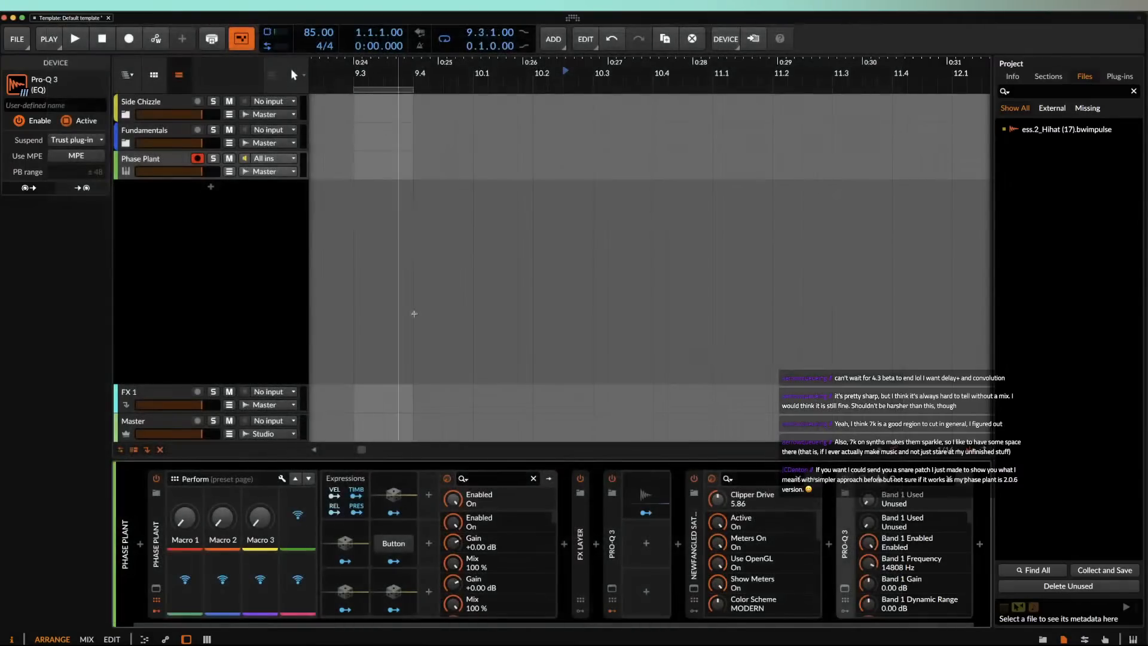
Step: Collapse the first Pro-Q 3 and the Newfangled Saturate devices in the device chain
{"action": "left_click", "coordinate": [613, 545]}
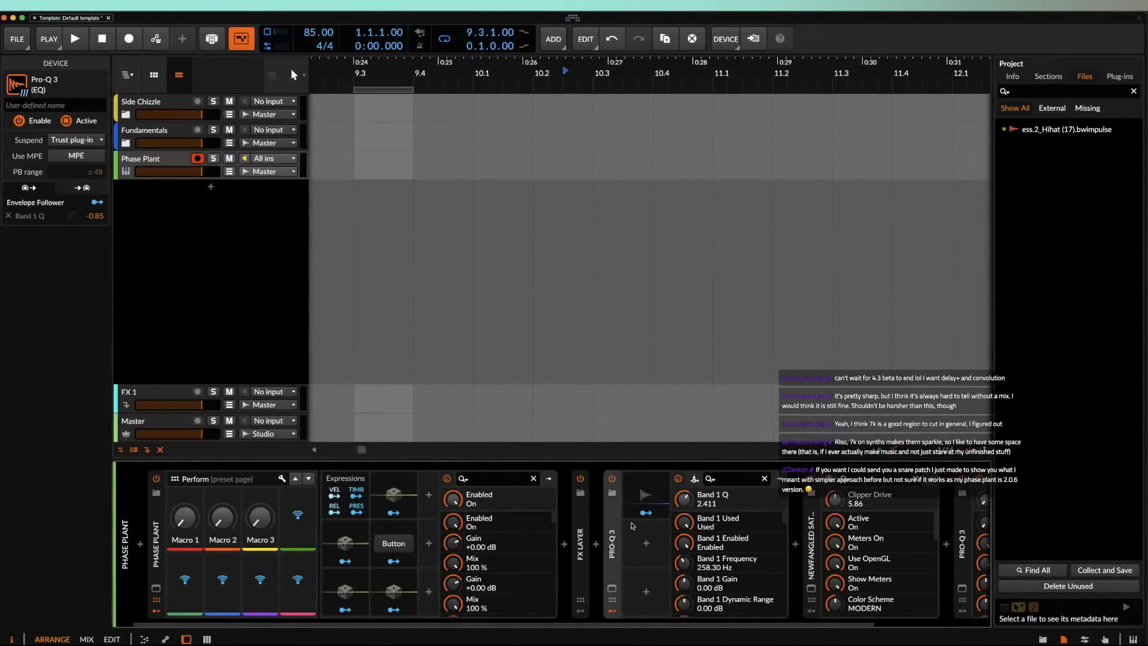
{"action": "left_click", "coordinate": [612, 610]}
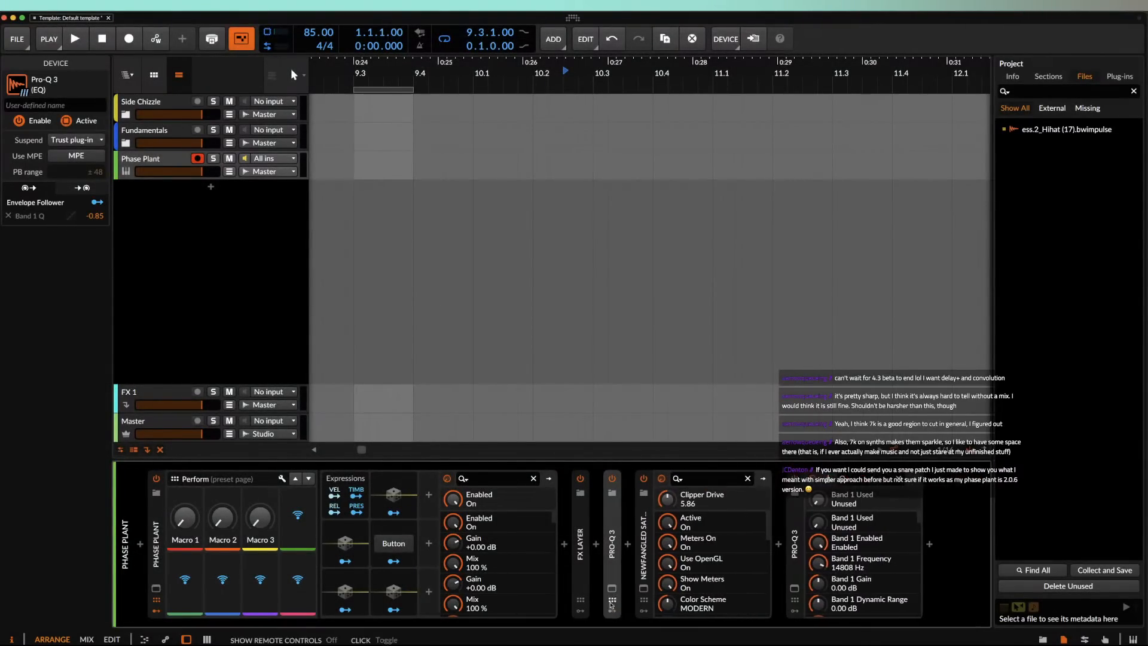
{"action": "double_click", "coordinate": [644, 552]}
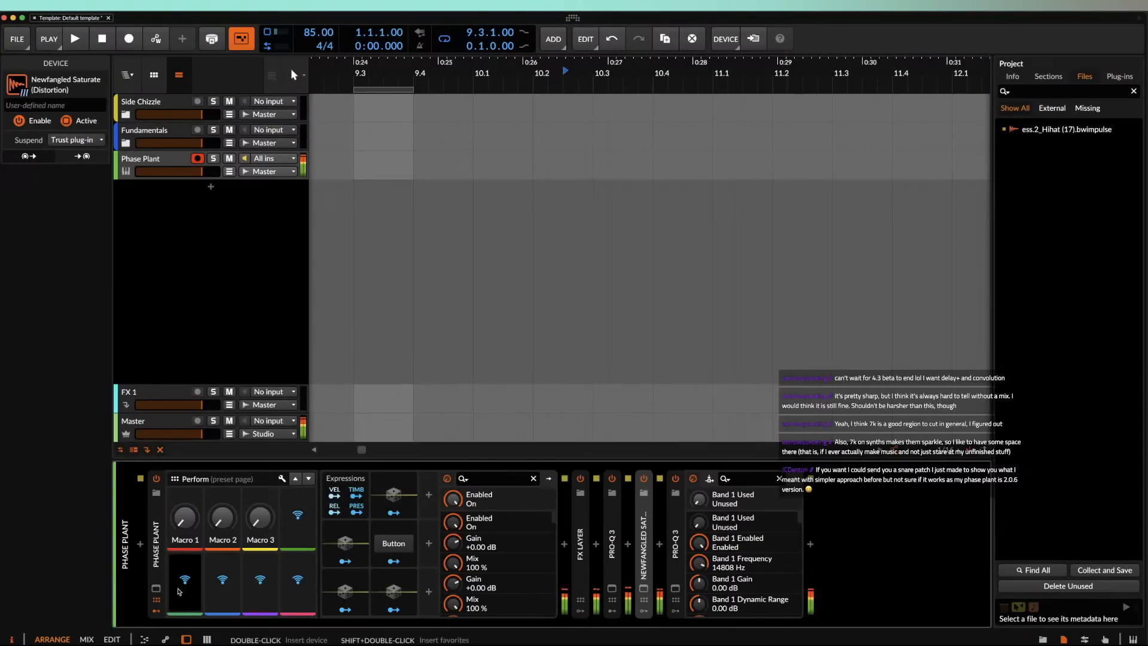
Step: Insert a kHs Frequency Shifter between Phase Plant and FX Layer in the device chain
{"action": "left_click", "coordinate": [565, 545]}
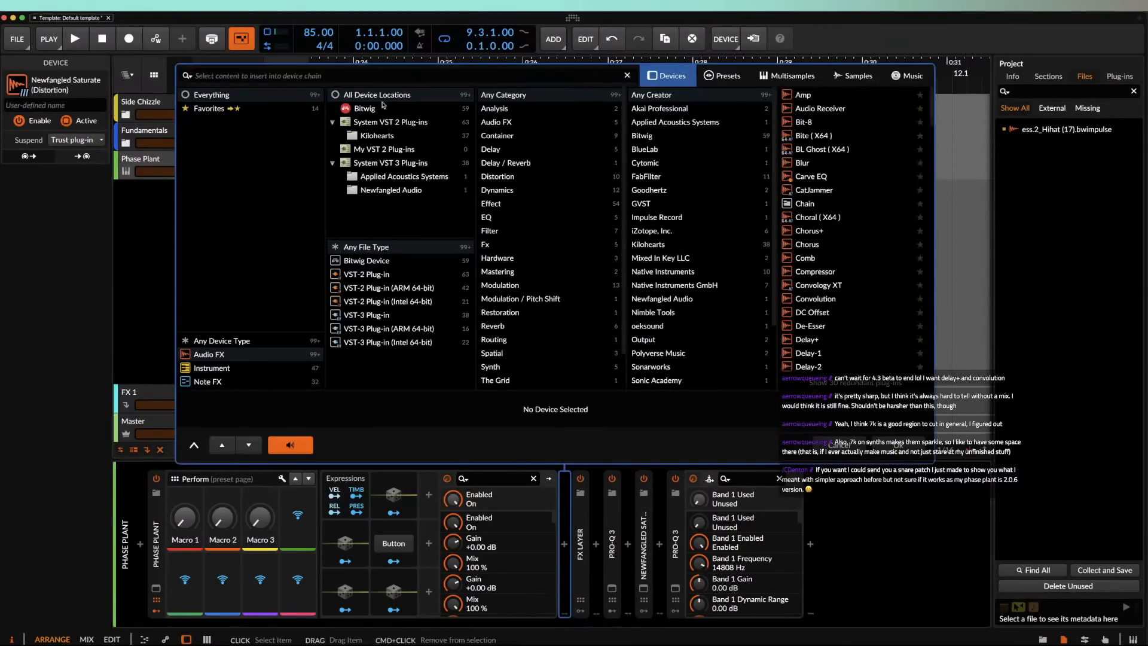
{"action": "type", "text": "FRE"}
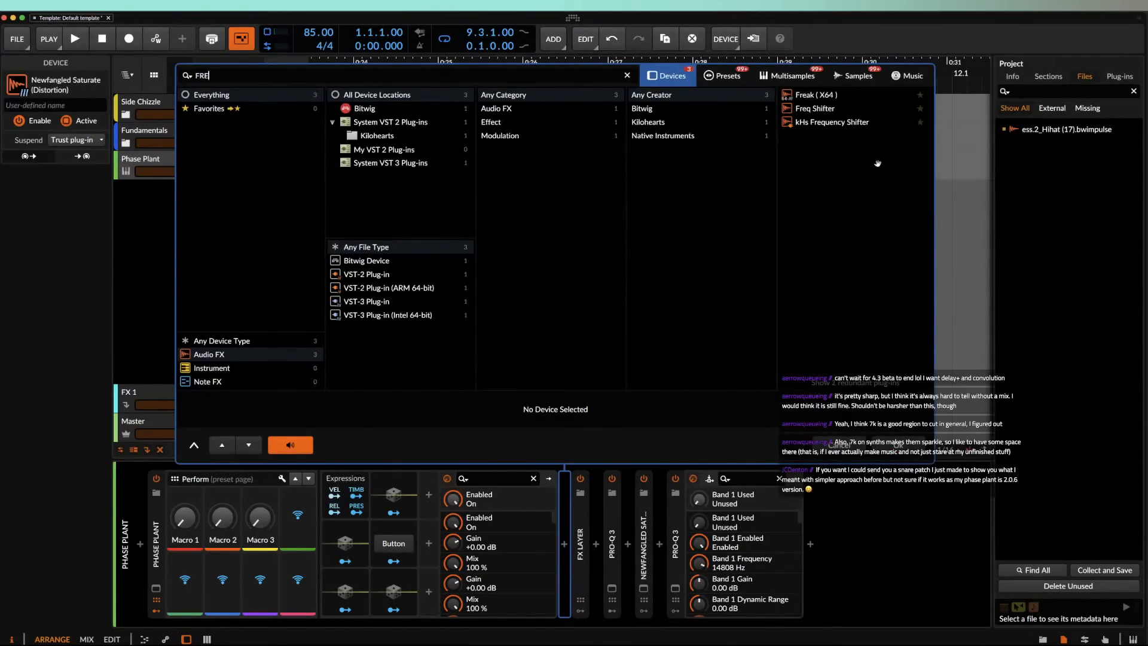
{"action": "key", "text": "Down"}
{"action": "key", "text": "Down"}
{"action": "key", "text": "Down"}
{"action": "key", "text": "Return"}
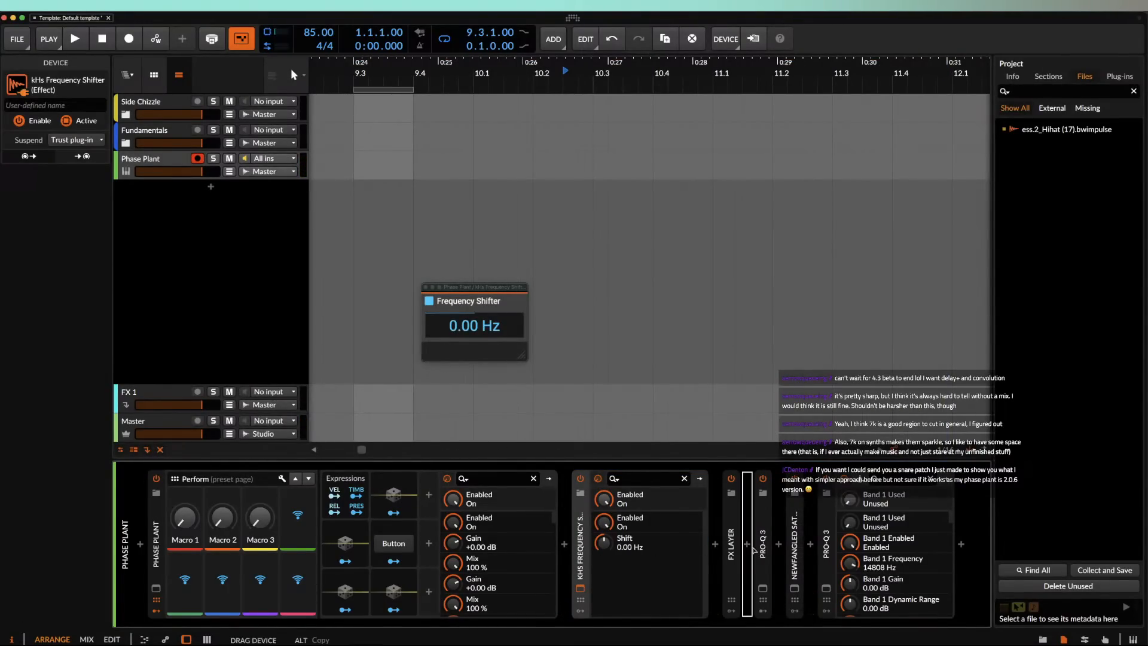
Step: Try shifts of 120 Hz and -53 Hz after the first Pro-Q 3, moving the Frequency Shifter back before FX Layer and resetting it to 0.00 Hz
{"action": "left_click_drag", "start_coordinate": [755, 549], "coordinate": [779, 543]}
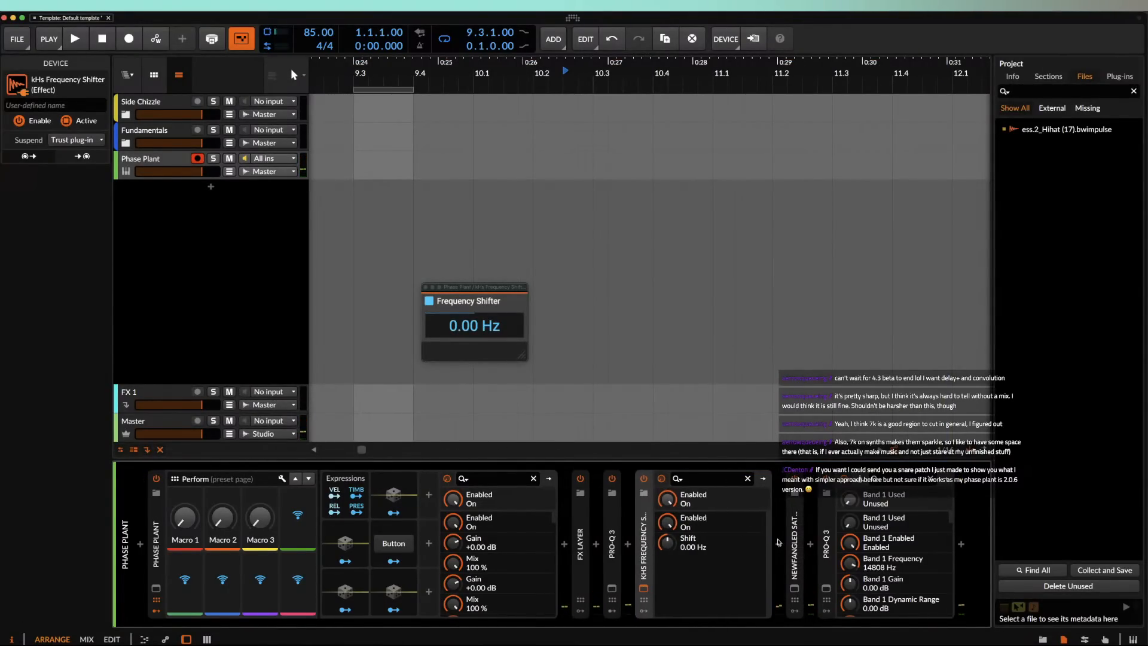
{"action": "left_click_drag", "start_coordinate": [458, 326], "coordinate": [459, 317]}
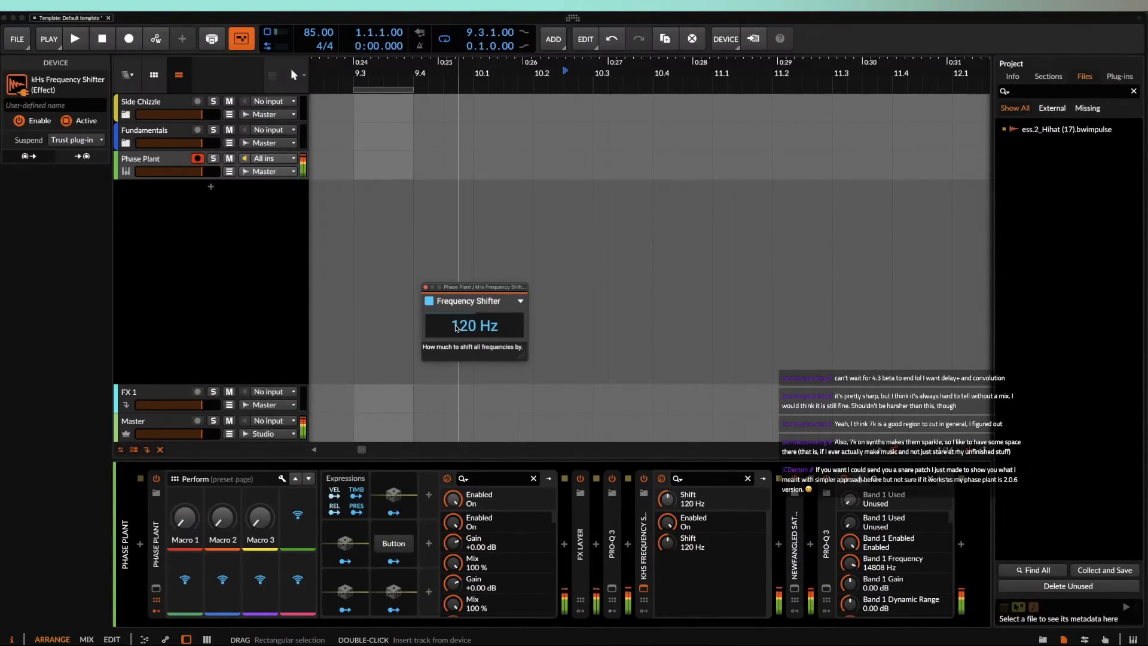
{"action": "left_click_drag", "start_coordinate": [462, 330], "coordinate": [463, 377]}
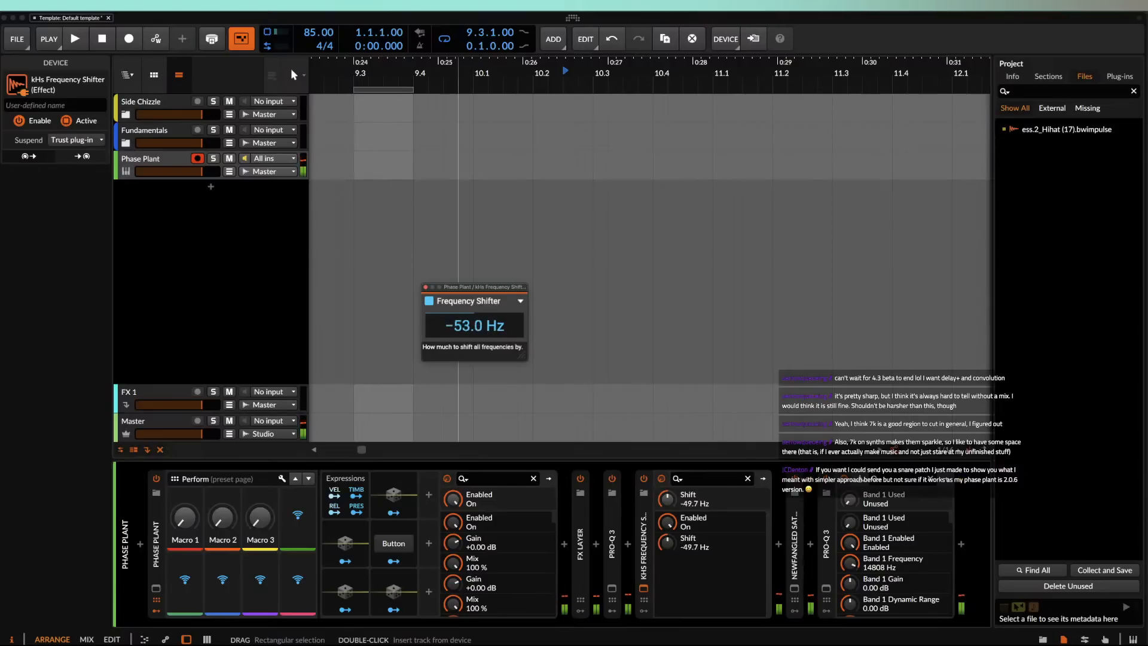
{"action": "left_click_drag", "start_coordinate": [642, 534], "coordinate": [565, 539]}
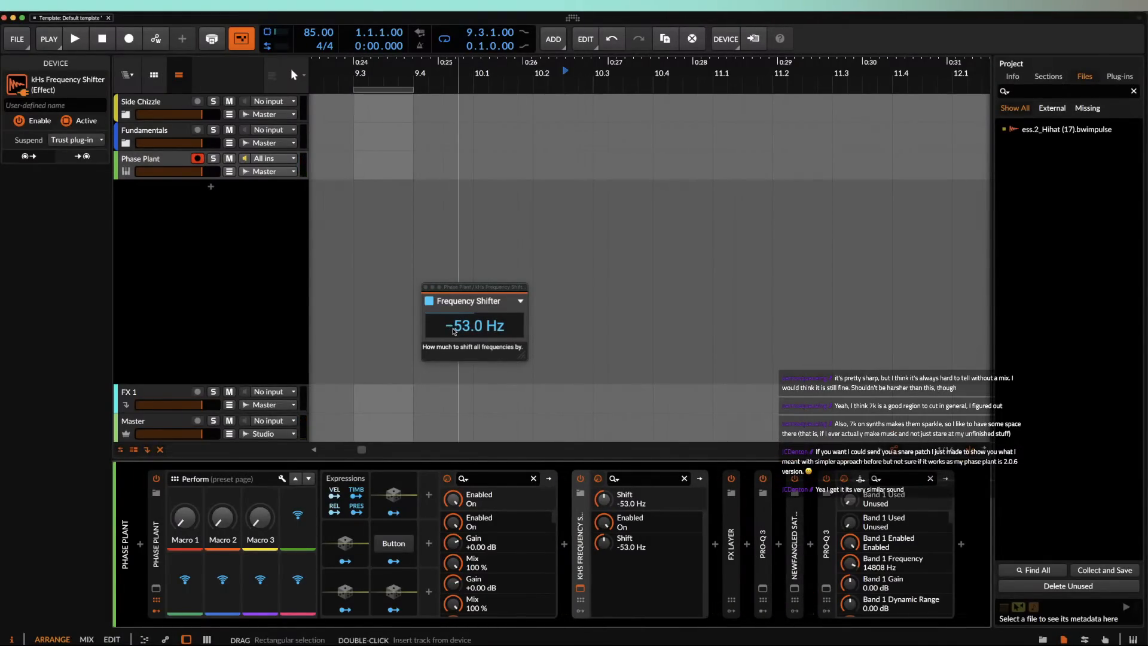
{"action": "double_click", "coordinate": [470, 333]}
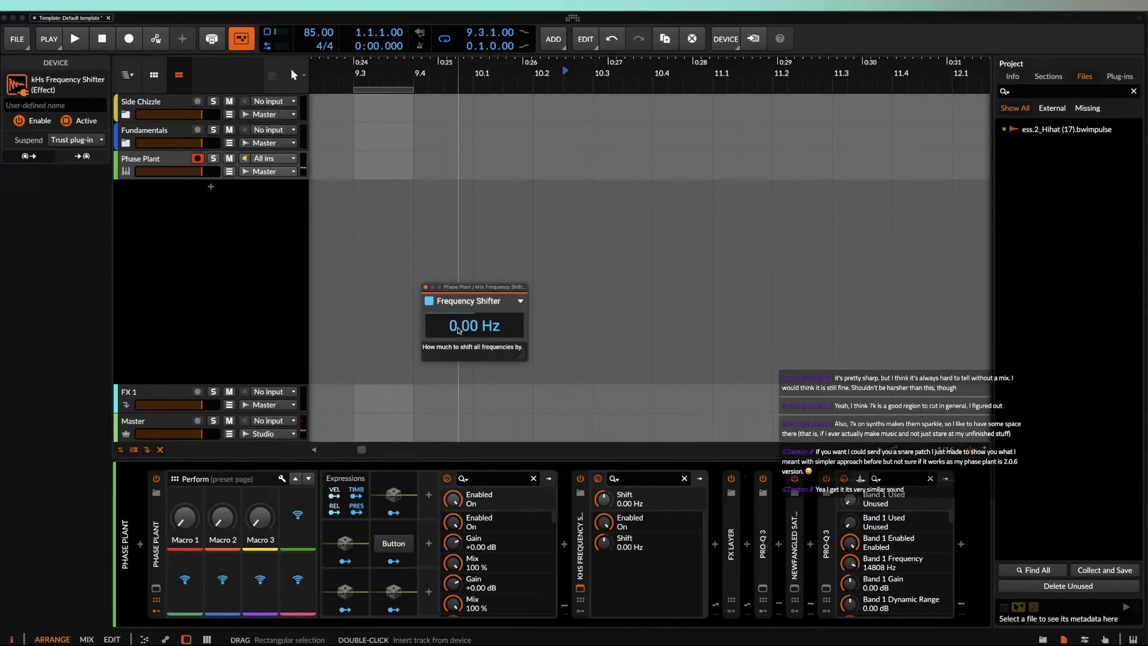
{"action": "left_click", "coordinate": [430, 288]}
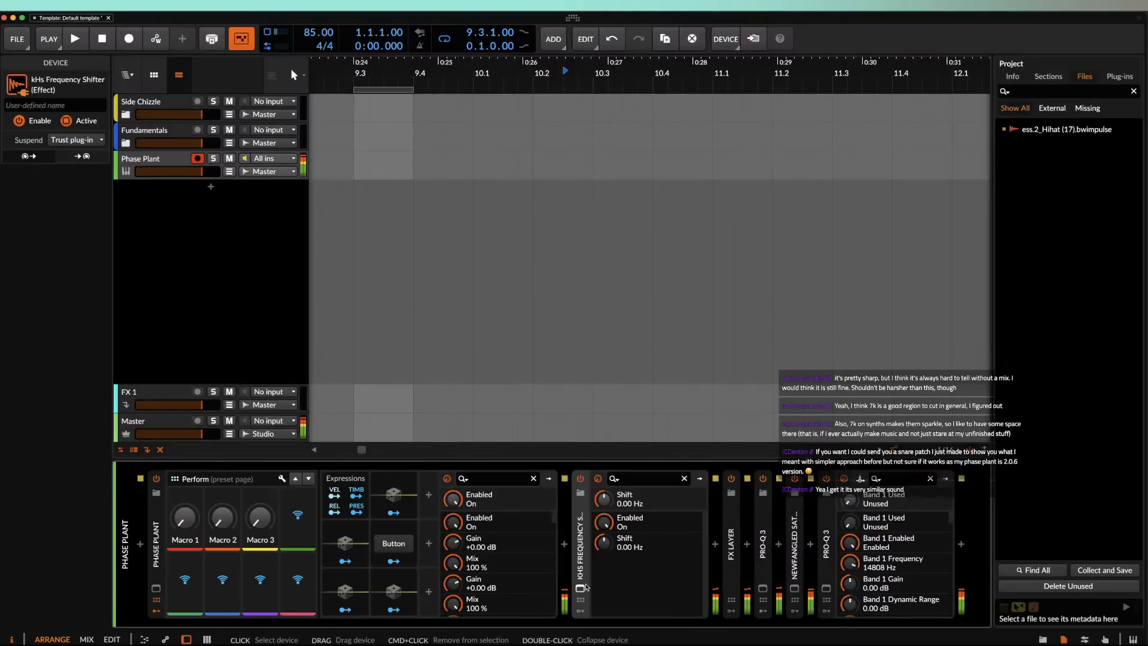
Step: Set the low-cut band of the first Pro-Q 3 to about 246.94 Hz with a Q of 0.142, and close its window
{"action": "left_click", "coordinate": [762, 587]}
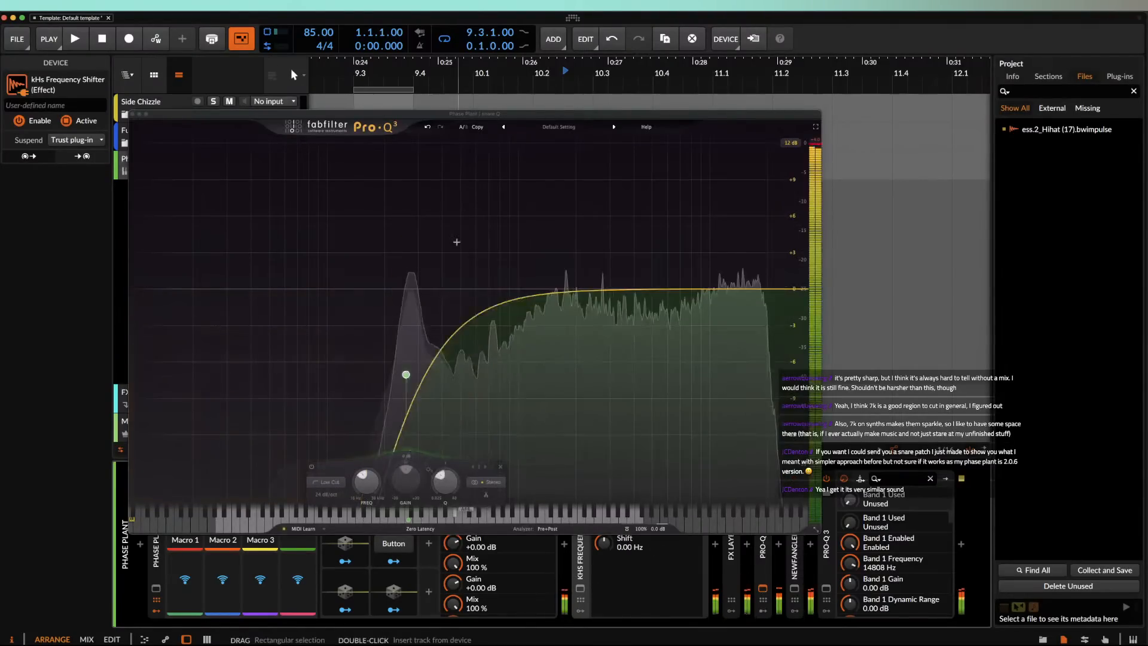
{"action": "left_click_drag", "start_coordinate": [406, 203], "coordinate": [403, 176]}
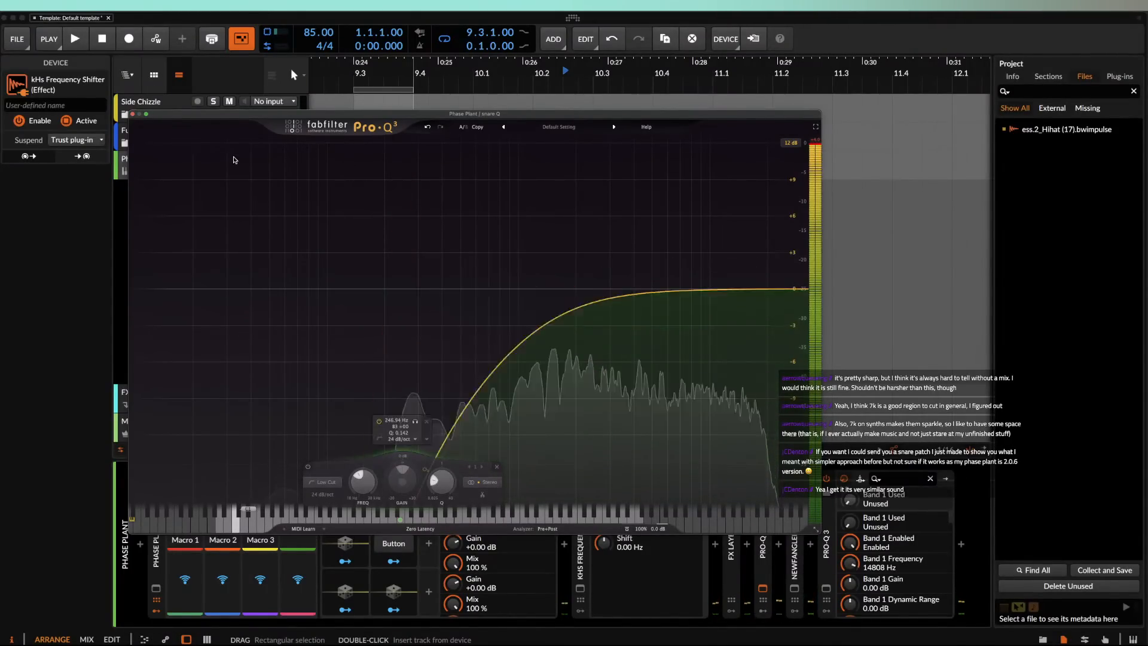
{"action": "left_click", "coordinate": [133, 114]}
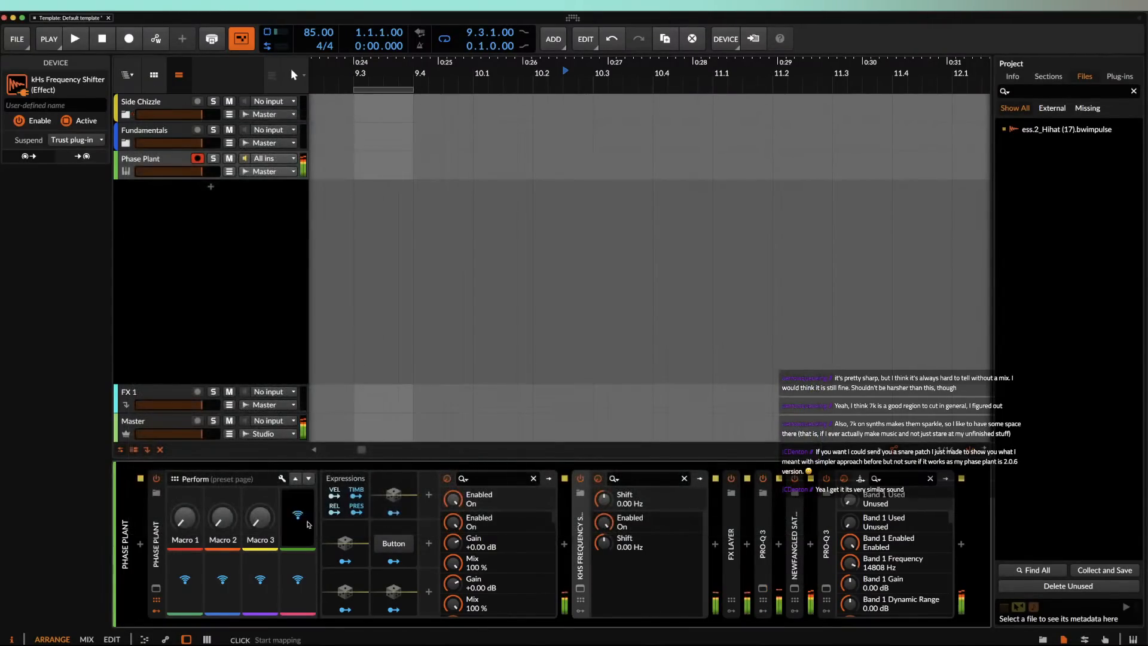
Step: Reopen the Phase Plant window and collapse the Compressor in Lane 1 and the third generator group
{"action": "left_click", "coordinate": [156, 588]}
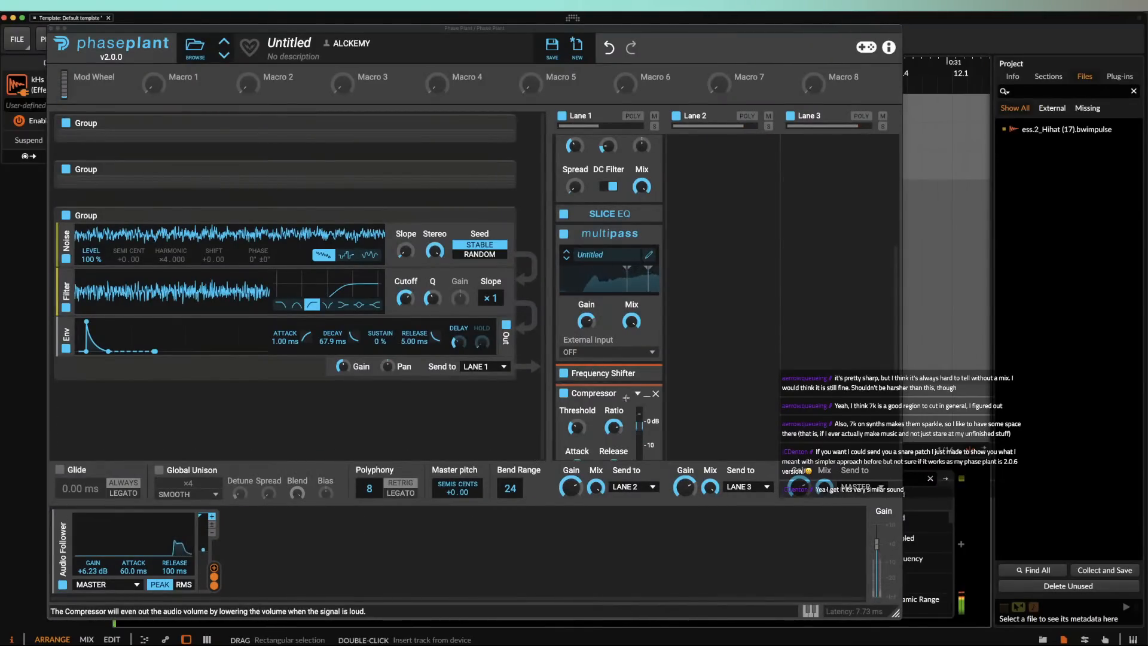
{"action": "left_click", "coordinate": [646, 395]}
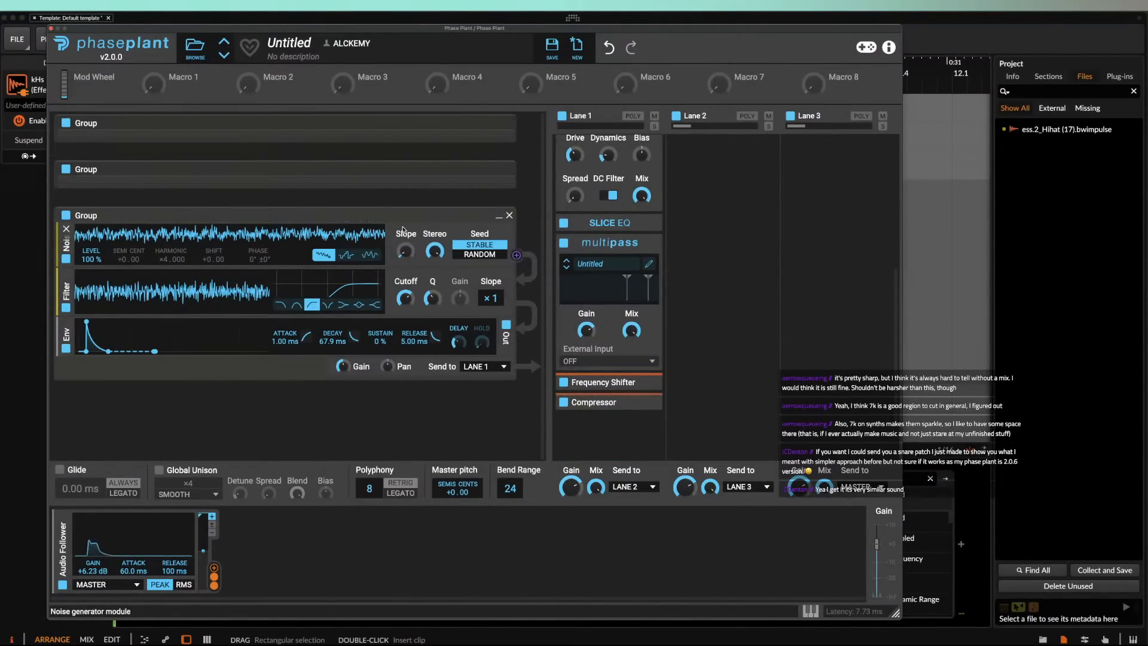
{"action": "left_click", "coordinate": [502, 216]}
Step: Expand the Slice EQ between the two Distortions in Lane 1, adjust its Offset, and collapse it again
{"action": "scroll", "coordinate": [612, 169], "scroll_direction": "up", "scroll_amount": 6}
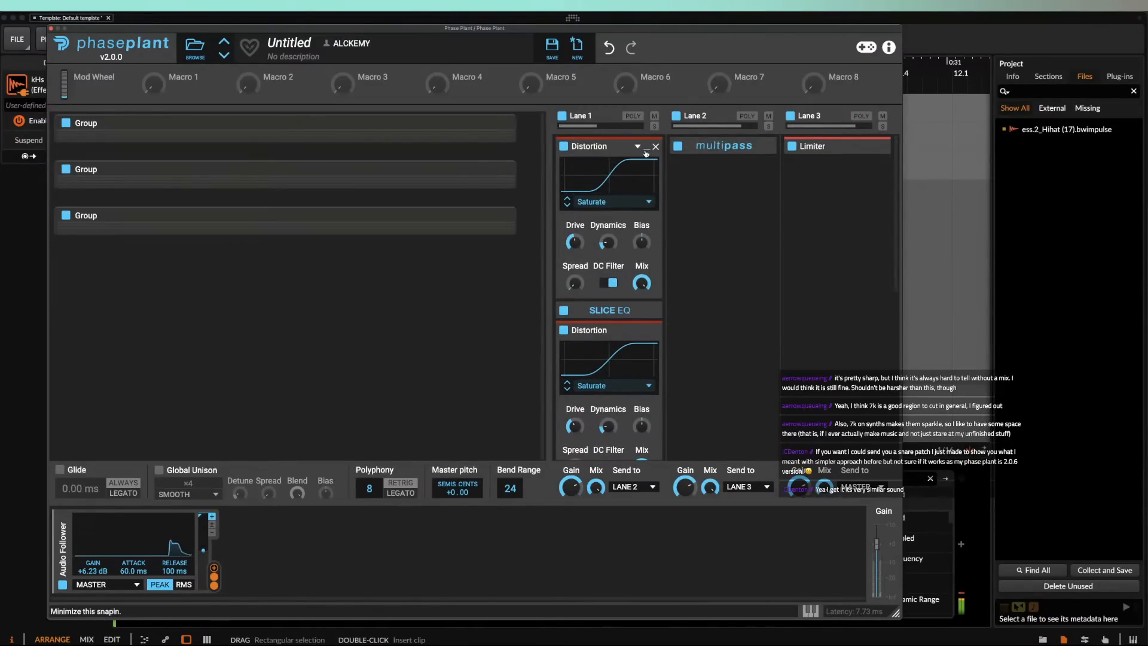
{"action": "double_click", "coordinate": [612, 310]}
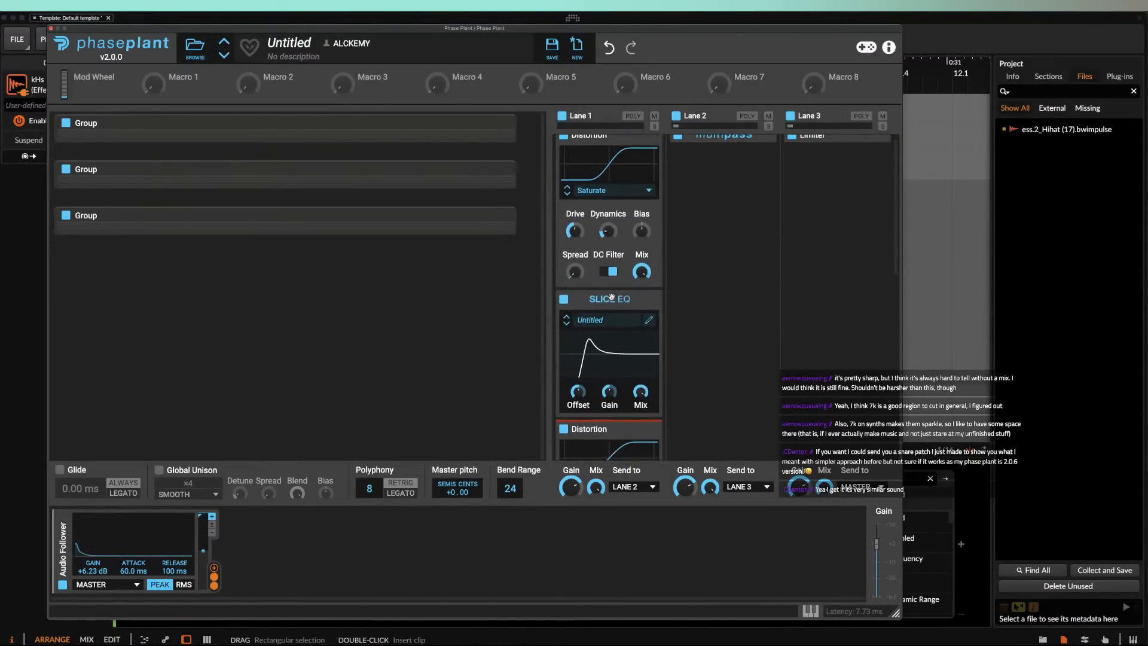
{"action": "mouse_move", "coordinate": [578, 393]}
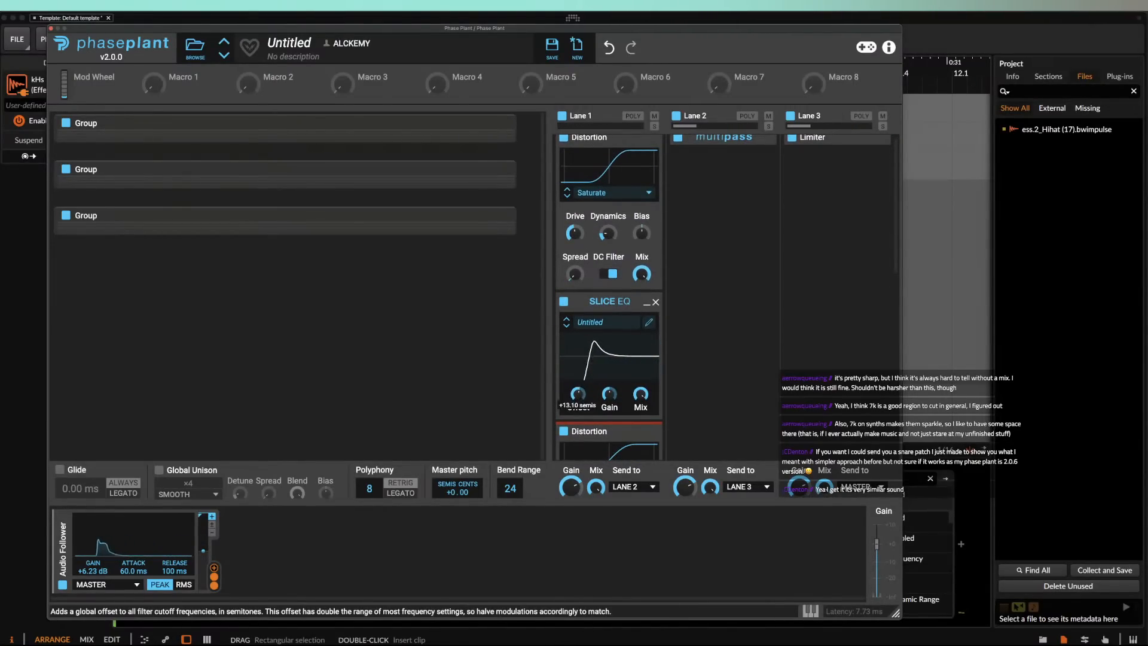
{"action": "left_click_drag", "start_coordinate": [578, 393], "coordinate": [579, 396]}
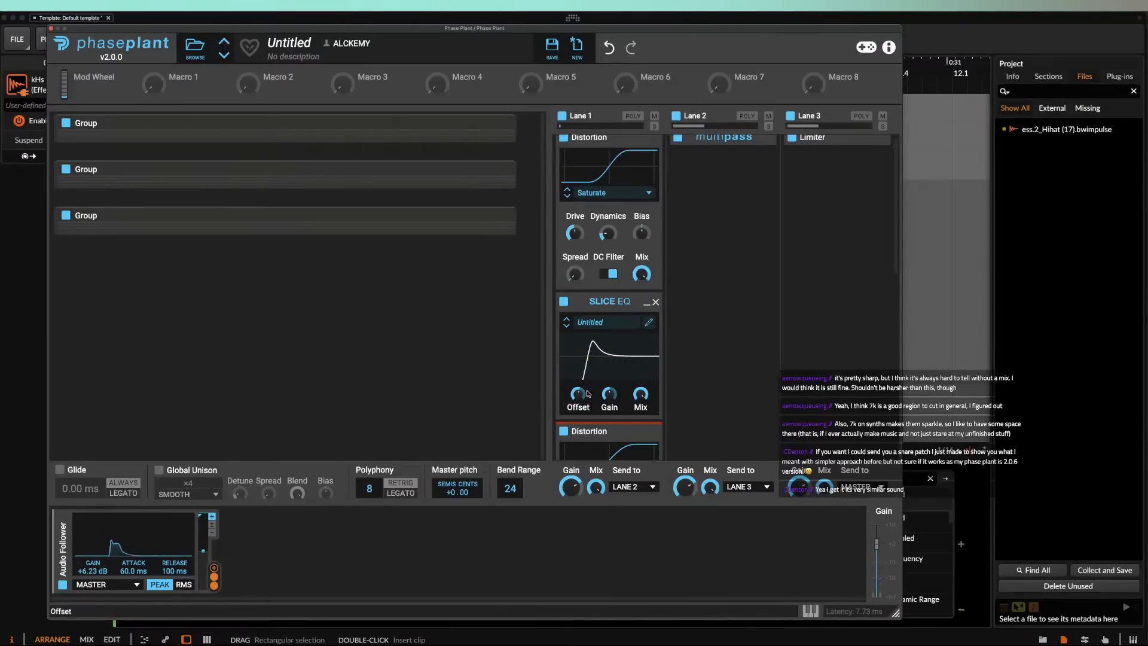
{"action": "left_click", "coordinate": [647, 306]}
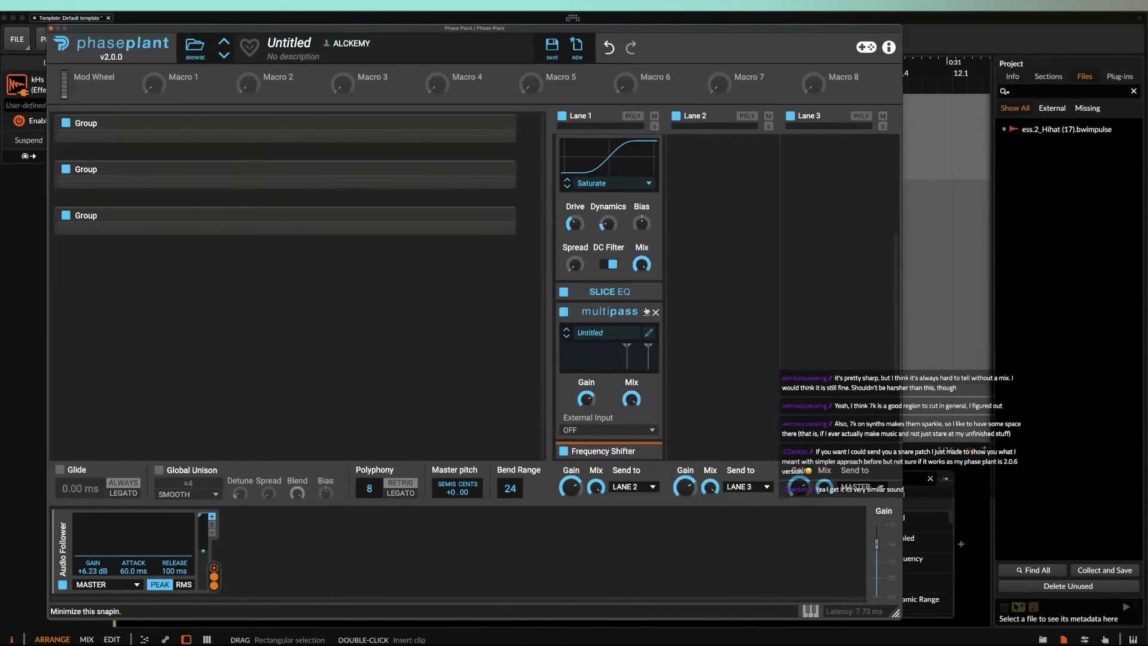
Step: Adjust the Offset of the Slice EQ after the second Distortion in Lane 1, and collapse it together with the Multipass below
{"action": "left_click", "coordinate": [647, 294]}
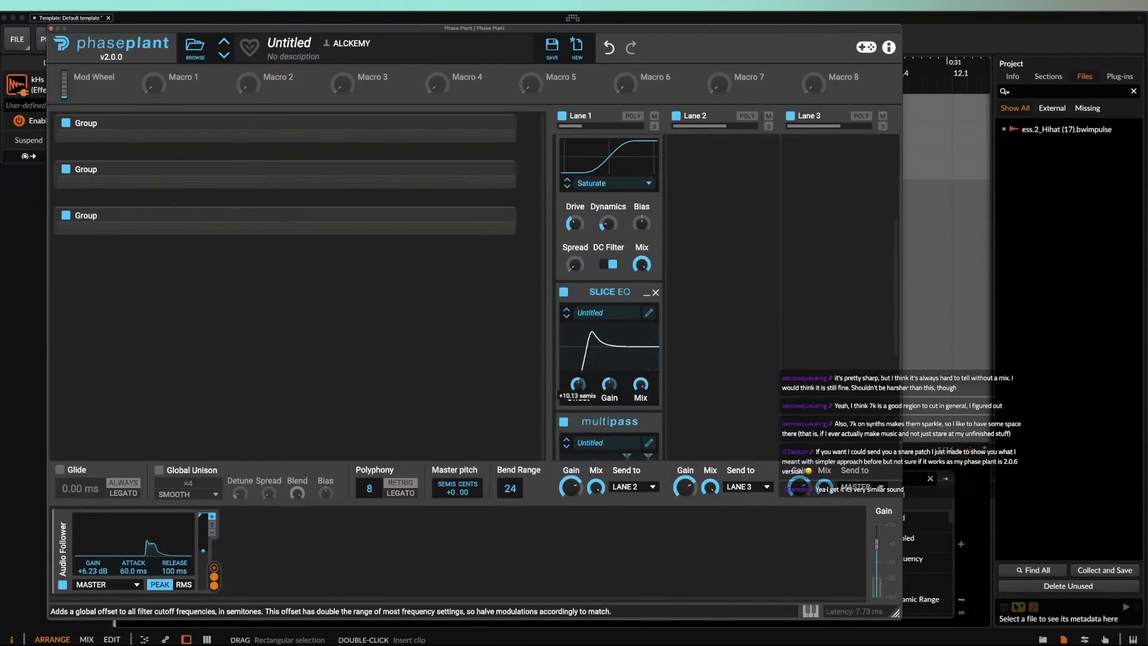
{"action": "left_click_drag", "start_coordinate": [578, 386], "coordinate": [578, 389]}
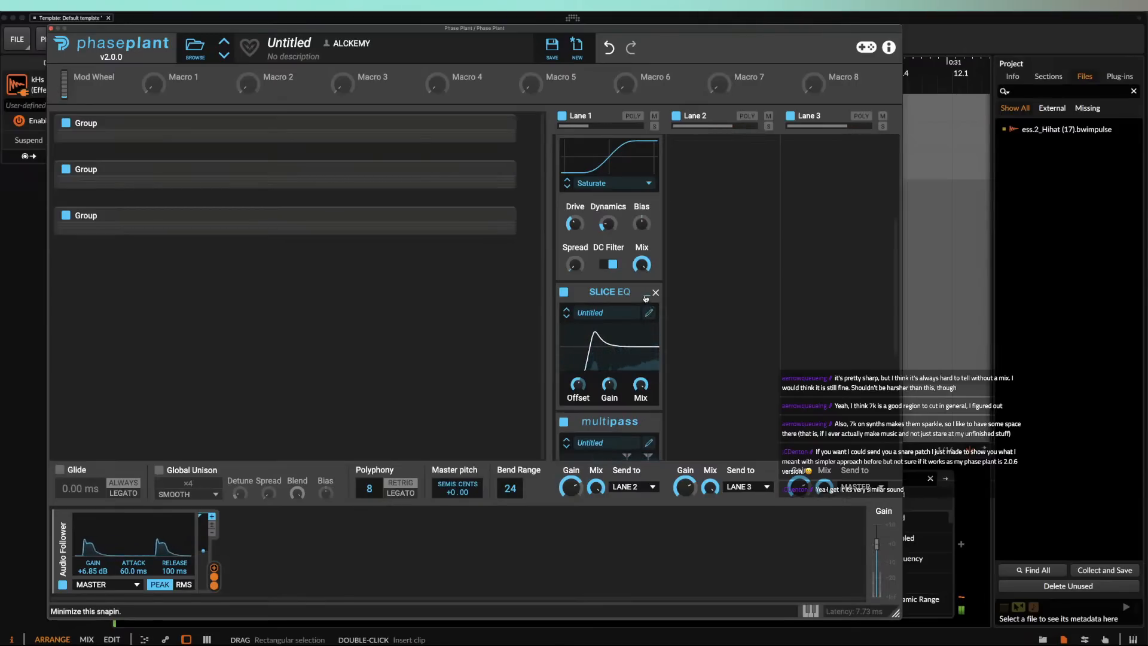
{"action": "left_click", "coordinate": [647, 294]}
{"action": "left_click", "coordinate": [646, 314]}
Step: Open the Lane 2 Multipass editor to examine its bands and Post FX, and close it
{"action": "scroll", "coordinate": [647, 313], "scroll_direction": "up", "scroll_amount": 5}
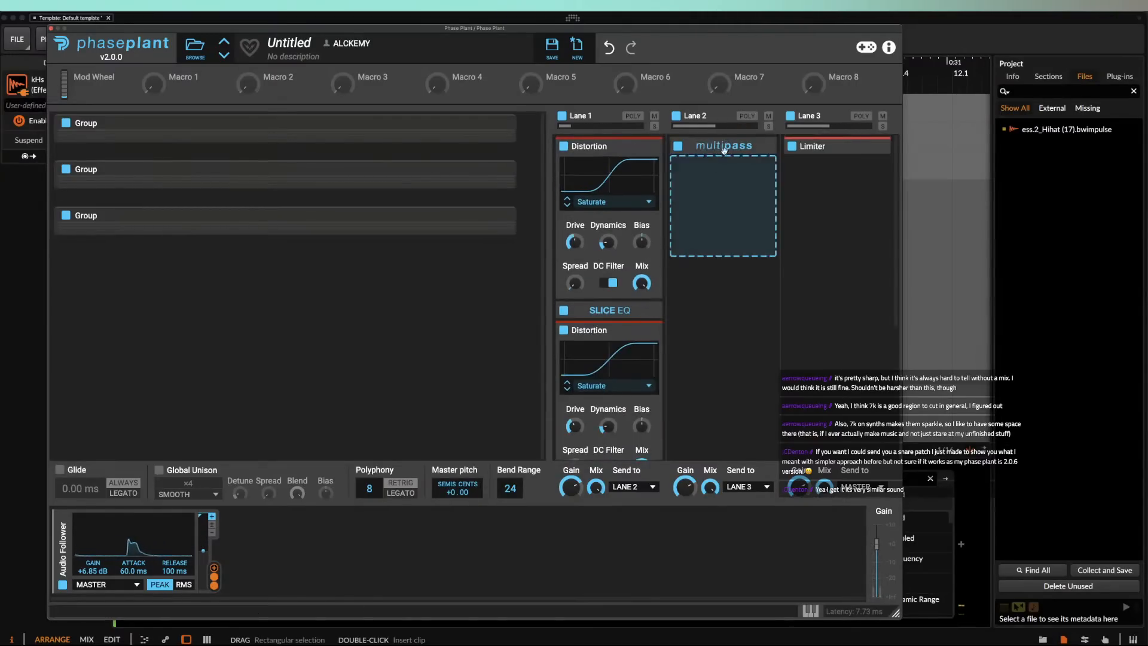
{"action": "left_click", "coordinate": [761, 147]}
{"action": "left_click", "coordinate": [765, 168]}
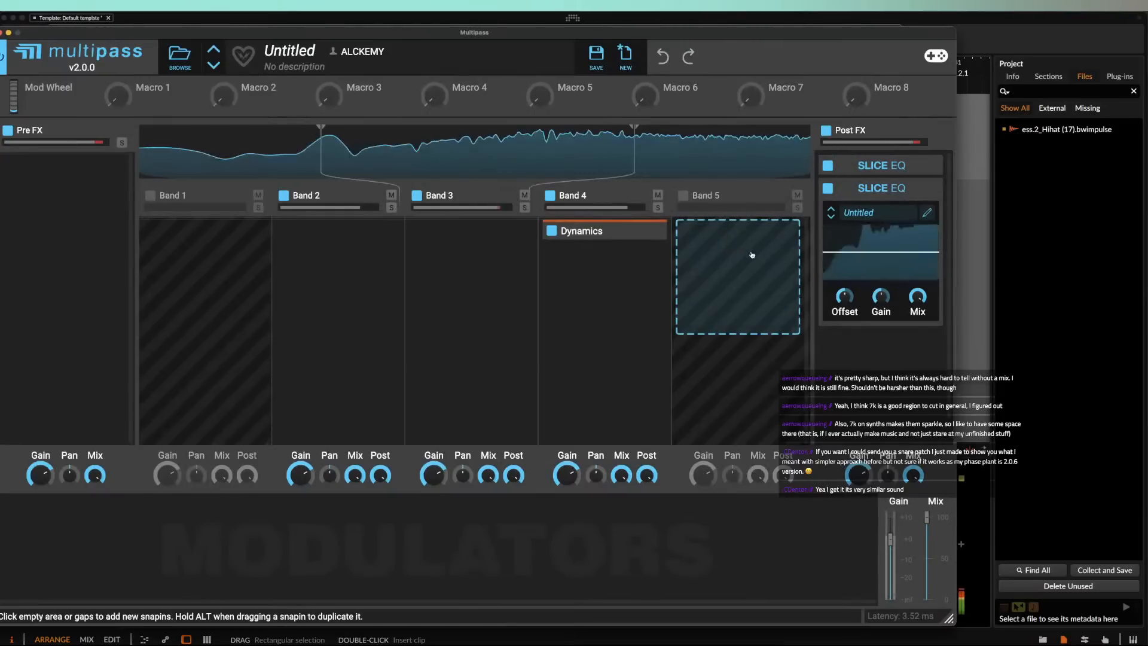
{"action": "left_click", "coordinate": [7, 32]}
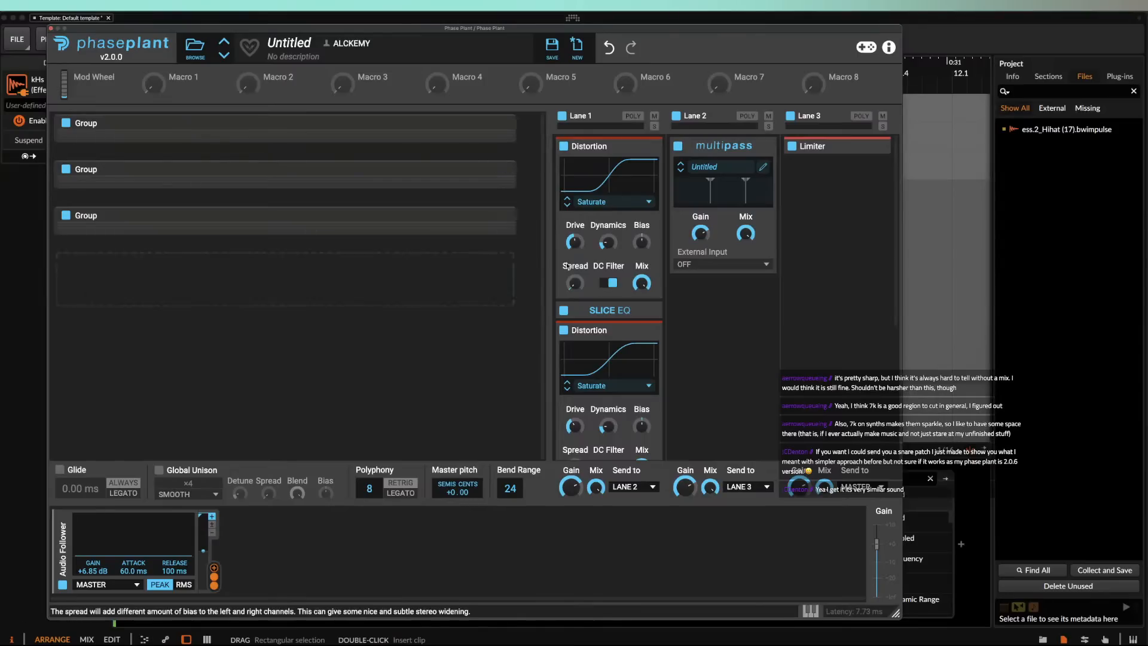
Step: Open the Lane 1 Multipass editor and expand the Ring Mod in Band 3
{"action": "left_click", "coordinate": [646, 312]}
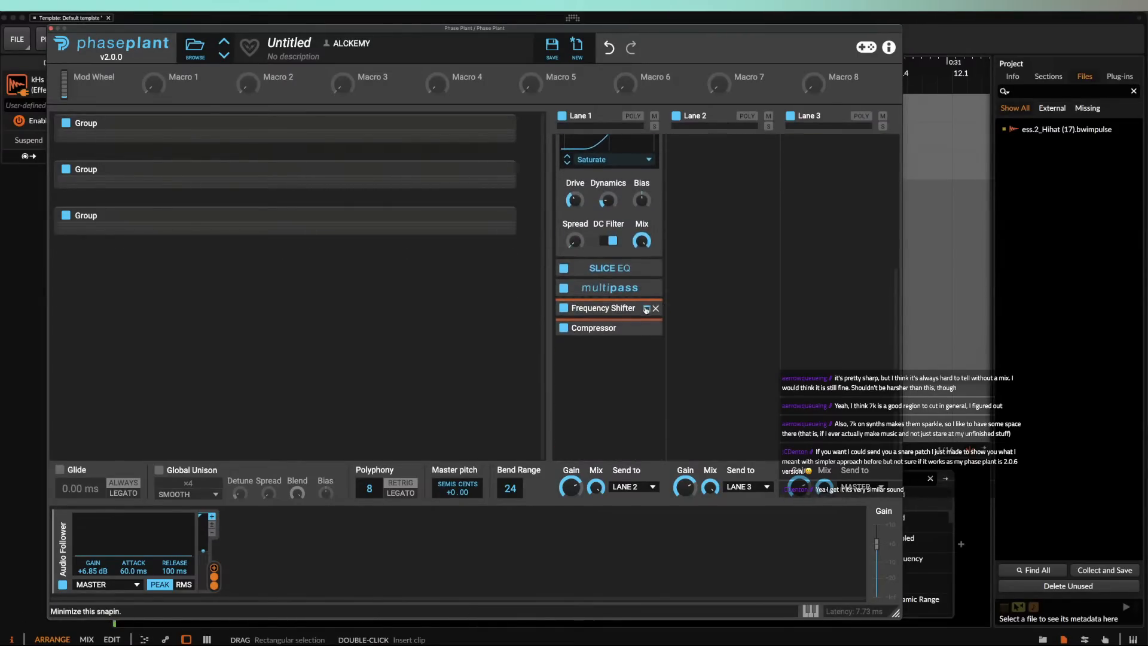
{"action": "left_click", "coordinate": [645, 288]}
{"action": "left_click", "coordinate": [652, 311]}
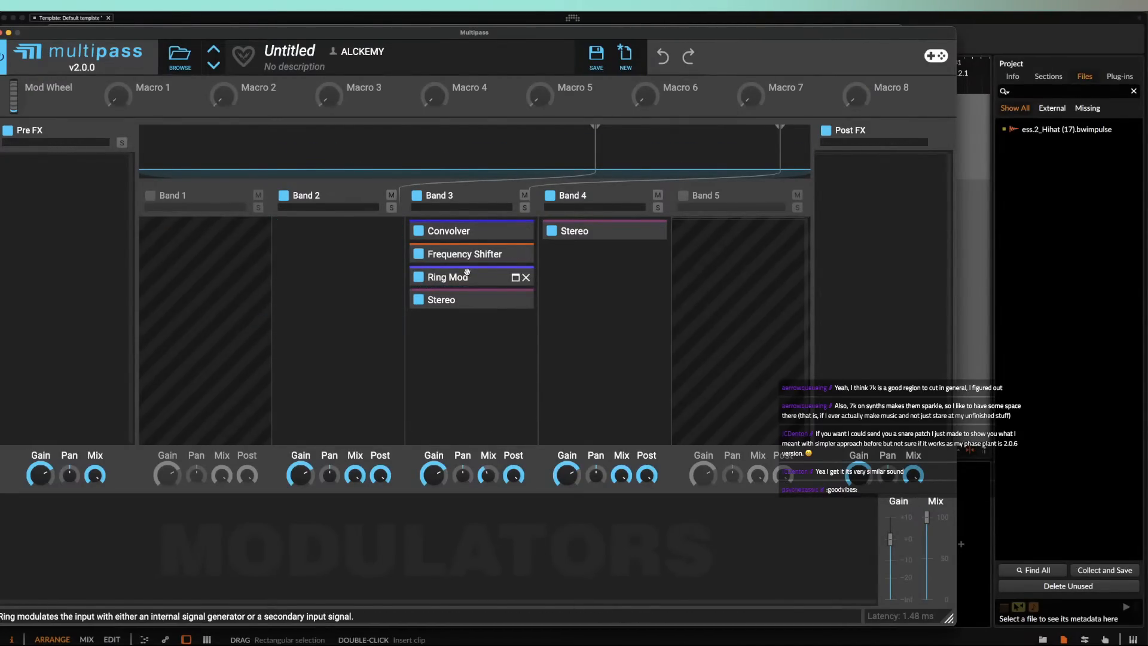
{"action": "left_click", "coordinate": [516, 277]}
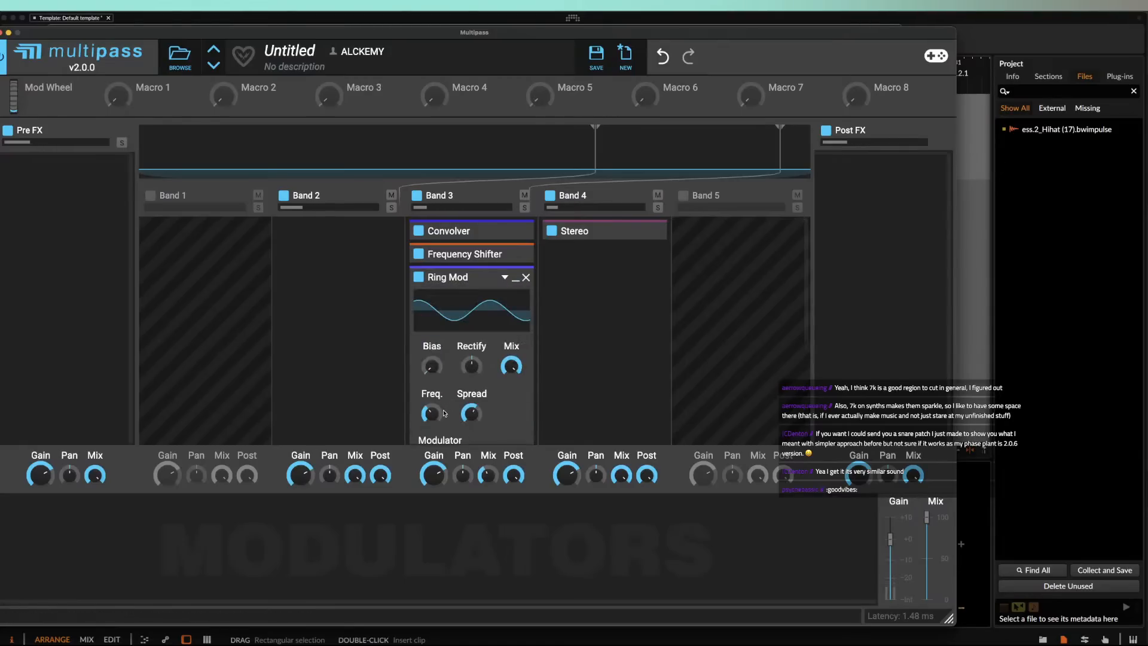
Step: Lower the Band 3 Ring Mod's Spread and sweep its Freq. up and down, settling on a lower frequency
{"action": "left_click_drag", "start_coordinate": [444, 413], "coordinate": [443, 413]}
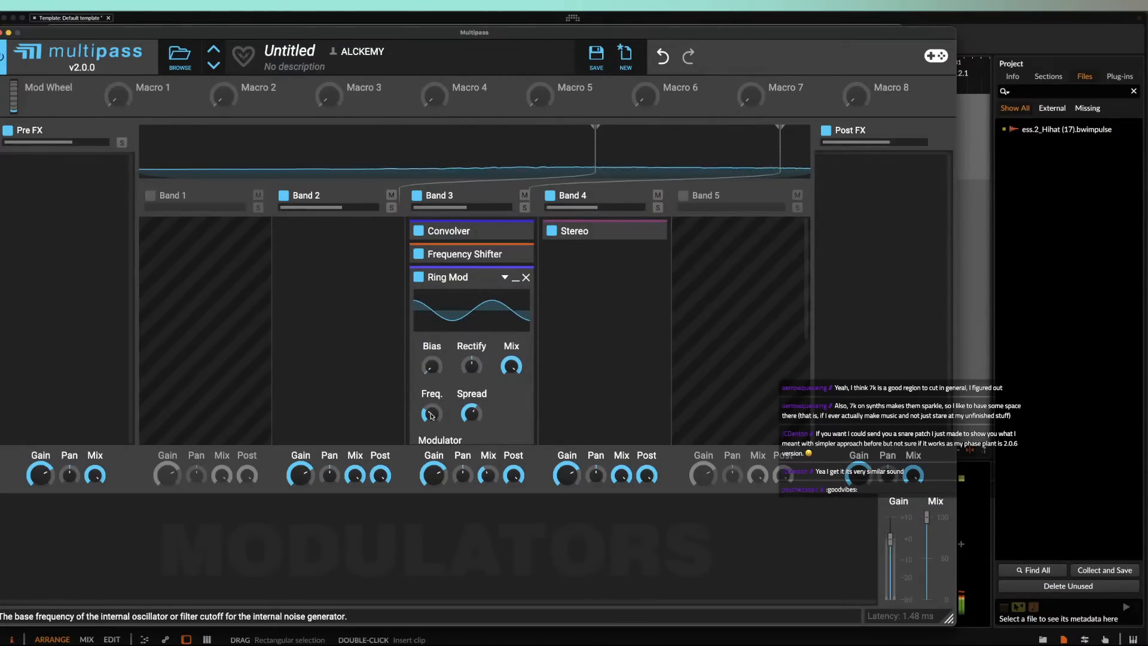
{"action": "left_click_drag", "start_coordinate": [473, 414], "coordinate": [473, 438]}
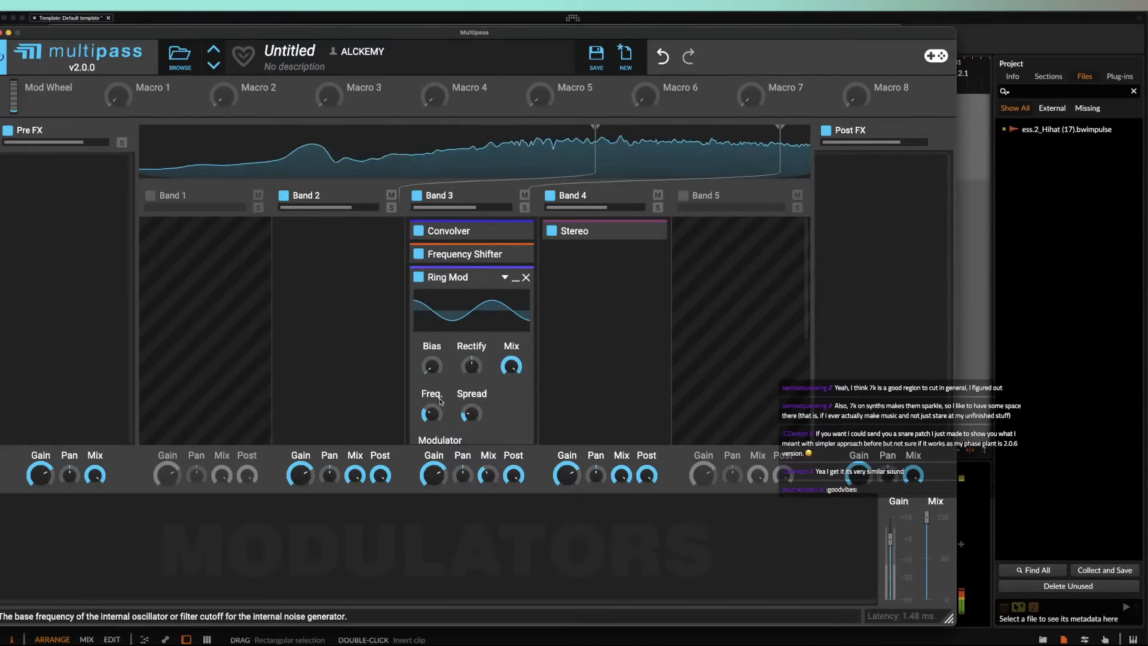
{"action": "mouse_move", "coordinate": [431, 414]}
{"action": "left_mouse_down"}
{"action": "mouse_move", "coordinate": [431, 400]}
{"action": "mouse_move", "coordinate": [429, 420]}
{"action": "left_mouse_up"}
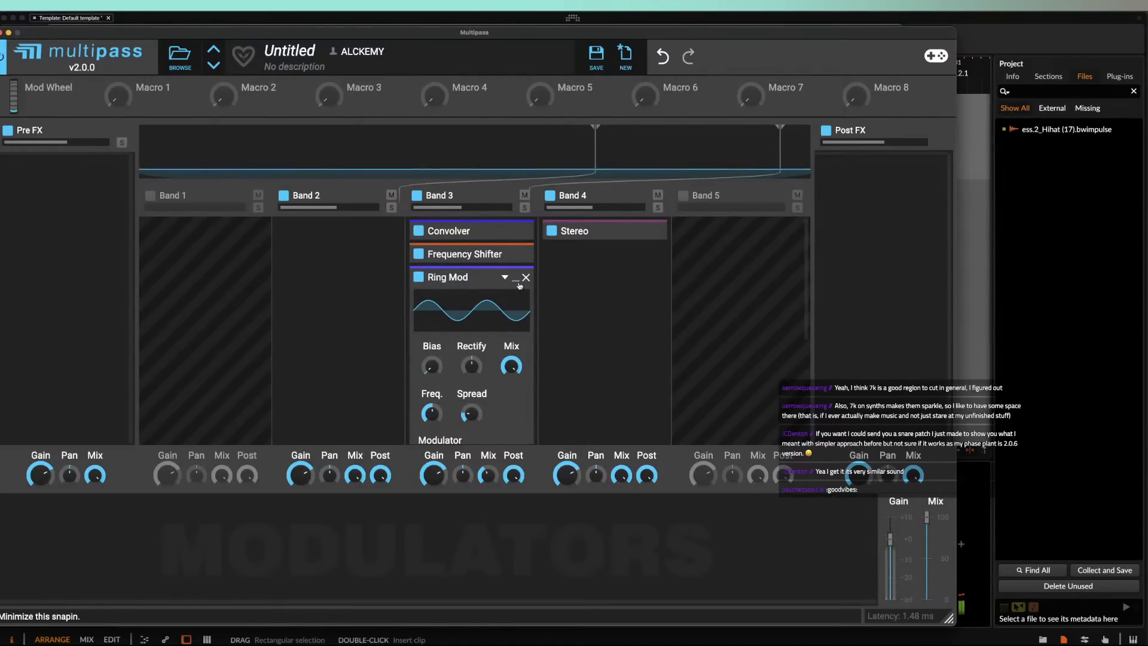
{"action": "scroll", "coordinate": [454, 396], "scroll_direction": "down", "scroll_amount": 5}
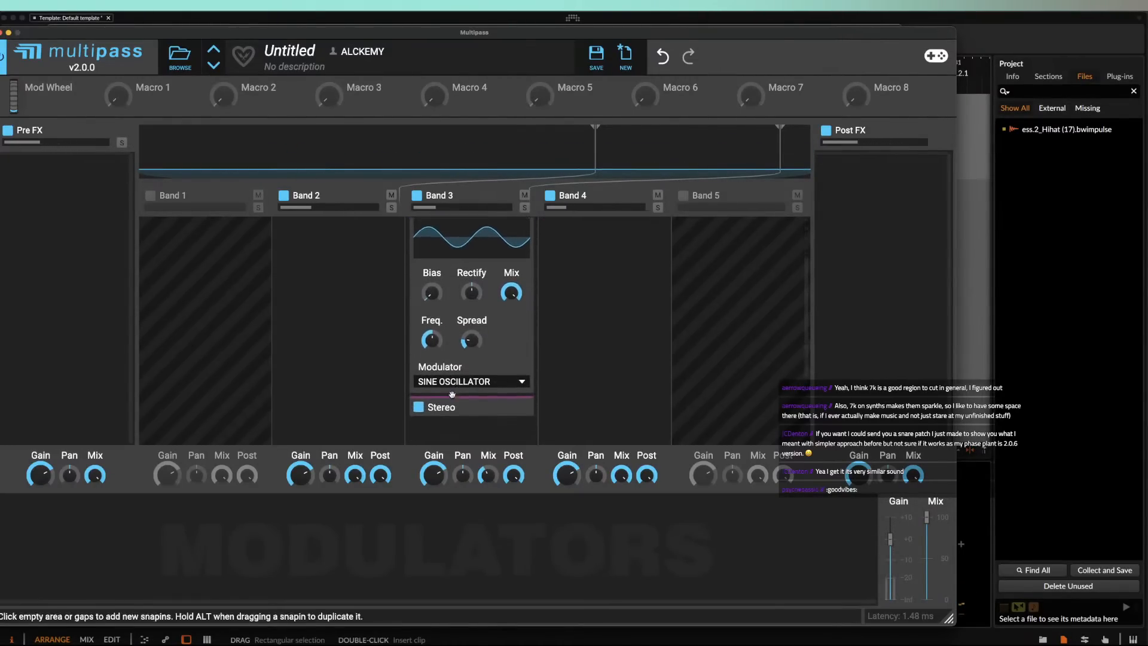
{"action": "scroll", "coordinate": [473, 353], "scroll_direction": "up", "scroll_amount": 2}
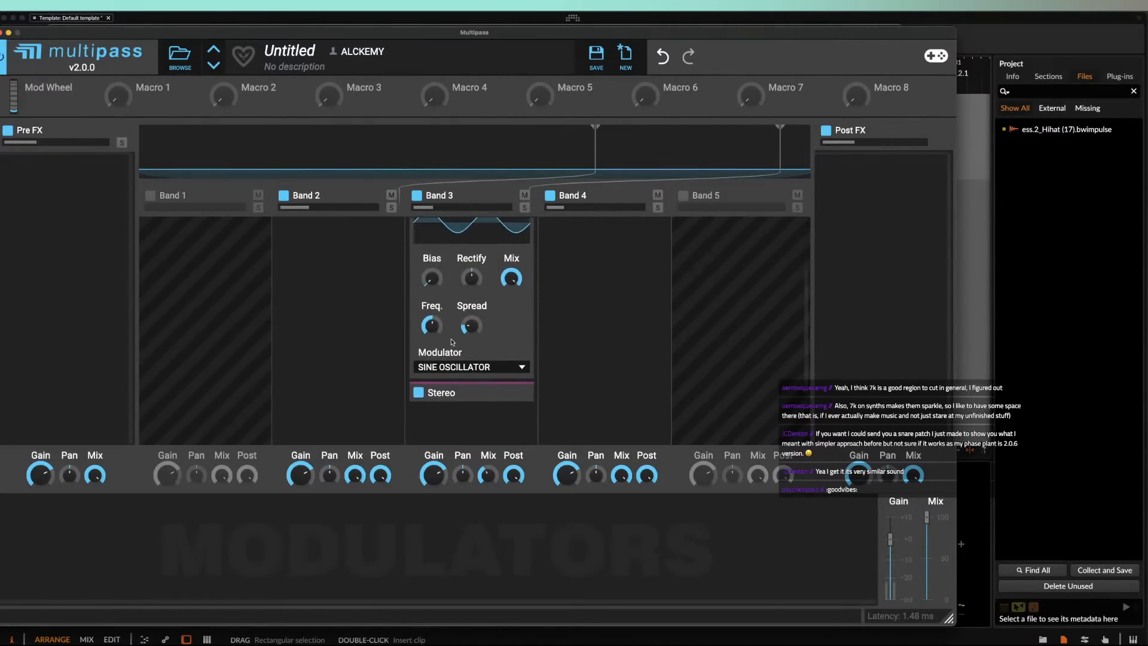
{"action": "left_click_drag", "start_coordinate": [431, 326], "coordinate": [432, 323]}
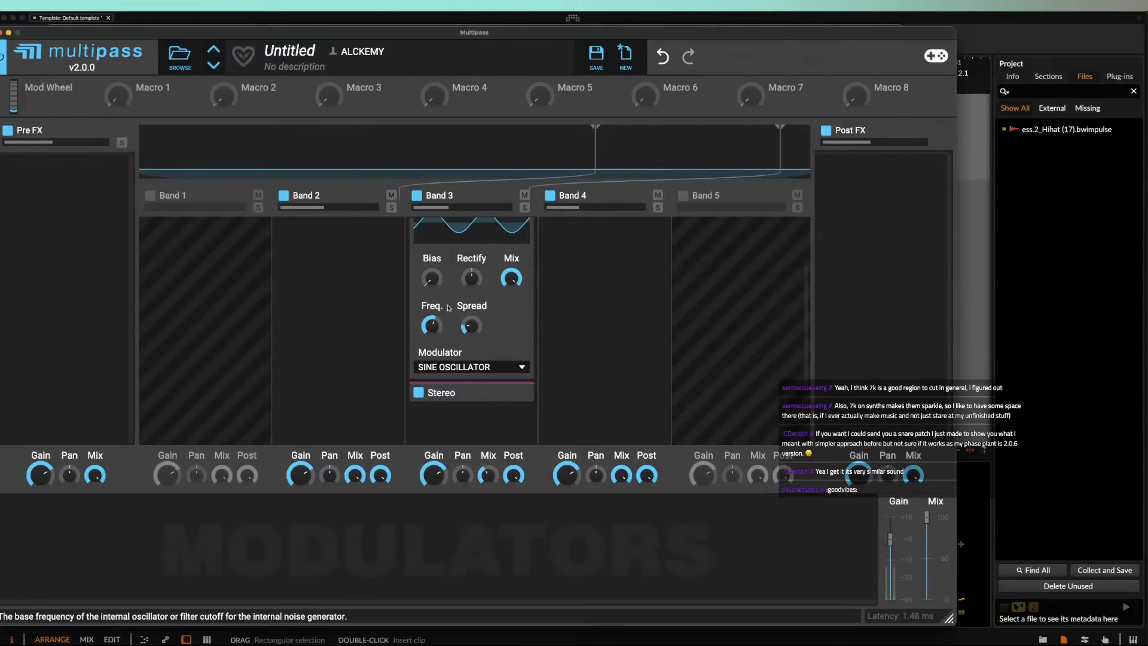
{"action": "scroll", "coordinate": [483, 274], "scroll_direction": "up", "scroll_amount": 2}
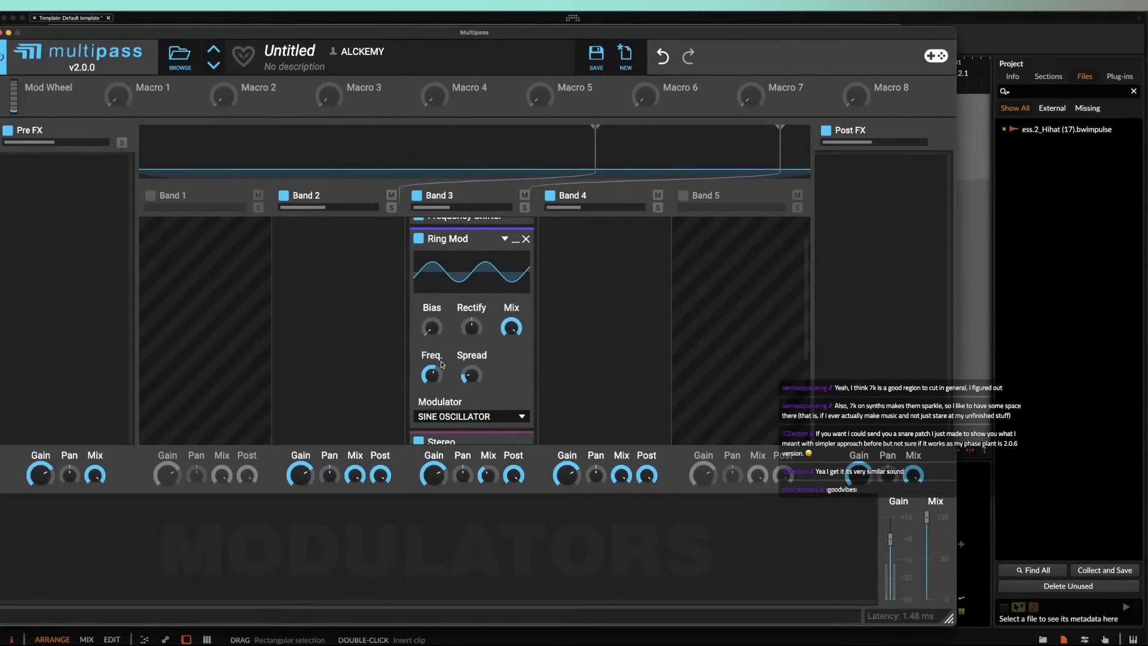
{"action": "left_click_drag", "start_coordinate": [436, 375], "coordinate": [435, 399]}
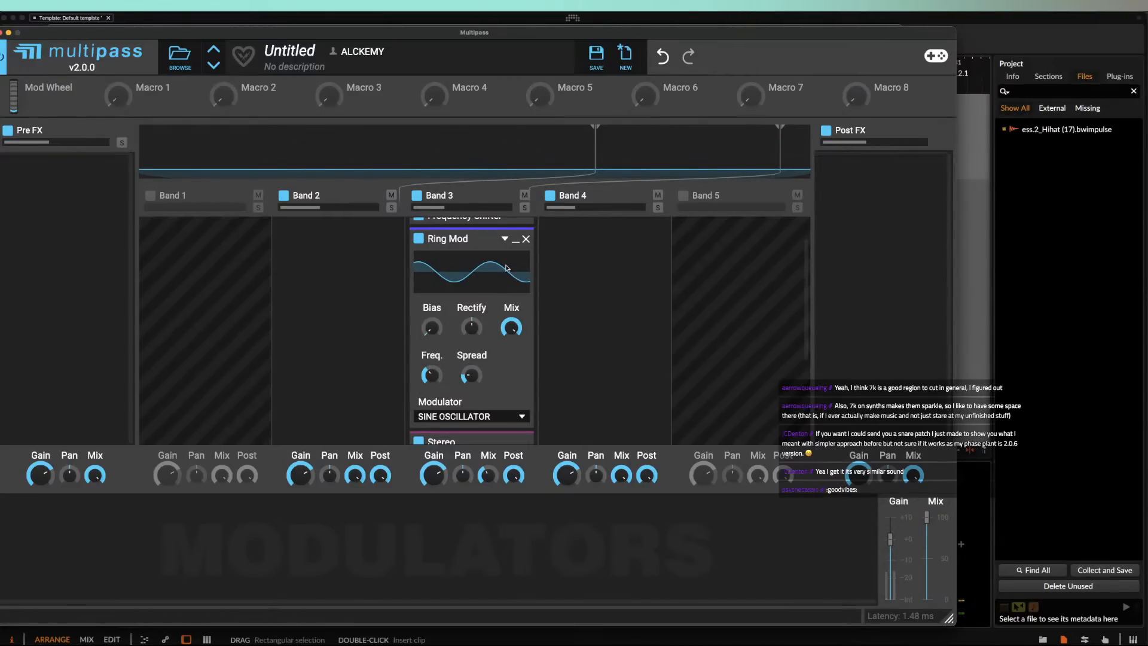
Step: Collapse the Band 3 Ring Mod, close Multipass, and collapse the Multipass and first Distortion in Lane 1 before closing Phase Plant
{"action": "left_click", "coordinate": [518, 241]}
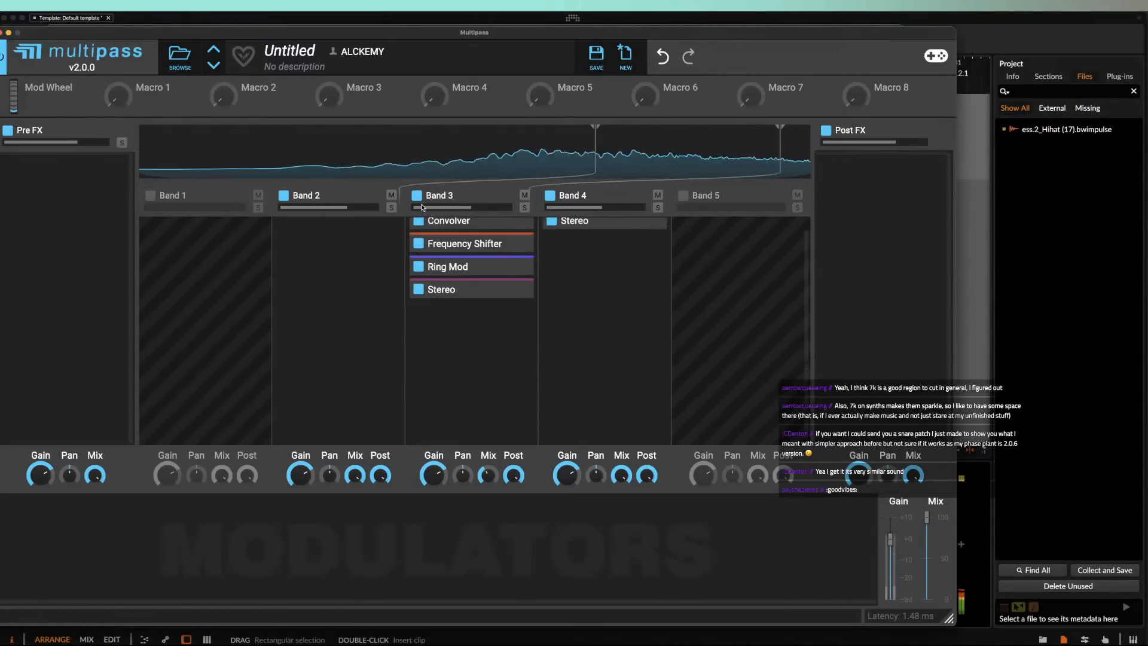
{"action": "left_click", "coordinate": [9, 32]}
{"action": "left_click", "coordinate": [648, 291]}
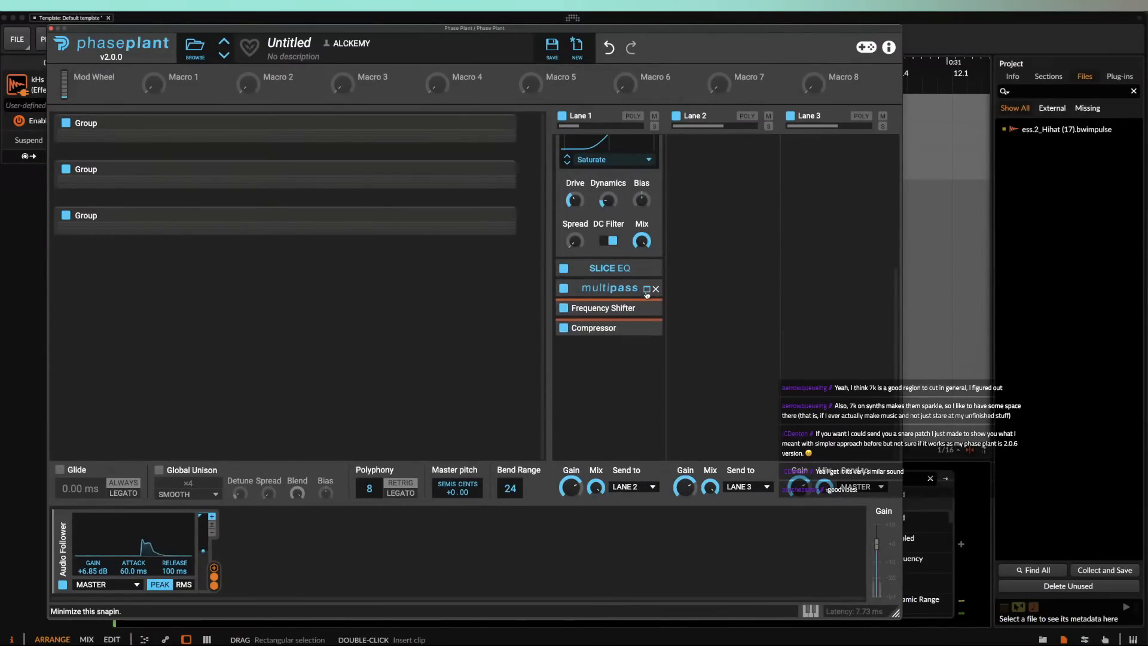
{"action": "scroll", "coordinate": [646, 281], "scroll_direction": "up", "scroll_amount": 5}
{"action": "left_click", "coordinate": [646, 146]}
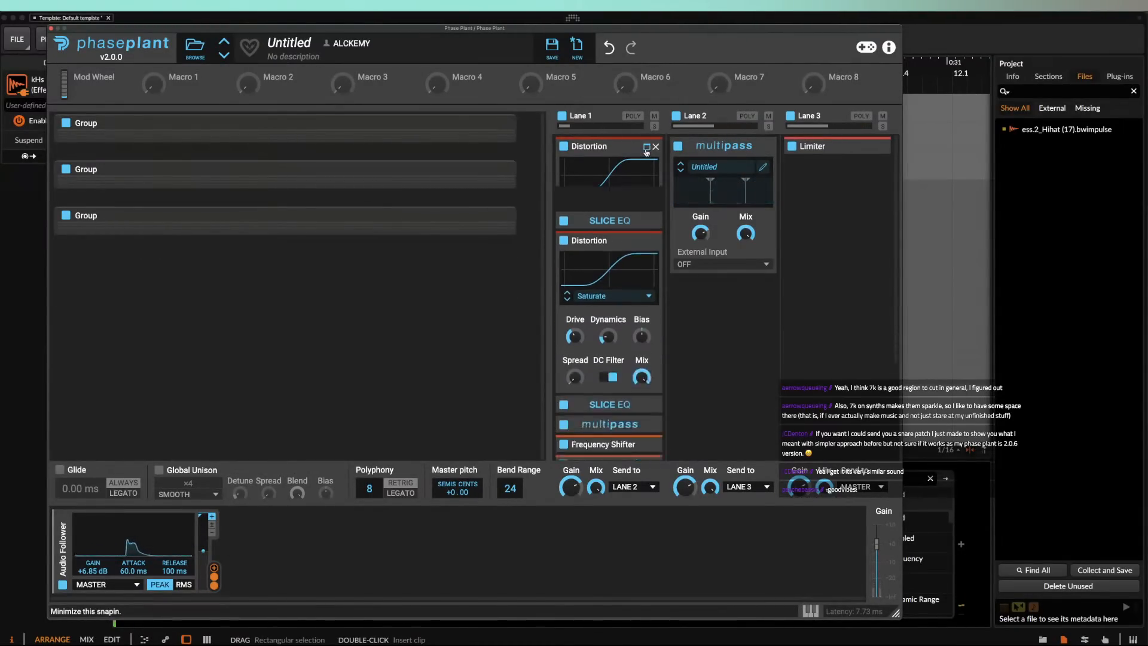
{"action": "left_click", "coordinate": [51, 29]}
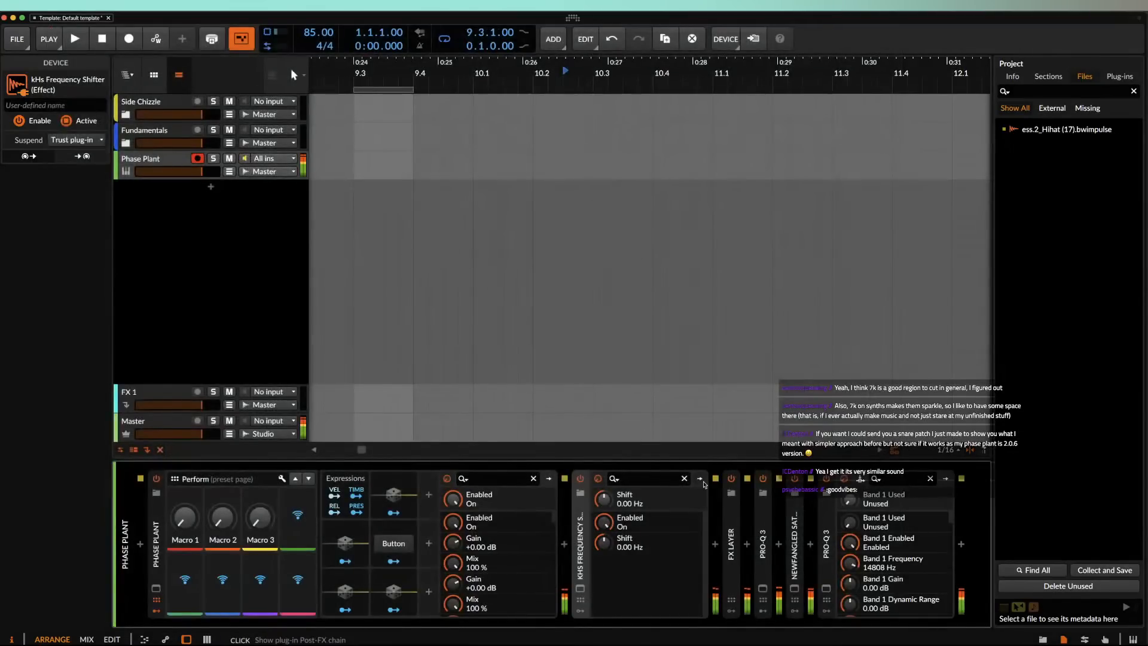
Step: Audition the Saturate spectral clipper's Drive up to 7.2 dB, return it to 5.0 dB and close the plug-in
{"action": "left_click", "coordinate": [795, 589]}
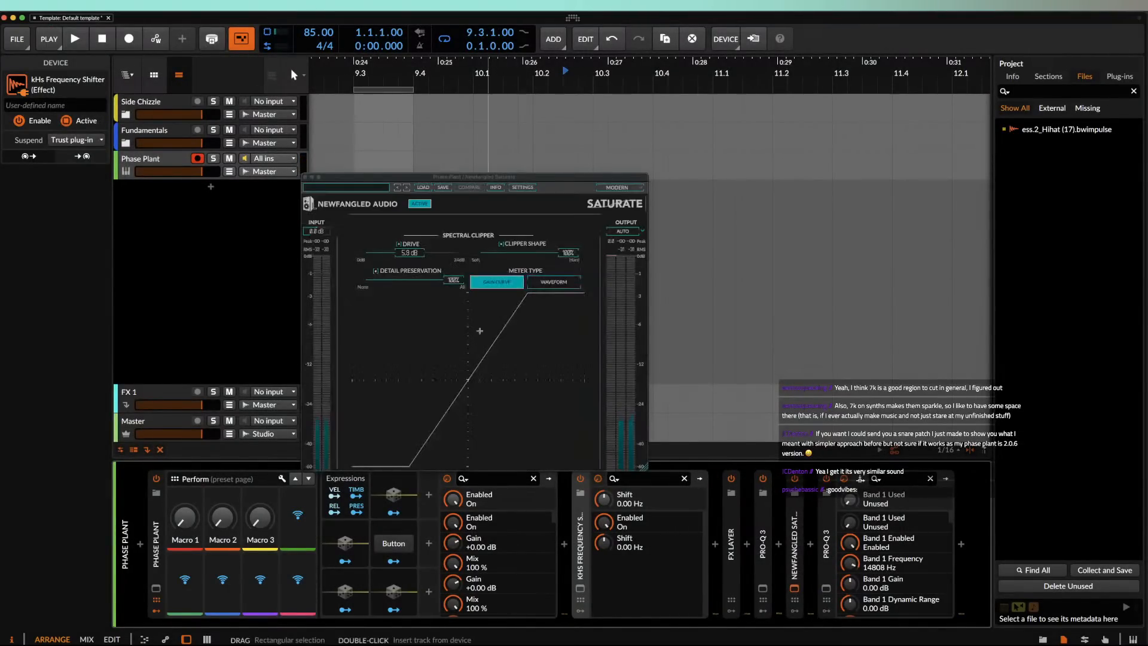
{"action": "left_click_drag", "start_coordinate": [412, 254], "coordinate": [415, 255]}
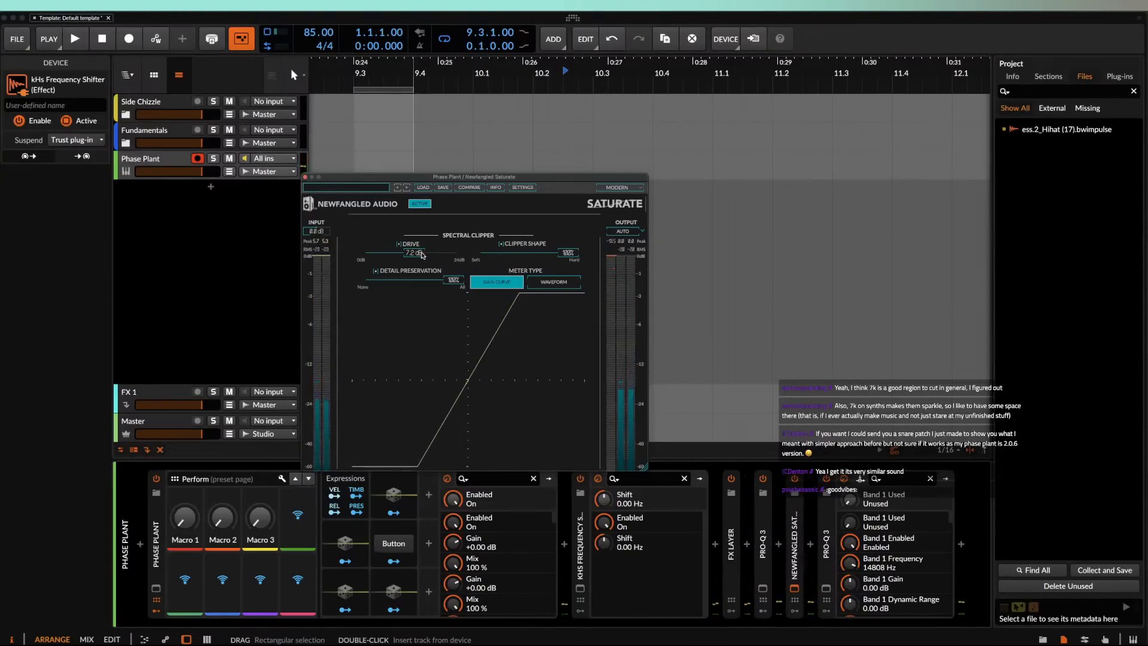
{"action": "scroll", "coordinate": [412, 255], "scroll_direction": "down", "scroll_amount": 5}
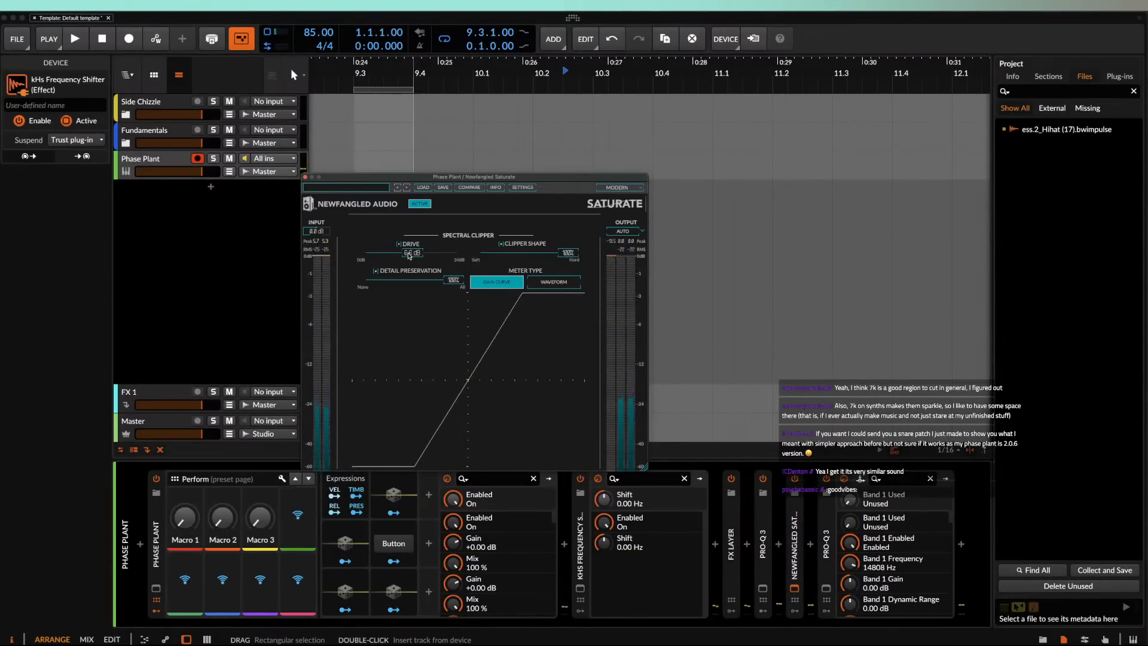
{"action": "left_click_drag", "start_coordinate": [409, 255], "coordinate": [407, 256]}
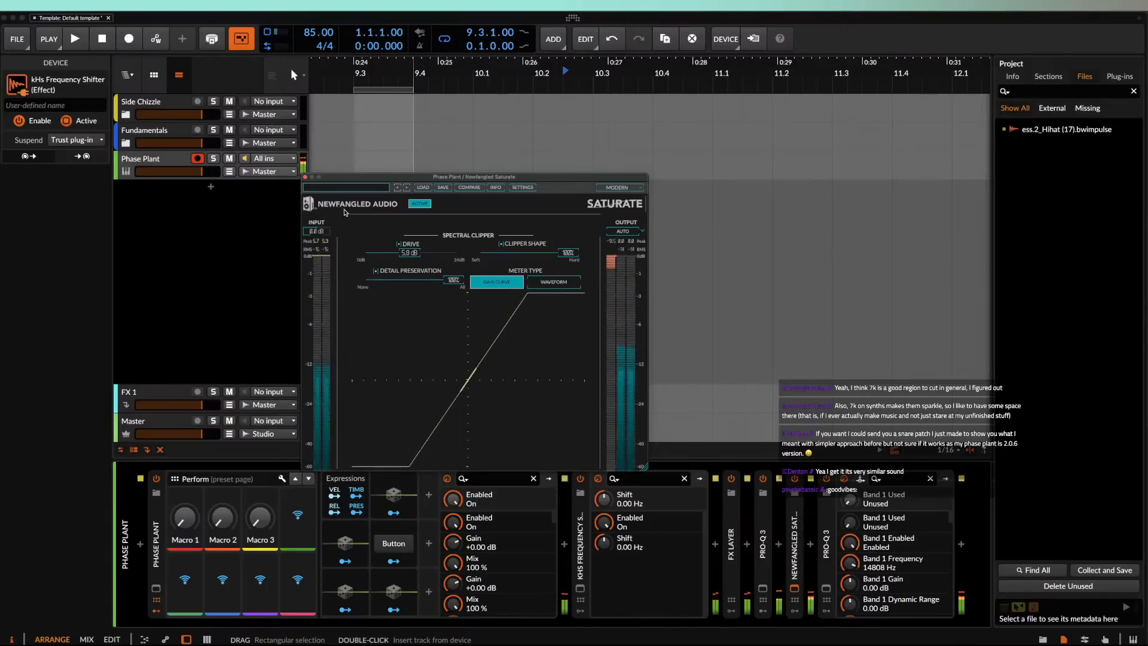
{"action": "left_click", "coordinate": [305, 177]}
Step: Create a clip on the Phase Plant track and trim it to one beat starting at 9.3
{"action": "double_click", "coordinate": [352, 173]}
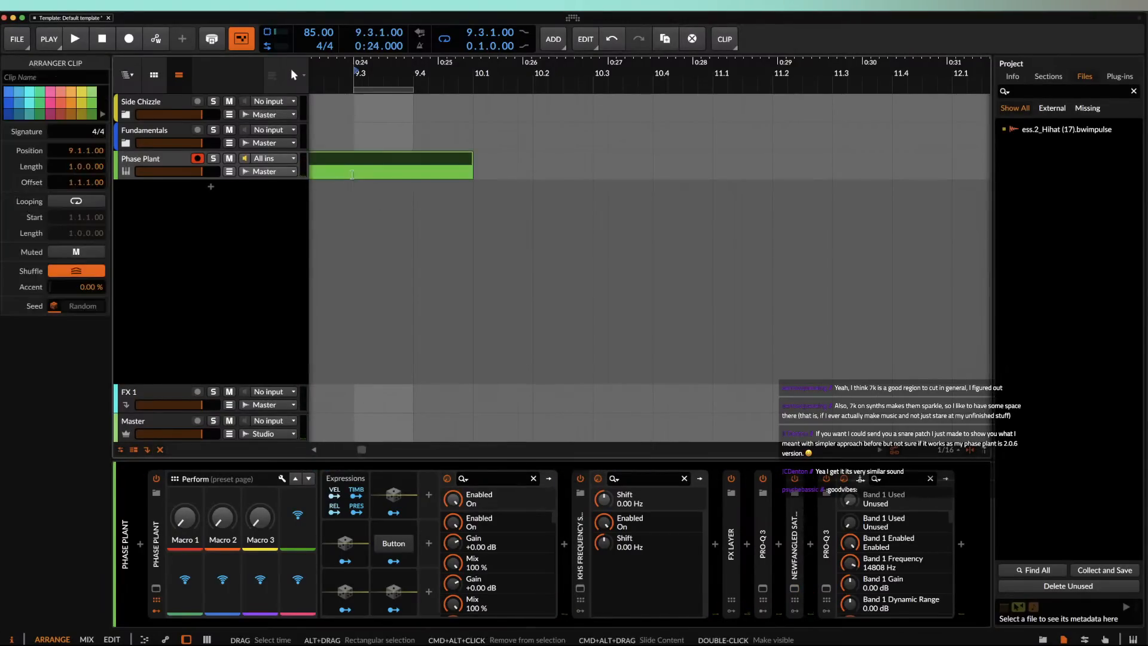
{"action": "scroll", "coordinate": [352, 170], "scroll_direction": "up", "scroll_amount": 5}
{"action": "scroll", "coordinate": [349, 168], "scroll_direction": "down", "scroll_amount": 4}
{"action": "left_click_drag", "start_coordinate": [341, 165], "coordinate": [492, 160]}
{"action": "left_click_drag", "start_coordinate": [597, 157], "coordinate": [422, 161]}
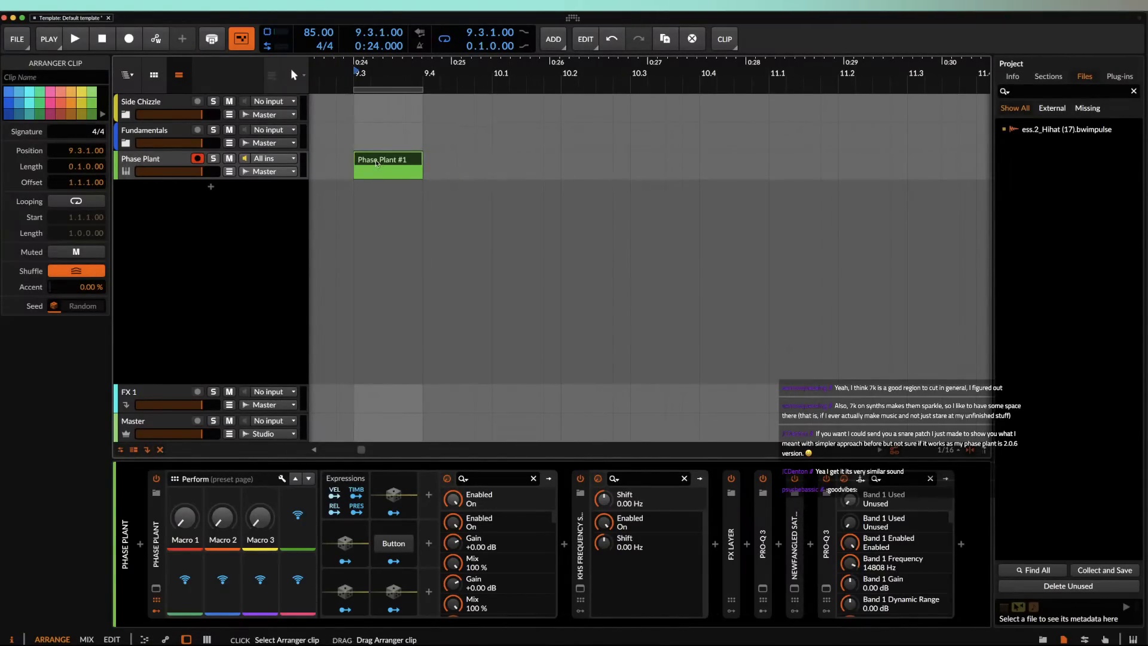
Step: Add an A#2 note at the start of the Phase Plant clip and extend it past the clip's full length
{"action": "double_click", "coordinate": [388, 165]}
{"action": "scroll", "coordinate": [263, 550], "scroll_direction": "up", "scroll_amount": 8}
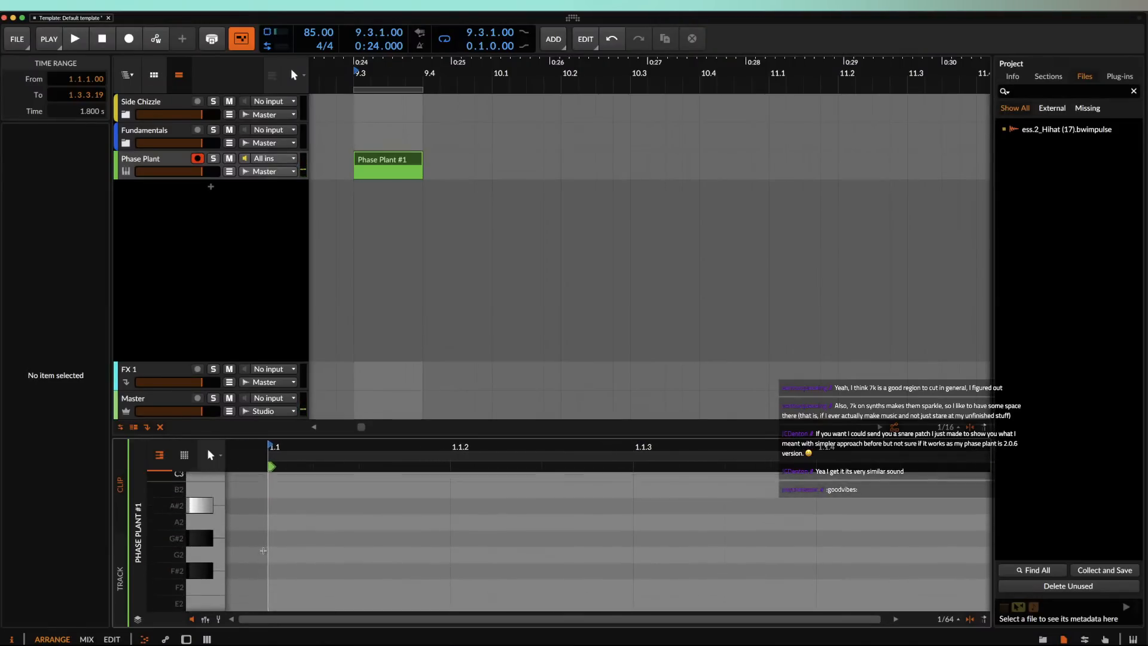
{"action": "double_click", "coordinate": [264, 551]}
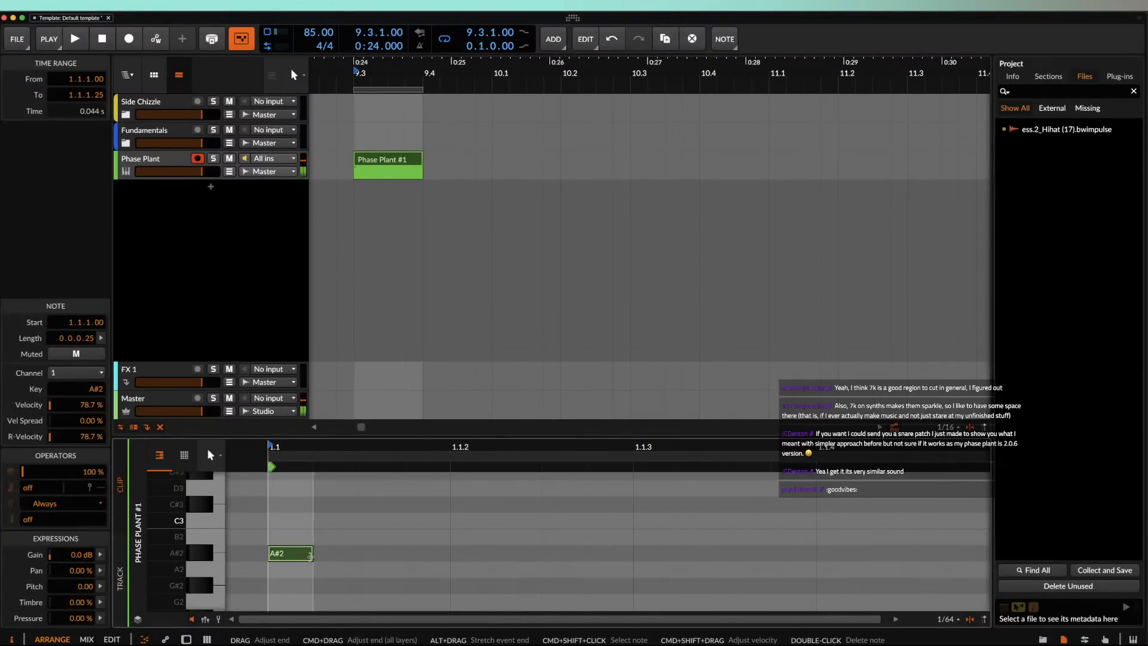
{"action": "left_click_drag", "start_coordinate": [313, 553], "coordinate": [1005, 534]}
Step: Bounce the Phase Plant clip to a new audio track and move the bounced clip to 9.4
{"action": "left_click", "coordinate": [404, 158]}
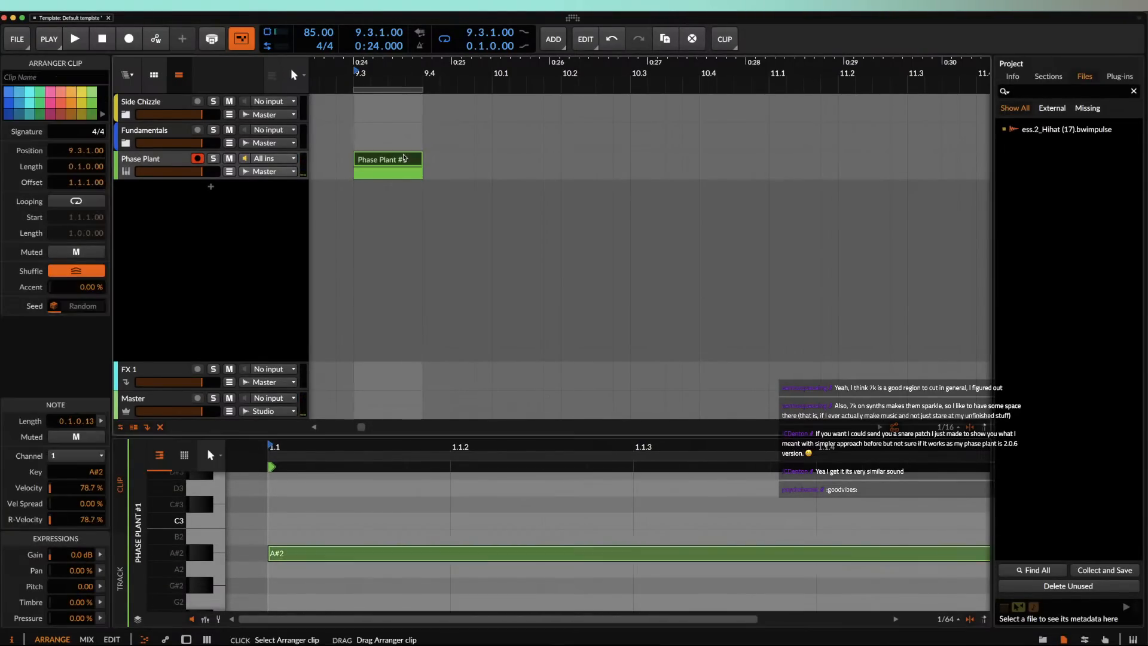
{"action": "key", "text": "super+b"}
{"action": "key", "text": "Return"}
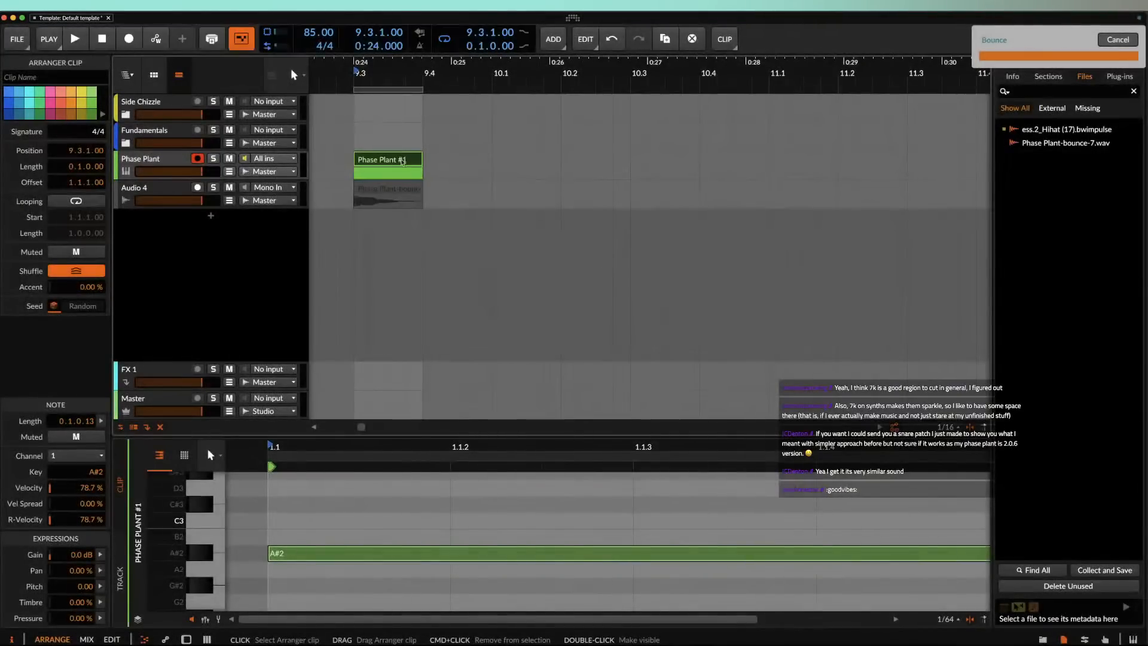
{"action": "left_click_drag", "start_coordinate": [382, 191], "coordinate": [452, 190]}
Step: Play the bounced snare clip several times and examine its waveform up close in the arranger
{"action": "scroll", "coordinate": [452, 190], "scroll_direction": "up", "scroll_amount": 5}
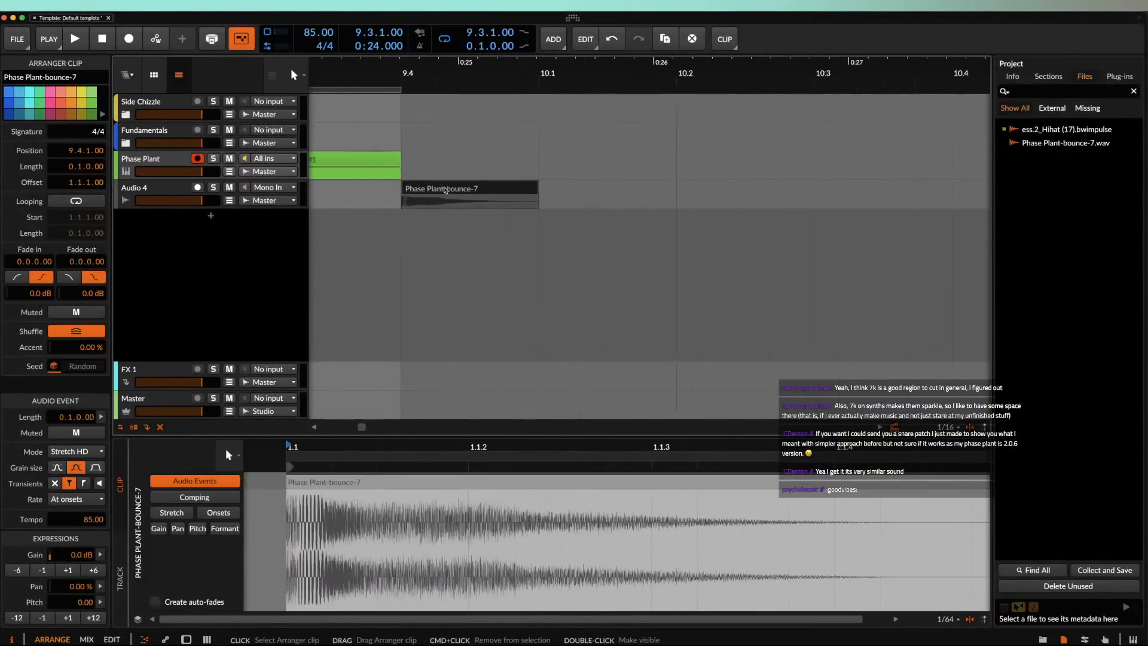
{"action": "scroll", "coordinate": [445, 190], "scroll_direction": "down", "scroll_amount": 2}
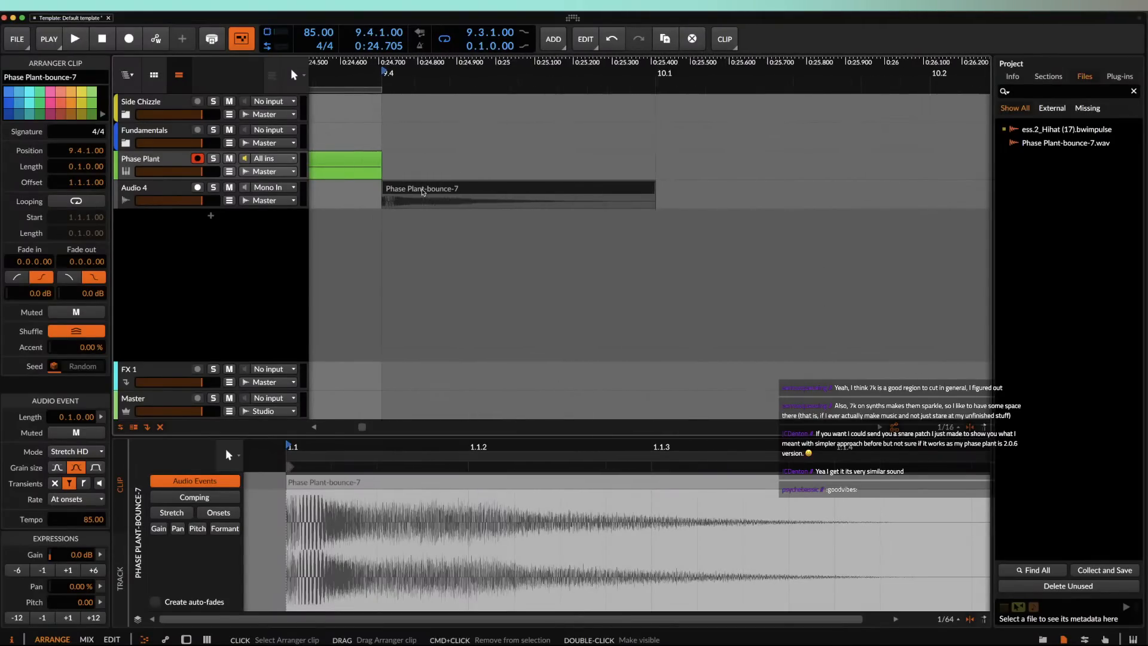
{"action": "key", "text": "space"}
{"action": "key", "text": "space"}
{"action": "key", "text": "space"}
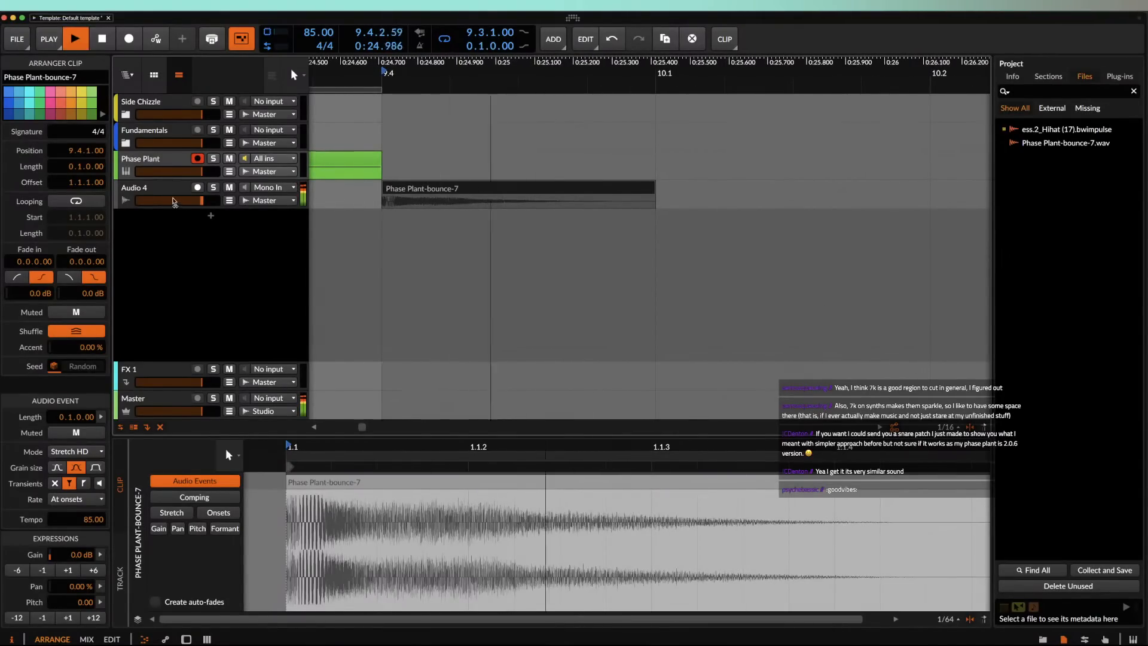
{"action": "key", "text": "space"}
{"action": "double_click", "coordinate": [158, 188]}
{"action": "key", "text": "space"}
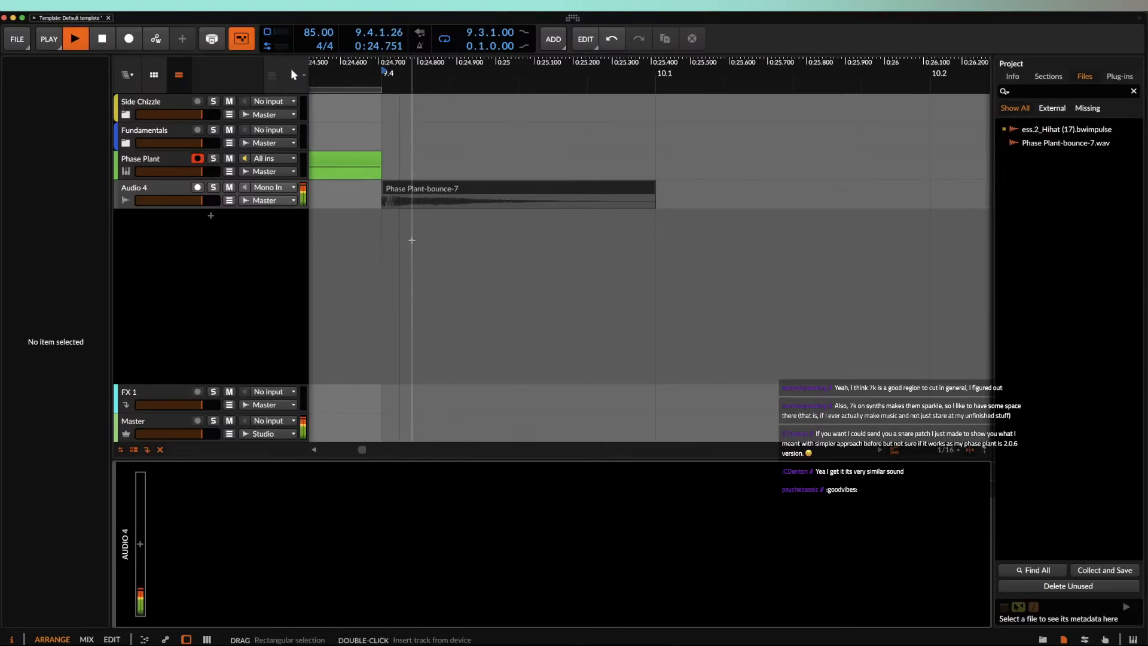
{"action": "scroll", "coordinate": [396, 198], "scroll_direction": "up", "scroll_amount": 3}
{"action": "key", "text": "space"}
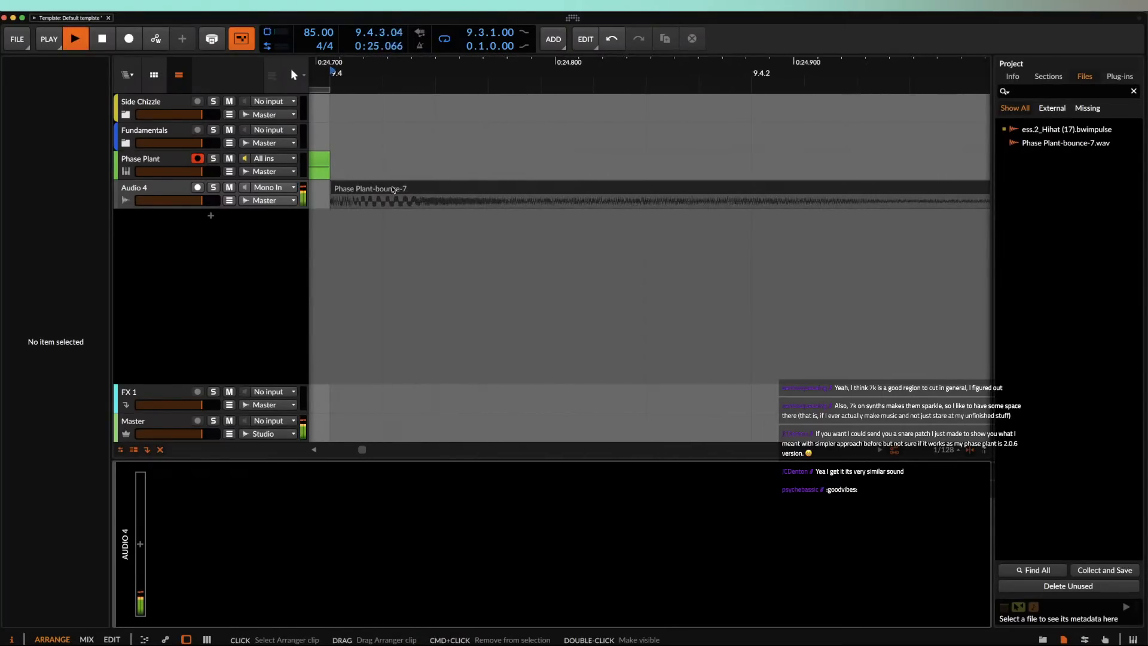
{"action": "scroll", "coordinate": [393, 189], "scroll_direction": "down", "scroll_amount": 5}
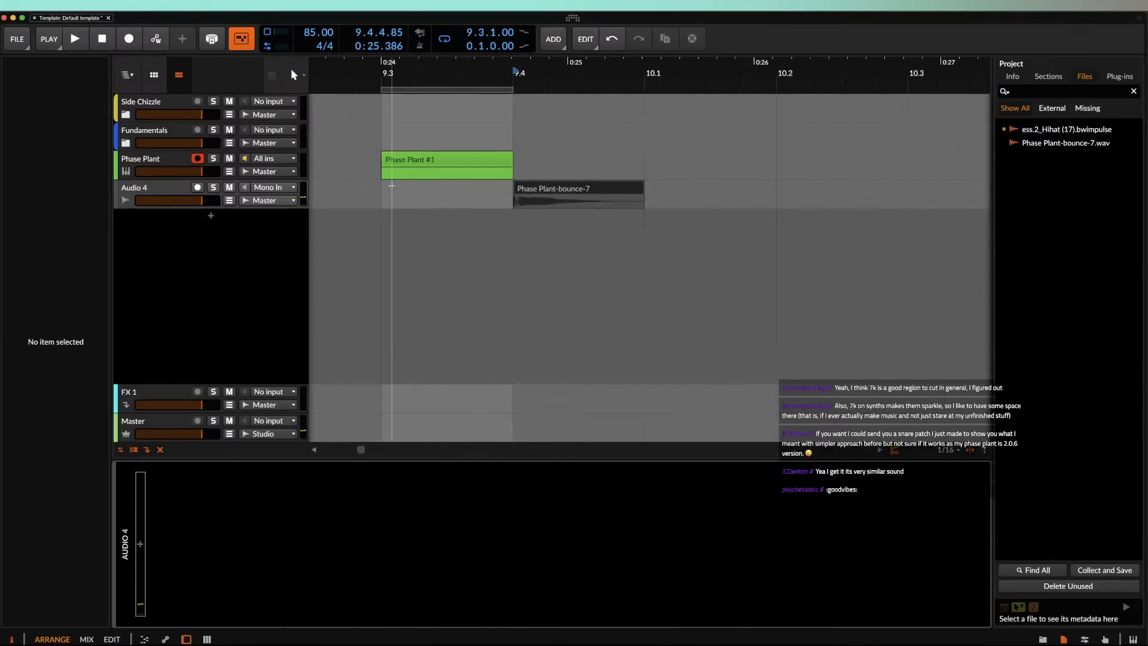
Step: Play the bounced clip on Audio 4 again to compare it with the live Phase Plant track
{"action": "left_click", "coordinate": [242, 175]}
{"action": "left_click", "coordinate": [481, 190]}
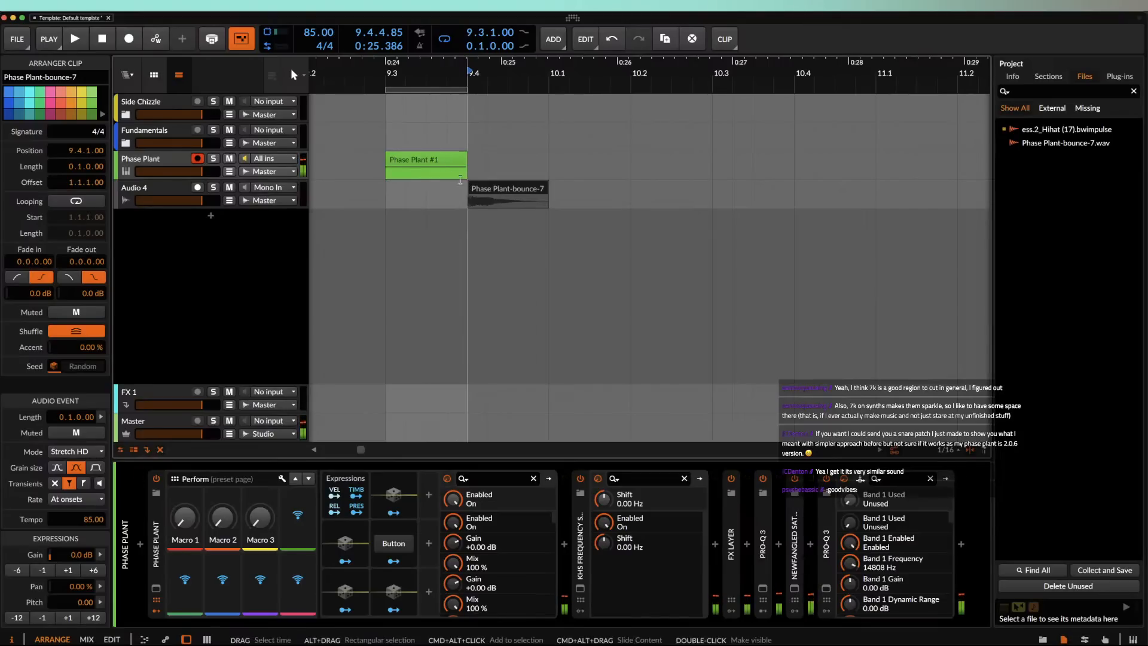
{"action": "key", "text": "space"}
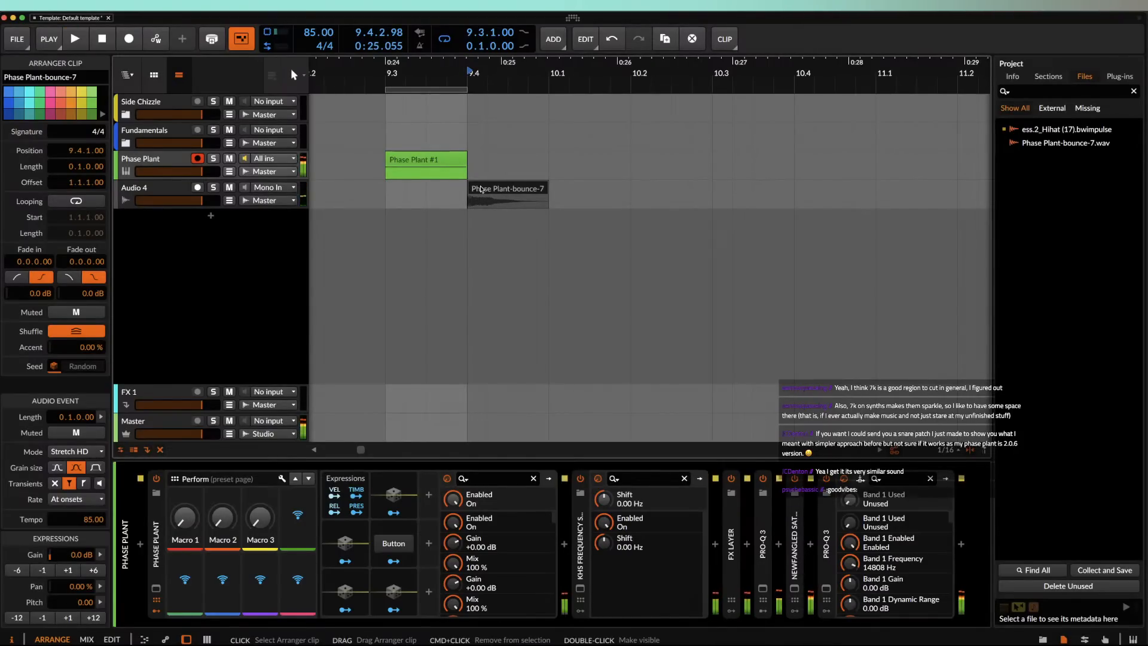
{"action": "key", "text": "space"}
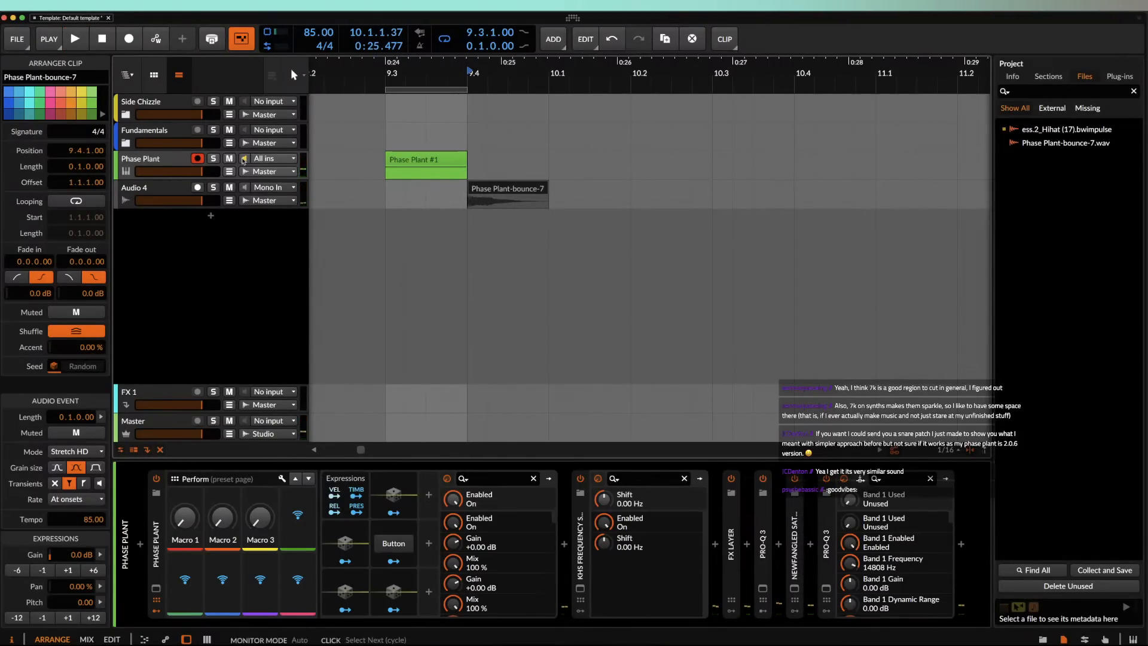
Step: Try a Transient Shaper with raised Attack after the Compressor in Phase Plant's Lane 1, and remove it
{"action": "double_click", "coordinate": [160, 160]}
{"action": "left_click", "coordinate": [157, 588]}
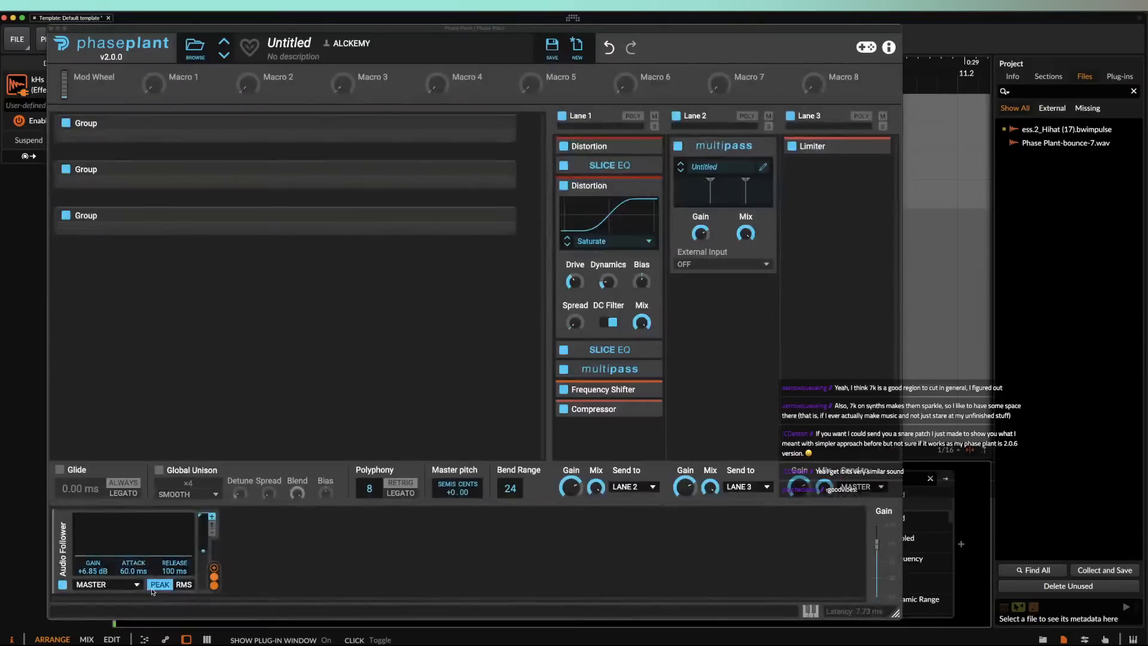
{"action": "left_click", "coordinate": [589, 448]}
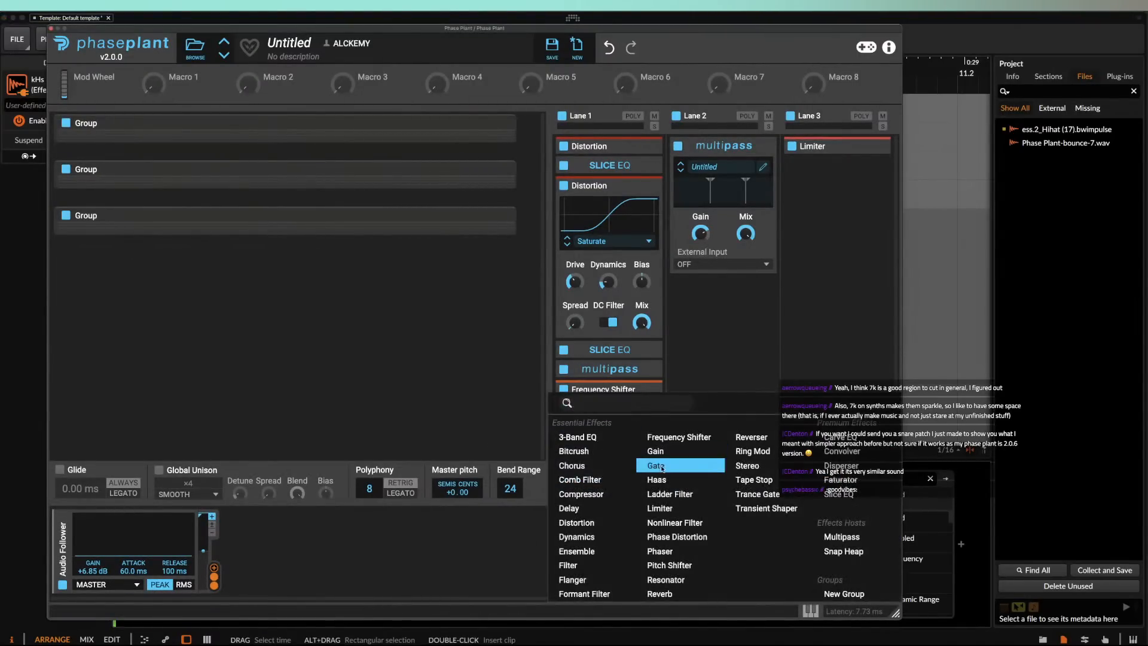
{"action": "left_click", "coordinate": [756, 508]}
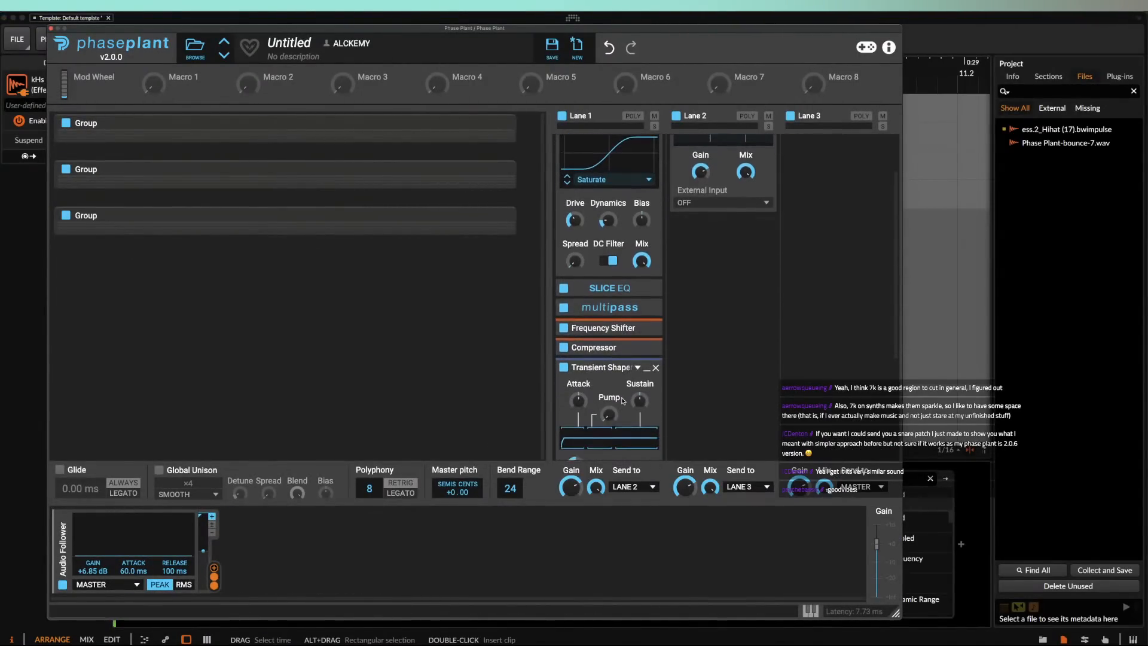
{"action": "scroll", "coordinate": [610, 413], "scroll_direction": "down", "scroll_amount": 2}
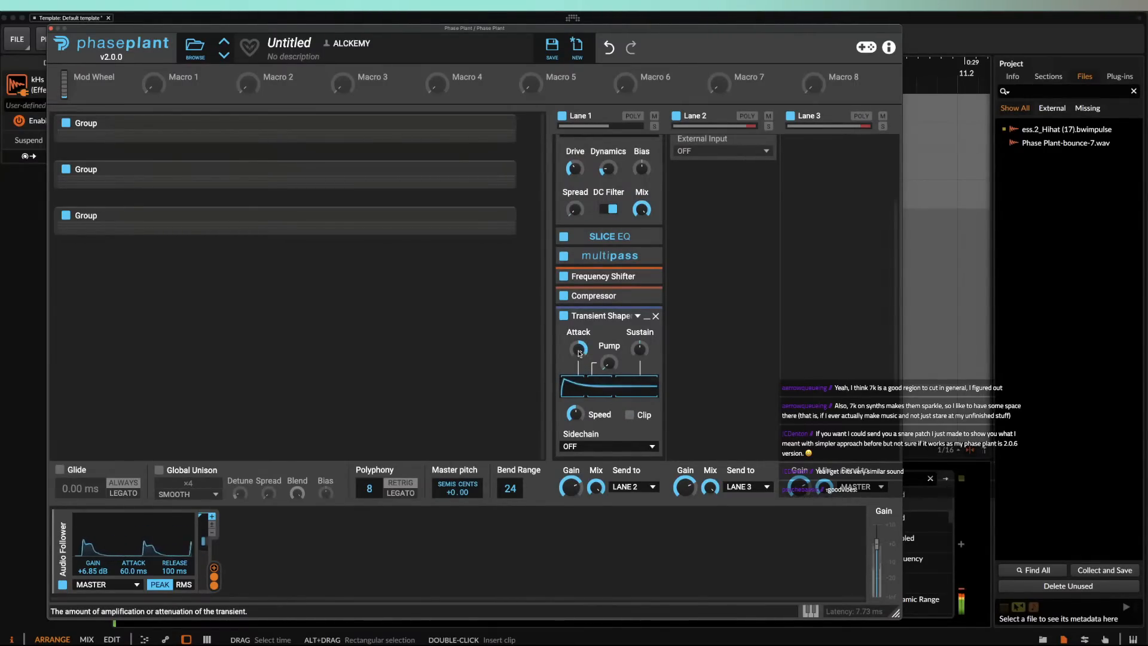
{"action": "left_click", "coordinate": [655, 316]}
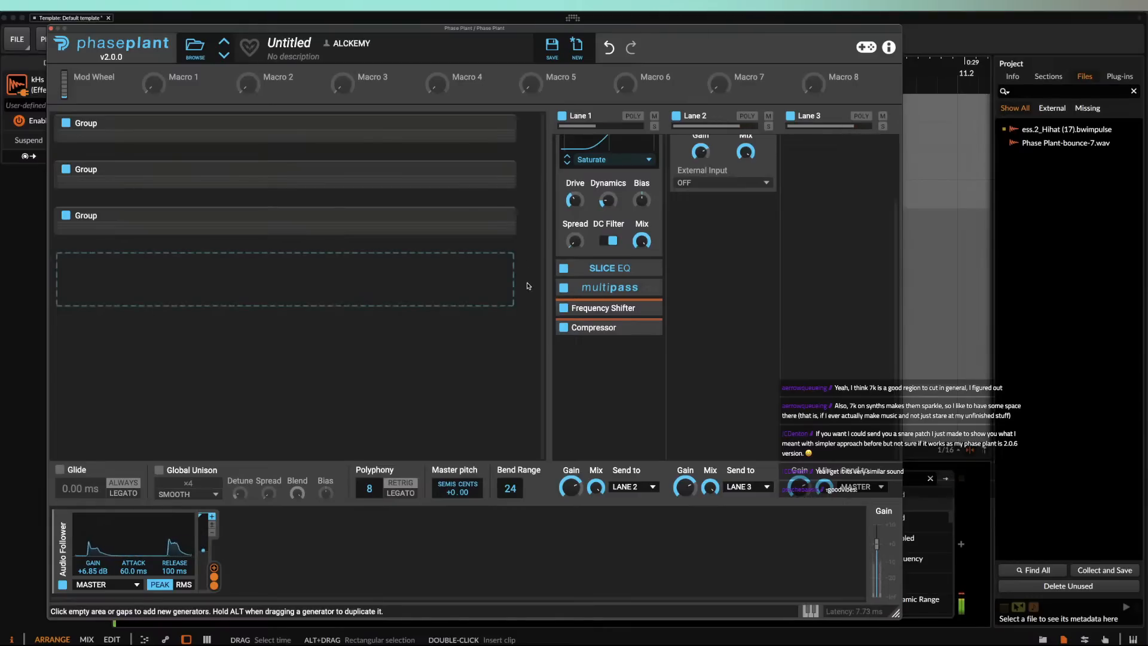
Step: Examine the Lane 1 Compressor's settings and the Audio Follower's source, collapse the Compressor and close Phase Plant
{"action": "left_click", "coordinate": [646, 329]}
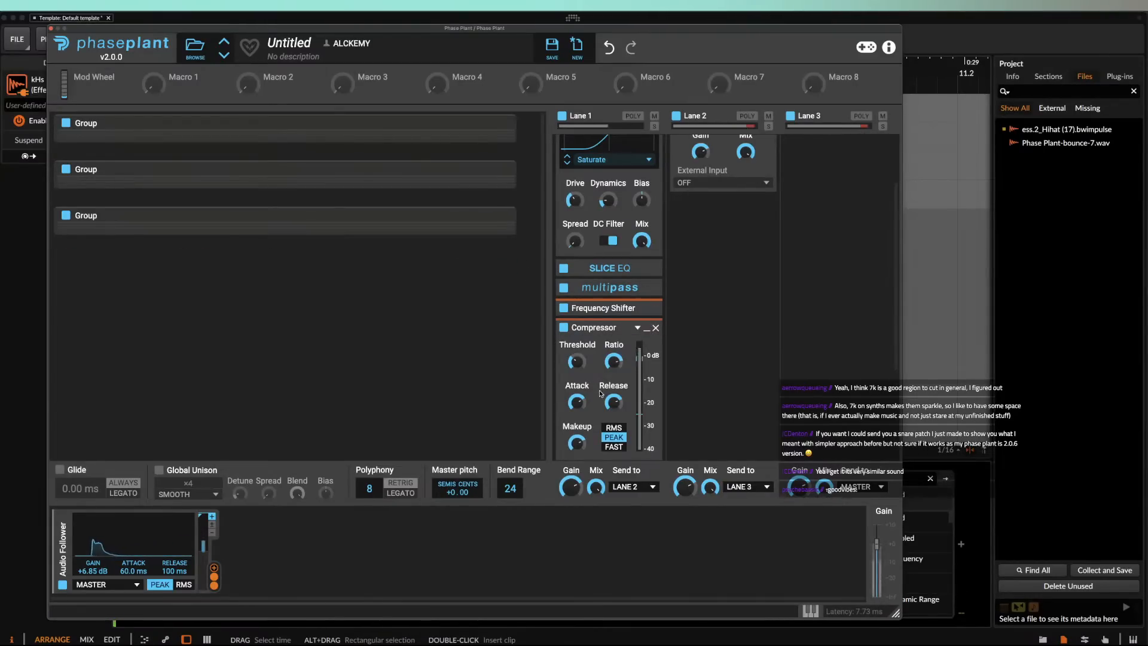
{"action": "left_click", "coordinate": [571, 403]}
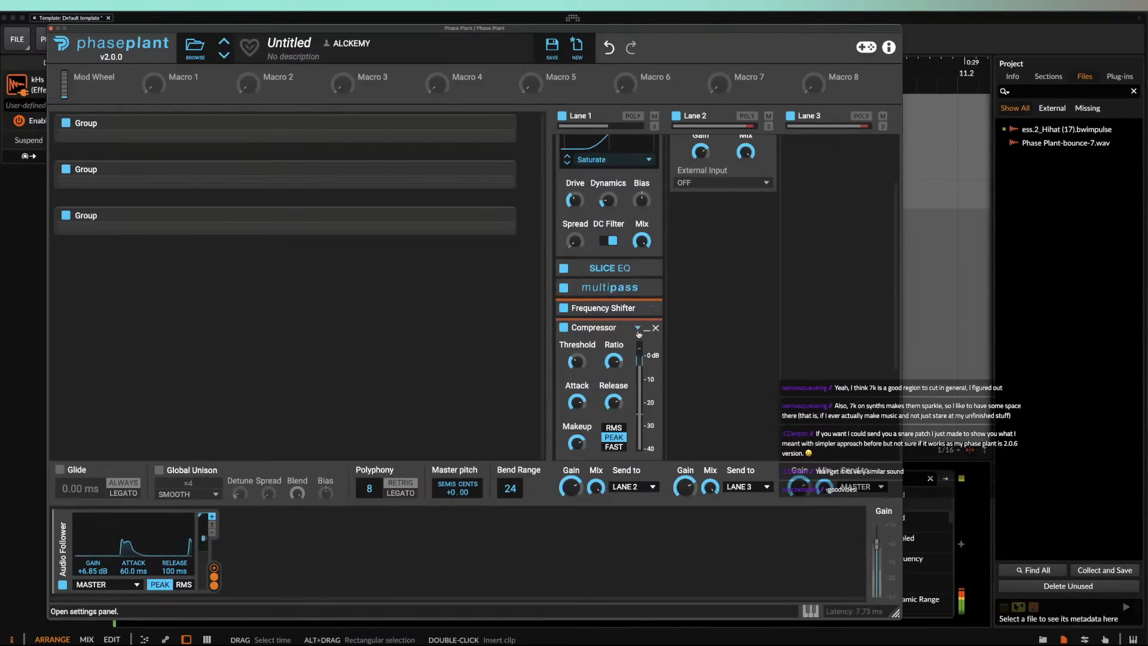
{"action": "left_click", "coordinate": [646, 331]}
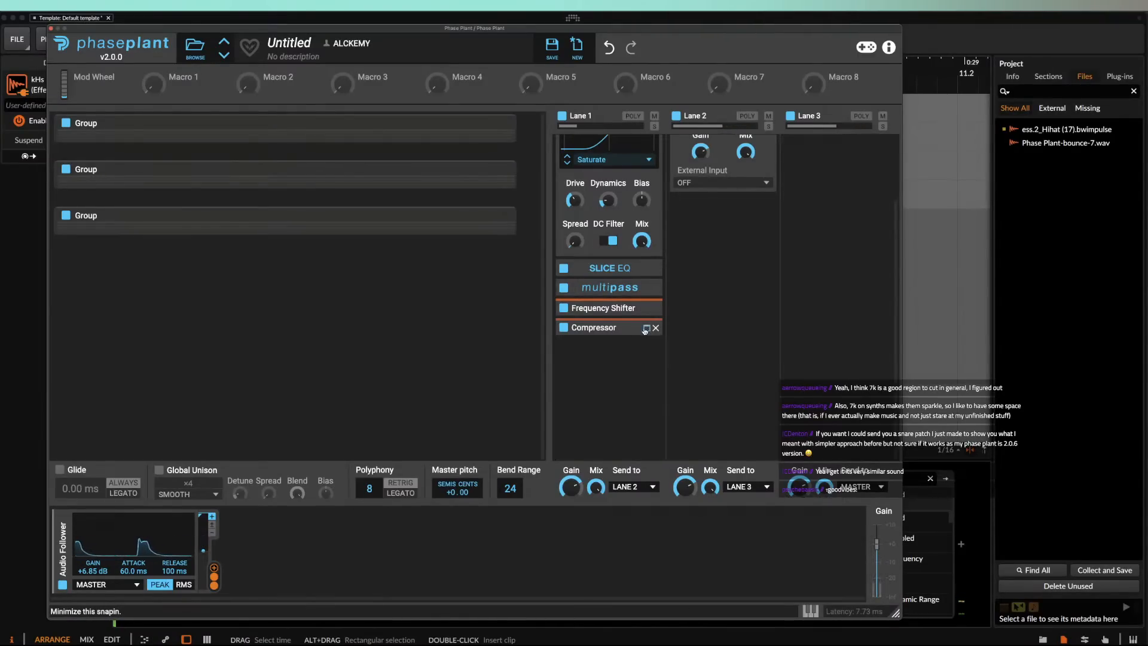
{"action": "left_click", "coordinate": [99, 585]}
{"action": "left_click", "coordinate": [91, 515]}
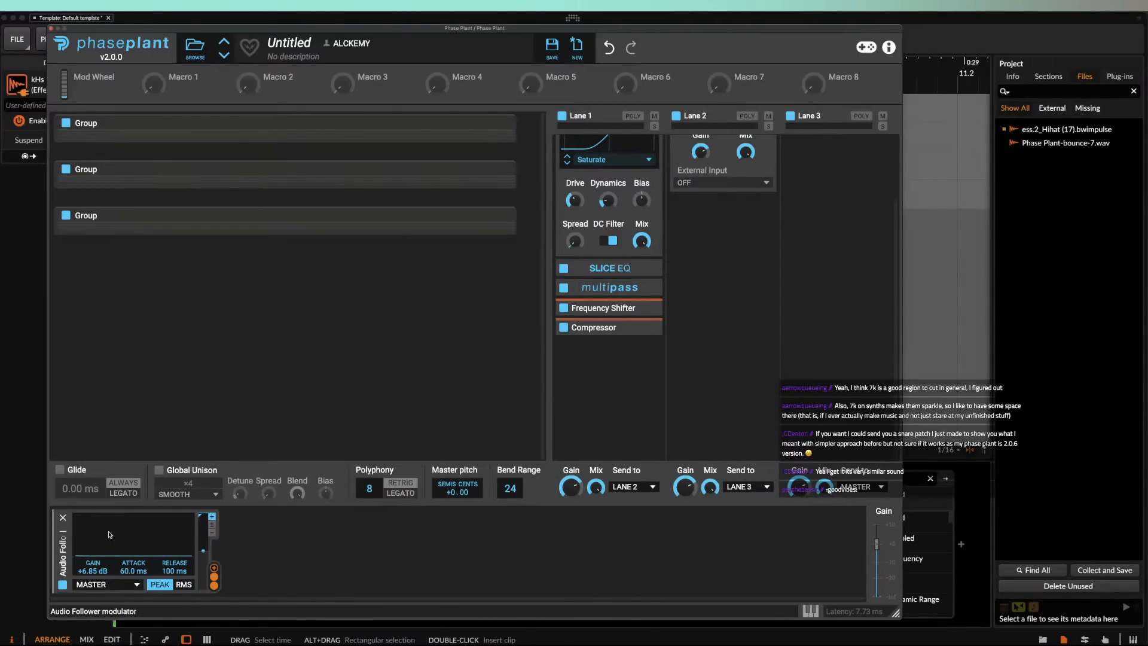
{"action": "left_click", "coordinate": [52, 28]}
Step: Bounce the Phase Plant clip to audio again and move the new bounce to 9.4 above the earlier one
{"action": "left_click", "coordinate": [430, 161]}
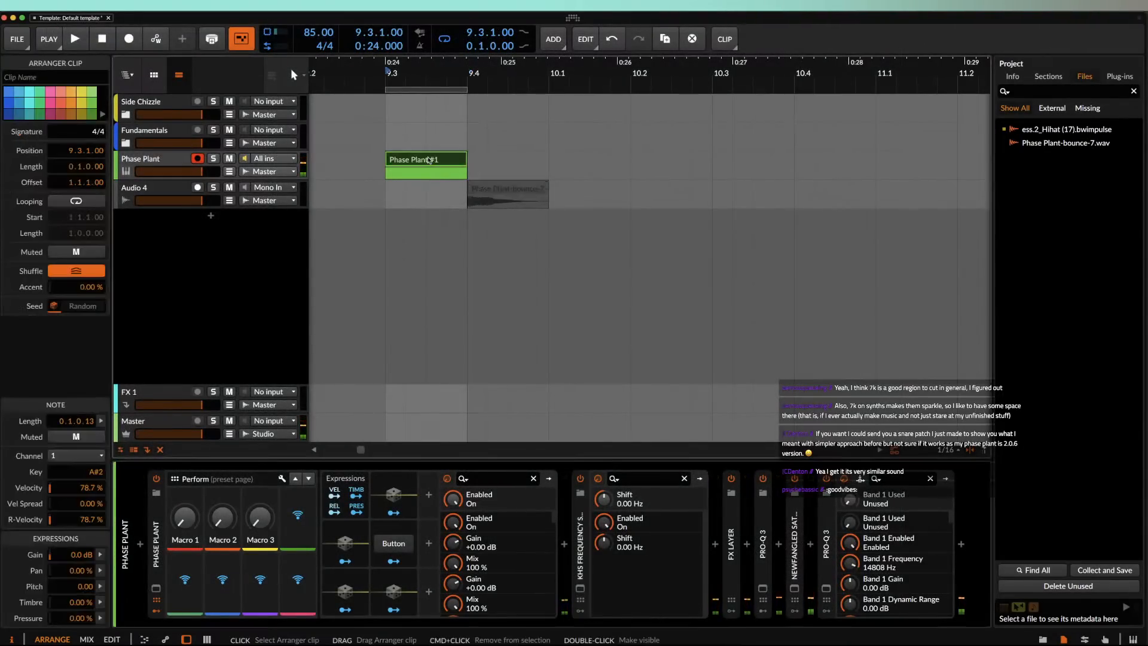
{"action": "key", "text": "super+b"}
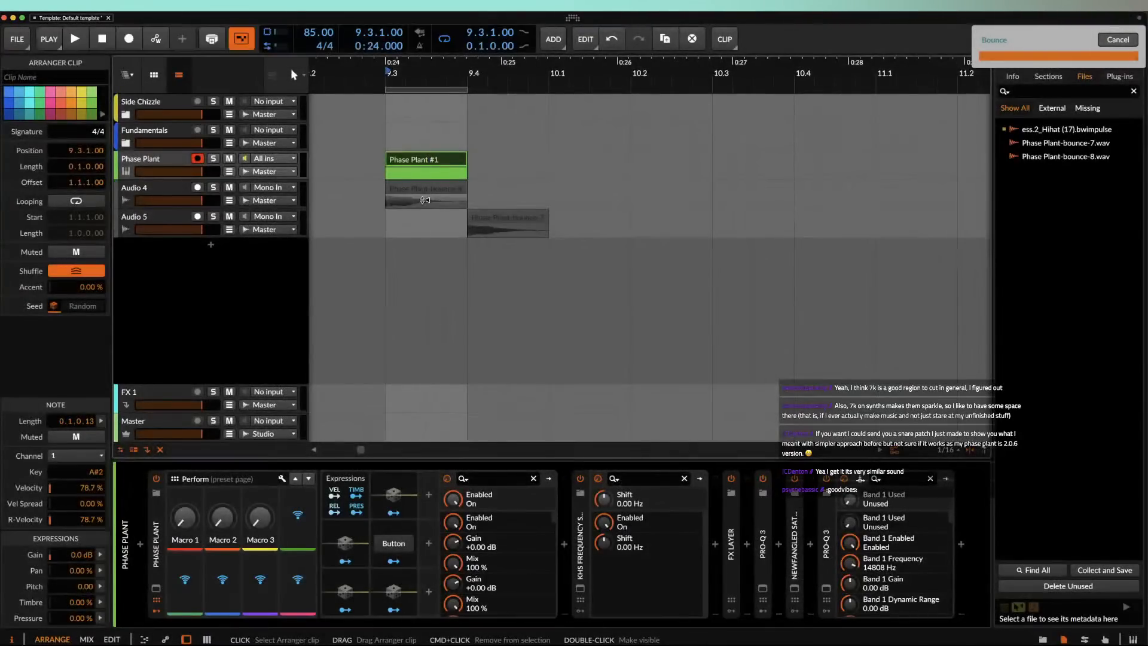
{"action": "left_click_drag", "start_coordinate": [416, 195], "coordinate": [489, 189]}
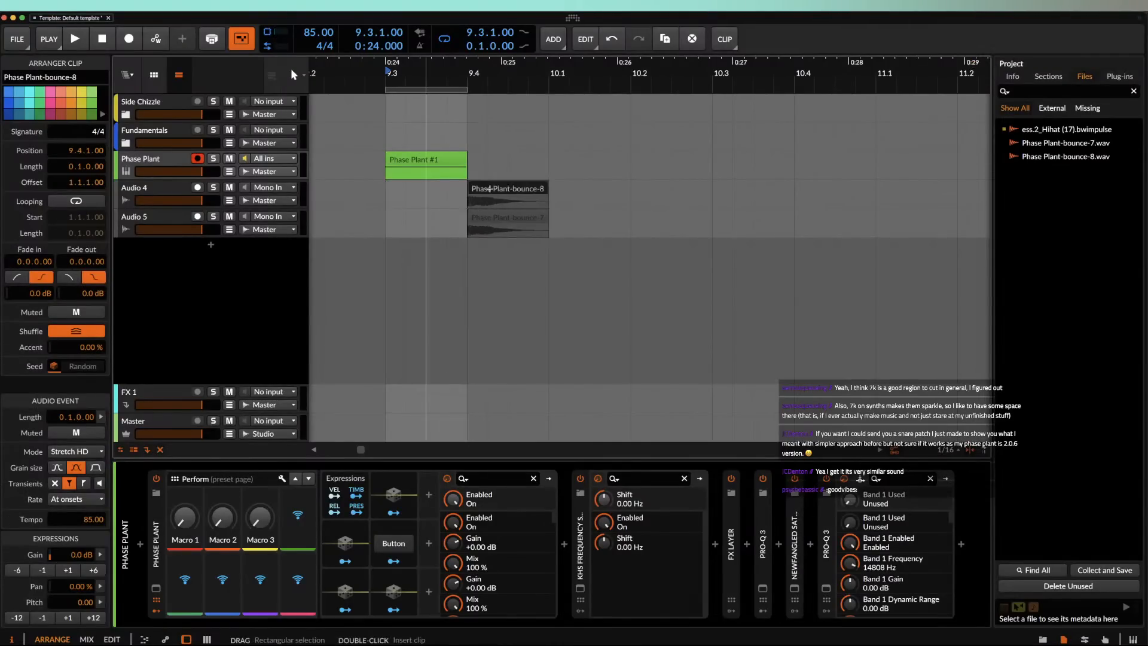
Step: Delete the Audio 5 track that holds the older Phase Plant-bounce-7 clip
{"action": "scroll", "coordinate": [489, 188], "scroll_direction": "up", "scroll_amount": 5}
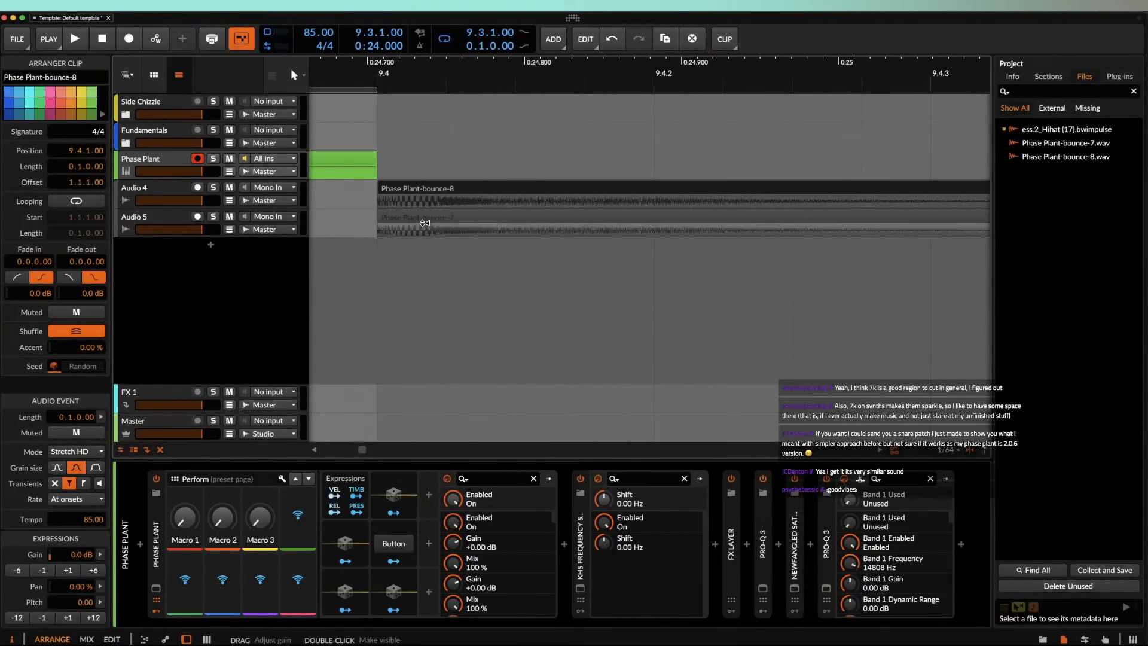
{"action": "left_click", "coordinate": [147, 222]}
{"action": "key", "text": "Delete"}
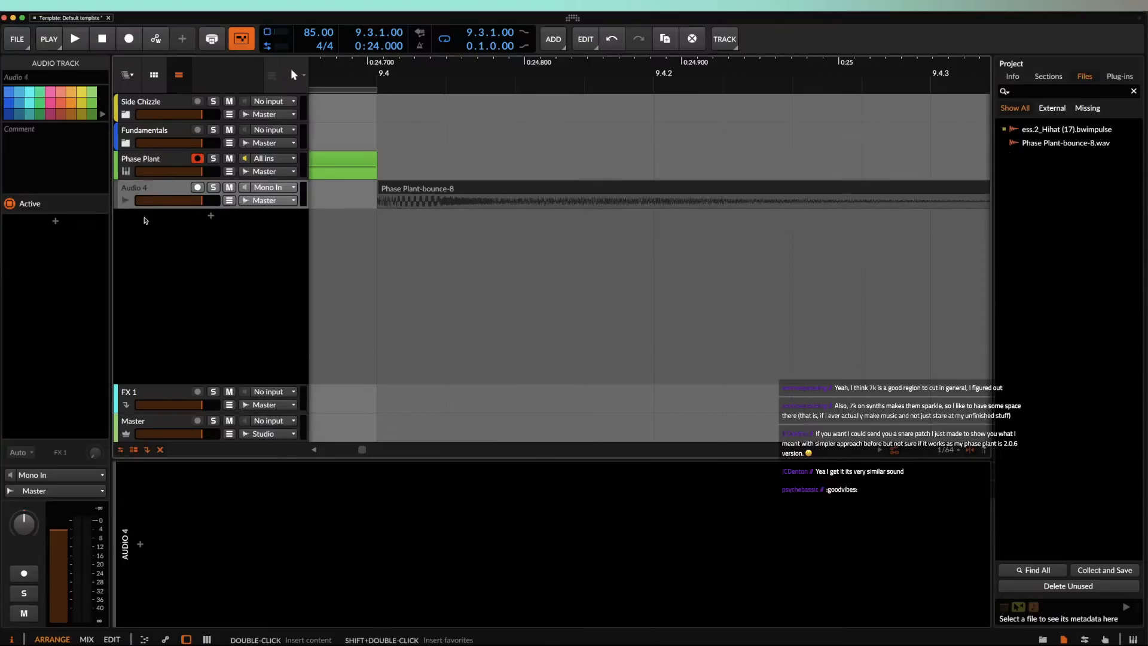
Step: Play the Phase Plant-bounce-8 clip on Audio 4, move it to 9.4.2.00 and play it again
{"action": "scroll", "coordinate": [444, 179], "scroll_direction": "down", "scroll_amount": 3}
{"action": "left_click", "coordinate": [454, 188]}
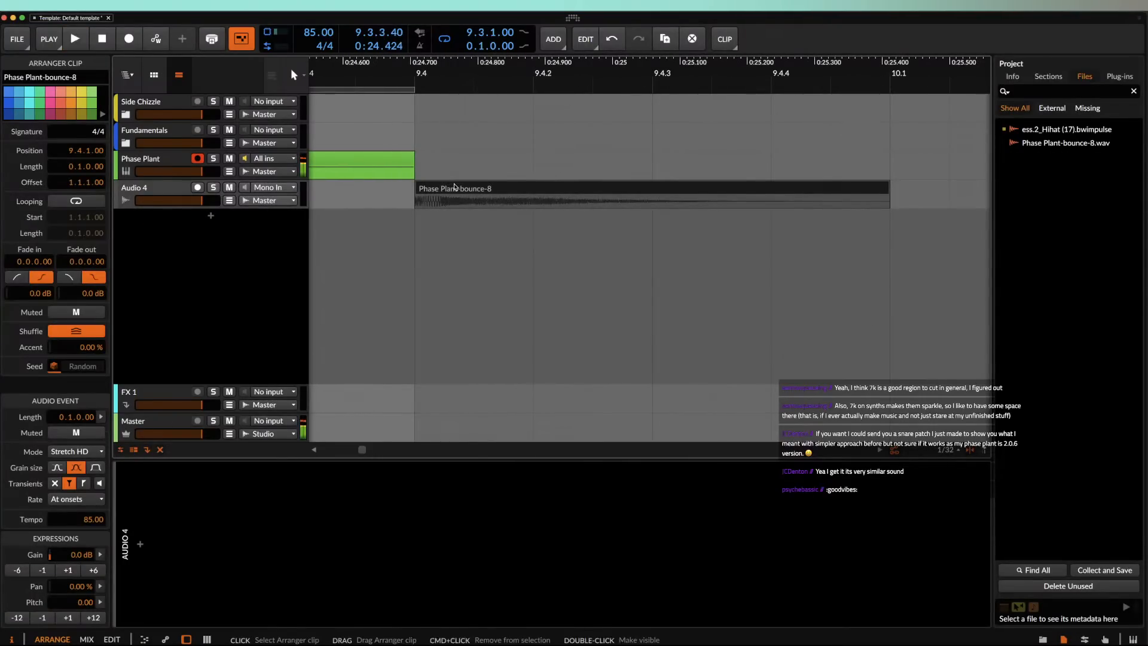
{"action": "key", "text": "space"}
{"action": "scroll", "coordinate": [453, 188], "scroll_direction": "down", "scroll_amount": 2}
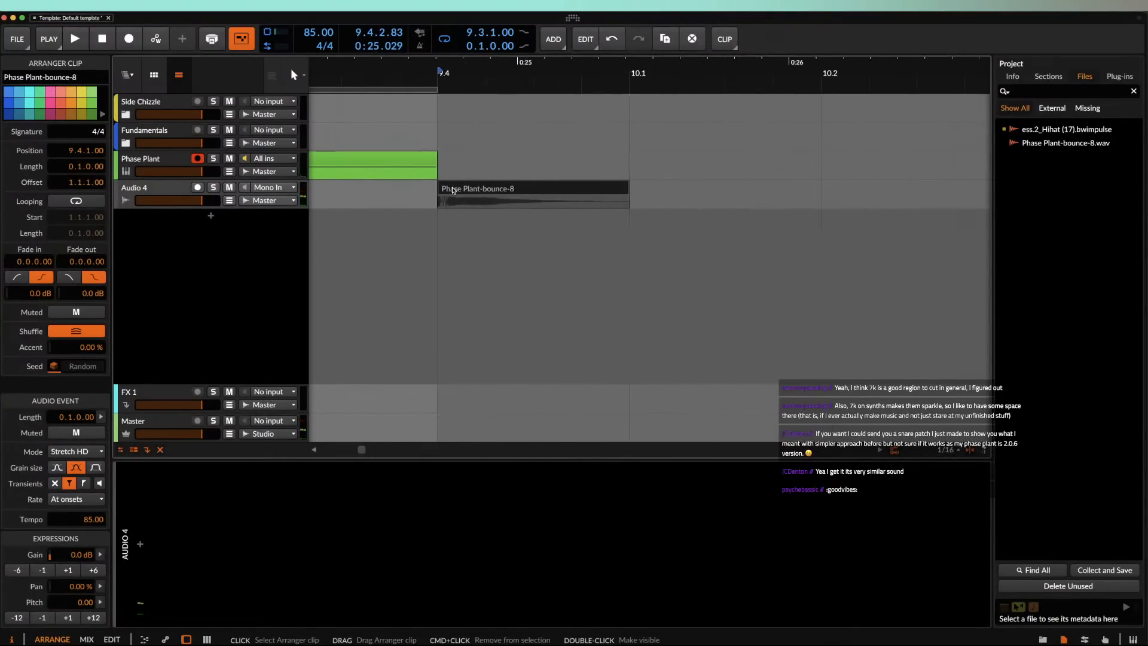
{"action": "left_click_drag", "start_coordinate": [453, 190], "coordinate": [501, 191]}
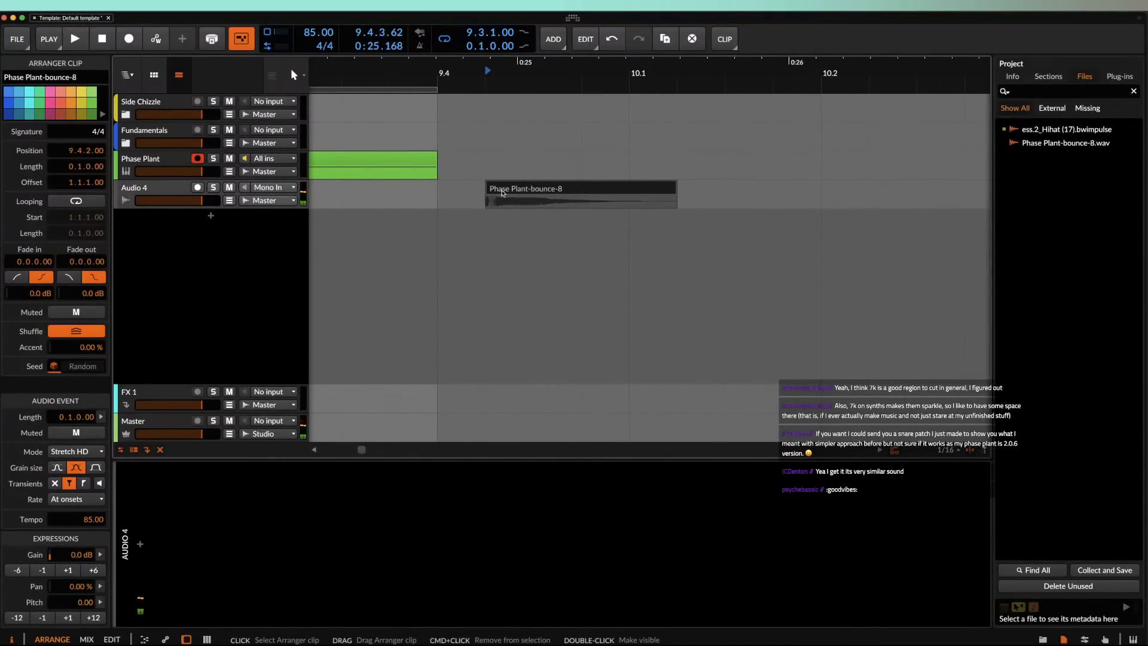
{"action": "scroll", "coordinate": [503, 192], "scroll_direction": "down", "scroll_amount": 2}
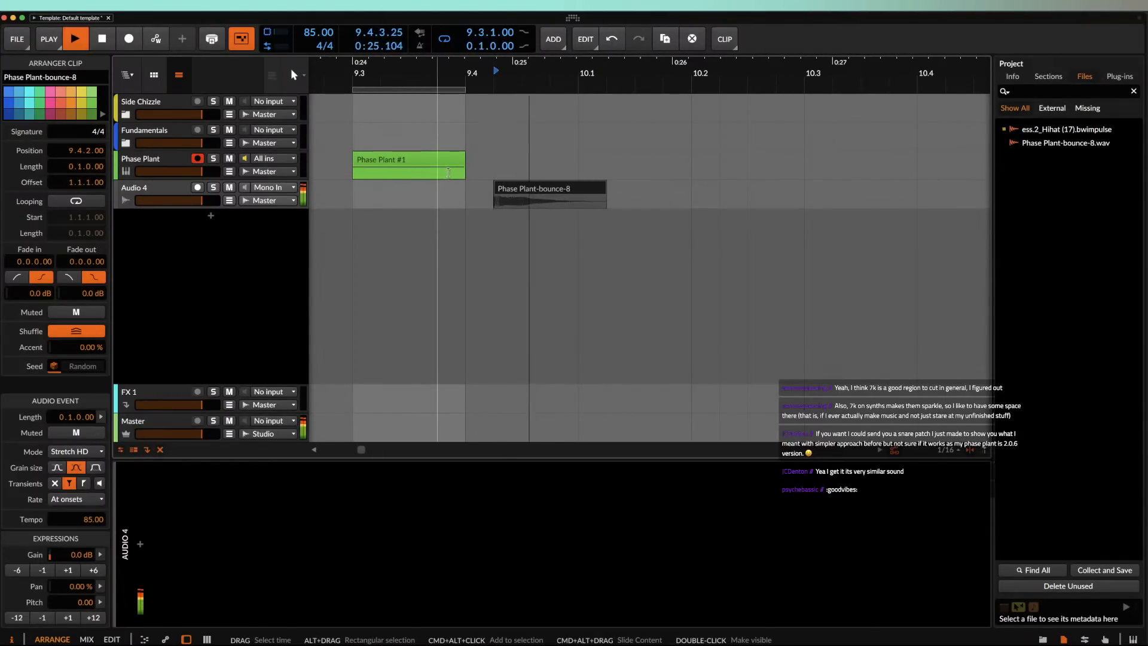
{"action": "key", "text": "space"}
Step: Bounce the Phase Plant clip at 9.3 to audio again and shift the new bounce just past 9.4 on Audio 4
{"action": "left_click", "coordinate": [441, 161]}
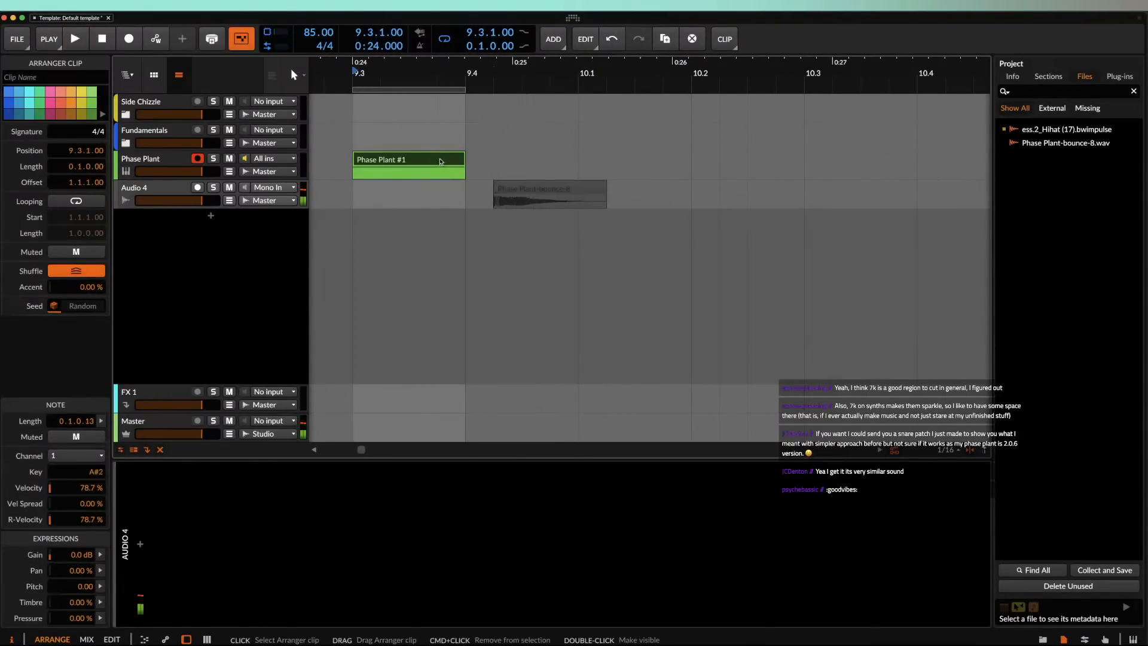
{"action": "key", "text": "super+b"}
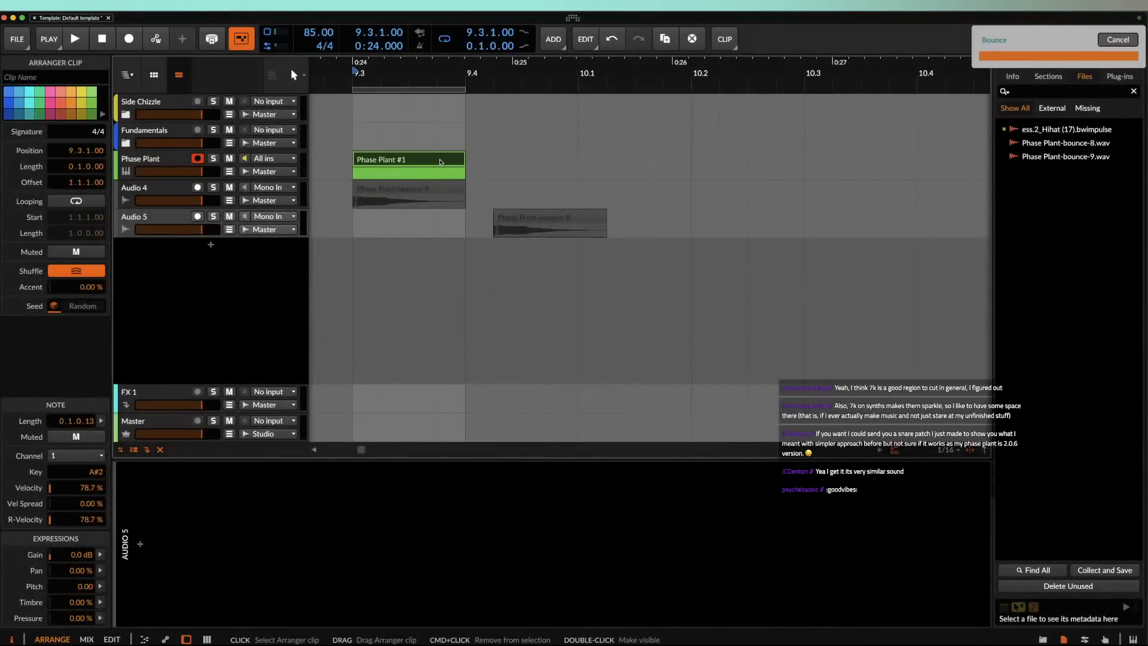
{"action": "left_click_drag", "start_coordinate": [412, 193], "coordinate": [469, 190]}
Step: Delete the earlier Phase Plant-bounce-8 clip from Audio 5
{"action": "scroll", "coordinate": [534, 186], "scroll_direction": "up", "scroll_amount": 5}
{"action": "left_click", "coordinate": [492, 221]}
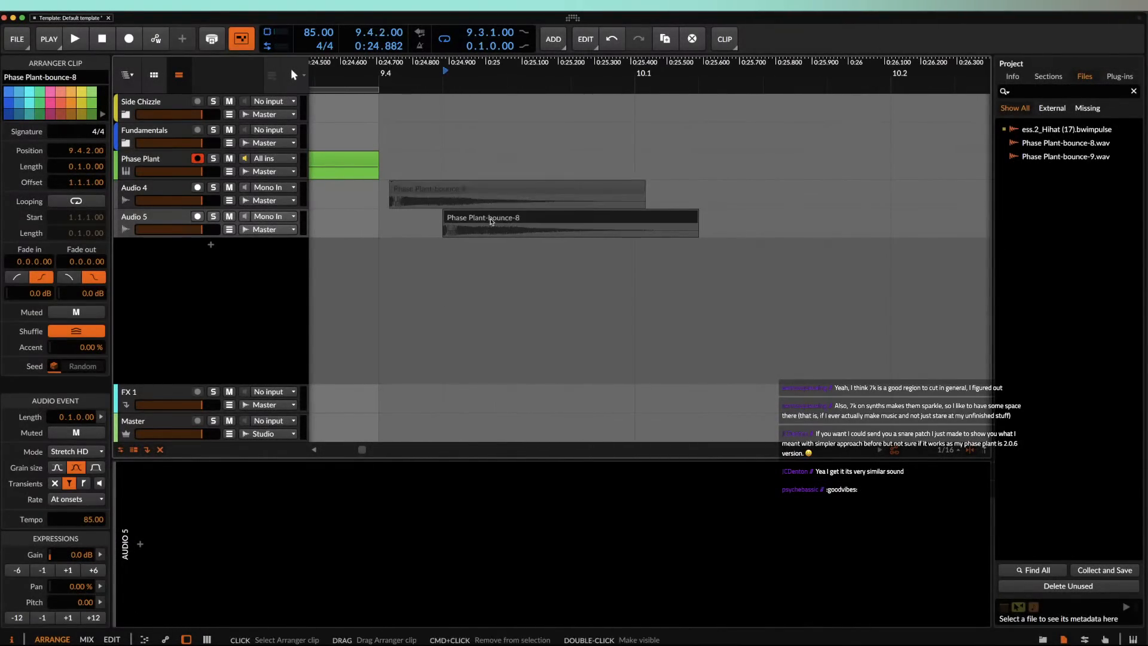
{"action": "key", "text": "Delete"}
Step: Audition the Phase Plant-bounce-9 clip and align its start to 9.4.1.00 on Audio 4
{"action": "left_click", "coordinate": [469, 191]}
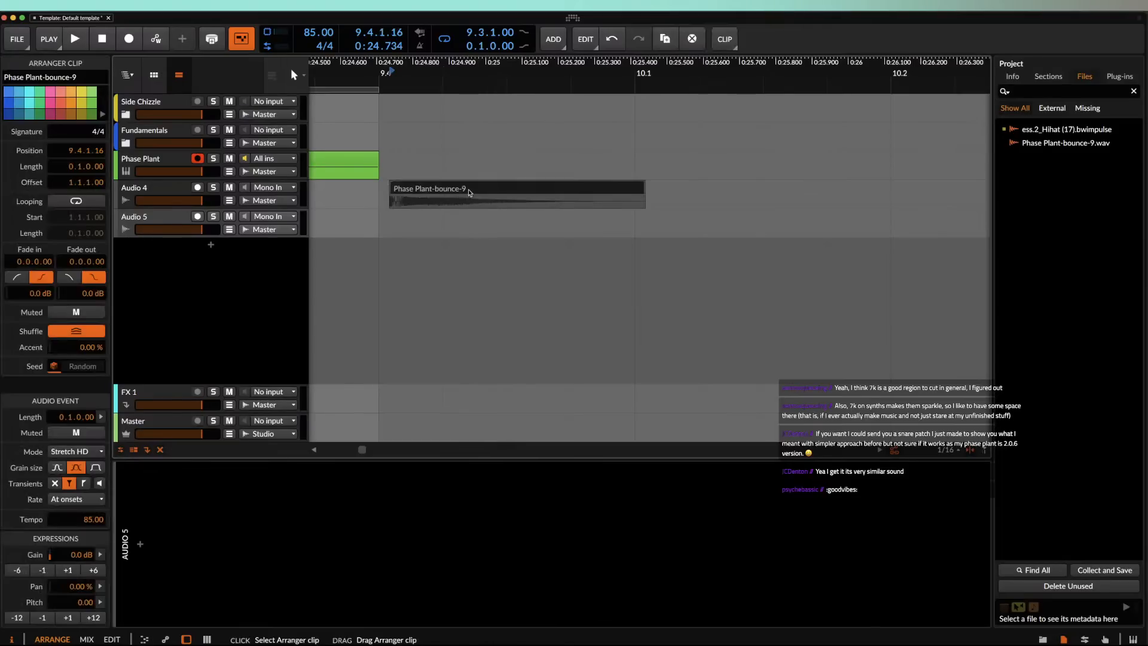
{"action": "key", "text": "space"}
{"action": "key", "text": "space"}
{"action": "left_click_drag", "start_coordinate": [469, 191], "coordinate": [457, 191]}
Step: Play the Phase Plant-bounce-9 clip repeatedly from 9.4 to judge the bounced snare's sound
{"action": "key", "text": "space"}
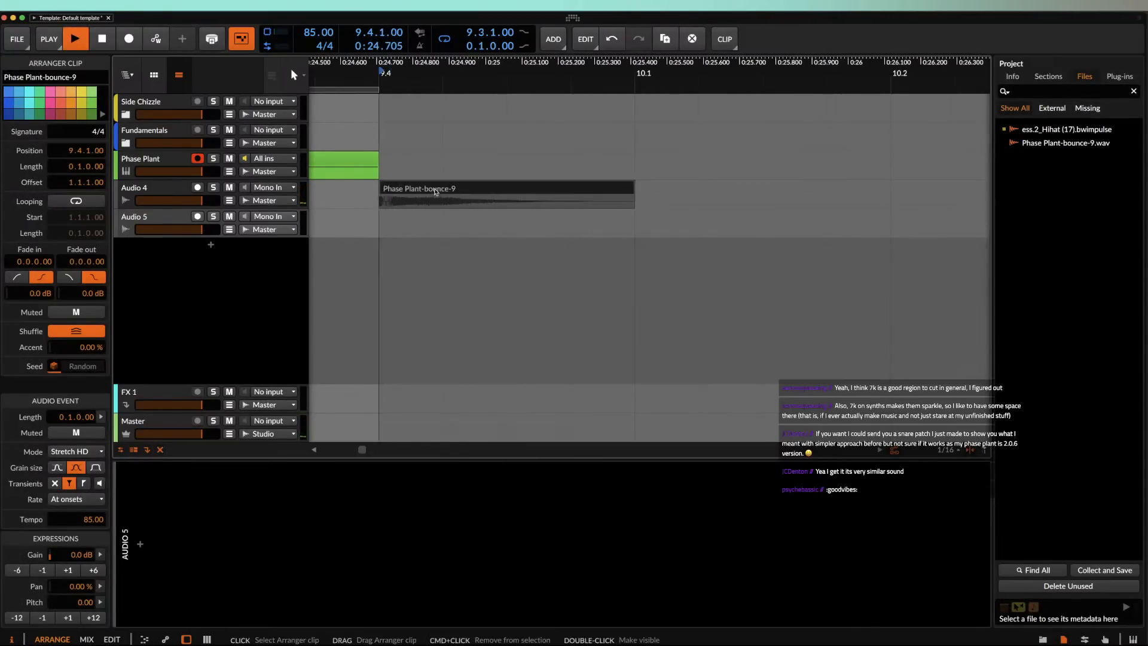
{"action": "key", "text": "space"}
{"action": "key", "text": "space"}
{"action": "key", "text": "space"}
{"action": "key", "text": "space"}
{"action": "key", "text": "space"}
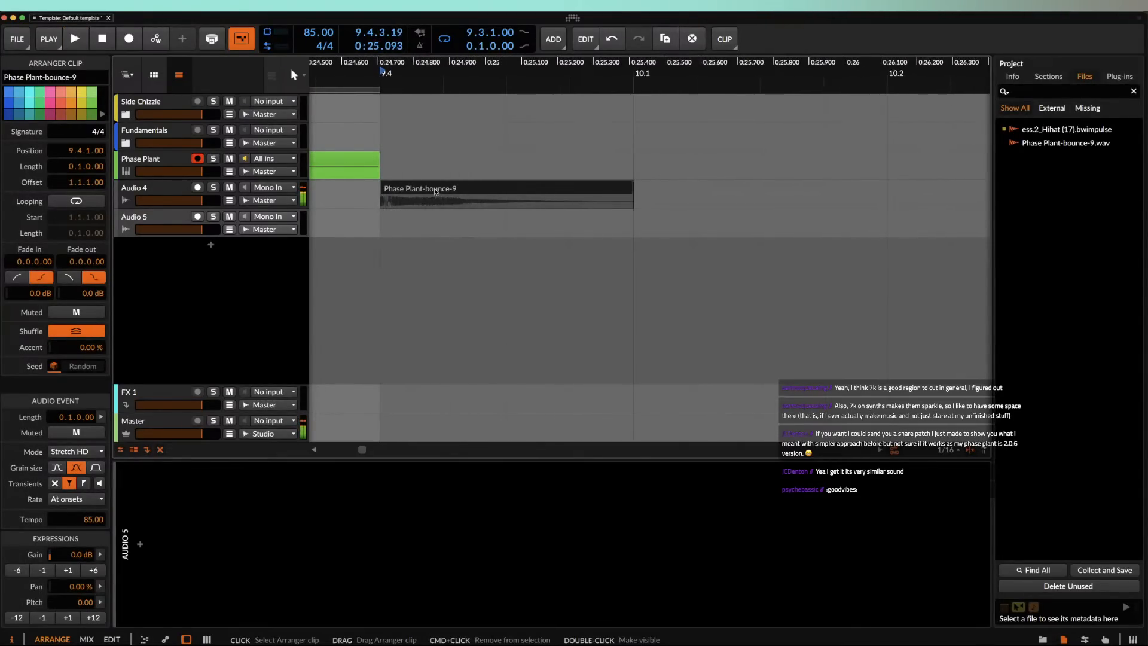
{"action": "scroll", "coordinate": [435, 191], "scroll_direction": "down", "scroll_amount": 2}
{"action": "key", "text": "space"}
{"action": "key", "text": "space"}
{"action": "key", "text": "space"}
{"action": "key", "text": "space"}
{"action": "scroll", "coordinate": [415, 196], "scroll_direction": "up", "scroll_amount": 3}
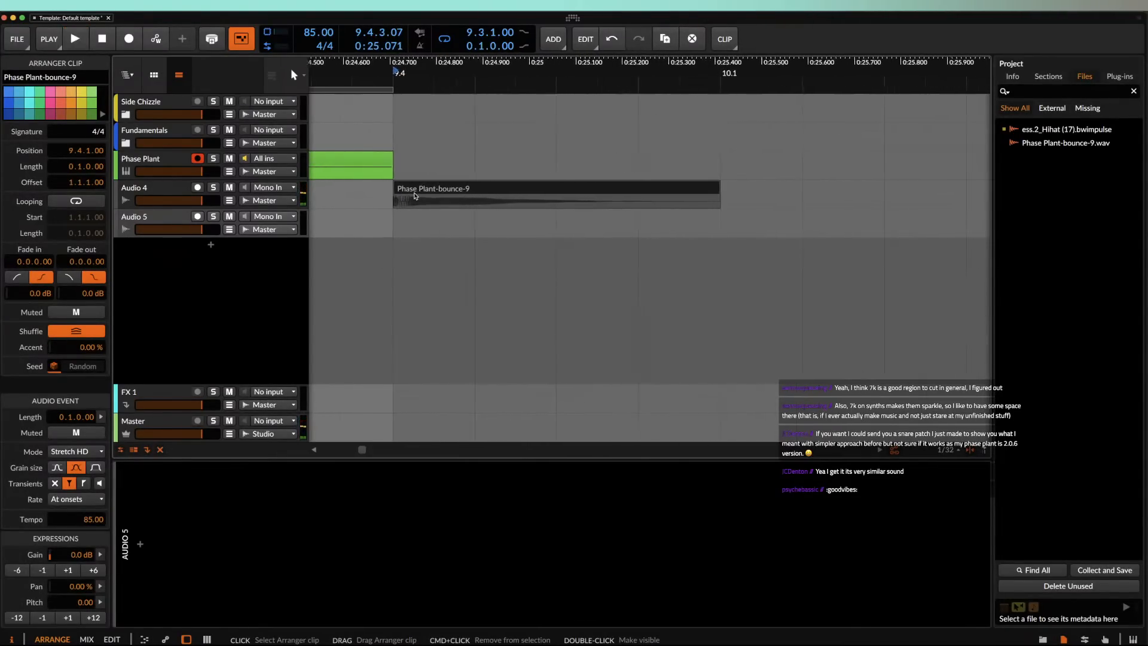
{"action": "key", "text": "space"}
{"action": "key", "text": "space"}
{"action": "key", "text": "space"}
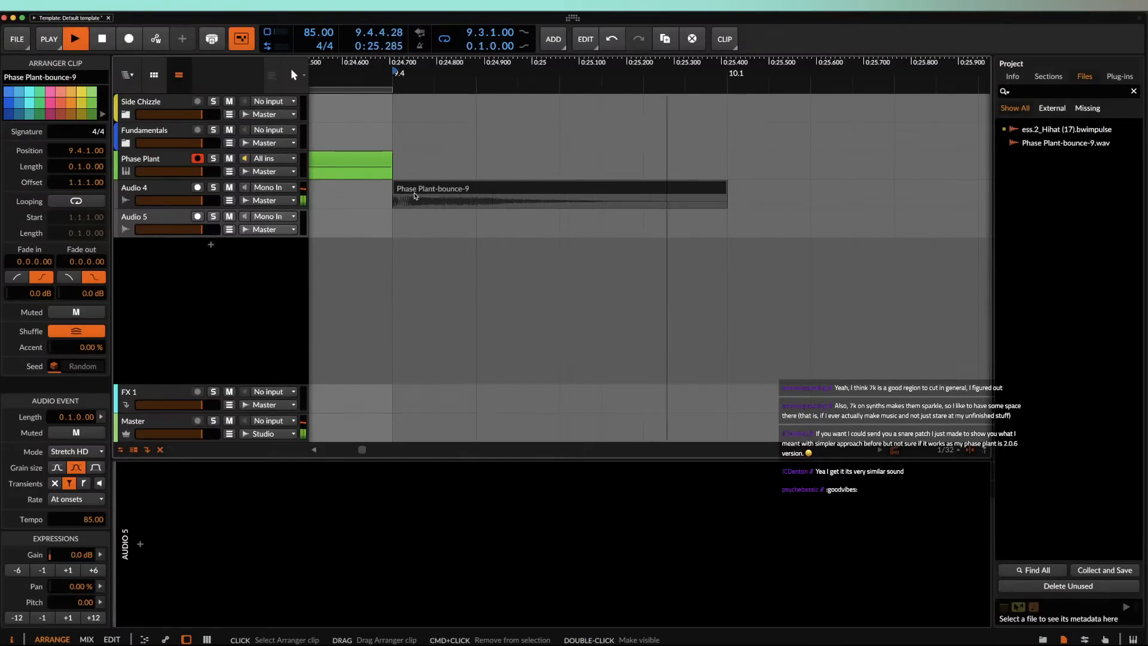
{"action": "scroll", "coordinate": [415, 196], "scroll_direction": "down", "scroll_amount": 3}
{"action": "key", "text": "space"}
{"action": "key", "text": "space"}
{"action": "key", "text": "space"}
Step: Switch to Finder and open the Recent Drums folder inside sample pack
{"action": "left_click", "coordinate": [1058, 143]}
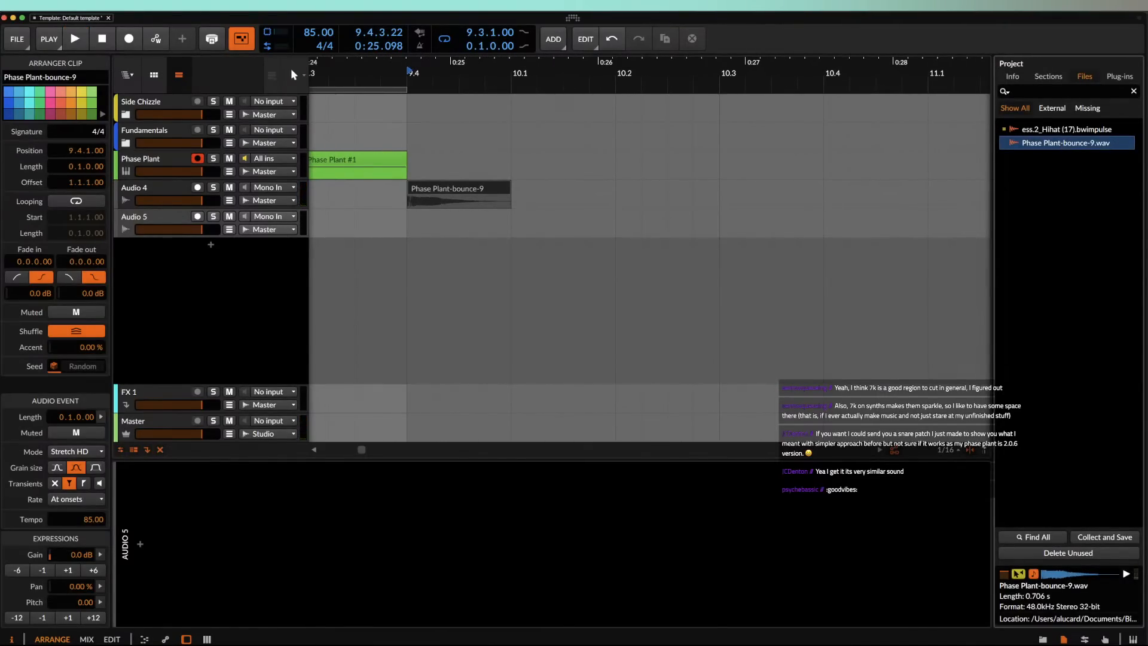
{"action": "key", "text": "super+Tab"}
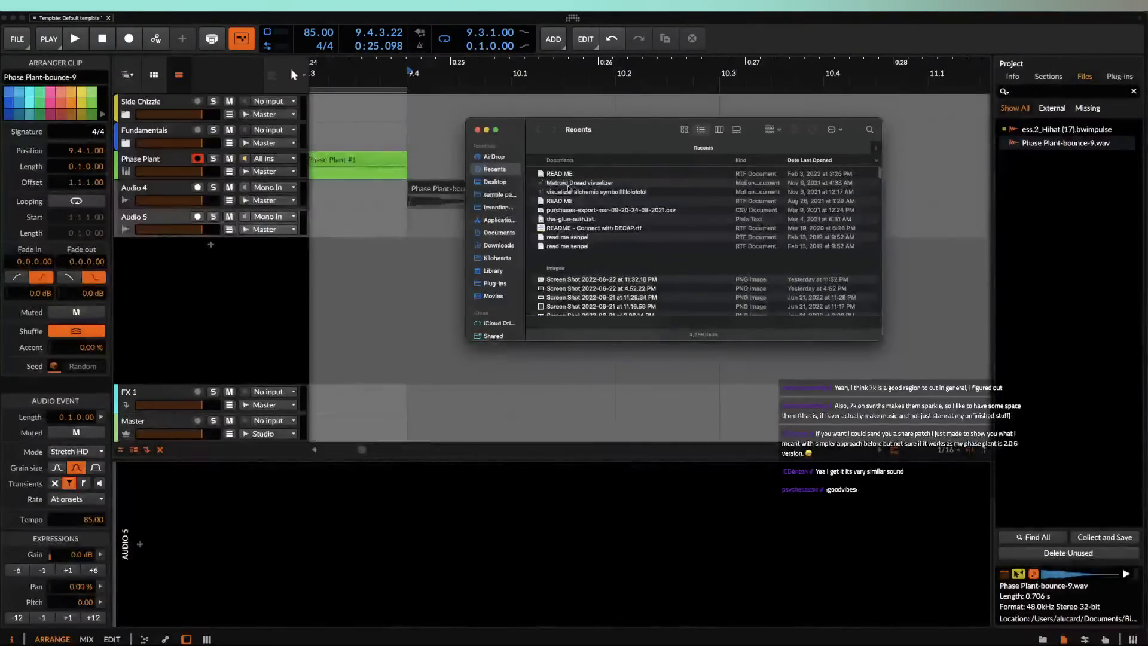
{"action": "left_click", "coordinate": [499, 233]}
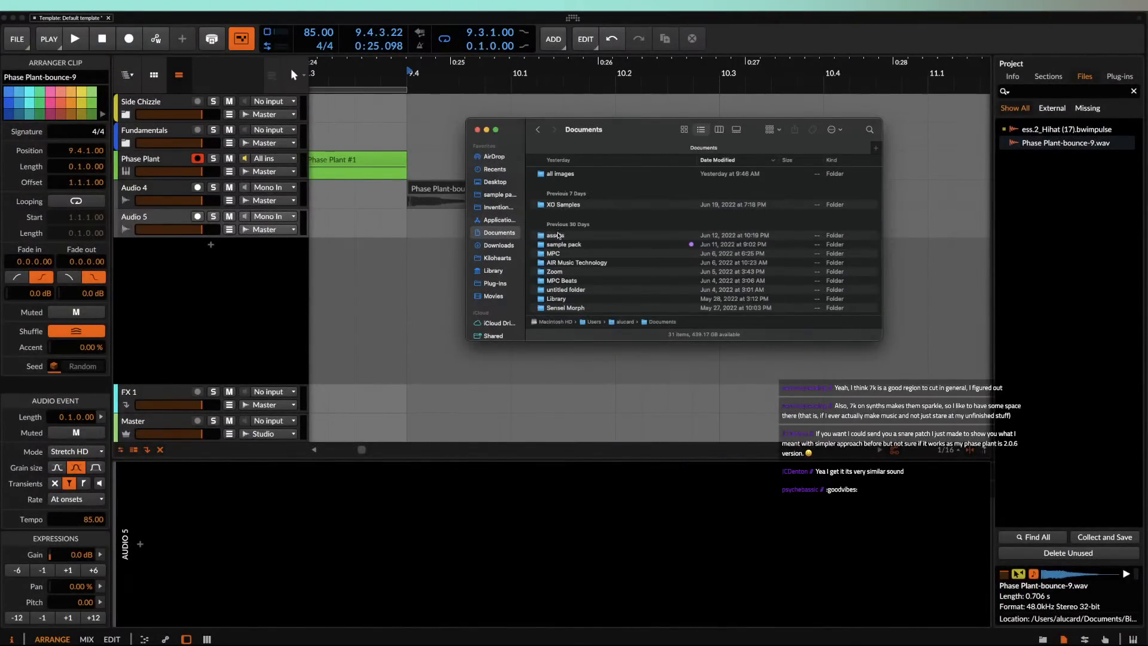
{"action": "left_click", "coordinate": [493, 195]}
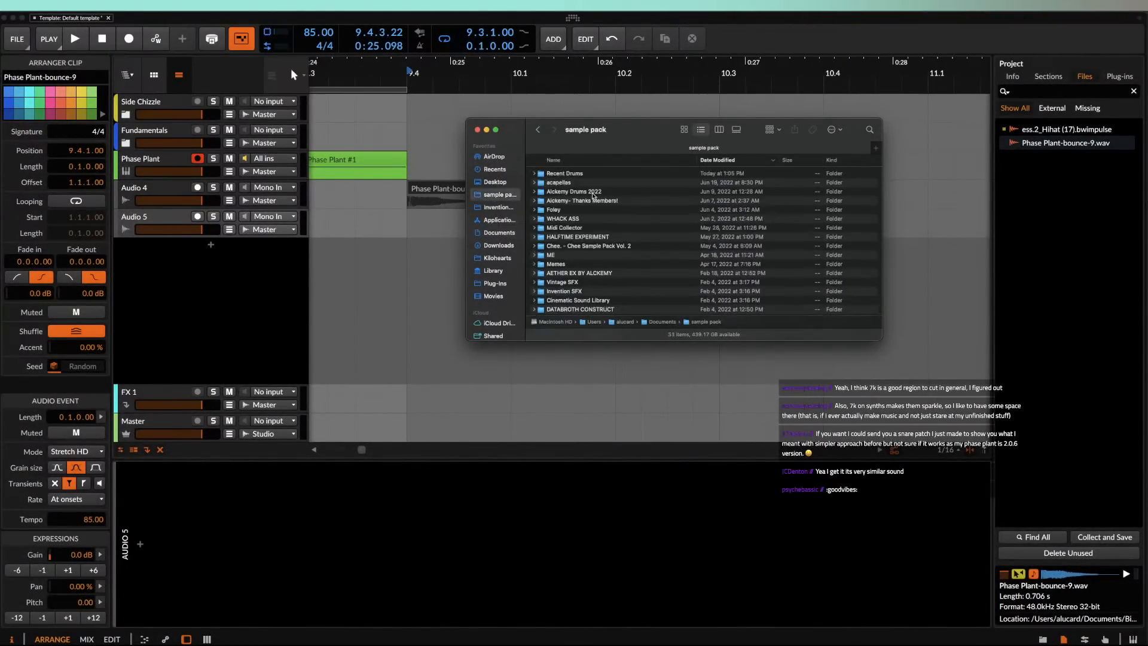
{"action": "double_click", "coordinate": [559, 173]}
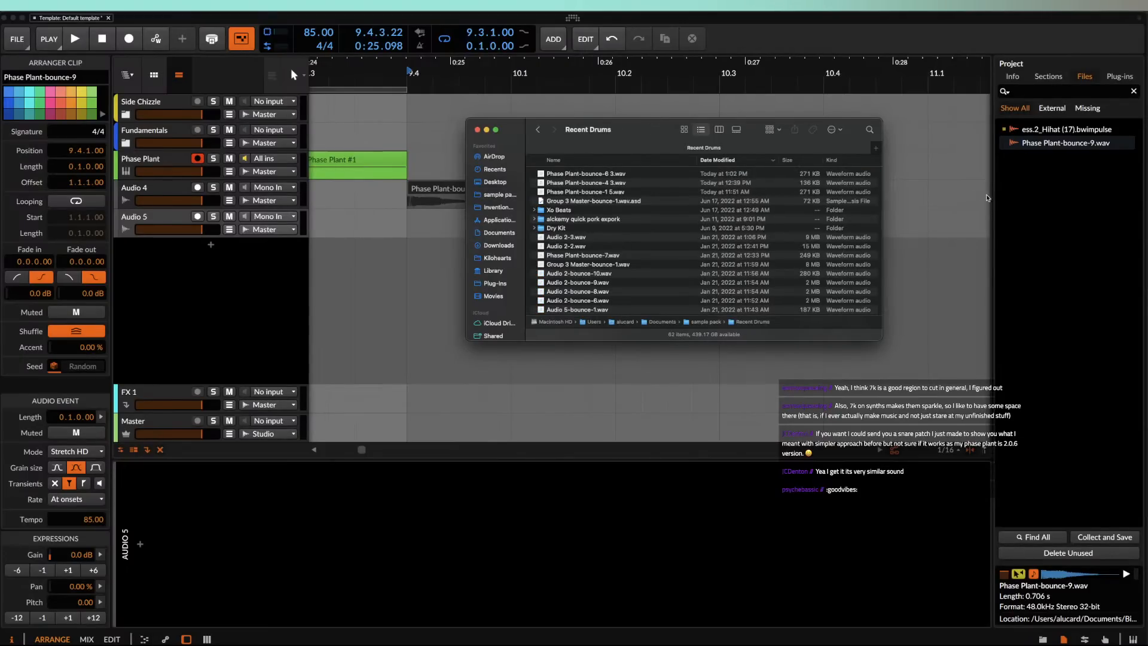
Step: Copy Phase Plant-bounce-9.wav from the project files into the Recent Drums folder and preview the file
{"action": "left_click_drag", "start_coordinate": [1081, 142], "coordinate": [1031, 157]}
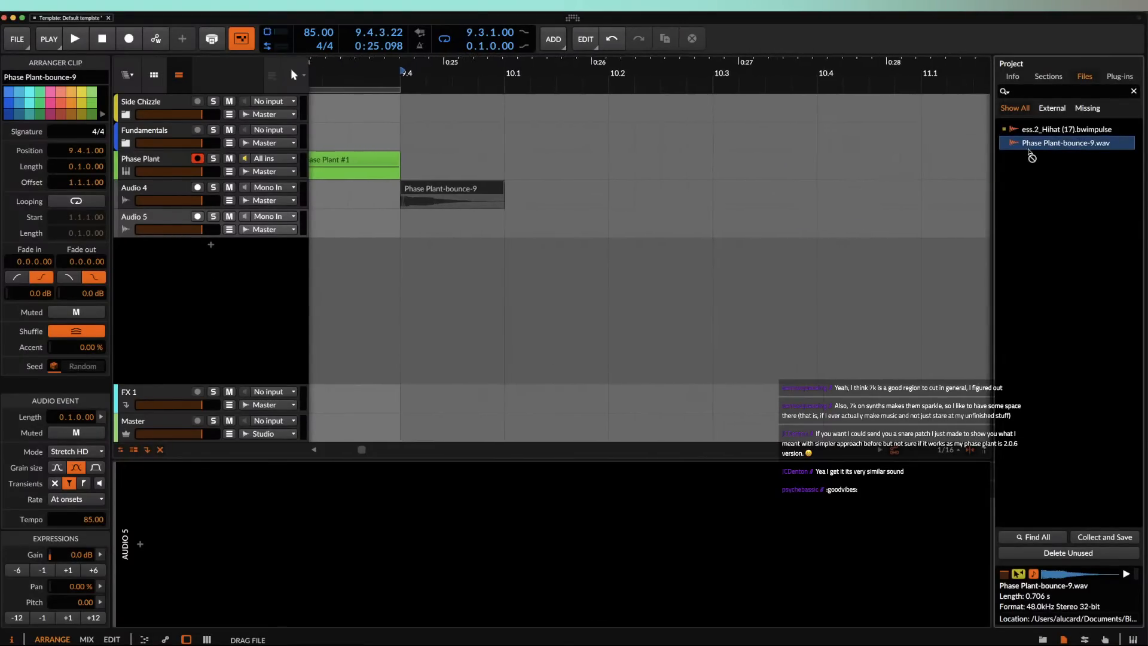
{"action": "key", "text": "ctrl+Up"}
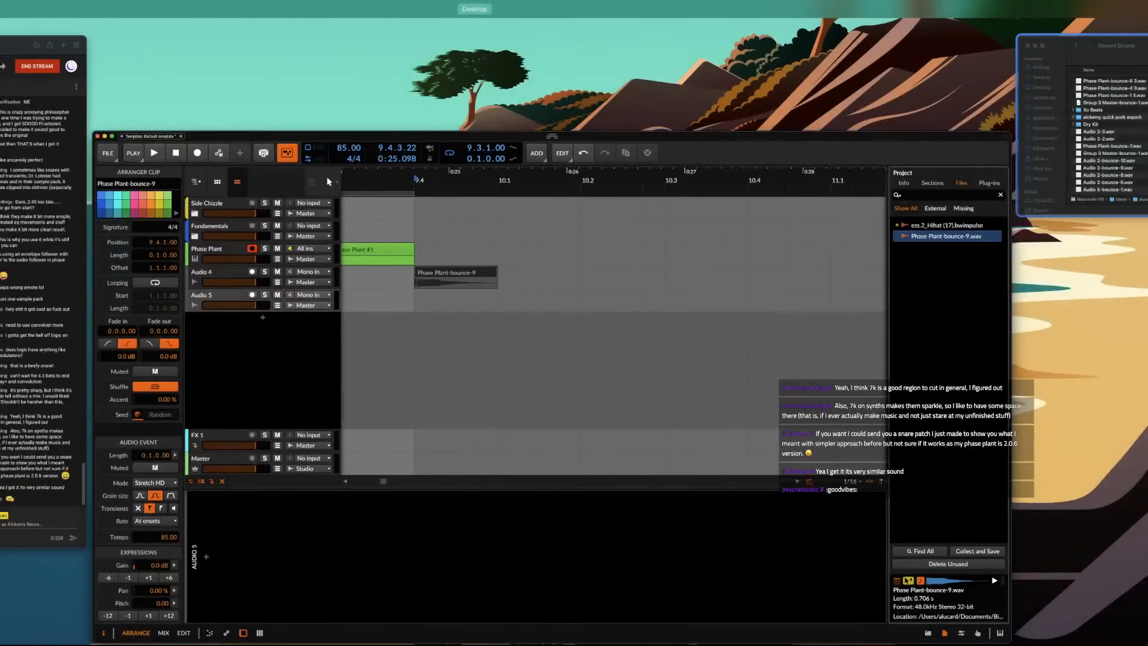
{"action": "left_click", "coordinate": [1050, 138]}
{"action": "left_click_drag", "start_coordinate": [653, 127], "coordinate": [1147, 127]}
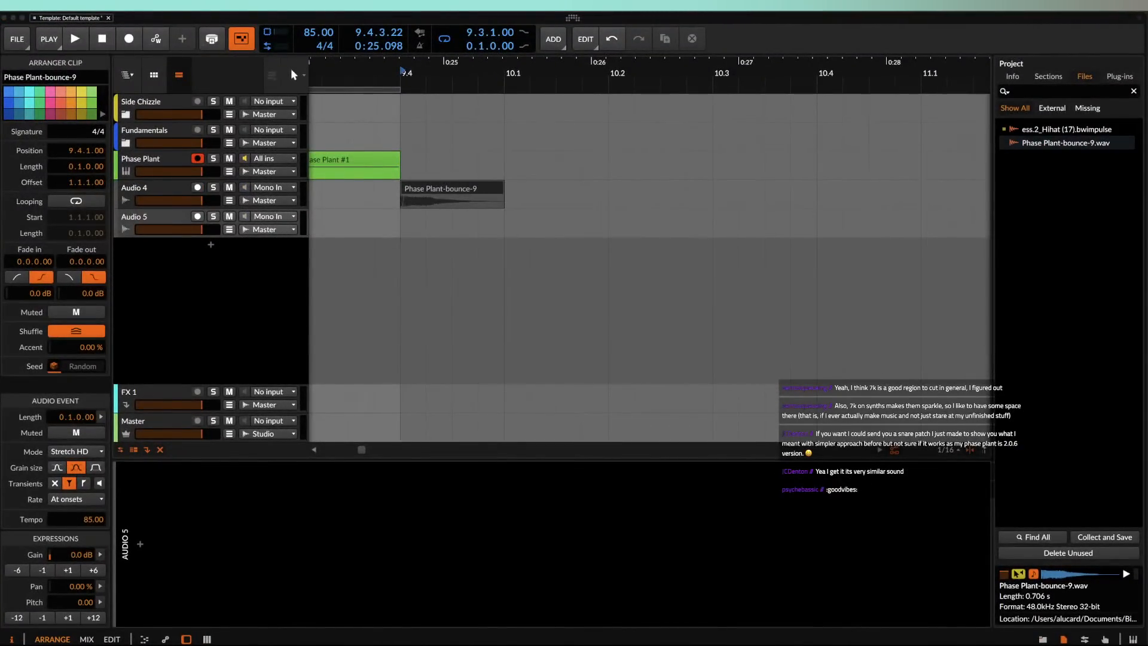
{"action": "left_click", "coordinate": [1070, 144]}
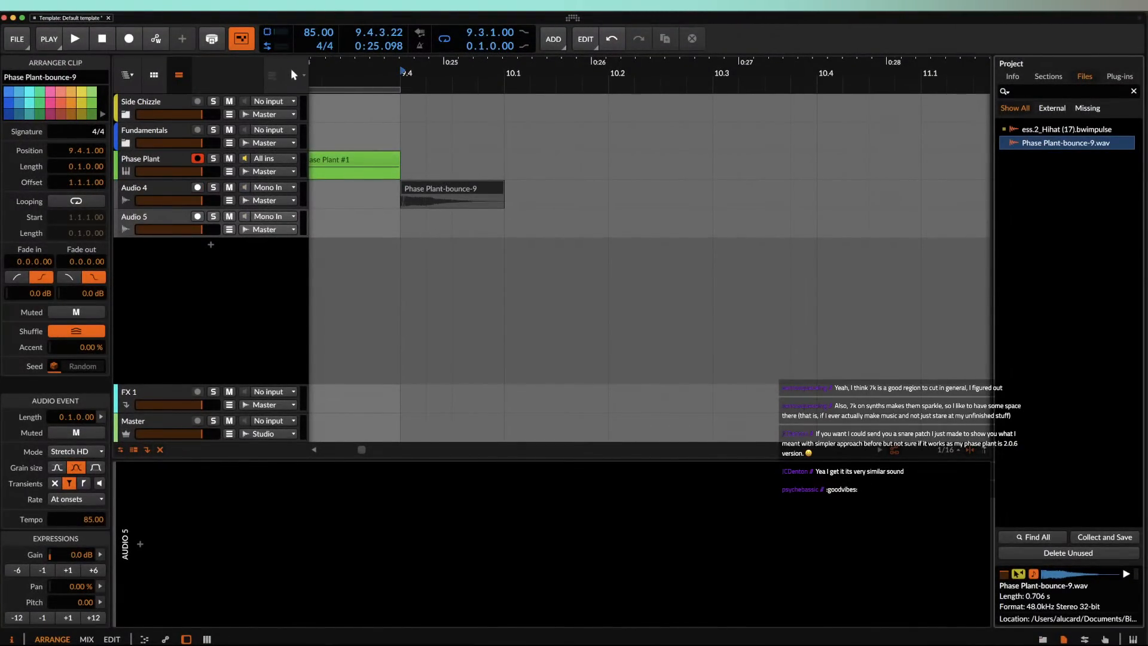
{"action": "key", "text": "space"}
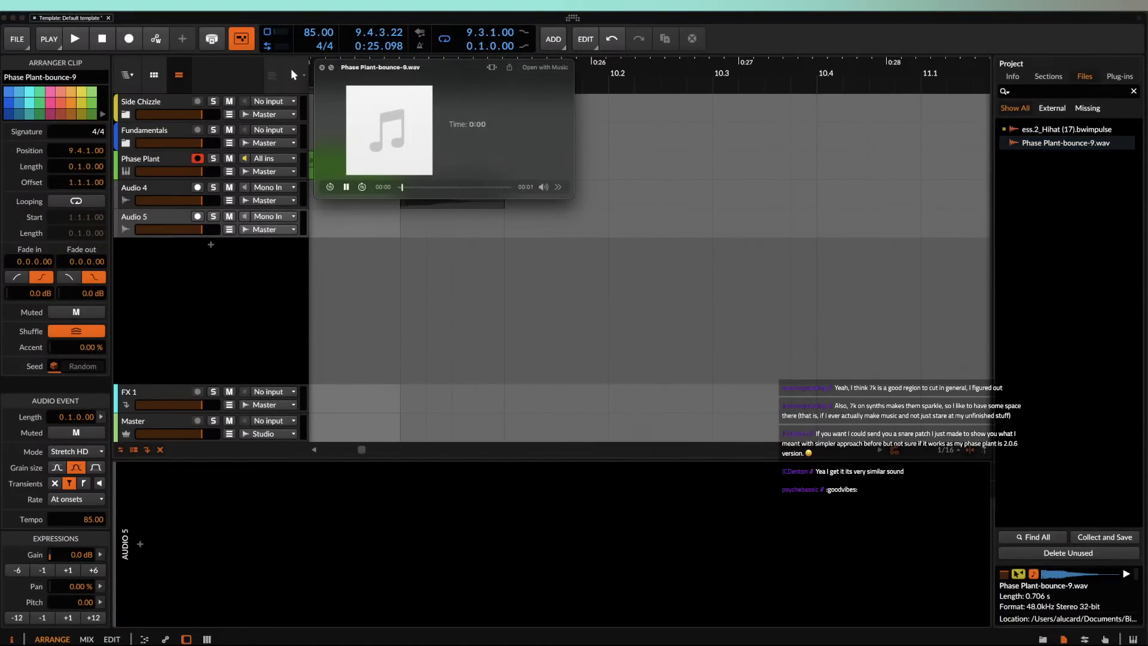
{"action": "key", "text": "space"}
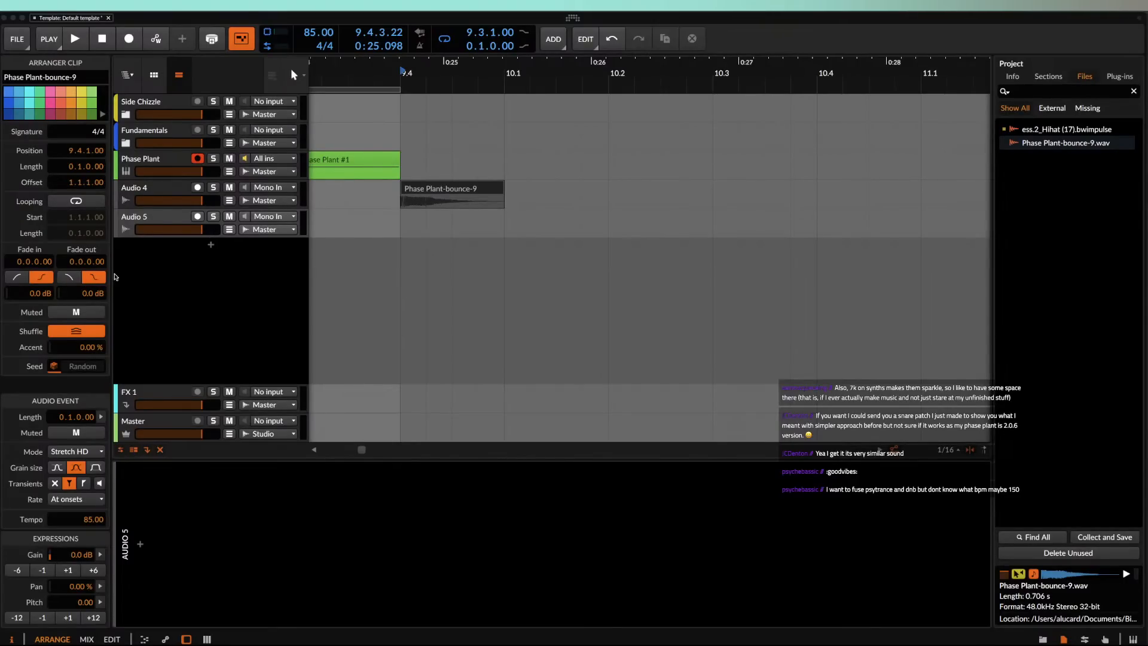
Step: Play the bounced clip on Audio 4 once more and select the source Phase Plant clip at 9.3
{"action": "left_click", "coordinate": [312, 221]}
{"action": "key", "text": "minus"}
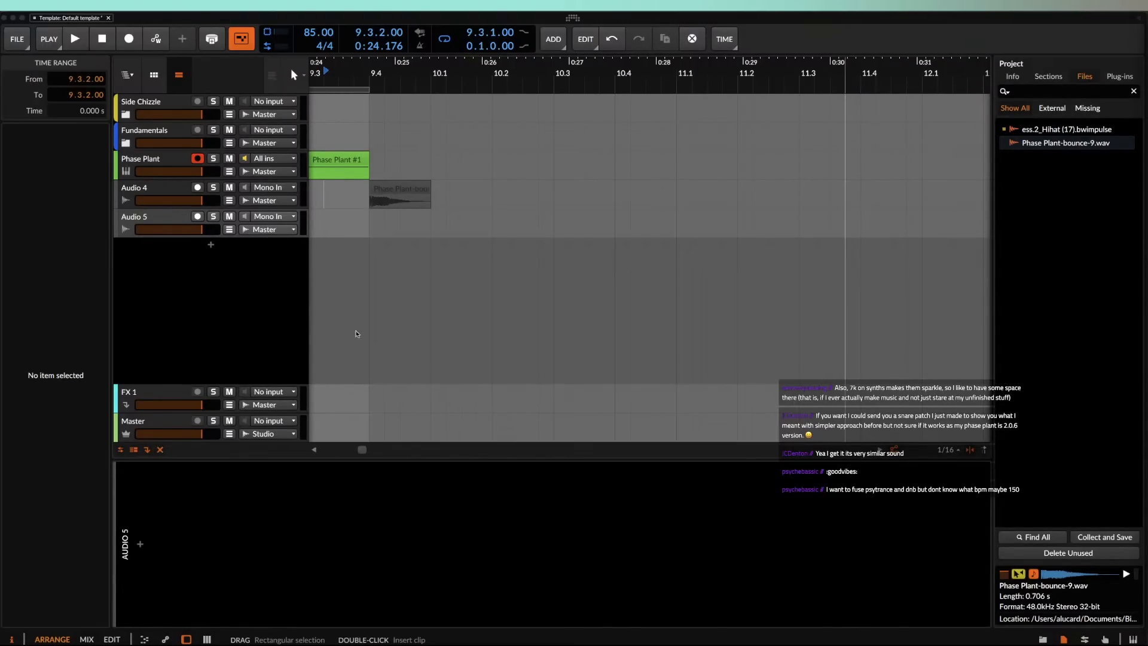
{"action": "left_click", "coordinate": [166, 217]}
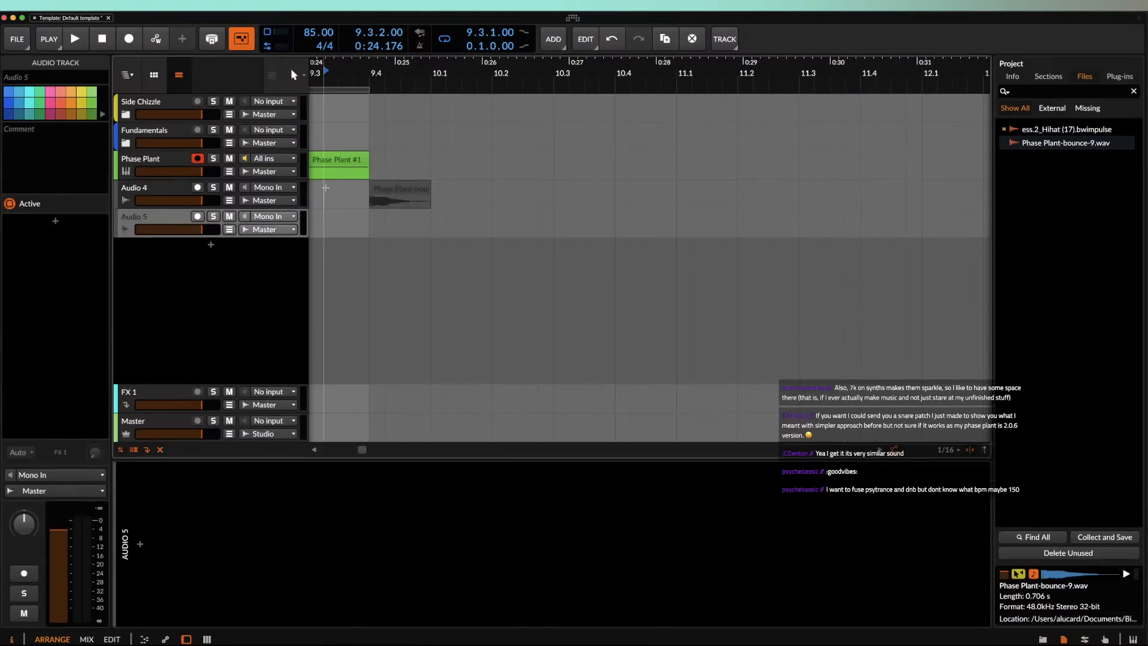
{"action": "scroll", "coordinate": [398, 193], "scroll_direction": "down", "scroll_amount": 3}
{"action": "left_click", "coordinate": [396, 190]}
{"action": "key", "text": "space"}
{"action": "key", "text": "space"}
{"action": "left_click", "coordinate": [354, 161]}
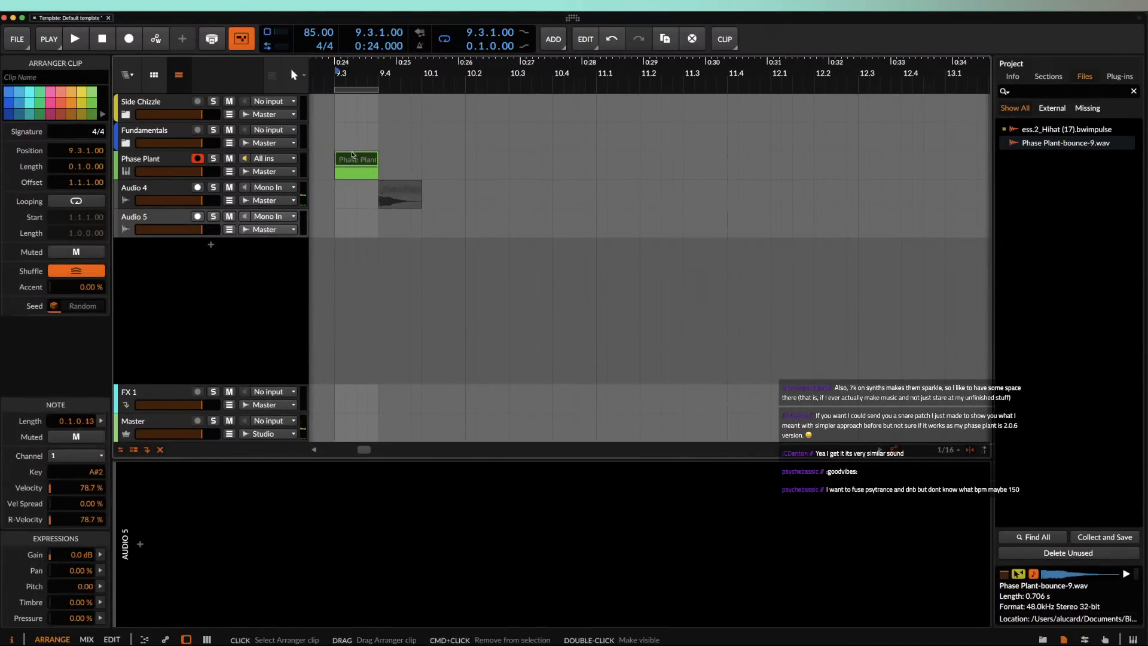
{"action": "scroll", "coordinate": [353, 160], "scroll_direction": "down", "scroll_amount": 3}
Step: Open the Phase Plant editor from its track, and show and dismiss the Phase Invaders game
{"action": "left_click", "coordinate": [148, 159]}
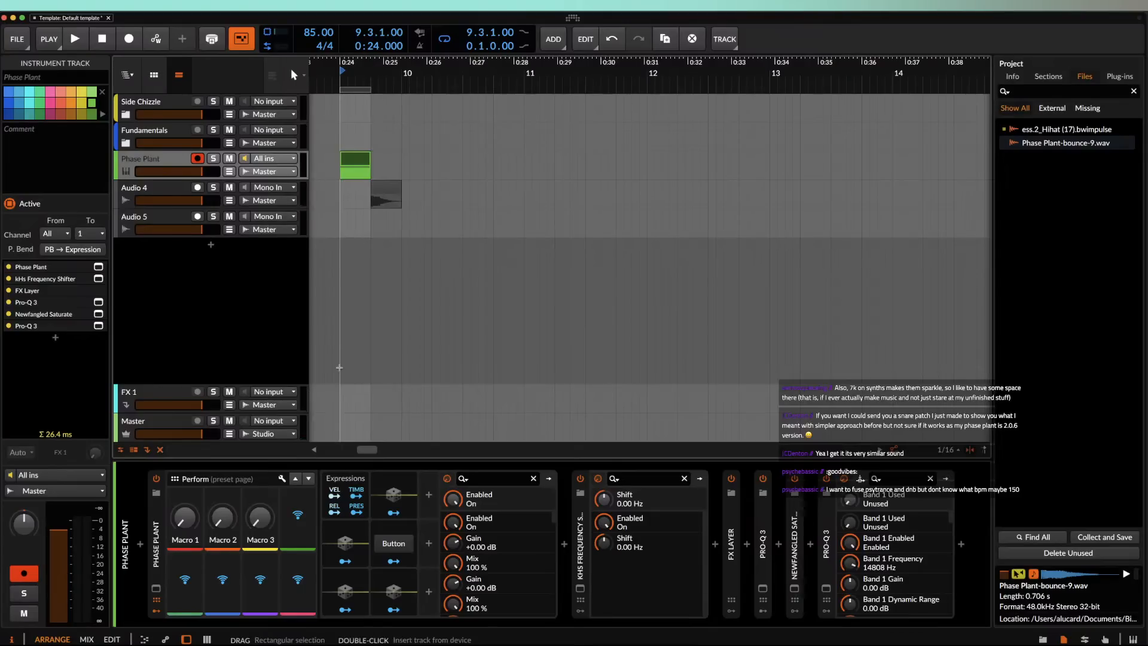
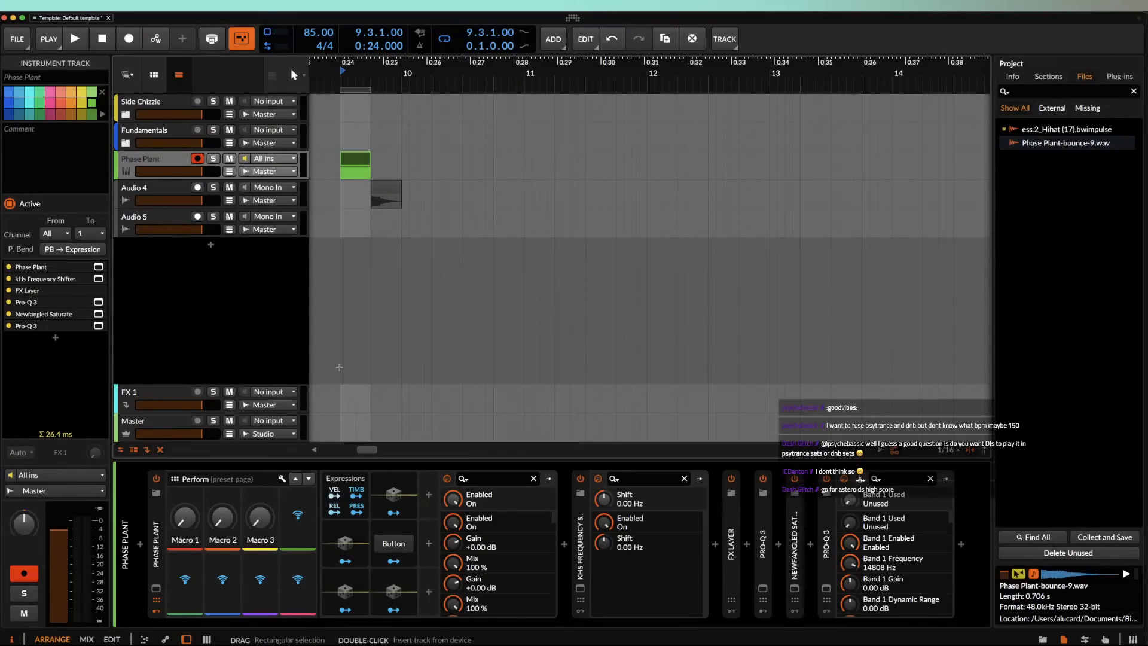
{"action": "left_click", "coordinate": [164, 163]}
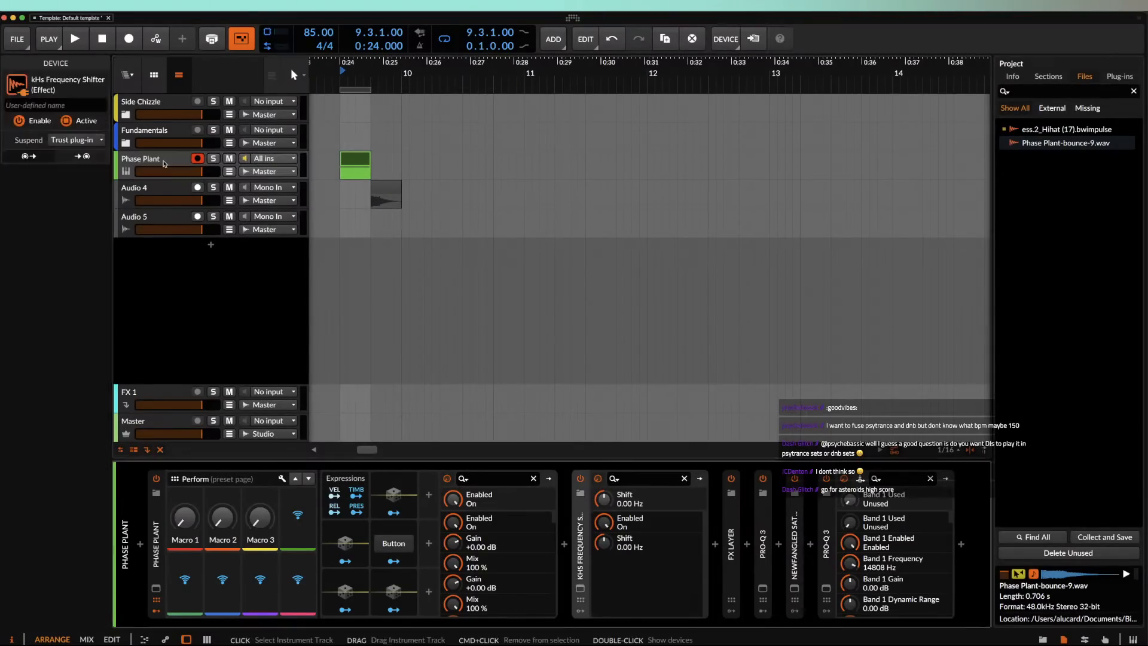
{"action": "left_click", "coordinate": [156, 588]}
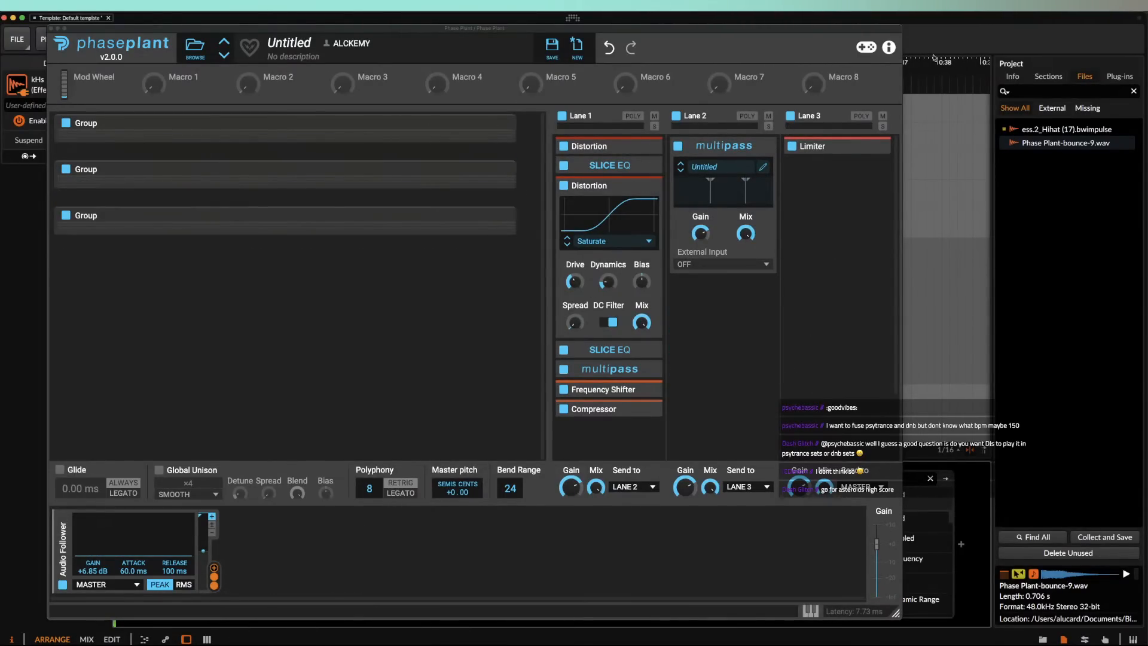
{"action": "left_click", "coordinate": [866, 47]}
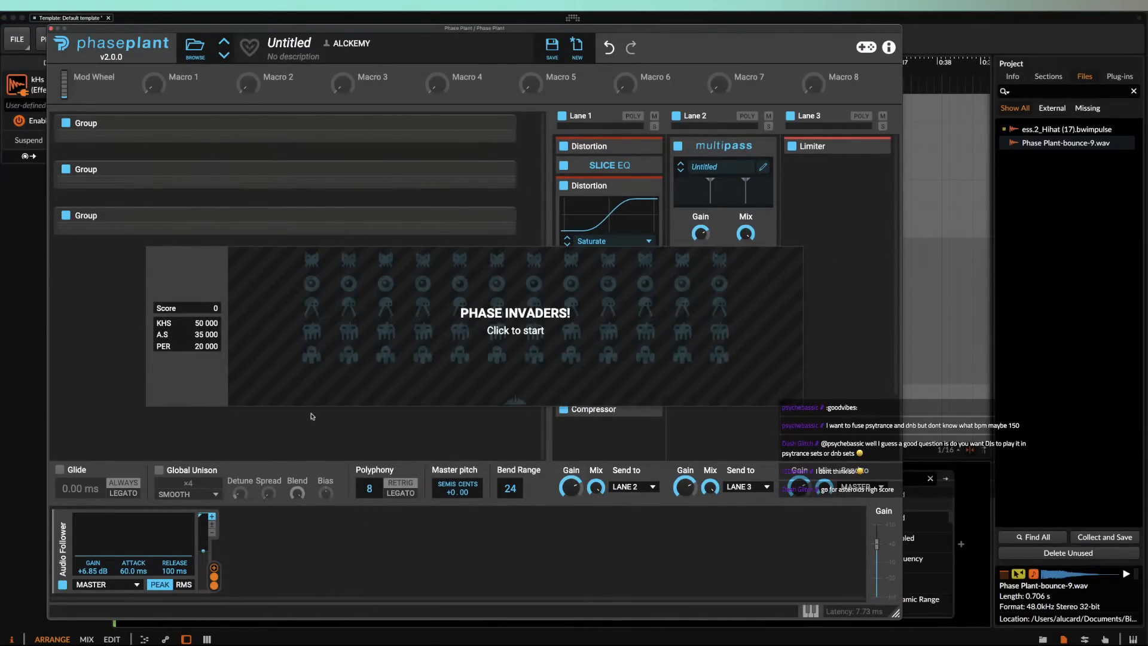
{"action": "left_click", "coordinate": [842, 306]}
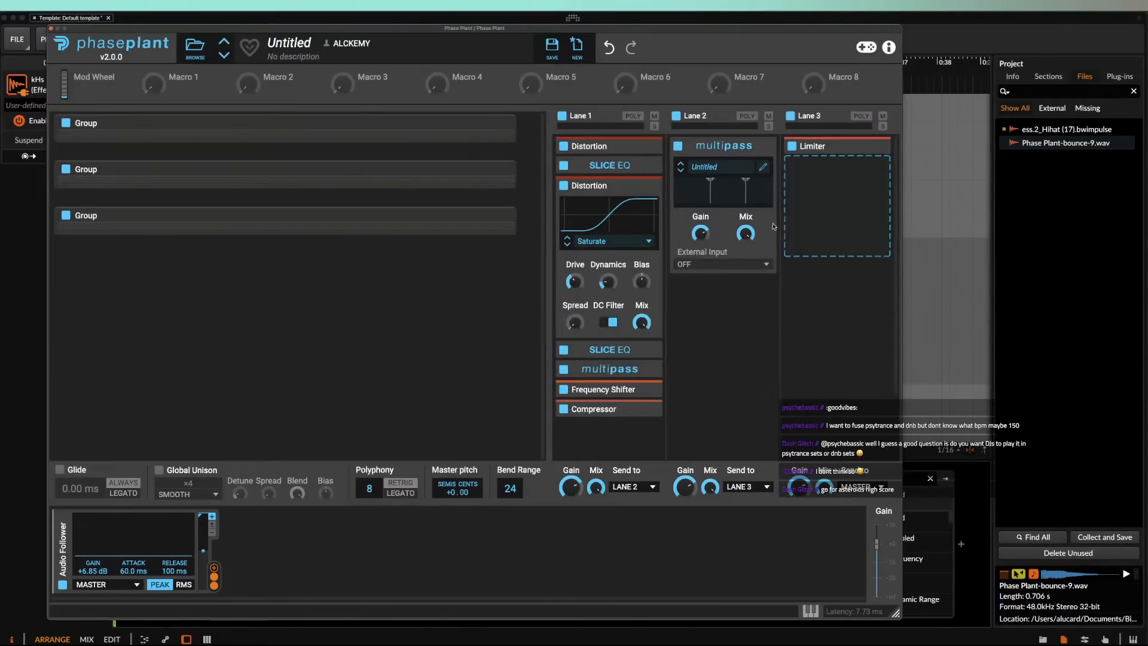
Step: Add a Snap Heap effect below Multipass in Phase Plant's Lane 2
{"action": "left_click", "coordinate": [735, 306]}
{"action": "left_click", "coordinate": [843, 463]}
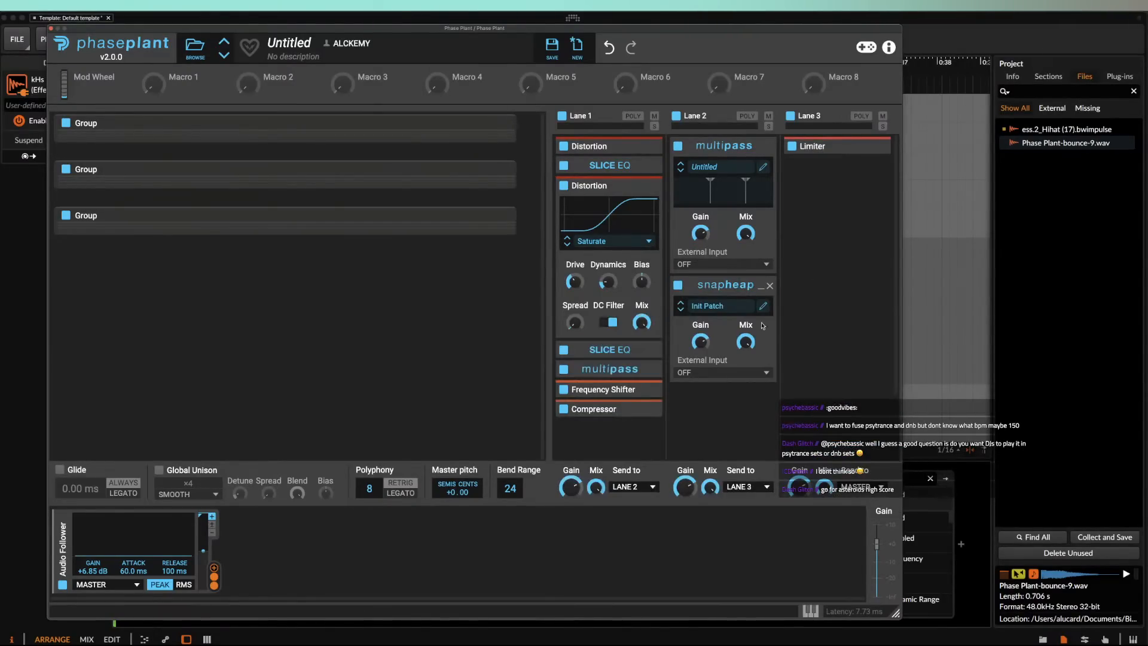
Step: Open the Snap Heap editor from Lane 2 and play its built-in asteroids game, steering the ship and shooting the asteroids
{"action": "left_click", "coordinate": [764, 306]}
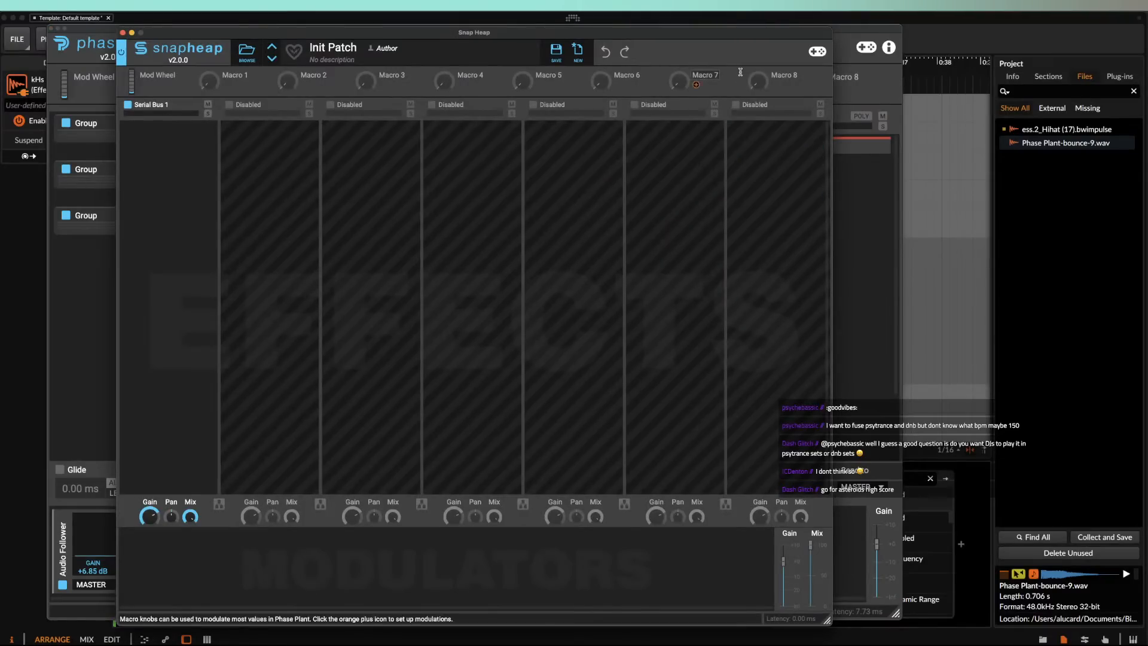
{"action": "left_click", "coordinate": [817, 52]}
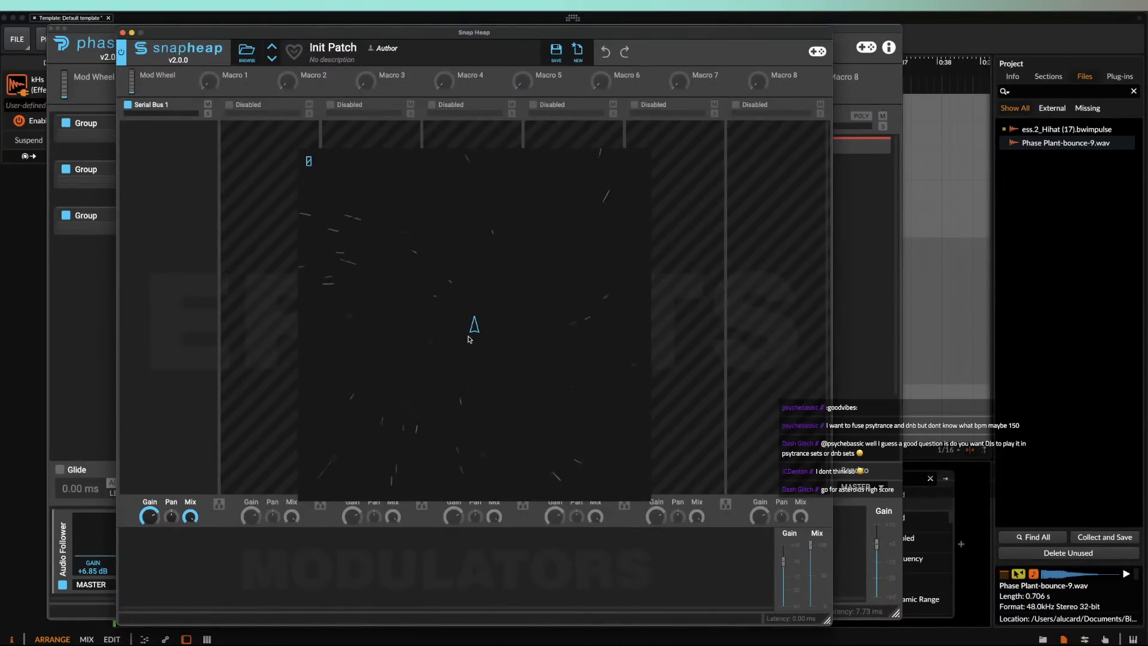
{"action": "key", "text": "Left"}
{"action": "key", "text": "space"}
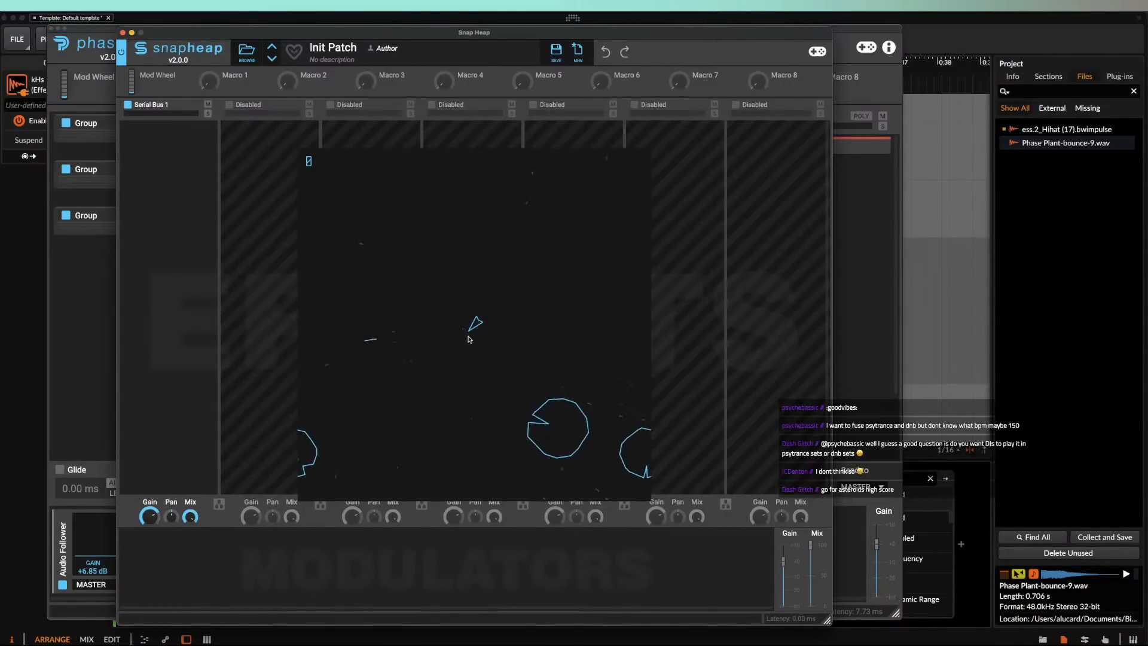
{"action": "key", "text": "Left"}
{"action": "key", "text": "space"}
{"action": "key", "text": "space"}
{"action": "key", "text": "space"}
{"action": "key", "text": "Right"}
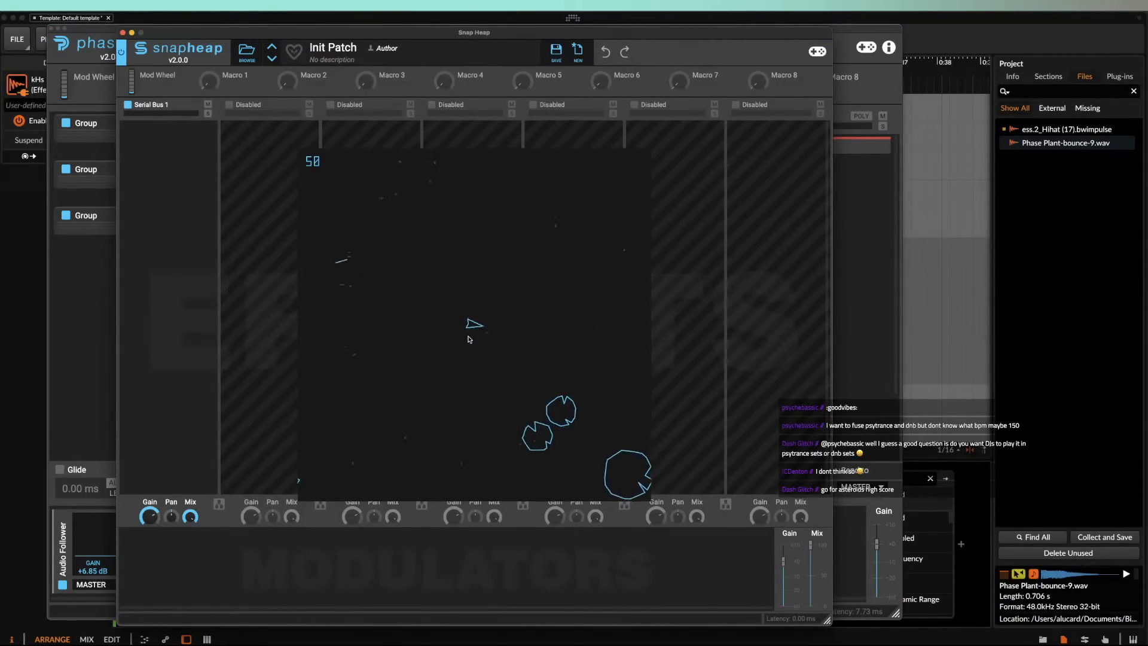
{"action": "key", "text": "space"}
{"action": "key", "text": "space"}
{"action": "key", "text": "Right"}
{"action": "key", "text": "space"}
{"action": "key", "text": "space"}
{"action": "key", "text": "space"}
{"action": "key", "text": "Left"}
{"action": "key", "text": "Up"}
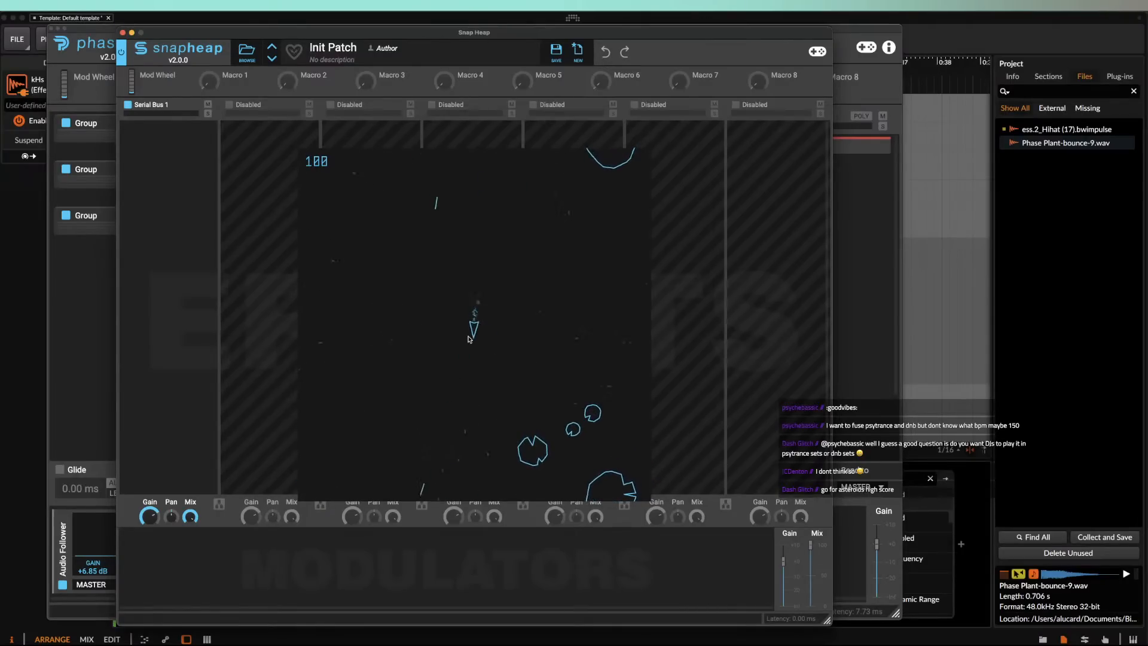
{"action": "key", "text": "space"}
{"action": "key", "text": "Left"}
{"action": "key", "text": "space"}
{"action": "key", "text": "space"}
{"action": "key", "text": "Left"}
{"action": "key", "text": "space"}
{"action": "key", "text": "Left"}
{"action": "key", "text": "space"}
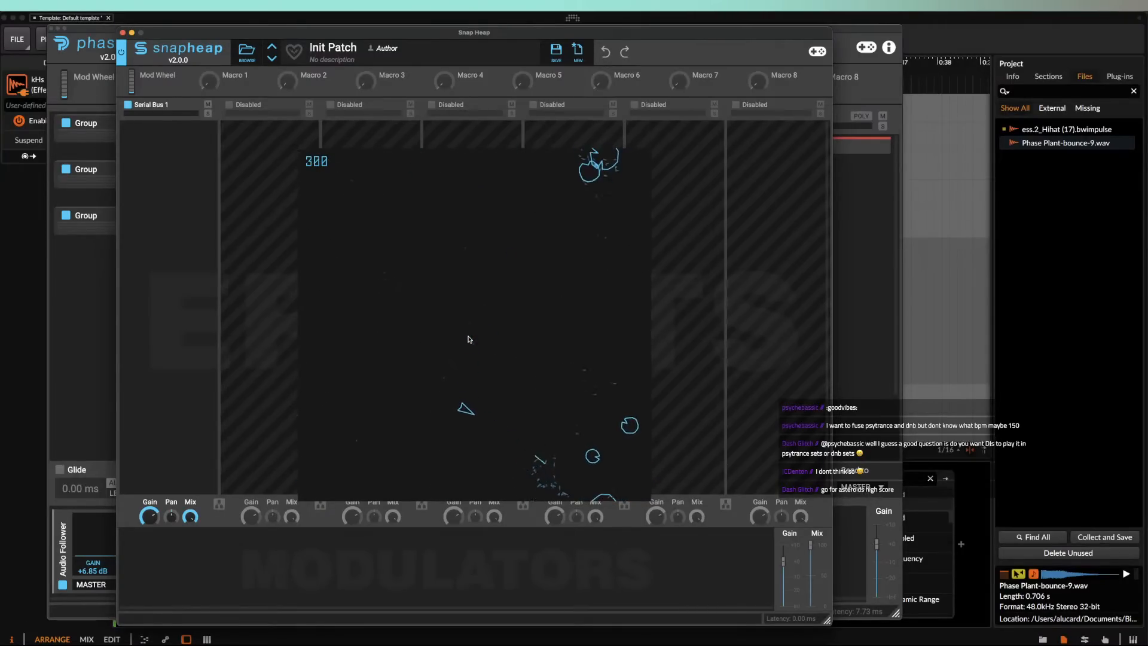
{"action": "key", "text": "space"}
{"action": "key", "text": "space"}
{"action": "key", "text": "Left"}
{"action": "key", "text": "space"}
{"action": "key", "text": "Up"}
{"action": "key", "text": "space"}
{"action": "key", "text": "space"}
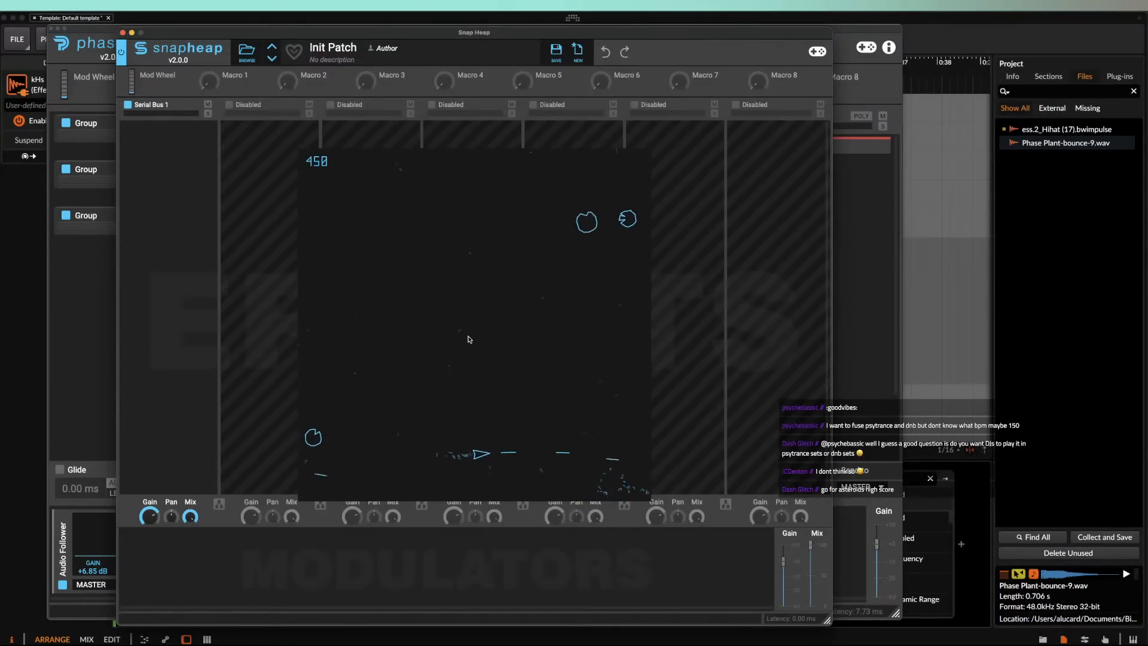
{"action": "key", "text": "Left"}
{"action": "key", "text": "space"}
{"action": "key", "text": "space"}
{"action": "key", "text": "Left"}
{"action": "key", "text": "space"}
{"action": "key", "text": "space"}
{"action": "key", "text": "space"}
{"action": "key", "text": "space"}
{"action": "key", "text": "space"}
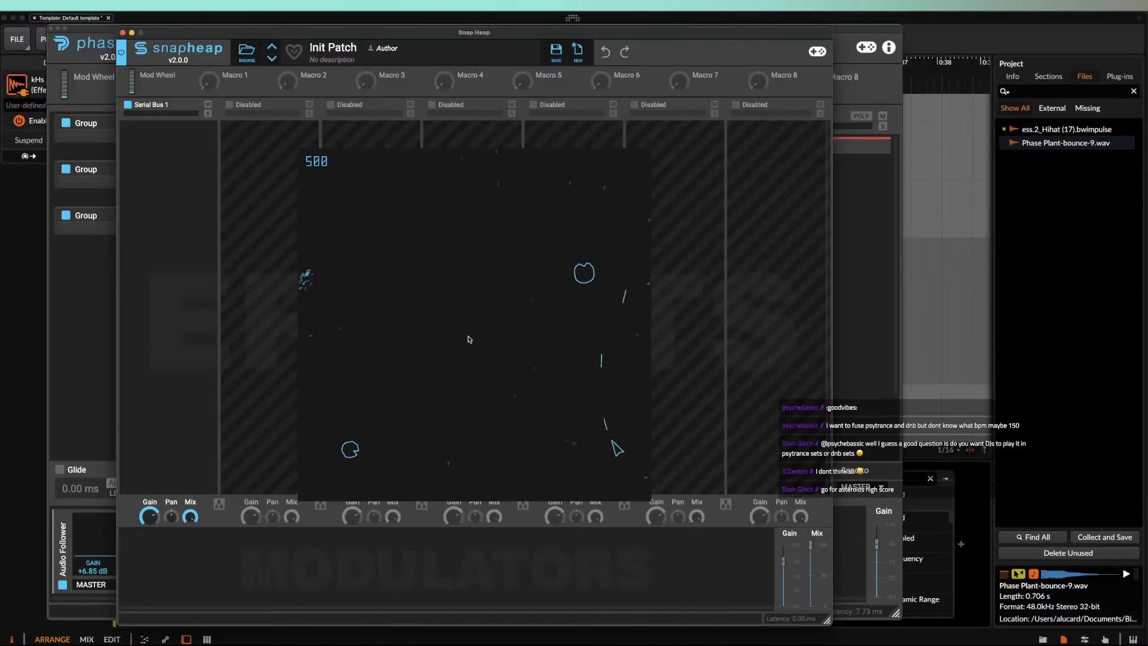
{"action": "key", "text": "Up"}
{"action": "key", "text": "space"}
{"action": "key", "text": "space"}
{"action": "key", "text": "Left"}
{"action": "key", "text": "space"}
{"action": "key", "text": "space"}
{"action": "key", "text": "space"}
{"action": "key", "text": "space"}
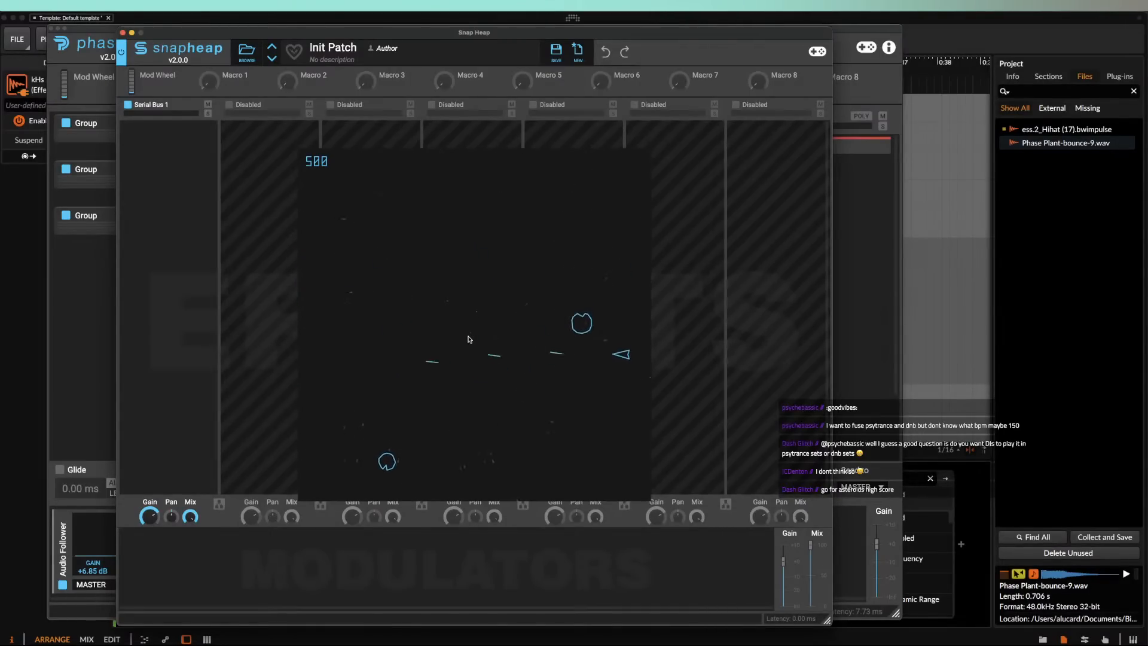
{"action": "key", "text": "space"}
{"action": "key", "text": "space"}
{"action": "key", "text": "space"}
{"action": "key", "text": "Left"}
{"action": "key", "text": "space"}
{"action": "key", "text": "space"}
{"action": "key", "text": "space"}
{"action": "key", "text": "space"}
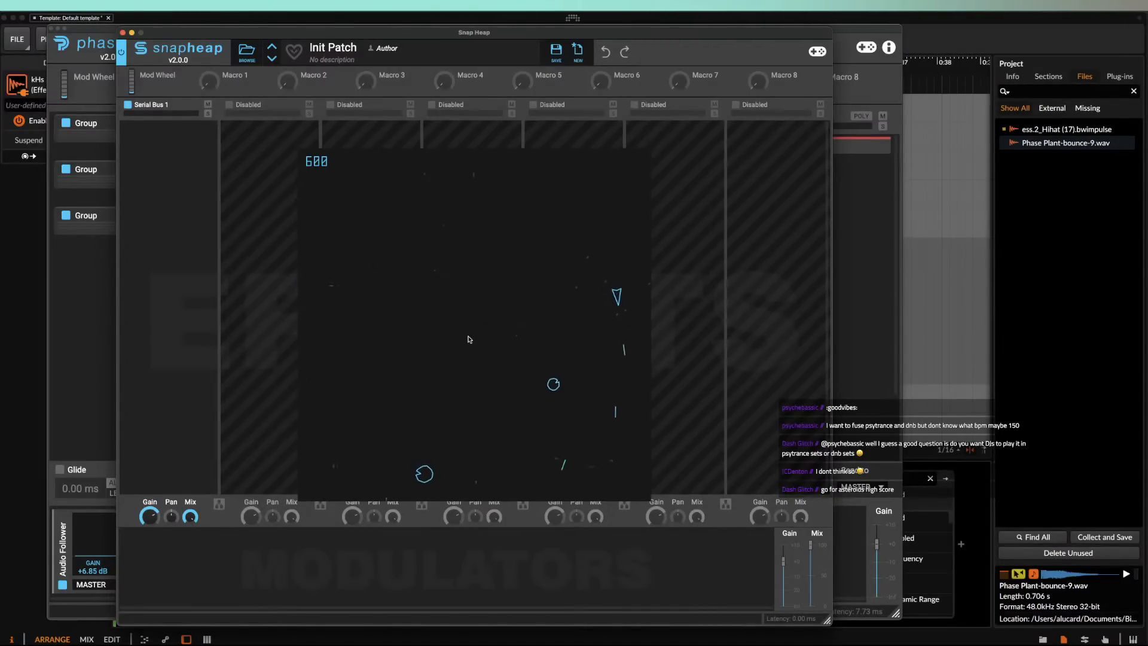
{"action": "key", "text": "Right"}
{"action": "key", "text": "Right"}
{"action": "key", "text": "Up"}
{"action": "key", "text": "Right"}
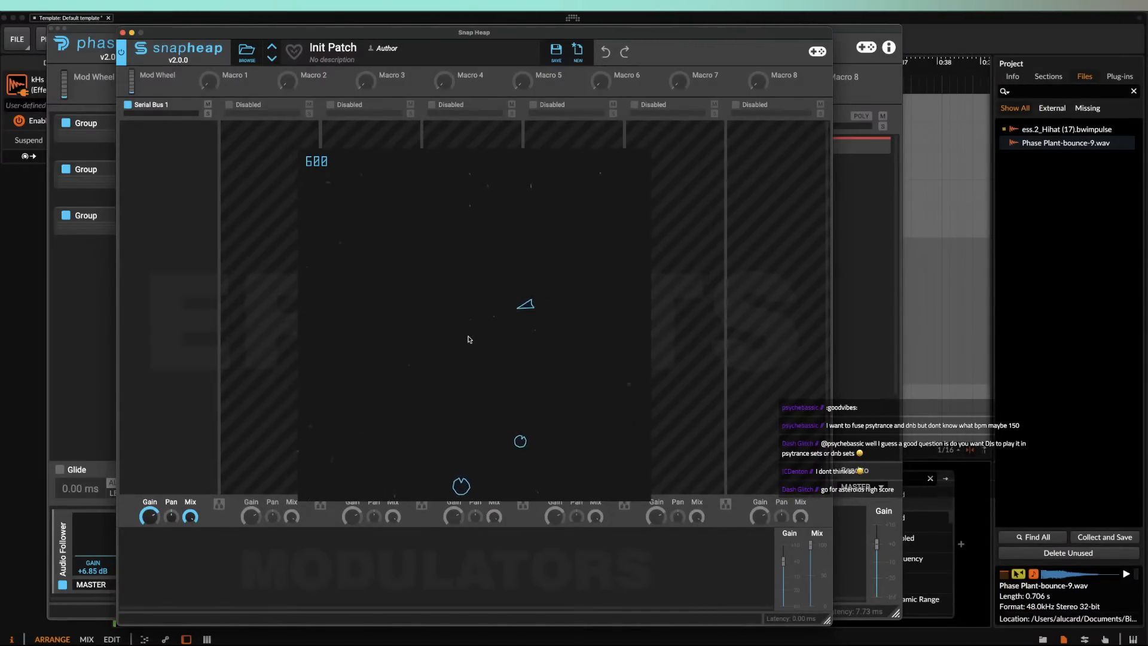
{"action": "key", "text": "Left"}
{"action": "key", "text": "space"}
{"action": "key", "text": "space"}
{"action": "key", "text": "space"}
{"action": "key", "text": "space"}
{"action": "key", "text": "Right"}
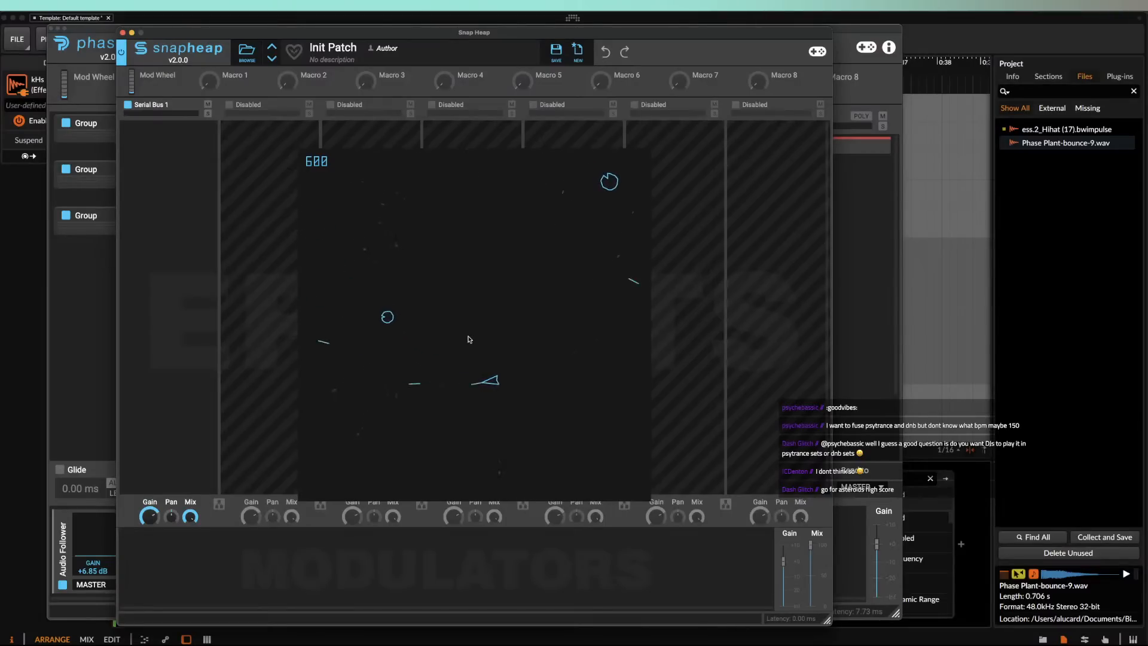
{"action": "key", "text": "Left"}
{"action": "key", "text": "space"}
{"action": "key", "text": "space"}
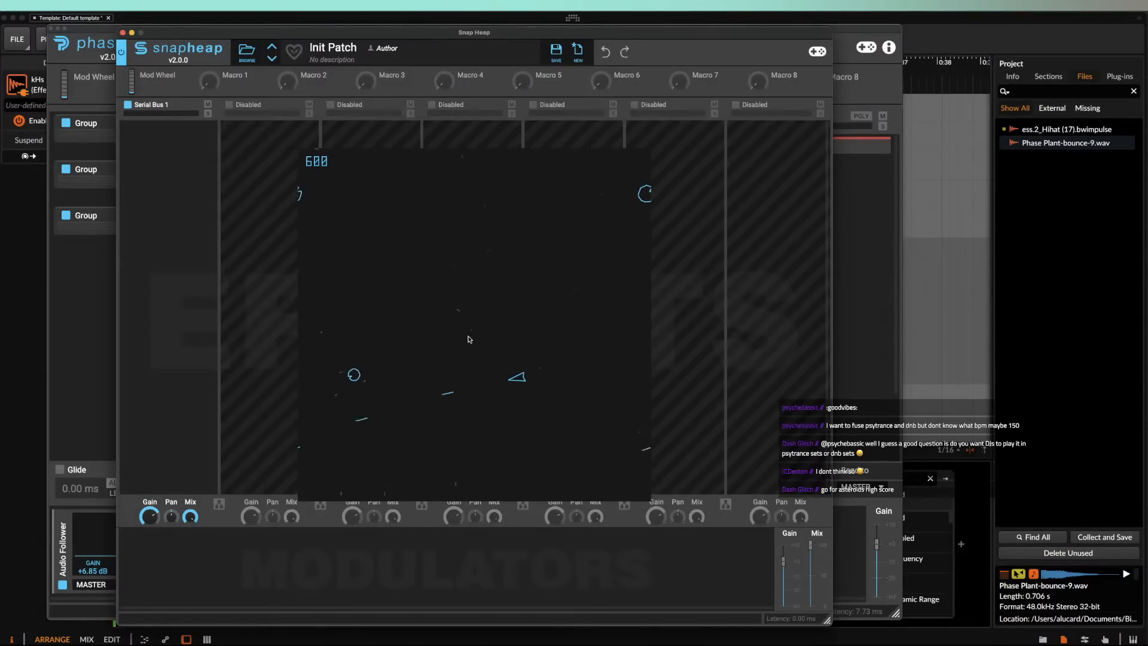
{"action": "key", "text": "Right"}
{"action": "key", "text": "space"}
{"action": "key", "text": "space"}
{"action": "key", "text": "space"}
{"action": "key", "text": "space"}
{"action": "key", "text": "space"}
{"action": "key", "text": "Right"}
{"action": "key", "text": "Right"}
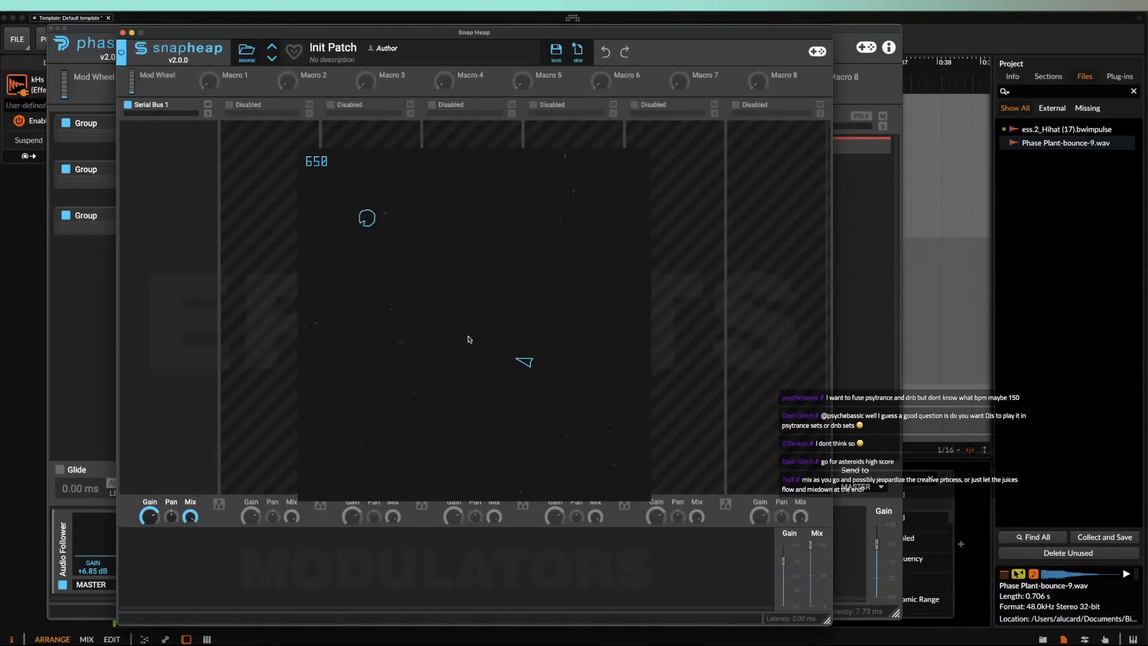
{"action": "key", "text": "Right"}
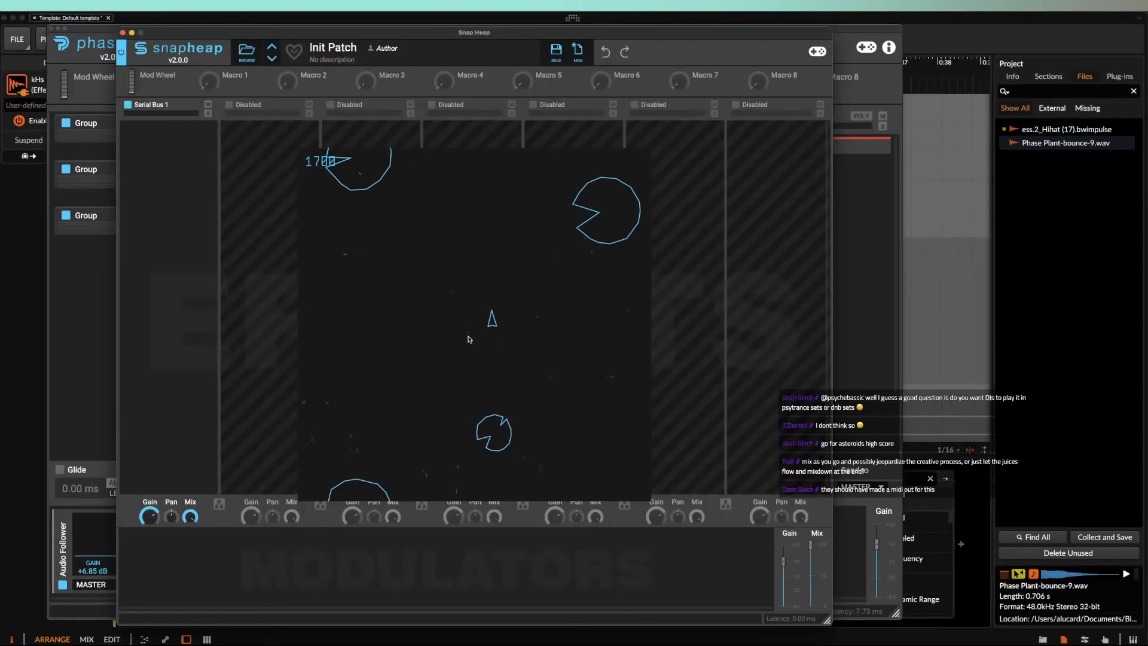
{"action": "key", "text": "Left"}
{"action": "key", "text": "Left"}
{"action": "key", "text": "Up"}
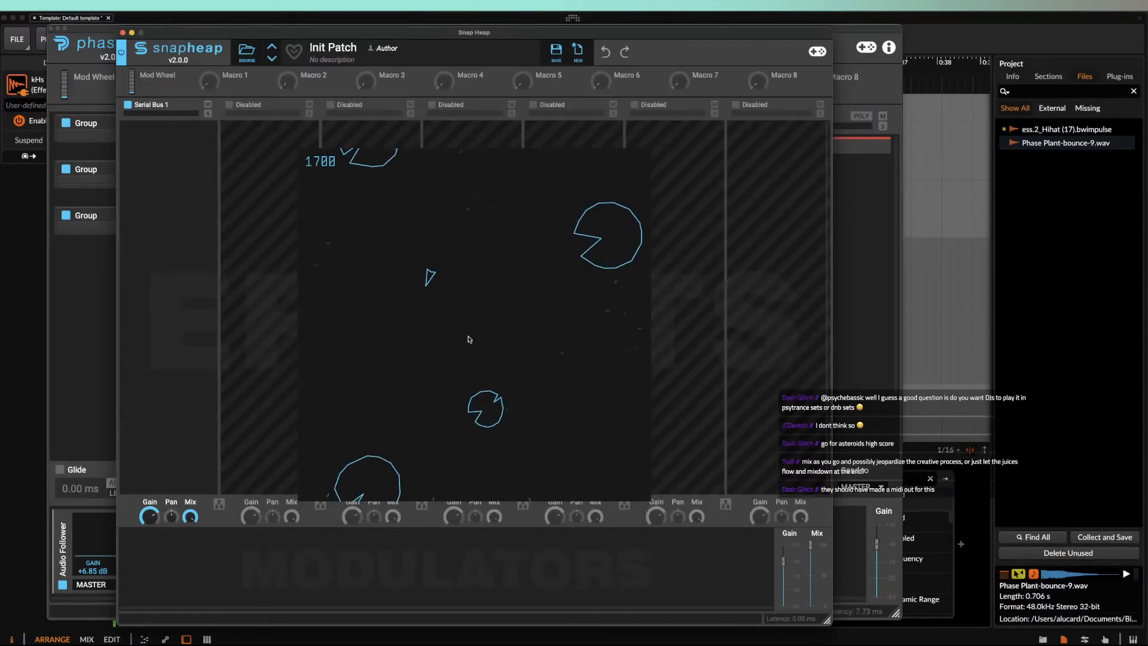
{"action": "key", "text": "Left"}
{"action": "key", "text": "Right"}
{"action": "key", "text": "space"}
{"action": "key", "text": "space"}
{"action": "key", "text": "space"}
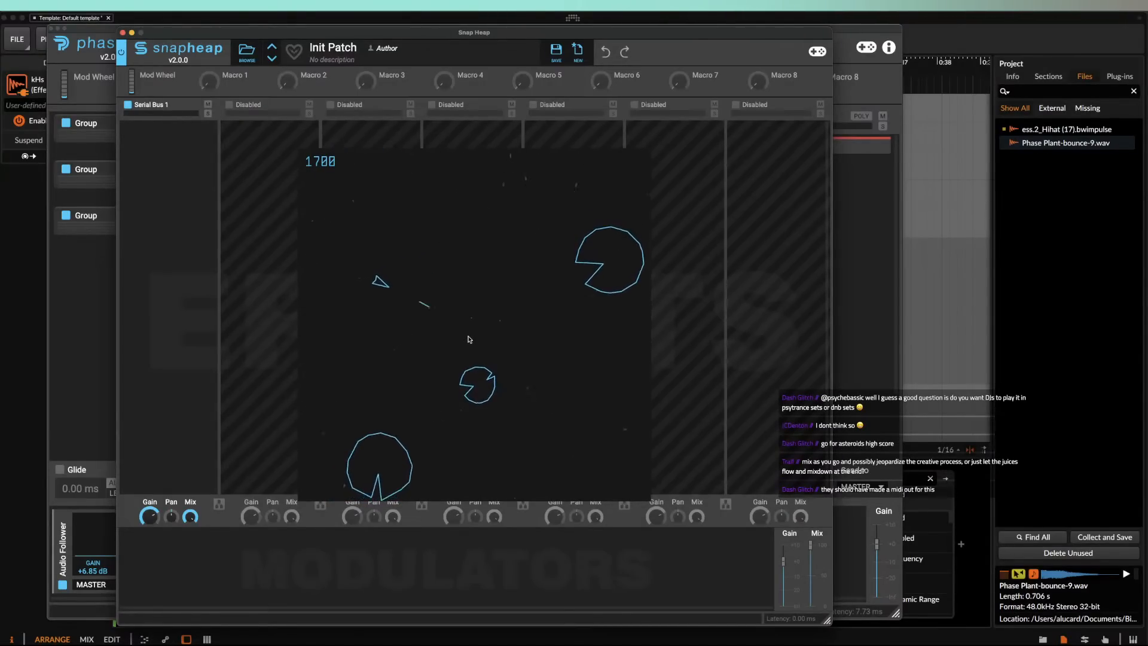
{"action": "key", "text": "space"}
{"action": "key", "text": "Right"}
{"action": "key", "text": "space"}
{"action": "key", "text": "space"}
{"action": "key", "text": "Right"}
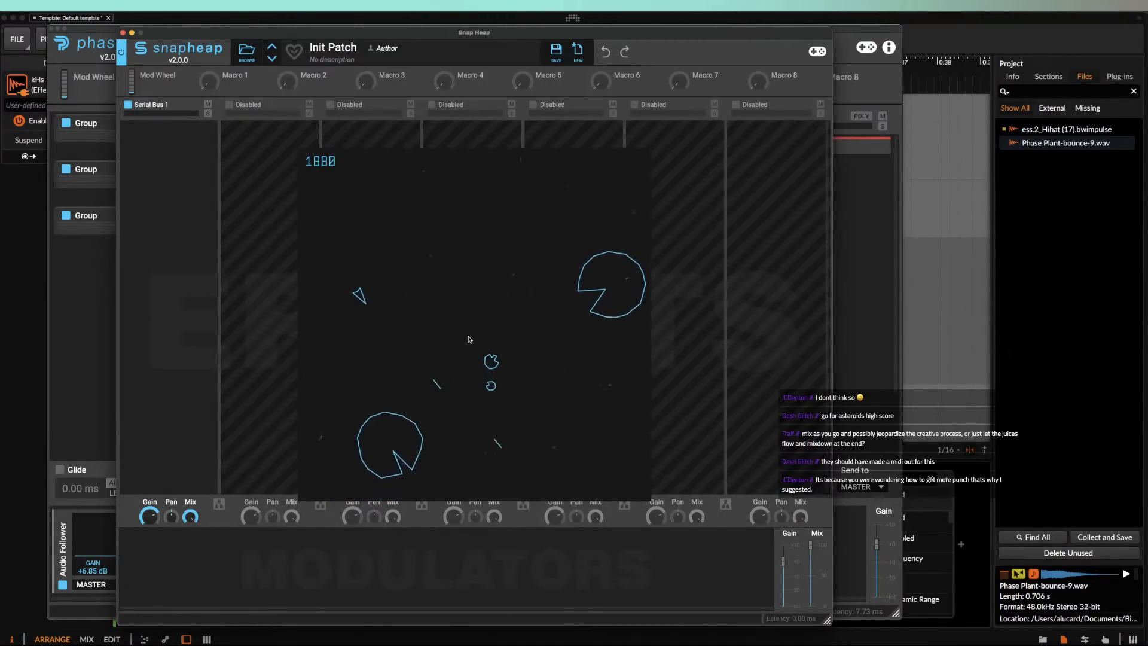
{"action": "key", "text": "space"}
{"action": "key", "text": "space"}
{"action": "key", "text": "space"}
{"action": "key", "text": "space"}
{"action": "key", "text": "space"}
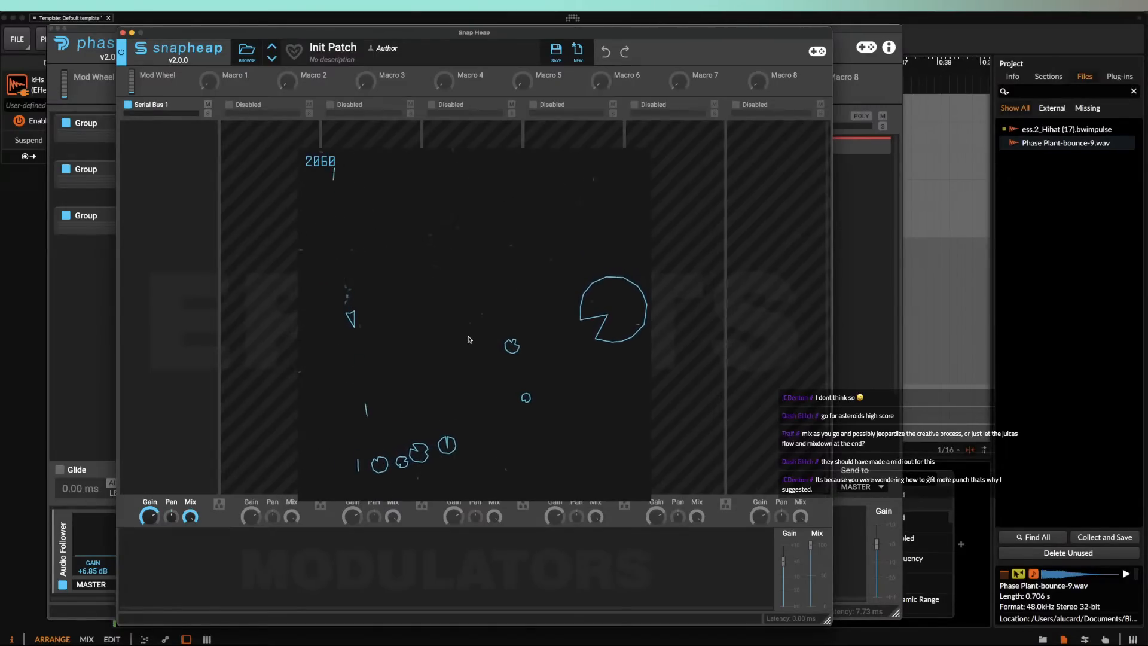
{"action": "key", "text": "space"}
{"action": "key", "text": "Left"}
{"action": "key", "text": "space"}
{"action": "key", "text": "space"}
{"action": "key", "text": "space"}
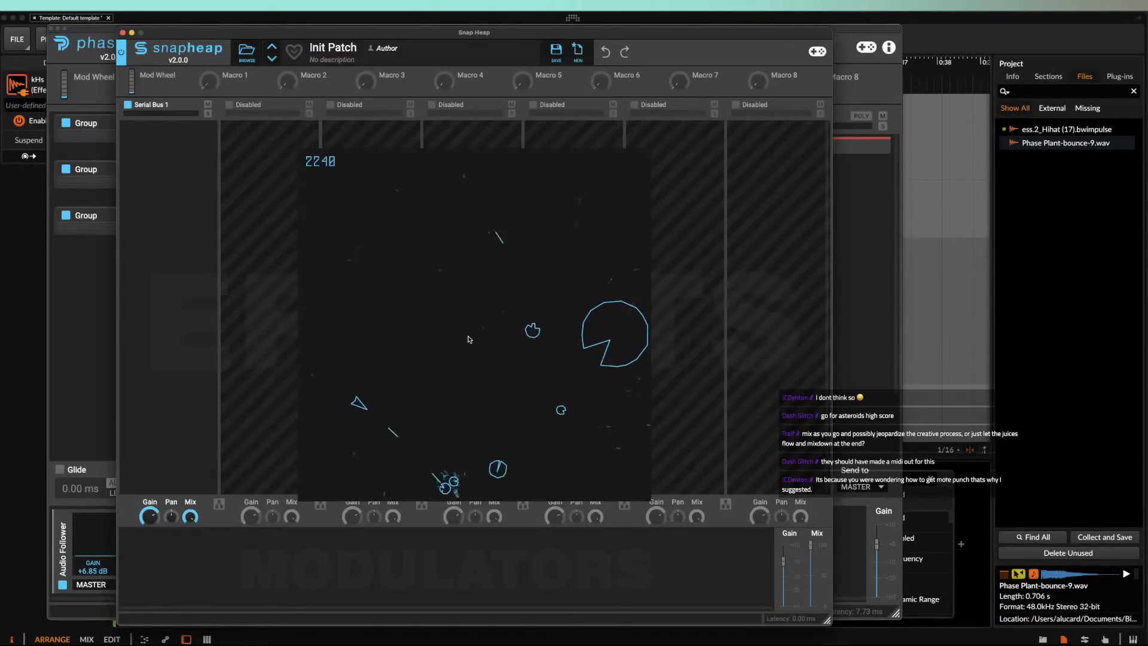
{"action": "key", "text": "Left"}
{"action": "key", "text": "space"}
{"action": "key", "text": "space"}
{"action": "key", "text": "Left"}
{"action": "key", "text": "space"}
{"action": "key", "text": "space"}
{"action": "key", "text": "space"}
{"action": "key", "text": "Left"}
{"action": "key", "text": "Up"}
{"action": "key", "text": "Left"}
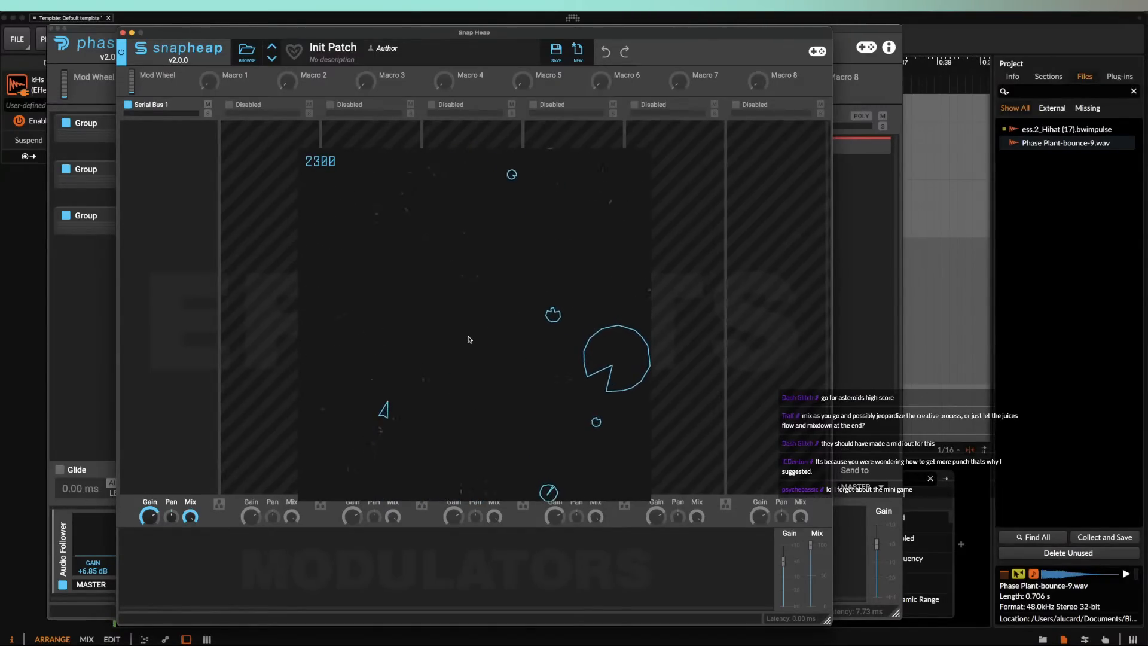
{"action": "key", "text": "Right"}
{"action": "key", "text": "Right"}
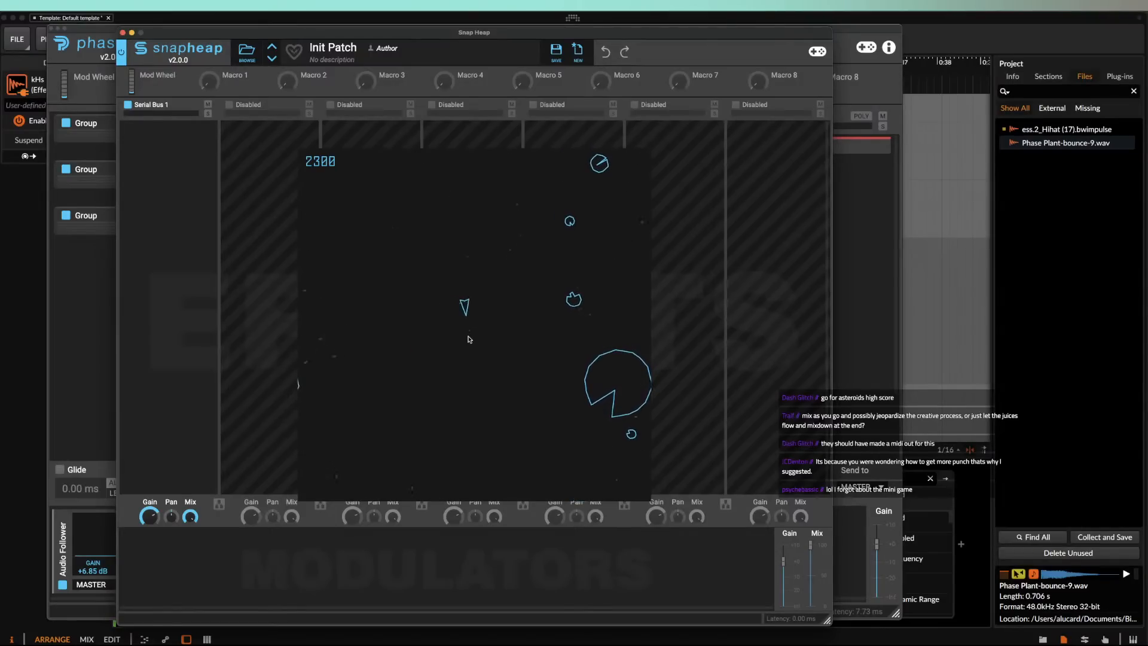
{"action": "key", "text": "Right"}
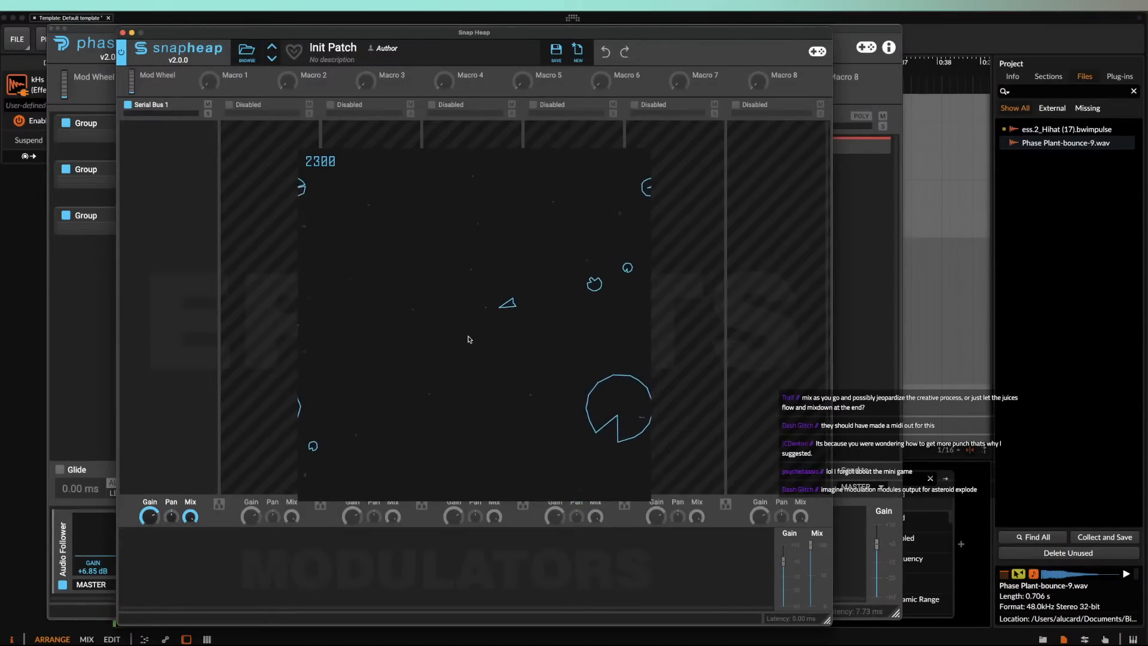
{"action": "key", "text": "Right"}
{"action": "key", "text": "space"}
{"action": "key", "text": "Right"}
{"action": "key", "text": "space"}
{"action": "key", "text": "Right"}
{"action": "key", "text": "space"}
{"action": "key", "text": "space"}
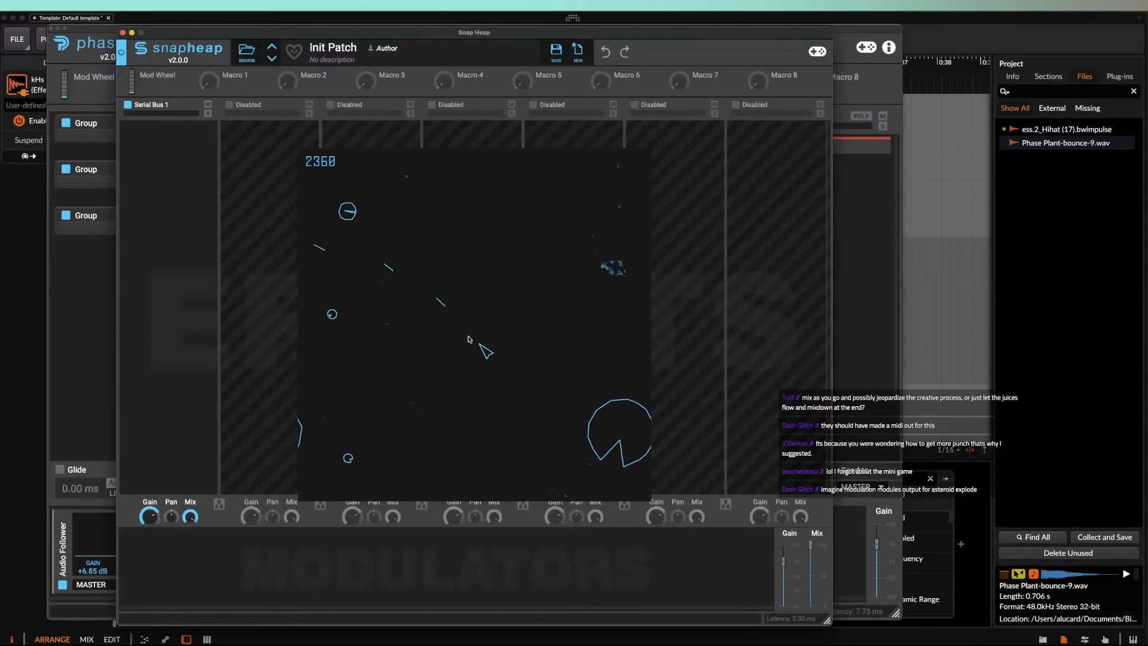
{"action": "key", "text": "space"}
{"action": "key", "text": "Left"}
{"action": "key", "text": "Left"}
{"action": "key", "text": "space"}
{"action": "key", "text": "Left"}
{"action": "key", "text": "space"}
{"action": "key", "text": "Left"}
{"action": "key", "text": "space"}
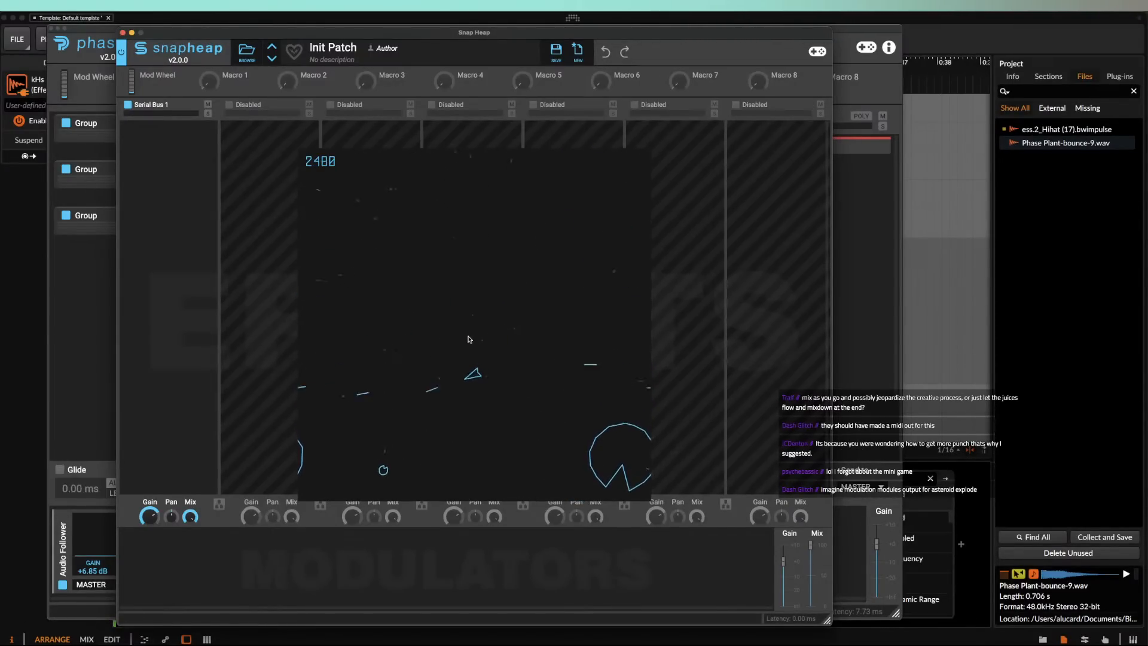
{"action": "key", "text": "Left"}
{"action": "key", "text": "space"}
{"action": "key", "text": "Left"}
{"action": "key", "text": "space"}
{"action": "key", "text": "space"}
{"action": "key", "text": "Left"}
{"action": "key", "text": "space"}
{"action": "key", "text": "space"}
{"action": "key", "text": "Right"}
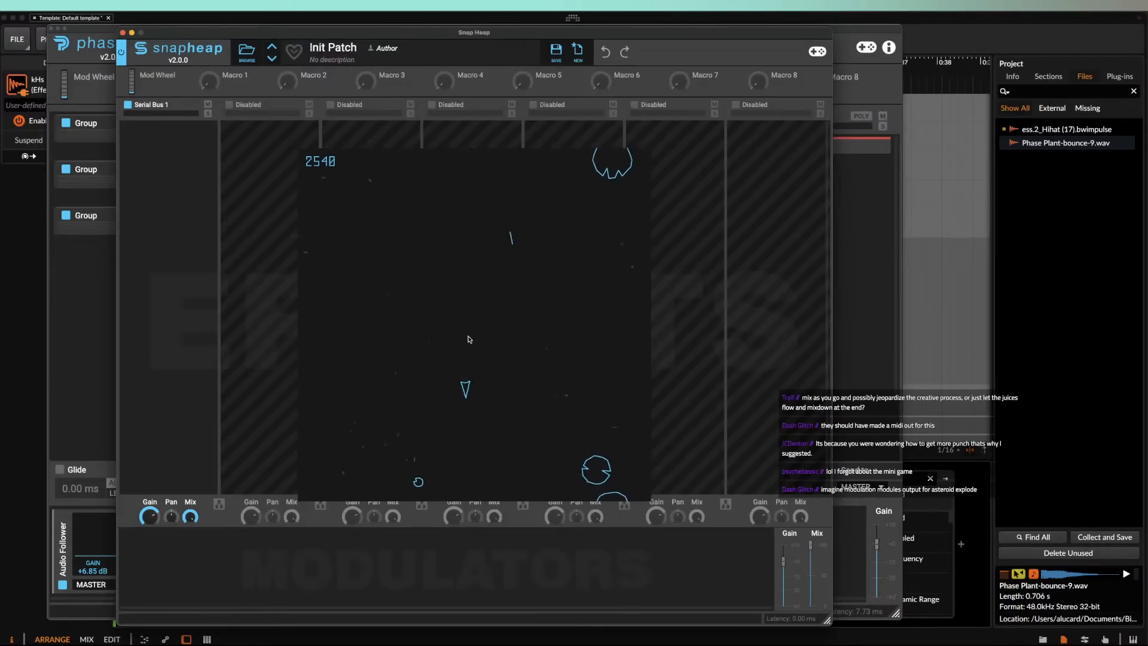
{"action": "key", "text": "space"}
{"action": "key", "text": "Right"}
{"action": "key", "text": "space"}
{"action": "key", "text": "Right"}
{"action": "key", "text": "space"}
{"action": "key", "text": "Left"}
{"action": "key", "text": "space"}
{"action": "key", "text": "Left"}
{"action": "key", "text": "space"}
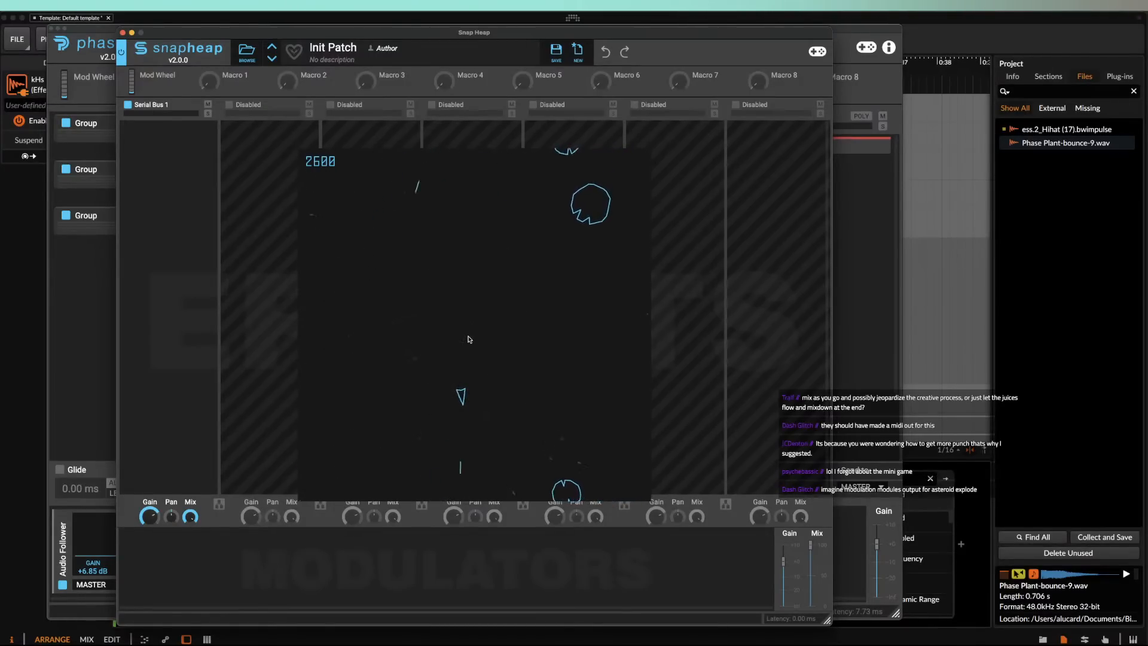
{"action": "key", "text": "Left"}
{"action": "key", "text": "space"}
{"action": "key", "text": "space"}
{"action": "key", "text": "space"}
{"action": "key", "text": "Left"}
{"action": "key", "text": "space"}
{"action": "key", "text": "space"}
{"action": "key", "text": "space"}
{"action": "key", "text": "space"}
{"action": "key", "text": "space"}
{"action": "key", "text": "space"}
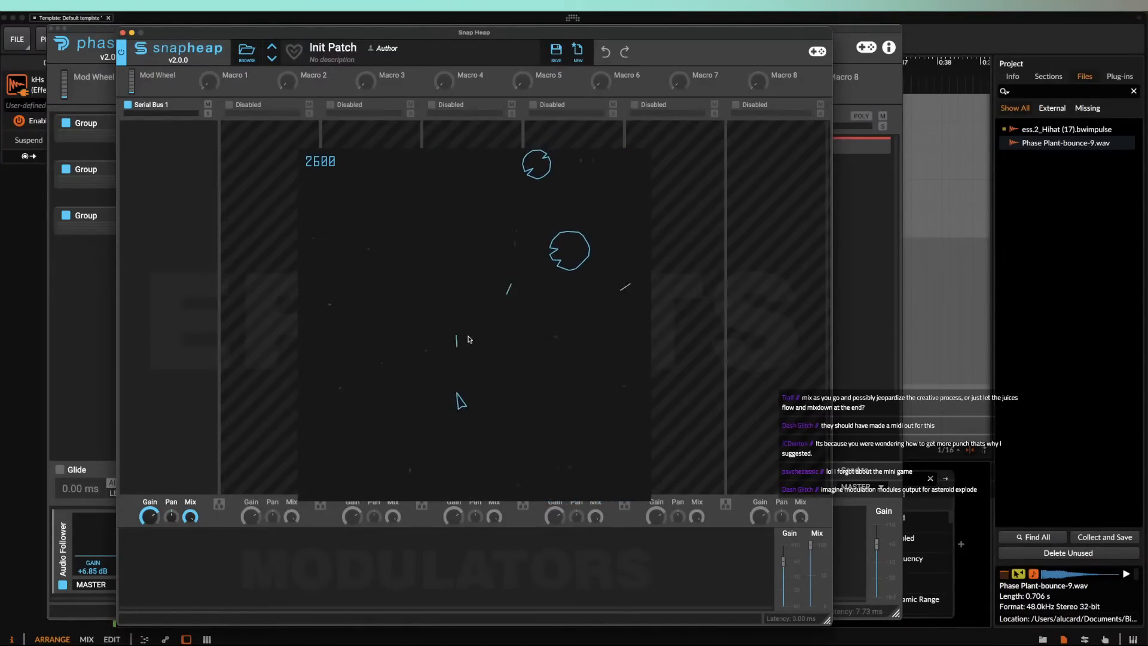
Step: Finish the asteroids round in Snap Heap by shooting the remaining asteroids, and enter the initials ALK for the high score
{"action": "key", "text": "Right"}
{"action": "key", "text": "space"}
{"action": "key", "text": "space"}
{"action": "key", "text": "space"}
{"action": "key", "text": "space"}
{"action": "key", "text": "space"}
{"action": "key", "text": "space"}
{"action": "key", "text": "space"}
{"action": "key", "text": "space"}
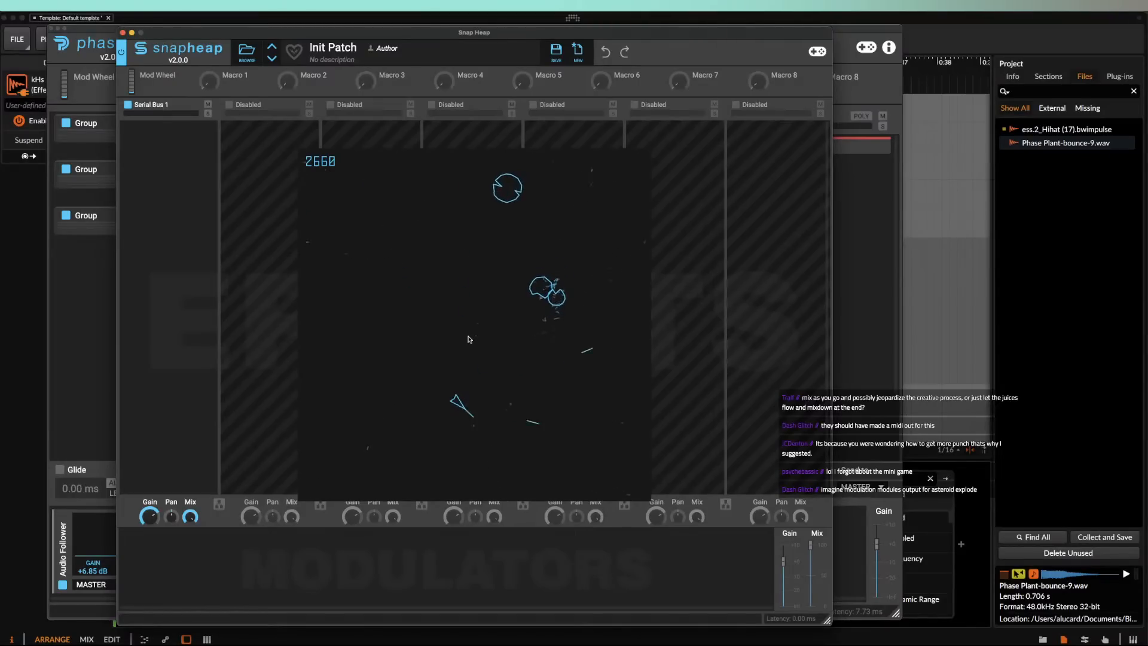
{"action": "key", "text": "Right"}
{"action": "key", "text": "space"}
{"action": "key", "text": "space"}
{"action": "key", "text": "space"}
{"action": "key", "text": "space"}
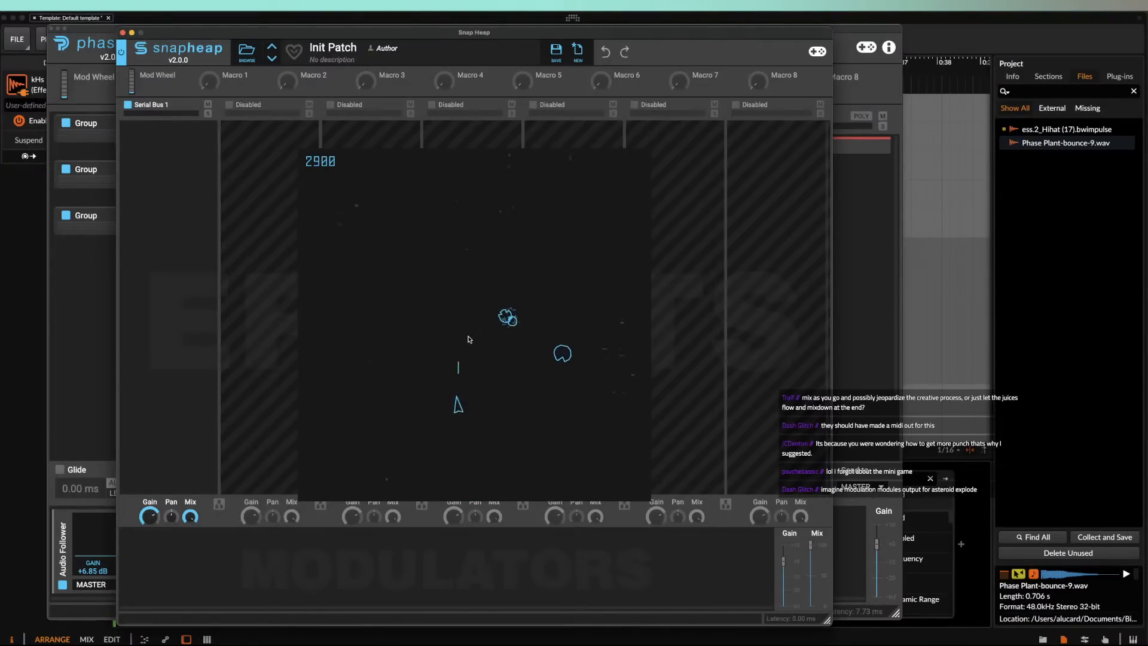
{"action": "key", "text": "Left"}
{"action": "key", "text": "space"}
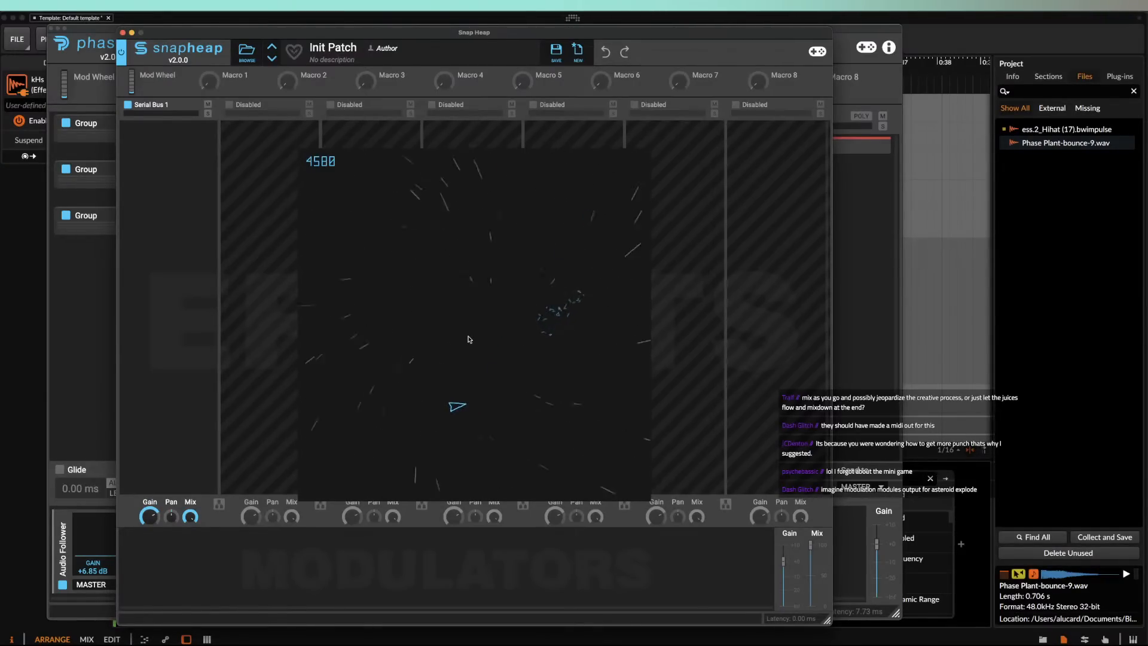
{"action": "key", "text": "Right"}
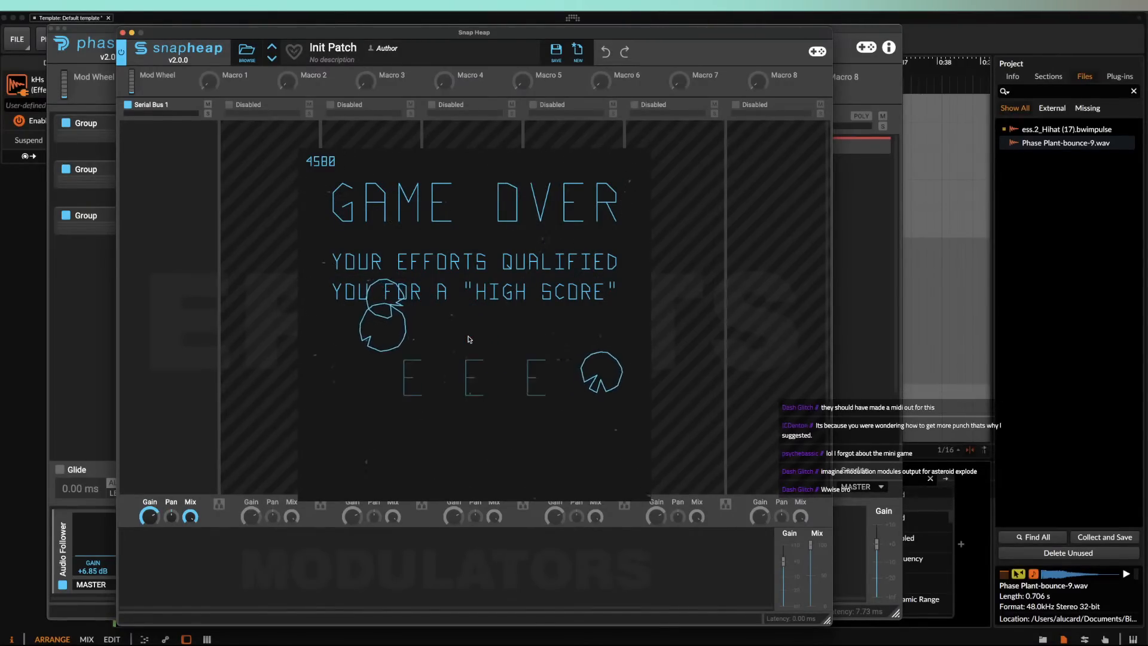
{"action": "type", "text": "alk"}
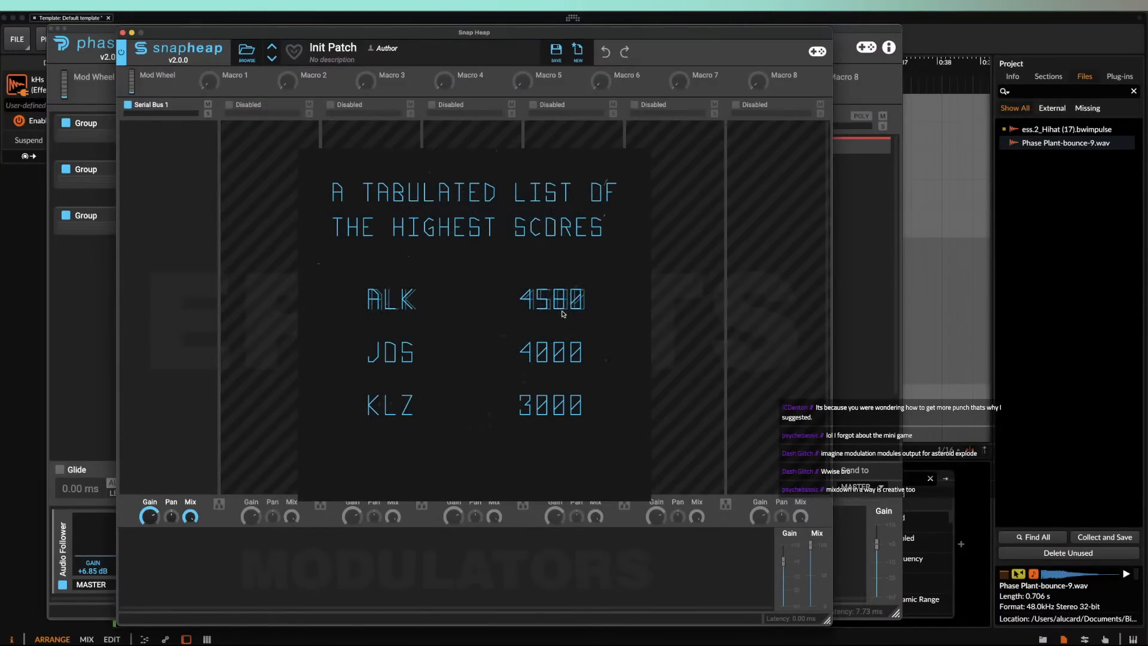
Step: Start a new round of the asteroids game and clear its first wave, steering the ship and shooting the asteroids
{"action": "key", "text": "space"}
{"action": "key", "text": "Left"}
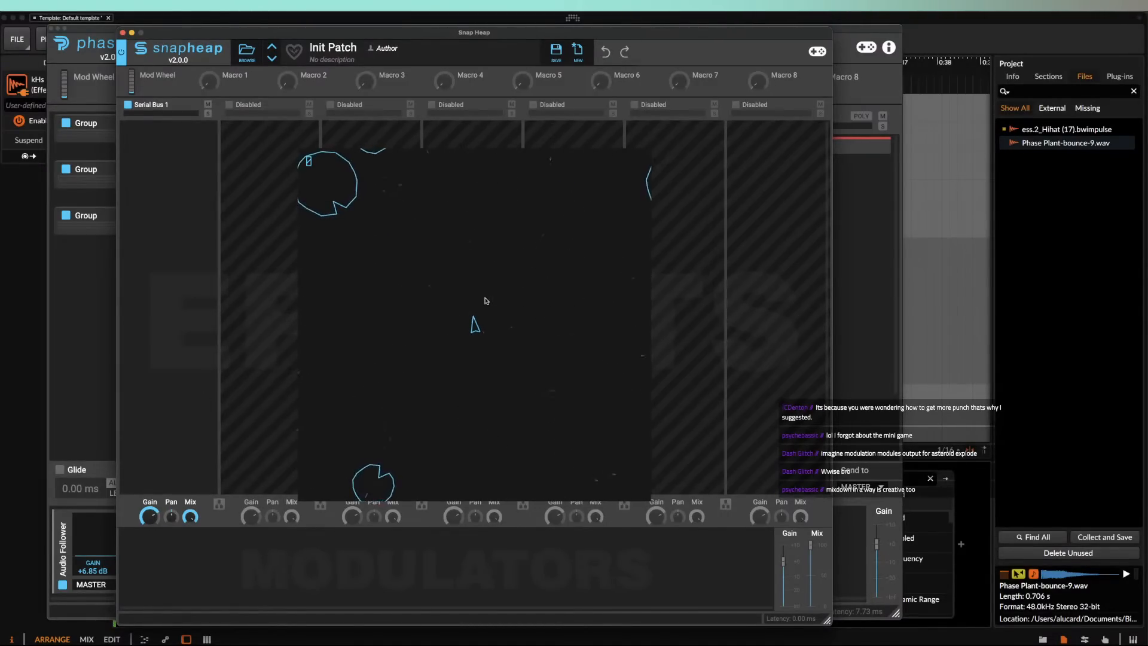
{"action": "key", "text": "Up"}
{"action": "key", "text": "Left"}
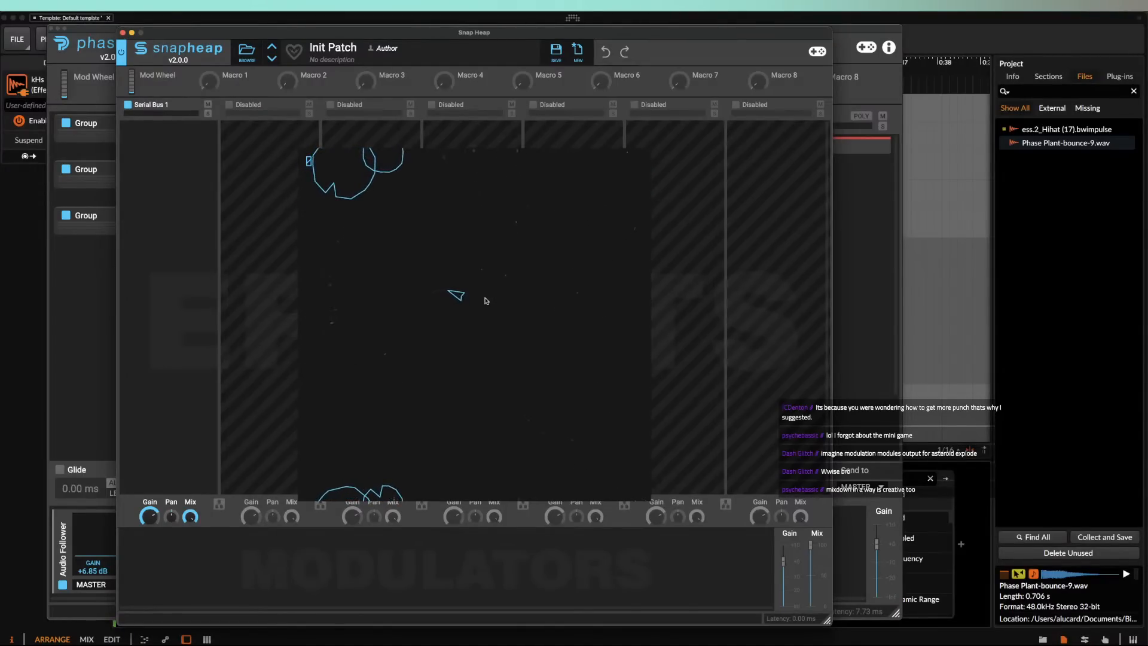
{"action": "key", "text": "space"}
{"action": "key", "text": "Up"}
{"action": "key", "text": "Right"}
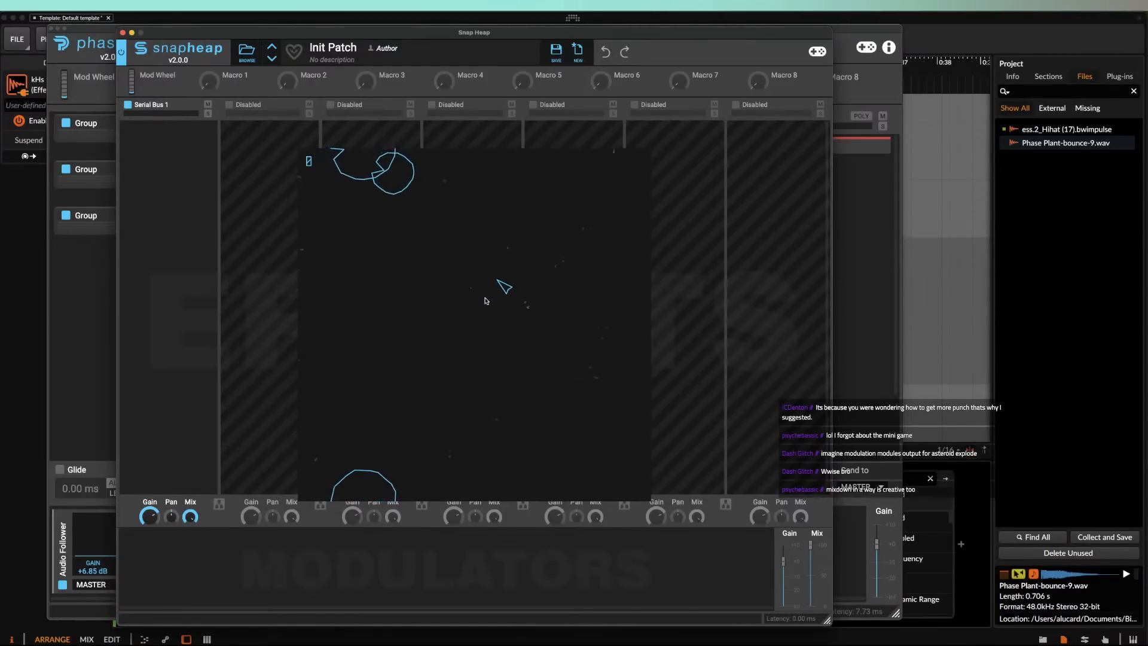
{"action": "key", "text": "space"}
{"action": "key", "text": "space"}
{"action": "key", "text": "space"}
{"action": "key", "text": "space"}
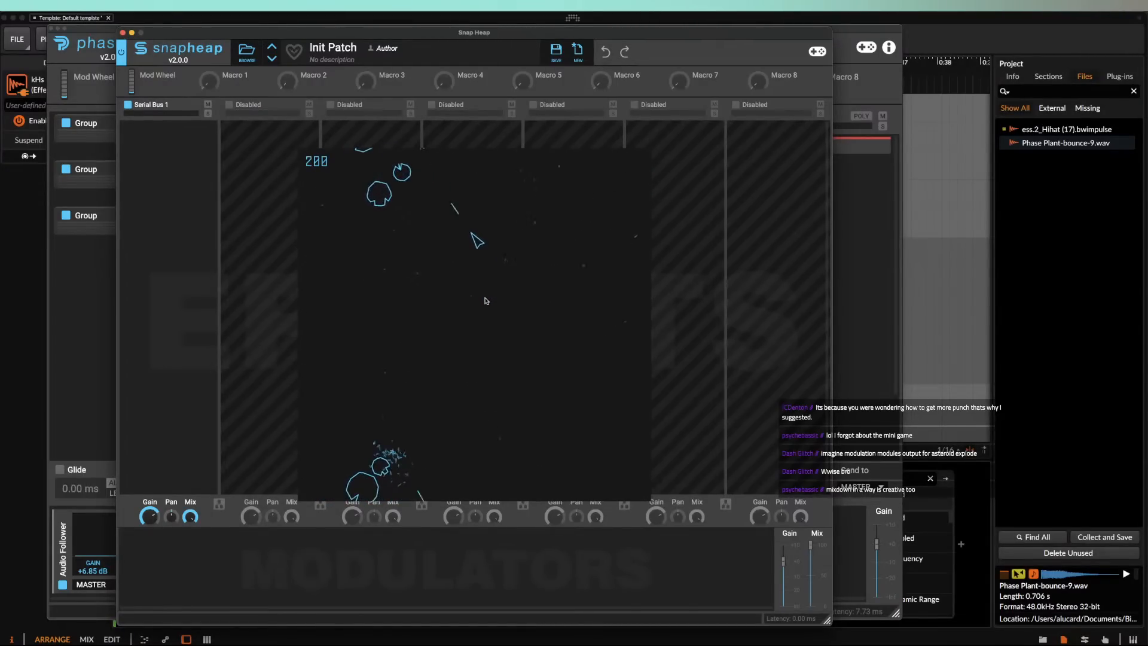
{"action": "key", "text": "Left"}
{"action": "key", "text": "space"}
{"action": "key", "text": "space"}
{"action": "key", "text": "space"}
{"action": "key", "text": "space"}
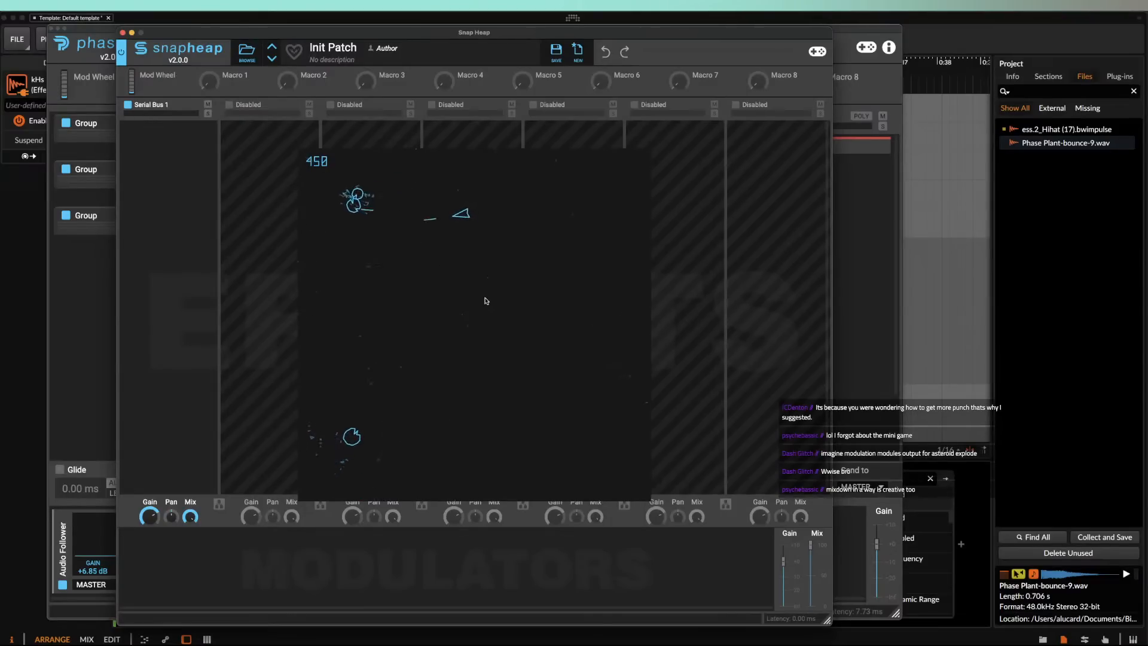
{"action": "key", "text": "Right"}
{"action": "key", "text": "space"}
{"action": "key", "text": "Right"}
{"action": "key", "text": "space"}
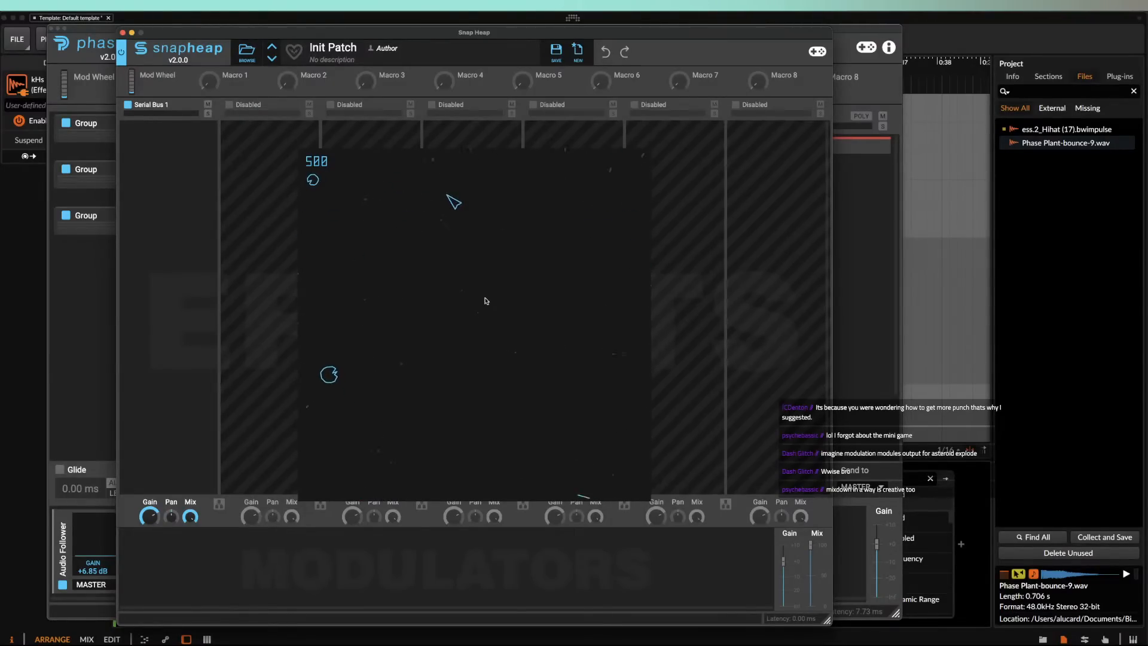
{"action": "key", "text": "space"}
{"action": "key", "text": "Up"}
{"action": "key", "text": "Right"}
{"action": "key", "text": "Up"}
{"action": "key", "text": "Right"}
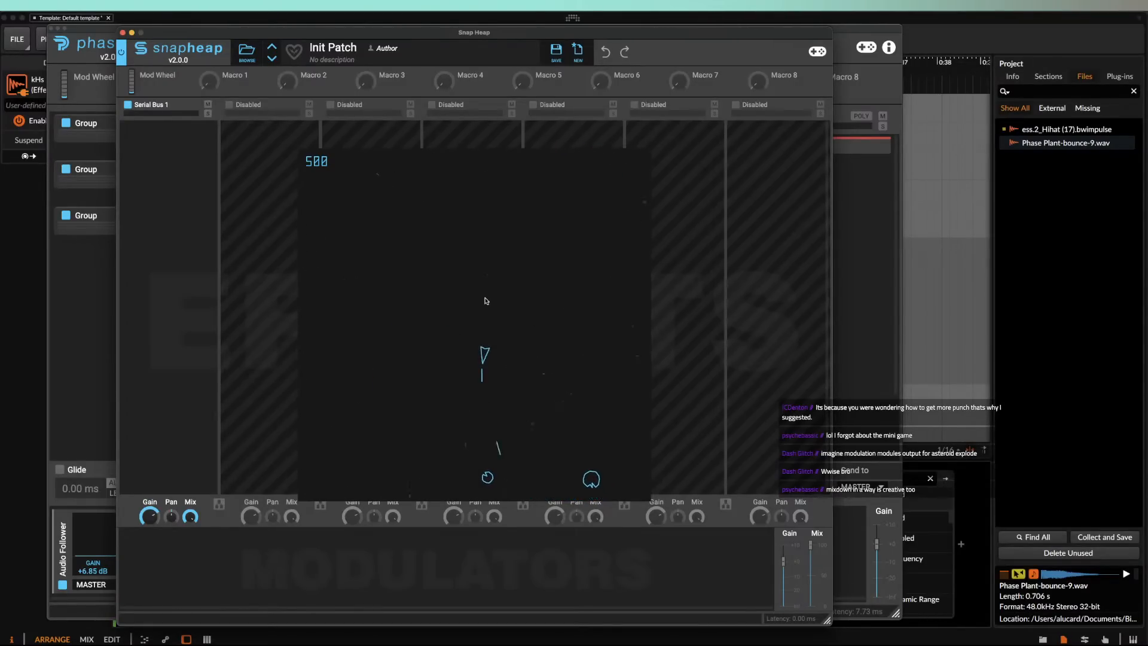
{"action": "key", "text": "space"}
{"action": "key", "text": "Left"}
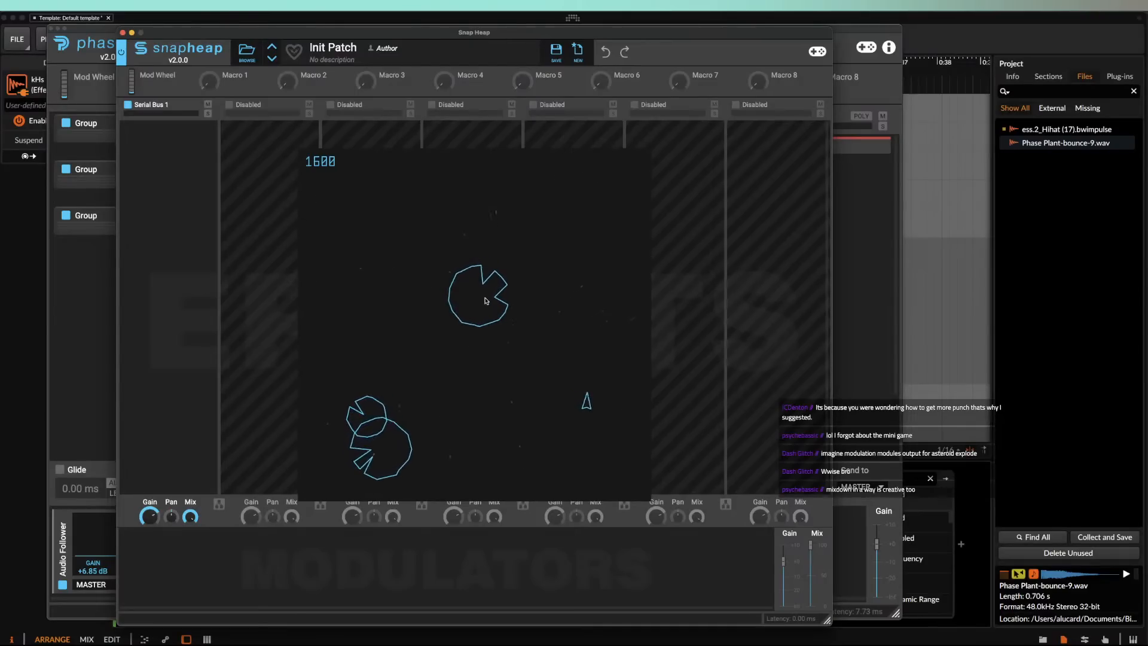
Step: Clear the second wave of asteroids, turning the ship and firing until every fragment is destroyed
{"action": "key", "text": "Left"}
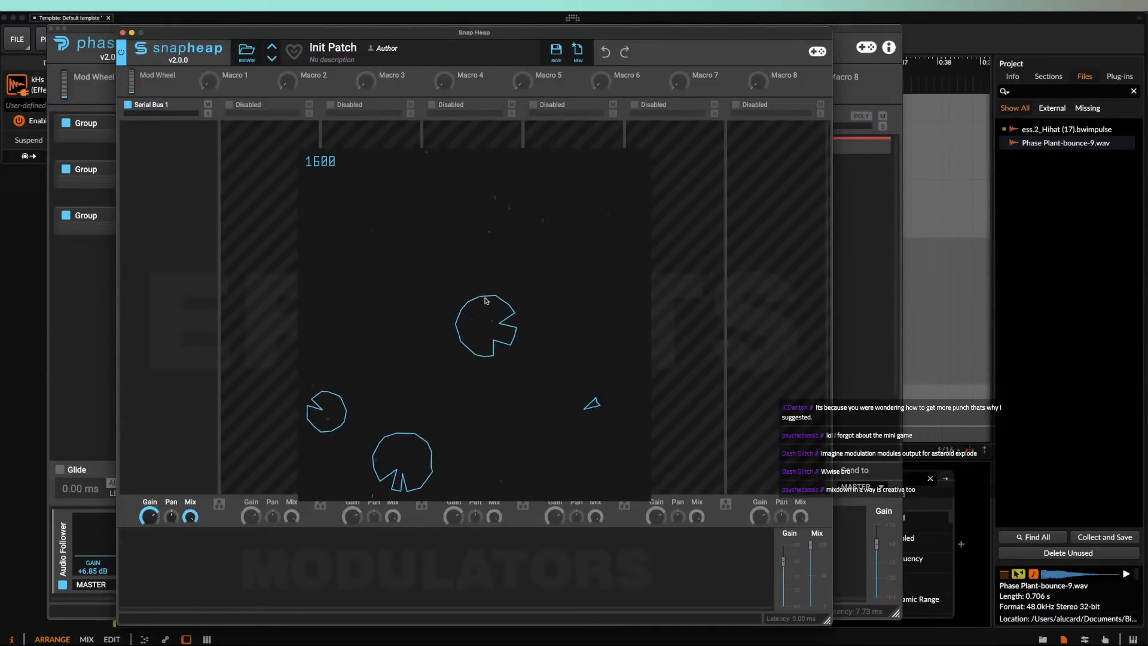
{"action": "key", "text": "Right"}
{"action": "key", "text": "space"}
{"action": "key", "text": "space"}
{"action": "key", "text": "space"}
{"action": "key", "text": "space"}
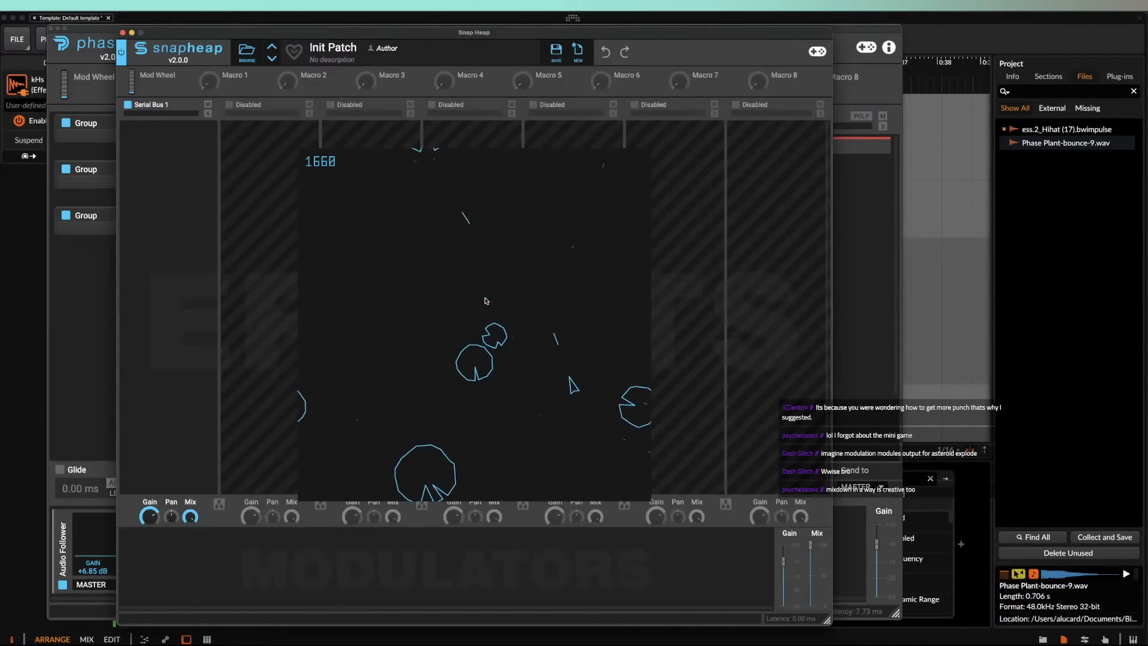
{"action": "key", "text": "space"}
{"action": "key", "text": "Left"}
{"action": "key", "text": "space"}
{"action": "key", "text": "space"}
{"action": "key", "text": "space"}
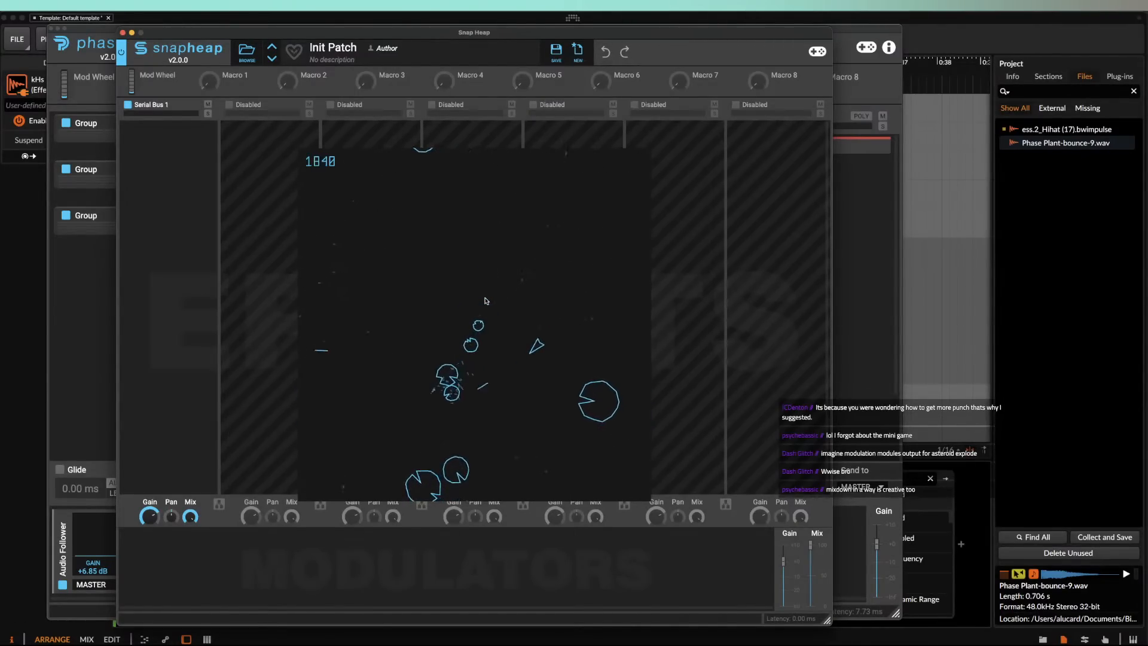
{"action": "key", "text": "space"}
{"action": "key", "text": "space"}
{"action": "key", "text": "Right"}
{"action": "key", "text": "space"}
{"action": "key", "text": "space"}
{"action": "key", "text": "space"}
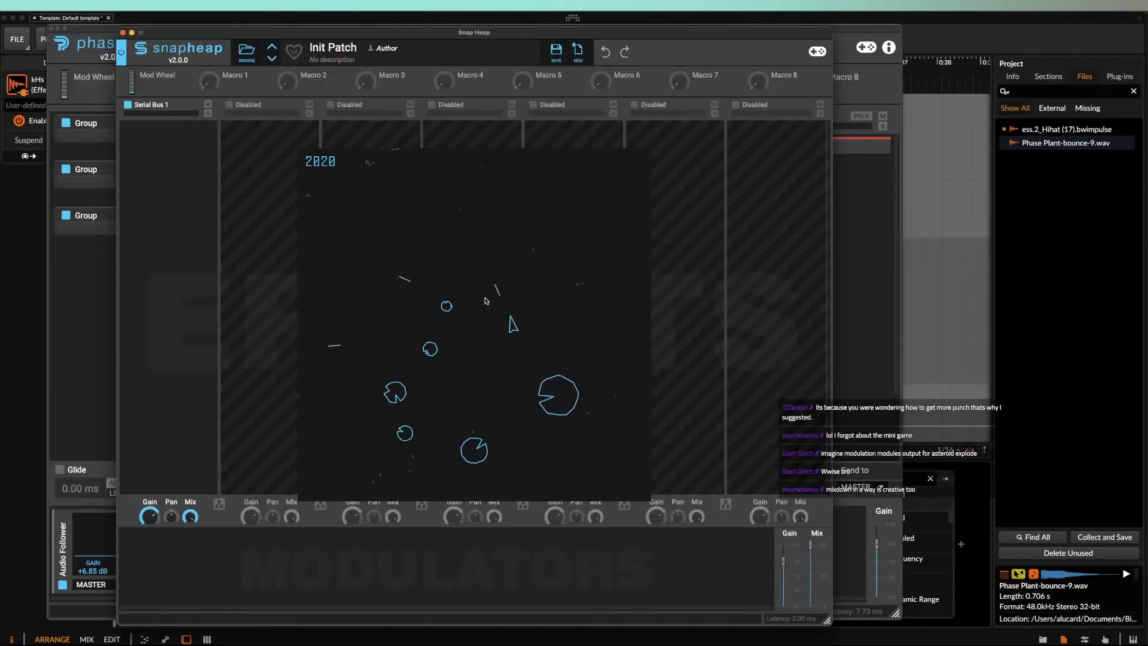
{"action": "key", "text": "space"}
{"action": "key", "text": "space"}
{"action": "key", "text": "space"}
{"action": "key", "text": "Left"}
{"action": "key", "text": "Left"}
{"action": "key", "text": "space"}
{"action": "key", "text": "space"}
{"action": "key", "text": "space"}
{"action": "key", "text": "space"}
{"action": "key", "text": "space"}
{"action": "key", "text": "space"}
{"action": "key", "text": "space"}
{"action": "key", "text": "space"}
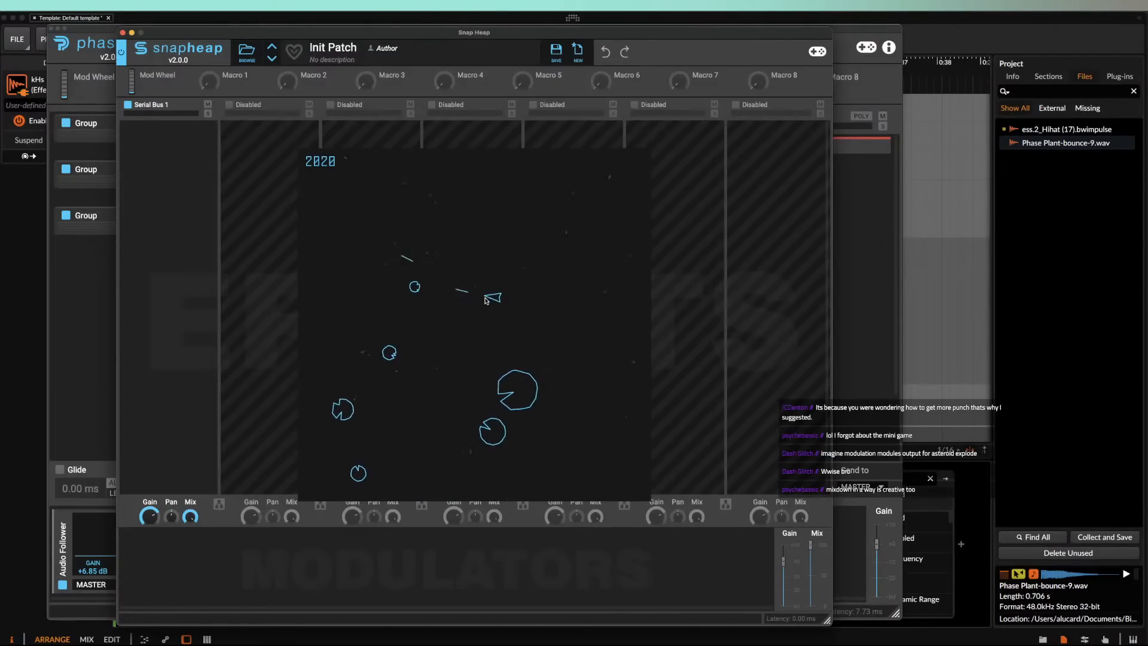
{"action": "key", "text": "Left"}
{"action": "key", "text": "space"}
{"action": "key", "text": "space"}
{"action": "key", "text": "space"}
{"action": "key", "text": "space"}
{"action": "key", "text": "space"}
{"action": "key", "text": "space"}
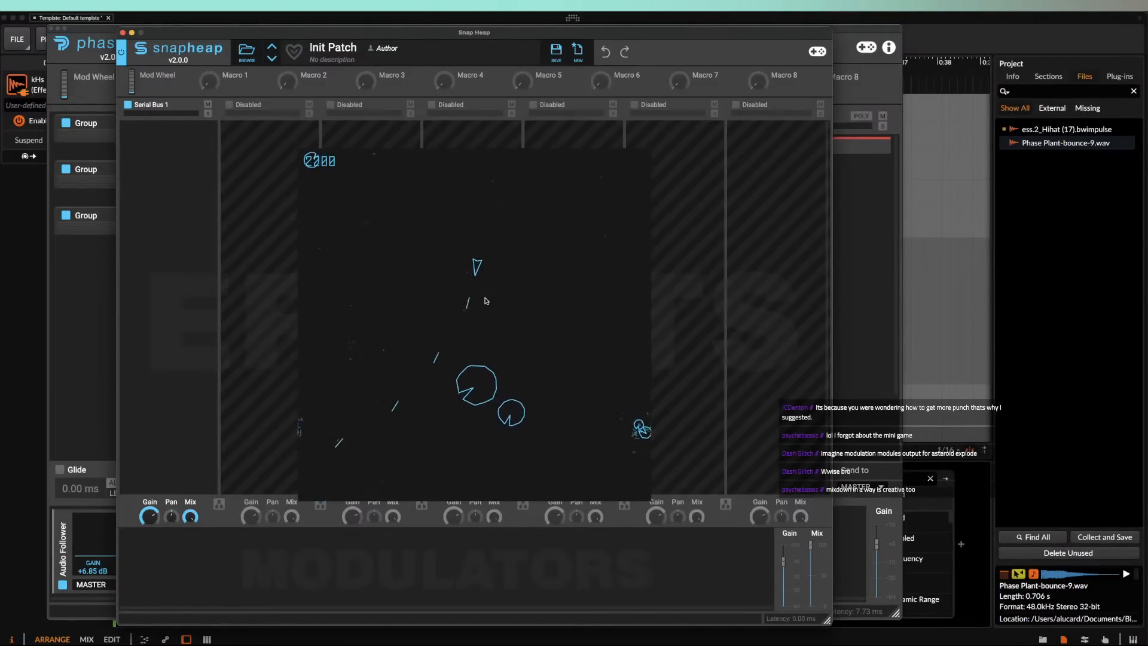
{"action": "key", "text": "Right"}
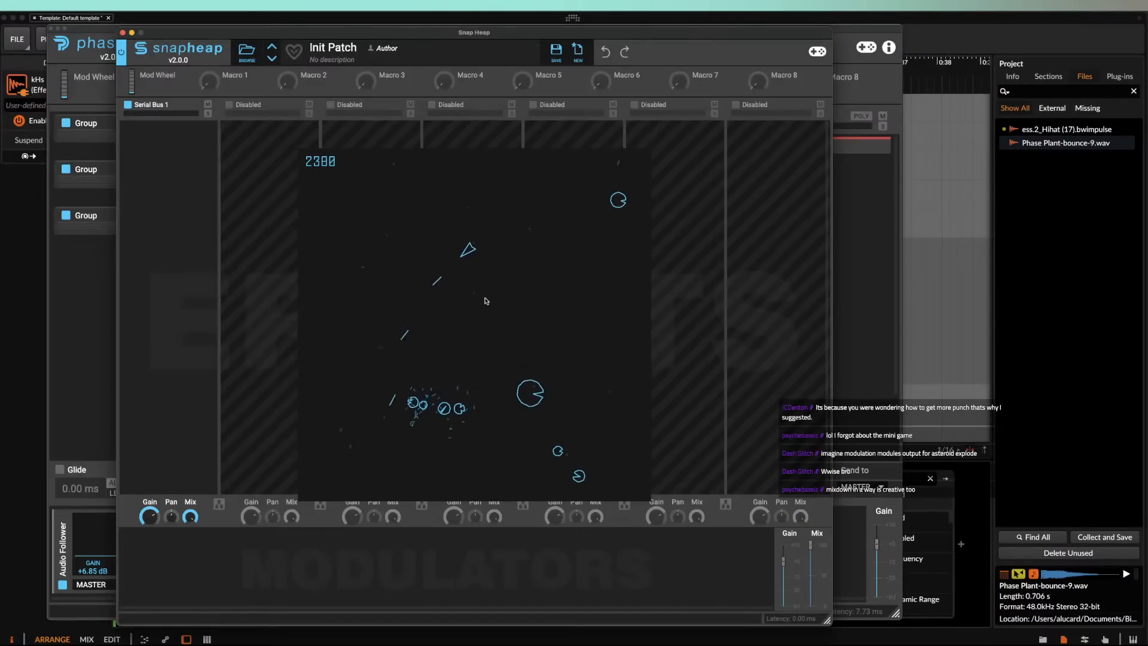
{"action": "key", "text": "Right"}
{"action": "key", "text": "space"}
{"action": "key", "text": "space"}
{"action": "key", "text": "space"}
{"action": "key", "text": "space"}
{"action": "key", "text": "space"}
{"action": "key", "text": "space"}
{"action": "key", "text": "Left"}
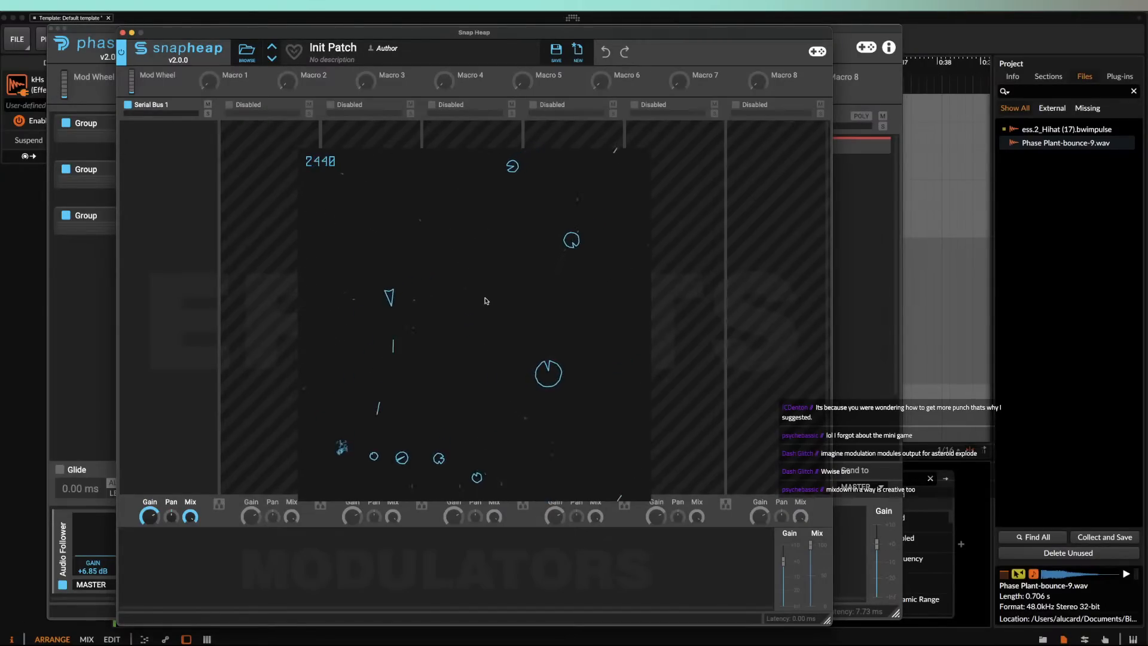
{"action": "key", "text": "Left"}
{"action": "key", "text": "space"}
{"action": "key", "text": "space"}
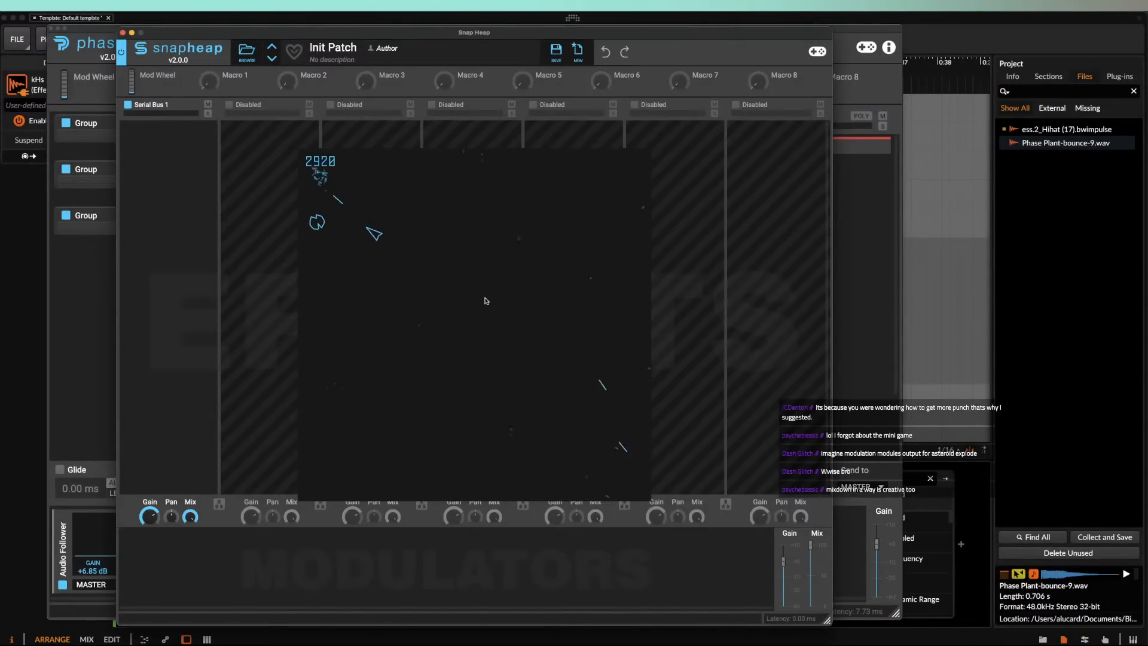
{"action": "key", "text": "Left"}
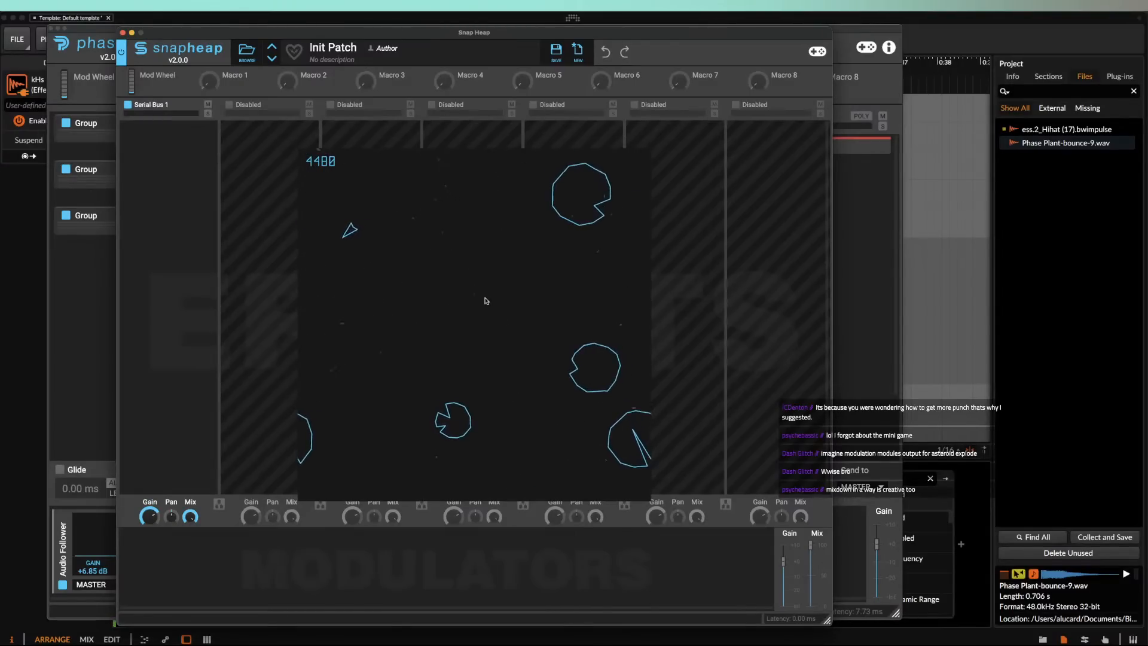
Step: Clear the third wave of asteroids, moving the ship away from the large rocks and shooting them apart
{"action": "key", "text": "Up"}
{"action": "key", "text": "Left"}
{"action": "key", "text": "Up"}
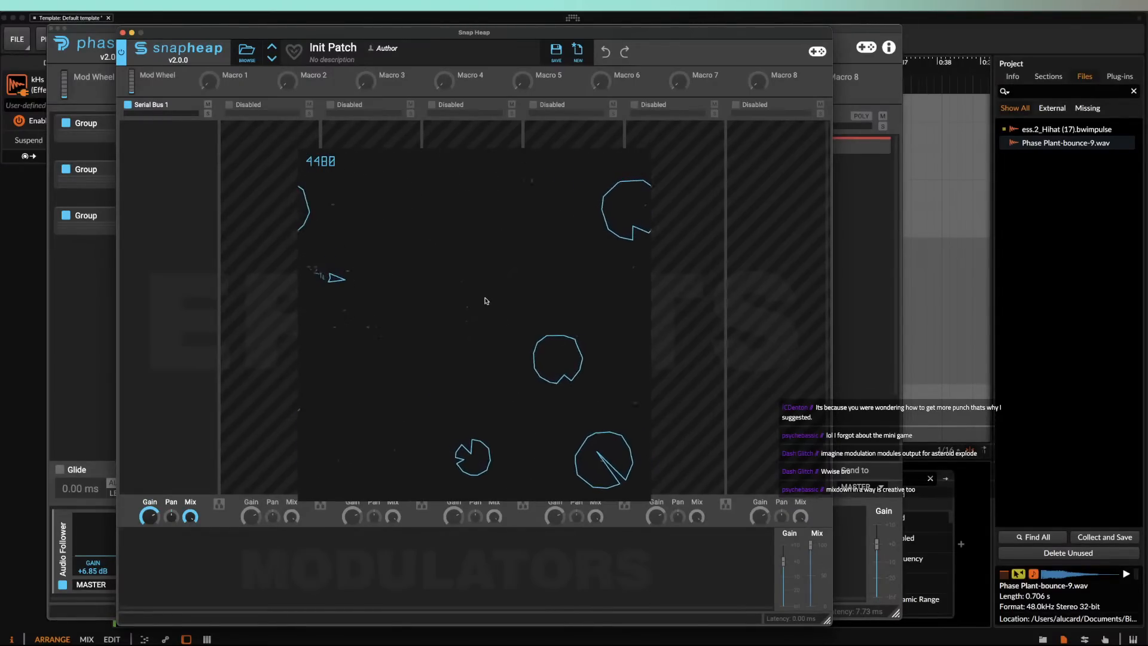
{"action": "key", "text": "Right"}
{"action": "key", "text": "space"}
{"action": "key", "text": "space"}
{"action": "key", "text": "space"}
{"action": "key", "text": "space"}
{"action": "key", "text": "space"}
{"action": "key", "text": "space"}
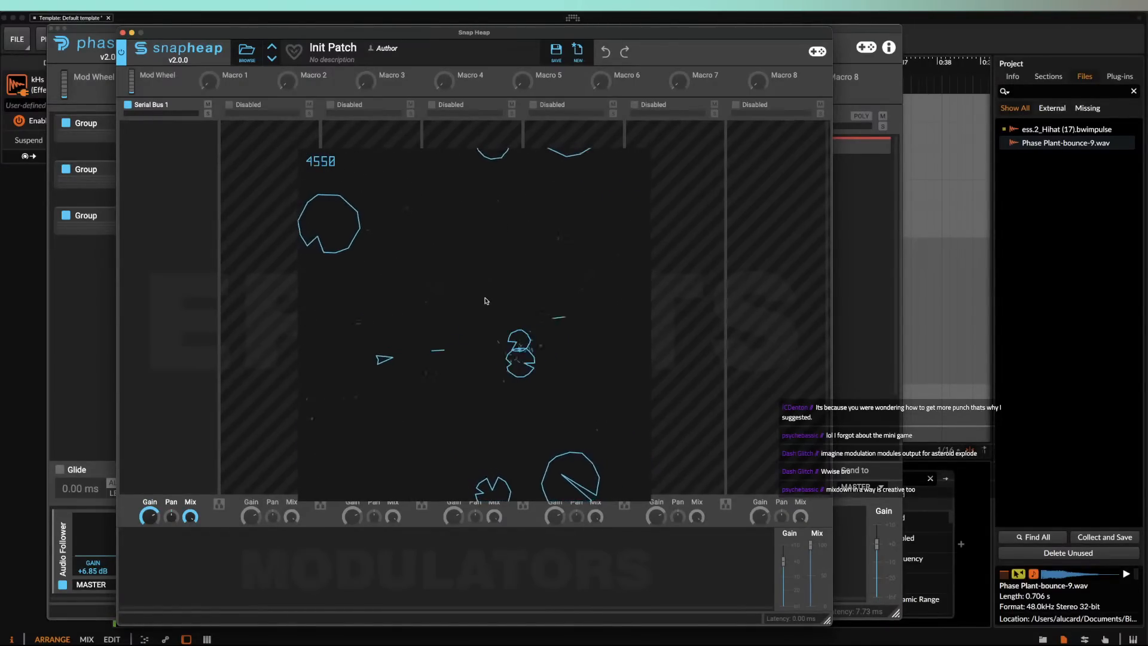
{"action": "key", "text": "space"}
{"action": "key", "text": "space"}
{"action": "key", "text": "Left"}
{"action": "key", "text": "Up"}
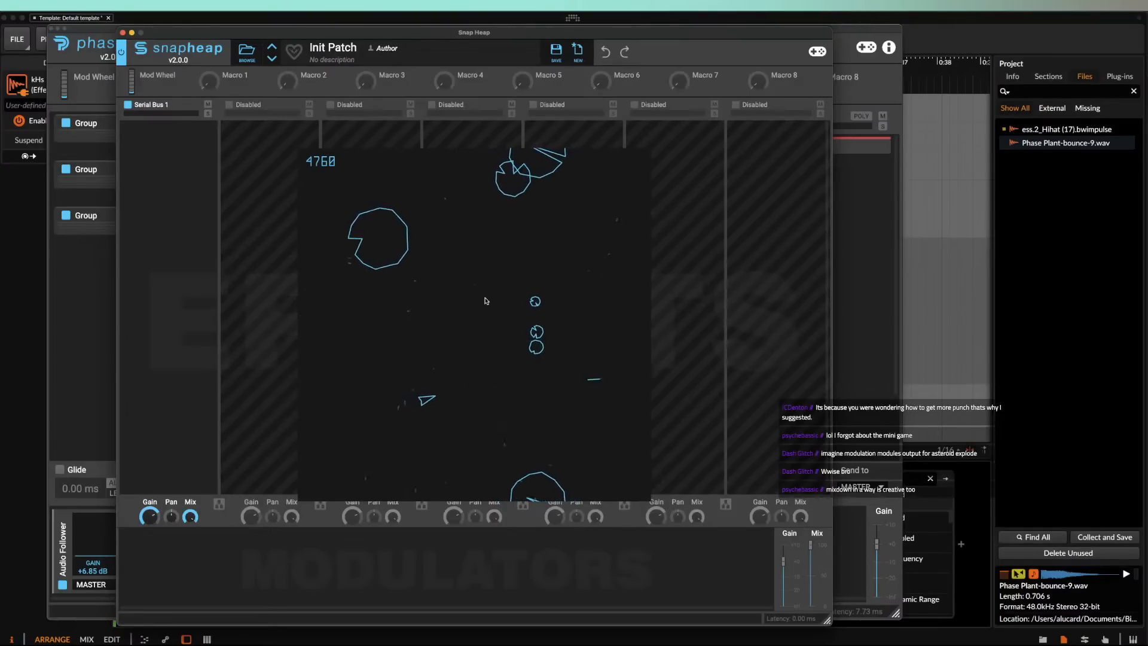
{"action": "key", "text": "space"}
{"action": "key", "text": "space"}
{"action": "key", "text": "space"}
{"action": "key", "text": "space"}
{"action": "key", "text": "space"}
{"action": "key", "text": "Left"}
{"action": "key", "text": "space"}
{"action": "key", "text": "space"}
{"action": "key", "text": "space"}
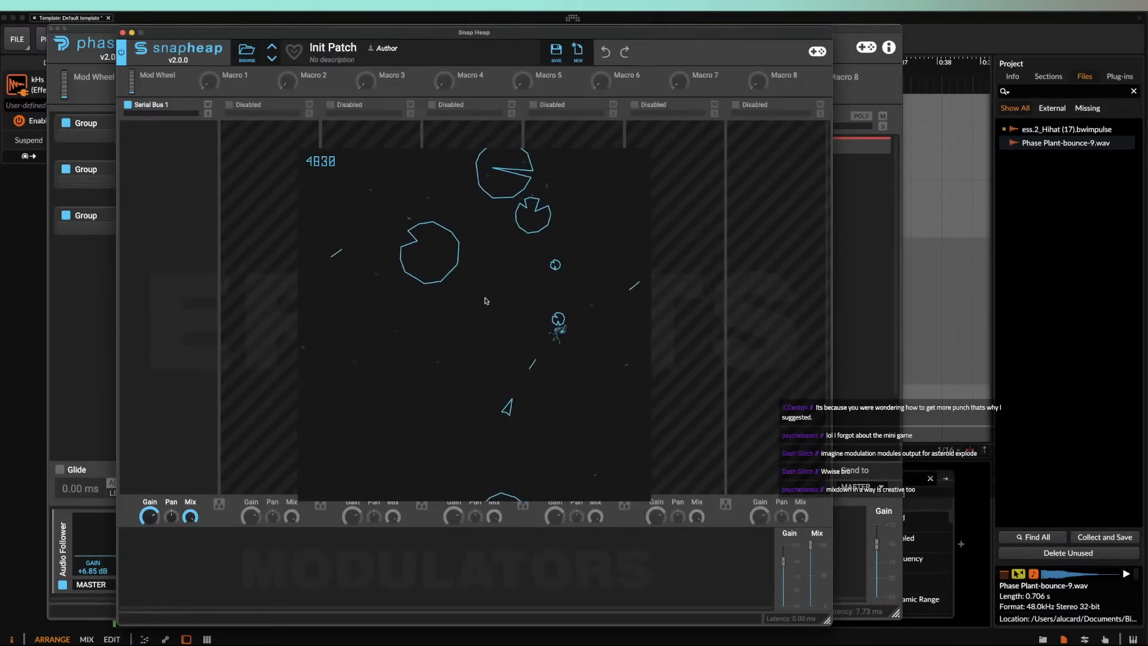
{"action": "key", "text": "space"}
{"action": "key", "text": "space"}
{"action": "key", "text": "space"}
{"action": "key", "text": "space"}
{"action": "key", "text": "space"}
{"action": "key", "text": "Left"}
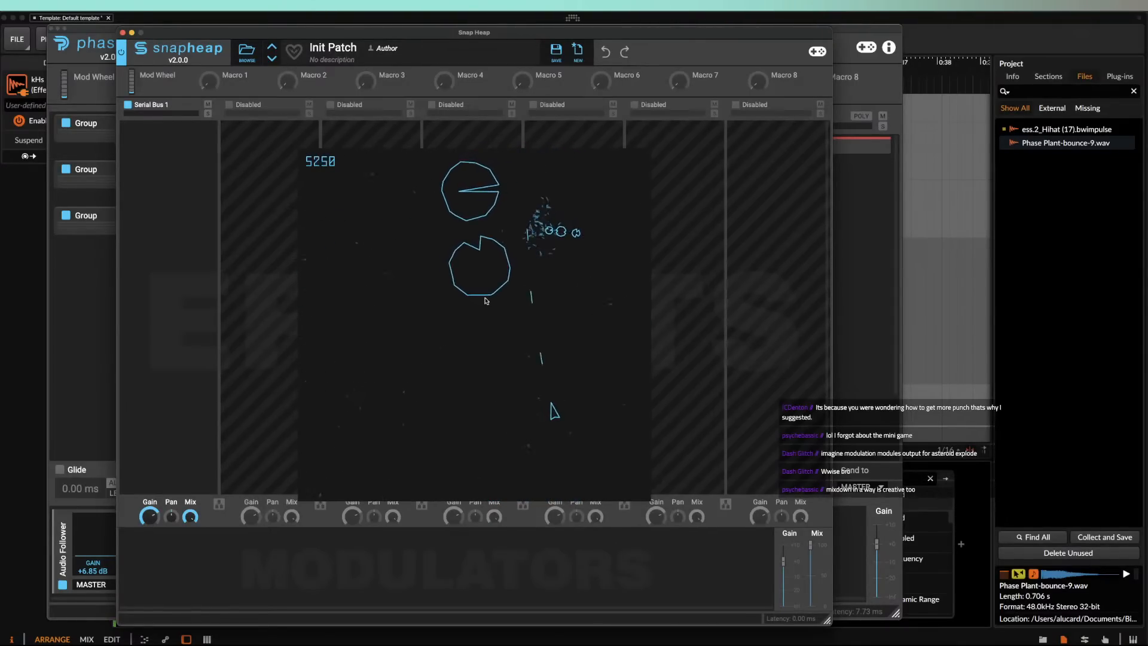
{"action": "key", "text": "space"}
{"action": "key", "text": "space"}
{"action": "key", "text": "space"}
{"action": "key", "text": "space"}
{"action": "key", "text": "space"}
{"action": "key", "text": "space"}
{"action": "key", "text": "Right"}
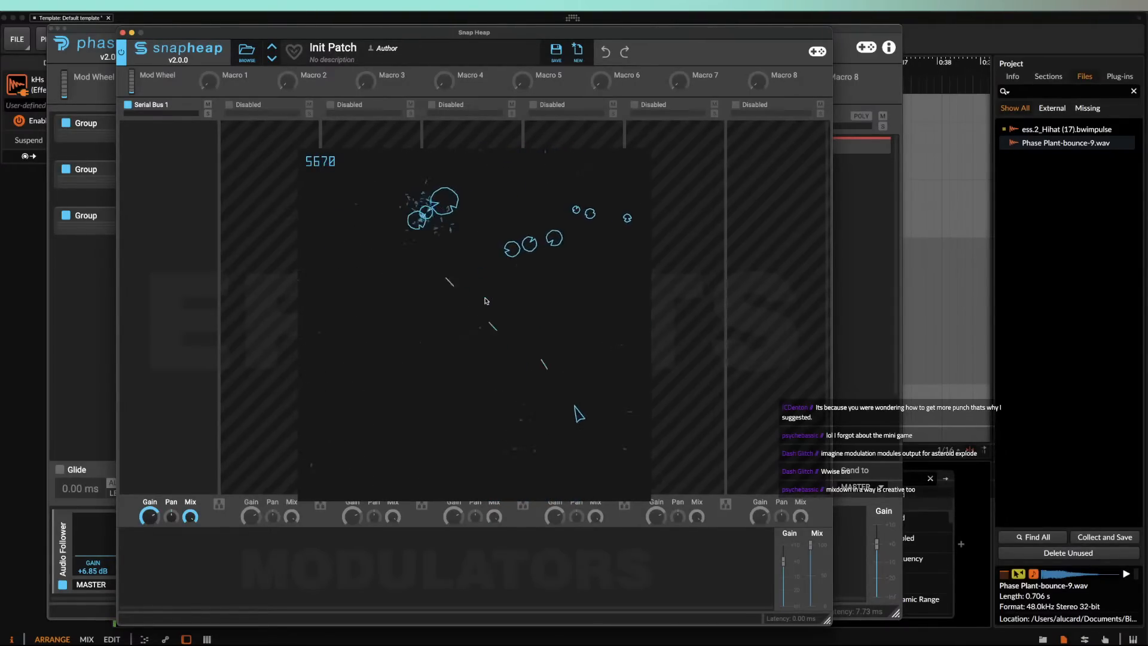
{"action": "key", "text": "Left"}
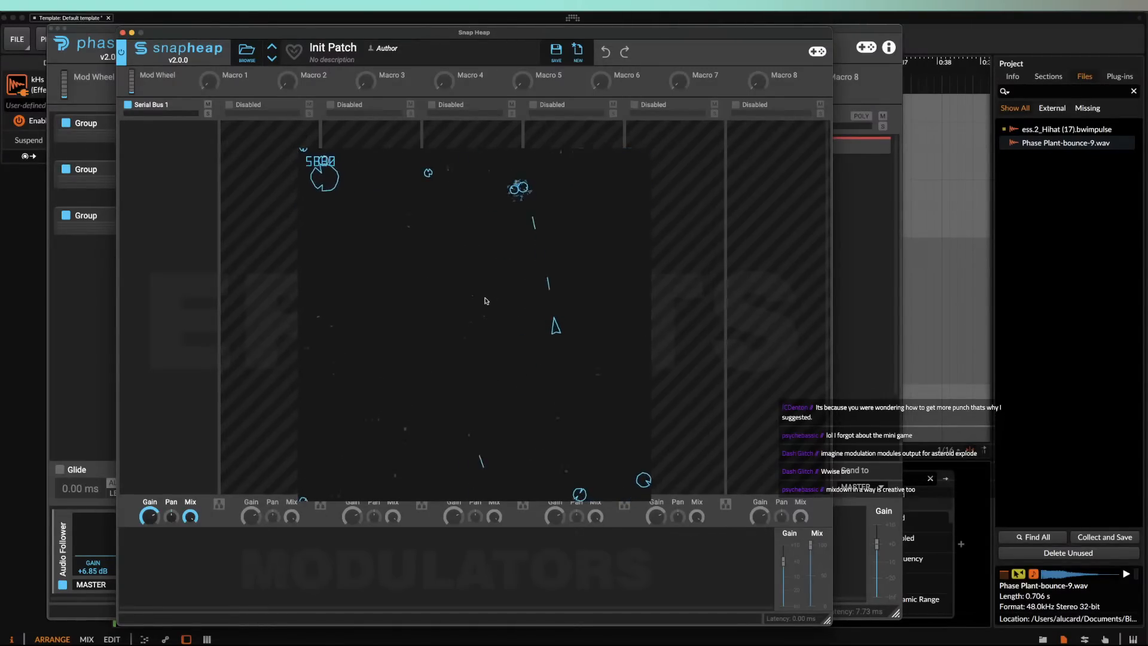
{"action": "key", "text": "space"}
{"action": "key", "text": "space"}
{"action": "key", "text": "Left"}
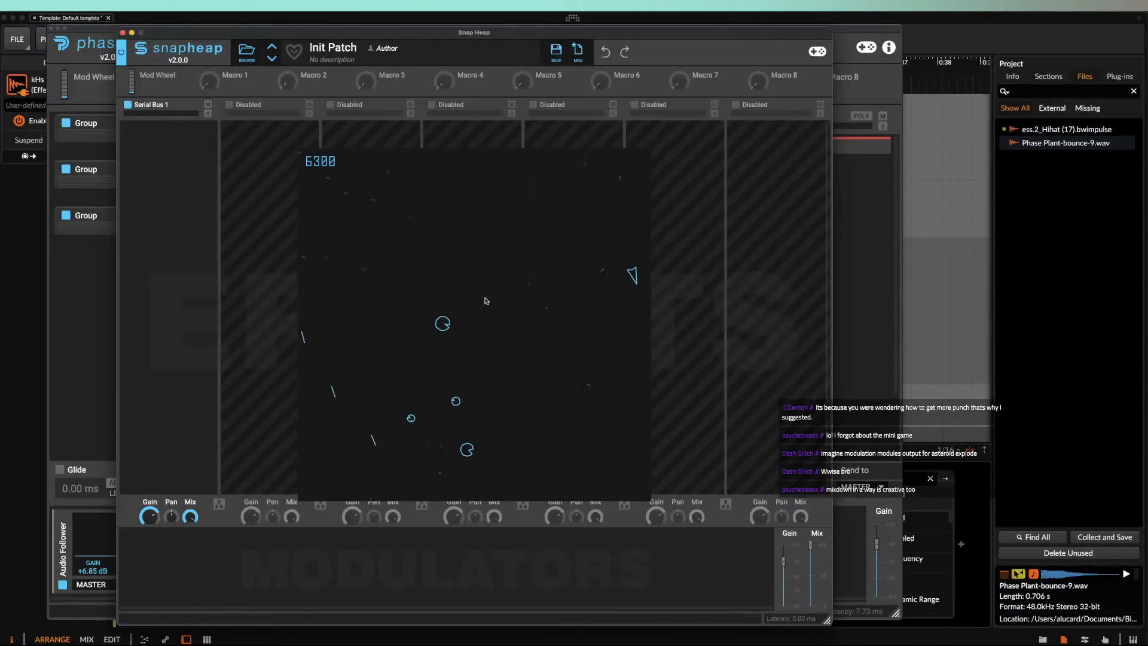
{"action": "key", "text": "Right"}
{"action": "key", "text": "space"}
{"action": "key", "text": "space"}
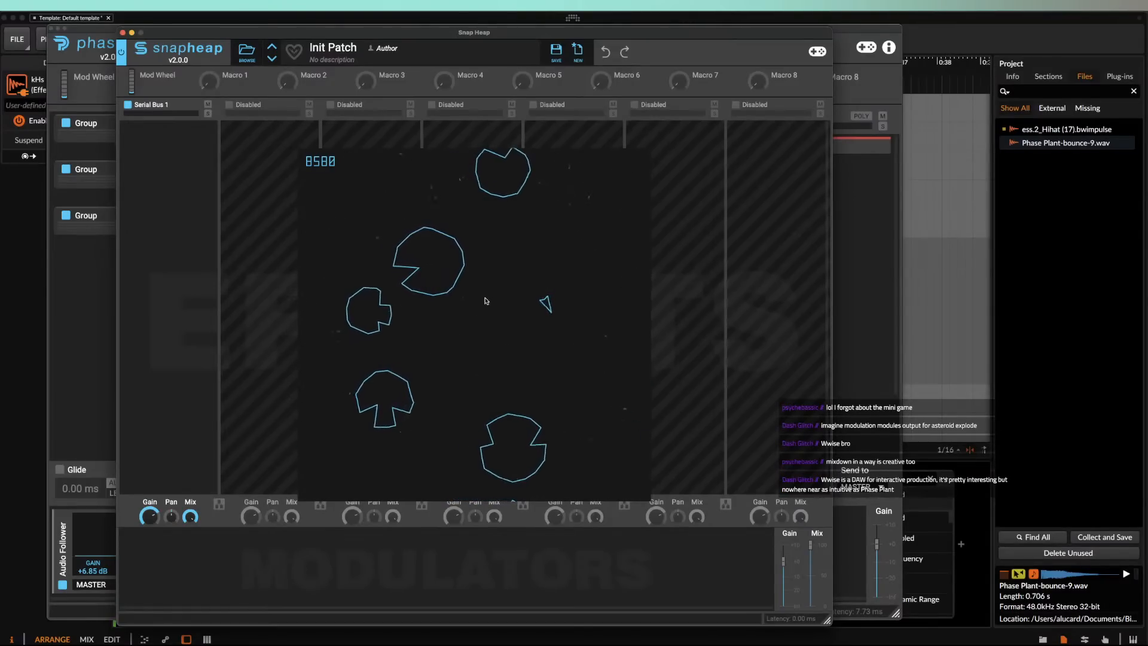
Step: Play the fourth wave of asteroids, turning the ship and shooting until the round ends, and close the Snap Heap window
{"action": "key", "text": "space"}
{"action": "key", "text": "Right"}
{"action": "key", "text": "space"}
{"action": "key", "text": "space"}
{"action": "key", "text": "space"}
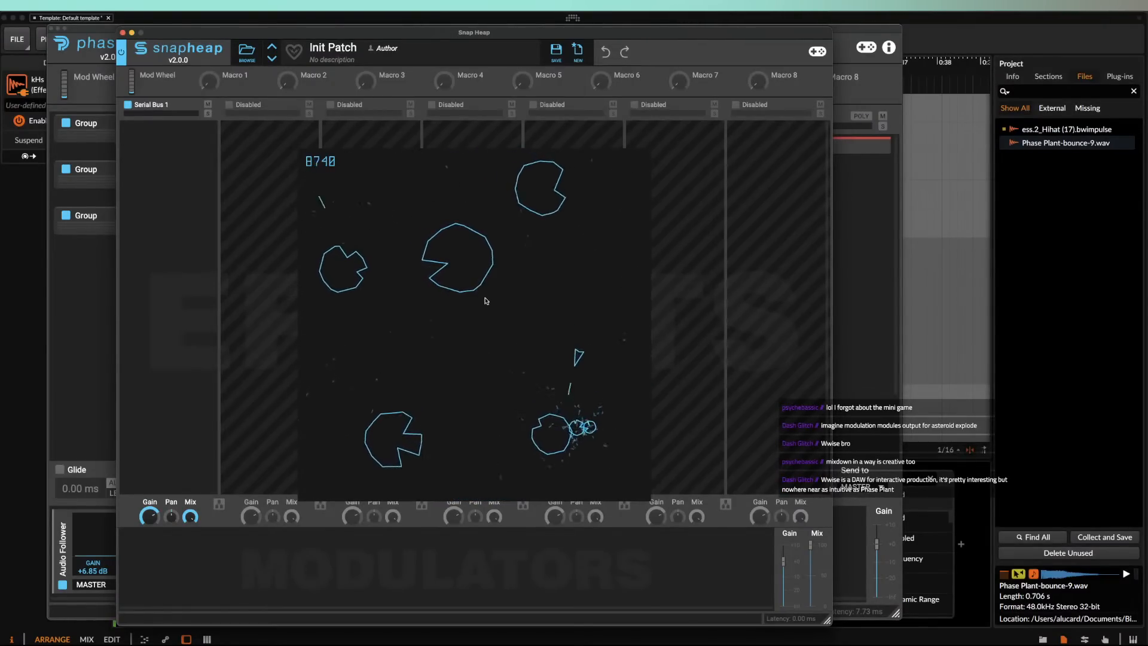
{"action": "key", "text": "space"}
{"action": "key", "text": "space"}
{"action": "key", "text": "Left"}
{"action": "key", "text": "space"}
{"action": "key", "text": "space"}
{"action": "key", "text": "space"}
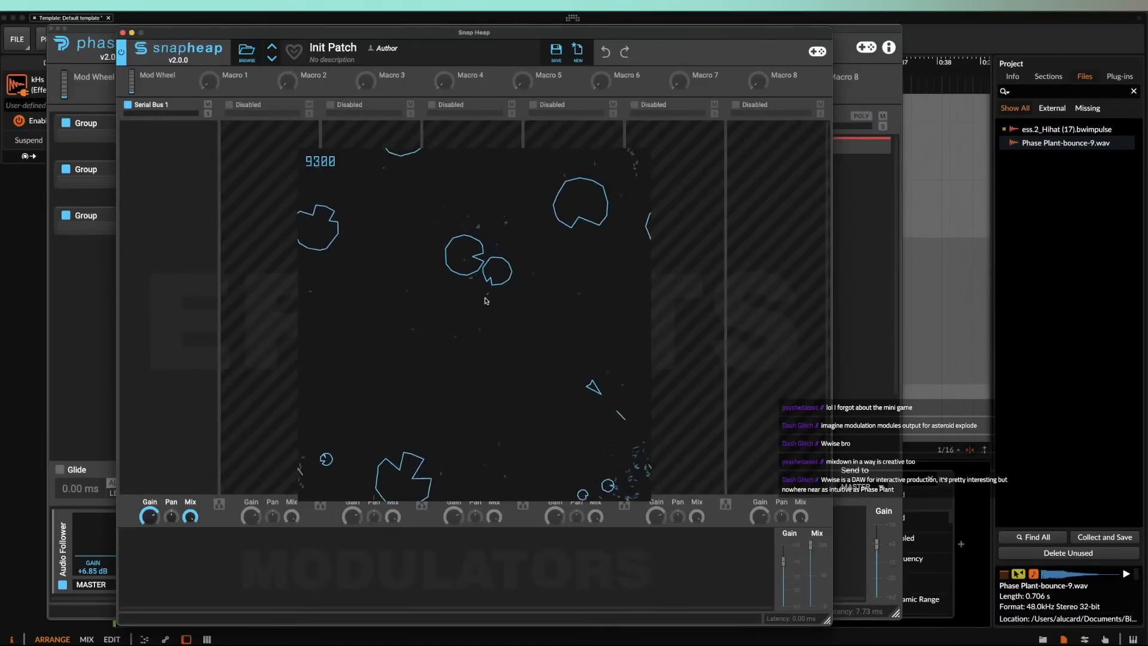
{"action": "key", "text": "space"}
{"action": "key", "text": "space"}
{"action": "key", "text": "Right"}
{"action": "key", "text": "space"}
{"action": "key", "text": "space"}
{"action": "key", "text": "space"}
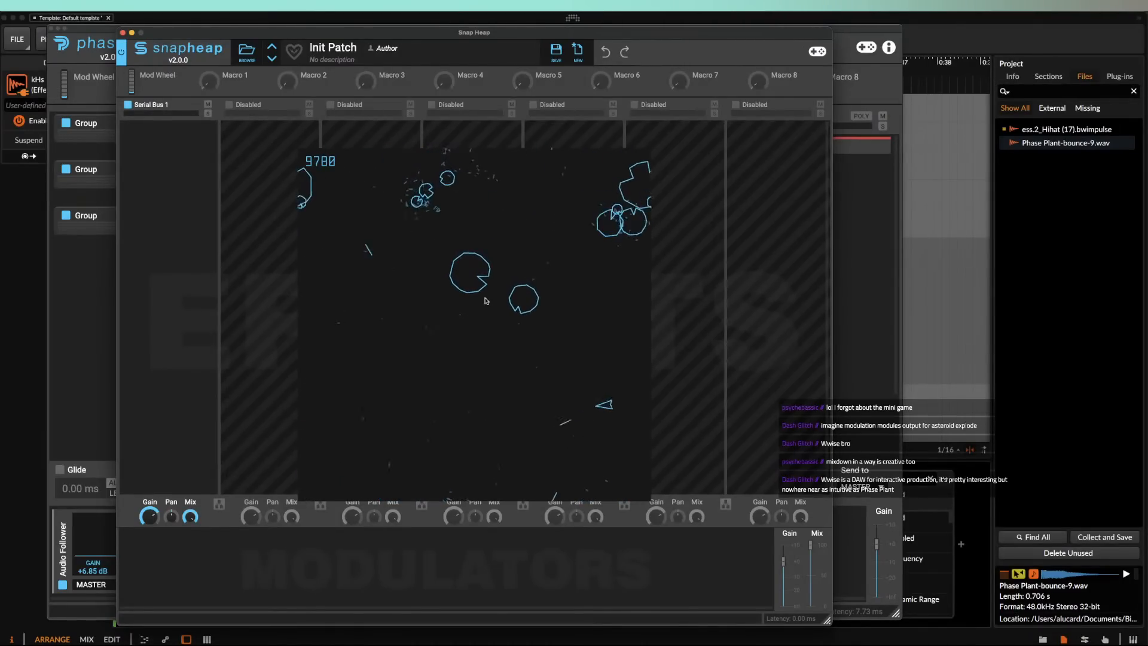
{"action": "key", "text": "Right"}
{"action": "key", "text": "space"}
{"action": "key", "text": "space"}
{"action": "key", "text": "space"}
{"action": "key", "text": "space"}
{"action": "key", "text": "space"}
{"action": "key", "text": "Left"}
{"action": "key", "text": "space"}
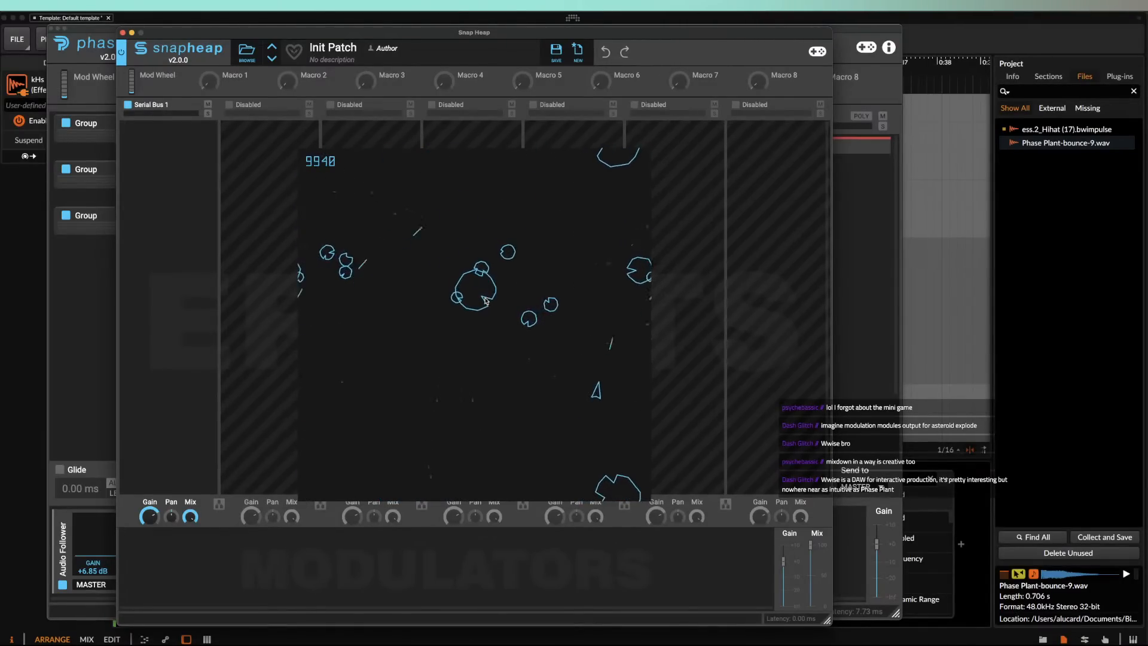
{"action": "key", "text": "Left"}
{"action": "key", "text": "space"}
{"action": "key", "text": "Left"}
{"action": "key", "text": "space"}
{"action": "key", "text": "space"}
{"action": "key", "text": "space"}
{"action": "key", "text": "space"}
{"action": "key", "text": "space"}
{"action": "key", "text": "space"}
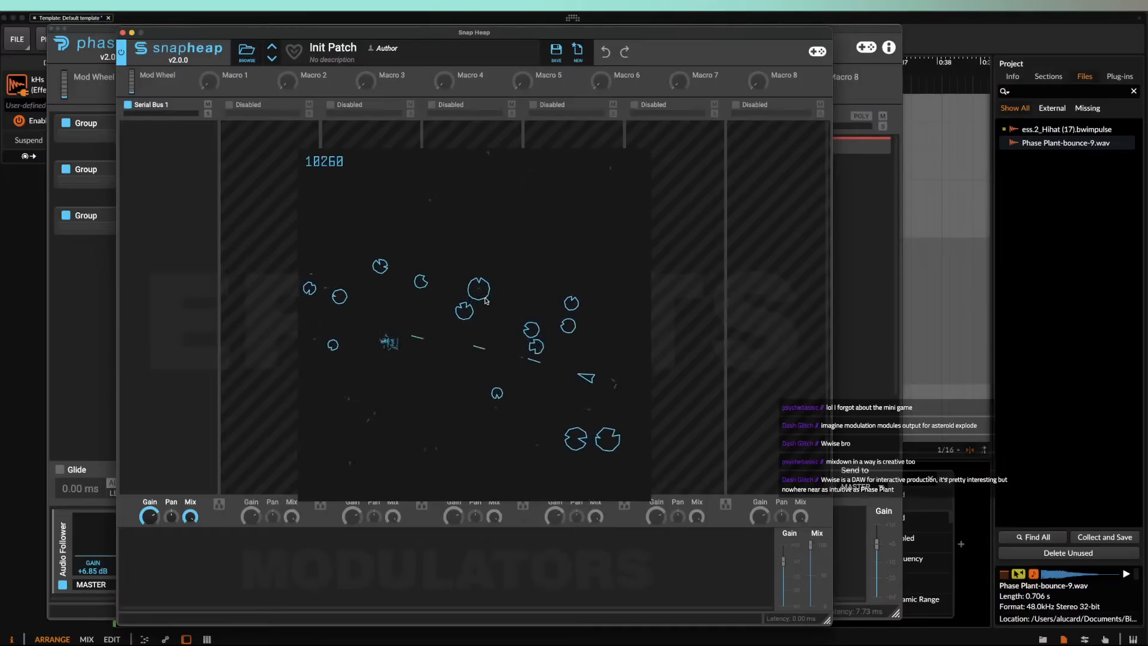
{"action": "key", "text": "space"}
{"action": "key", "text": "space"}
{"action": "key", "text": "space"}
{"action": "key", "text": "space"}
{"action": "key", "text": "Up"}
{"action": "key", "text": "space"}
{"action": "key", "text": "space"}
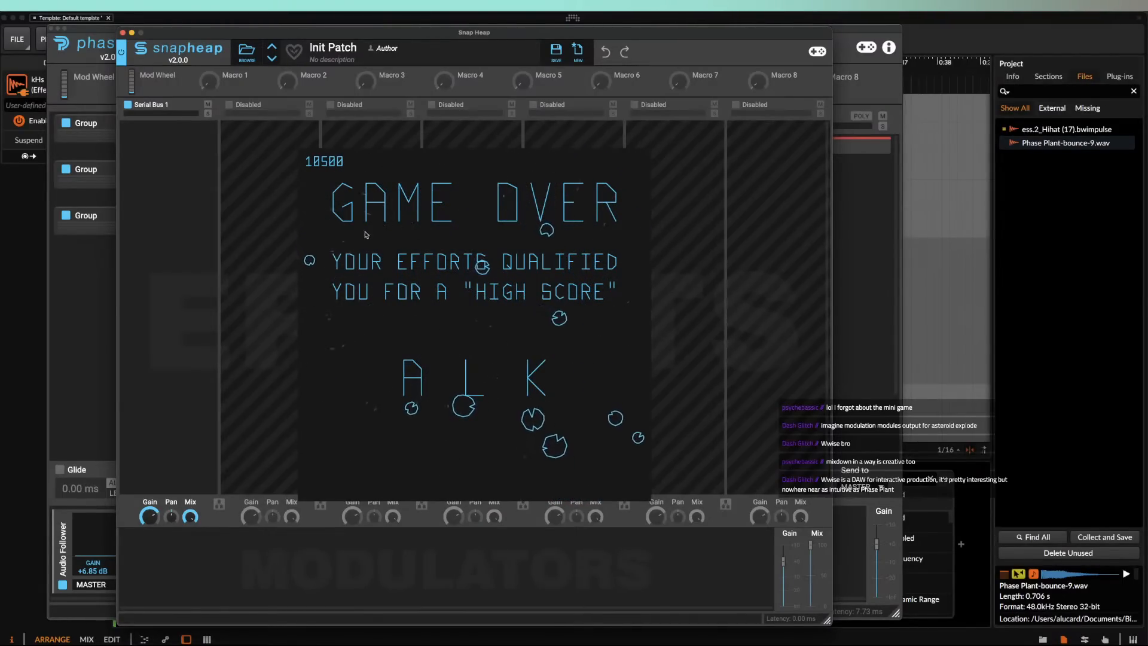
{"action": "left_click", "coordinate": [122, 32]}
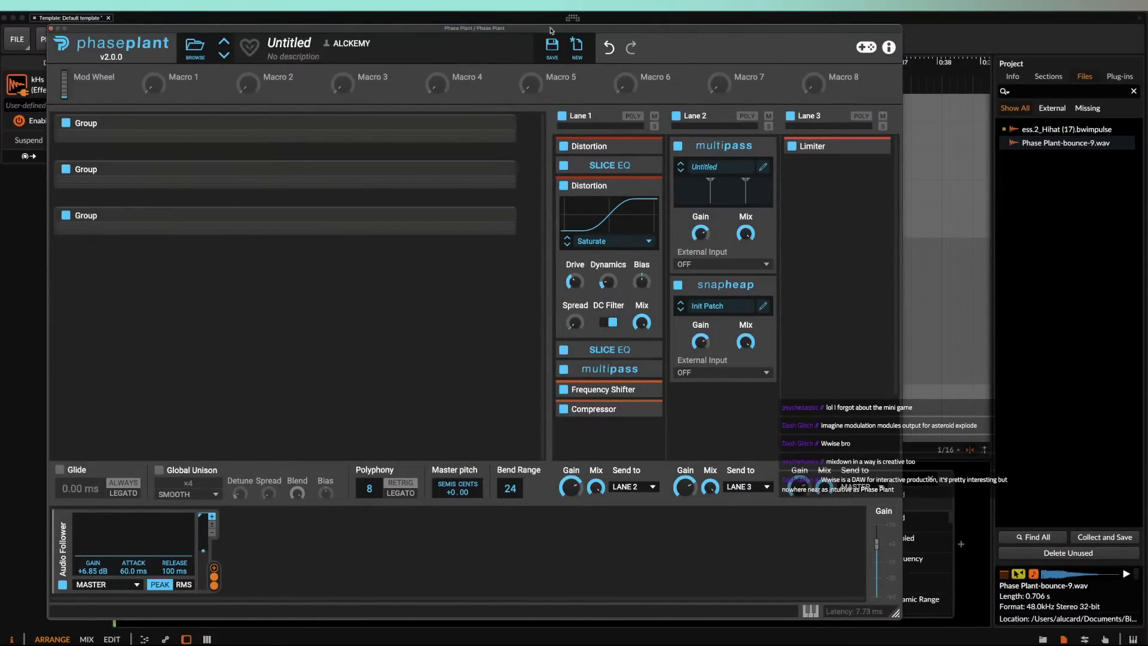
Step: Save the Phase Plant patch in the User folder as snare Jun 23 2022 and close the plug-in window
{"action": "left_click", "coordinate": [552, 46]}
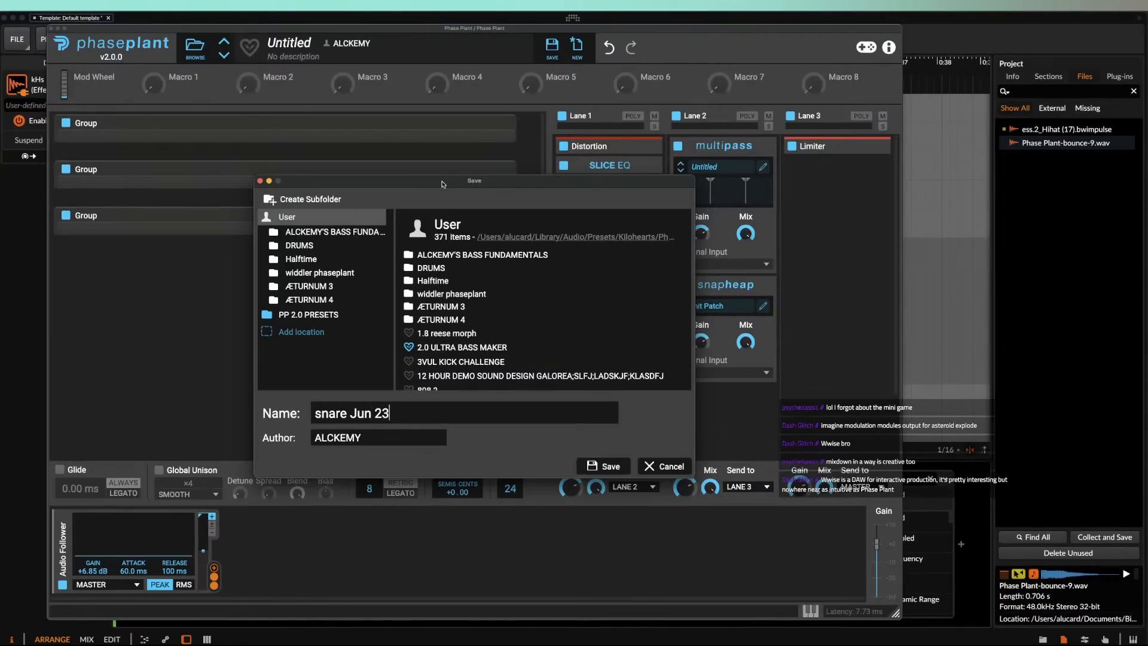
{"action": "key", "text": "Return"}
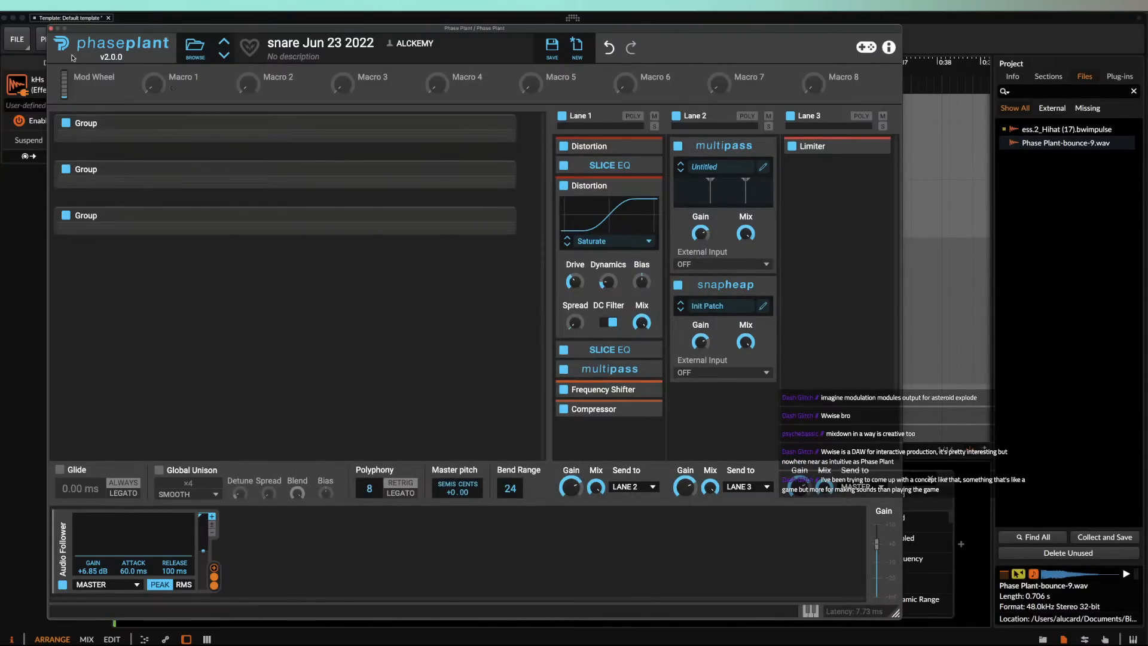
{"action": "left_click", "coordinate": [51, 28]}
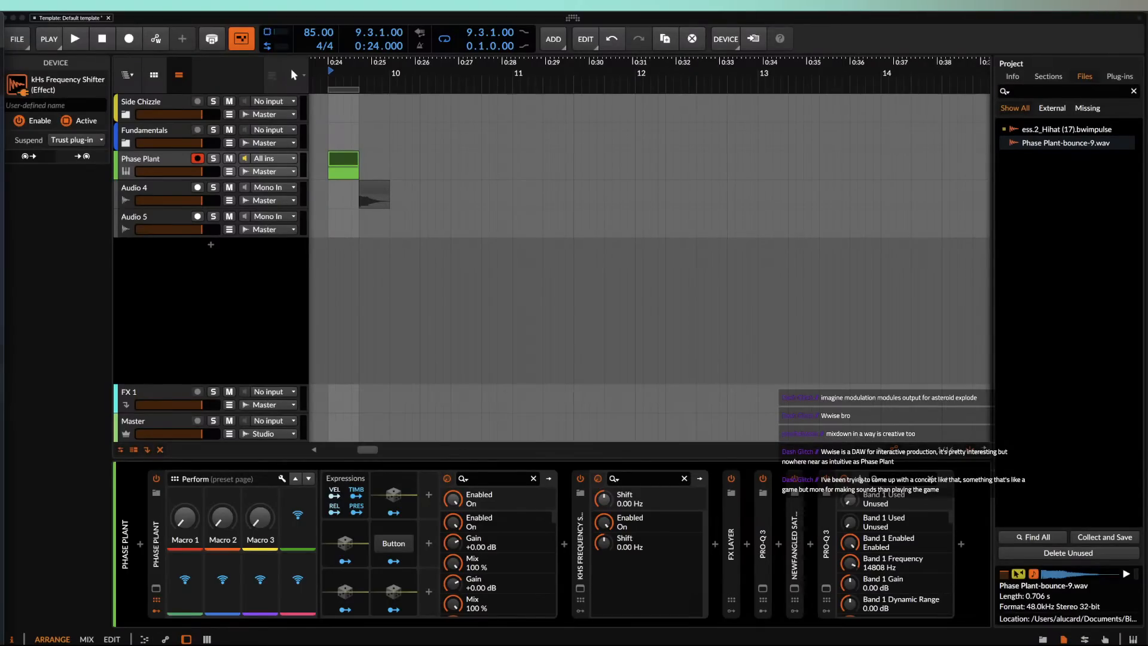
Step: Switch to the web browser's Steam page for 1BITDRAGON and skip through its trailer video
{"action": "key", "text": "super+Tab"}
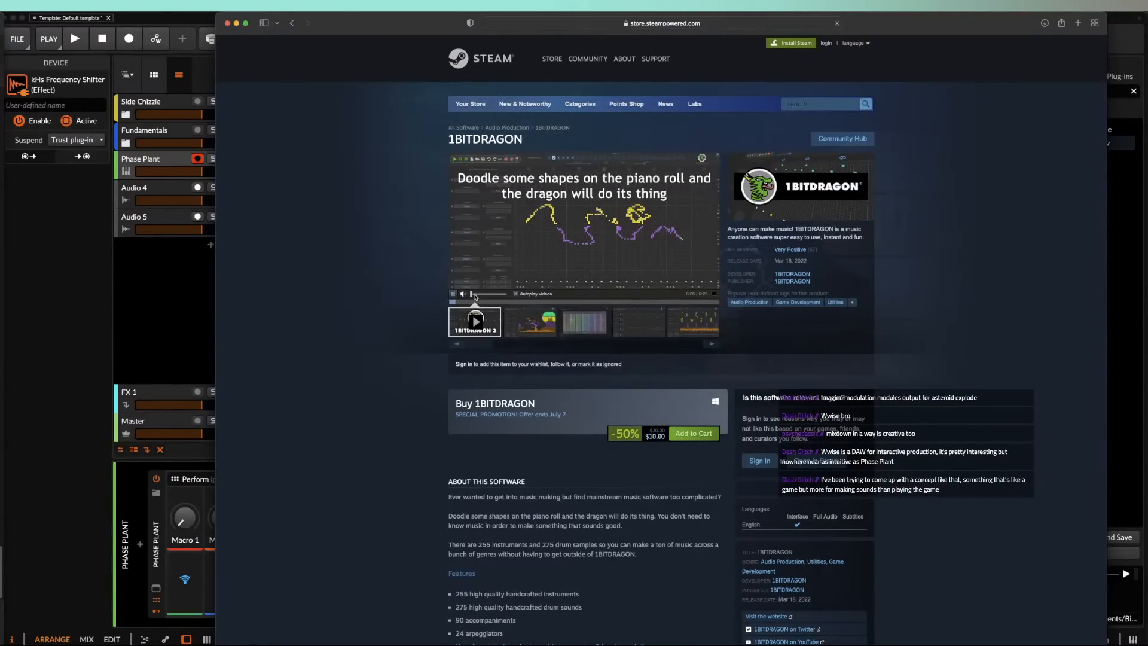
{"action": "left_click", "coordinate": [510, 302]}
{"action": "left_click", "coordinate": [541, 303]}
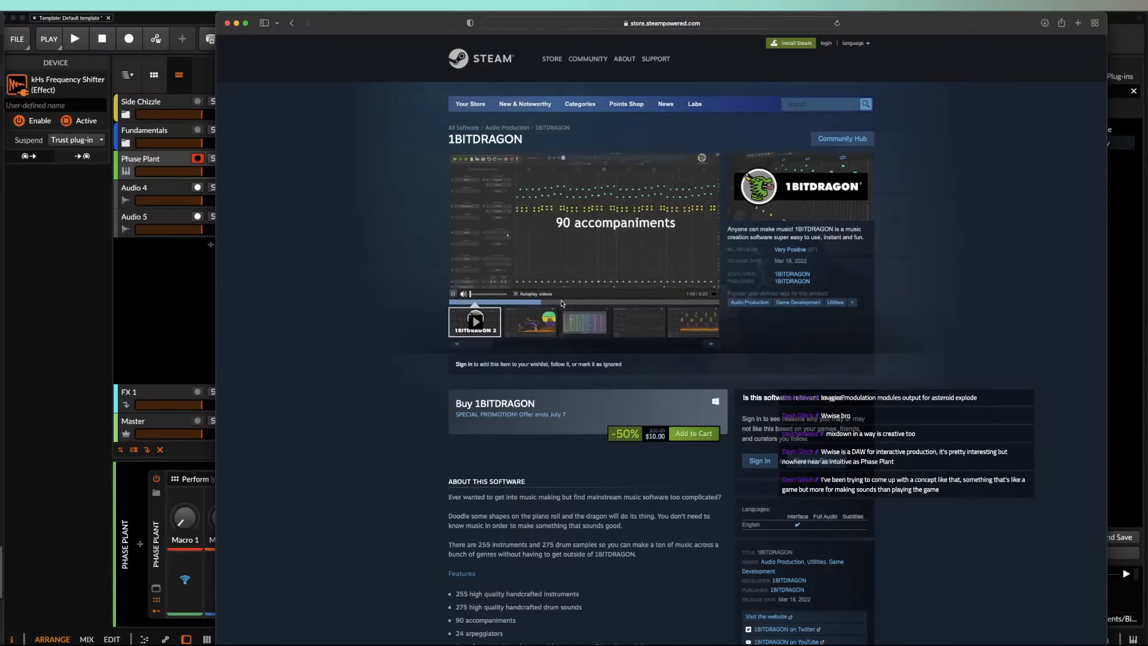
{"action": "left_click", "coordinate": [578, 303]}
{"action": "left_click", "coordinate": [611, 302]}
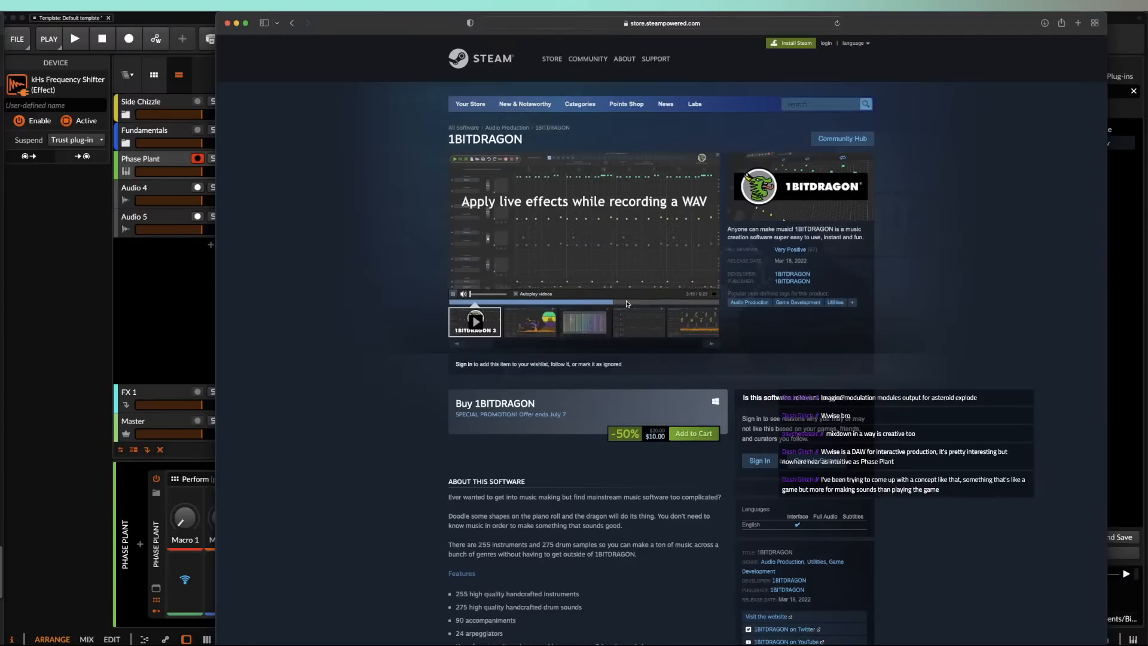
{"action": "left_click", "coordinate": [639, 303]}
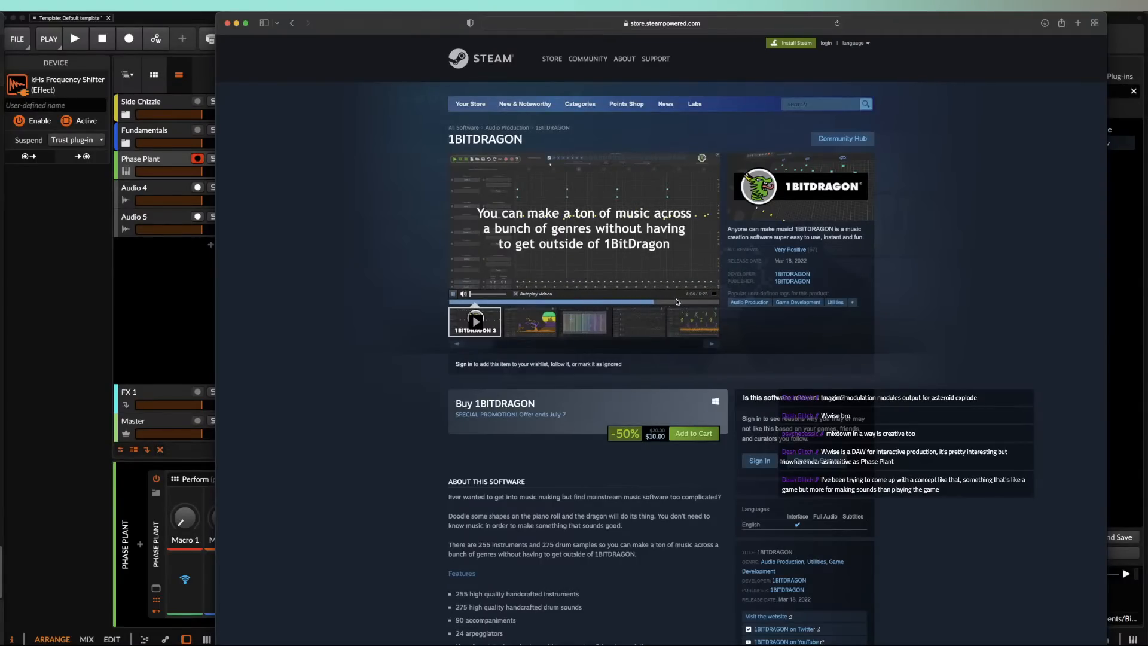
{"action": "left_click", "coordinate": [677, 302]}
{"action": "left_click", "coordinate": [704, 303]}
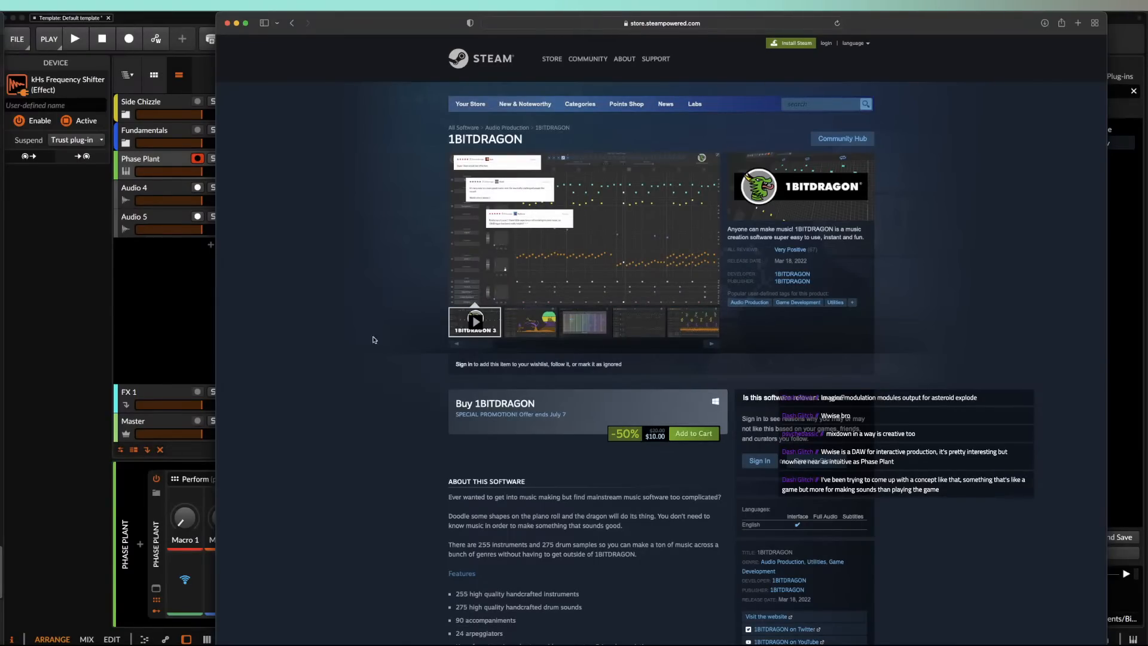
Step: Examine the 1BITDRAGON description, feature list, supported platform and system requirements, and close the browser window
{"action": "scroll", "coordinate": [406, 447], "scroll_direction": "down", "scroll_amount": 4}
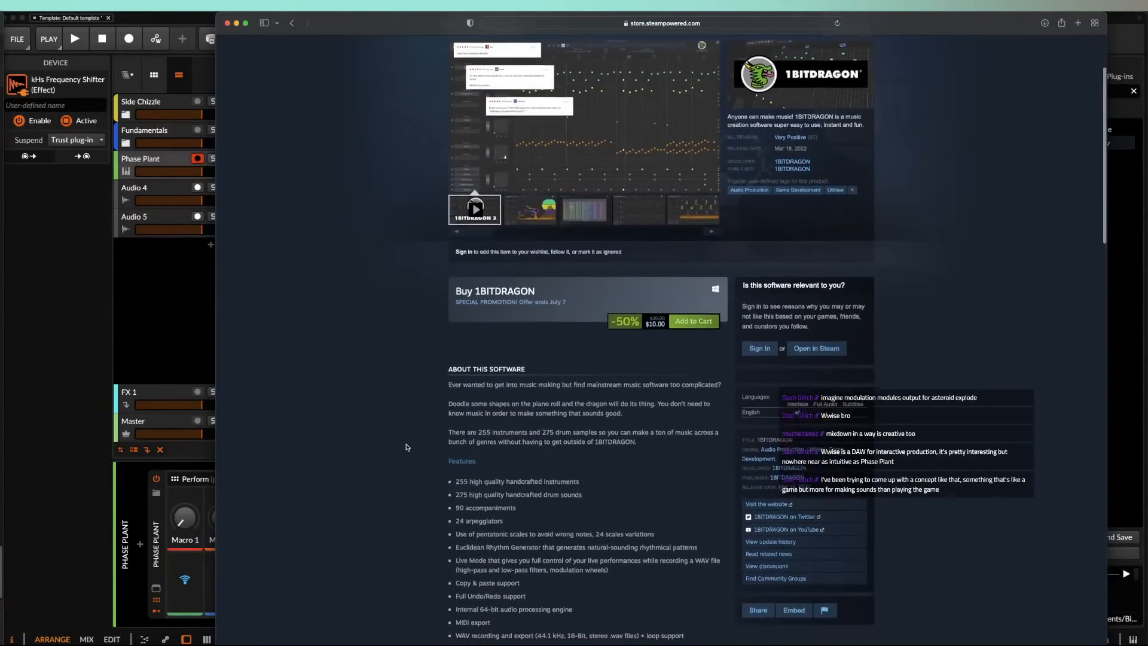
{"action": "scroll", "coordinate": [406, 446], "scroll_direction": "down", "scroll_amount": 4}
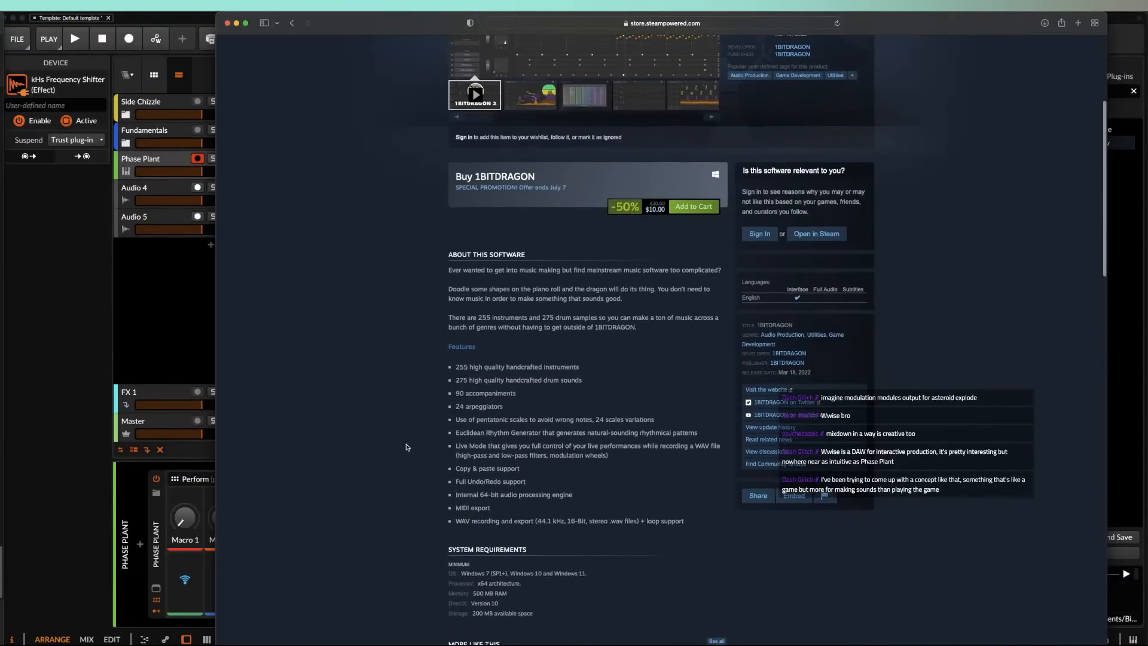
{"action": "scroll", "coordinate": [406, 447], "scroll_direction": "down", "scroll_amount": 1}
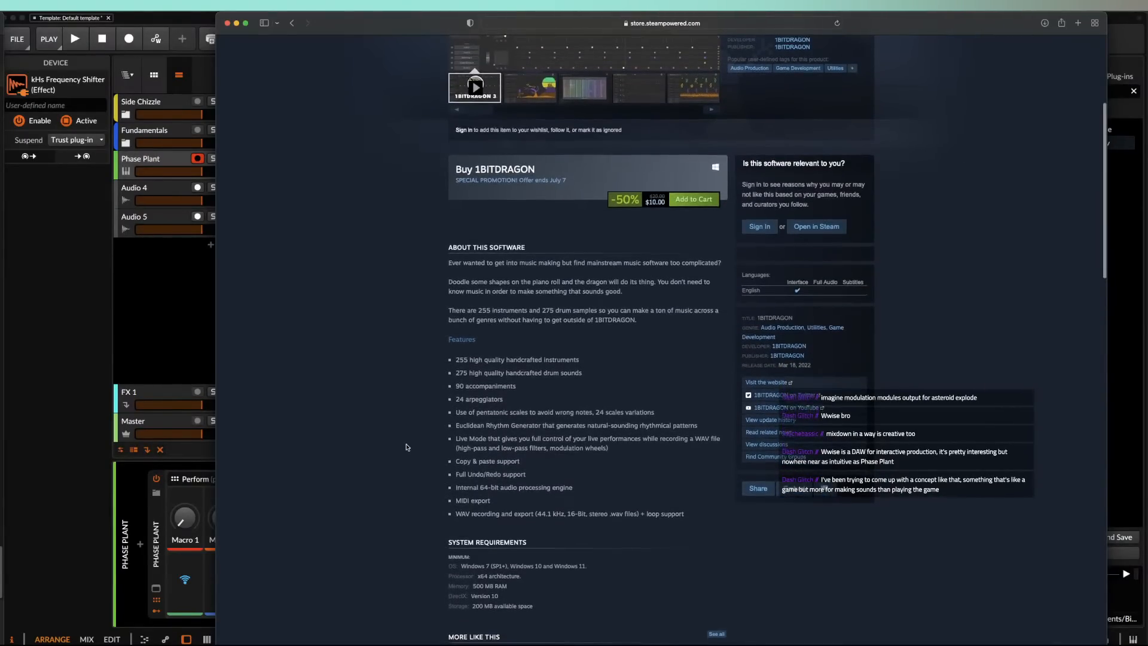
{"action": "scroll", "coordinate": [407, 447], "scroll_direction": "up", "scroll_amount": 1}
{"action": "scroll", "coordinate": [719, 177], "scroll_direction": "up", "scroll_amount": 5}
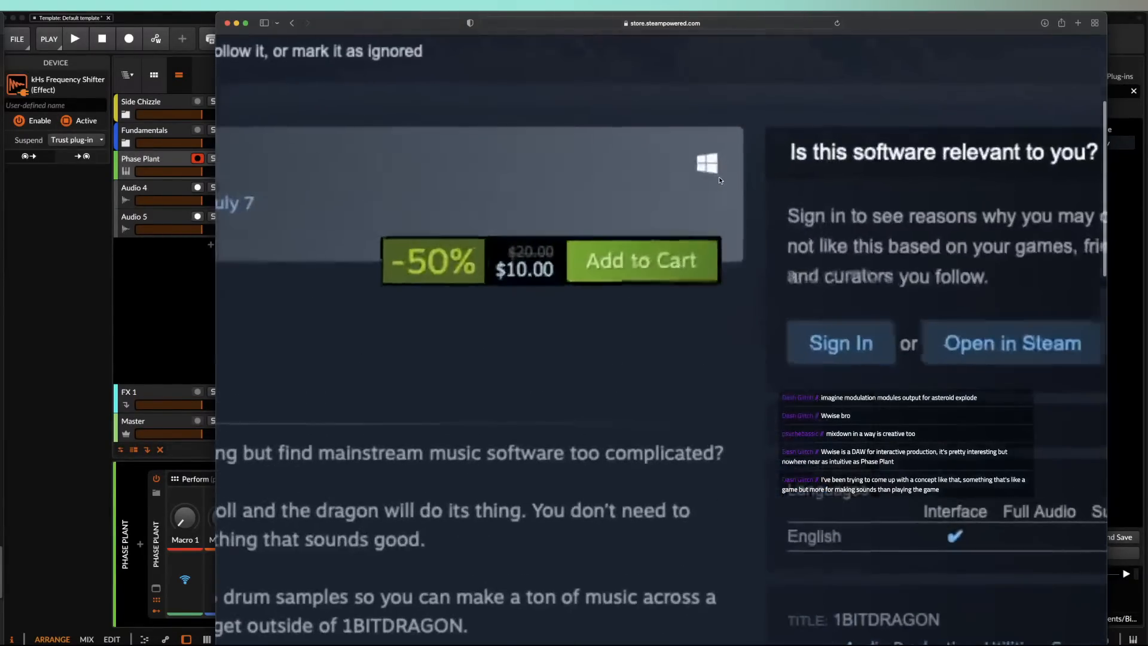
{"action": "scroll", "coordinate": [719, 177], "scroll_direction": "down", "scroll_amount": 5}
{"action": "scroll", "coordinate": [534, 255], "scroll_direction": "up", "scroll_amount": 1}
{"action": "scroll", "coordinate": [534, 255], "scroll_direction": "up", "scroll_amount": 5}
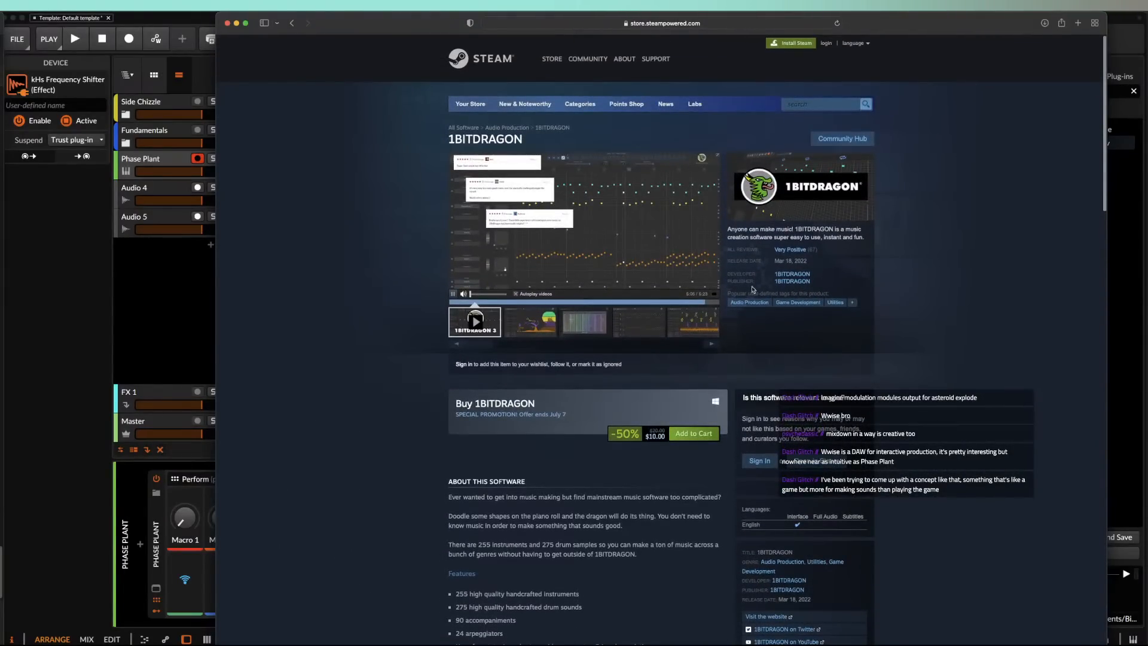
{"action": "scroll", "coordinate": [698, 335], "scroll_direction": "down", "scroll_amount": 1}
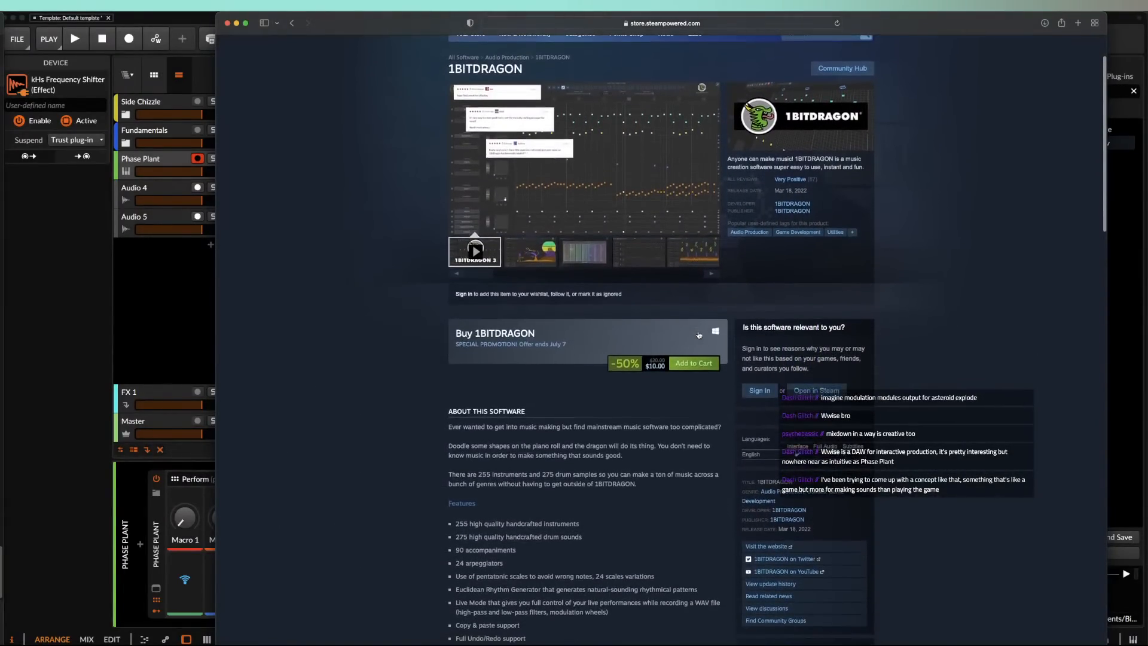
{"action": "scroll", "coordinate": [476, 417], "scroll_direction": "down", "scroll_amount": 4}
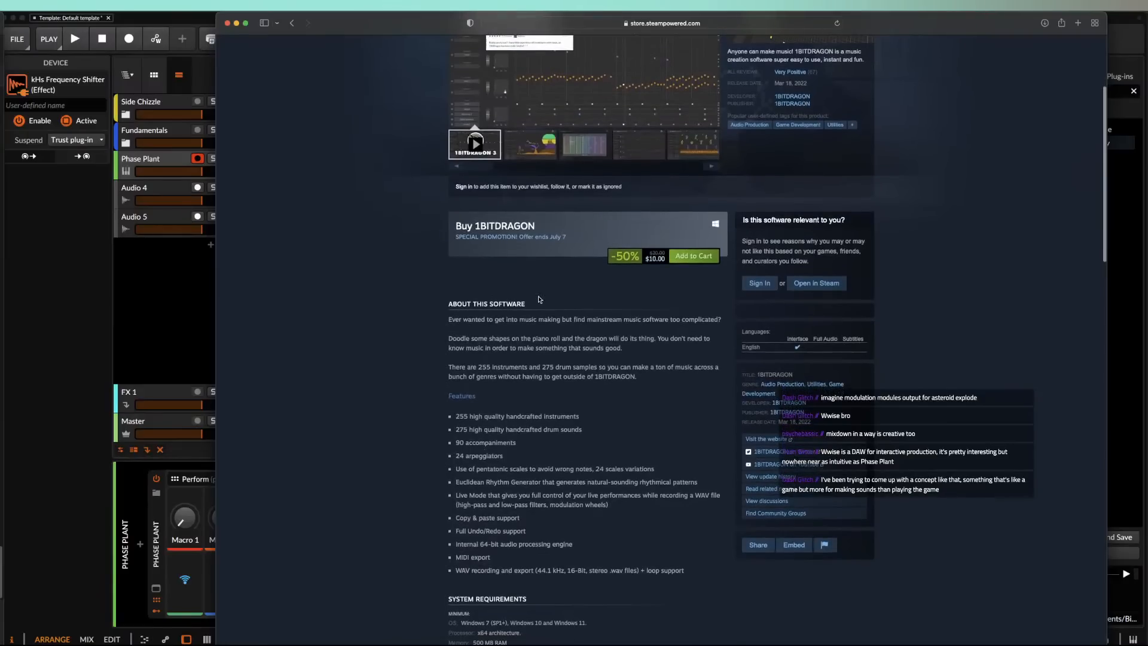
{"action": "scroll", "coordinate": [538, 296], "scroll_direction": "up", "scroll_amount": 5}
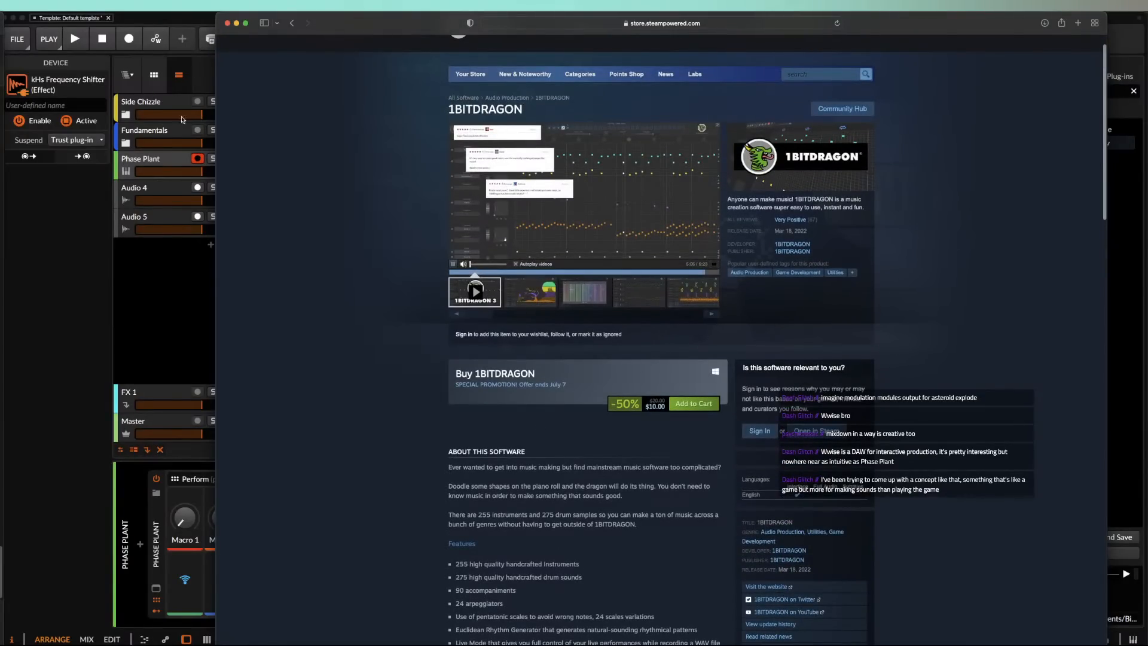
{"action": "left_click", "coordinate": [227, 24]}
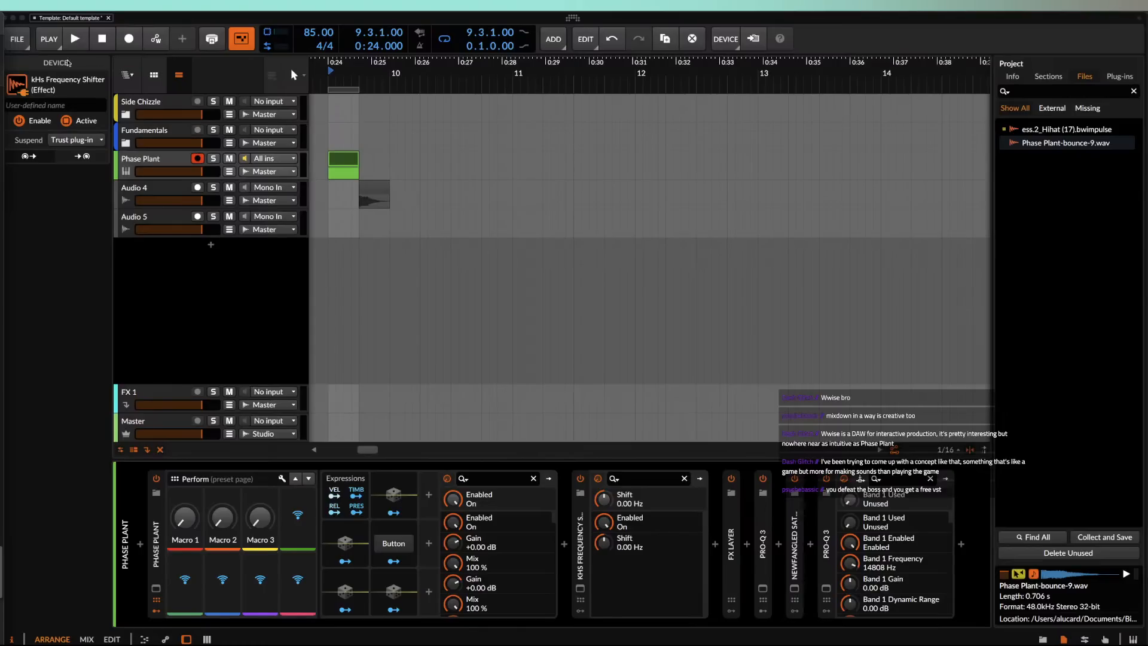
Step: Delete the Phase Plant, Audio 4 and Audio 5 tracks from the arrangement
{"action": "left_click", "coordinate": [156, 165]}
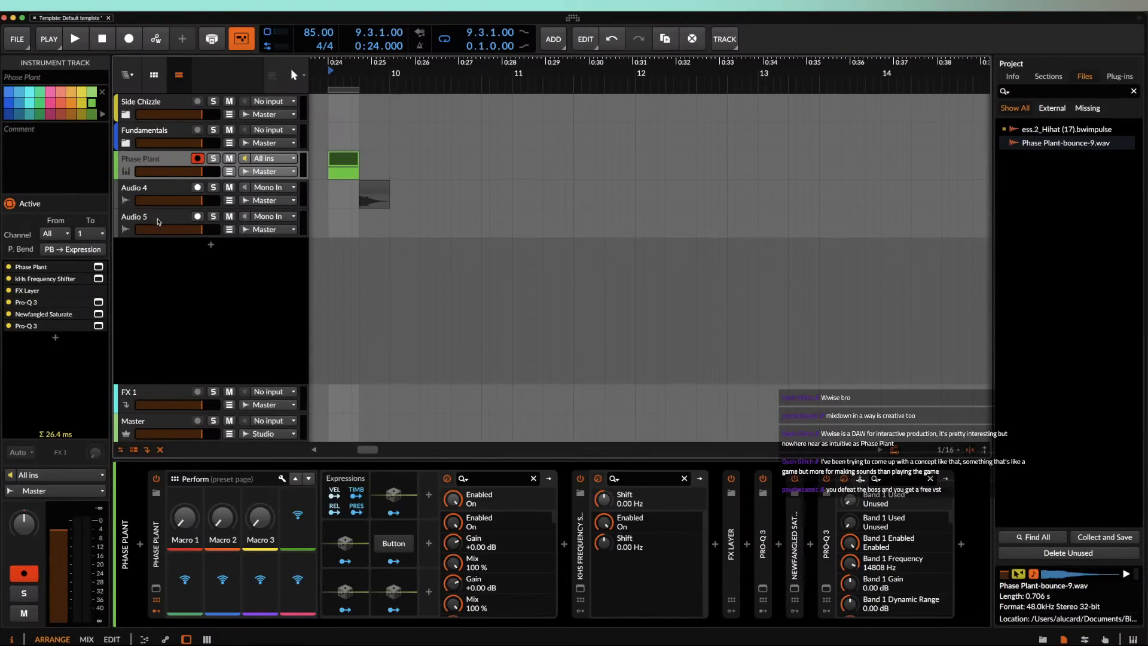
{"action": "left_click", "coordinate": [154, 220], "text": "shift"}
{"action": "key", "text": "Delete"}
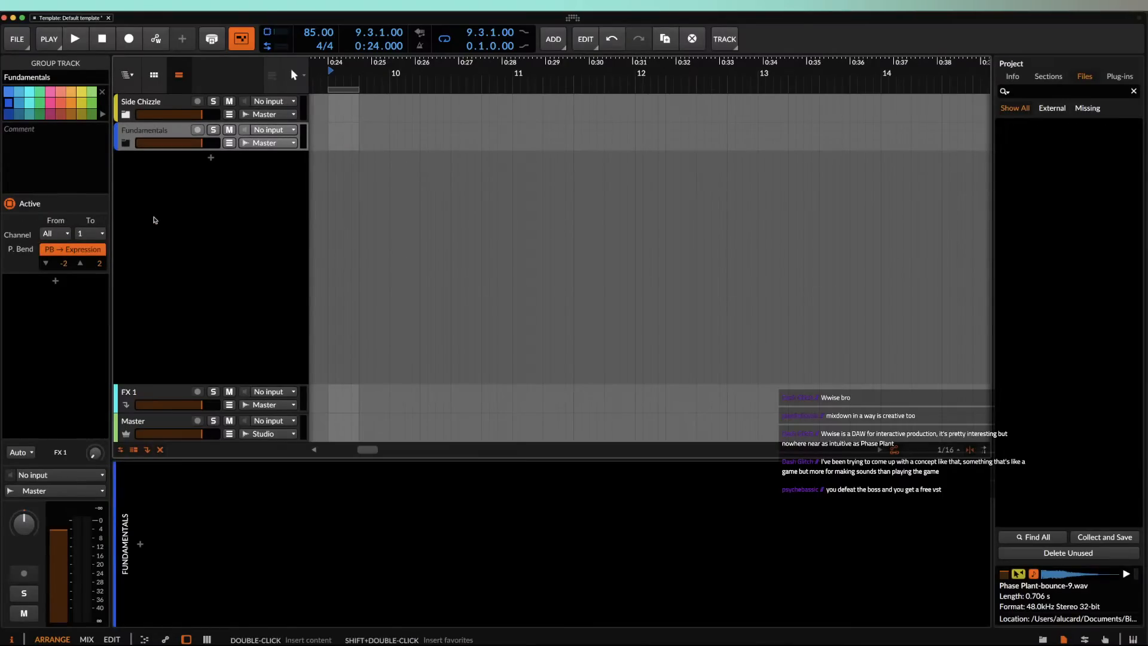
Step: Add a new instrument track below Fundamentals and insert Phase Plant into its device chain
{"action": "double_click", "coordinate": [172, 241]}
{"action": "left_click", "coordinate": [140, 544]}
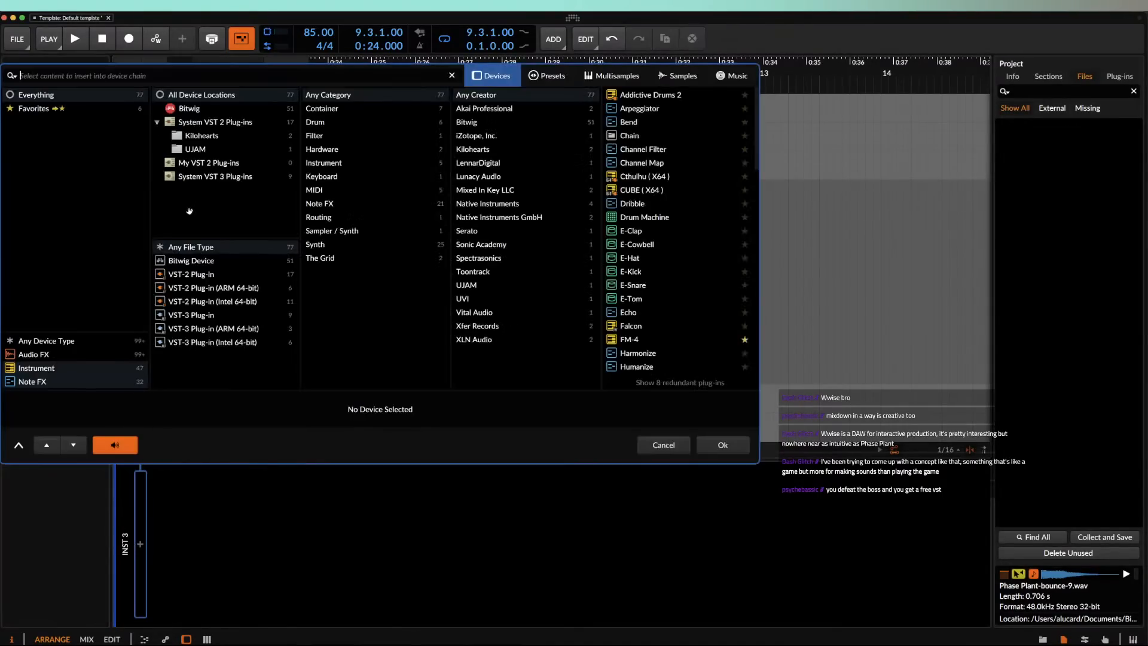
{"action": "type", "text": "phase"}
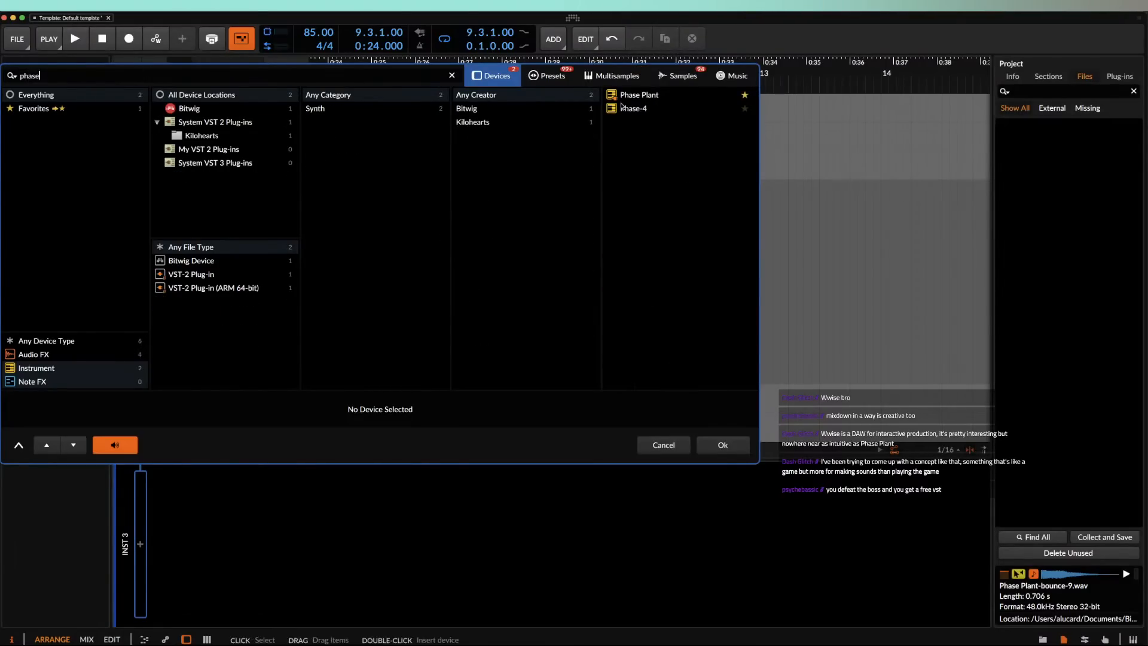
{"action": "key", "text": "Down"}
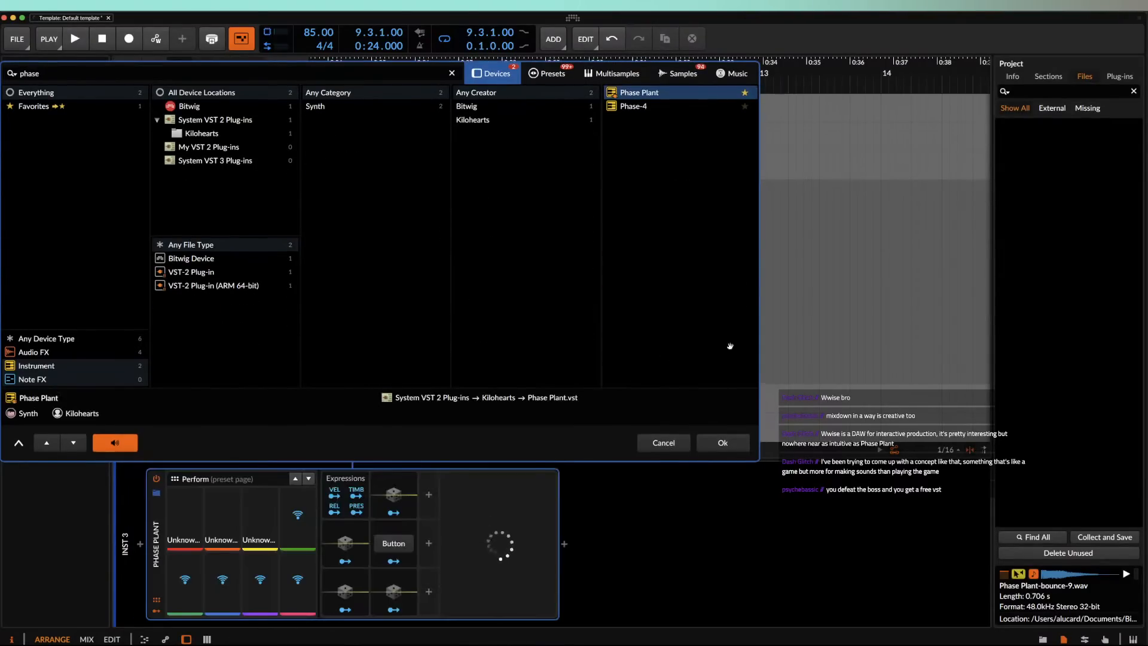
{"action": "left_click", "coordinate": [723, 445]}
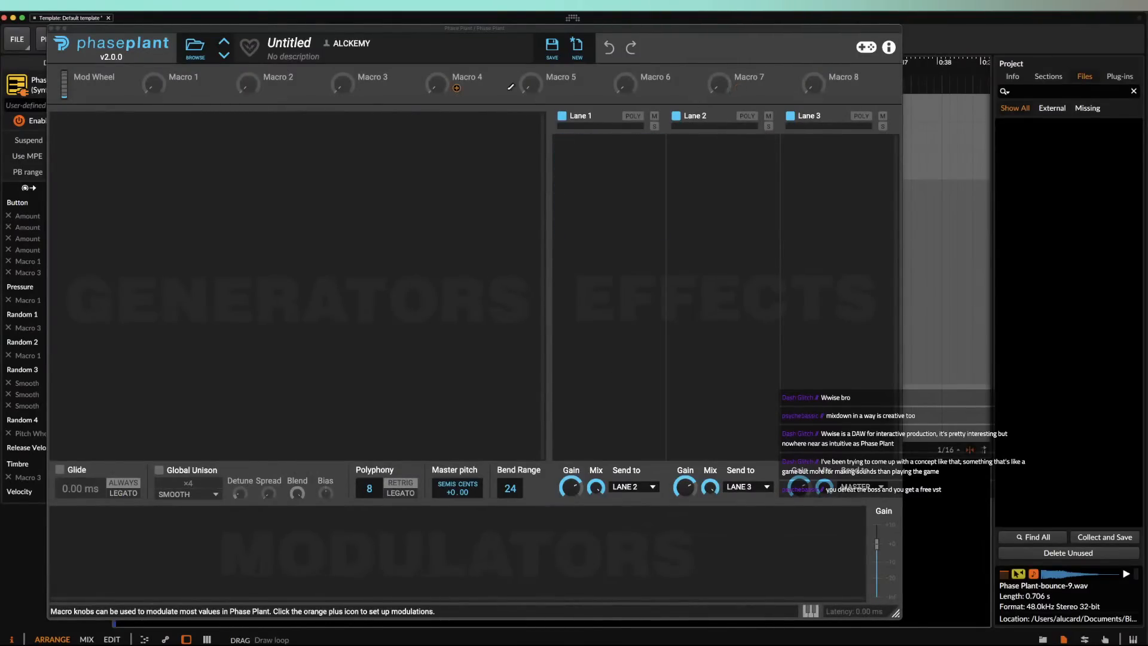
Step: Load the favorite preset 2.0 ULTRA BASS MAKER into Phase Plant
{"action": "left_click", "coordinate": [195, 47]}
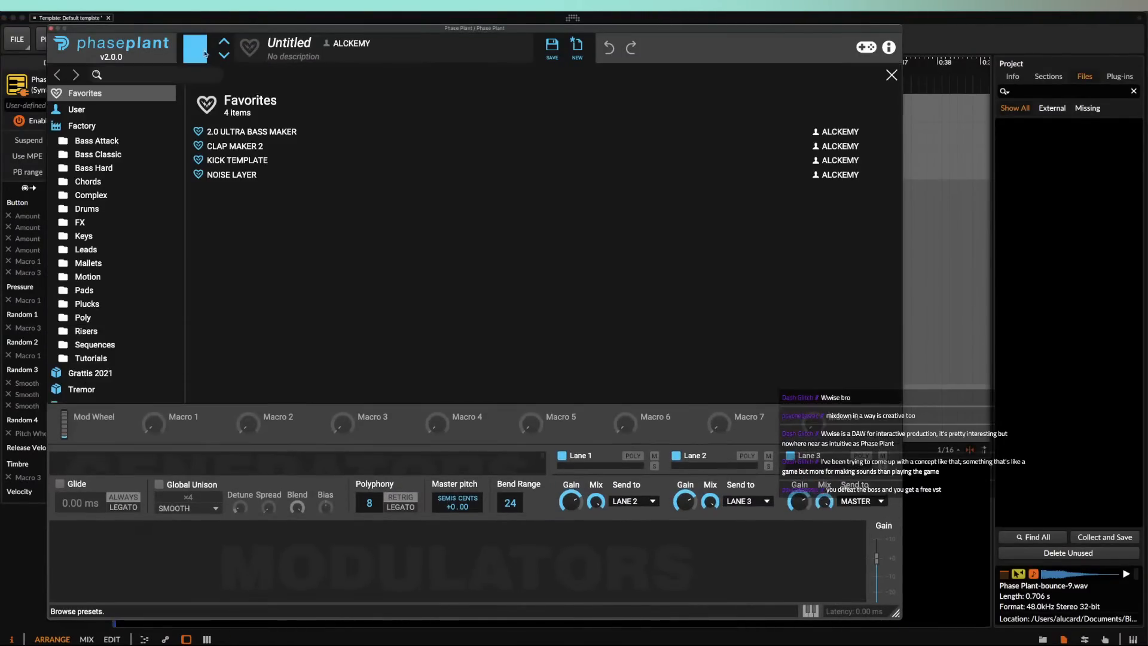
{"action": "double_click", "coordinate": [227, 131]}
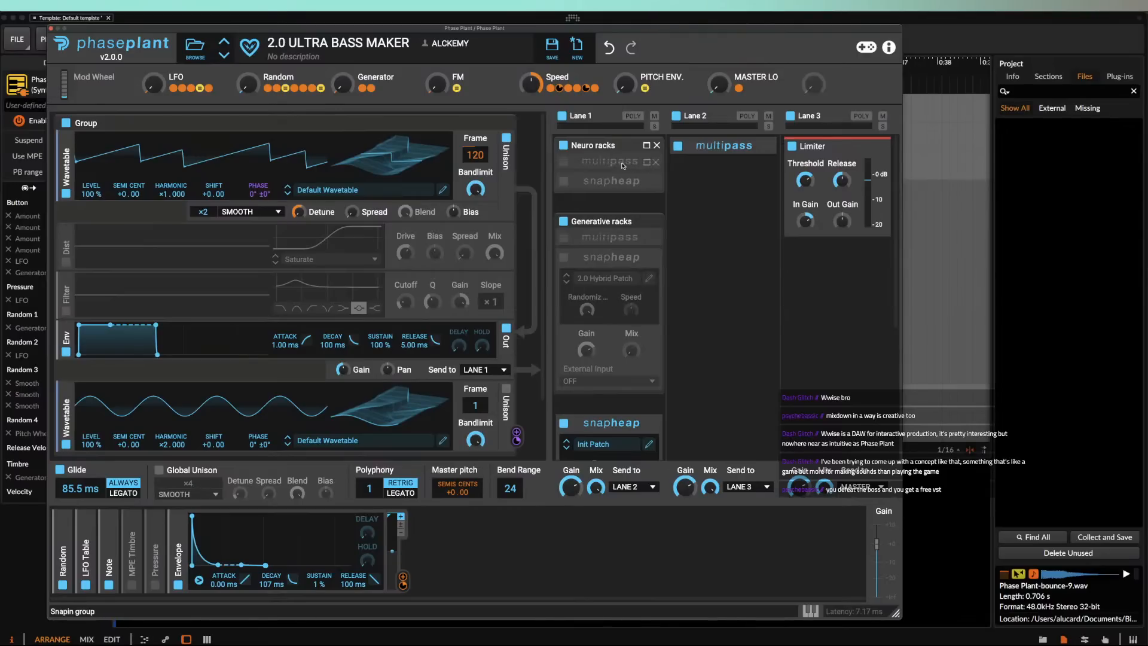
Step: Open the Multipass editor from the Neuro racks group and set the FX 1 LFO Table's frame to 129
{"action": "left_click", "coordinate": [648, 165]}
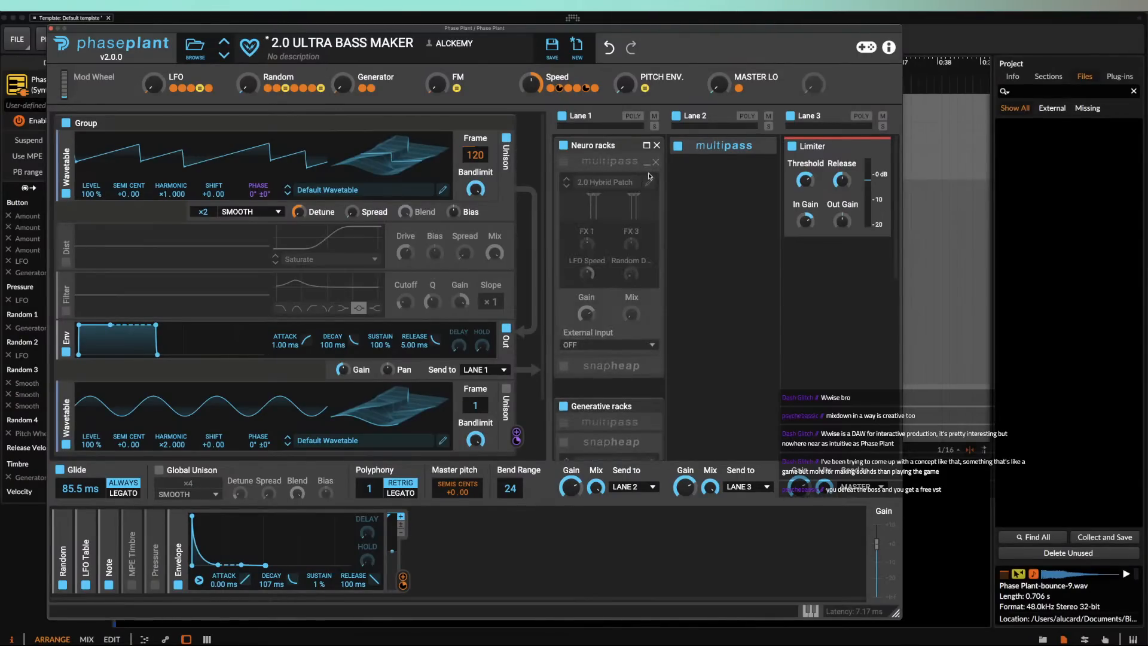
{"action": "left_click", "coordinate": [650, 183]}
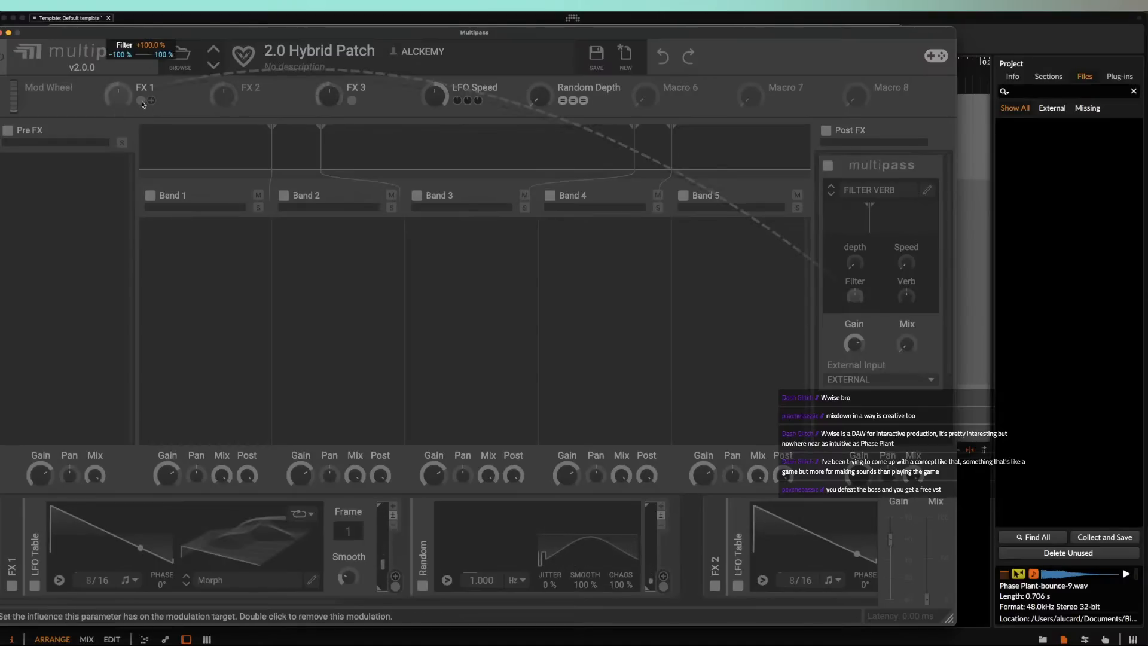
{"action": "left_click_drag", "start_coordinate": [352, 530], "coordinate": [353, 466]}
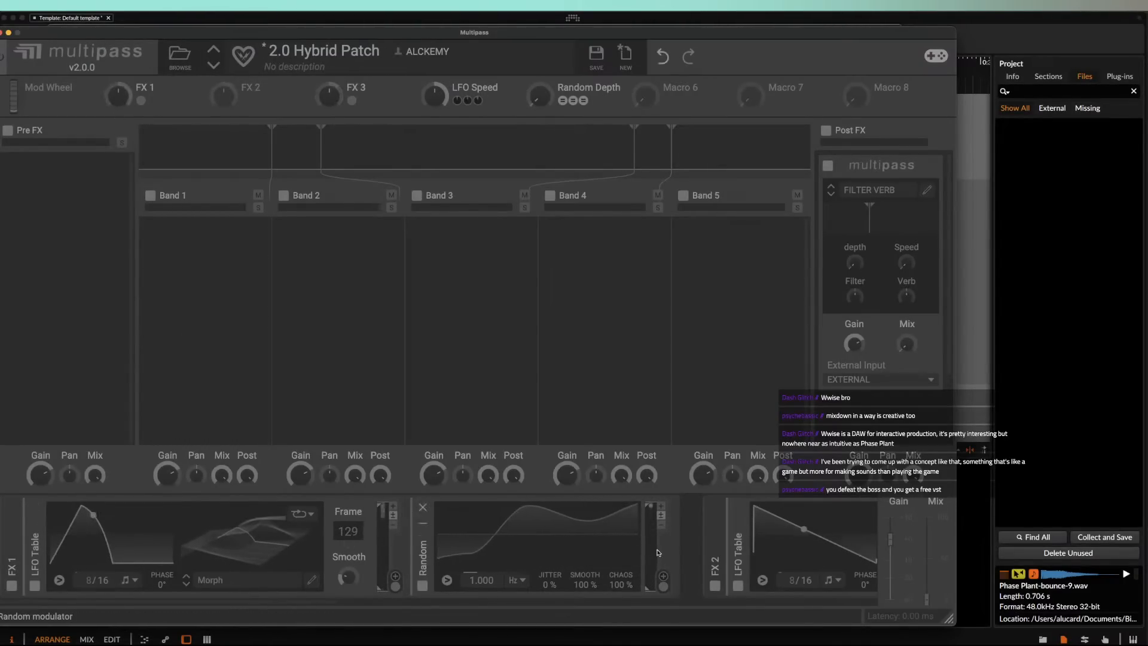
Step: Set the LFO Table frame to 129 in the FX 2 group and to 124 in the FX 3 group
{"action": "scroll", "coordinate": [555, 536], "scroll_direction": "right", "scroll_amount": 5}
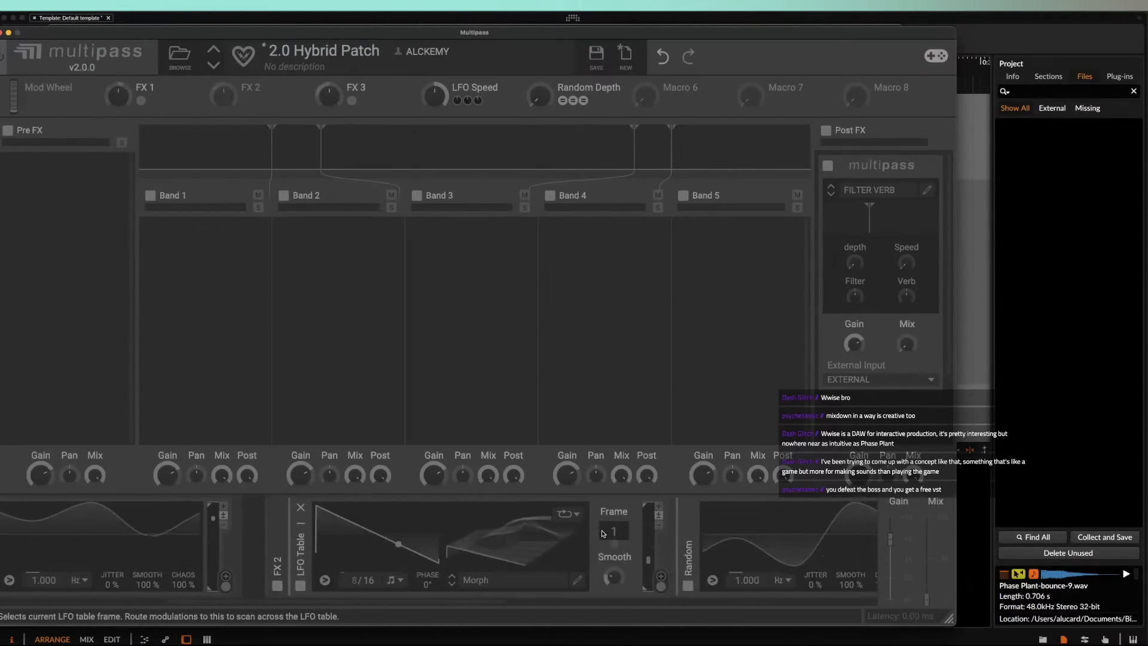
{"action": "left_click_drag", "start_coordinate": [613, 531], "coordinate": [613, 467]}
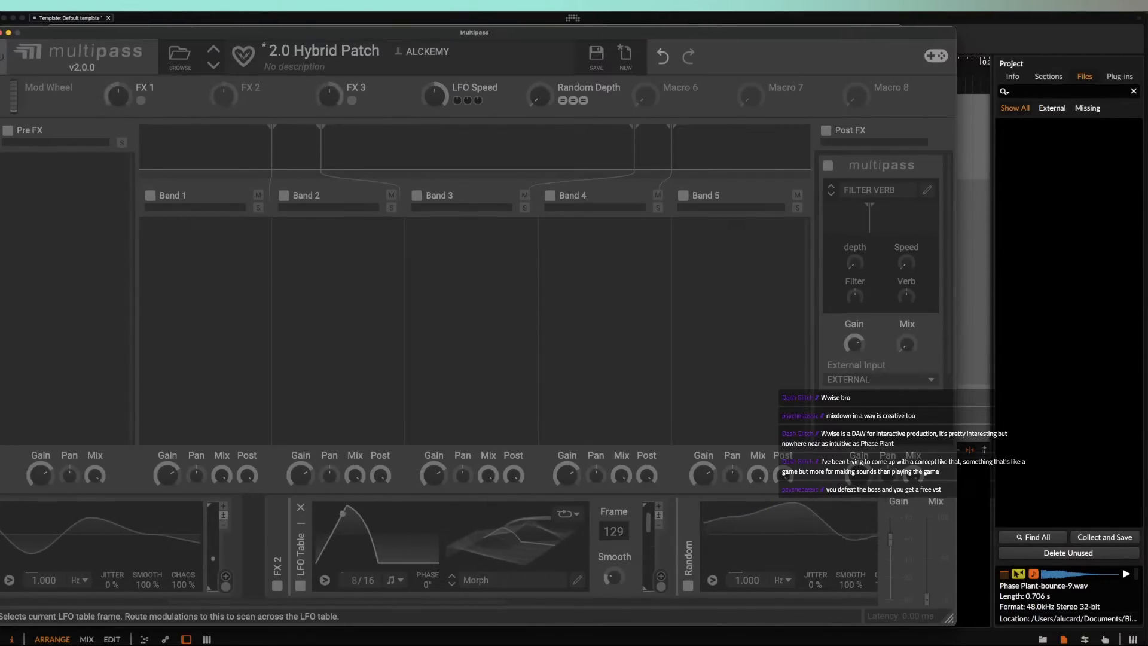
{"action": "scroll", "coordinate": [607, 533], "scroll_direction": "right", "scroll_amount": 6}
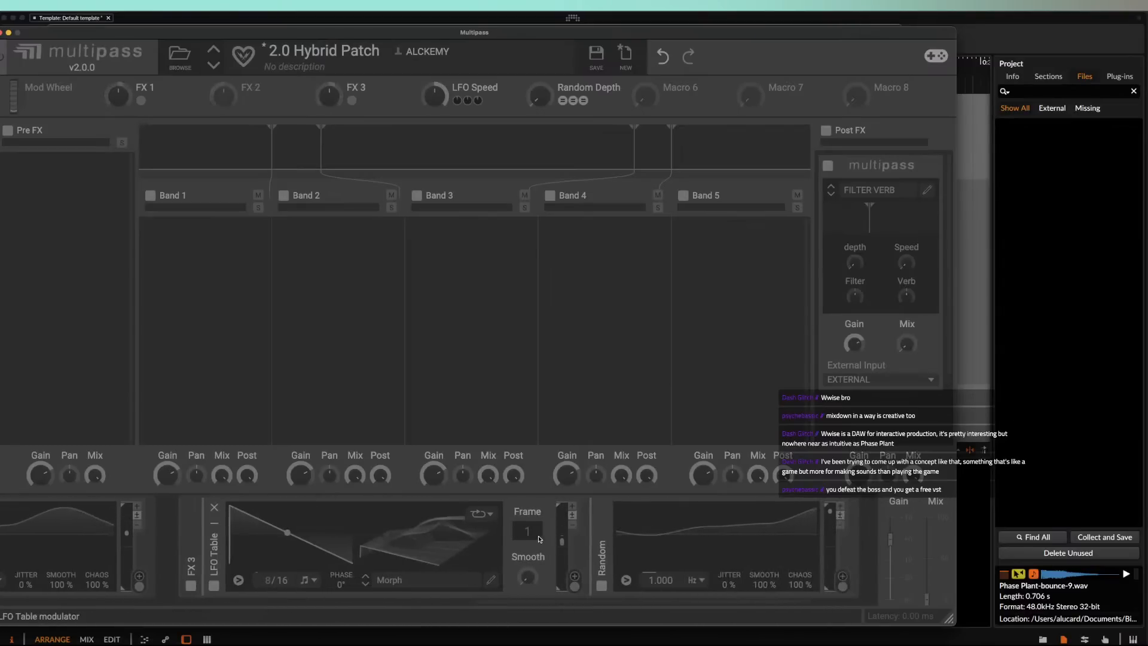
{"action": "left_click_drag", "start_coordinate": [534, 531], "coordinate": [534, 502]}
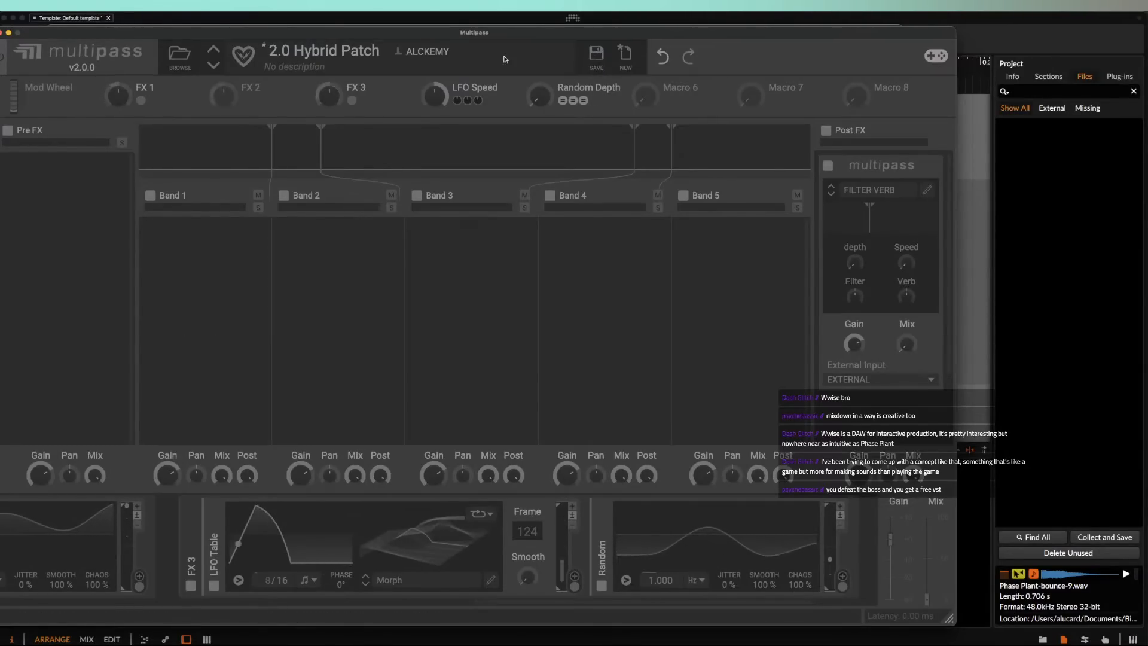
Step: Enable the Multipass and save it as 2.0 Hybrid Patch in the User presets, overwriting the existing file
{"action": "left_click", "coordinate": [3, 59]}
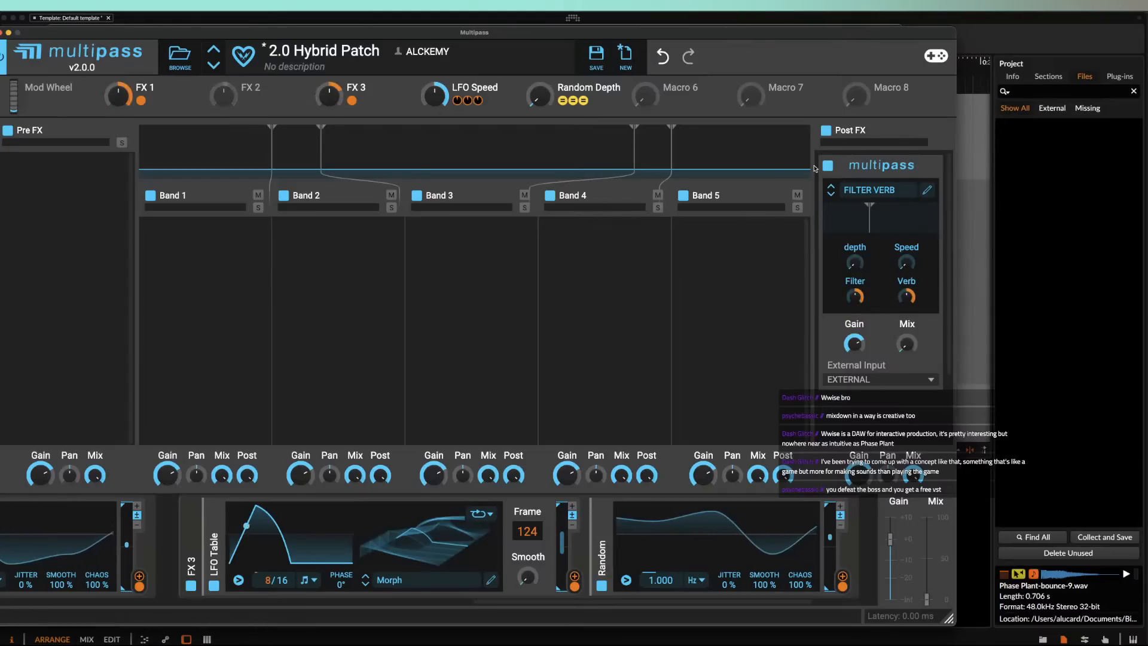
{"action": "mouse_move", "coordinate": [539, 96]}
{"action": "left_mouse_down"}
{"action": "mouse_move", "coordinate": [539, 70]}
{"action": "mouse_move", "coordinate": [540, 97]}
{"action": "left_mouse_up"}
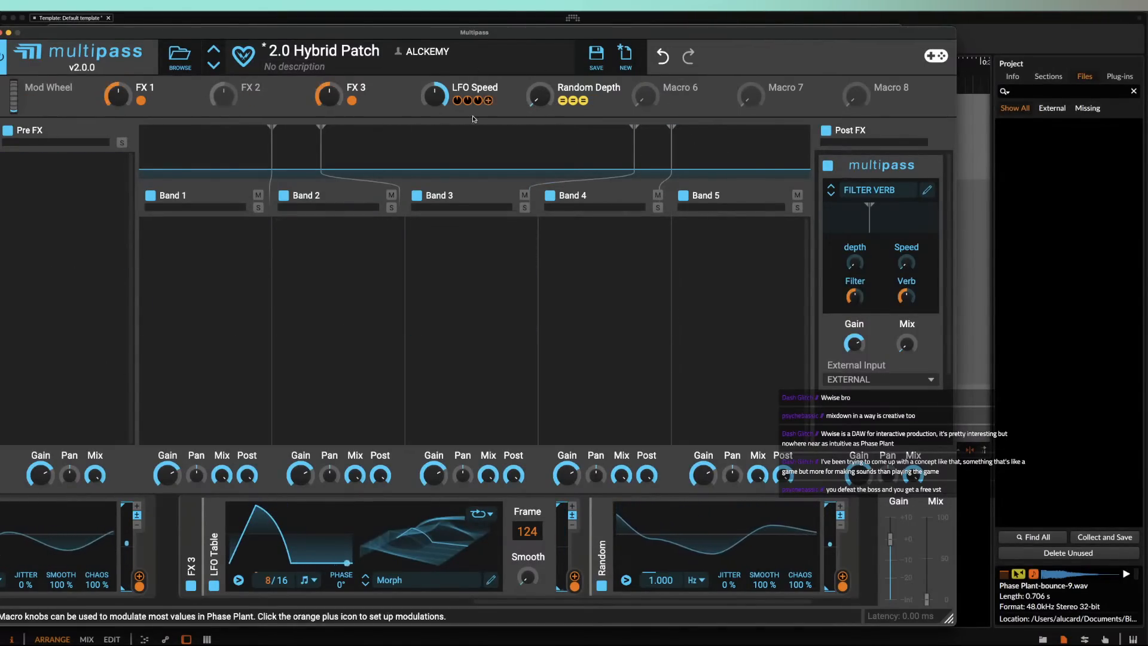
{"action": "scroll", "coordinate": [277, 515], "scroll_direction": "right", "scroll_amount": 2}
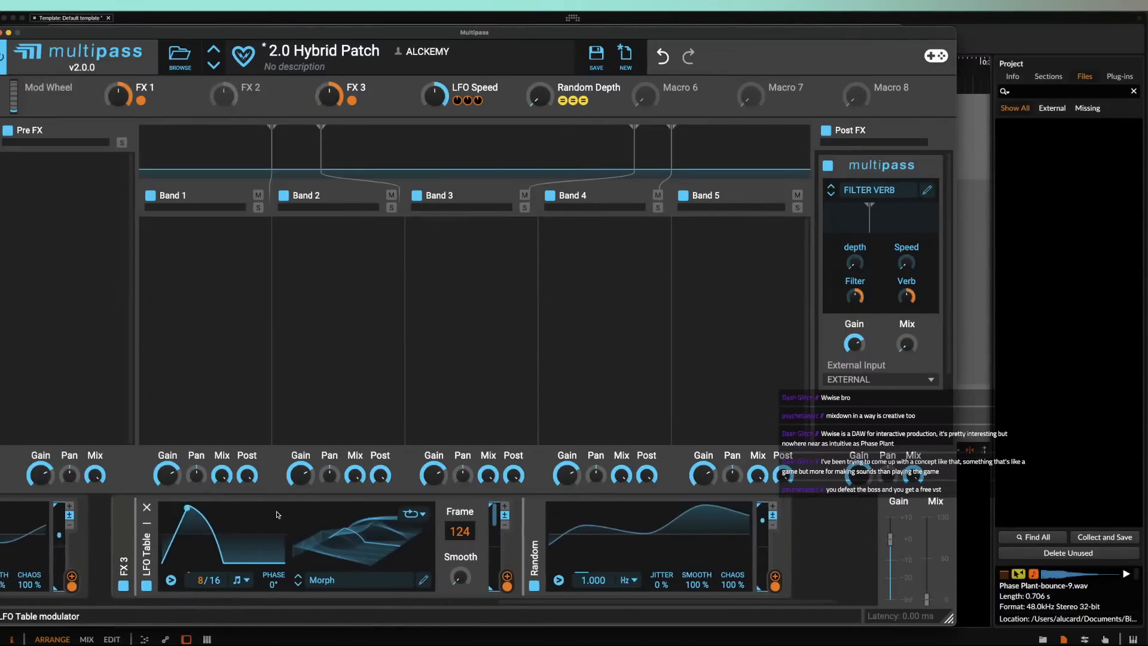
{"action": "scroll", "coordinate": [277, 514], "scroll_direction": "right", "scroll_amount": 5}
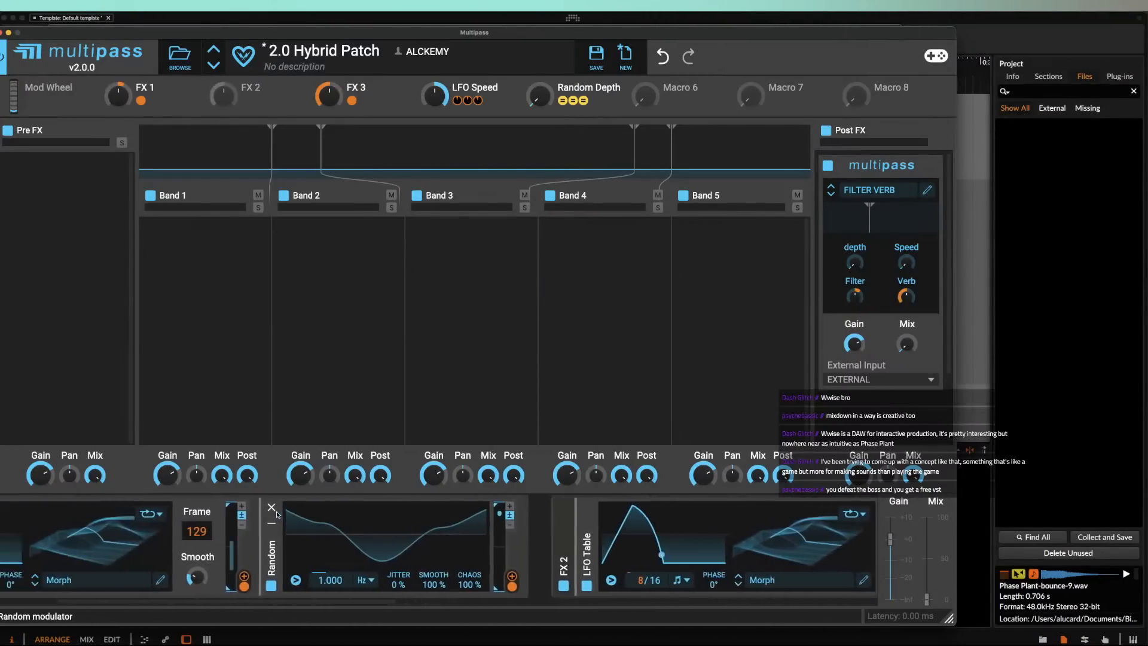
{"action": "scroll", "coordinate": [277, 513], "scroll_direction": "left", "scroll_amount": 3}
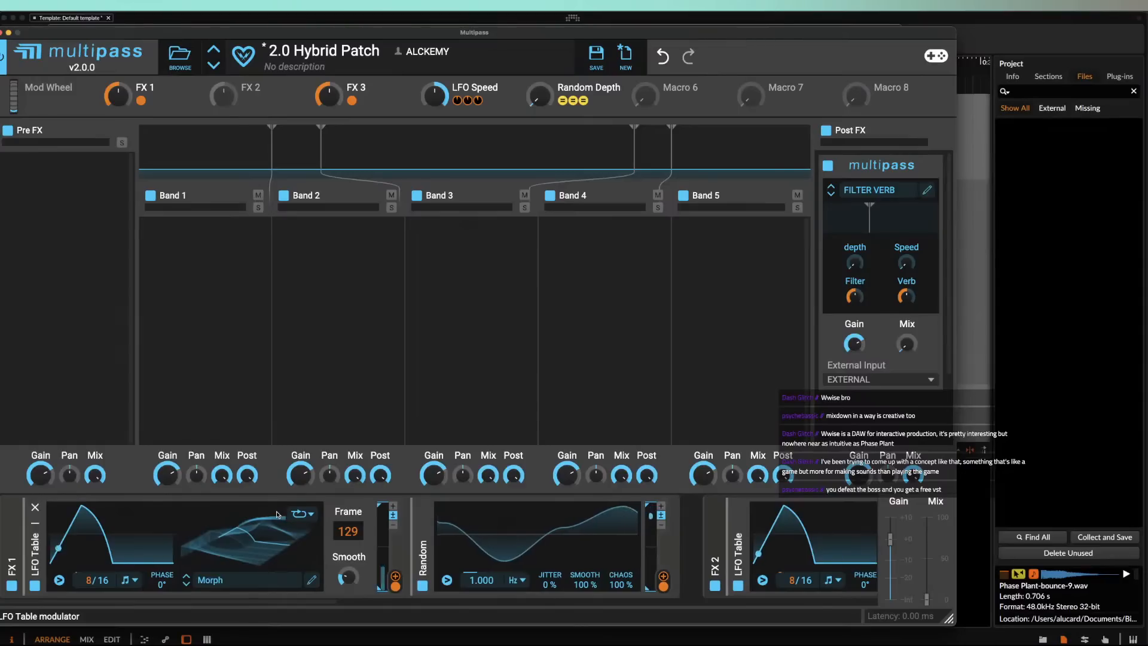
{"action": "left_click", "coordinate": [596, 57]}
{"action": "left_click", "coordinate": [624, 489]}
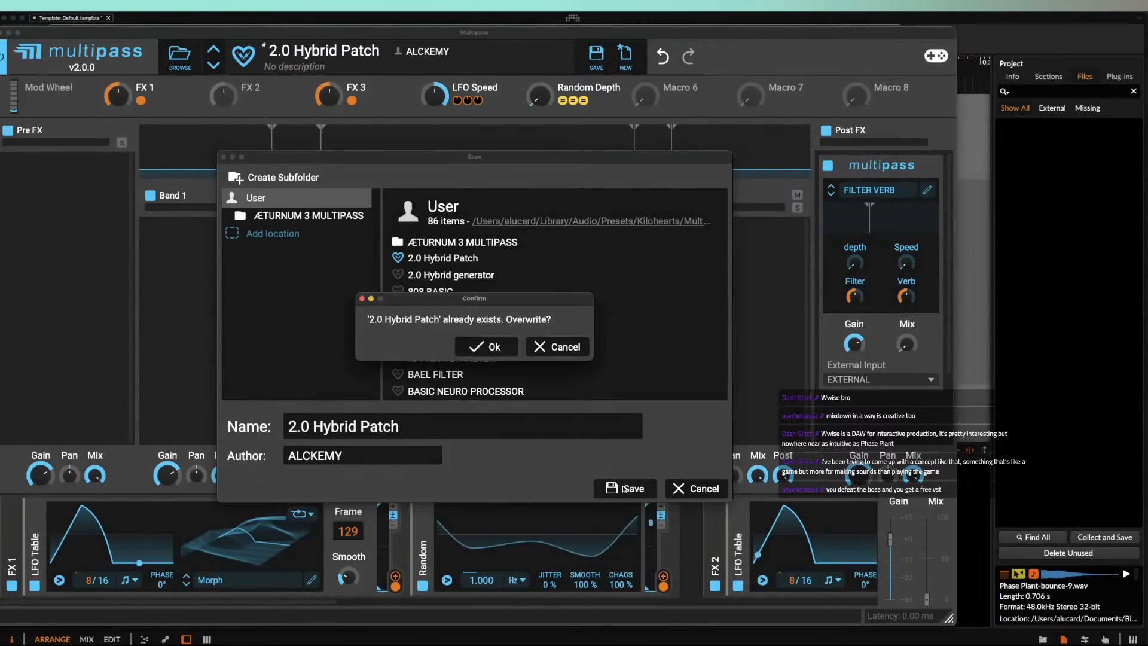
{"action": "left_click", "coordinate": [481, 346]}
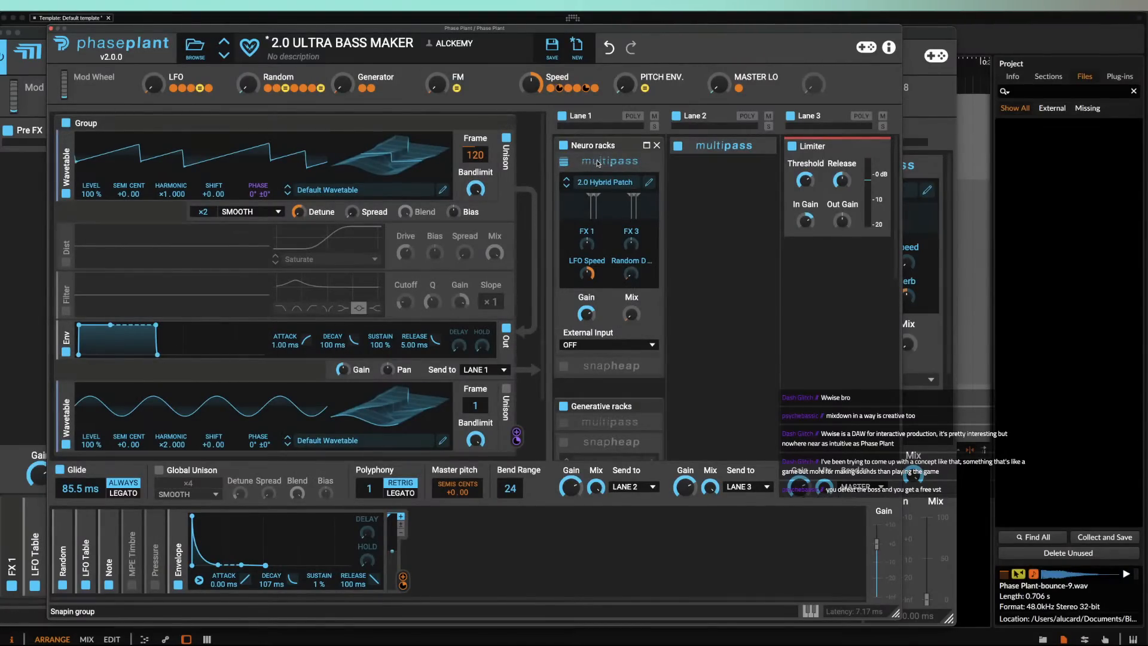
Step: Bypass the Multipass in the Neuro racks group, and turn on and expand the Snap Heap below it
{"action": "left_click", "coordinate": [563, 162]}
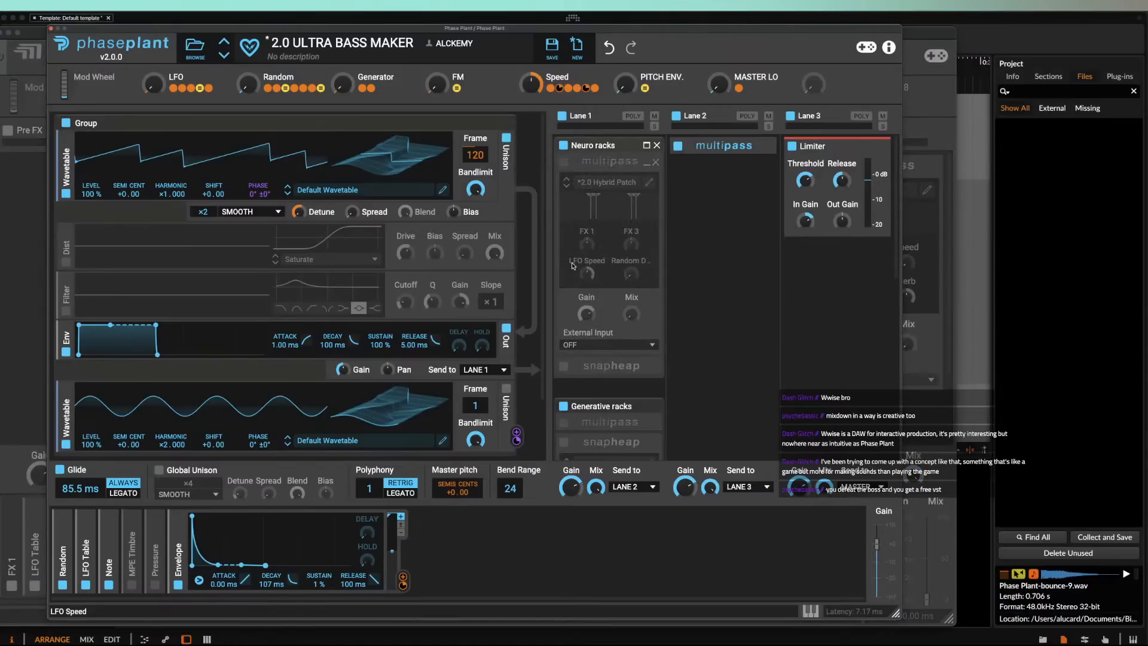
{"action": "left_click", "coordinate": [564, 366]}
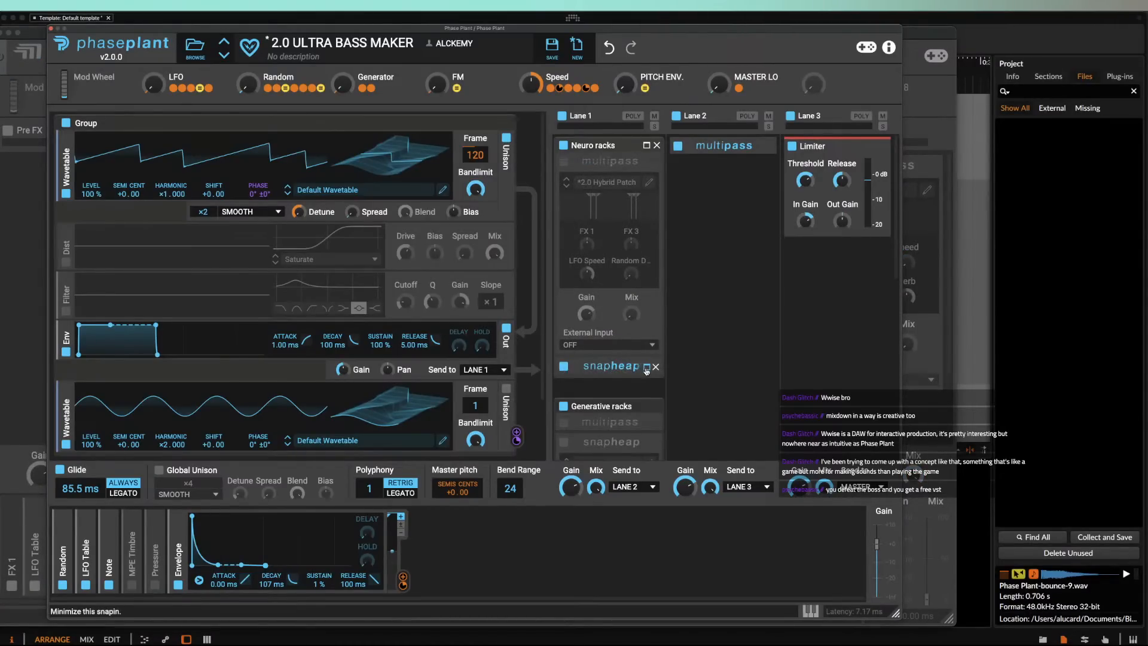
{"action": "left_click", "coordinate": [640, 365]}
{"action": "left_click", "coordinate": [640, 365]}
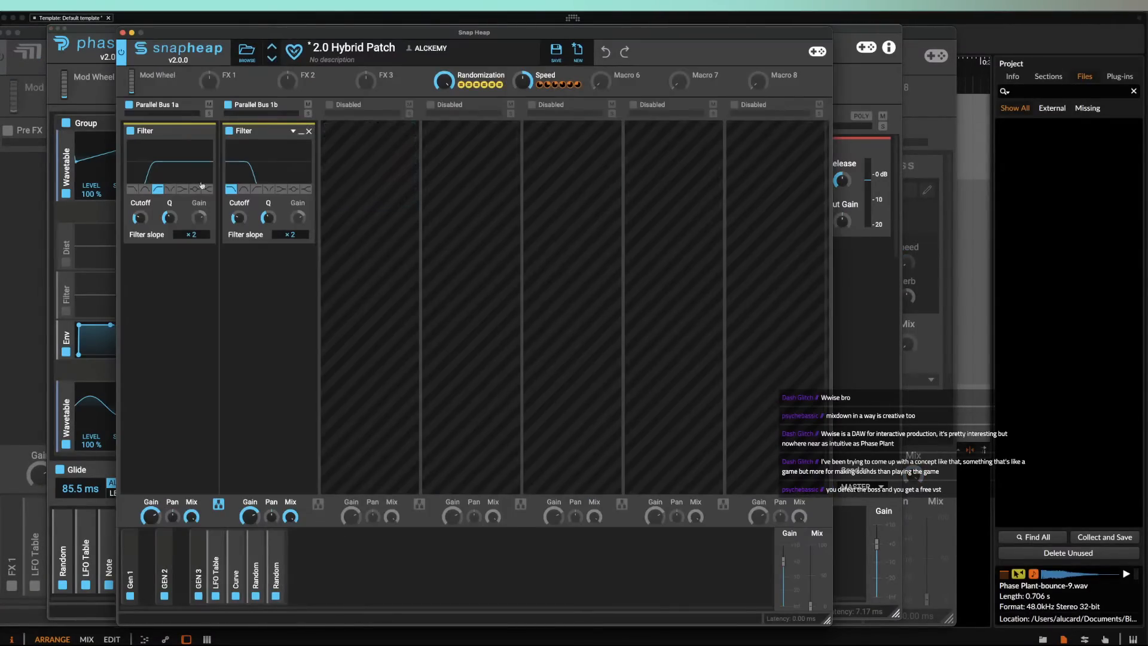
{"action": "left_click", "coordinate": [123, 33]}
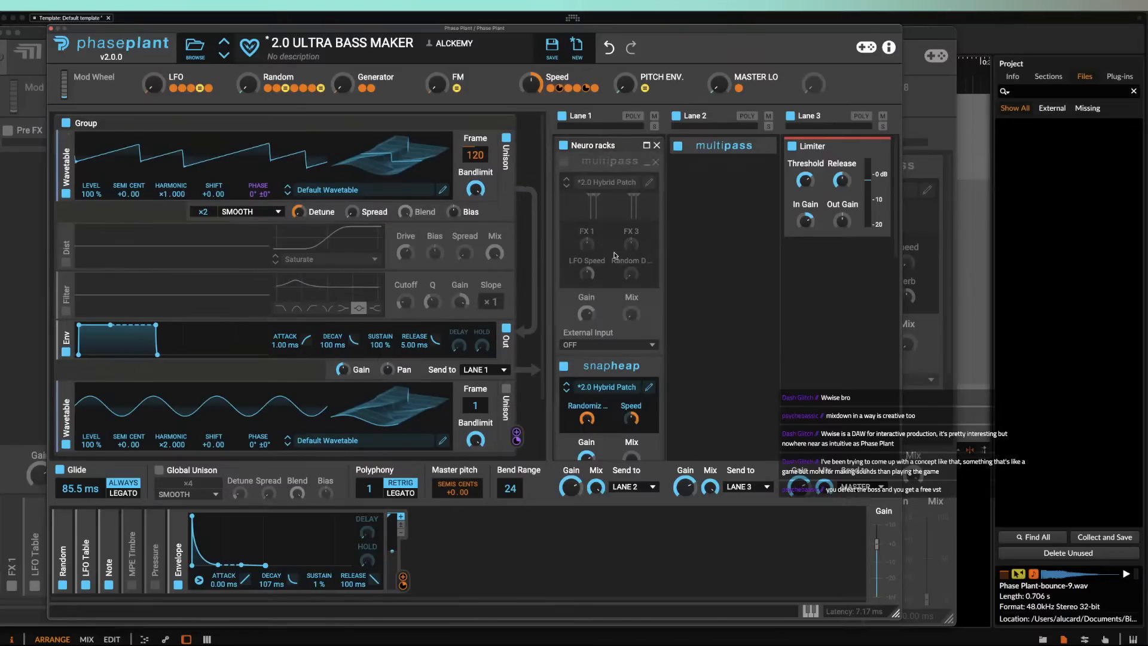
Step: Check the GEN 3 LFO Table in the Neuro racks Snap Heap editor and bypass the Snap Heap
{"action": "left_click", "coordinate": [649, 348]}
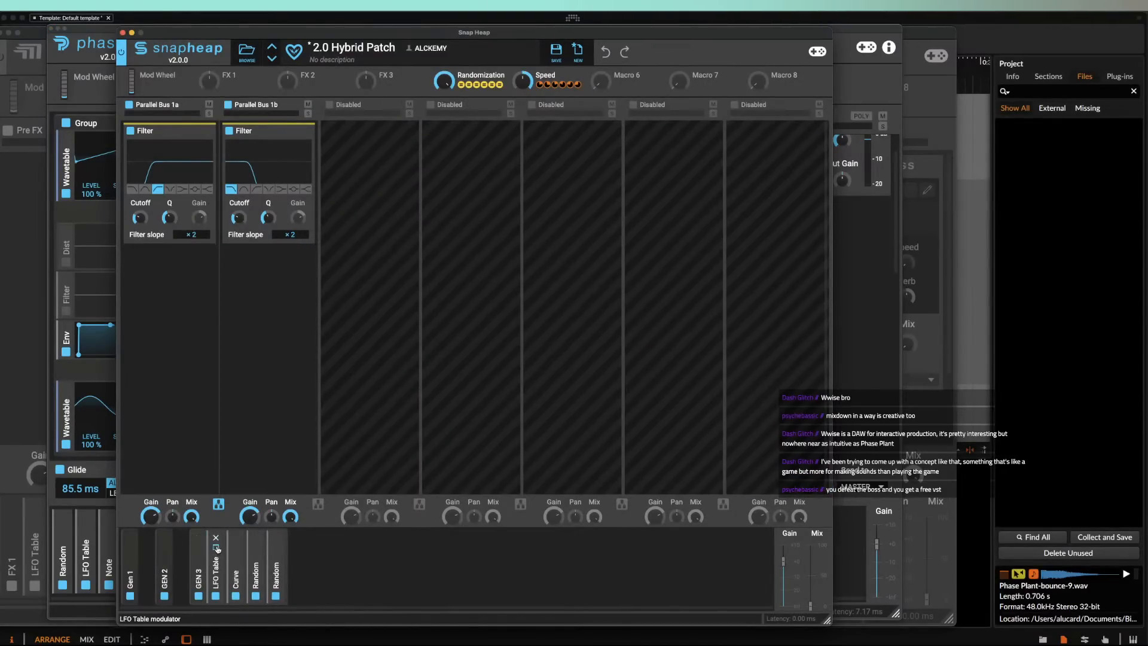
{"action": "left_click", "coordinate": [217, 549]}
{"action": "left_click", "coordinate": [217, 549]}
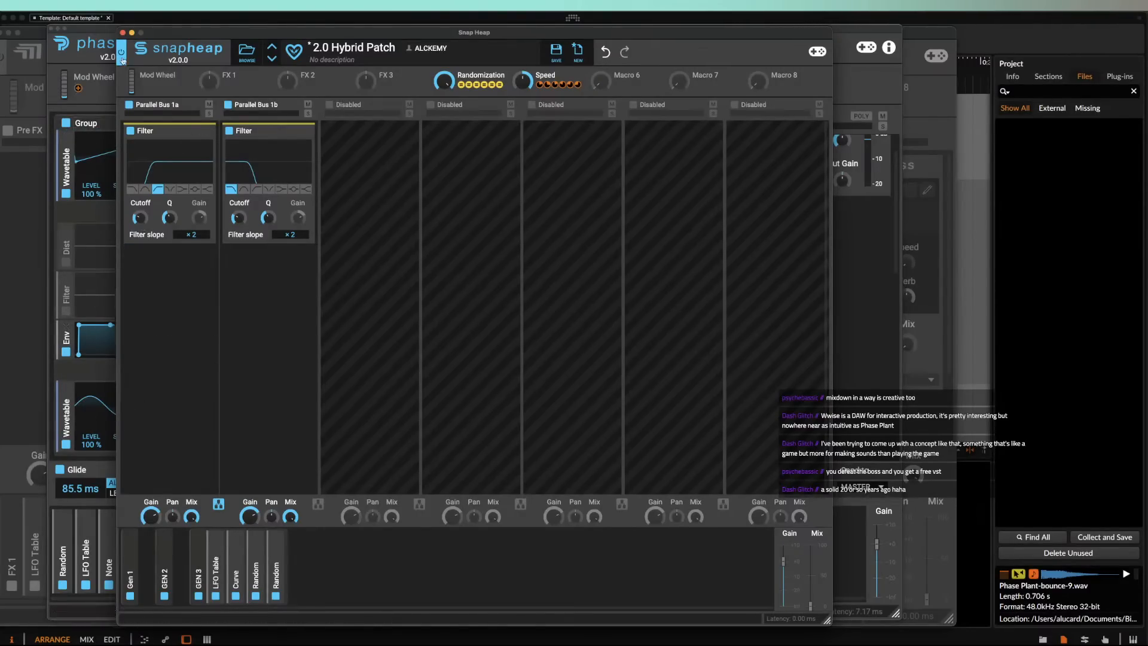
{"action": "left_click", "coordinate": [123, 43]}
{"action": "left_click", "coordinate": [123, 32]}
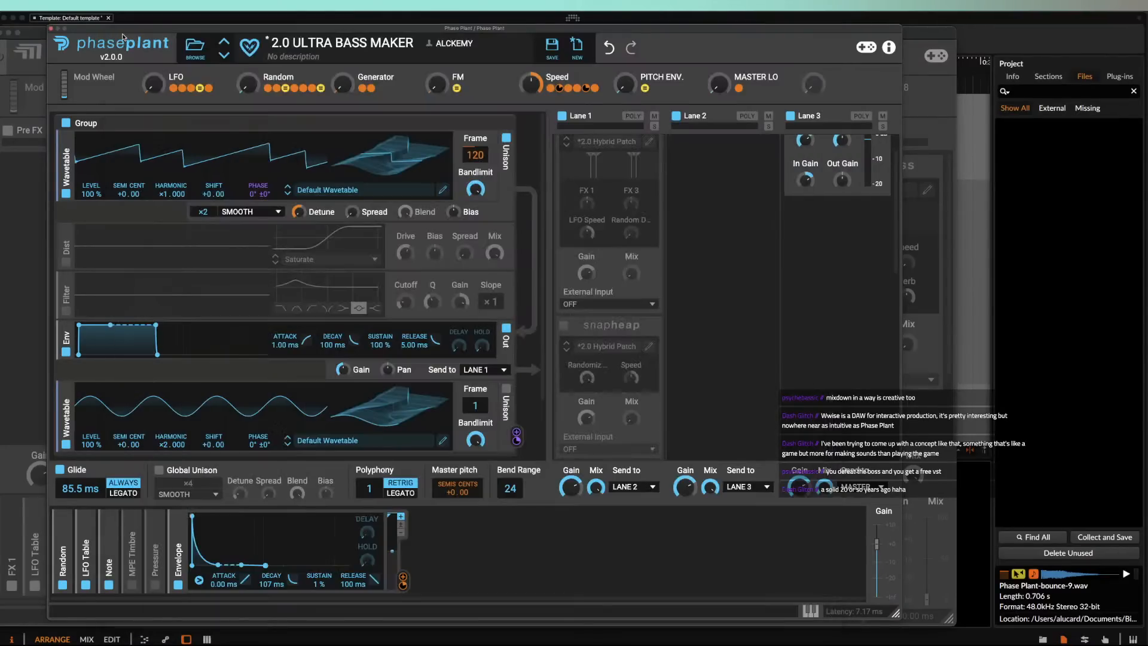
Step: Load the favorite preset 2.0 Hybrid Patch into the Generative racks Multipass and leave that Multipass bypassed
{"action": "scroll", "coordinate": [598, 304], "scroll_direction": "down", "scroll_amount": 3}
{"action": "scroll", "coordinate": [598, 304], "scroll_direction": "down", "scroll_amount": 1}
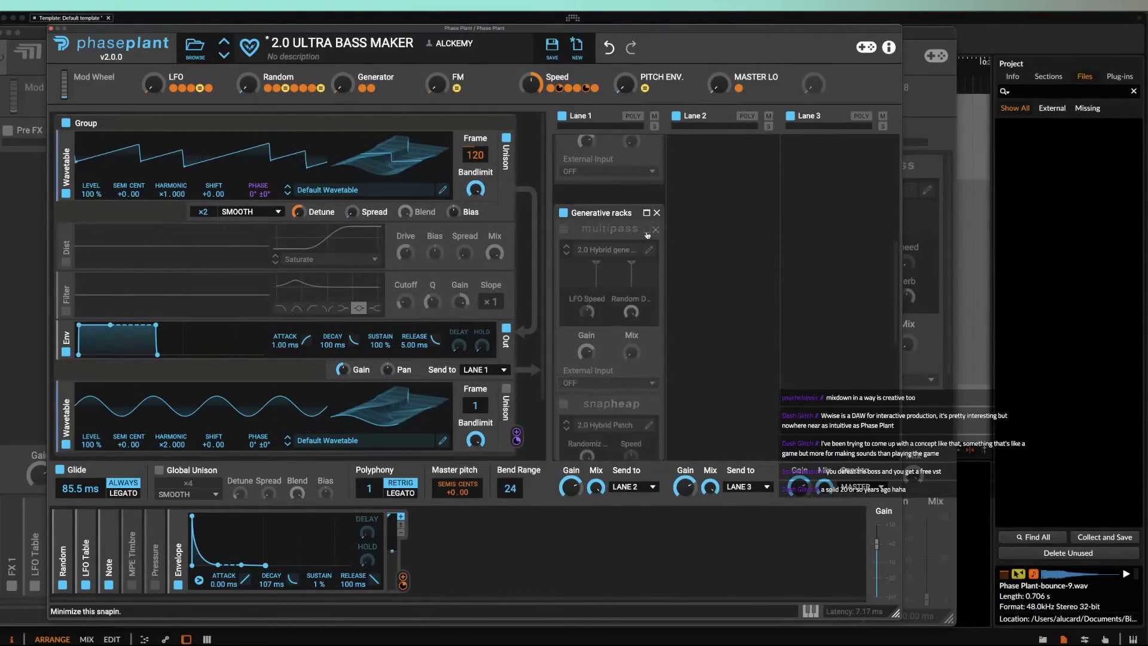
{"action": "left_click", "coordinate": [648, 236]}
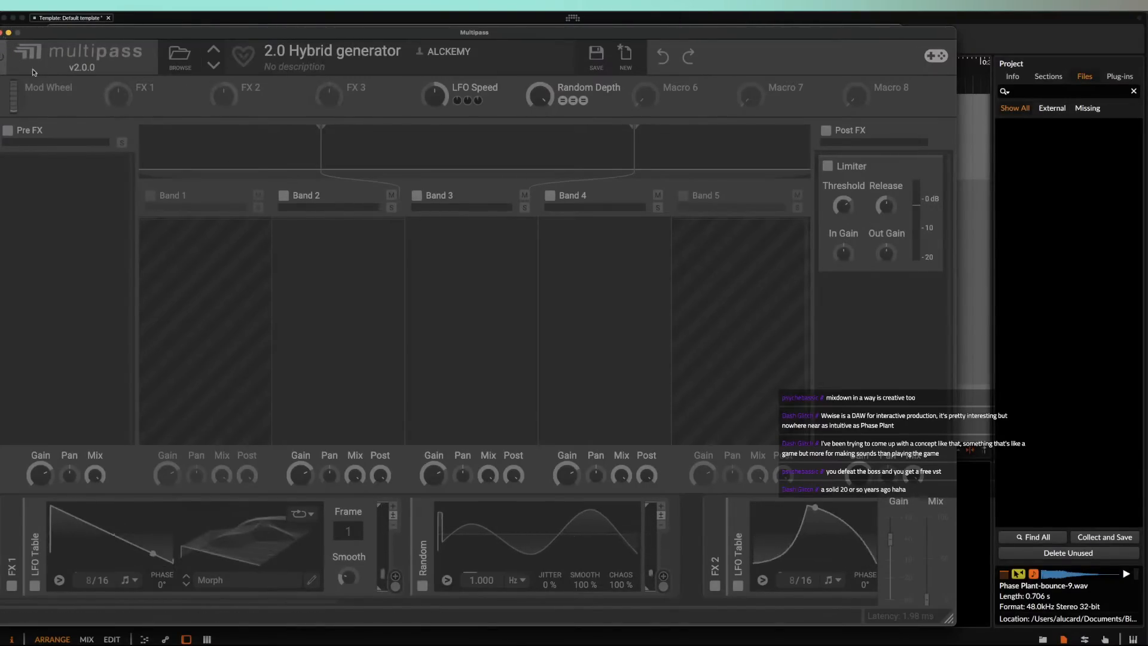
{"action": "left_click", "coordinate": [1, 33]}
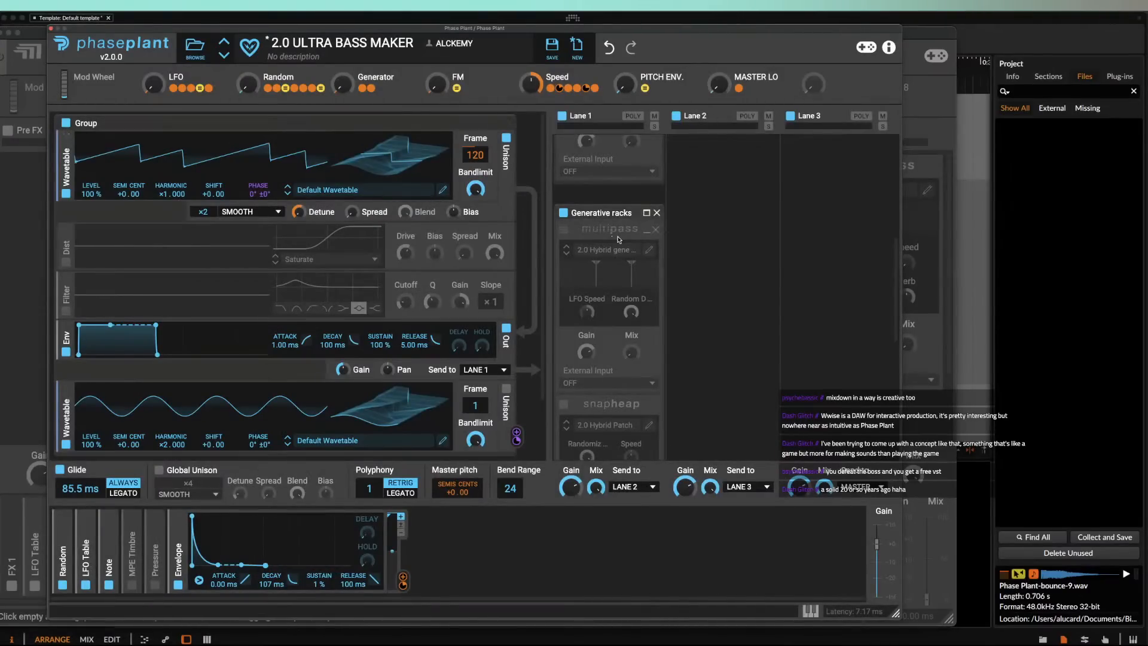
{"action": "left_click", "coordinate": [649, 250]}
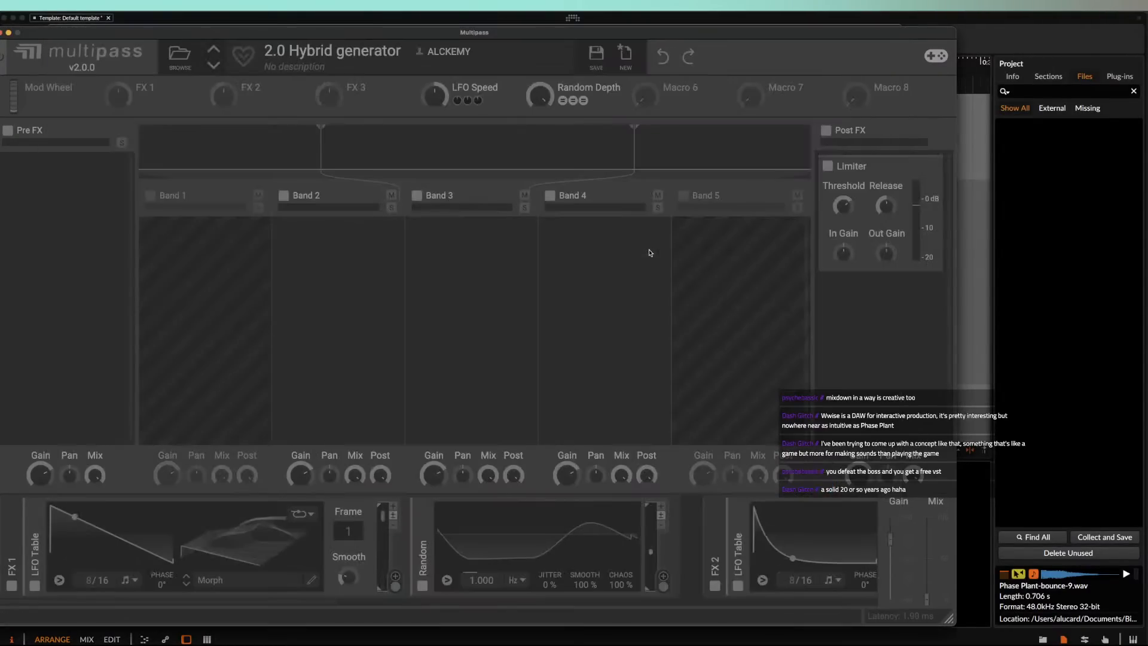
{"action": "left_click", "coordinate": [179, 59]}
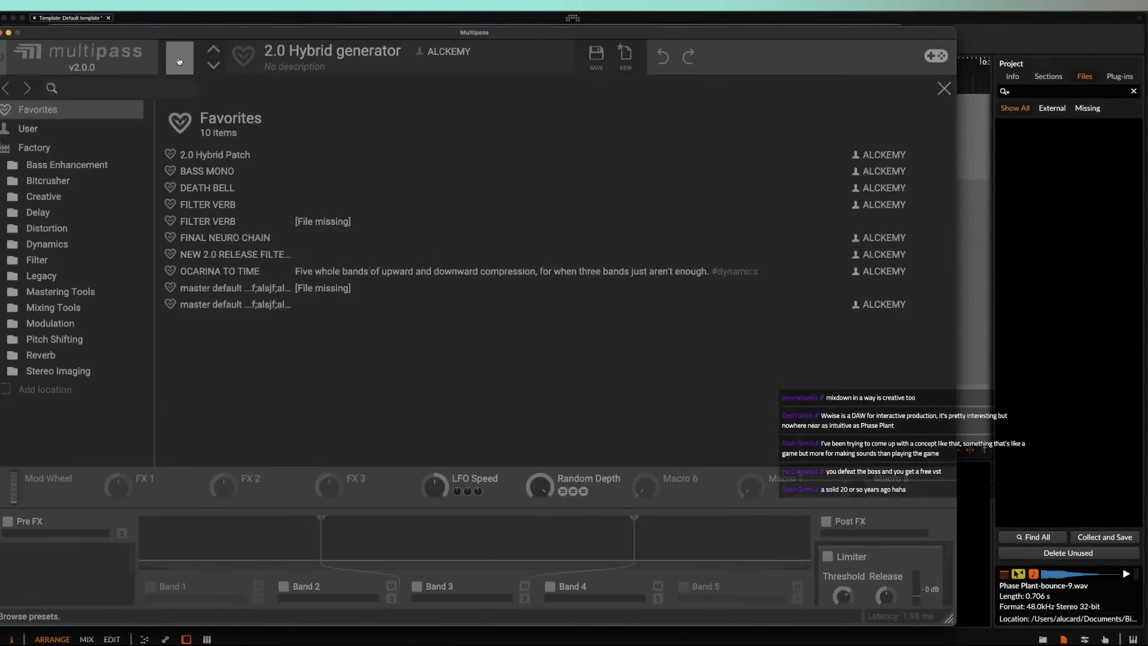
{"action": "double_click", "coordinate": [202, 155]}
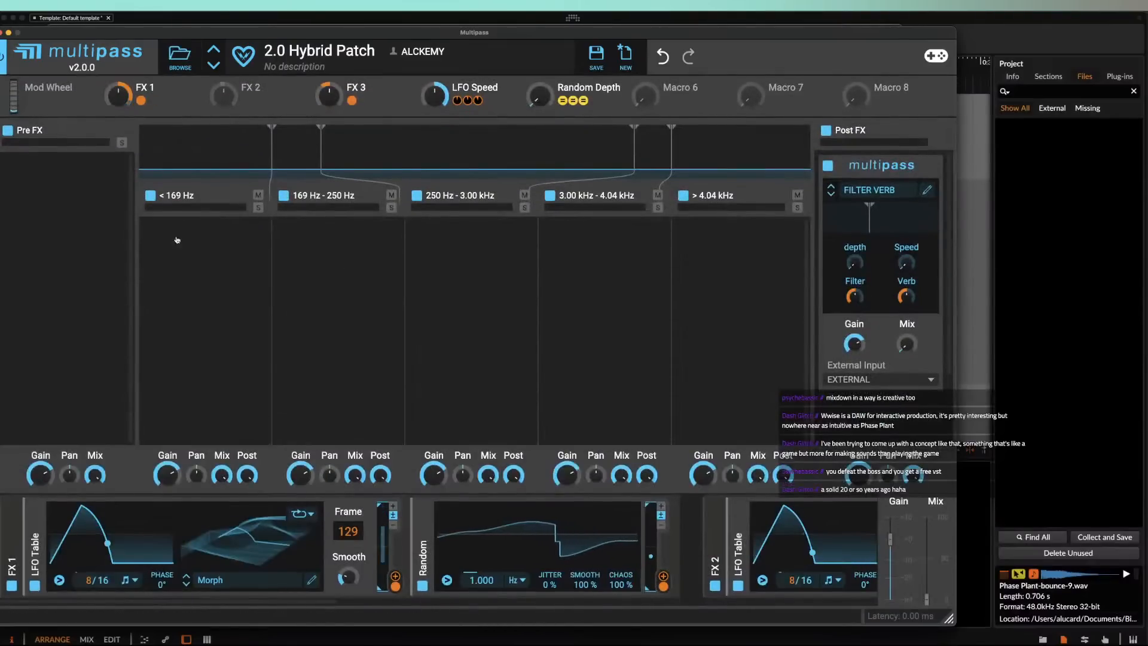
{"action": "left_click", "coordinate": [2, 57]}
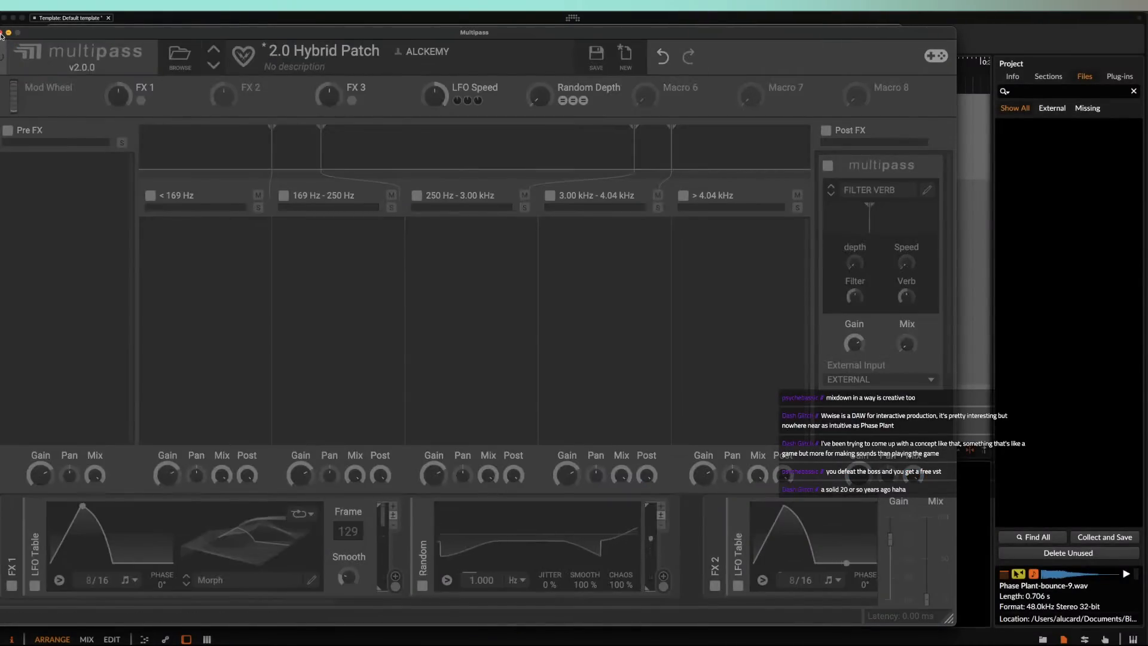
{"action": "left_click", "coordinate": [72, 26]}
Step: Examine the 2.0 Hybrid Patch in the Generative racks Snap Heap editor and close the editor
{"action": "scroll", "coordinate": [622, 265], "scroll_direction": "down", "scroll_amount": 5}
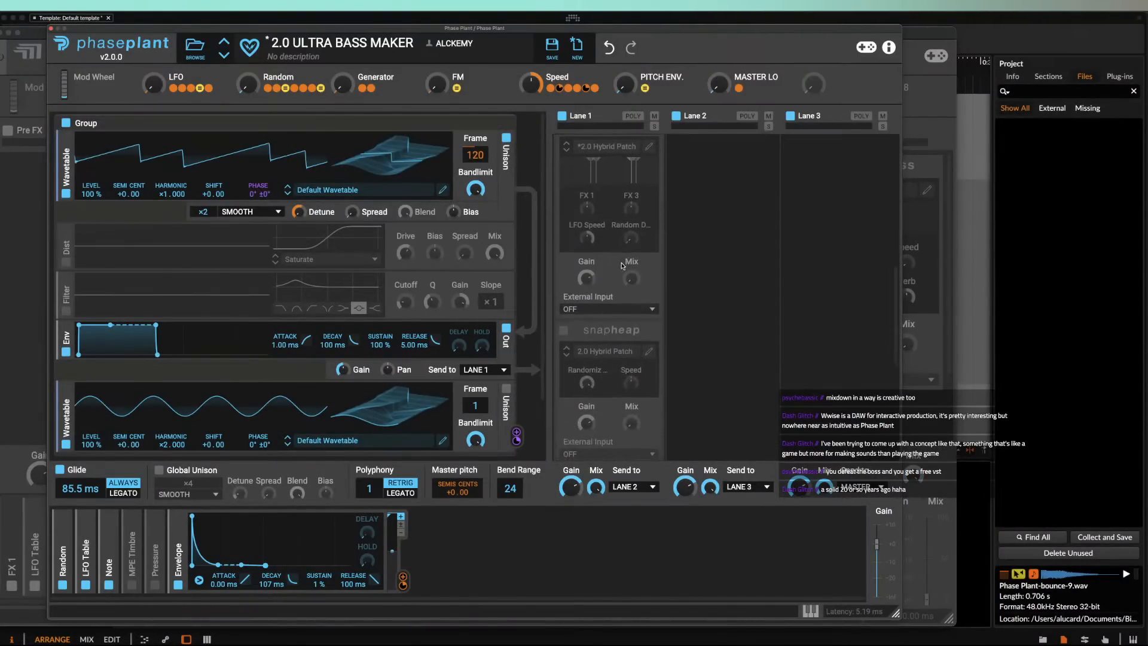
{"action": "scroll", "coordinate": [628, 275], "scroll_direction": "down", "scroll_amount": 1}
{"action": "left_click", "coordinate": [650, 289]}
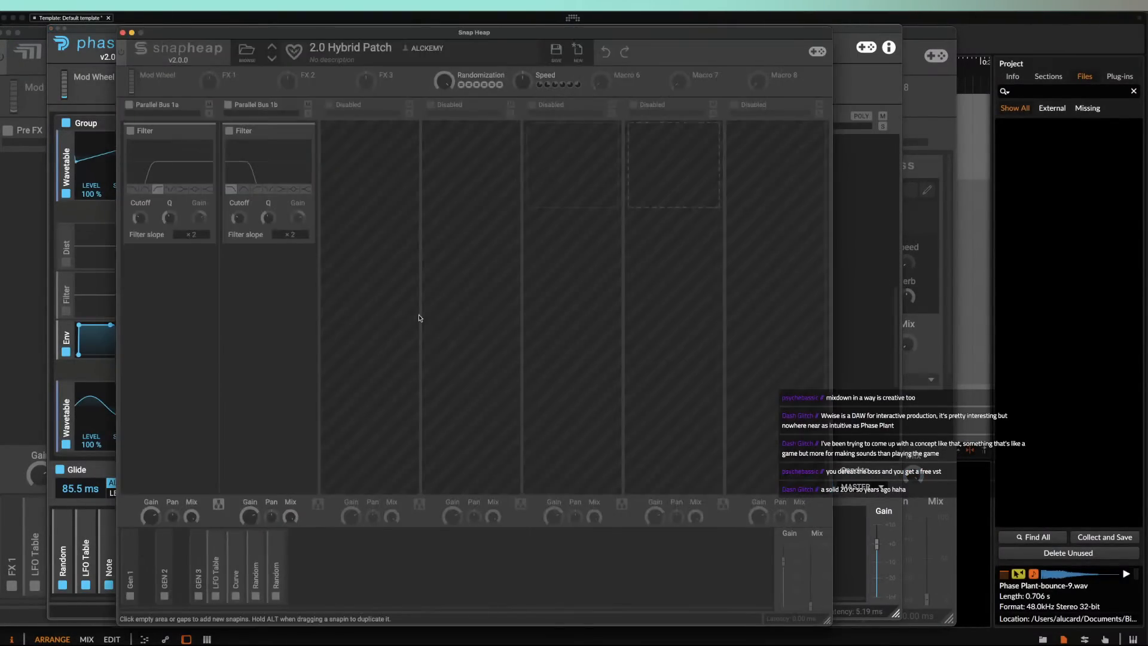
{"action": "left_click", "coordinate": [123, 33]}
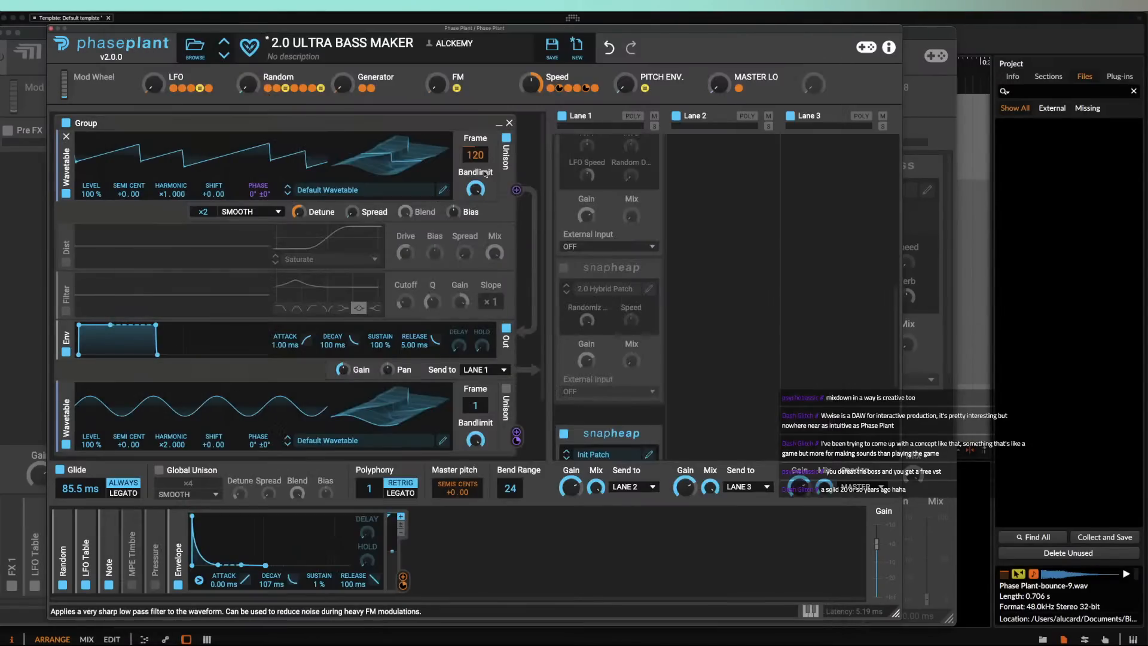
Step: Collapse the Neuro racks Multipass and Snap Heap, plus the Generative racks Snap Heap and the Init Patch Snap Heap below it in Lane 1
{"action": "scroll", "coordinate": [610, 257], "scroll_direction": "down", "scroll_amount": 2}
{"action": "scroll", "coordinate": [607, 257], "scroll_direction": "down", "scroll_amount": 2}
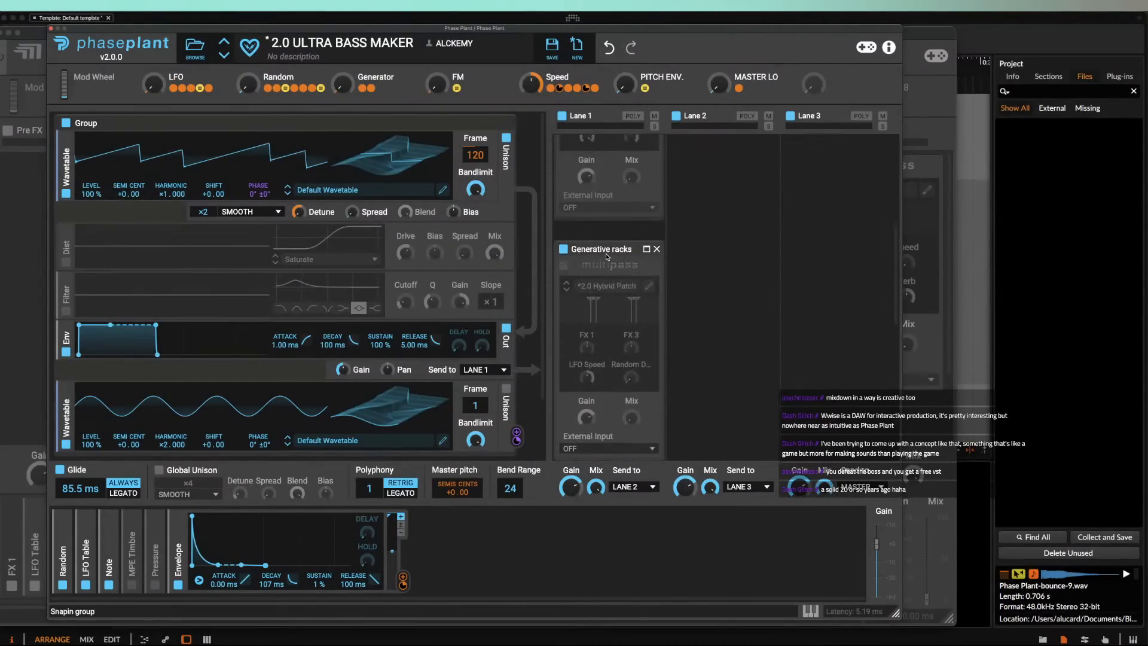
{"action": "scroll", "coordinate": [628, 239], "scroll_direction": "up", "scroll_amount": 5}
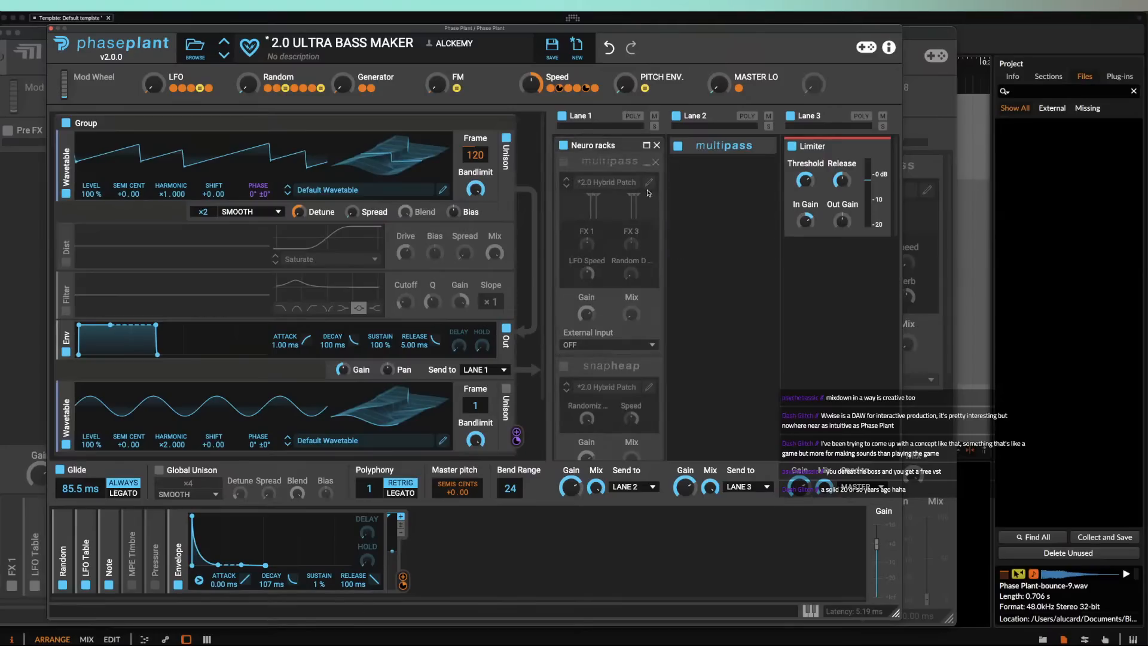
{"action": "left_click", "coordinate": [649, 167]}
{"action": "left_click", "coordinate": [647, 181]}
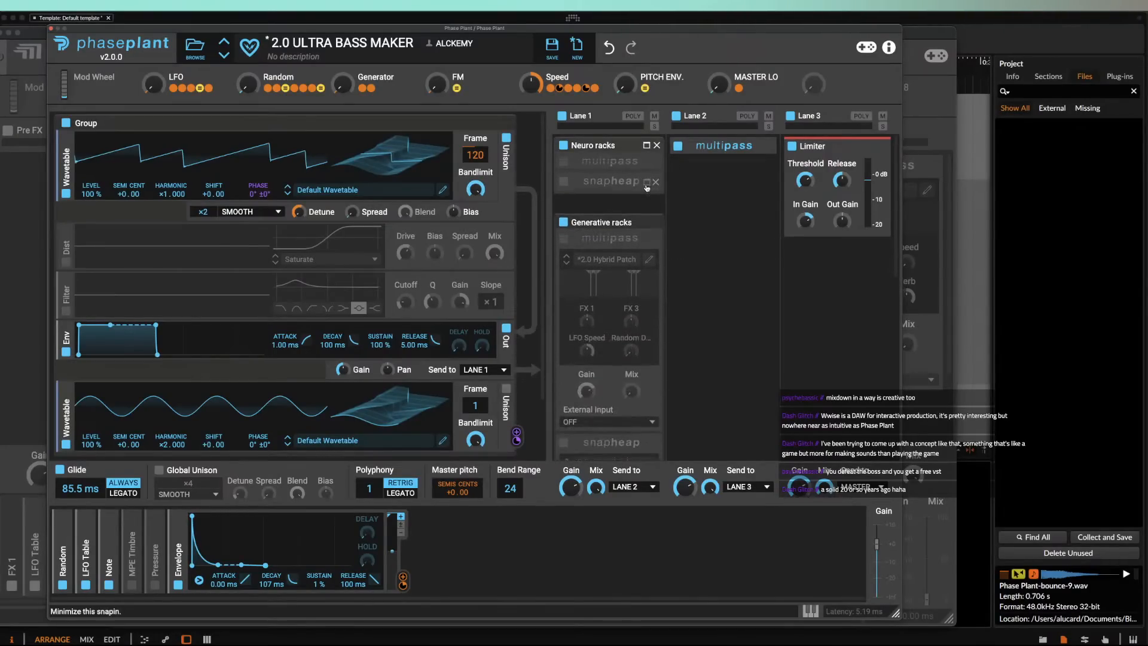
{"action": "scroll", "coordinate": [642, 273], "scroll_direction": "down", "scroll_amount": 5}
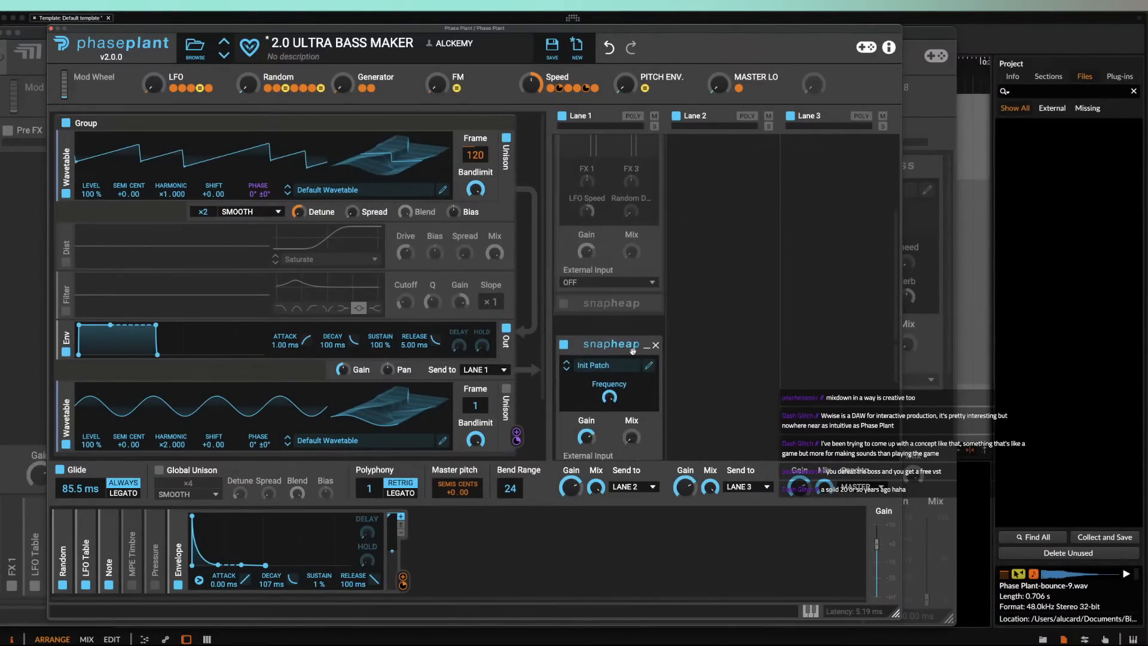
{"action": "left_click", "coordinate": [647, 345]}
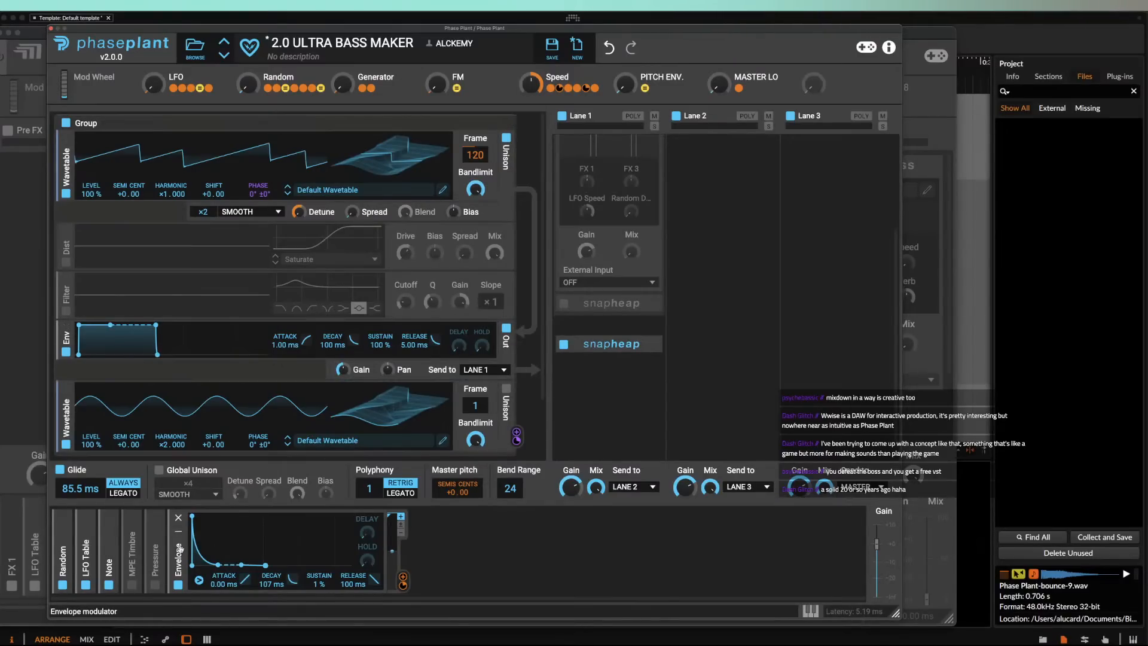
Step: Expand the Note modulator, examine the FM macro's modulation assignments and return to the start of the effect lanes
{"action": "left_click", "coordinate": [111, 541]}
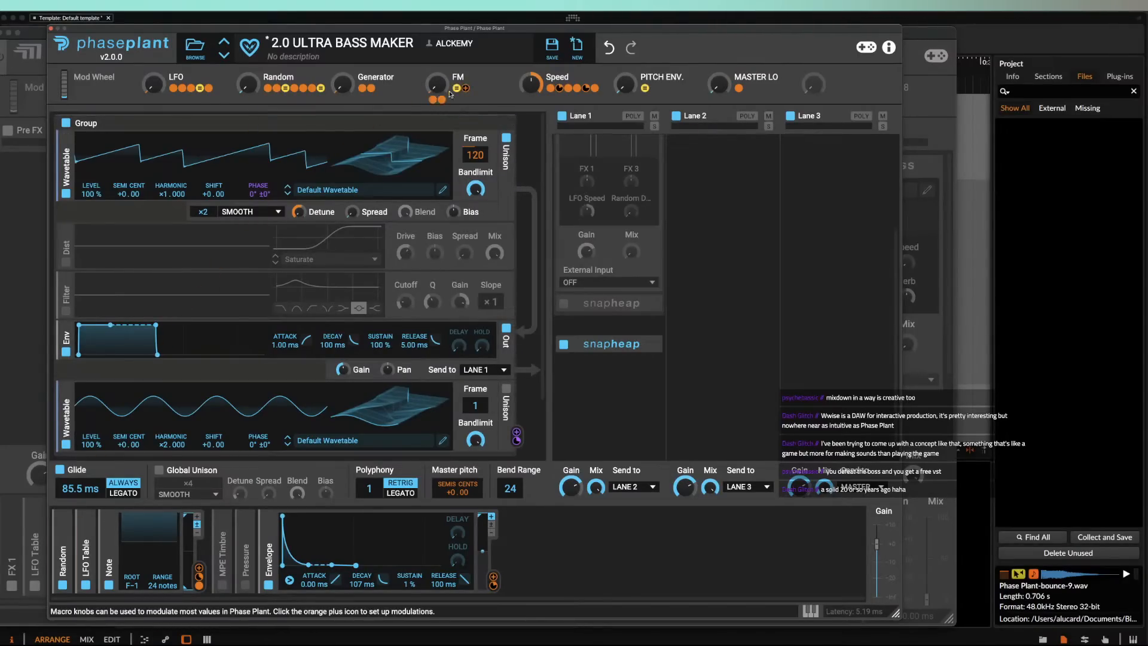
{"action": "mouse_move", "coordinate": [437, 100]}
{"action": "scroll", "coordinate": [604, 250], "scroll_direction": "up", "scroll_amount": 4}
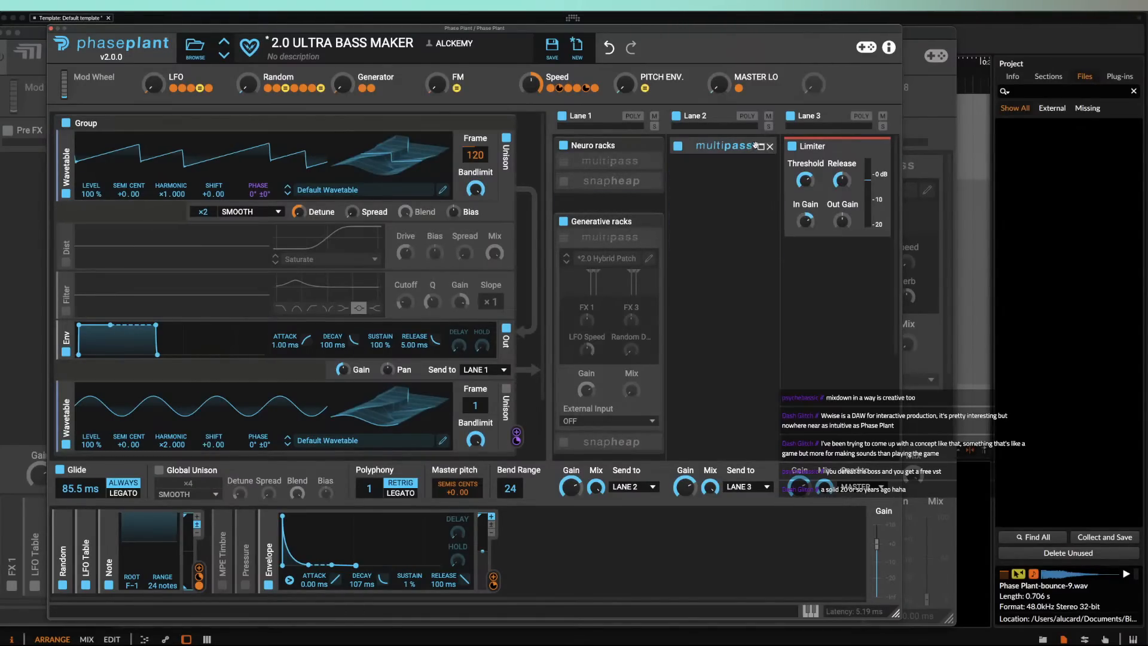
Step: Enable Band 3's Stereo plus Band 4's Stereo and Dynamics in the Lane 2 FINAL NEURO CHAIN Multipass, then close its editor
{"action": "left_click", "coordinate": [761, 148]}
{"action": "left_click", "coordinate": [760, 171]}
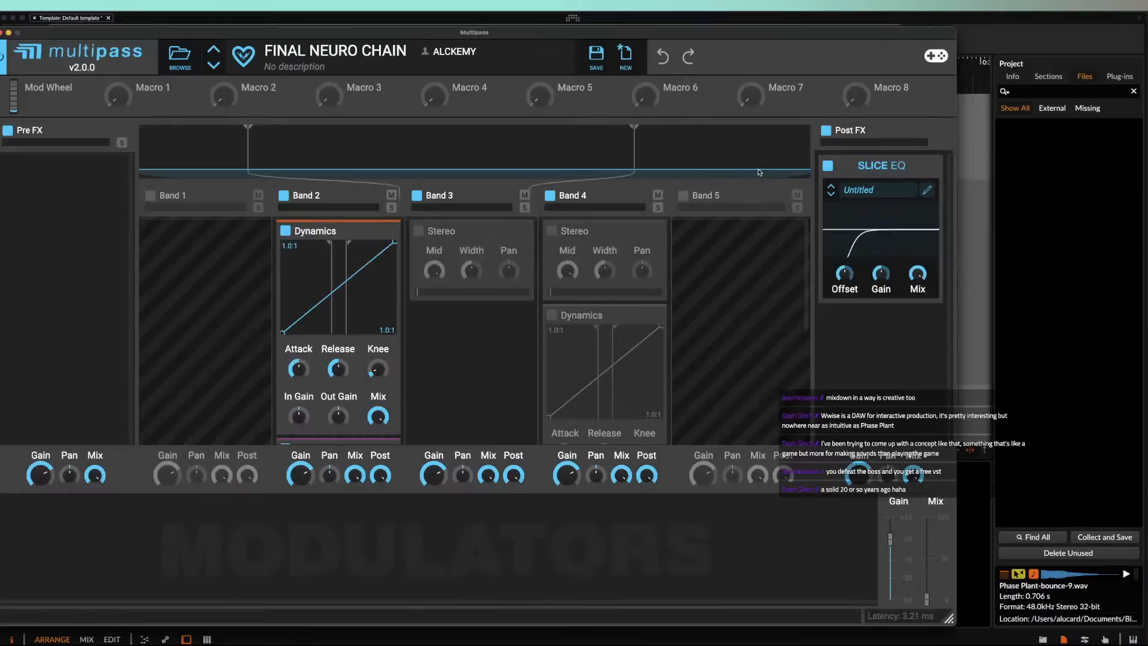
{"action": "left_click", "coordinate": [418, 231]}
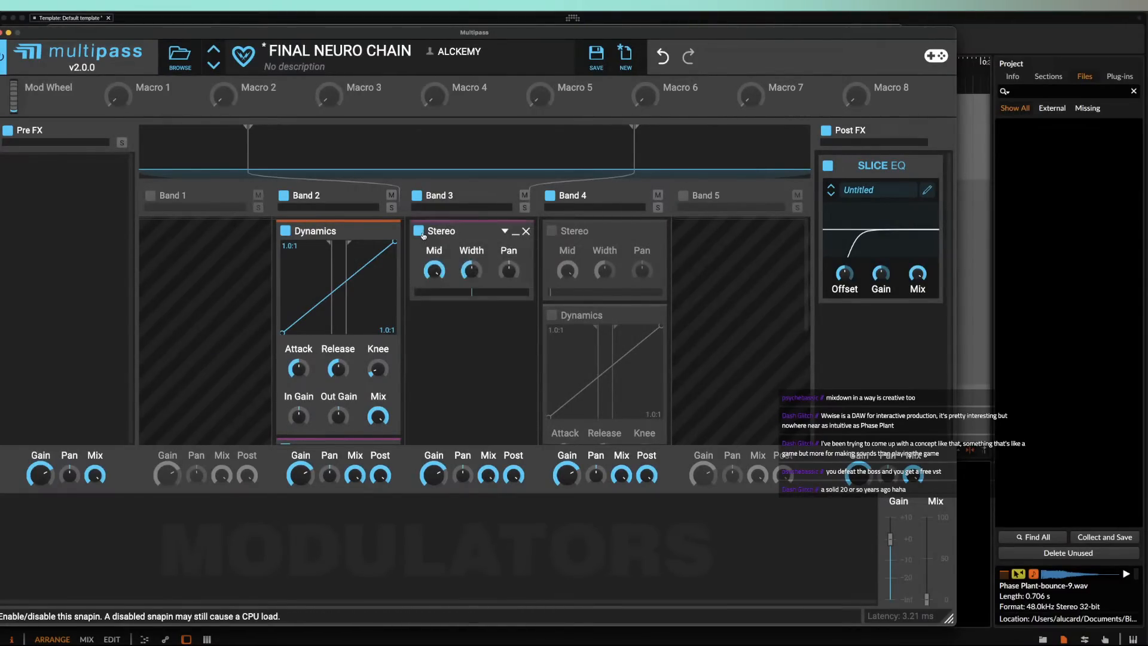
{"action": "left_click", "coordinate": [552, 231]}
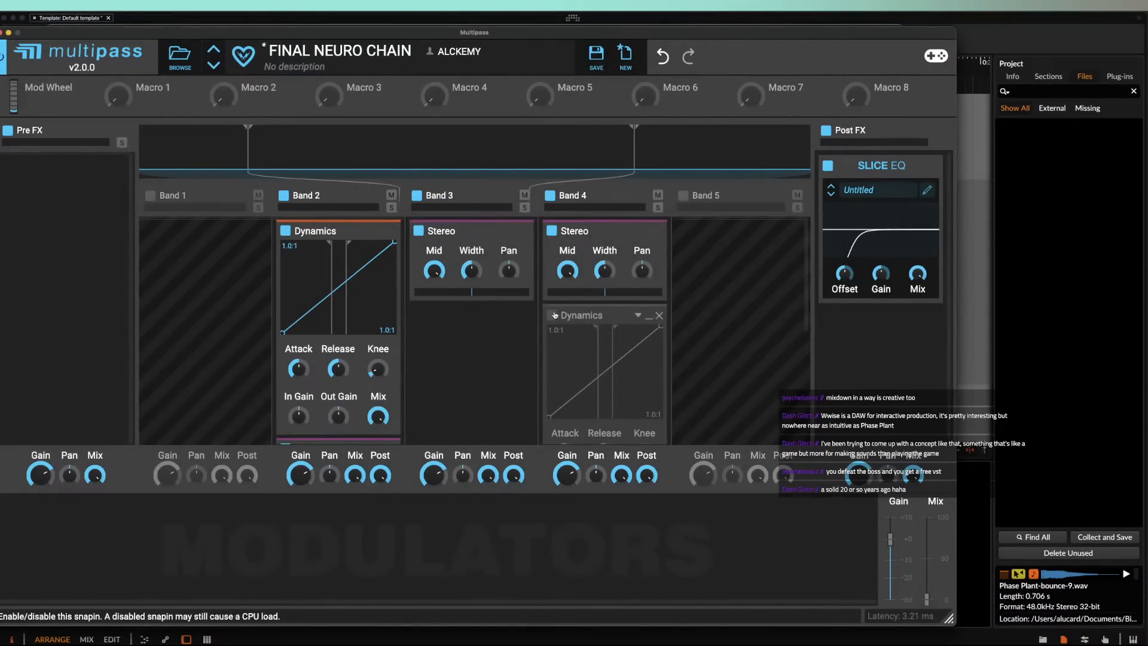
{"action": "left_click", "coordinate": [551, 315]}
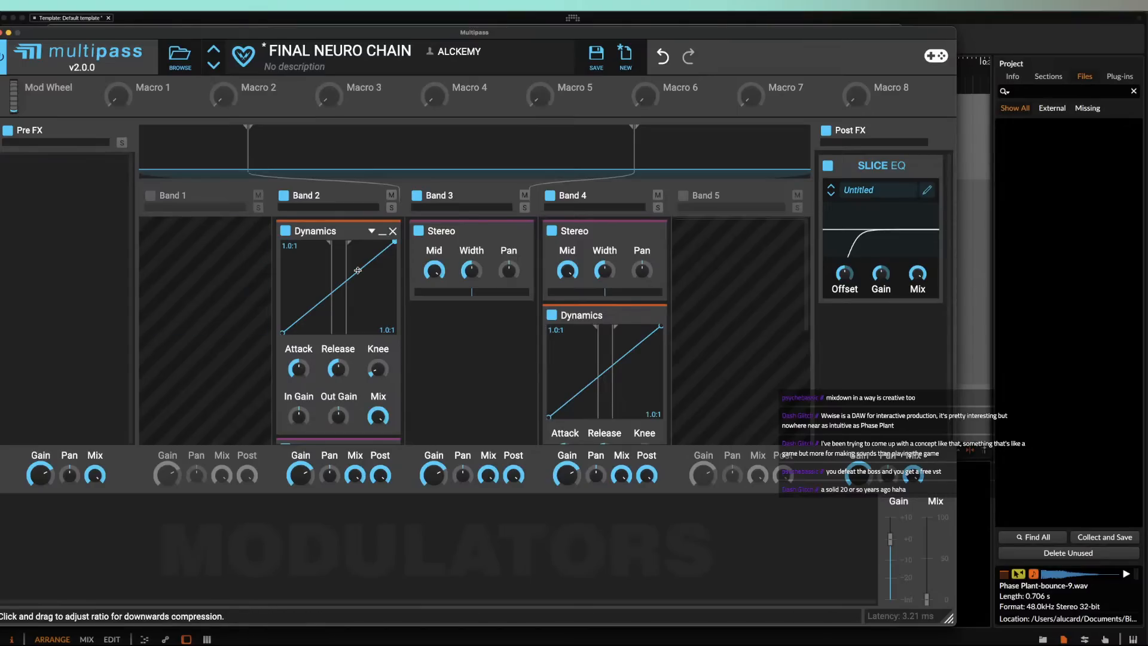
{"action": "scroll", "coordinate": [358, 271], "scroll_direction": "down", "scroll_amount": 2}
{"action": "scroll", "coordinate": [358, 271], "scroll_direction": "up", "scroll_amount": 2}
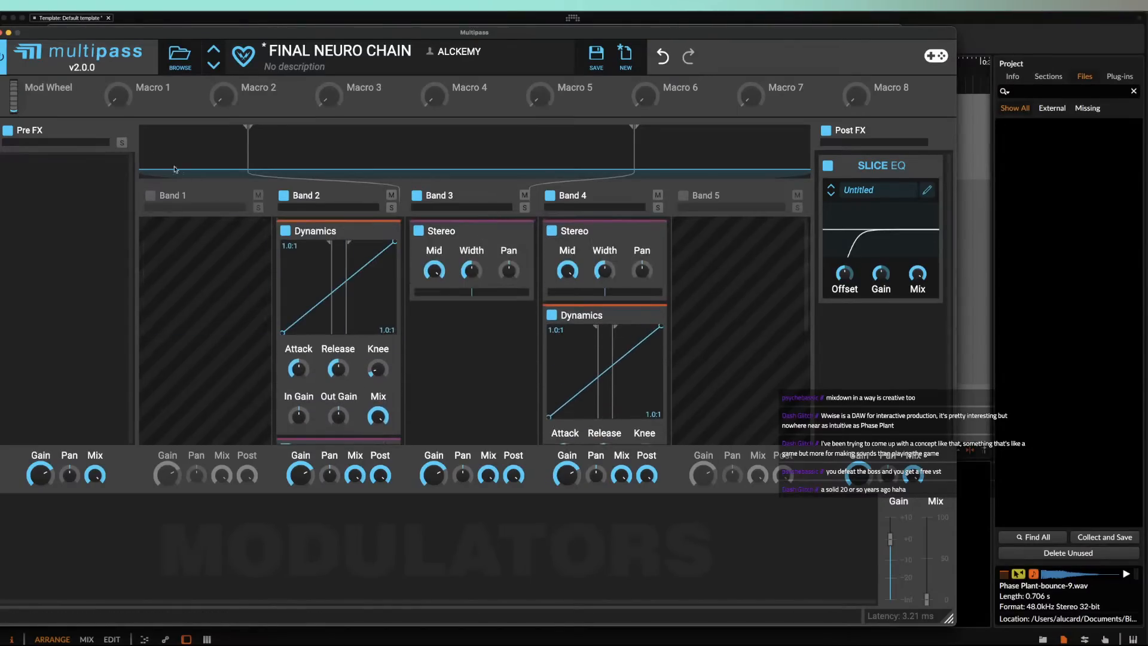
{"action": "left_click", "coordinate": [1, 33]}
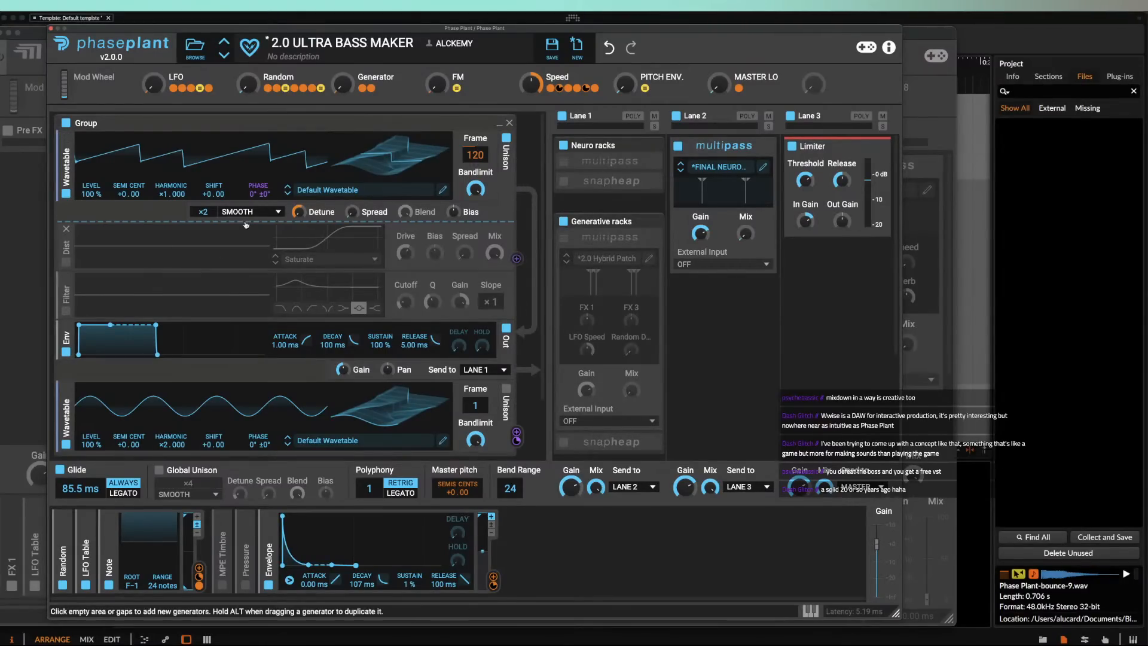
Step: Try moving the Neuro racks Multipass below the Snap Heap and undo the move
{"action": "scroll", "coordinate": [198, 287], "scroll_direction": "down", "scroll_amount": 3}
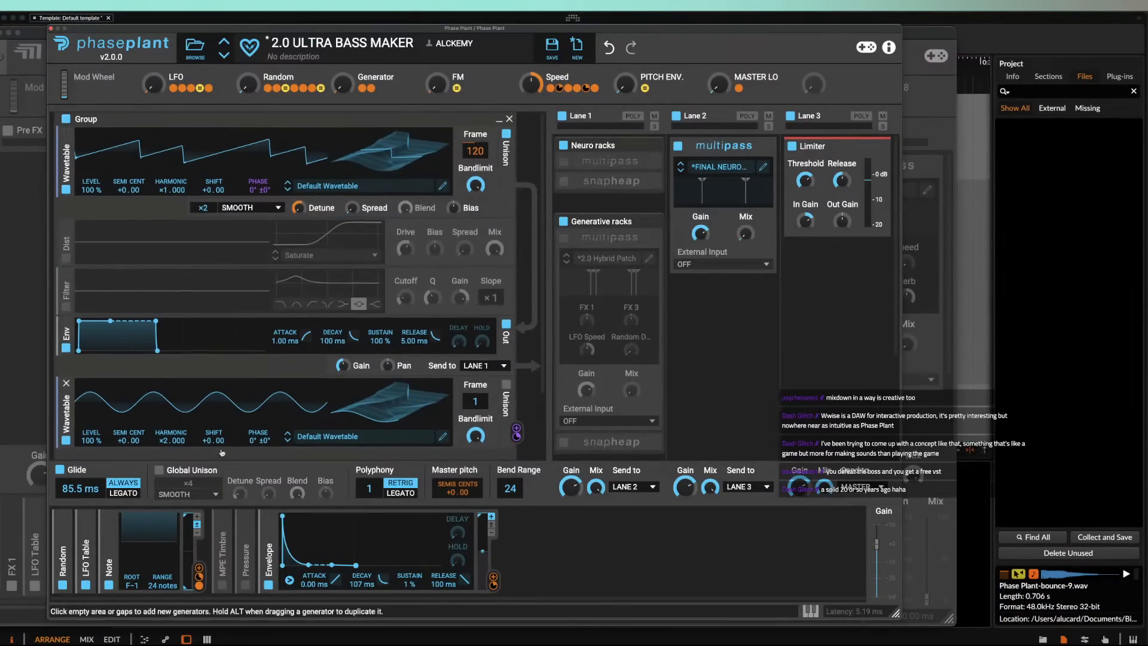
{"action": "scroll", "coordinate": [222, 352], "scroll_direction": "up", "scroll_amount": 3}
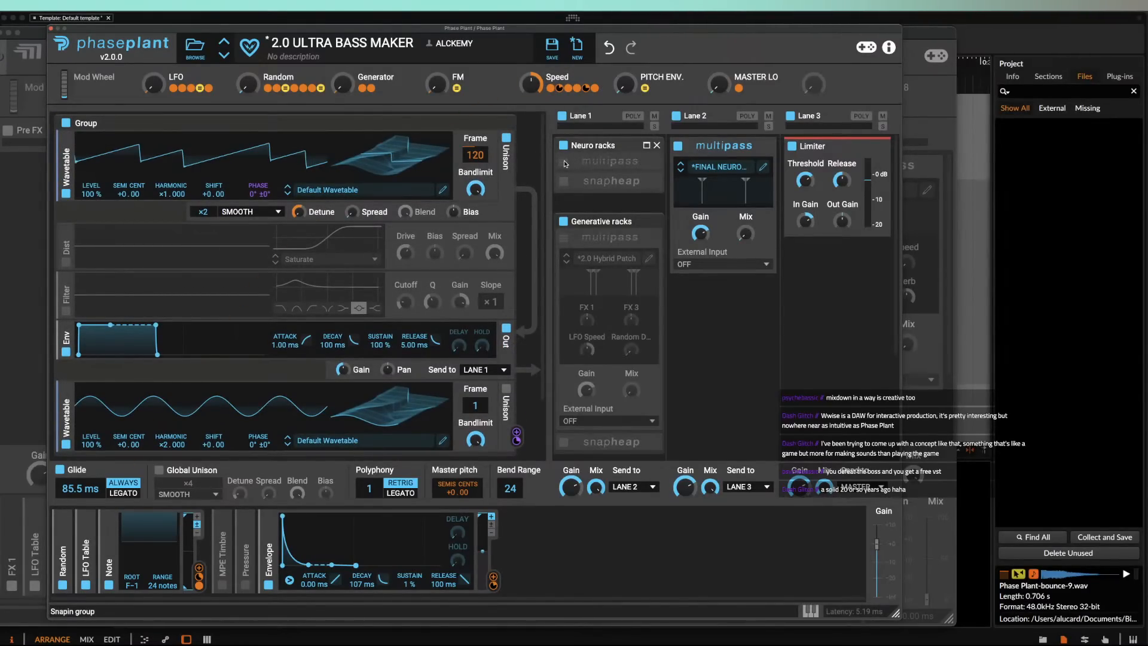
{"action": "left_click_drag", "start_coordinate": [564, 166], "coordinate": [564, 201]}
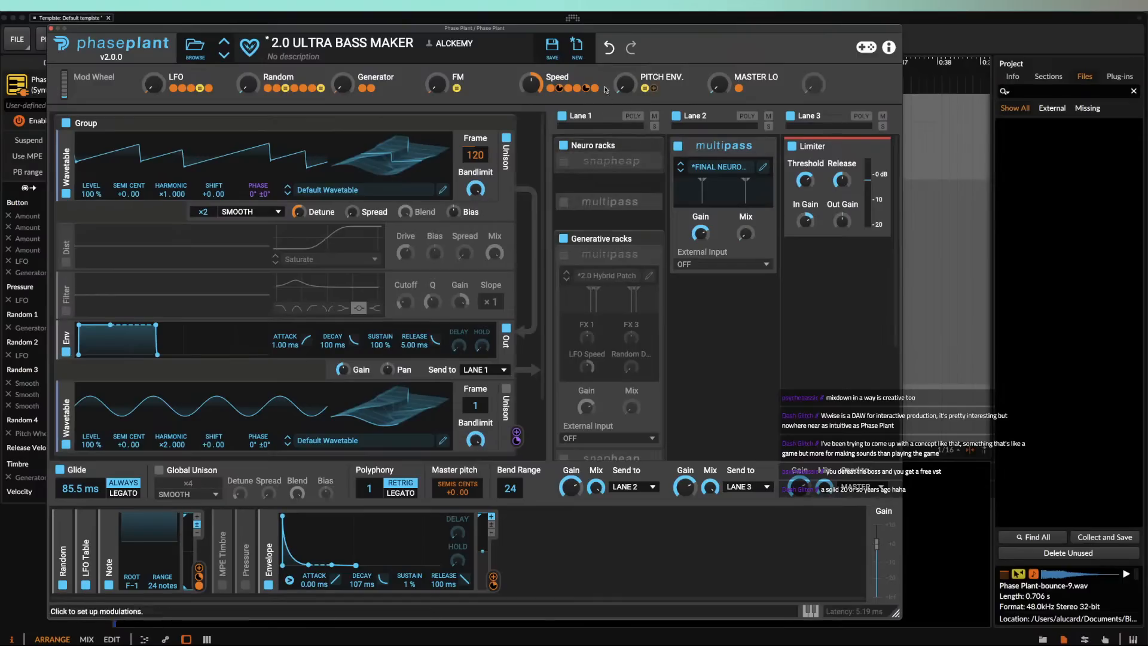
{"action": "left_click", "coordinate": [610, 49]}
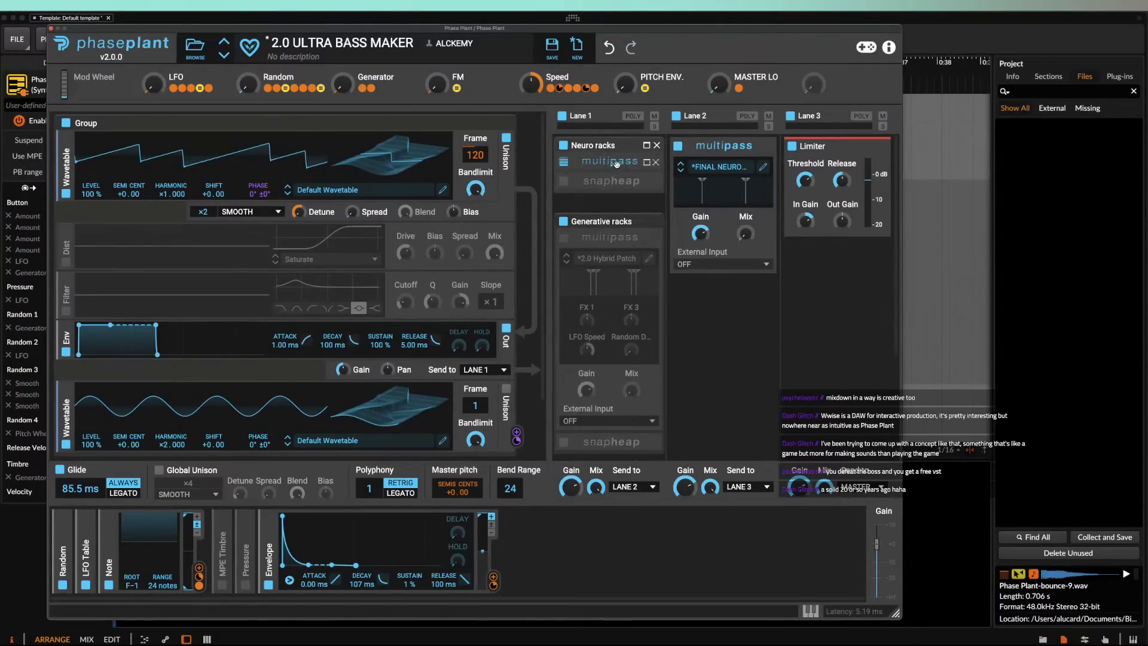
Step: Open the Neuro racks Multipass and examine the file and editing commands in the FX 1 LFO Table's Morph editor
{"action": "left_click", "coordinate": [646, 163]}
{"action": "left_click", "coordinate": [650, 184]}
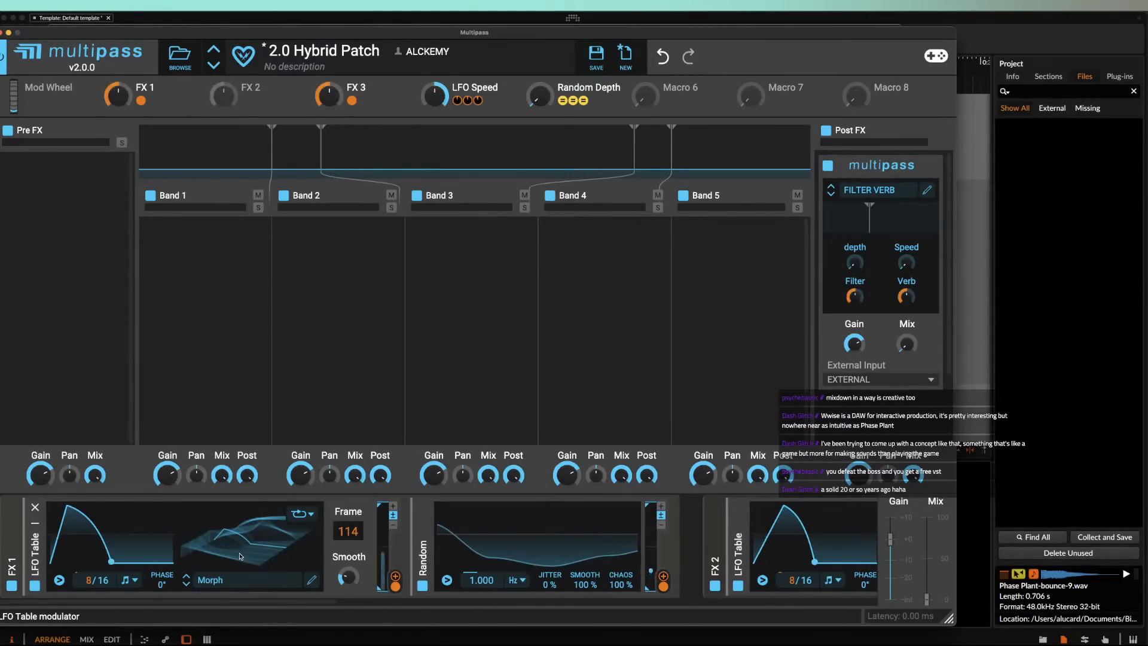
{"action": "left_click", "coordinate": [305, 555]}
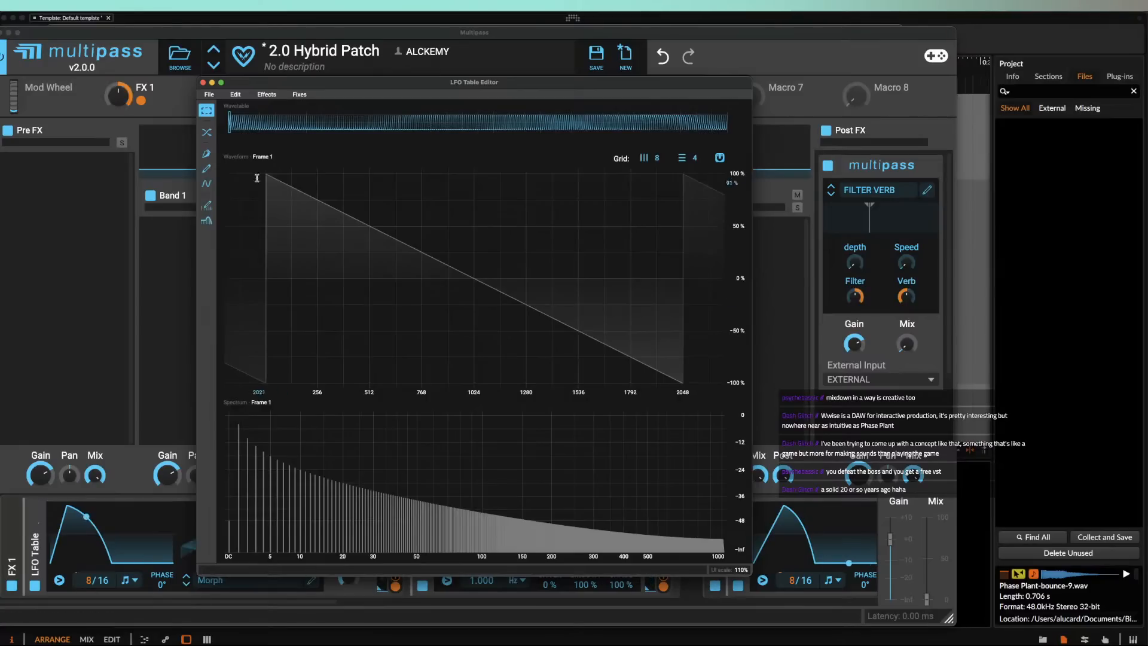
{"action": "left_click", "coordinate": [210, 95]}
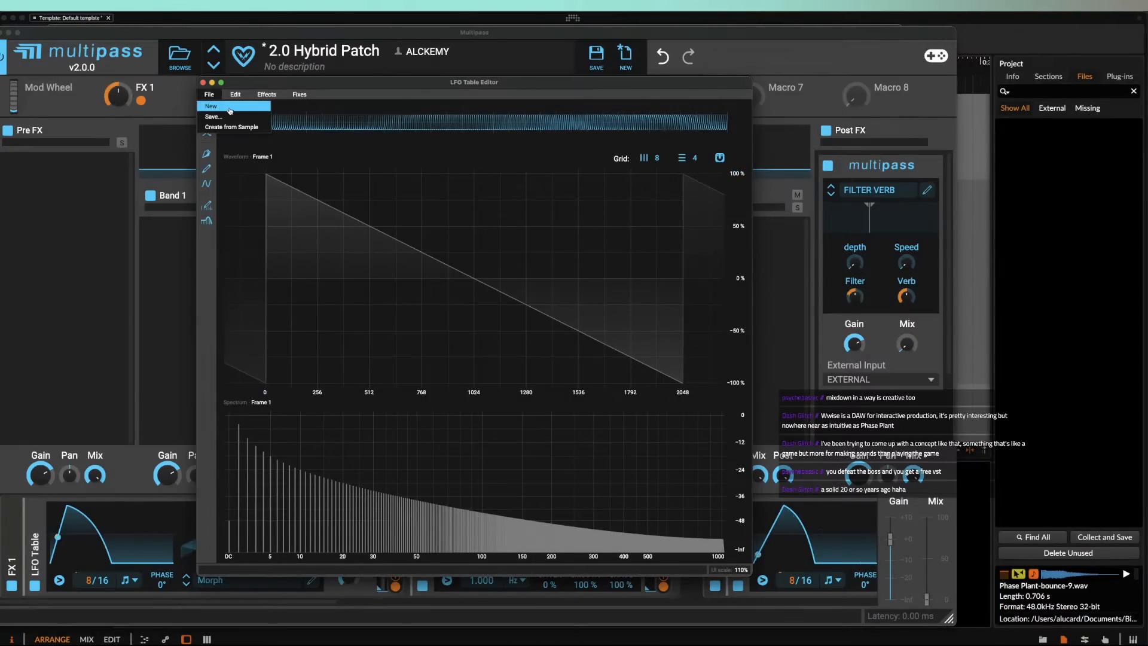
{"action": "mouse_move", "coordinate": [236, 95]}
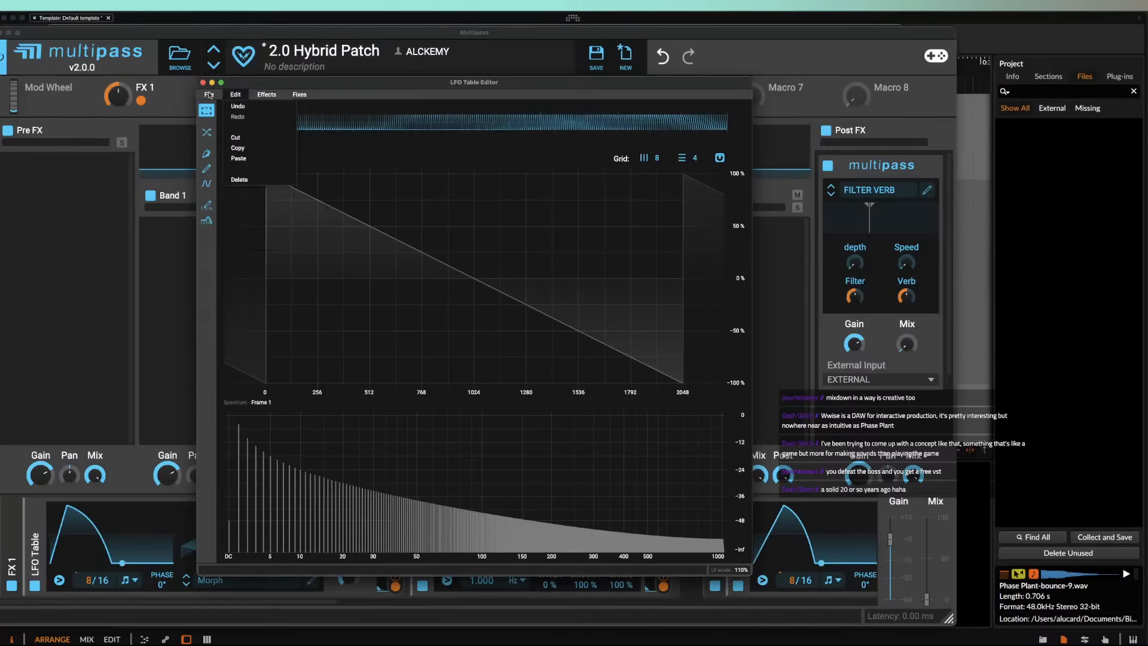
{"action": "left_click", "coordinate": [203, 82]}
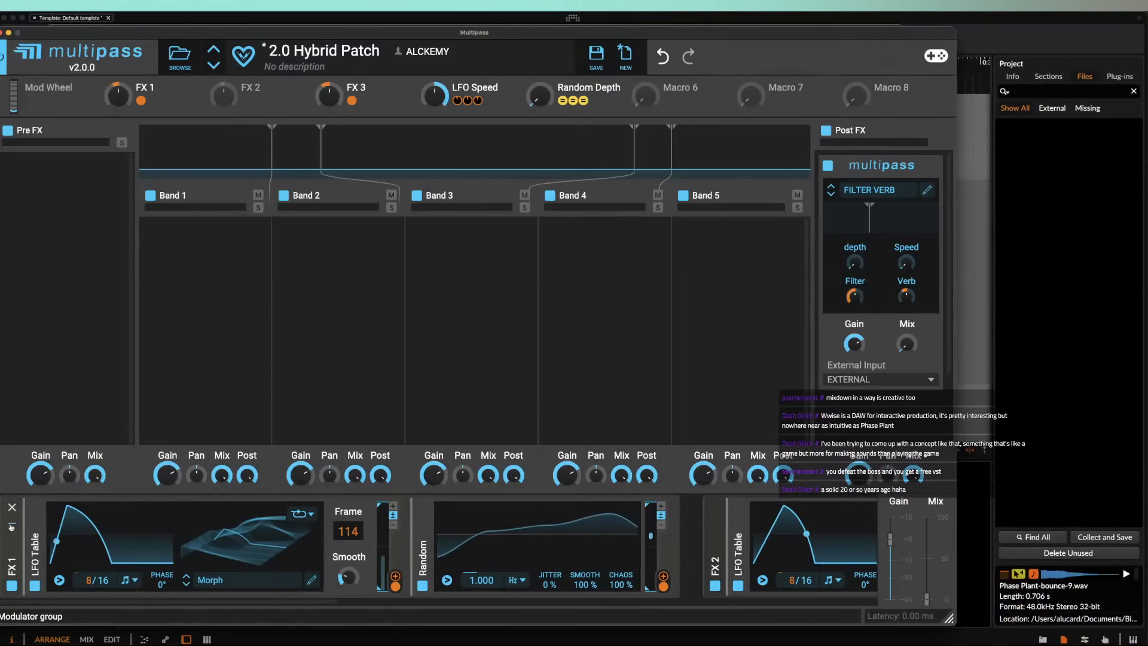
Step: Add an LFO and an LFO Table modulator at the start of the FX 1 group
{"action": "left_click", "coordinate": [54, 536]}
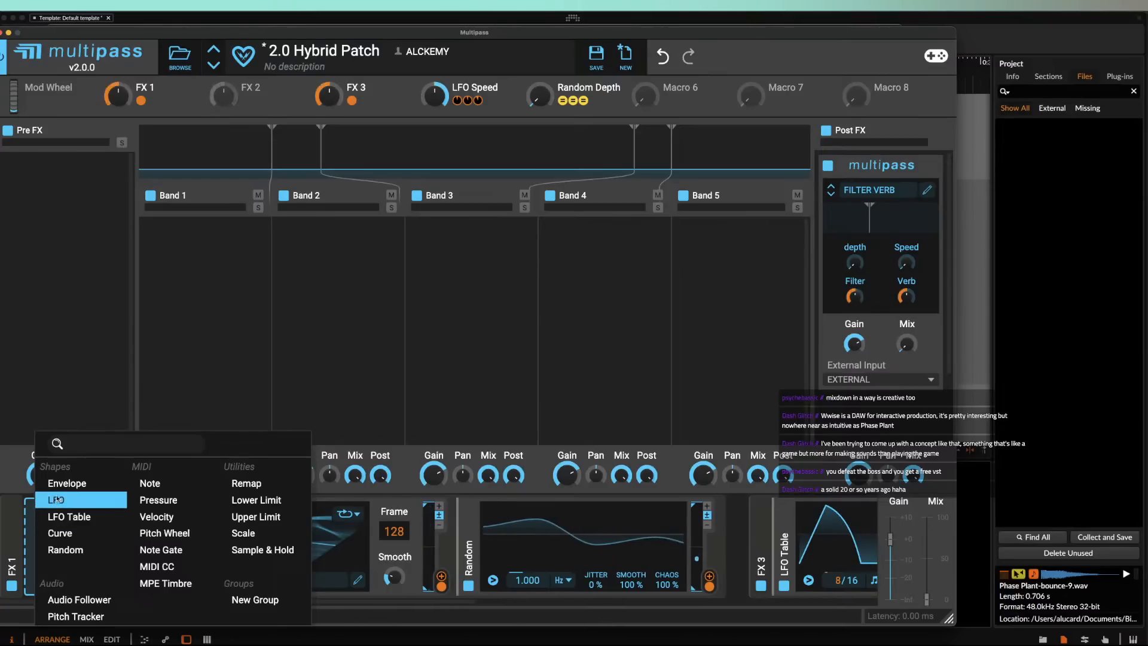
{"action": "left_click", "coordinate": [59, 500]}
{"action": "left_click", "coordinate": [350, 525]}
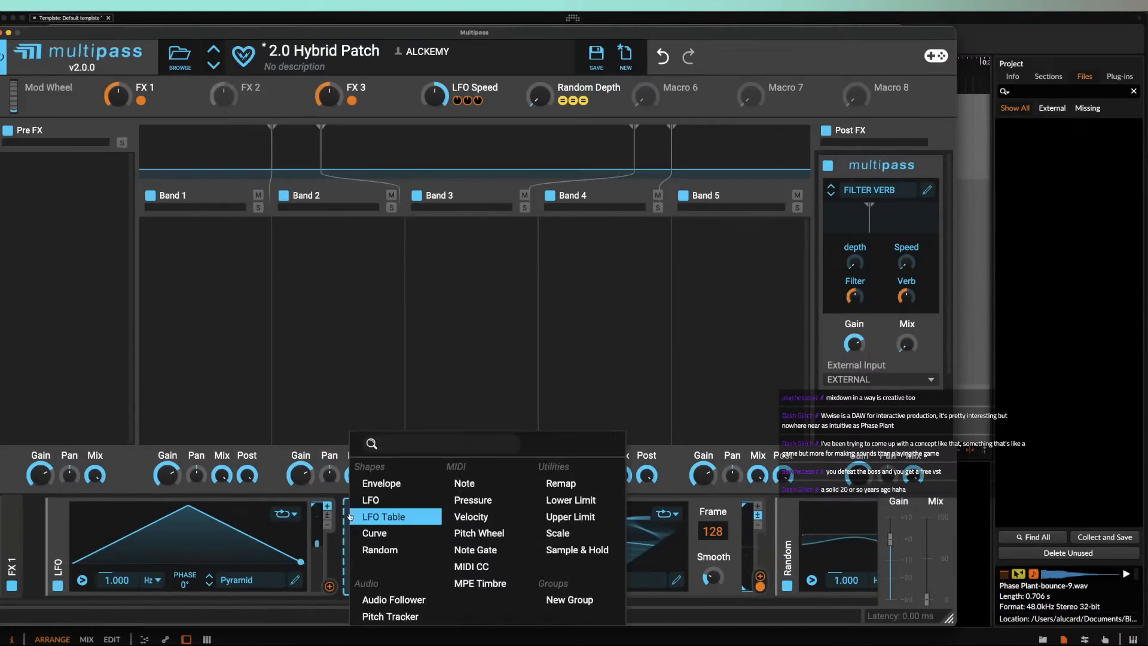
{"action": "left_click", "coordinate": [385, 518]}
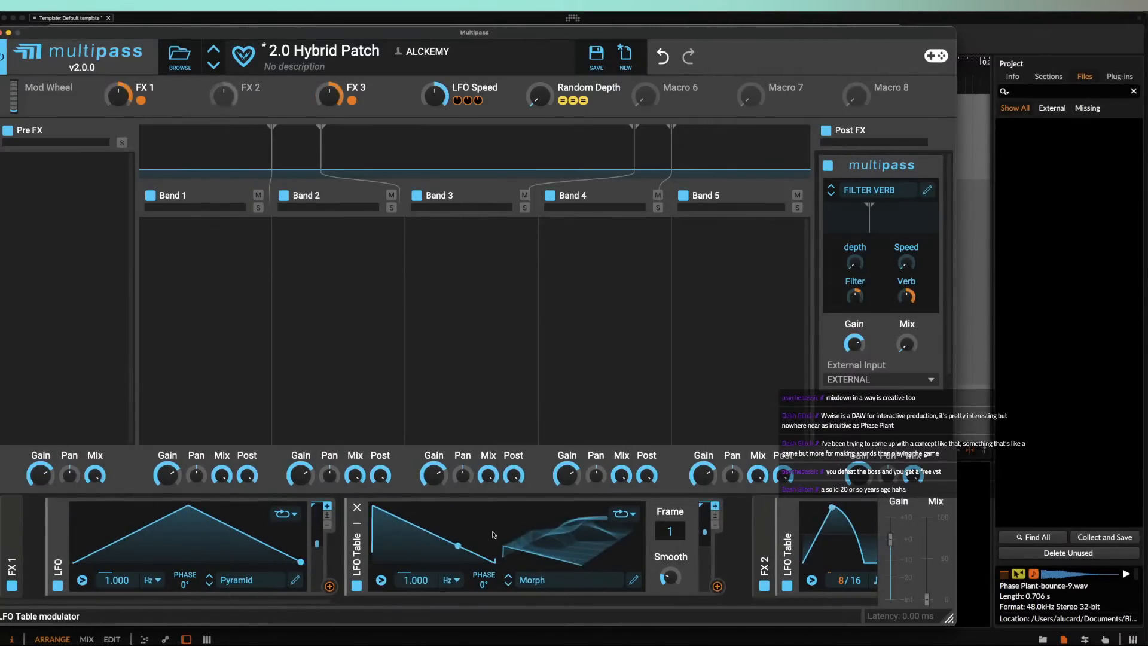
Step: Examine the file commands in the new LFO's Pyramid shape editor and close the editor
{"action": "left_click", "coordinate": [296, 580]}
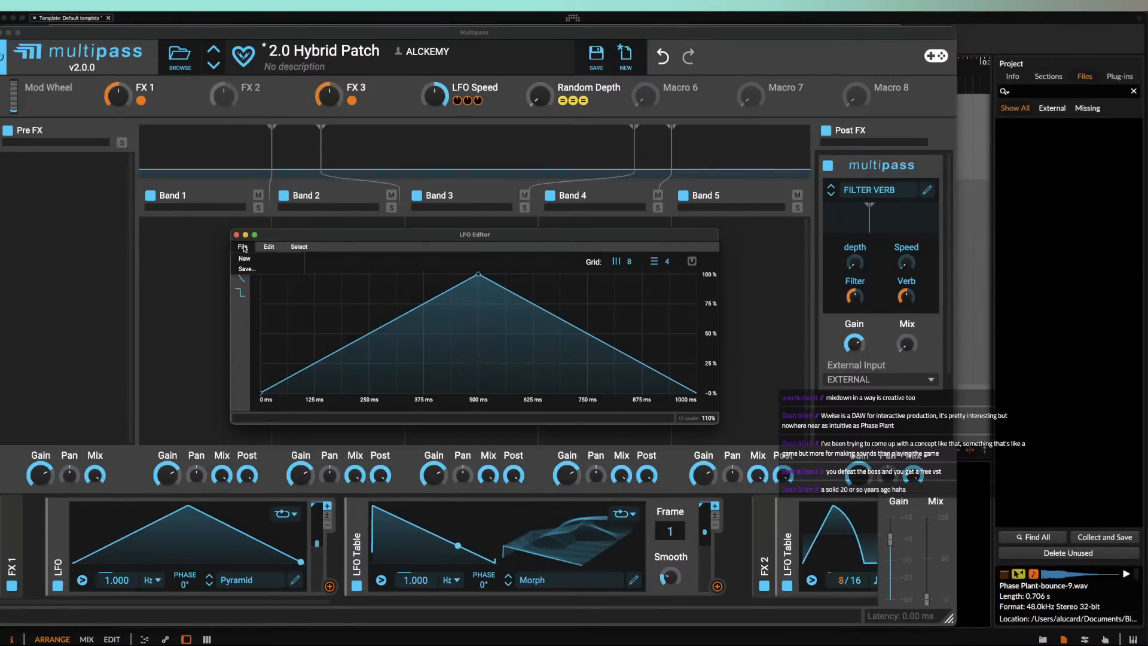
{"action": "left_click", "coordinate": [243, 246]}
{"action": "left_click", "coordinate": [207, 389]}
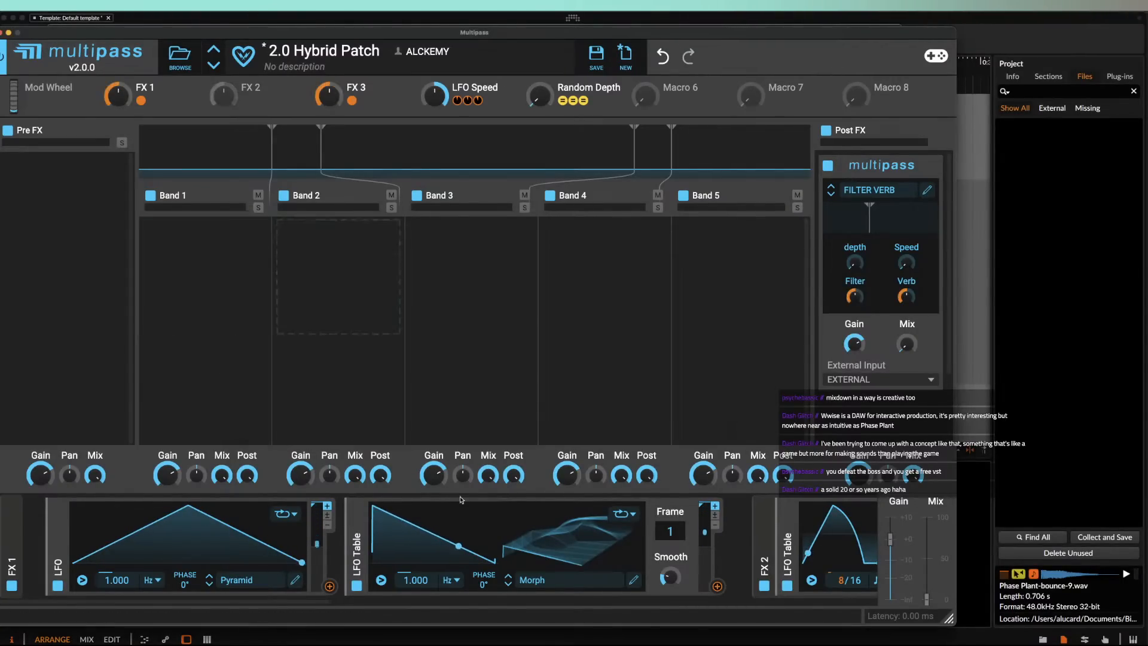
Step: Browse the factory Complex and Simple LFO tables for the new LFO Table modulator and close the browser
{"action": "left_click", "coordinate": [547, 580]}
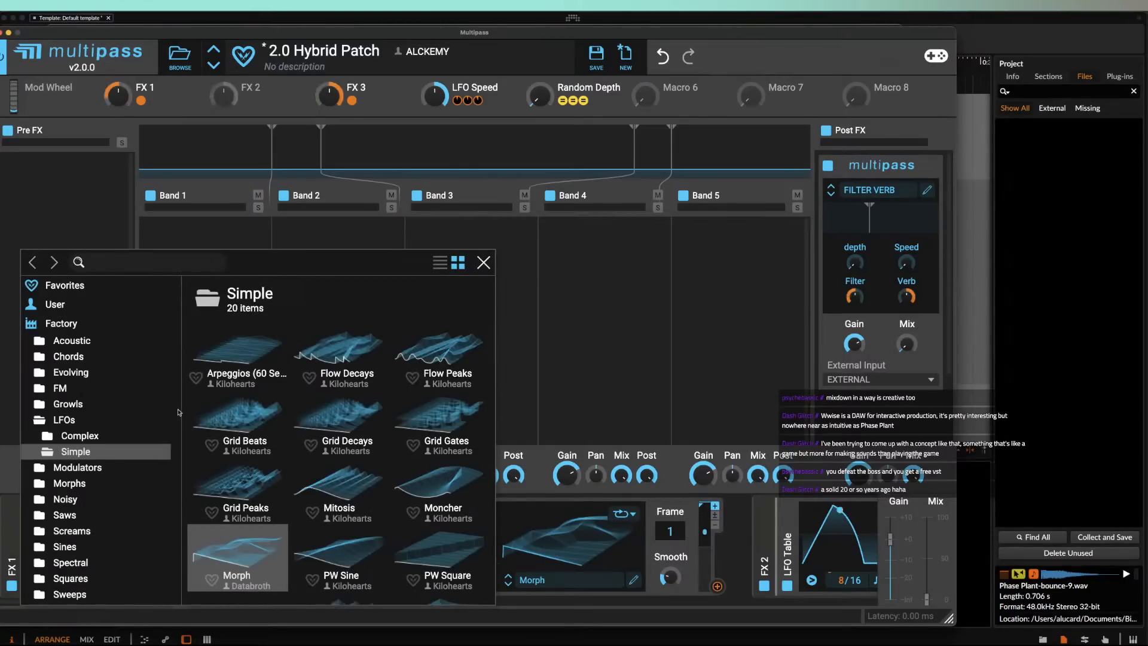
{"action": "left_click", "coordinate": [82, 419]}
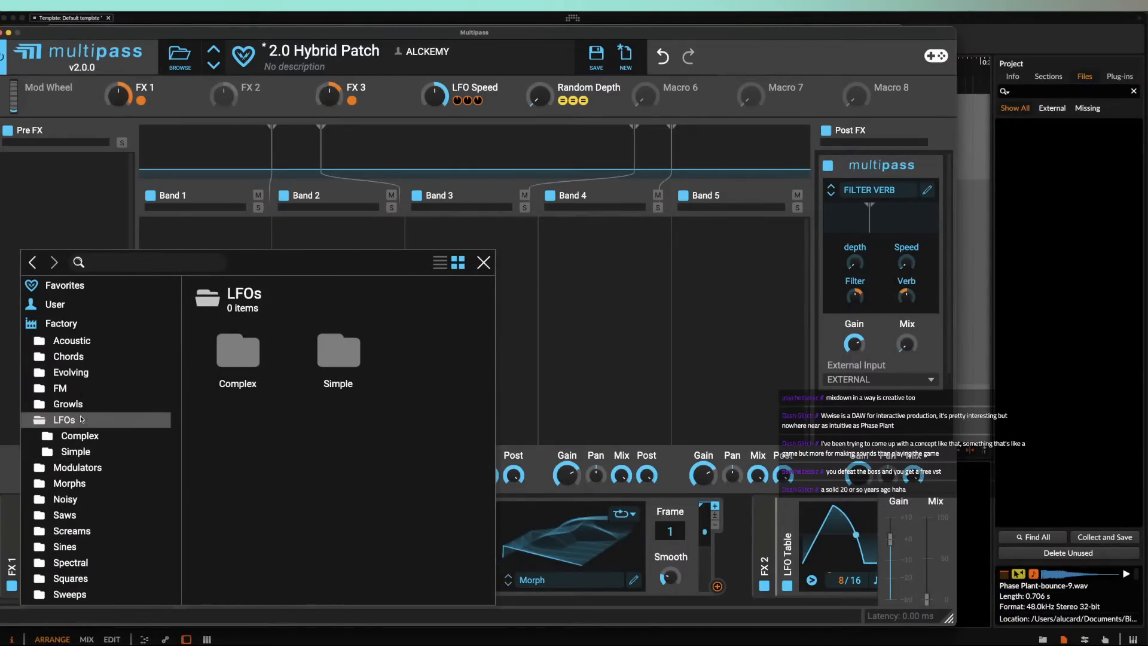
{"action": "double_click", "coordinate": [237, 354]}
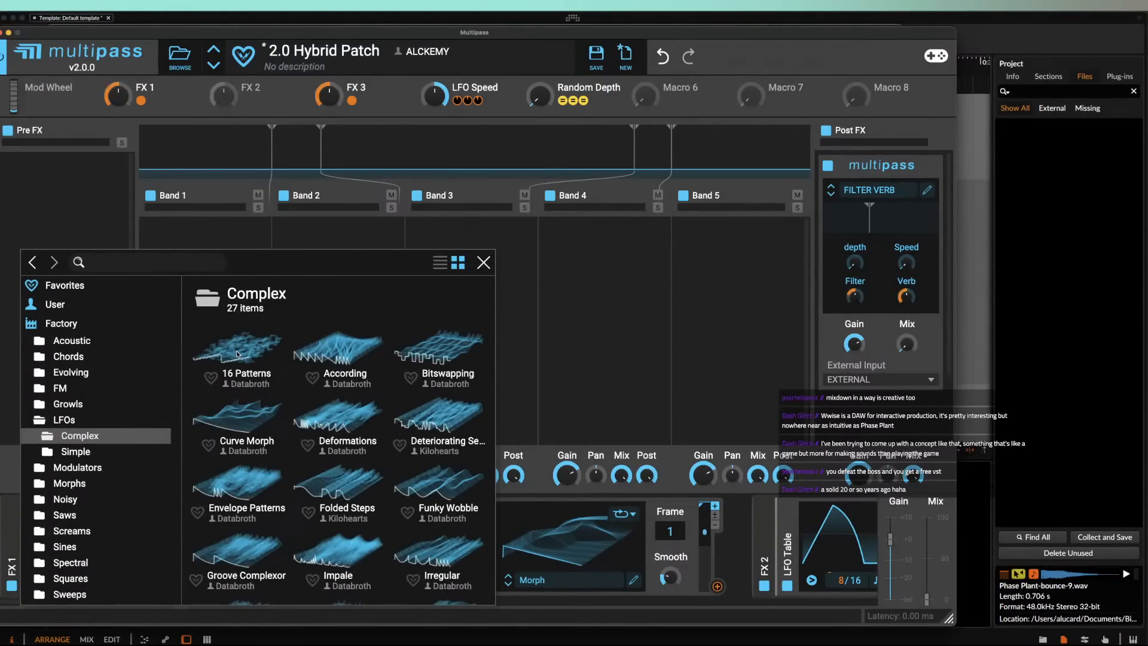
{"action": "scroll", "coordinate": [237, 413], "scroll_direction": "down", "scroll_amount": 2}
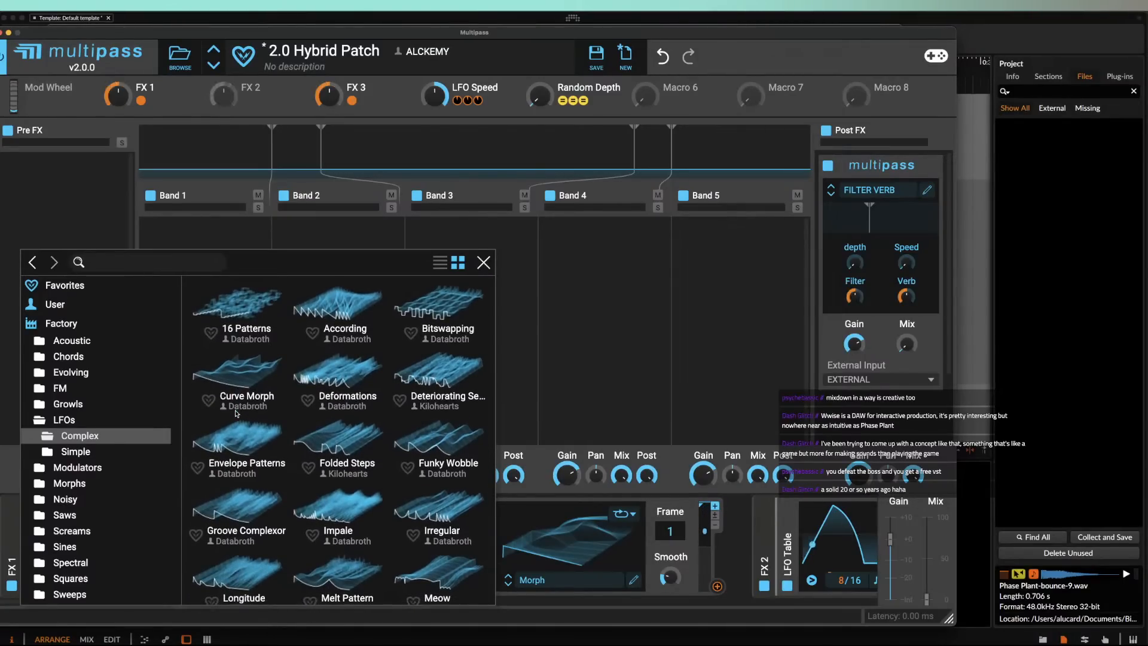
{"action": "left_click", "coordinate": [90, 453]}
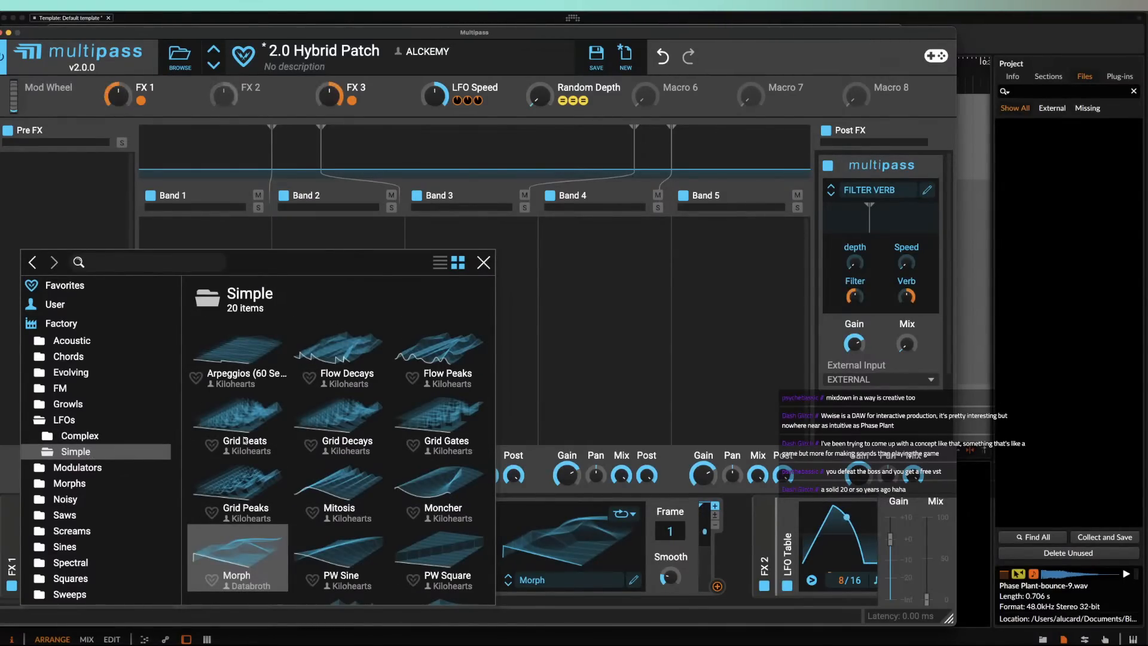
{"action": "scroll", "coordinate": [245, 440], "scroll_direction": "down", "scroll_amount": 6}
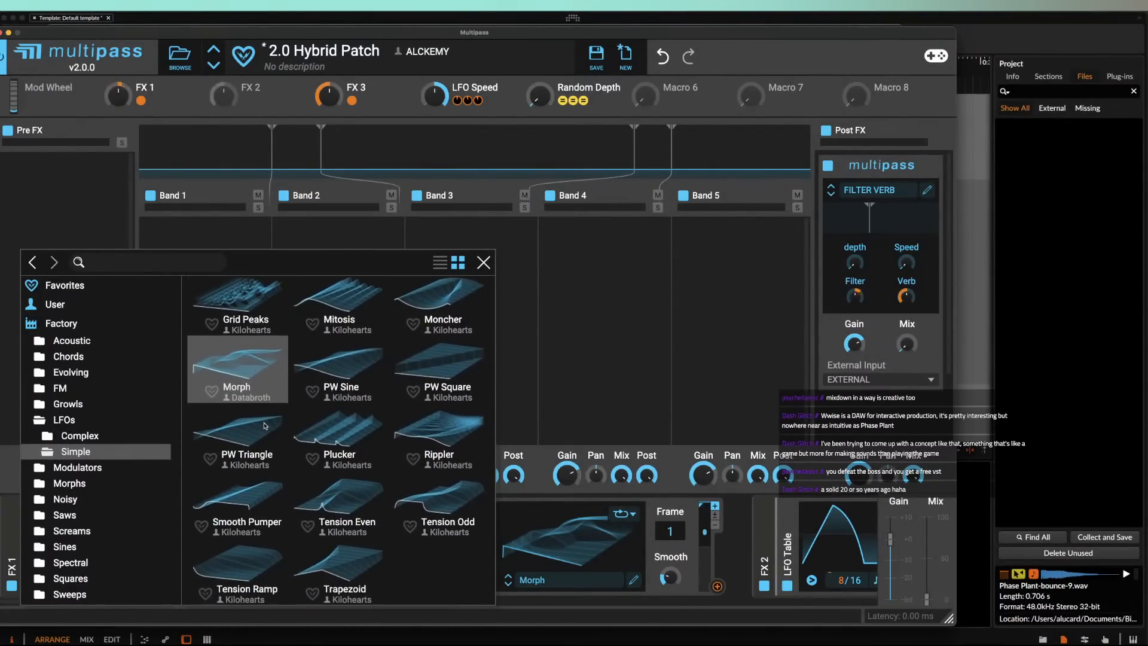
{"action": "scroll", "coordinate": [265, 426], "scroll_direction": "up", "scroll_amount": 6}
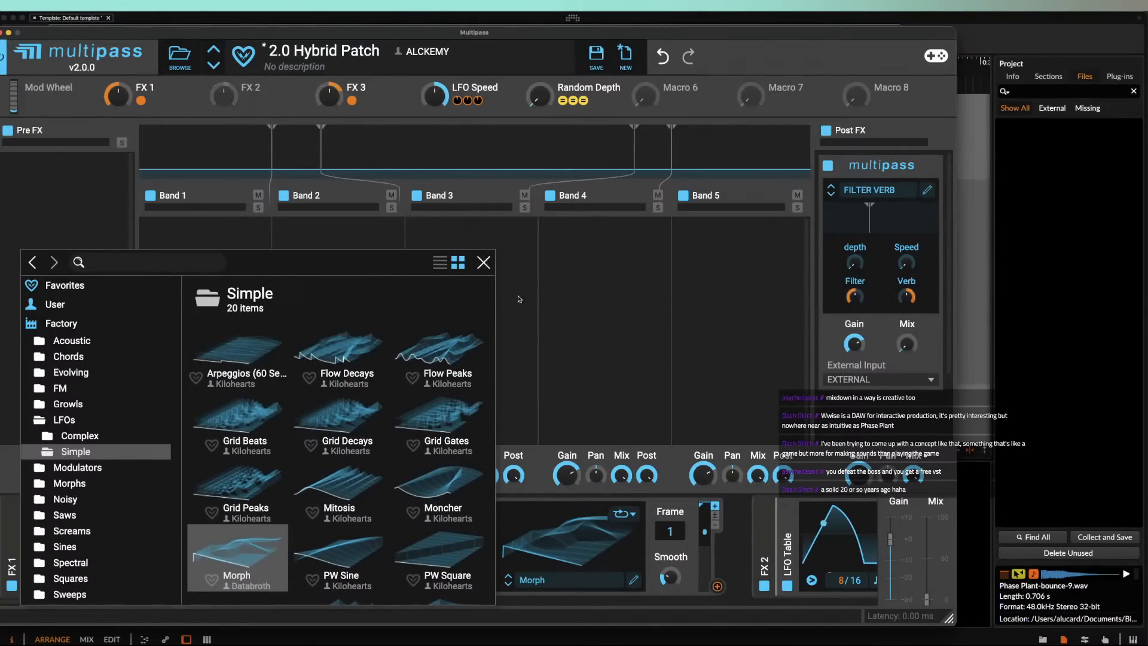
{"action": "left_click", "coordinate": [484, 262]}
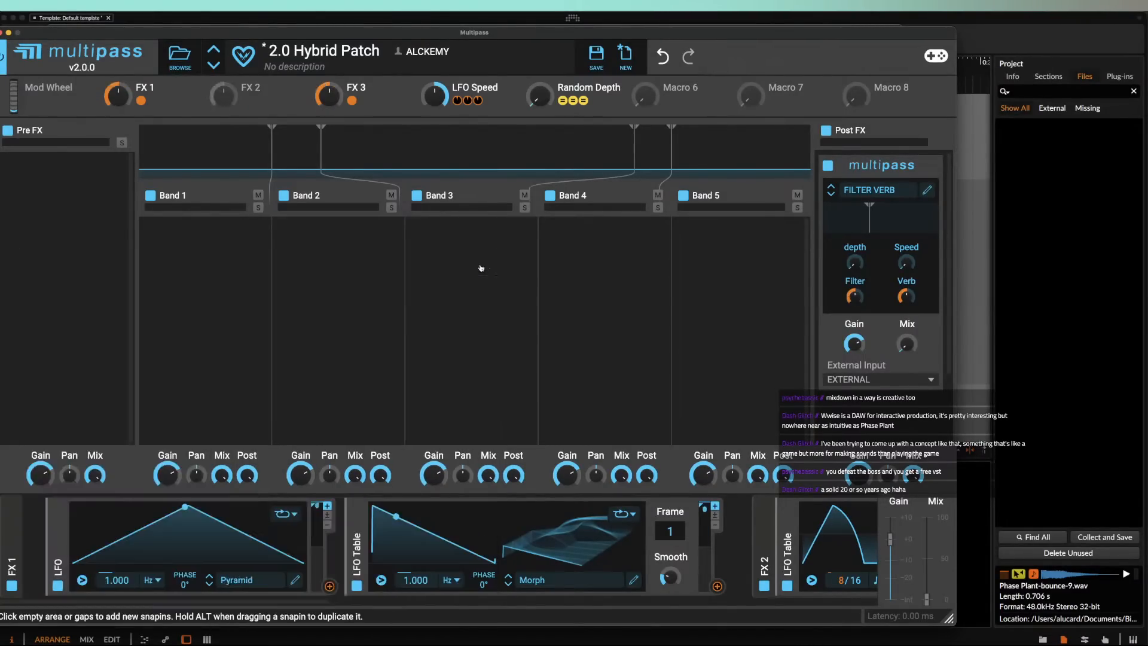
Step: Examine the new LFO Table's Morph waveform in its editor and the new LFO's available modulation targets
{"action": "left_click", "coordinate": [634, 580]}
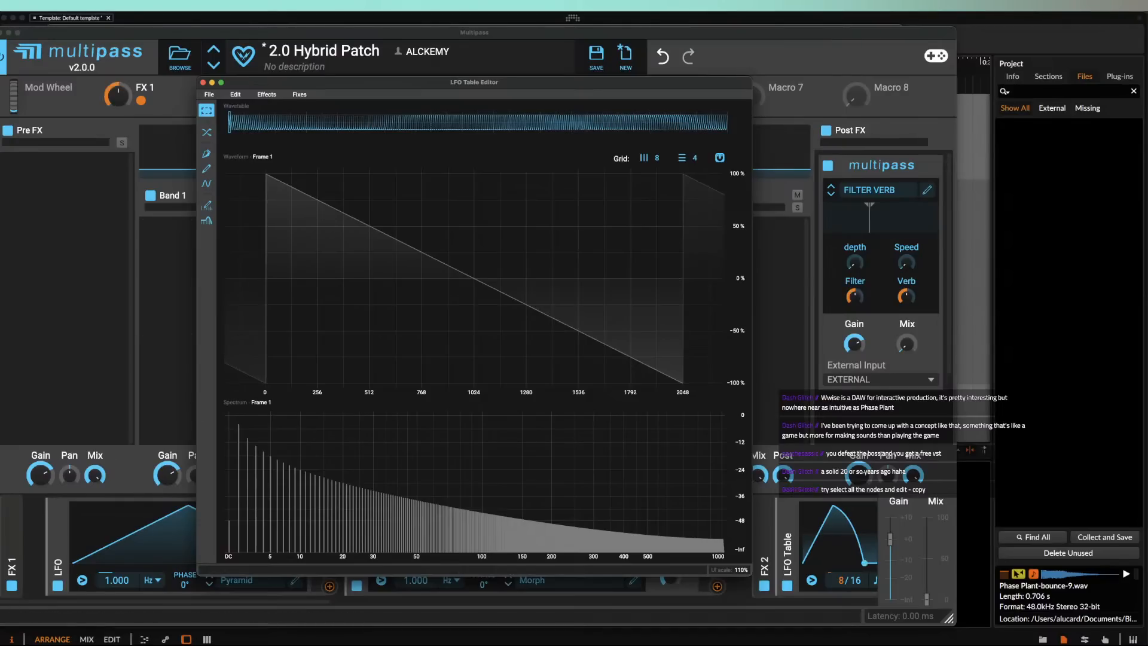
{"action": "left_click", "coordinate": [131, 464]}
{"action": "left_click", "coordinate": [329, 586]}
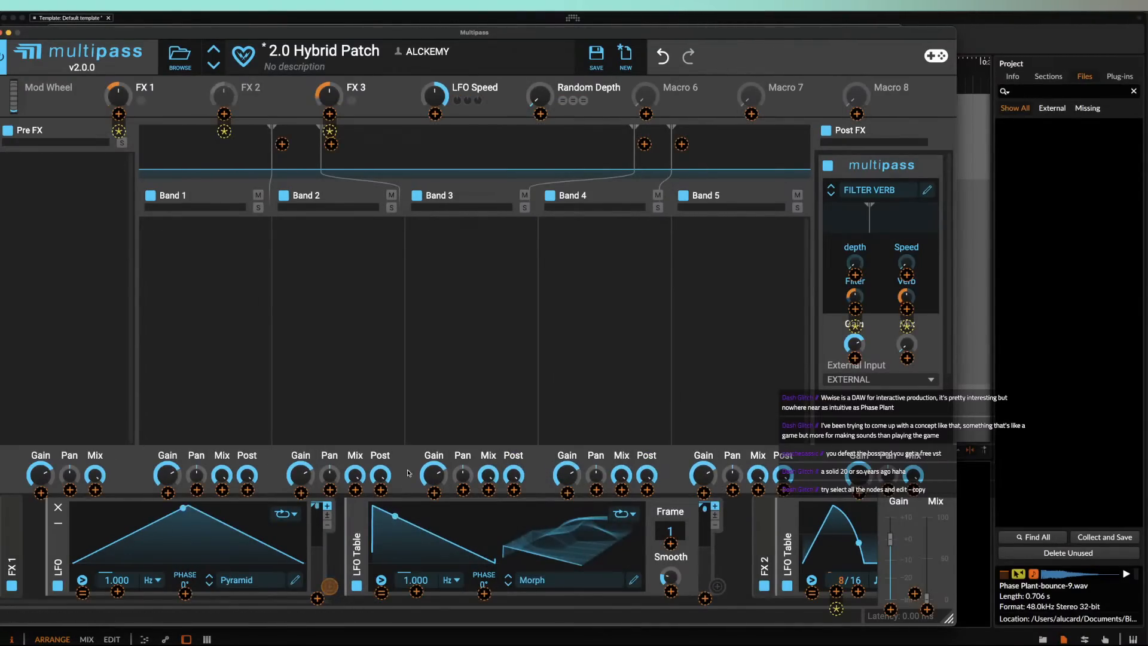
{"action": "left_click", "coordinate": [330, 587]}
Step: Open the new LFO's Pyramid shape in its editor and select all of its nodes
{"action": "left_click", "coordinate": [295, 580]}
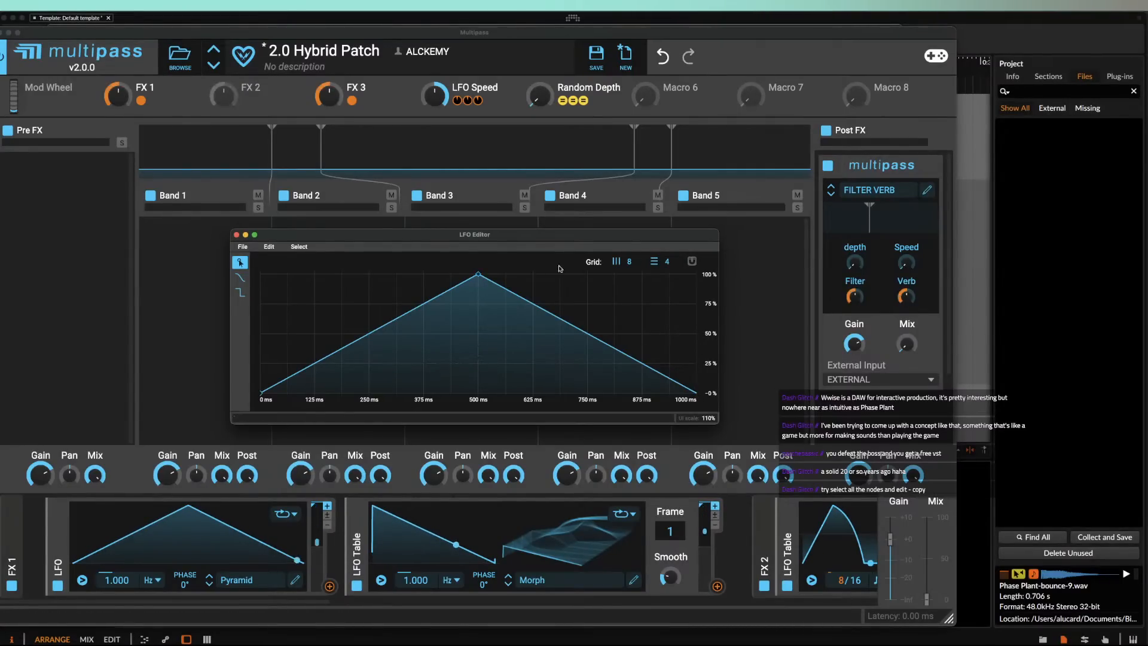
{"action": "left_click", "coordinate": [269, 247]}
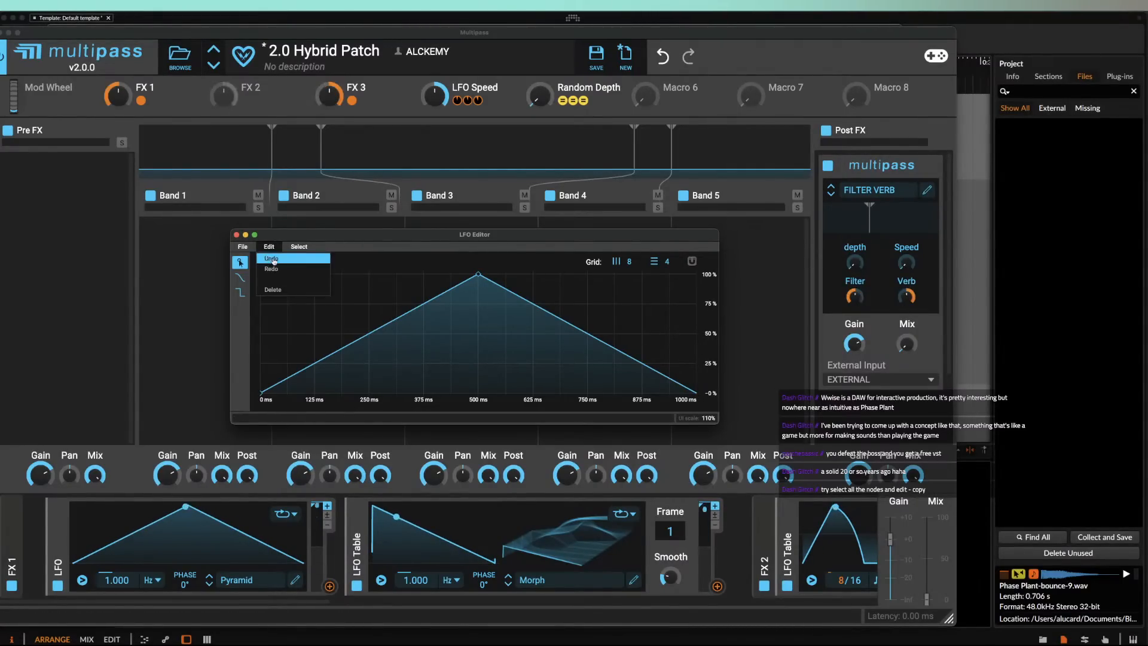
{"action": "left_click", "coordinate": [273, 302]}
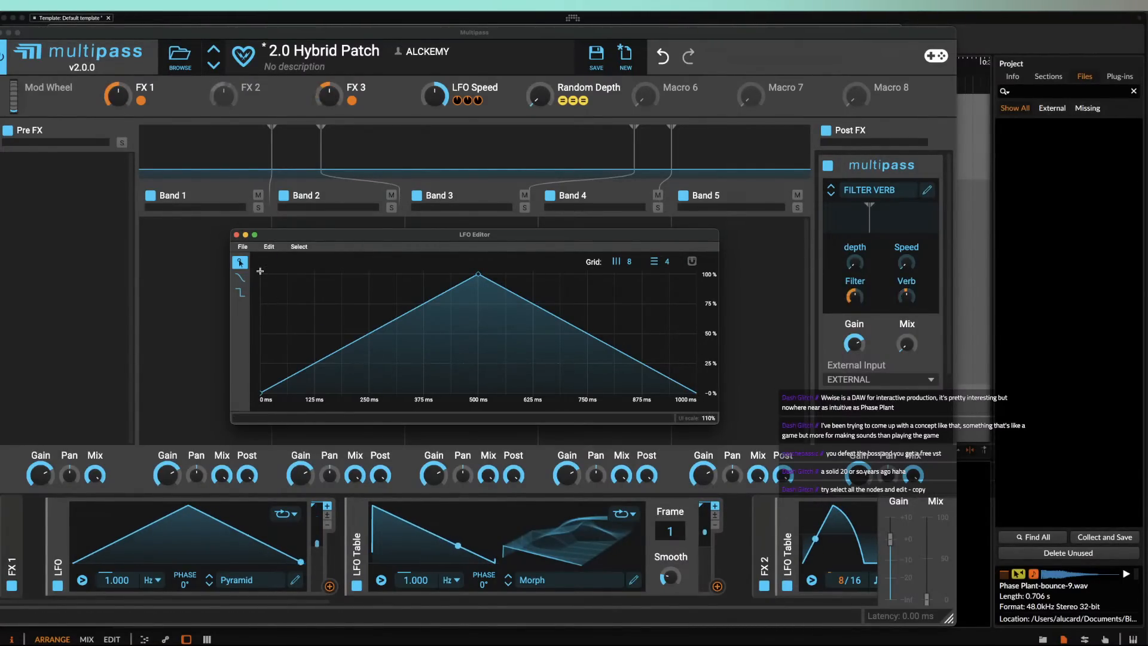
{"action": "left_click_drag", "start_coordinate": [260, 271], "coordinate": [702, 419]}
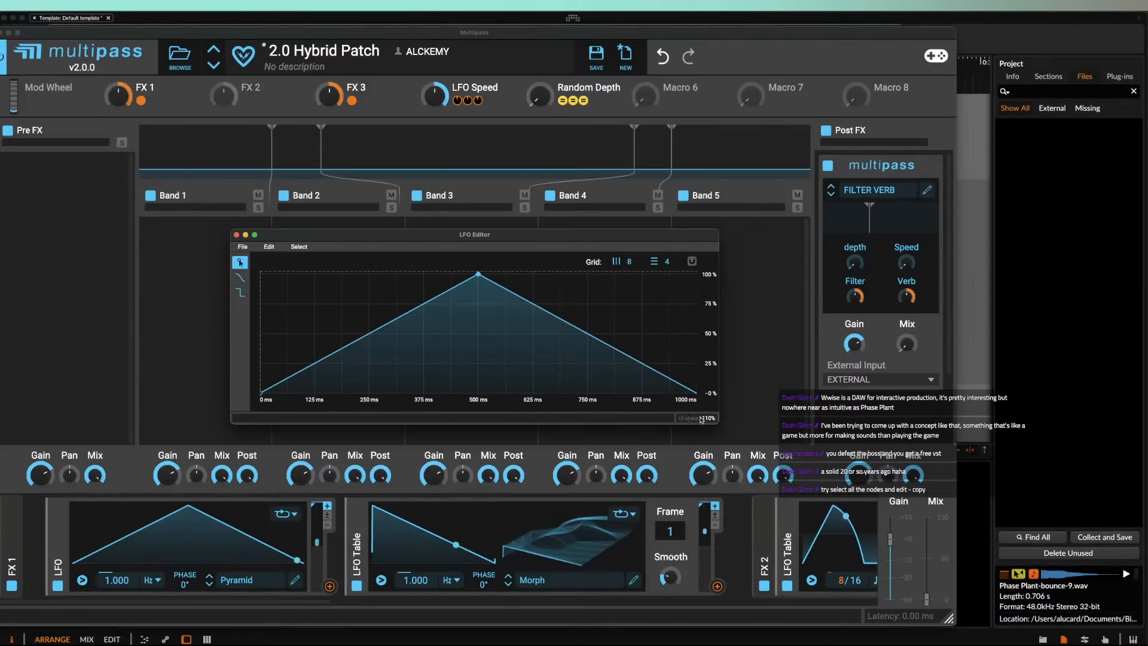
{"action": "left_click", "coordinate": [269, 246]}
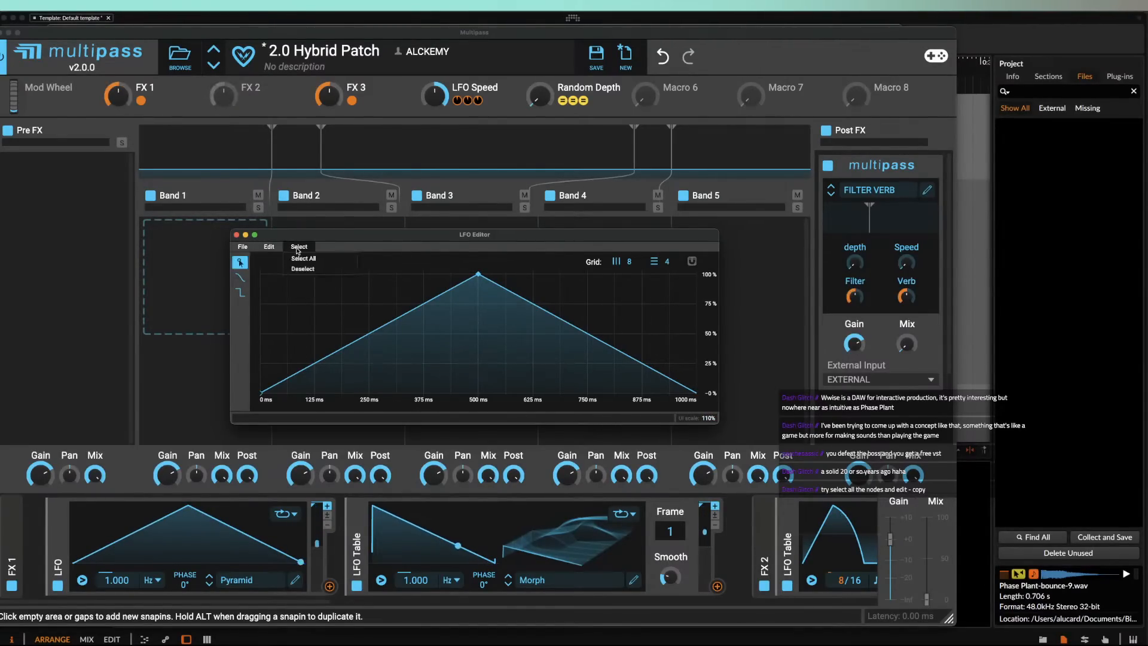
{"action": "left_click", "coordinate": [295, 257]}
Step: Examine the edit and selection commands for a way to copy the selected Pyramid nodes, and close the LFO editor
{"action": "left_click", "coordinate": [273, 248]}
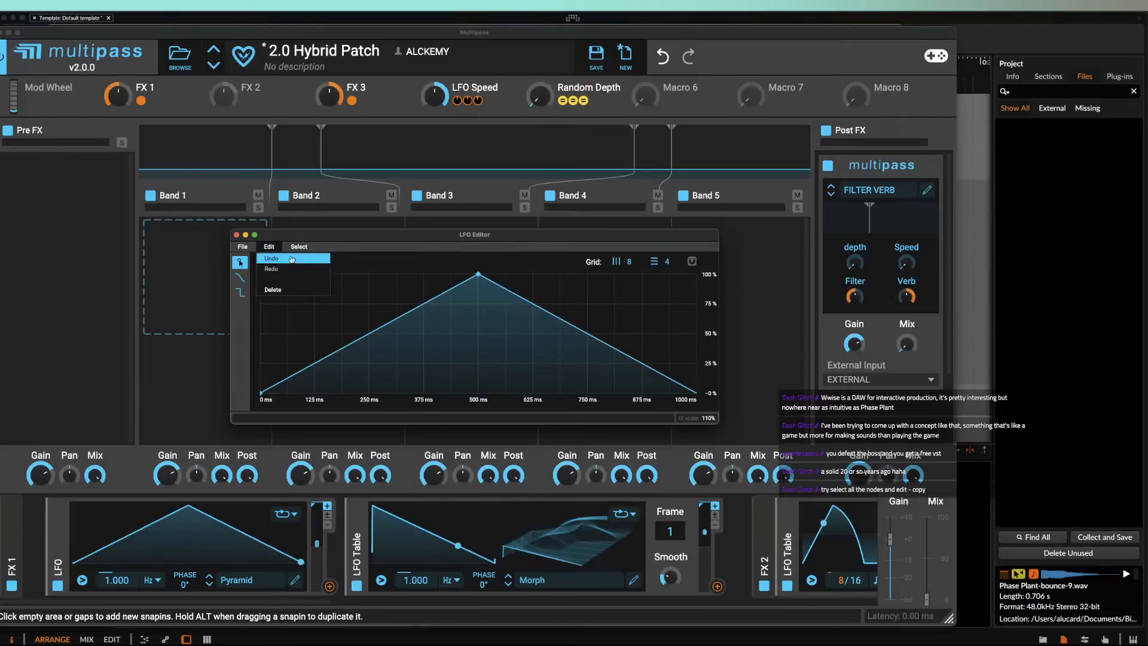
{"action": "left_click", "coordinate": [344, 249]}
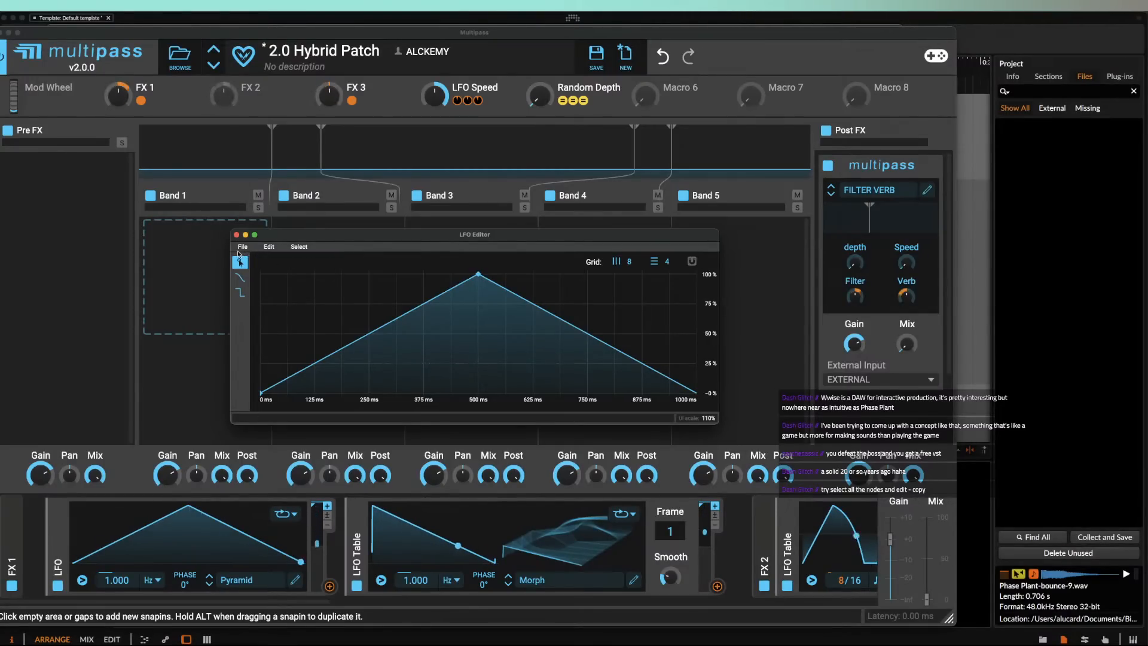
{"action": "left_click", "coordinate": [243, 247]}
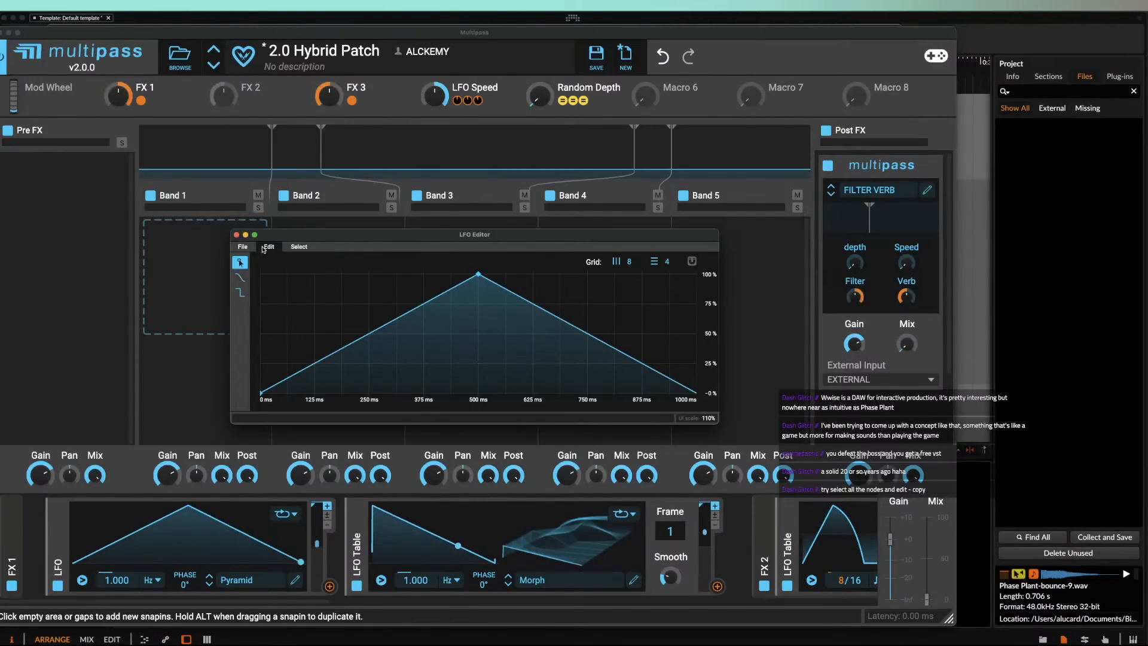
{"action": "mouse_move", "coordinate": [295, 249]}
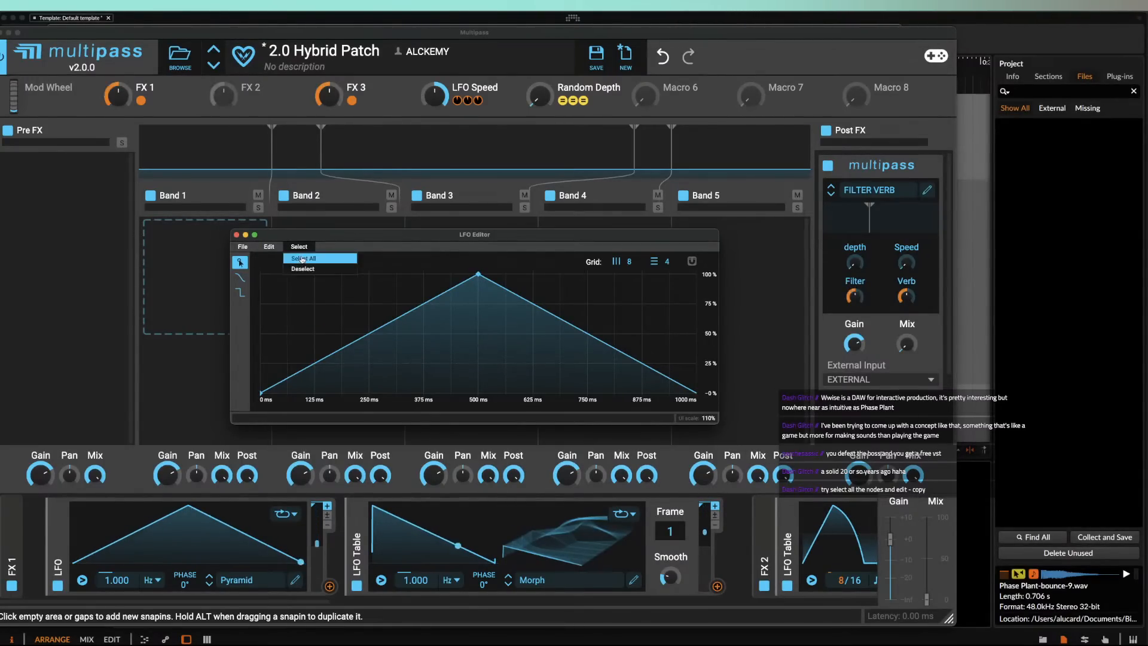
{"action": "left_click", "coordinate": [302, 259]}
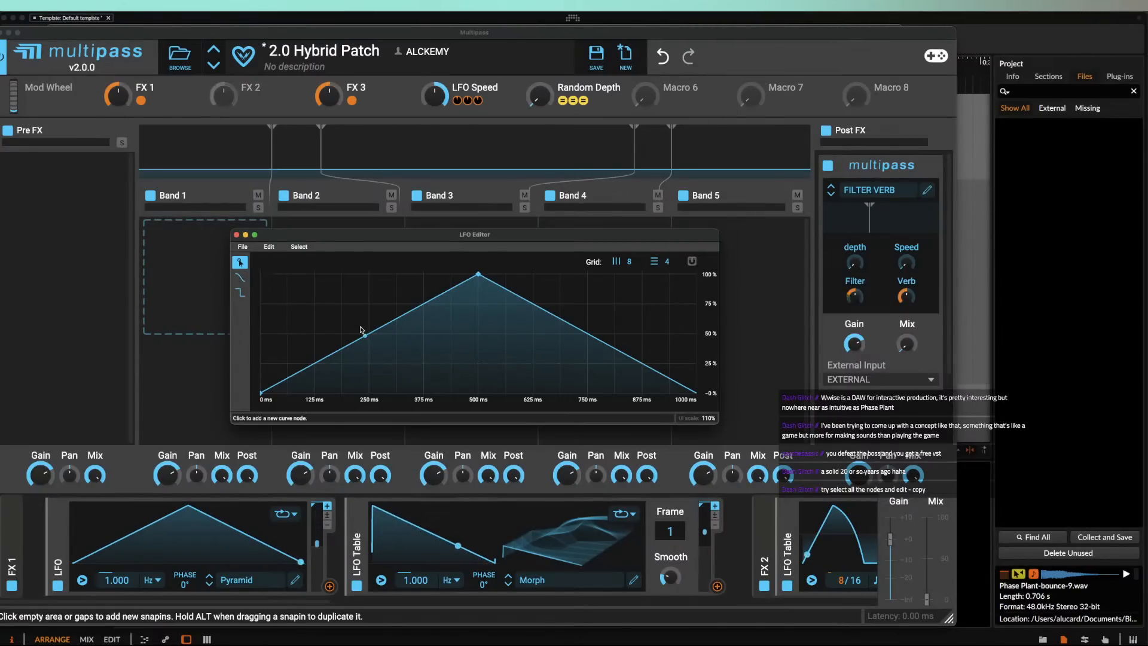
{"action": "left_click", "coordinate": [269, 247]}
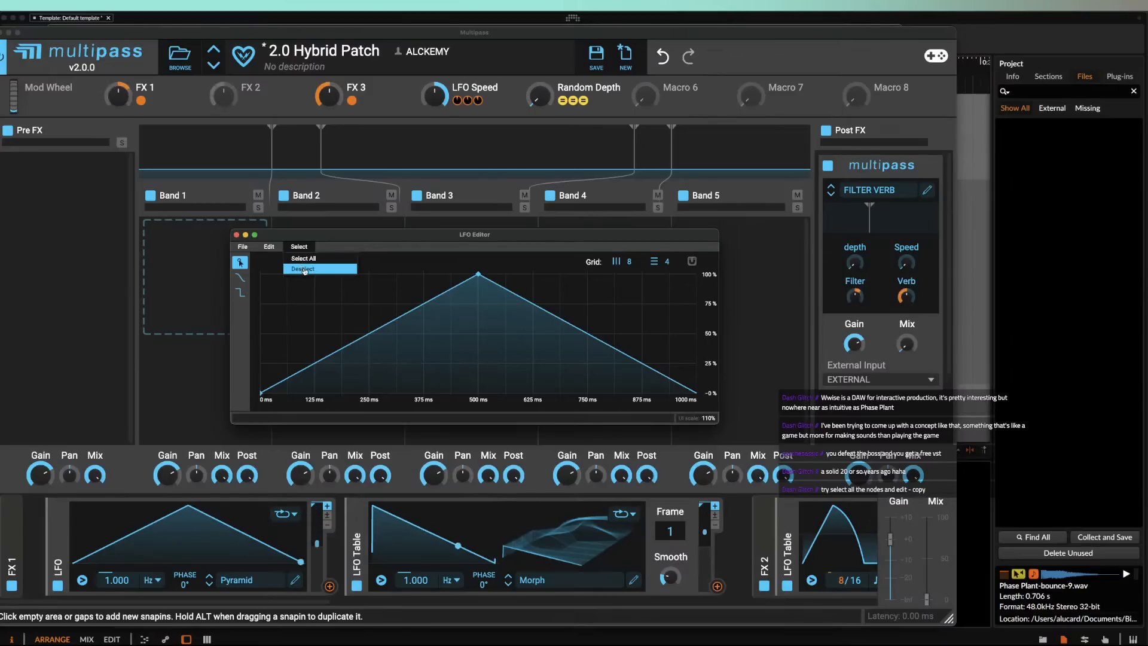
{"action": "left_click", "coordinate": [303, 261]}
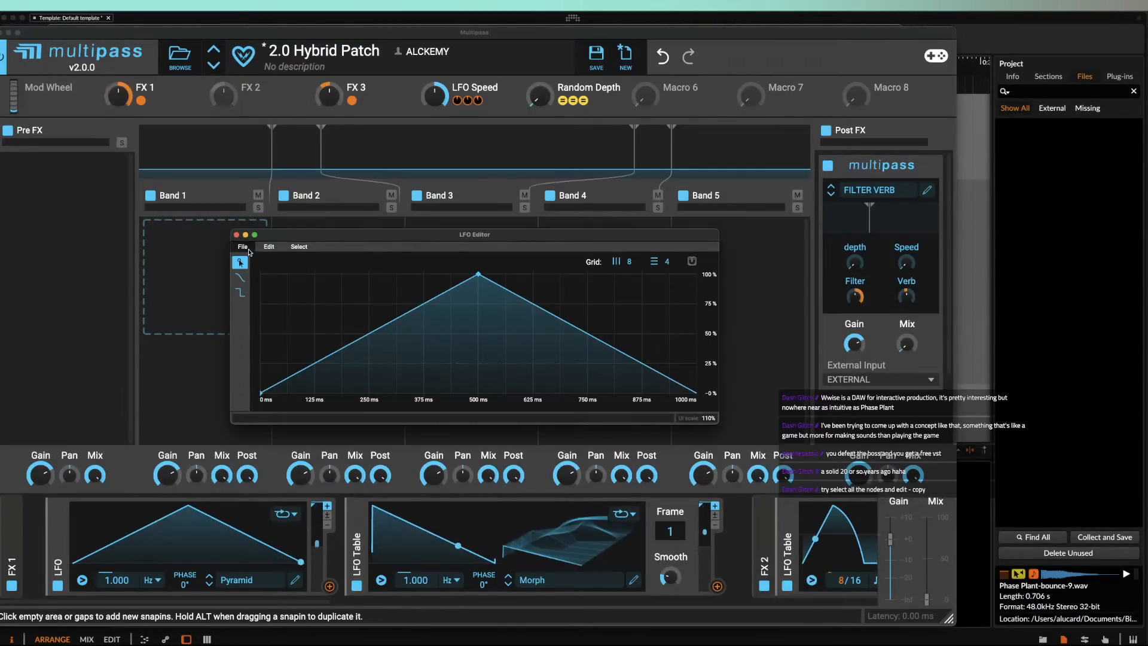
{"action": "left_click", "coordinate": [236, 234]}
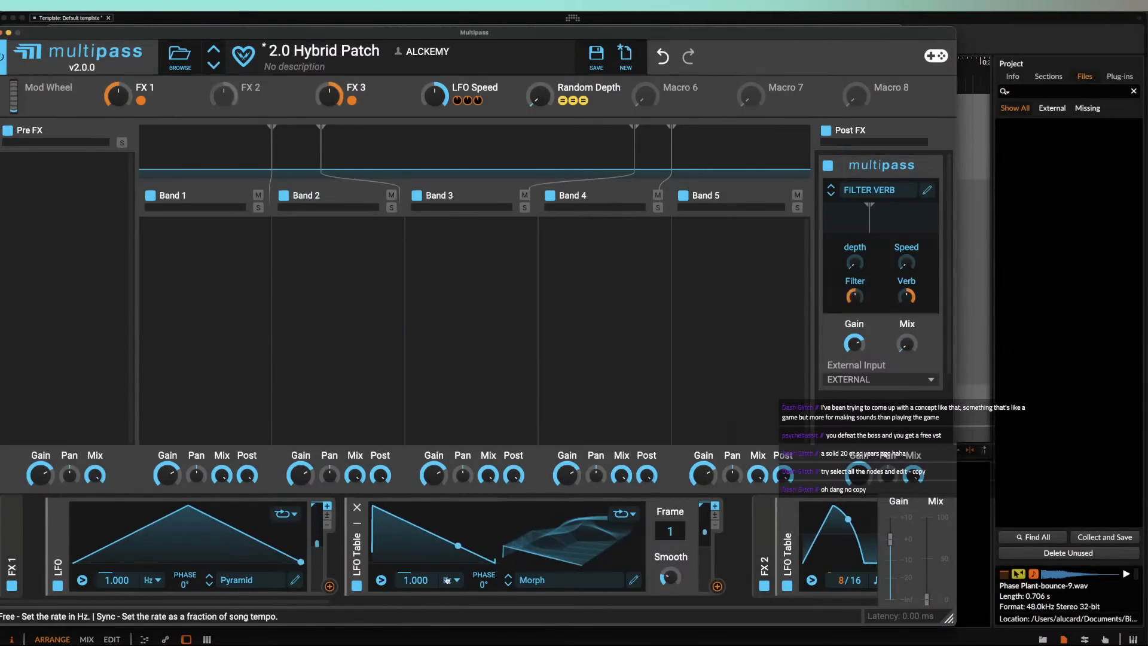
Step: Open the LFO Table's Morph waveform in its editor and examine the available edit commands
{"action": "left_click", "coordinate": [634, 579]}
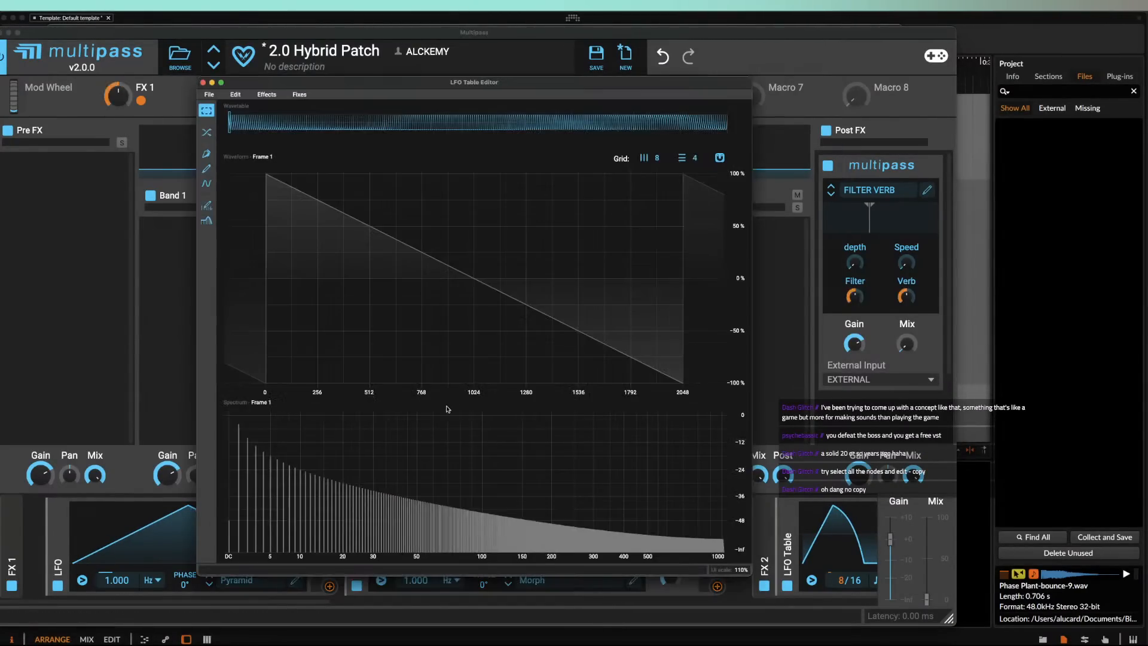
{"action": "left_click", "coordinate": [263, 94]}
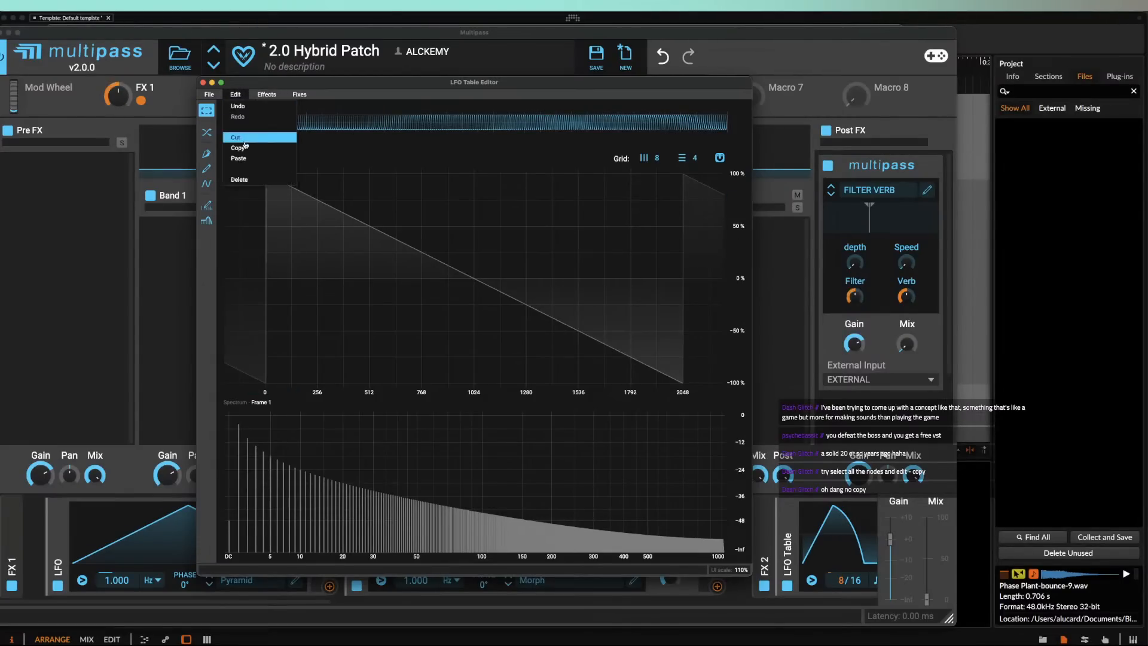
{"action": "left_click", "coordinate": [244, 163]}
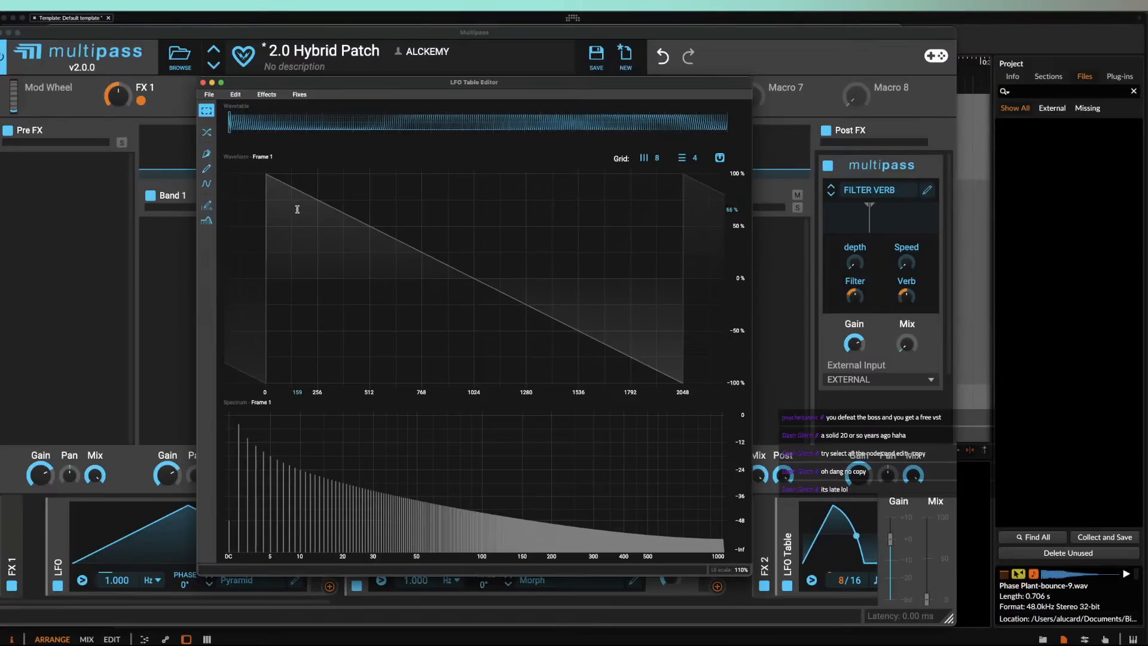
Step: Draw a Pen tool curve over frame 1 falling from 100% to -100% at 1280 and again by 2048, with node 2 at 512
{"action": "left_click", "coordinate": [206, 154]}
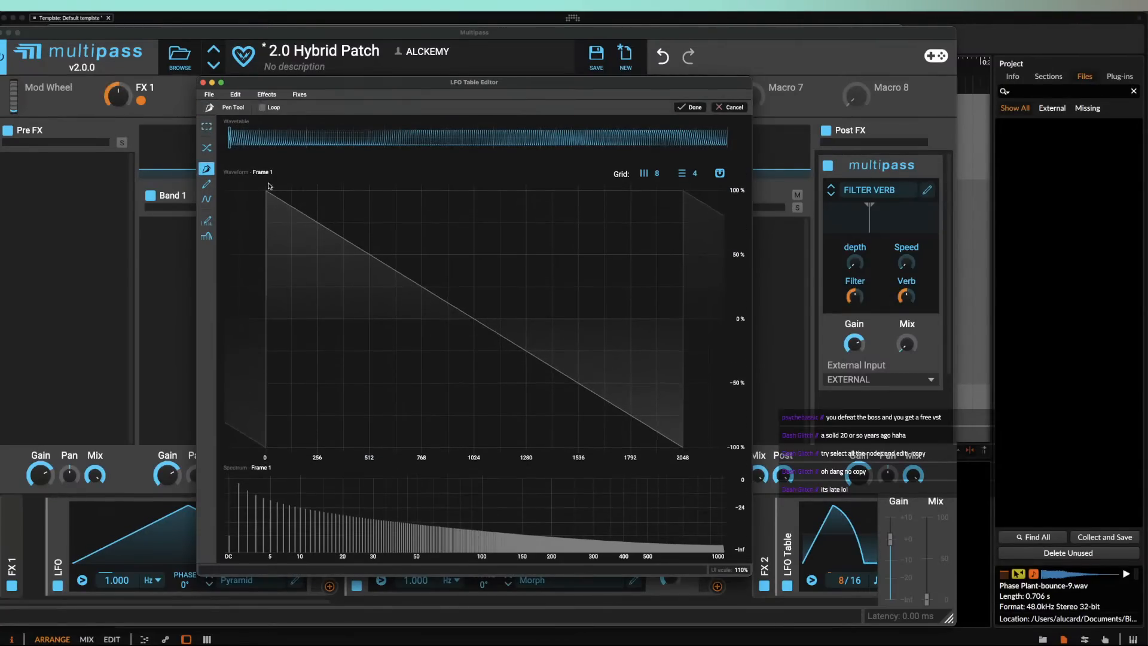
{"action": "left_click", "coordinate": [422, 319]}
{"action": "left_click", "coordinate": [265, 190]}
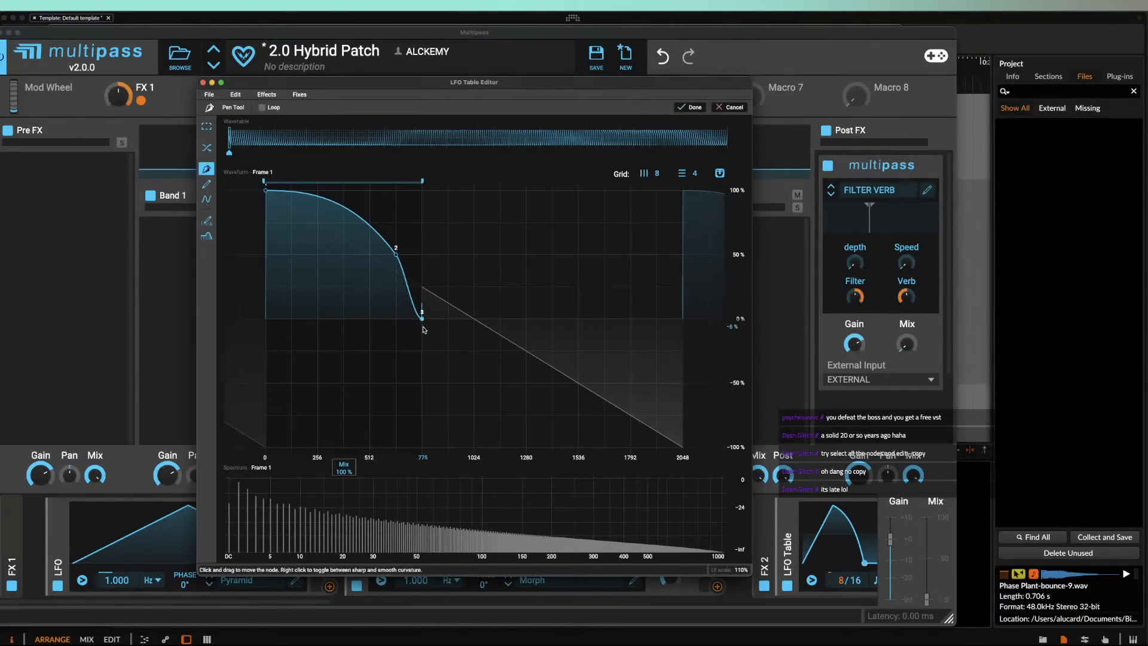
{"action": "left_click", "coordinate": [526, 447]}
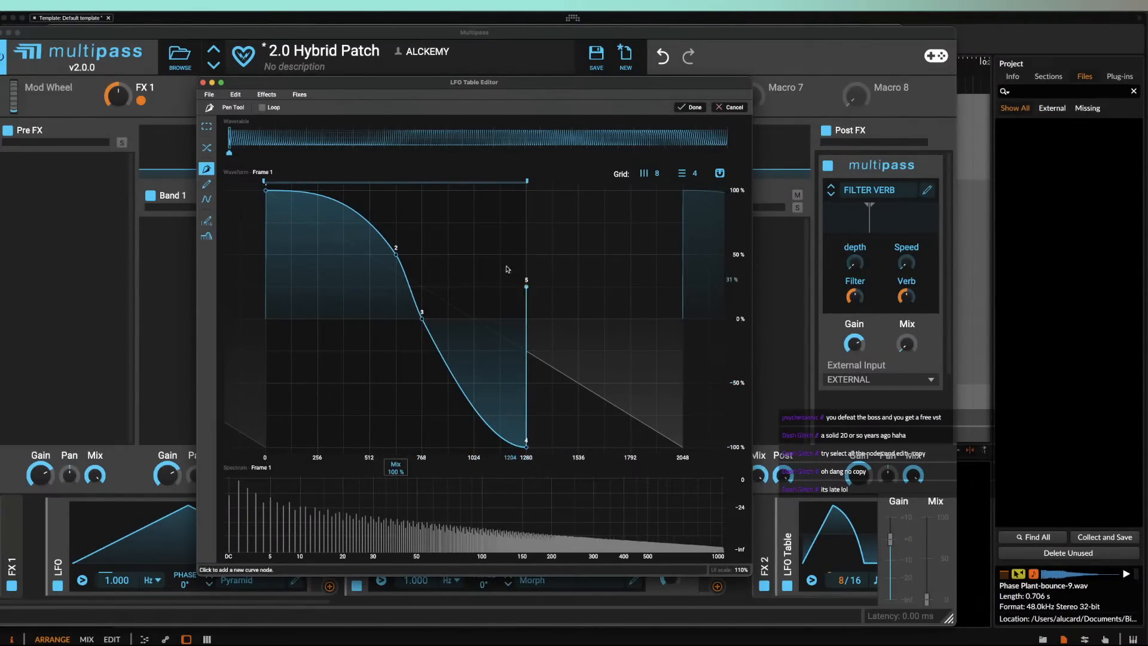
{"action": "left_click", "coordinate": [526, 190]}
{"action": "left_click", "coordinate": [683, 446]}
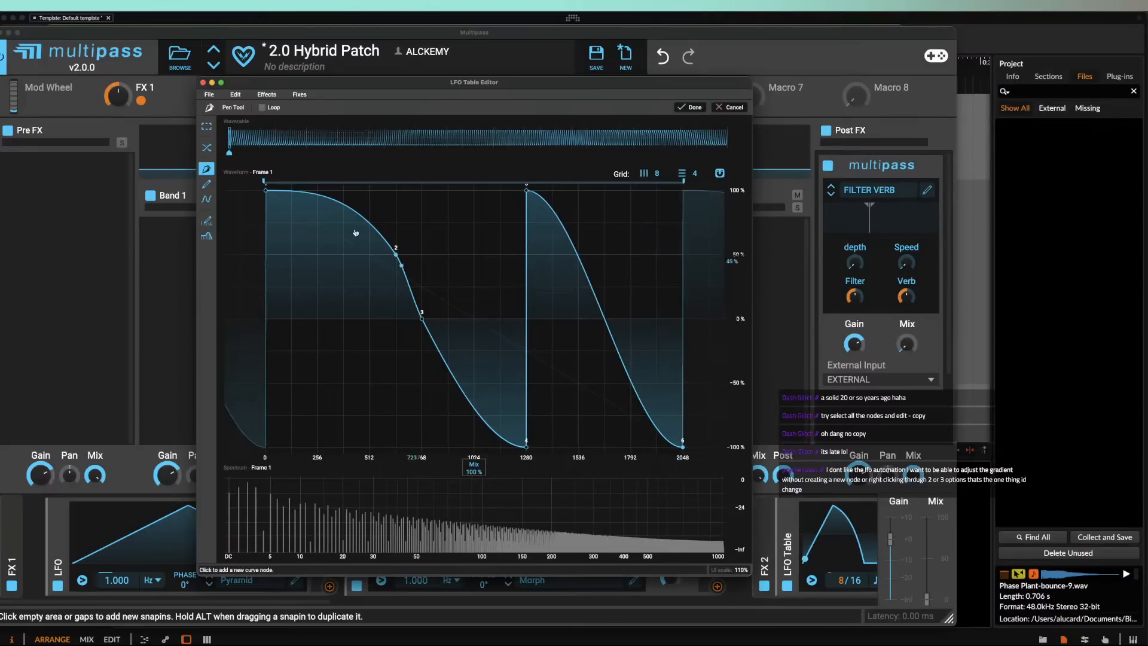
{"action": "left_click_drag", "start_coordinate": [396, 254], "coordinate": [359, 280]}
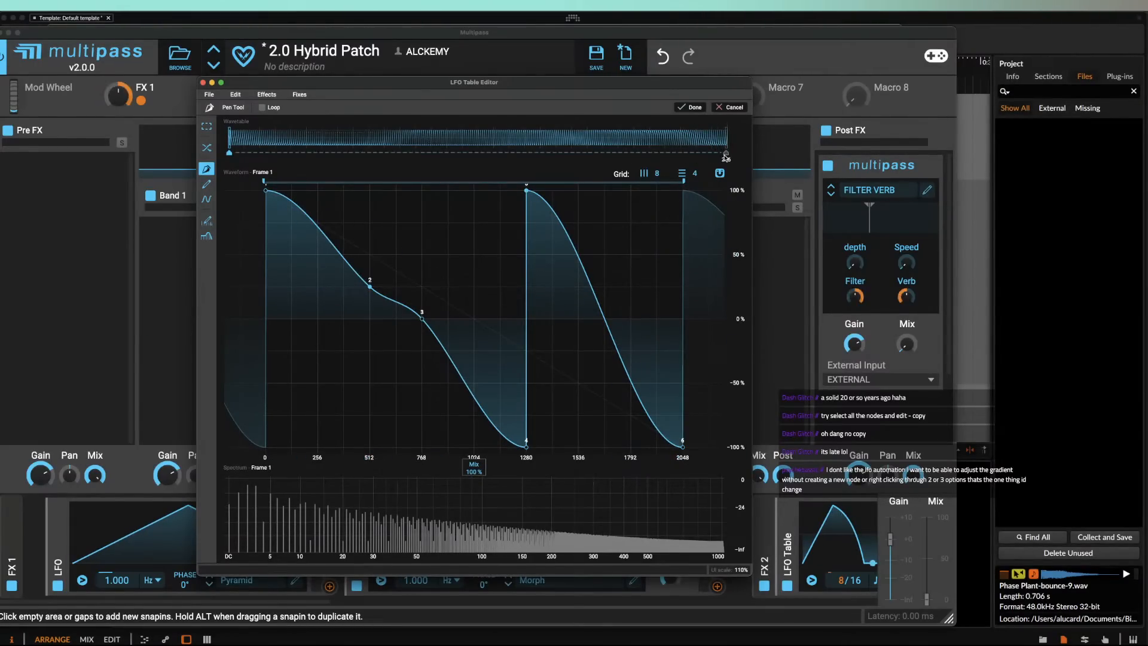
Step: Add a Pen tool keyframe at frame 256, reshape it with node 1 at -100% and node 3 at 100%, and preview the morph across frames
{"action": "left_click", "coordinate": [726, 155]}
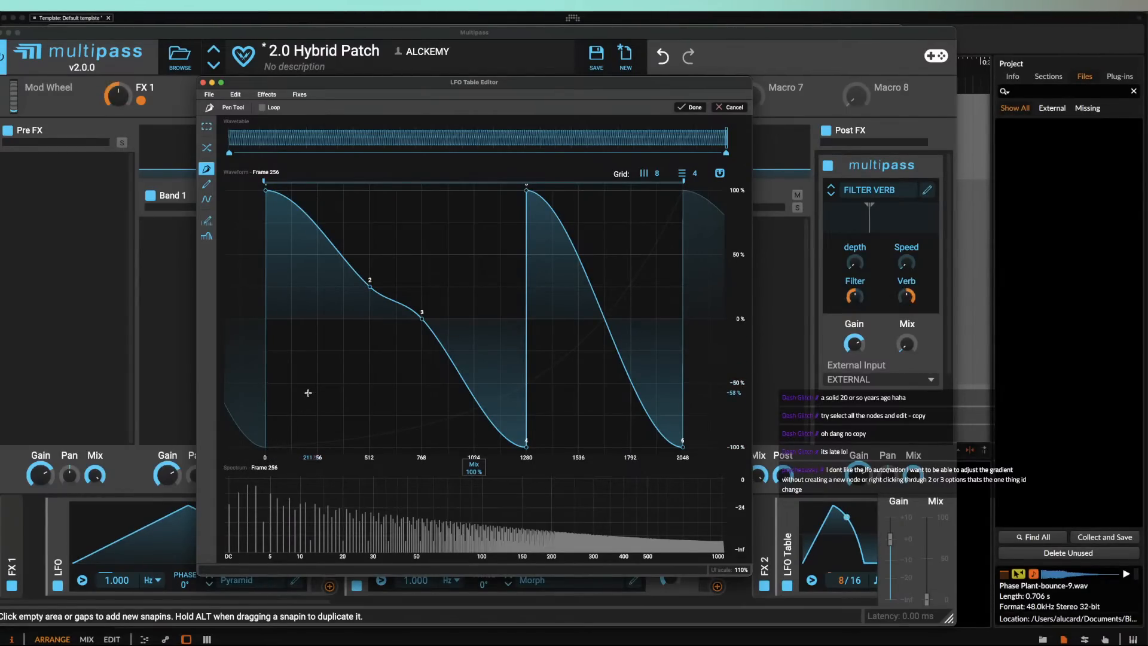
{"action": "left_click_drag", "start_coordinate": [265, 191], "coordinate": [265, 446]}
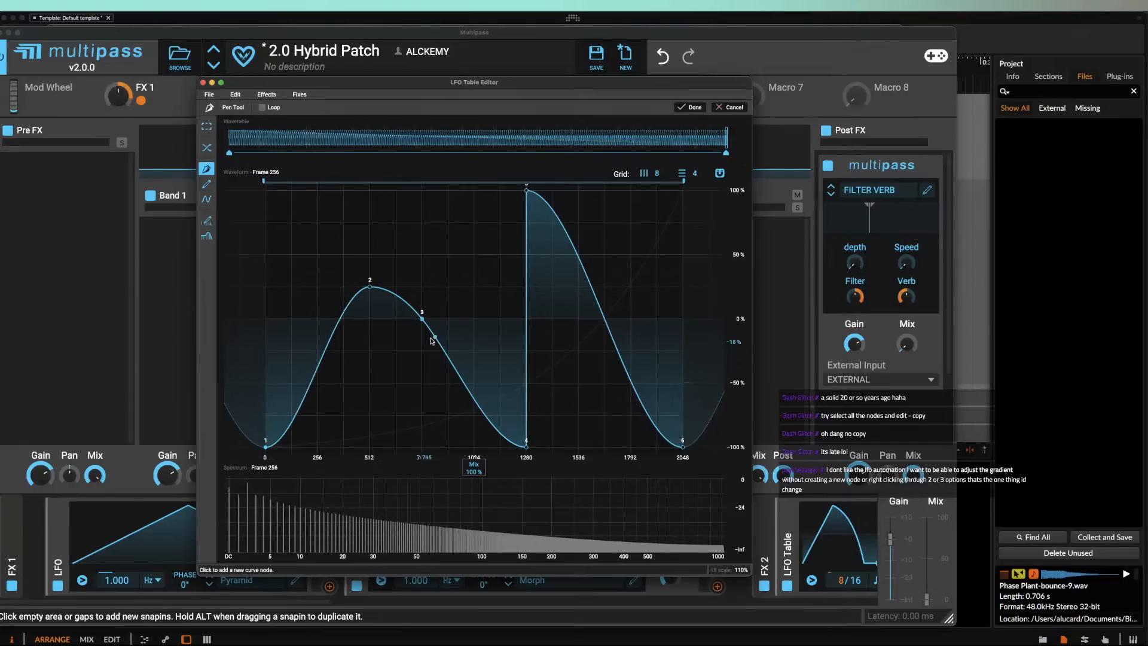
{"action": "left_click_drag", "start_coordinate": [421, 317], "coordinate": [422, 190]}
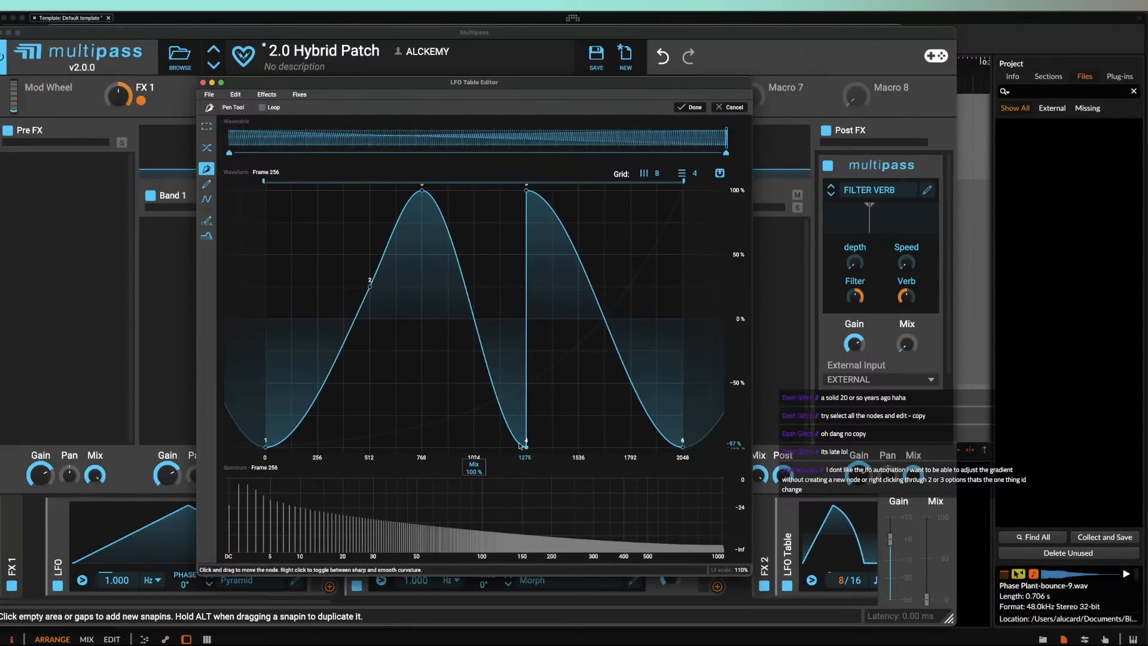
{"action": "left_click_drag", "start_coordinate": [526, 446], "coordinate": [436, 462]}
{"action": "left_click_drag", "start_coordinate": [526, 190], "coordinate": [683, 190]}
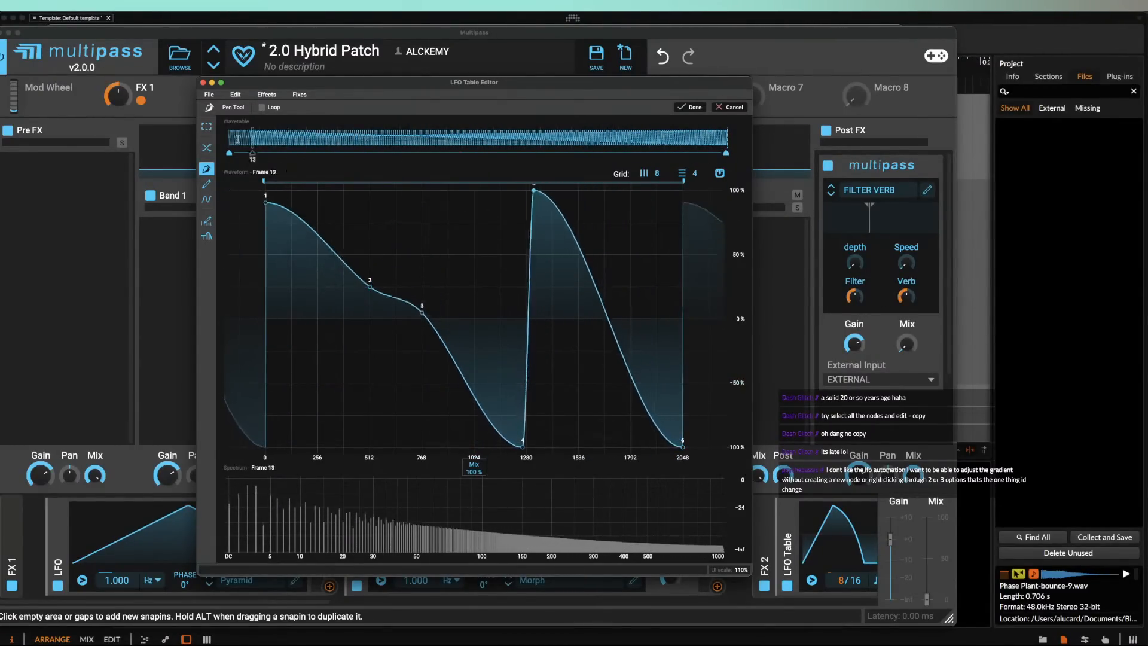
{"action": "mouse_move", "coordinate": [785, 151]}
{"action": "left_mouse_down"}
{"action": "mouse_move", "coordinate": [131, 149]}
{"action": "mouse_move", "coordinate": [561, 159]}
{"action": "left_mouse_up"}
{"action": "left_click_drag", "start_coordinate": [679, 156], "coordinate": [175, 84]}
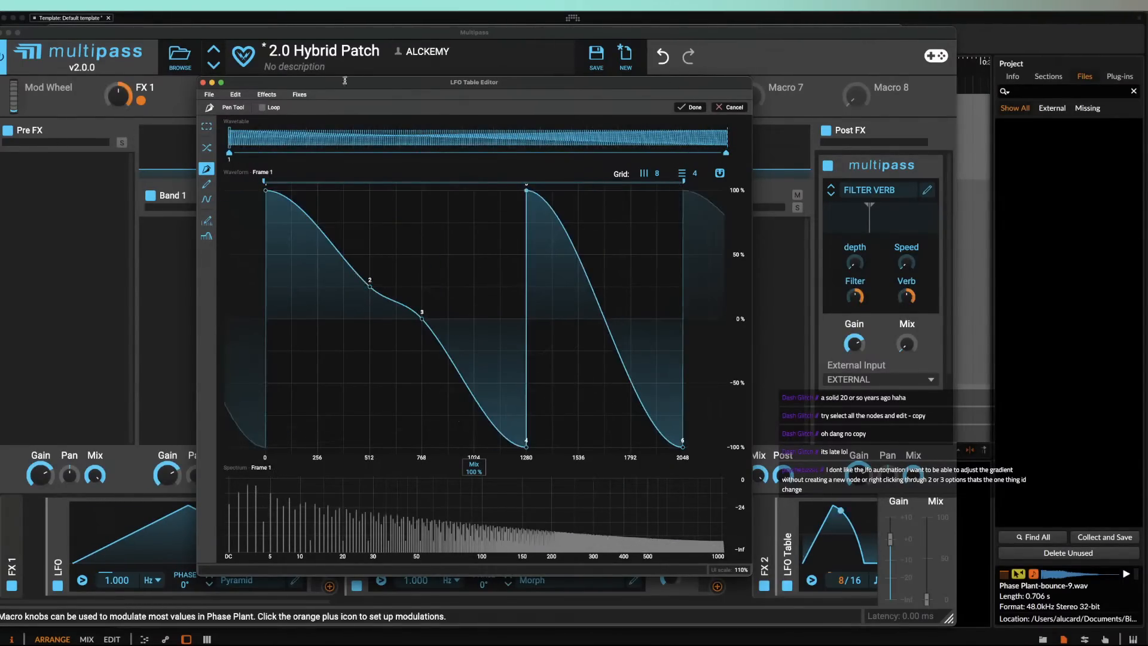
Step: Toggle the Pen tool's Loop option on and back off, and apply the drawn waveform to the table
{"action": "left_click", "coordinate": [262, 107]}
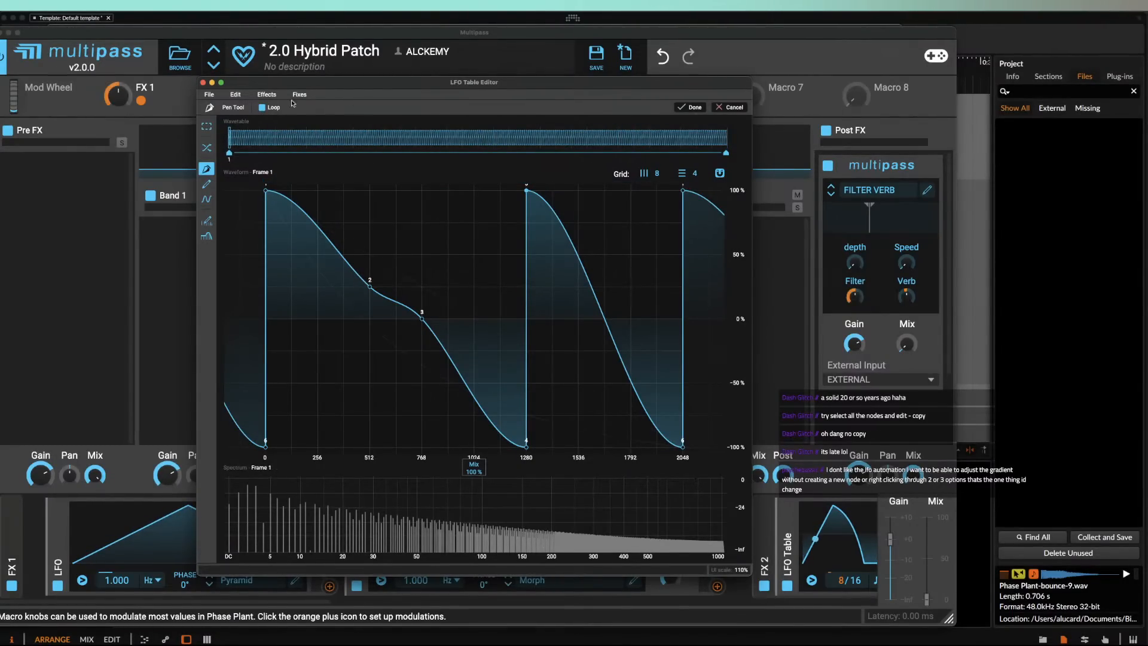
{"action": "left_click", "coordinate": [262, 108]}
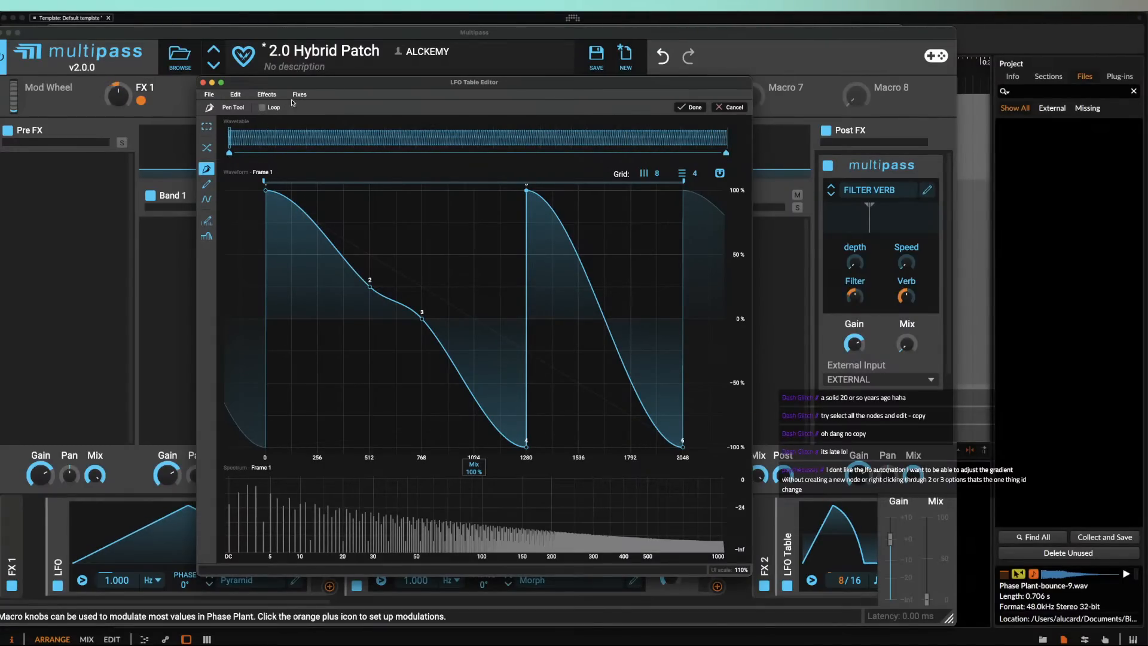
{"action": "left_click", "coordinate": [237, 95]}
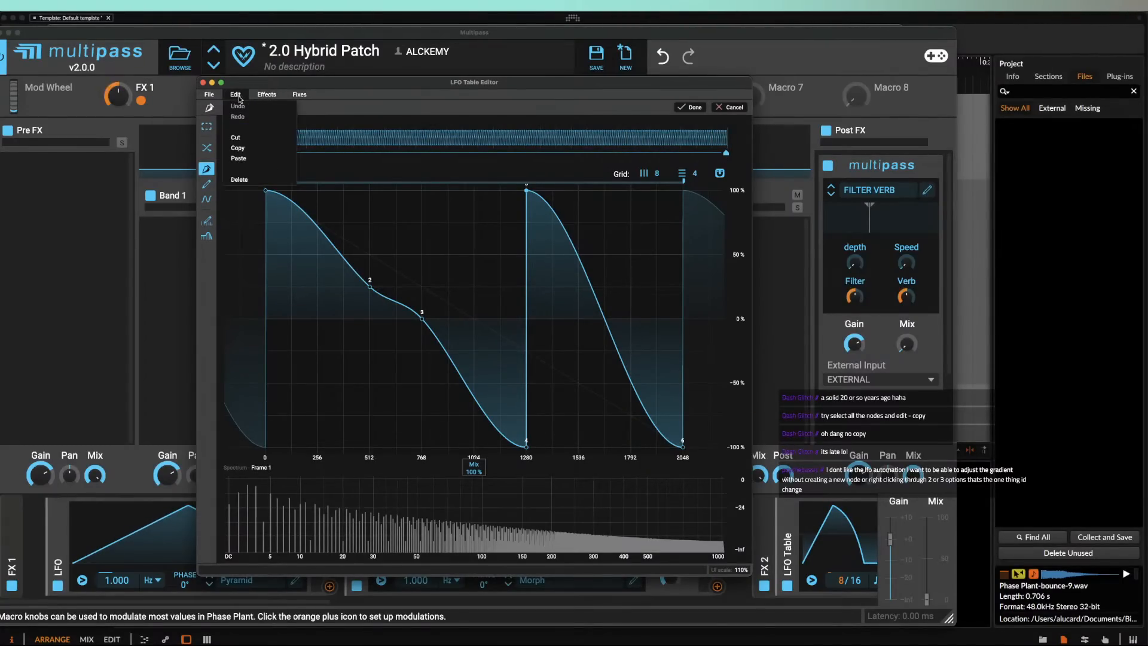
{"action": "left_click", "coordinate": [368, 105]}
{"action": "left_click", "coordinate": [688, 108]}
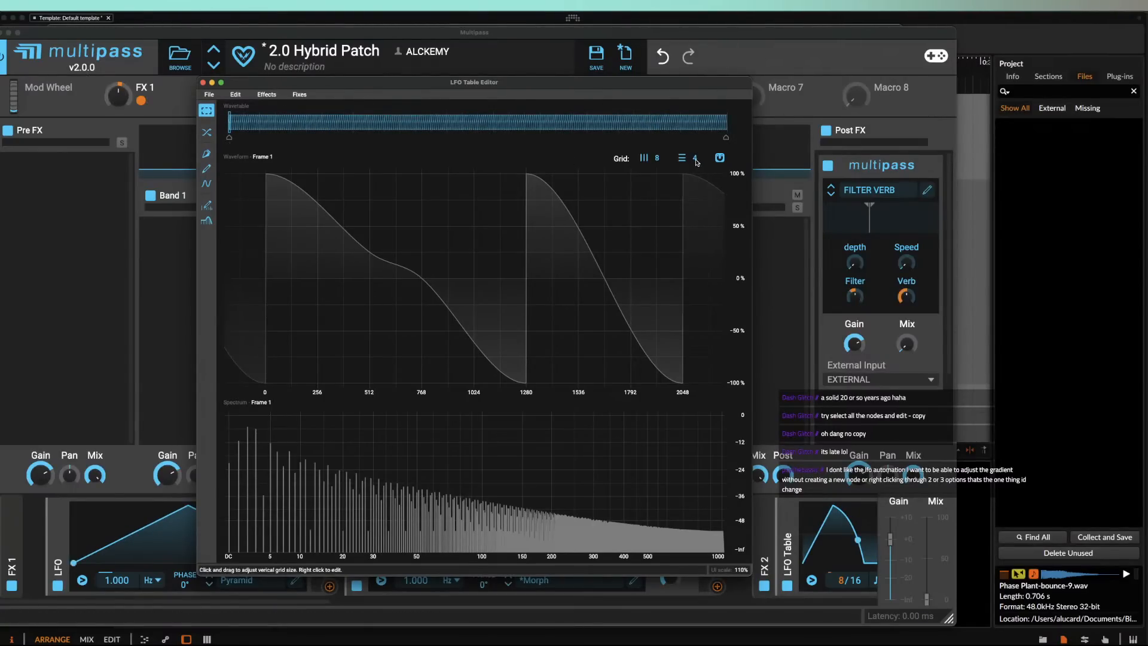
Step: Draw a Pen tool curve on frame 256 from 100% to -100% at 768, back to 100%, down to -100%, and up to 100% at 2048
{"action": "left_click", "coordinate": [206, 153]}
{"action": "left_click", "coordinate": [266, 191]}
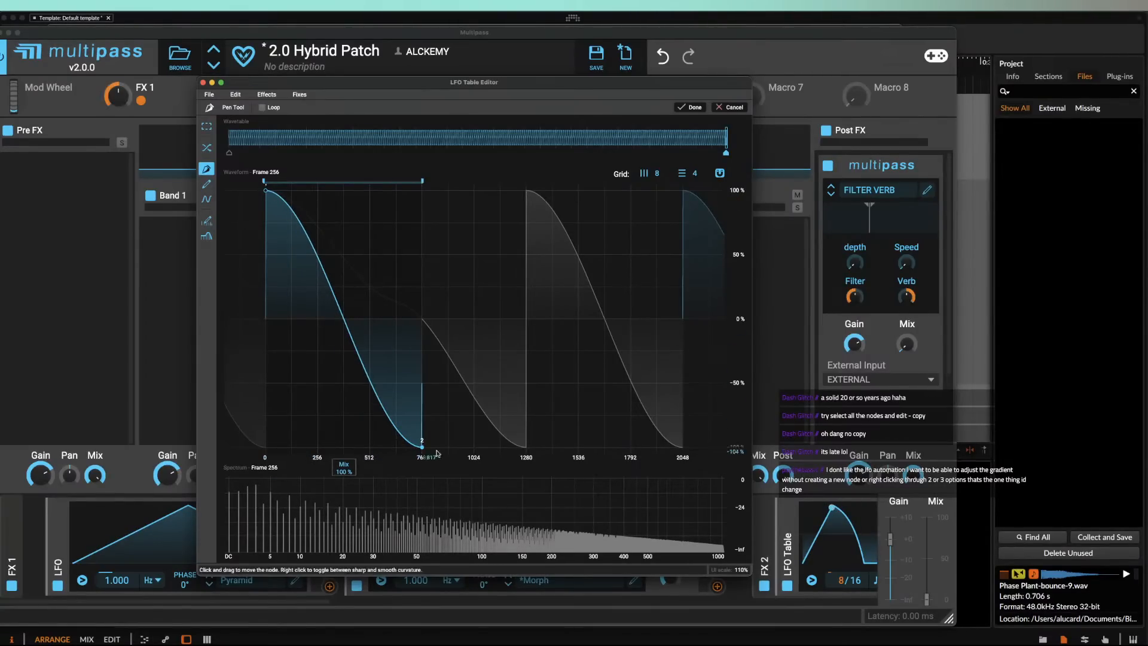
{"action": "left_click", "coordinate": [422, 446]}
{"action": "left_click", "coordinate": [422, 190]}
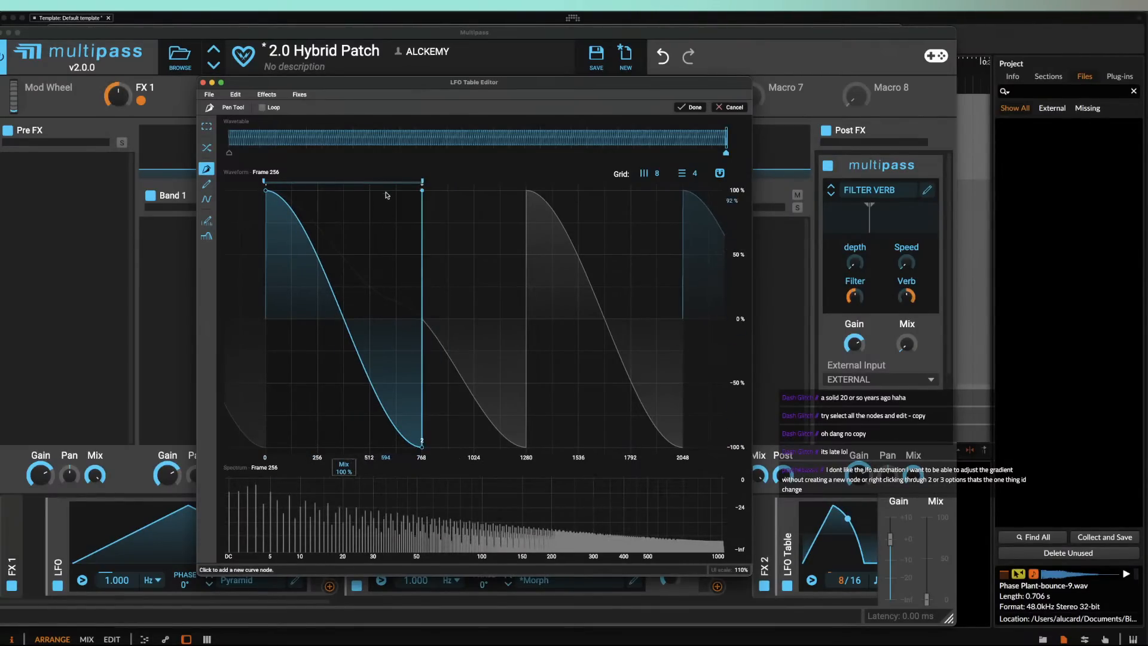
{"action": "left_click", "coordinate": [501, 445]}
{"action": "left_click", "coordinate": [683, 191]}
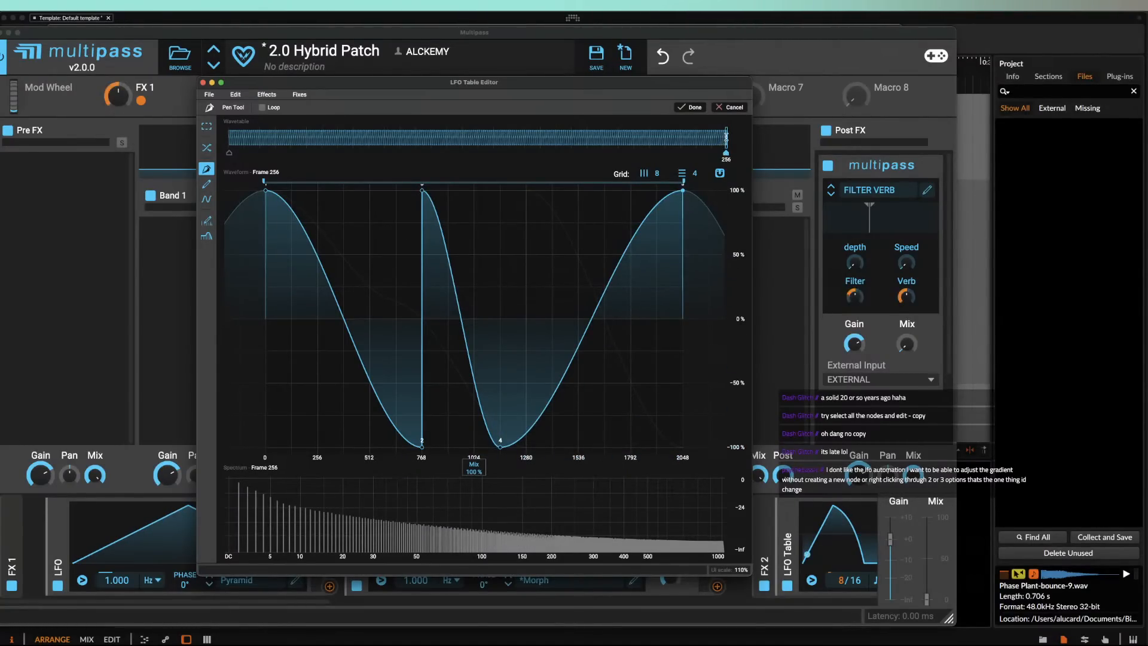
Step: Apply the frame 256 curve and crossfade the waveforms between frame 1 and frame 256
{"action": "mouse_move", "coordinate": [726, 138]}
{"action": "left_mouse_down"}
{"action": "mouse_move", "coordinate": [340, 155]}
{"action": "mouse_move", "coordinate": [726, 149]}
{"action": "mouse_move", "coordinate": [226, 168]}
{"action": "left_mouse_up"}
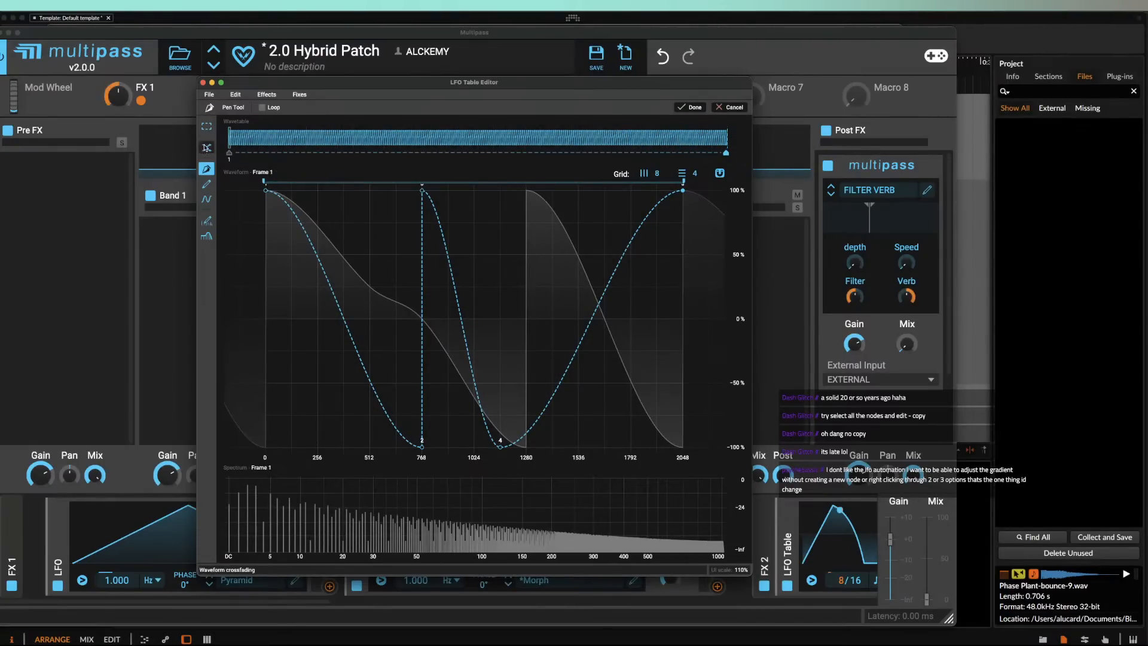
{"action": "left_click", "coordinate": [206, 148]}
{"action": "left_click", "coordinate": [681, 109]}
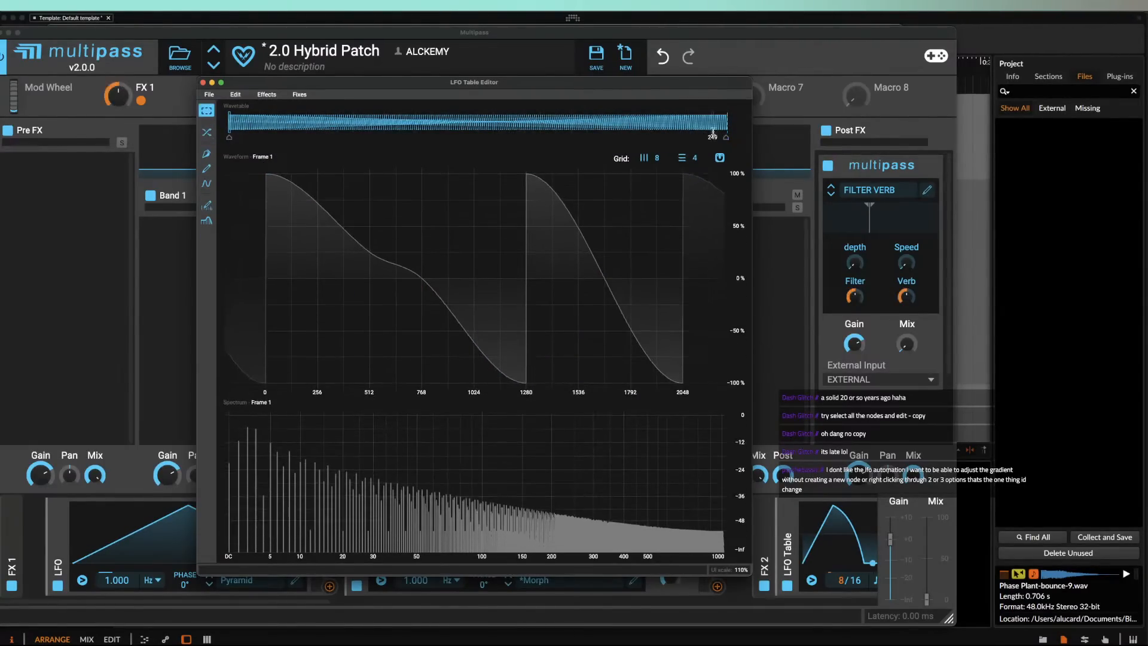
Step: Close the LFO Table Editor and sweep the Morph table's Frame up to 256 and back to 1
{"action": "mouse_move", "coordinate": [229, 122]}
{"action": "left_mouse_down"}
{"action": "mouse_move", "coordinate": [726, 135]}
{"action": "mouse_move", "coordinate": [55, 72]}
{"action": "left_mouse_up"}
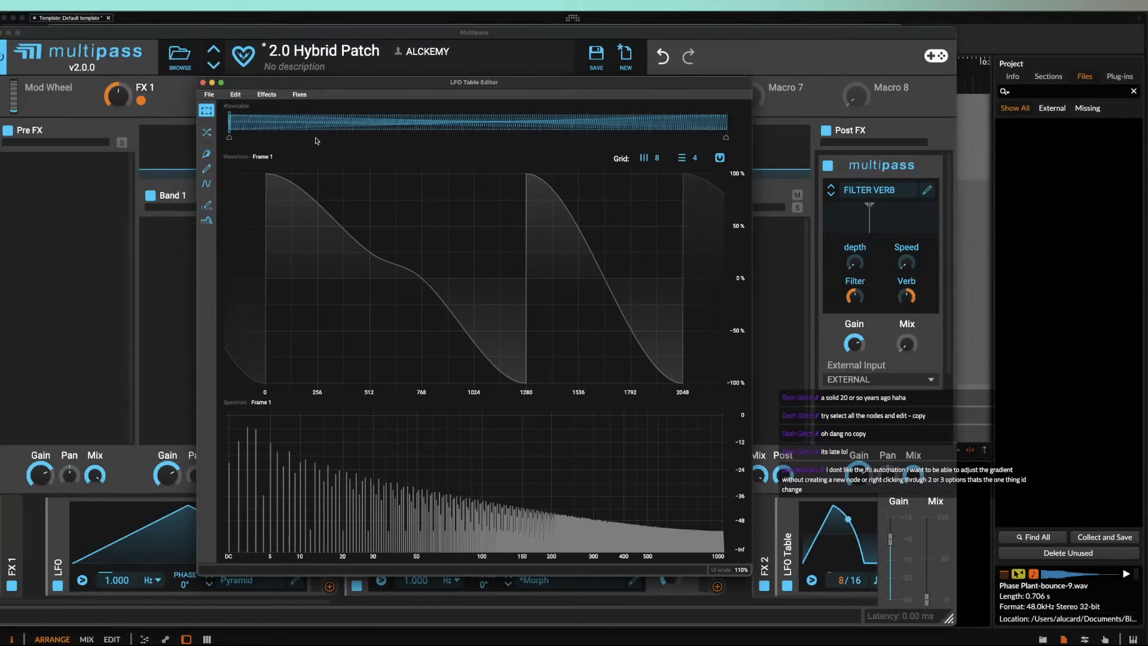
{"action": "left_click", "coordinate": [203, 83]}
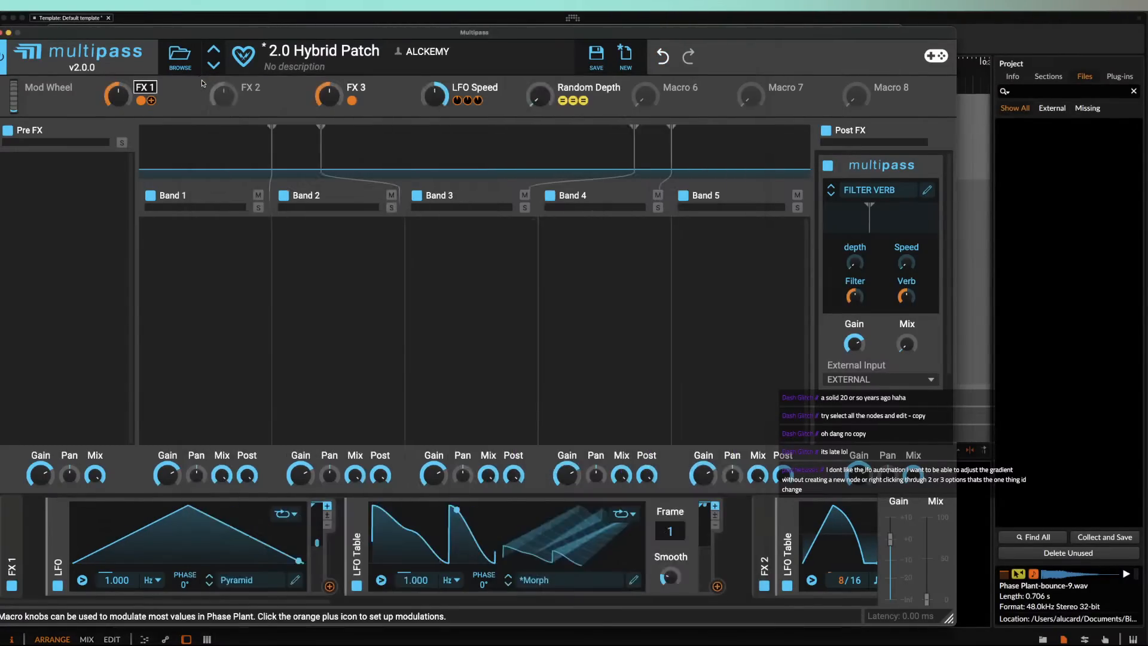
{"action": "left_click_drag", "start_coordinate": [670, 531], "coordinate": [670, 378]}
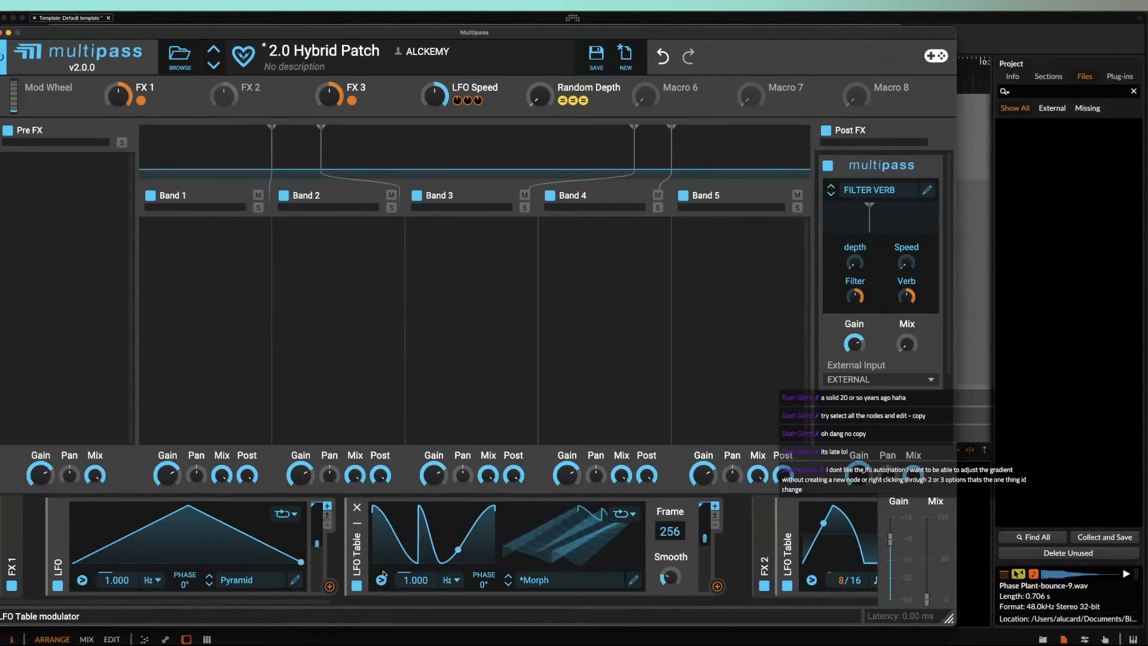
{"action": "double_click", "coordinate": [670, 532]}
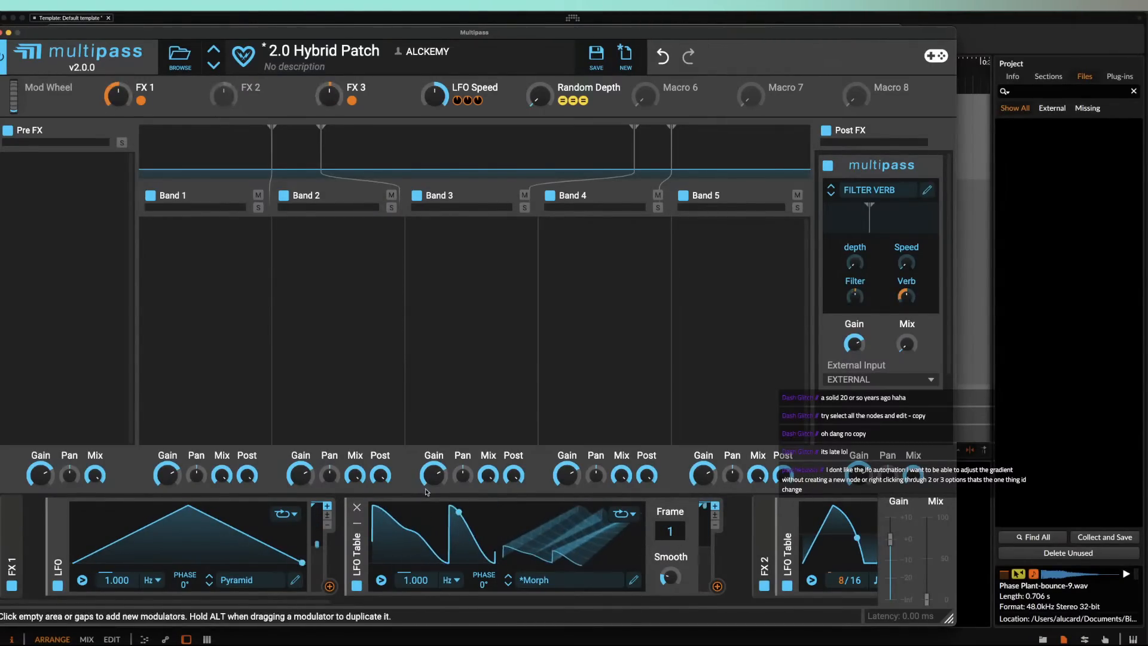
{"action": "mouse_move", "coordinate": [670, 532]}
{"action": "left_mouse_down"}
{"action": "mouse_move", "coordinate": [670, 378]}
{"action": "mouse_move", "coordinate": [670, 532]}
{"action": "left_mouse_up"}
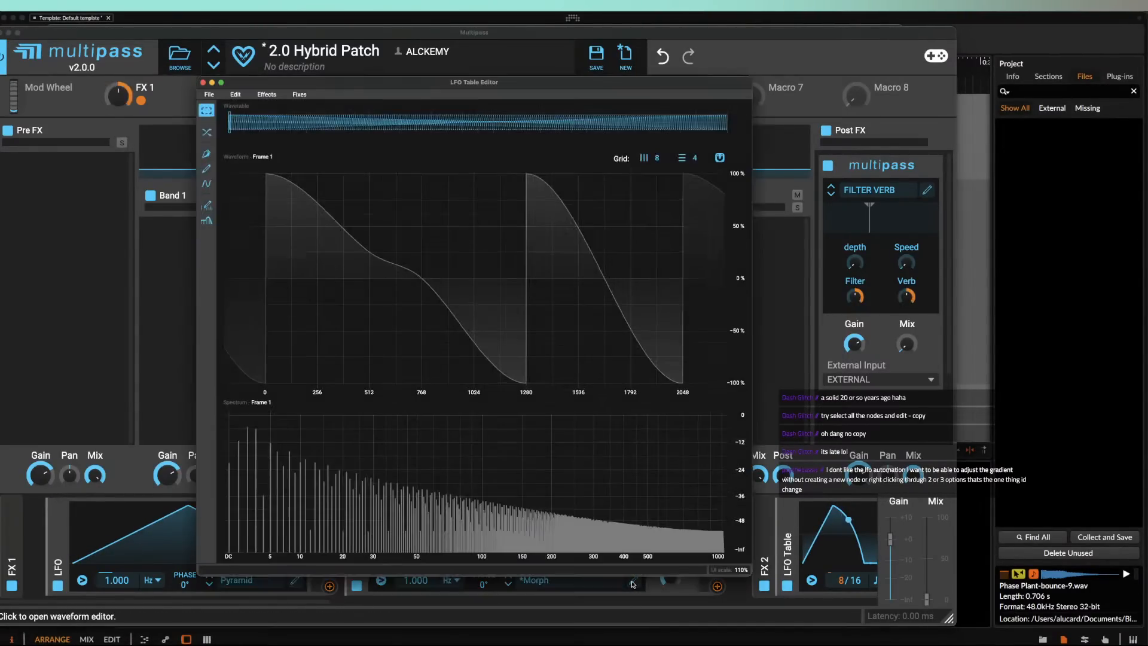
Step: Draw a Pen tool curve on frame 1 from 100% to -100% at 256, flat to 512, then 100%-to-100%-negative ramps ending at 1280 and 2048
{"action": "left_click", "coordinate": [633, 580]}
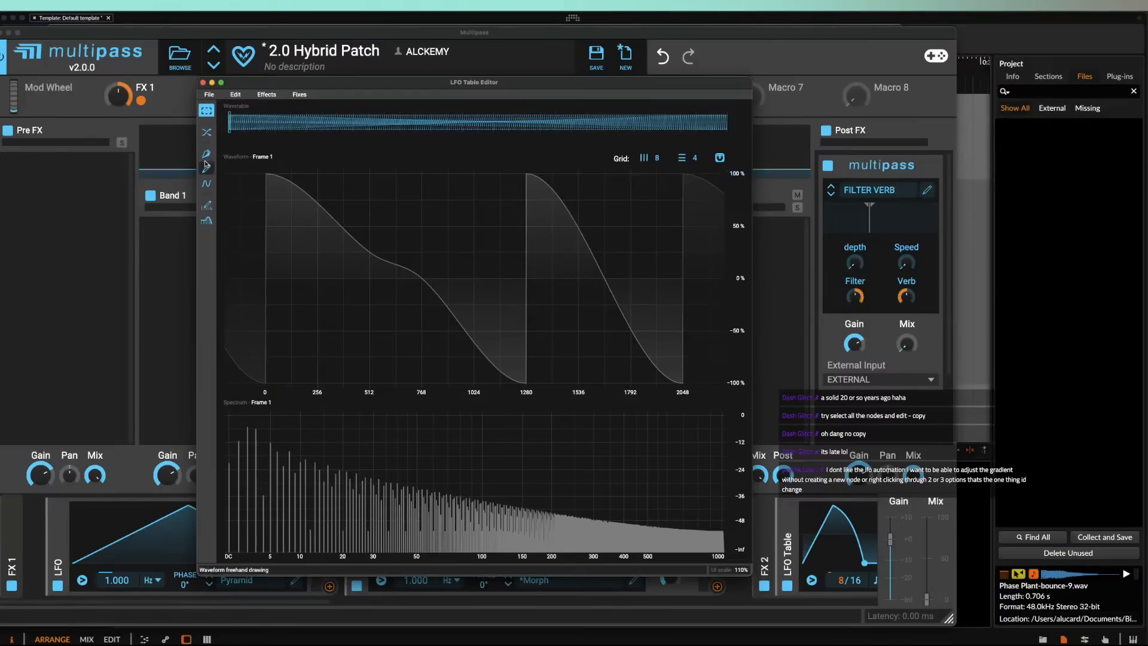
{"action": "left_click", "coordinate": [207, 154]}
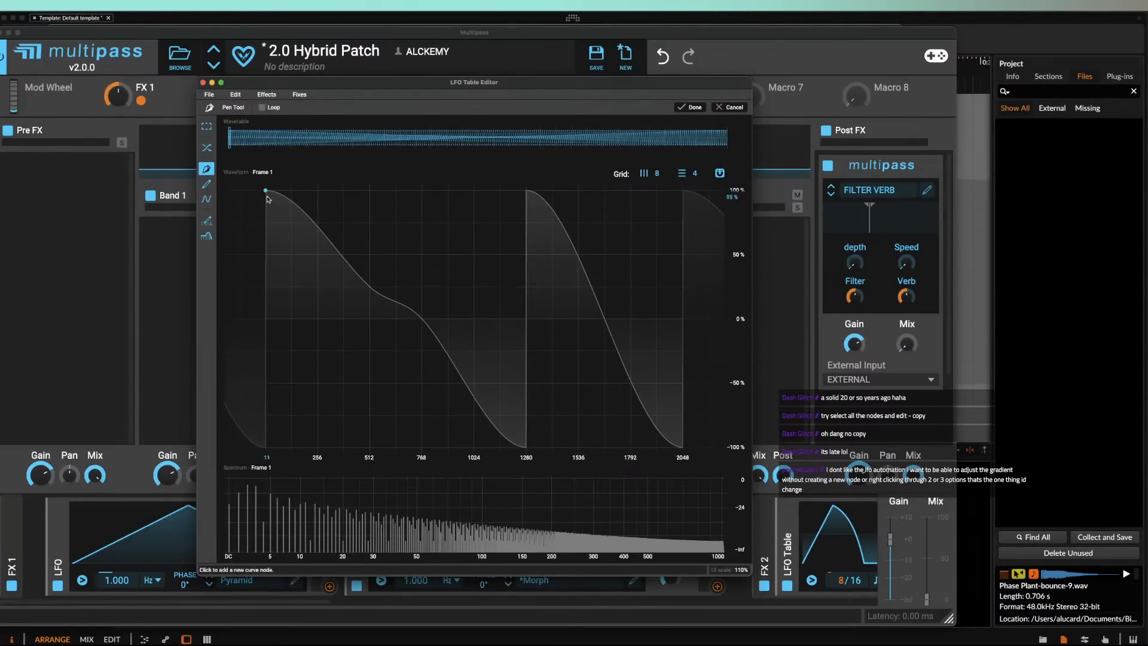
{"action": "left_click_drag", "start_coordinate": [267, 193], "coordinate": [344, 446]}
{"action": "left_click_drag", "start_coordinate": [323, 496], "coordinate": [313, 493]}
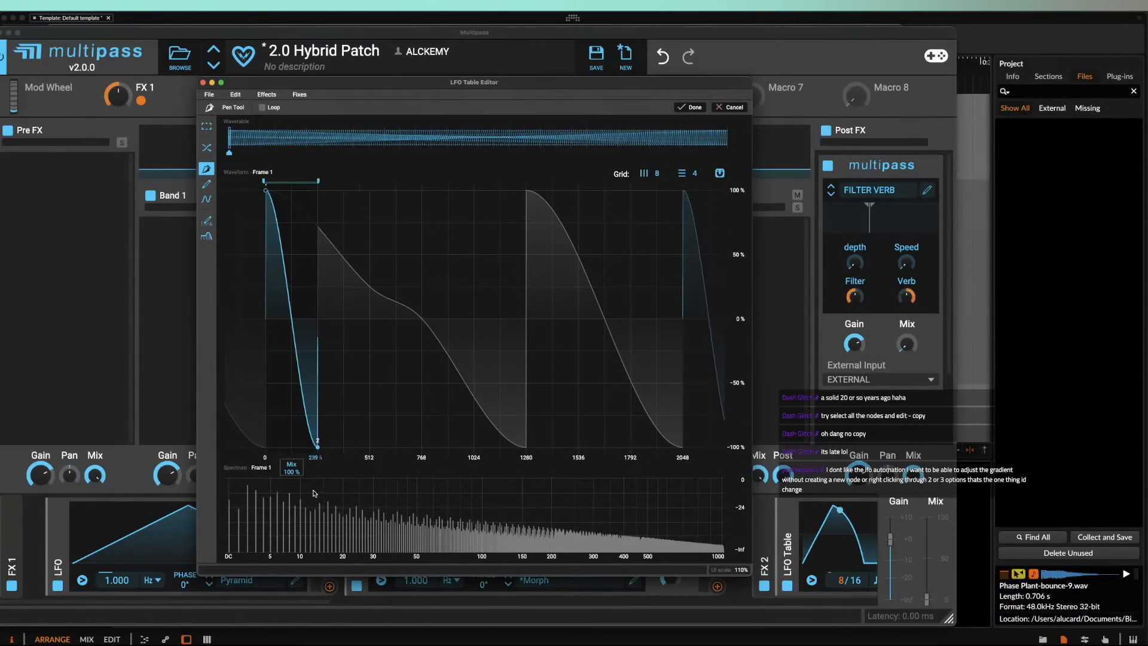
{"action": "left_click", "coordinate": [370, 447]}
{"action": "left_click", "coordinate": [370, 191]}
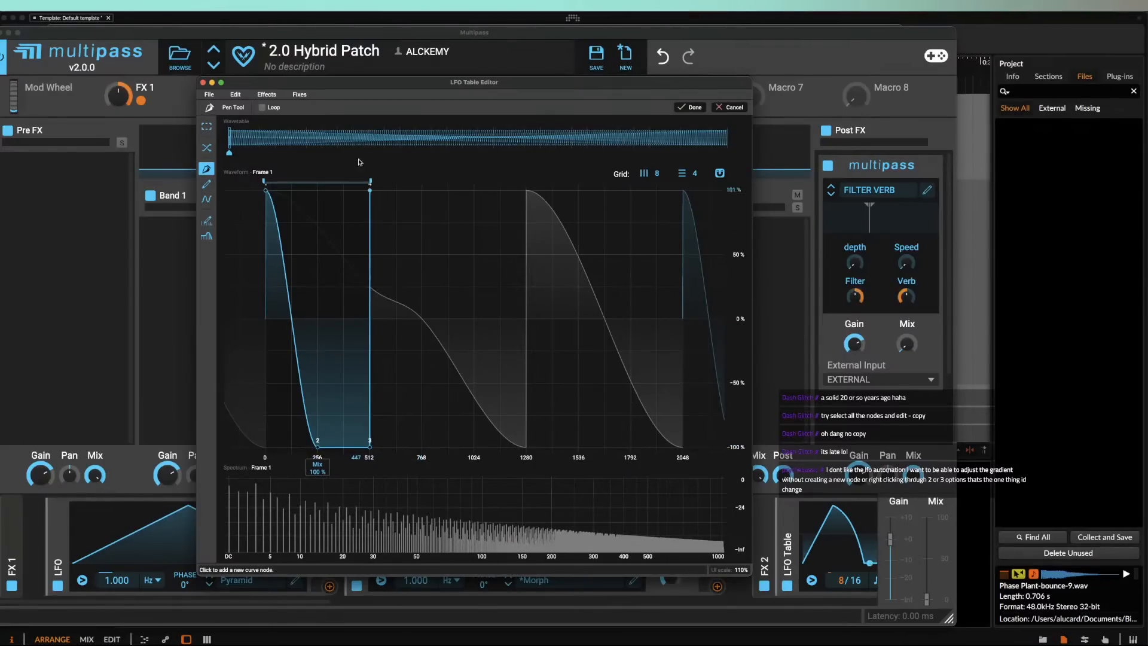
{"action": "left_click", "coordinate": [525, 447]}
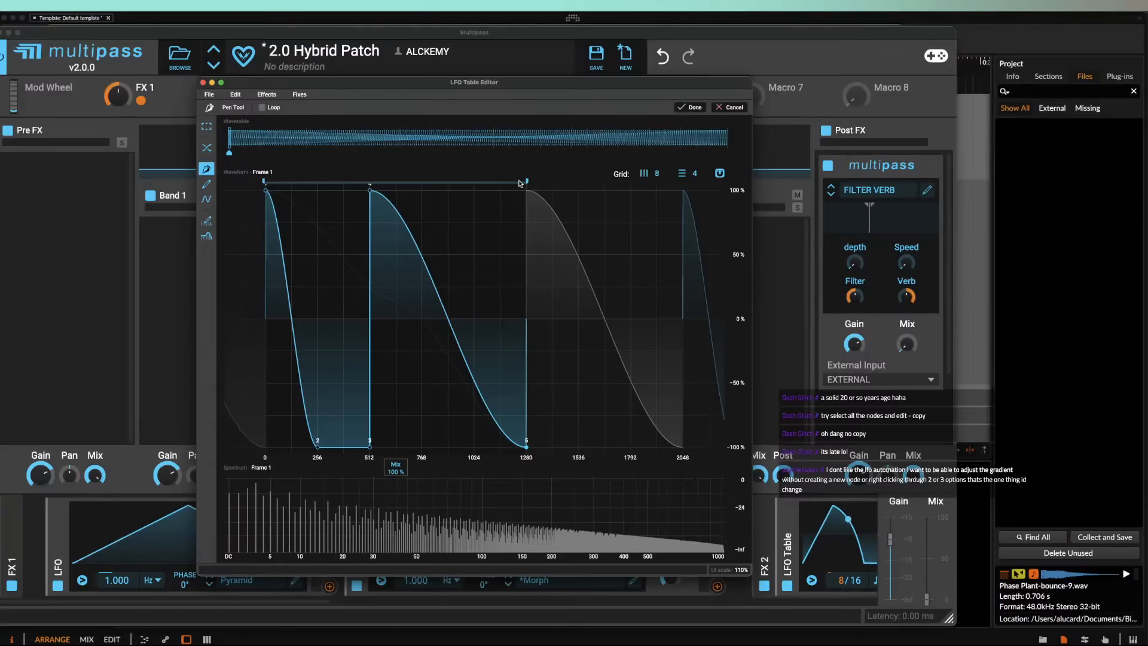
{"action": "left_click_drag", "start_coordinate": [526, 182], "coordinate": [488, 165]}
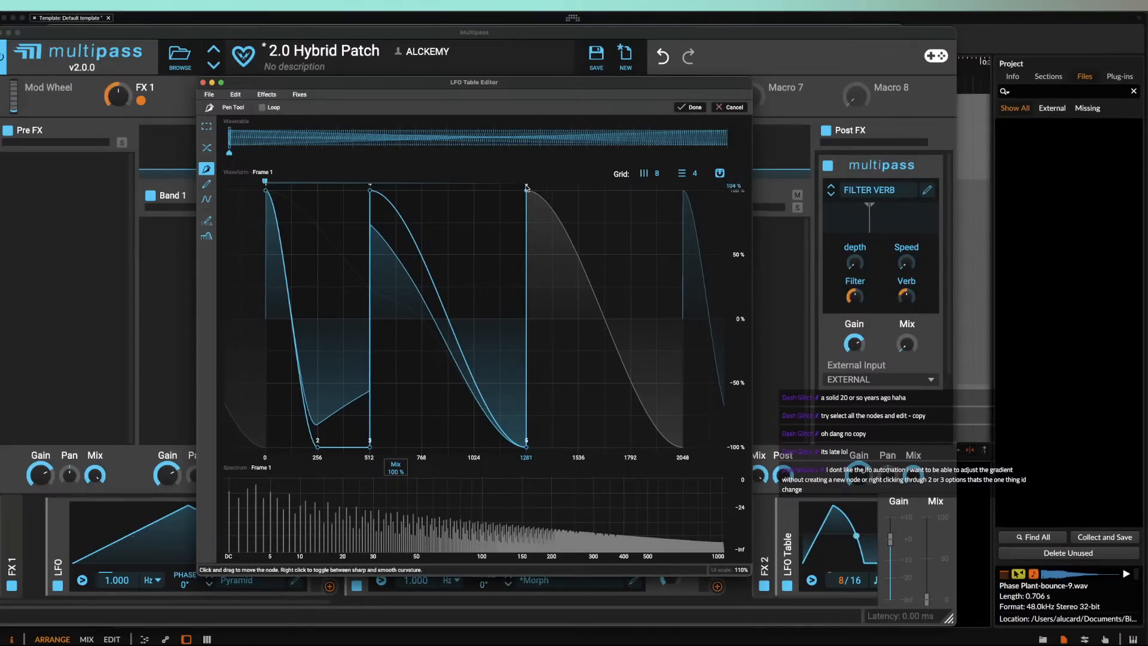
{"action": "left_click", "coordinate": [683, 448]}
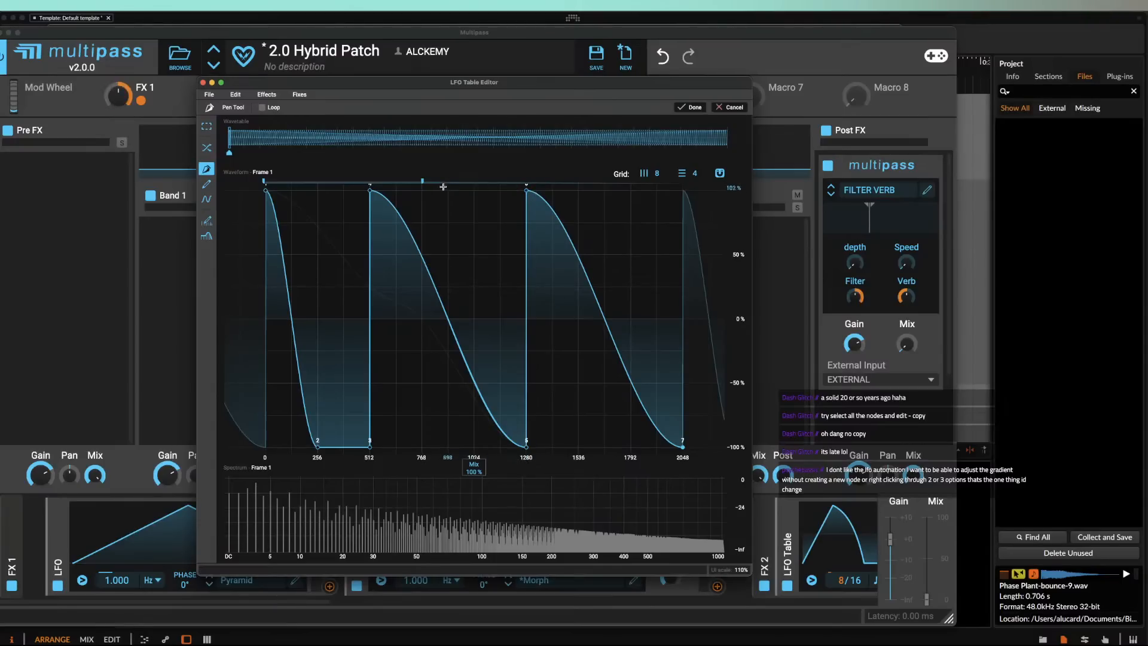
Step: Stretch the Pen tool's mix fade back to the curve's start and apply the drawn waveform to frame 1
{"action": "left_click_drag", "start_coordinate": [424, 181], "coordinate": [213, 176]}
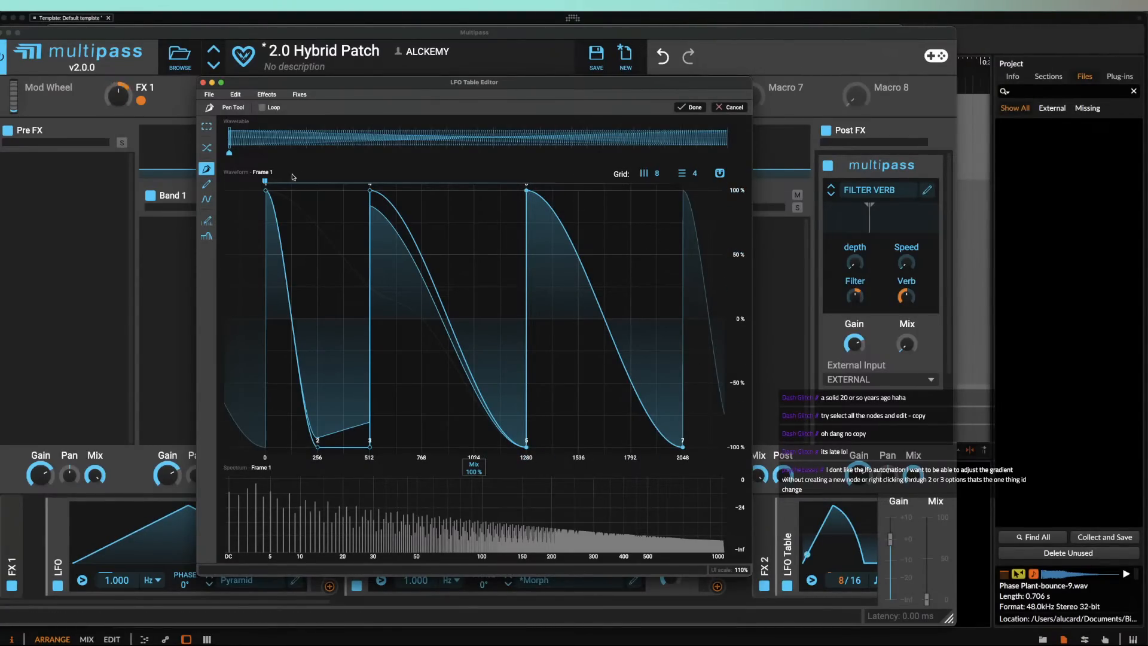
{"action": "mouse_move", "coordinate": [229, 143]}
{"action": "left_mouse_down"}
{"action": "mouse_move", "coordinate": [685, 120]}
{"action": "mouse_move", "coordinate": [706, 101]}
{"action": "mouse_move", "coordinate": [156, 93]}
{"action": "left_mouse_up"}
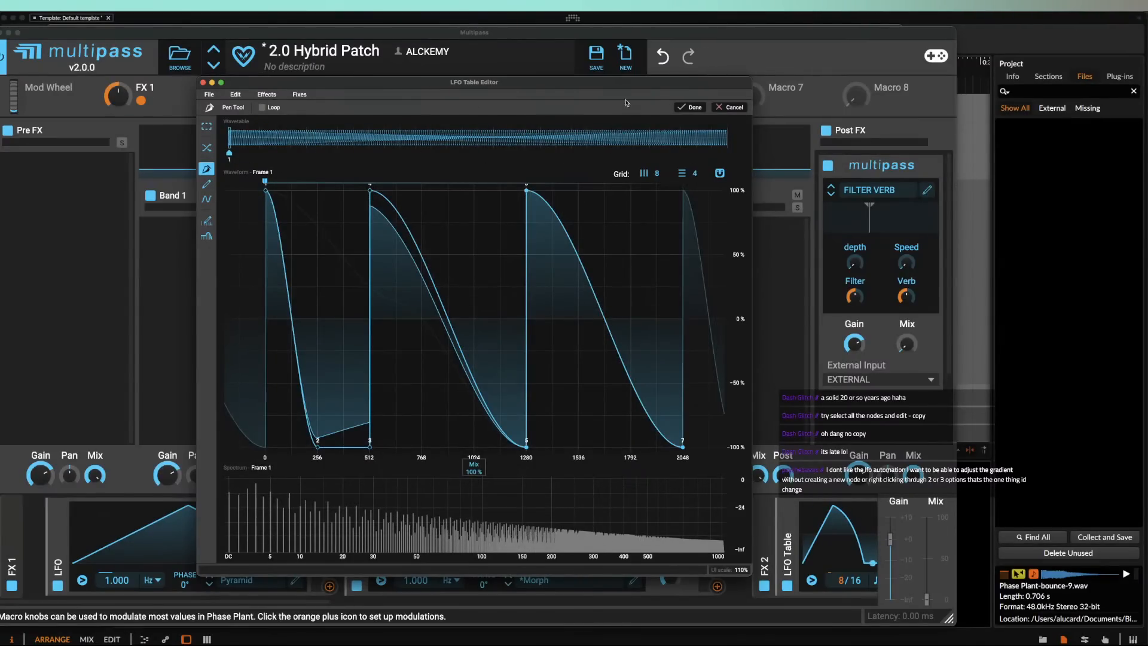
{"action": "left_click", "coordinate": [692, 107]}
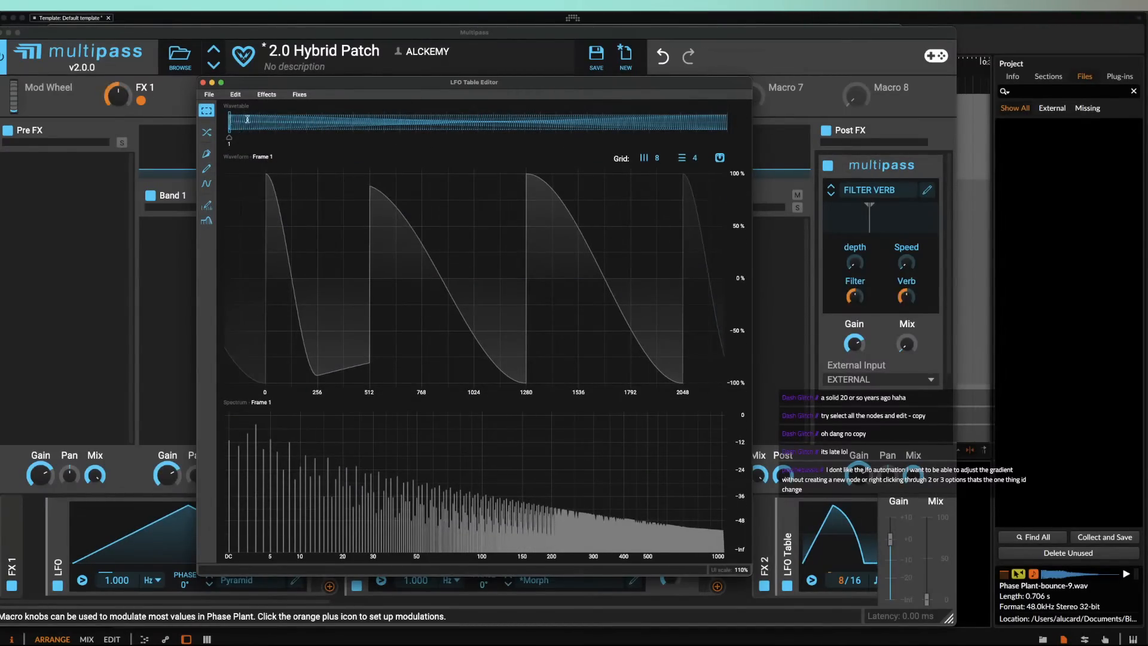
{"action": "mouse_move", "coordinate": [230, 138]}
{"action": "left_mouse_down"}
{"action": "mouse_move", "coordinate": [508, 96]}
{"action": "mouse_move", "coordinate": [173, 114]}
{"action": "mouse_move", "coordinate": [726, 113]}
{"action": "mouse_move", "coordinate": [73, 159]}
{"action": "left_mouse_up"}
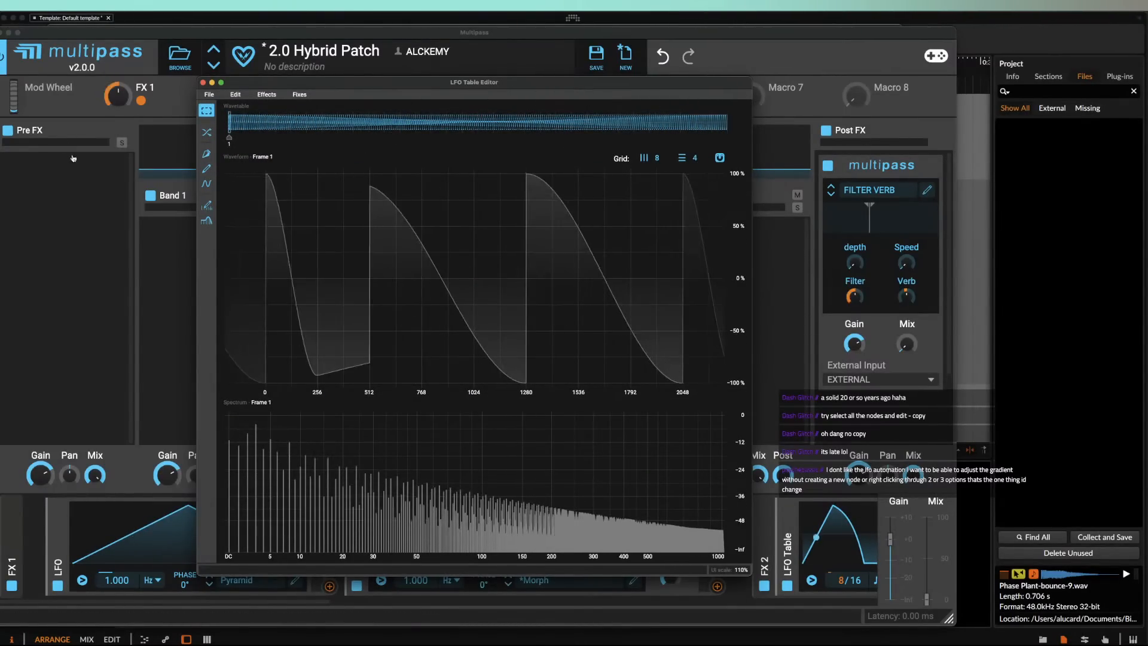
{"action": "left_click", "coordinate": [202, 83]}
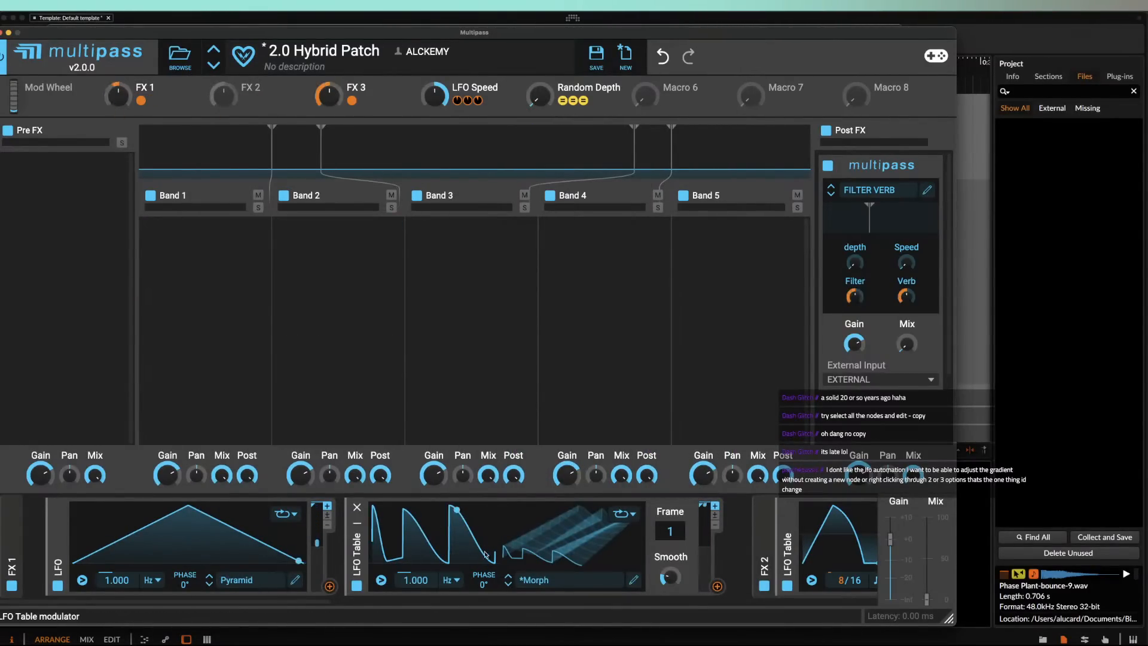
Step: Save the edited LFO table as a WAV named MSEG 1 in the A-ETURNUM 4 folder and close the editor
{"action": "left_click", "coordinate": [633, 581]}
{"action": "left_click", "coordinate": [209, 94]}
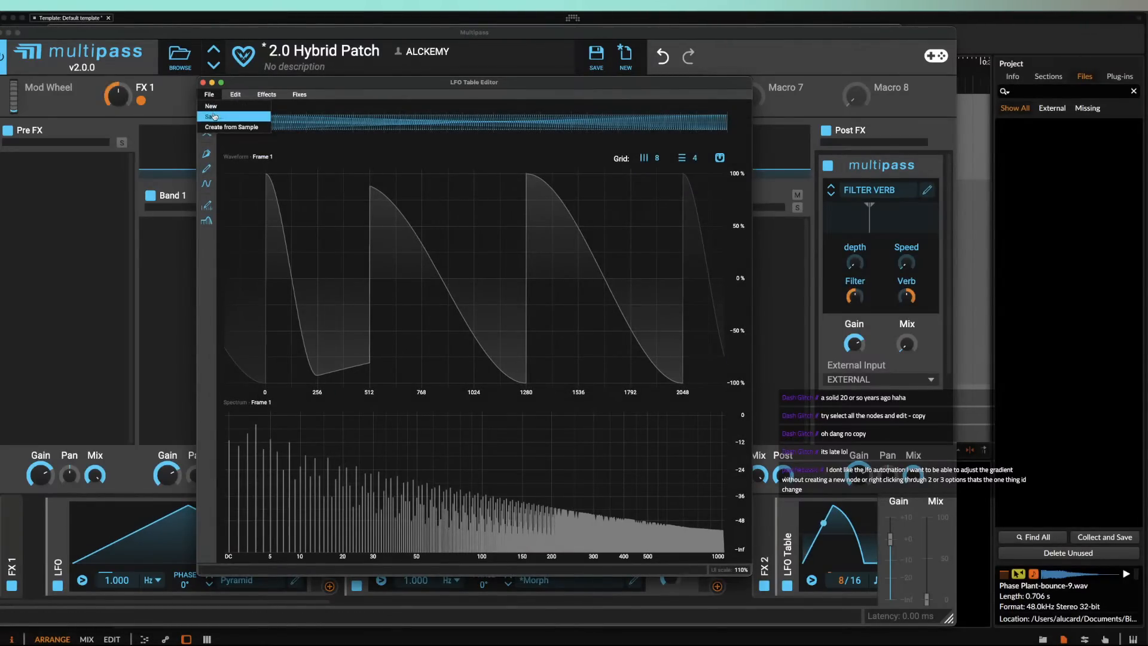
{"action": "left_click", "coordinate": [215, 117]}
{"action": "type", "text": "MSEG "}
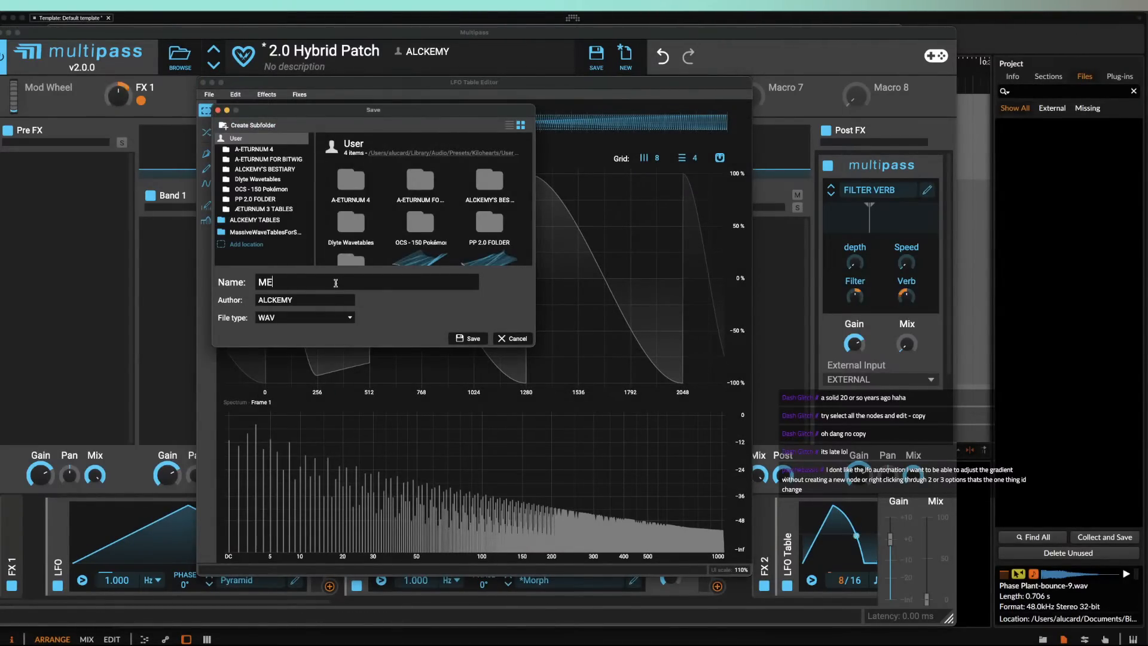
{"action": "type", "text": "1"}
{"action": "left_click", "coordinate": [361, 191]}
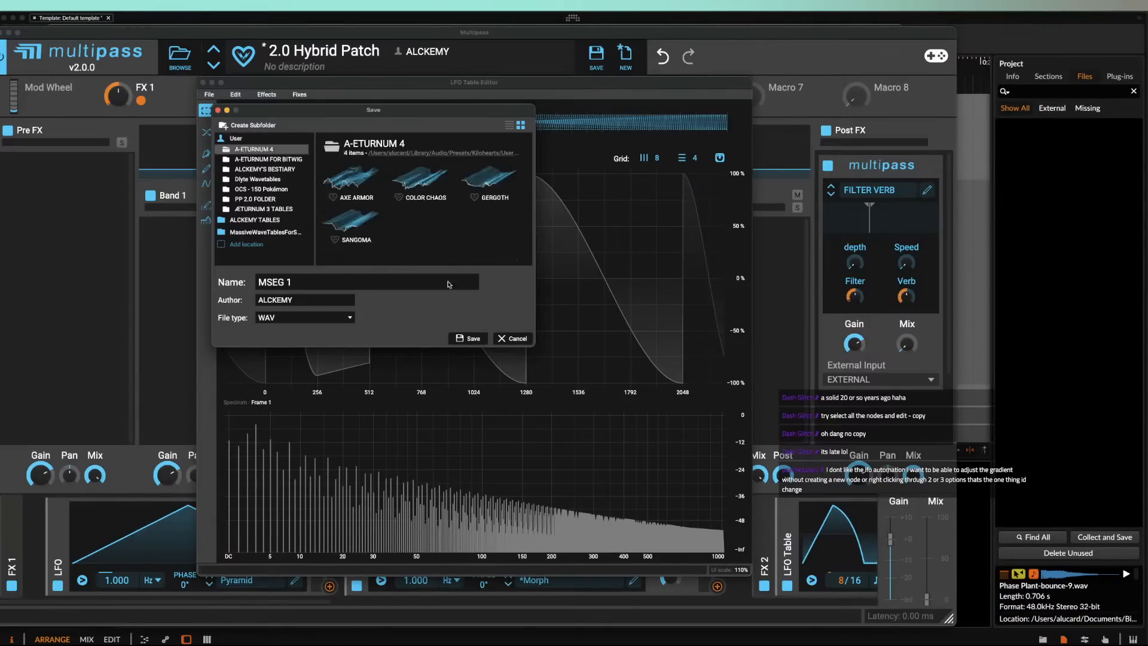
{"action": "left_click", "coordinate": [468, 338]}
{"action": "left_click", "coordinate": [203, 83]}
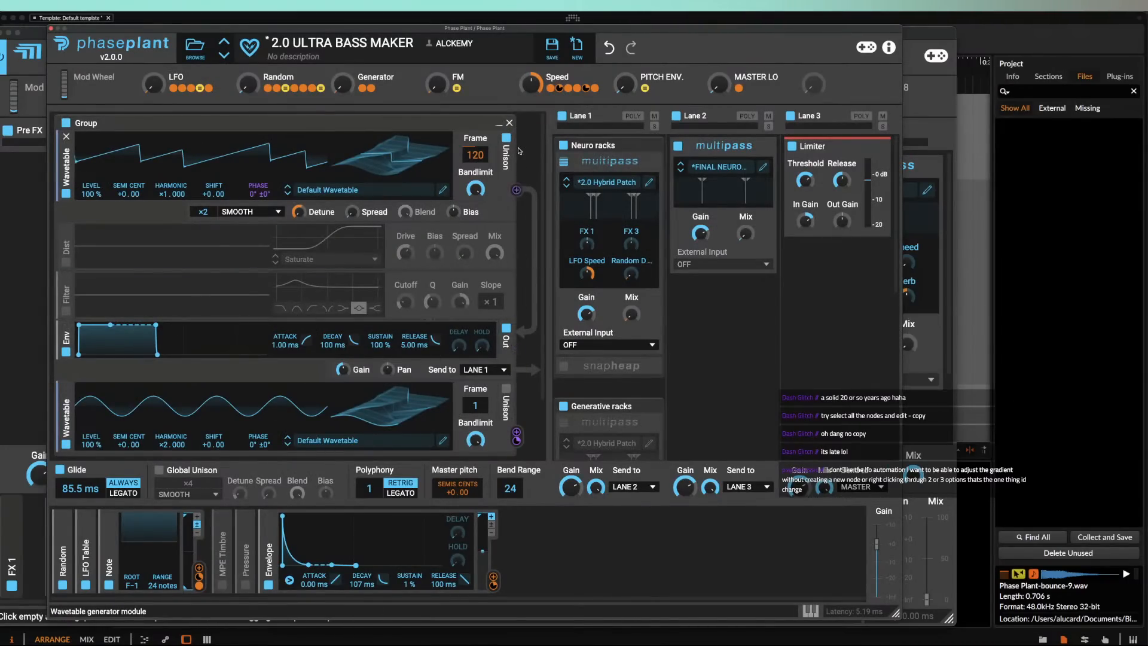
Step: Minimize the Multipass snapins in Lane 2, Neuro racks and Generative racks, and switch back to the Bitwig Studio arranger
{"action": "left_click", "coordinate": [621, 147]}
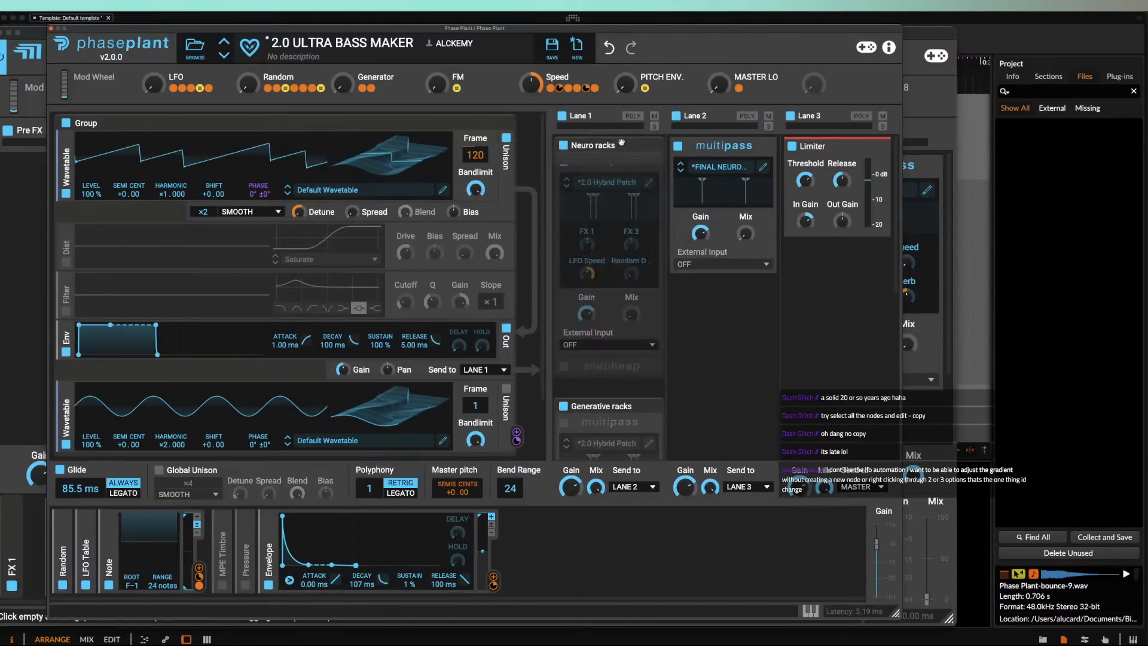
{"action": "left_click", "coordinate": [761, 146]}
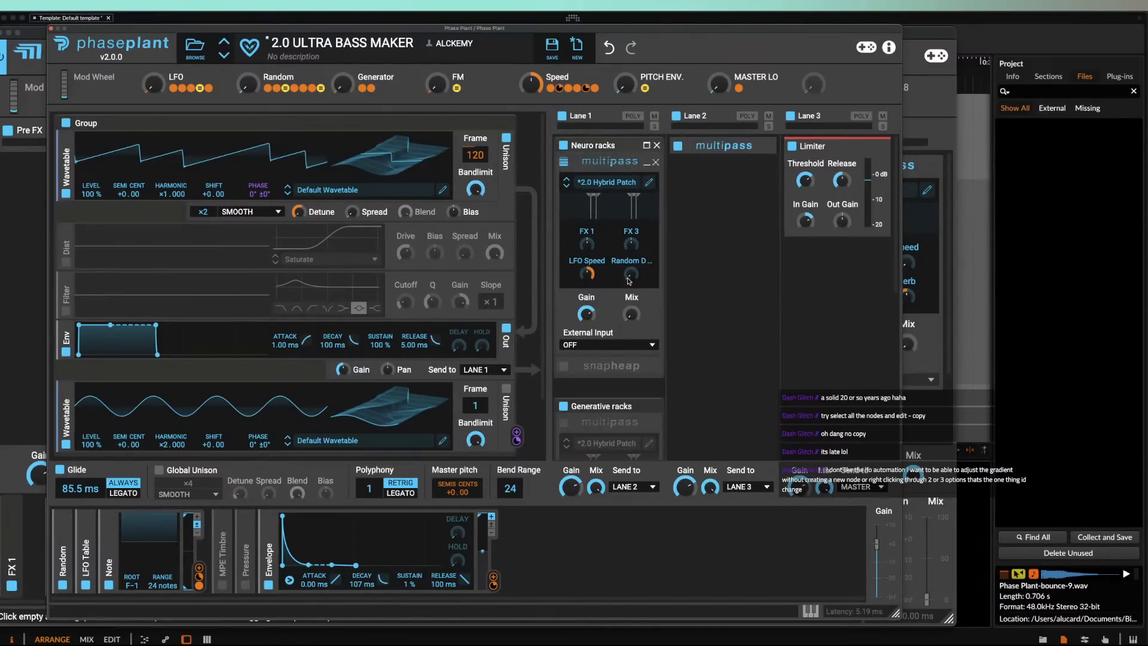
{"action": "left_click", "coordinate": [637, 162]}
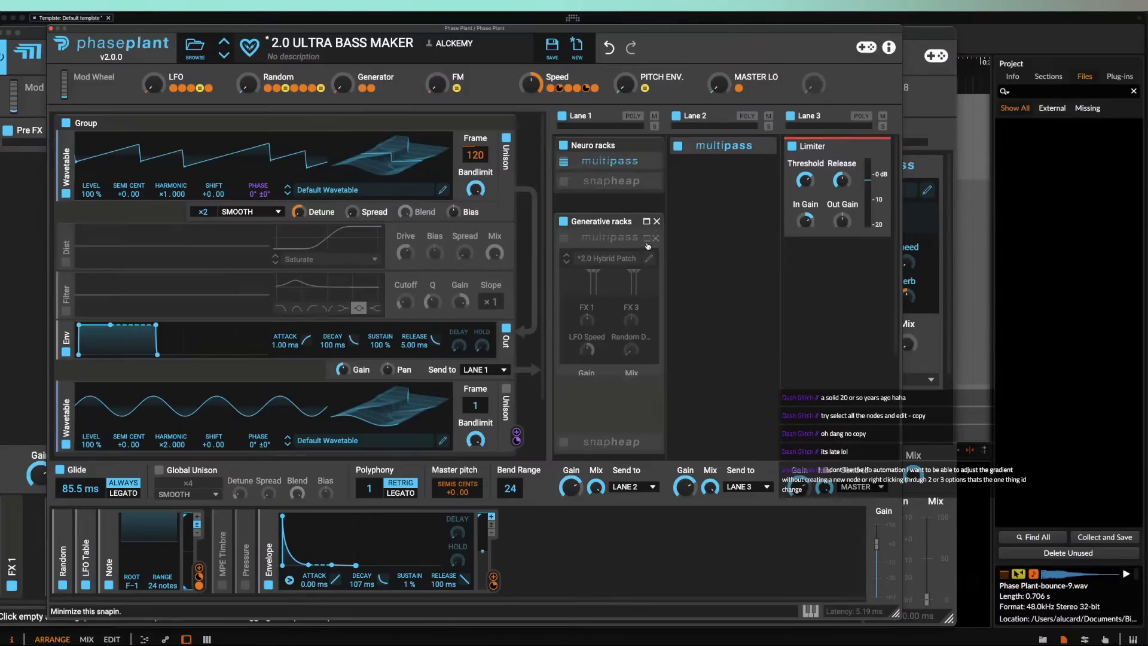
{"action": "left_click", "coordinate": [646, 239]}
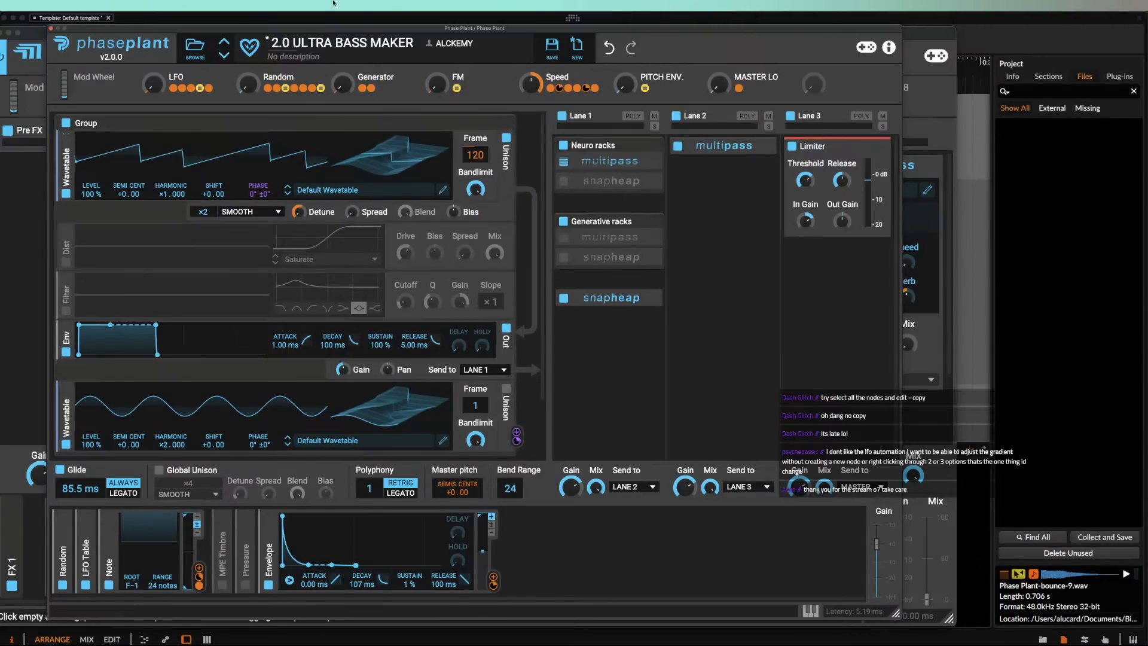
{"action": "key", "text": "super+Tab"}
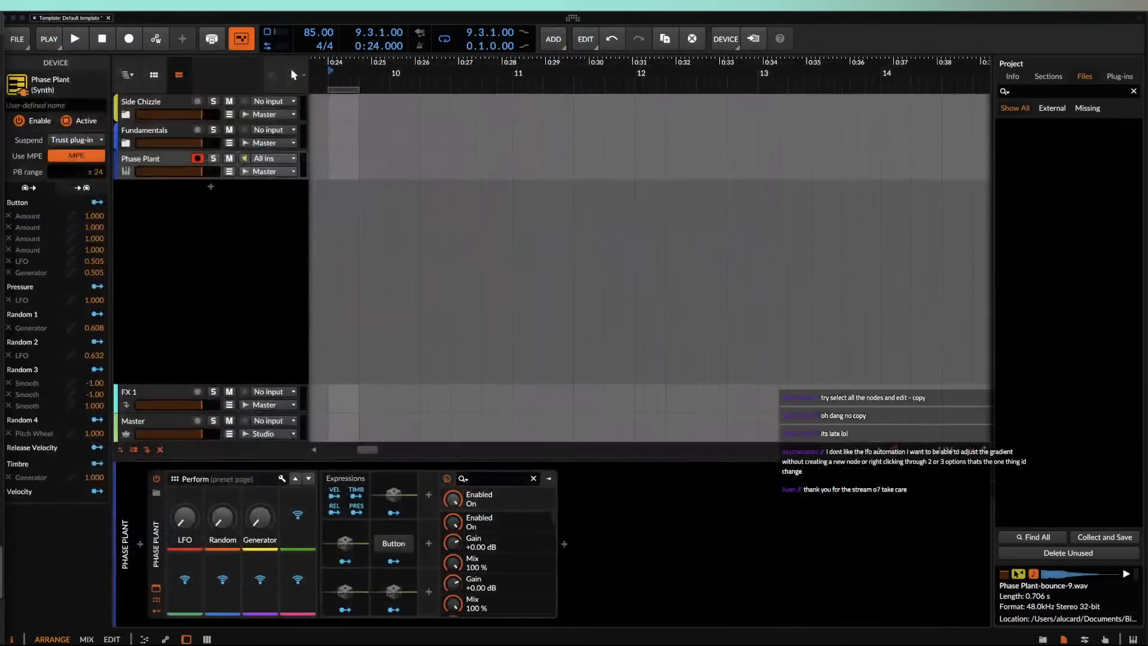